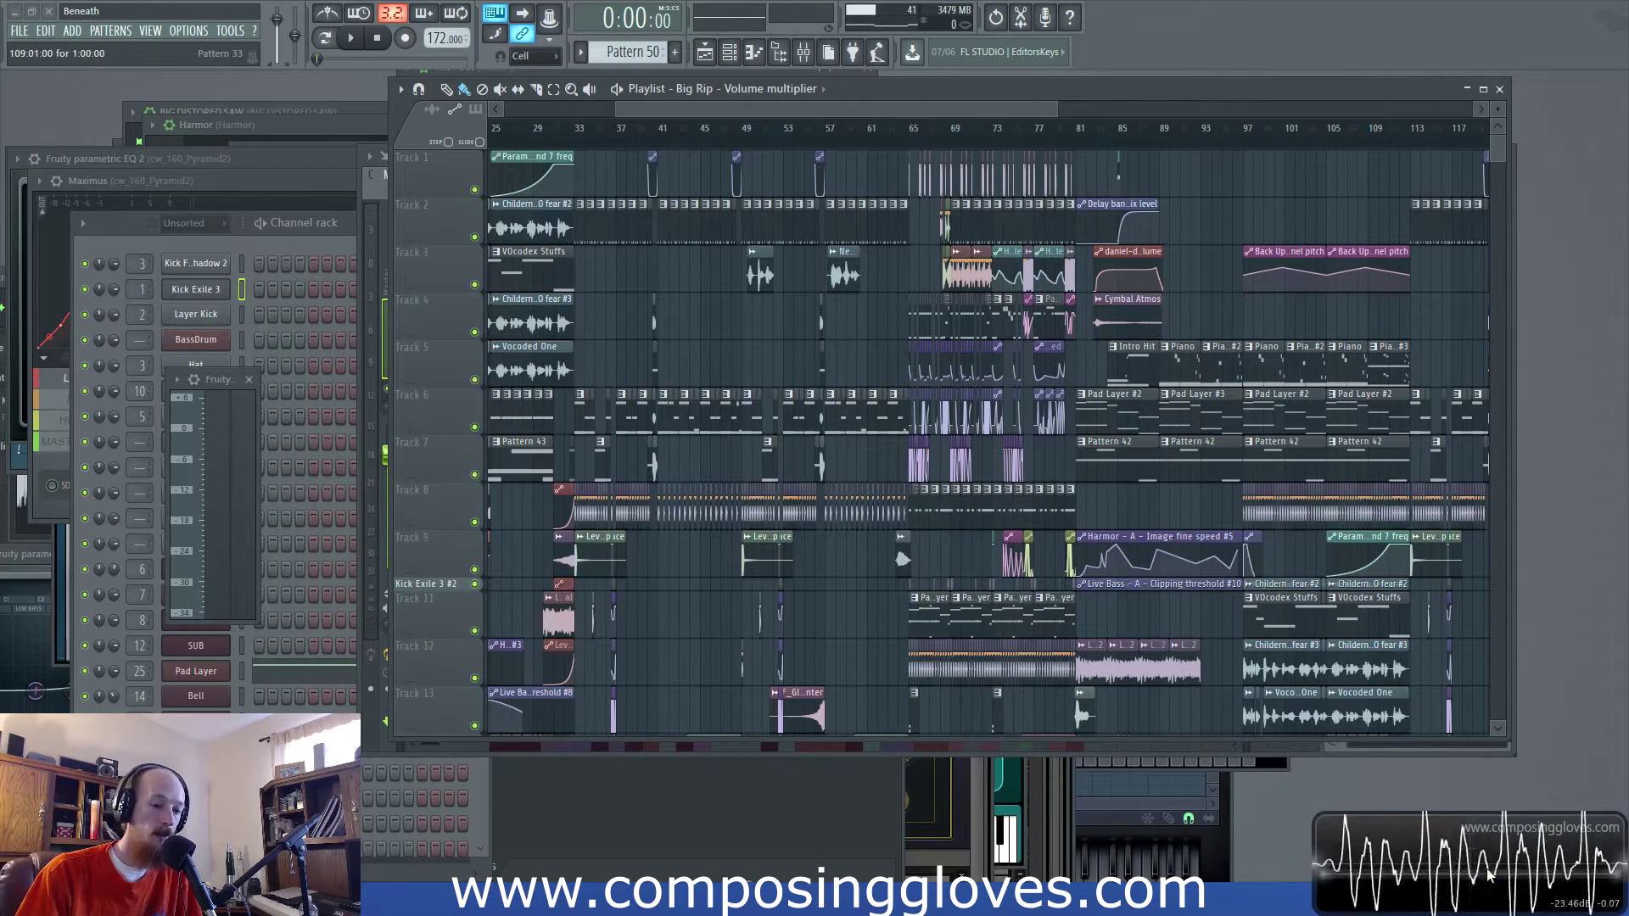
Move the Fruity dB Meter window onto the lower channel rack and reposition the playlist window with the song's start in view
{"action": "left_click_drag", "start_coordinate": [923, 96], "coordinate": [922, 119]}
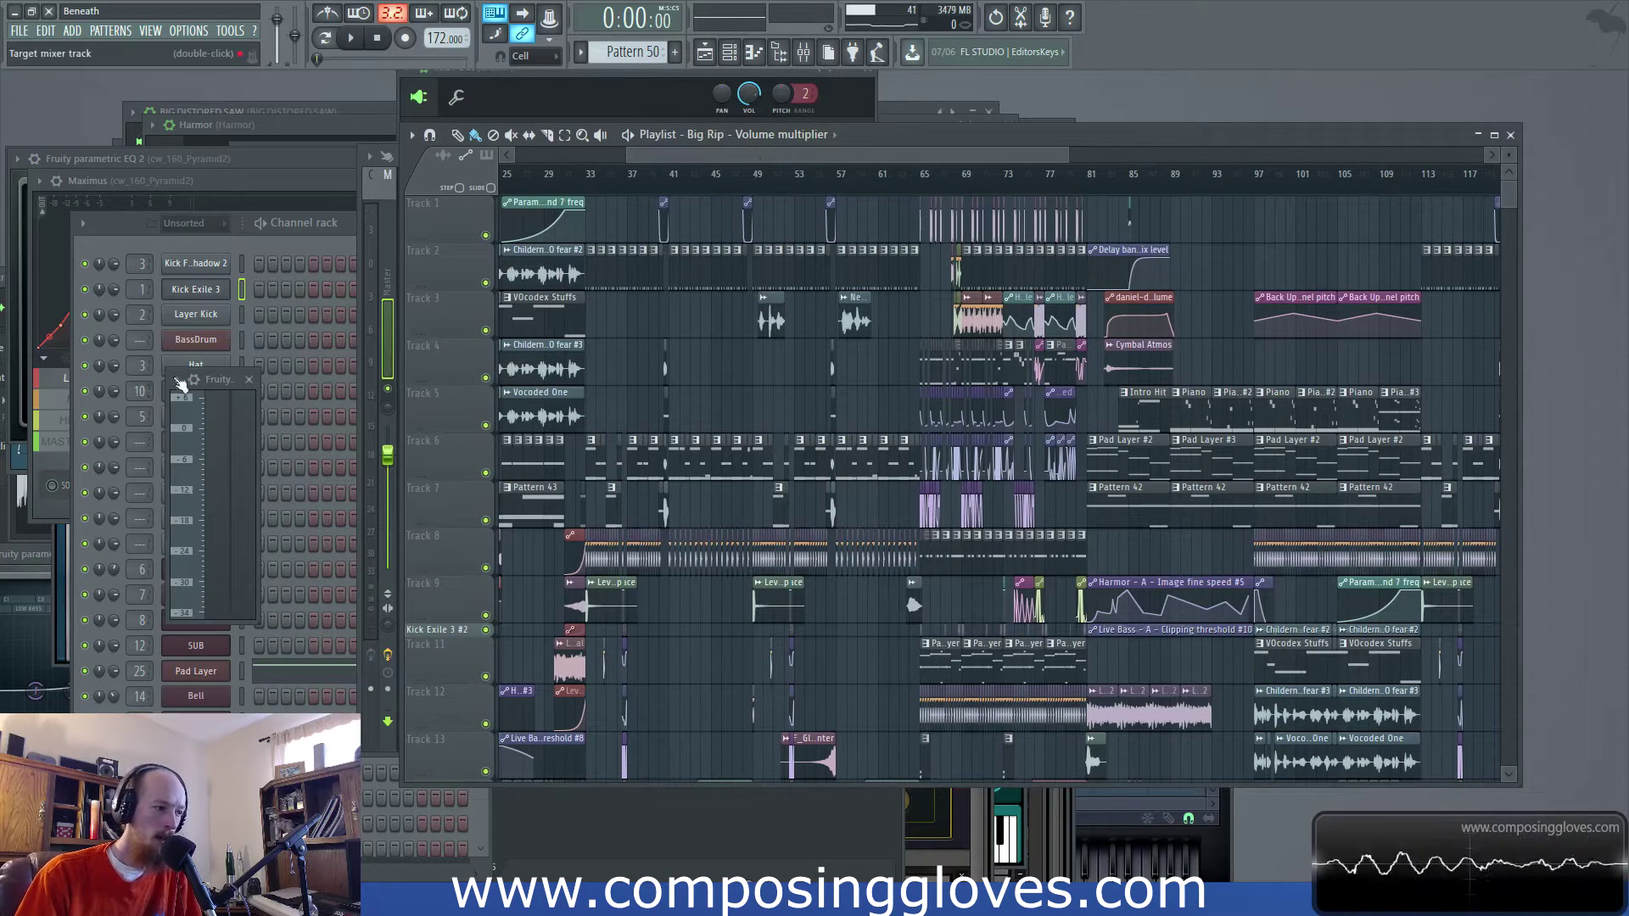
{"action": "left_click_drag", "start_coordinate": [219, 388], "coordinate": [174, 441]}
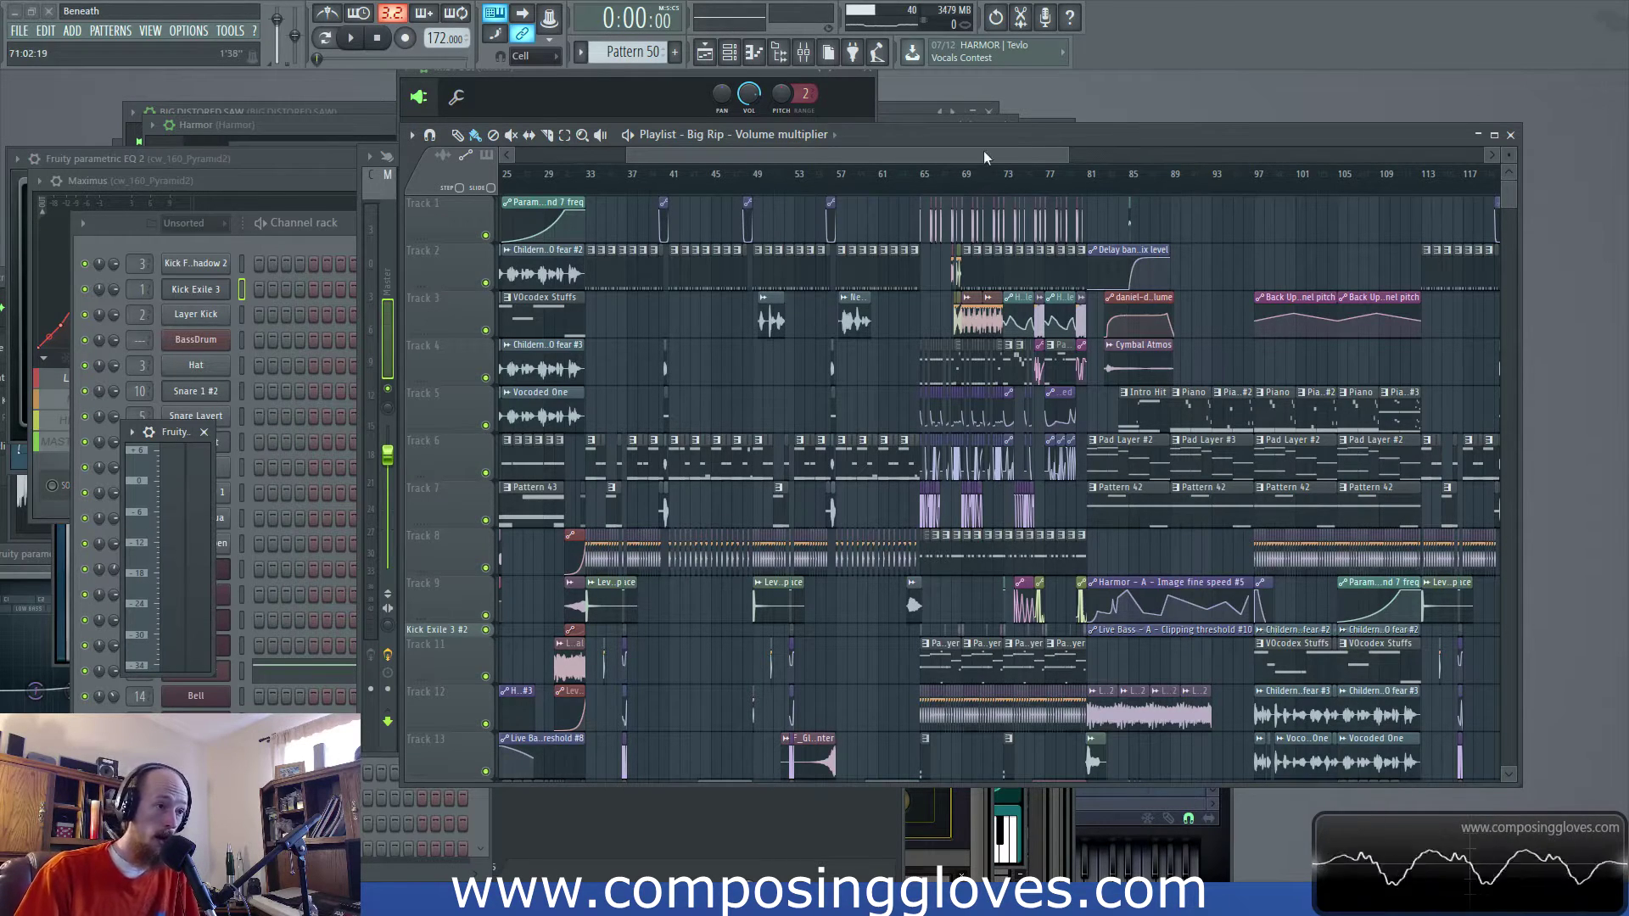
{"action": "left_click_drag", "start_coordinate": [976, 156], "coordinate": [865, 159]}
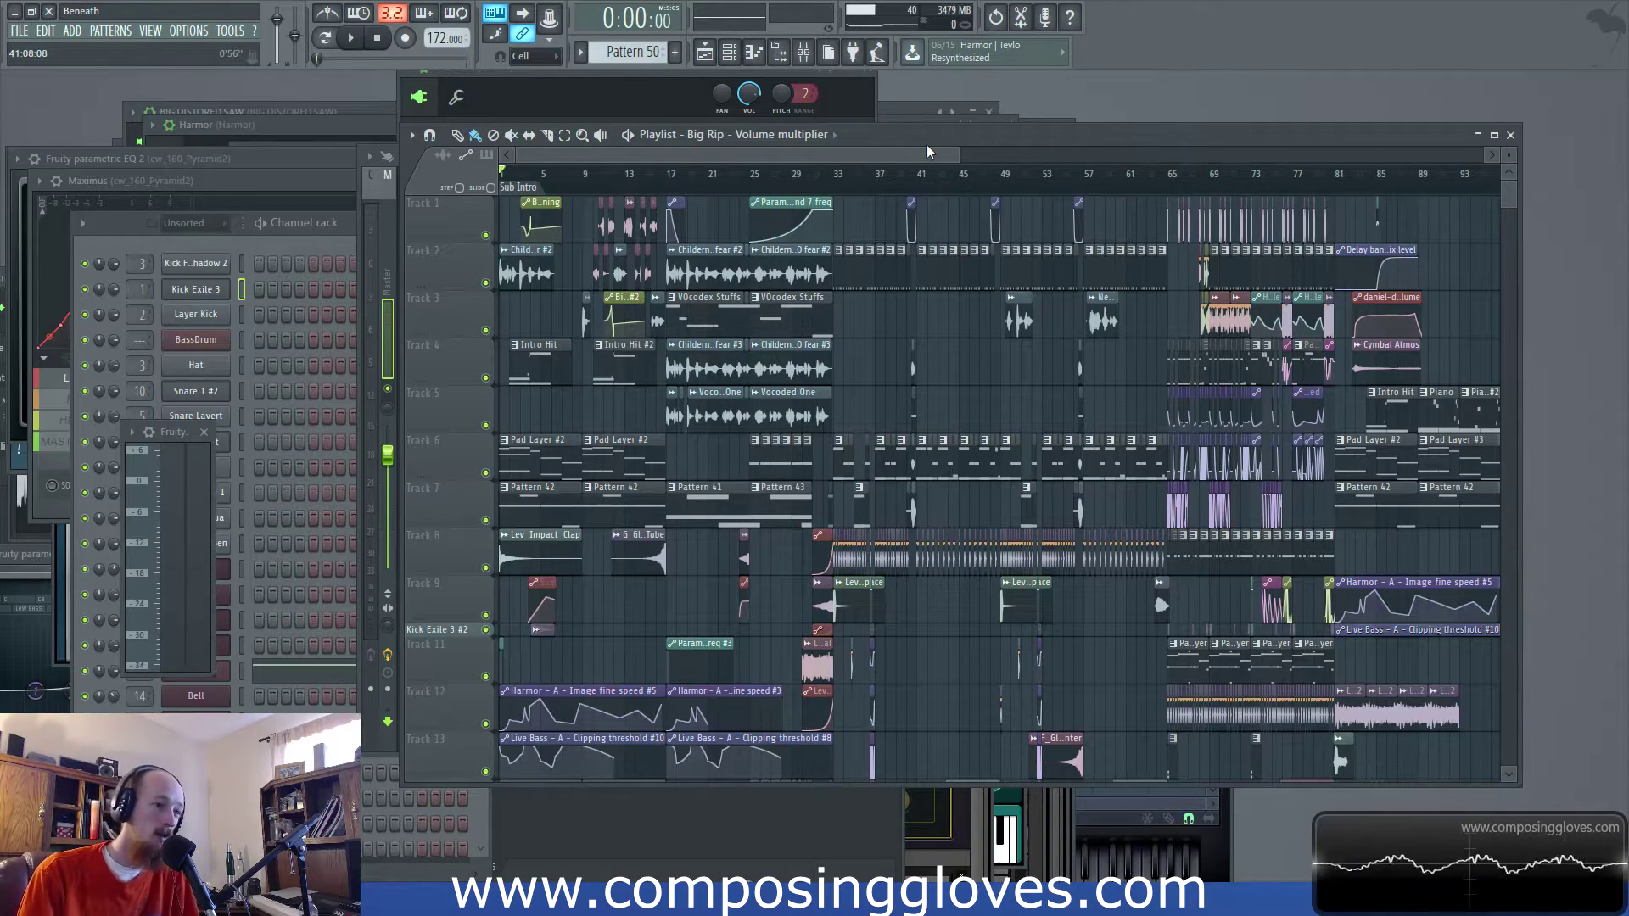
{"action": "left_click_drag", "start_coordinate": [925, 140], "coordinate": [925, 165]}
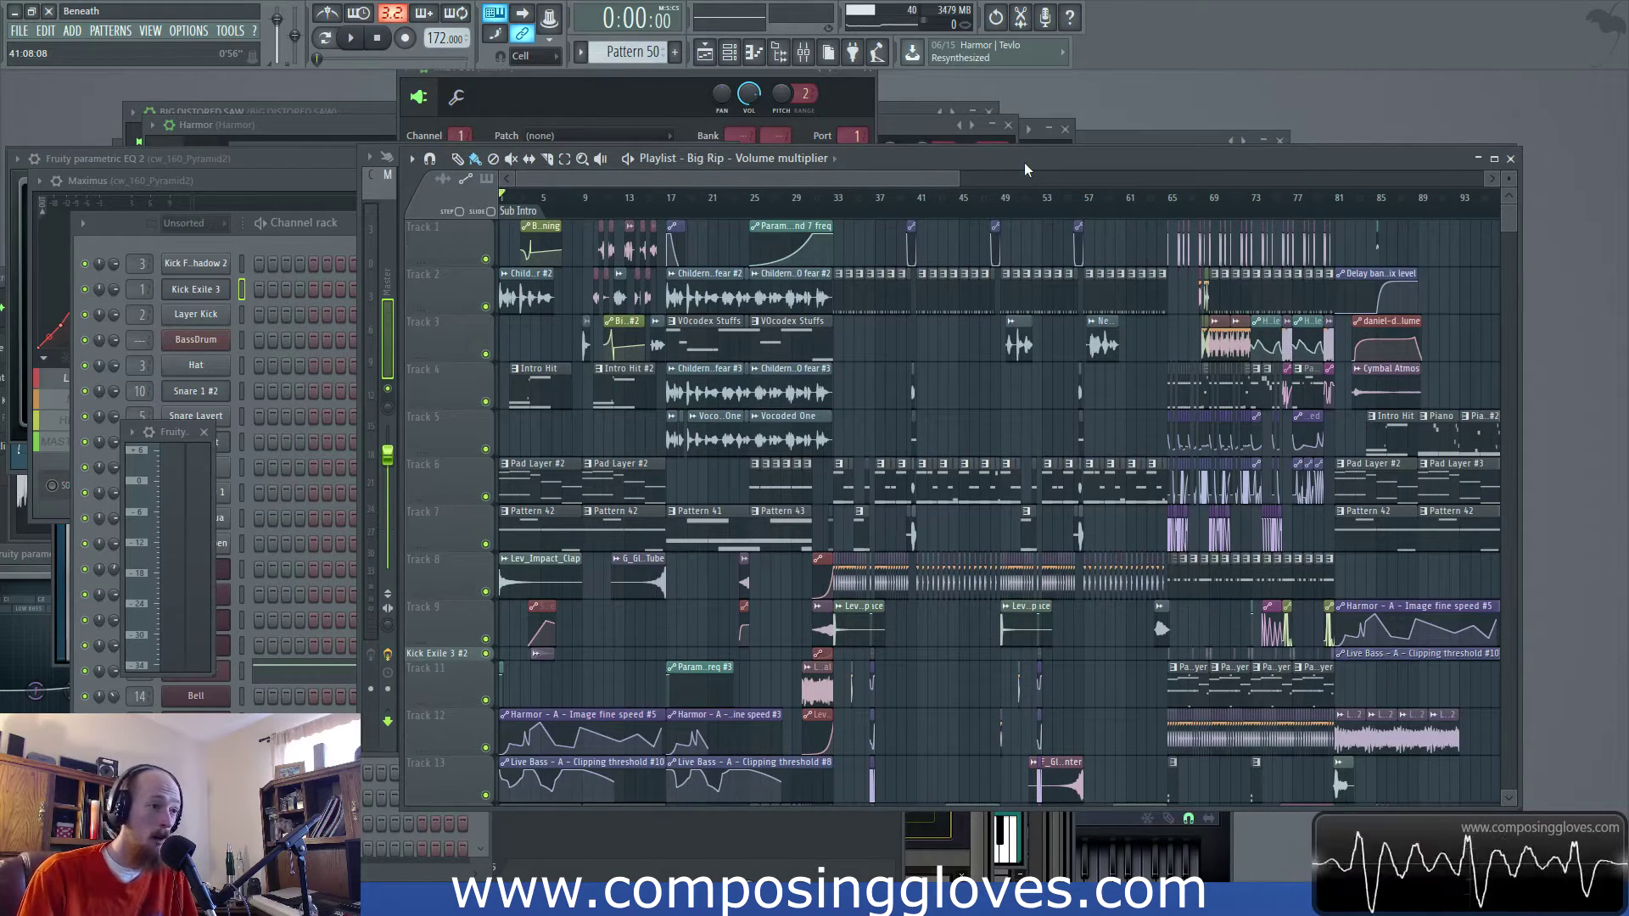
{"action": "left_click_drag", "start_coordinate": [1025, 164], "coordinate": [1023, 175]}
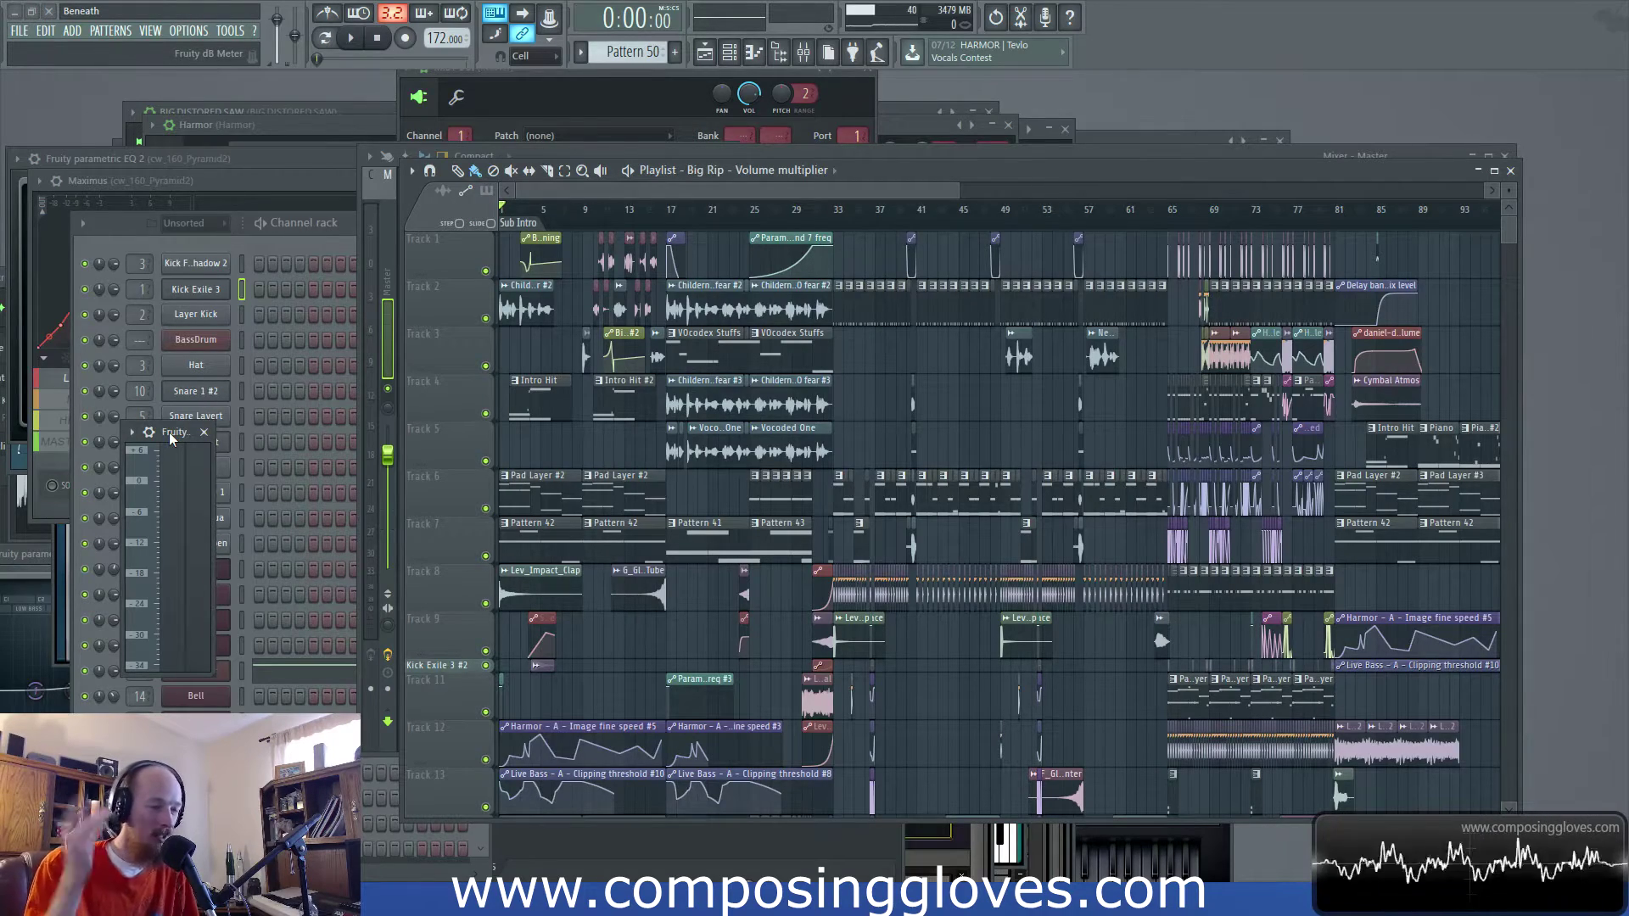
Look over the whole song arrangement in the playlist, from the intro to the last vocal clips
{"action": "scroll", "coordinate": [817, 429], "scroll_direction": "down", "scroll_amount": 5}
{"action": "scroll", "coordinate": [816, 429], "scroll_direction": "up", "scroll_amount": 5}
{"action": "scroll", "coordinate": [817, 429], "scroll_direction": "right", "scroll_amount": 8}
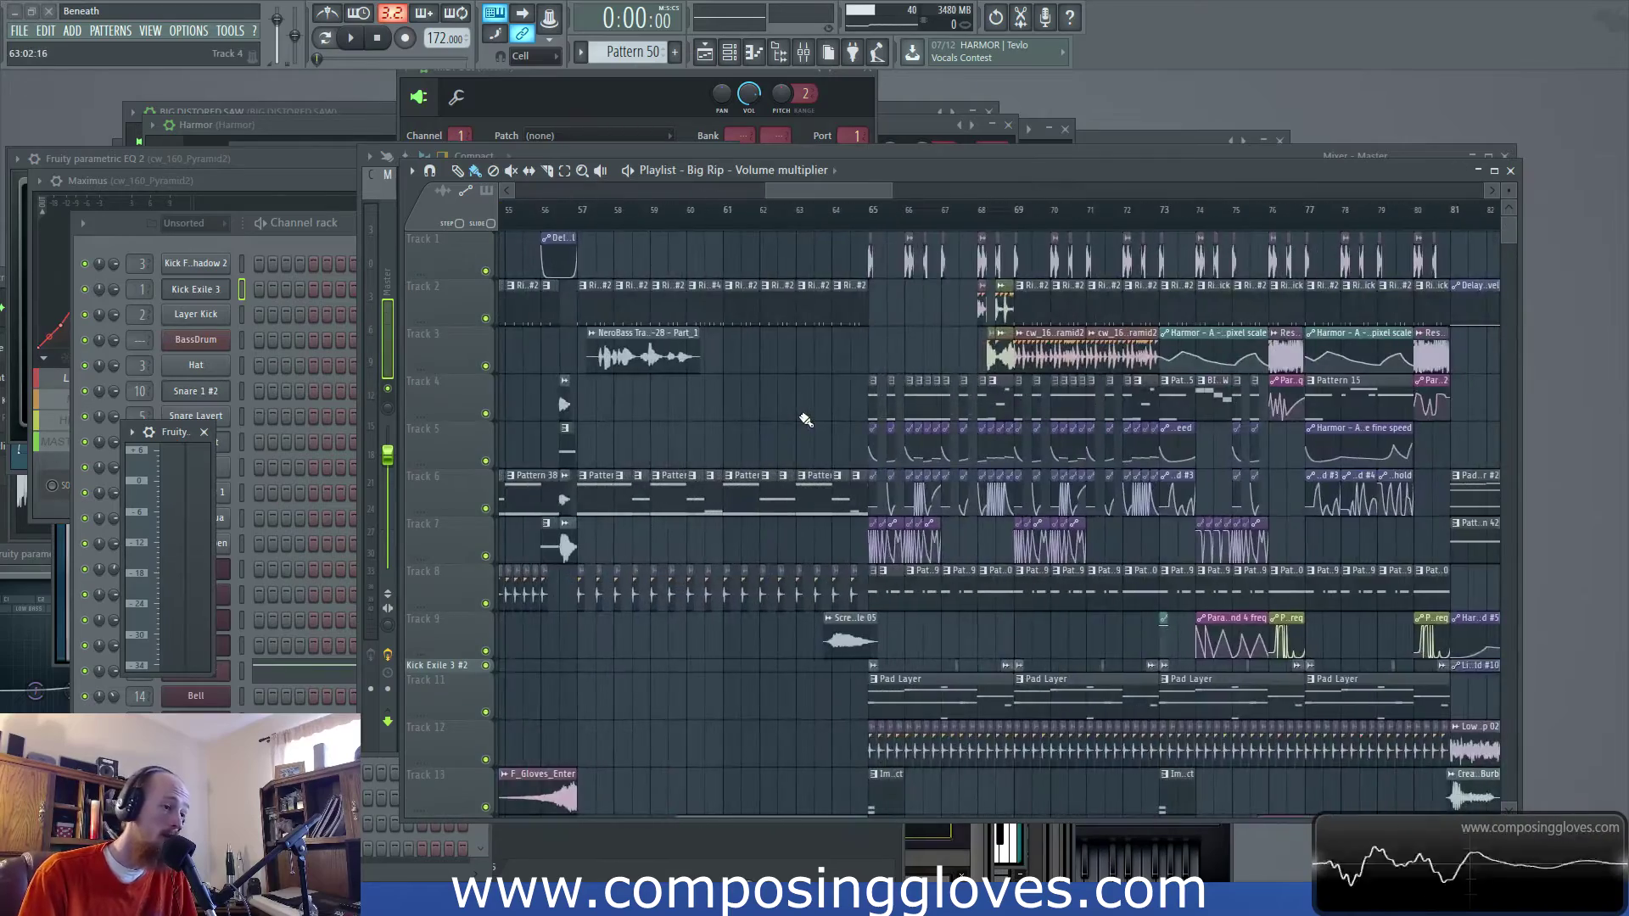
{"action": "scroll", "coordinate": [806, 420], "scroll_direction": "down", "scroll_amount": 3}
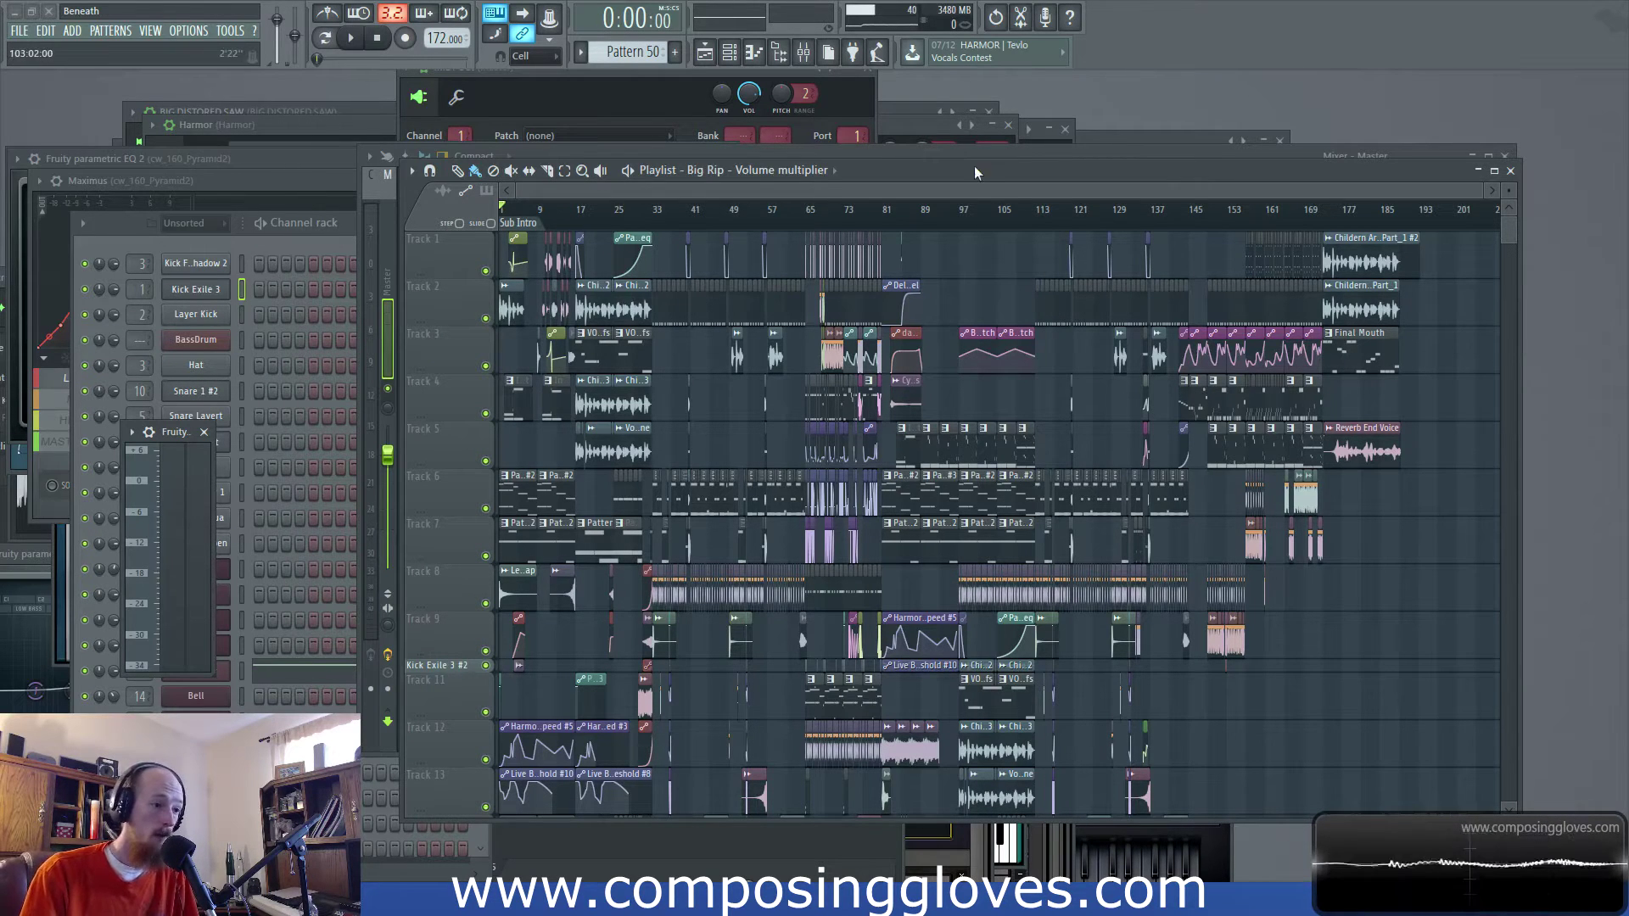
{"action": "left_click_drag", "start_coordinate": [993, 175], "coordinate": [1003, 156]}
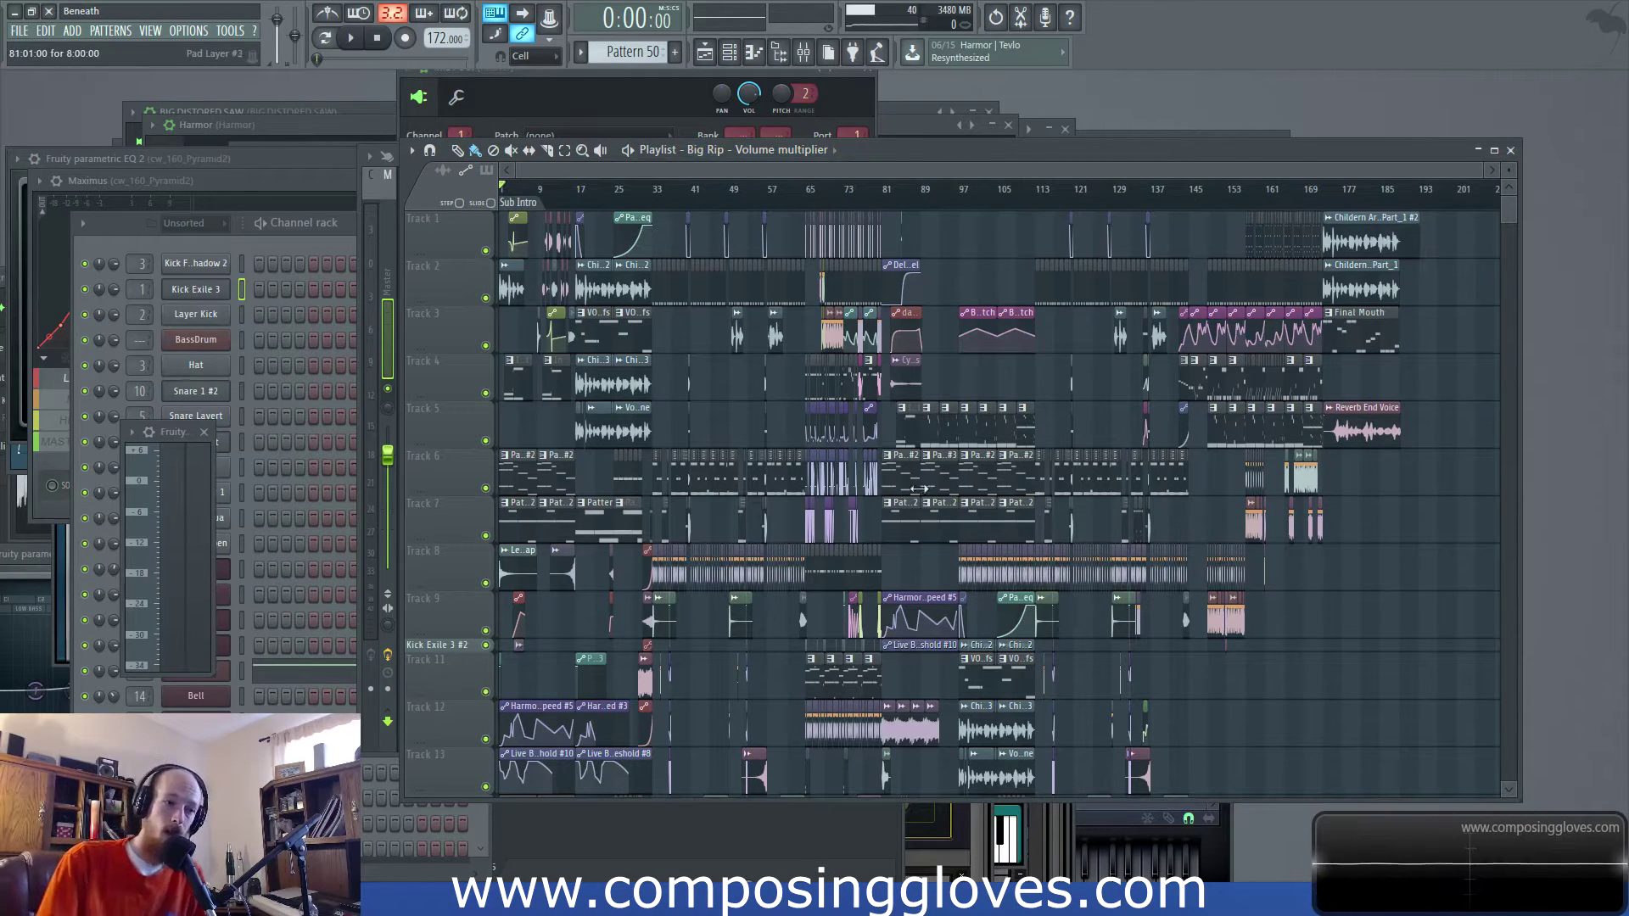
{"action": "scroll", "coordinate": [645, 198], "scroll_direction": "up", "scroll_amount": 6}
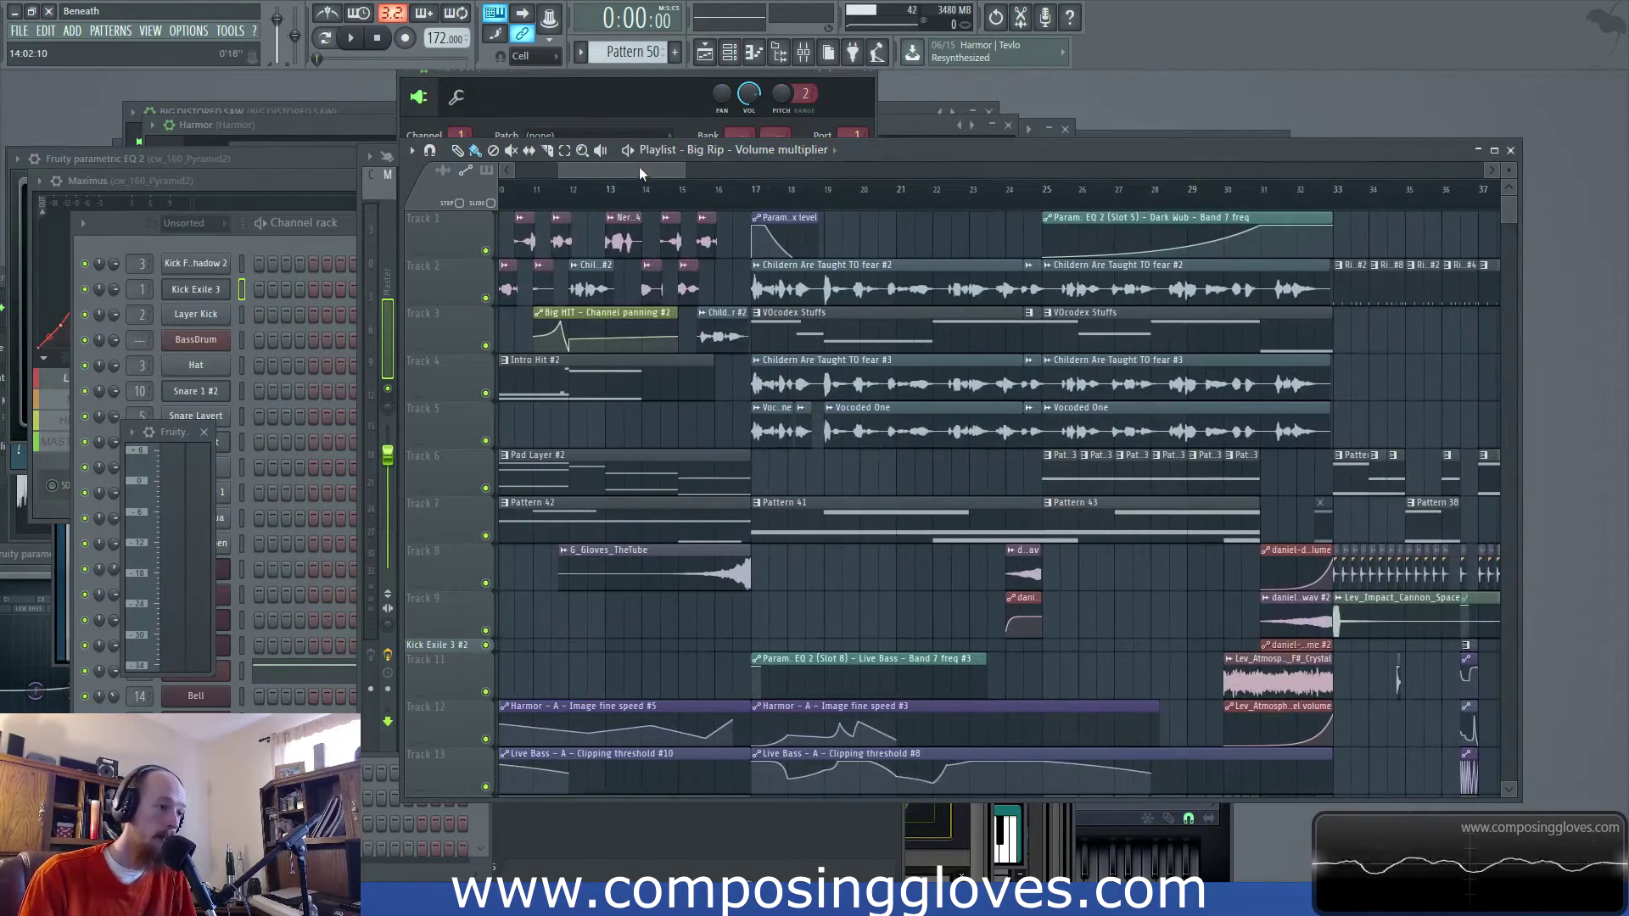
{"action": "scroll", "coordinate": [645, 197], "scroll_direction": "down", "scroll_amount": 5}
{"action": "scroll", "coordinate": [671, 303], "scroll_direction": "down", "scroll_amount": 2}
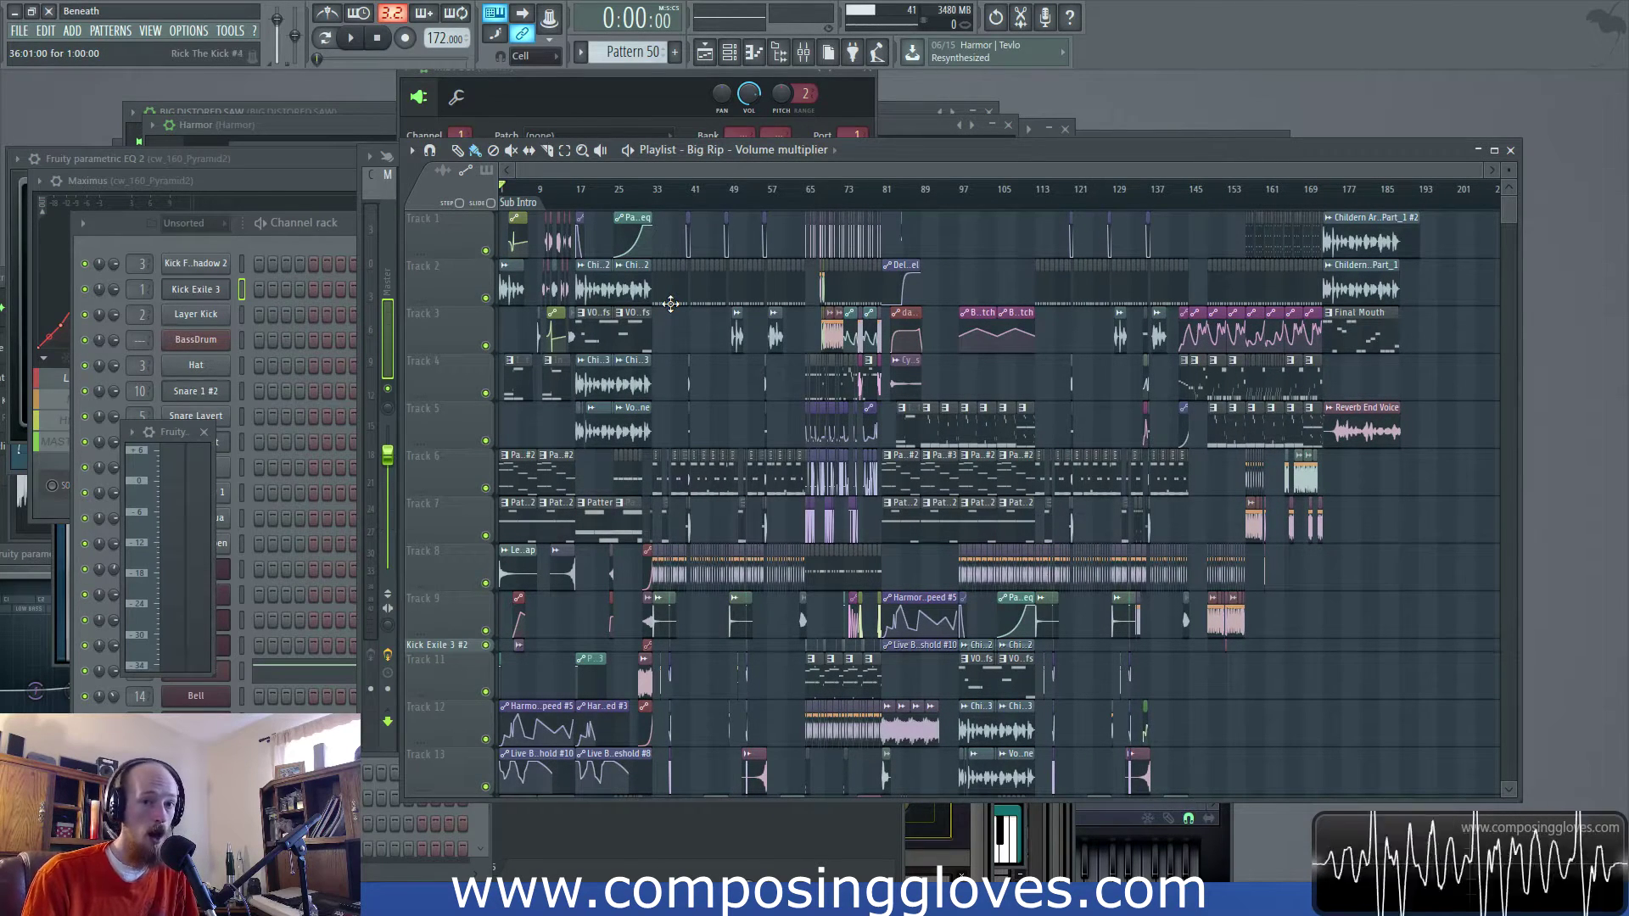
{"action": "left_click_drag", "start_coordinate": [973, 153], "coordinate": [964, 125]}
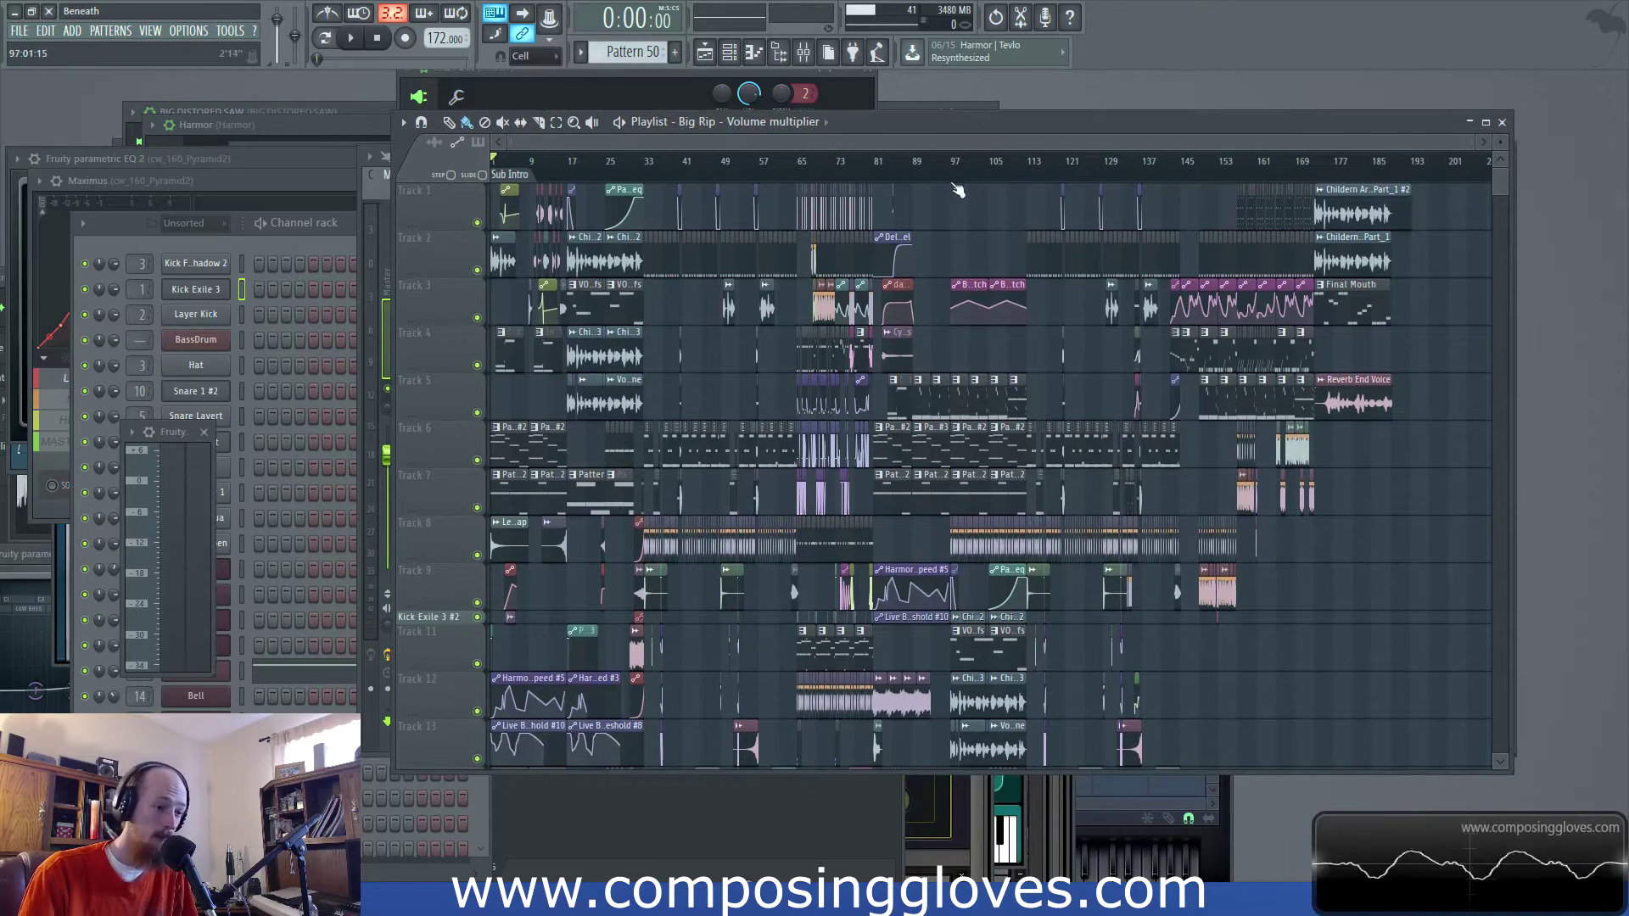
Examine the intro and vocal build-up clips in the playlist up to the drop at bar 33
{"action": "scroll", "coordinate": [606, 350], "scroll_direction": "up", "scroll_amount": 10}
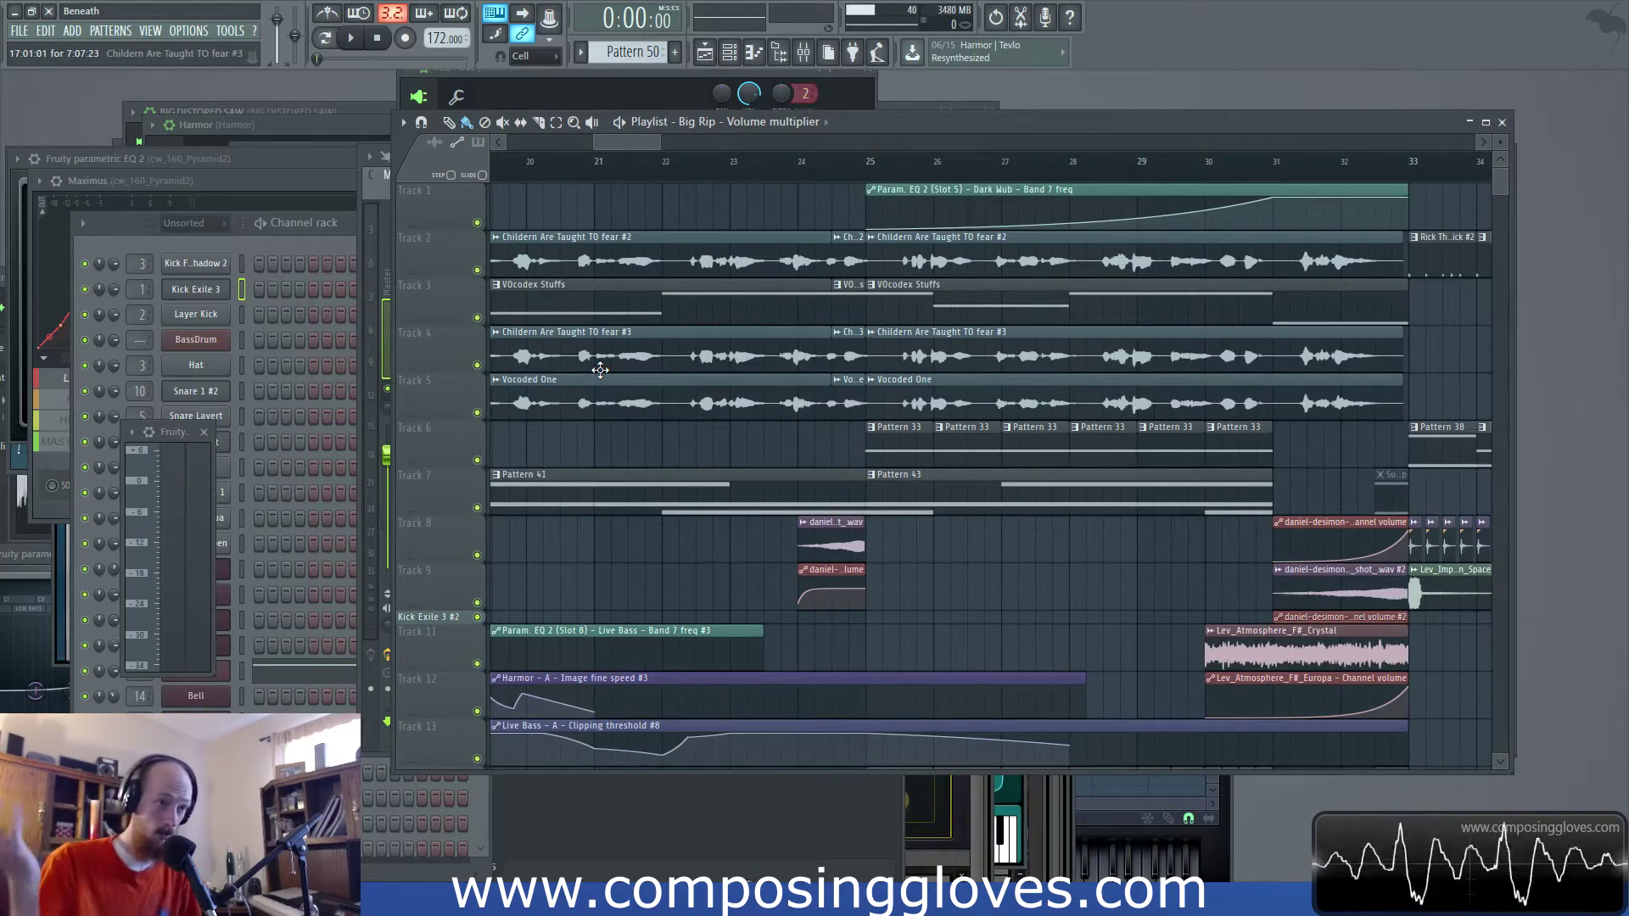
{"action": "scroll", "coordinate": [600, 370], "scroll_direction": "down", "scroll_amount": 10}
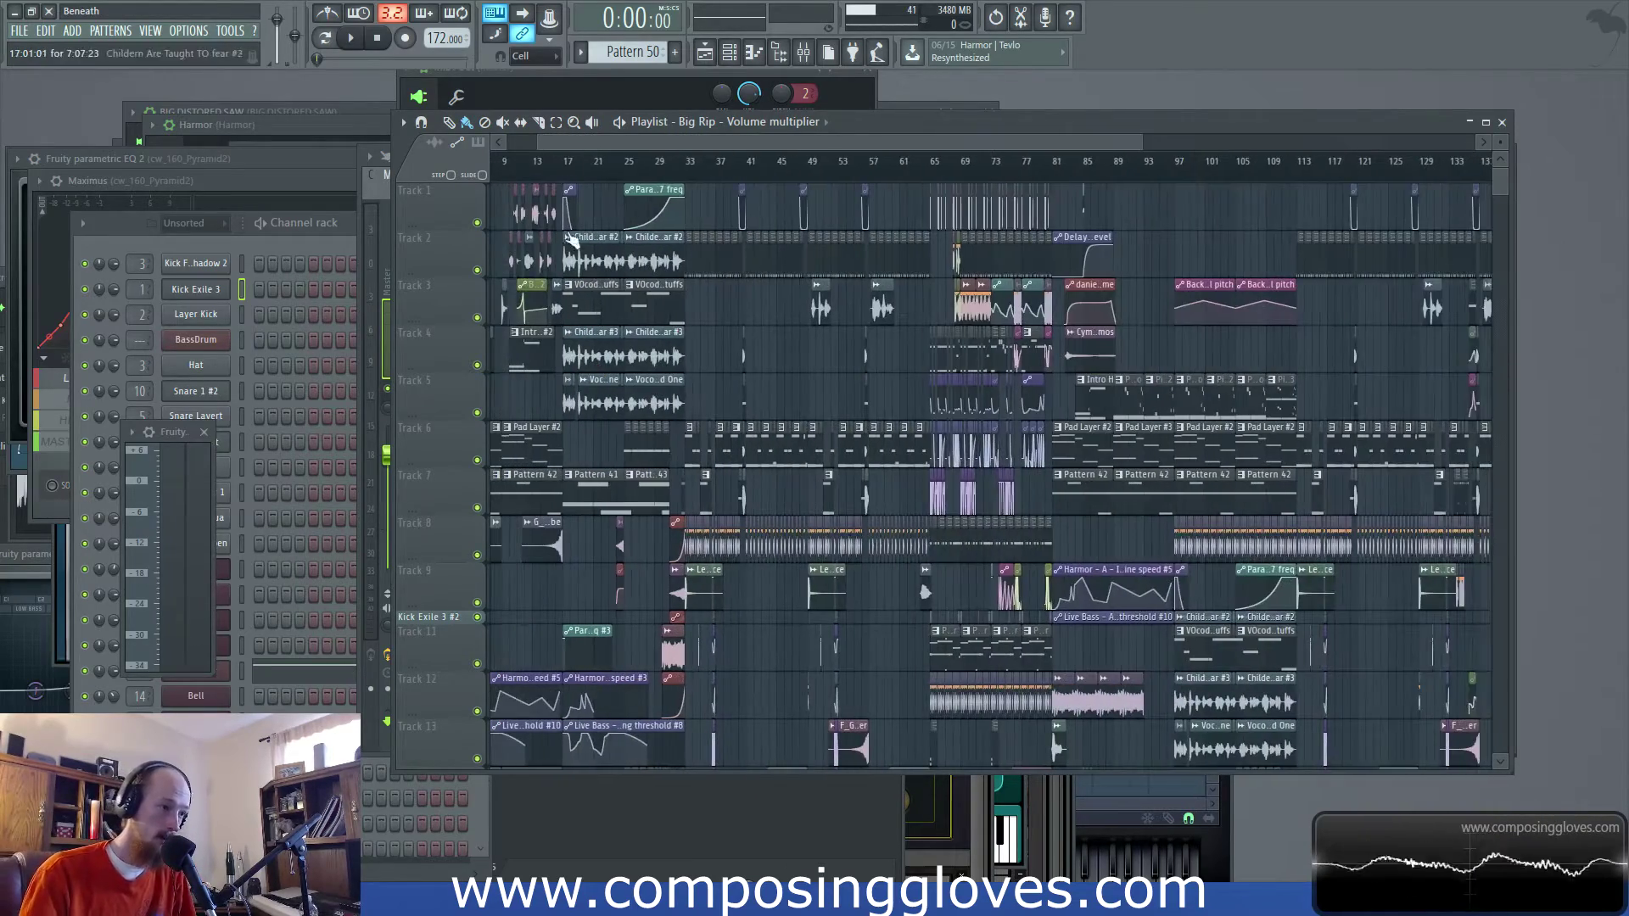
{"action": "scroll", "coordinate": [585, 255], "scroll_direction": "up", "scroll_amount": 7}
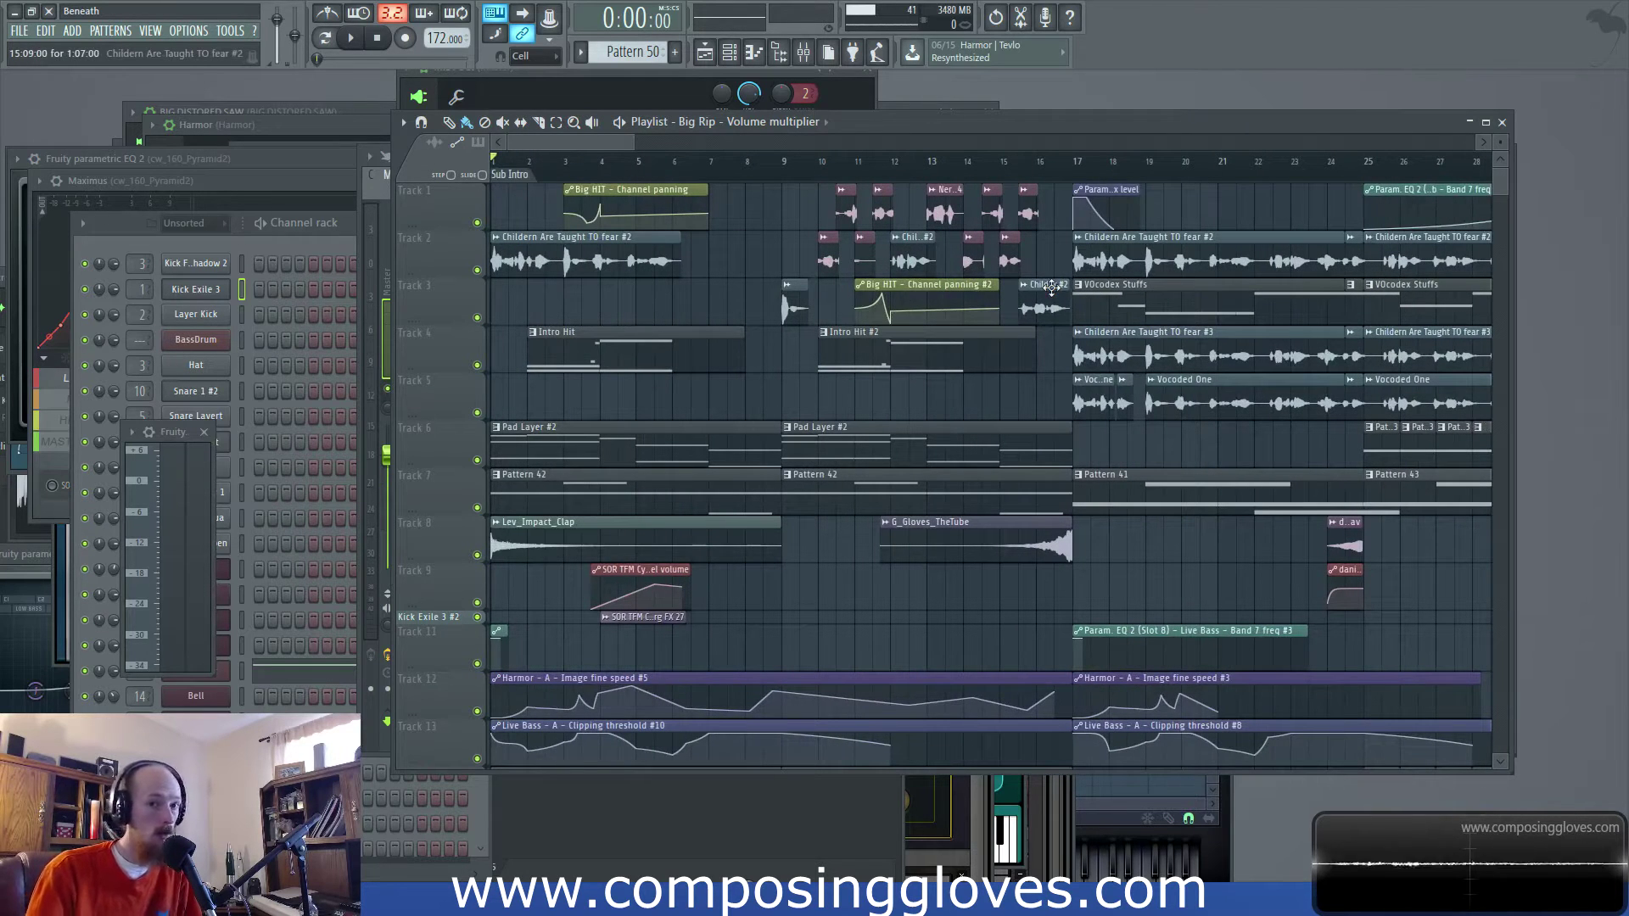
{"action": "left_click_drag", "start_coordinate": [896, 122], "coordinate": [872, 97]}
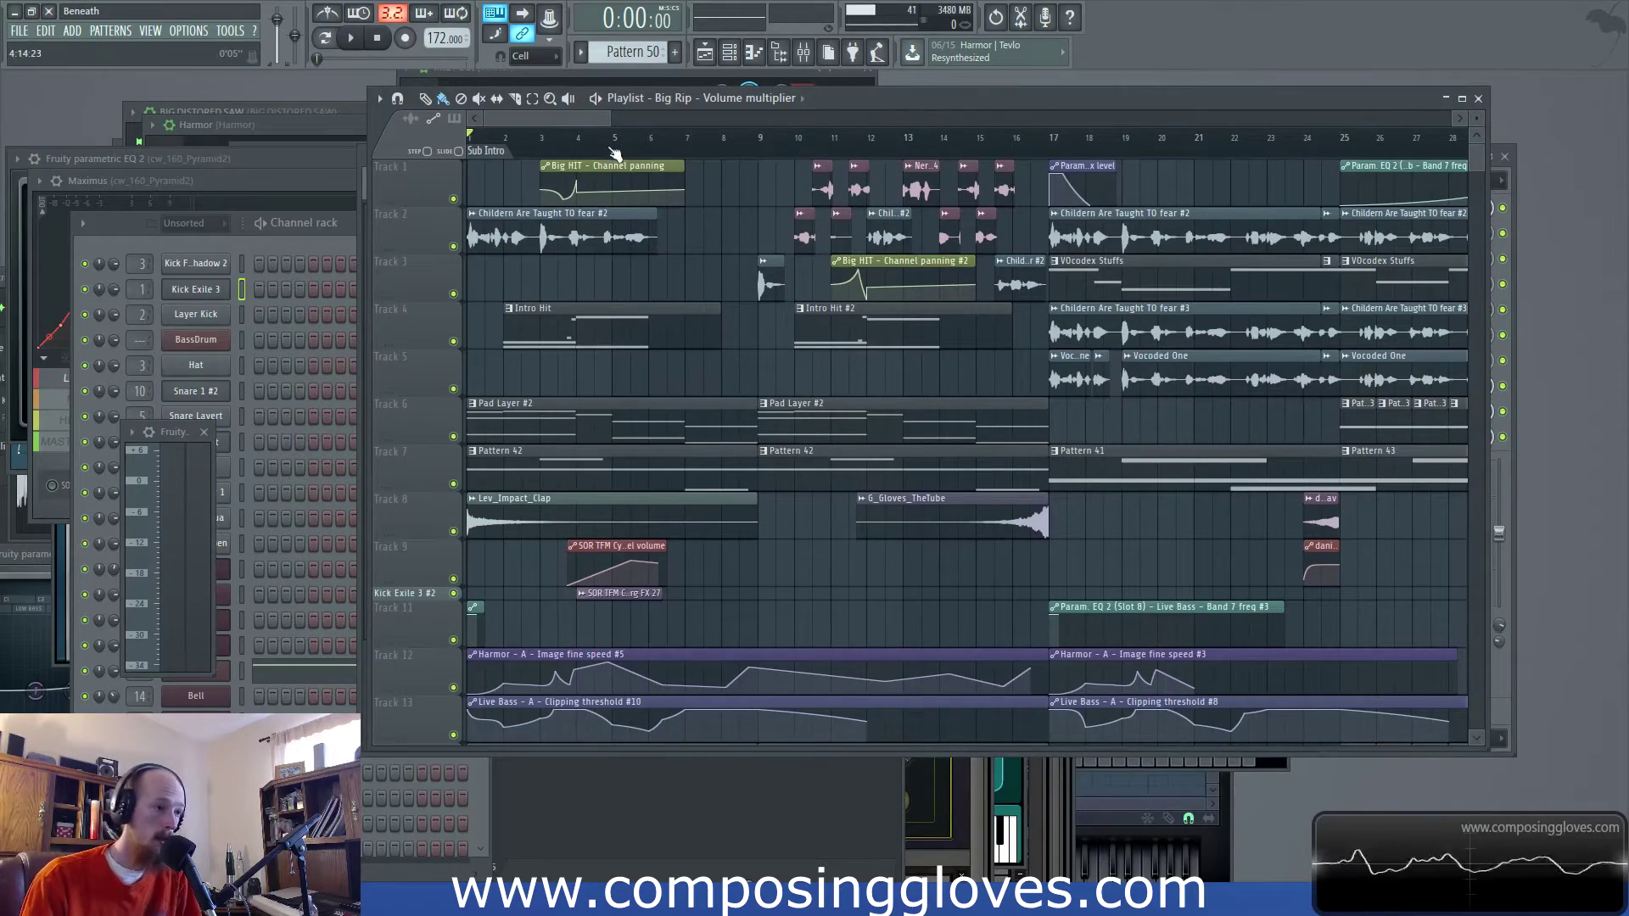
{"action": "left_click_drag", "start_coordinate": [598, 119], "coordinate": [716, 151]}
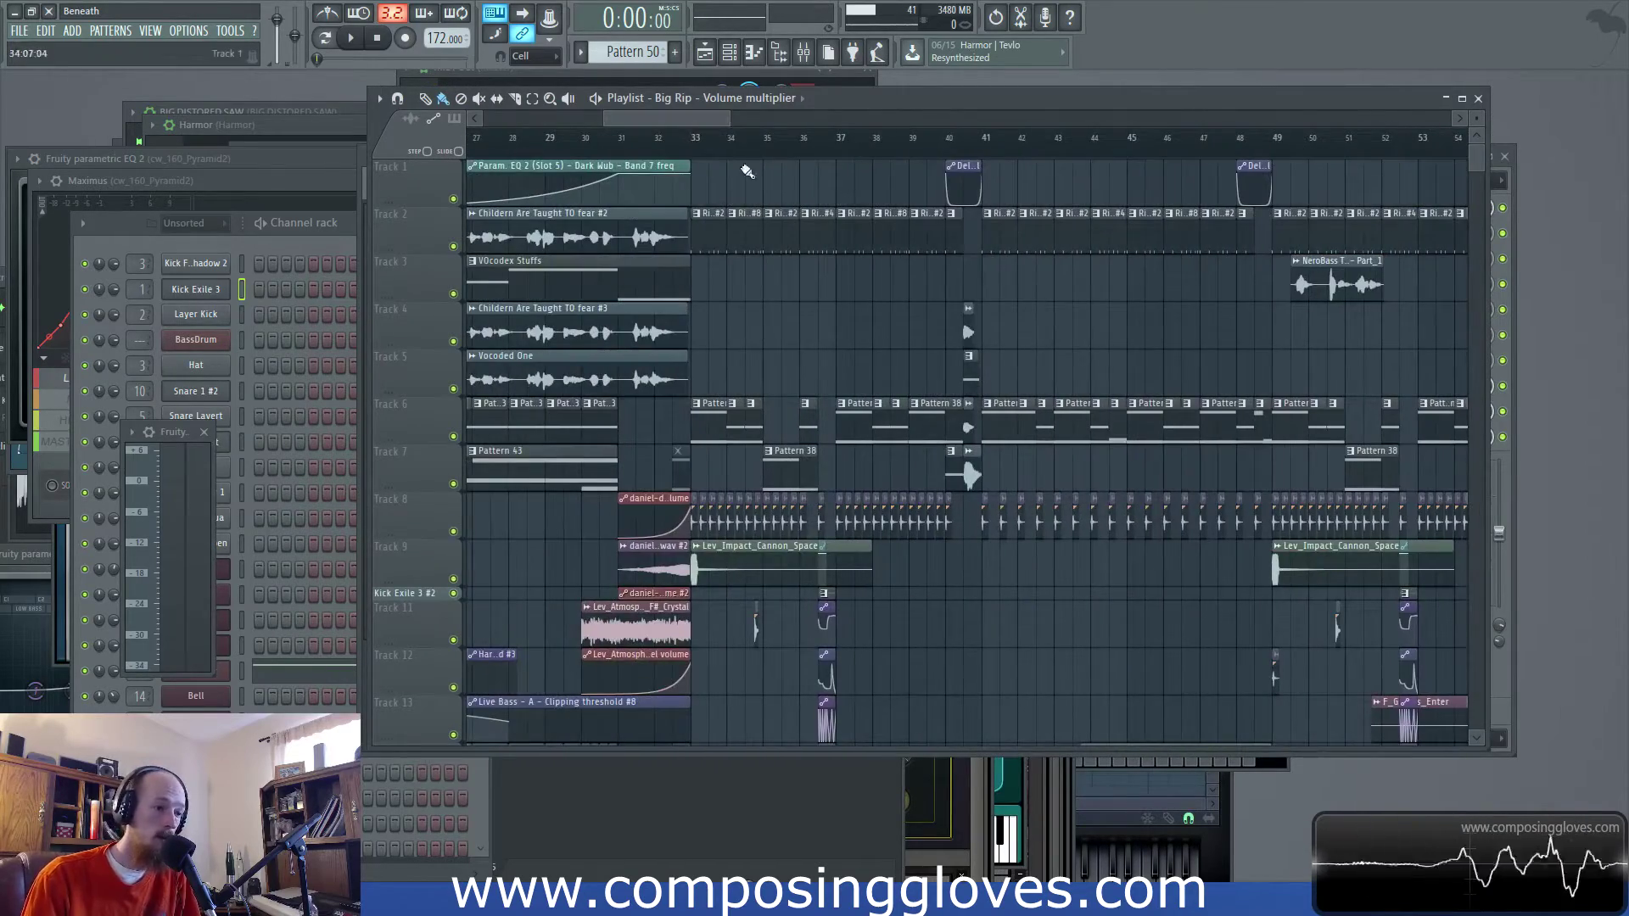
{"action": "scroll", "coordinate": [810, 363], "scroll_direction": "down", "scroll_amount": 2}
{"action": "scroll", "coordinate": [816, 331], "scroll_direction": "up", "scroll_amount": 4}
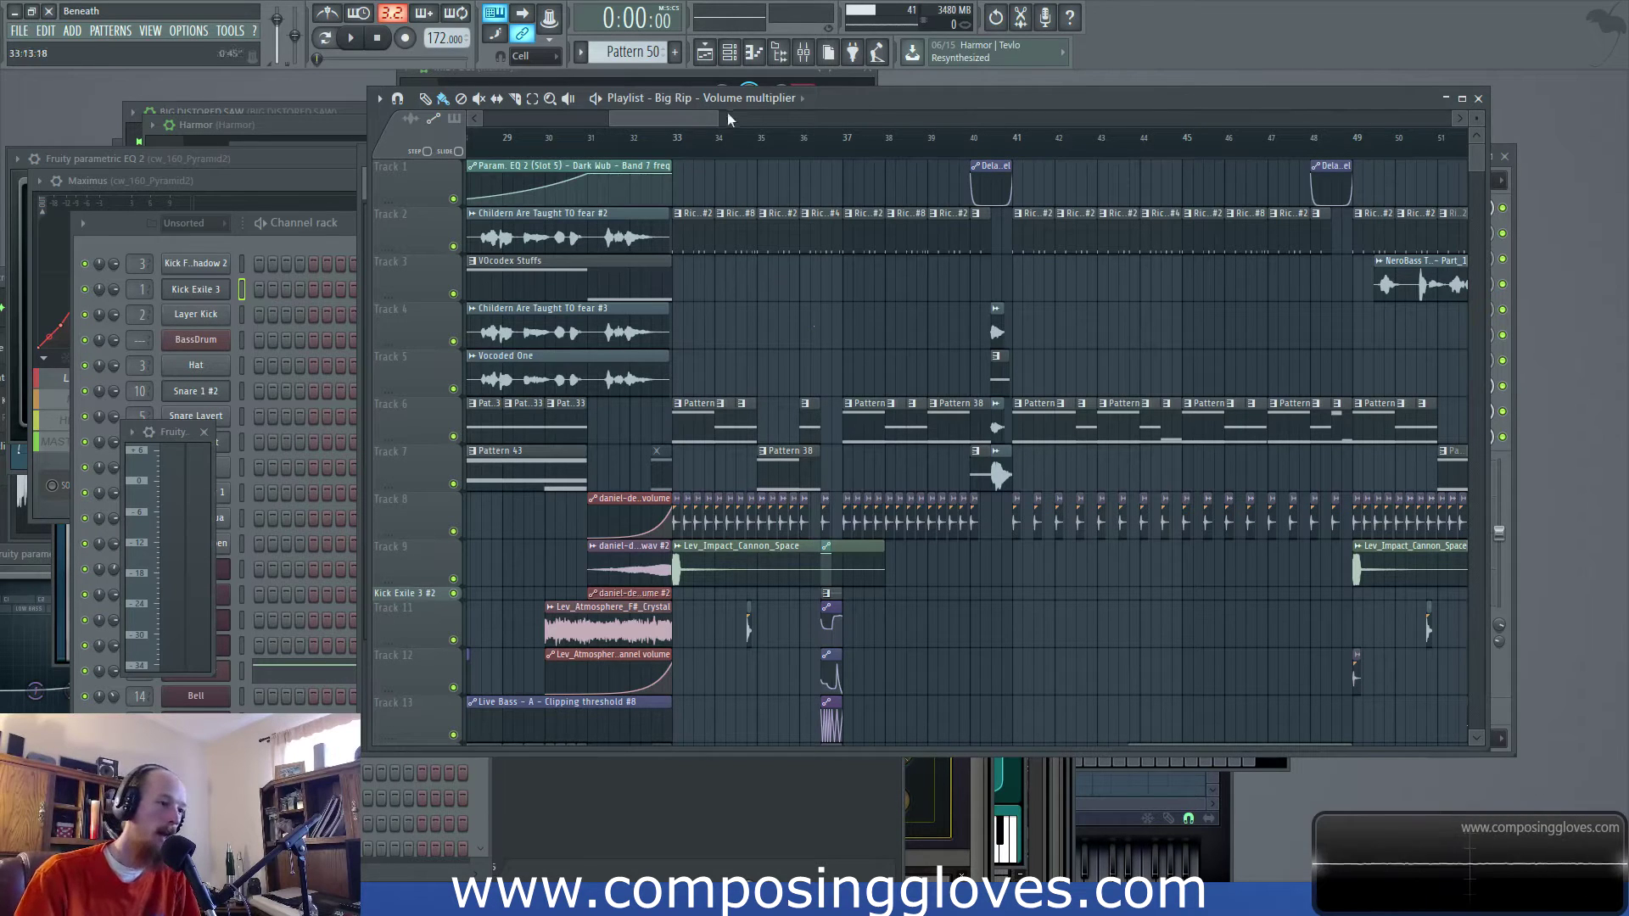
Open the mixer and inspect the routing and effect slots of its tracks, from Rick The Kick to Pad Bus
{"action": "left_click", "coordinate": [804, 51]}
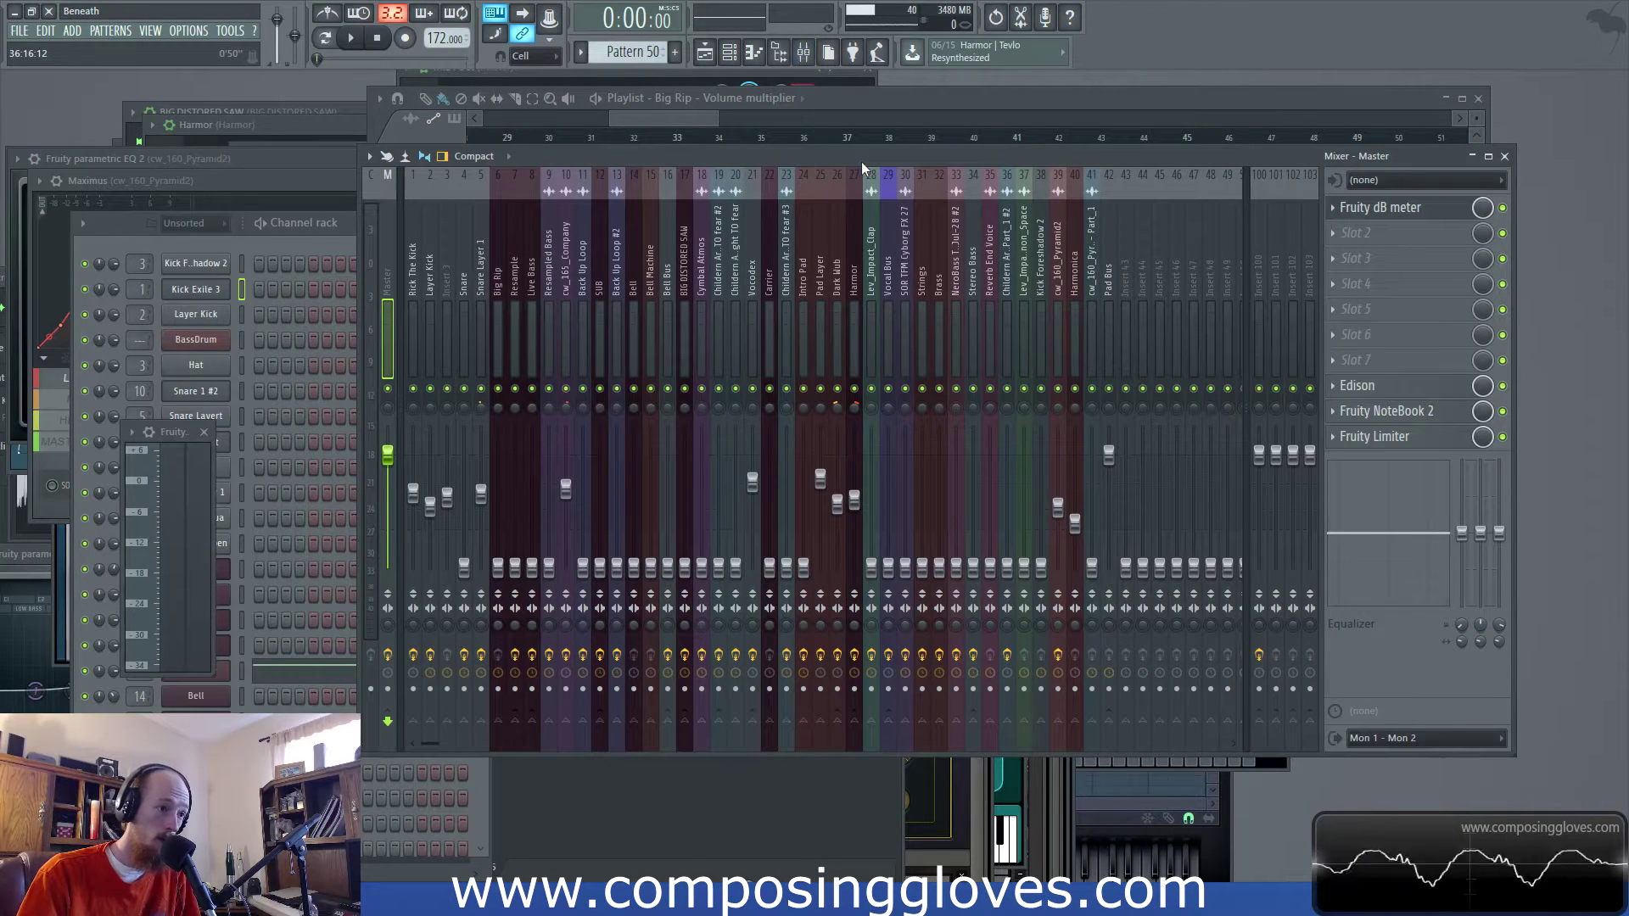
{"action": "left_click", "coordinate": [1008, 297]}
{"action": "left_click", "coordinate": [1108, 293]}
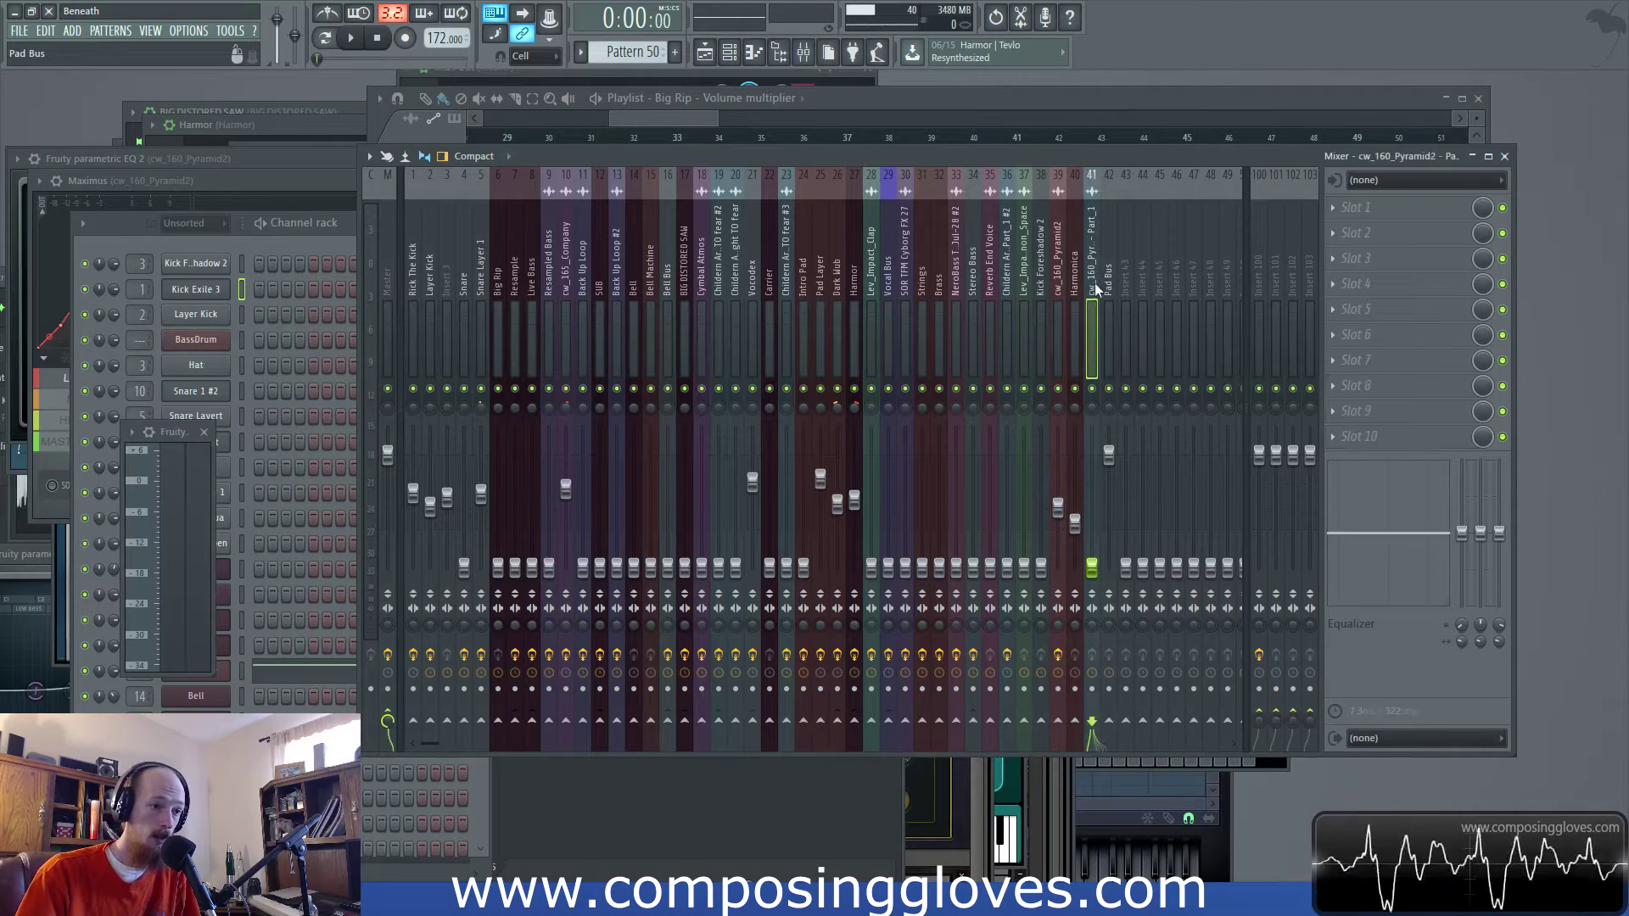
{"action": "left_click", "coordinate": [1058, 293]}
{"action": "left_click", "coordinate": [818, 292]}
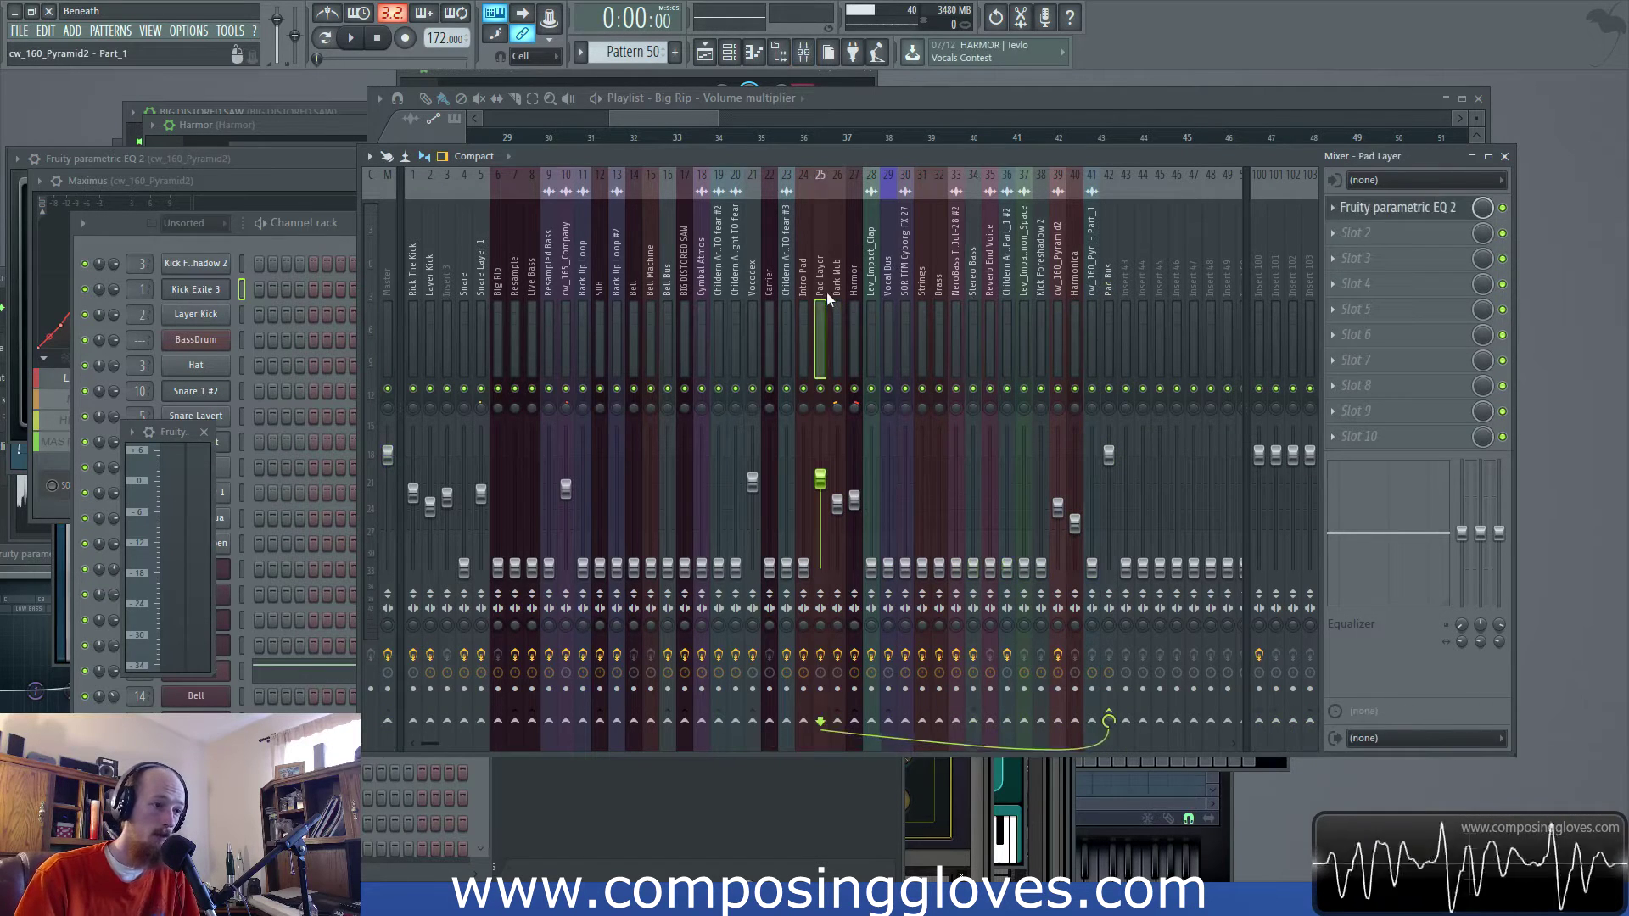
{"action": "left_click", "coordinate": [649, 293]}
{"action": "left_click", "coordinate": [498, 293]}
{"action": "left_click", "coordinate": [410, 271]}
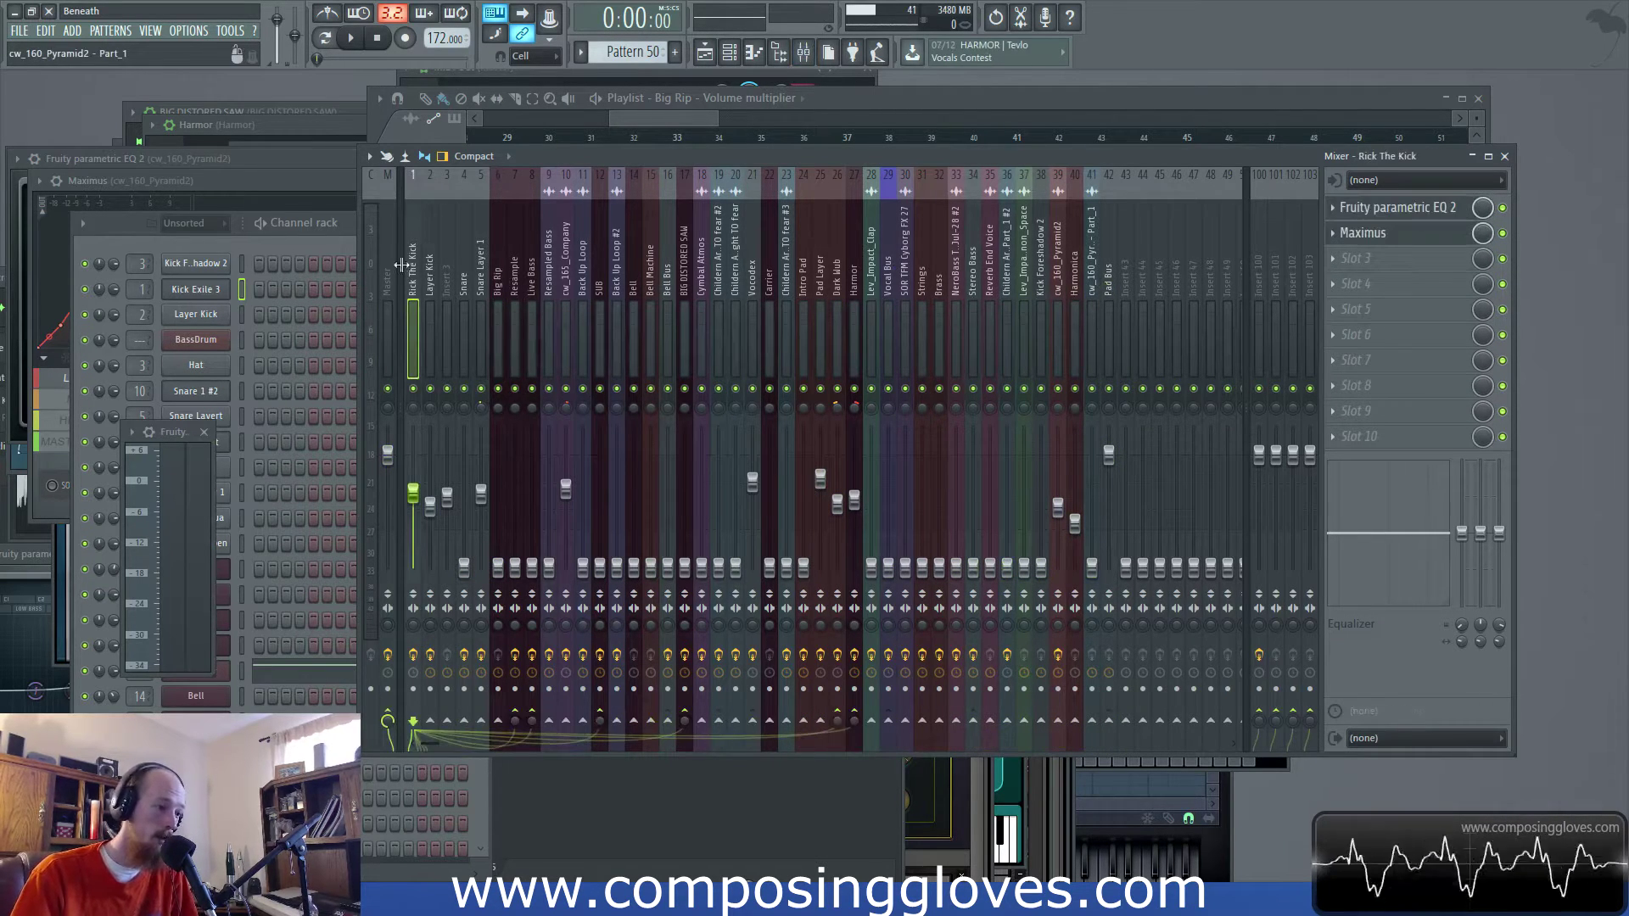
{"action": "left_click", "coordinate": [673, 292]}
{"action": "left_click", "coordinate": [990, 293]}
{"action": "left_click", "coordinate": [1075, 293]}
{"action": "left_click", "coordinate": [1092, 293]}
{"action": "left_click", "coordinate": [1180, 263]}
{"action": "left_click", "coordinate": [1143, 293]}
{"action": "left_click", "coordinate": [1109, 292]}
{"action": "left_click", "coordinate": [1092, 292]}
{"action": "left_click", "coordinate": [1108, 293]}
{"action": "left_click", "coordinate": [481, 293]}
{"action": "left_click", "coordinate": [411, 272]}
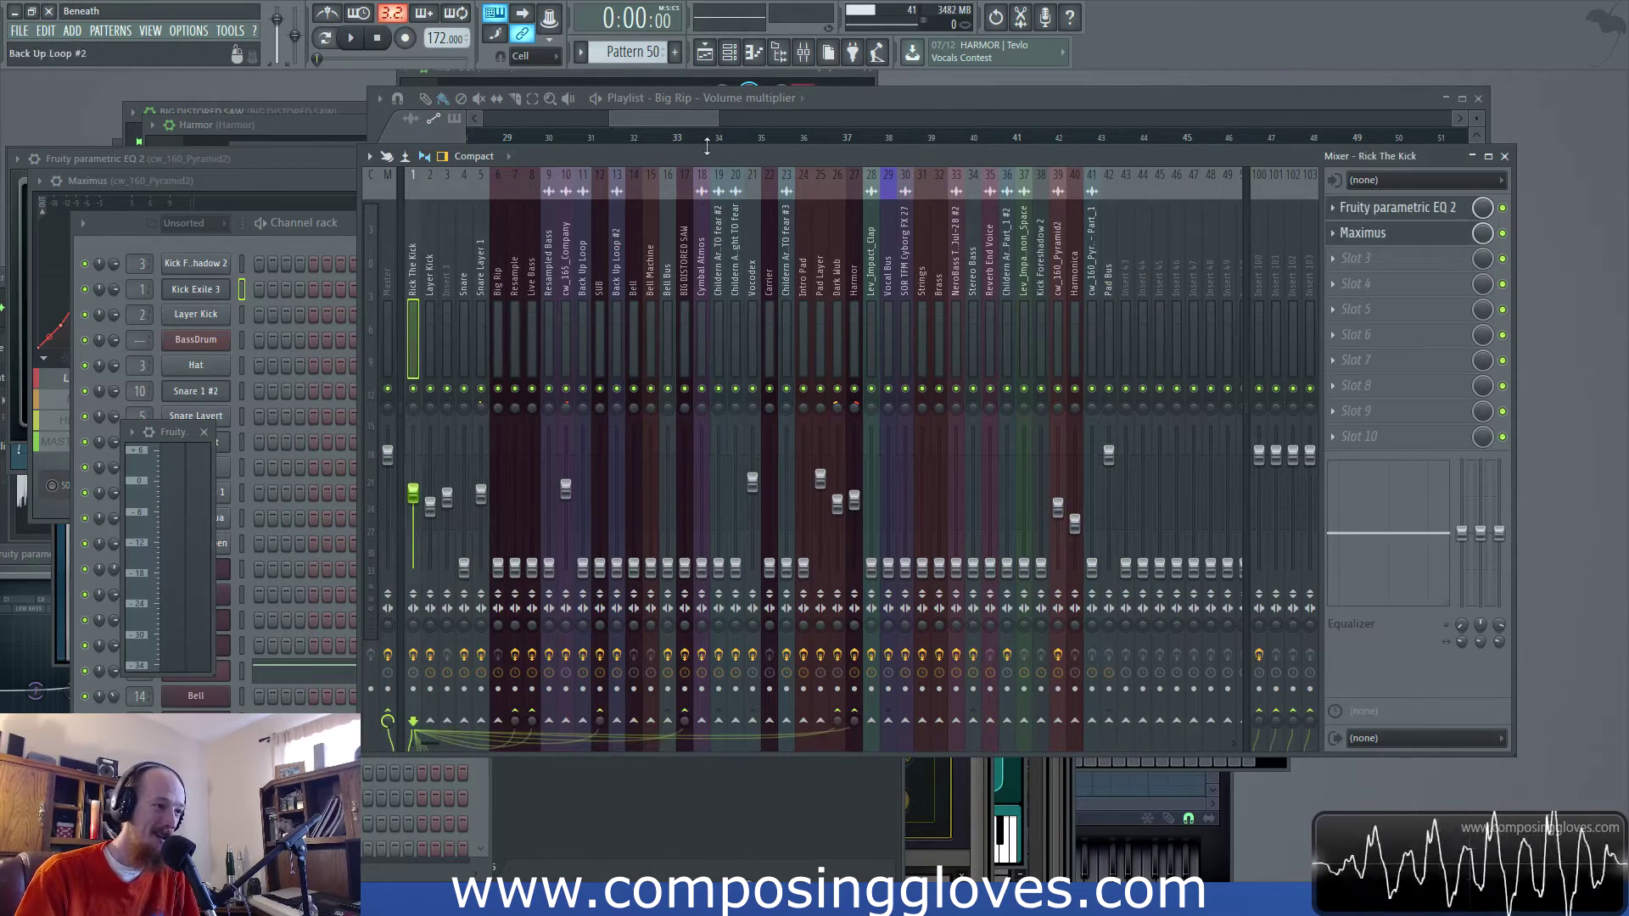
Return to the playlist and select the time range from bar 33 to bar 37 at the start of the drop
{"action": "left_click", "coordinate": [689, 116]}
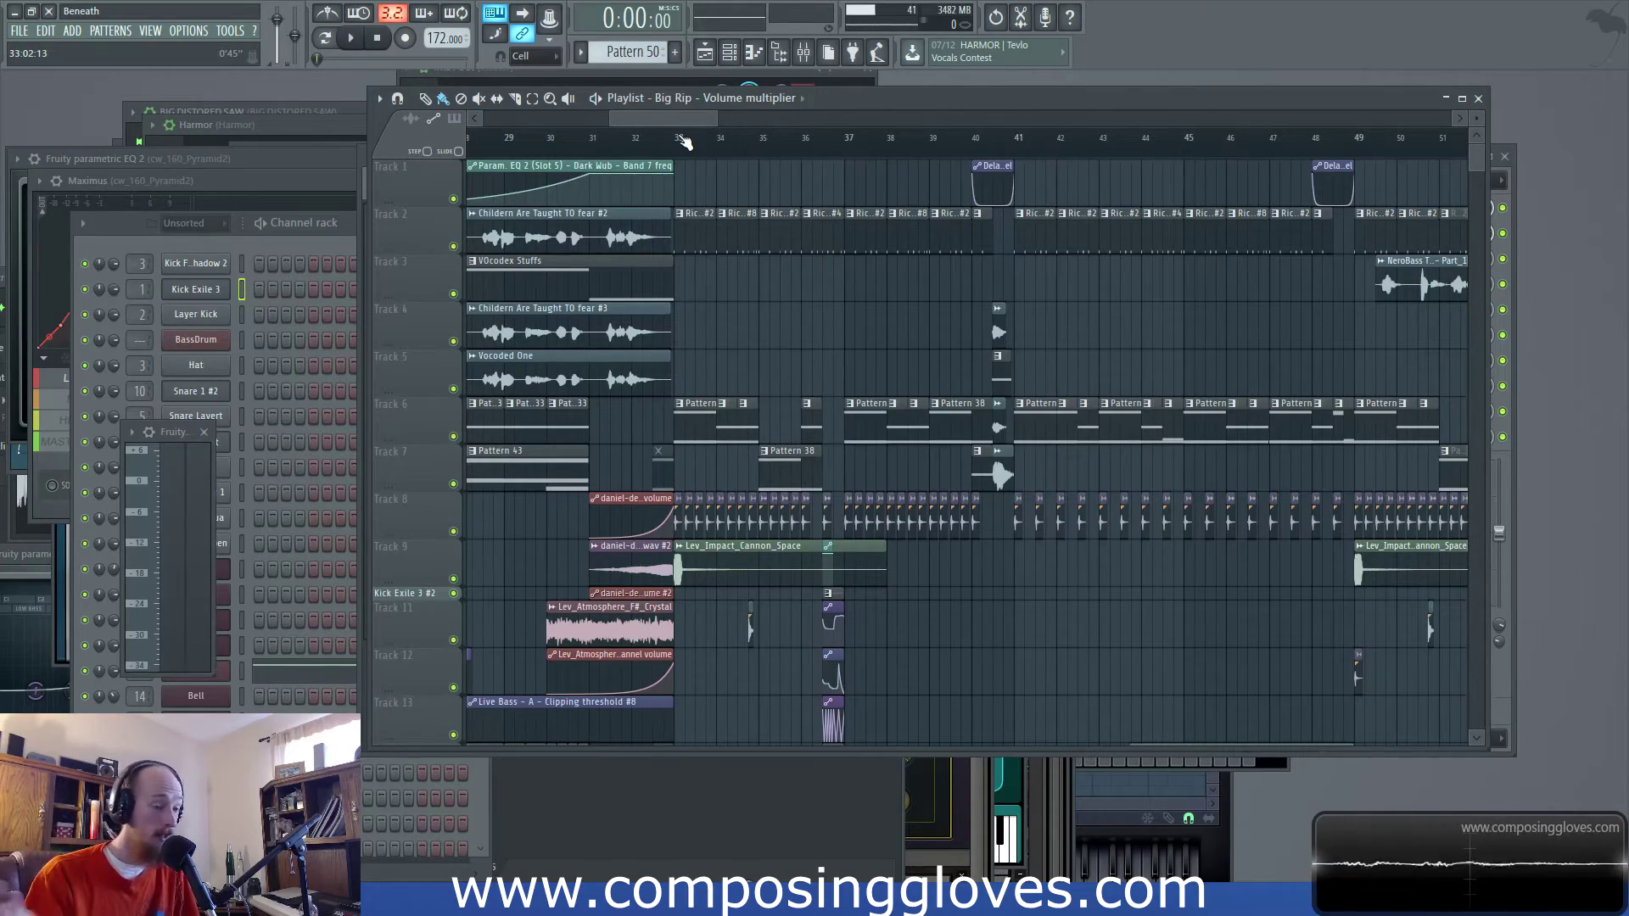
{"action": "scroll", "coordinate": [772, 219], "scroll_direction": "down", "scroll_amount": 3}
{"action": "scroll", "coordinate": [772, 219], "scroll_direction": "down", "scroll_amount": 3}
{"action": "scroll", "coordinate": [771, 218], "scroll_direction": "up", "scroll_amount": 4}
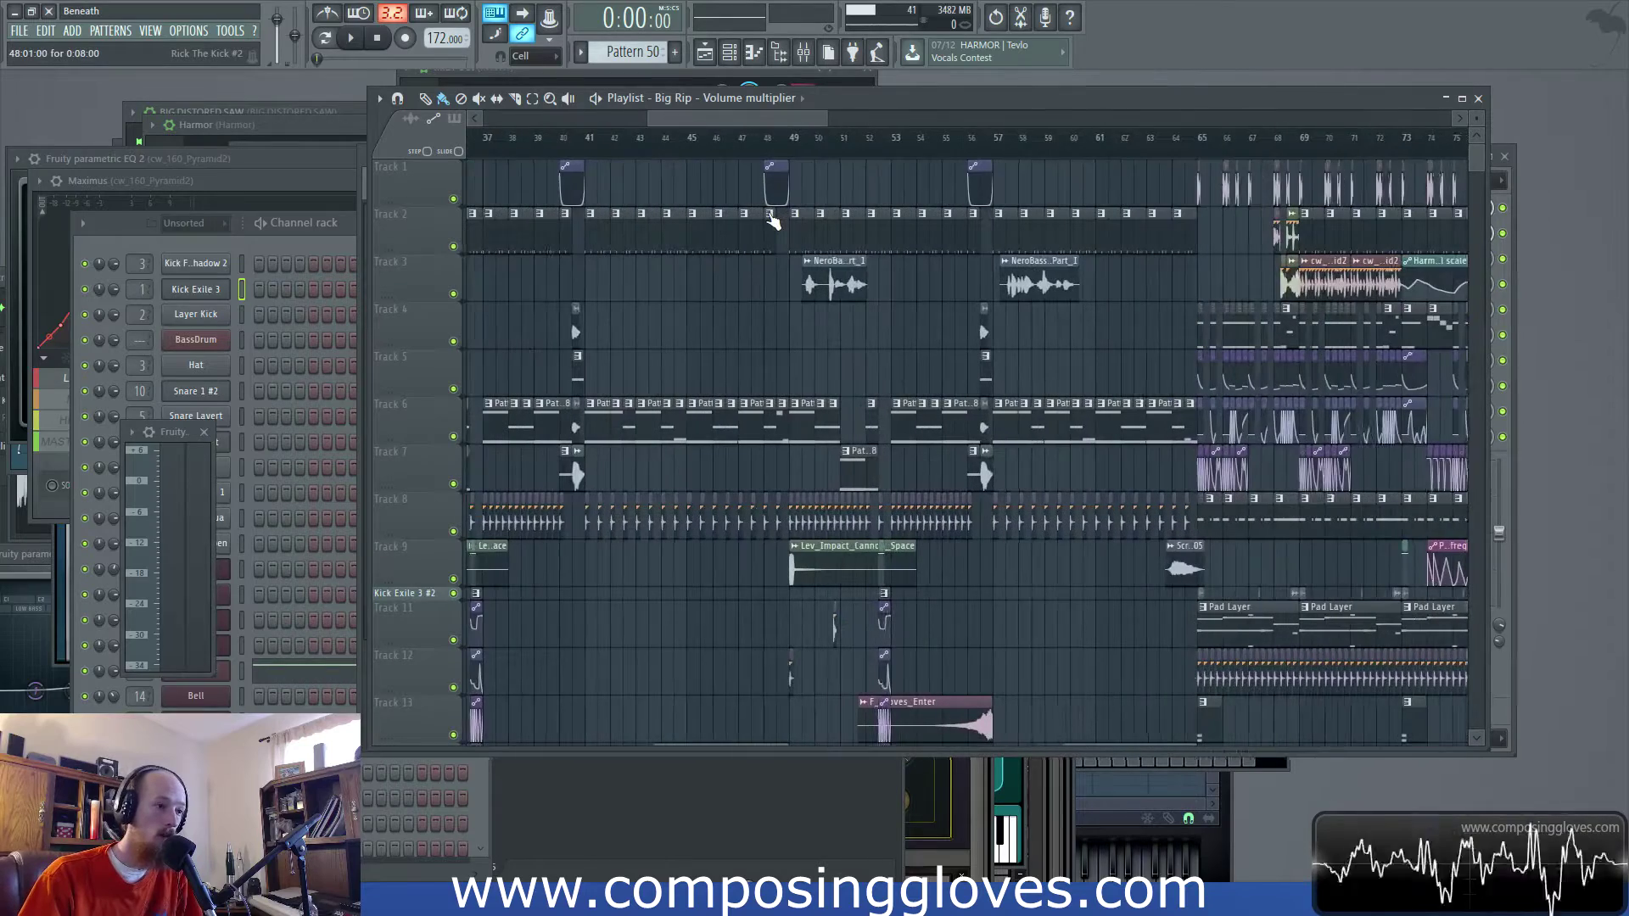
{"action": "scroll", "coordinate": [770, 302], "scroll_direction": "left", "scroll_amount": 4}
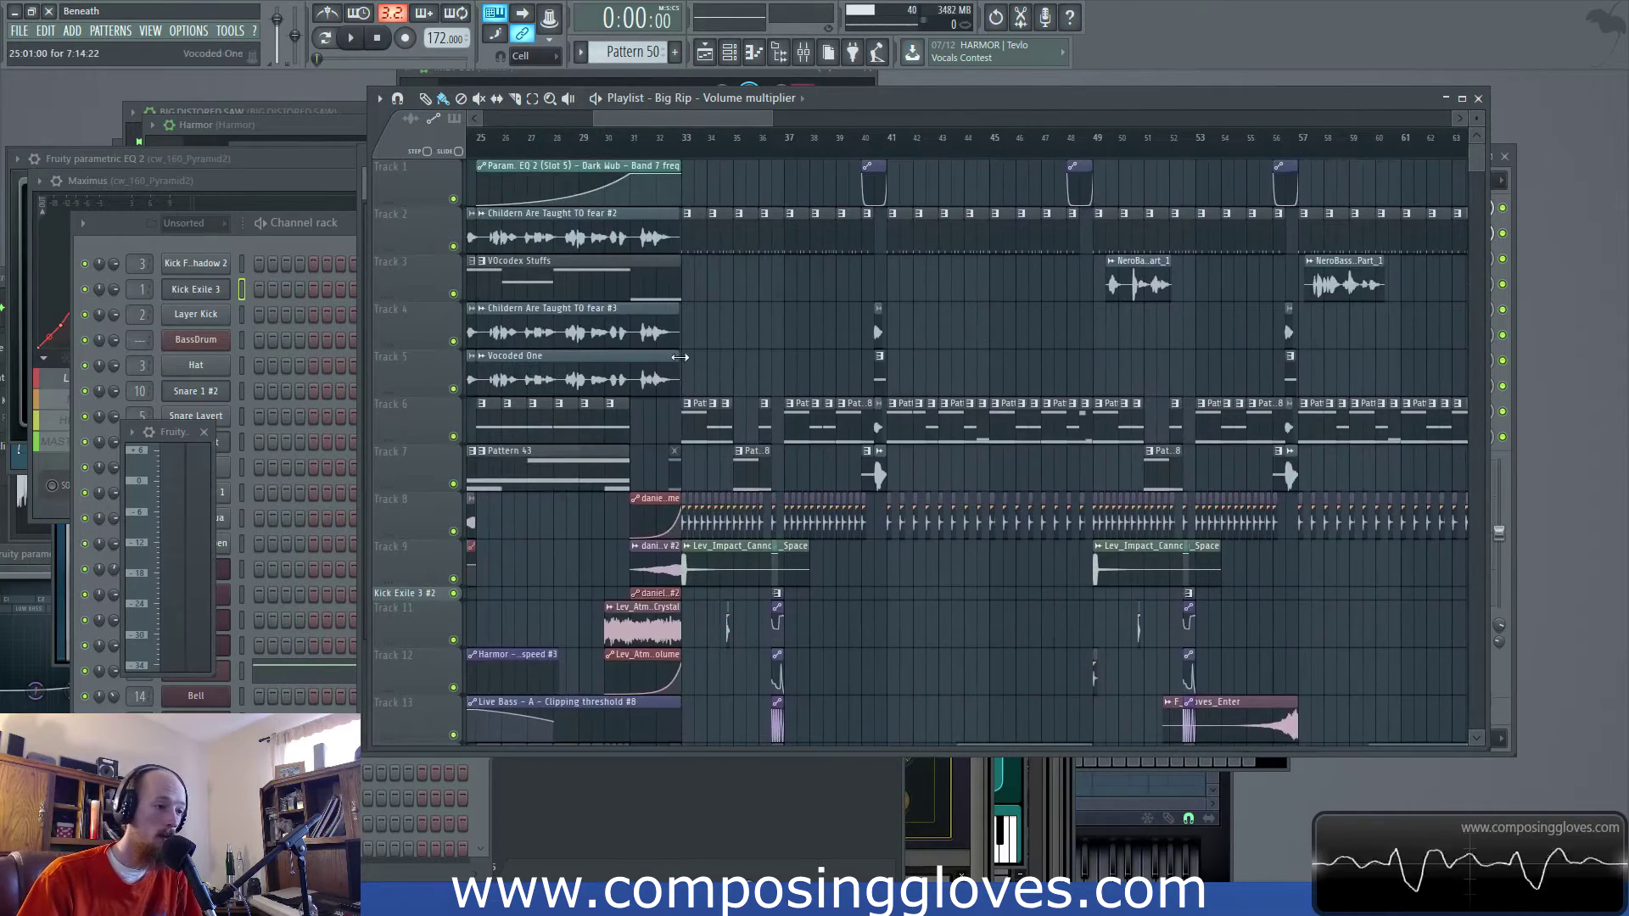
{"action": "scroll", "coordinate": [787, 312], "scroll_direction": "up", "scroll_amount": 2}
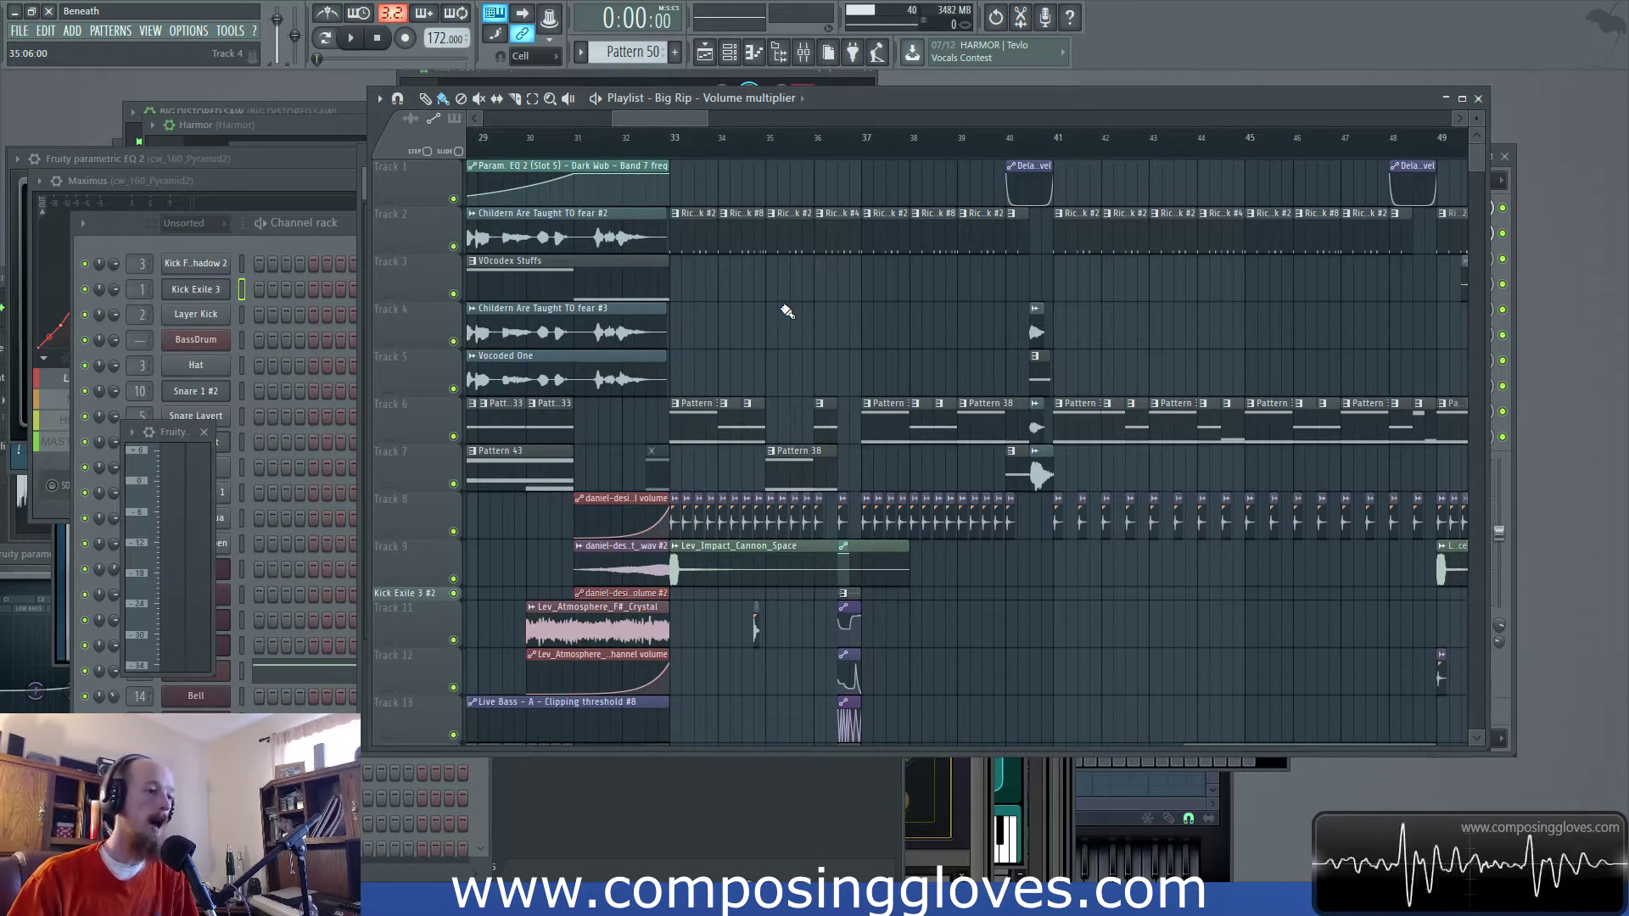
{"action": "scroll", "coordinate": [751, 200], "scroll_direction": "down", "scroll_amount": 2}
{"action": "left_click_drag", "start_coordinate": [711, 151], "coordinate": [811, 161]}
{"action": "scroll", "coordinate": [750, 323], "scroll_direction": "up", "scroll_amount": 2}
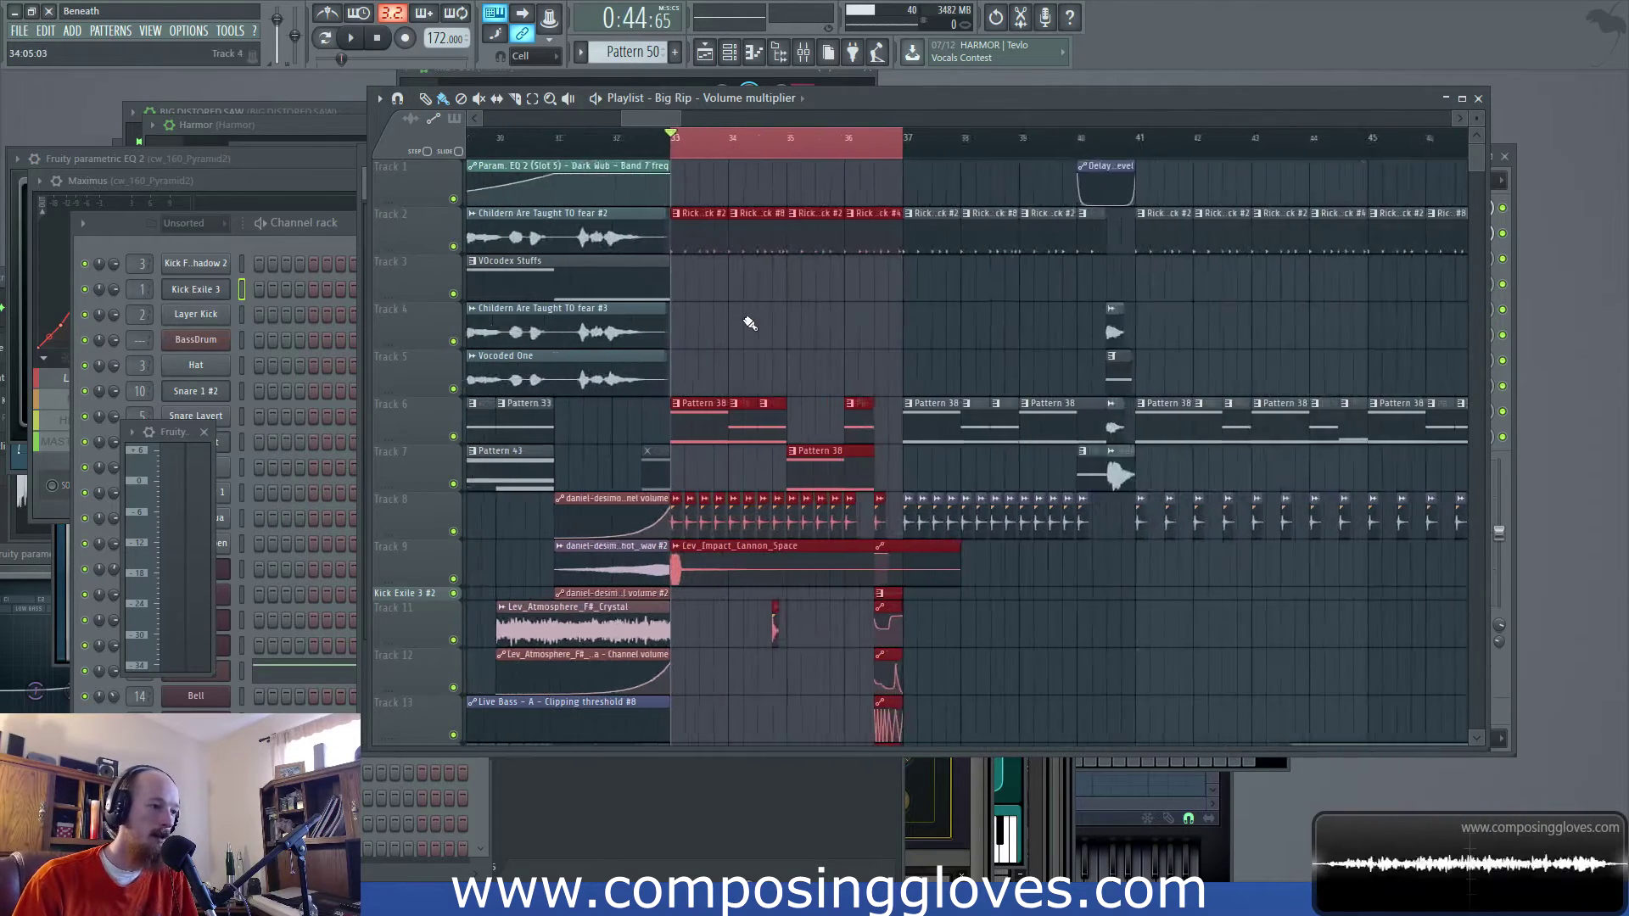
Examine the kick, bass, automation and drum loop clips across all tracks within the selected drop section
{"action": "scroll", "coordinate": [829, 298], "scroll_direction": "up", "scroll_amount": 2}
{"action": "scroll", "coordinate": [848, 306], "scroll_direction": "down", "scroll_amount": 6}
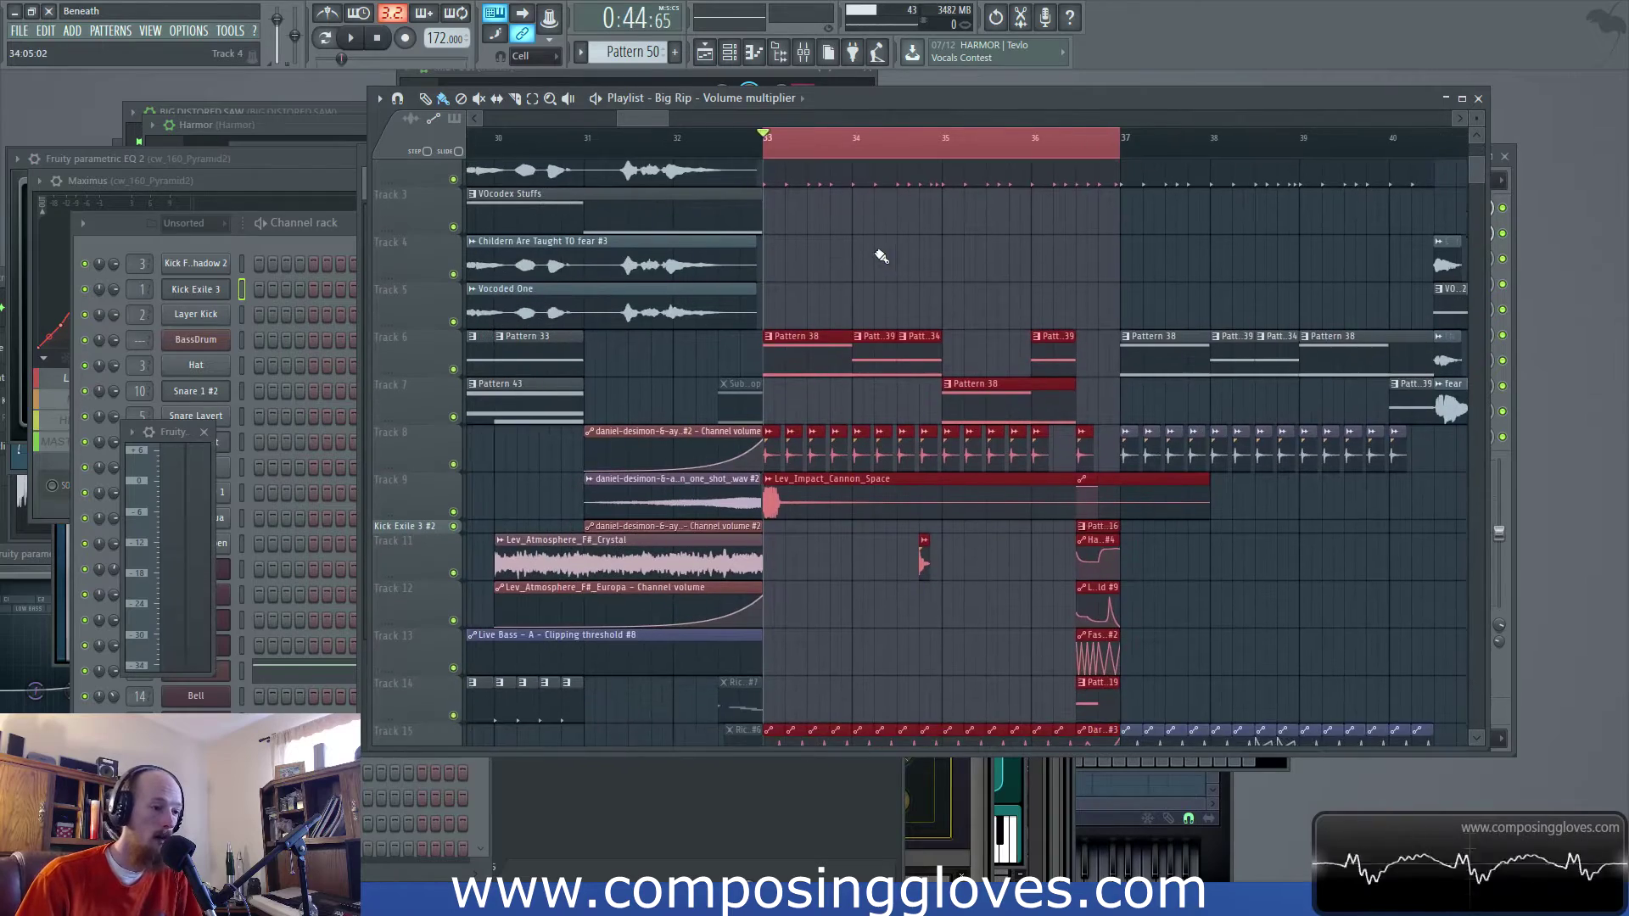
{"action": "scroll", "coordinate": [872, 338], "scroll_direction": "left", "scroll_amount": 3}
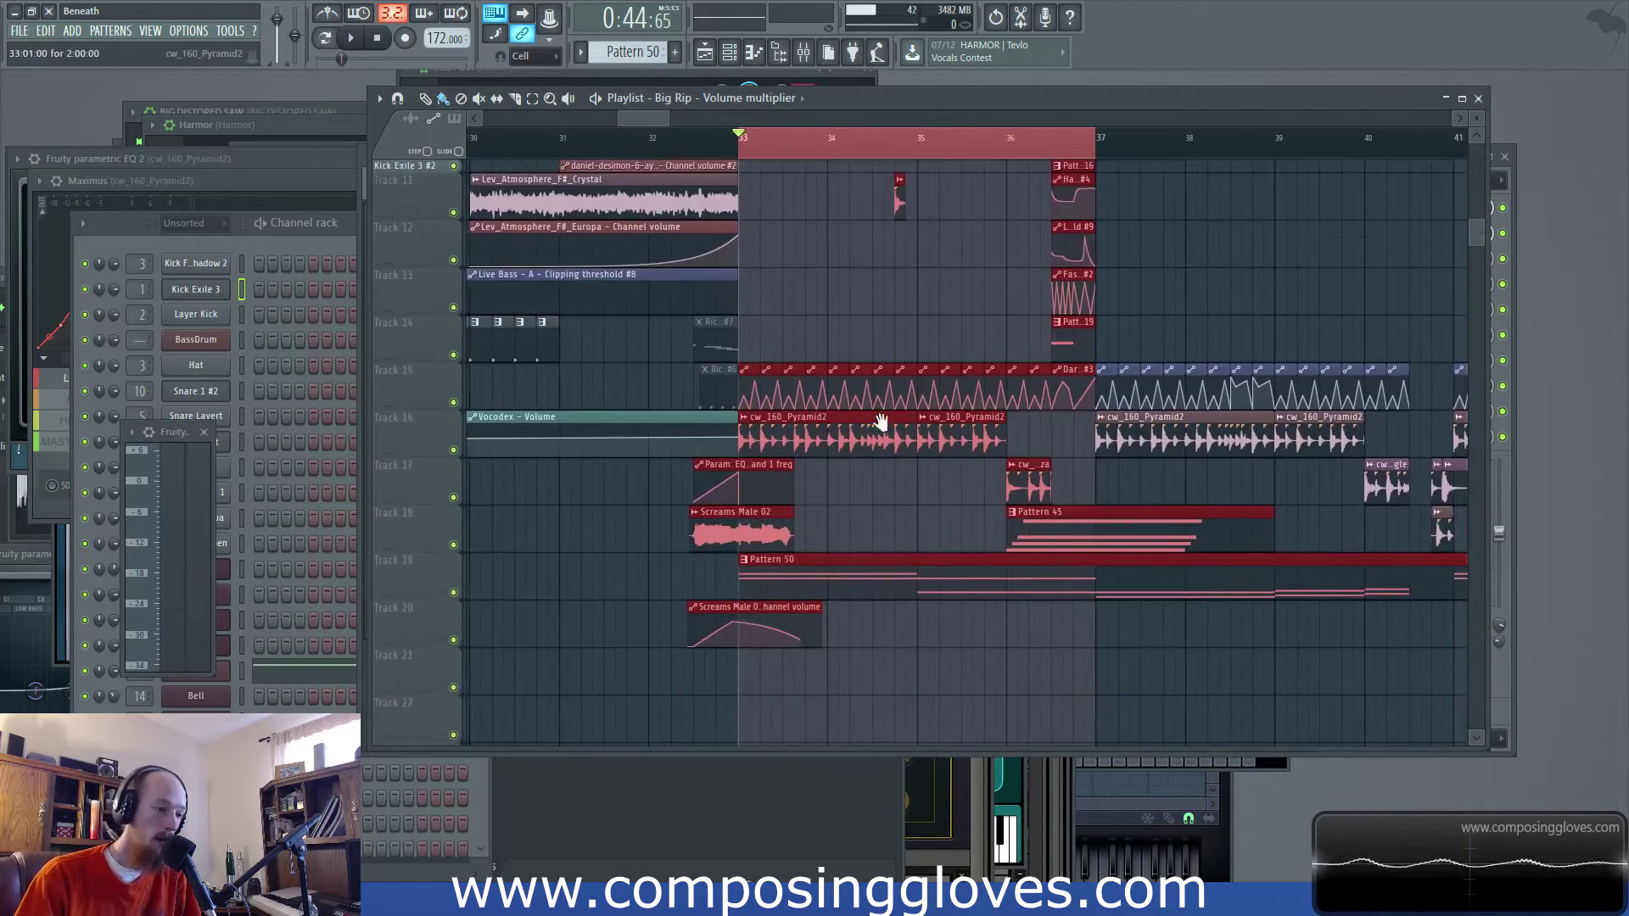
{"action": "scroll", "coordinate": [881, 332], "scroll_direction": "up", "scroll_amount": 7}
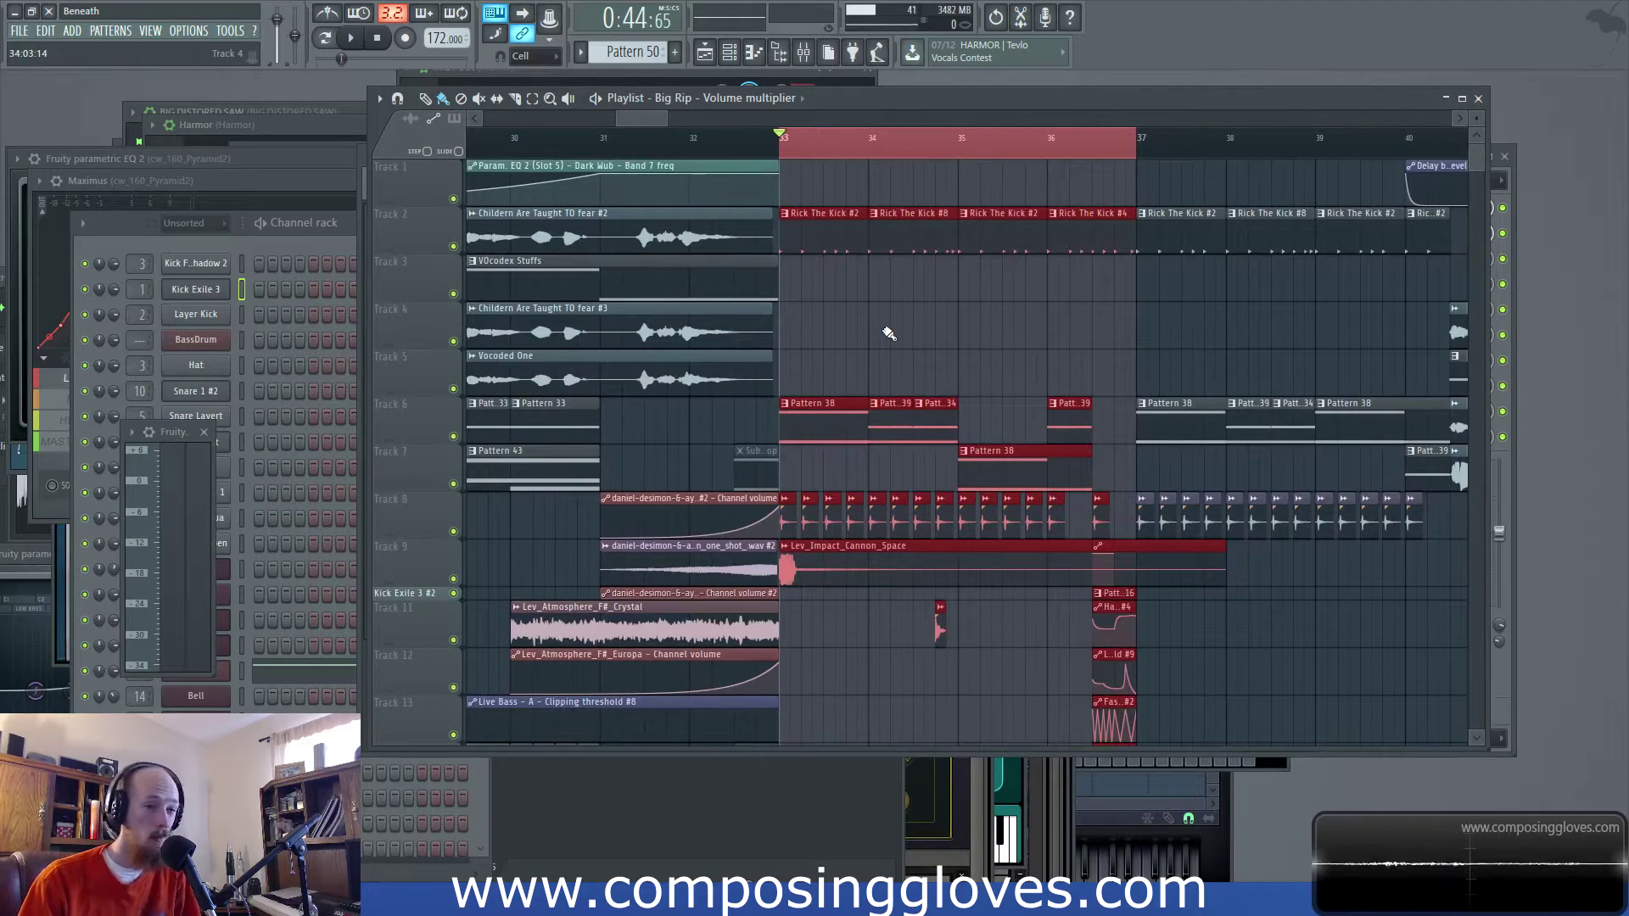
{"action": "scroll", "coordinate": [887, 333], "scroll_direction": "up", "scroll_amount": 3}
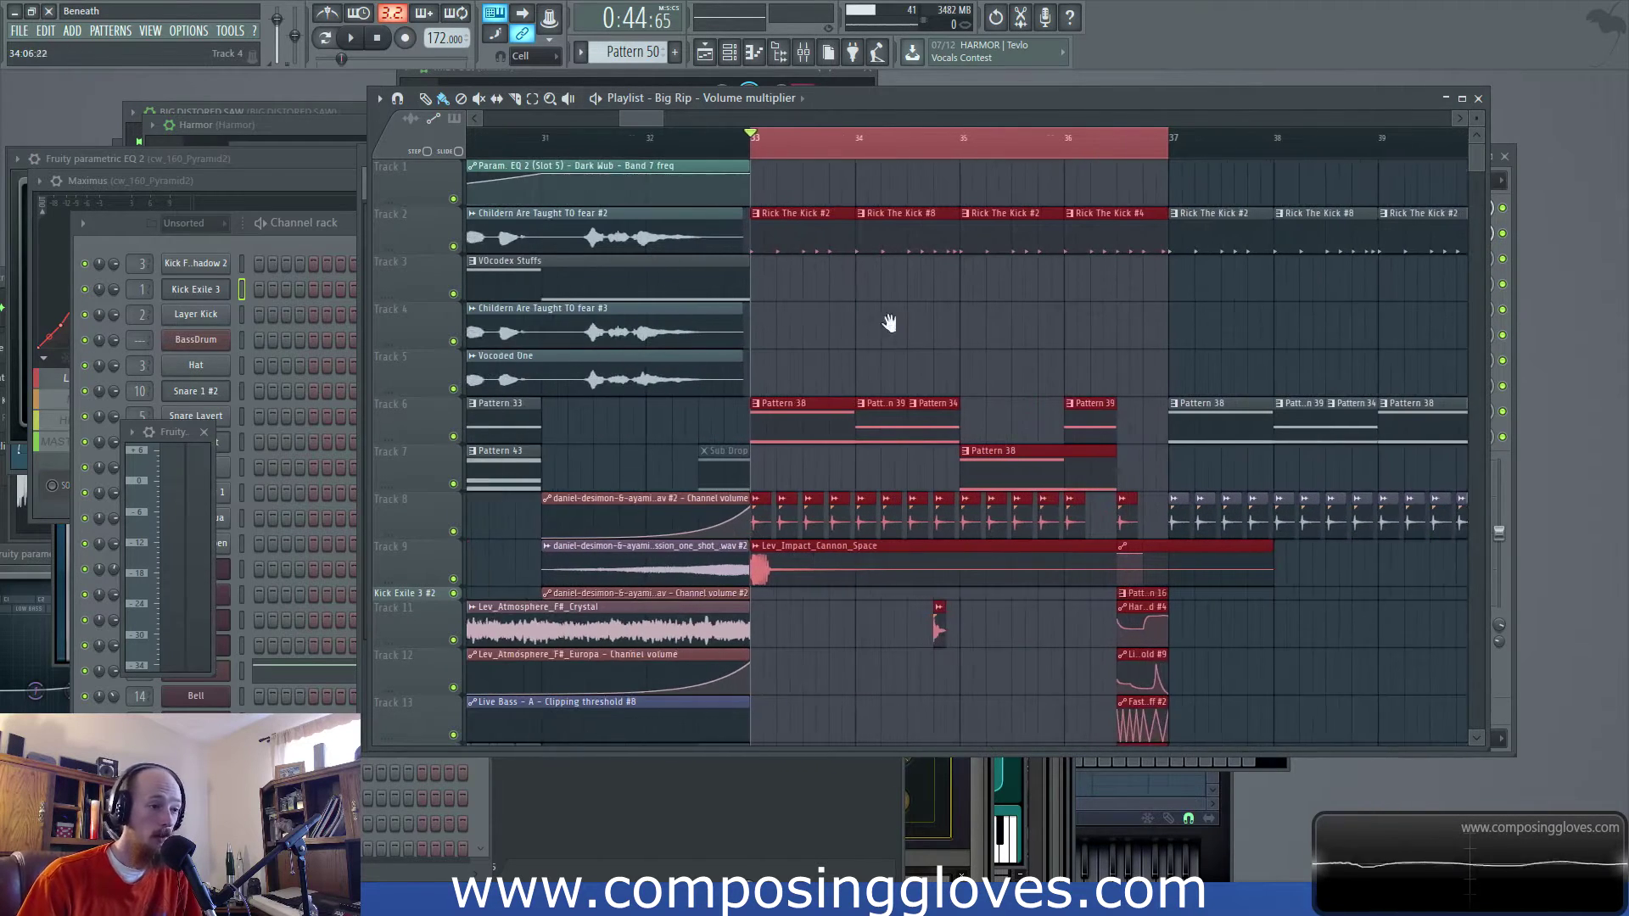
{"action": "scroll", "coordinate": [891, 331], "scroll_direction": "down", "scroll_amount": 1}
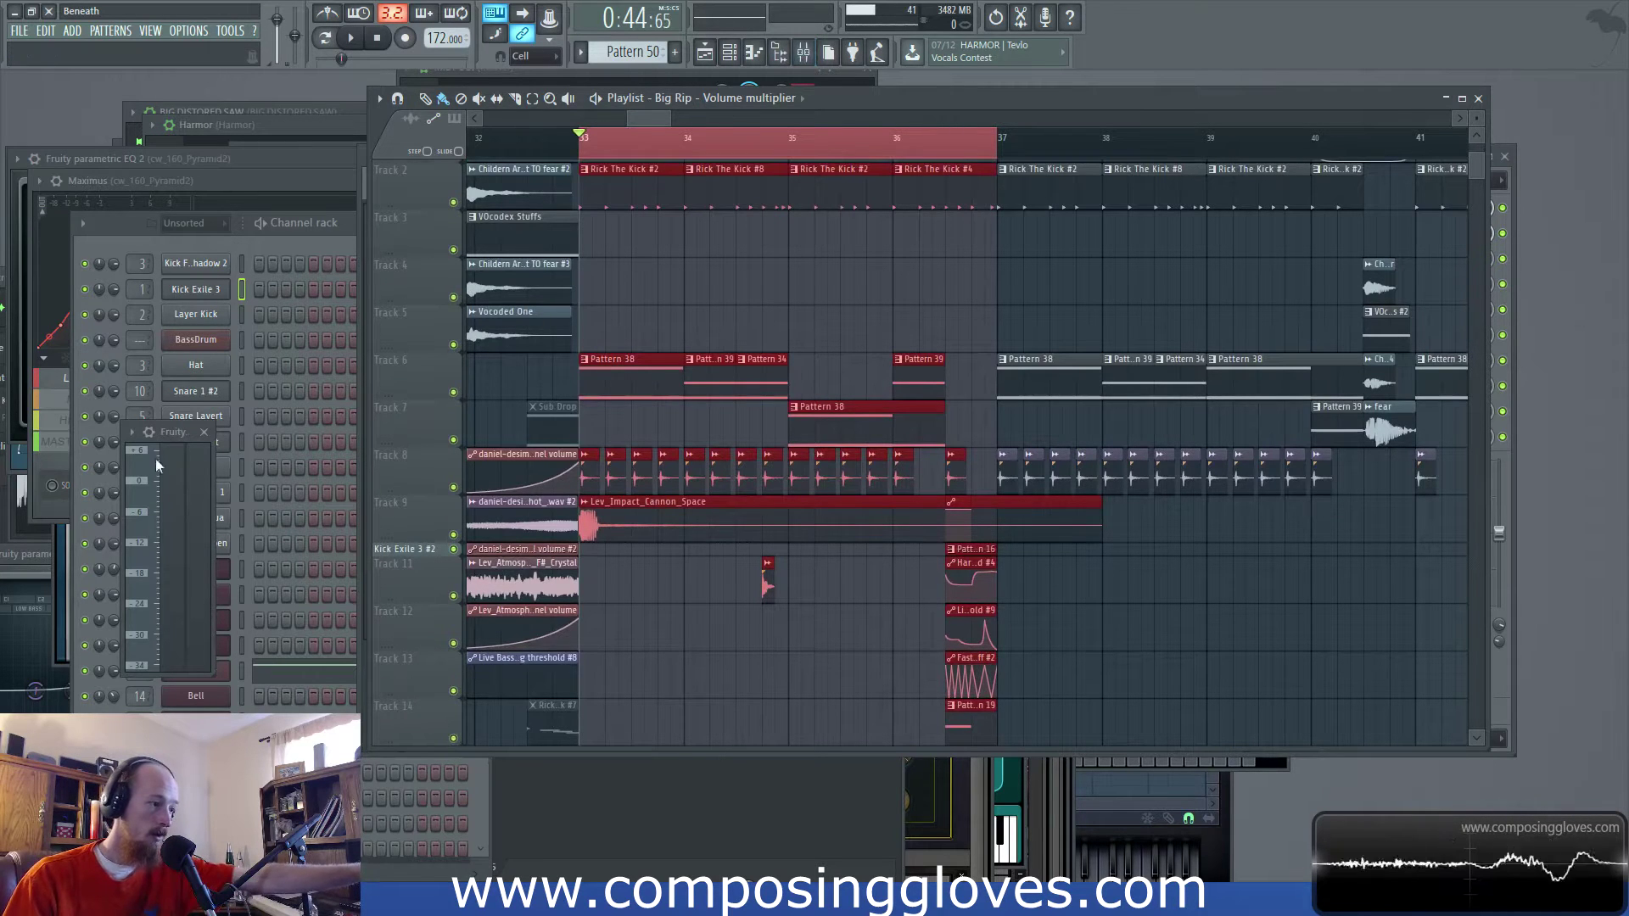
{"action": "scroll", "coordinate": [650, 121], "scroll_direction": "left", "scroll_amount": 3}
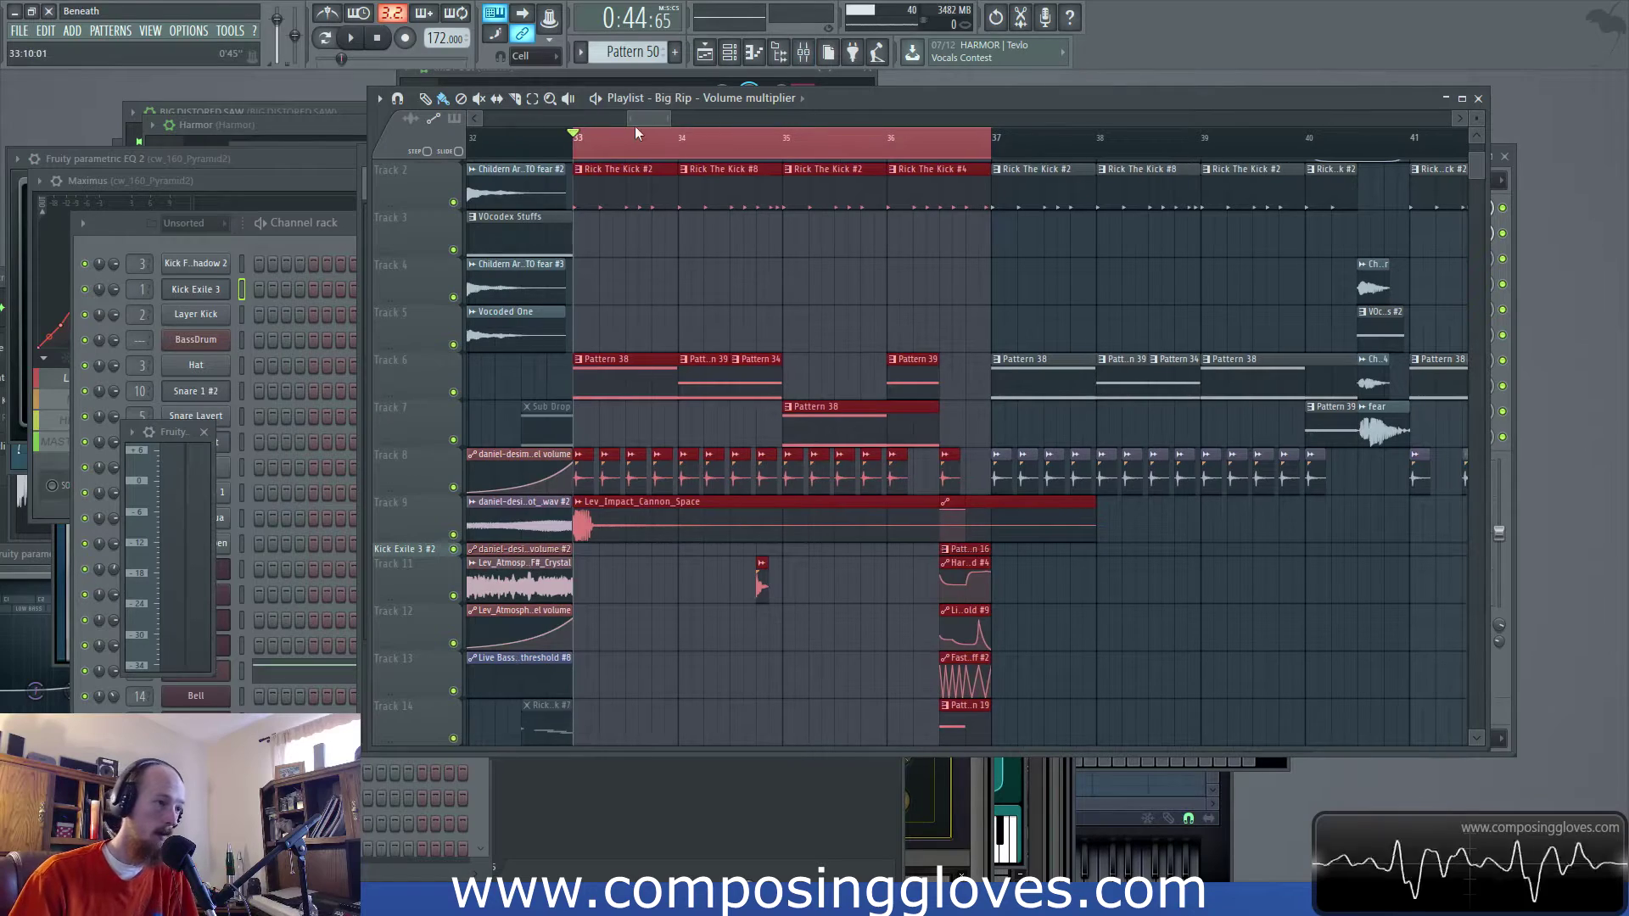
{"action": "scroll", "coordinate": [849, 297], "scroll_direction": "down", "scroll_amount": 3}
{"action": "scroll", "coordinate": [847, 298], "scroll_direction": "up", "scroll_amount": 1}
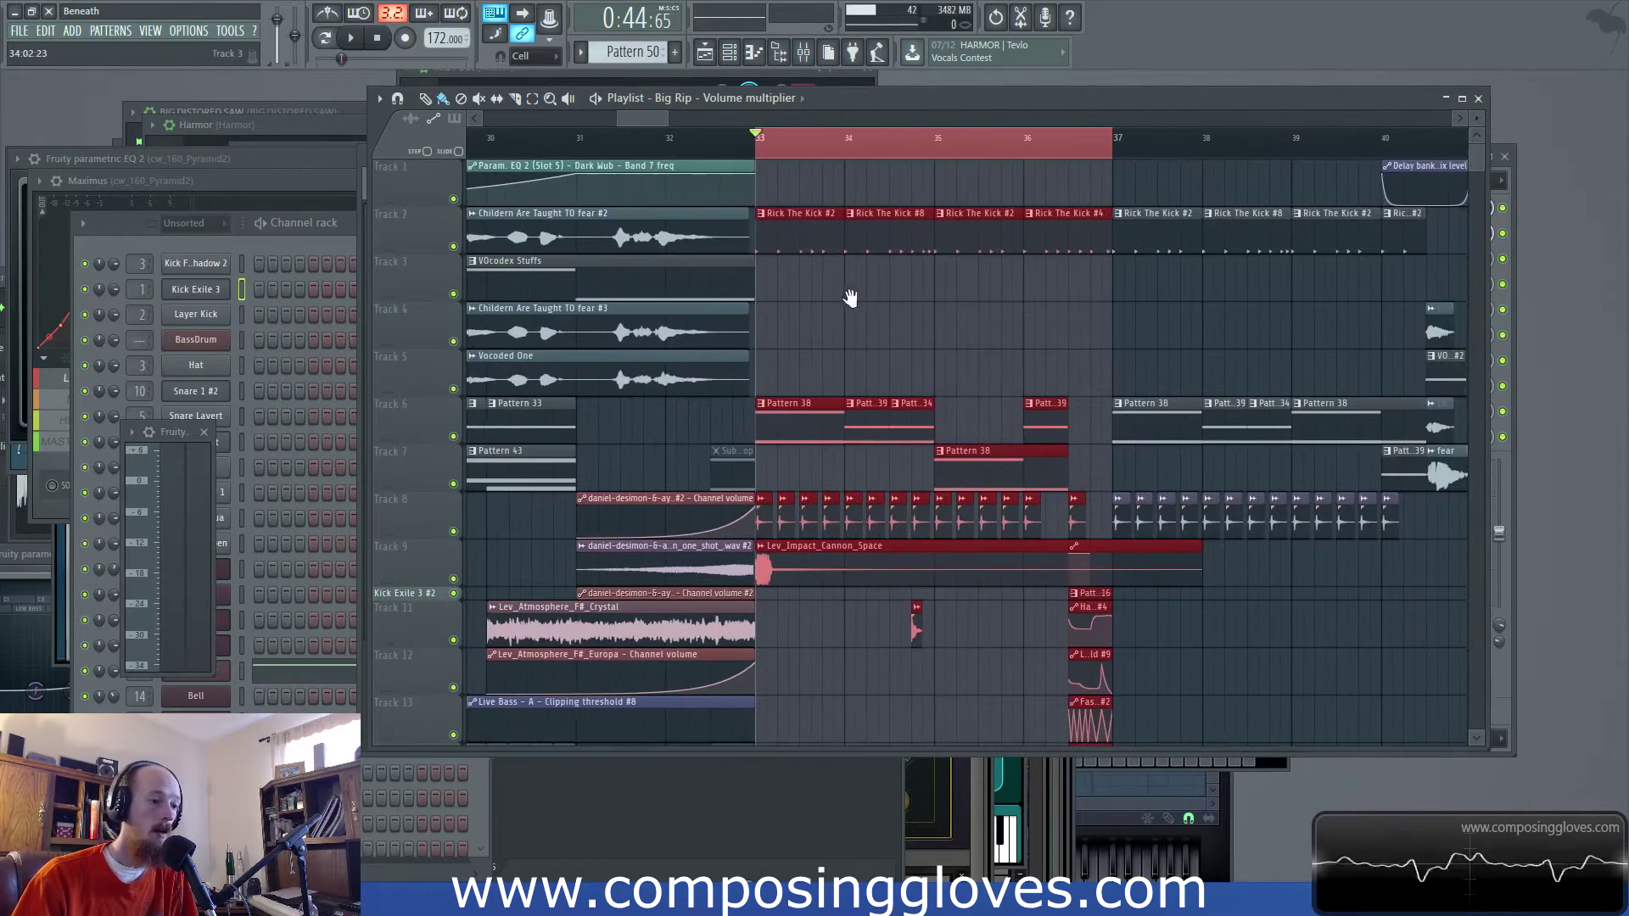
{"action": "scroll", "coordinate": [869, 302], "scroll_direction": "down", "scroll_amount": 5}
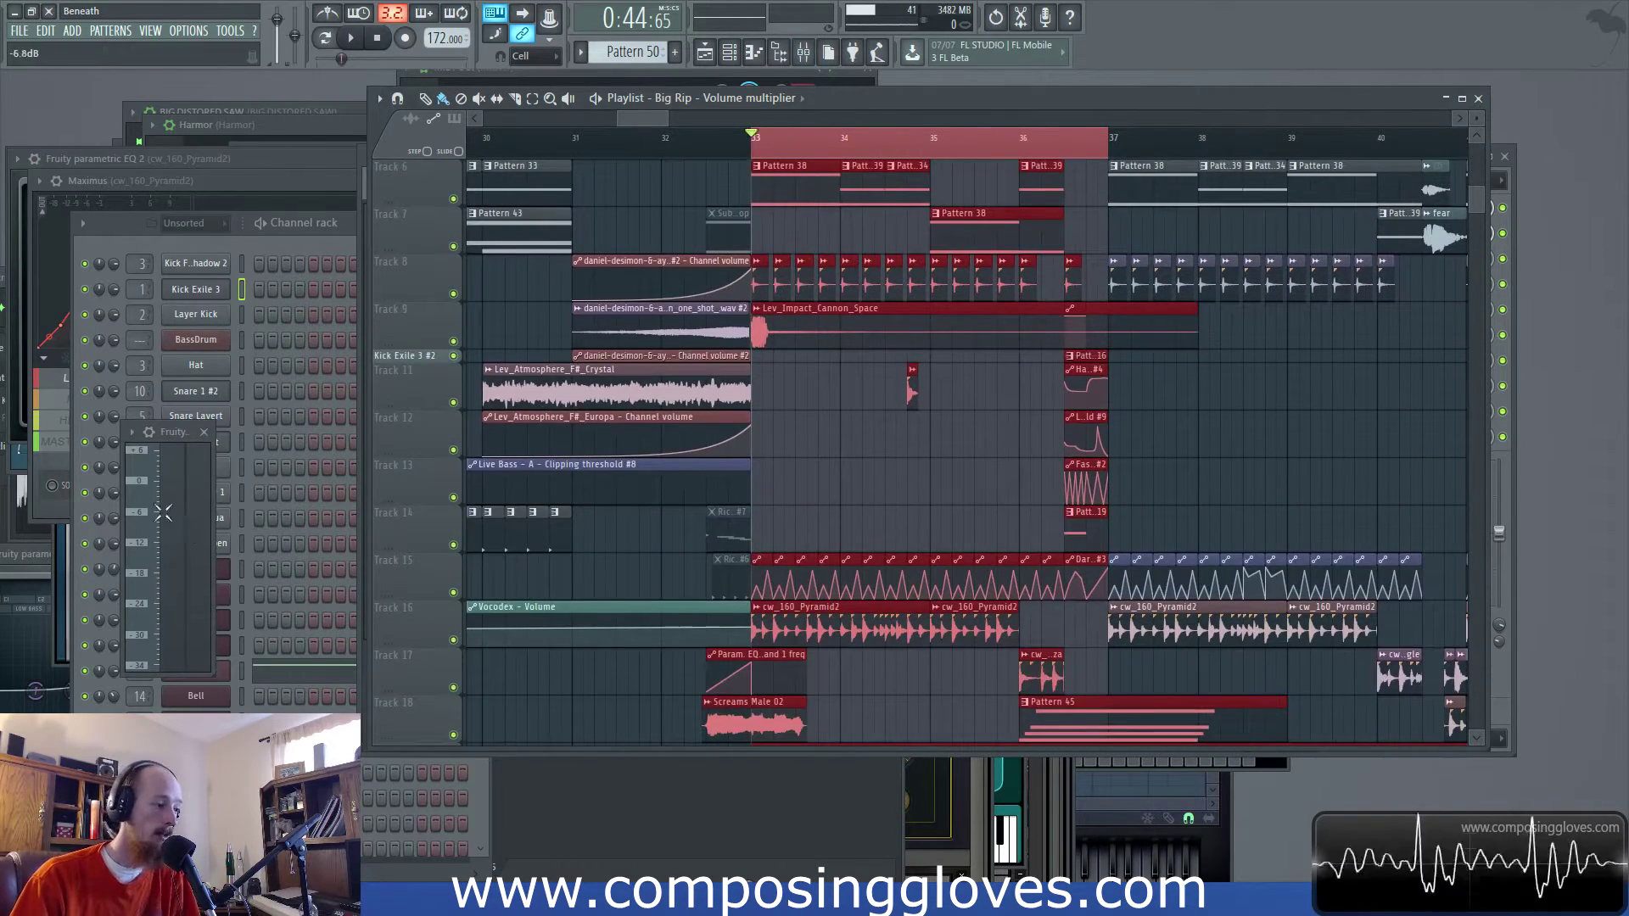
Compare the selected drop section with the following bars up to bar 47 and its lower playlist tracks
{"action": "scroll", "coordinate": [643, 124], "scroll_direction": "right", "scroll_amount": 3}
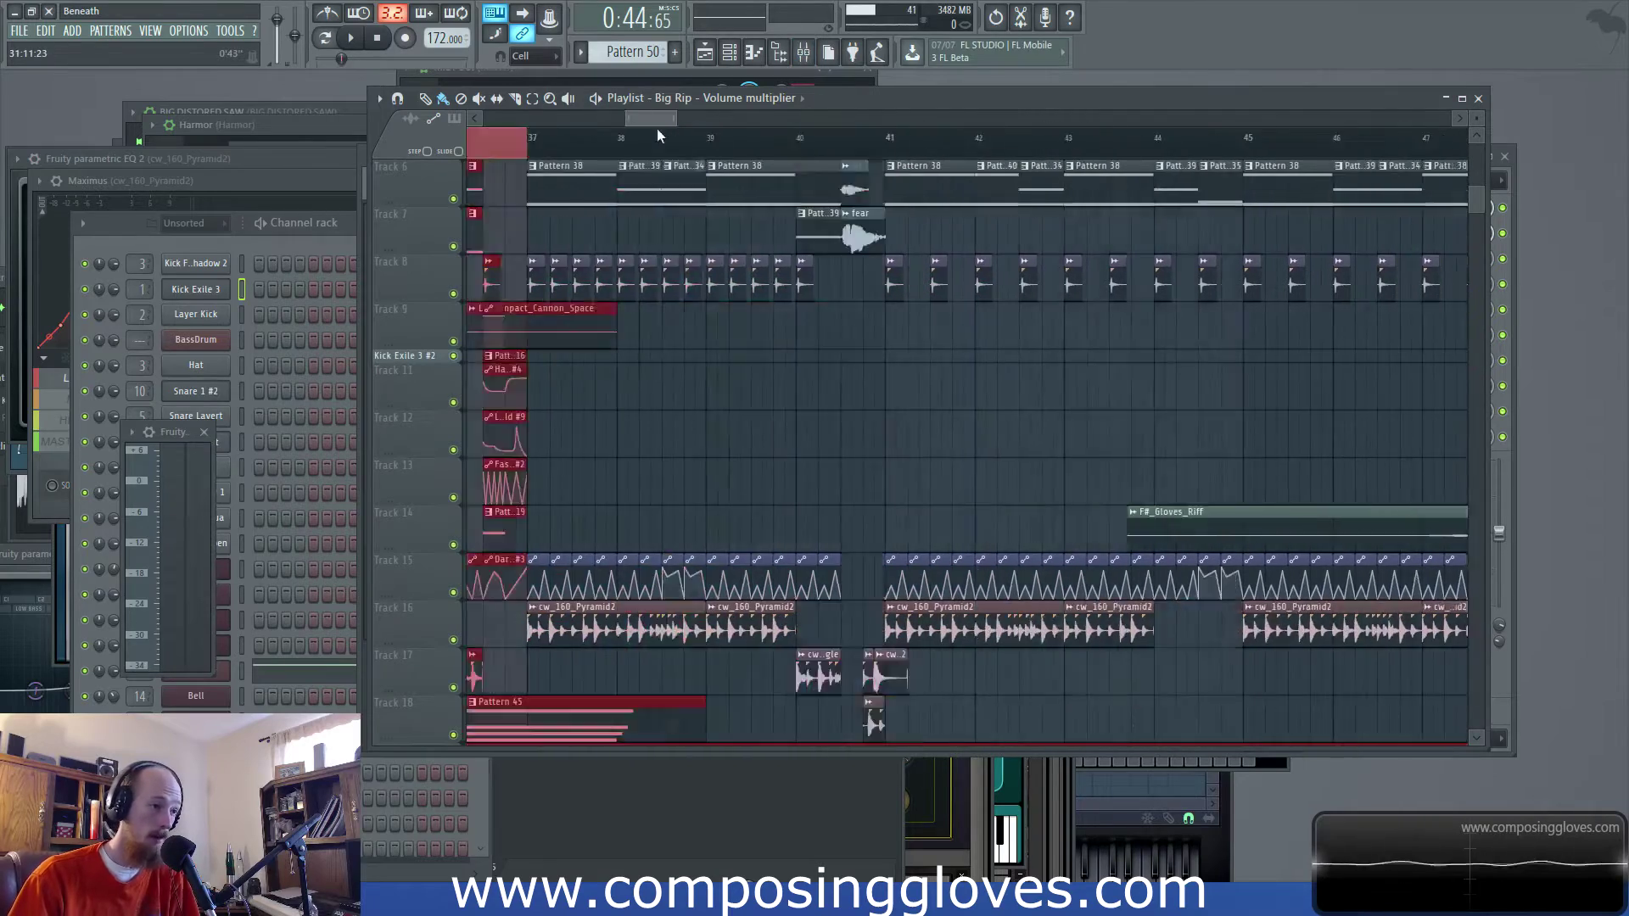
{"action": "scroll", "coordinate": [668, 127], "scroll_direction": "left", "scroll_amount": 3}
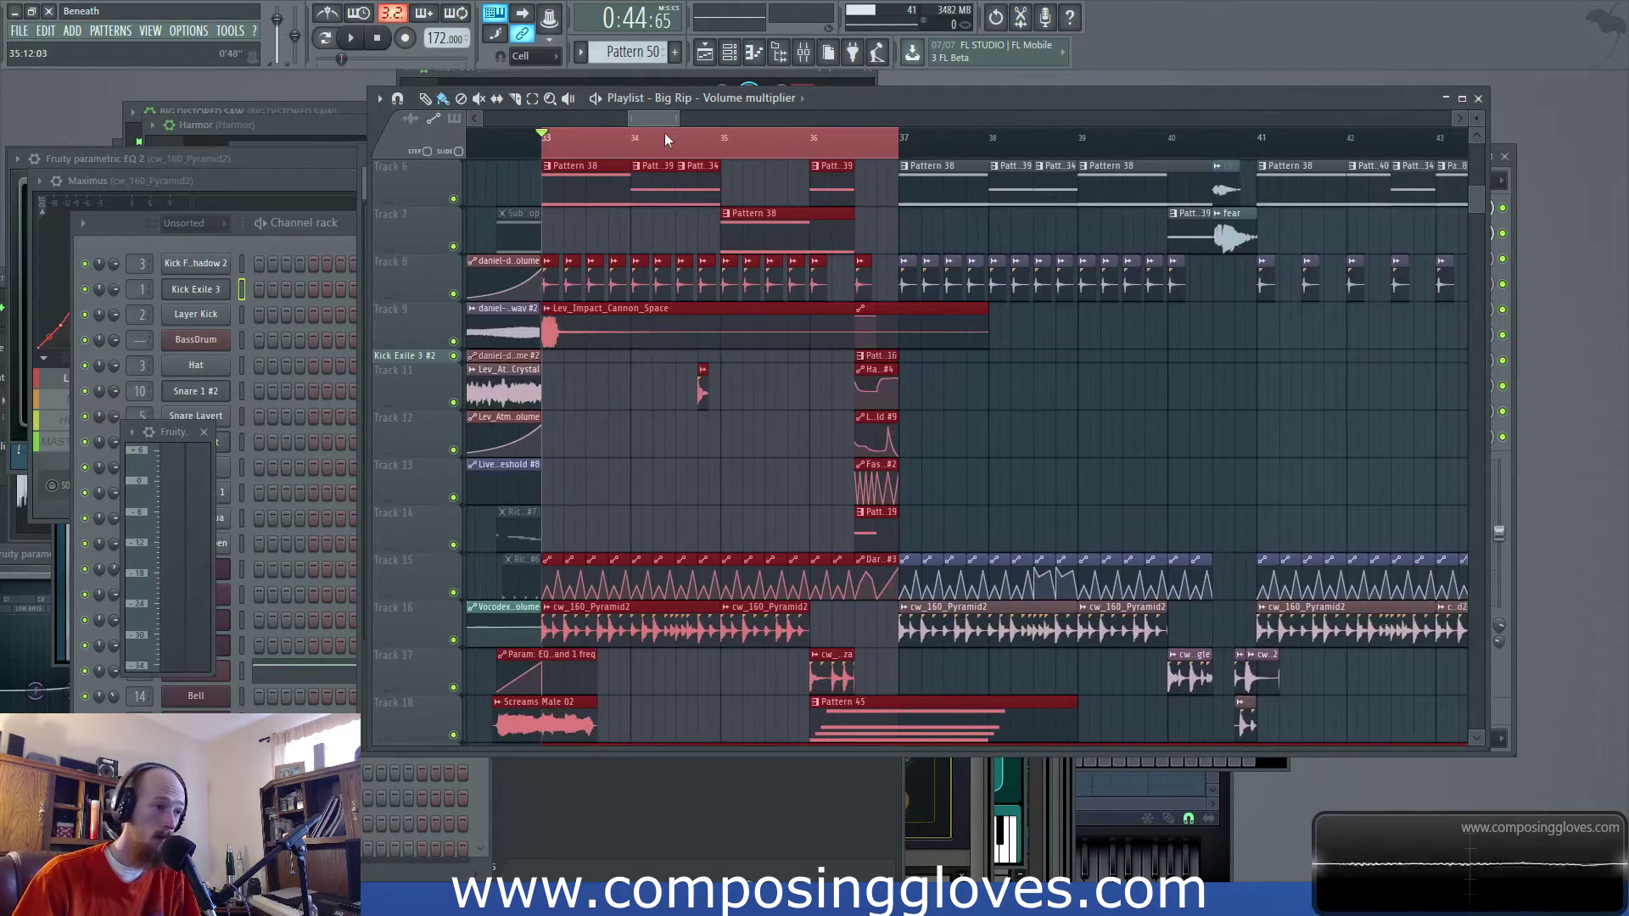
{"action": "scroll", "coordinate": [619, 290], "scroll_direction": "up", "scroll_amount": 3}
{"action": "scroll", "coordinate": [679, 305], "scroll_direction": "down", "scroll_amount": 5}
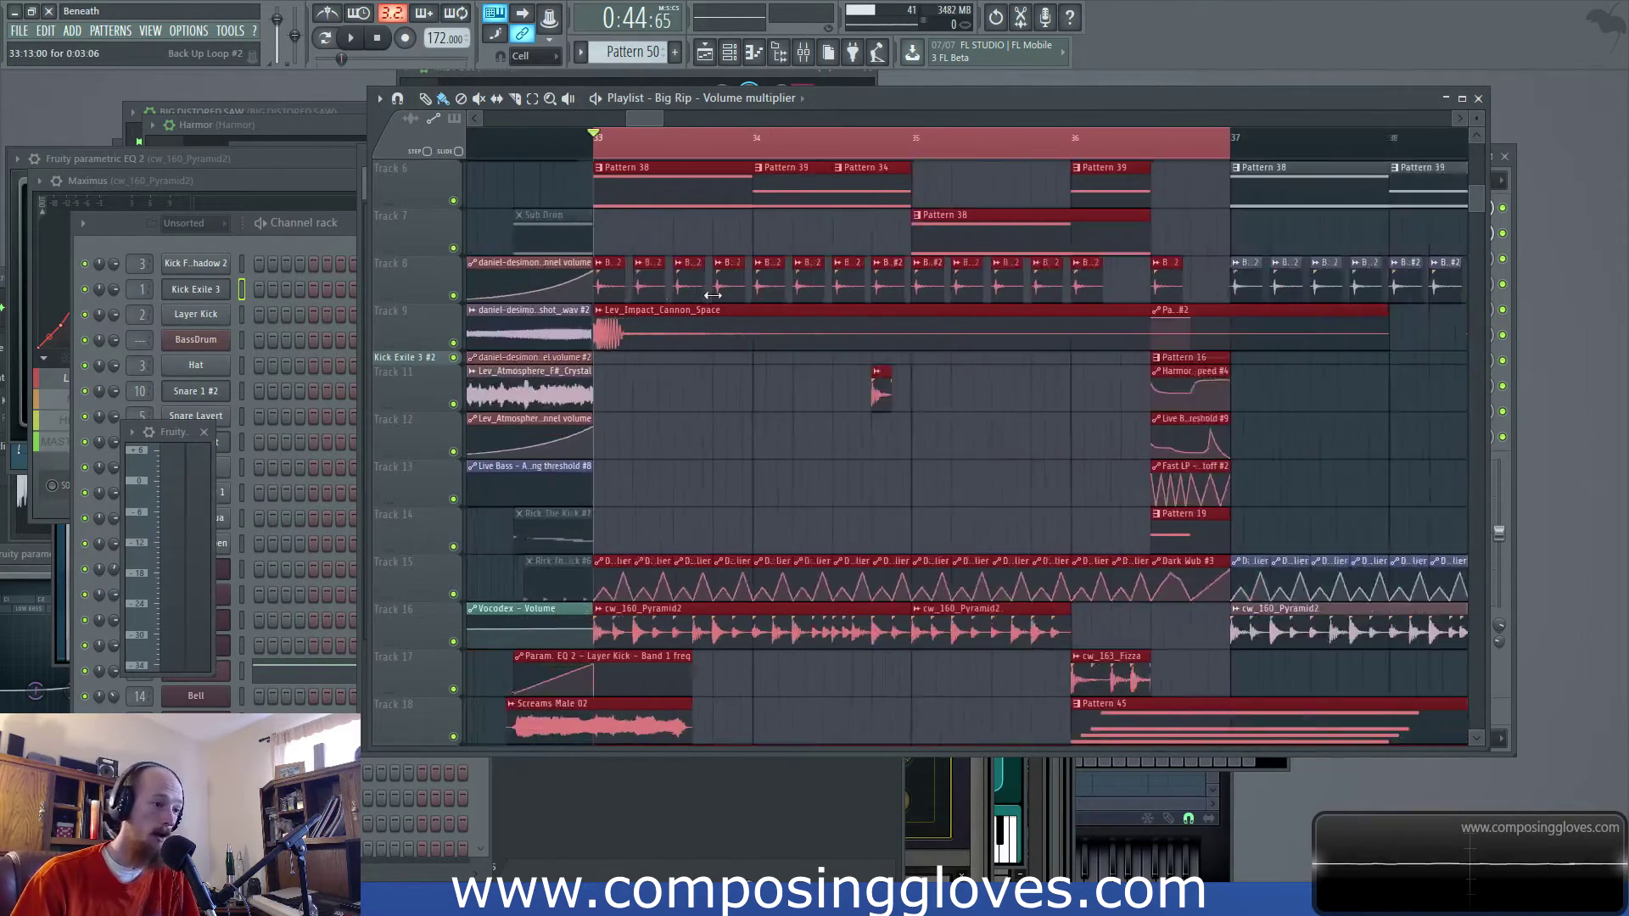
{"action": "scroll", "coordinate": [804, 322], "scroll_direction": "down", "scroll_amount": 3}
{"action": "scroll", "coordinate": [805, 322], "scroll_direction": "down", "scroll_amount": 5}
{"action": "scroll", "coordinate": [805, 320], "scroll_direction": "up", "scroll_amount": 10}
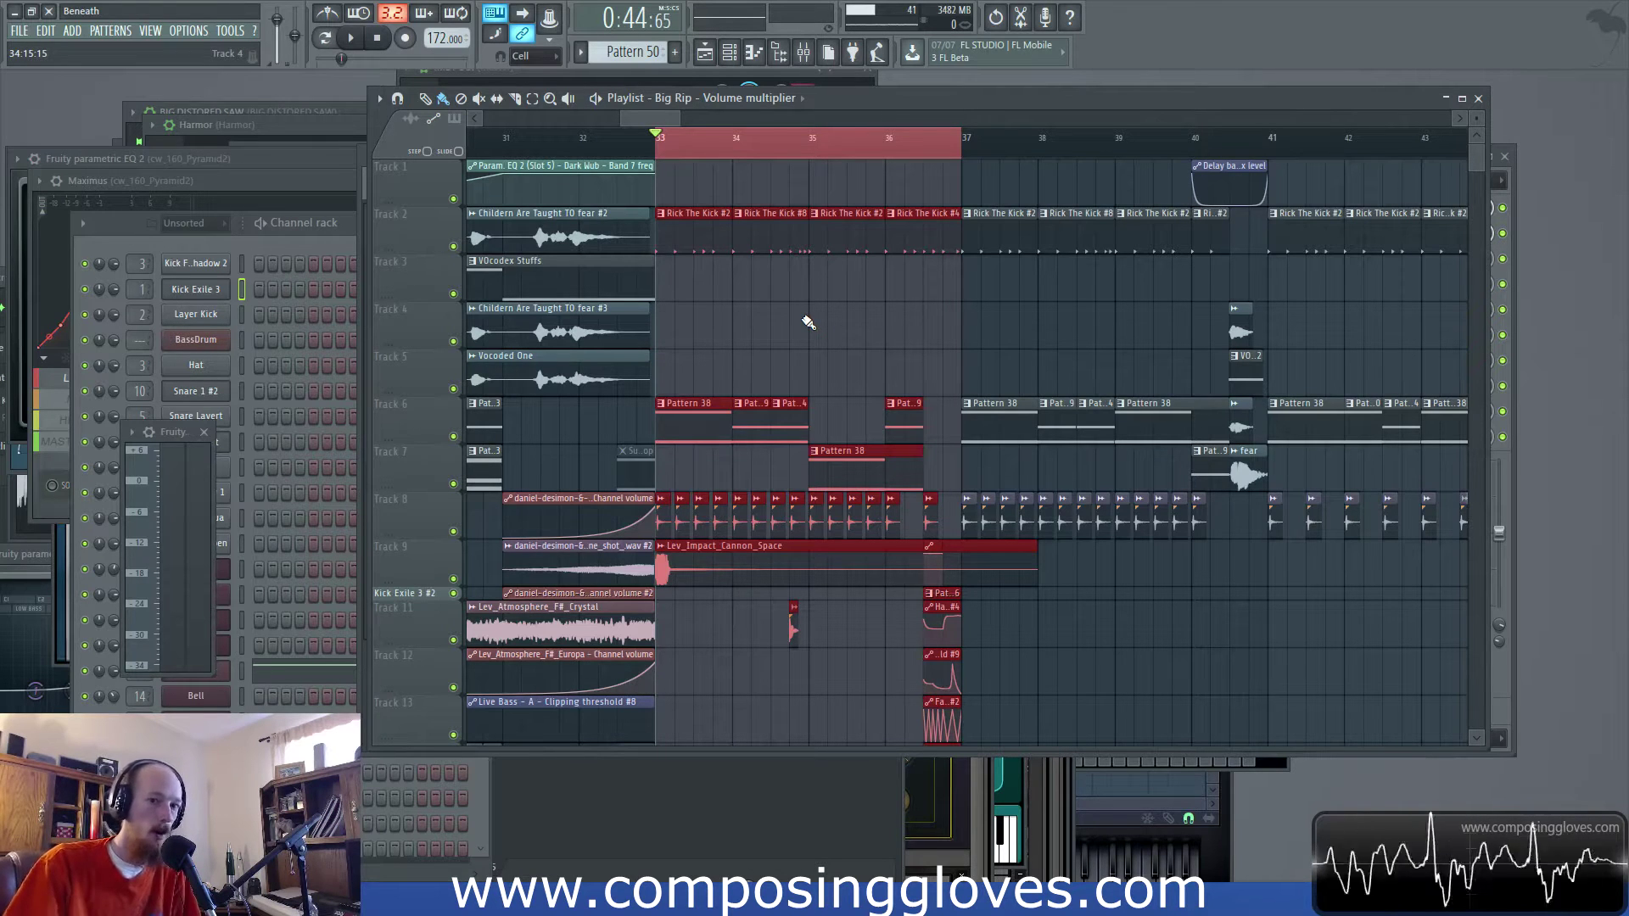
{"action": "left_click_drag", "start_coordinate": [663, 117], "coordinate": [664, 121]}
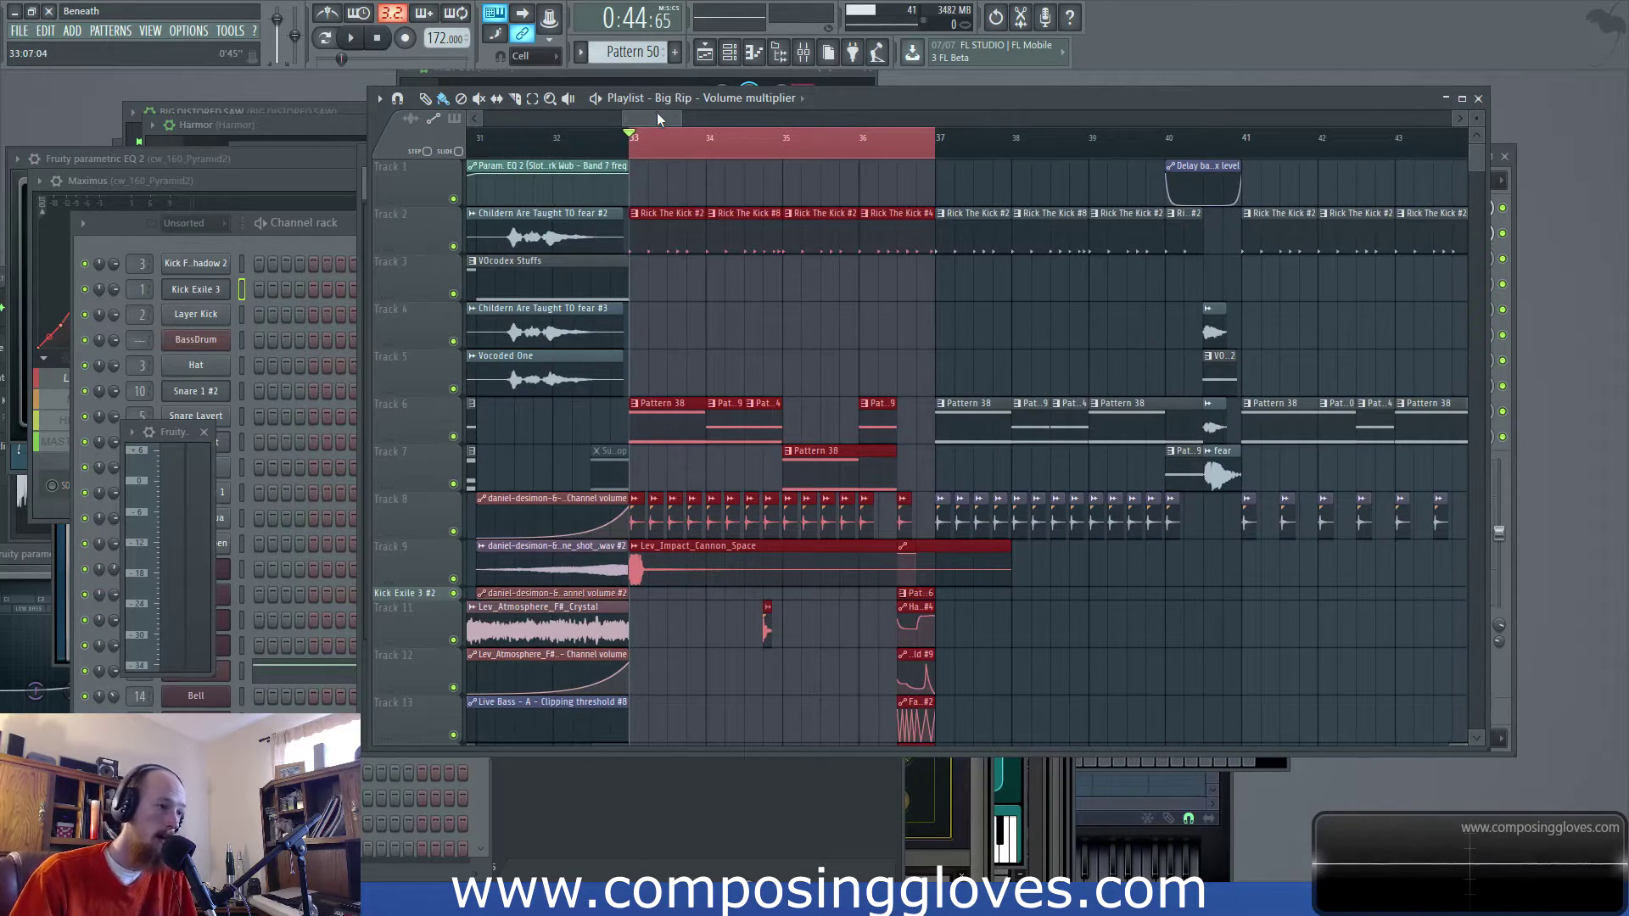
{"action": "scroll", "coordinate": [659, 126], "scroll_direction": "up", "scroll_amount": 3}
{"action": "scroll", "coordinate": [679, 146], "scroll_direction": "down", "scroll_amount": 4}
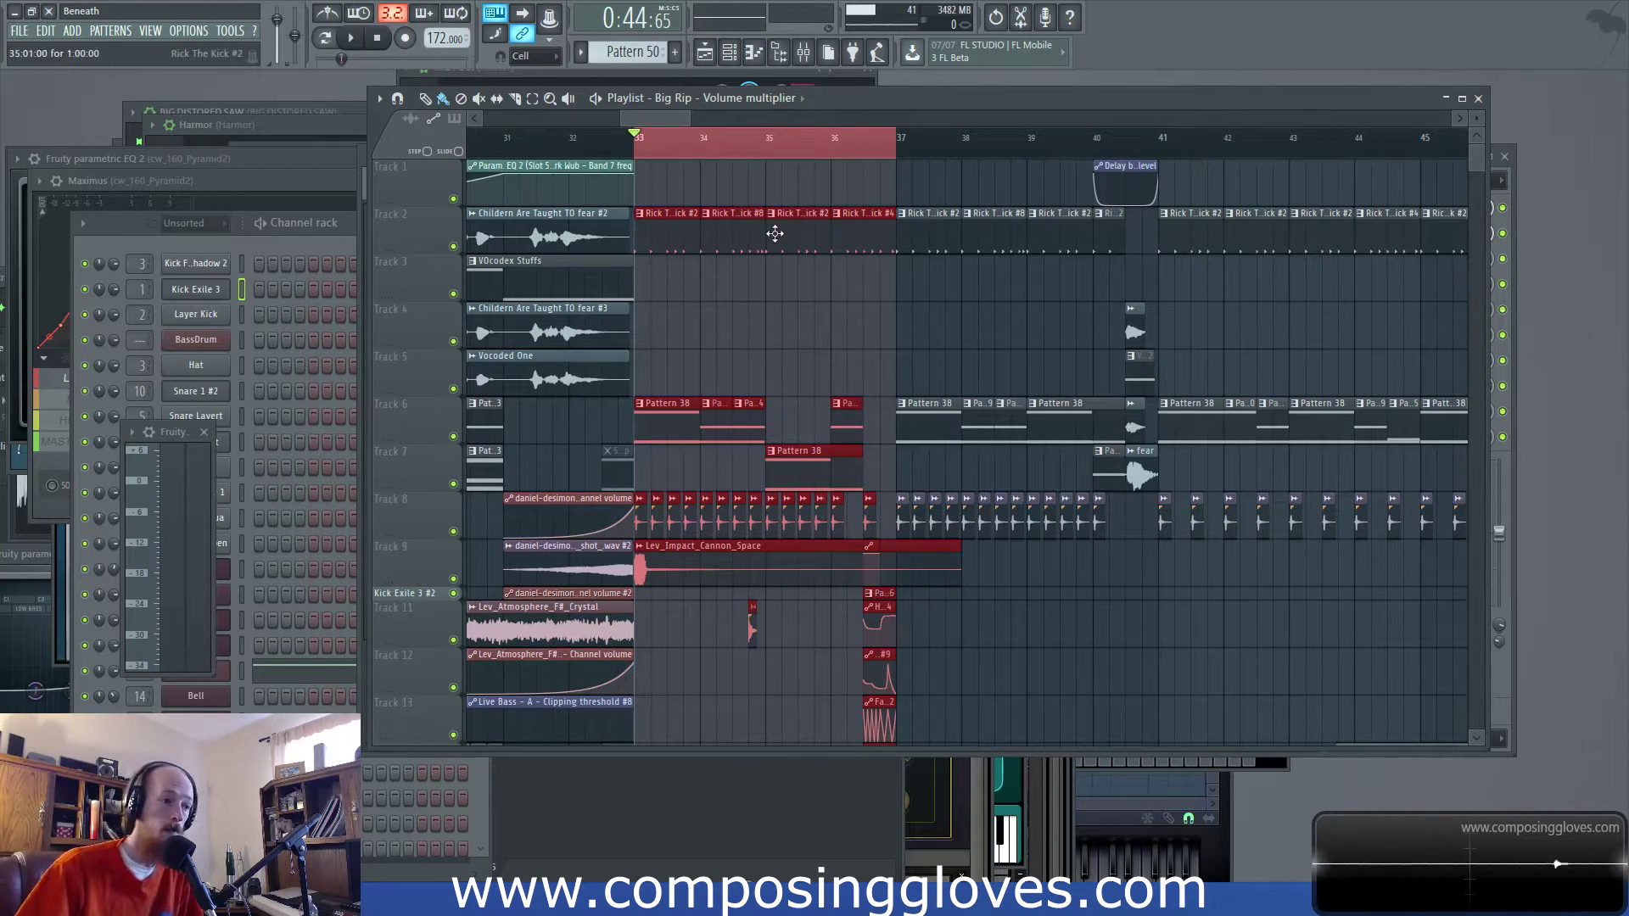
Examine the drop's clips closely, from the Rick The Kick patterns on track 2 down to Pattern 50 and the track 20 automation
{"action": "scroll", "coordinate": [766, 301], "scroll_direction": "up", "scroll_amount": 3}
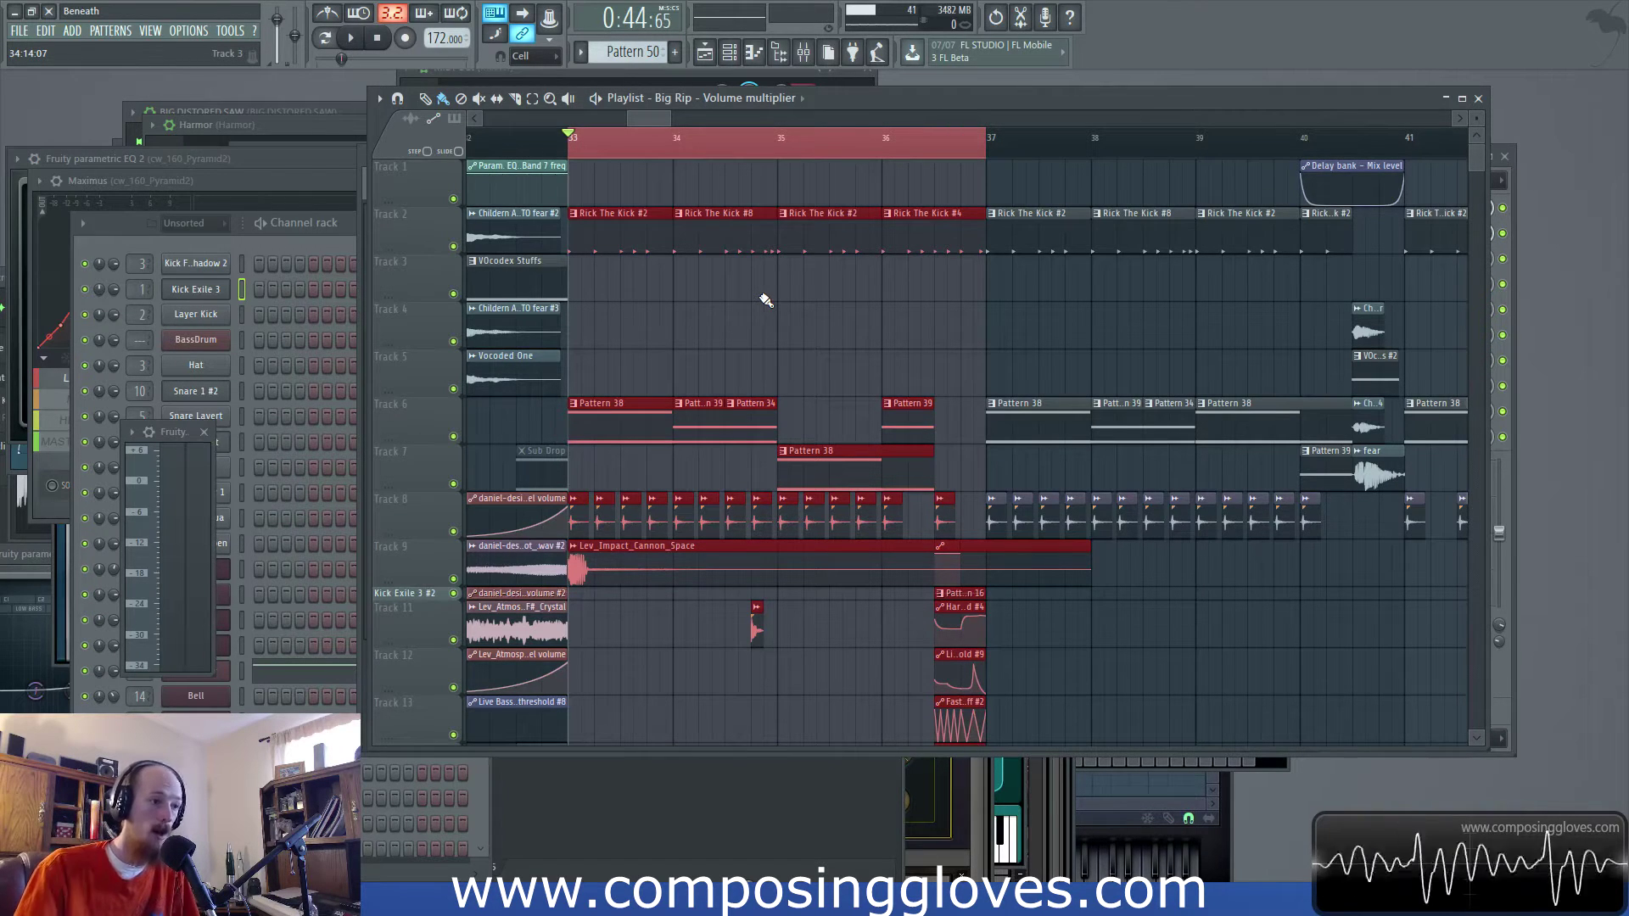
{"action": "scroll", "coordinate": [753, 303], "scroll_direction": "up", "scroll_amount": 3}
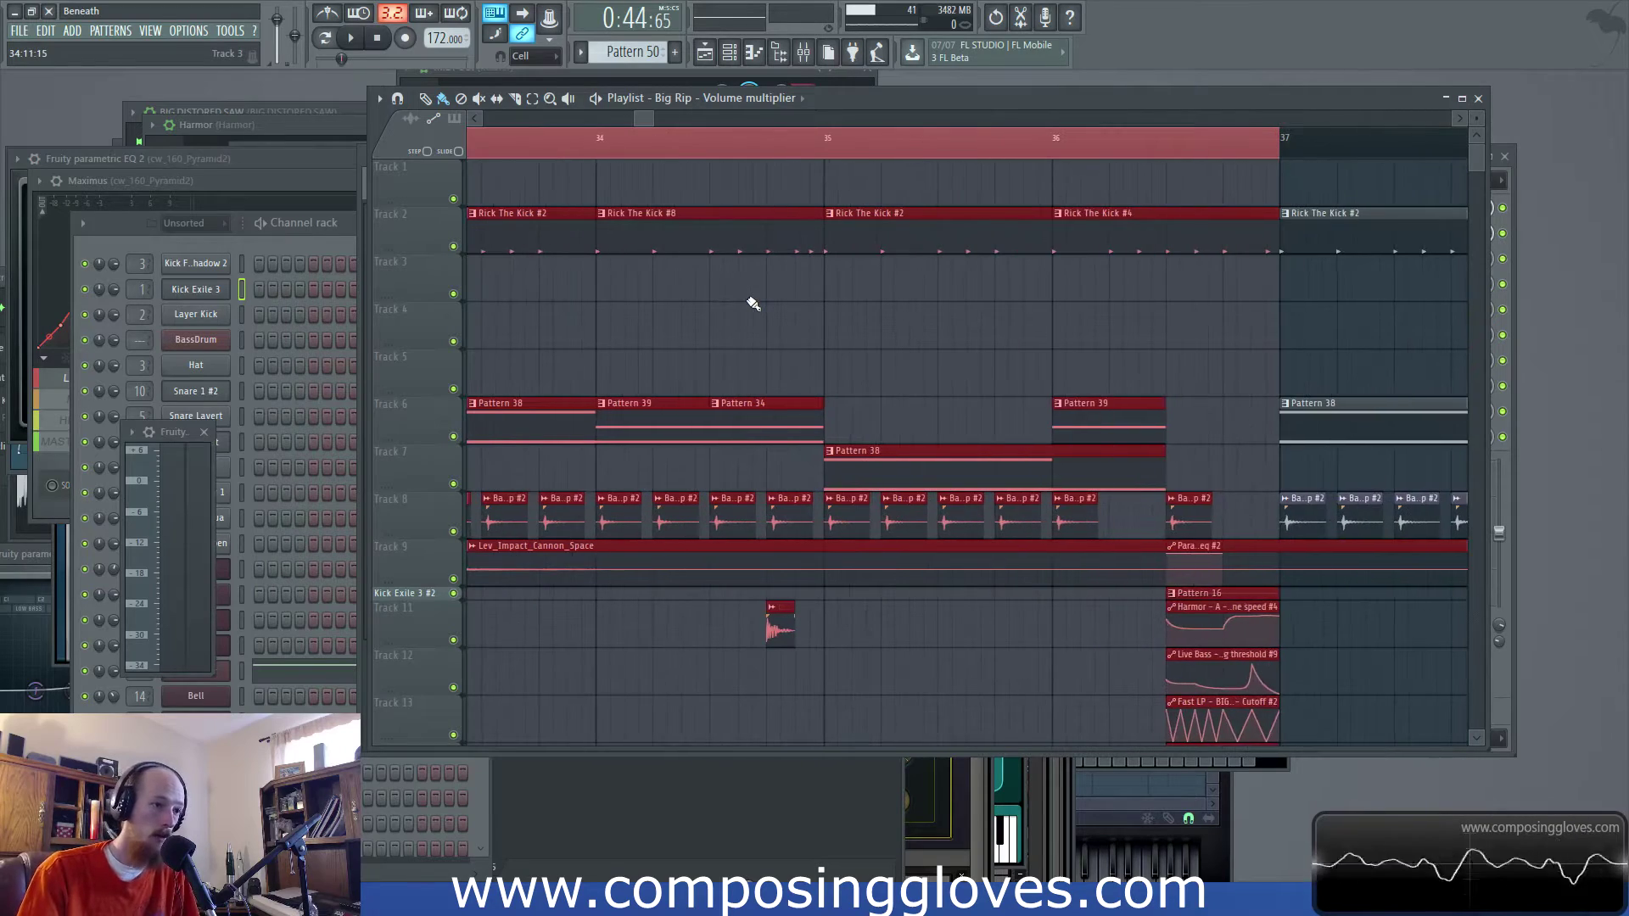
{"action": "scroll", "coordinate": [753, 303], "scroll_direction": "down", "scroll_amount": 8}
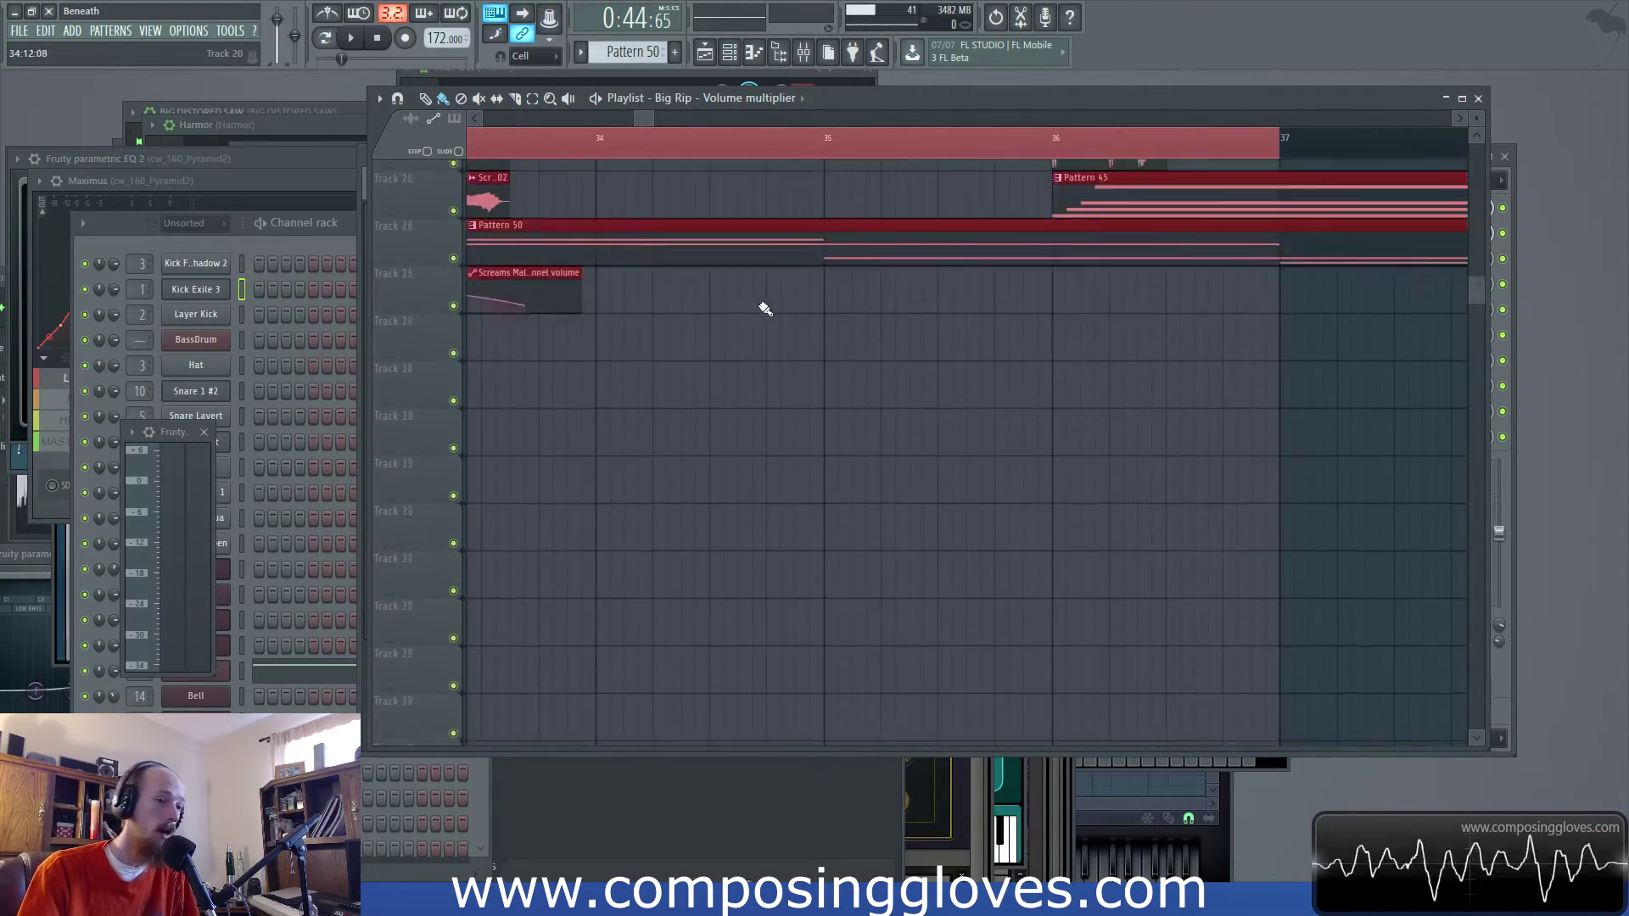
{"action": "scroll", "coordinate": [759, 305], "scroll_direction": "up", "scroll_amount": 7}
{"action": "scroll", "coordinate": [760, 306], "scroll_direction": "up", "scroll_amount": 1}
{"action": "scroll", "coordinate": [588, 306], "scroll_direction": "down", "scroll_amount": 4}
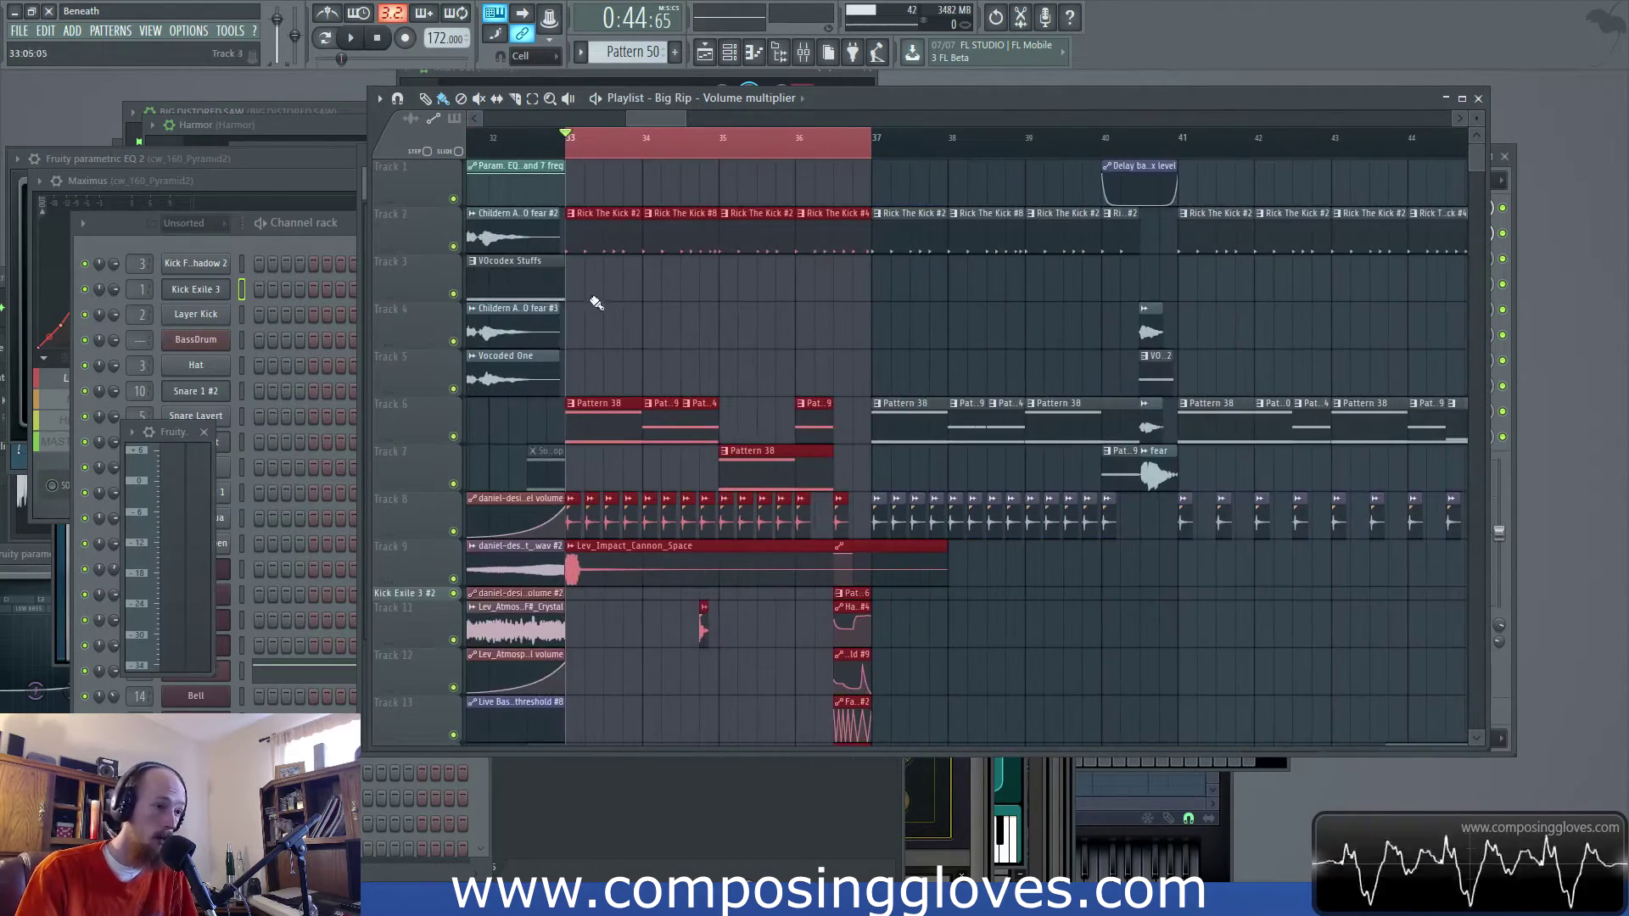
{"action": "scroll", "coordinate": [640, 287], "scroll_direction": "up", "scroll_amount": 3}
{"action": "scroll", "coordinate": [721, 282], "scroll_direction": "down", "scroll_amount": 2}
{"action": "scroll", "coordinate": [721, 283], "scroll_direction": "down", "scroll_amount": 3}
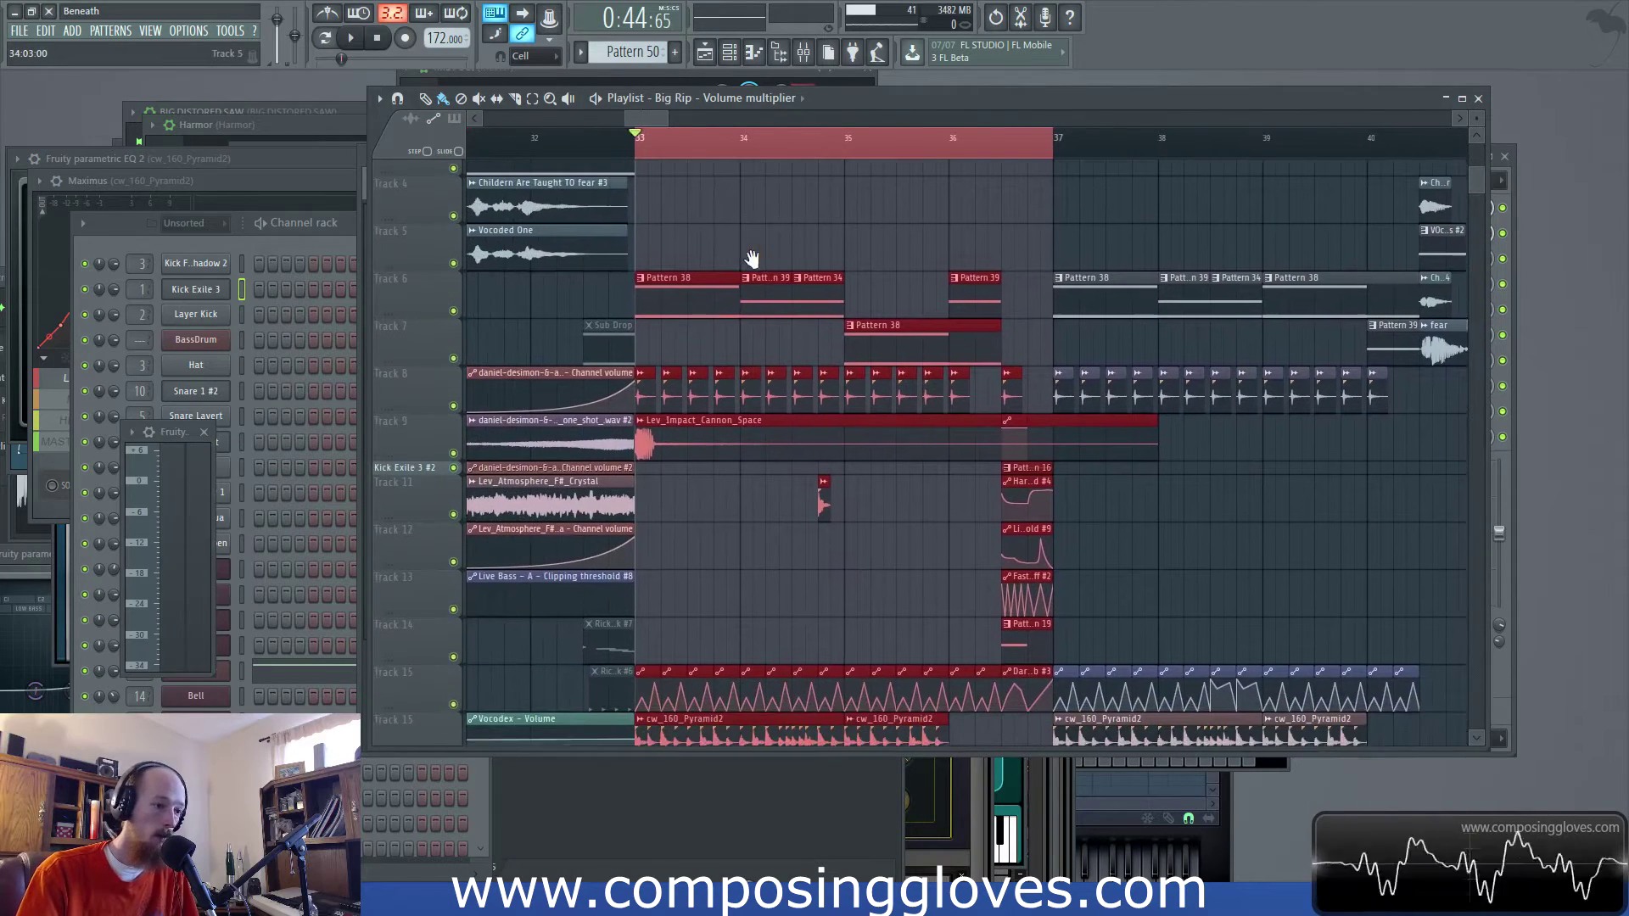
{"action": "scroll", "coordinate": [920, 463], "scroll_direction": "down", "scroll_amount": 4}
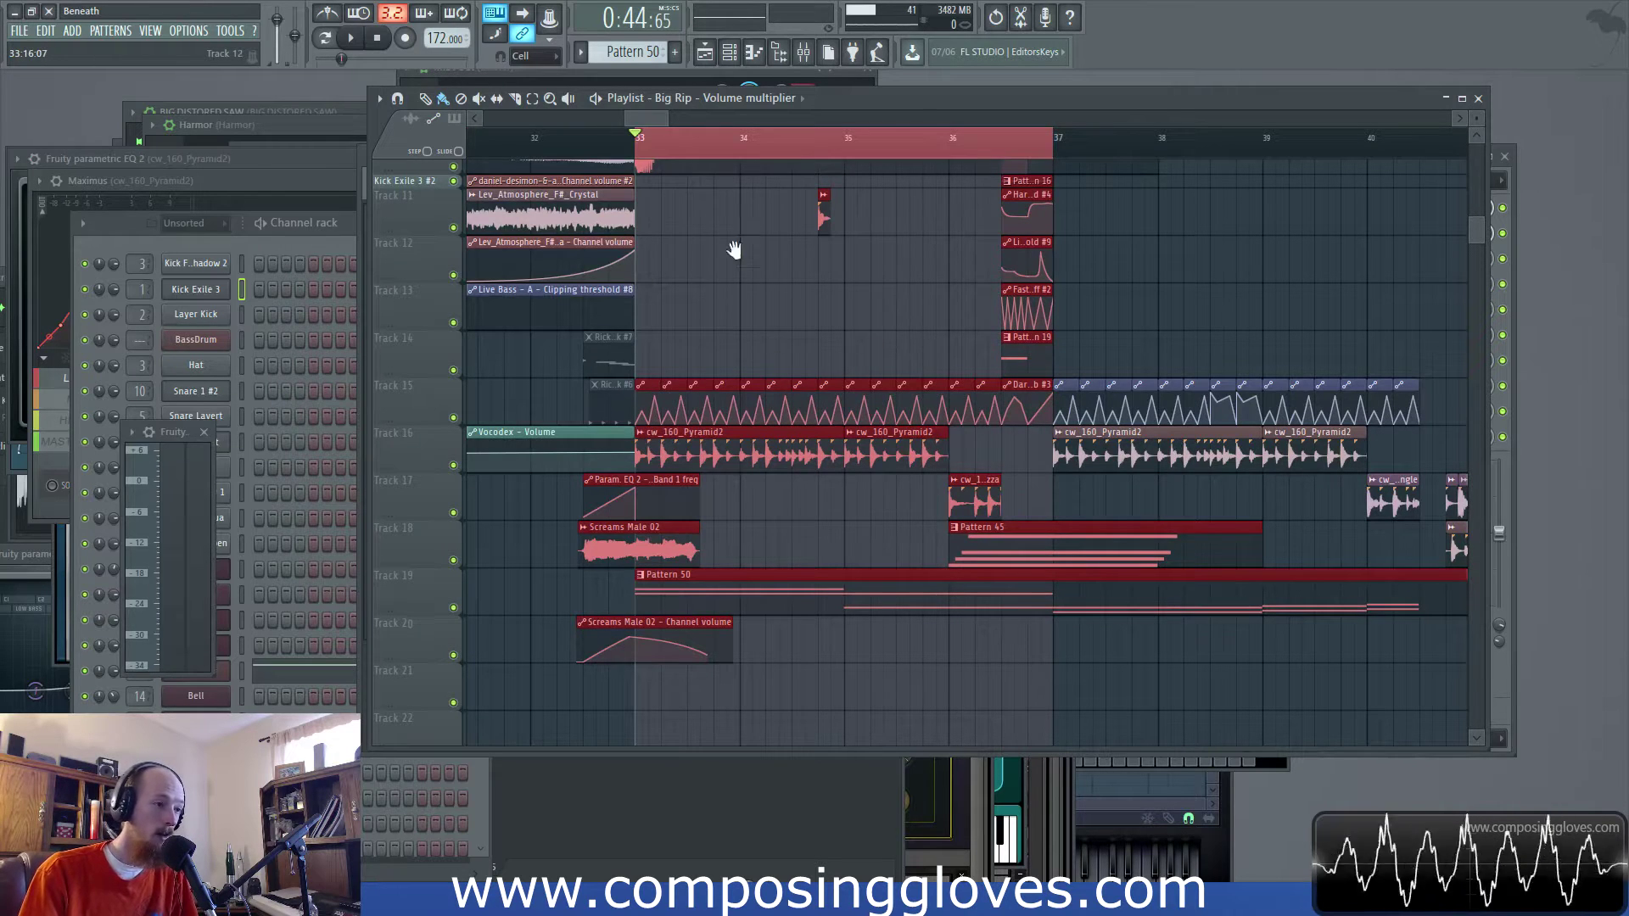
{"action": "scroll", "coordinate": [741, 247], "scroll_direction": "up", "scroll_amount": 8}
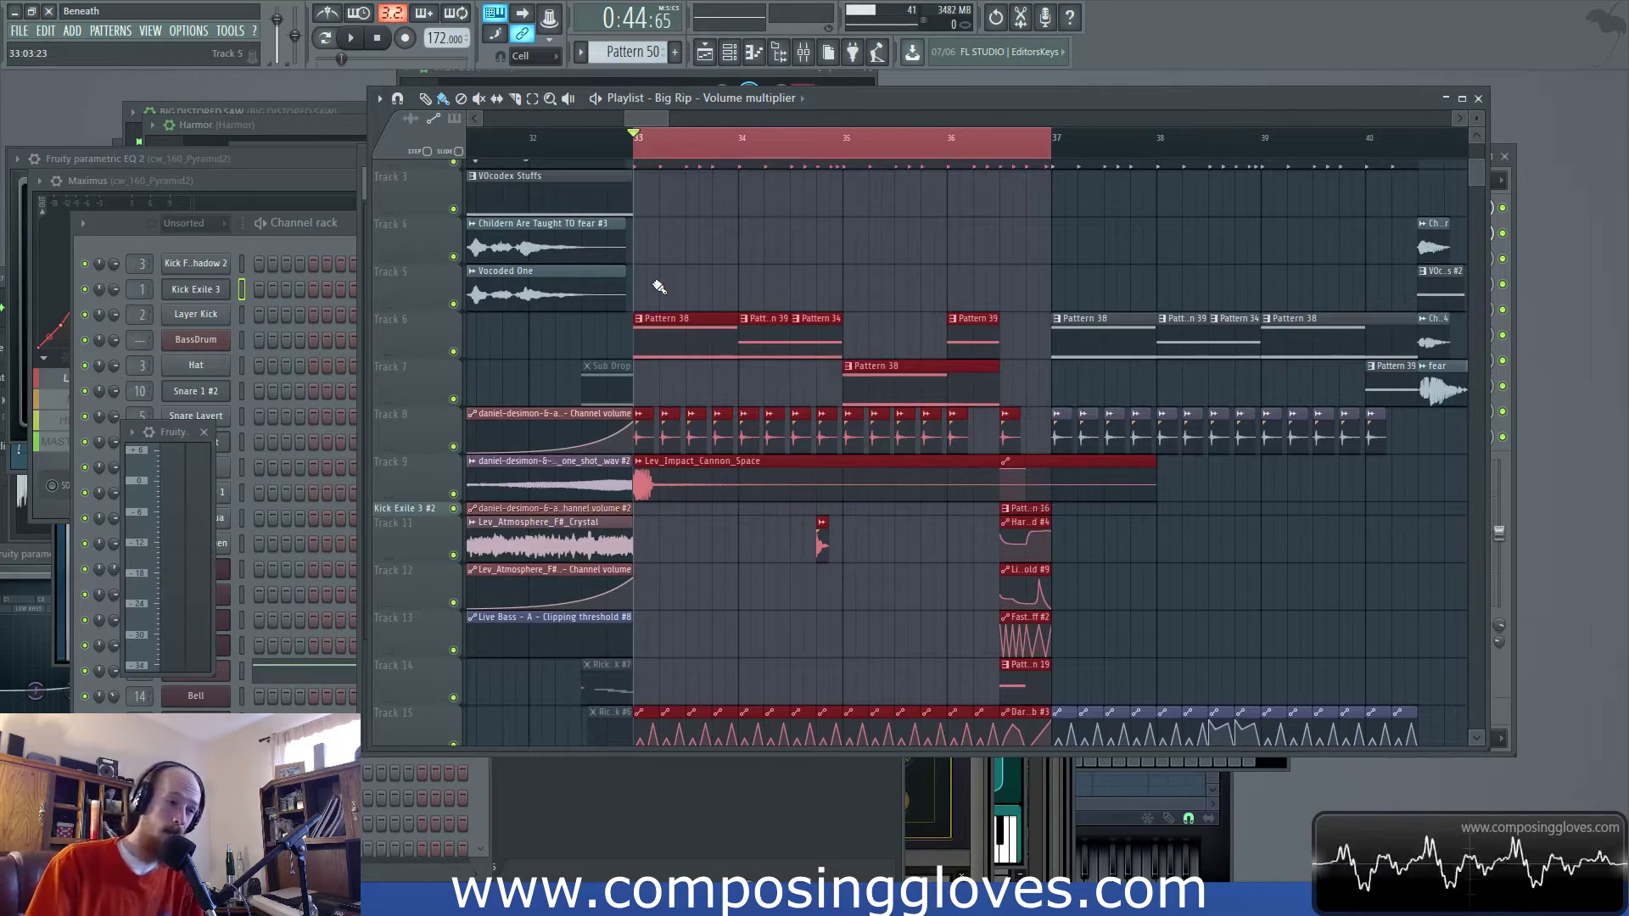
{"action": "scroll", "coordinate": [719, 244], "scroll_direction": "up", "scroll_amount": 2}
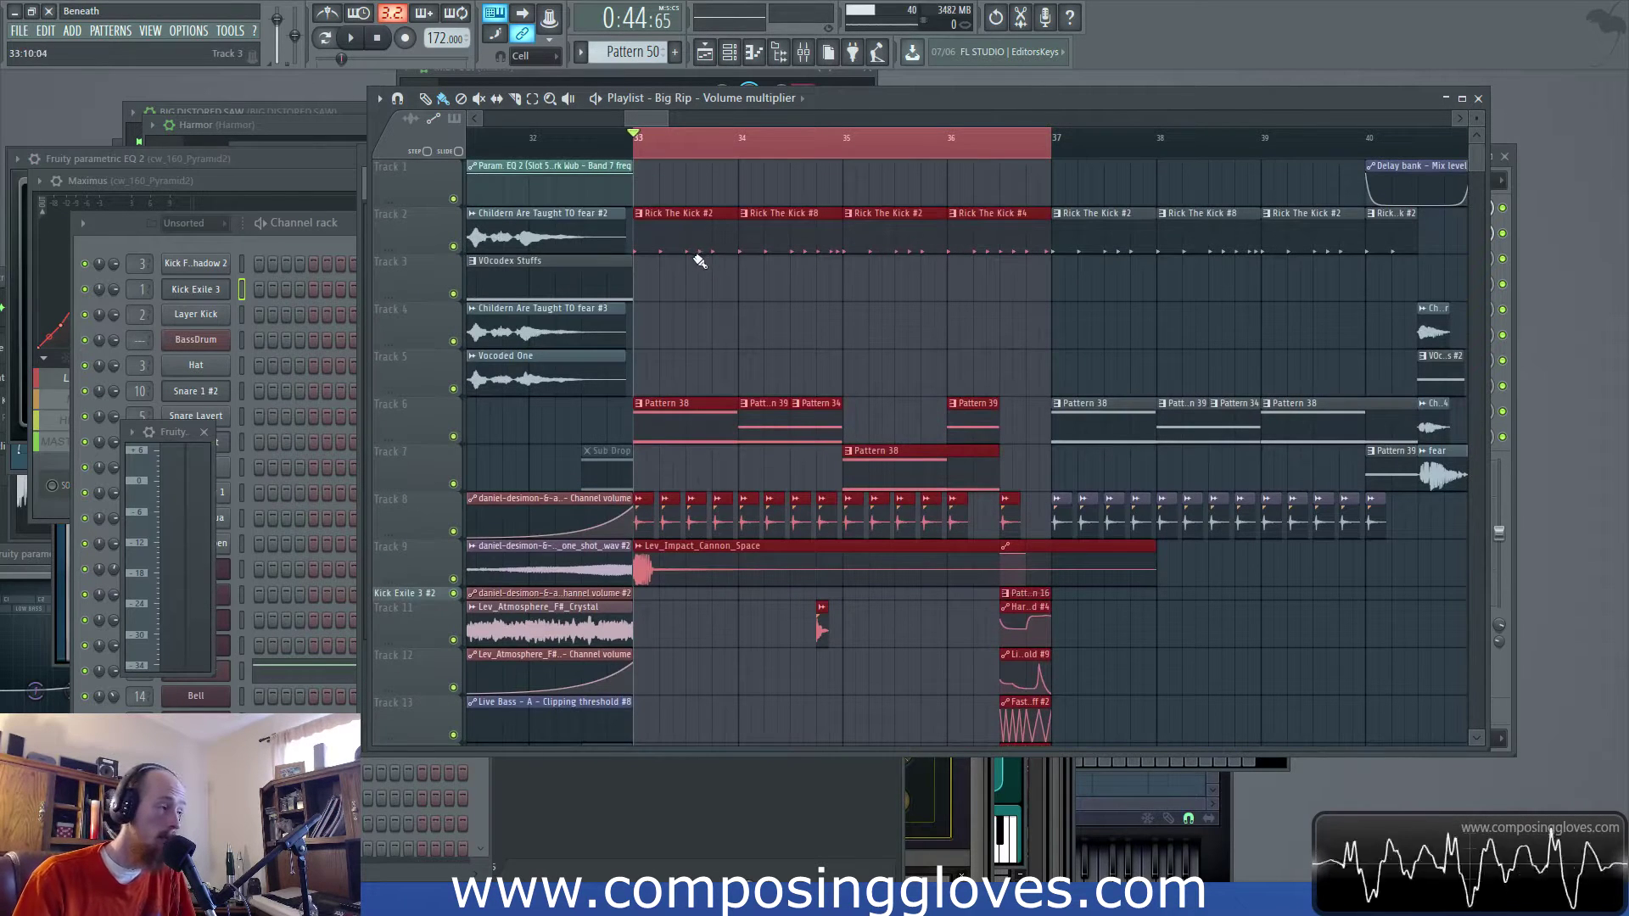
Play the selected drop with the mixer open and lower the Pad Layer track's volume to about -6.6 dB
{"action": "left_click", "coordinate": [803, 53]}
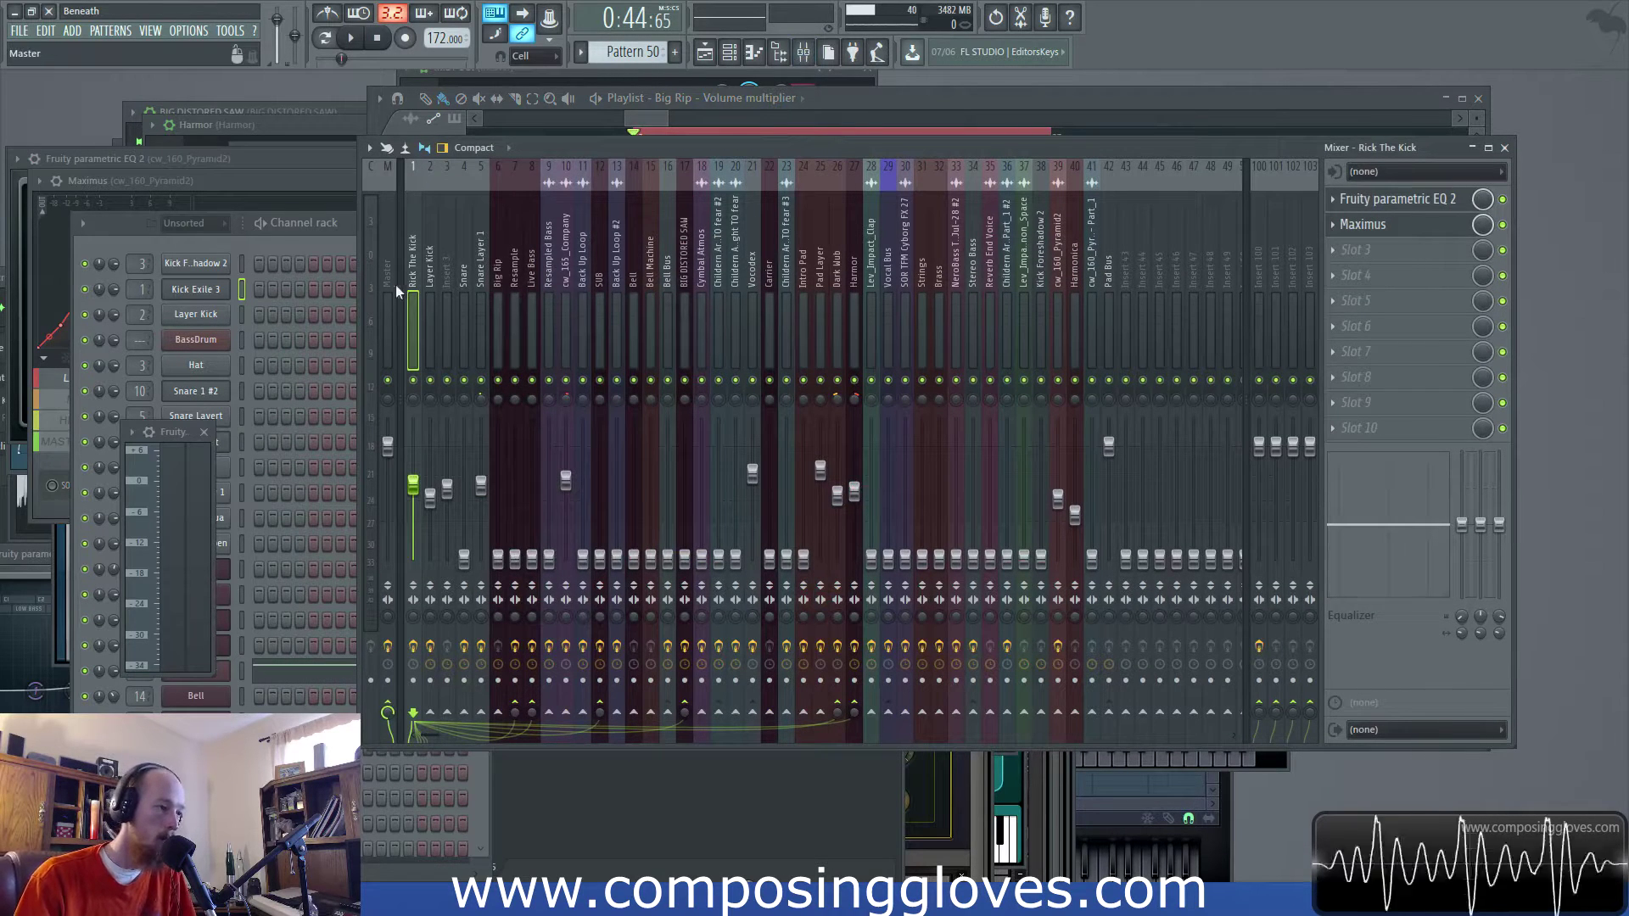
{"action": "key", "text": "space"}
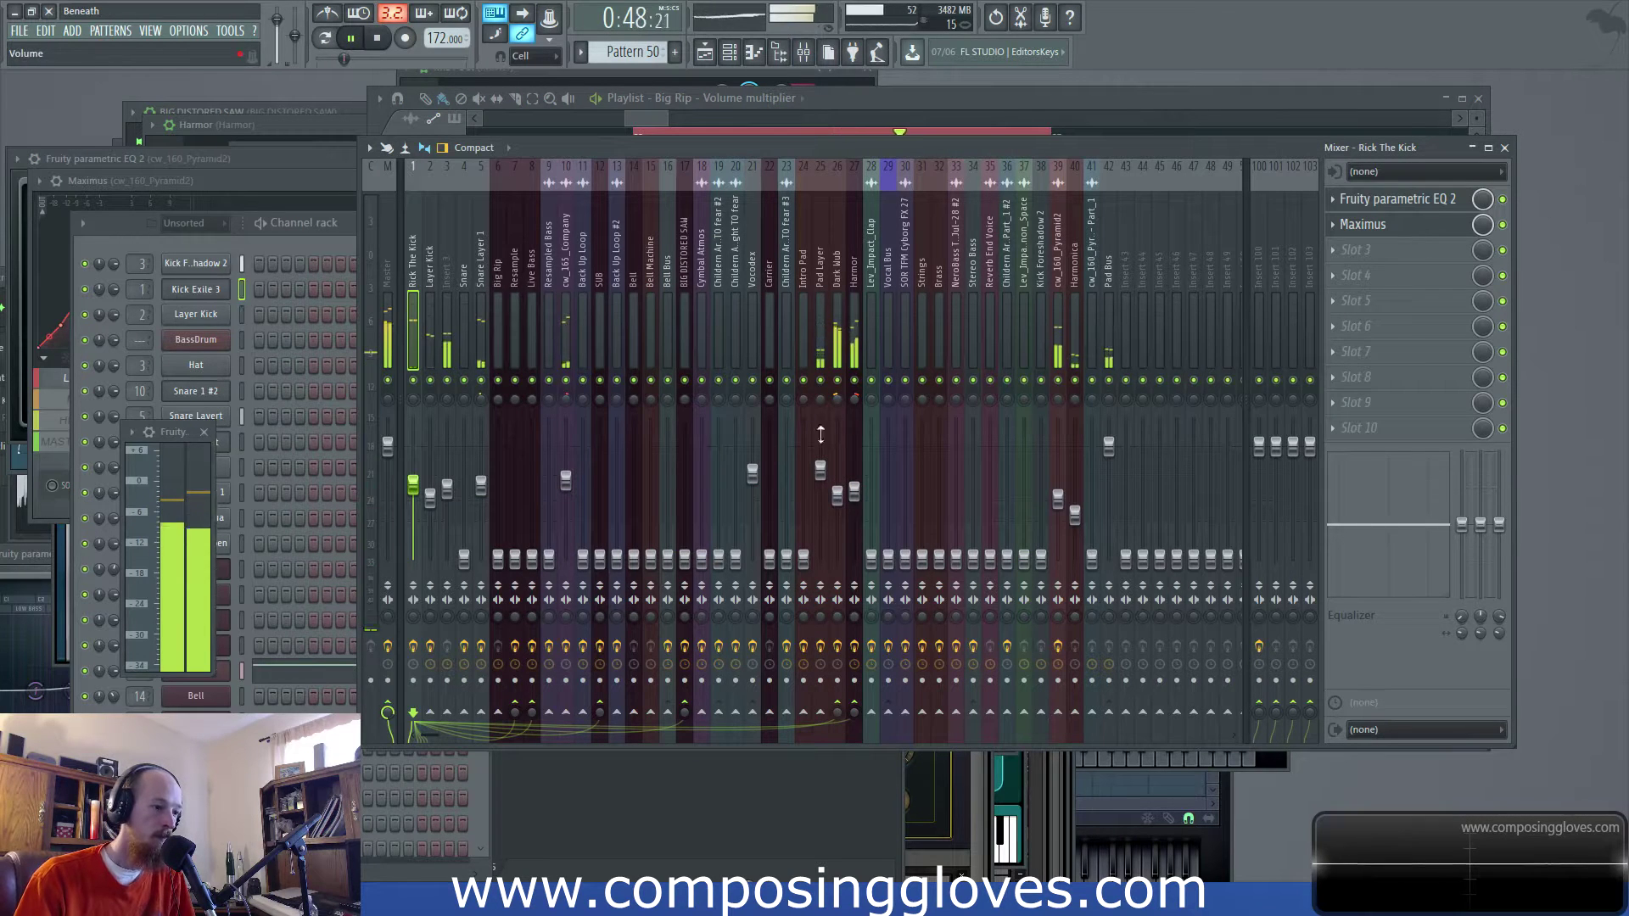
{"action": "left_click", "coordinate": [838, 356]}
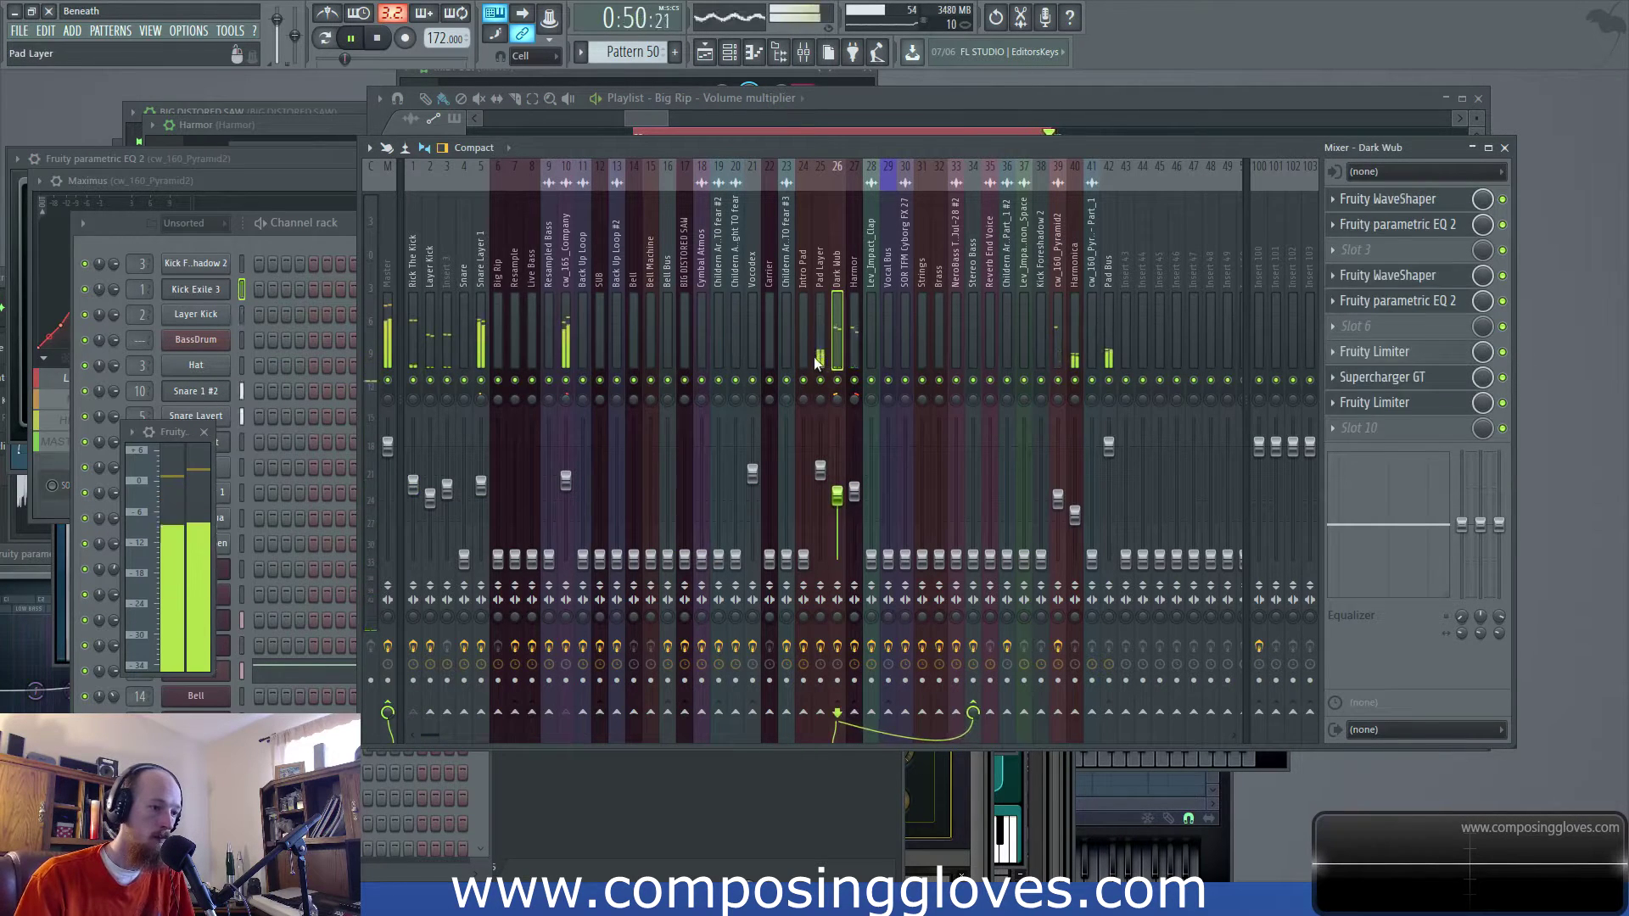
{"action": "left_click", "coordinate": [815, 363]}
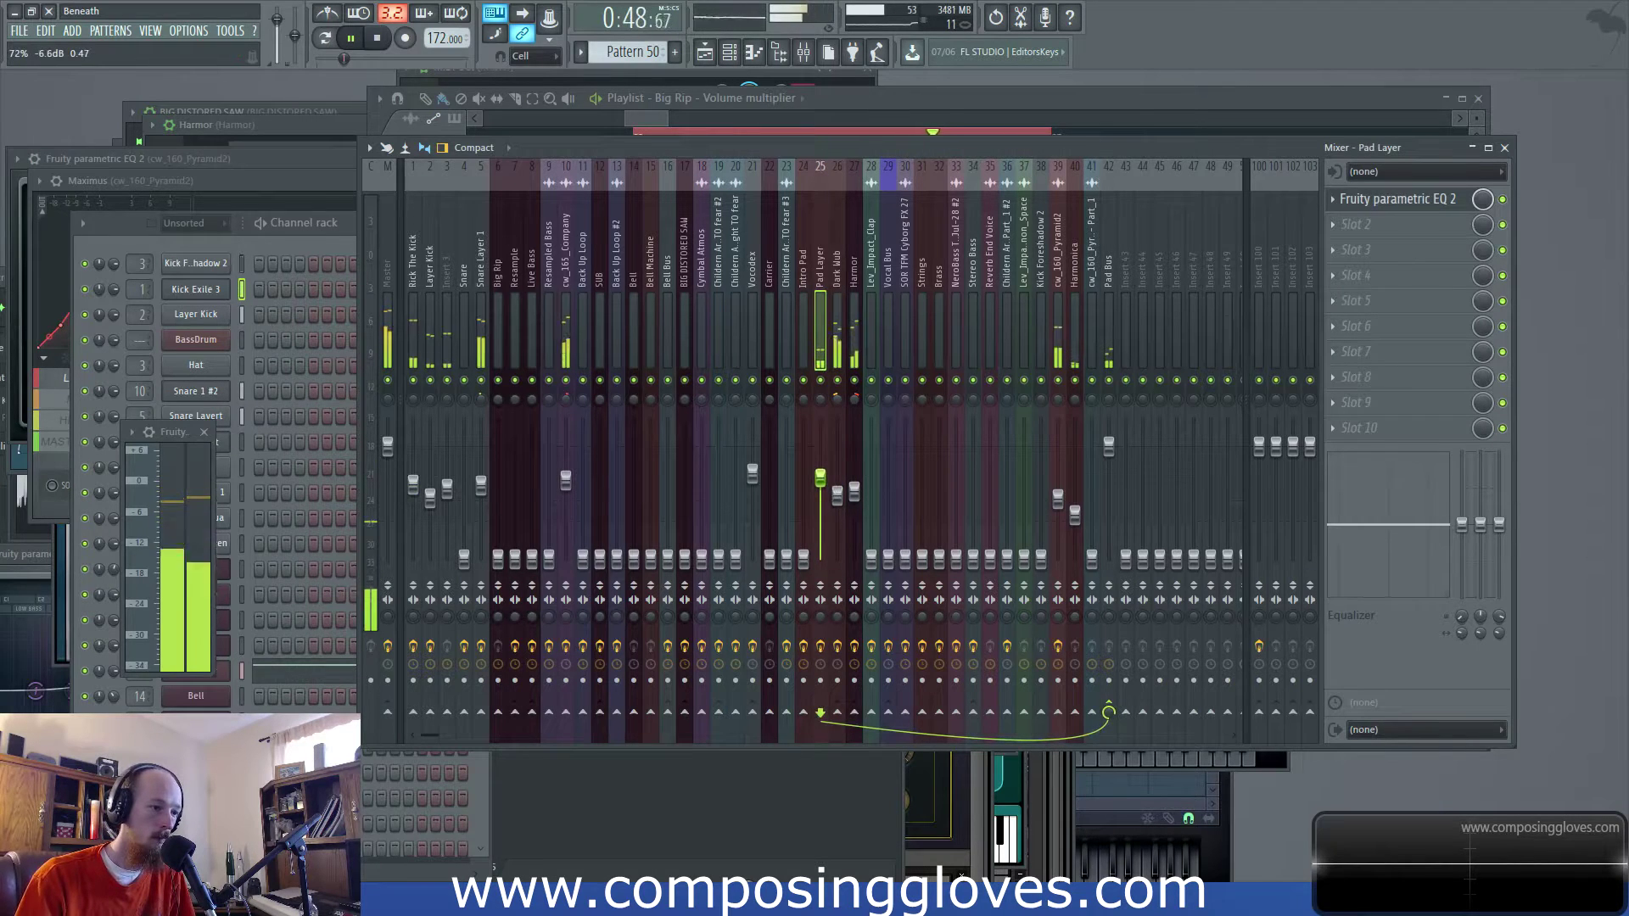
Raise the volume of the Dark Wub and Harmor mixer tracks slightly while the drop plays
{"action": "left_click", "coordinate": [842, 499]}
{"action": "scroll", "coordinate": [840, 496], "scroll_direction": "down", "scroll_amount": 2}
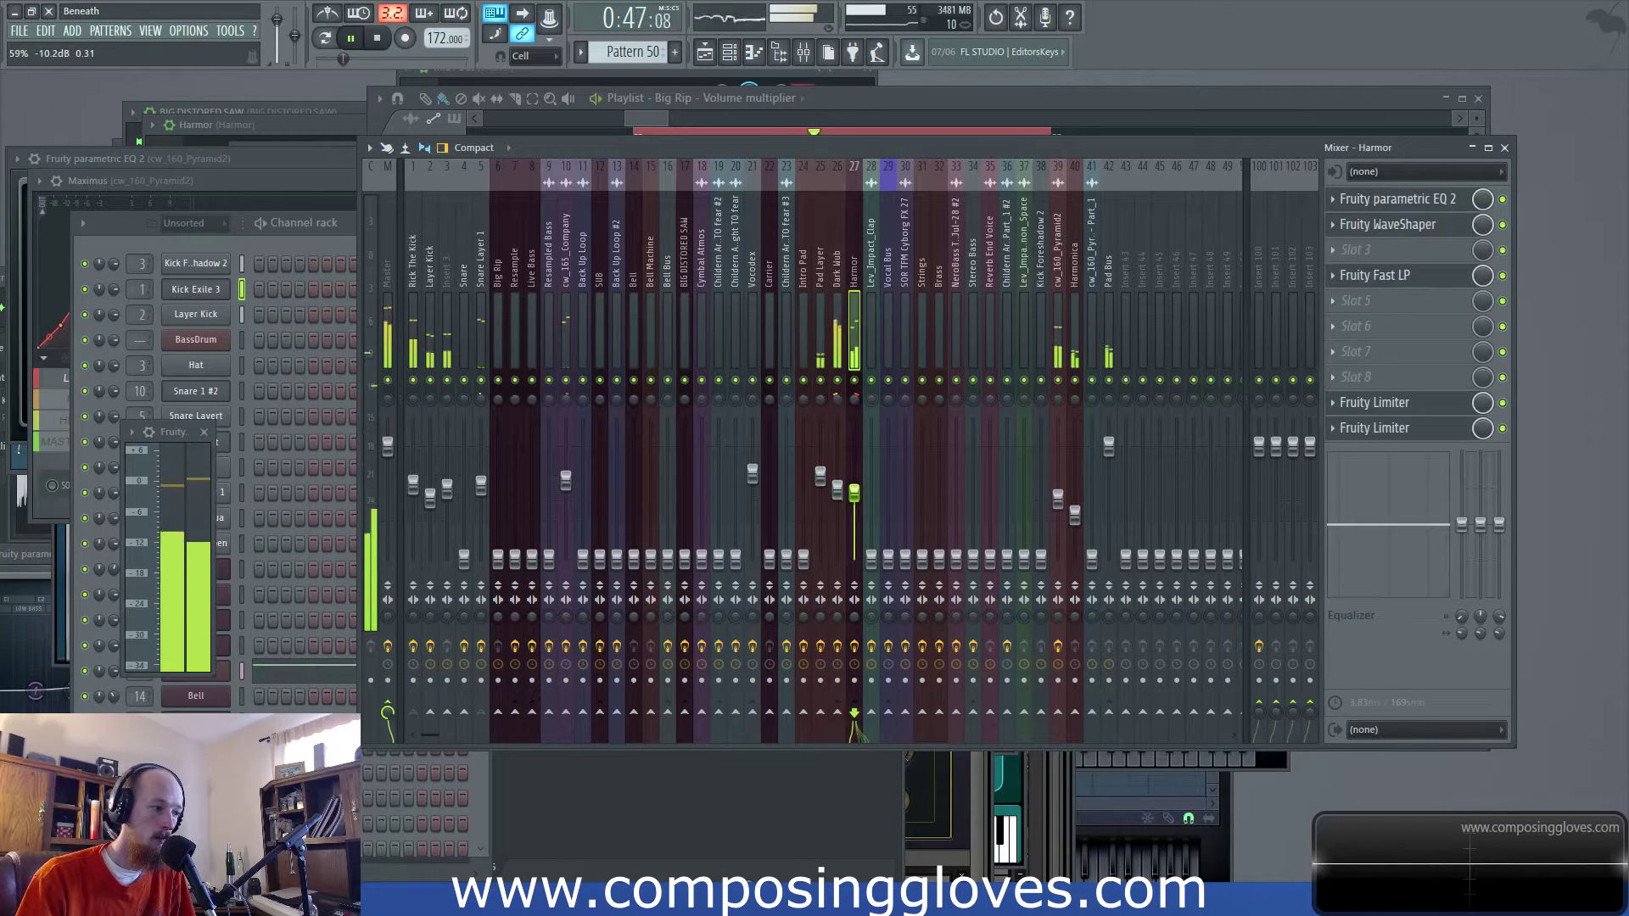
{"action": "left_click", "coordinate": [855, 496]}
{"action": "scroll", "coordinate": [857, 497], "scroll_direction": "up", "scroll_amount": 1}
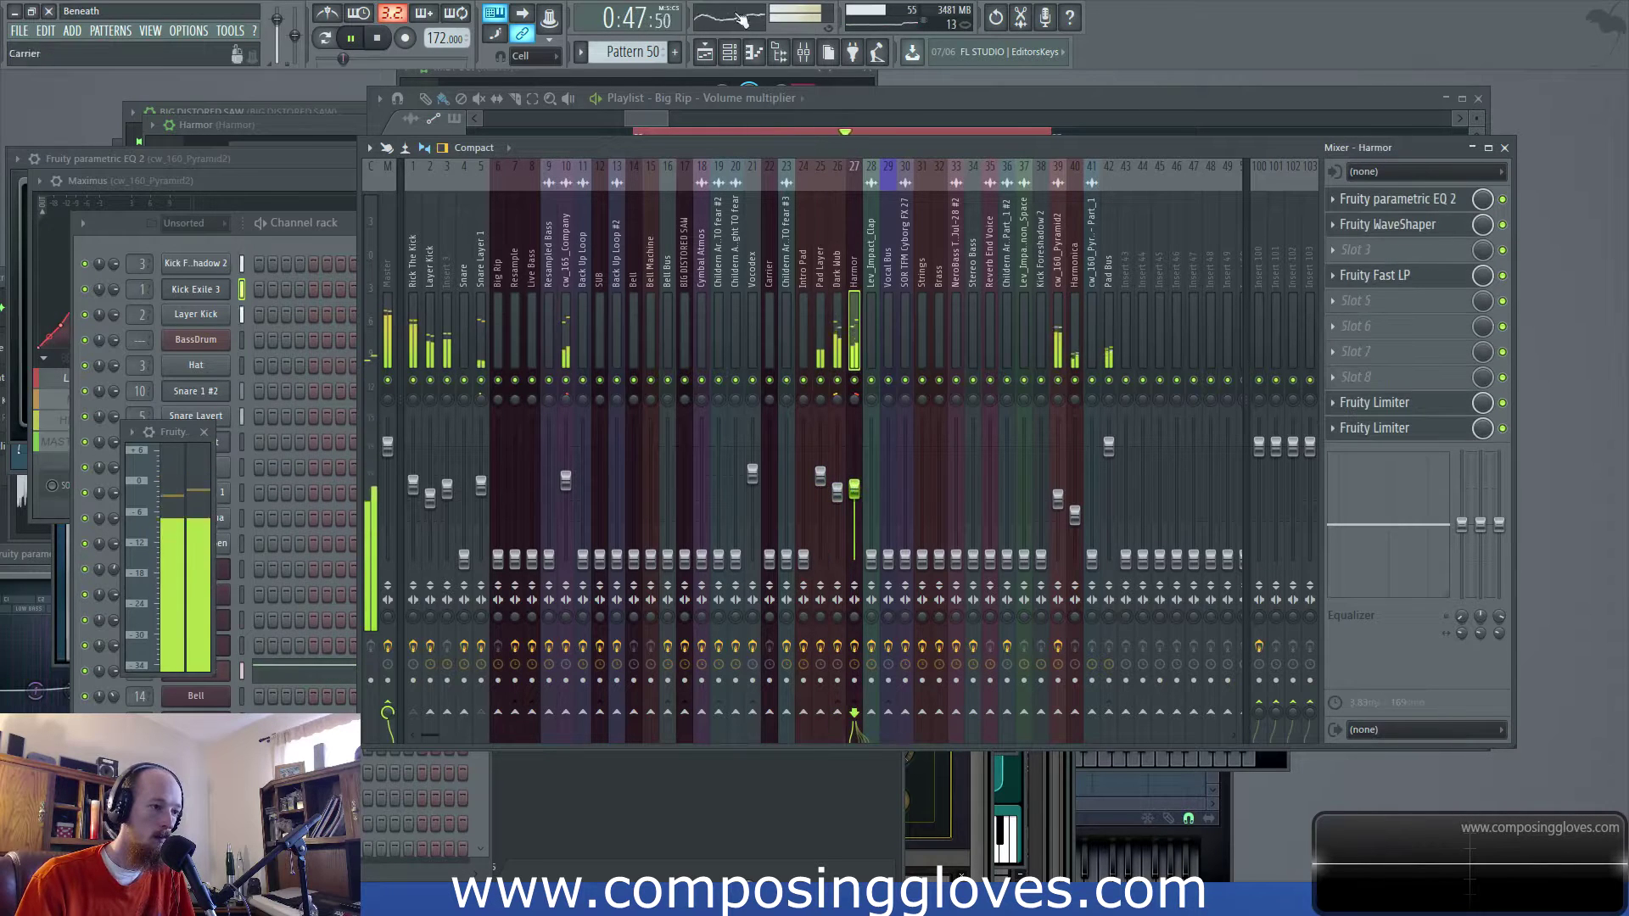
Inspect the Rick The Kick #2 pattern's channels and the Layer Kick sample, and check the kick tracks in the mixer
{"action": "left_click", "coordinate": [751, 49]}
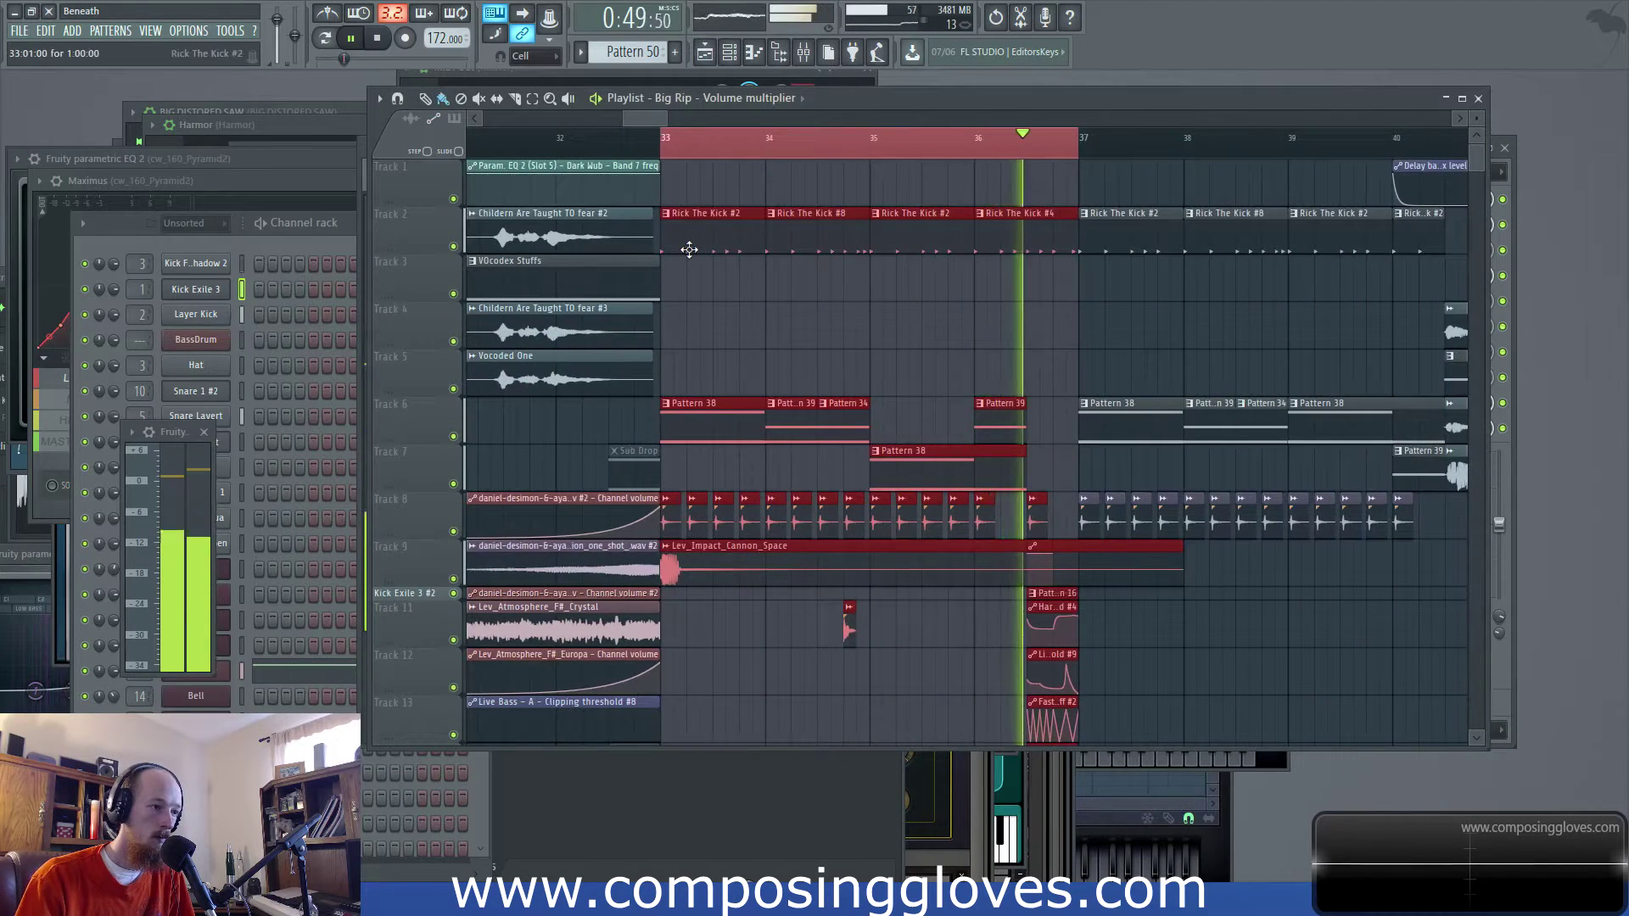
{"action": "key", "text": "F6"}
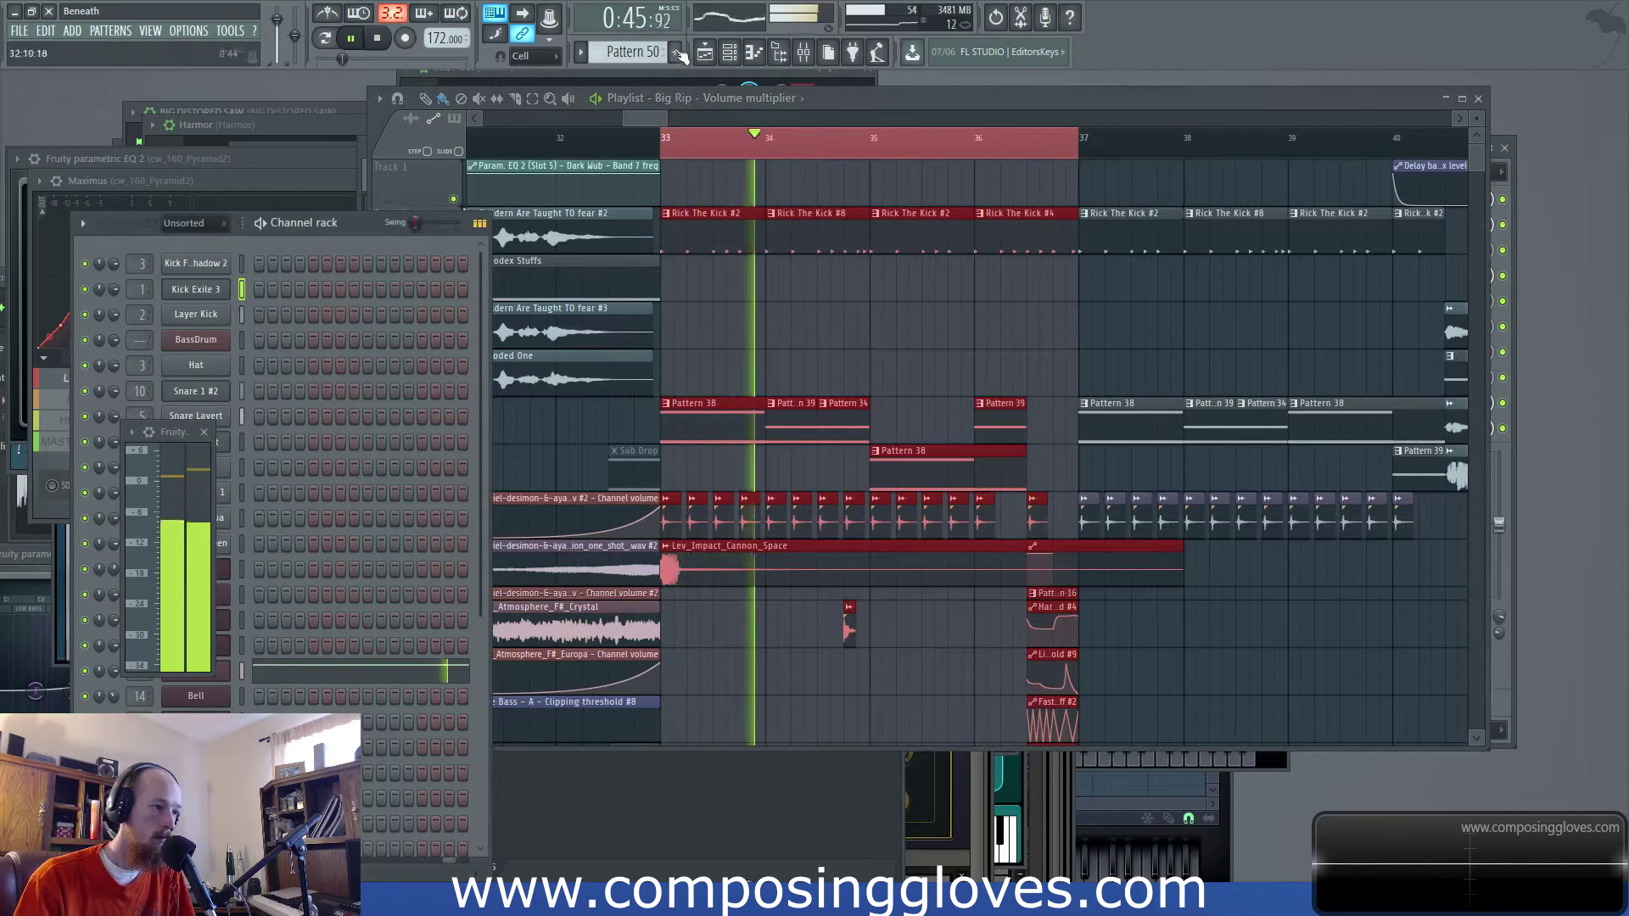
{"action": "left_click_drag", "start_coordinate": [348, 227], "coordinate": [409, 98]}
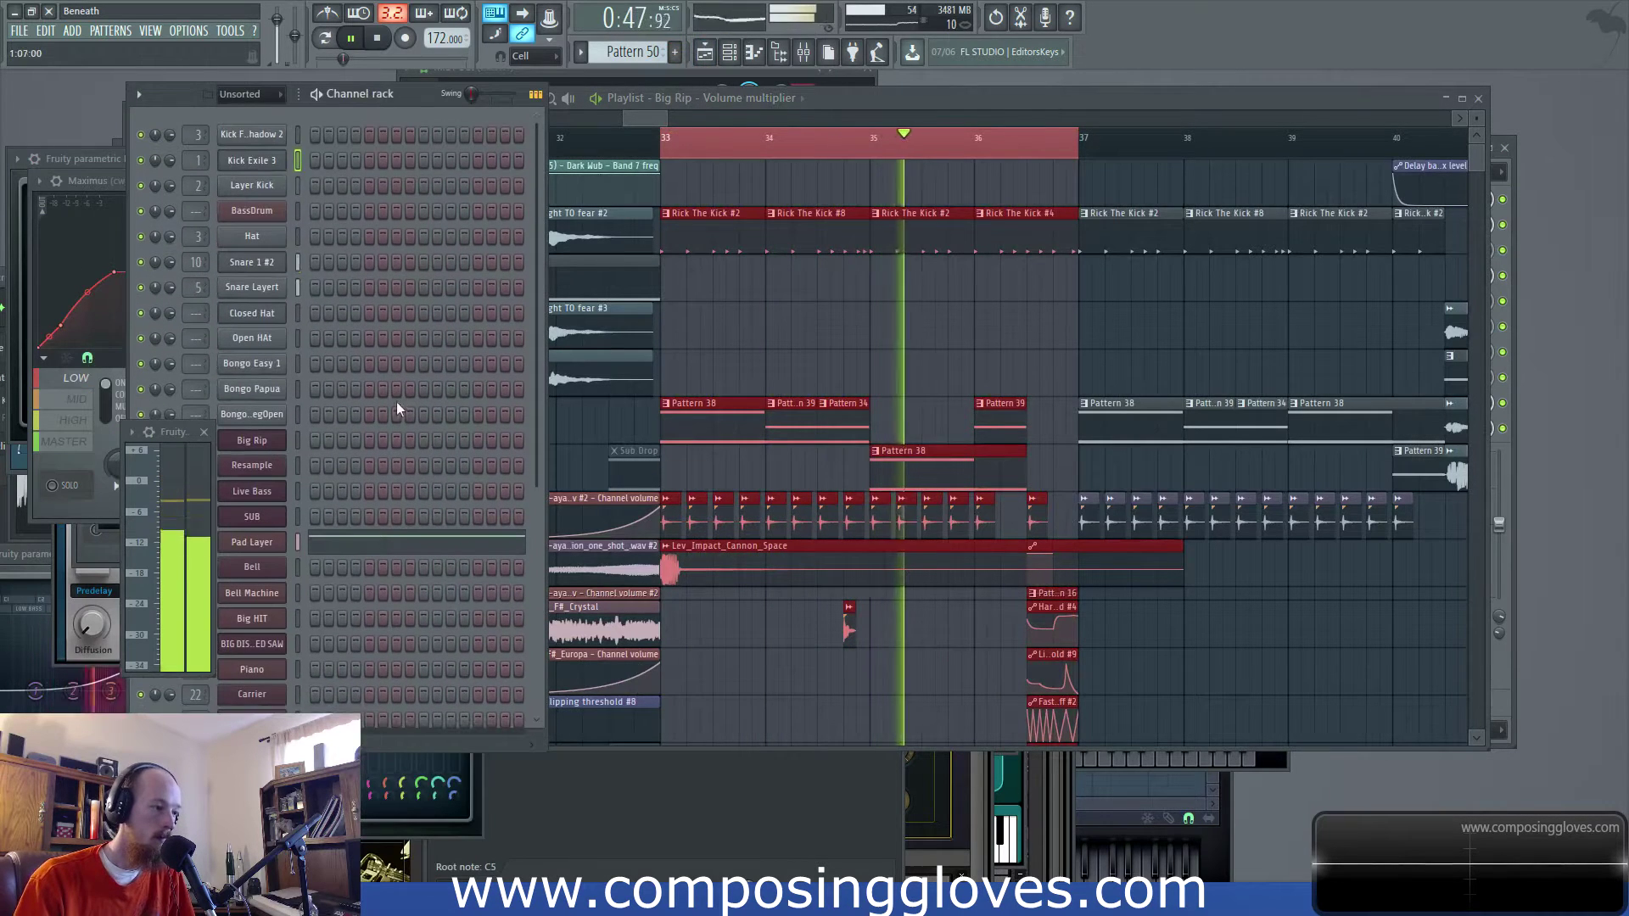
{"action": "double_click", "coordinate": [728, 244]}
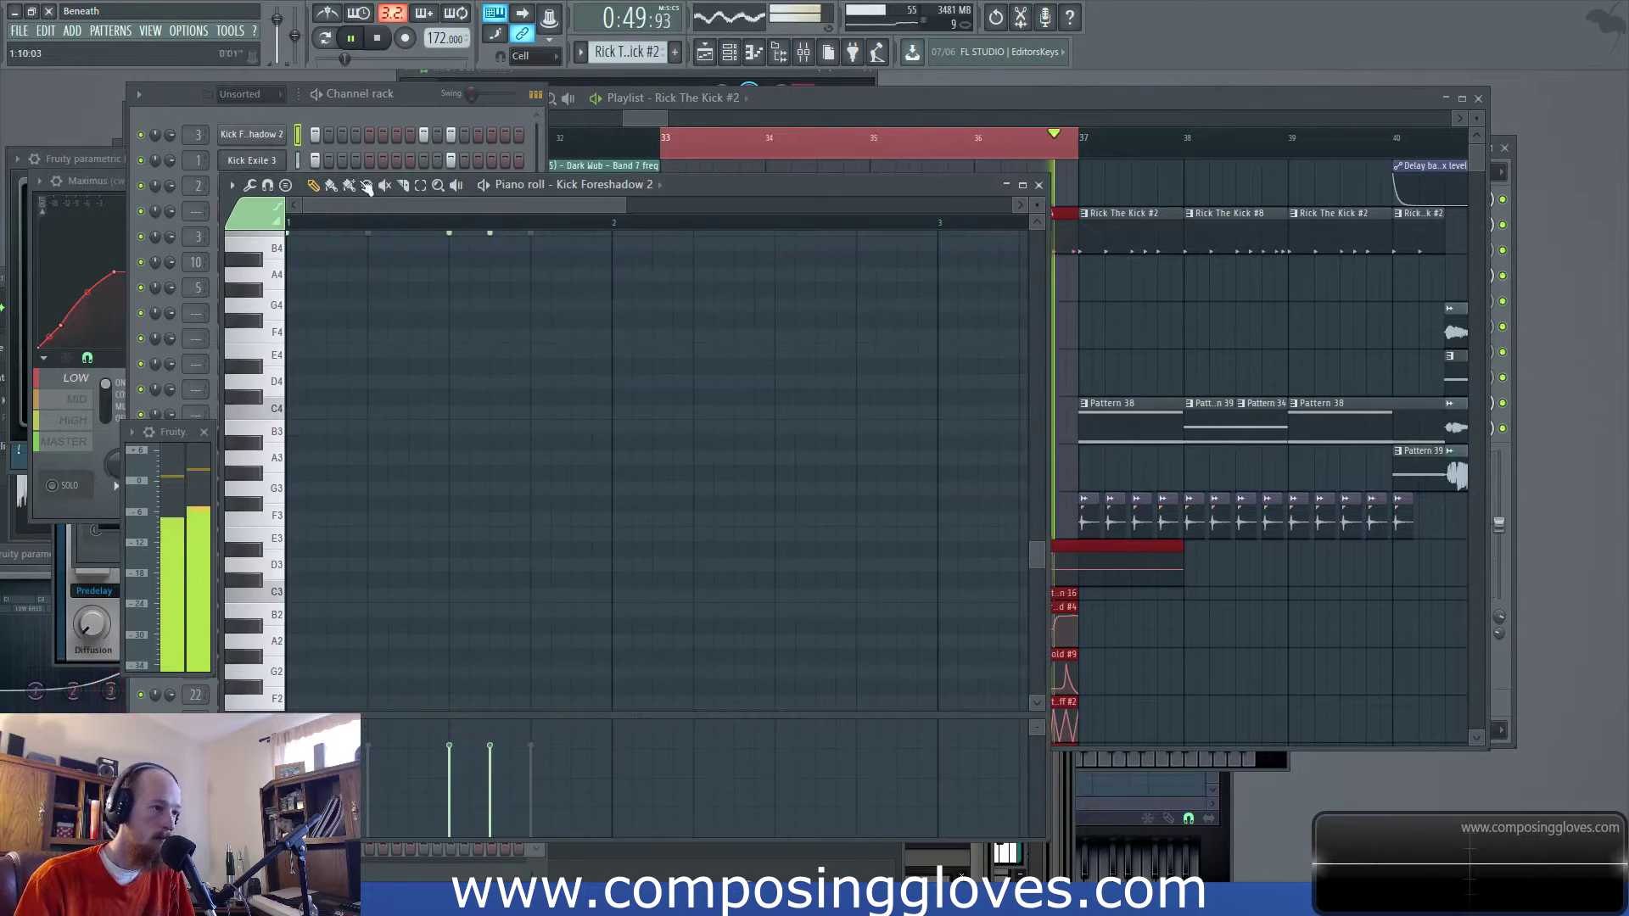
{"action": "key", "text": "F6"}
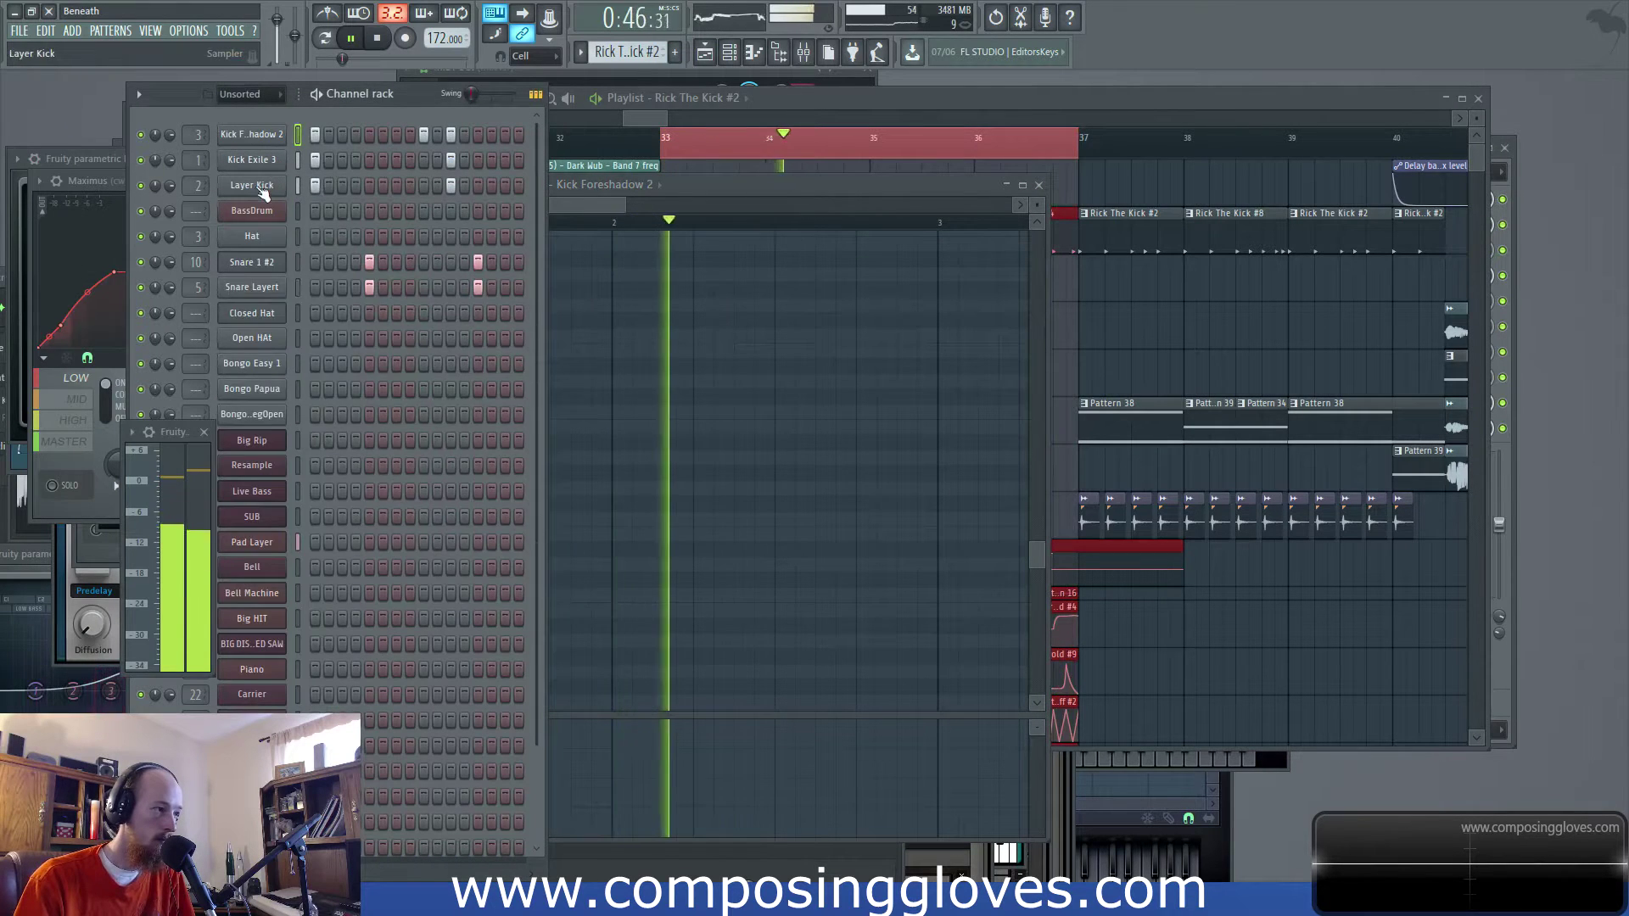
{"action": "left_click", "coordinate": [261, 188]}
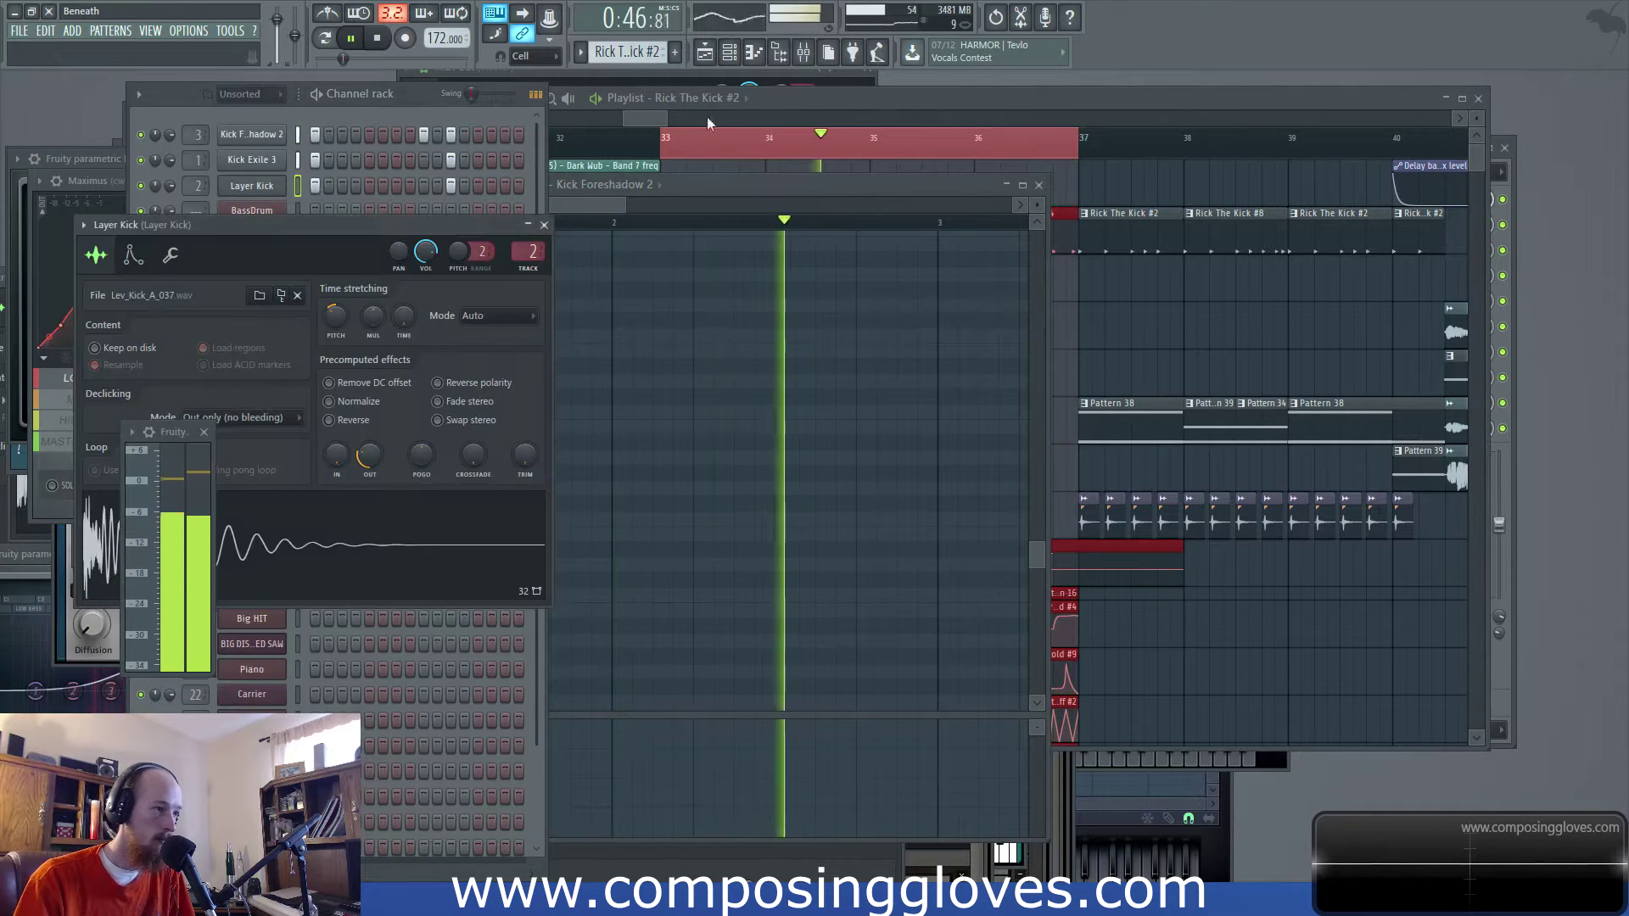
{"action": "left_click", "coordinate": [806, 56]}
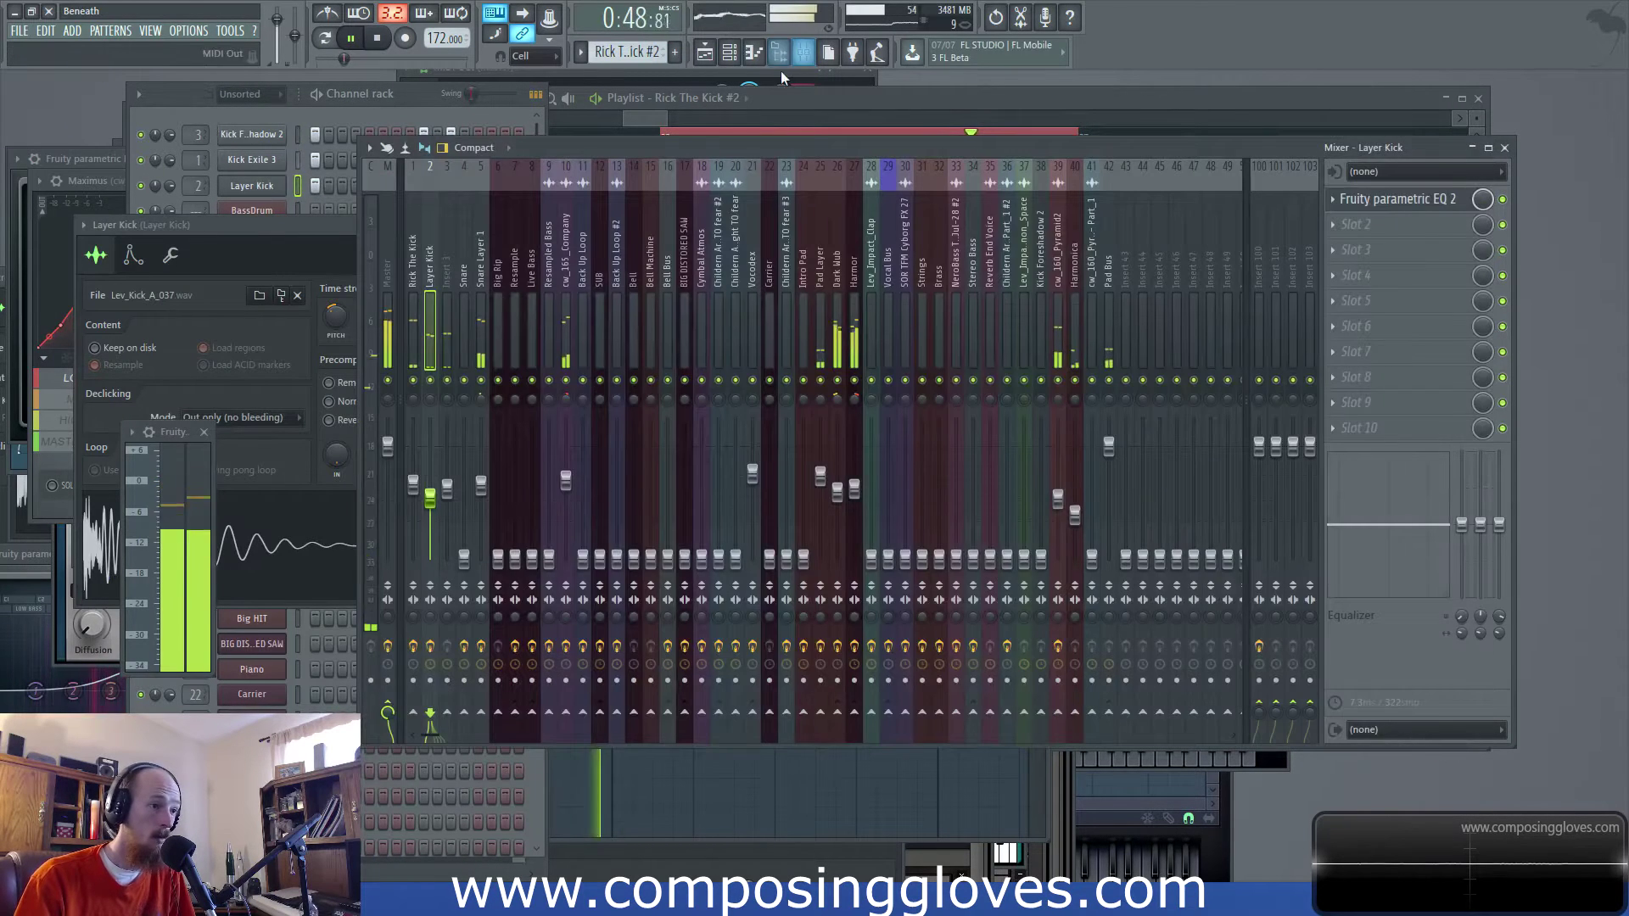
{"action": "left_click", "coordinate": [415, 266]}
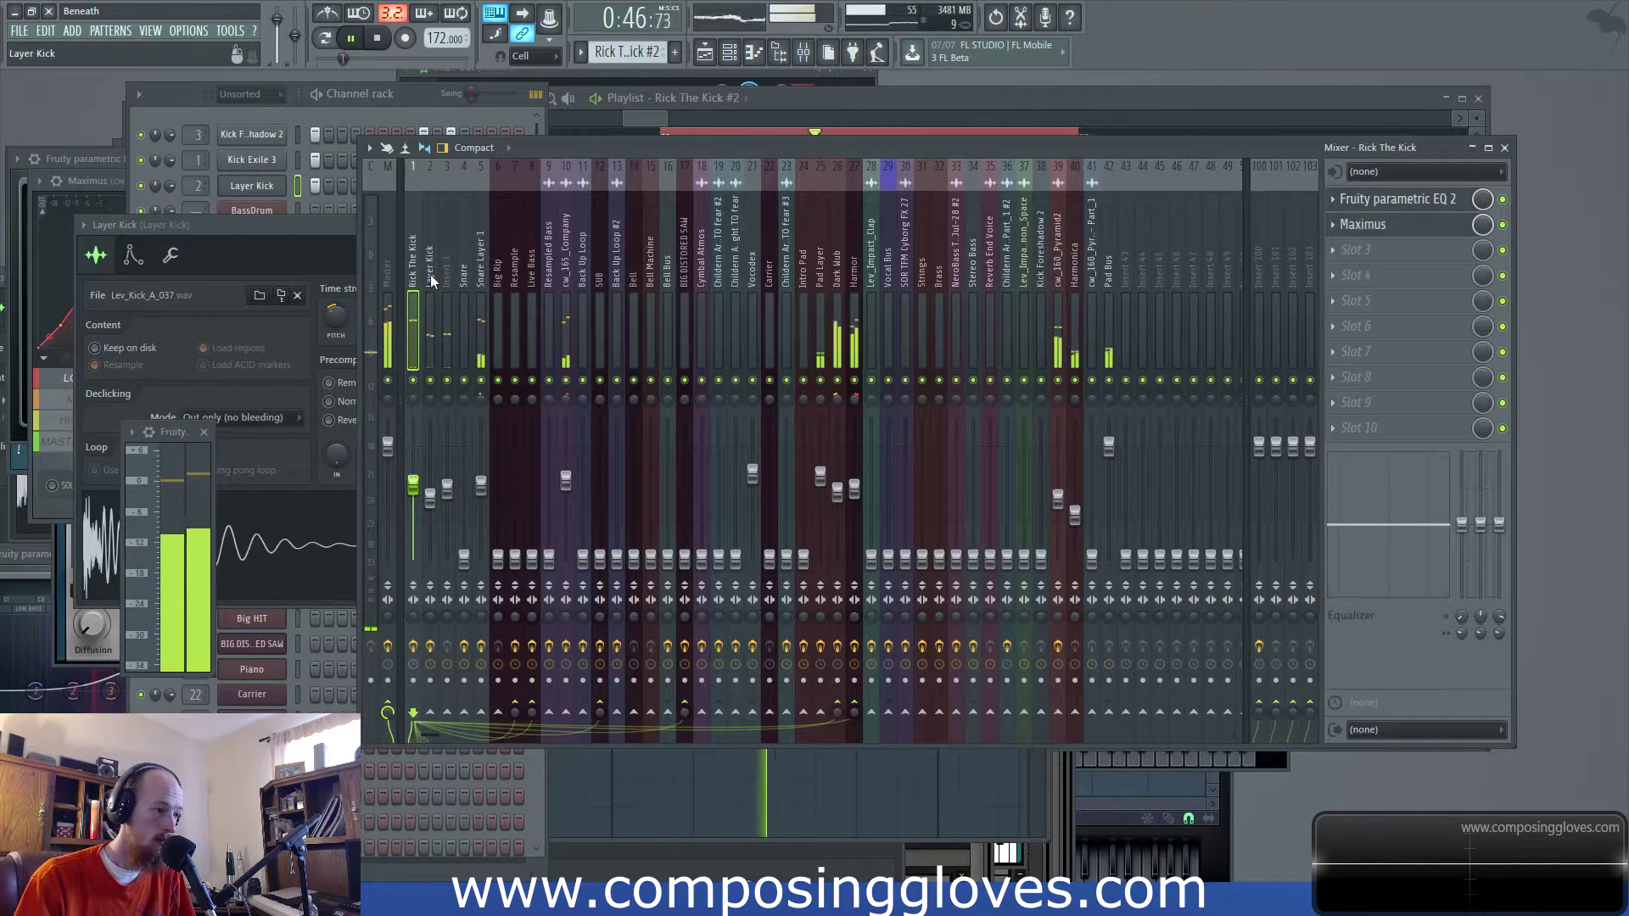
Name mixer insert track 3 "Kick Again"
{"action": "left_click", "coordinate": [448, 270]}
{"action": "double_click", "coordinate": [450, 272]}
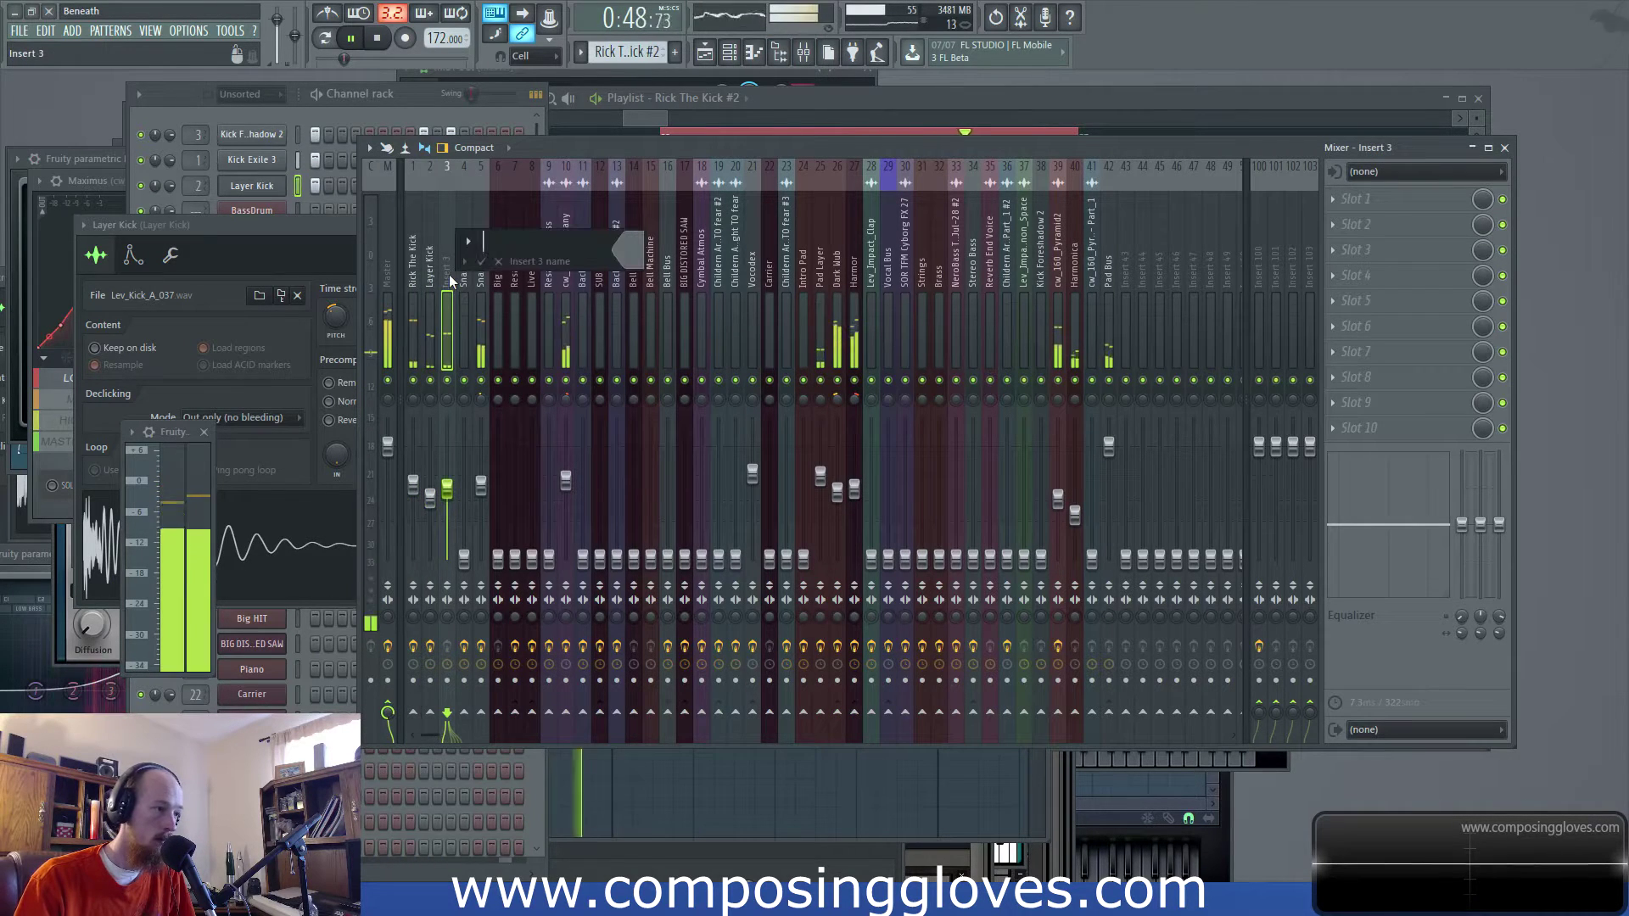
{"action": "type", "text": "Kick Agai"}
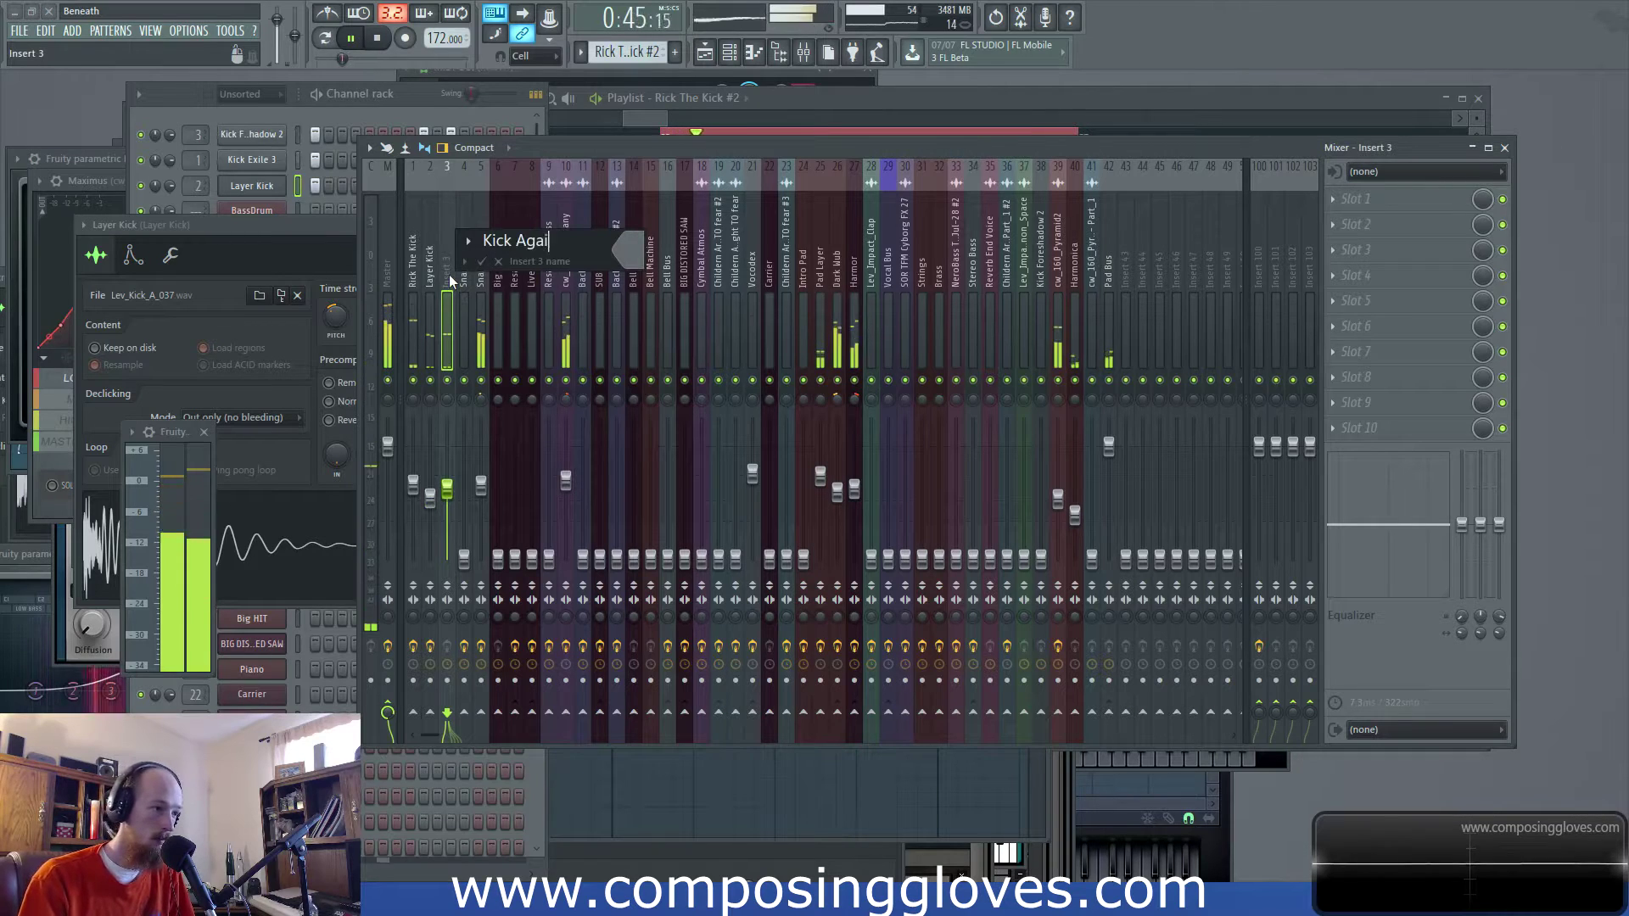
{"action": "type", "text": "n"}
{"action": "key", "text": "Return"}
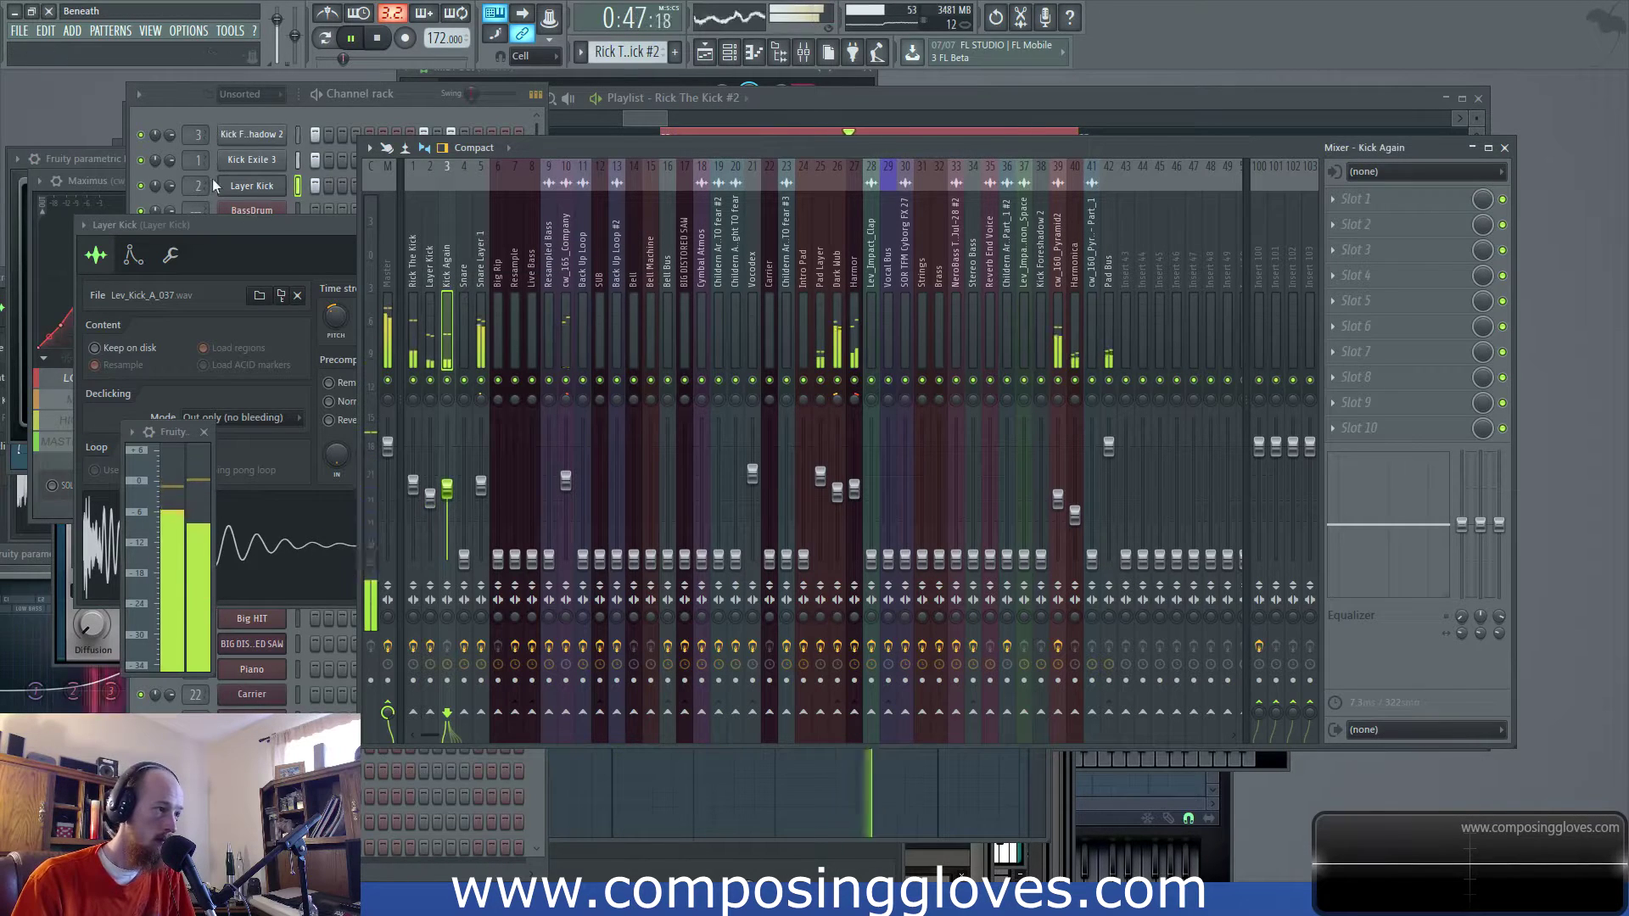
Rename mixer insert track 3 as "Shadow Kick" and check it against the kick channels in the channel rack
{"action": "double_click", "coordinate": [452, 269]}
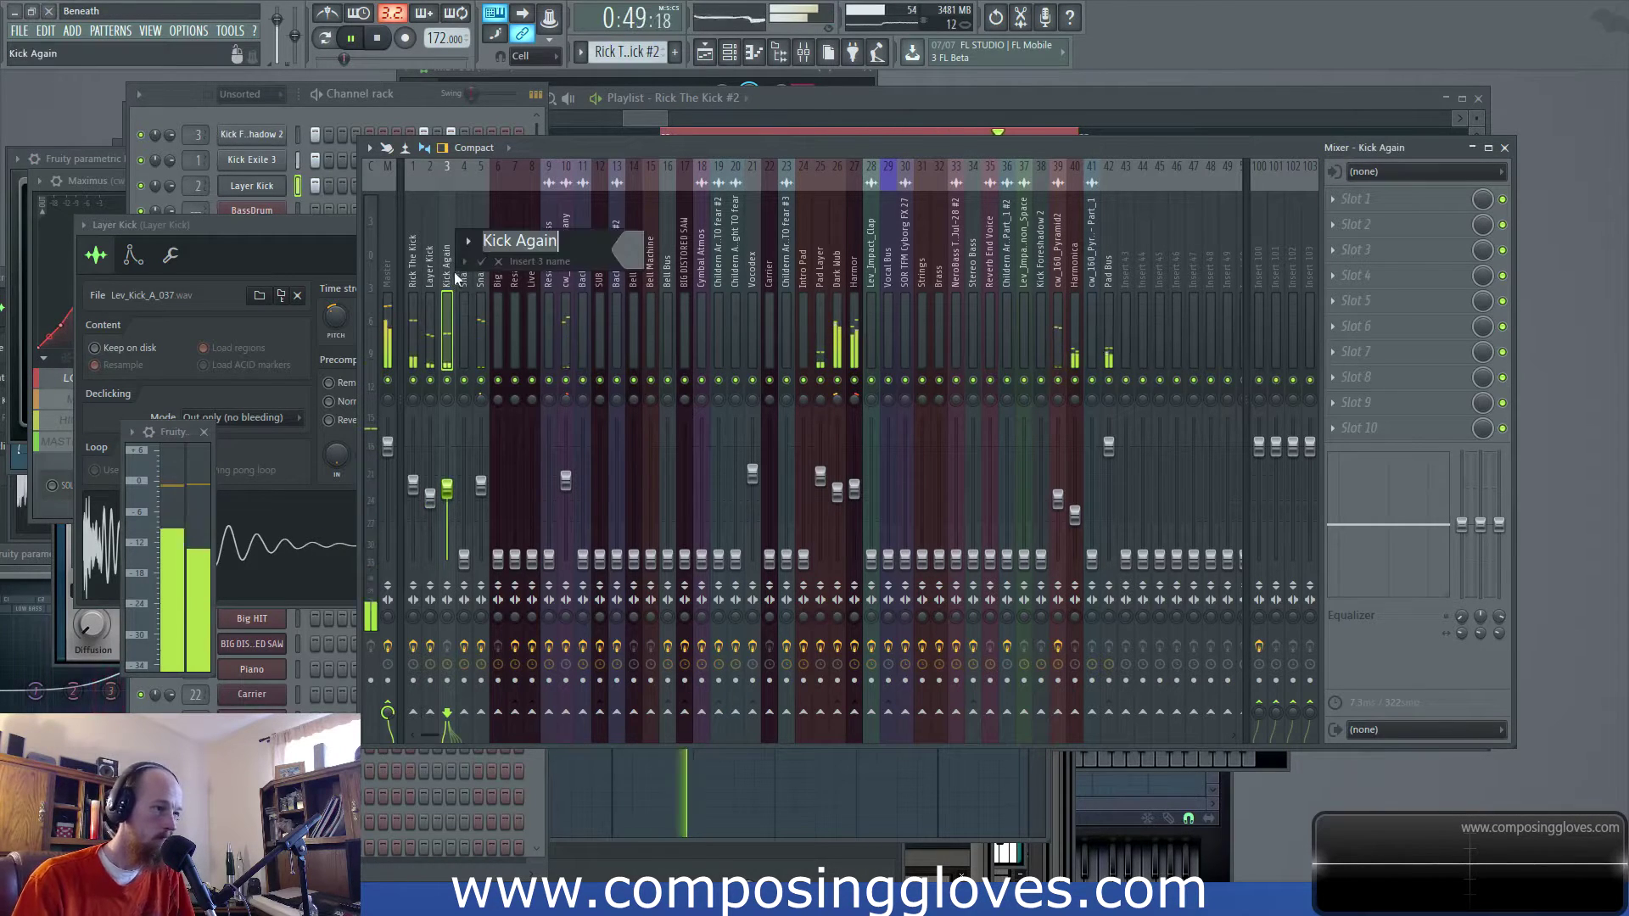
{"action": "type", "text": "Shadow Kick"}
{"action": "key", "text": "Return"}
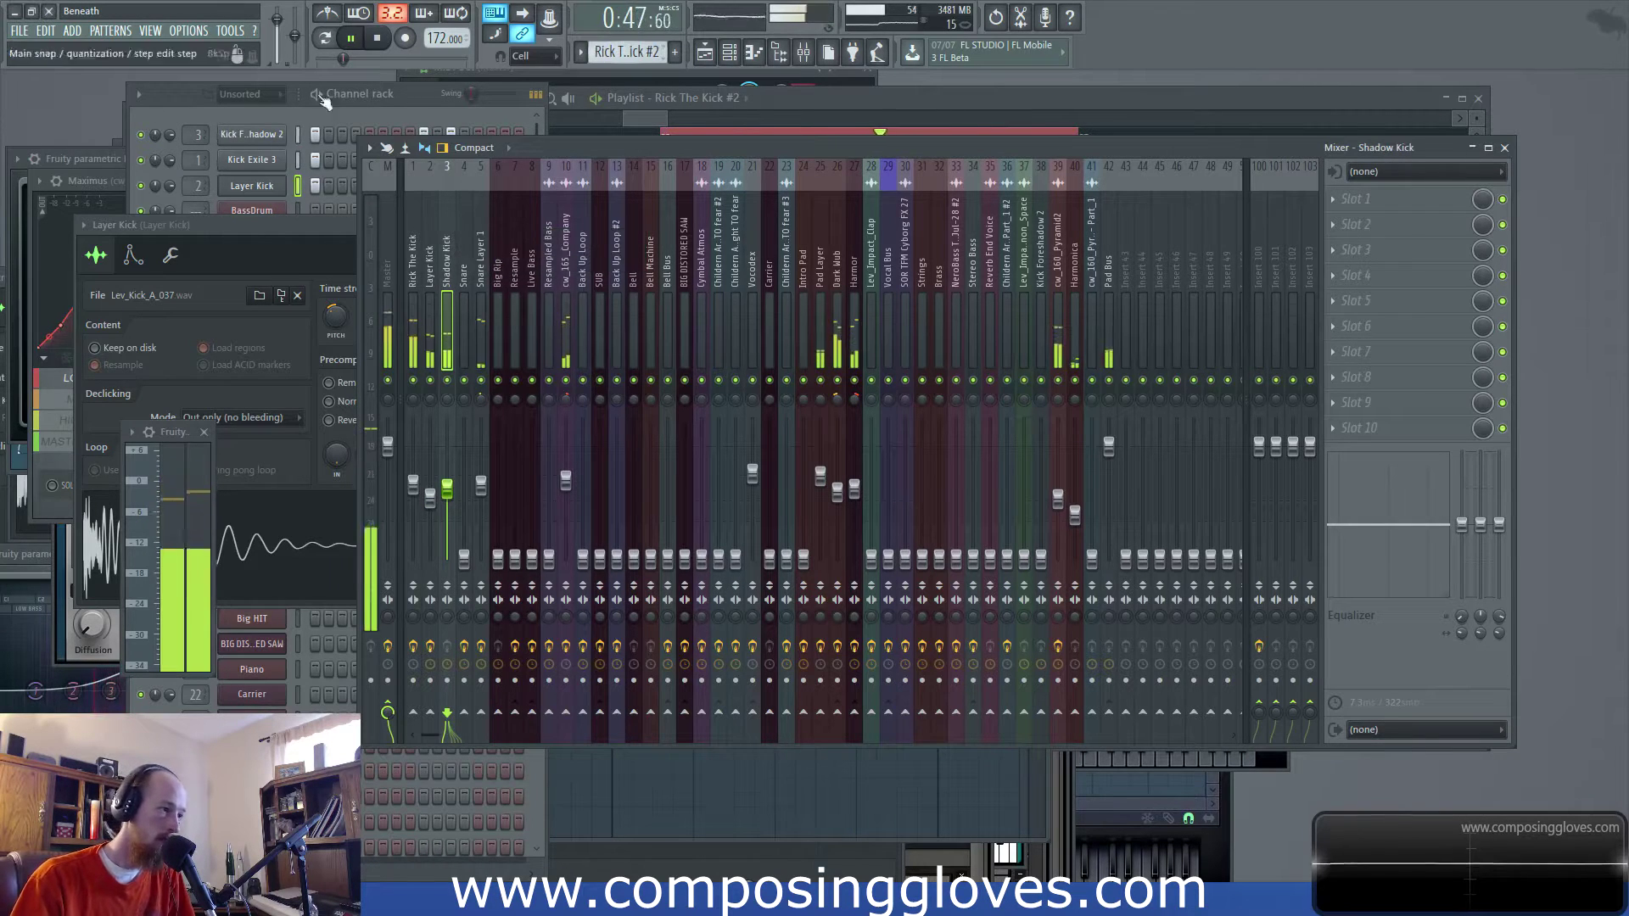
{"action": "left_click", "coordinate": [205, 114]}
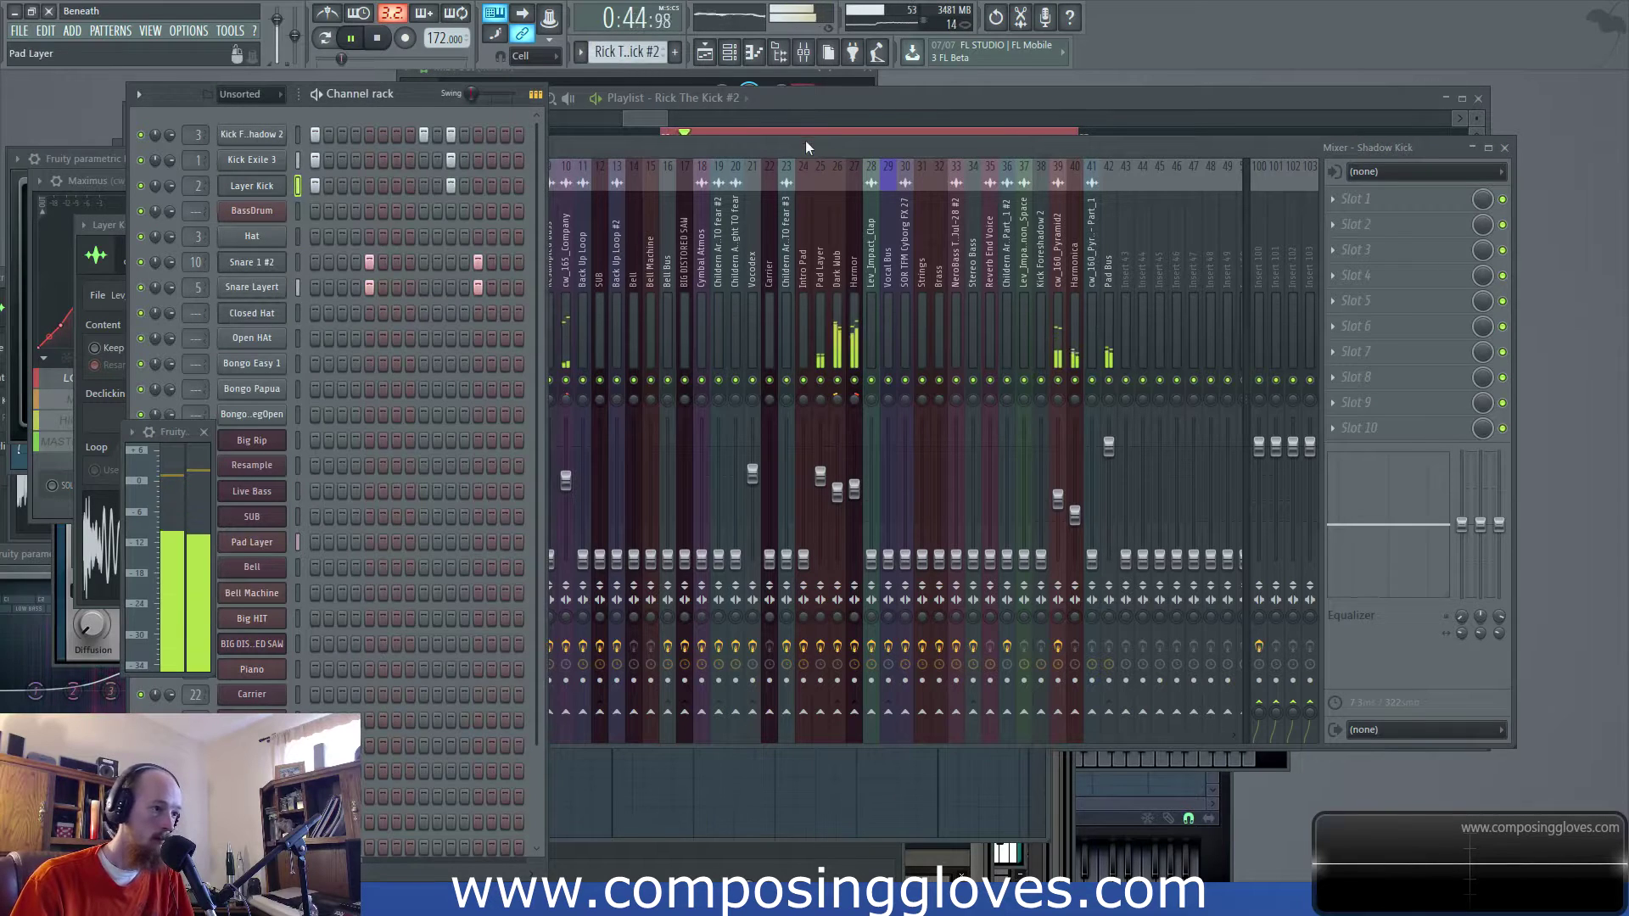
{"action": "left_click", "coordinate": [807, 143]}
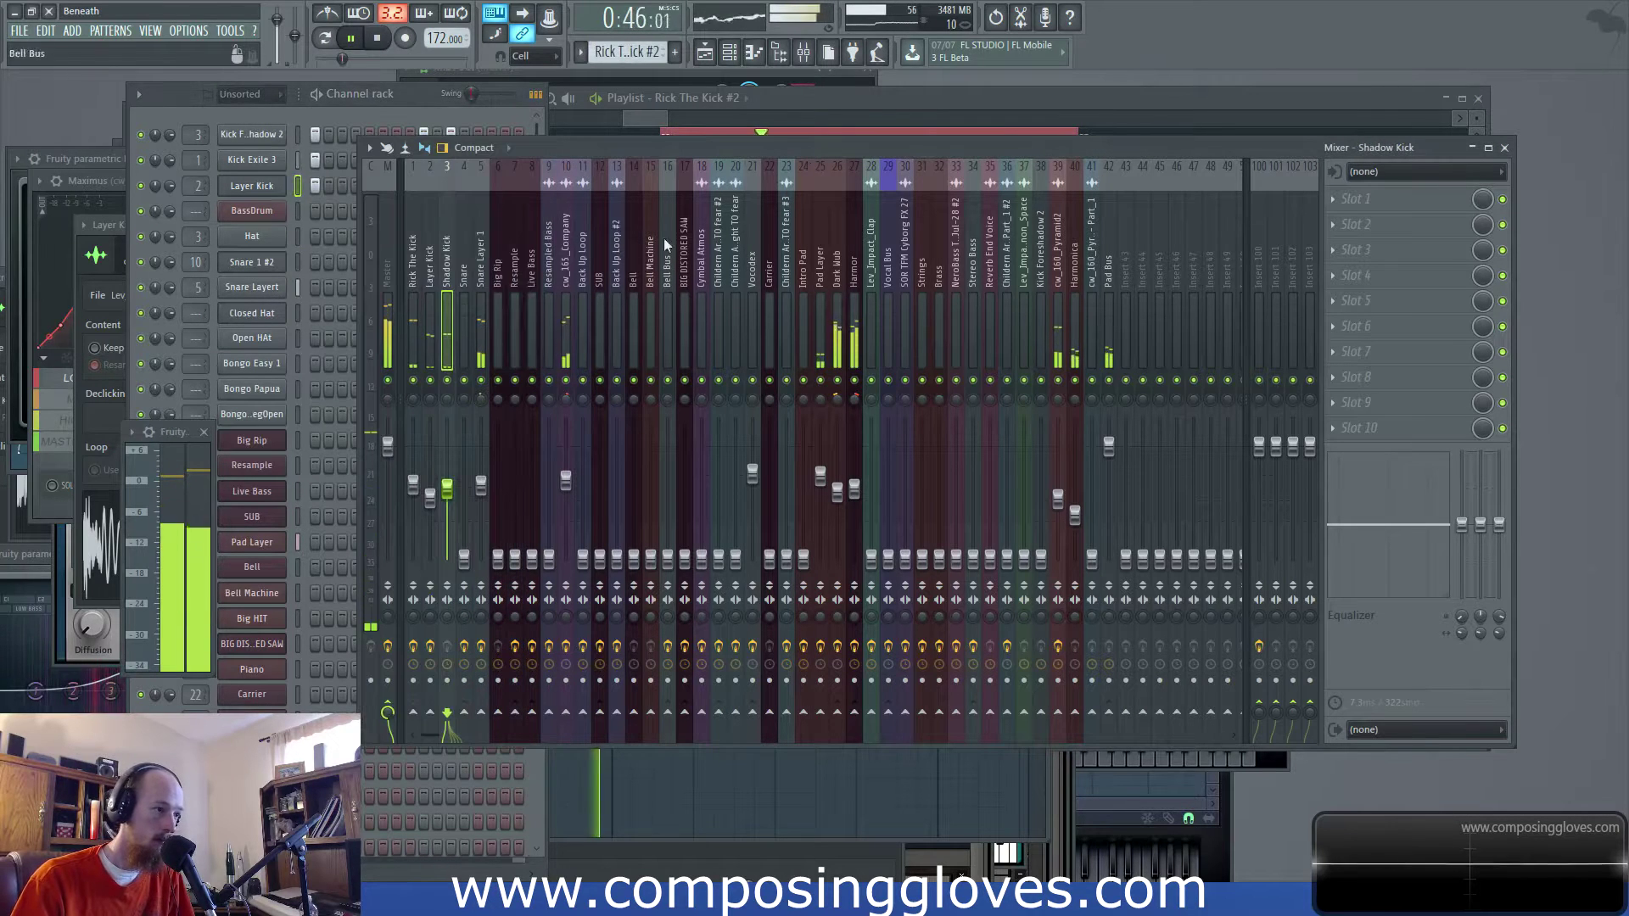
Compare the Snare Layer 1 and cw_165_Company tracks in the mixer while the drop plays
{"action": "left_click", "coordinate": [482, 222]}
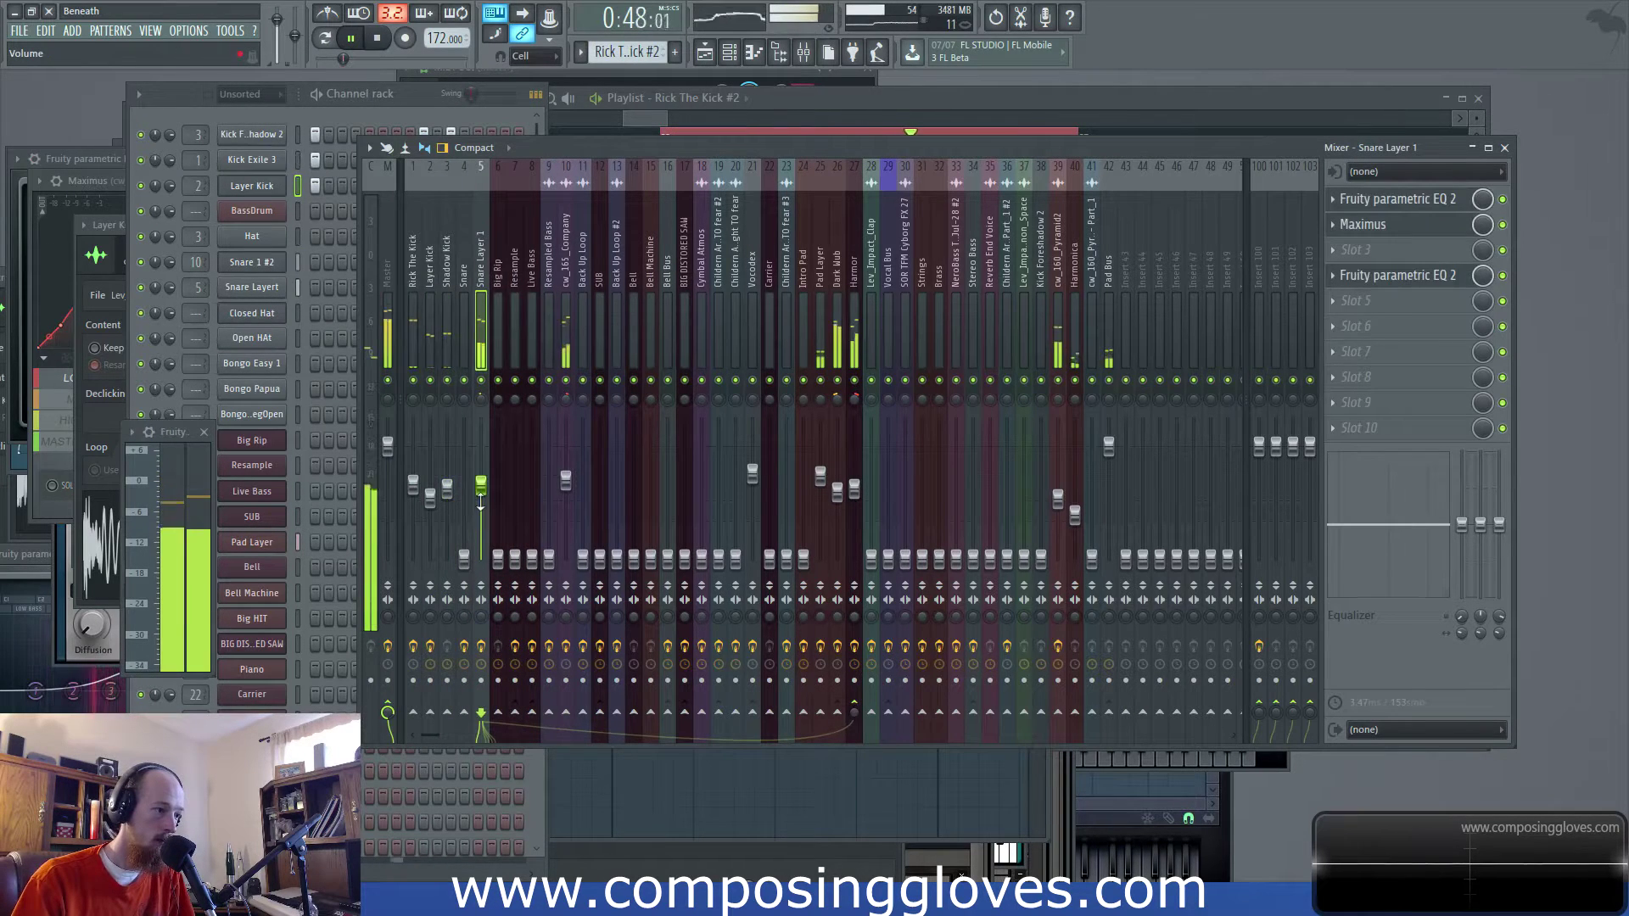
{"action": "left_click", "coordinate": [566, 280]}
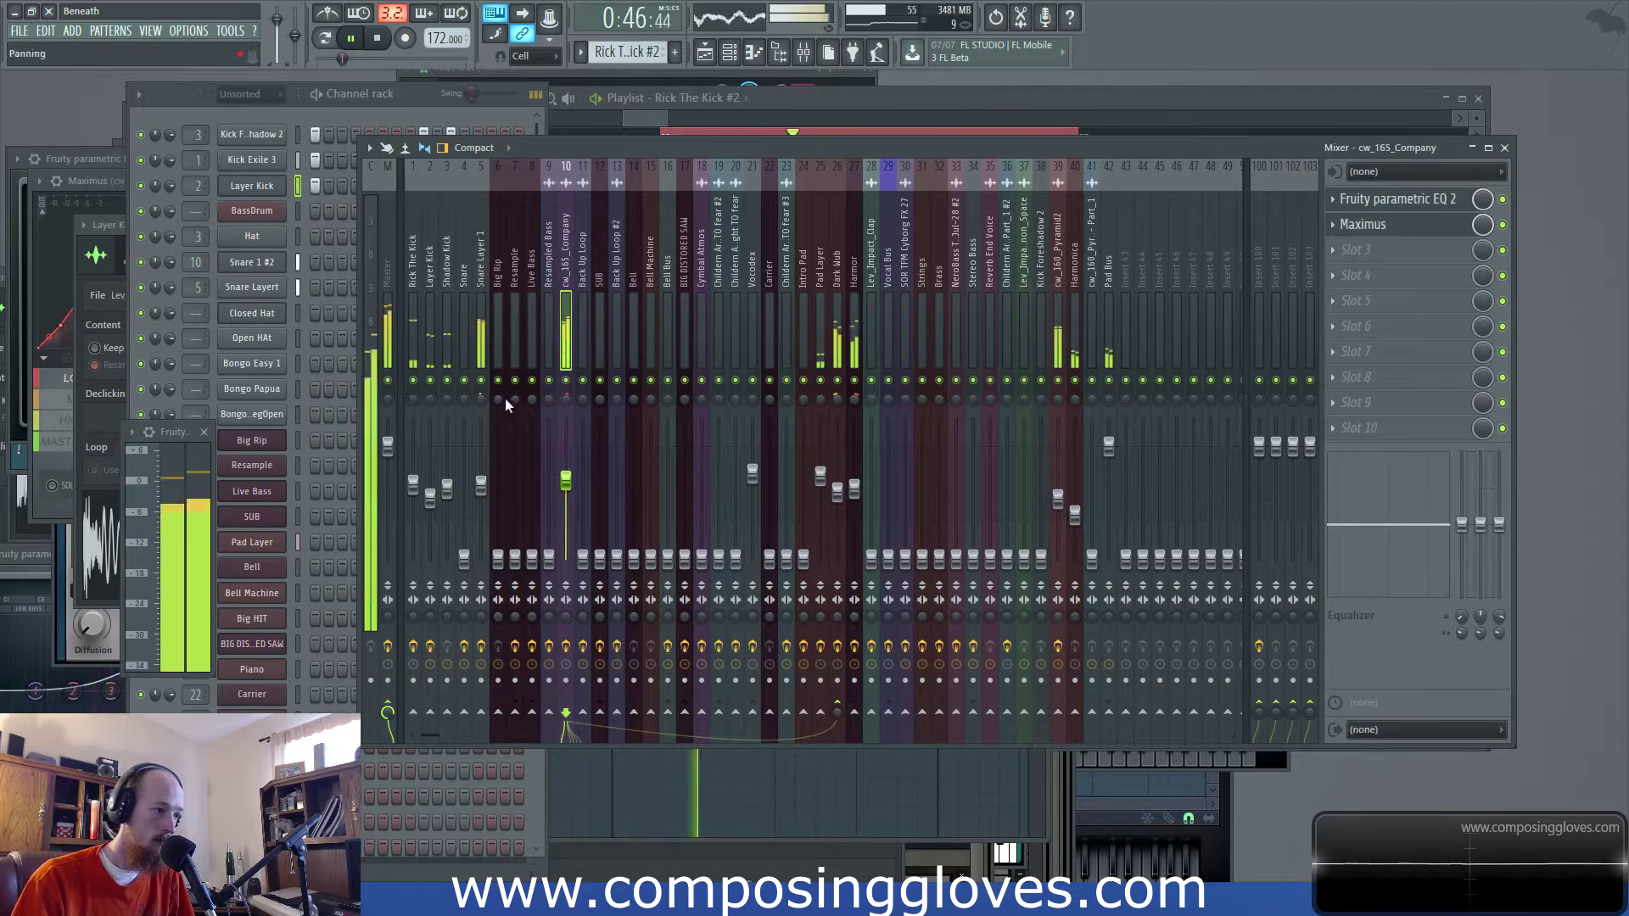
{"action": "left_click", "coordinate": [482, 280]}
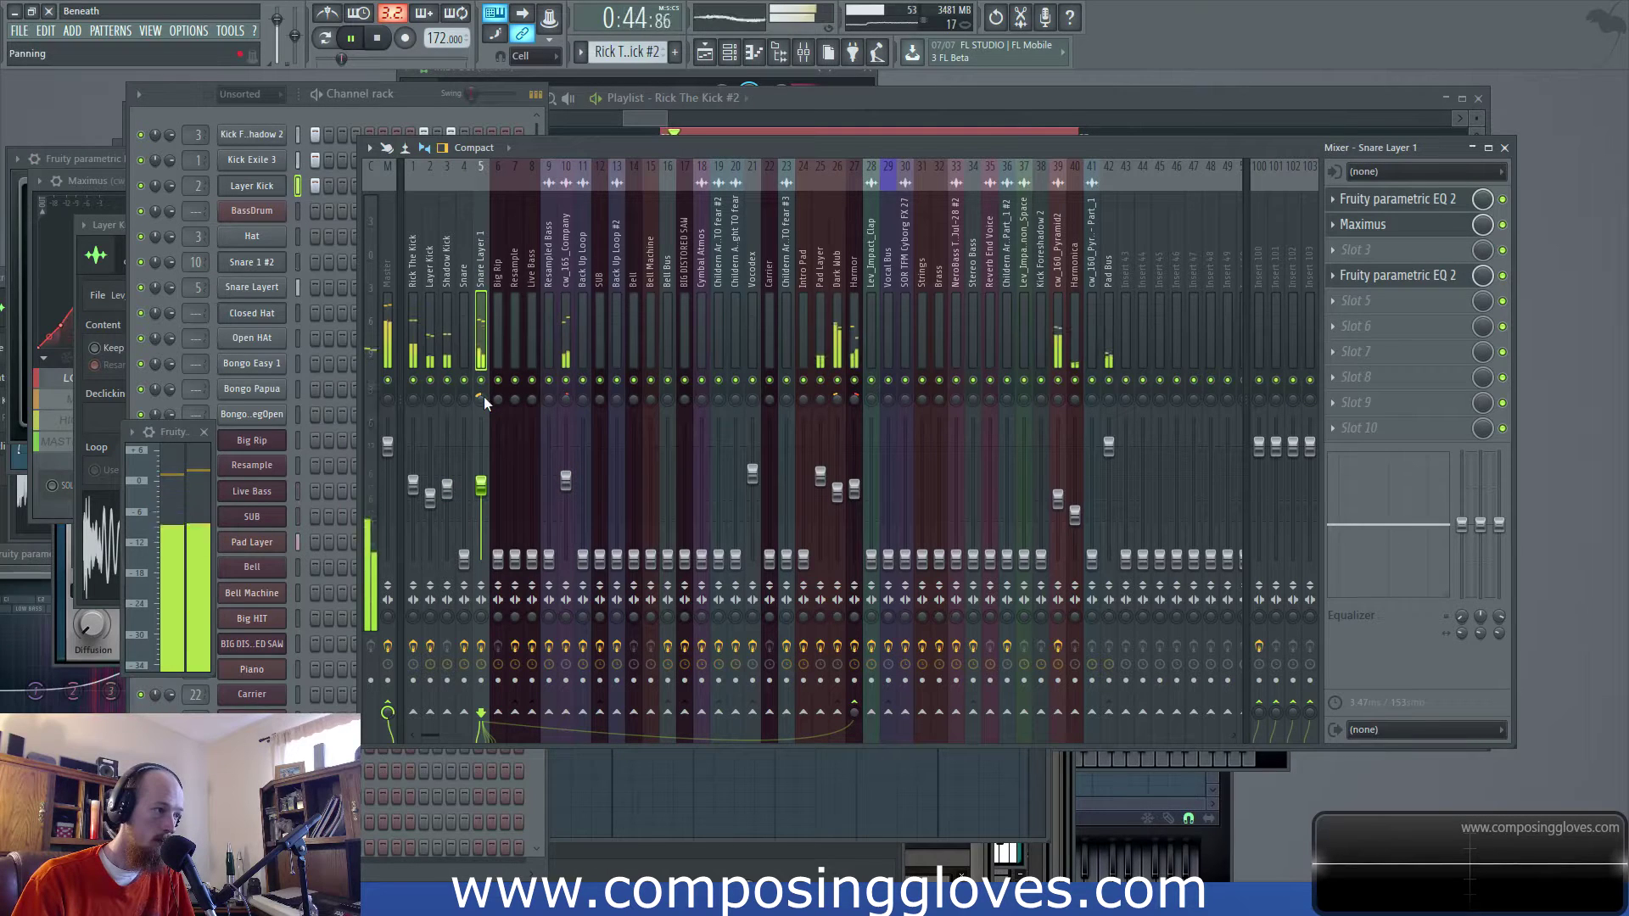
{"action": "left_click", "coordinate": [563, 394]}
{"action": "left_click", "coordinate": [482, 399]}
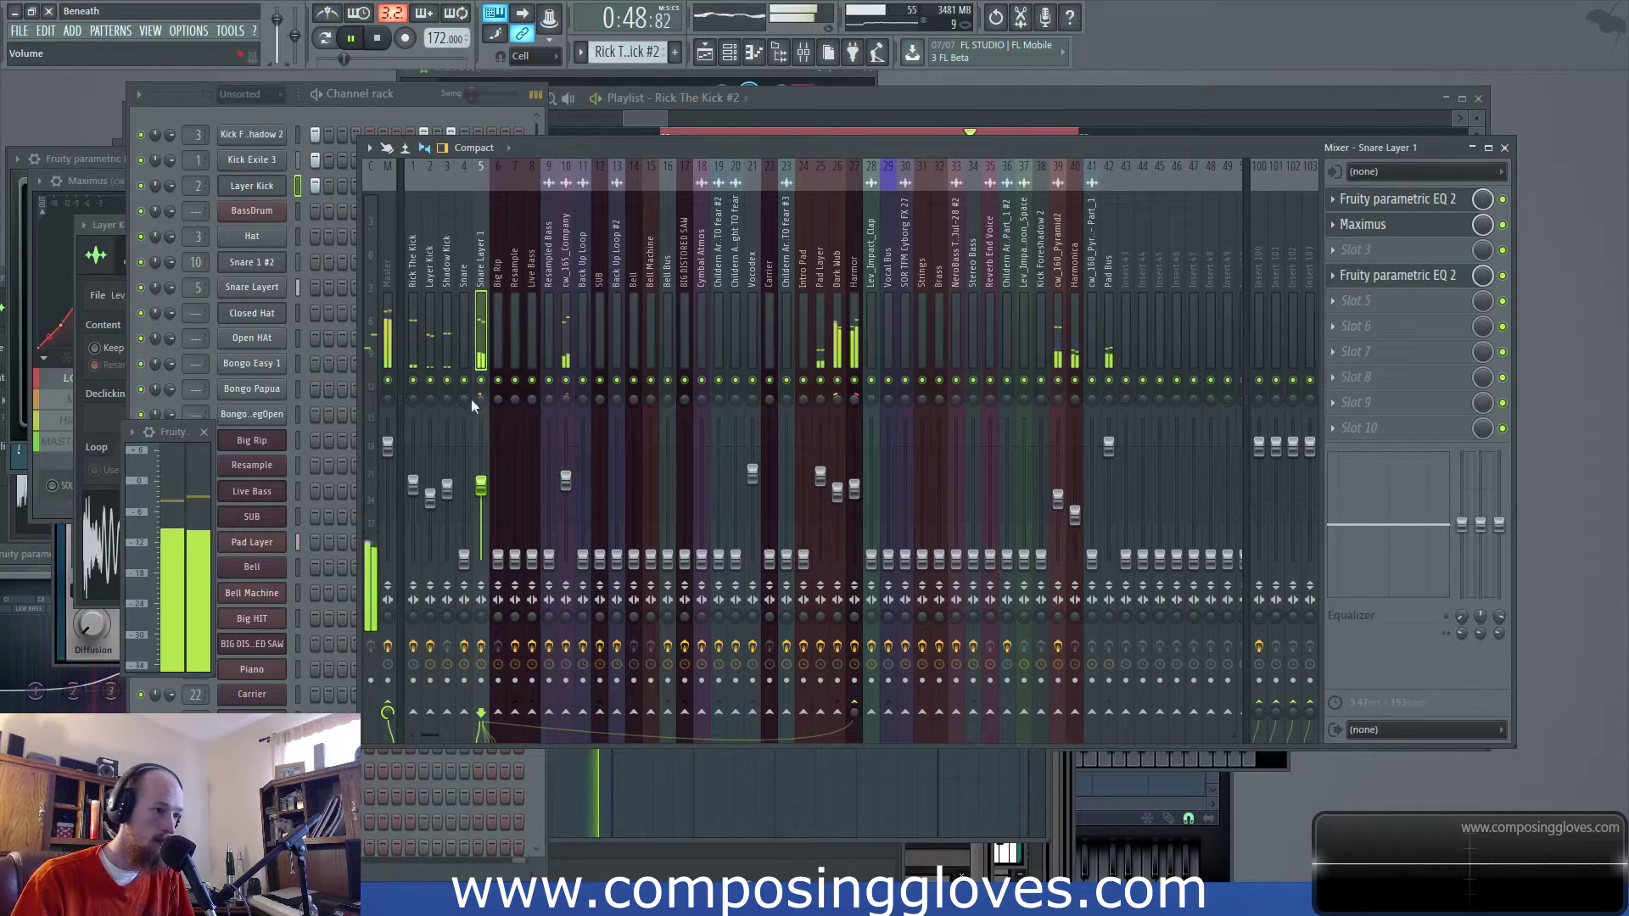
Inspect the Kick Foreshadow 2 sample and reduce the fade-out on the Snare 1 #2 sample
{"action": "left_click", "coordinate": [313, 105]}
{"action": "left_click", "coordinate": [703, 150]}
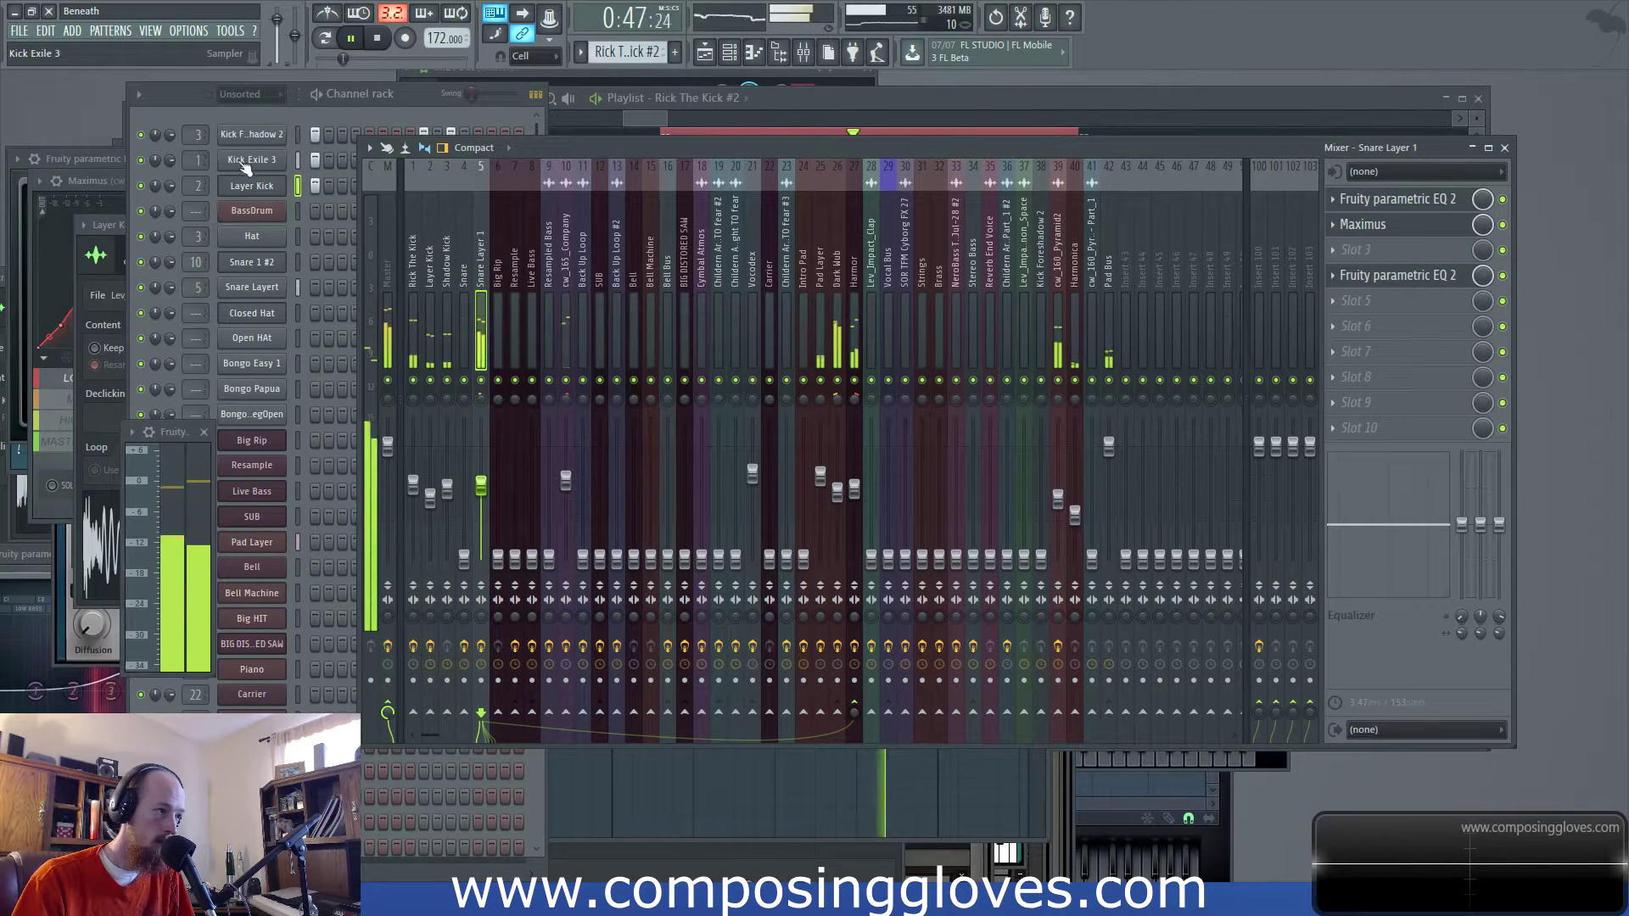
{"action": "left_click", "coordinate": [262, 109]}
{"action": "left_click", "coordinate": [259, 134]}
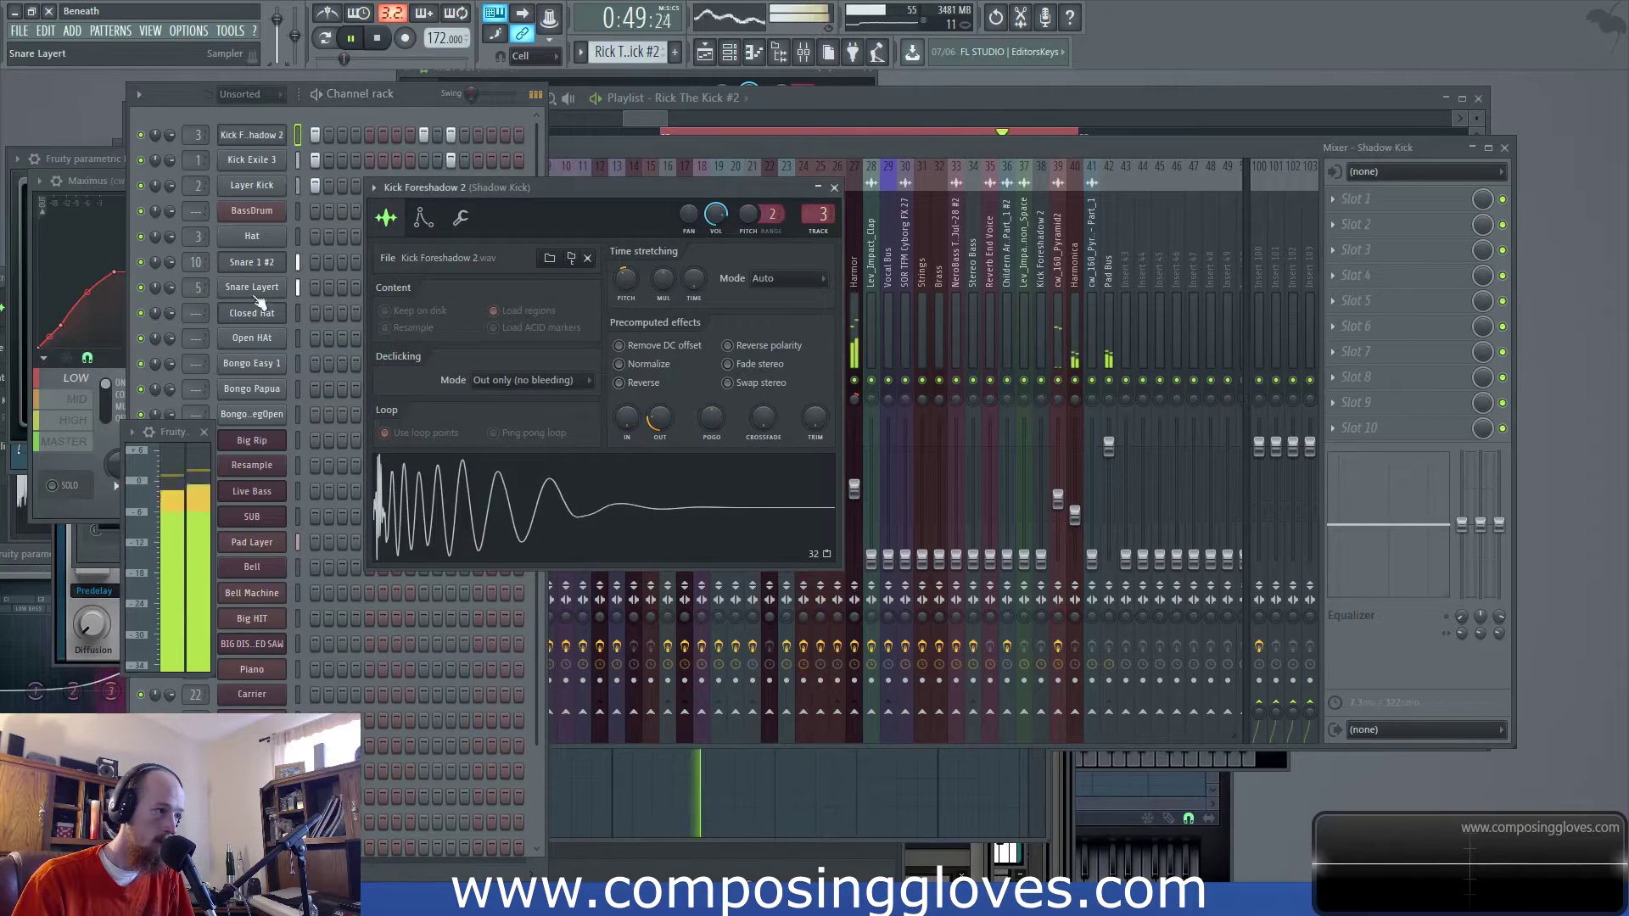
{"action": "left_click", "coordinate": [270, 265]}
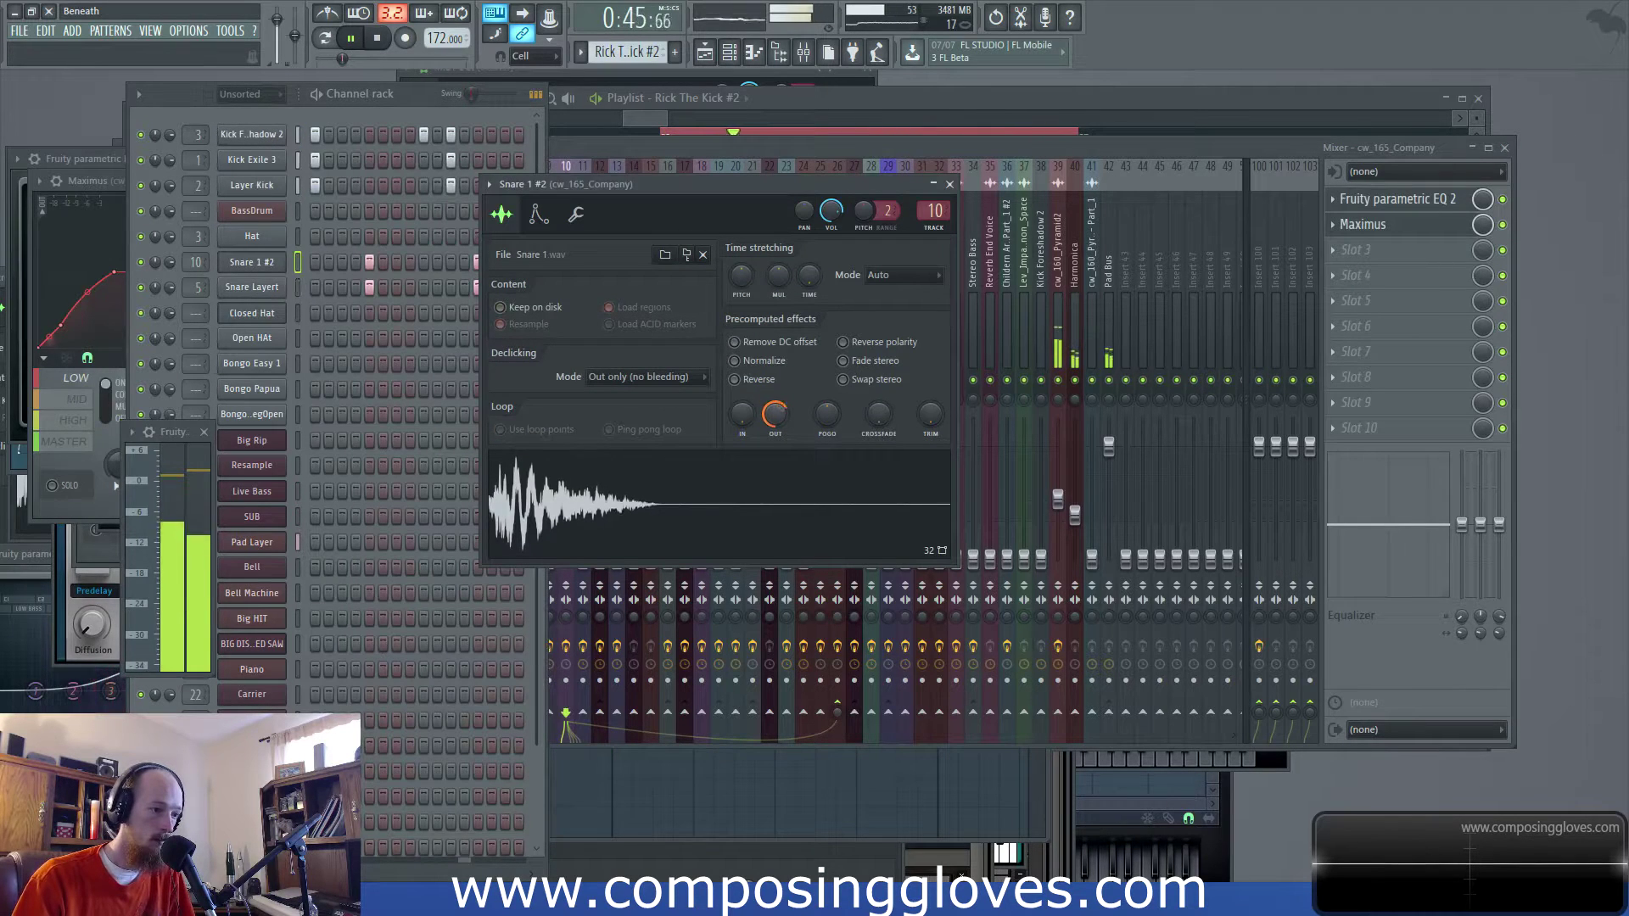
{"action": "scroll", "coordinate": [784, 412], "scroll_direction": "down", "scroll_amount": 3}
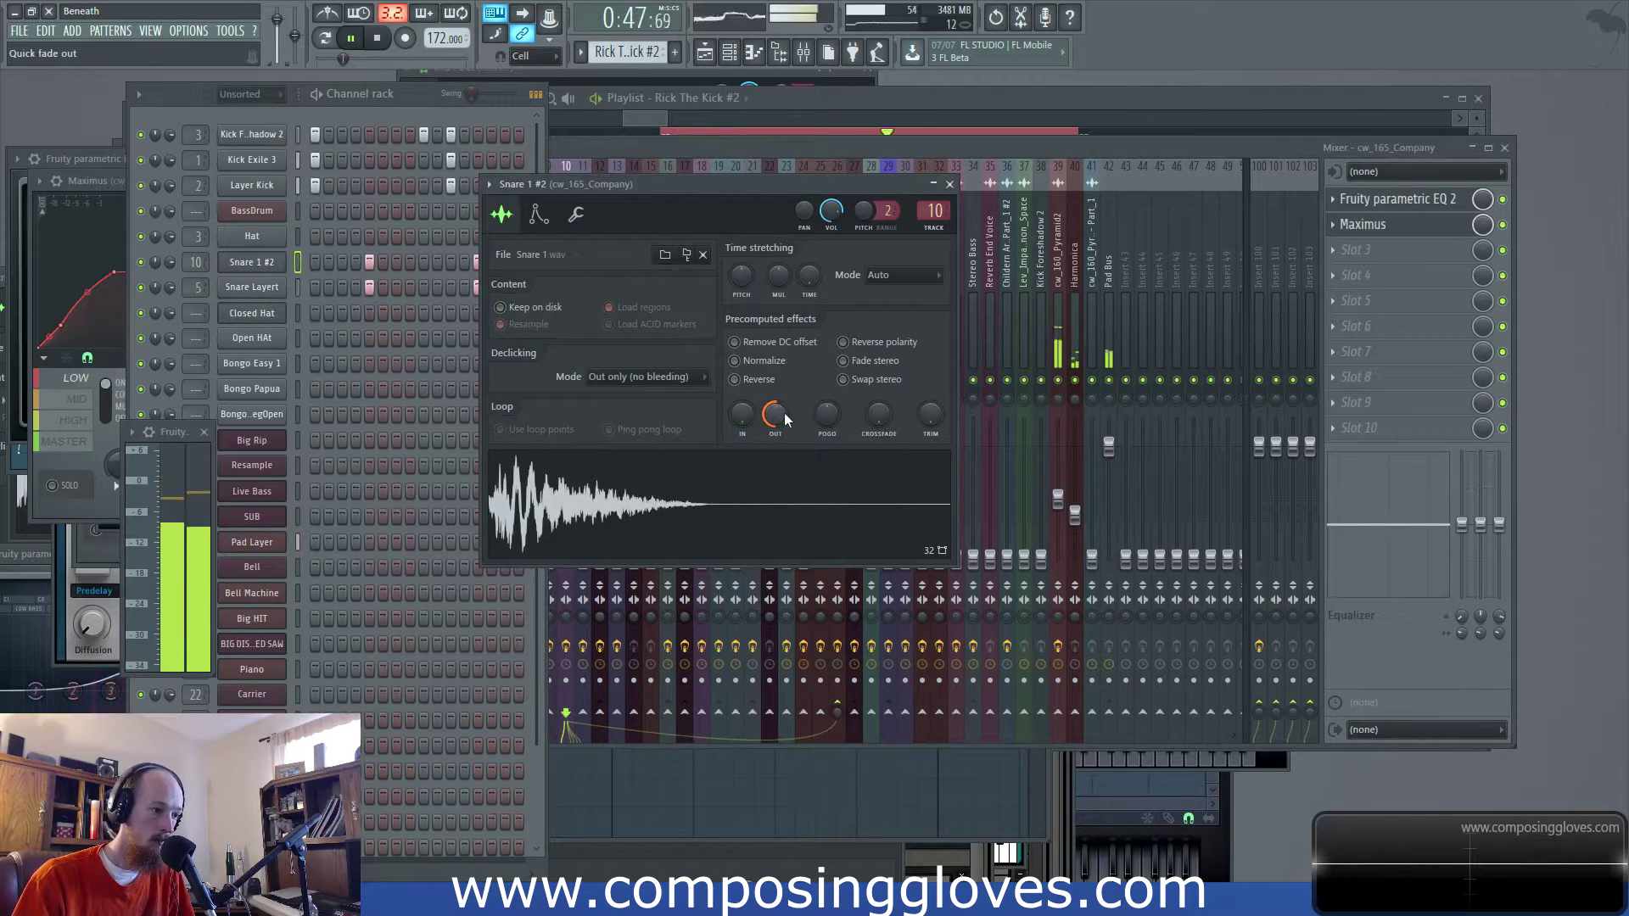
Adjust the fade-out of the Snare Layert sample and check the drop's clips in the playlist
{"action": "left_click", "coordinate": [262, 293]}
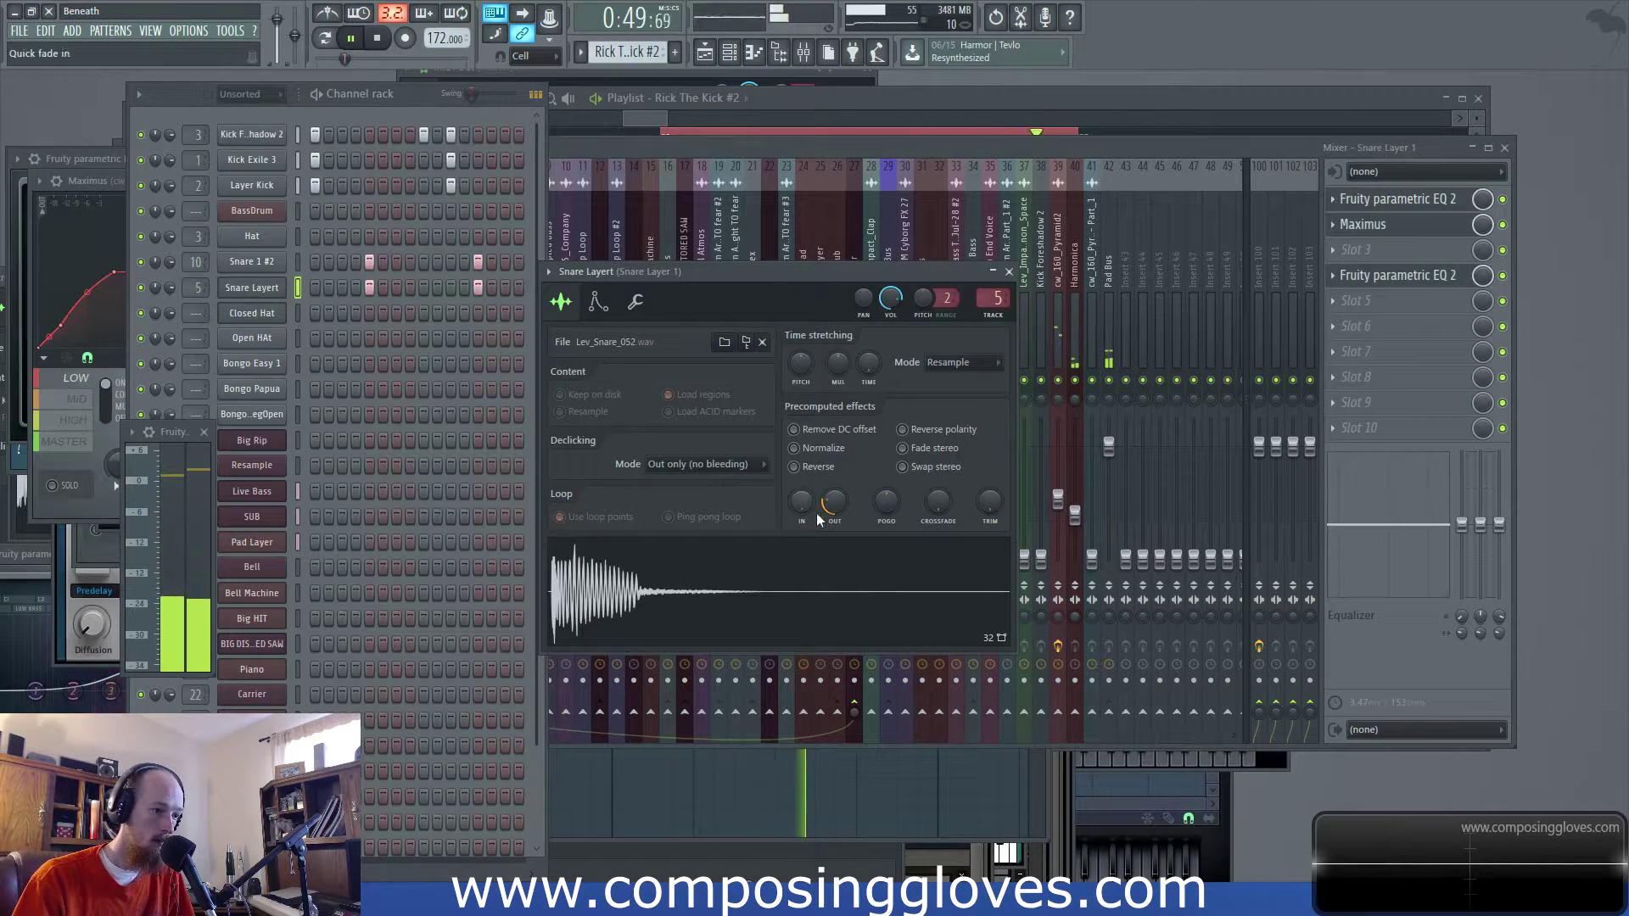
{"action": "scroll", "coordinate": [834, 502], "scroll_direction": "up", "scroll_amount": 2}
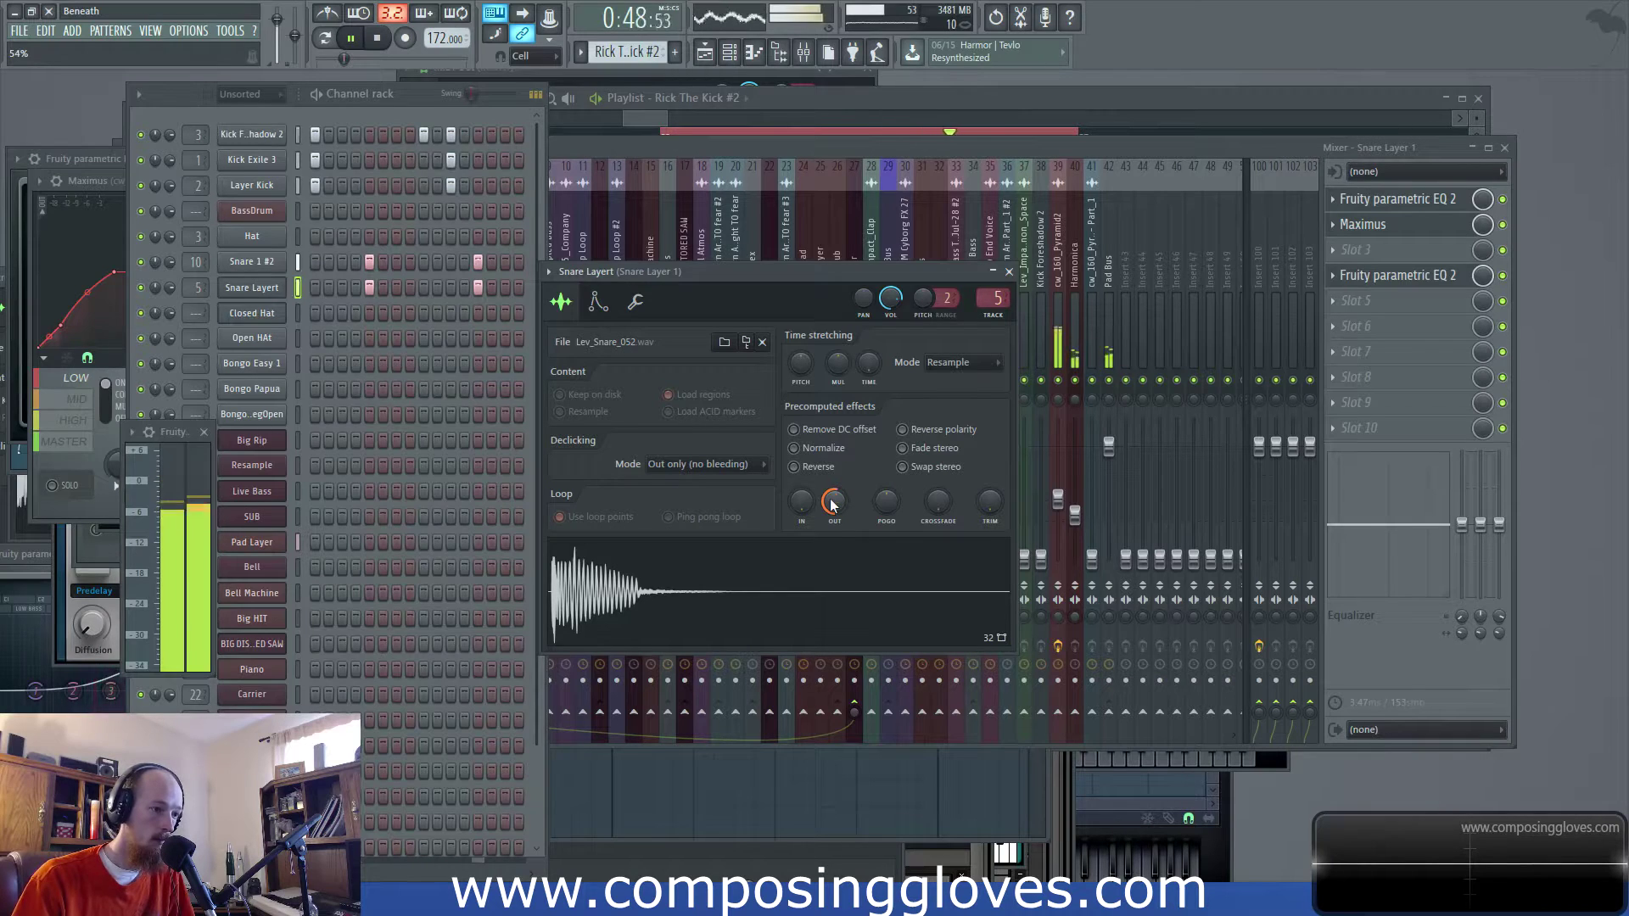
{"action": "left_click_drag", "start_coordinate": [787, 302], "coordinate": [972, 308]}
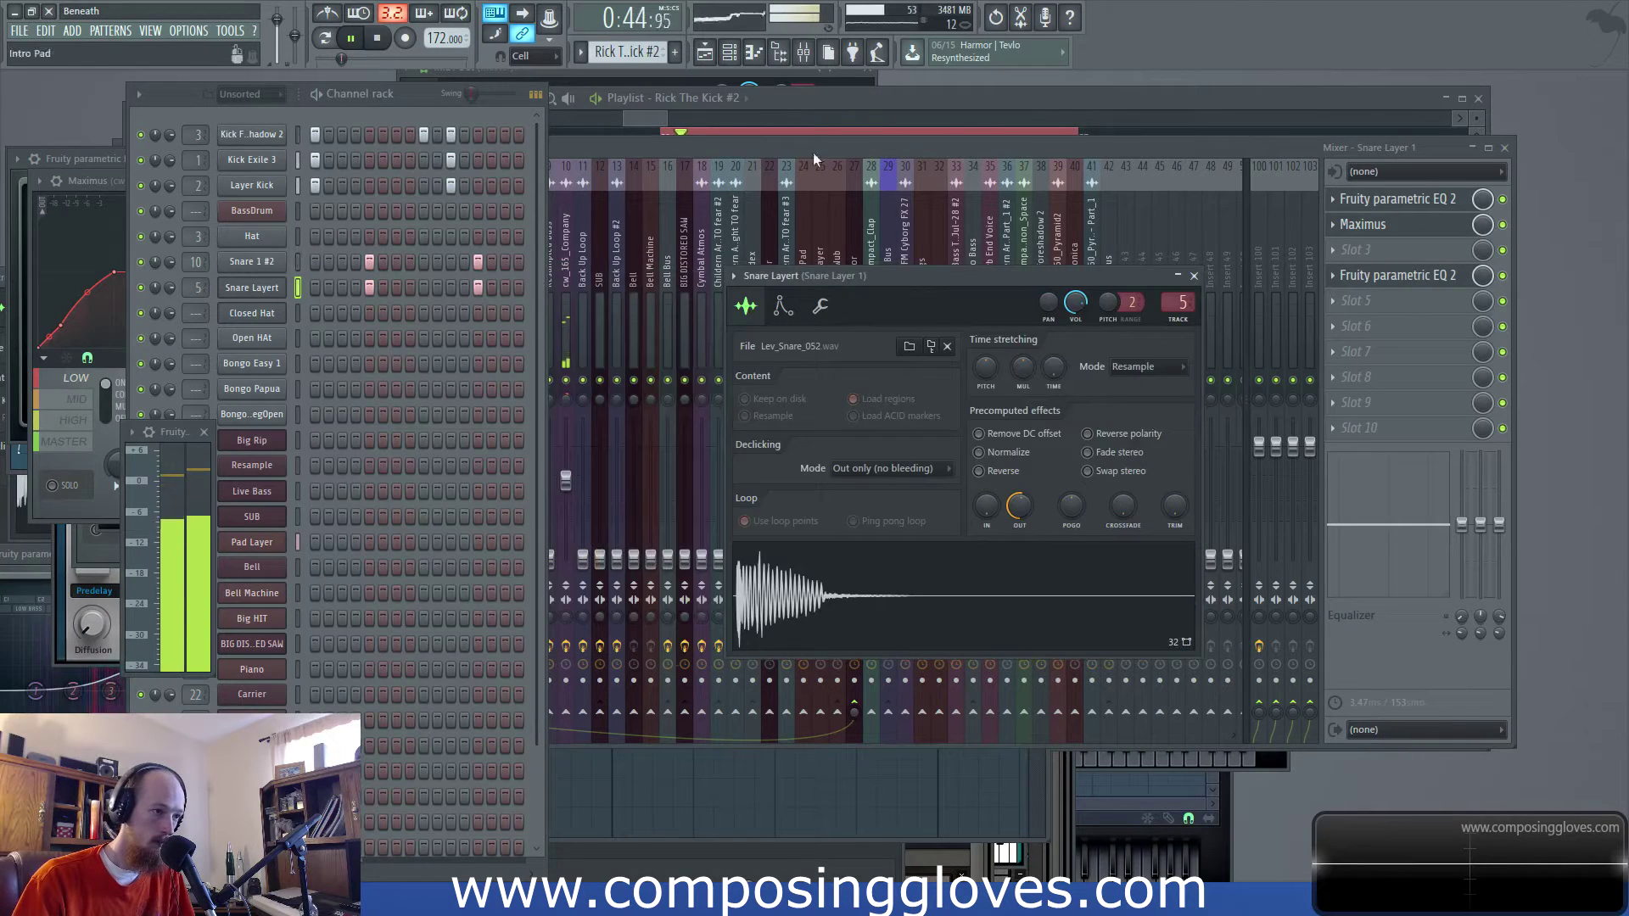
{"action": "left_click", "coordinate": [651, 119]}
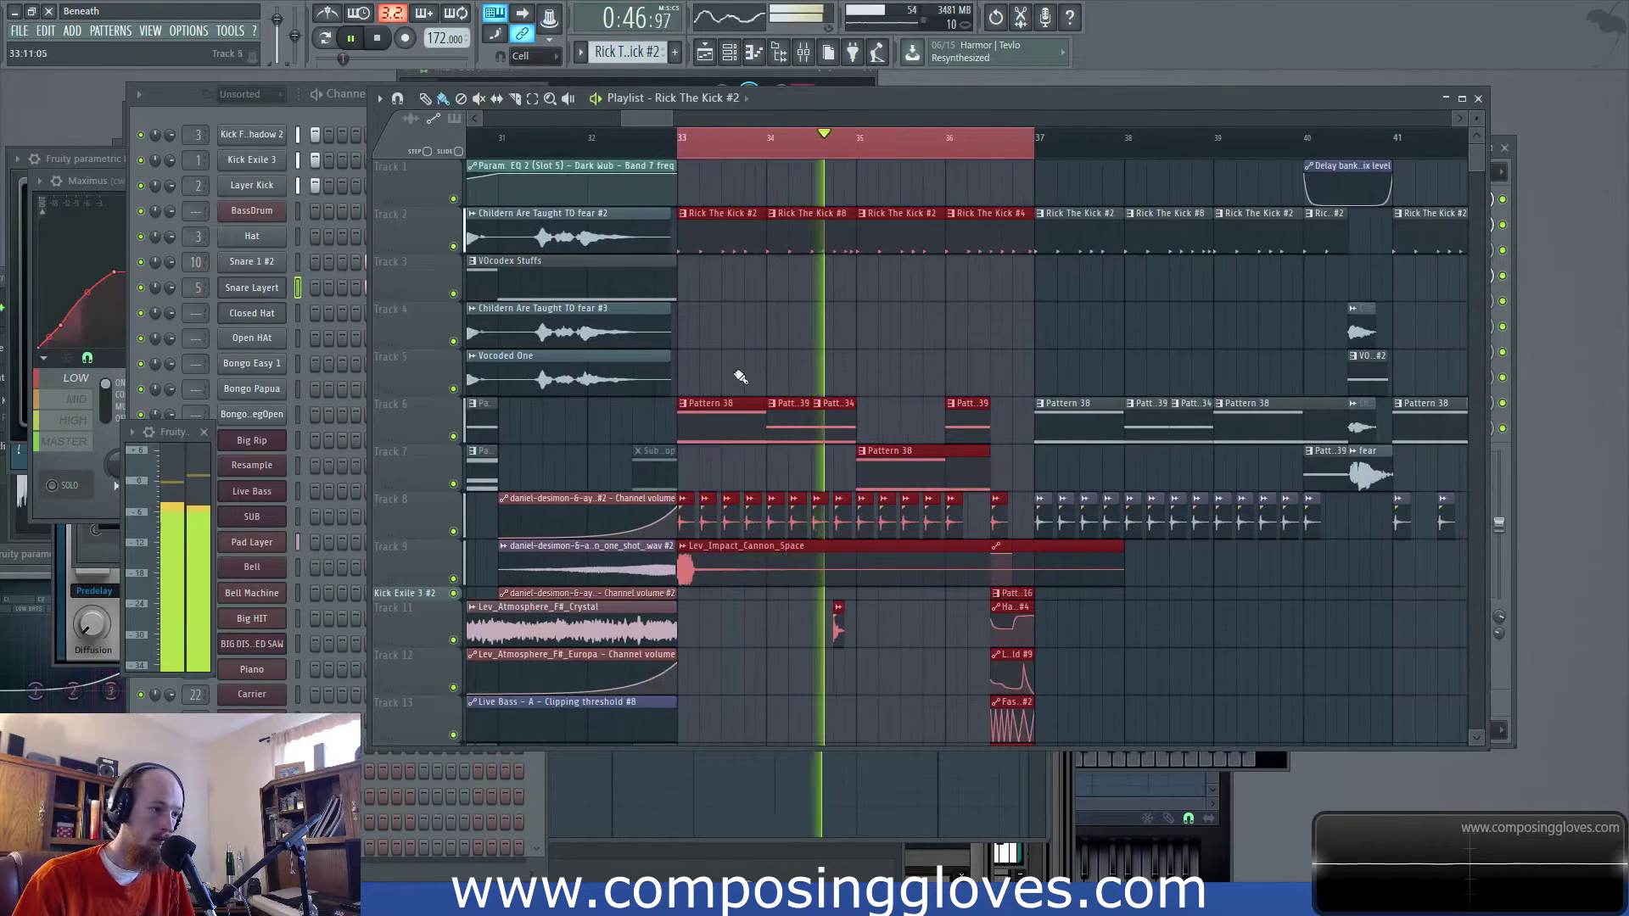
Open the Harmor mixer track's Fruity WaveShaper and raise the middle point of its curve to flatten the upper bend
{"action": "left_click", "coordinate": [260, 115]}
{"action": "key", "text": "F9"}
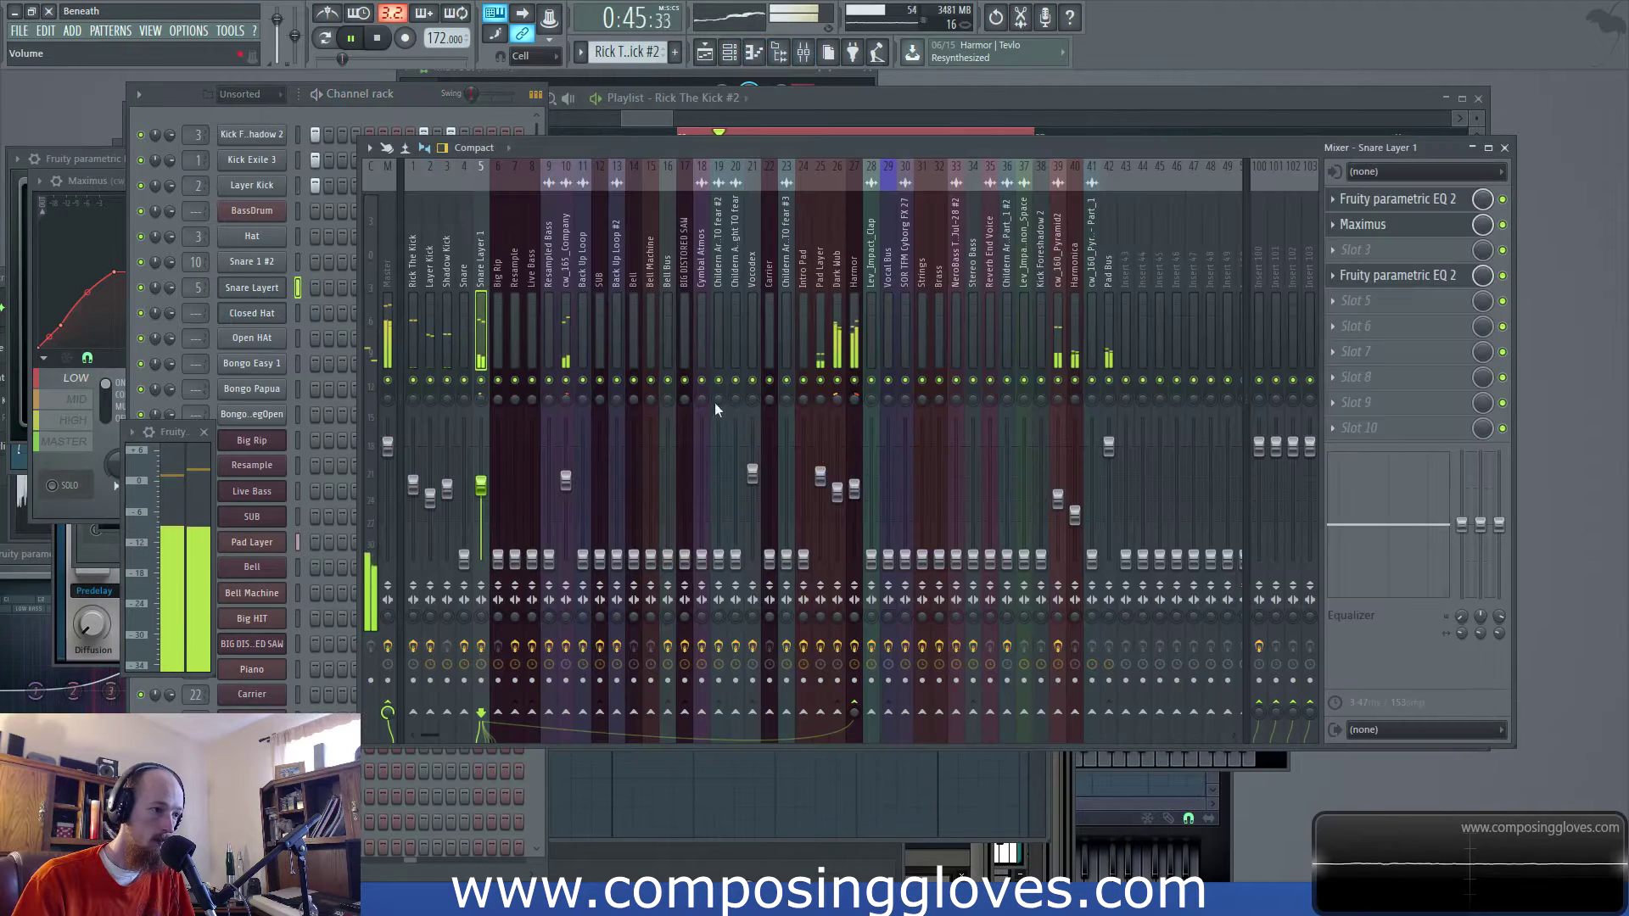
{"action": "left_click", "coordinate": [853, 258]}
{"action": "left_click", "coordinate": [1389, 224]}
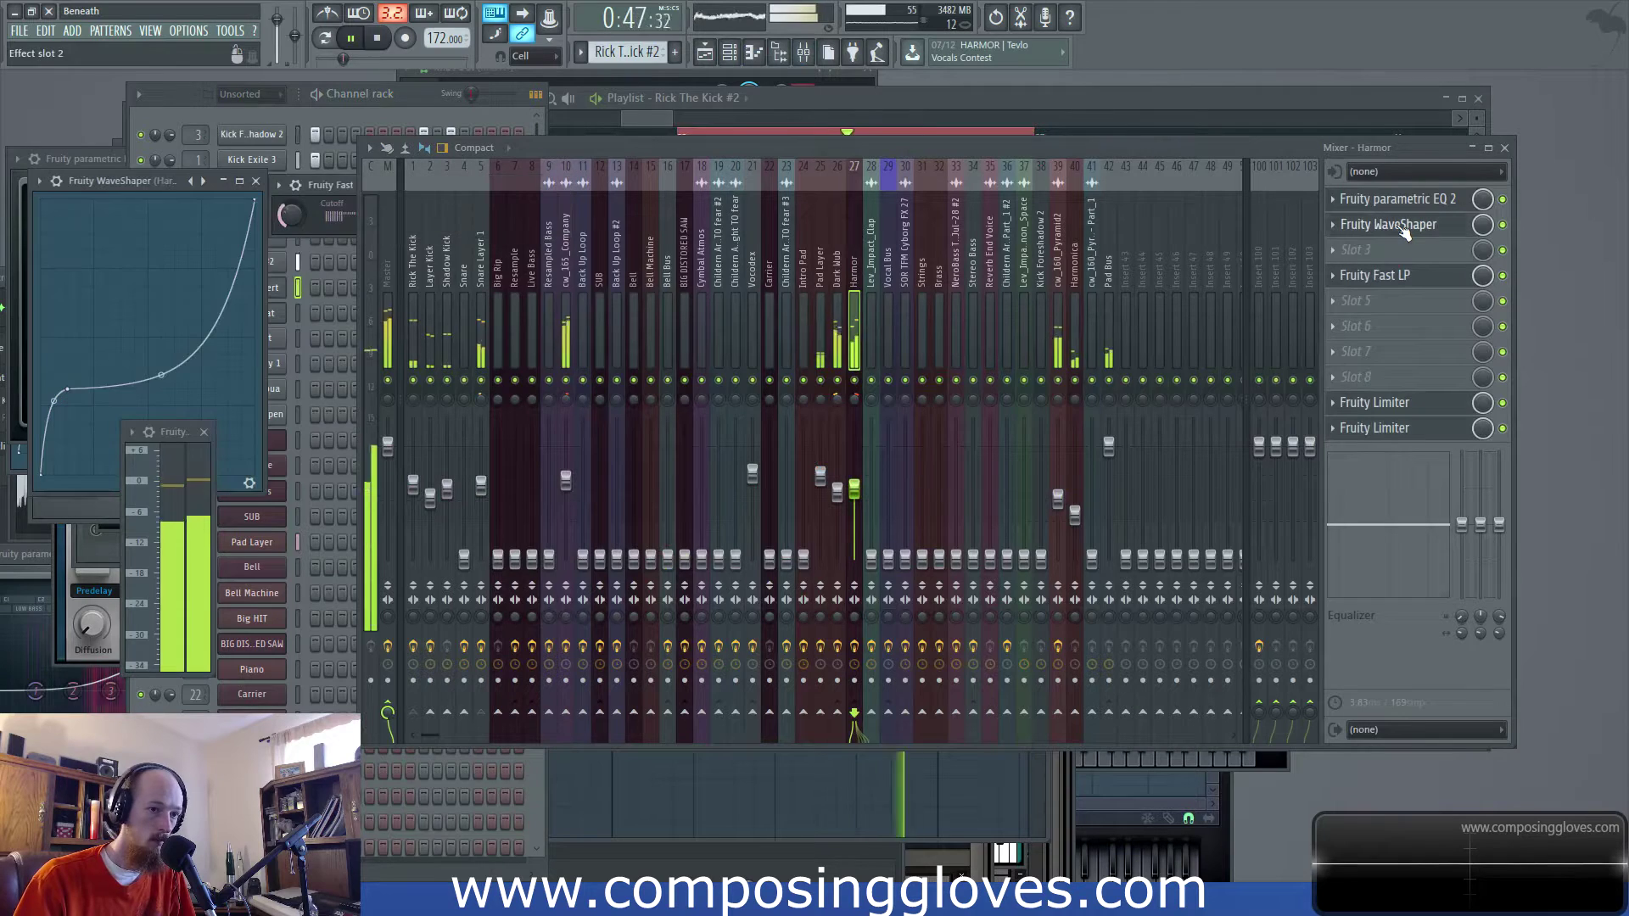
{"action": "left_click_drag", "start_coordinate": [161, 180], "coordinate": [780, 221]}
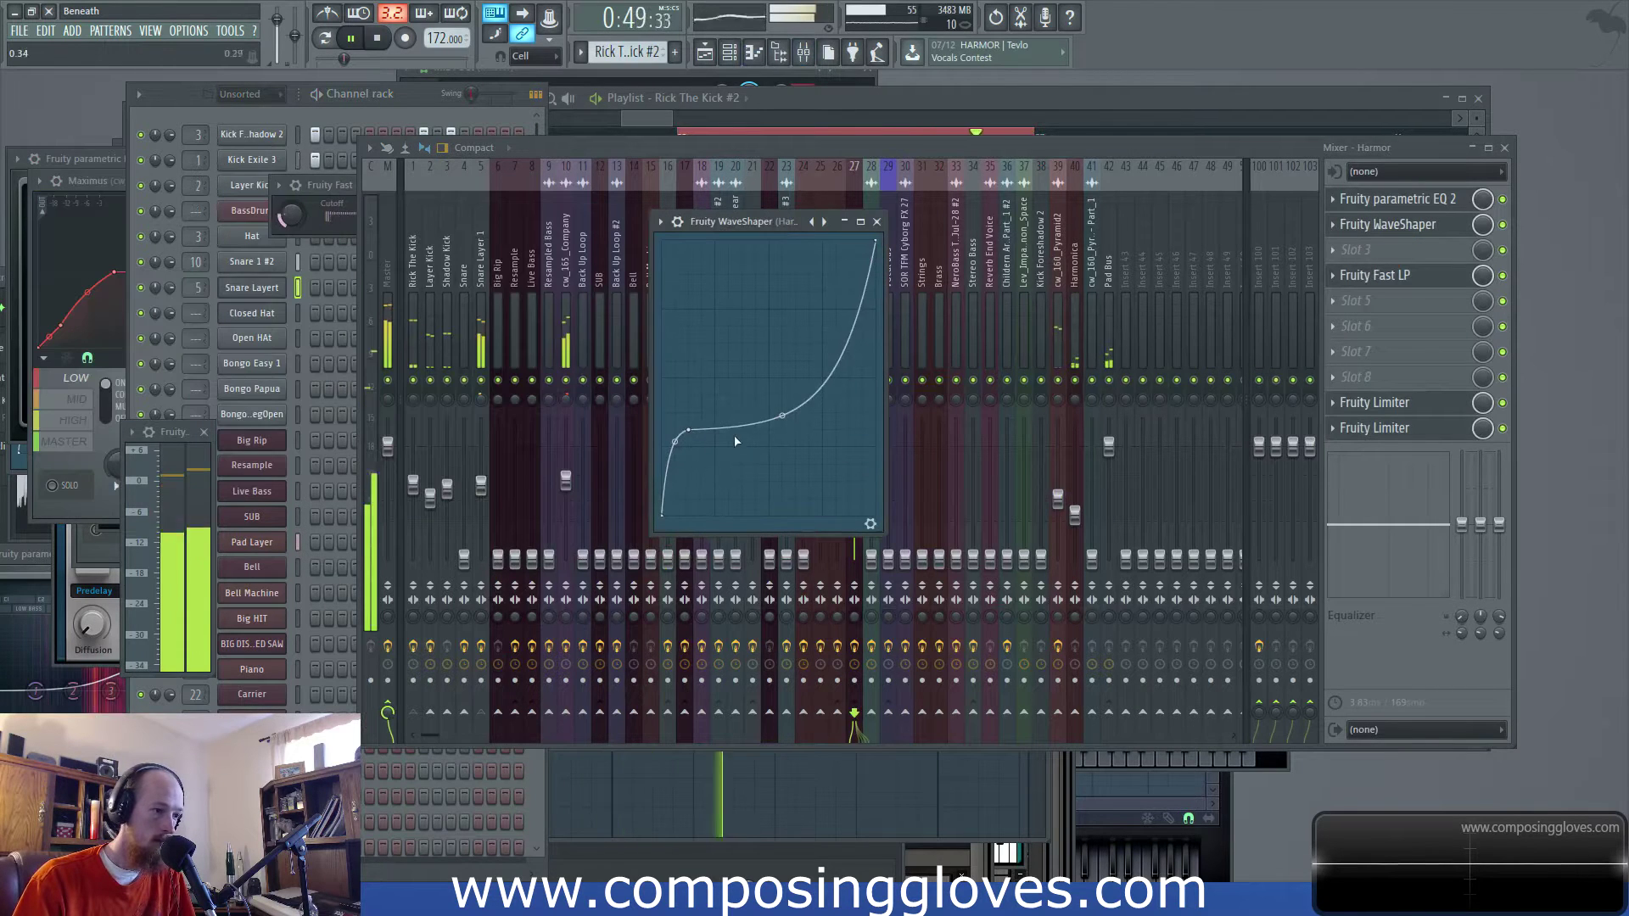
{"action": "left_click_drag", "start_coordinate": [784, 419], "coordinate": [782, 365]}
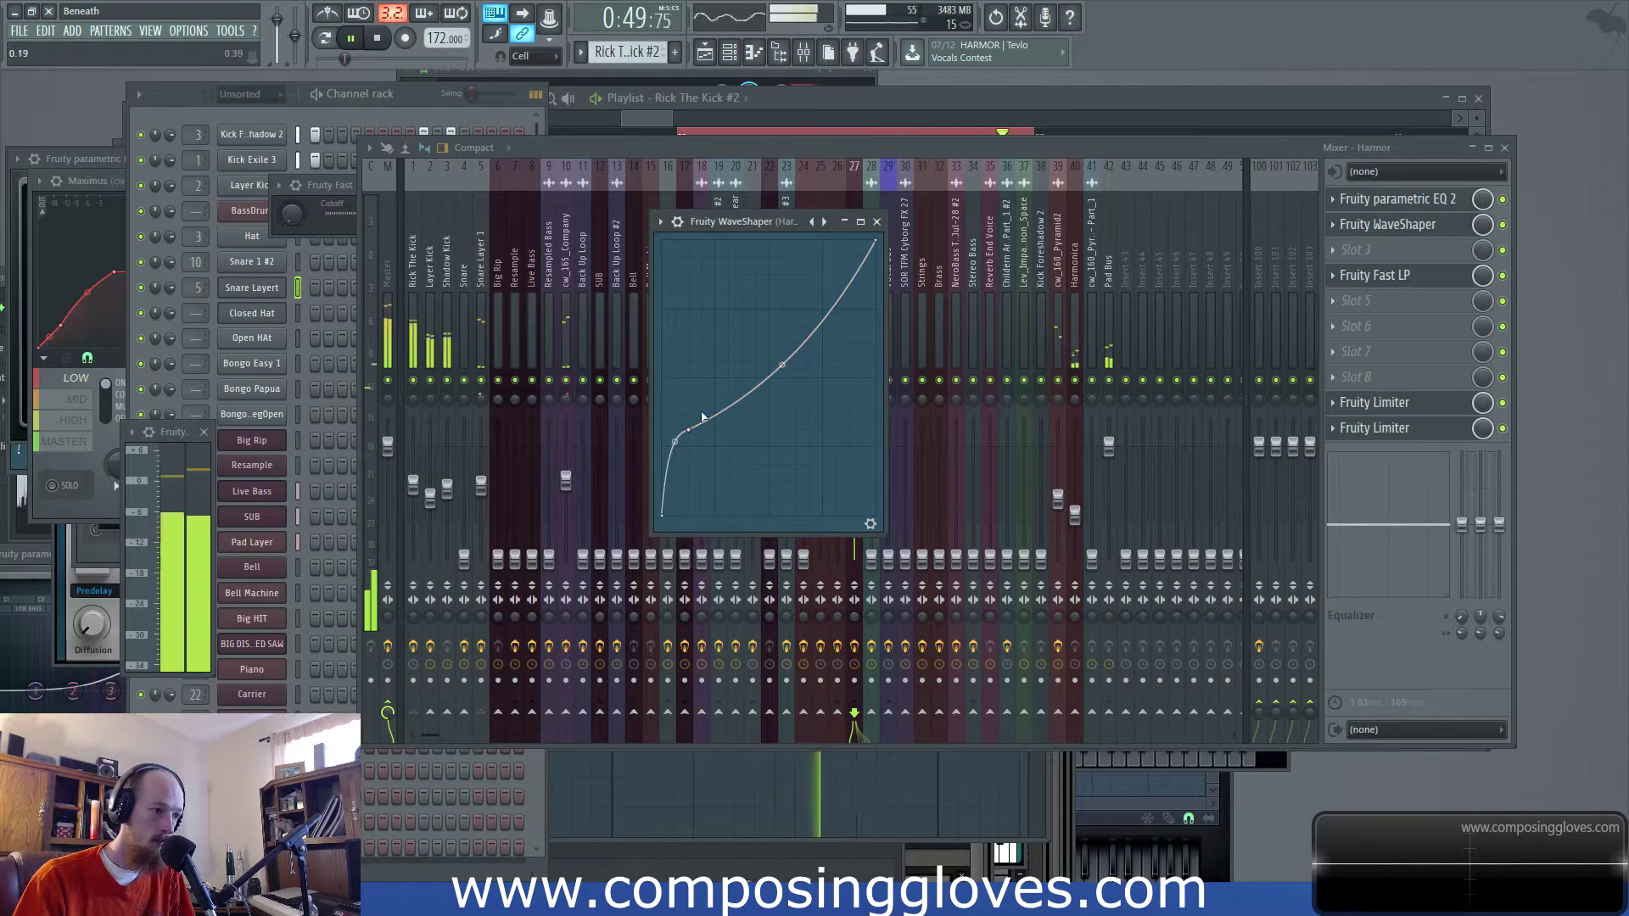
Reshape the lower part of the WaveShaper curve into a smoother knee with an added control point
{"action": "mouse_move", "coordinate": [676, 441]}
{"action": "left_mouse_down"}
{"action": "mouse_move", "coordinate": [718, 416]}
{"action": "mouse_move", "coordinate": [688, 437]}
{"action": "left_mouse_up"}
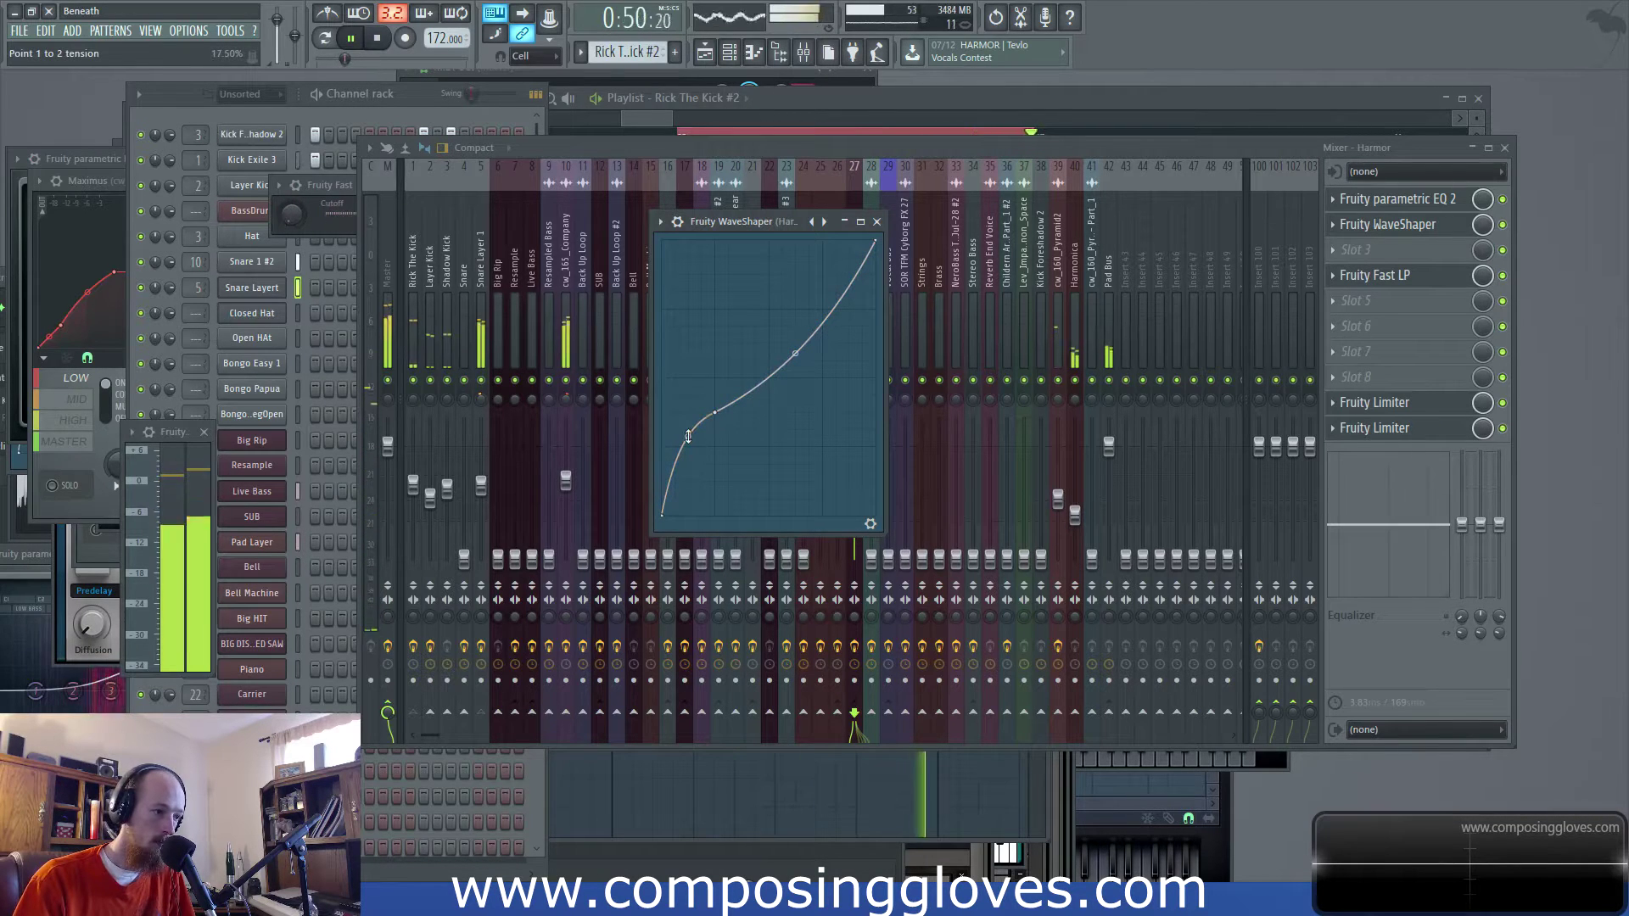
{"action": "right_click", "coordinate": [683, 440]}
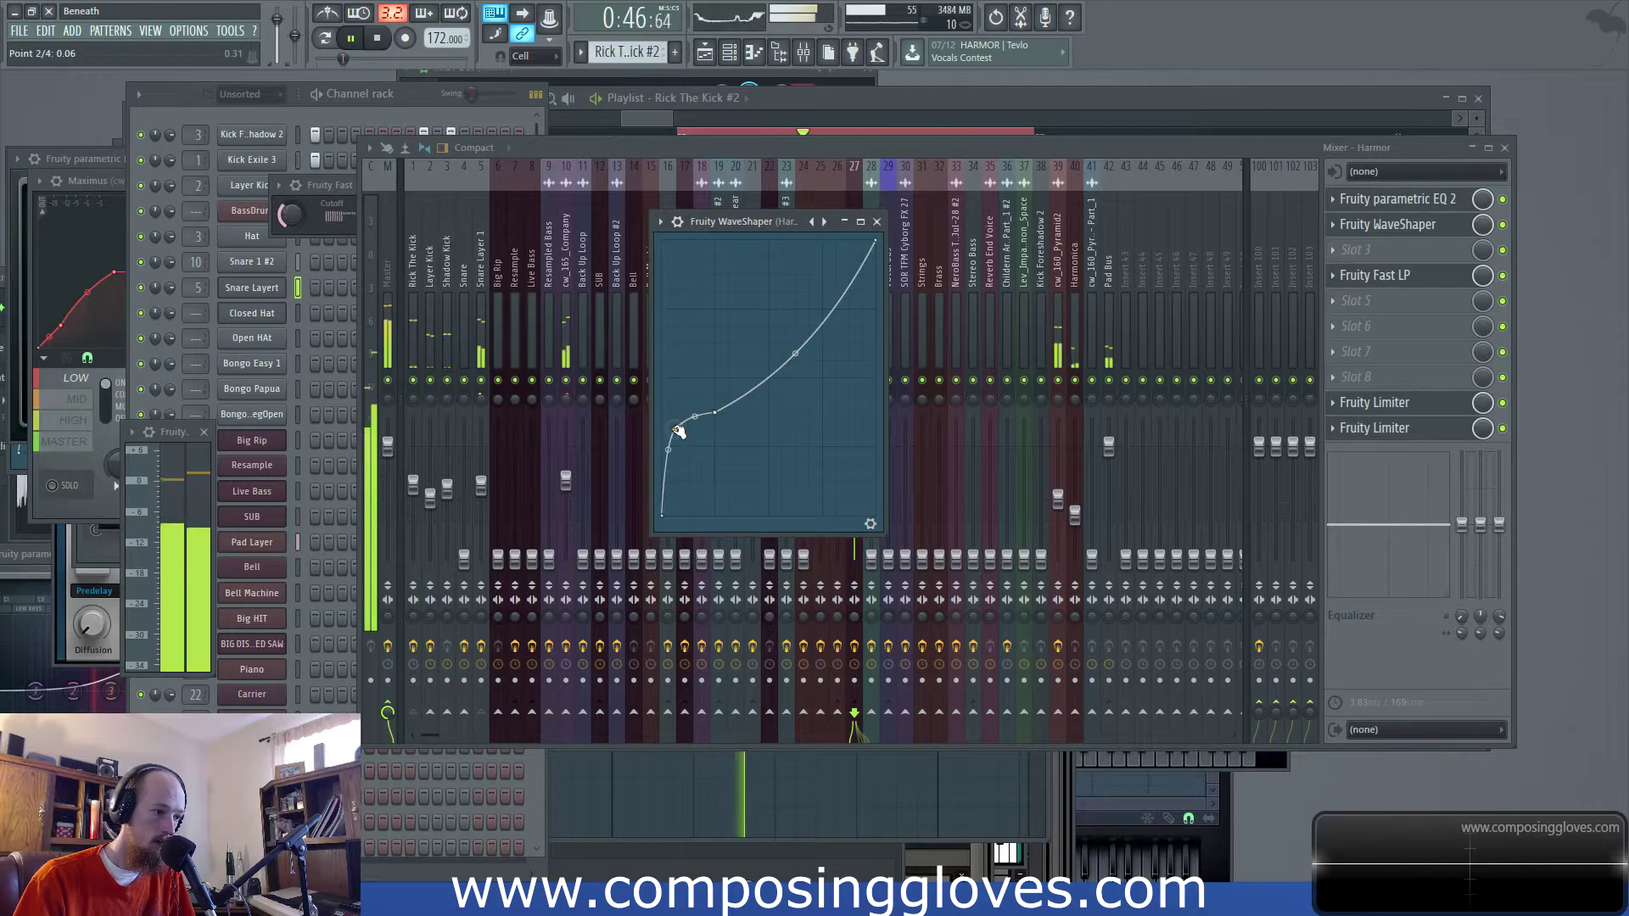
{"action": "left_click_drag", "start_coordinate": [683, 440], "coordinate": [679, 442]}
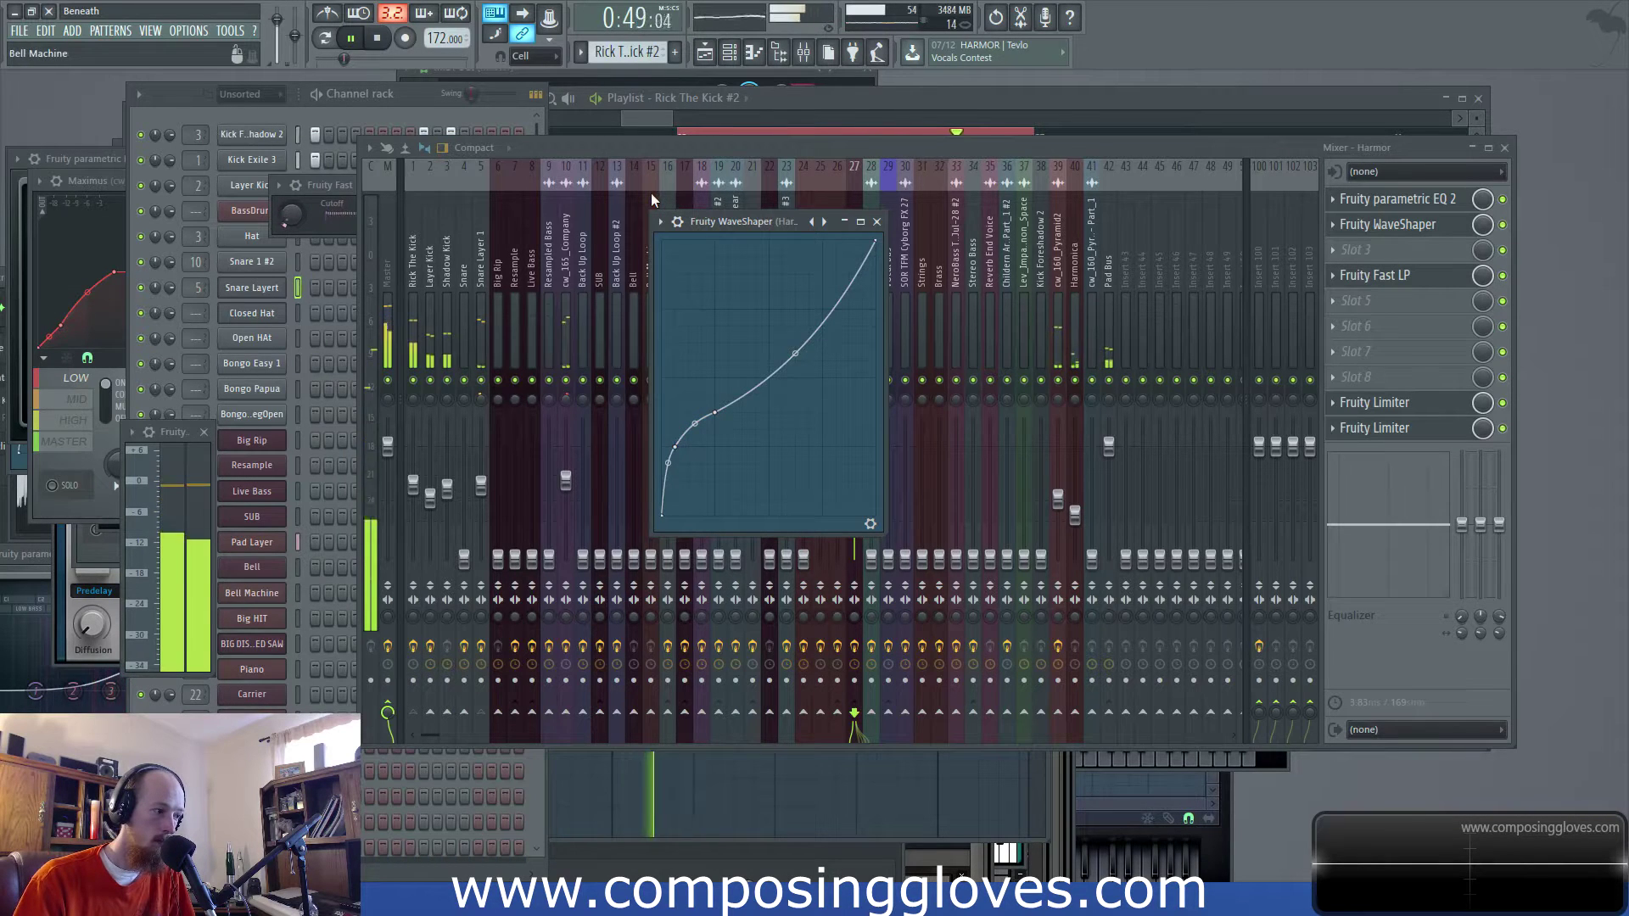
Open the short Track 11 clip before bar 35 and raise its cw_160_Pyramid2 - Part_1 mixer track to about -6.0 dB
{"action": "left_click", "coordinate": [848, 149]}
{"action": "left_click", "coordinate": [730, 119]}
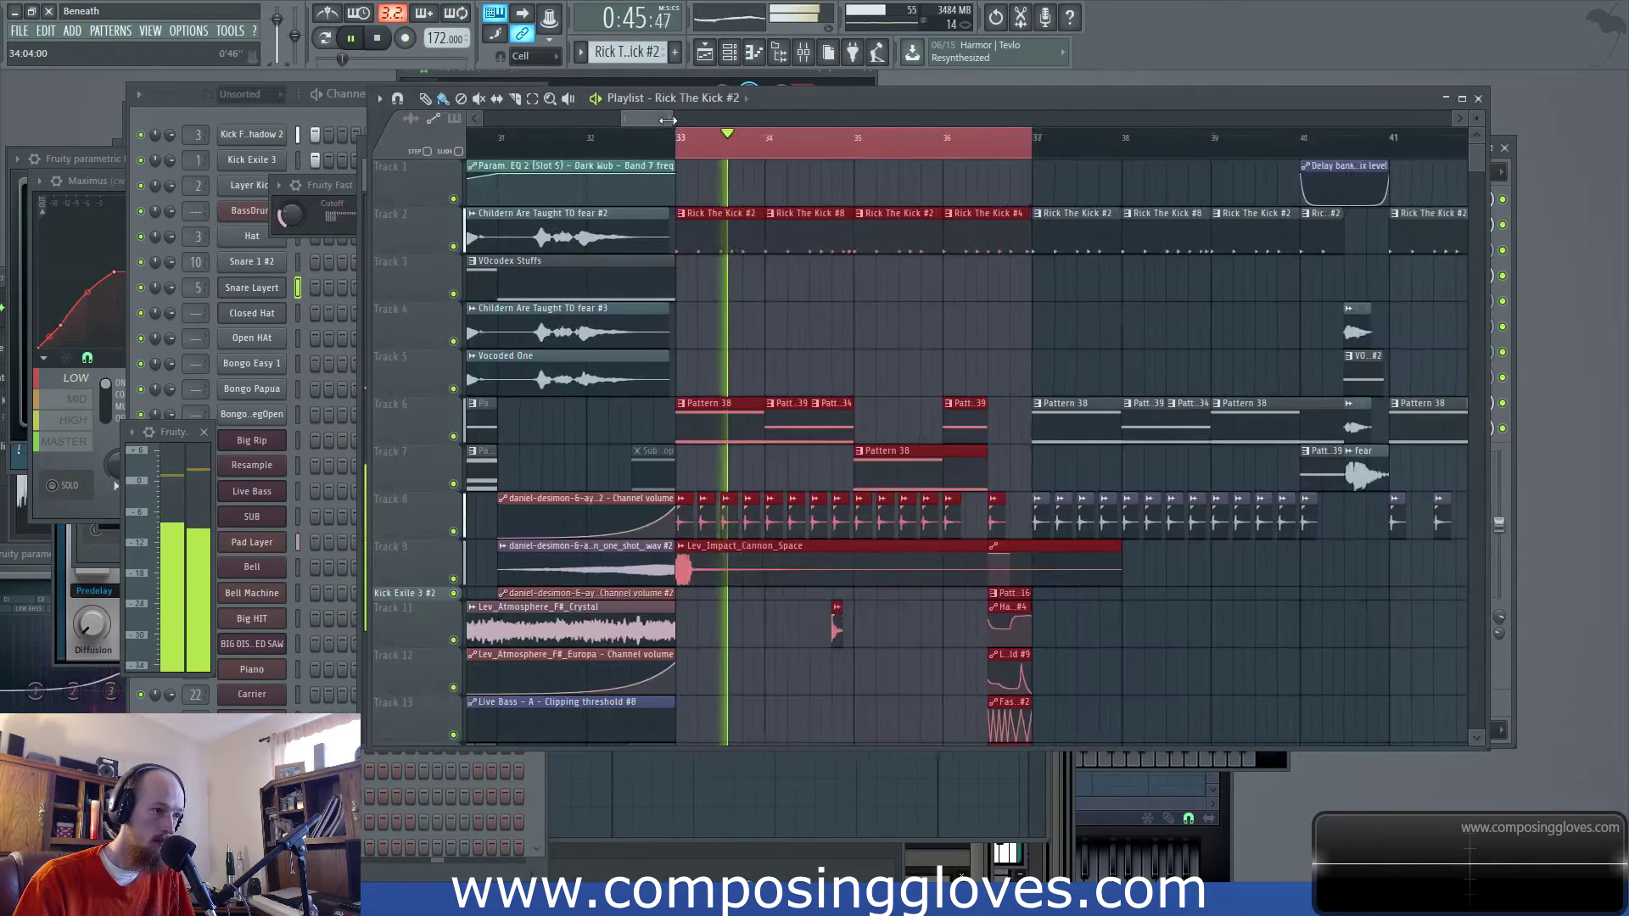
{"action": "double_click", "coordinate": [825, 623]}
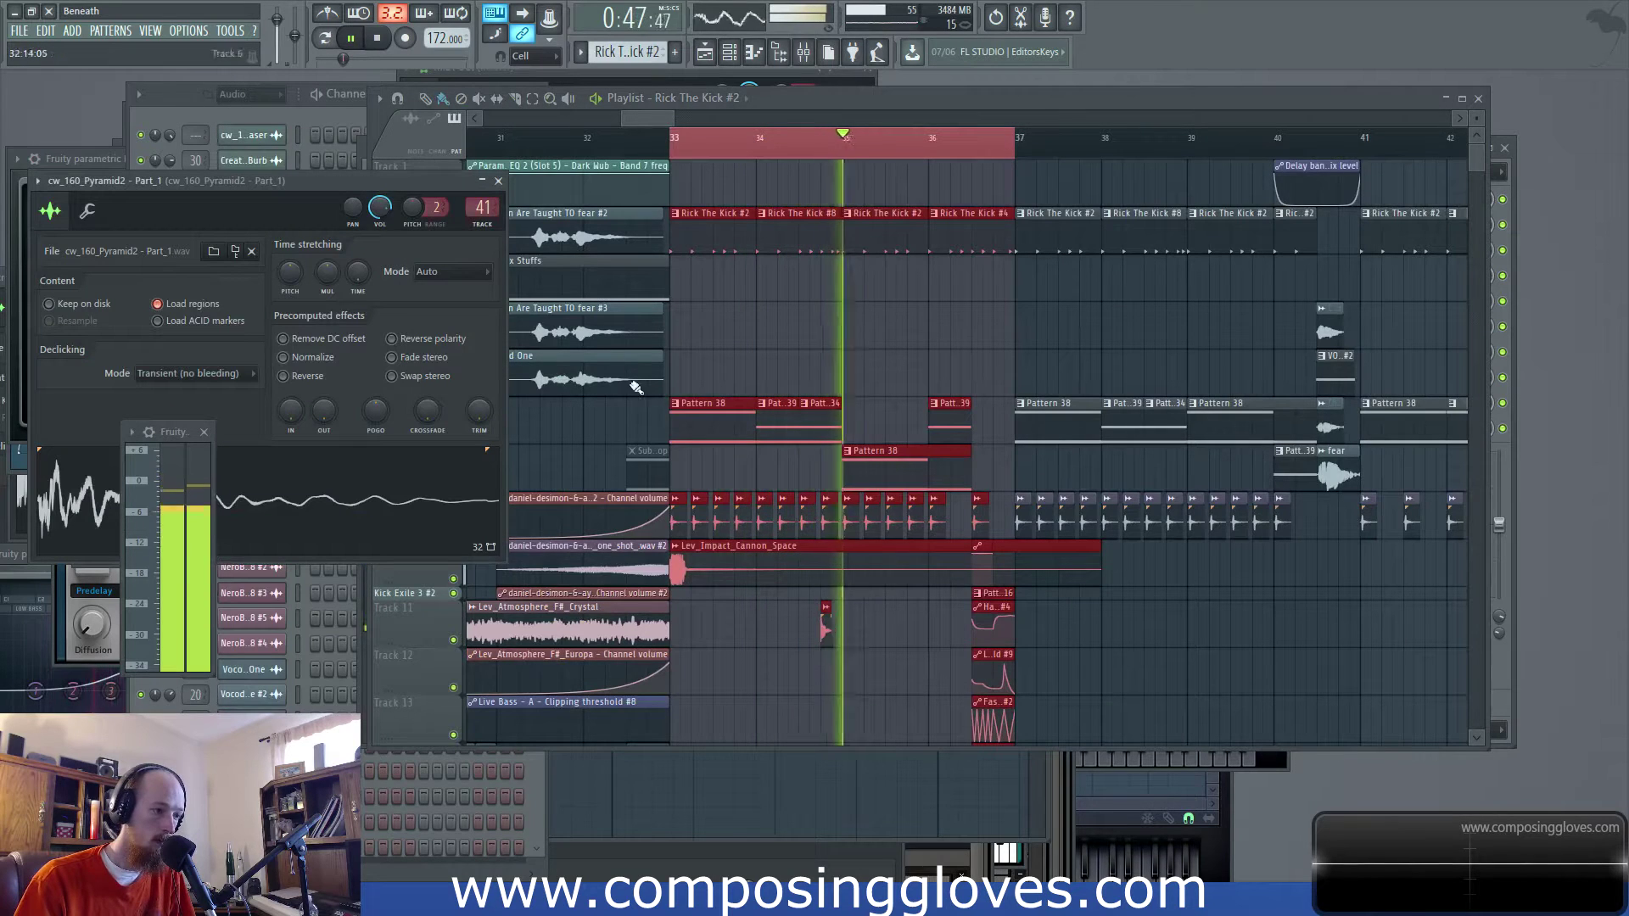
{"action": "left_click", "coordinate": [803, 51]}
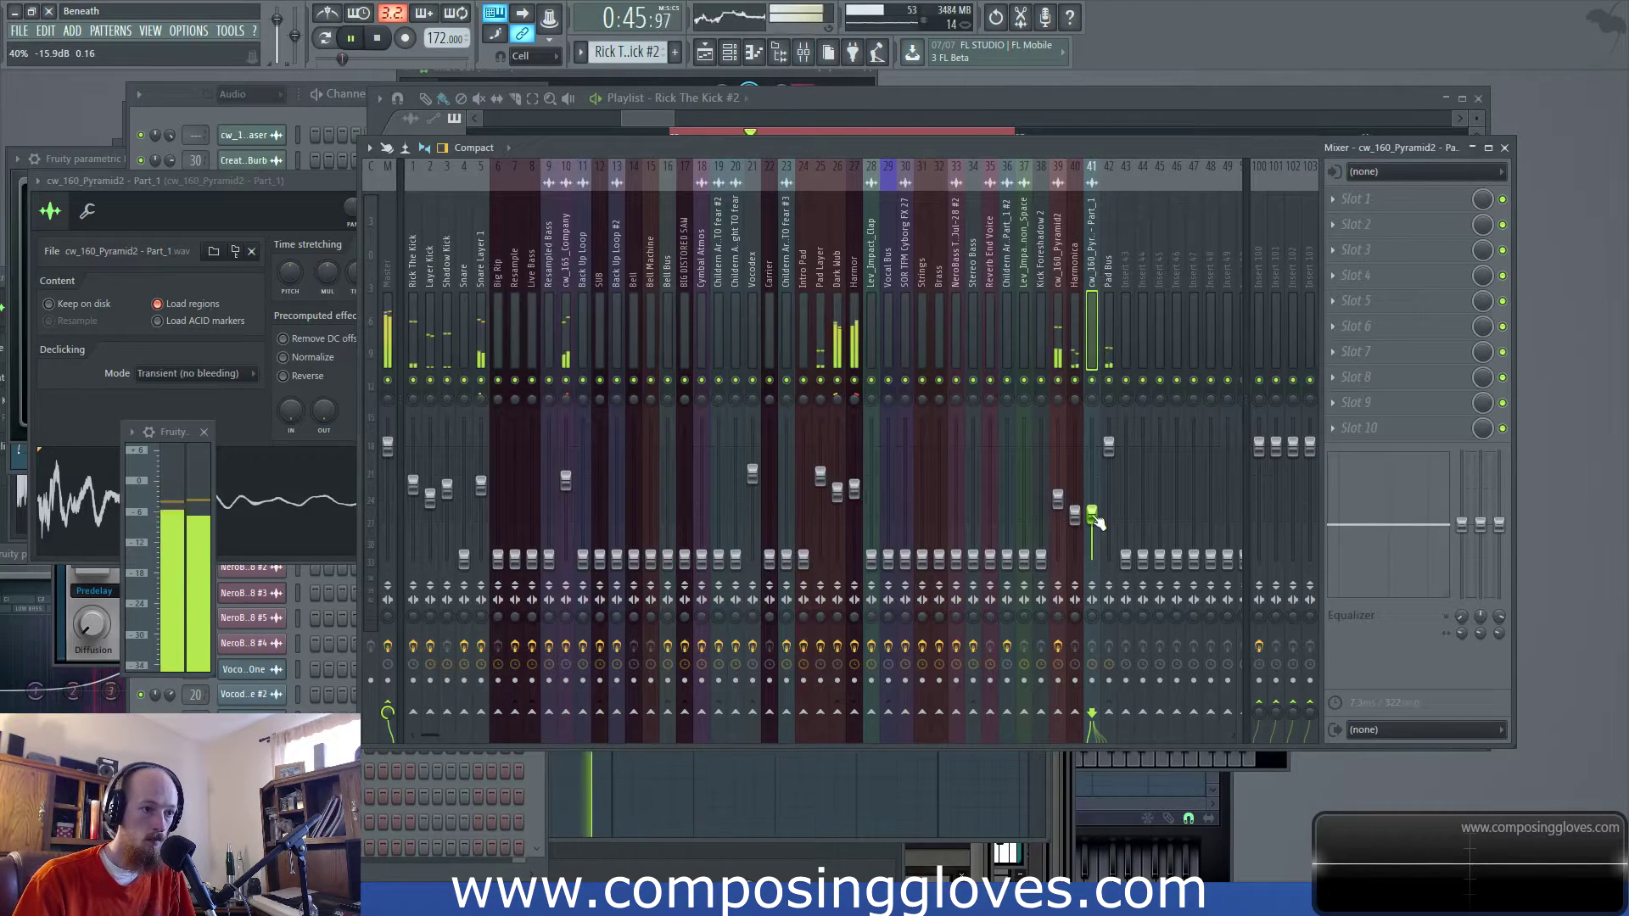
{"action": "left_click_drag", "start_coordinate": [1092, 515], "coordinate": [1092, 457]}
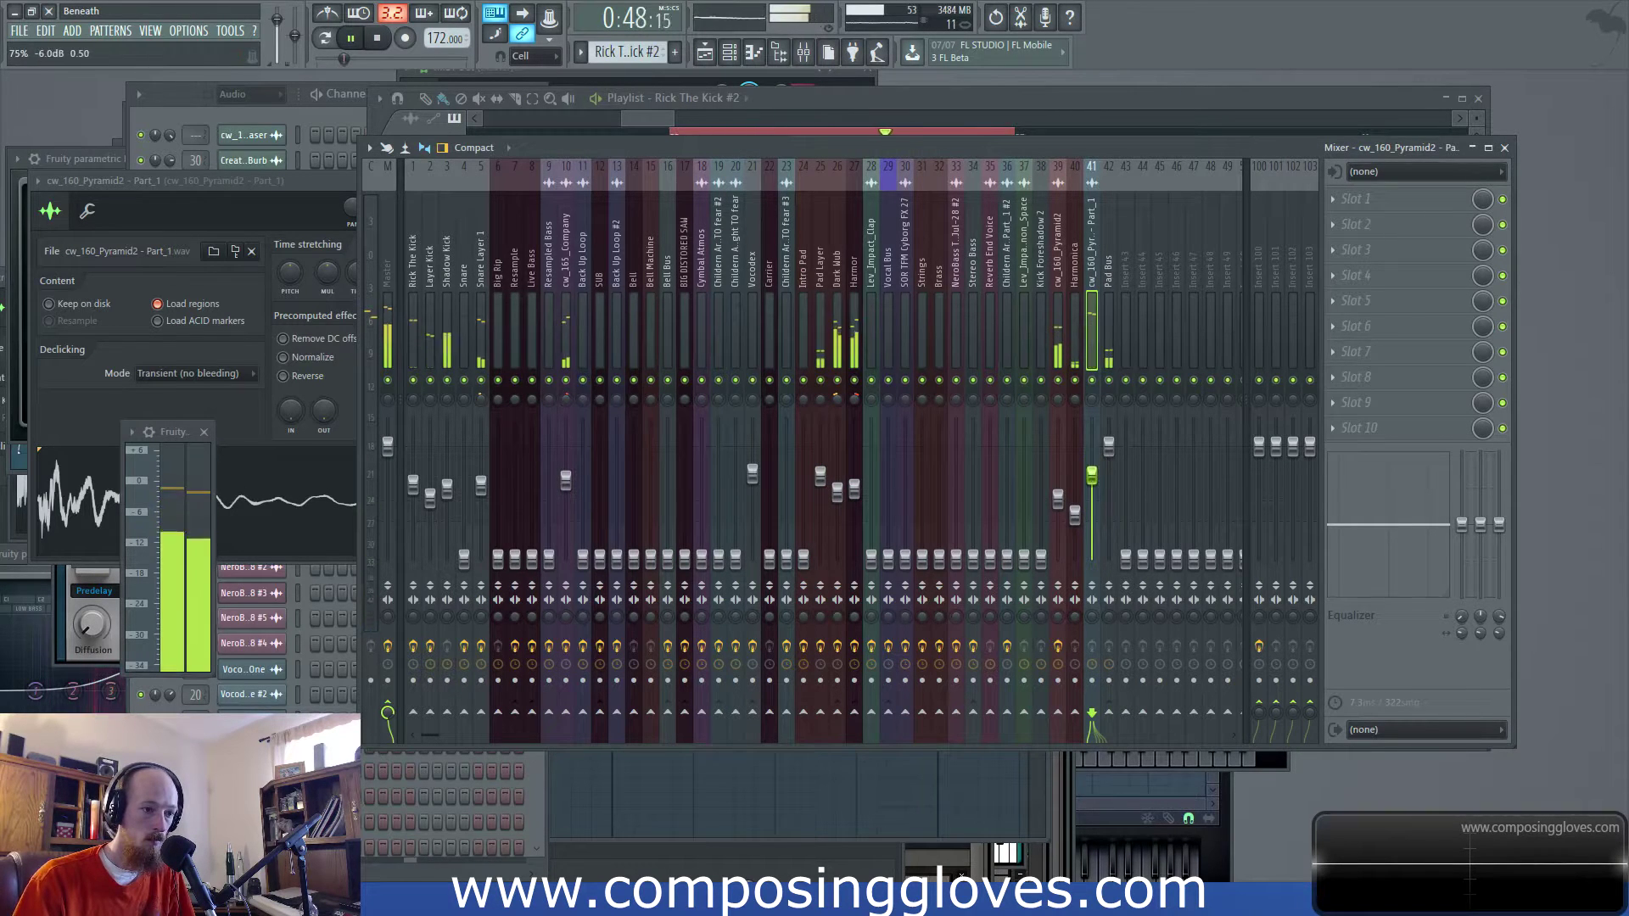
Solo Track 11 in the playlist
{"action": "left_click", "coordinate": [645, 121]}
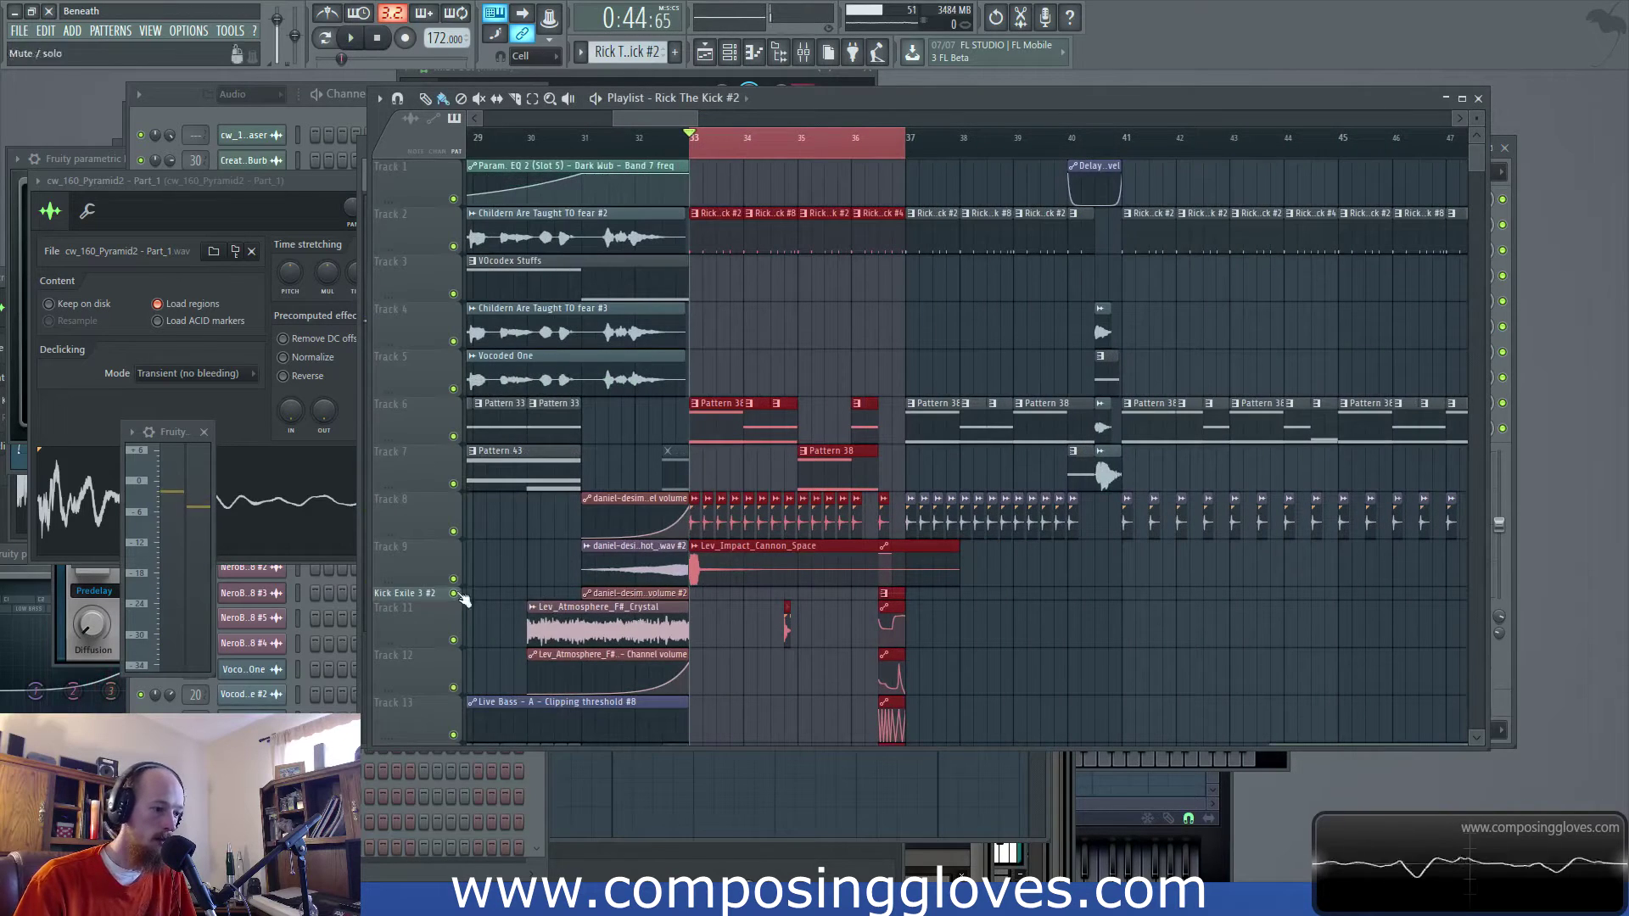
{"action": "right_click", "coordinate": [445, 634]}
{"action": "left_click", "coordinate": [423, 644]}
{"action": "right_click", "coordinate": [453, 641]}
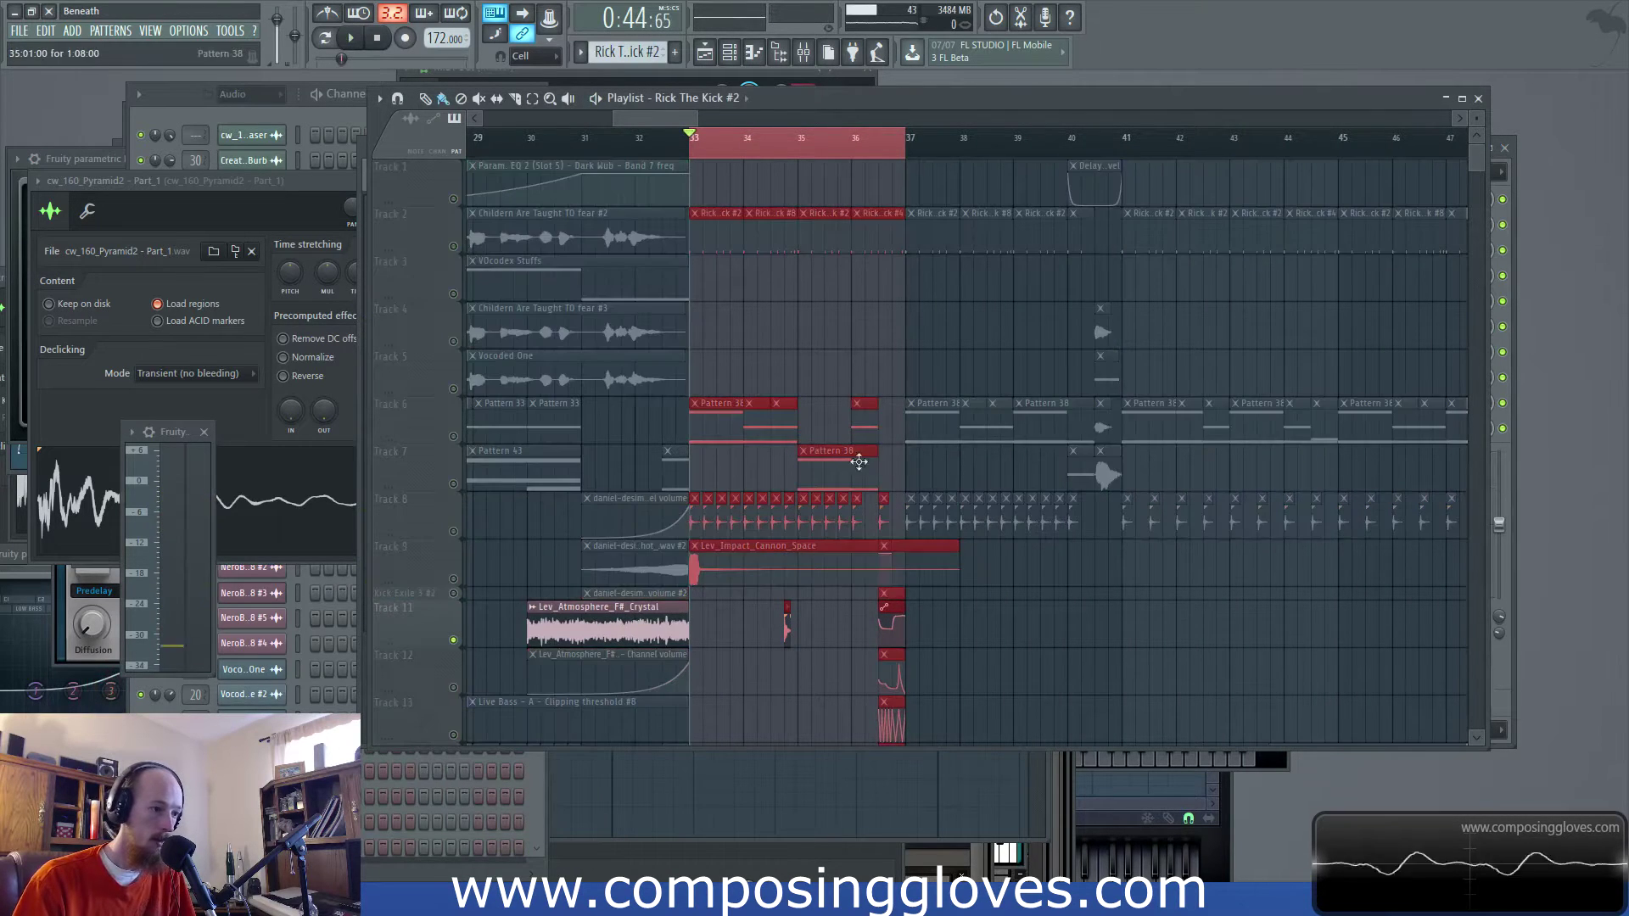
Play the soloed clip from bar 34 and lower the cw_160_Pyramid2 - Part_1 mixer track's volume slightly
{"action": "scroll", "coordinate": [801, 509], "scroll_direction": "up", "scroll_amount": 3}
{"action": "left_click", "coordinate": [628, 146]}
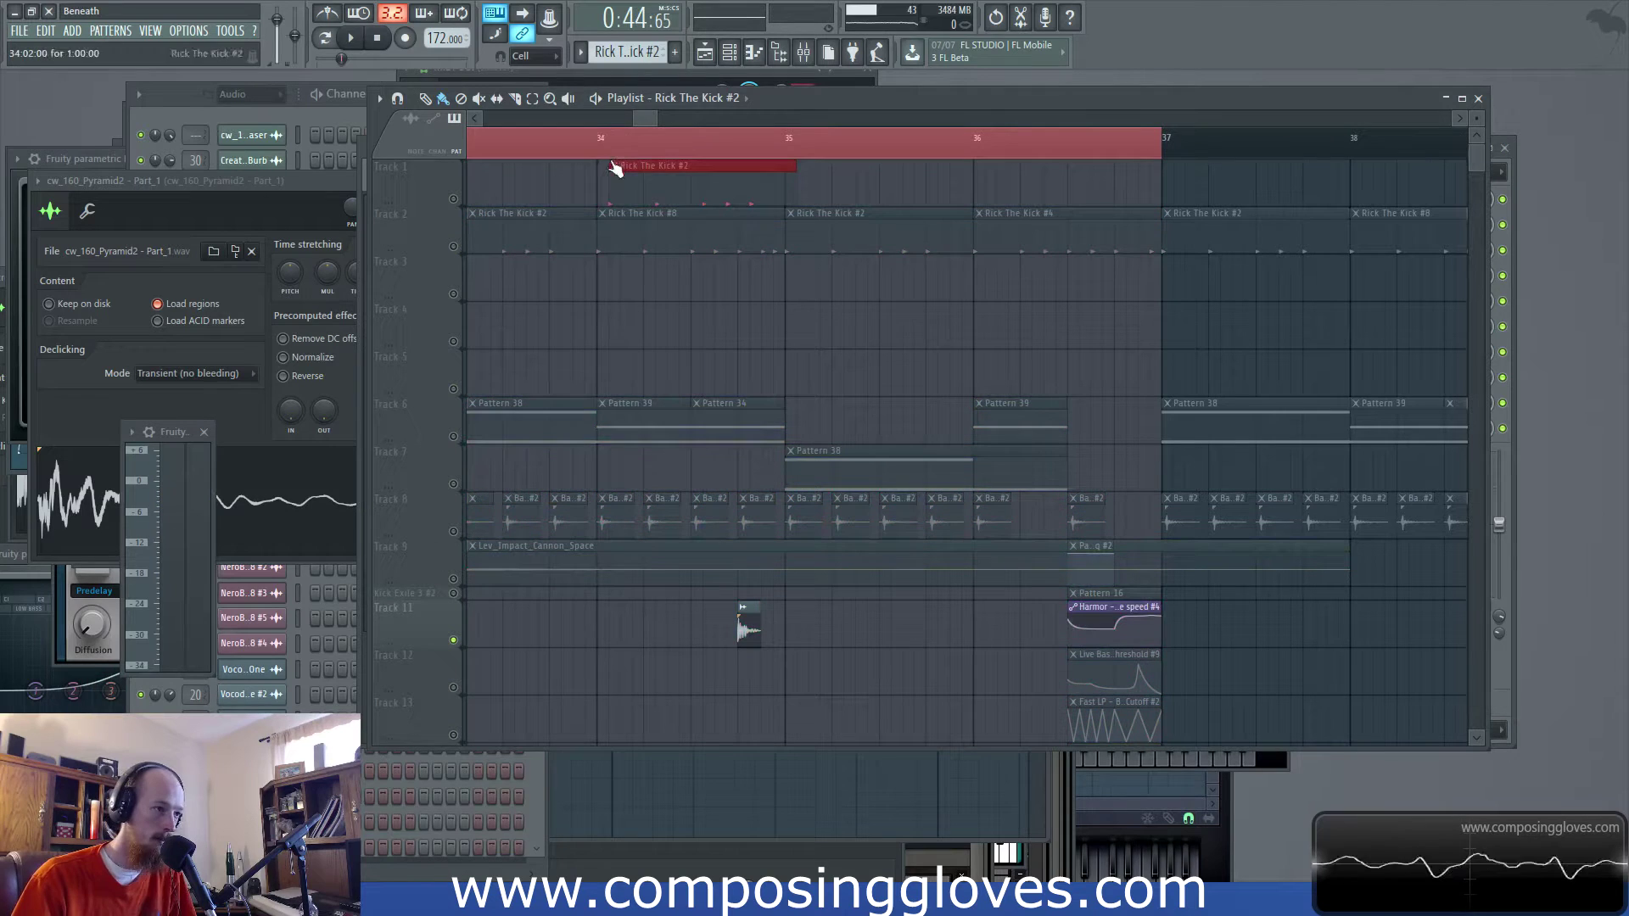
{"action": "key", "text": "space"}
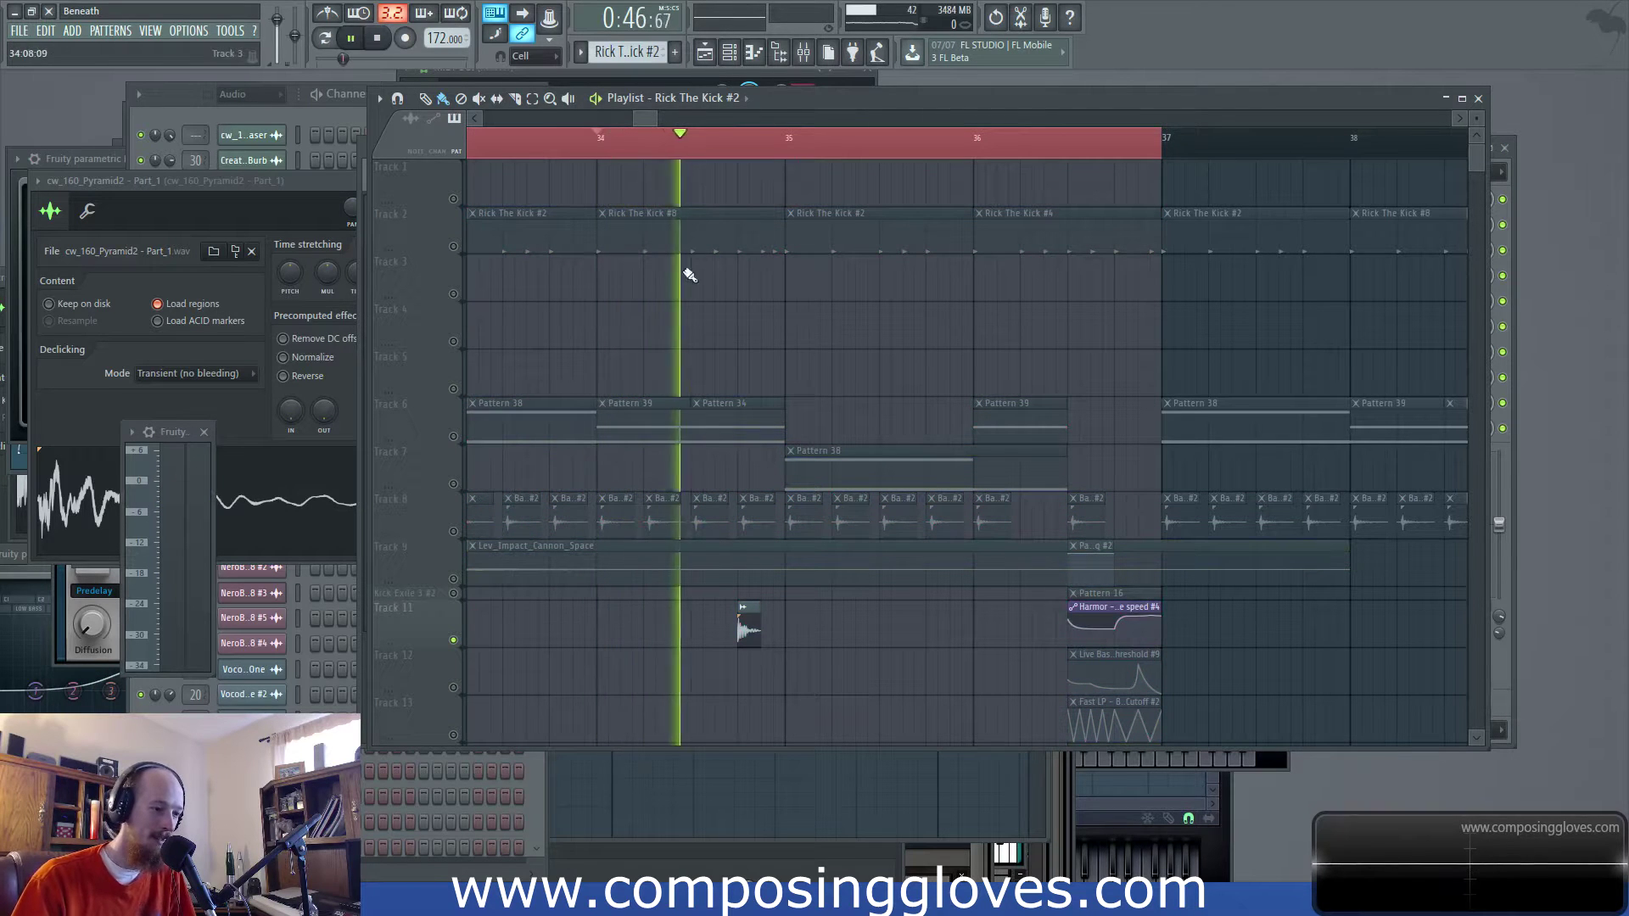
{"action": "key", "text": "space"}
{"action": "left_click", "coordinate": [802, 53]}
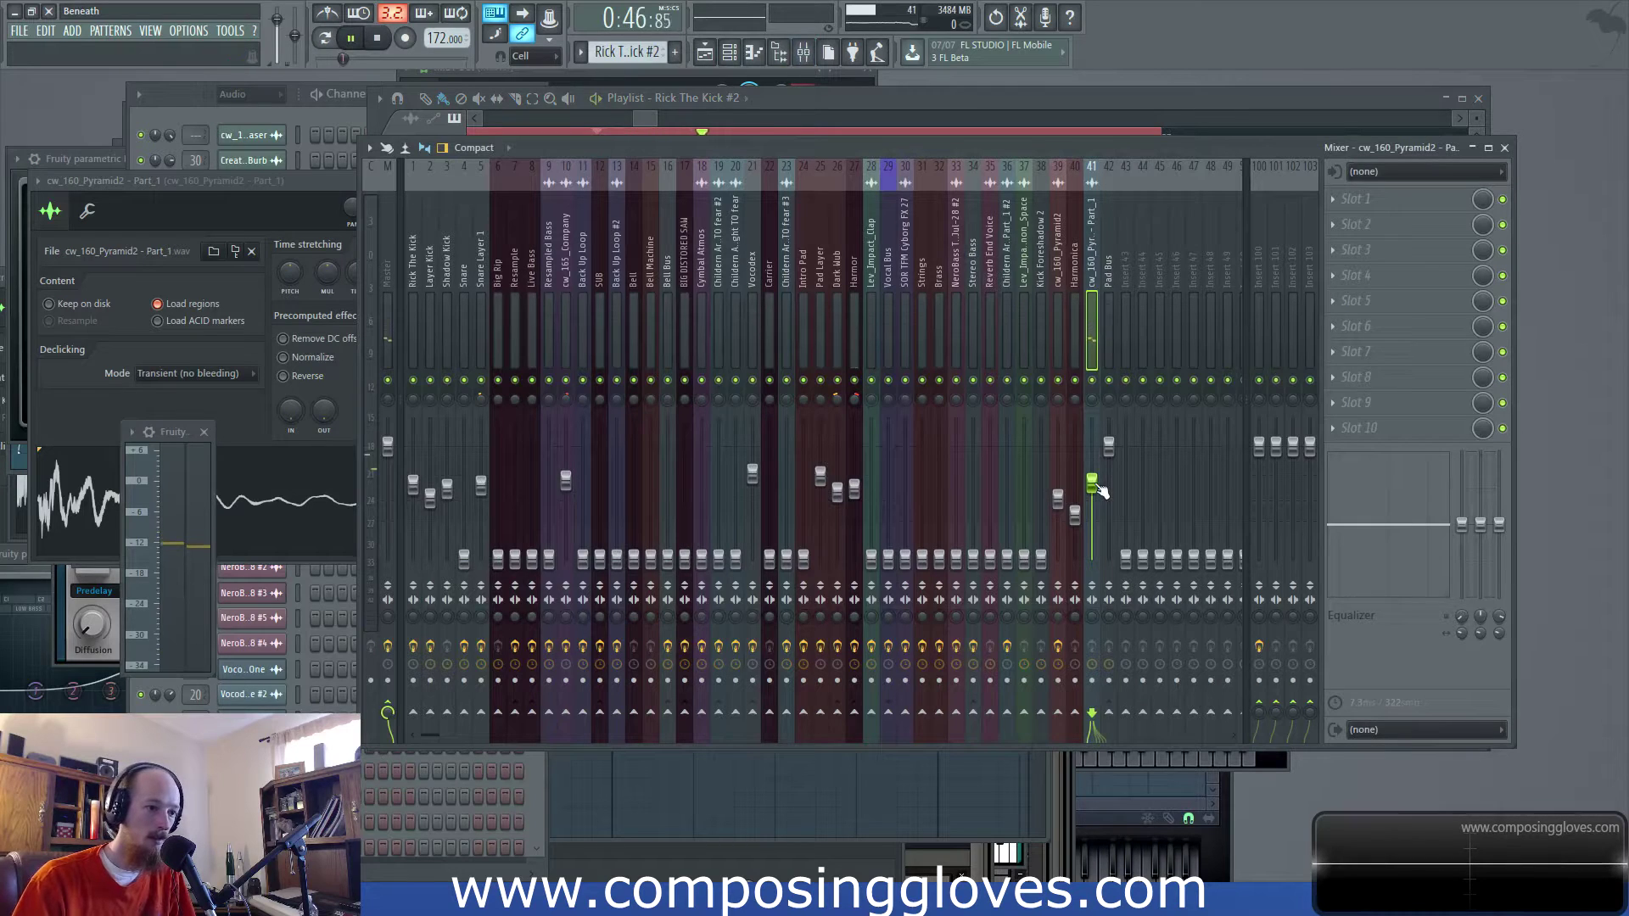
Unsolo playlist Track 11 and play the full mix from bar 34 to check the clip's level
{"action": "left_click", "coordinate": [650, 119]}
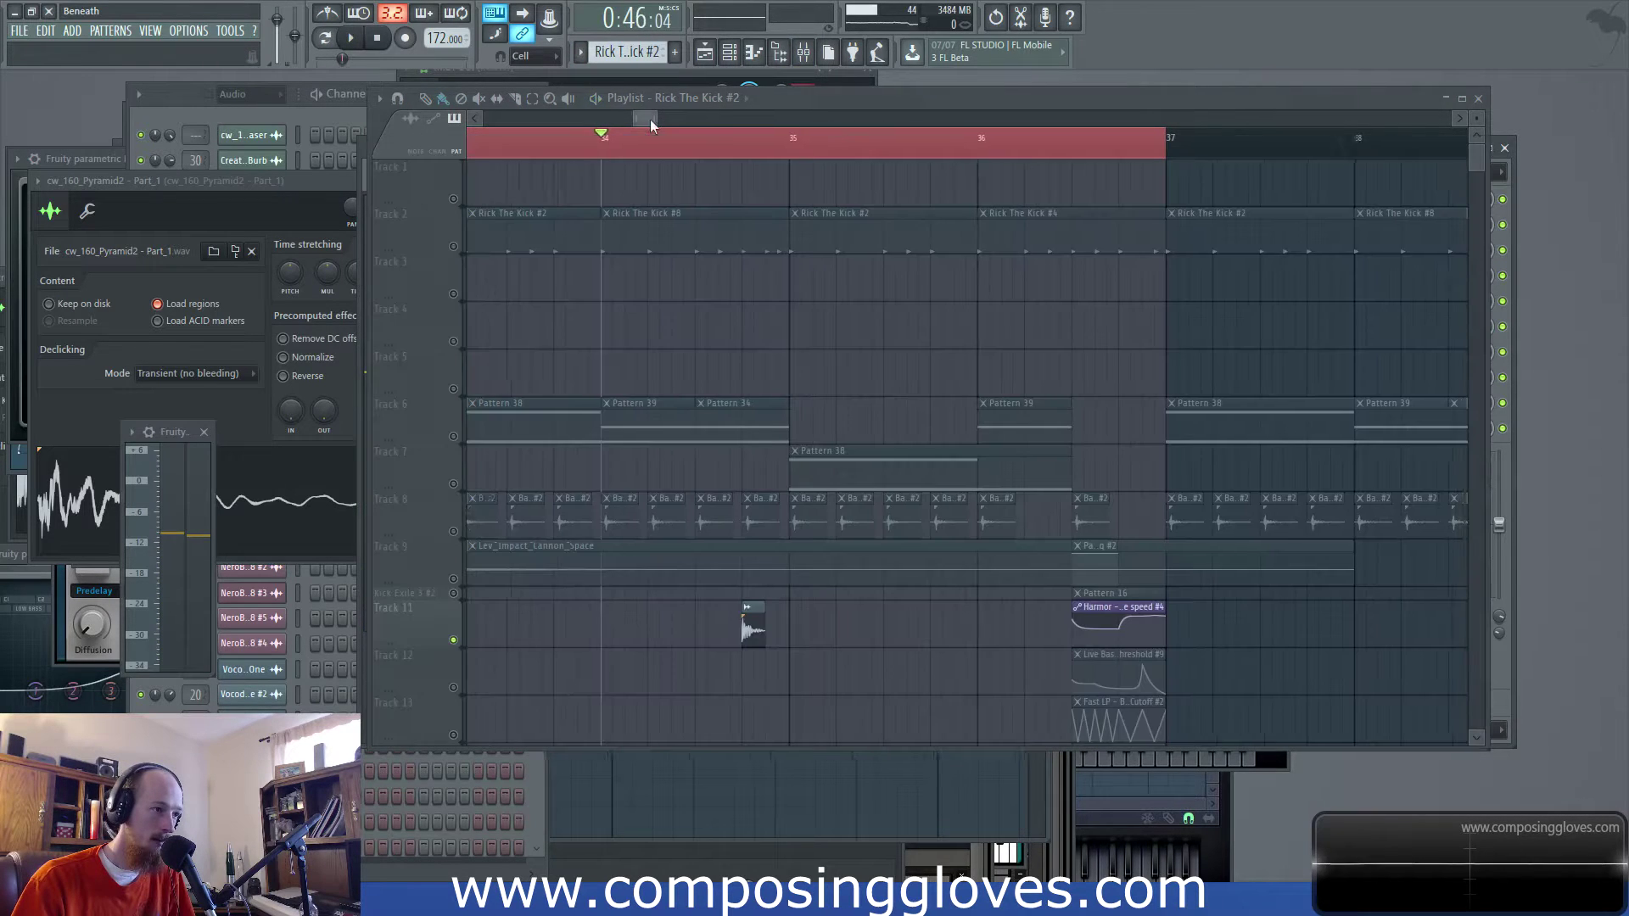
{"action": "right_click", "coordinate": [454, 641]}
{"action": "key", "text": "space"}
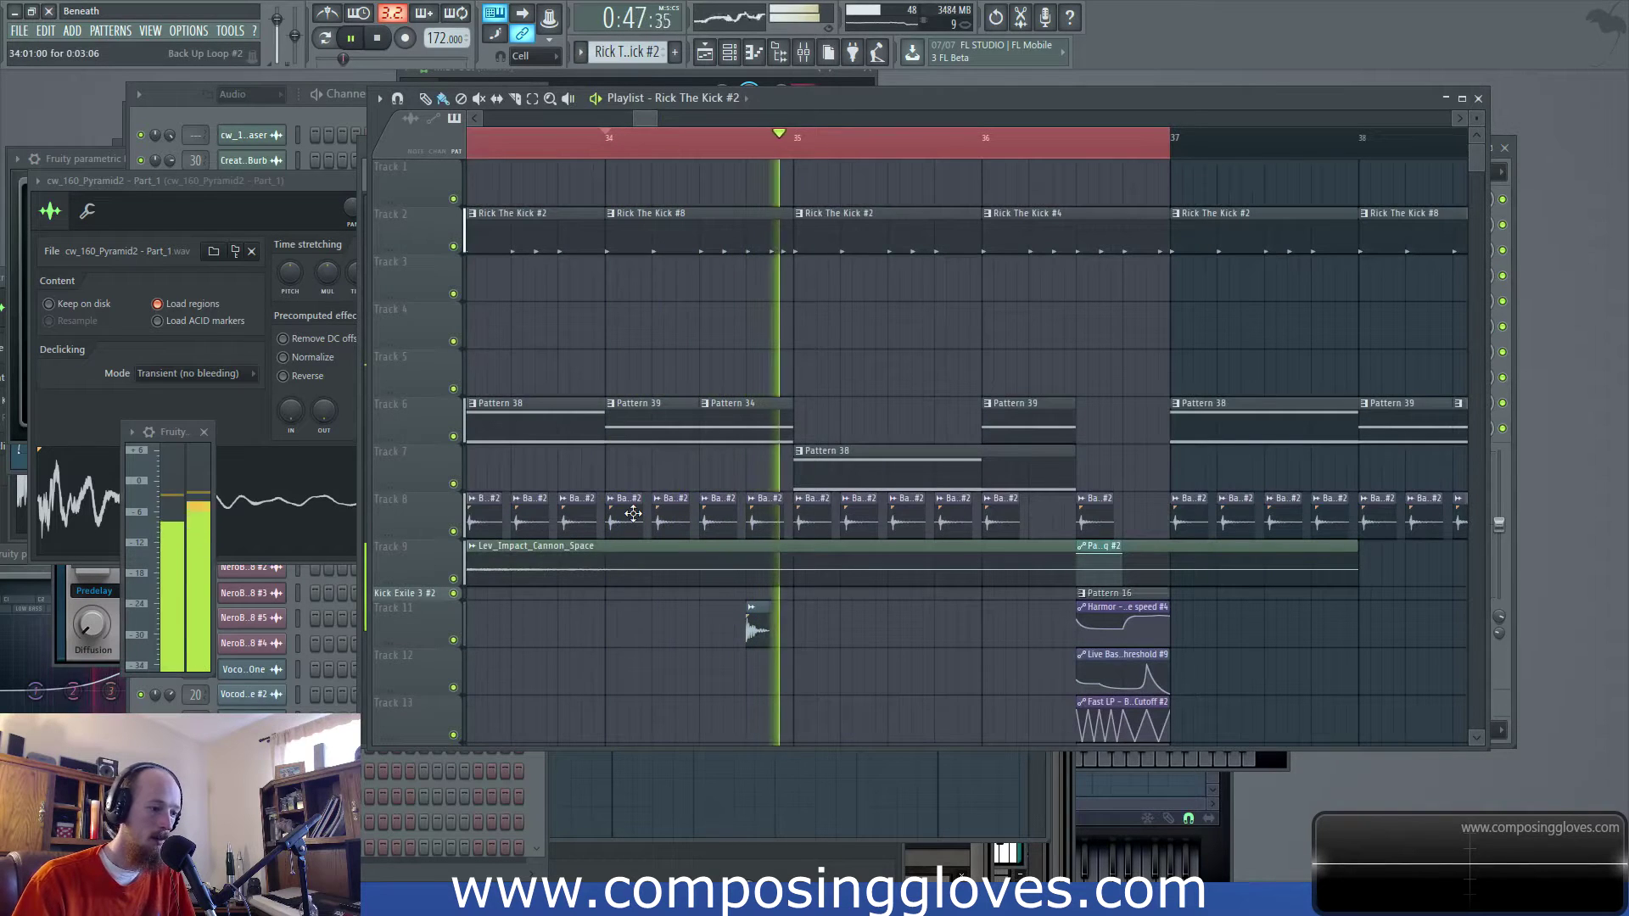
{"action": "key", "text": "space"}
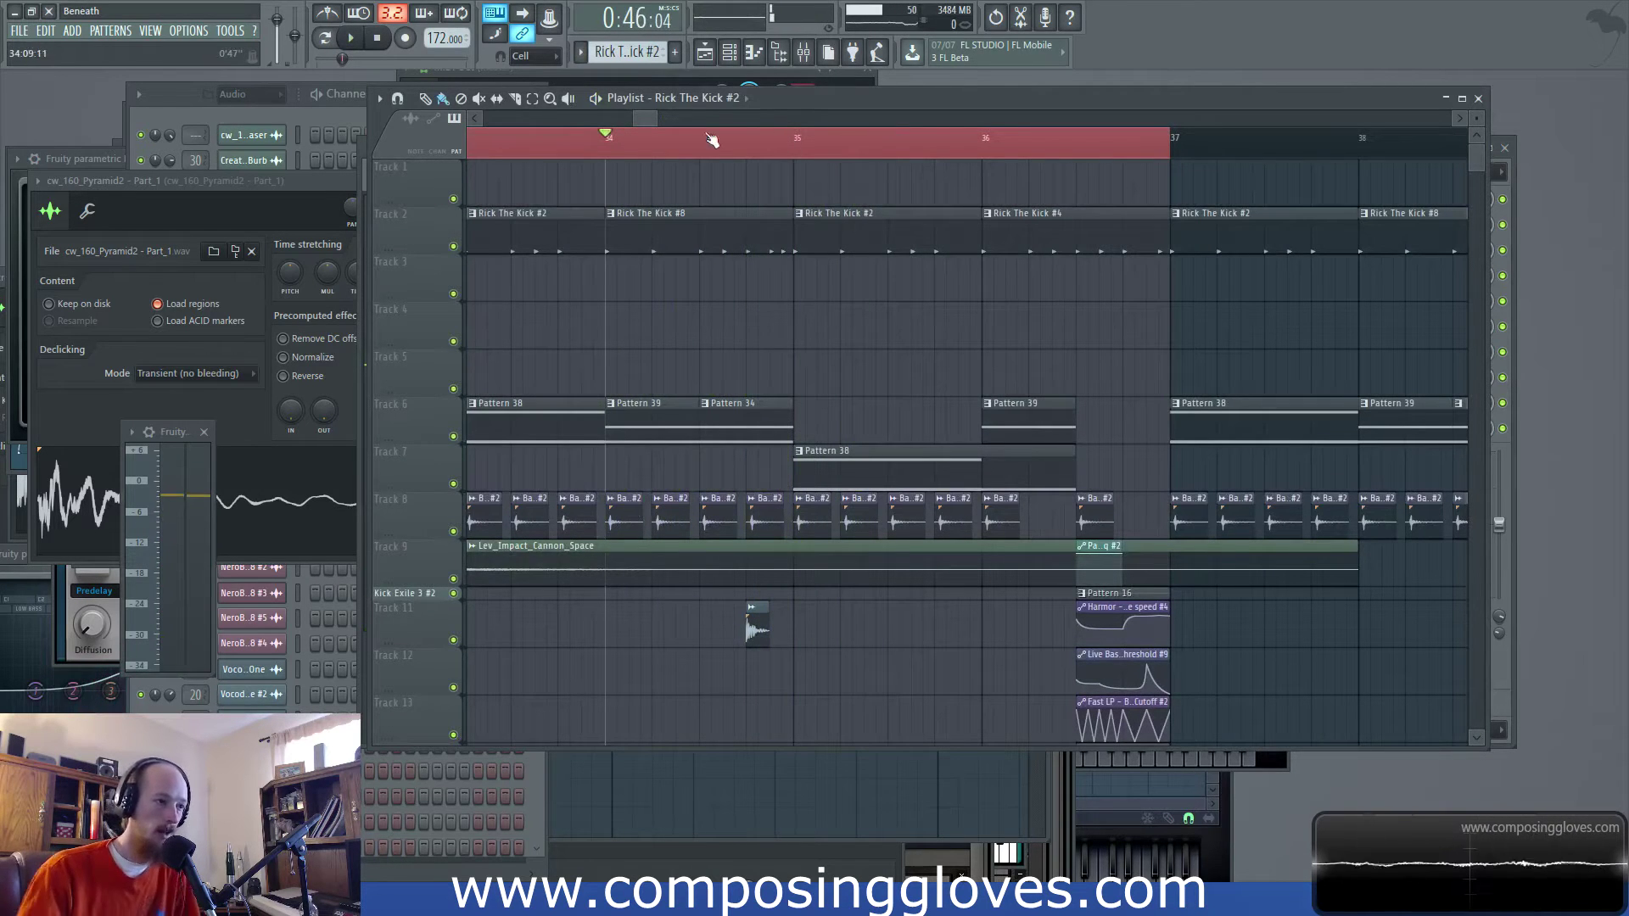
{"action": "key", "text": "space"}
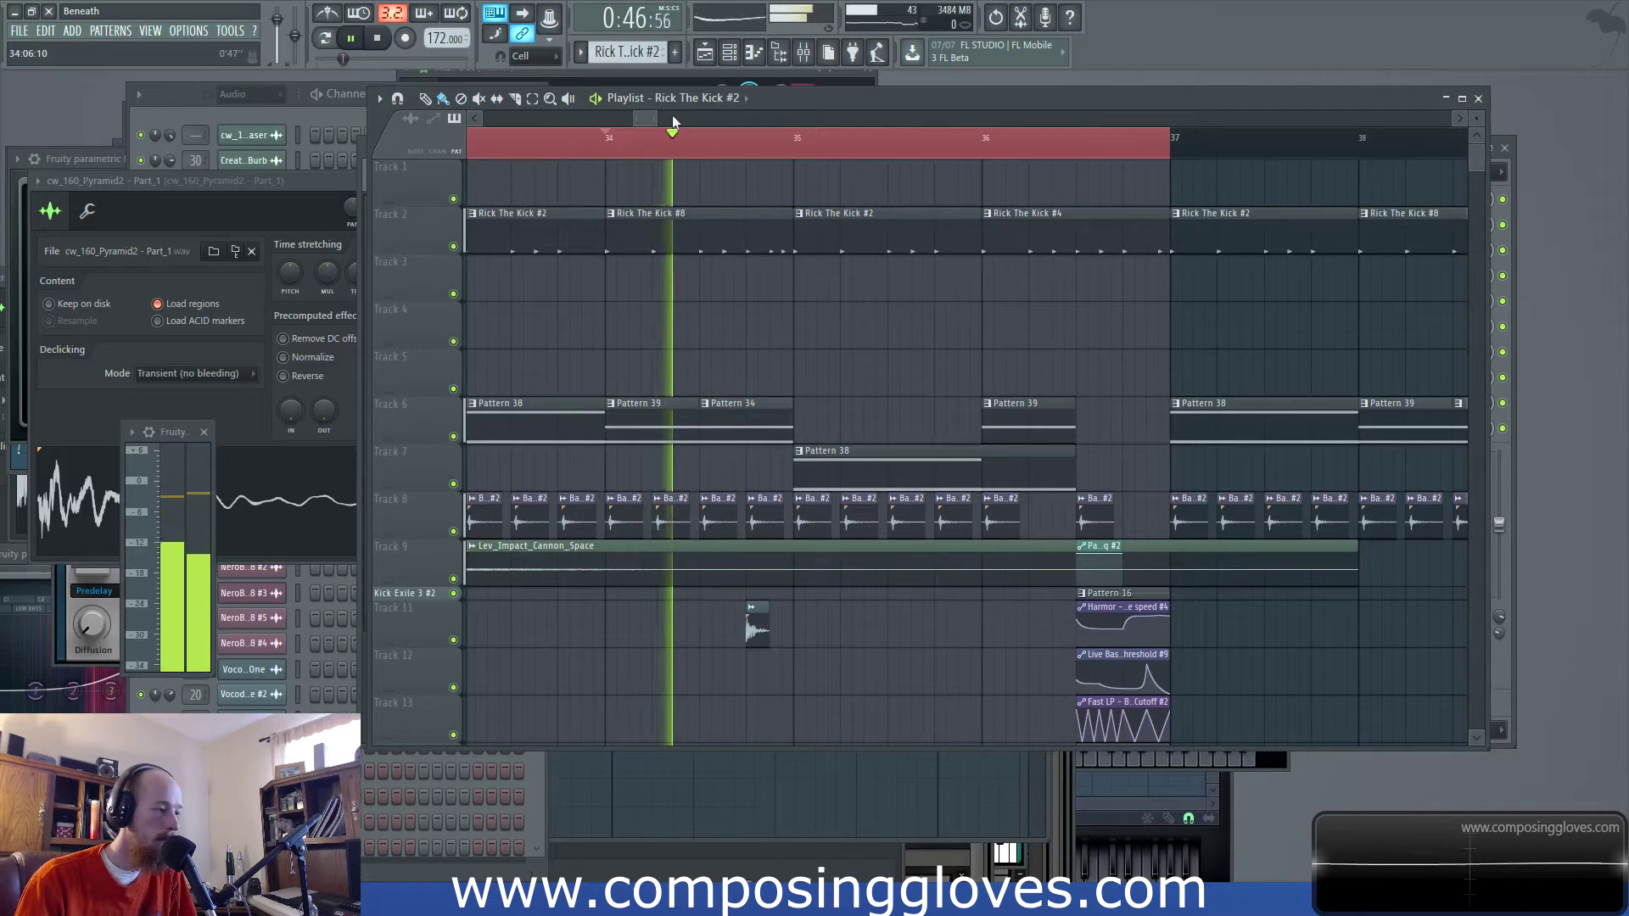
{"action": "key", "text": "space"}
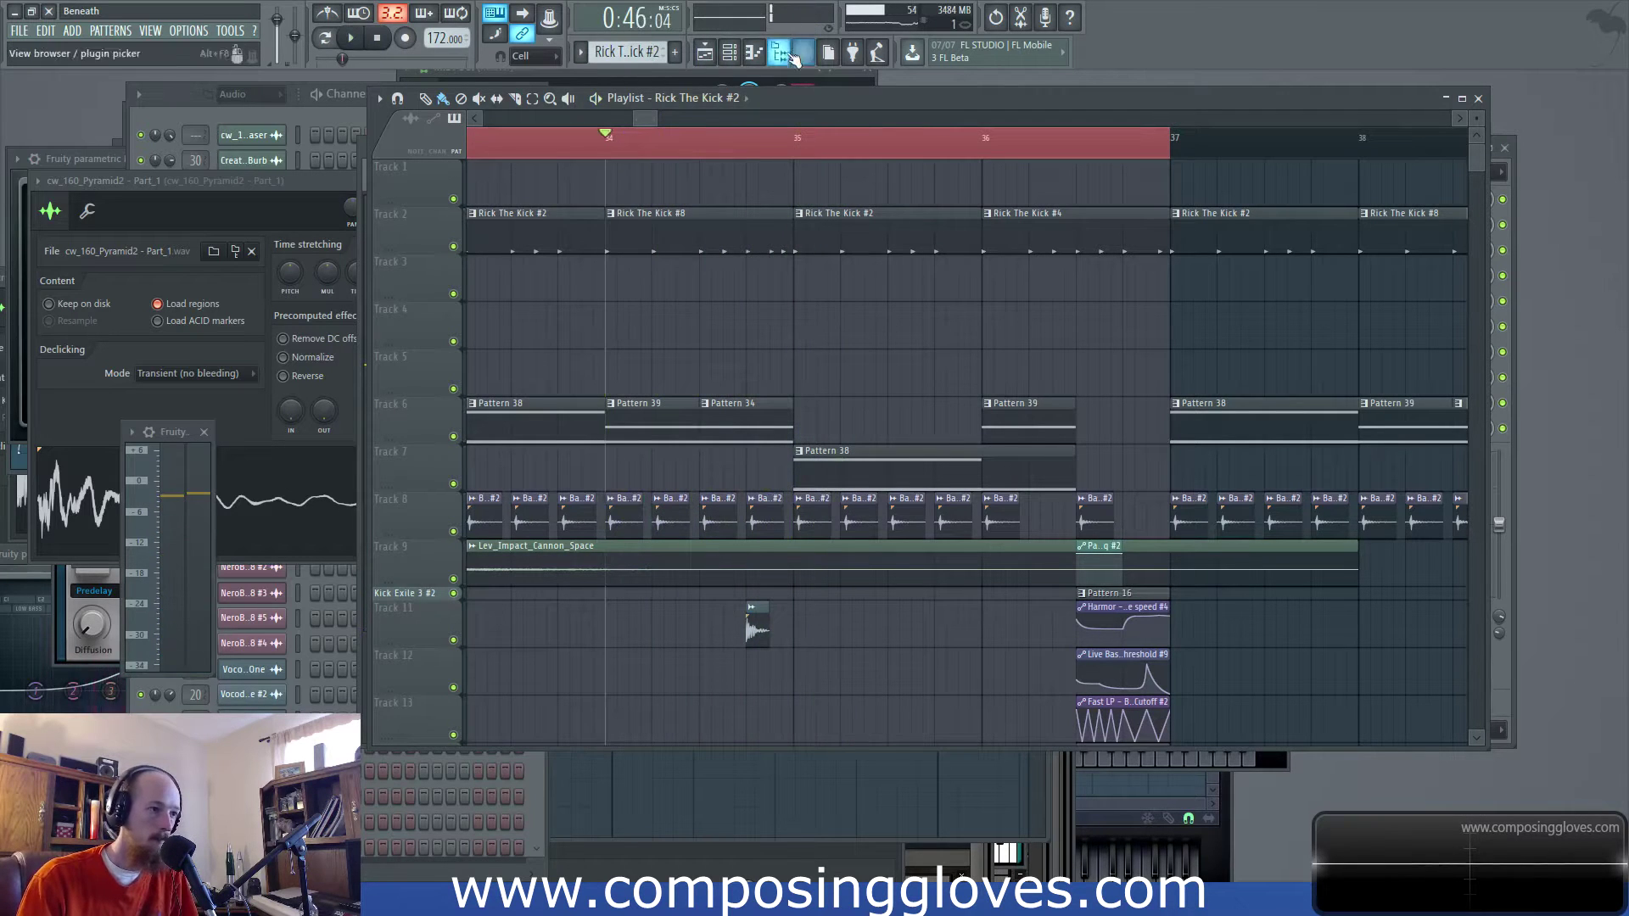
Select the mixer tracks from Rick The Kick through Pad Bus and lower their volumes together slightly during playback
{"action": "left_click", "coordinate": [803, 52]}
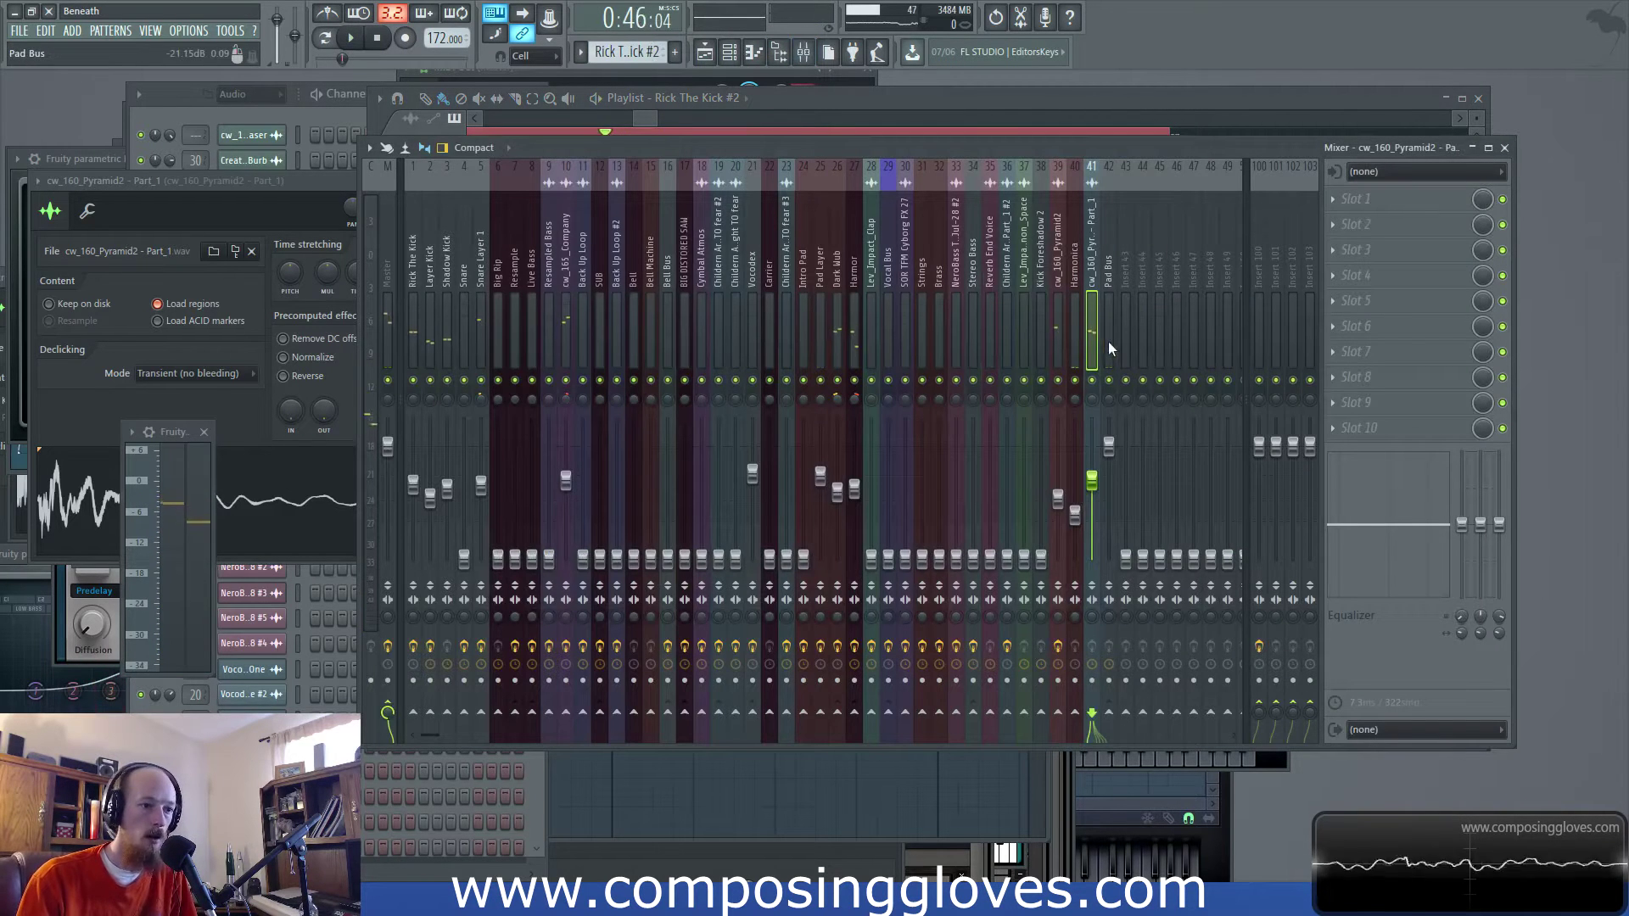
{"action": "left_click_drag", "start_coordinate": [1108, 341], "coordinate": [25, 399]}
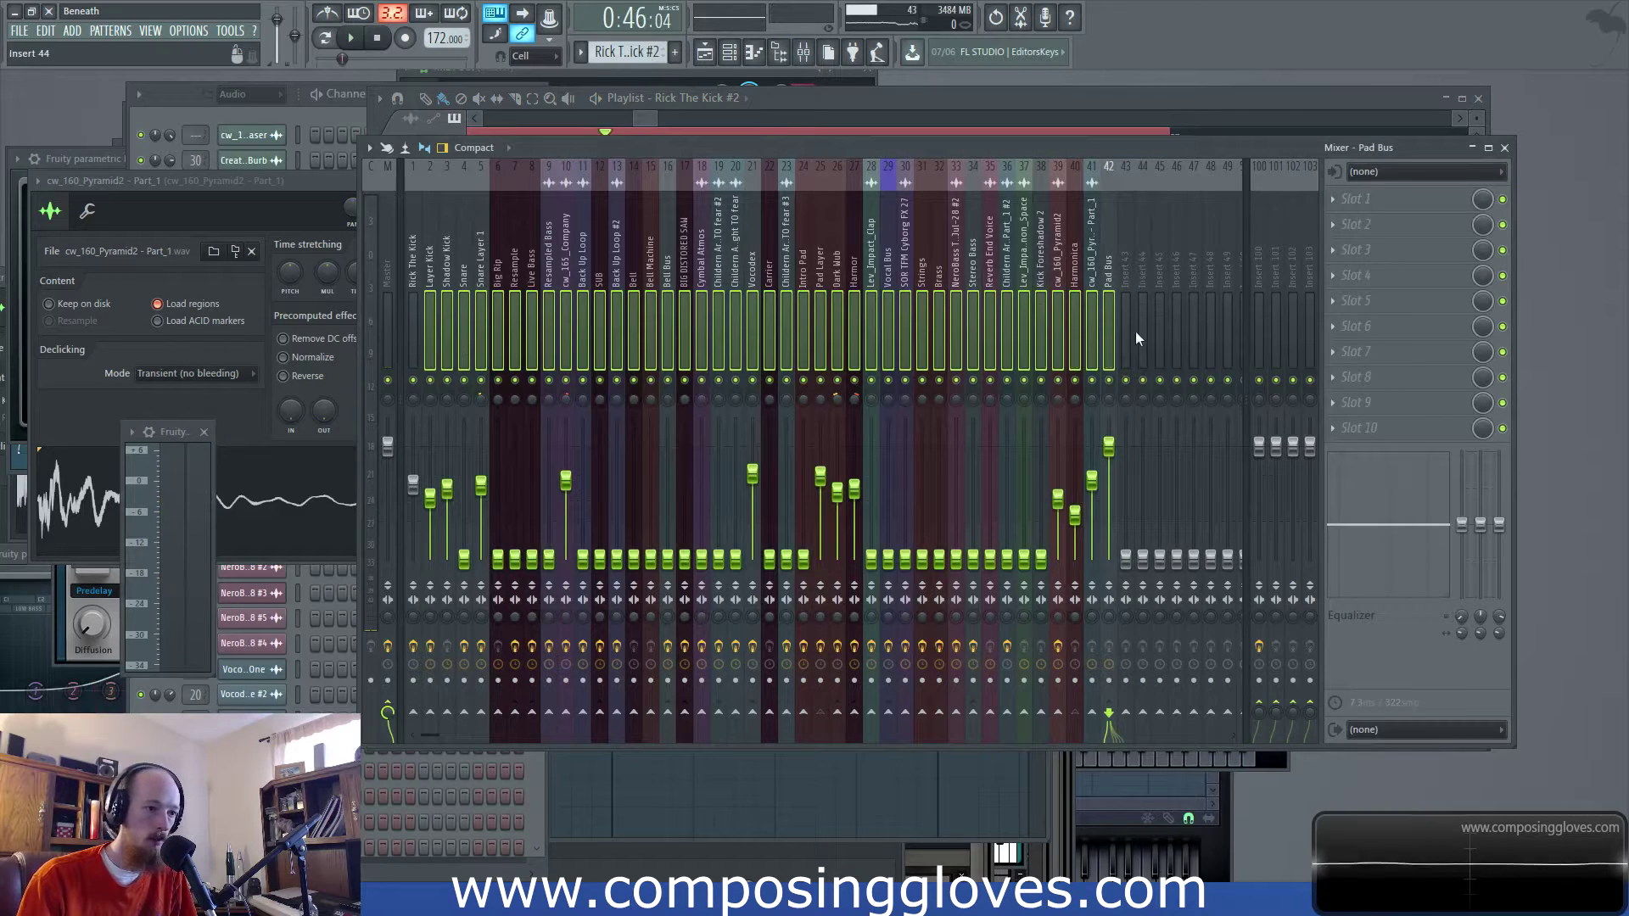
{"action": "left_click_drag", "start_coordinate": [1109, 345], "coordinate": [455, 341]}
{"action": "left_click", "coordinate": [416, 343]}
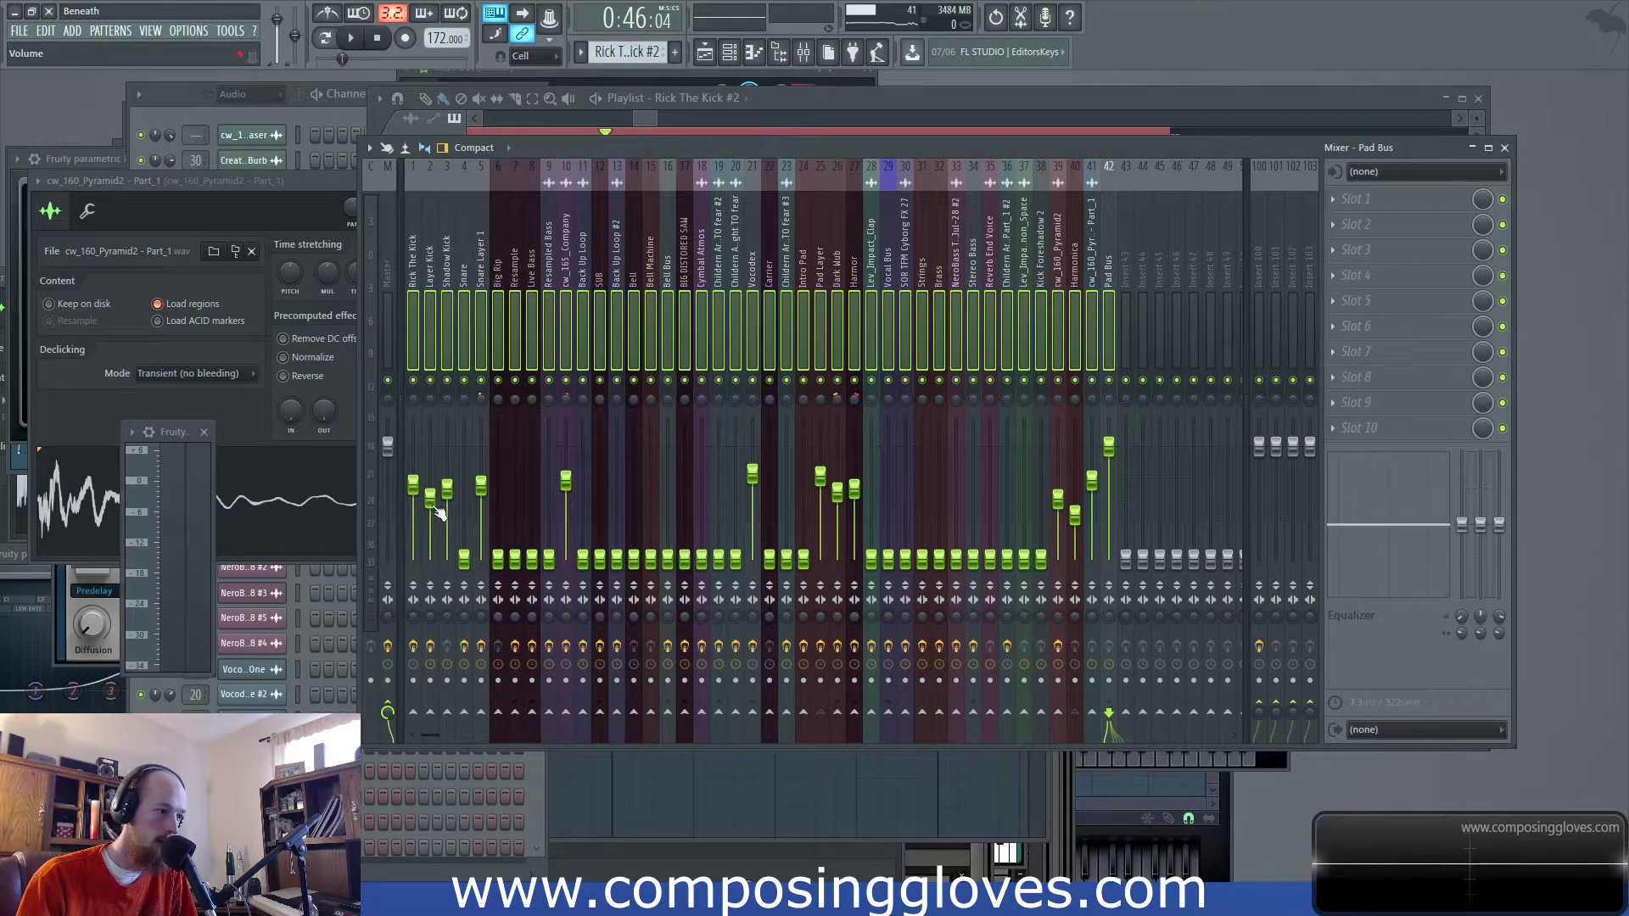
{"action": "key", "text": "space"}
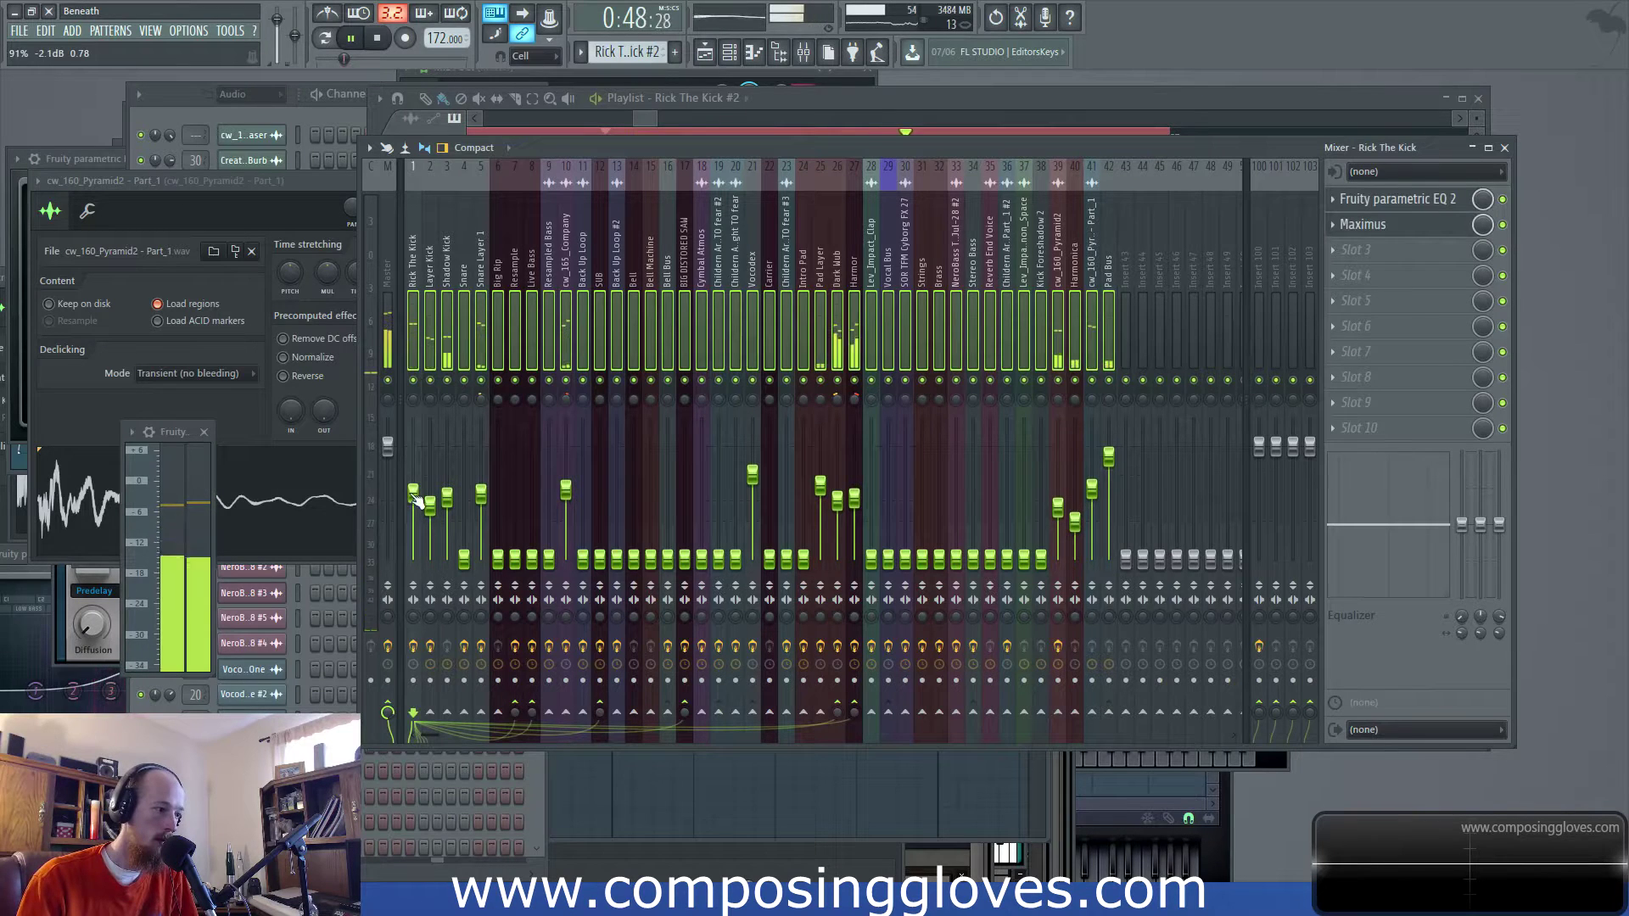
{"action": "left_click_drag", "start_coordinate": [413, 493], "coordinate": [415, 495]}
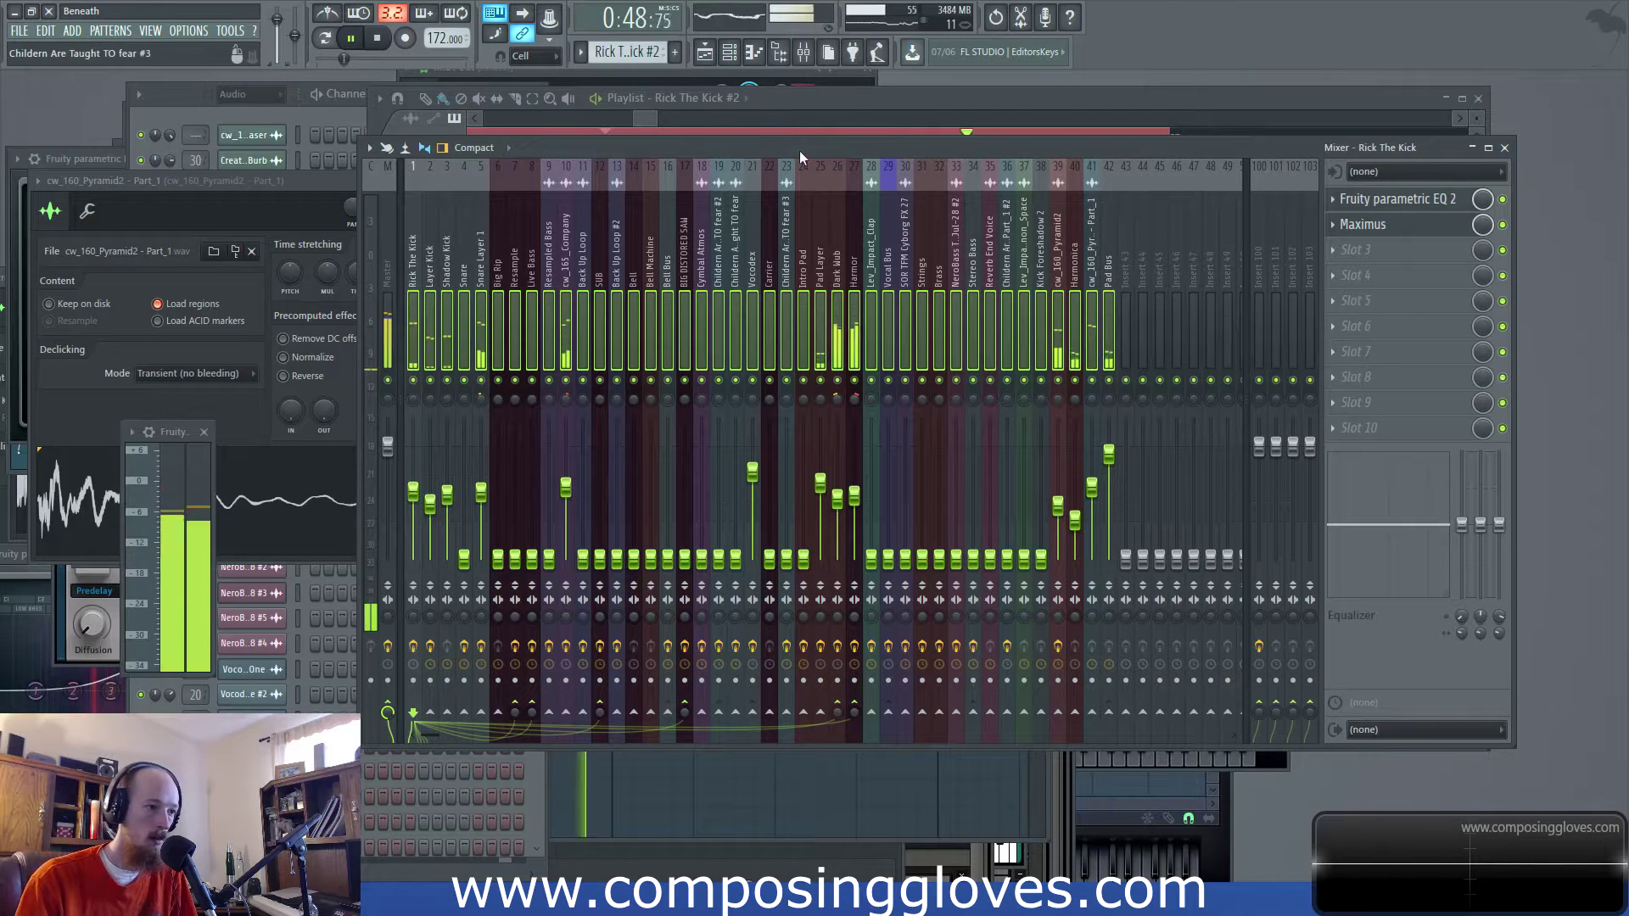
Play the drop from bar 33 and check the playlist clips on Tracks 12 to 20
{"action": "left_click", "coordinate": [701, 307]}
{"action": "key", "text": "F5"}
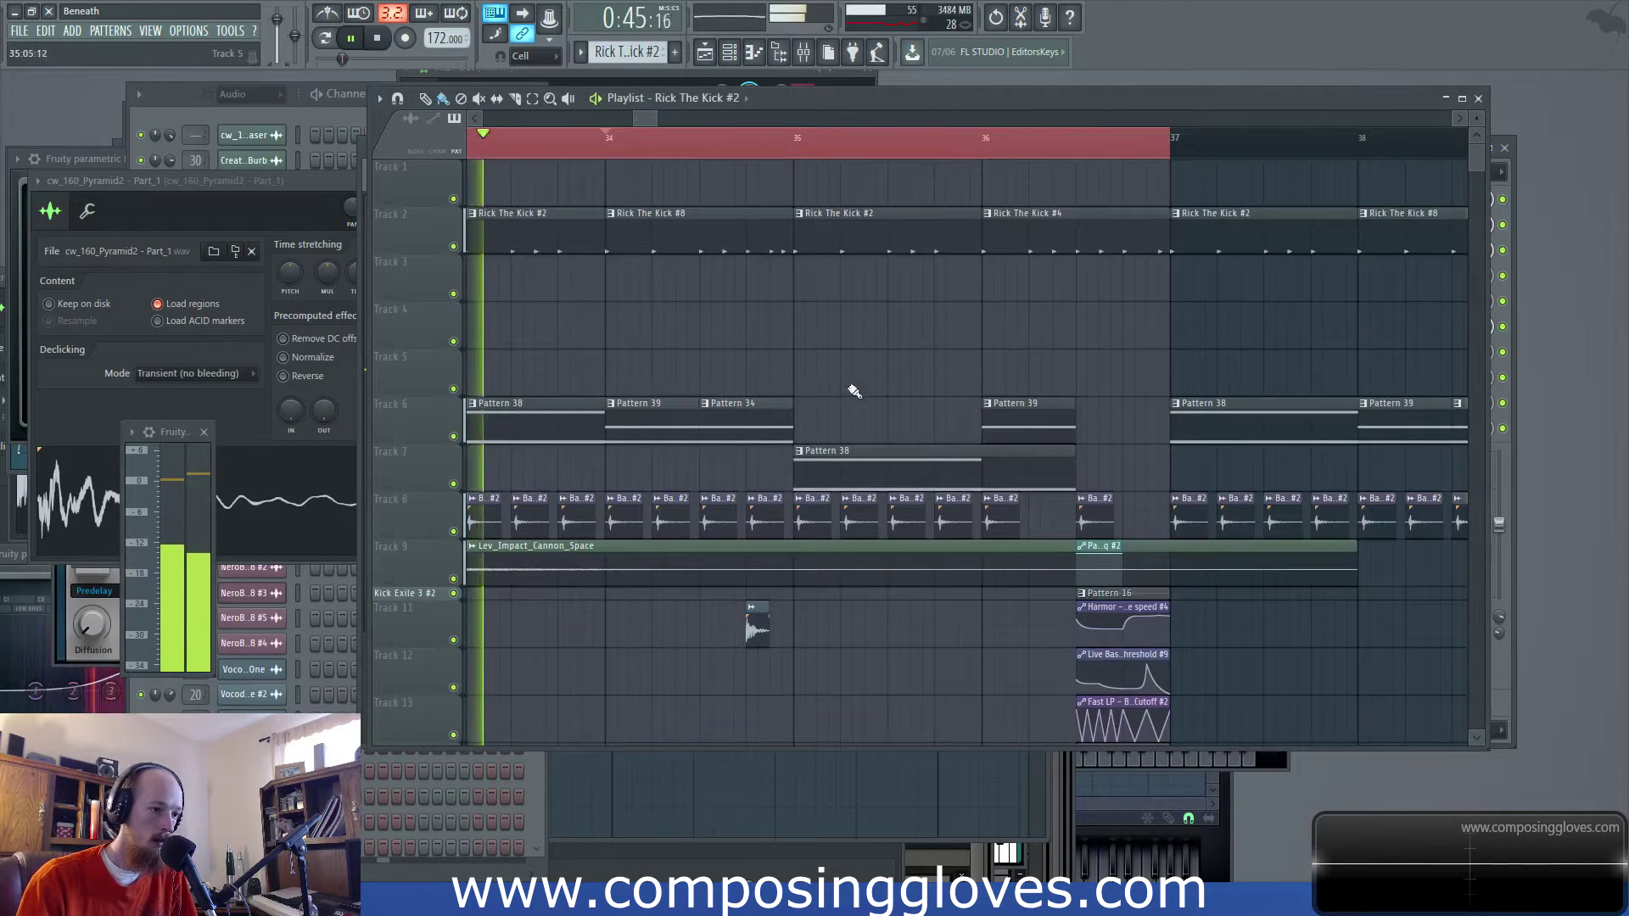
{"action": "scroll", "coordinate": [955, 368], "scroll_direction": "down", "scroll_amount": 5}
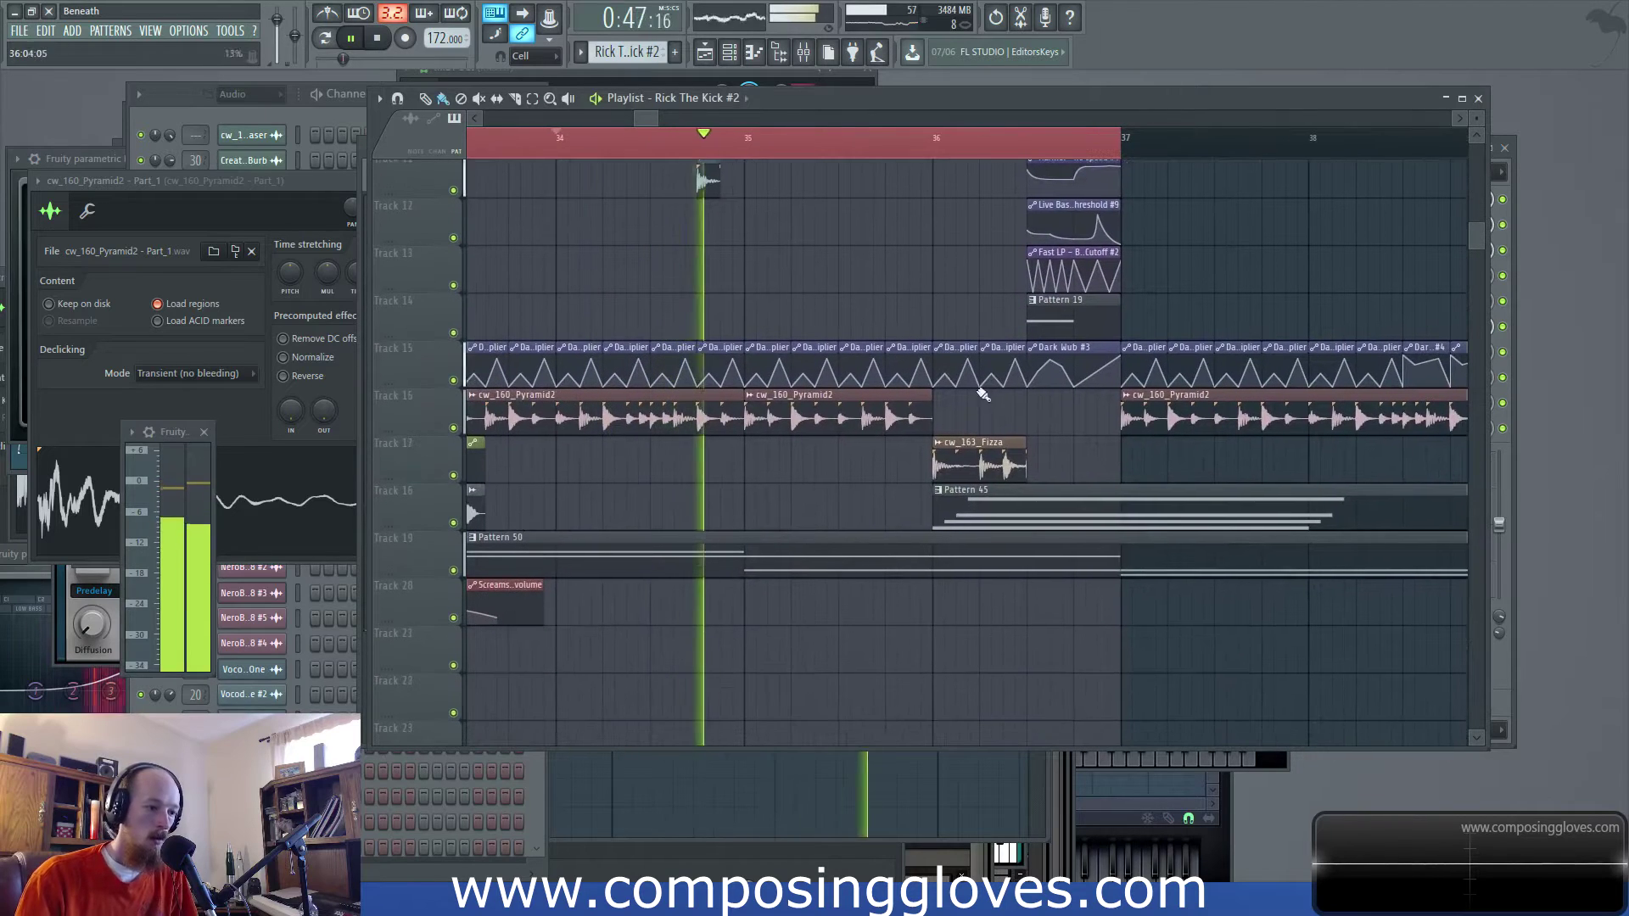
{"action": "key", "text": "space"}
Loop bar 36 in the playlist and lower the cw_160_Pyramid2 - Part_1 mixer track to about -8.6 dB during playback
{"action": "left_click", "coordinate": [175, 114]}
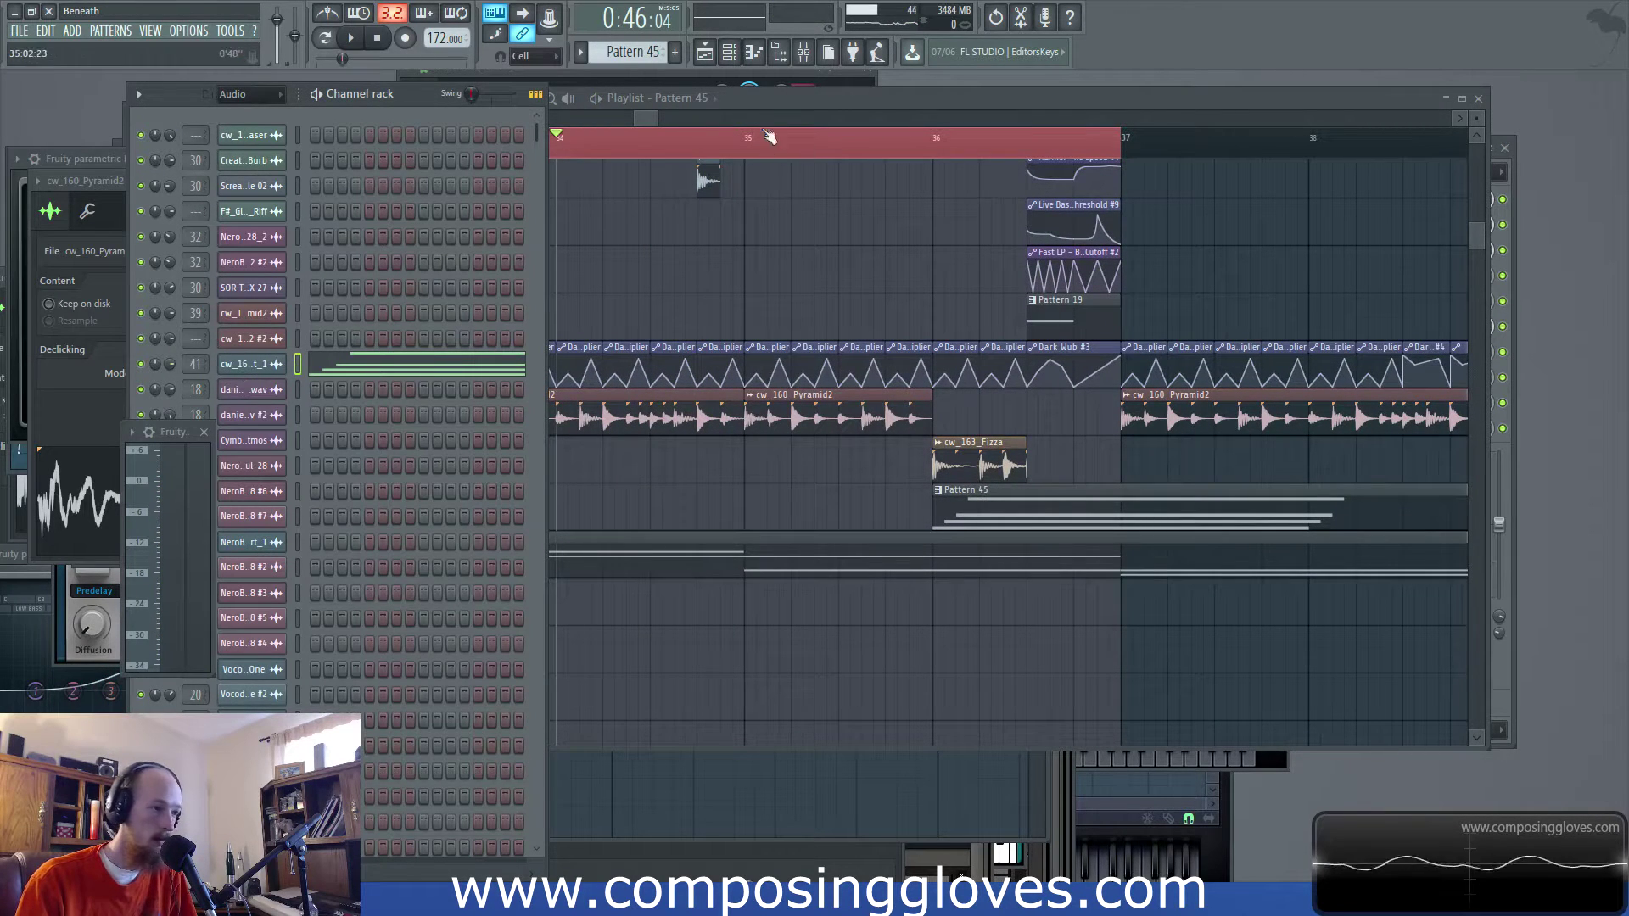
{"action": "left_click", "coordinate": [804, 58]}
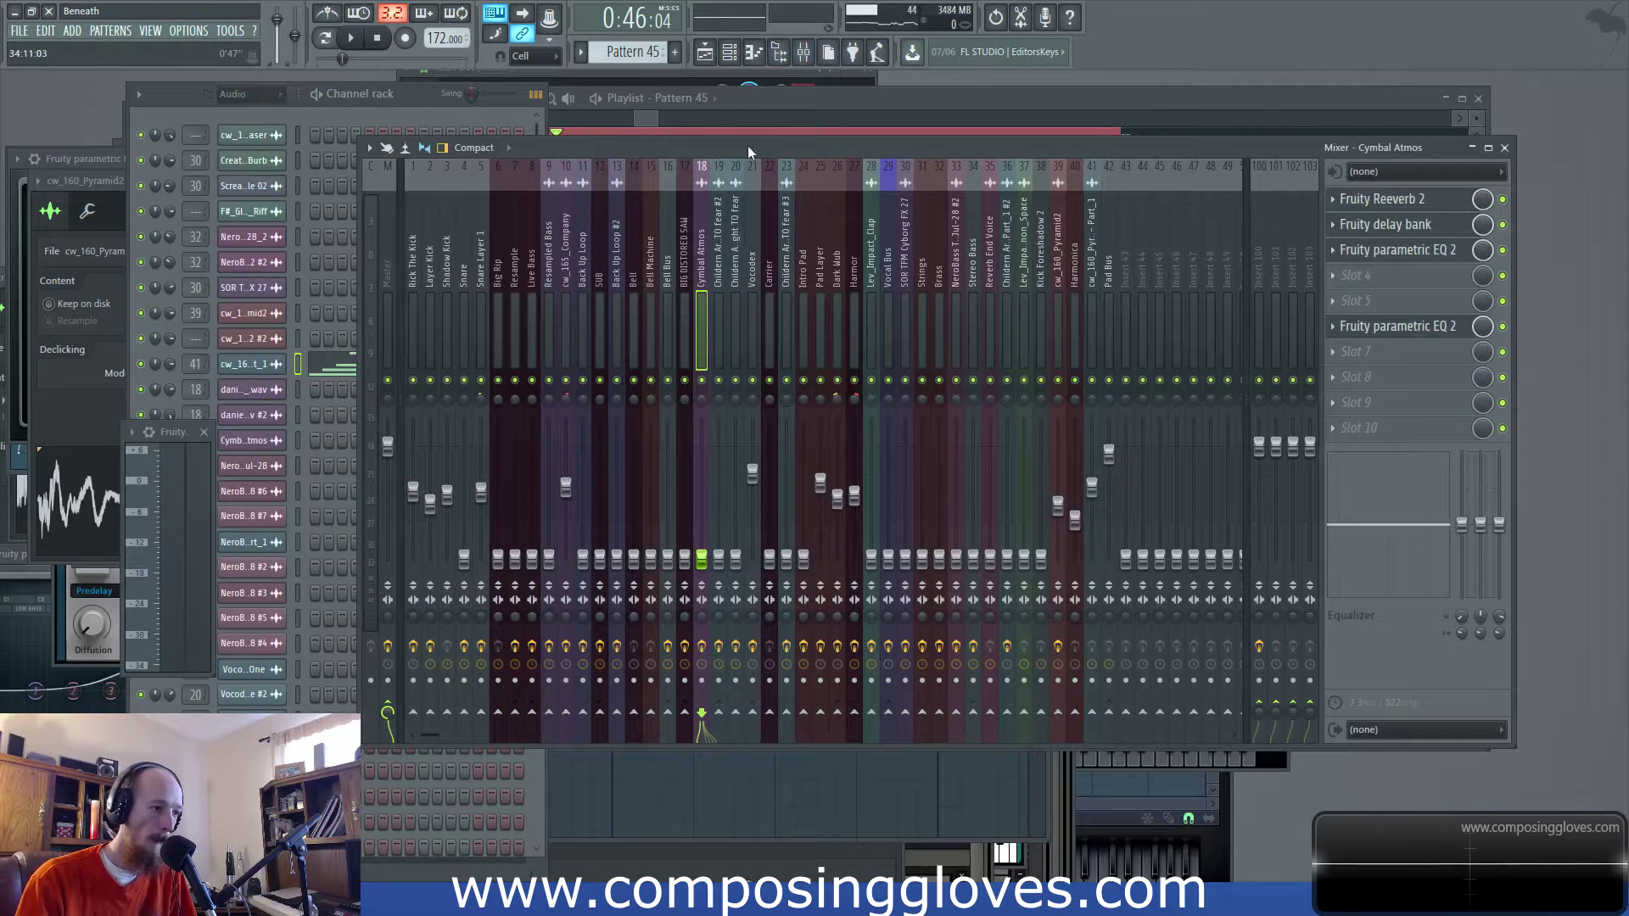
{"action": "left_click", "coordinate": [629, 114]}
{"action": "left_click_drag", "start_coordinate": [673, 564], "coordinate": [862, 174]}
{"action": "key", "text": "space"}
{"action": "left_click", "coordinate": [803, 52]}
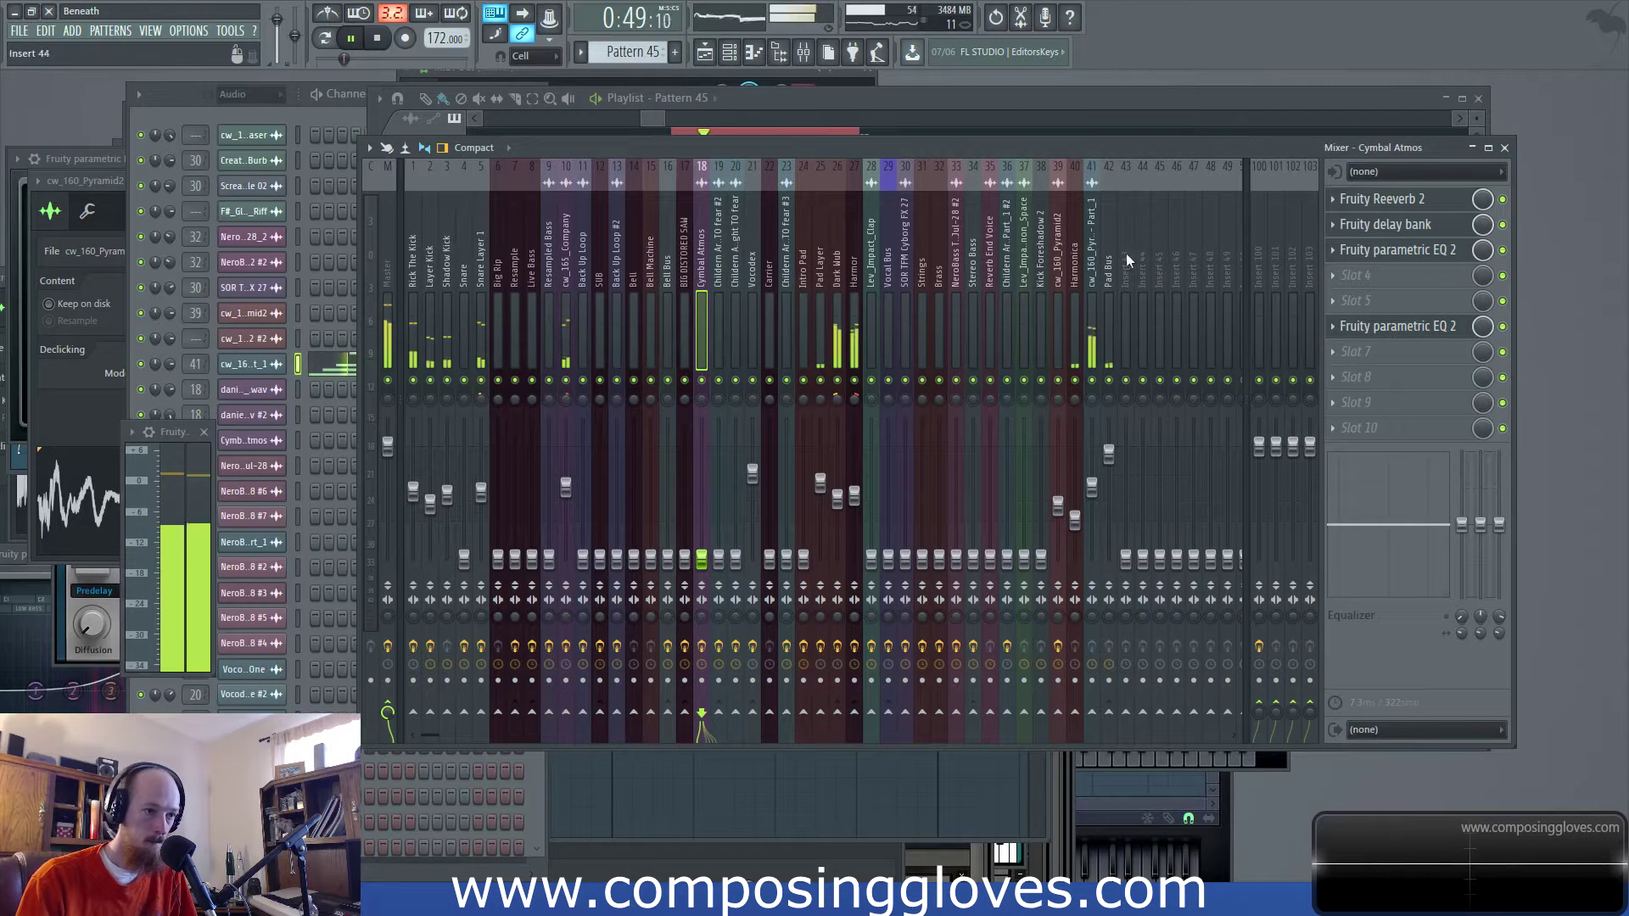
{"action": "left_click_drag", "start_coordinate": [1092, 486], "coordinate": [1092, 488]}
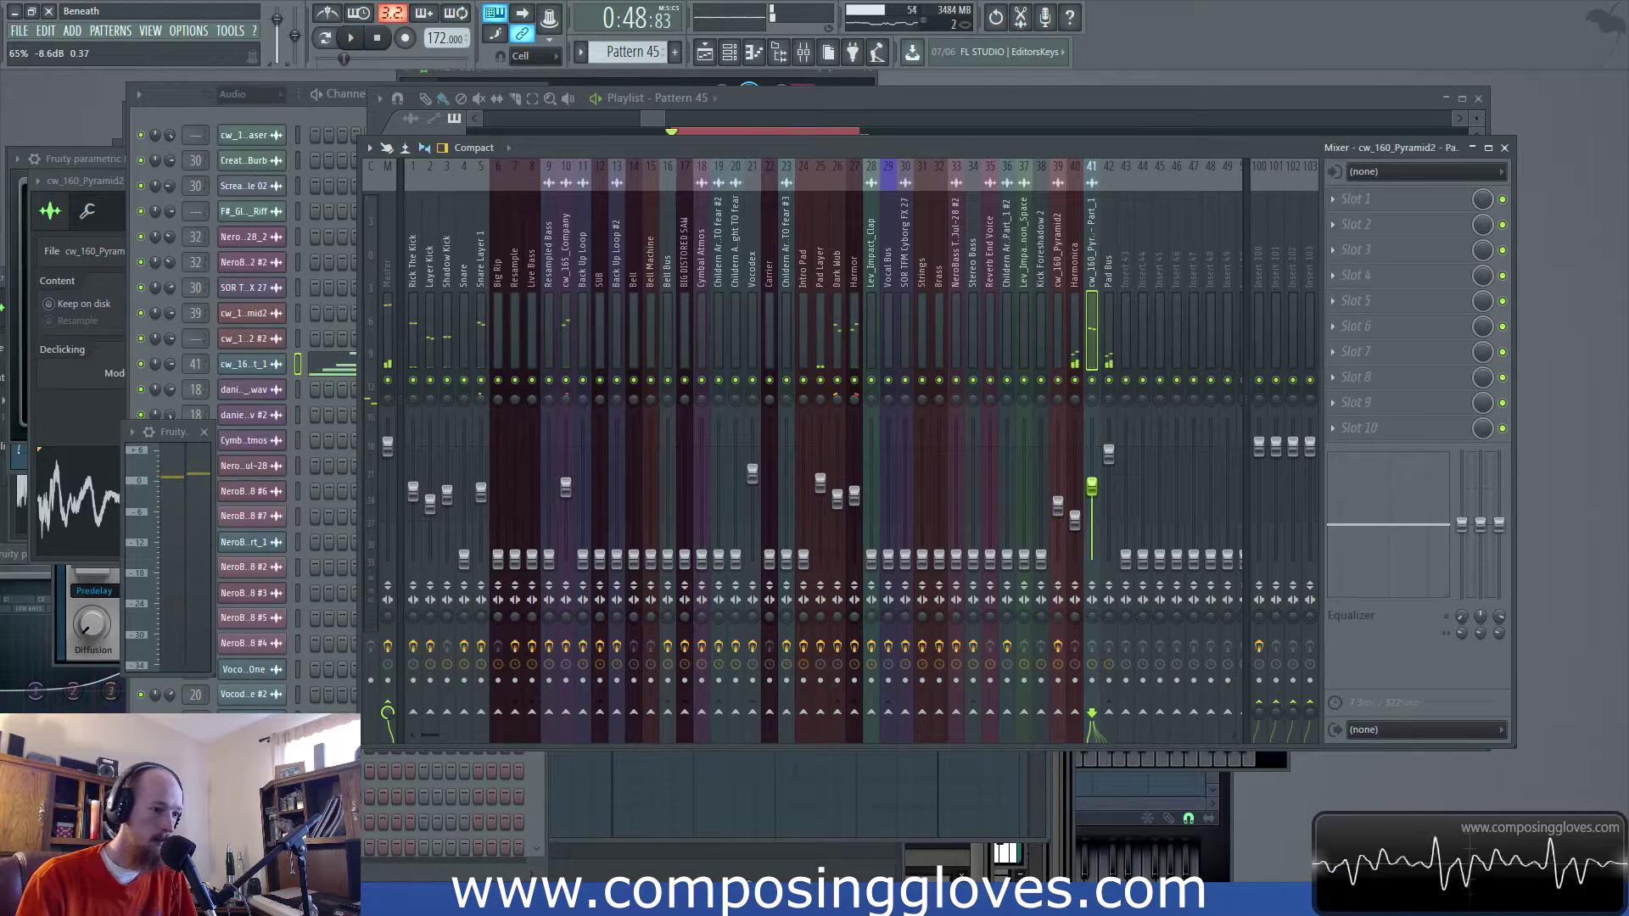
Open the cw_163_Fizza clip at bar 36 on Track 17 and route its channel to mixer track 43
{"action": "left_click", "coordinate": [665, 119]}
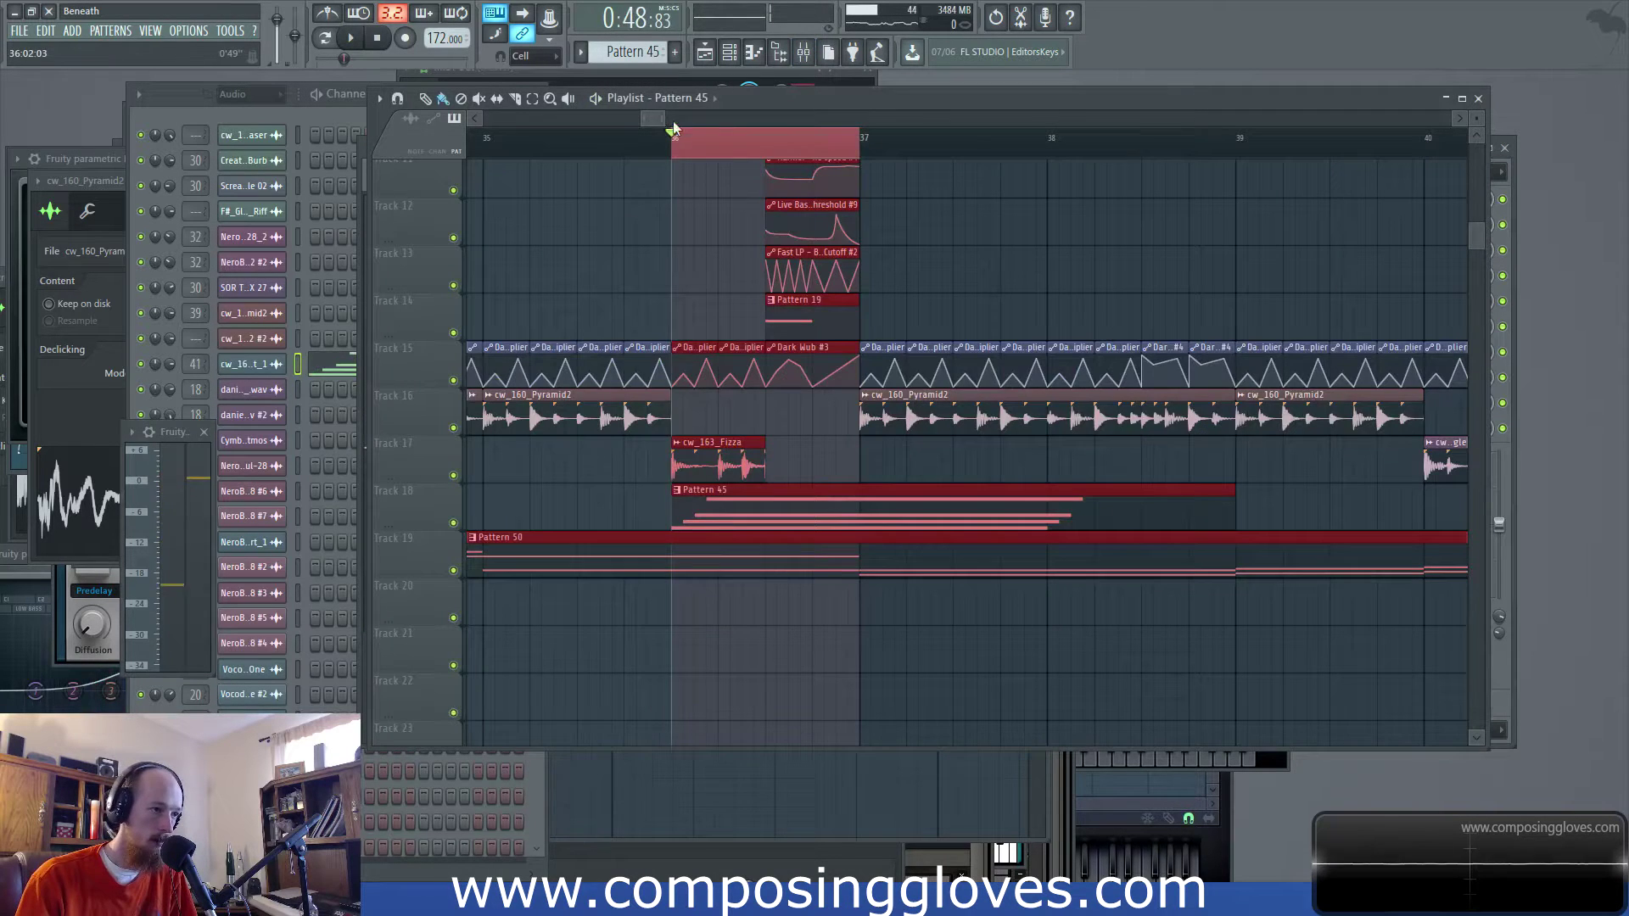
{"action": "scroll", "coordinate": [790, 361], "scroll_direction": "down", "scroll_amount": 3}
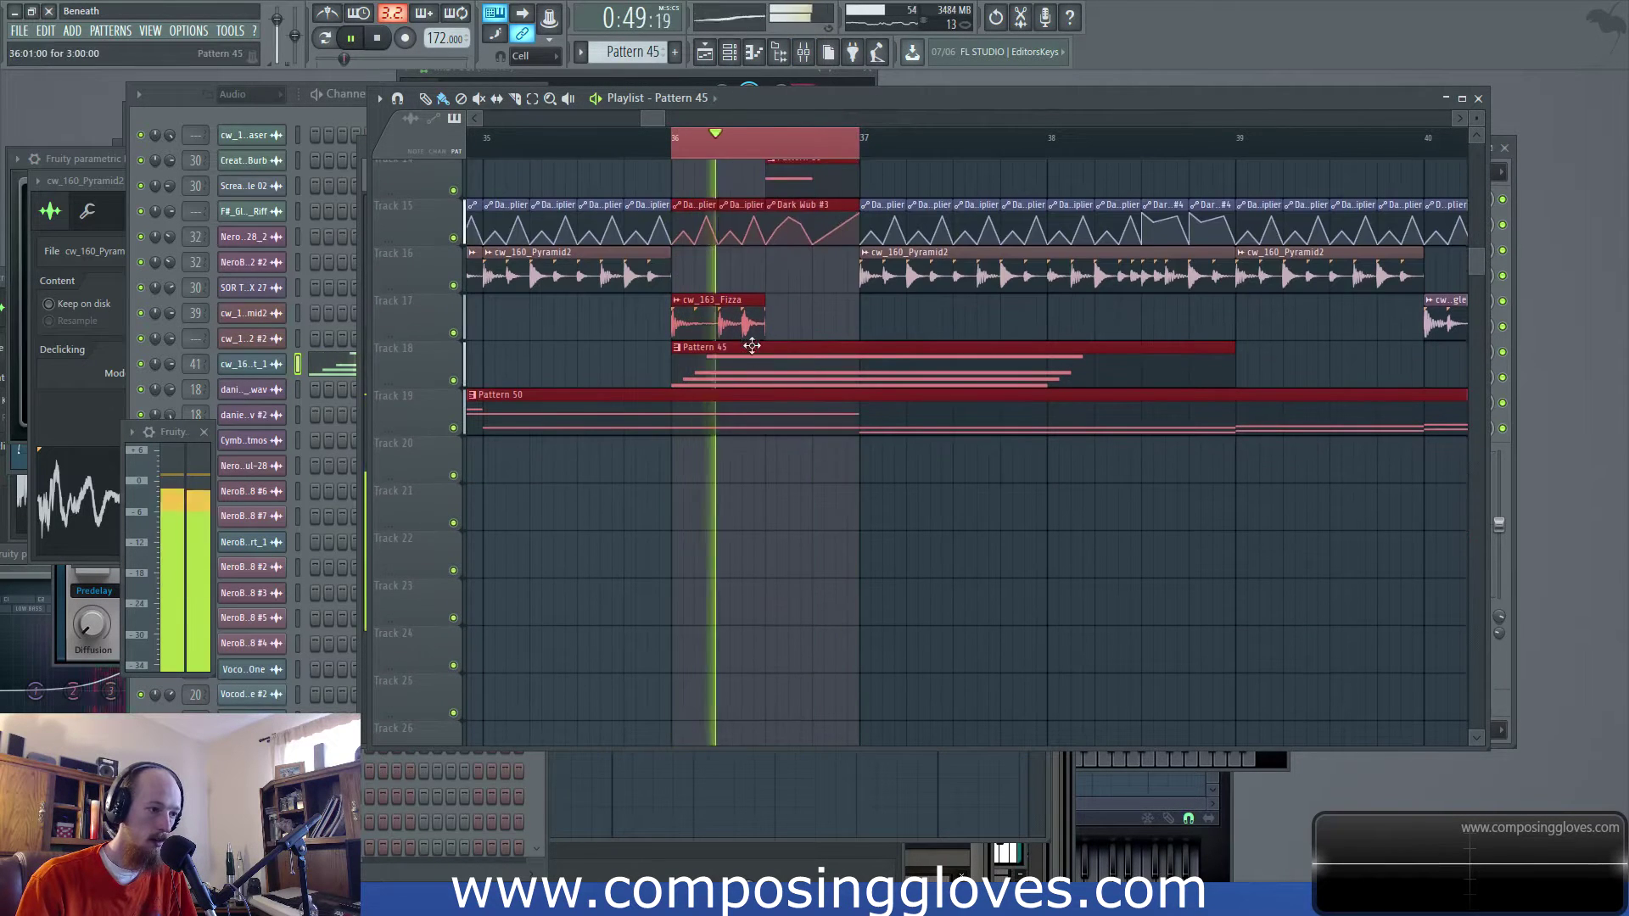
{"action": "key", "text": "space"}
{"action": "double_click", "coordinate": [717, 318]}
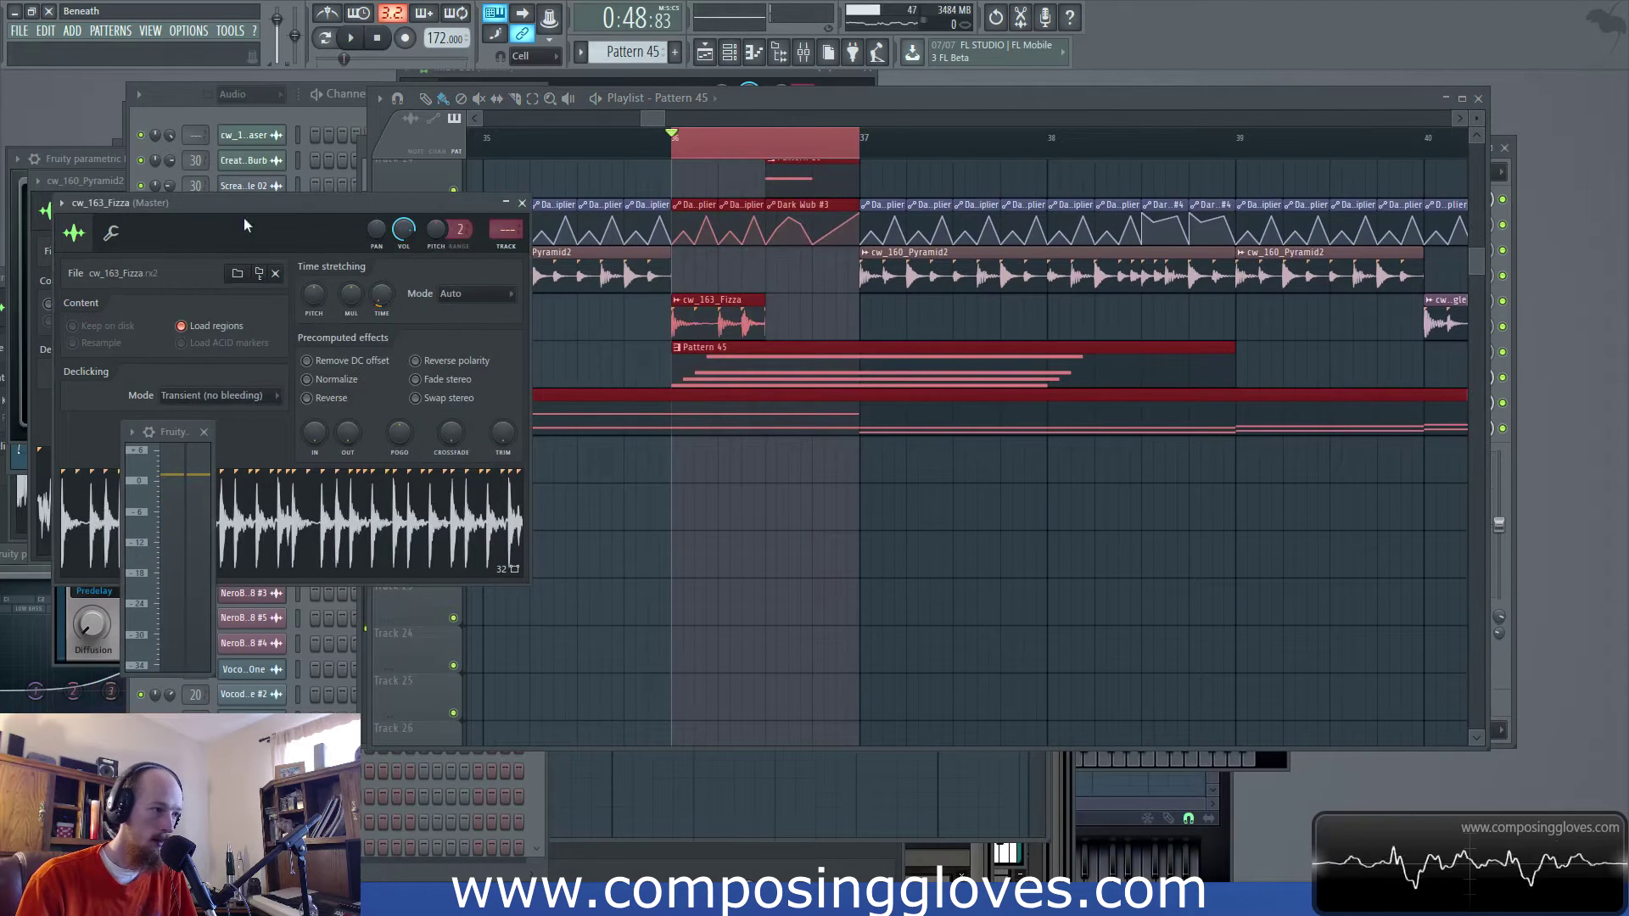
{"action": "left_click_drag", "start_coordinate": [306, 204], "coordinate": [877, 216]}
{"action": "key", "text": "F9"}
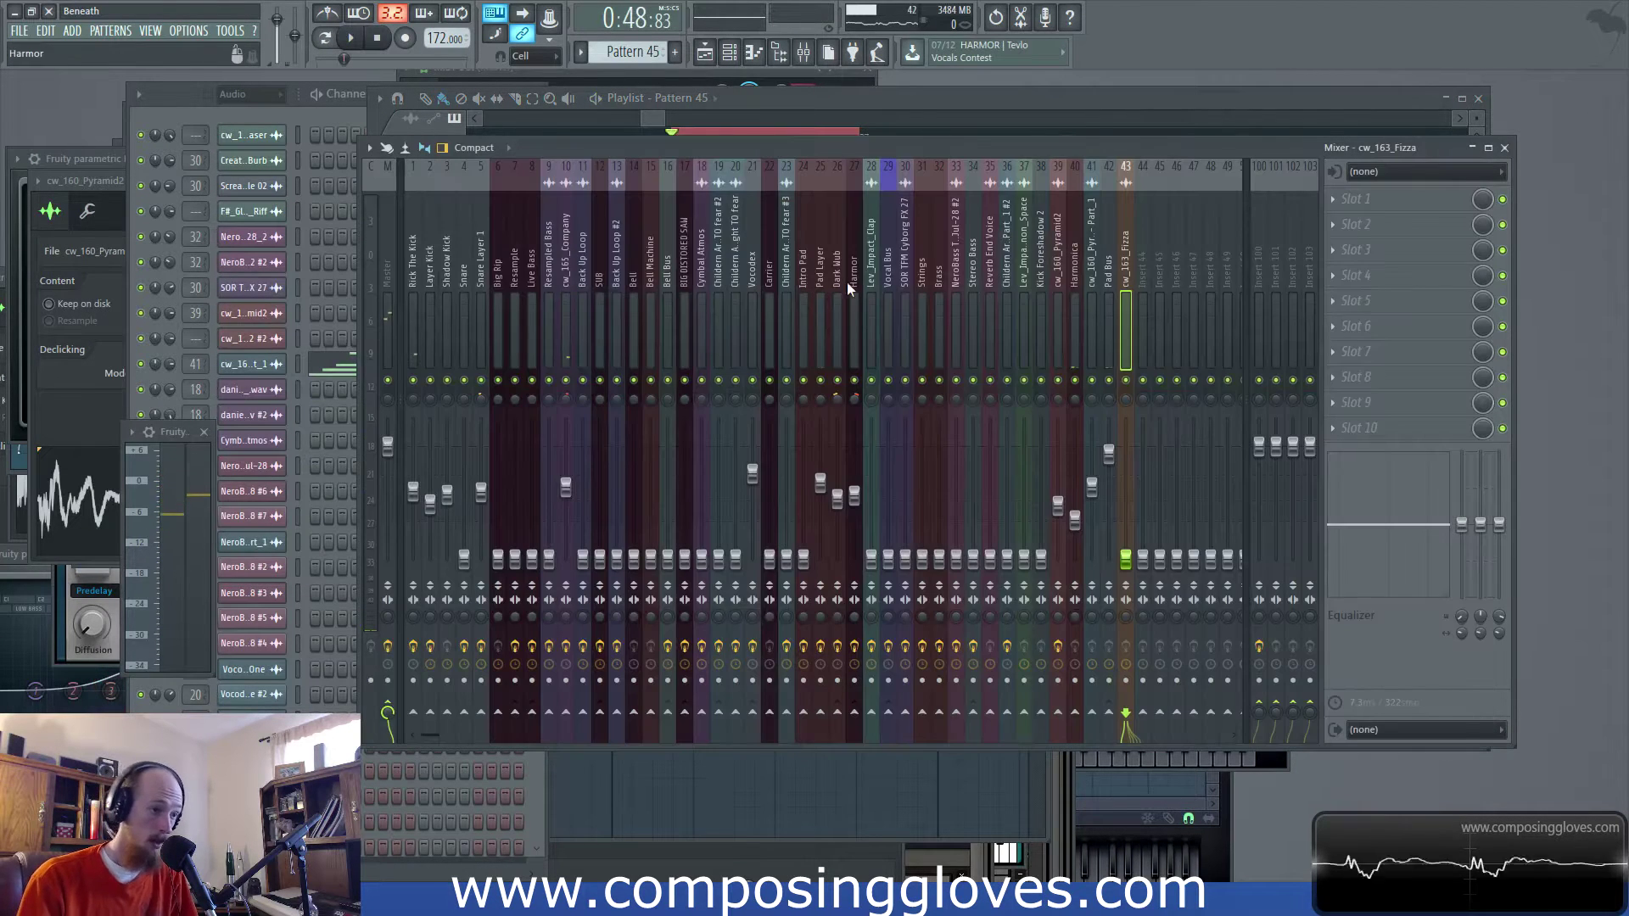
Play the looped bar 36 and raise the cw_163_Fizza mixer track to about -4.5 dB
{"action": "key", "text": "space"}
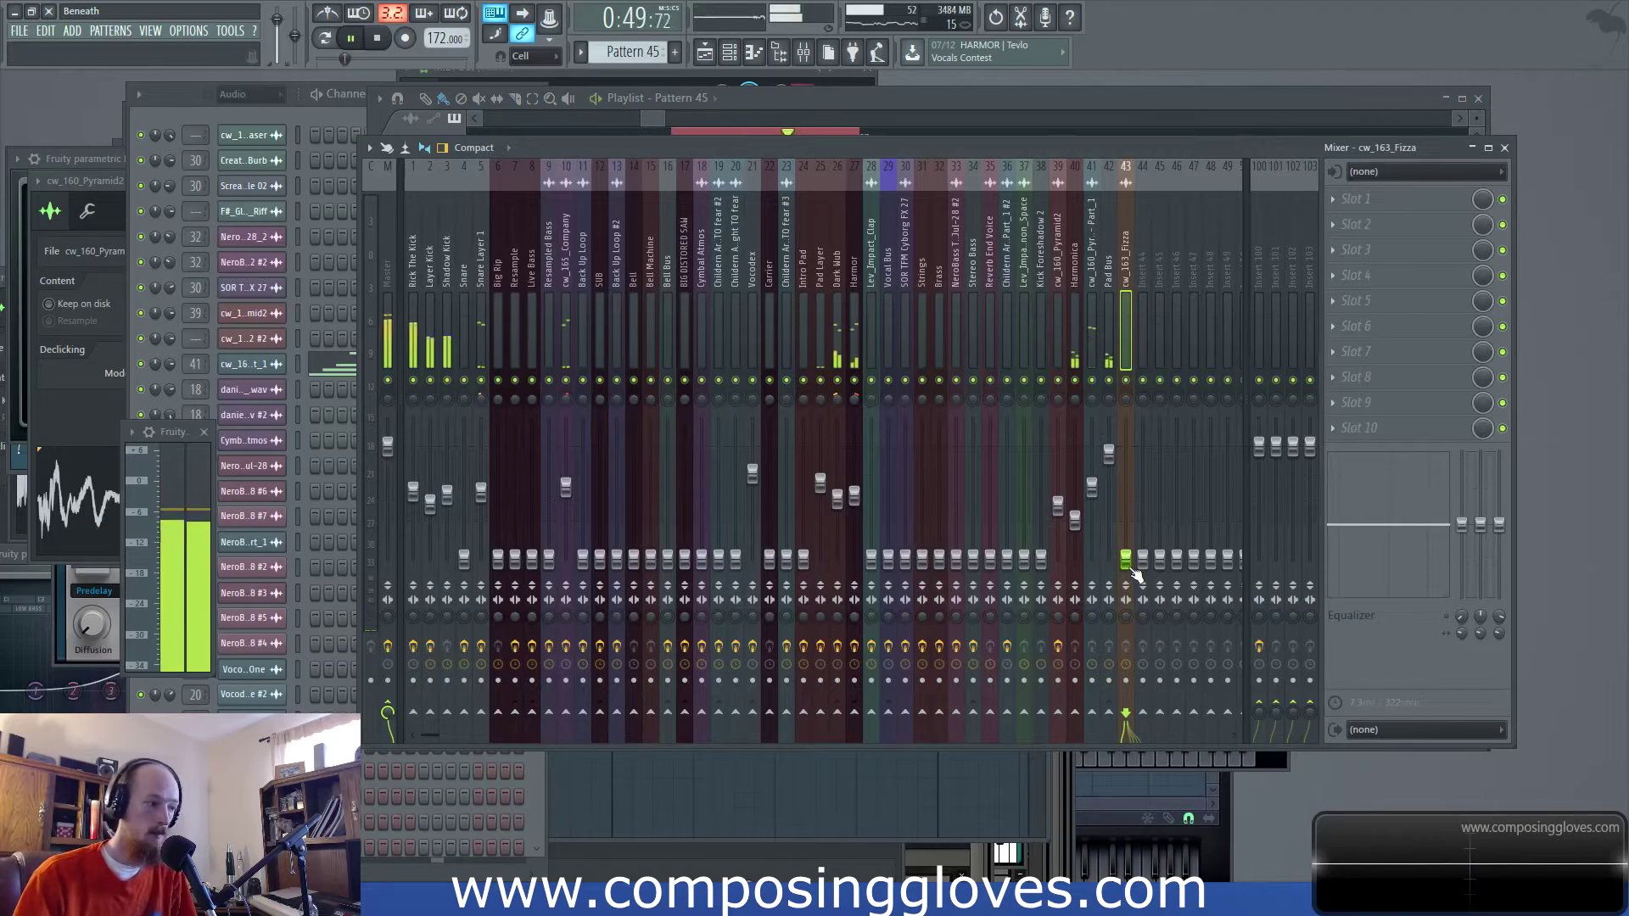
{"action": "left_click_drag", "start_coordinate": [1126, 508], "coordinate": [1136, 489]}
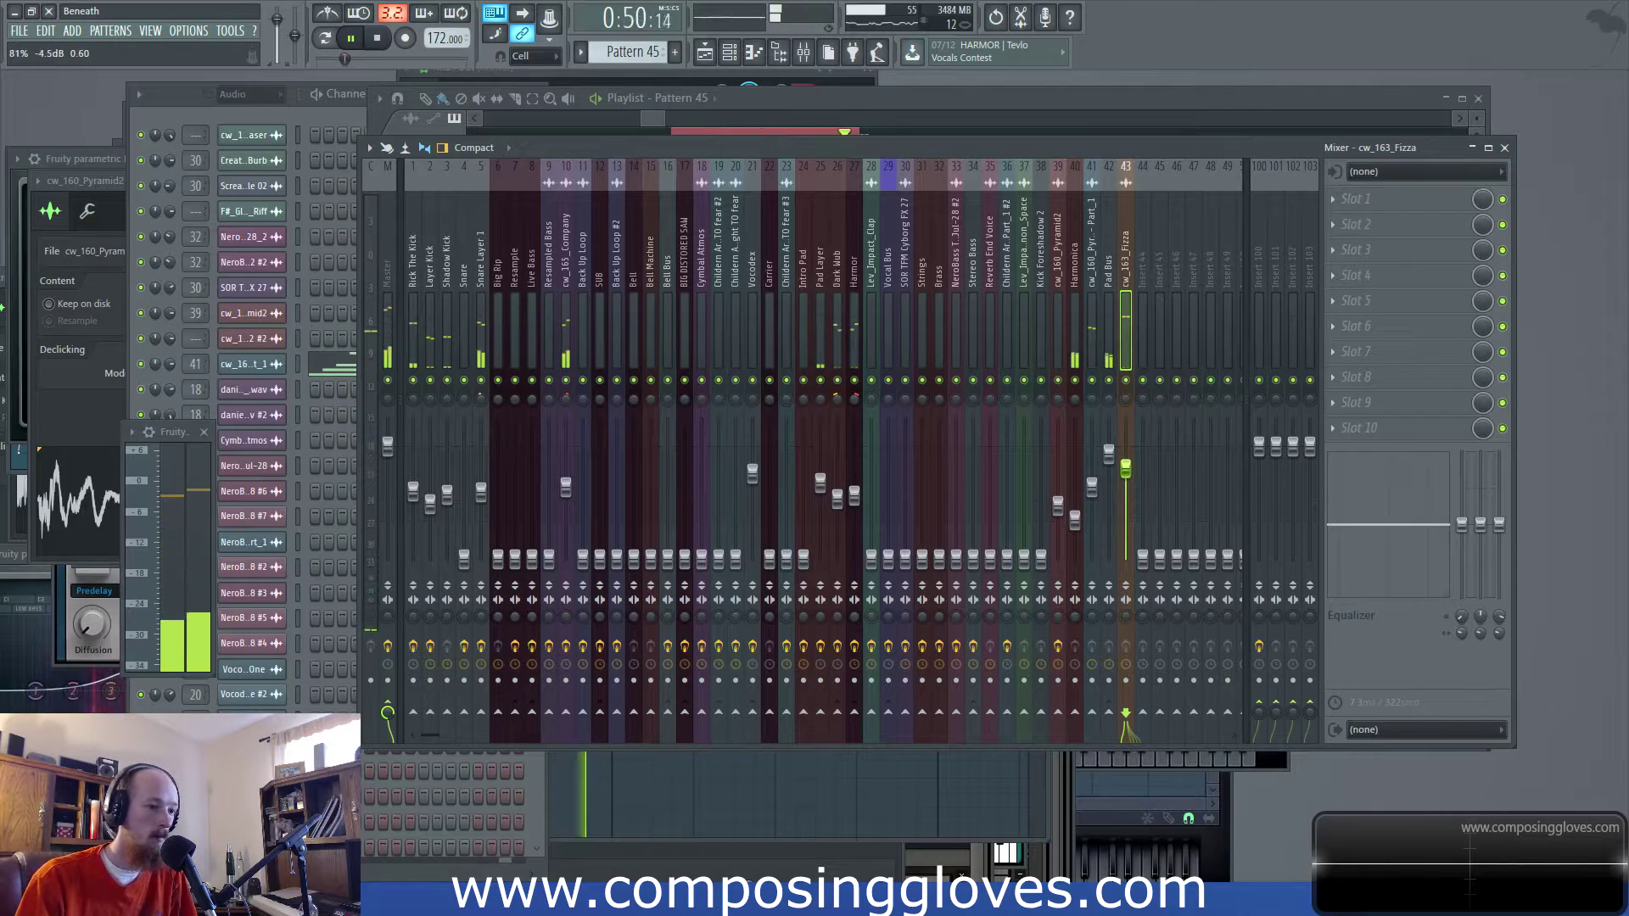
{"action": "key", "text": "space"}
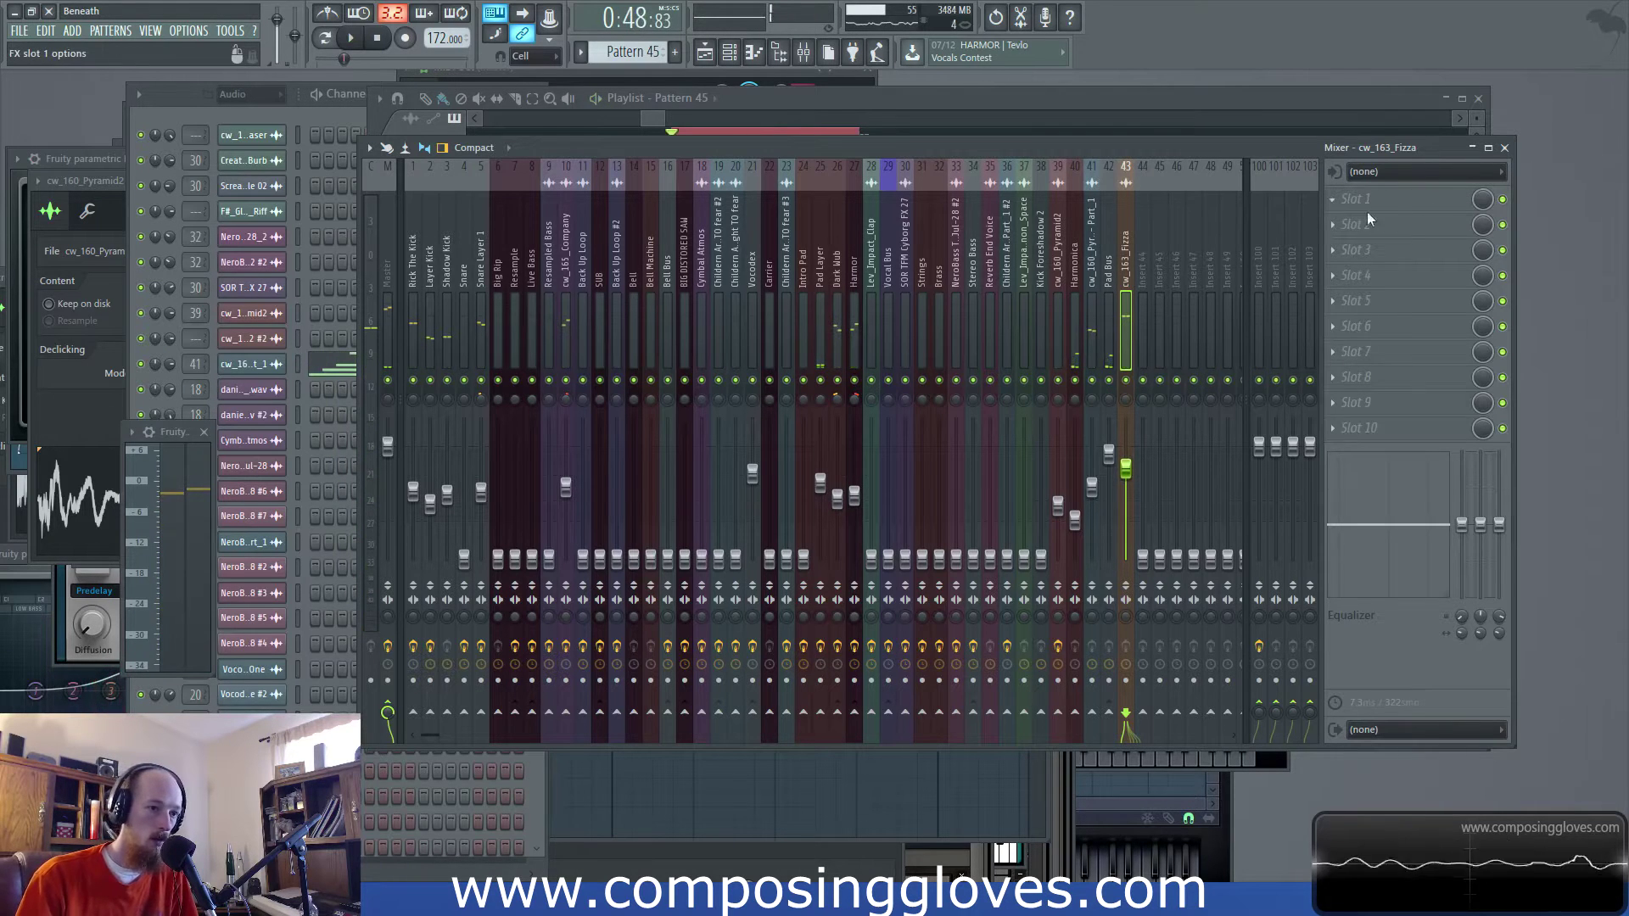
Add Fruity Parametric EQ 2 to slot 1 of the cw_163_Fizza track, cutting the low mids and slightly boosting the mids
{"action": "left_click", "coordinate": [1380, 204]}
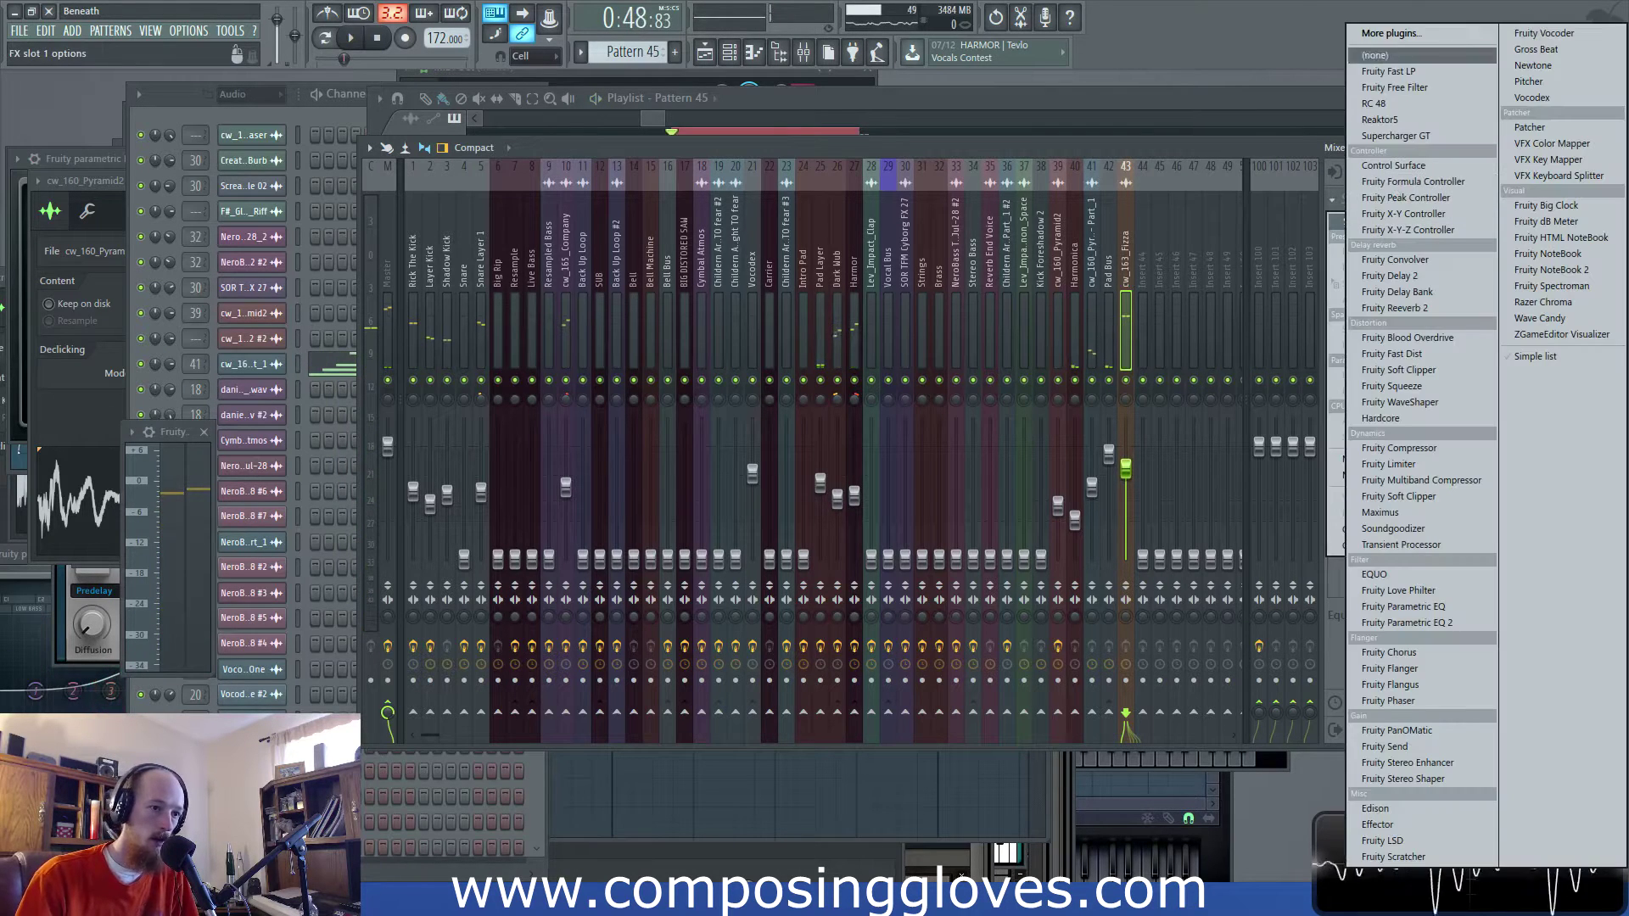
{"action": "left_click", "coordinate": [1465, 628]}
{"action": "key", "text": "space"}
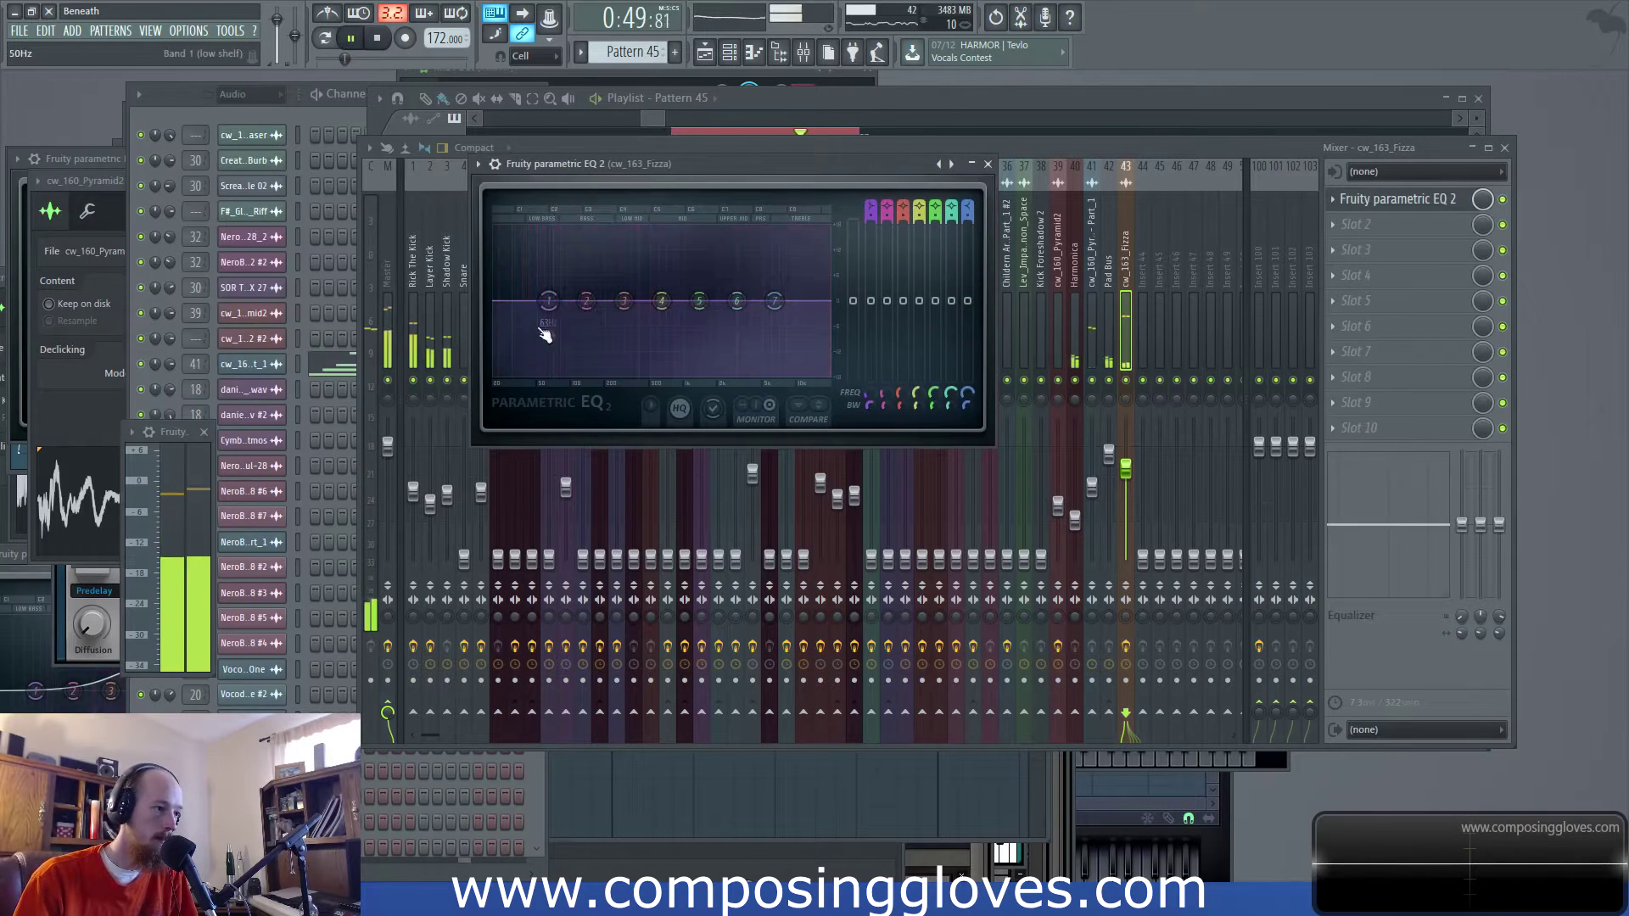
{"action": "left_click_drag", "start_coordinate": [624, 301], "coordinate": [600, 325]}
{"action": "left_click_drag", "start_coordinate": [736, 301], "coordinate": [655, 283]}
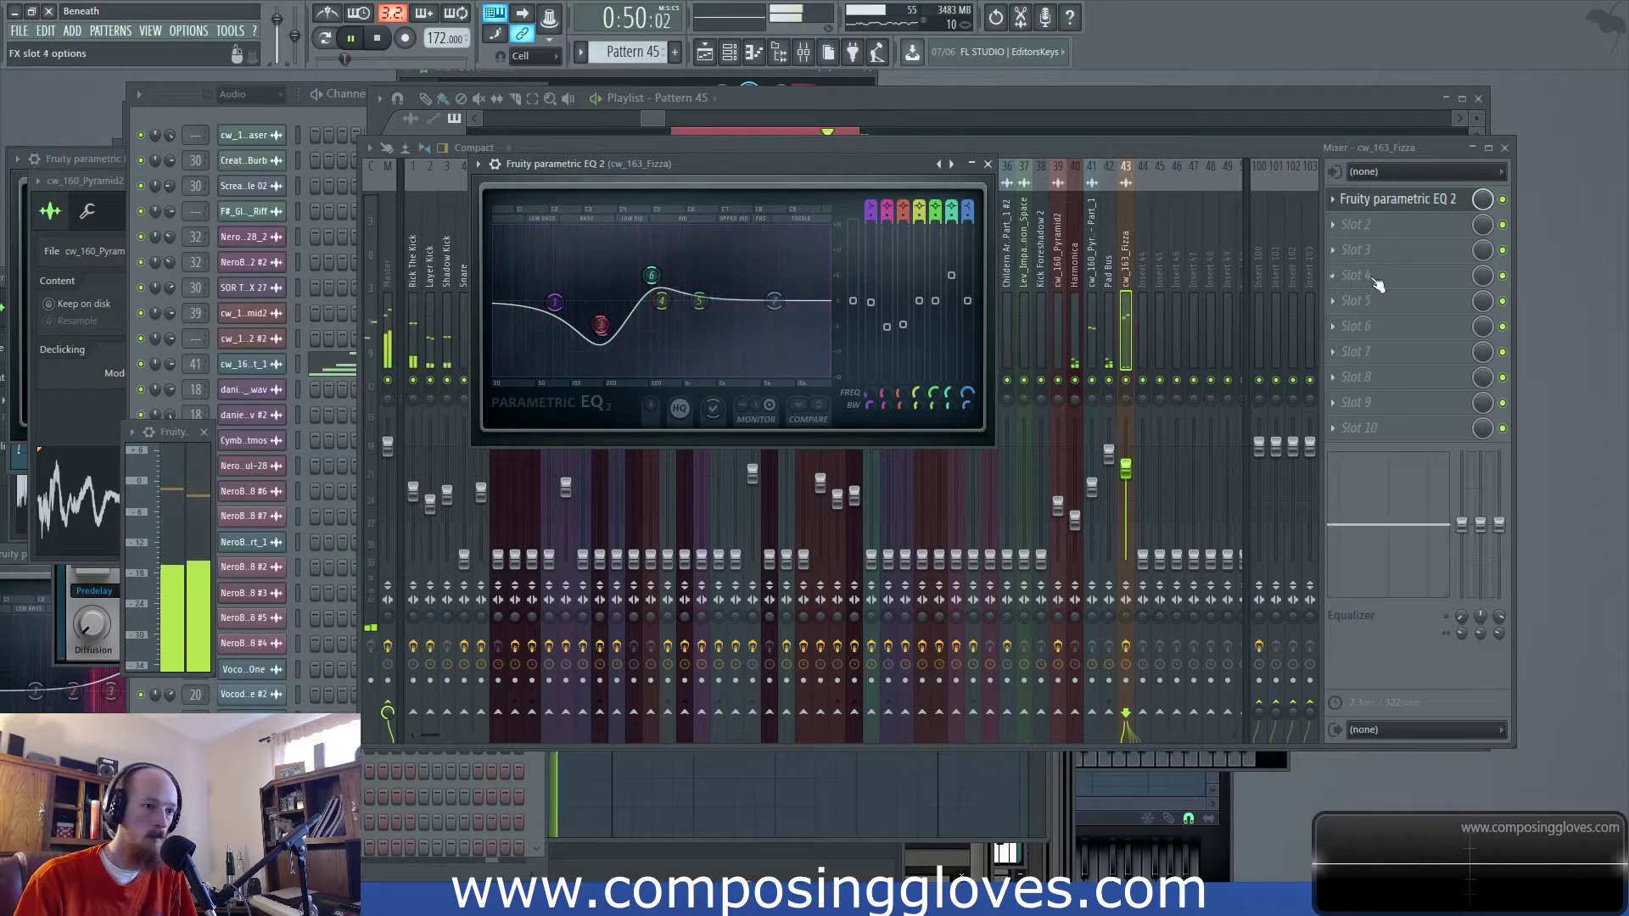
Add Fruity Stereo Shaper to slot 2 of the cw_163_Fizza mixer track while the loop plays
{"action": "left_click", "coordinate": [1351, 225]}
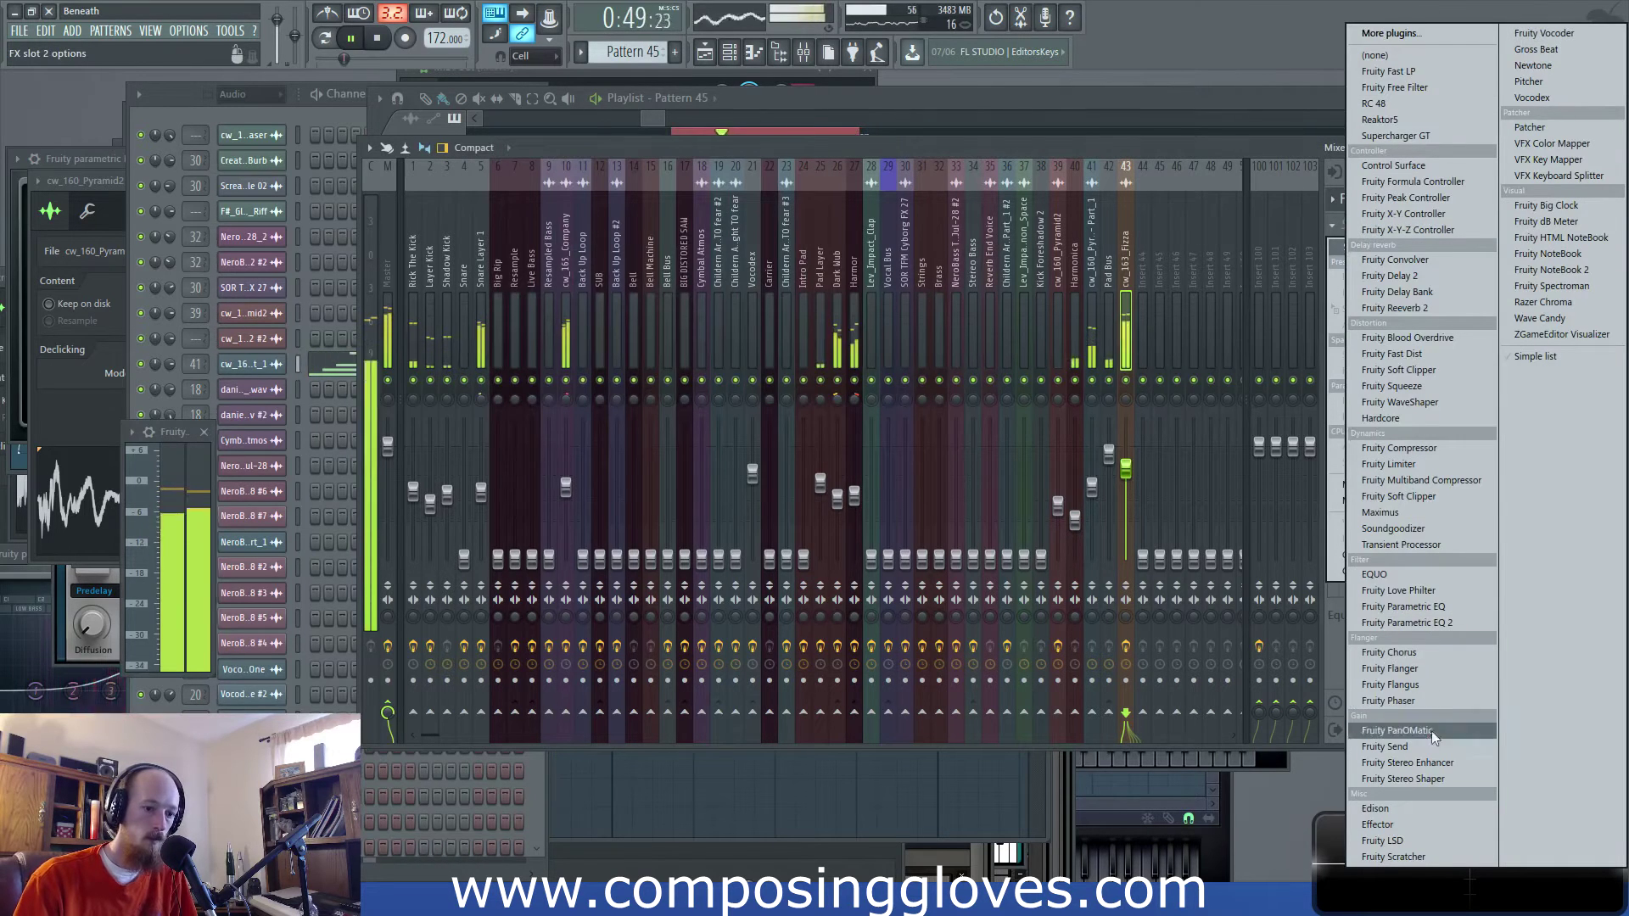
{"action": "left_click", "coordinate": [1468, 779]}
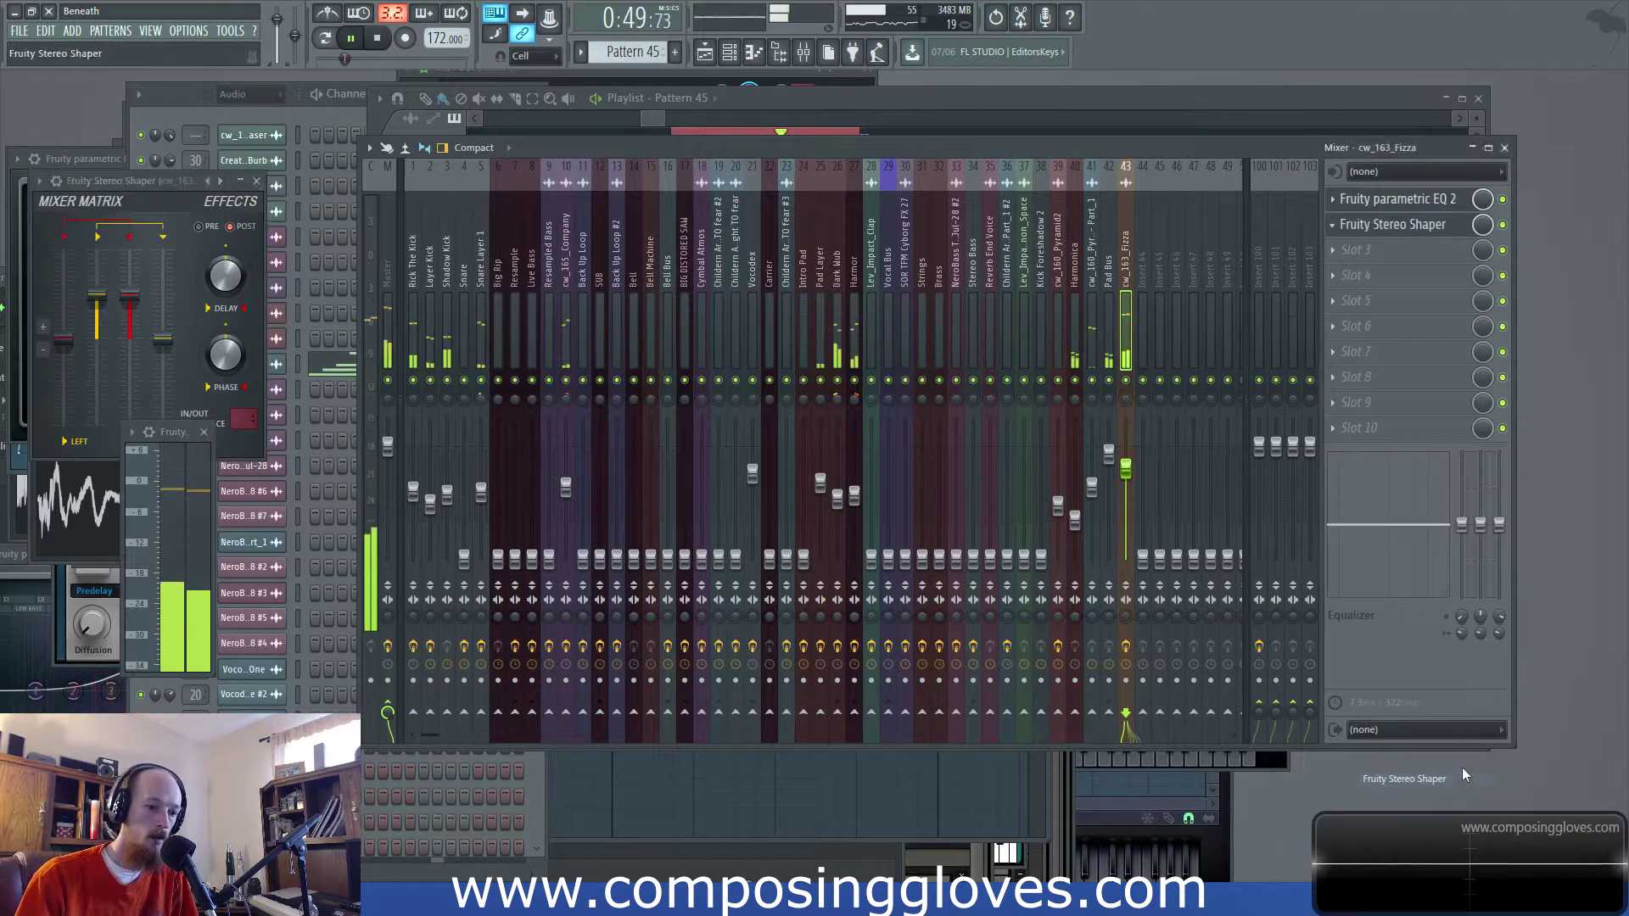
{"action": "left_click_drag", "start_coordinate": [213, 181], "coordinate": [355, 168]}
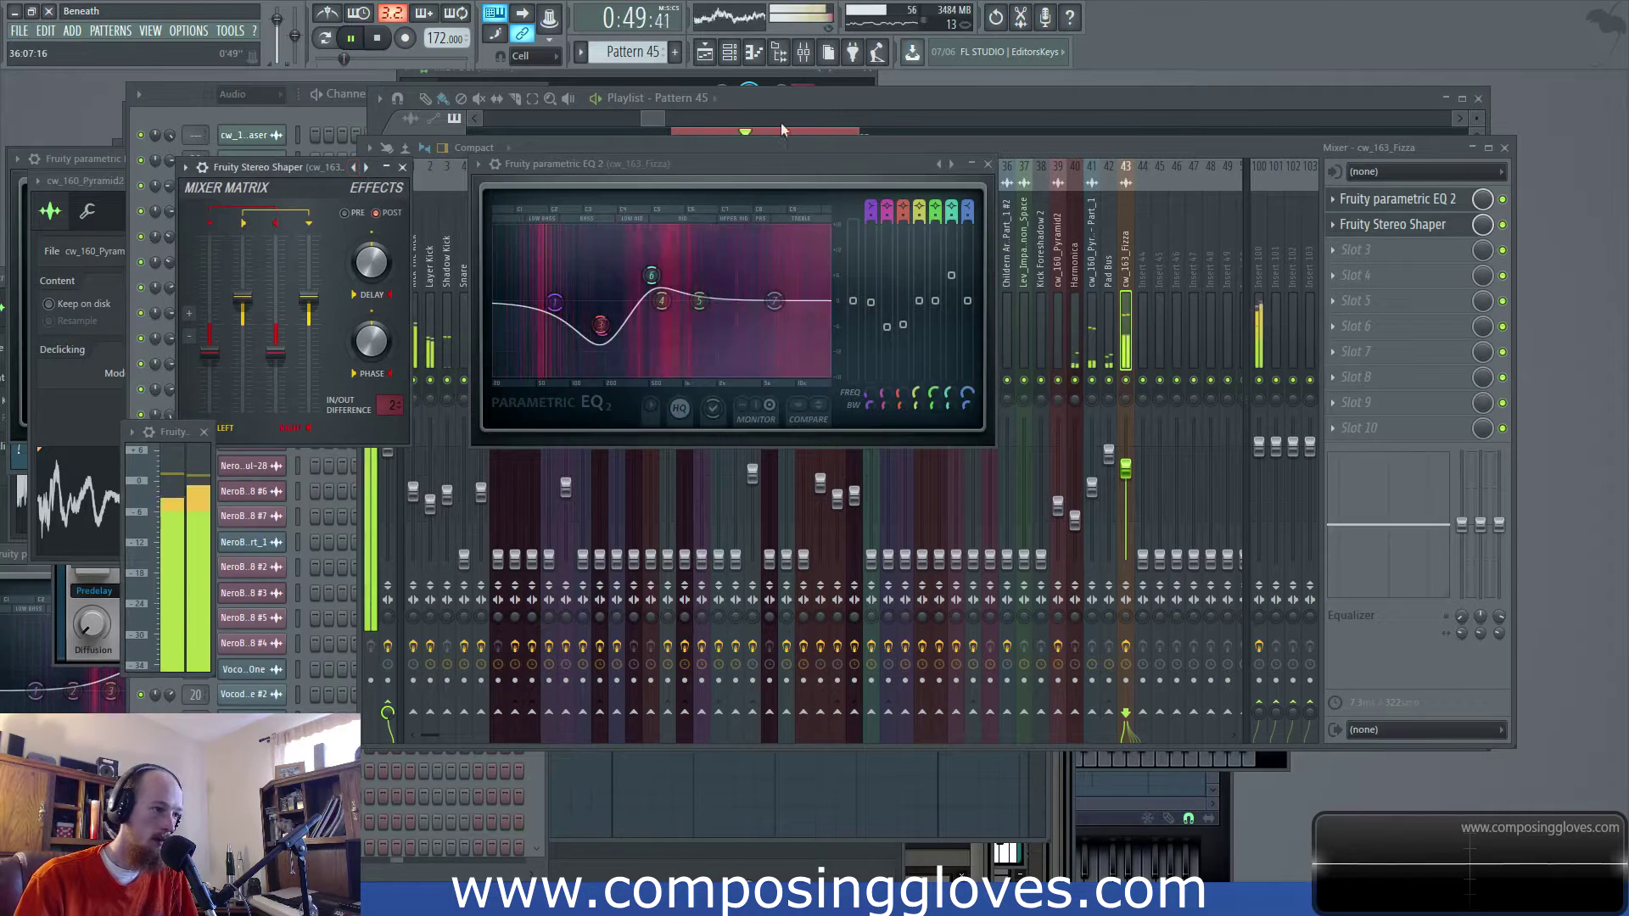
{"action": "left_click", "coordinate": [1058, 150]}
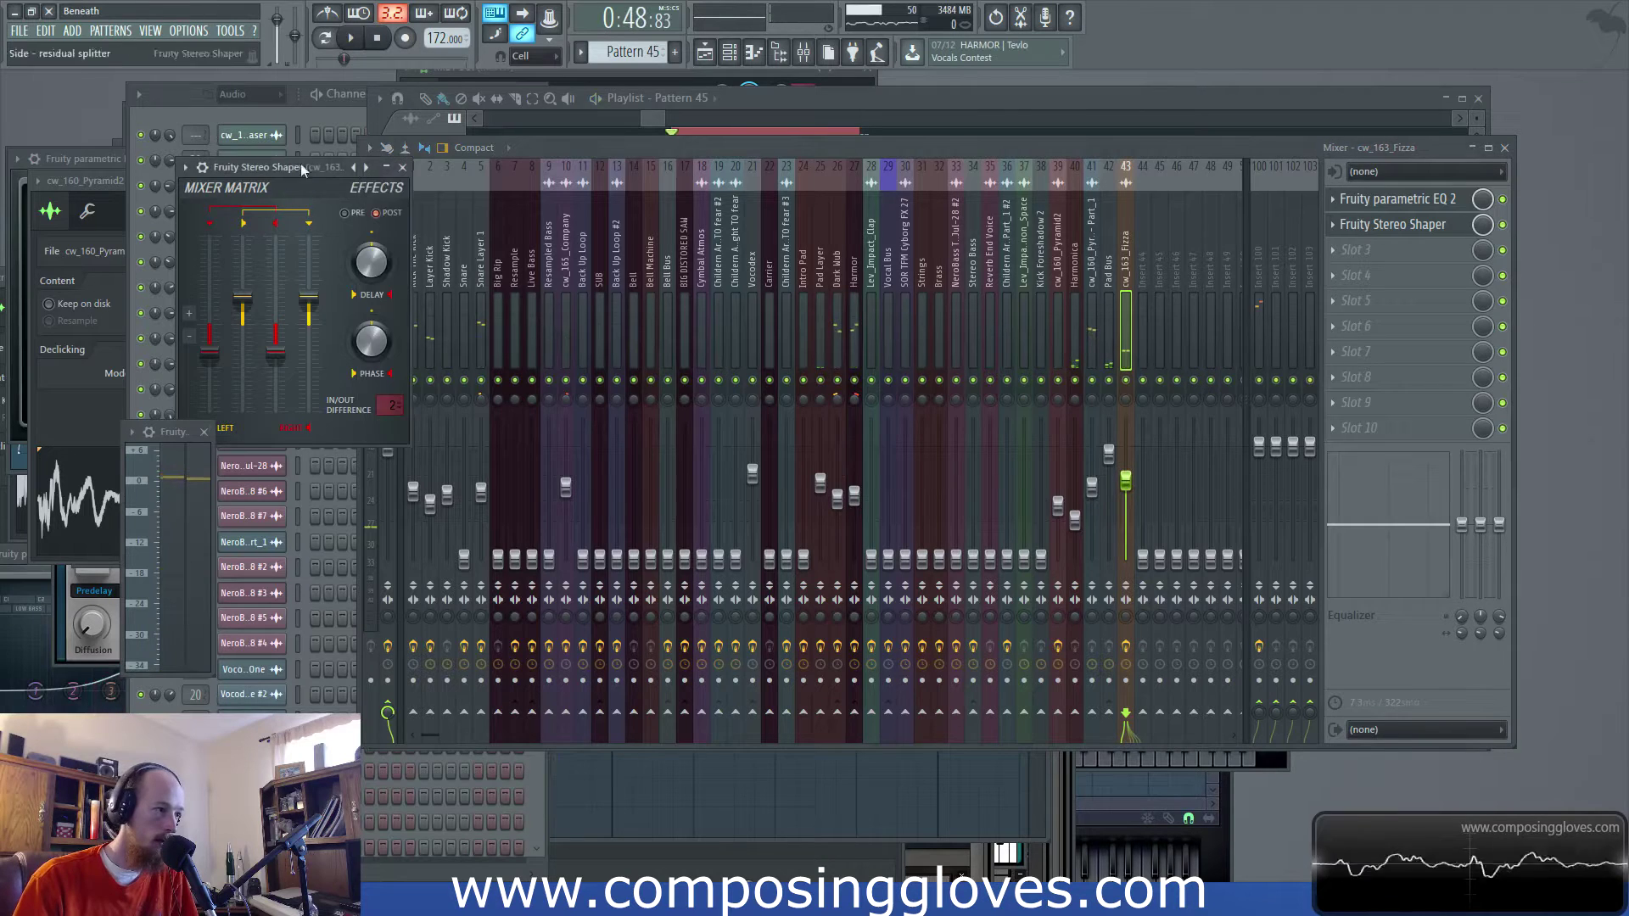
Audition Fruity Stereo Shaper presets, keep one with delay and phase offsets, and lower the cw_163_Fizza track's volume slightly
{"action": "left_click_drag", "start_coordinate": [299, 168], "coordinate": [790, 191]}
{"action": "left_click", "coordinate": [847, 197]}
{"action": "left_click", "coordinate": [904, 244]}
{"action": "key", "text": "space"}
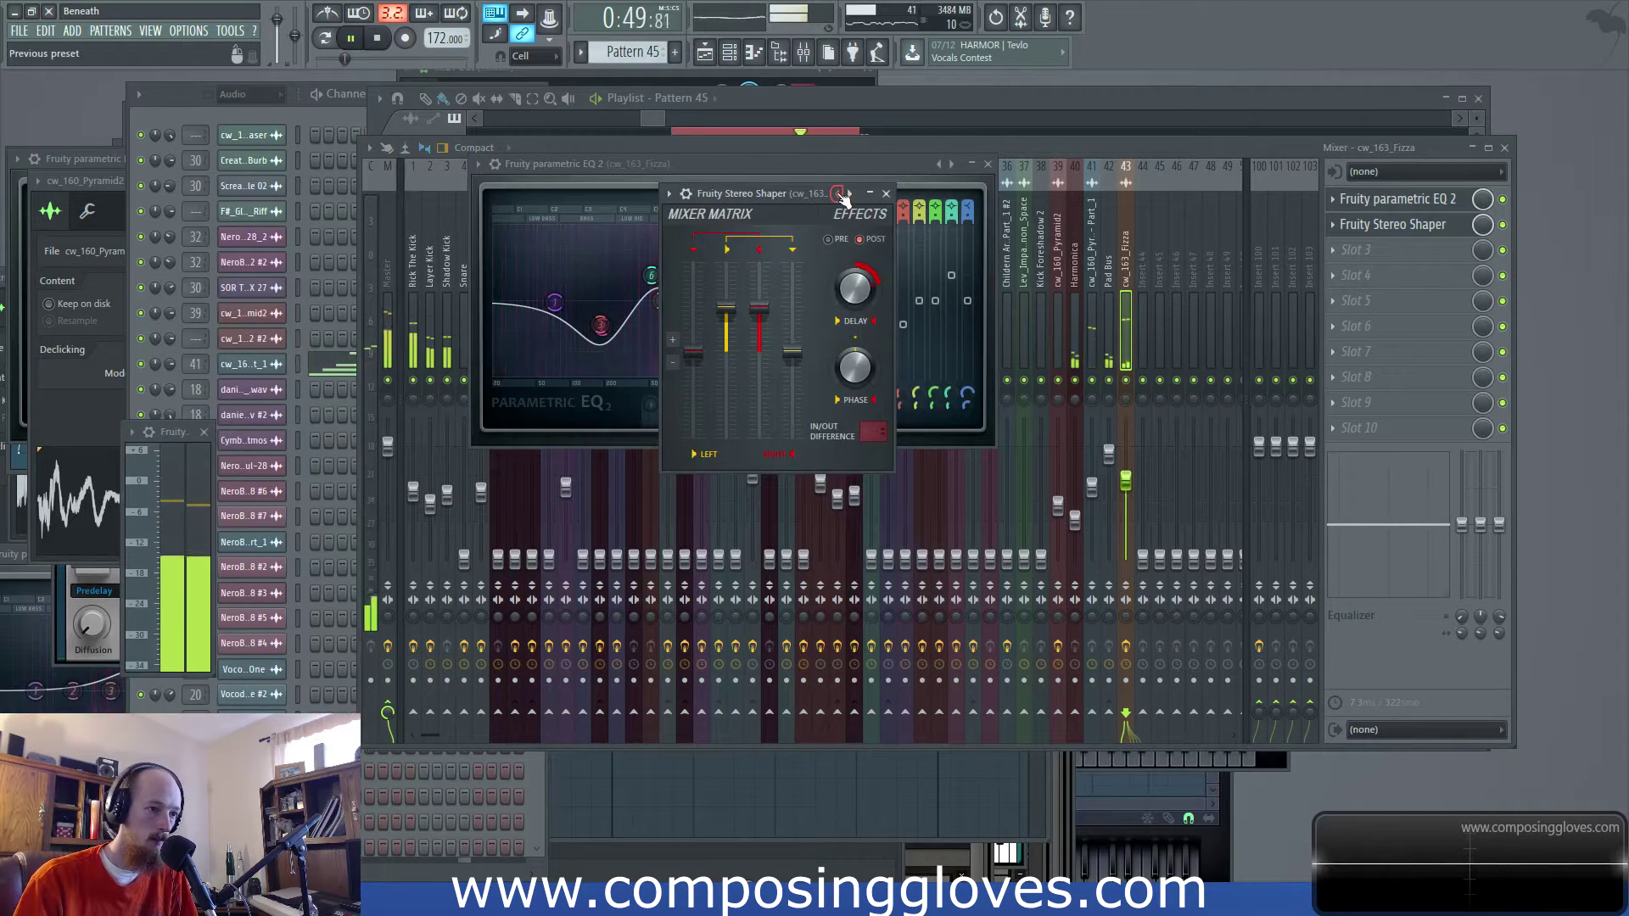
{"action": "left_click", "coordinate": [839, 194]}
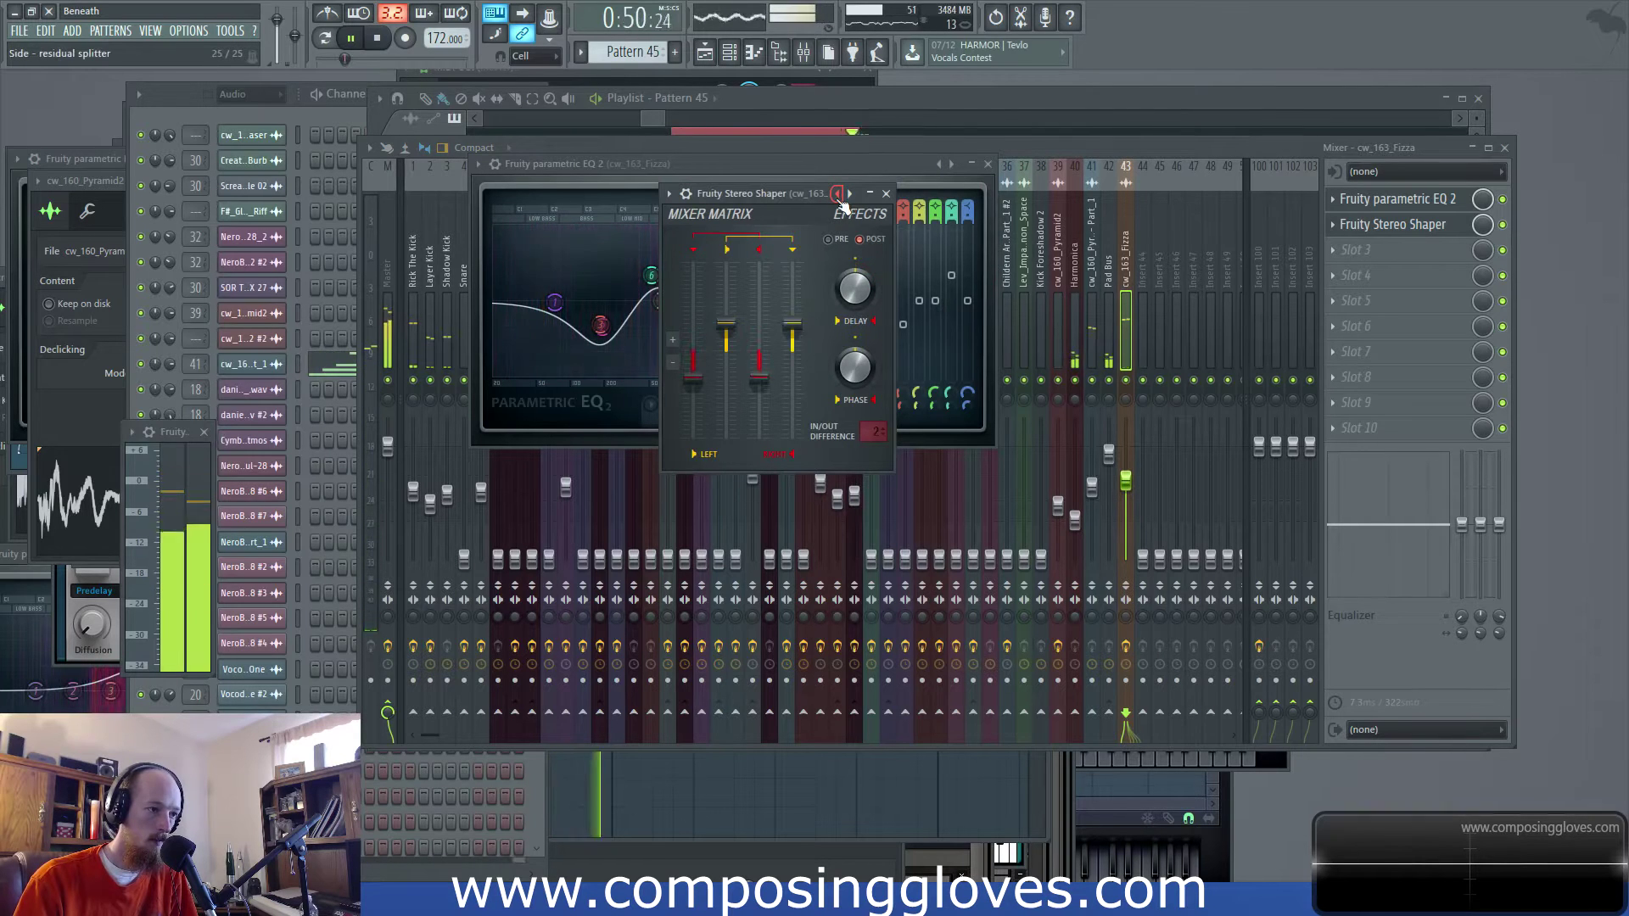
{"action": "left_click", "coordinate": [842, 196]}
{"action": "left_click", "coordinate": [898, 364]}
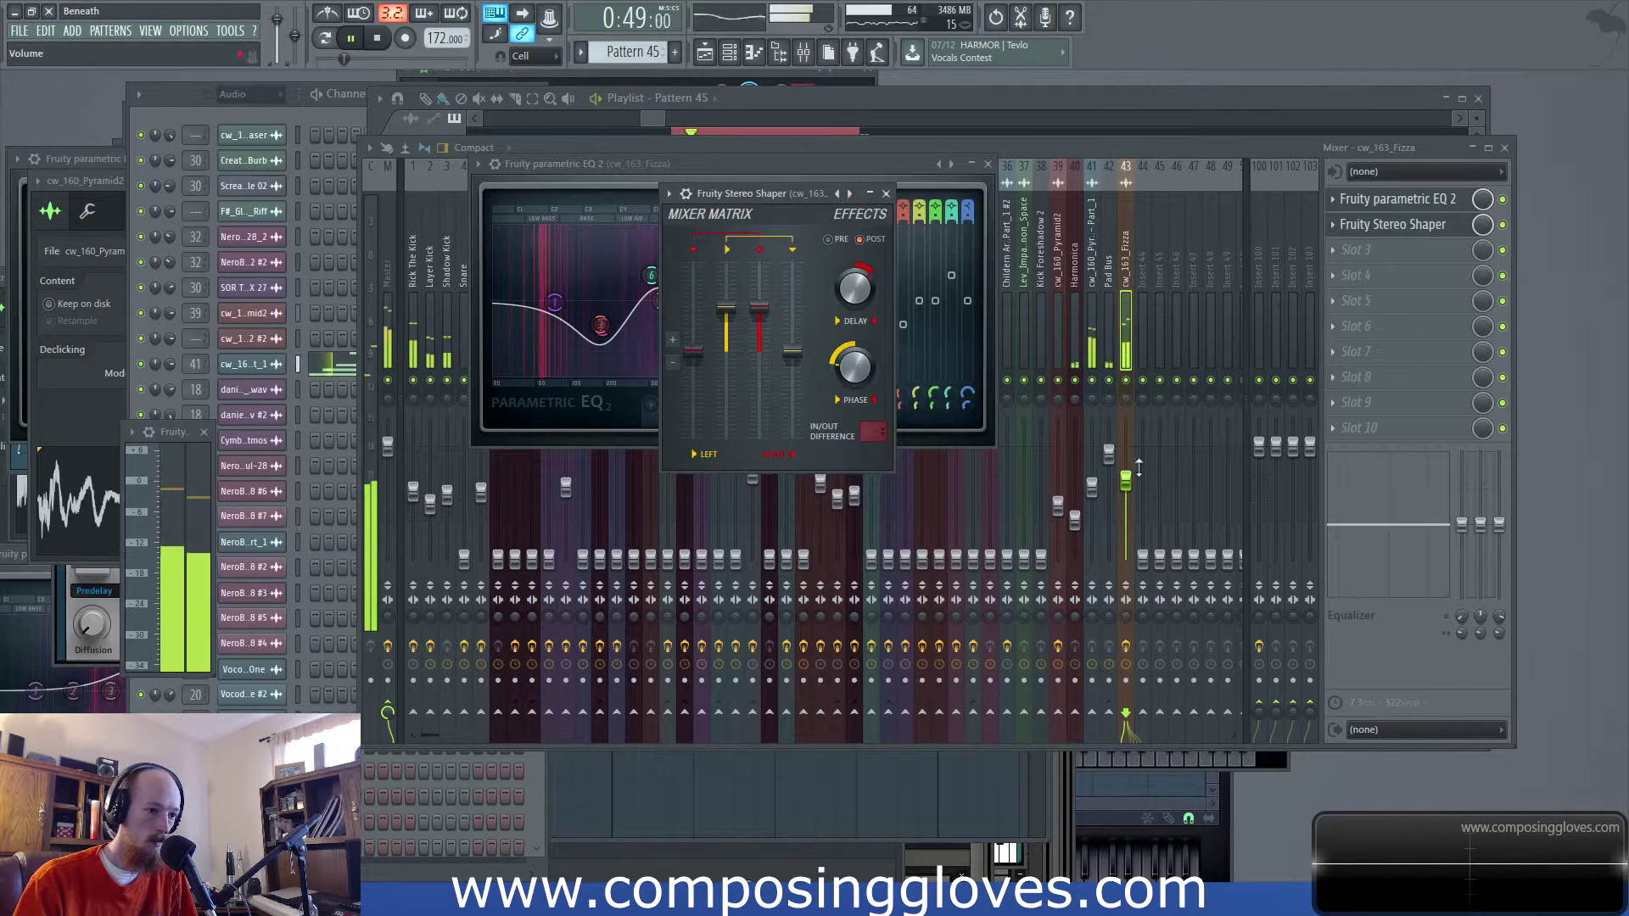
{"action": "left_click_drag", "start_coordinate": [1126, 481], "coordinate": [1126, 485]}
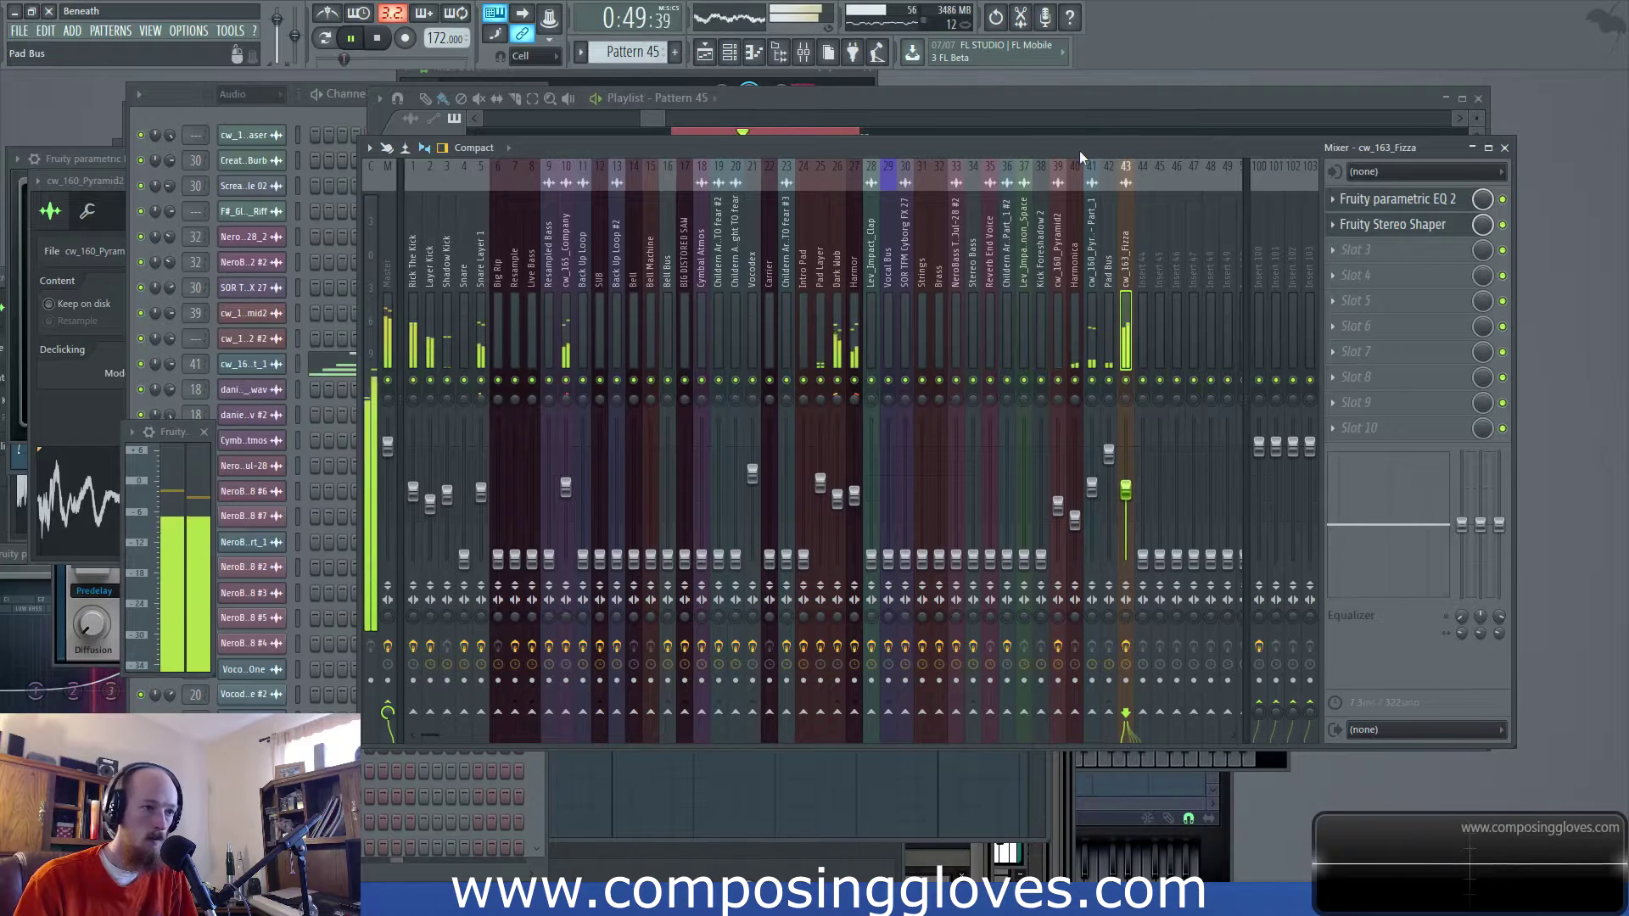
Reshape the cw_163_Fizza track's Parametric EQ 2 curve with a milder low-mid cut and adjusted mid and upper-mid boosts
{"action": "left_click", "coordinate": [1392, 224]}
{"action": "left_click", "coordinate": [1385, 200]}
{"action": "left_click_drag", "start_coordinate": [699, 300], "coordinate": [594, 328]}
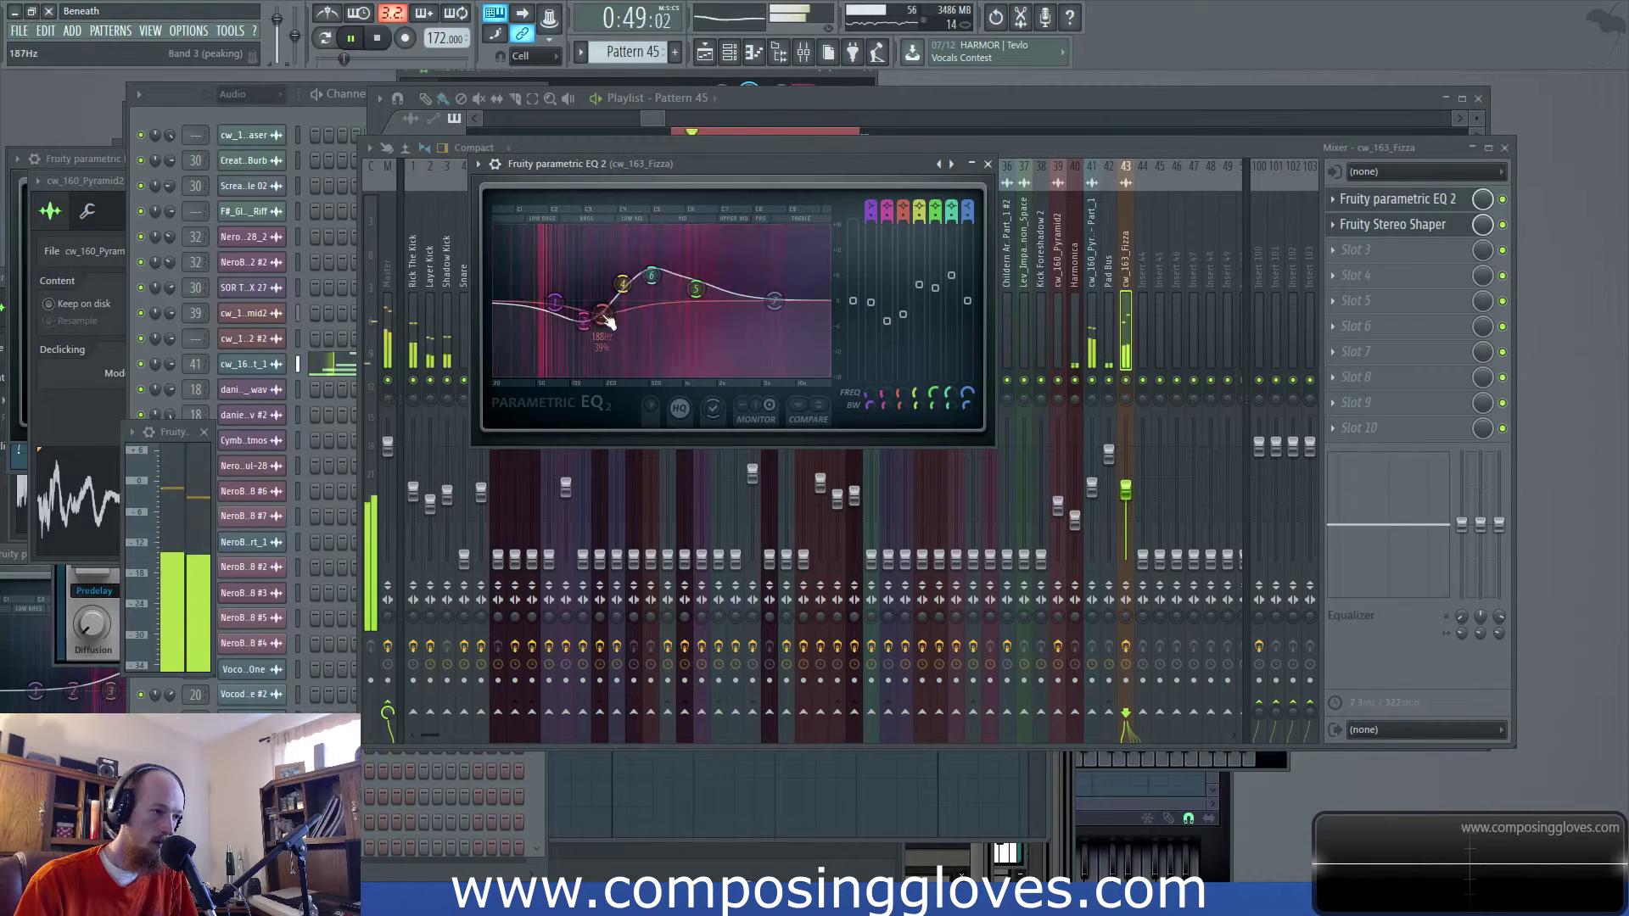
{"action": "left_click_drag", "start_coordinate": [652, 277], "coordinate": [713, 297]}
{"action": "key", "text": "space"}
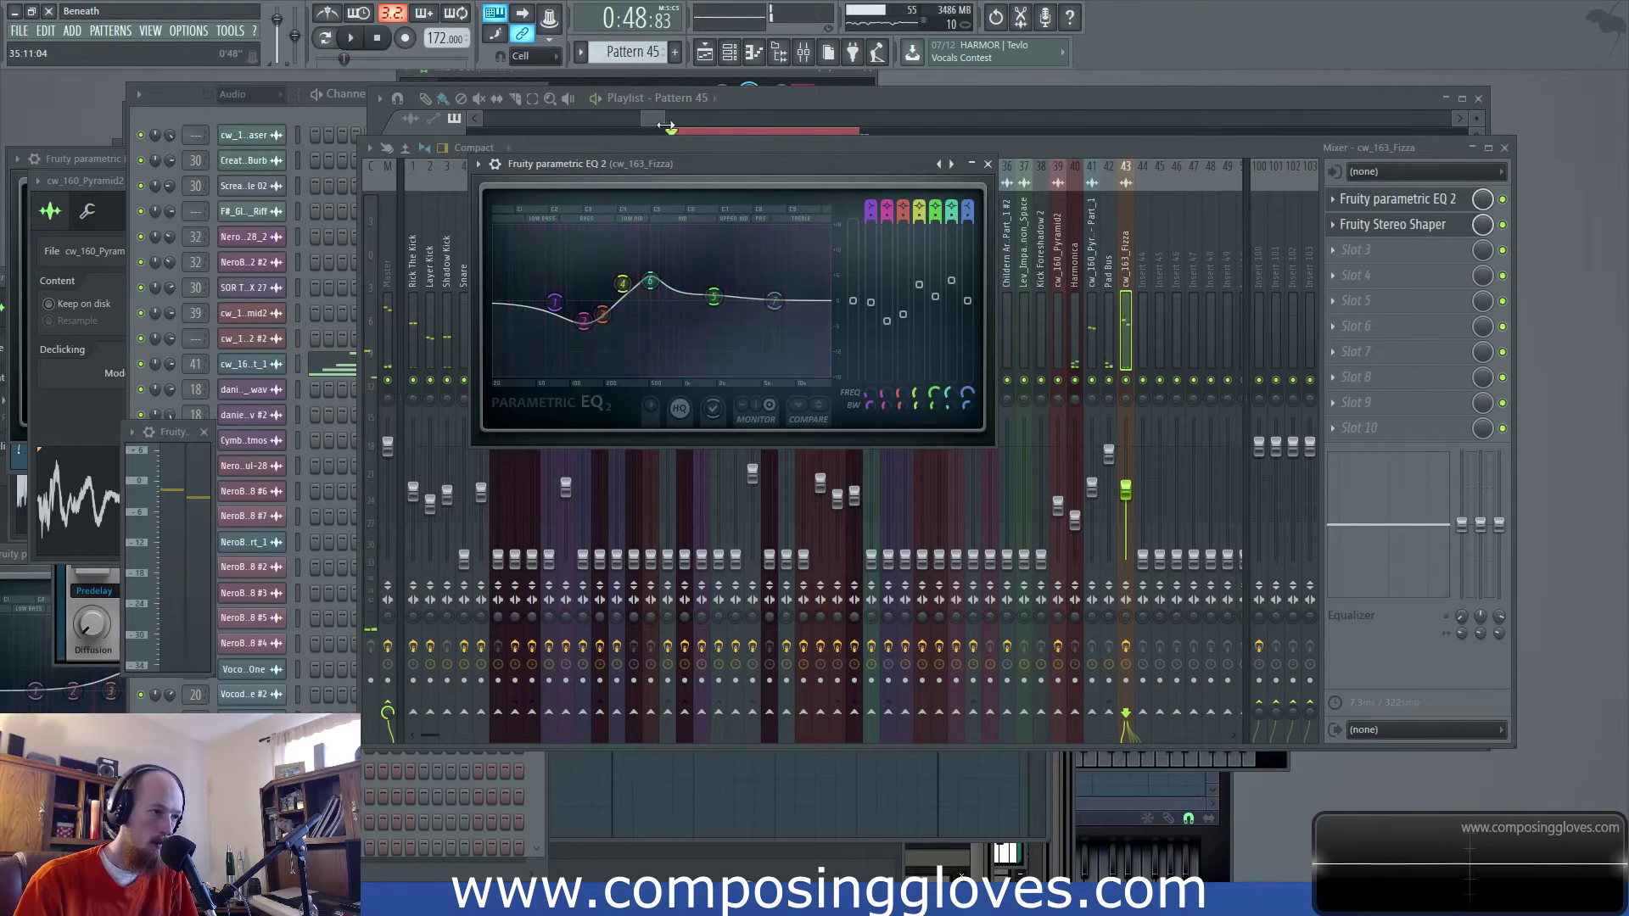
Solo Track 17 in the playlist and play the cw_163_Fizza clip in the bar 36 loop
{"action": "left_click", "coordinate": [657, 125]}
{"action": "key", "text": "space"}
{"action": "key", "text": "space"}
{"action": "right_click", "coordinate": [465, 297]}
{"action": "right_click", "coordinate": [454, 333]}
{"action": "key", "text": "space"}
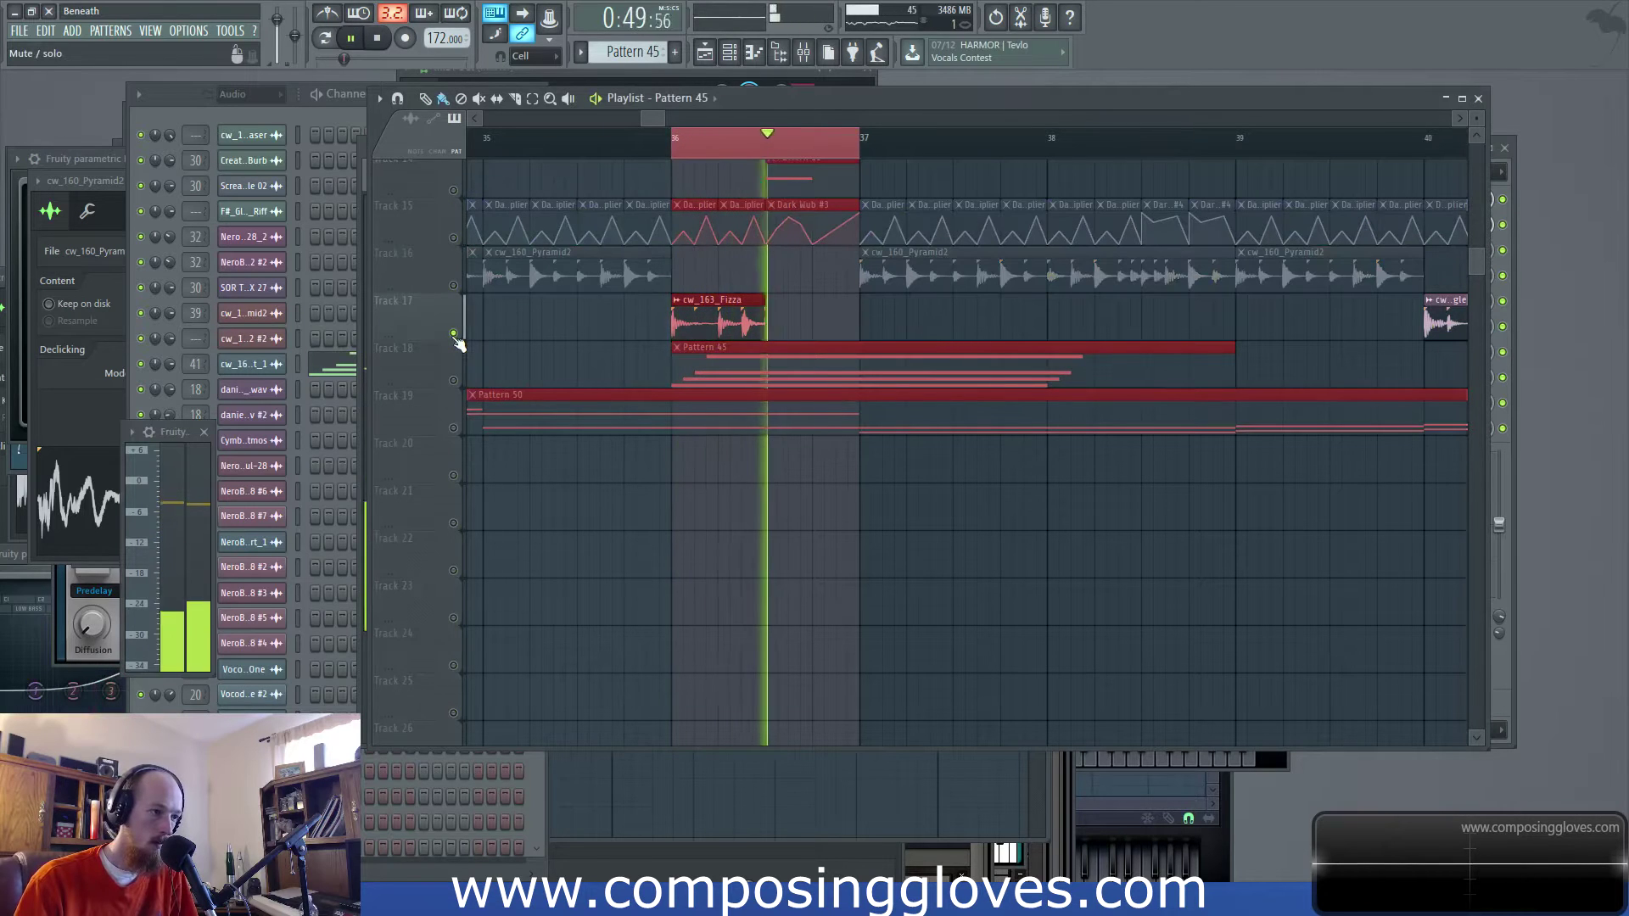
Shift the mid boost in the cw_163_Fizza track's Parametric EQ 2 slightly lower in frequency, and return to the playlist
{"action": "left_click", "coordinate": [803, 54]}
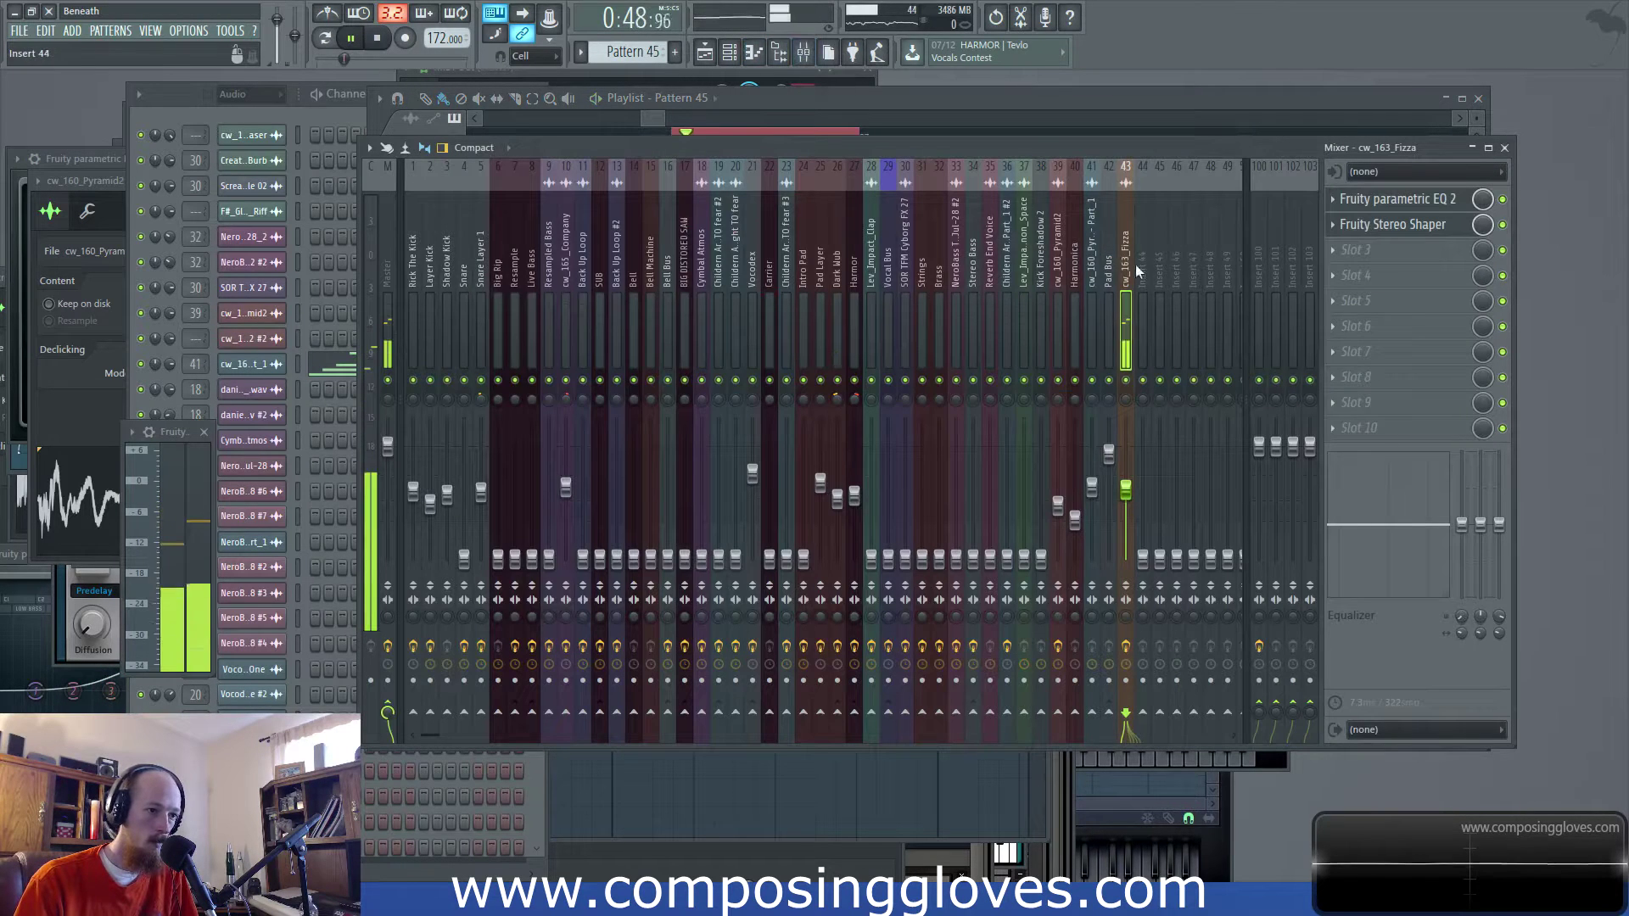
{"action": "left_click", "coordinate": [1399, 199]}
{"action": "mouse_move", "coordinate": [625, 284]}
{"action": "left_mouse_down"}
{"action": "mouse_move", "coordinate": [699, 280]}
{"action": "mouse_move", "coordinate": [625, 280]}
{"action": "mouse_move", "coordinate": [648, 273]}
{"action": "left_mouse_up"}
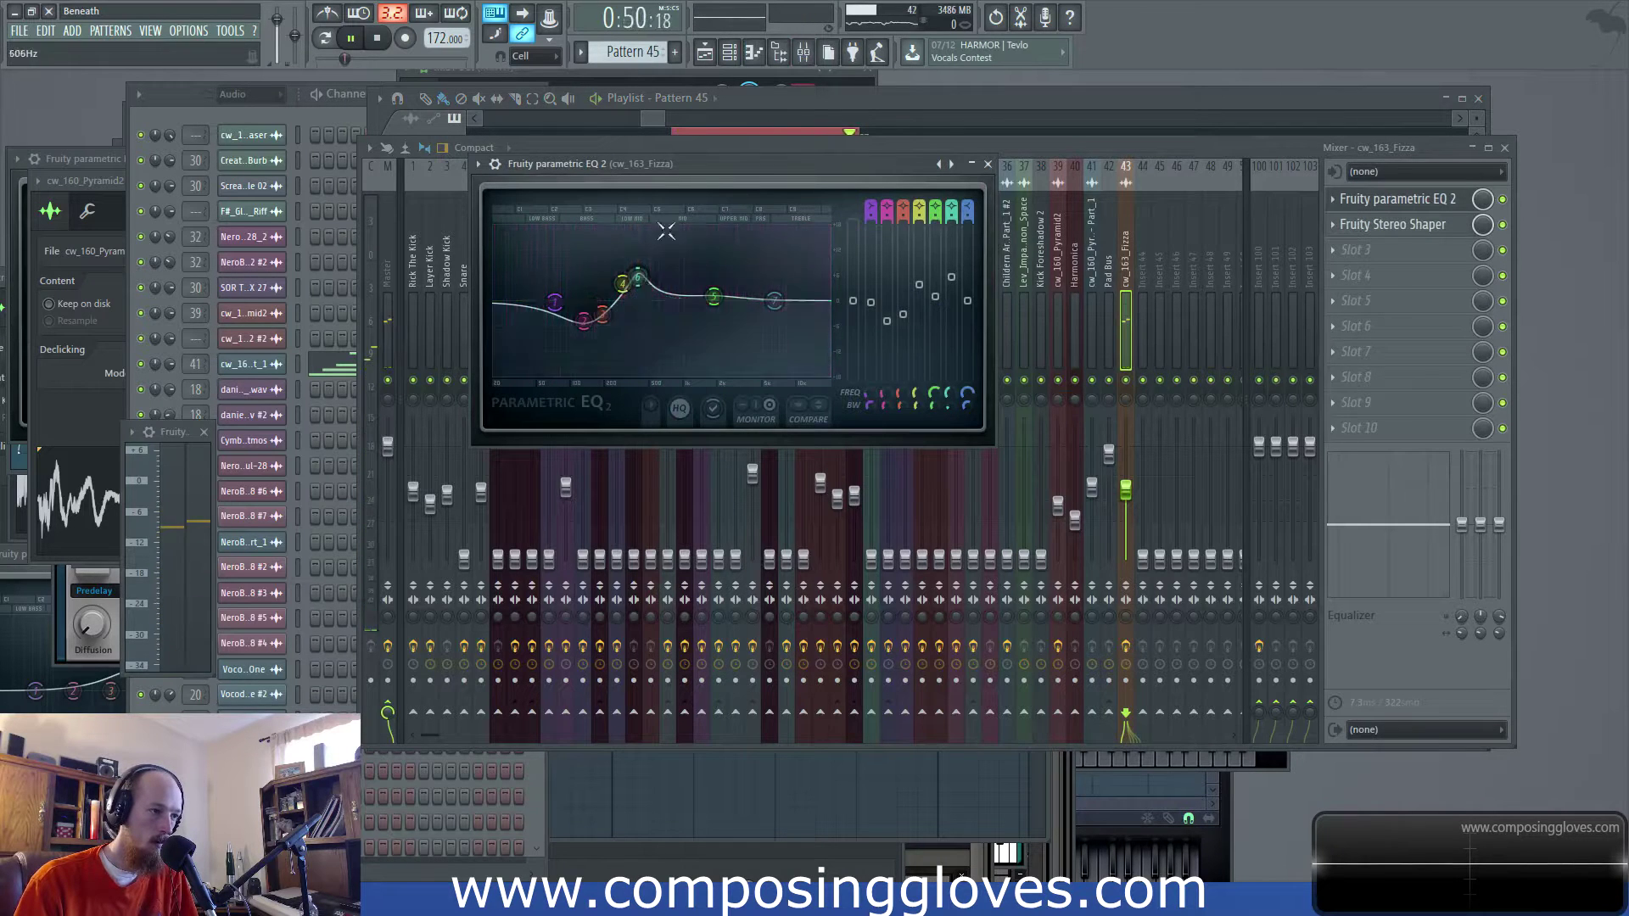
{"action": "key", "text": "space"}
{"action": "left_click", "coordinate": [654, 120]}
{"action": "scroll", "coordinate": [457, 305], "scroll_direction": "up", "scroll_amount": 3}
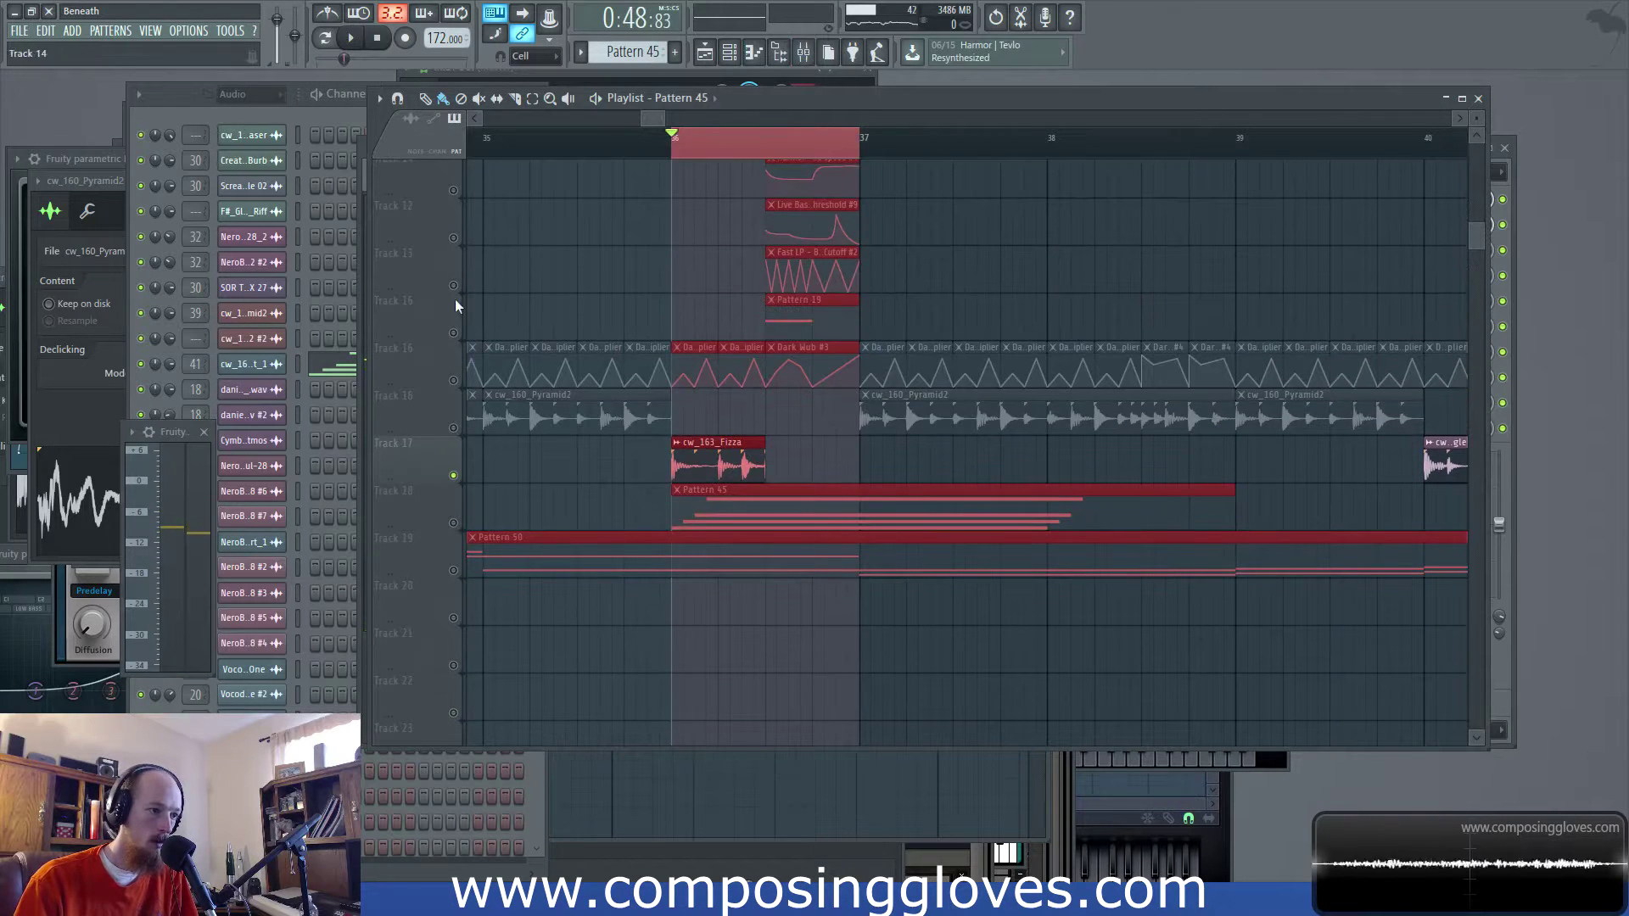
Enable Track 18 alongside the soloed Track 17 in the playlist and play the bar 36 loop
{"action": "left_click", "coordinate": [454, 523]}
{"action": "key", "text": "space"}
{"action": "key", "text": "space"}
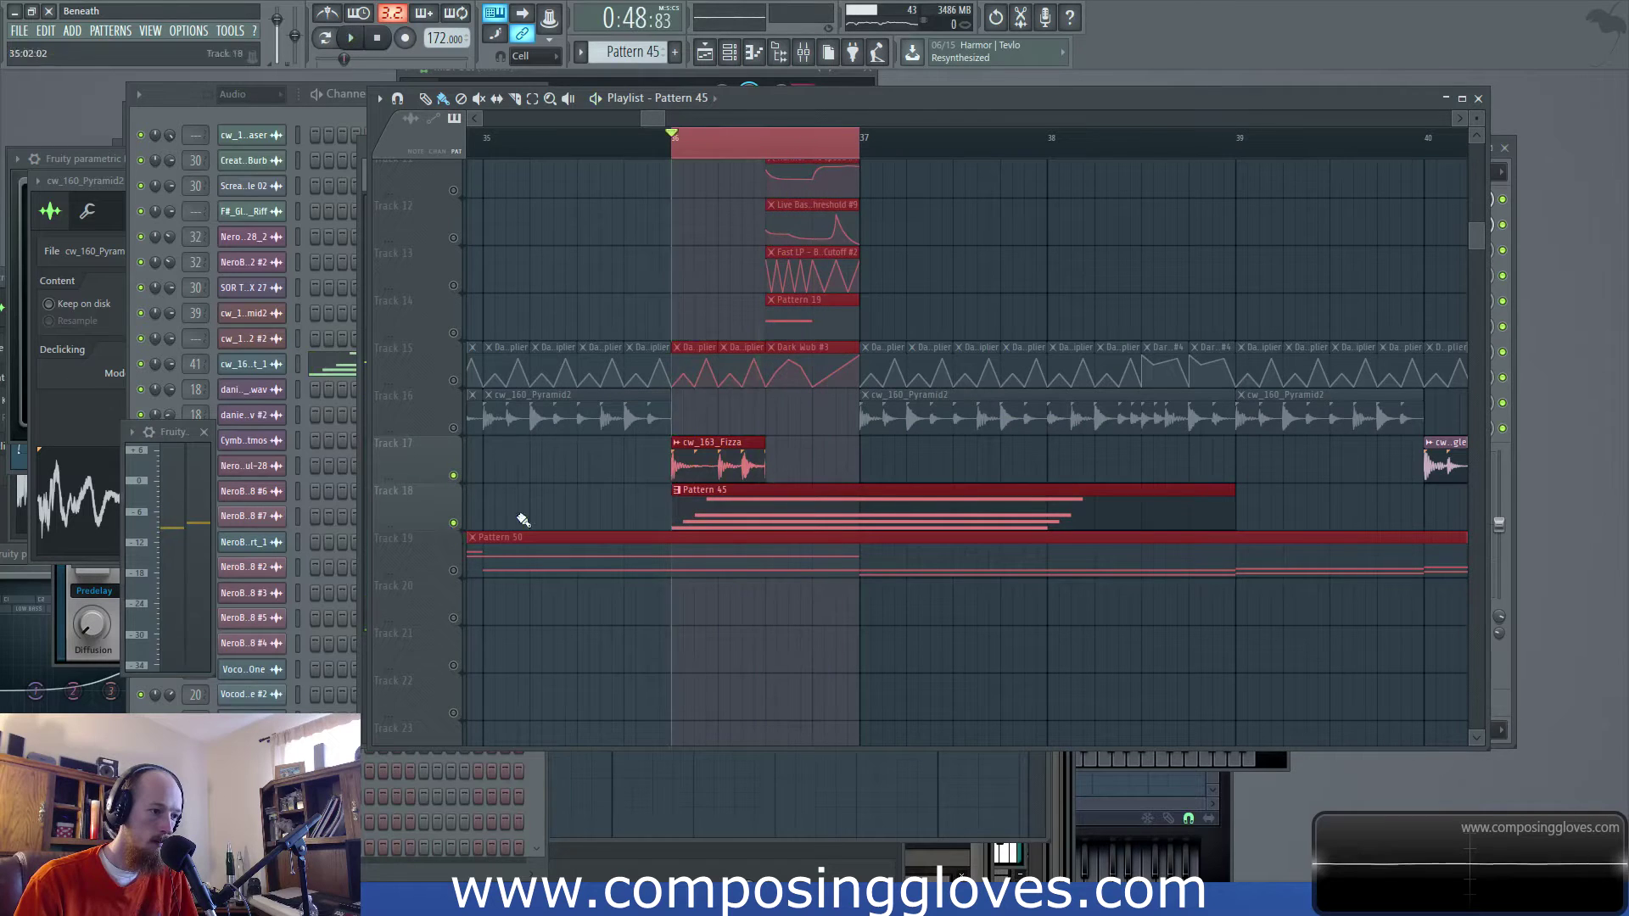
{"action": "key", "text": "space"}
Raise the upper-mid boost in the cw_163_Fizza track's Parametric EQ 2 slightly and shift it higher in frequency
{"action": "left_click", "coordinate": [802, 53]}
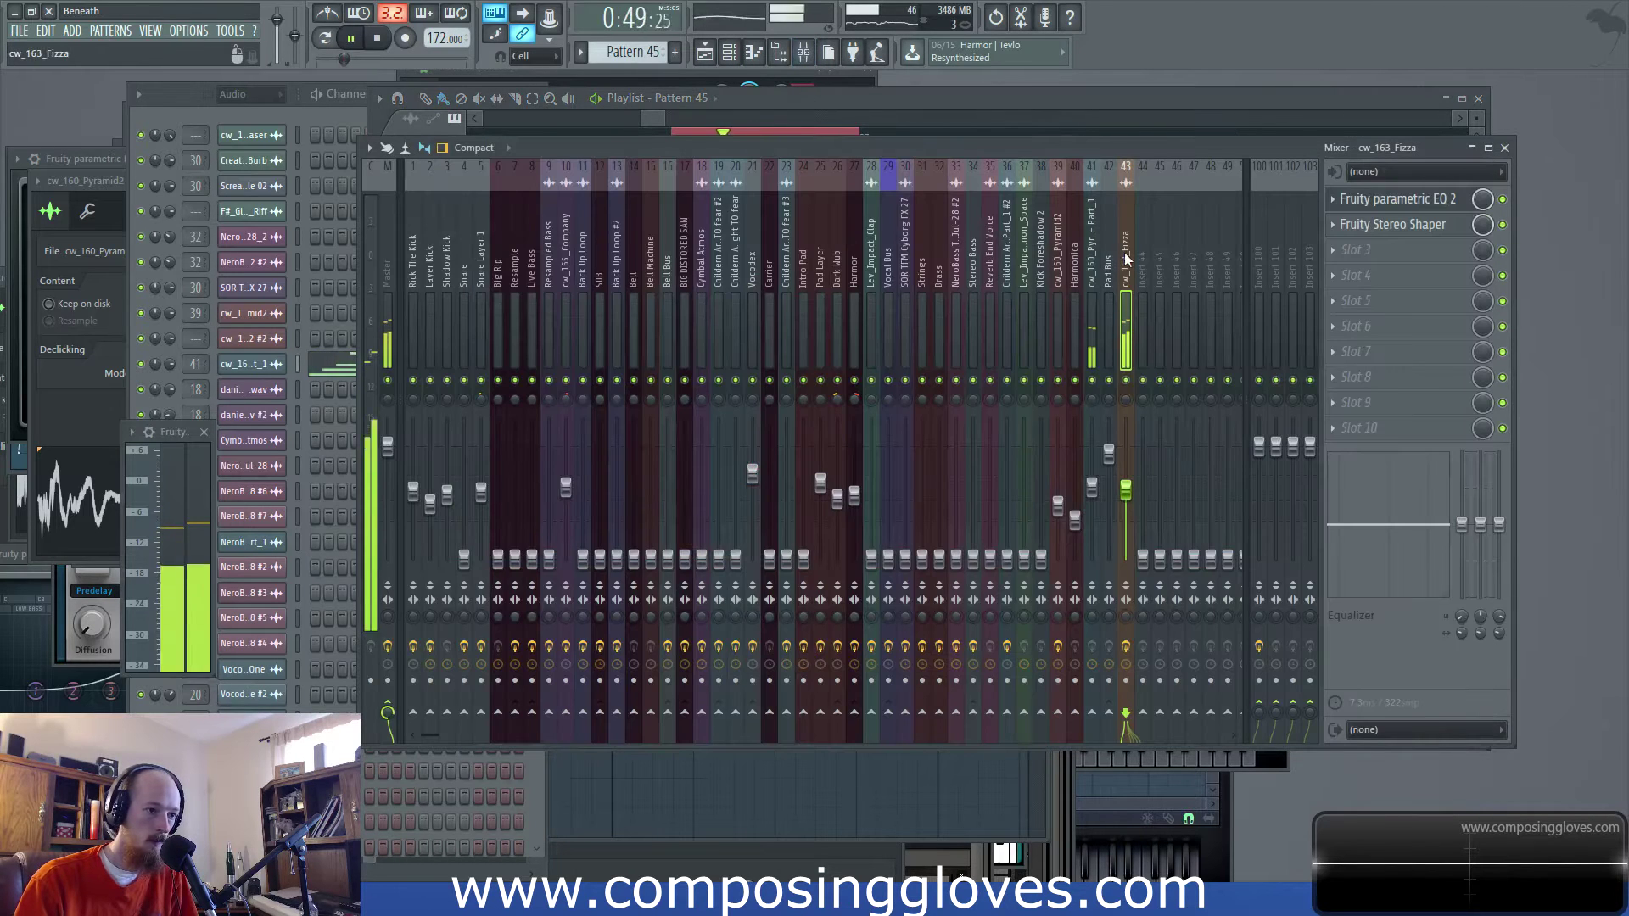
{"action": "left_click", "coordinate": [1404, 200]}
{"action": "left_click", "coordinate": [1412, 204]}
{"action": "left_click", "coordinate": [1412, 207]}
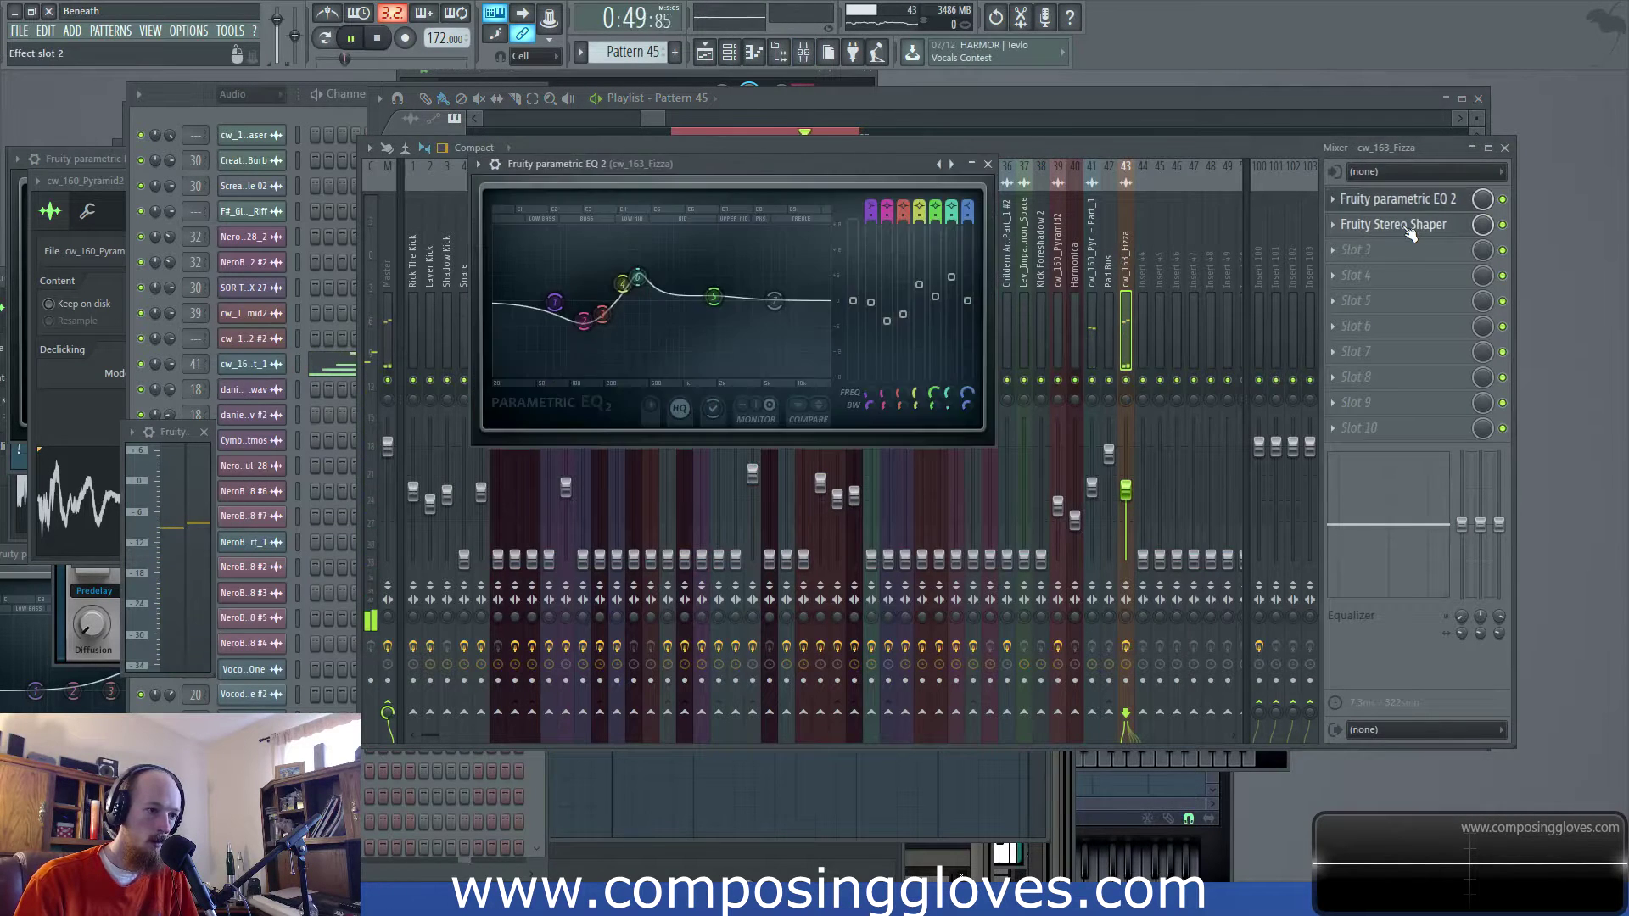
{"action": "mouse_move", "coordinate": [714, 297]}
{"action": "left_mouse_down"}
{"action": "mouse_move", "coordinate": [746, 268]}
{"action": "mouse_move", "coordinate": [737, 287]}
{"action": "left_mouse_up"}
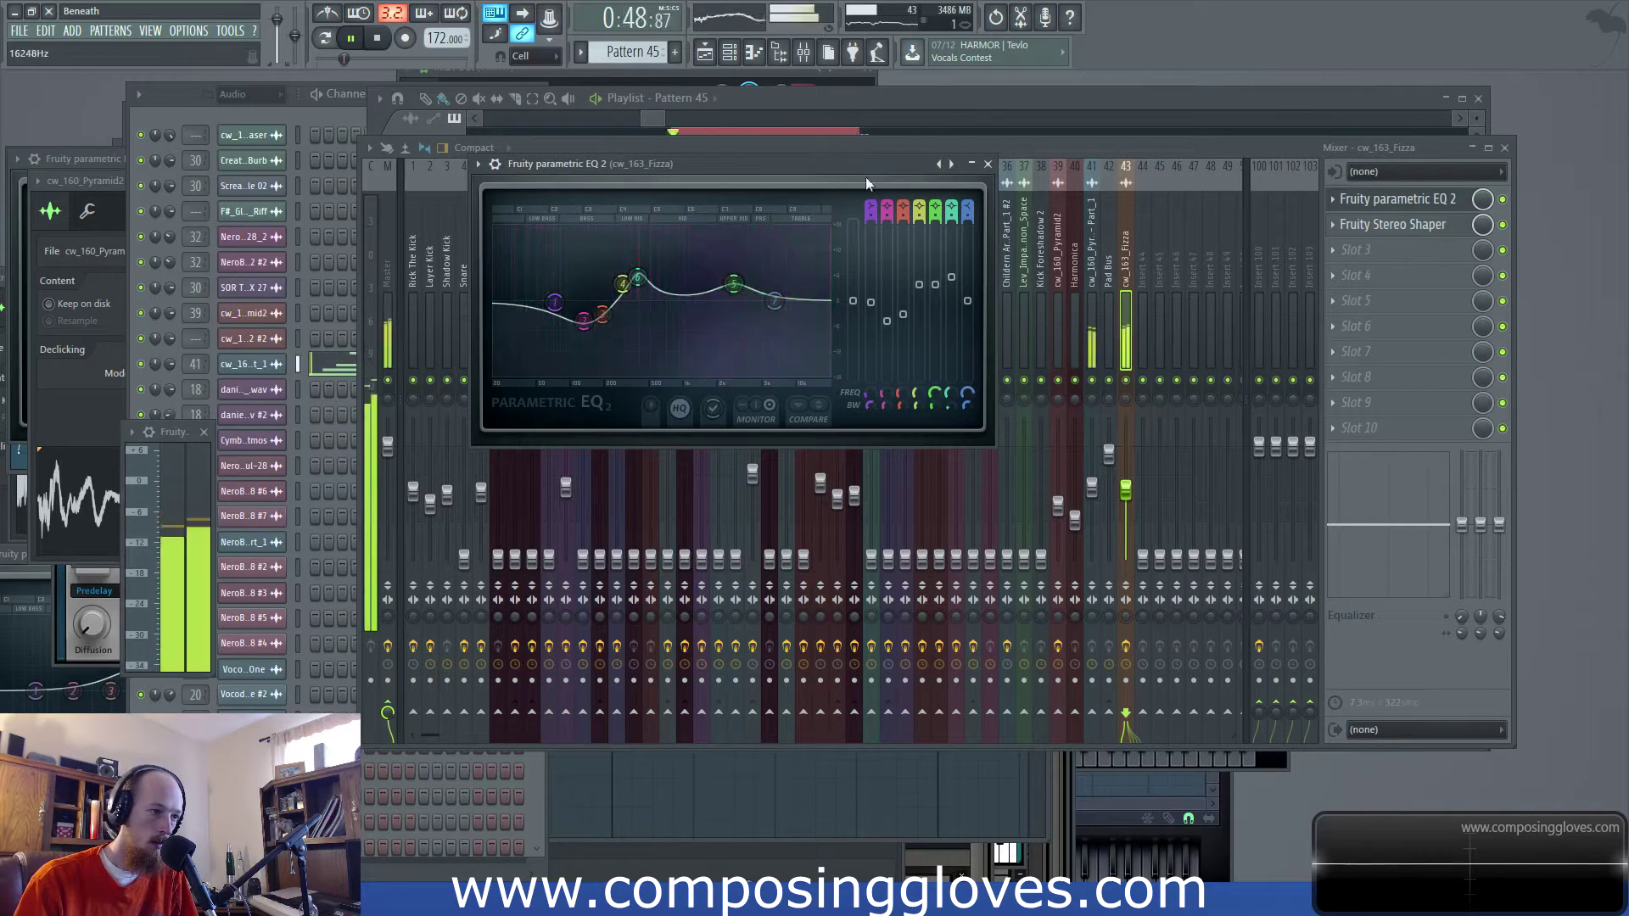
Re-enable all playlist tracks and extend the playback loop to run from bar 33 to bar 37
{"action": "left_click", "coordinate": [645, 108]}
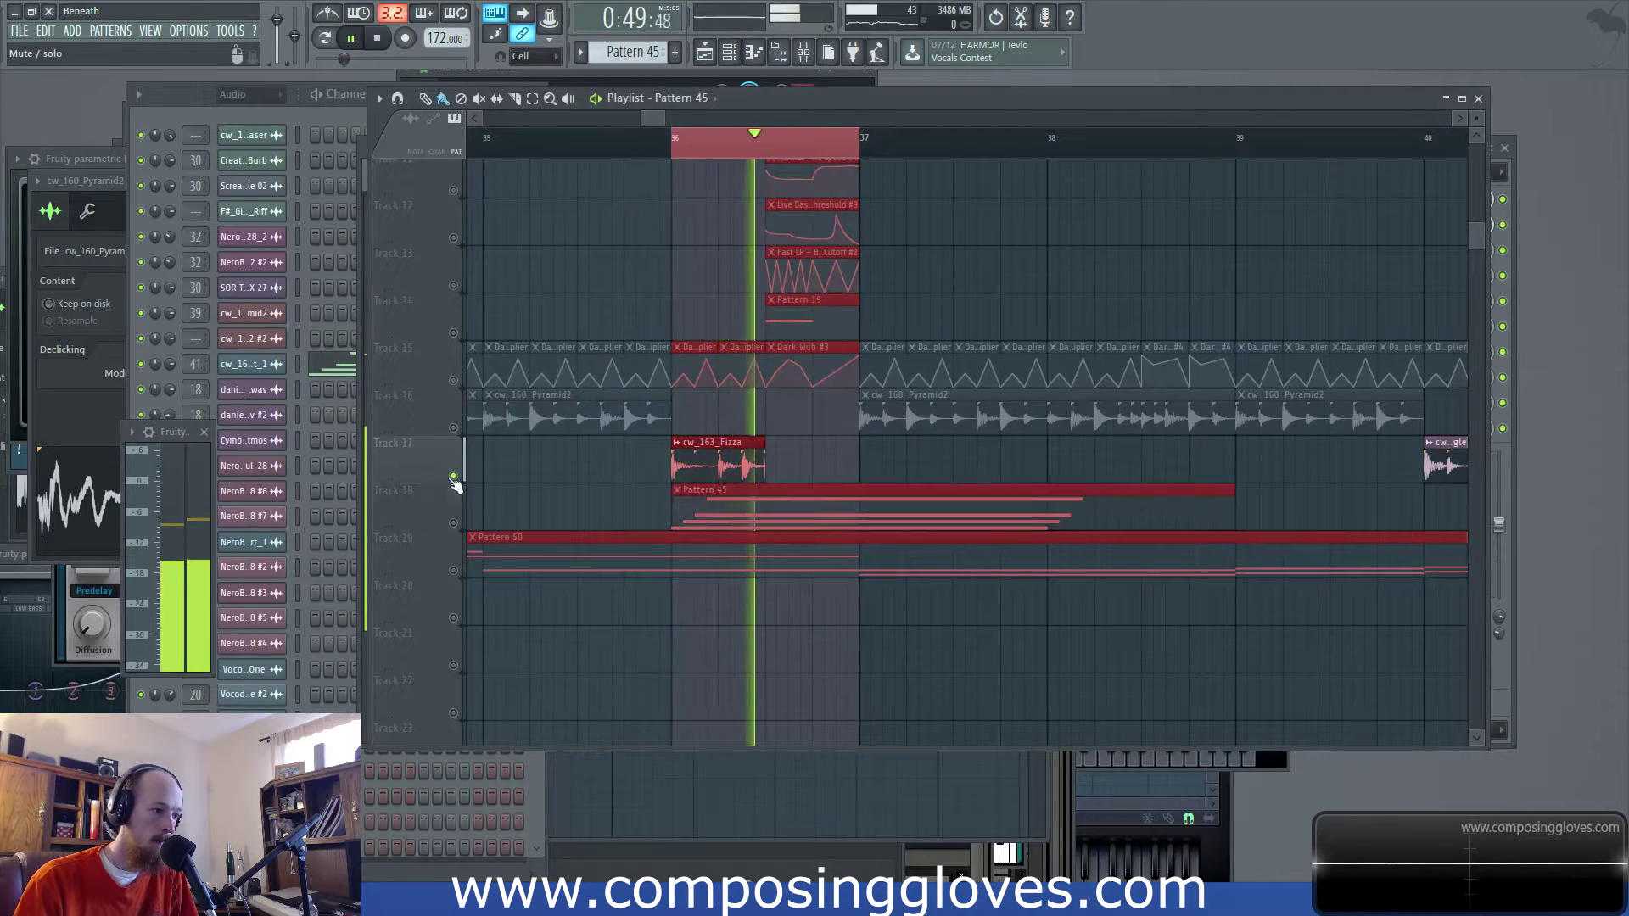
{"action": "scroll", "coordinate": [764, 497], "scroll_direction": "up", "scroll_amount": 4}
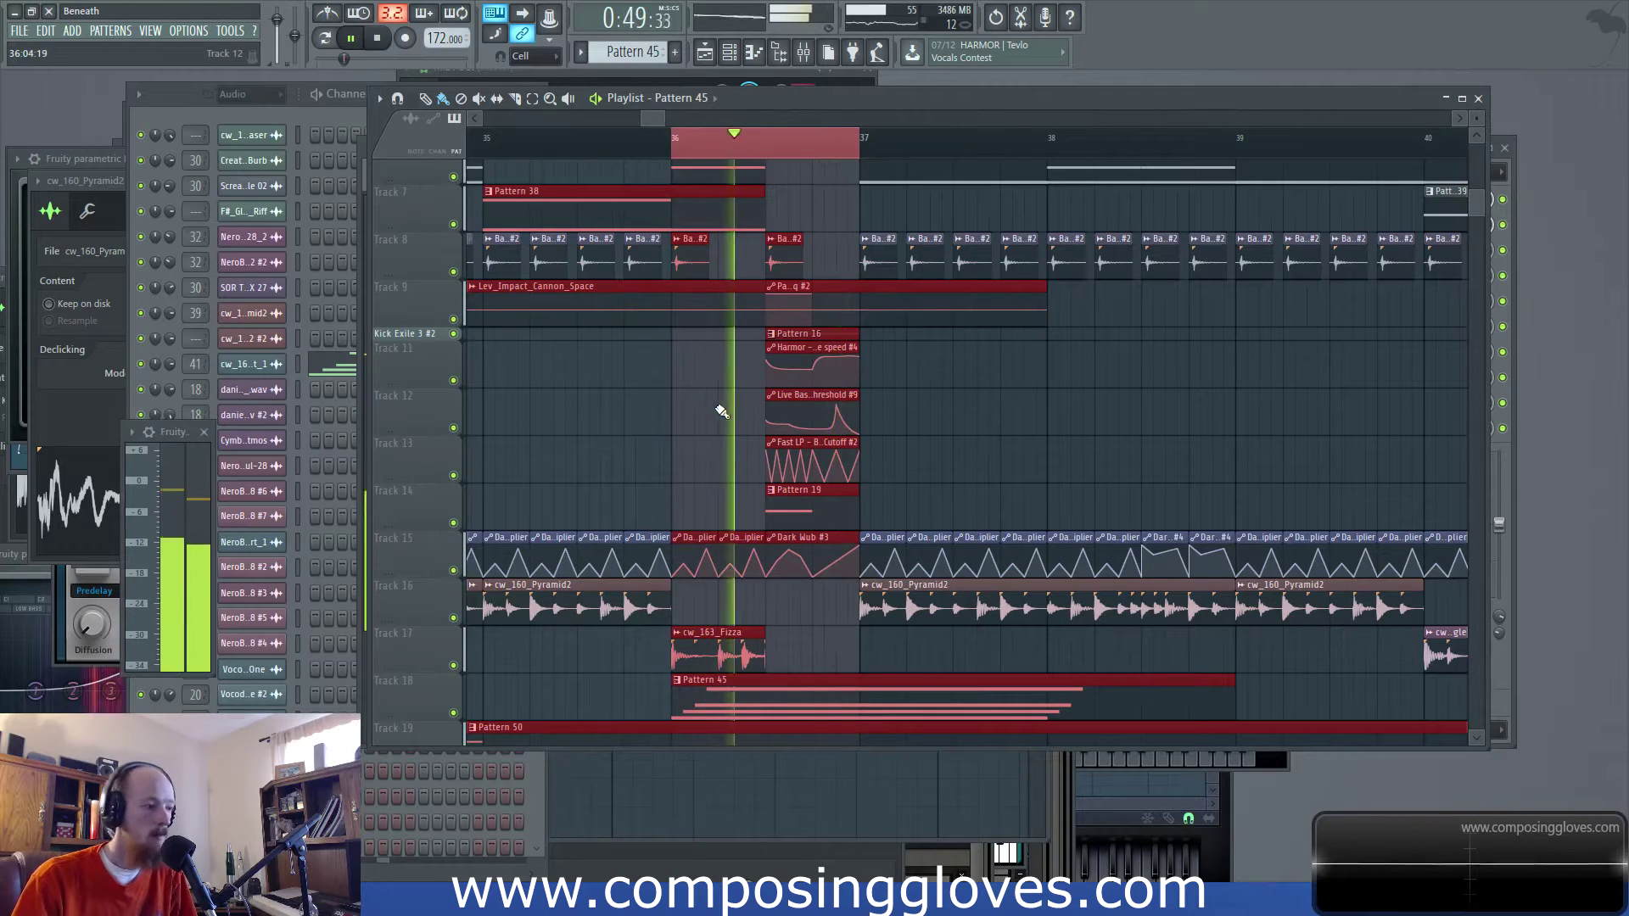
{"action": "scroll", "coordinate": [665, 342], "scroll_direction": "left", "scroll_amount": 3}
{"action": "scroll", "coordinate": [666, 339], "scroll_direction": "down", "scroll_amount": 3}
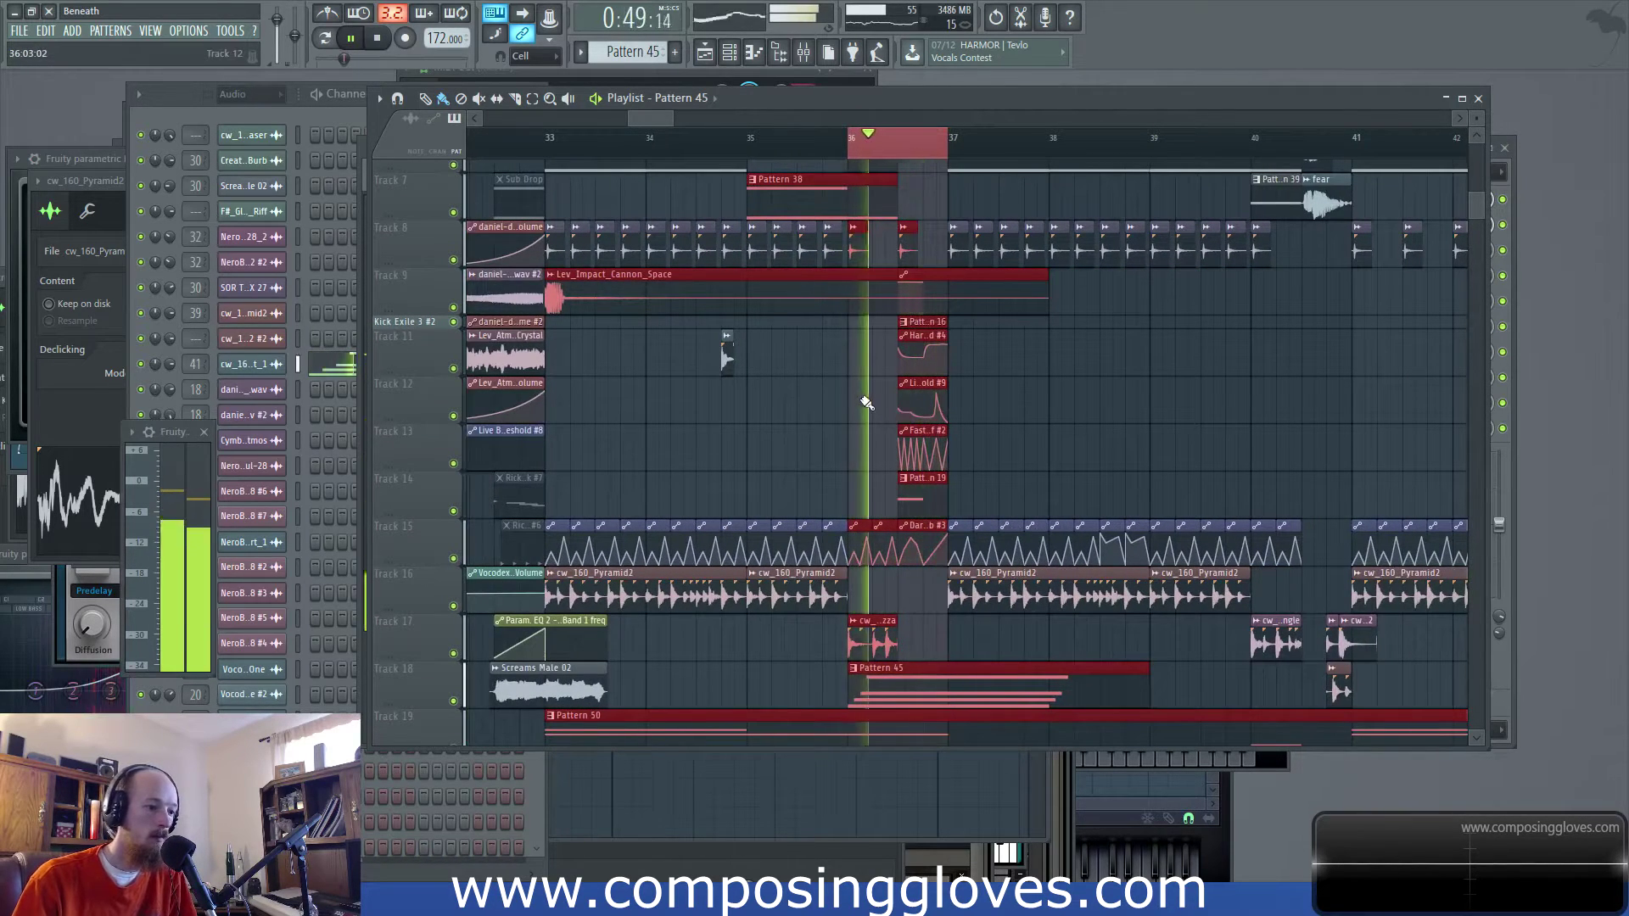
{"action": "left_click_drag", "start_coordinate": [548, 140], "coordinate": [945, 163]}
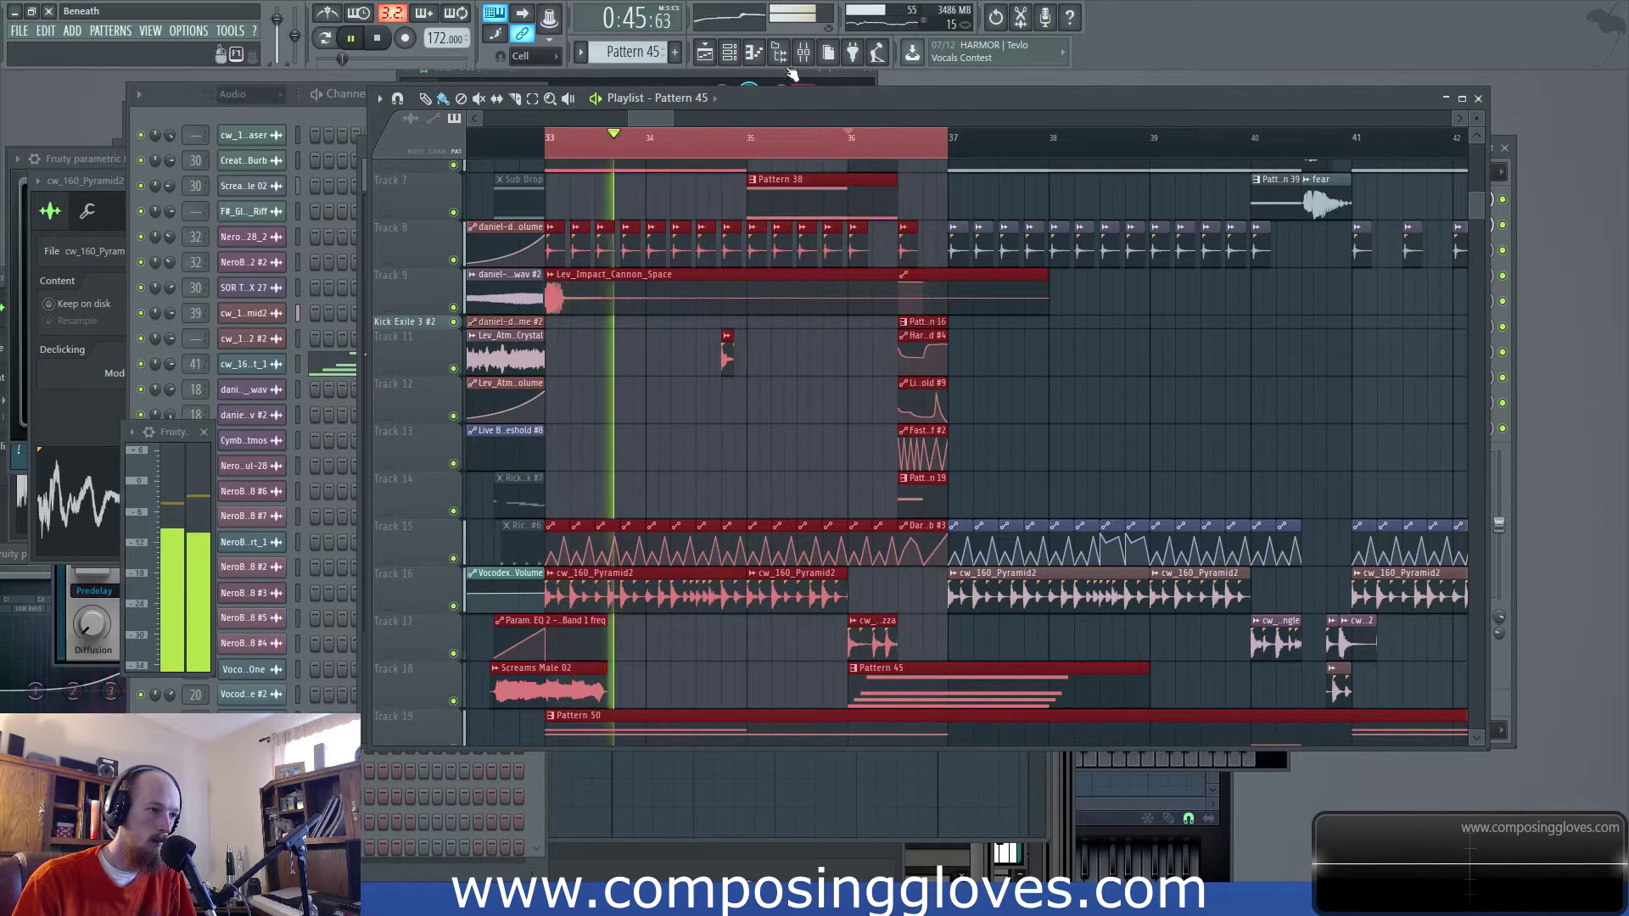
Raise the Dark Wub mixer track's volume slightly while the loop plays
{"action": "left_click", "coordinate": [805, 57]}
{"action": "left_click", "coordinate": [854, 497]}
{"action": "left_click", "coordinate": [837, 499]}
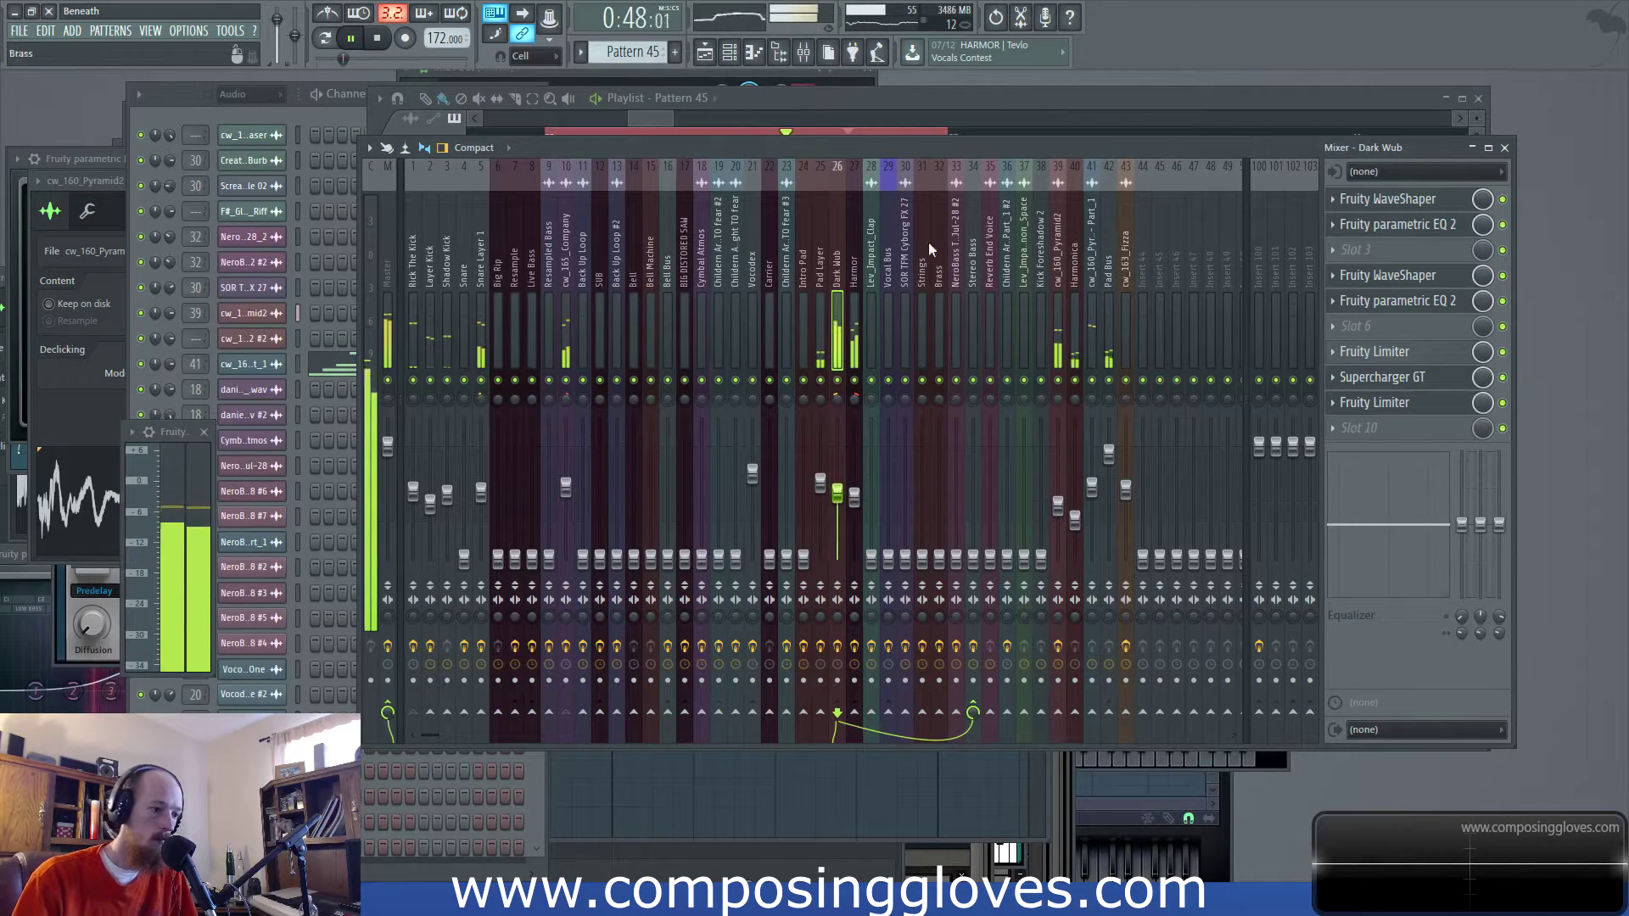
Examine the drop's playlist clips, the Unsorted channels and the mixer levels during playback, and stop the song
{"action": "key", "text": "F5"}
{"action": "scroll", "coordinate": [673, 266], "scroll_direction": "down", "scroll_amount": 2}
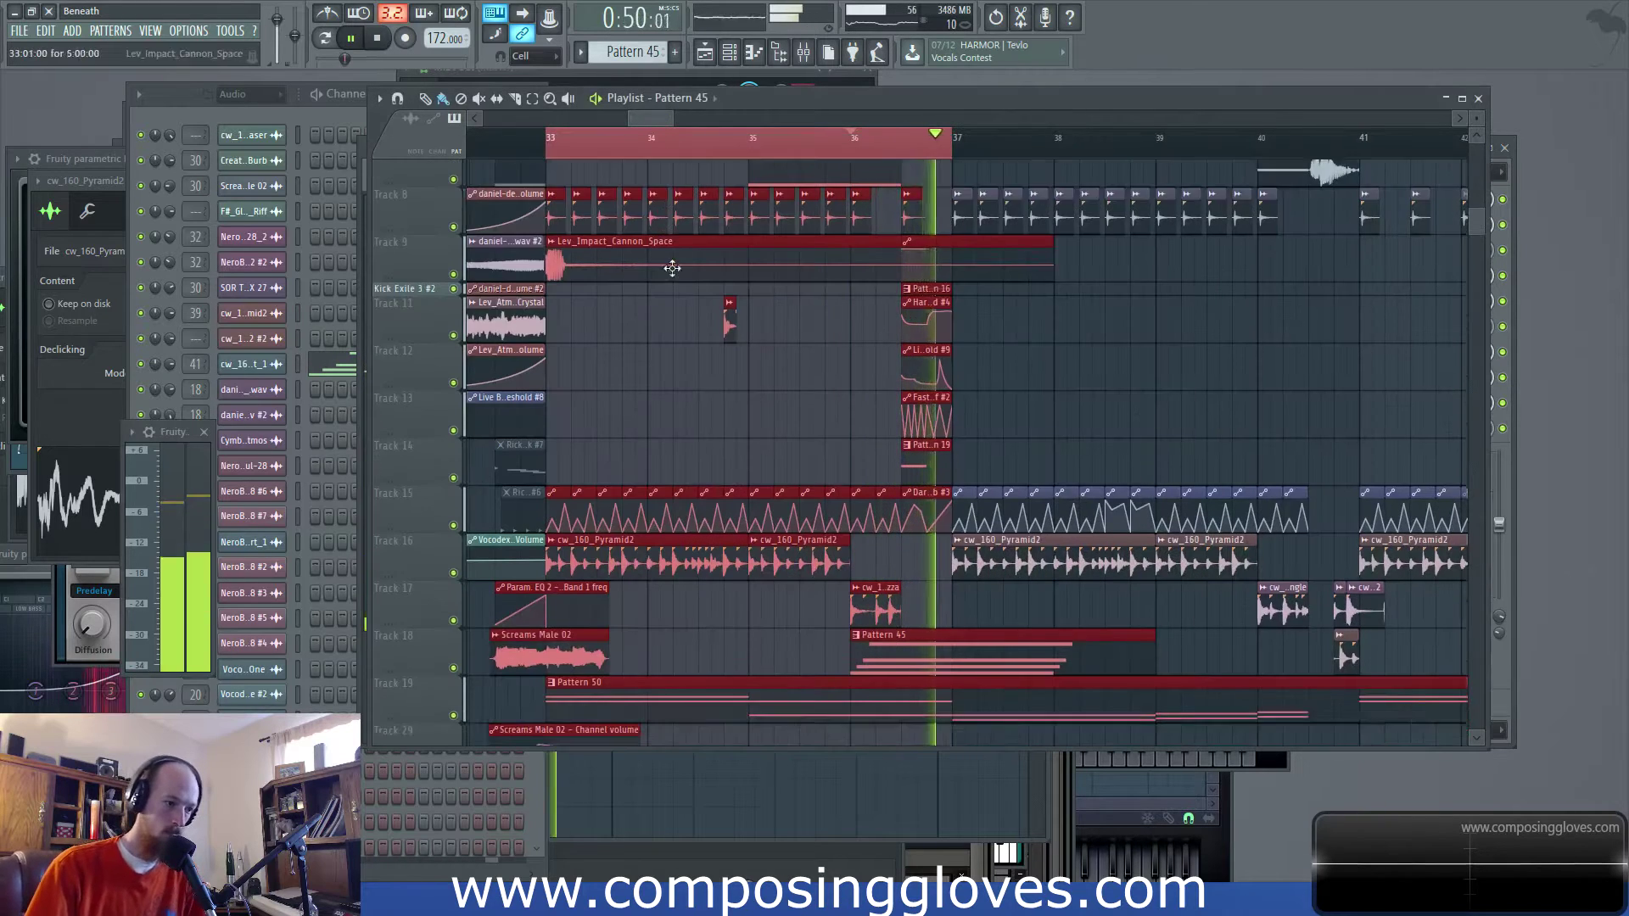
{"action": "scroll", "coordinate": [670, 407], "scroll_direction": "down", "scroll_amount": 1}
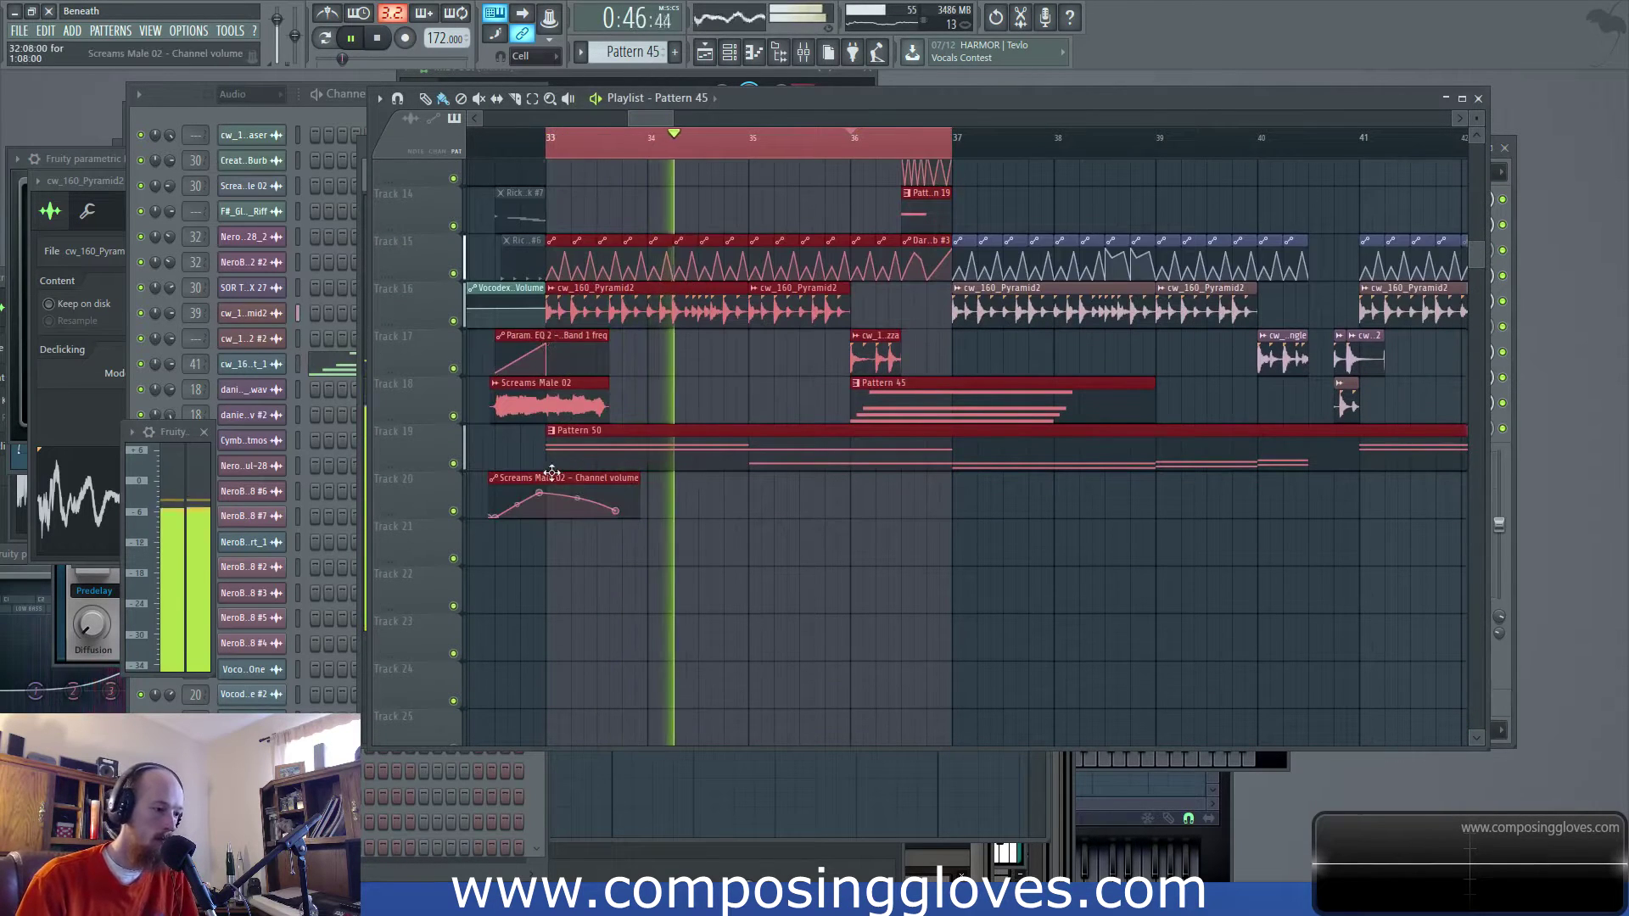
{"action": "left_click", "coordinate": [245, 94]}
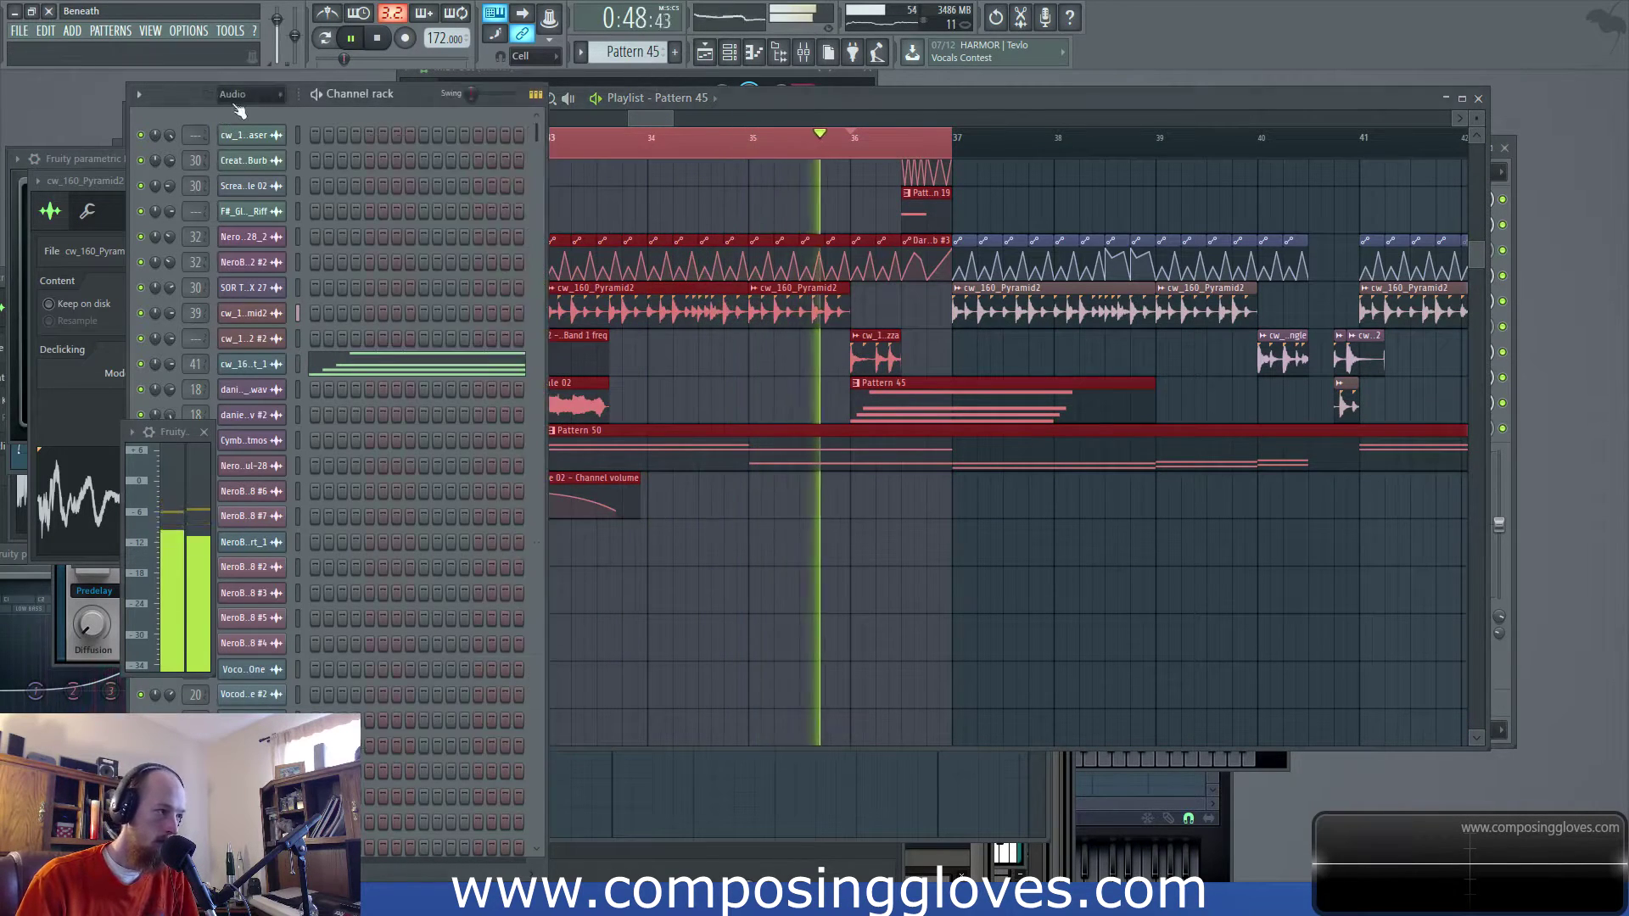
{"action": "left_click", "coordinate": [246, 167]}
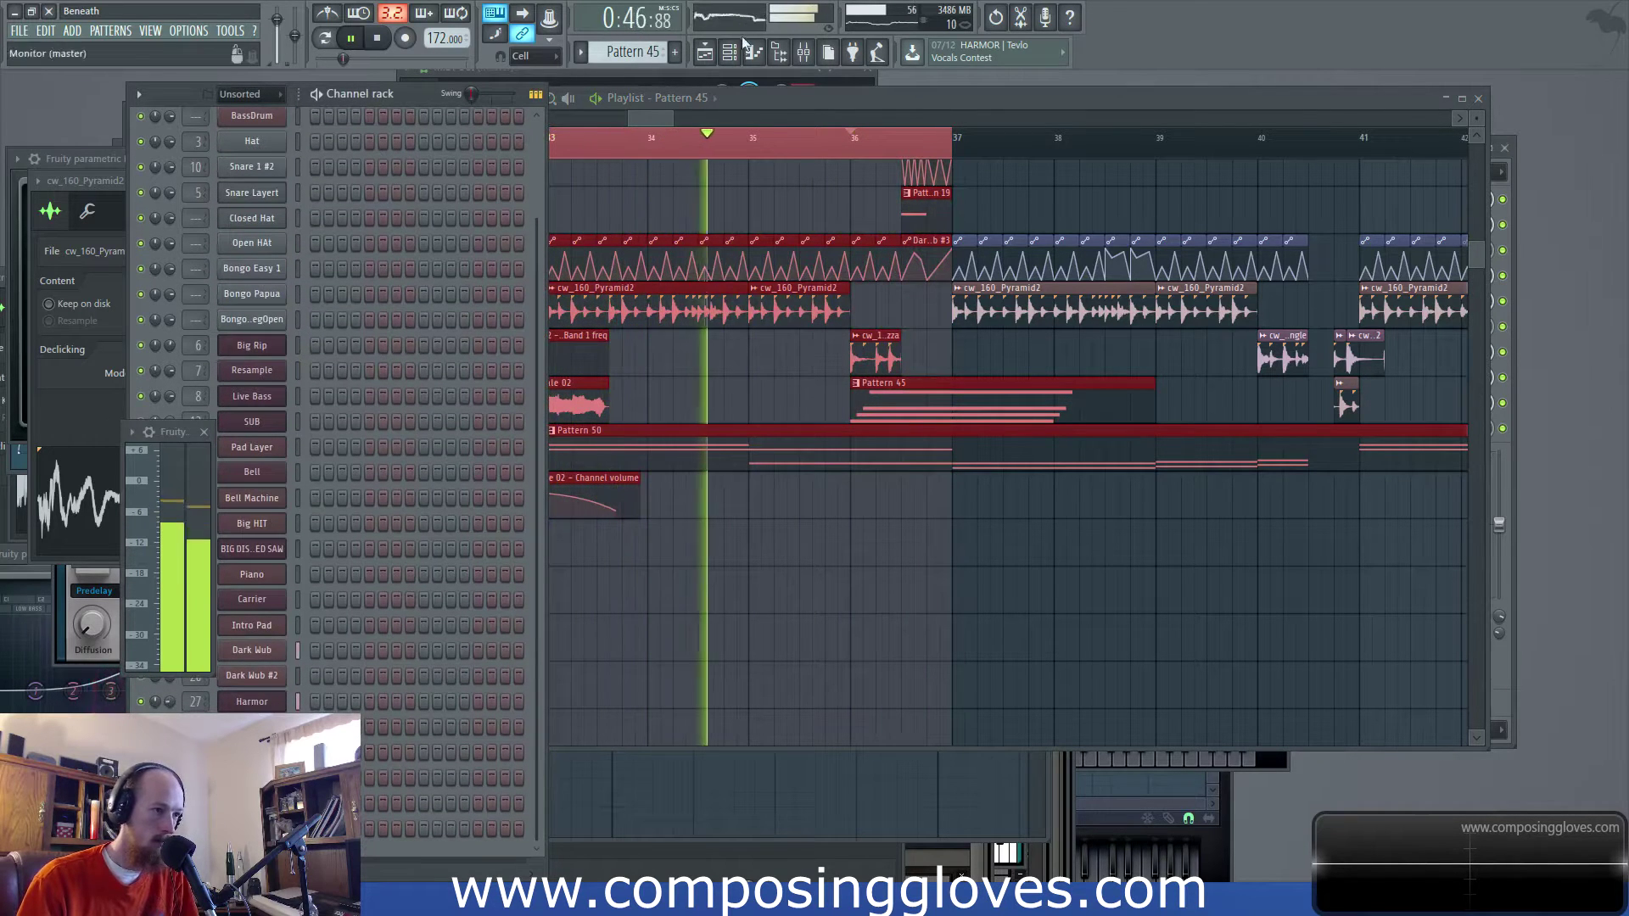
{"action": "left_click", "coordinate": [803, 54]}
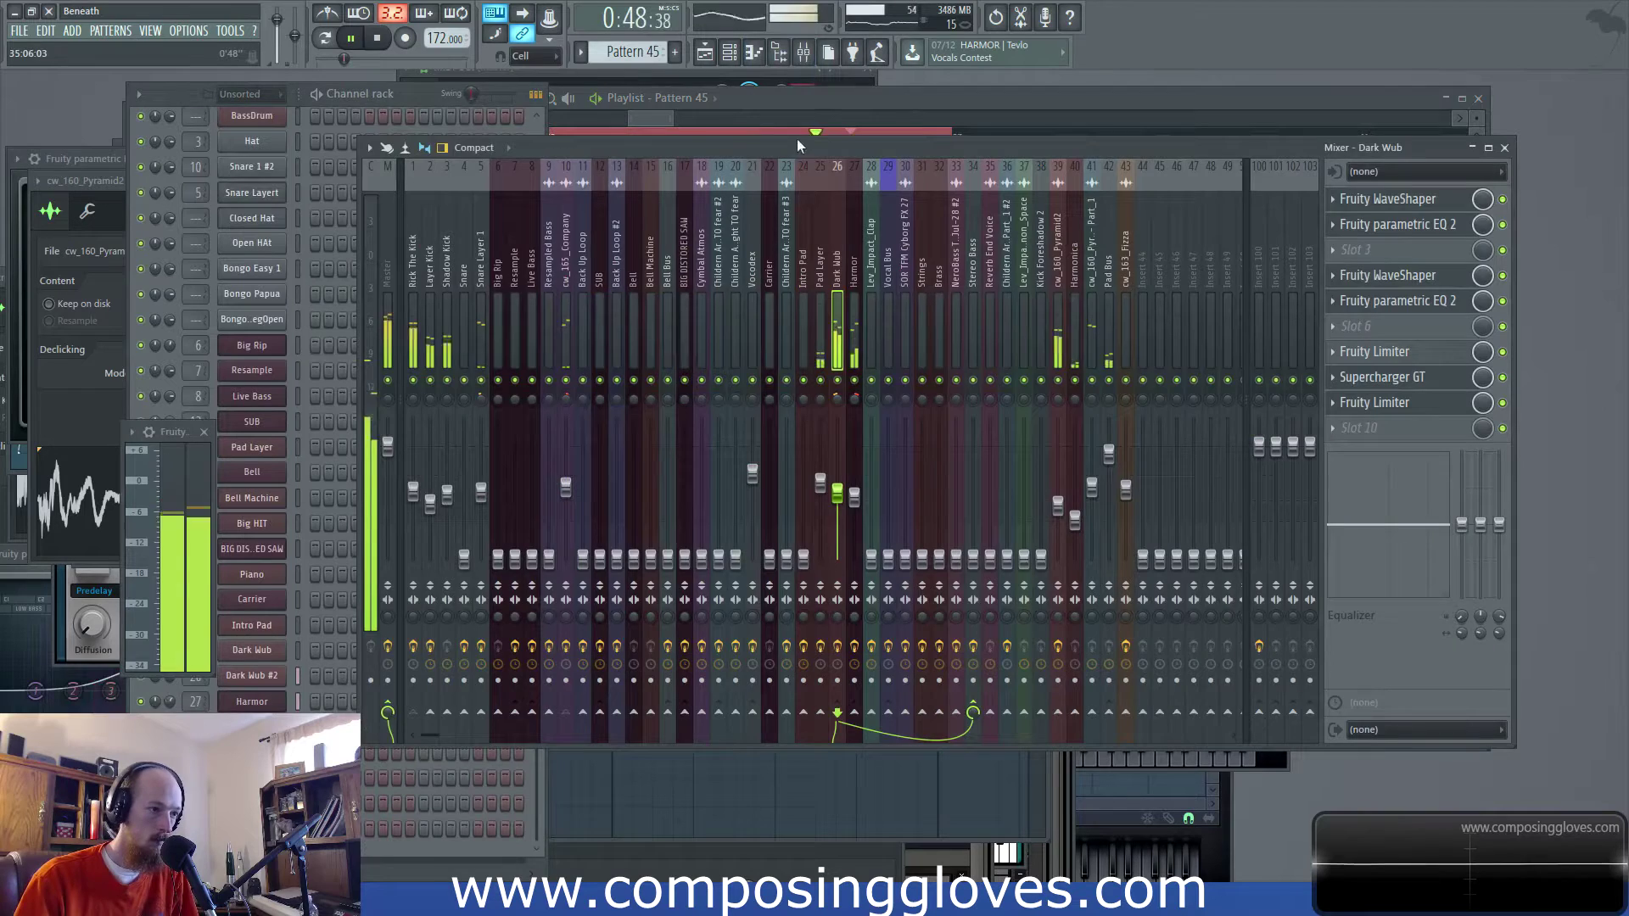
{"action": "left_click", "coordinate": [655, 116]}
{"action": "key", "text": "space"}
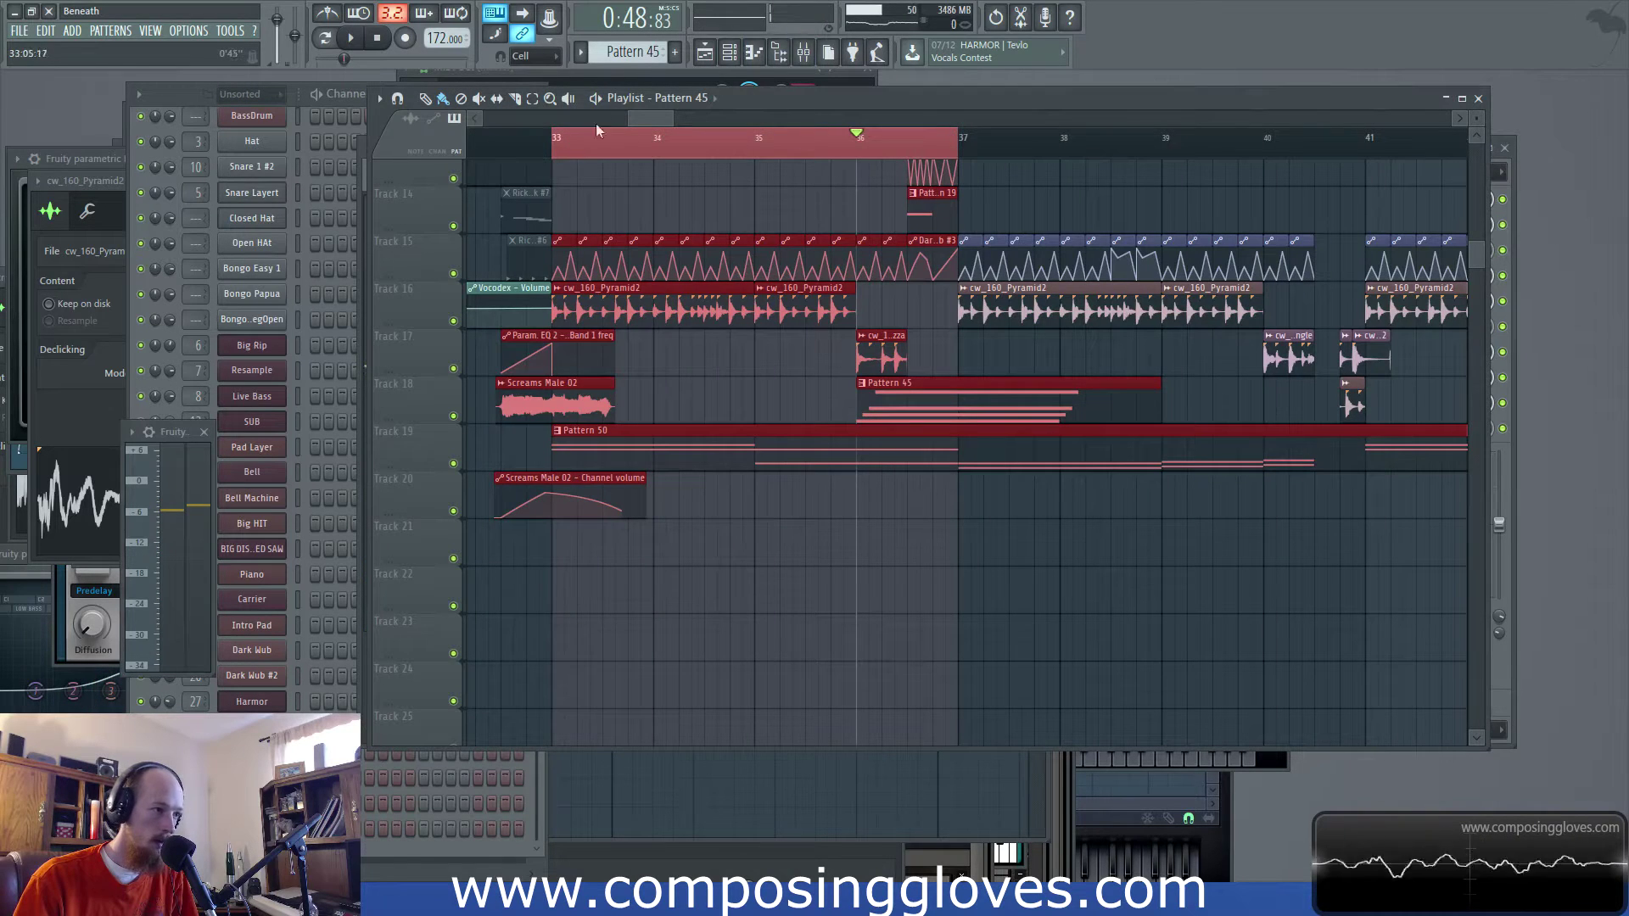
Create an automation clip for the Pad Layer mixer track's panning
{"action": "left_click", "coordinate": [799, 67]}
{"action": "left_click", "coordinate": [855, 283]}
{"action": "left_click", "coordinate": [836, 279]}
{"action": "left_click", "coordinate": [819, 277]}
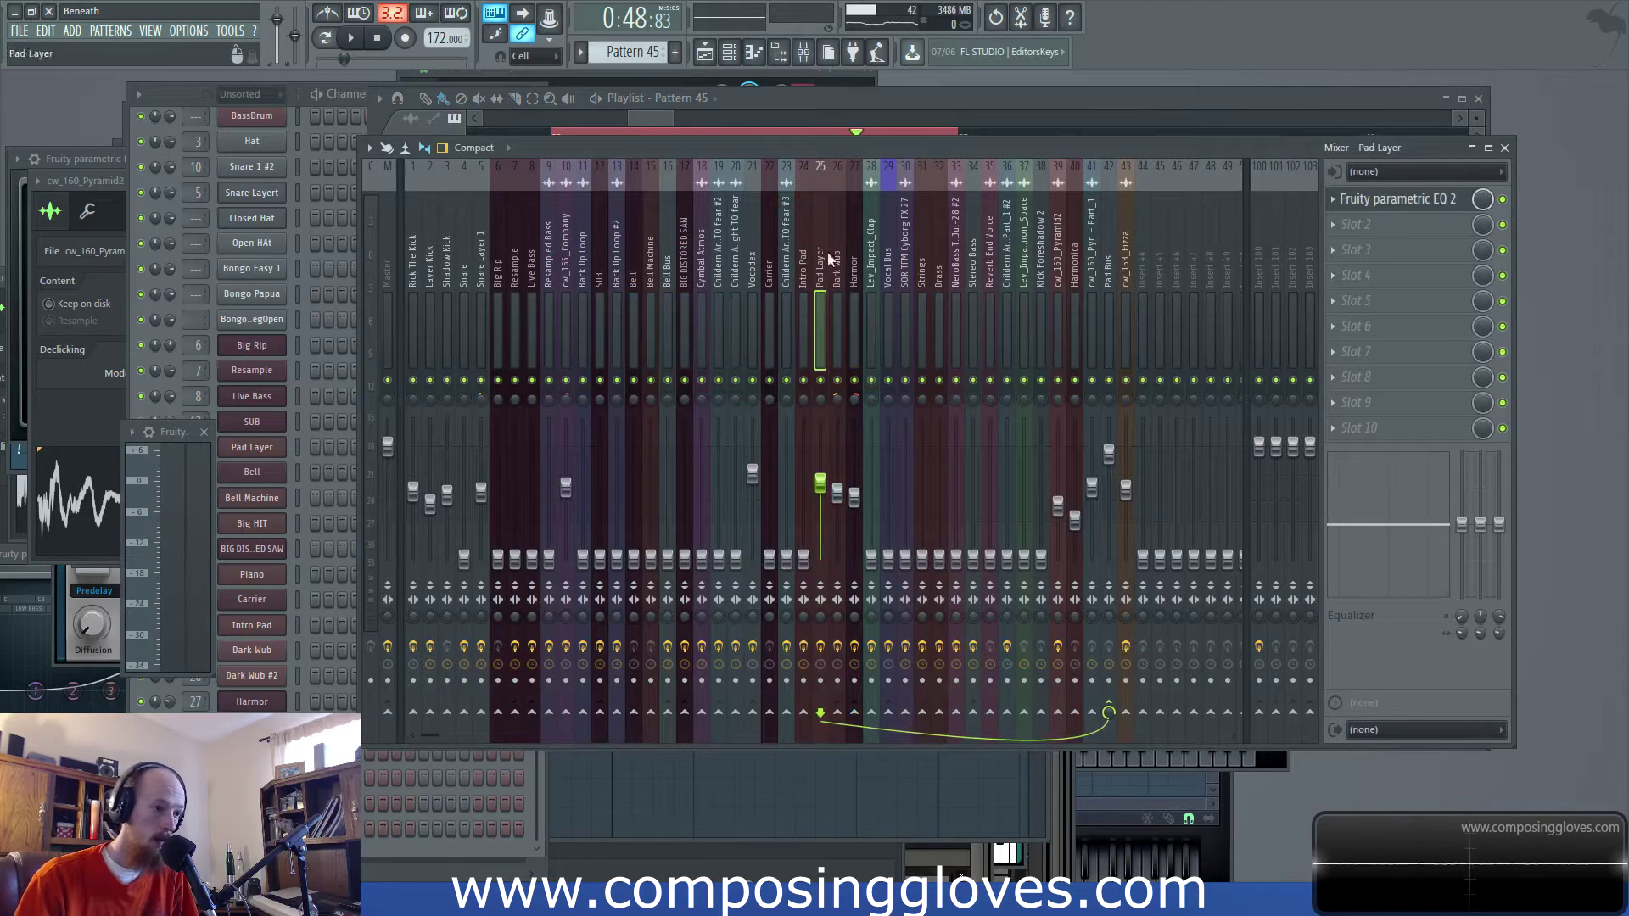
{"action": "right_click", "coordinate": [822, 404]}
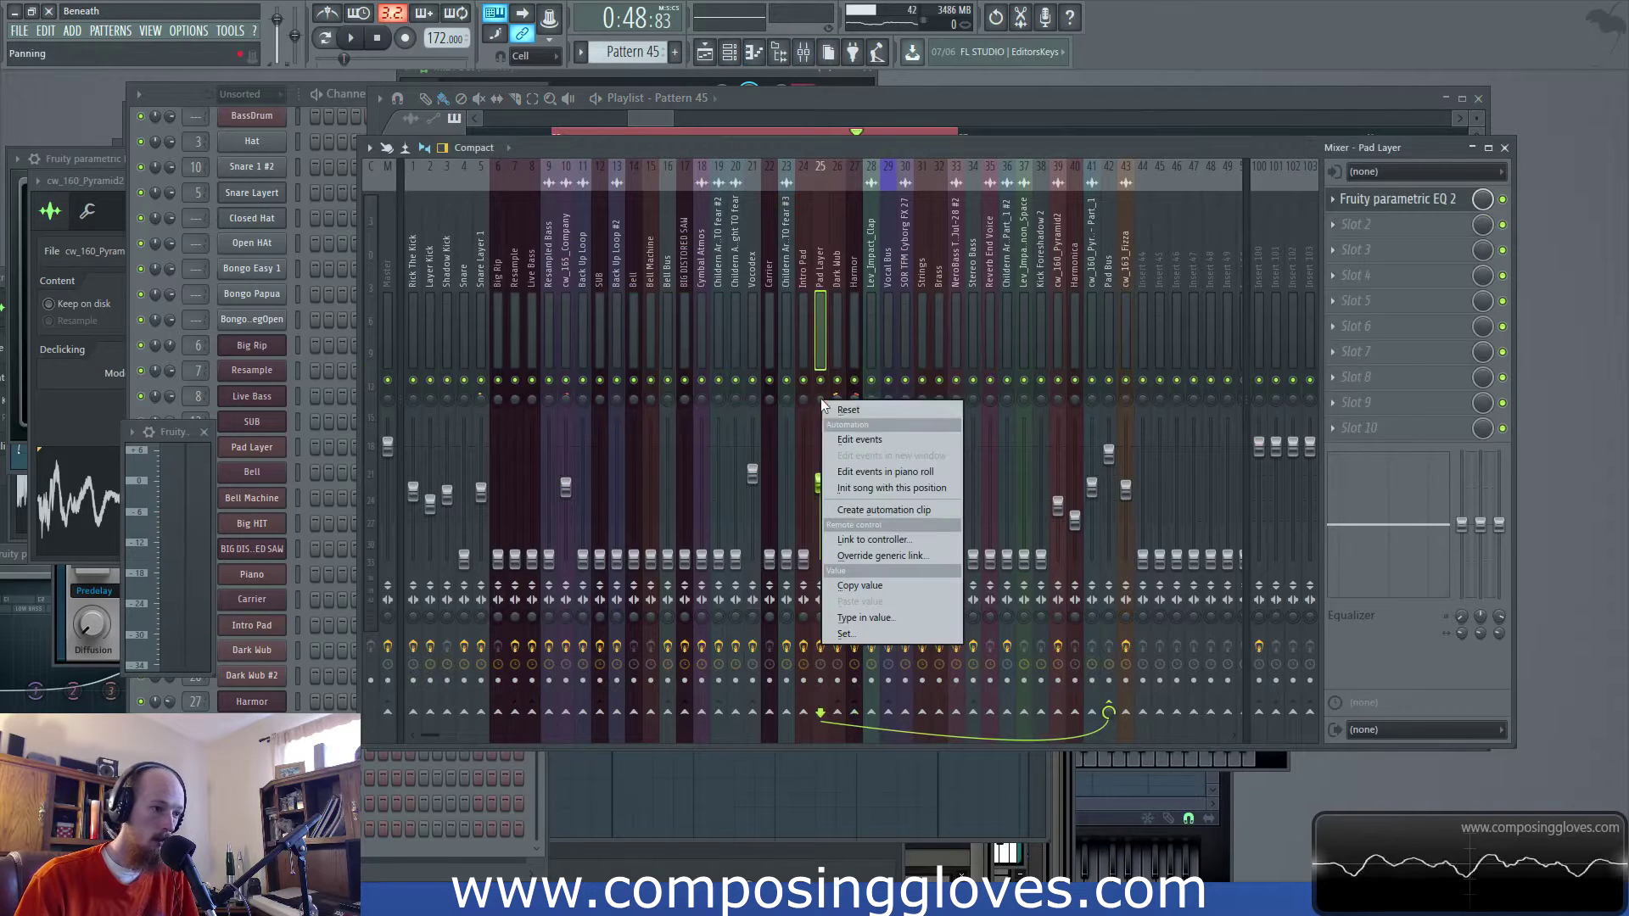
{"action": "left_click", "coordinate": [908, 510]}
Shape the Pad Layer panning clip with a dip to 37% at 34:03:00 and a gentle peak just after bar 35 during playback
{"action": "left_click", "coordinate": [653, 119]}
{"action": "scroll", "coordinate": [633, 650], "scroll_direction": "up", "scroll_amount": 3}
{"action": "left_click_drag", "start_coordinate": [609, 550], "coordinate": [706, 555]}
{"action": "key", "text": "space"}
{"action": "key", "text": "space"}
{"action": "left_click", "coordinate": [504, 146]}
{"action": "key", "text": "space"}
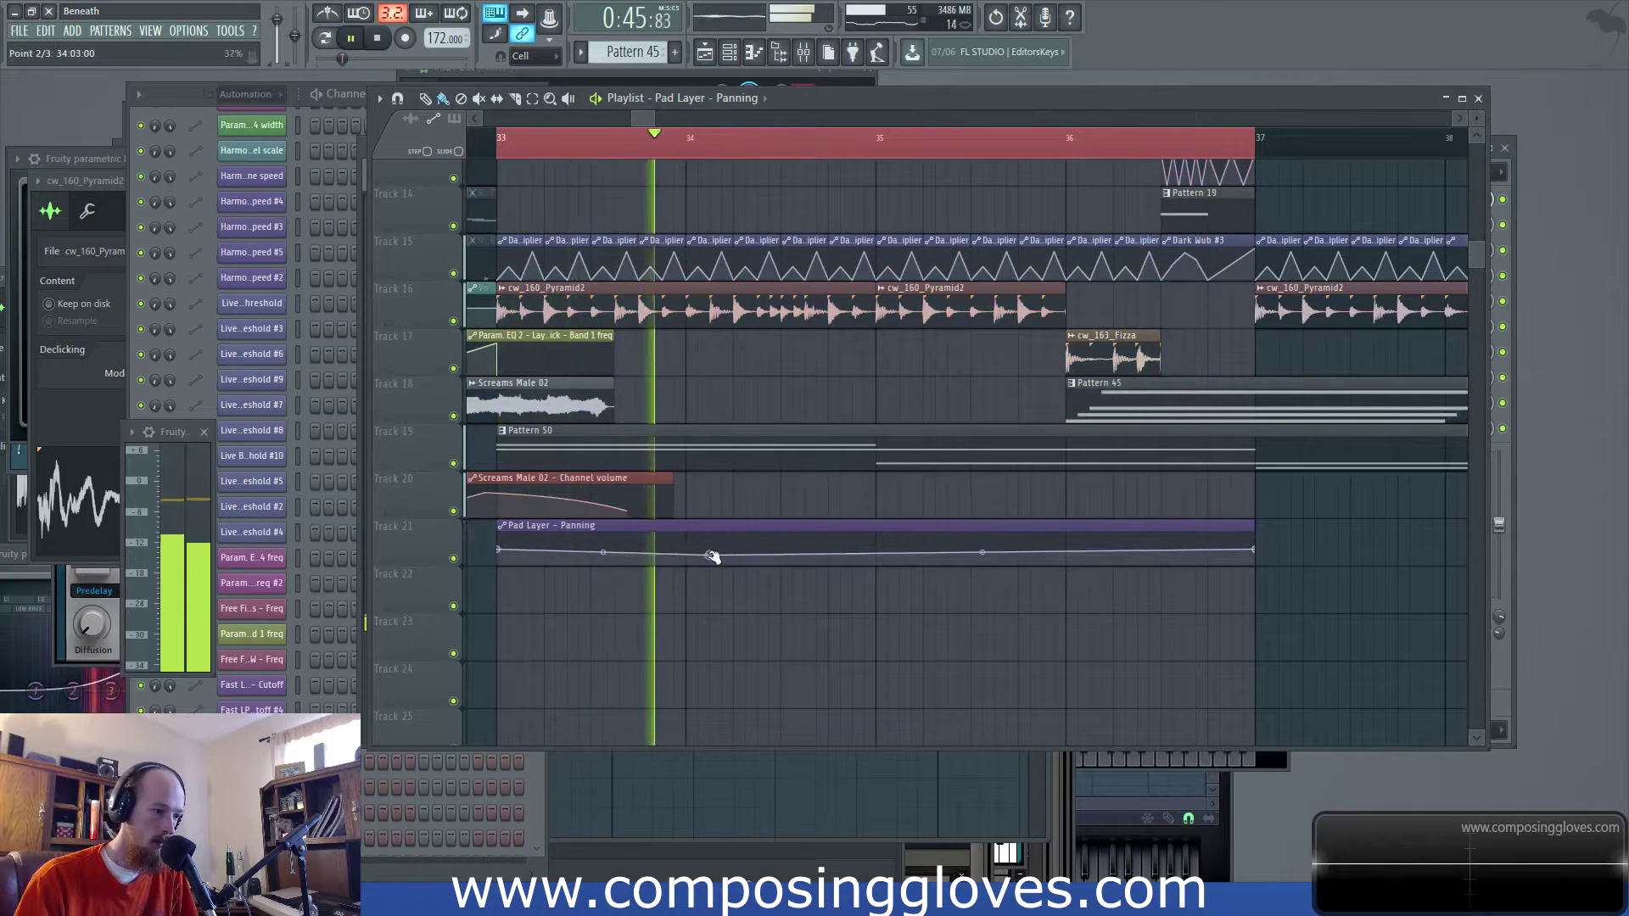
{"action": "left_click_drag", "start_coordinate": [887, 551], "coordinate": [889, 541]}
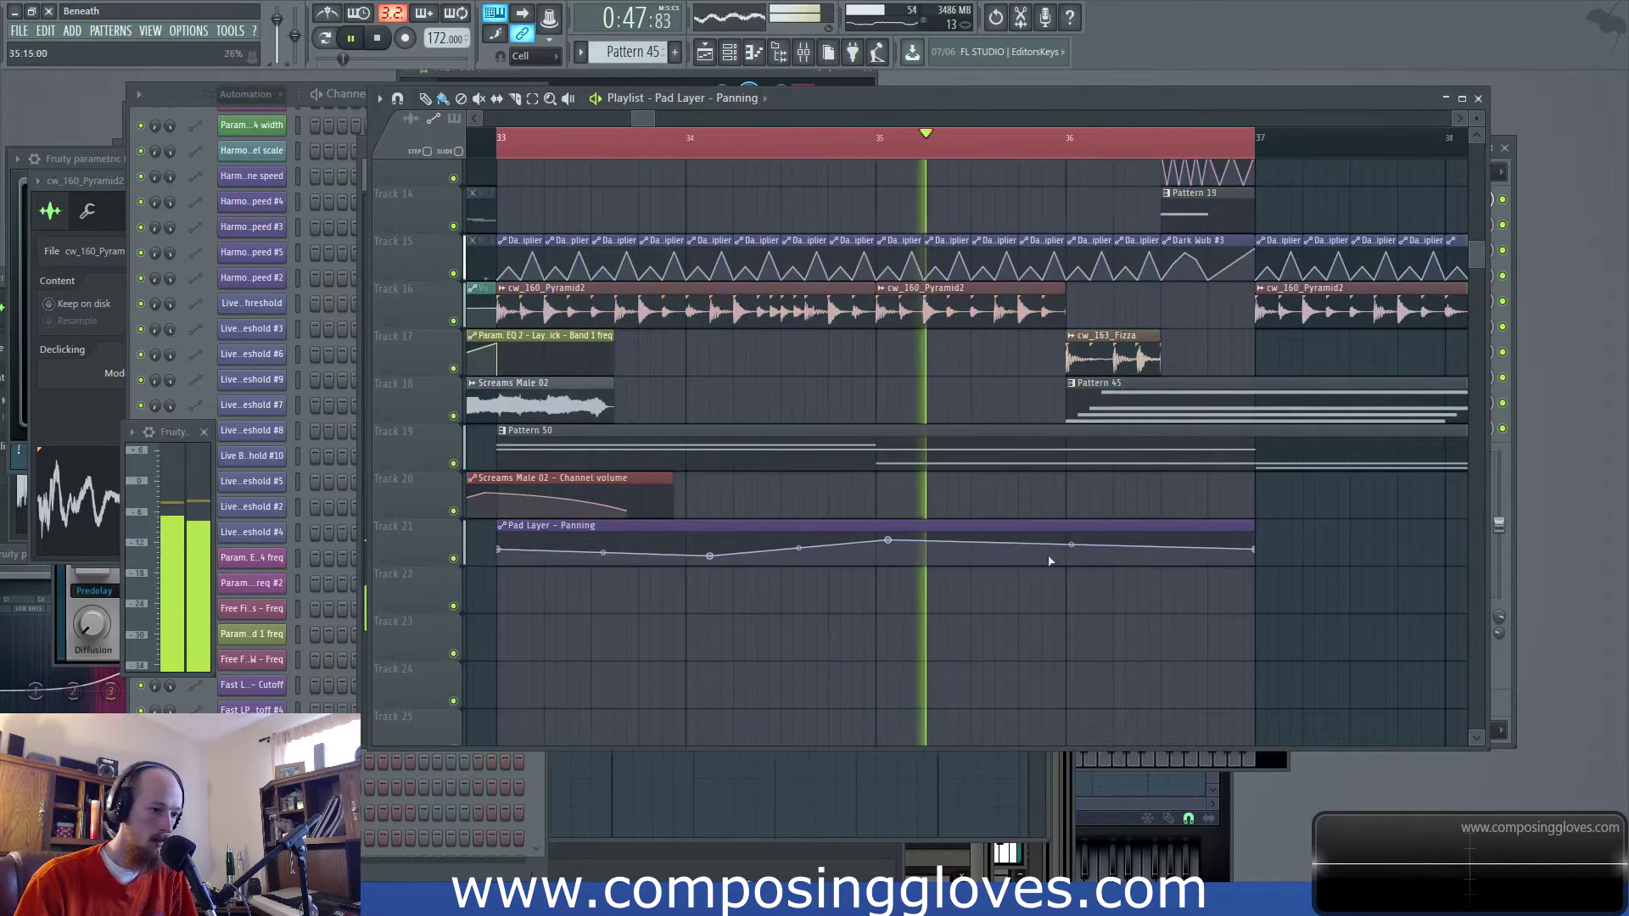
{"action": "left_click_drag", "start_coordinate": [889, 540], "coordinate": [889, 543]}
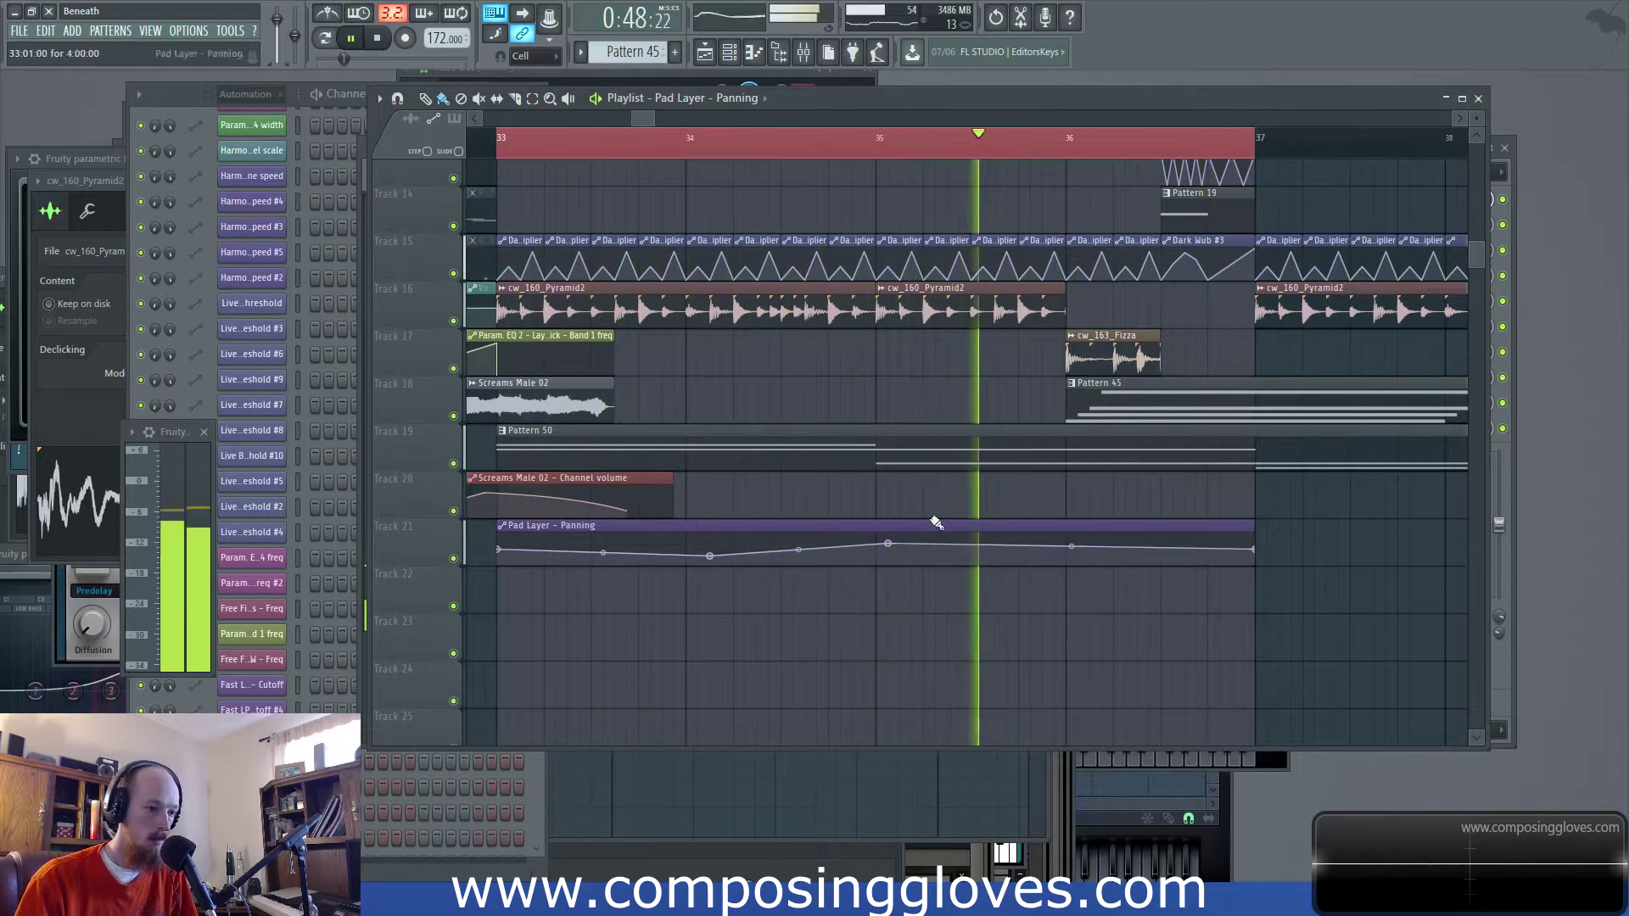
Stop playback and review the Dark Wub and Pad Layer mixer tracks and the drop's playlist arrangement
{"action": "scroll", "coordinate": [877, 483], "scroll_direction": "down", "scroll_amount": 3}
{"action": "scroll", "coordinate": [842, 312], "scroll_direction": "up", "scroll_amount": 3}
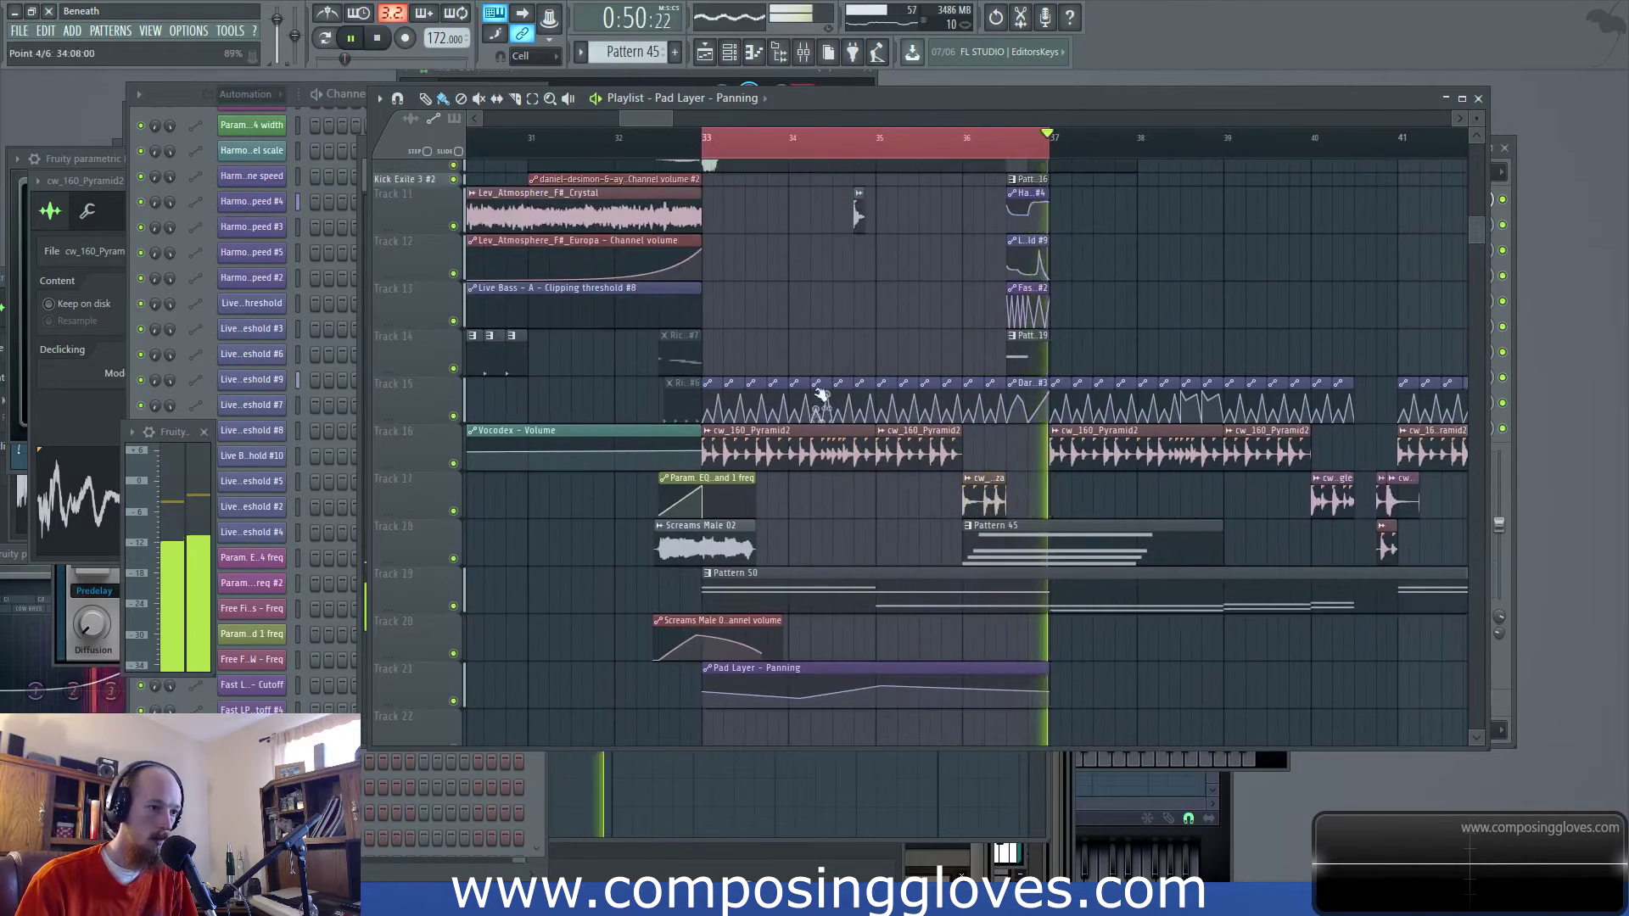
{"action": "key", "text": "space"}
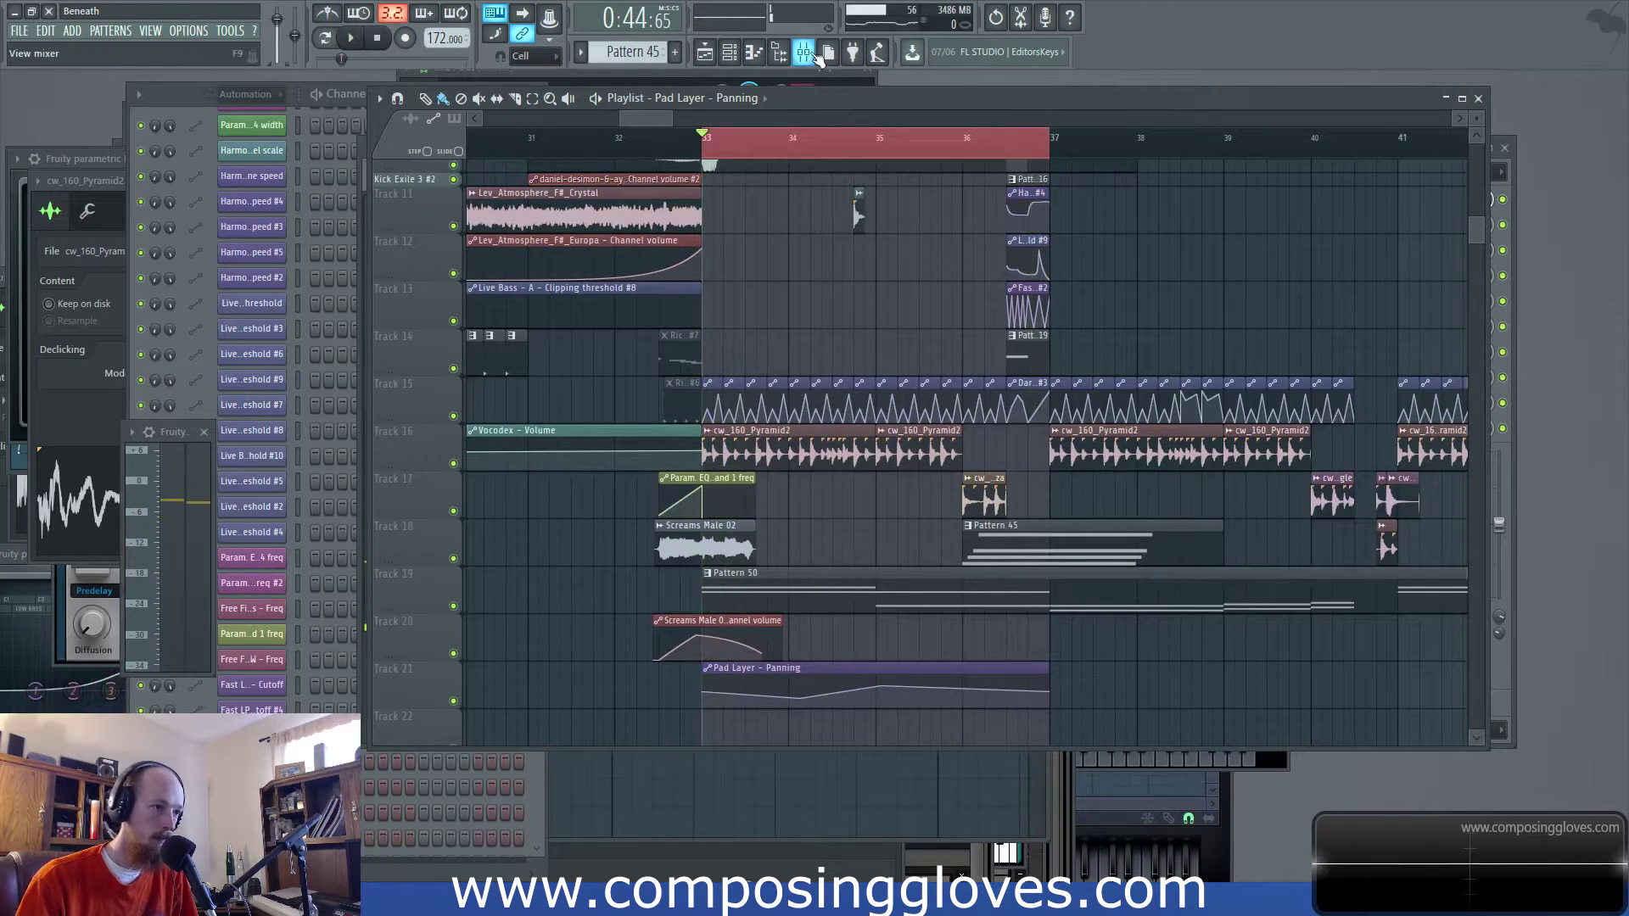
{"action": "left_click", "coordinate": [815, 53]}
{"action": "left_click", "coordinate": [840, 270]}
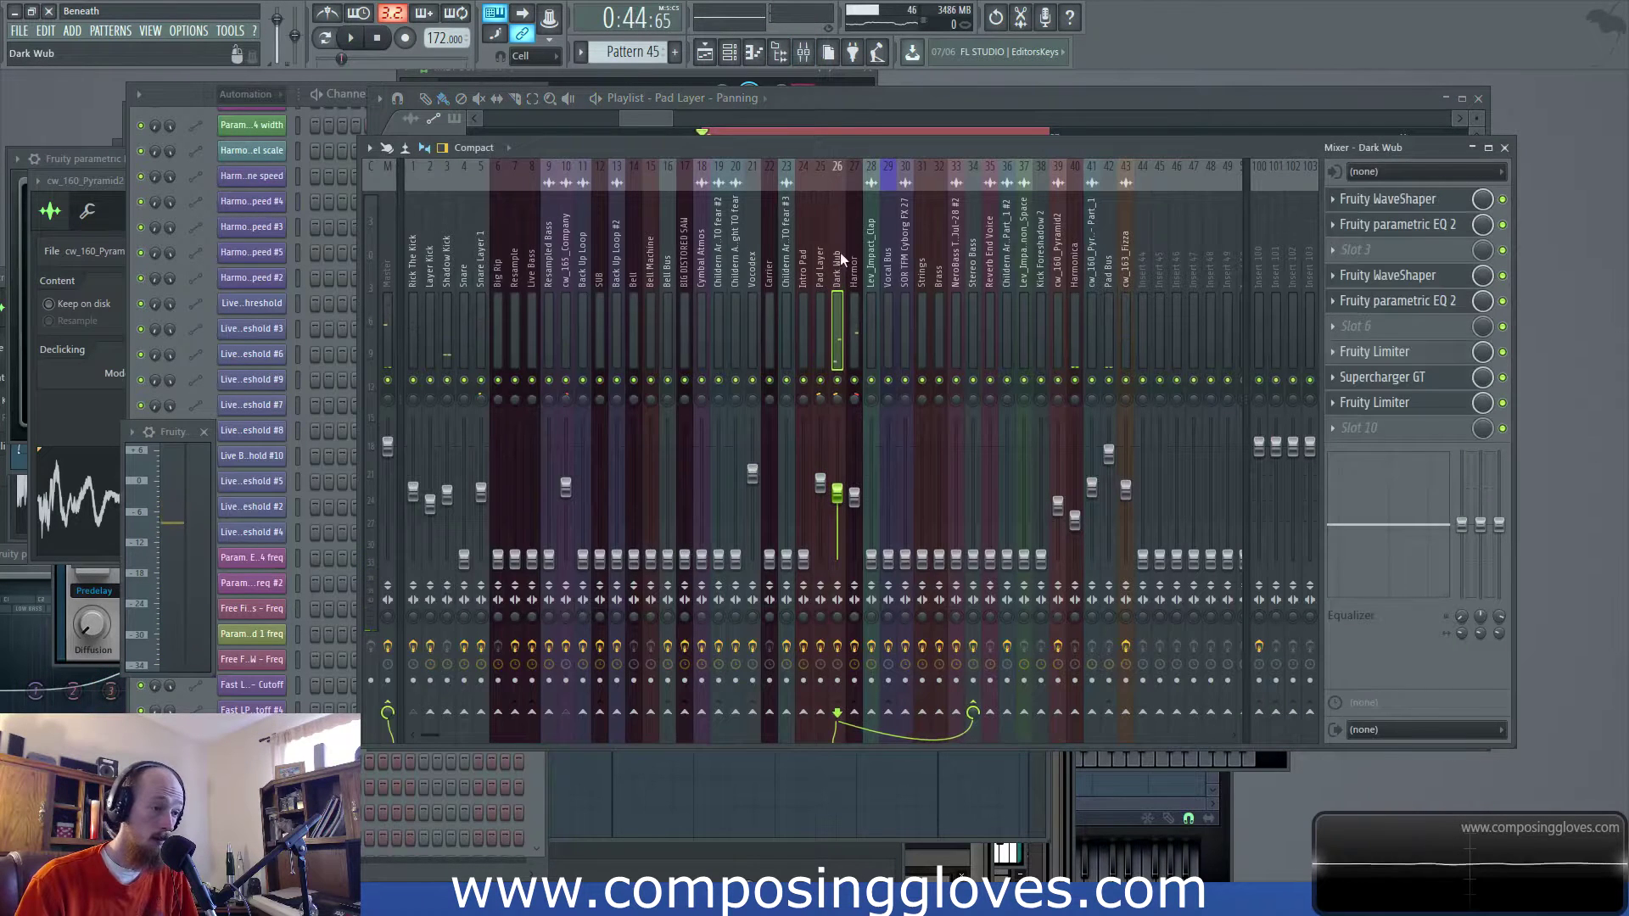
{"action": "left_click", "coordinate": [821, 270]}
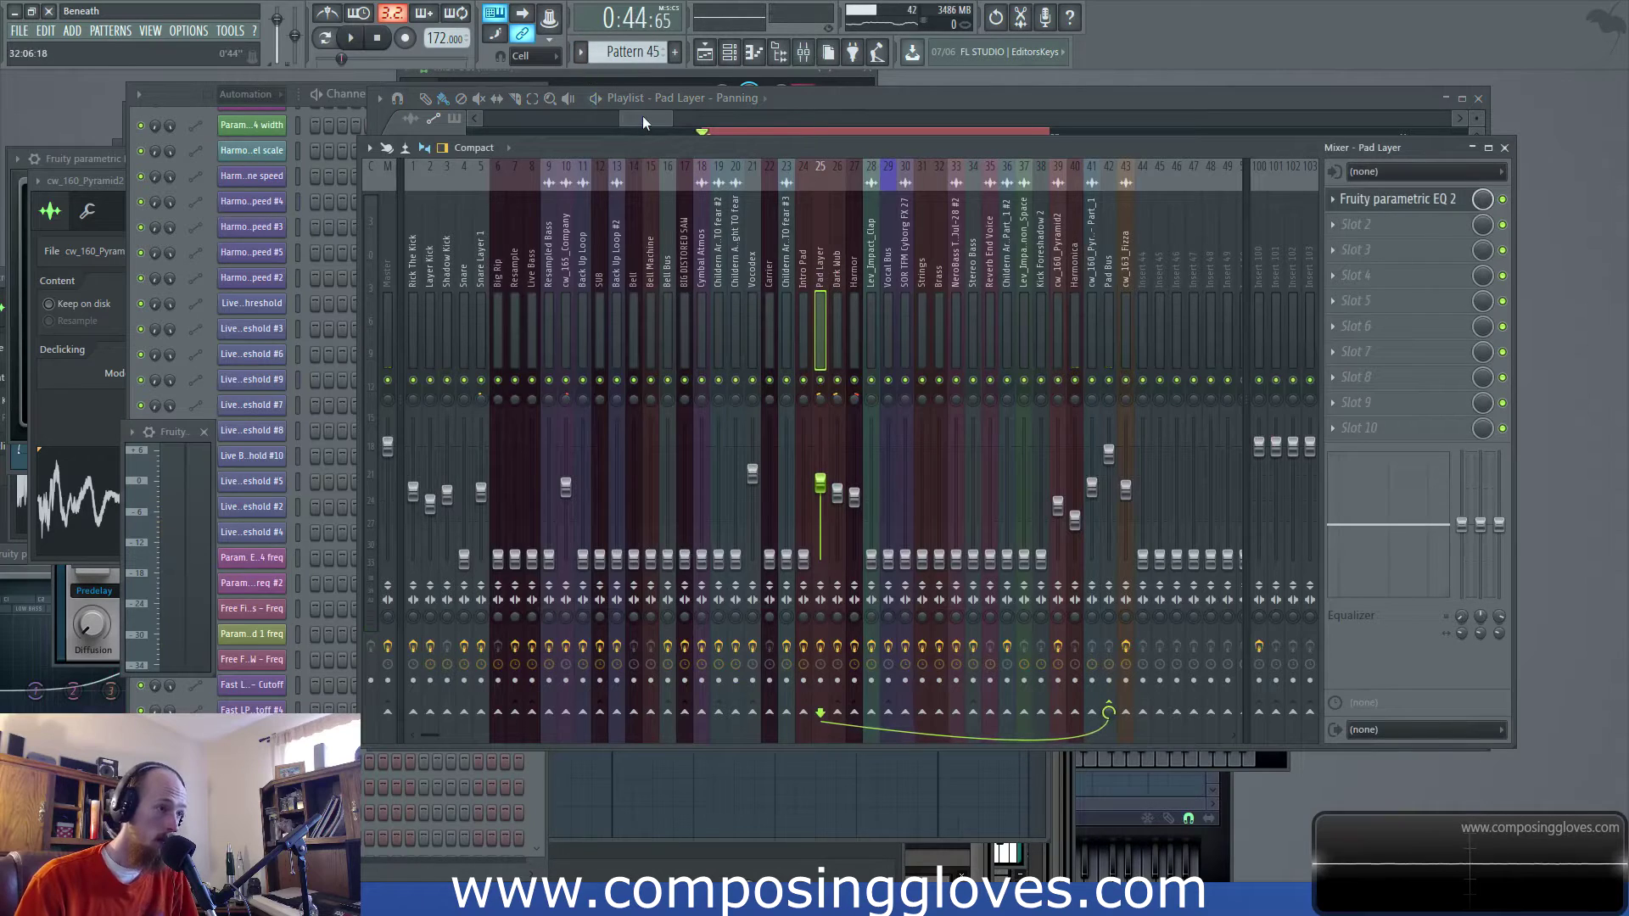
{"action": "left_click_drag", "start_coordinate": [643, 115], "coordinate": [647, 116]}
{"action": "scroll", "coordinate": [674, 295], "scroll_direction": "up", "scroll_amount": 5}
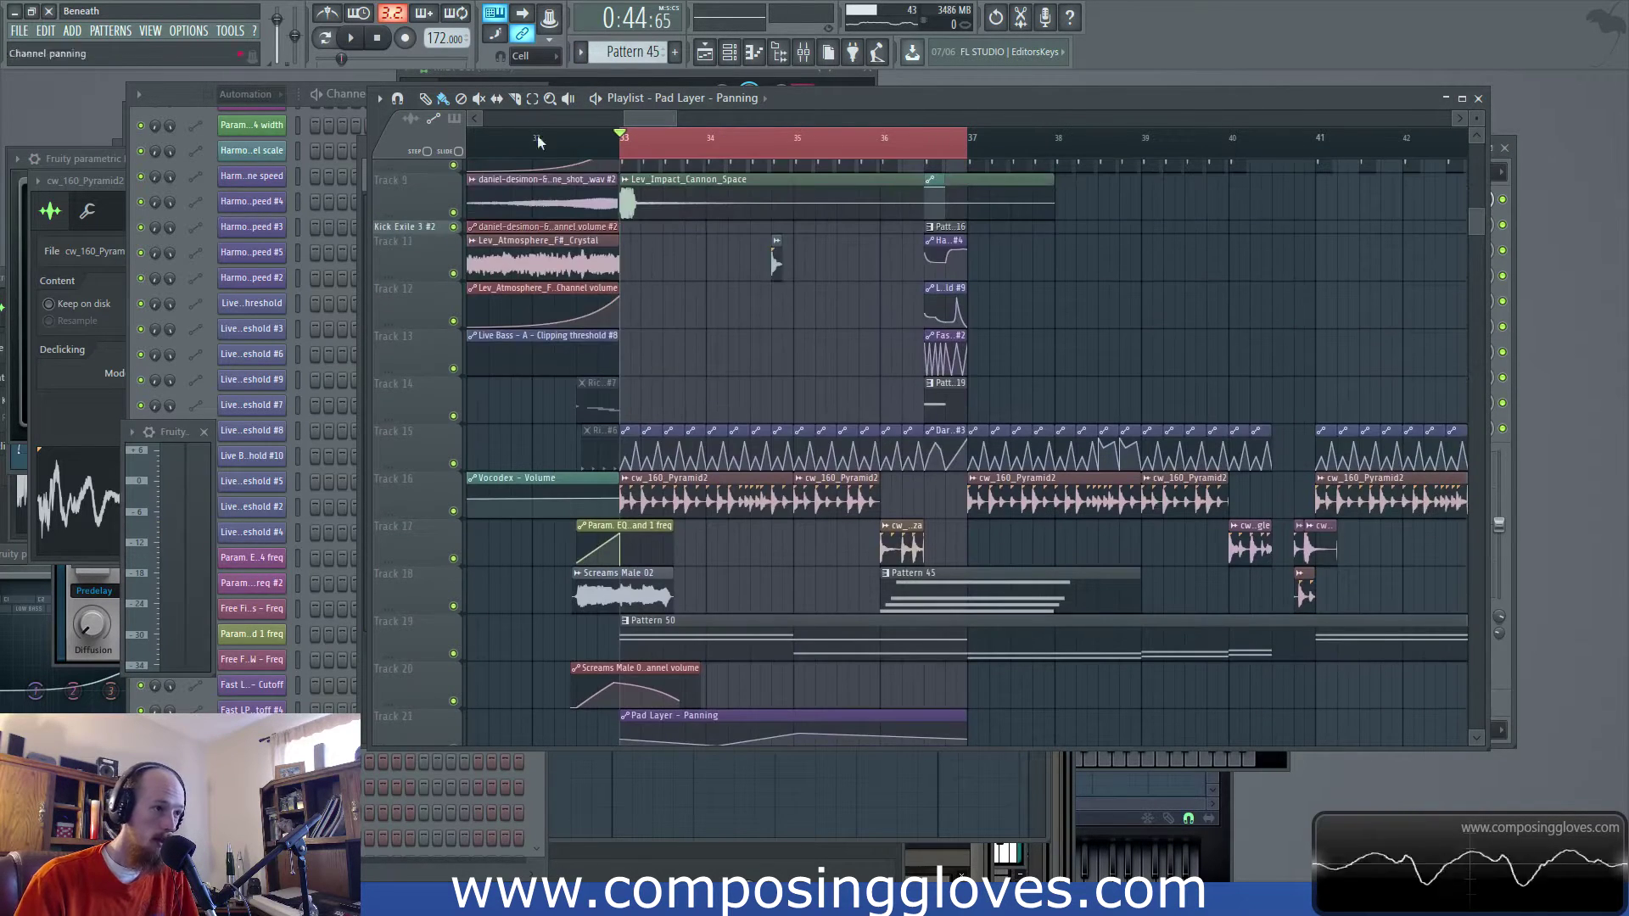
Show the Unsorted channels, open Pattern 50's Pad Layer notes in the piano roll, and return to the channel rack
{"action": "left_click", "coordinate": [244, 95]}
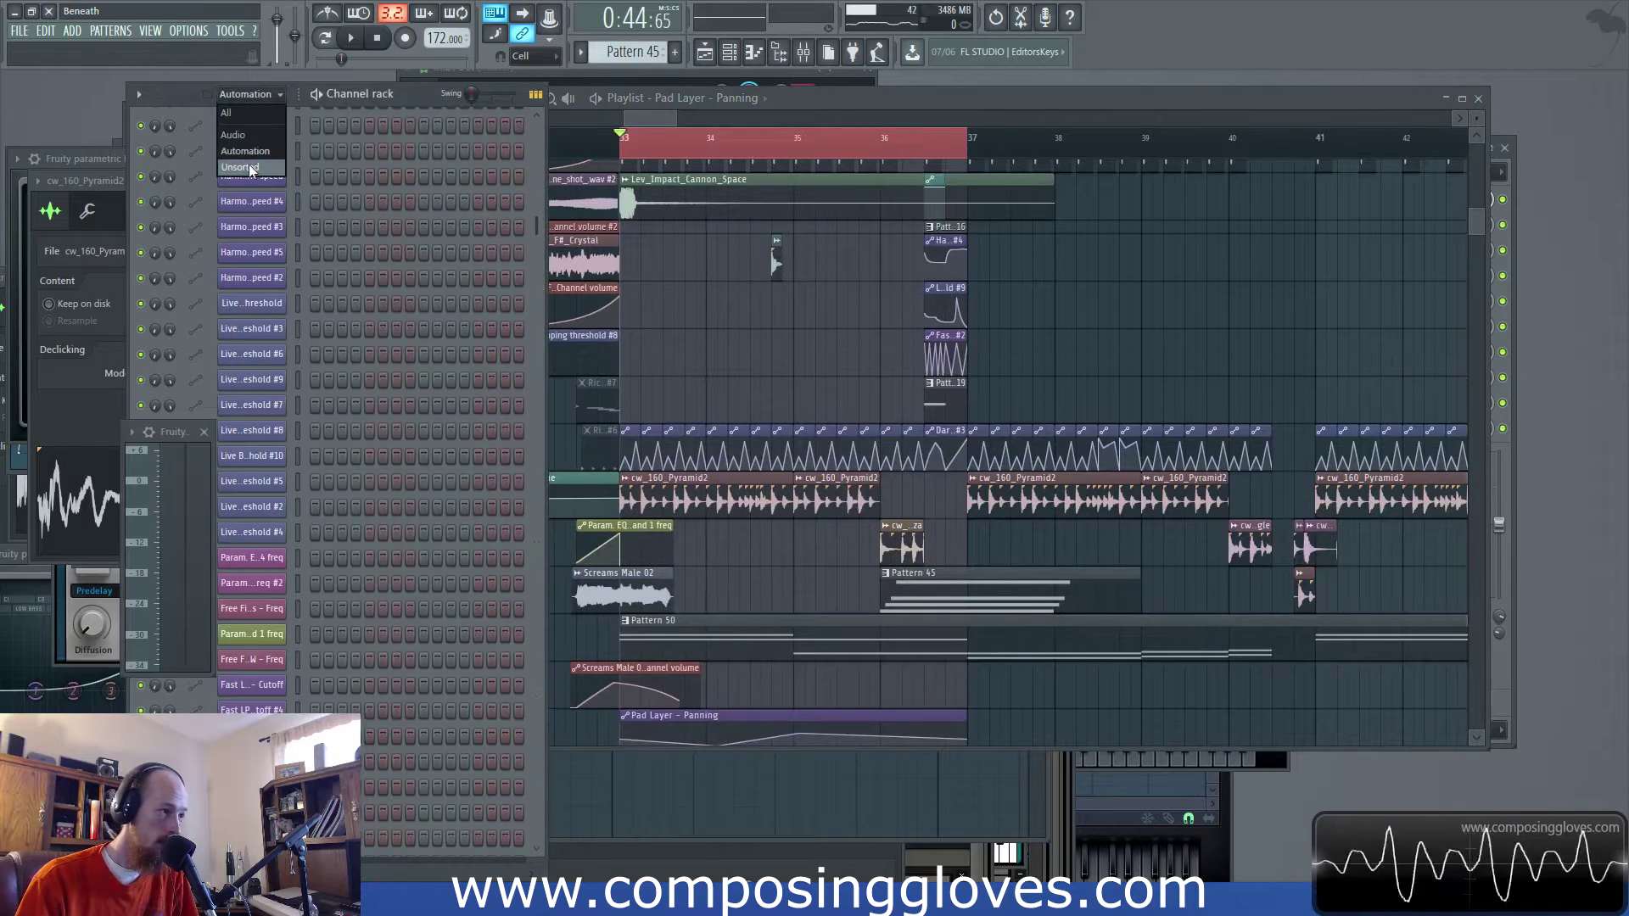
{"action": "left_click", "coordinate": [241, 168]}
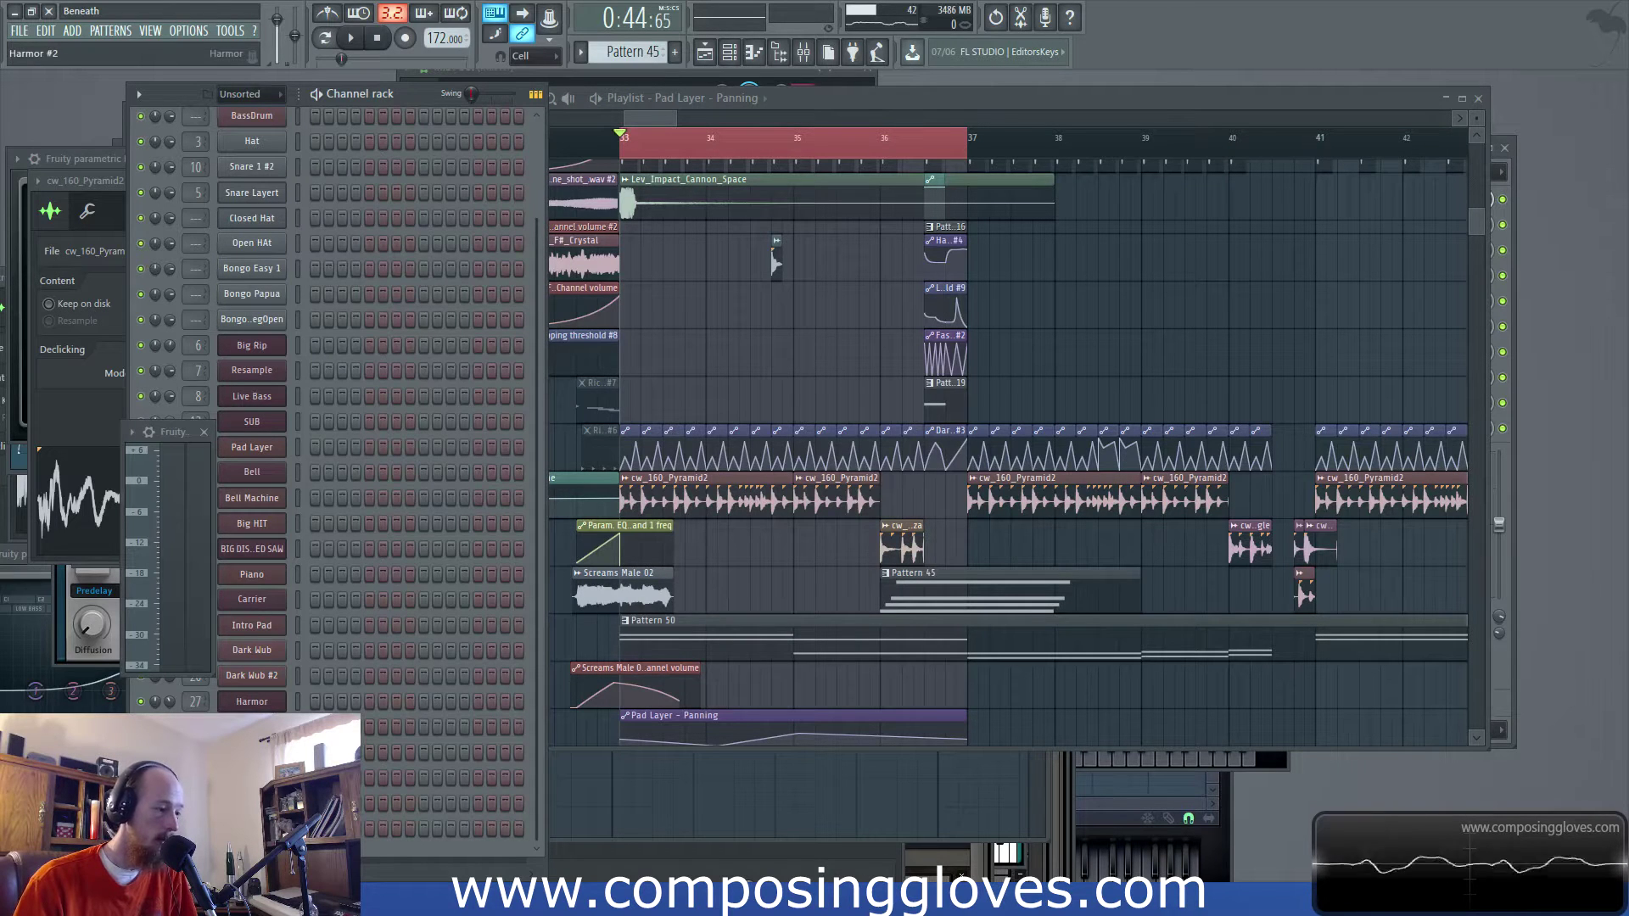
{"action": "double_click", "coordinate": [785, 652]}
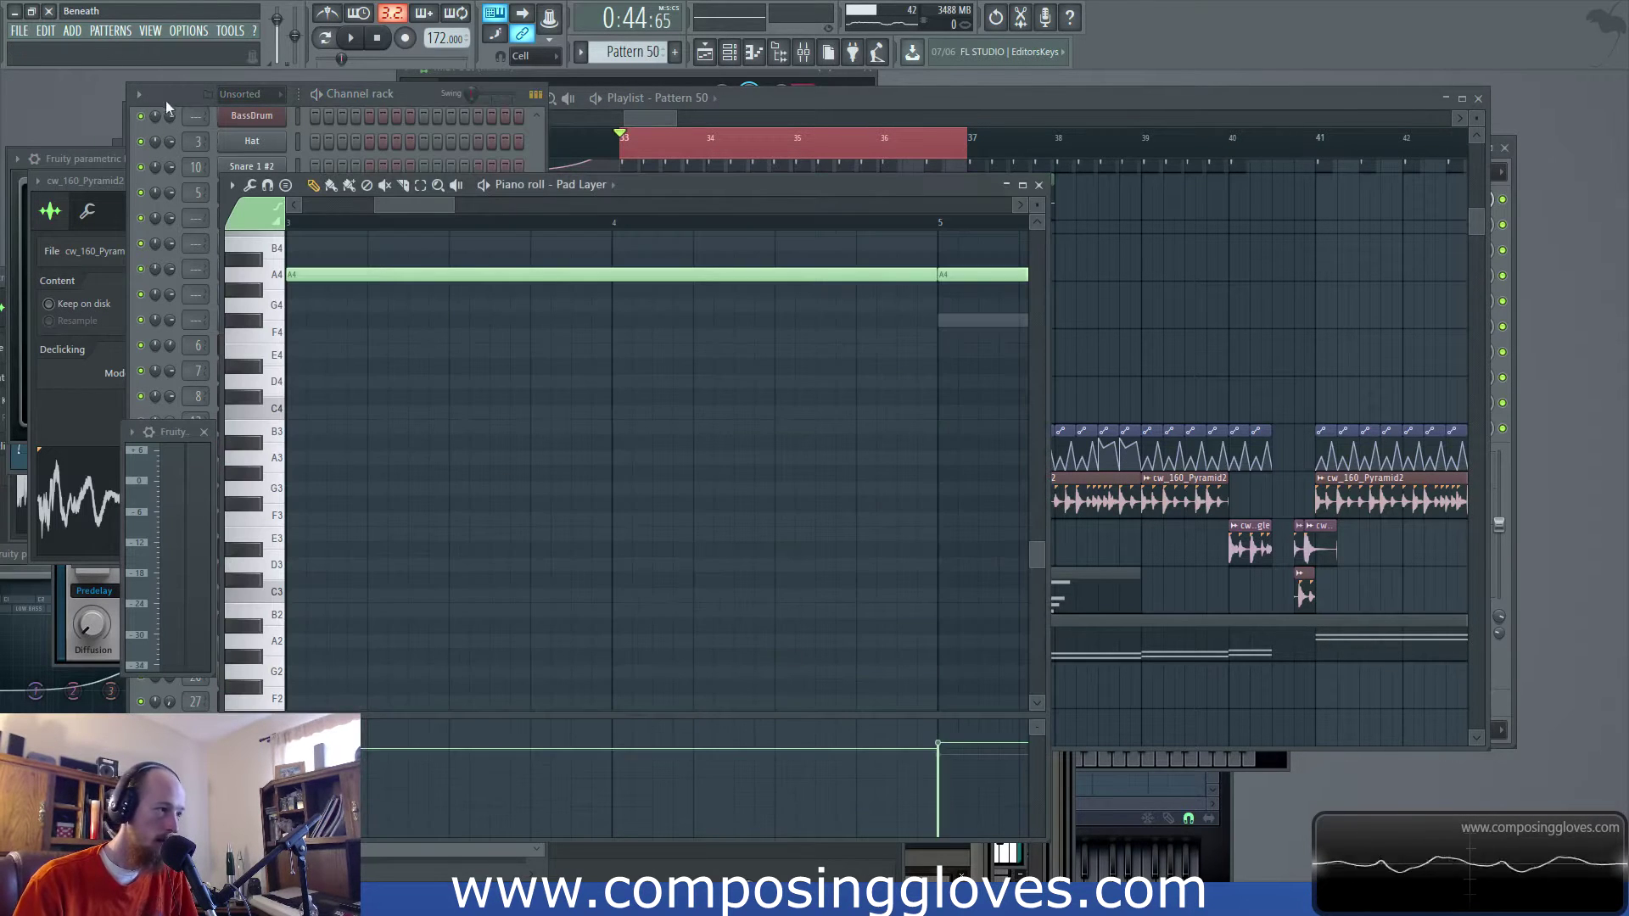
{"action": "left_click", "coordinate": [169, 99]}
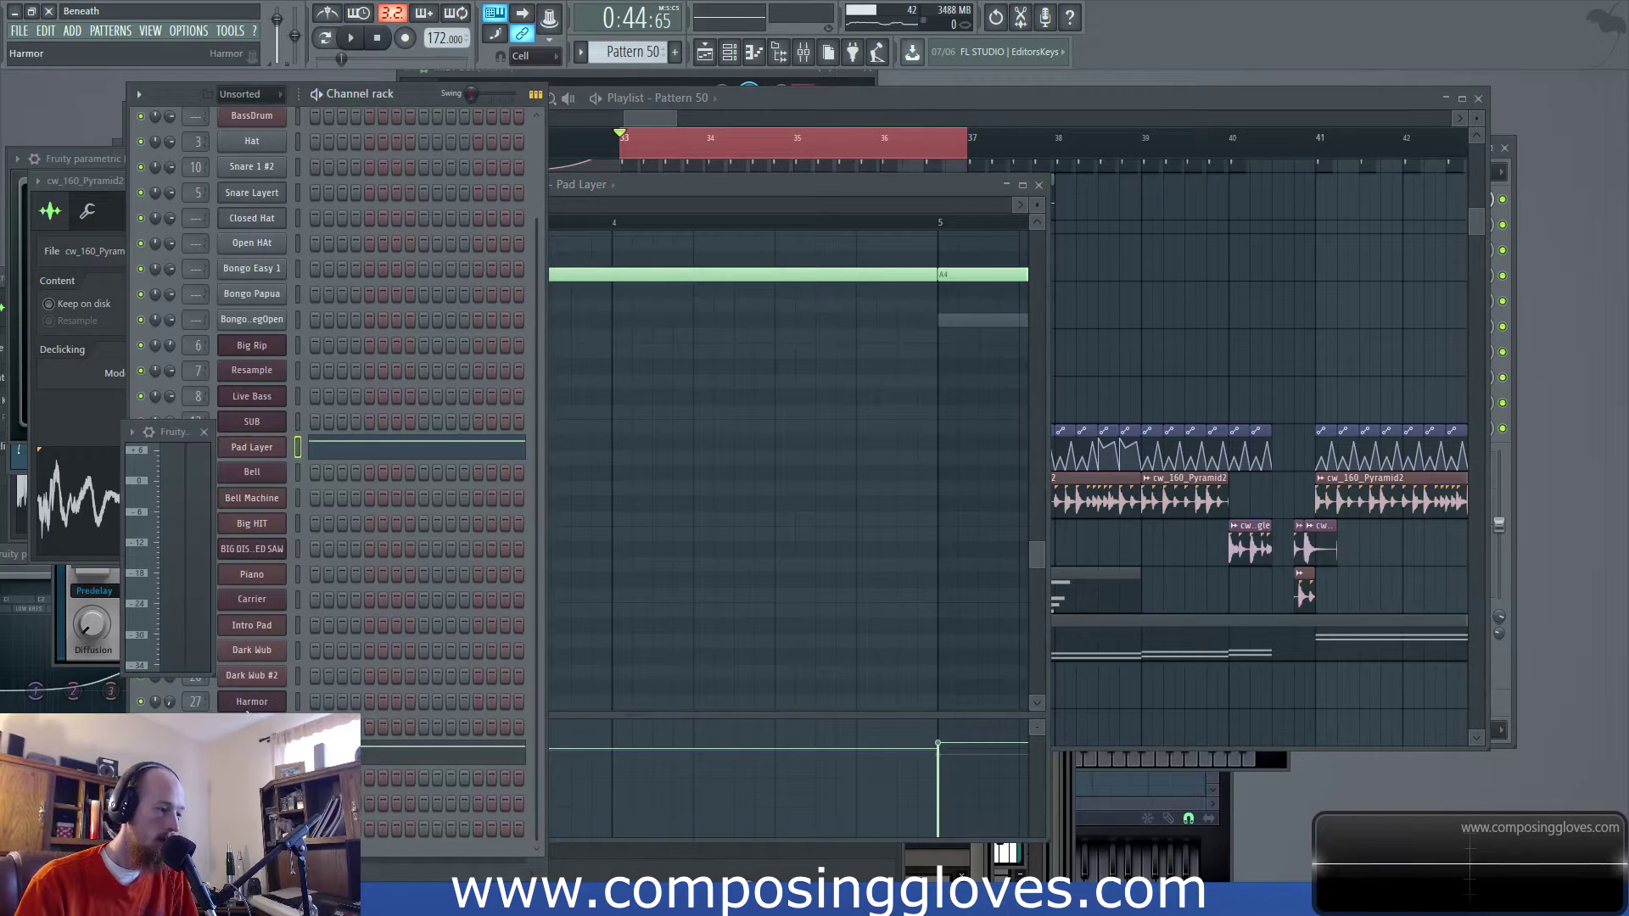
Play the loop briefly and move the Fruity dB meter clear of the channel rack's mixer track numbers
{"action": "key", "text": "space"}
{"action": "left_click_drag", "start_coordinate": [182, 433], "coordinate": [127, 366]}
{"action": "key", "text": "space"}
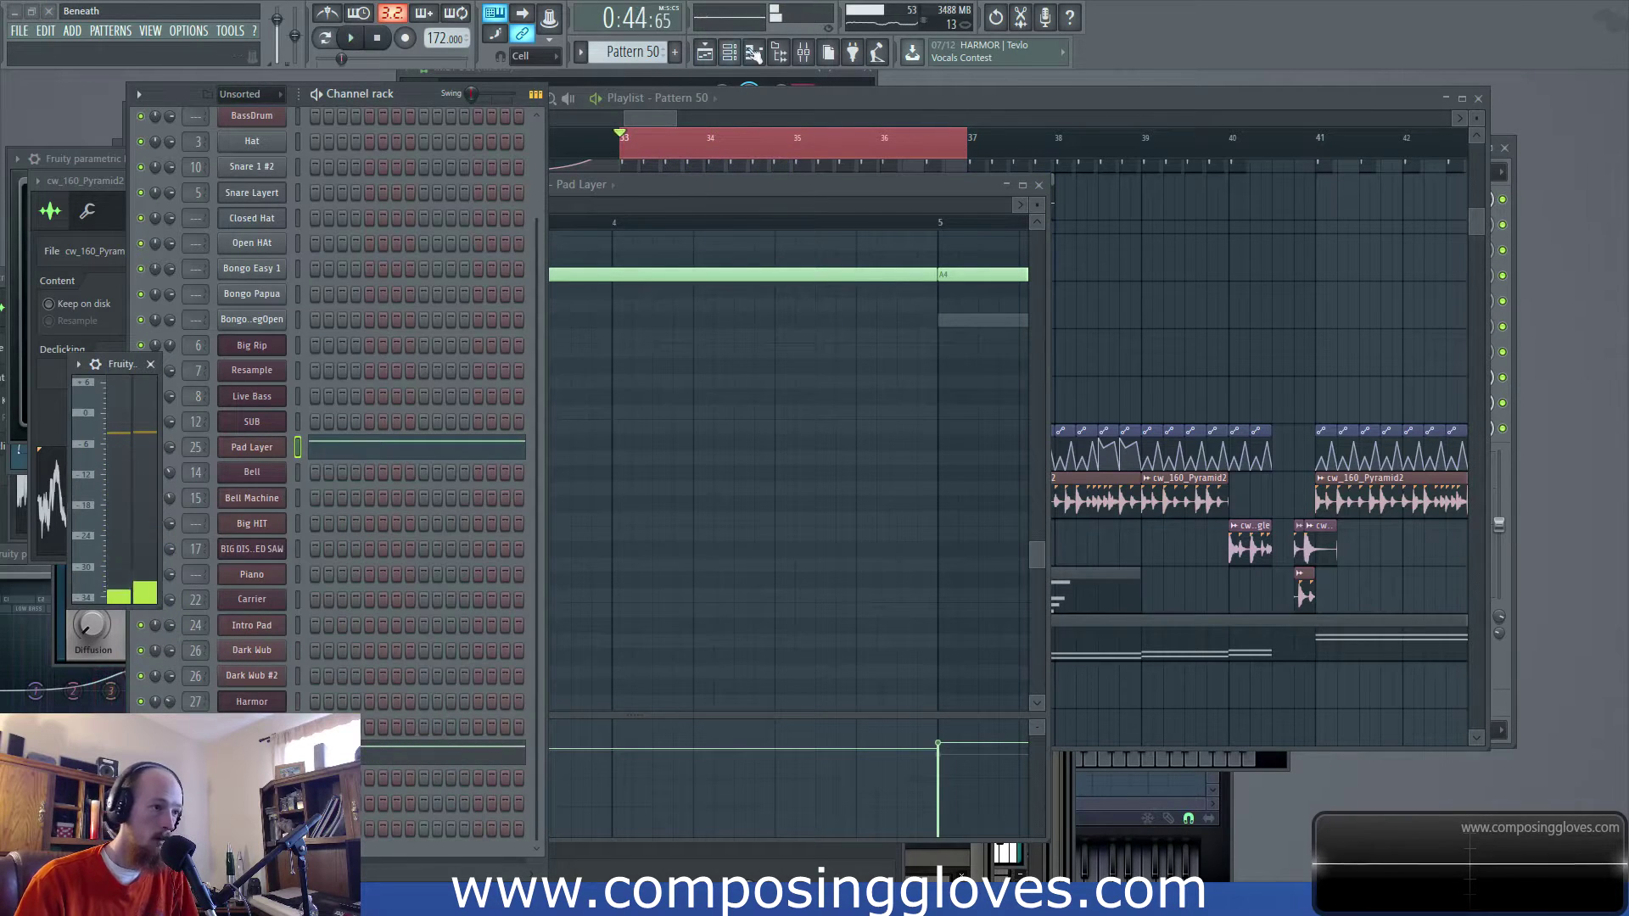
Add Fruity Parametric EQ 2 to the Harmonica mixer track's first slot, play the loop, and reposition the EQ window
{"action": "left_click", "coordinate": [801, 53]}
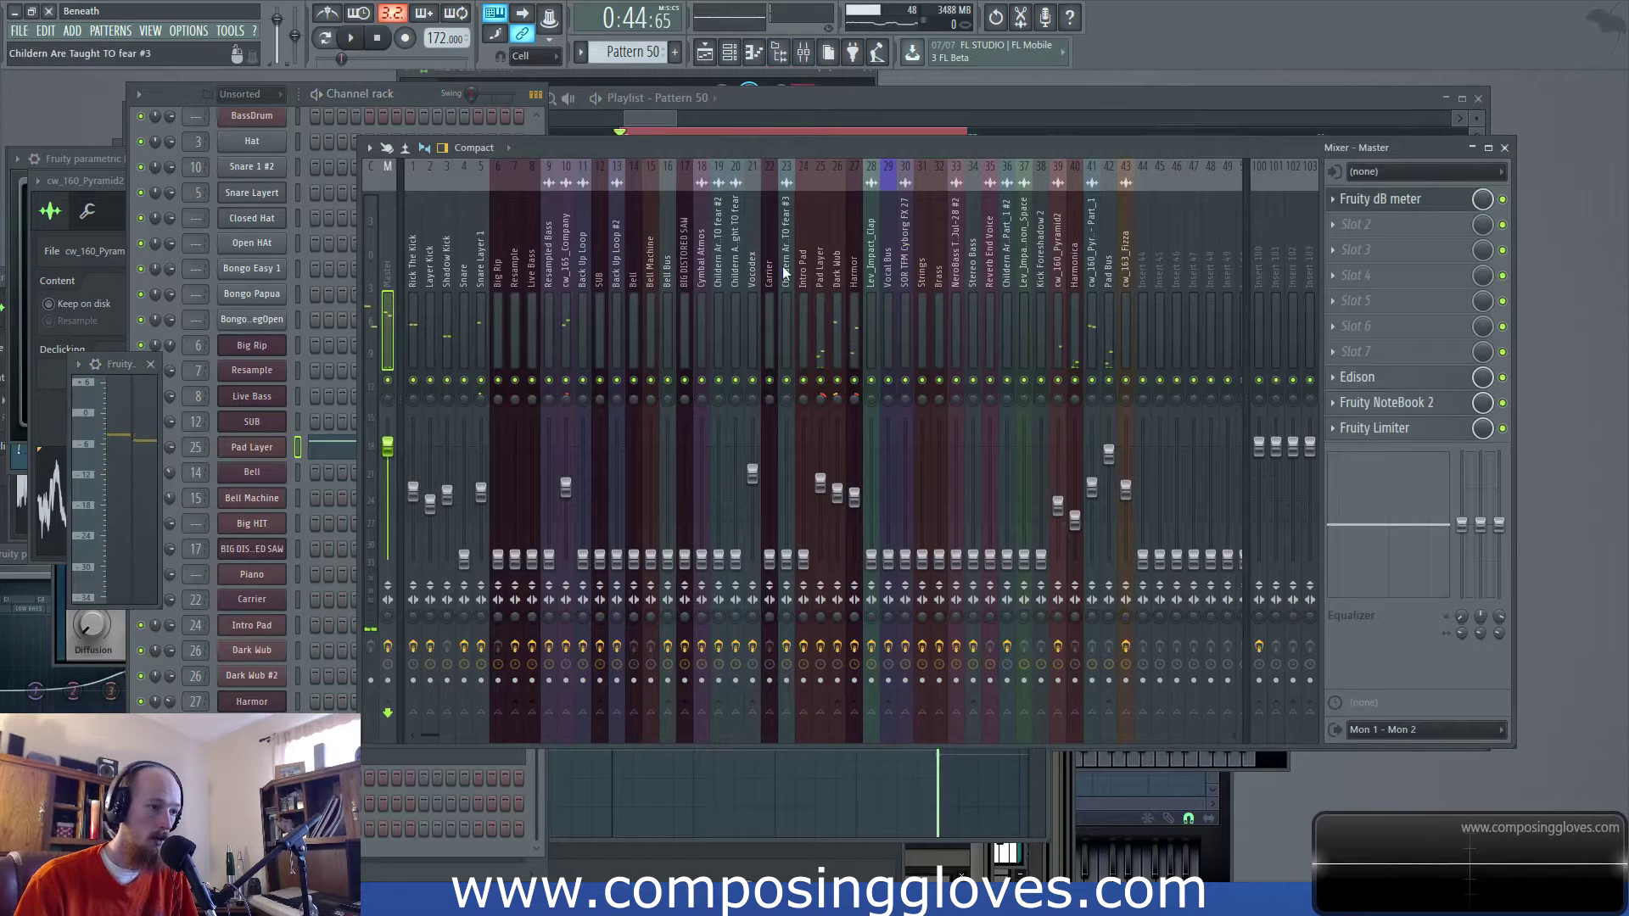
{"action": "left_click", "coordinate": [806, 252]}
{"action": "left_click", "coordinate": [820, 246]}
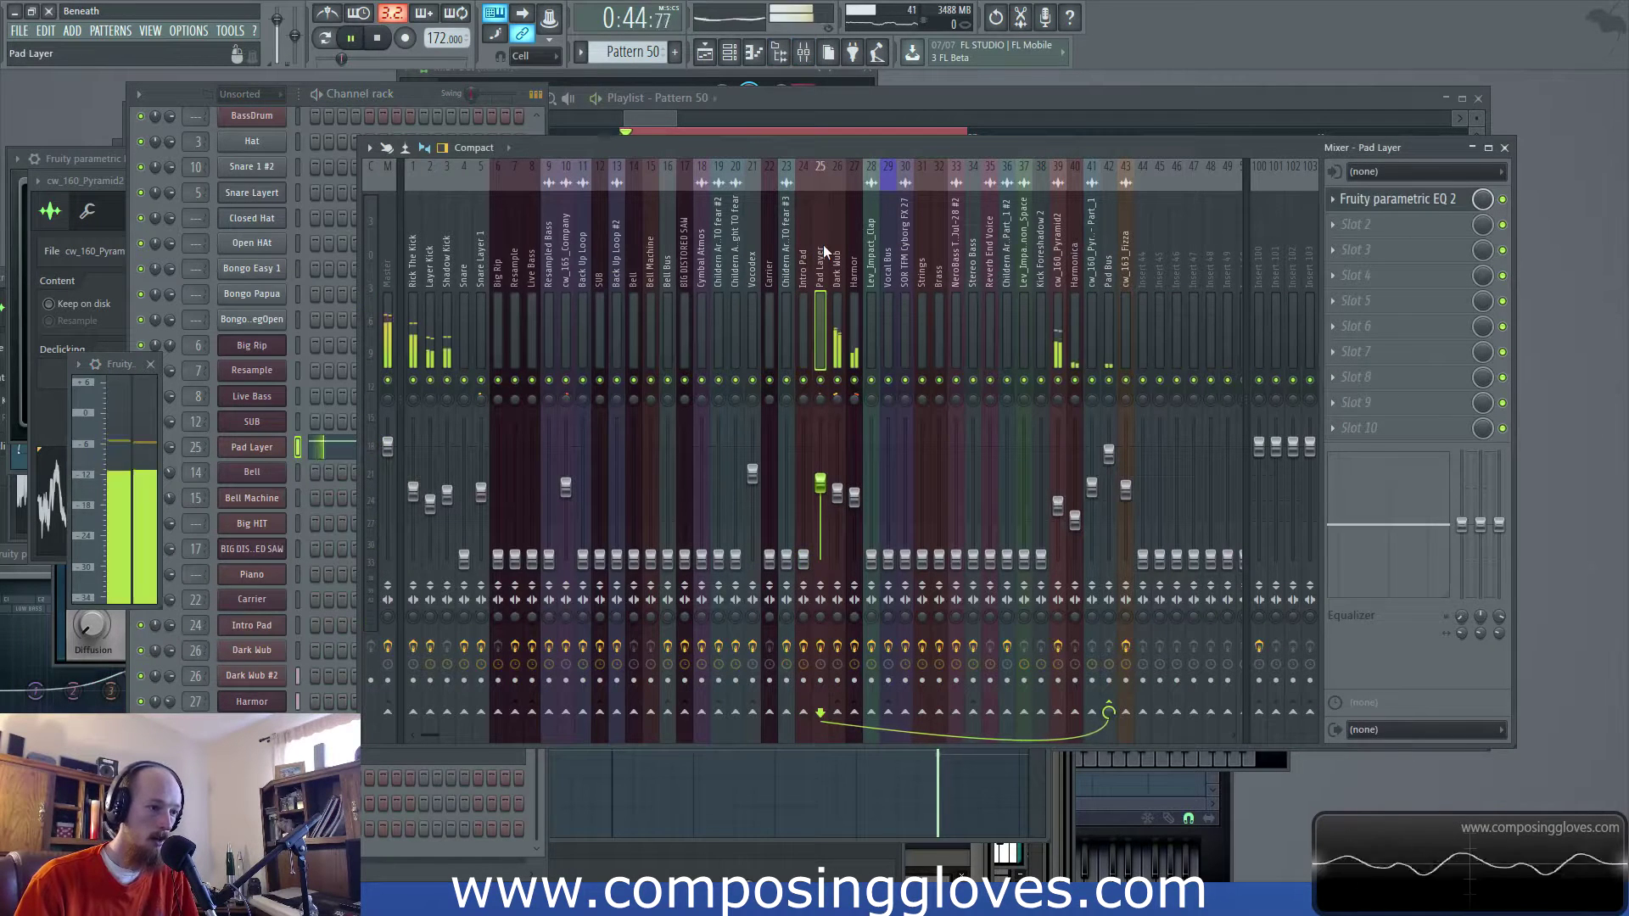
{"action": "left_click", "coordinate": [1075, 246]}
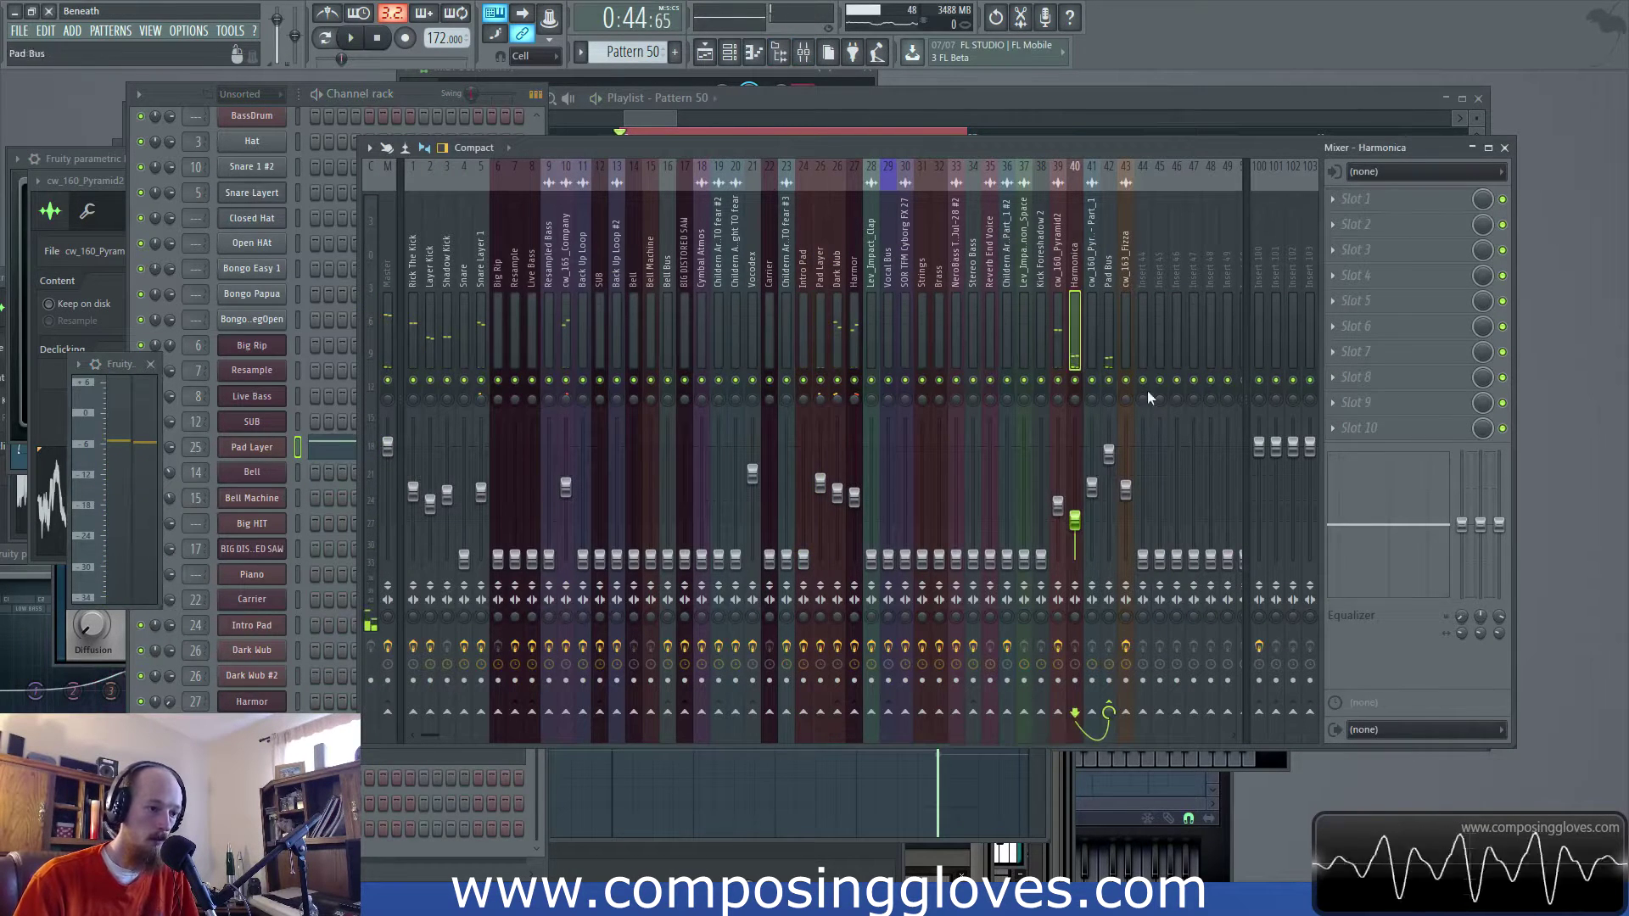
{"action": "left_click", "coordinate": [1377, 202]}
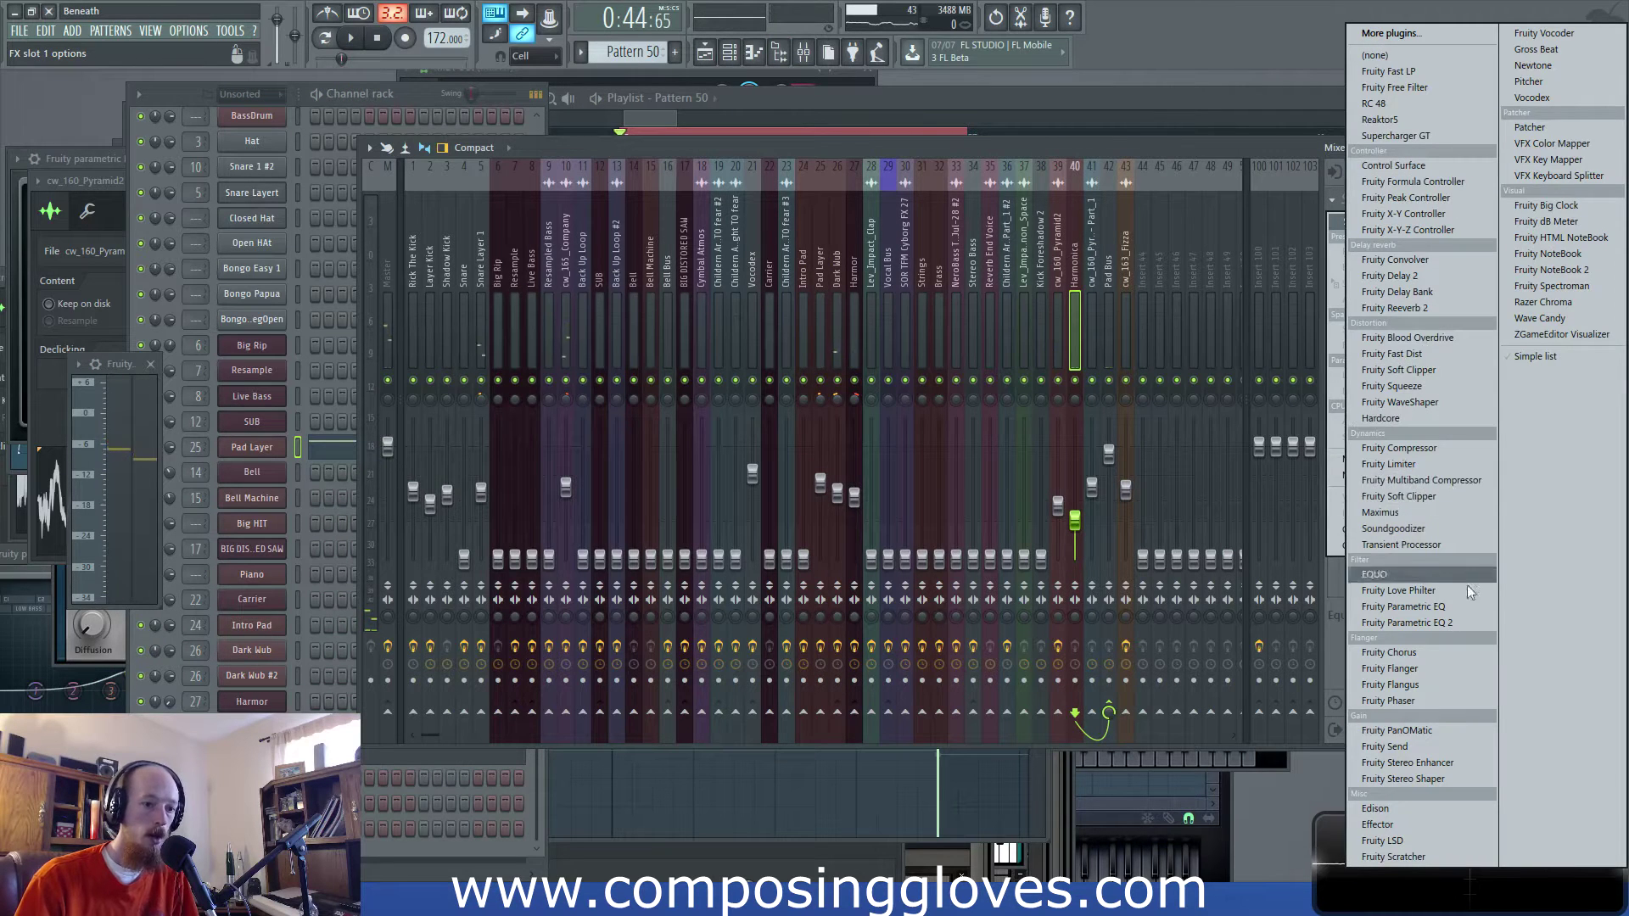
{"action": "left_click", "coordinate": [1469, 624]}
{"action": "key", "text": "space"}
{"action": "left_click_drag", "start_coordinate": [295, 222], "coordinate": [544, 242]}
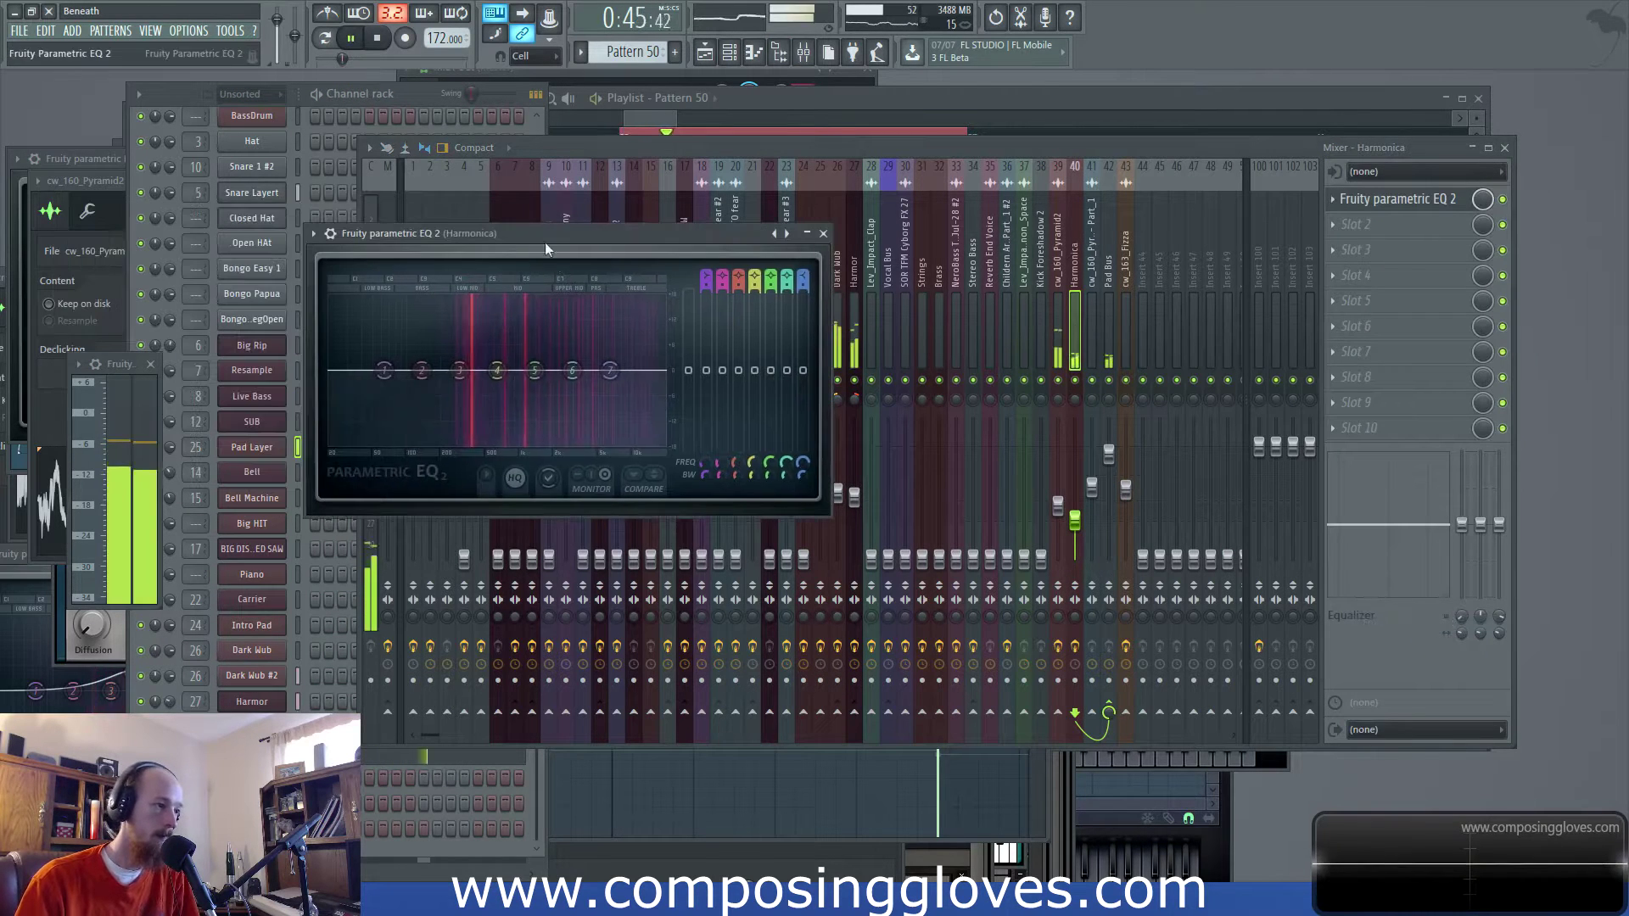
Cut the Harmonica's low end with EQ band 1 and boost band 6 by about 3.8 dB near 4708 Hz
{"action": "left_click_drag", "start_coordinate": [383, 370], "coordinate": [419, 438]}
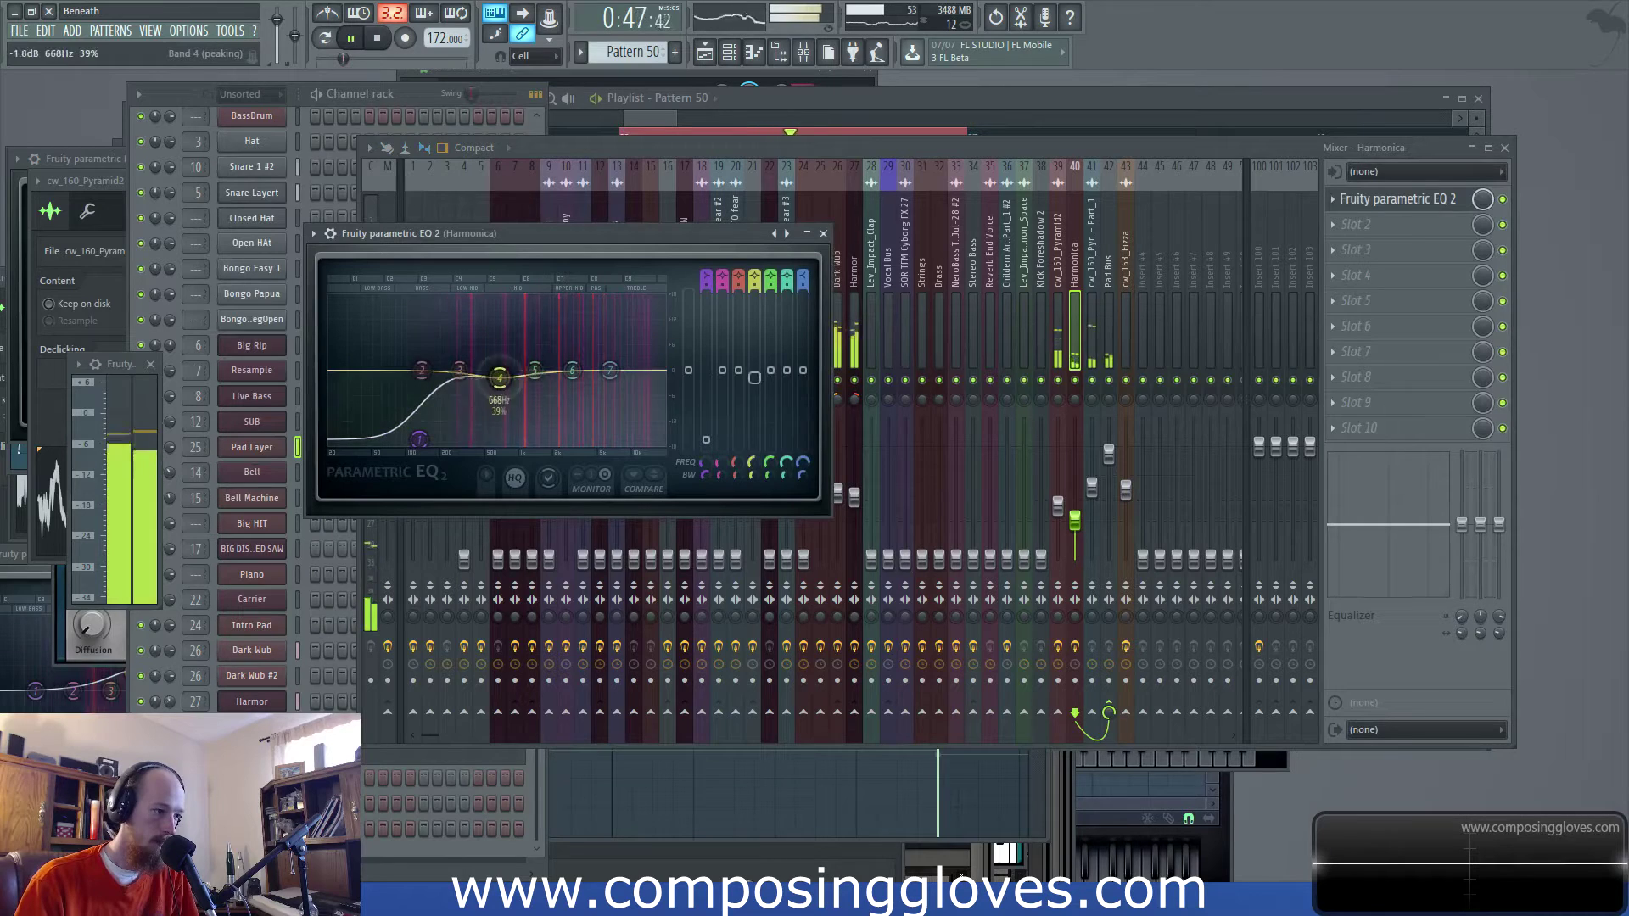
{"action": "mouse_move", "coordinate": [609, 376]}
{"action": "left_mouse_down"}
{"action": "mouse_move", "coordinate": [630, 382]}
{"action": "mouse_move", "coordinate": [596, 353]}
{"action": "left_mouse_up"}
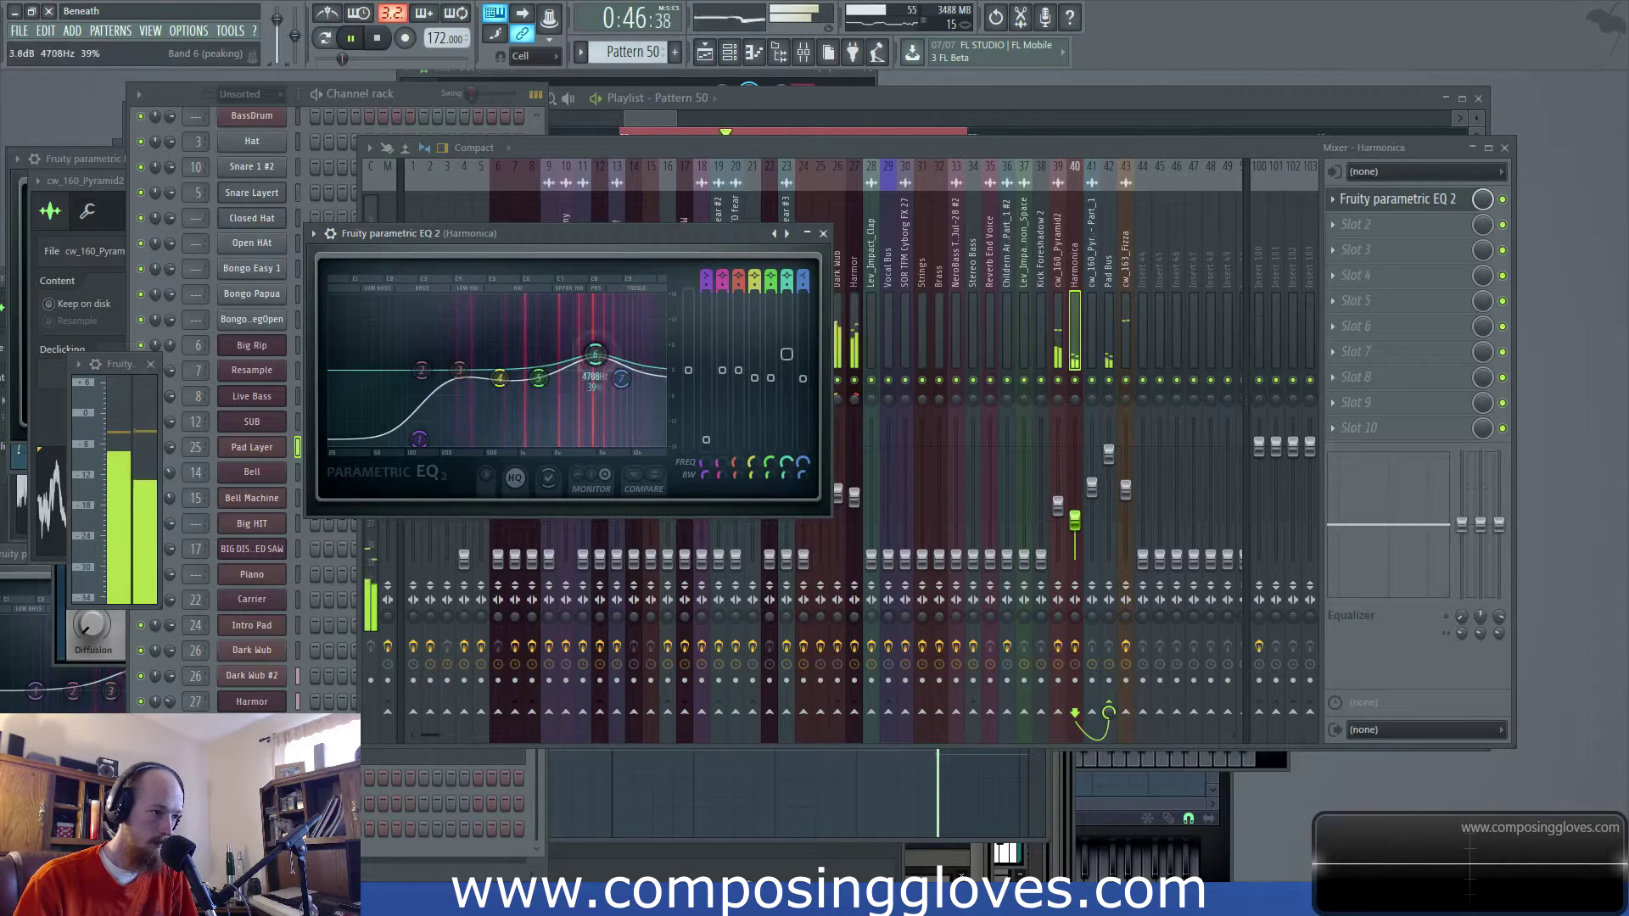
Add Fruity Stereo Shaper to the Harmonica track's second slot, load its Delay preset, and move its window over the mixer
{"action": "left_click", "coordinate": [1001, 147]}
{"action": "left_click", "coordinate": [1383, 229]}
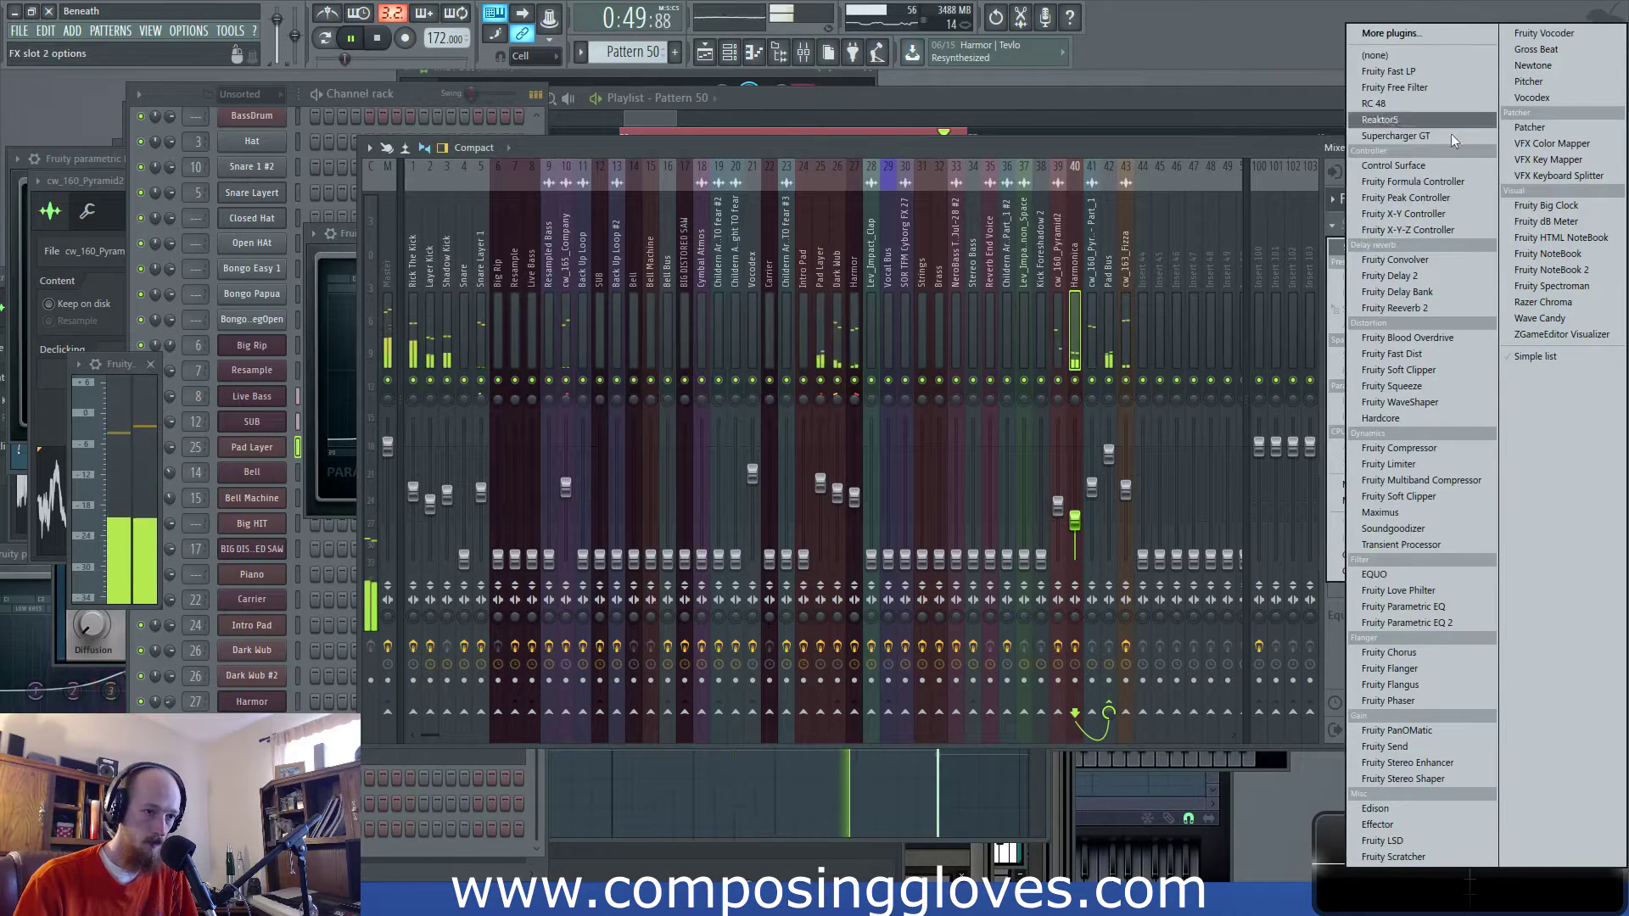
{"action": "left_click", "coordinate": [1477, 779]}
{"action": "right_click", "coordinate": [252, 225]}
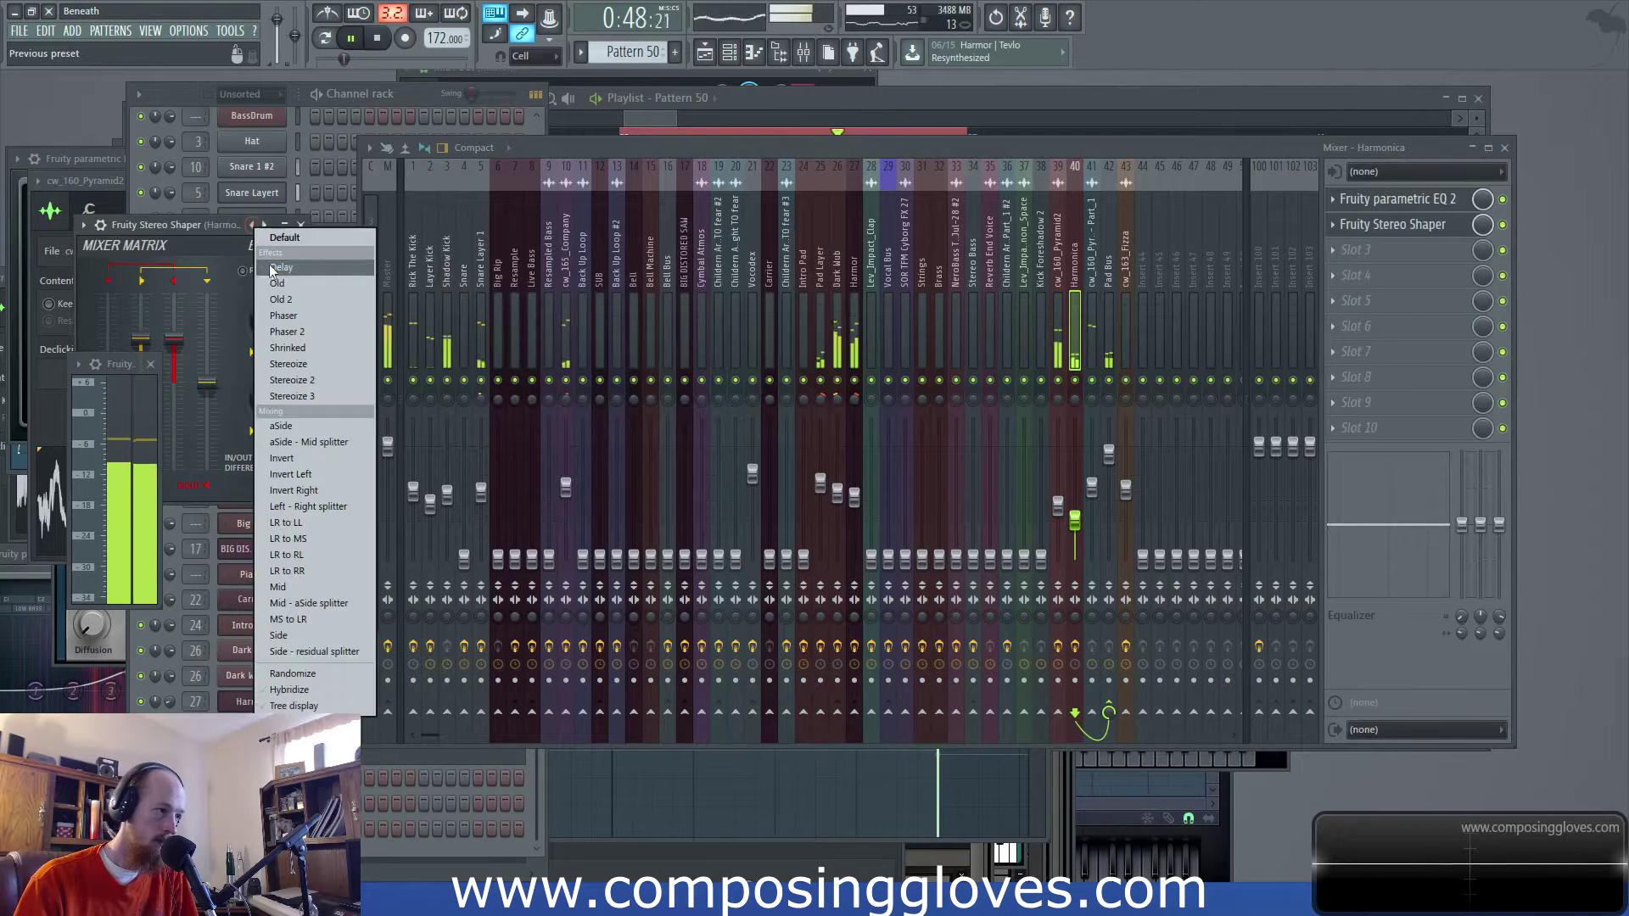
{"action": "left_click", "coordinate": [284, 266]}
{"action": "left_click_drag", "start_coordinate": [197, 222], "coordinate": [677, 215]}
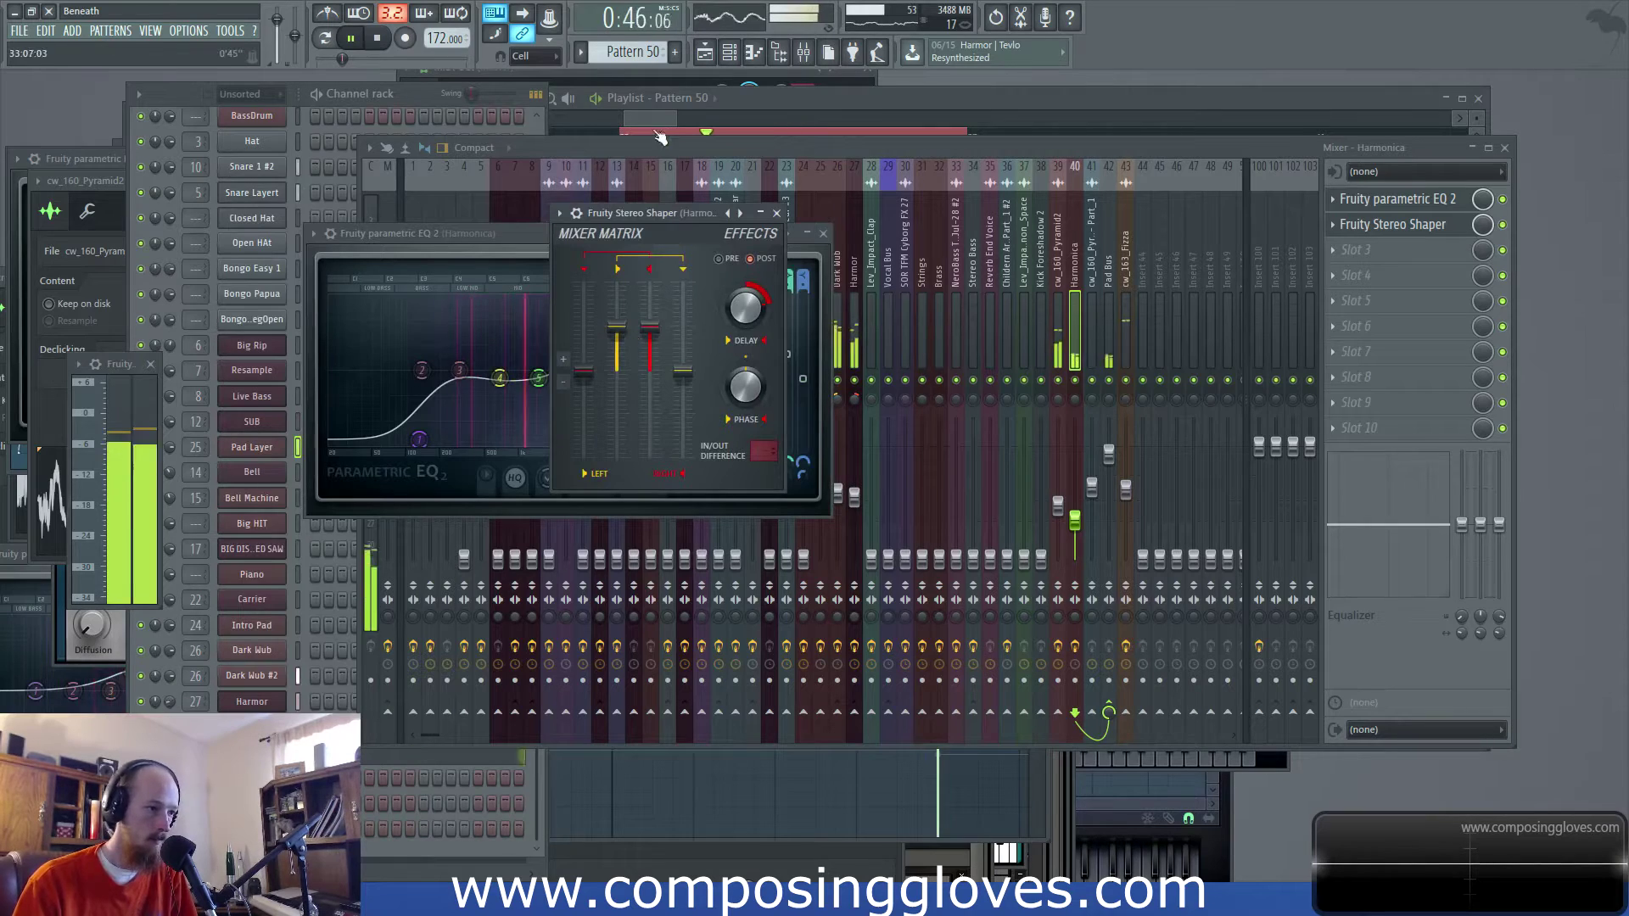
Listen to the looped drop while examining its playlist tracks, stop playback, and review the clips around bars 33 to 37
{"action": "left_click", "coordinate": [677, 115]}
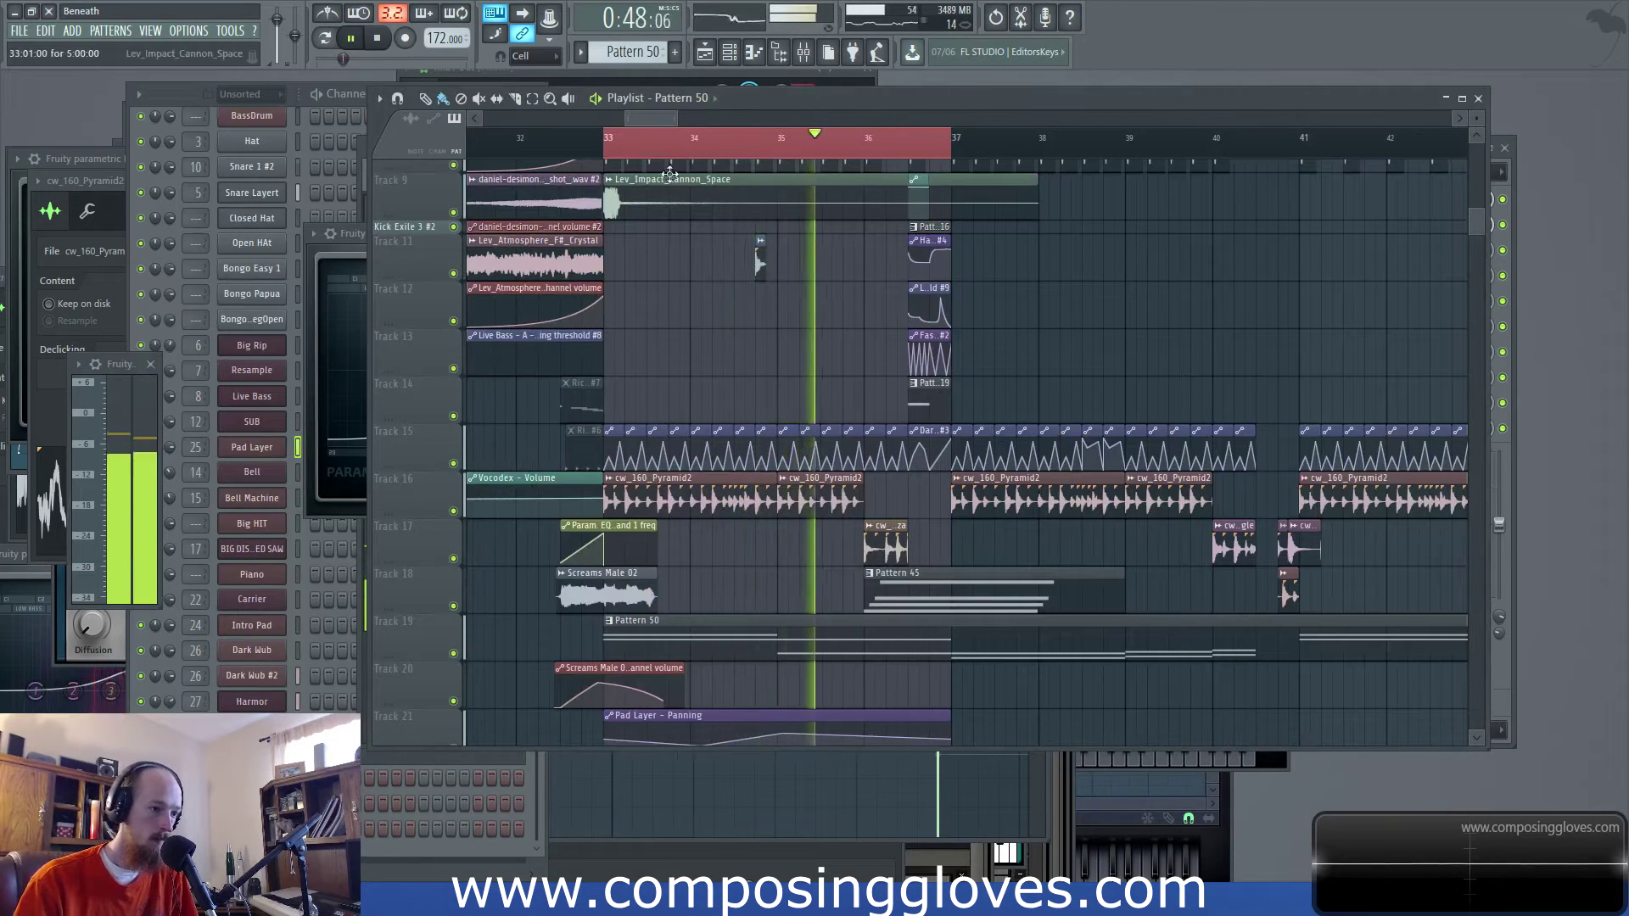
{"action": "scroll", "coordinate": [720, 153], "scroll_direction": "down", "scroll_amount": 3}
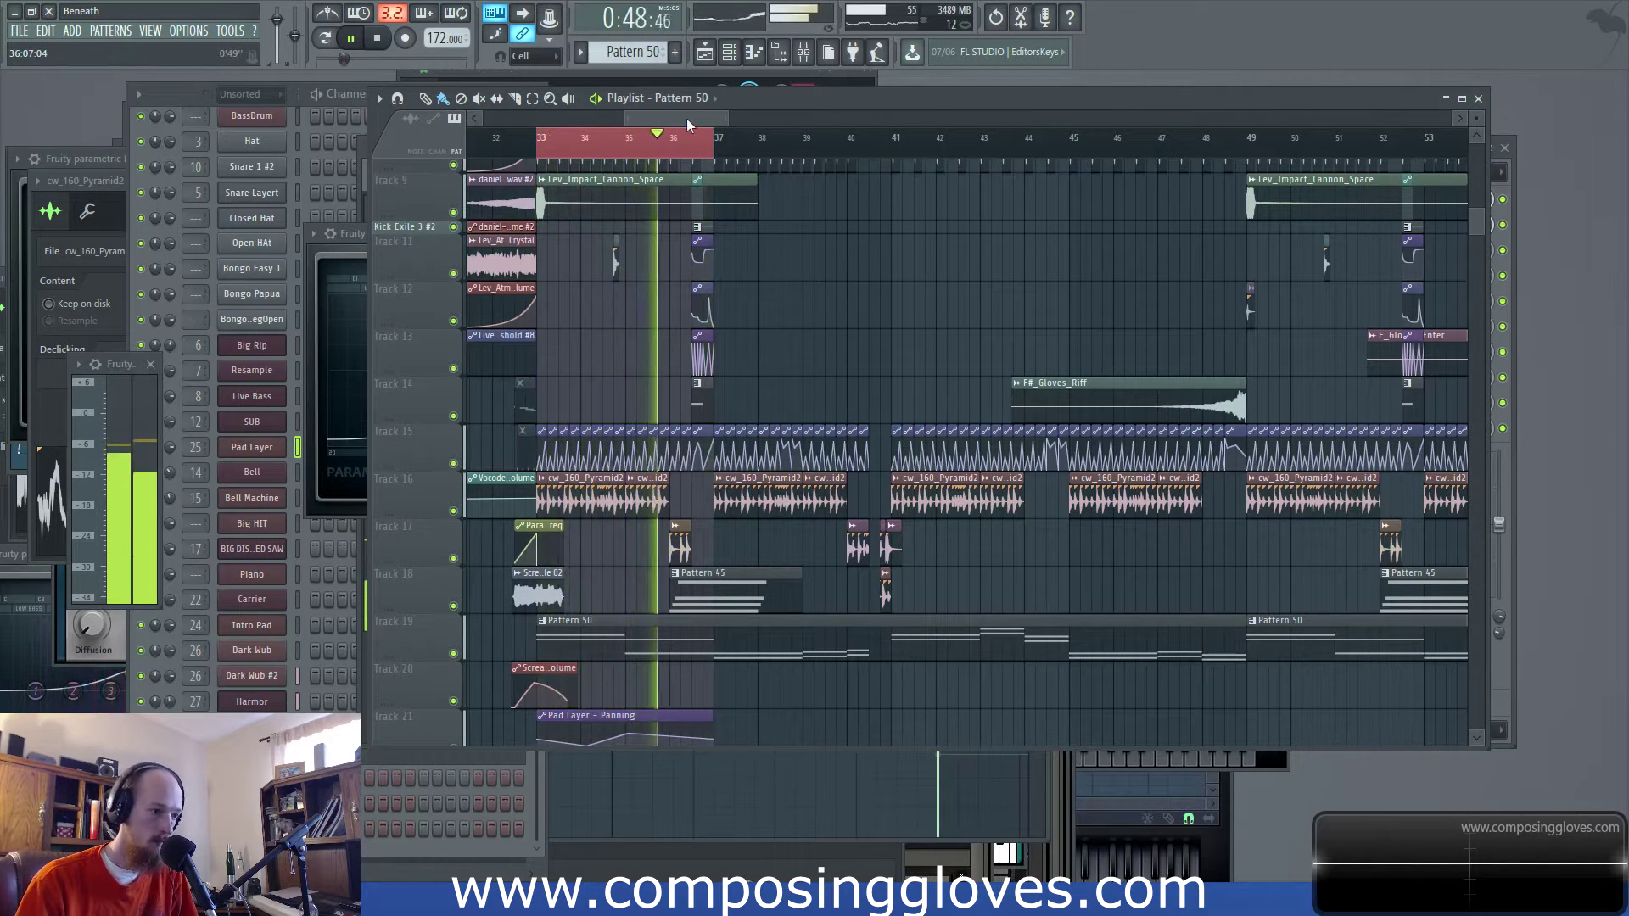
{"action": "left_click_drag", "start_coordinate": [686, 119], "coordinate": [690, 122]}
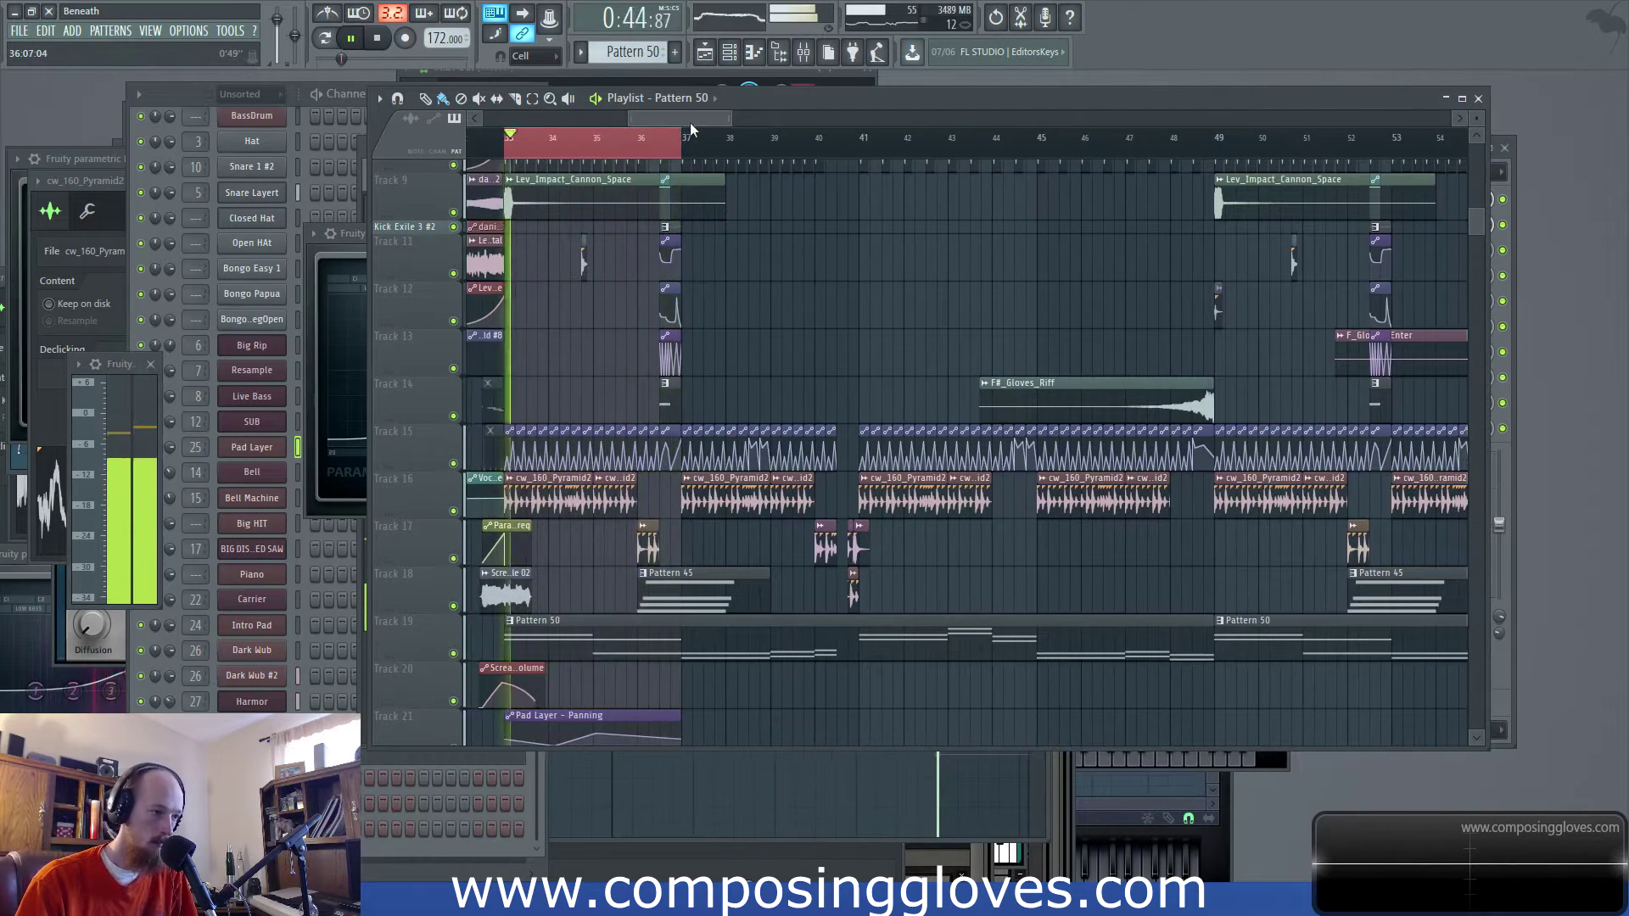
{"action": "scroll", "coordinate": [558, 325], "scroll_direction": "up", "scroll_amount": 6}
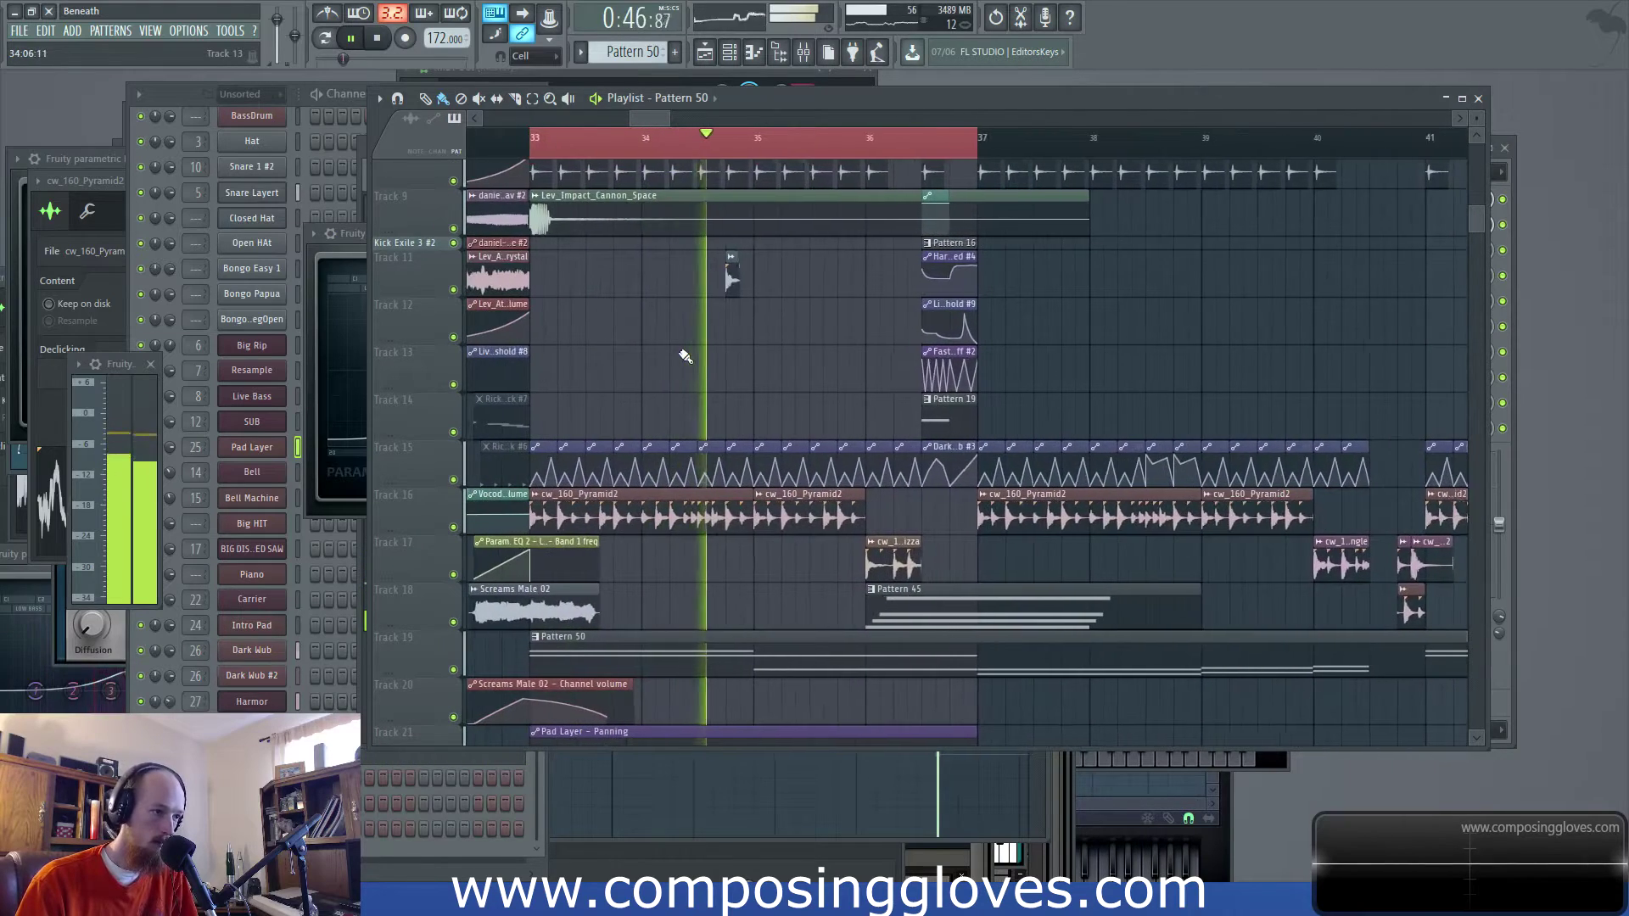
{"action": "scroll", "coordinate": [686, 356], "scroll_direction": "up", "scroll_amount": 4}
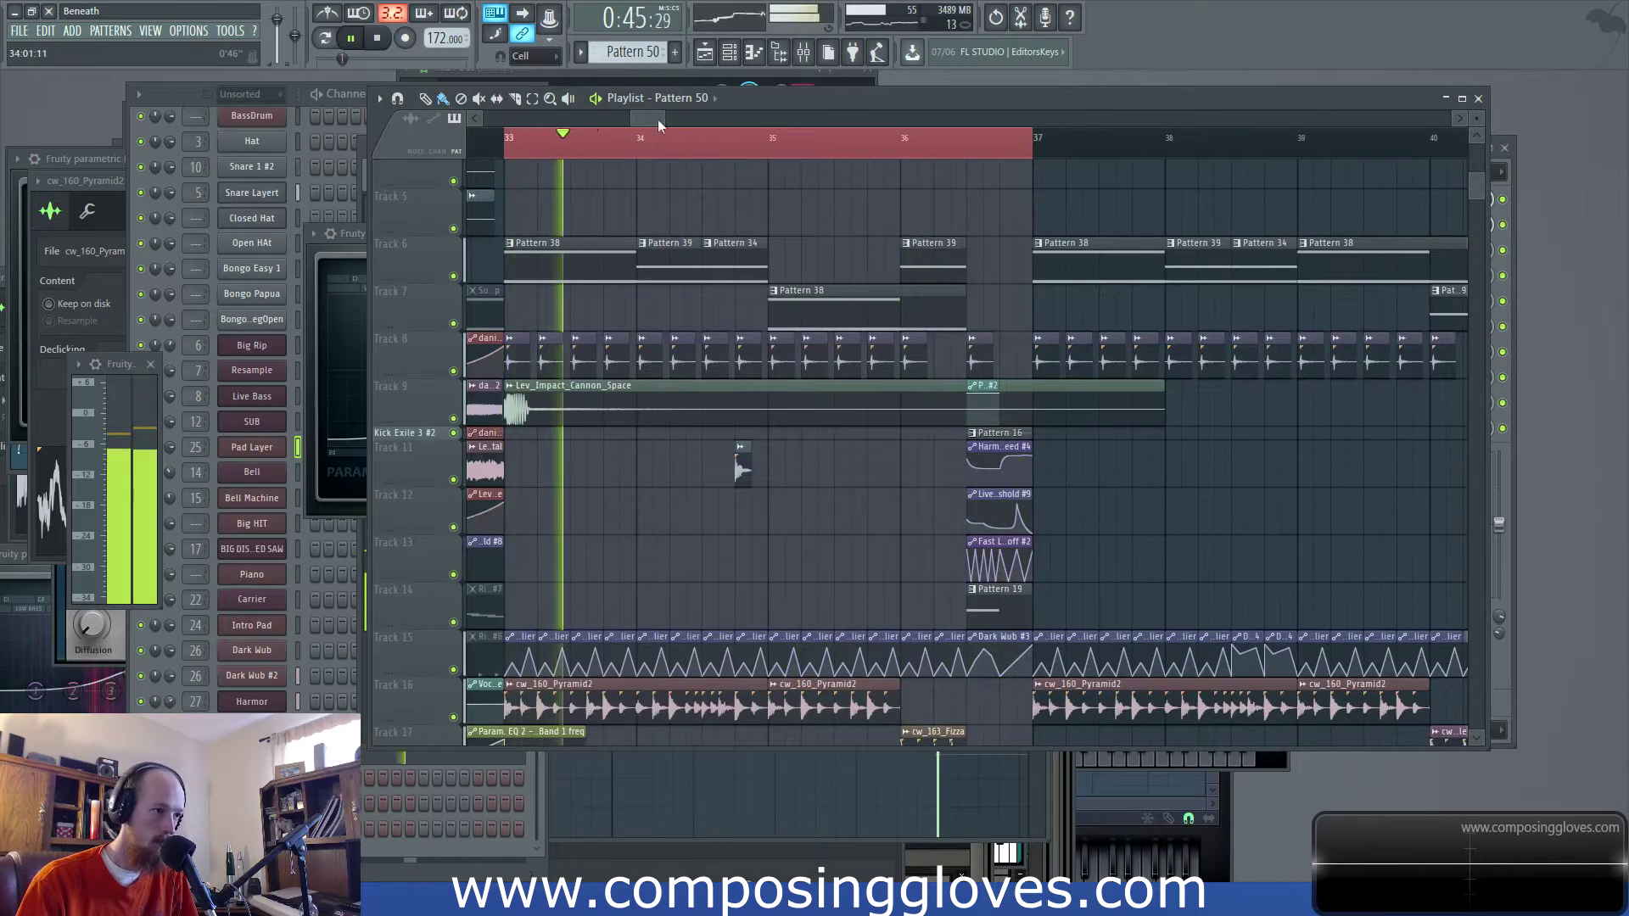
{"action": "left_click_drag", "start_coordinate": [661, 119], "coordinate": [709, 115]}
{"action": "key", "text": "space"}
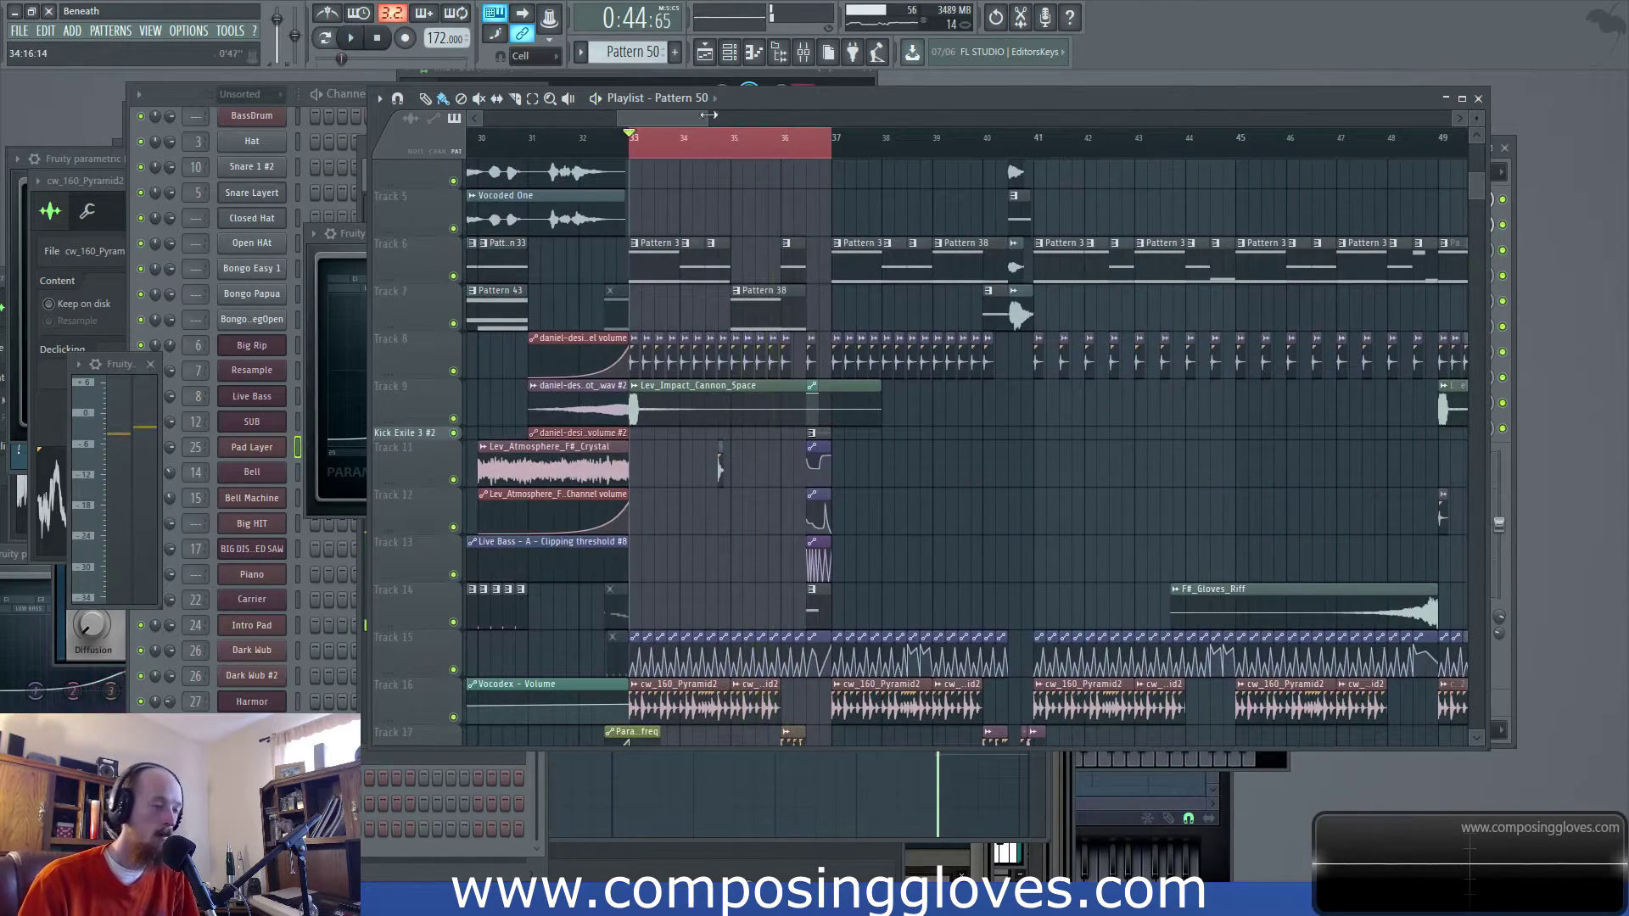
{"action": "scroll", "coordinate": [728, 229], "scroll_direction": "down", "scroll_amount": 6}
{"action": "scroll", "coordinate": [730, 246], "scroll_direction": "up", "scroll_amount": 6}
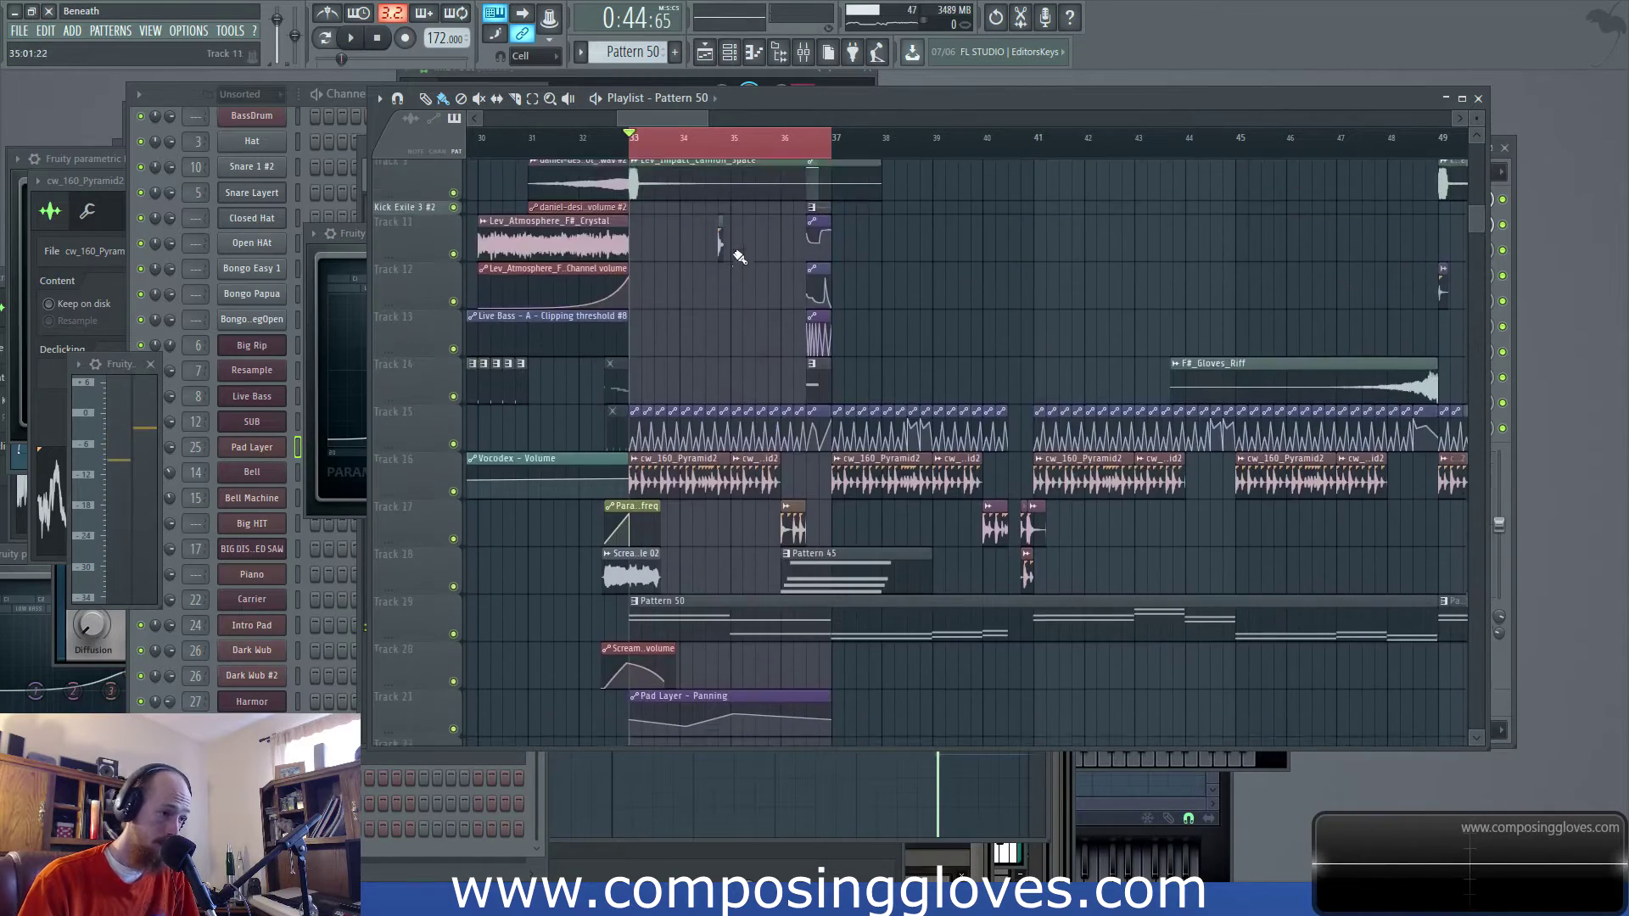
{"action": "scroll", "coordinate": [739, 257], "scroll_direction": "up", "scroll_amount": 1}
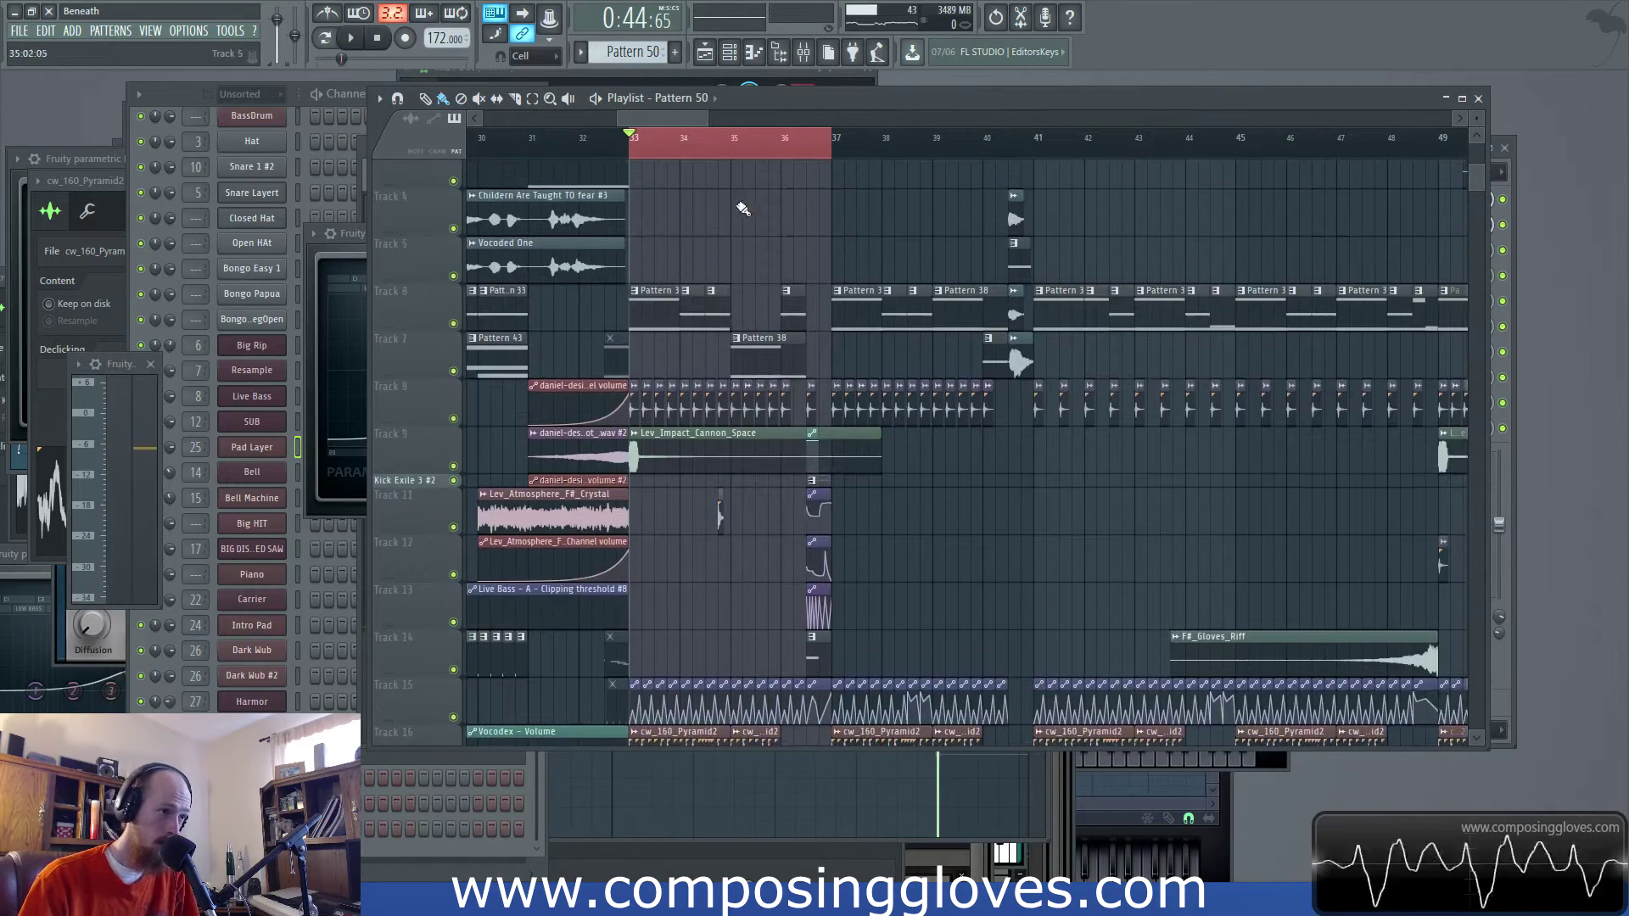
Check the Harmonica fader in the mixer, start and stop playback briefly, and examine the drop's lower and upper playlist tracks
{"action": "left_click", "coordinate": [804, 53]}
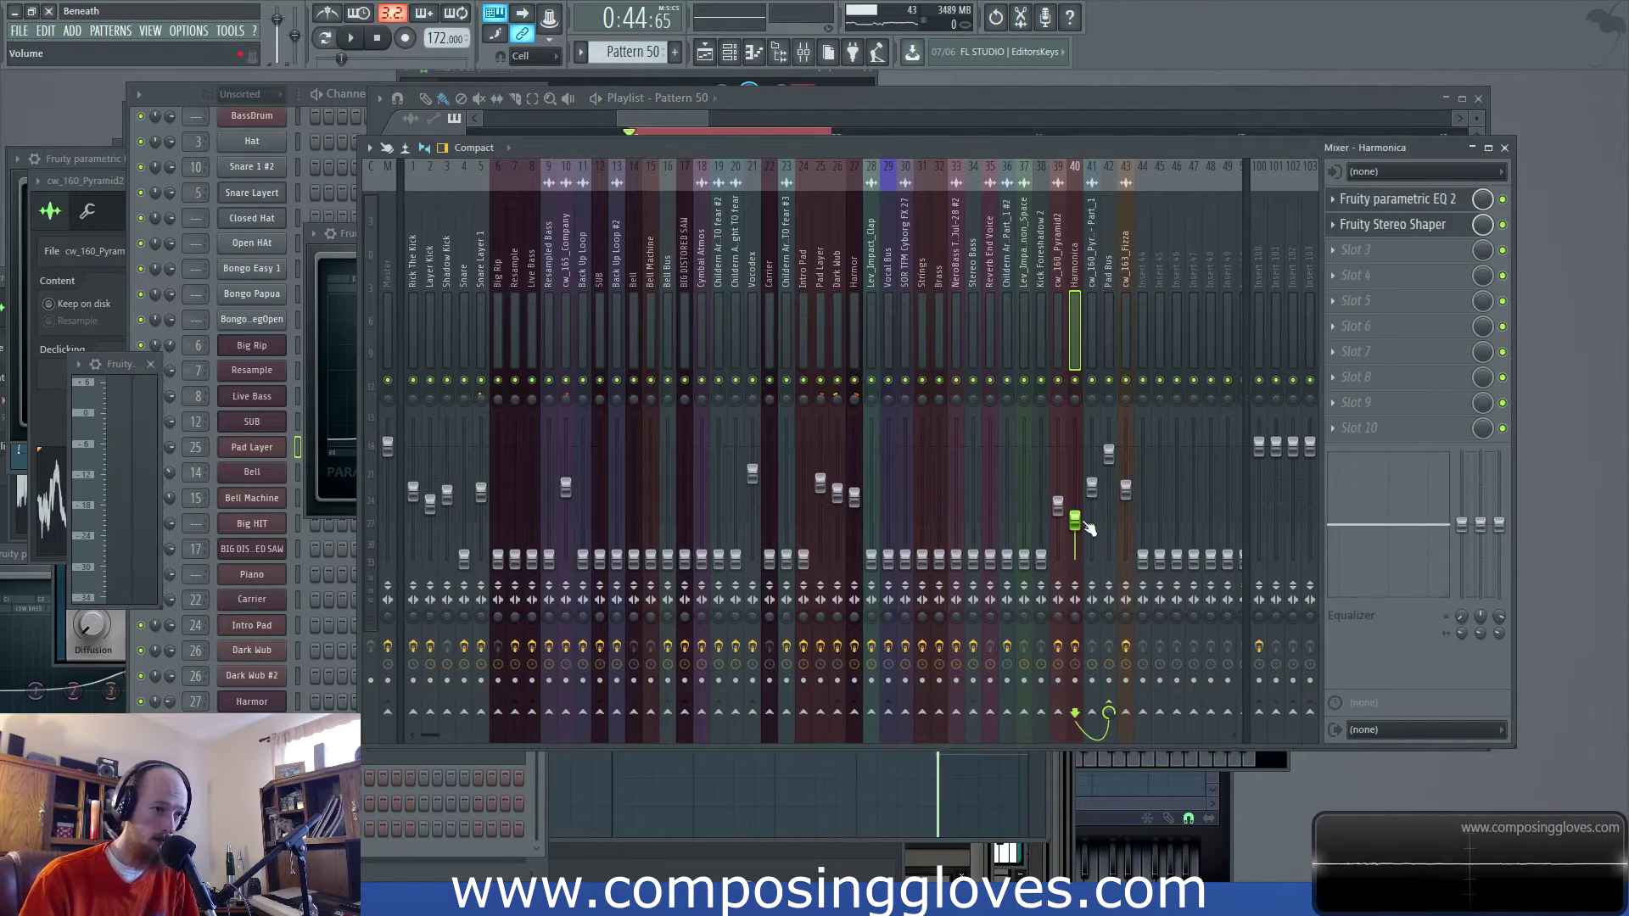
{"action": "key", "text": "space"}
{"action": "key", "text": "space"}
{"action": "left_click", "coordinate": [655, 114]}
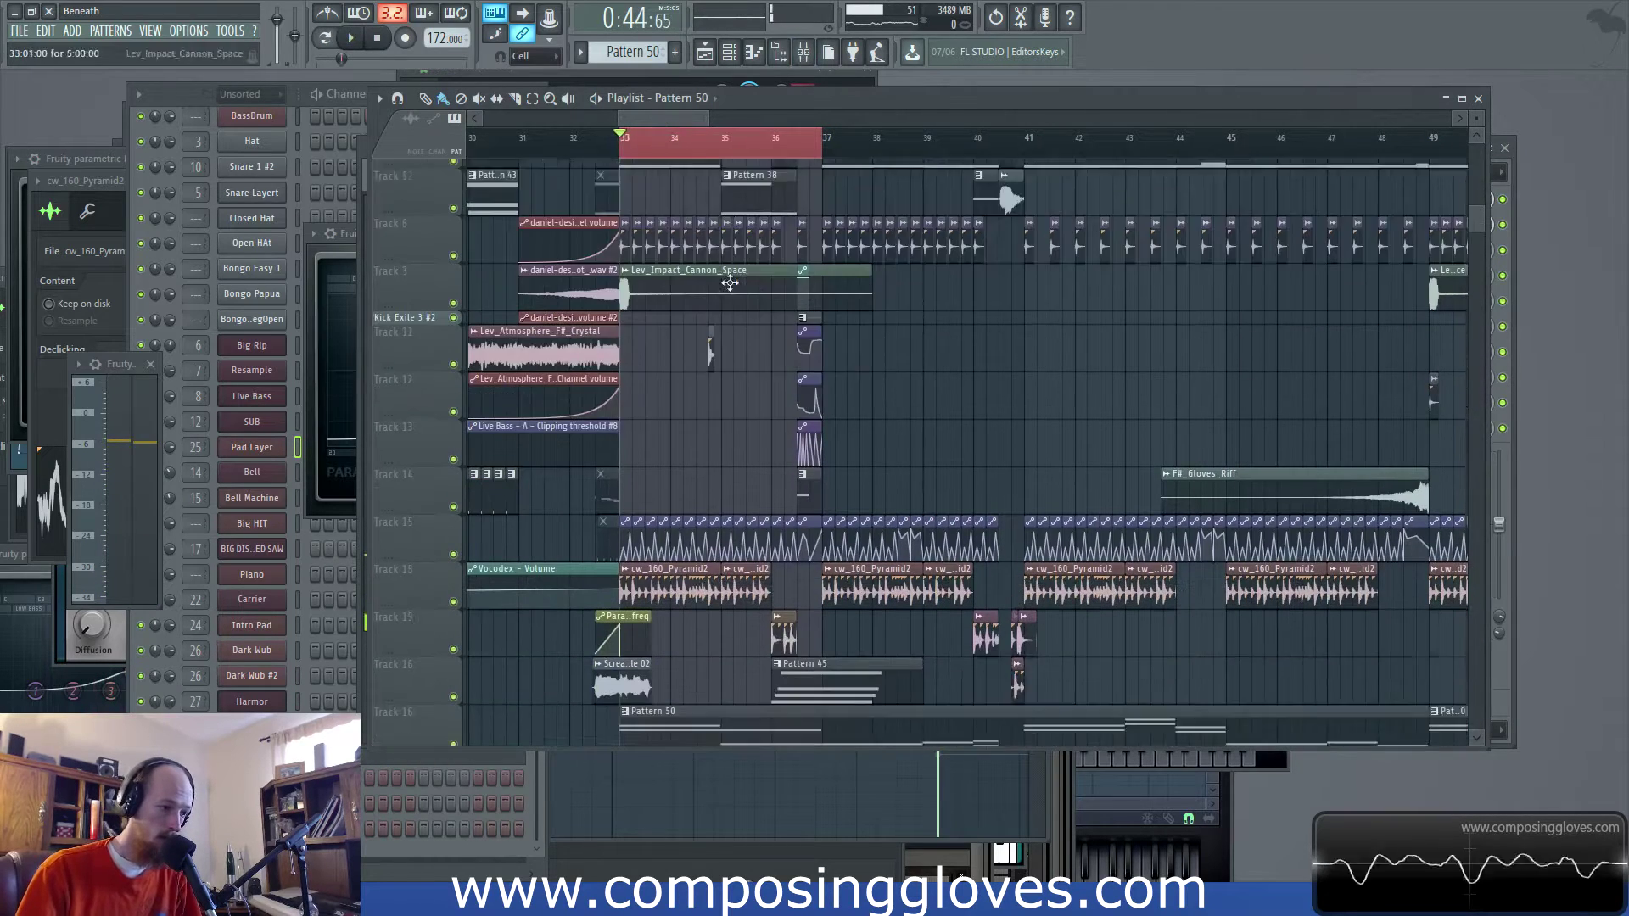
{"action": "scroll", "coordinate": [711, 315], "scroll_direction": "down", "scroll_amount": 8}
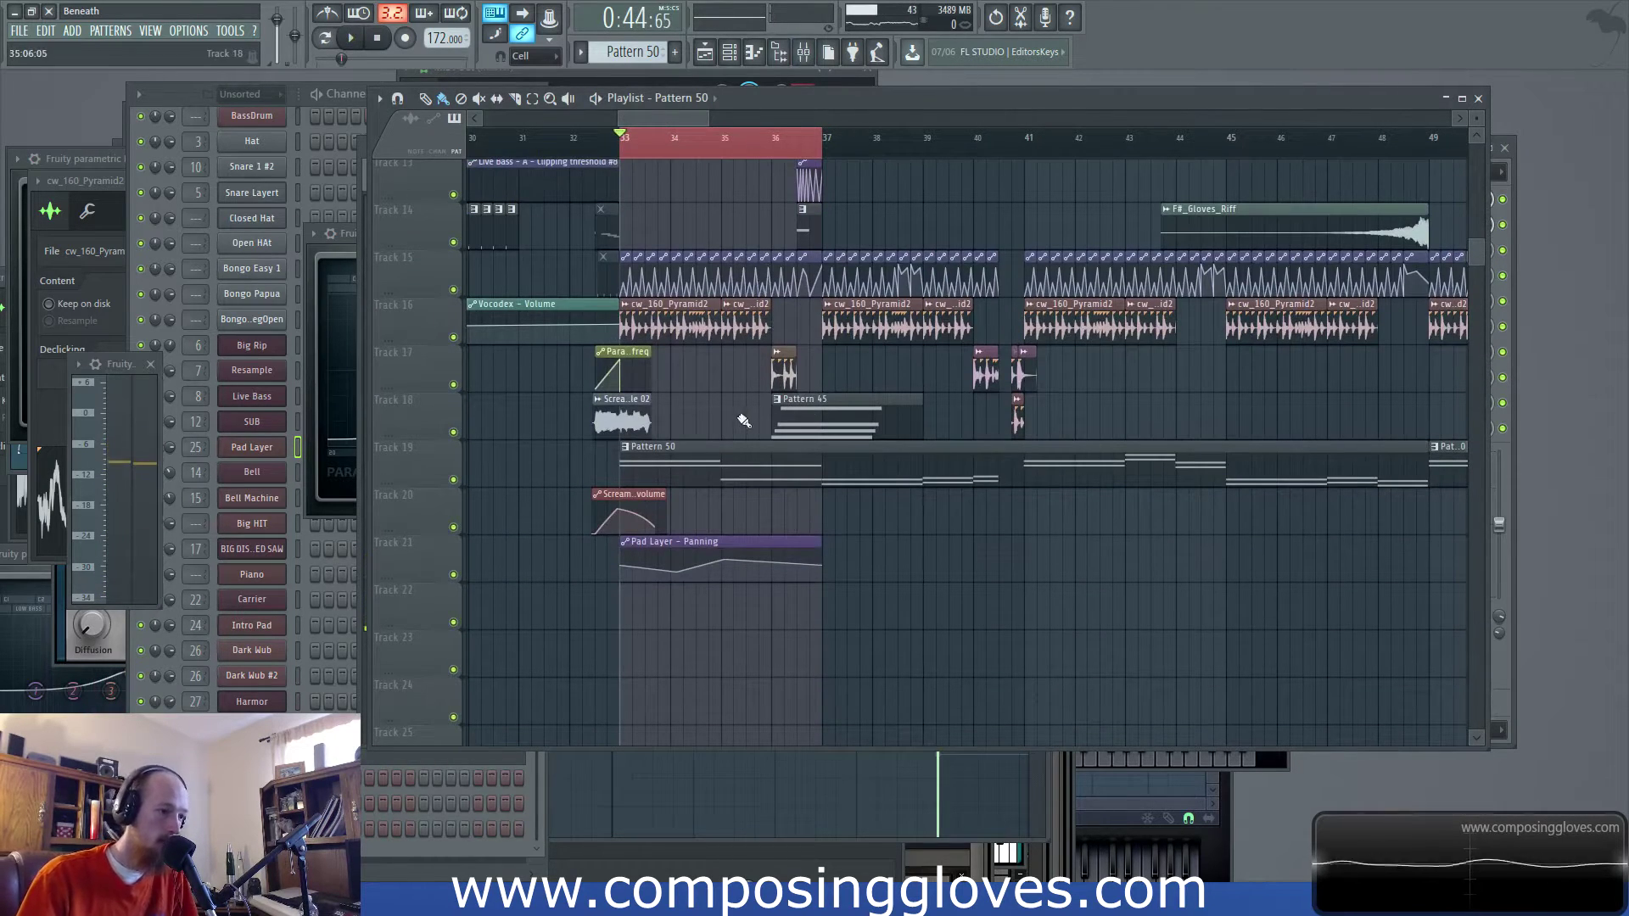
{"action": "scroll", "coordinate": [695, 463], "scroll_direction": "up", "scroll_amount": 8}
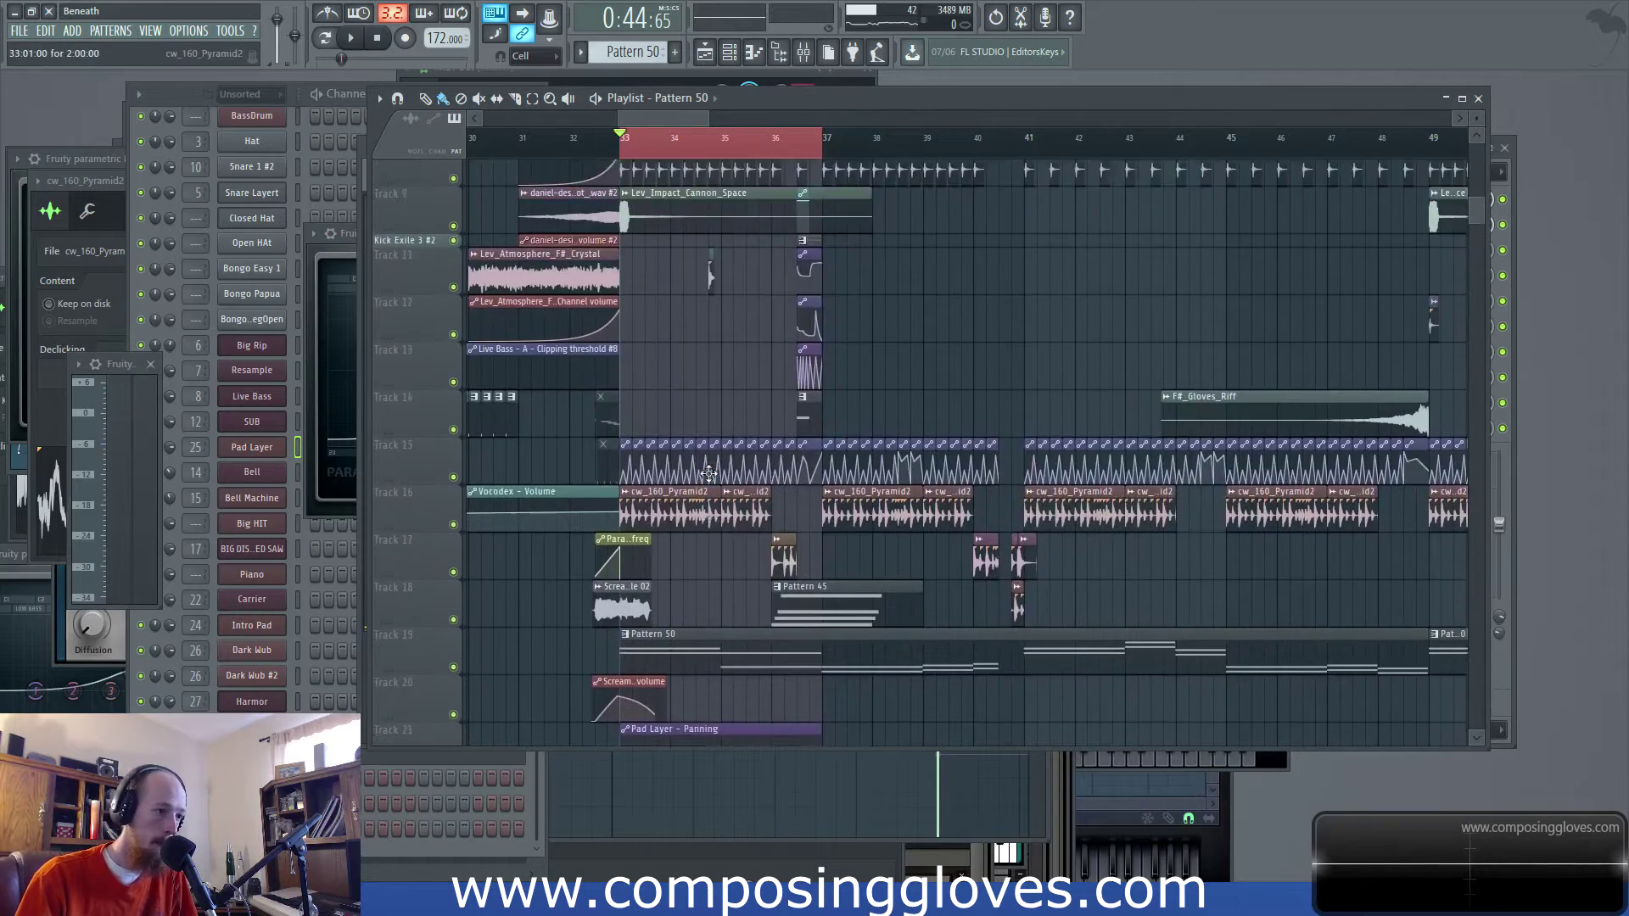
{"action": "scroll", "coordinate": [711, 497], "scroll_direction": "up", "scroll_amount": 1}
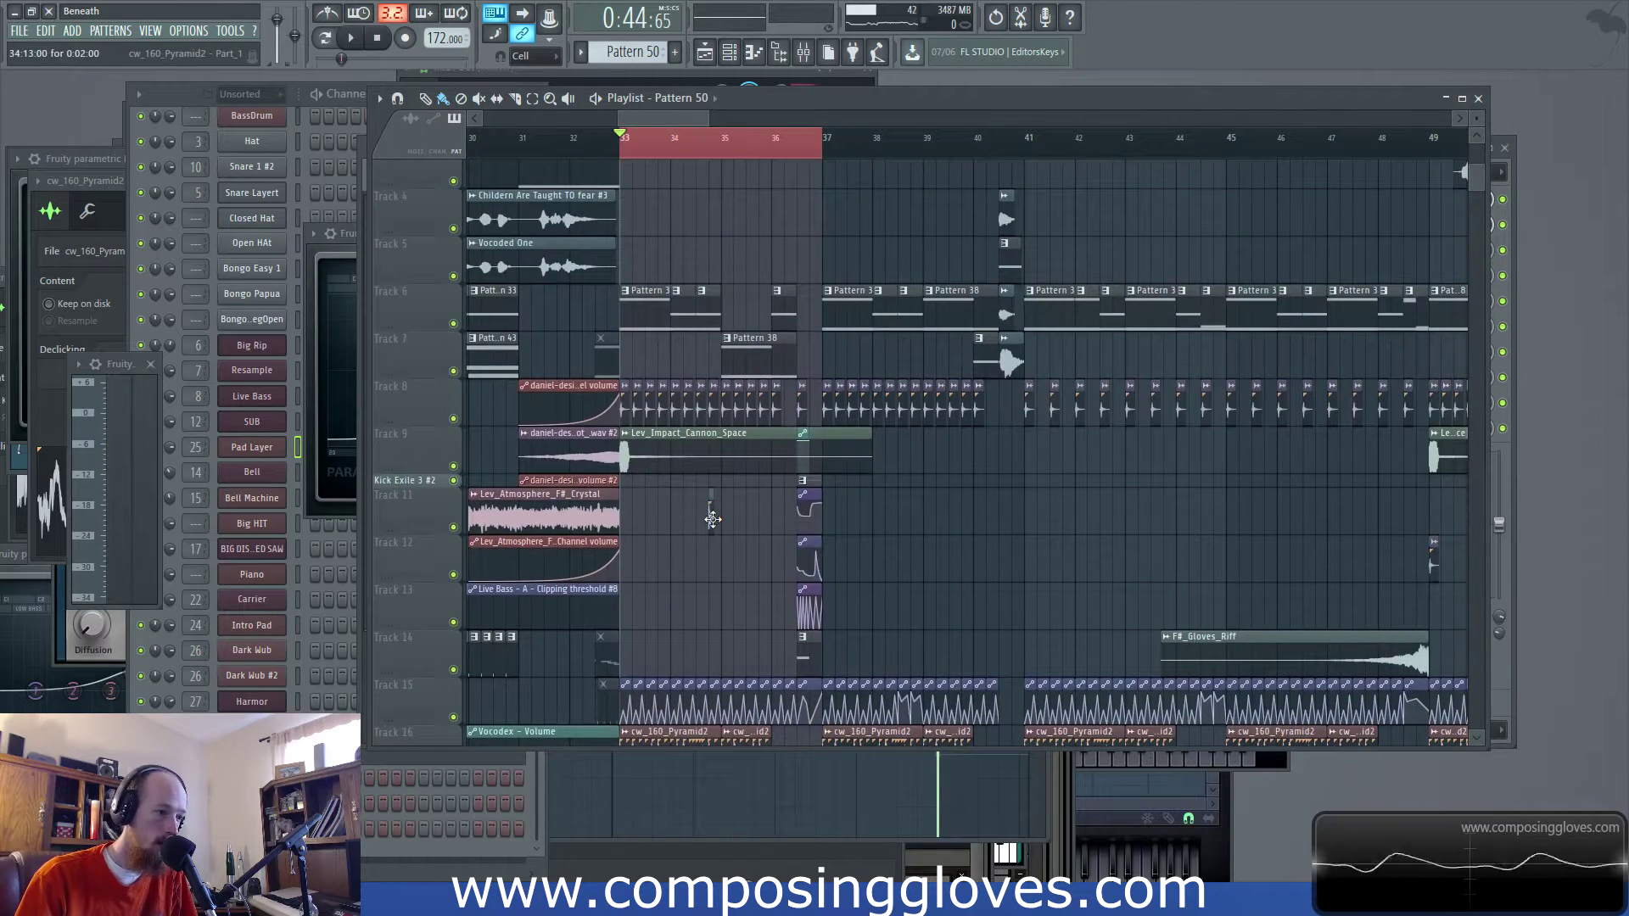
Open Pattern 38's Dark Wub #2 notes, move the dB meter clear of the channel rack, and review the active channels during playback
{"action": "double_click", "coordinate": [754, 351]}
{"action": "left_click", "coordinate": [182, 95]}
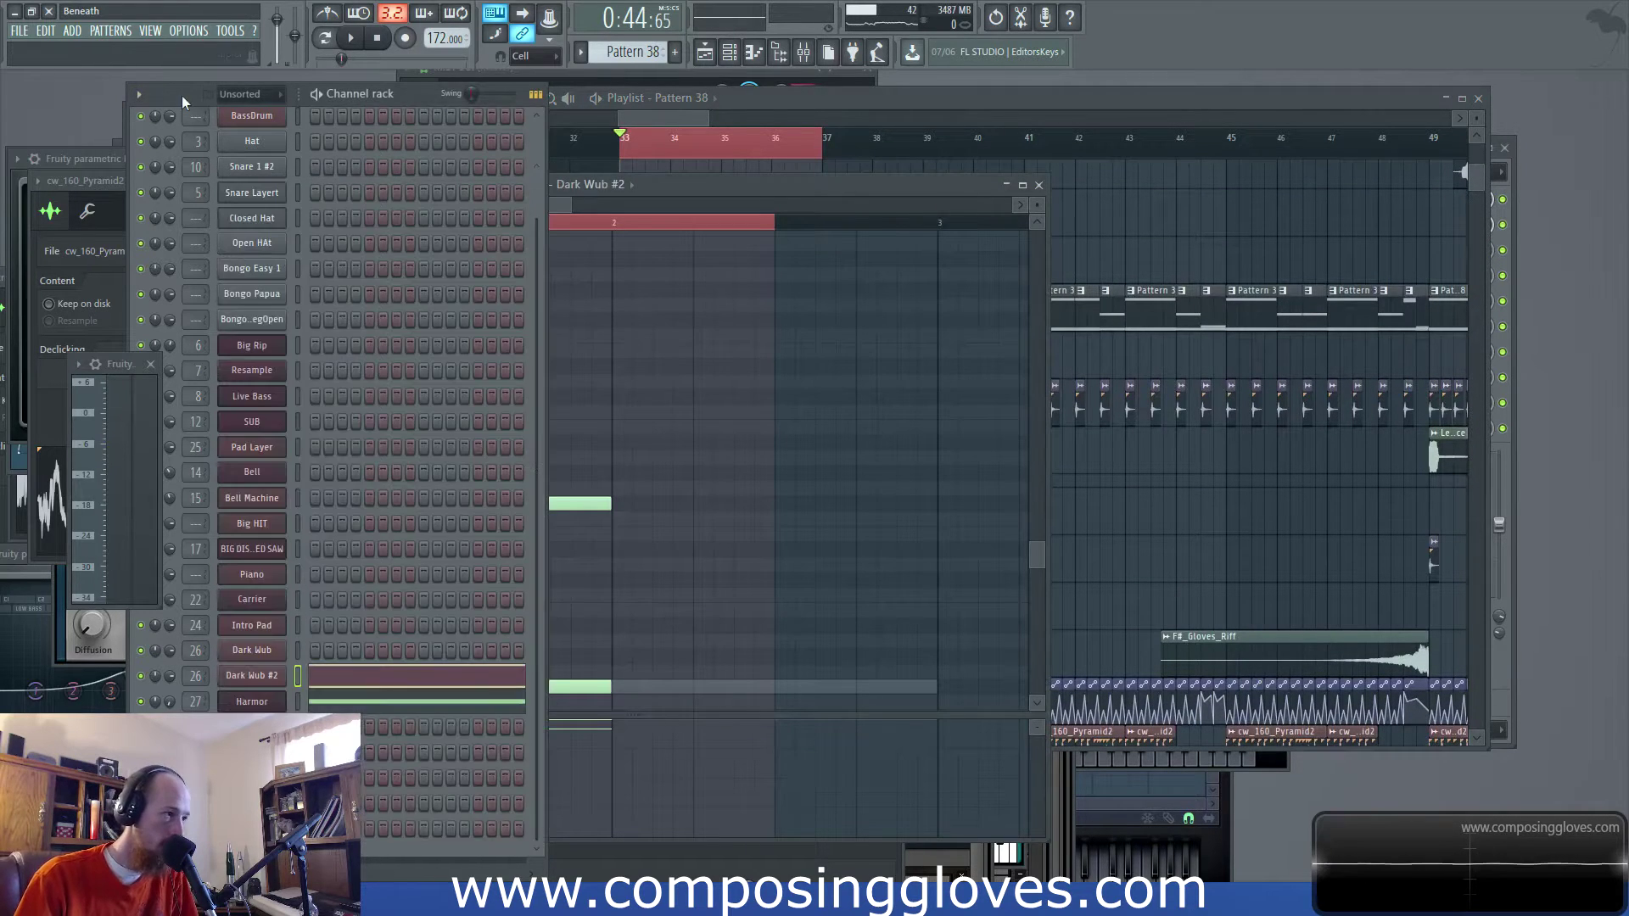
{"action": "left_click_drag", "start_coordinate": [112, 364], "coordinate": [65, 389]}
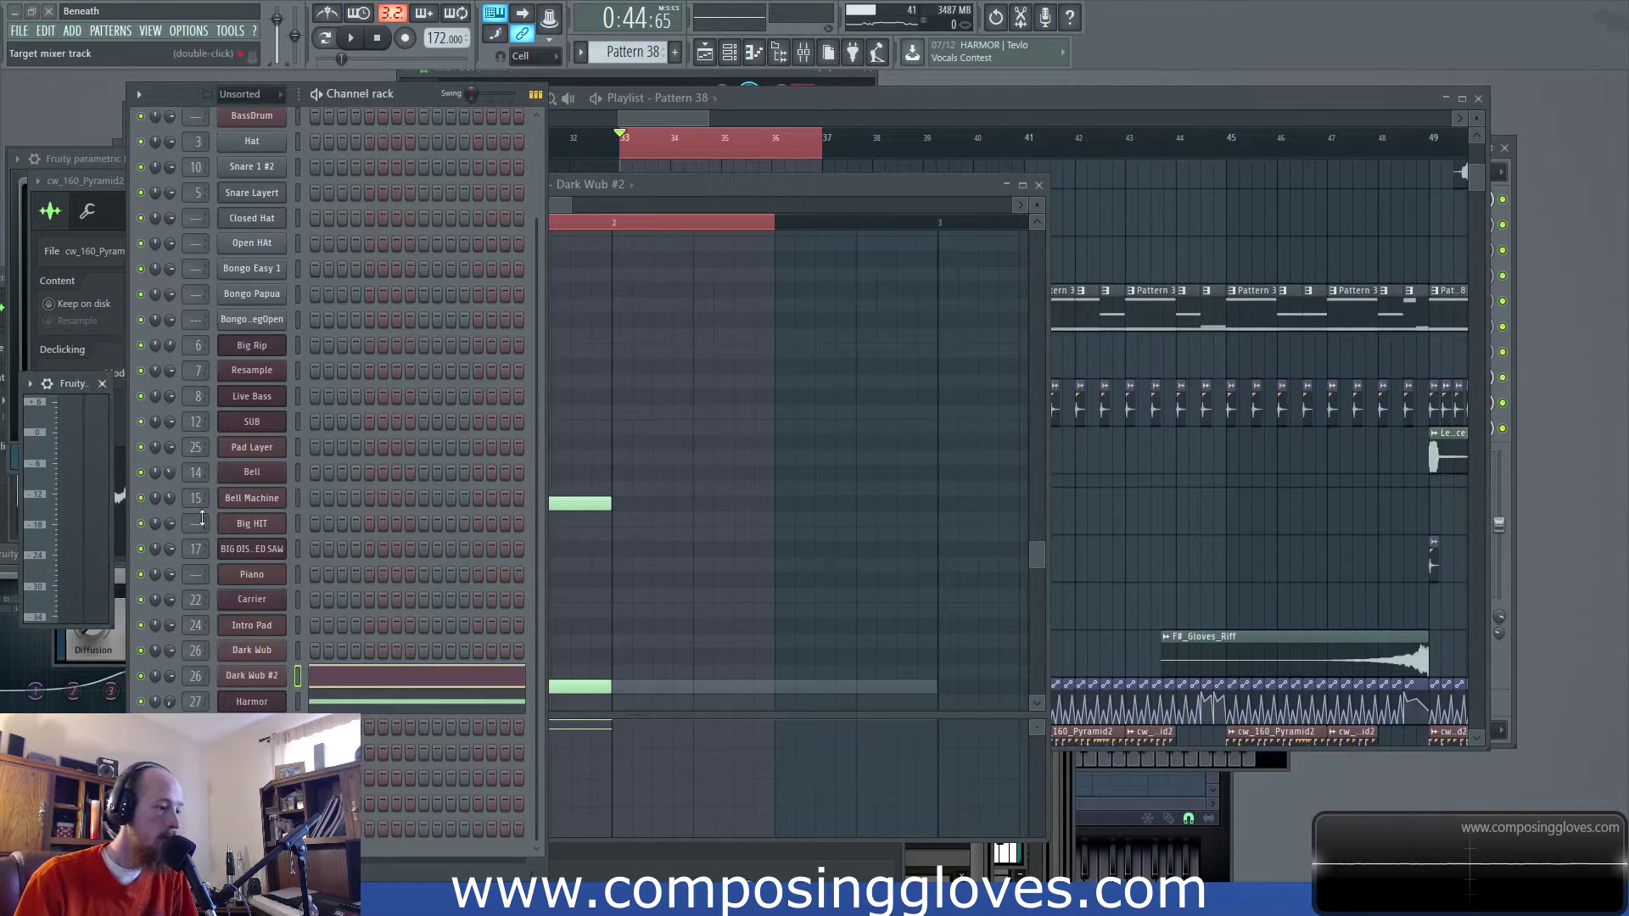
{"action": "key", "text": "space"}
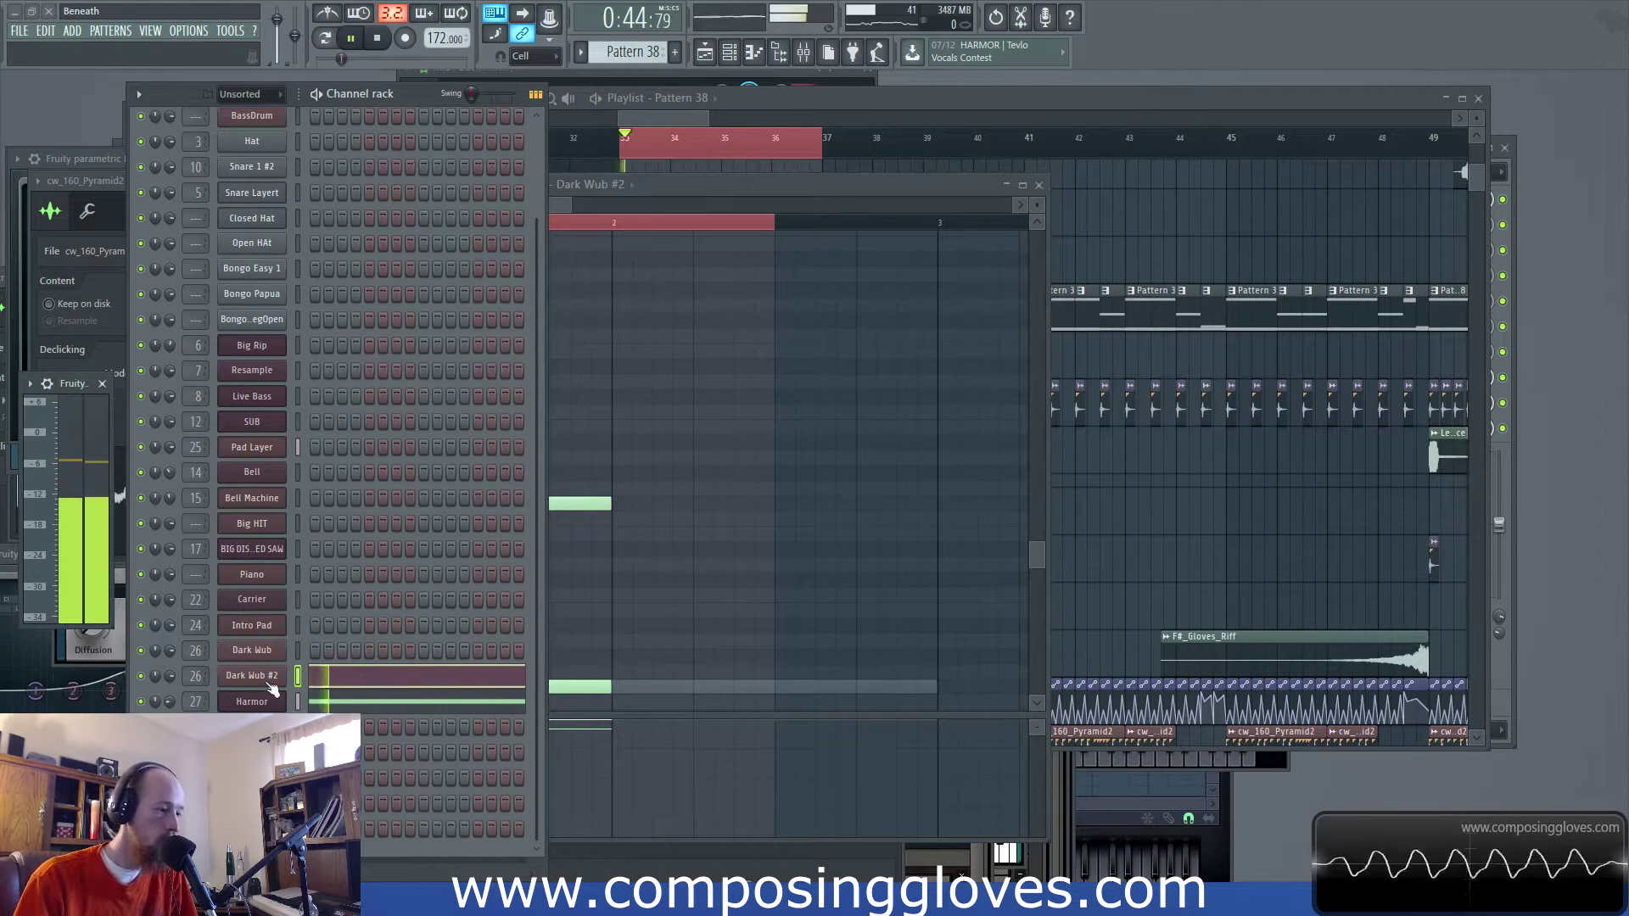
{"action": "scroll", "coordinate": [271, 689], "scroll_direction": "up", "scroll_amount": 3}
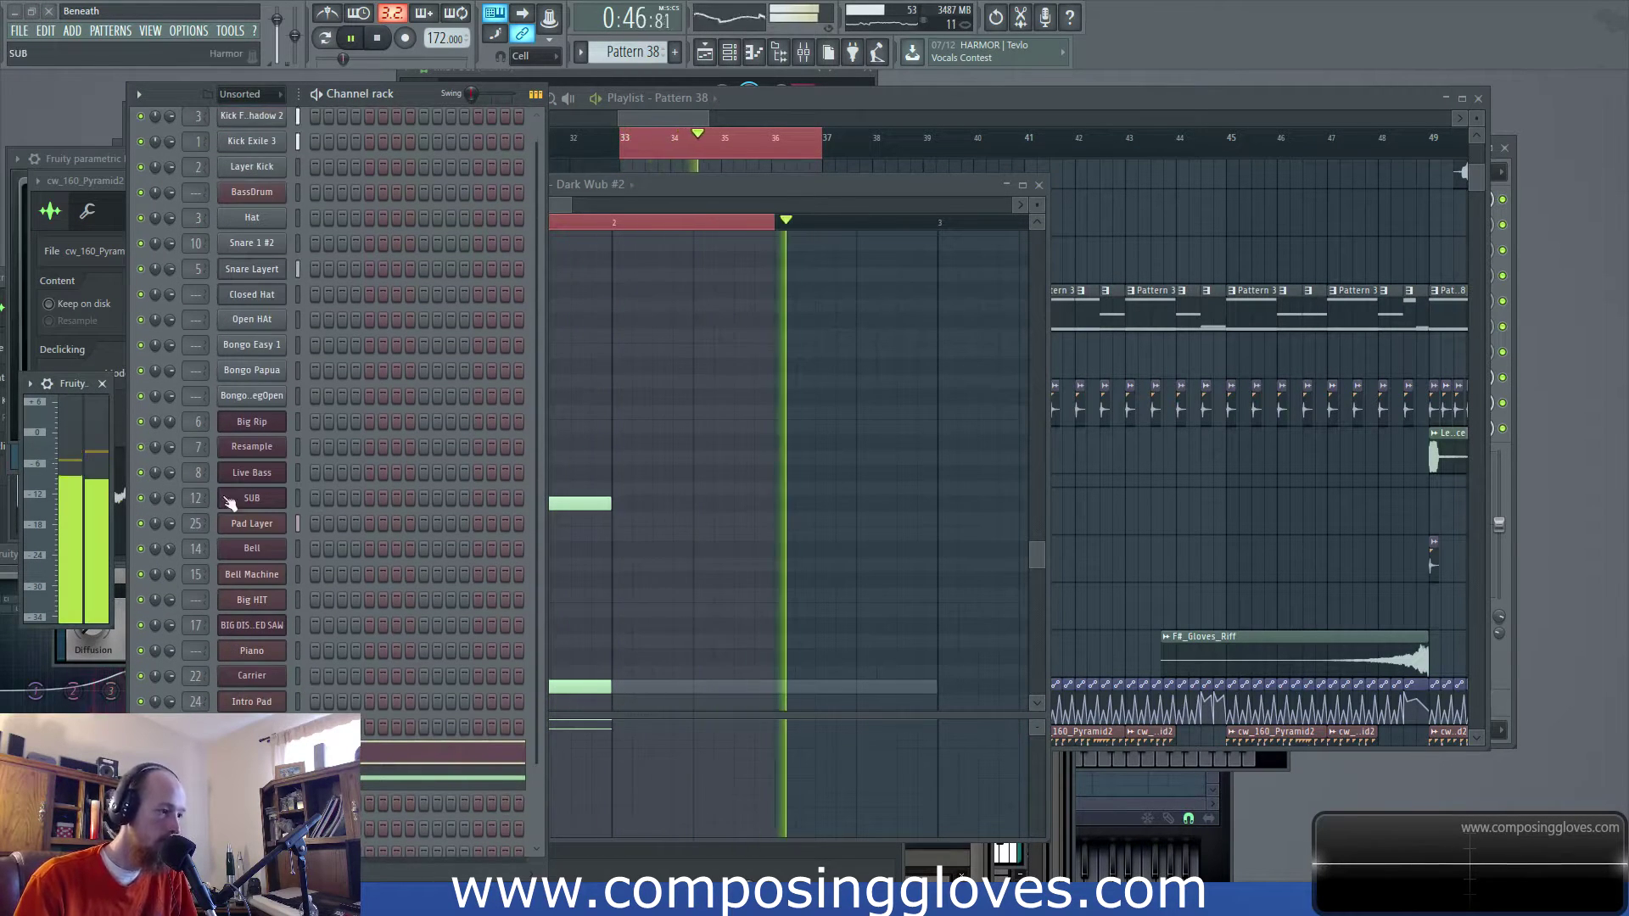
{"action": "scroll", "coordinate": [248, 543], "scroll_direction": "up", "scroll_amount": 1}
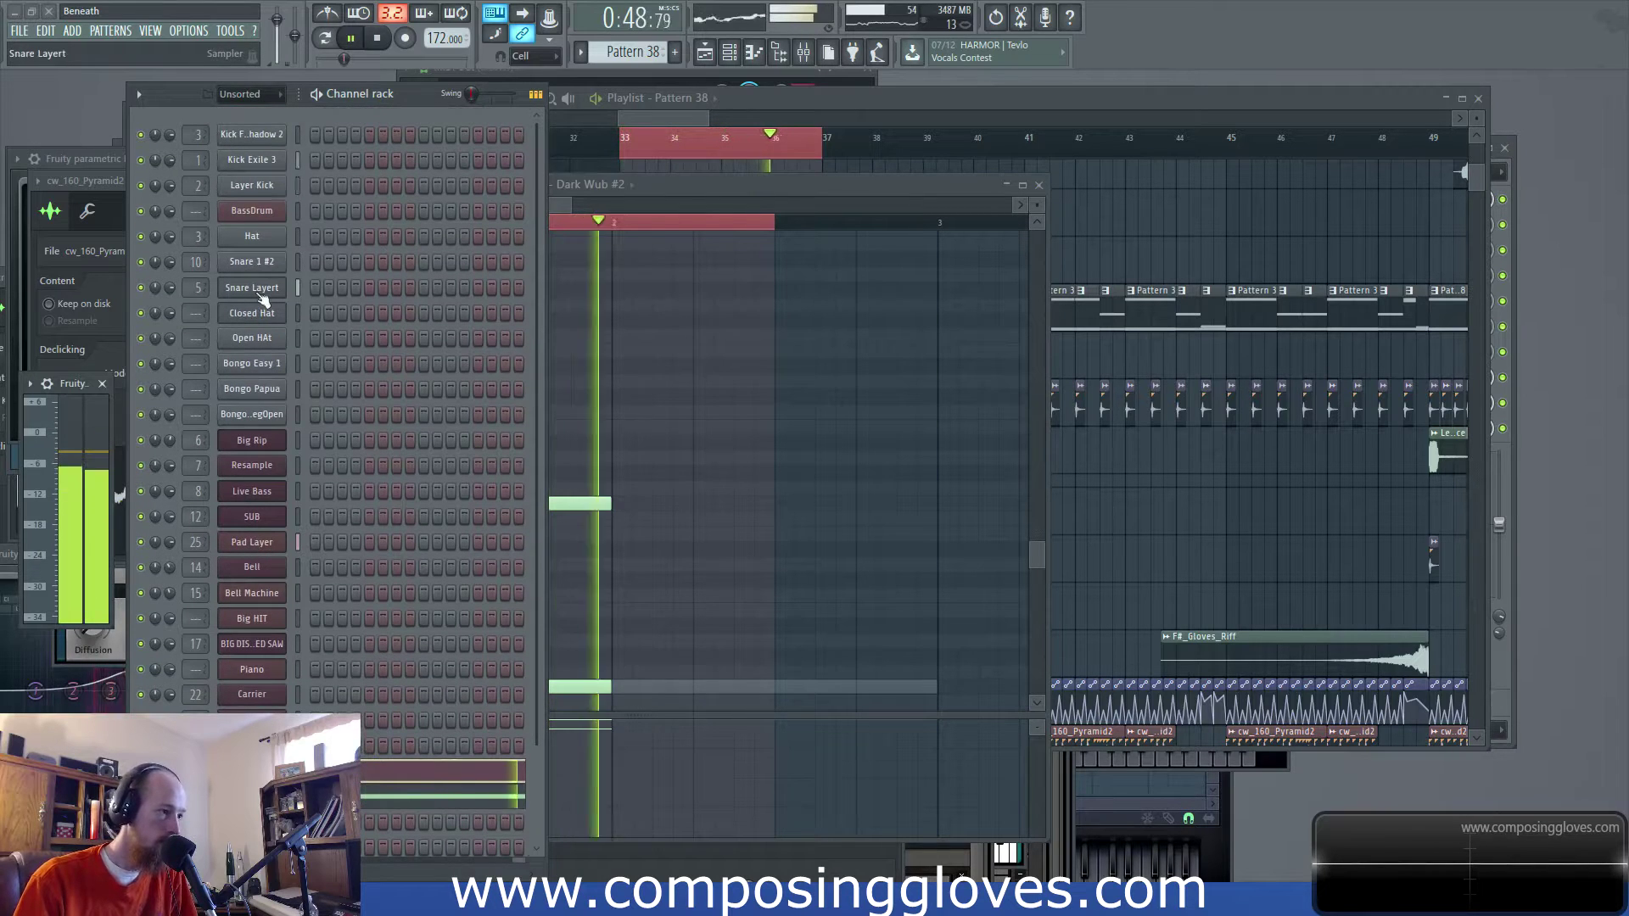
Set the playlist loop to bars 37 through 40 and restart playback from there
{"action": "left_click", "coordinate": [718, 100]}
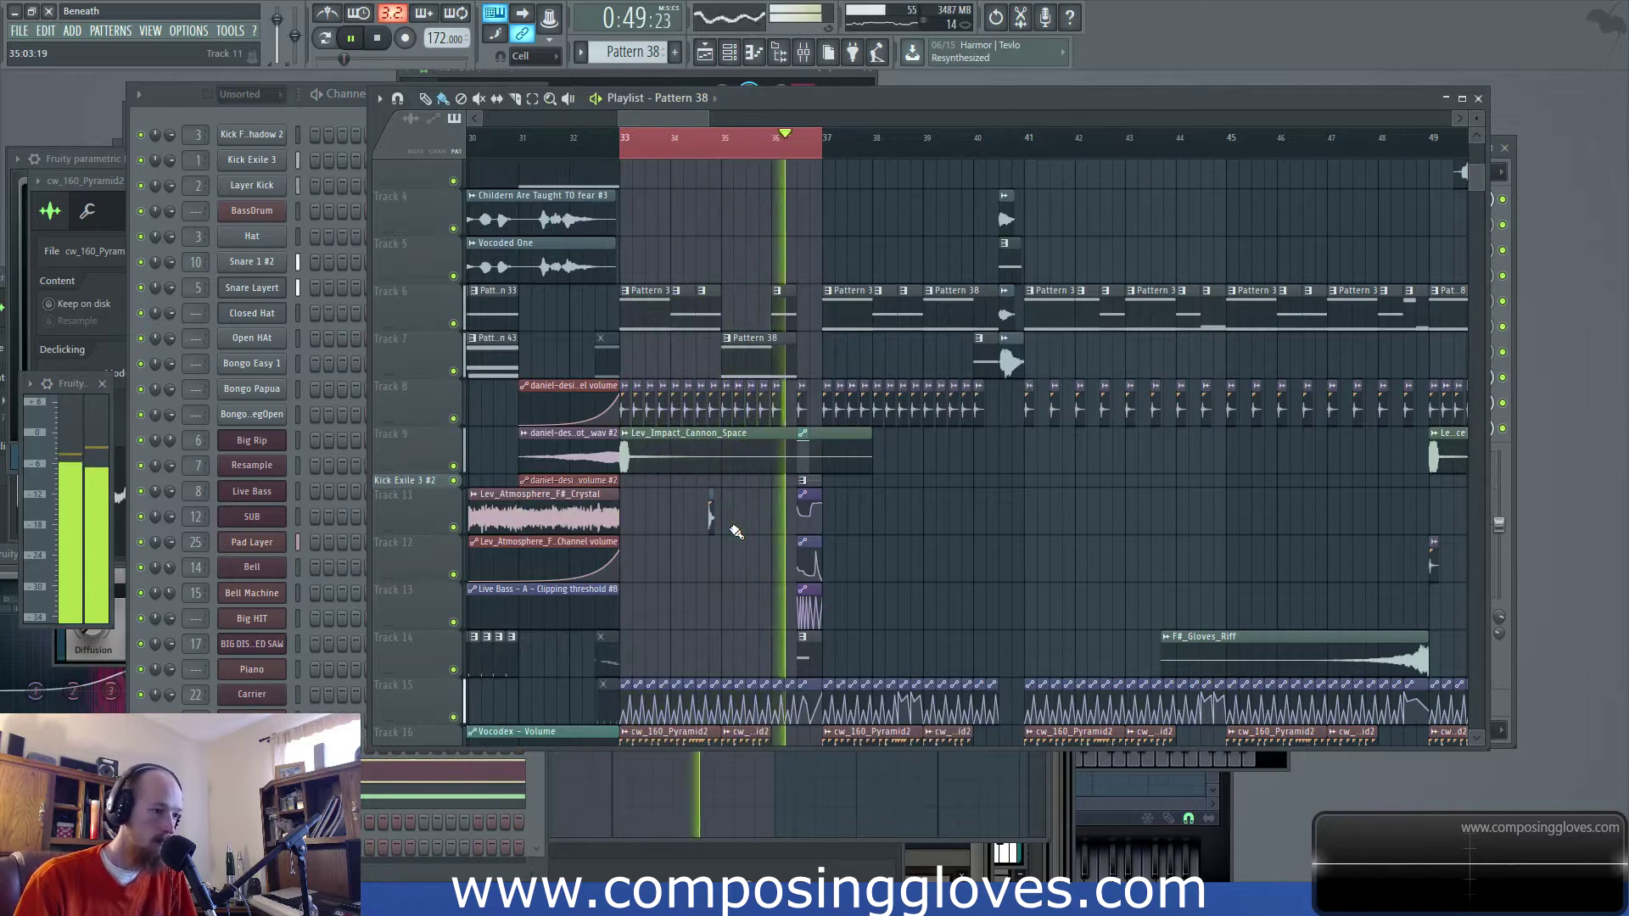
{"action": "scroll", "coordinate": [778, 515], "scroll_direction": "up", "scroll_amount": 1}
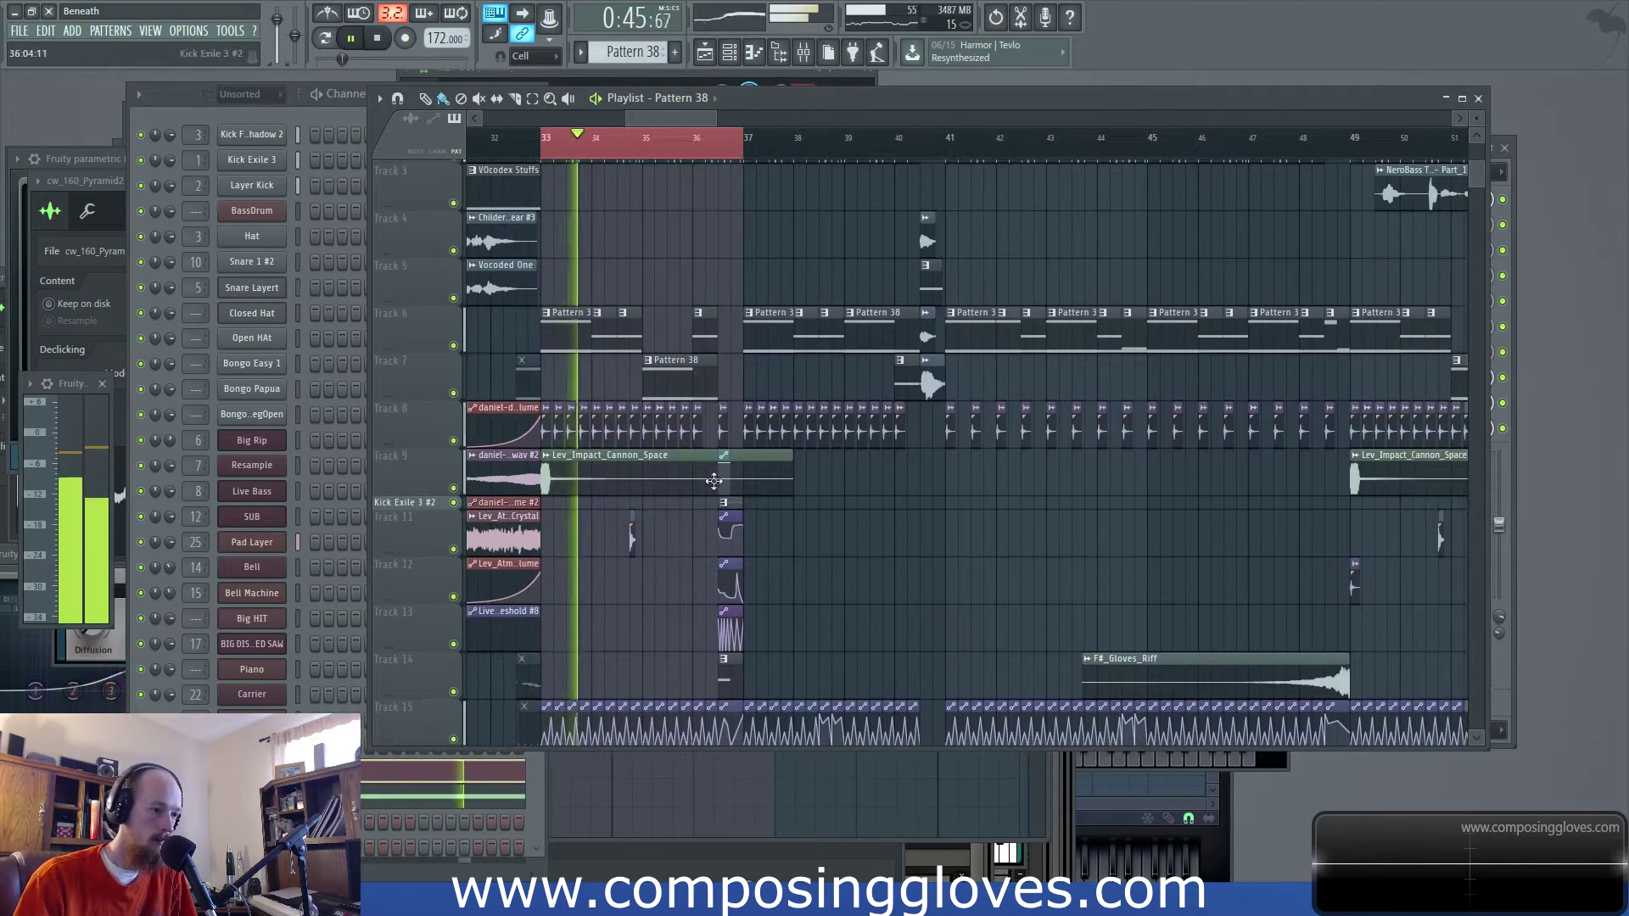
{"action": "left_click_drag", "start_coordinate": [756, 153], "coordinate": [945, 163]}
{"action": "key", "text": "space"}
{"action": "key", "text": "space"}
Extend the Pad Layer panning automation to bar 41 and shape it with points around bars 39, 40 and the clip's end
{"action": "scroll", "coordinate": [806, 365], "scroll_direction": "down", "scroll_amount": 8}
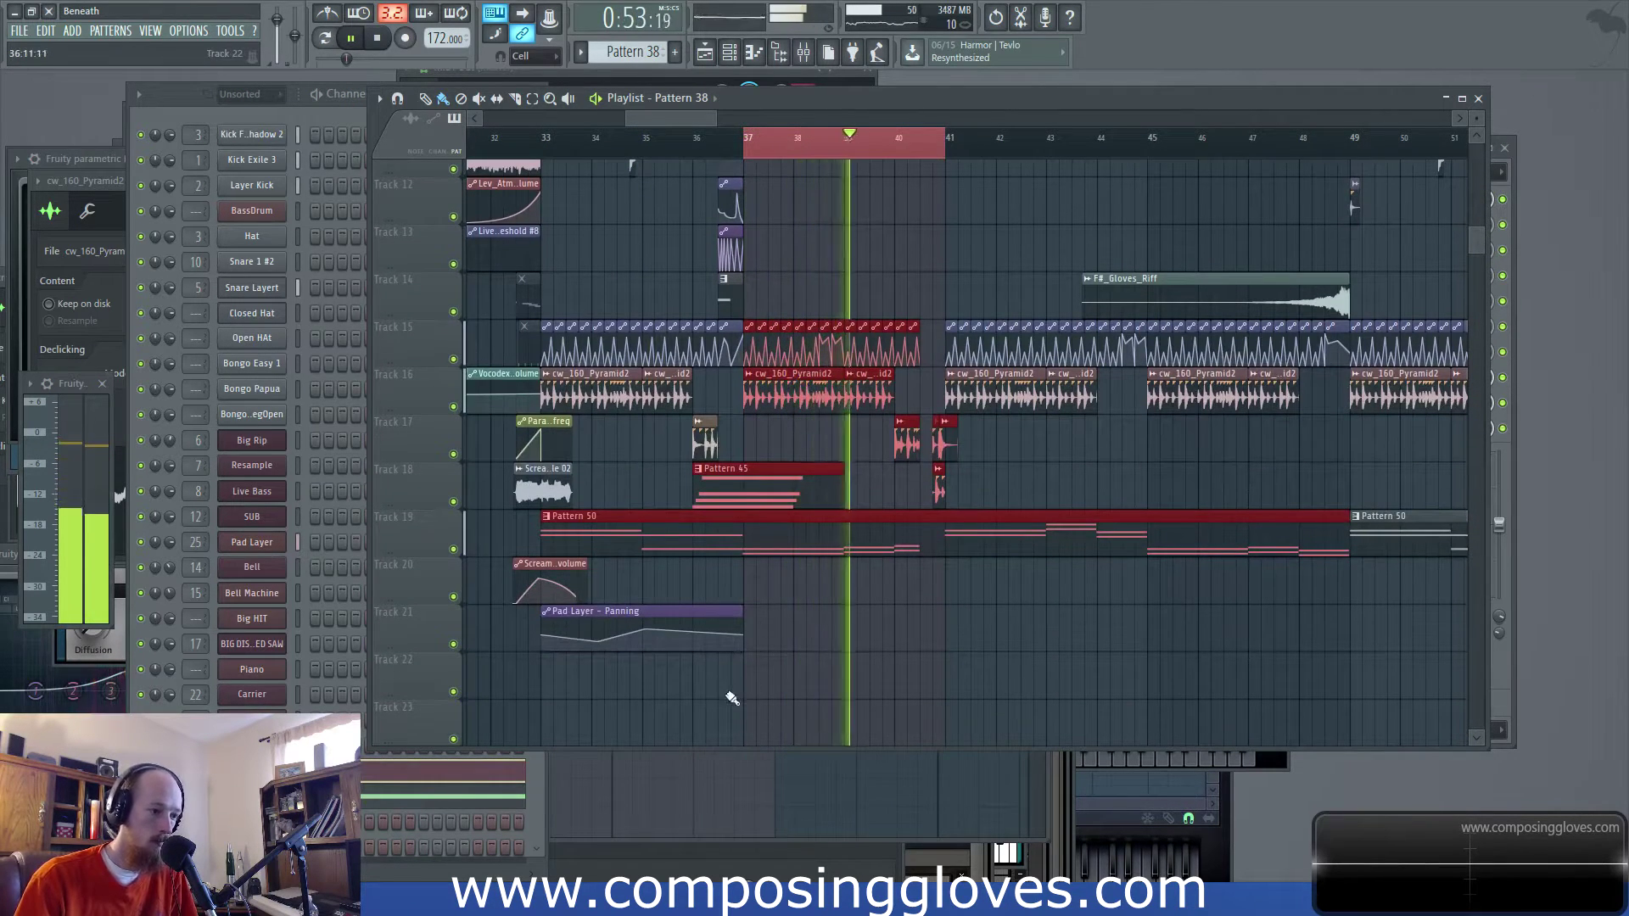
{"action": "left_click_drag", "start_coordinate": [743, 613], "coordinate": [945, 619]}
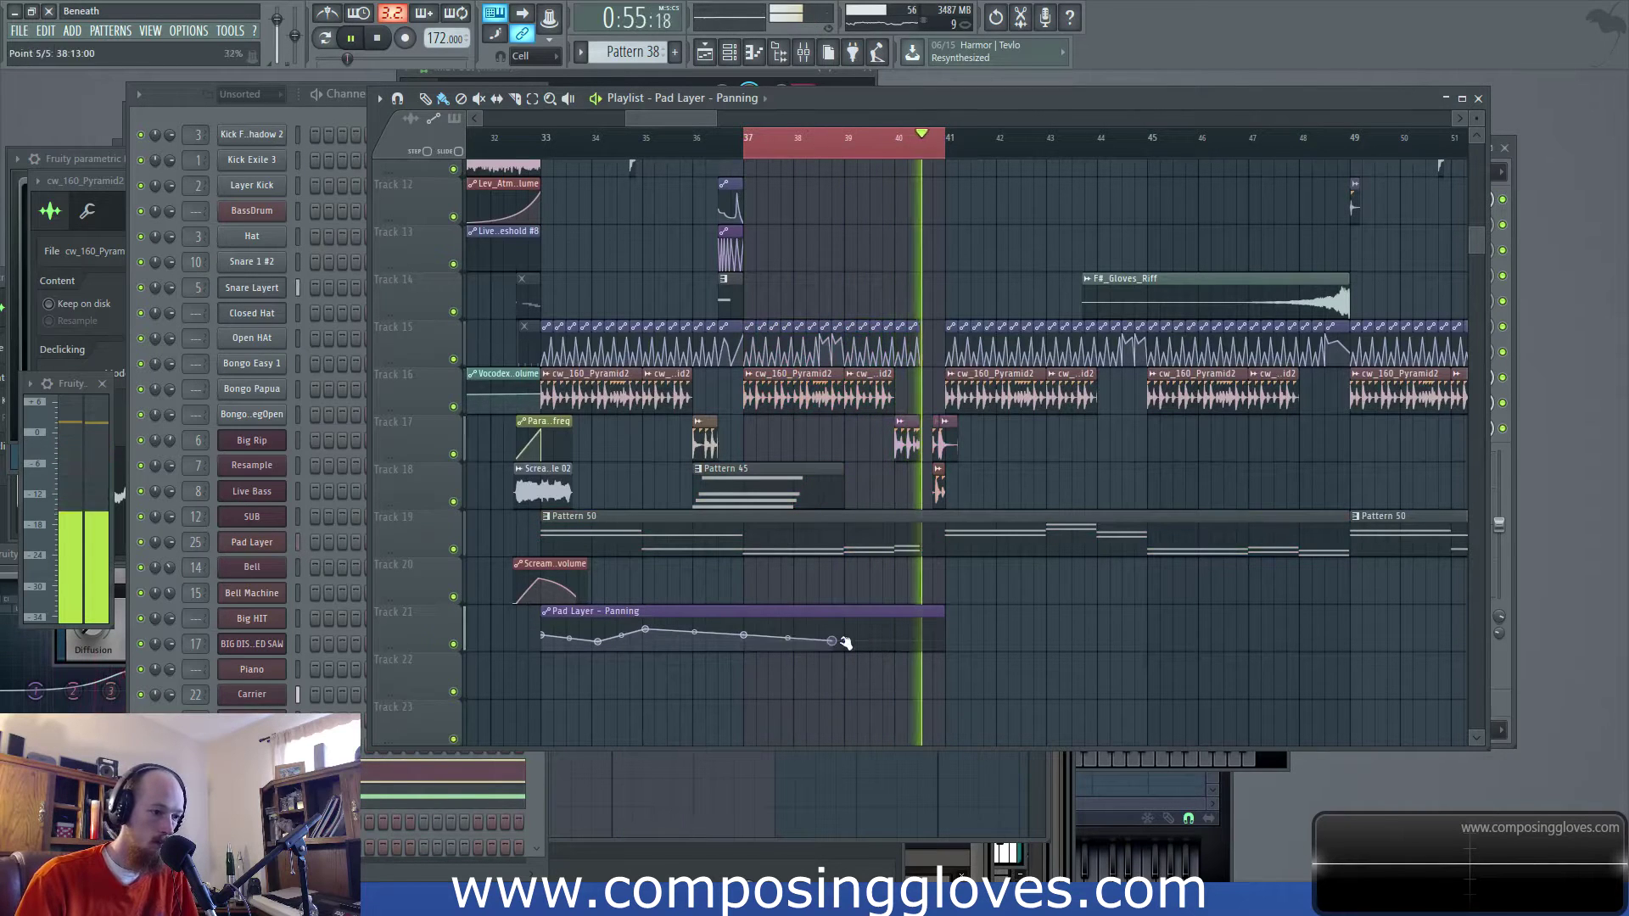
{"action": "right_click", "coordinate": [870, 633]}
{"action": "right_click", "coordinate": [895, 626]}
{"action": "right_click", "coordinate": [933, 633]}
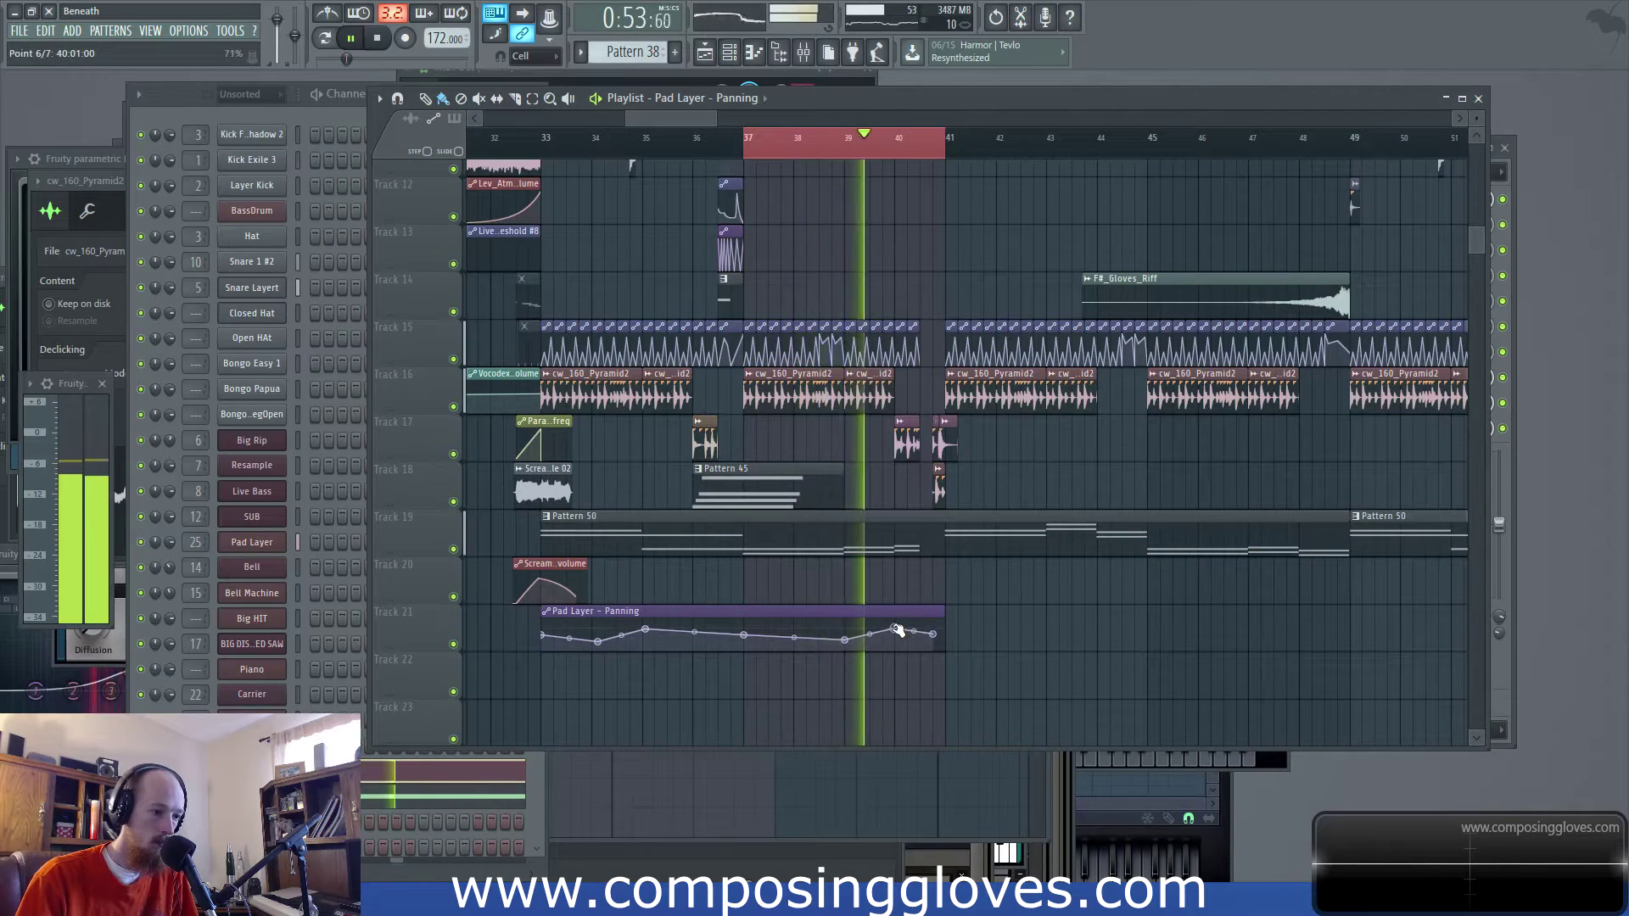
{"action": "left_click_drag", "start_coordinate": [896, 626], "coordinate": [894, 636]}
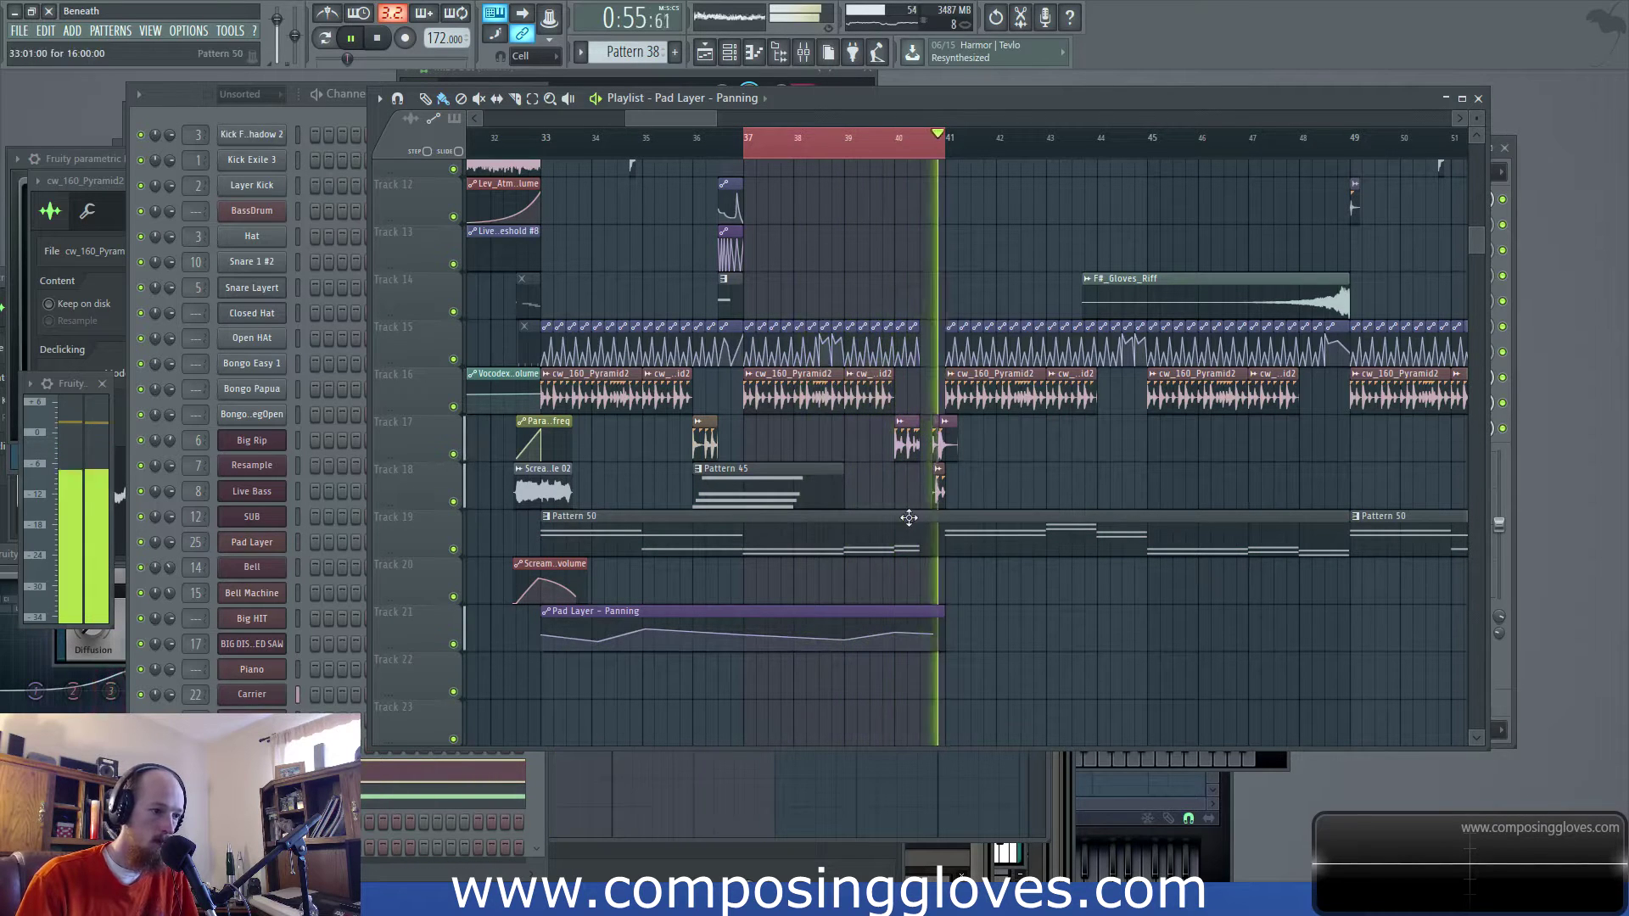
Stop playback and select the short sample clips on Tracks 17 and 18 between bars 40 and 41
{"action": "scroll", "coordinate": [933, 448], "scroll_direction": "up", "scroll_amount": 4}
{"action": "key", "text": "space"}
{"action": "scroll", "coordinate": [849, 424], "scroll_direction": "right", "scroll_amount": 2}
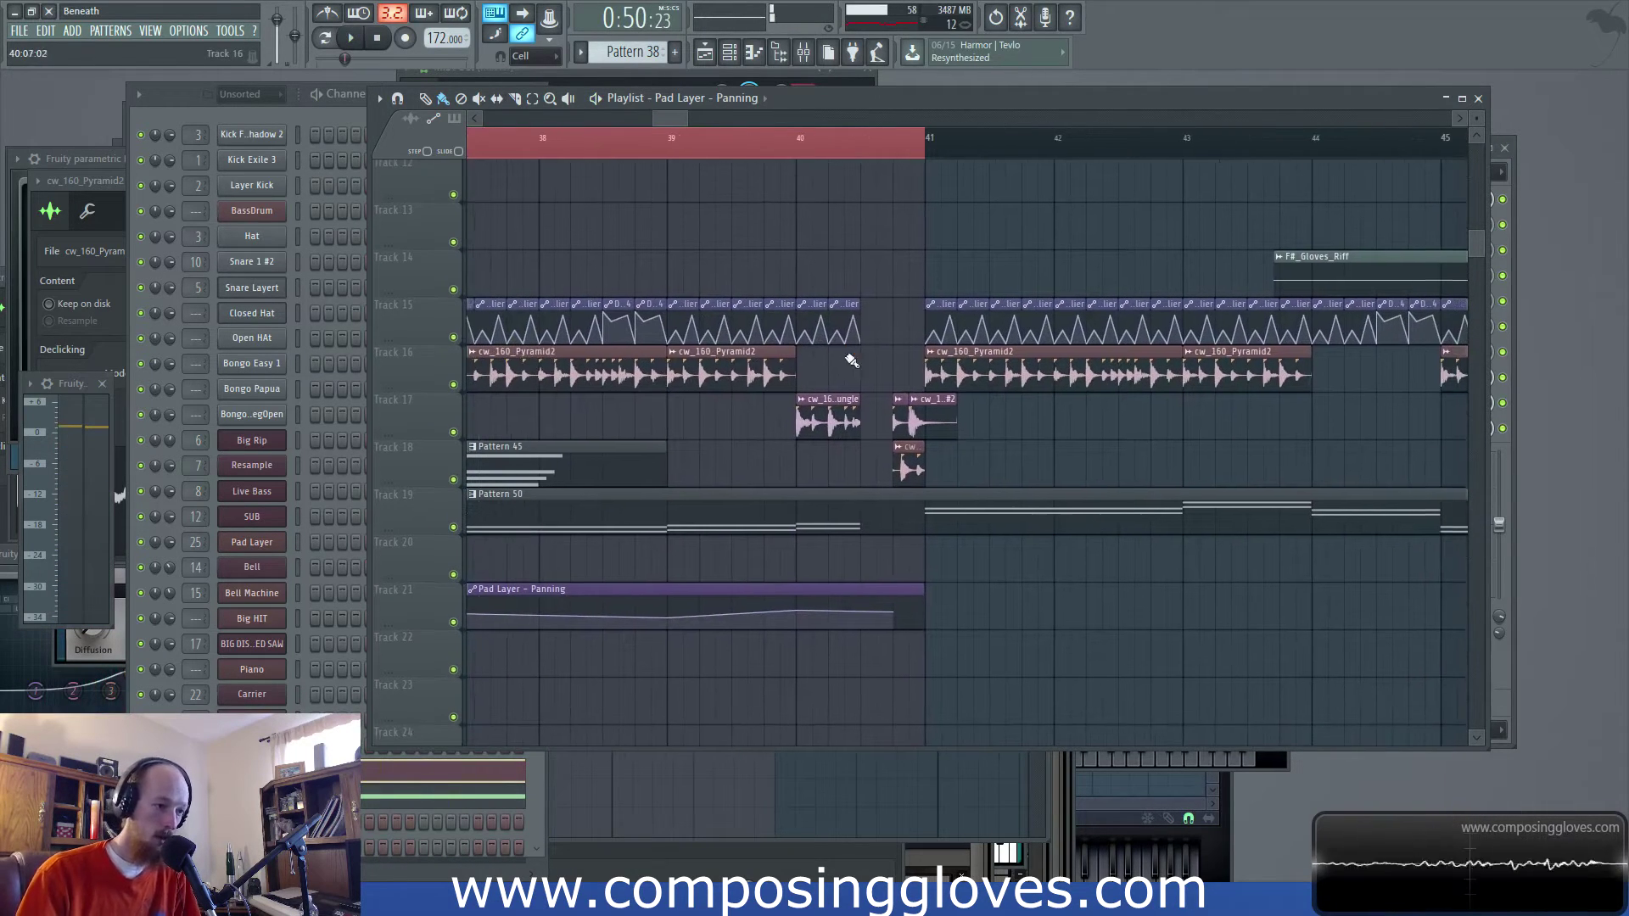
{"action": "scroll", "coordinate": [782, 414], "scroll_direction": "down", "scroll_amount": 1}
{"action": "left_click_drag", "start_coordinate": [832, 394], "coordinate": [942, 483]}
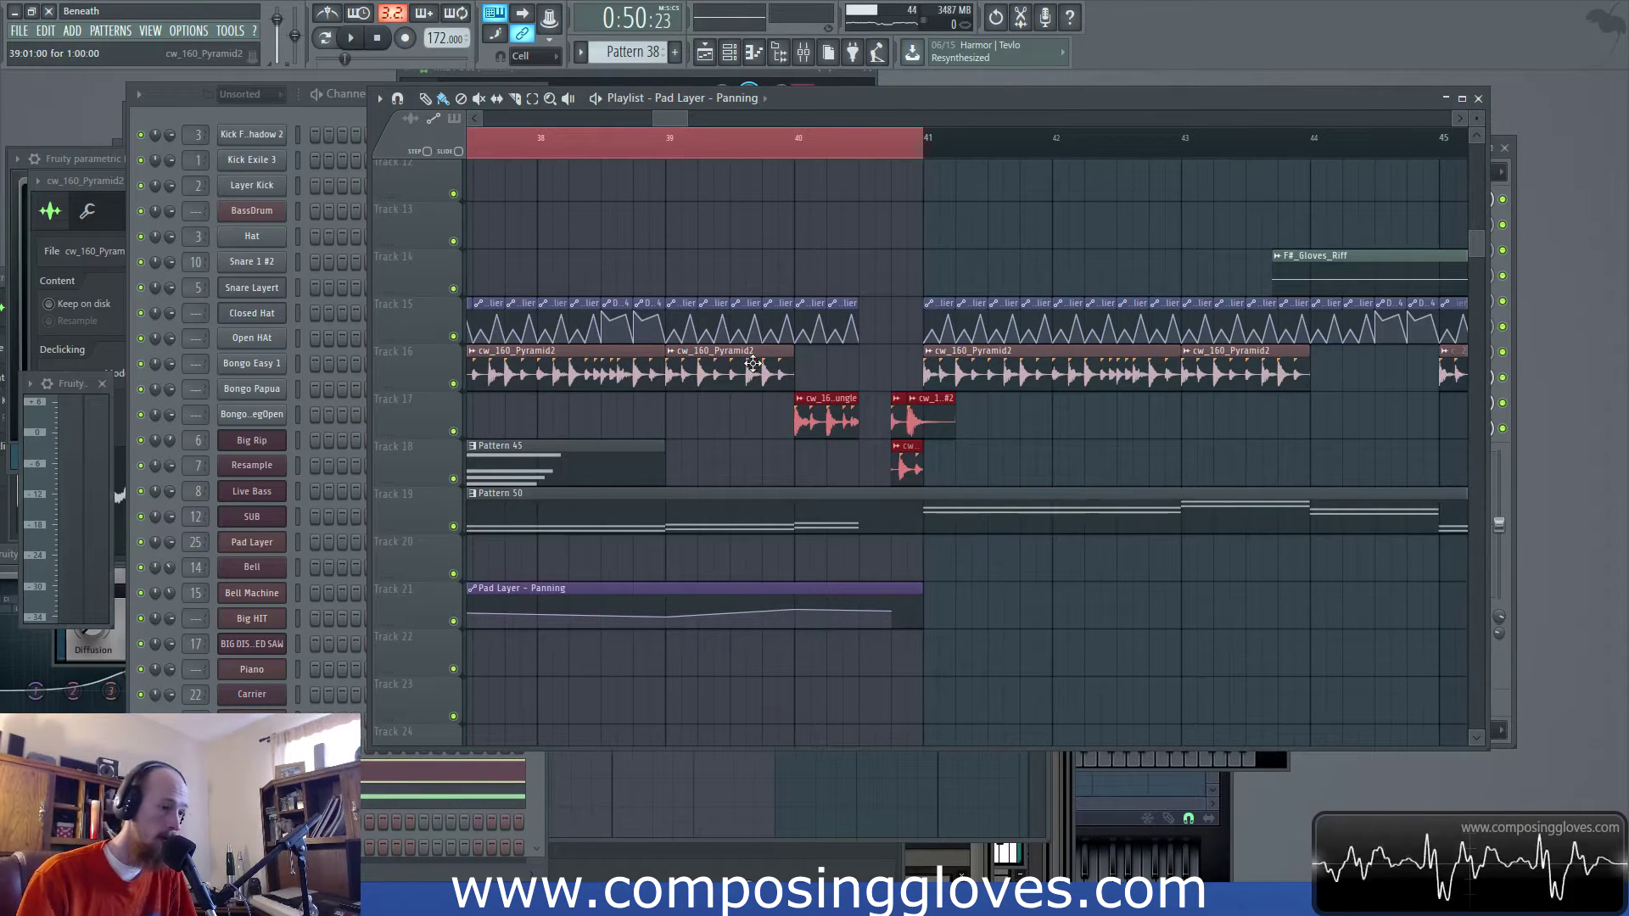
Set the playlist time selection to bar 40 and open the cw_165_Fungle clip's channel settings
{"action": "scroll", "coordinate": [931, 373], "scroll_direction": "up", "scroll_amount": 3}
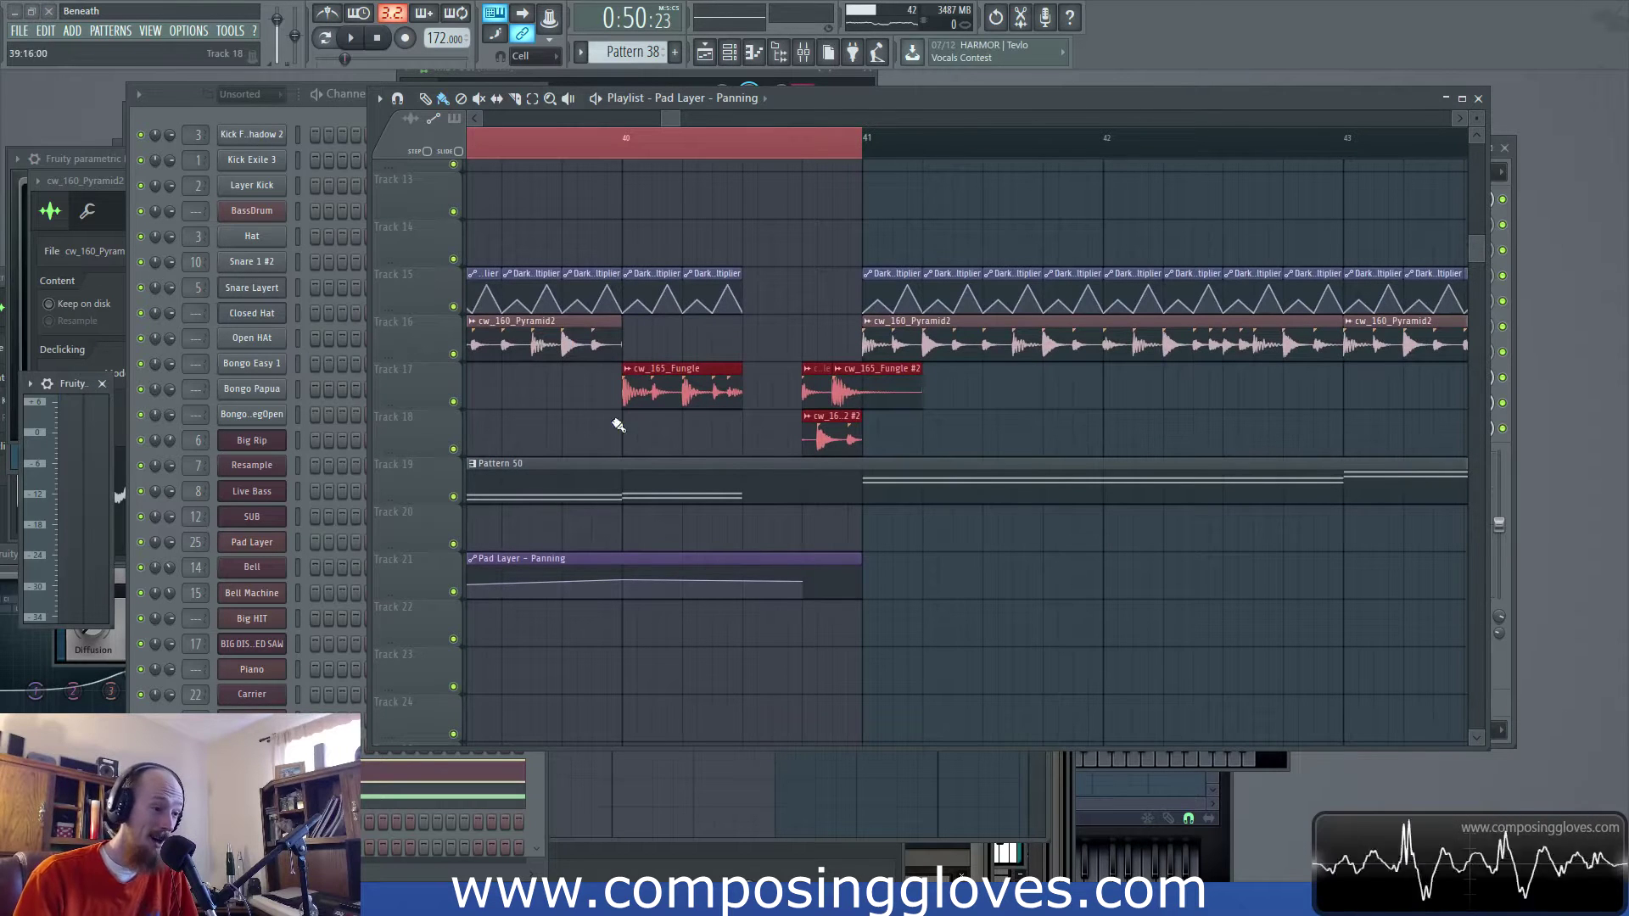
{"action": "left_click_drag", "start_coordinate": [635, 150], "coordinate": [857, 160]}
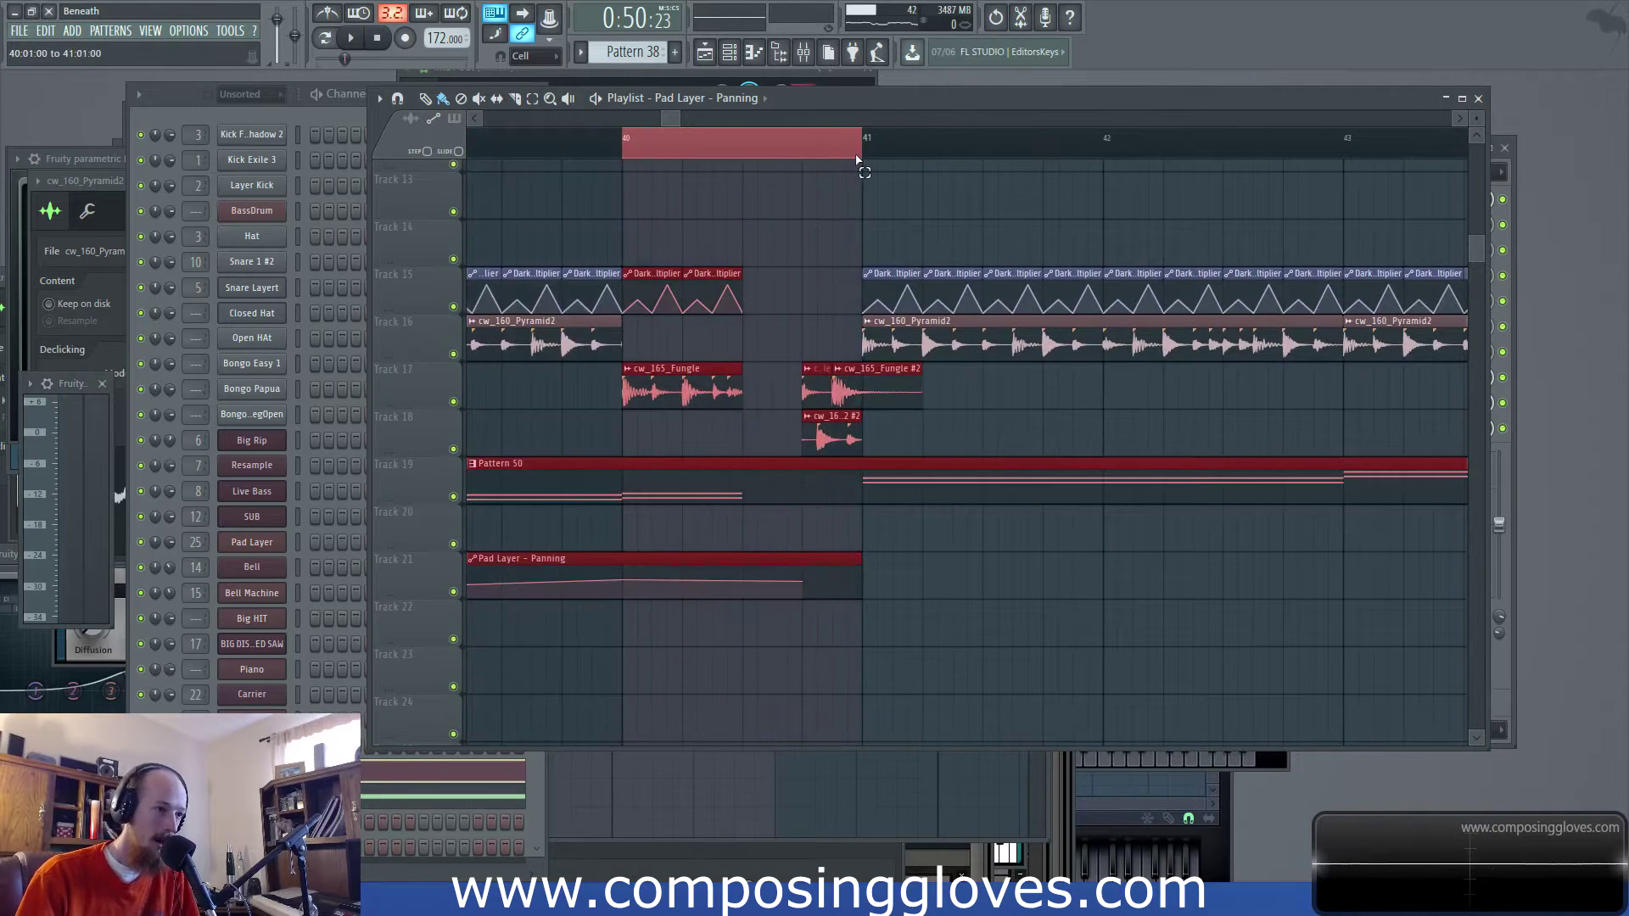
{"action": "scroll", "coordinate": [736, 366], "scroll_direction": "down", "scroll_amount": 5}
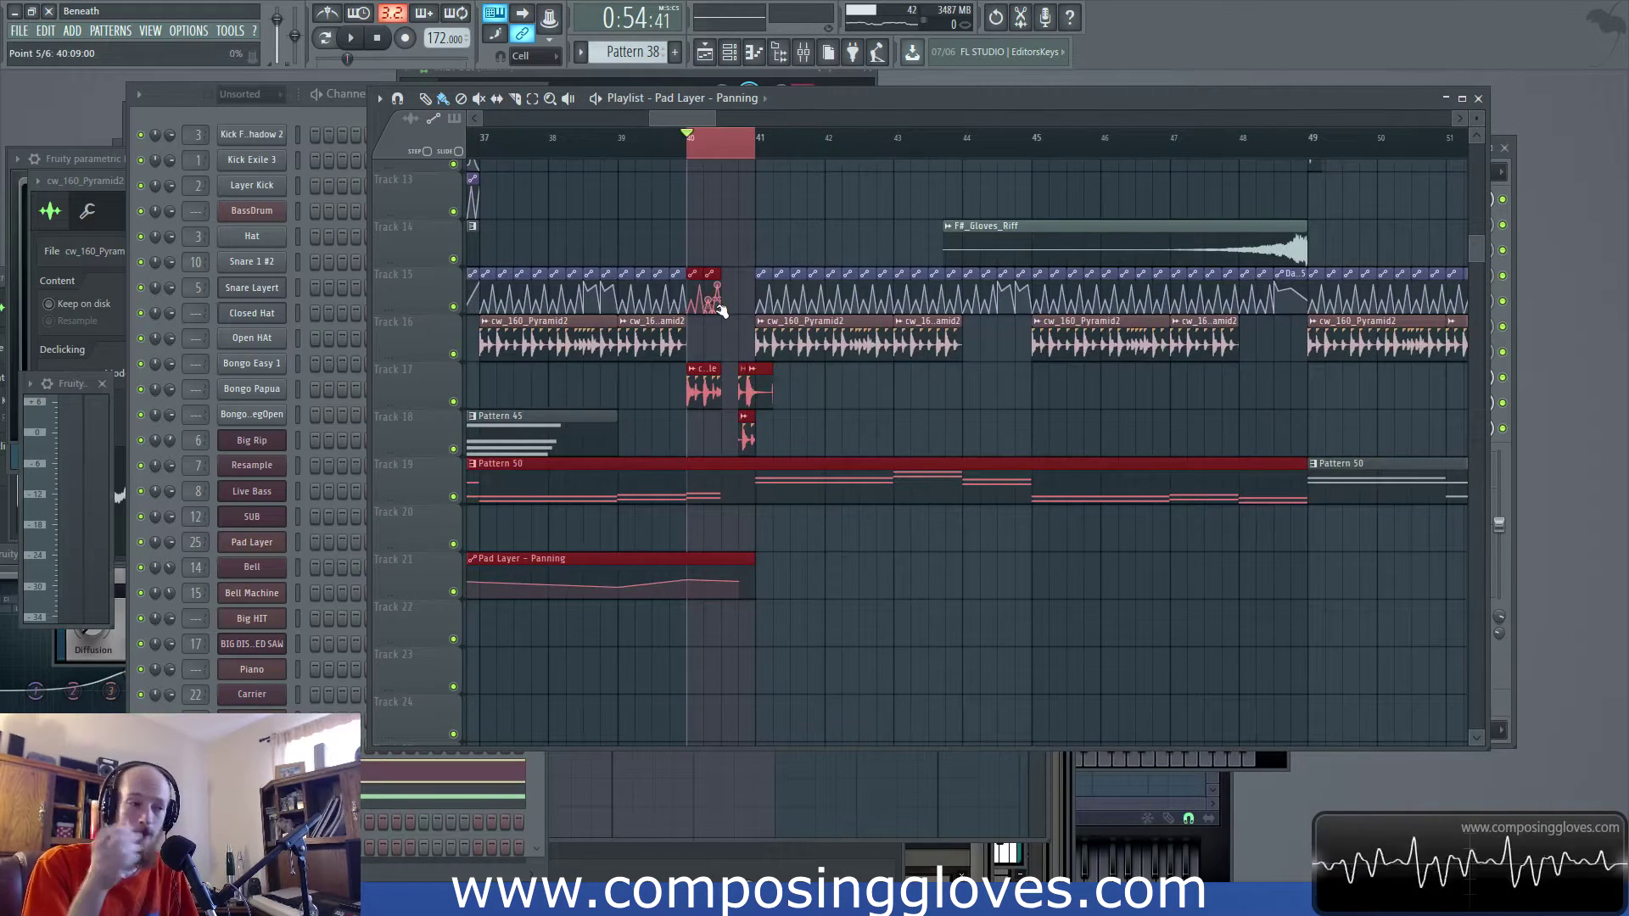
{"action": "double_click", "coordinate": [704, 388]}
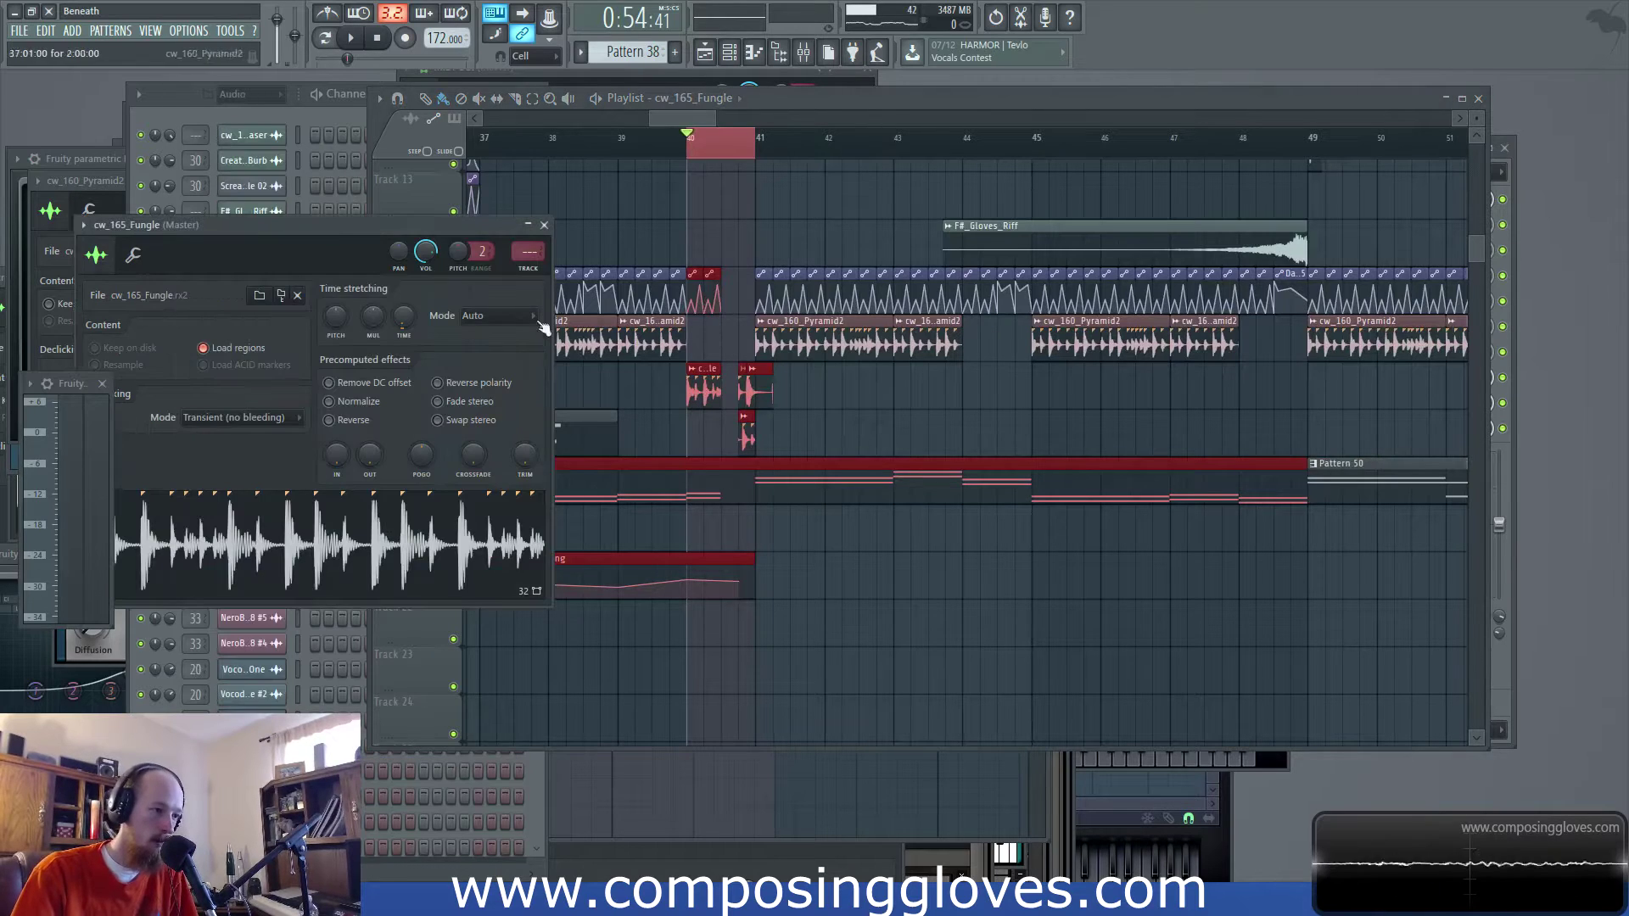
Route the cw_165_Fungle and cw_165_Fungle #2 sample clips to their own mixer tracks, 44 and 45
{"action": "left_click_drag", "start_coordinate": [365, 218], "coordinate": [426, 201]}
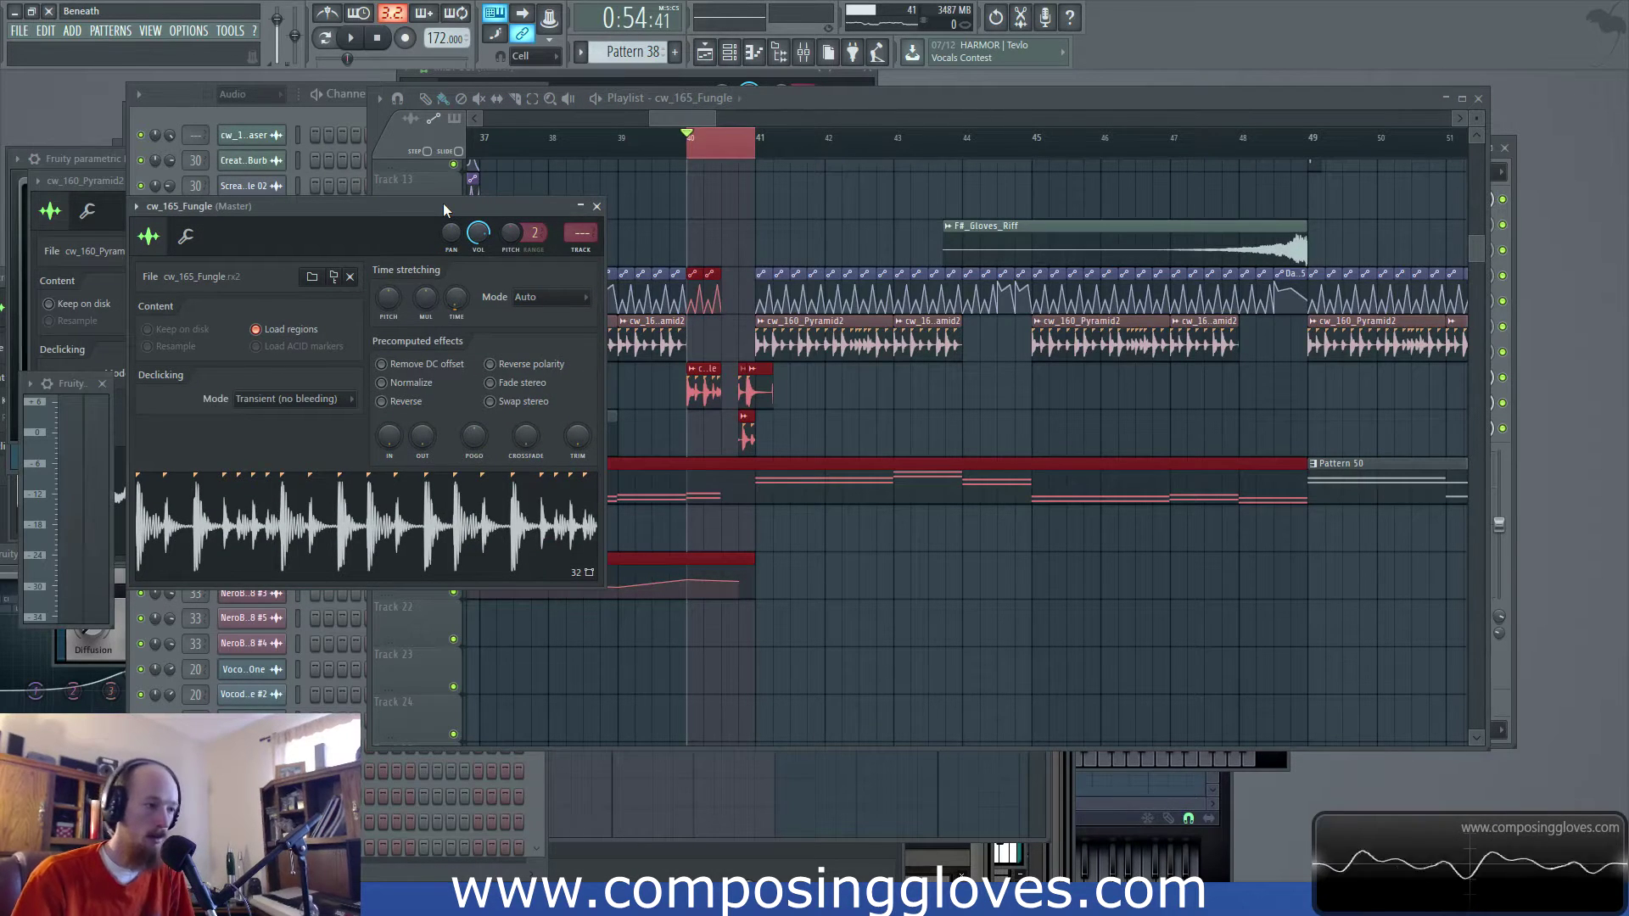
{"action": "key", "text": "ctrl+l"}
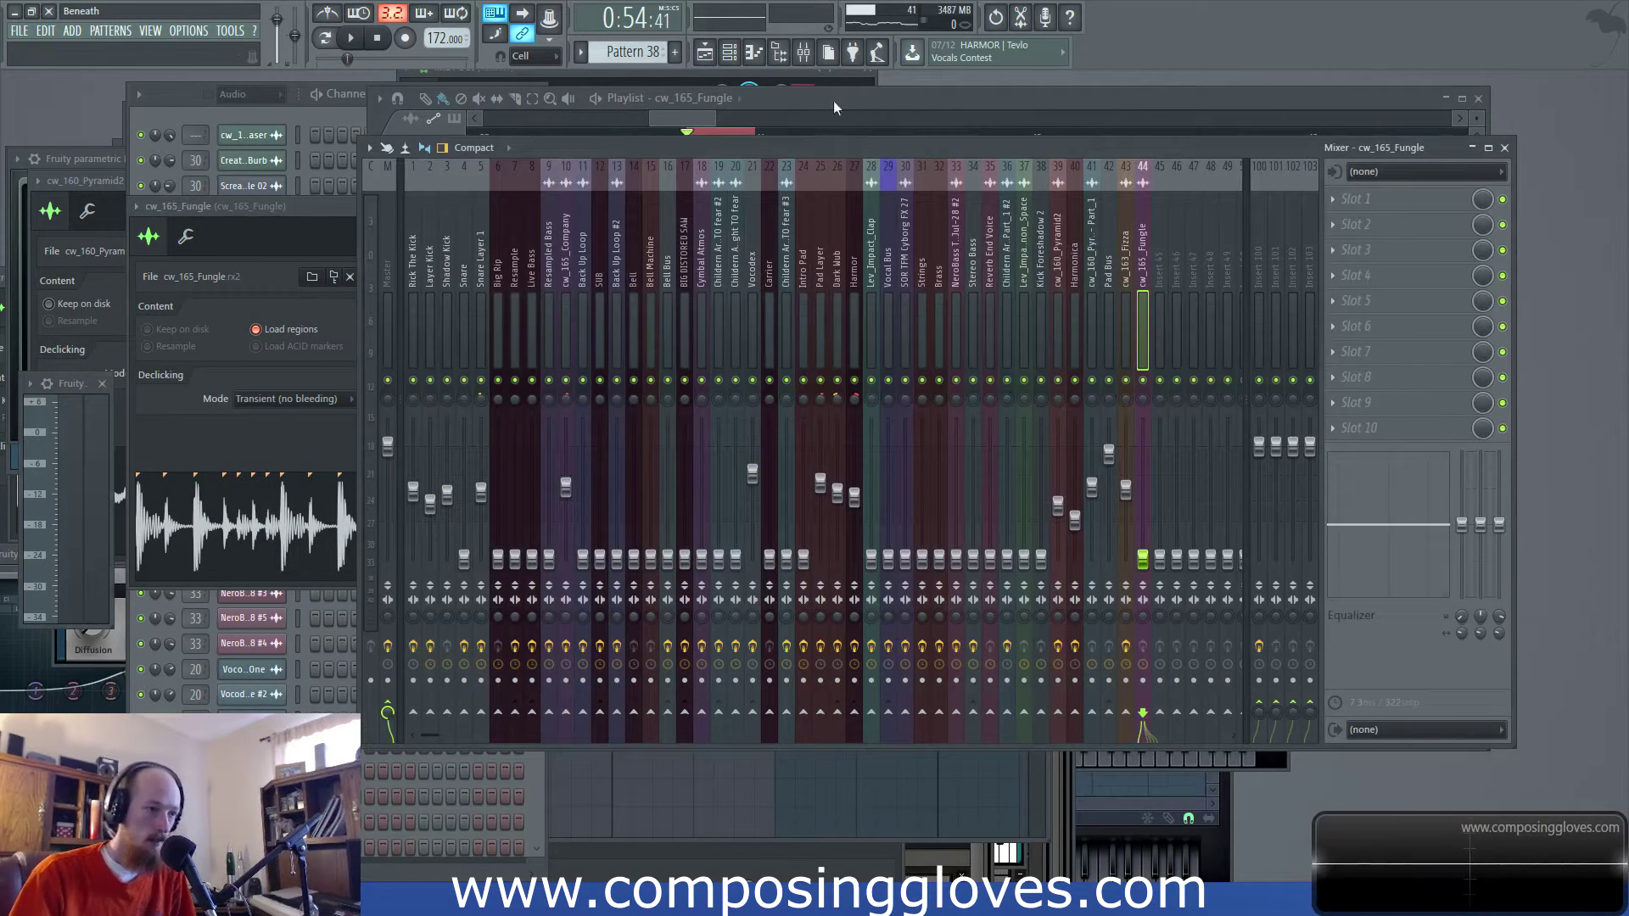
{"action": "left_click", "coordinate": [700, 118]}
{"action": "double_click", "coordinate": [776, 389]}
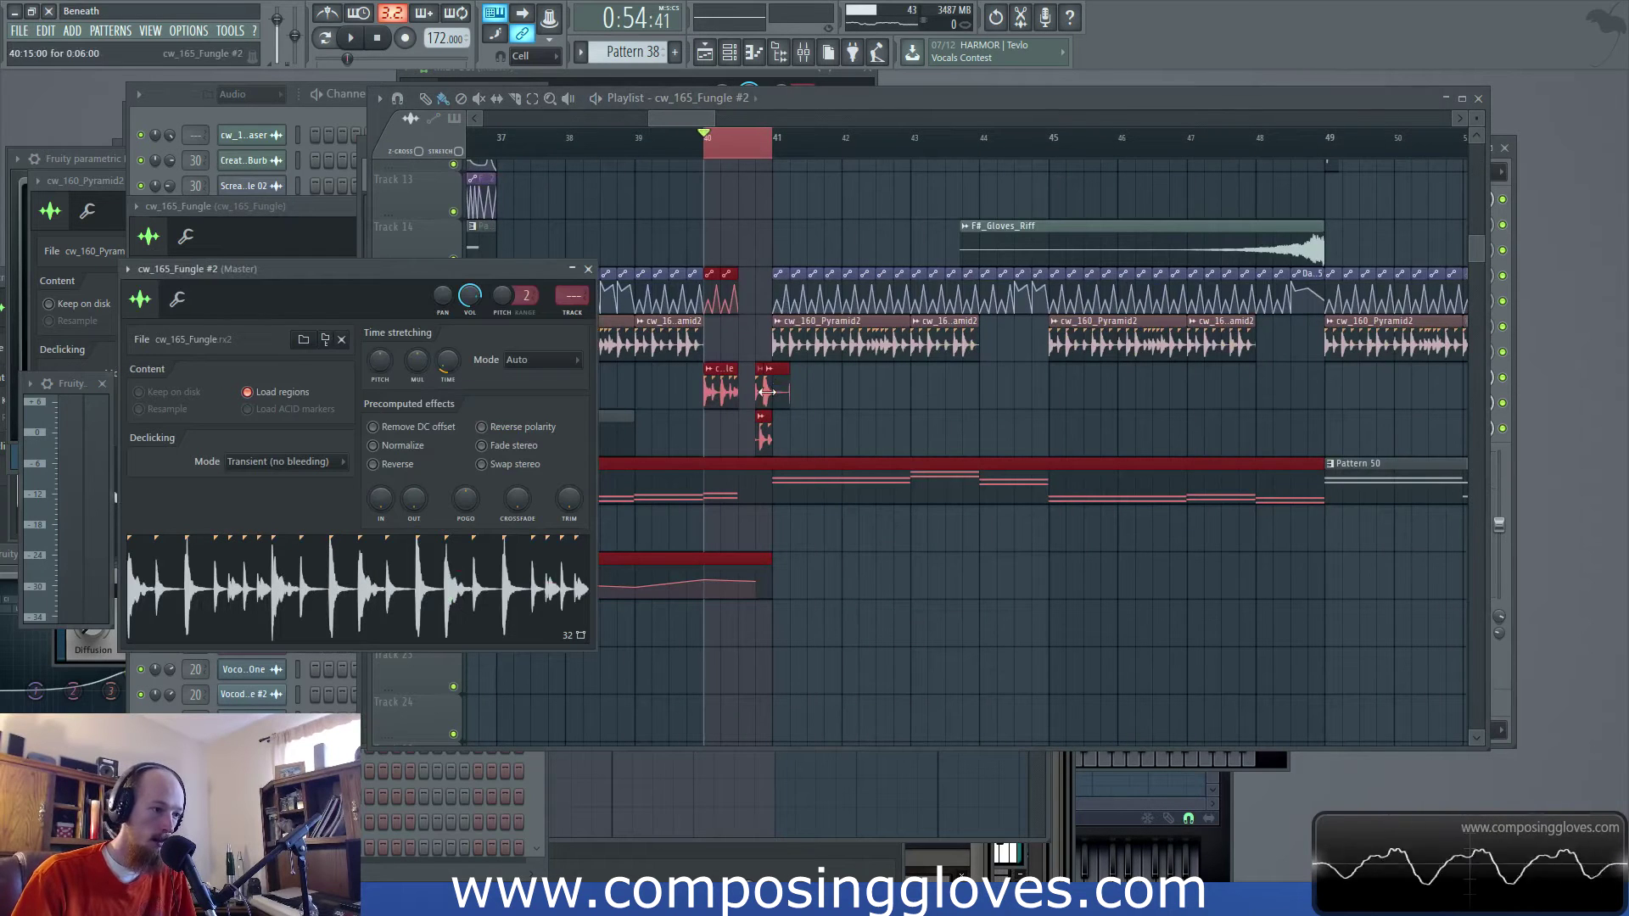
{"action": "double_click", "coordinate": [761, 395]}
{"action": "double_click", "coordinate": [780, 390]}
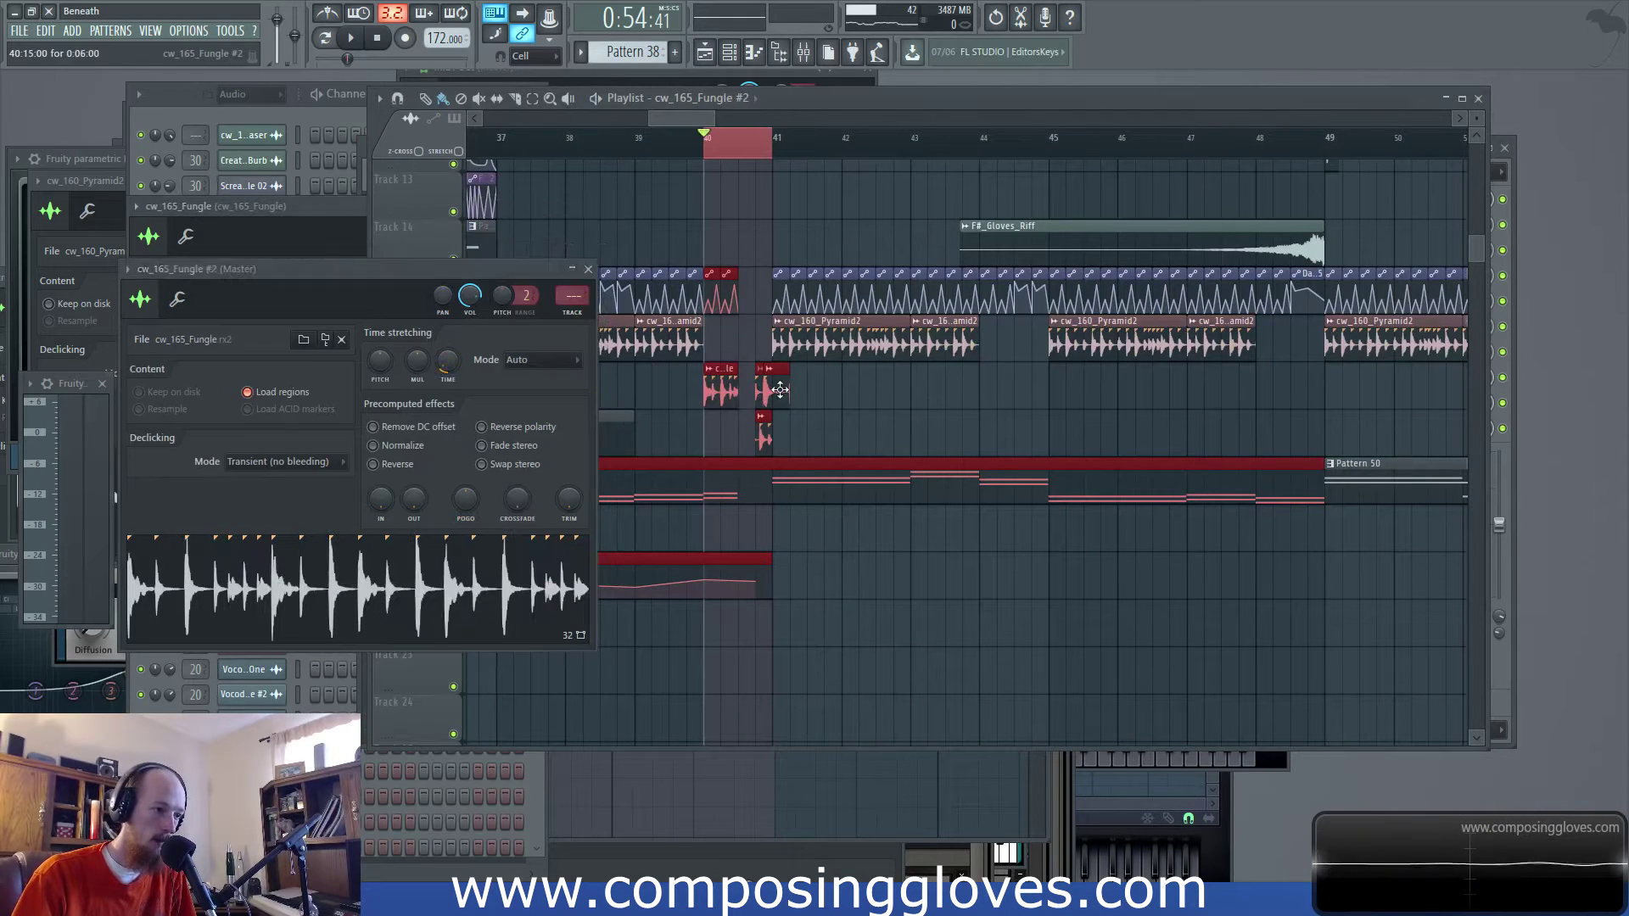
{"action": "key", "text": "ctrl+l"}
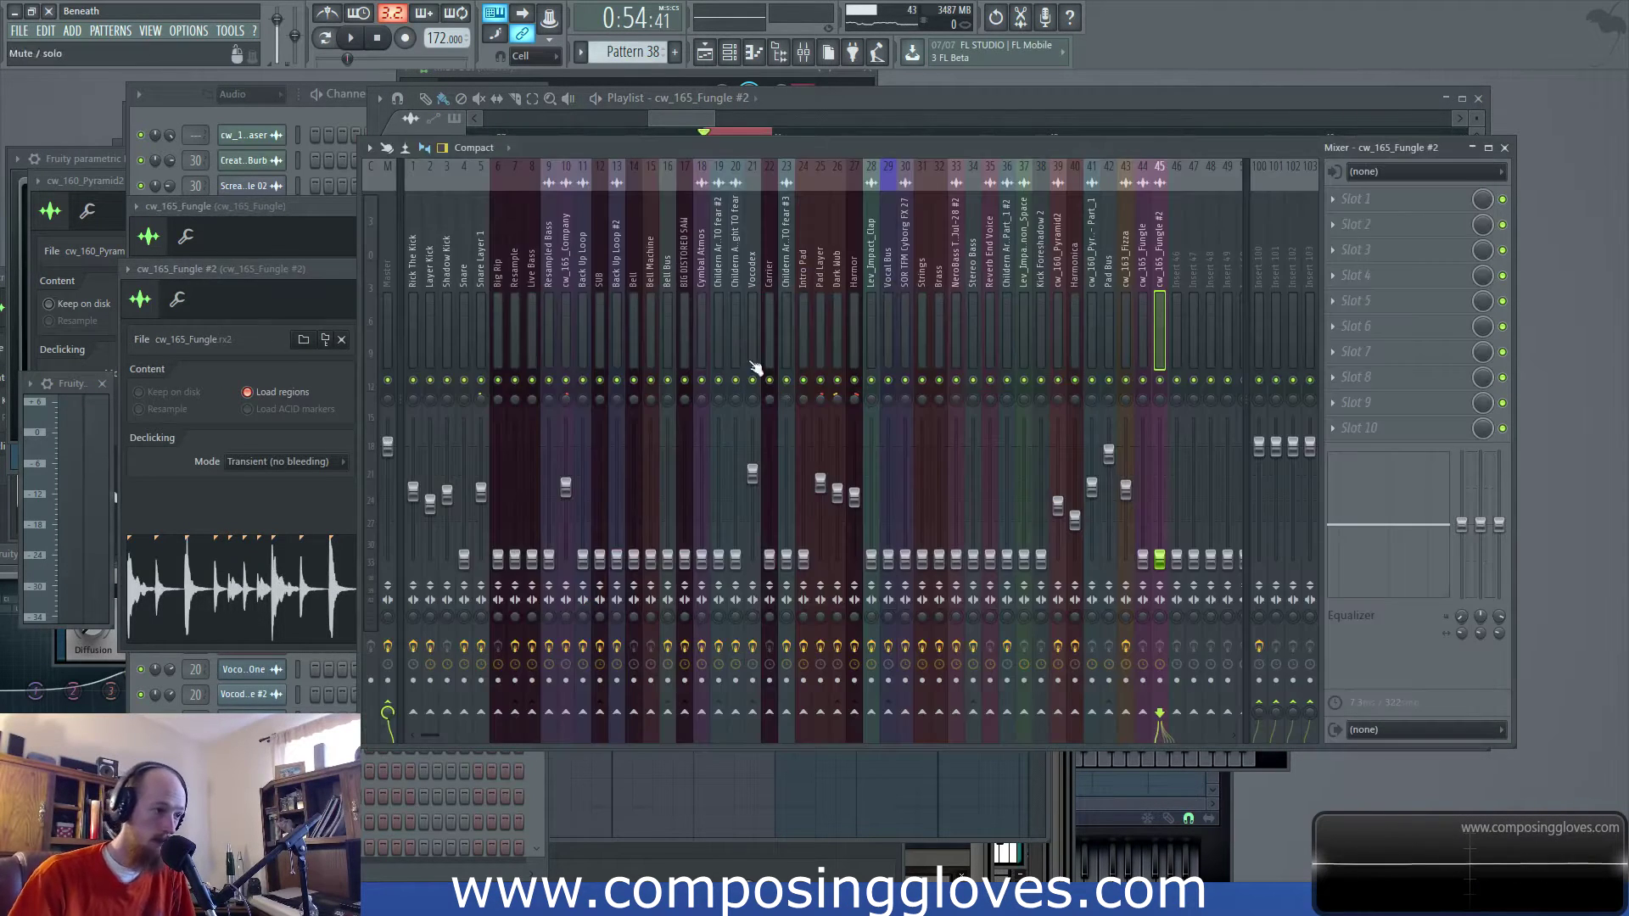
Route the cw_160_Pyramid2 #2 clip on Track 18 to mixer track 46
{"action": "left_click", "coordinate": [714, 117]}
{"action": "double_click", "coordinate": [761, 436]}
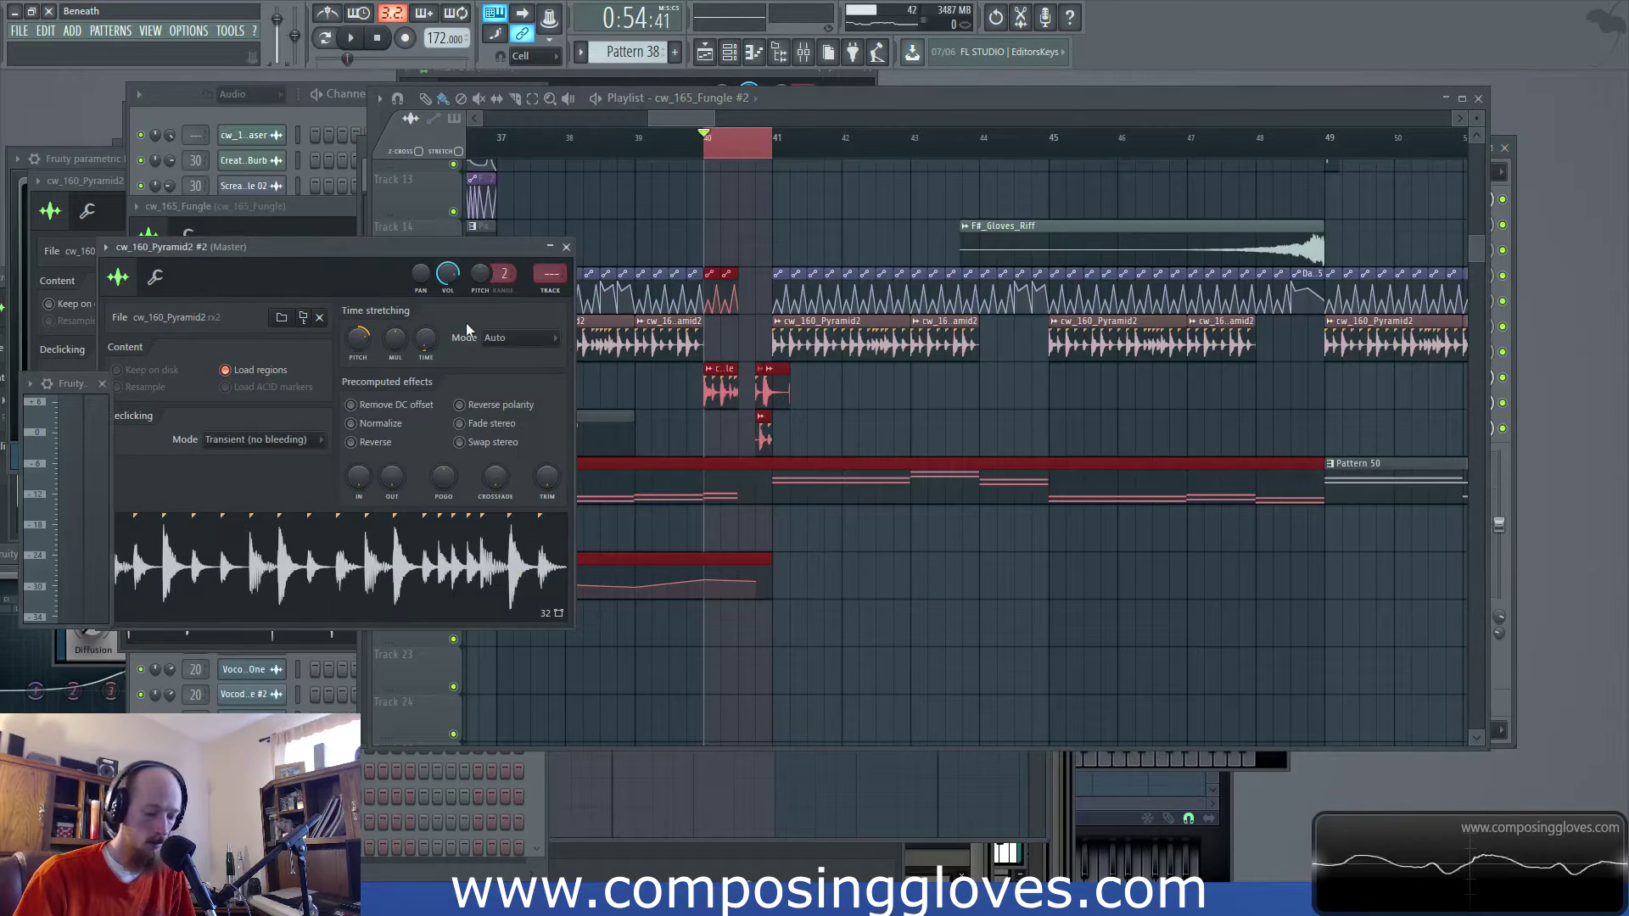
{"action": "key", "text": "ctrl+l"}
{"action": "left_click", "coordinate": [666, 116]}
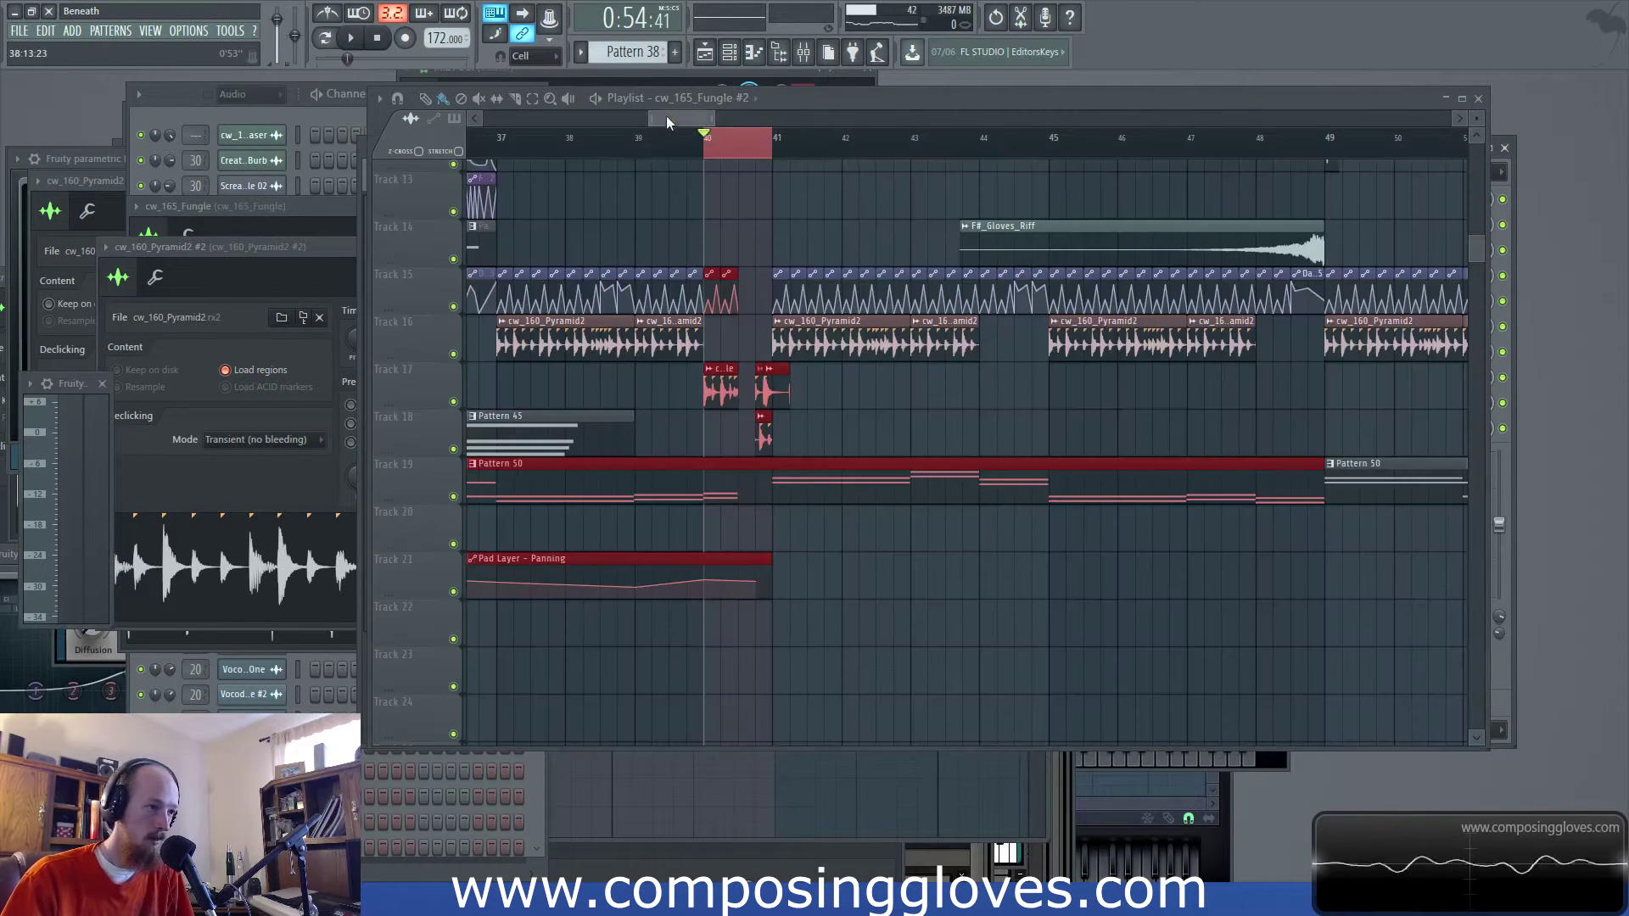
Raise the cw_165_Fungle mixer track's level to about -9.2 dB while auditioning bar 40
{"action": "key", "text": "space"}
{"action": "left_click", "coordinate": [804, 52]}
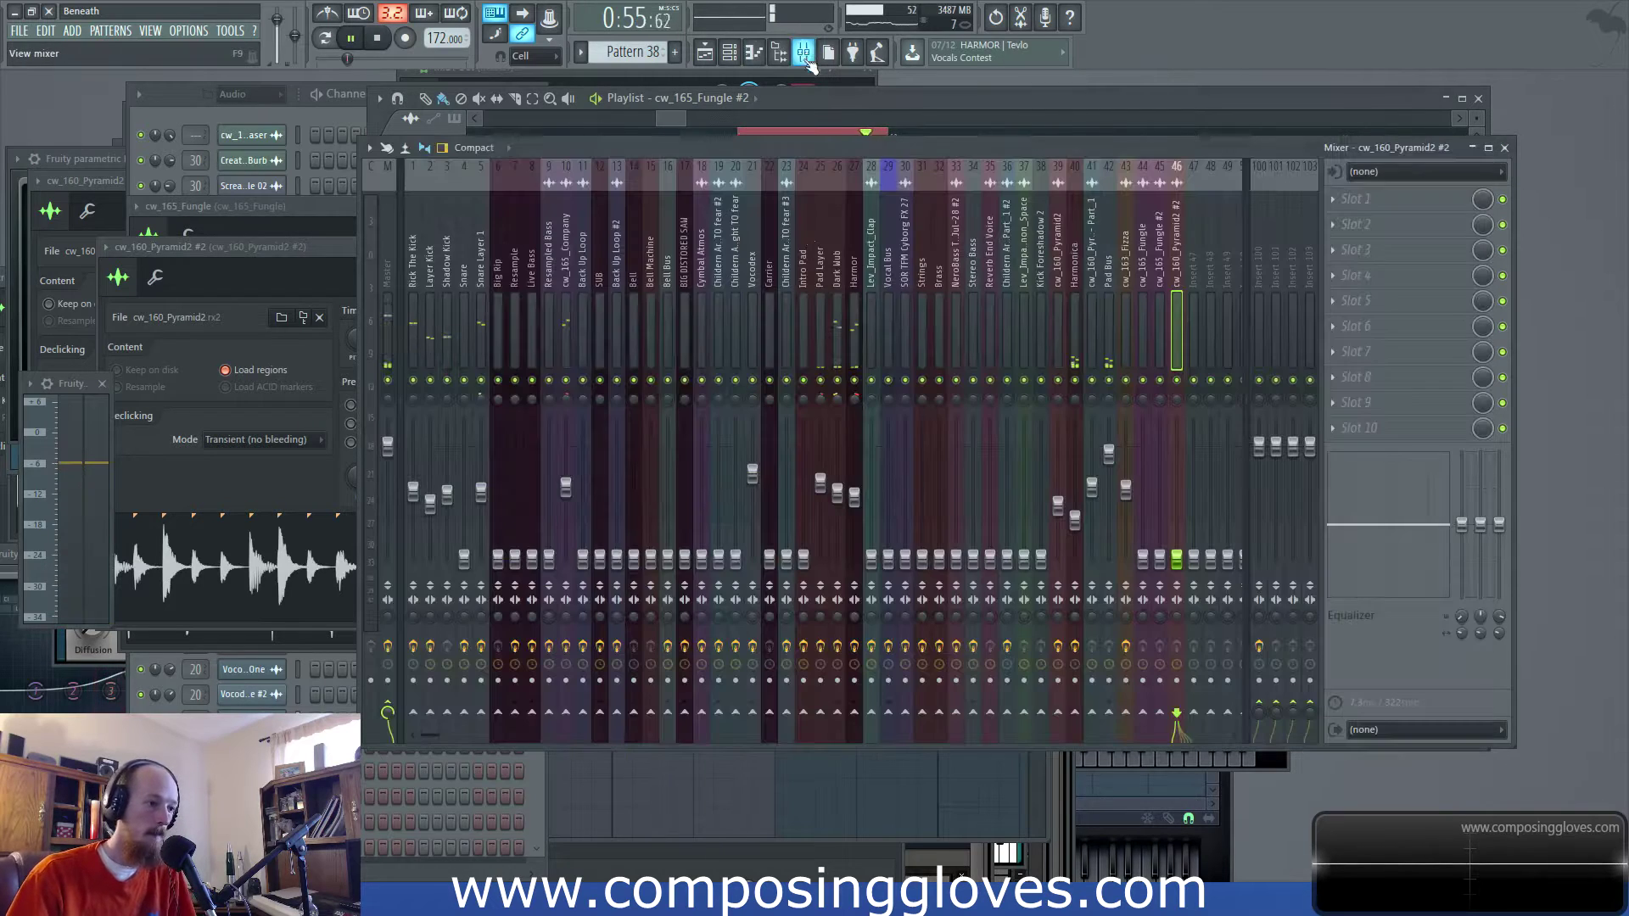
{"action": "key", "text": "space"}
{"action": "left_click", "coordinate": [667, 124]}
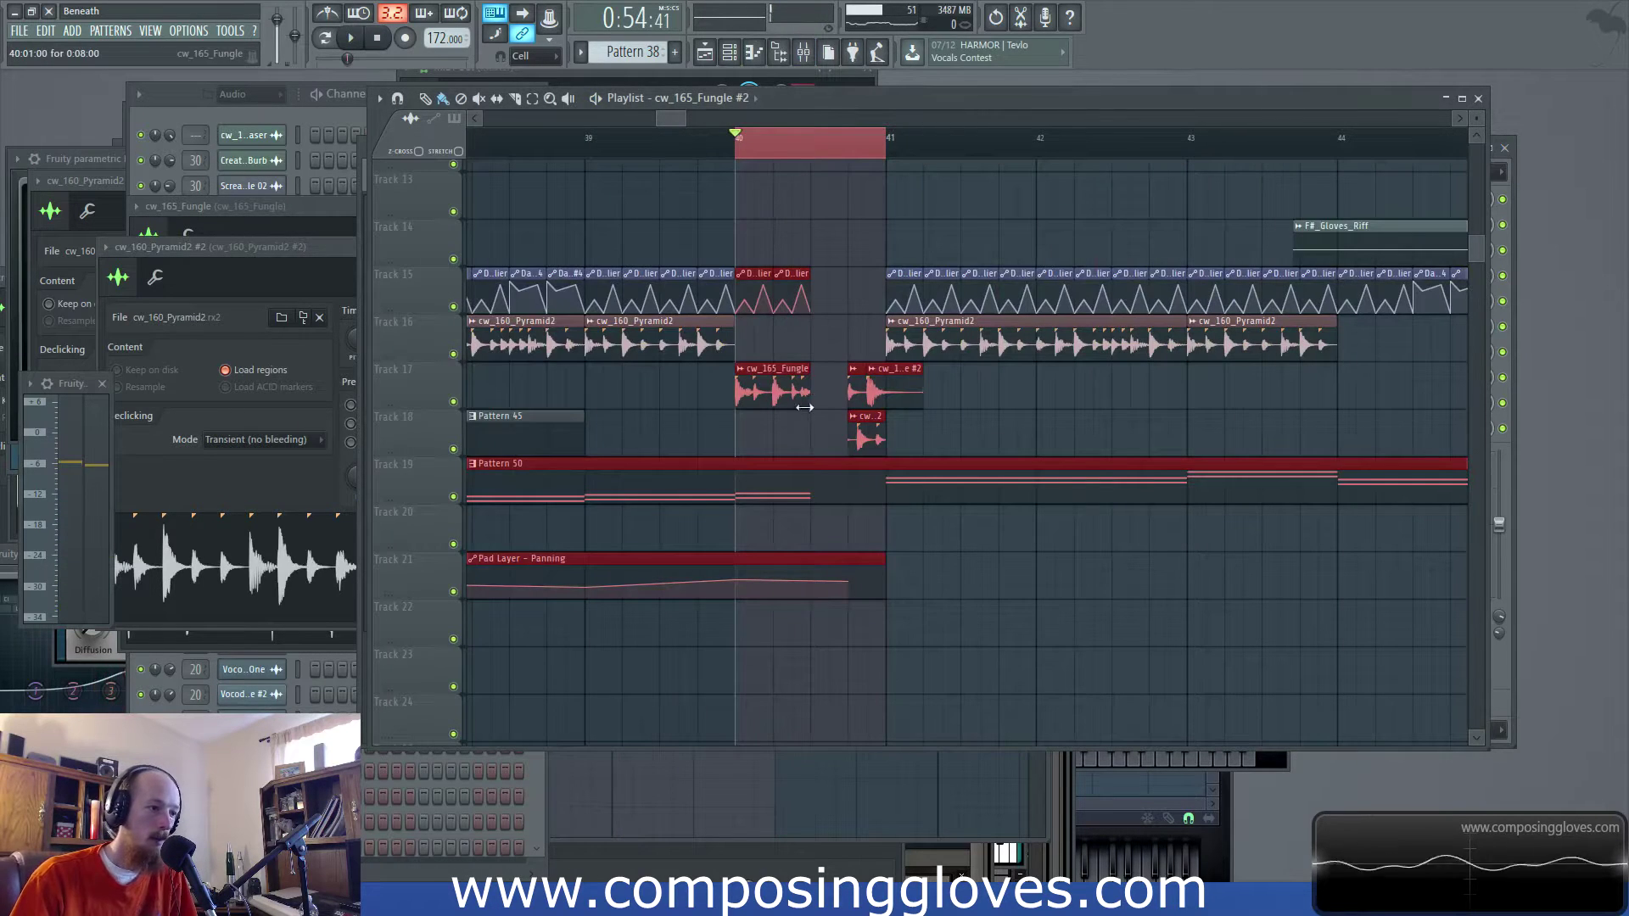
{"action": "double_click", "coordinate": [806, 404]}
{"action": "left_click", "coordinate": [802, 59]}
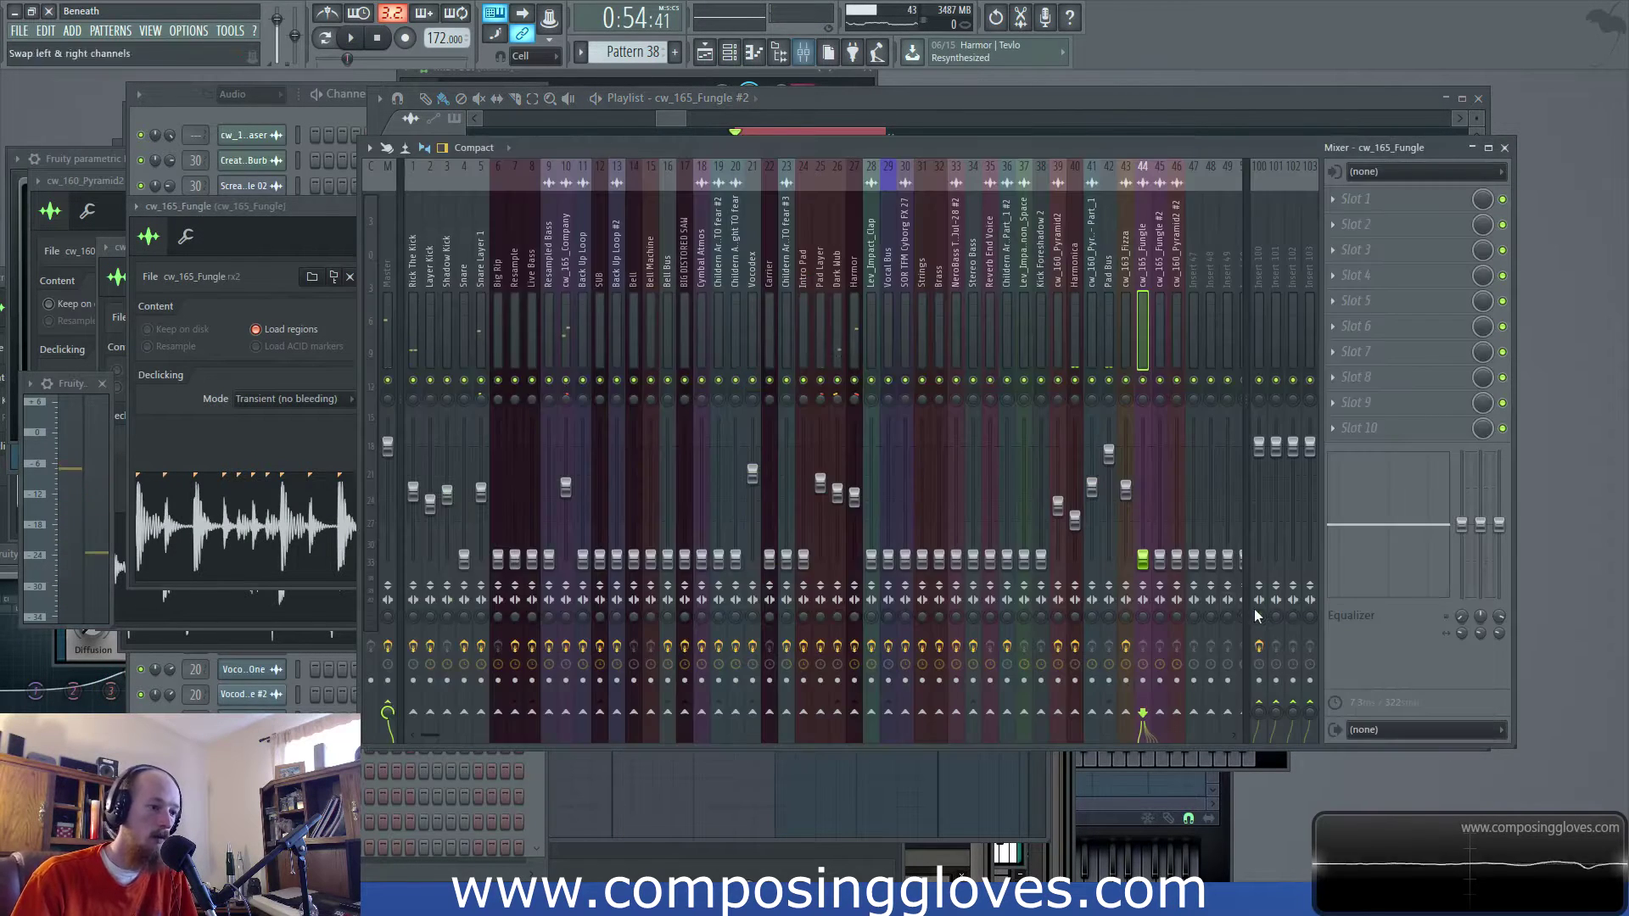
{"action": "key", "text": "space"}
{"action": "left_click_drag", "start_coordinate": [1143, 560], "coordinate": [1145, 491]}
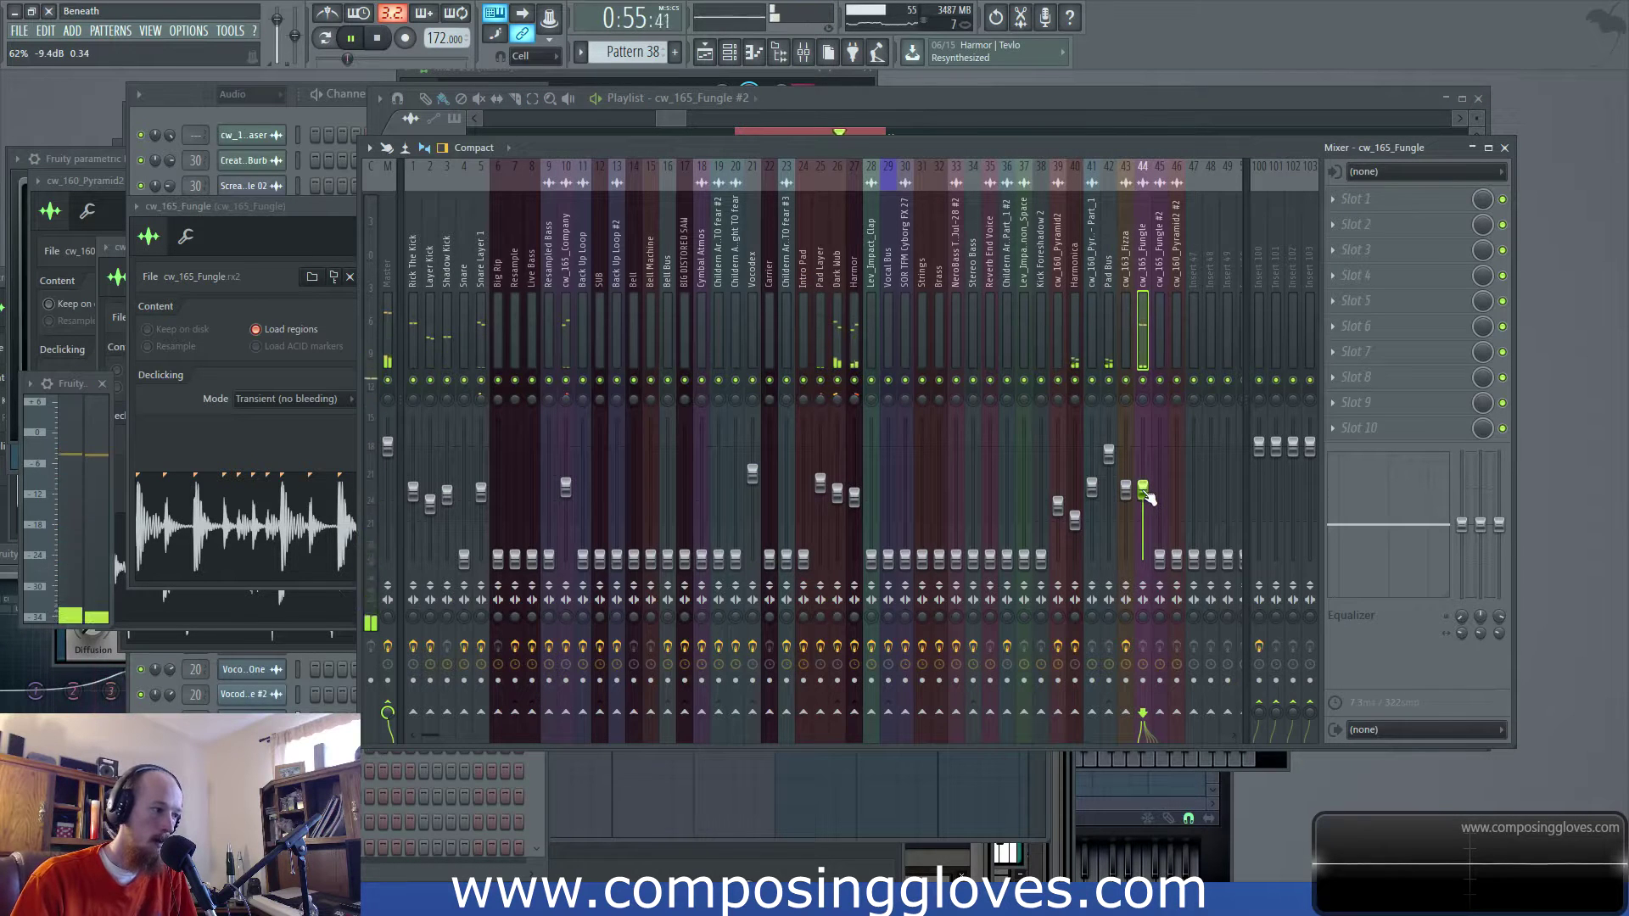
{"action": "key", "text": "space"}
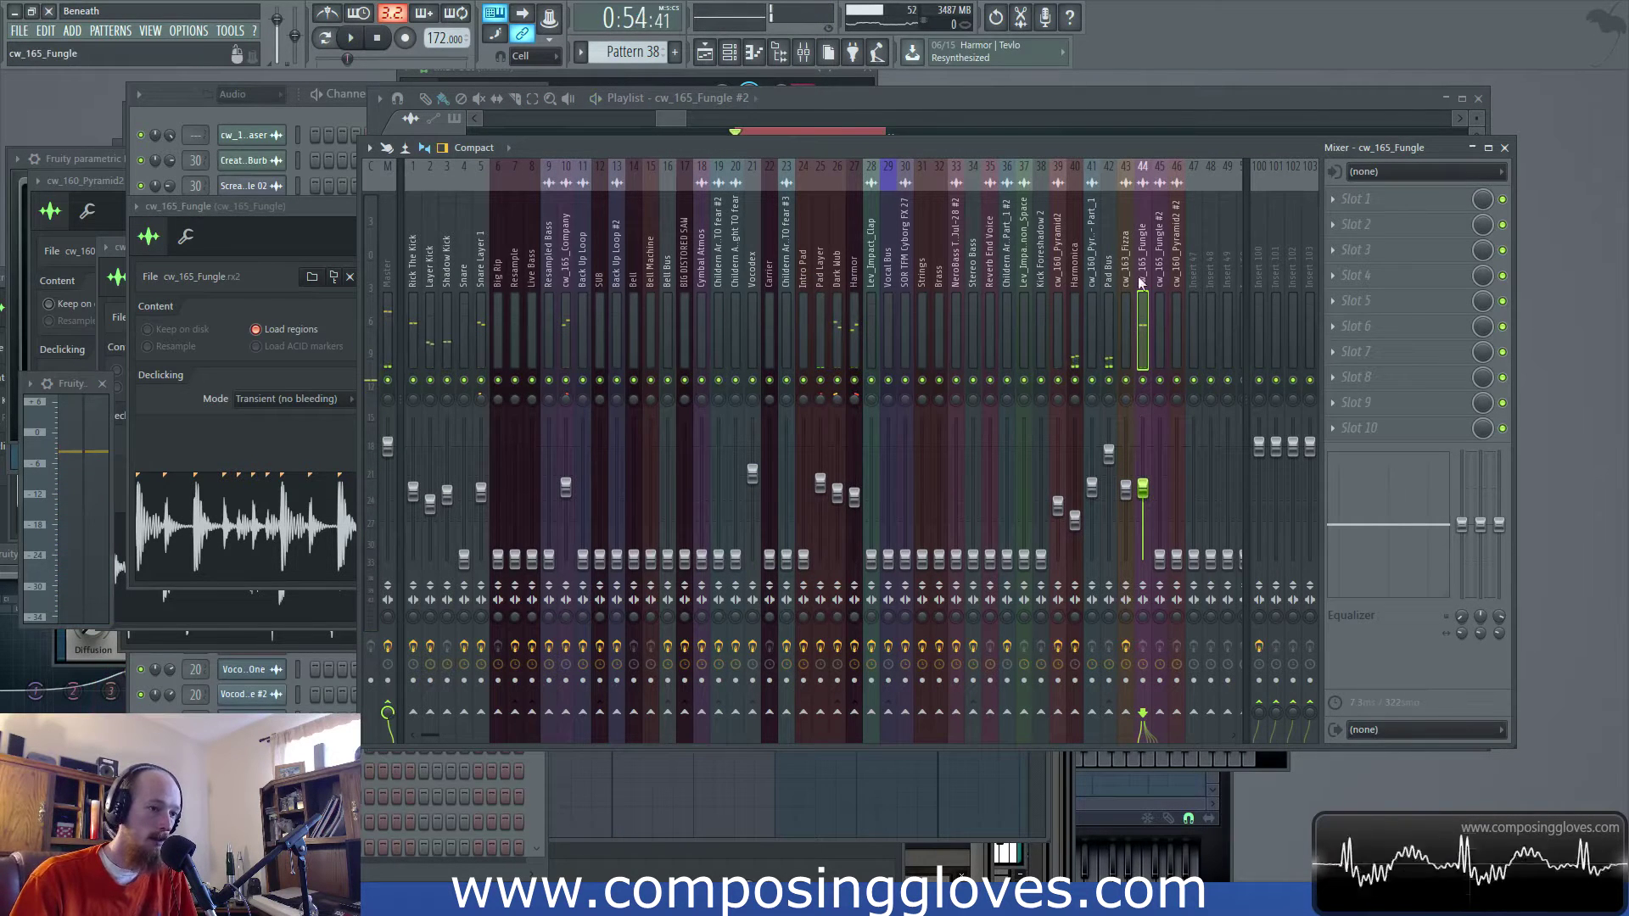
{"action": "key", "text": "space"}
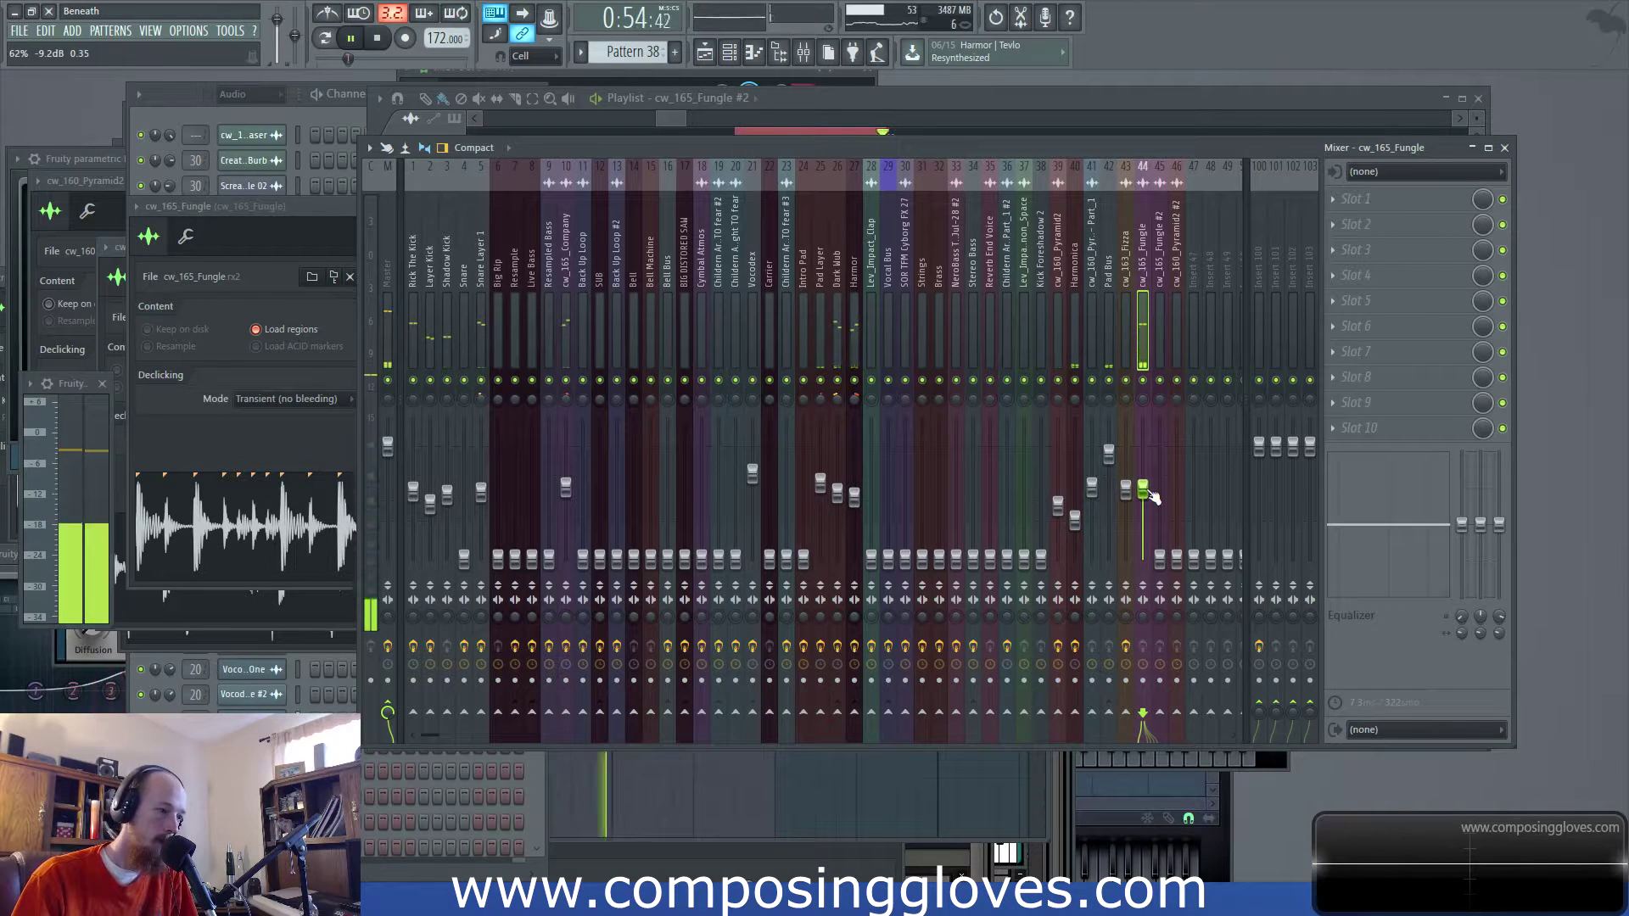
{"action": "key", "text": "space"}
Set the playlist time selection to the second half of bar 40 and check its cw_165_Fungle clip's mixer track
{"action": "left_click", "coordinate": [670, 117]}
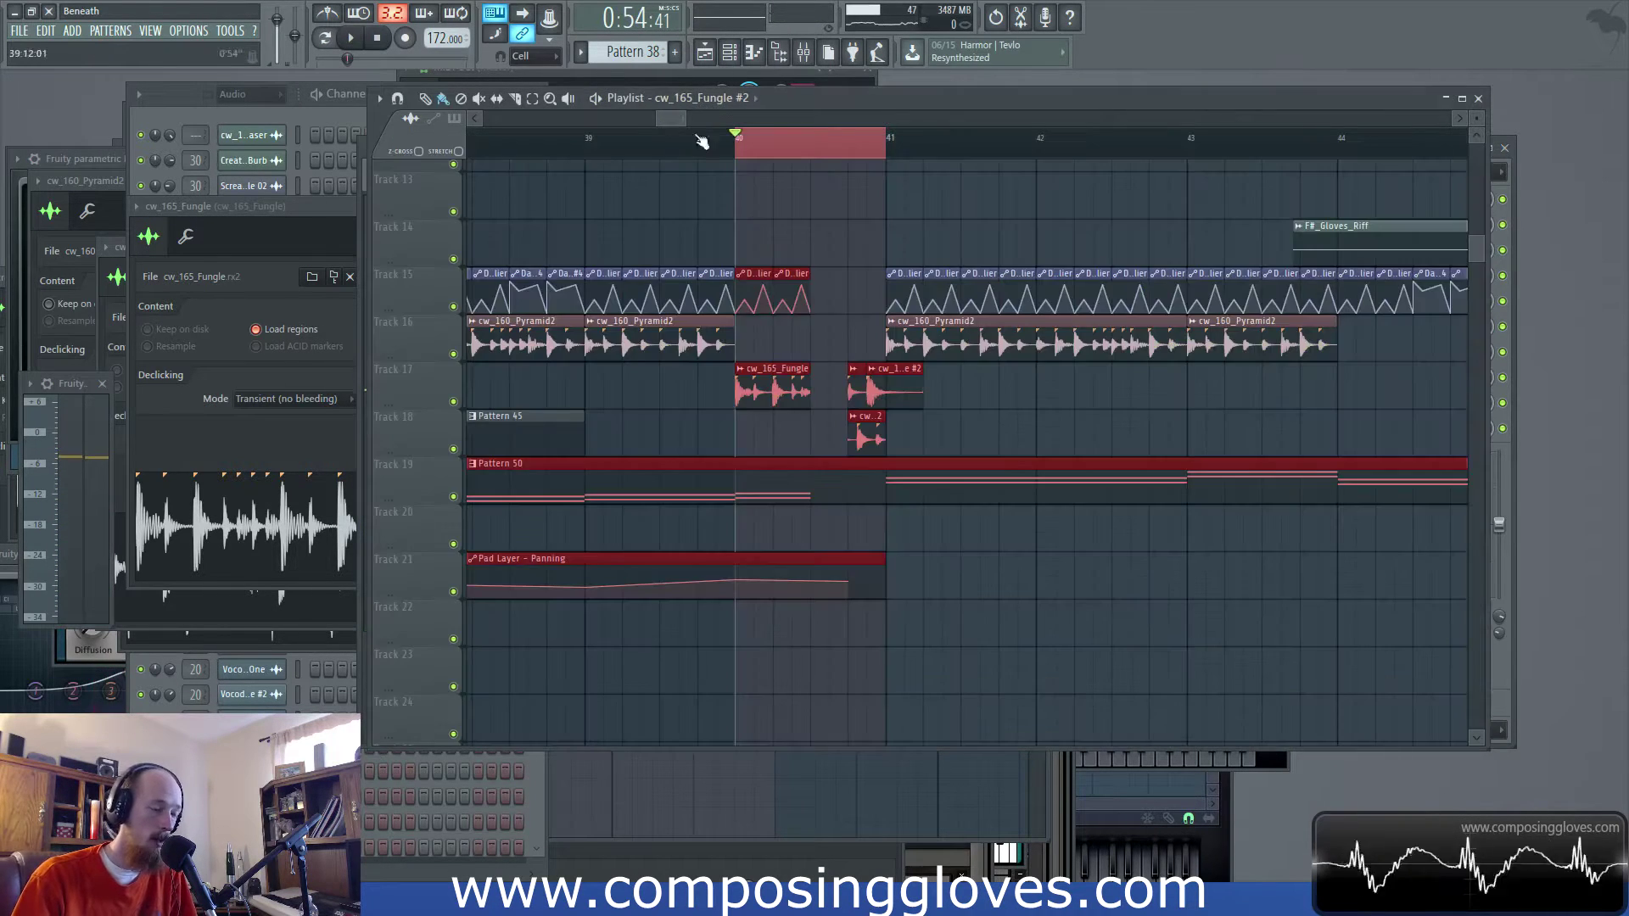
{"action": "left_click_drag", "start_coordinate": [810, 151], "coordinate": [886, 156]}
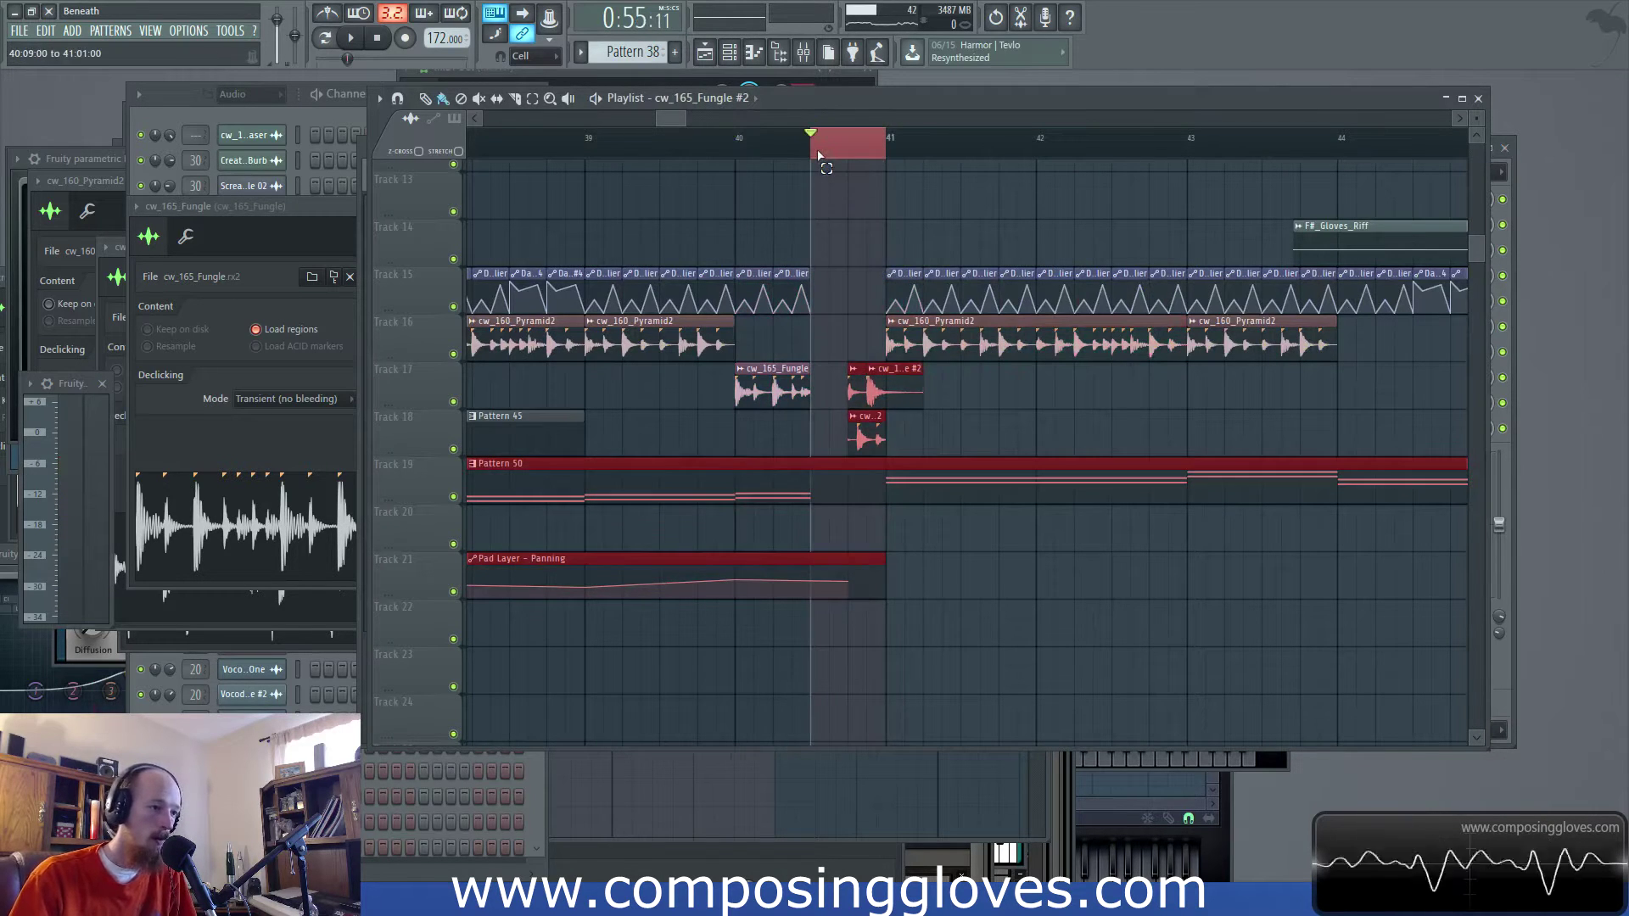
{"action": "double_click", "coordinate": [852, 387]}
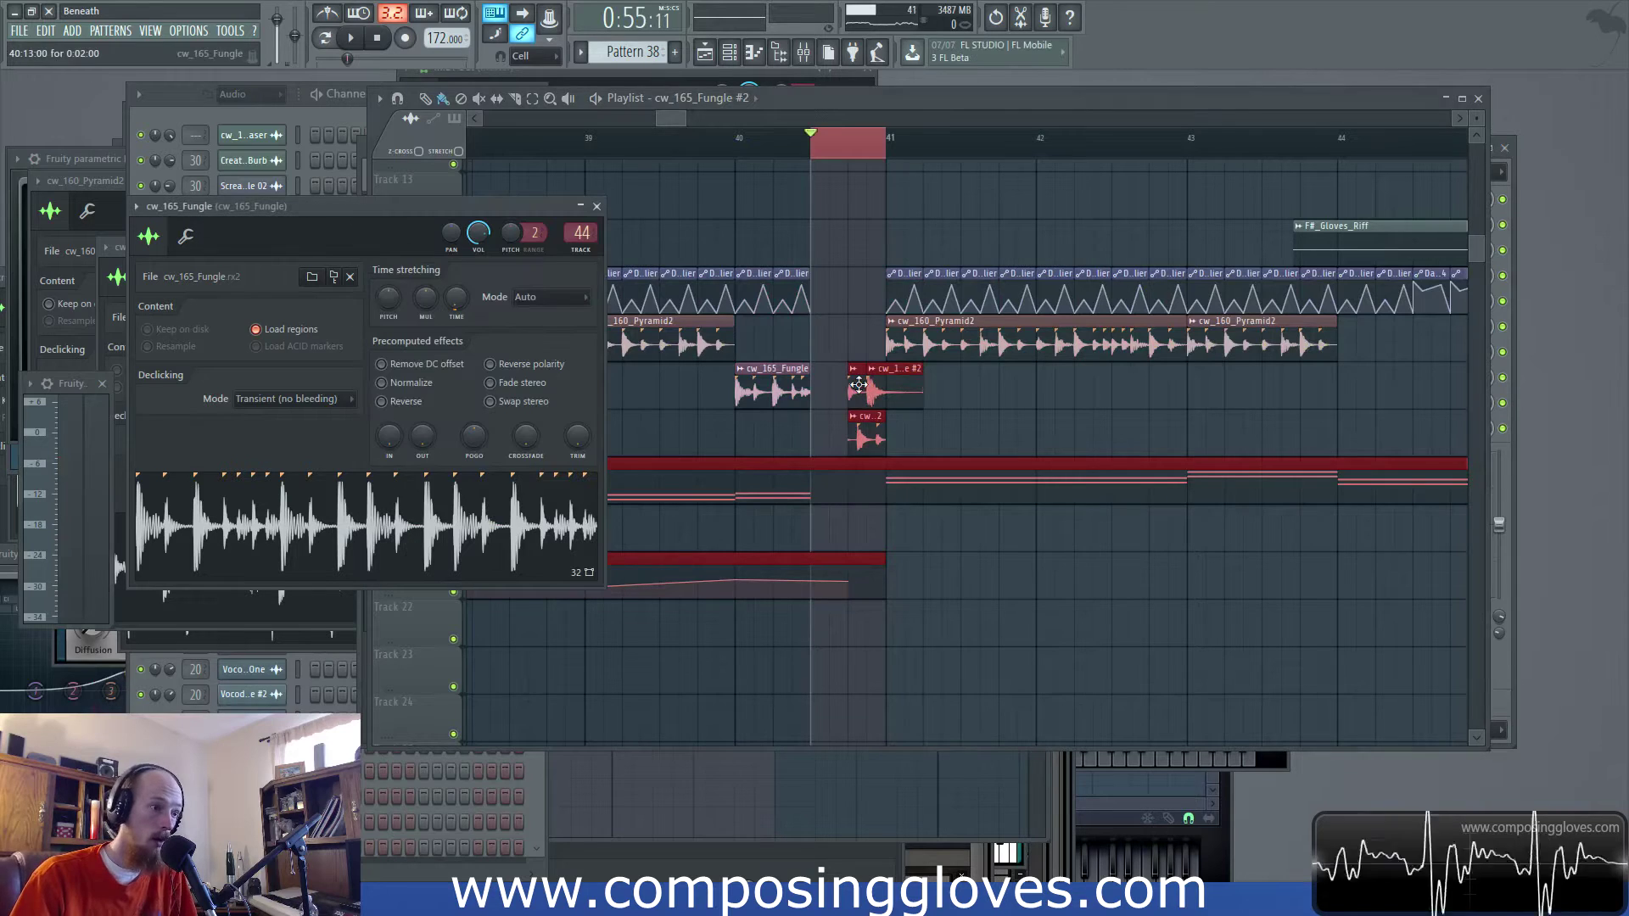
{"action": "left_click", "coordinate": [803, 52]}
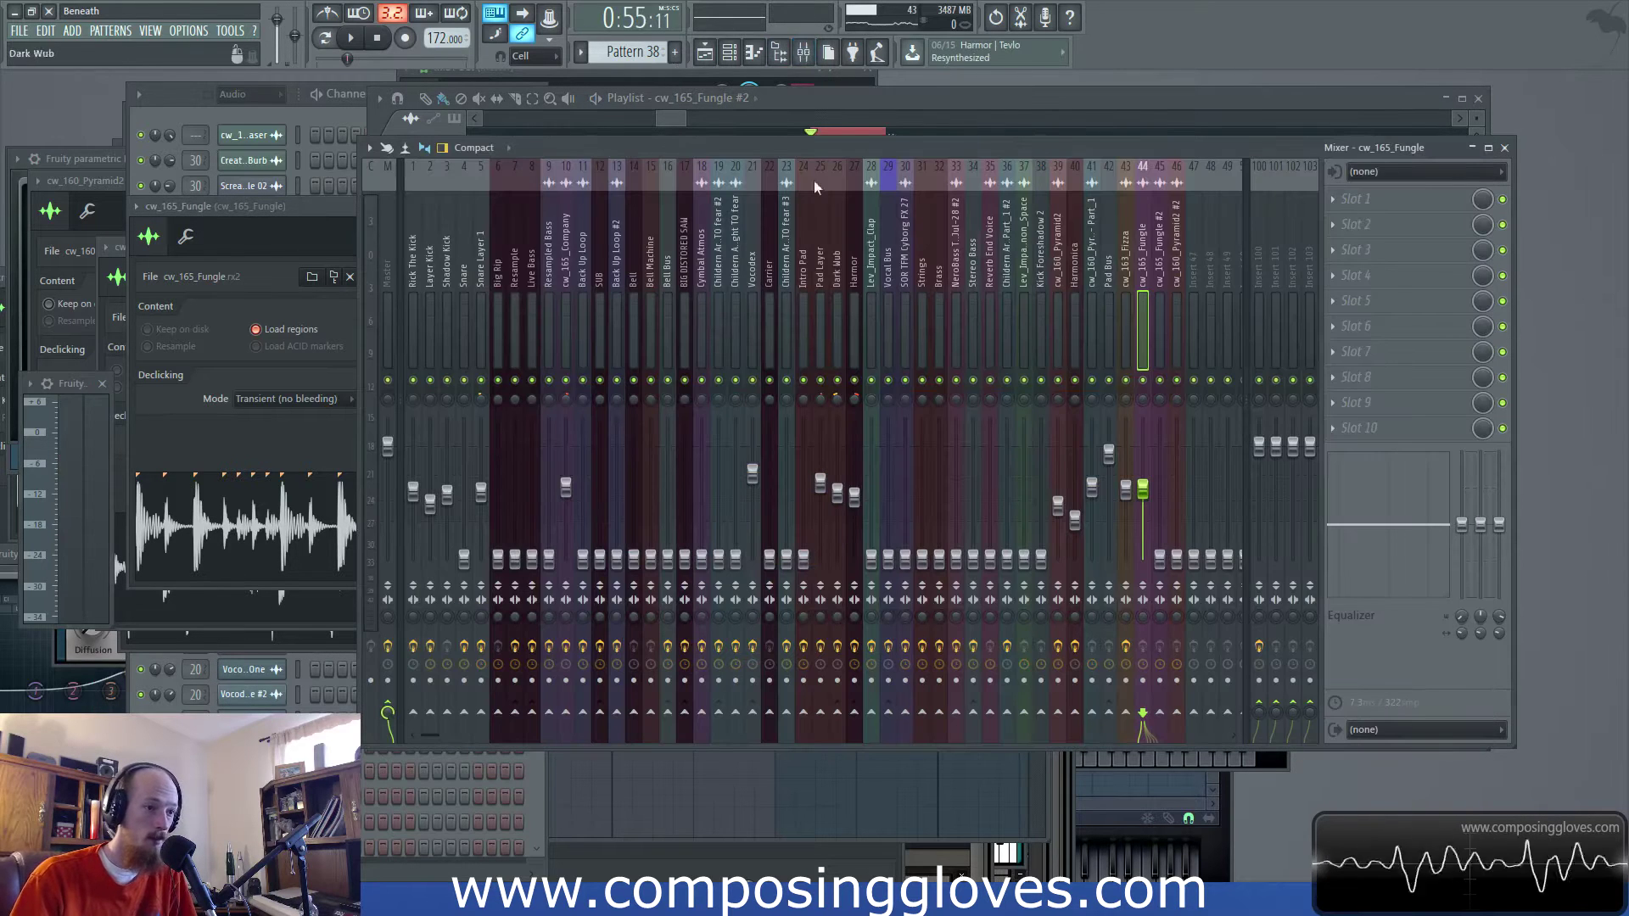
{"action": "left_click", "coordinate": [660, 118]}
Raise the cw_160_Pyramid2 #2 mixer track's level to about -7.2 dB during playback
{"action": "double_click", "coordinate": [866, 427]}
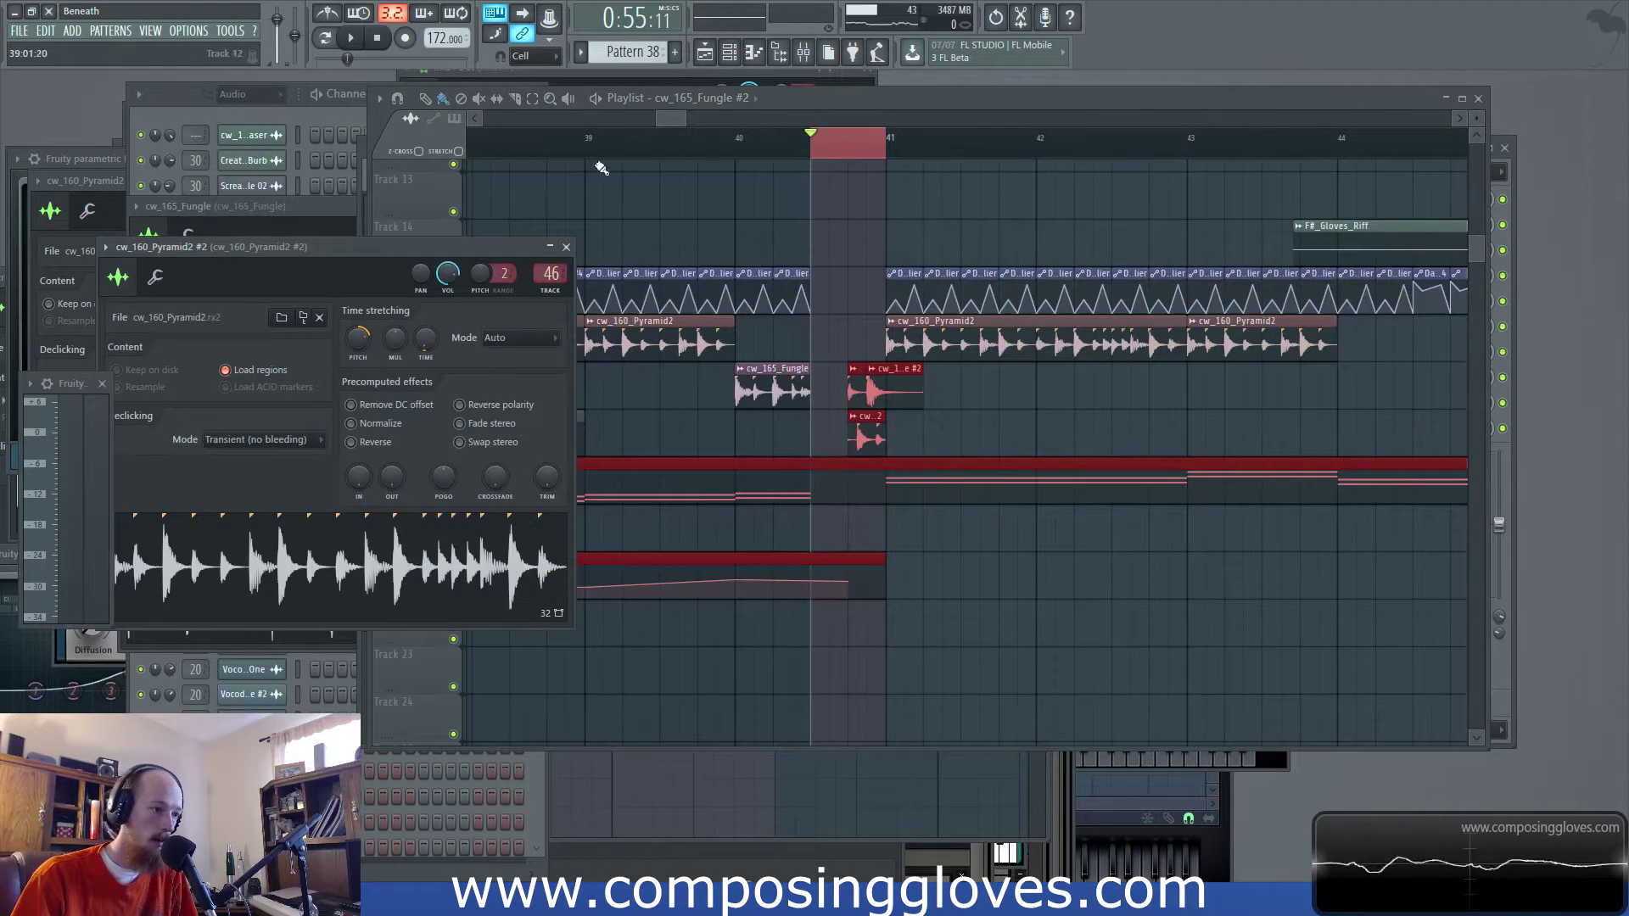
{"action": "left_click", "coordinate": [803, 51]}
{"action": "key", "text": "space"}
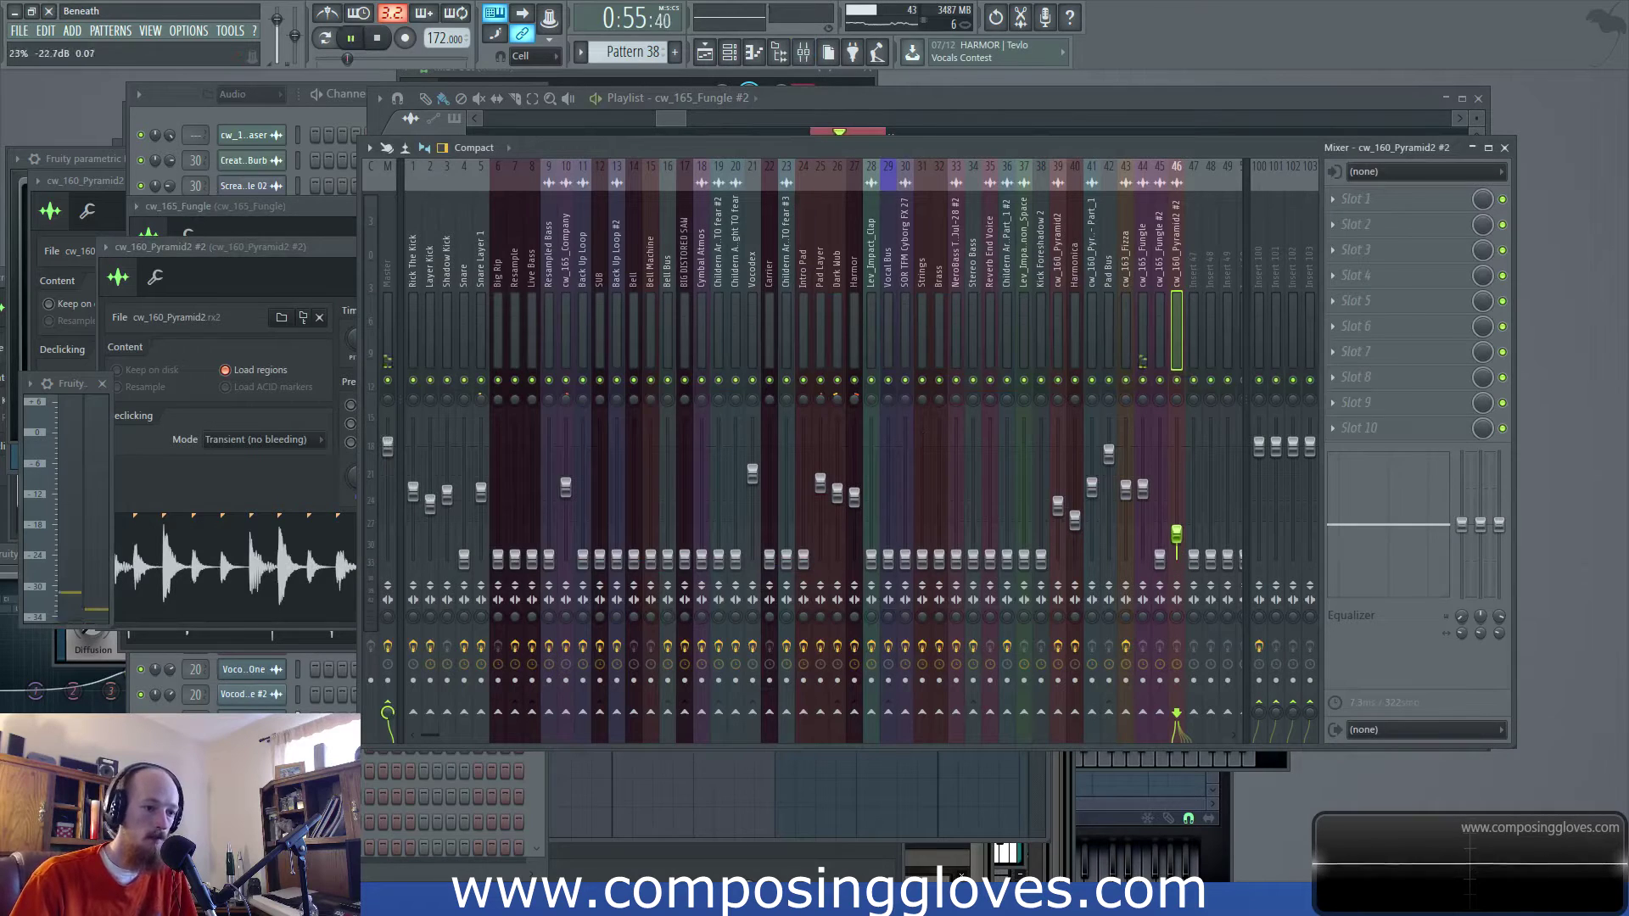
{"action": "left_click_drag", "start_coordinate": [1177, 498], "coordinate": [1186, 485]}
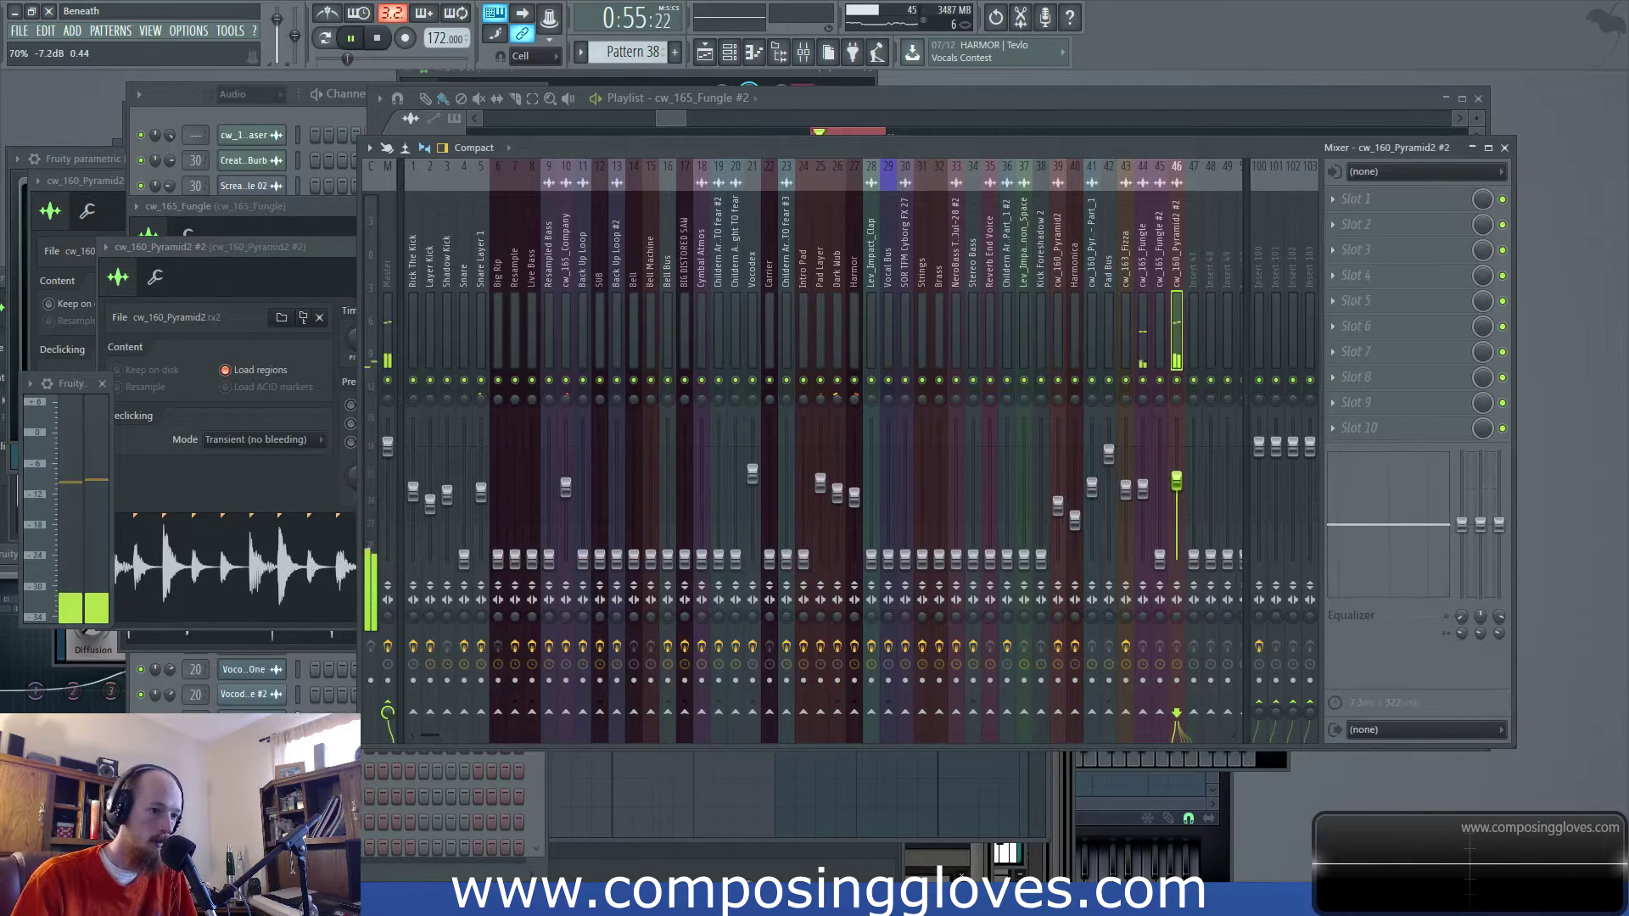
Audition all of bar 40, stop playback and narrow the playlist time selection to 40:11 through the start of bar 41
{"action": "key", "text": "F5"}
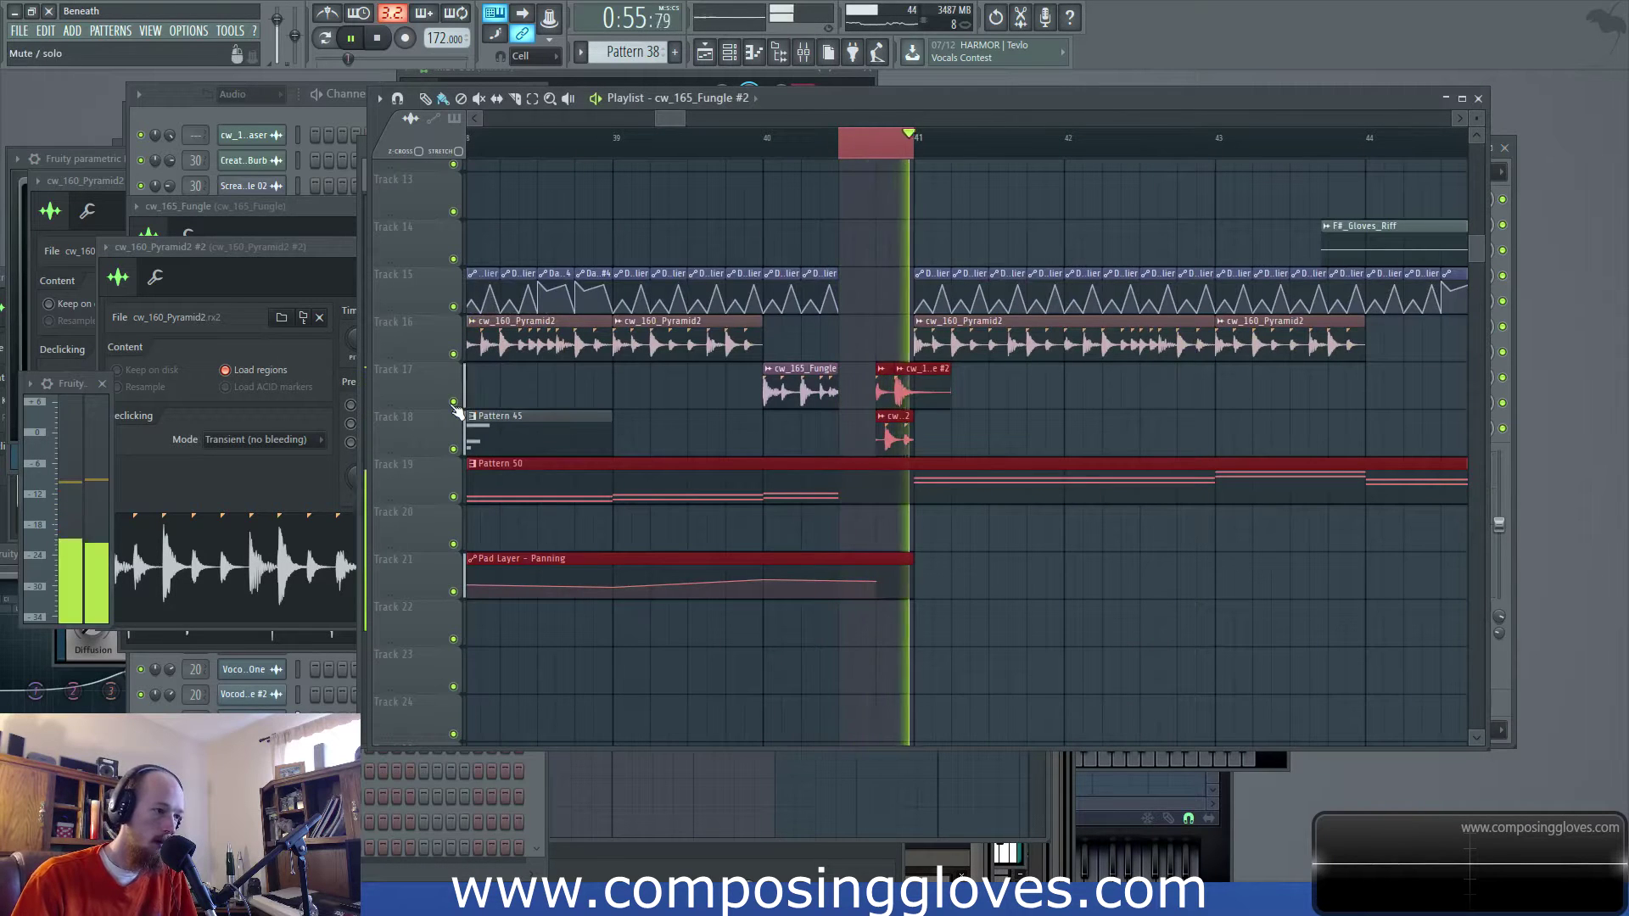
{"action": "left_click_drag", "start_coordinate": [781, 151], "coordinate": [906, 174]}
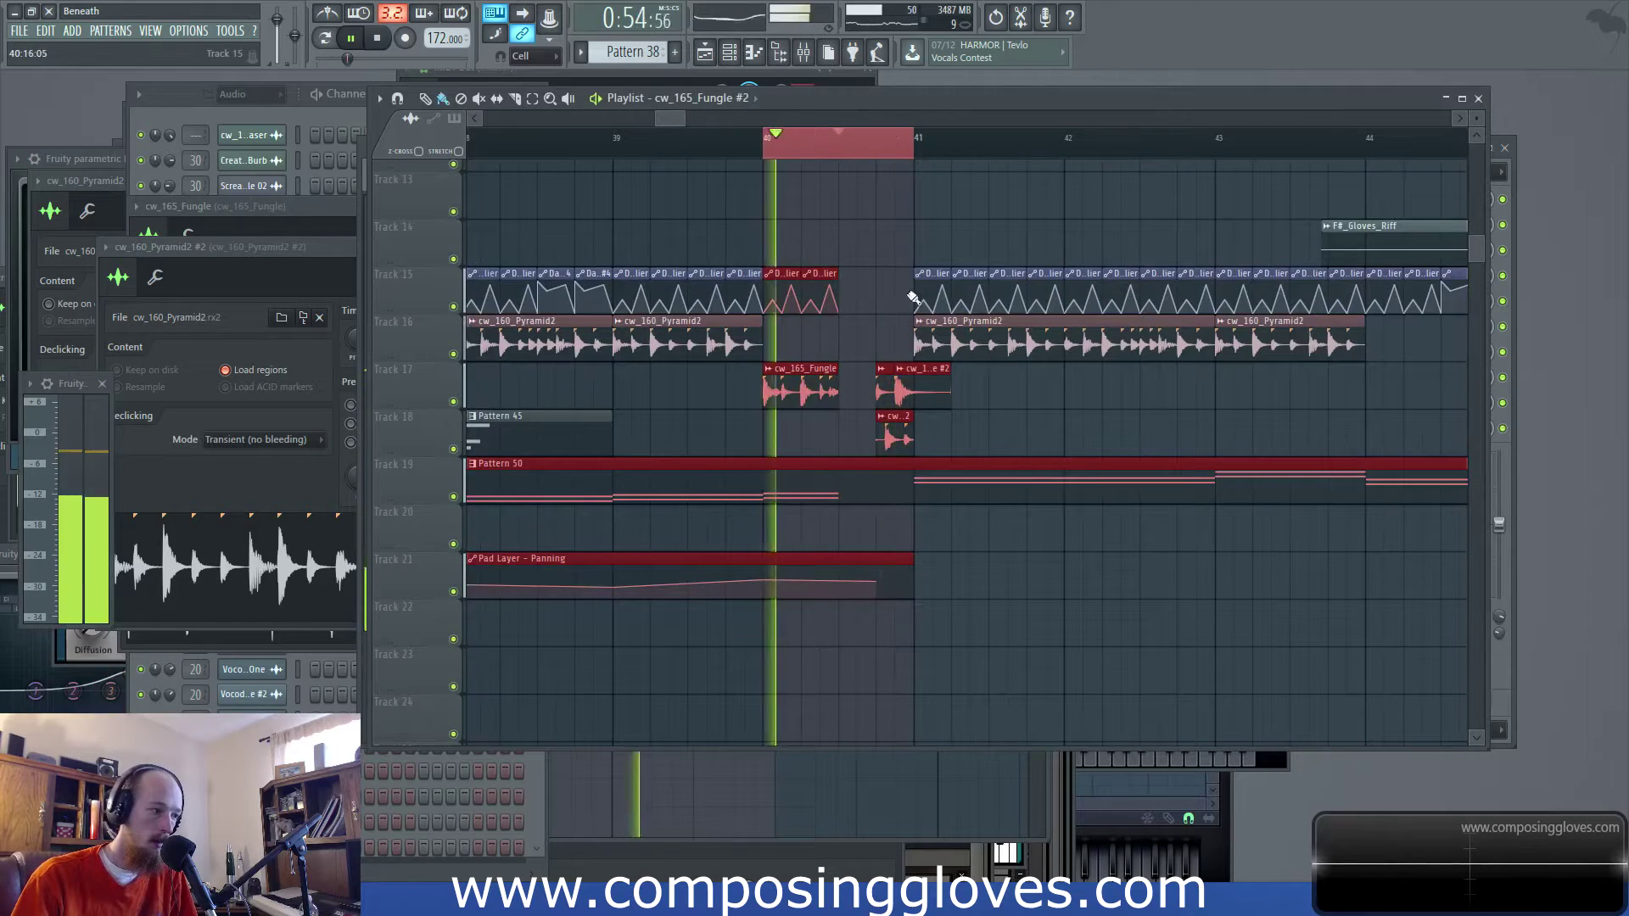
{"action": "key", "text": "space"}
{"action": "left_click_drag", "start_coordinate": [857, 149], "coordinate": [909, 163]}
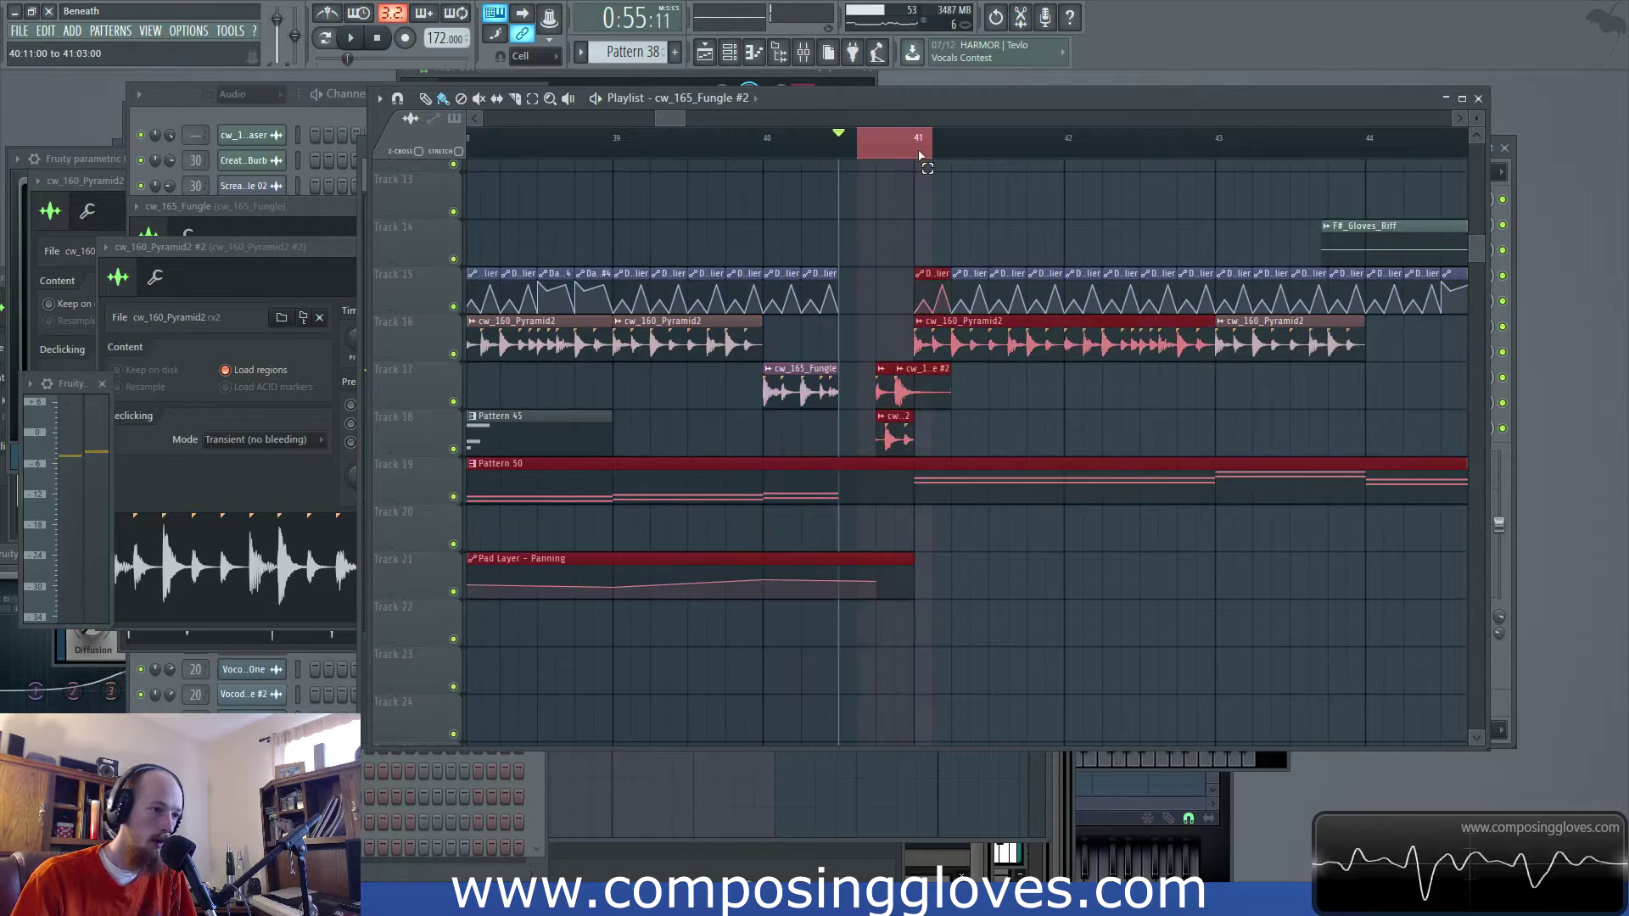
{"action": "scroll", "coordinate": [899, 255], "scroll_direction": "up", "scroll_amount": 2}
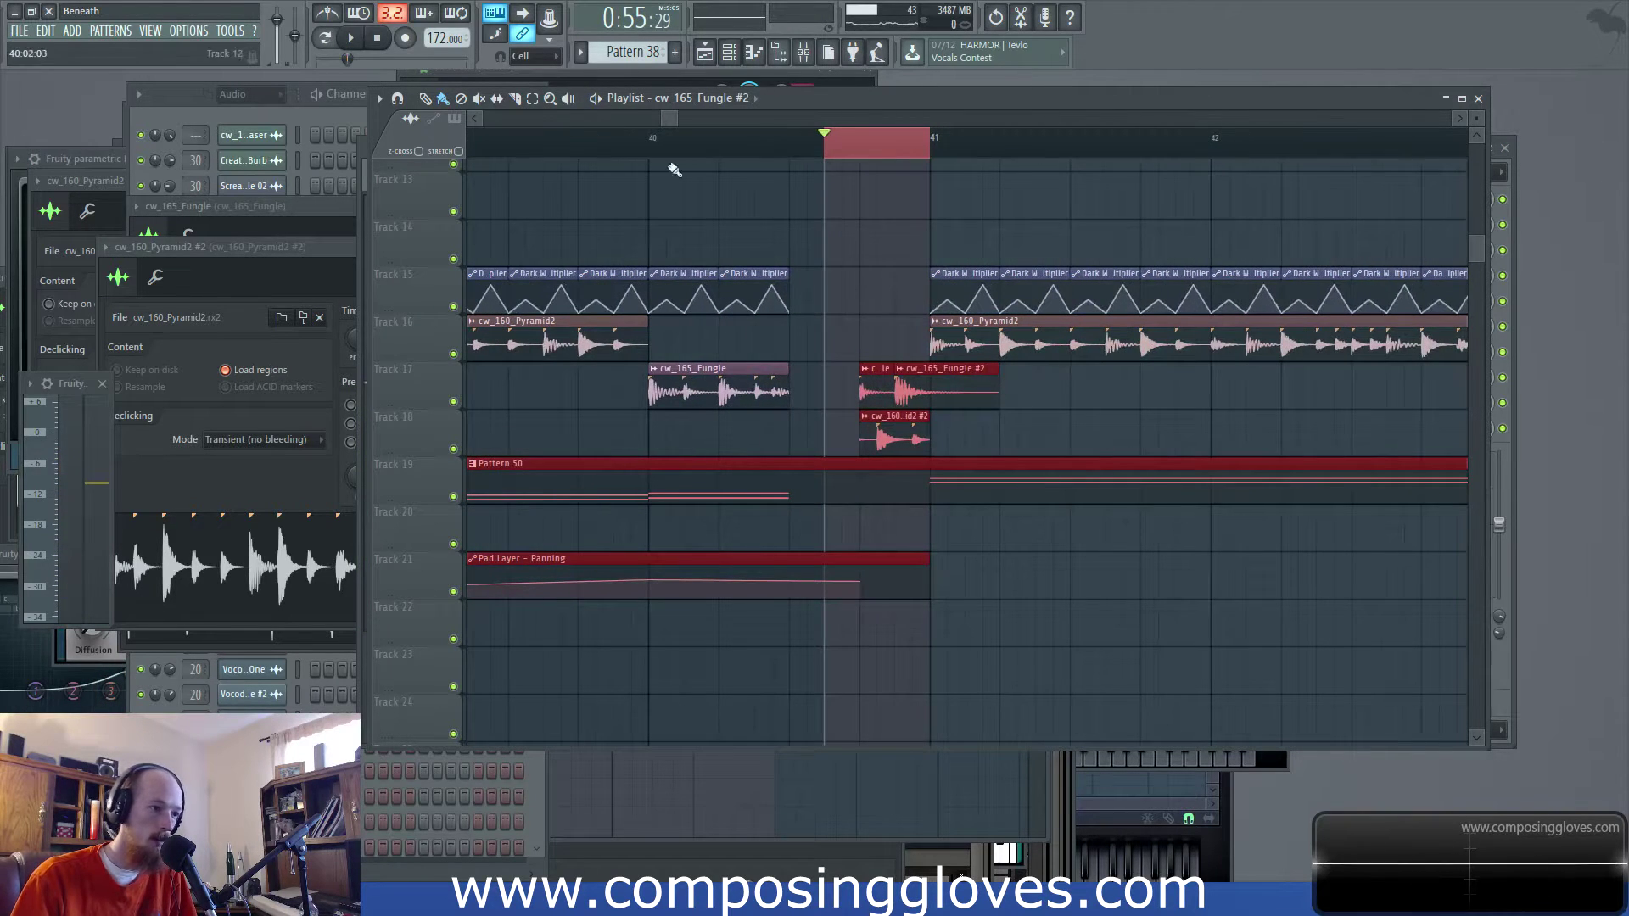
Play the short selection and raise the cw_160_Pyramid2 #2 mixer track's level to about -3.7 dB
{"action": "left_click", "coordinate": [811, 59]}
{"action": "key", "text": "space"}
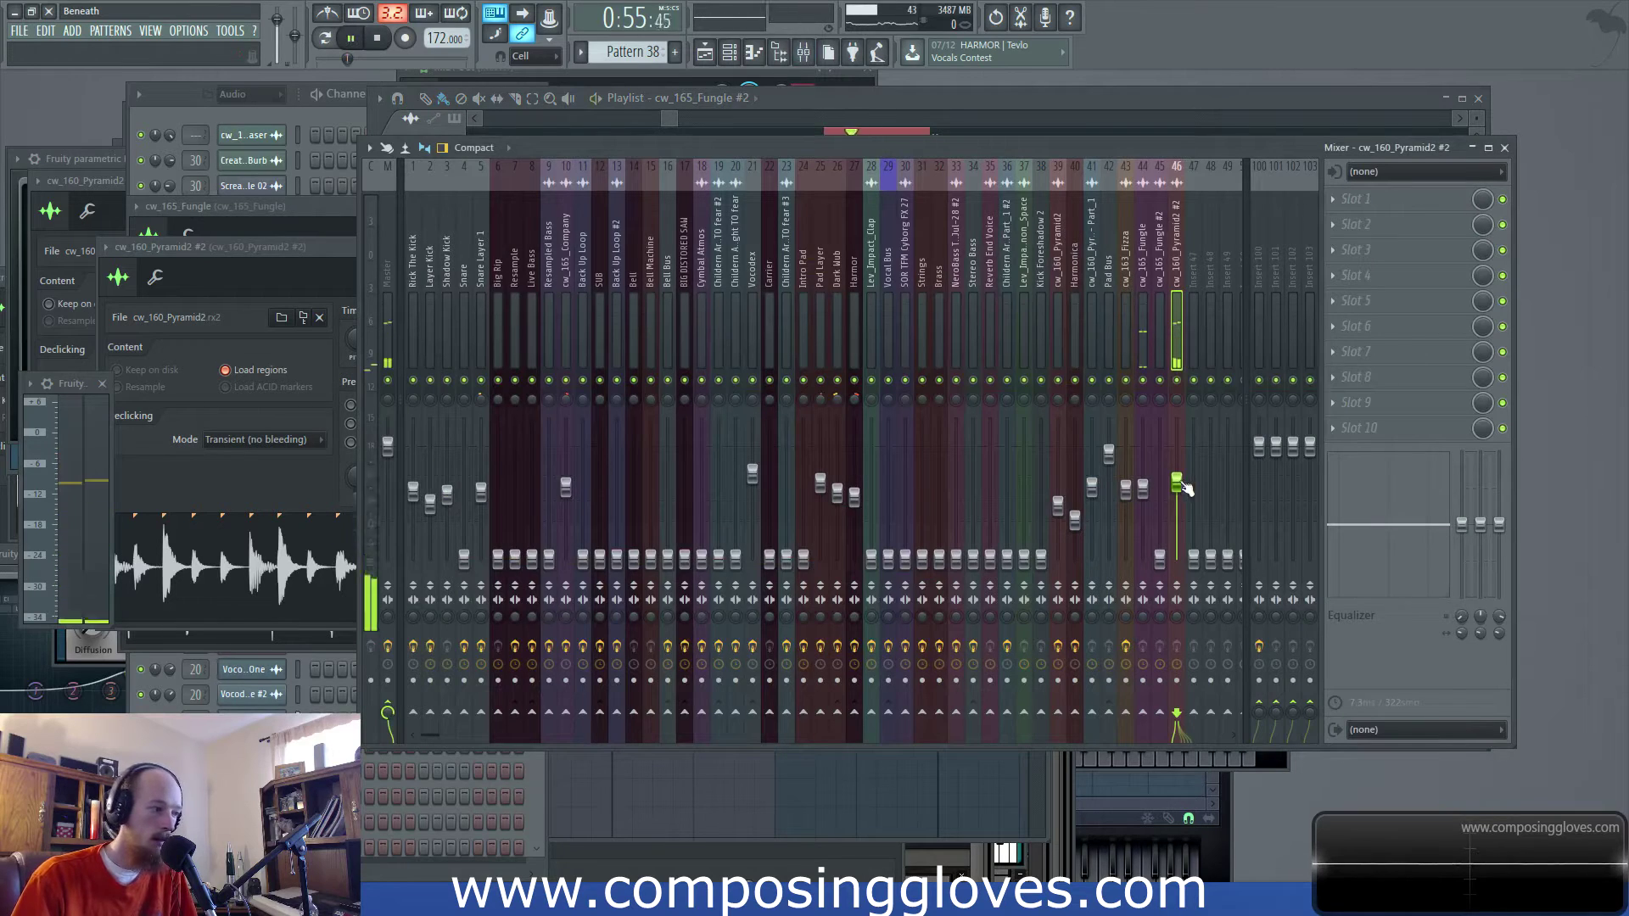
{"action": "left_click_drag", "start_coordinate": [1178, 477], "coordinate": [1182, 473]}
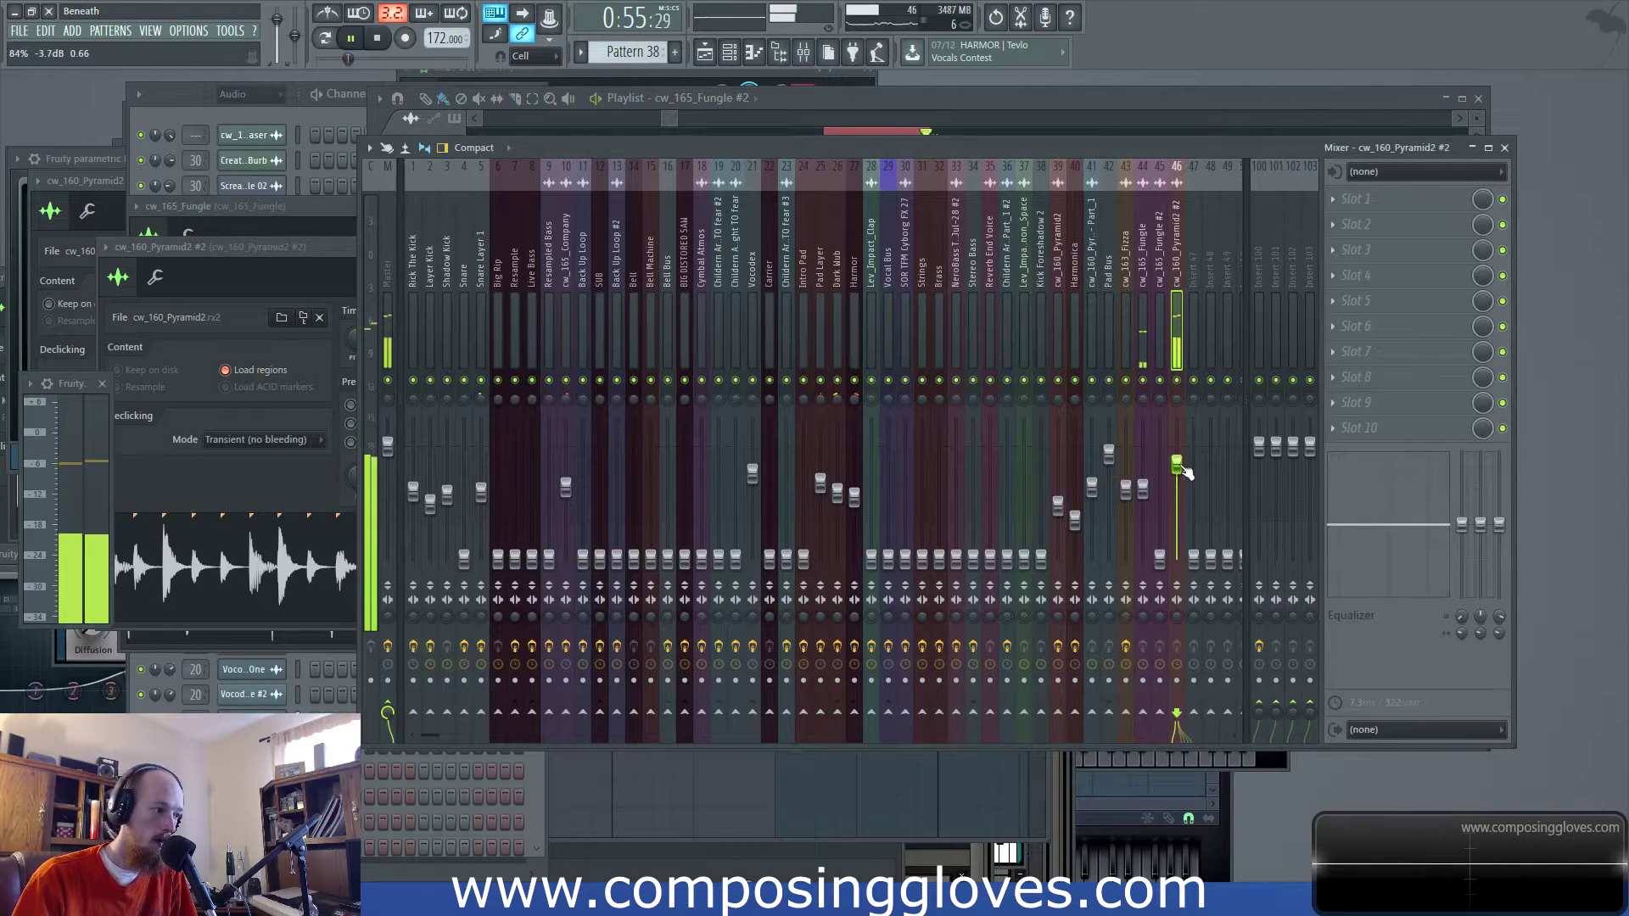
Raise the cw_165_Fungle #2 mixer track's level to about -6.6 dB during playback, and stop the song
{"action": "left_click", "coordinate": [686, 123]}
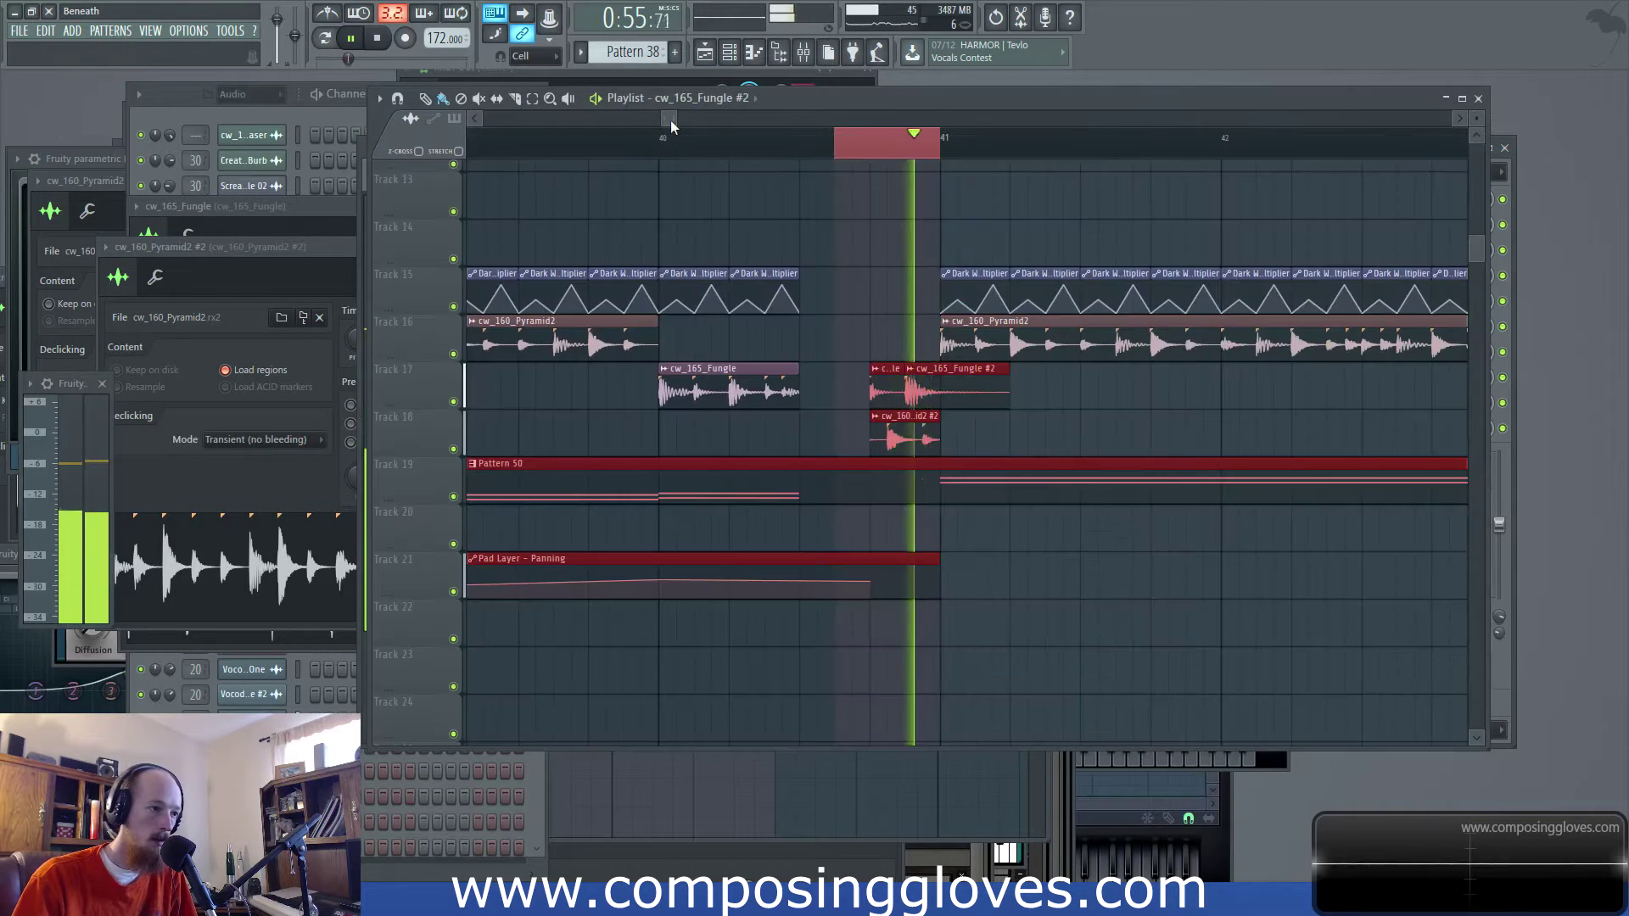
{"action": "left_click", "coordinate": [939, 393]}
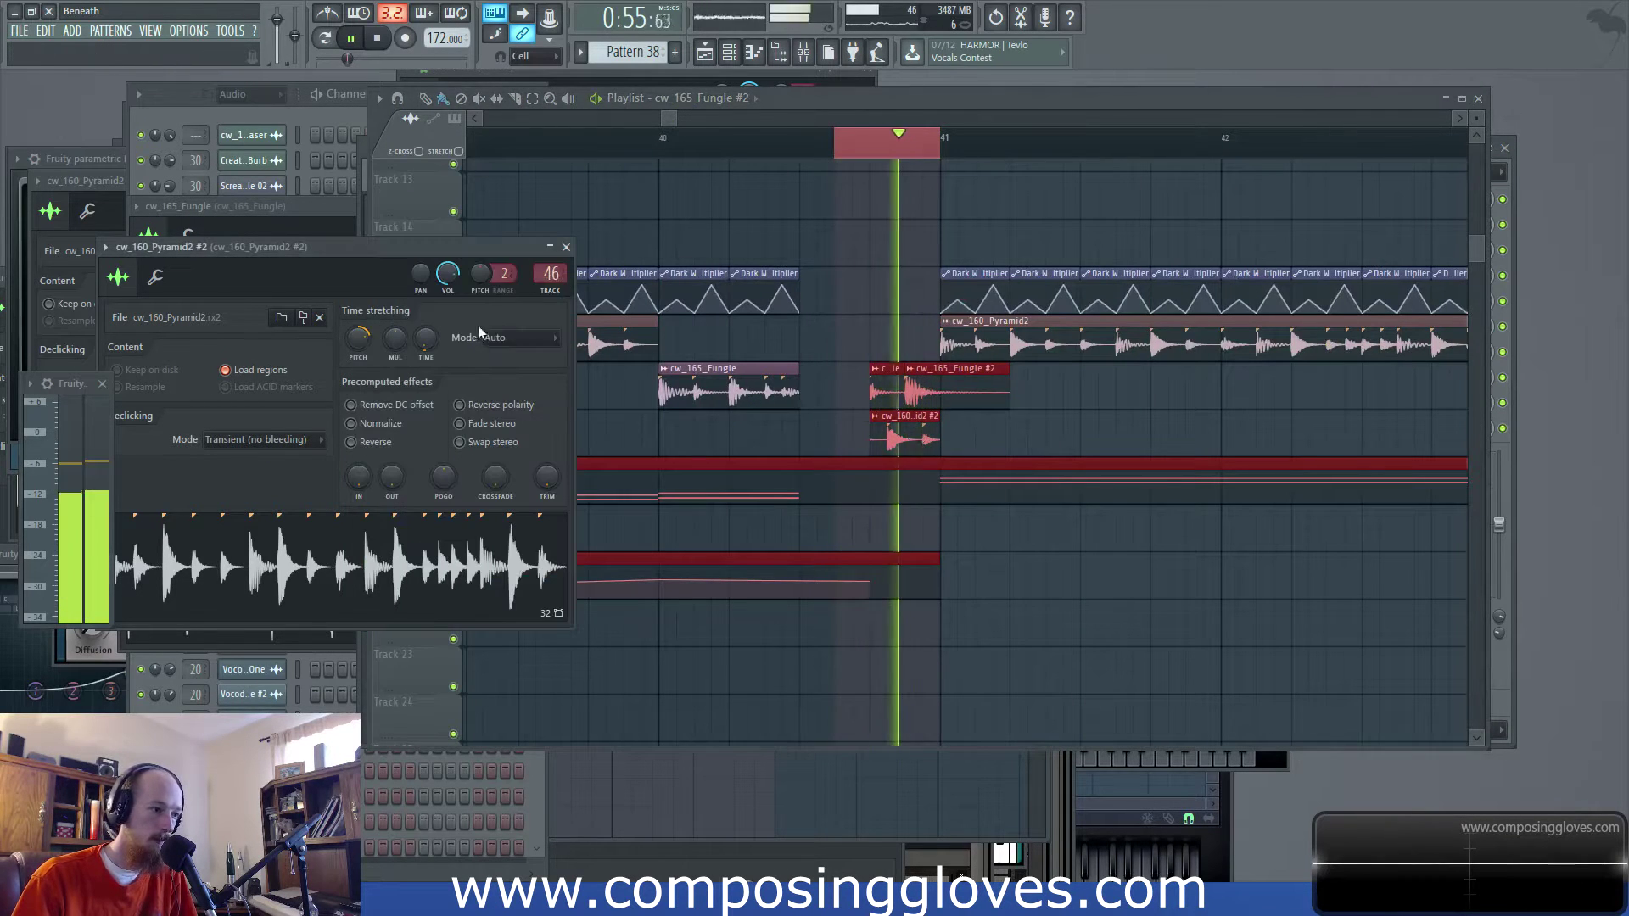
{"action": "left_click", "coordinate": [939, 393]}
{"action": "left_click", "coordinate": [803, 51]}
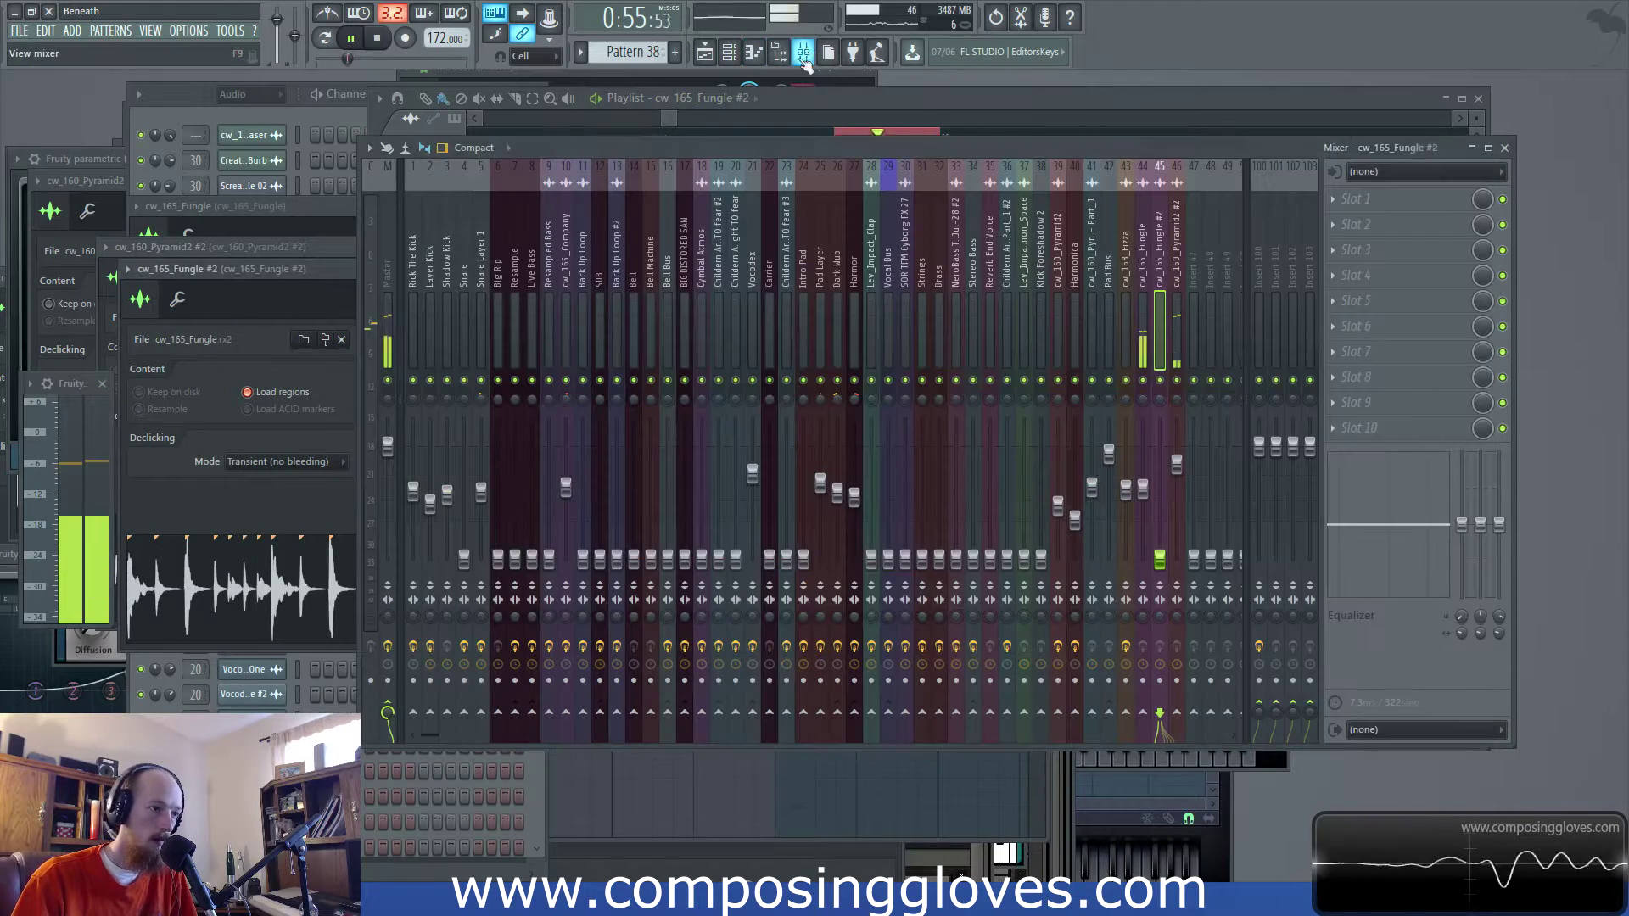
{"action": "left_click_drag", "start_coordinate": [1160, 559], "coordinate": [1163, 482]}
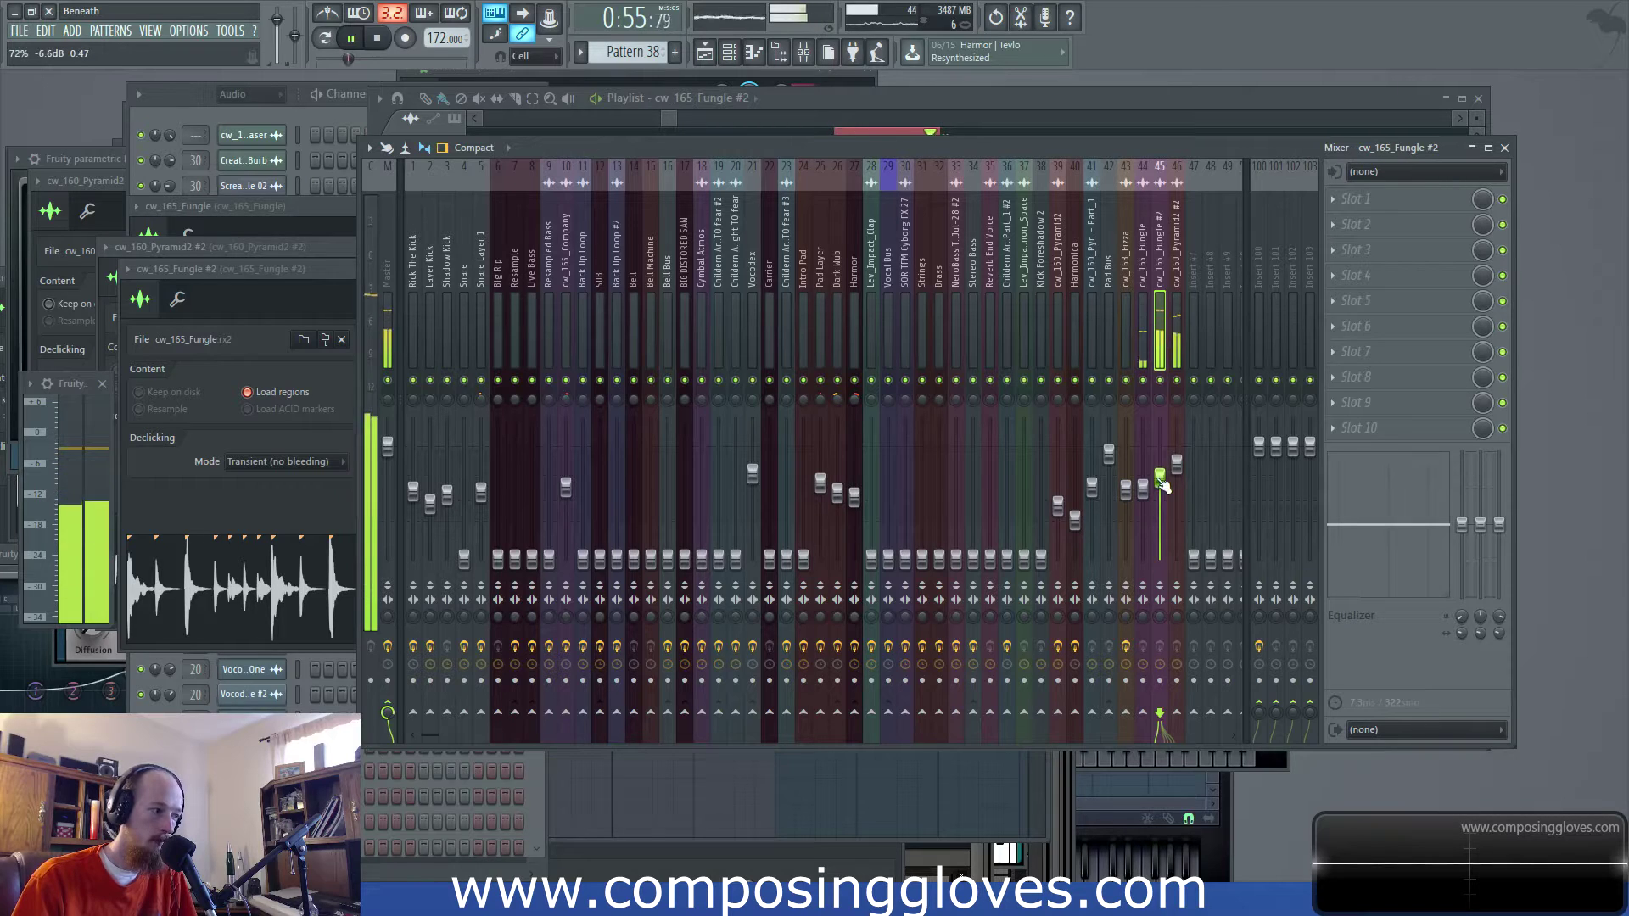
{"action": "key", "text": "space"}
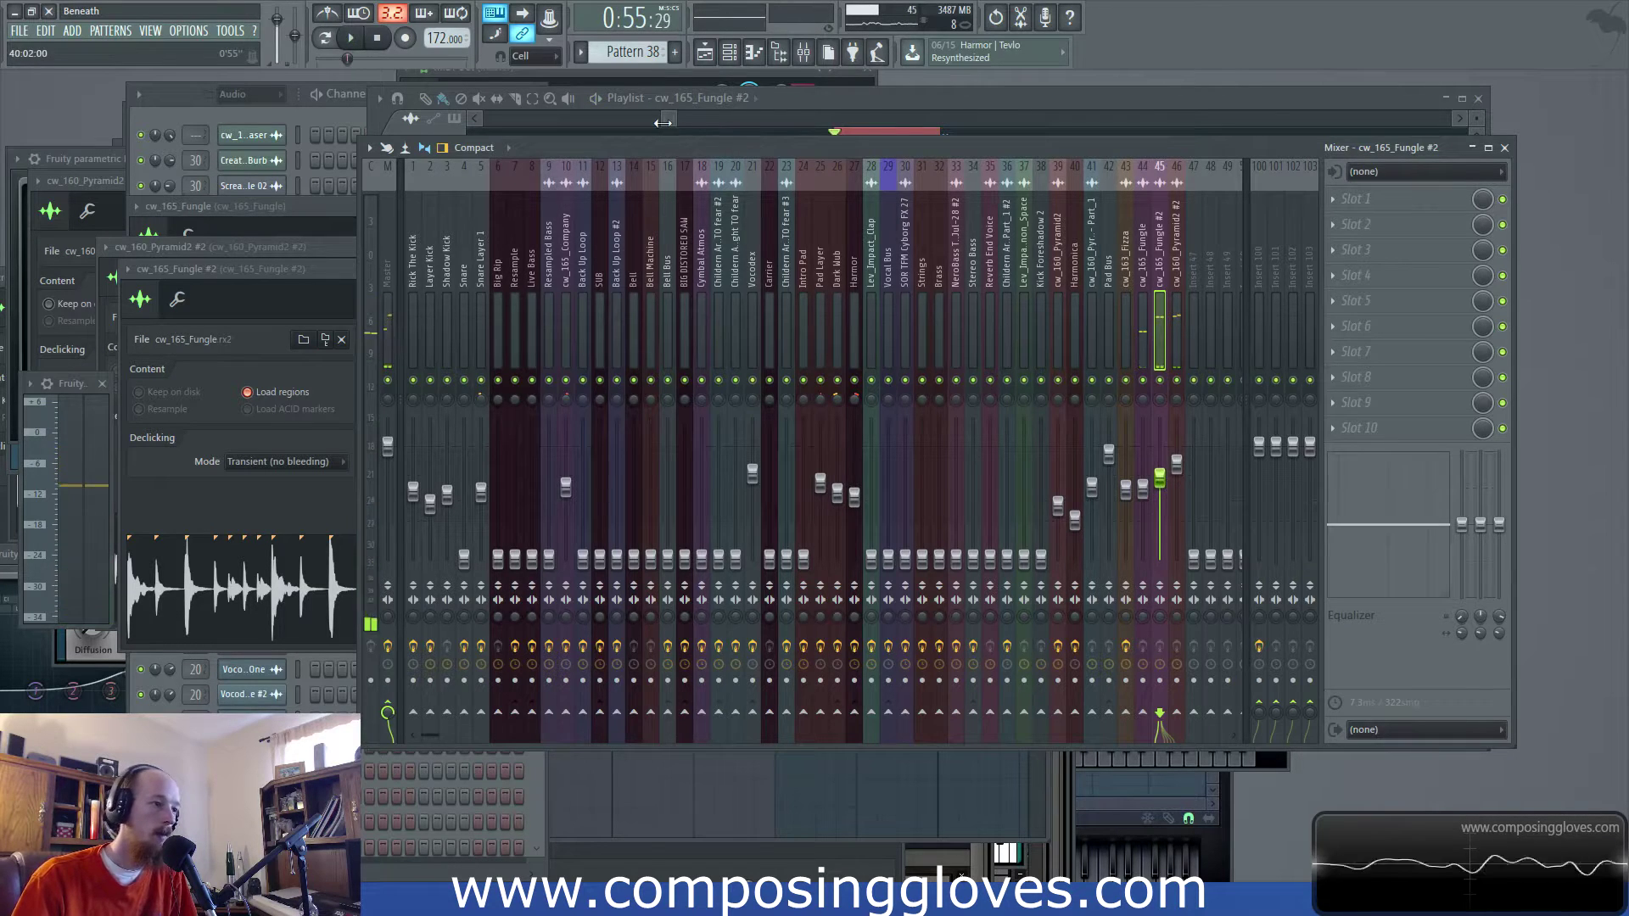
Set the playlist time selection to bars 37 through 40 and audition the rebalanced fill clips in context
{"action": "left_click", "coordinate": [692, 129]}
{"action": "scroll", "coordinate": [693, 151], "scroll_direction": "down", "scroll_amount": 8}
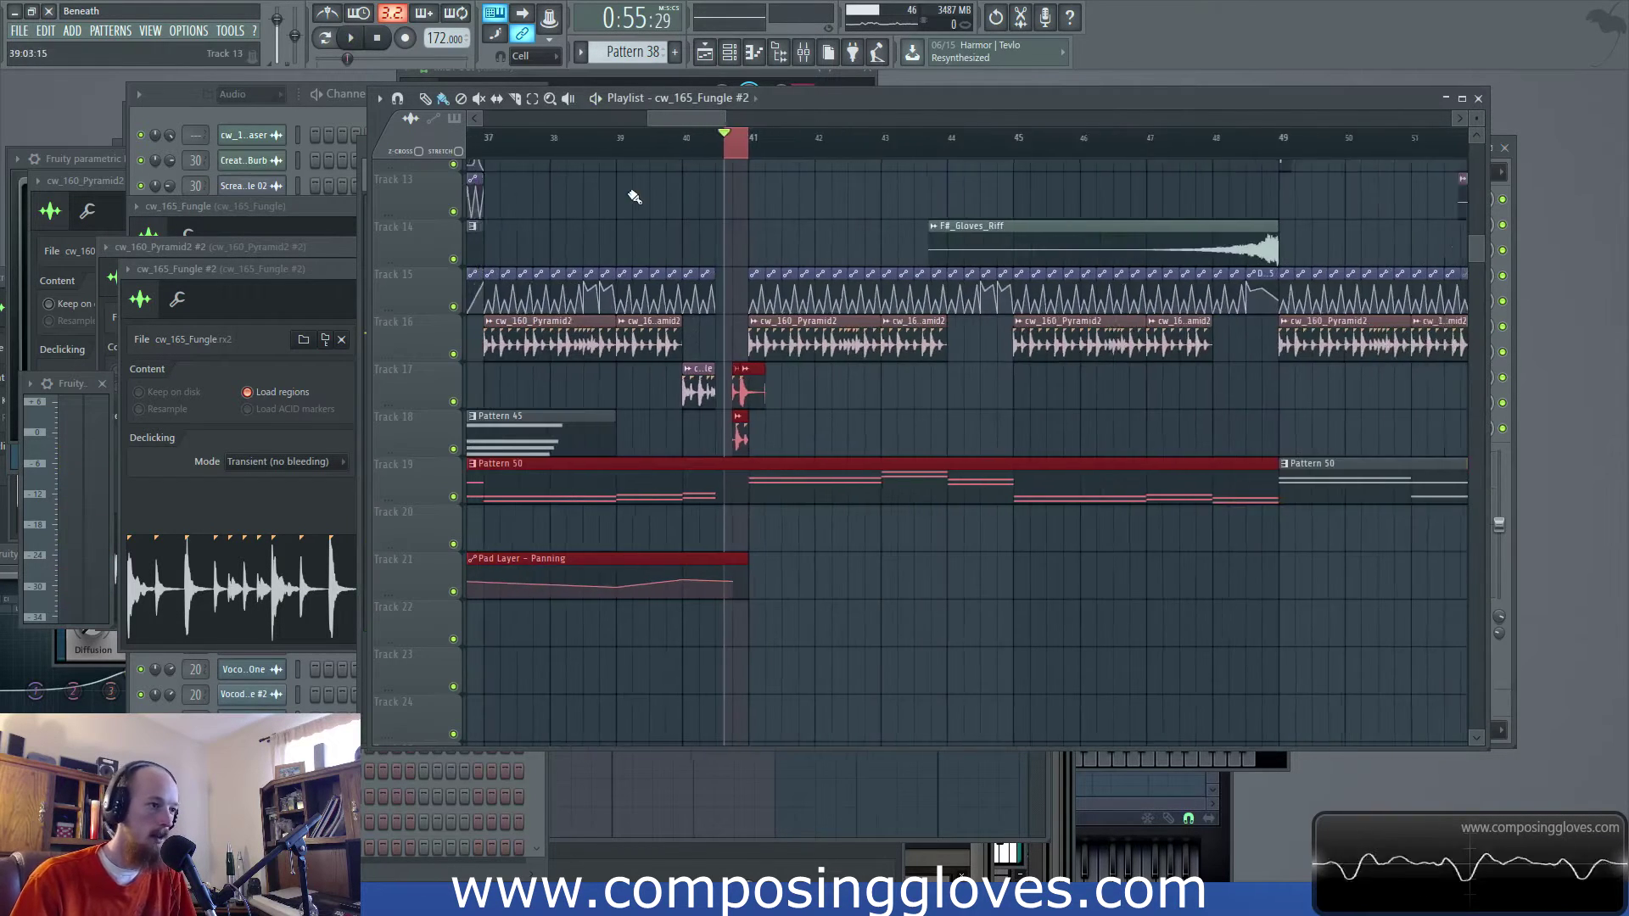
{"action": "left_click_drag", "start_coordinate": [689, 148], "coordinate": [541, 163]}
{"action": "key", "text": "space"}
{"action": "scroll", "coordinate": [626, 247], "scroll_direction": "up", "scroll_amount": 3}
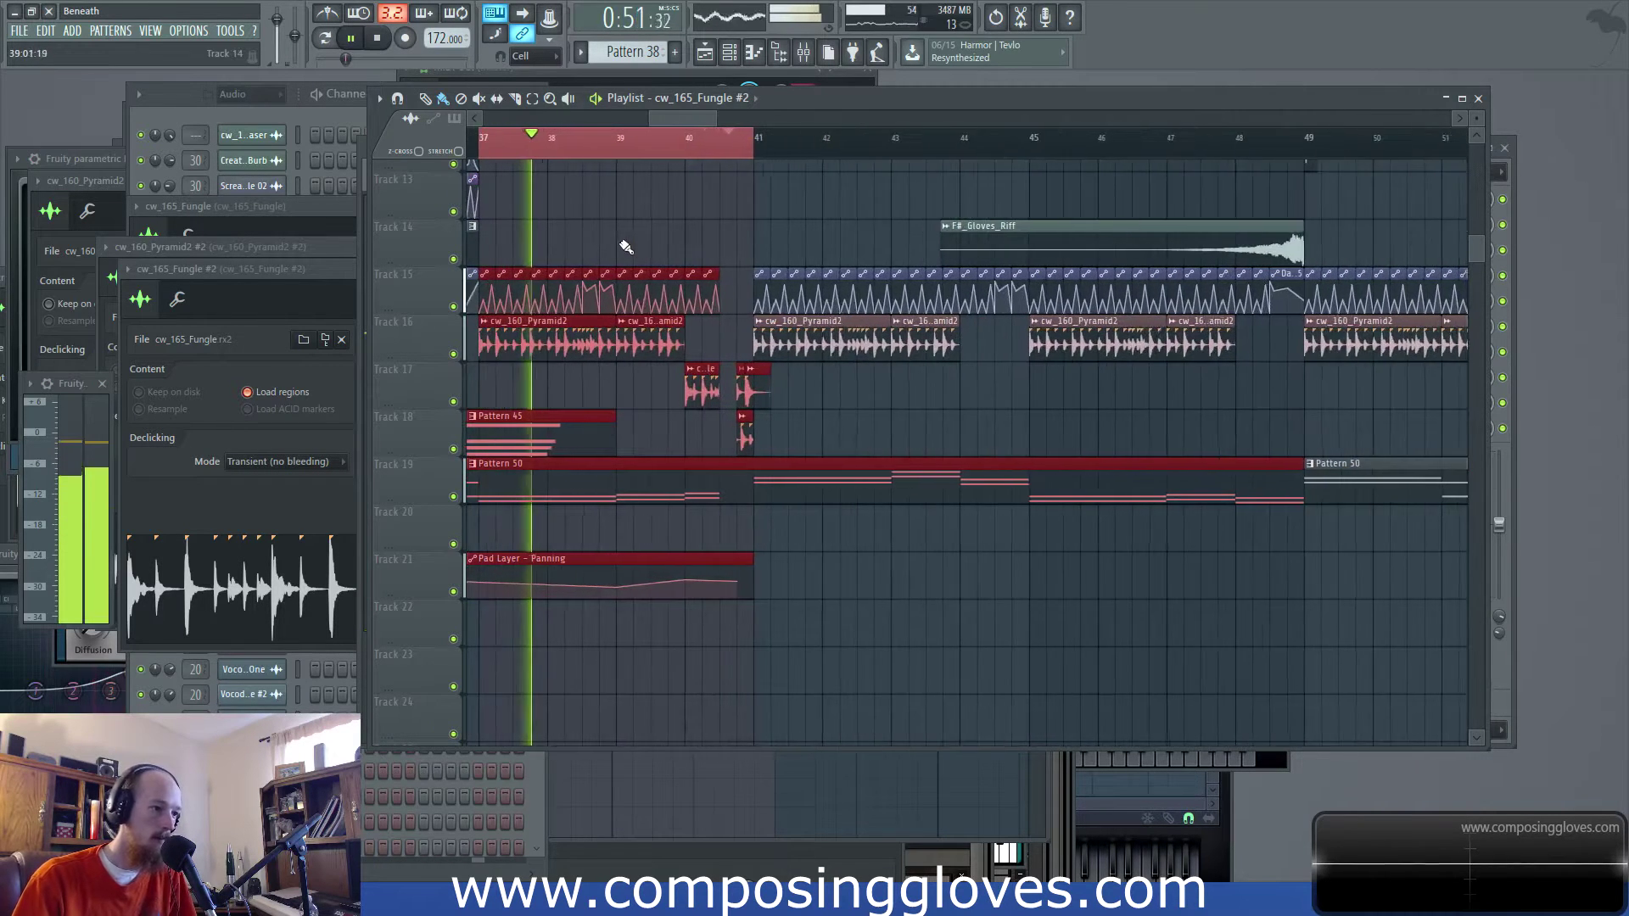
{"action": "left_click_drag", "start_coordinate": [626, 247], "coordinate": [730, 276]}
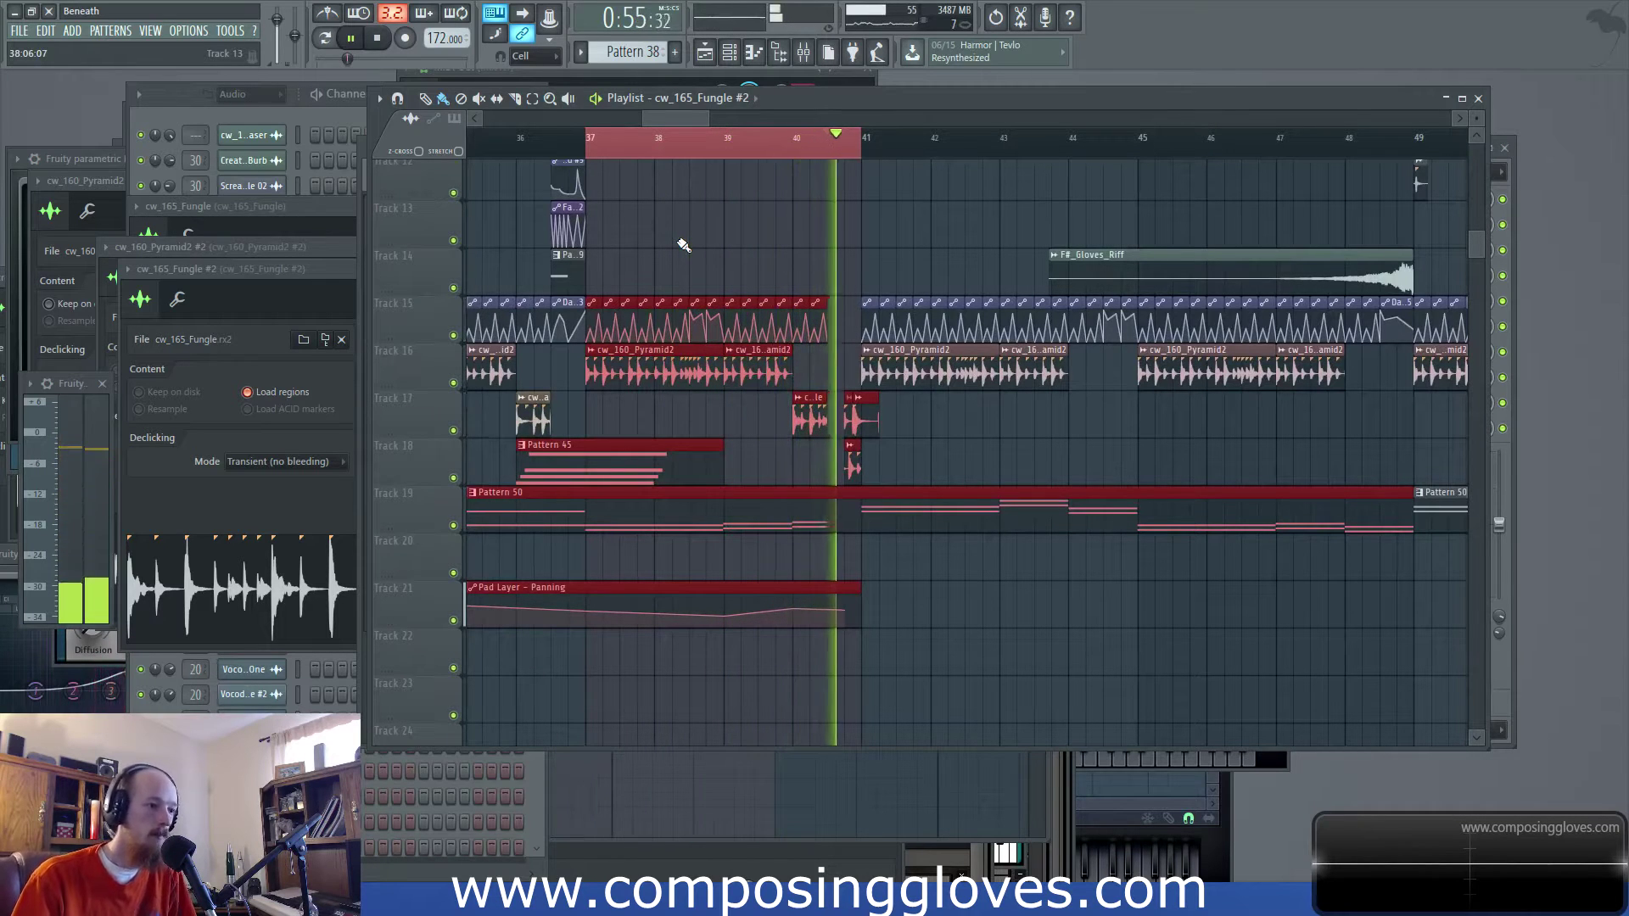
{"action": "key", "text": "space"}
{"action": "scroll", "coordinate": [813, 466], "scroll_direction": "up", "scroll_amount": 3}
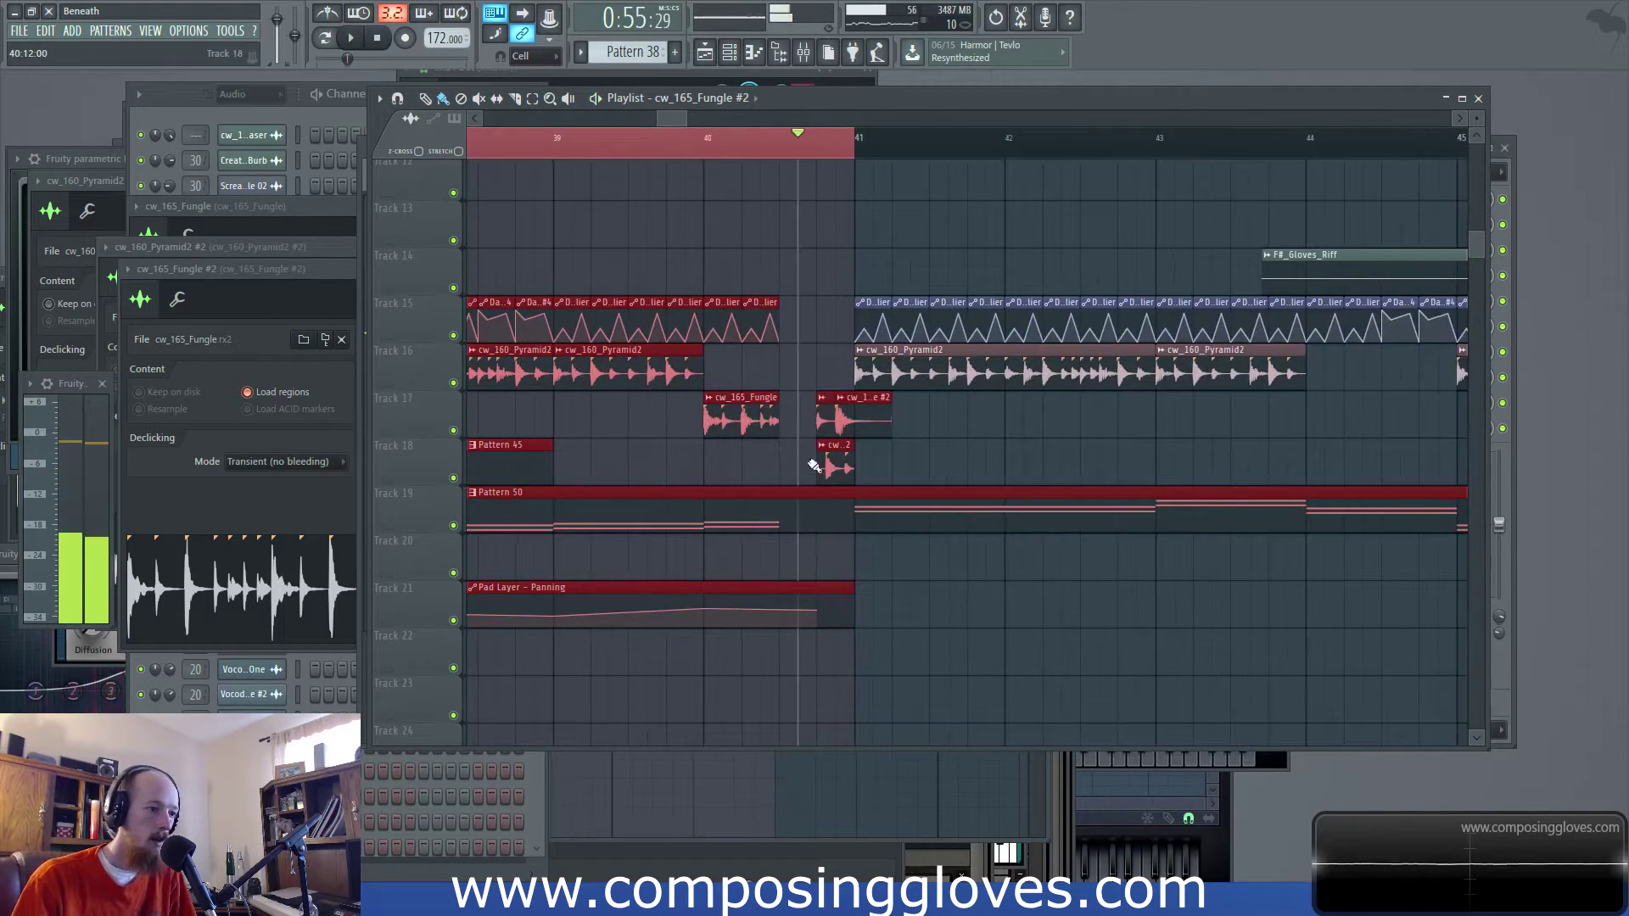
Set the playlist time selection to bar 40 and create a channel panning automation clip there for cw_165_Fungle
{"action": "scroll", "coordinate": [813, 466], "scroll_direction": "up", "scroll_amount": 2}
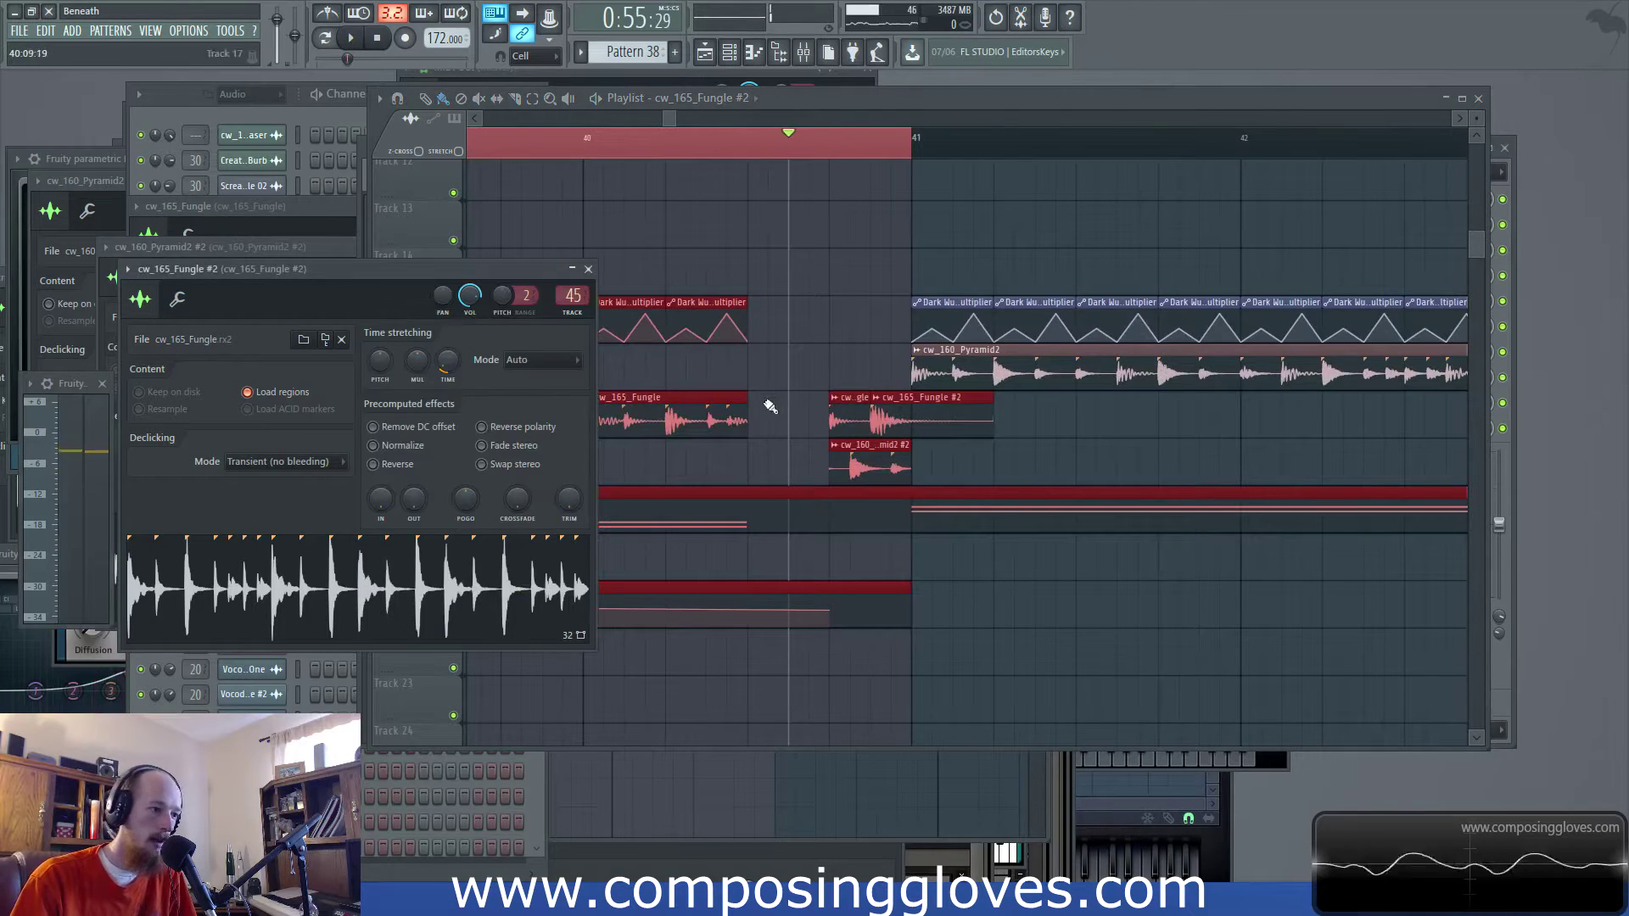
{"action": "left_click_drag", "start_coordinate": [564, 140], "coordinate": [899, 196]}
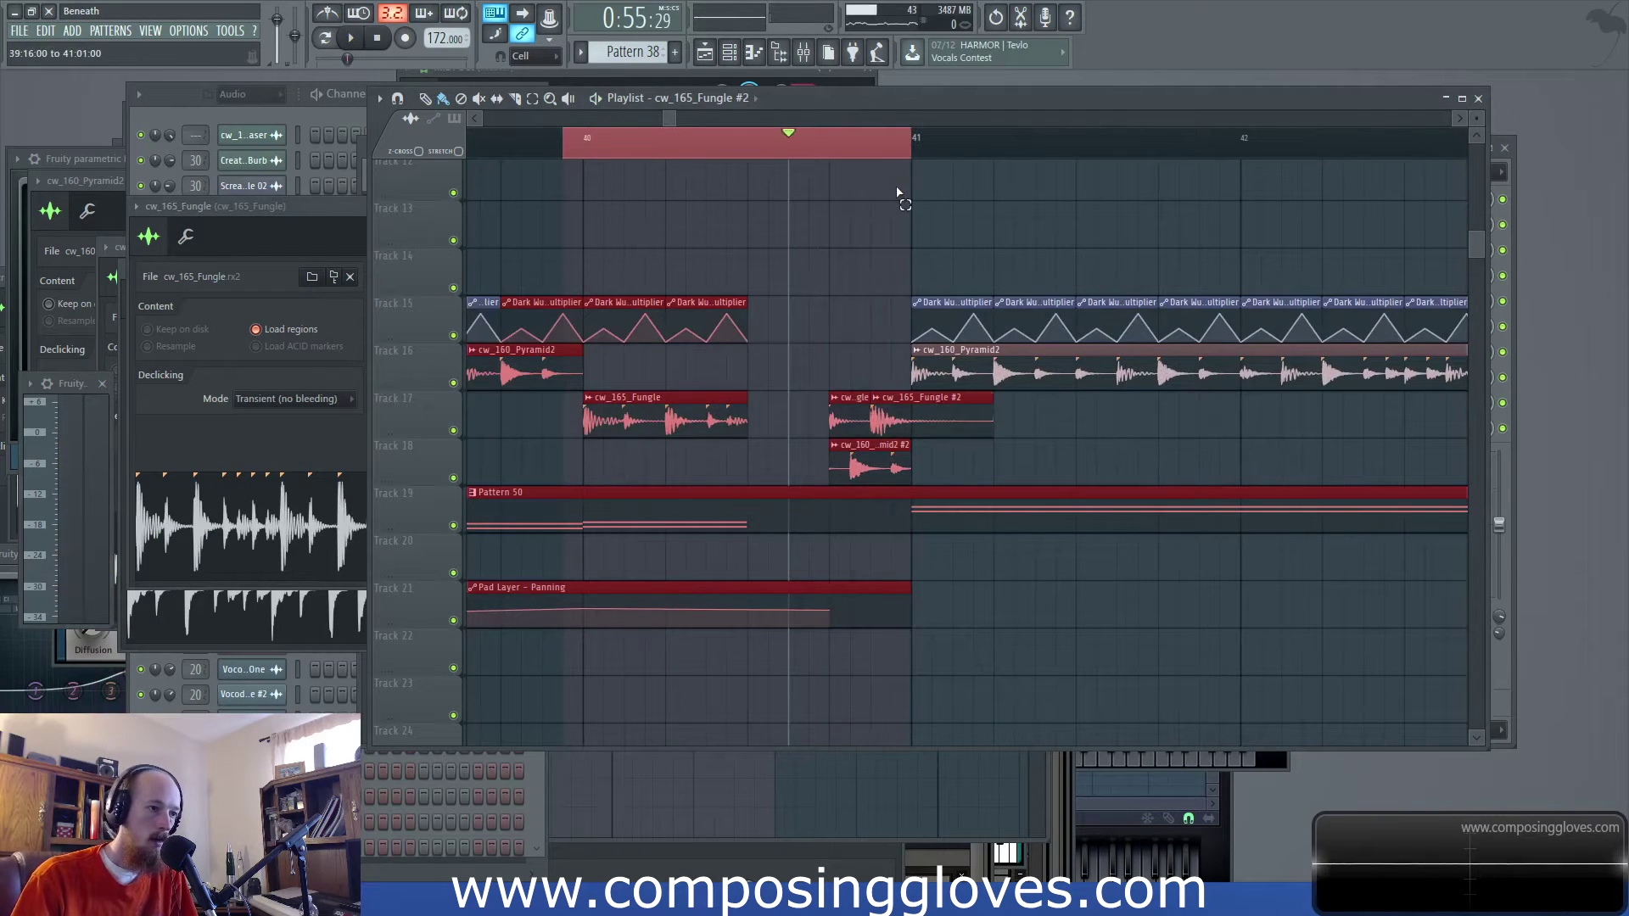
{"action": "left_click_drag", "start_coordinate": [585, 146], "coordinate": [905, 180]}
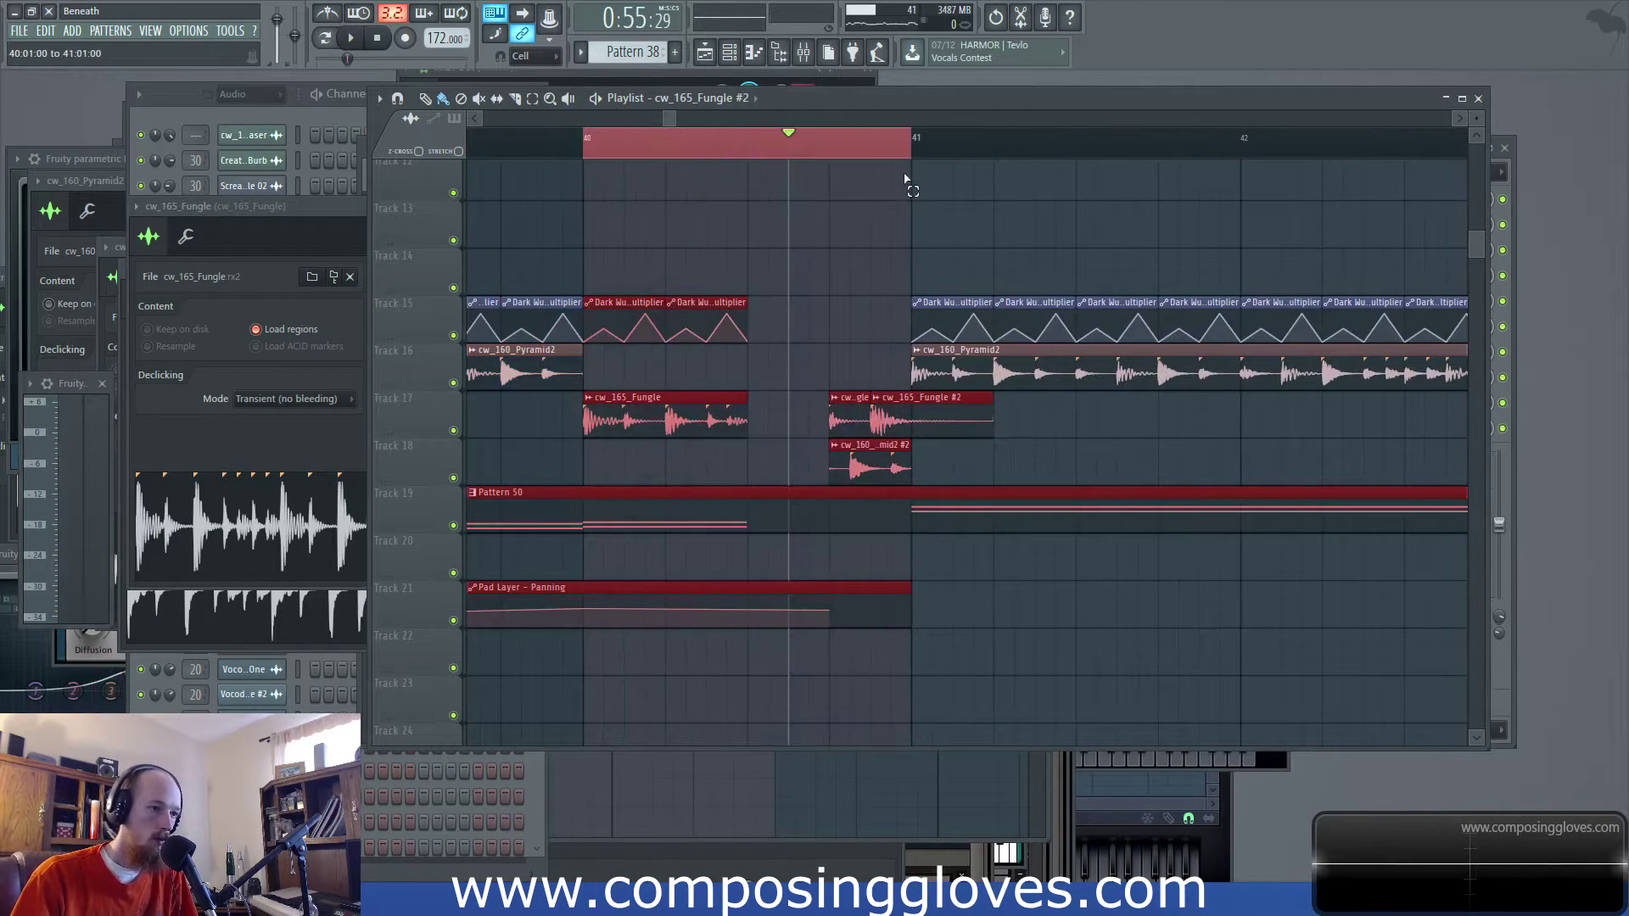
{"action": "left_click", "coordinate": [666, 423]}
{"action": "right_click", "coordinate": [454, 235]}
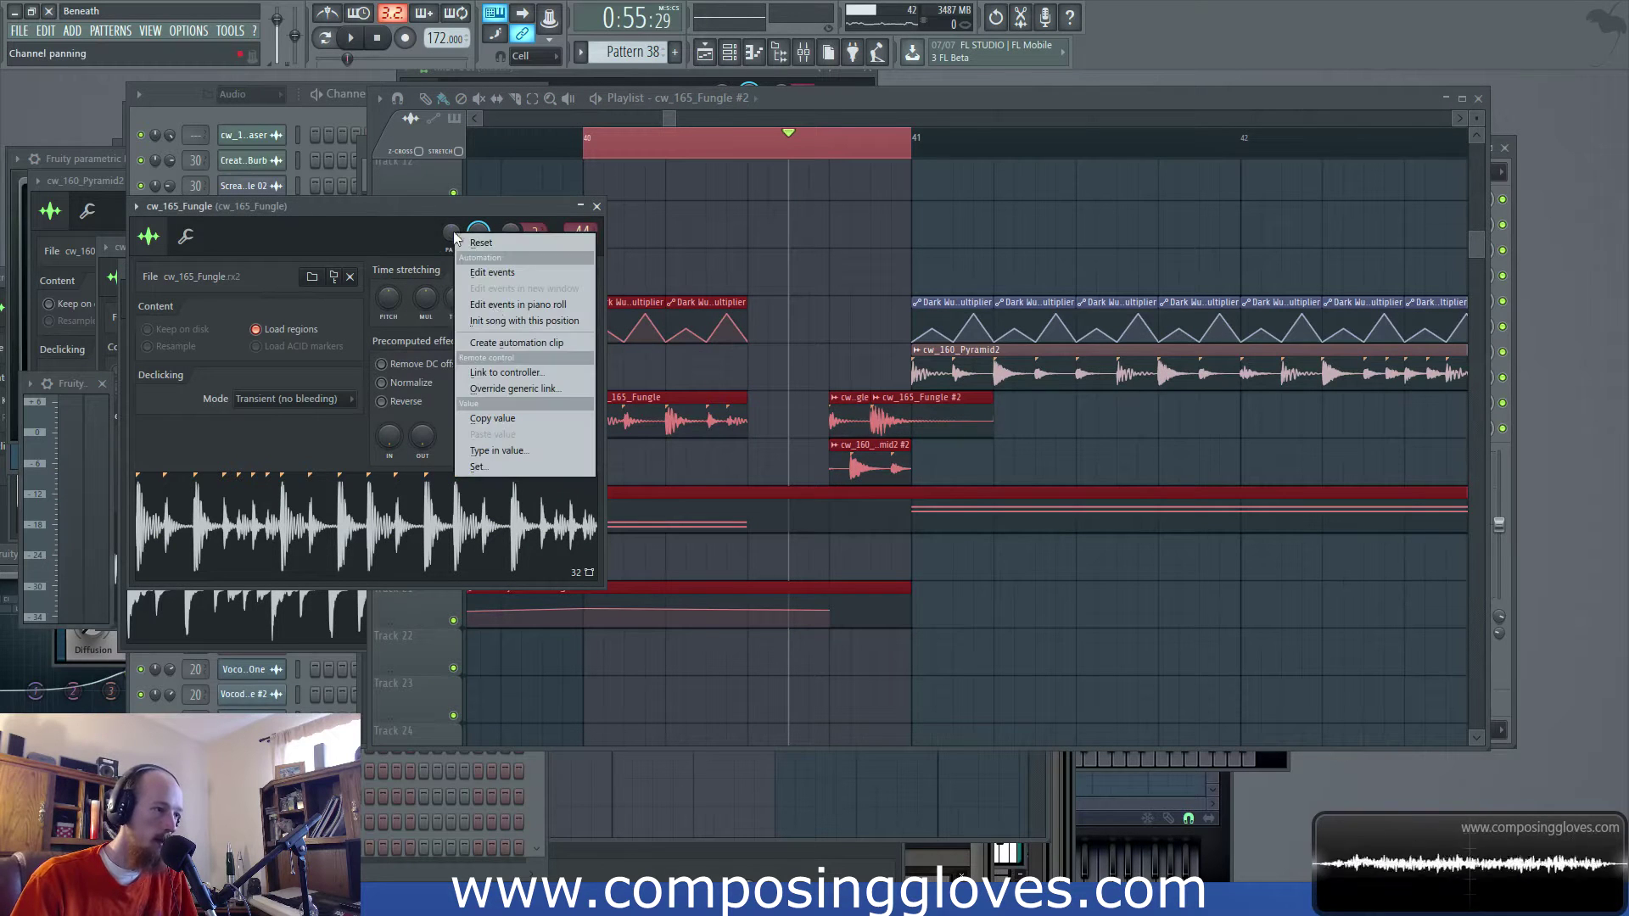
{"action": "left_click", "coordinate": [556, 341]}
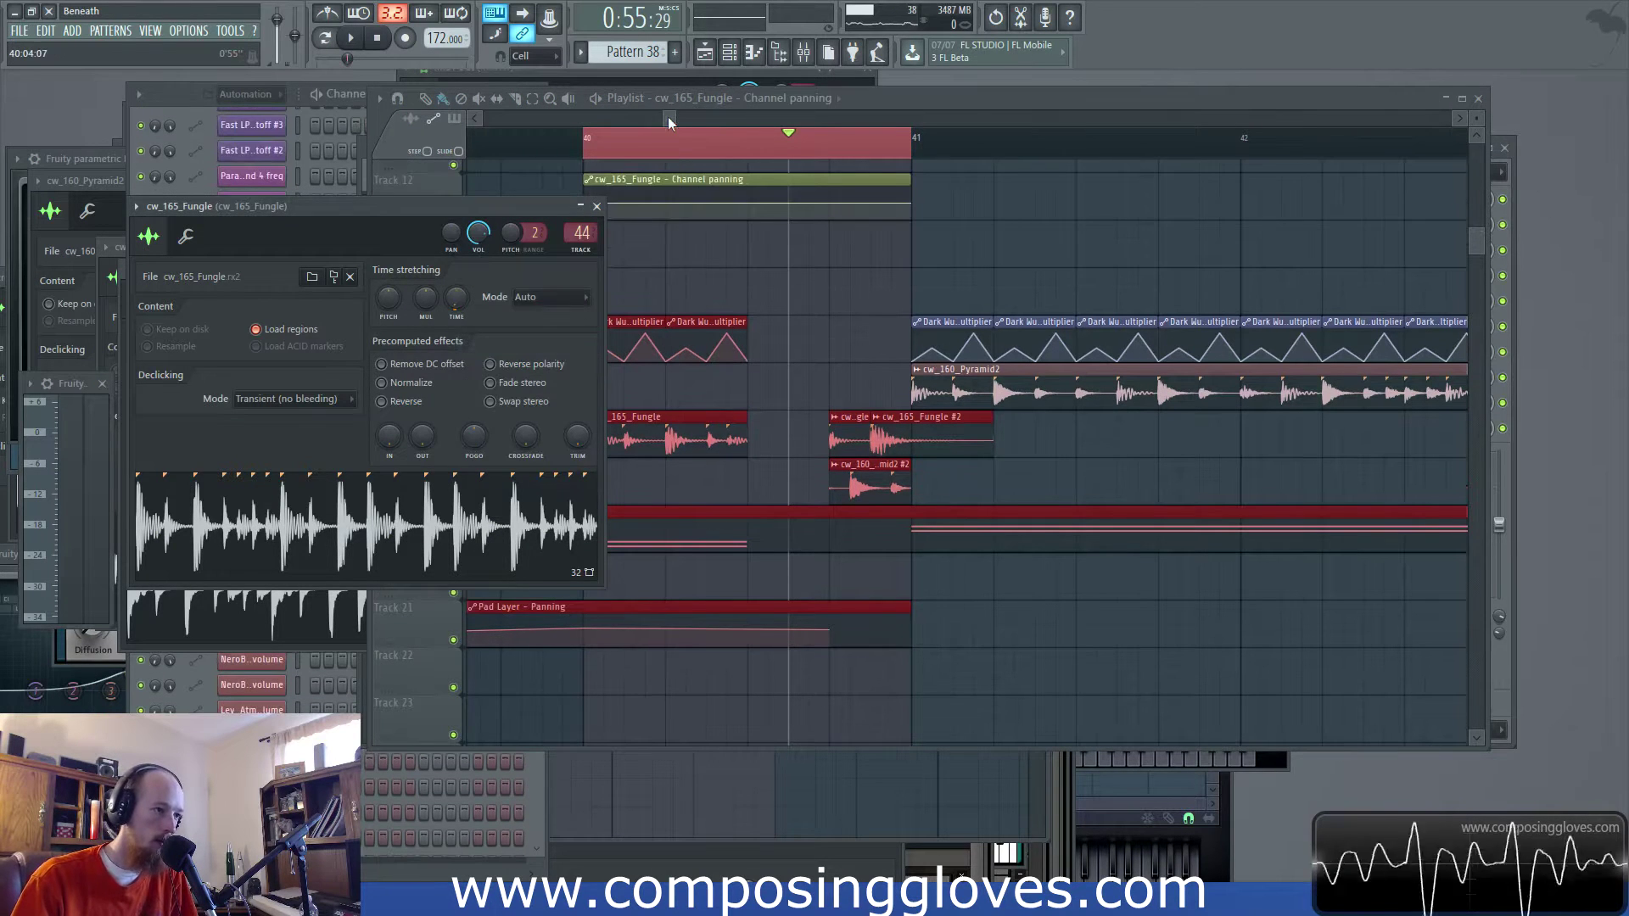
Shape the cw_165_Fungle panning automation with a slight dip near 40:03 and a rise to an added point near 40:07 while auditioning bar 40
{"action": "left_click", "coordinate": [680, 214]}
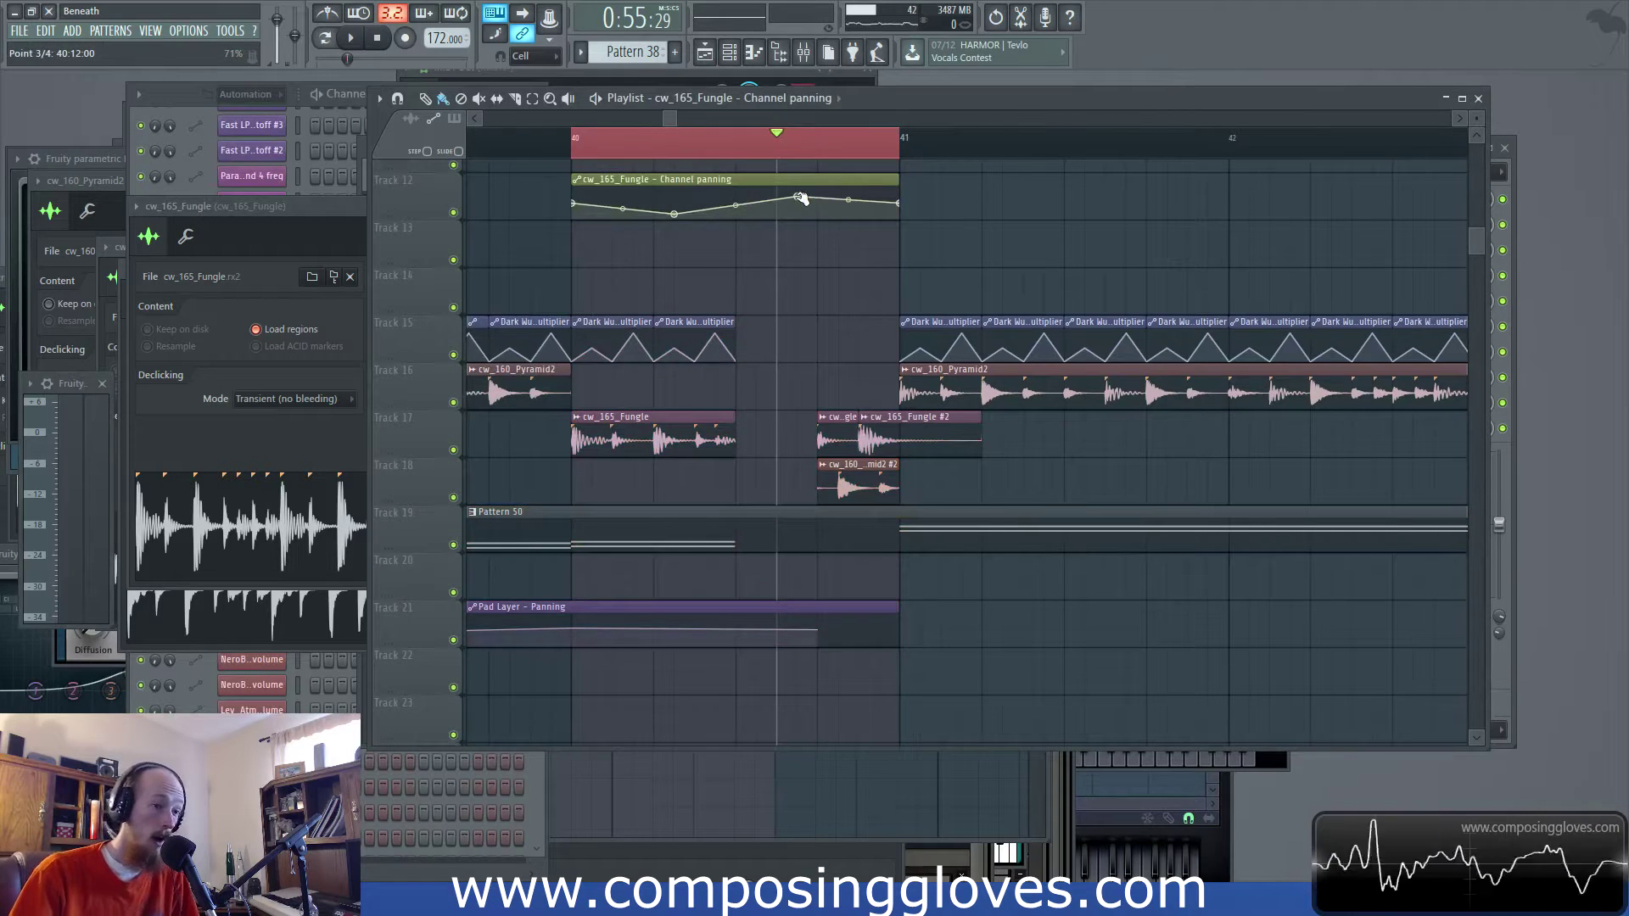
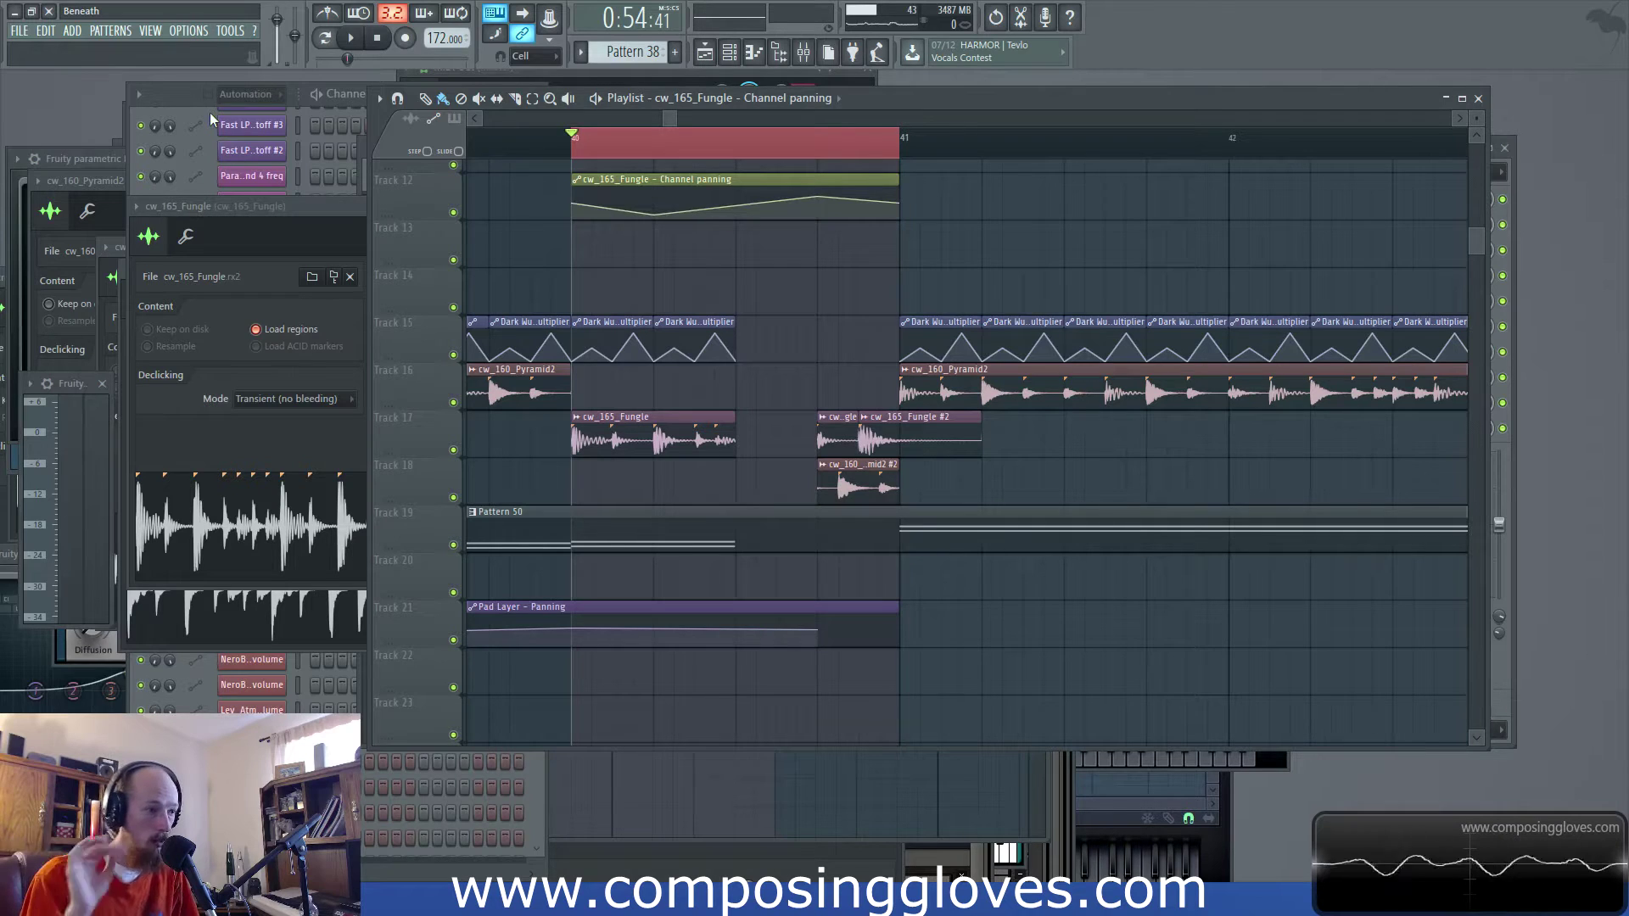
{"action": "left_click_drag", "start_coordinate": [673, 120], "coordinate": [778, 254]}
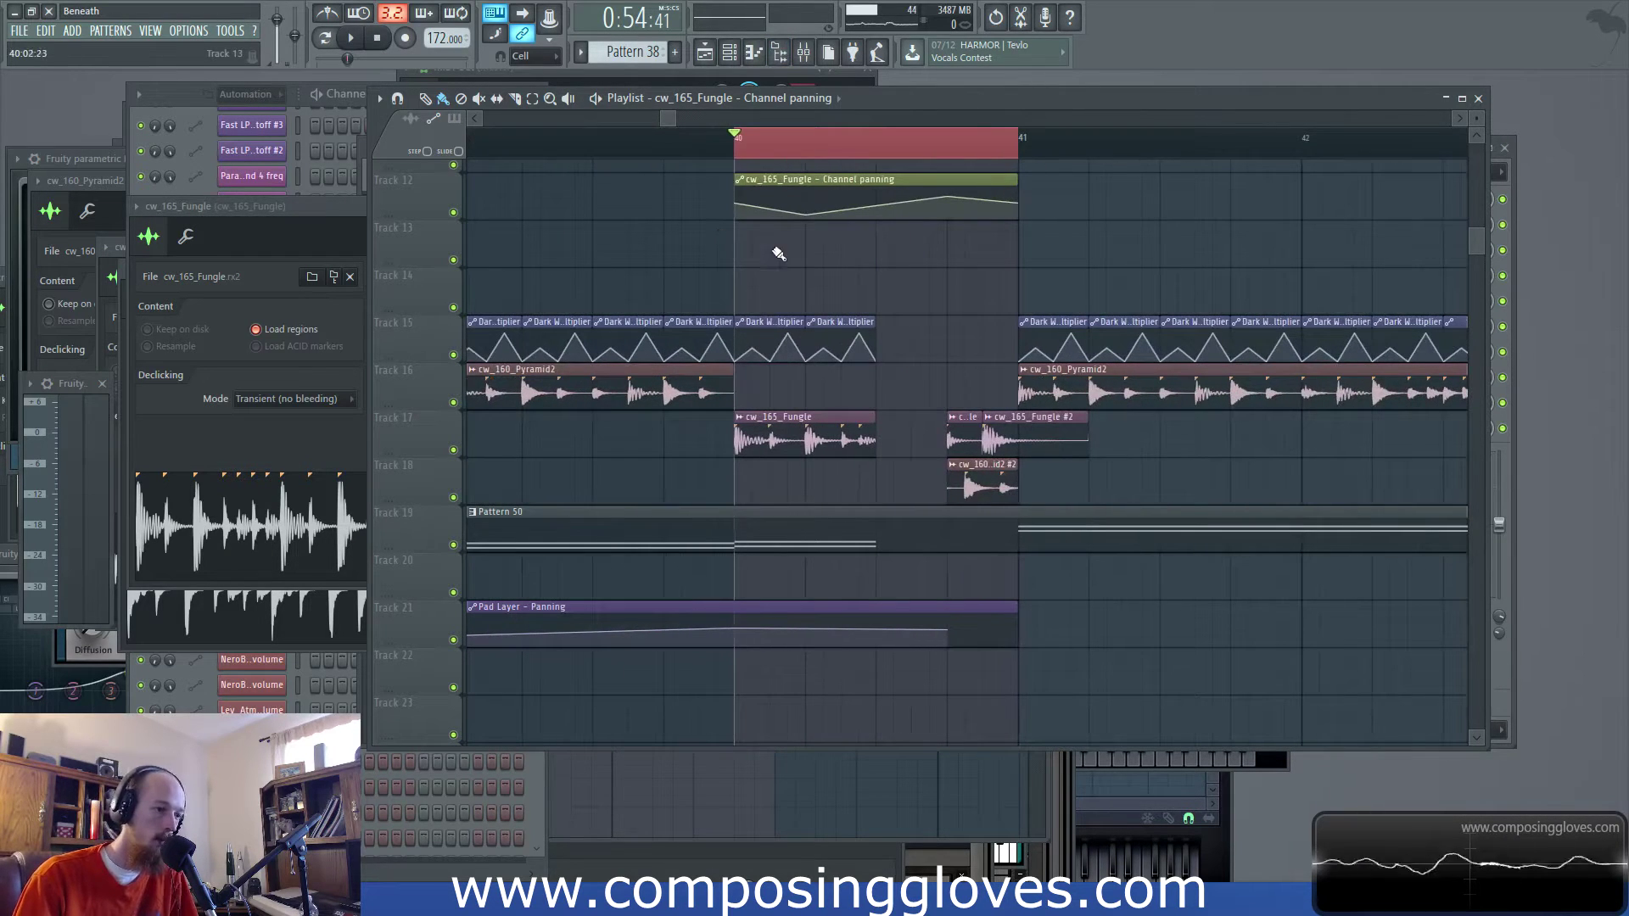
{"action": "key", "text": "space"}
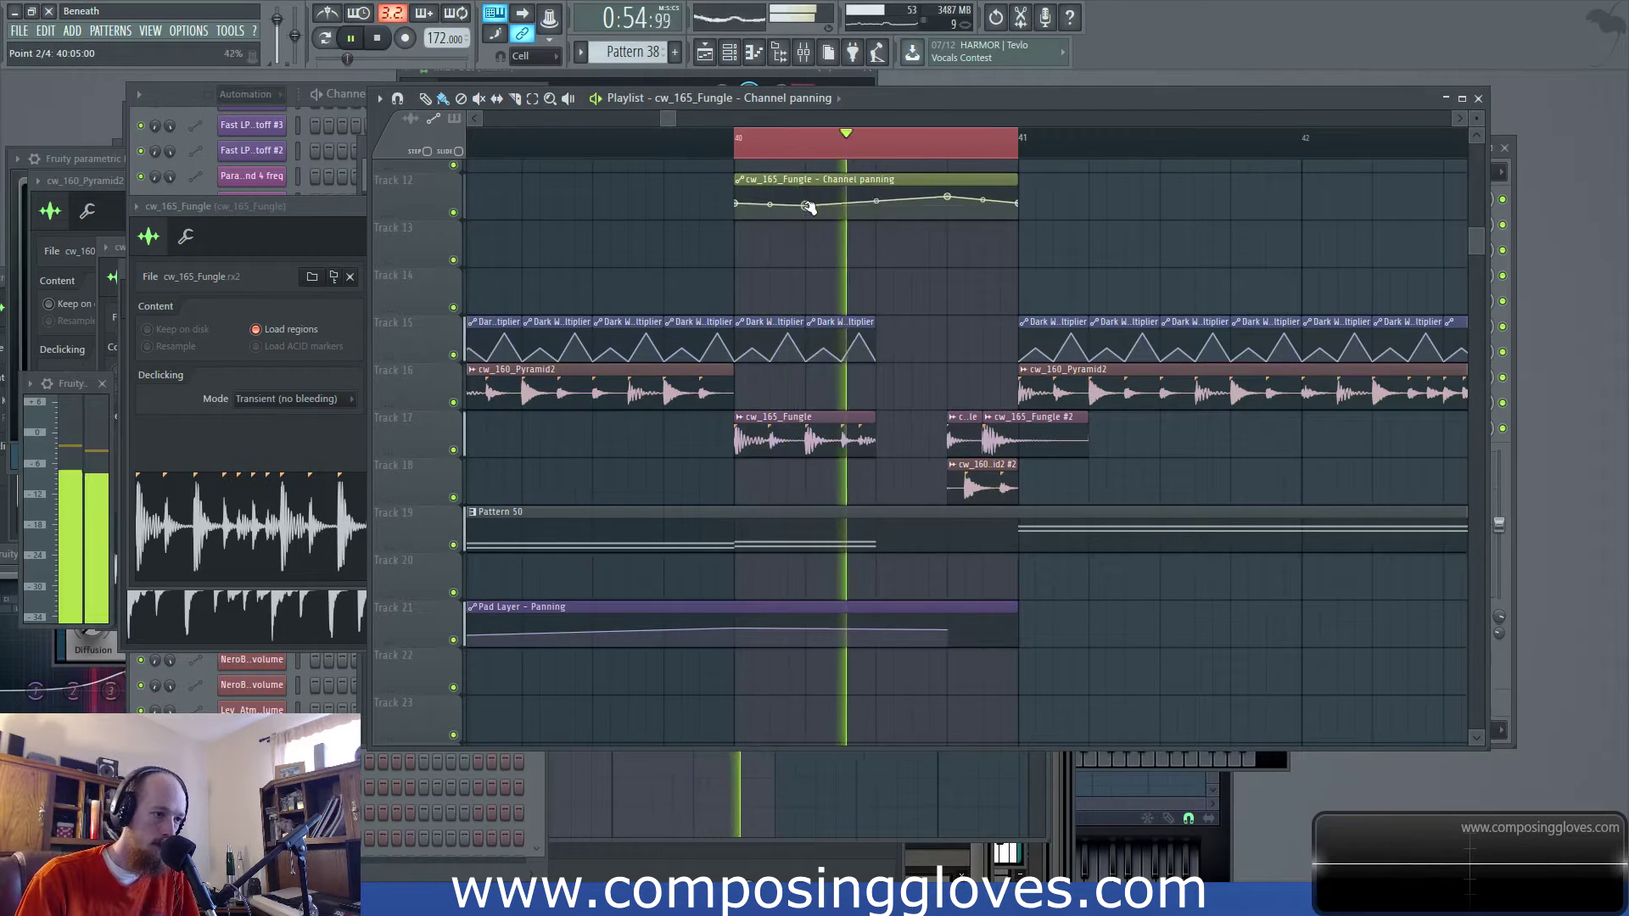
{"action": "left_click_drag", "start_coordinate": [805, 215], "coordinate": [813, 211]}
{"action": "left_click", "coordinate": [841, 198]}
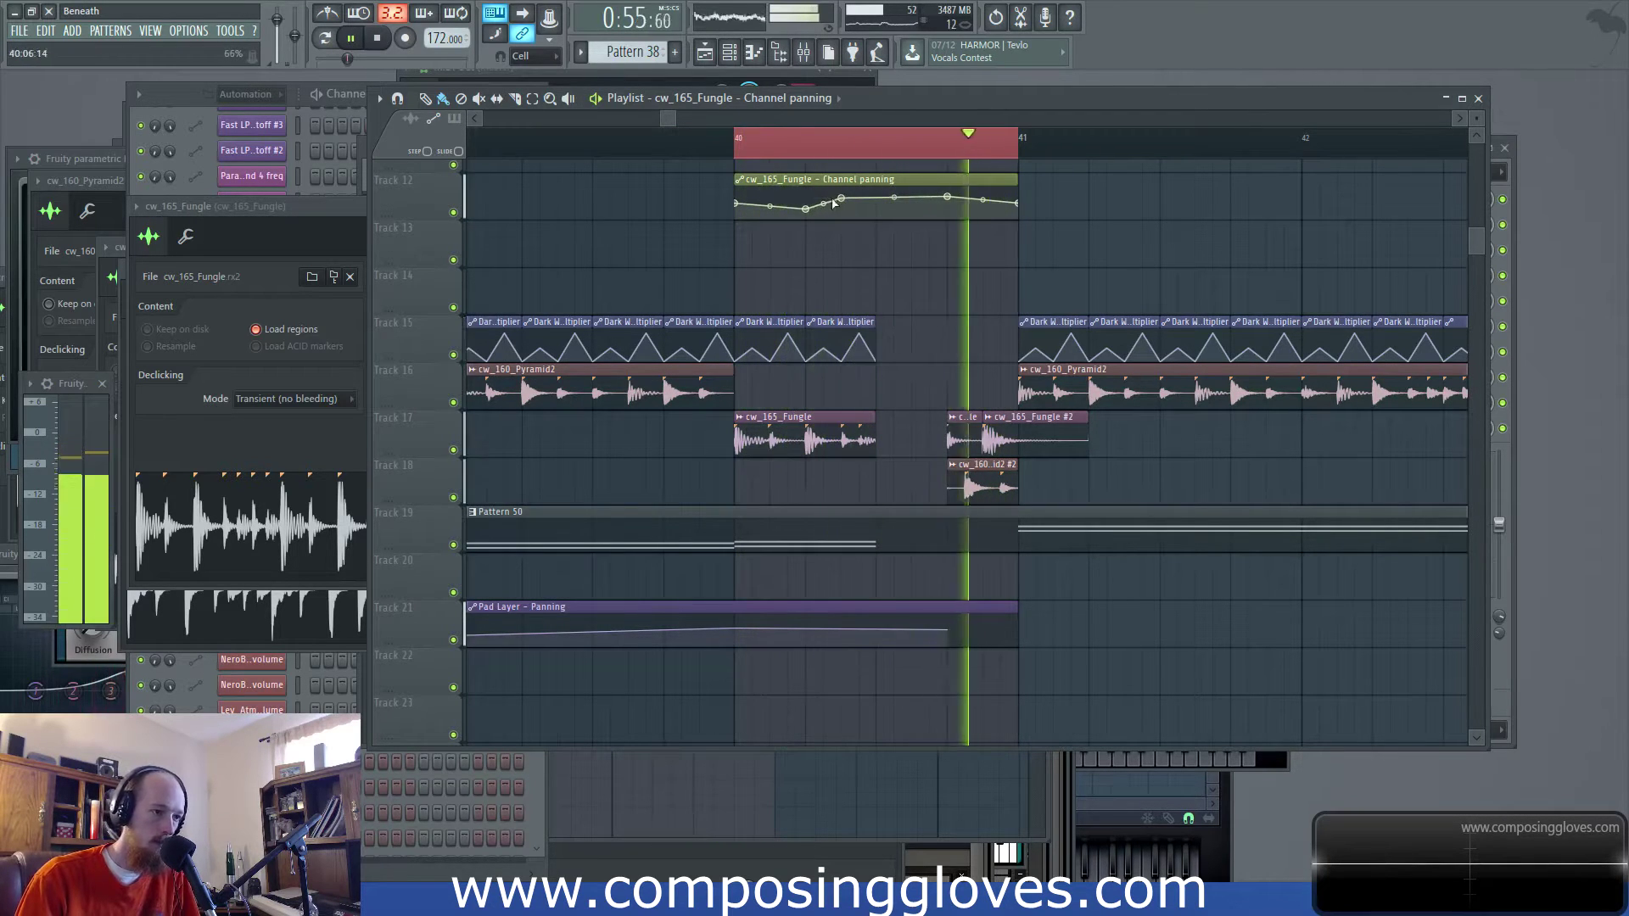
{"action": "left_click_drag", "start_coordinate": [806, 210], "coordinate": [799, 206]}
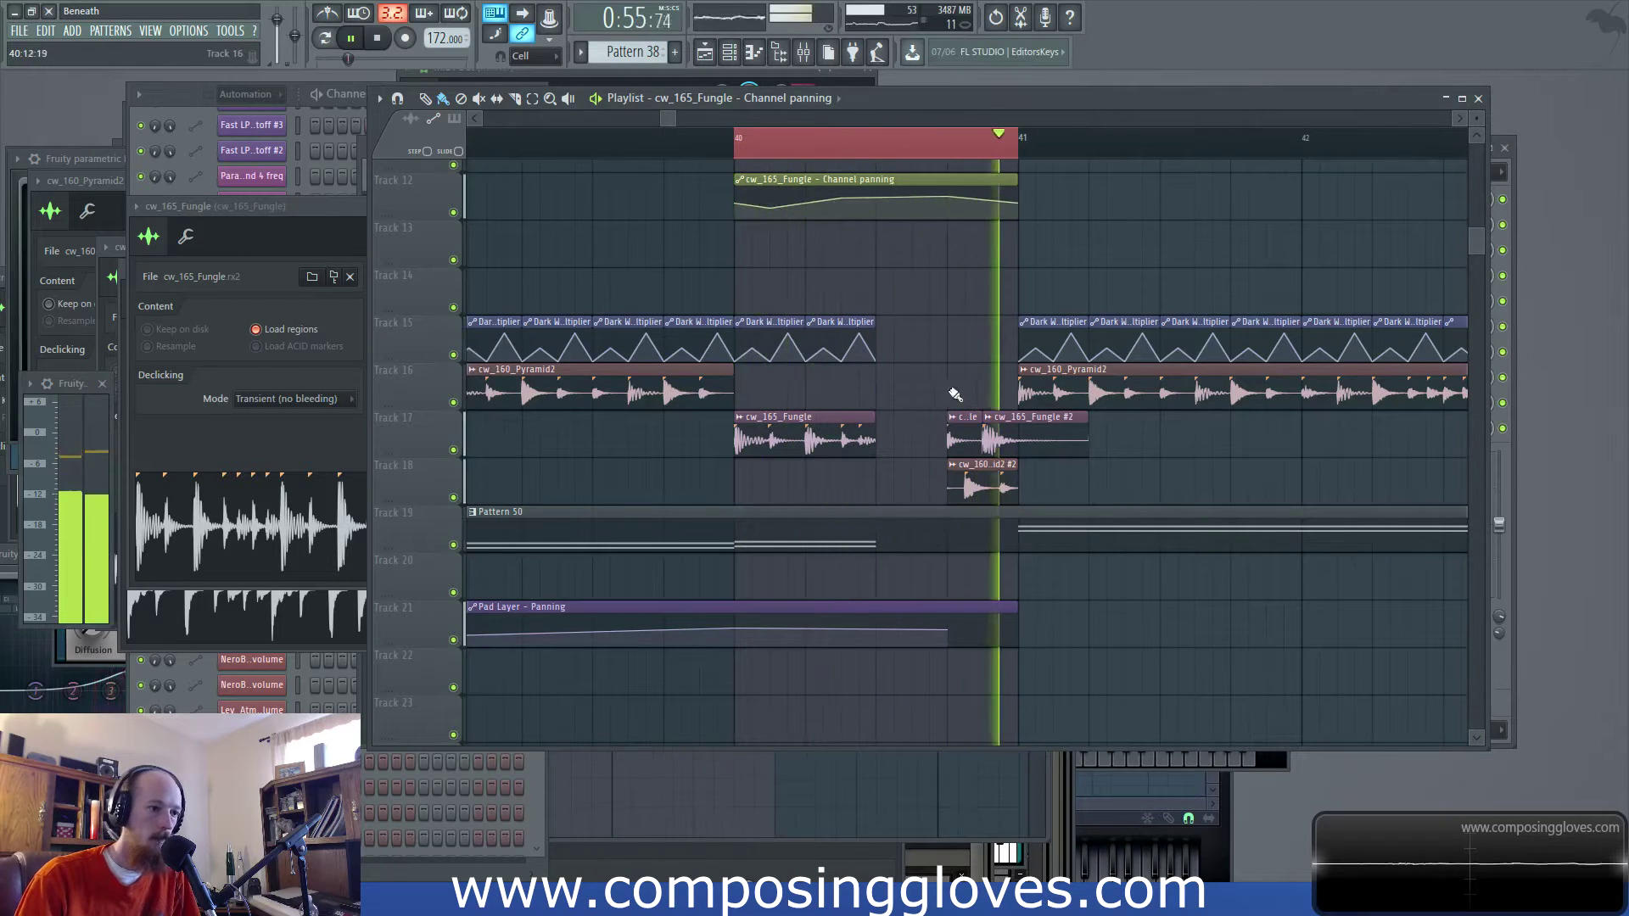
{"action": "key", "text": "space"}
Create a channel panning automation clip for cw_160_Pyramid2 #2 from 40:13 to bar 41, shape it as a rising ramp and clear the time selection
{"action": "left_click_drag", "start_coordinate": [962, 160], "coordinate": [1007, 153]}
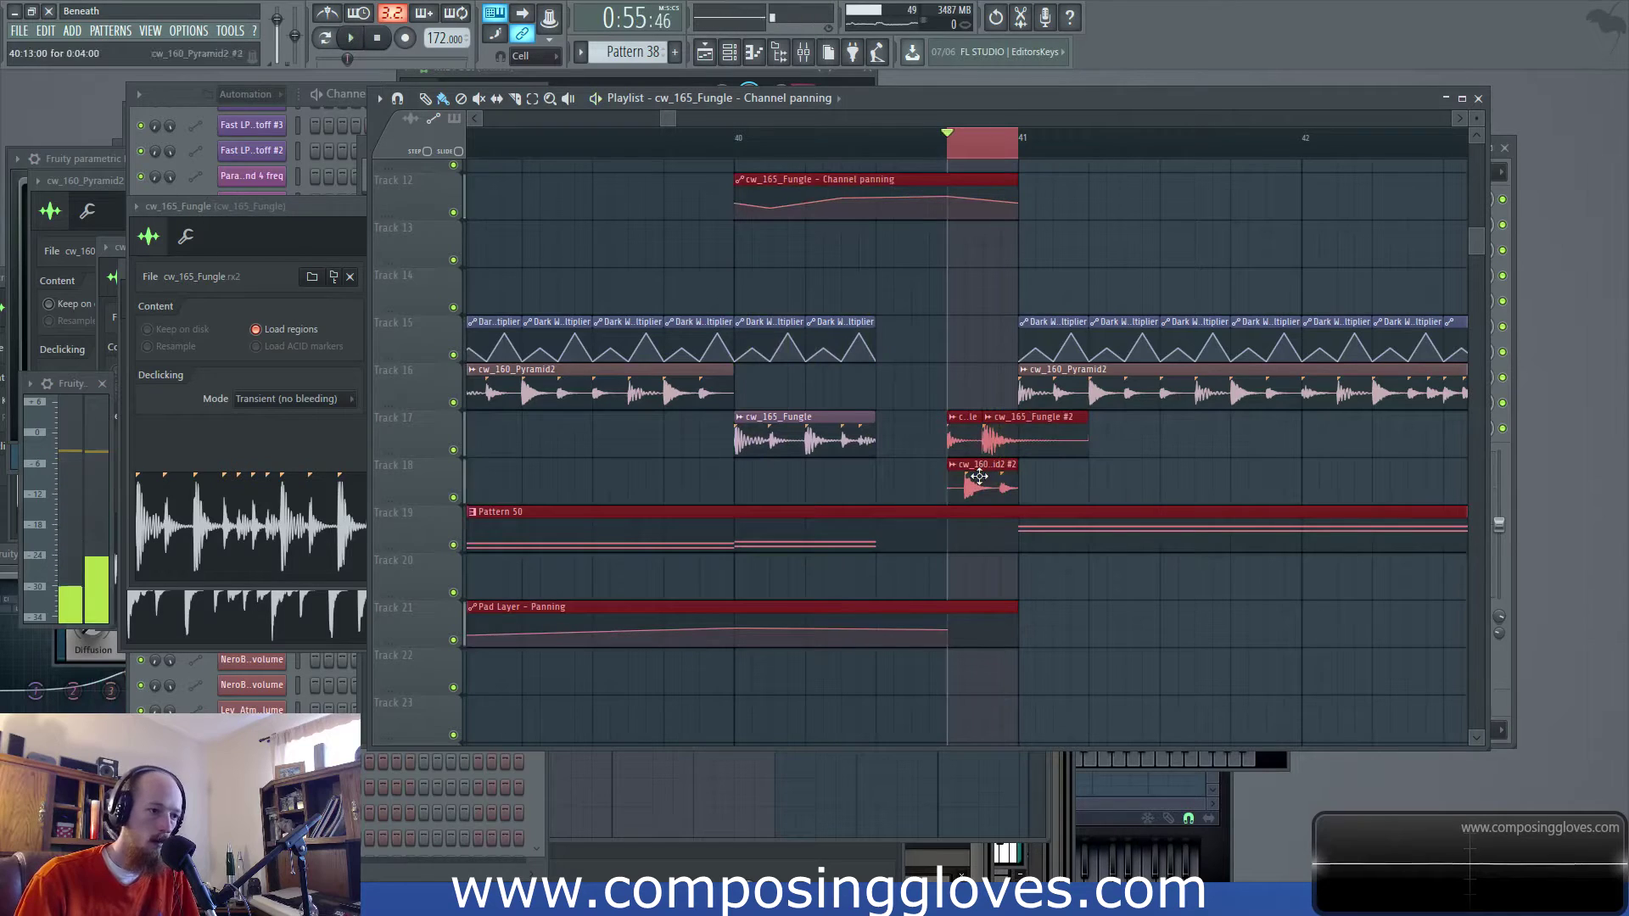
{"action": "double_click", "coordinate": [984, 480]}
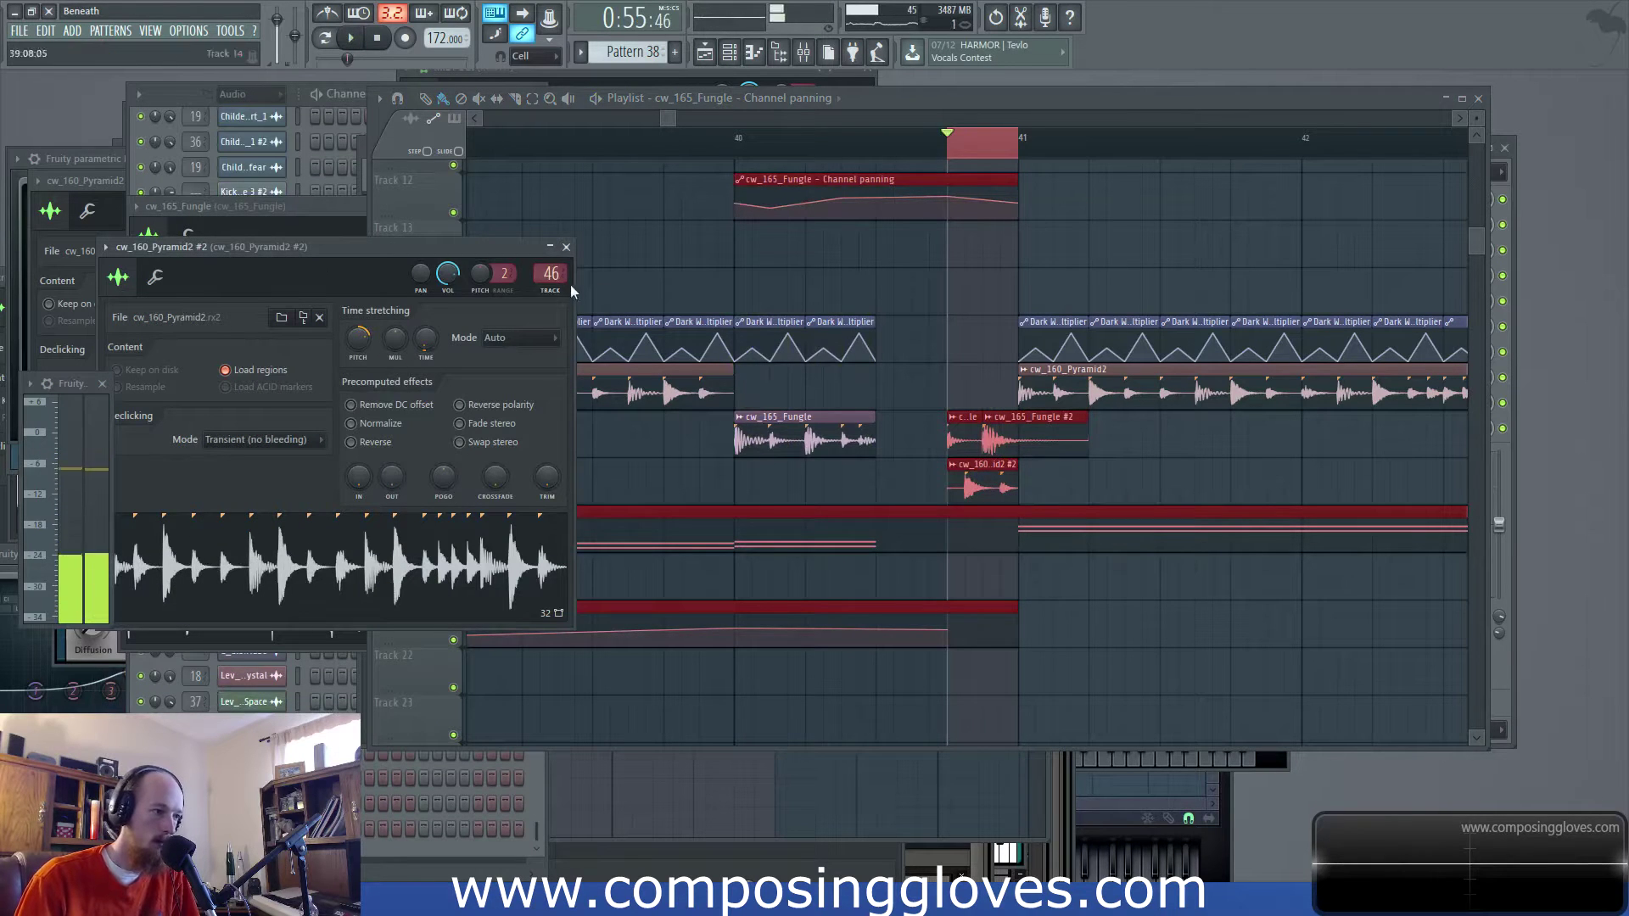
{"action": "right_click", "coordinate": [422, 283]}
{"action": "left_click", "coordinate": [496, 389]}
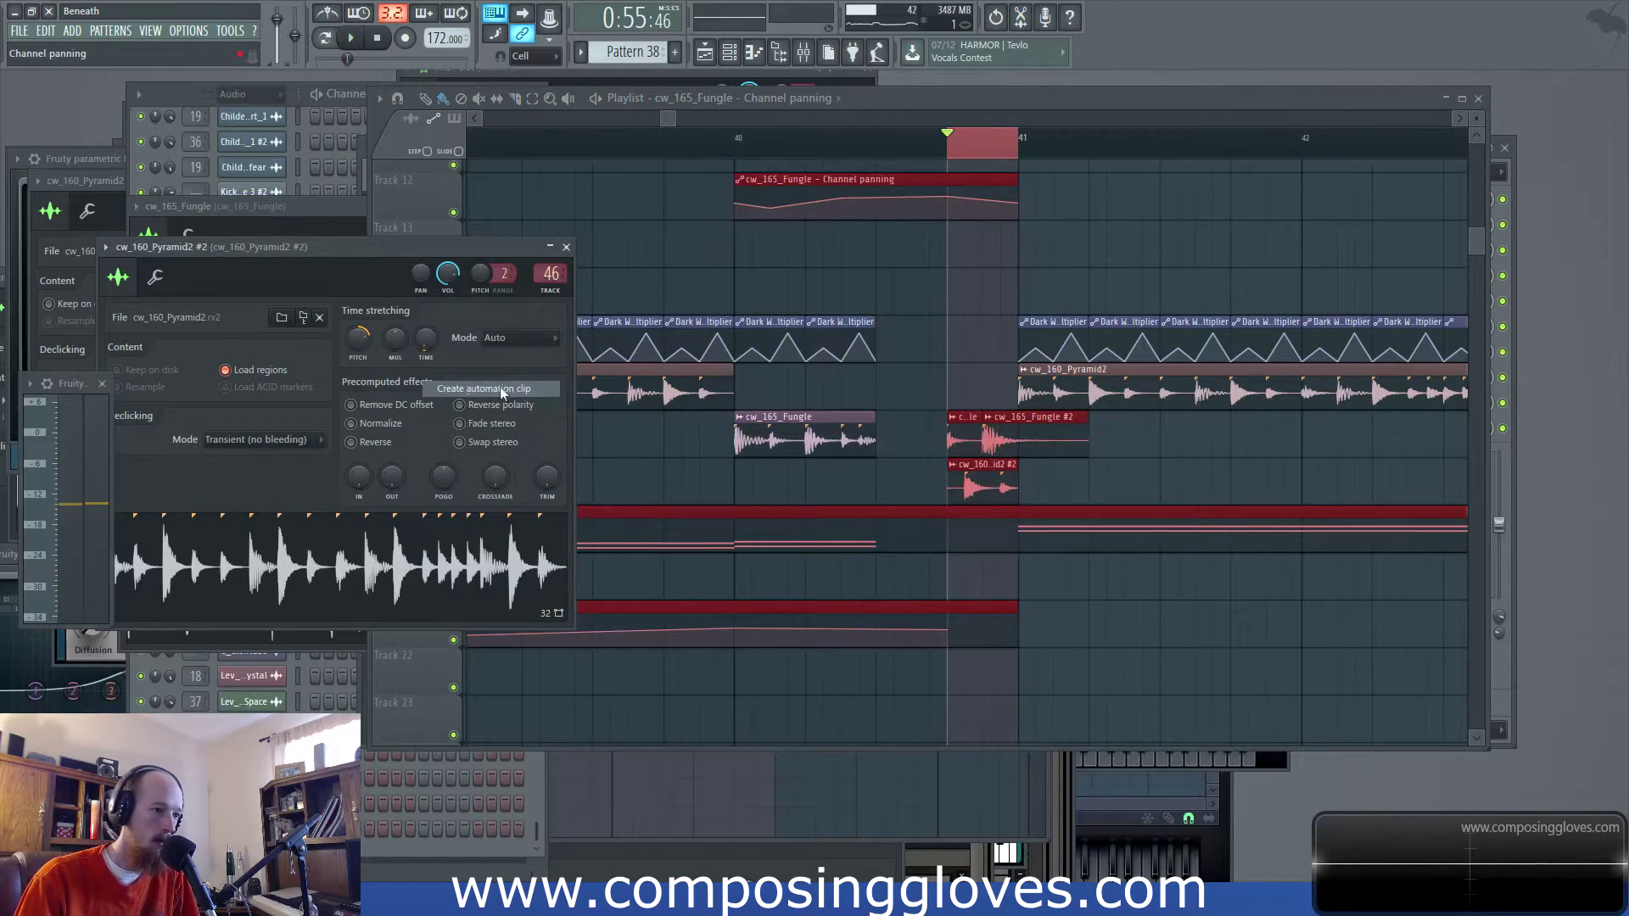
{"action": "left_click_drag", "start_coordinate": [951, 252], "coordinate": [956, 261]}
{"action": "left_click_drag", "start_coordinate": [951, 149], "coordinate": [973, 151]}
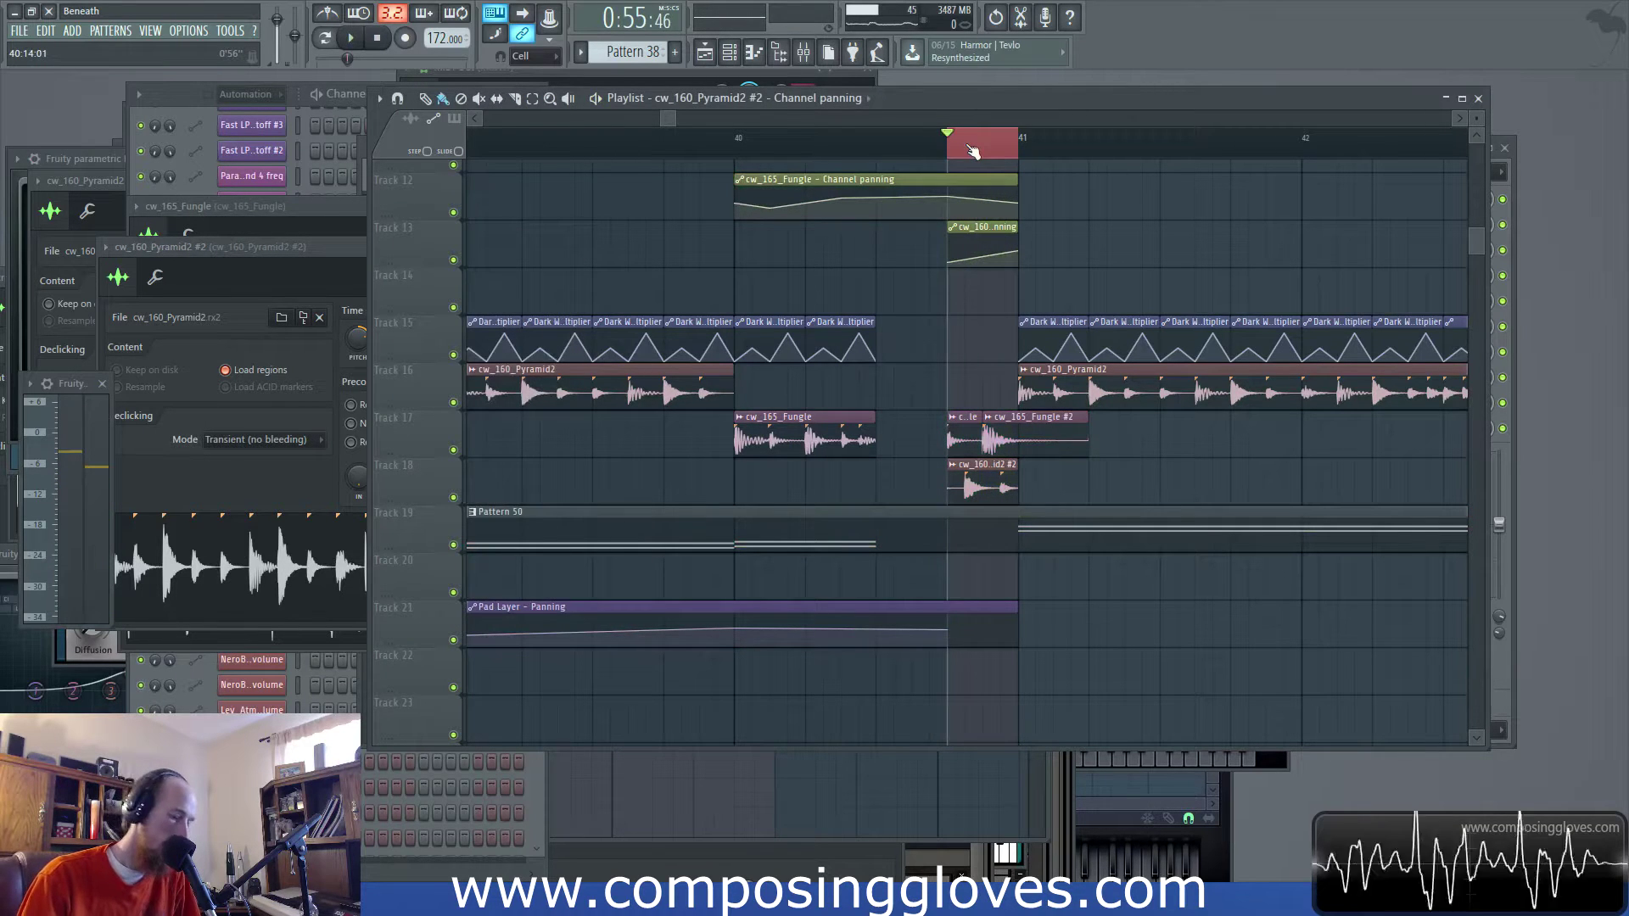
{"action": "left_click", "coordinate": [973, 151]}
Set the playlist time selection to bars 33 through 40 and play the drop from its start
{"action": "scroll", "coordinate": [611, 265], "scroll_direction": "down", "scroll_amount": 5}
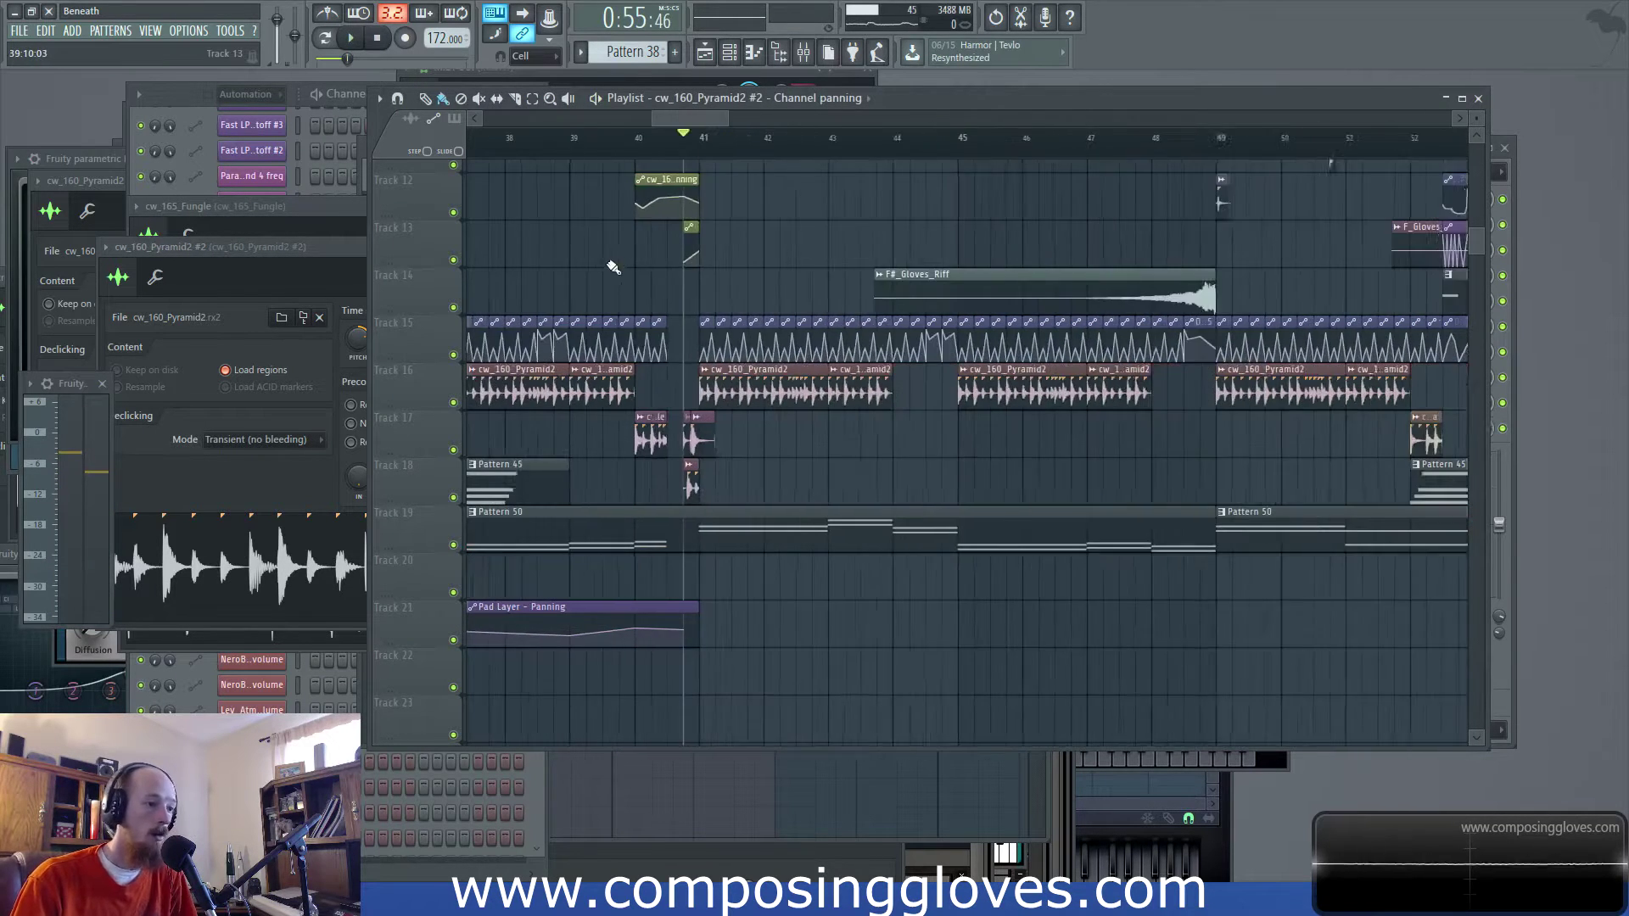
{"action": "scroll", "coordinate": [750, 266], "scroll_direction": "up", "scroll_amount": 2}
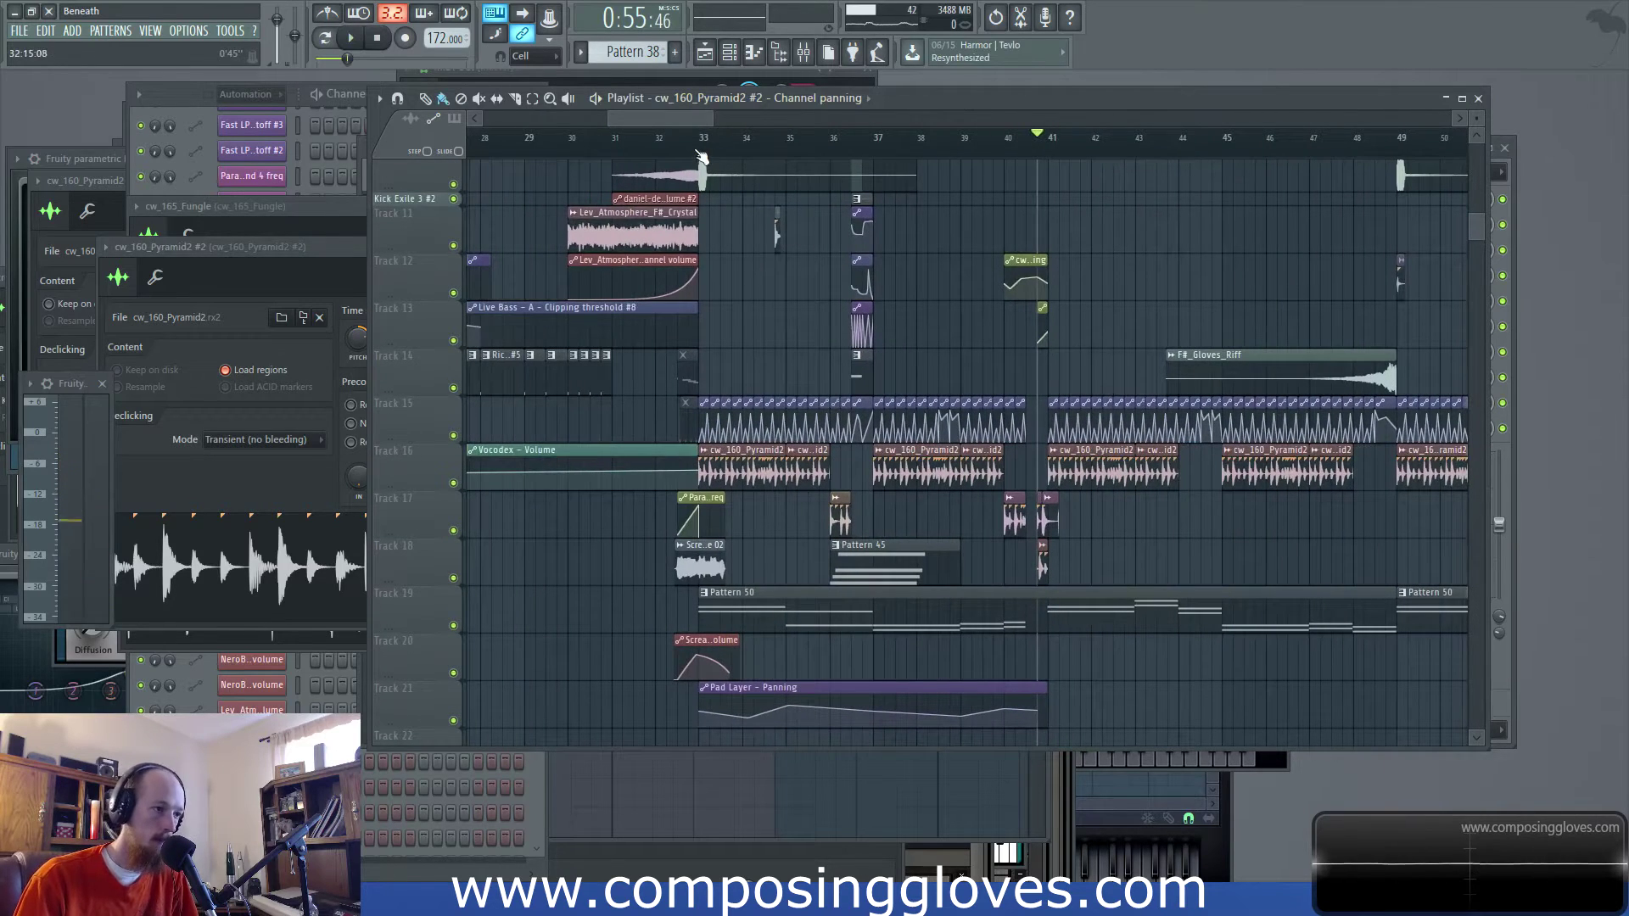
{"action": "left_click_drag", "start_coordinate": [703, 157], "coordinate": [1036, 191]}
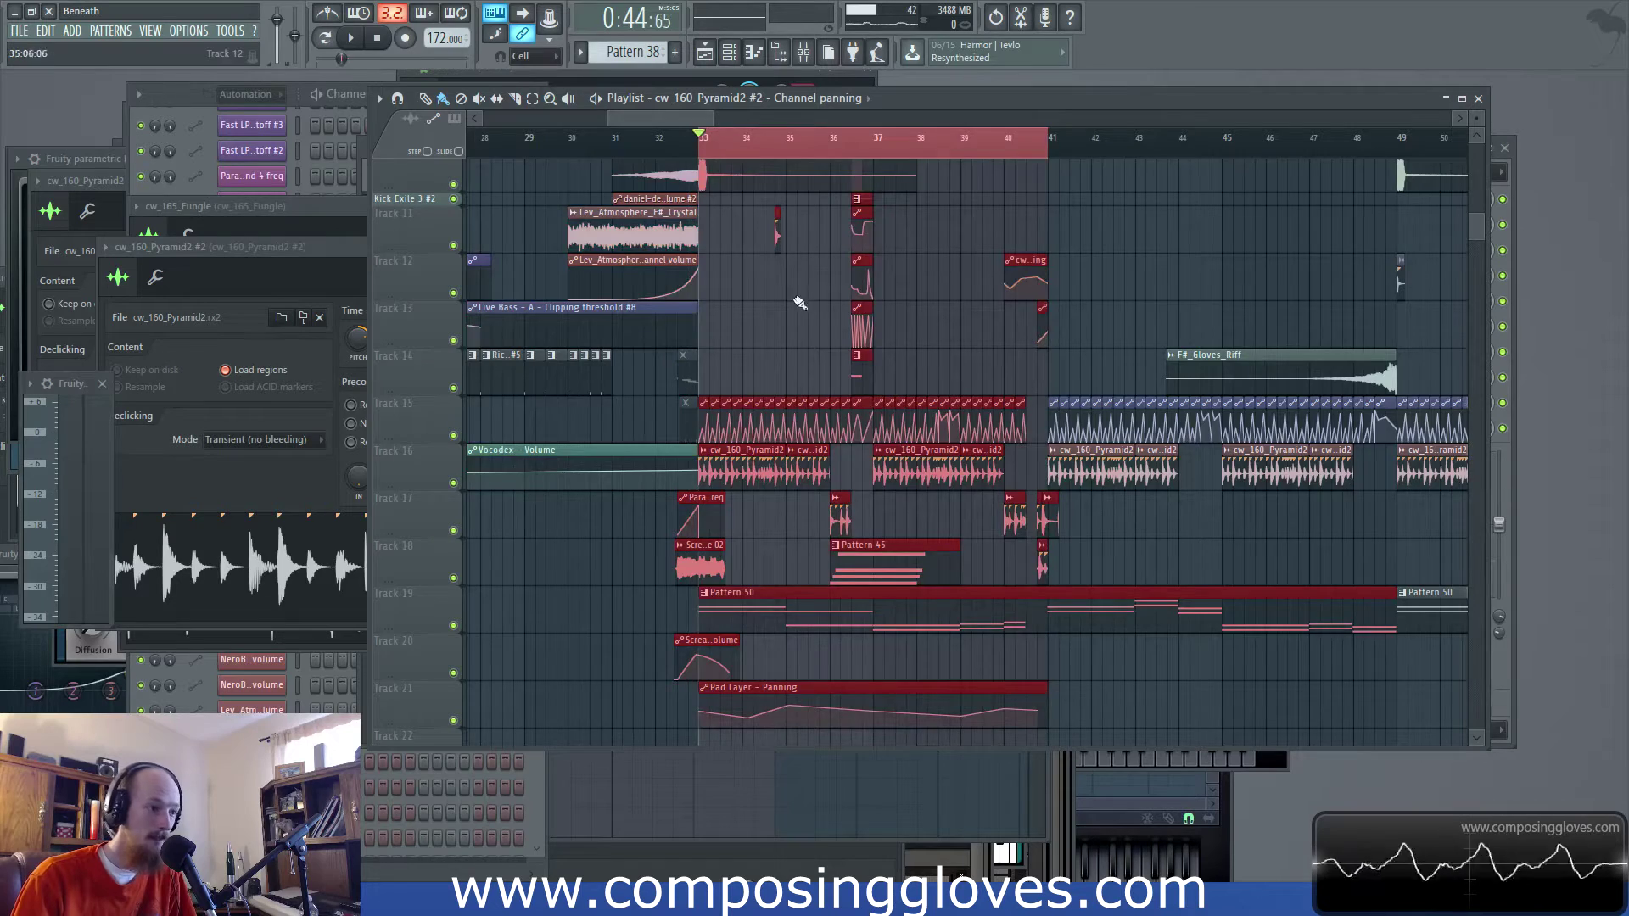
{"action": "scroll", "coordinate": [747, 283], "scroll_direction": "up", "scroll_amount": 2}
{"action": "scroll", "coordinate": [676, 306], "scroll_direction": "up", "scroll_amount": 3}
{"action": "key", "text": "space"}
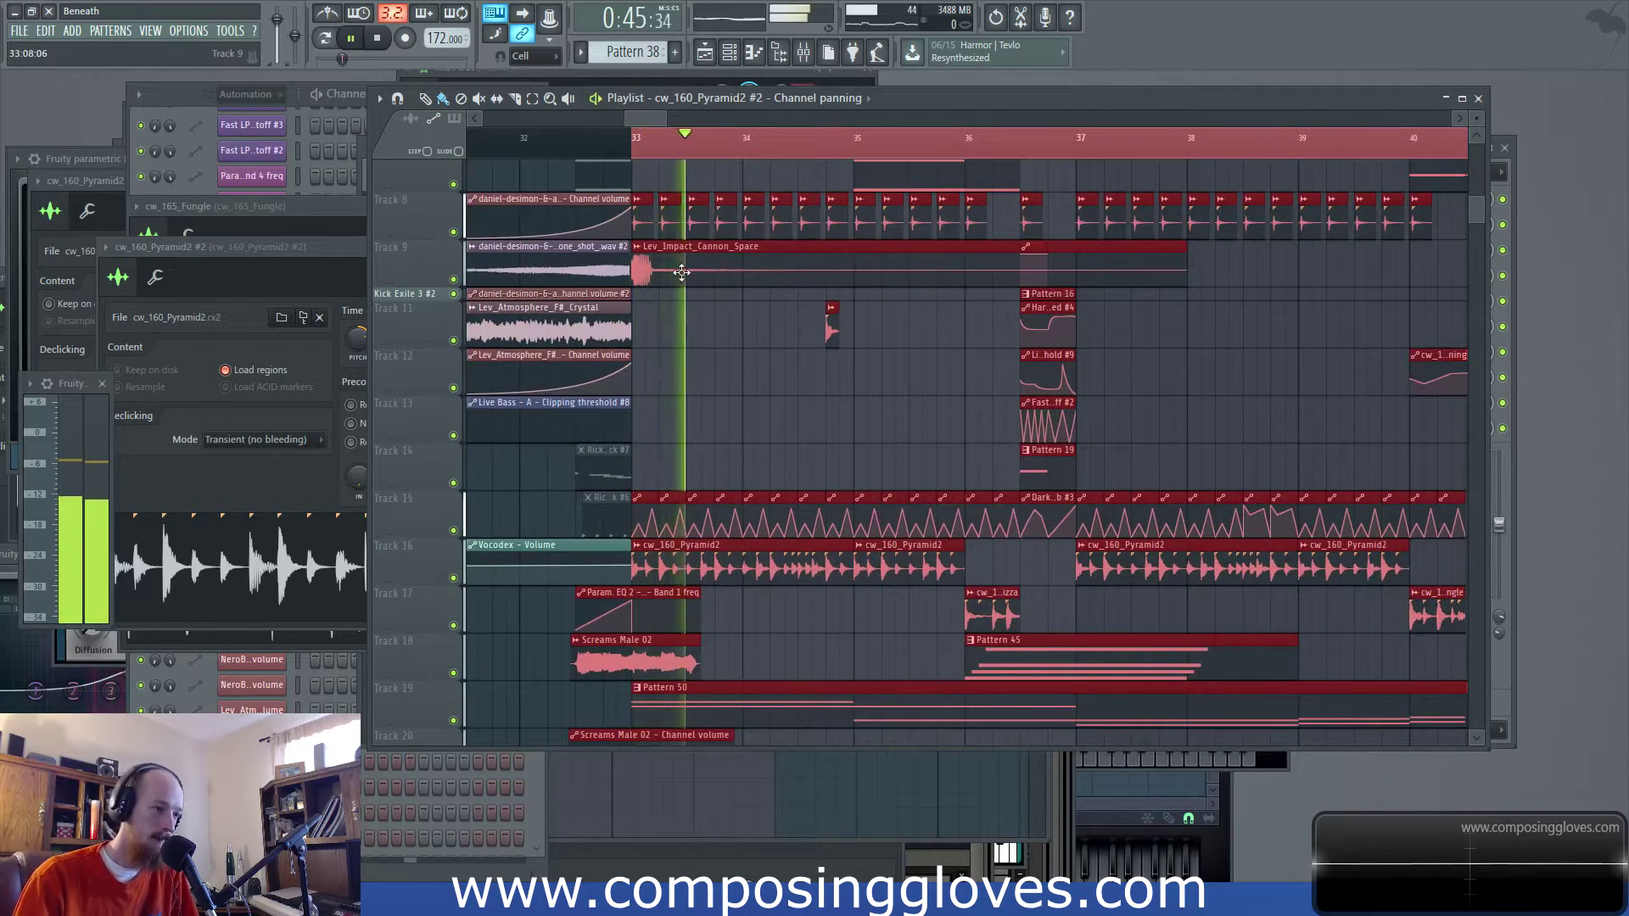
Open the Lev_Impact_Cannon_Space channel and lower its mixer track to about -12.1 dB, checking it against playback
{"action": "double_click", "coordinate": [682, 271]}
{"action": "key", "text": "space"}
{"action": "left_click", "coordinate": [812, 53]}
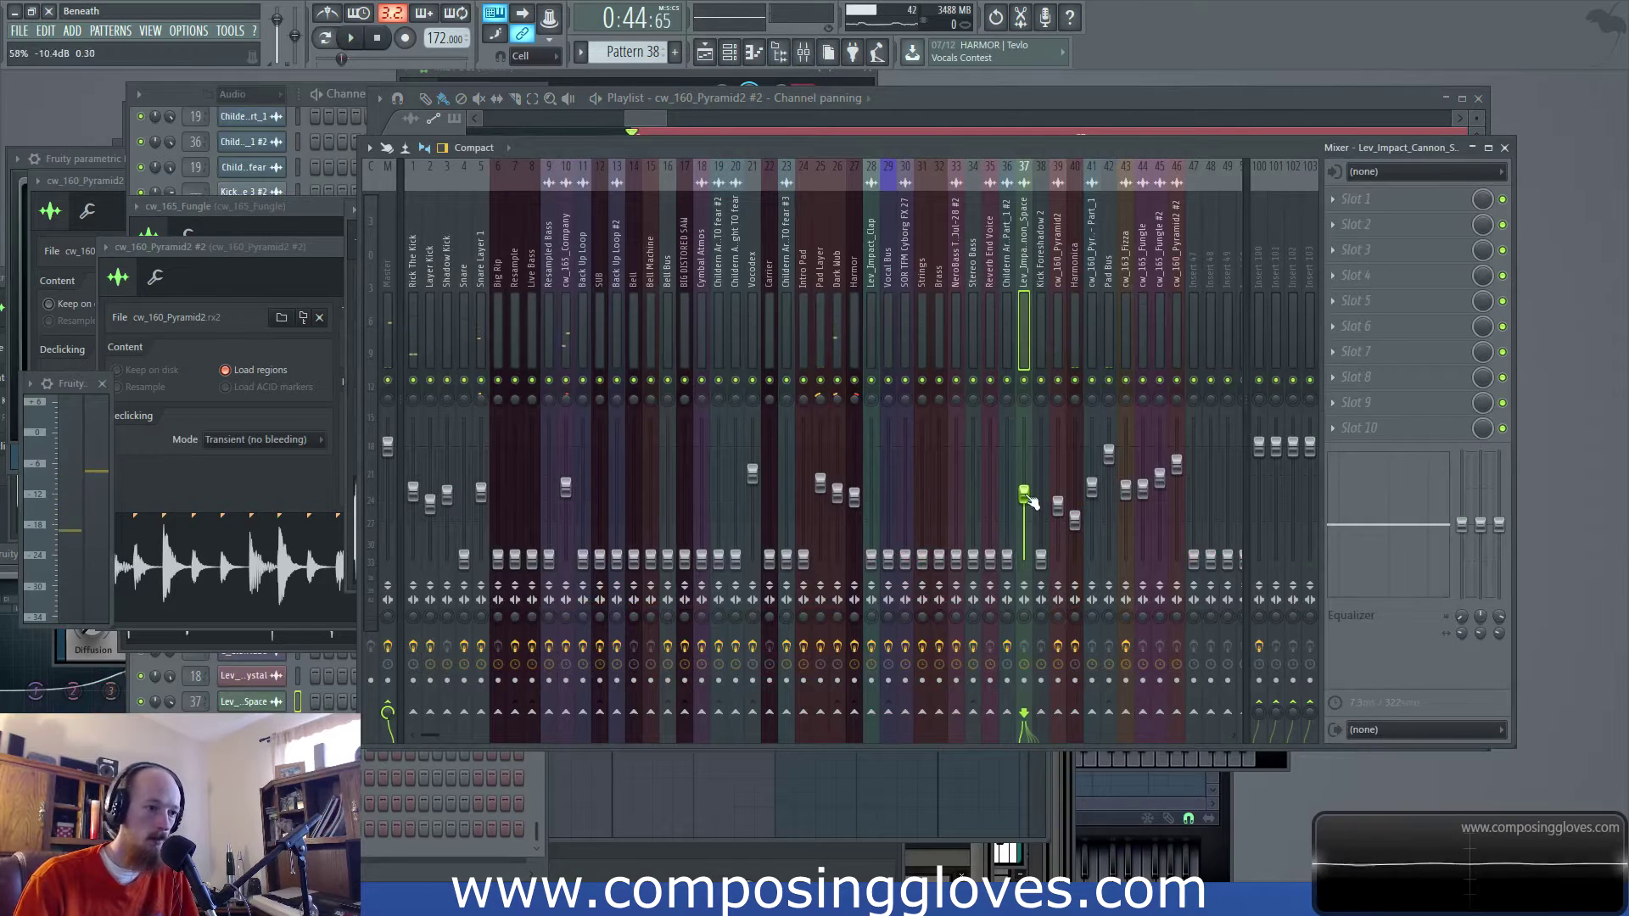
{"action": "key", "text": "space"}
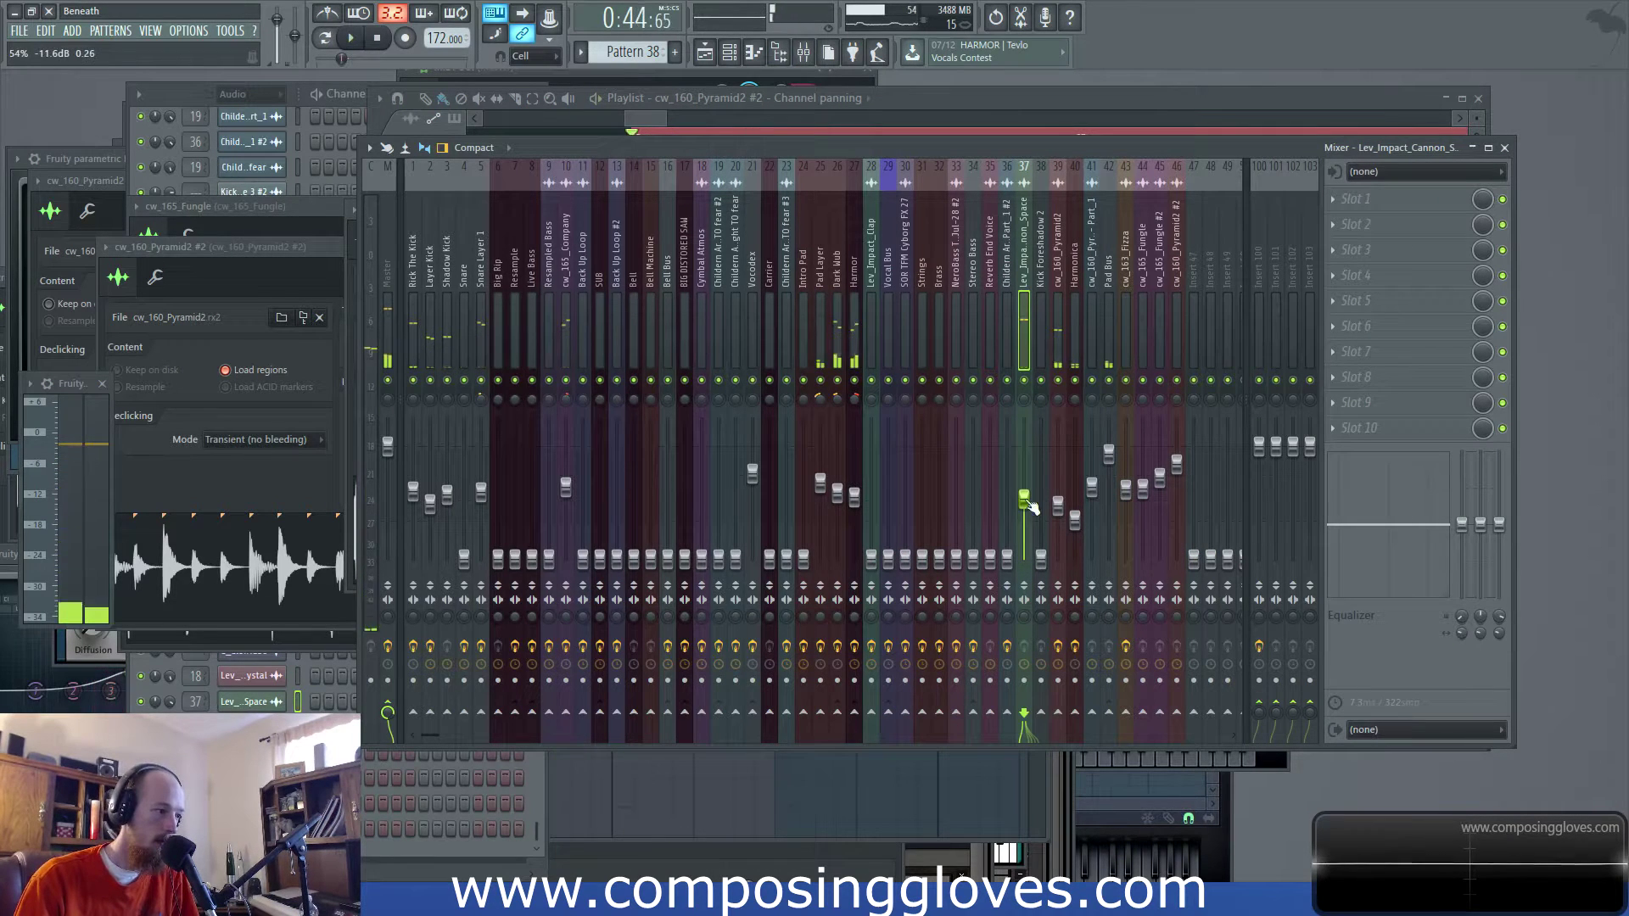
{"action": "key", "text": "space"}
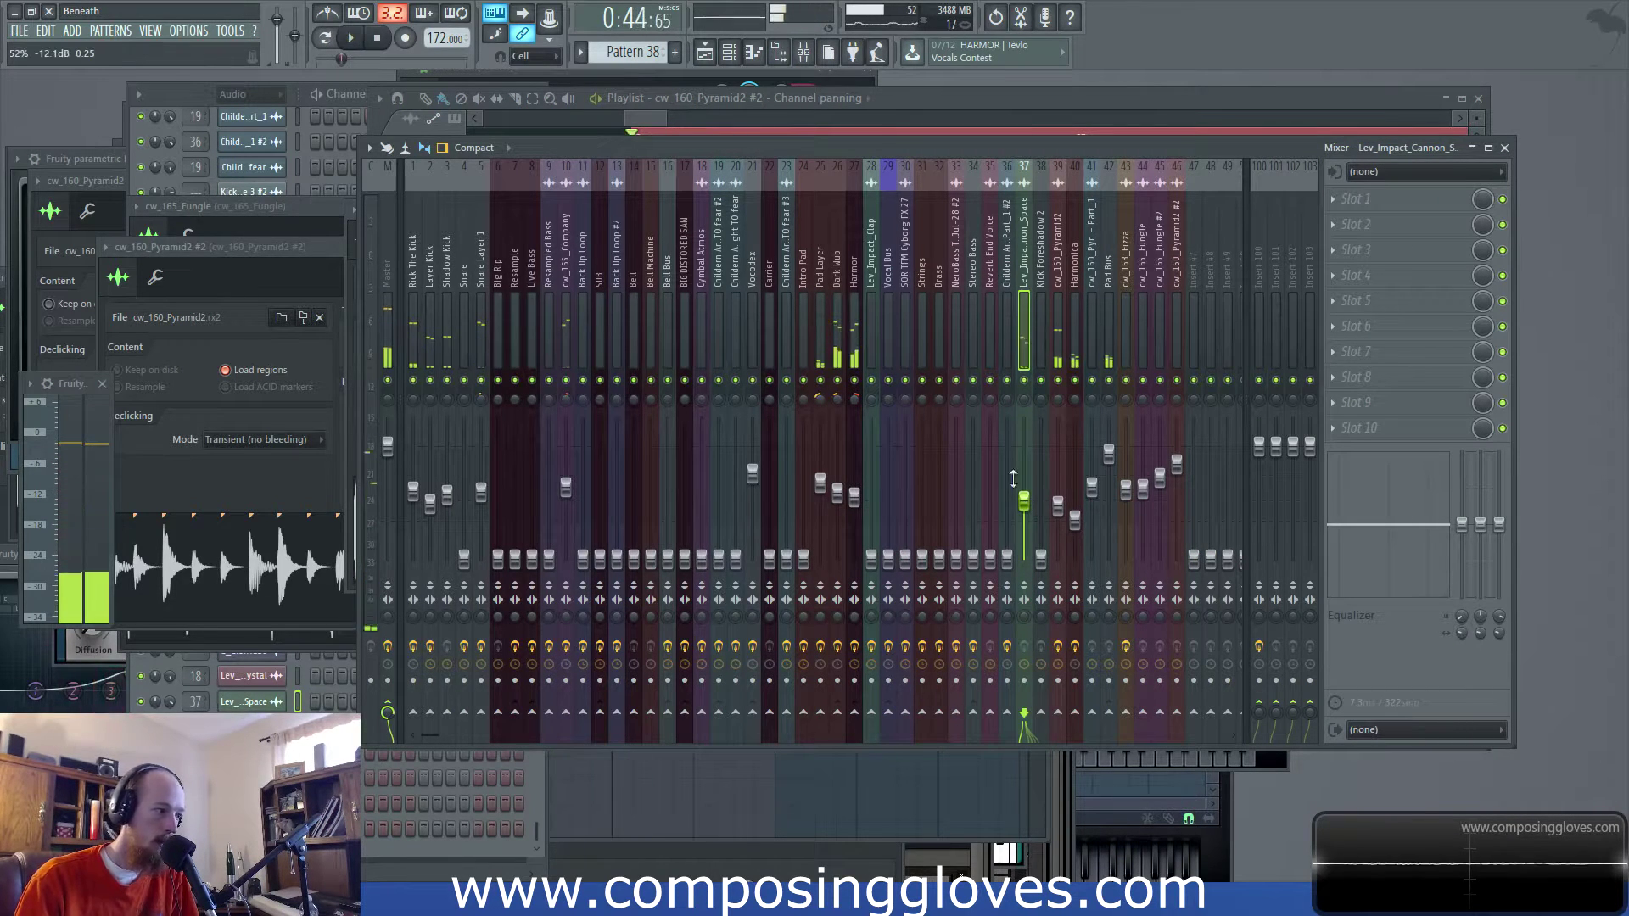
Set the playlist time selection to bars 31 through 34 and audition the transition into the drop with the mixer open
{"action": "left_click", "coordinate": [650, 116]}
{"action": "scroll", "coordinate": [617, 147], "scroll_direction": "down", "scroll_amount": 3}
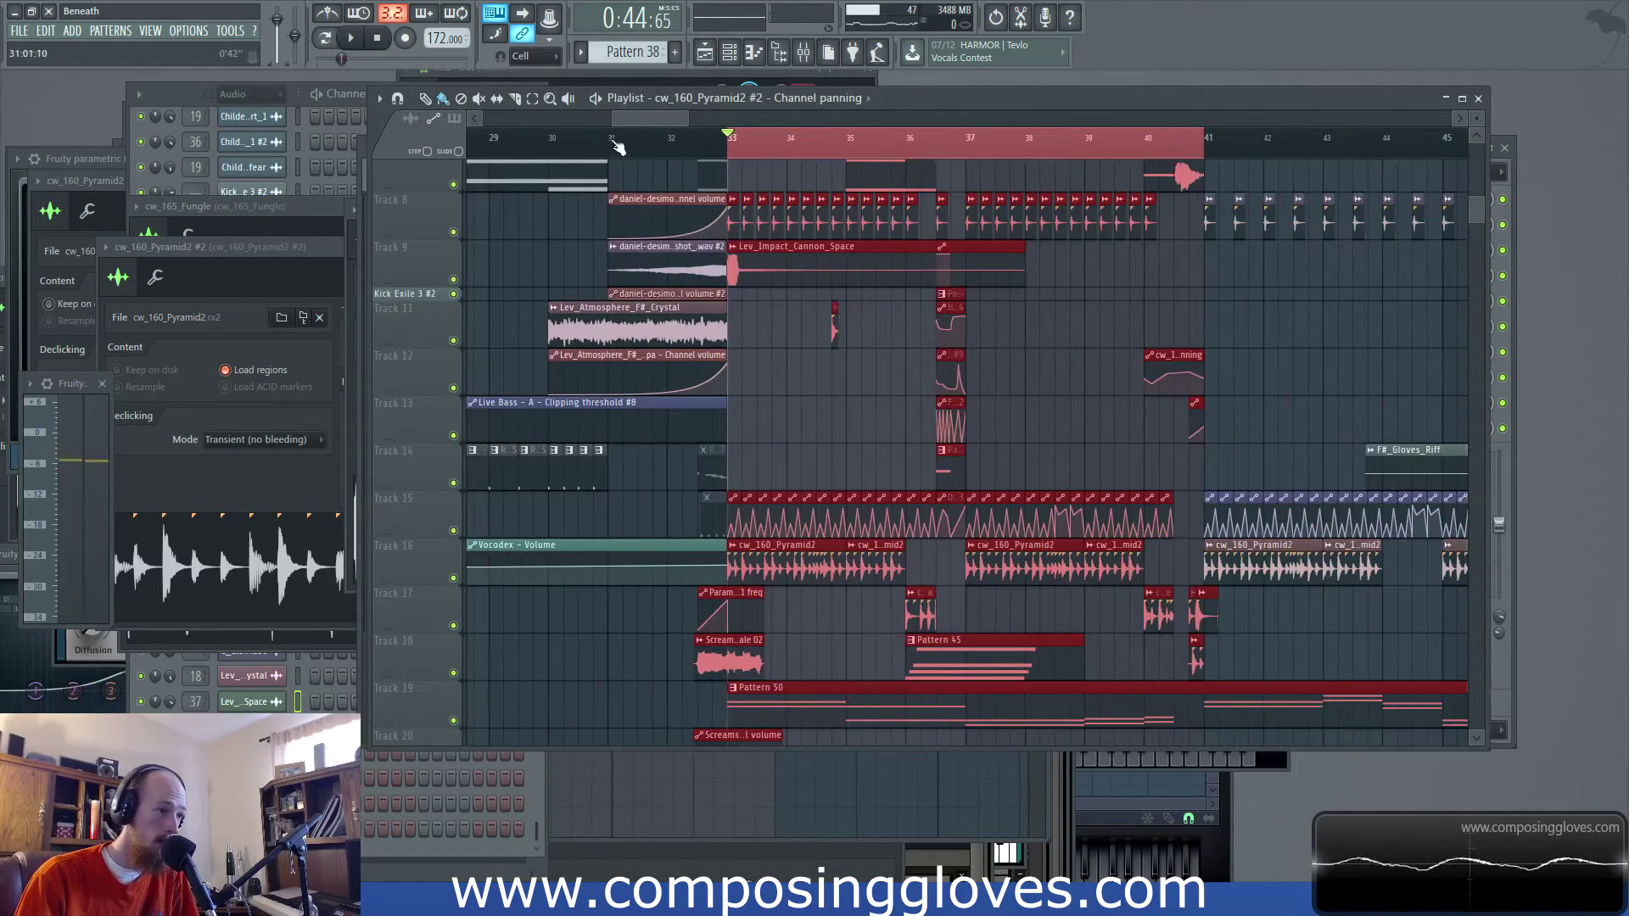
{"action": "left_click_drag", "start_coordinate": [617, 151], "coordinate": [848, 176]}
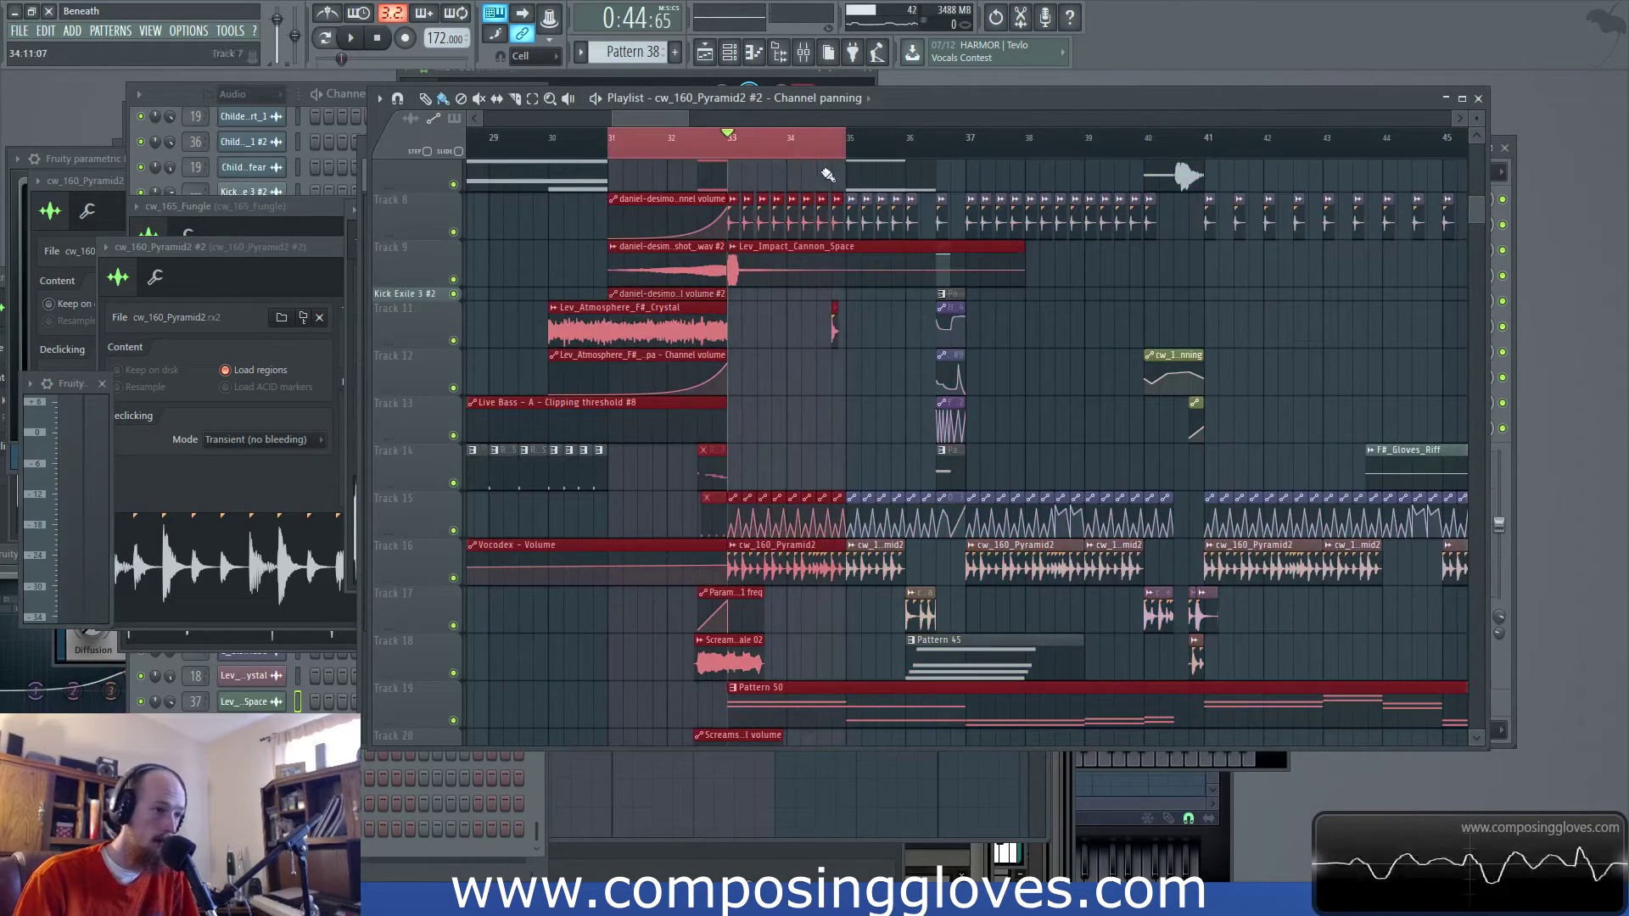
{"action": "left_click", "coordinate": [803, 58]}
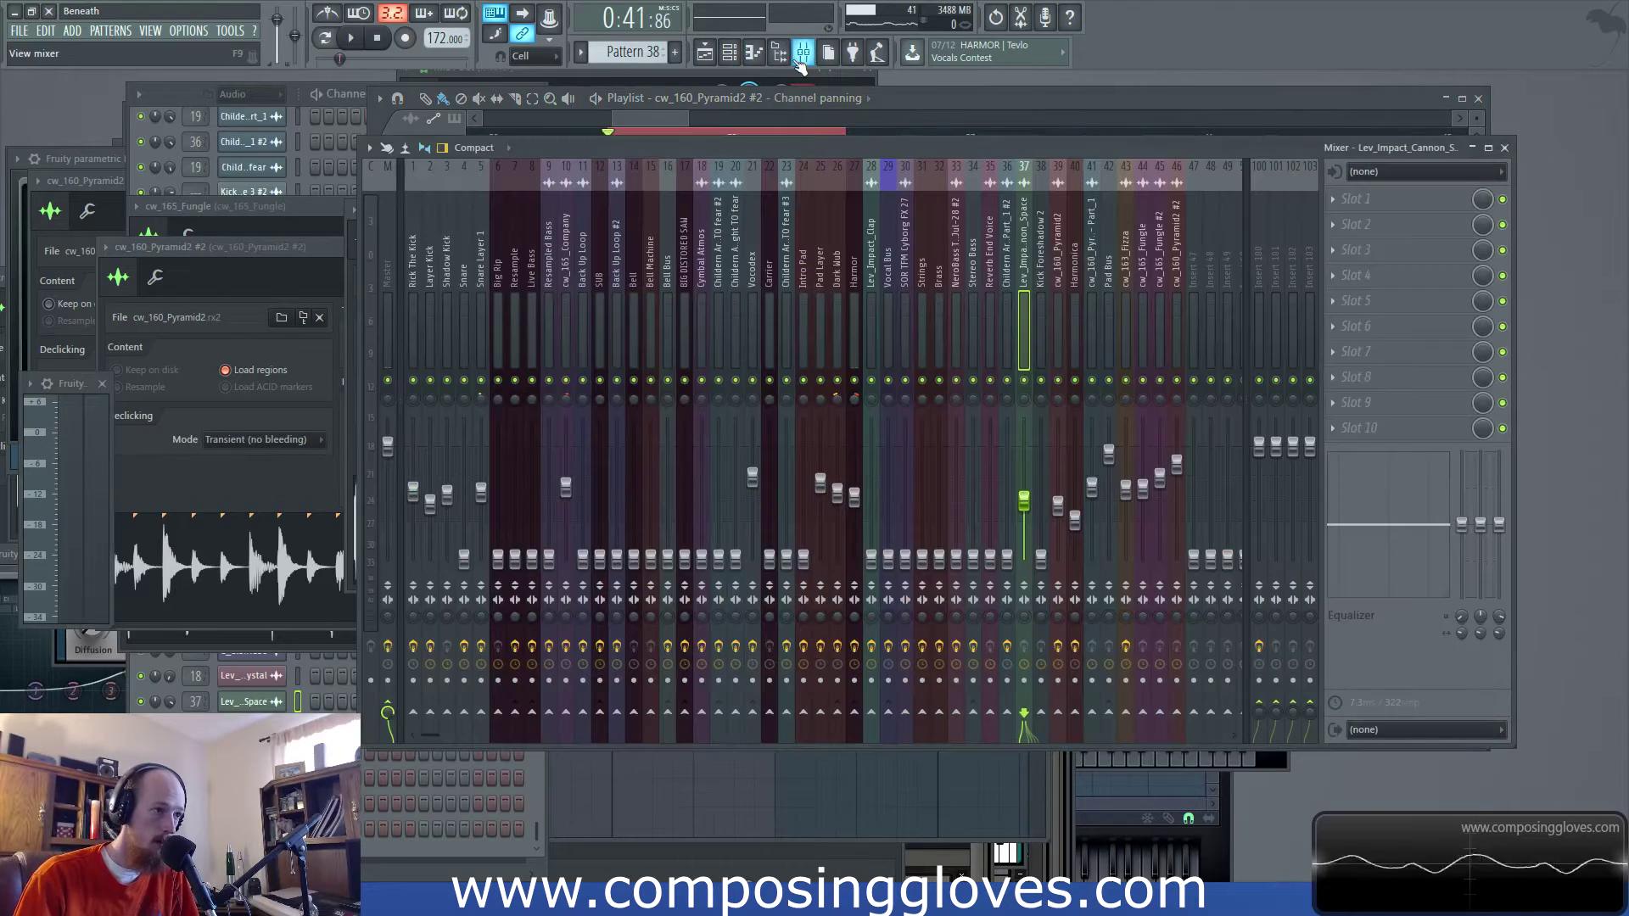
{"action": "left_click", "coordinate": [655, 114]}
{"action": "key", "text": "space"}
{"action": "key", "text": "F9"}
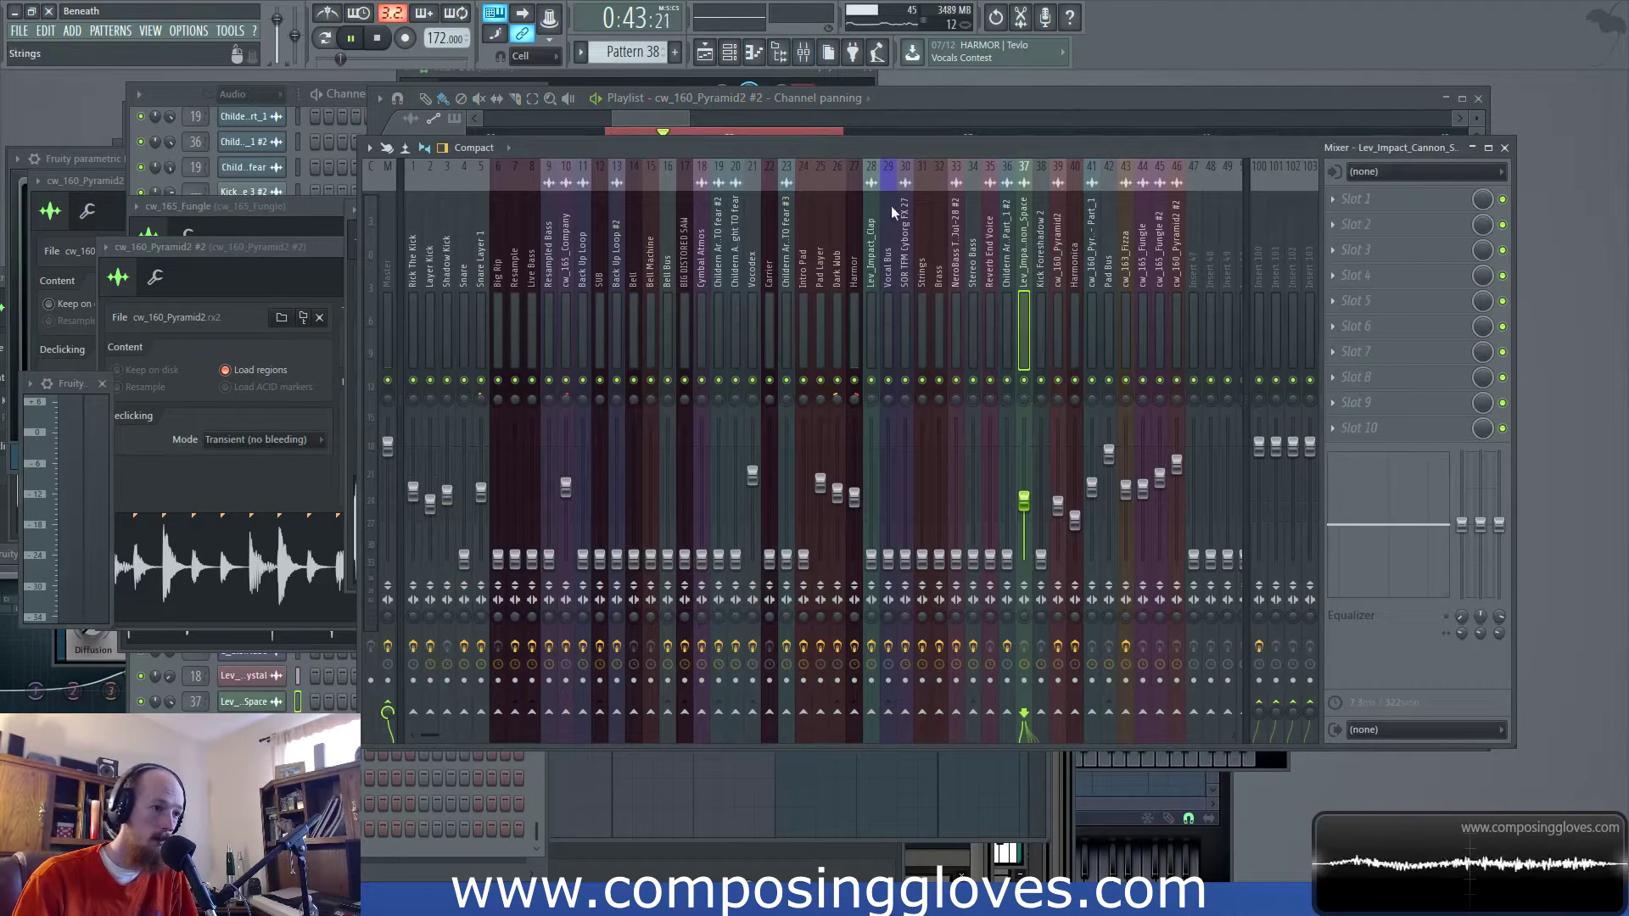
Loop bars 33 and 34 and lower the Lev_Impact_Cannon_Space mixer track's level further during playback
{"action": "left_click", "coordinate": [694, 115]}
{"action": "left_click_drag", "start_coordinate": [660, 140], "coordinate": [775, 168]}
{"action": "key", "text": "space"}
{"action": "key", "text": "F9"}
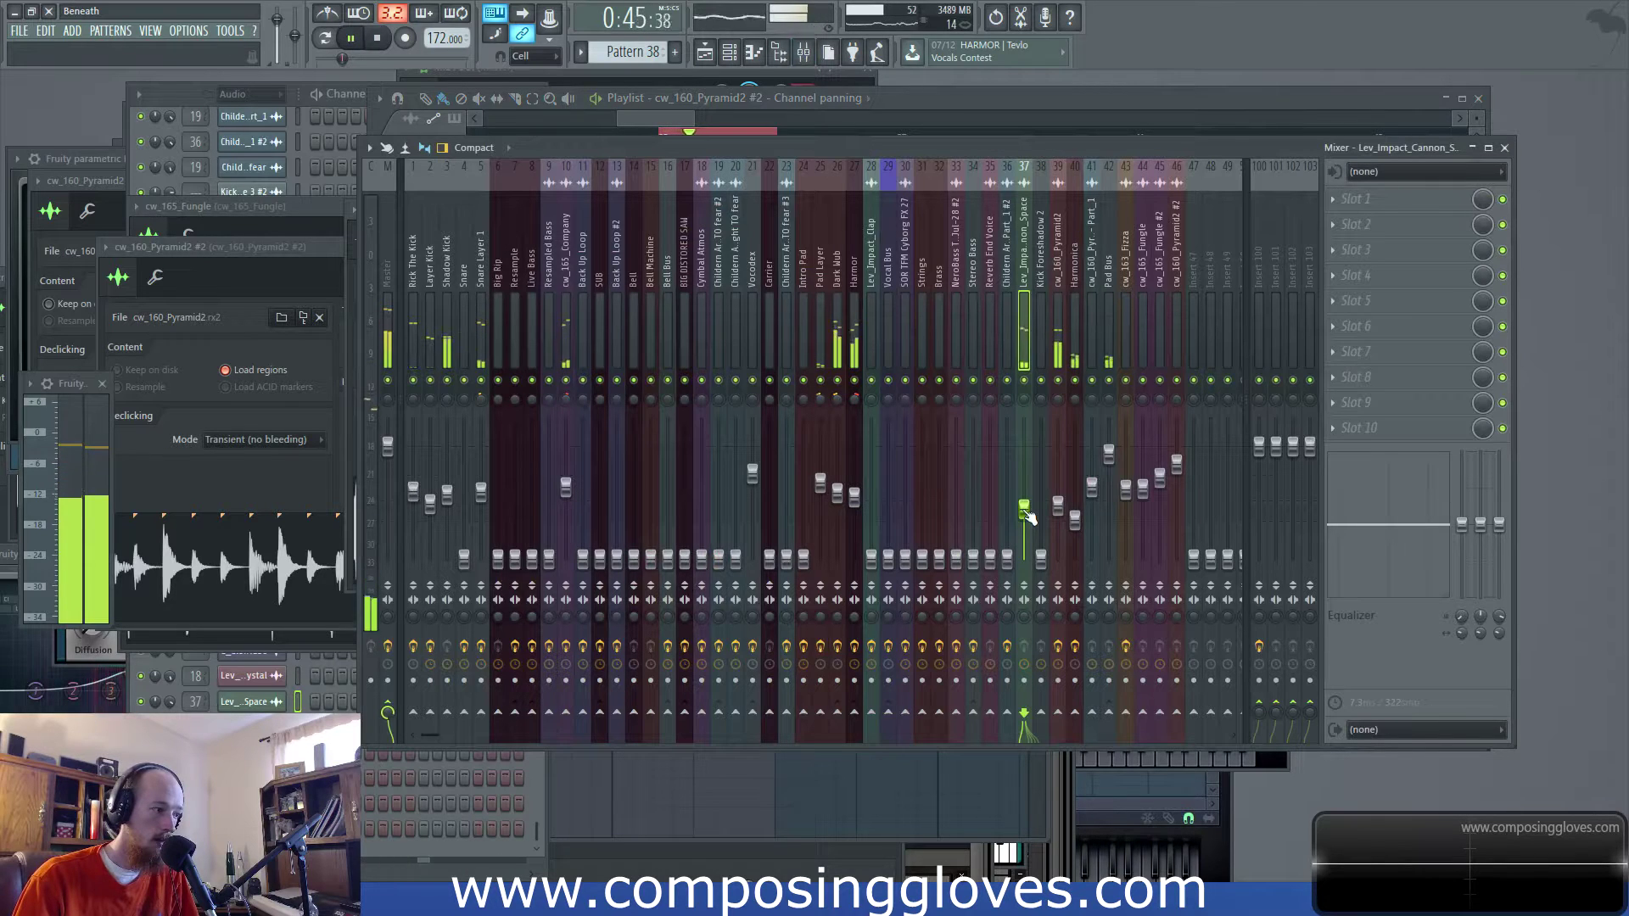
Load Fruity parametric EQ 2 into slot 1 of the Lev_Impact_Cannon_Space mixer track, replacing the mistakenly chosen Fruity peak controller
{"action": "left_click", "coordinate": [1358, 201]}
{"action": "left_click", "coordinate": [1350, 209]}
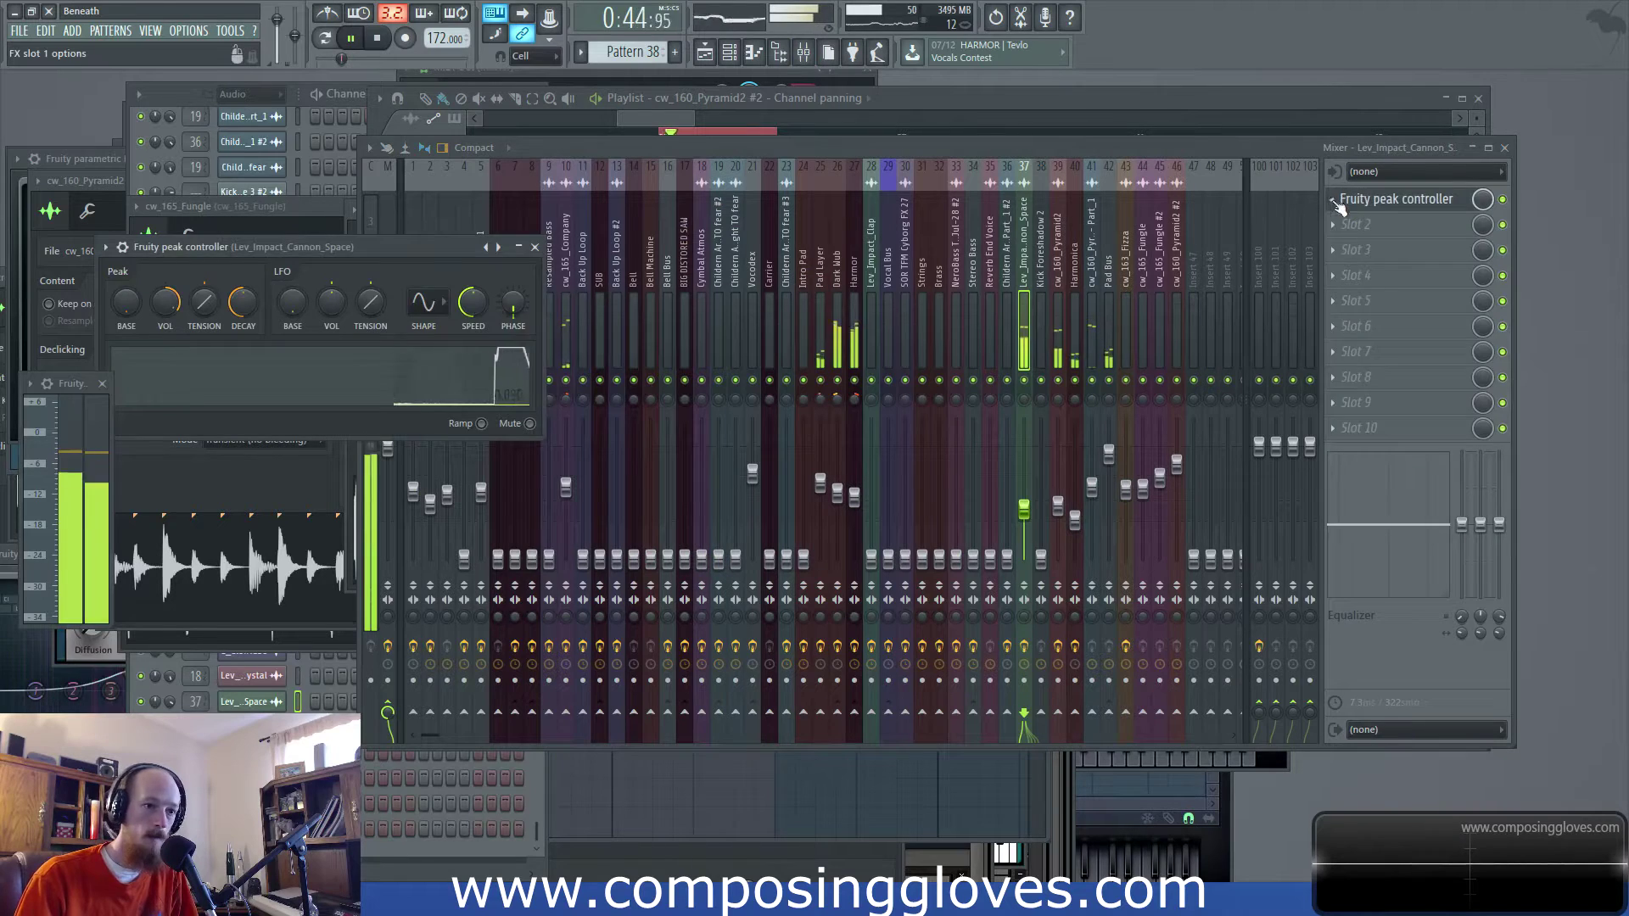
{"action": "left_click", "coordinate": [1351, 204]}
{"action": "mouse_move", "coordinate": [1401, 225]}
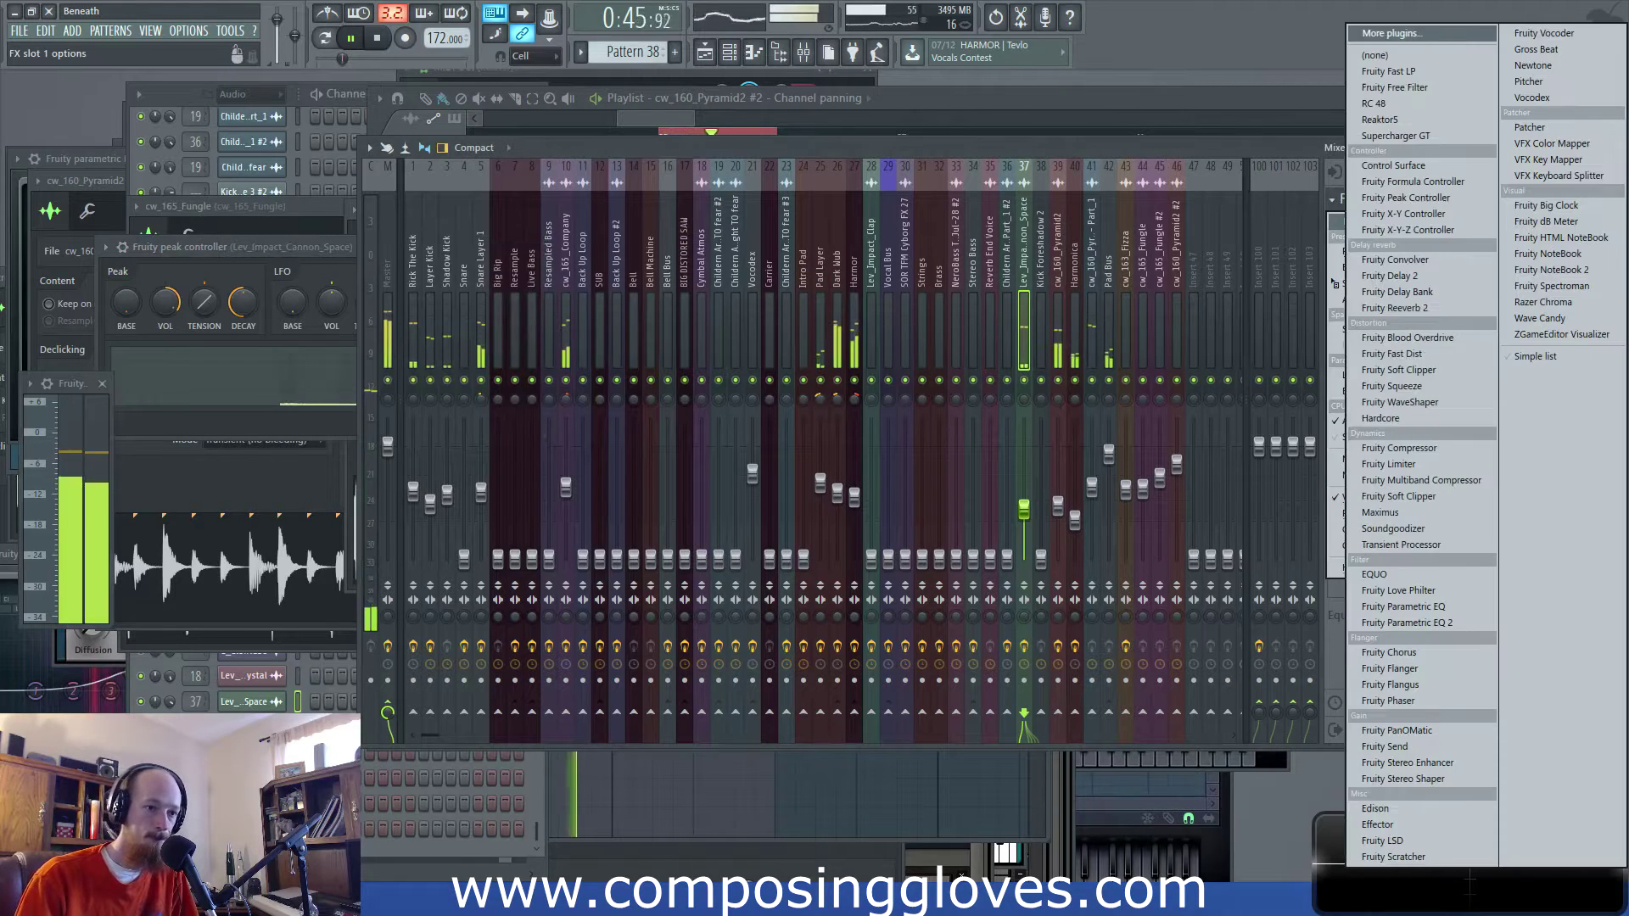
{"action": "left_click", "coordinate": [1422, 623]}
Boost the highs of Lev_Impact_Cannon_Space with EQ band 5 around 8.5 kHz, cut the lowest frequencies with band 1 and reposition band 2 lower
{"action": "left_click_drag", "start_coordinate": [252, 383], "coordinate": [416, 372]}
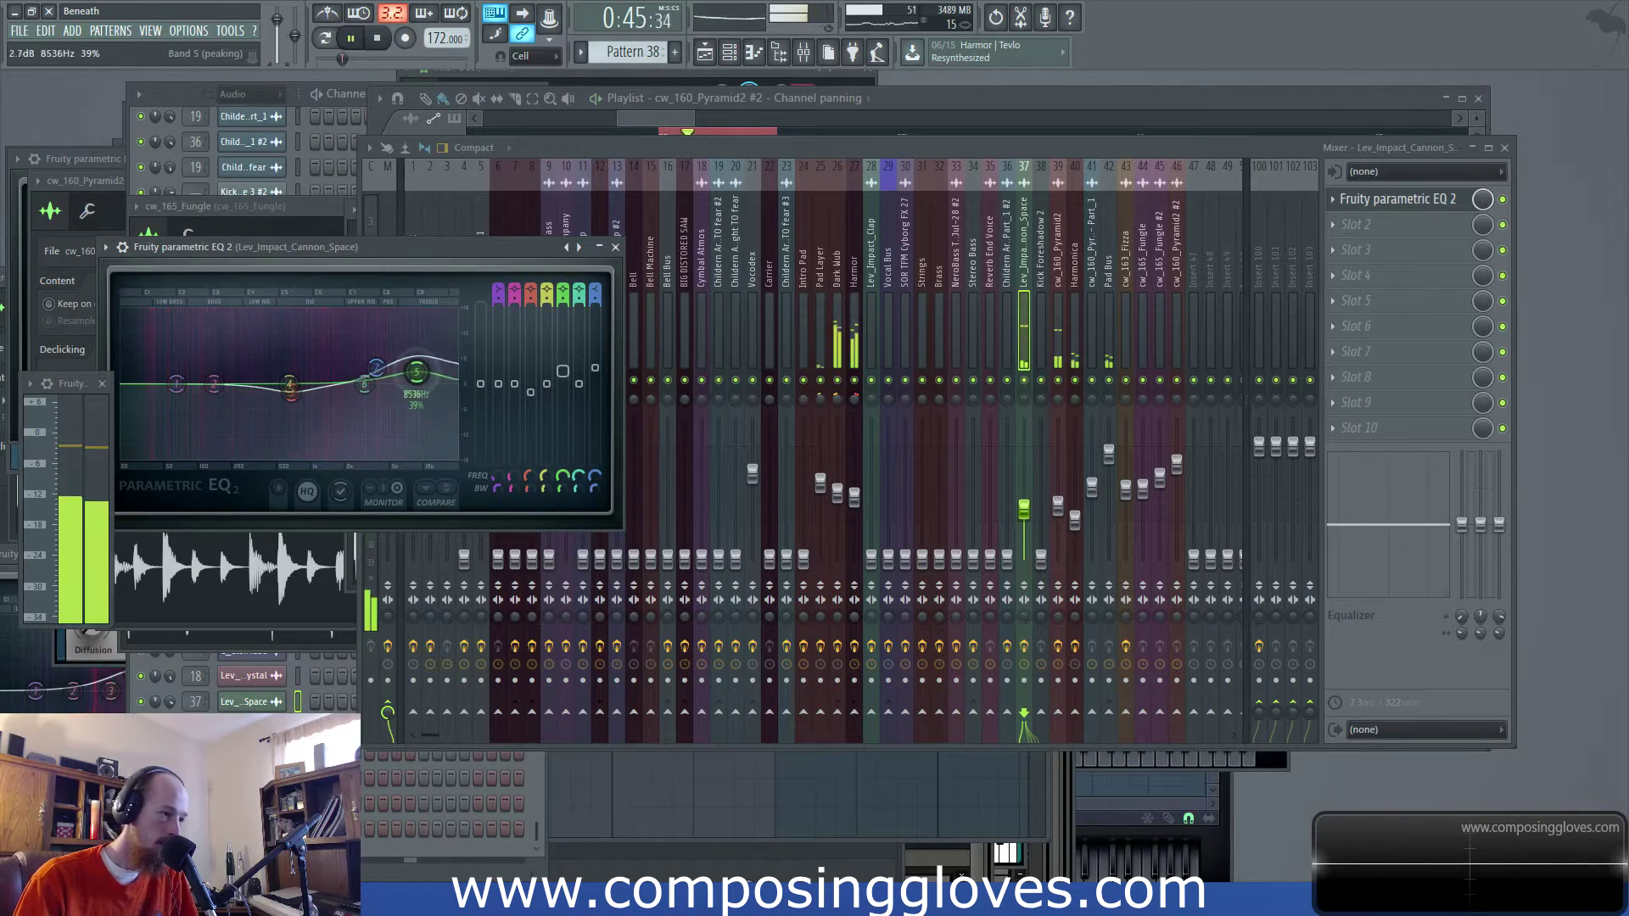
{"action": "left_click_drag", "start_coordinate": [176, 385], "coordinate": [125, 457]}
{"action": "left_click_drag", "start_coordinate": [221, 395], "coordinate": [185, 397]}
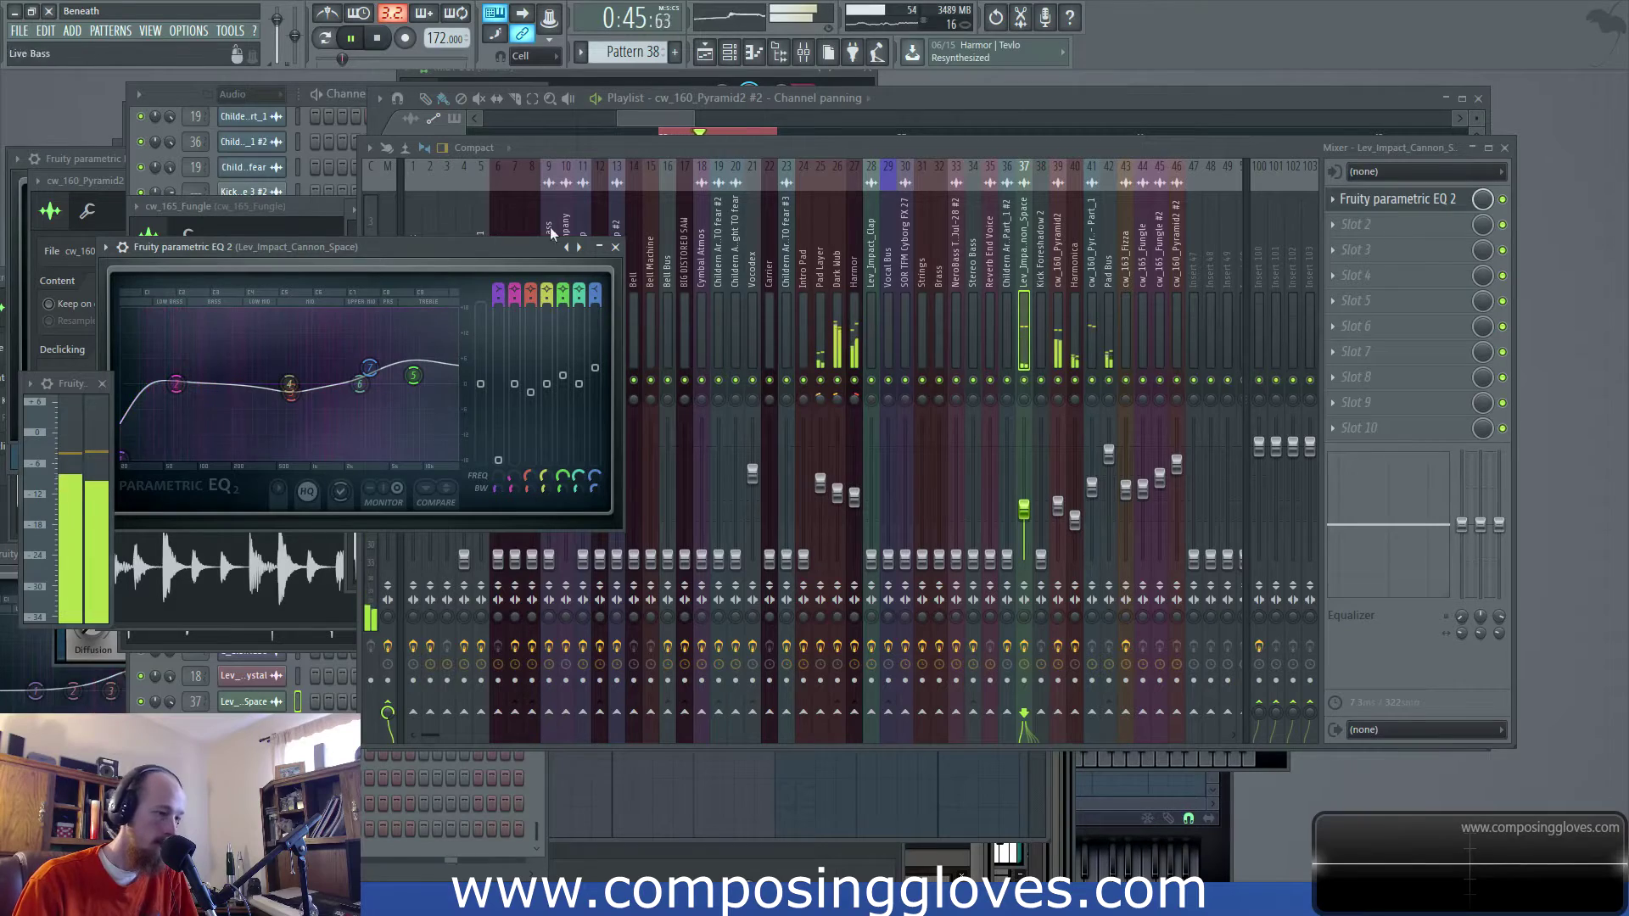
Return to the playlist, stop playback and view the arrangement around the drop
{"action": "left_click", "coordinate": [674, 107]}
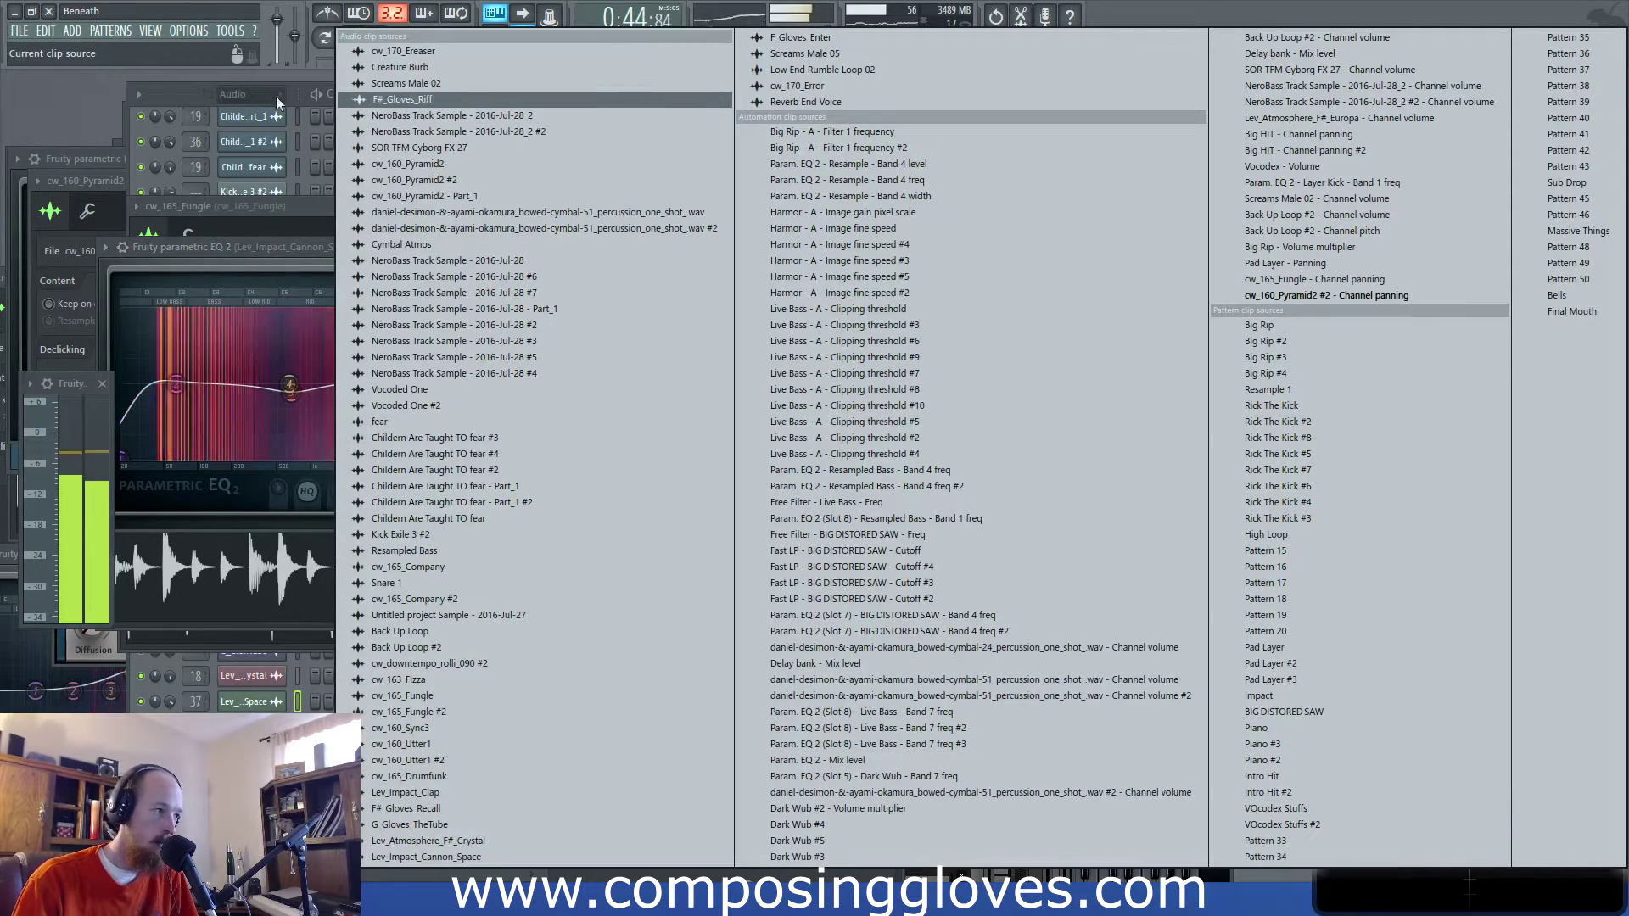
{"action": "left_click", "coordinate": [151, 86]}
{"action": "left_click", "coordinate": [662, 114]}
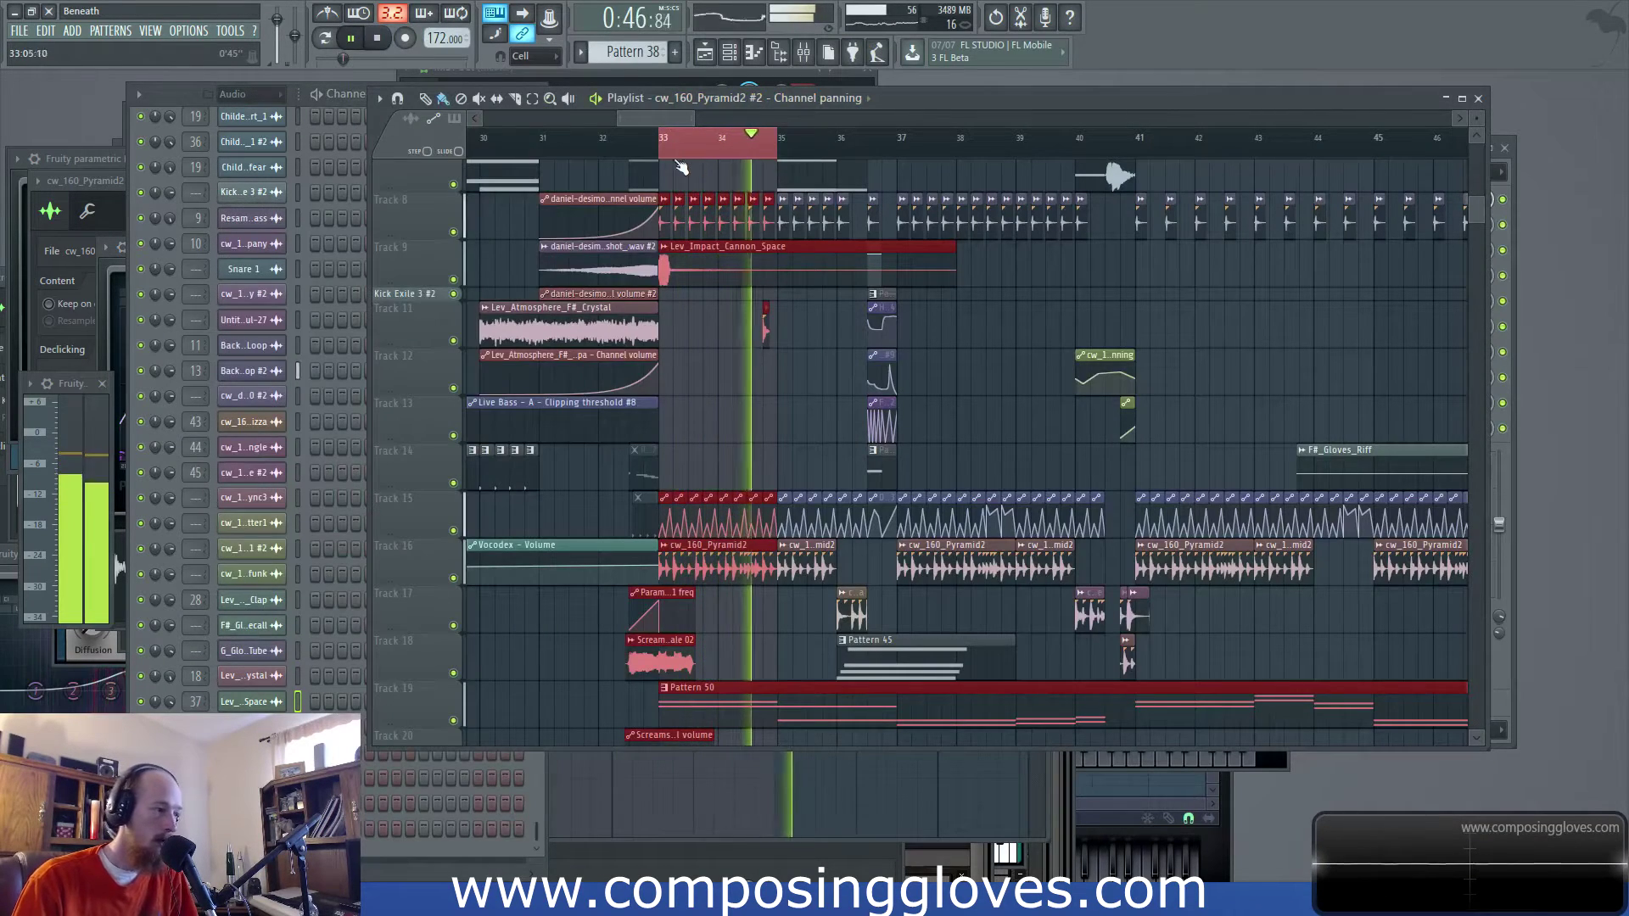
{"action": "key", "text": "space"}
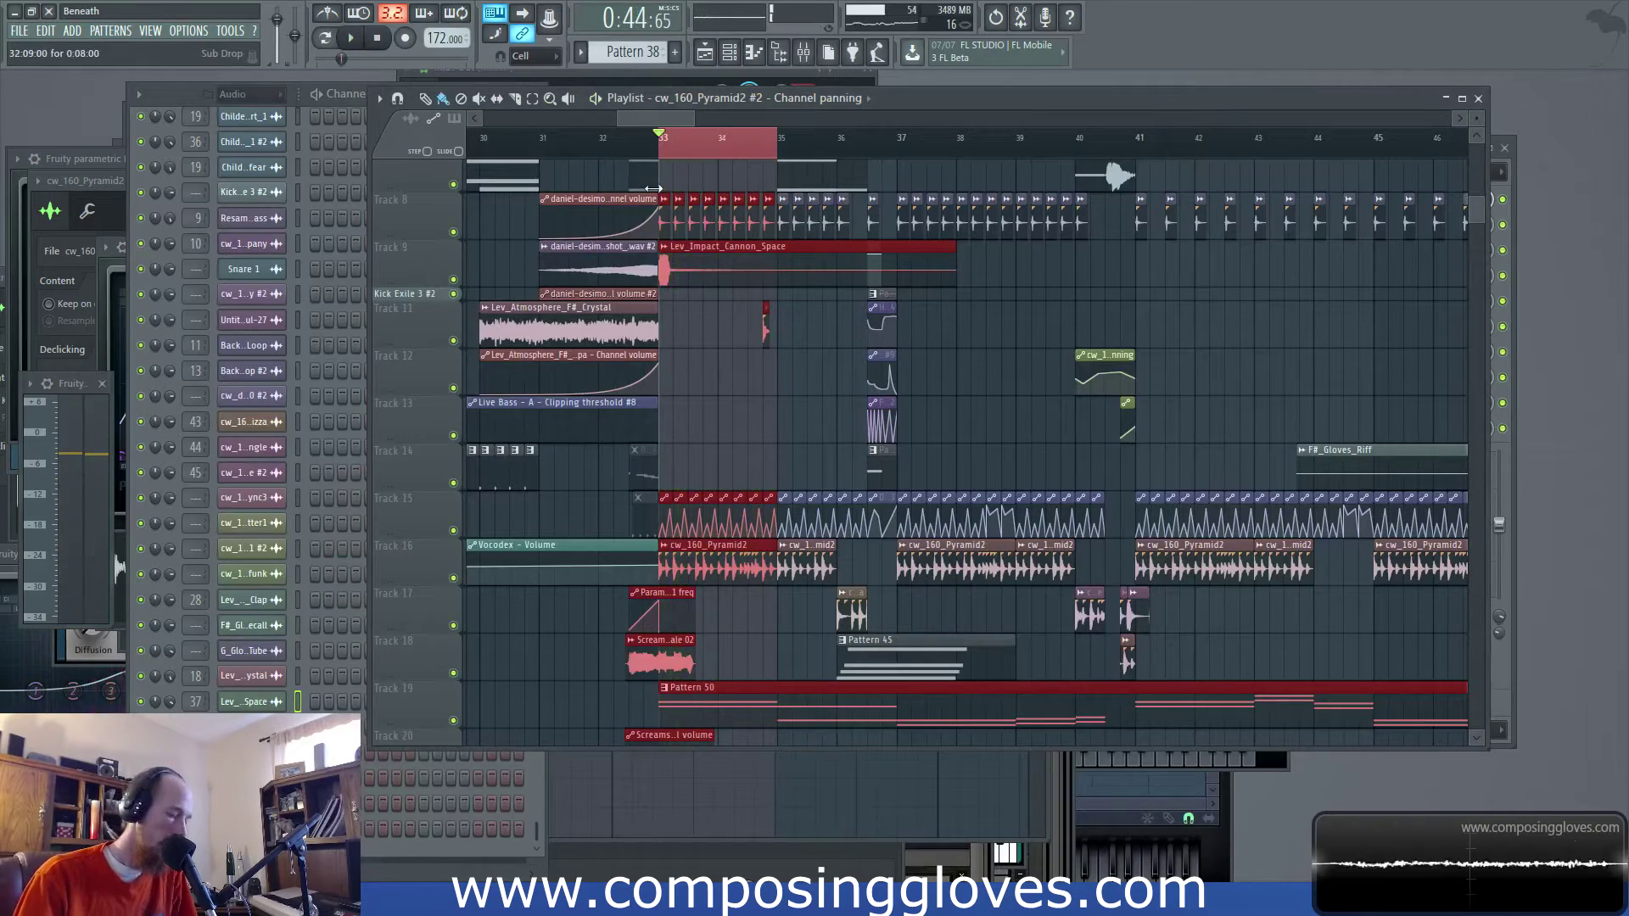
{"action": "scroll", "coordinate": [746, 327], "scroll_direction": "up", "scroll_amount": 1}
{"action": "scroll", "coordinate": [789, 328], "scroll_direction": "down", "scroll_amount": 3}
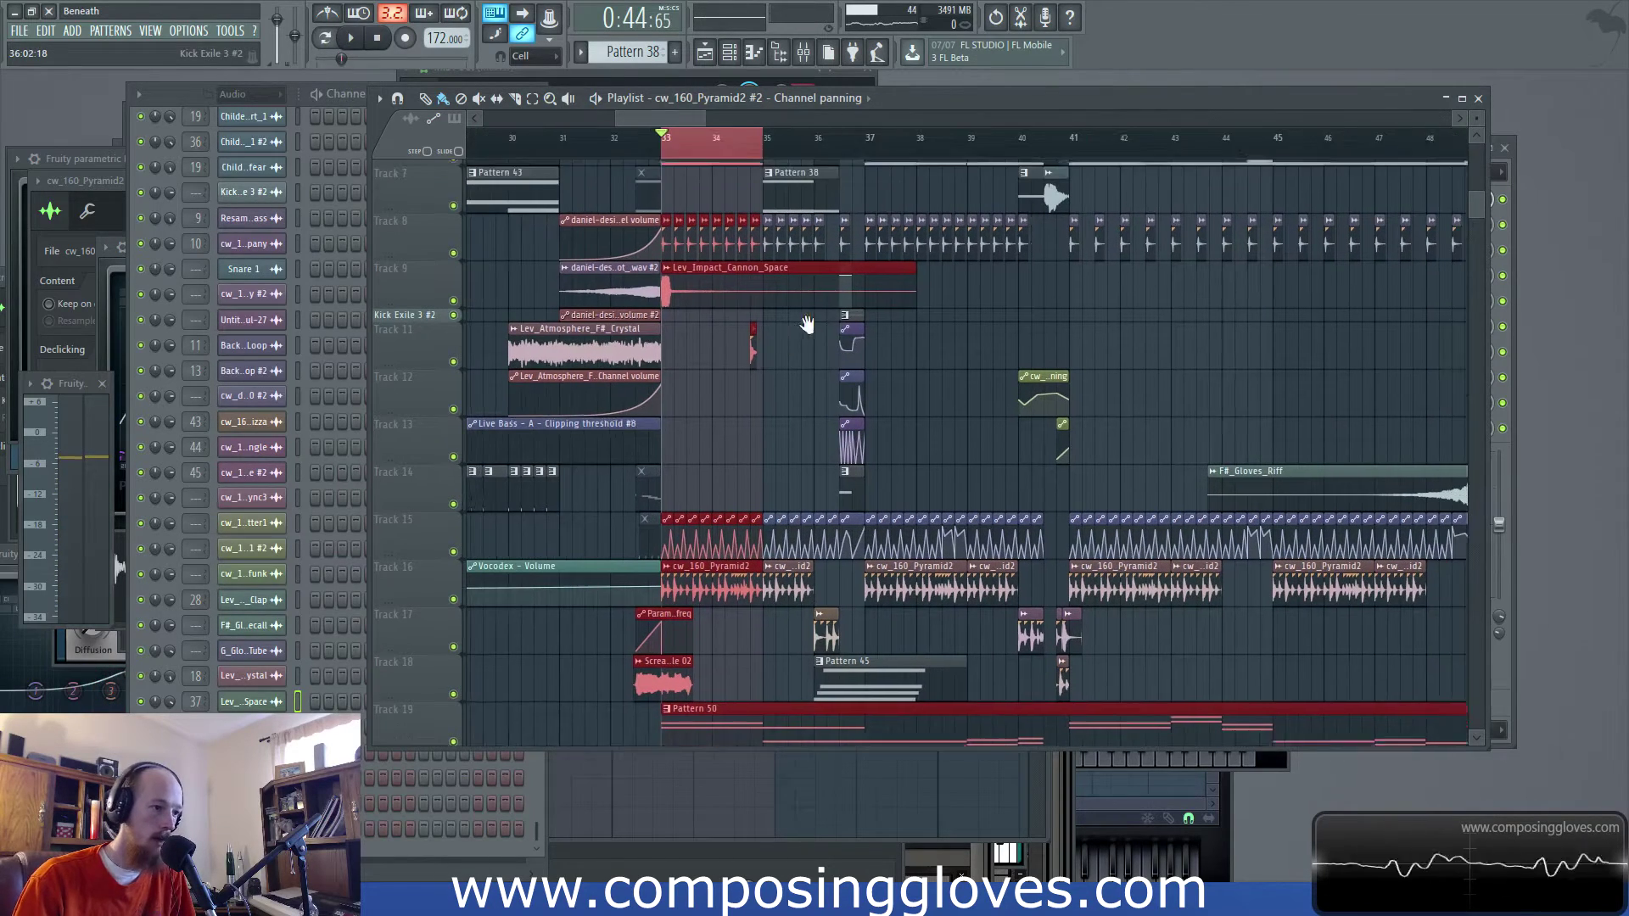
Select bars 33 through 40 in the playlist and play the drop while reviewing its tracks
{"action": "scroll", "coordinate": [829, 329], "scroll_direction": "down", "scroll_amount": 4}
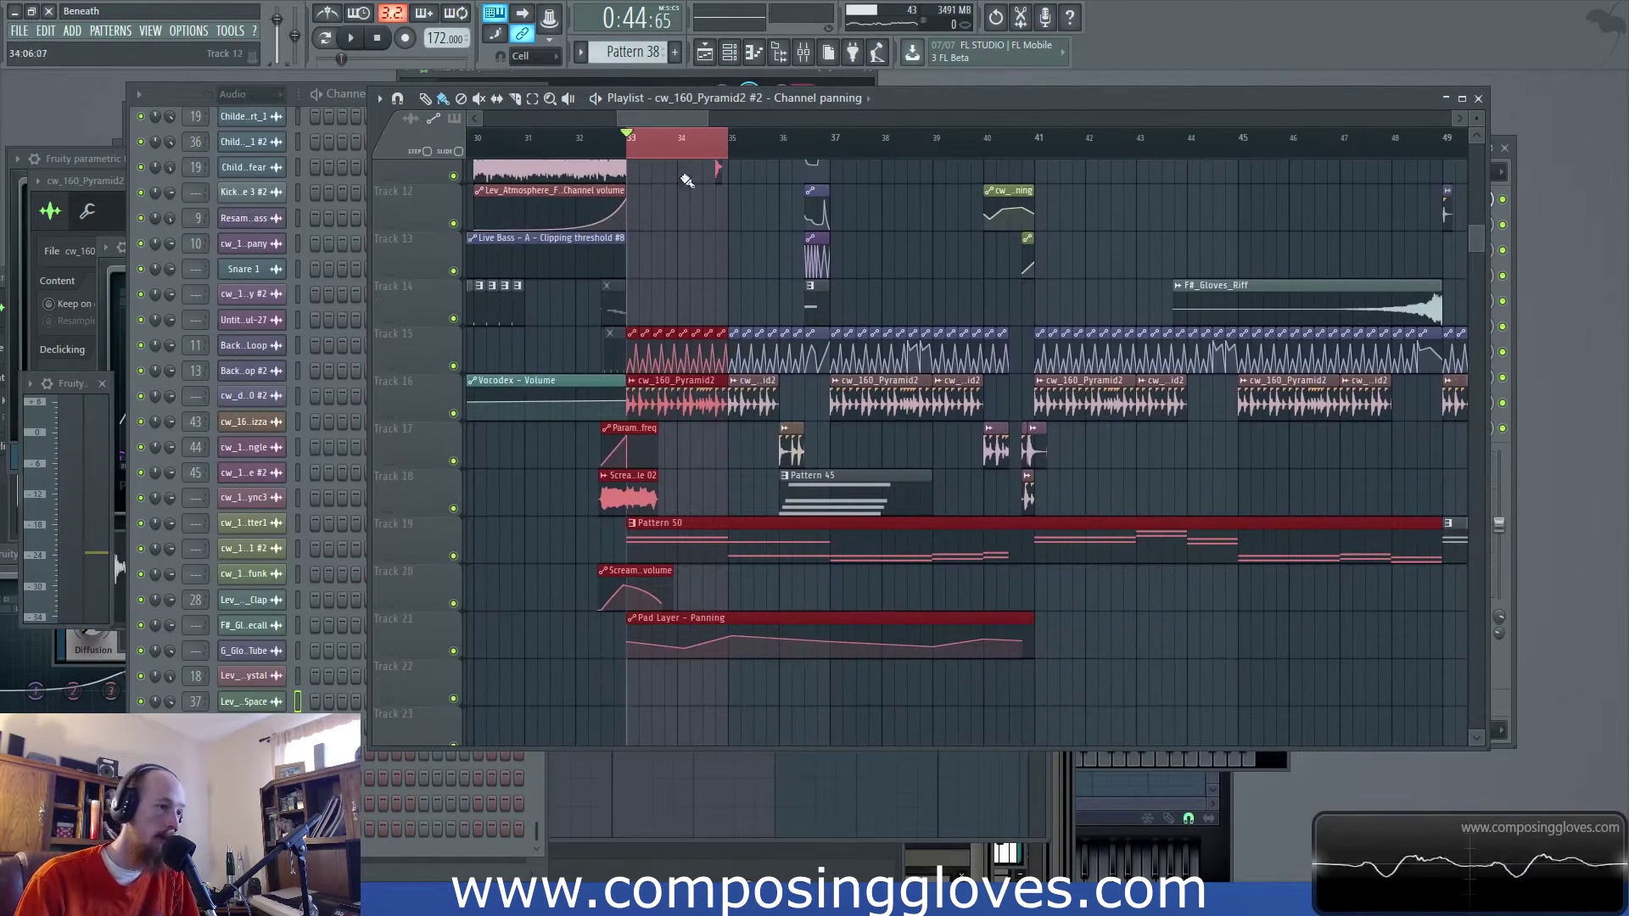
{"action": "left_click_drag", "start_coordinate": [625, 144], "coordinate": [1044, 190]}
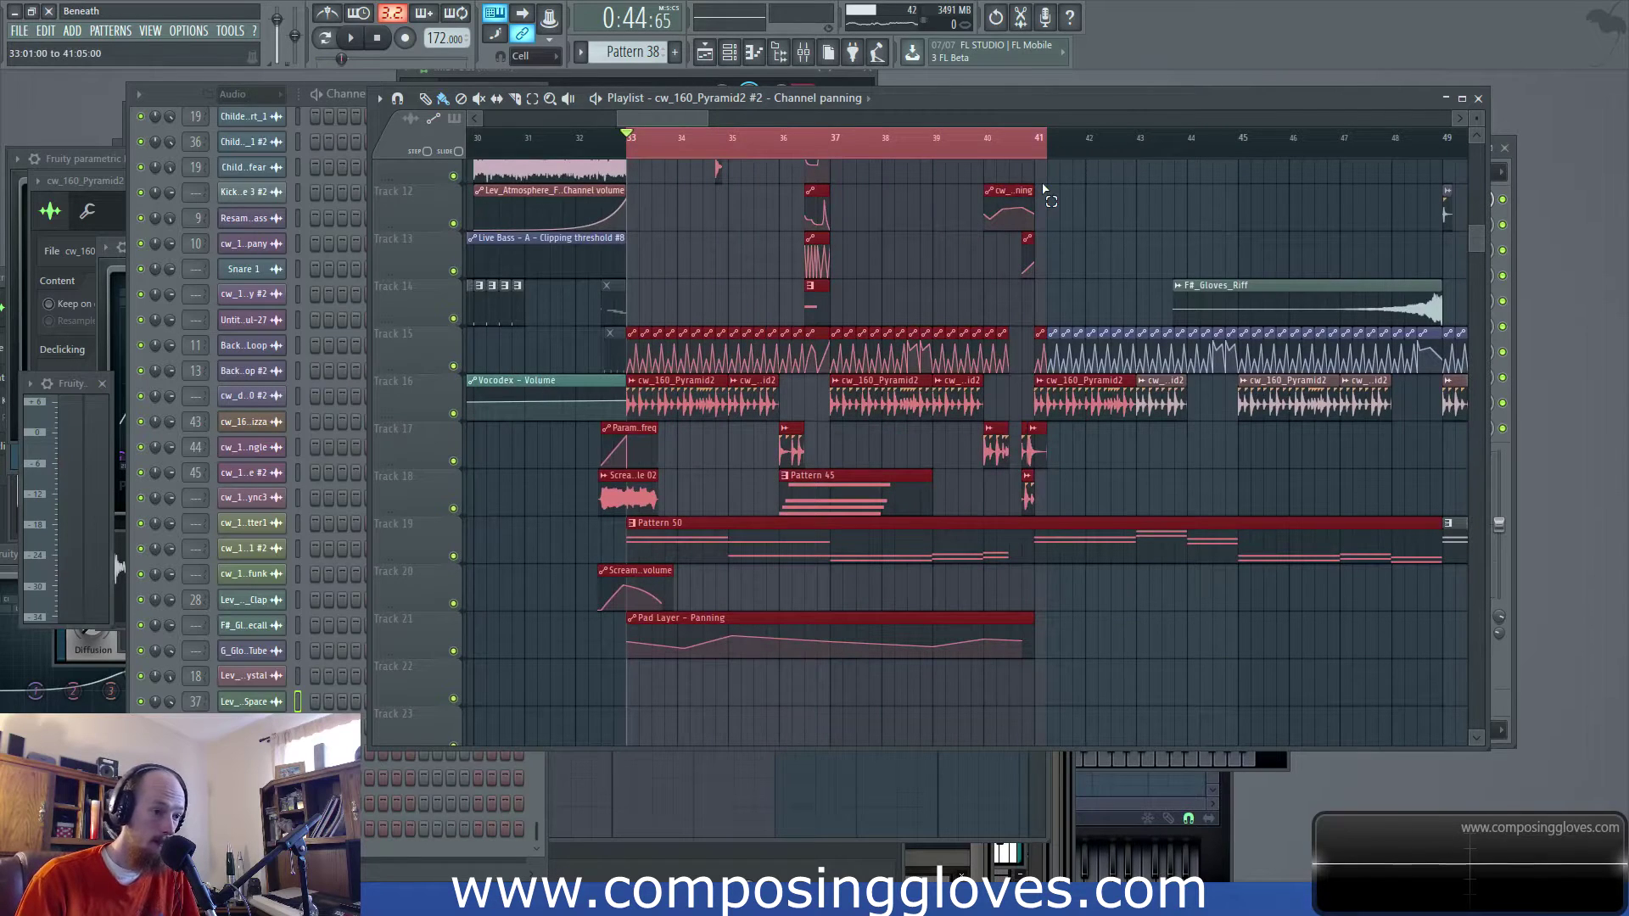
{"action": "key", "text": "space"}
{"action": "scroll", "coordinate": [815, 316], "scroll_direction": "up", "scroll_amount": 2}
{"action": "scroll", "coordinate": [838, 326], "scroll_direction": "up", "scroll_amount": 2}
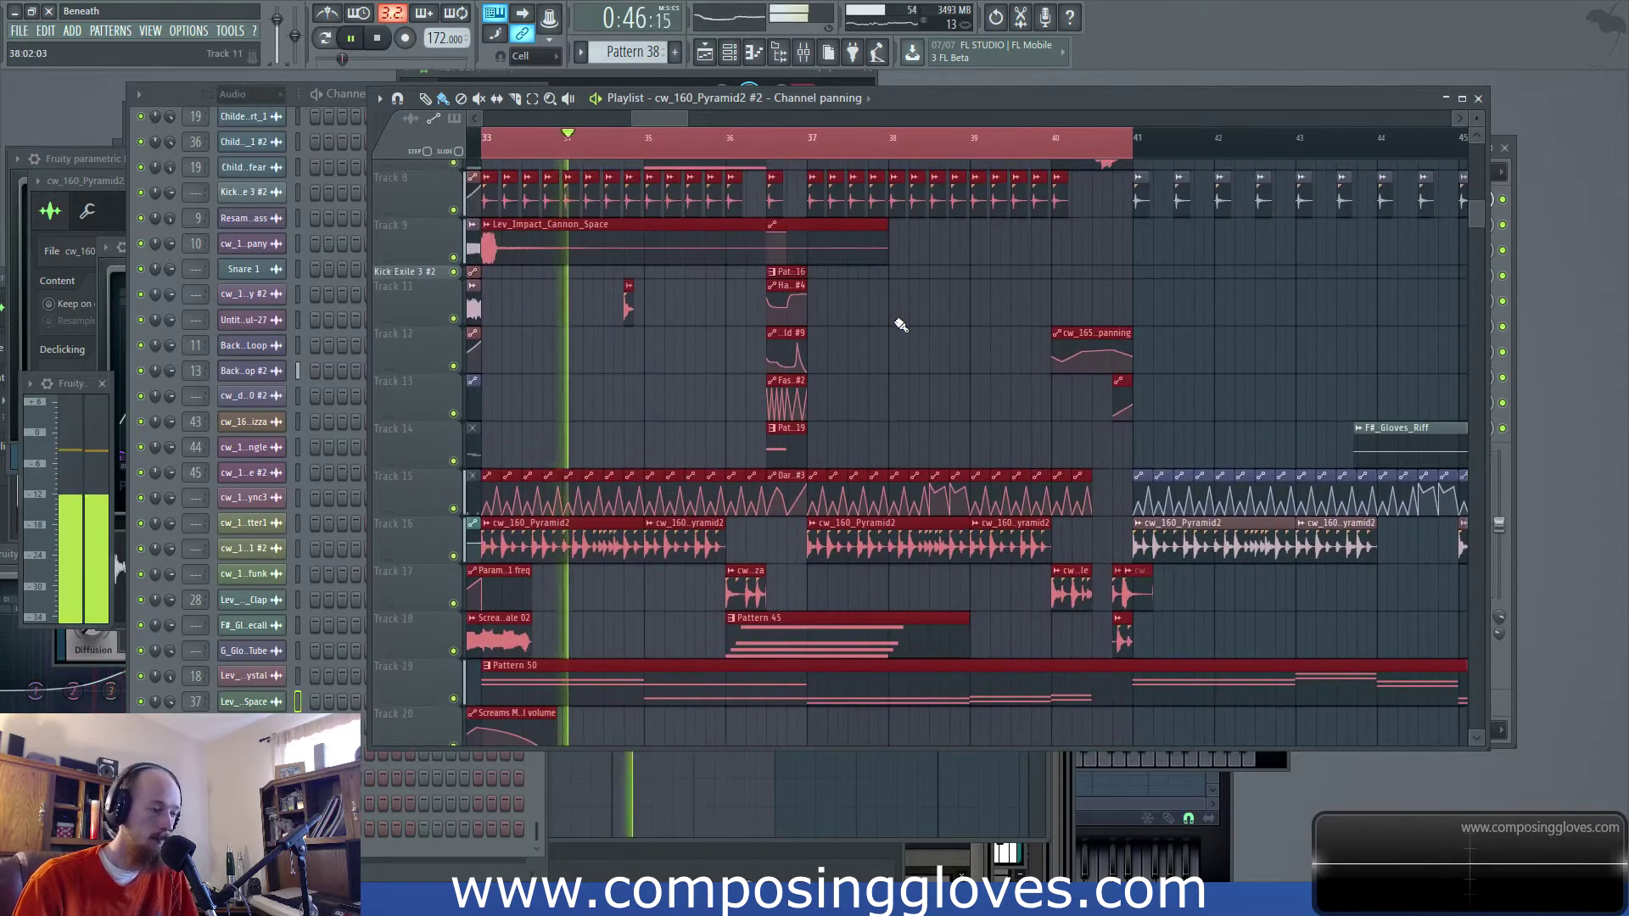
{"action": "scroll", "coordinate": [876, 317], "scroll_direction": "down", "scroll_amount": 3}
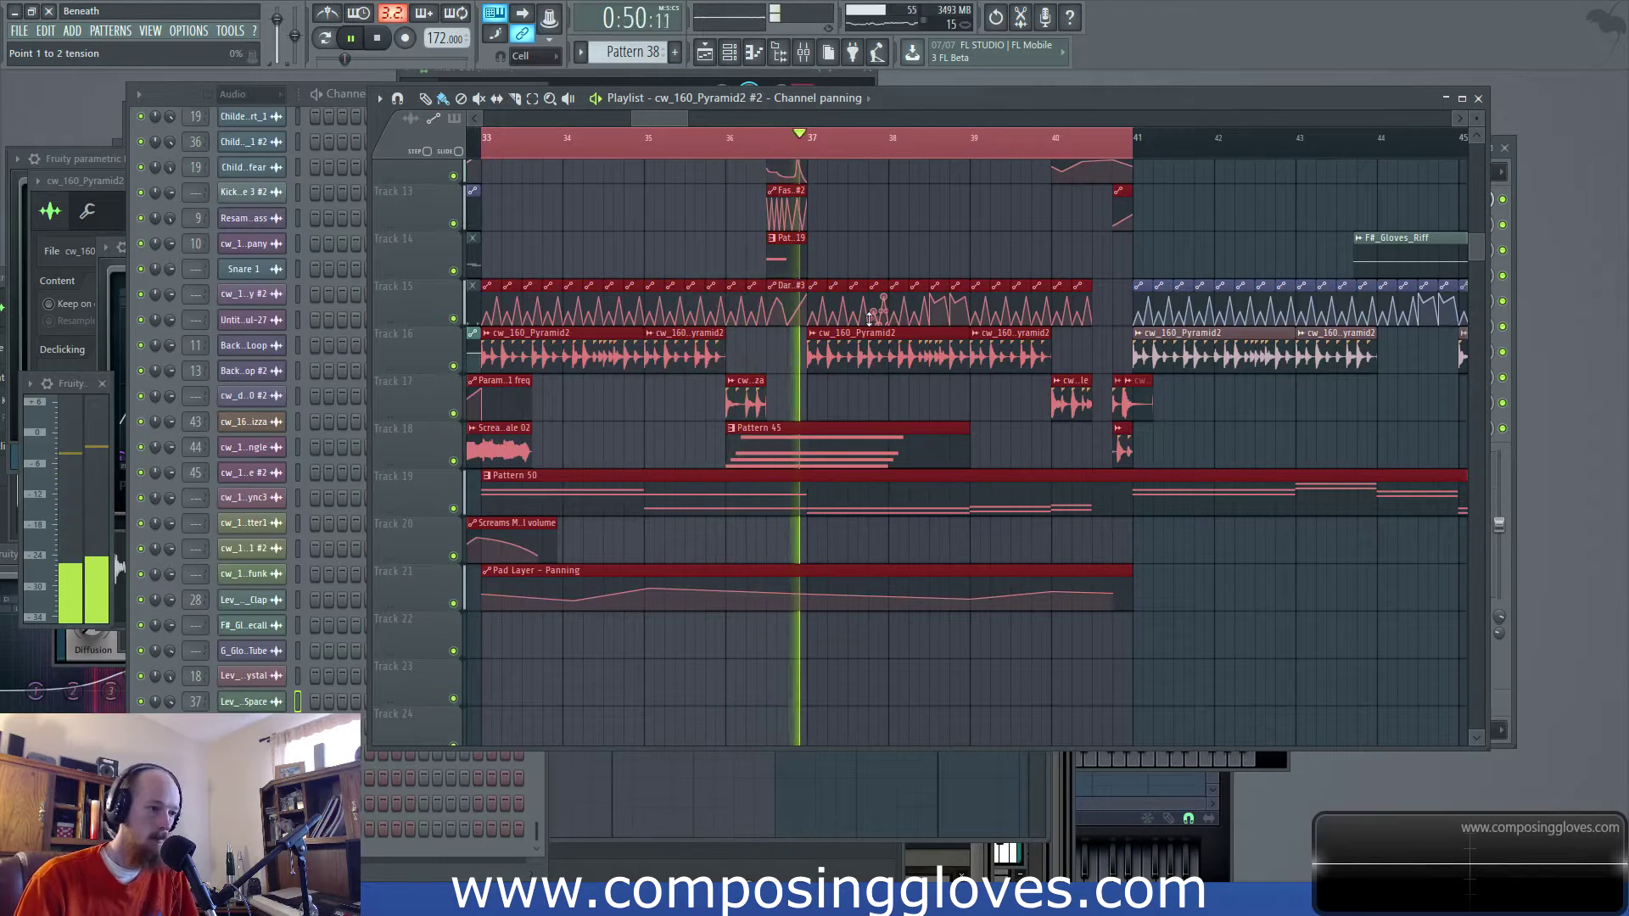
Open Pattern 45's cw_160_Pyramid2 part in the piano roll and audition the selected bars against the playlist
{"action": "key", "text": "space"}
{"action": "double_click", "coordinate": [786, 458]}
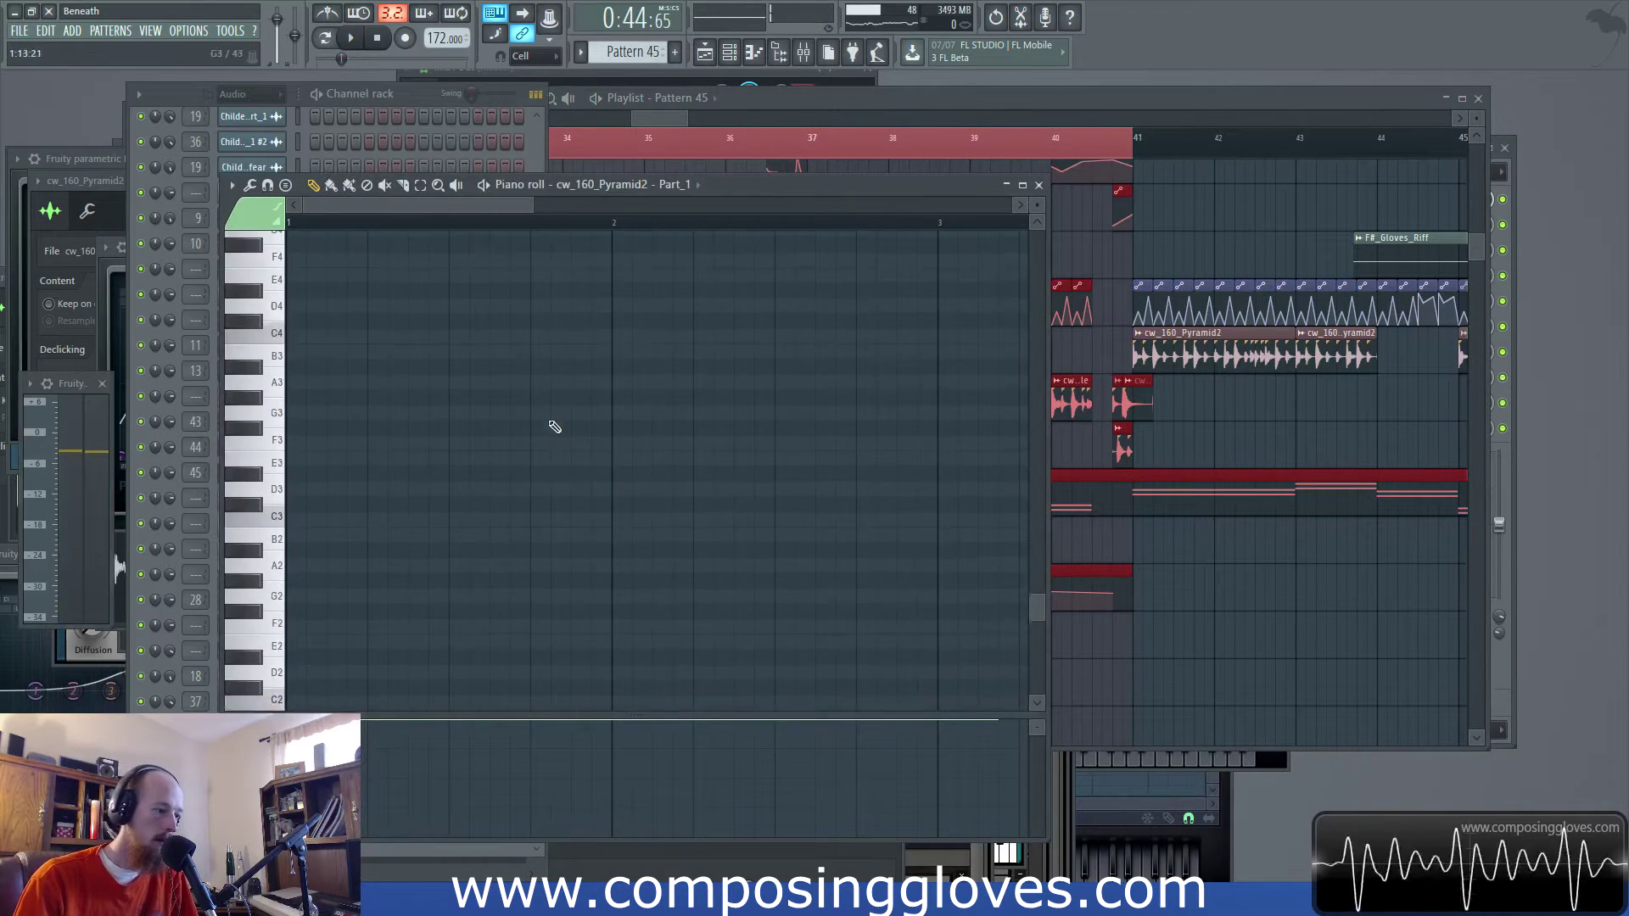
{"action": "scroll", "coordinate": [454, 602], "scroll_direction": "down", "scroll_amount": 2}
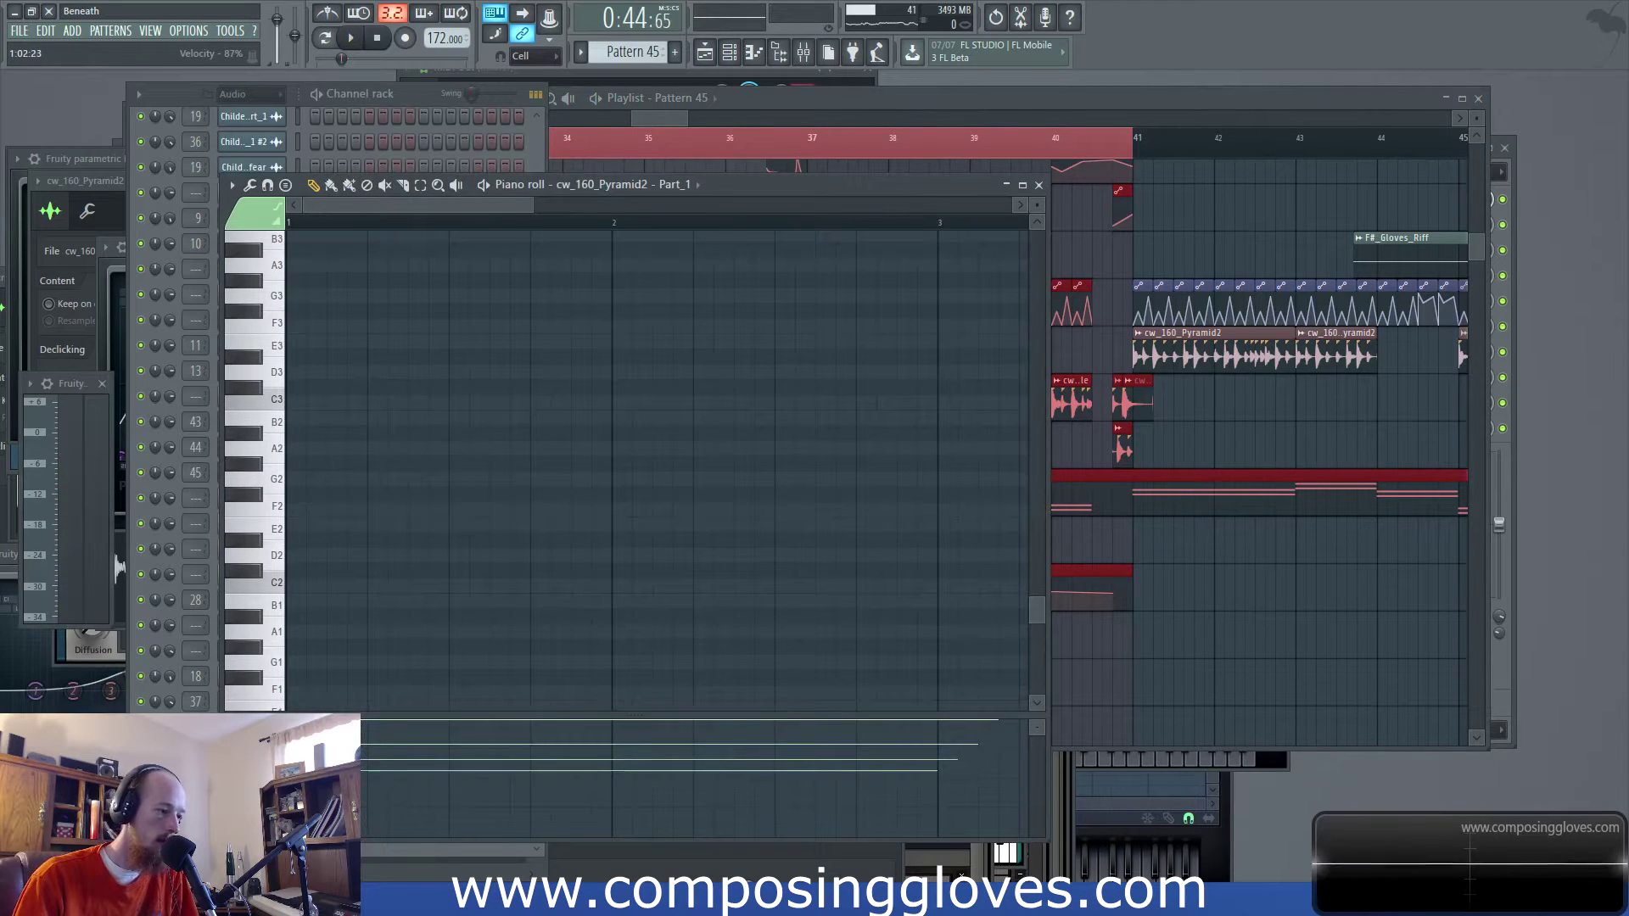
{"action": "key", "text": "space"}
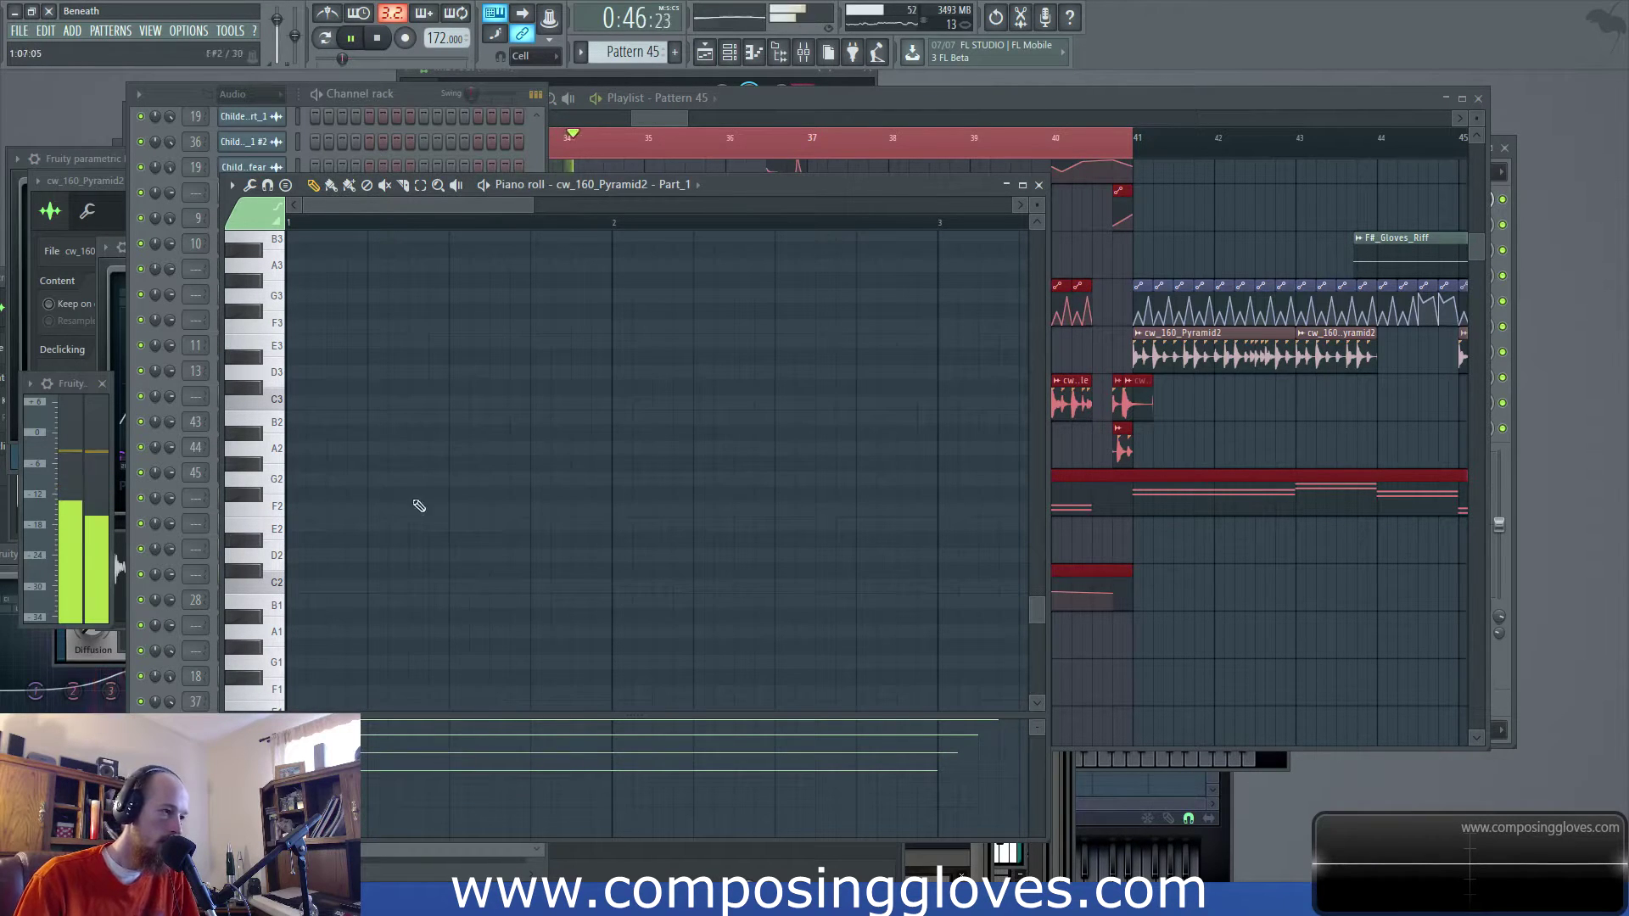
{"action": "left_click", "coordinate": [657, 119]}
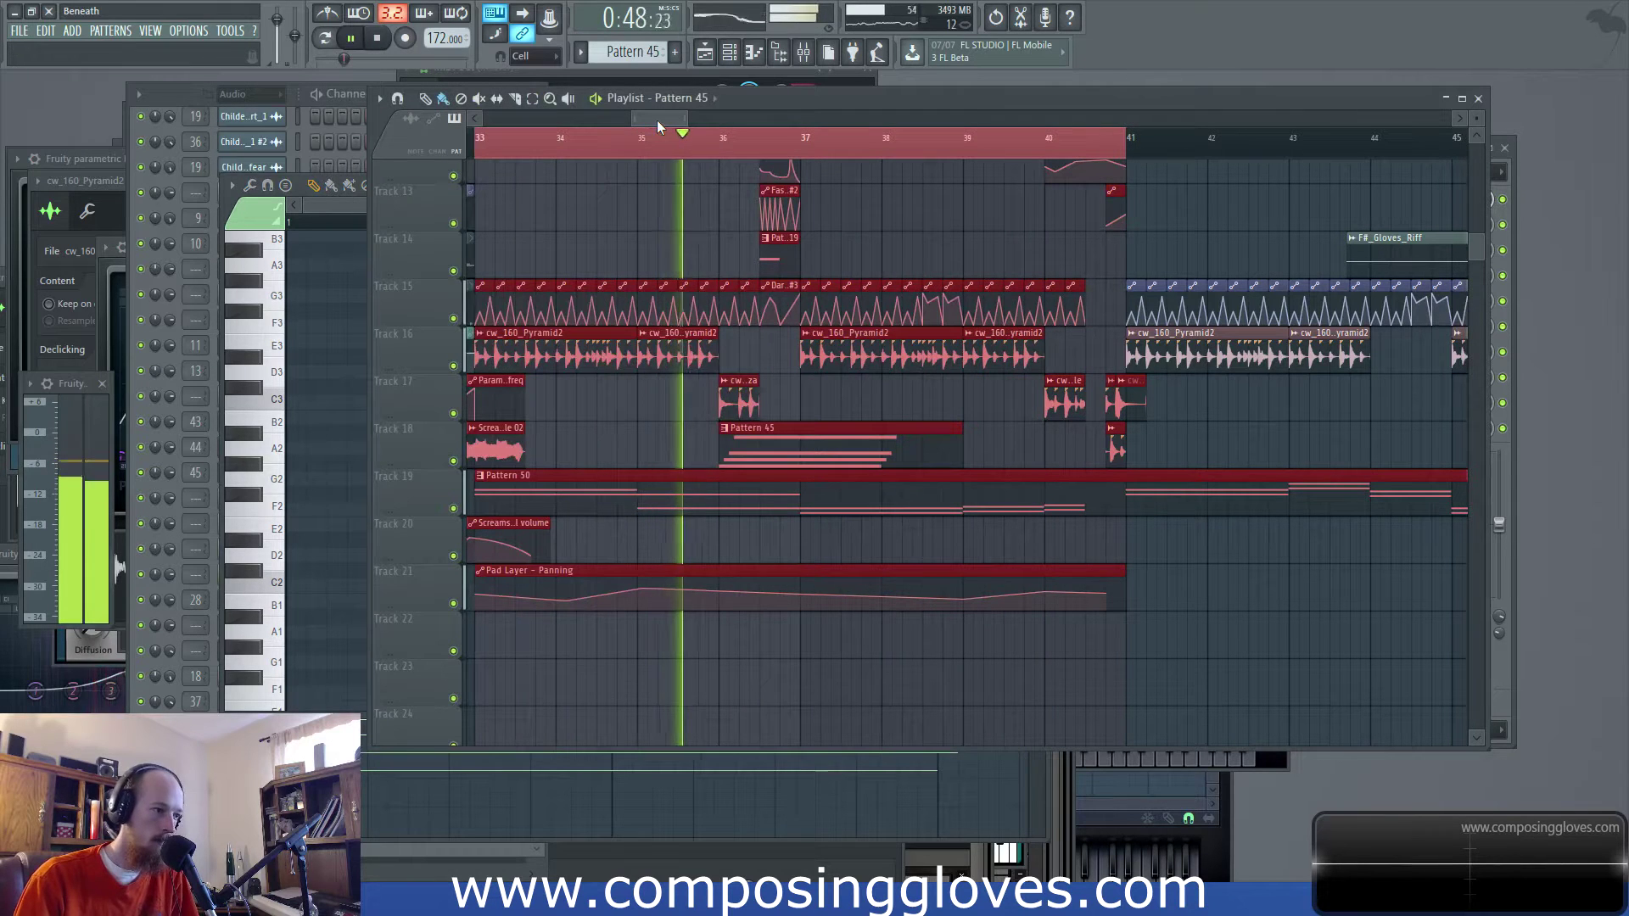
{"action": "key", "text": "space"}
{"action": "left_click", "coordinate": [353, 206]}
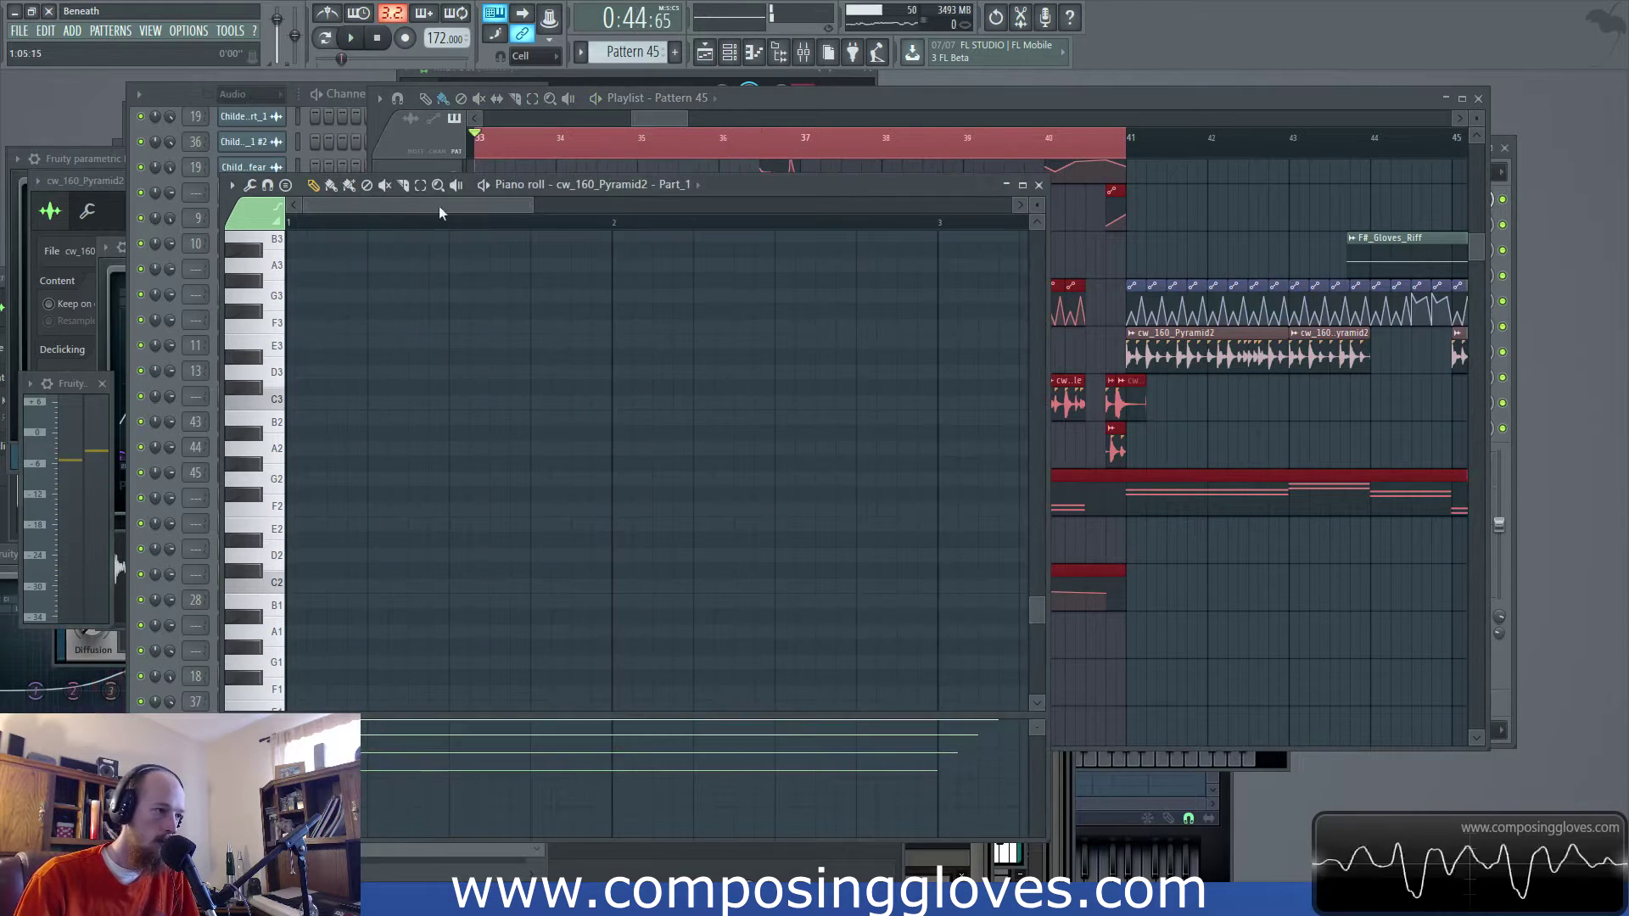
Draw channel panning events for Pattern 45's cw_160_Pyramid2 channel, shifted off-centre at the start and returned to centre
{"action": "left_click", "coordinate": [663, 185]}
{"action": "left_click", "coordinate": [497, 193]}
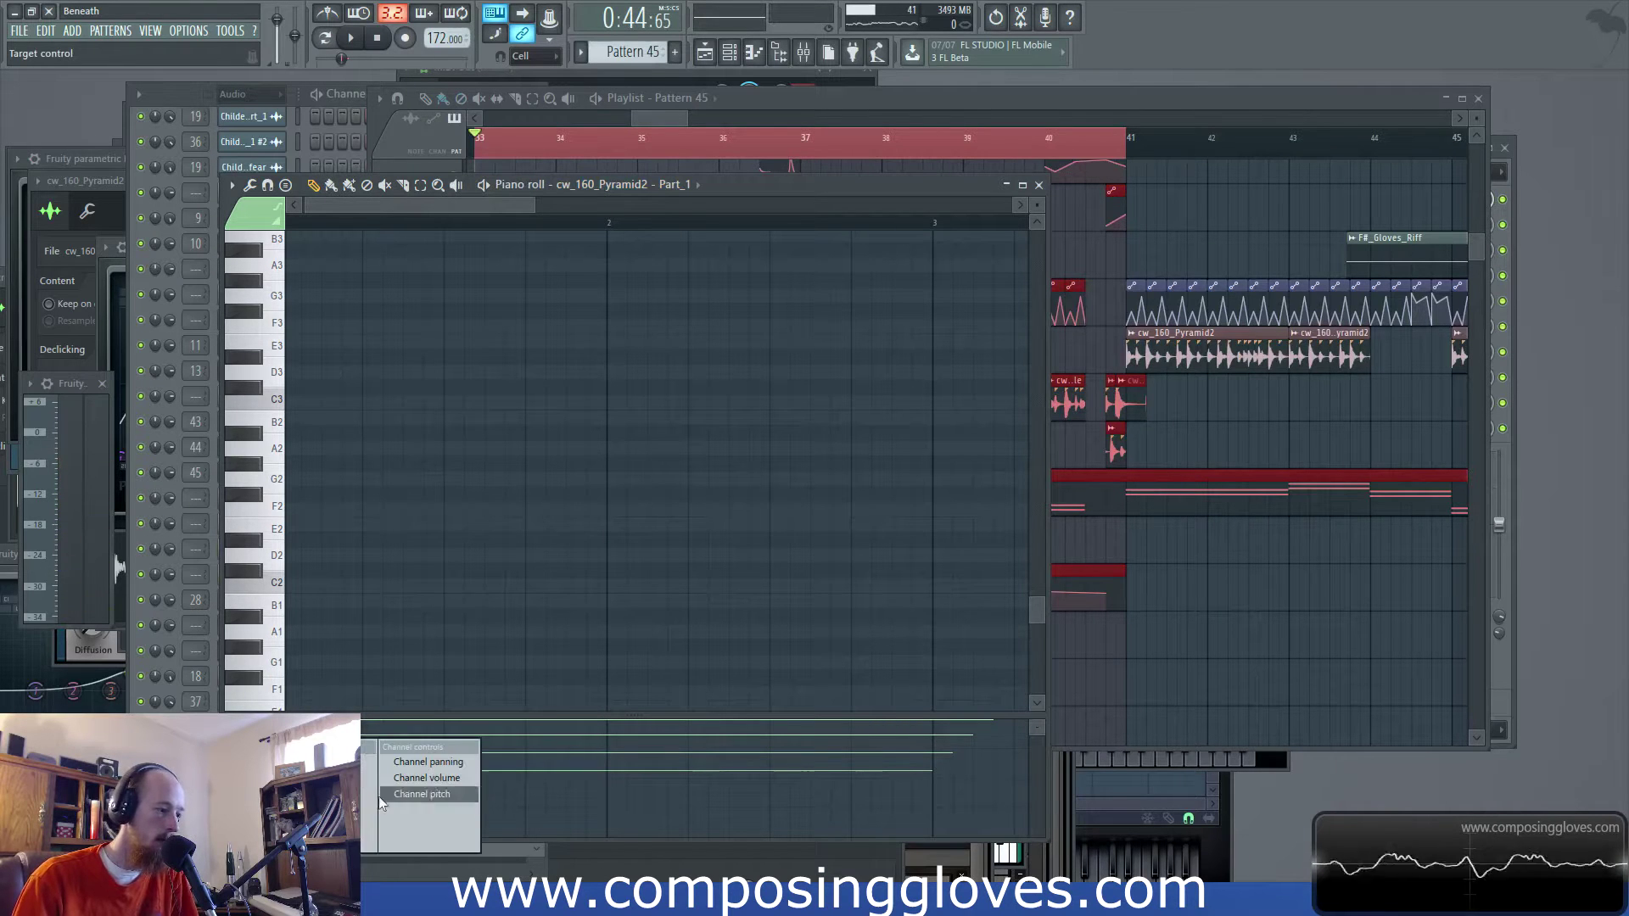
{"action": "left_click", "coordinate": [463, 767]}
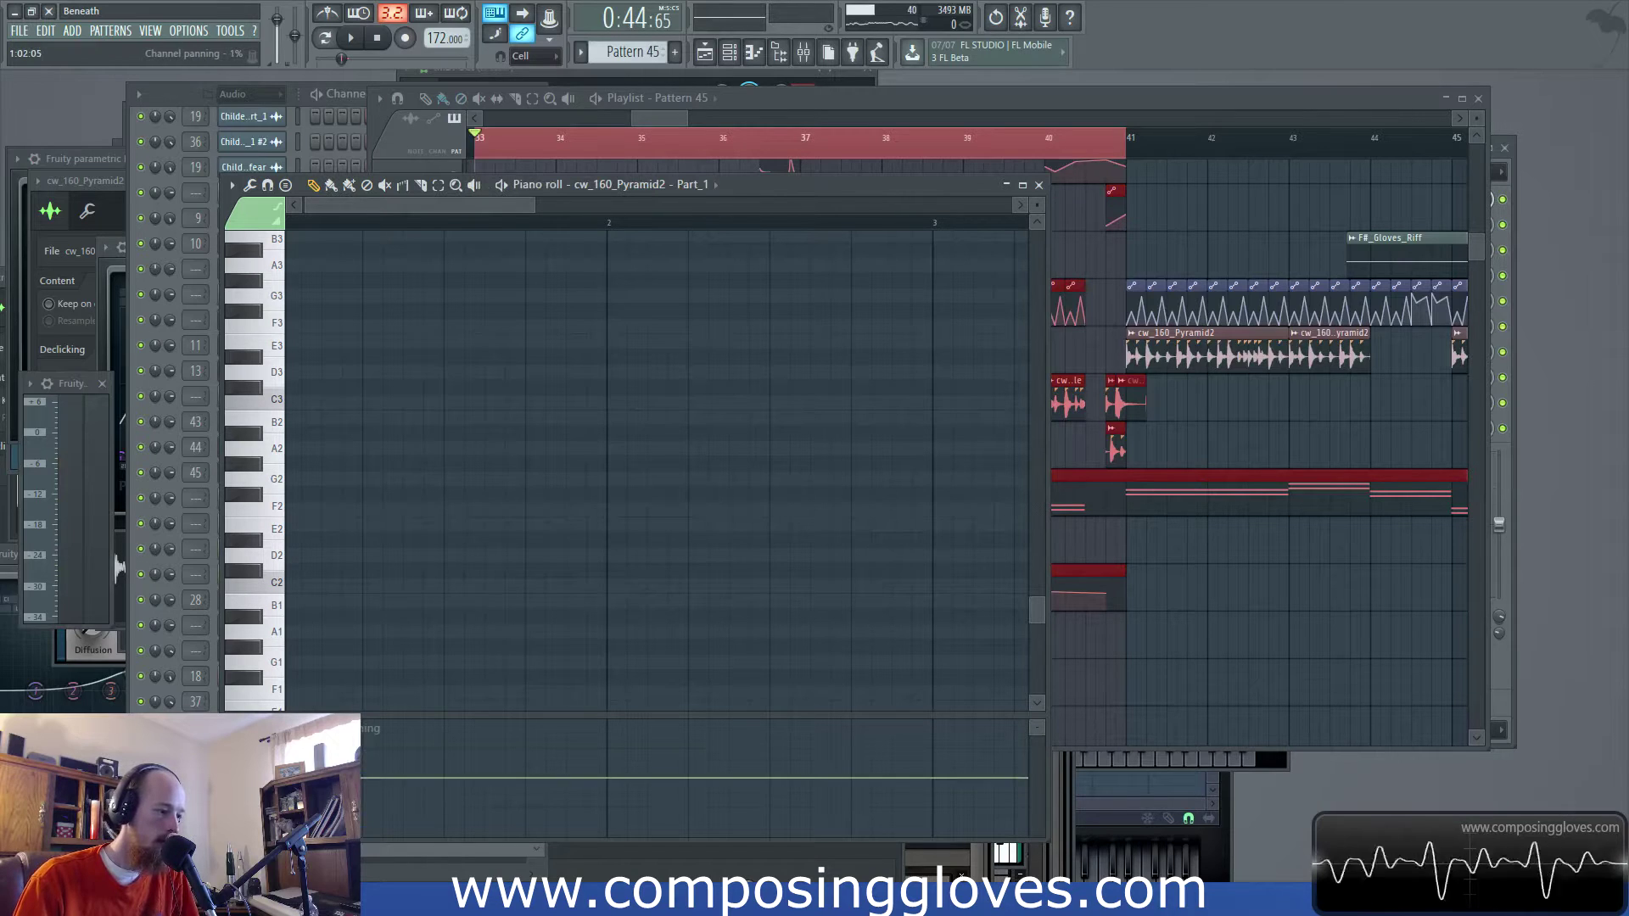
{"action": "left_click_drag", "start_coordinate": [361, 778], "coordinate": [361, 759]}
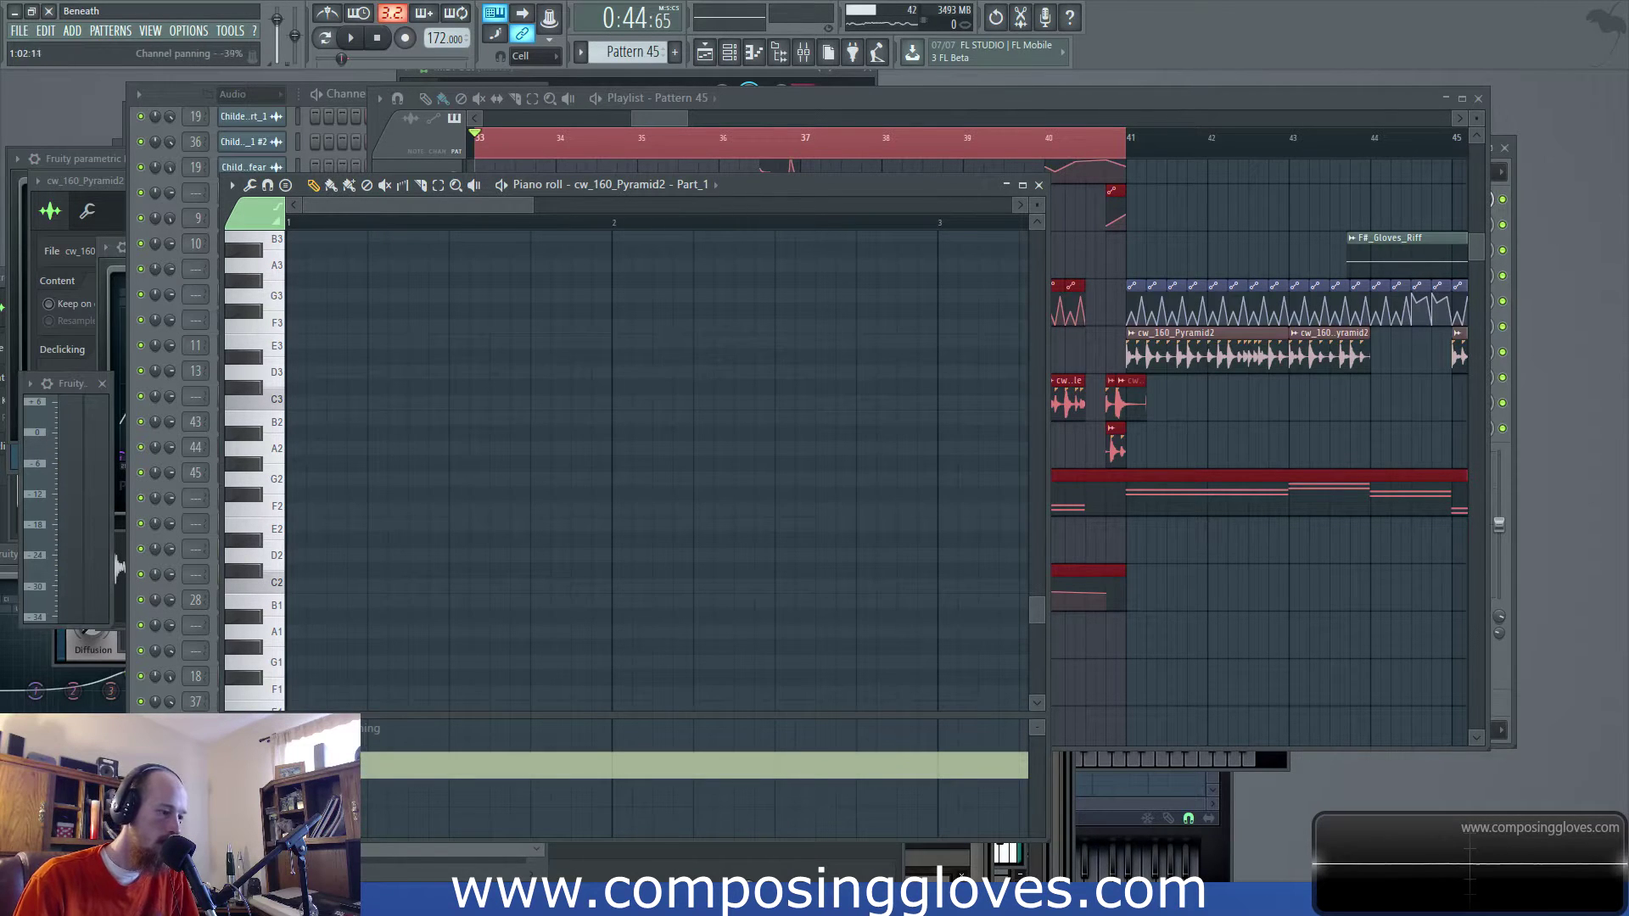
{"action": "key", "text": "space"}
{"action": "mouse_move", "coordinate": [362, 779]}
{"action": "left_mouse_down"}
{"action": "mouse_move", "coordinate": [372, 750]}
{"action": "mouse_move", "coordinate": [378, 784]}
{"action": "left_mouse_up"}
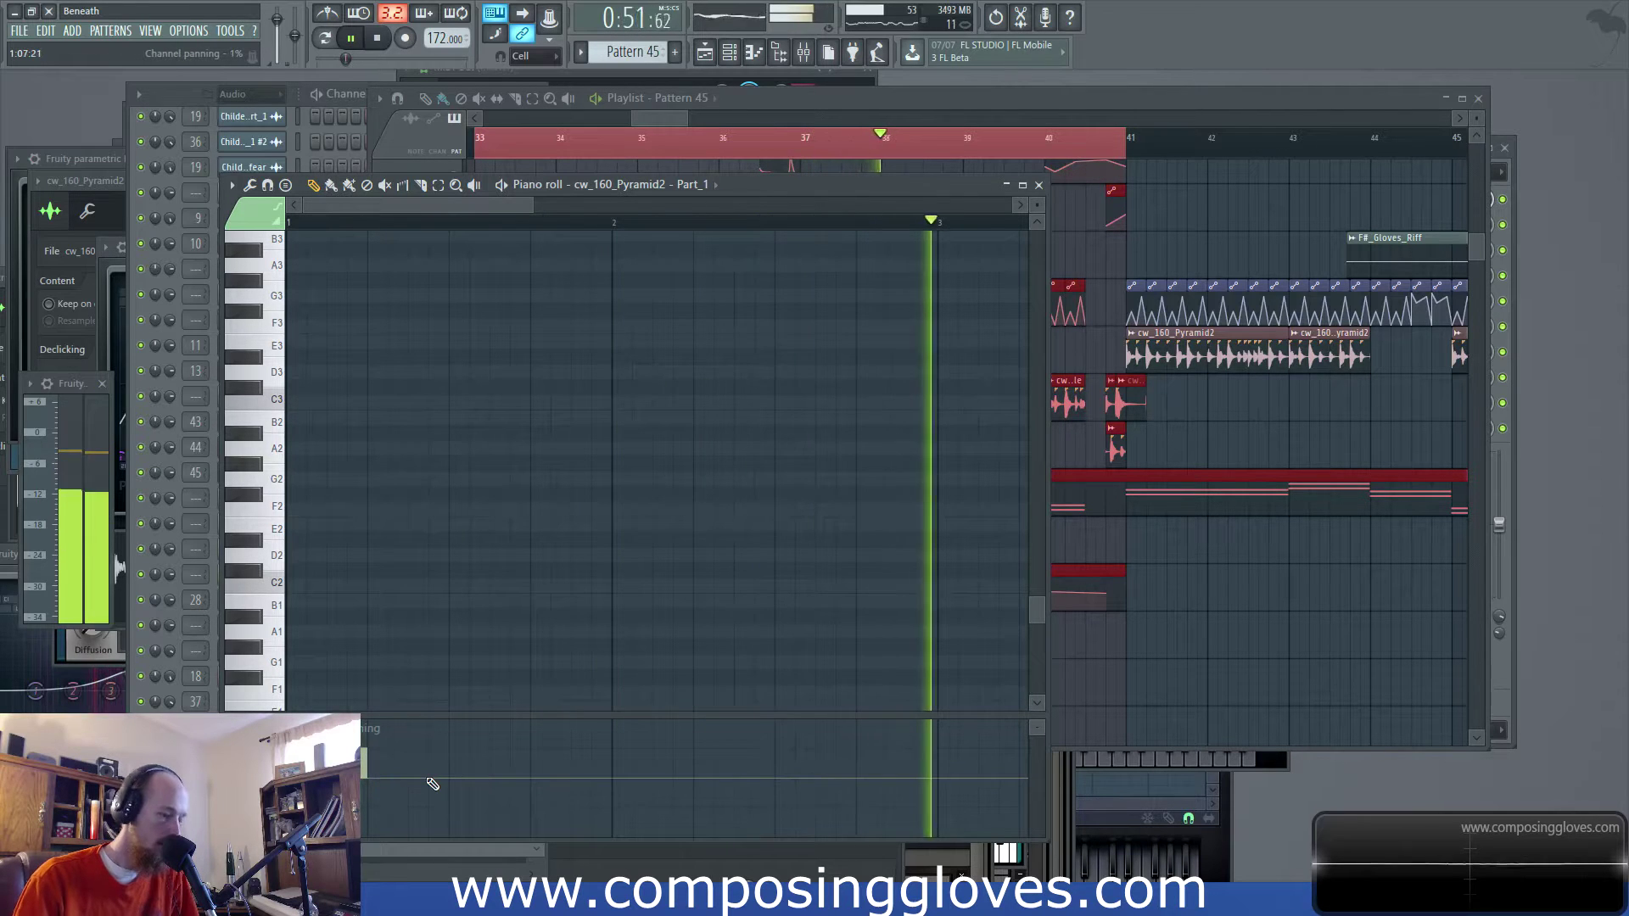
Return to the playlist, stop playback and examine the tracks and clips throughout the drop
{"action": "left_click", "coordinate": [667, 124]}
{"action": "left_click_drag", "start_coordinate": [667, 124], "coordinate": [706, 302]}
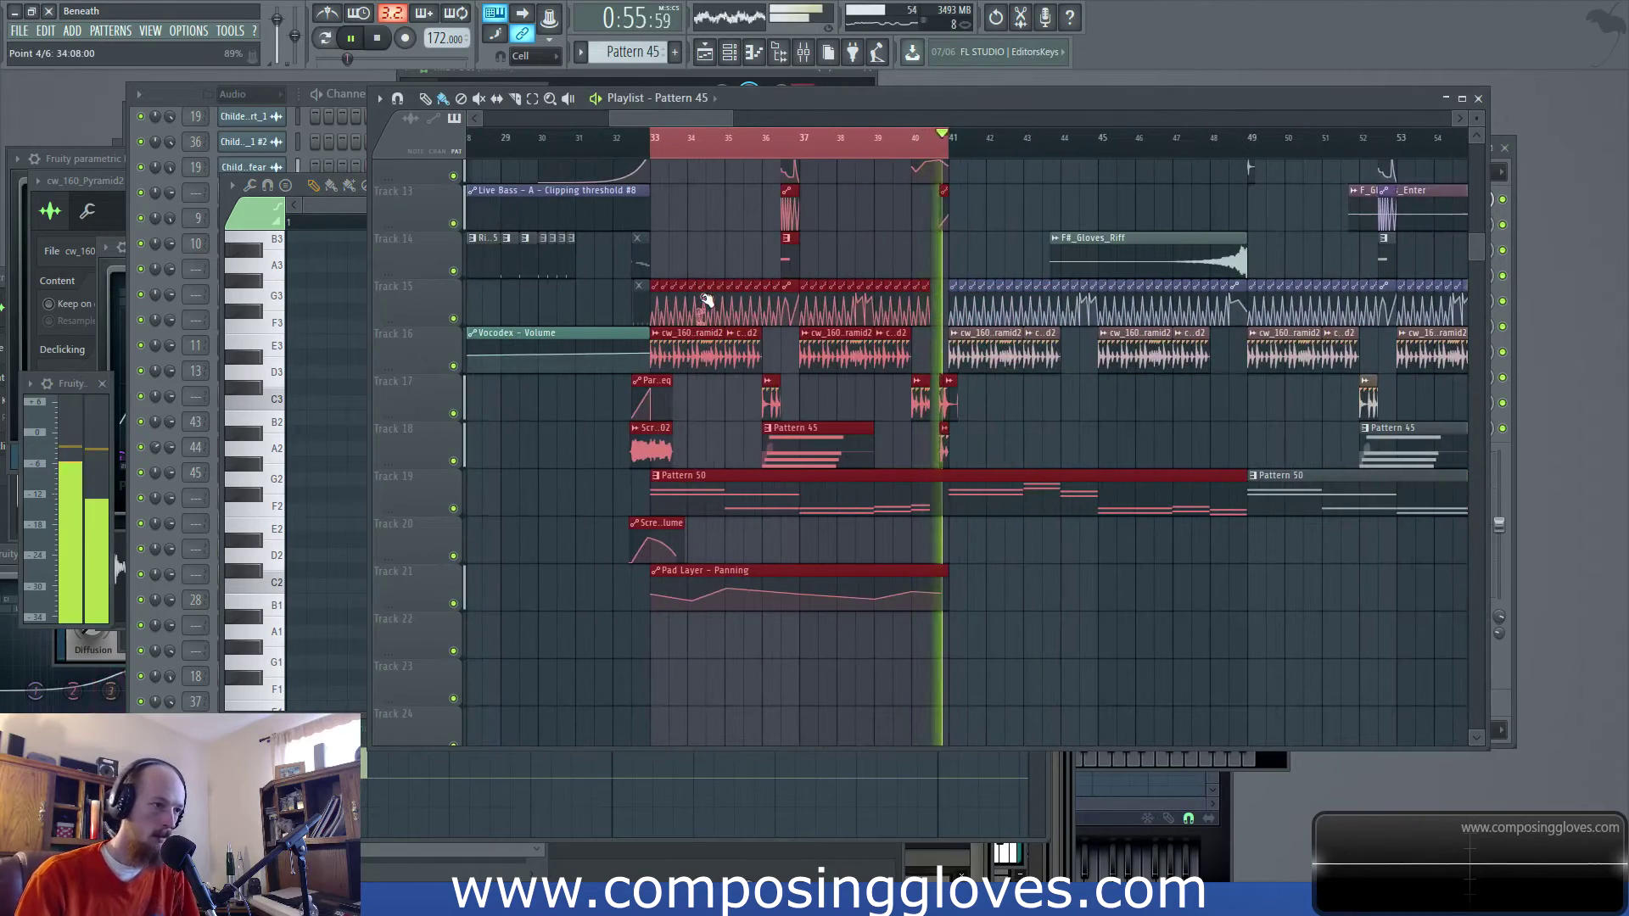
{"action": "key", "text": "space"}
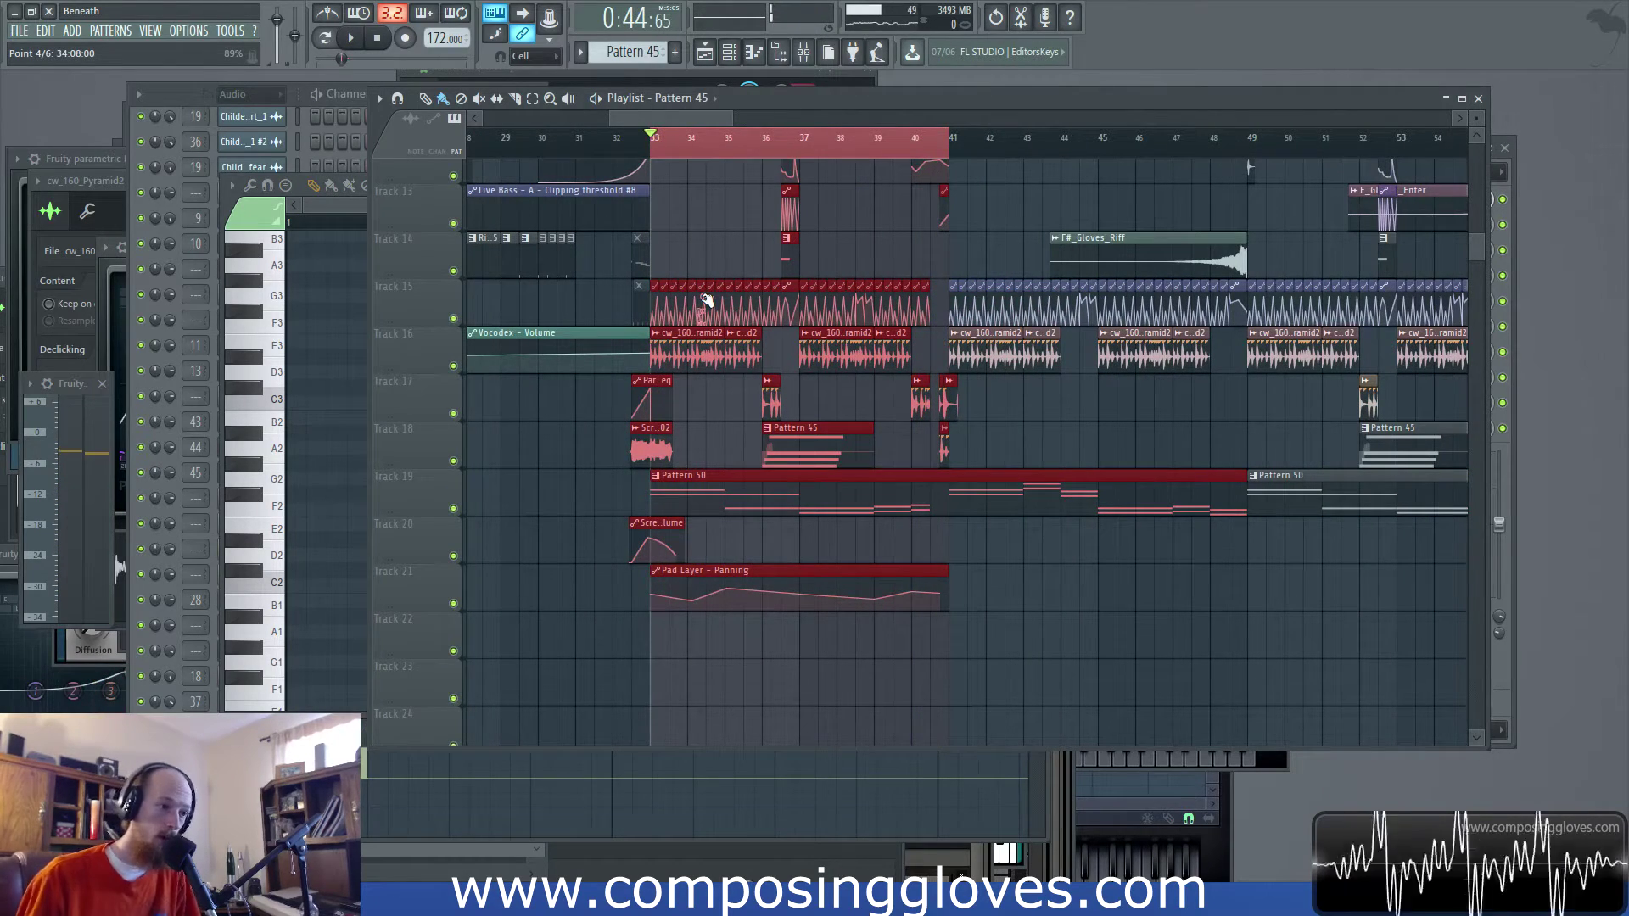
{"action": "left_click_drag", "start_coordinate": [706, 306], "coordinate": [719, 271]}
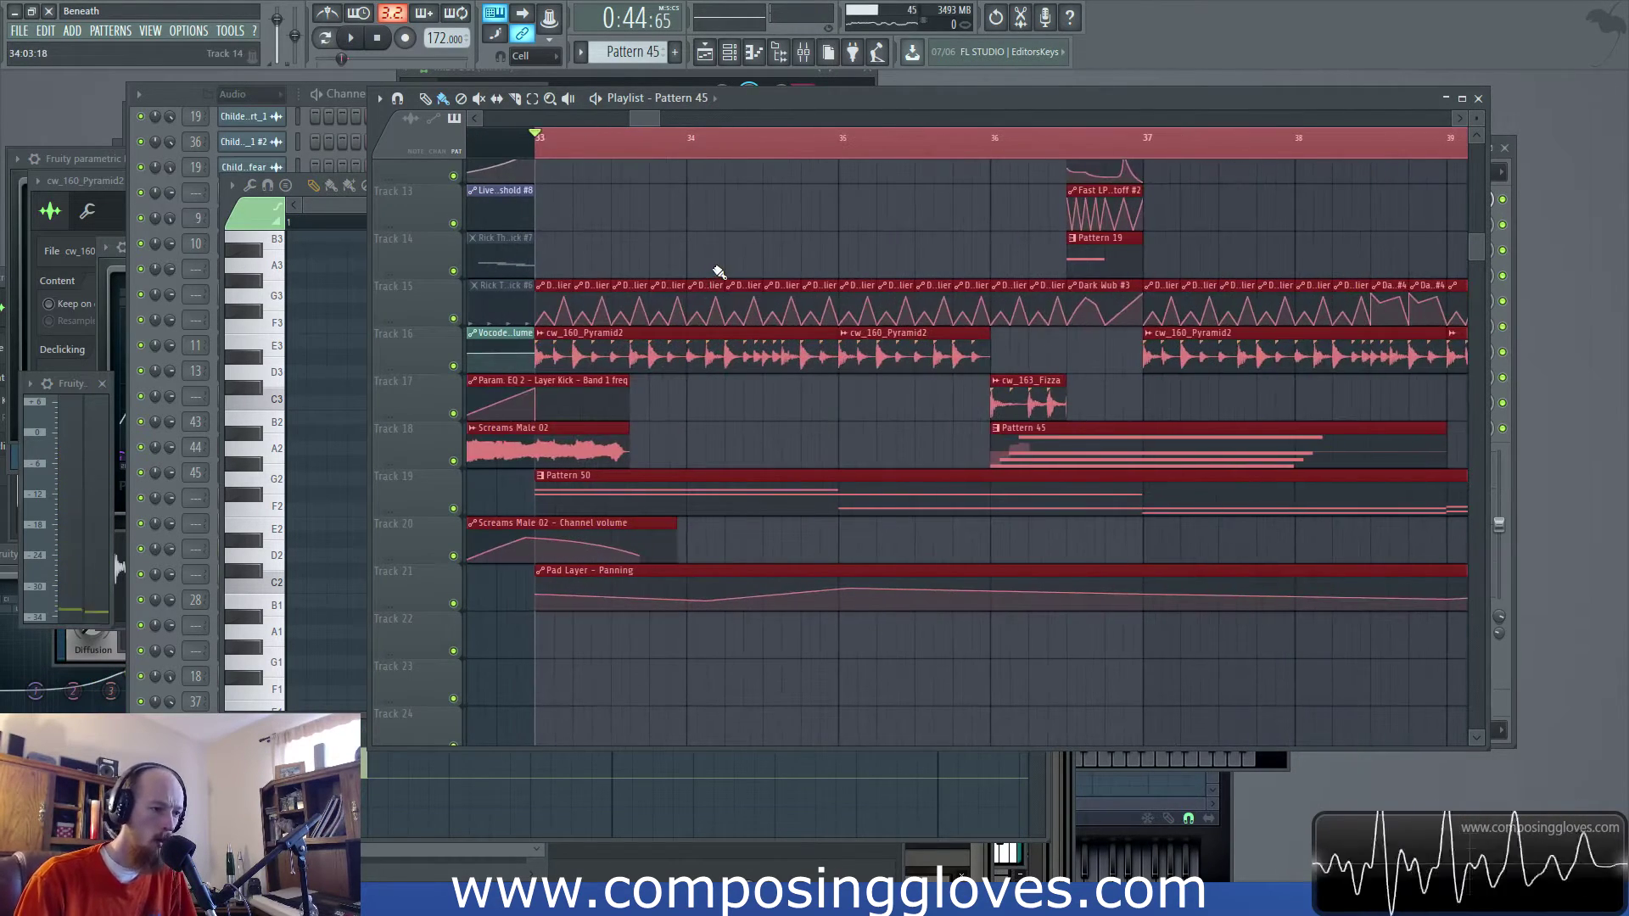
{"action": "scroll", "coordinate": [725, 280], "scroll_direction": "up", "scroll_amount": 10}
{"action": "scroll", "coordinate": [726, 280], "scroll_direction": "down", "scroll_amount": 6, "text": "ctrl"}
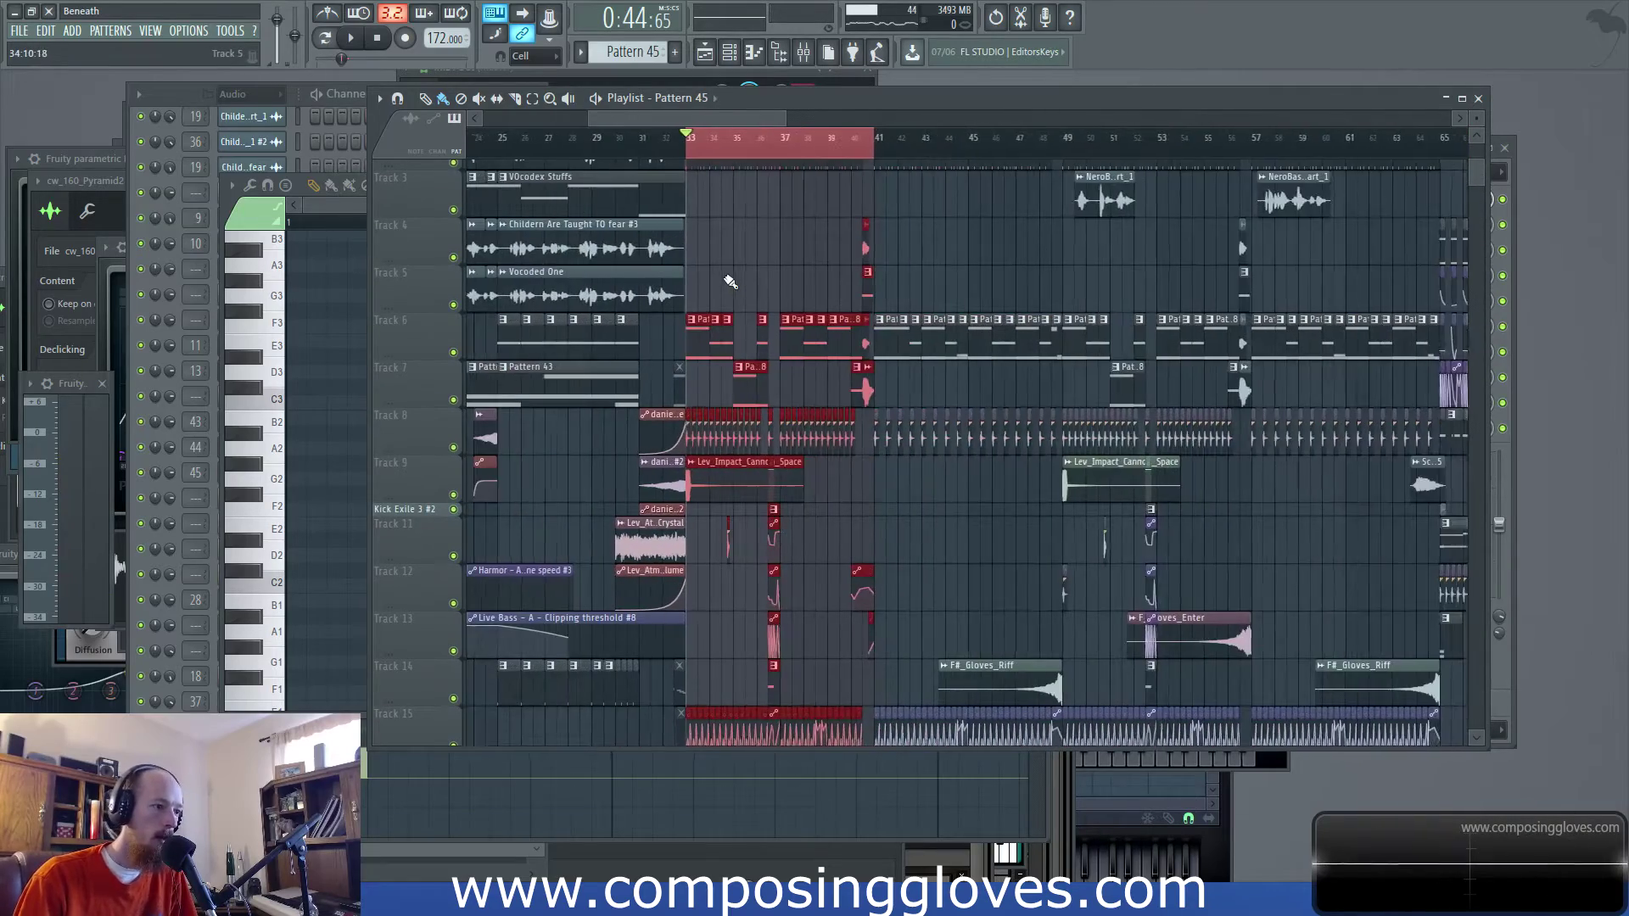
{"action": "scroll", "coordinate": [738, 297], "scroll_direction": "up", "scroll_amount": 2}
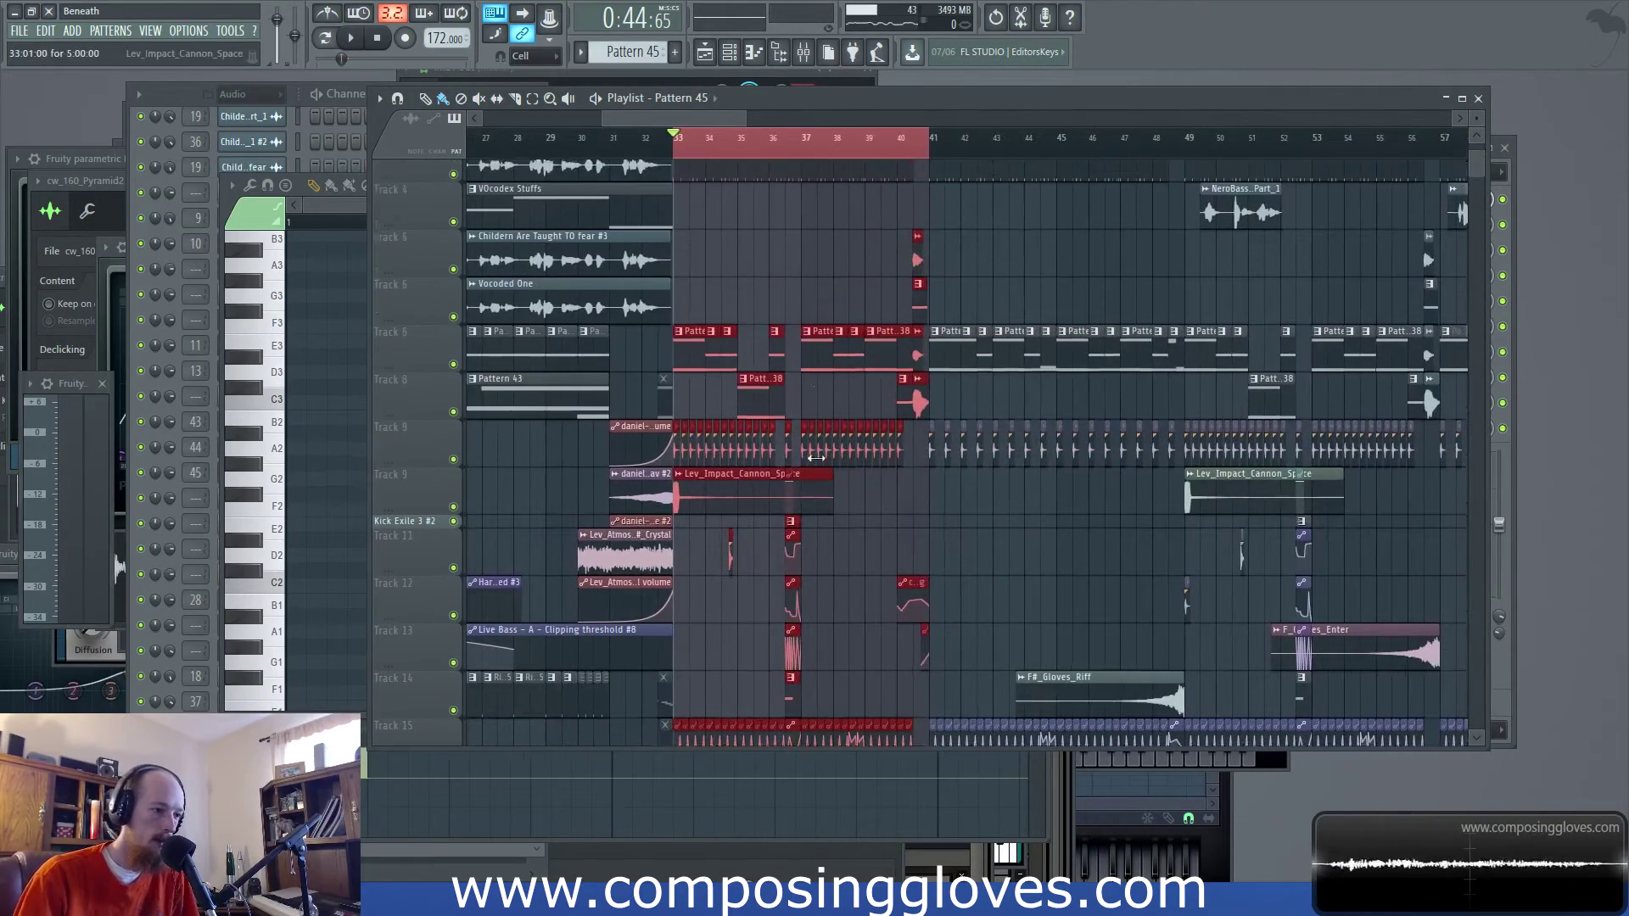
{"action": "scroll", "coordinate": [780, 382], "scroll_direction": "down", "scroll_amount": 3, "text": "ctrl"}
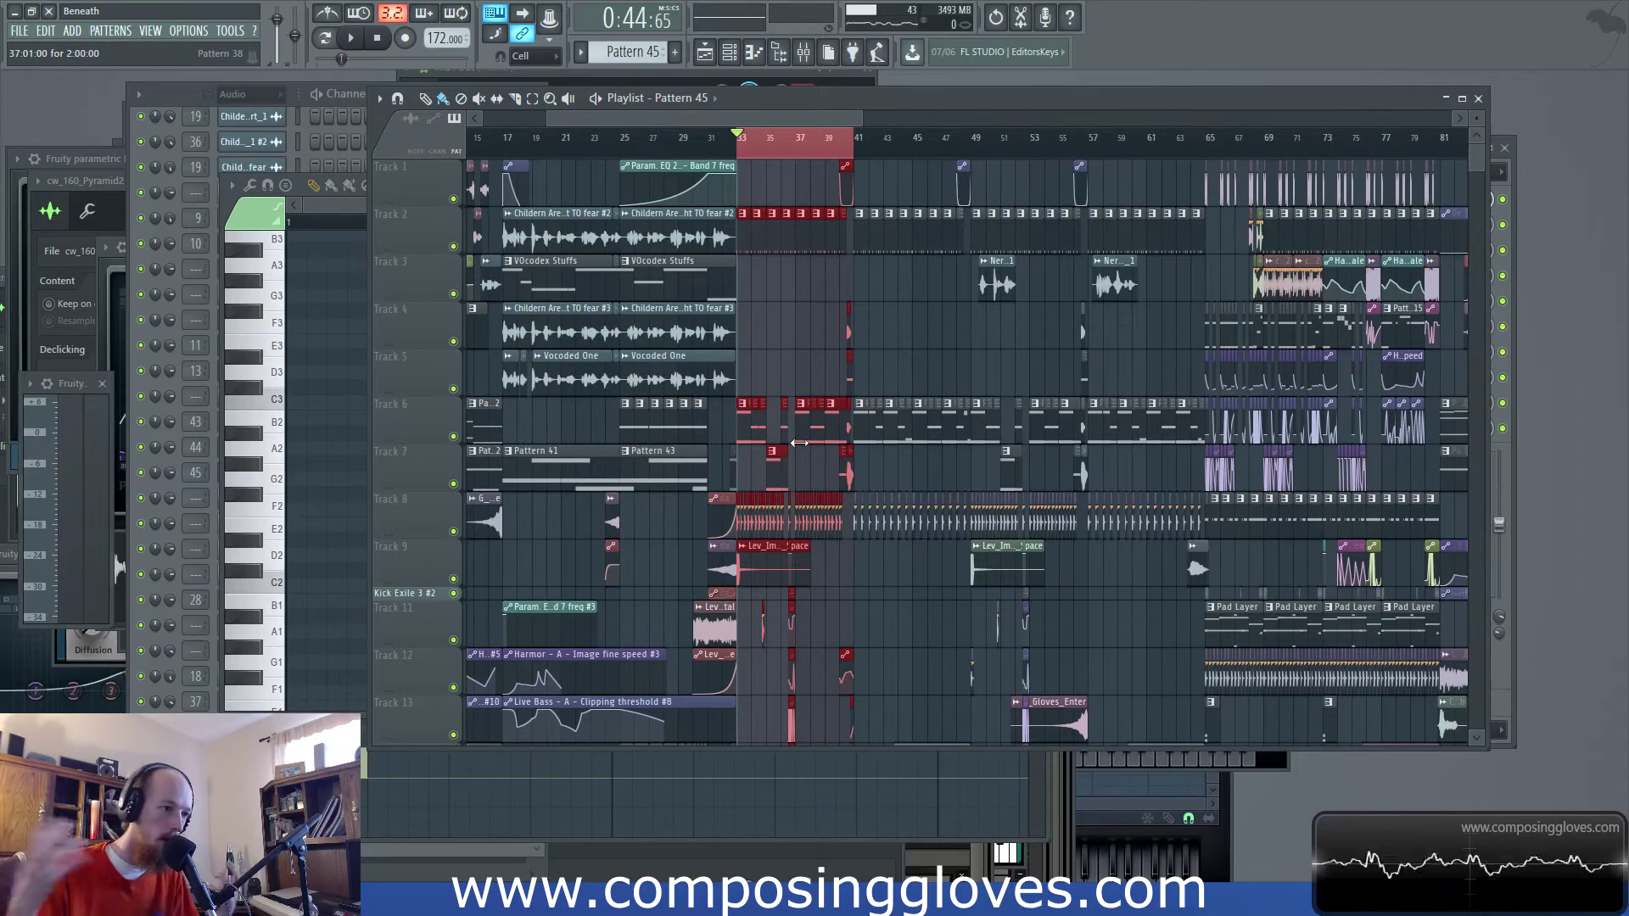
{"action": "scroll", "coordinate": [774, 218], "scroll_direction": "up", "scroll_amount": 5, "text": "ctrl"}
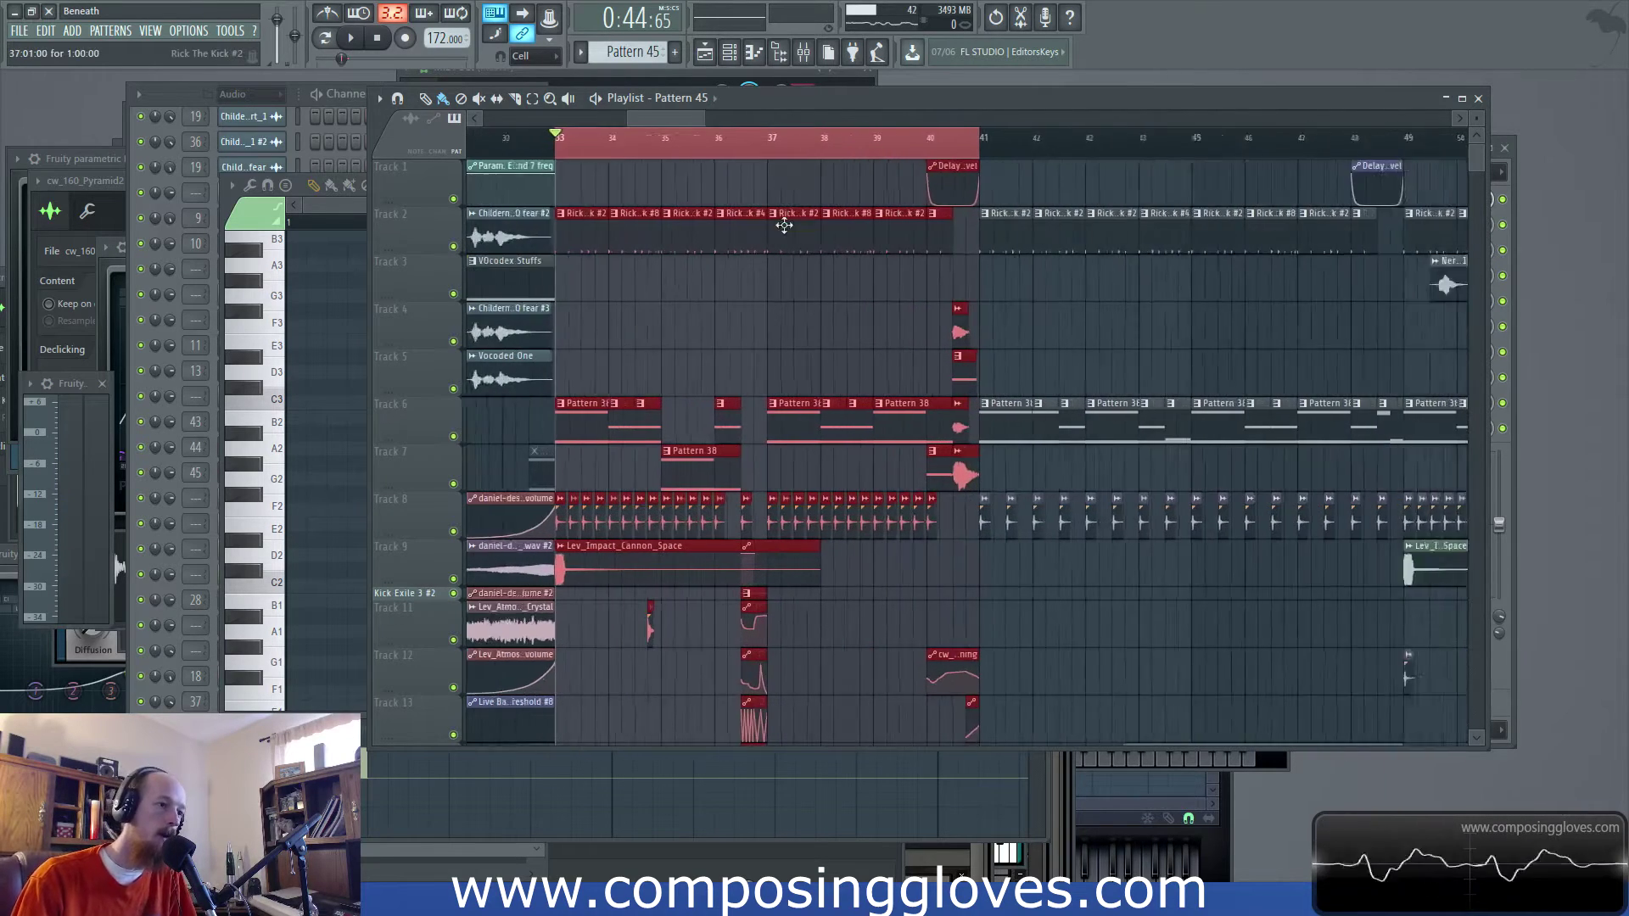
Play the drop briefly, narrow the time selection to bar 40 and open the fear sample's channel settings
{"action": "key", "text": "space"}
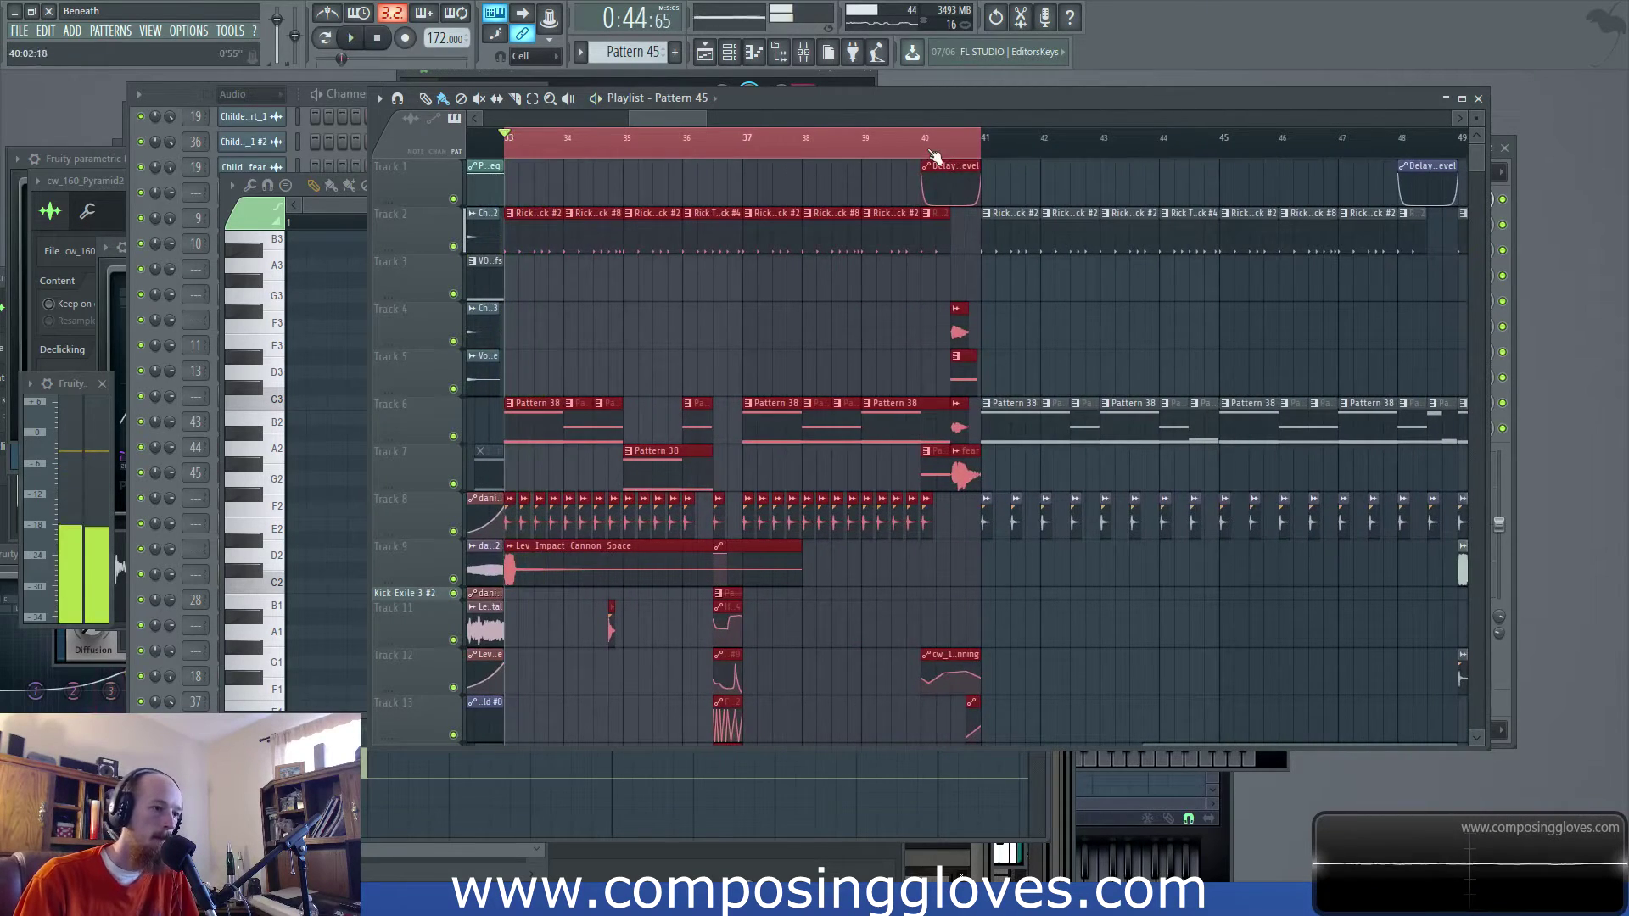
{"action": "key", "text": "space"}
{"action": "left_click_drag", "start_coordinate": [923, 144], "coordinate": [981, 144]}
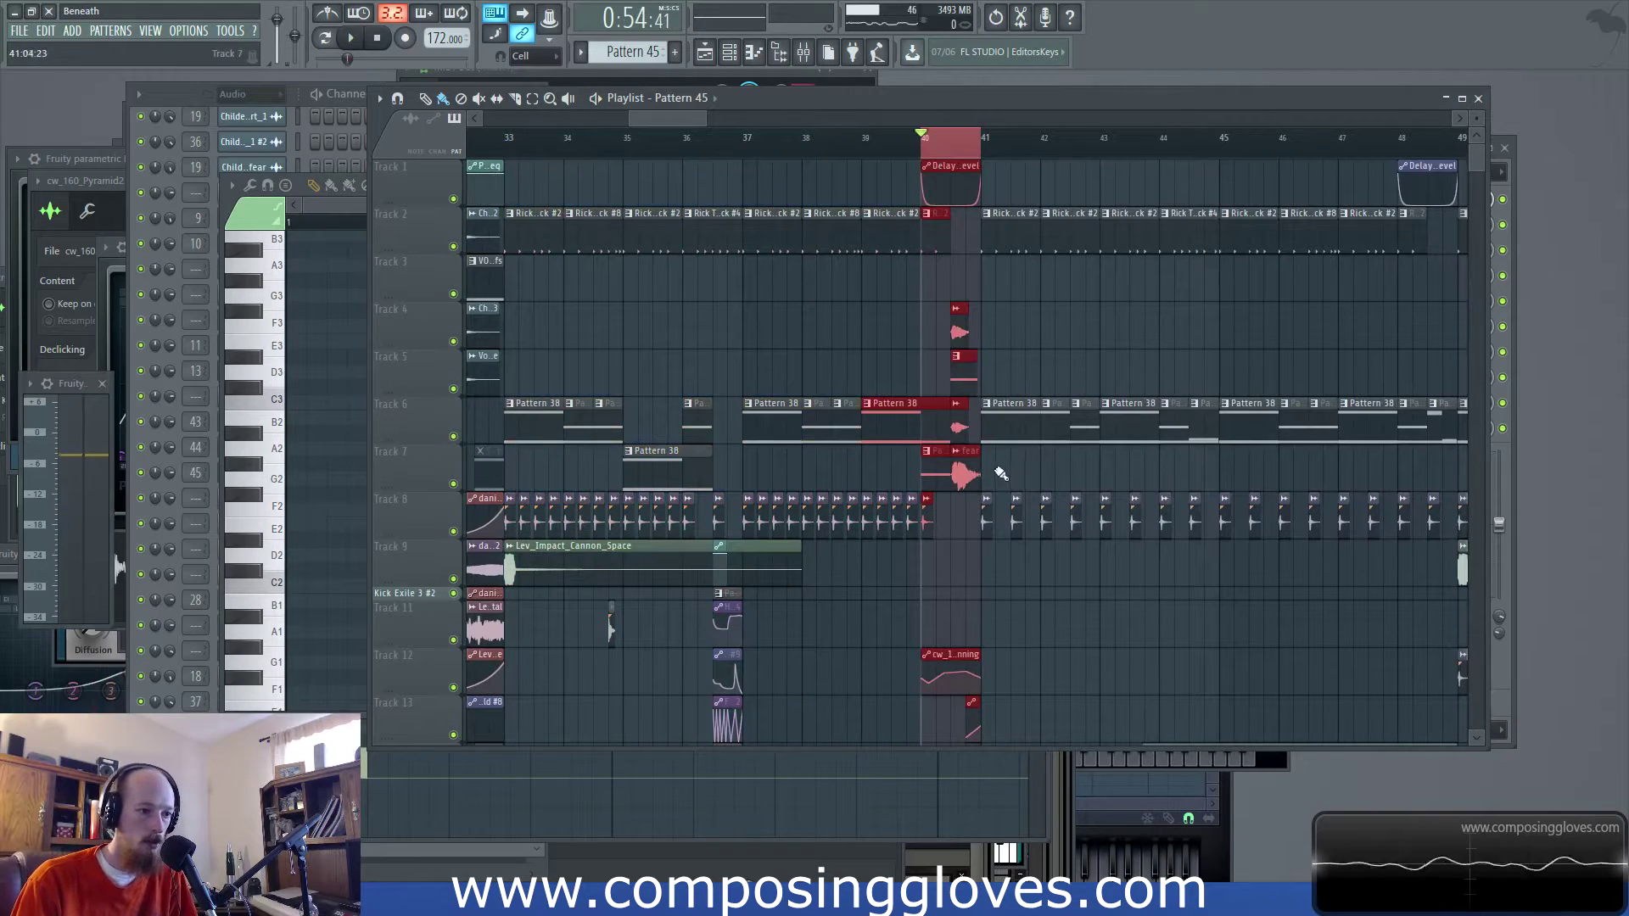
{"action": "double_click", "coordinate": [973, 472]}
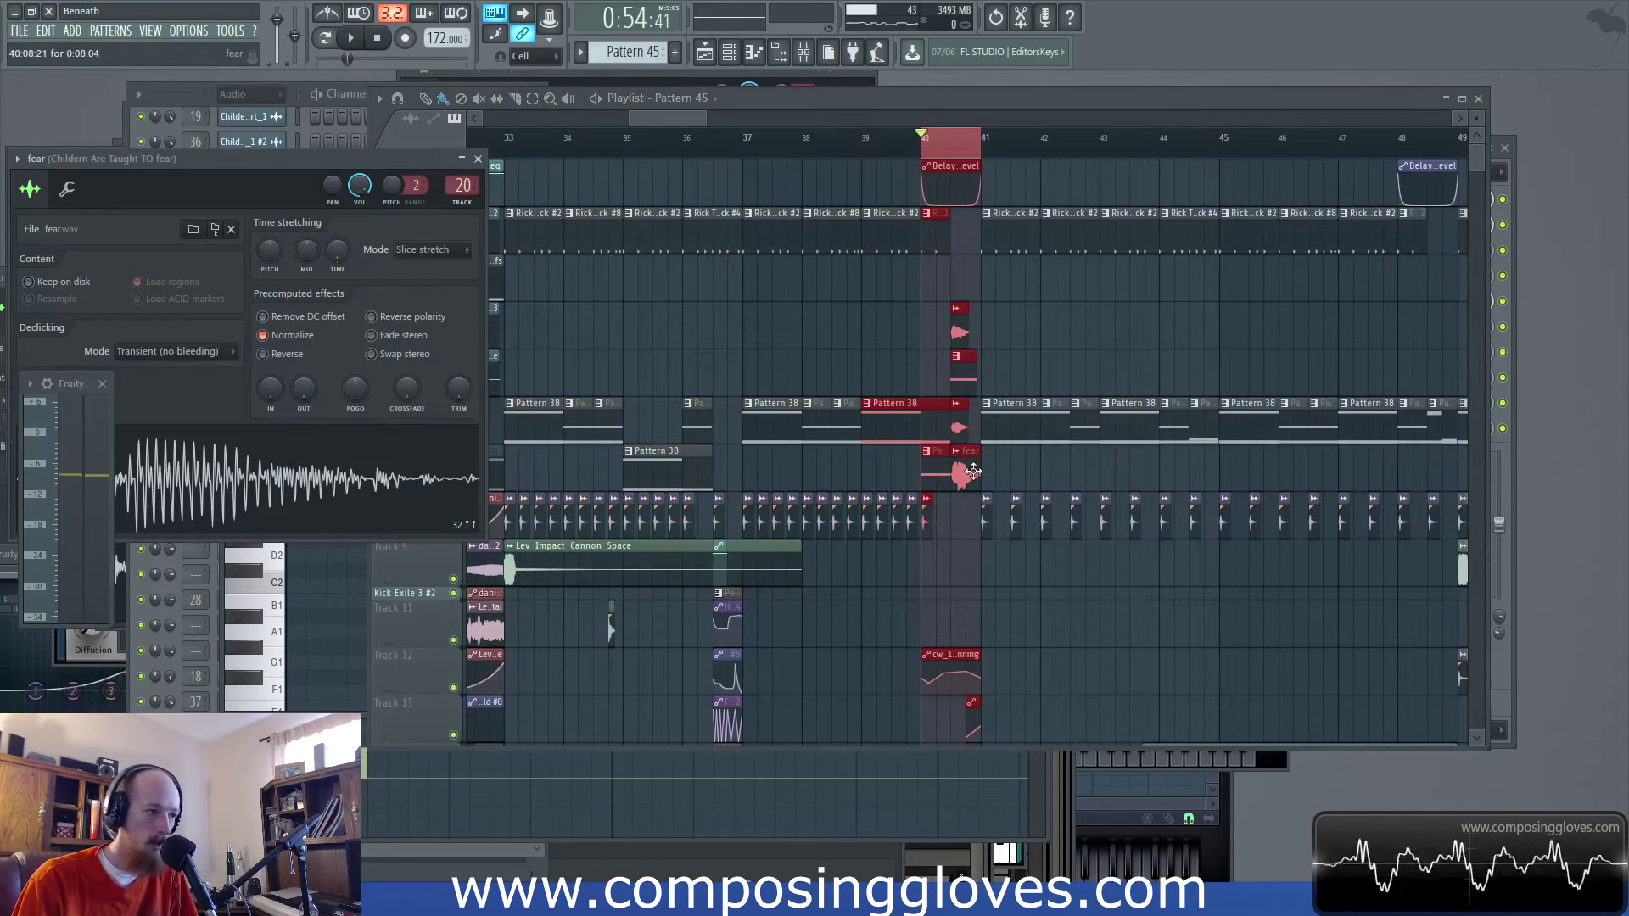
{"action": "left_click", "coordinate": [805, 52]}
Open the channel settings of the Childern Are Taught TO fear #3 and Vocoded One clips before the drop
{"action": "left_click_drag", "start_coordinate": [680, 116], "coordinate": [615, 117]}
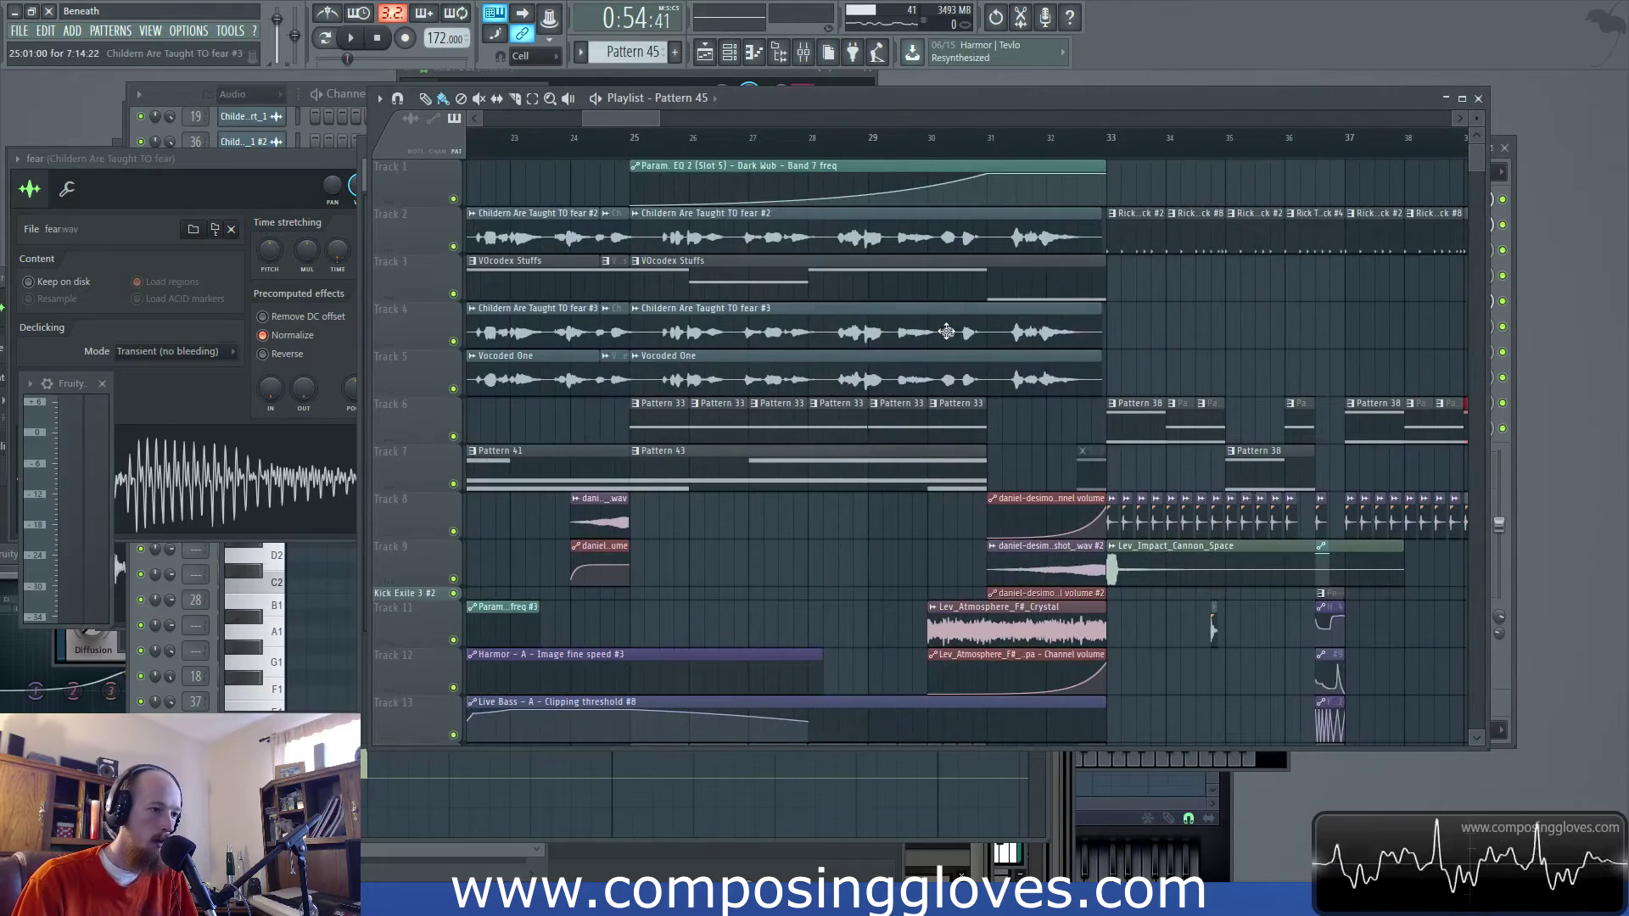
{"action": "double_click", "coordinate": [942, 329]}
{"action": "double_click", "coordinate": [940, 369]}
Reselect bars 33 through 40 and play the vocal fill at the end of the drop's first phrase
{"action": "left_click_drag", "start_coordinate": [619, 117], "coordinate": [684, 167]}
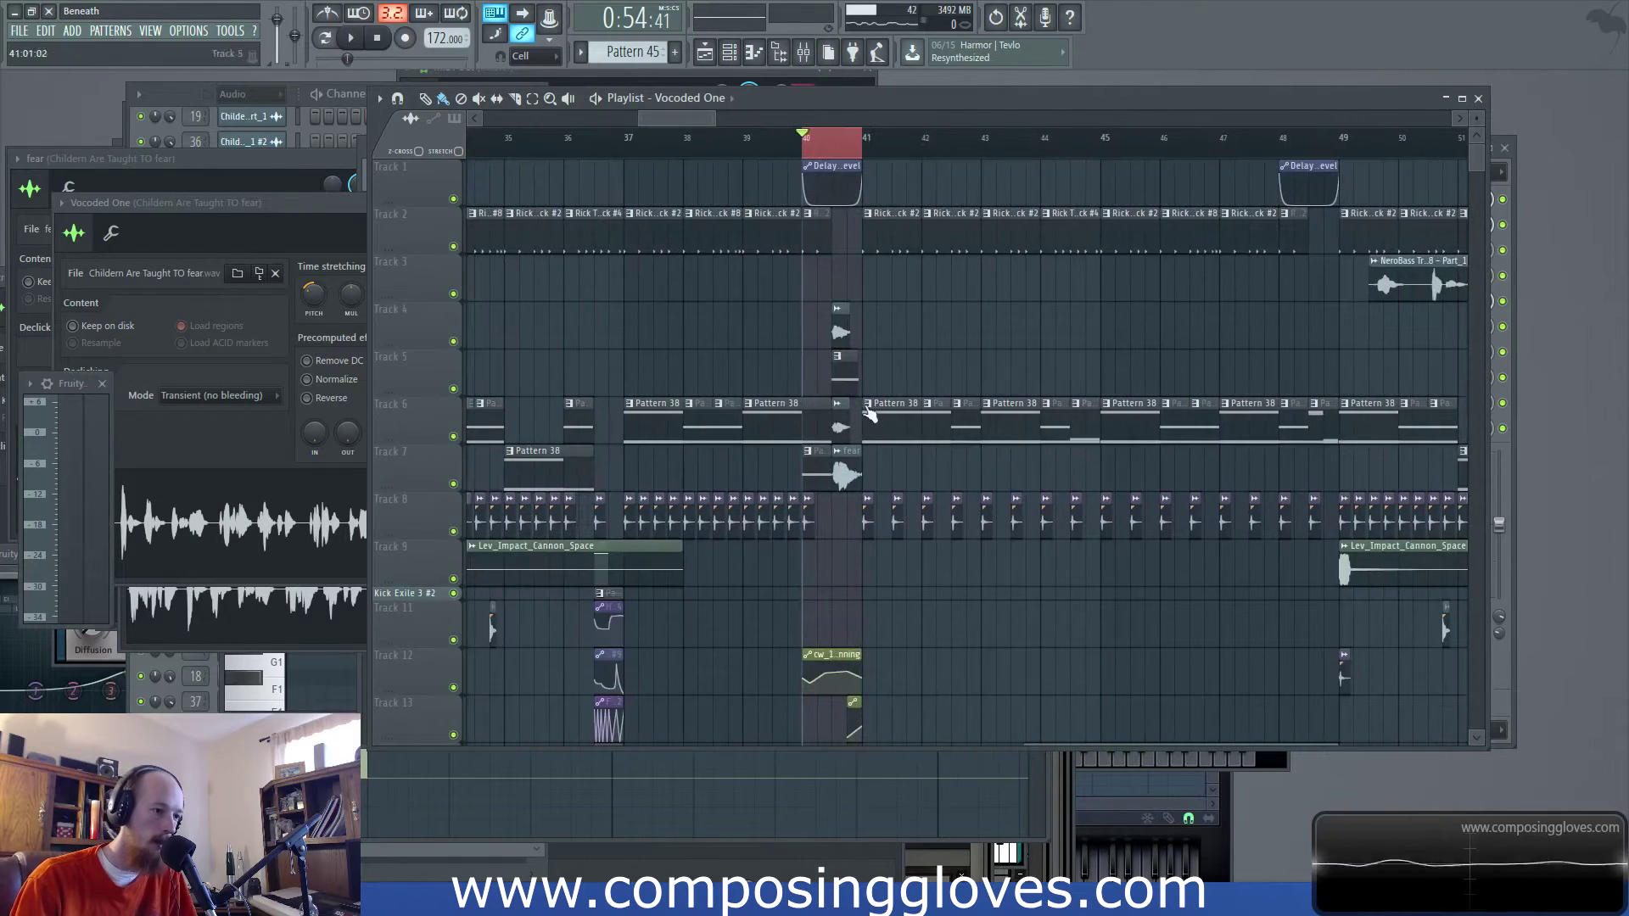
{"action": "scroll", "coordinate": [763, 297], "scroll_direction": "left", "scroll_amount": 5}
{"action": "scroll", "coordinate": [714, 164], "scroll_direction": "down", "scroll_amount": 2}
{"action": "left_click_drag", "start_coordinate": [679, 149], "coordinate": [1141, 175]}
{"action": "key", "text": "space"}
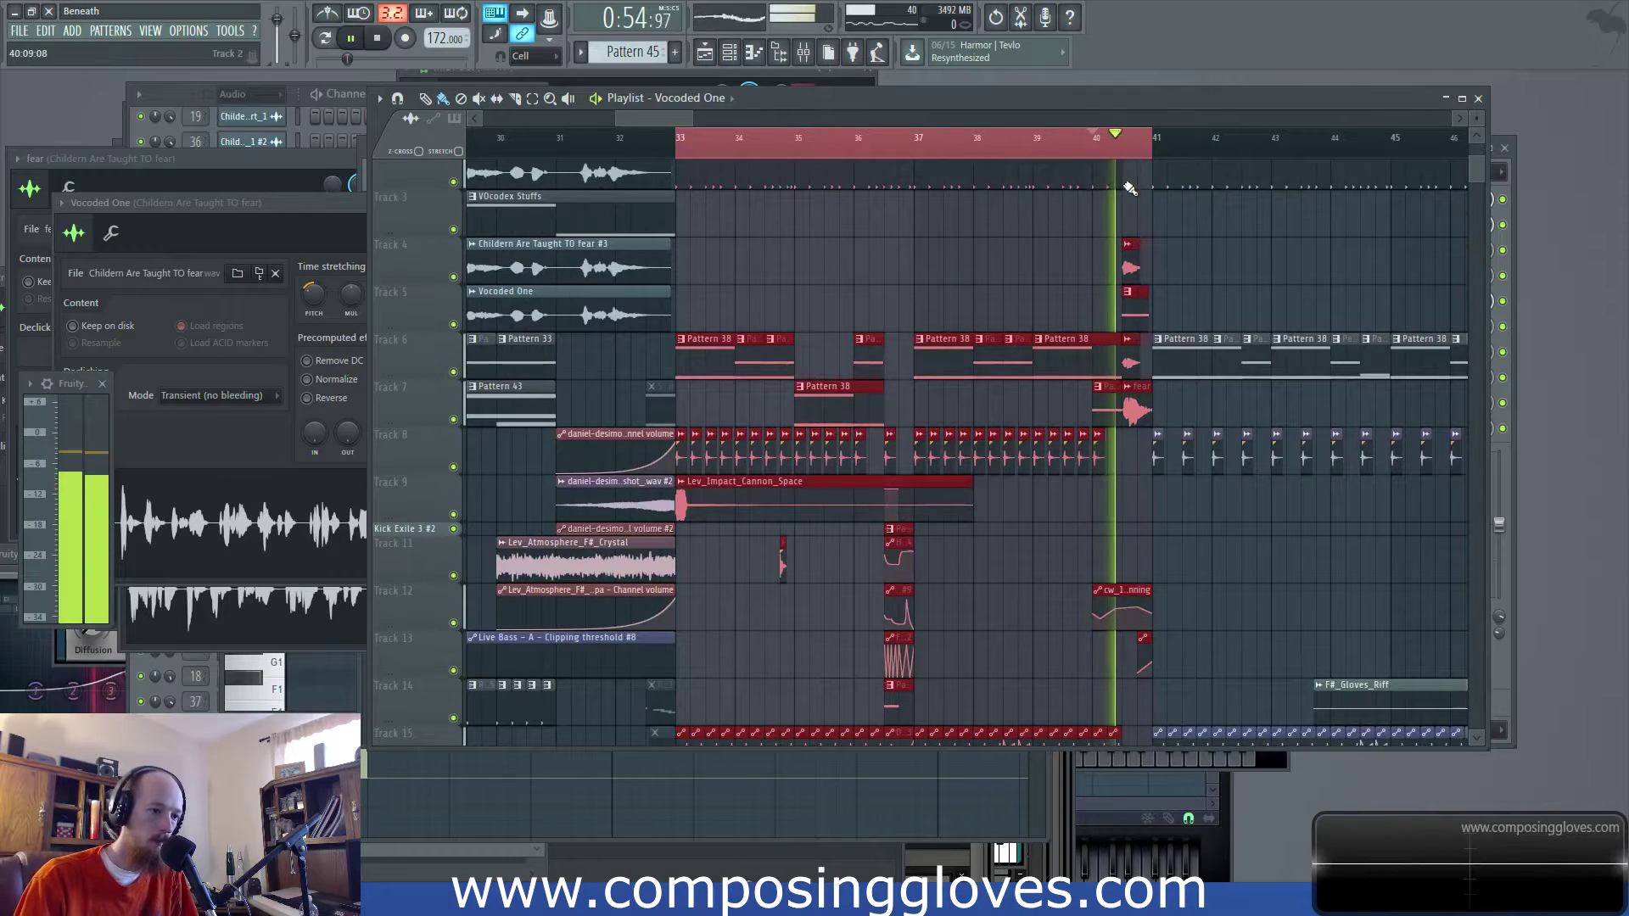
{"action": "key", "text": "space"}
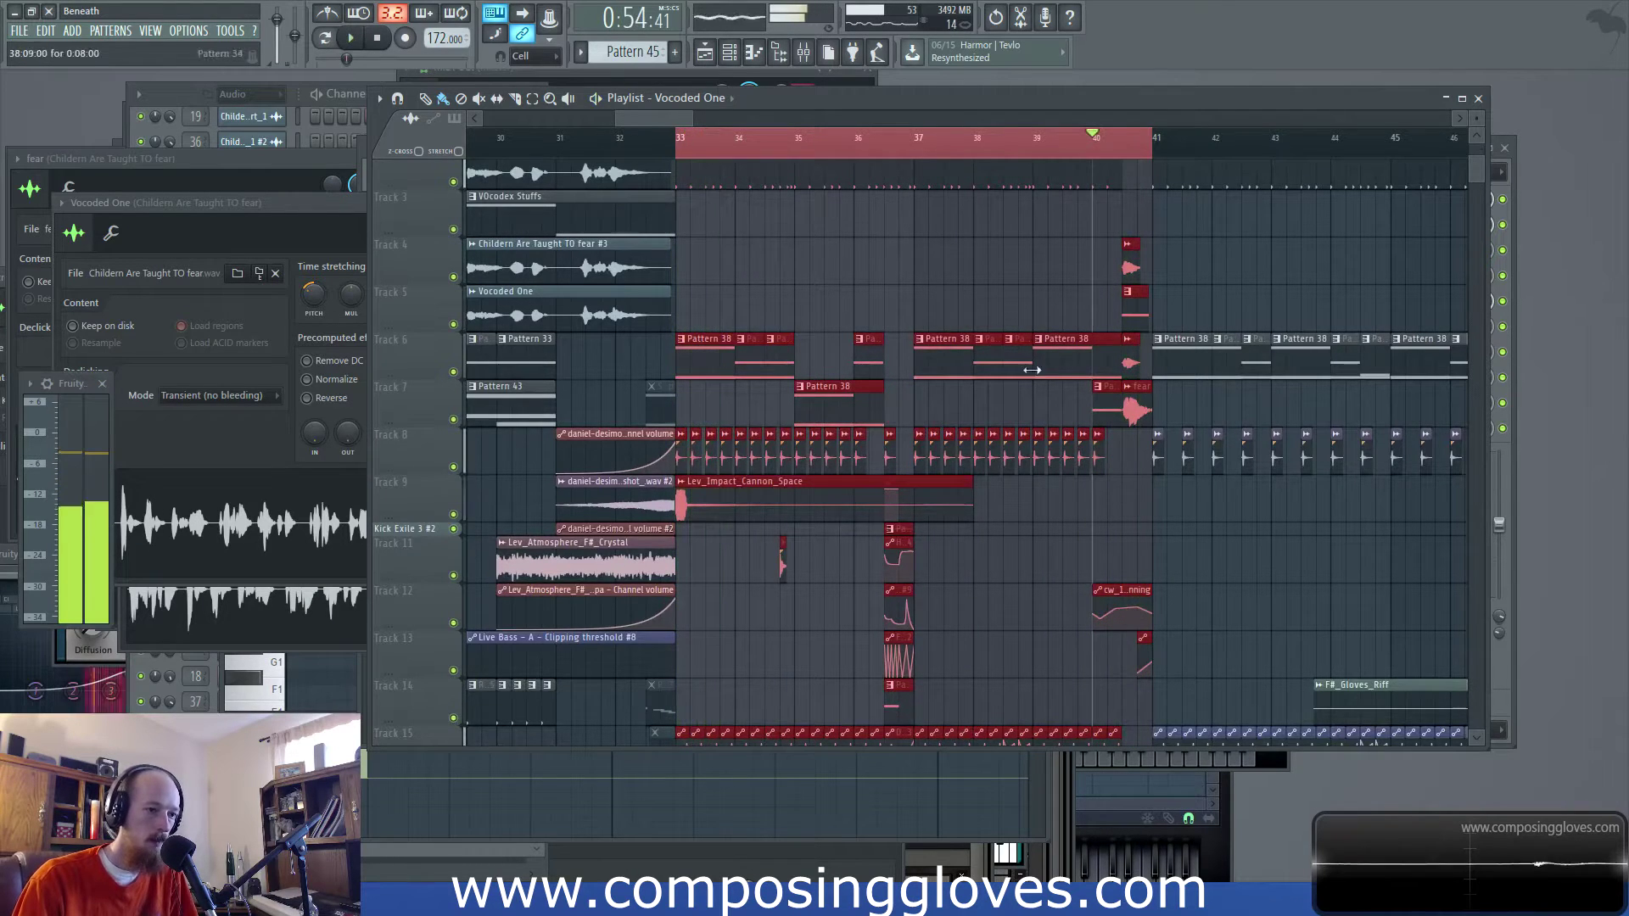
Review the drop's tracks and select the vocal section from bar 17 through bar 32
{"action": "scroll", "coordinate": [1104, 475], "scroll_direction": "down", "scroll_amount": 3, "text": "ctrl"}
{"action": "scroll", "coordinate": [1116, 527], "scroll_direction": "down", "scroll_amount": 5}
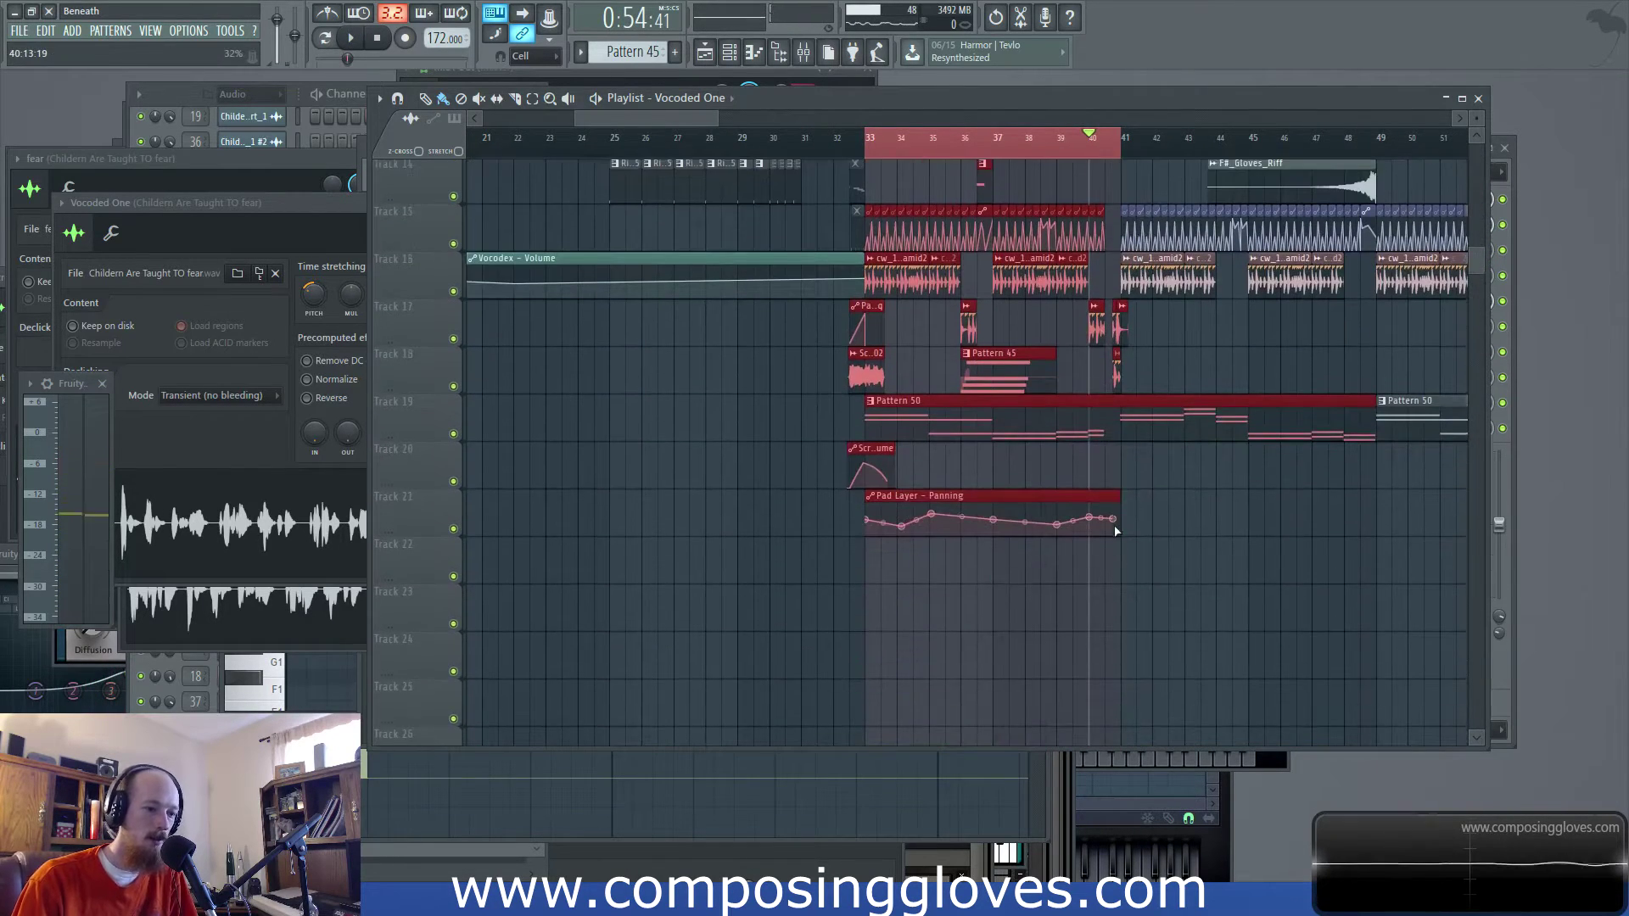
{"action": "scroll", "coordinate": [1091, 475], "scroll_direction": "up", "scroll_amount": 1, "text": "ctrl"}
{"action": "scroll", "coordinate": [1101, 451], "scroll_direction": "up", "scroll_amount": 6}
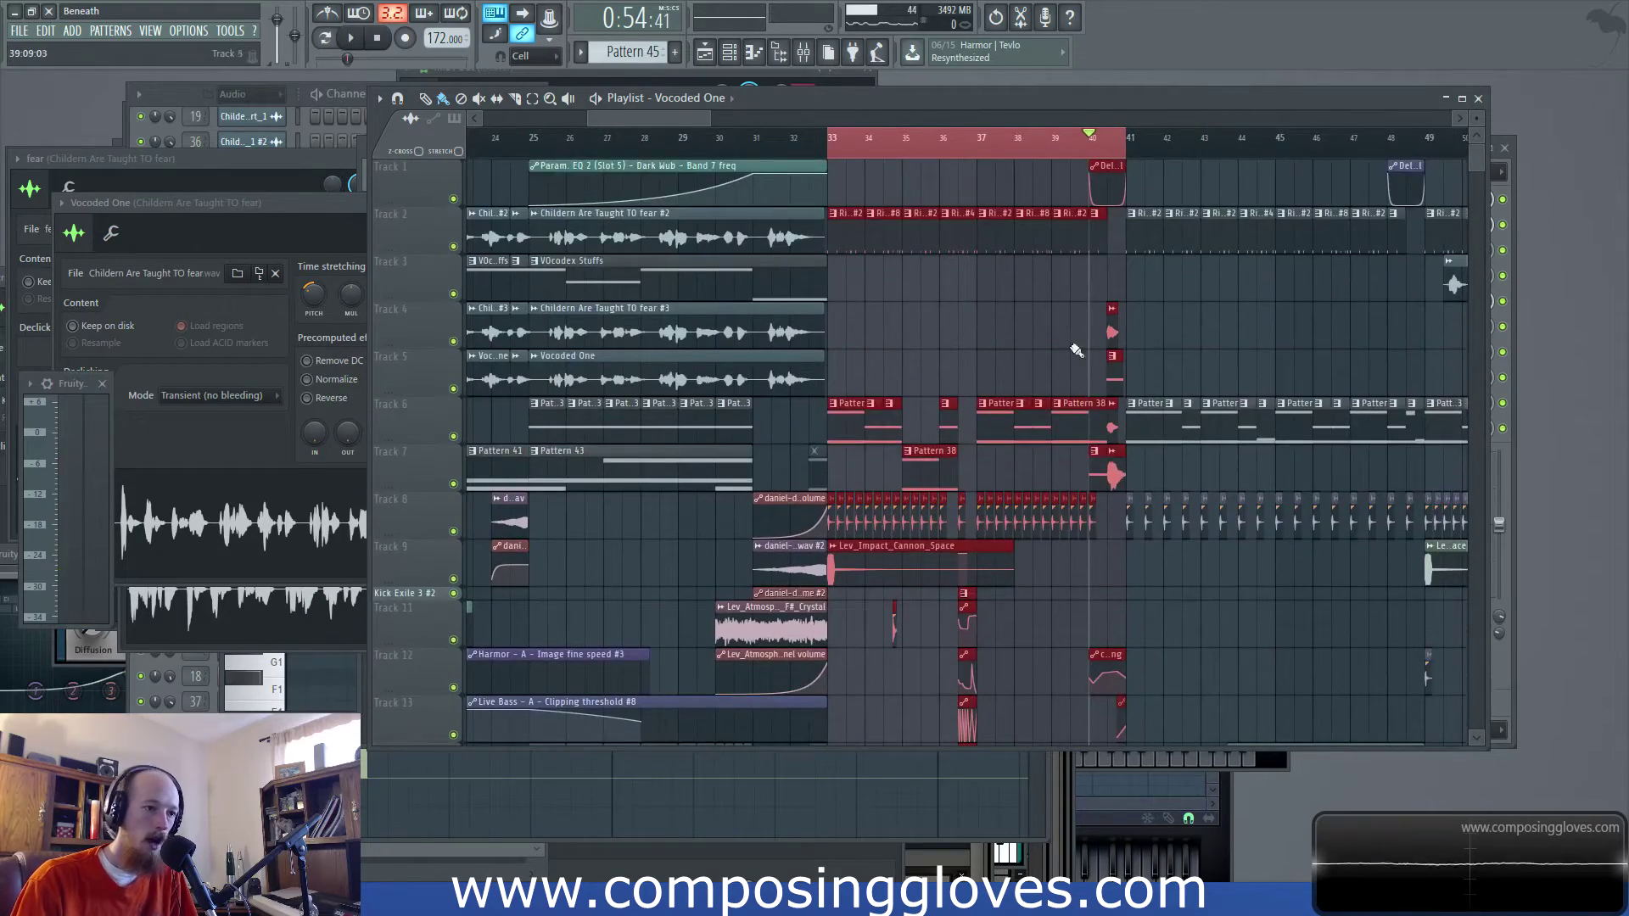
{"action": "scroll", "coordinate": [1076, 351], "scroll_direction": "up", "scroll_amount": 2, "text": "ctrl"}
{"action": "scroll", "coordinate": [1413, 353], "scroll_direction": "down", "scroll_amount": 2, "text": "ctrl"}
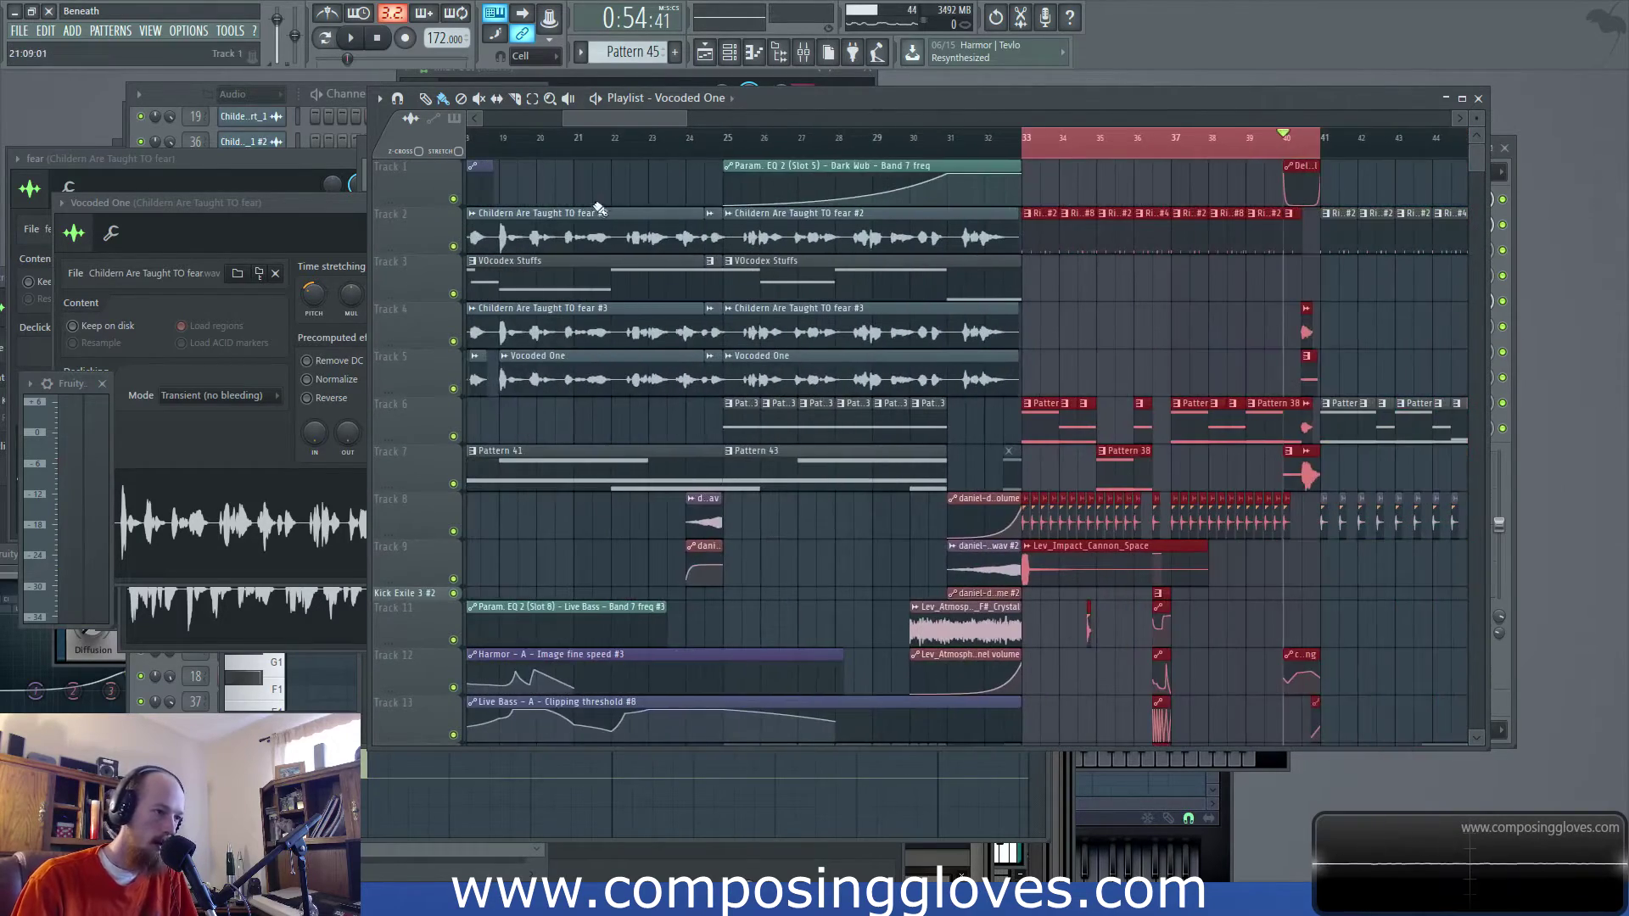
{"action": "scroll", "coordinate": [1044, 340], "scroll_direction": "down", "scroll_amount": 3, "text": "ctrl"}
{"action": "left_click_drag", "start_coordinate": [712, 138], "coordinate": [1028, 140]}
{"action": "scroll", "coordinate": [817, 374], "scroll_direction": "down", "scroll_amount": 1, "text": "ctrl"}
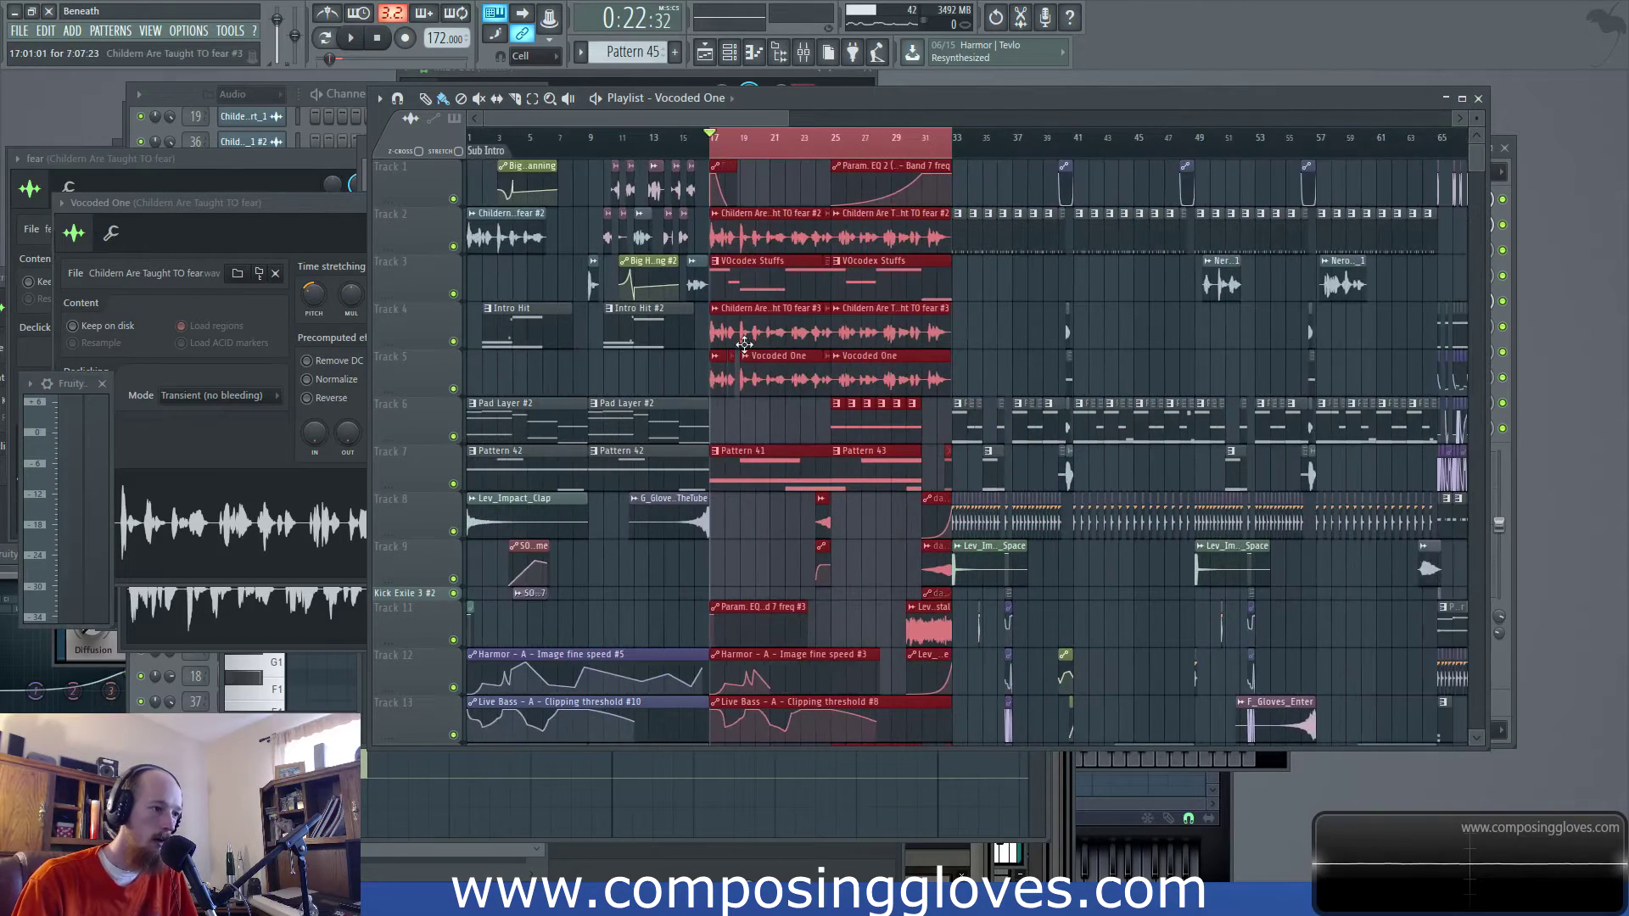
Examine the vocal, vocoder and NeroBass clips across the intro and the vocal section before the drop
{"action": "scroll", "coordinate": [745, 343], "scroll_direction": "up", "scroll_amount": 1, "text": "ctrl"}
{"action": "scroll", "coordinate": [960, 302], "scroll_direction": "down", "scroll_amount": 1}
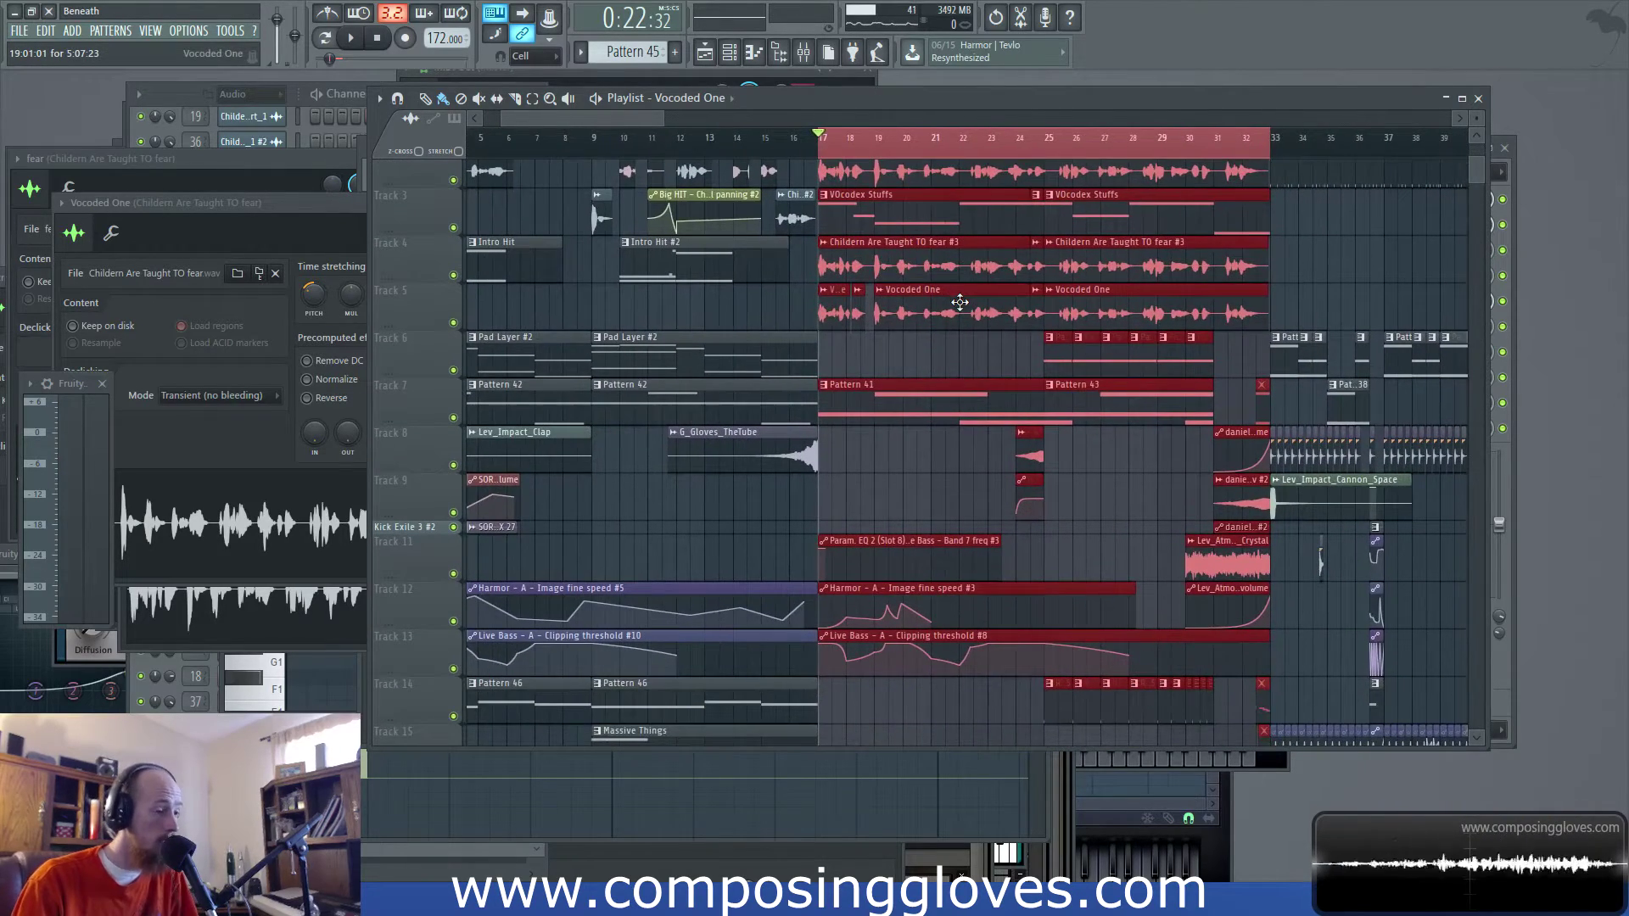
{"action": "scroll", "coordinate": [608, 281], "scroll_direction": "up", "scroll_amount": 1}
{"action": "scroll", "coordinate": [608, 280], "scroll_direction": "down", "scroll_amount": 3, "text": "ctrl"}
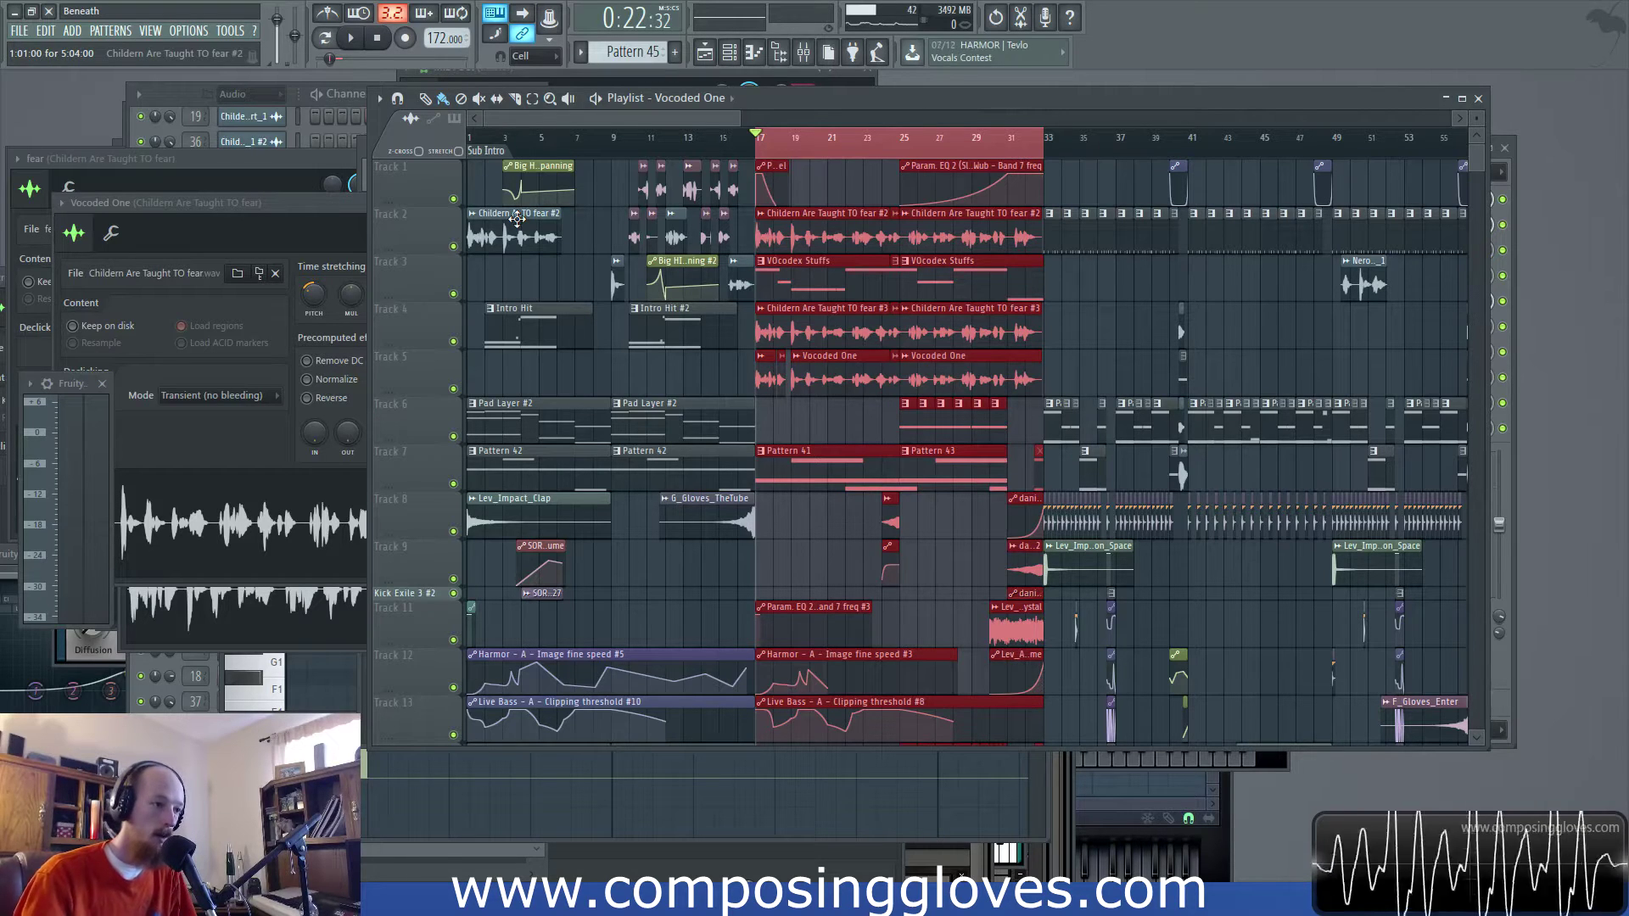
{"action": "scroll", "coordinate": [798, 295], "scroll_direction": "up", "scroll_amount": 3}
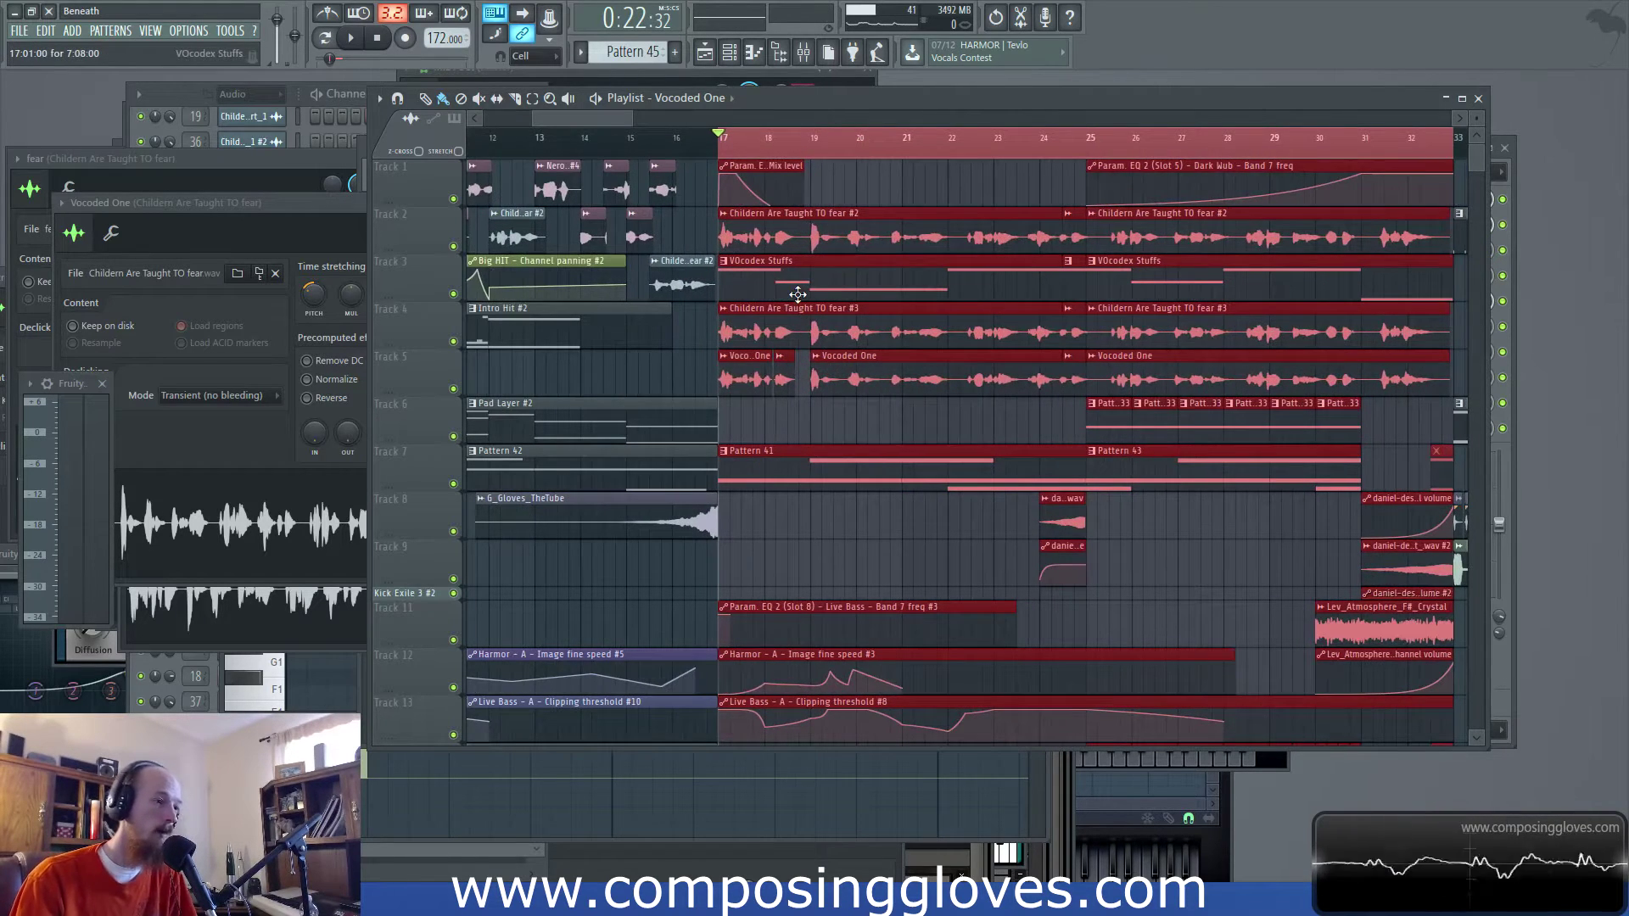
{"action": "scroll", "coordinate": [725, 291], "scroll_direction": "down", "scroll_amount": 3}
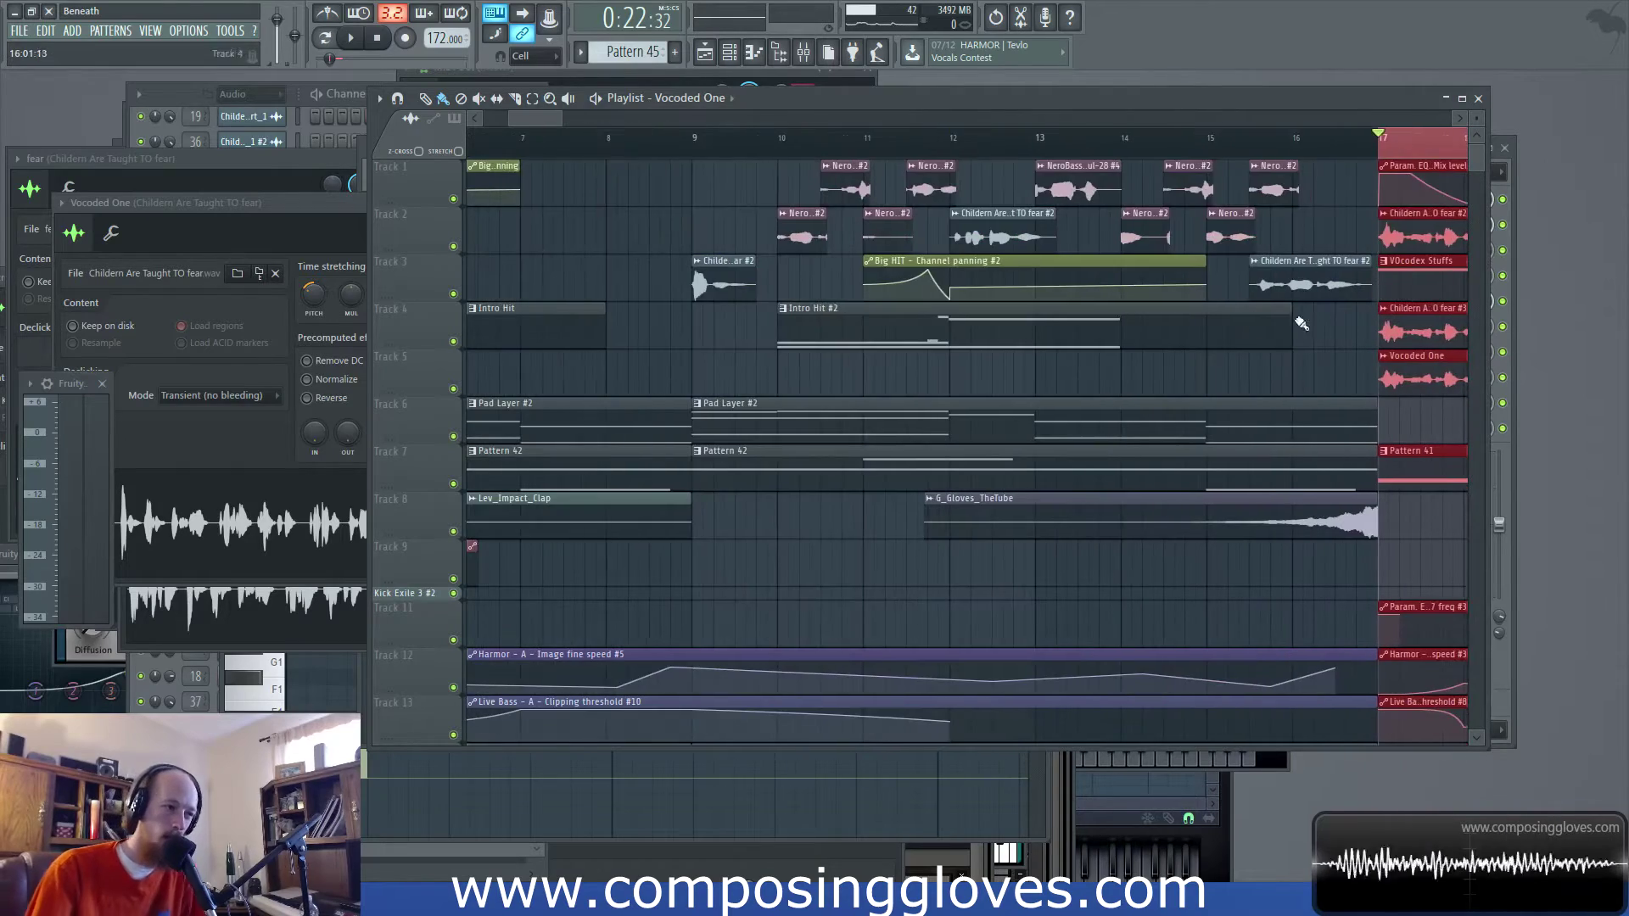
Review the arrangement from the intro to the drop and briefly play the vocal section from bar 17
{"action": "scroll", "coordinate": [617, 467], "scroll_direction": "down", "scroll_amount": 3}
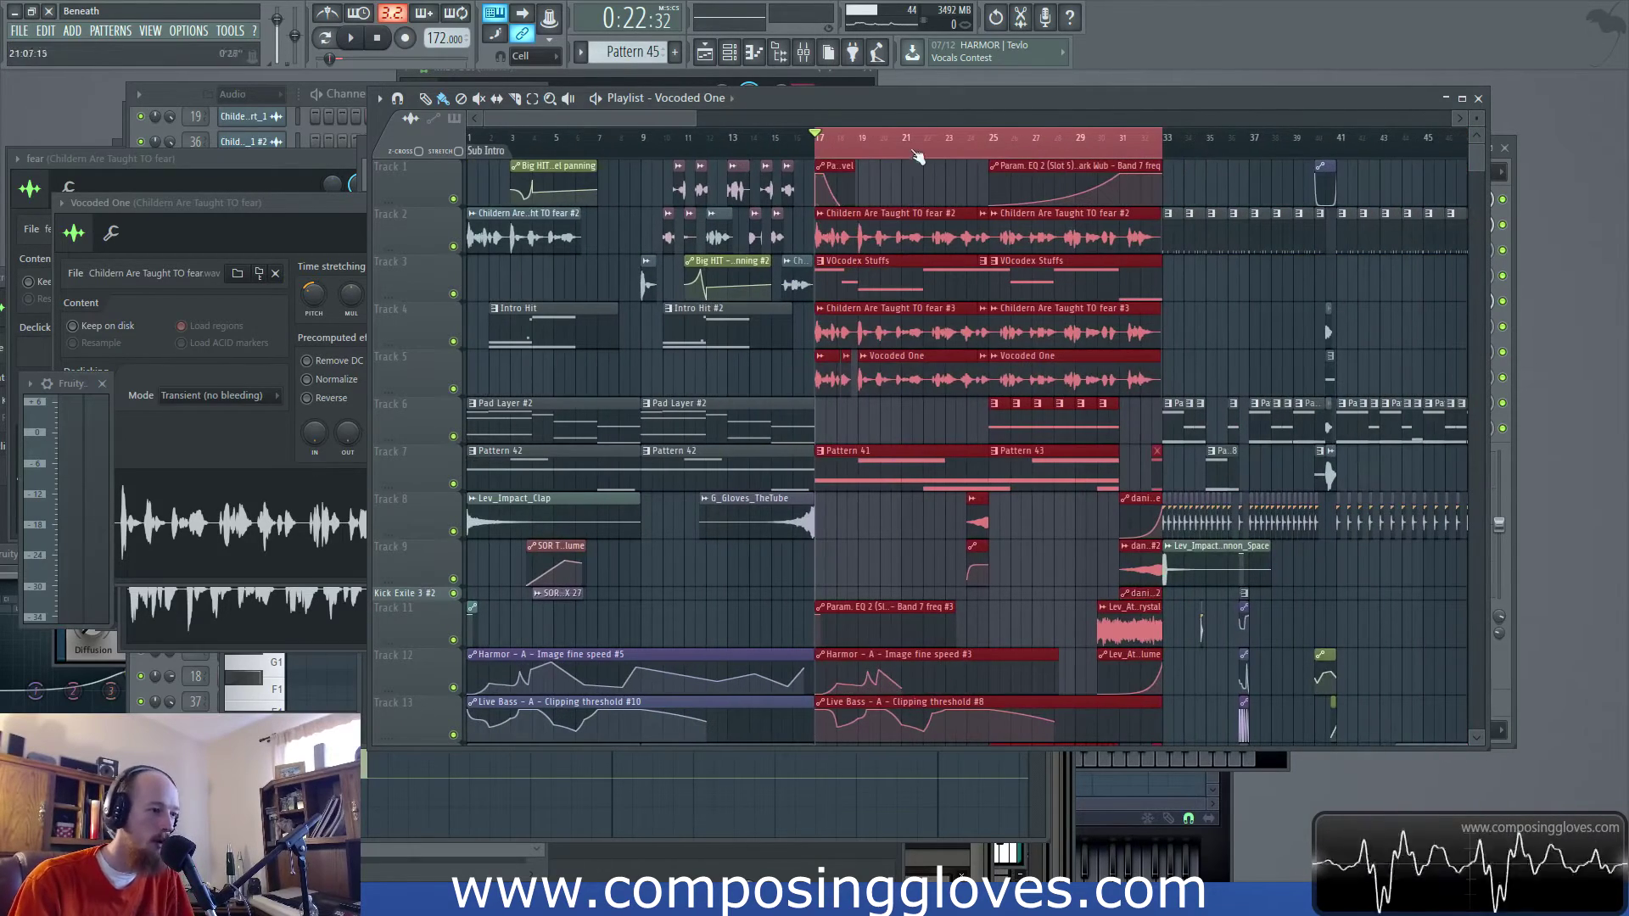
{"action": "scroll", "coordinate": [602, 119], "scroll_direction": "up", "scroll_amount": 5}
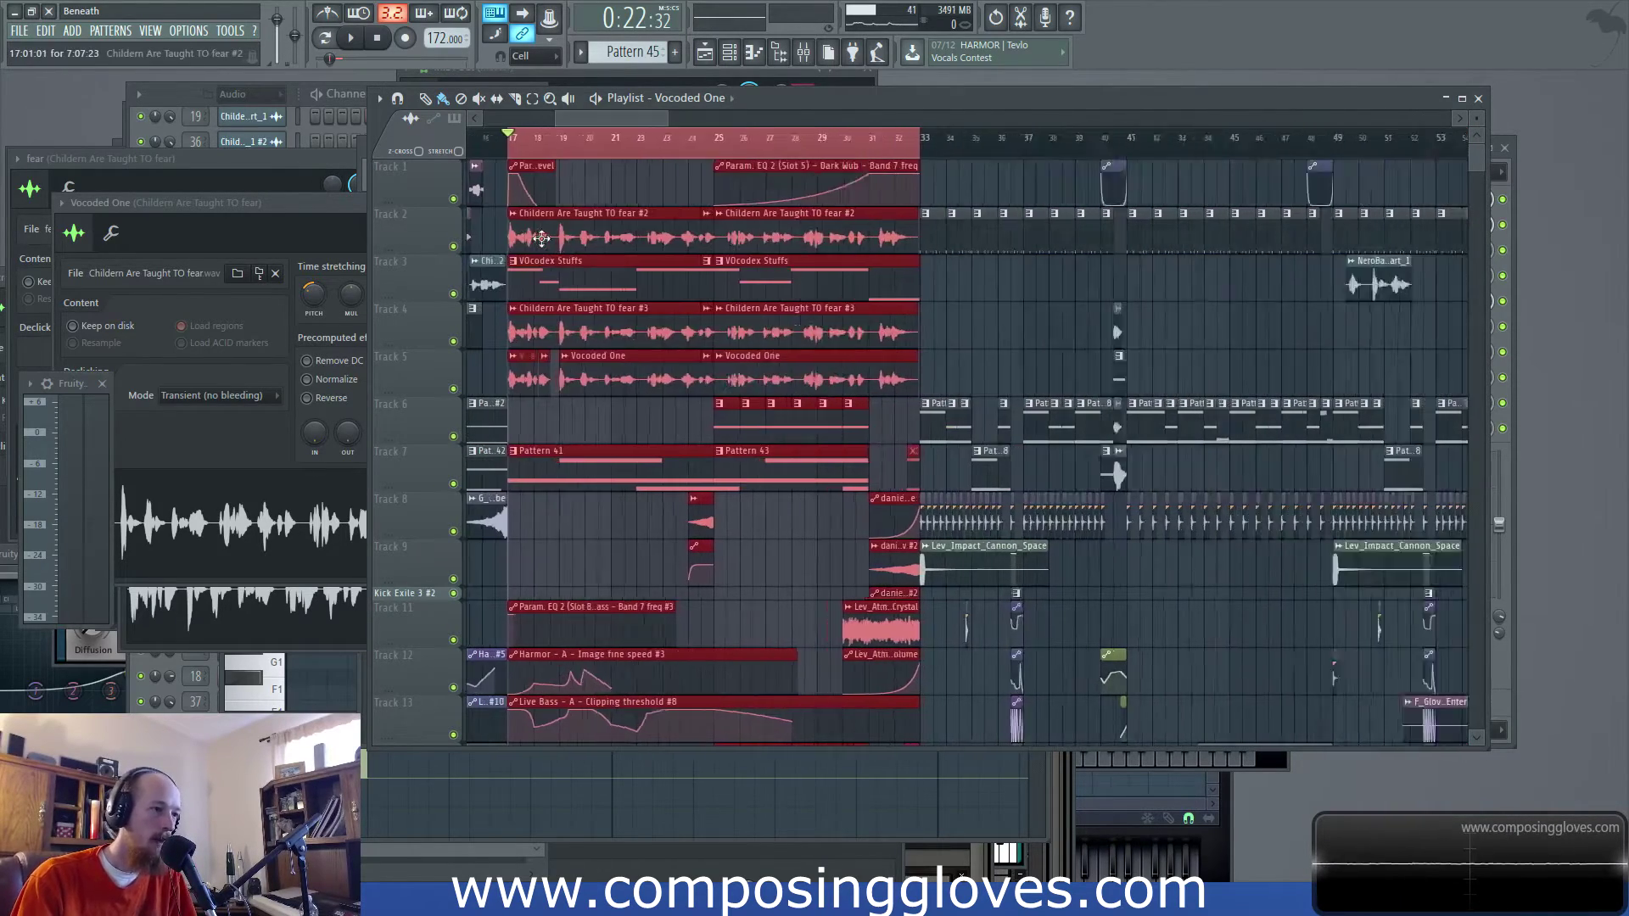
{"action": "key", "text": "space"}
{"action": "key", "text": "space"}
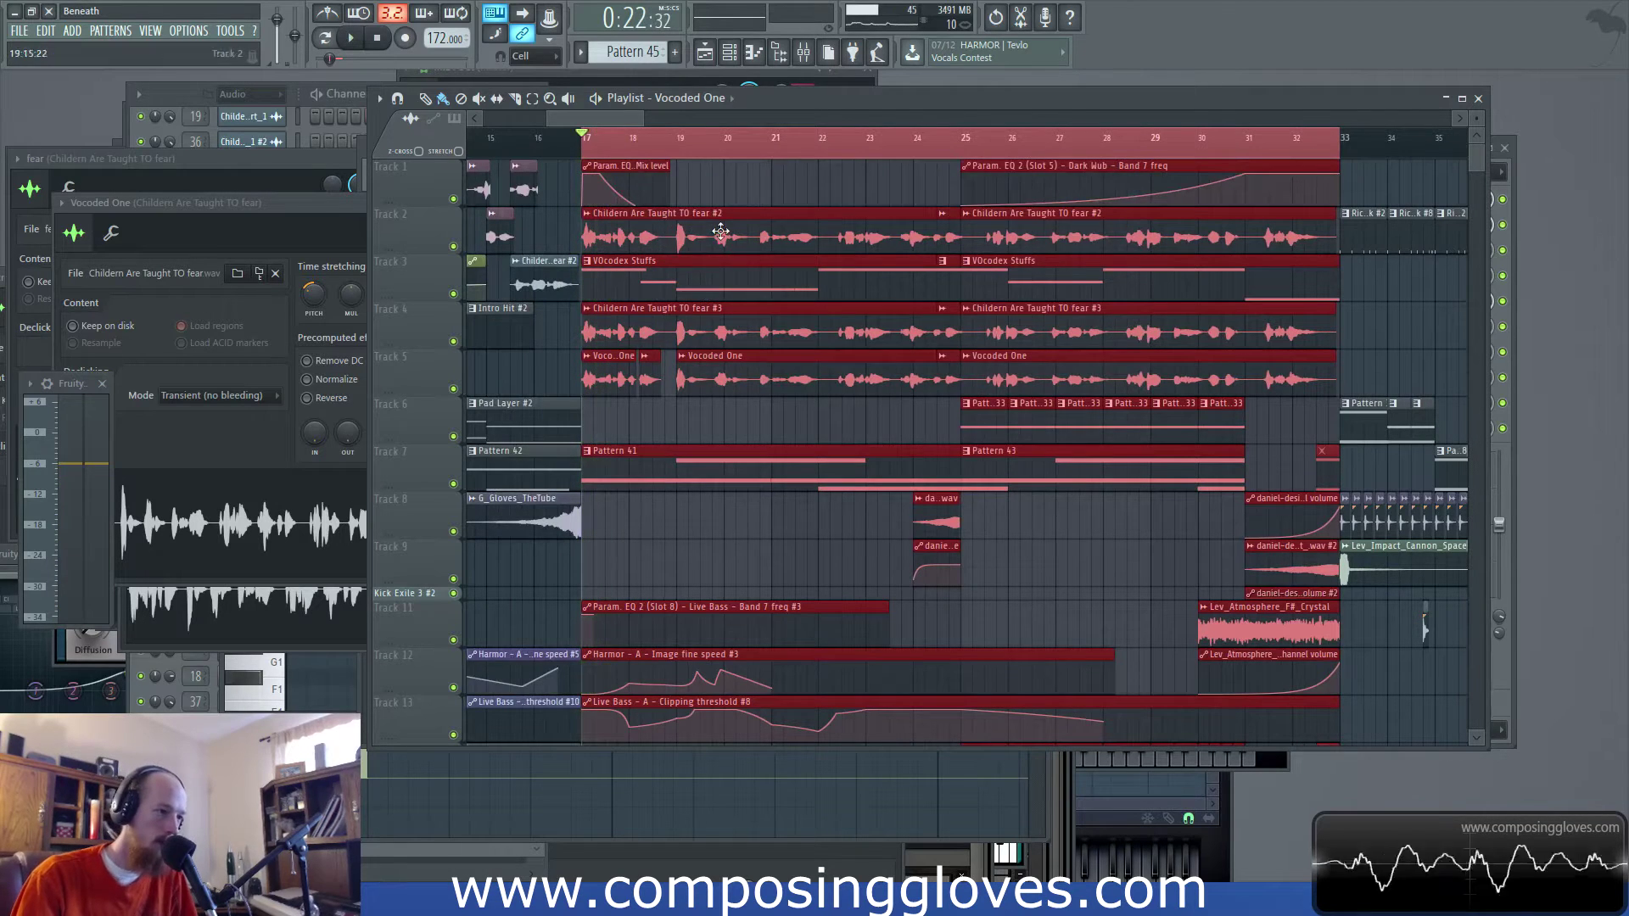
Open the Vocoded One clip's channel settings and show the mixer track it is routed to
{"action": "double_click", "coordinate": [899, 233]}
{"action": "left_click_drag", "start_coordinate": [899, 173], "coordinate": [1090, 417]}
{"action": "double_click", "coordinate": [796, 380]}
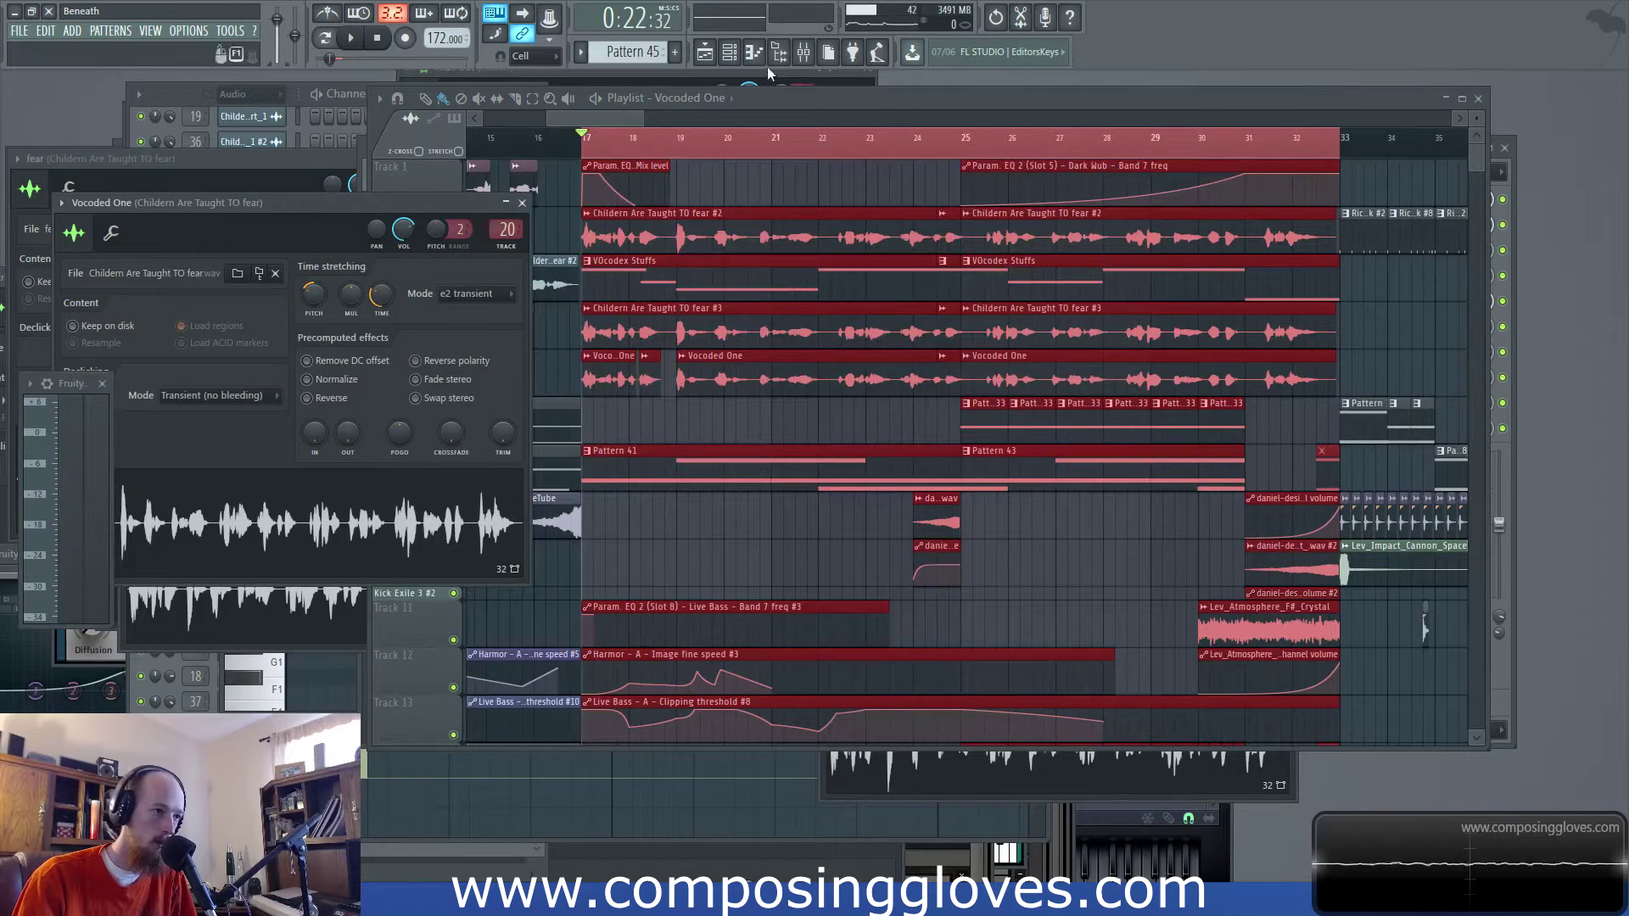
{"action": "left_click", "coordinate": [802, 53]}
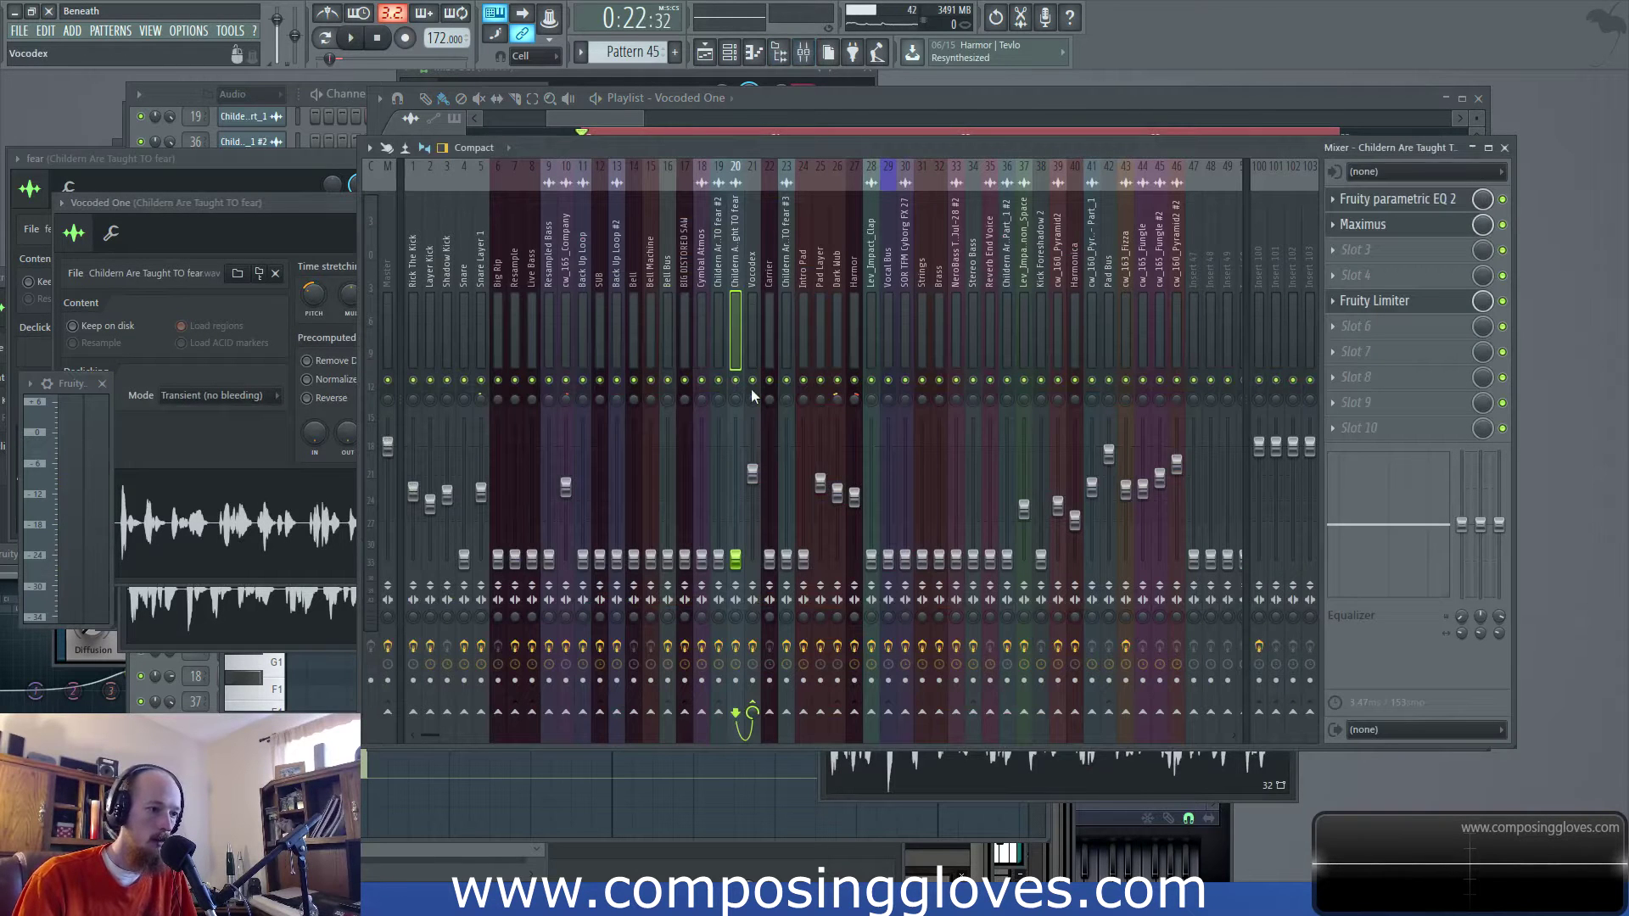
Raise the Vocal Bus fader, and set the Childern Are Taught TO fear #2 fader to about -6.1 dB while playing the section
{"action": "mouse_move", "coordinate": [717, 562]}
{"action": "left_mouse_down"}
{"action": "mouse_move", "coordinate": [719, 475]}
{"action": "mouse_move", "coordinate": [722, 566]}
{"action": "left_mouse_up"}
{"action": "key", "text": "space"}
{"action": "key", "text": "space"}
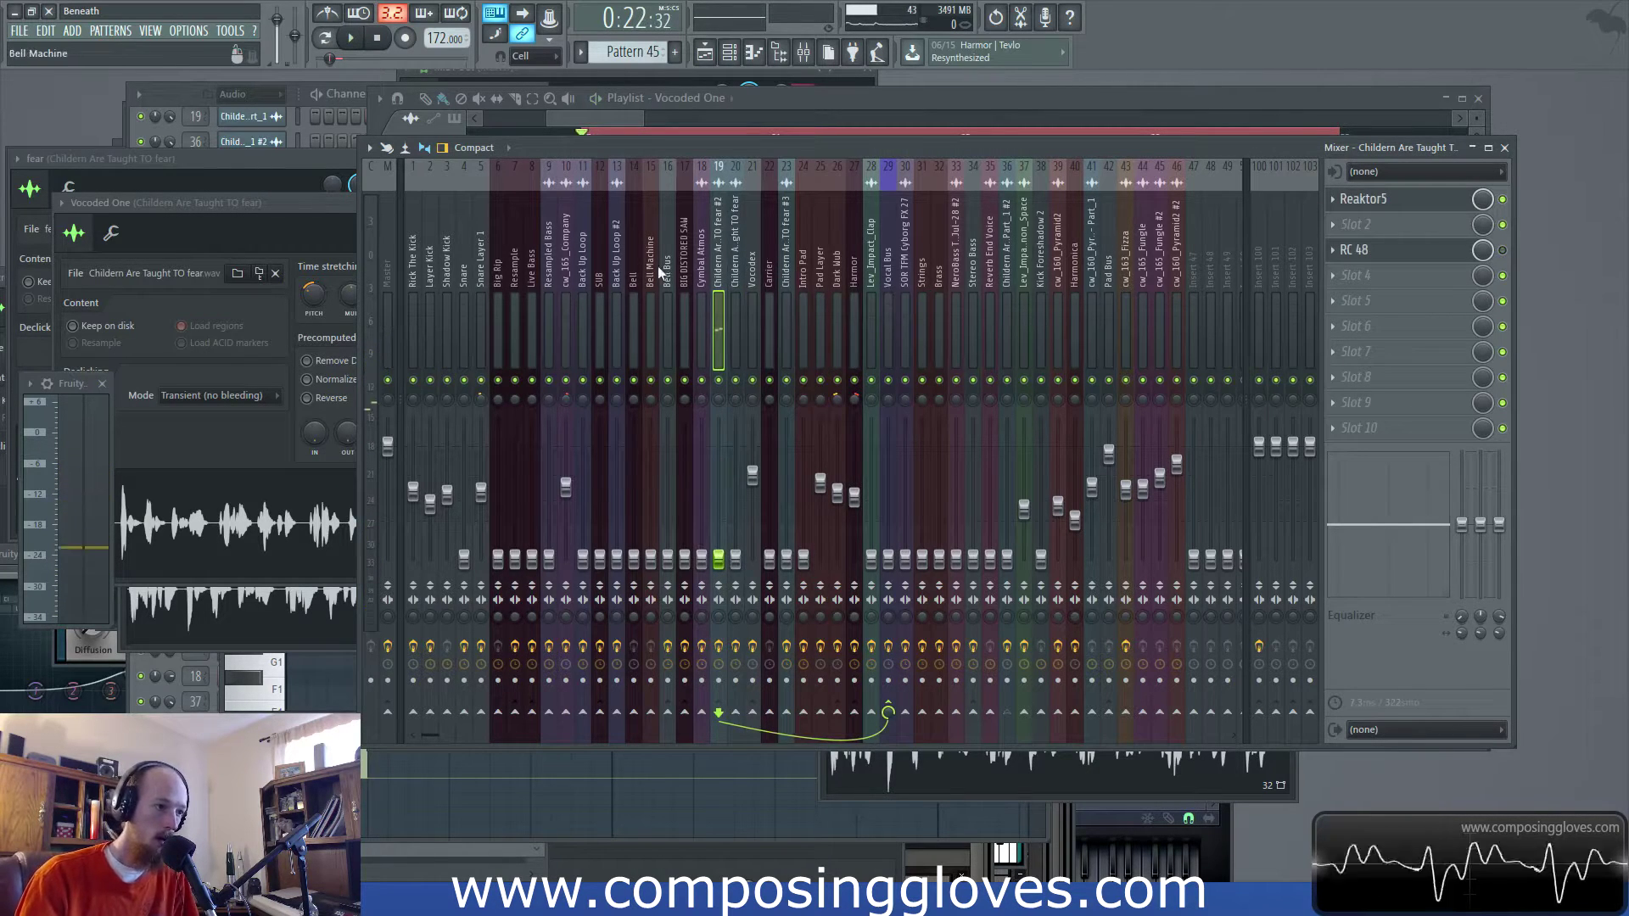
{"action": "left_click", "coordinate": [891, 560]}
{"action": "left_click", "coordinate": [715, 275]}
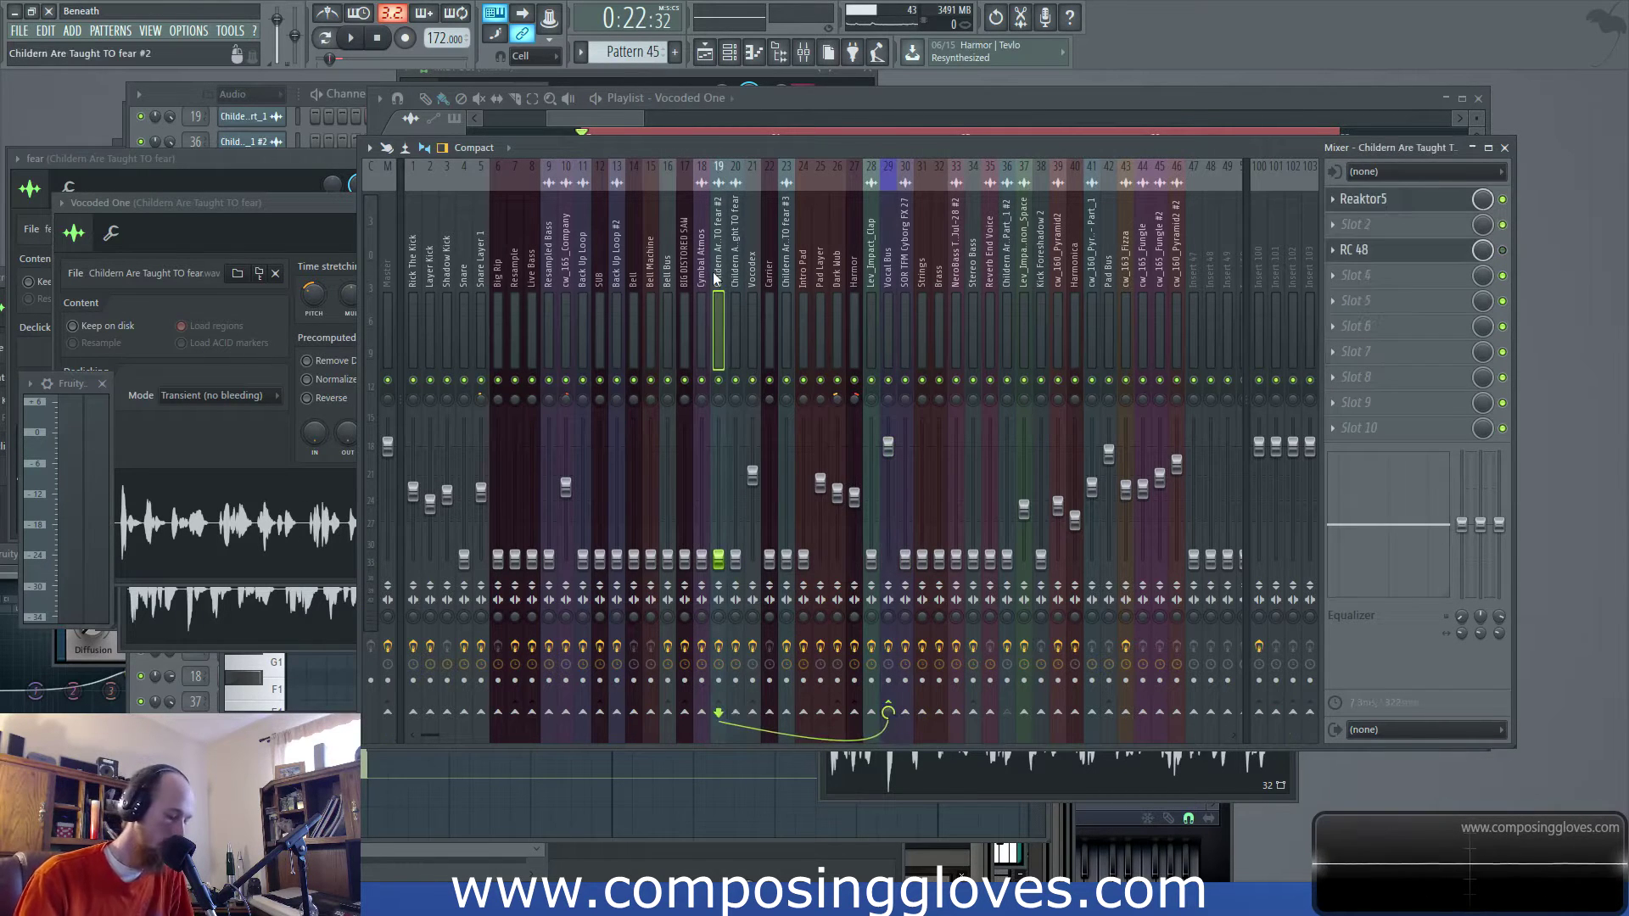
{"action": "key", "text": "space"}
{"action": "left_click_drag", "start_coordinate": [719, 561], "coordinate": [723, 482]}
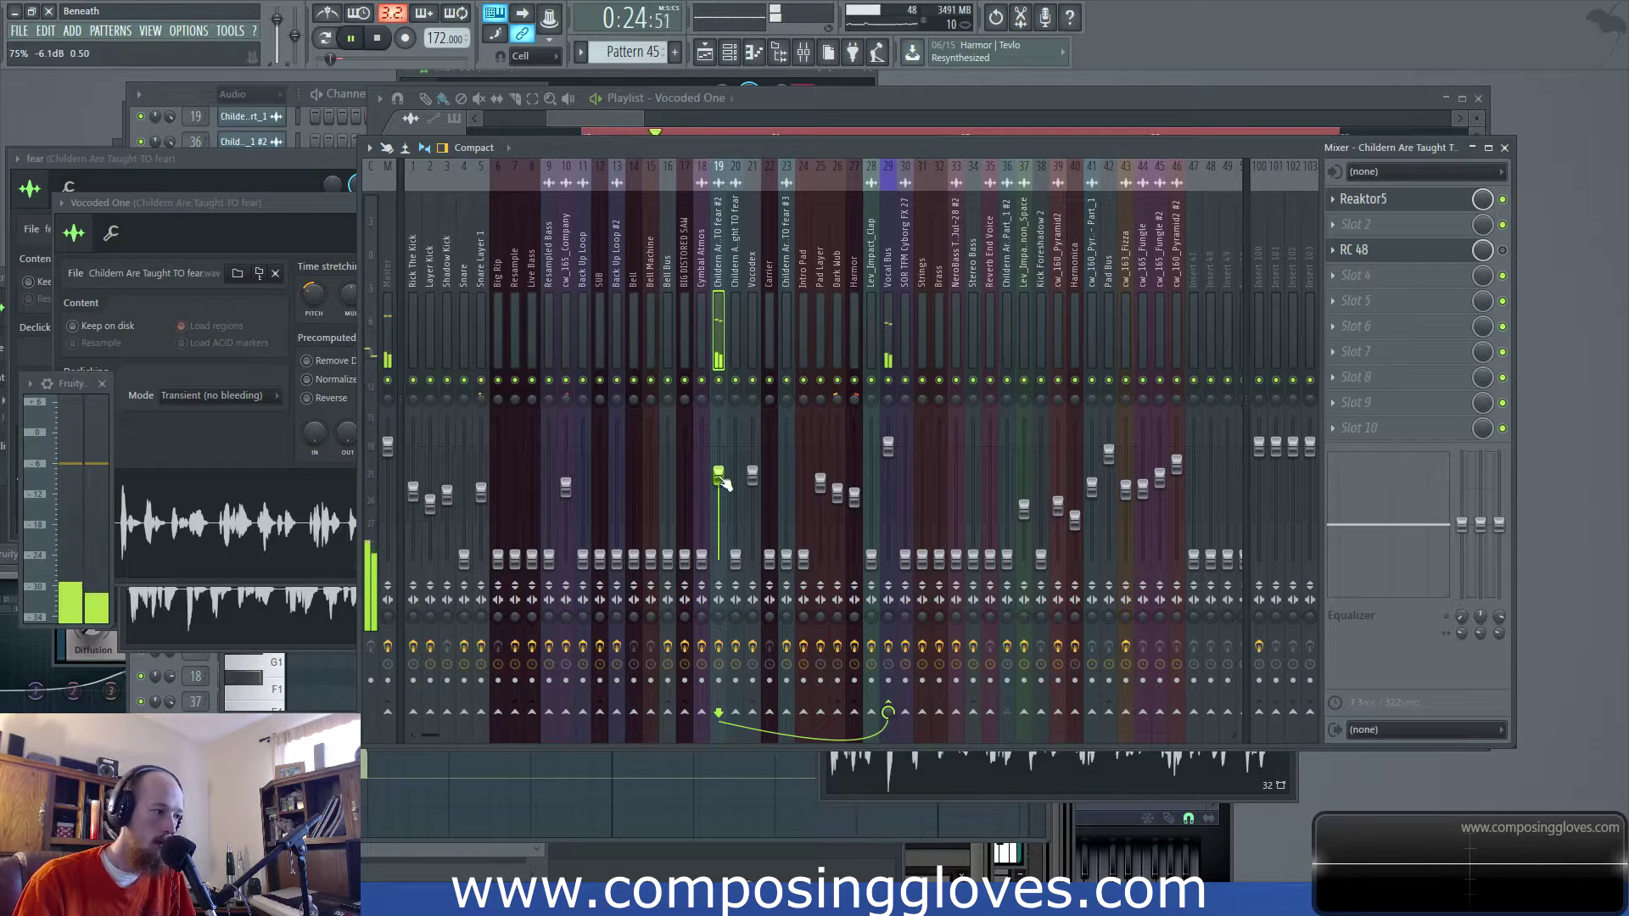
{"action": "key", "text": "space"}
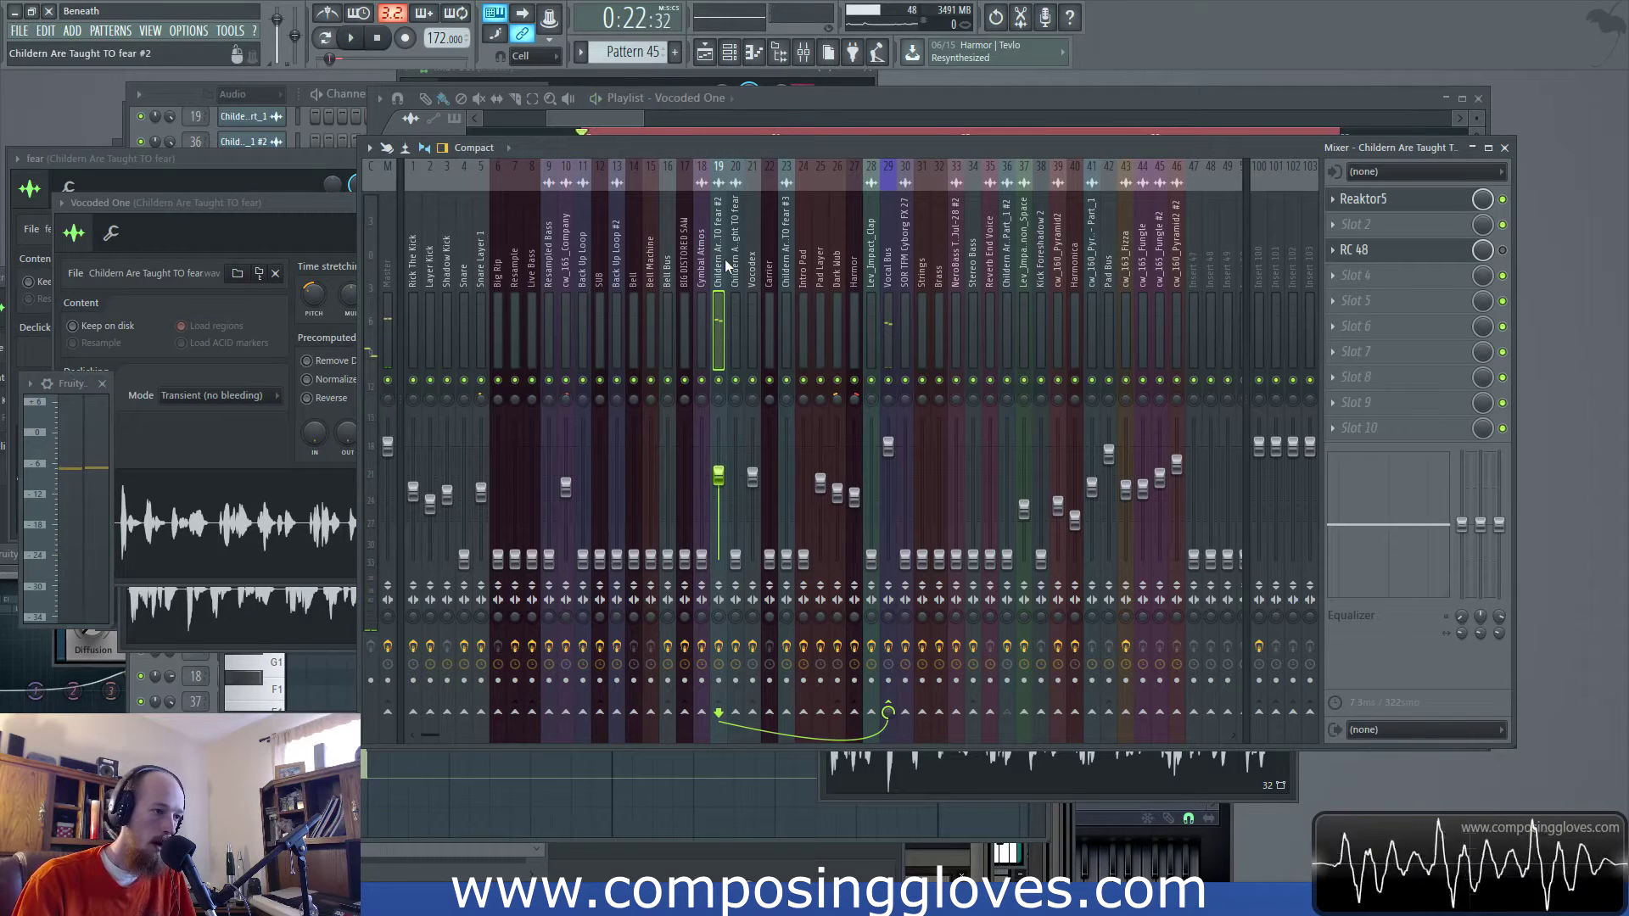
Open Maximus on the Vocal Bus and examine the settings of its mid, high and low bands
{"action": "left_click", "coordinate": [895, 276]}
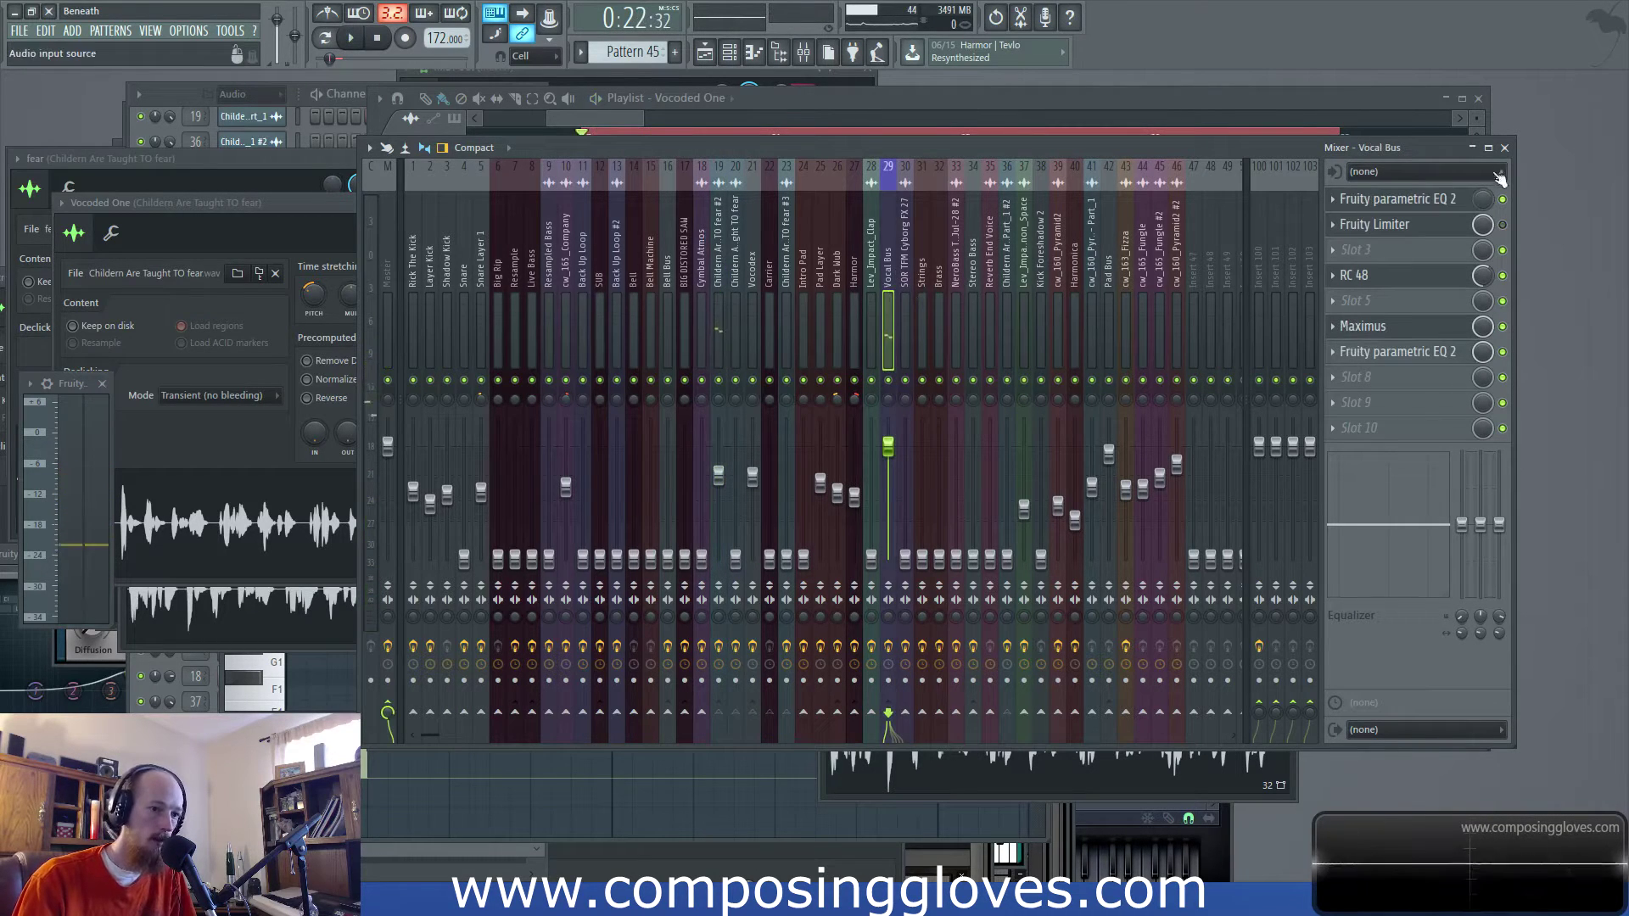
{"action": "left_click", "coordinate": [1425, 331]}
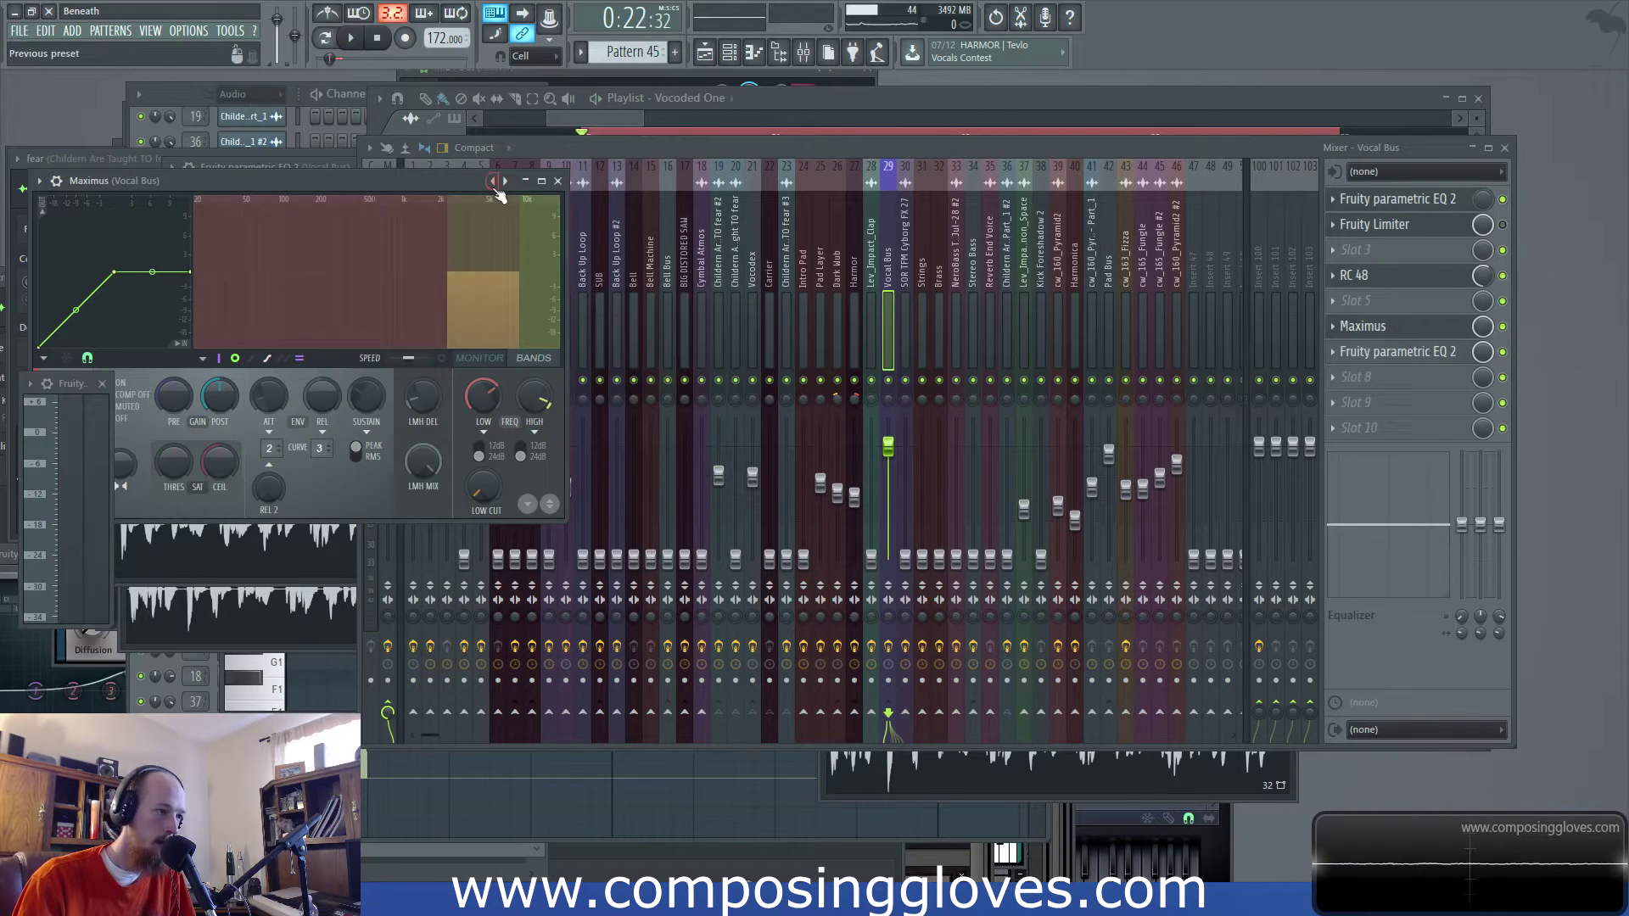
{"action": "left_click_drag", "start_coordinate": [439, 180], "coordinate": [697, 184]}
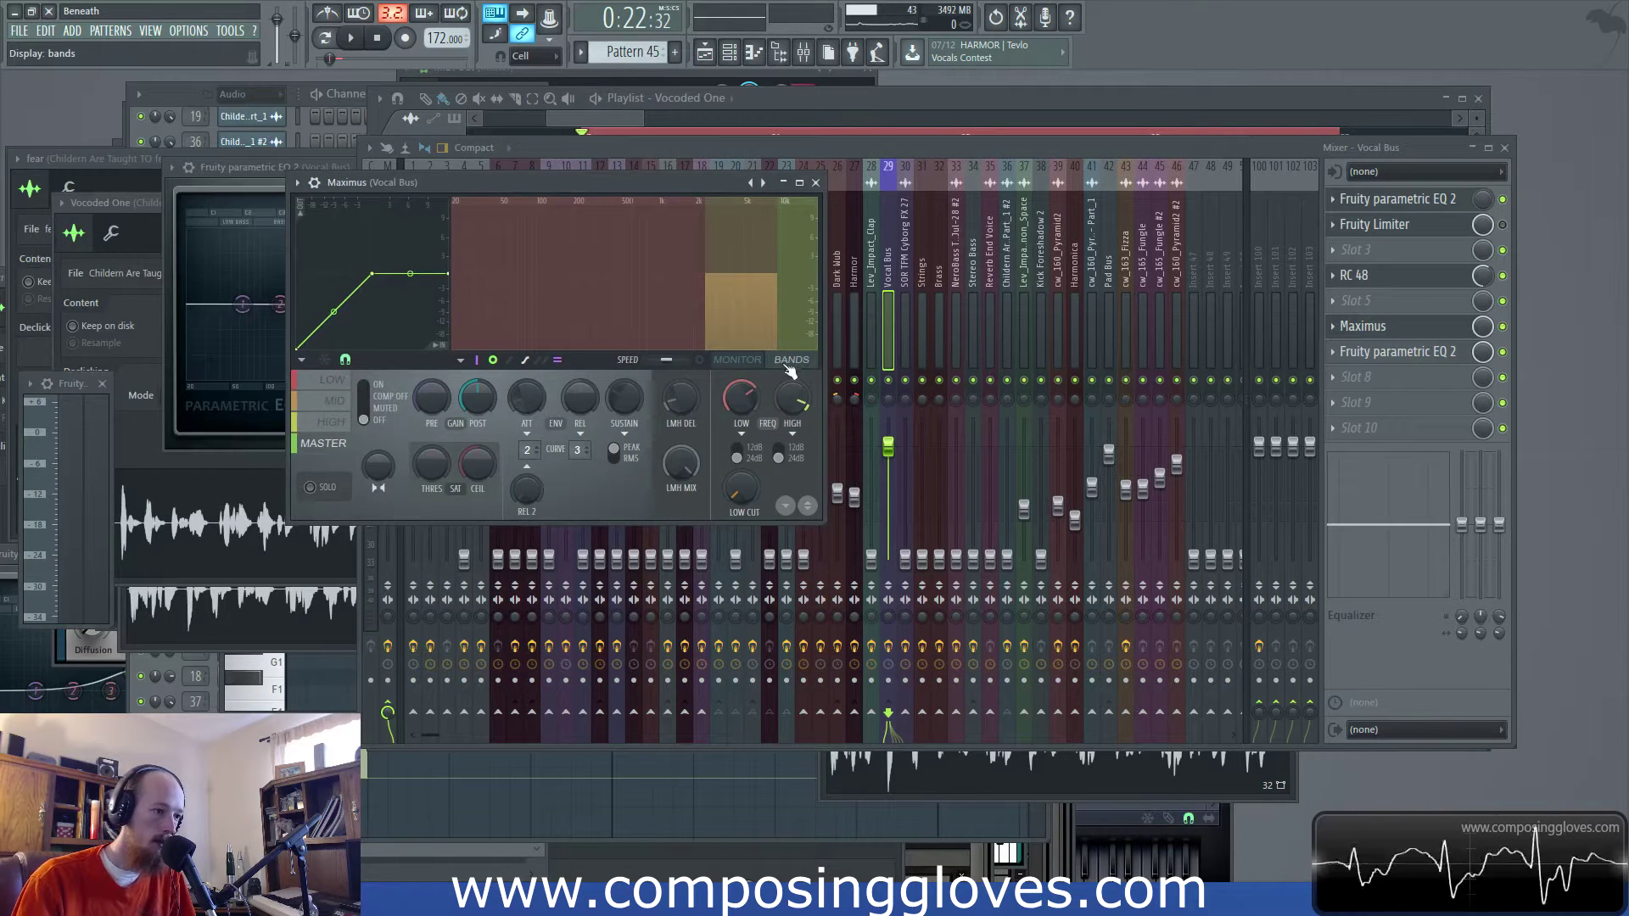
{"action": "left_click", "coordinate": [332, 402]}
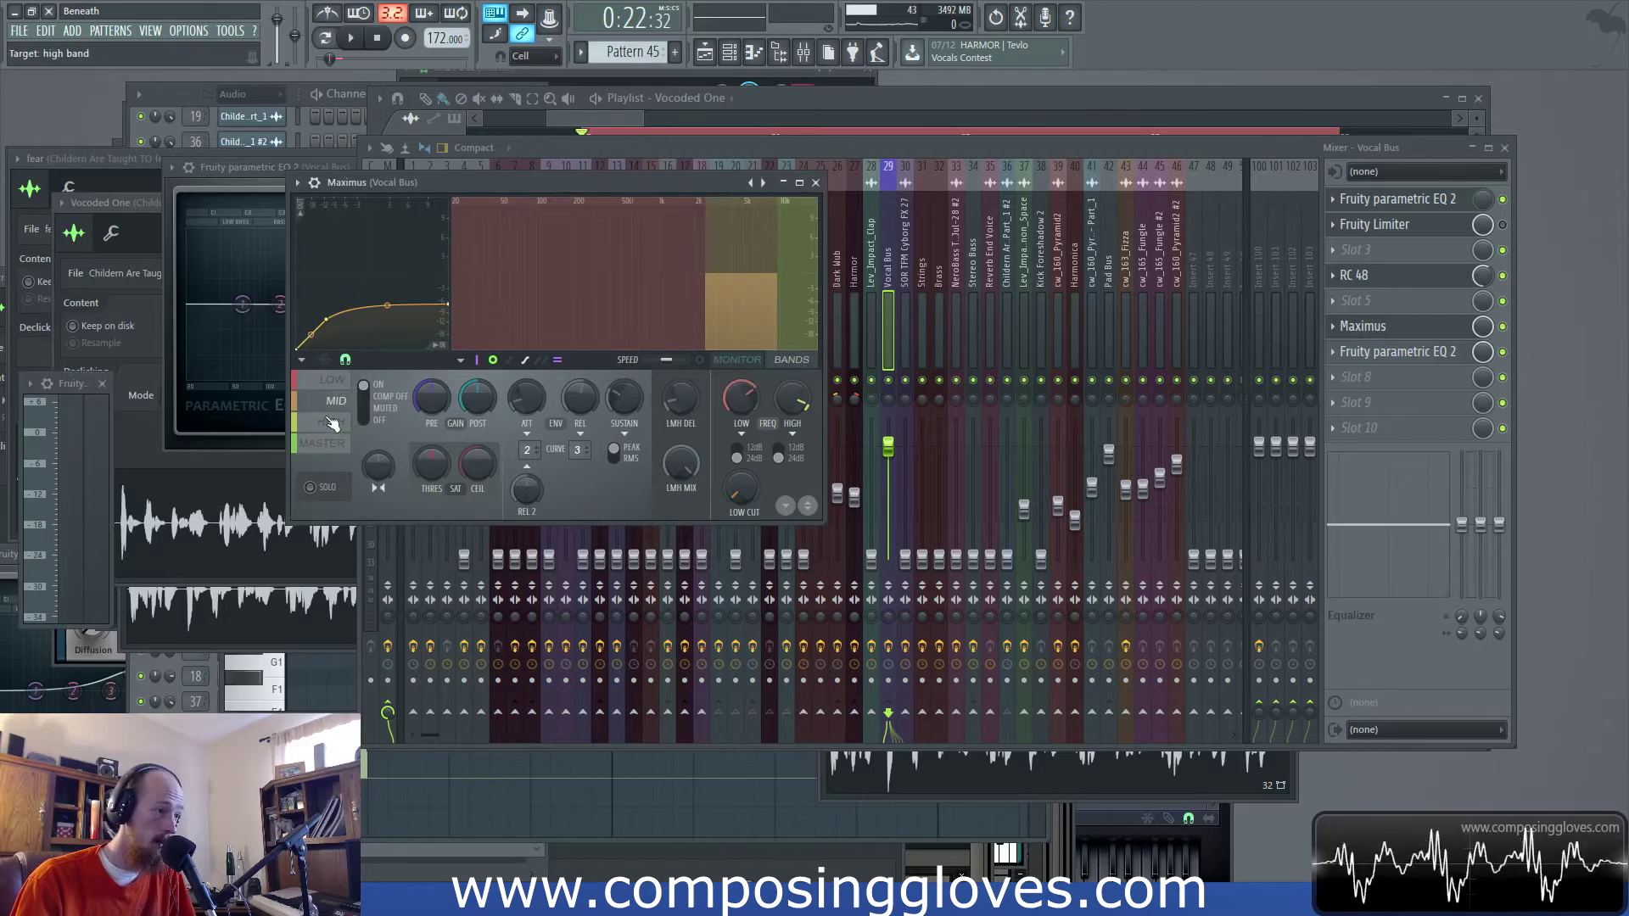
{"action": "left_click", "coordinate": [332, 423]}
{"action": "left_click", "coordinate": [340, 383]}
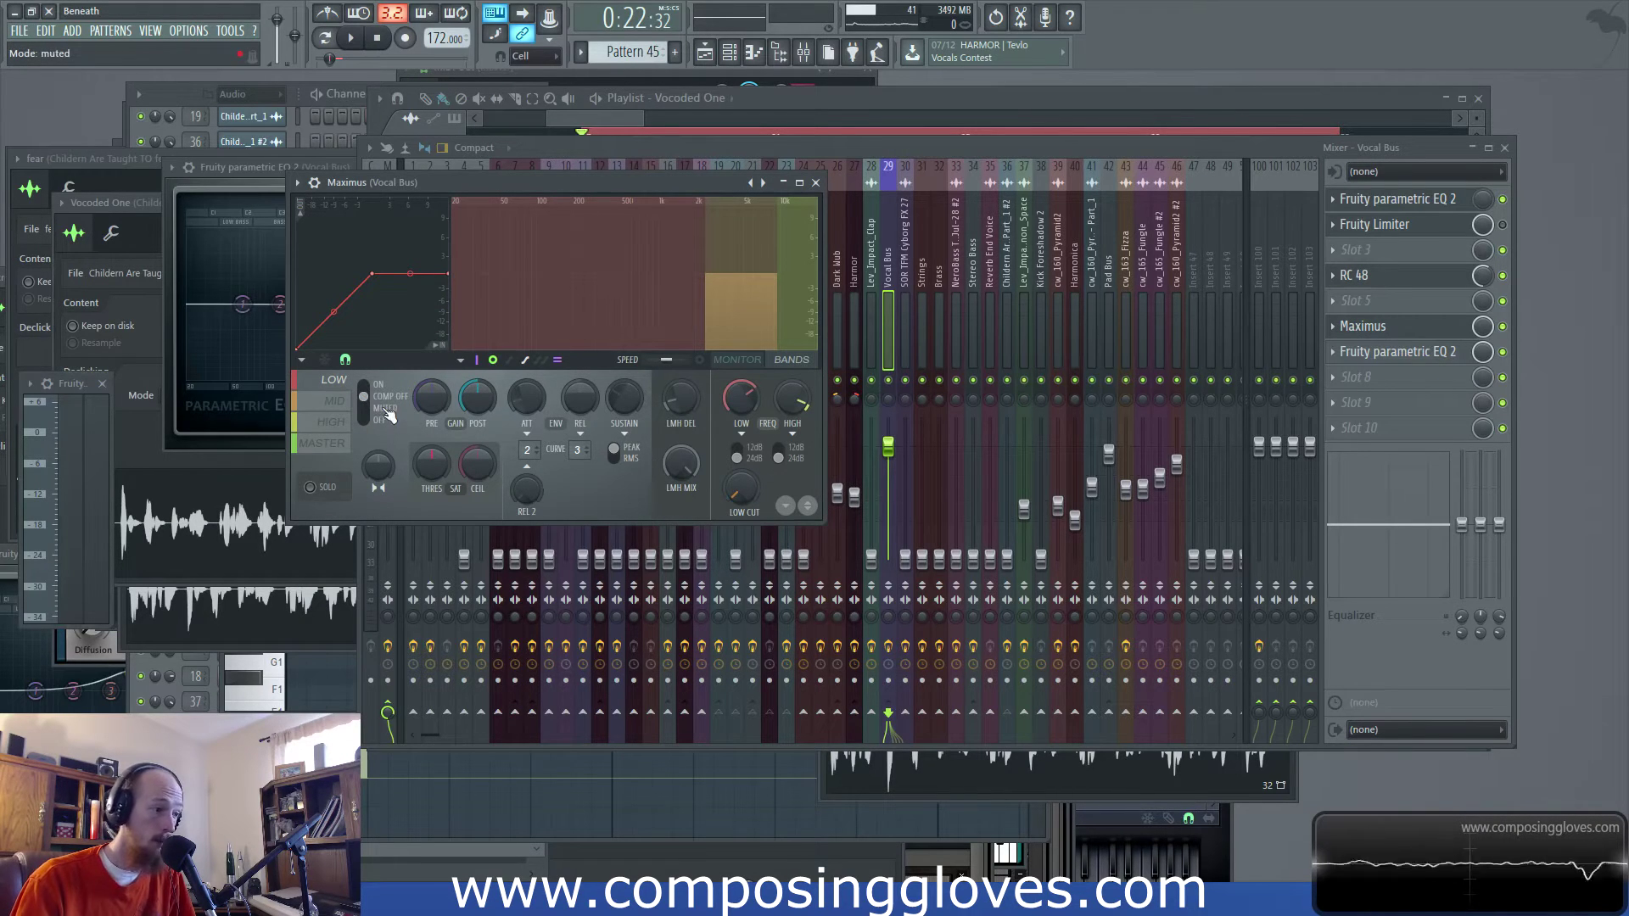
{"action": "left_click", "coordinate": [336, 402]}
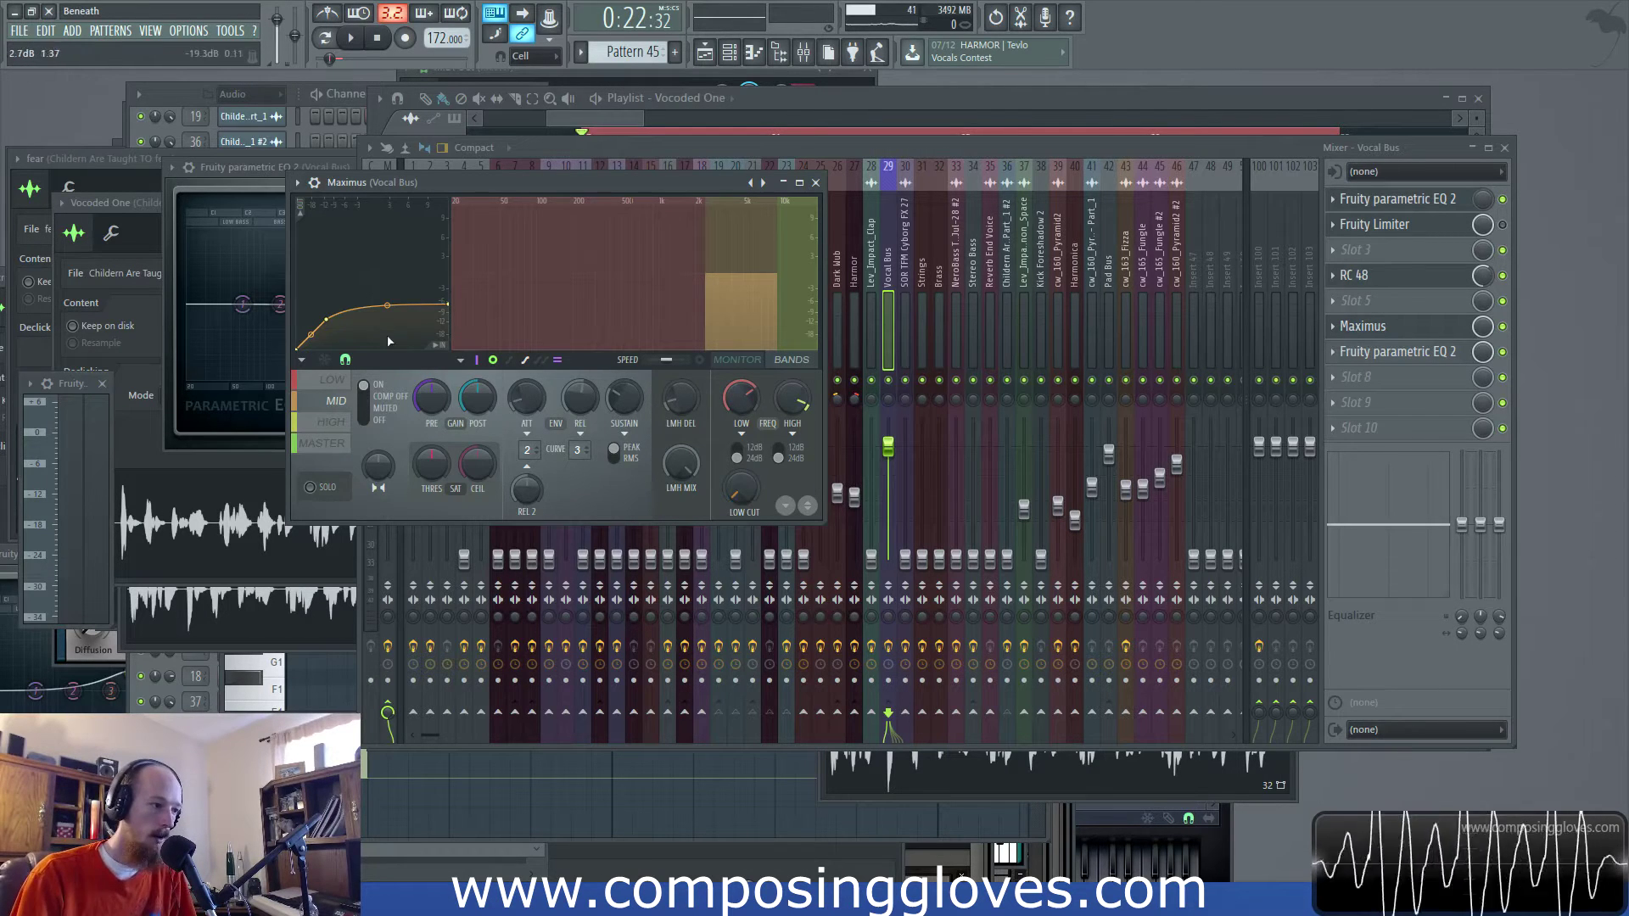
Lower the Vocal Bus Maximus low crossover frequency and raise the high crossover to about 11421 Hz
{"action": "left_click", "coordinate": [755, 362]}
{"action": "left_click", "coordinate": [791, 361]}
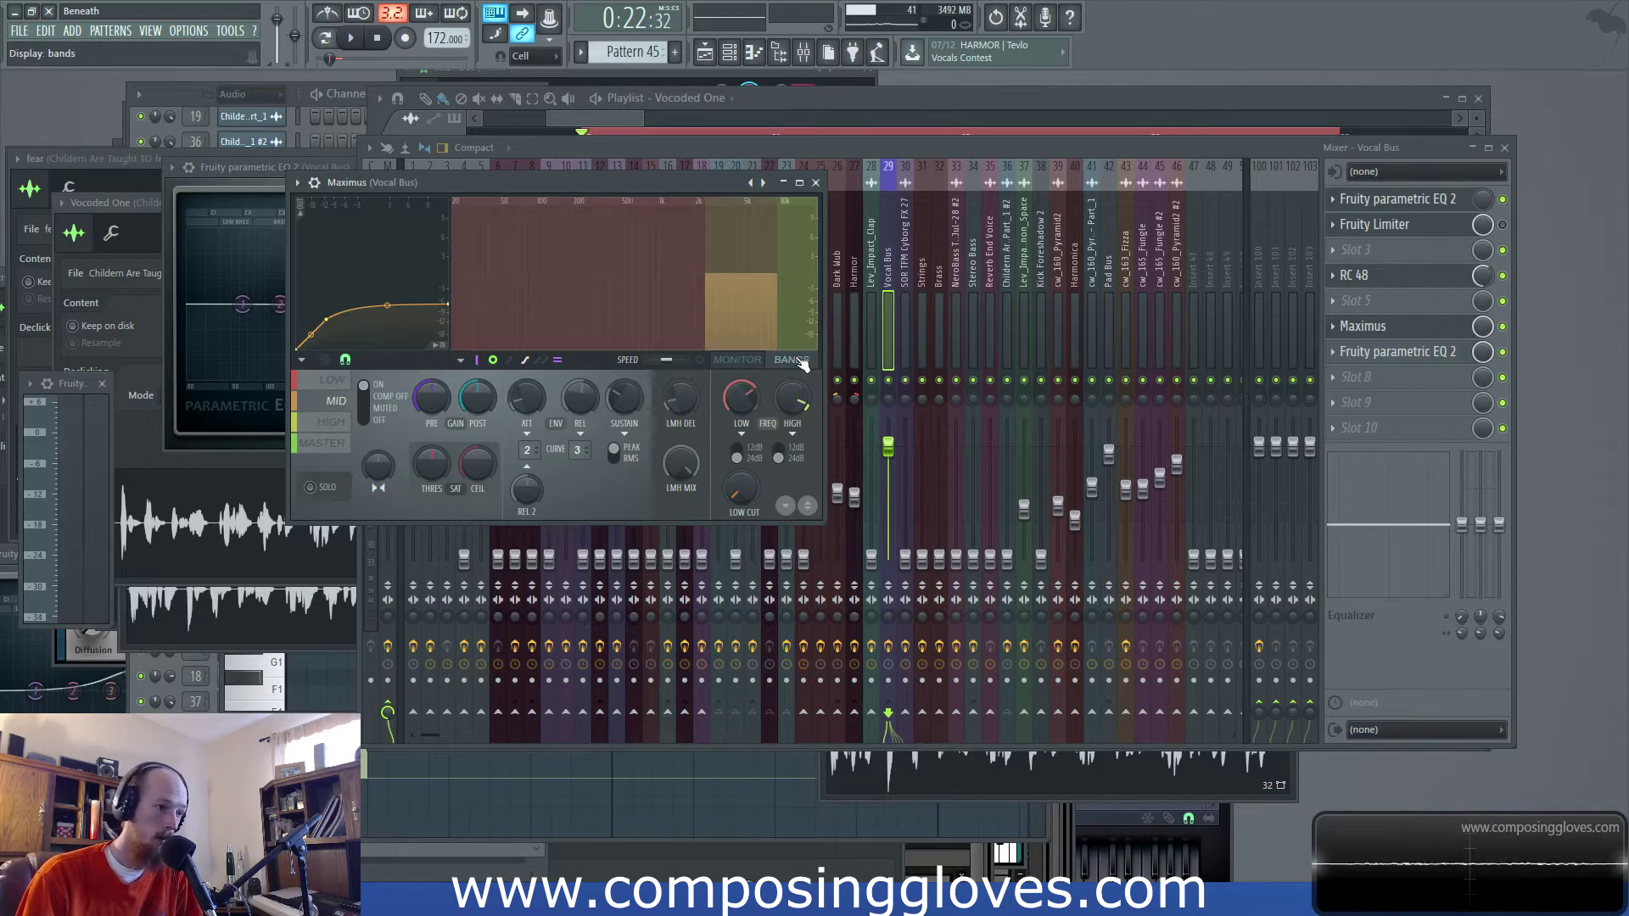
{"action": "left_click", "coordinate": [752, 364]}
{"action": "left_click", "coordinate": [793, 362]}
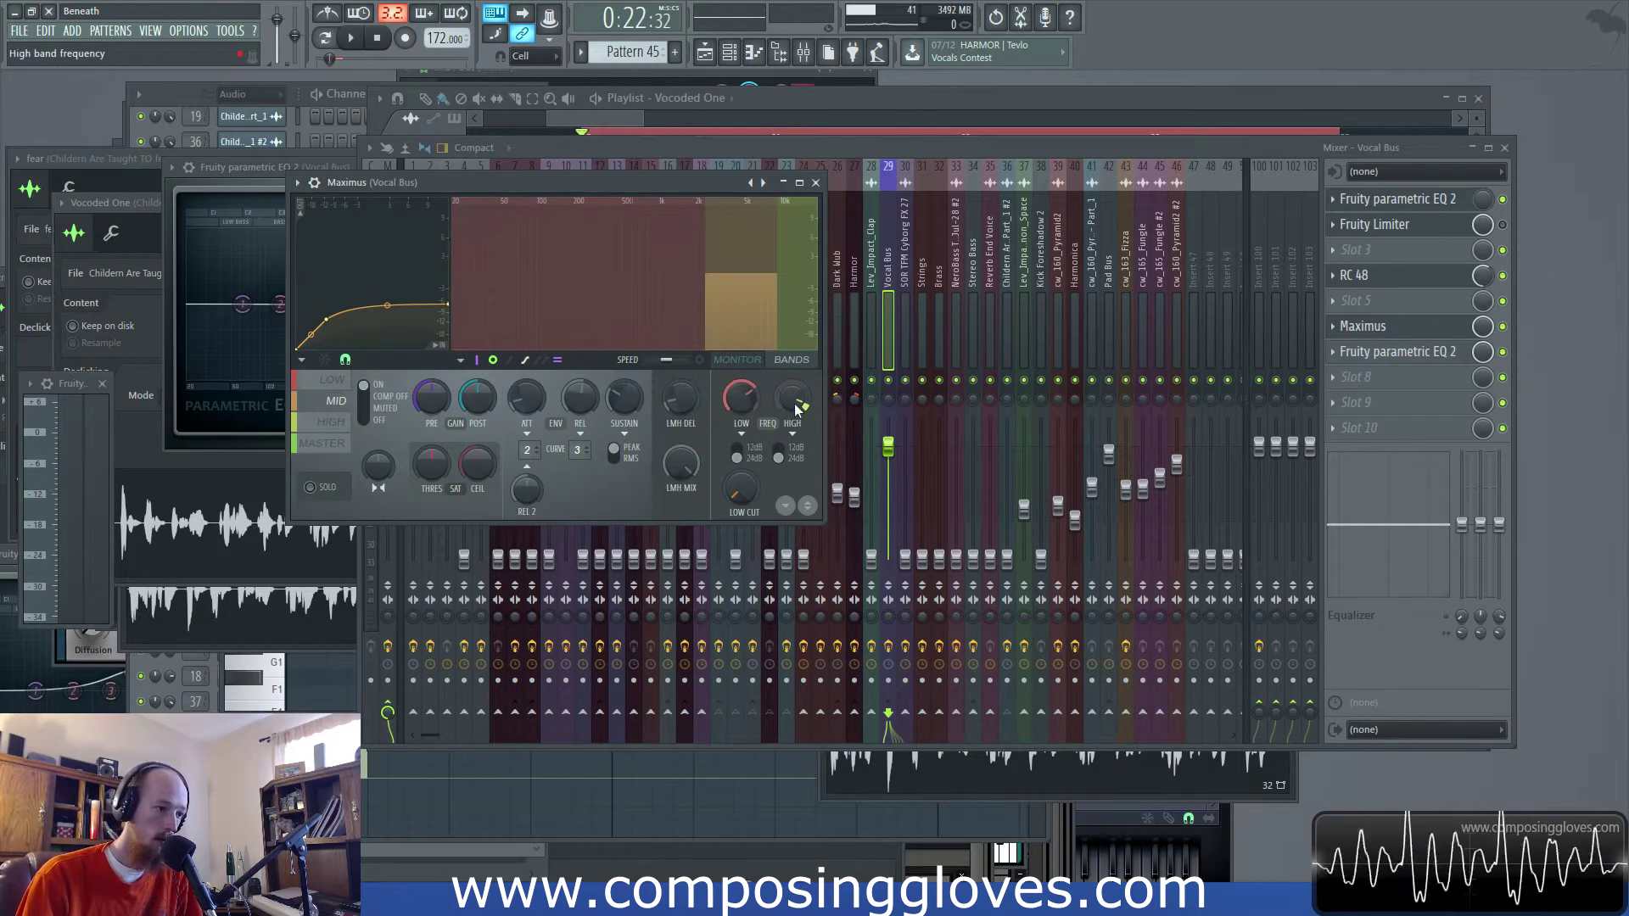
{"action": "left_click_drag", "start_coordinate": [741, 407], "coordinate": [740, 414]}
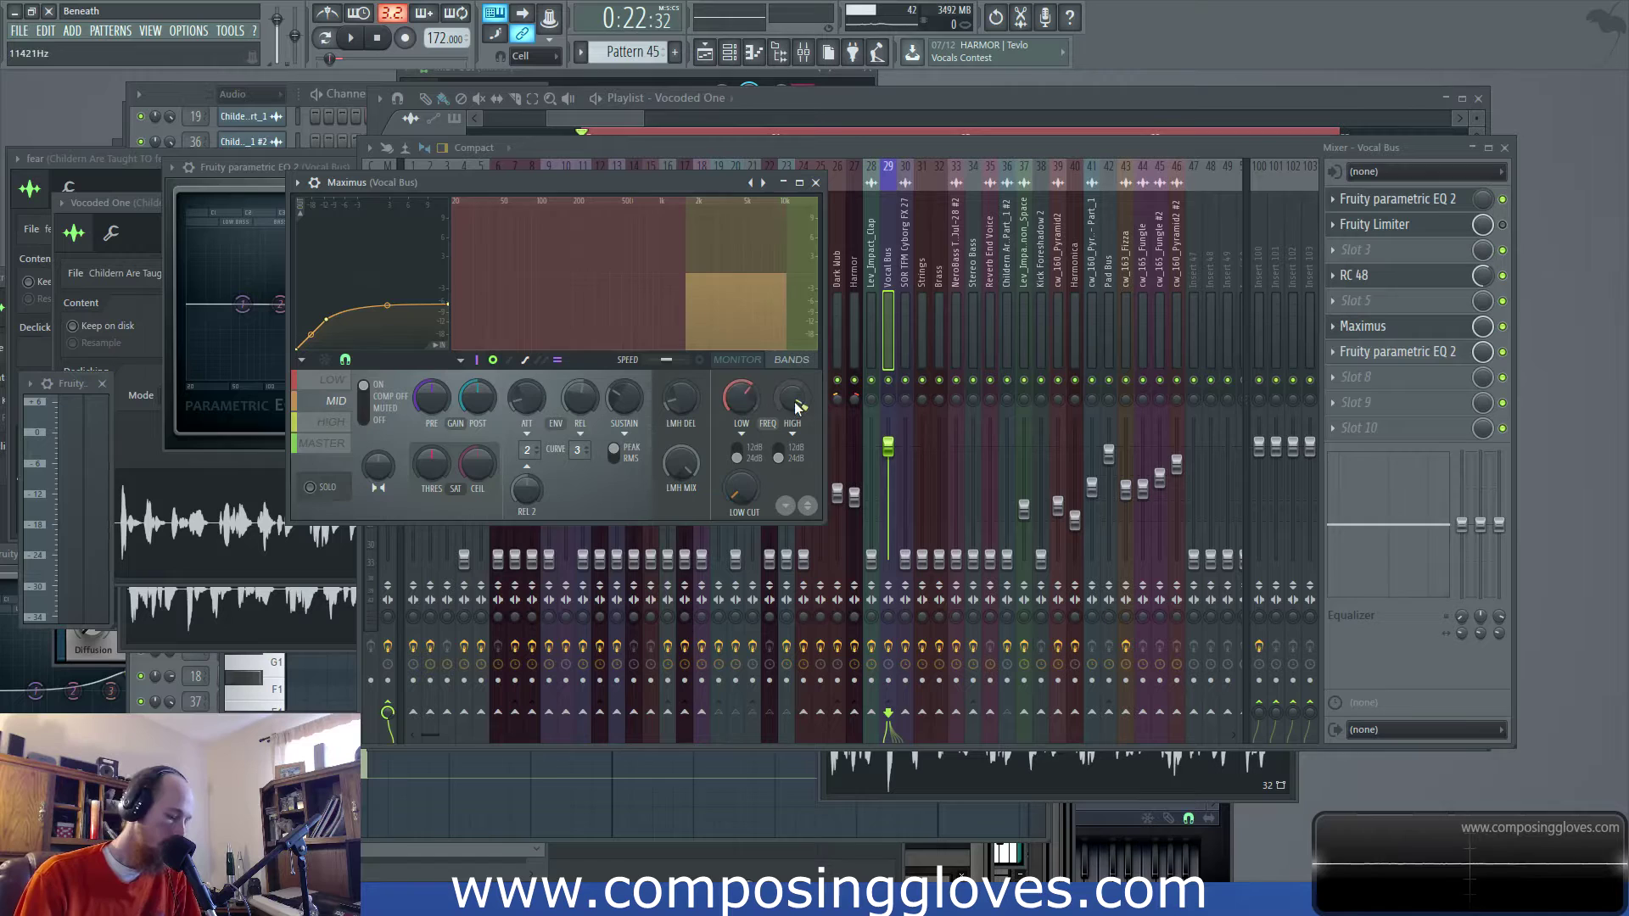
{"action": "left_click", "coordinate": [978, 151]}
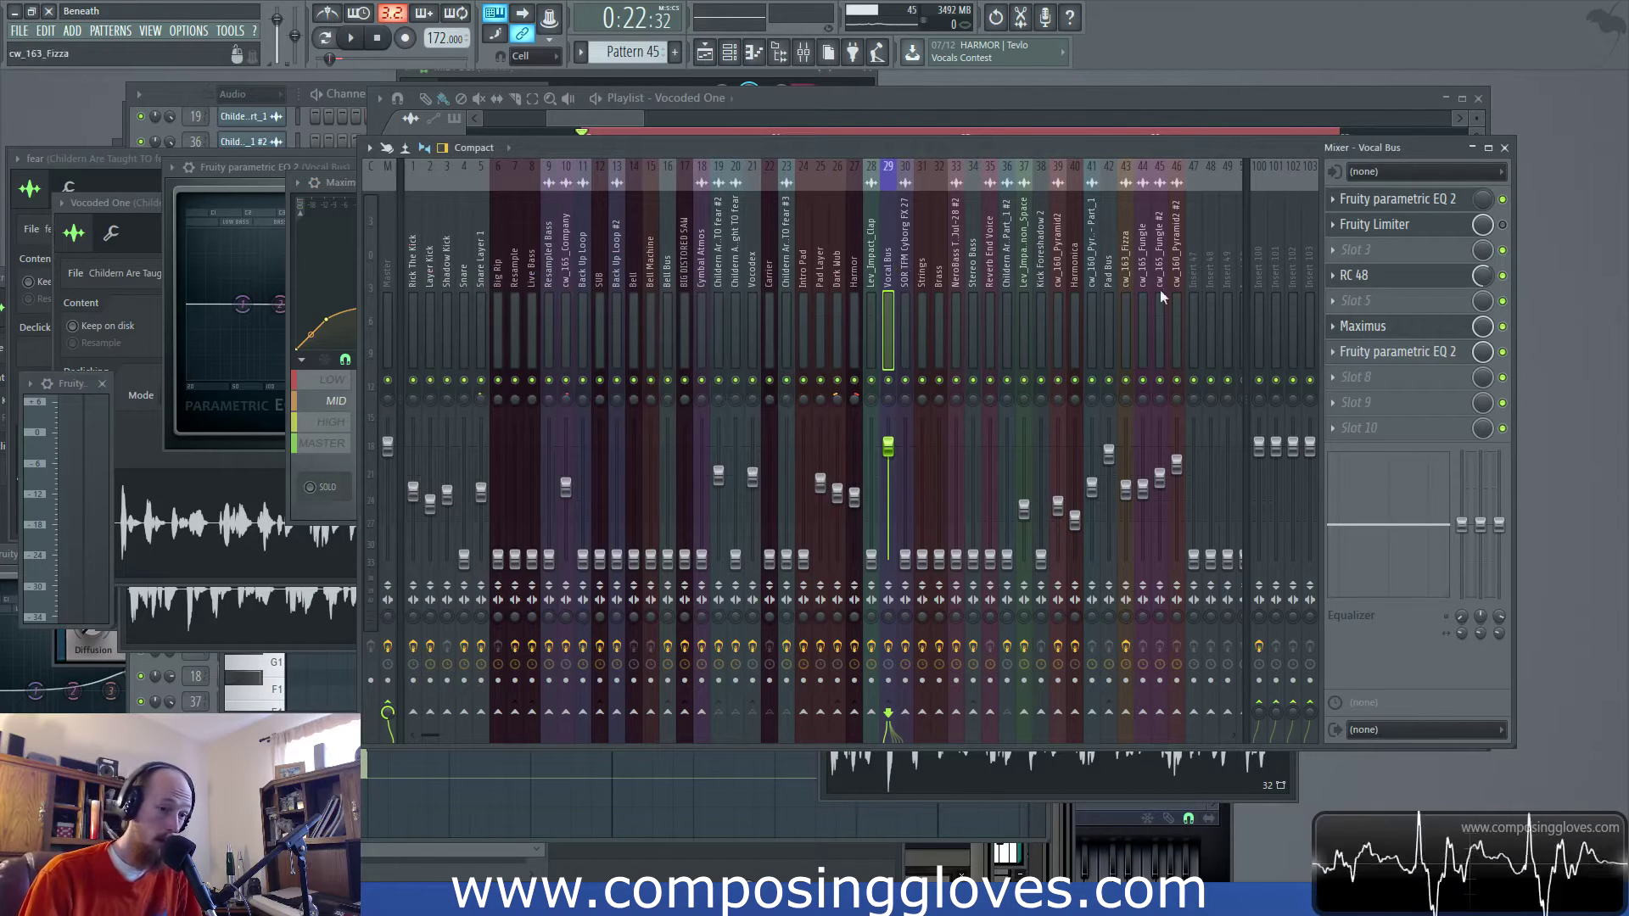
Play from bar 17 and raise mixer track 20, Childern Are Taught TO fear, to about the level of track 19
{"action": "left_click", "coordinate": [594, 122]}
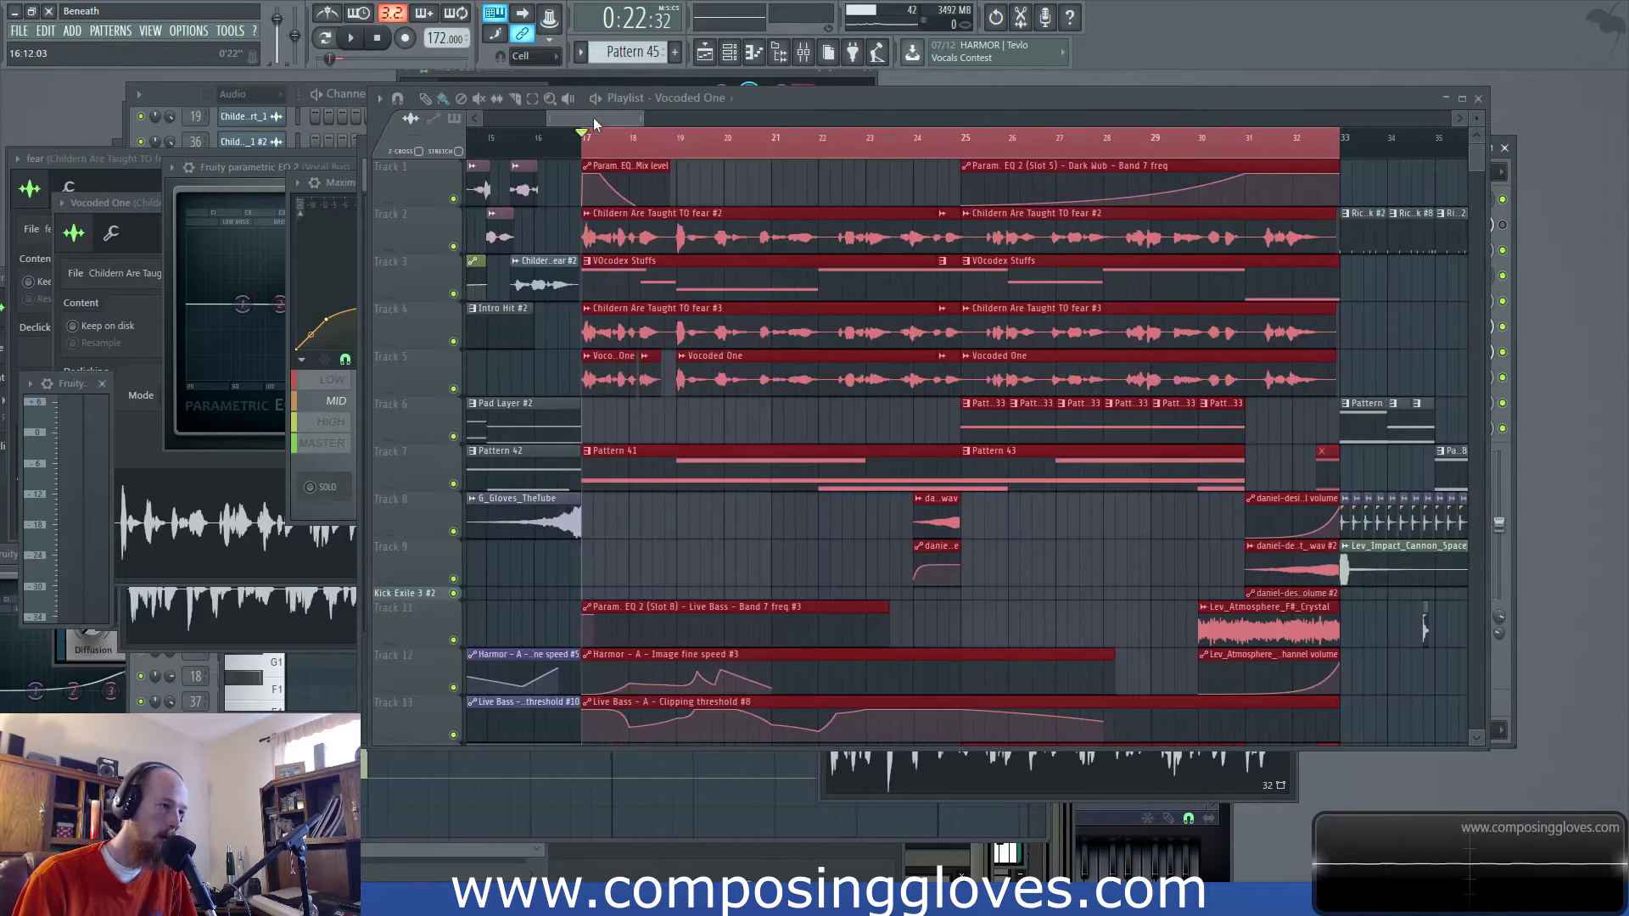
{"action": "key", "text": "space"}
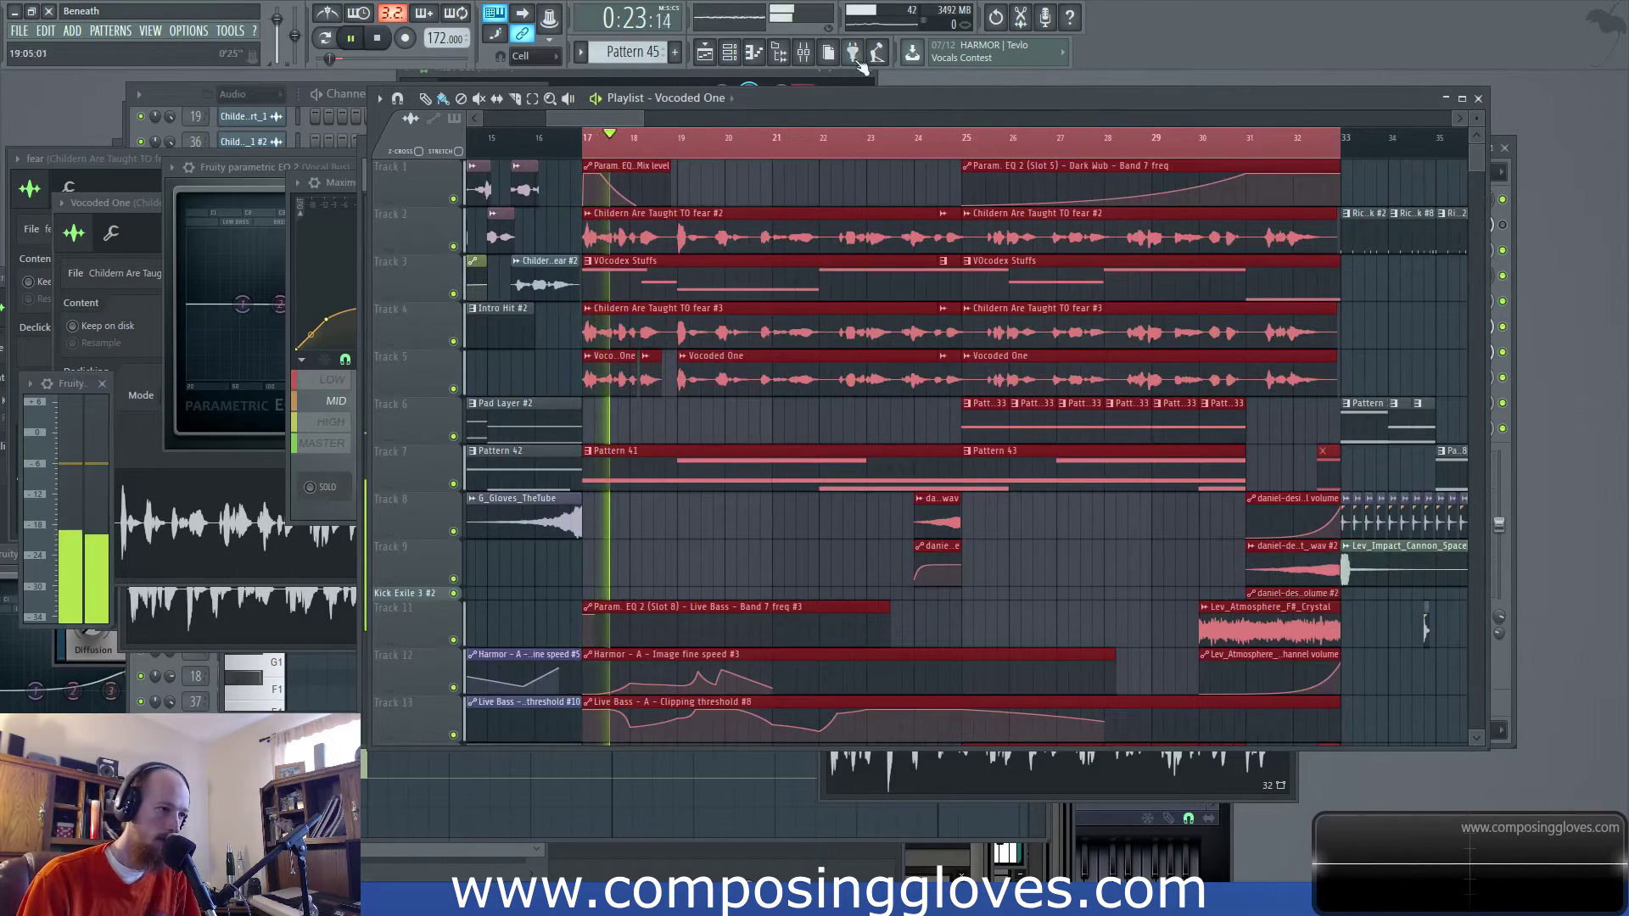
{"action": "key", "text": "F9"}
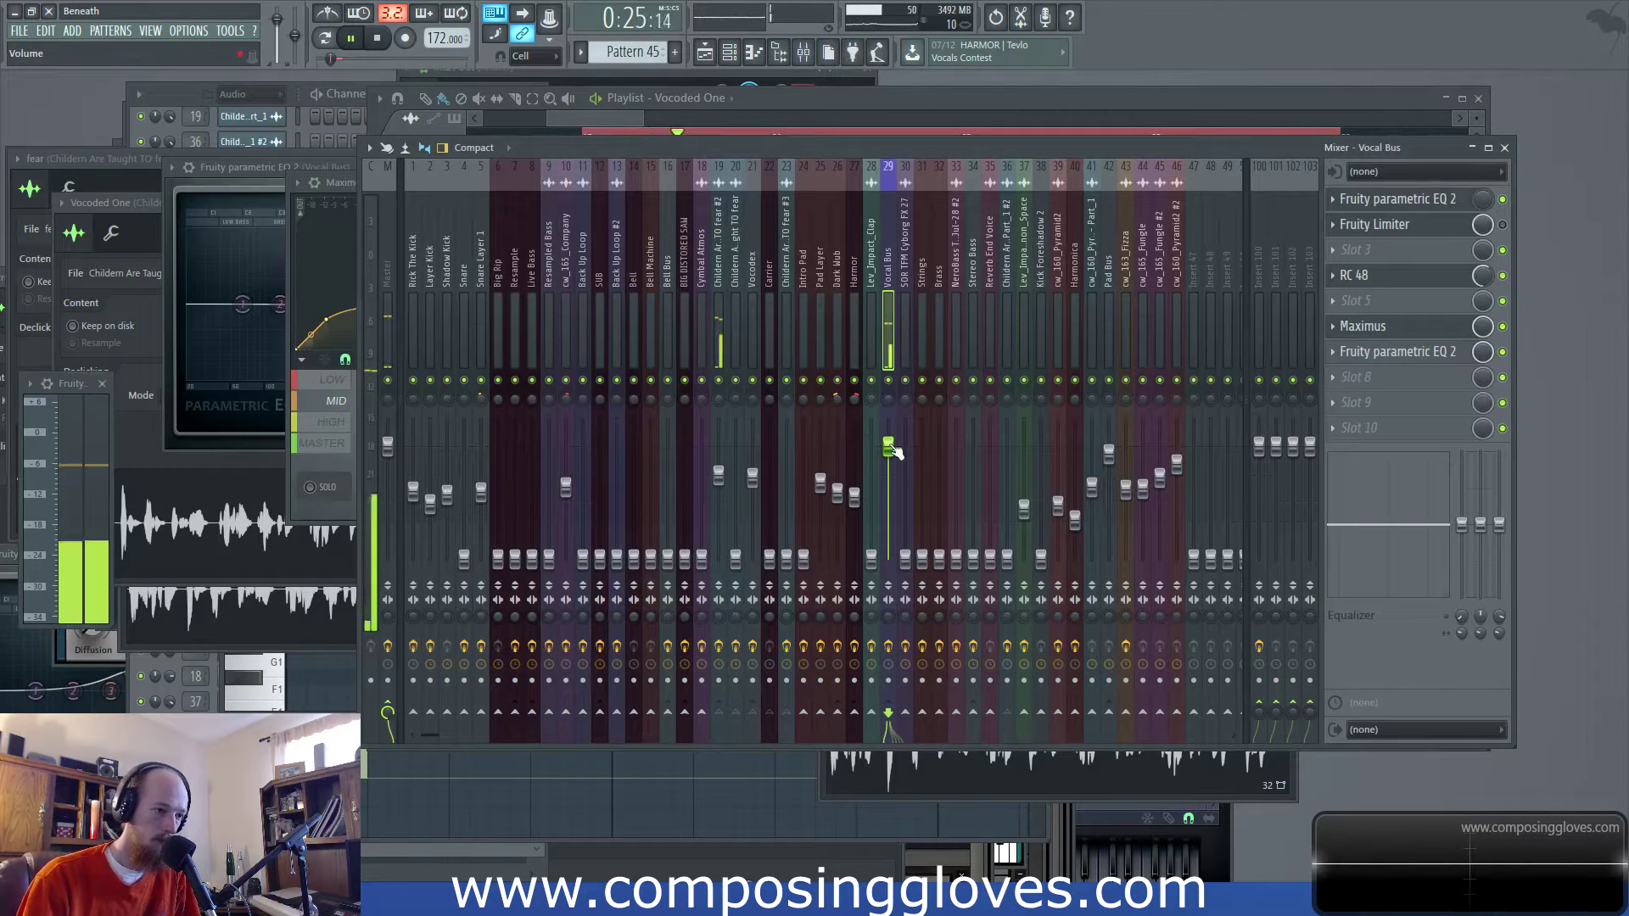
{"action": "left_click", "coordinate": [720, 478]}
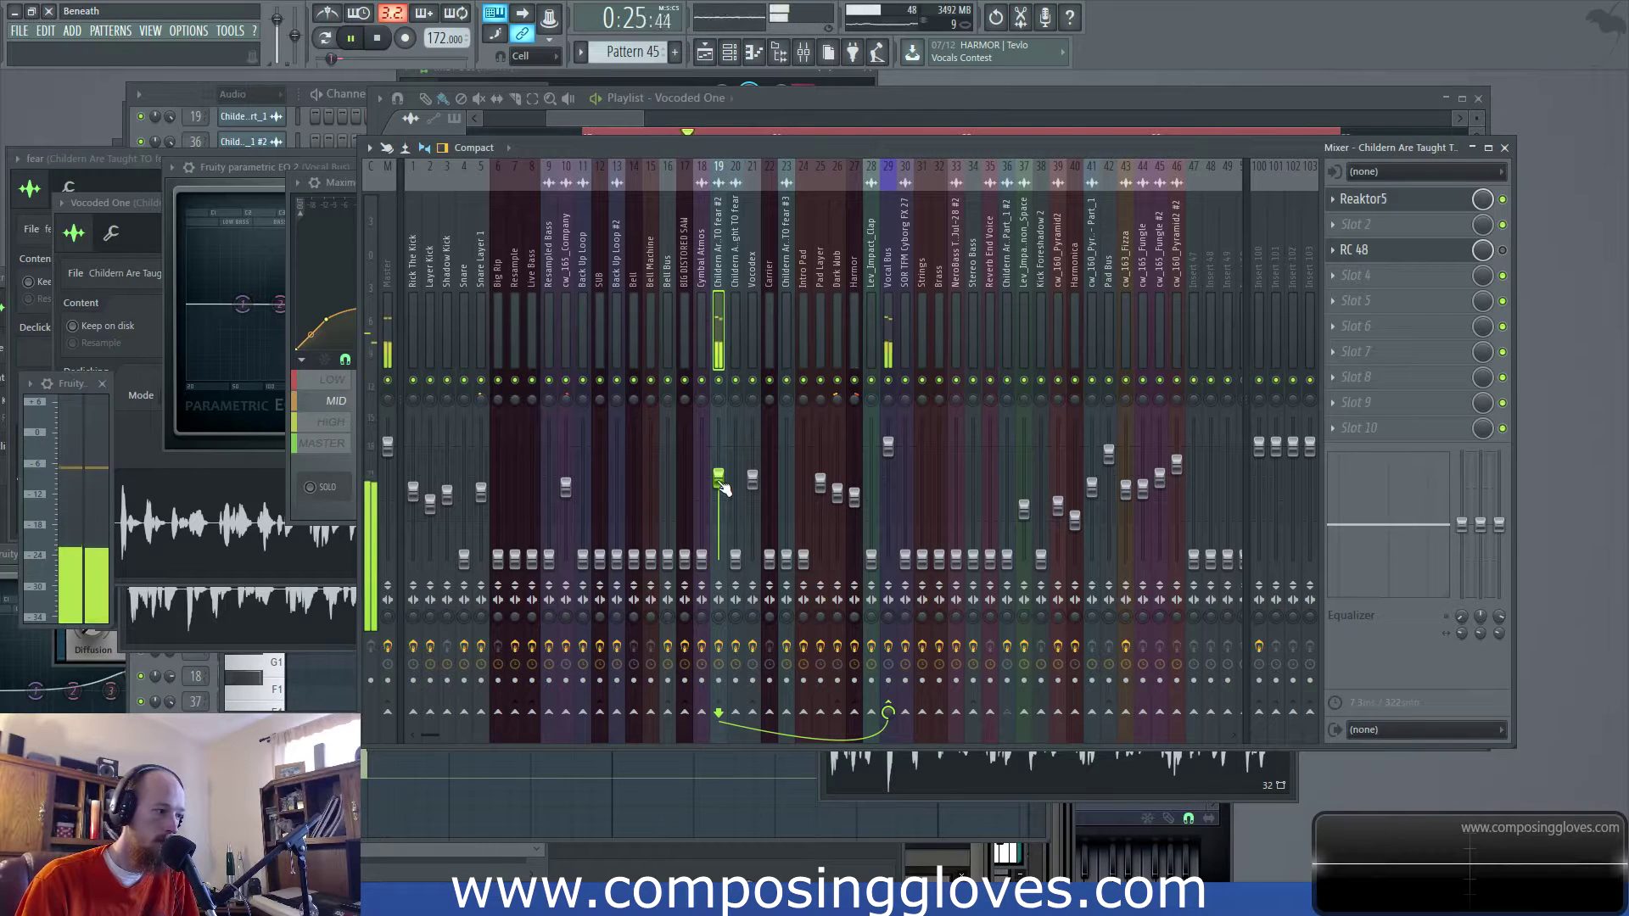
{"action": "left_click_drag", "start_coordinate": [737, 560], "coordinate": [741, 486]}
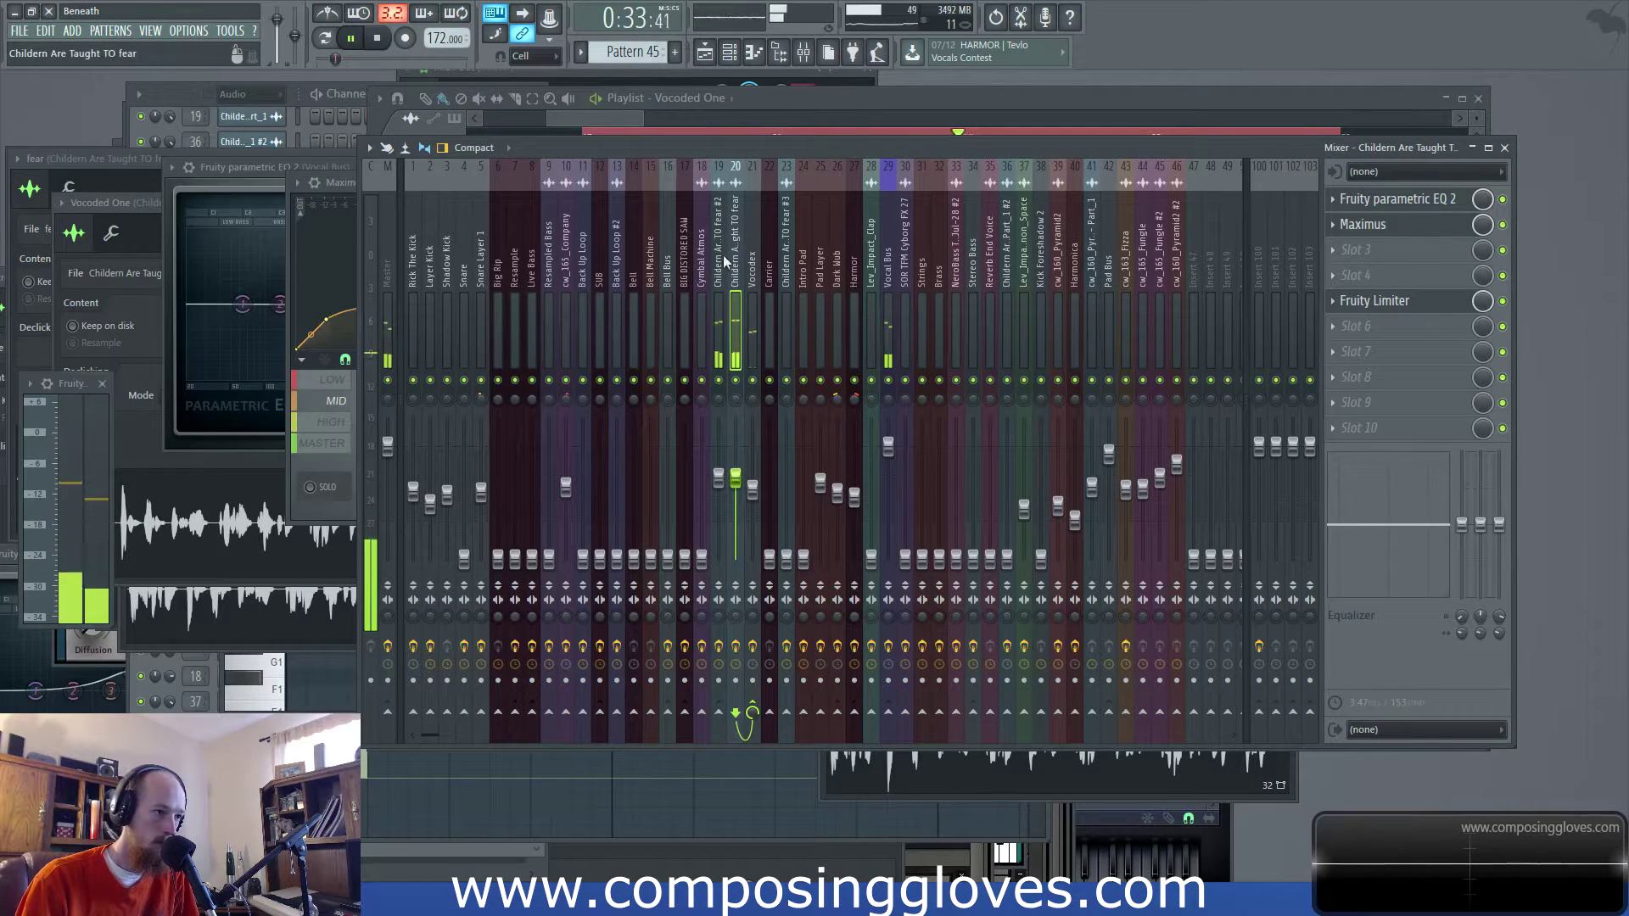
Stop playback and check the channel settings and mixer routing of the Childern Are Taught TO fear and Vocoded One clips
{"action": "left_click", "coordinate": [612, 120]}
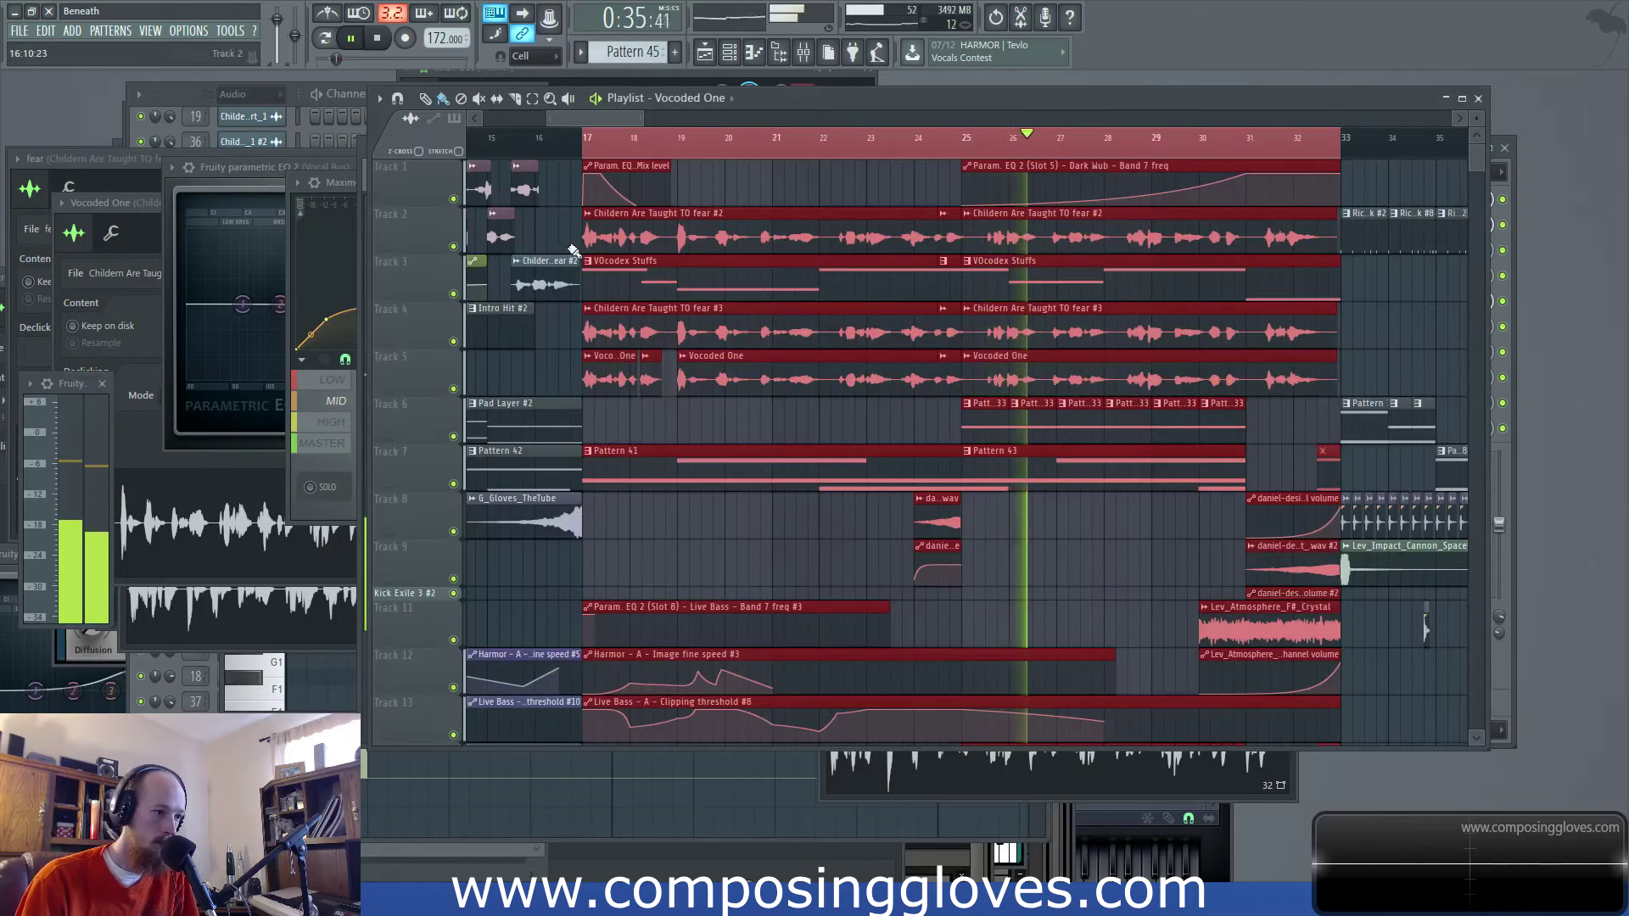
{"action": "key", "text": "space"}
{"action": "left_click", "coordinate": [633, 214]}
{"action": "left_click", "coordinate": [633, 316]}
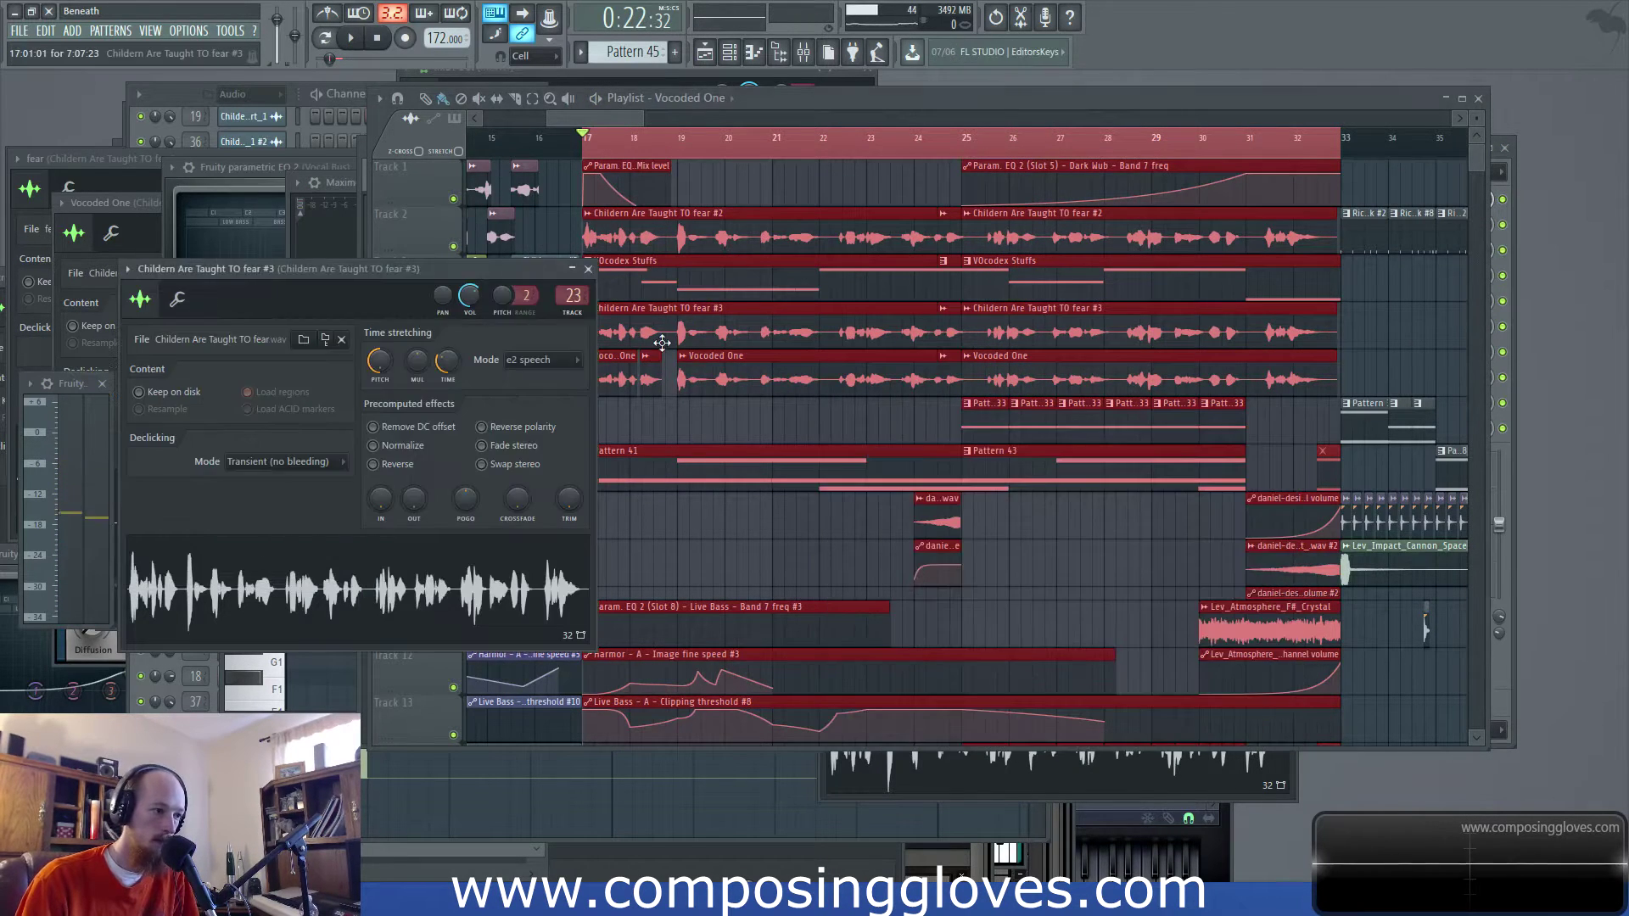
{"action": "left_click", "coordinate": [623, 379]}
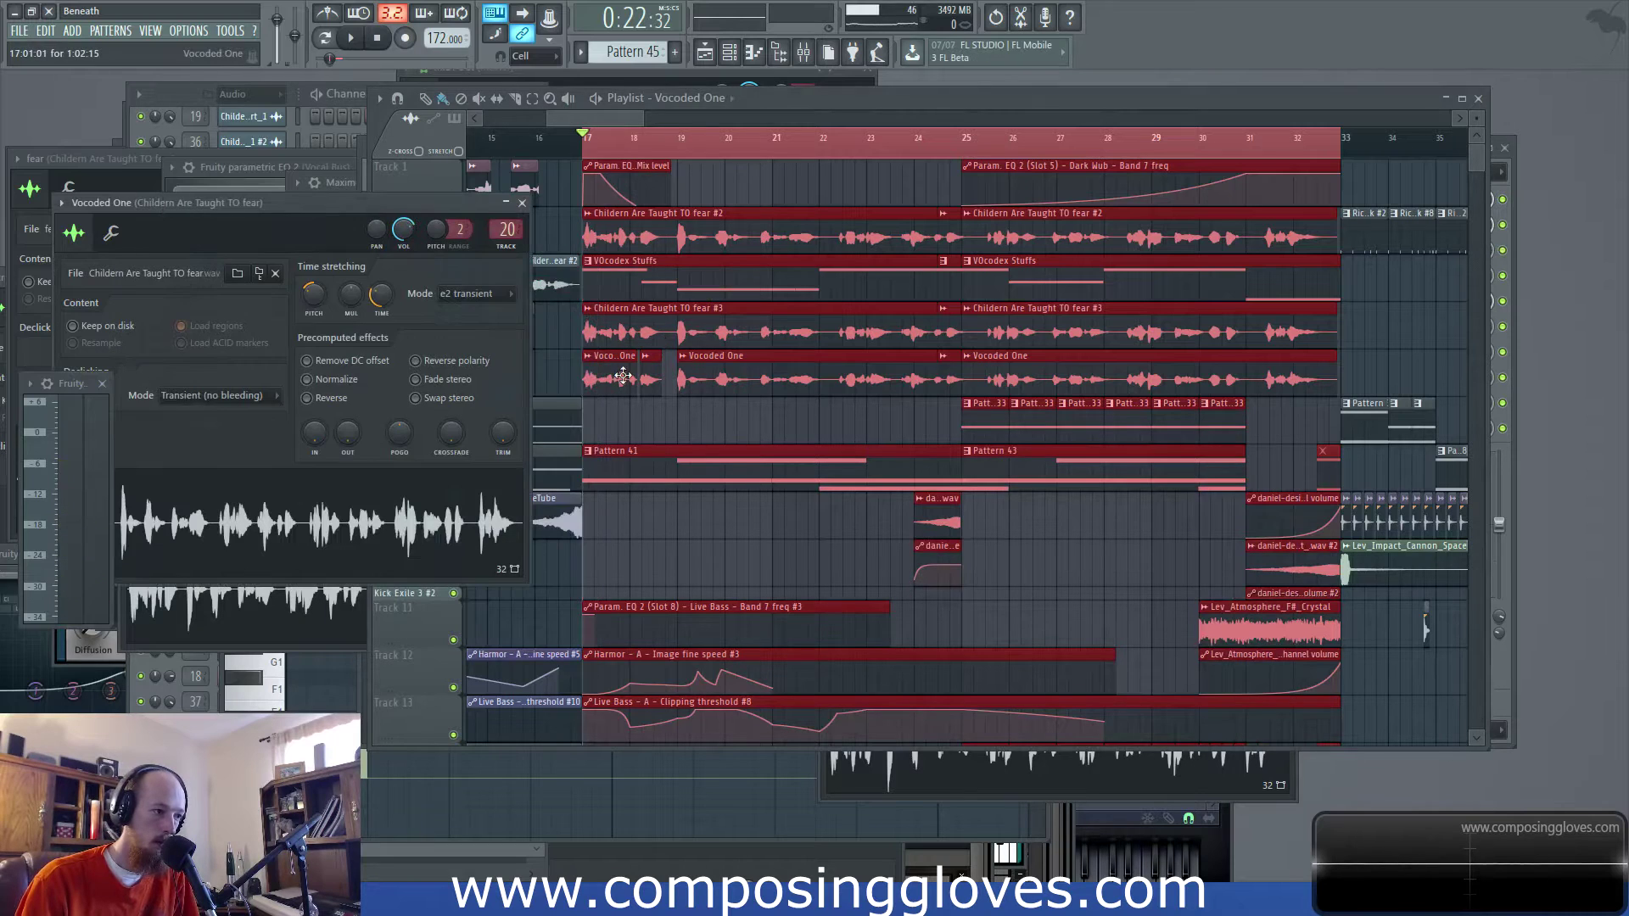
{"action": "left_click", "coordinate": [803, 52]}
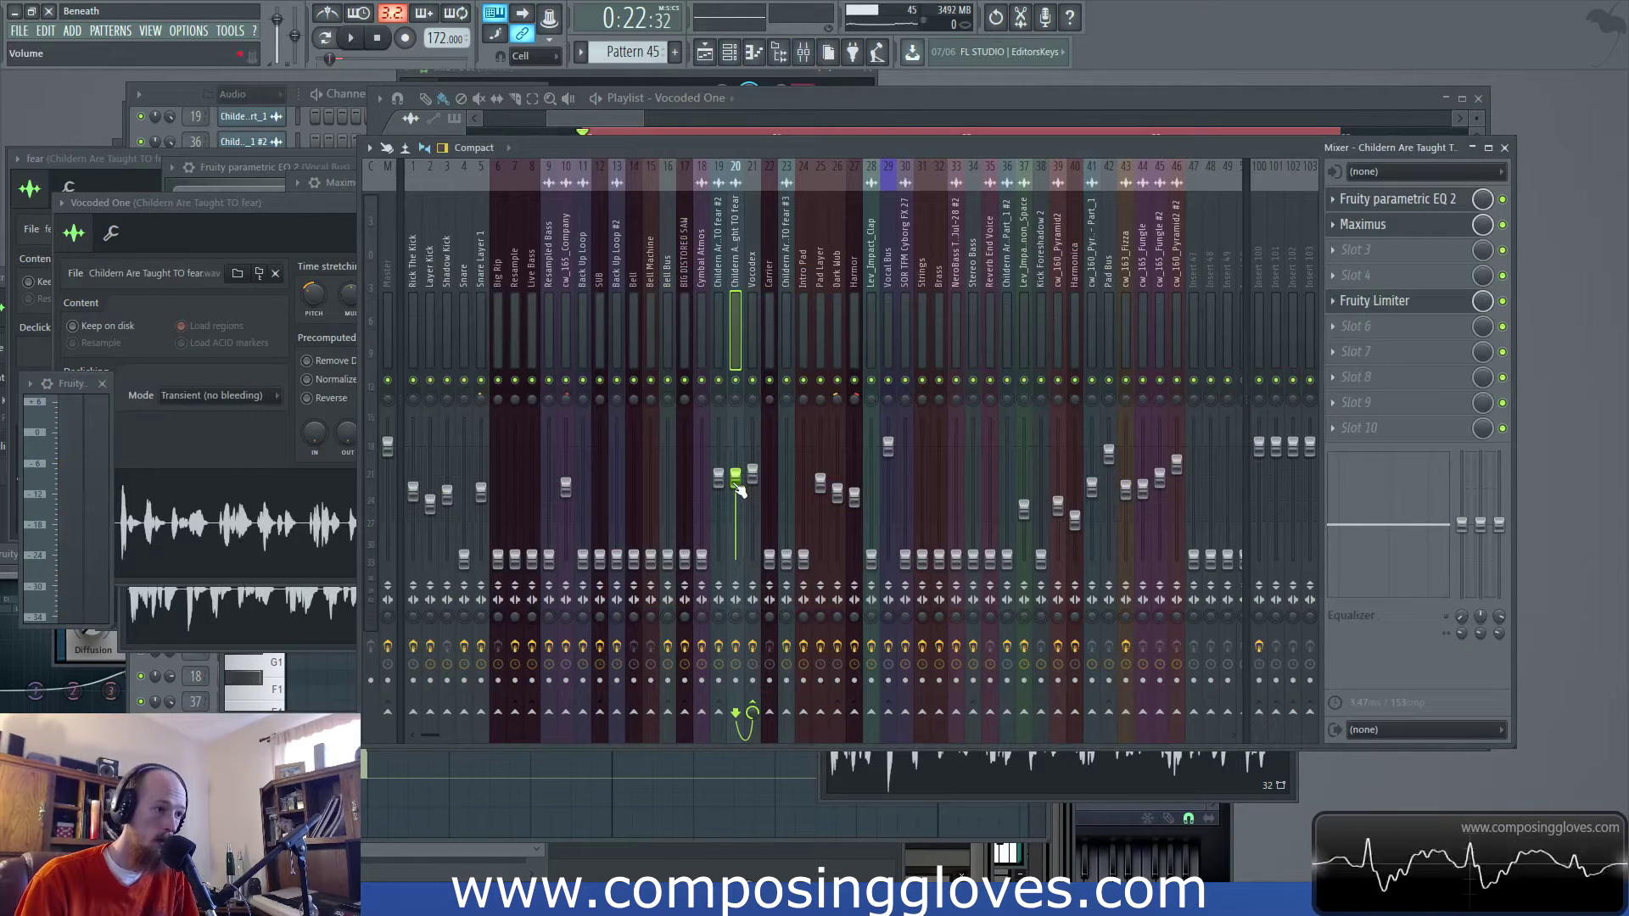
Raise the Carrier track's fader to about -11.3 dB while playing the vocal section
{"action": "left_click", "coordinate": [760, 284]}
{"action": "left_click", "coordinate": [738, 287]}
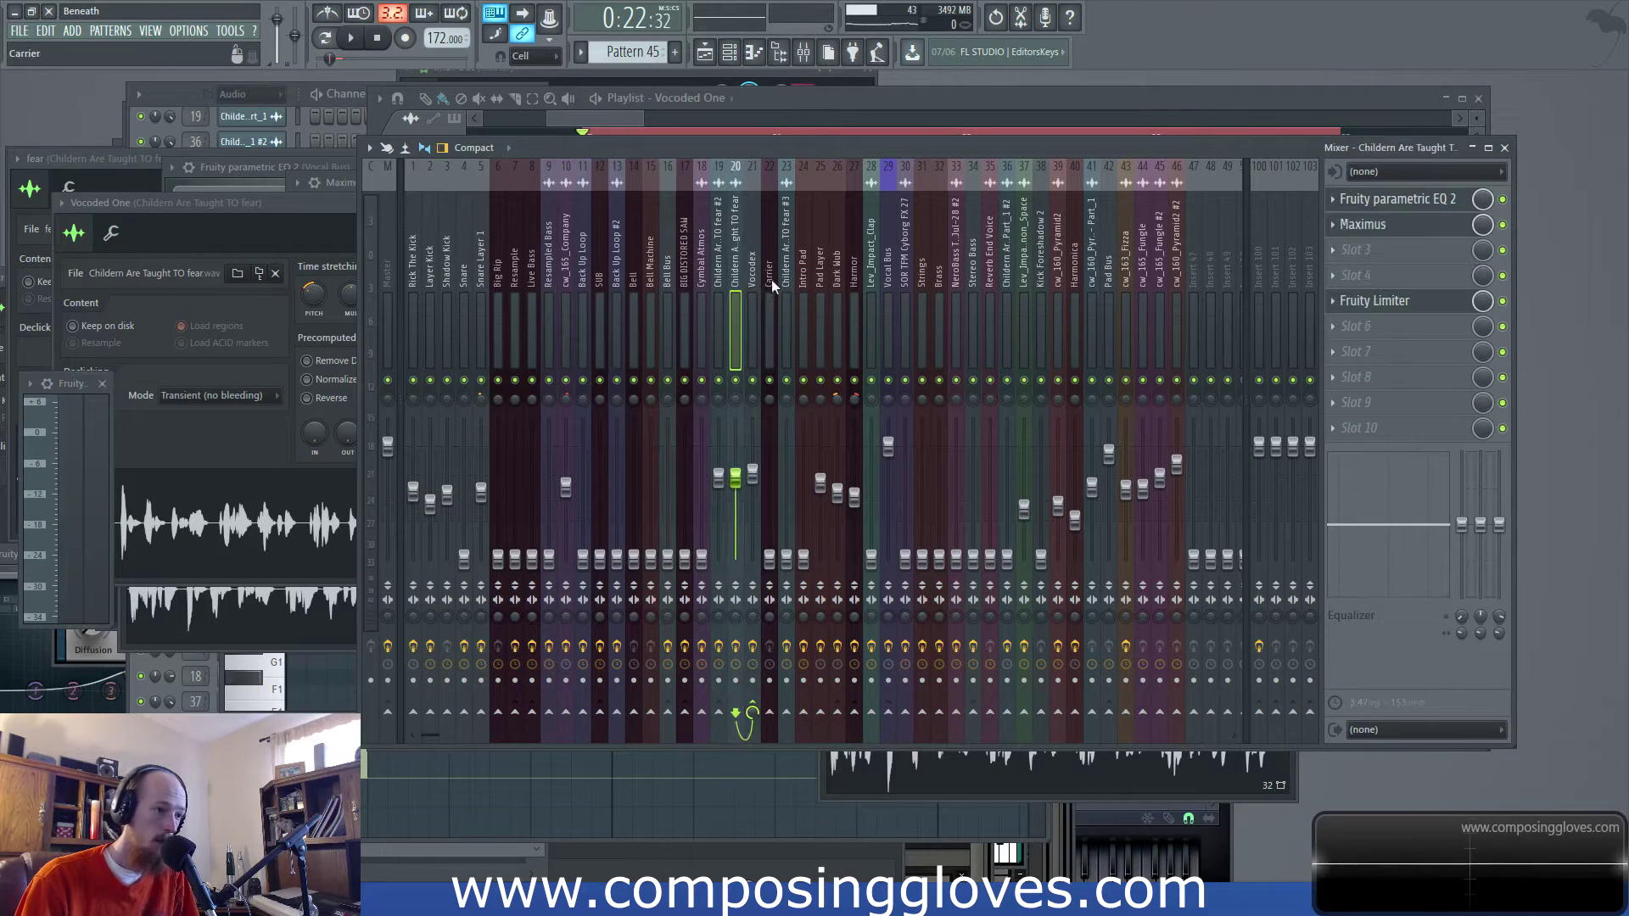
{"action": "left_click", "coordinate": [769, 280]}
{"action": "key", "text": "space"}
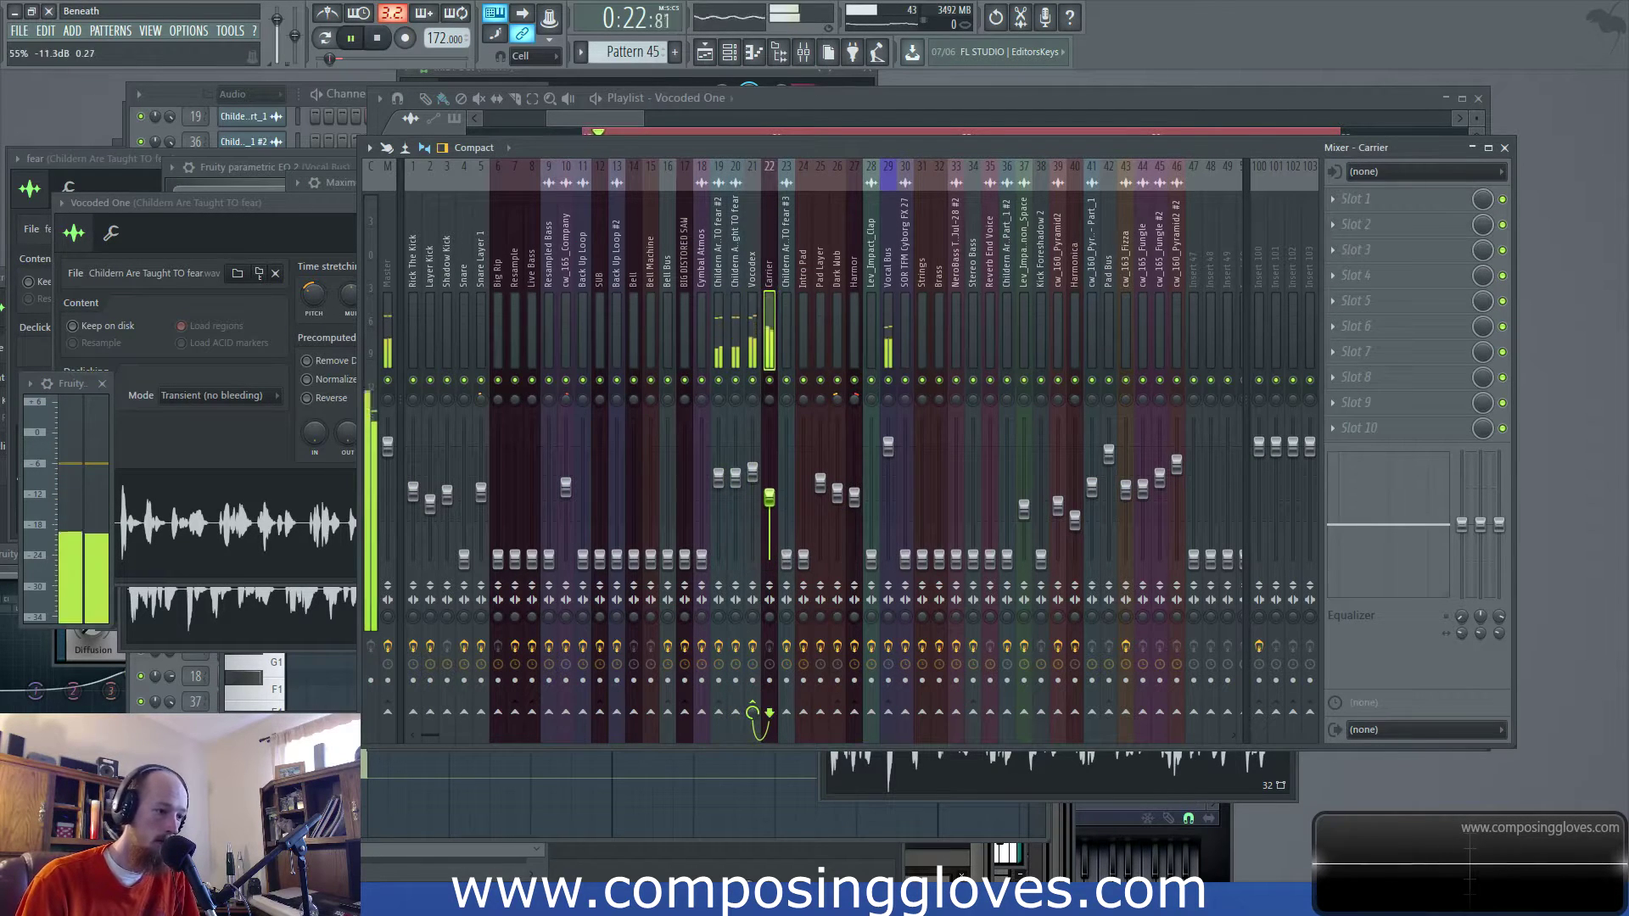
{"action": "key", "text": "space"}
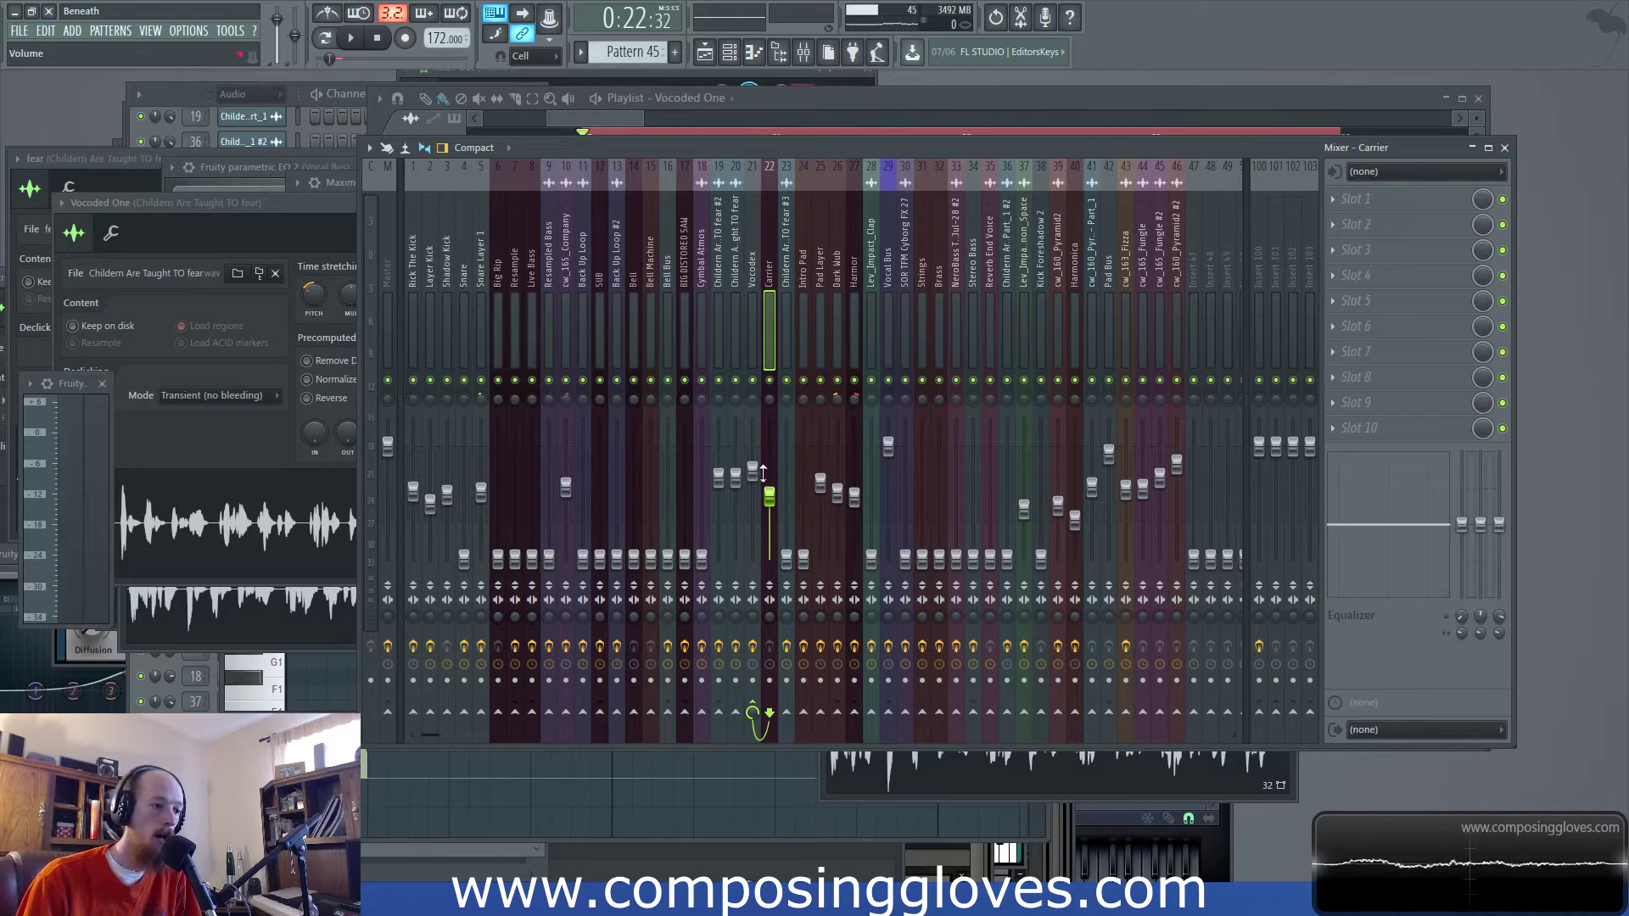
Lower mixer track 20, Childern Are Taught TO fear, slightly and set the Carrier fader to about -13.4 dB during playback
{"action": "left_click", "coordinate": [741, 280]}
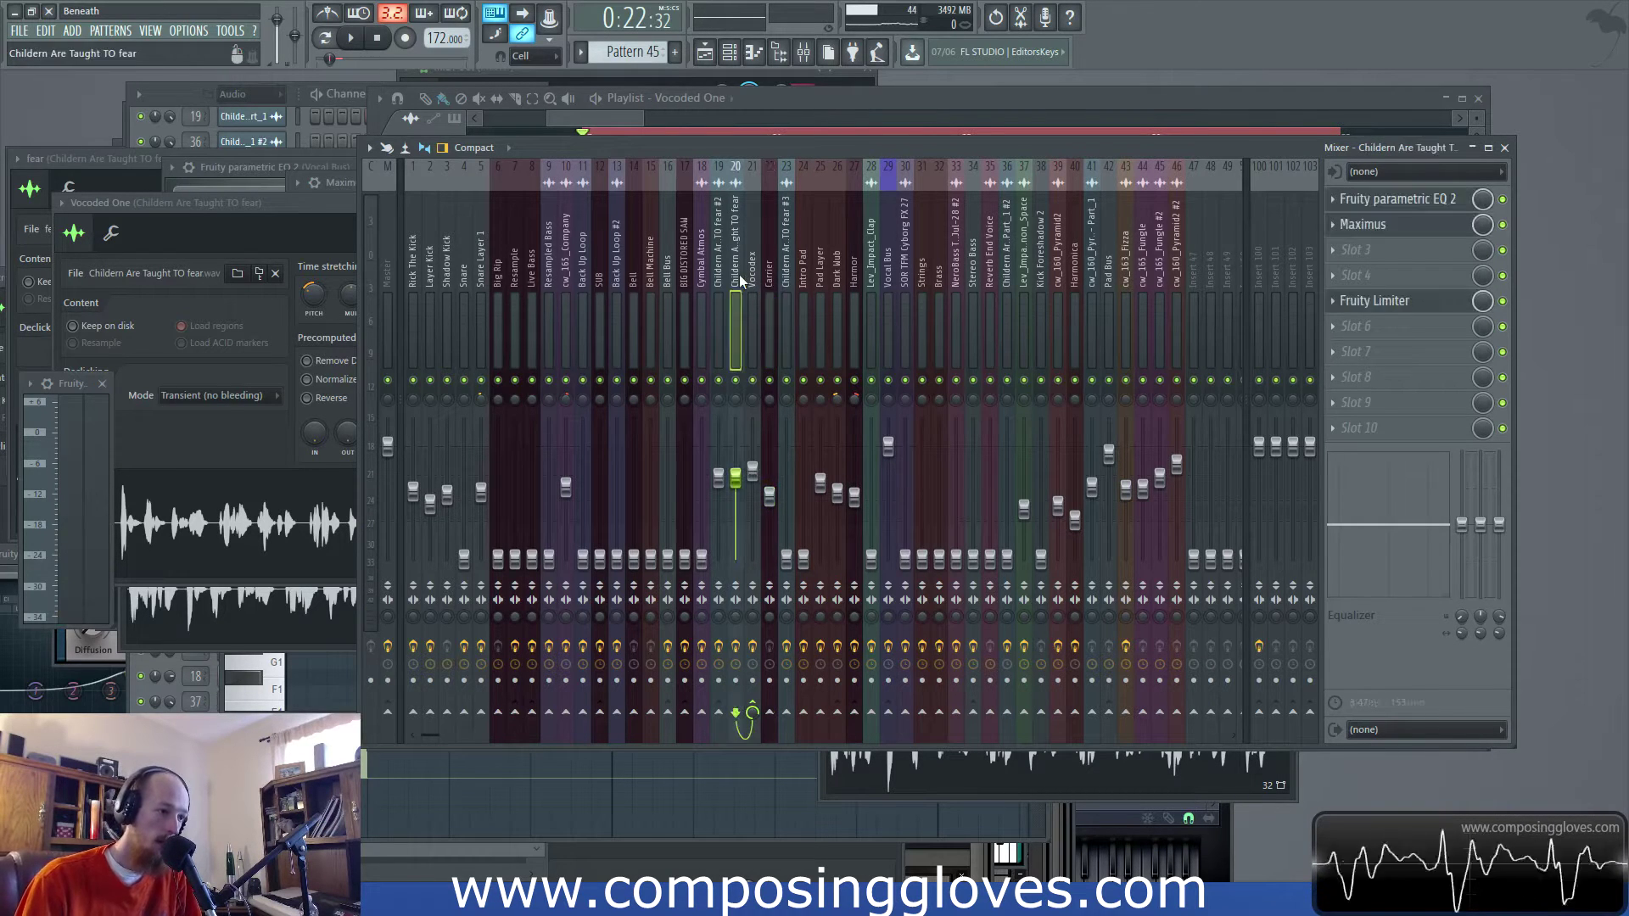
{"action": "left_click", "coordinate": [772, 310]}
{"action": "left_click", "coordinate": [736, 333], "text": "ctrl"}
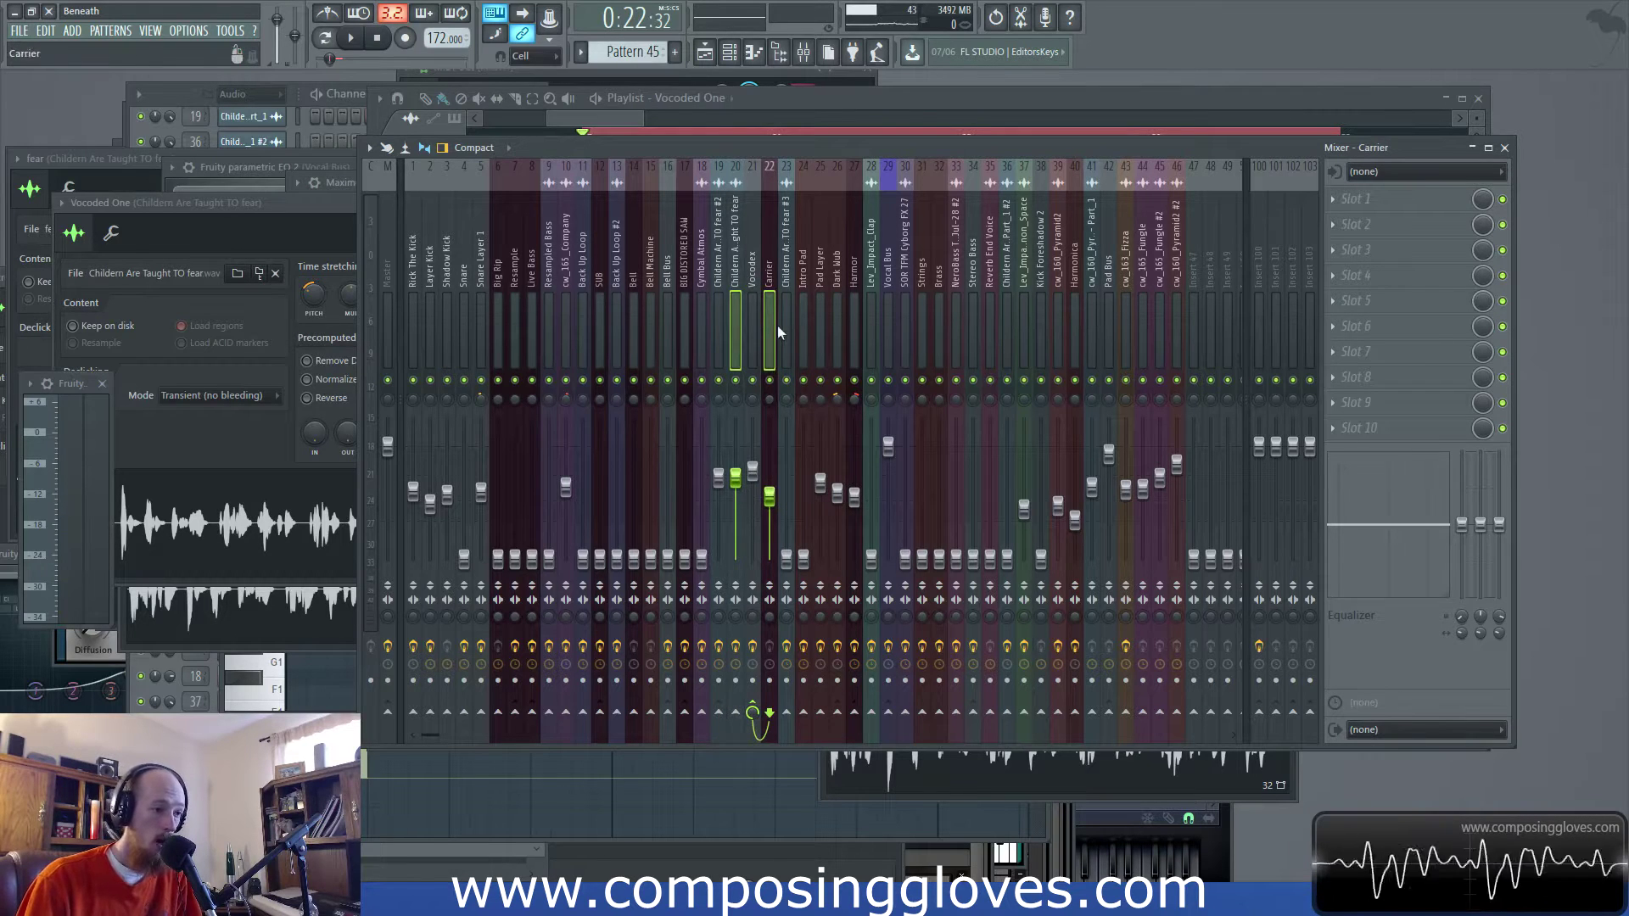
{"action": "left_click", "coordinate": [734, 314]}
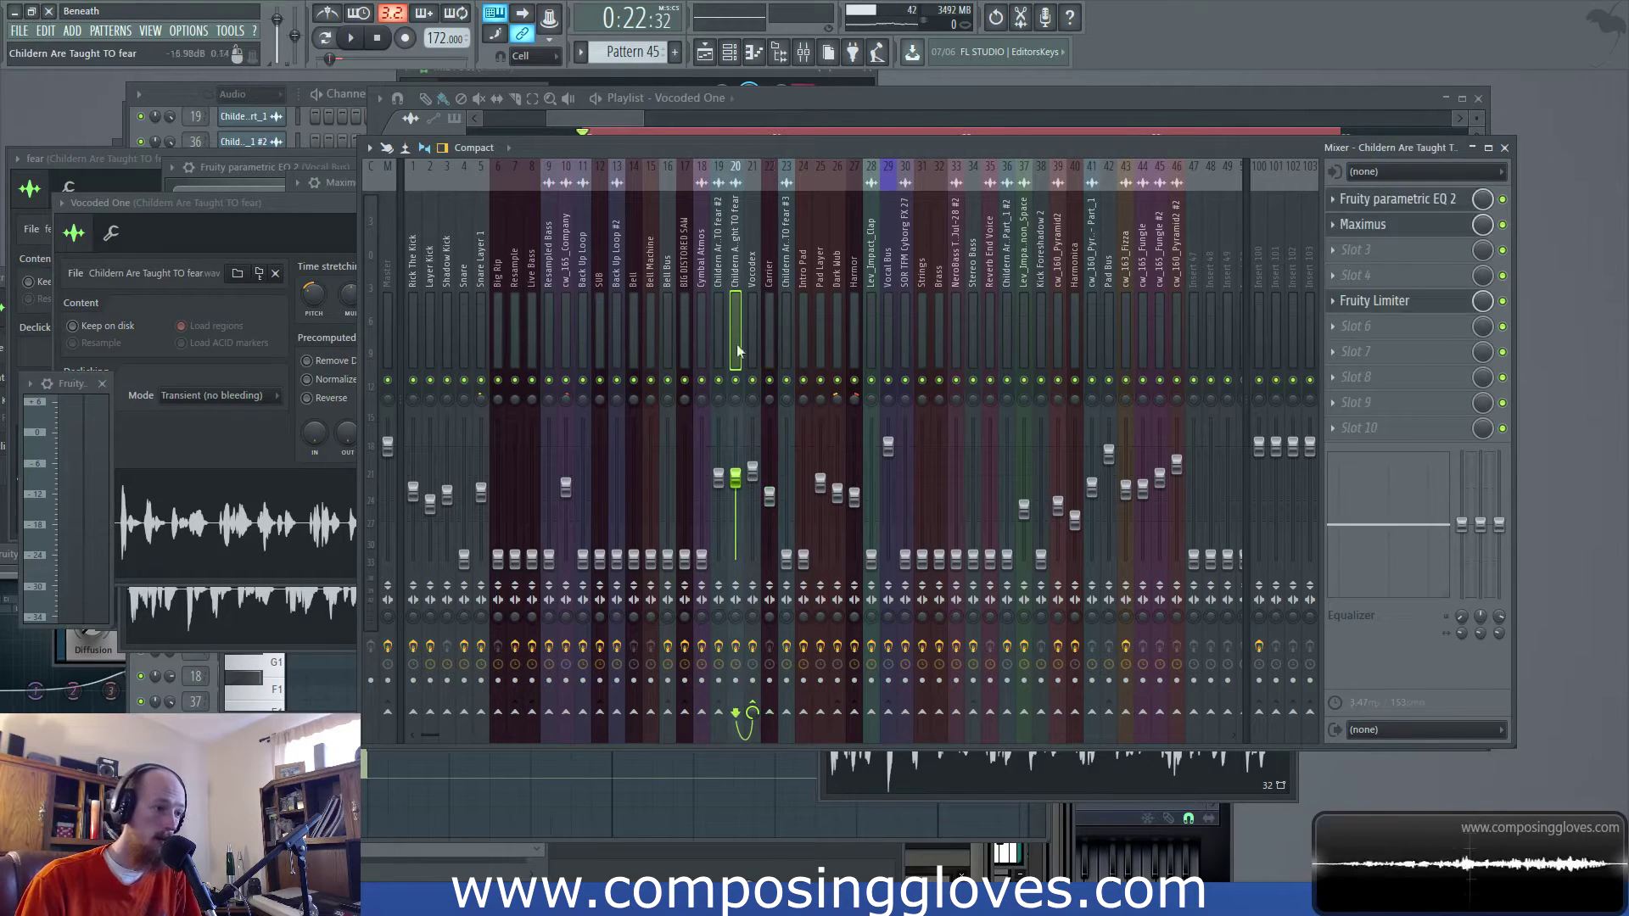
{"action": "left_click_drag", "start_coordinate": [735, 477], "coordinate": [773, 514]}
{"action": "key", "text": "space"}
{"action": "key", "text": "space"}
{"action": "key", "text": "space"}
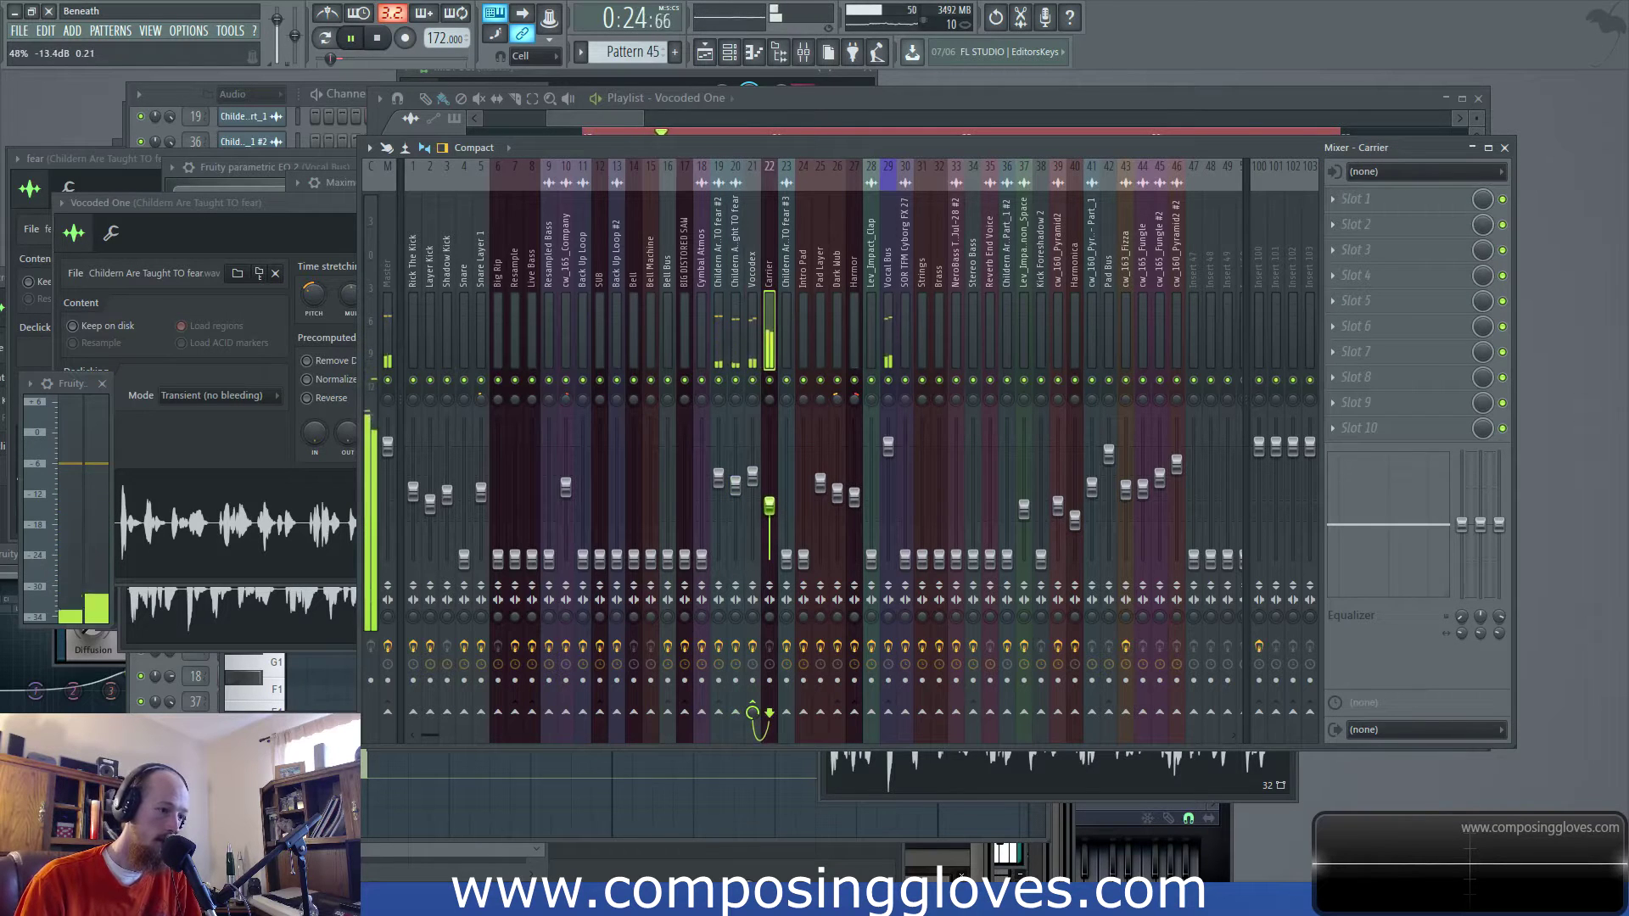
Set mixer track 20, Childern Are Taught TO fear, to about -6.1 dB and raise the Carrier fader to slightly below it during playback
{"action": "left_click", "coordinate": [735, 485]}
{"action": "mouse_move", "coordinate": [736, 485]}
{"action": "left_mouse_down"}
{"action": "mouse_move", "coordinate": [736, 469]}
{"action": "mouse_move", "coordinate": [769, 492]}
{"action": "mouse_move", "coordinate": [747, 482]}
{"action": "left_mouse_up"}
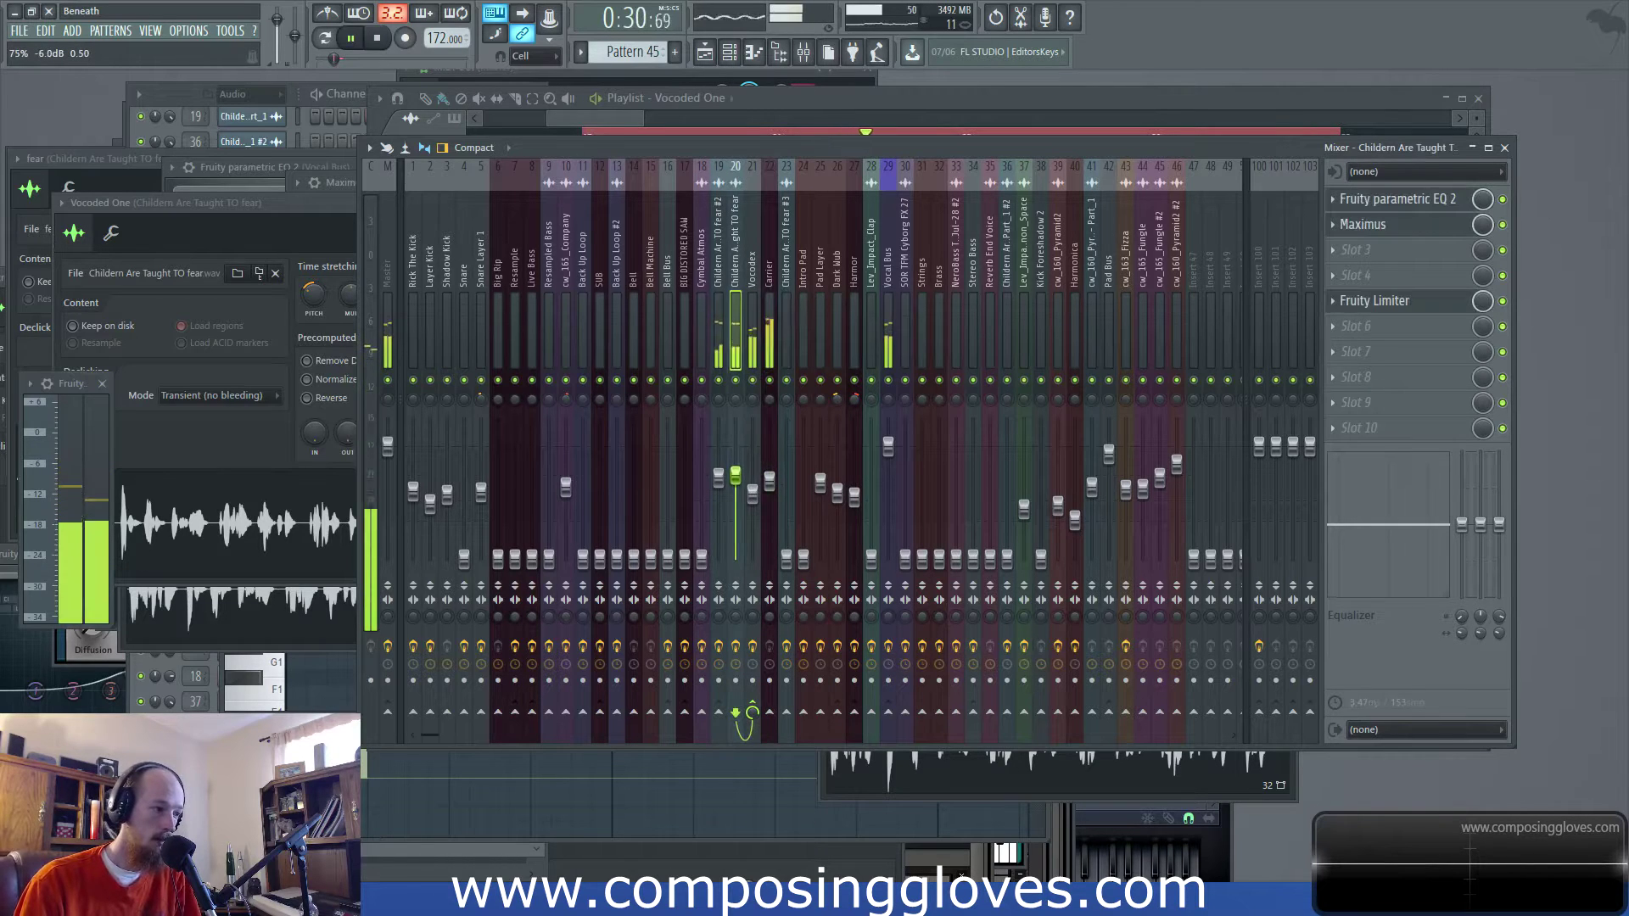
{"action": "left_click", "coordinate": [770, 482]}
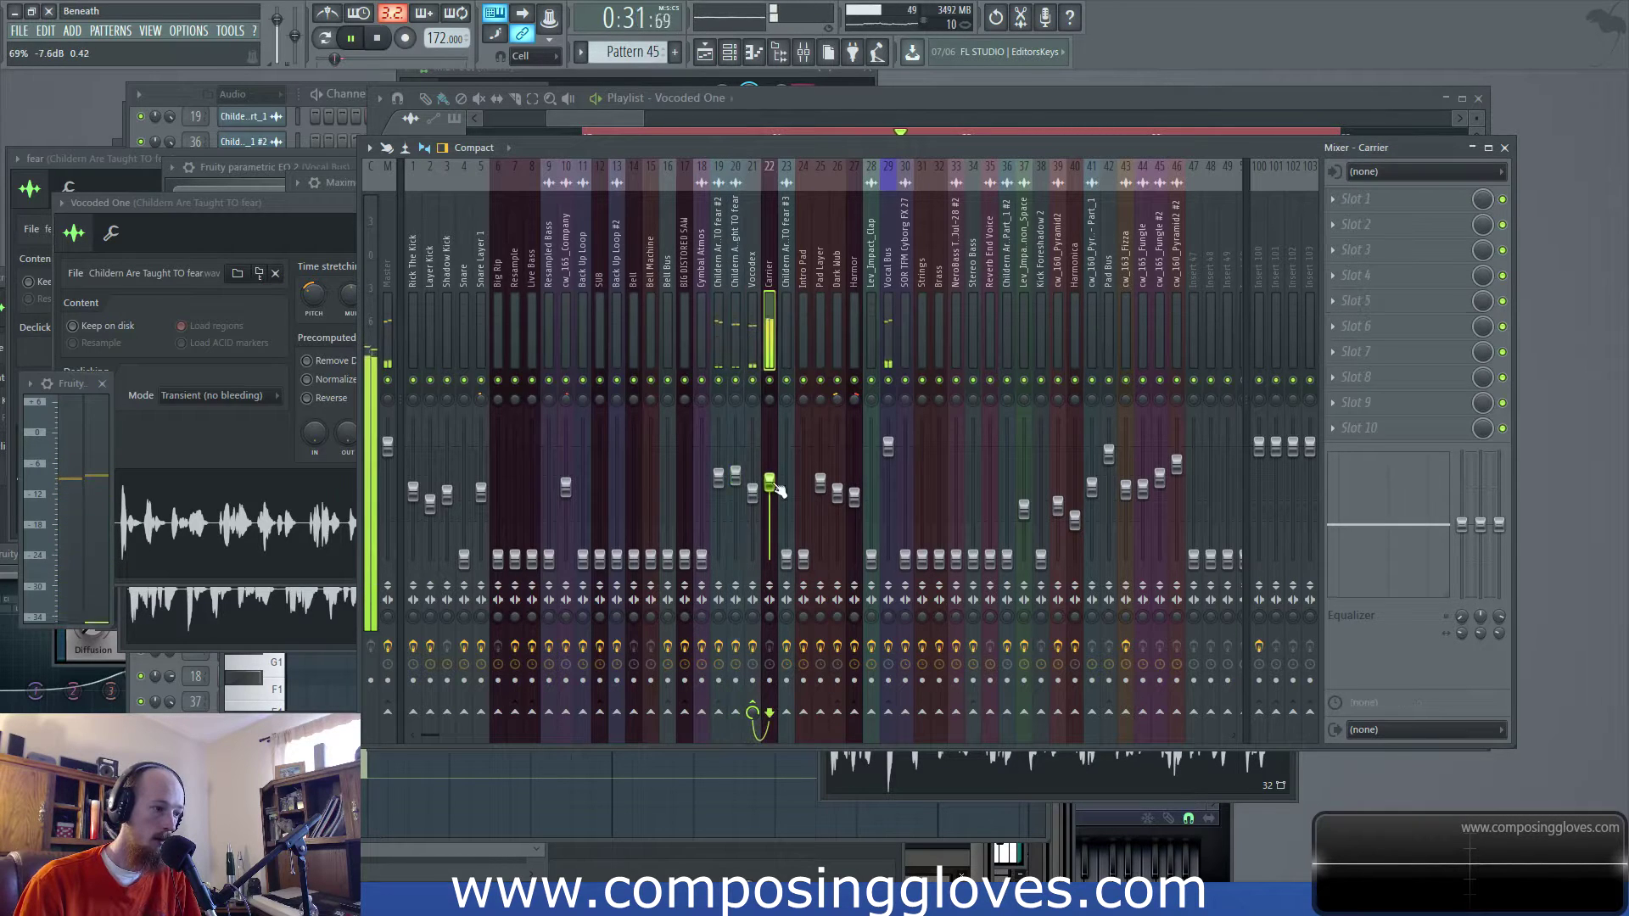
{"action": "left_click", "coordinate": [735, 490]}
{"action": "left_click", "coordinate": [768, 479]}
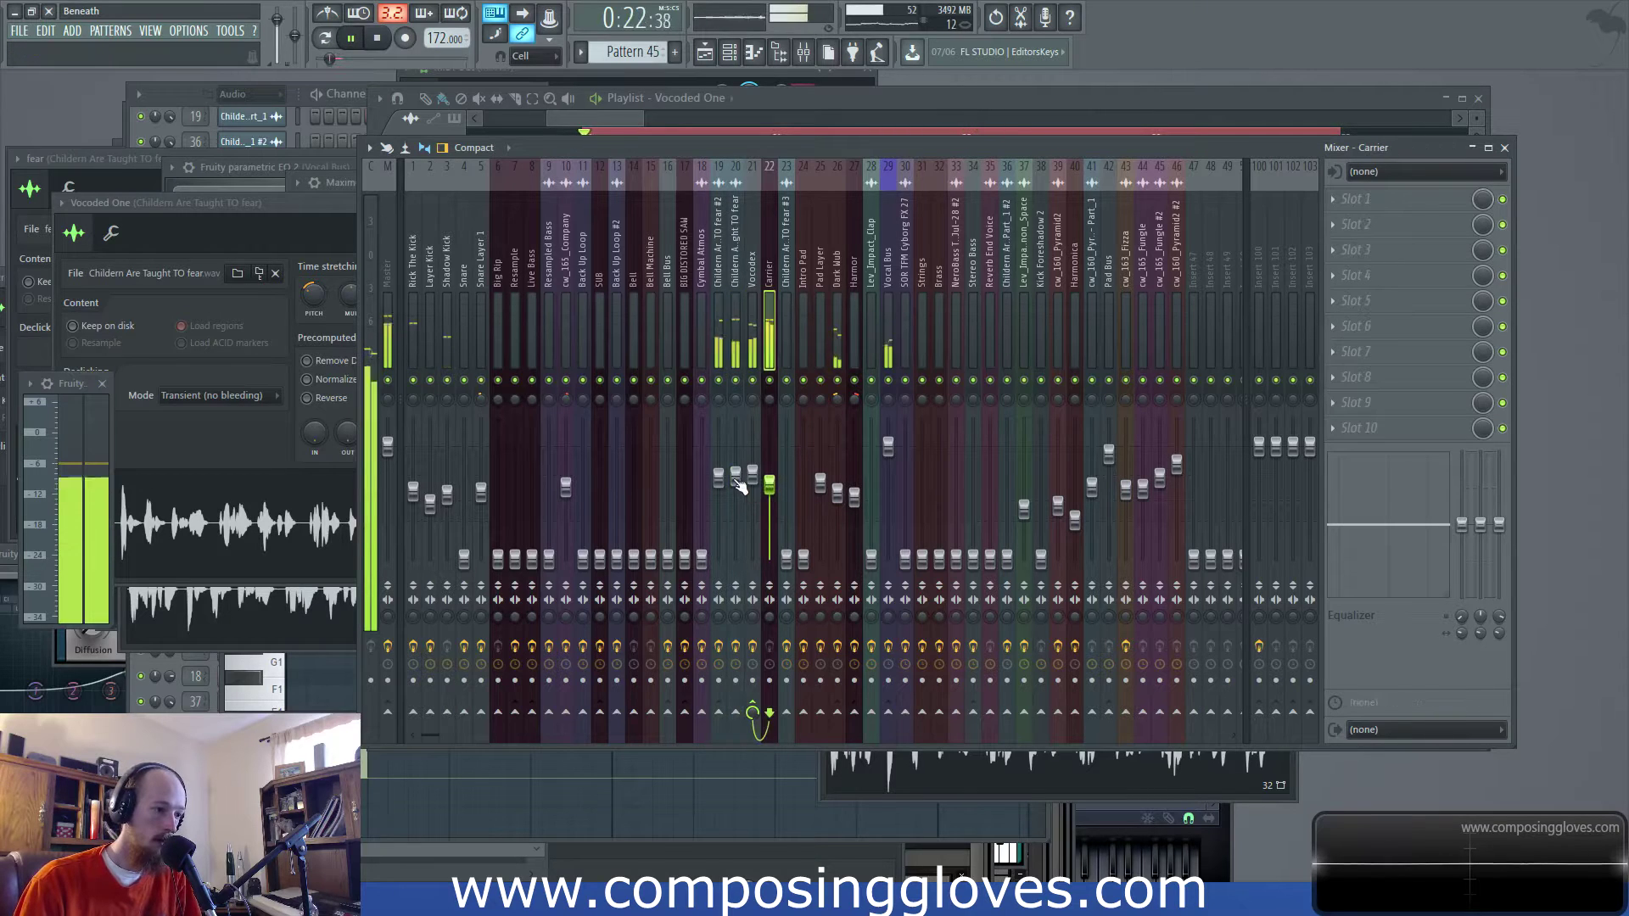
{"action": "left_click", "coordinate": [737, 480]}
{"action": "left_click", "coordinate": [768, 483]}
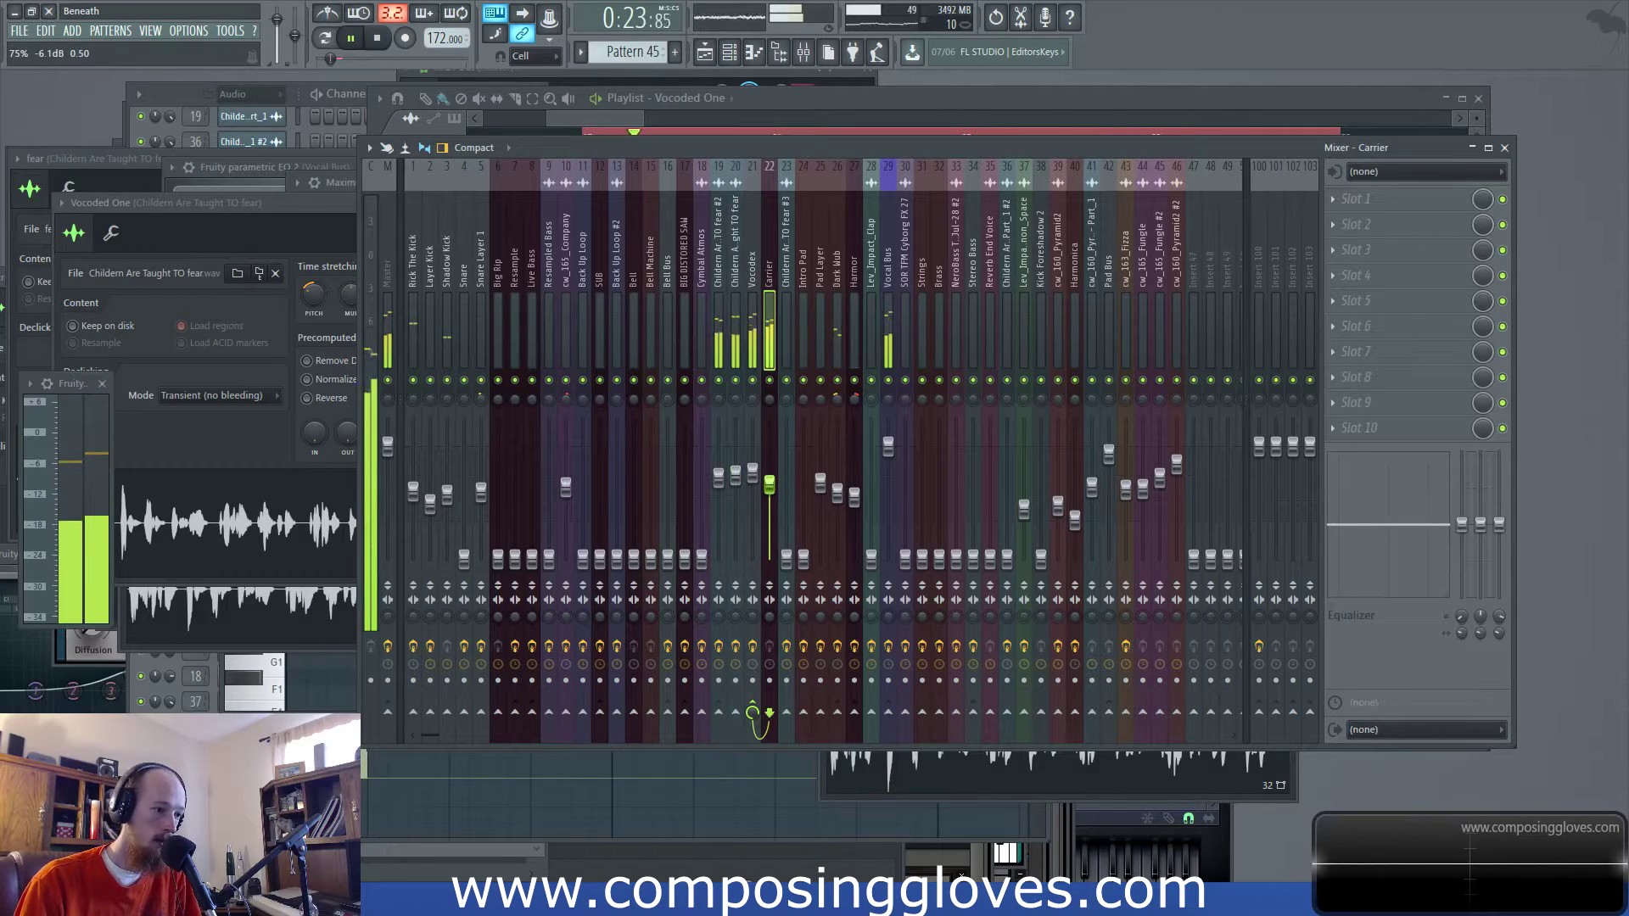
Stop playback and check the effect chains on the Childern Are Taught TO fear #2 and Childern Are Taught TO fear mixer tracks
{"action": "key", "text": "space"}
{"action": "left_click", "coordinate": [718, 316]}
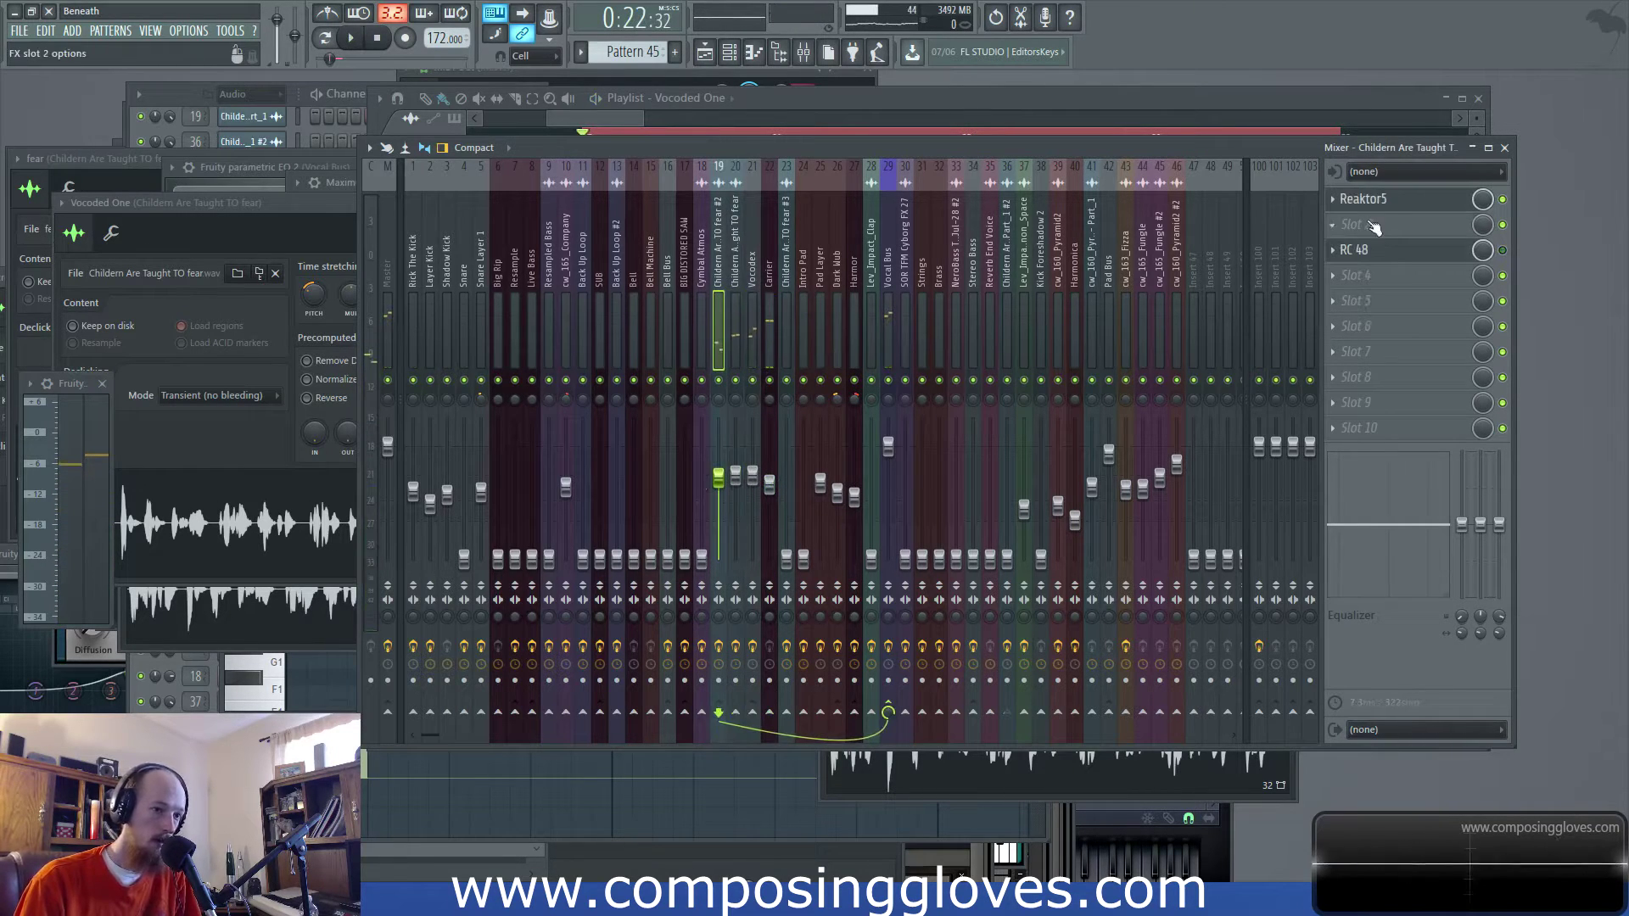
{"action": "left_click", "coordinate": [739, 280]}
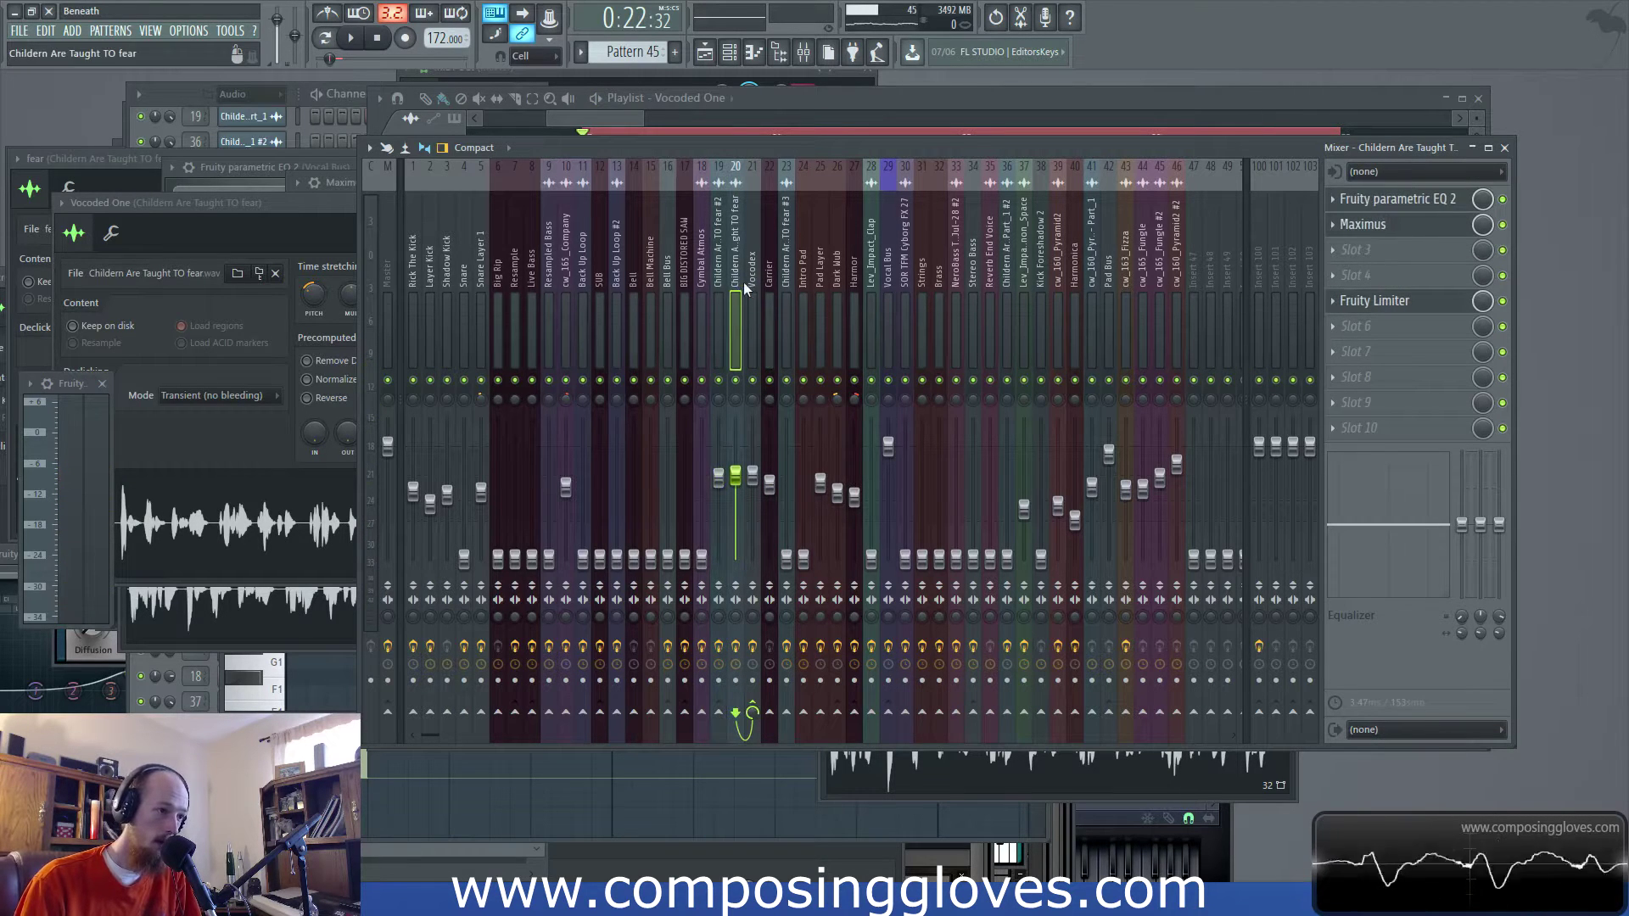
Play the vocoded section and review the Fruity parametric EQ 2 curves on the Vocodex mixer track
{"action": "key", "text": "space"}
{"action": "left_click", "coordinate": [750, 289]}
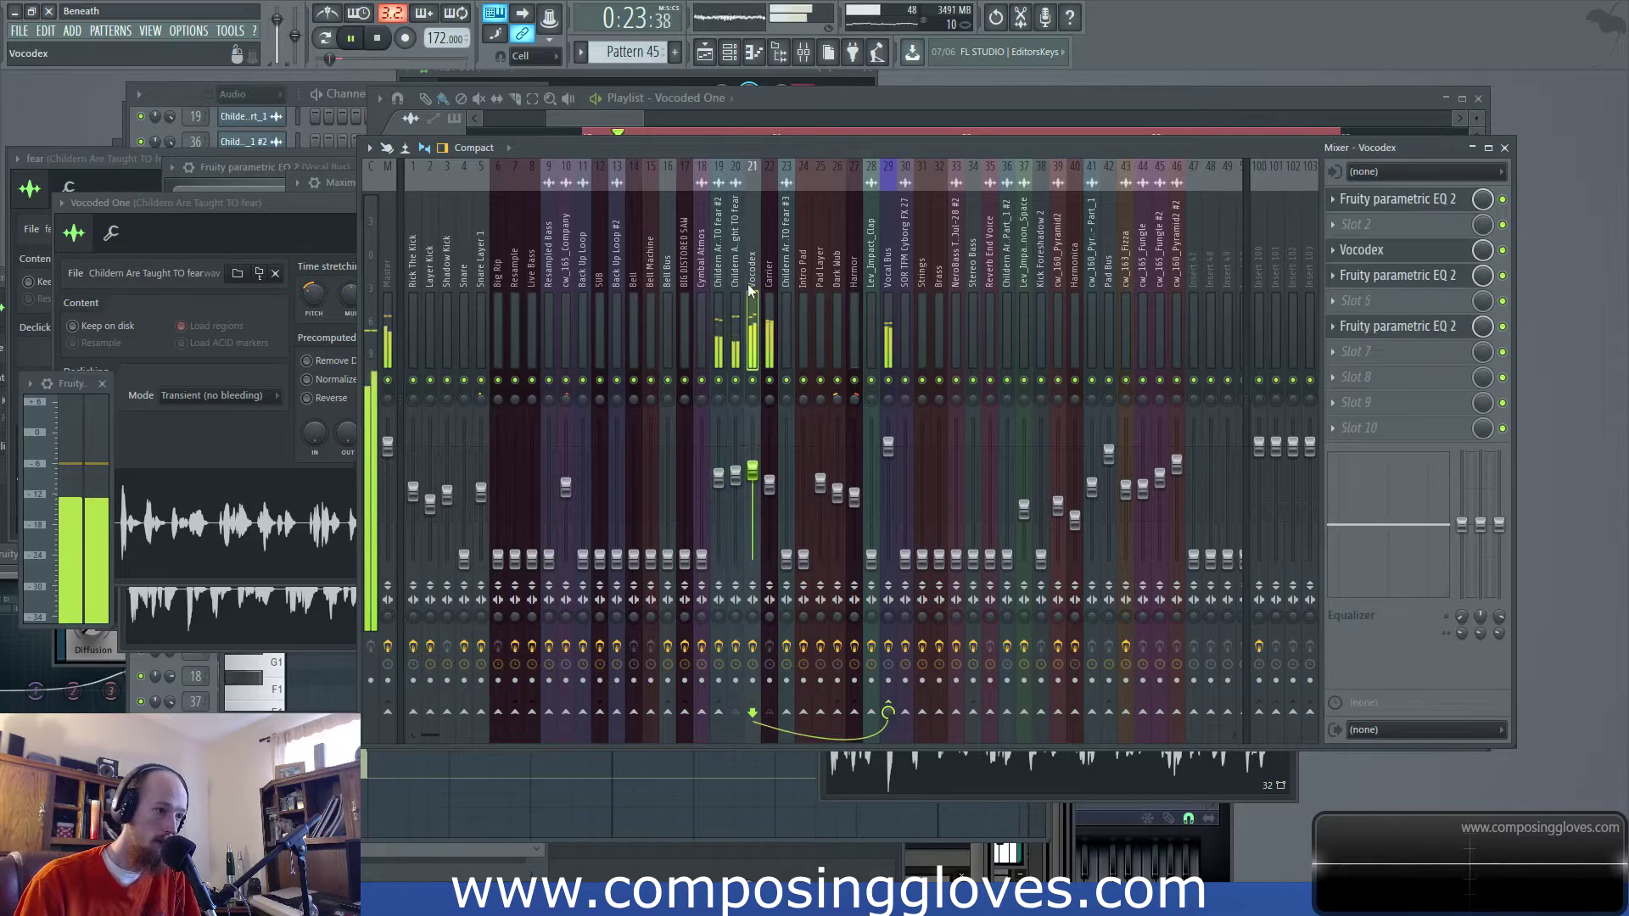
{"action": "left_click", "coordinate": [1424, 329]}
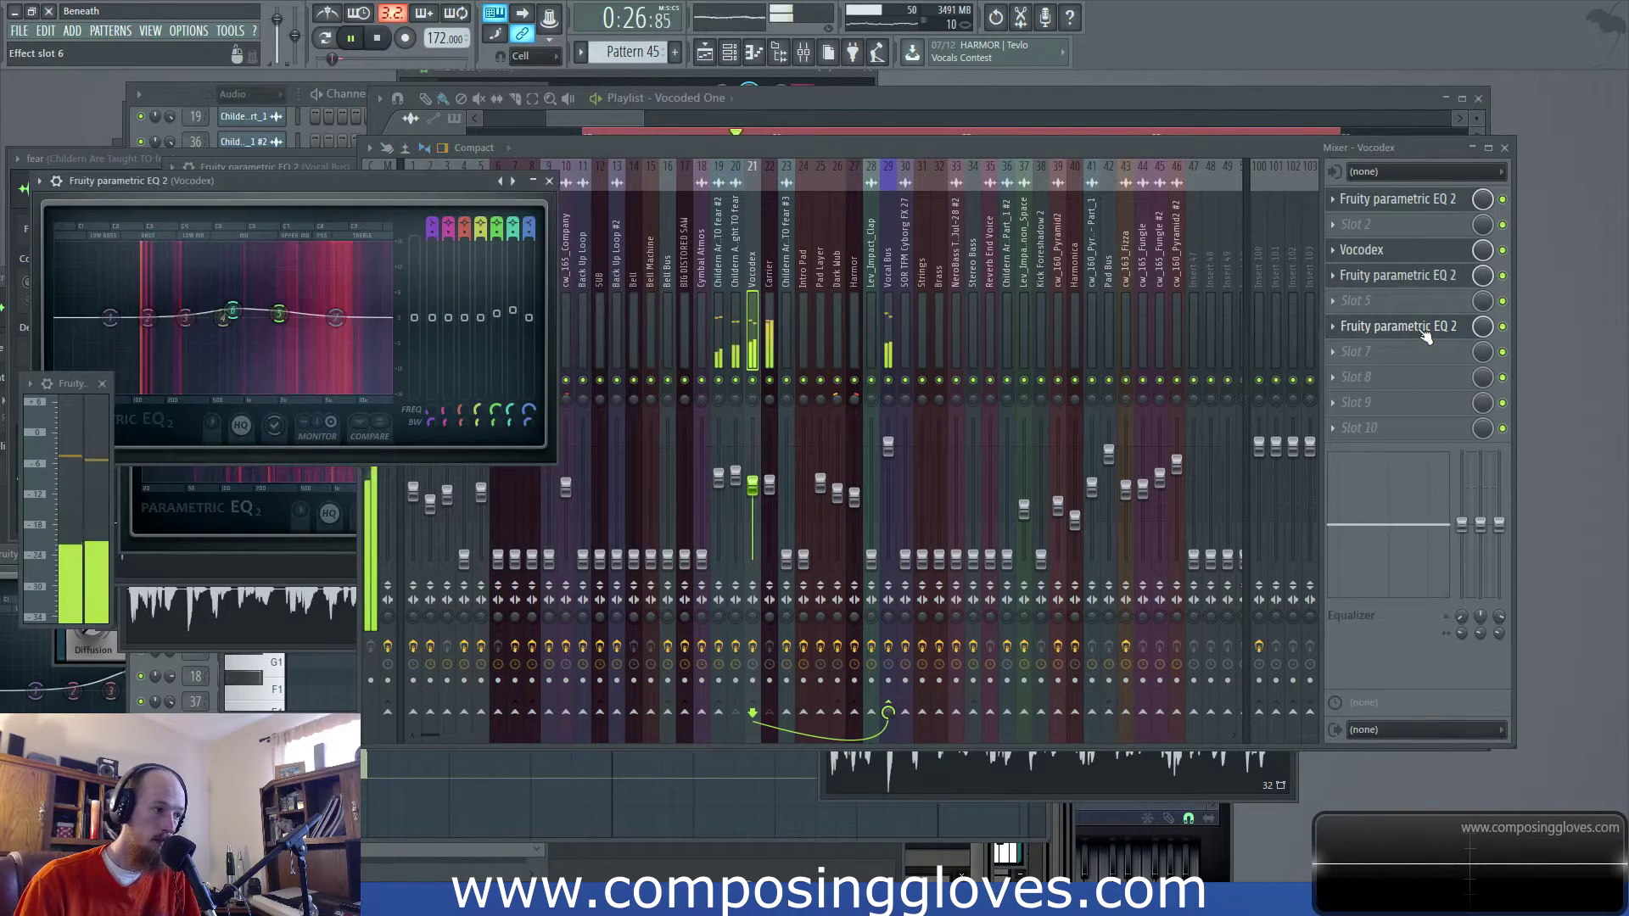
{"action": "key", "text": "space"}
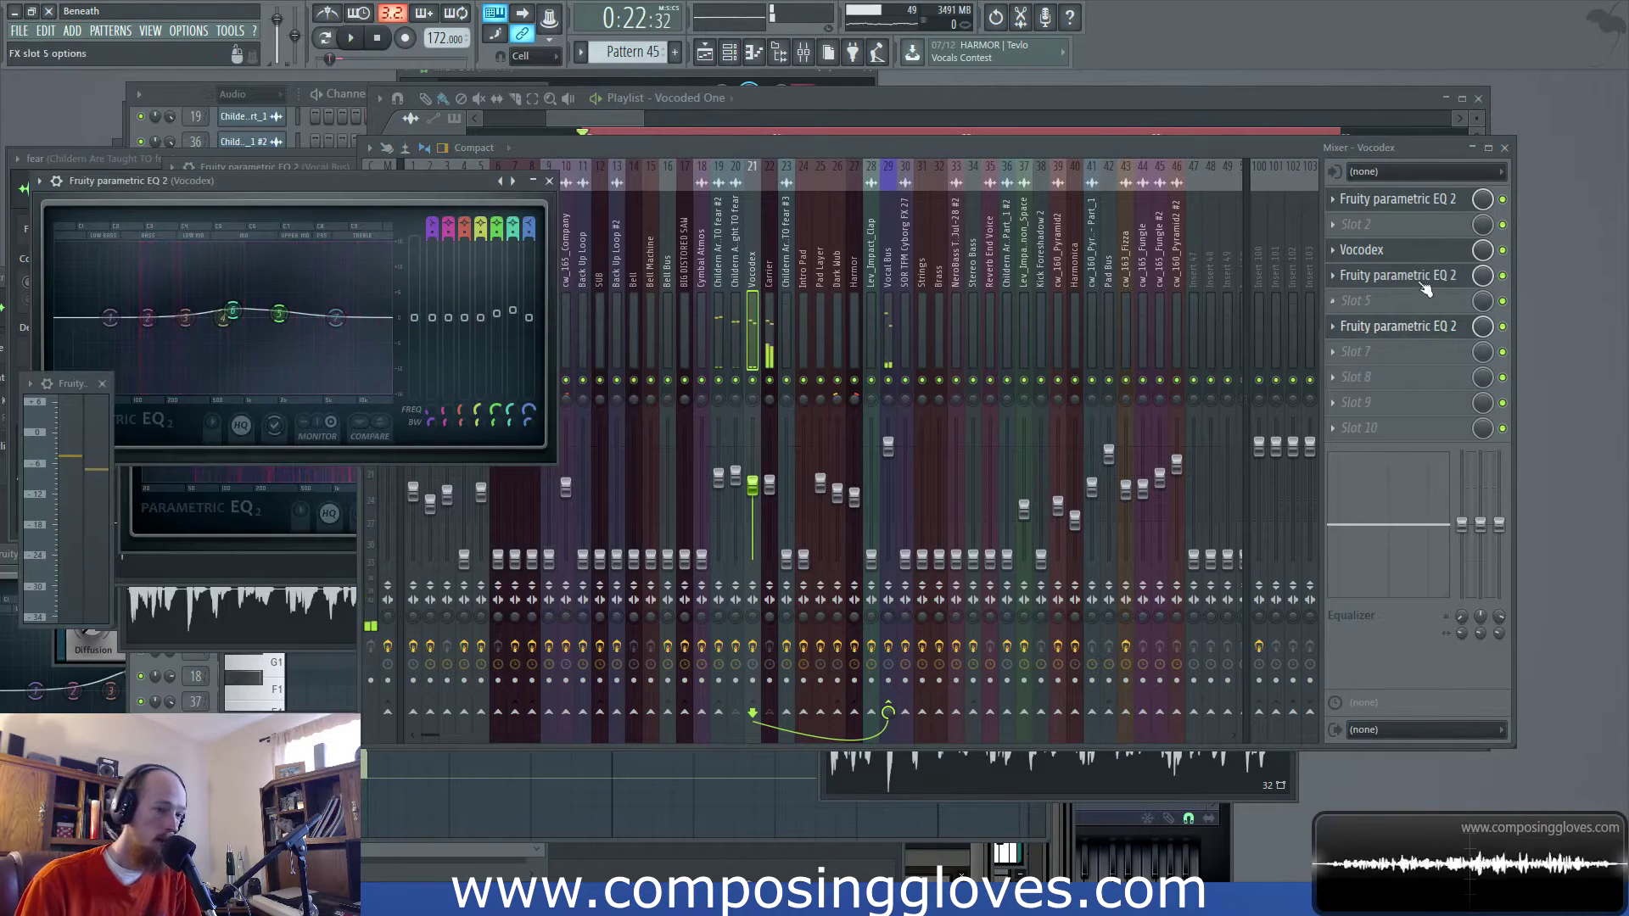
{"action": "left_click", "coordinate": [1417, 219]}
{"action": "left_click_drag", "start_coordinate": [416, 284], "coordinate": [832, 237]}
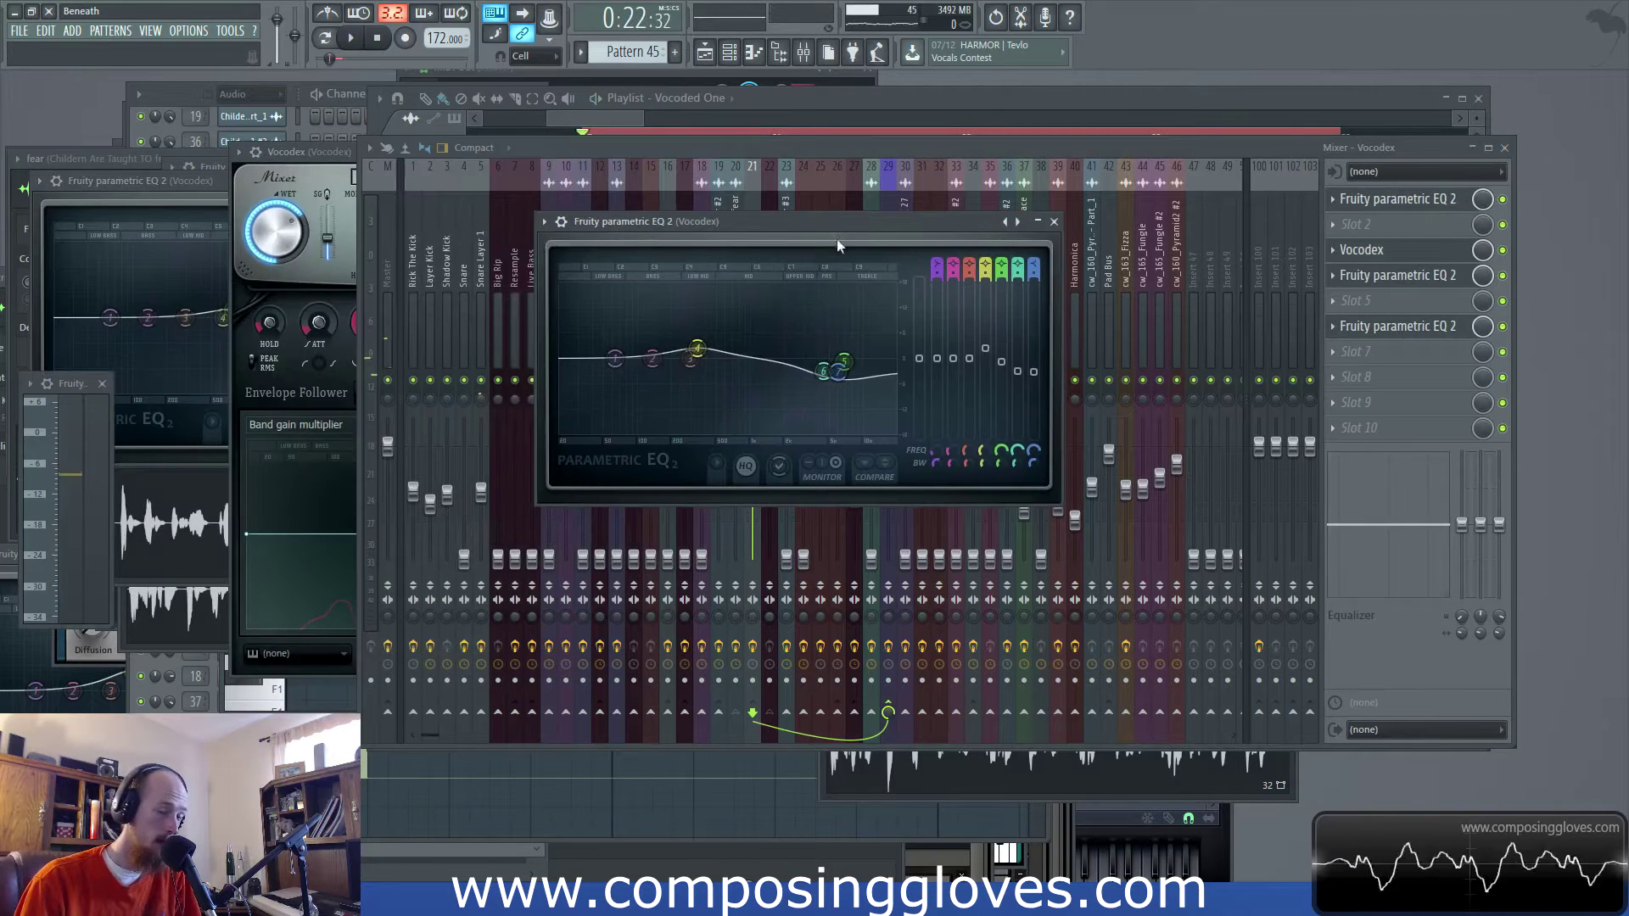
{"action": "left_click", "coordinate": [1406, 273]}
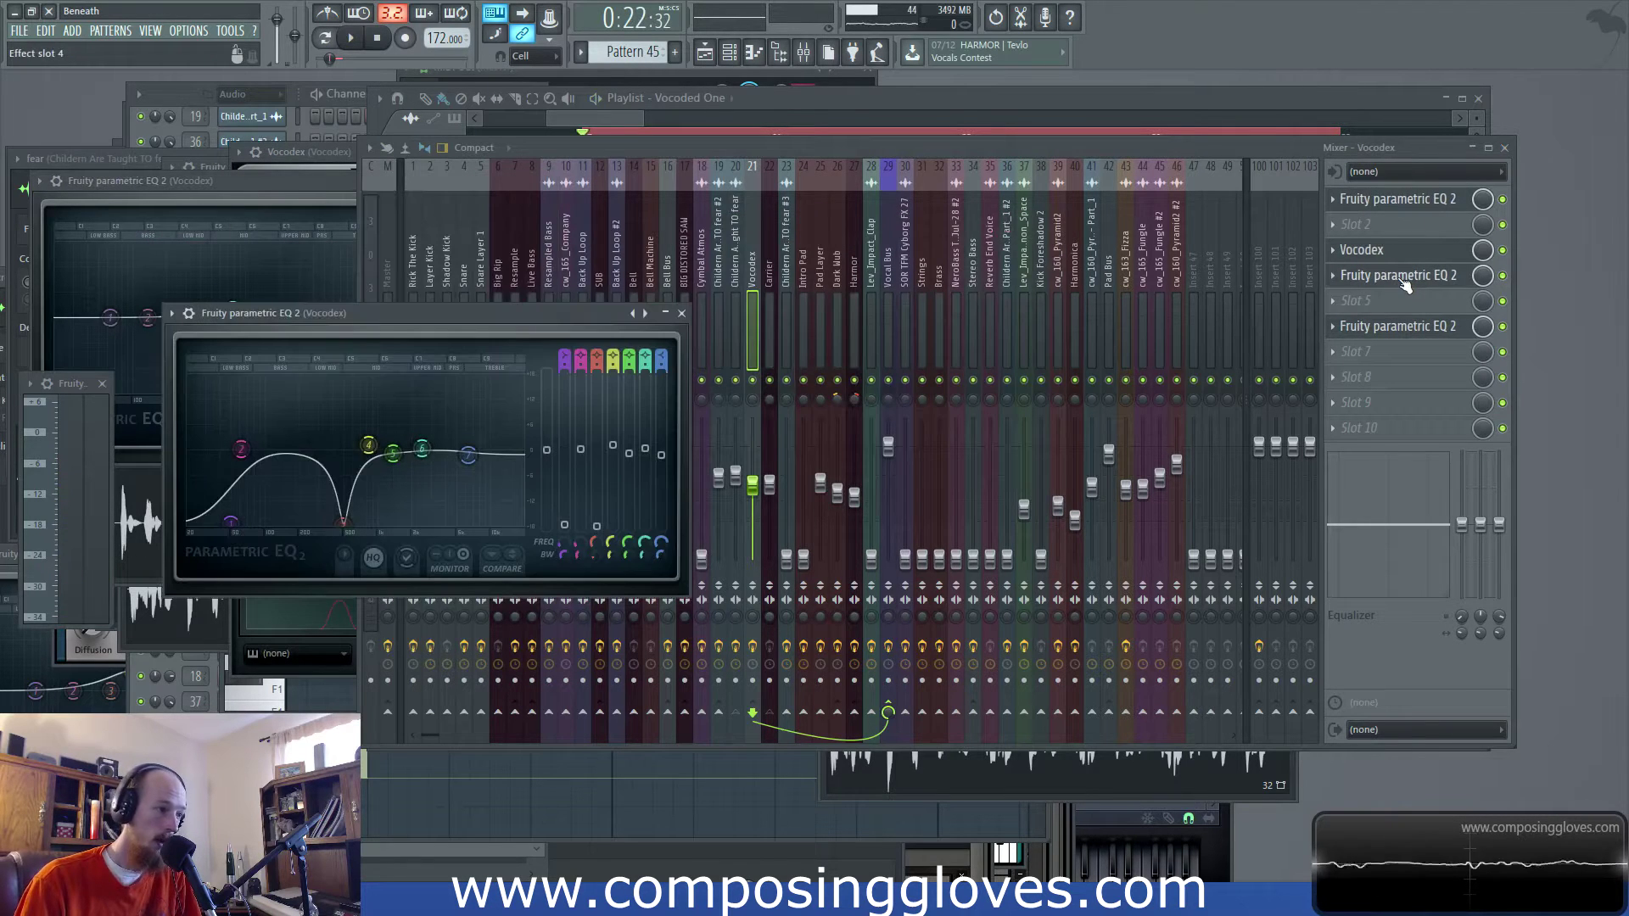
In the Vocodex track's slot 6 EQ, sweep band 3 as a narrow peak and turn it into a deep notch at about 1522 Hz
{"action": "left_click", "coordinate": [1409, 331]}
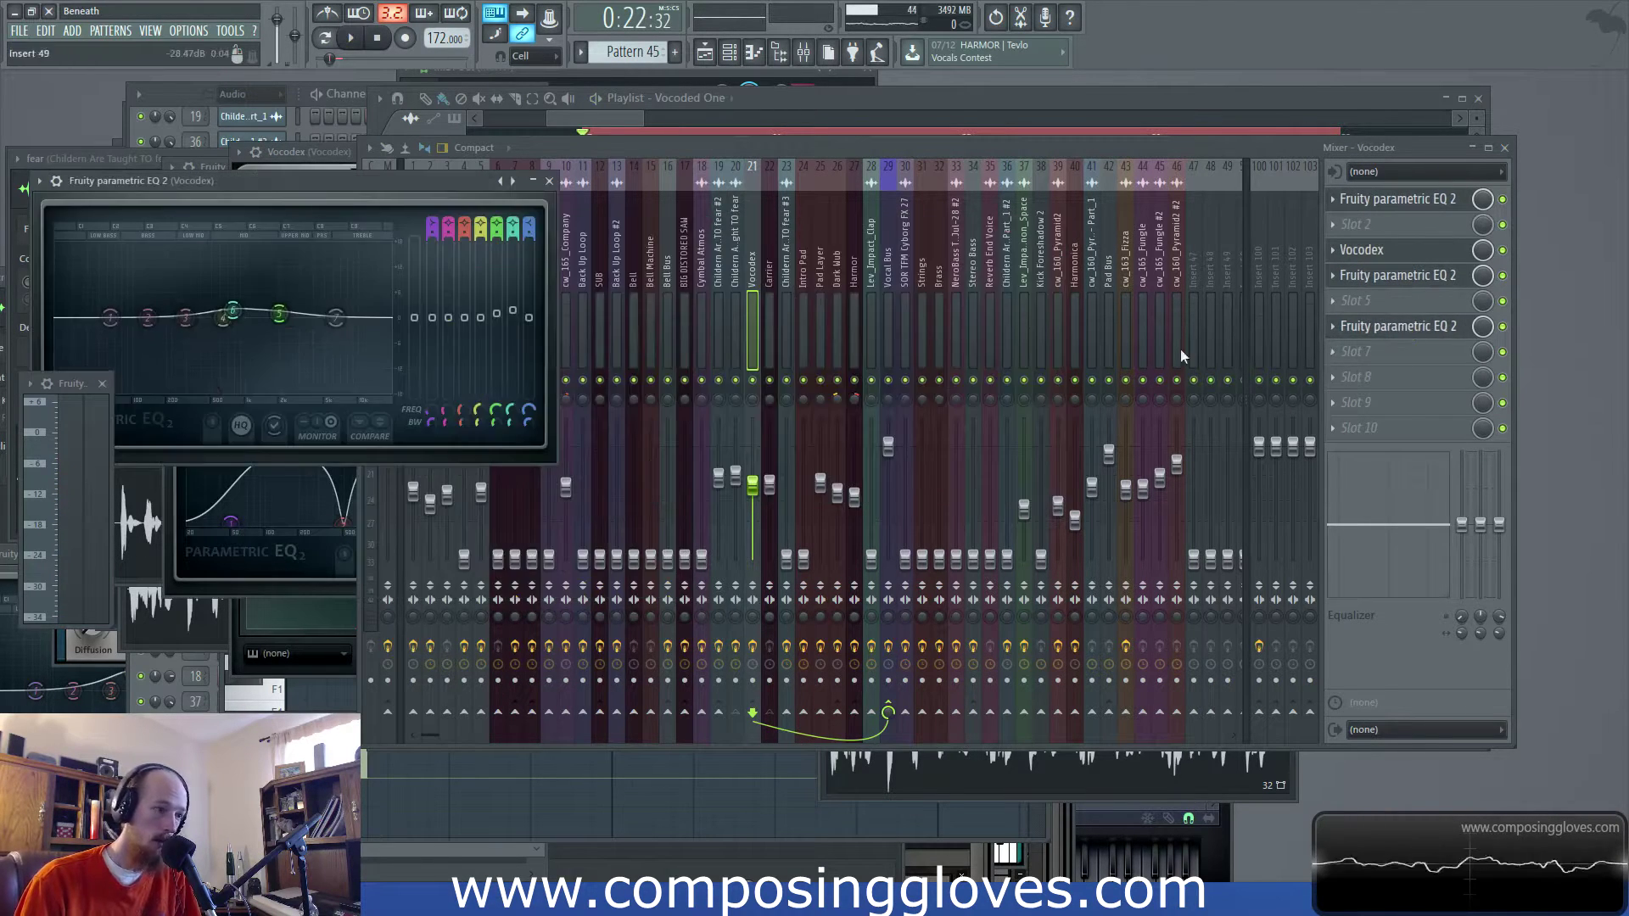
{"action": "left_click_drag", "start_coordinate": [408, 201], "coordinate": [777, 223]}
{"action": "key", "text": "space"}
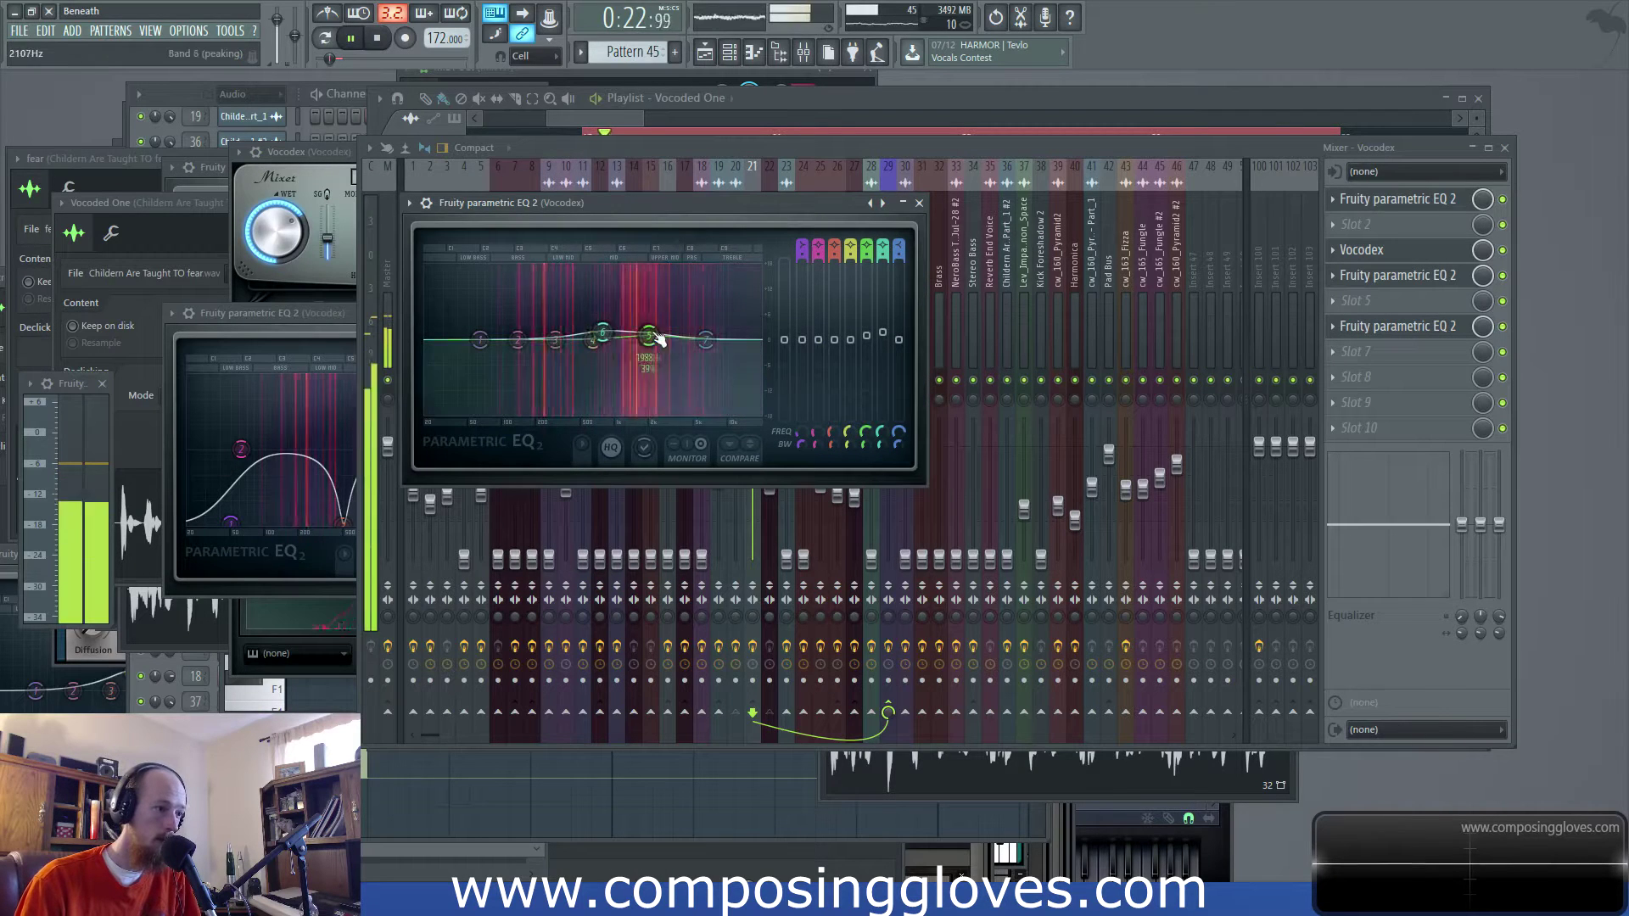
{"action": "key", "text": "space"}
{"action": "left_click_drag", "start_coordinate": [556, 344], "coordinate": [635, 266]}
{"action": "scroll", "coordinate": [560, 309], "scroll_direction": "down", "scroll_amount": 5}
{"action": "key", "text": "space"}
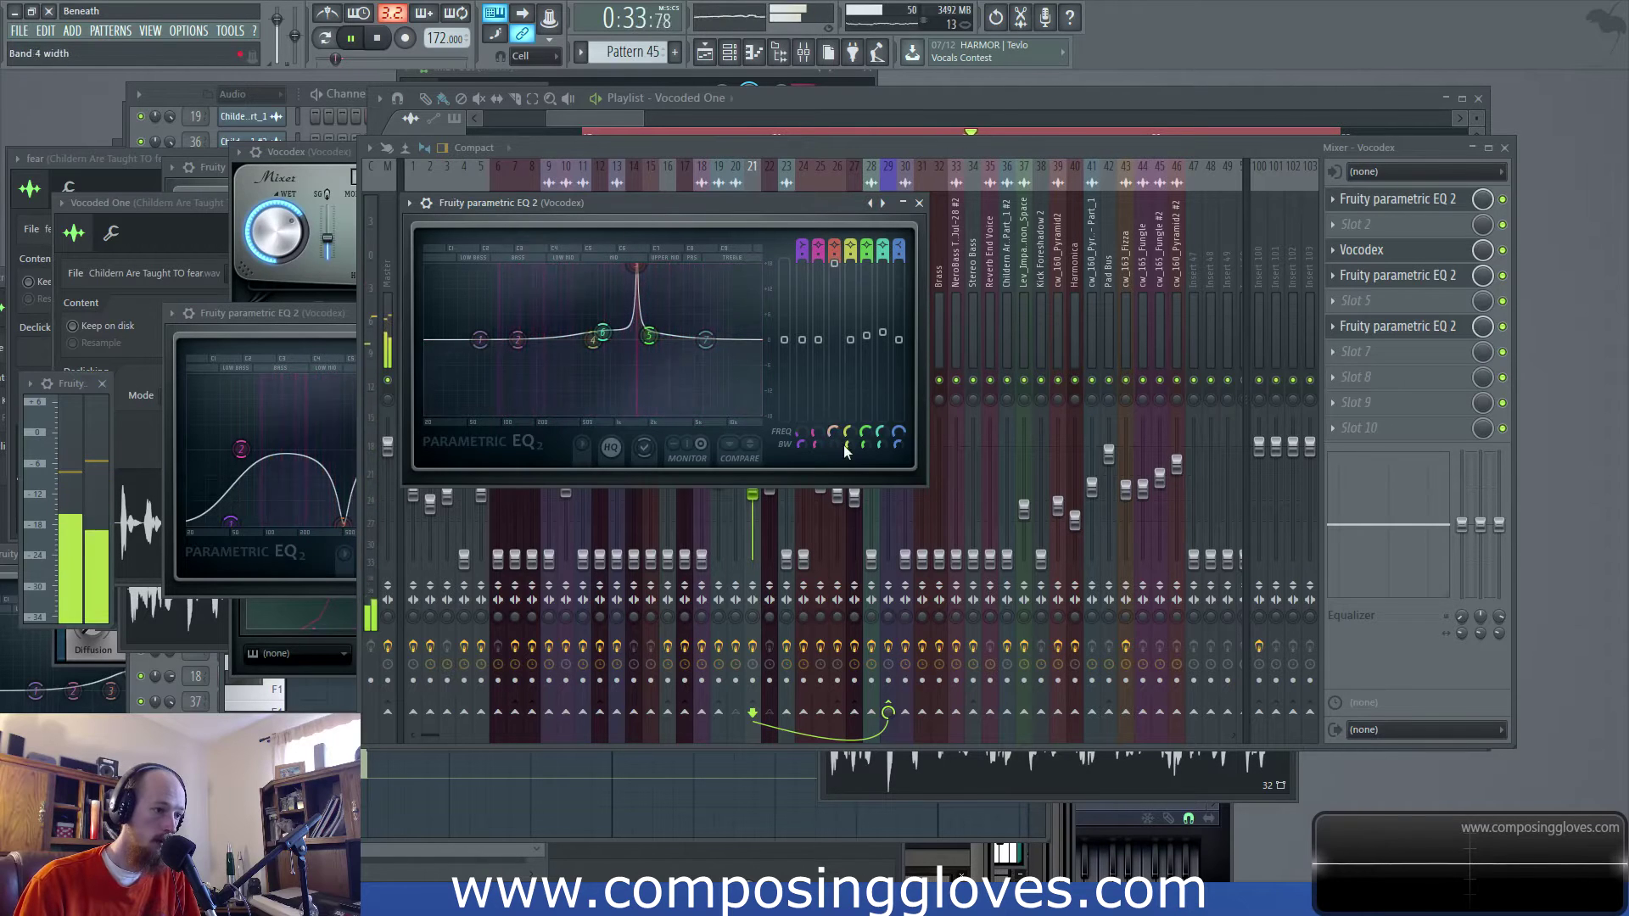
{"action": "key", "text": "space"}
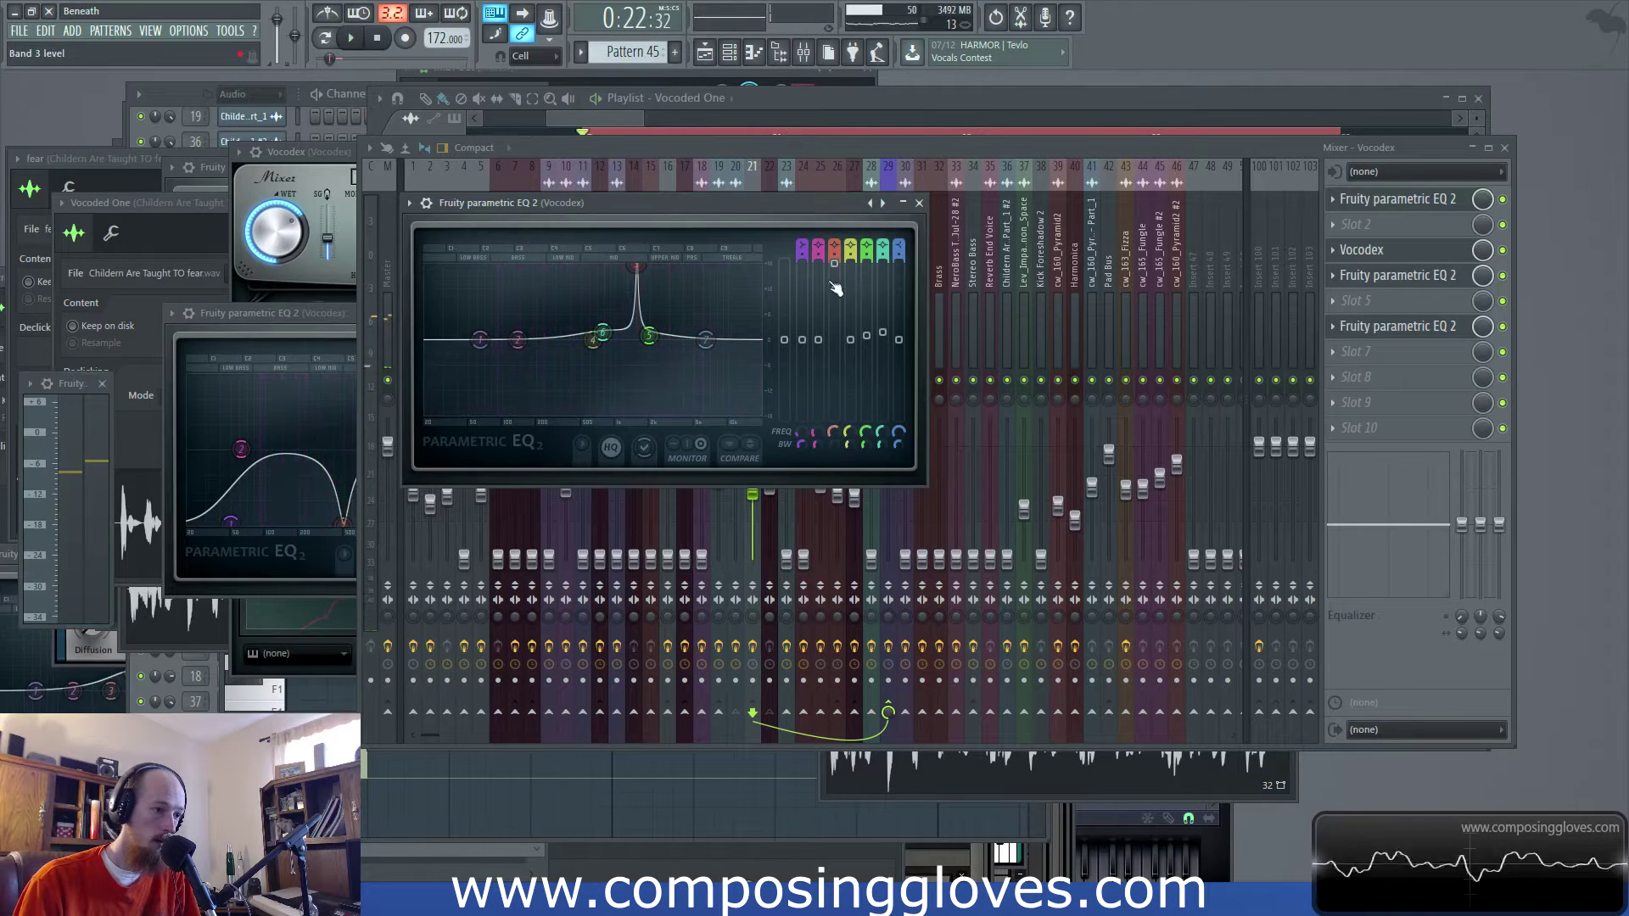
{"action": "left_click_drag", "start_coordinate": [836, 266], "coordinate": [834, 292]}
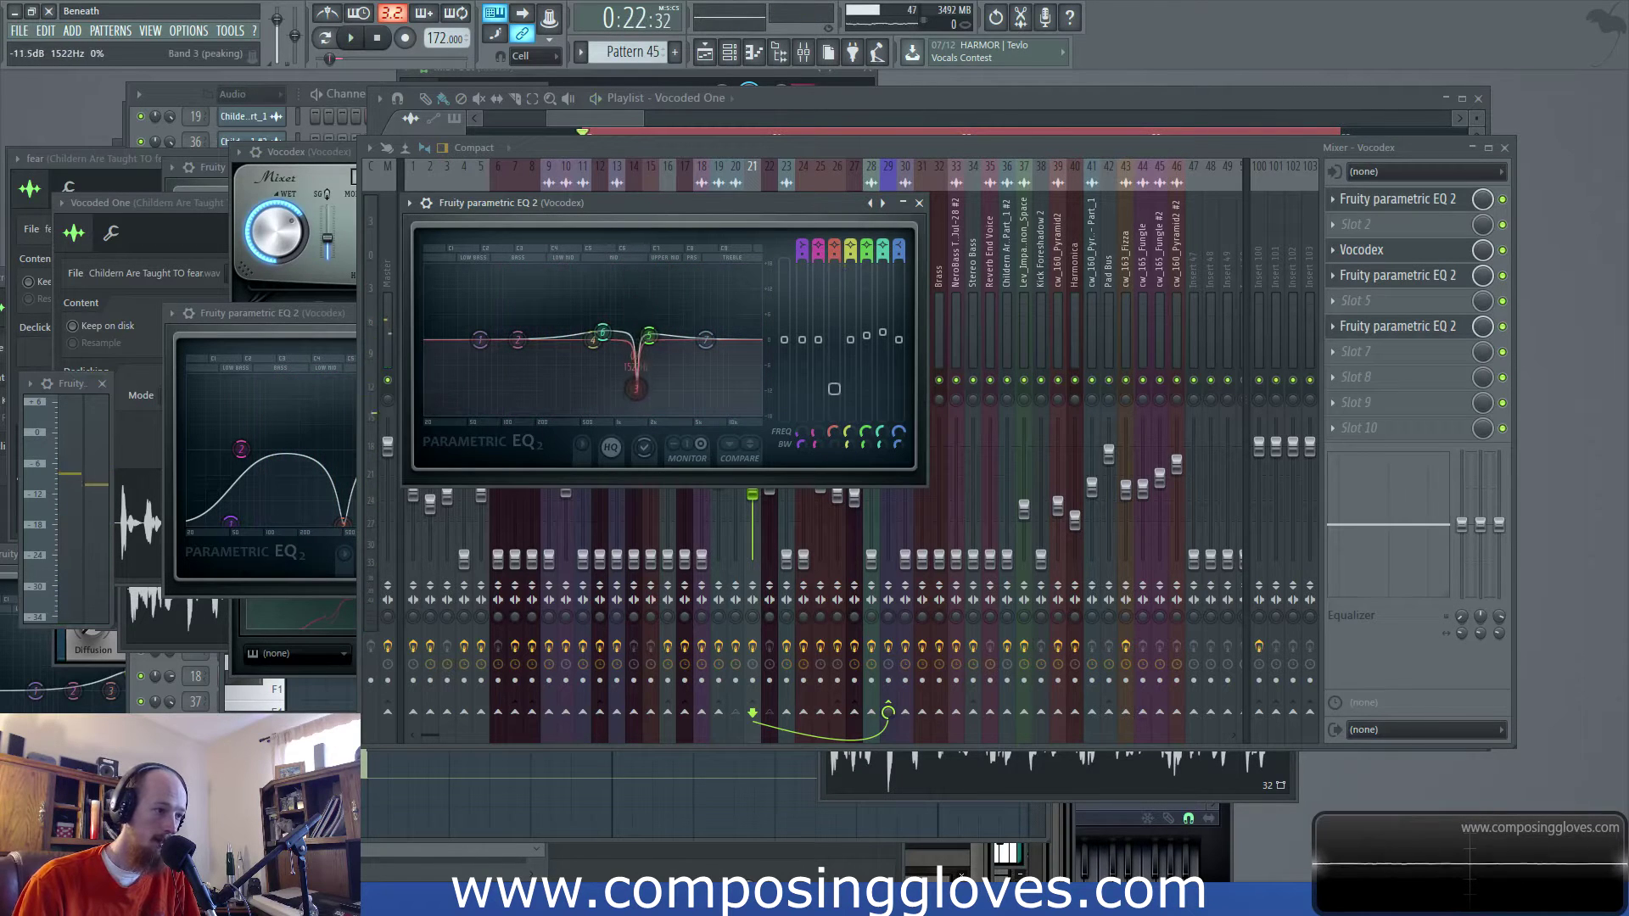
Sweep band 2 as a narrow peak during playback and turn it into a deep notch at about 1180 Hz
{"action": "key", "text": "space"}
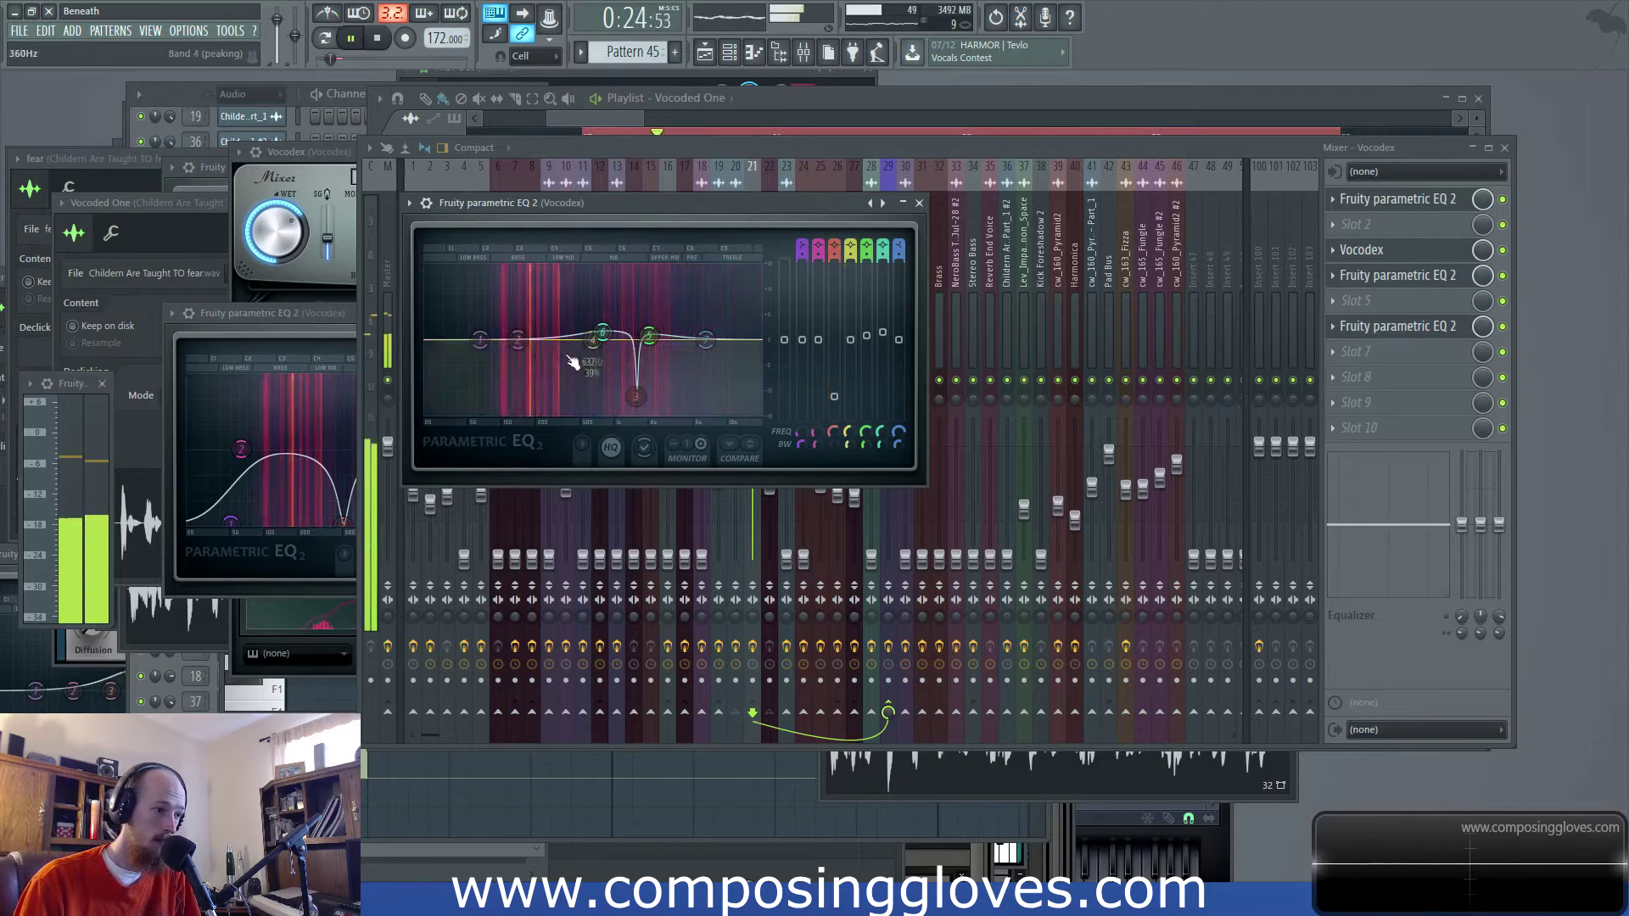
{"action": "left_click_drag", "start_coordinate": [517, 339], "coordinate": [623, 267]}
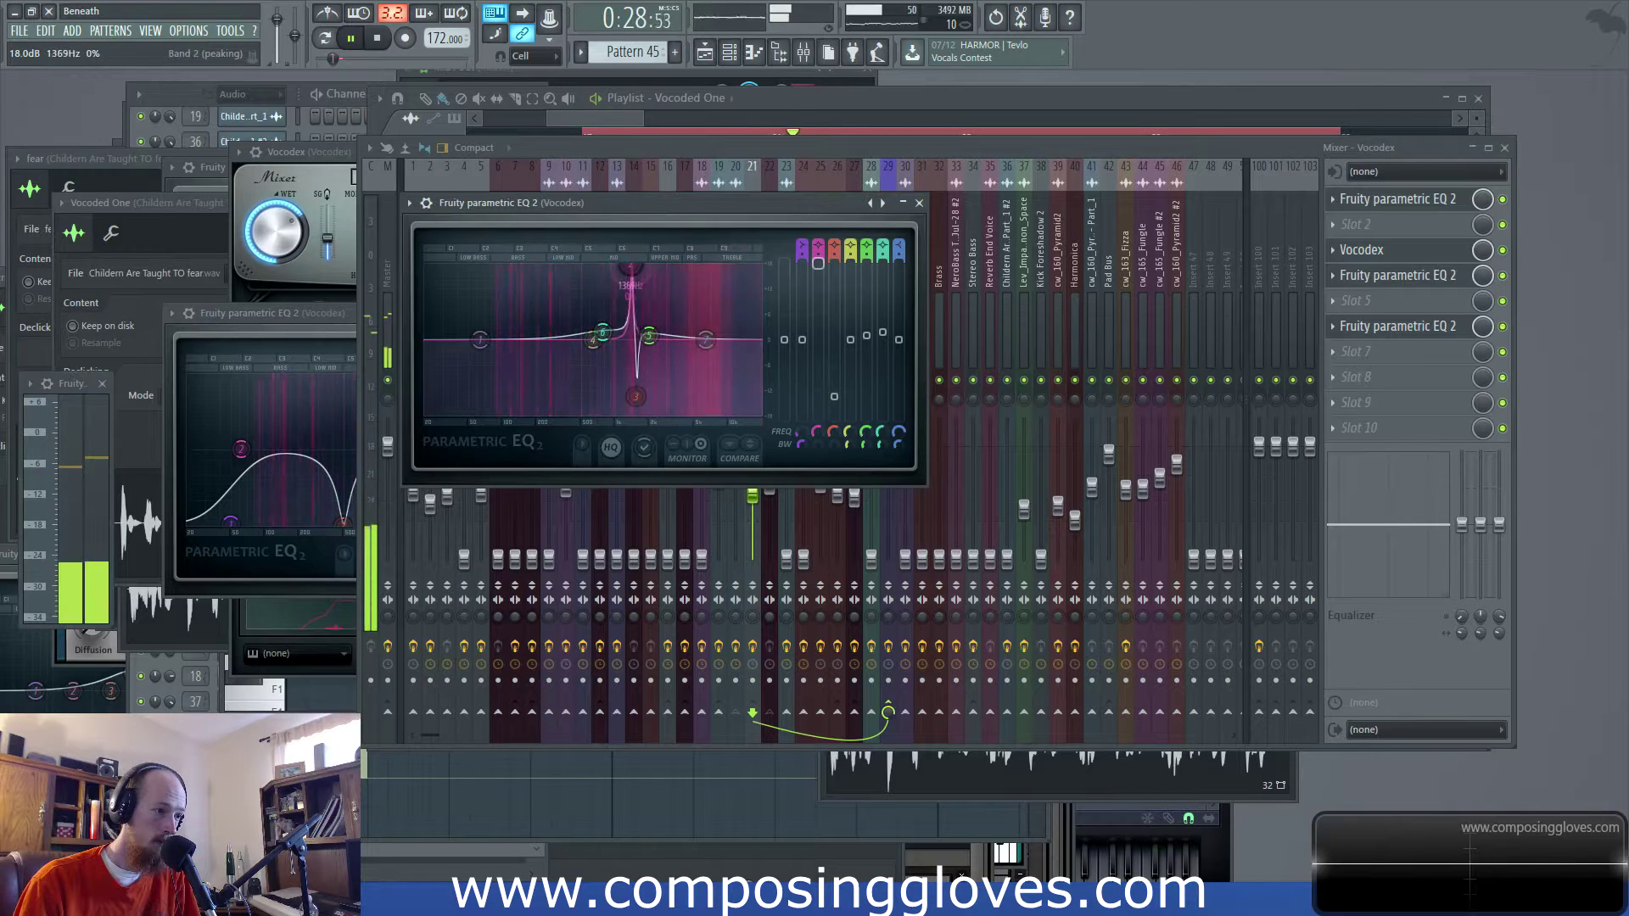
{"action": "left_click_drag", "start_coordinate": [834, 433], "coordinate": [834, 430]}
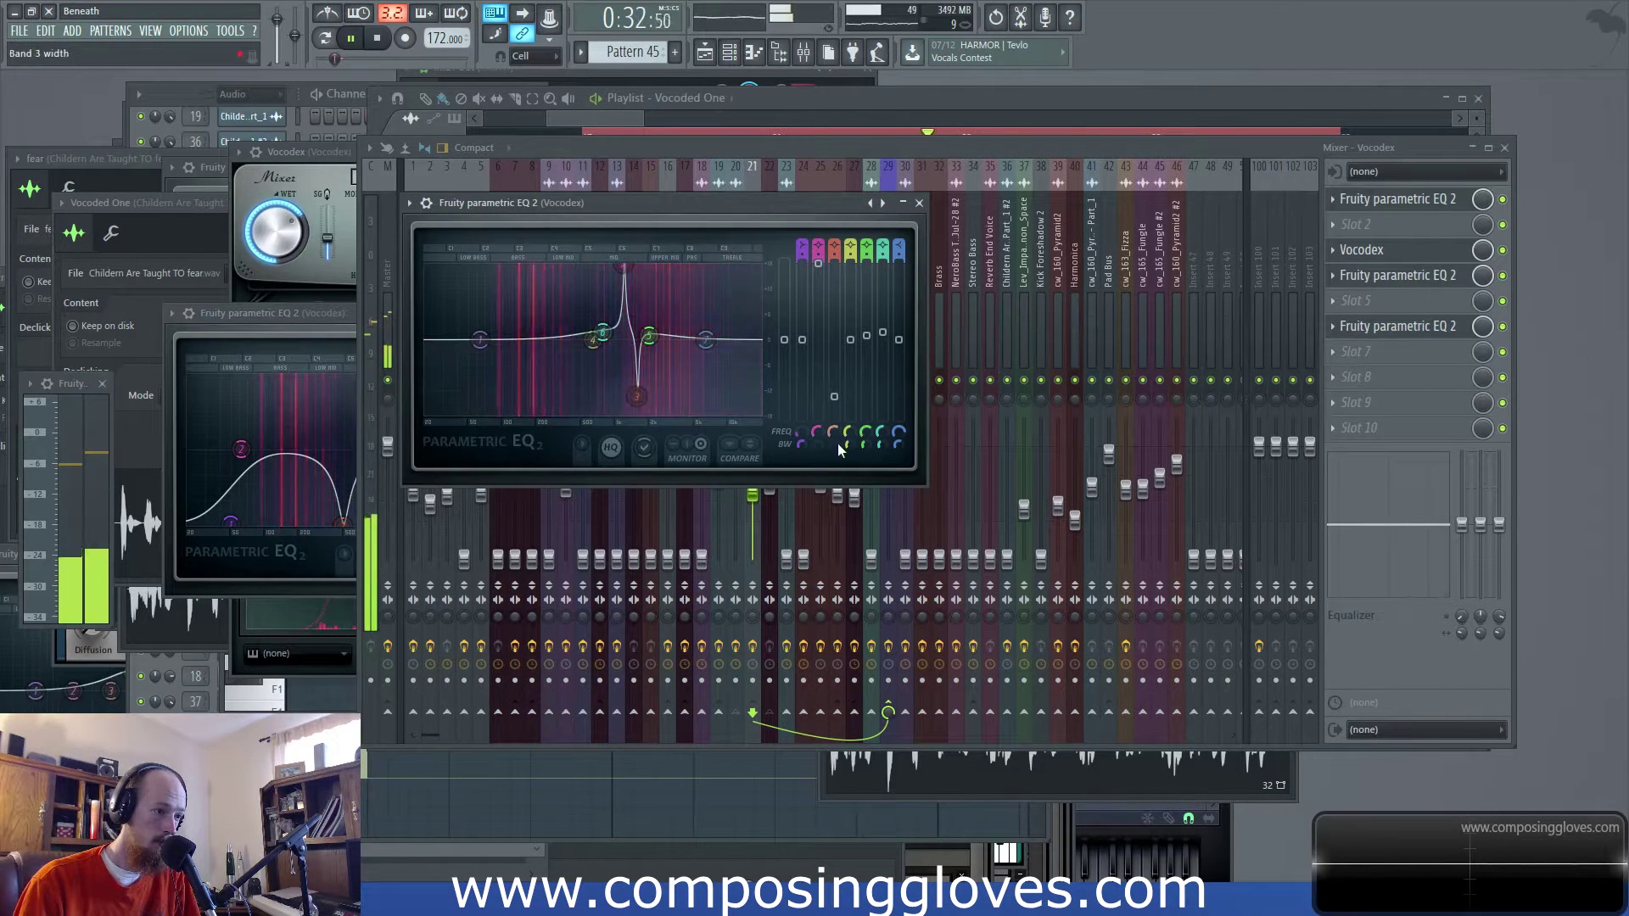
{"action": "key", "text": "space"}
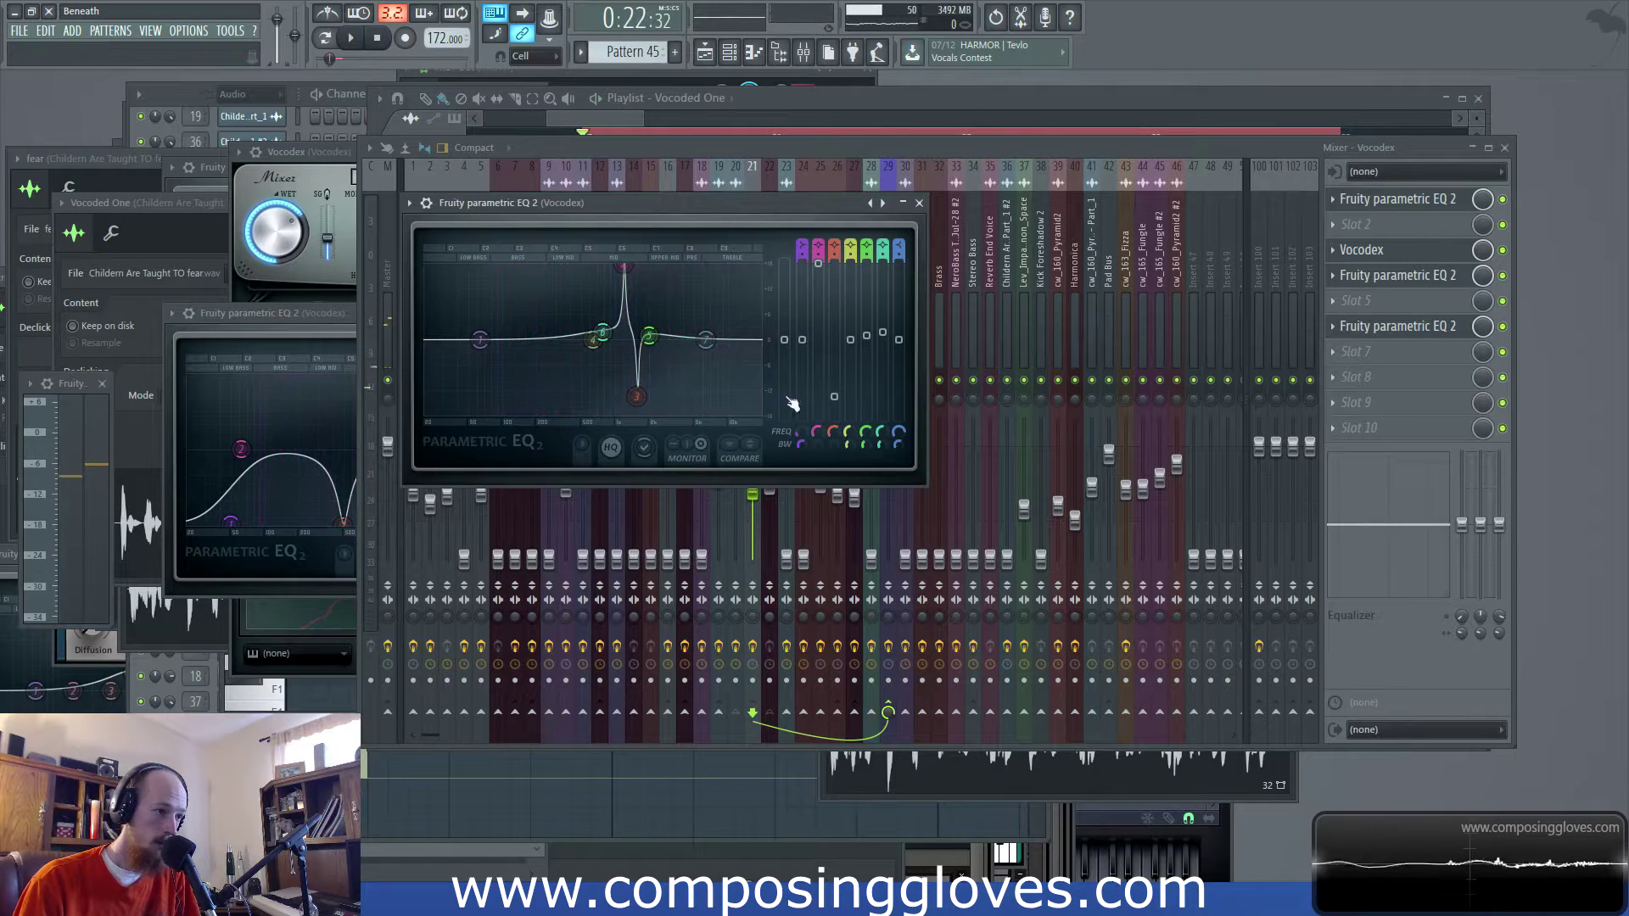
{"action": "left_click_drag", "start_coordinate": [818, 263], "coordinate": [818, 284]}
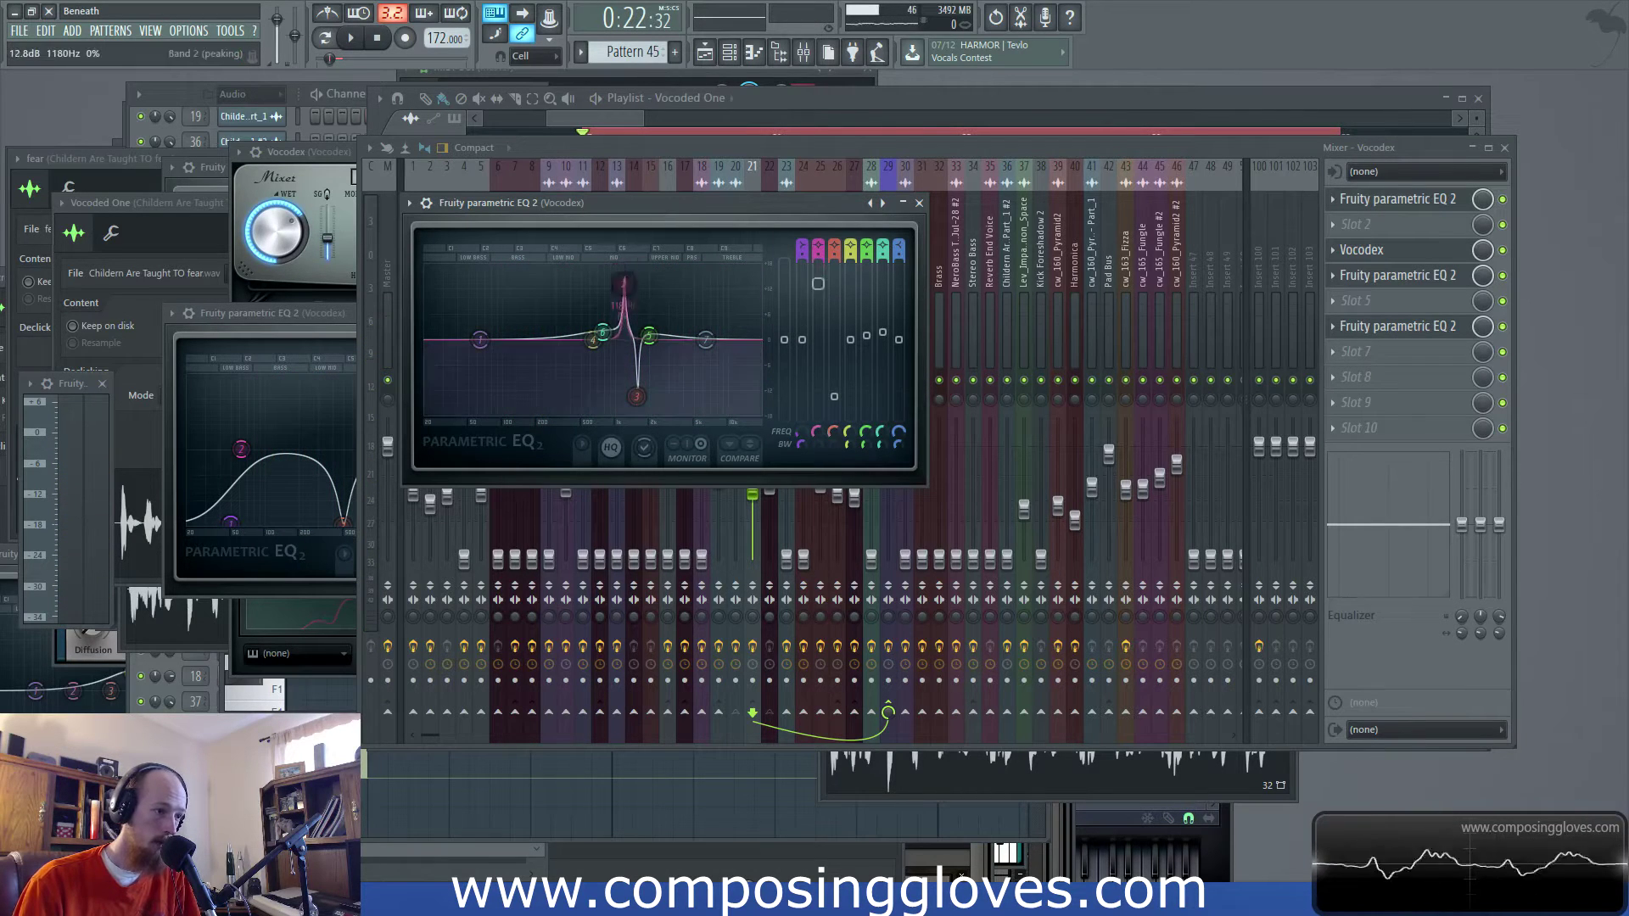
{"action": "key", "text": "space"}
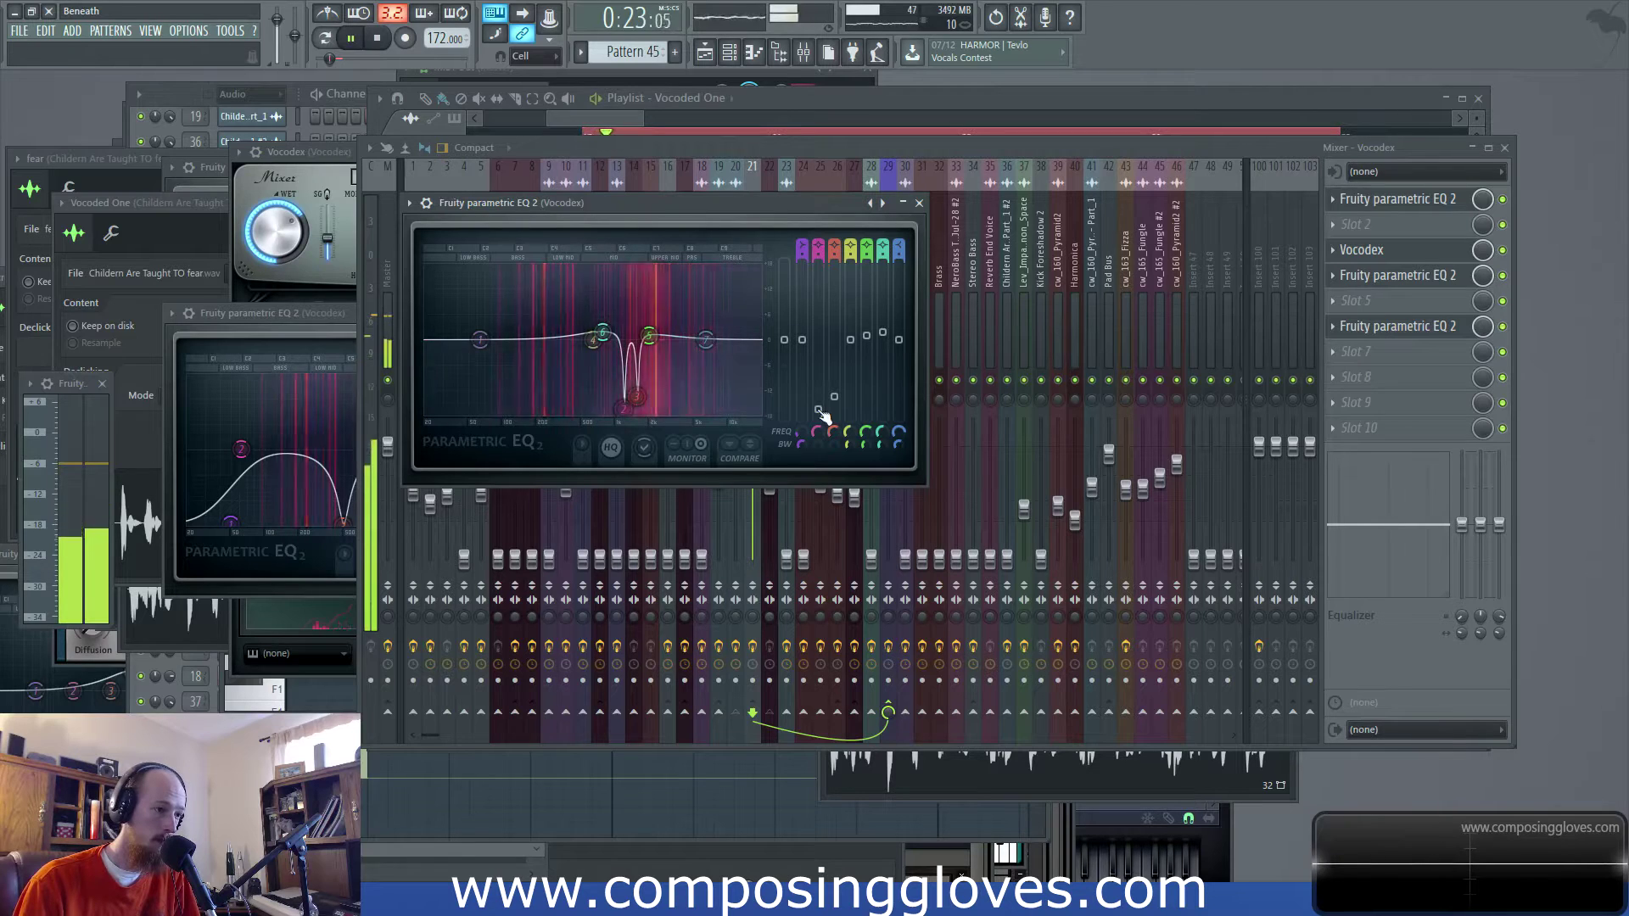
{"action": "left_click_drag", "start_coordinate": [818, 406], "coordinate": [818, 401]}
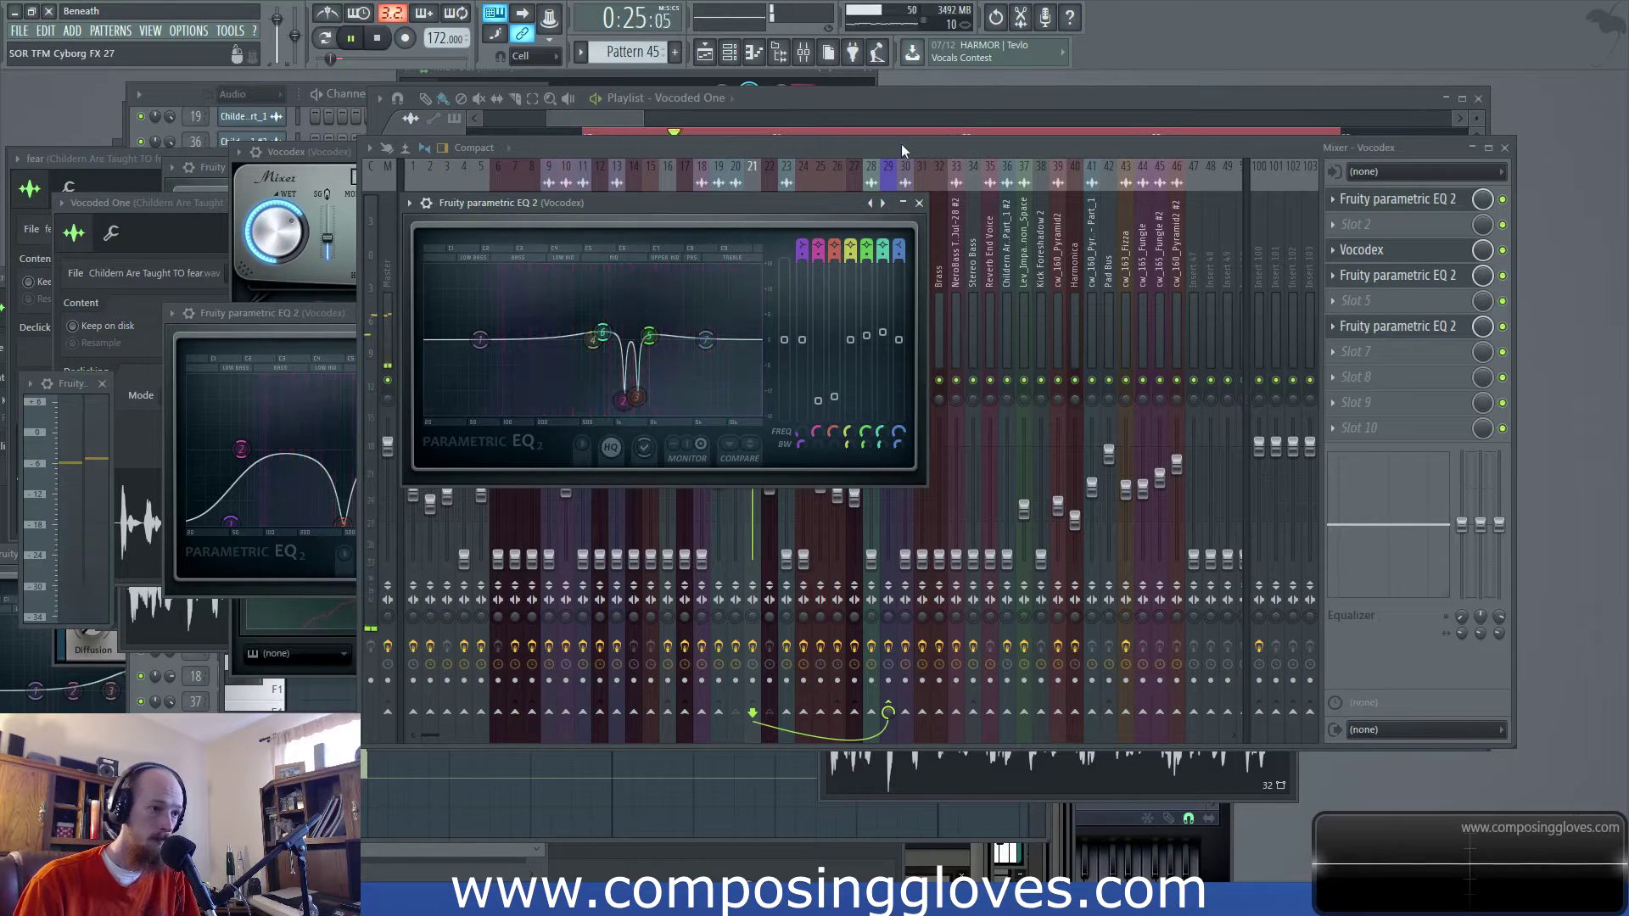
{"action": "key", "text": "space"}
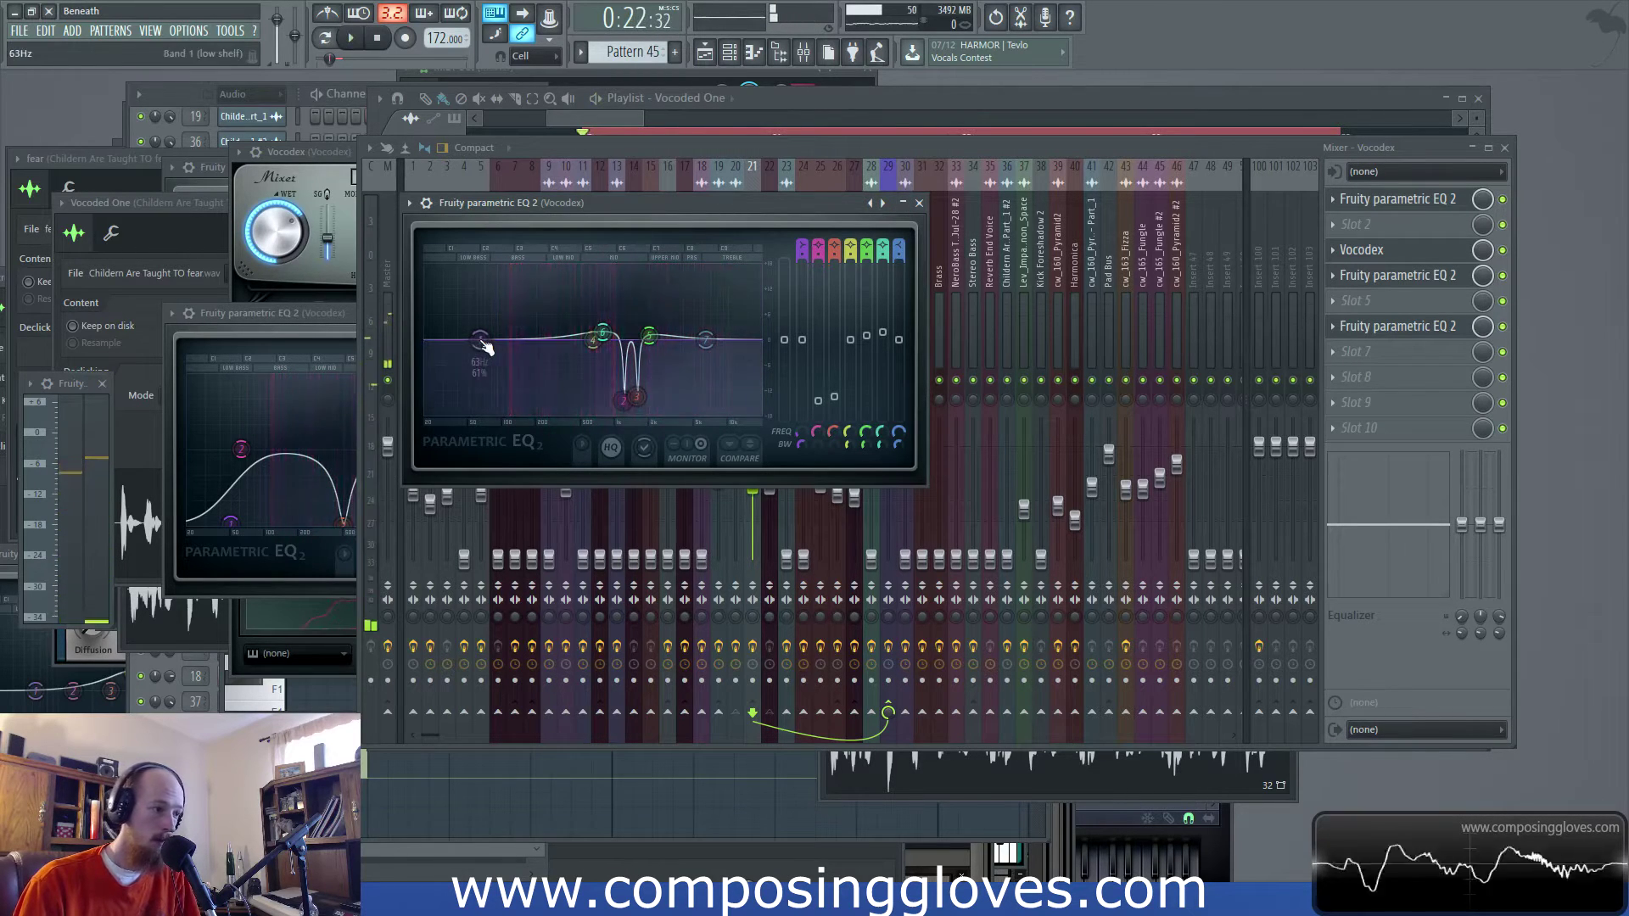
Narrow band 4, sweep it as a peak during playback, and turn it into a moderate notch at about 394 Hz
{"action": "left_click_drag", "start_coordinate": [592, 352], "coordinate": [573, 310]}
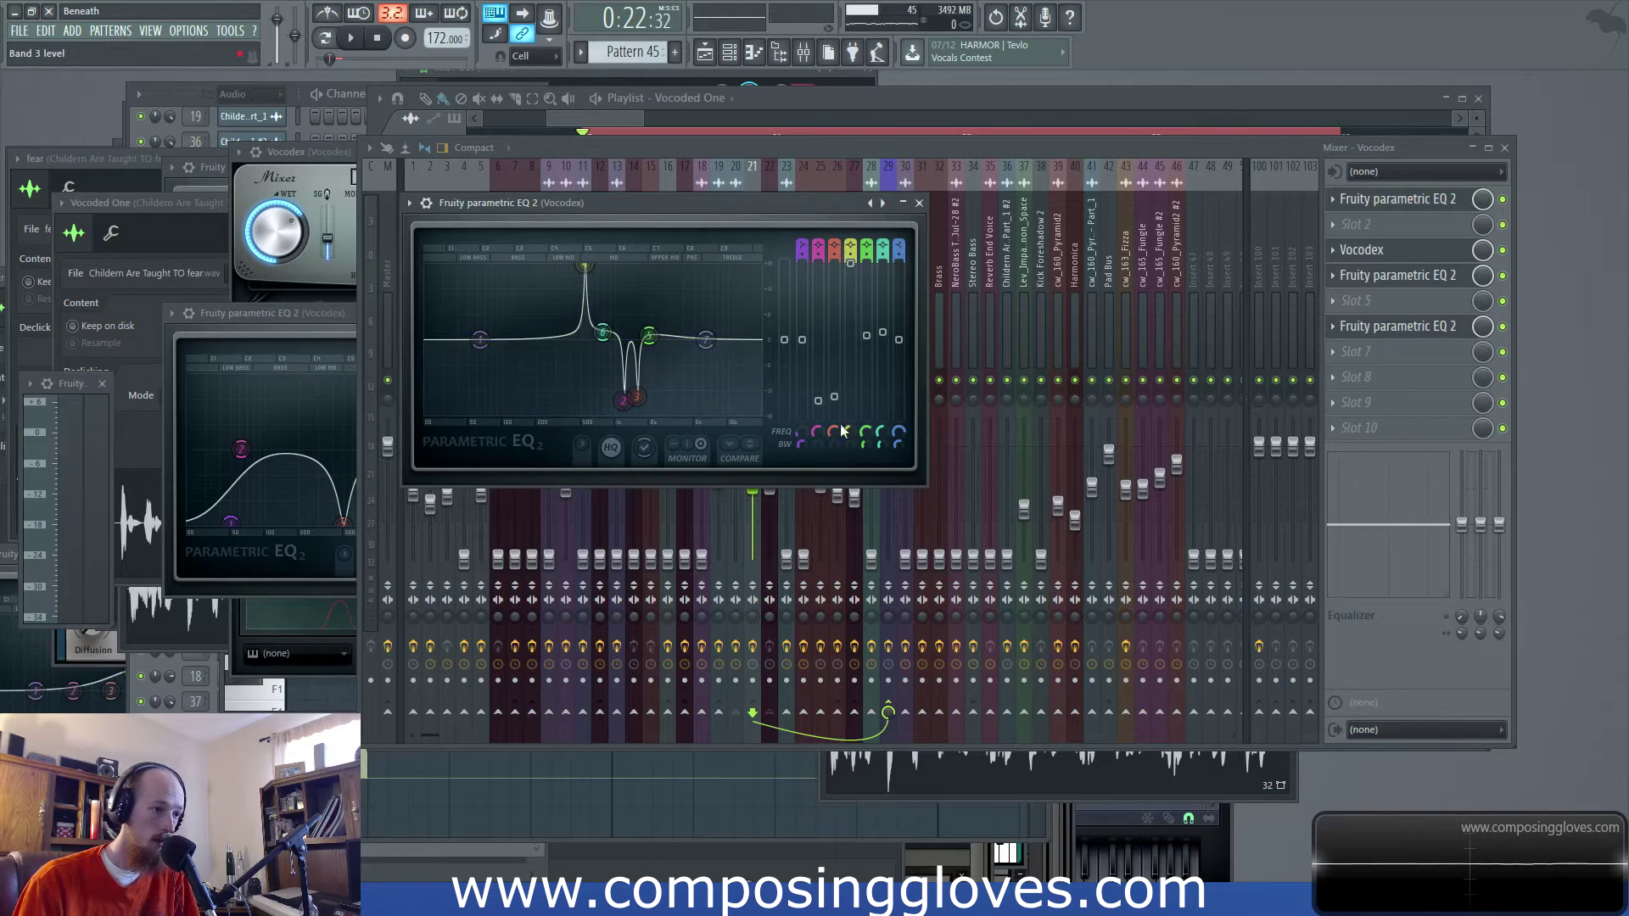
{"action": "left_click_drag", "start_coordinate": [853, 437], "coordinate": [852, 454]}
{"action": "key", "text": "space"}
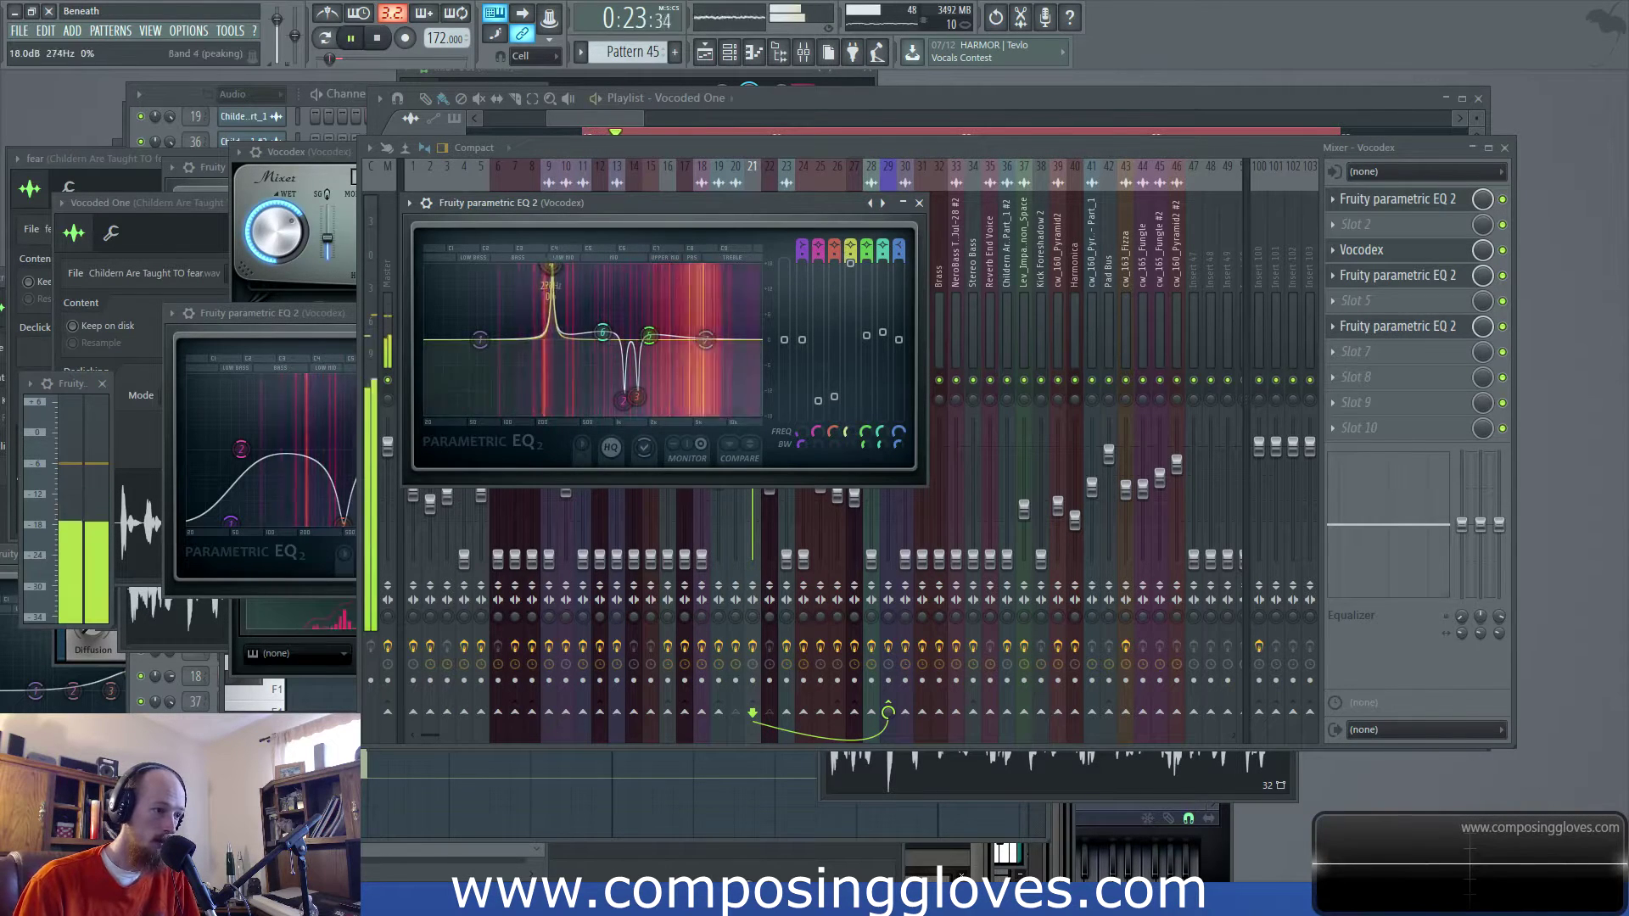
{"action": "mouse_move", "coordinate": [557, 267]}
{"action": "left_mouse_down"}
{"action": "mouse_move", "coordinate": [518, 268]}
{"action": "mouse_move", "coordinate": [577, 267]}
{"action": "left_mouse_up"}
{"action": "mouse_move", "coordinate": [852, 440]}
{"action": "left_mouse_down"}
{"action": "mouse_move", "coordinate": [851, 427]}
{"action": "mouse_move", "coordinate": [851, 440]}
{"action": "left_mouse_up"}
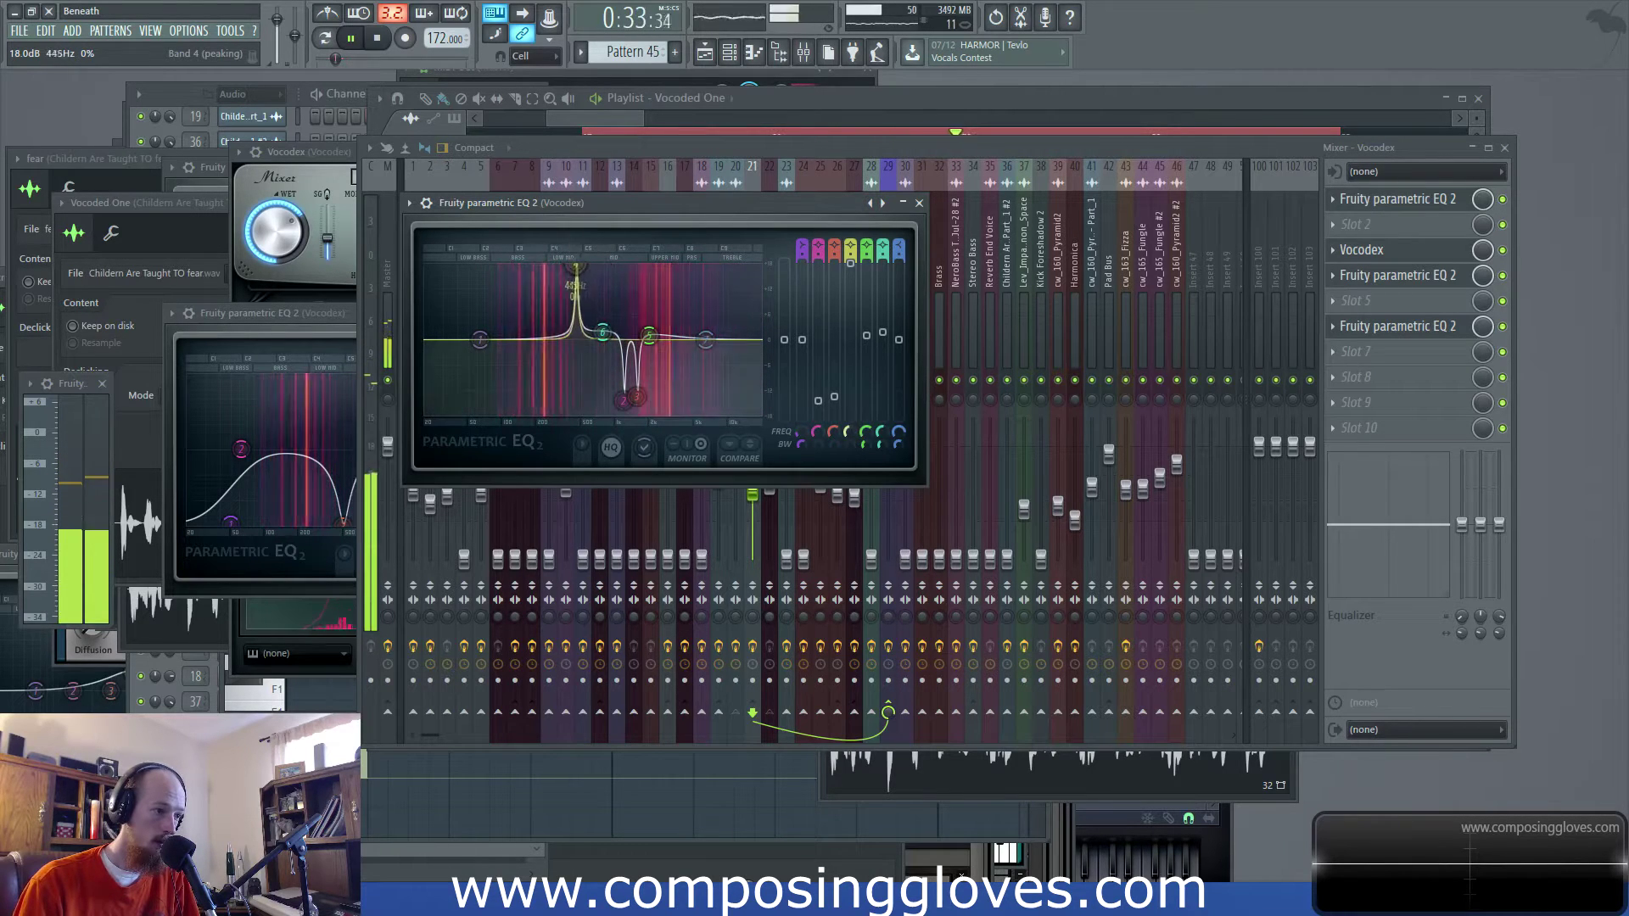
{"action": "key", "text": "space"}
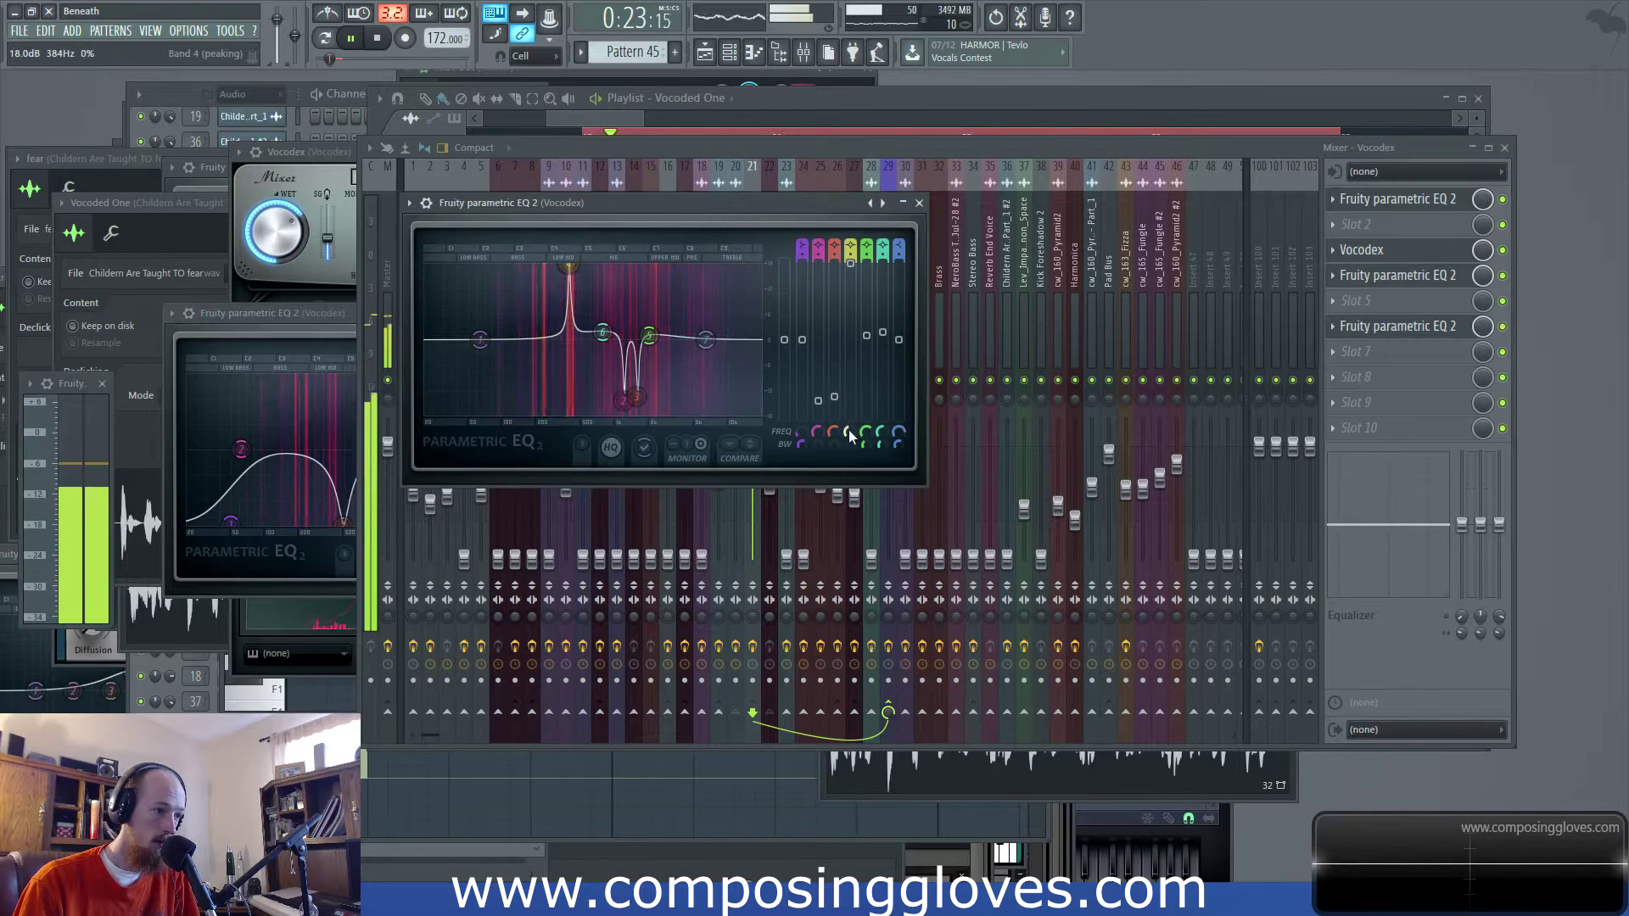
{"action": "left_click_drag", "start_coordinate": [851, 435], "coordinate": [851, 435]}
{"action": "key", "text": "space"}
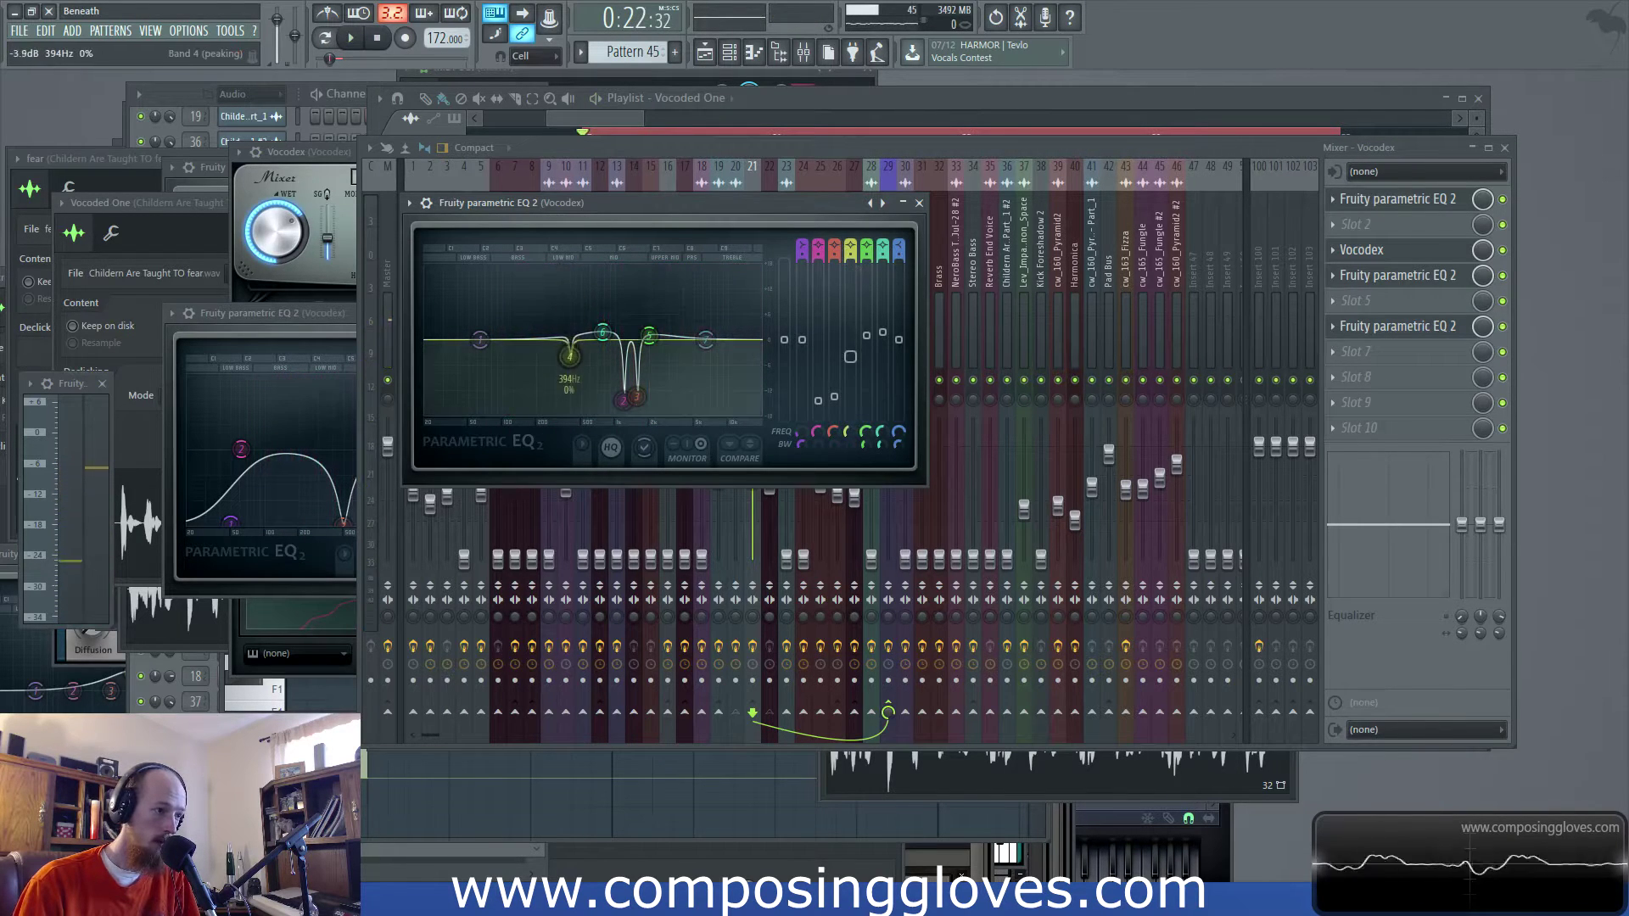
Lower the band 1 low shelf and raise its frequency to reduce the vocoder's lows, checking by playback, and return to the mixer
{"action": "left_click_drag", "start_coordinate": [479, 343], "coordinate": [514, 381]}
{"action": "key", "text": "space"}
{"action": "key", "text": "space"}
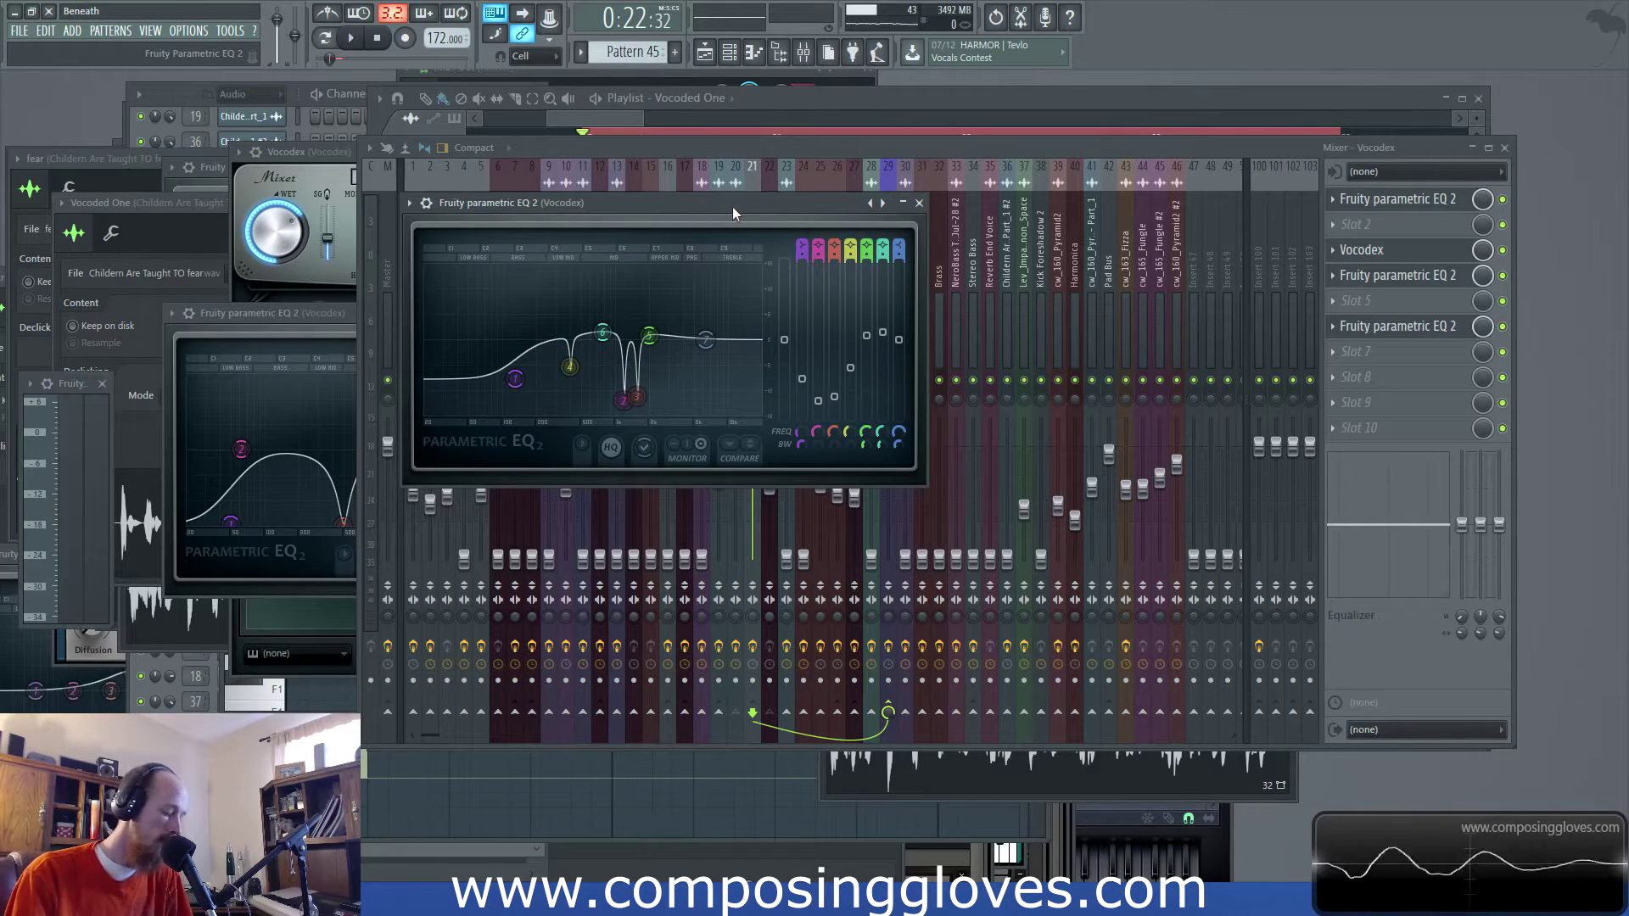
{"action": "left_click", "coordinate": [777, 148]}
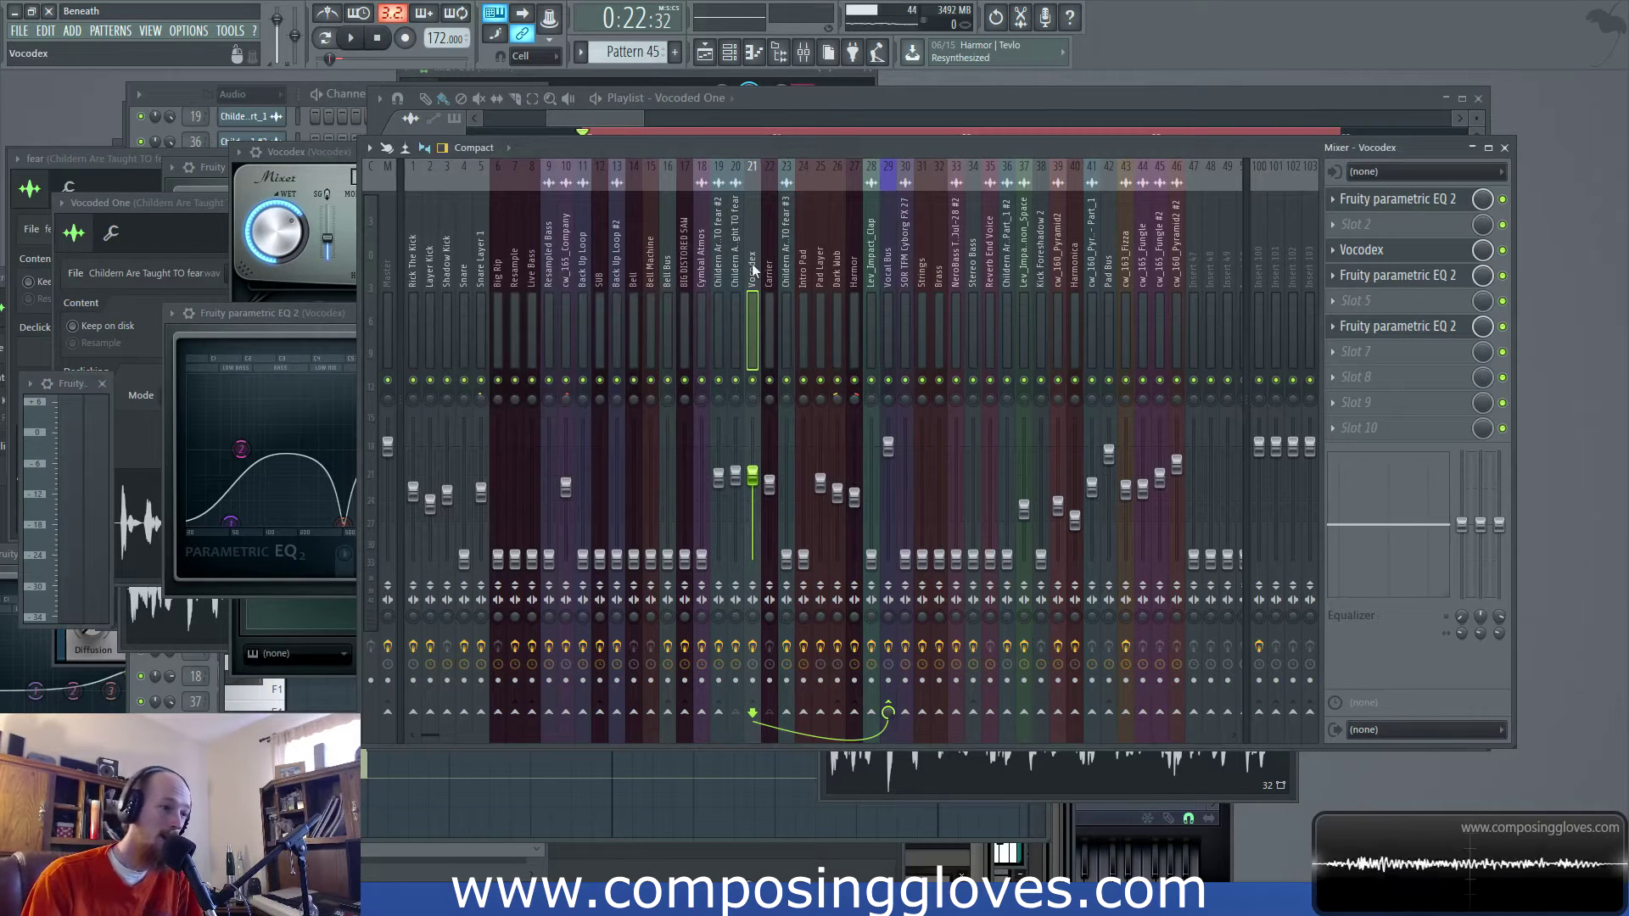
Add a Fruity Stereo Shaper to slot 8 of the Vocodex mixer track and move its window clear
{"action": "left_click", "coordinate": [1339, 374]}
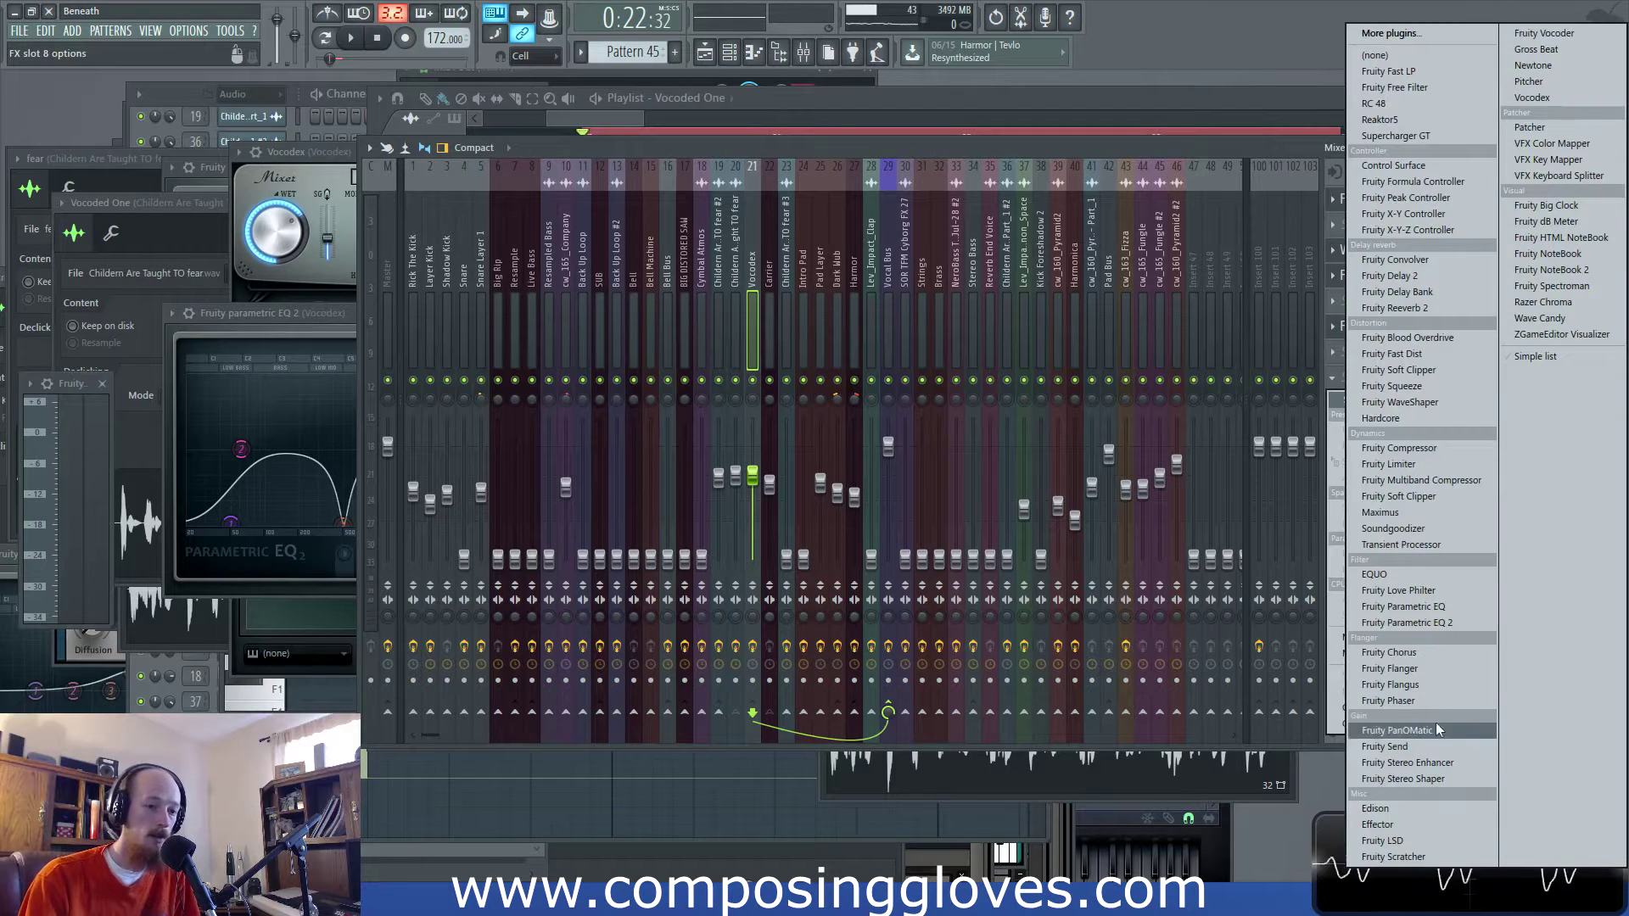
{"action": "left_click", "coordinate": [1468, 781]}
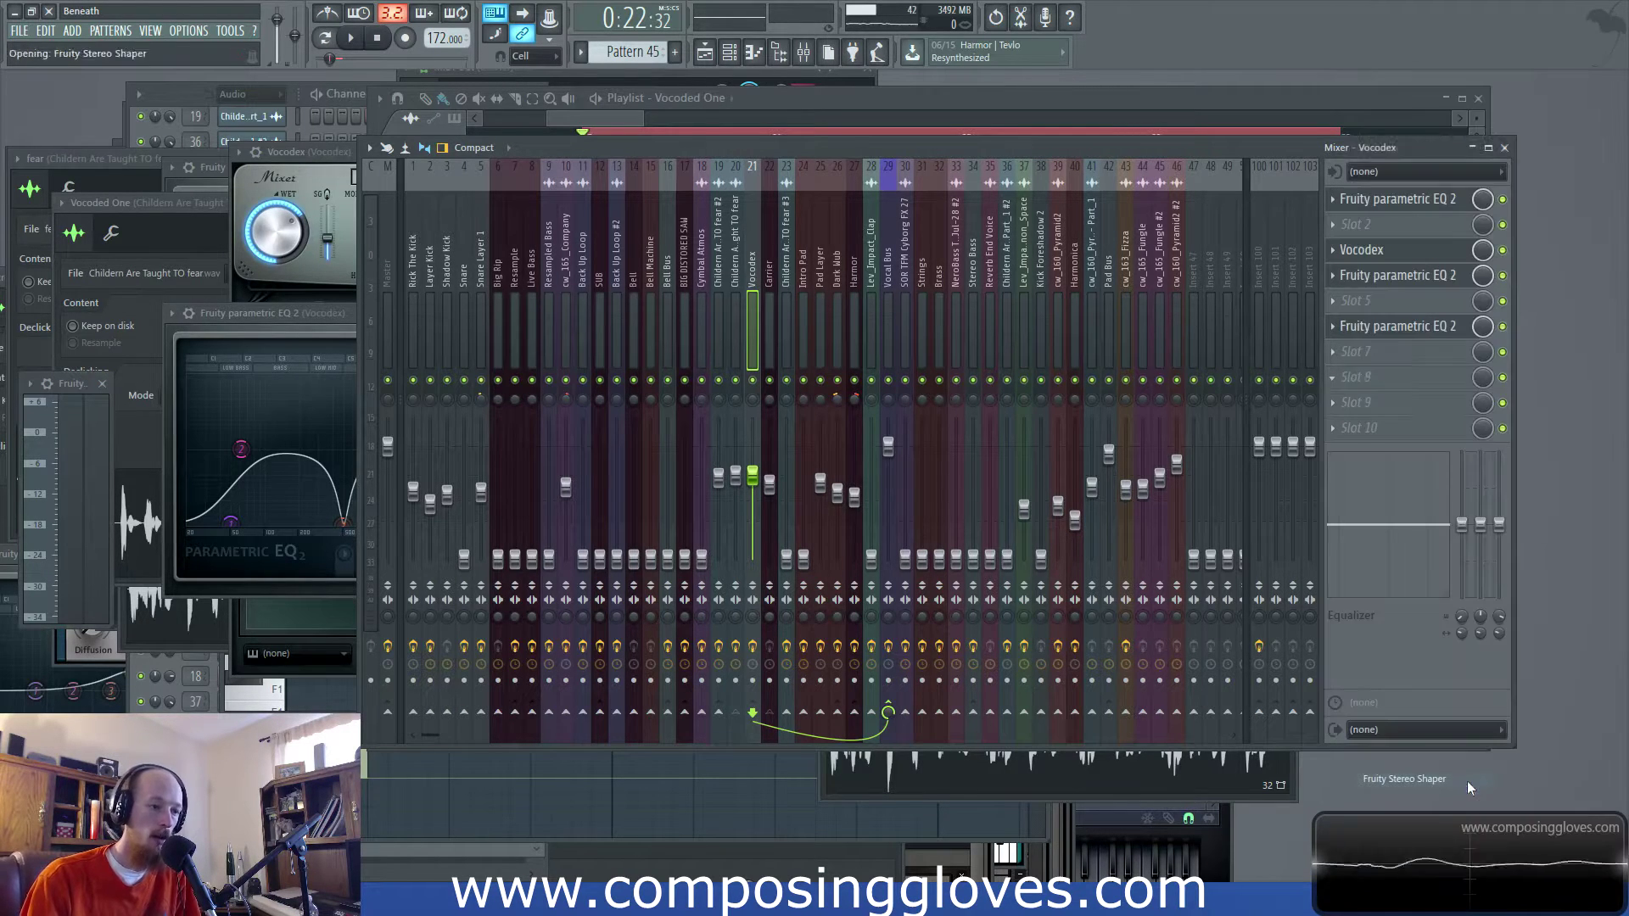
{"action": "left_click_drag", "start_coordinate": [216, 225], "coordinate": [769, 279]}
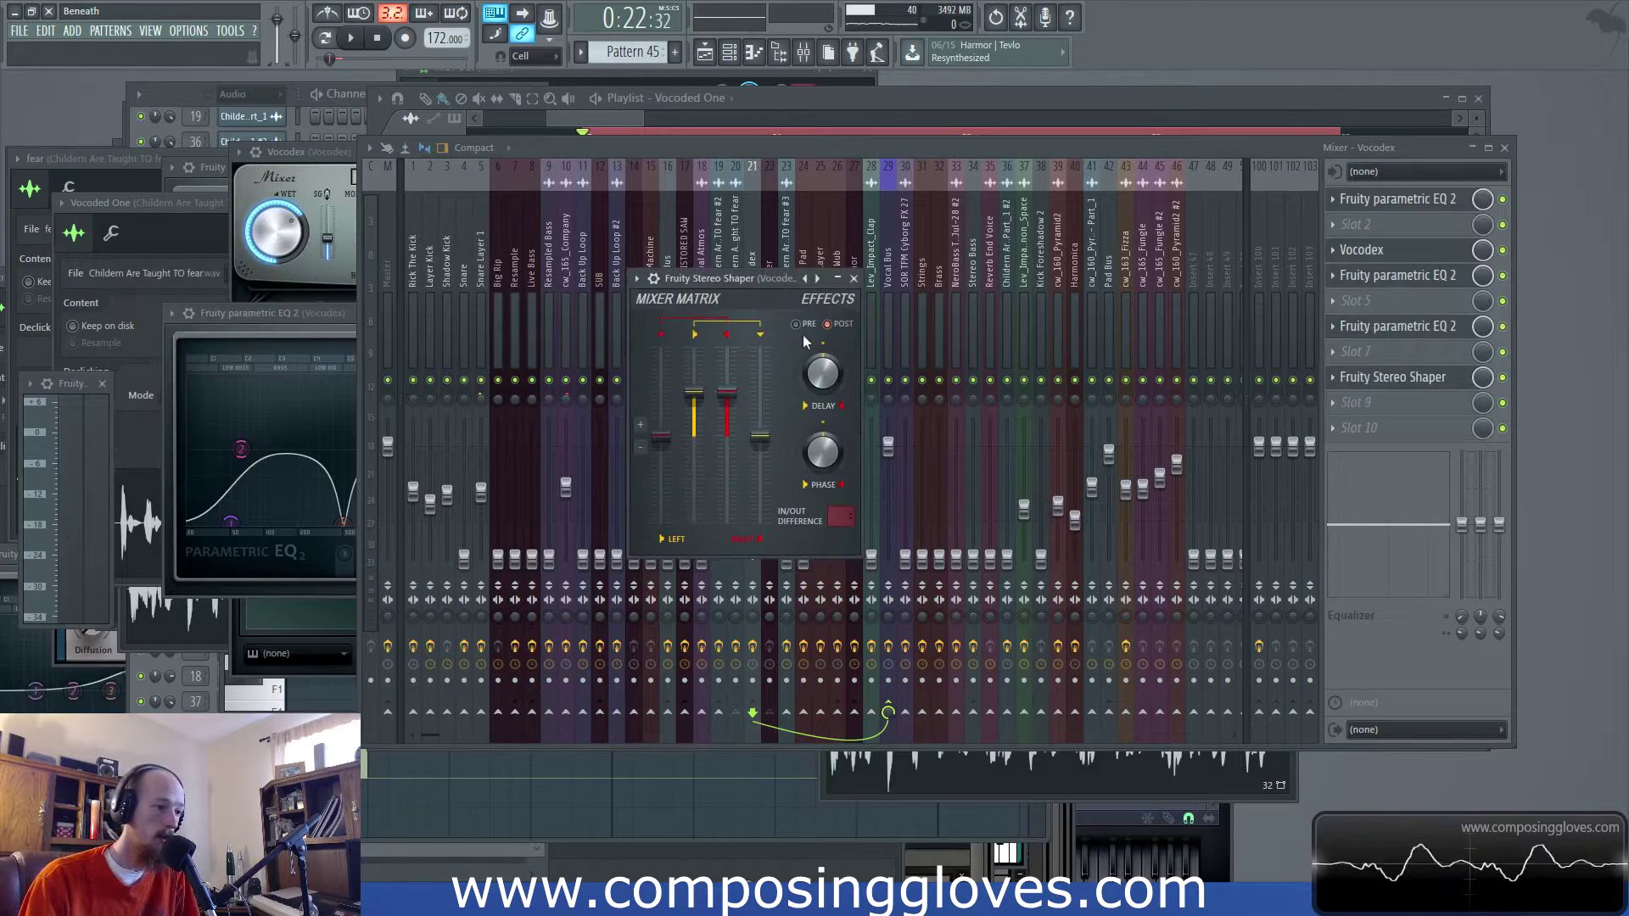
Compare the Stereo Shaper's Stereoize presets during playback and keep one of the numbered variants
{"action": "key", "text": "space"}
{"action": "right_click", "coordinate": [815, 280]}
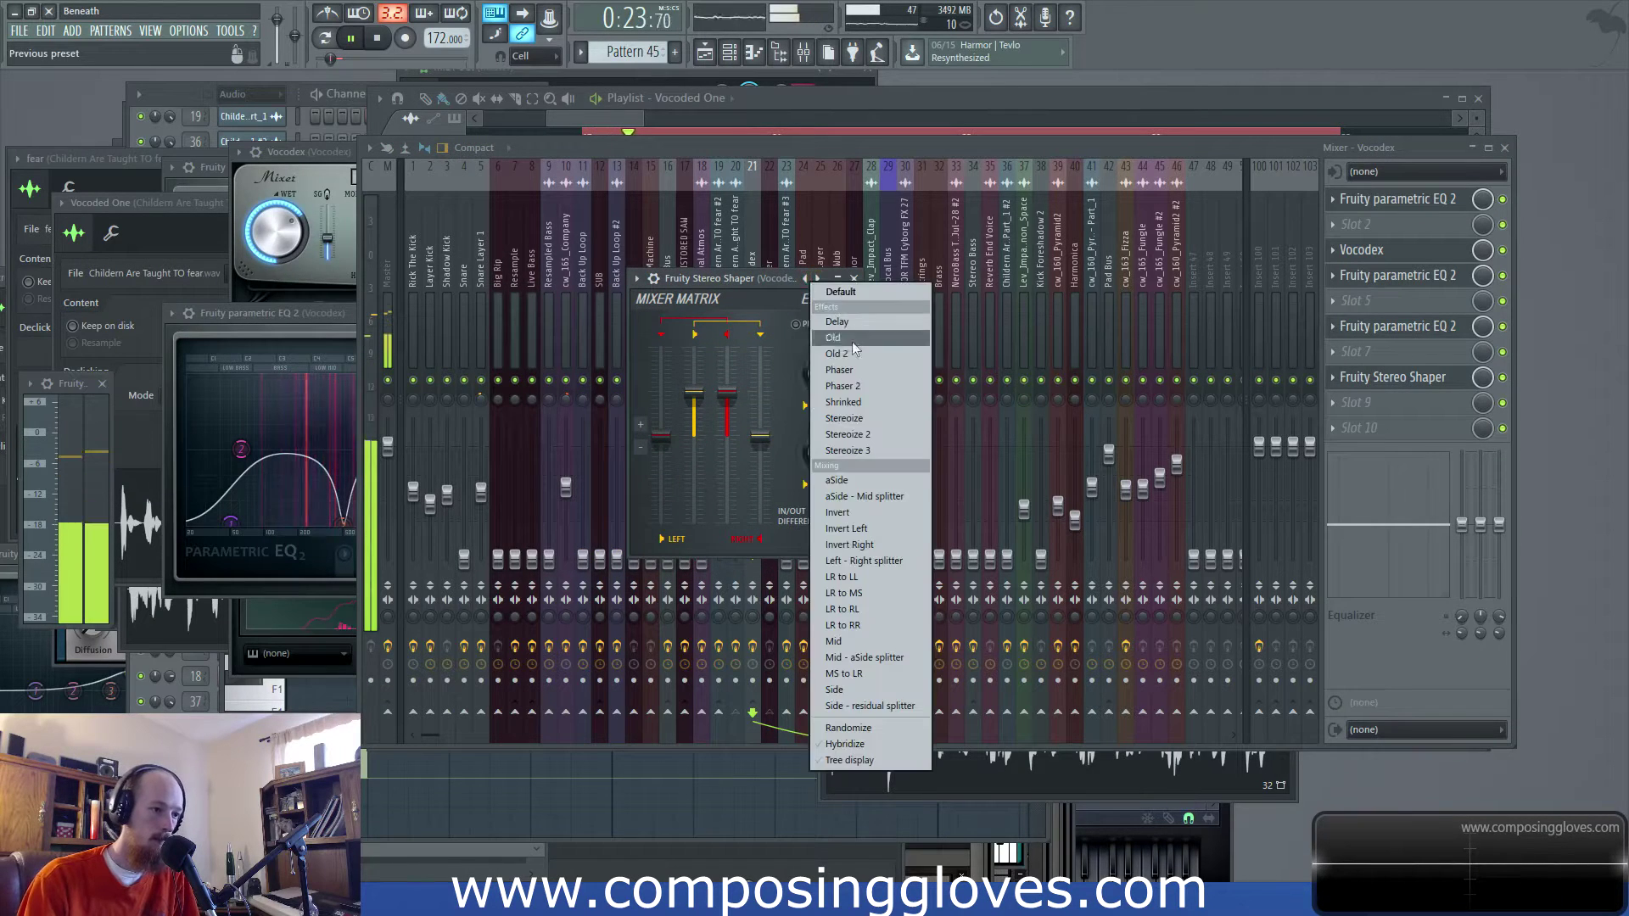
{"action": "left_click", "coordinate": [849, 418]}
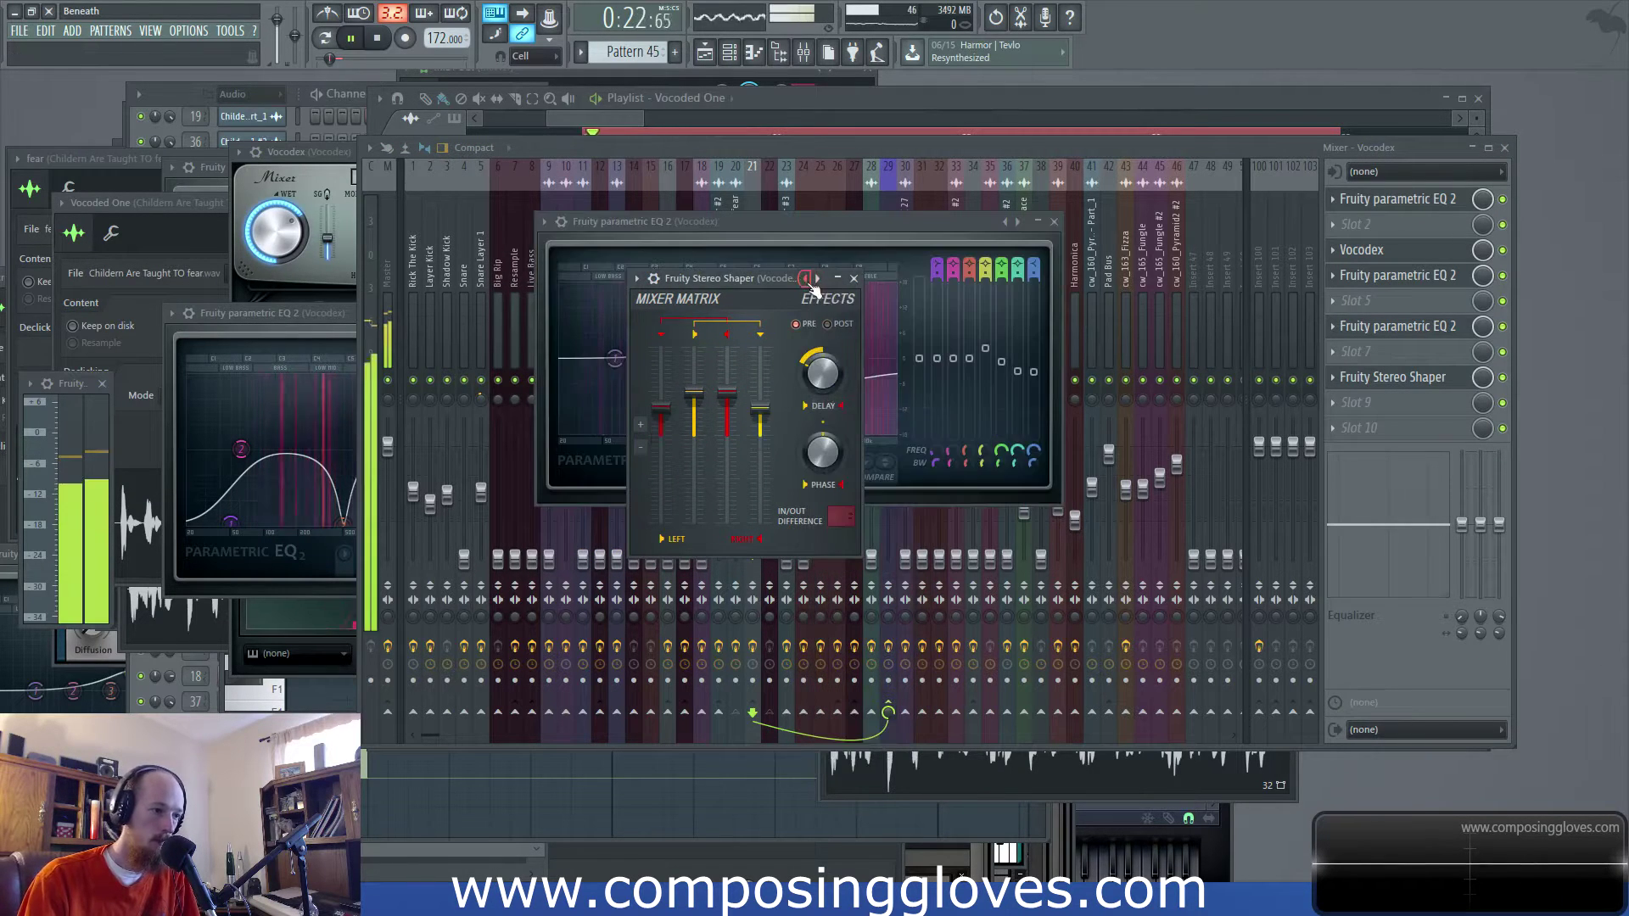
{"action": "right_click", "coordinate": [808, 282]}
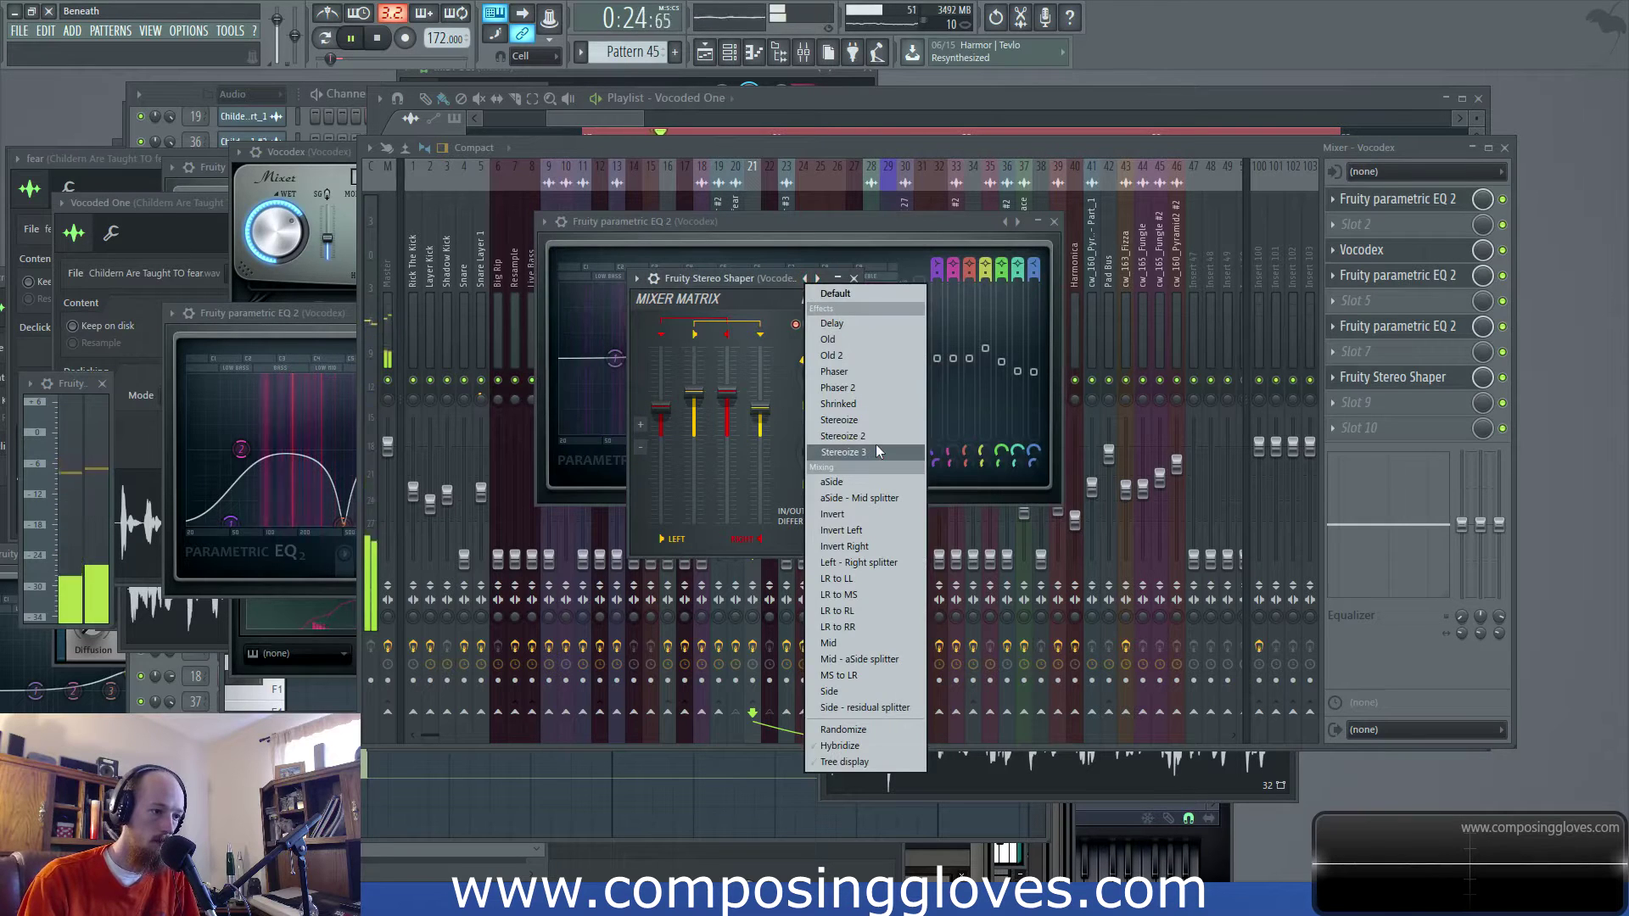
{"action": "left_click", "coordinate": [875, 444]}
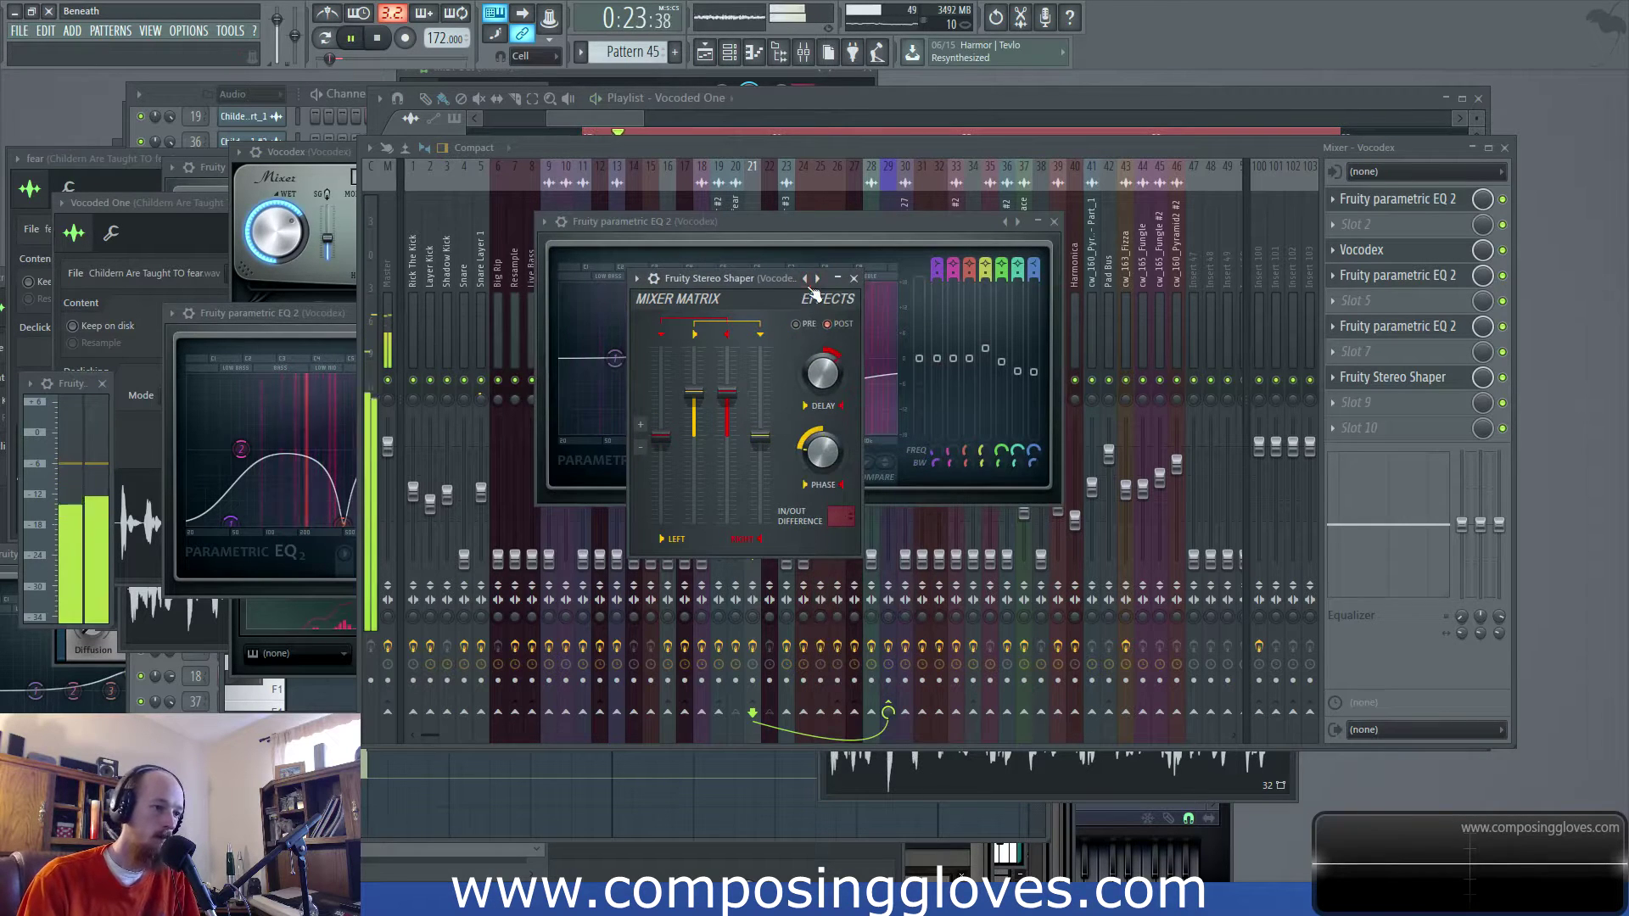
{"action": "key", "text": "space"}
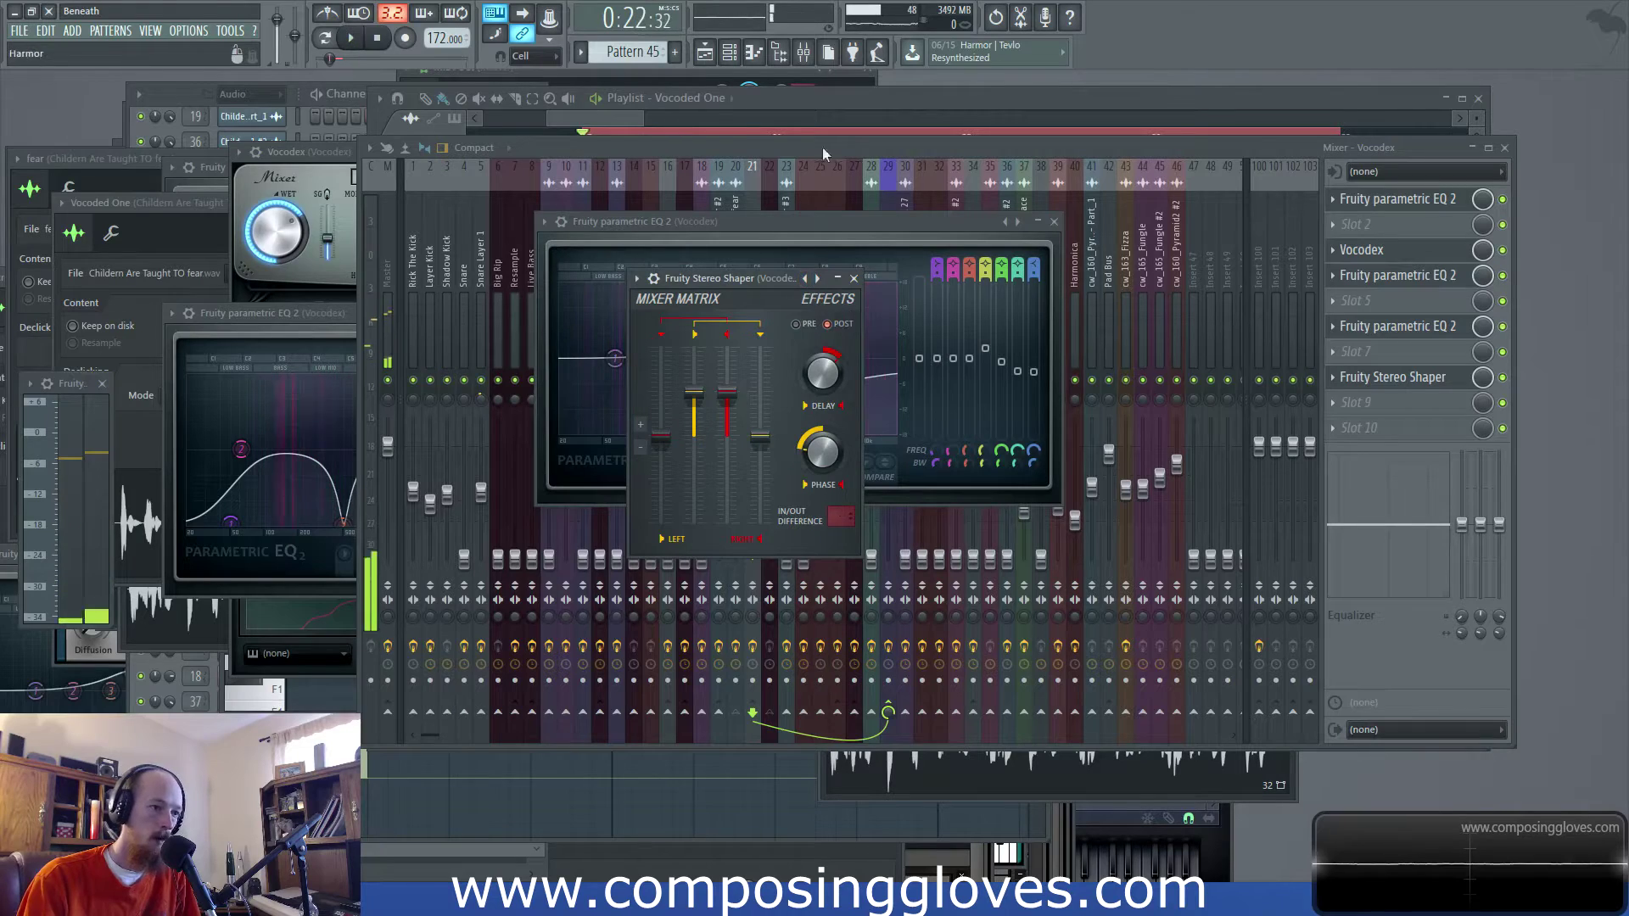
Create an automation clip for the Fruity Stereo Shaper's mix level and bring the playlist to the front
{"action": "right_click", "coordinate": [1482, 377]}
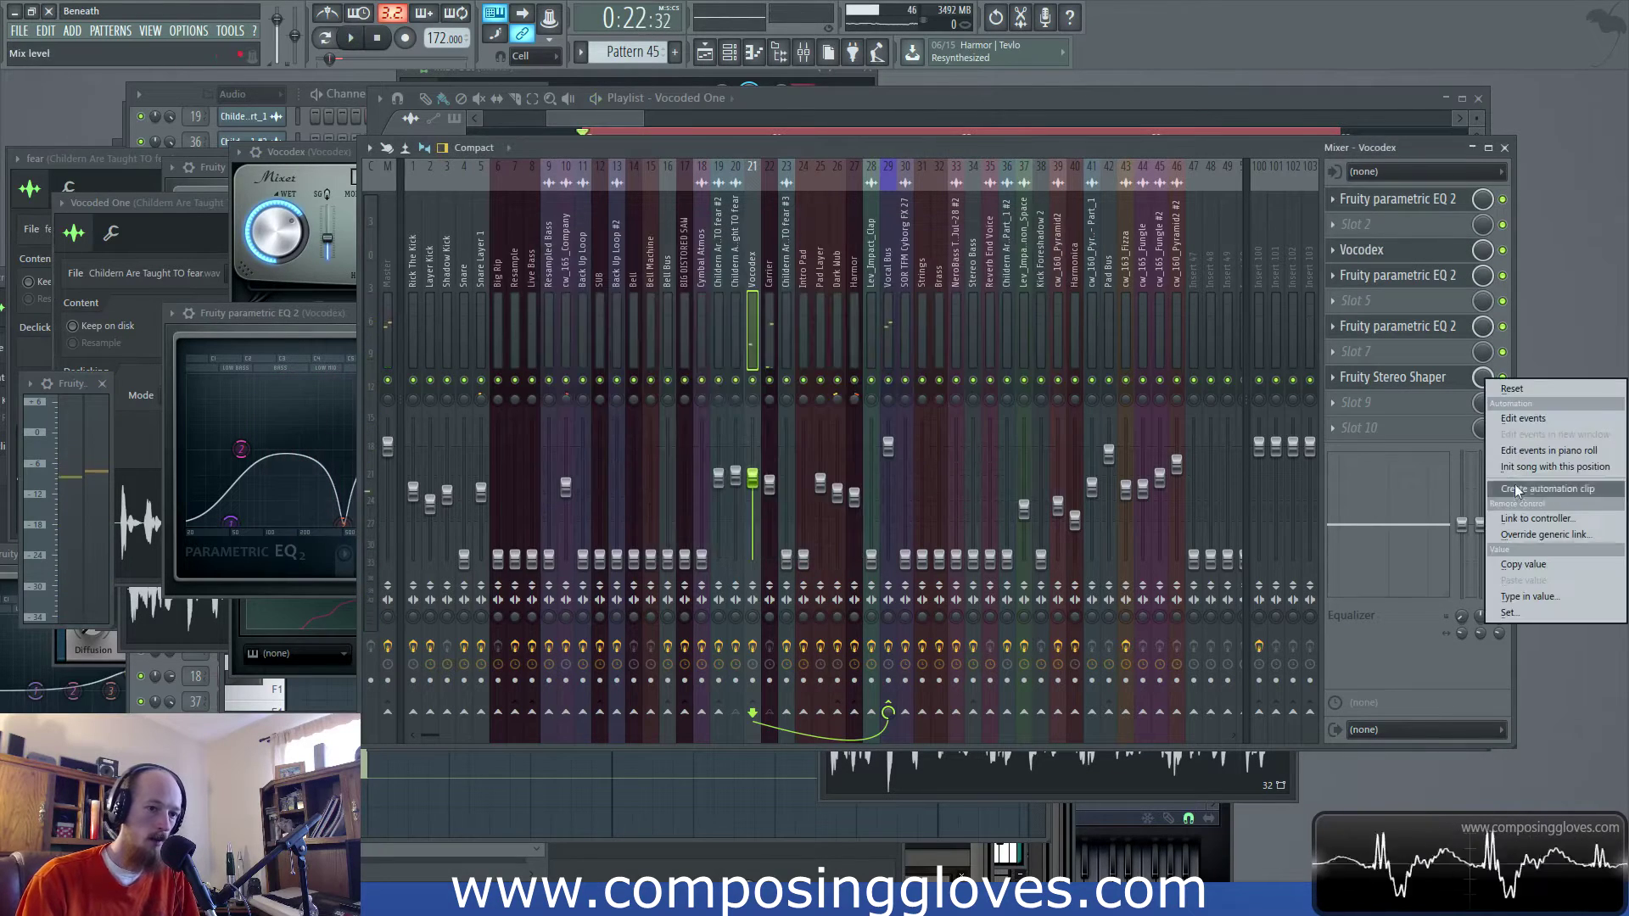
{"action": "left_click", "coordinate": [1528, 490]}
{"action": "left_click", "coordinate": [610, 117]}
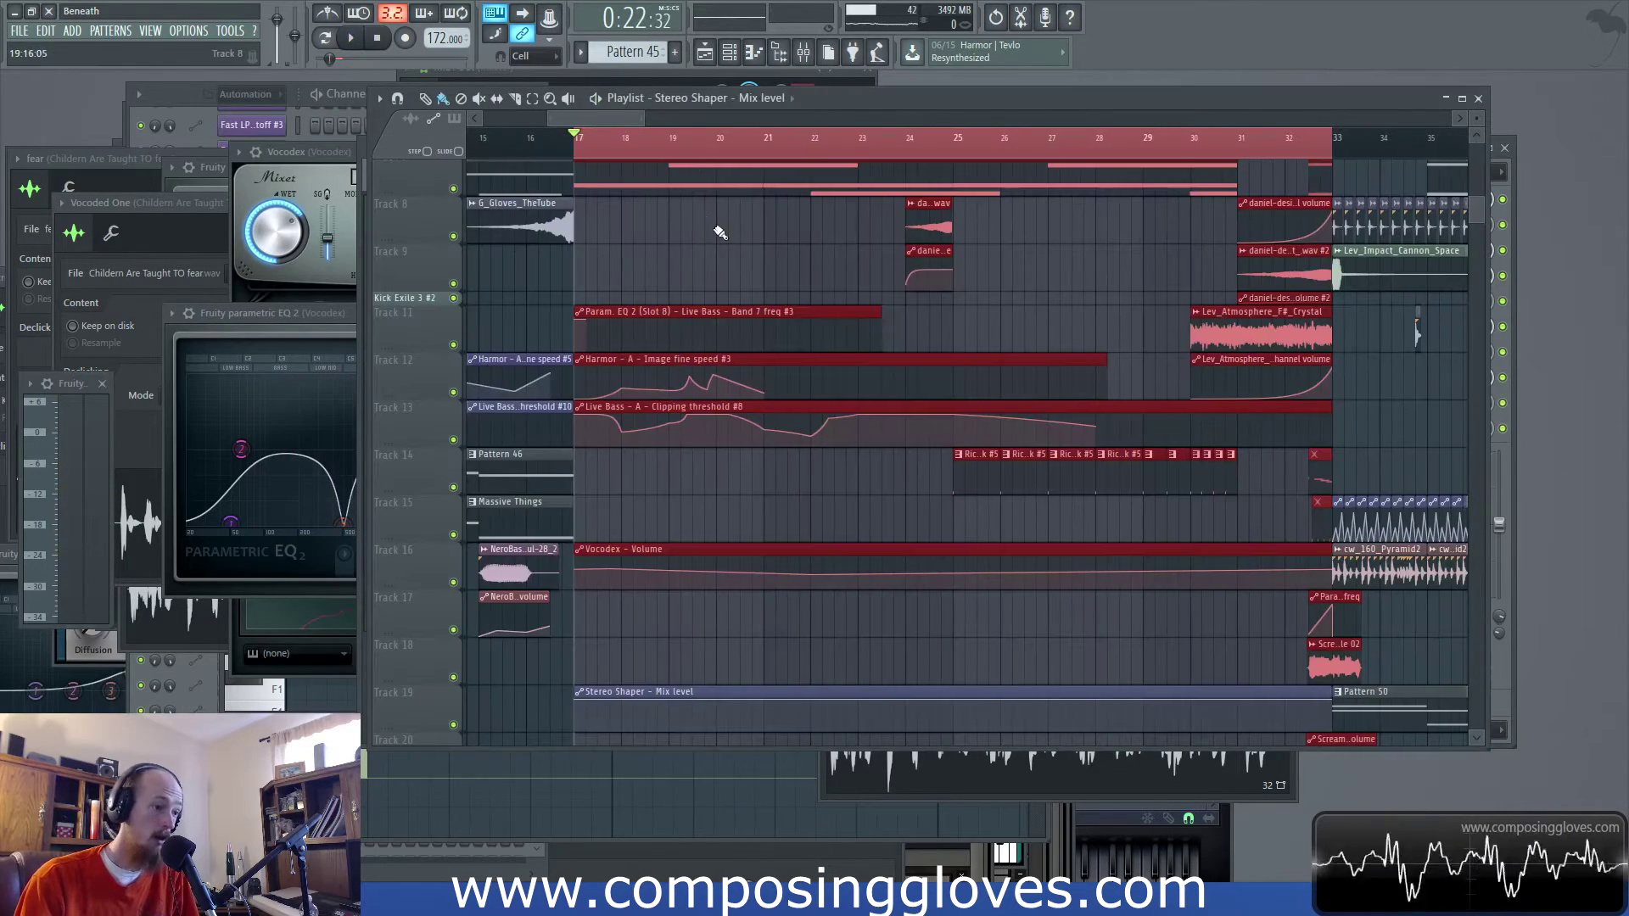
Lower the end point of the Stereo Shaper mix level automation clip so it ramps down from bar 17 to bar 33
{"action": "scroll", "coordinate": [658, 462], "scroll_direction": "down", "scroll_amount": 5}
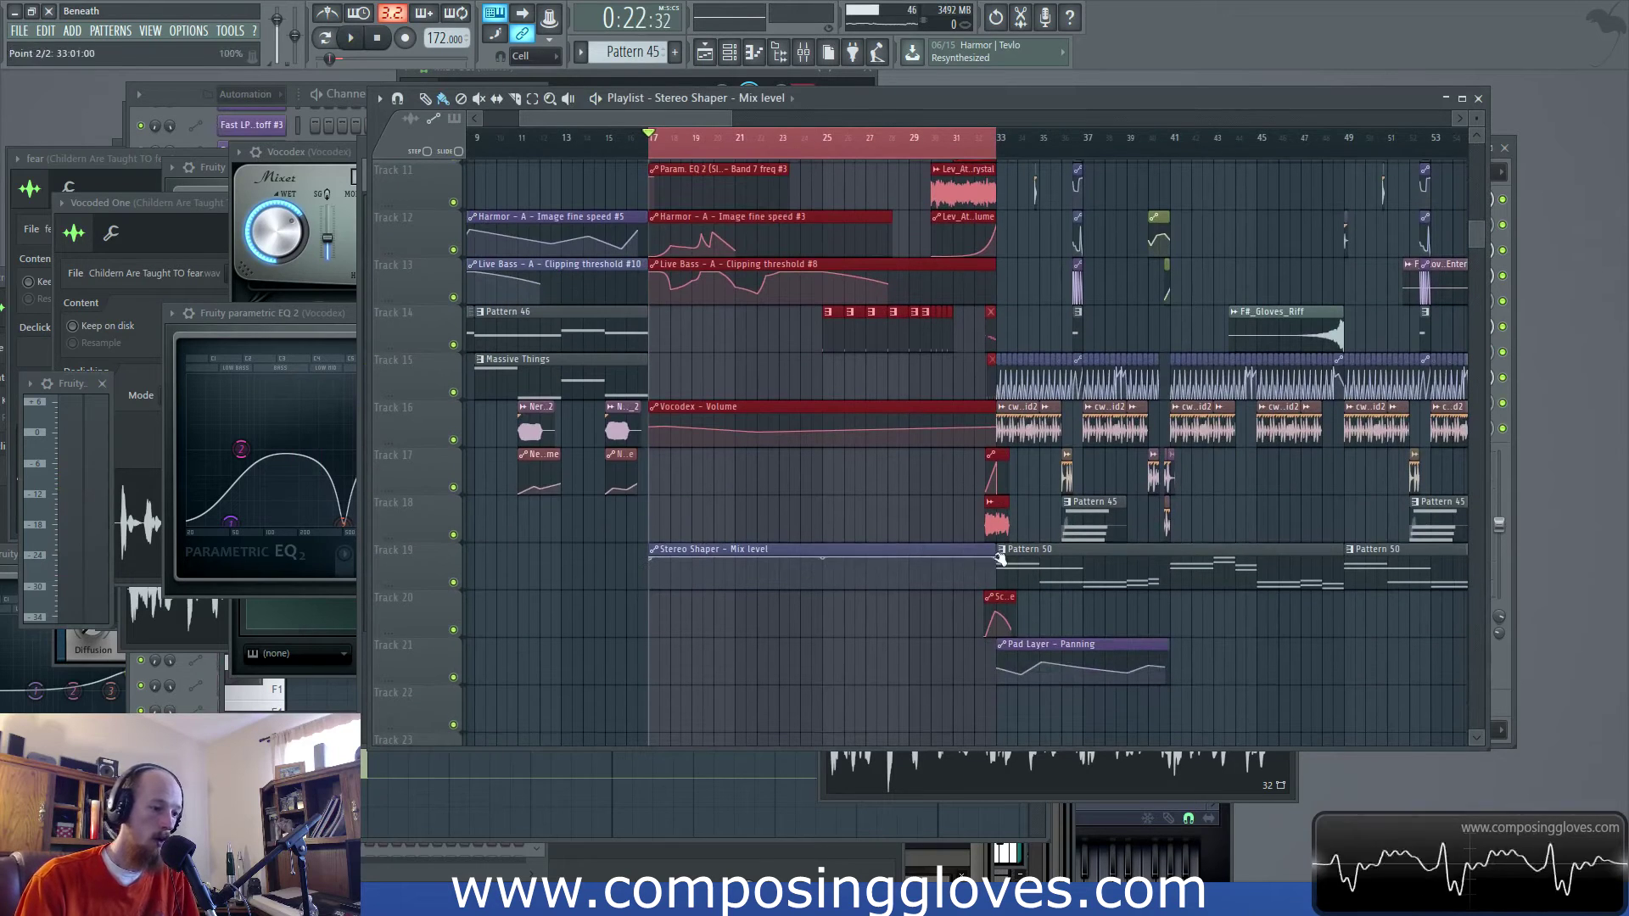
{"action": "left_click_drag", "start_coordinate": [1000, 558], "coordinate": [998, 583]}
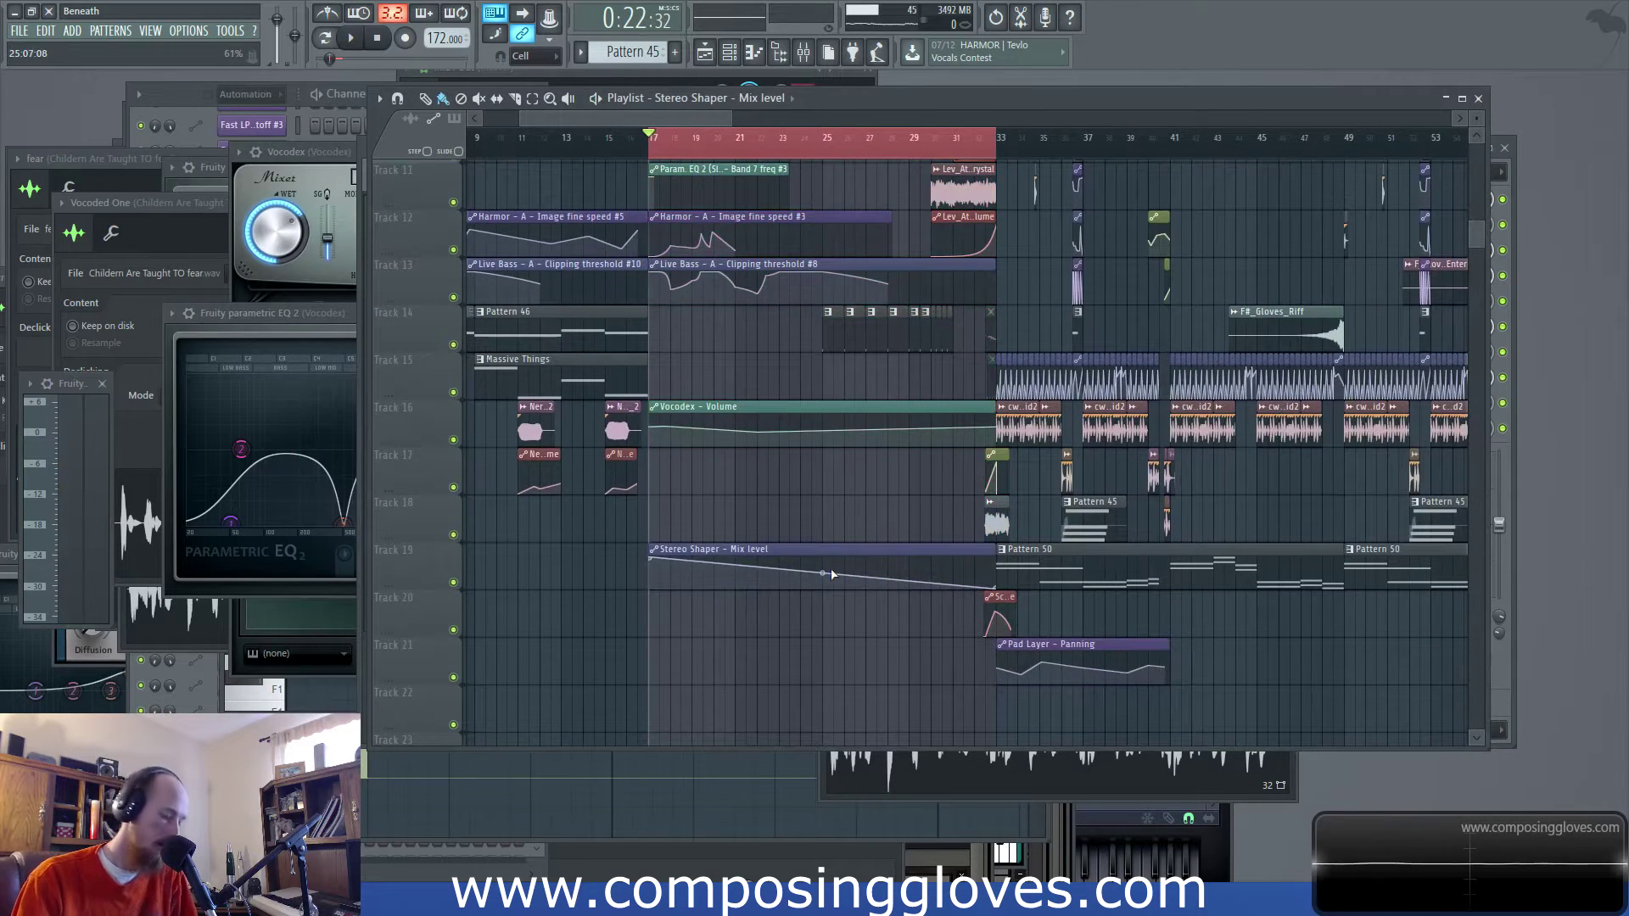
Play the section and open the channel settings of the Childern Are Taught TO fear #2, #3 and Vocoded One clips
{"action": "scroll", "coordinate": [811, 469], "scroll_direction": "up", "scroll_amount": 3}
{"action": "scroll", "coordinate": [782, 470], "scroll_direction": "up", "scroll_amount": 6}
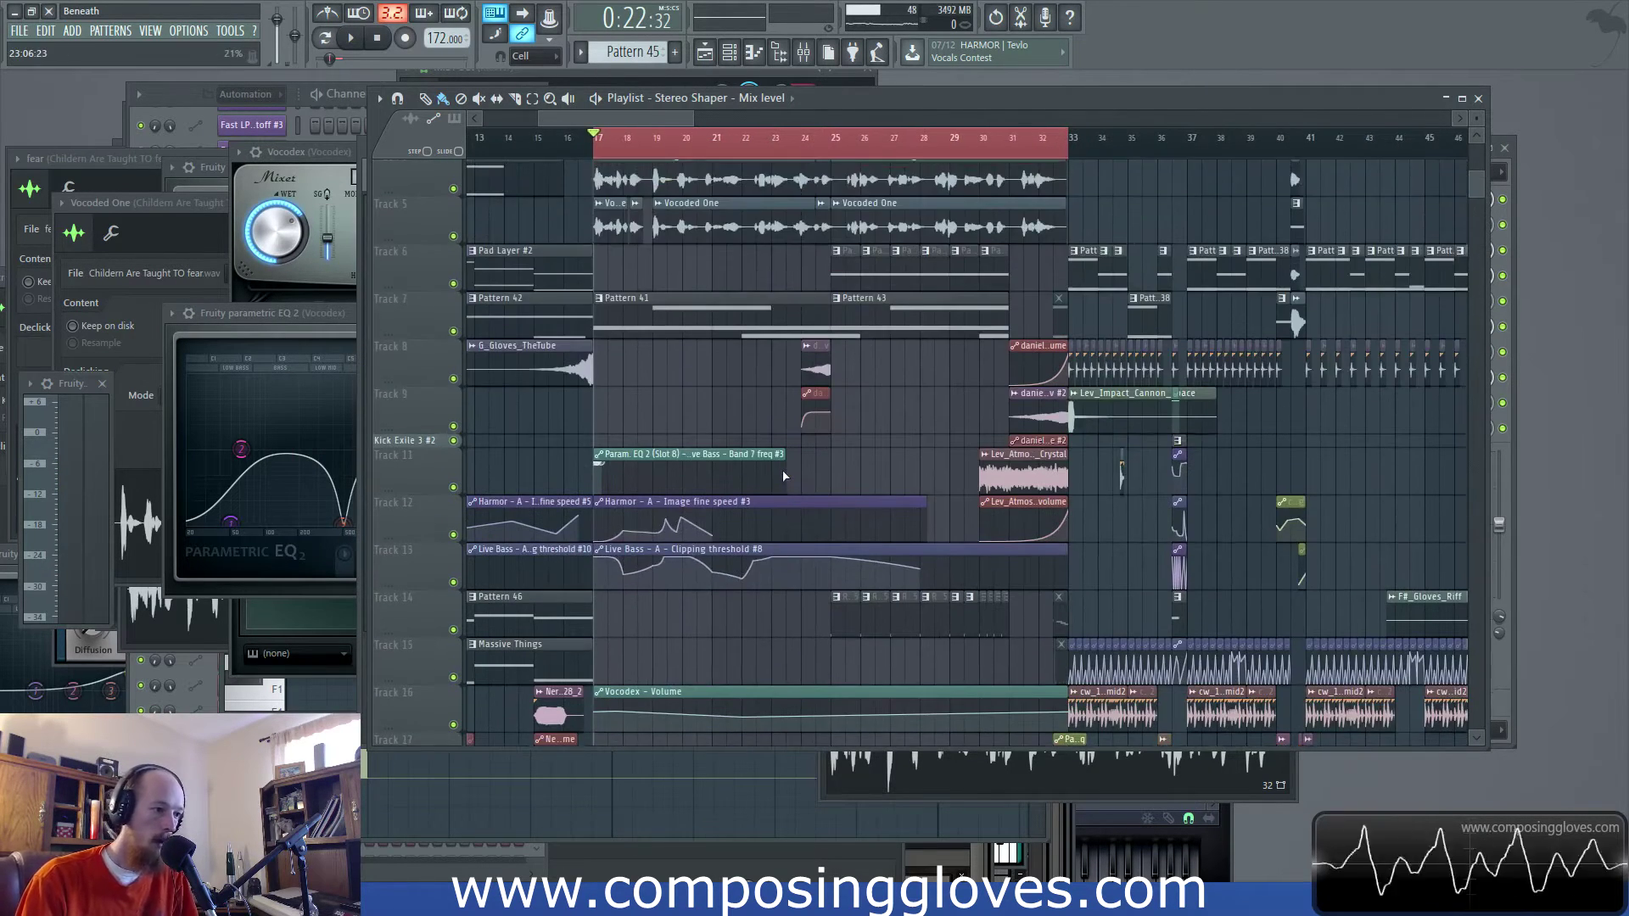
{"action": "scroll", "coordinate": [783, 465], "scroll_direction": "up", "scroll_amount": 3}
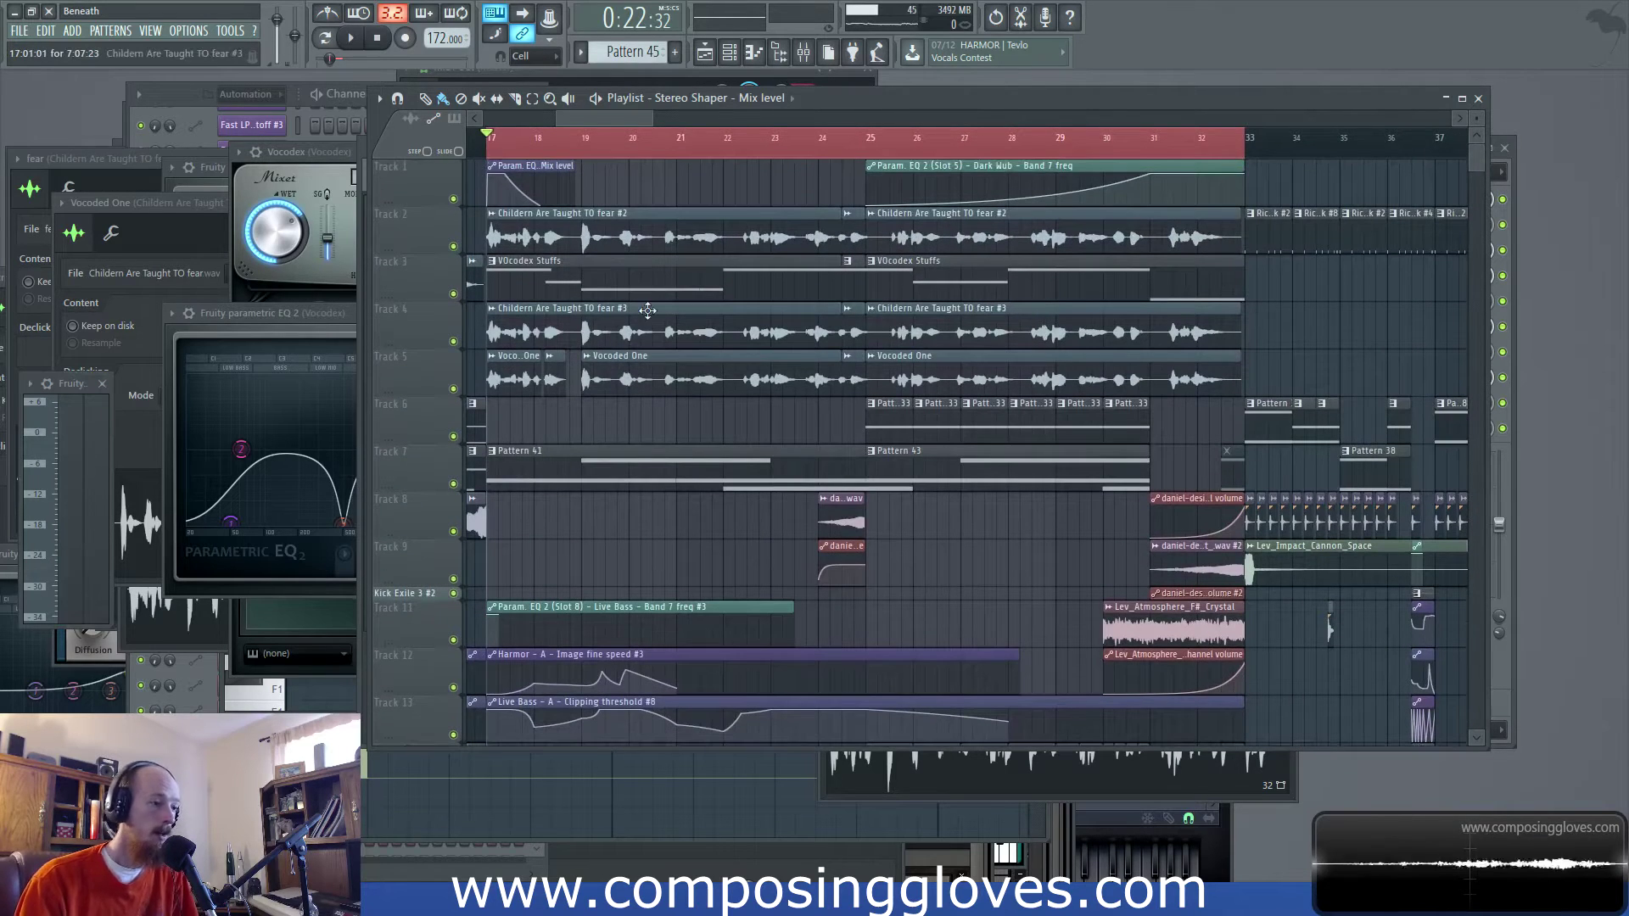
{"action": "key", "text": "space"}
{"action": "double_click", "coordinate": [678, 226]}
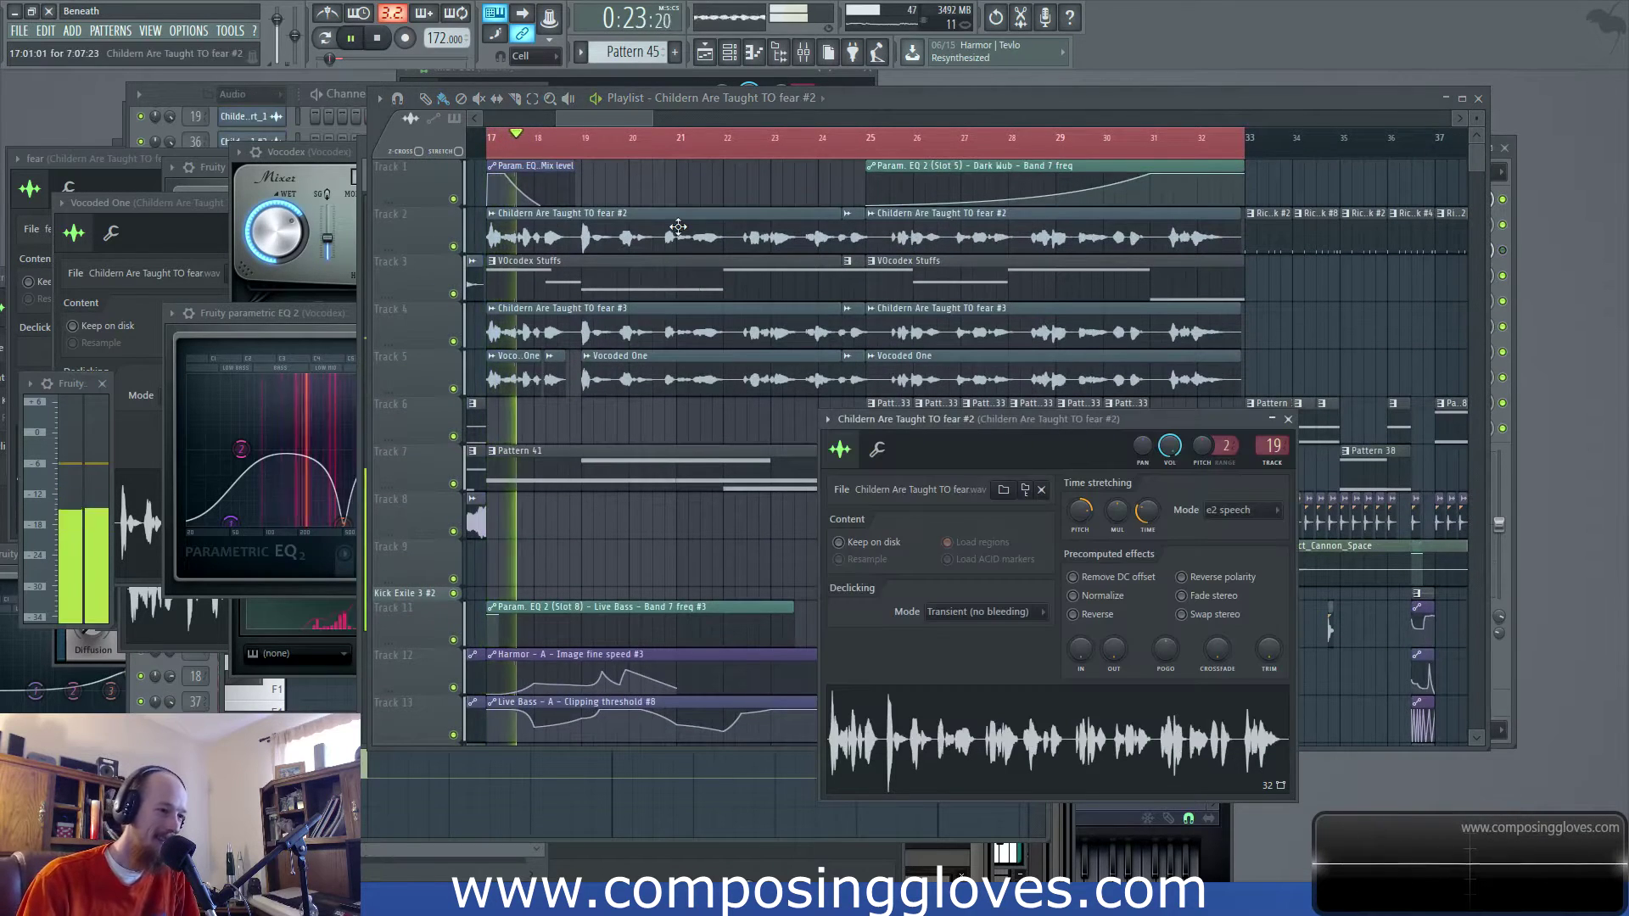
{"action": "double_click", "coordinate": [721, 333]}
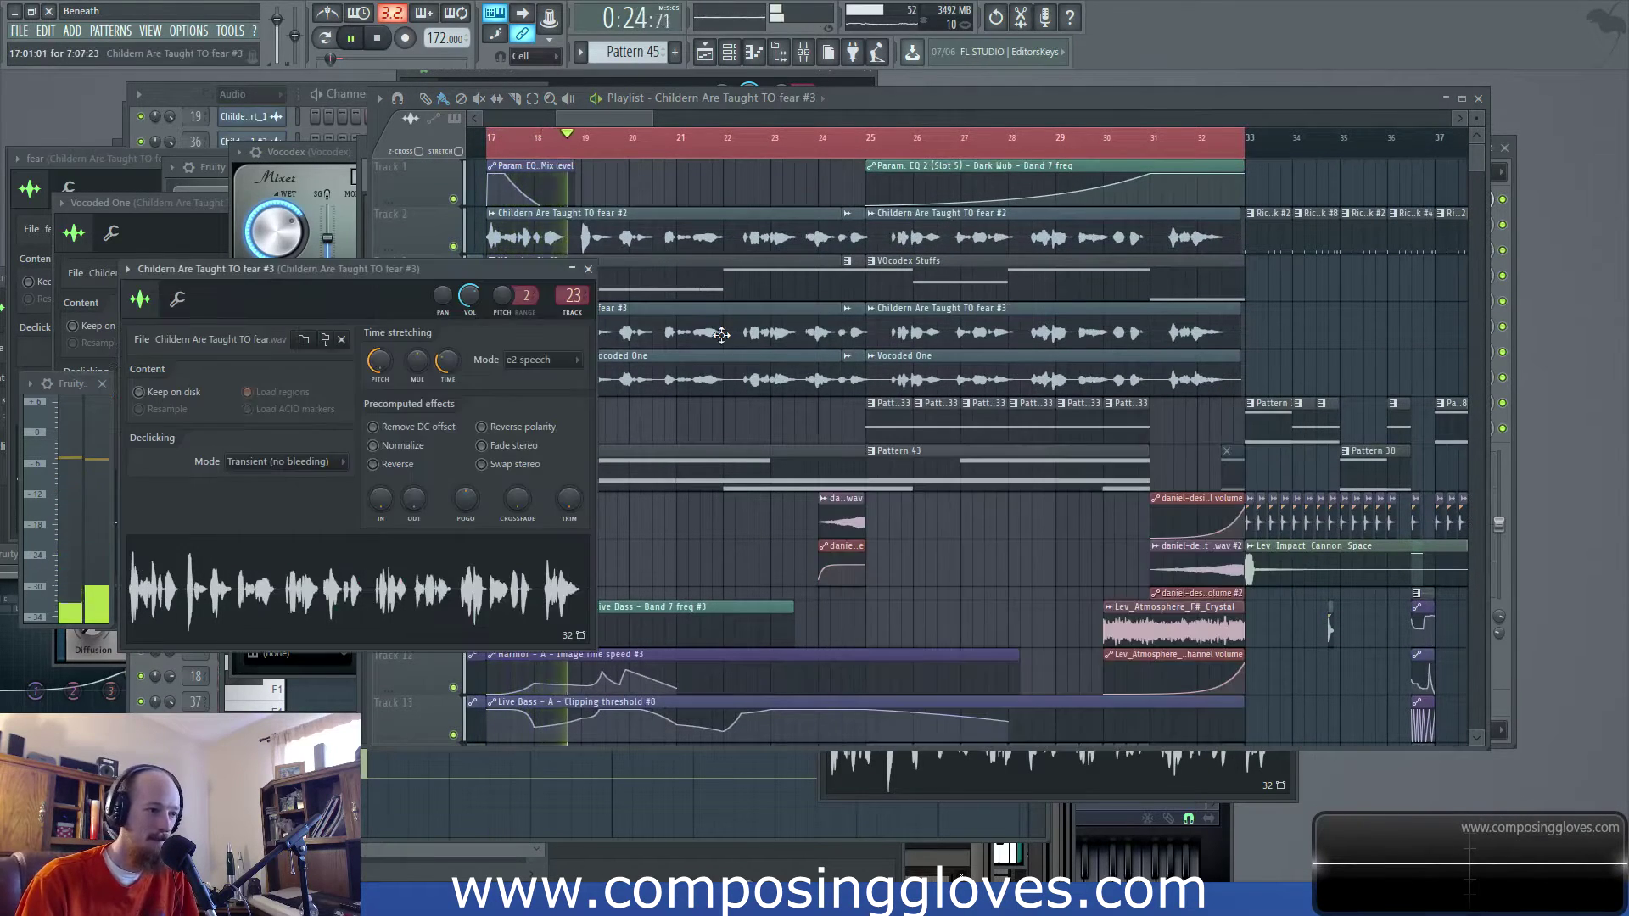
{"action": "double_click", "coordinate": [713, 378]}
{"action": "key", "text": "space"}
Inspect the effects on mixer tracks 19 and 20 of the Childern Are Taught TO fear vocals during playback
{"action": "left_click", "coordinate": [803, 54]}
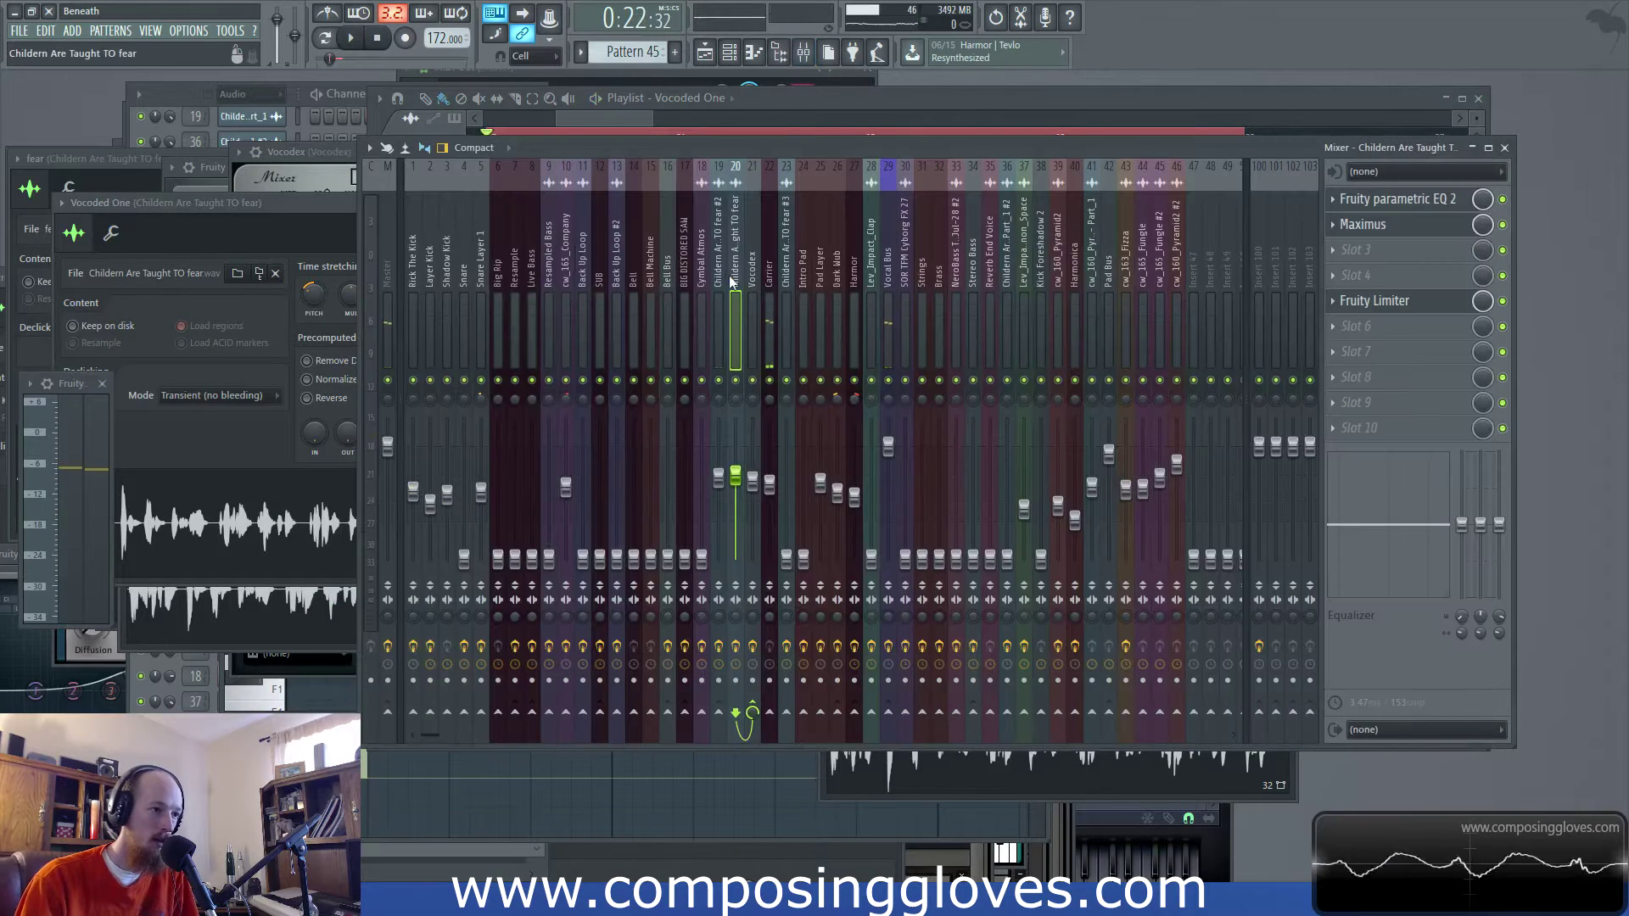
{"action": "left_click", "coordinate": [725, 280]}
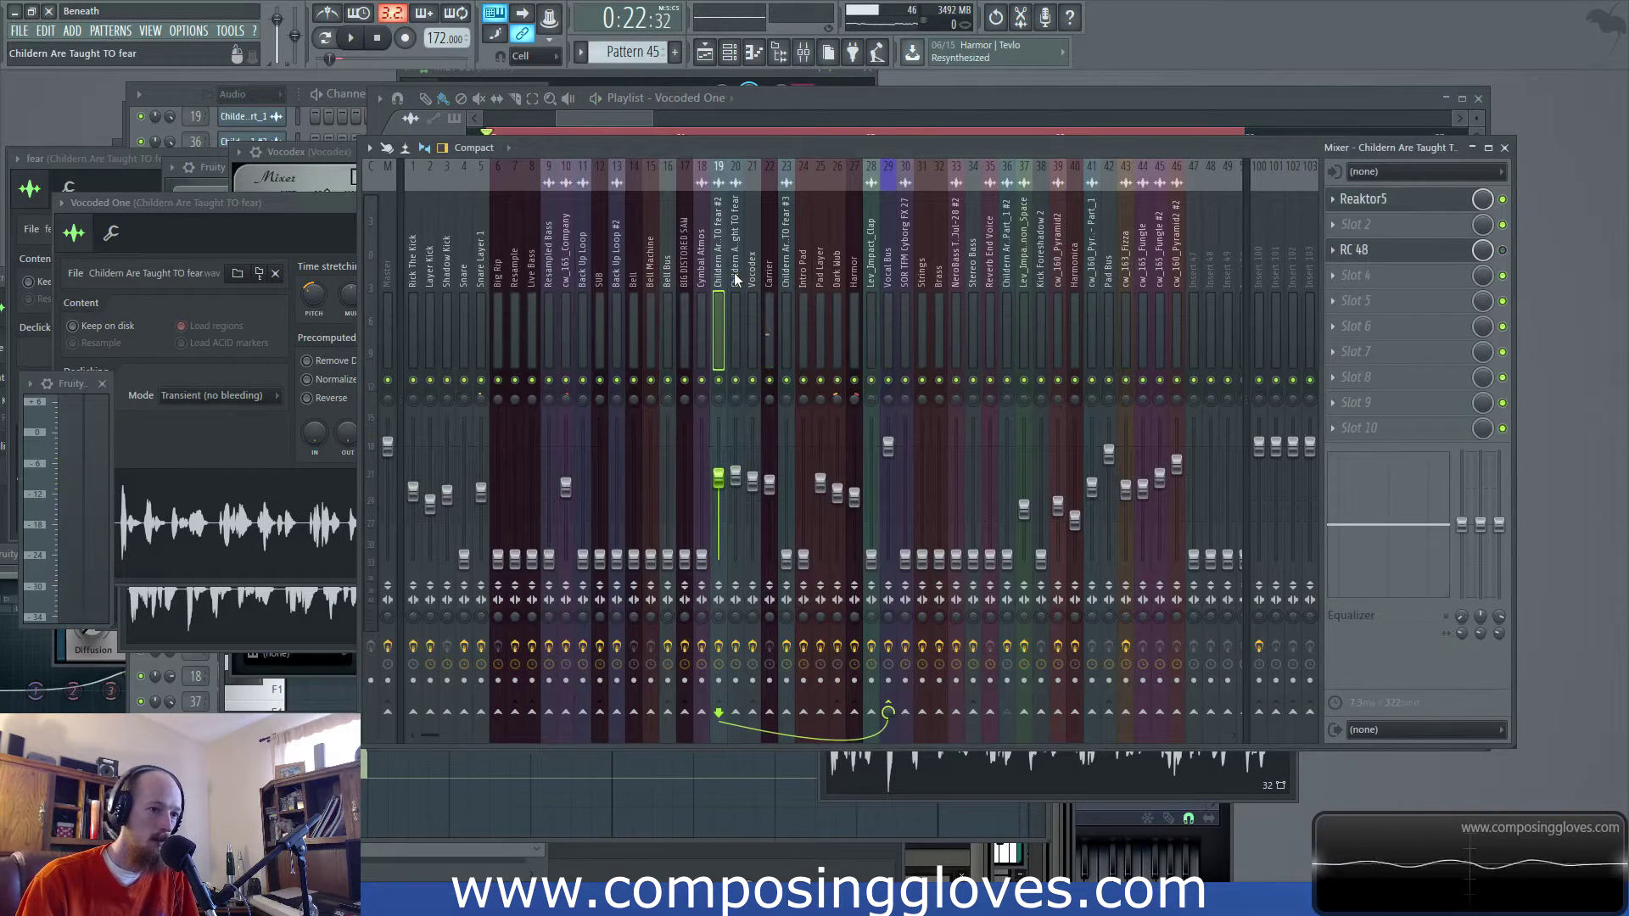
{"action": "key", "text": "space"}
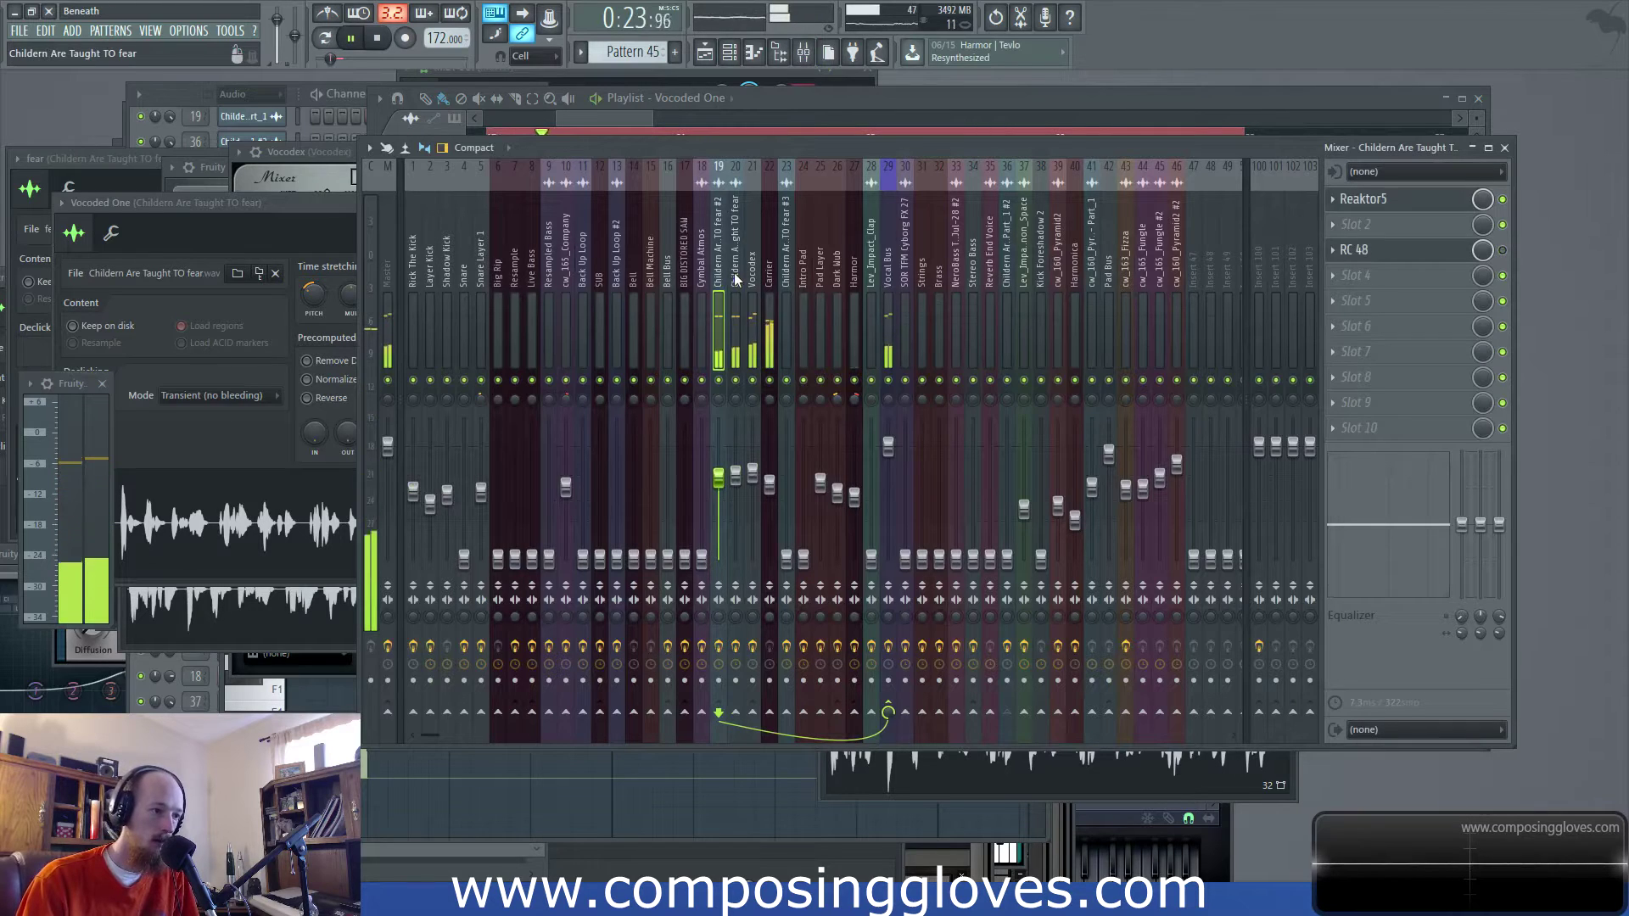
{"action": "left_click", "coordinate": [736, 314]}
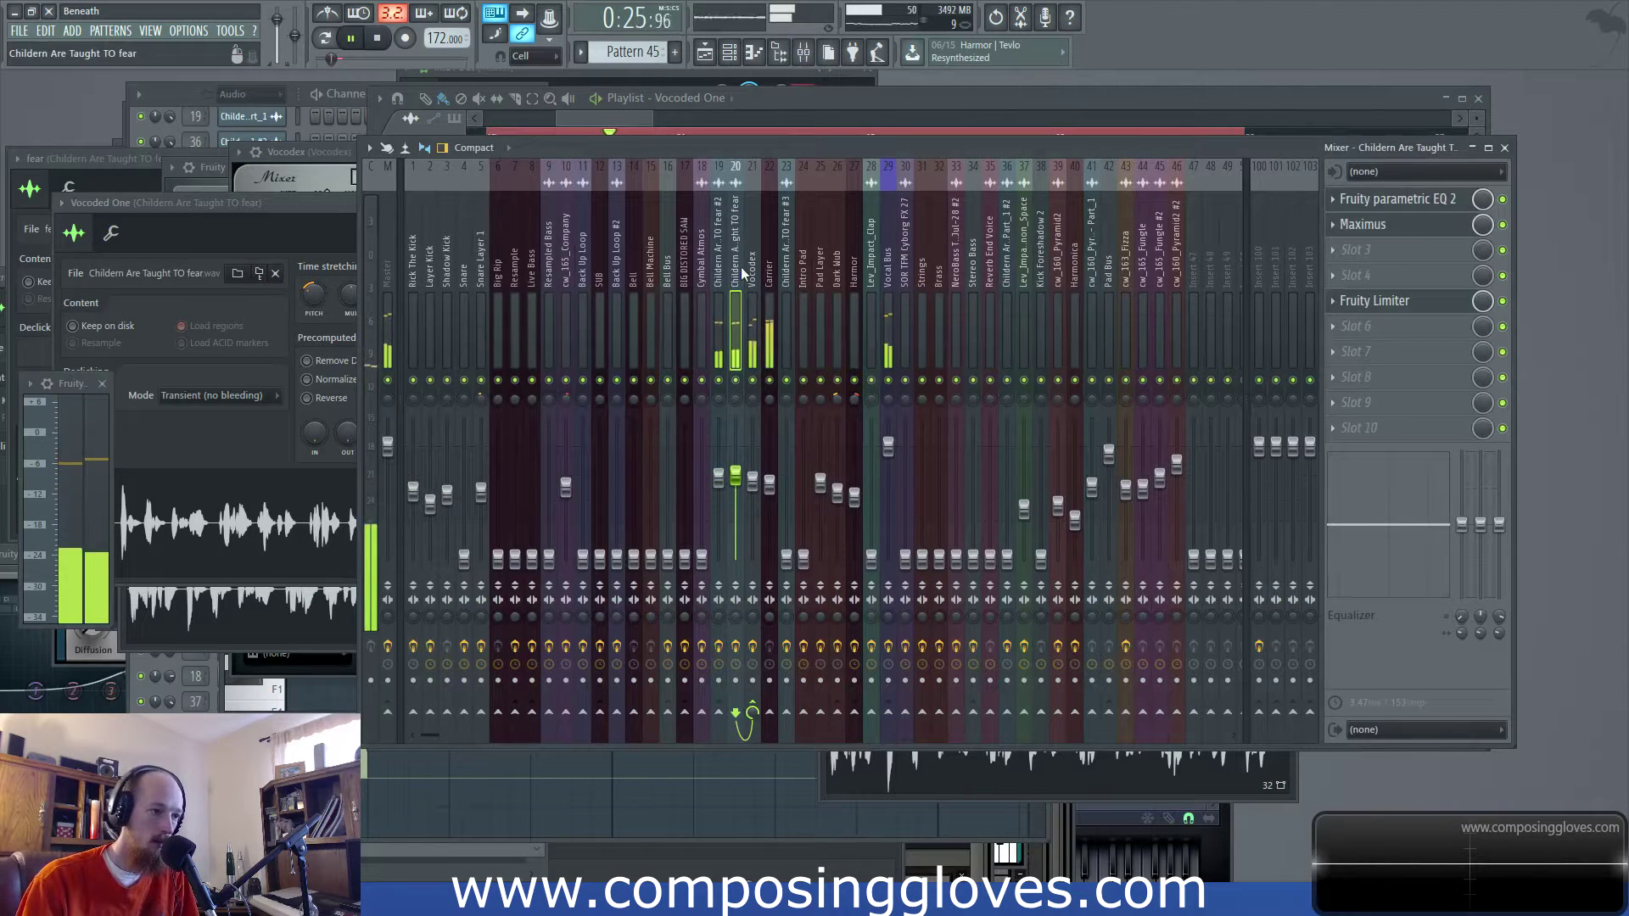
Raise the fader of mixer track 23, Childern Are Taught TO fear #3, to about its neighbours' level, checking by playback
{"action": "left_click", "coordinate": [787, 339]}
{"action": "left_click_drag", "start_coordinate": [787, 550], "coordinate": [787, 490]}
{"action": "key", "text": "space"}
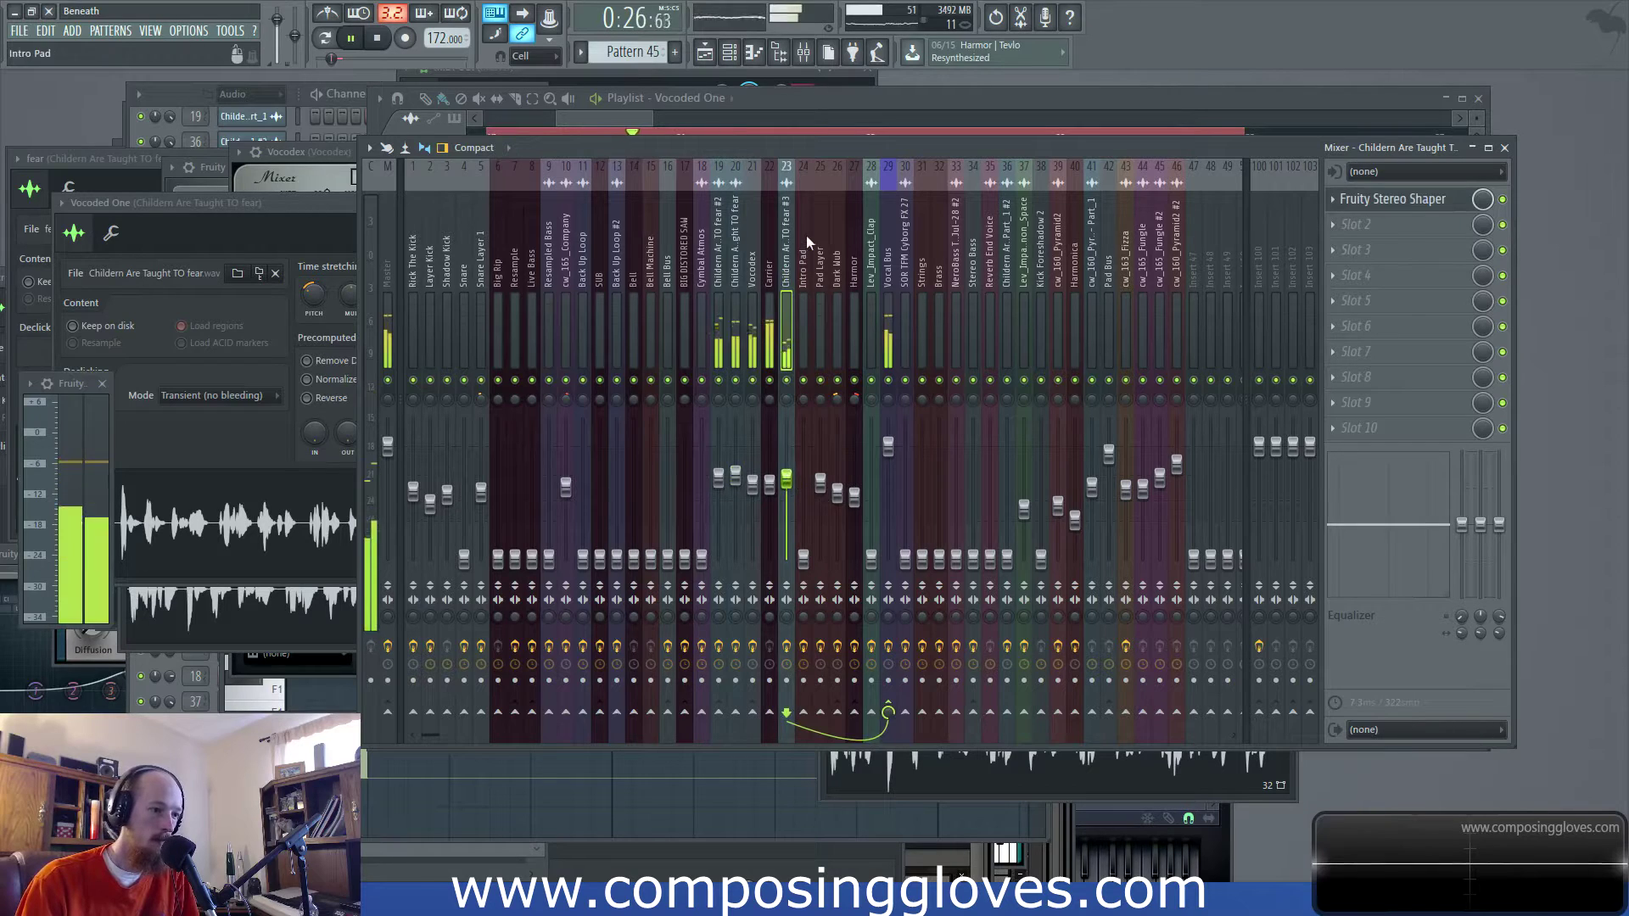
{"action": "key", "text": "space"}
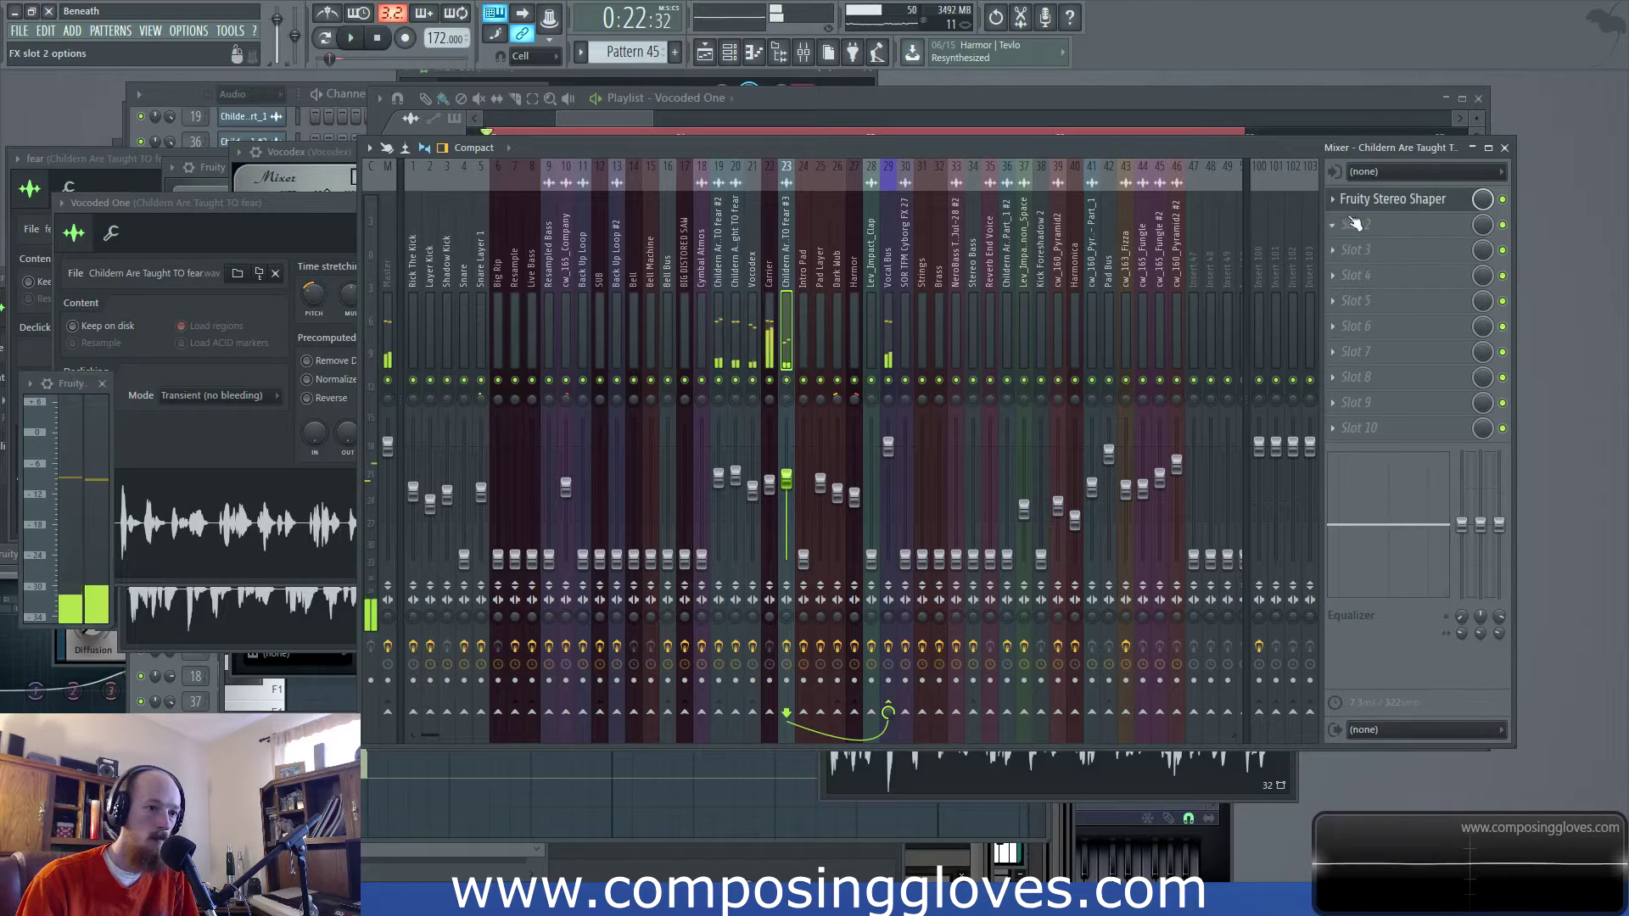
Bypass track 23's Fruity Stereo Shaper, add a Fruity parametric EQ 2 to slot 2 and move its window clear
{"action": "left_click", "coordinate": [1392, 199]}
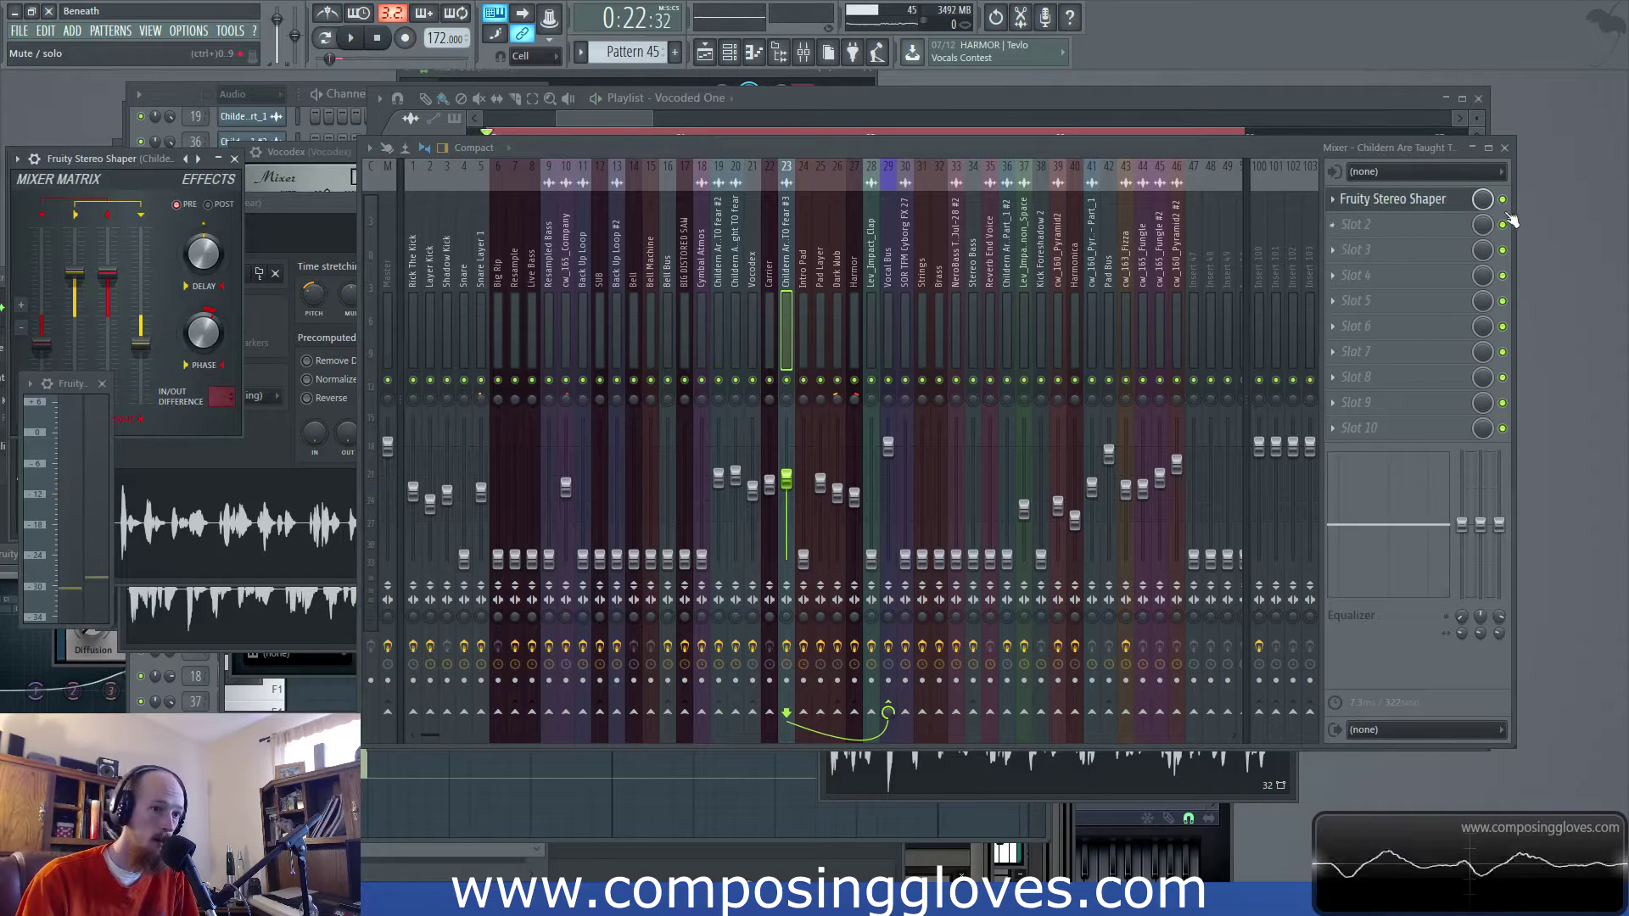
{"action": "key", "text": "space"}
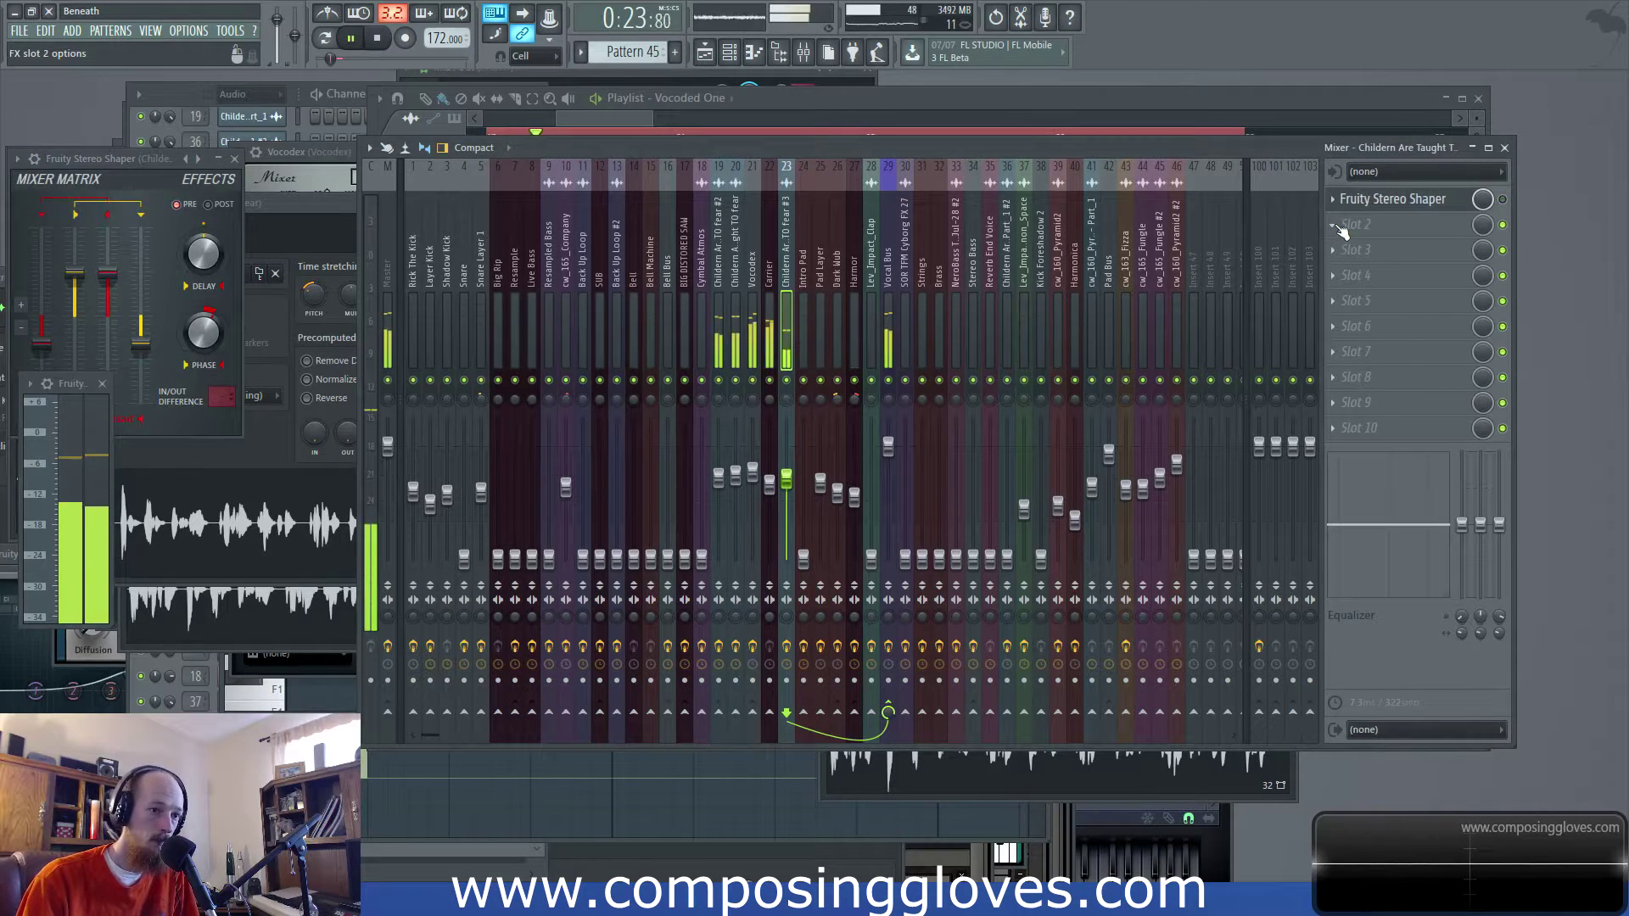
{"action": "left_click", "coordinate": [1351, 231]}
{"action": "left_click", "coordinate": [1453, 624]}
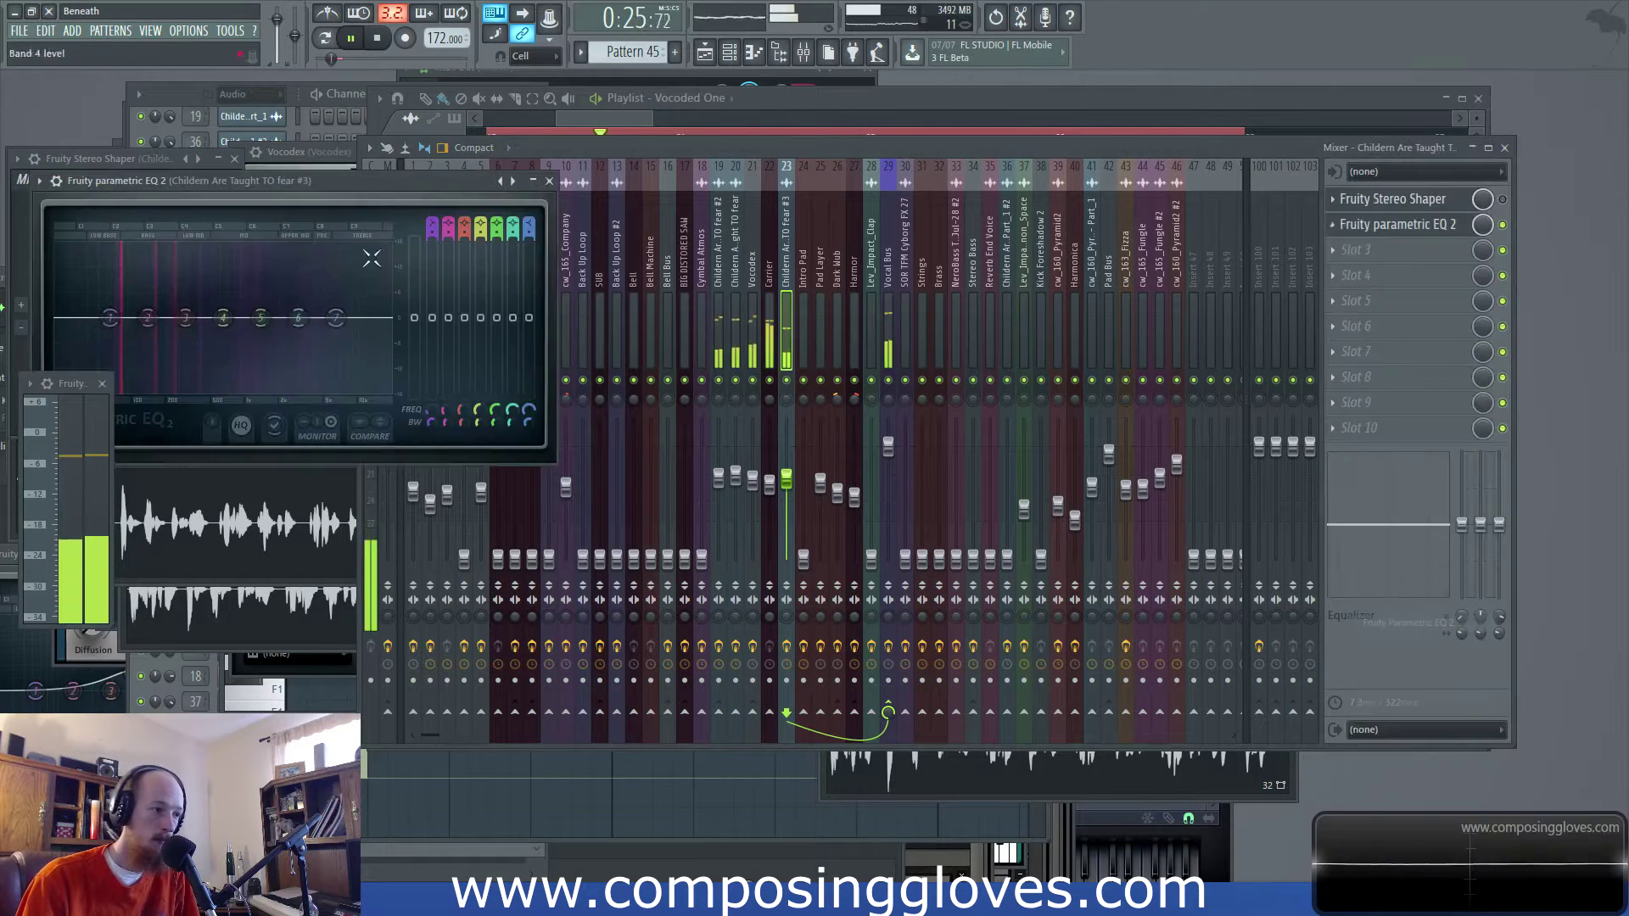
{"action": "left_click_drag", "start_coordinate": [310, 211], "coordinate": [896, 170]}
Cut the lows and low mids of track 23 with the EQ and boost band 2 slightly at about 89 Hz
{"action": "left_click_drag", "start_coordinate": [751, 301], "coordinate": [832, 308]}
{"action": "left_click_drag", "start_coordinate": [676, 300], "coordinate": [710, 293]}
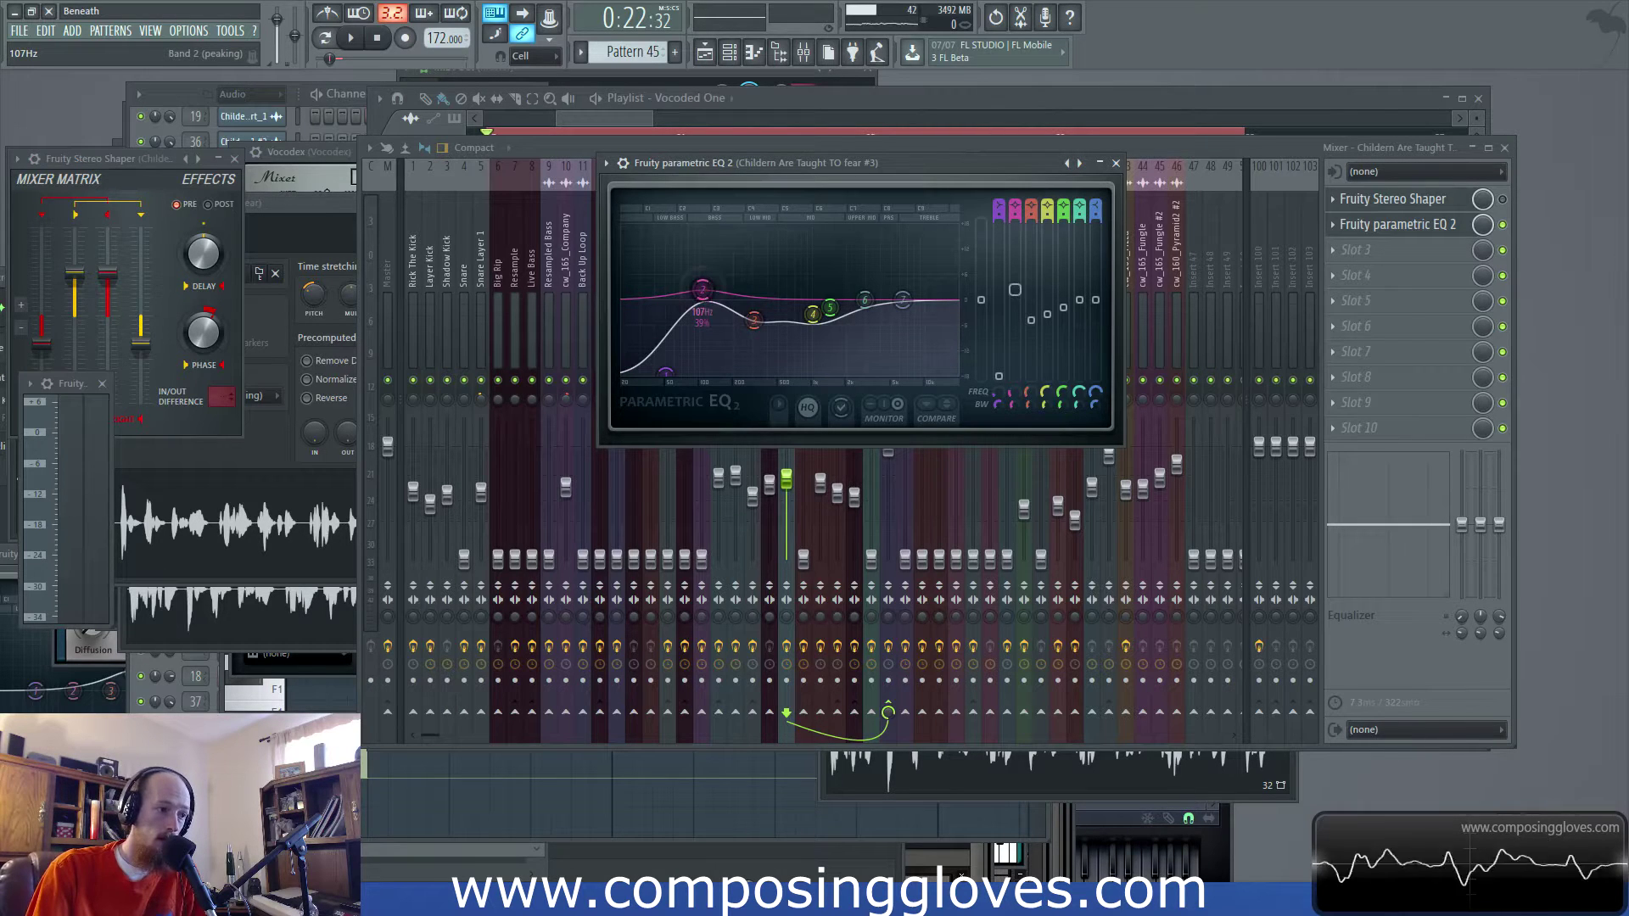
{"action": "left_click_drag", "start_coordinate": [709, 290], "coordinate": [691, 291]}
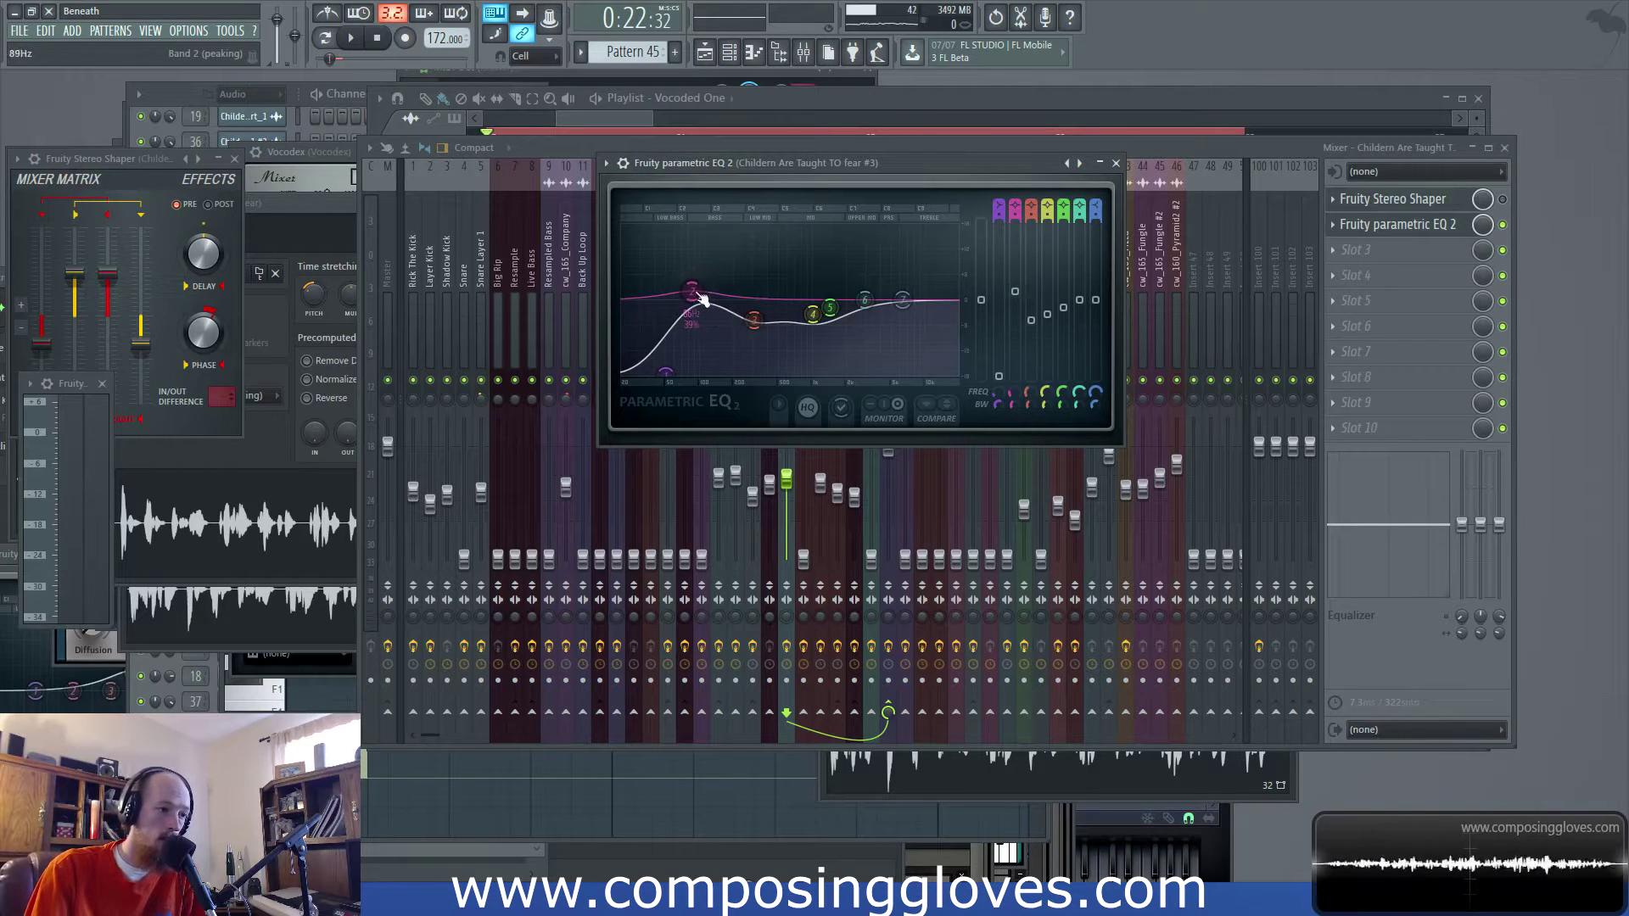
Move band 4 into the highs, change its type to High shelf and pull it down at about 9 kHz
{"action": "left_click_drag", "start_coordinate": [813, 314], "coordinate": [908, 343]}
{"action": "key", "text": "space"}
{"action": "key", "text": "space"}
{"action": "right_click", "coordinate": [909, 343]}
{"action": "mouse_move", "coordinate": [938, 402]}
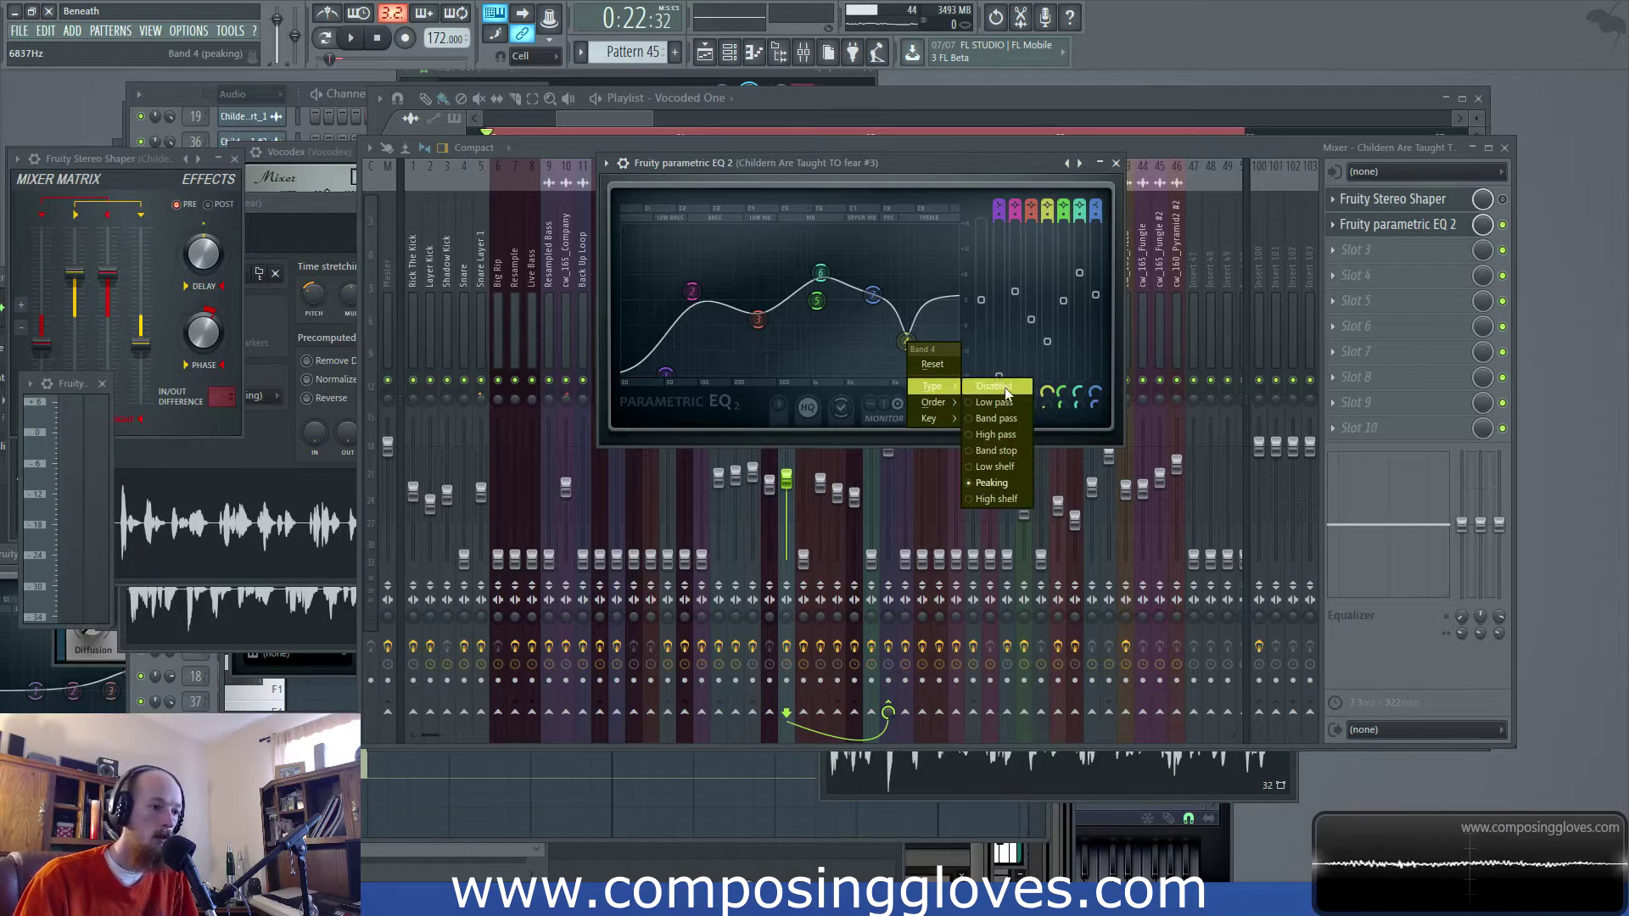
{"action": "left_click", "coordinate": [1020, 501]}
{"action": "left_click_drag", "start_coordinate": [910, 346], "coordinate": [927, 354]}
{"action": "key", "text": "space"}
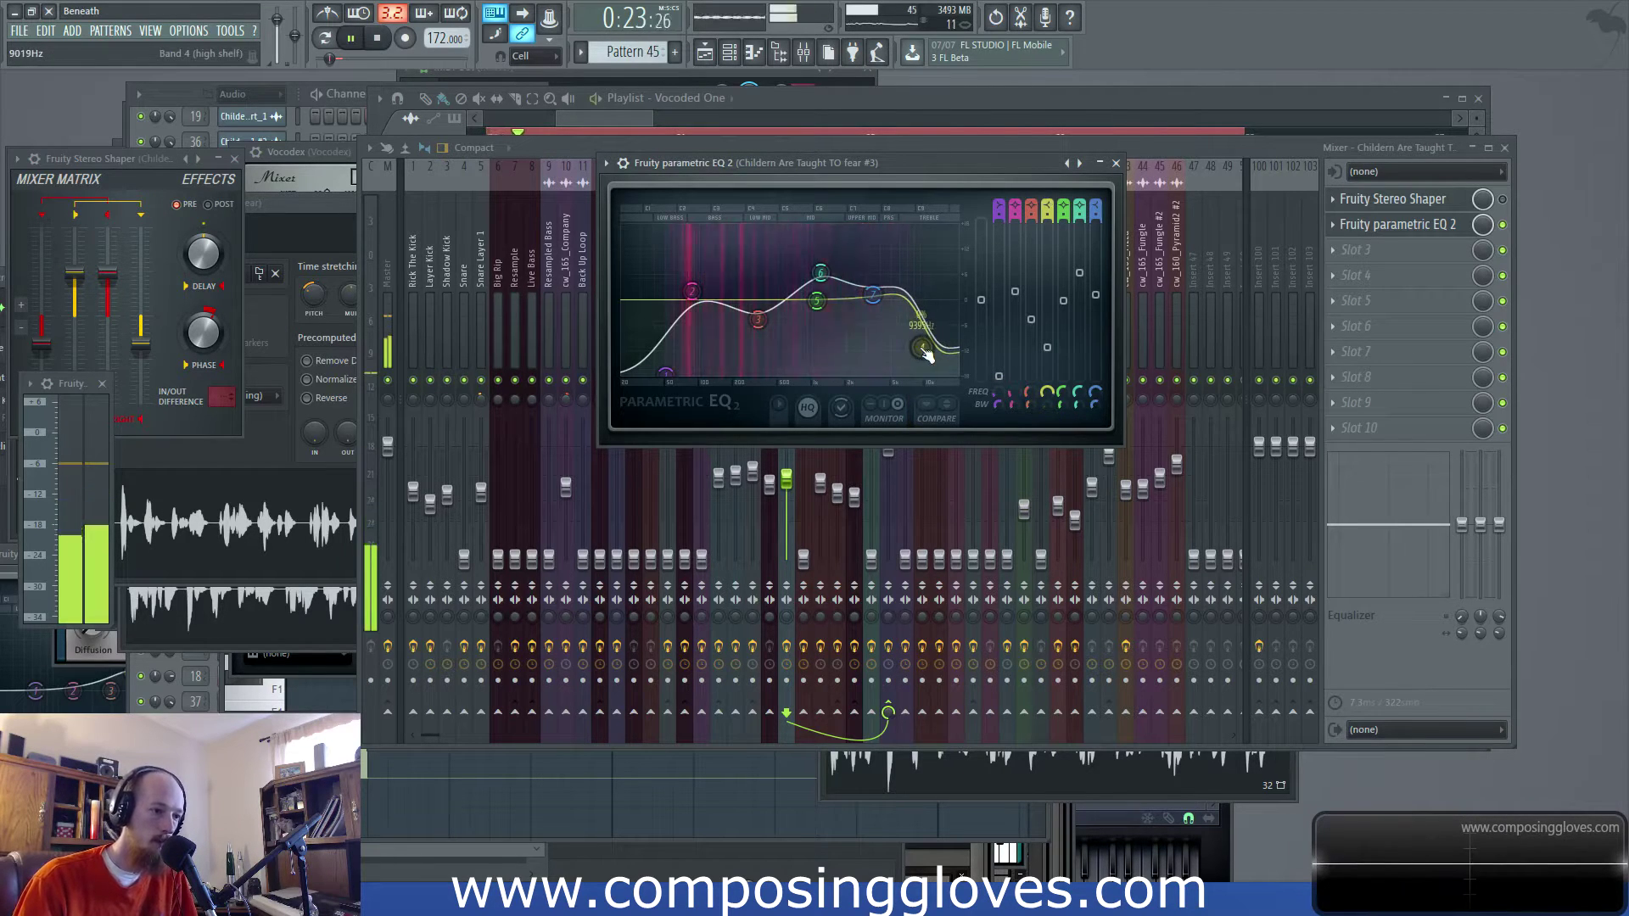
Shift EQ band 5 to a lower frequency during playback and fine-tune the band 4 high shelf
{"action": "left_click_drag", "start_coordinate": [816, 301], "coordinate": [791, 298]}
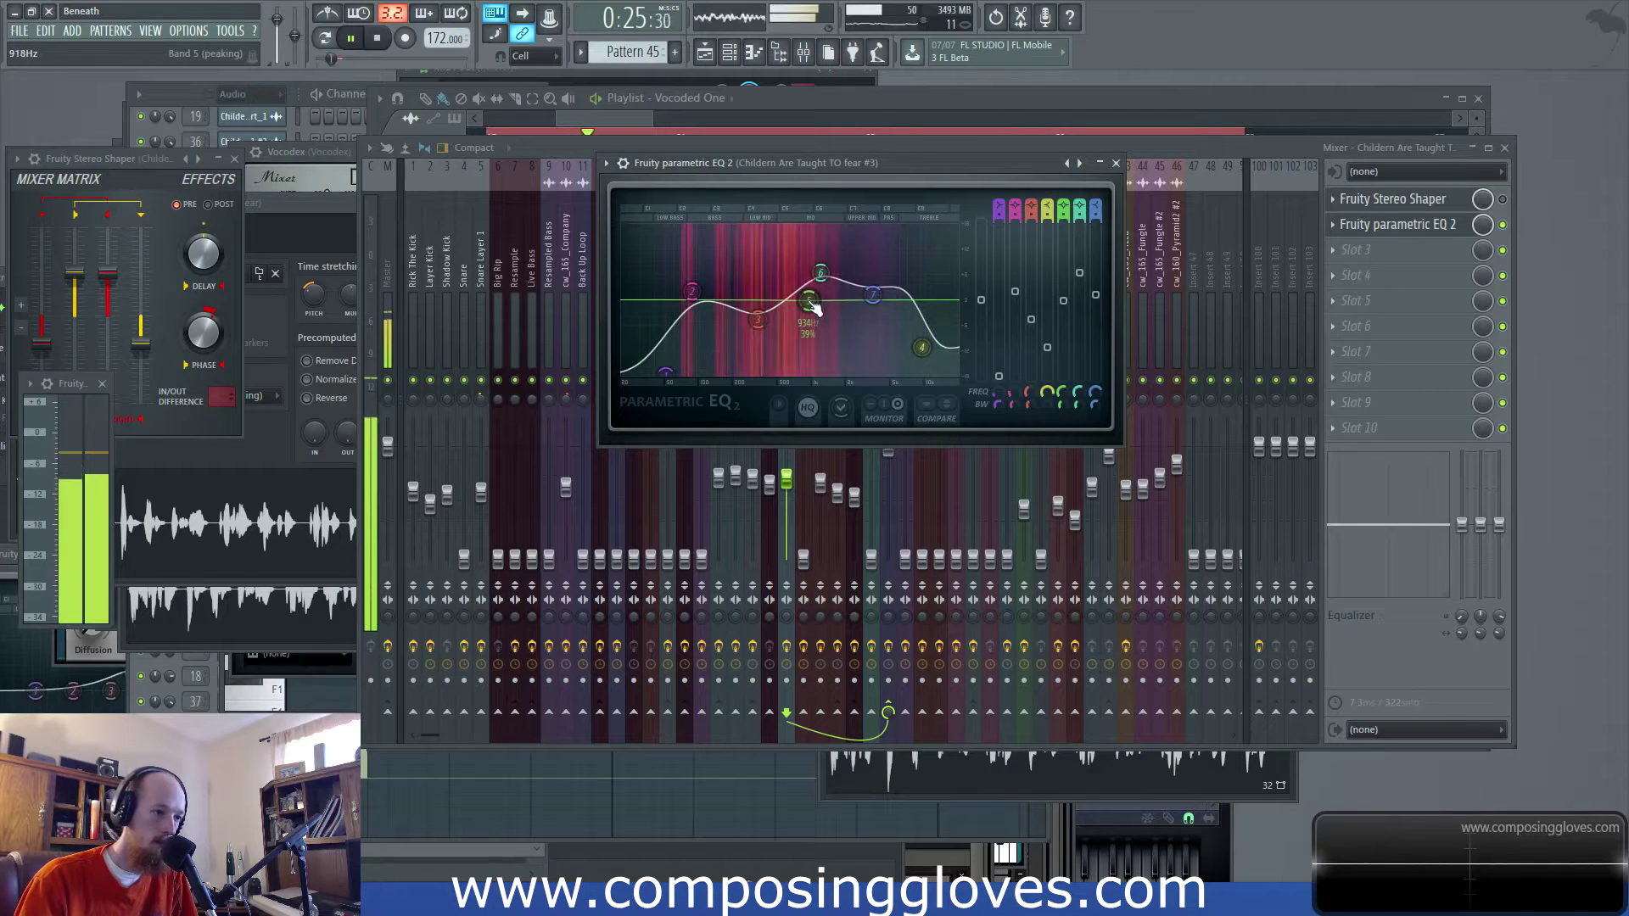
{"action": "key", "text": "space"}
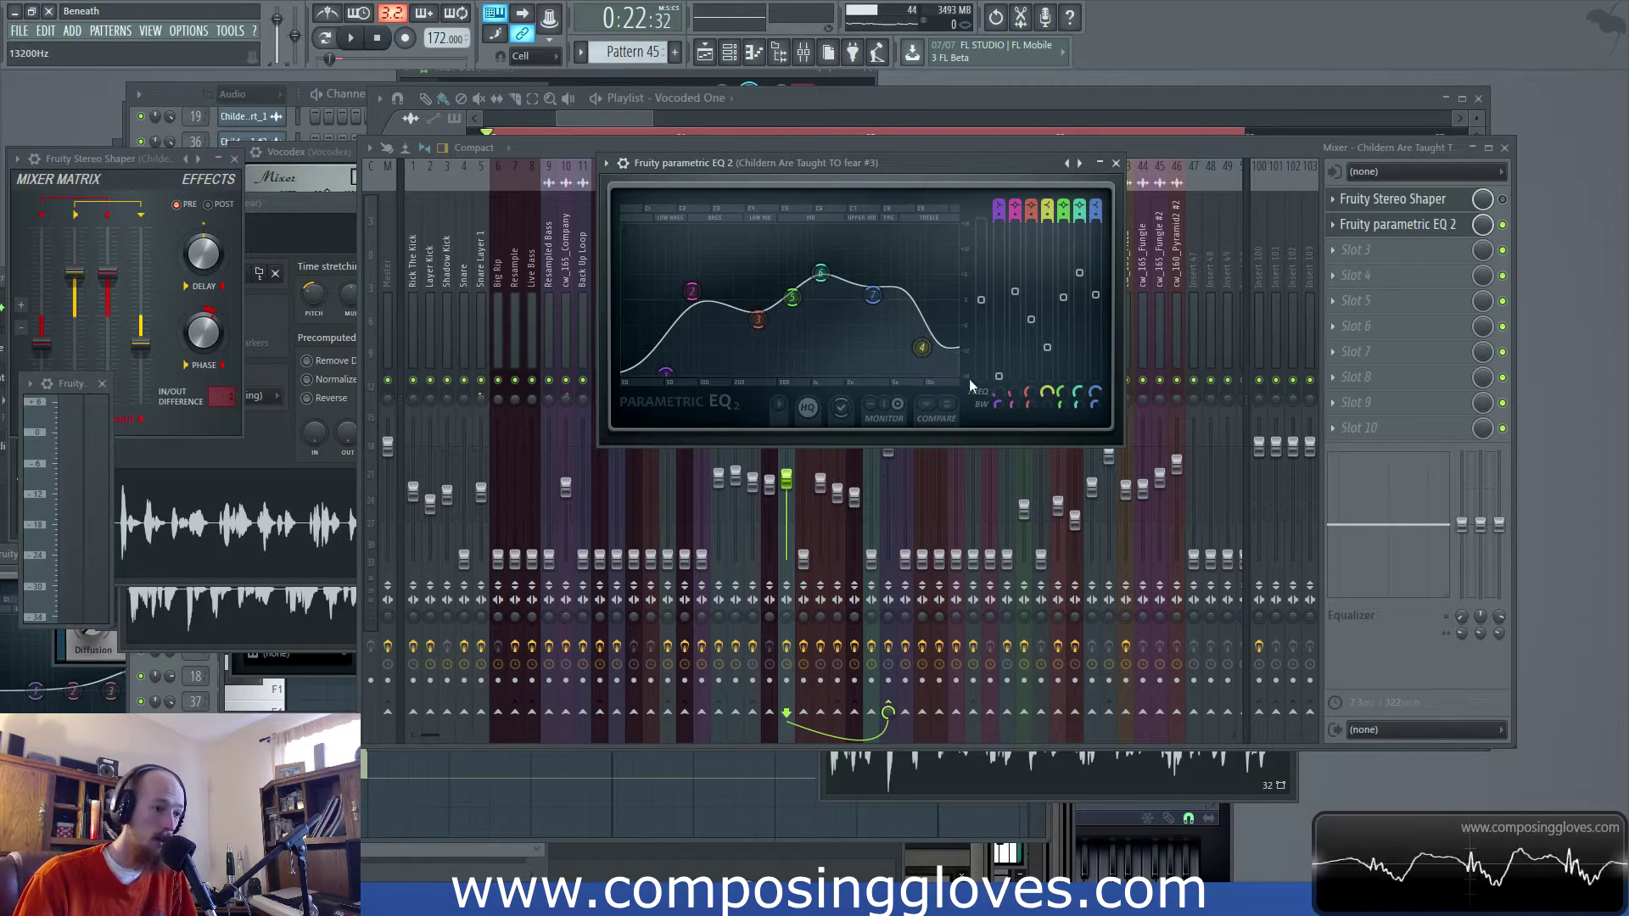
{"action": "left_click_drag", "start_coordinate": [921, 347], "coordinate": [929, 358]}
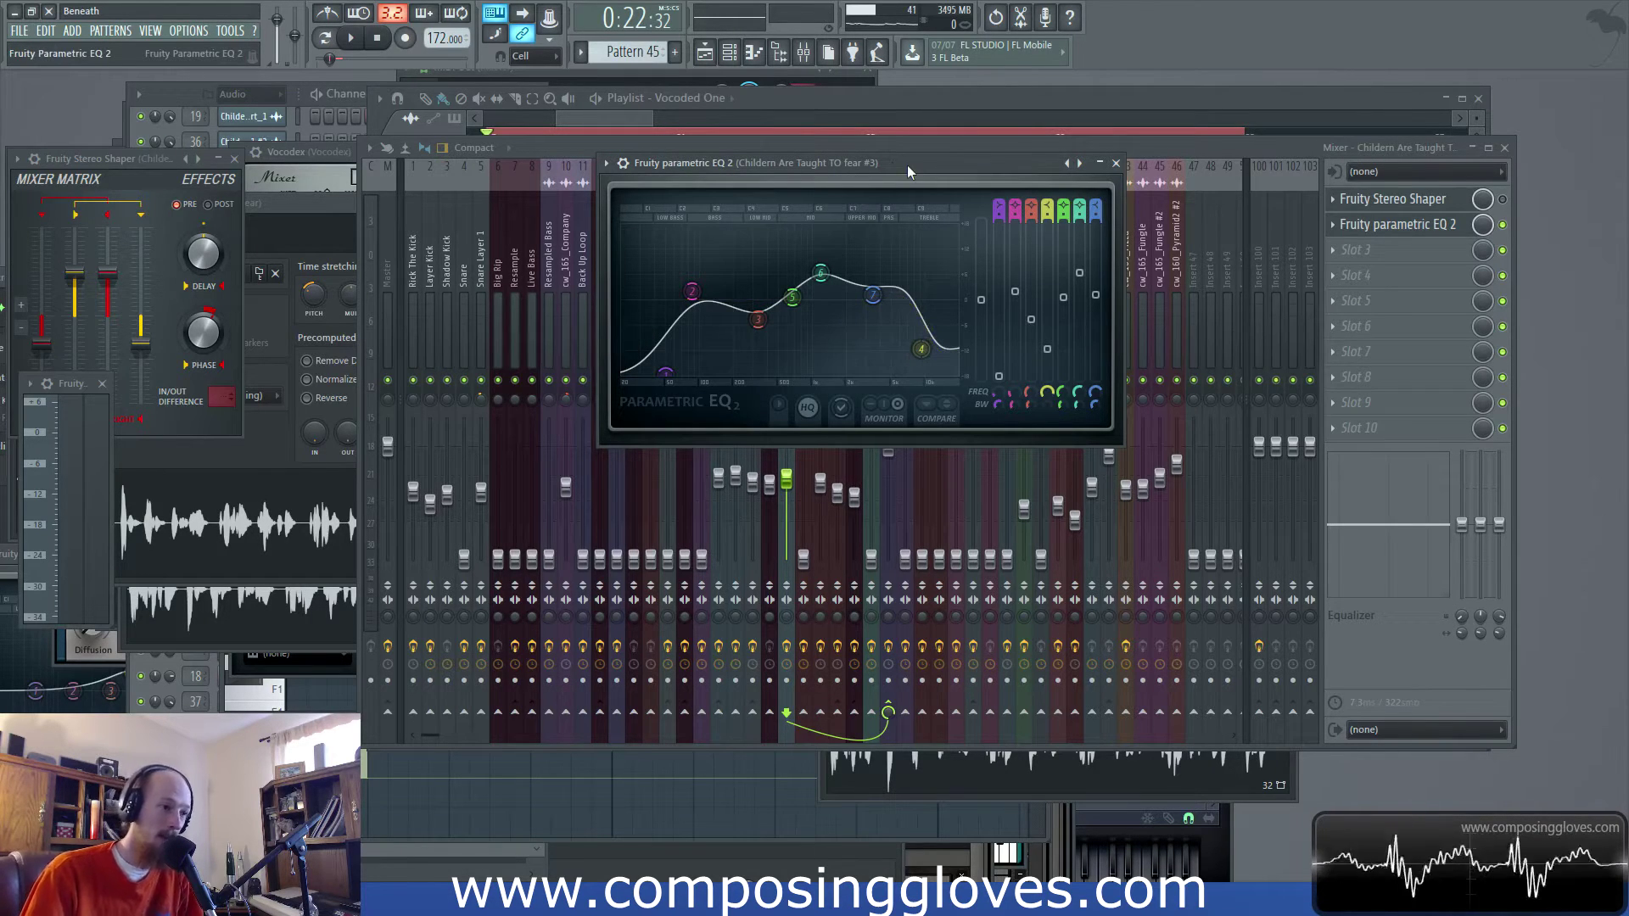
Save the project and nudge EQ band 6 down to about 1142 Hz during playback
{"action": "left_click_drag", "start_coordinate": [899, 166], "coordinate": [893, 167]}
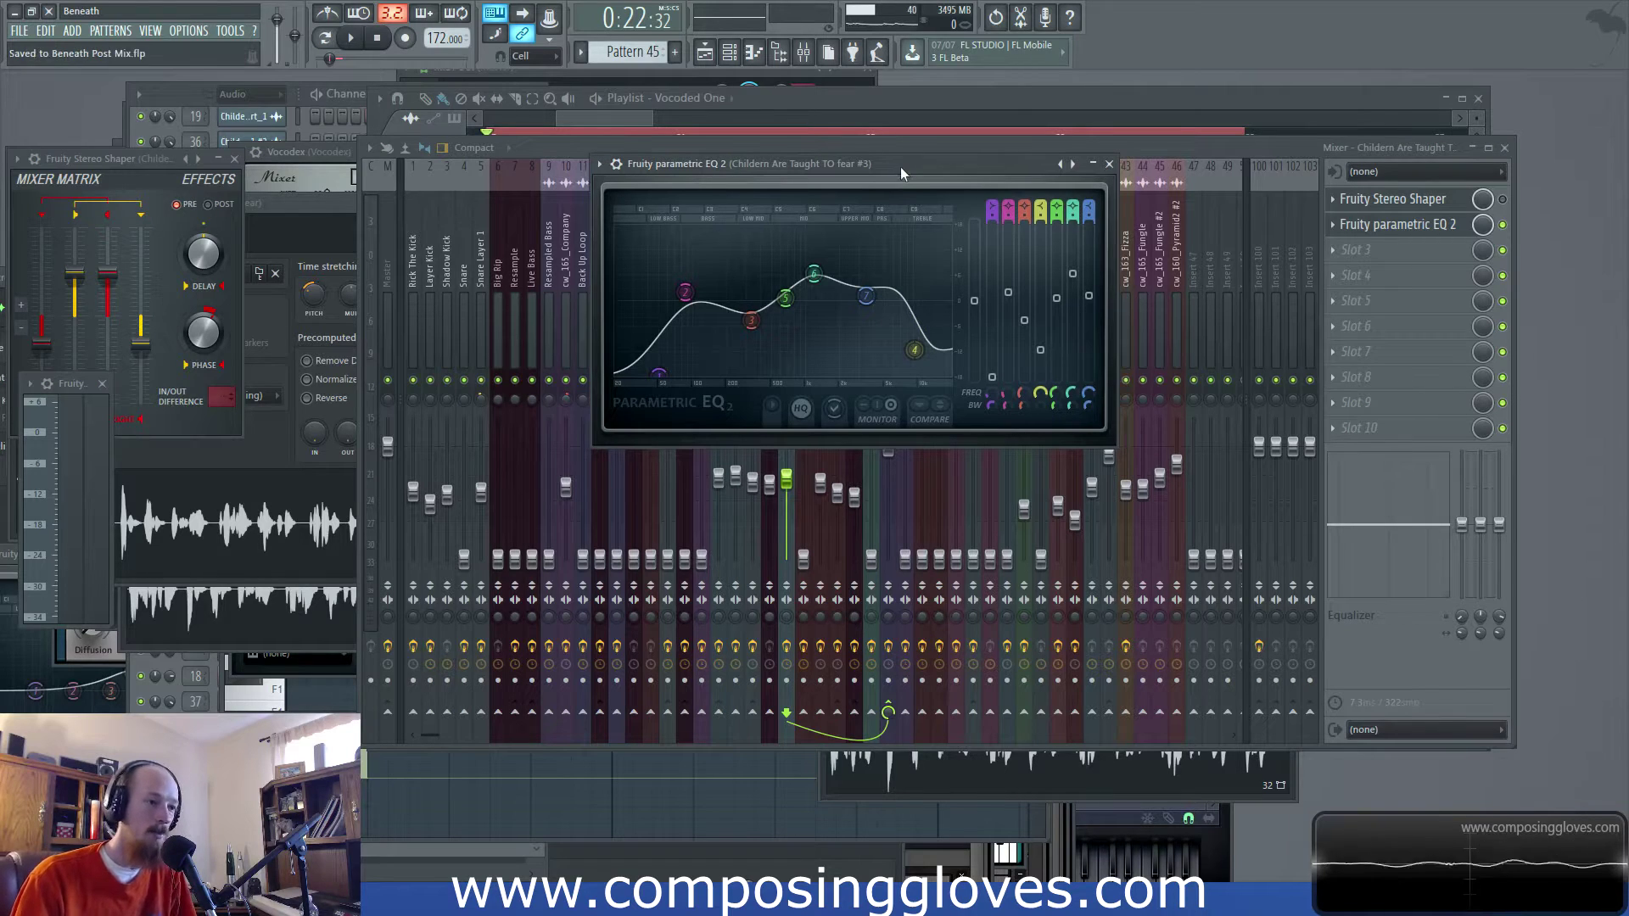
{"action": "key", "text": "space"}
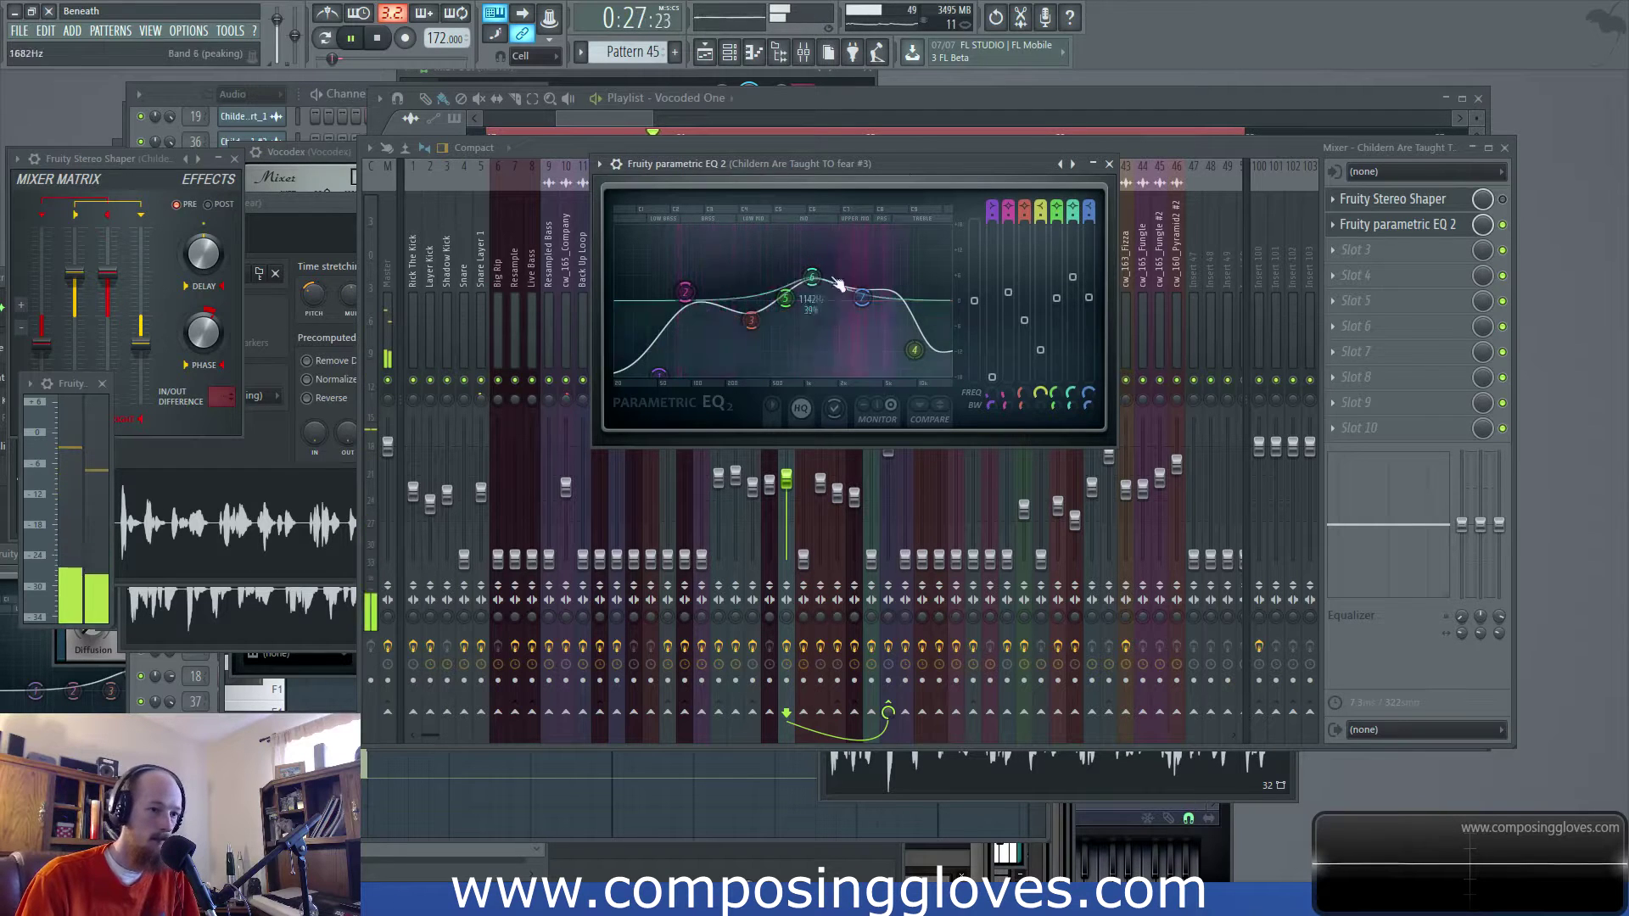
Listen through the section while checking the playlist and mixer levels, and select the Vocodex mixer track
{"action": "left_click", "coordinate": [614, 126]}
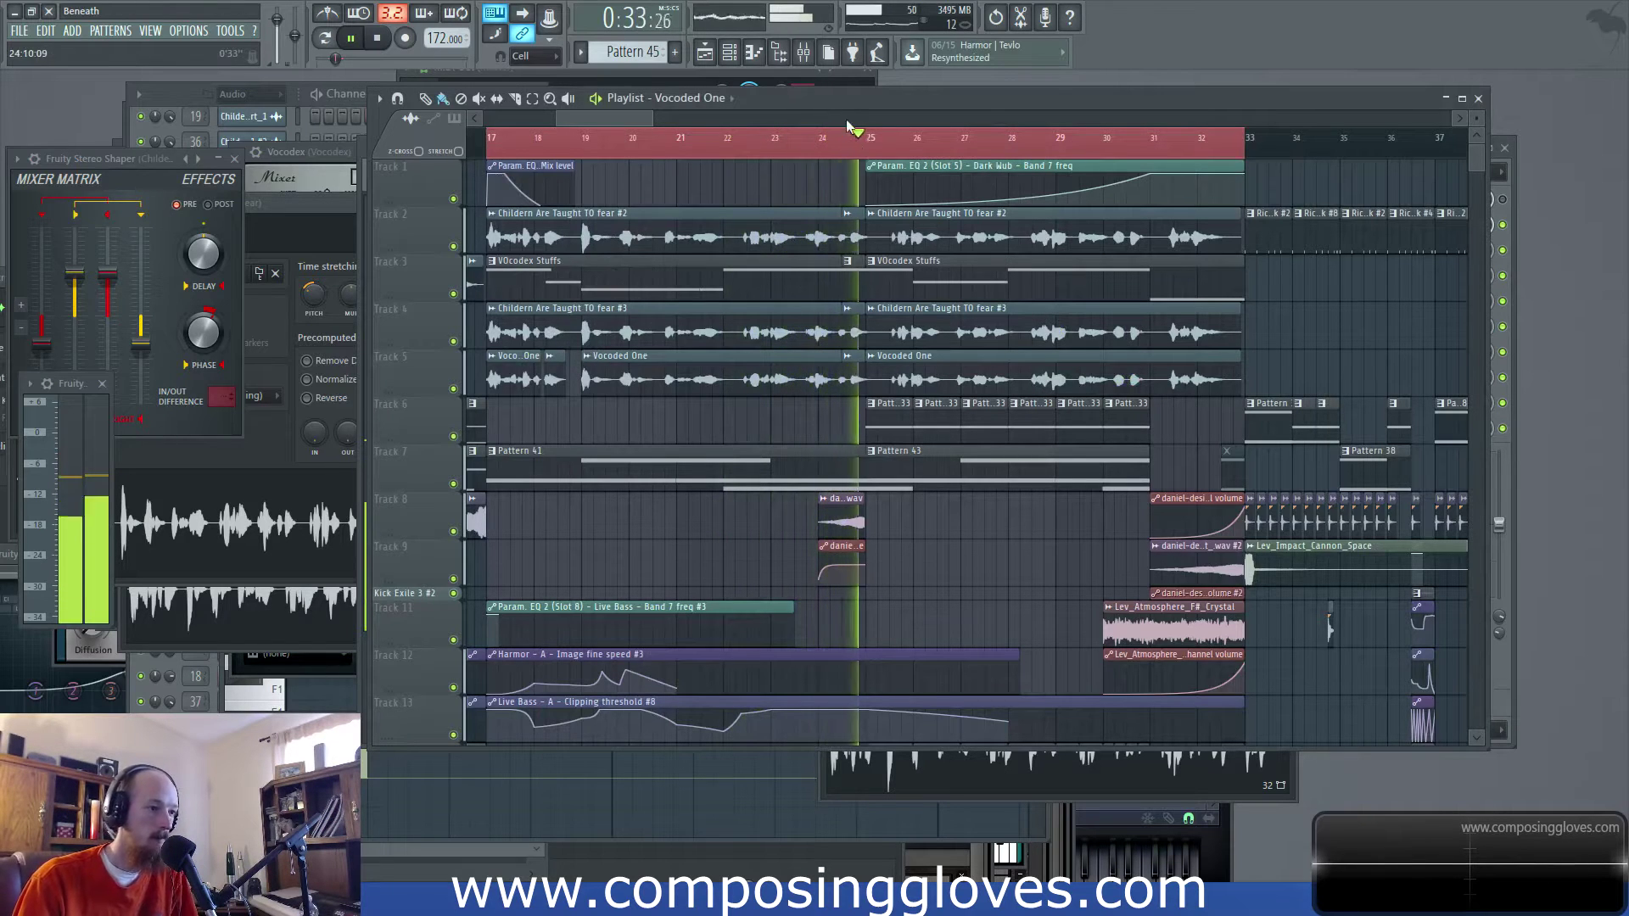
{"action": "key", "text": "F9"}
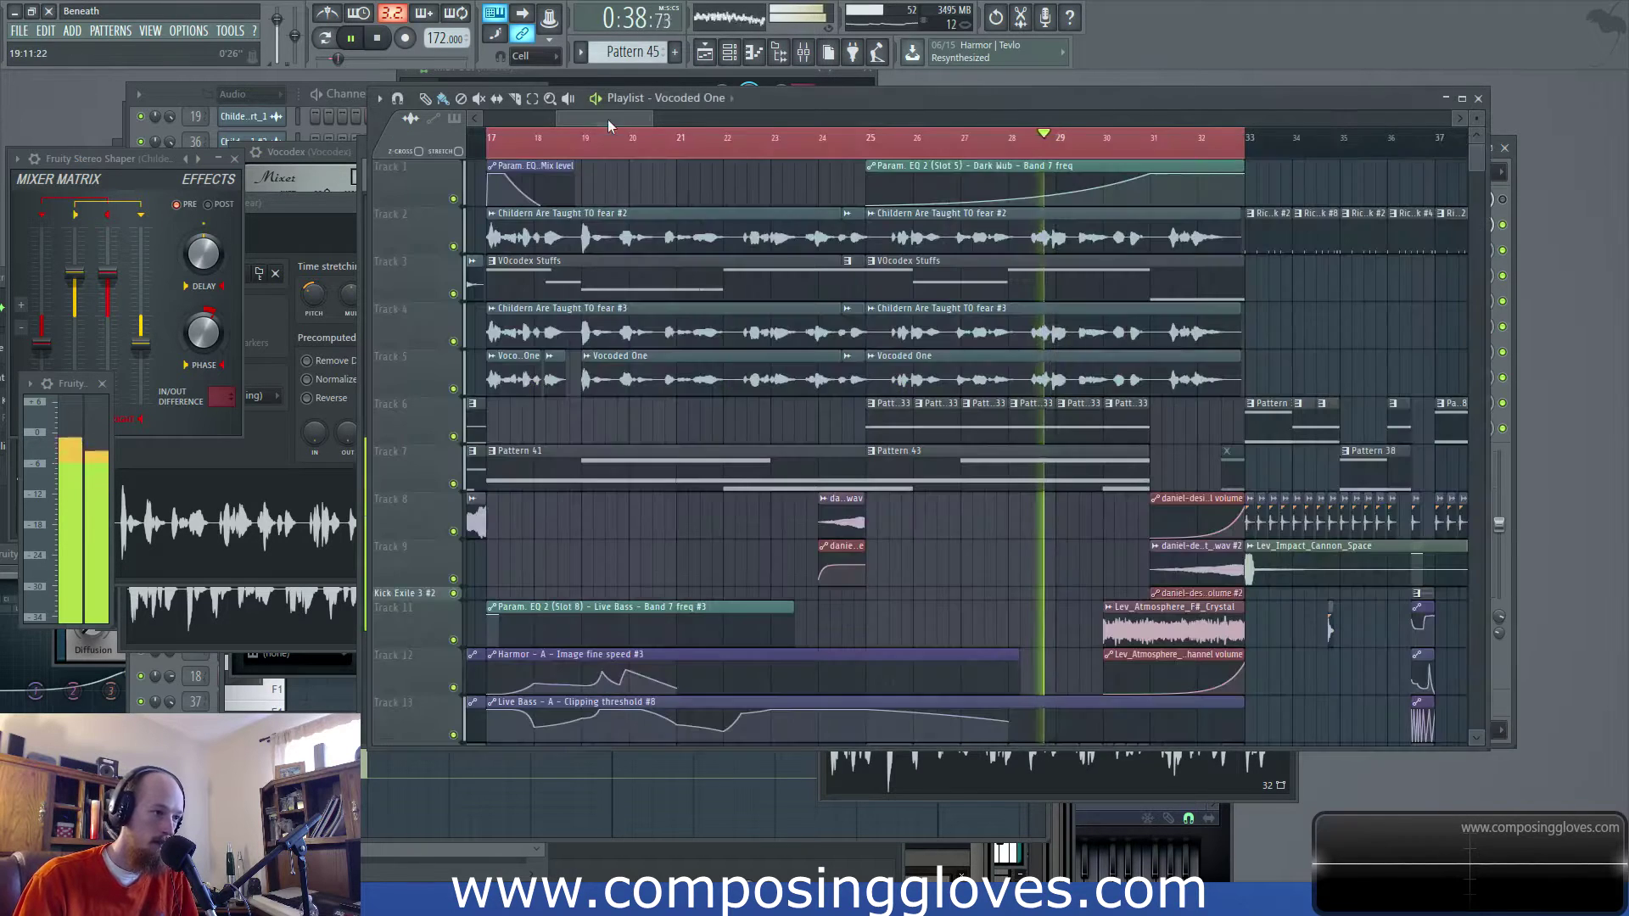
{"action": "left_click", "coordinate": [608, 119]}
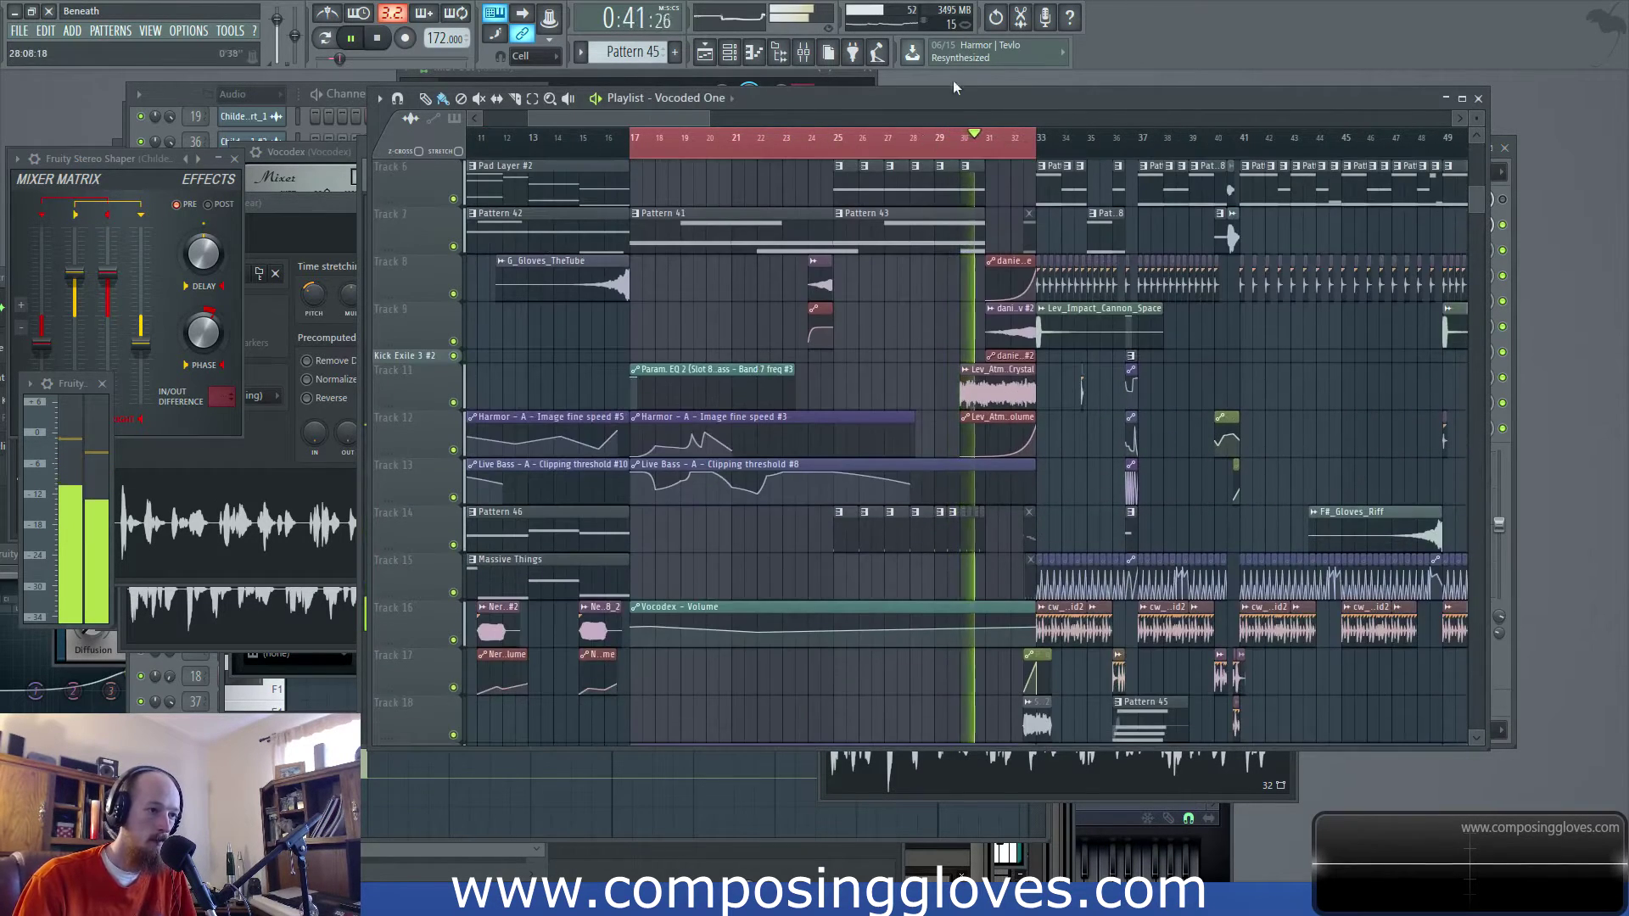
{"action": "key", "text": "F9"}
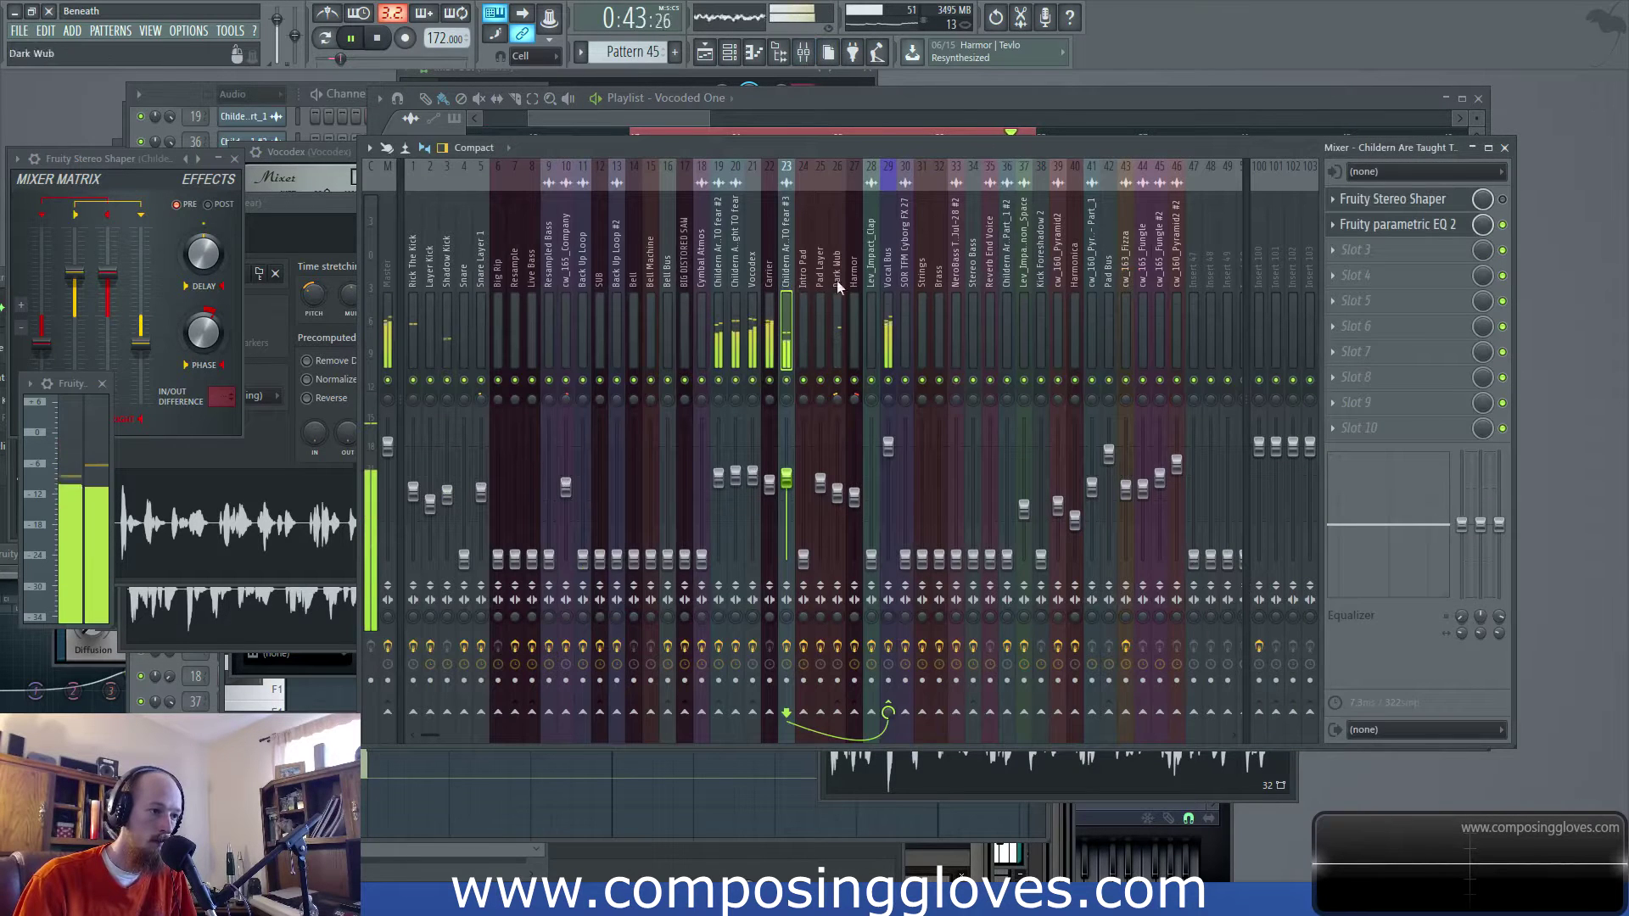
{"action": "left_click", "coordinate": [757, 280]}
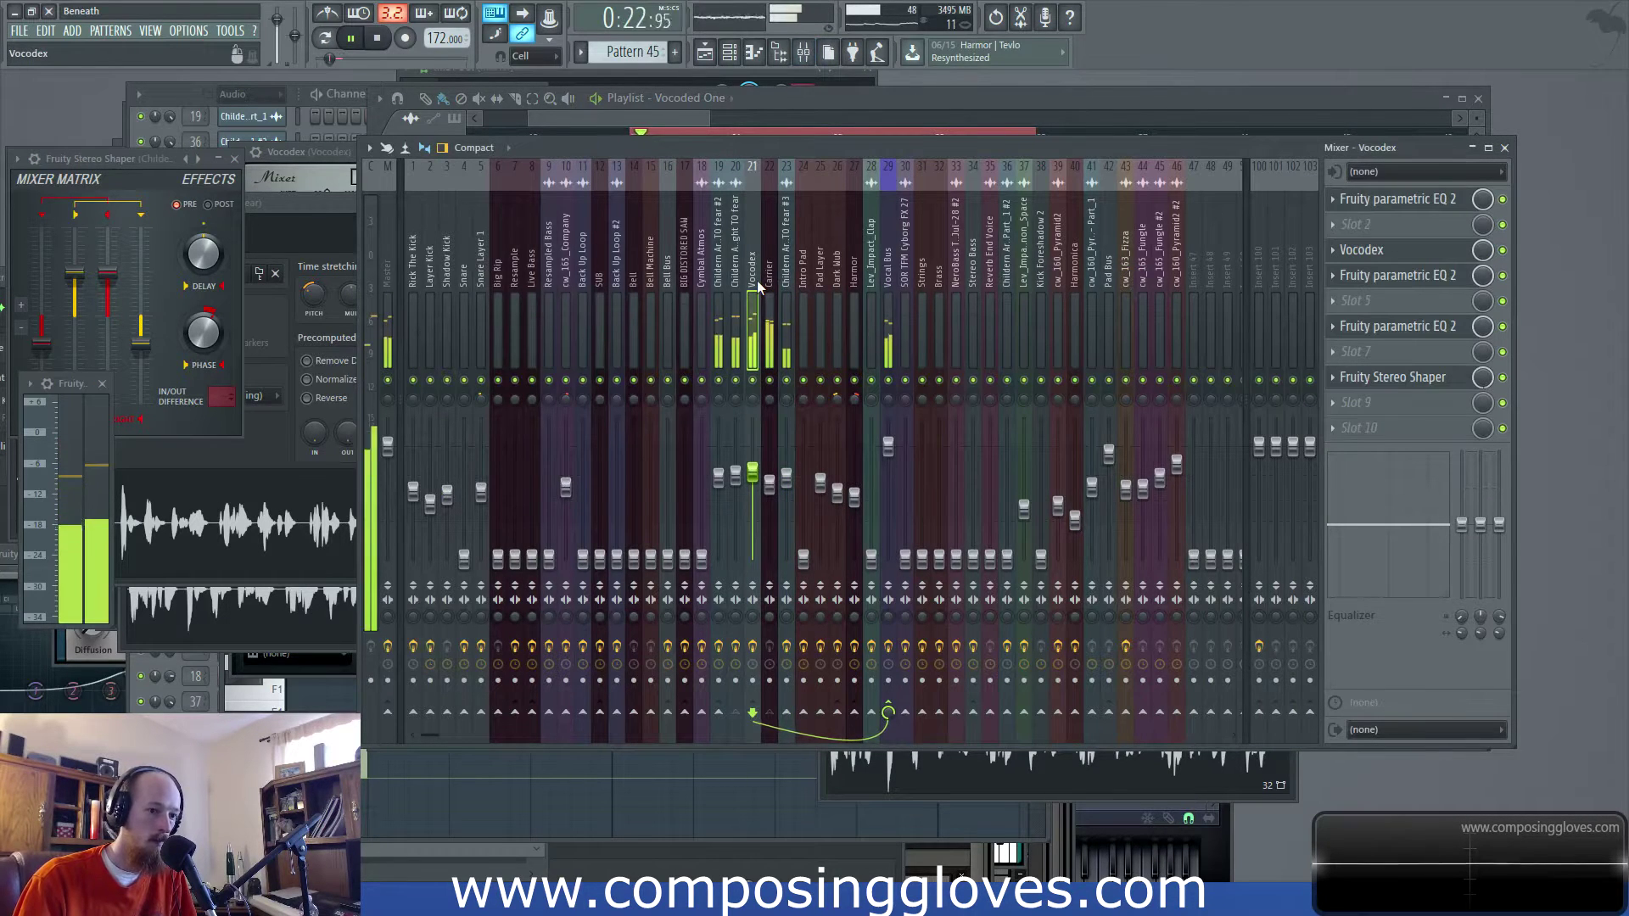
Locate the Stereo Shaper mix level clip on playlist track 19 and review it with the Vocodex volume automation during playback
{"action": "left_click", "coordinate": [669, 120]}
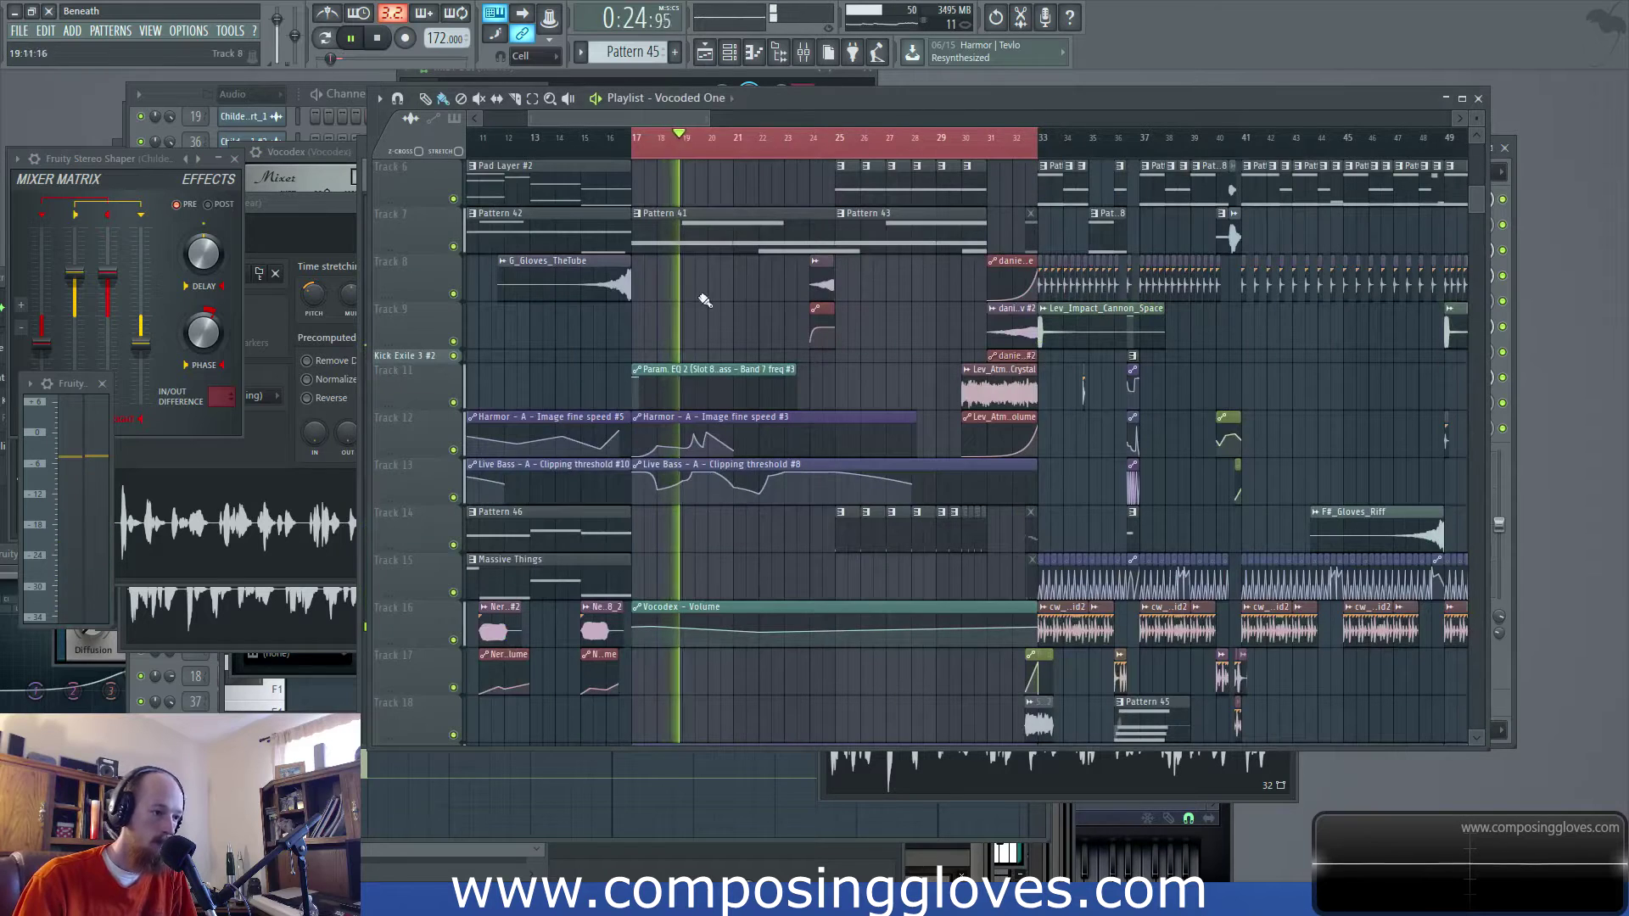
{"action": "scroll", "coordinate": [719, 530], "scroll_direction": "down", "scroll_amount": 3}
{"action": "left_click", "coordinate": [679, 485]}
{"action": "scroll", "coordinate": [731, 364], "scroll_direction": "up", "scroll_amount": 3}
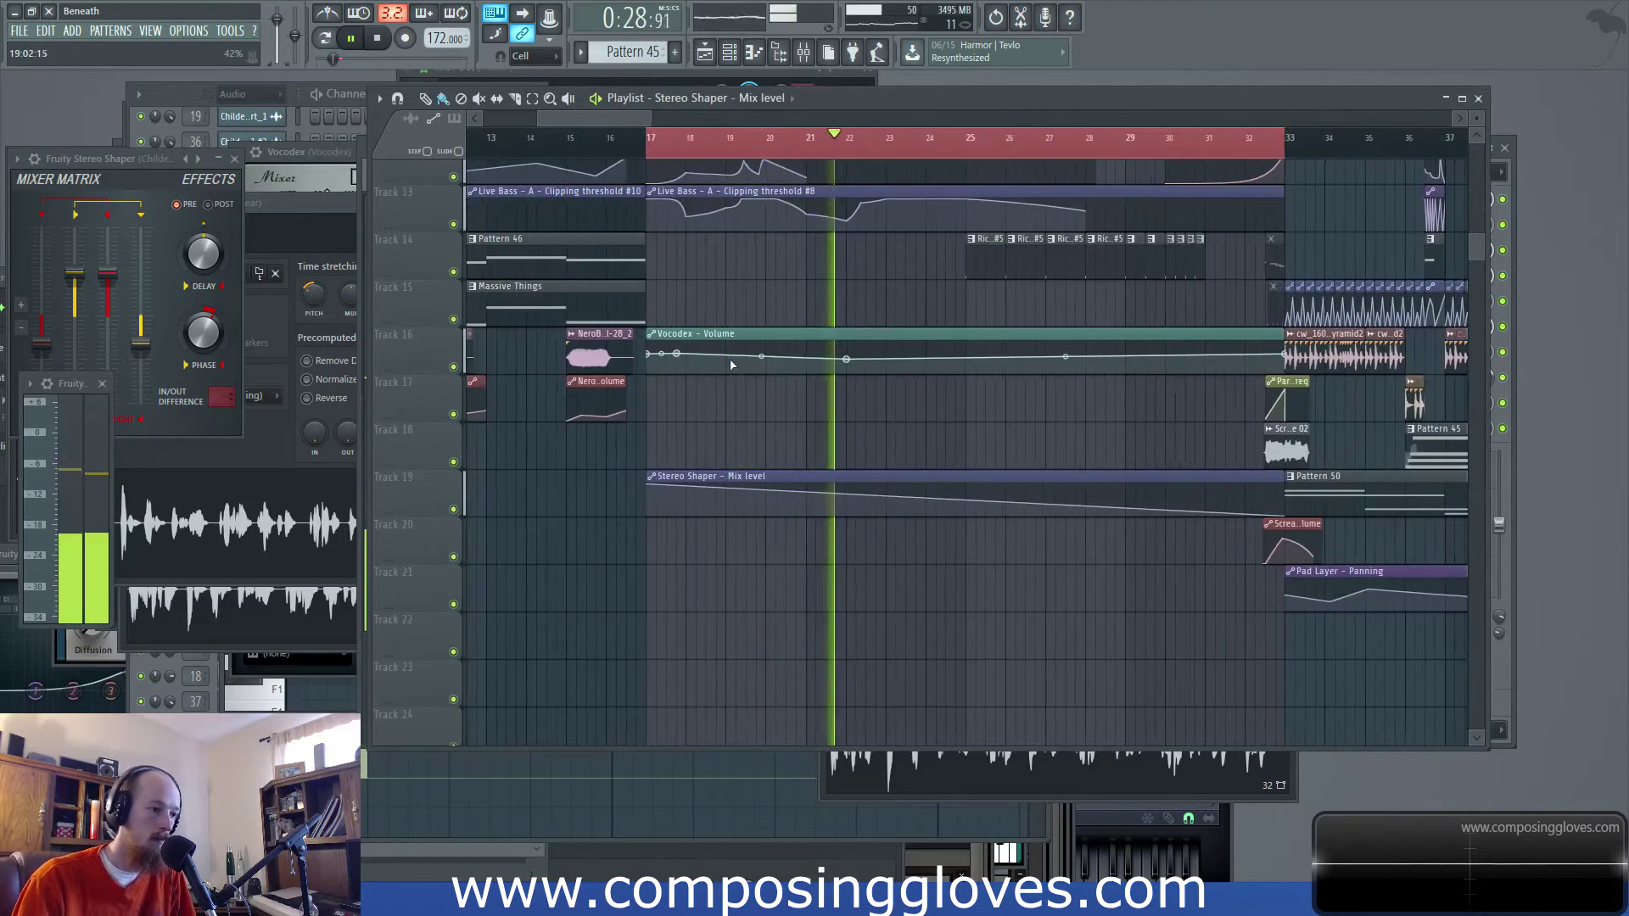
{"action": "key", "text": "space"}
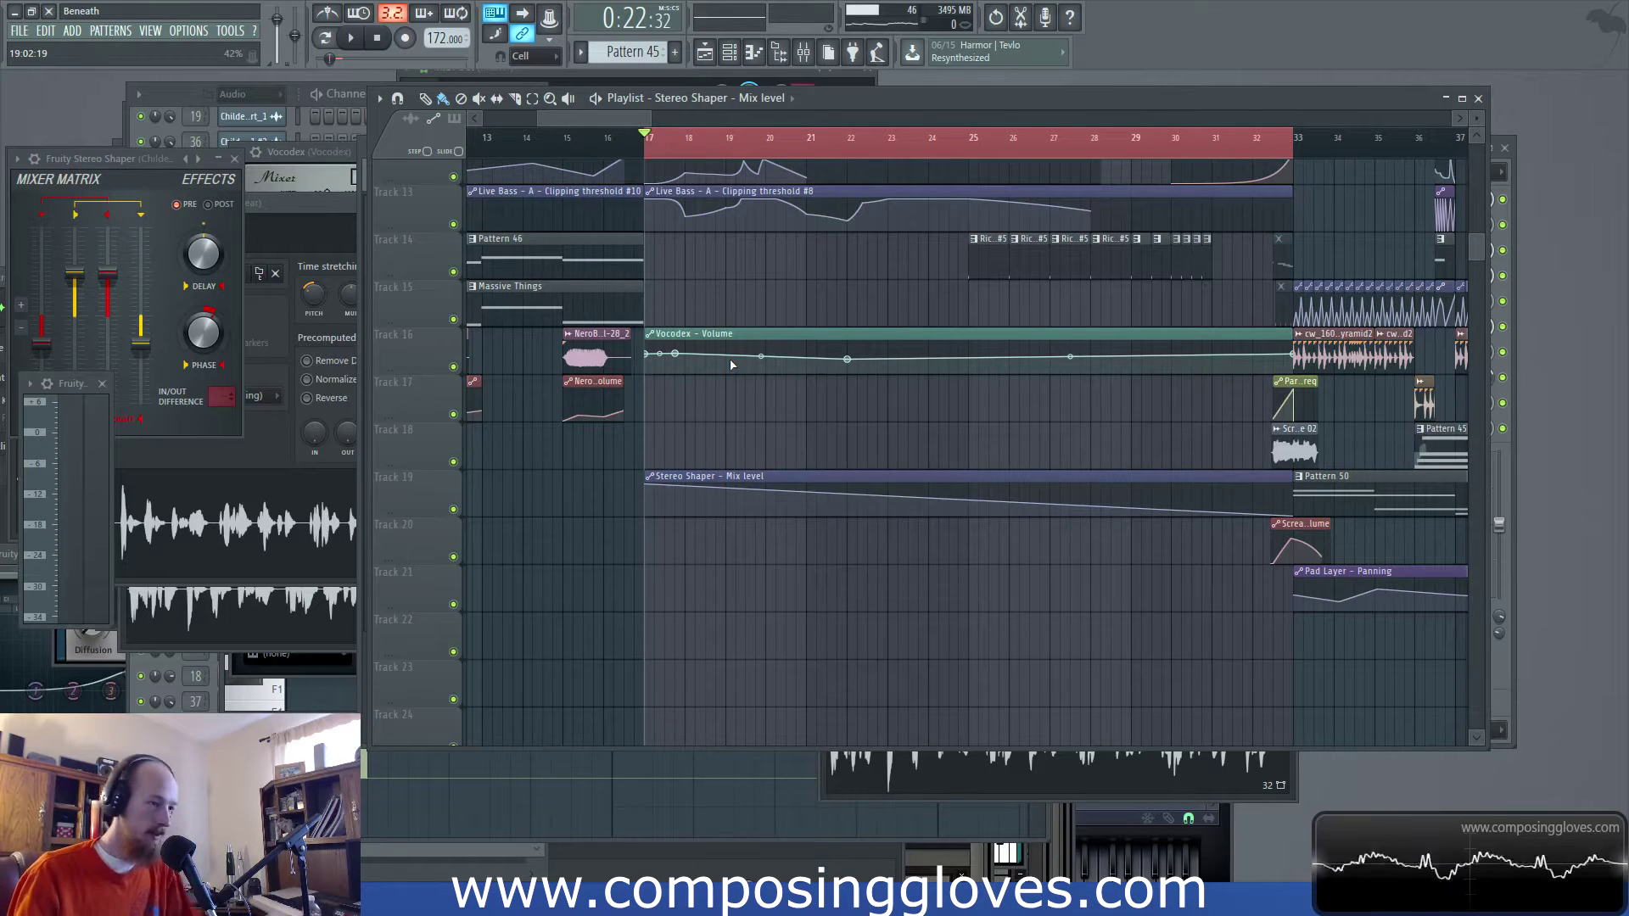
View the Carrier notes of the VOcodex Stuffs pattern in the piano roll and return to the playlist
{"action": "scroll", "coordinate": [731, 365], "scroll_direction": "up", "scroll_amount": 5}
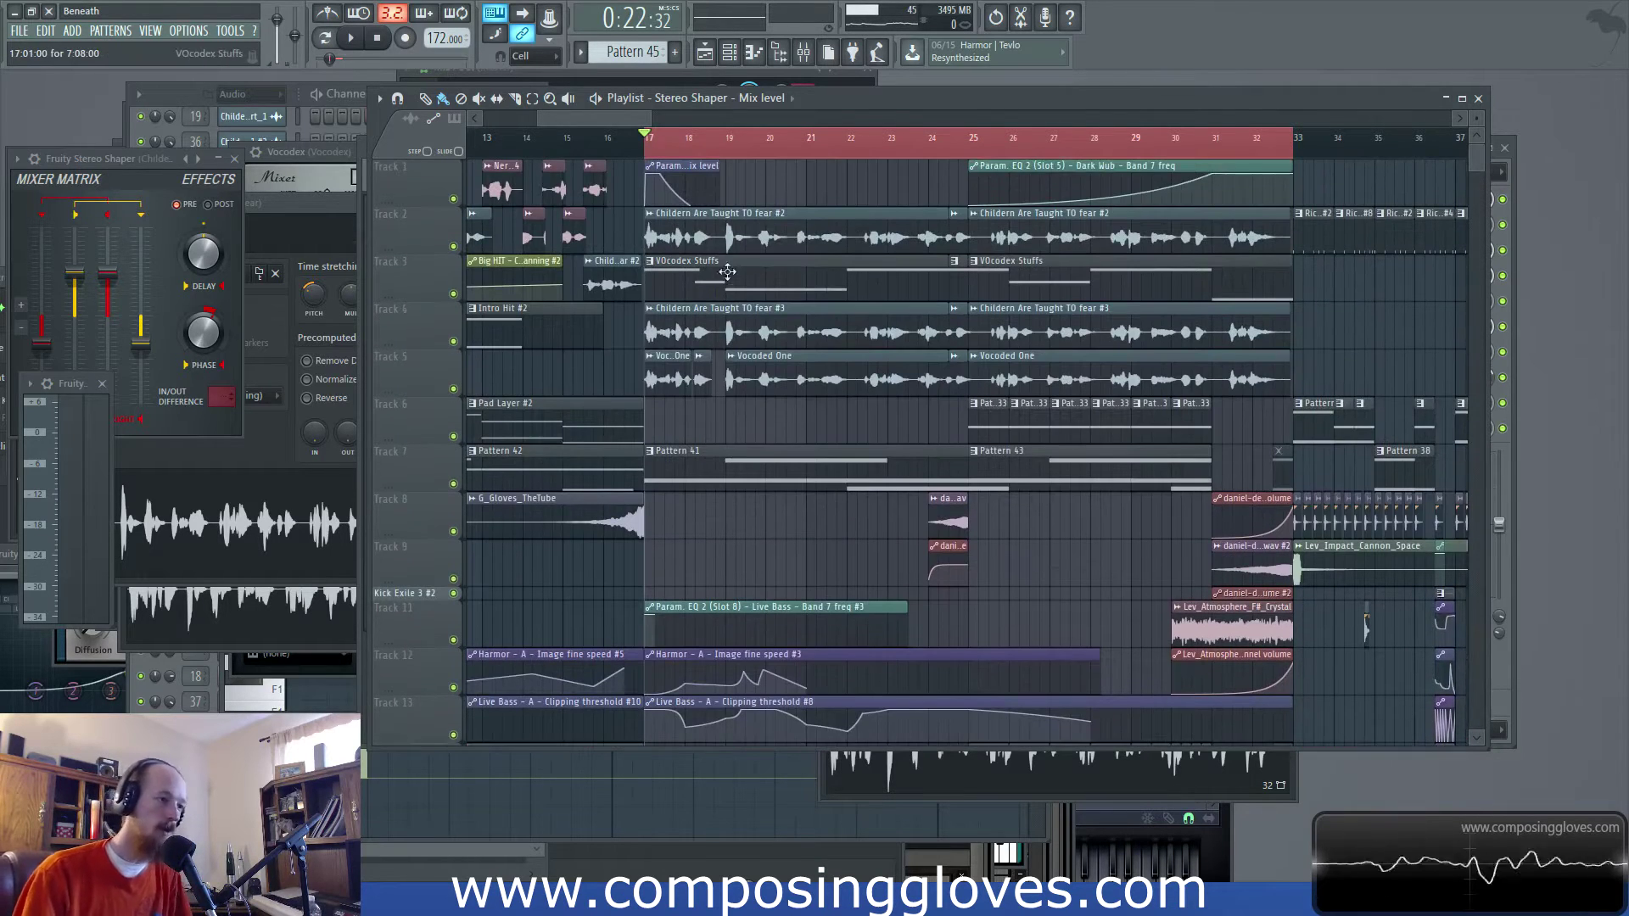
{"action": "double_click", "coordinate": [705, 280]}
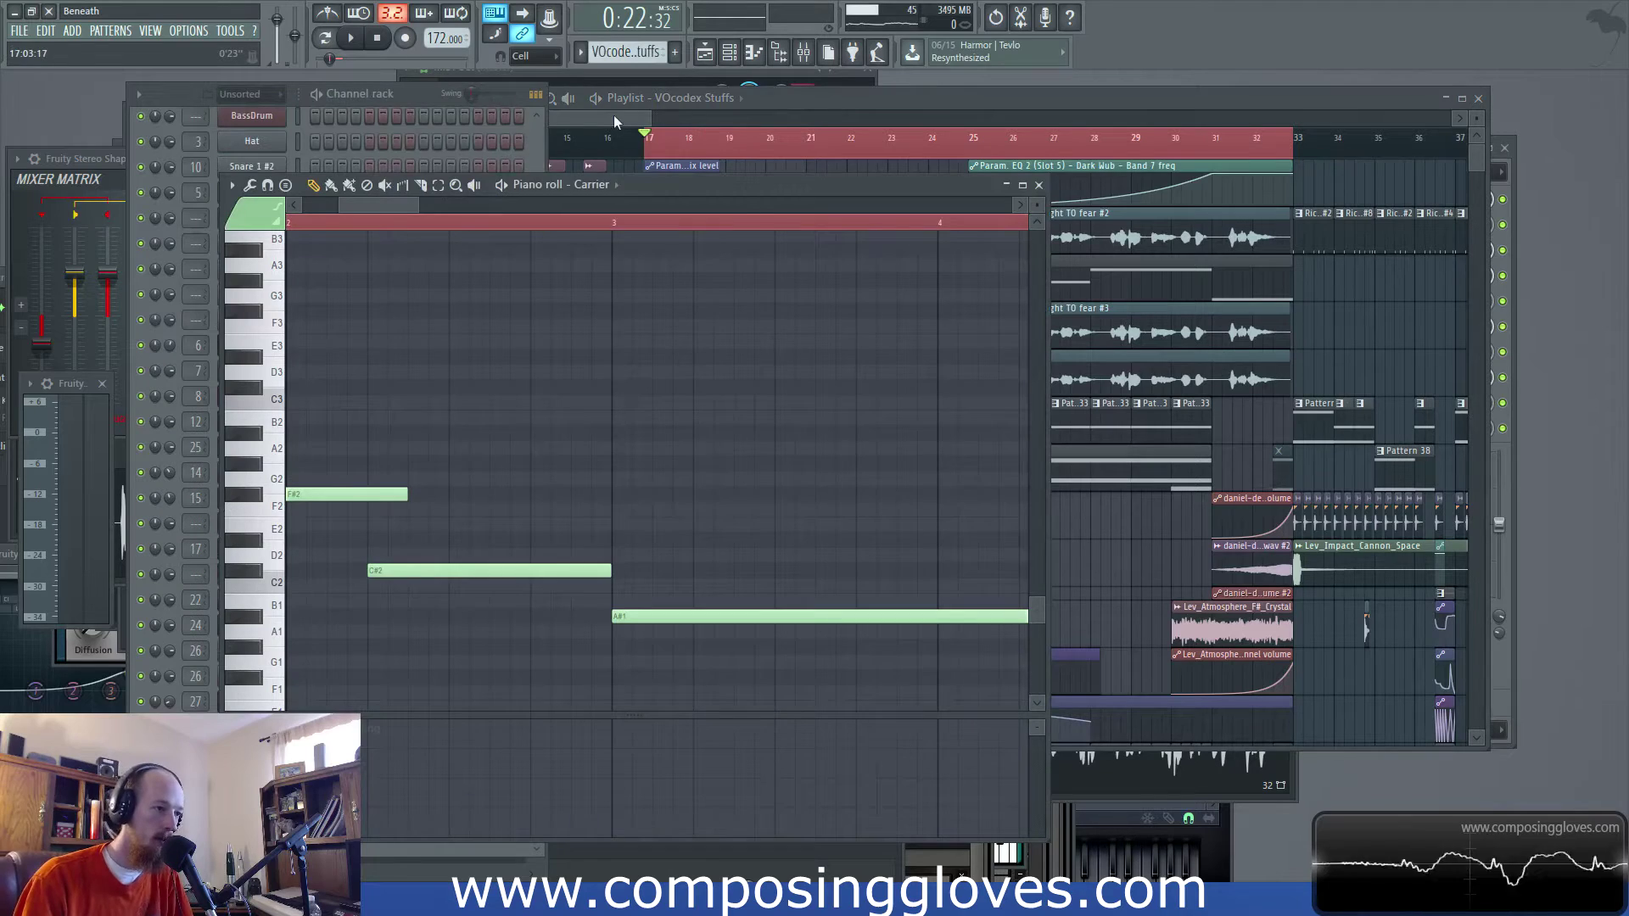
{"action": "left_click", "coordinate": [614, 115]}
{"action": "scroll", "coordinate": [923, 244], "scroll_direction": "down", "scroll_amount": 5}
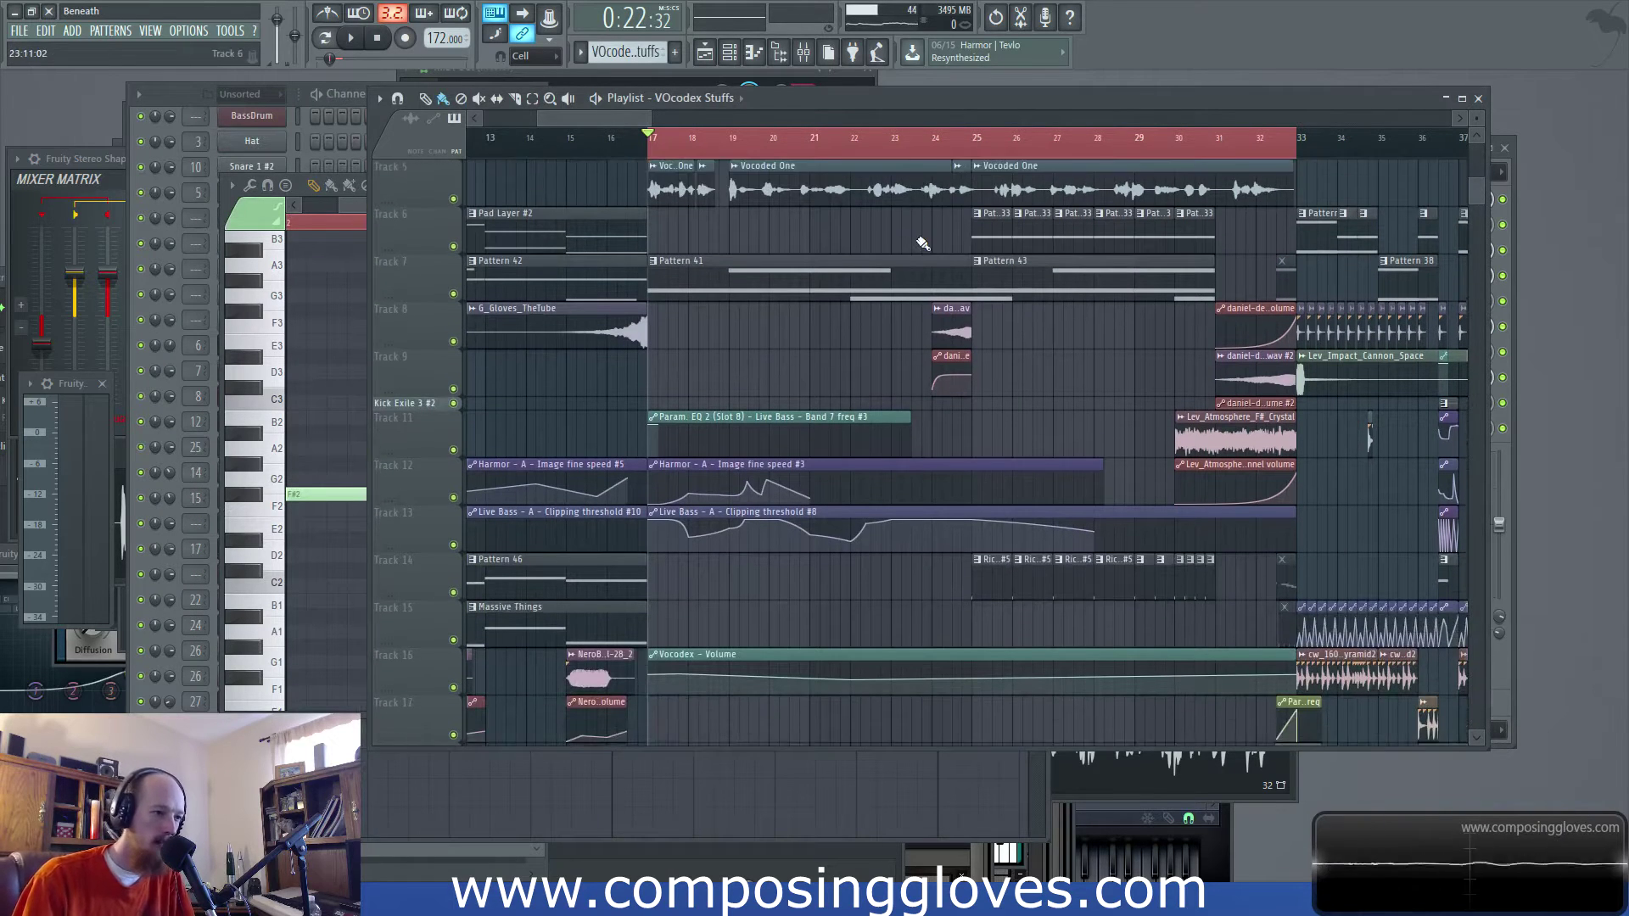
Open the bowed cymbal one-shot clip on track 8 and show the mixer track it is routed to
{"action": "left_click_drag", "start_coordinate": [922, 244], "coordinate": [808, 358]}
{"action": "double_click", "coordinate": [842, 229]}
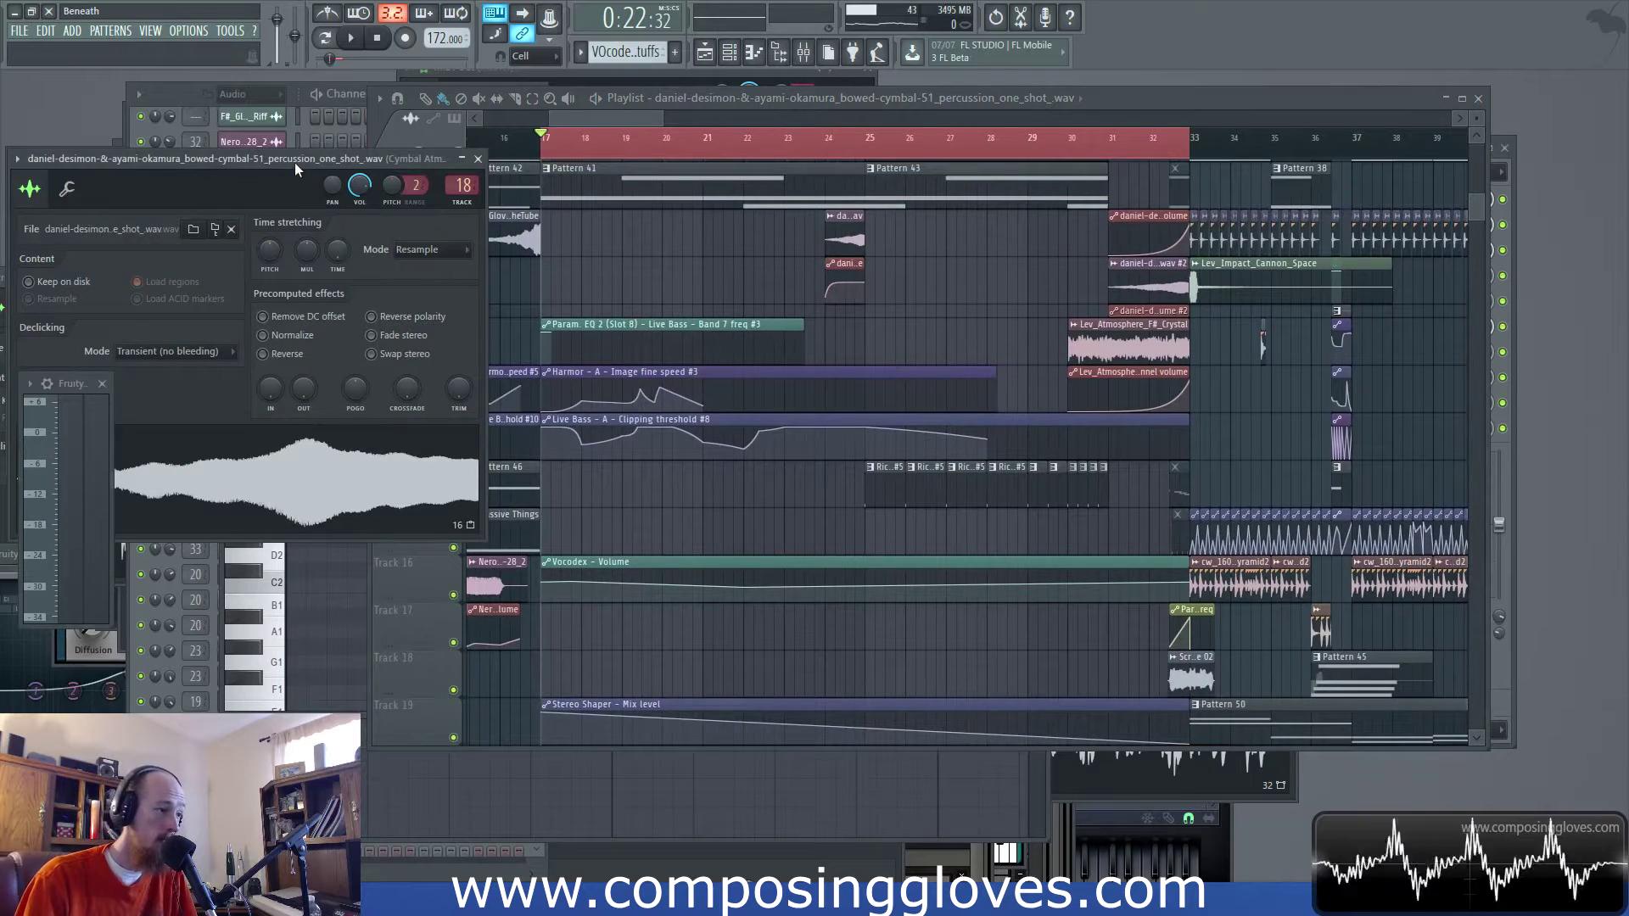
{"action": "left_click", "coordinate": [463, 185]}
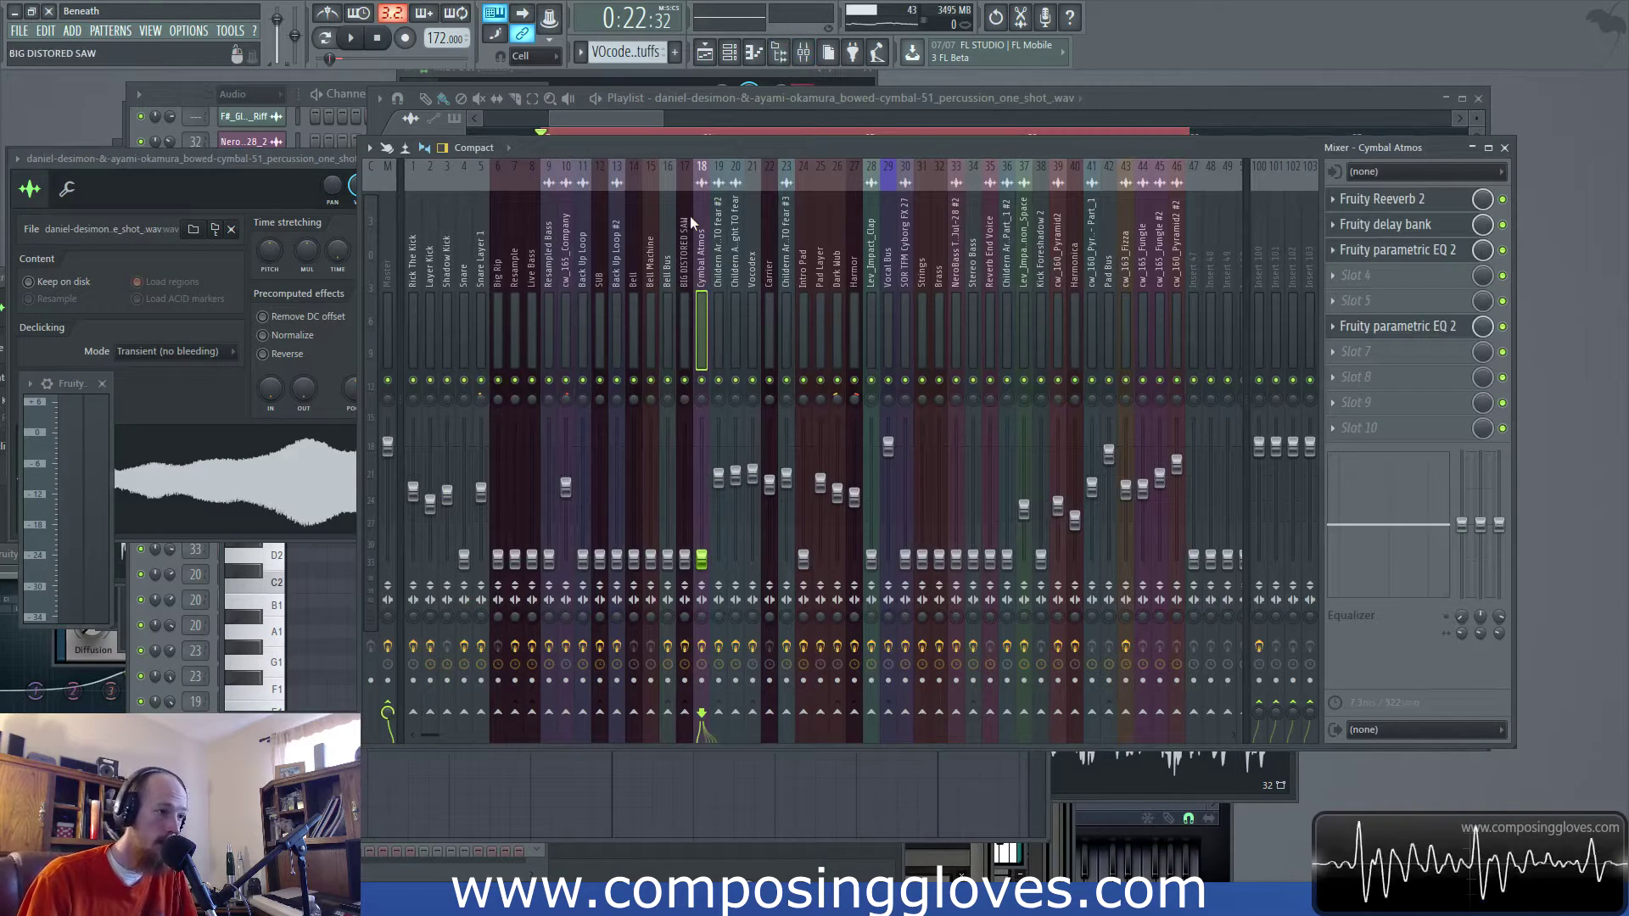
Select bars 24 to 27 in the playlist and raise the Cymbal Atmos fader to about -5.3 dB during playback
{"action": "left_click", "coordinate": [655, 120]}
{"action": "left_click", "coordinate": [831, 150]}
{"action": "left_click_drag", "start_coordinate": [865, 155], "coordinate": [936, 154]}
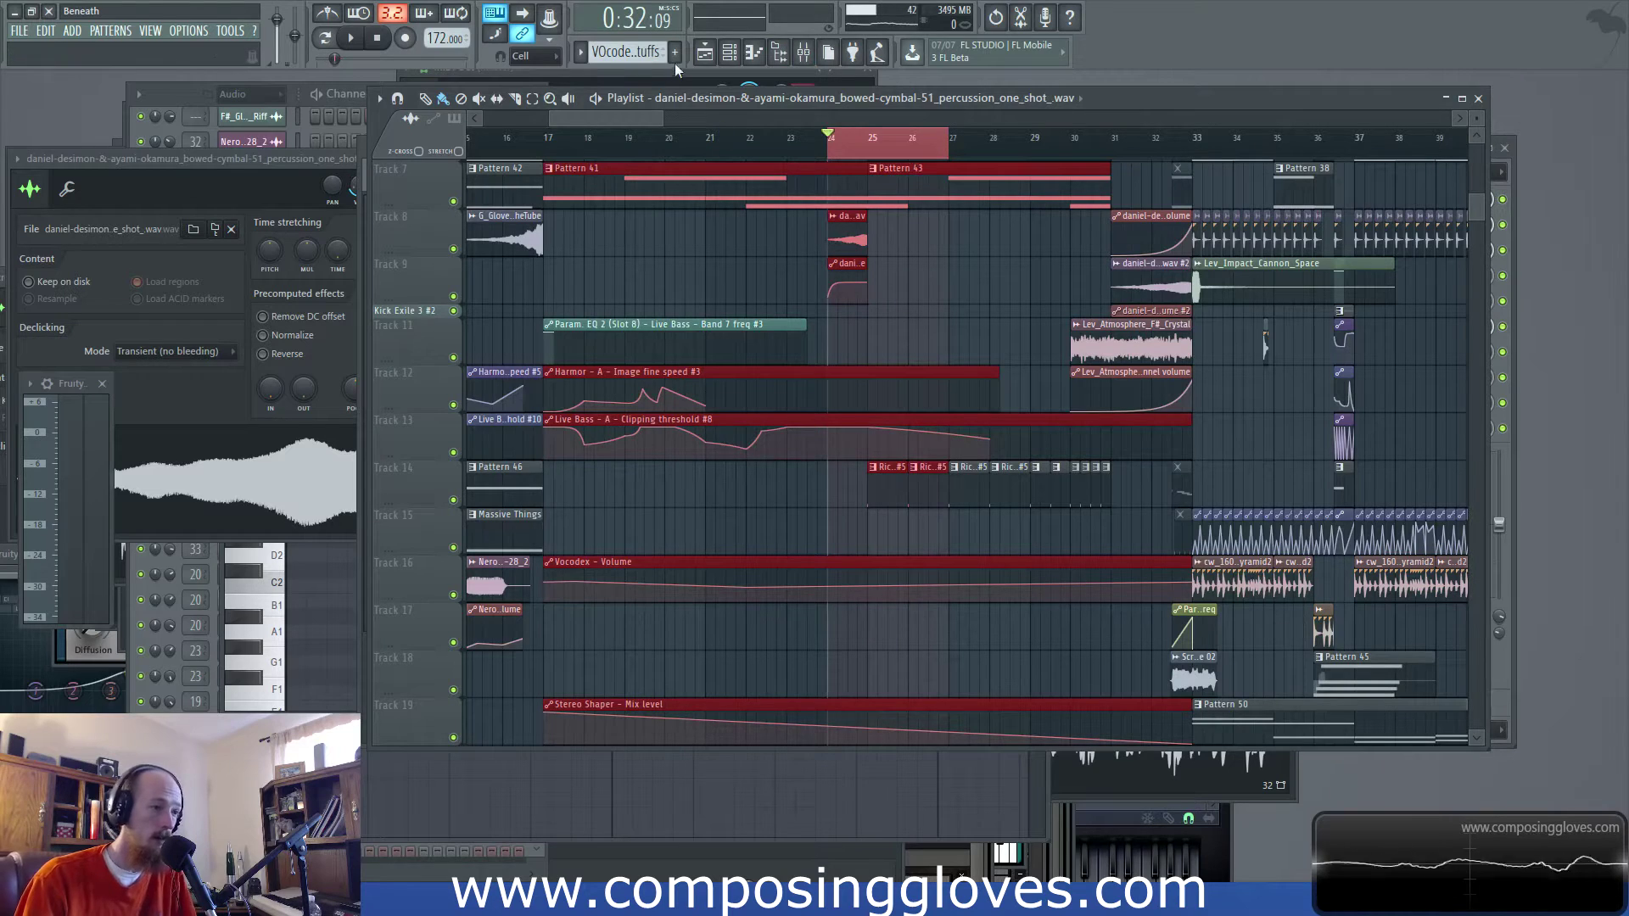
{"action": "left_click", "coordinate": [804, 53]}
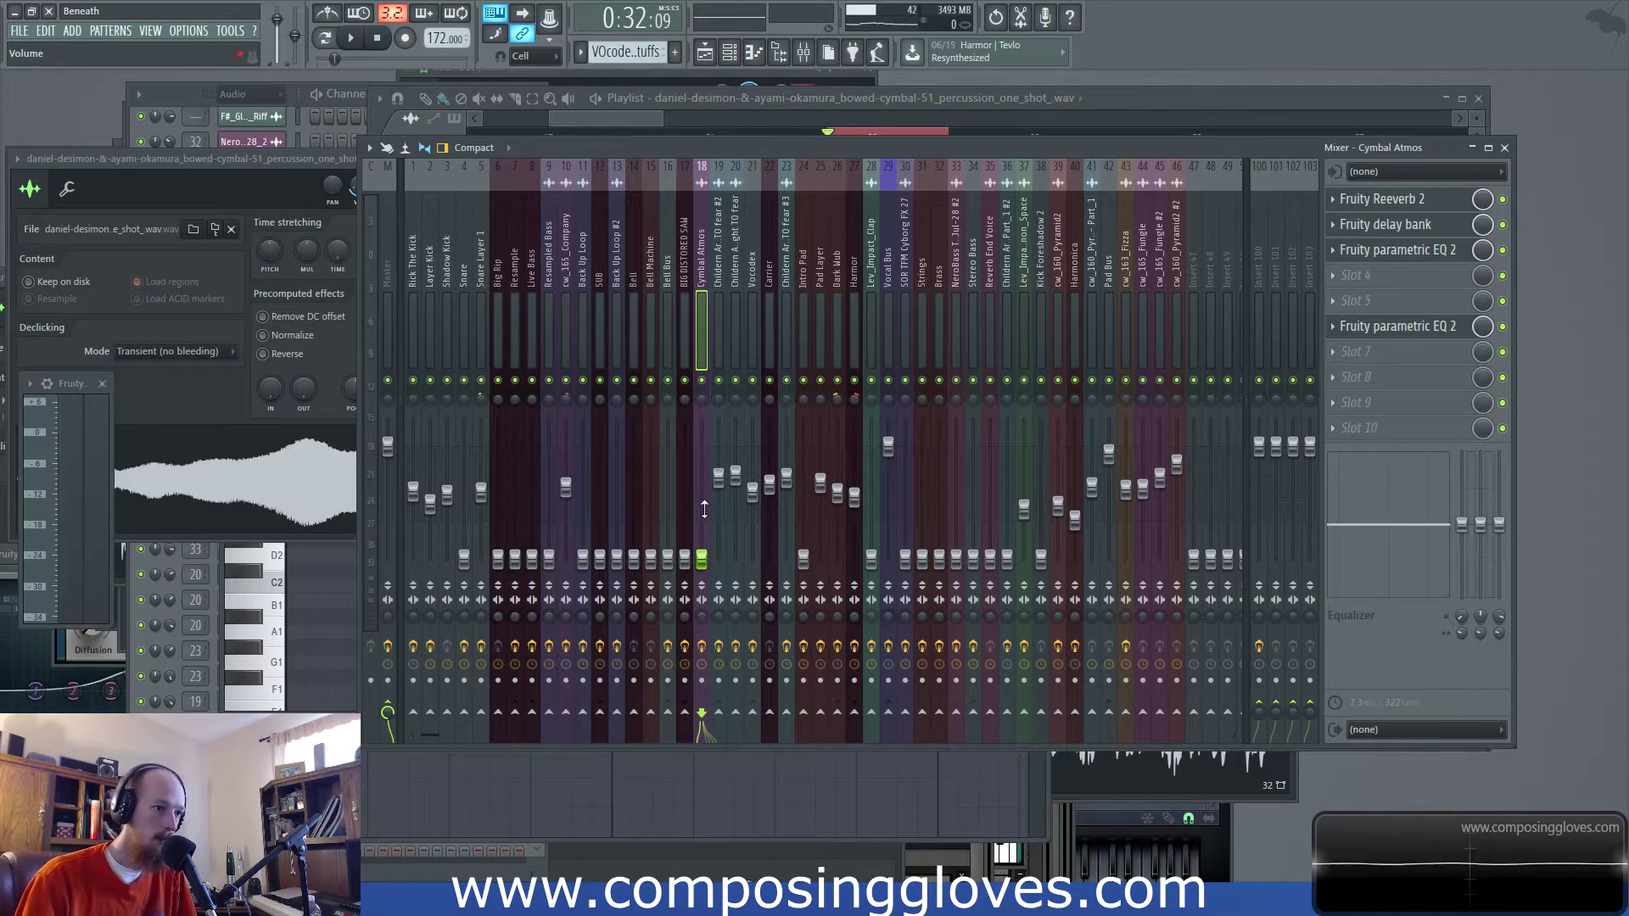
{"action": "key", "text": "space"}
{"action": "left_click_drag", "start_coordinate": [702, 558], "coordinate": [708, 479]}
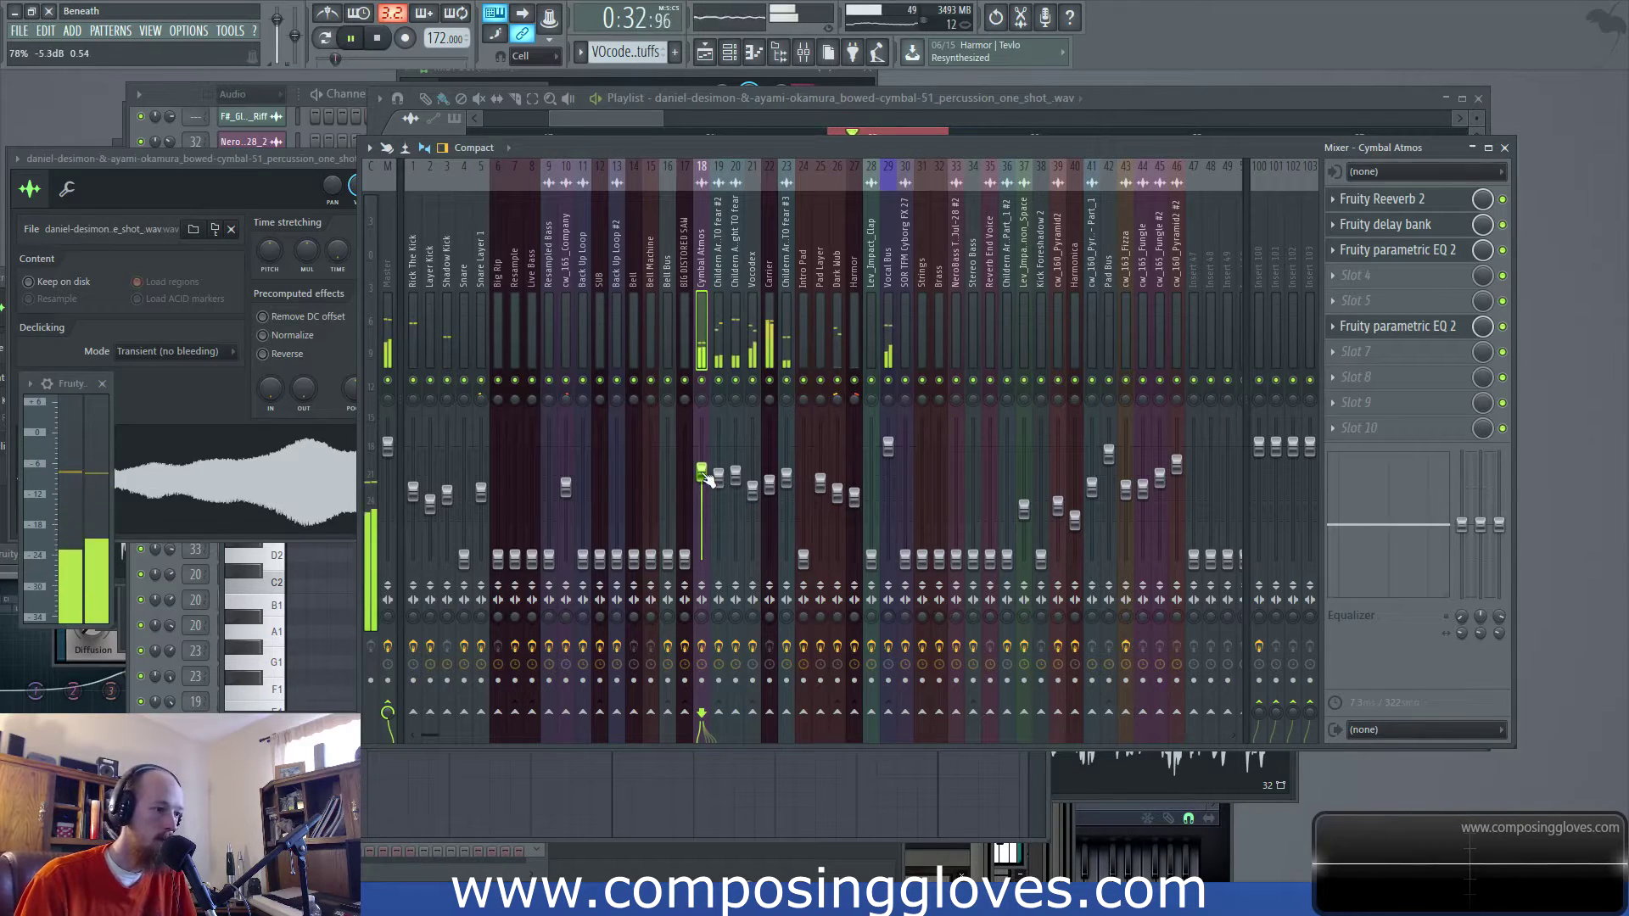
Change the playlist selection to bars 23 to 26 and play it back with the mixer showing
{"action": "left_click", "coordinate": [628, 114]}
{"action": "key", "text": "space"}
{"action": "left_click_drag", "start_coordinate": [812, 151], "coordinate": [906, 164]}
{"action": "key", "text": "space"}
{"action": "left_click", "coordinate": [804, 53]}
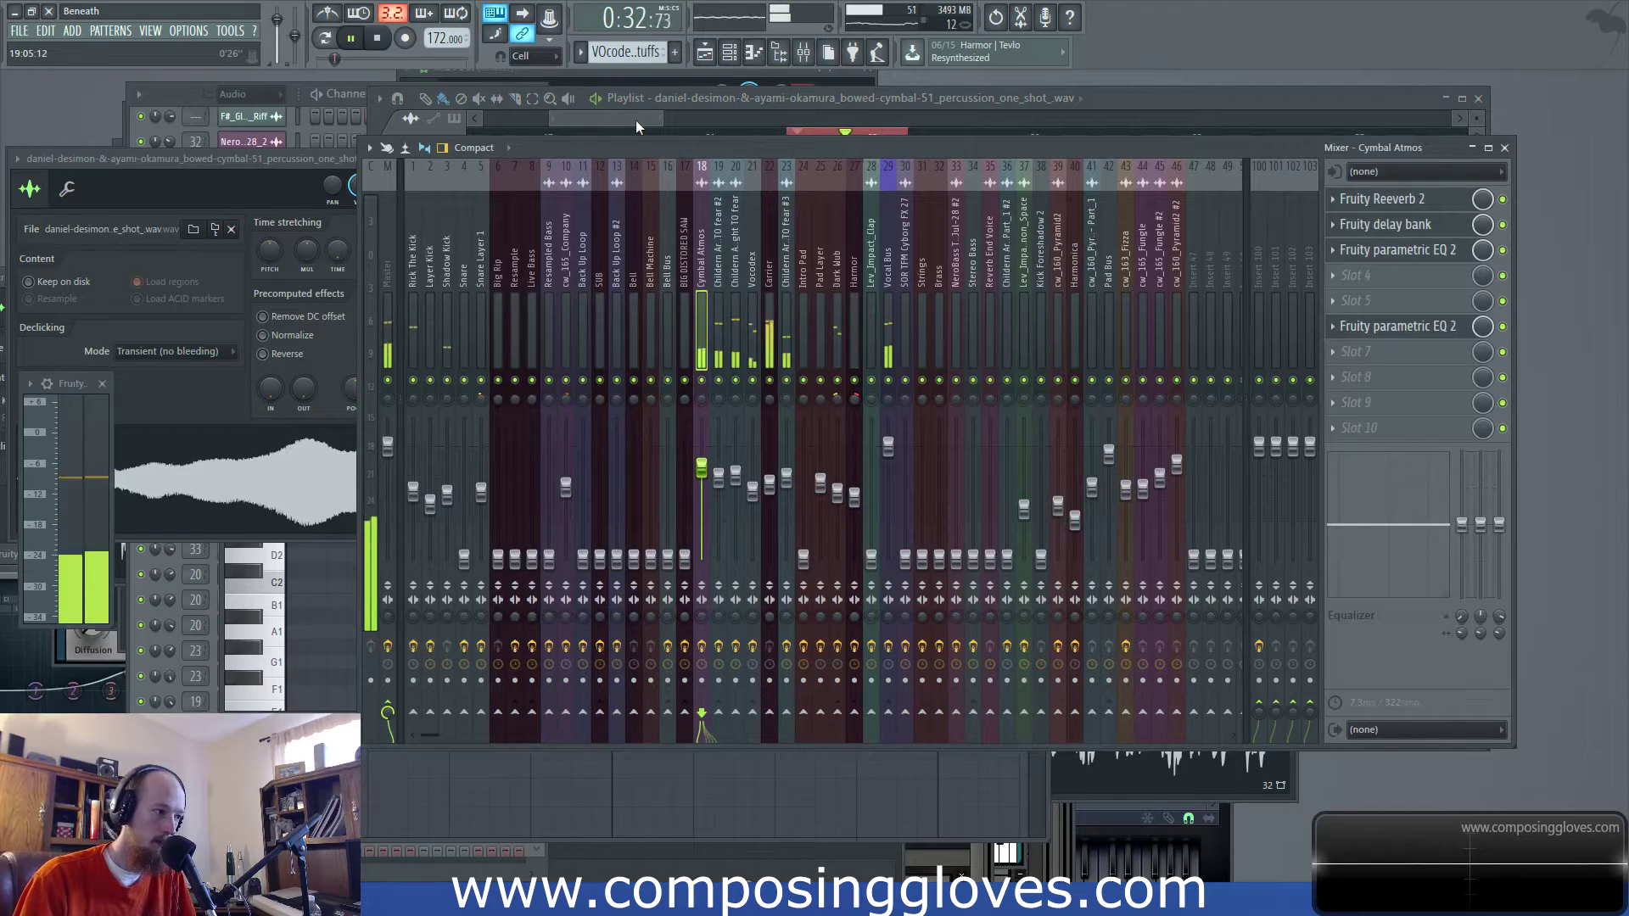
Stop playback and create an automation clip for the panning of the Cymbal Atmos mixer track
{"action": "key", "text": "space"}
{"action": "right_click", "coordinate": [703, 398]}
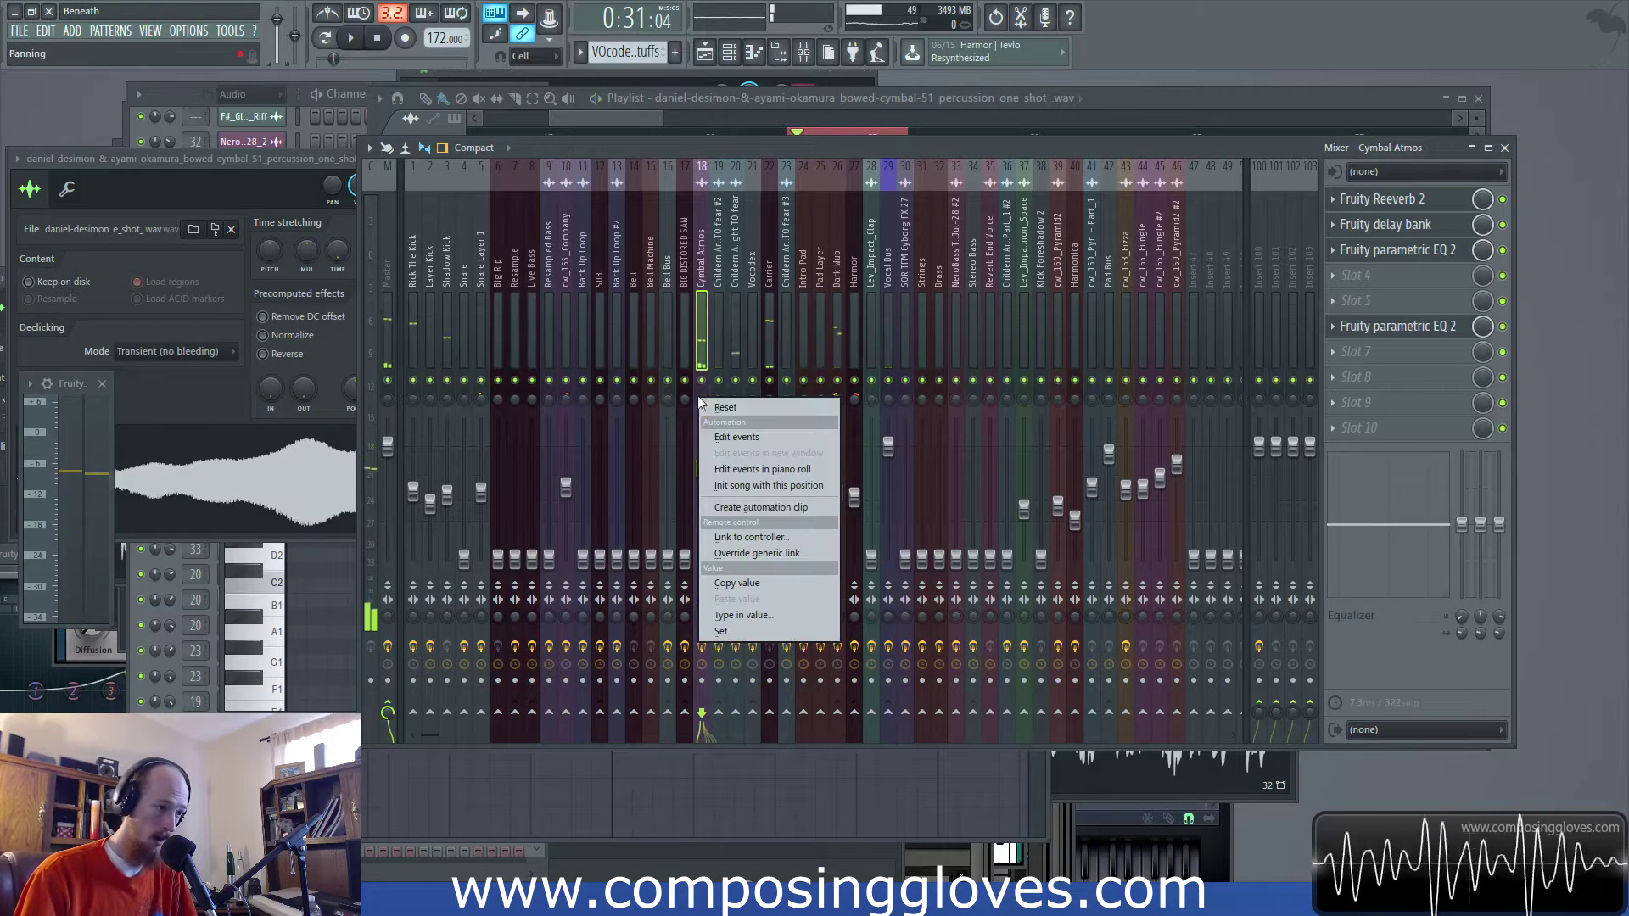
{"action": "left_click", "coordinate": [761, 508]}
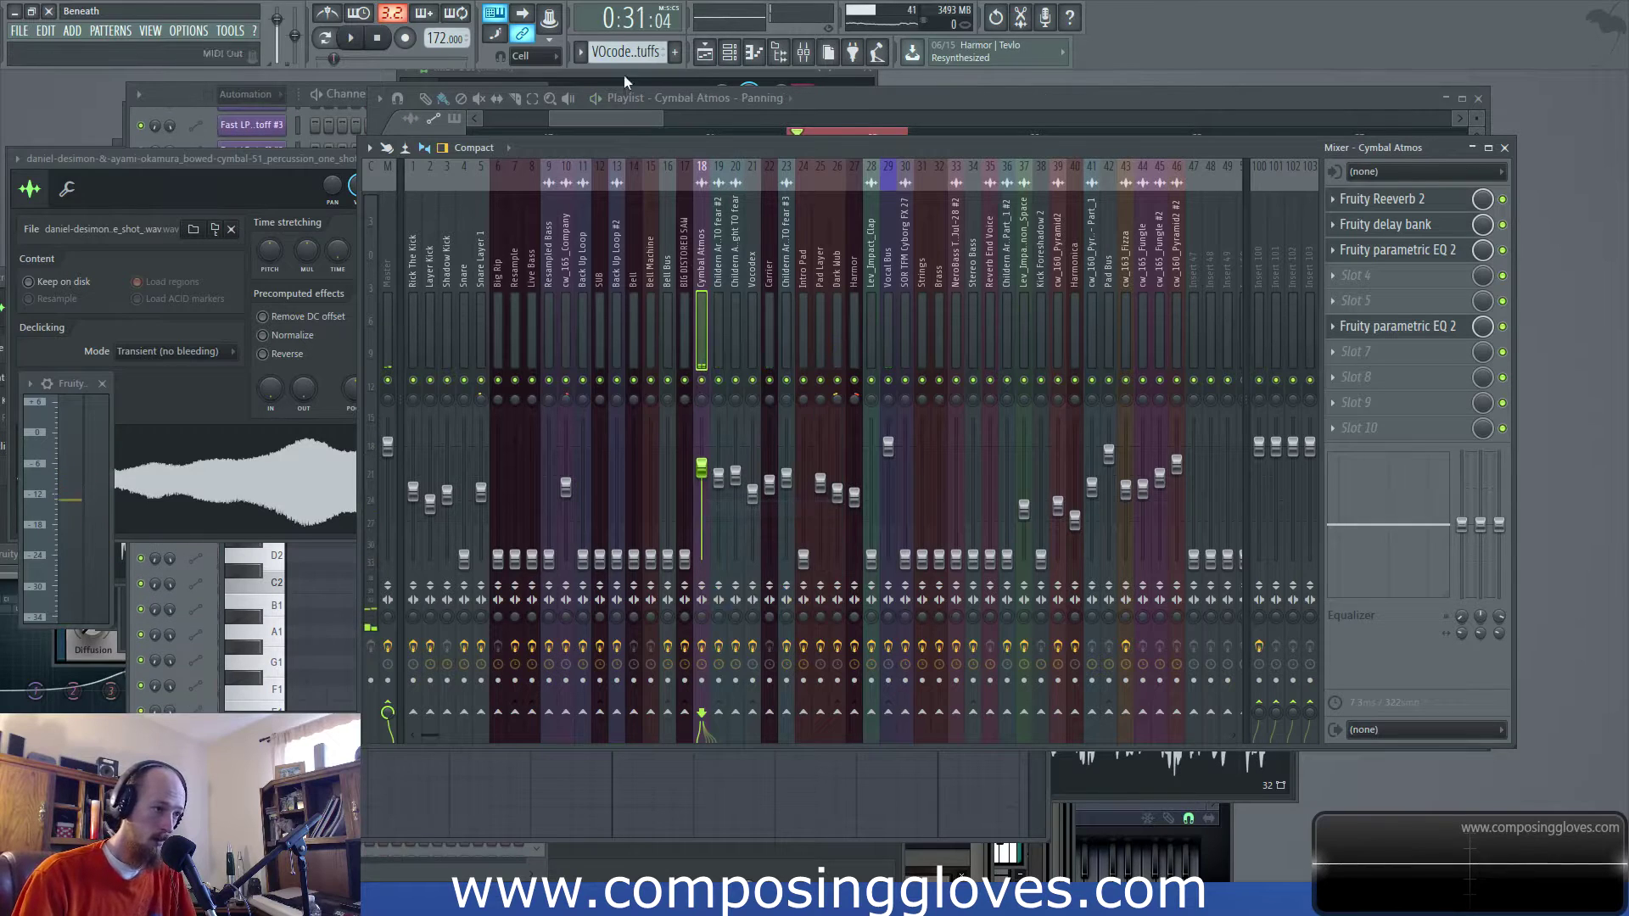
Enlarge the Kick Exile 3 #2 playlist track and add points to the Cymbal Atmos panning clip, dipping to 24% at bar 24
{"action": "left_click", "coordinate": [622, 118]}
{"action": "scroll", "coordinate": [804, 362], "scroll_direction": "up", "scroll_amount": 3}
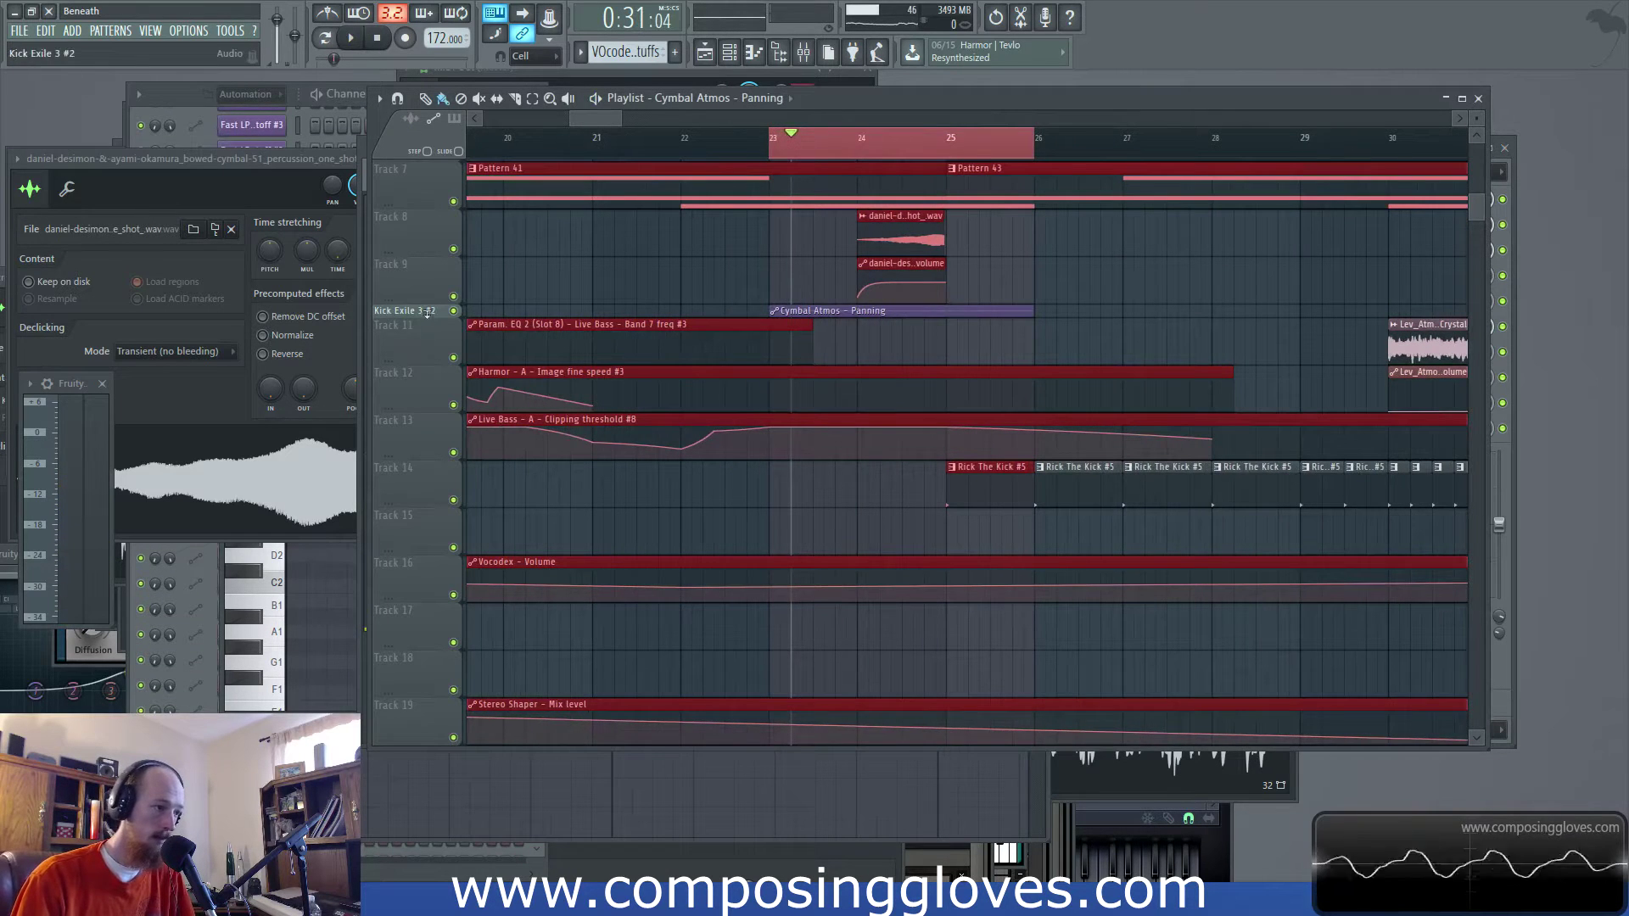
{"action": "left_click_drag", "start_coordinate": [428, 313], "coordinate": [431, 346]}
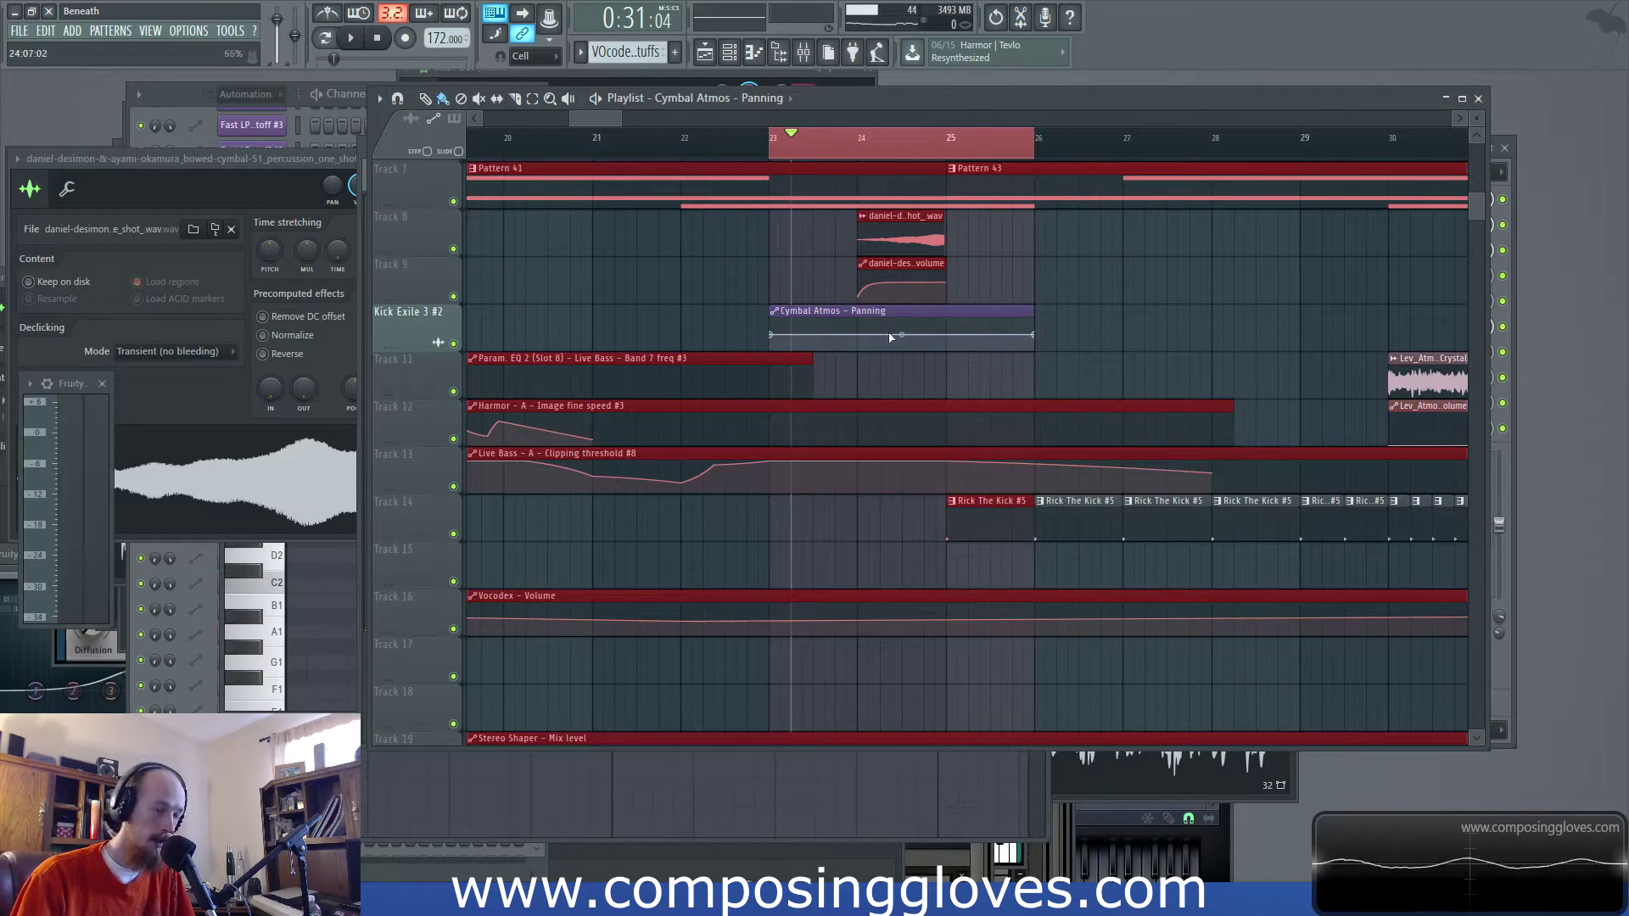
{"action": "right_click", "coordinate": [859, 344]}
{"action": "right_click", "coordinate": [939, 332]}
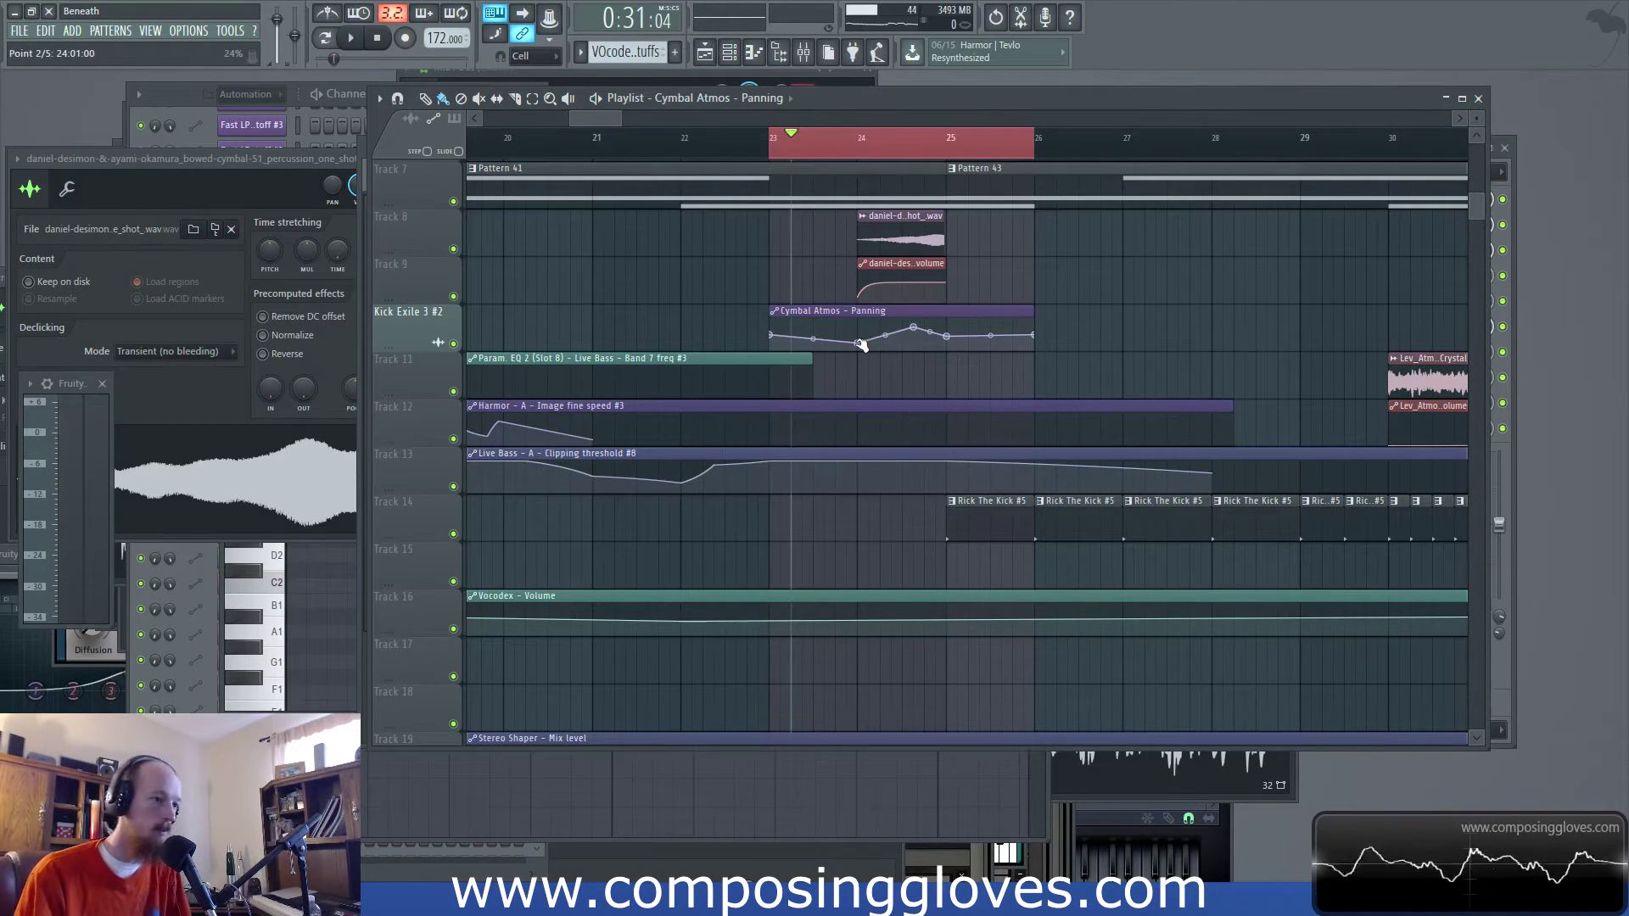
Play the selection from bar 23 and lower the panning point between bars 24 and 25 below centre
{"action": "left_click", "coordinate": [772, 155]}
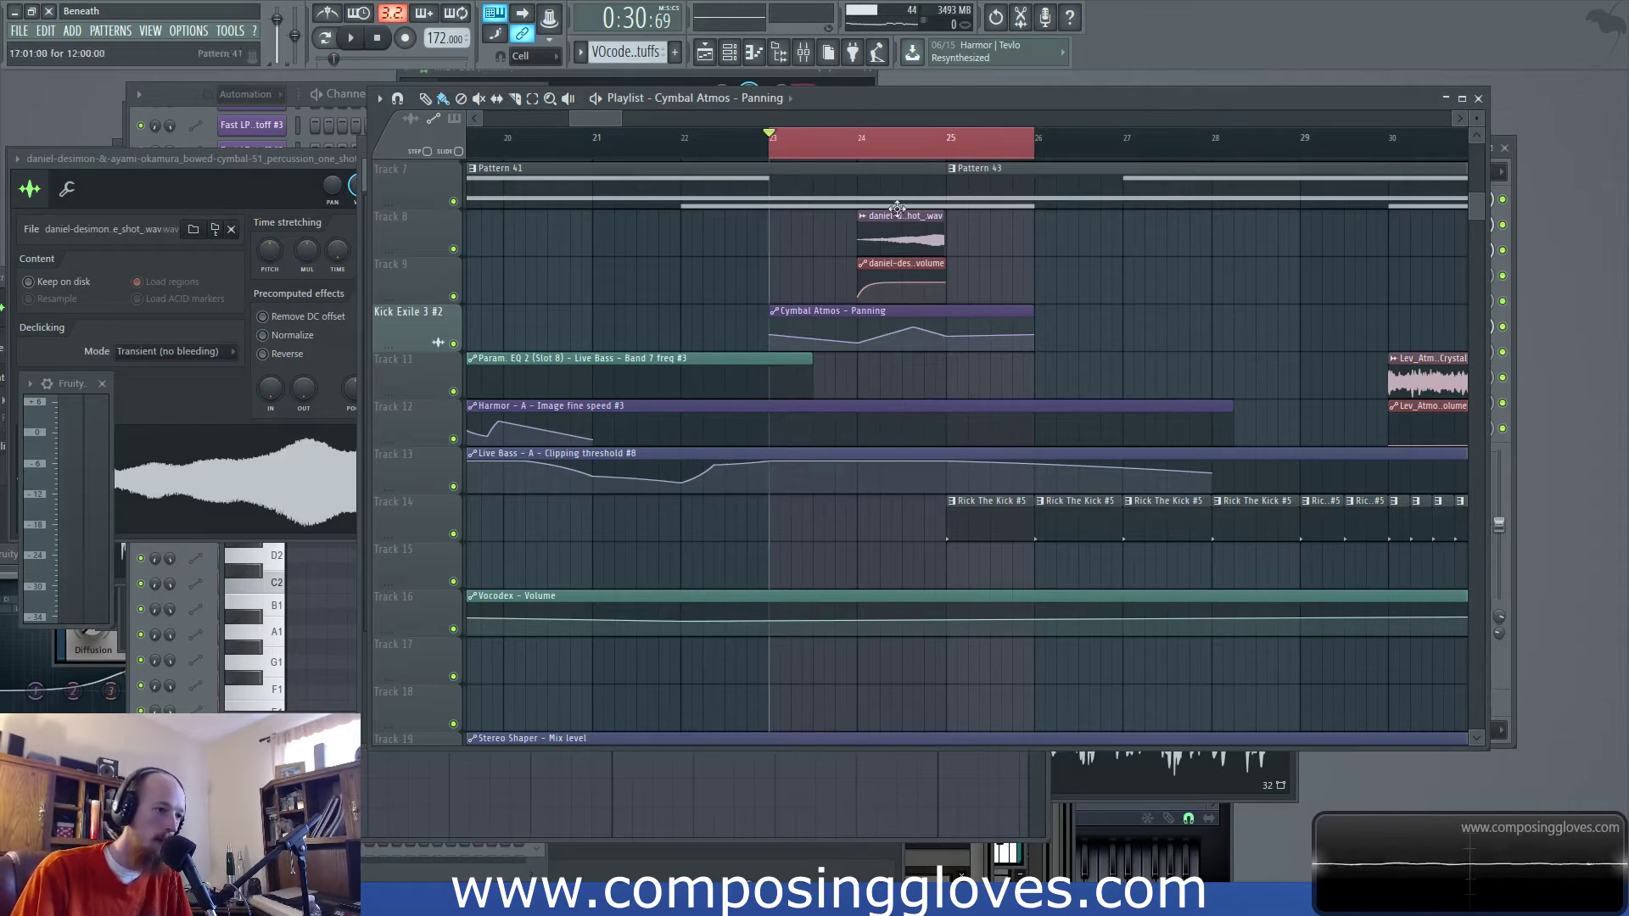
{"action": "scroll", "coordinate": [915, 287], "scroll_direction": "down", "scroll_amount": 2}
{"action": "scroll", "coordinate": [924, 282], "scroll_direction": "up", "scroll_amount": 2}
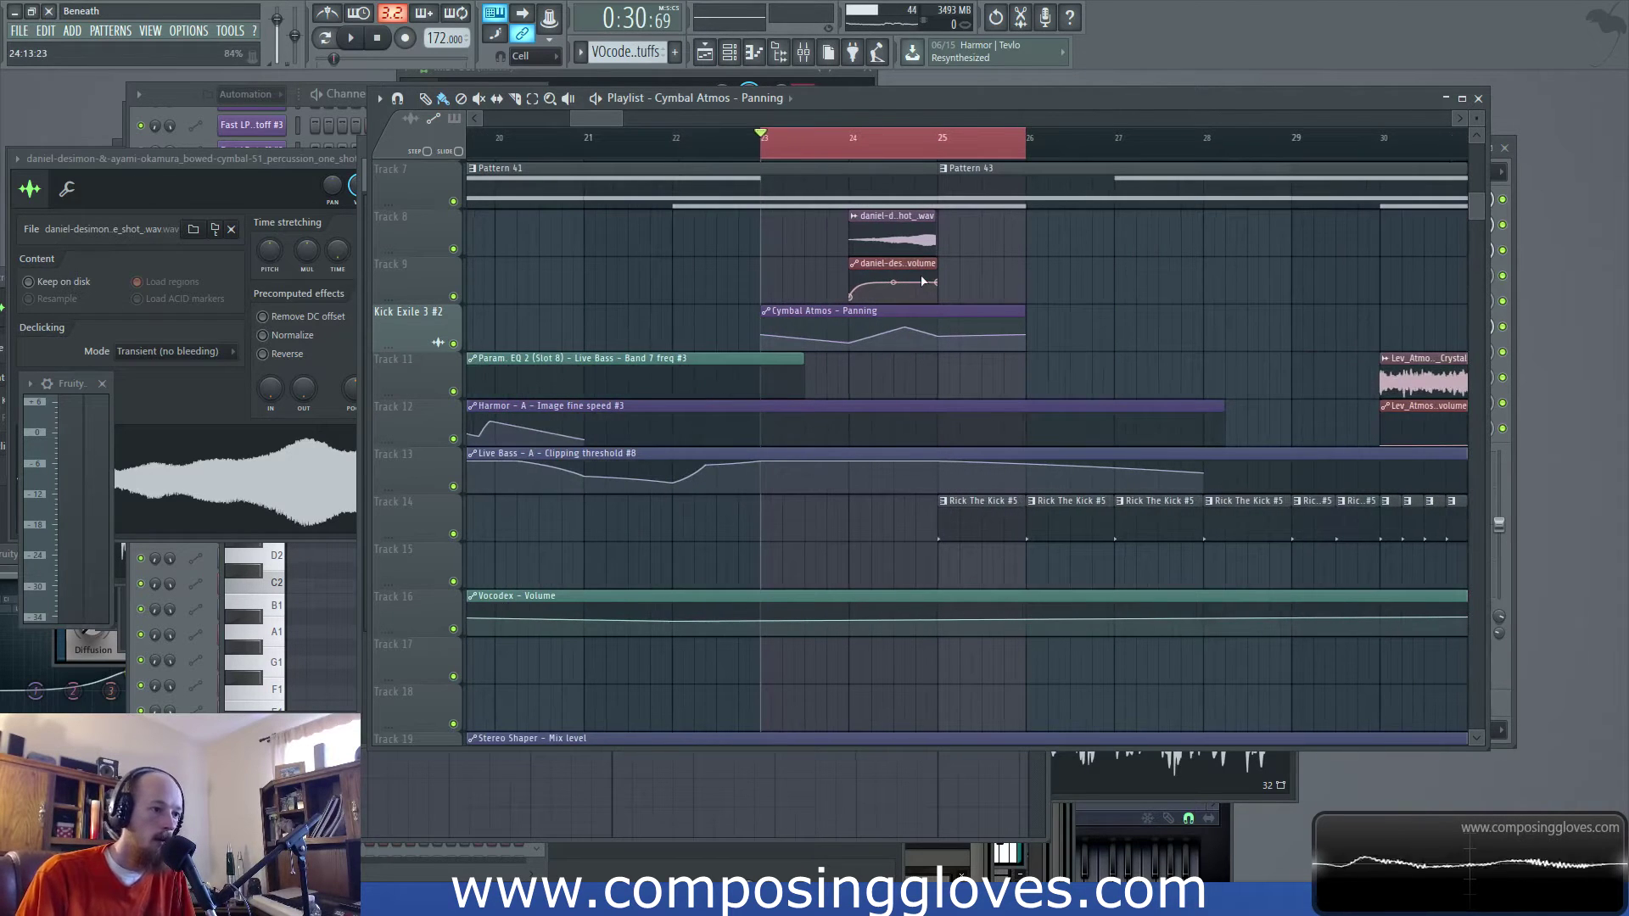
{"action": "key", "text": "space"}
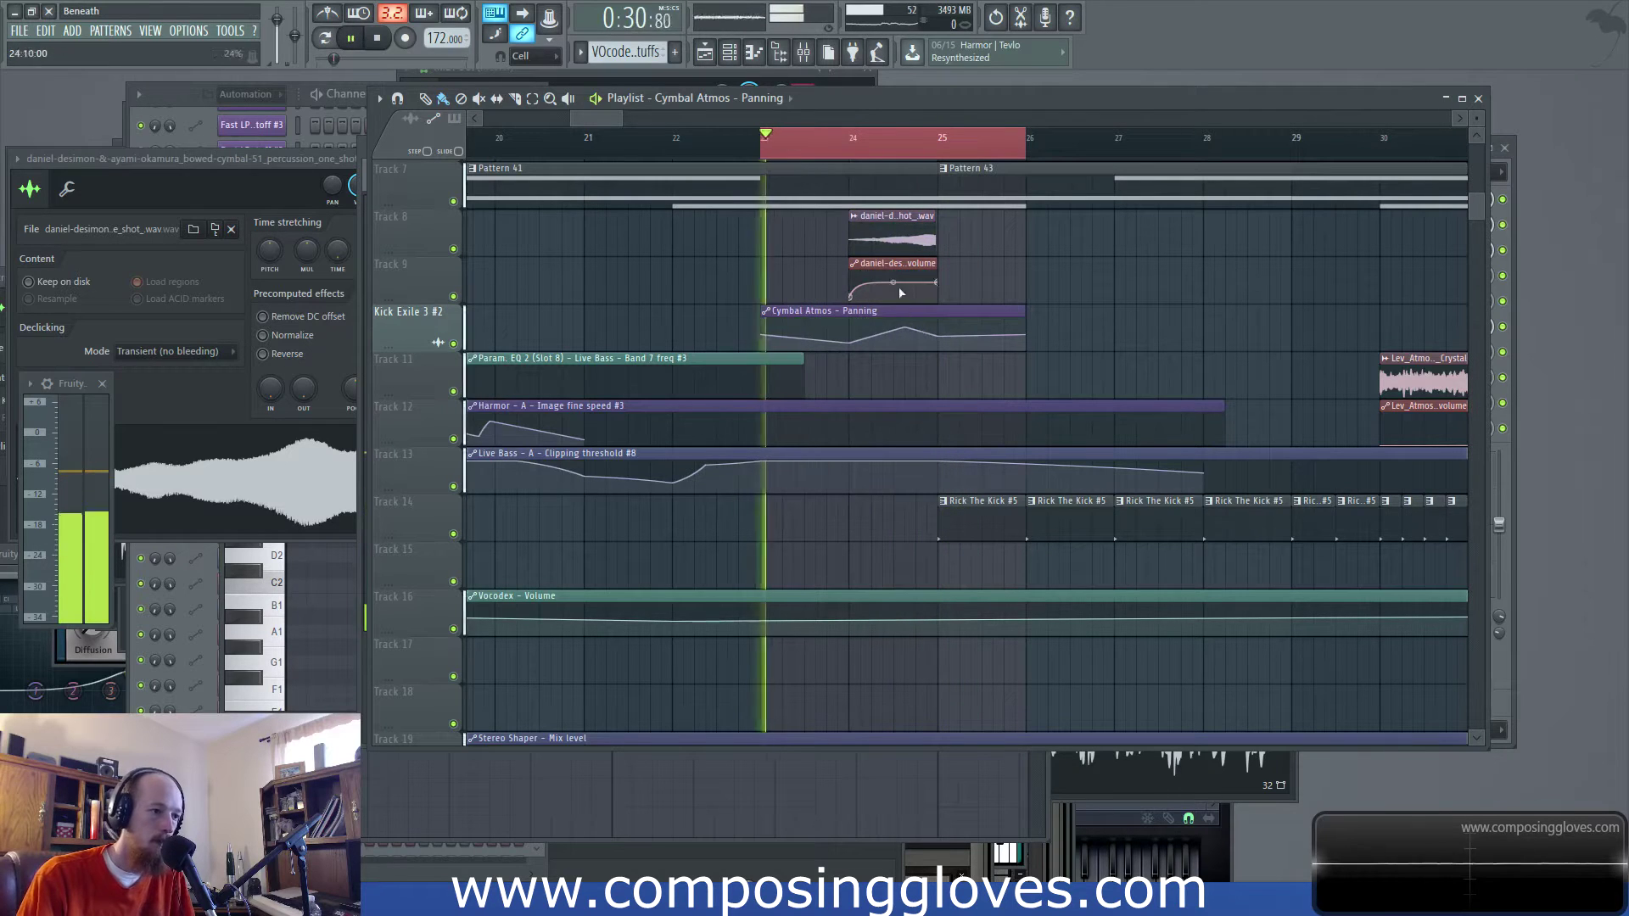
{"action": "left_click_drag", "start_coordinate": [914, 330], "coordinate": [901, 347]}
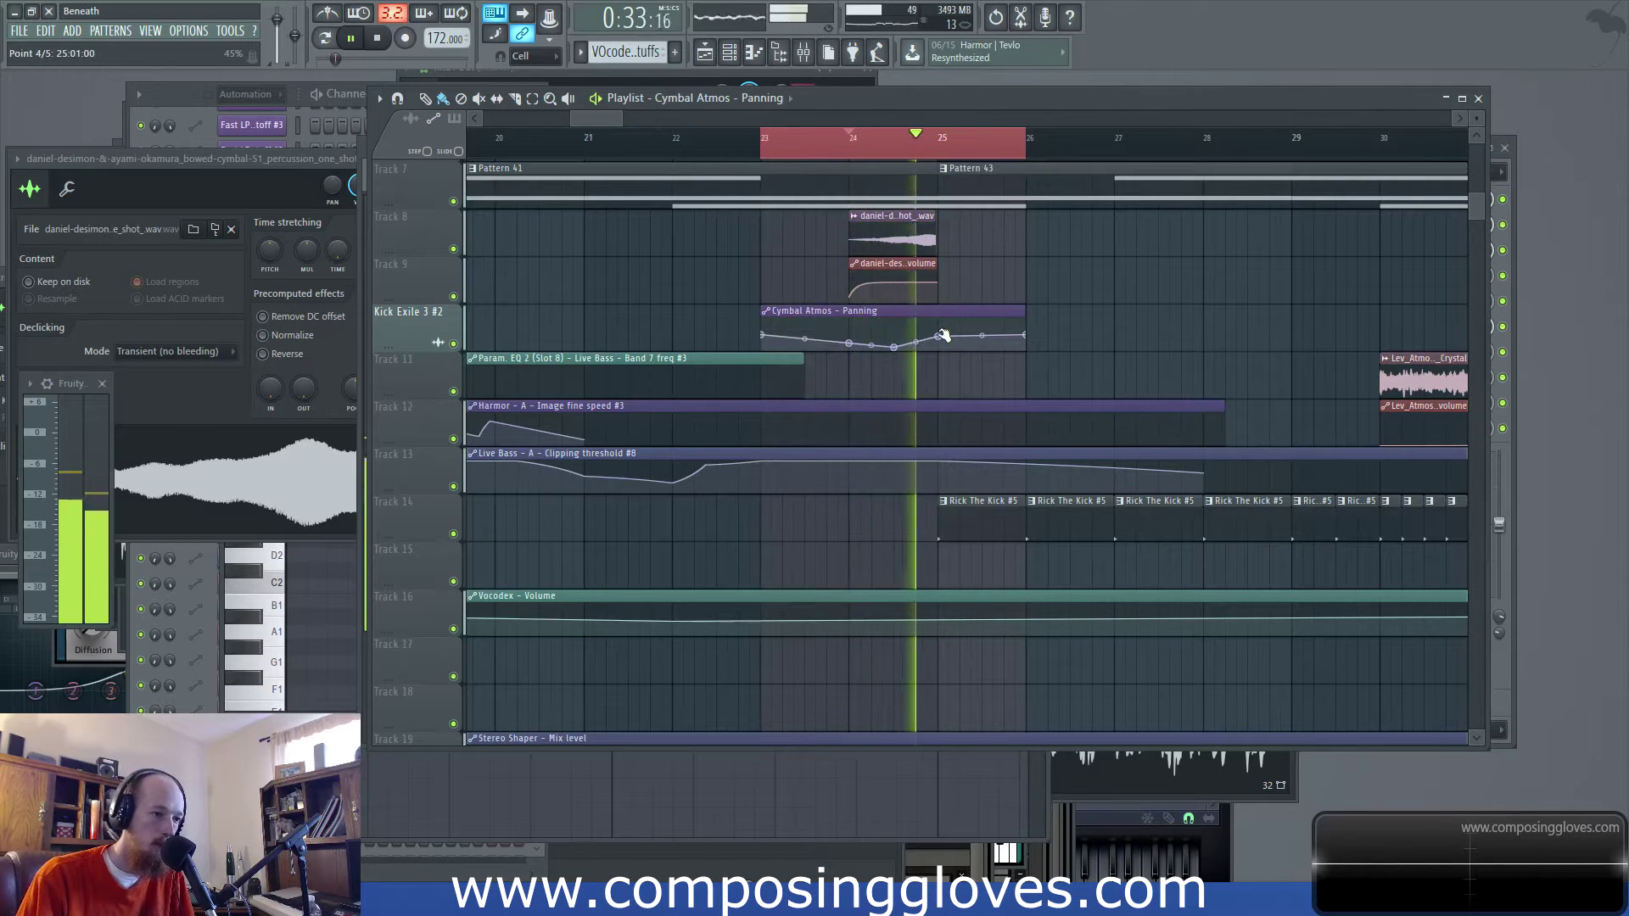
{"action": "key", "text": "space"}
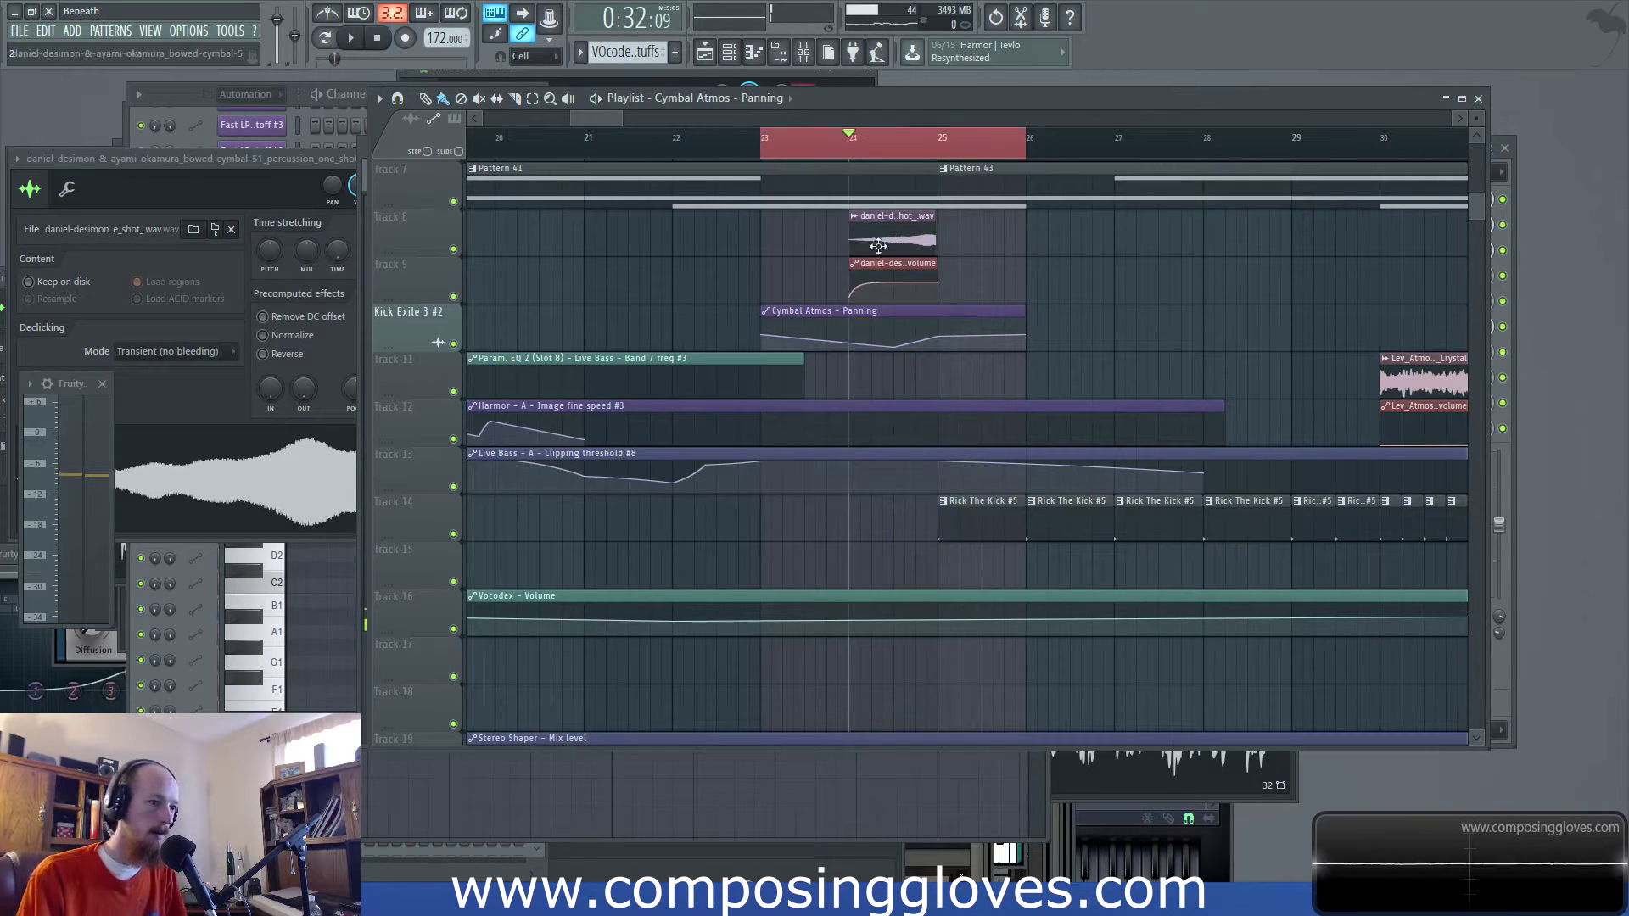
Look over the tracks around bar 25, view the Rick The Kick #5 pattern in the piano roll, and check the mixer
{"action": "scroll", "coordinate": [858, 280], "scroll_direction": "up", "scroll_amount": 4}
{"action": "scroll", "coordinate": [985, 302], "scroll_direction": "up", "scroll_amount": 4}
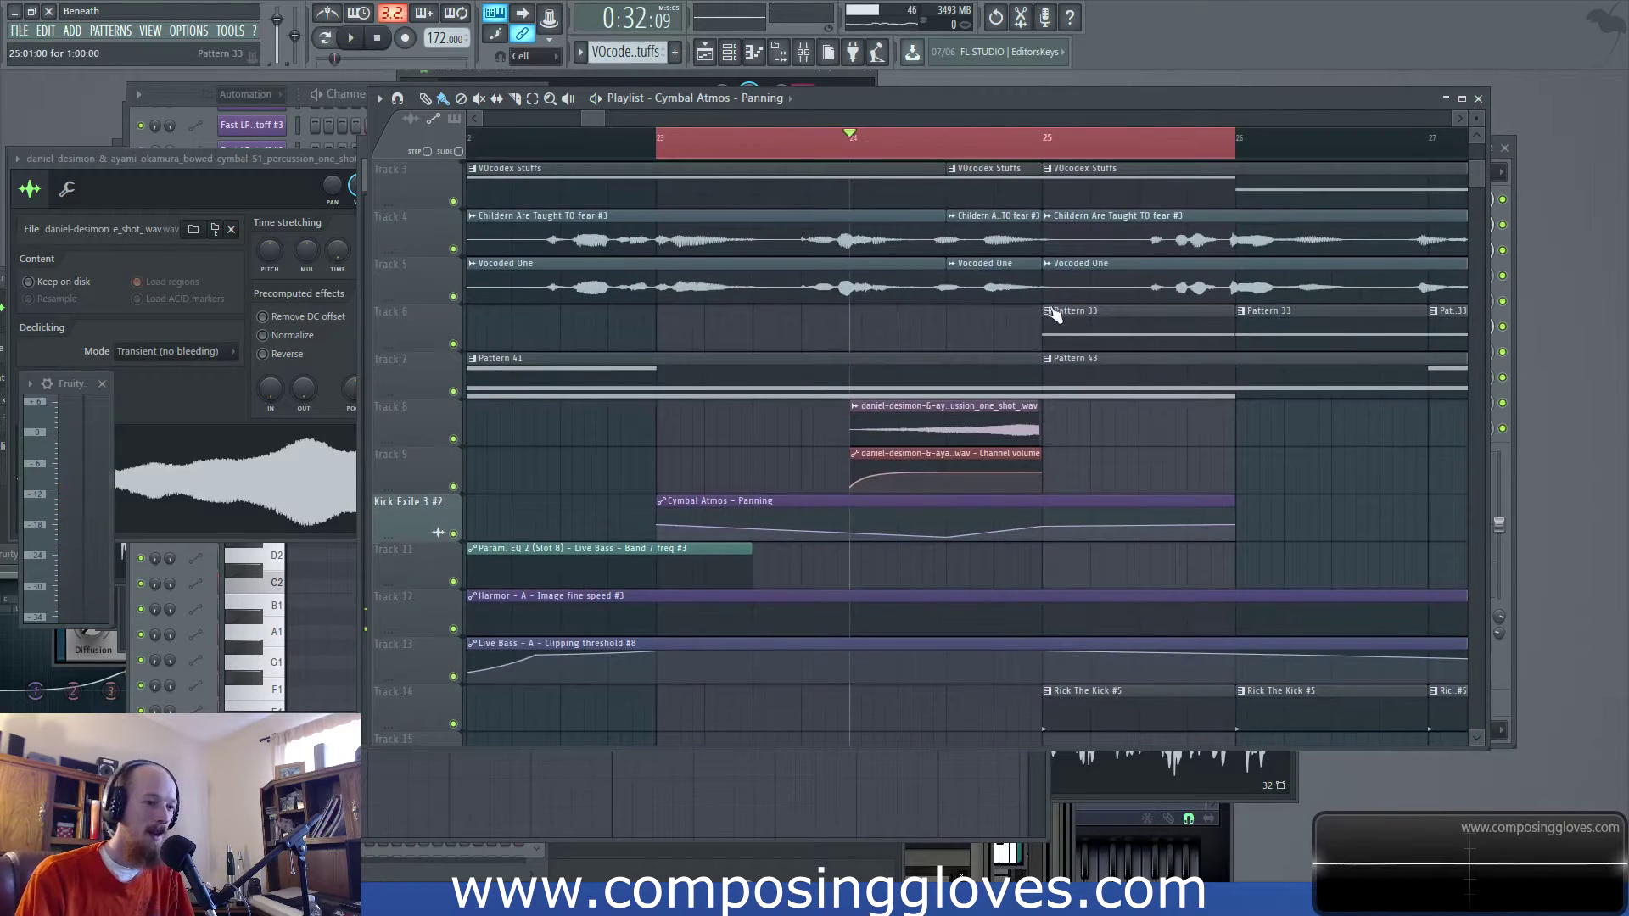
{"action": "scroll", "coordinate": [1050, 293], "scroll_direction": "down", "scroll_amount": 4}
{"action": "scroll", "coordinate": [1041, 511], "scroll_direction": "down", "scroll_amount": 5}
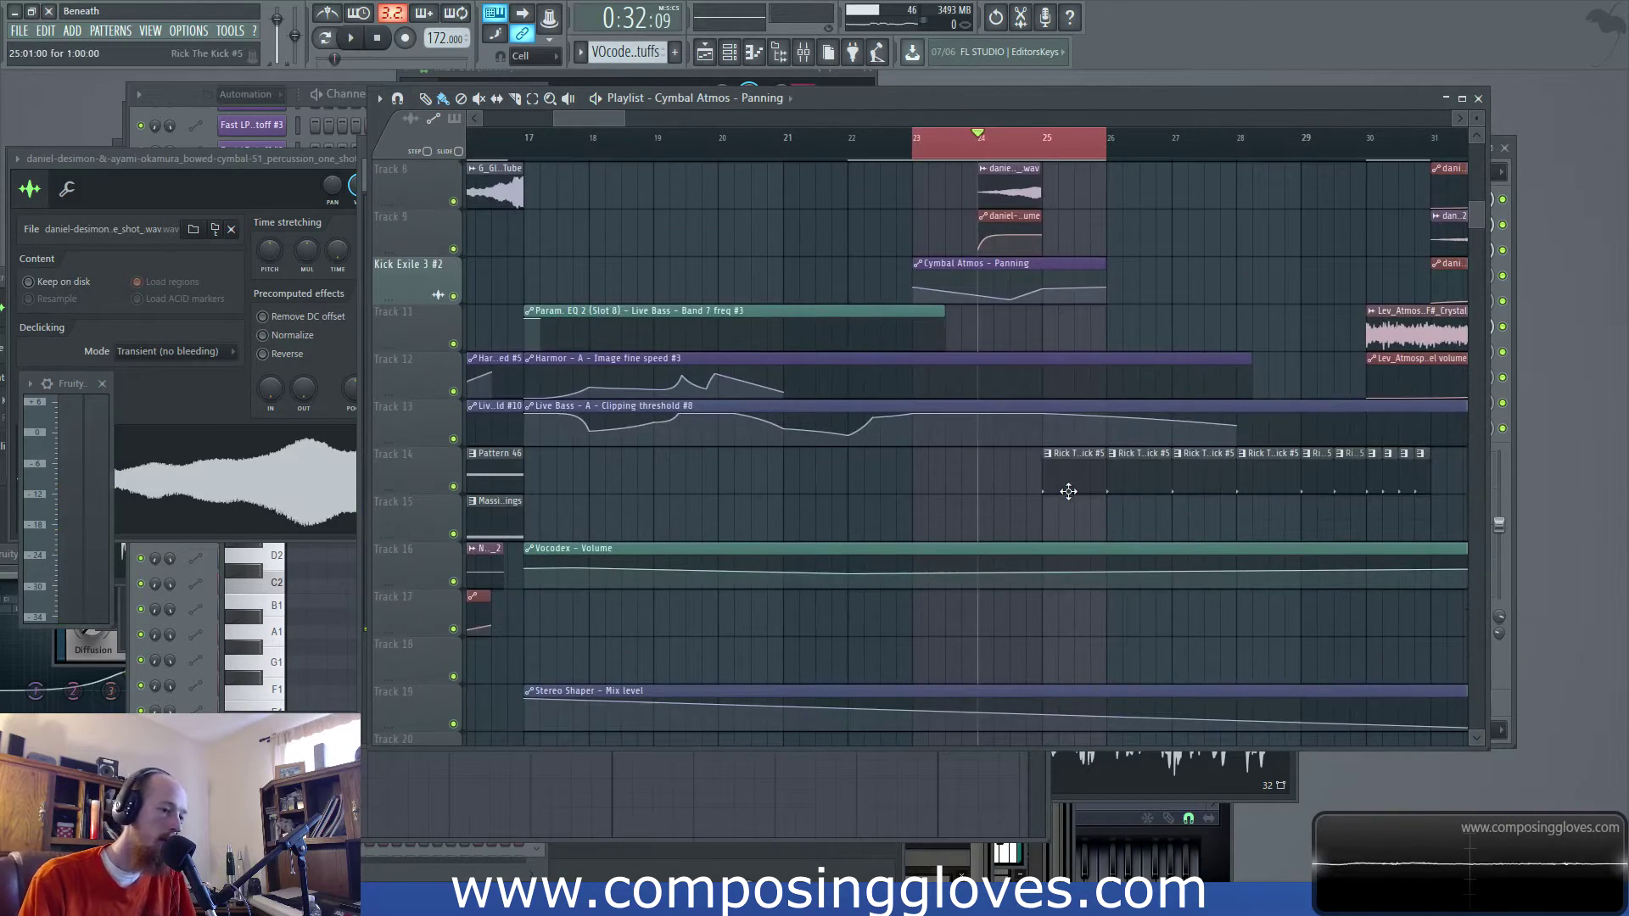
{"action": "double_click", "coordinate": [1069, 491]}
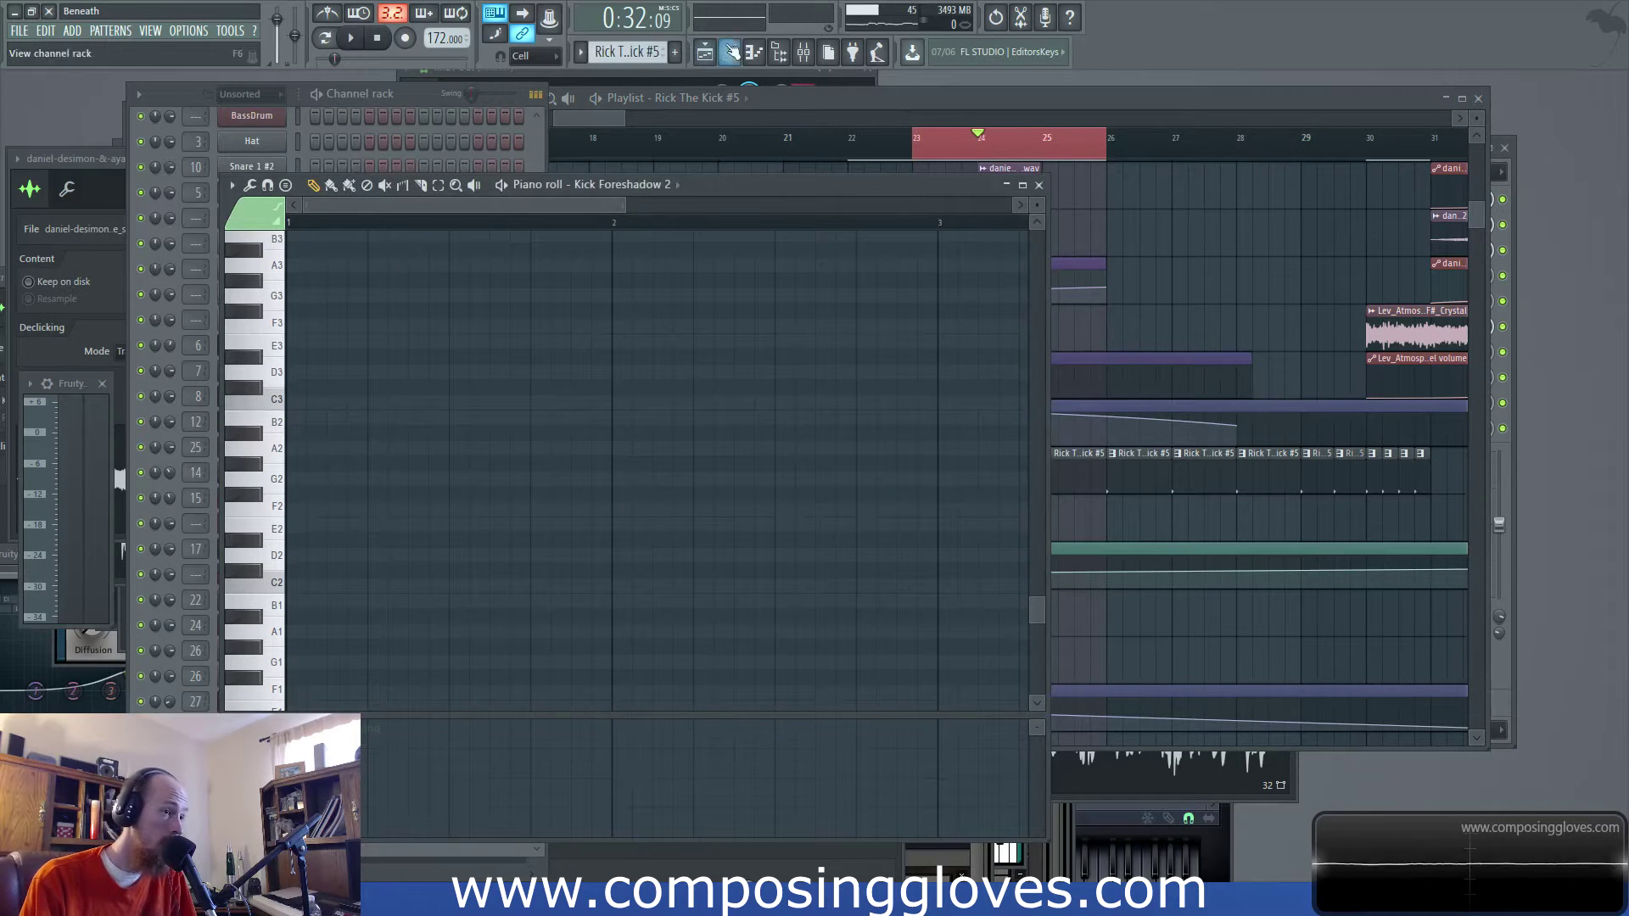
{"action": "left_click", "coordinate": [804, 53]}
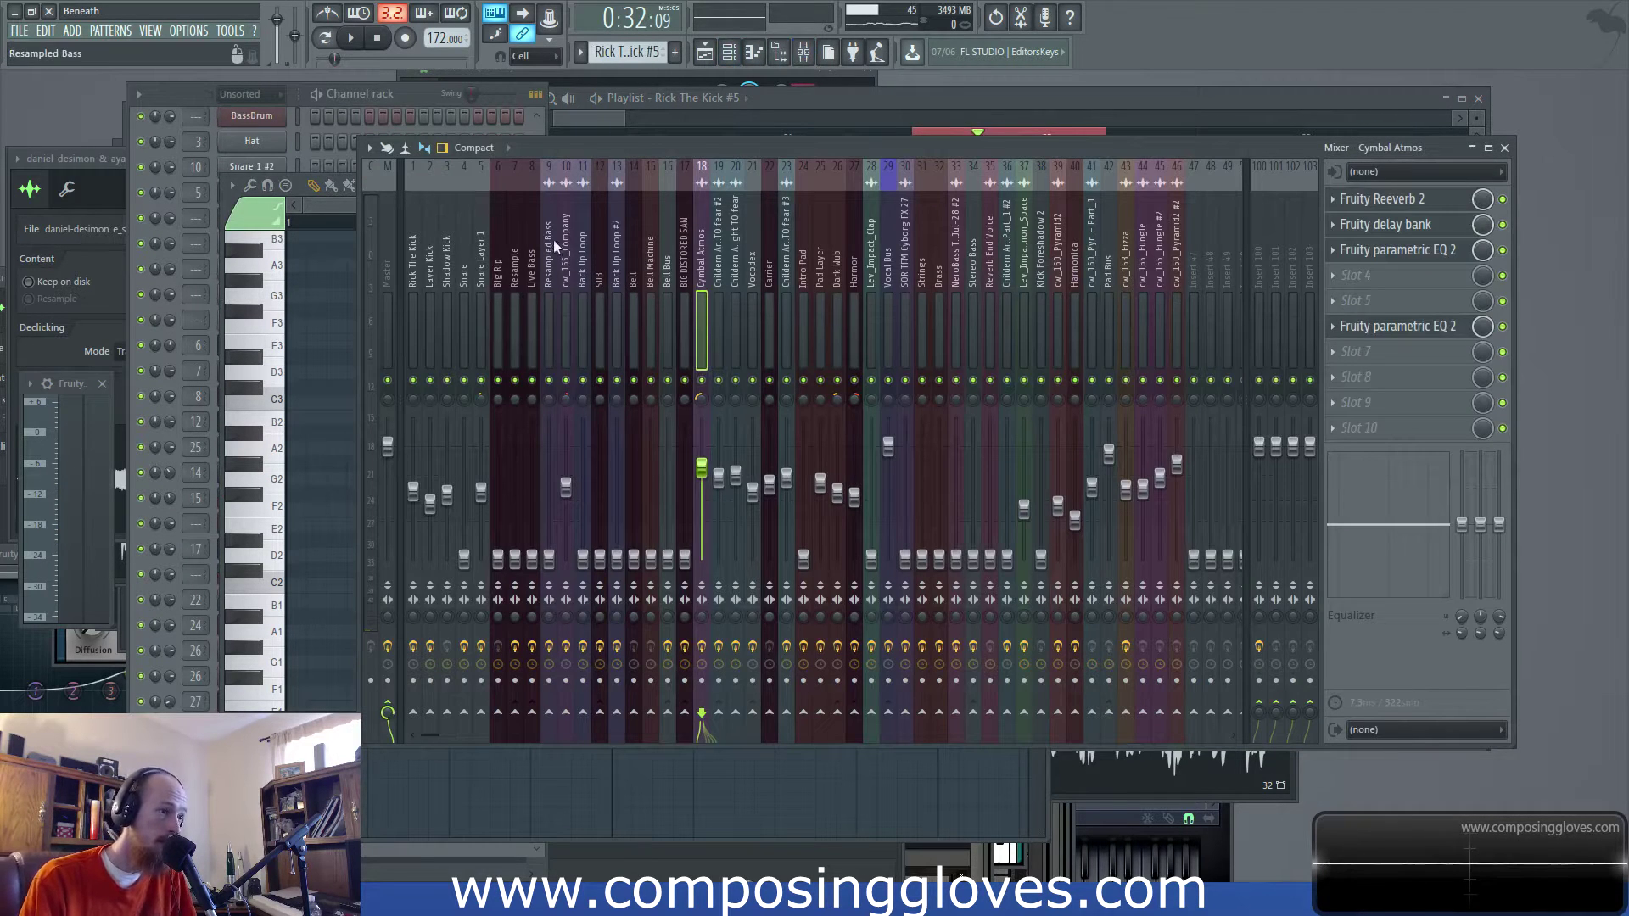
Review the playlist arrangement across all tracks from the vocoded vocal section through the following drop
{"action": "left_click", "coordinate": [611, 116]}
{"action": "left_click_drag", "start_coordinate": [619, 117], "coordinate": [649, 118]}
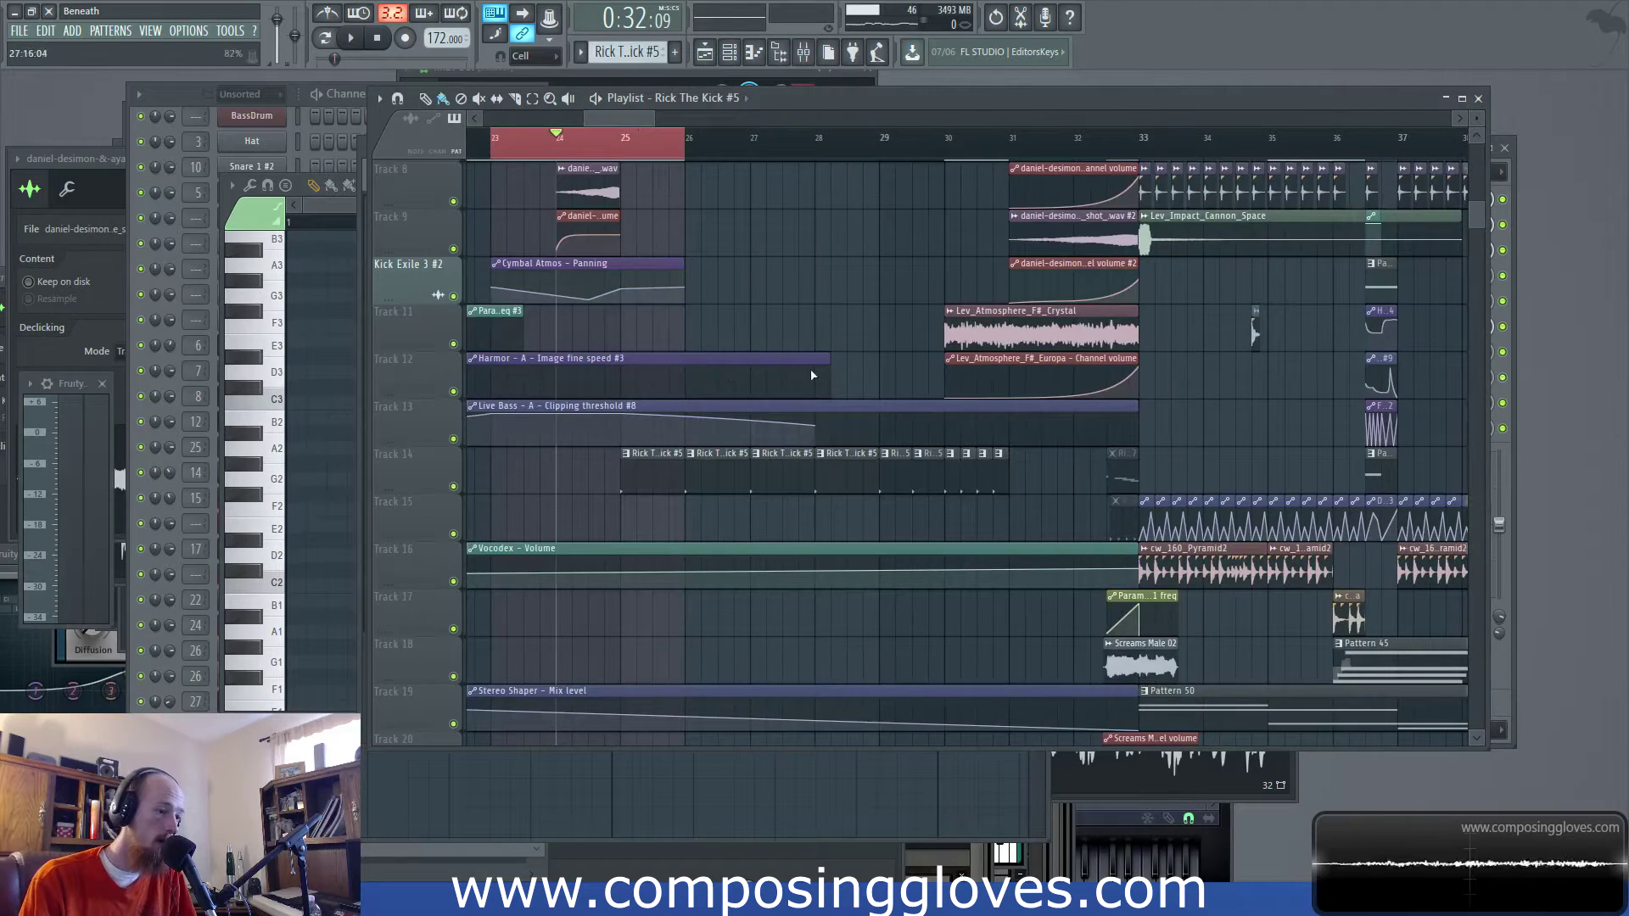
{"action": "scroll", "coordinate": [777, 354], "scroll_direction": "up", "scroll_amount": 3}
{"action": "scroll", "coordinate": [777, 354], "scroll_direction": "up", "scroll_amount": 3}
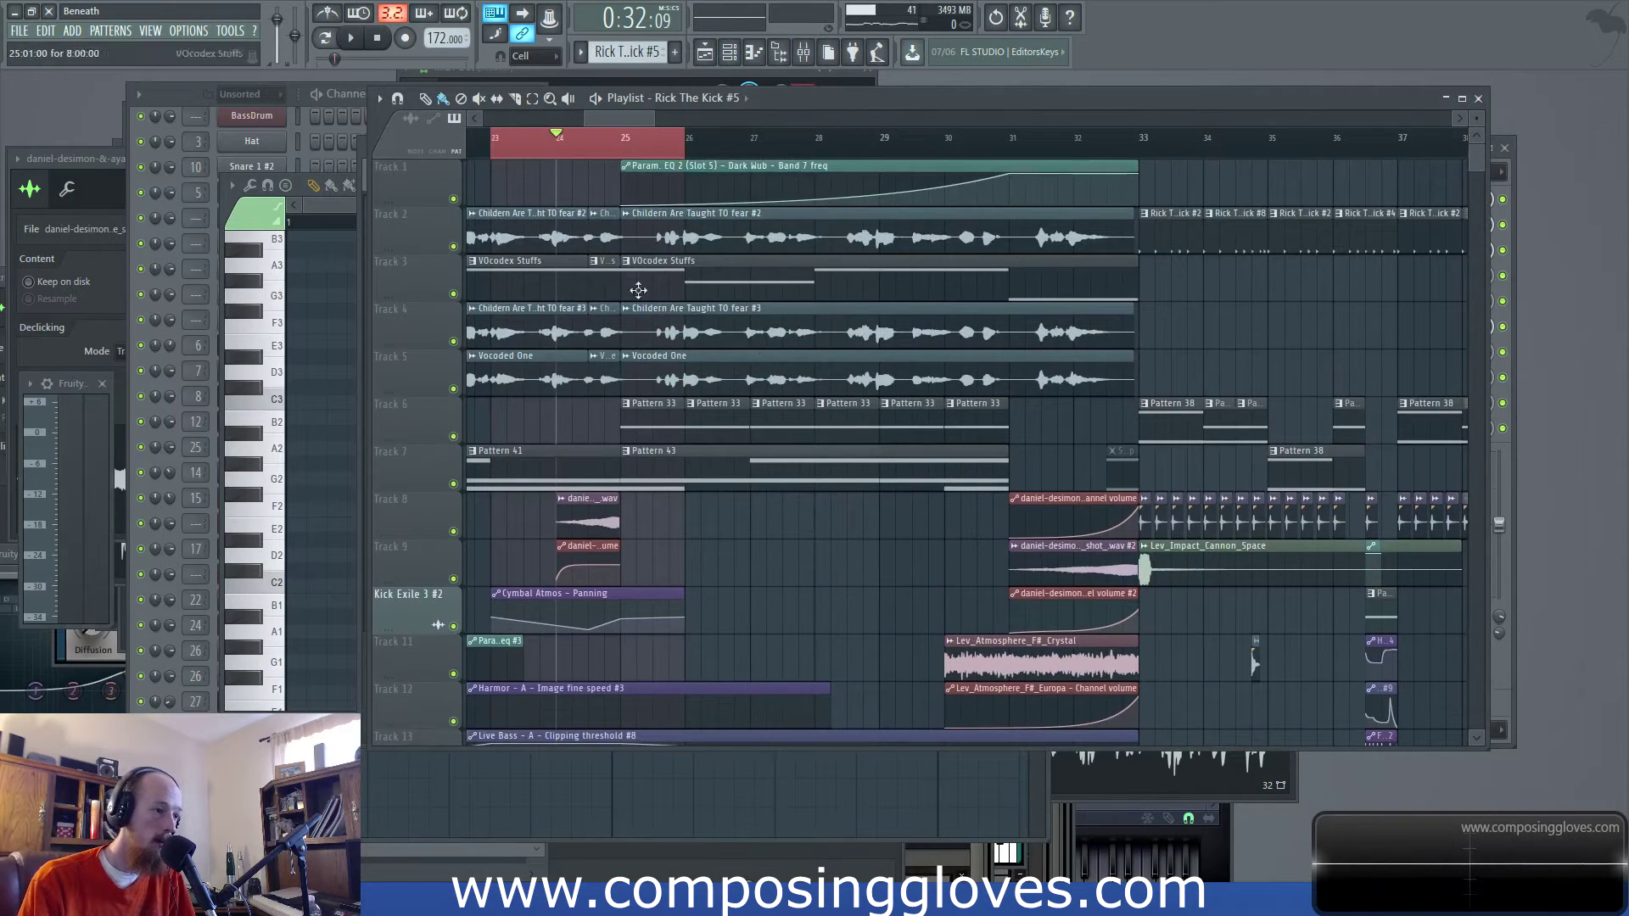
{"action": "scroll", "coordinate": [789, 322], "scroll_direction": "down", "scroll_amount": 5}
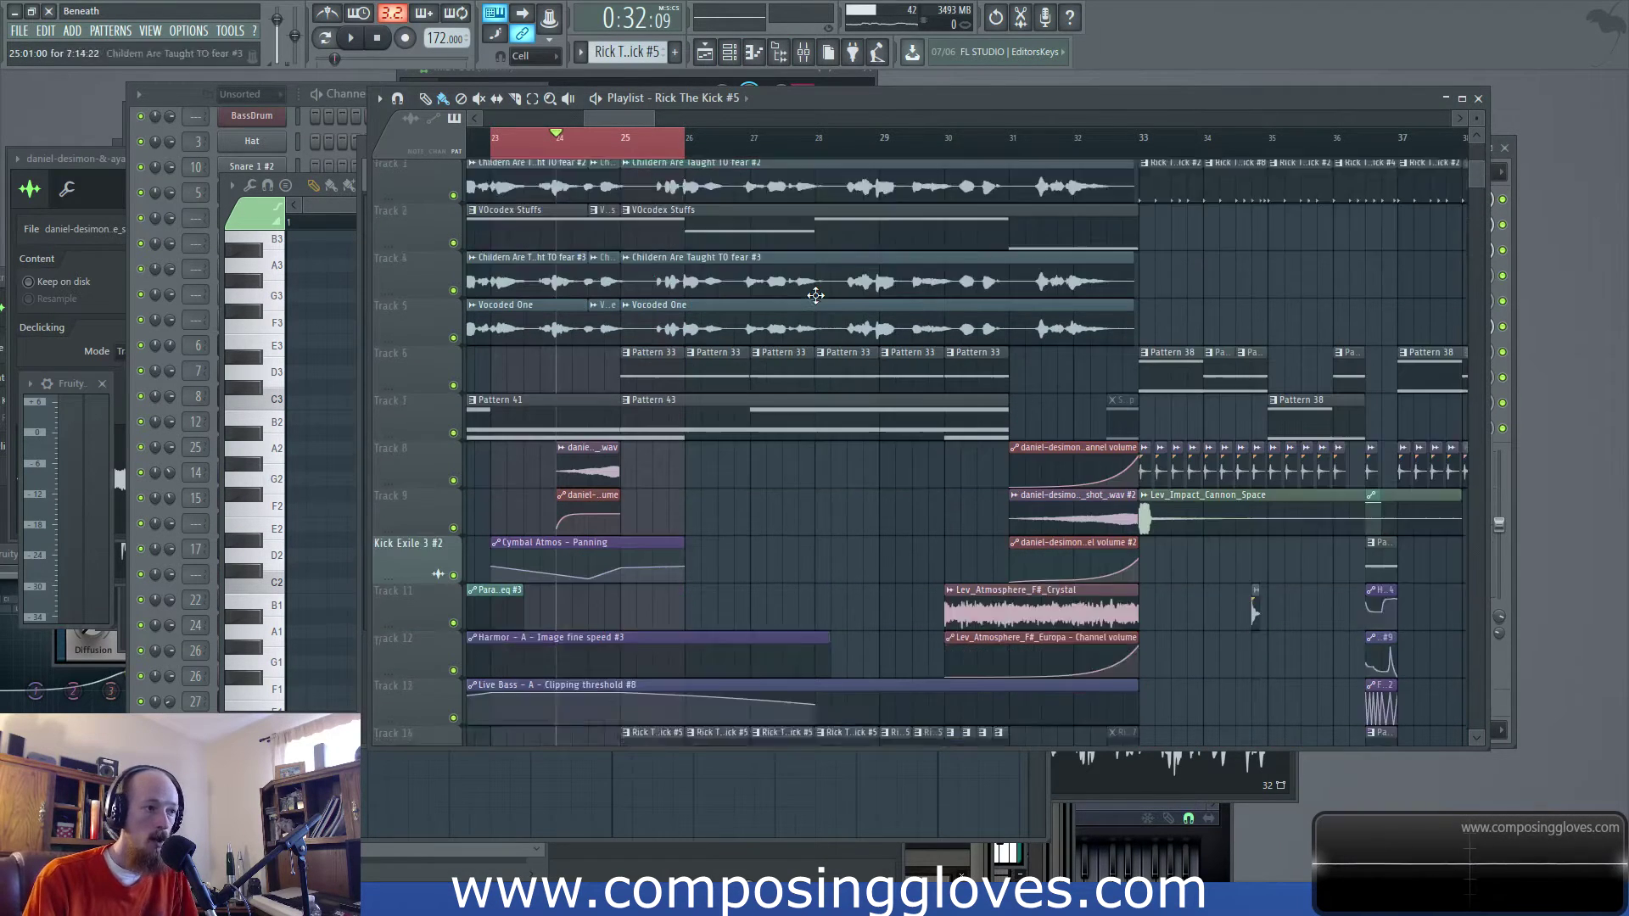
{"action": "scroll", "coordinate": [870, 356], "scroll_direction": "left", "scroll_amount": 2}
{"action": "scroll", "coordinate": [870, 357], "scroll_direction": "down", "scroll_amount": 2}
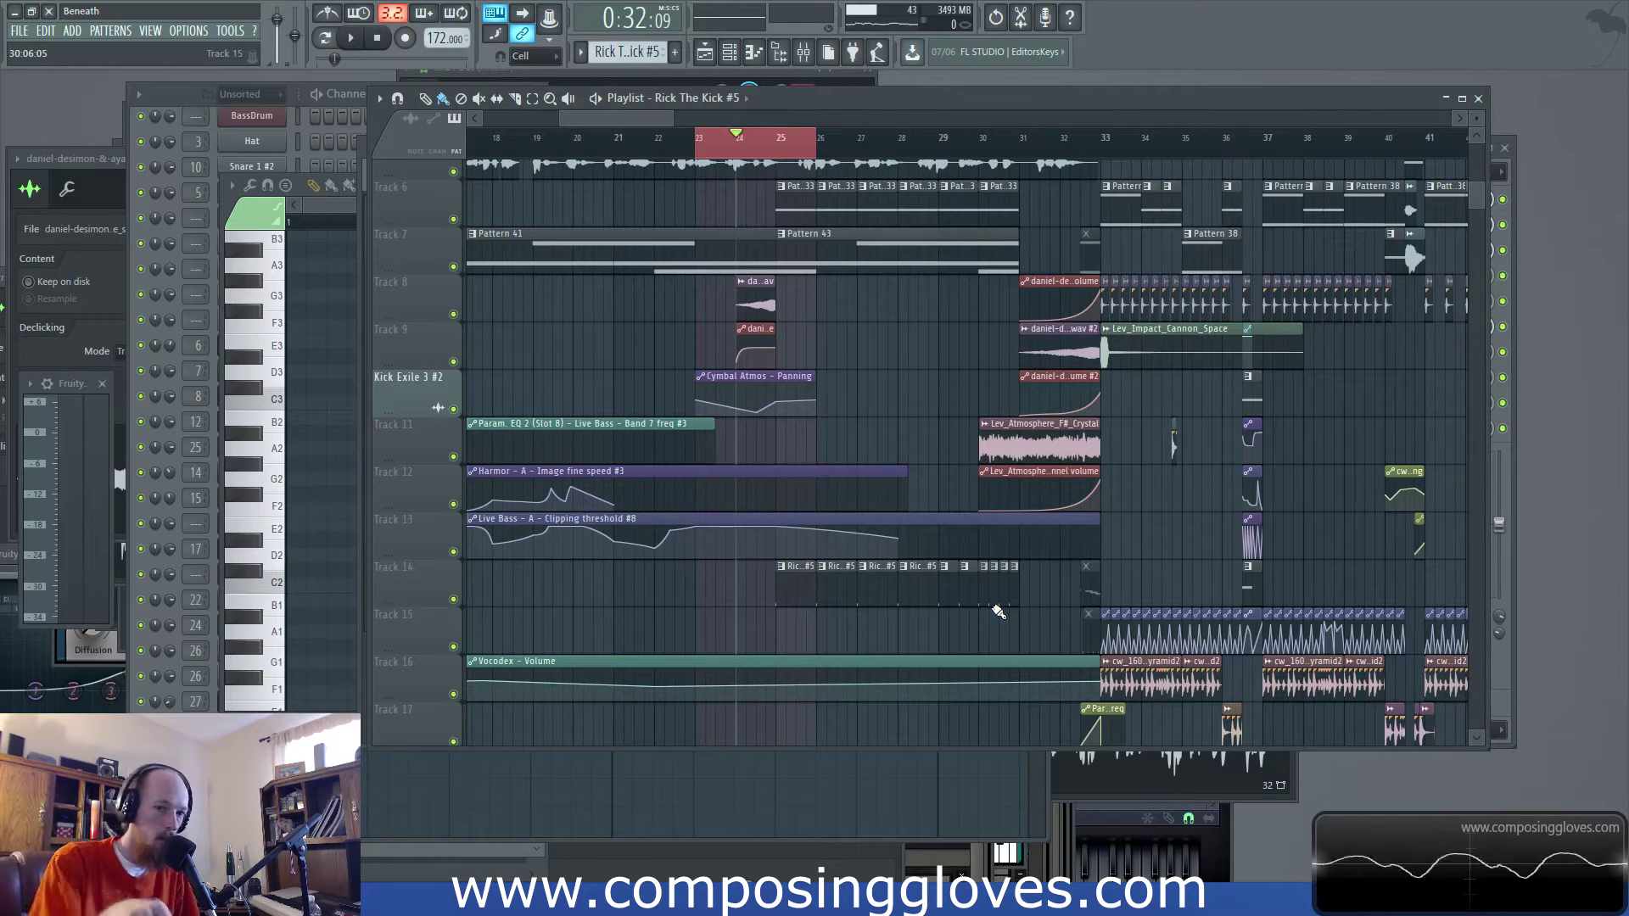
{"action": "scroll", "coordinate": [969, 414], "scroll_direction": "down", "scroll_amount": 4}
{"action": "scroll", "coordinate": [720, 381], "scroll_direction": "up", "scroll_amount": 3}
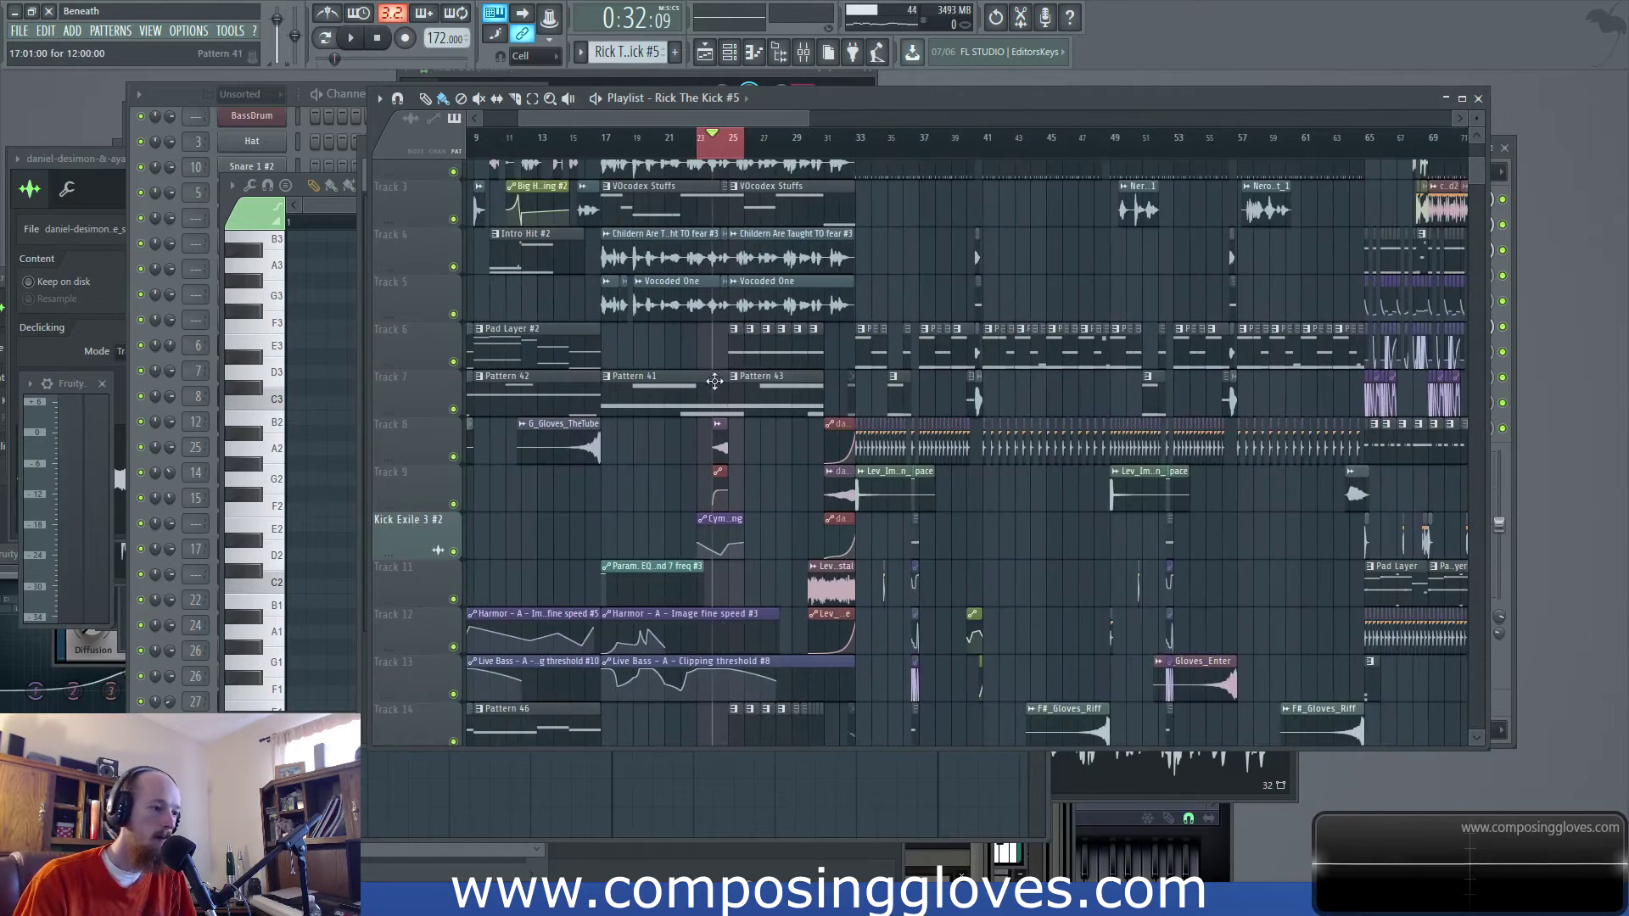
View Pattern 41's notes and its instrument in the channel rack, and select bars 17 to 33 in the playlist
{"action": "double_click", "coordinate": [672, 384]}
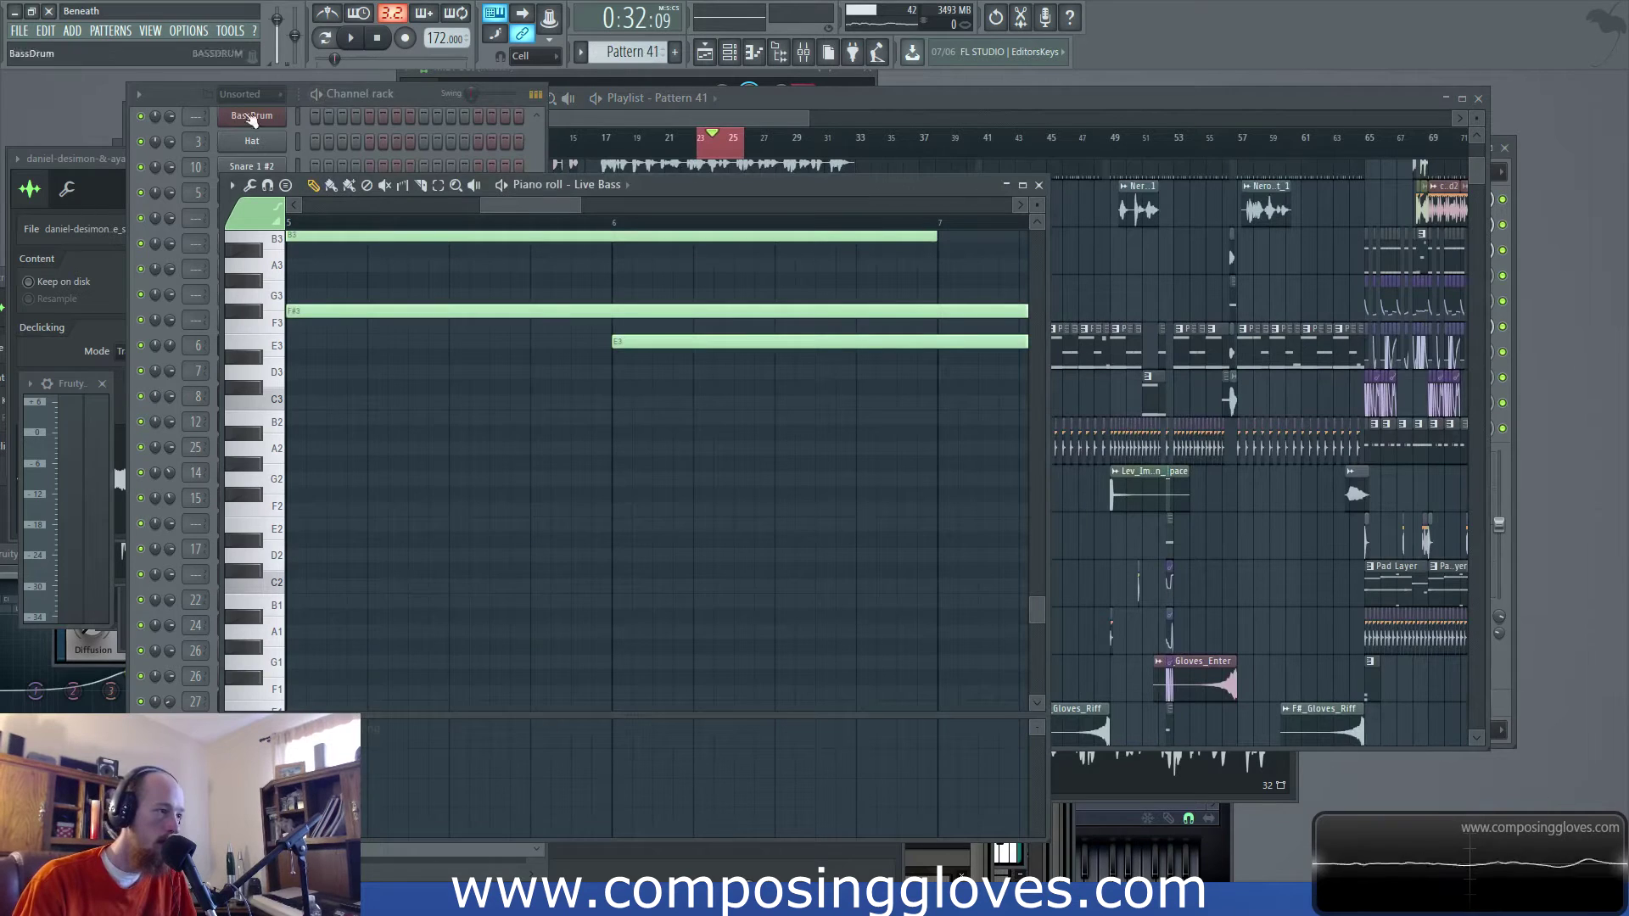
{"action": "left_click", "coordinate": [176, 90]}
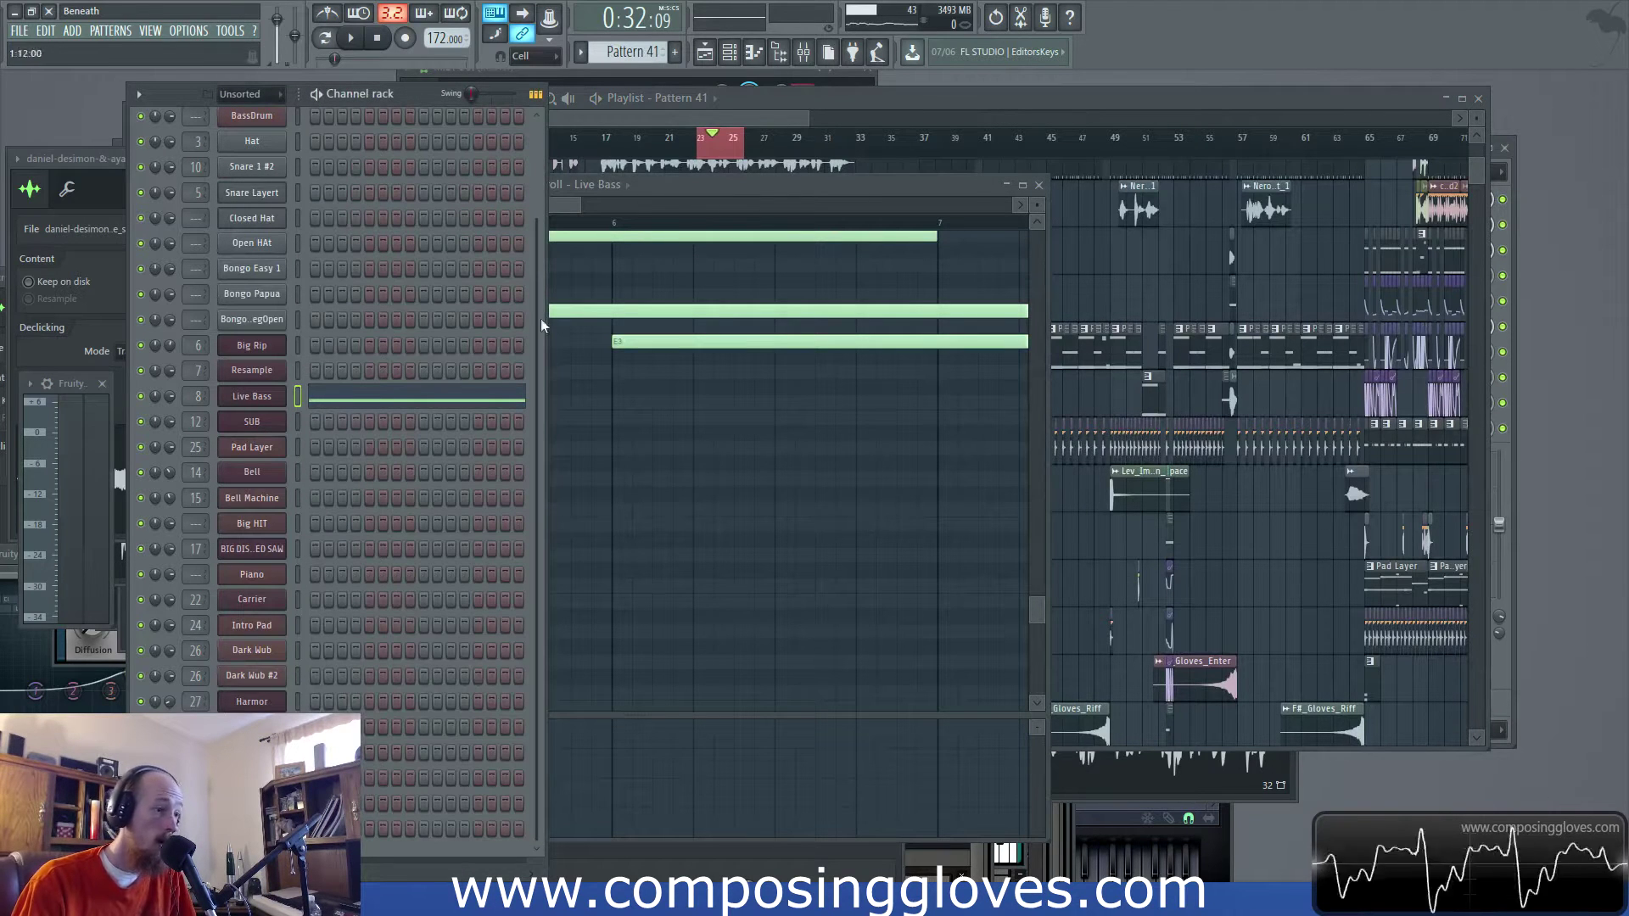
{"action": "left_click", "coordinate": [661, 160]}
{"action": "left_click_drag", "start_coordinate": [613, 155], "coordinate": [819, 176]}
{"action": "scroll", "coordinate": [741, 151], "scroll_direction": "up", "scroll_amount": 3}
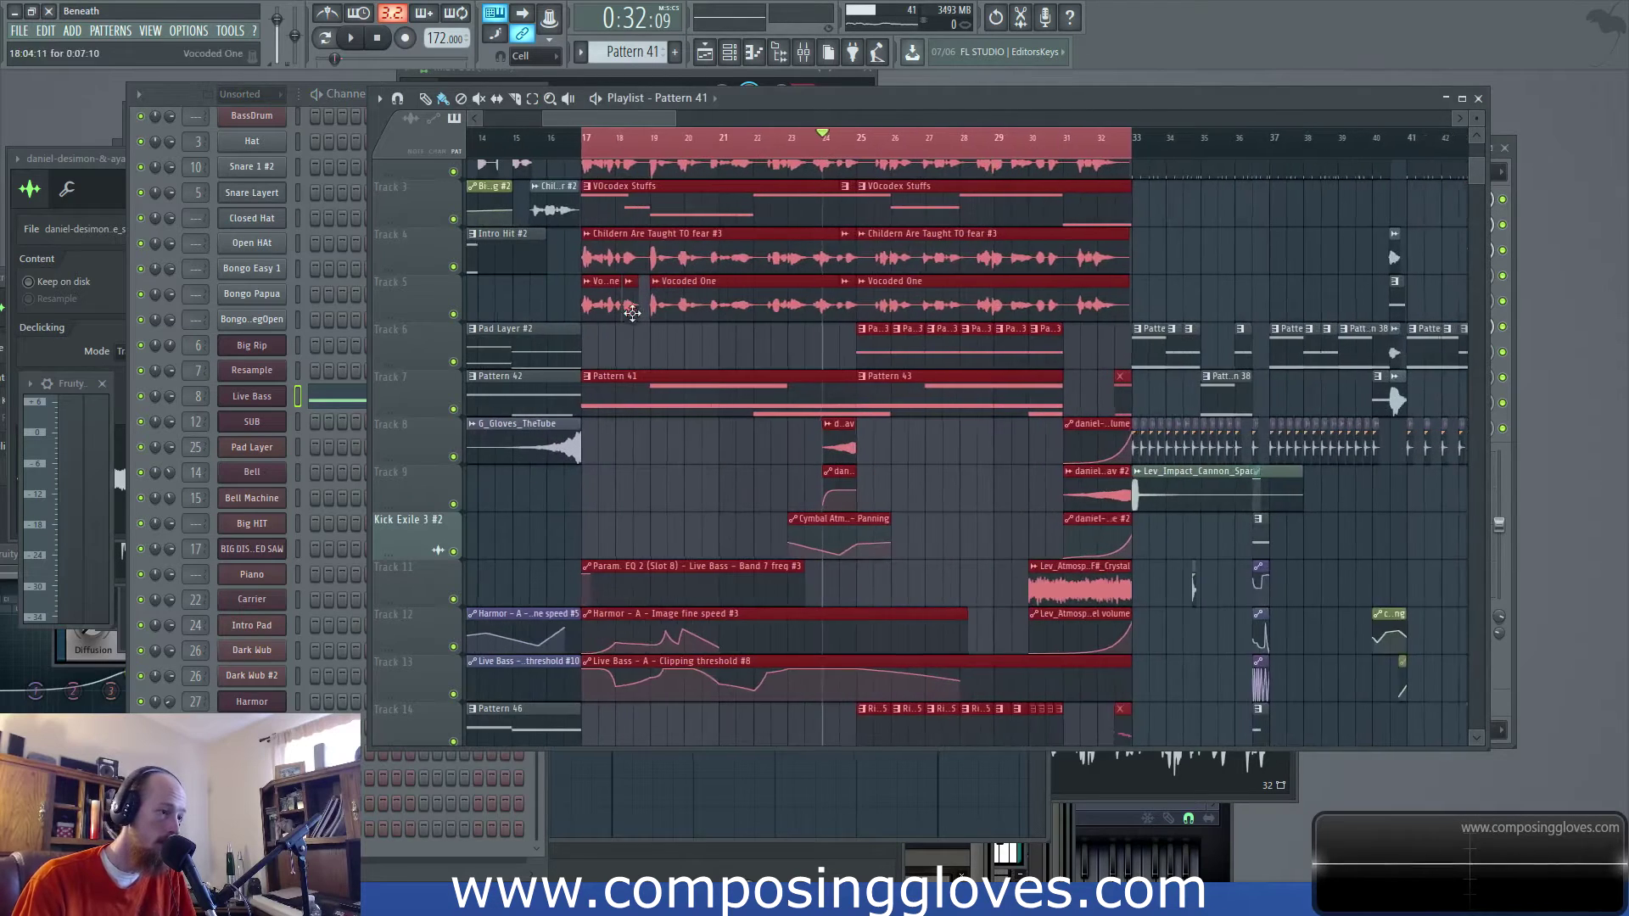
Select the Live Bass mixer track and raise its fader to slightly above -10.4 dB during playback
{"action": "left_click", "coordinate": [806, 56]}
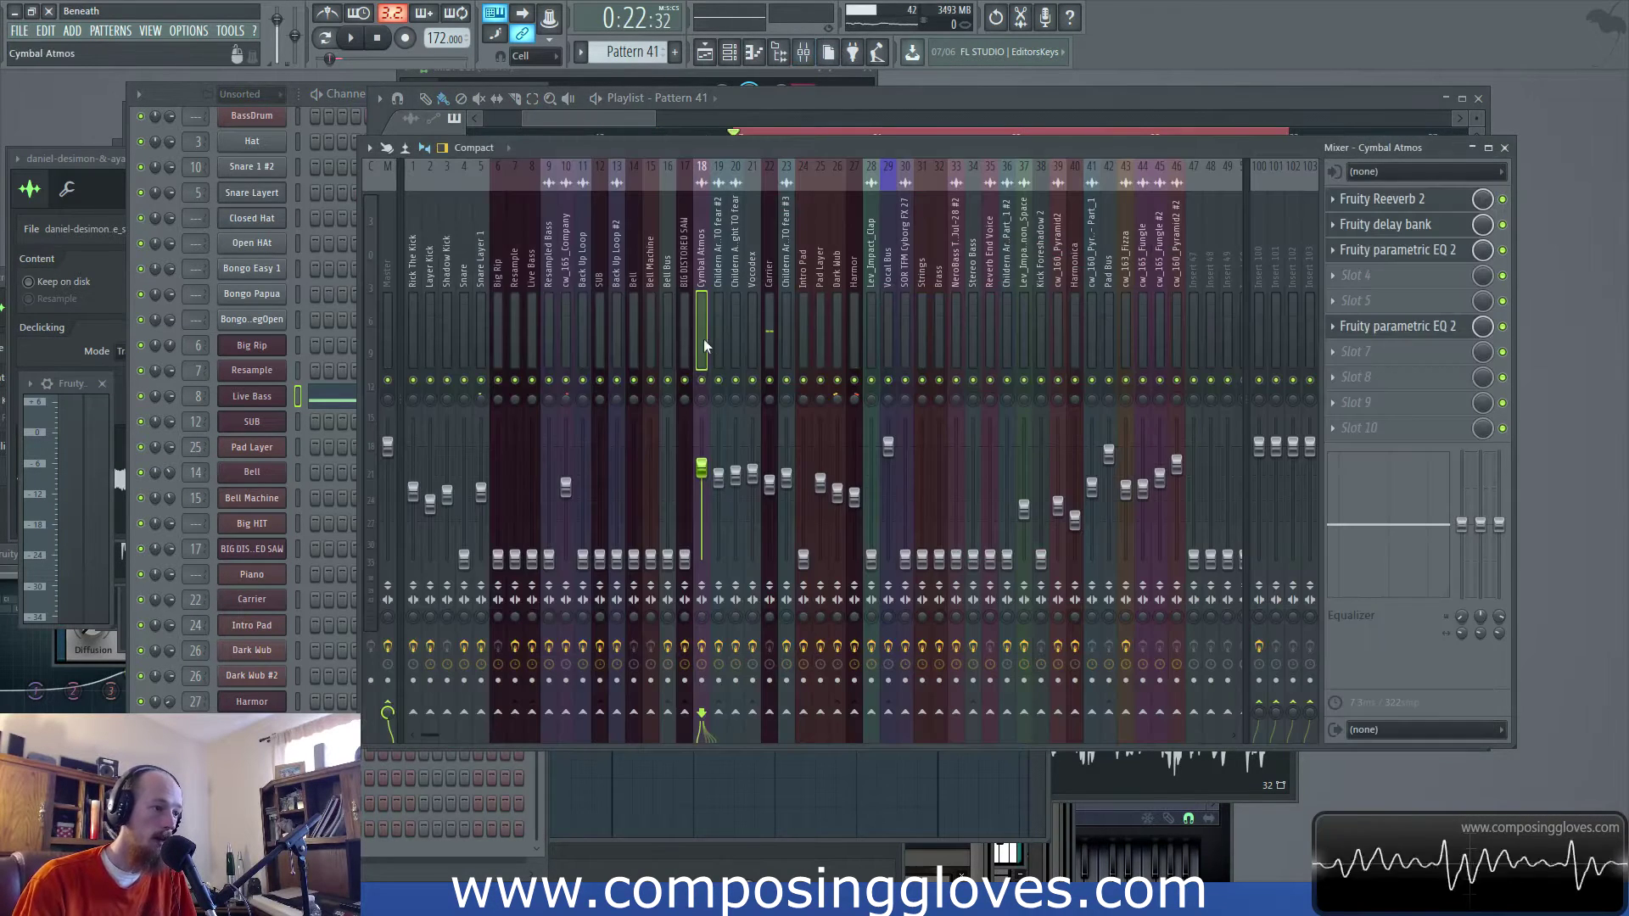
{"action": "left_click", "coordinate": [530, 270]}
{"action": "key", "text": "space"}
{"action": "left_click_drag", "start_coordinate": [532, 560], "coordinate": [532, 494]}
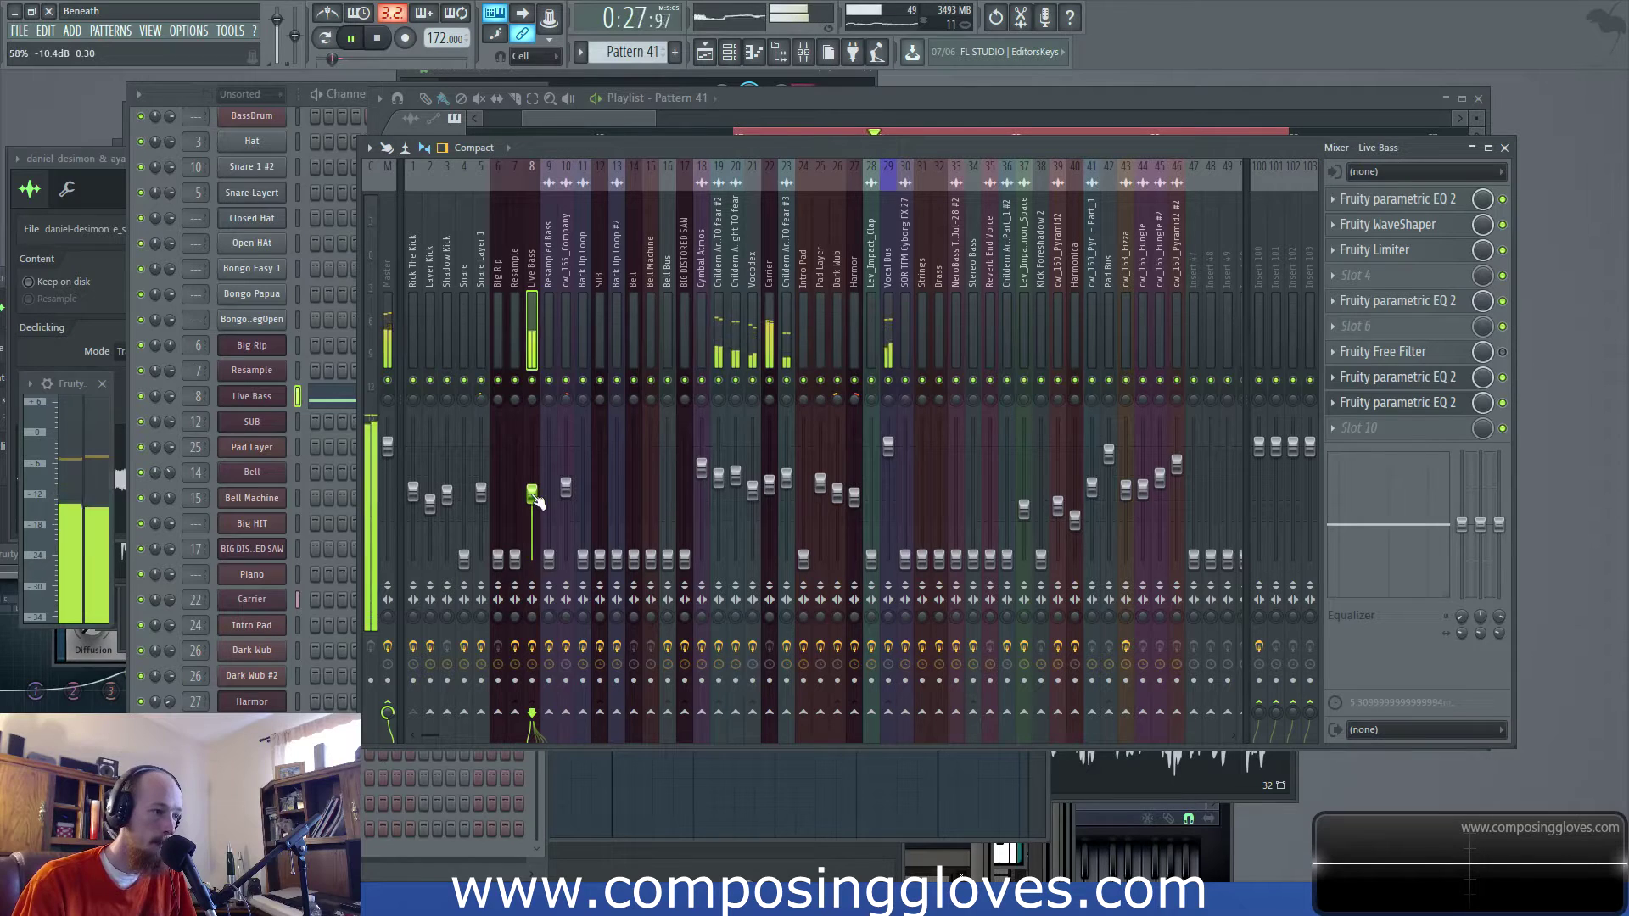
{"action": "left_click_drag", "start_coordinate": [533, 497], "coordinate": [535, 492]}
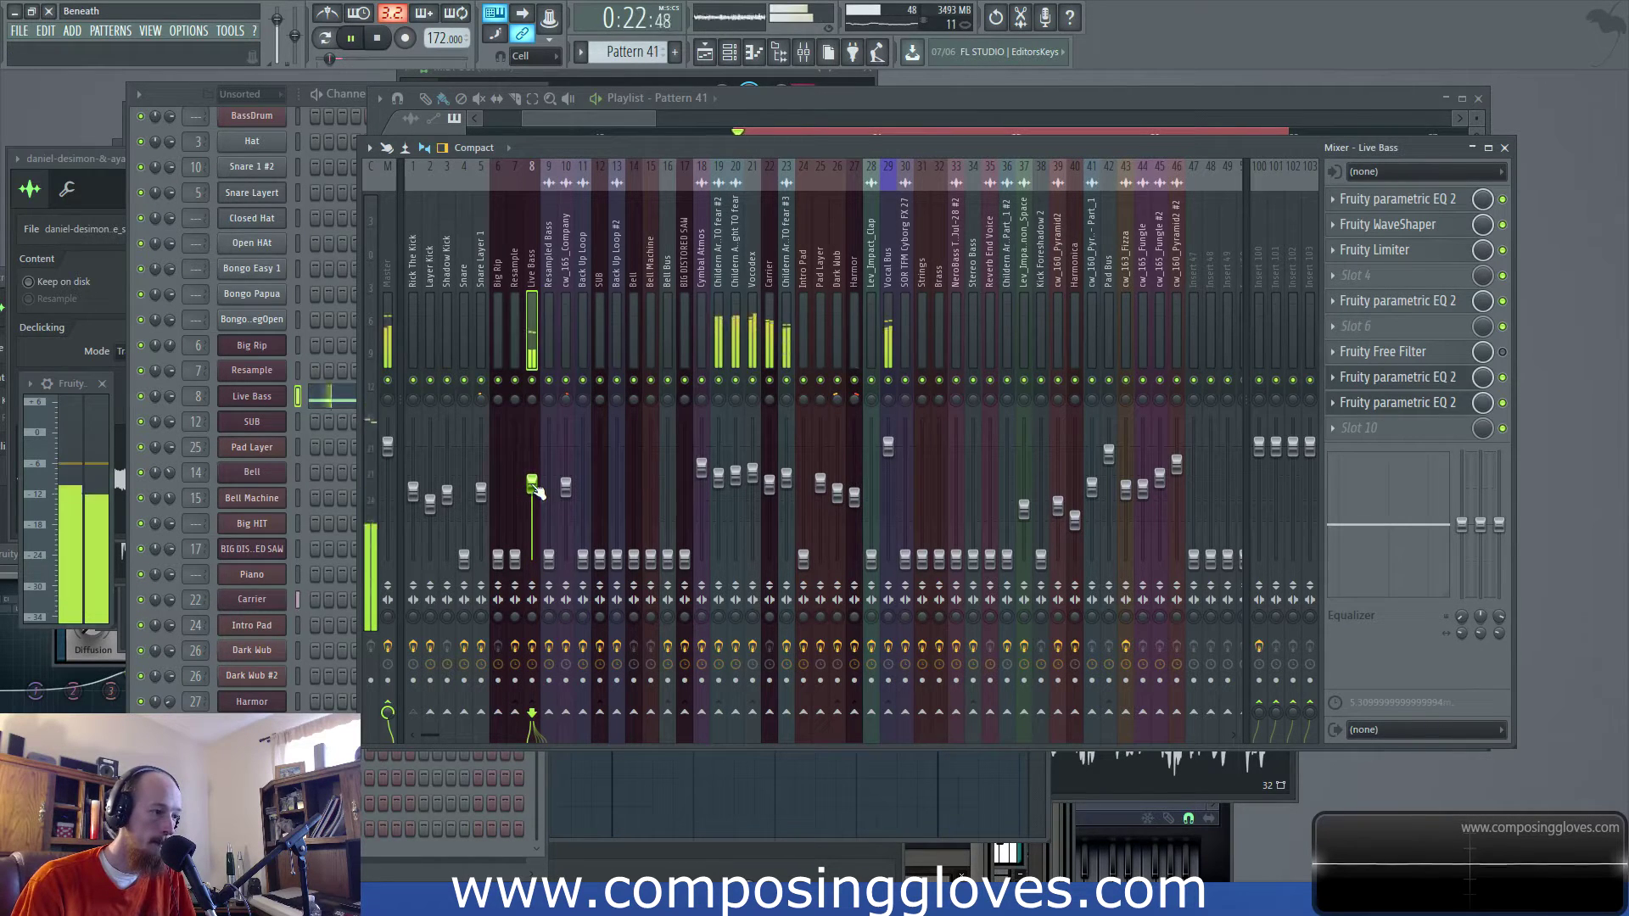
{"action": "key", "text": "space"}
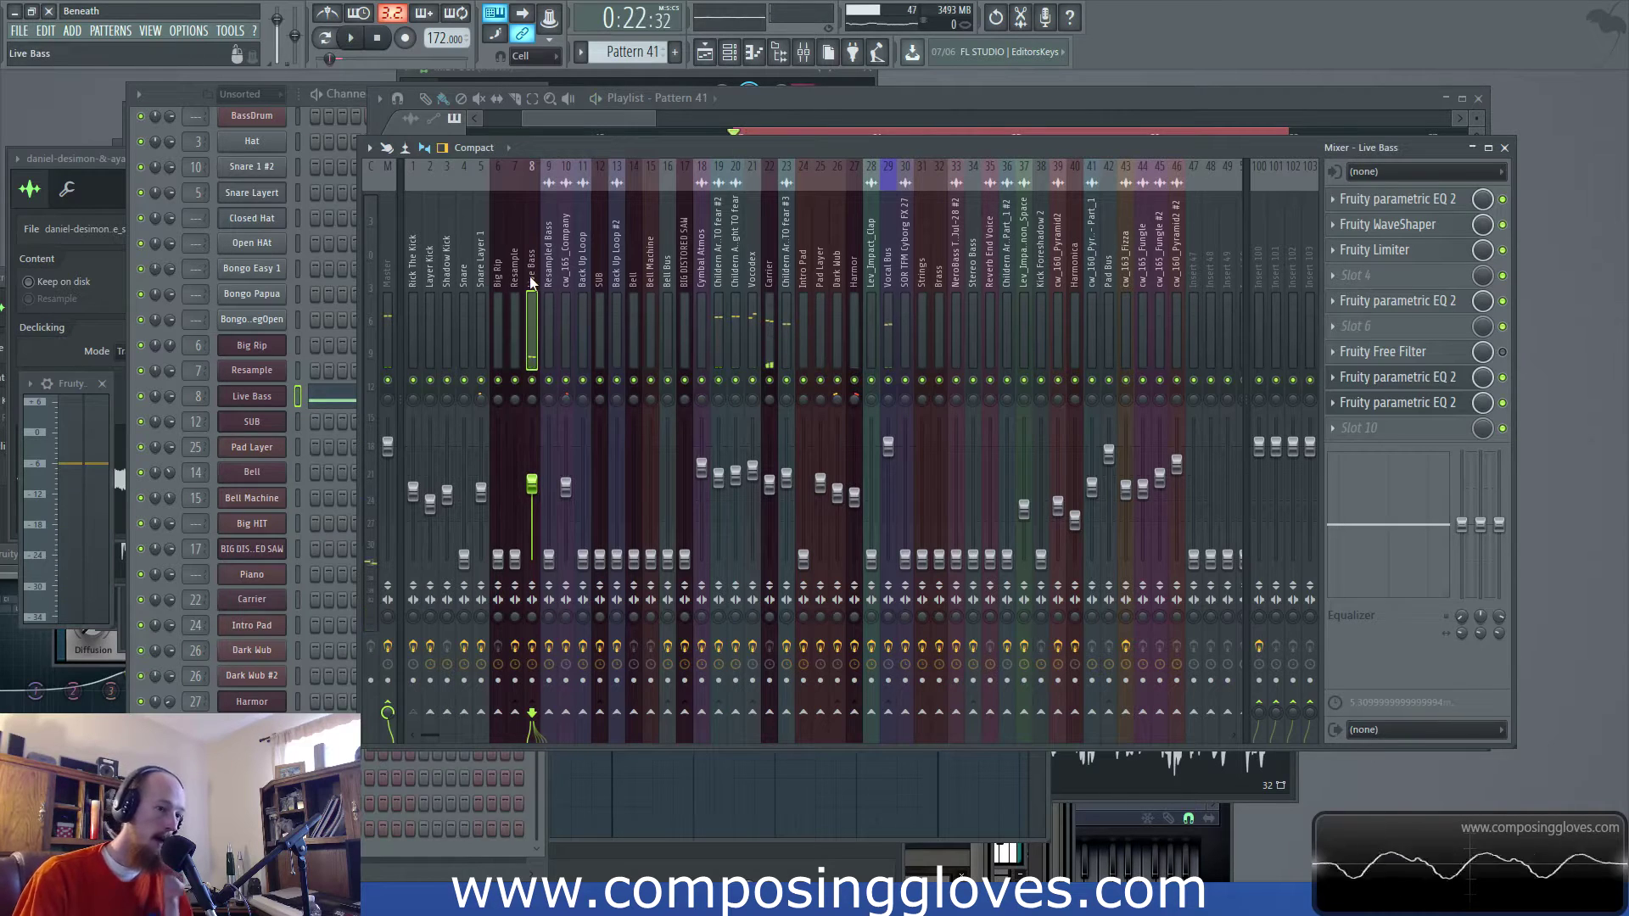
Move the Live Bass Fruity Free Filter up to slot 6 and load Maximus into slot 9
{"action": "mouse_move", "coordinate": [1384, 352]}
{"action": "left_mouse_down"}
{"action": "mouse_move", "coordinate": [1392, 334]}
{"action": "mouse_move", "coordinate": [1395, 359]}
{"action": "left_mouse_up"}
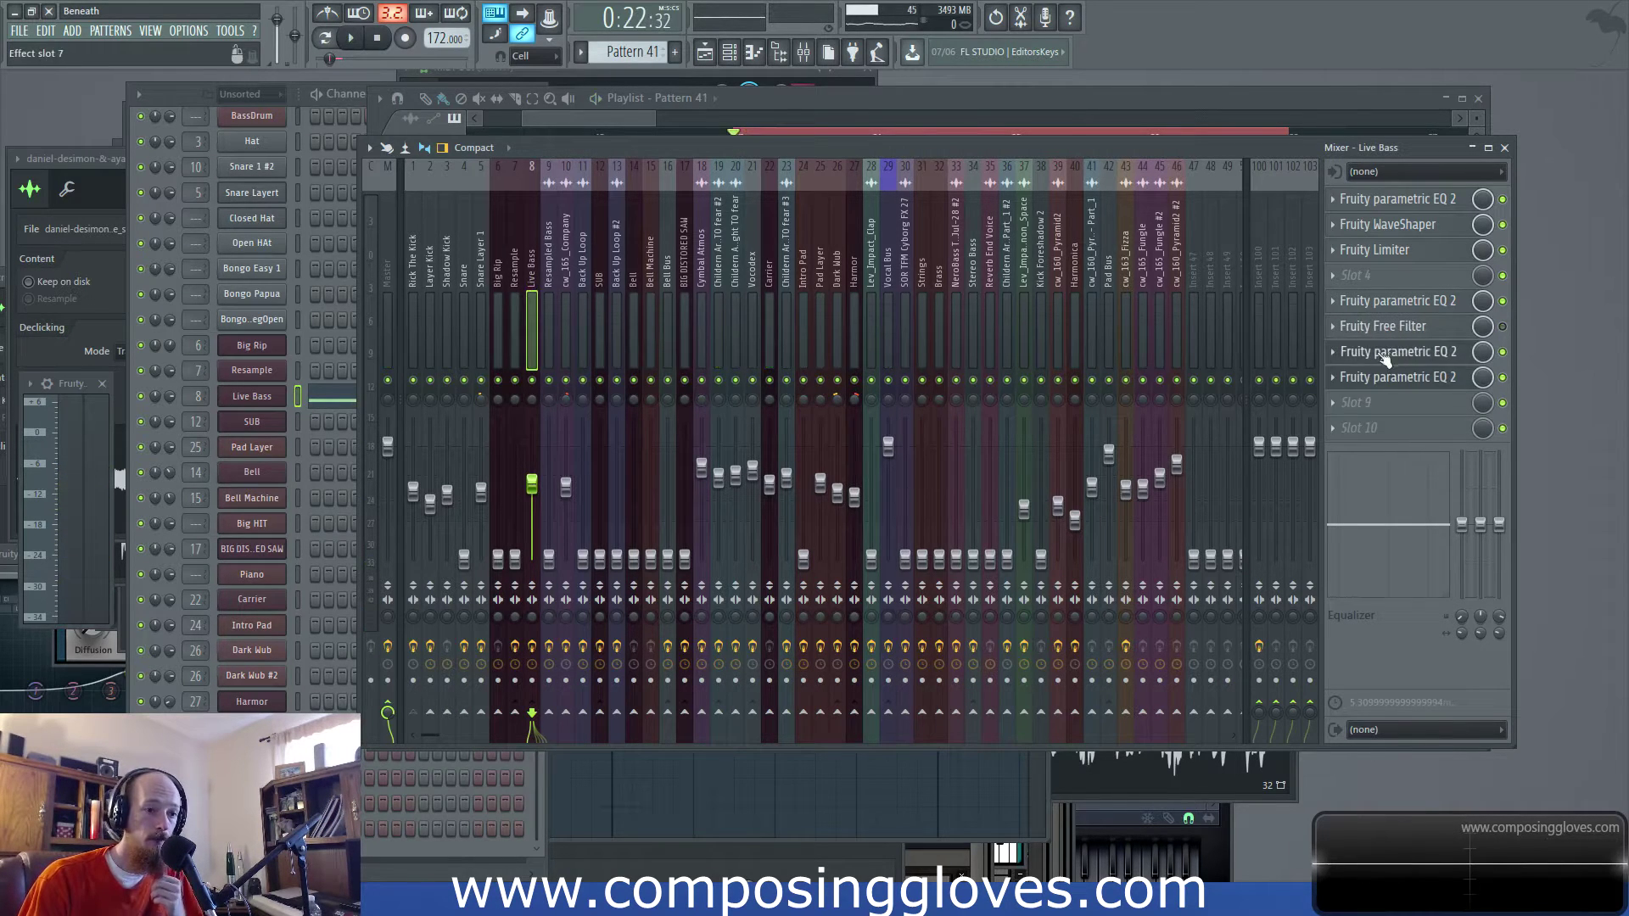
{"action": "left_click", "coordinate": [1333, 403]}
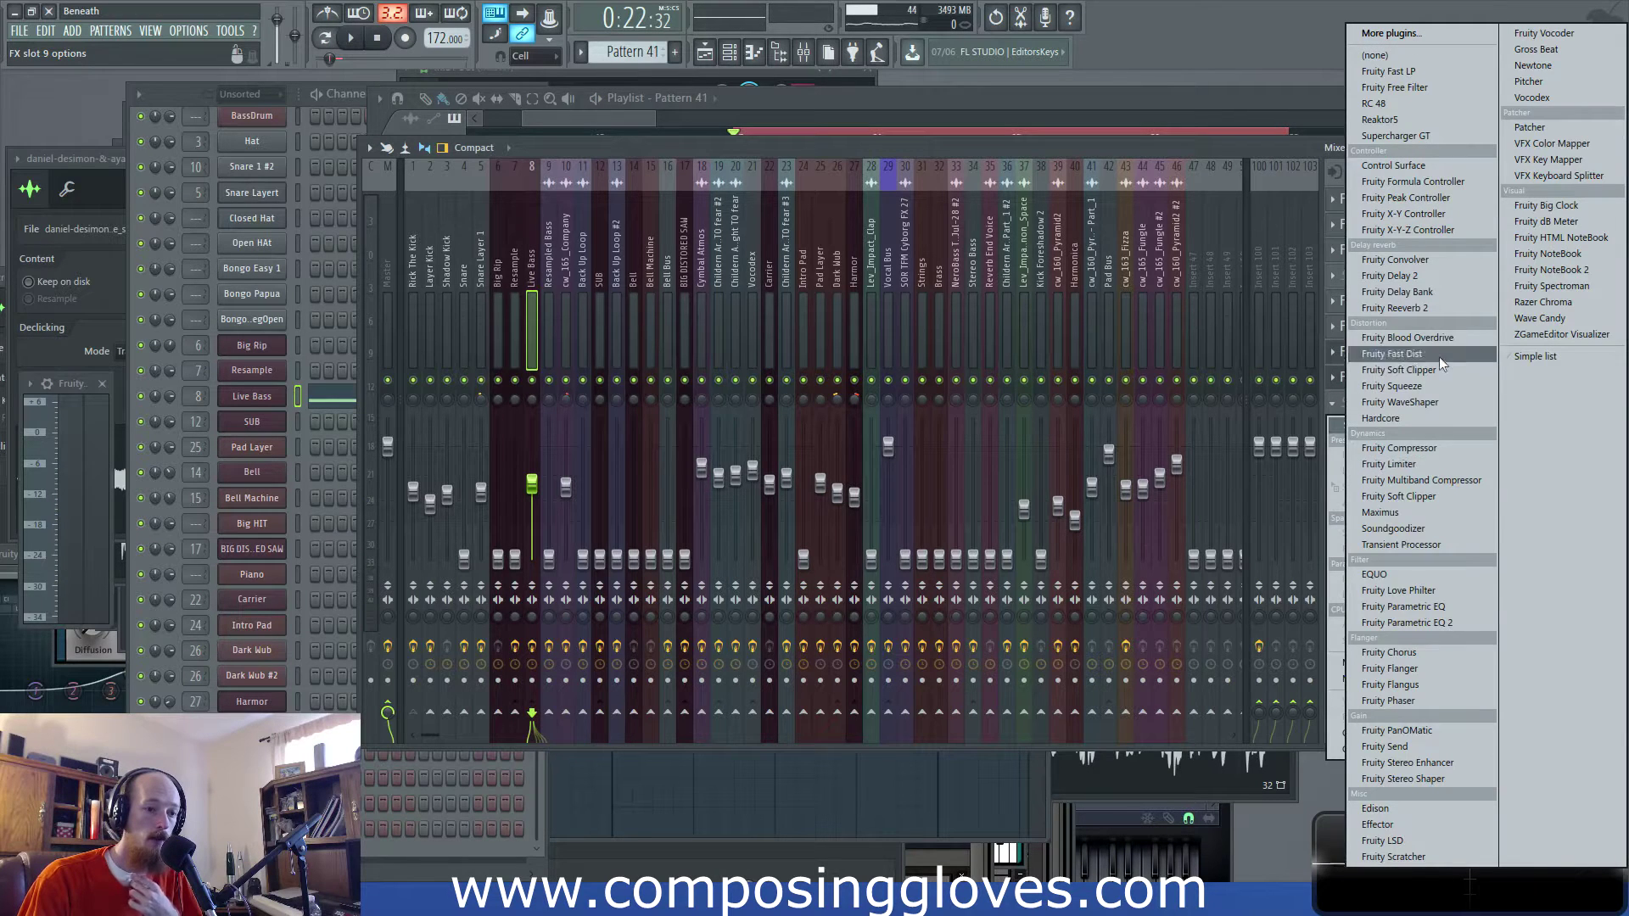
{"action": "left_click", "coordinate": [1439, 518]}
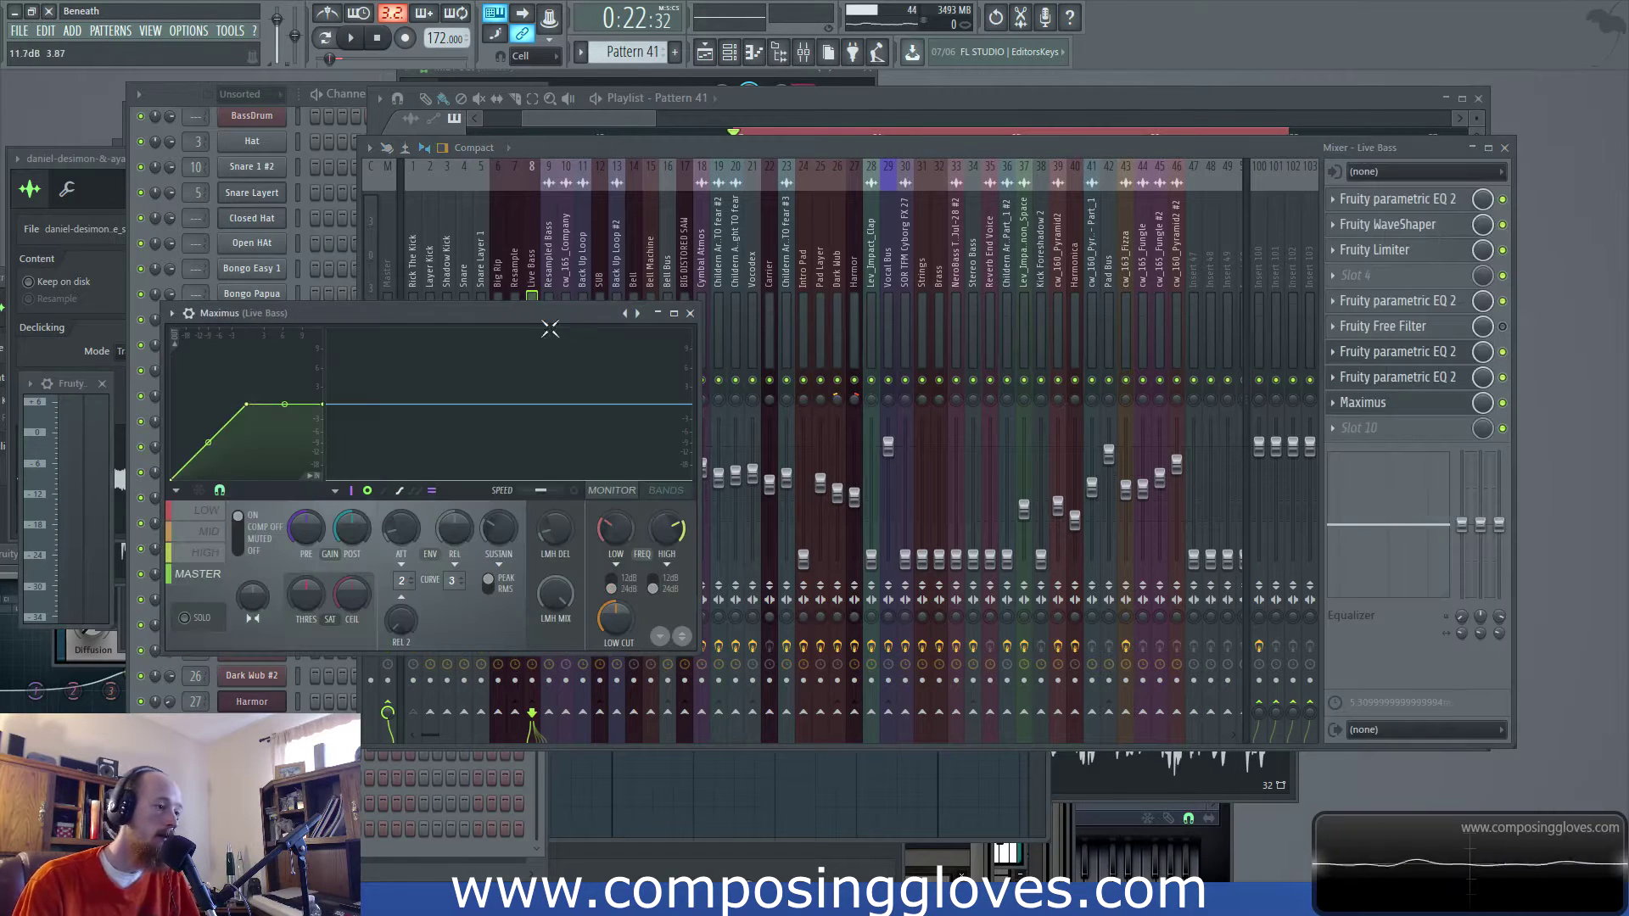
Soften the low band's compression curve in Maximus on the Live Bass and listen to it during playback
{"action": "left_click", "coordinate": [191, 513]}
{"action": "left_click", "coordinate": [225, 533]}
{"action": "left_click", "coordinate": [212, 552]}
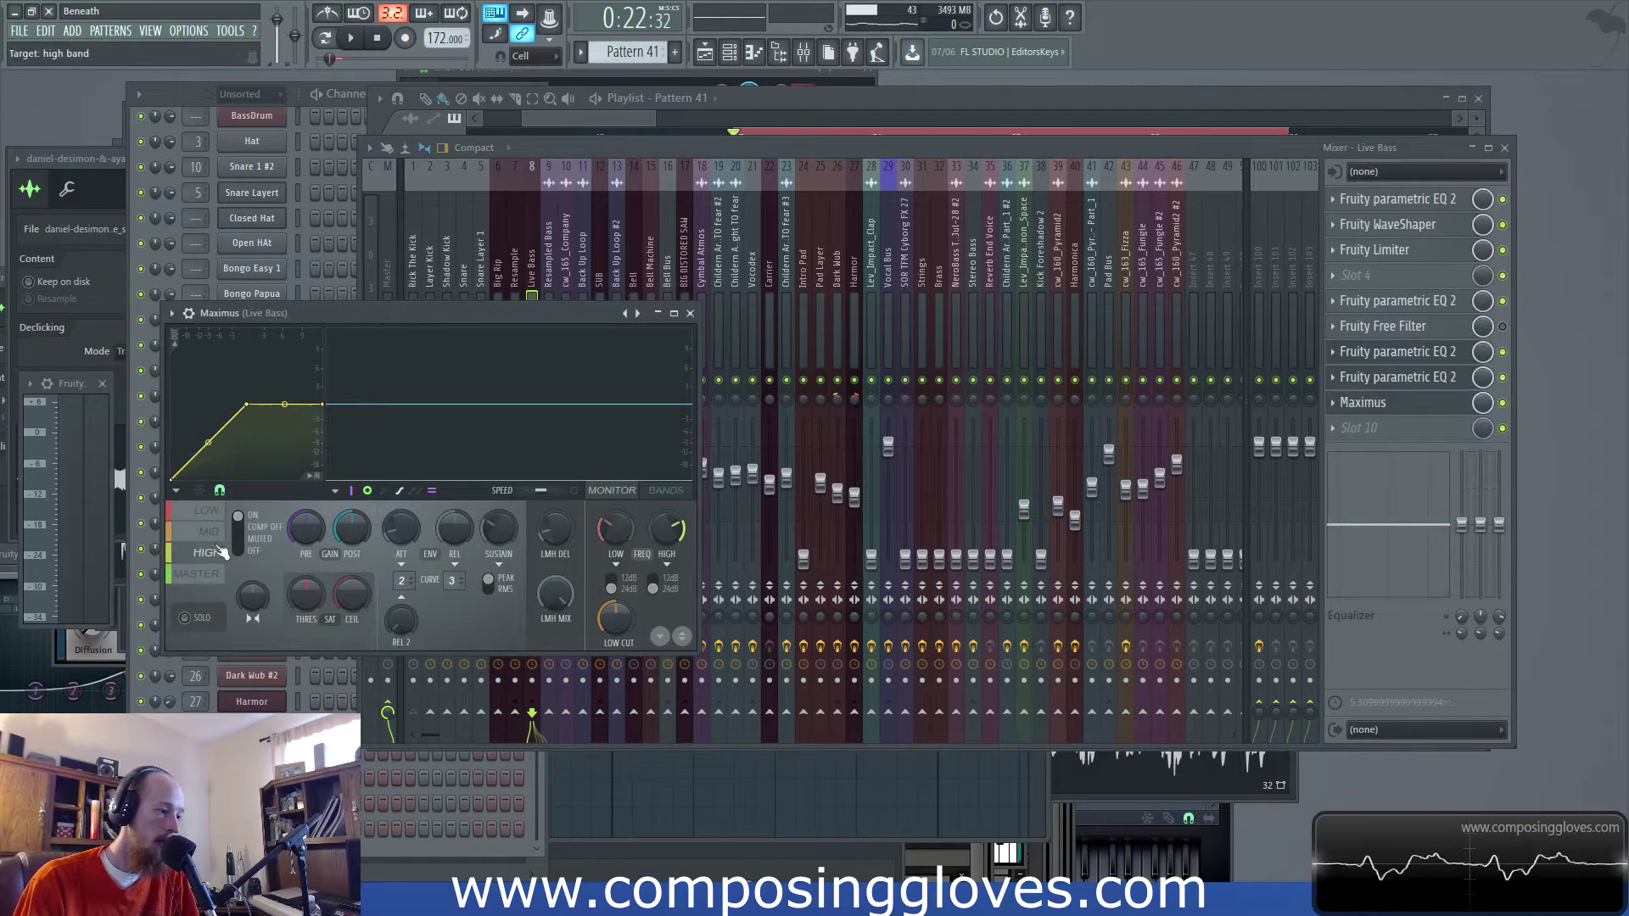
{"action": "left_click", "coordinate": [209, 576]}
{"action": "left_click", "coordinate": [241, 529]}
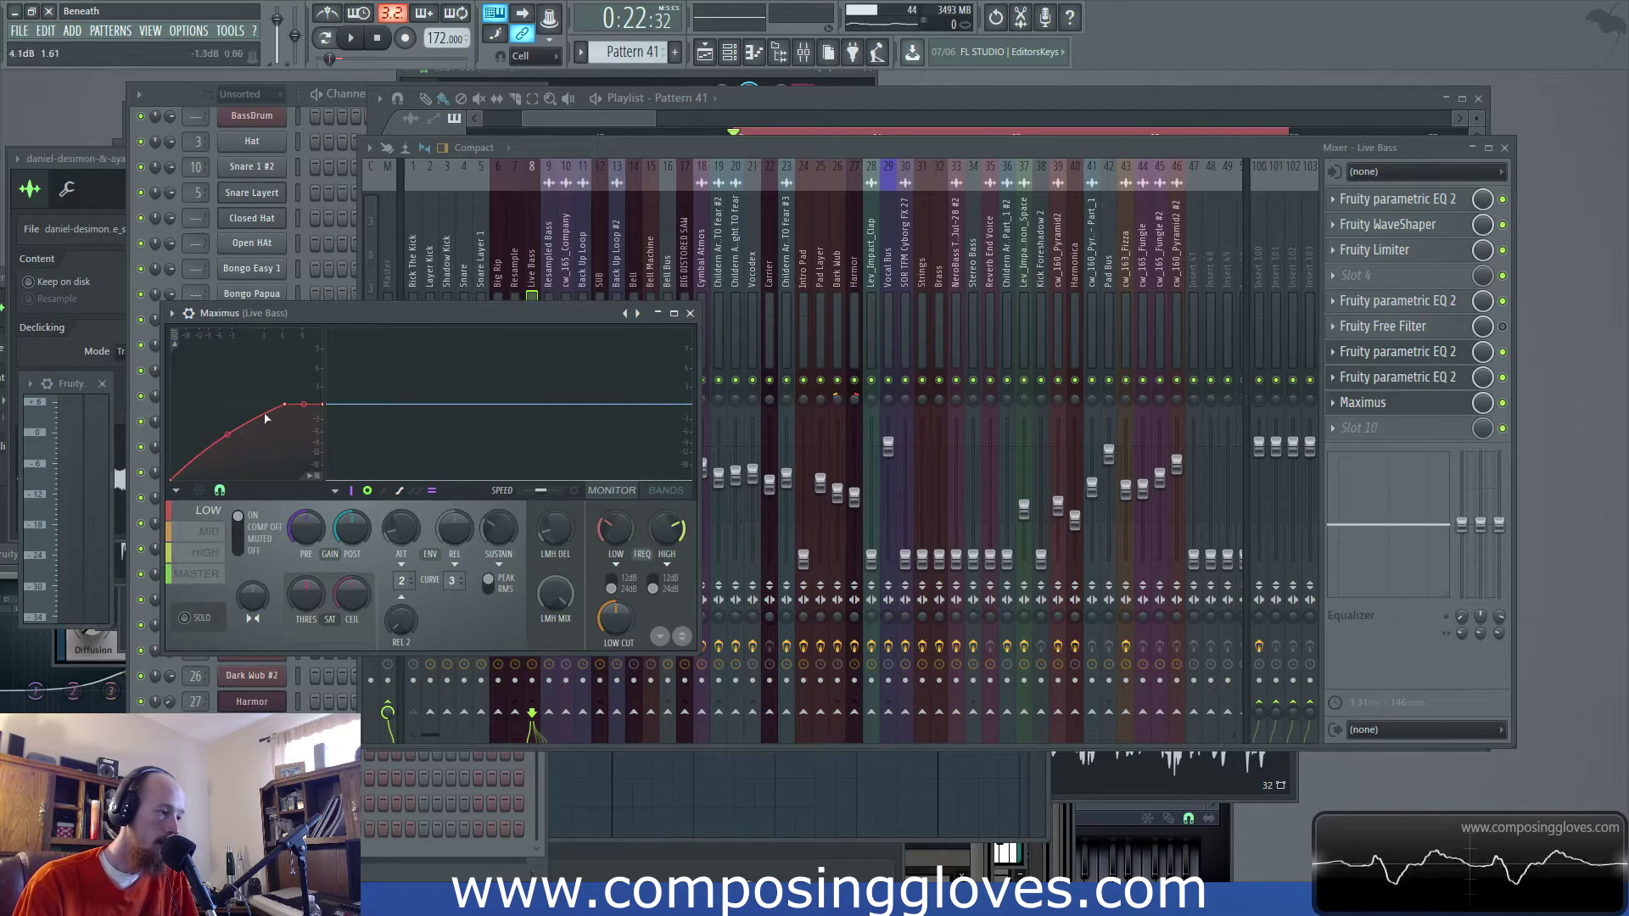
{"action": "key", "text": "space"}
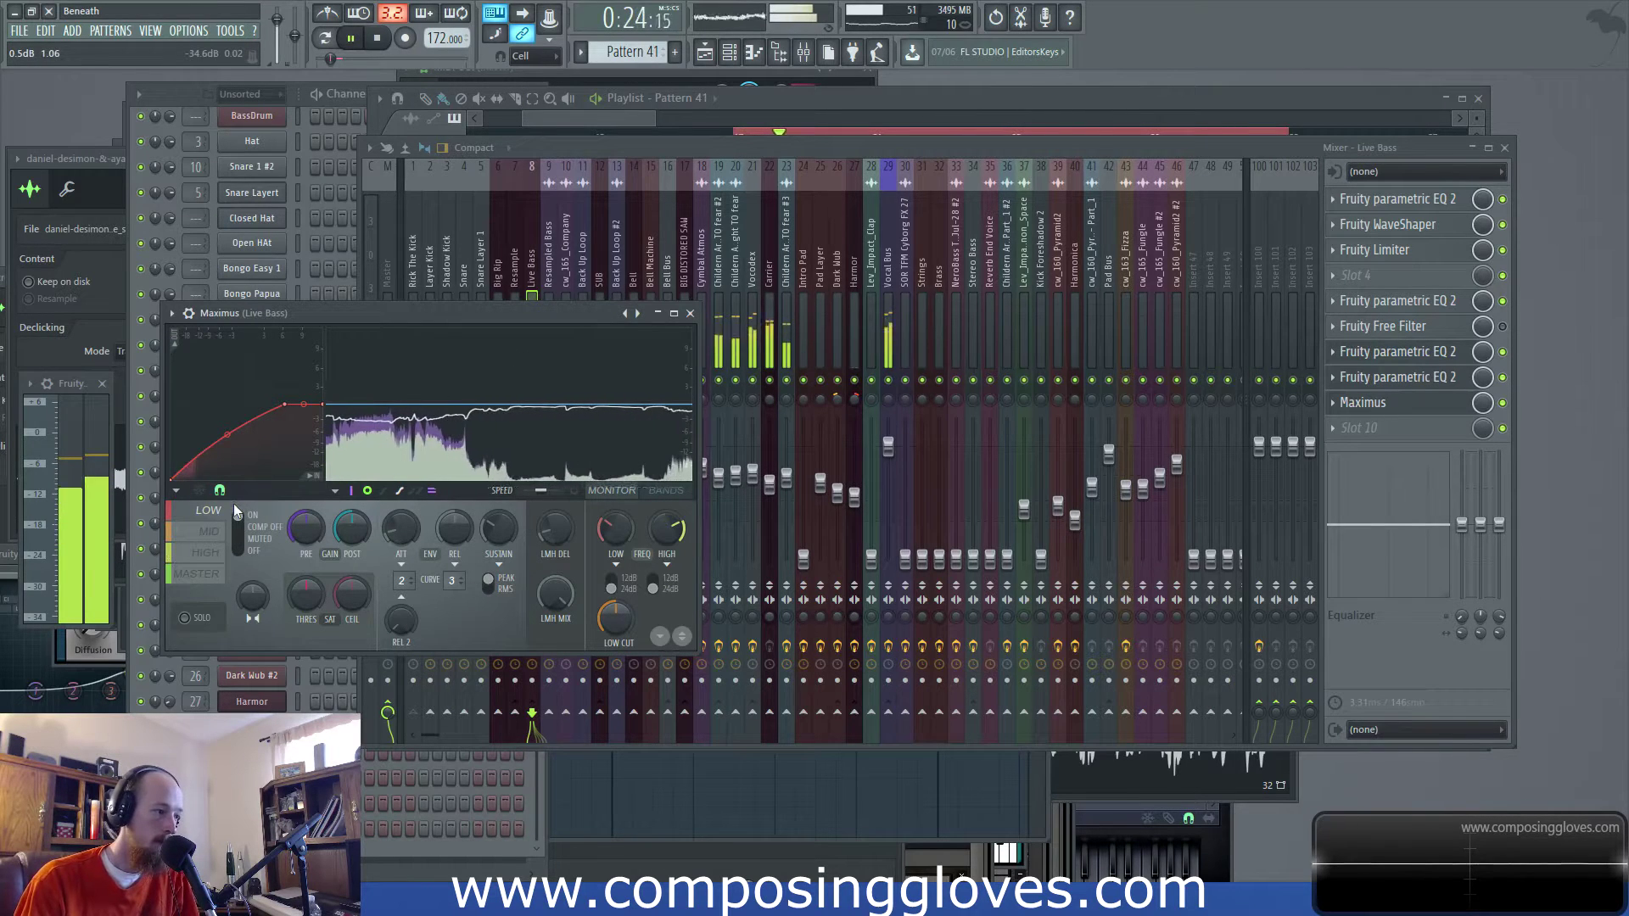
{"action": "key", "text": "space"}
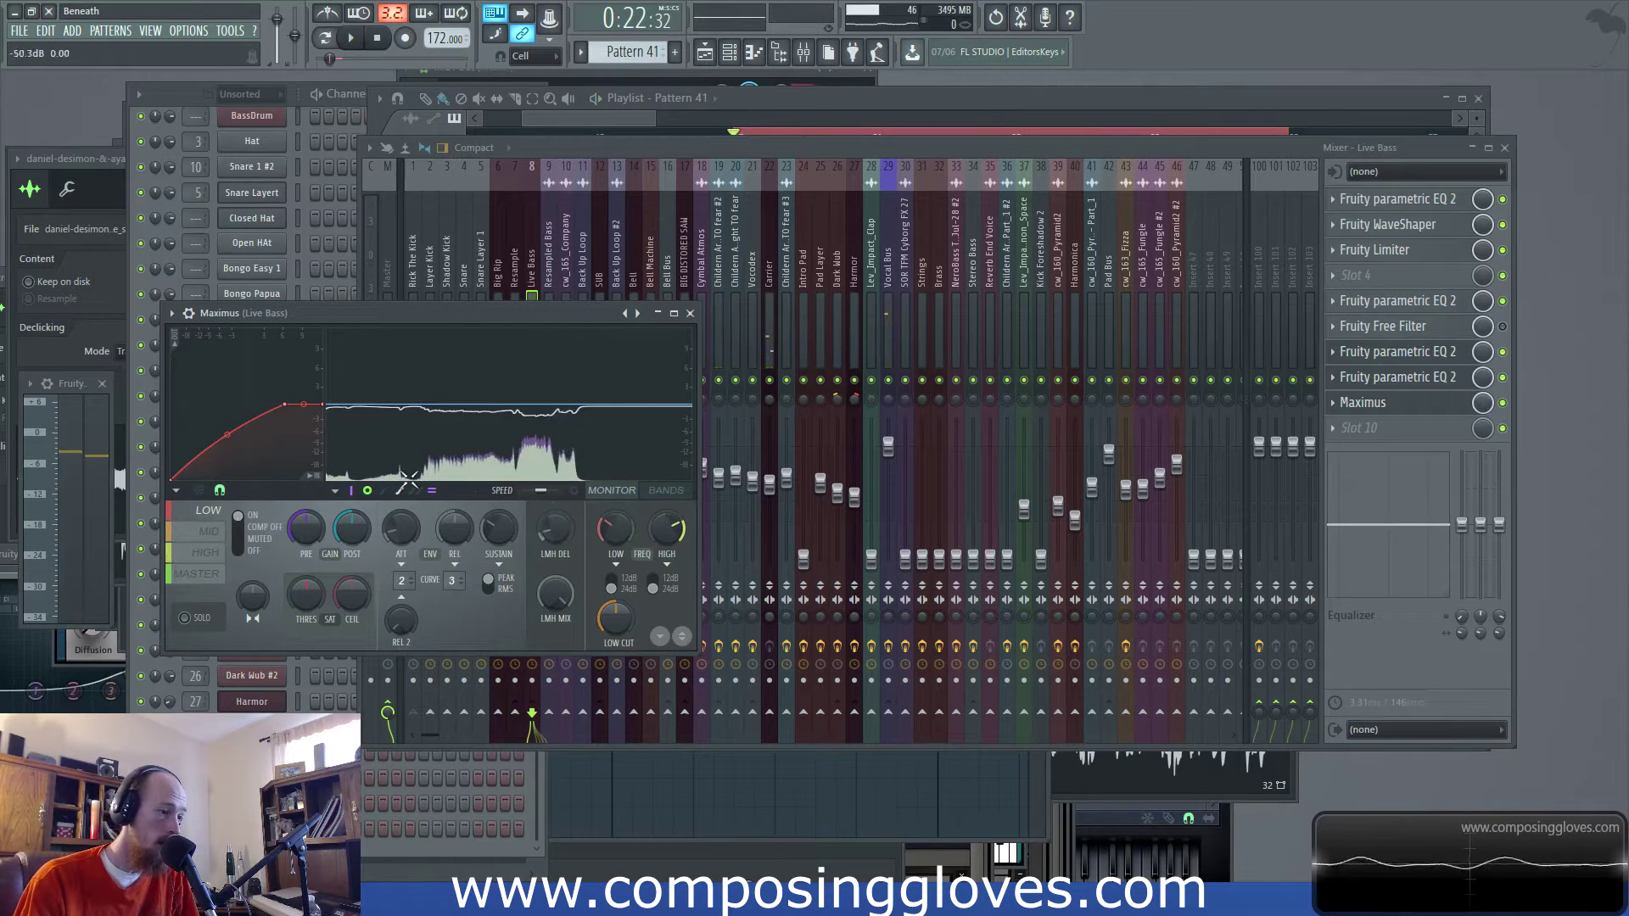
Listen to the section with the mid and high bands in view, and mute Maximus's high band
{"action": "key", "text": "space"}
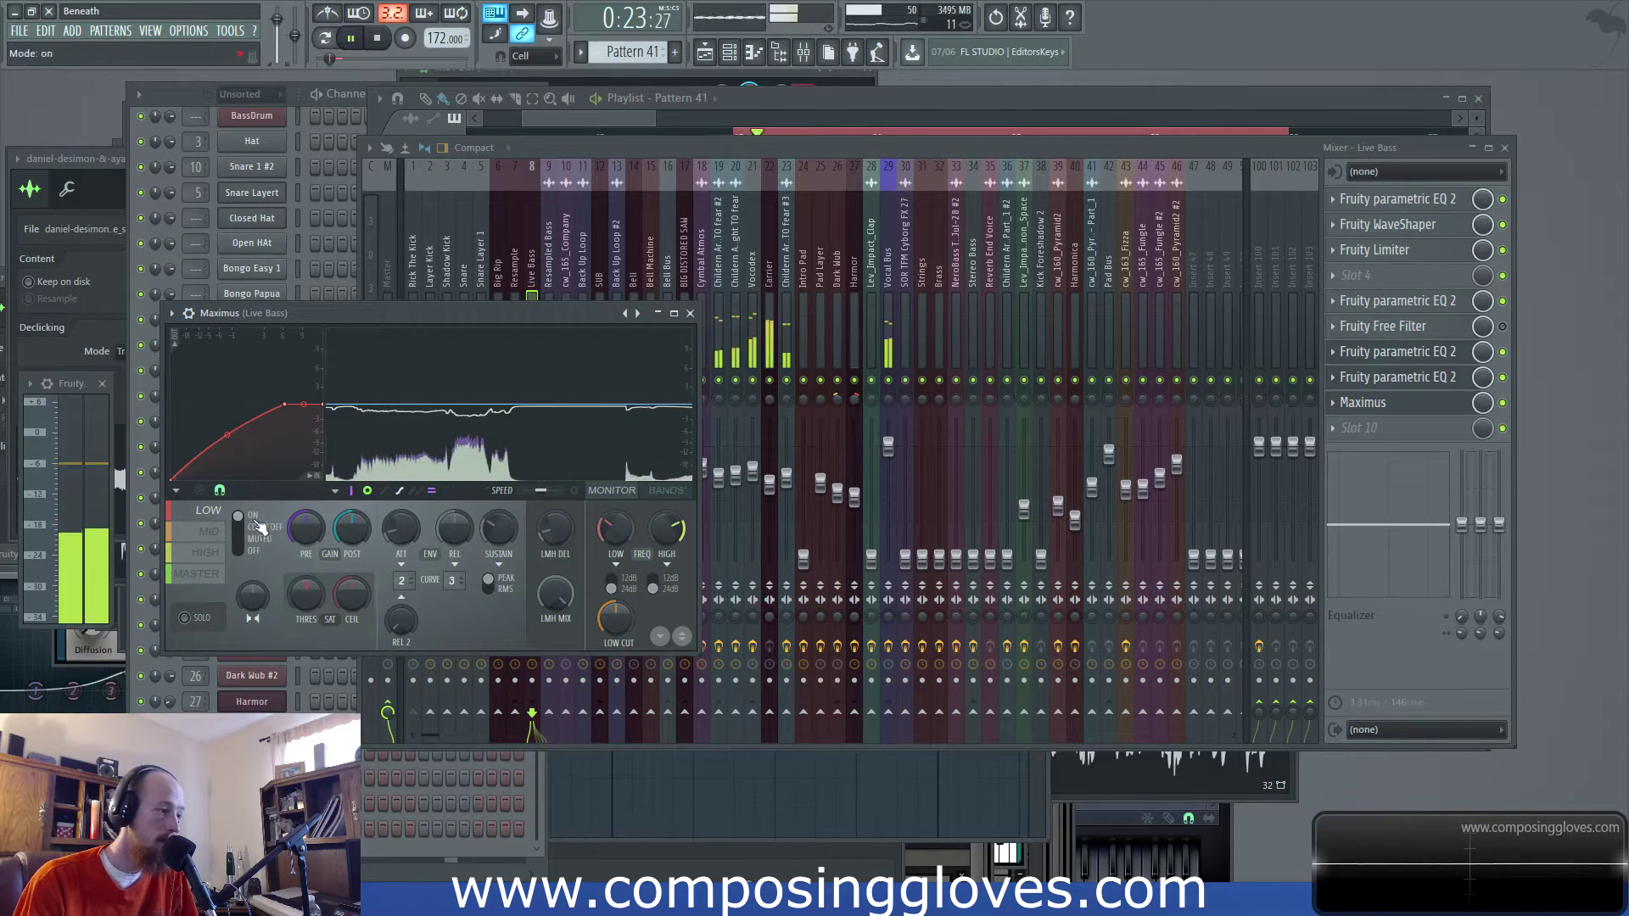
{"action": "left_click", "coordinate": [210, 533]}
{"action": "left_click", "coordinate": [213, 555]}
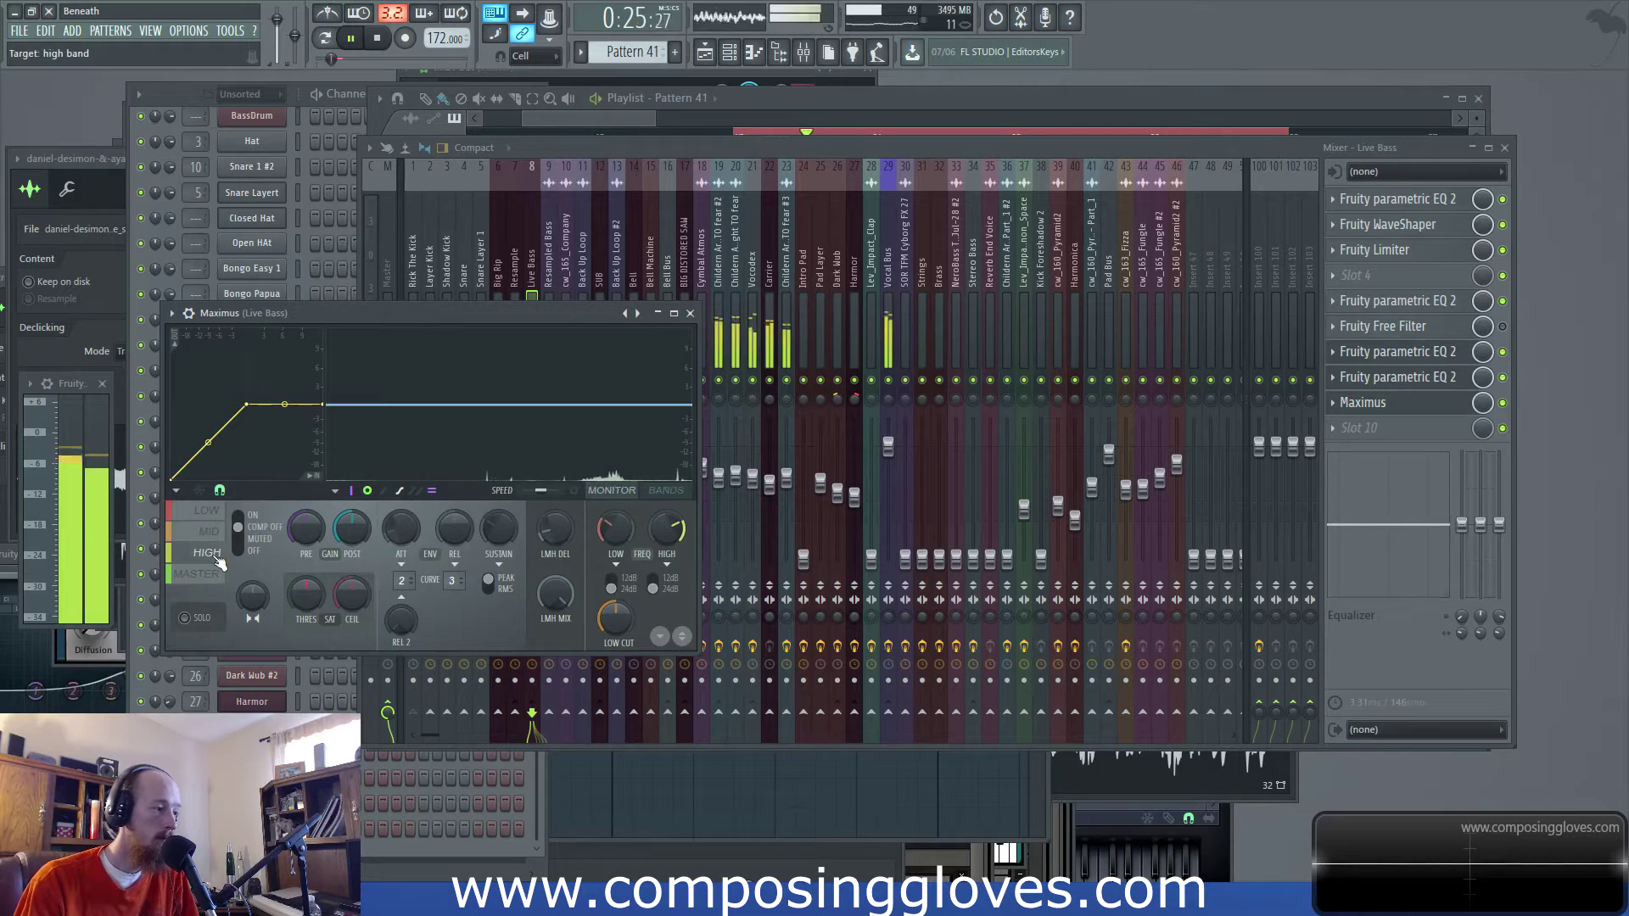
{"action": "key", "text": "space"}
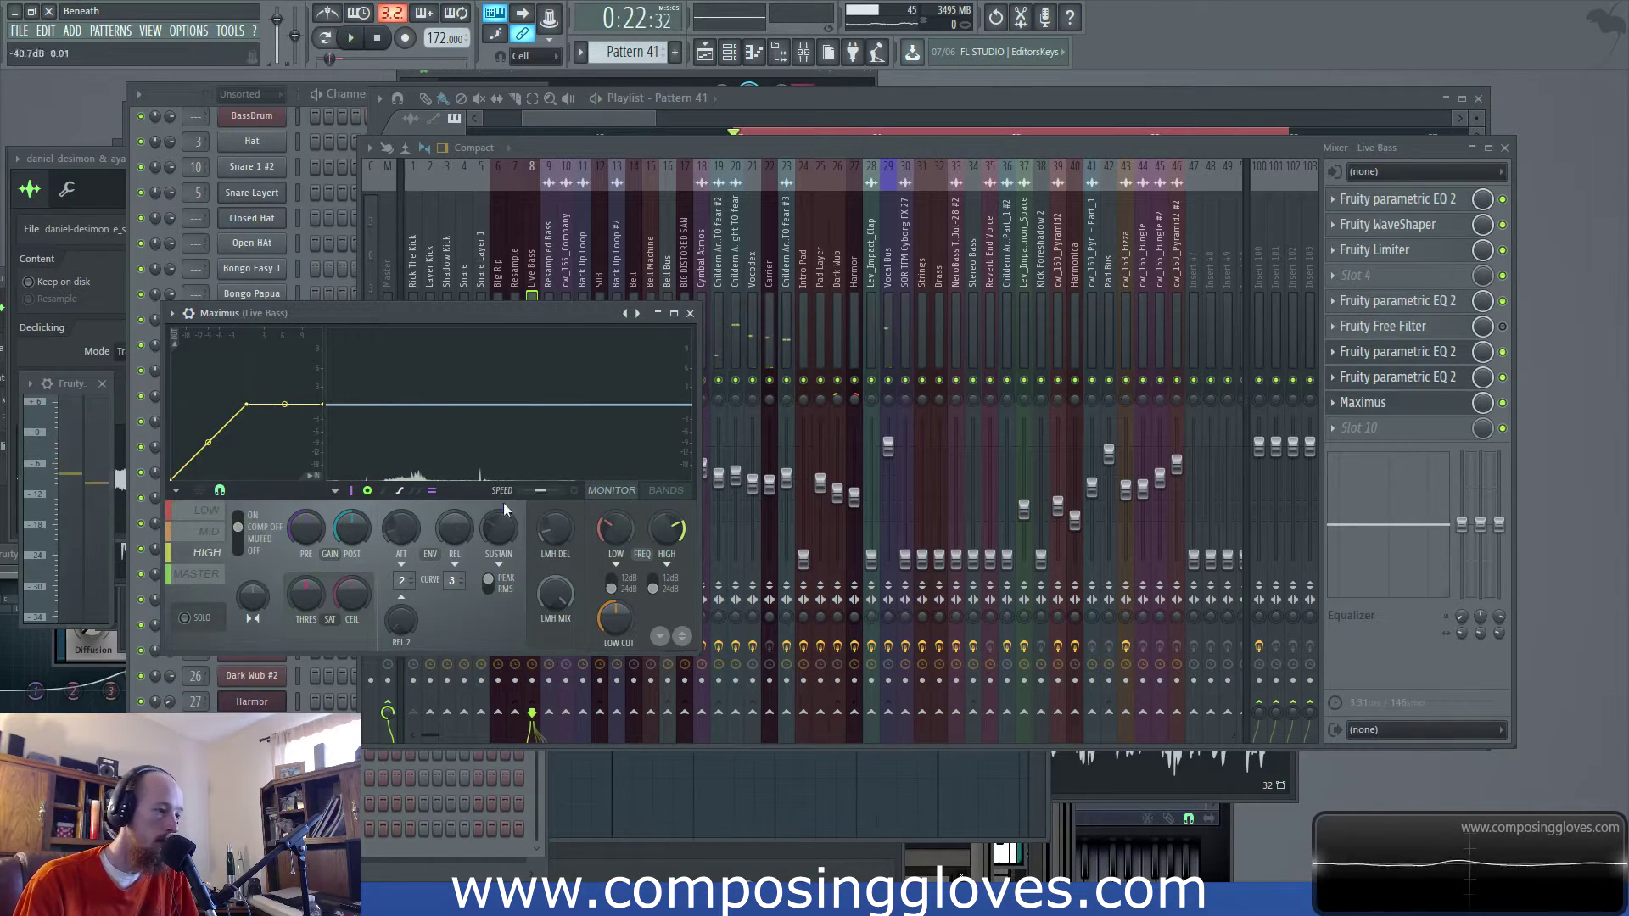
{"action": "left_click", "coordinate": [248, 544]}
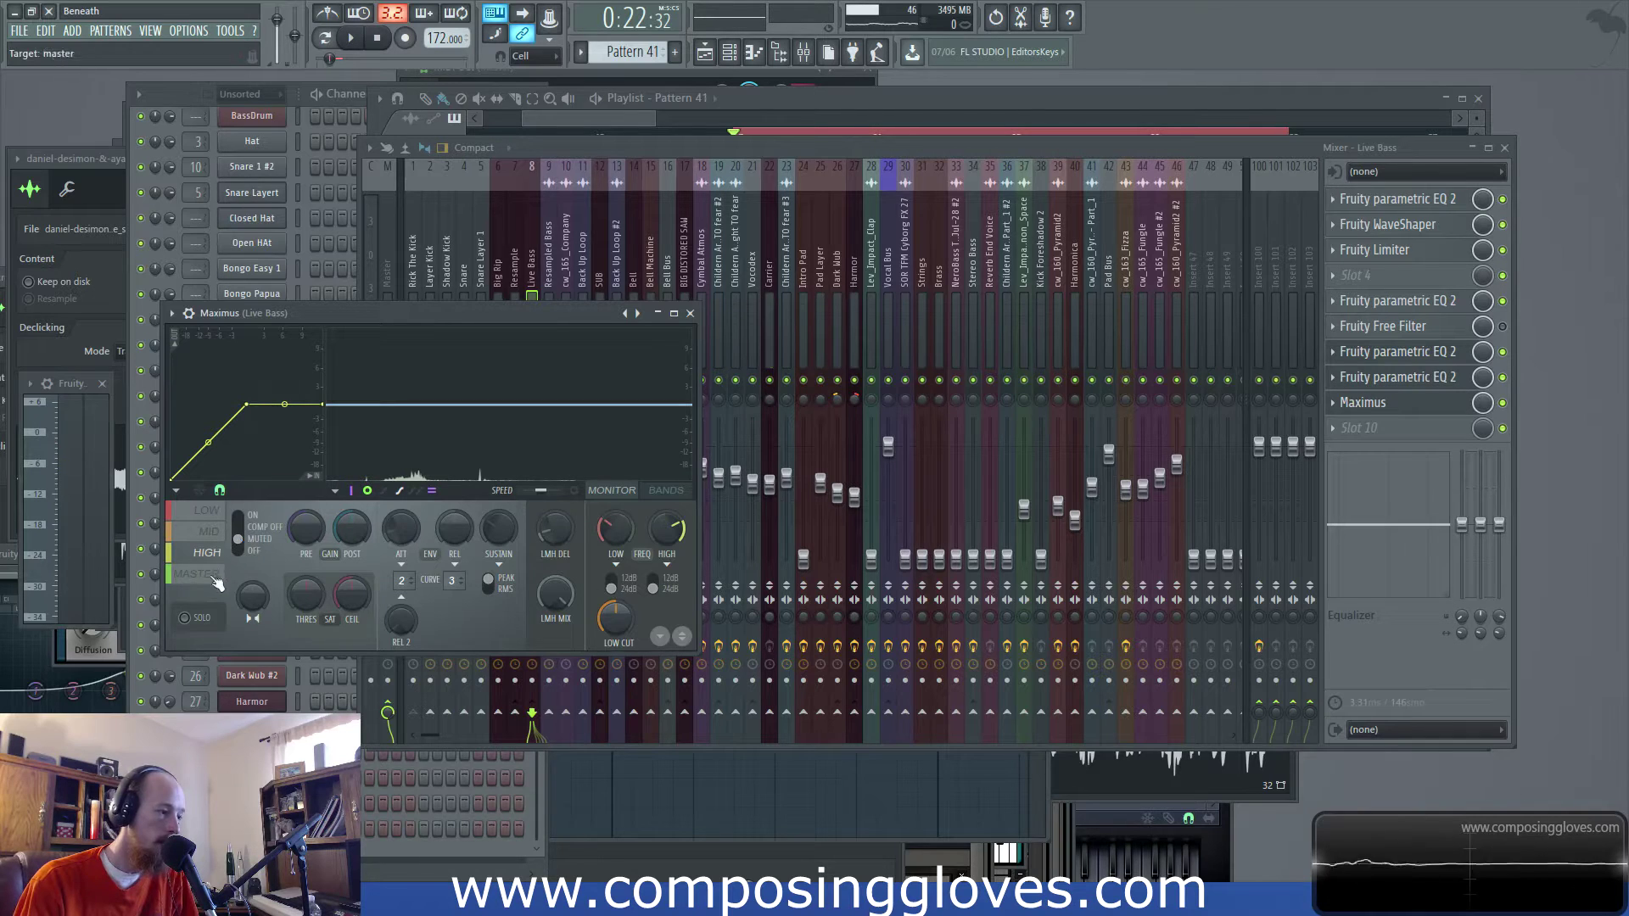
Solo the low band during playback and lower the mid/high crossover frequency in Maximus's band spectrum
{"action": "left_click", "coordinate": [207, 510]}
{"action": "key", "text": "space"}
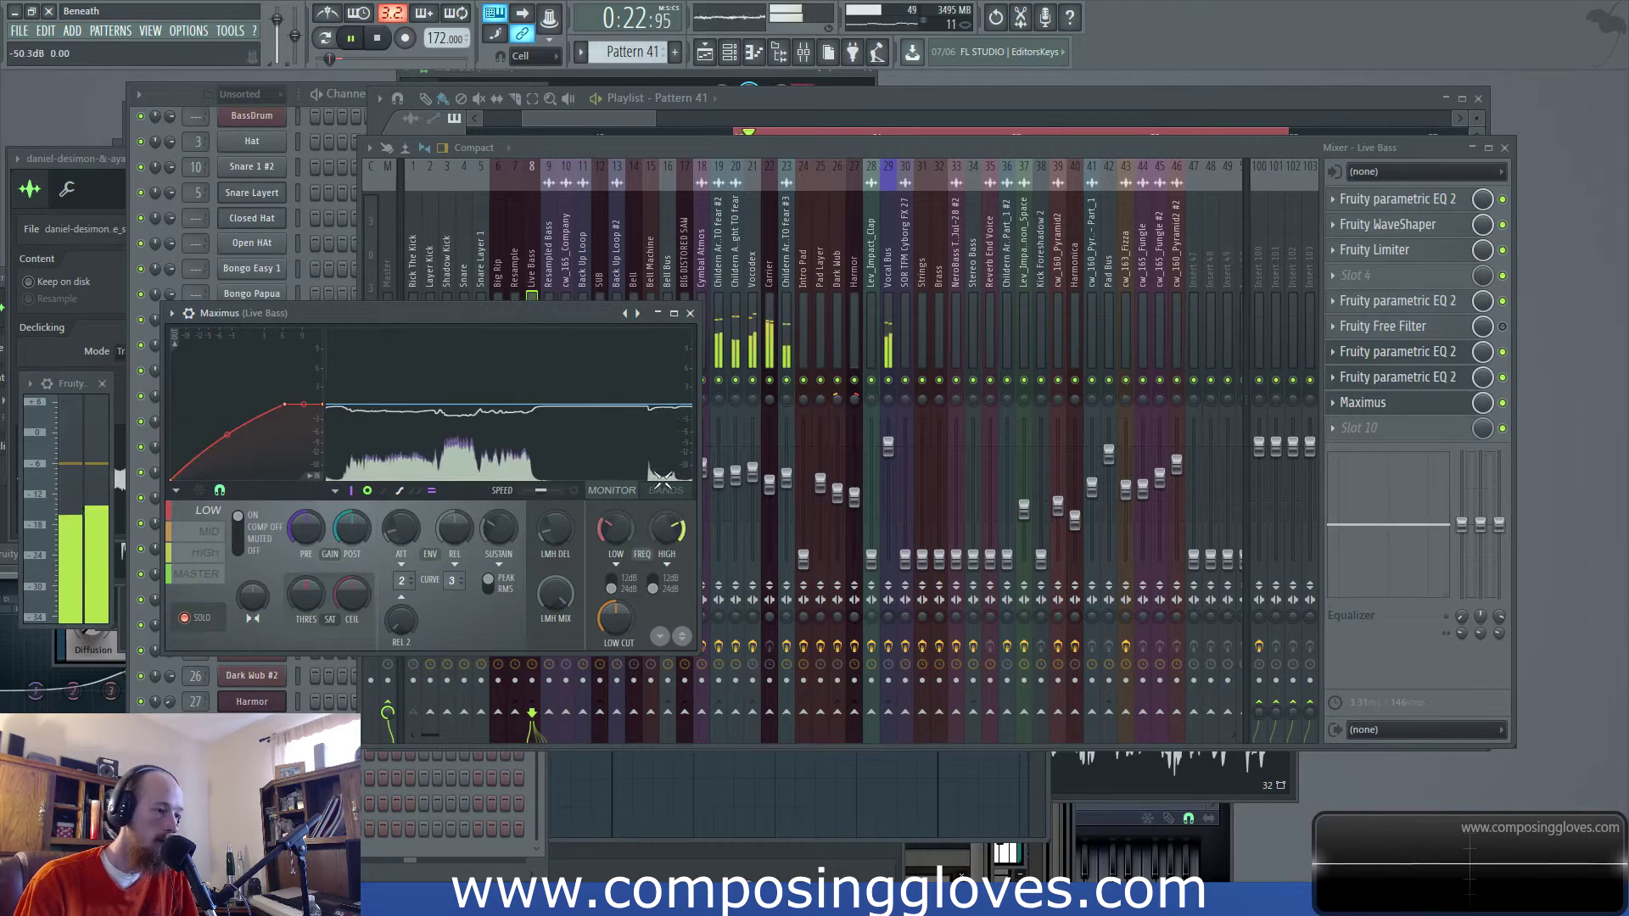
{"action": "left_click", "coordinate": [666, 490]}
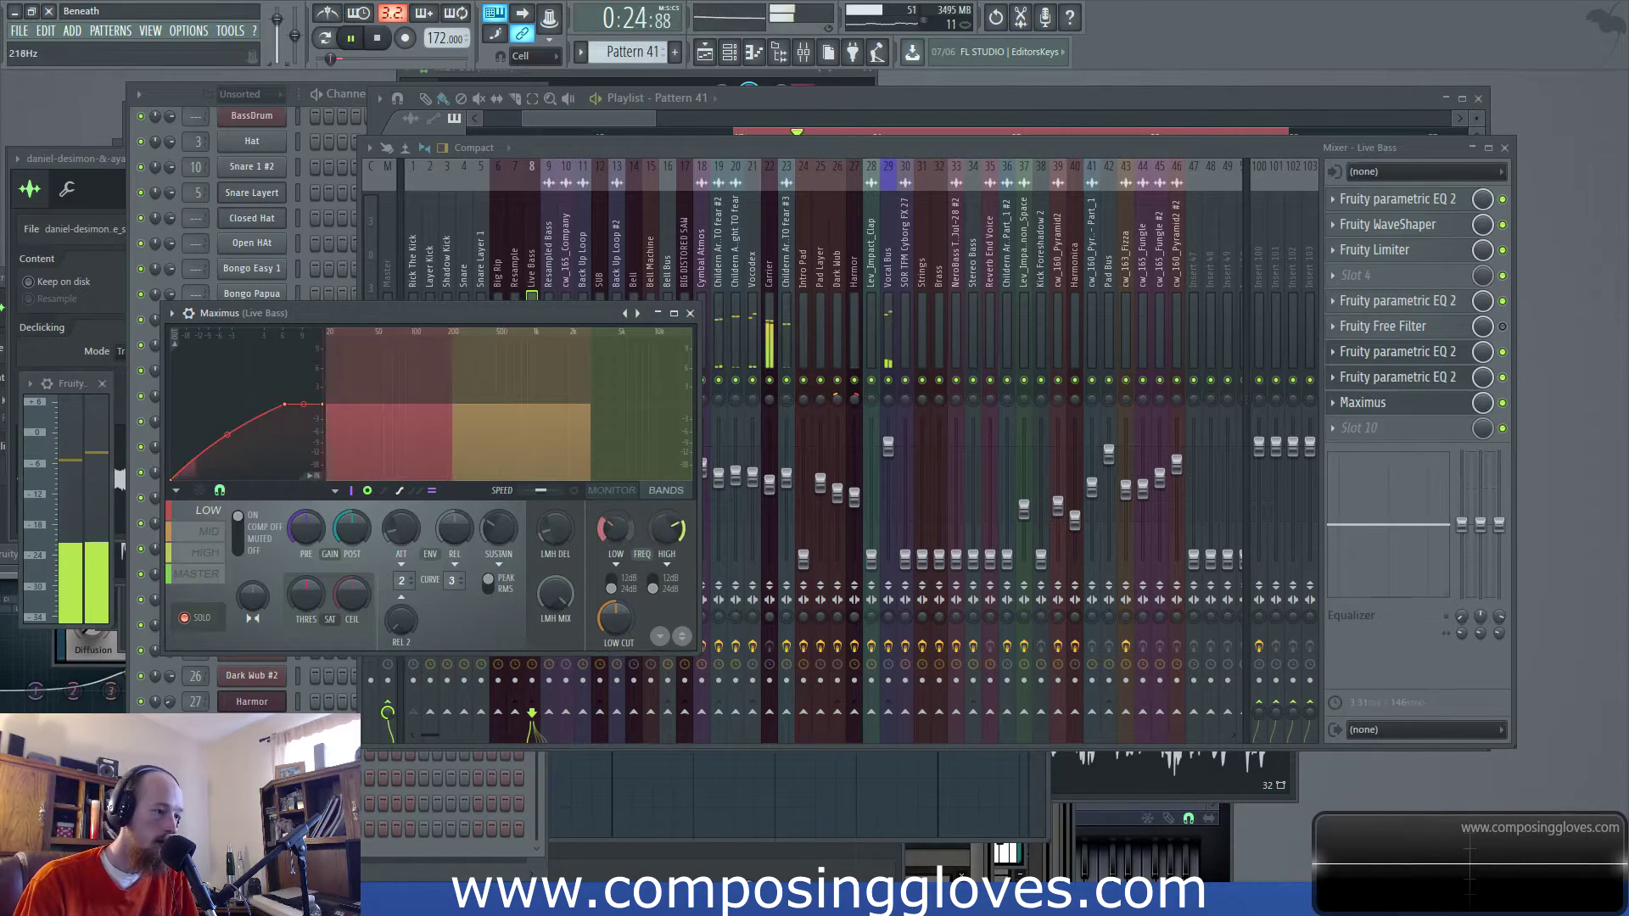
Switch Maximus's high band back on and play the section to hear the bands
{"action": "left_click", "coordinate": [220, 553]}
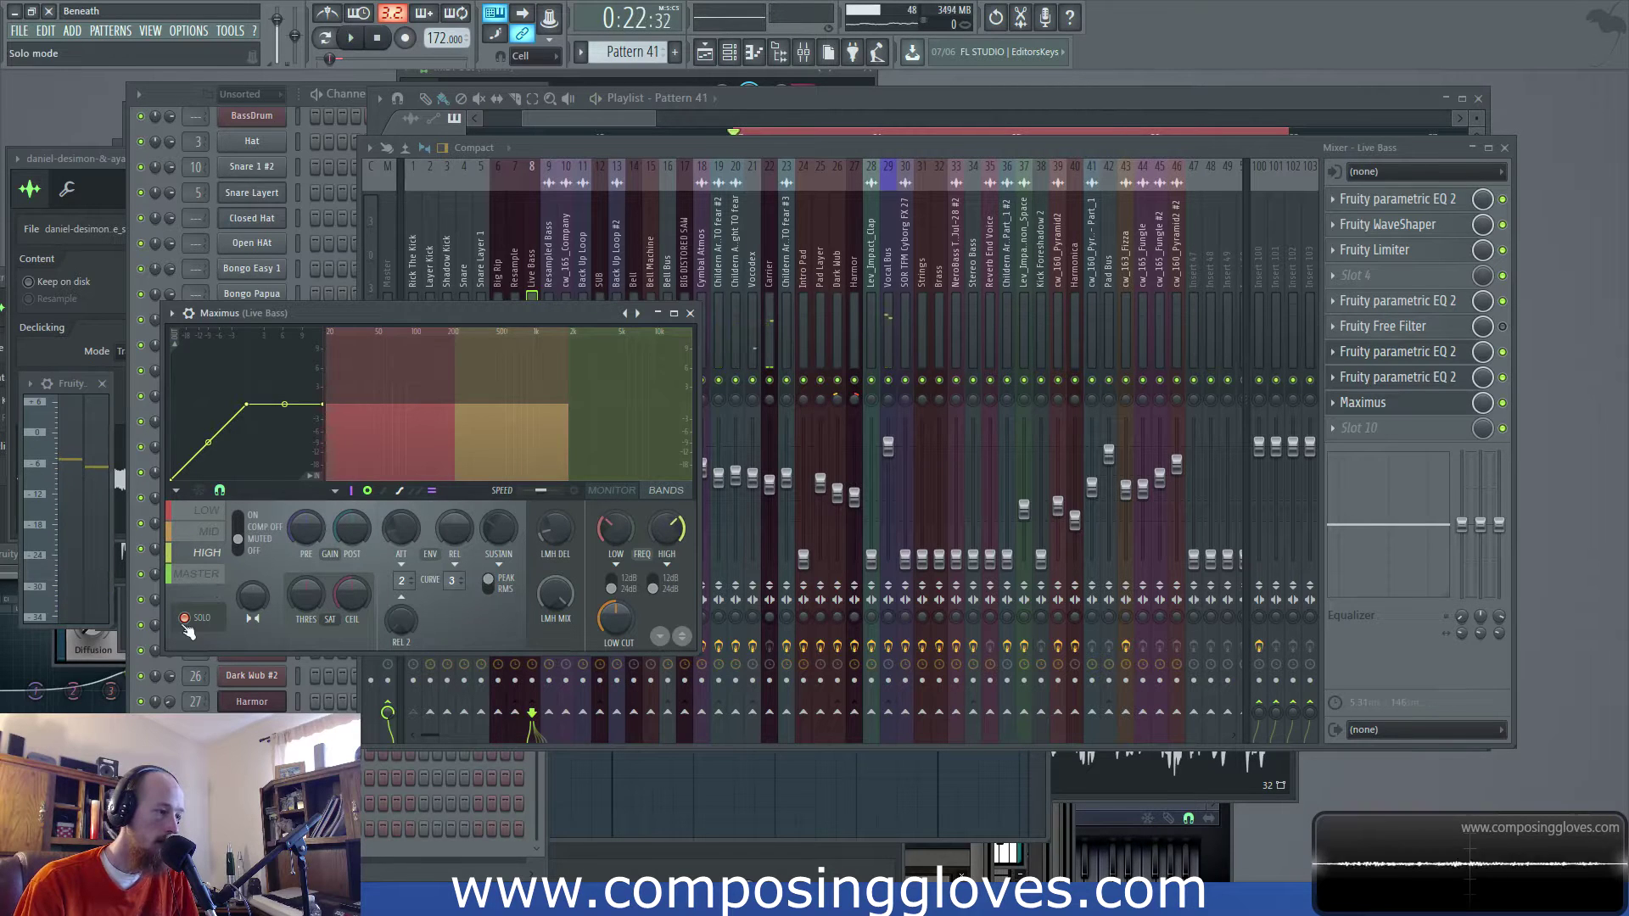
{"action": "left_click", "coordinate": [242, 545]}
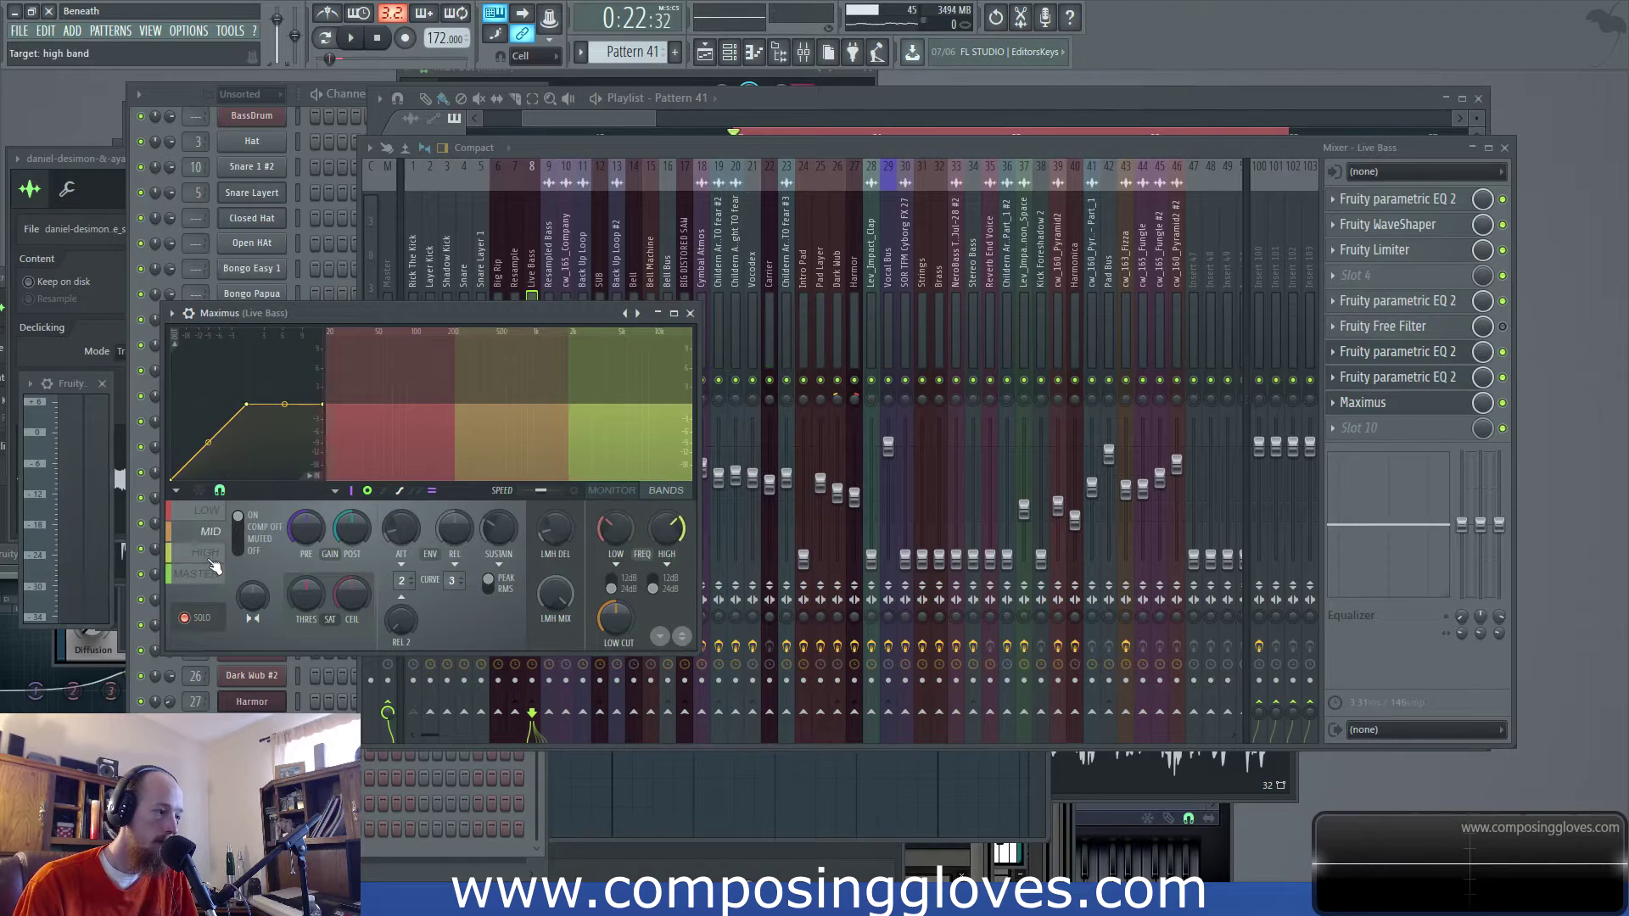
{"action": "left_click", "coordinate": [211, 555]}
{"action": "key", "text": "space"}
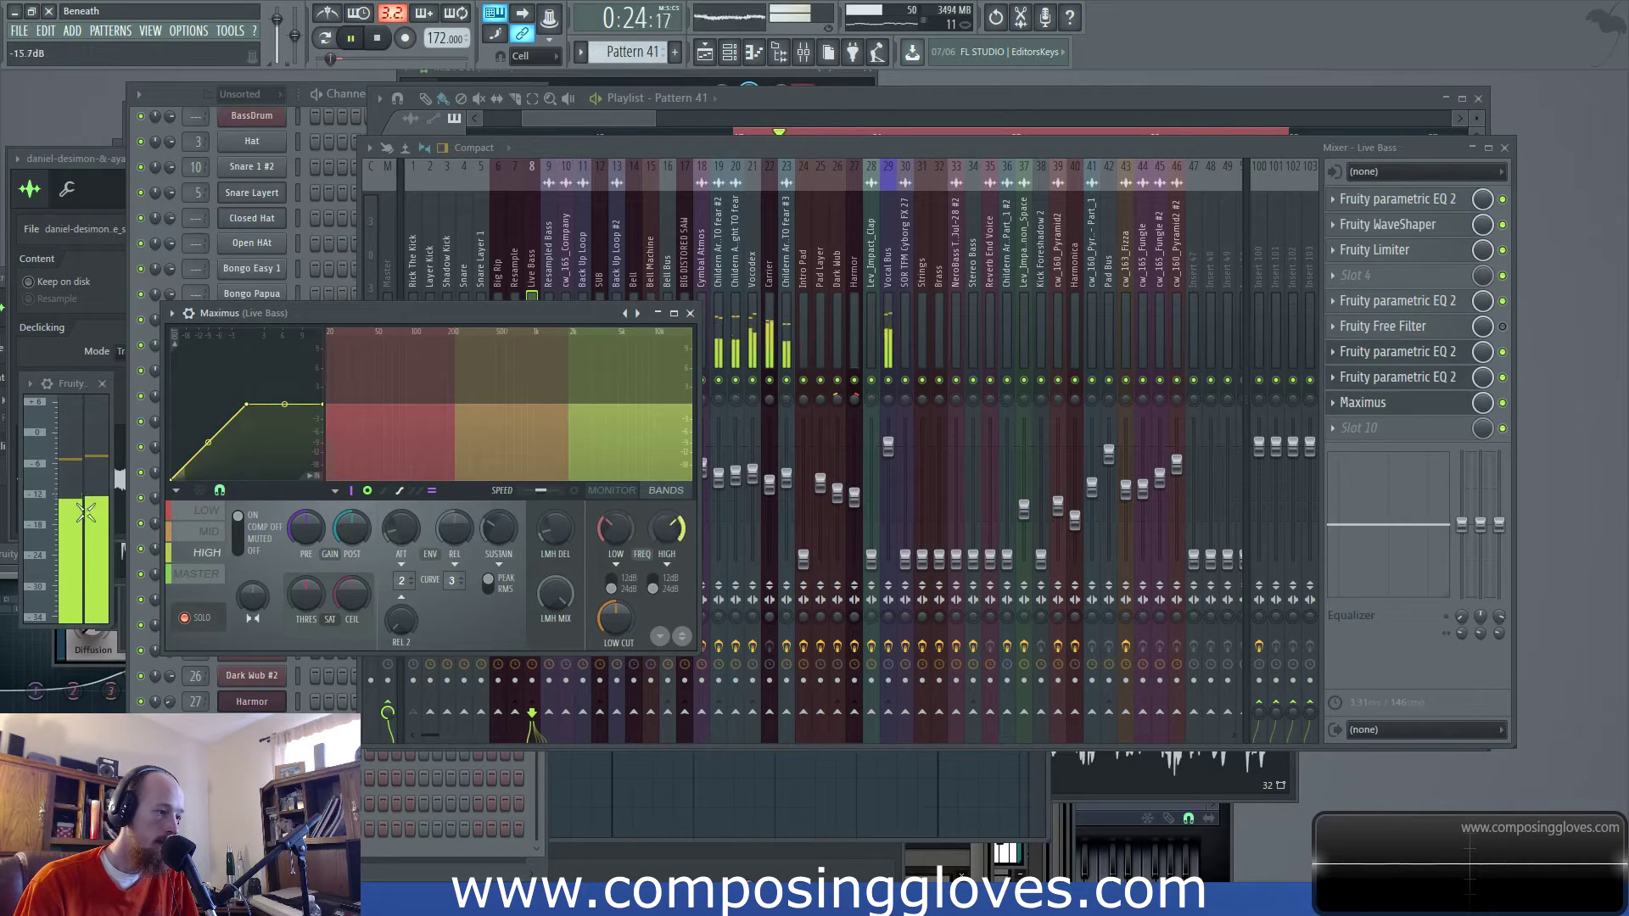
Add a low-level point to the mid and high band curves in Maximus and soften the mid band's knee
{"action": "left_click", "coordinate": [209, 531]}
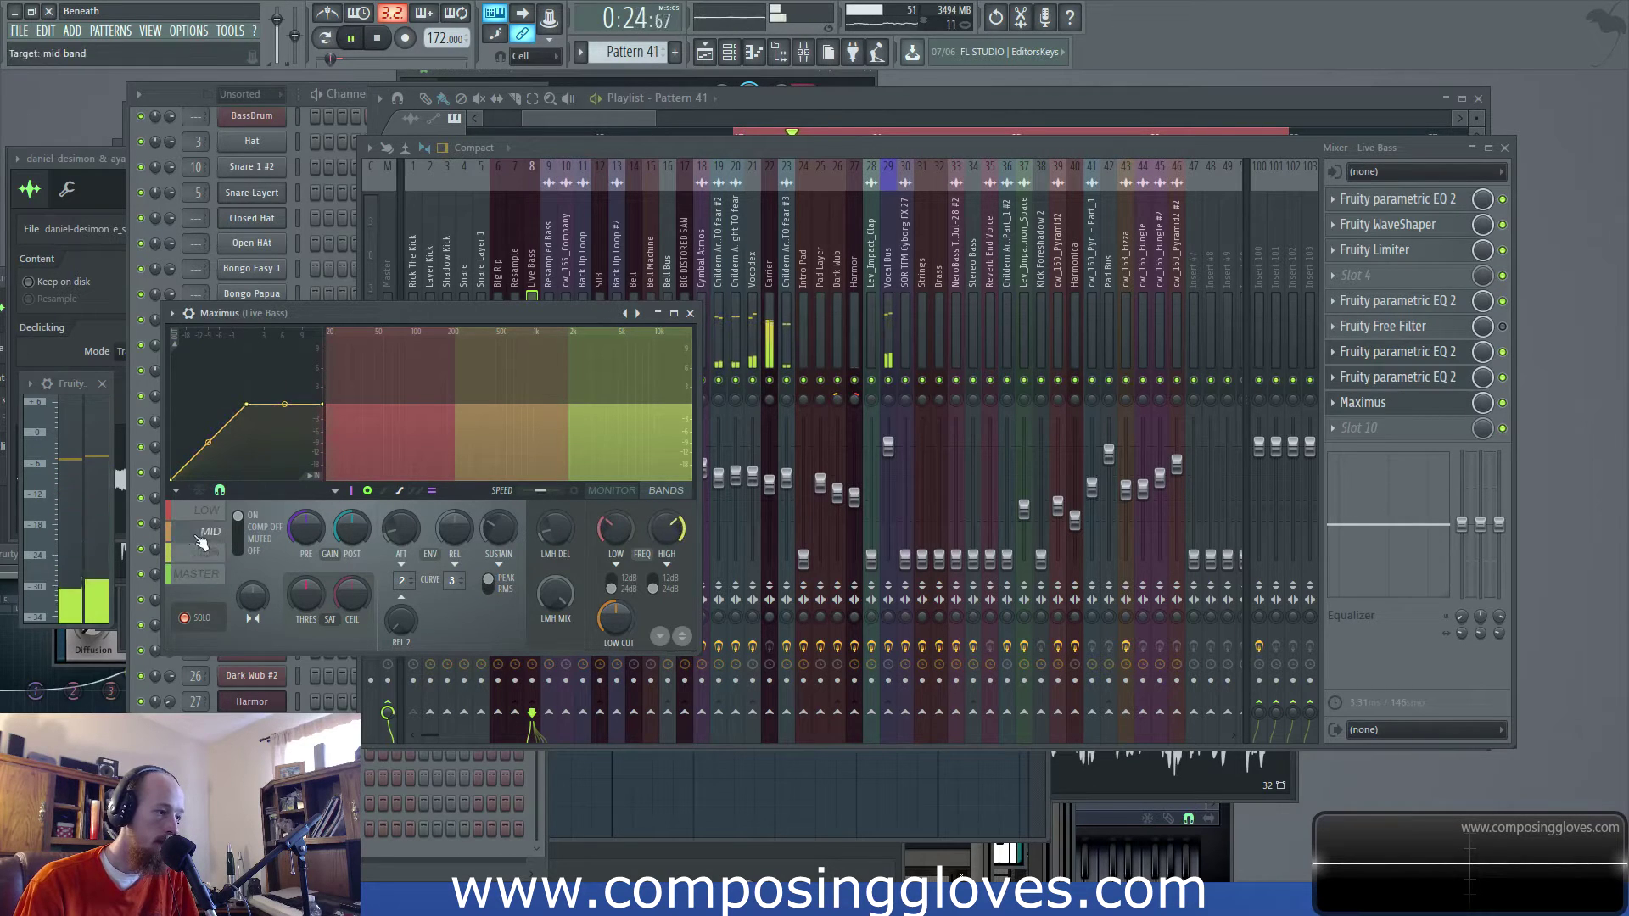
{"action": "right_click", "coordinate": [185, 466]}
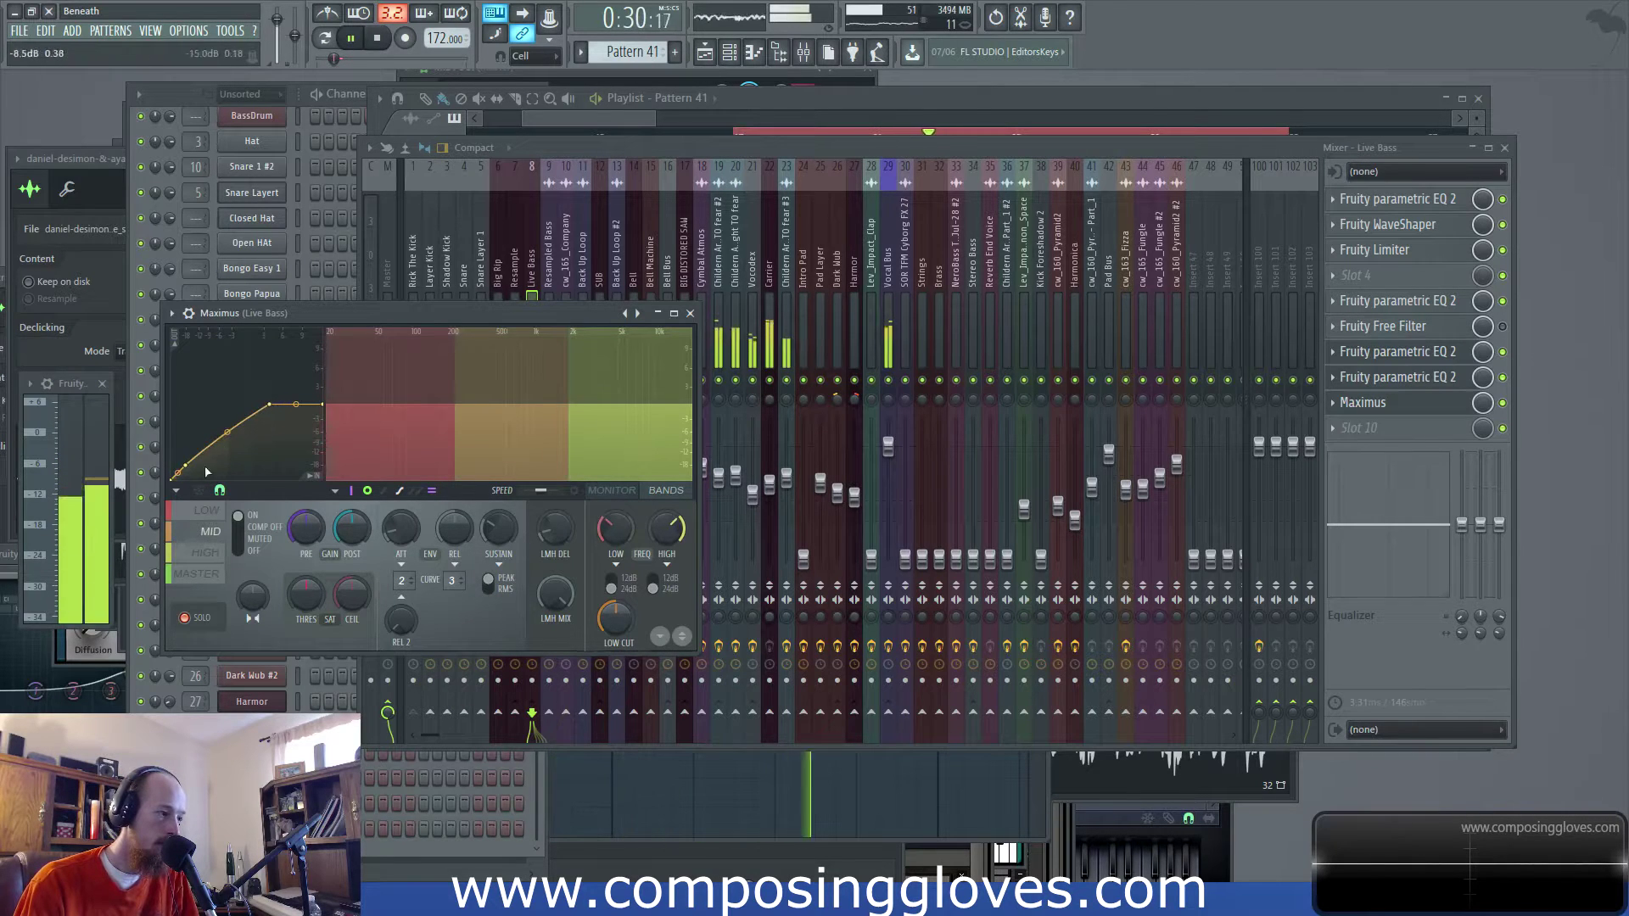
{"action": "left_click", "coordinate": [207, 553]}
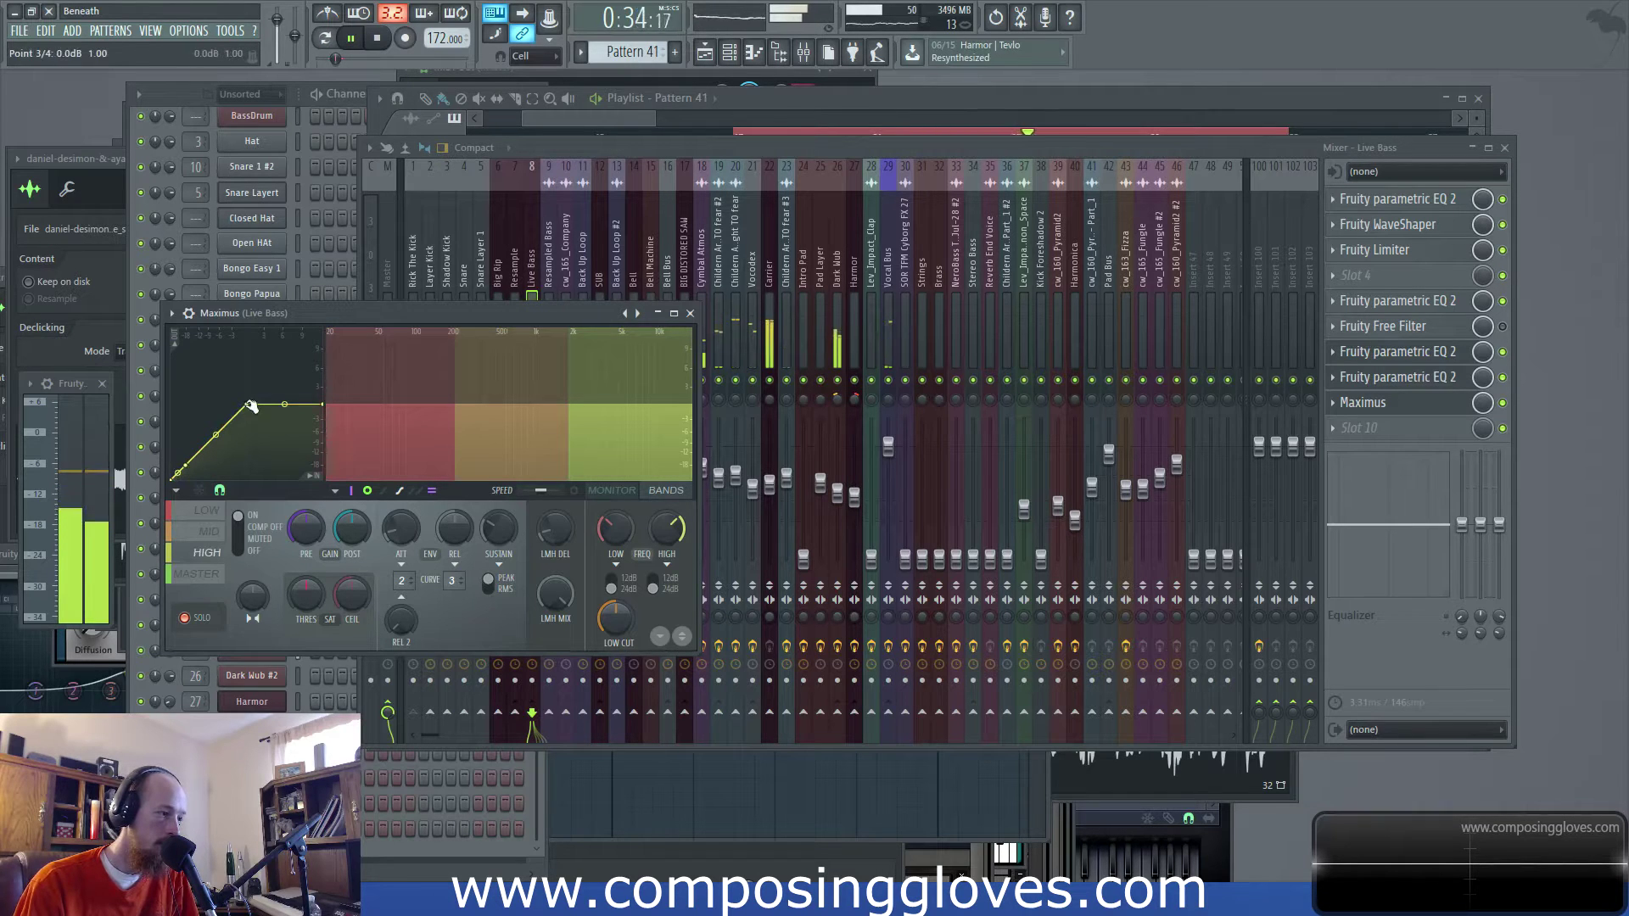
{"action": "left_click", "coordinate": [204, 575]}
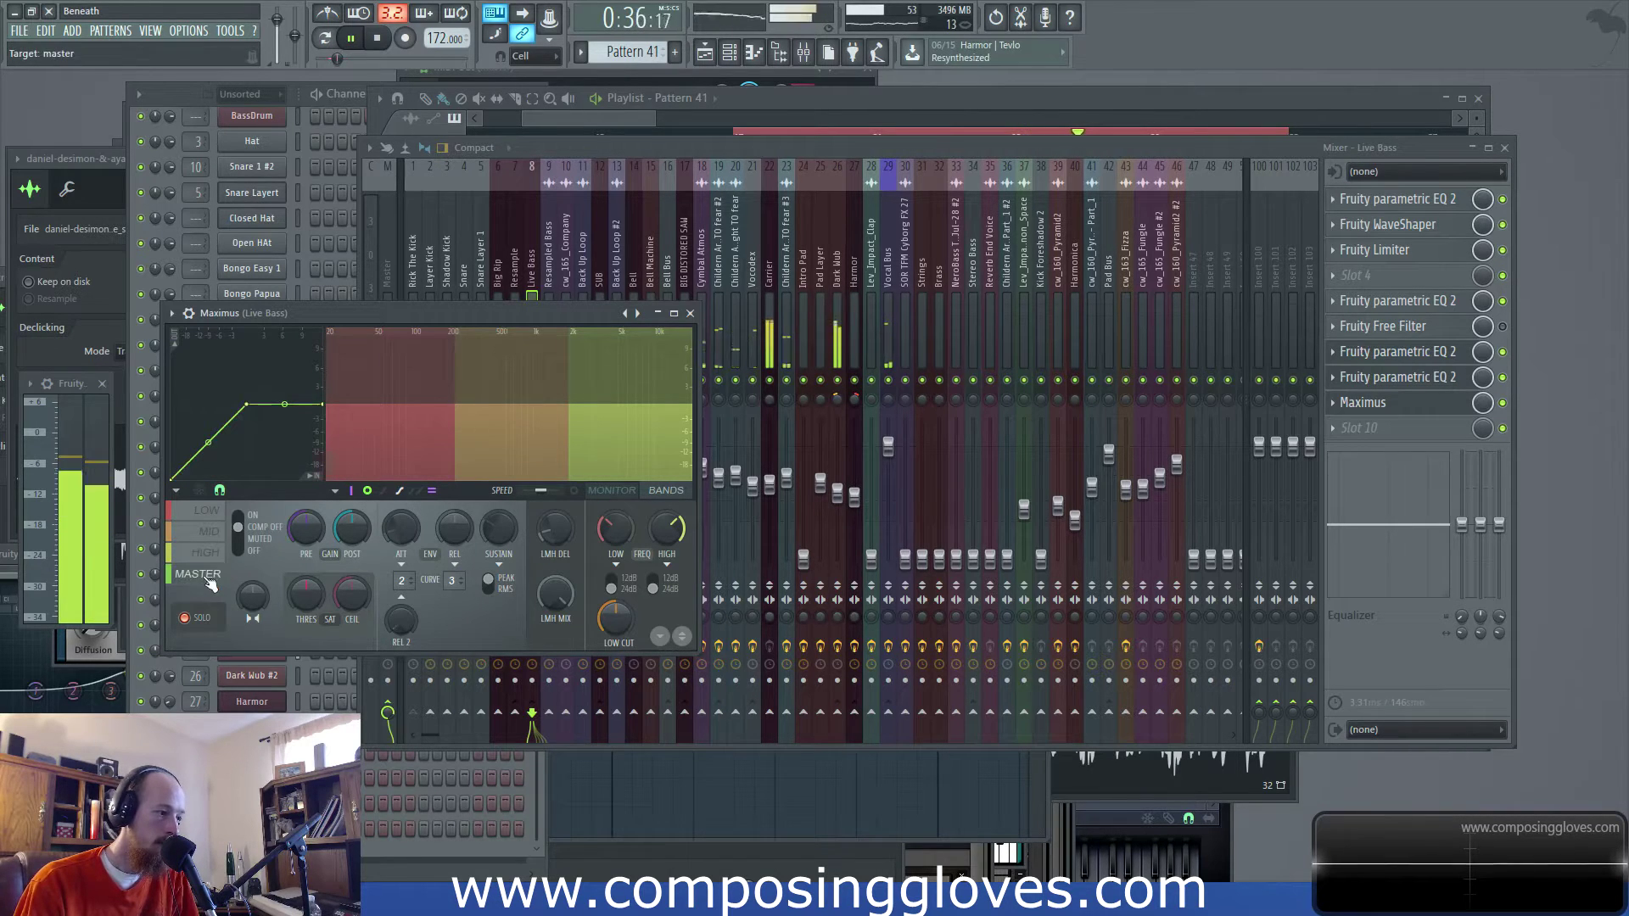
Raise the second point of the Cymbal Atmos panning automation, at the start of bar 24, to 47%
{"action": "left_click", "coordinate": [596, 138]}
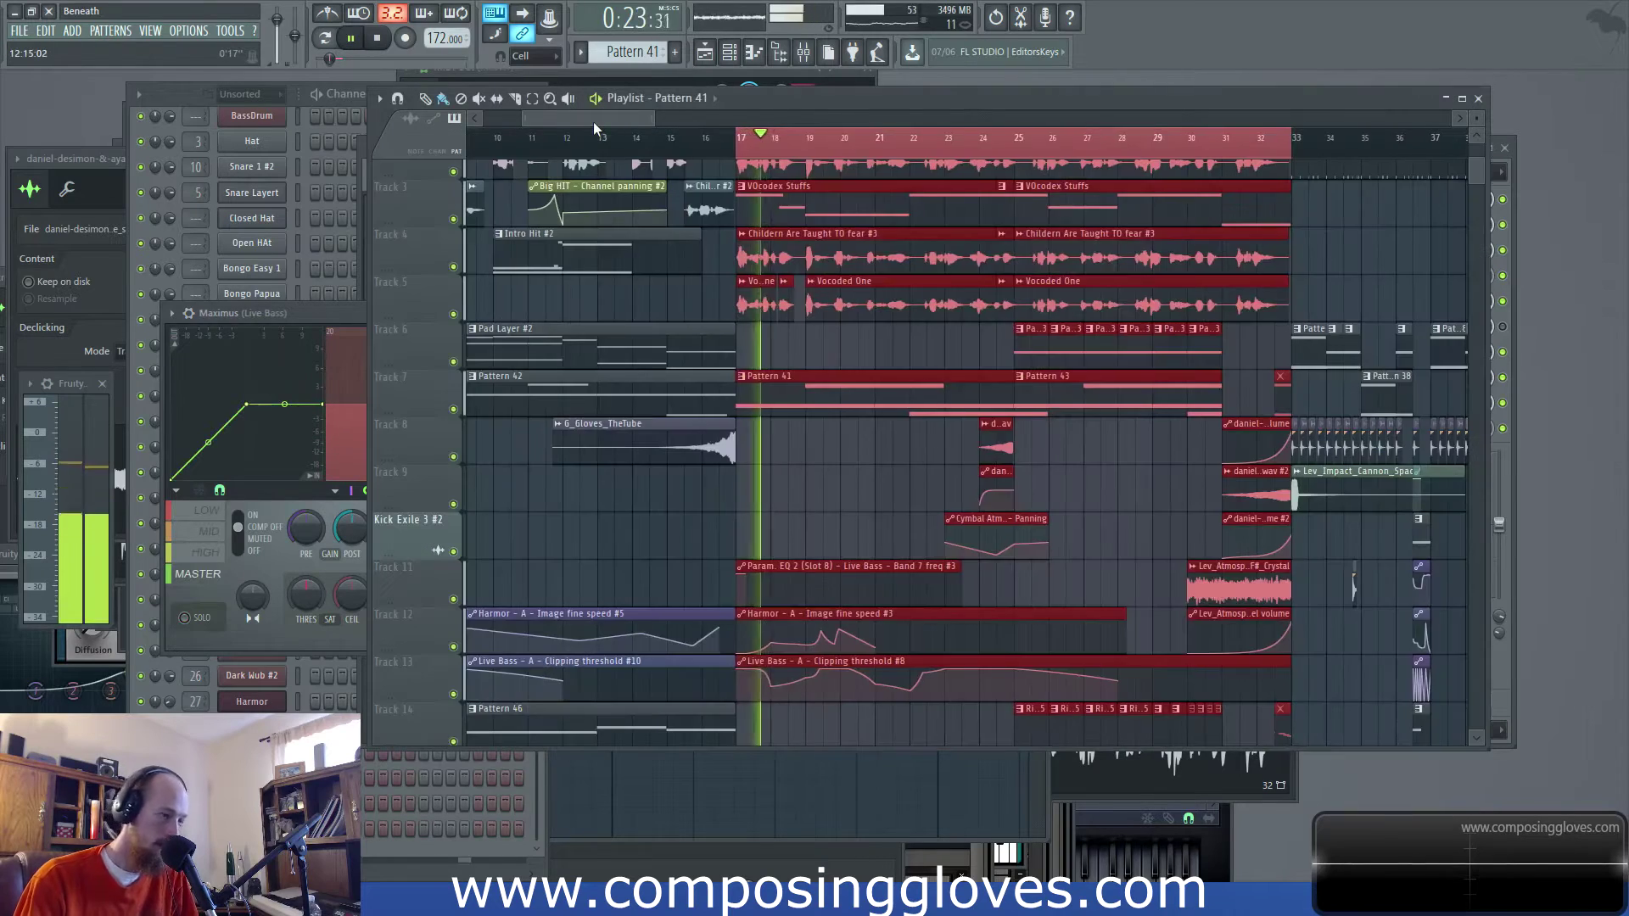
{"action": "scroll", "coordinate": [773, 391], "scroll_direction": "down", "scroll_amount": 1}
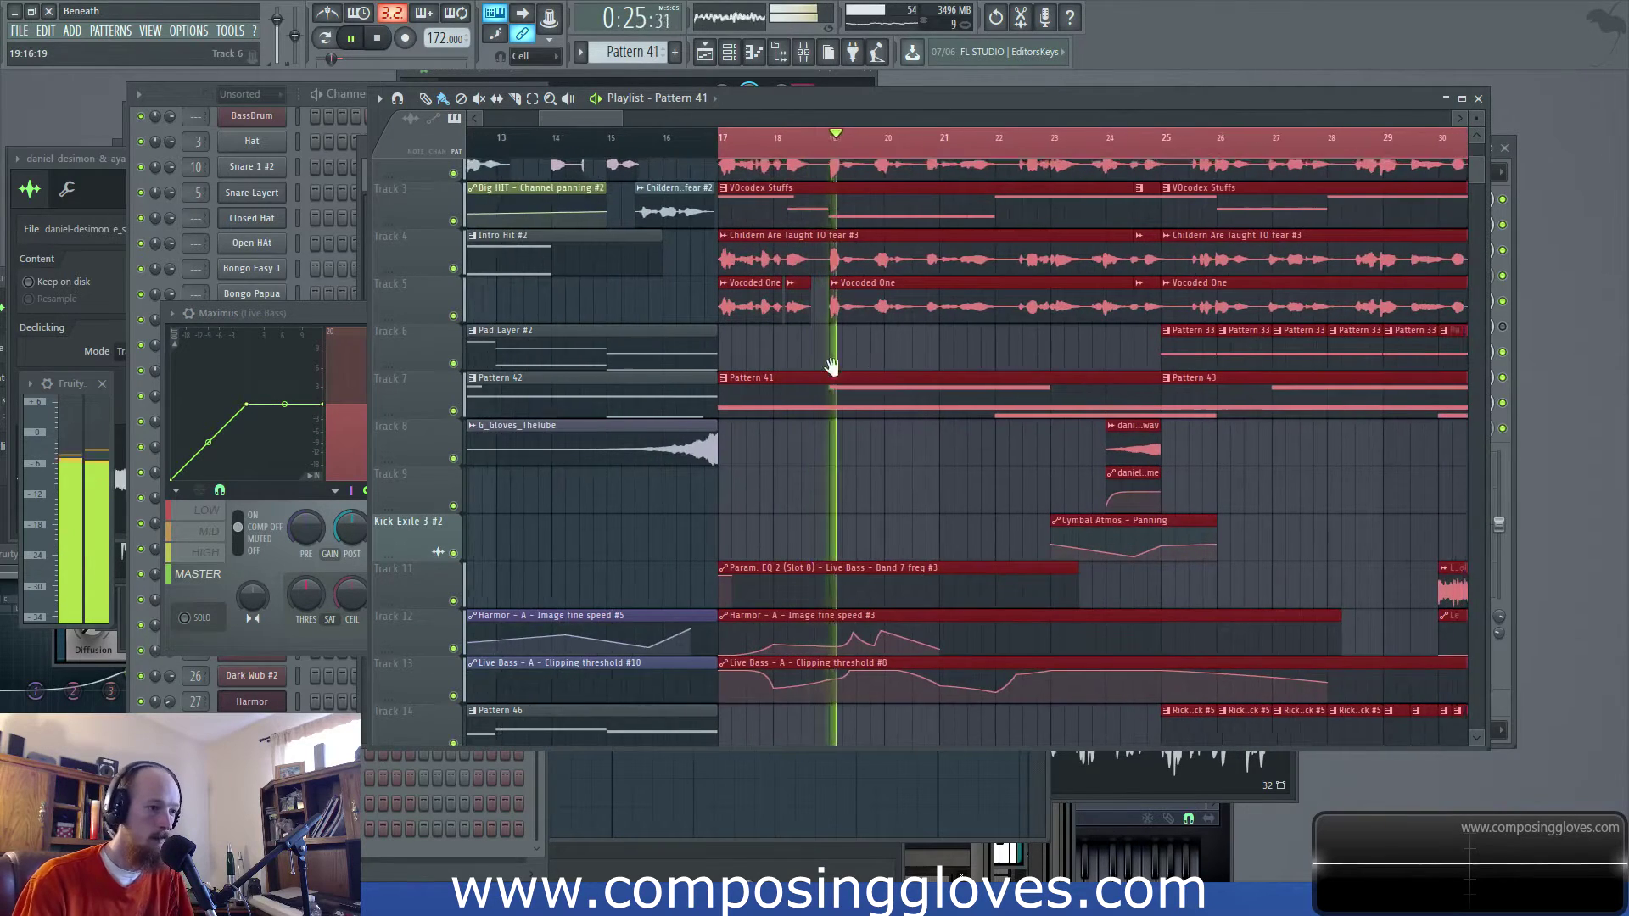
{"action": "scroll", "coordinate": [644, 314], "scroll_direction": "down", "scroll_amount": 5}
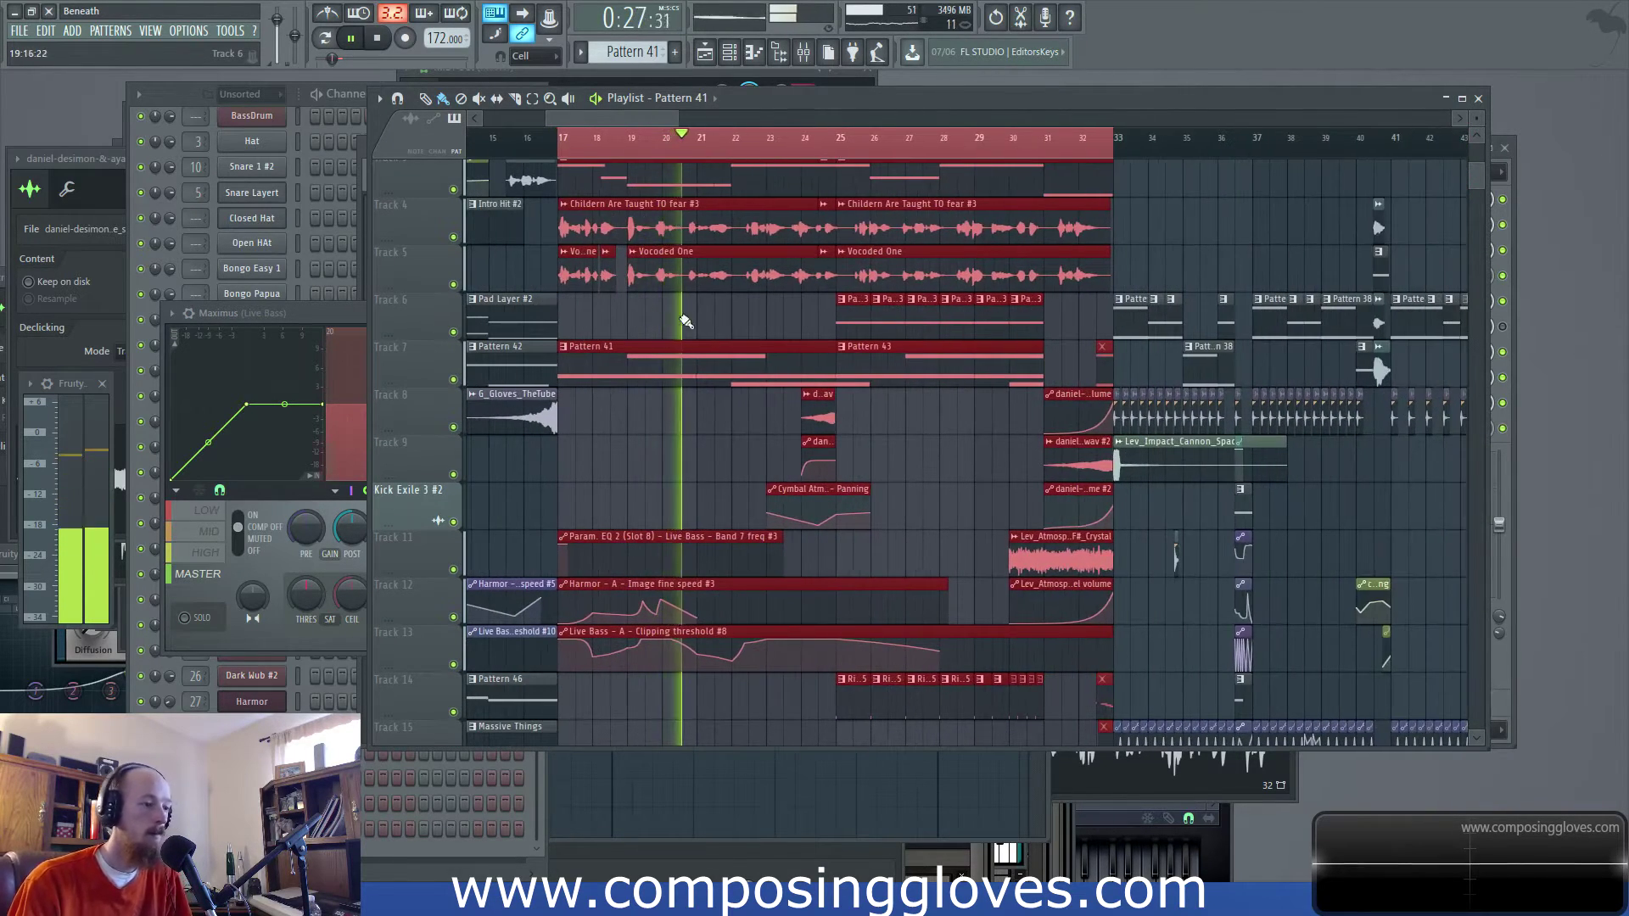
{"action": "scroll", "coordinate": [670, 314], "scroll_direction": "down", "scroll_amount": 1}
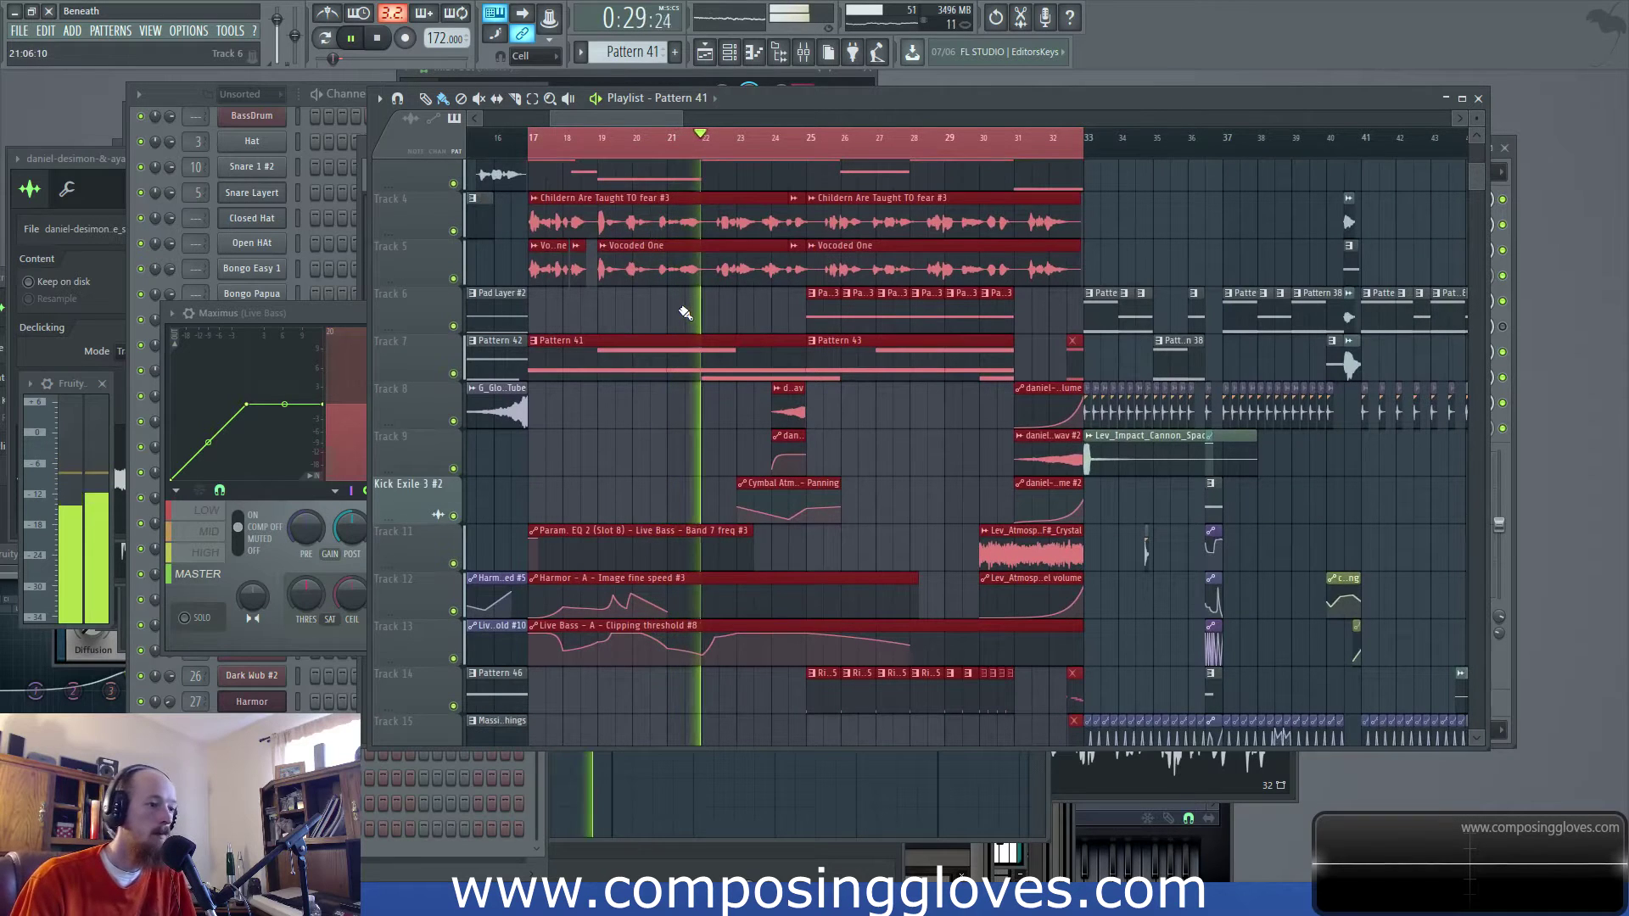
{"action": "left_click_drag", "start_coordinate": [746, 316], "coordinate": [662, 326]}
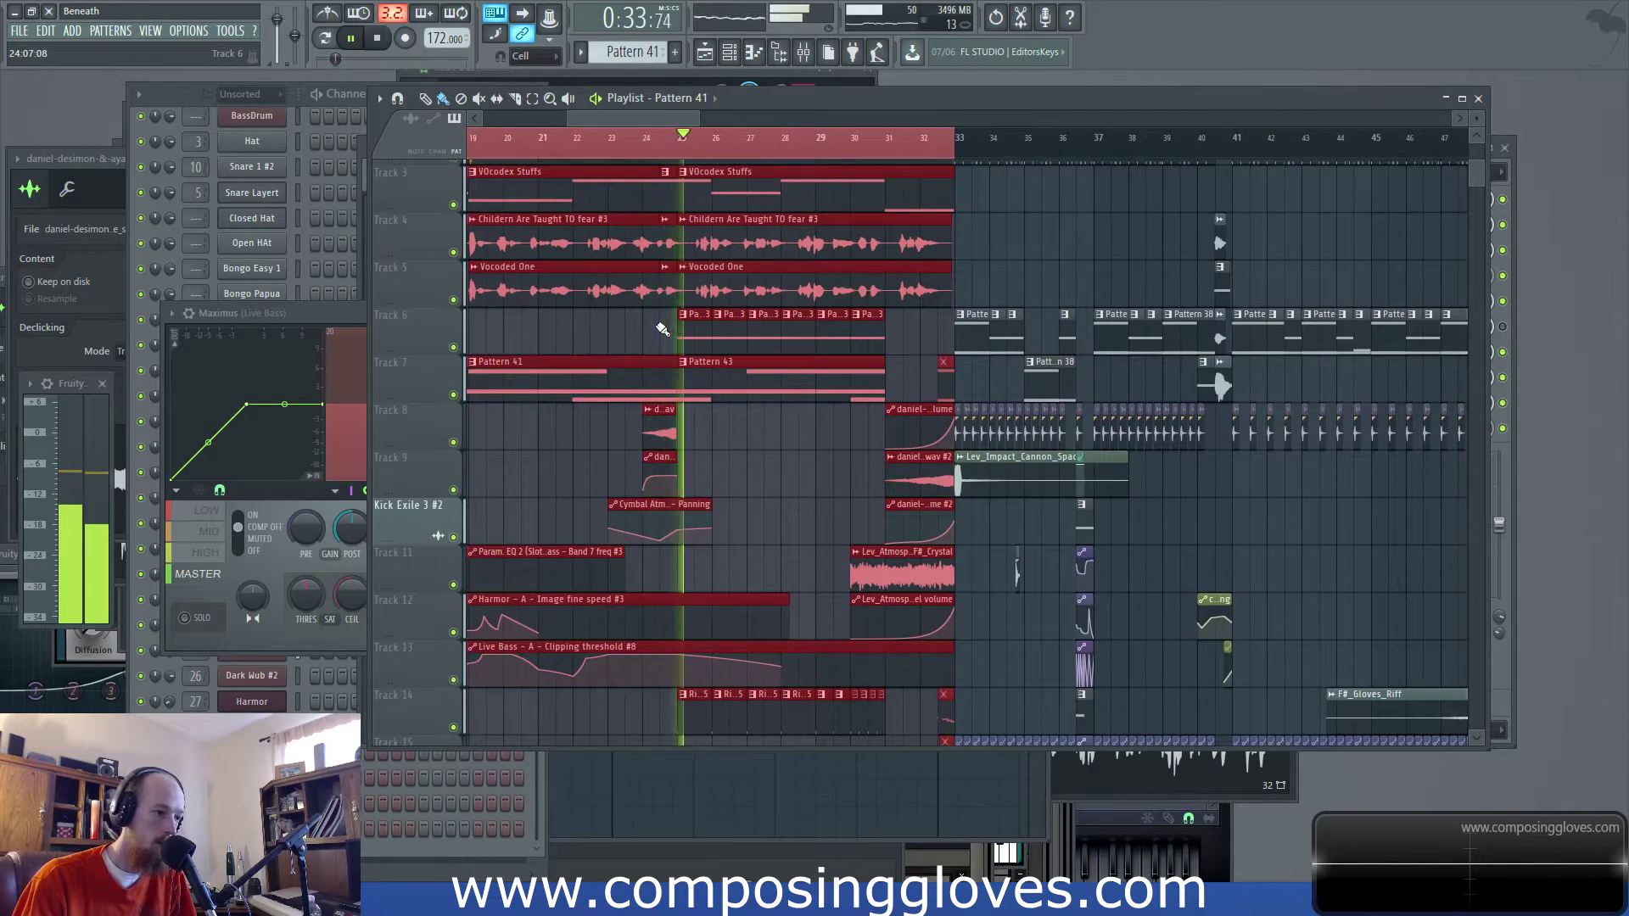
{"action": "key", "text": "space"}
{"action": "scroll", "coordinate": [642, 388], "scroll_direction": "up", "scroll_amount": 4}
{"action": "scroll", "coordinate": [642, 389], "scroll_direction": "up", "scroll_amount": 2}
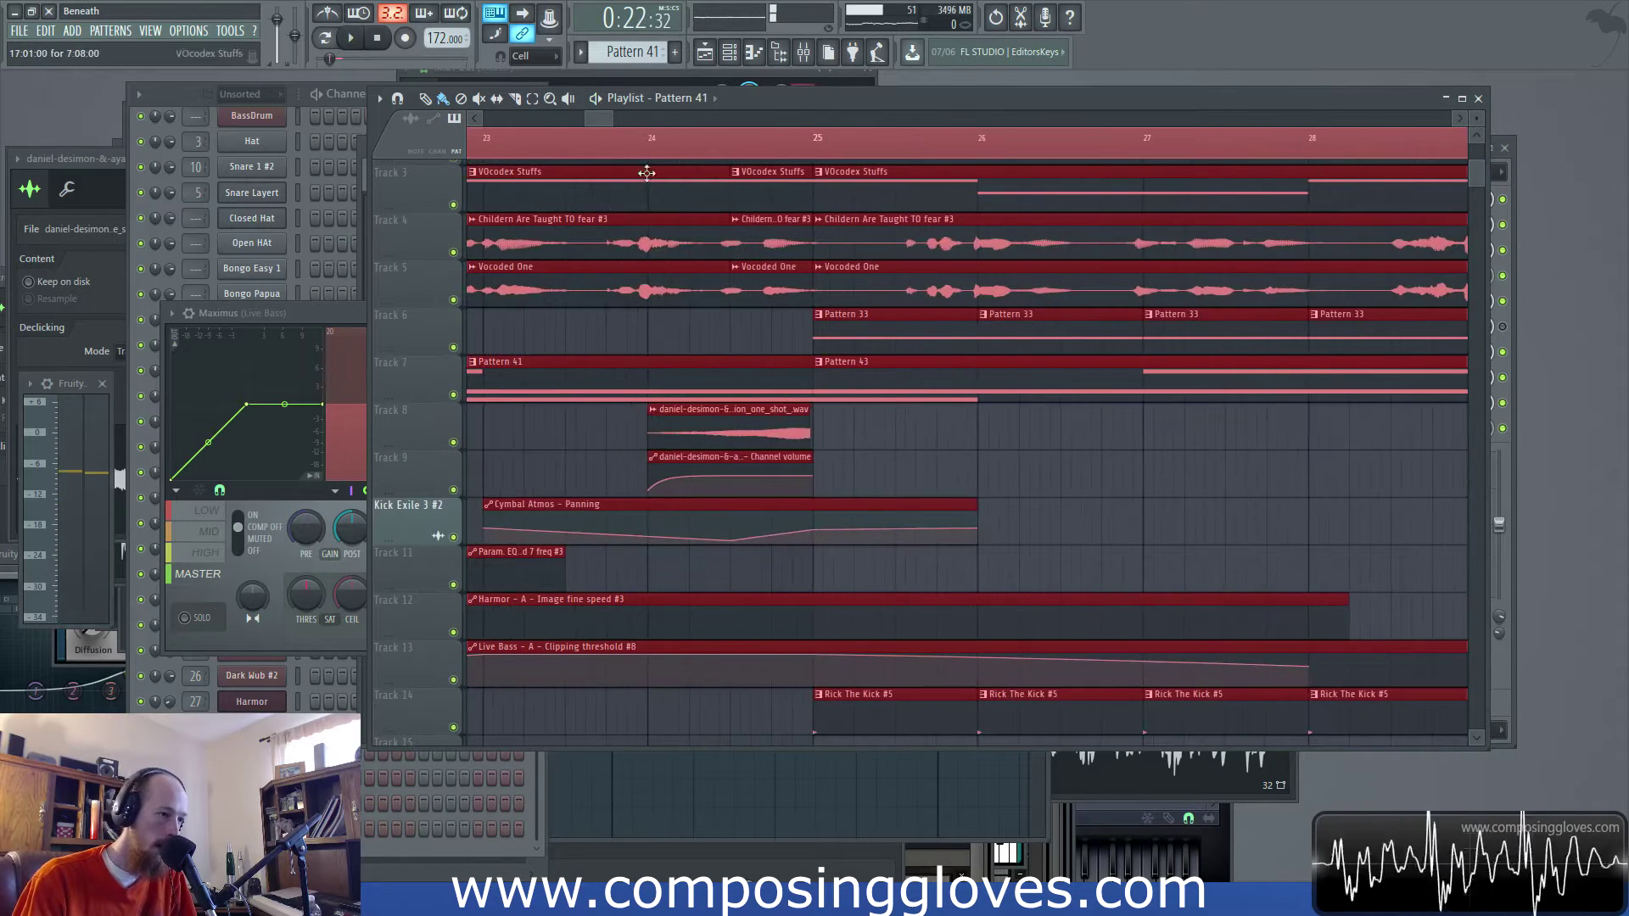
{"action": "scroll", "coordinate": [656, 166], "scroll_direction": "up", "scroll_amount": 3}
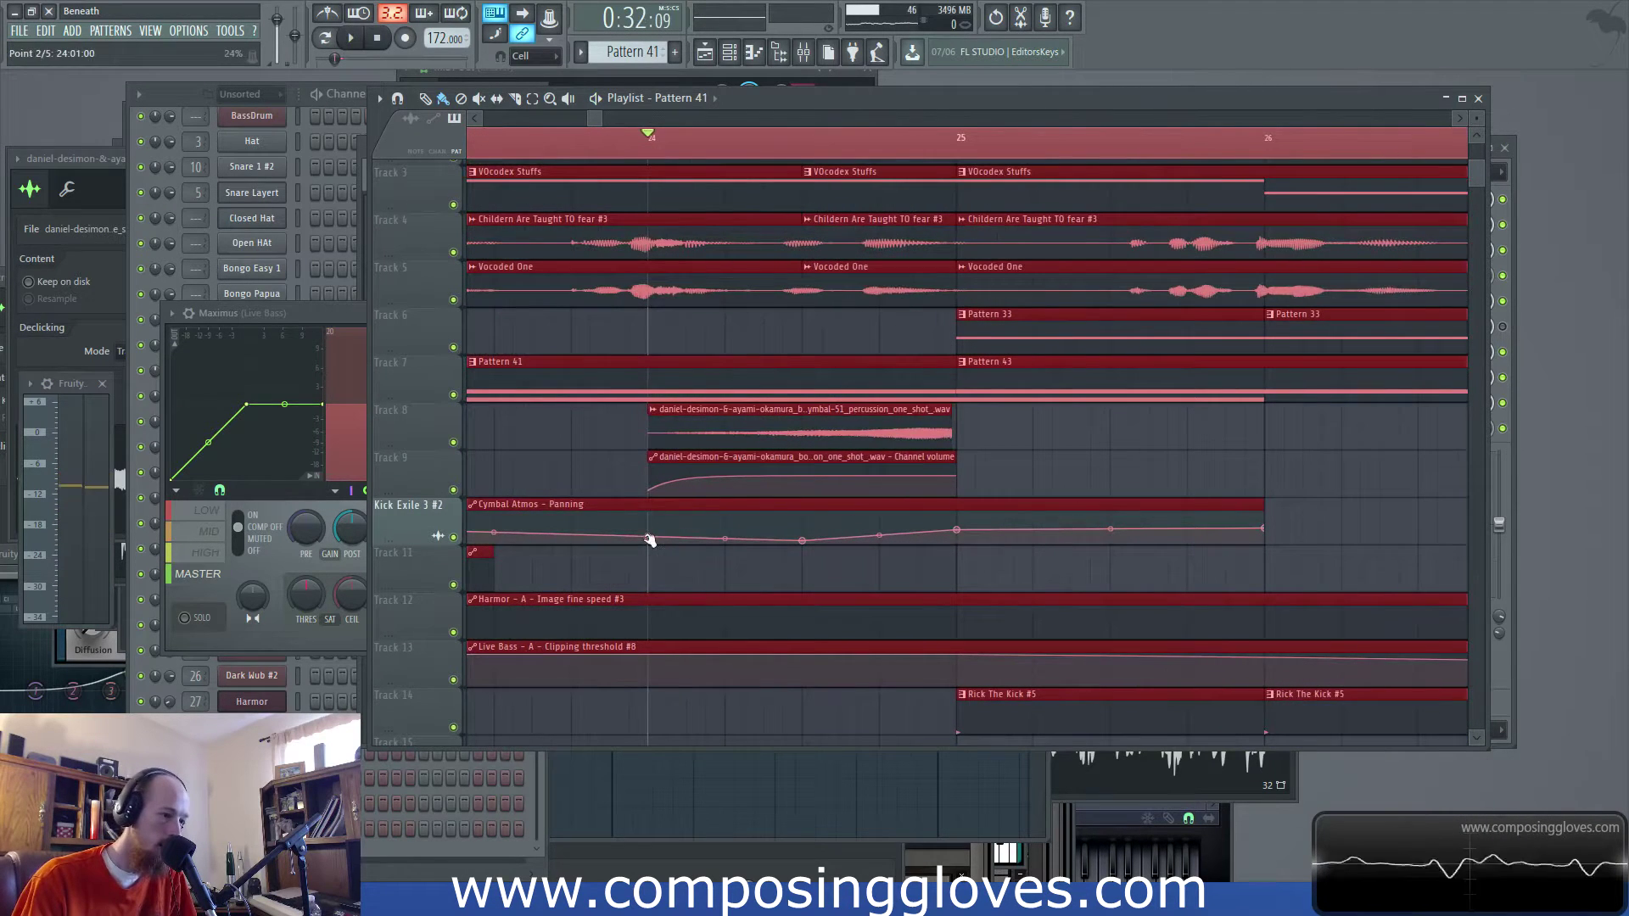
{"action": "left_click", "coordinate": [649, 536]}
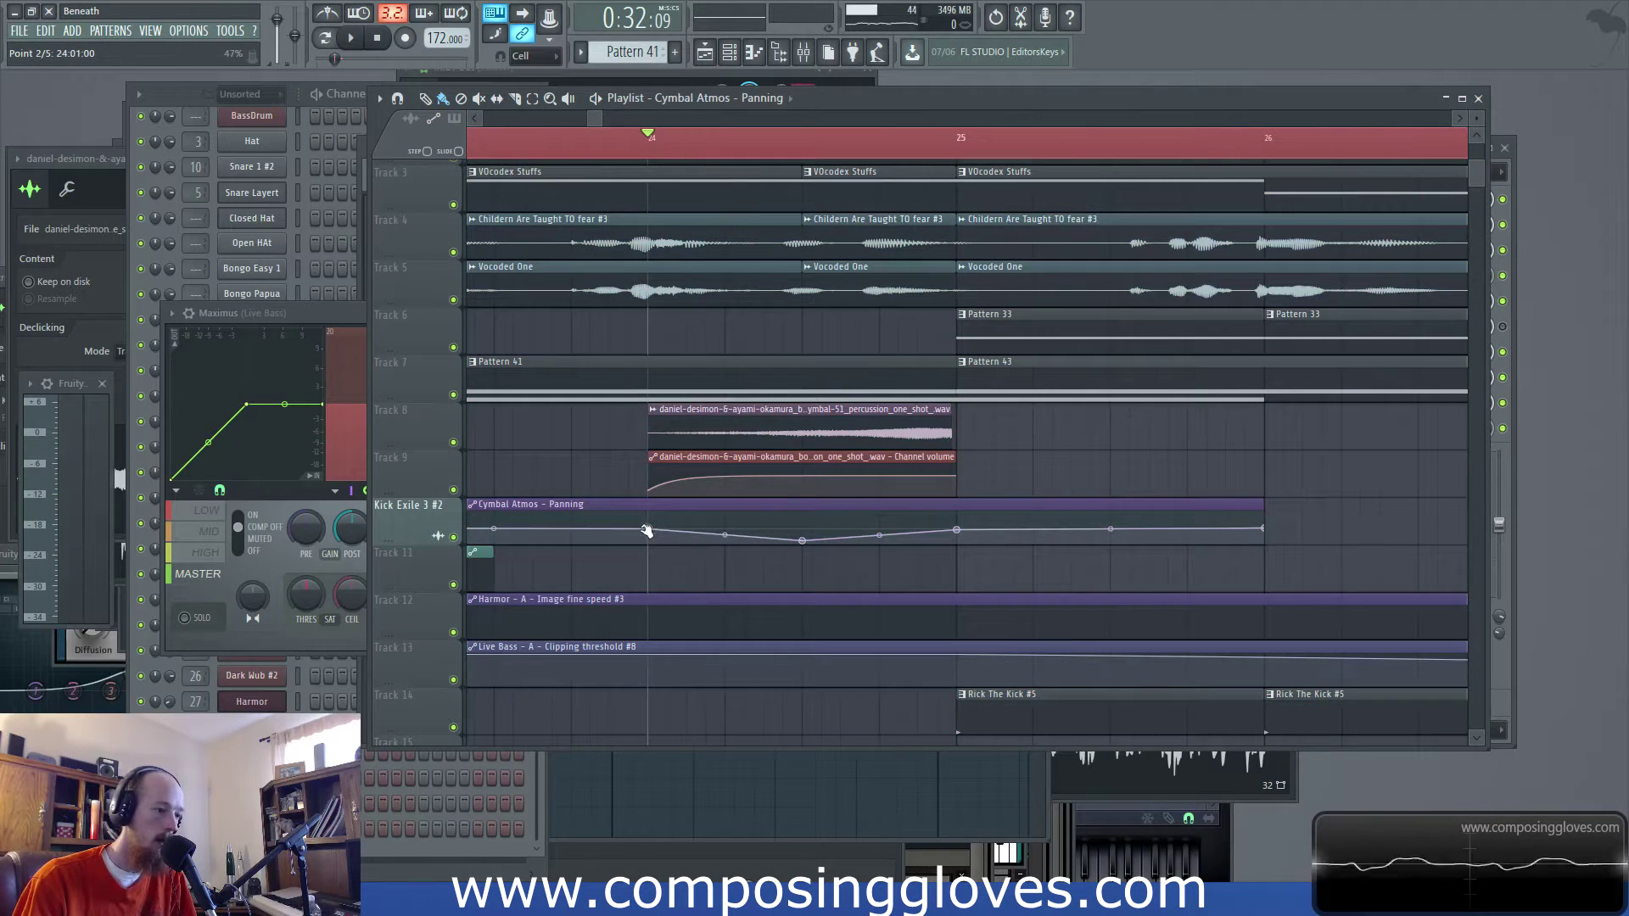
Review the vocoded section's arrangement and listen to it from bar 17 and from bar 23
{"action": "scroll", "coordinate": [691, 322], "scroll_direction": "down", "scroll_amount": 4}
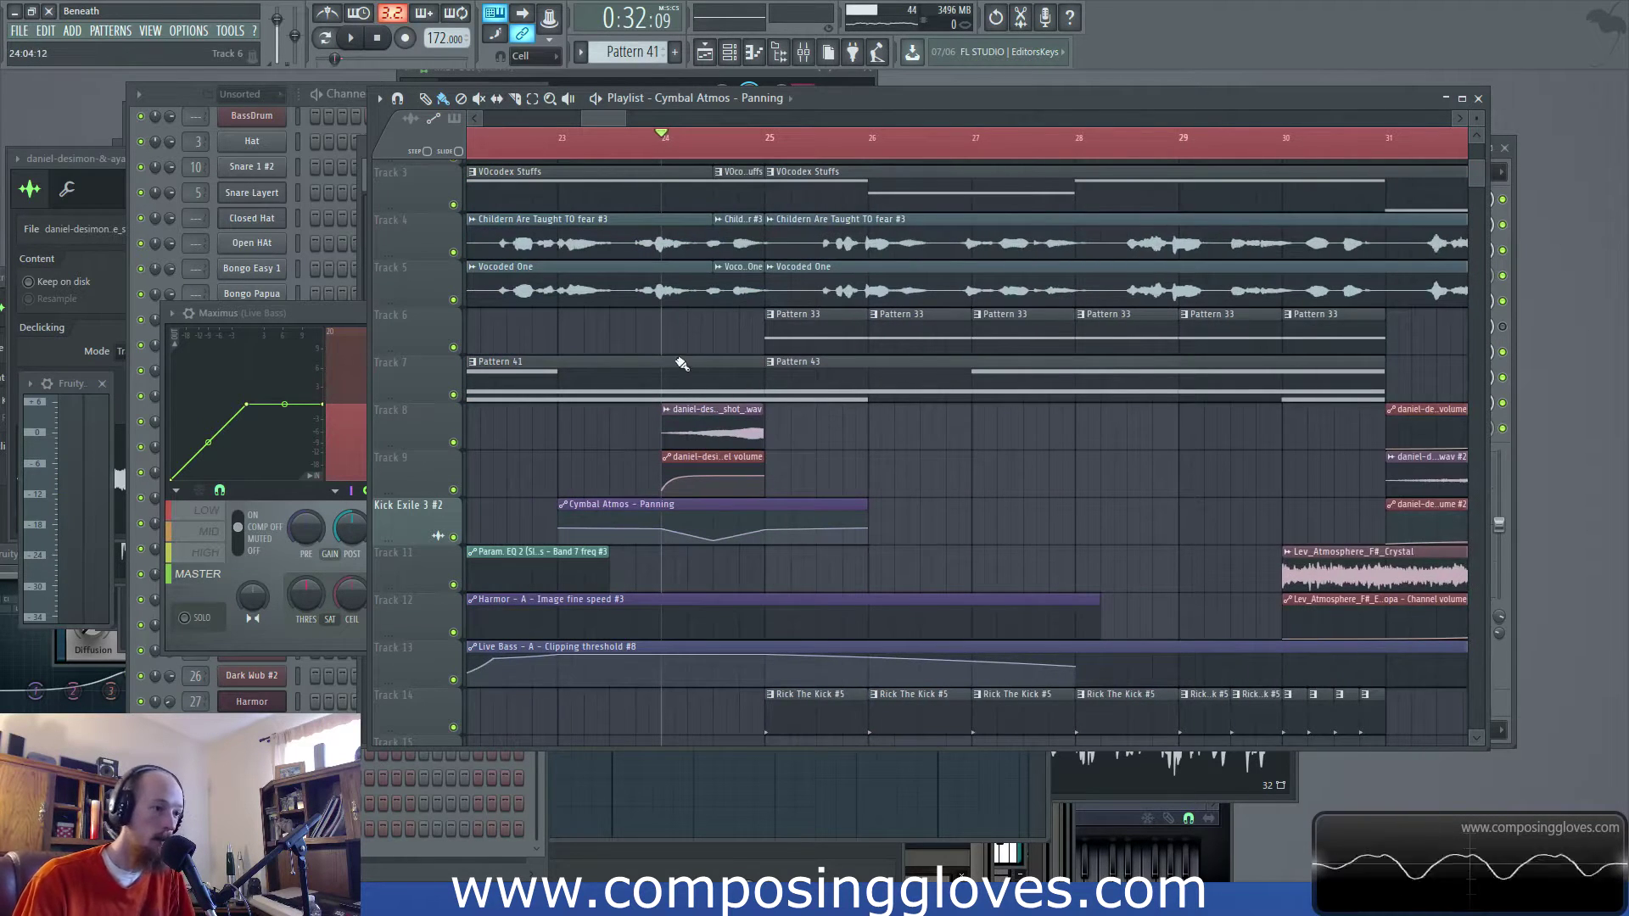
{"action": "scroll", "coordinate": [682, 364], "scroll_direction": "down", "scroll_amount": 4}
{"action": "left_click_drag", "start_coordinate": [705, 411], "coordinate": [920, 281]}
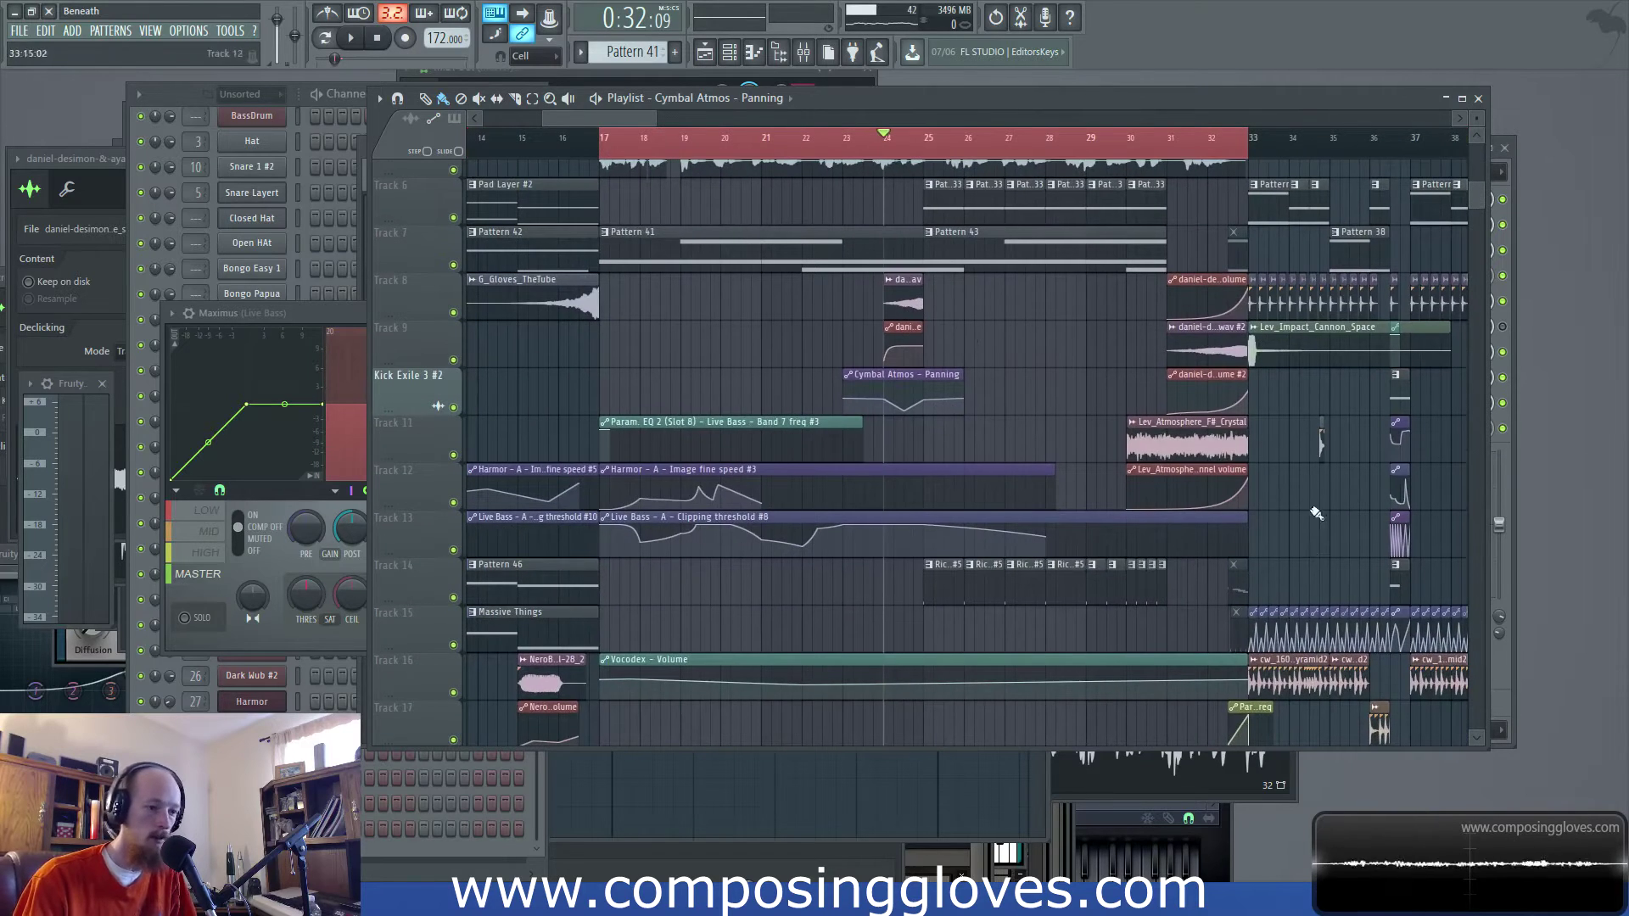
{"action": "scroll", "coordinate": [815, 281], "scroll_direction": "up", "scroll_amount": 5}
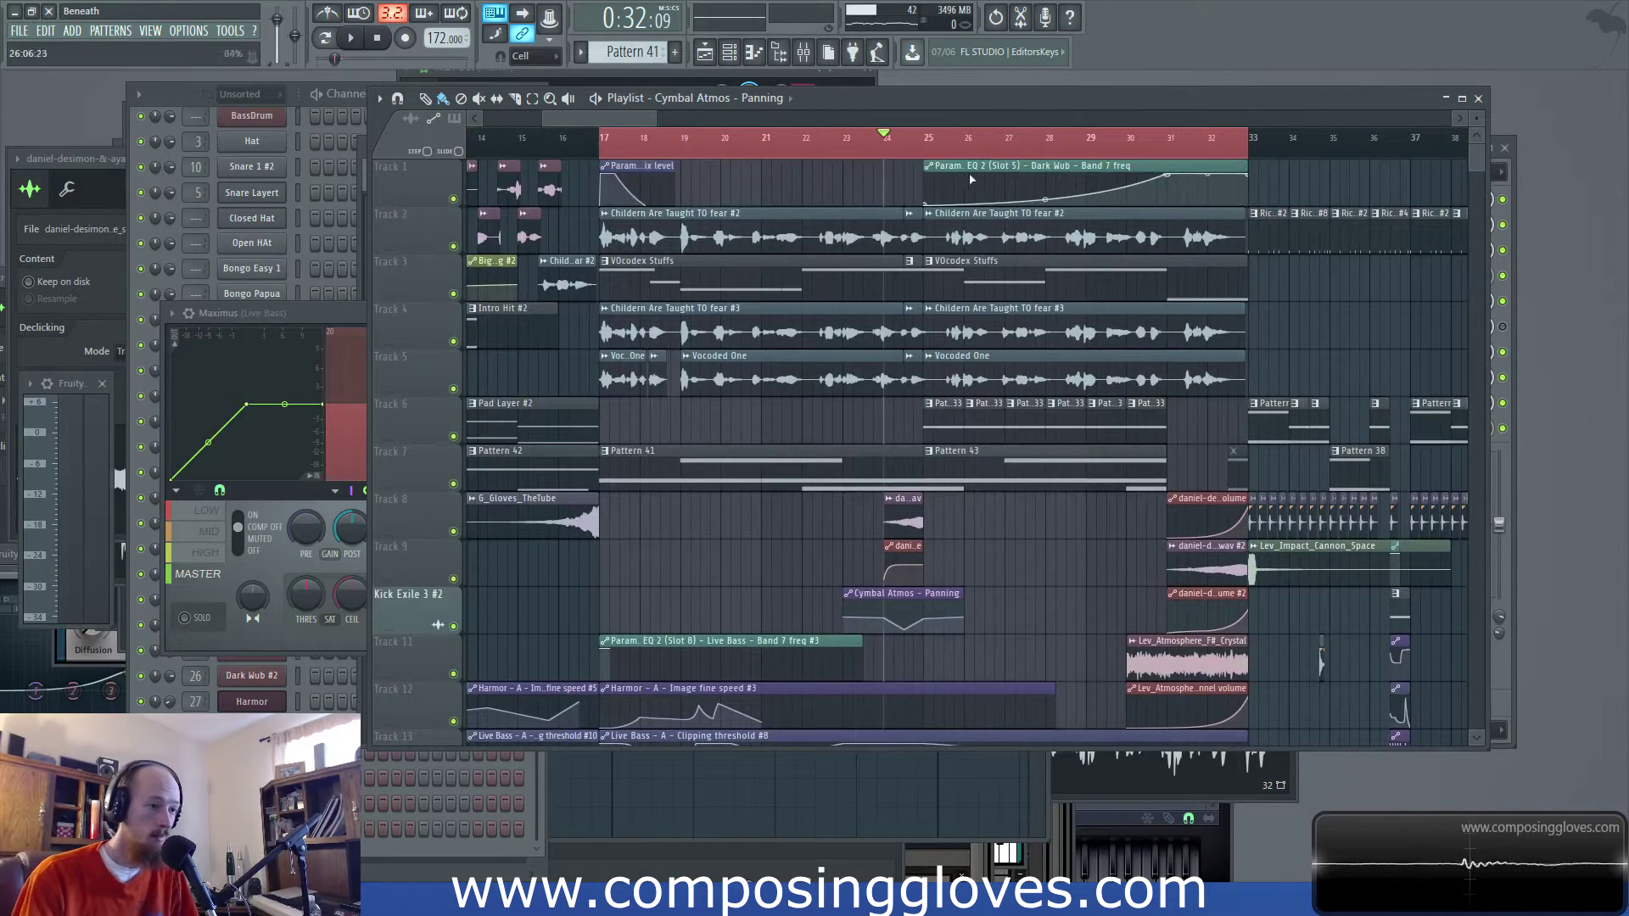
{"action": "left_click", "coordinate": [608, 146]}
{"action": "key", "text": "space"}
{"action": "left_click_drag", "start_coordinate": [687, 170], "coordinate": [740, 302]}
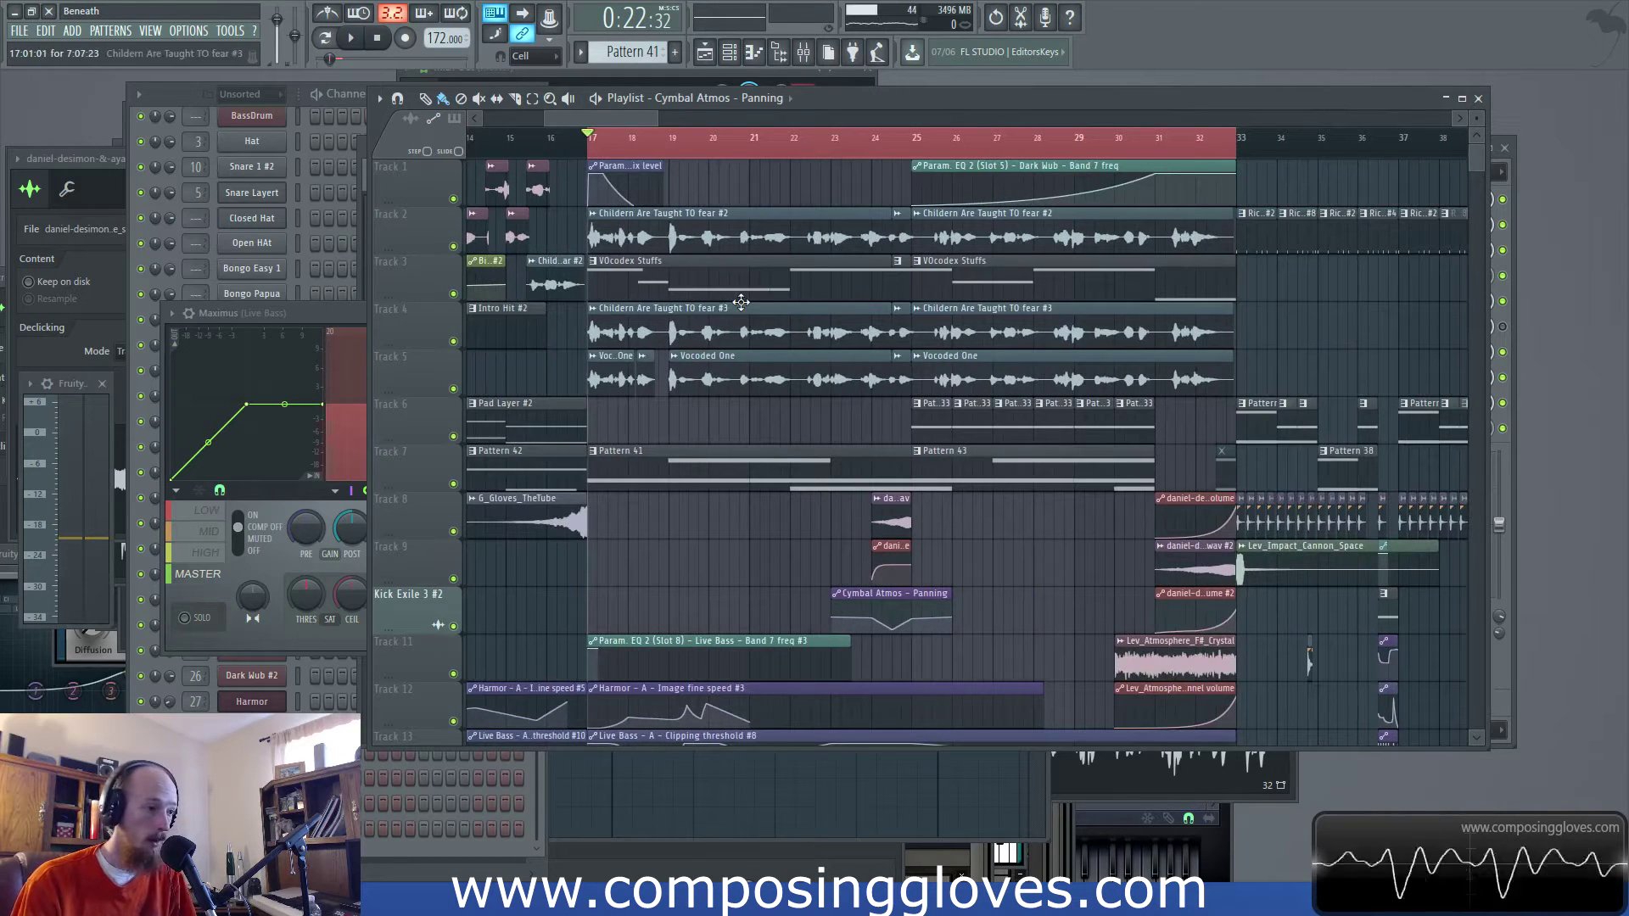
{"action": "left_click", "coordinate": [856, 151]}
{"action": "key", "text": "space"}
{"action": "key", "text": "space"}
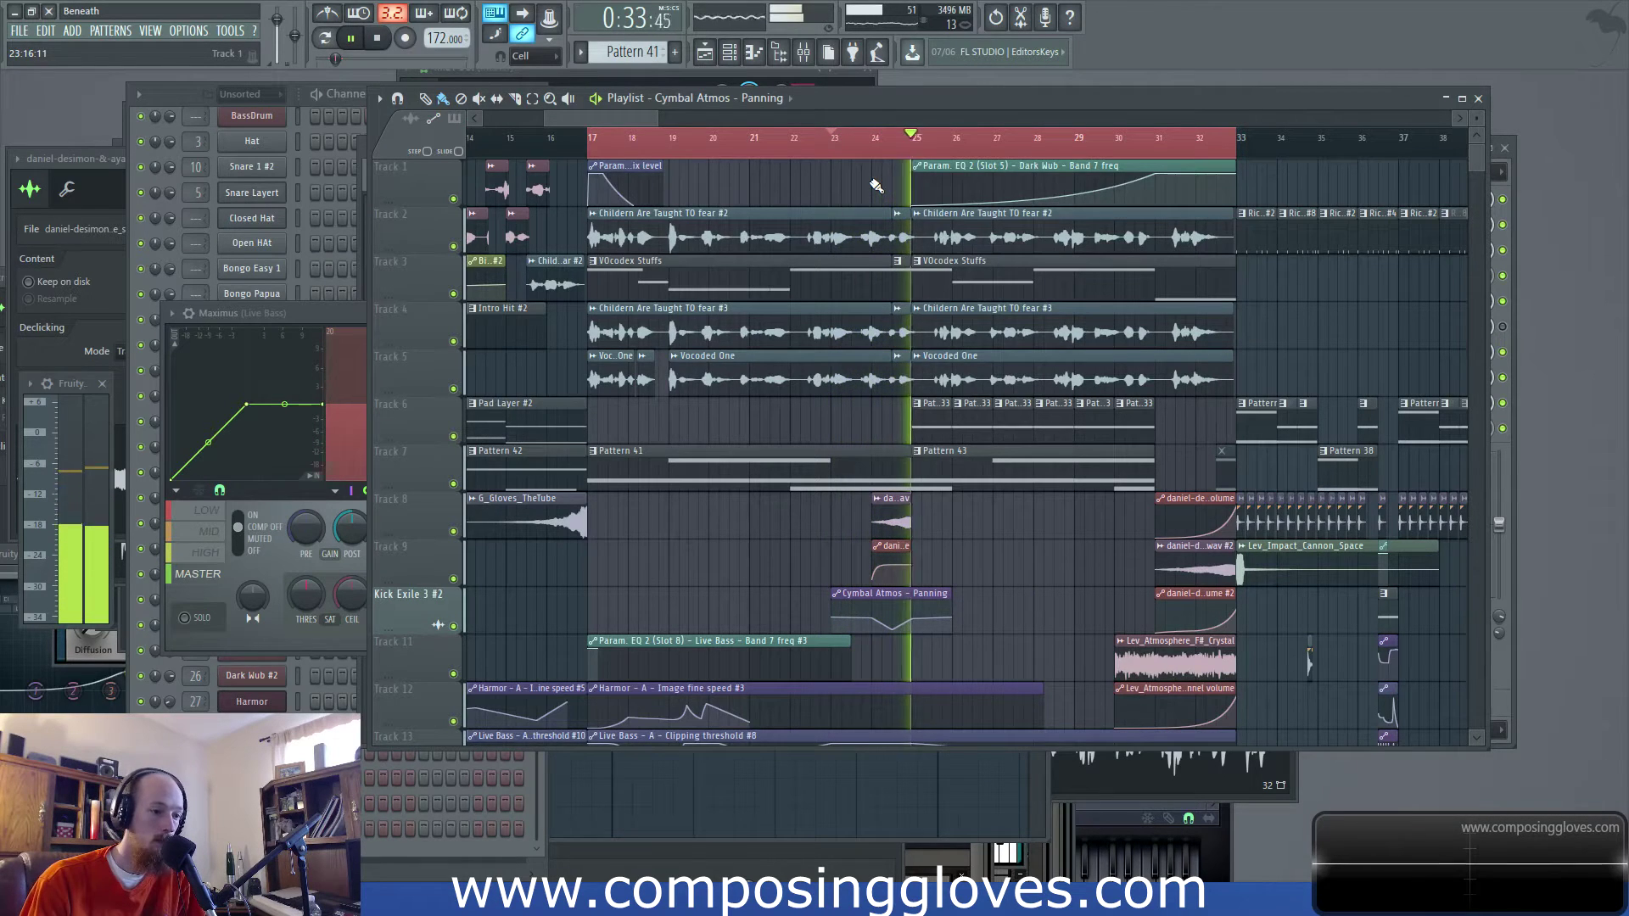
Raise the third point of the Cymbal Atmos panning automation, at 24:09:00, closer to centre and replay the passage
{"action": "scroll", "coordinate": [885, 622], "scroll_direction": "up", "scroll_amount": 3}
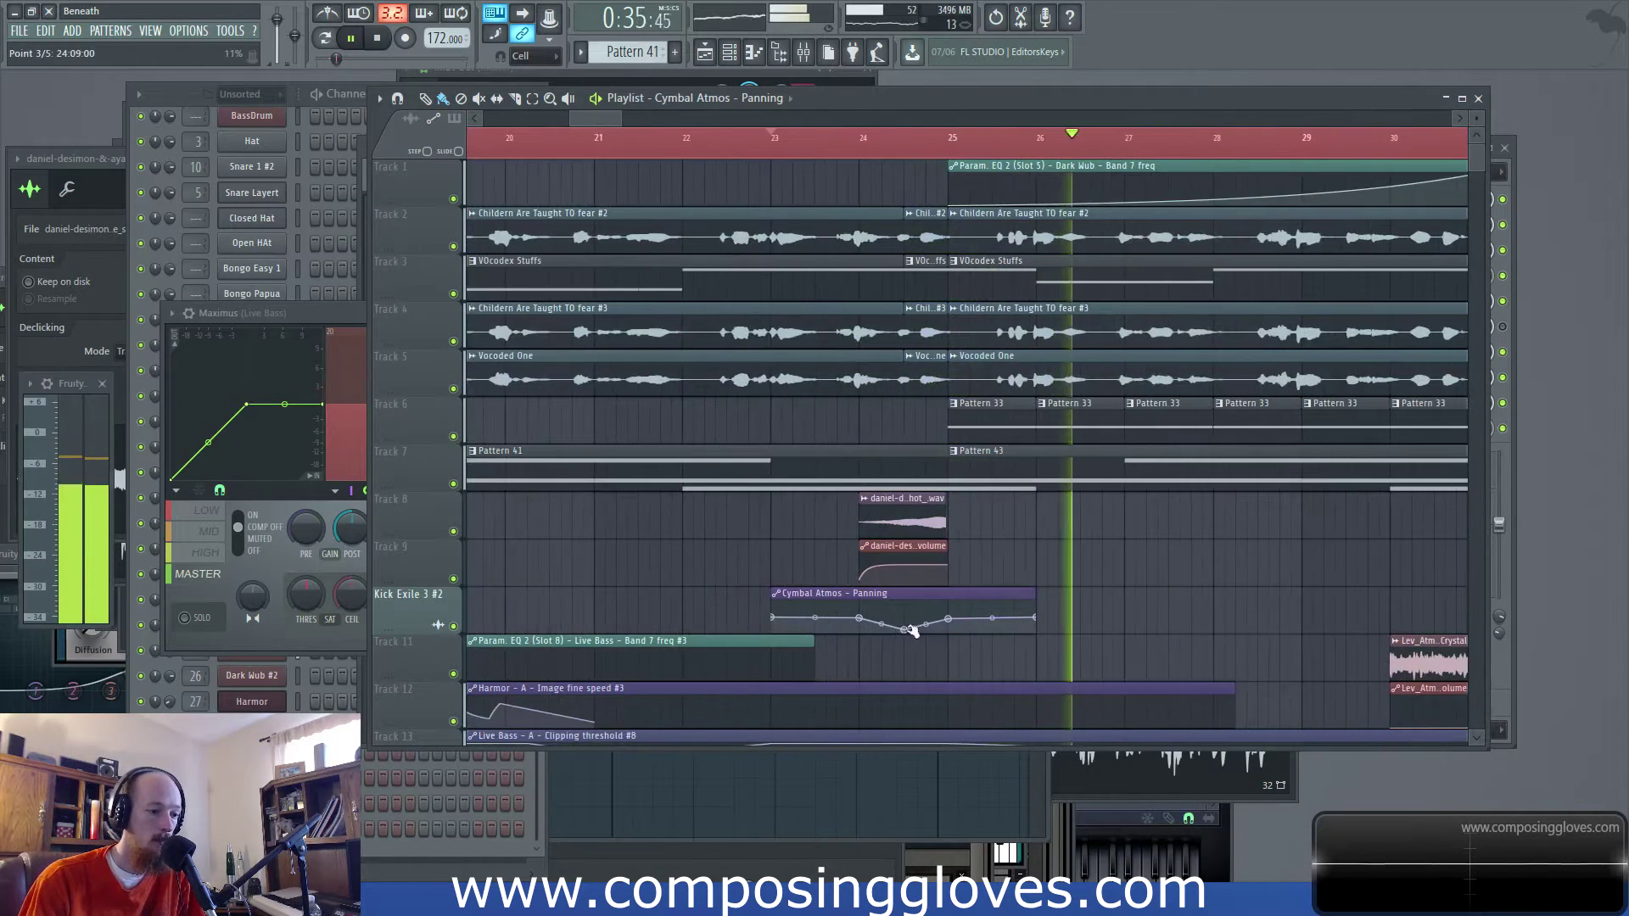
{"action": "key", "text": "space"}
{"action": "key", "text": "space"}
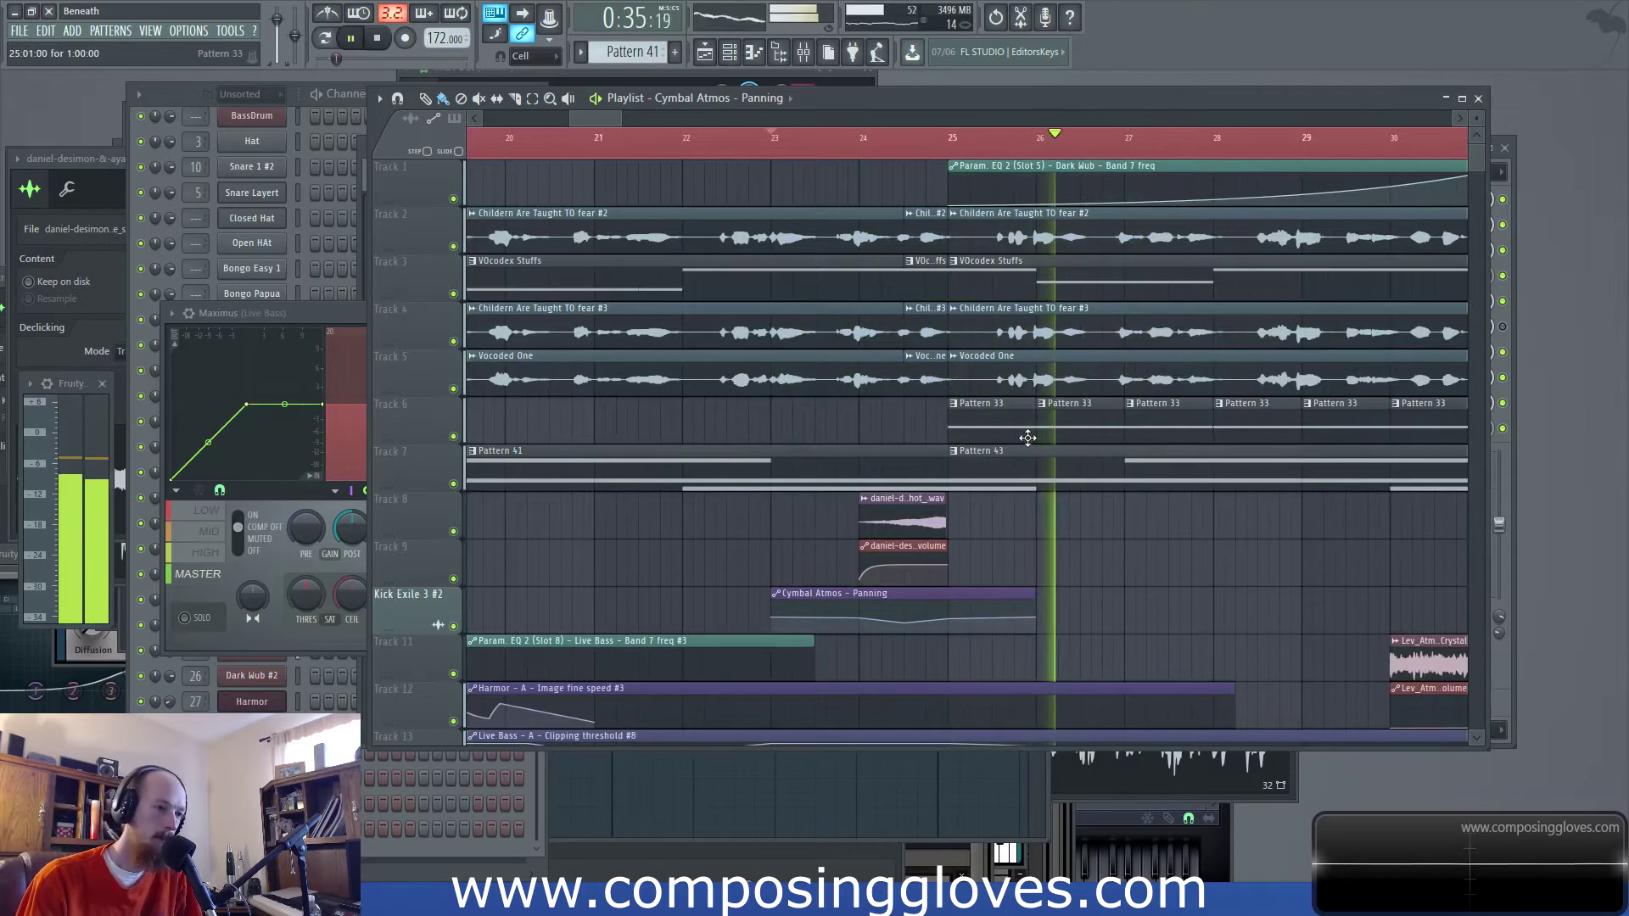
Play the looped section from bar 17 to 33 and check its tracks in the playlist
{"action": "scroll", "coordinate": [1019, 433], "scroll_direction": "down", "scroll_amount": 3}
{"action": "scroll", "coordinate": [887, 436], "scroll_direction": "down", "scroll_amount": 4}
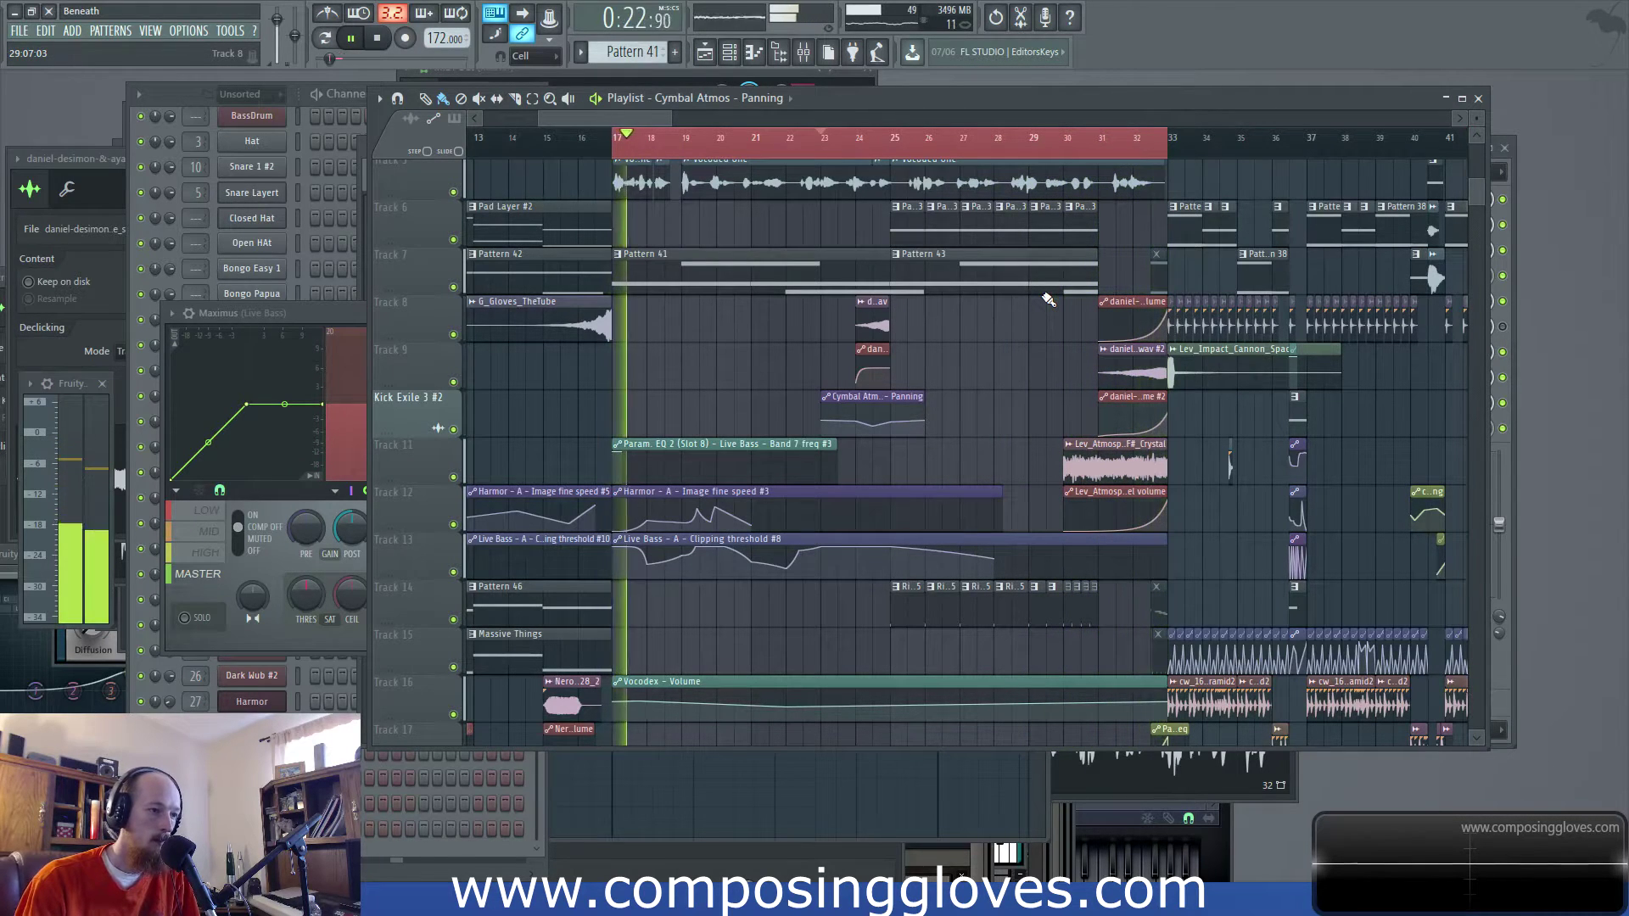
{"action": "scroll", "coordinate": [1037, 262], "scroll_direction": "up", "scroll_amount": 4}
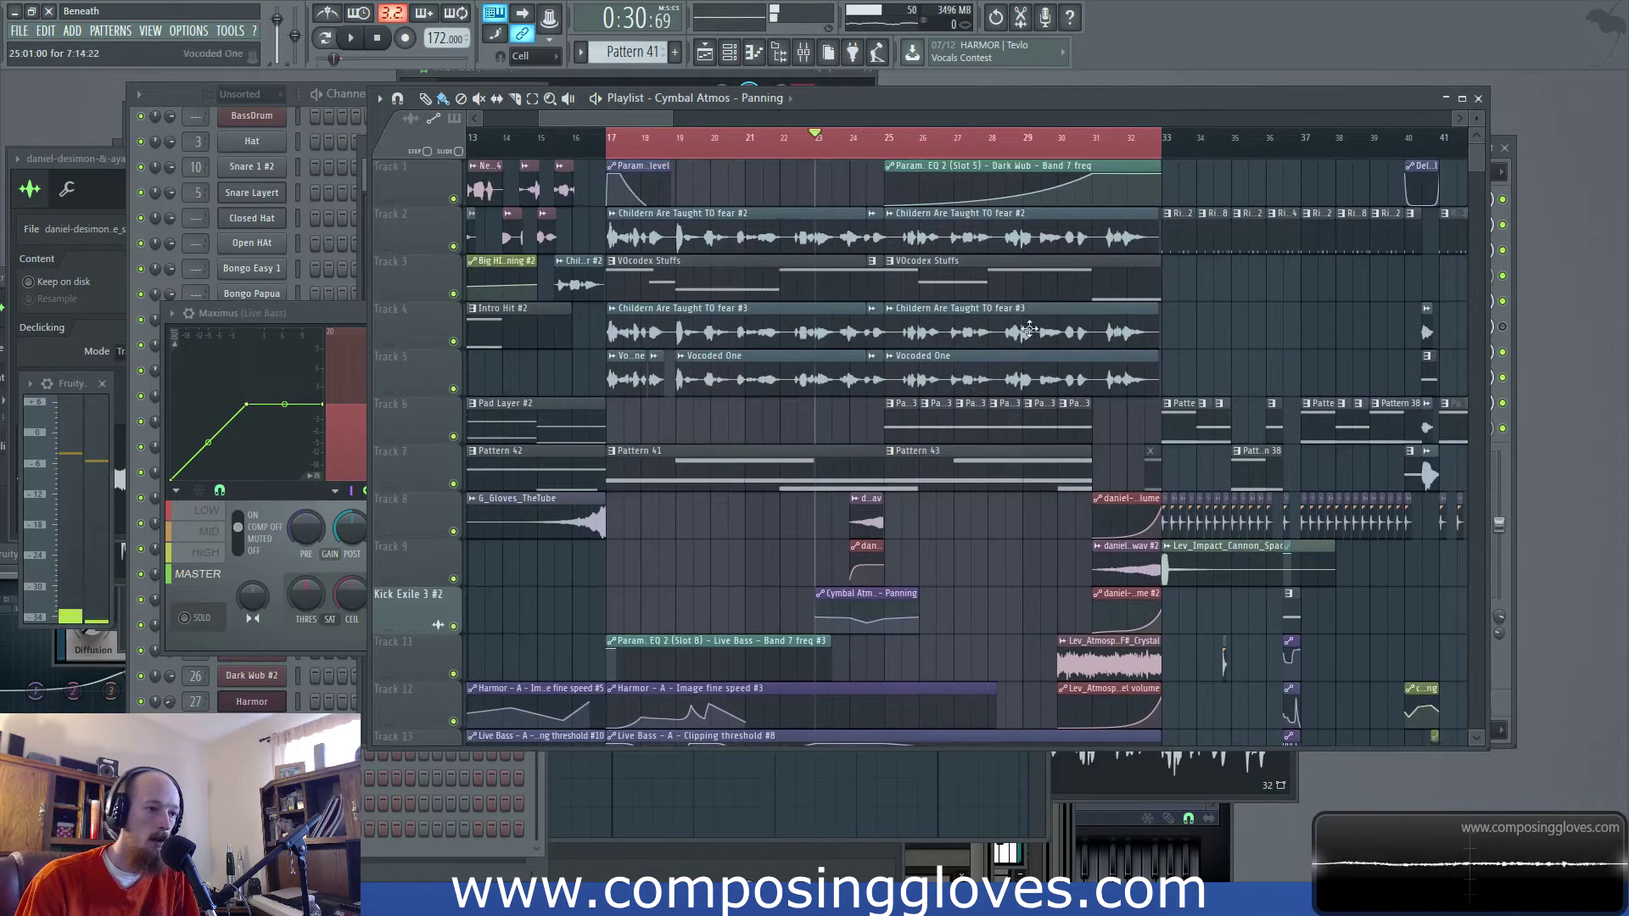
{"action": "key", "text": "space"}
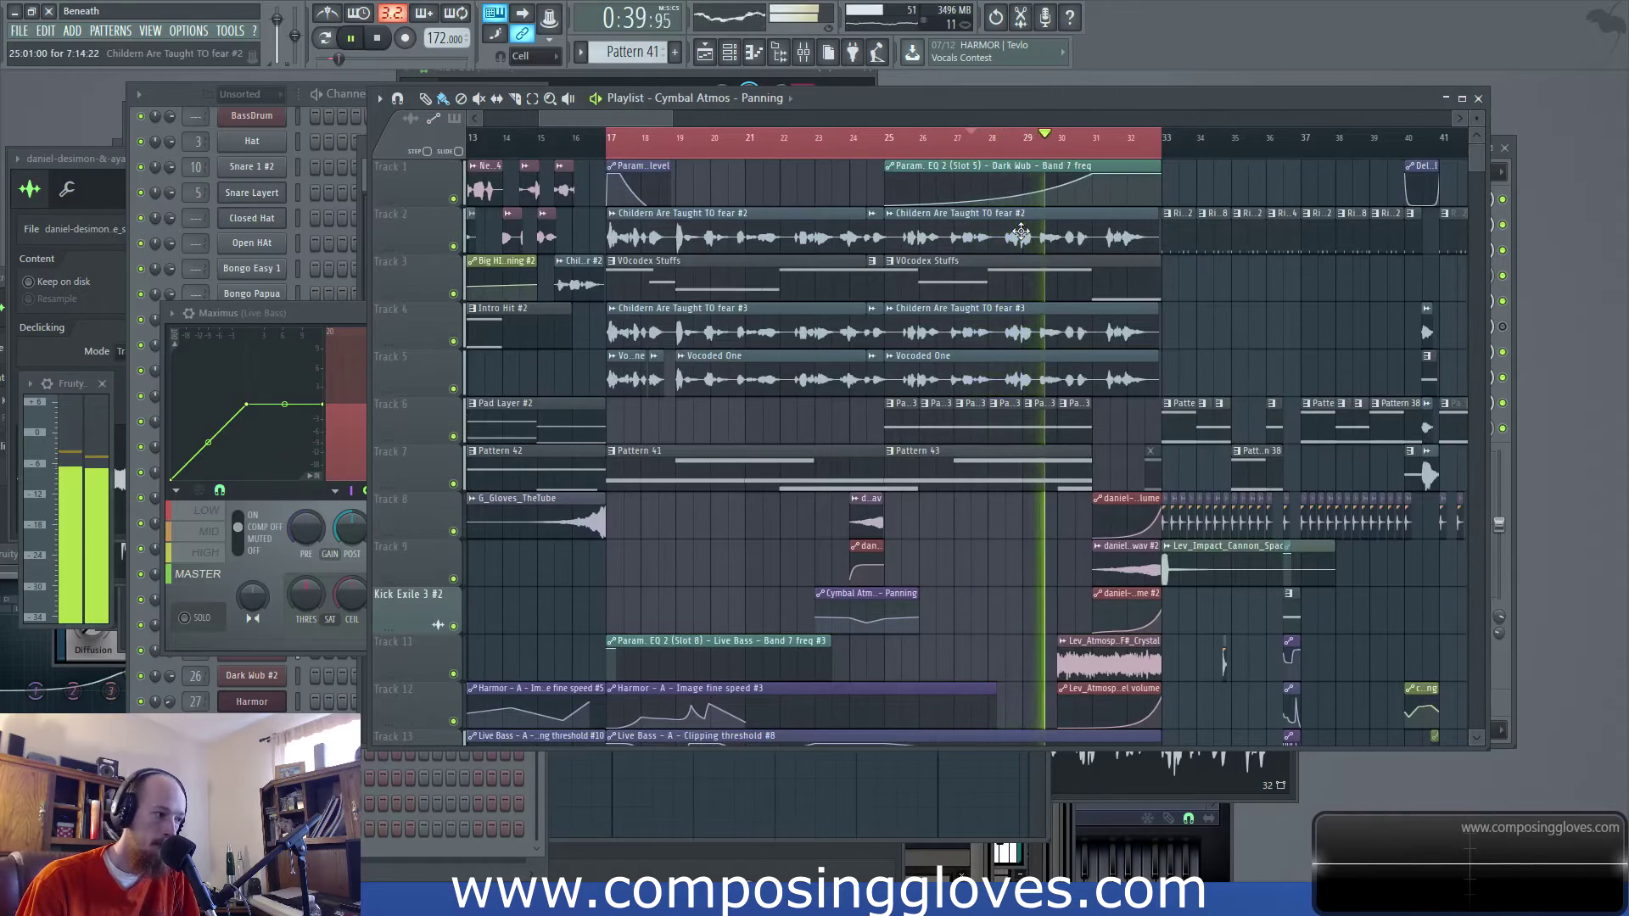
Stop playback and set the playlist's loop selection to bars 25 to 33
{"action": "key", "text": "space"}
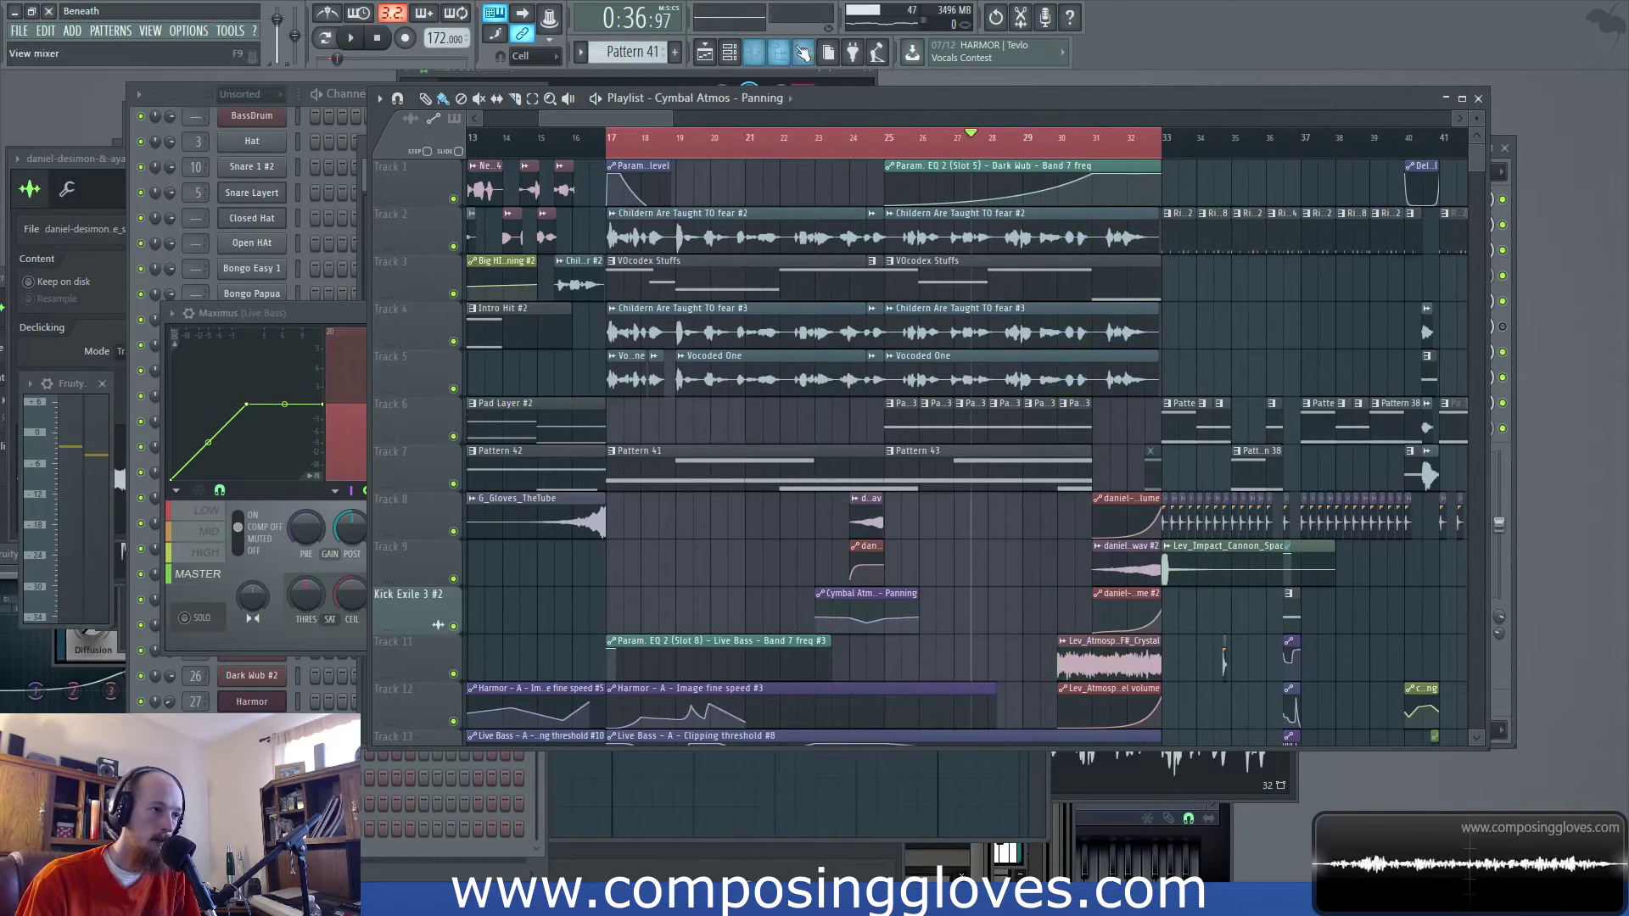
{"action": "left_click", "coordinate": [802, 53]}
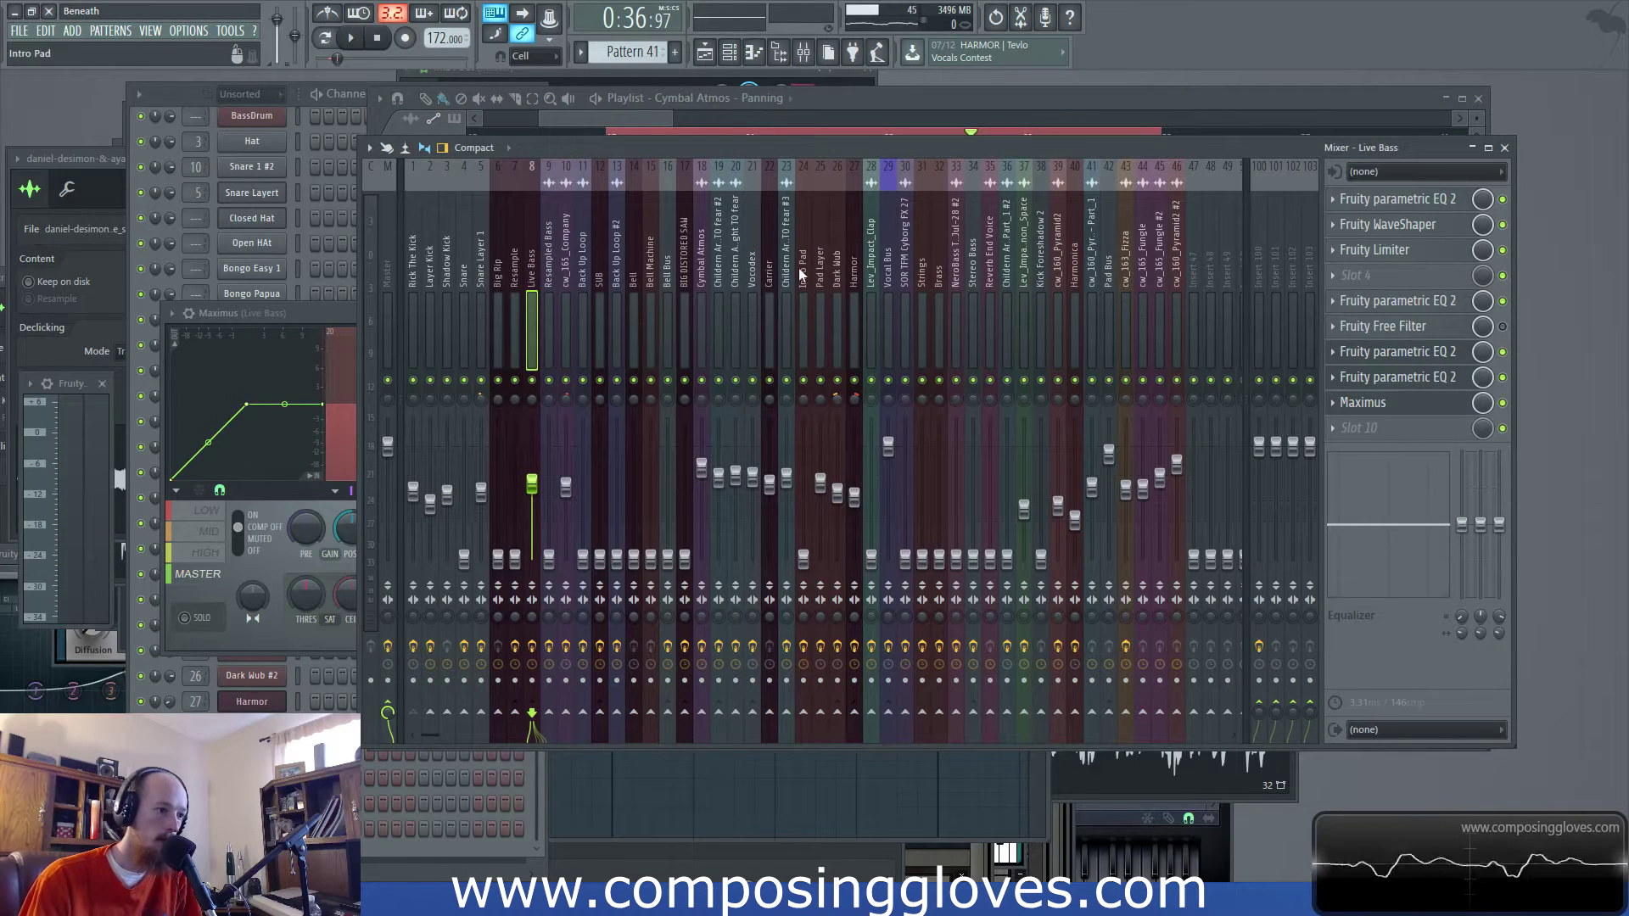
{"action": "left_click_drag", "start_coordinate": [642, 119], "coordinate": [859, 146]}
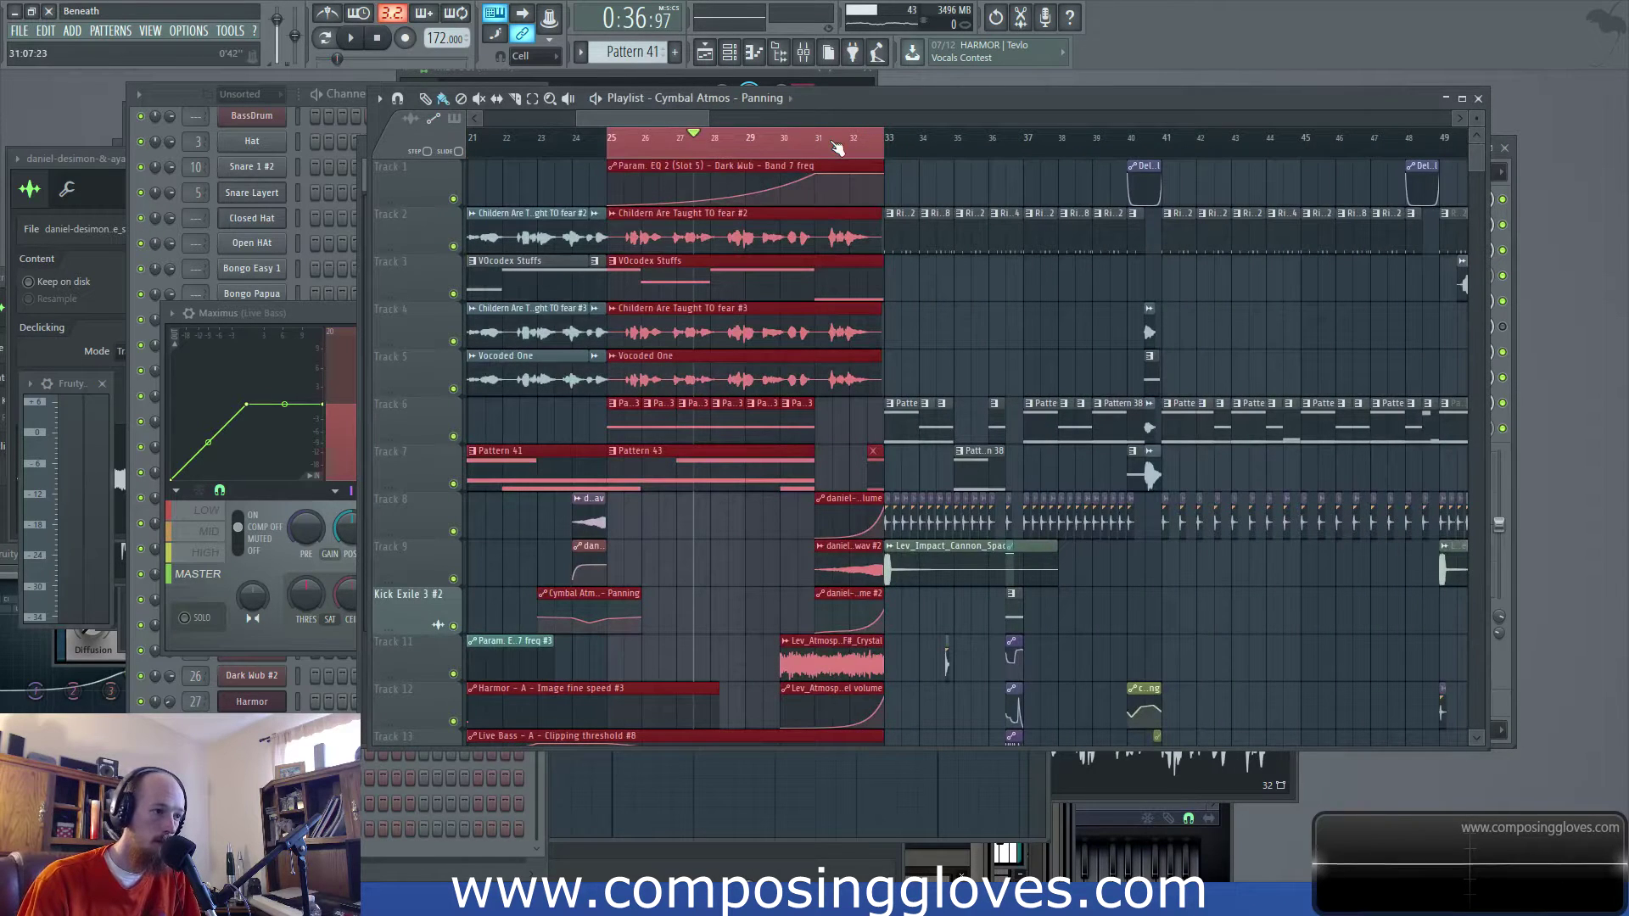
Add a second Maximus to slot 8 of the Vocal Bus mixer track
{"action": "left_click", "coordinate": [803, 53]}
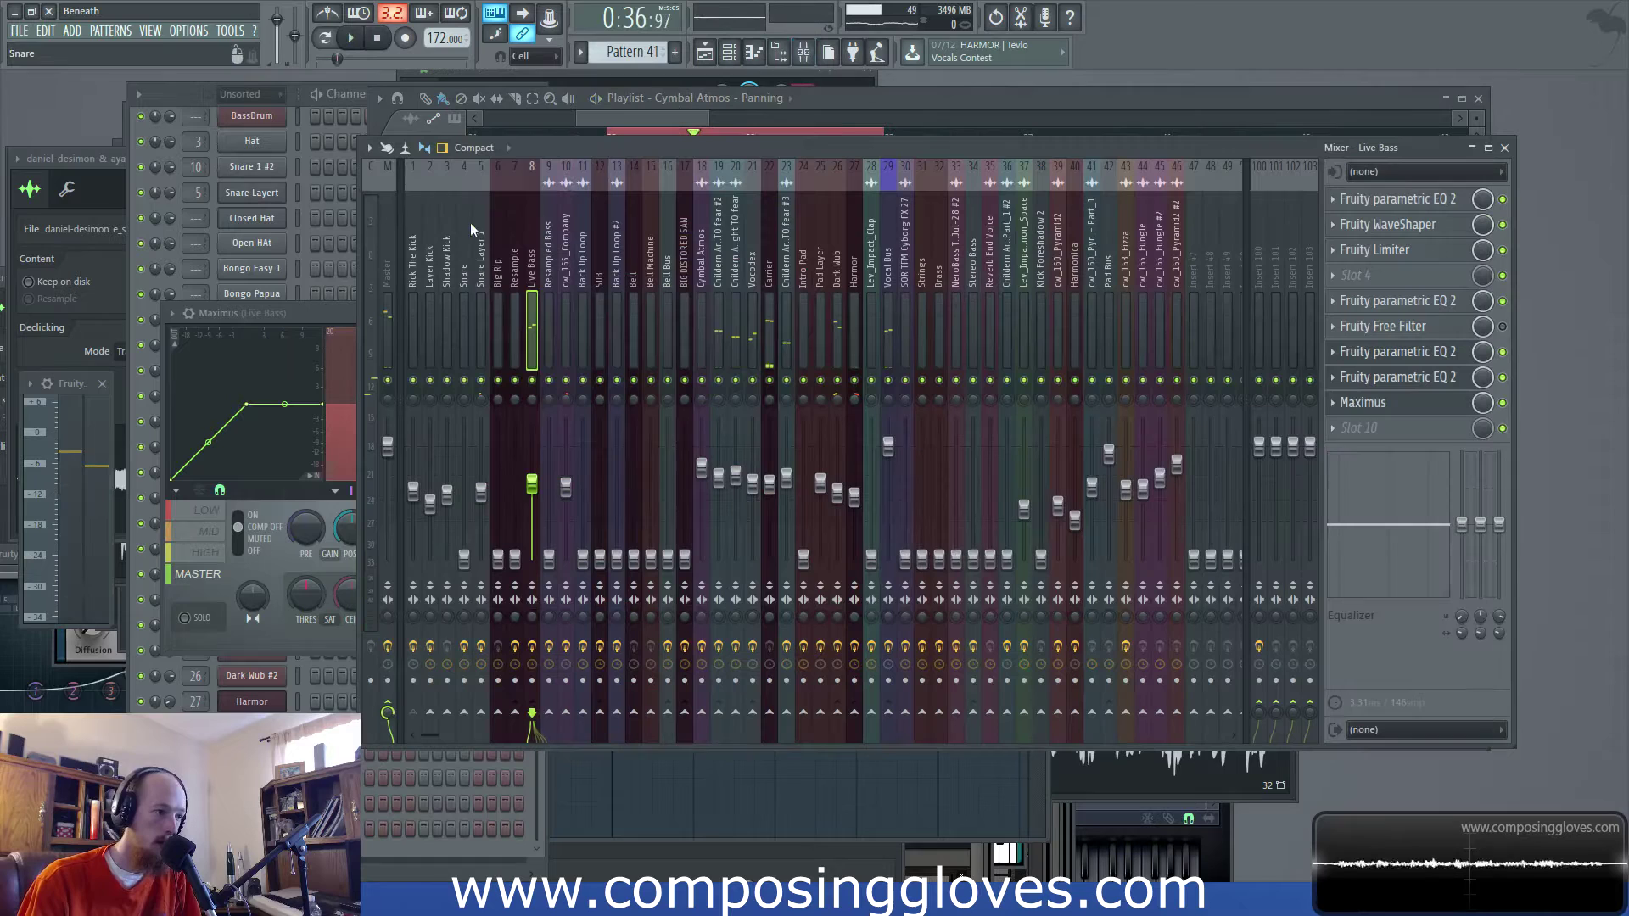
{"action": "left_click", "coordinate": [889, 270]}
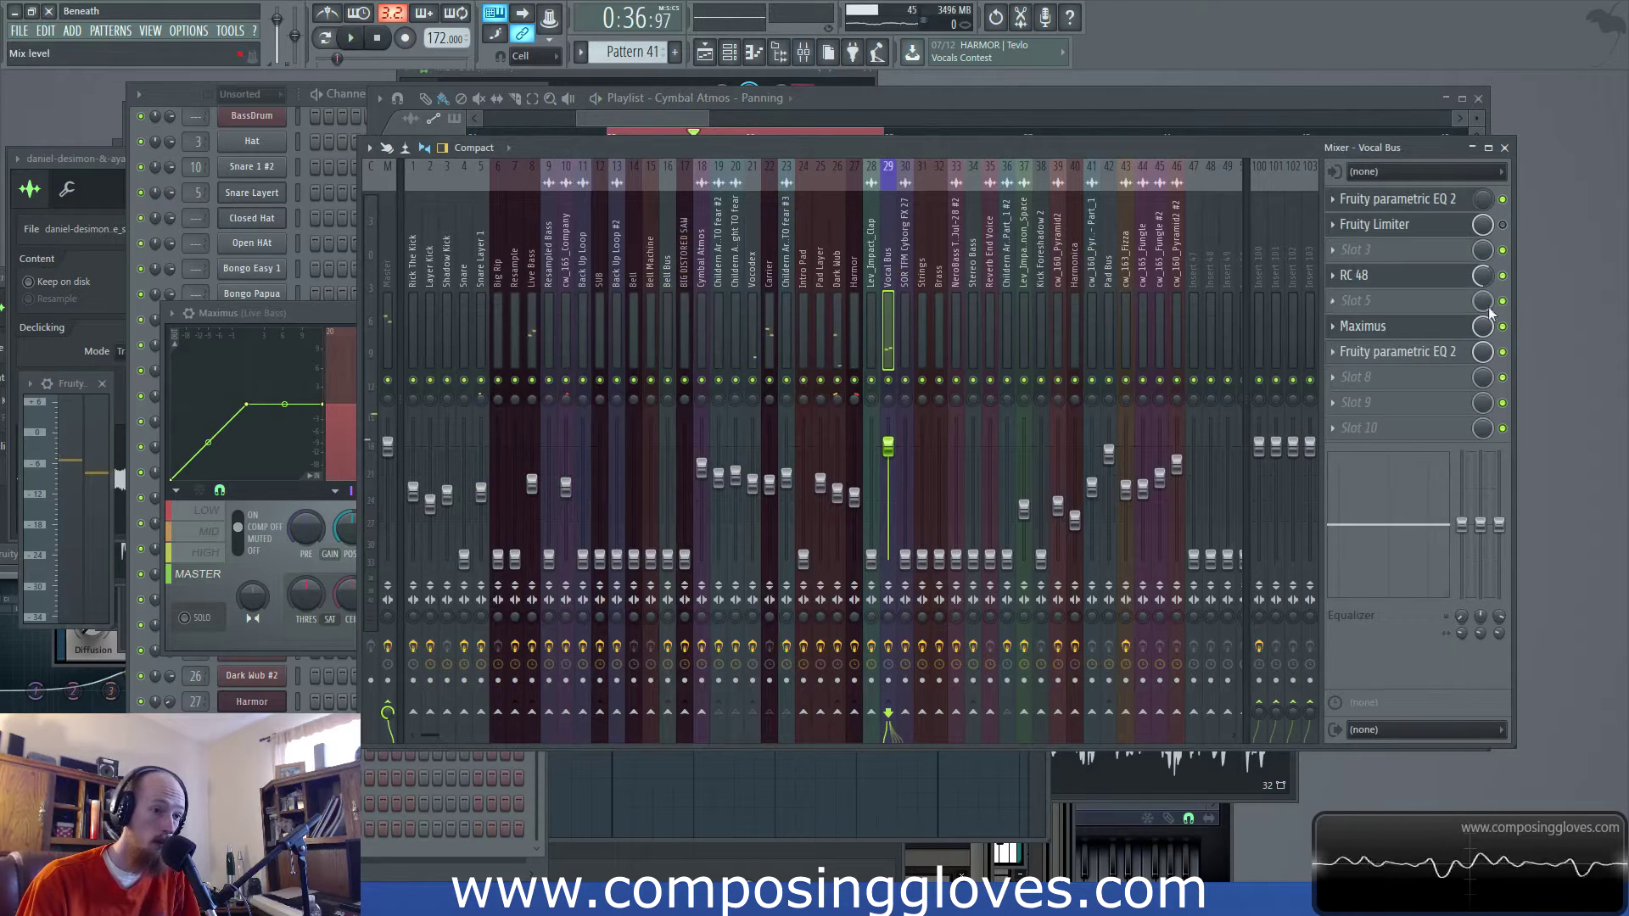
{"action": "left_click", "coordinate": [1352, 378]}
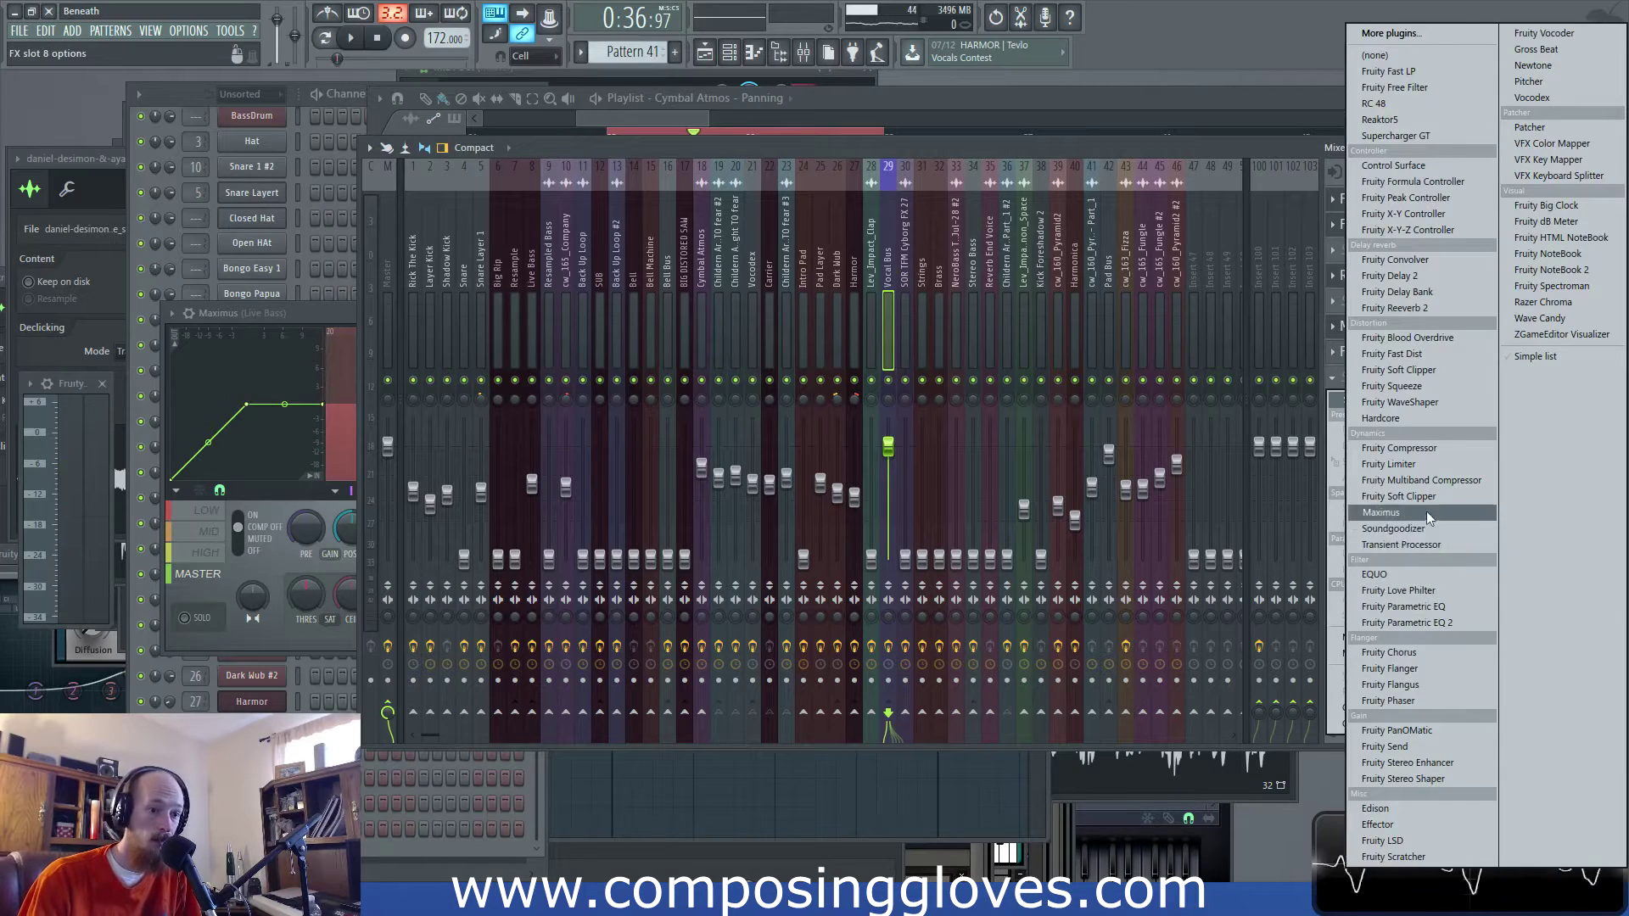
{"action": "left_click", "coordinate": [1392, 513]}
{"action": "left_click_drag", "start_coordinate": [393, 219], "coordinate": [844, 150]}
Turn off compression on the individual bands of the new Vocal Bus Maximus, checking playback, and select its master band
{"action": "left_click", "coordinate": [570, 355]}
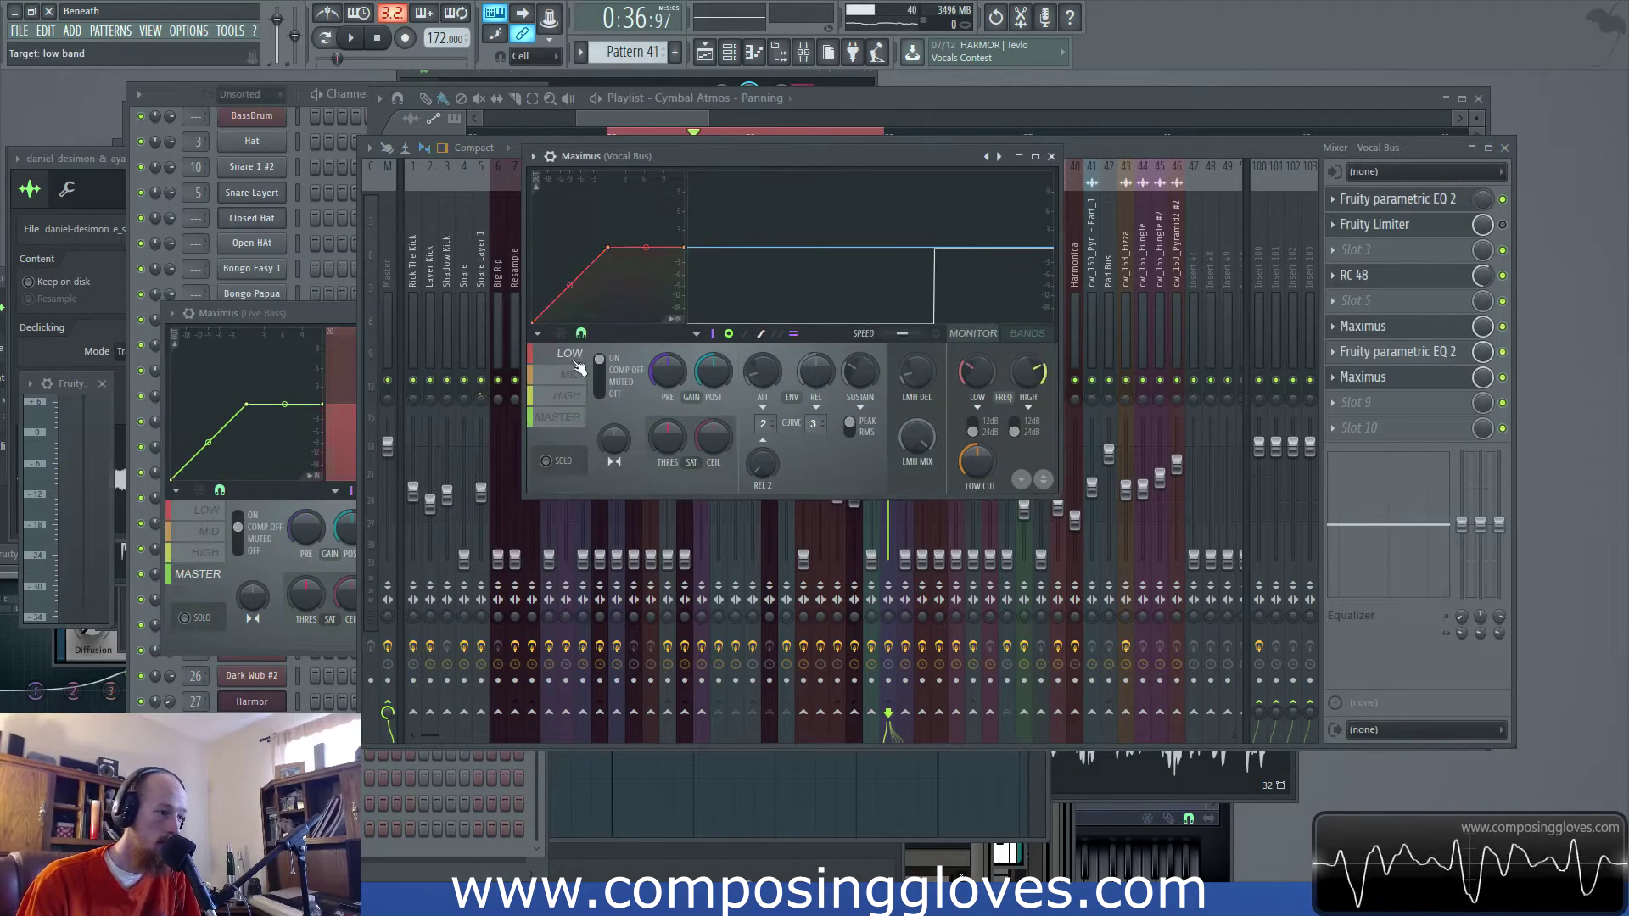
{"action": "left_click", "coordinate": [574, 376]}
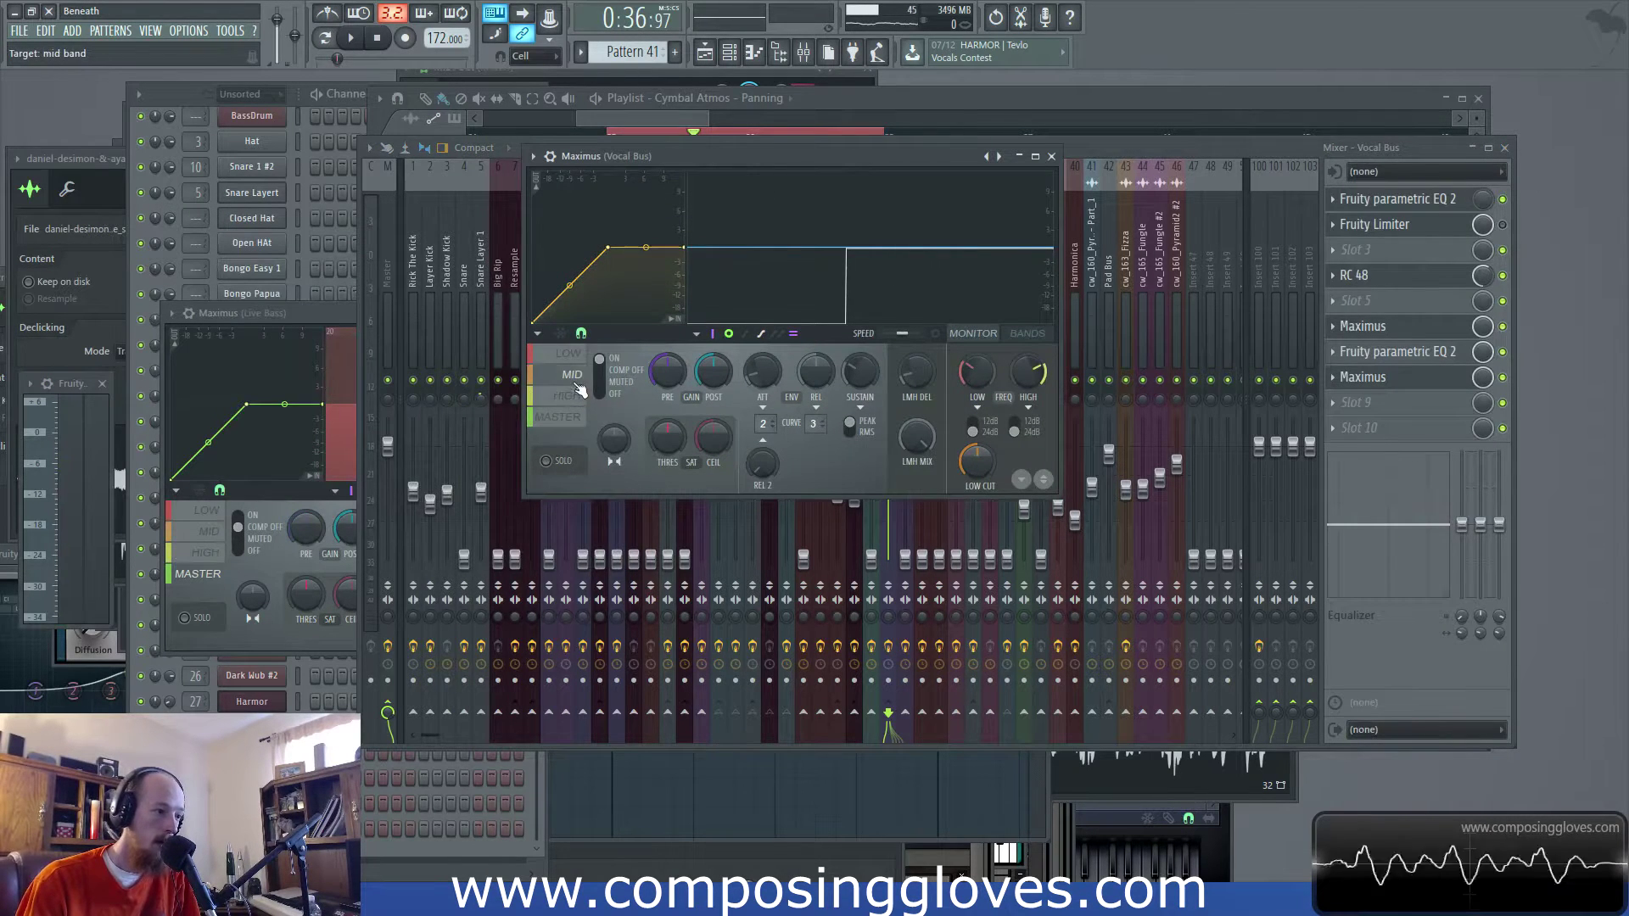
{"action": "left_click", "coordinate": [570, 374]}
{"action": "left_click", "coordinate": [567, 395]}
{"action": "left_click", "coordinate": [581, 418]}
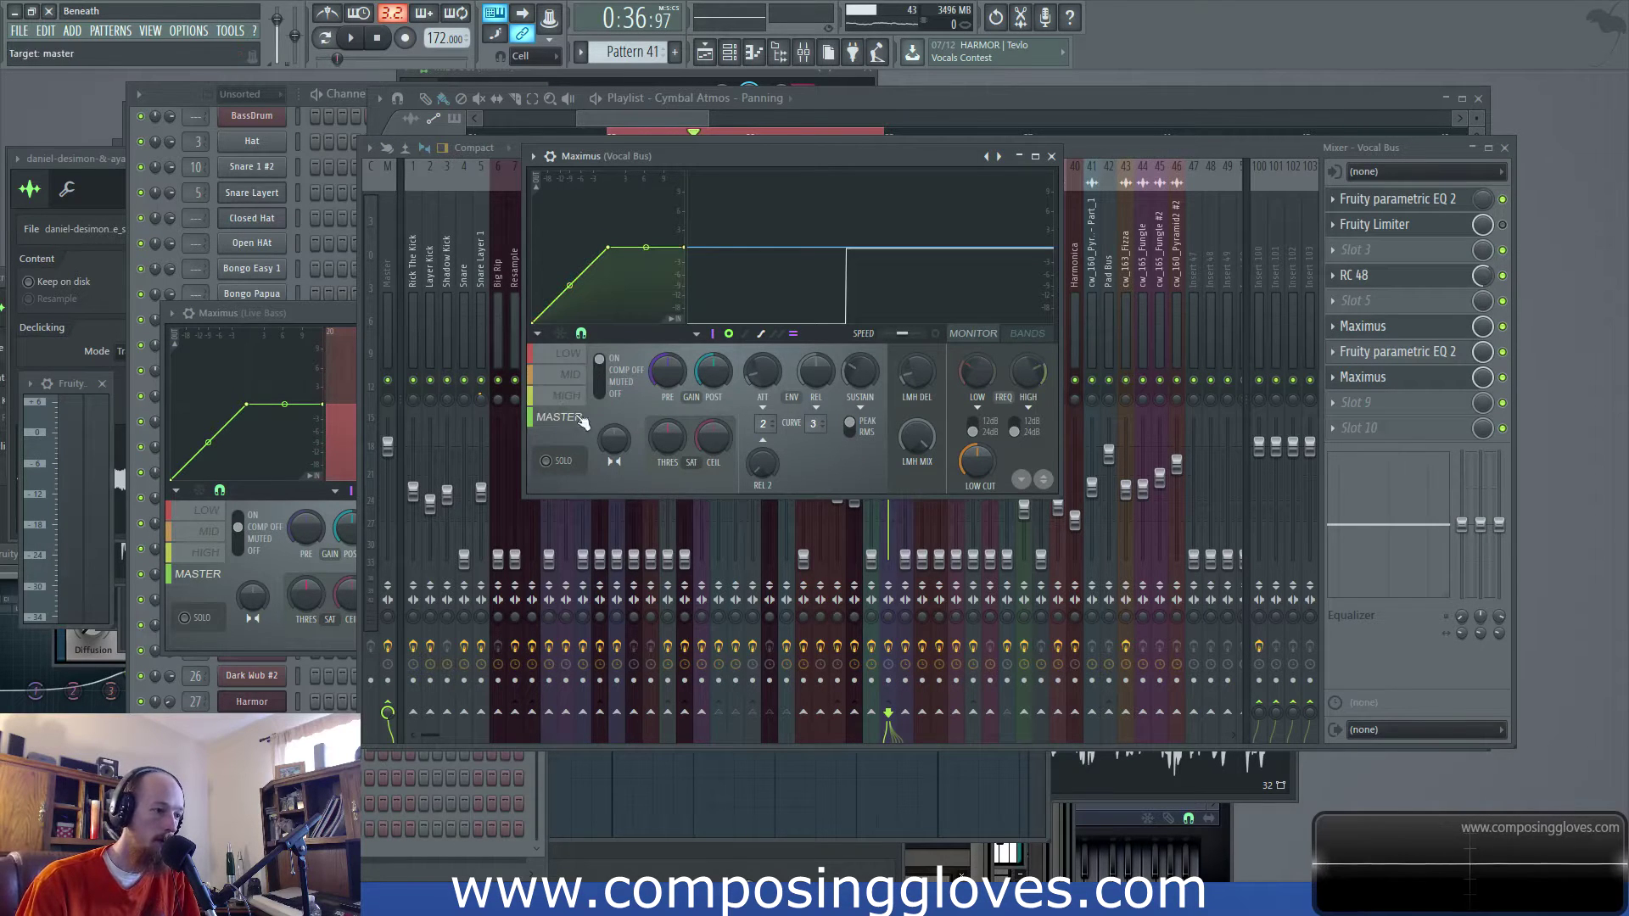
{"action": "key", "text": "space"}
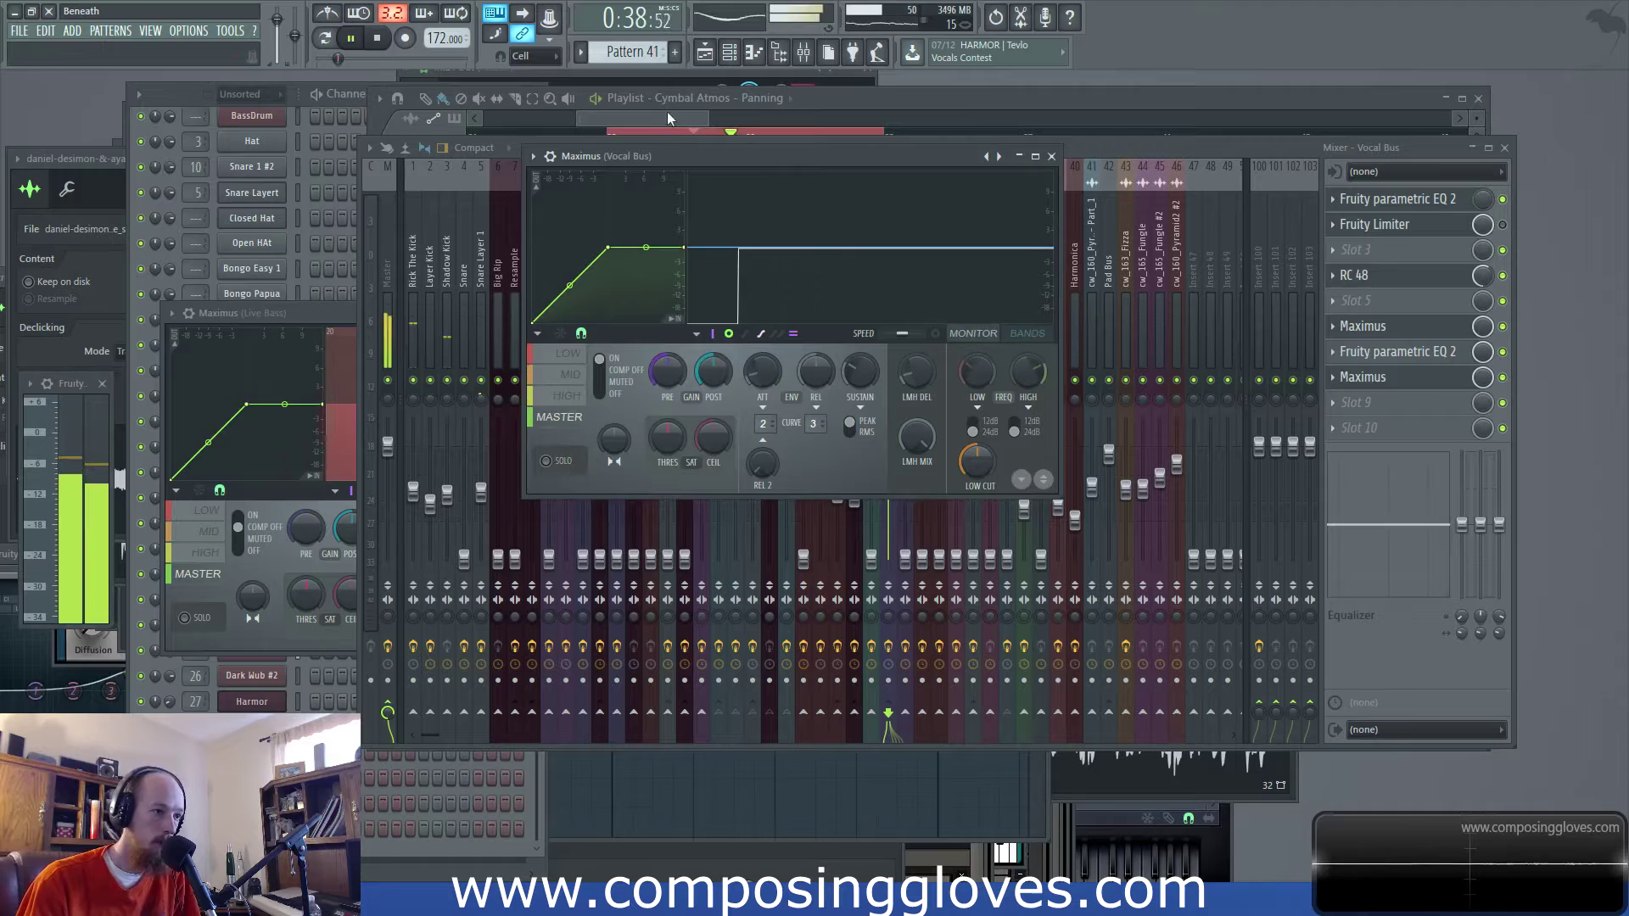
{"action": "key", "text": "space"}
{"action": "left_click", "coordinate": [573, 356]}
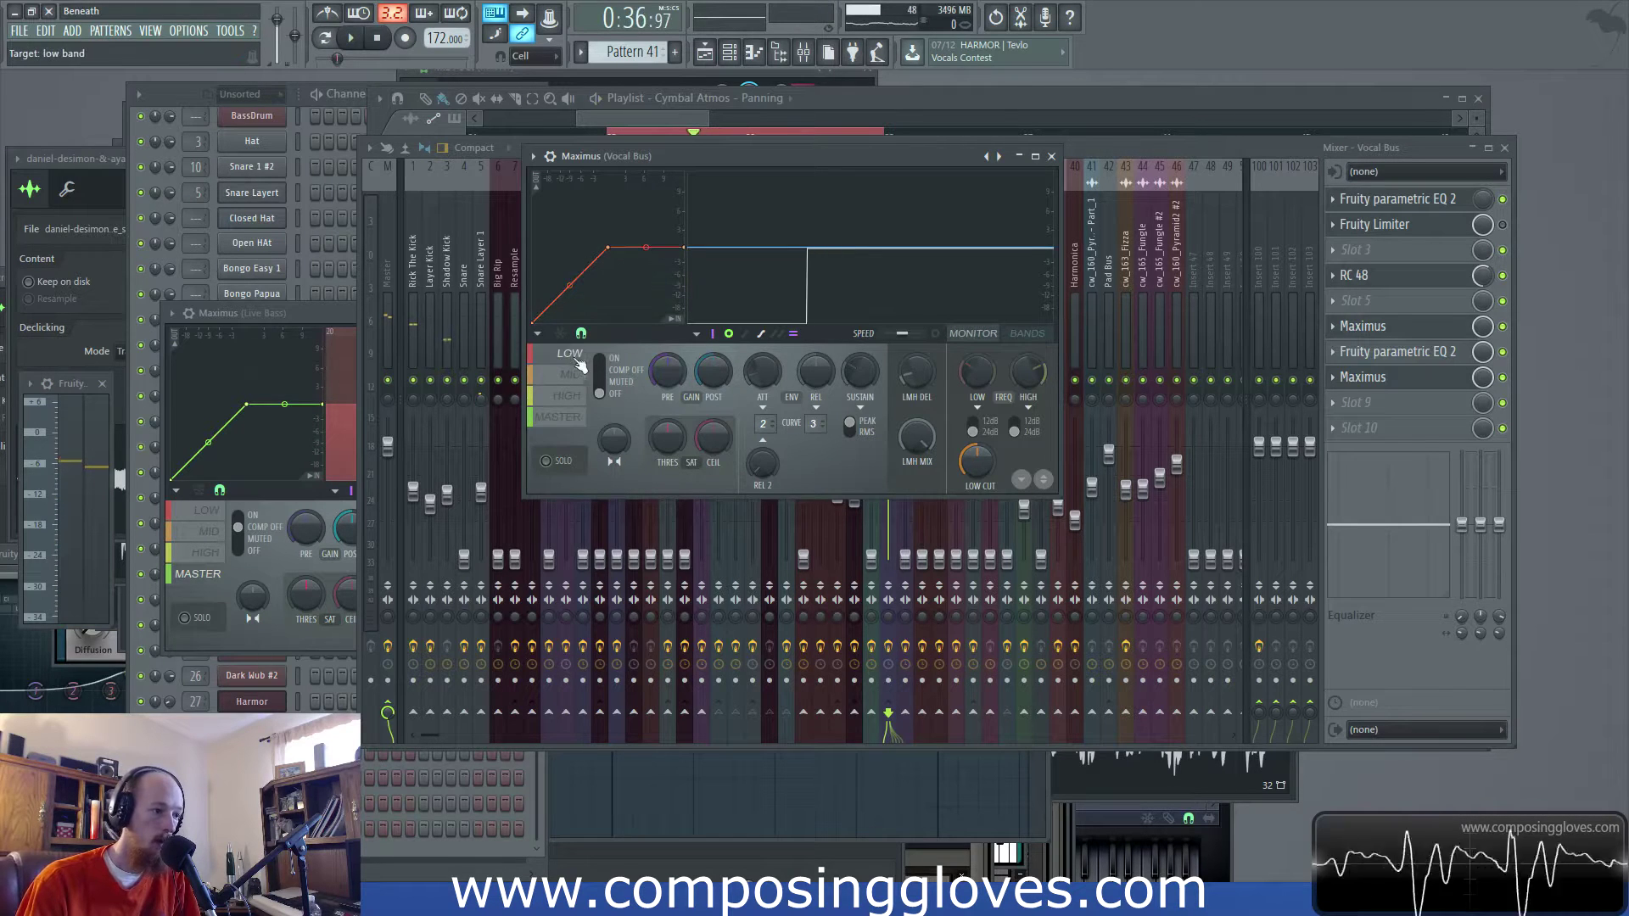
{"action": "left_click", "coordinate": [577, 397]}
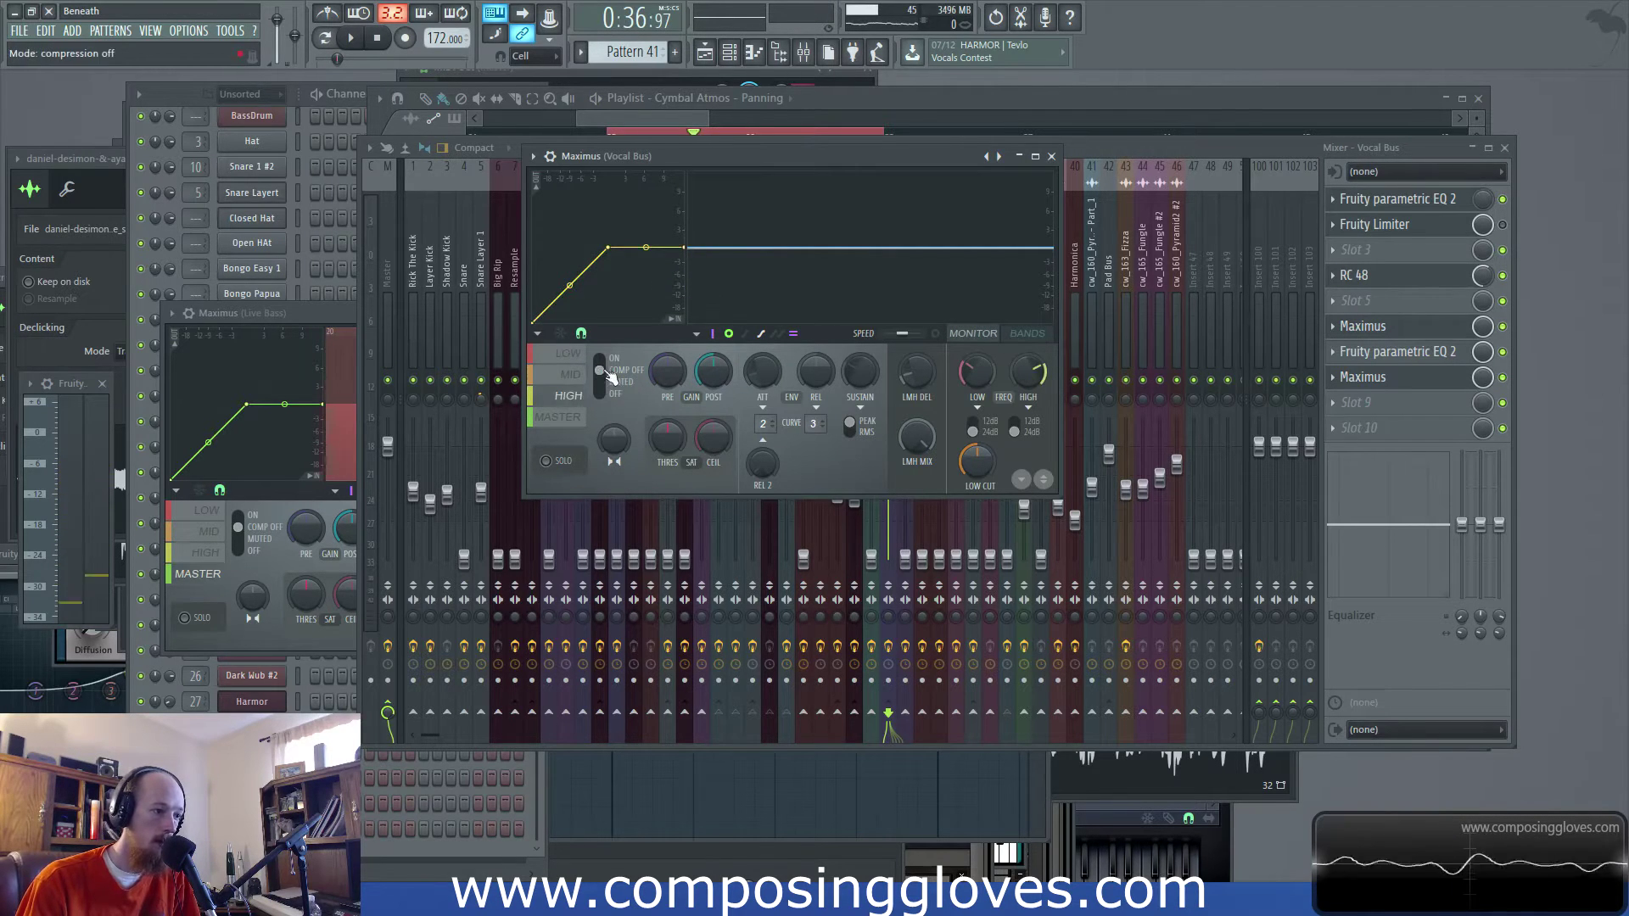
{"action": "left_click", "coordinate": [564, 418]}
Add a point at -11.2 dB to the Maximus master curve during playback and shift the upper knee toward a louder input level
{"action": "key", "text": "space"}
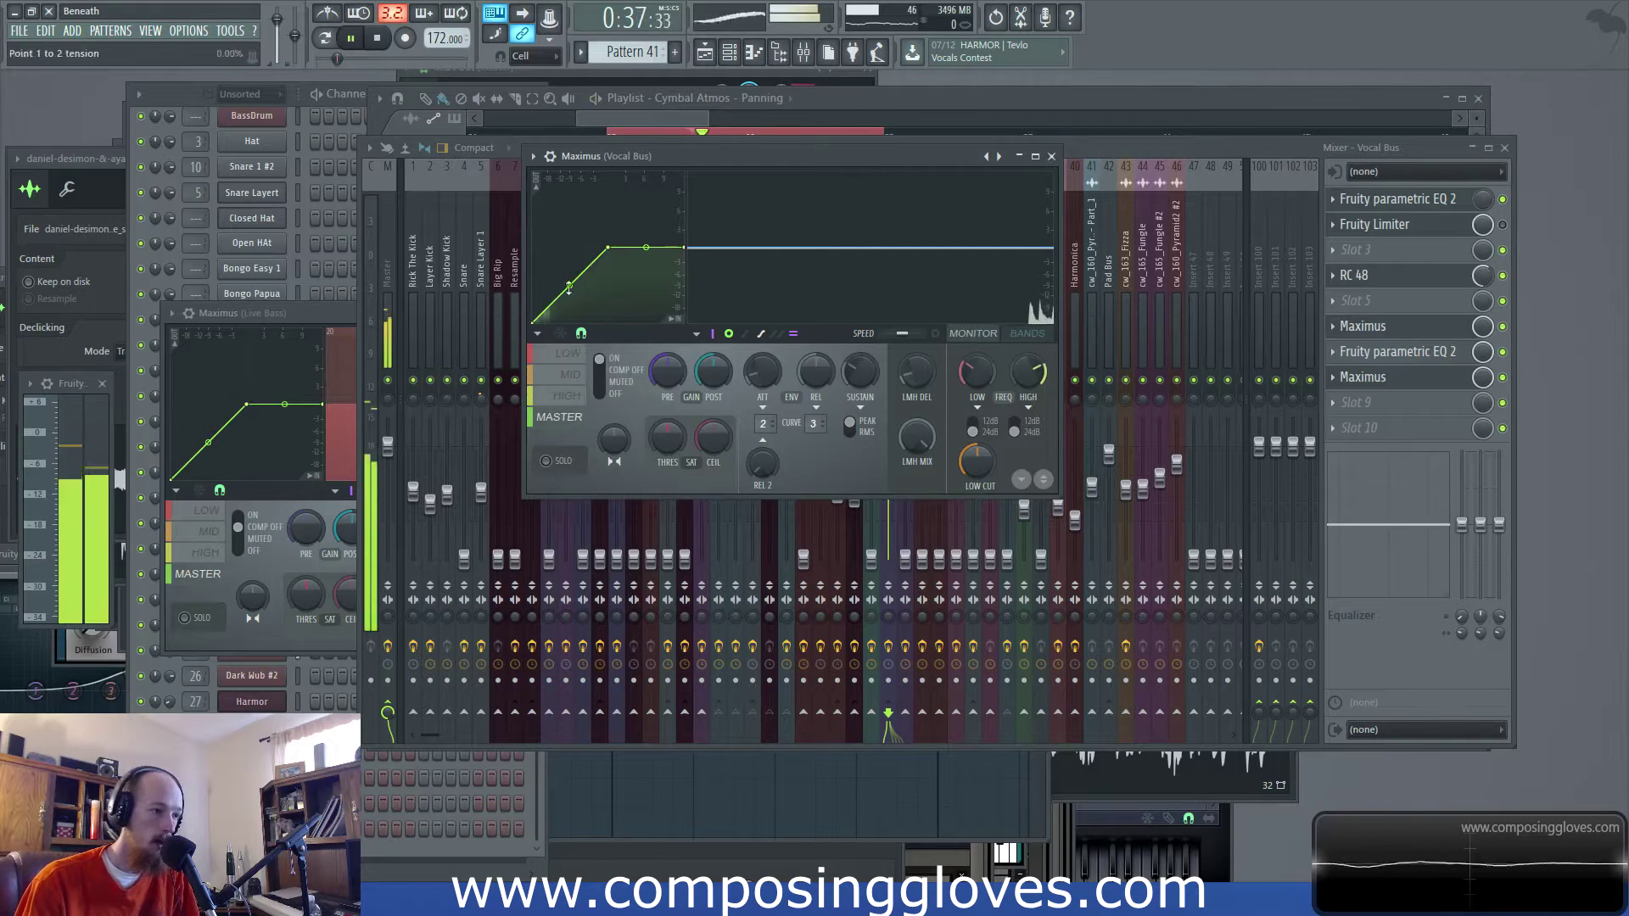
{"action": "left_click_drag", "start_coordinate": [567, 305], "coordinate": [564, 295]}
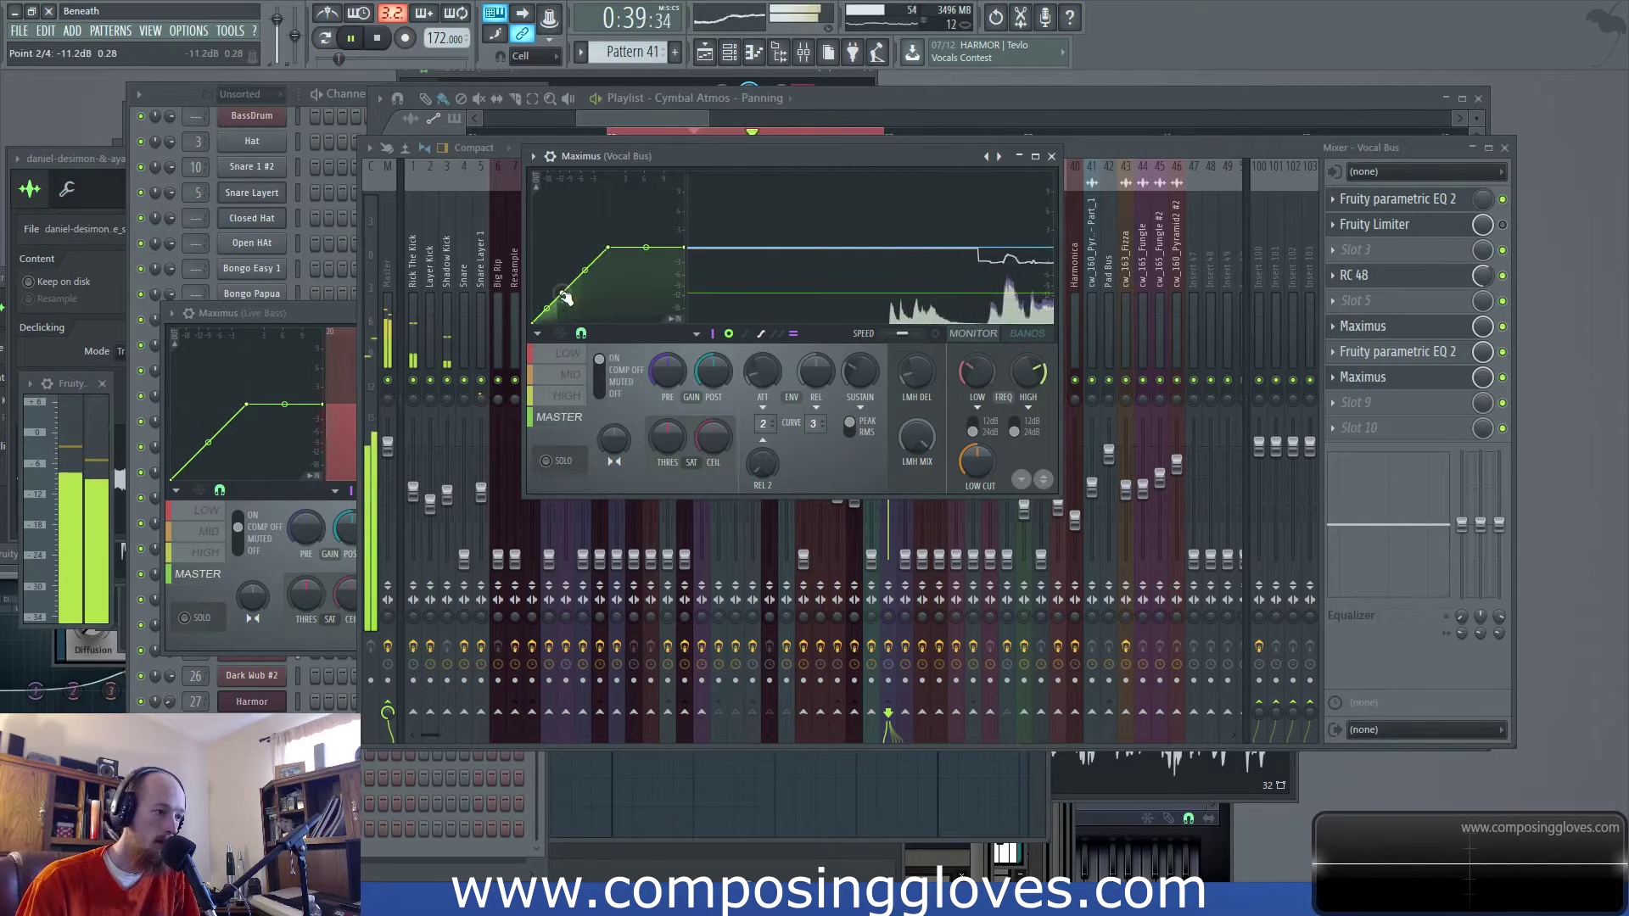
{"action": "left_click_drag", "start_coordinate": [618, 247], "coordinate": [626, 251]}
{"action": "key", "text": "space"}
{"action": "left_click_drag", "start_coordinate": [628, 252], "coordinate": [634, 248]}
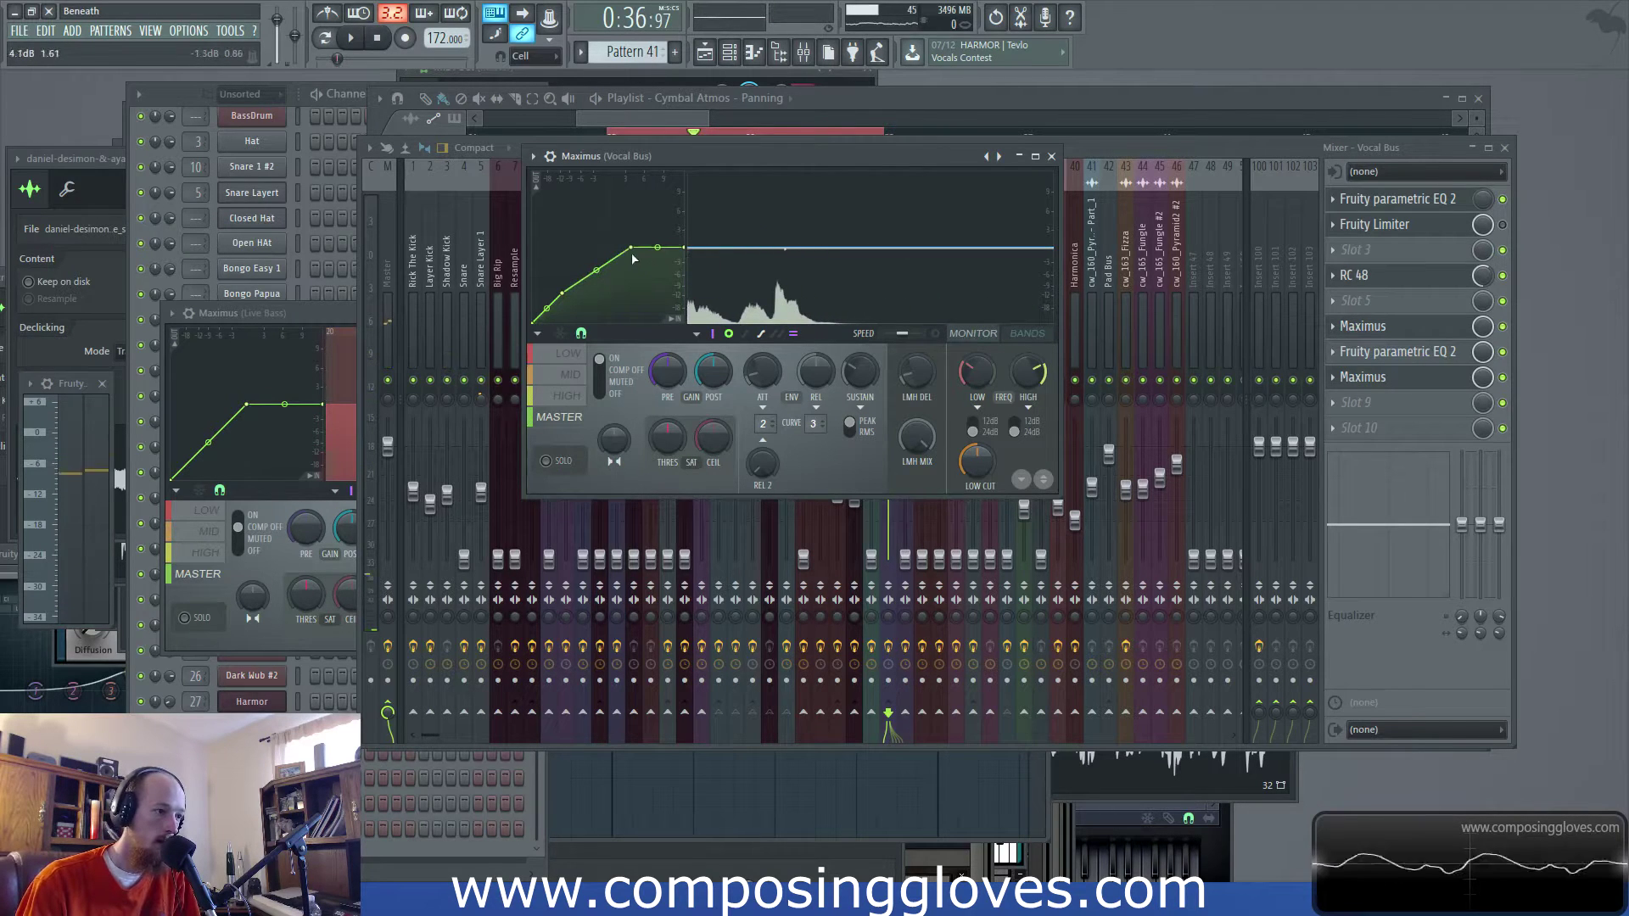
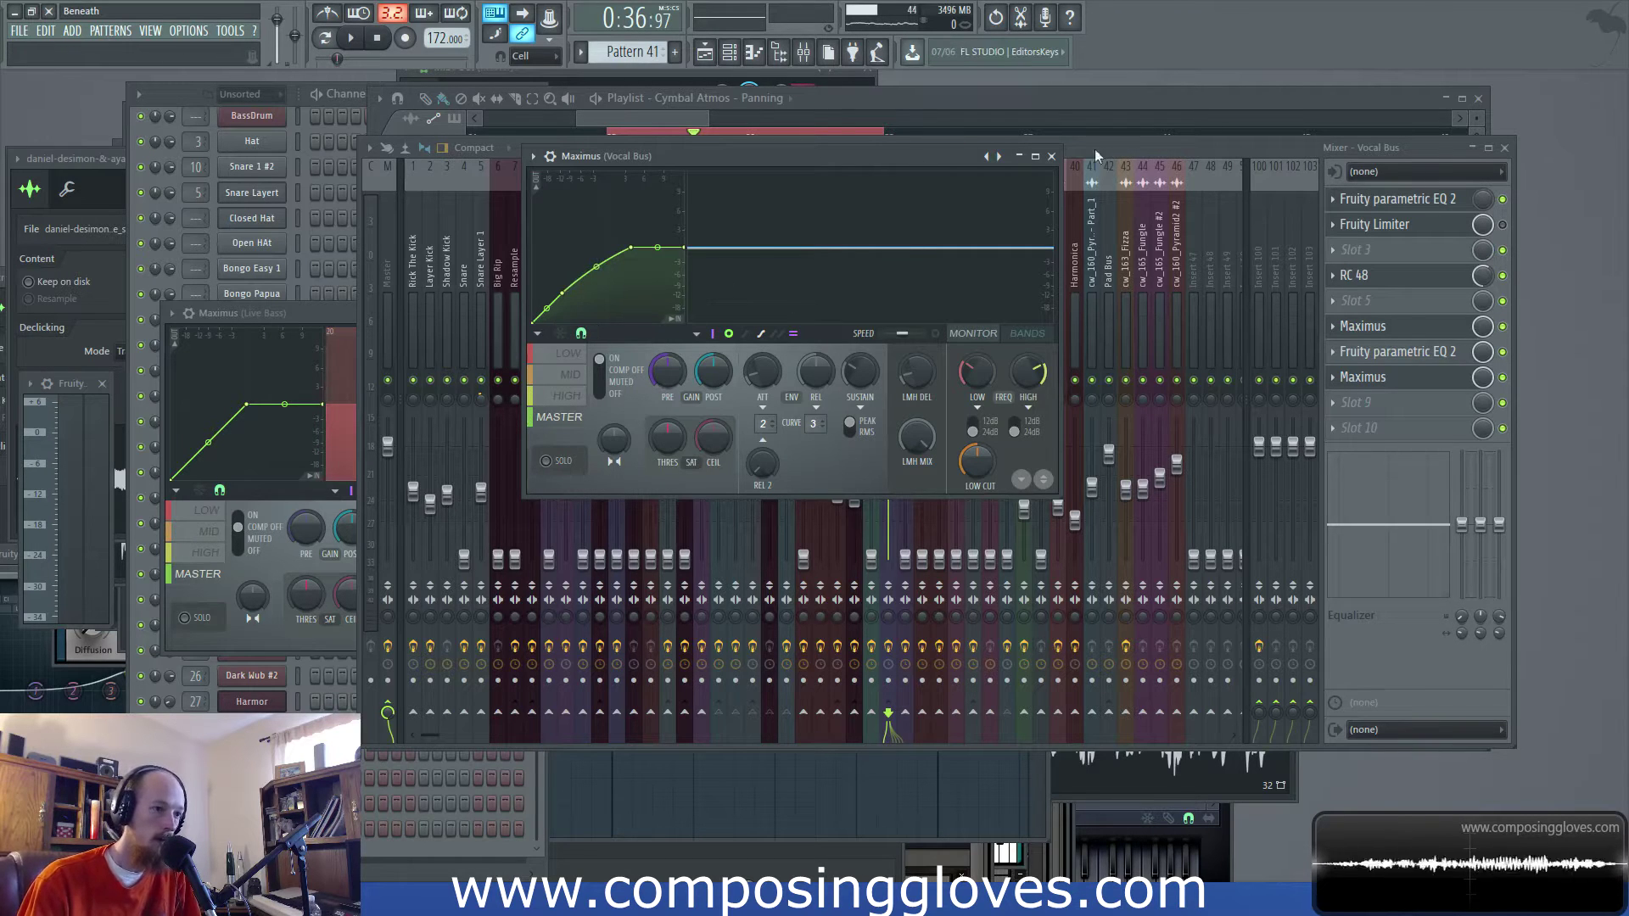
Return to the playlist and play the looped section from bar 25
{"action": "left_click", "coordinate": [1149, 149]}
{"action": "left_click", "coordinate": [688, 102]}
{"action": "key", "text": "space"}
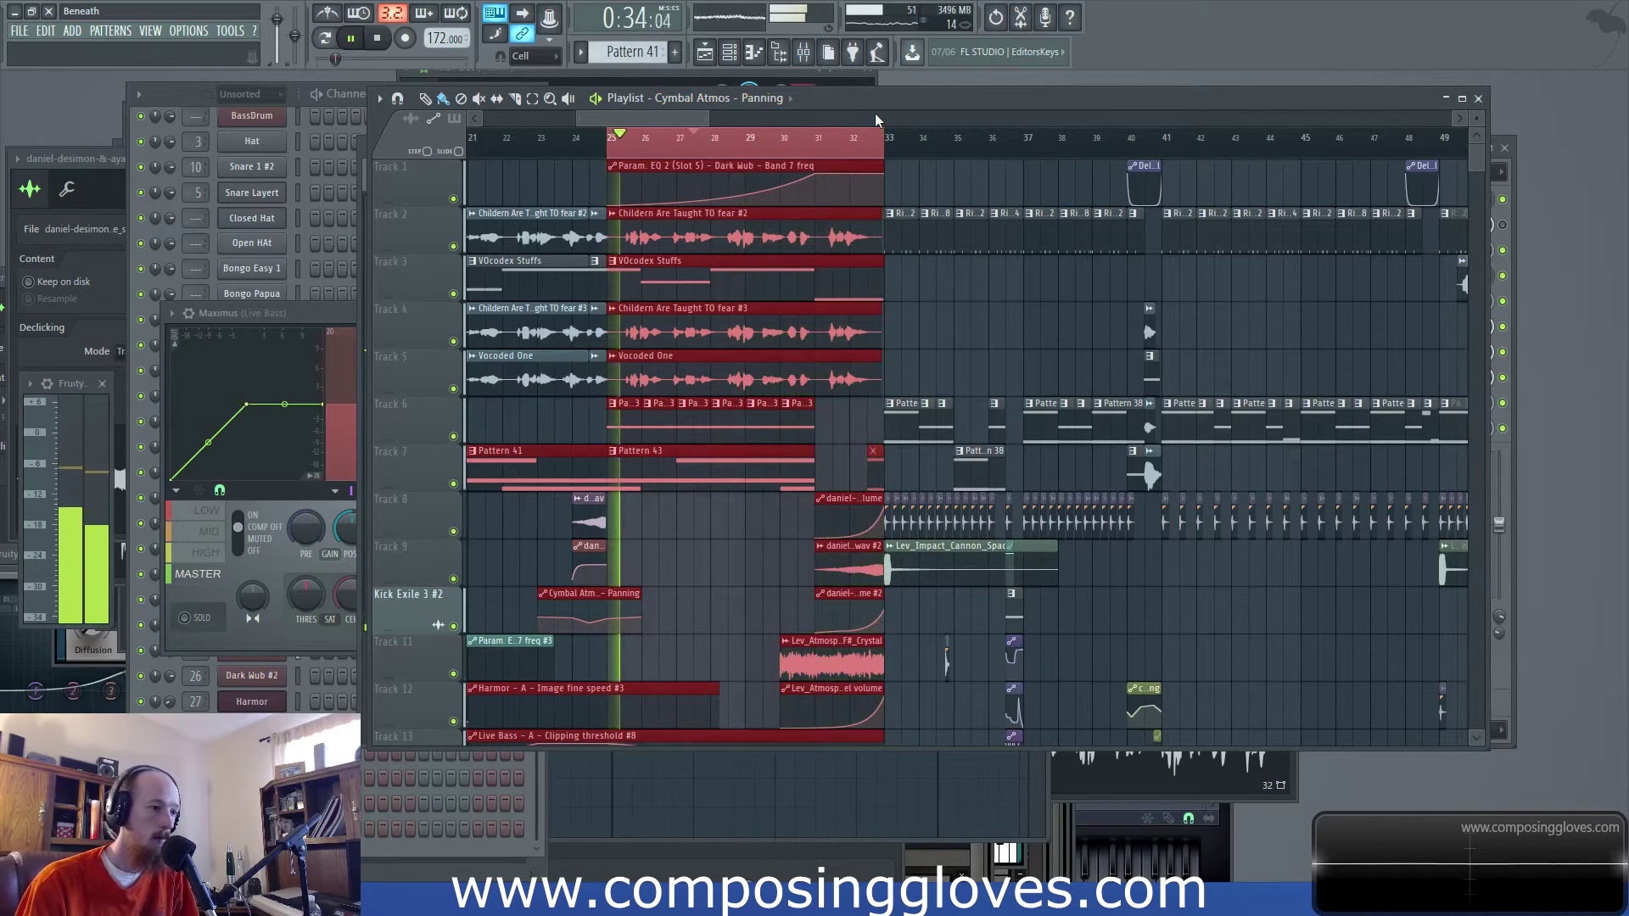
{"action": "scroll", "coordinate": [801, 294], "scroll_direction": "left", "scroll_amount": 2}
{"action": "scroll", "coordinate": [801, 294], "scroll_direction": "up", "scroll_amount": 3, "text": "ctrl"}
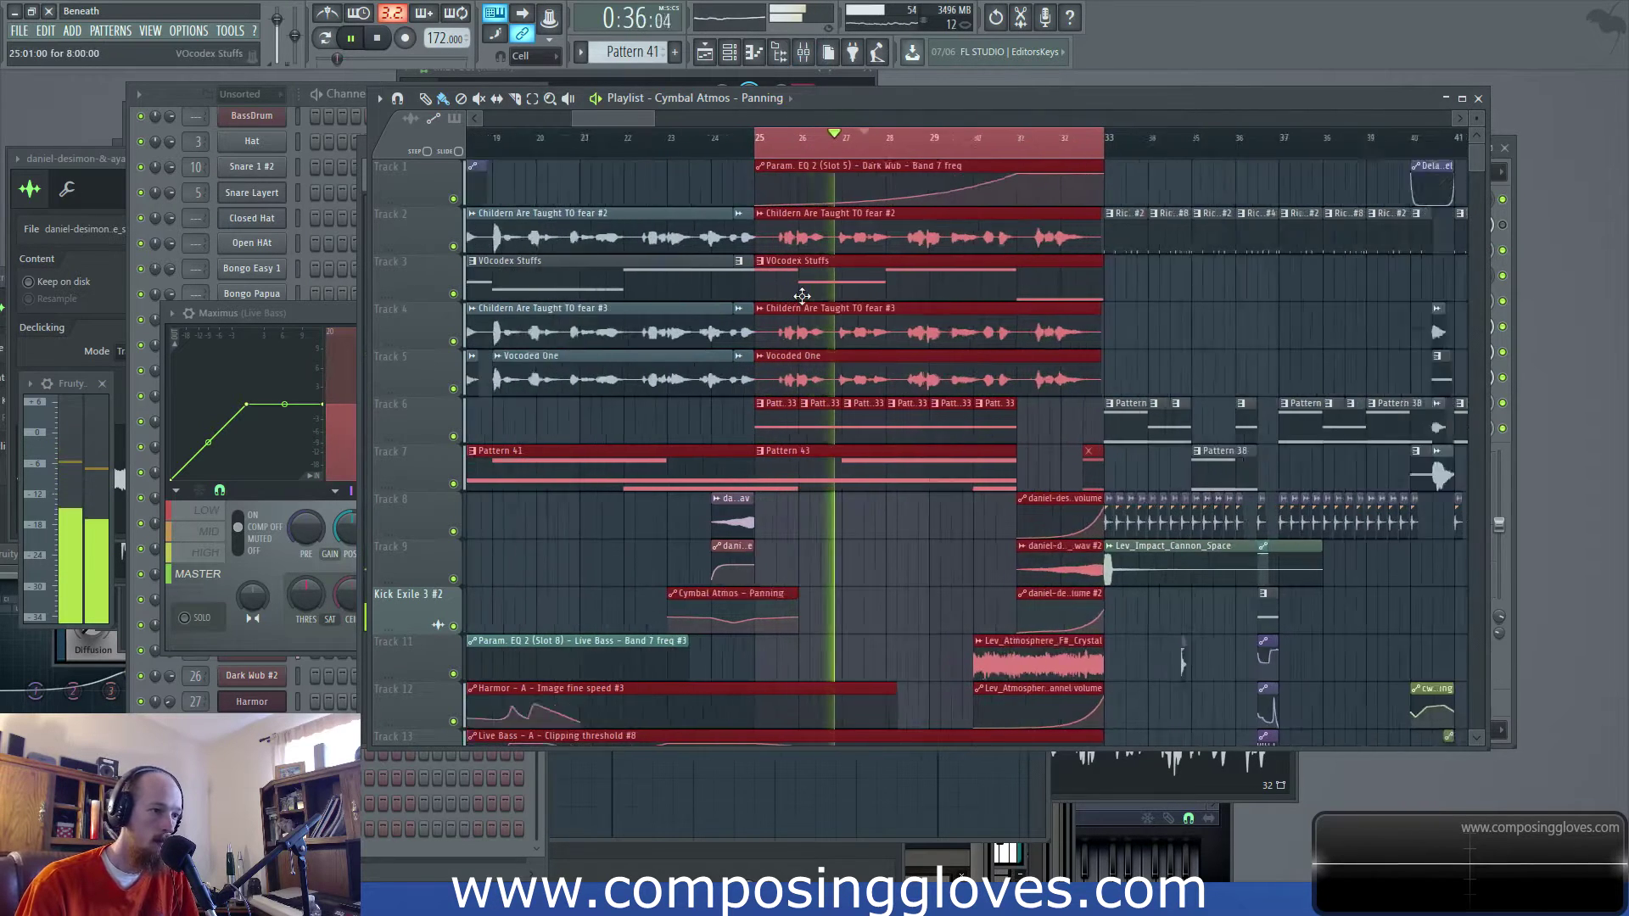
Open the Vocal Bus's second parametric EQ and new Maximus, and check the compression during playback
{"action": "left_click", "coordinate": [803, 52]}
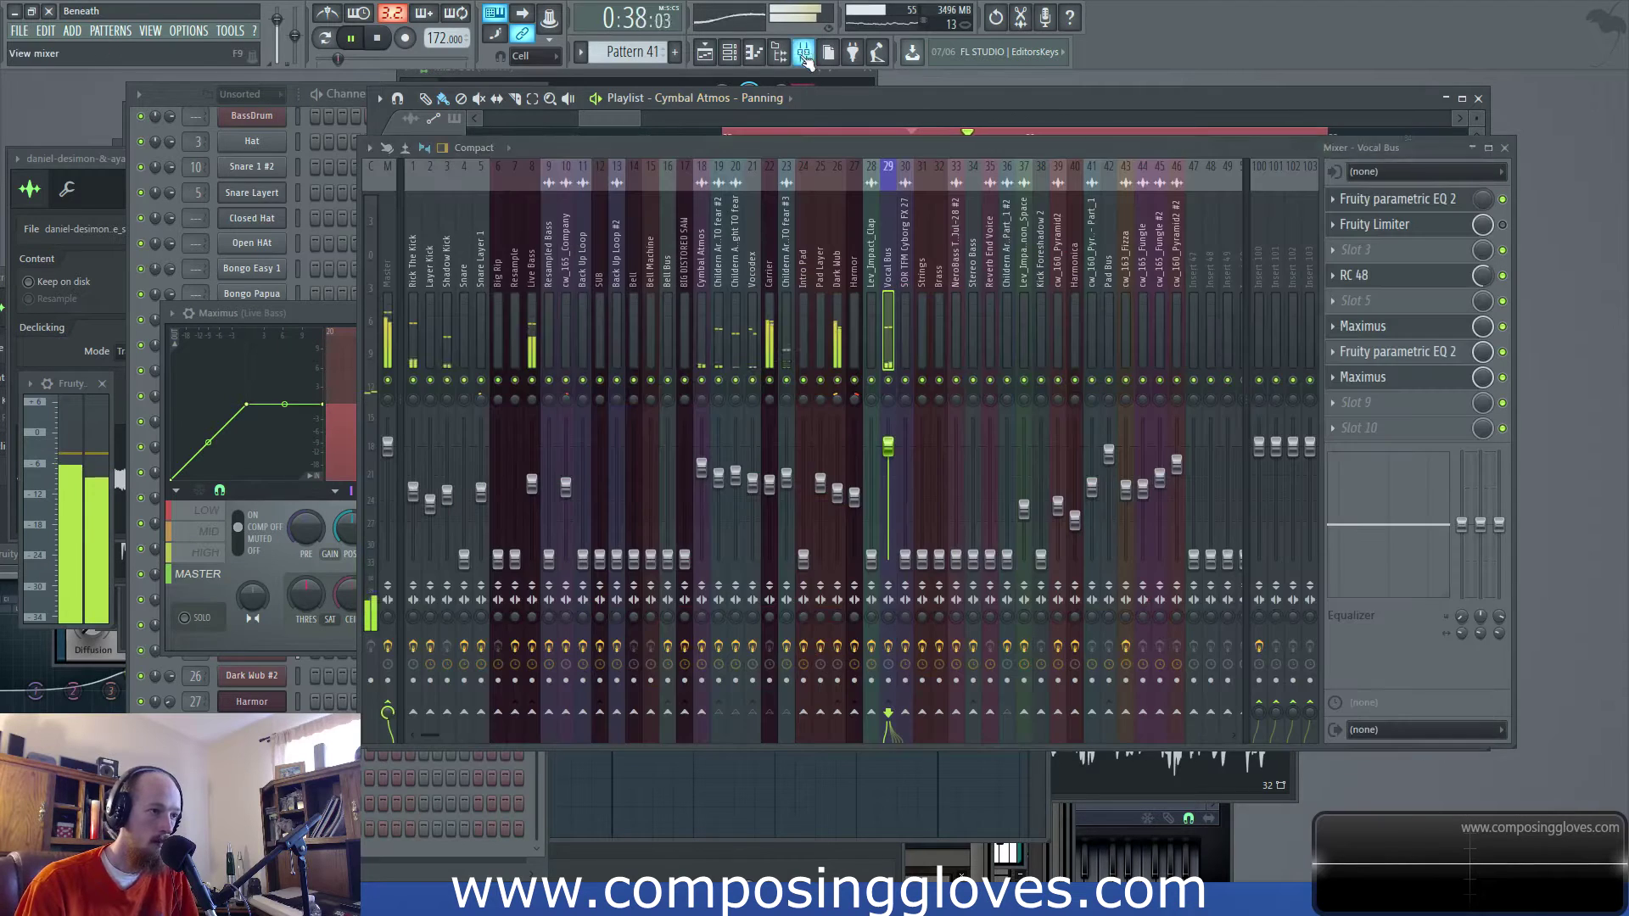
{"action": "left_click", "coordinate": [1392, 351]}
{"action": "left_click", "coordinate": [1408, 384]}
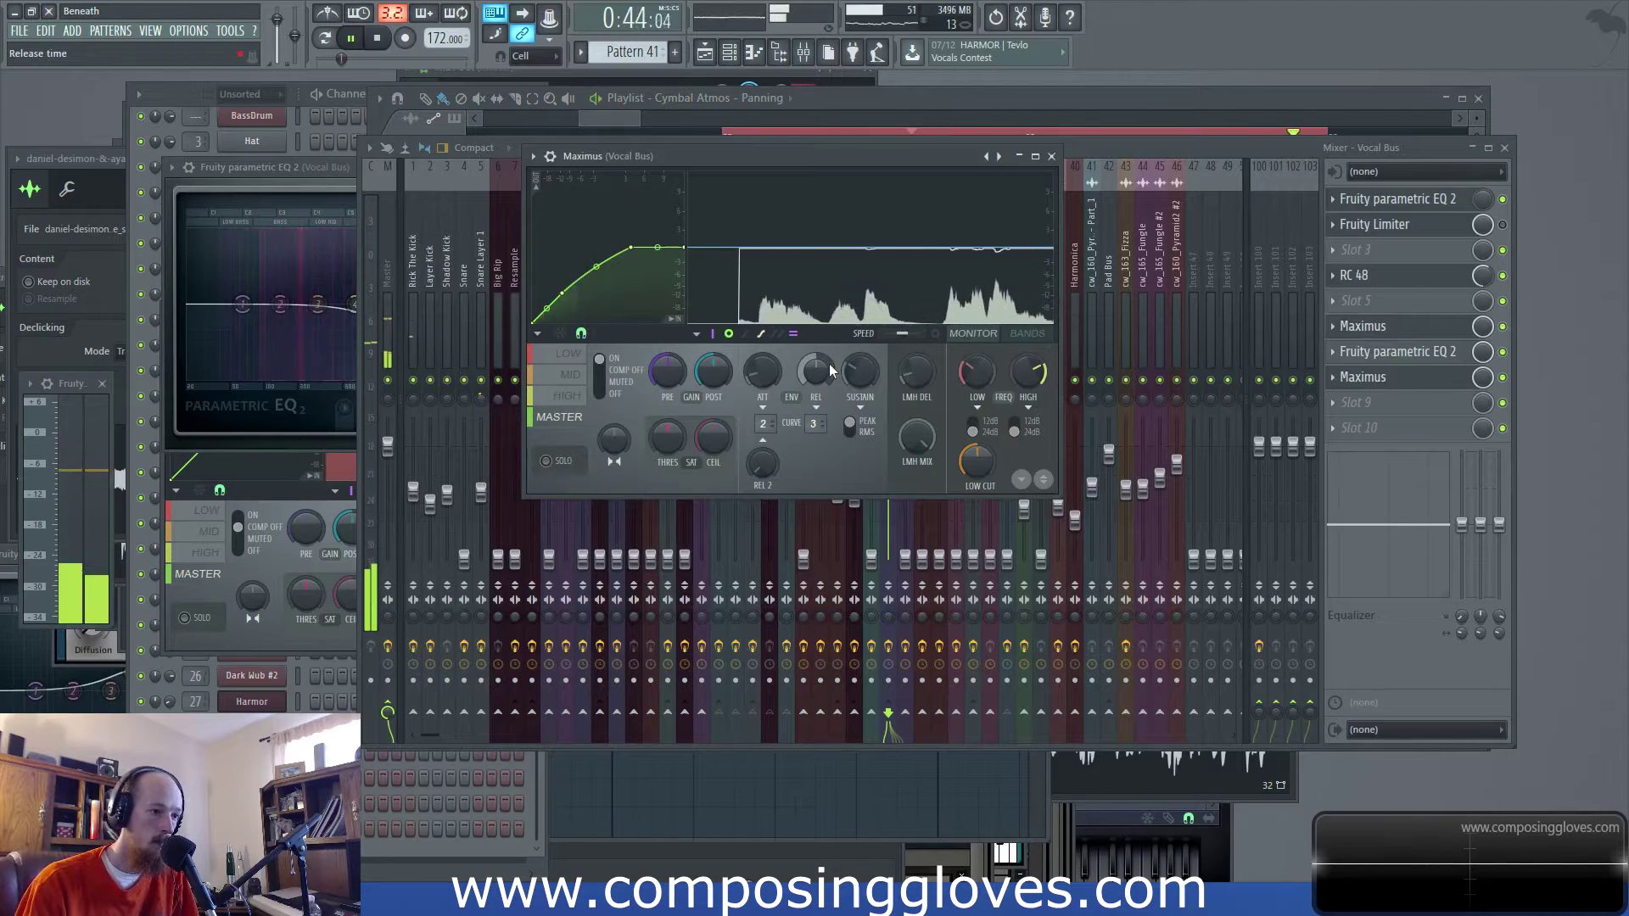
{"action": "key", "text": "space"}
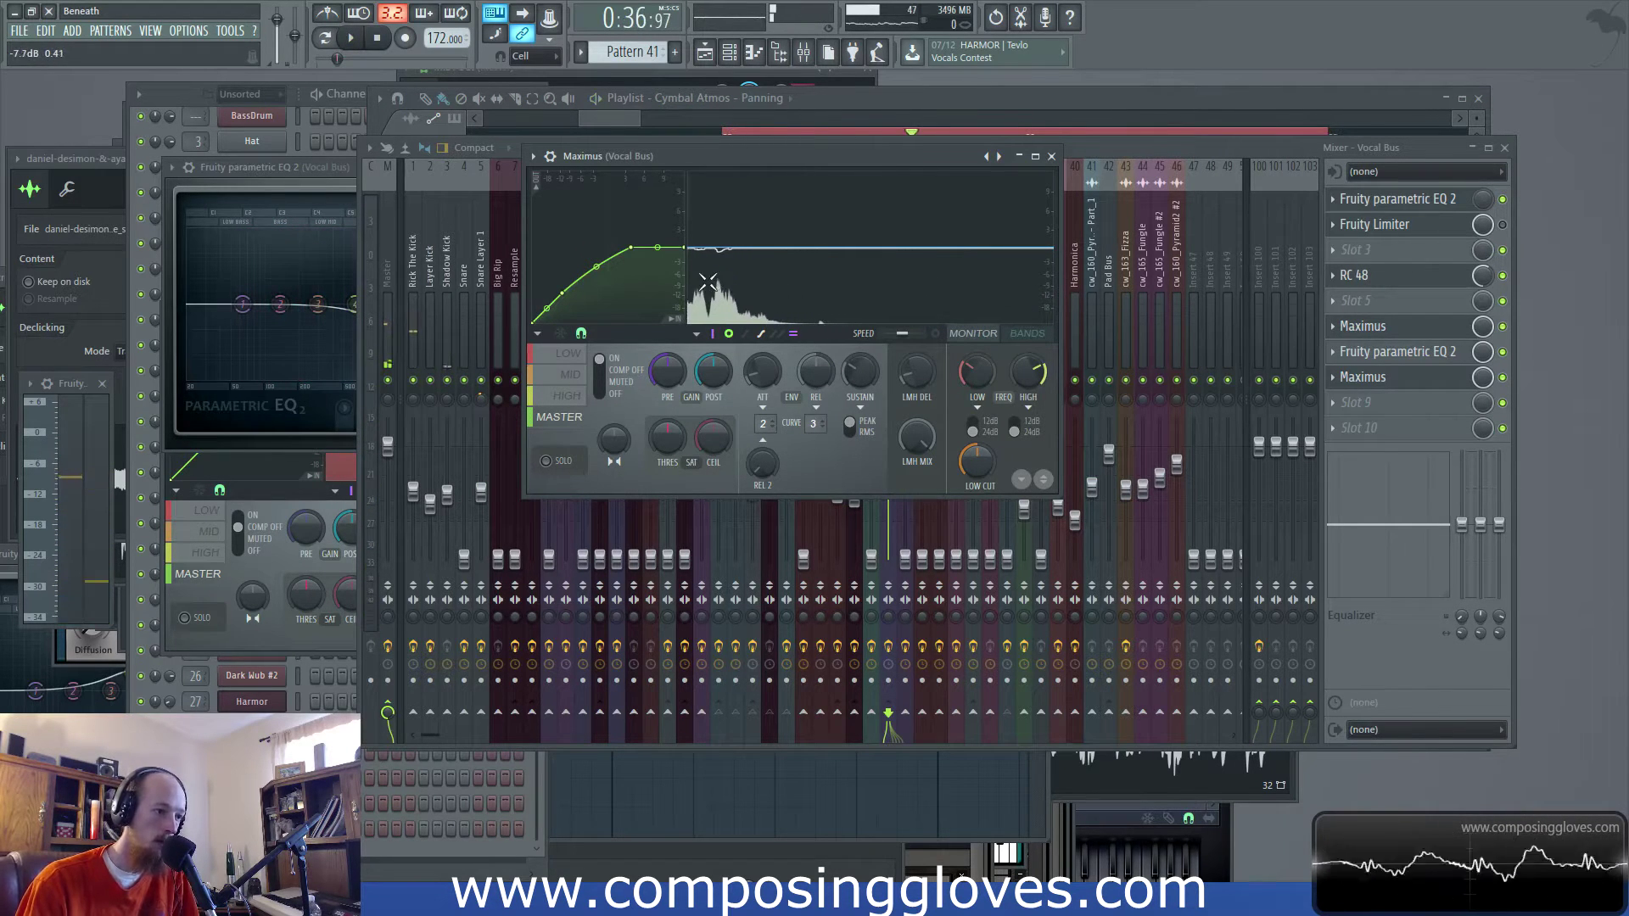
Extend the playlist's loop selection to bars 17 to 33
{"action": "left_click", "coordinate": [616, 126]}
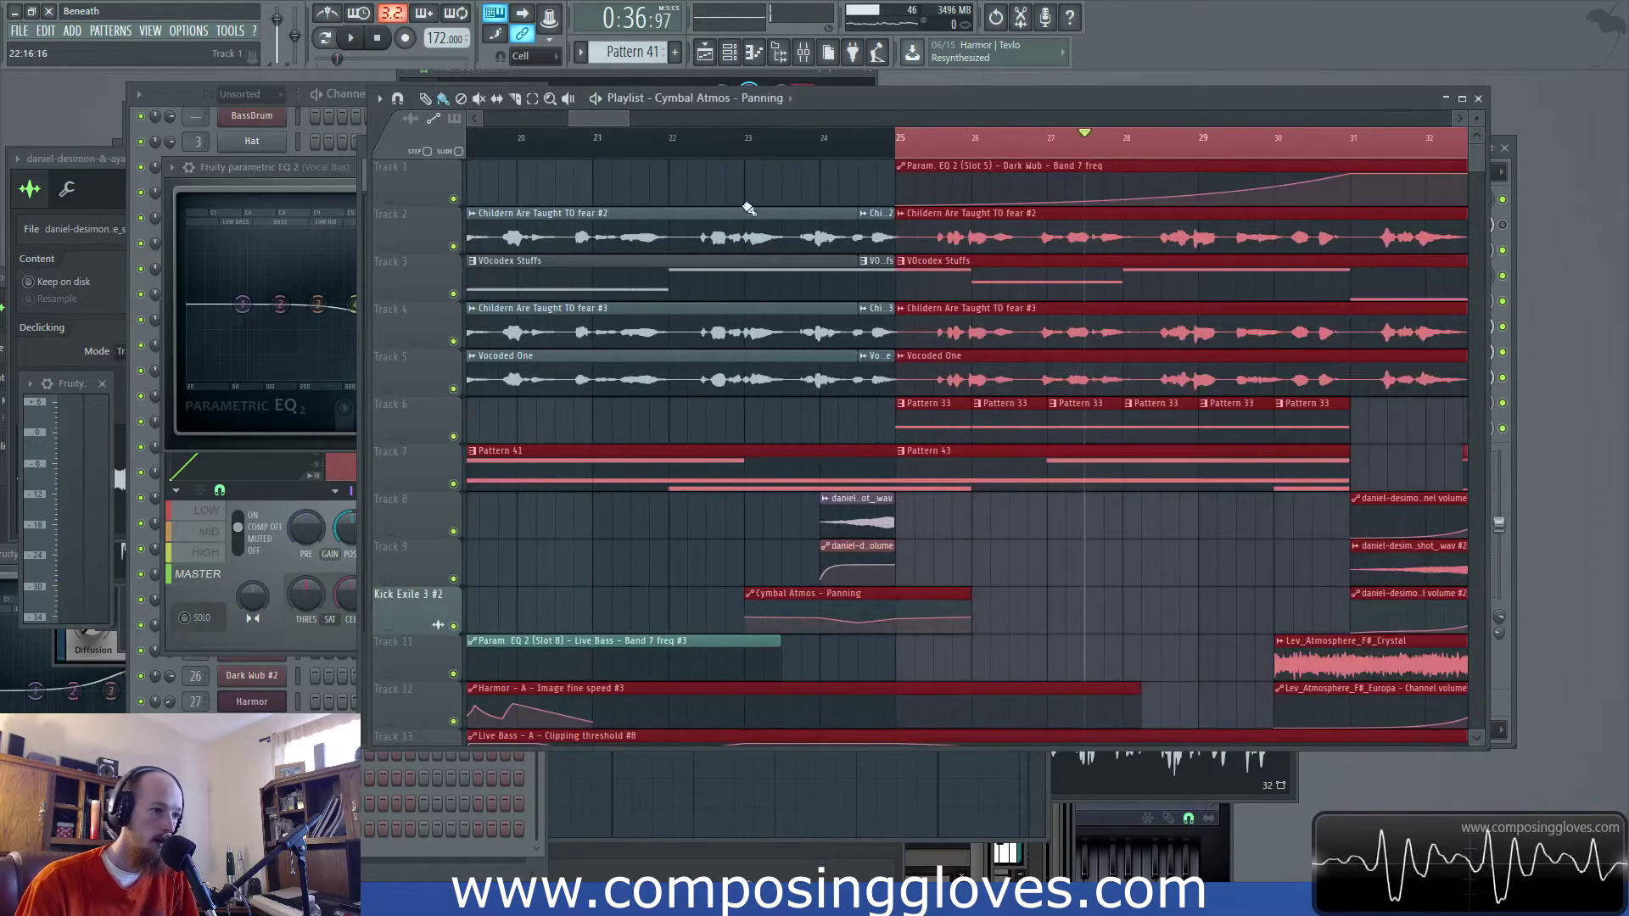
{"action": "scroll", "coordinate": [756, 208], "scroll_direction": "down", "scroll_amount": 3}
{"action": "left_click_drag", "start_coordinate": [670, 151], "coordinate": [962, 163]}
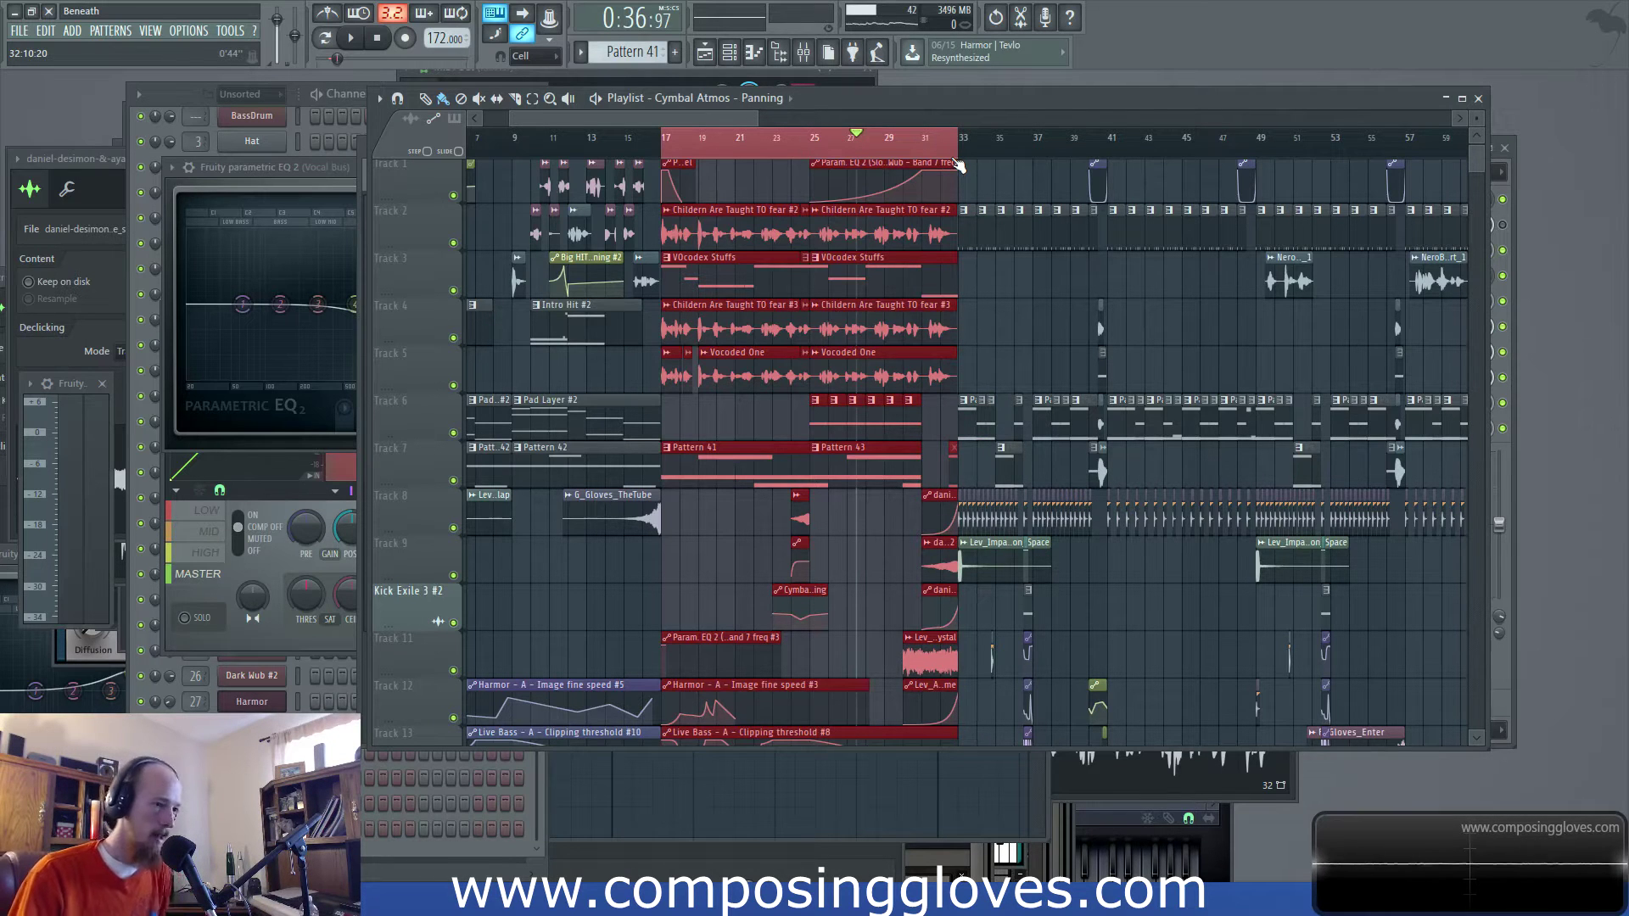
Open the Screams Male 02 clip at the end of the section on Track 18 and show its mixer track
{"action": "scroll", "coordinate": [925, 380], "scroll_direction": "down", "scroll_amount": 3}
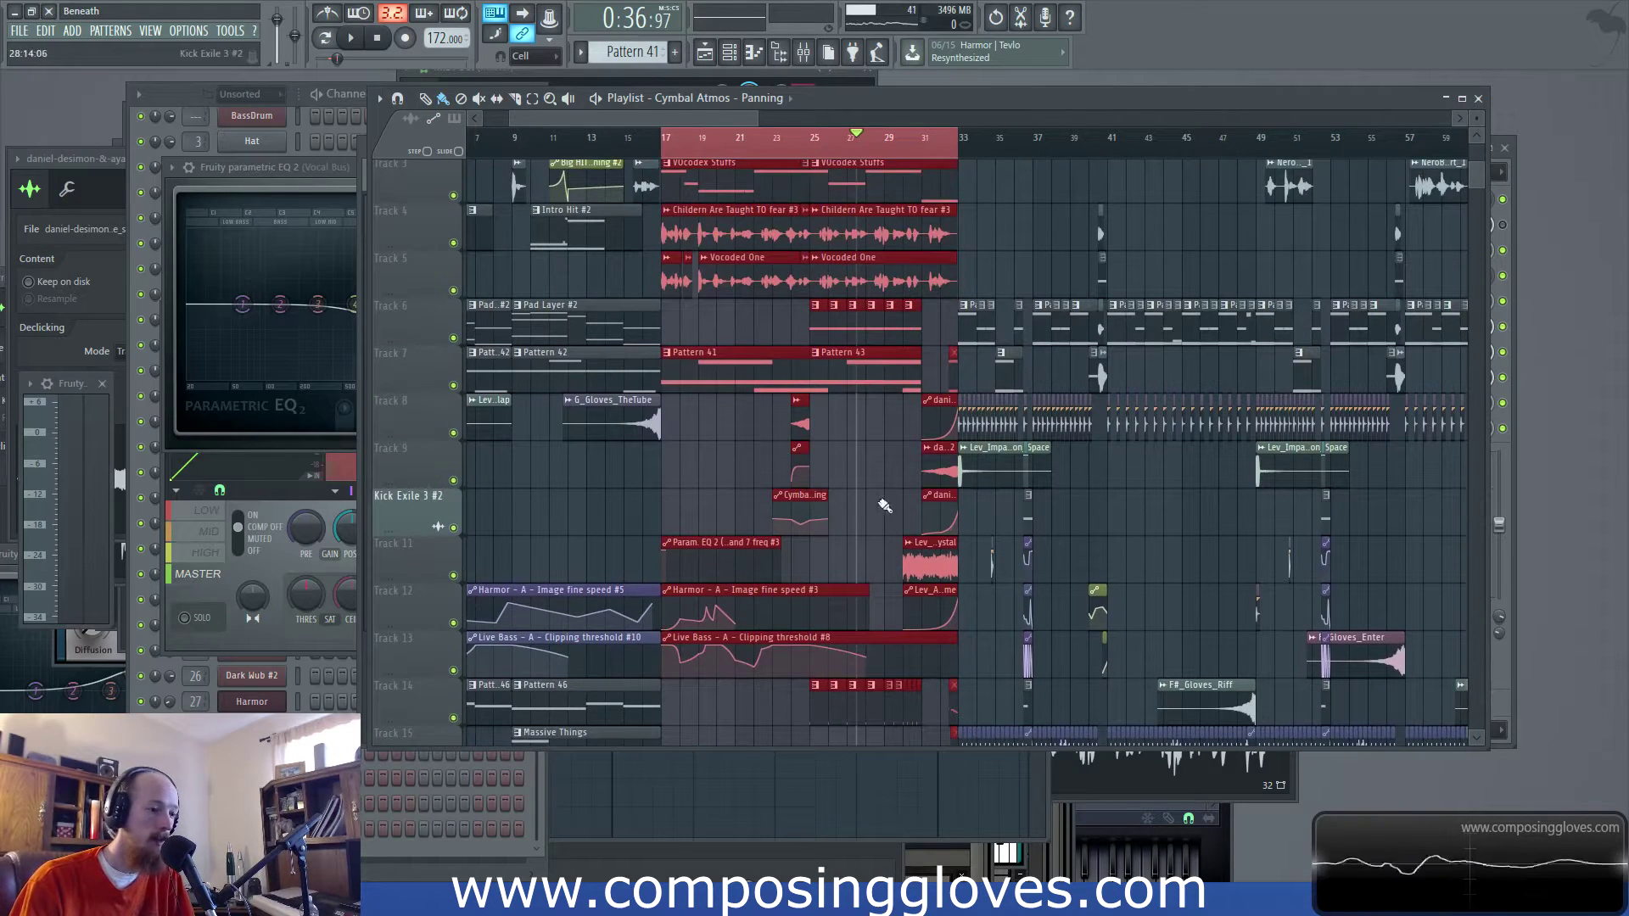
{"action": "scroll", "coordinate": [910, 507], "scroll_direction": "down", "scroll_amount": 2}
{"action": "scroll", "coordinate": [876, 473], "scroll_direction": "down", "scroll_amount": 5}
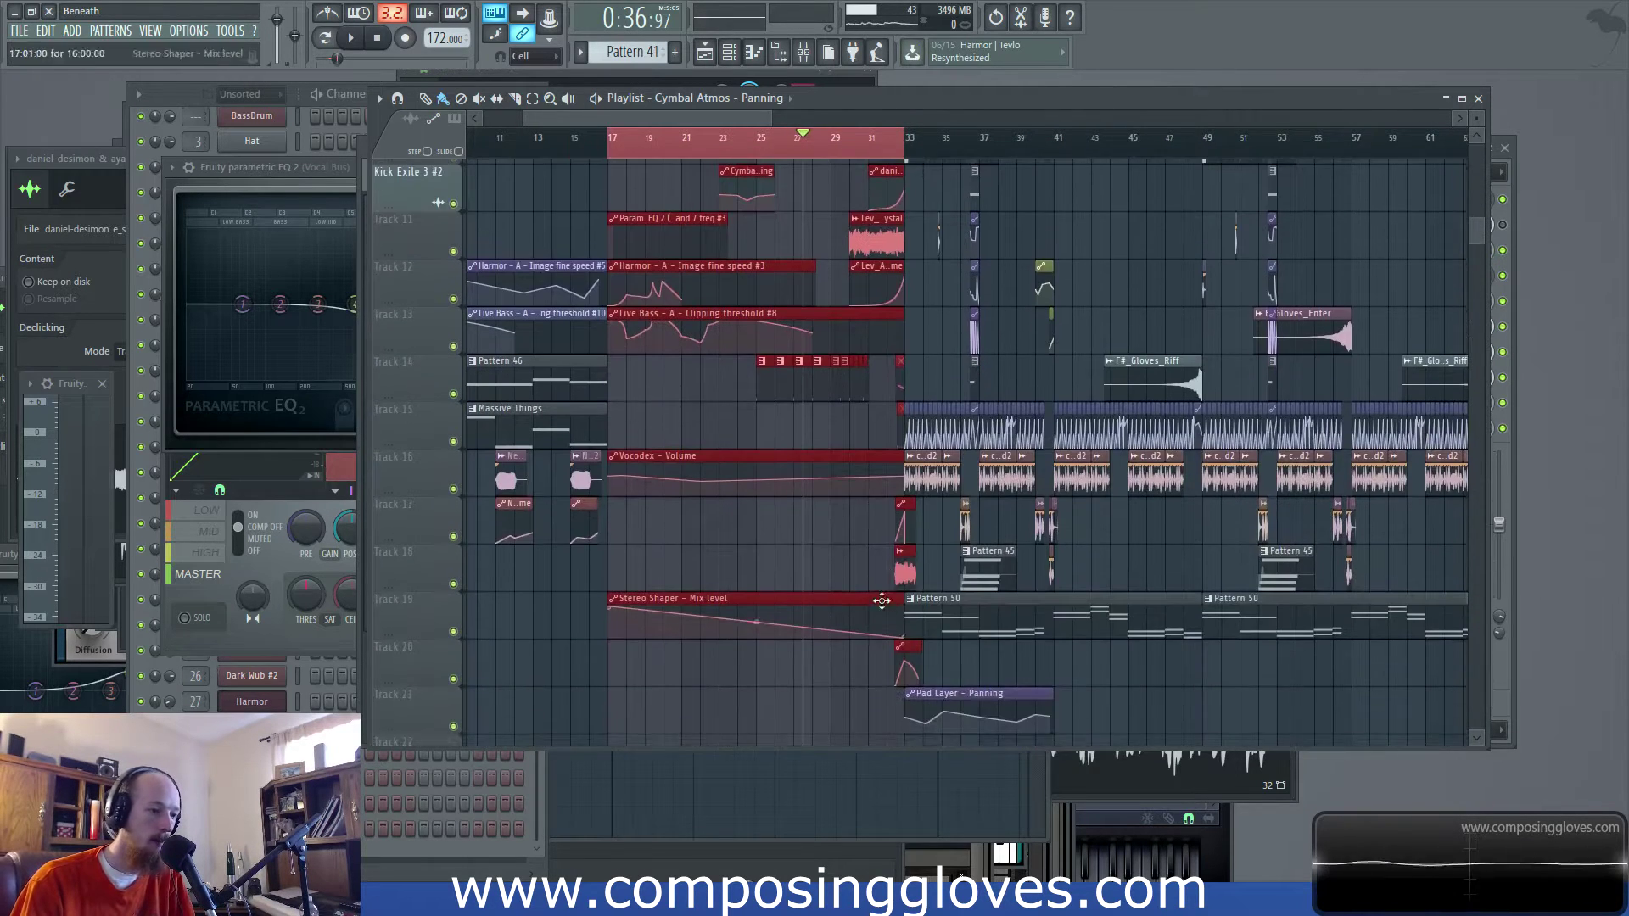
{"action": "left_click", "coordinate": [903, 553]}
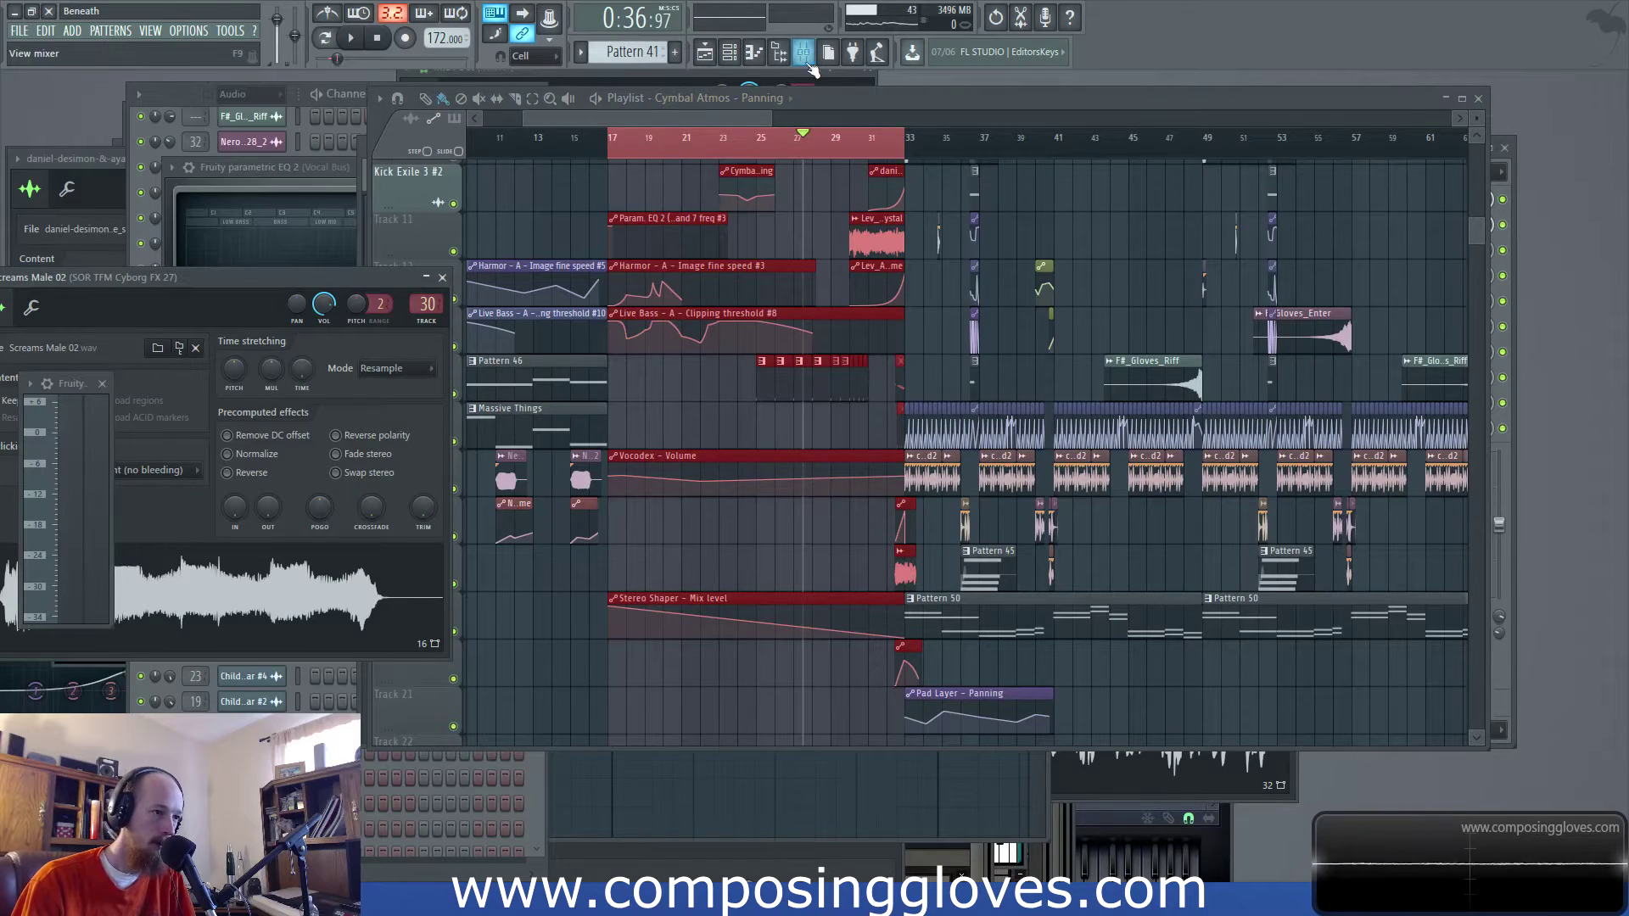
{"action": "left_click", "coordinate": [804, 54]}
{"action": "left_click_drag", "start_coordinate": [903, 149], "coordinate": [920, 145]}
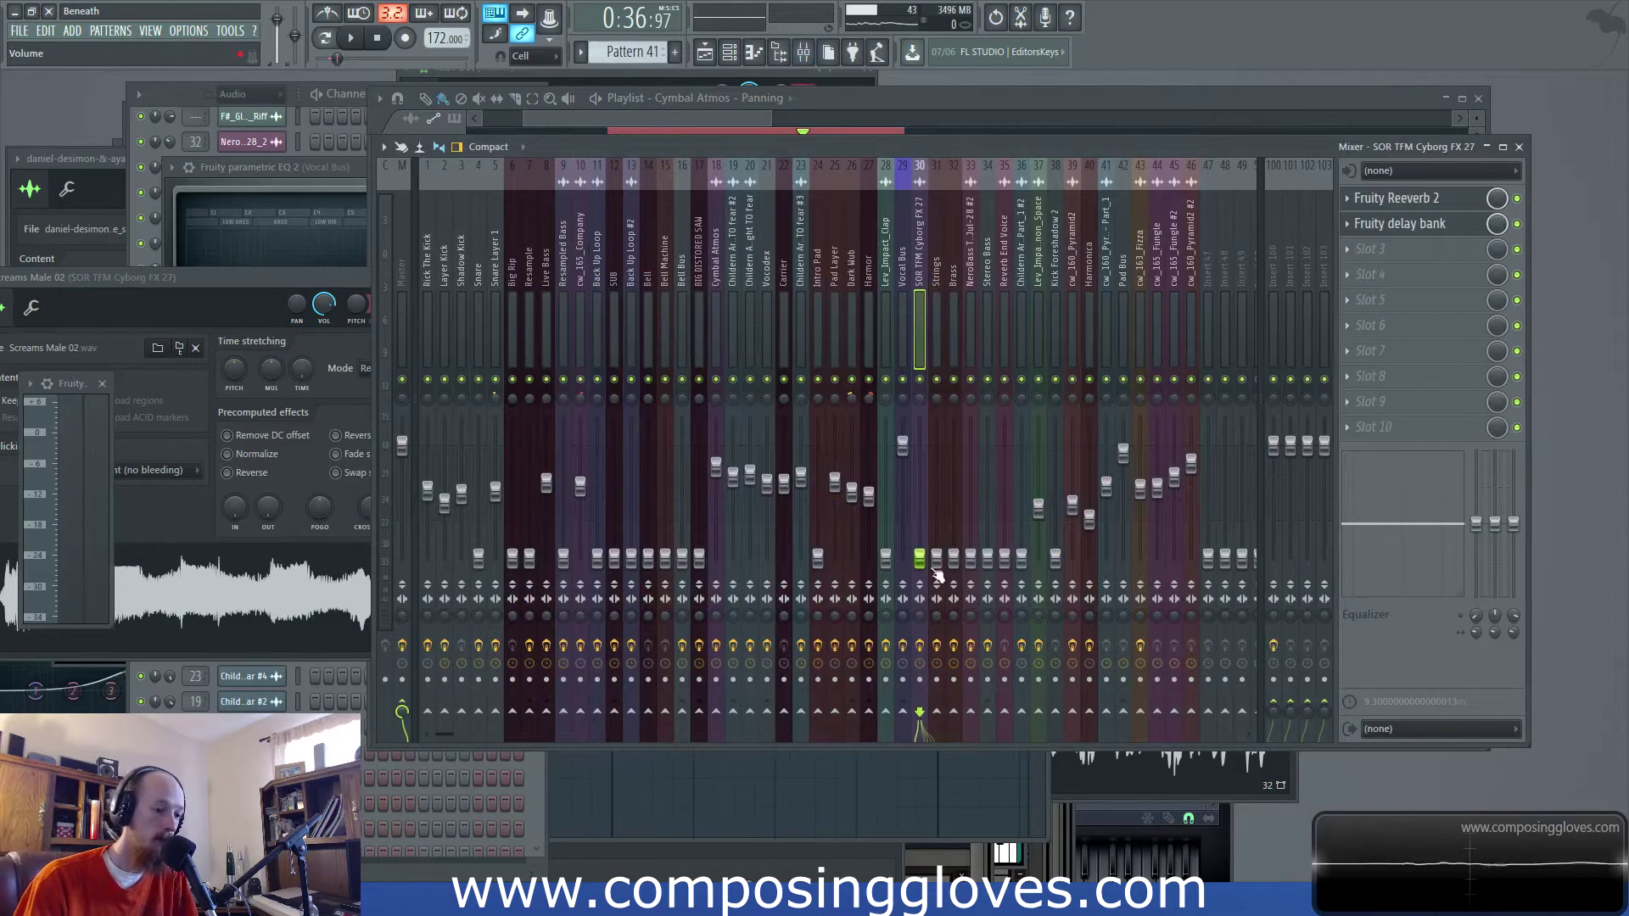
Move the playhead to about bar 30 and raise the SOR TFM Cyborg FX 27 mixer level to 55% (-11.3 dB), auditioning the scream
{"action": "left_click", "coordinate": [718, 125]}
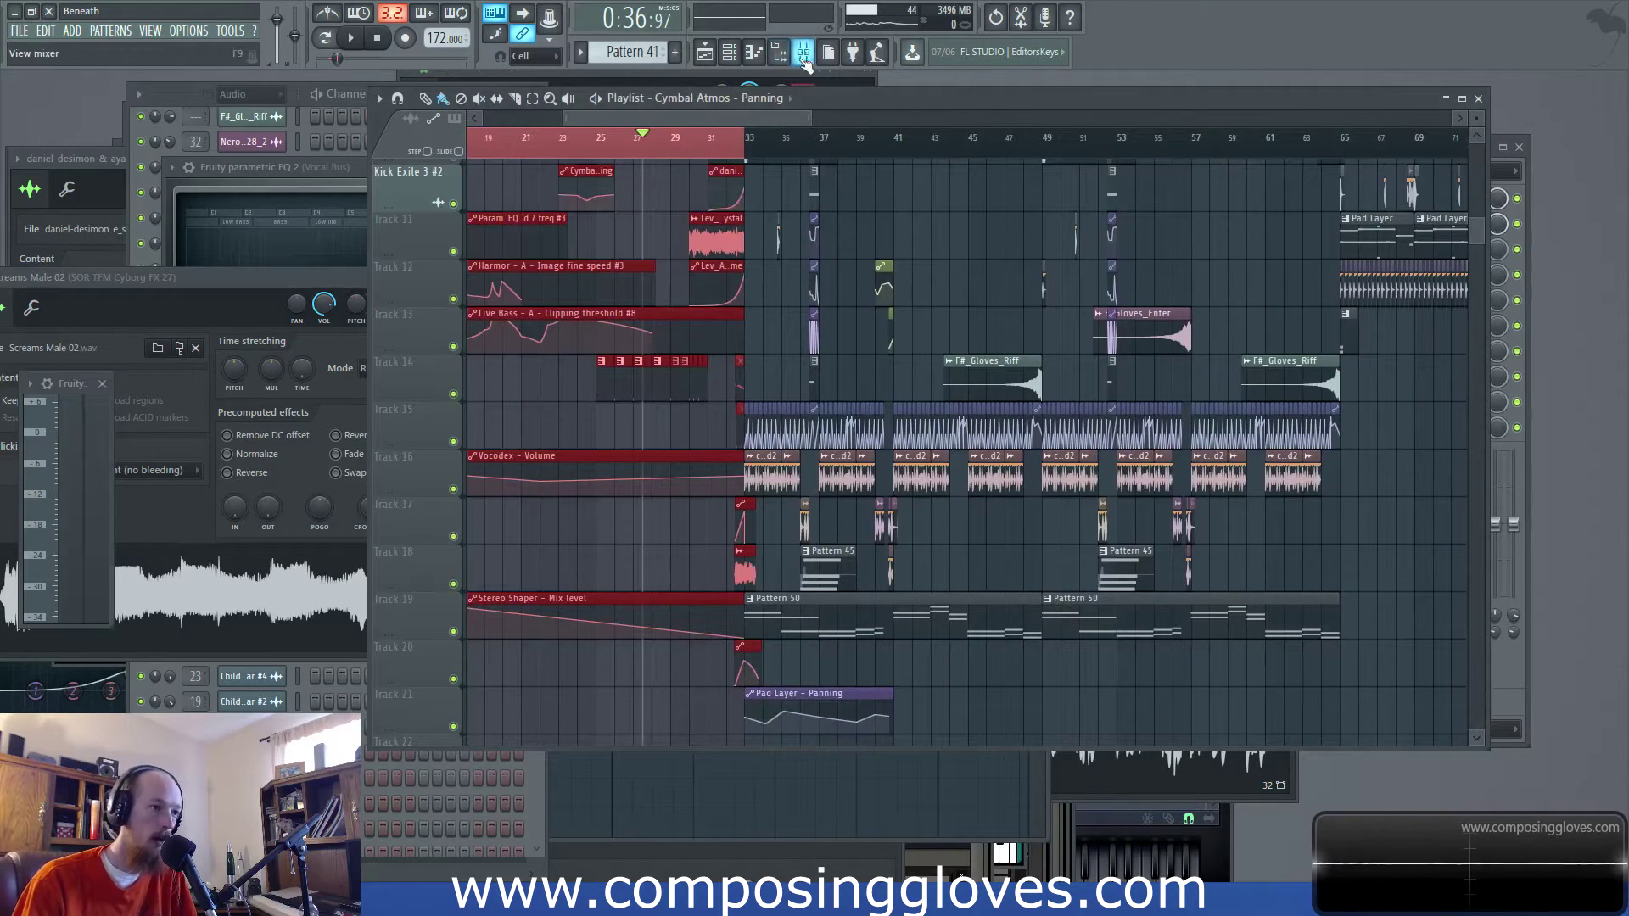
{"action": "left_click", "coordinate": [691, 146]}
{"action": "left_click", "coordinate": [807, 52]}
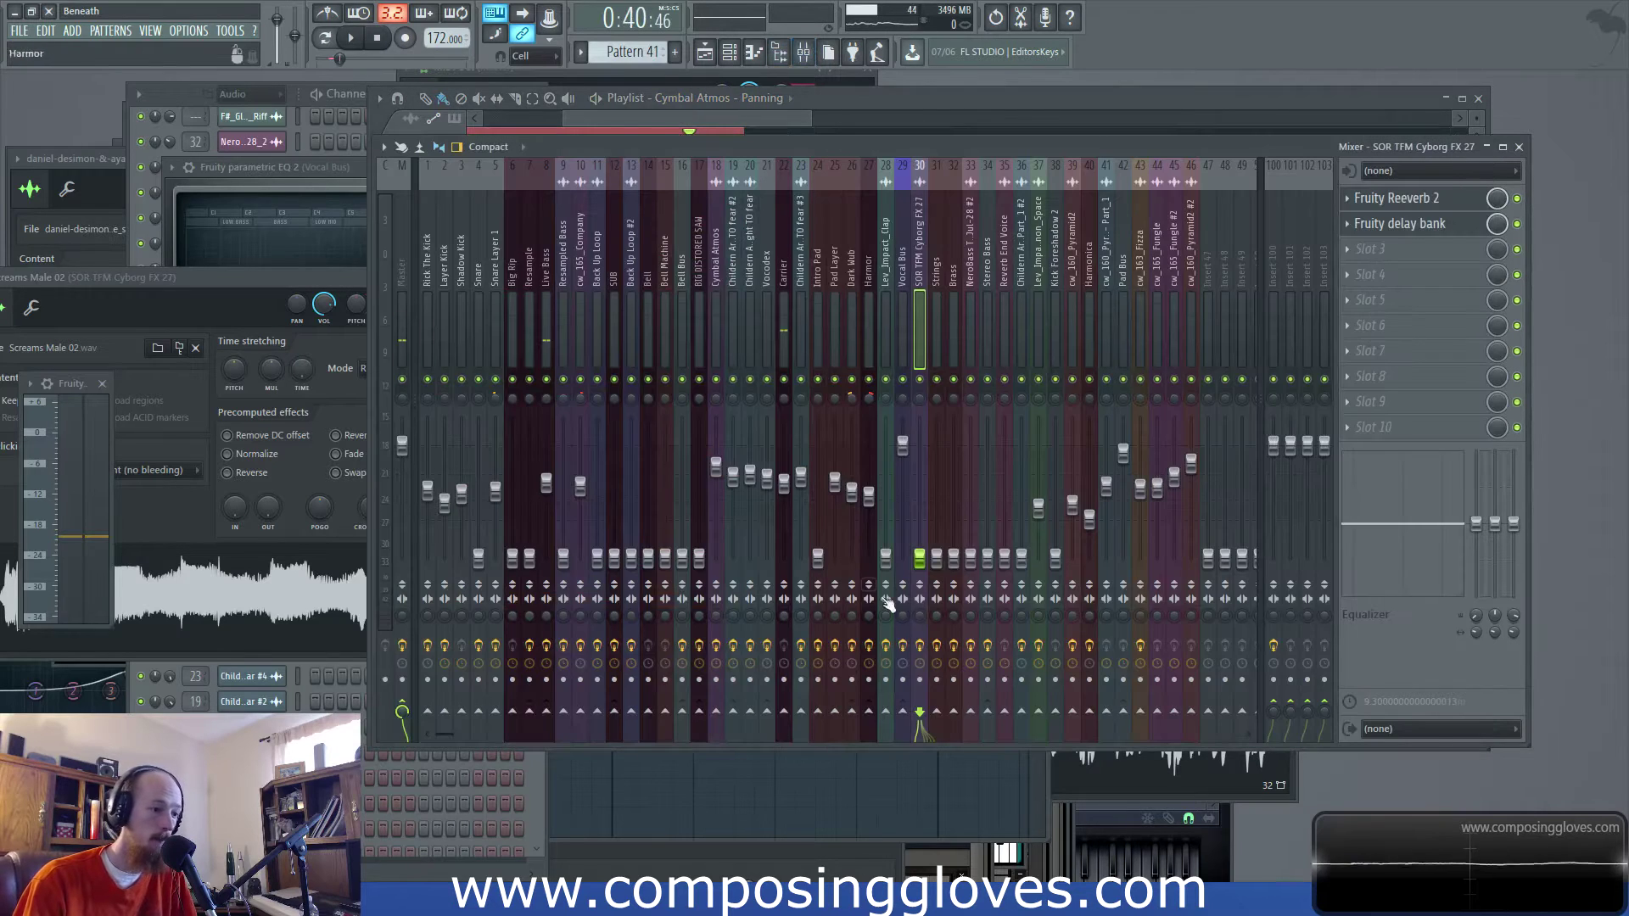
{"action": "key", "text": "space"}
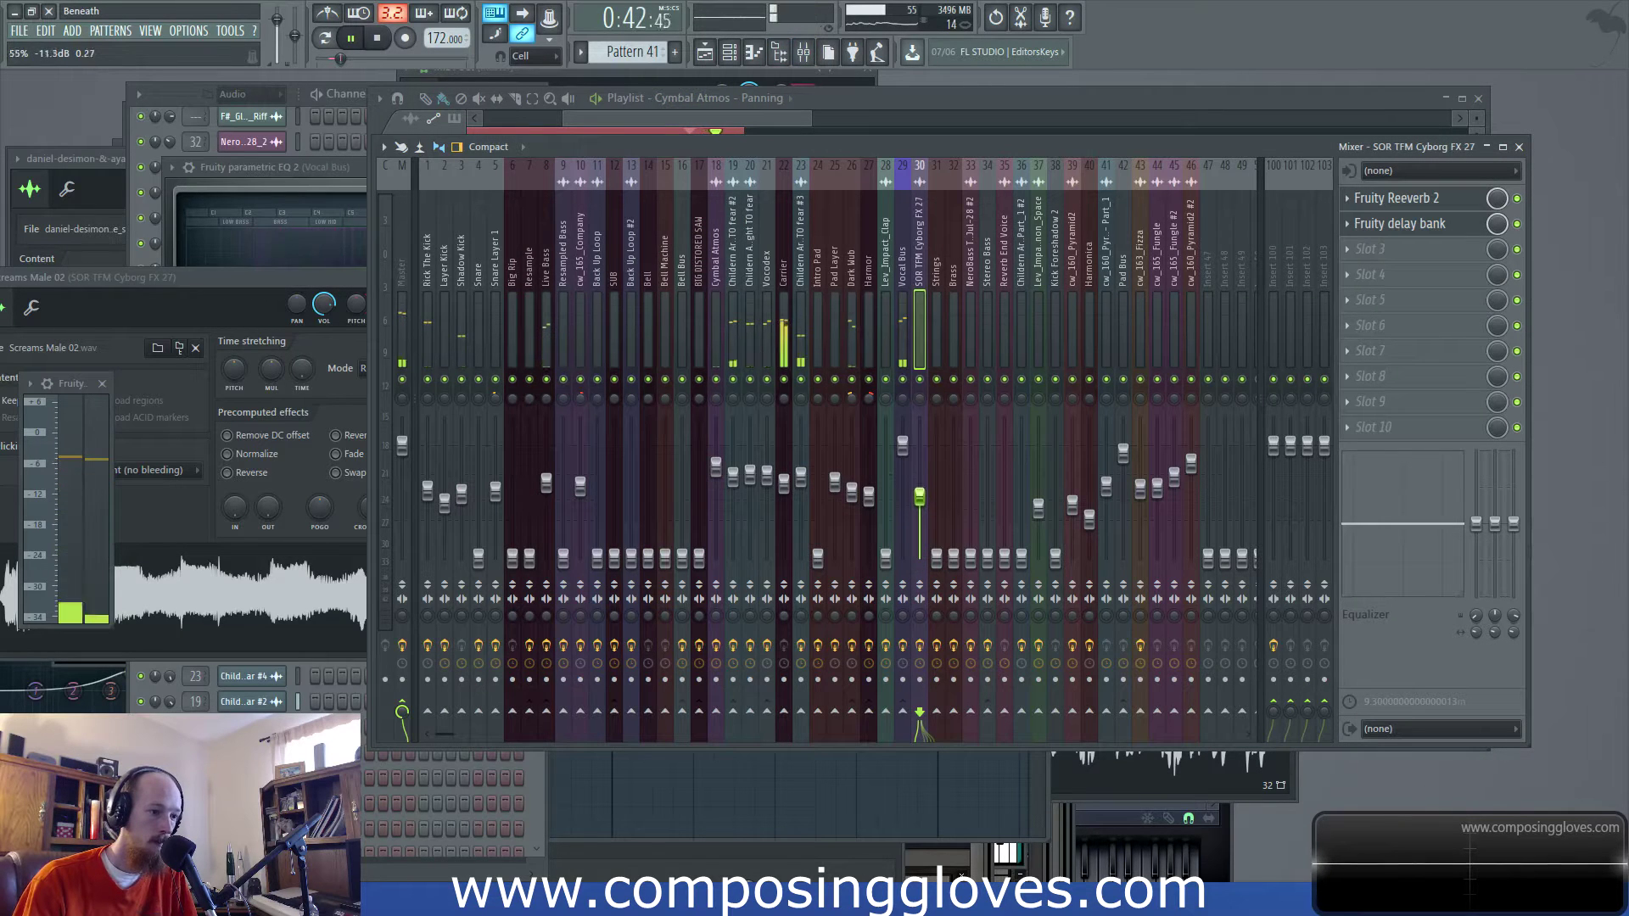
{"action": "key", "text": "space"}
{"action": "key", "text": "space"}
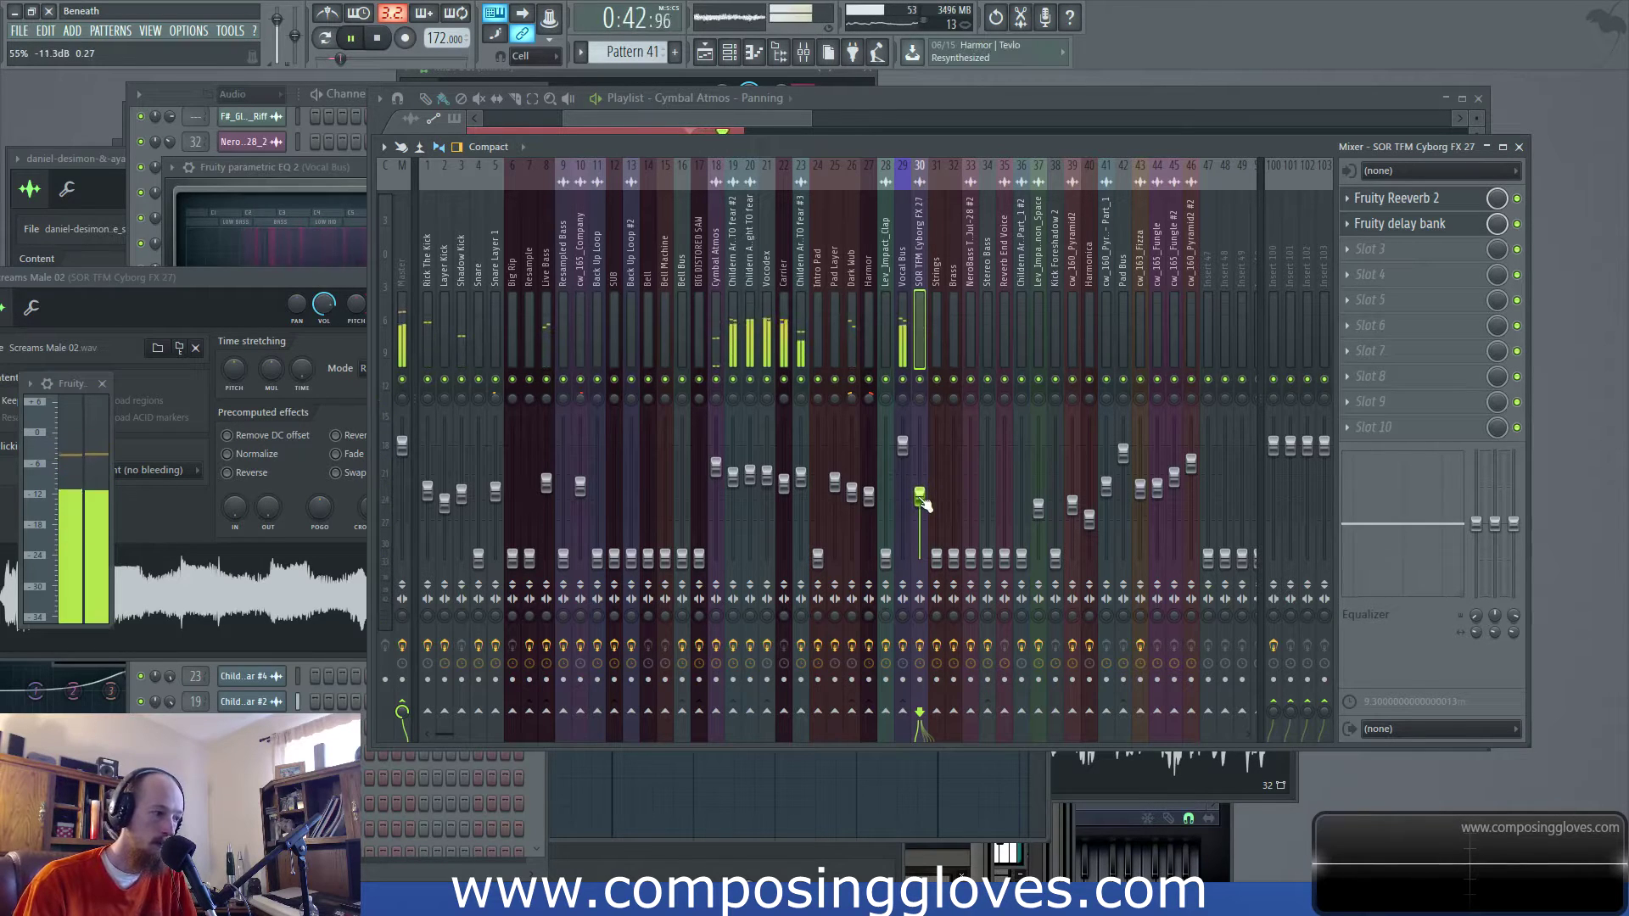
{"action": "key", "text": "space"}
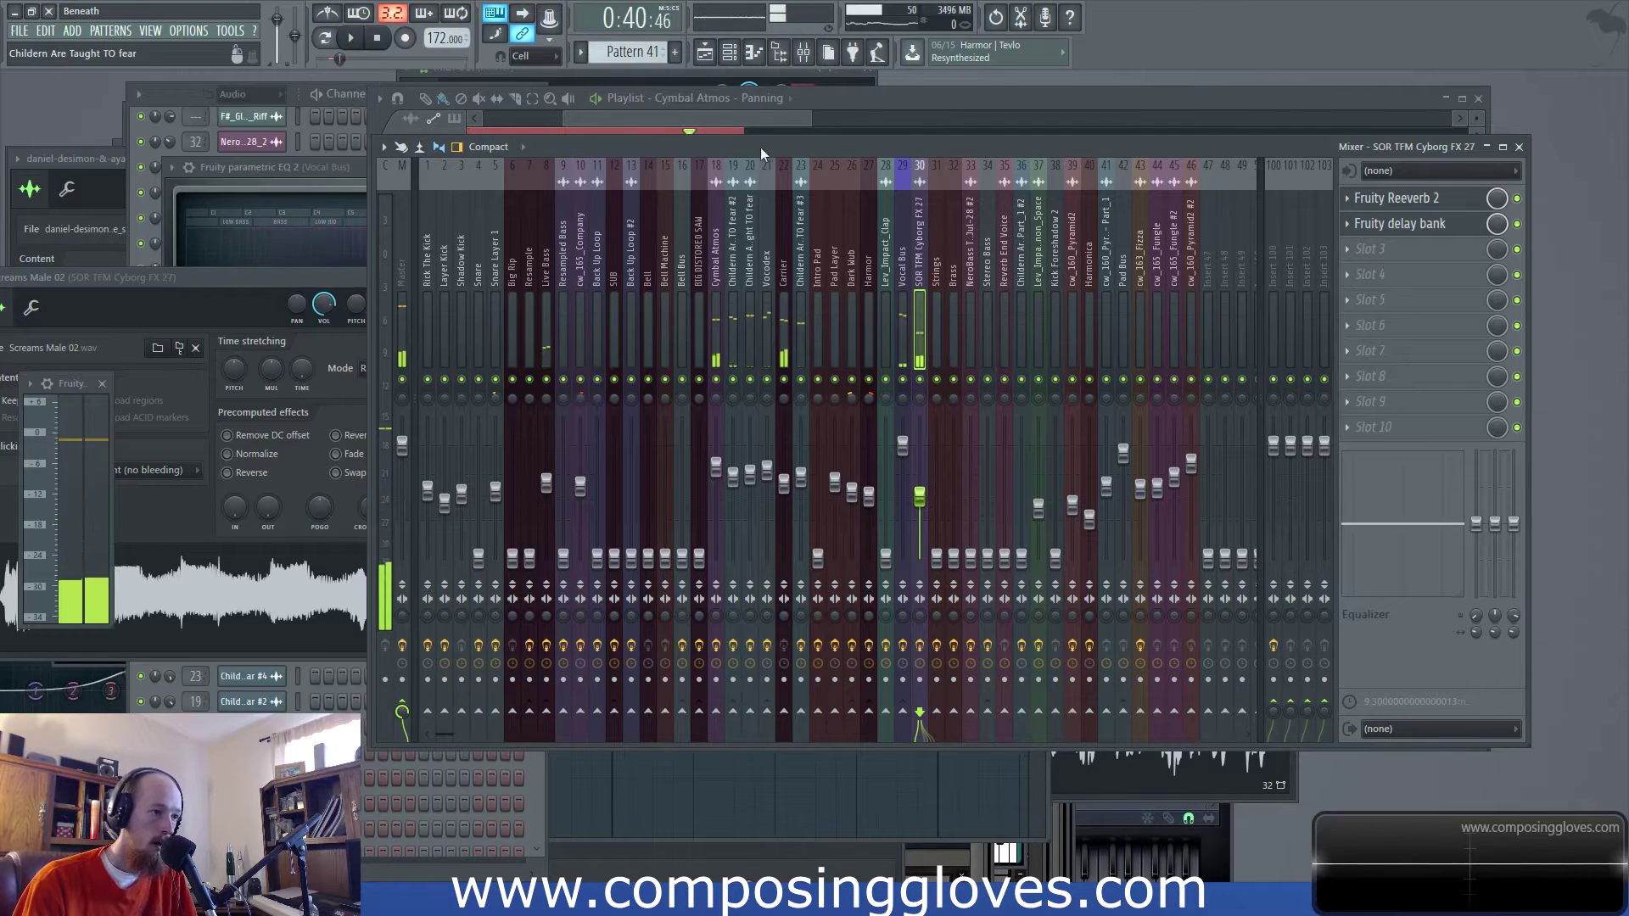
Set the playlist's loop selection to bars 29 to 37 and play the transition into the next section
{"action": "left_click", "coordinate": [760, 146]}
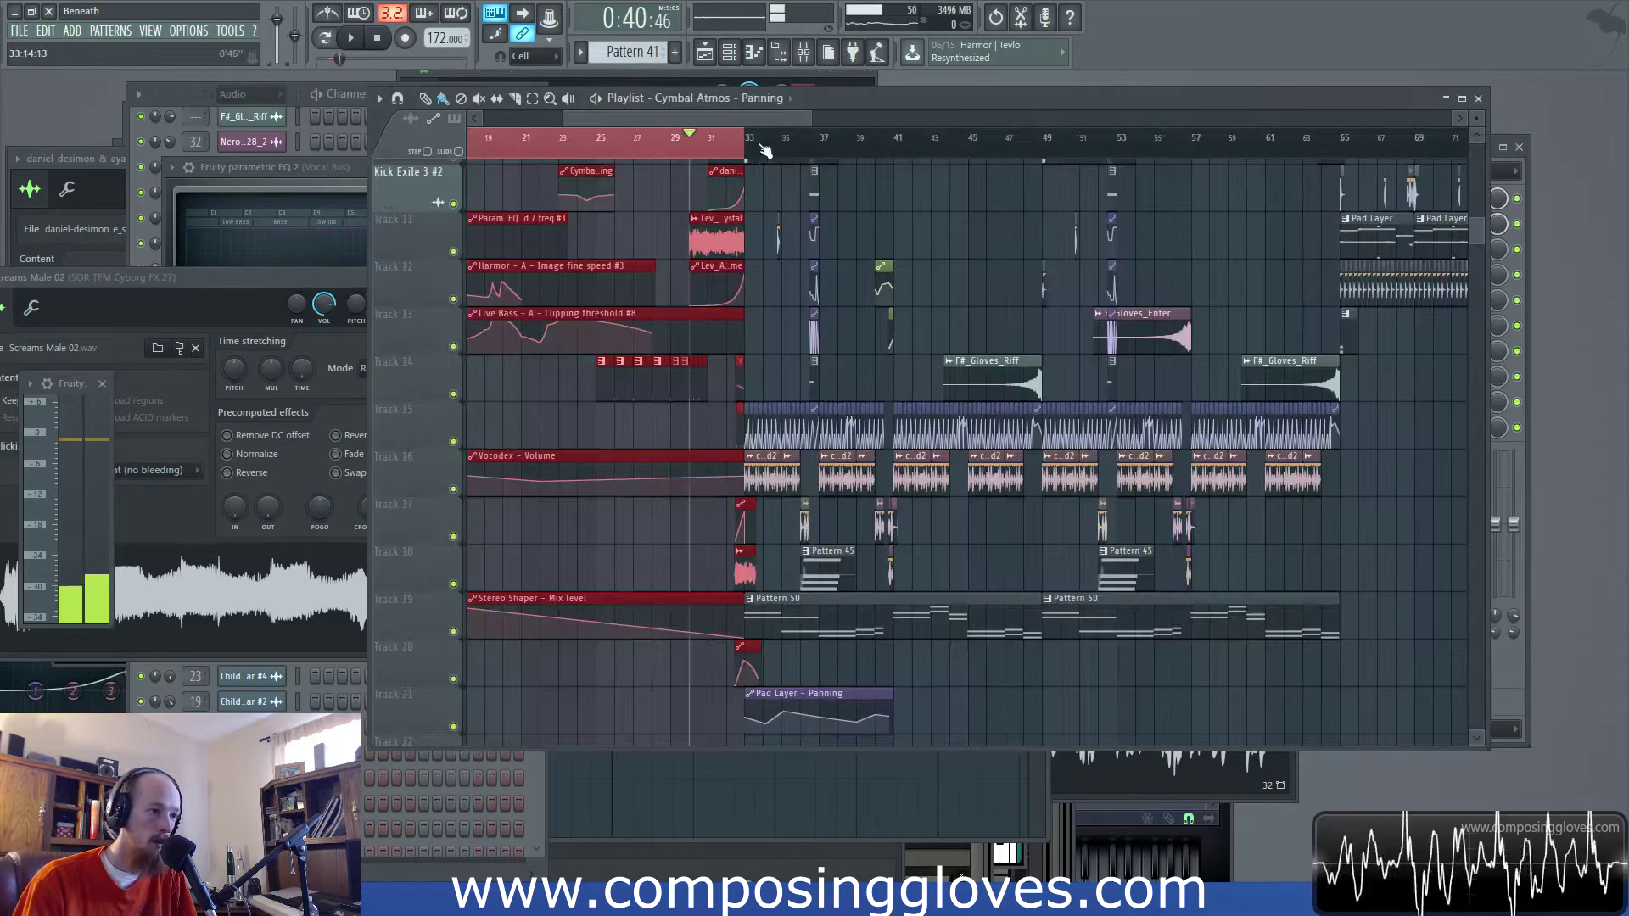
{"action": "left_click_drag", "start_coordinate": [710, 137], "coordinate": [819, 156]}
{"action": "key", "text": "space"}
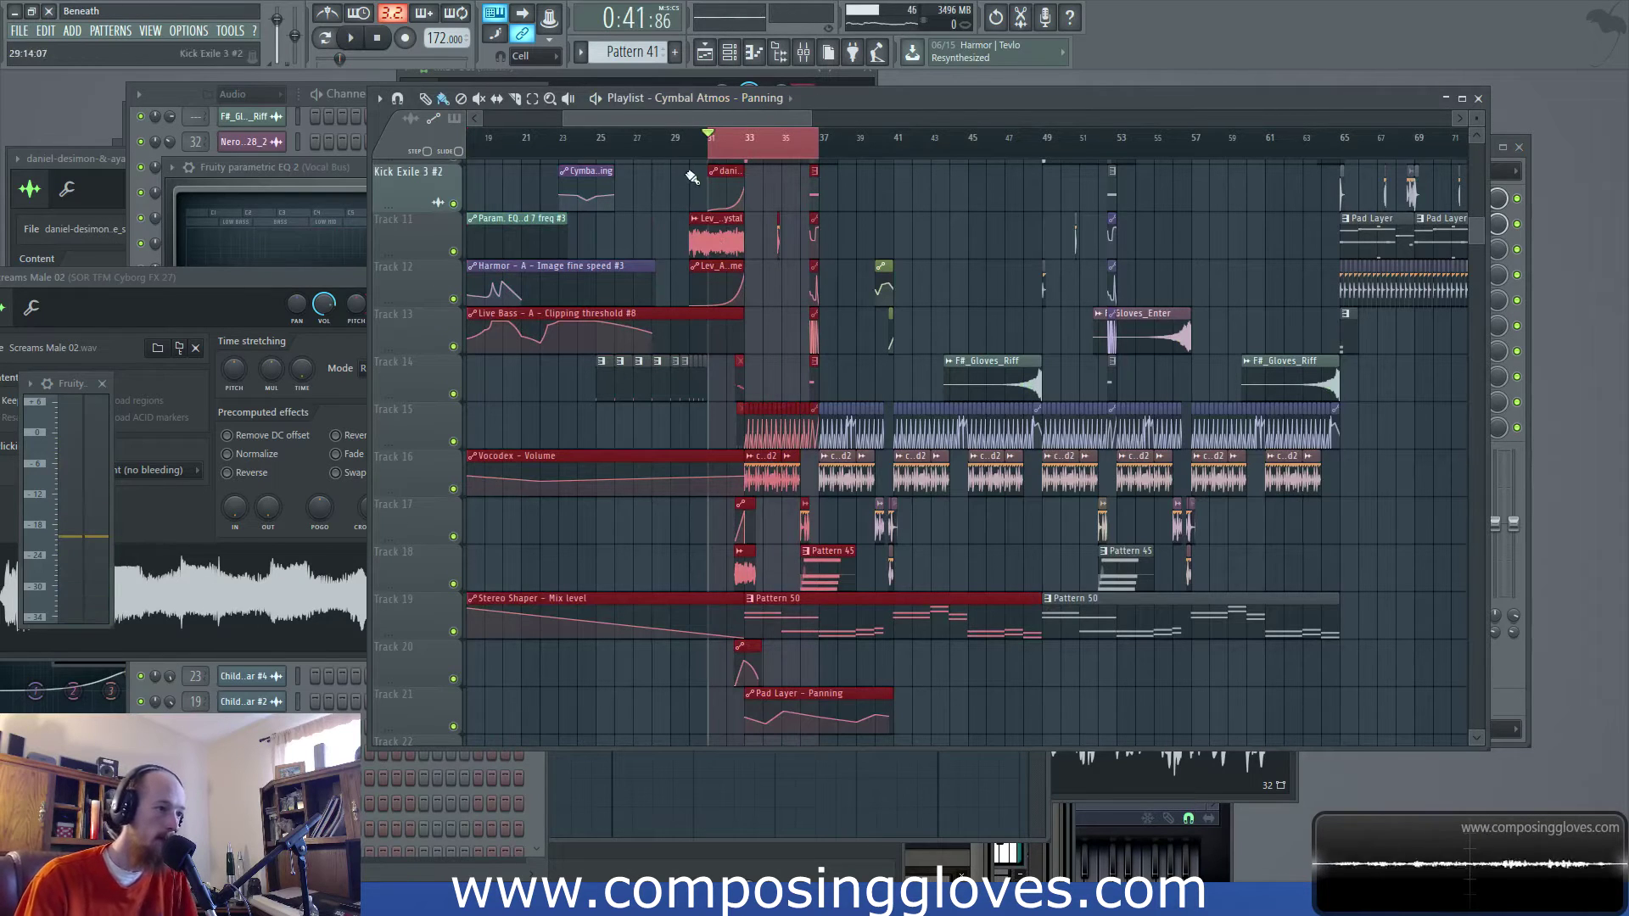
{"action": "left_click_drag", "start_coordinate": [673, 152], "coordinate": [819, 173]}
{"action": "key", "text": "space"}
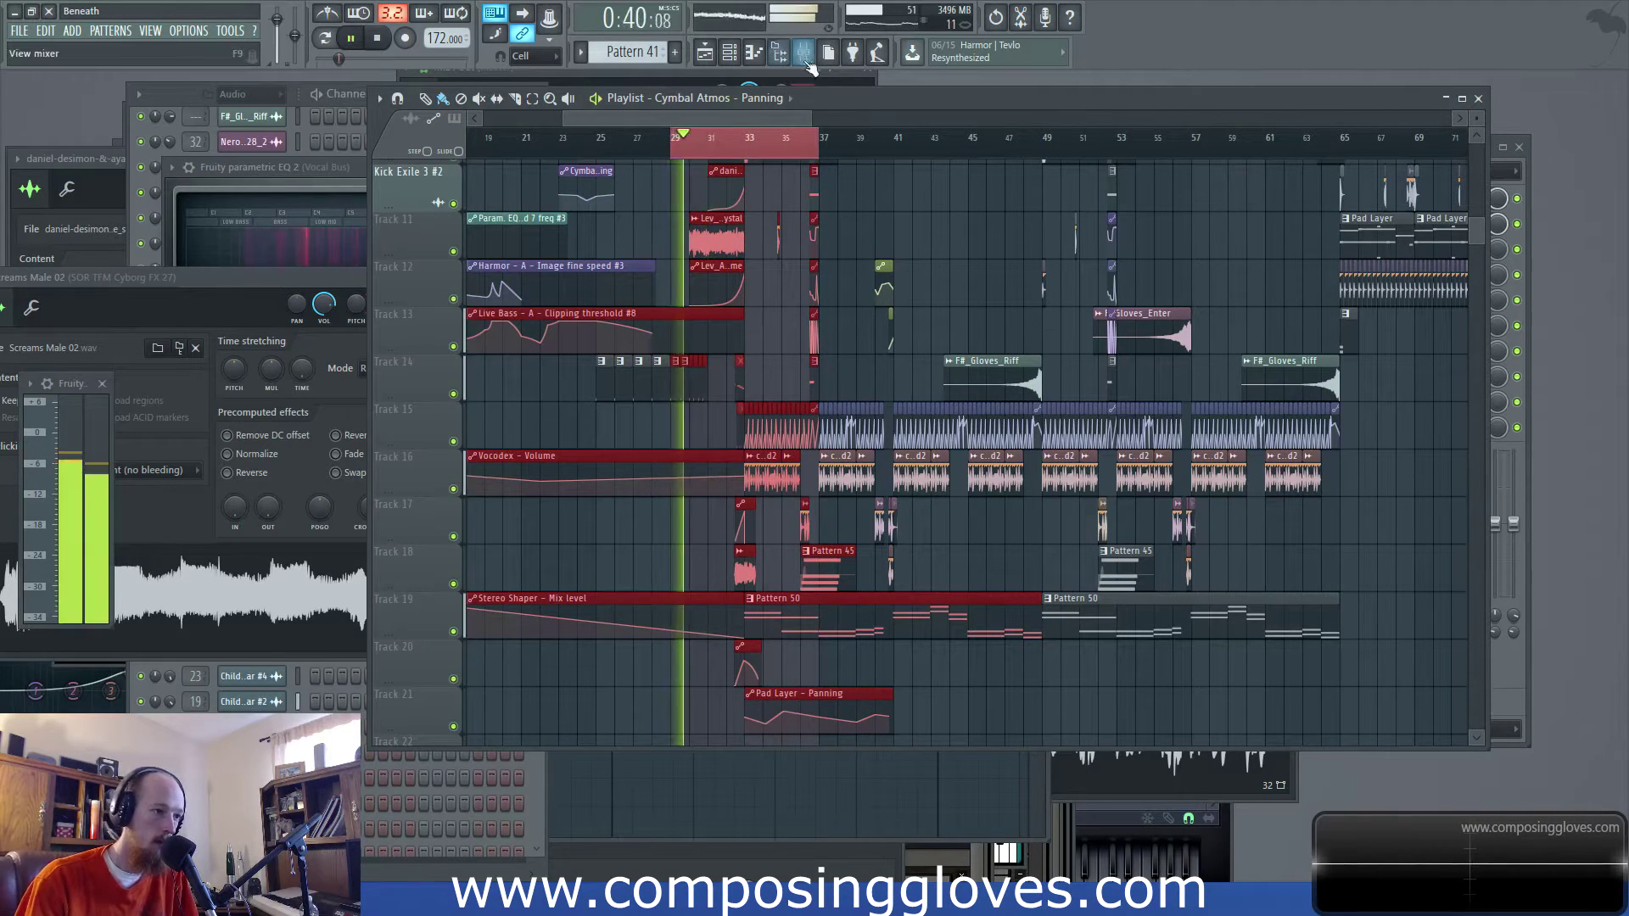
Fine-tune the SOR TFM Cyborg FX 27 mixer level to 55% (-11.2 dB) while the transition plays
{"action": "key", "text": "F9"}
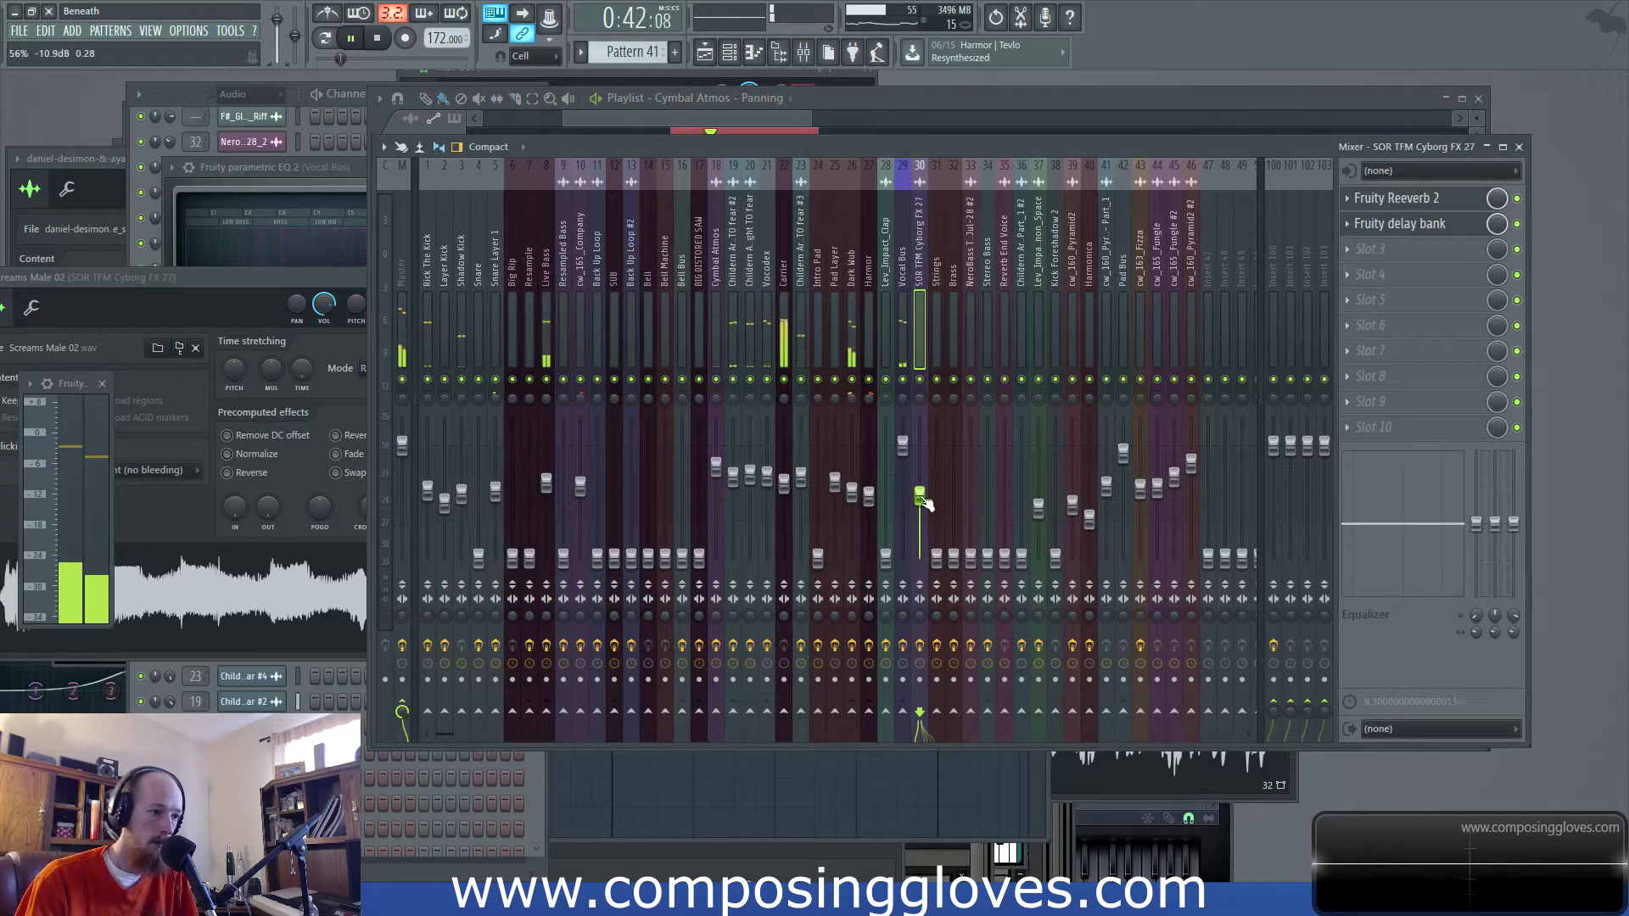
{"action": "left_click_drag", "start_coordinate": [925, 503], "coordinate": [925, 505]}
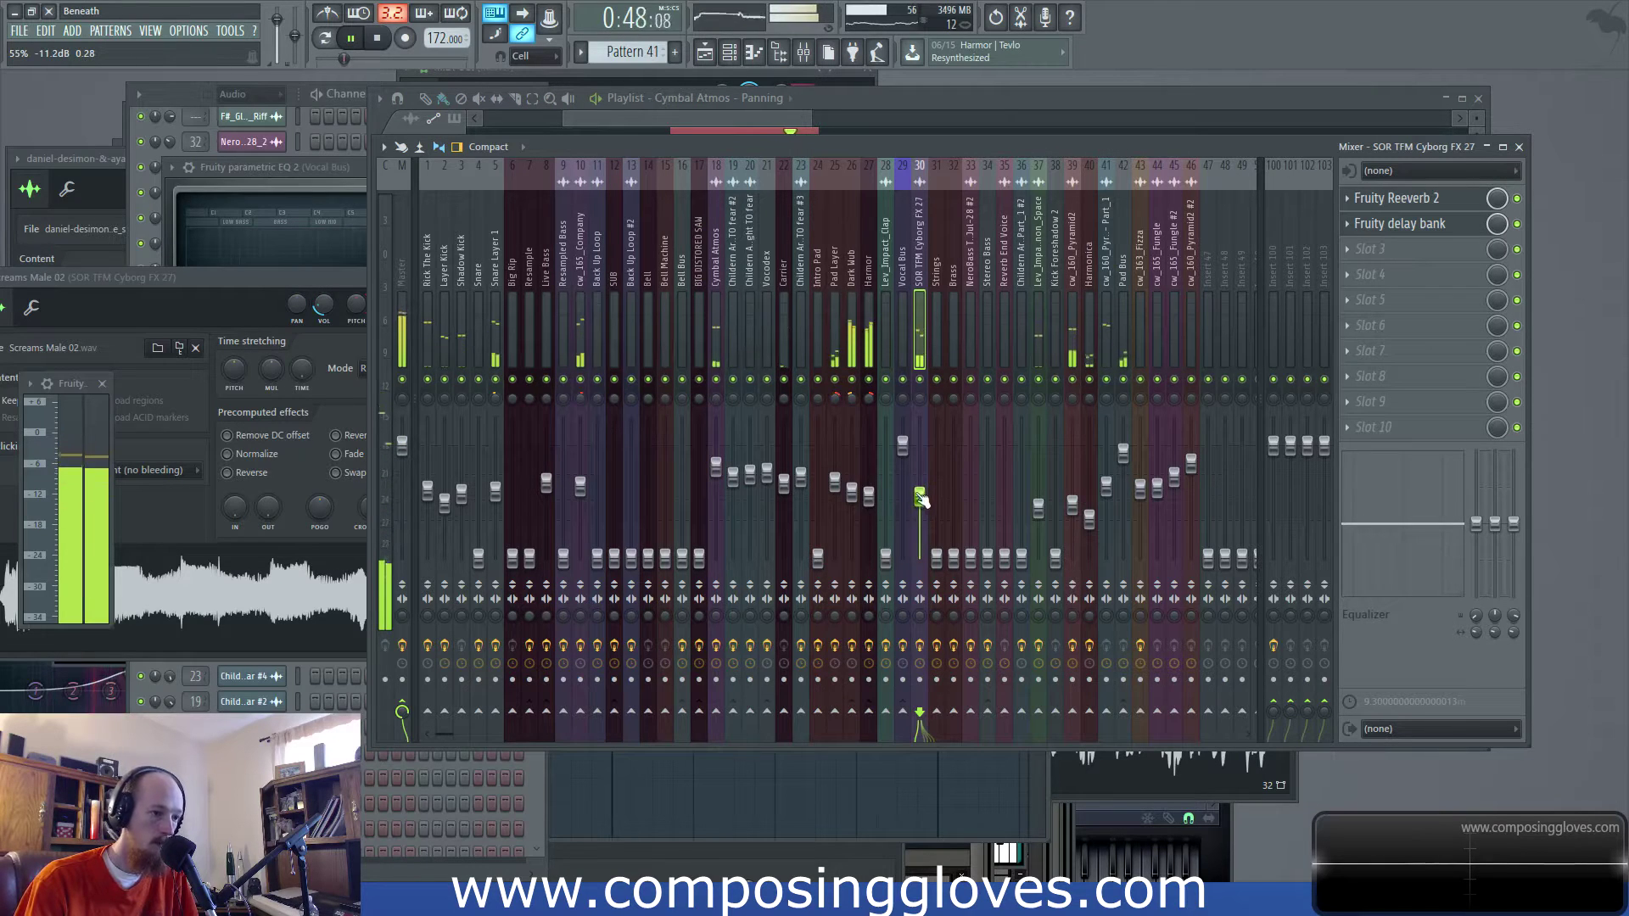
{"action": "left_click", "coordinate": [768, 128]}
{"action": "key", "text": "space"}
Open the bowed cymbal clip on Track 9 and mute the duplicate channel volume automation clip on Track 8
{"action": "scroll", "coordinate": [706, 398], "scroll_direction": "up", "scroll_amount": 4}
{"action": "scroll", "coordinate": [788, 343], "scroll_direction": "up", "scroll_amount": 3}
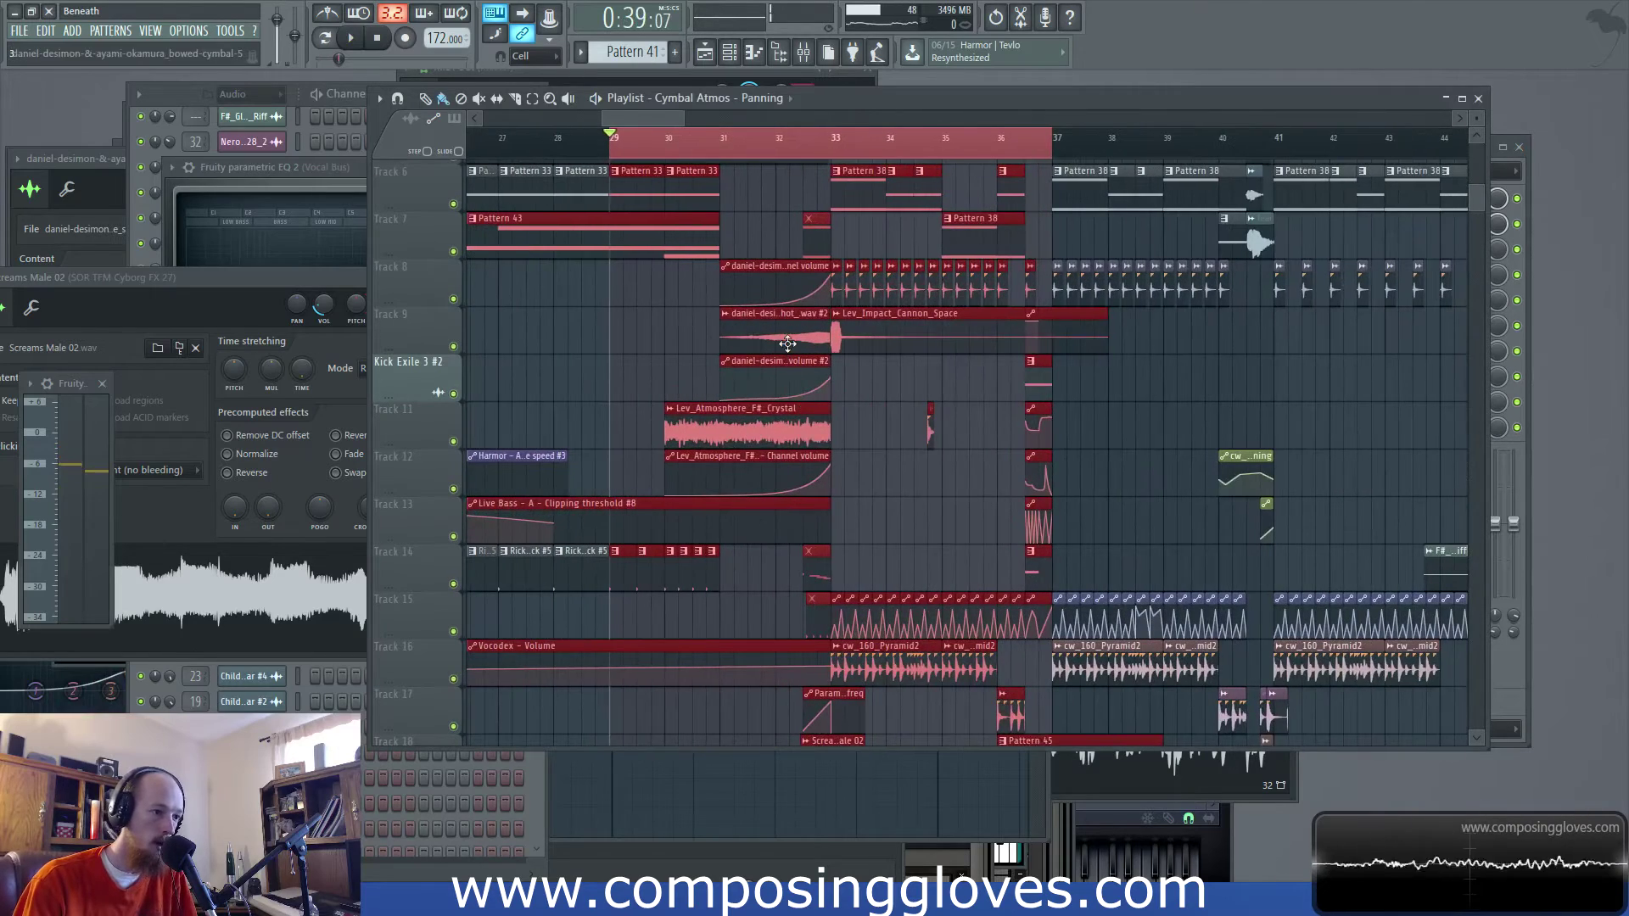
{"action": "double_click", "coordinate": [786, 344]}
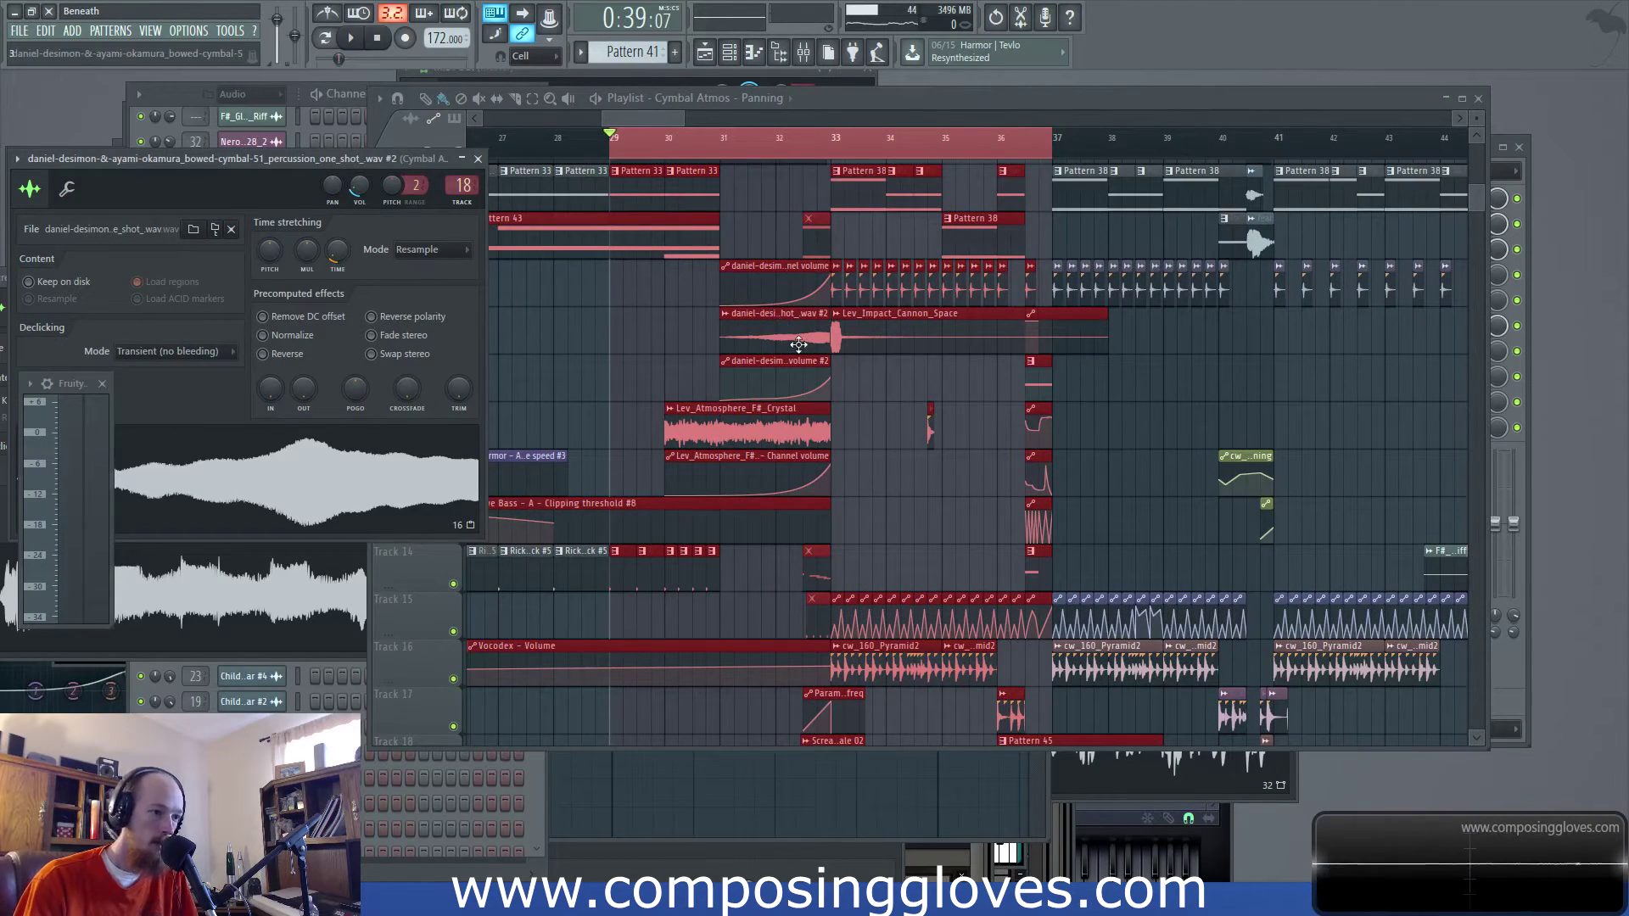
{"action": "scroll", "coordinate": [770, 350], "scroll_direction": "up", "scroll_amount": 4}
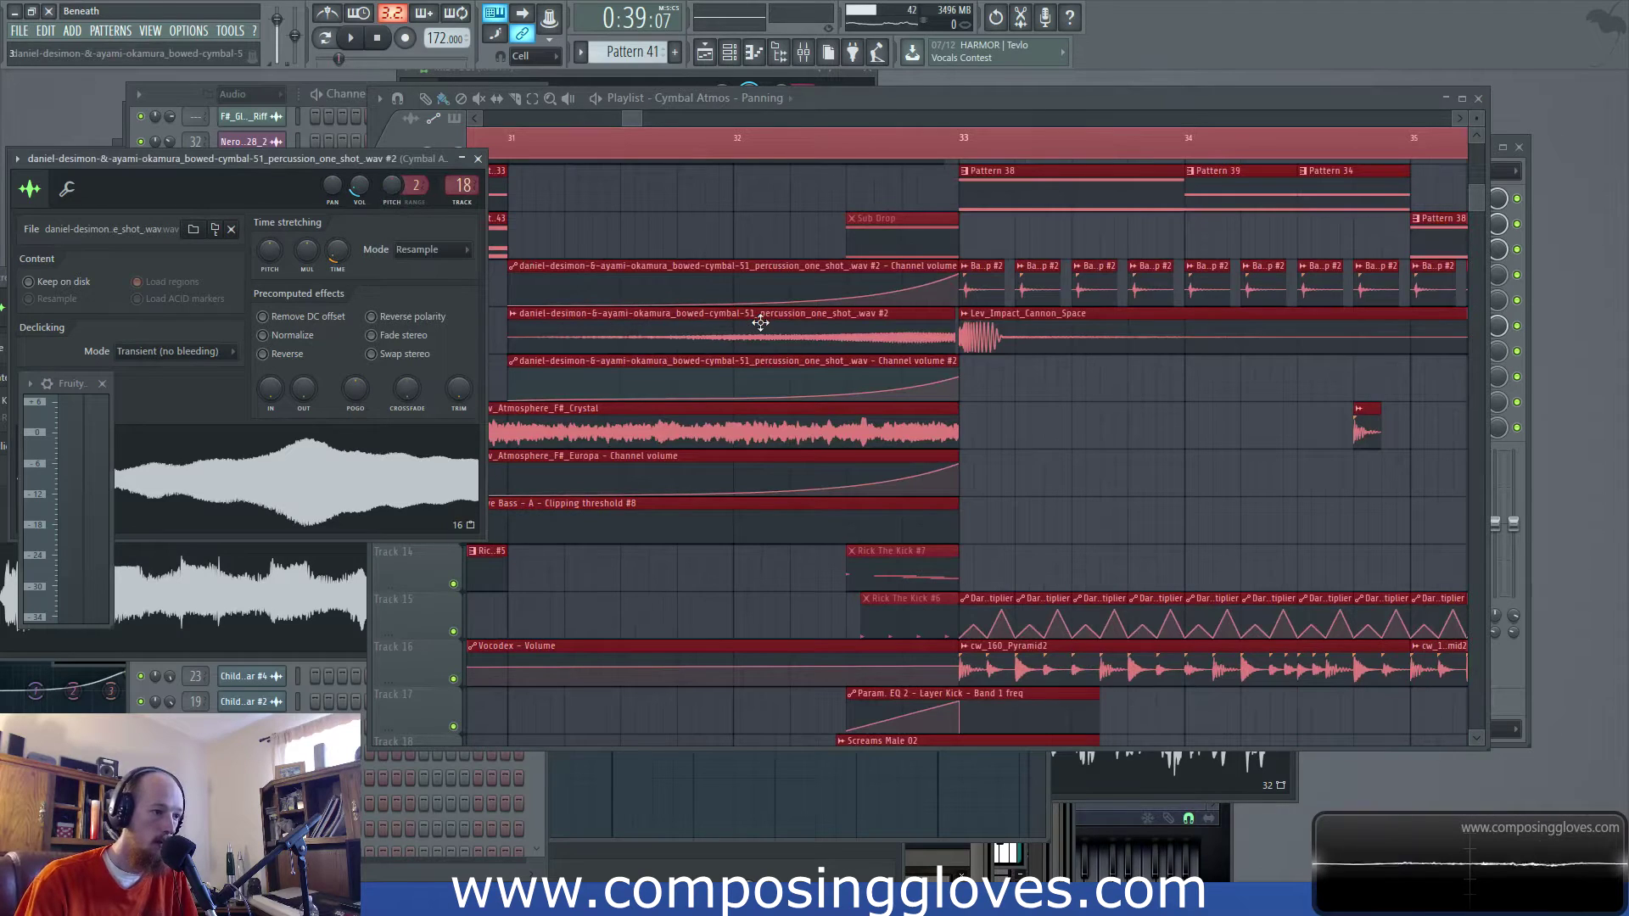
{"action": "left_click", "coordinate": [878, 368]}
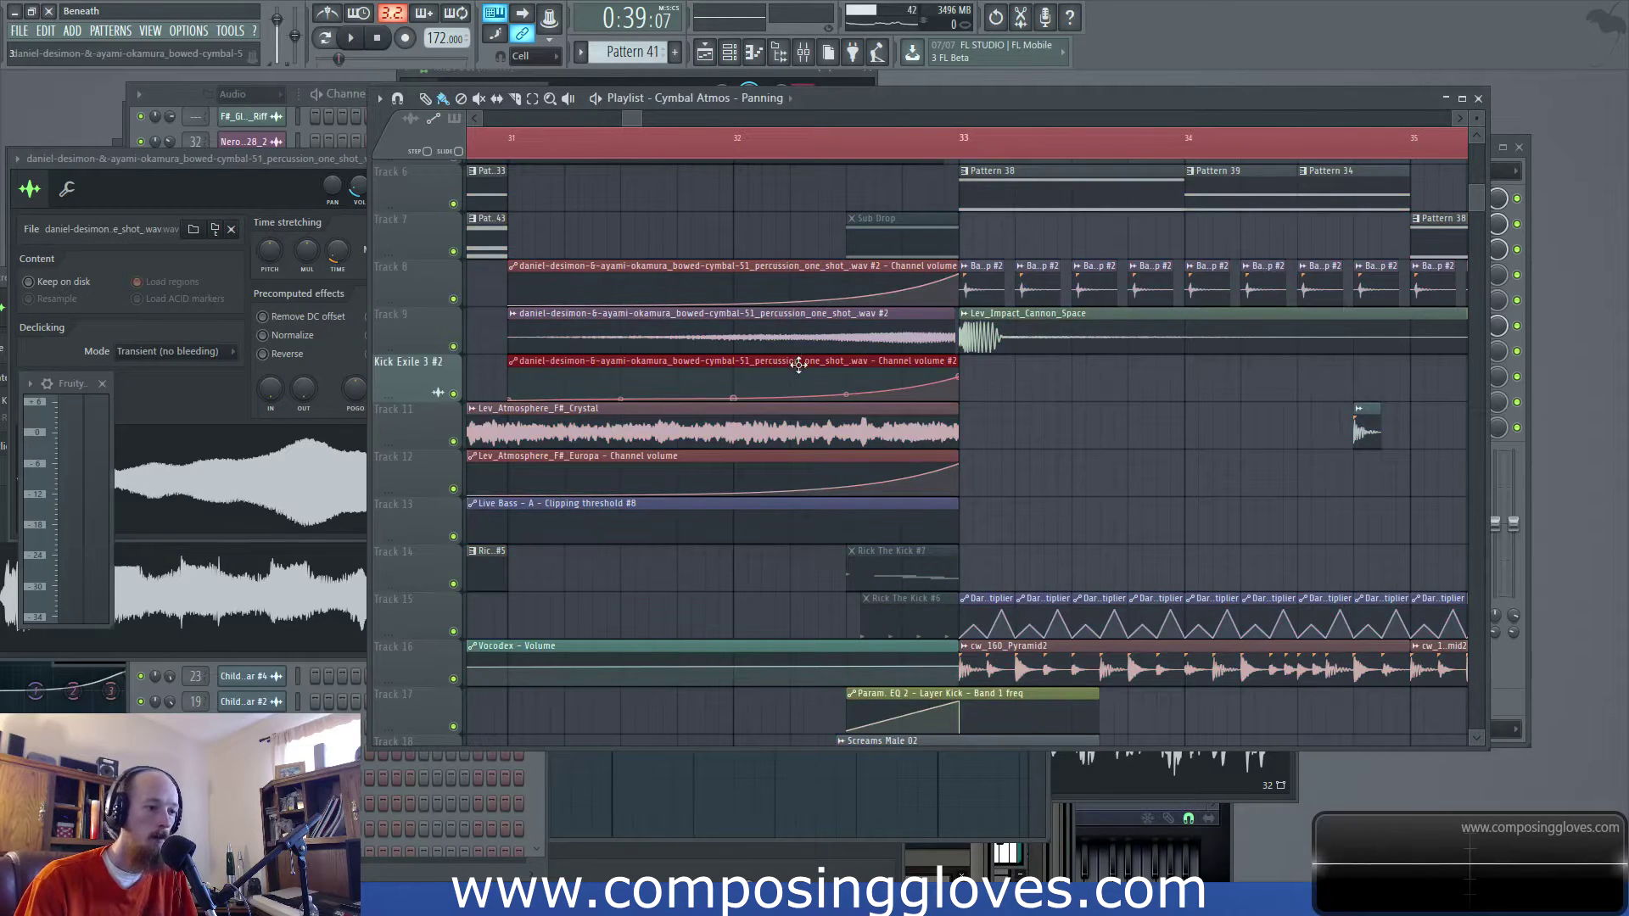
{"action": "scroll", "coordinate": [877, 310], "scroll_direction": "down", "scroll_amount": 4}
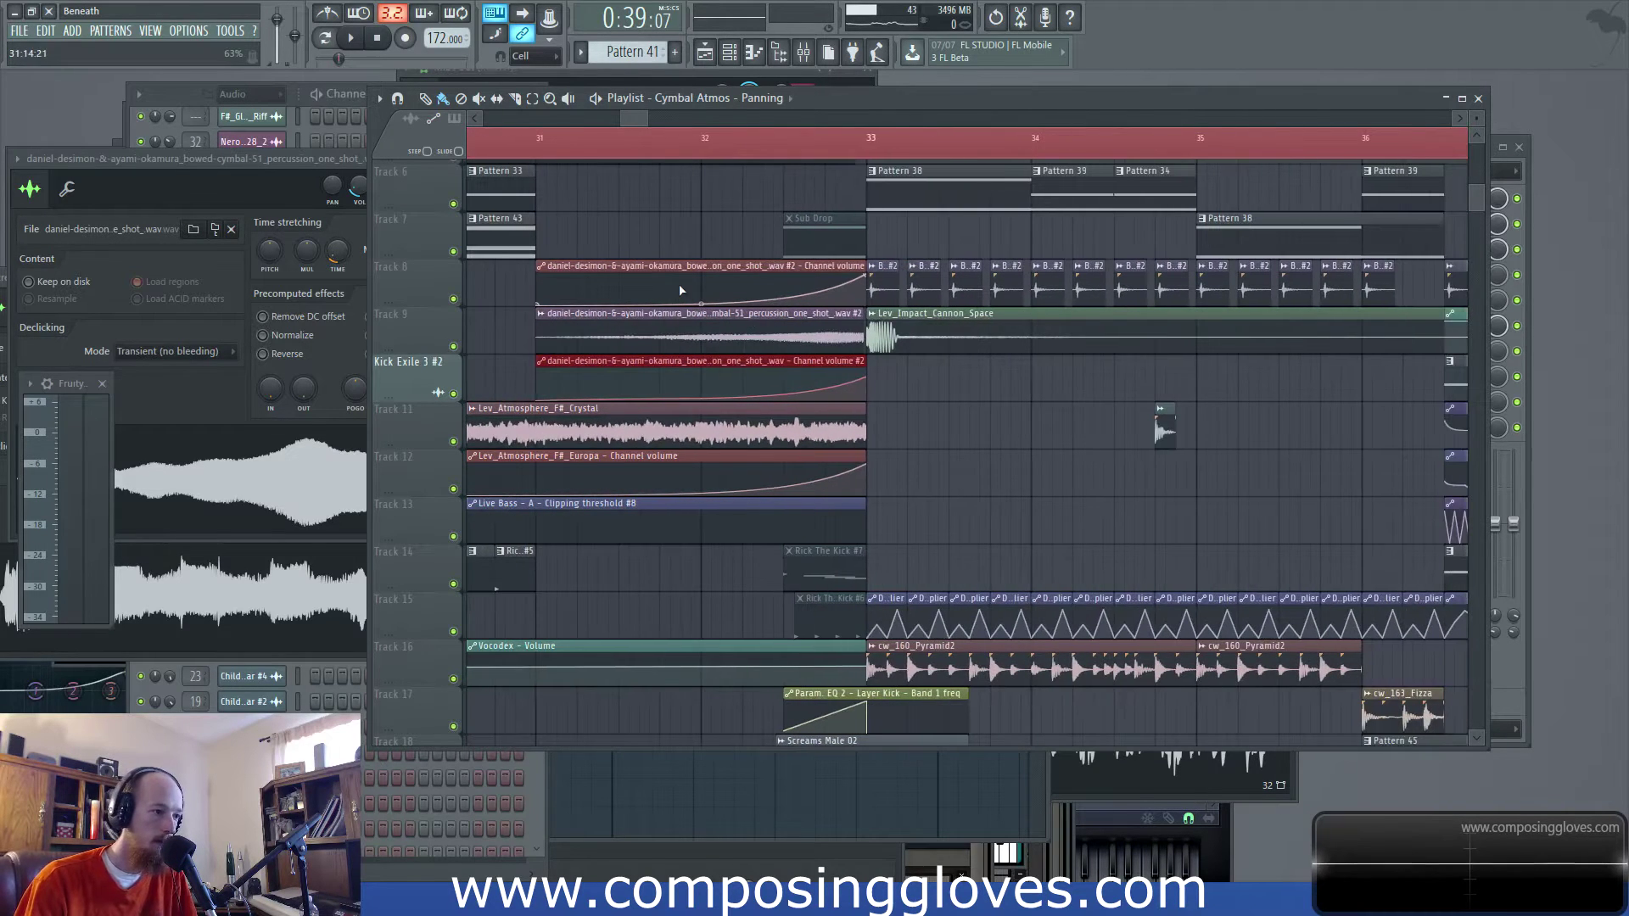
{"action": "left_click", "coordinate": [683, 265], "text": "alt"}
Set the bar 33 end point of the cymbal's channel volume automation on Track 10 to 58%, auditioning the build-up from bar 31
{"action": "key", "text": "space"}
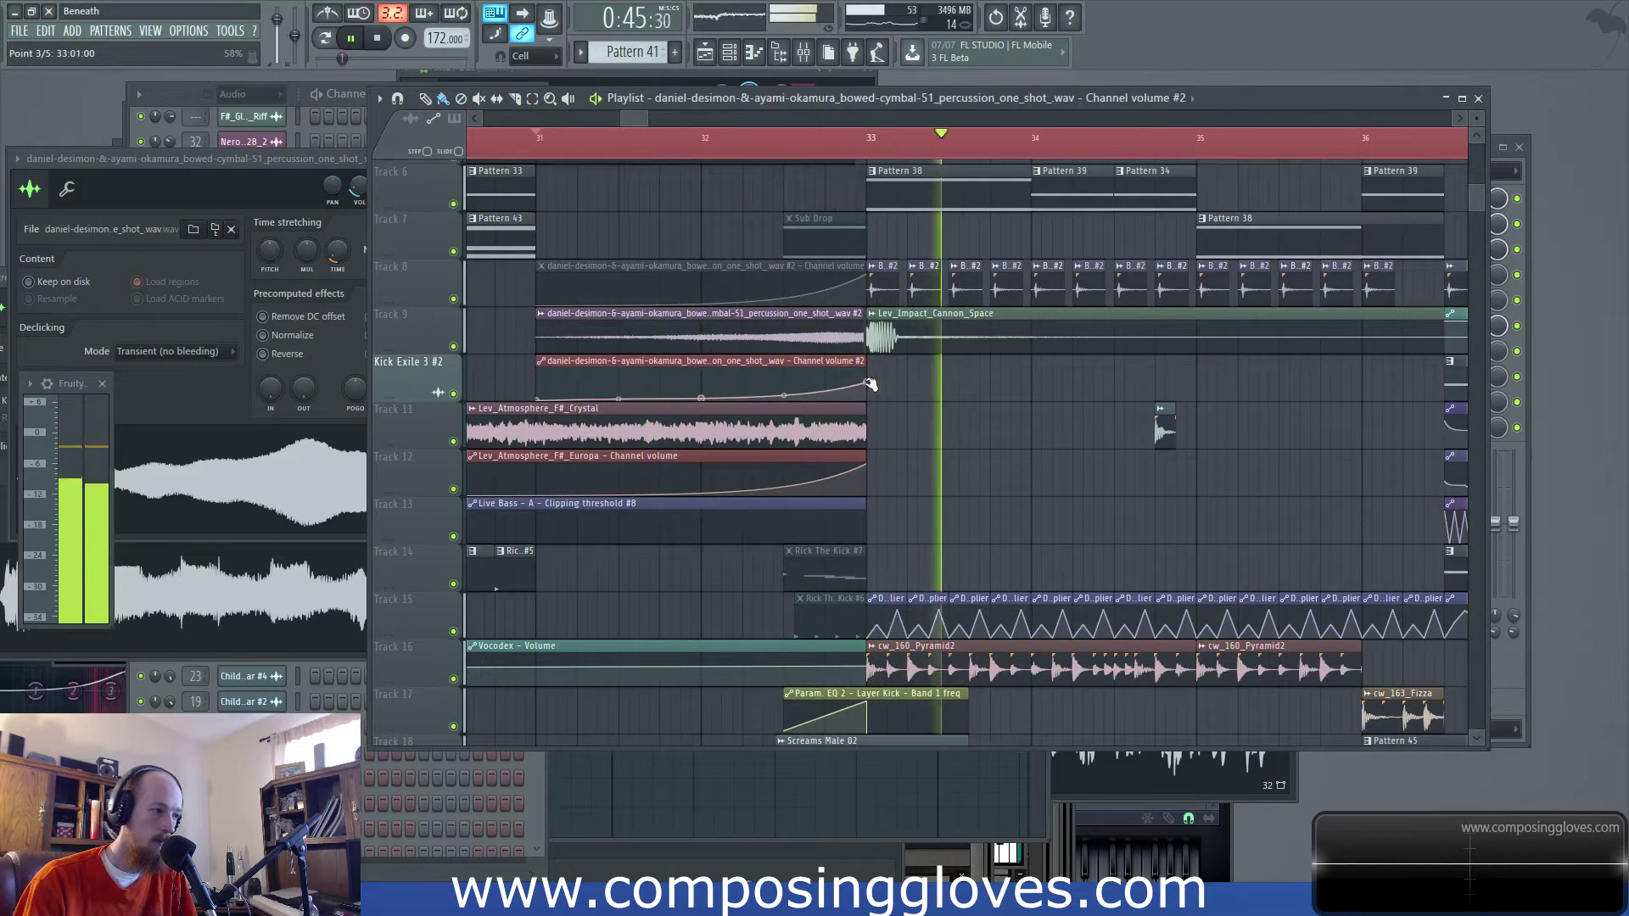
{"action": "key", "text": "space"}
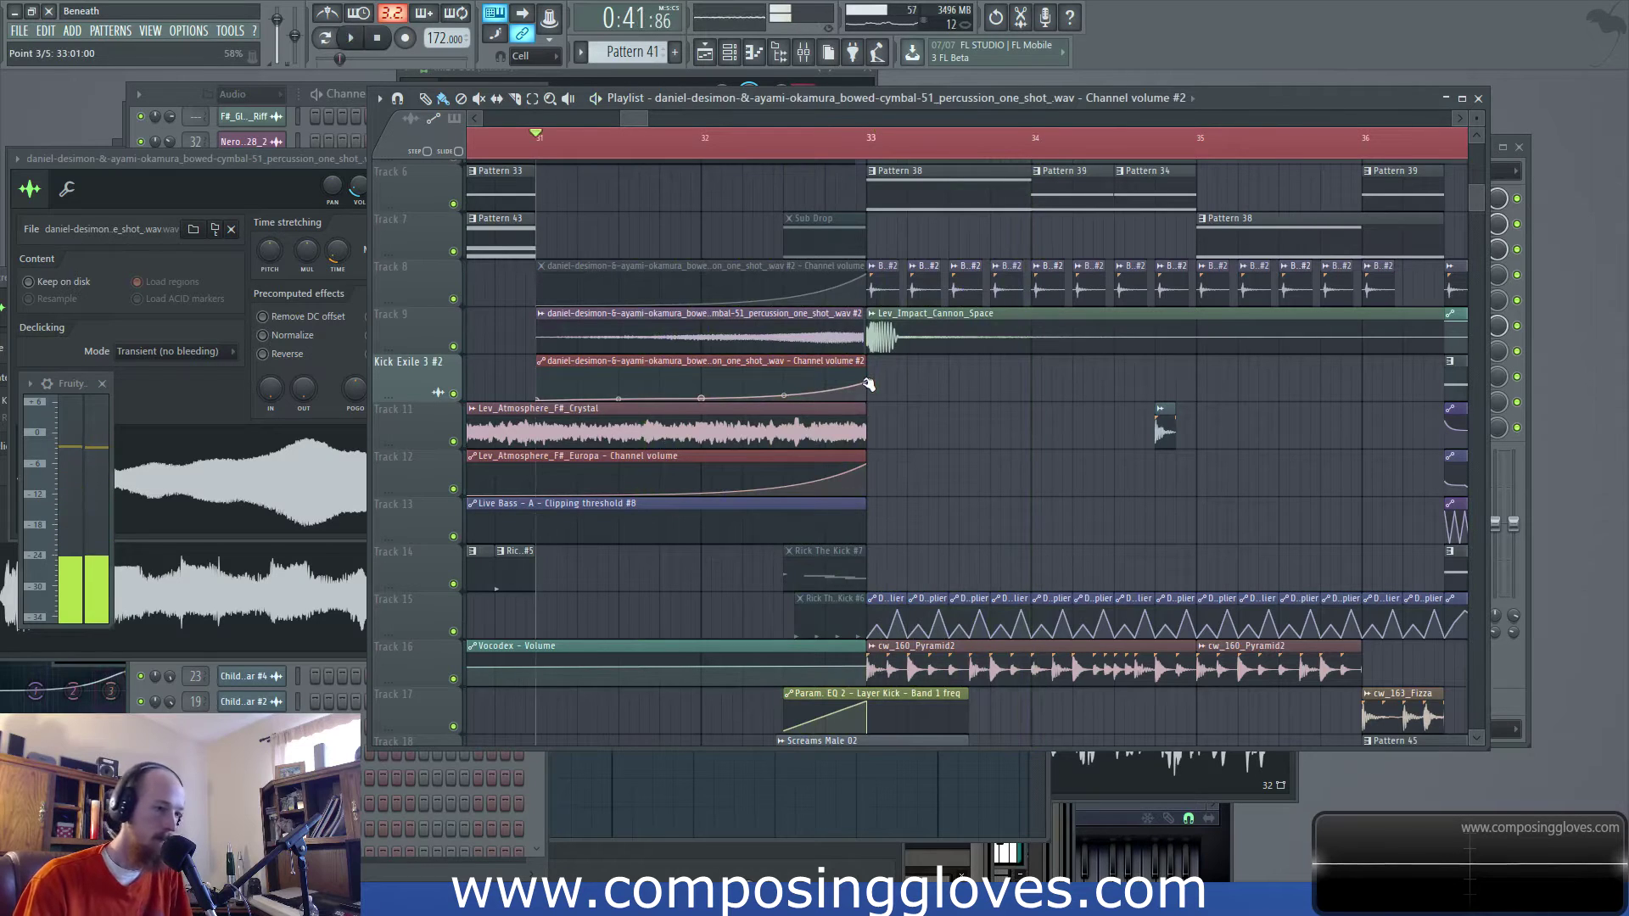
{"action": "key", "text": "space"}
{"action": "key", "text": "space"}
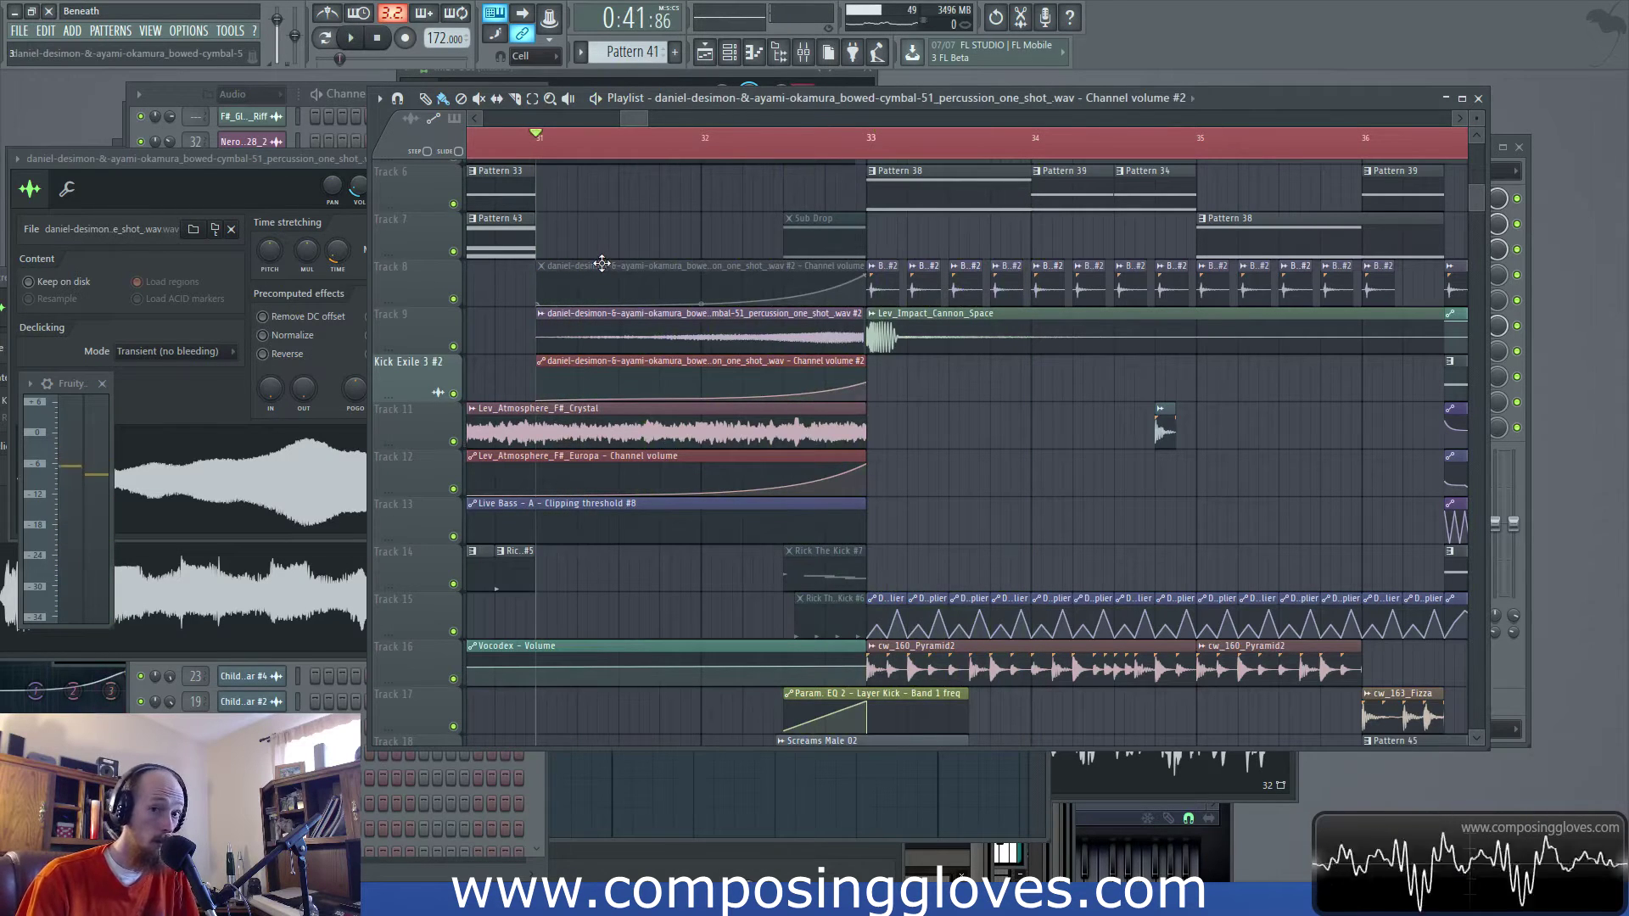
{"action": "key", "text": "space"}
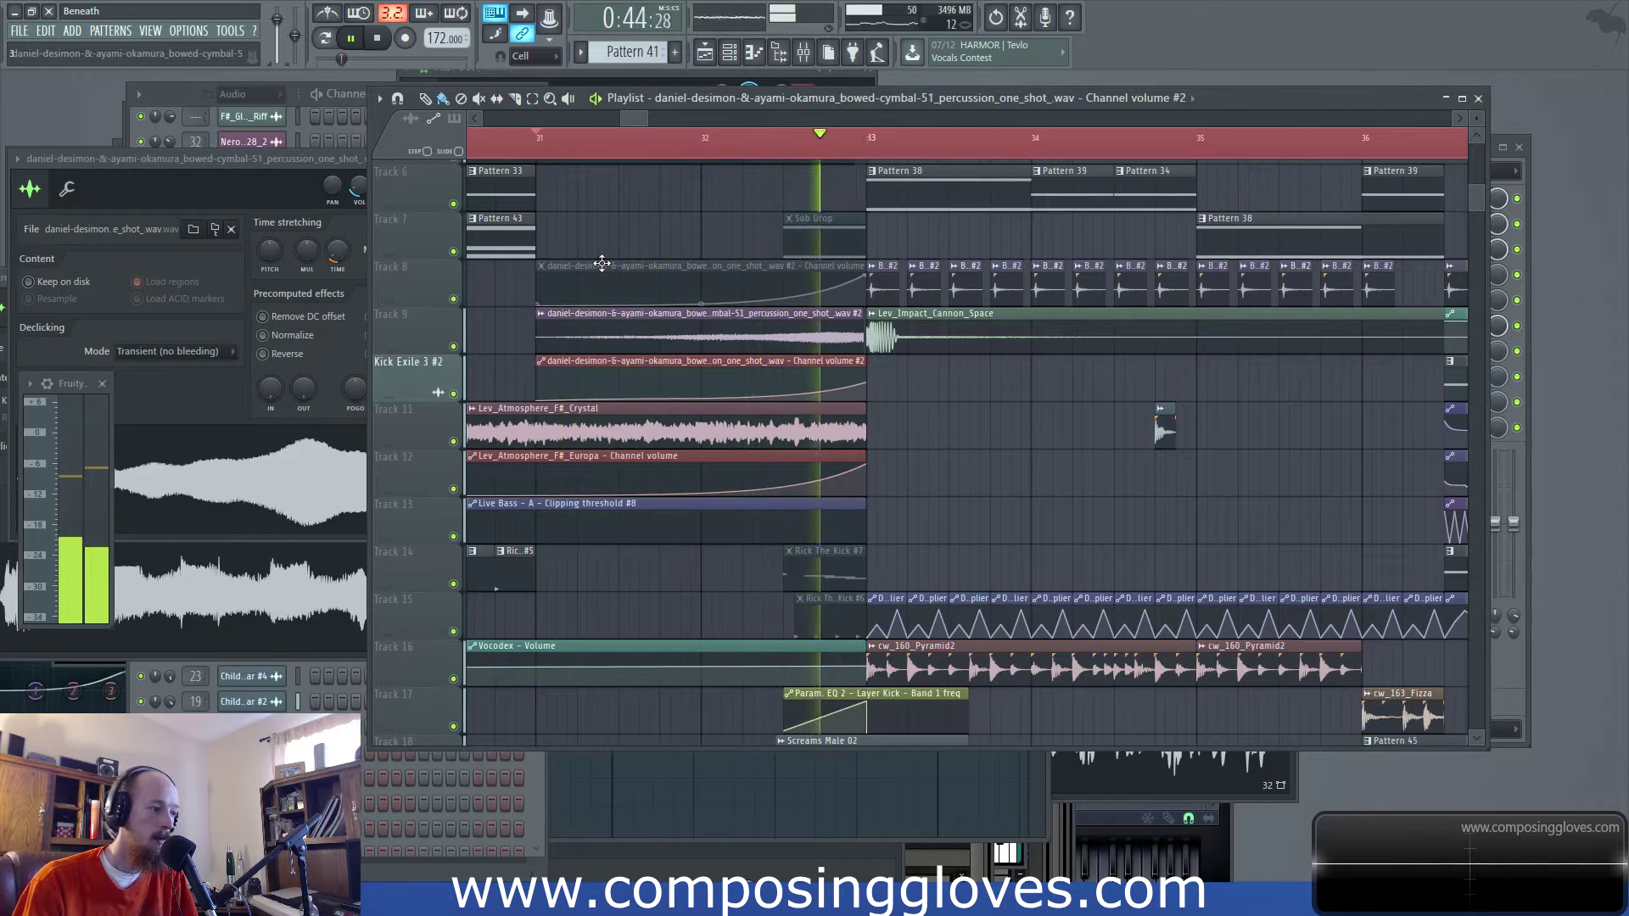
{"action": "scroll", "coordinate": [873, 334], "scroll_direction": "down", "scroll_amount": 3}
{"action": "key", "text": "space"}
Open the Lev_Impact_Cannon_Space clip and set its mixer track level to 41% (-15.5 dB), auditioning the impact
{"action": "double_click", "coordinate": [907, 334]}
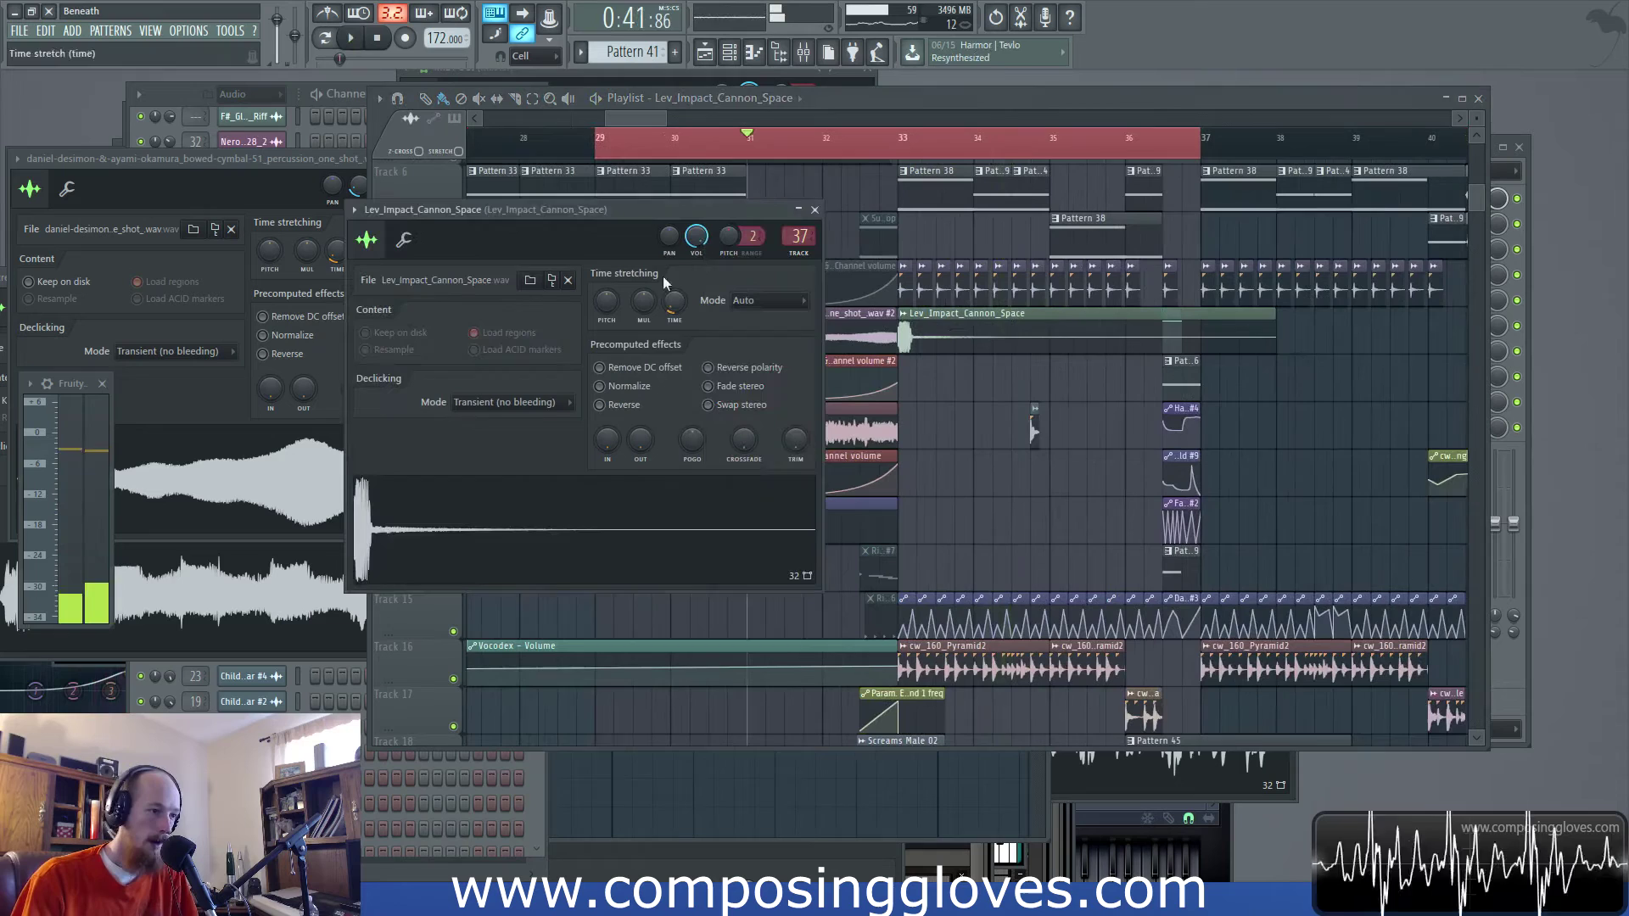
{"action": "left_click", "coordinate": [803, 52]}
{"action": "key", "text": "space"}
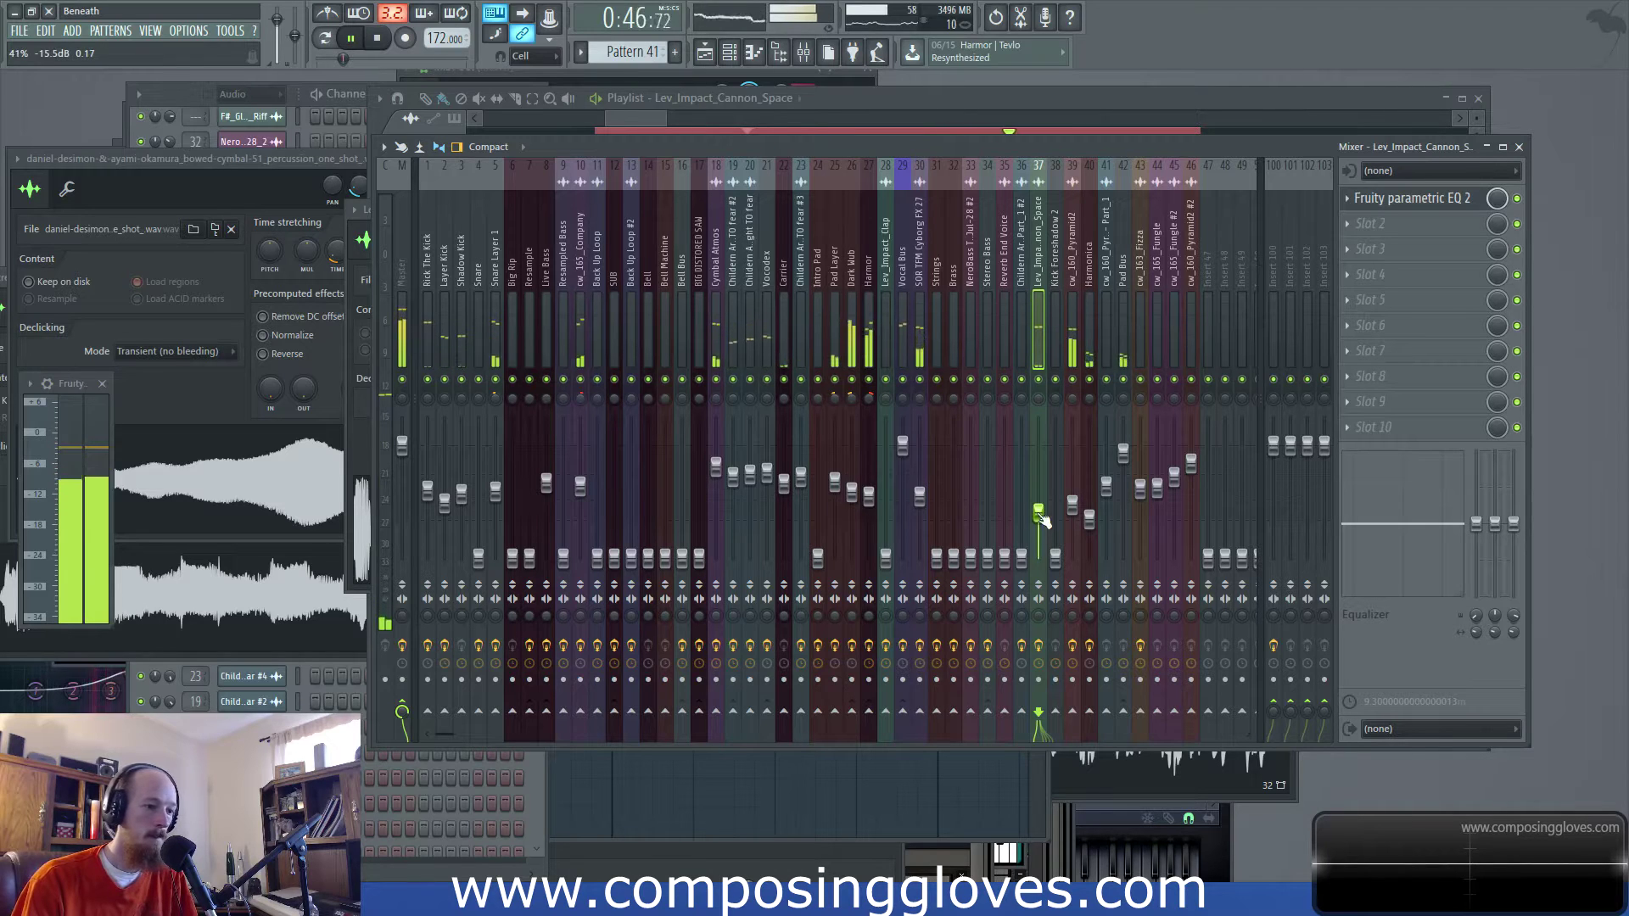
{"action": "key", "text": "space"}
{"action": "key", "text": "space"}
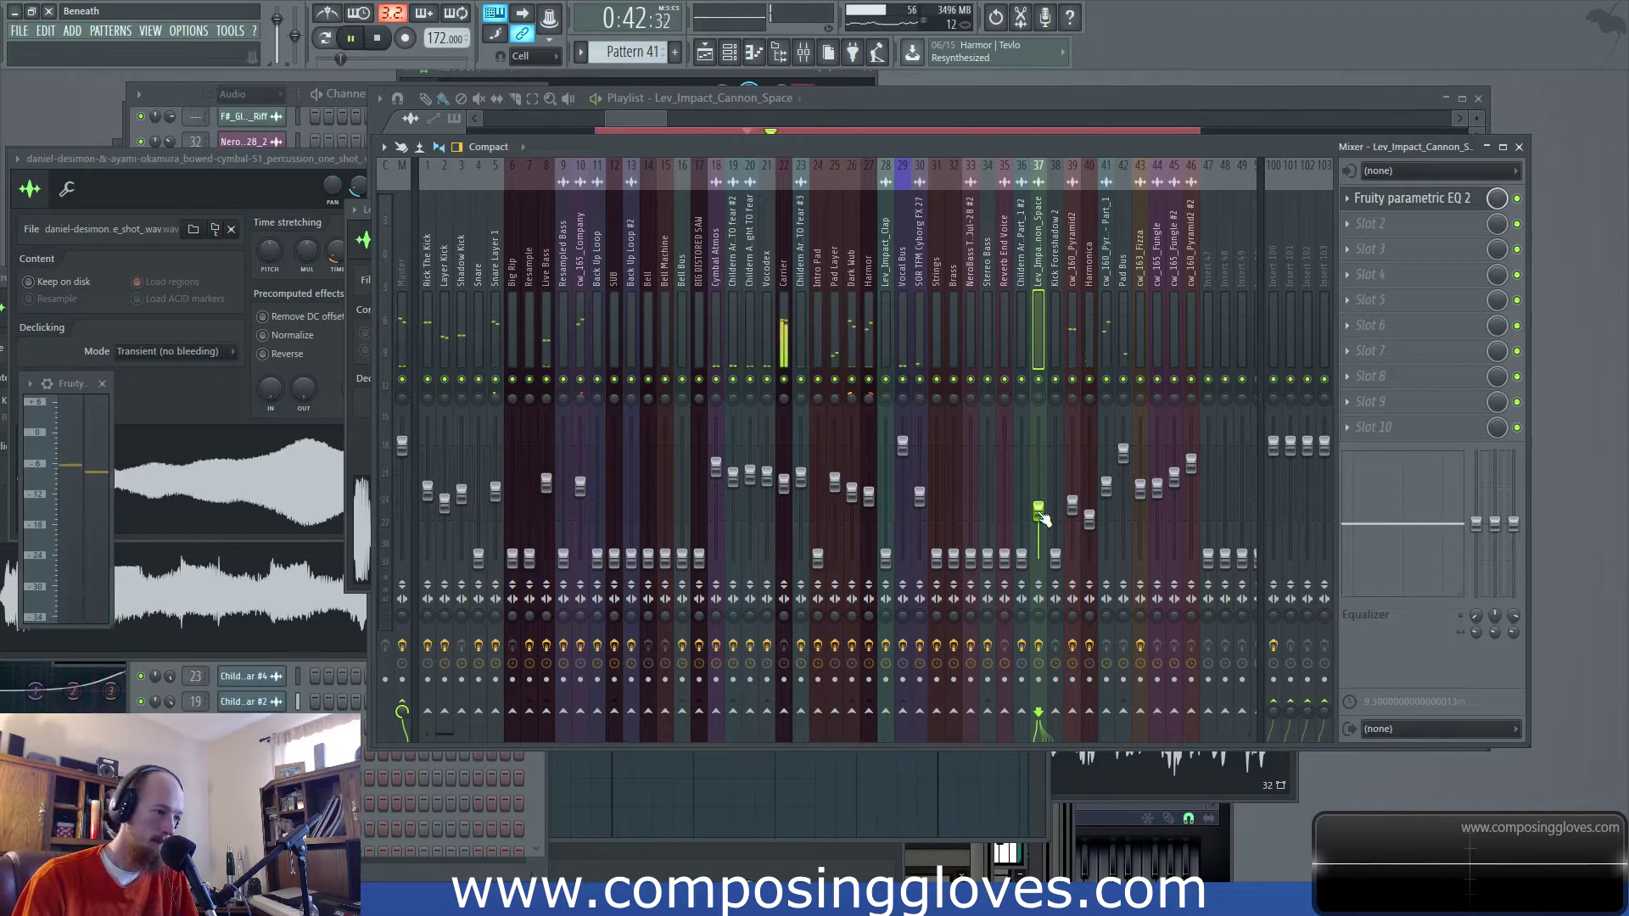
{"action": "left_click", "coordinate": [625, 117]}
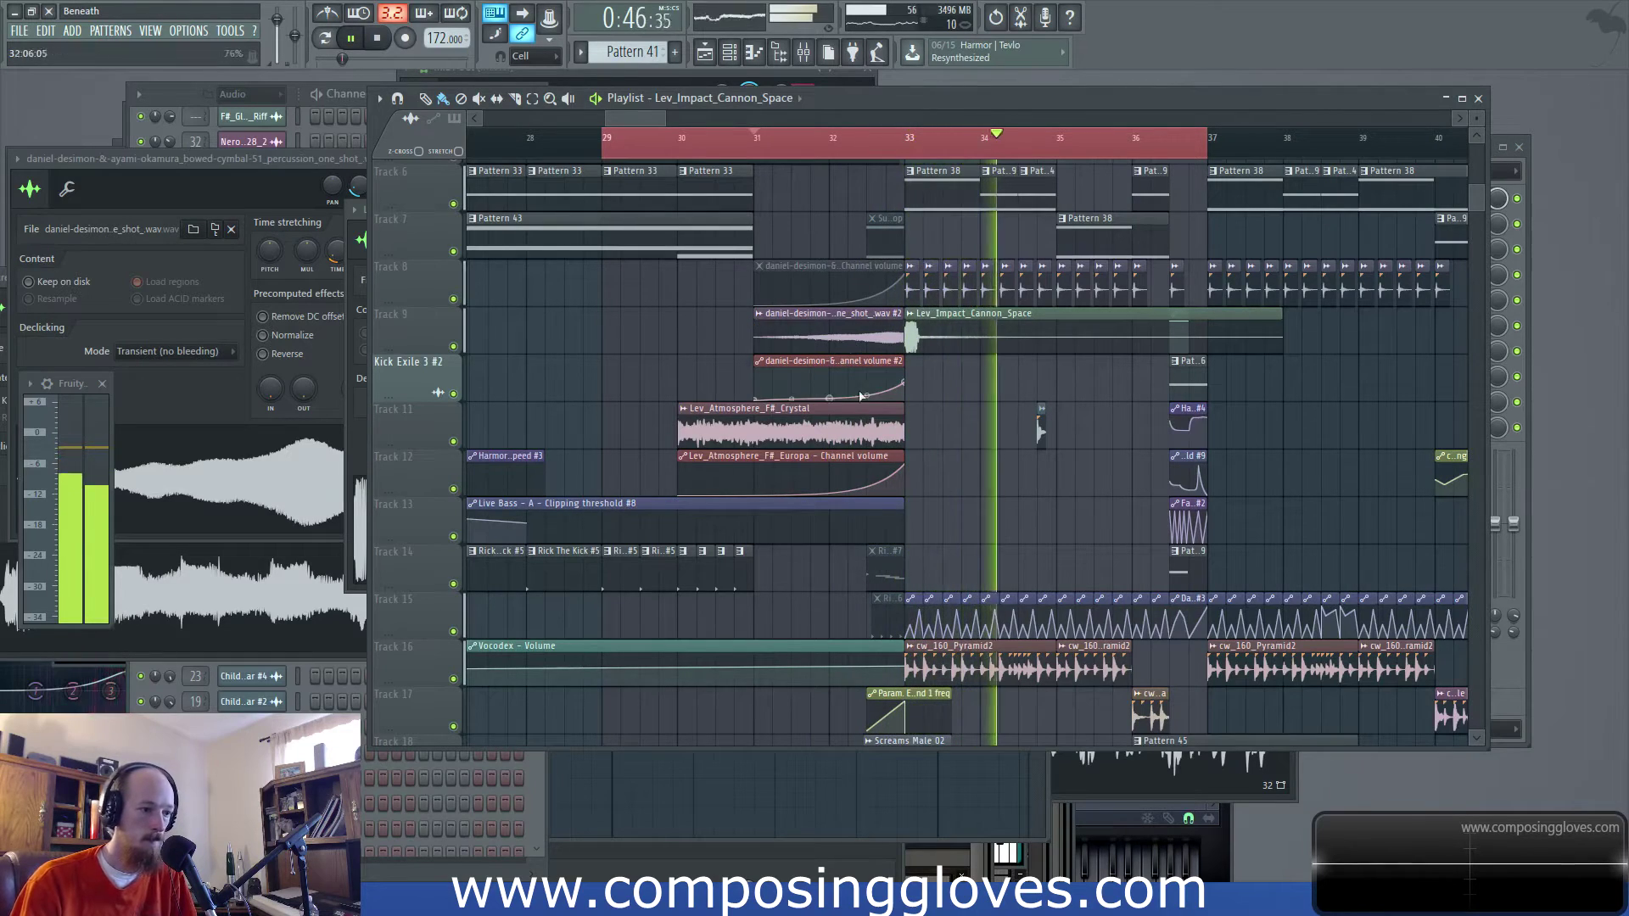
Open the Lev_Atmosphere_F#_Crystal clip, lower the end point of the Track 12 channel volume automation at bar 33, and audition it
{"action": "scroll", "coordinate": [840, 365], "scroll_direction": "down", "scroll_amount": 2}
{"action": "scroll", "coordinate": [858, 442], "scroll_direction": "down", "scroll_amount": 3}
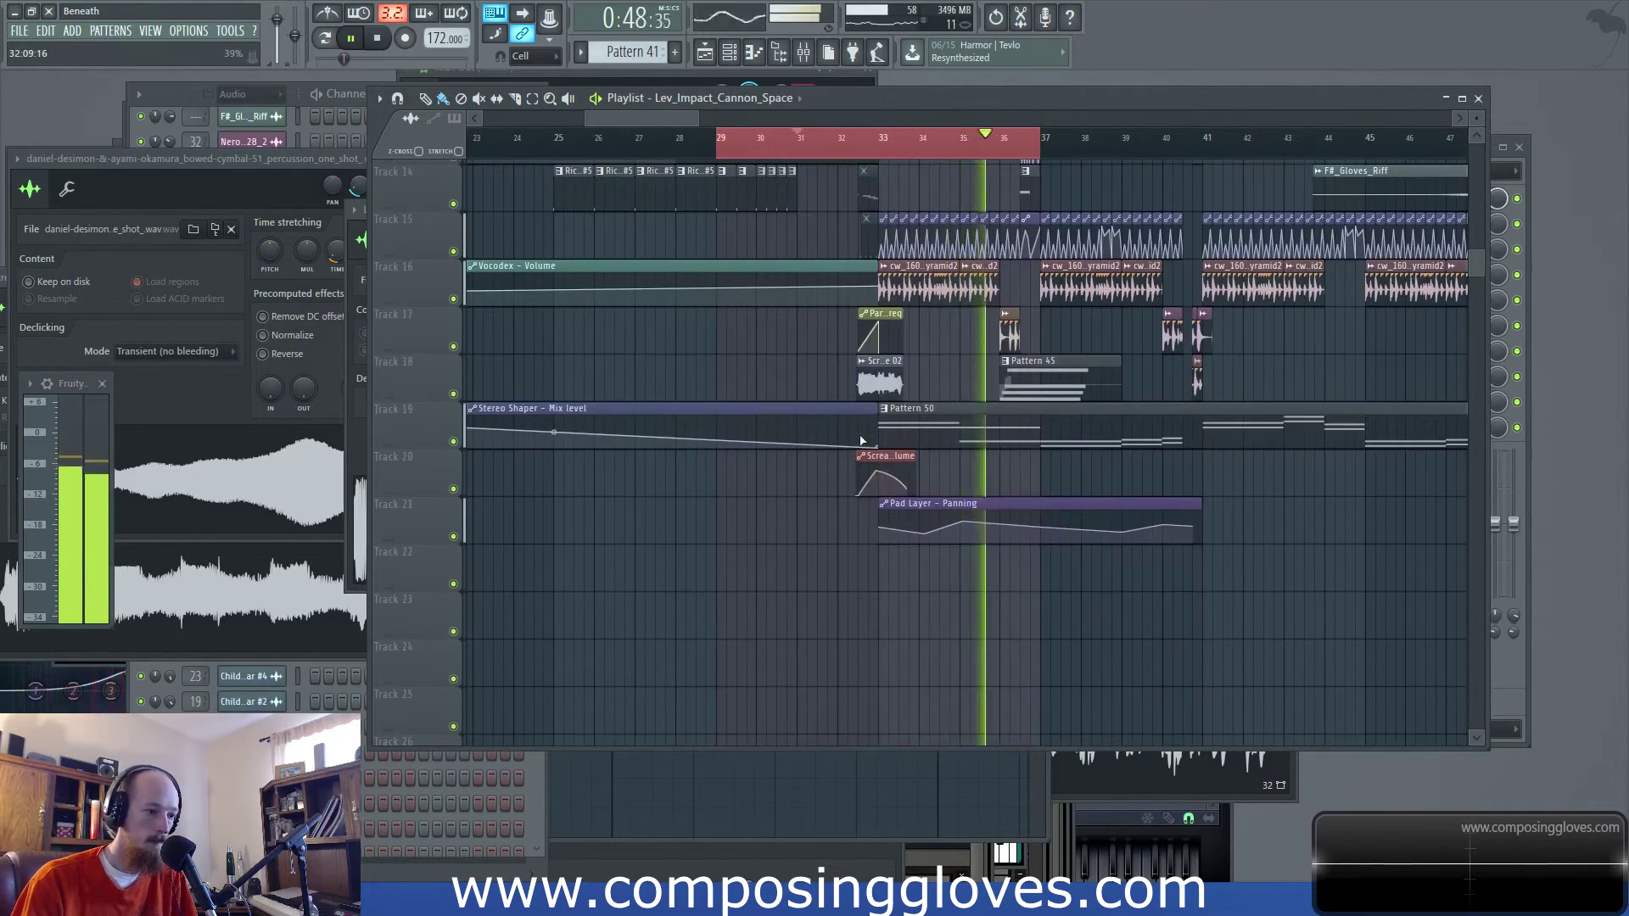
{"action": "scroll", "coordinate": [860, 448], "scroll_direction": "up", "scroll_amount": 4}
{"action": "scroll", "coordinate": [853, 424], "scroll_direction": "up", "scroll_amount": 4}
{"action": "scroll", "coordinate": [820, 347], "scroll_direction": "up", "scroll_amount": 1}
{"action": "key", "text": "space"}
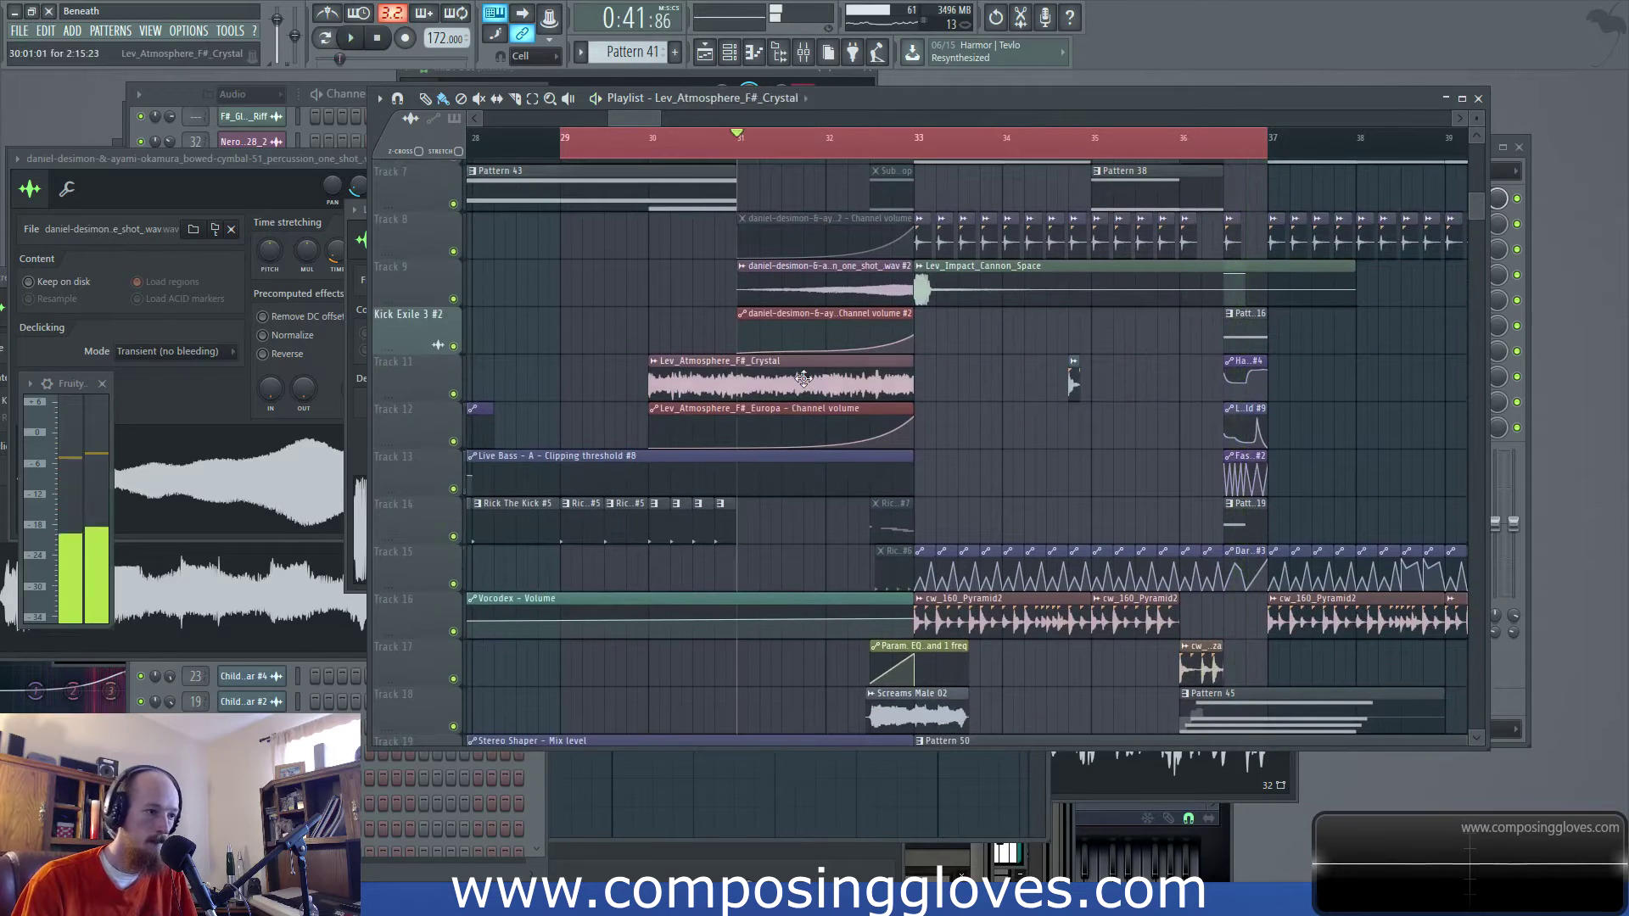
{"action": "double_click", "coordinate": [803, 365]}
{"action": "left_click", "coordinate": [645, 121]}
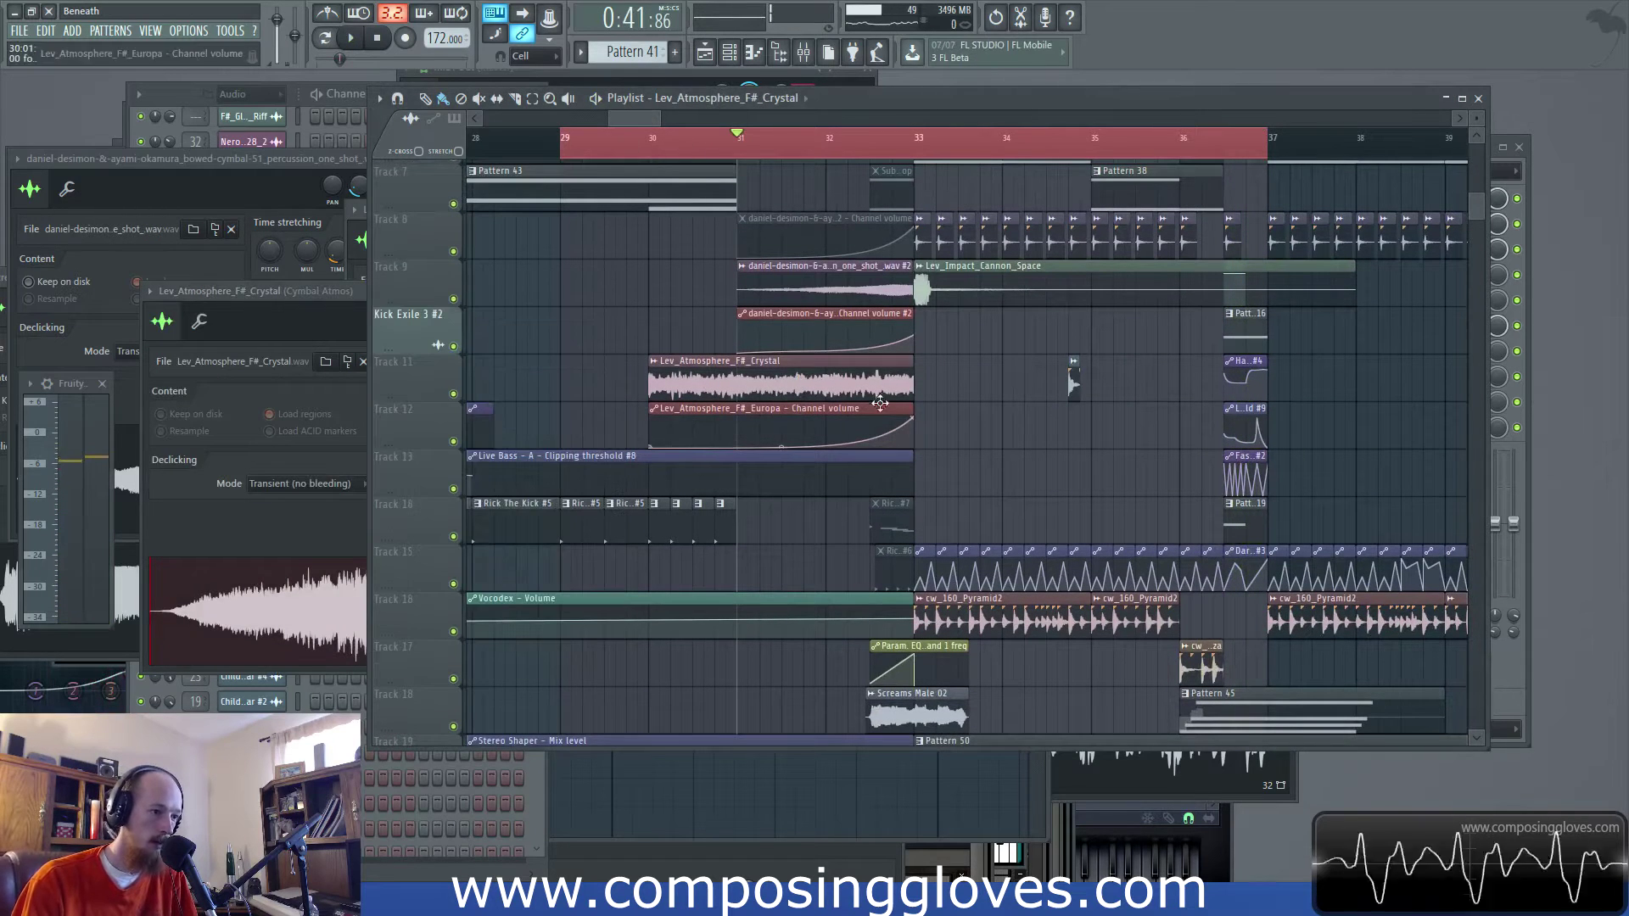
{"action": "left_click", "coordinate": [914, 424]}
{"action": "key", "text": "space"}
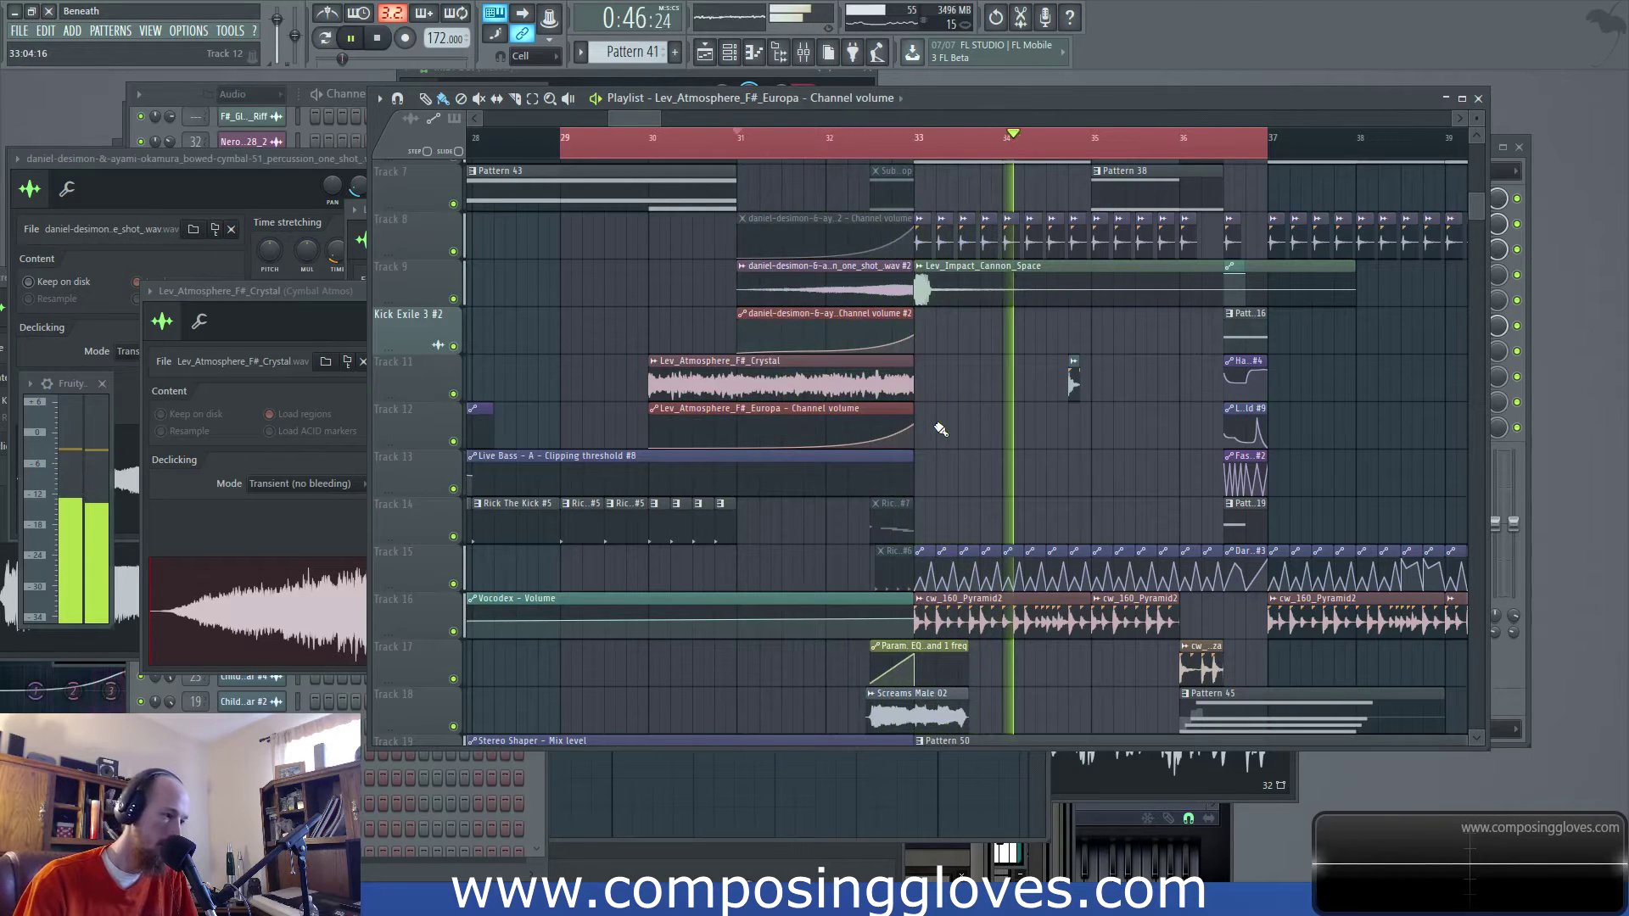
{"action": "key", "text": "space"}
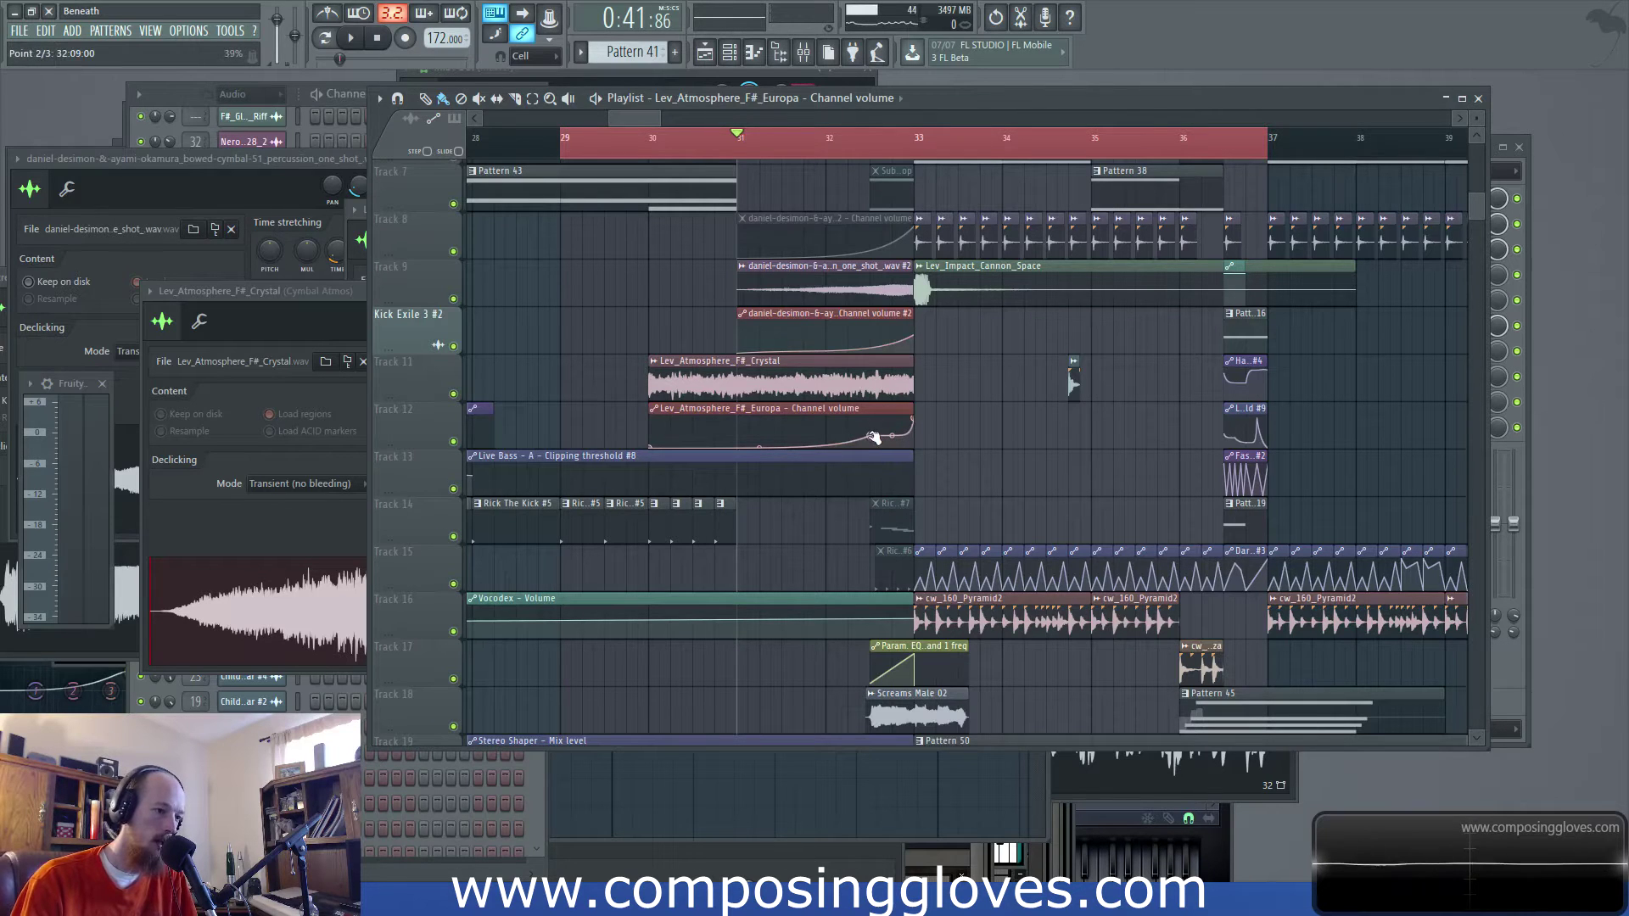
Audition an extra control point at 32:09:00 in the Track 12 atmosphere volume automation, then delete that point
{"action": "key", "text": "space"}
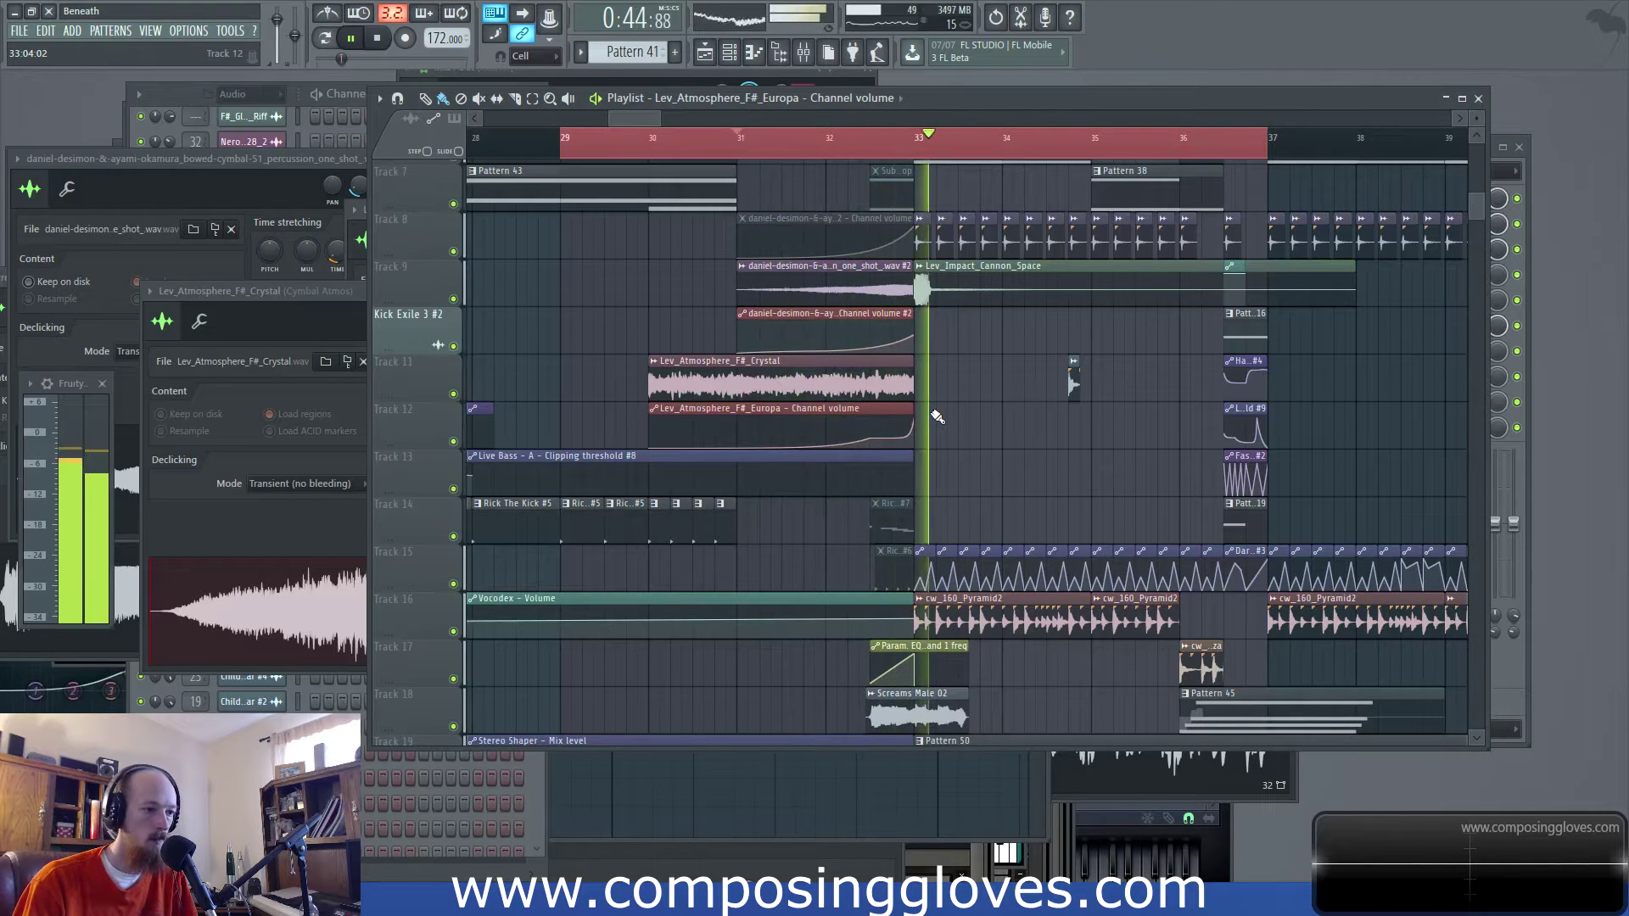
{"action": "key", "text": "space"}
{"action": "right_click", "coordinate": [874, 439]}
{"action": "left_click", "coordinate": [895, 465]}
Play the transition from bar 31 and review its clips and automation across all playlist tracks
{"action": "key", "text": "space"}
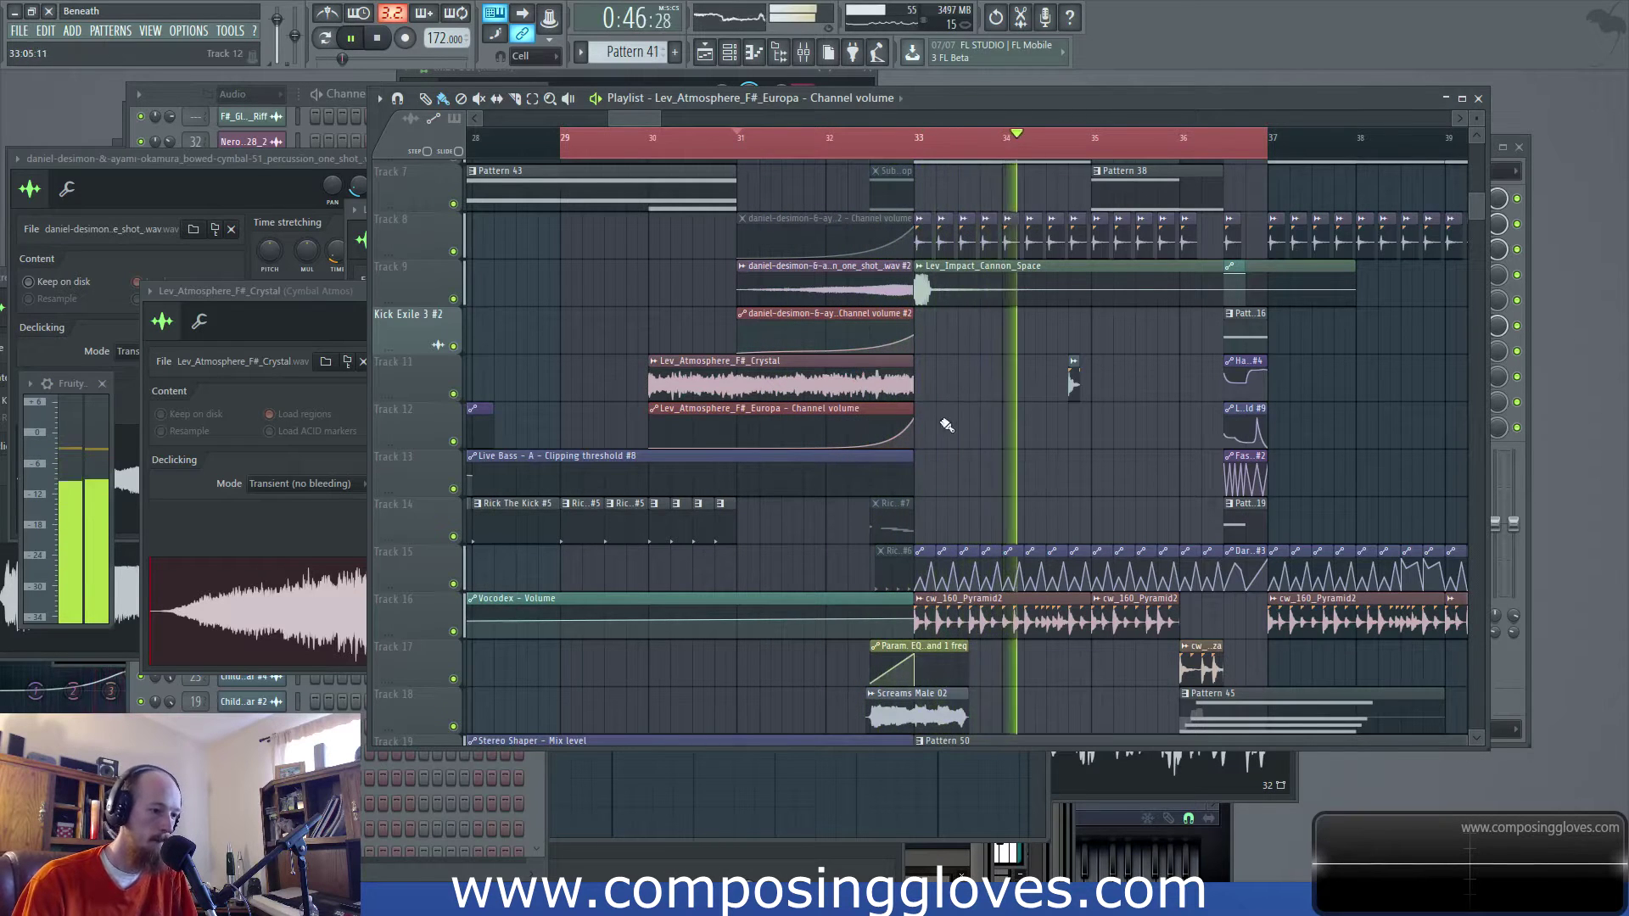
{"action": "scroll", "coordinate": [947, 426], "scroll_direction": "down", "scroll_amount": 5}
{"action": "scroll", "coordinate": [948, 430], "scroll_direction": "up", "scroll_amount": 10}
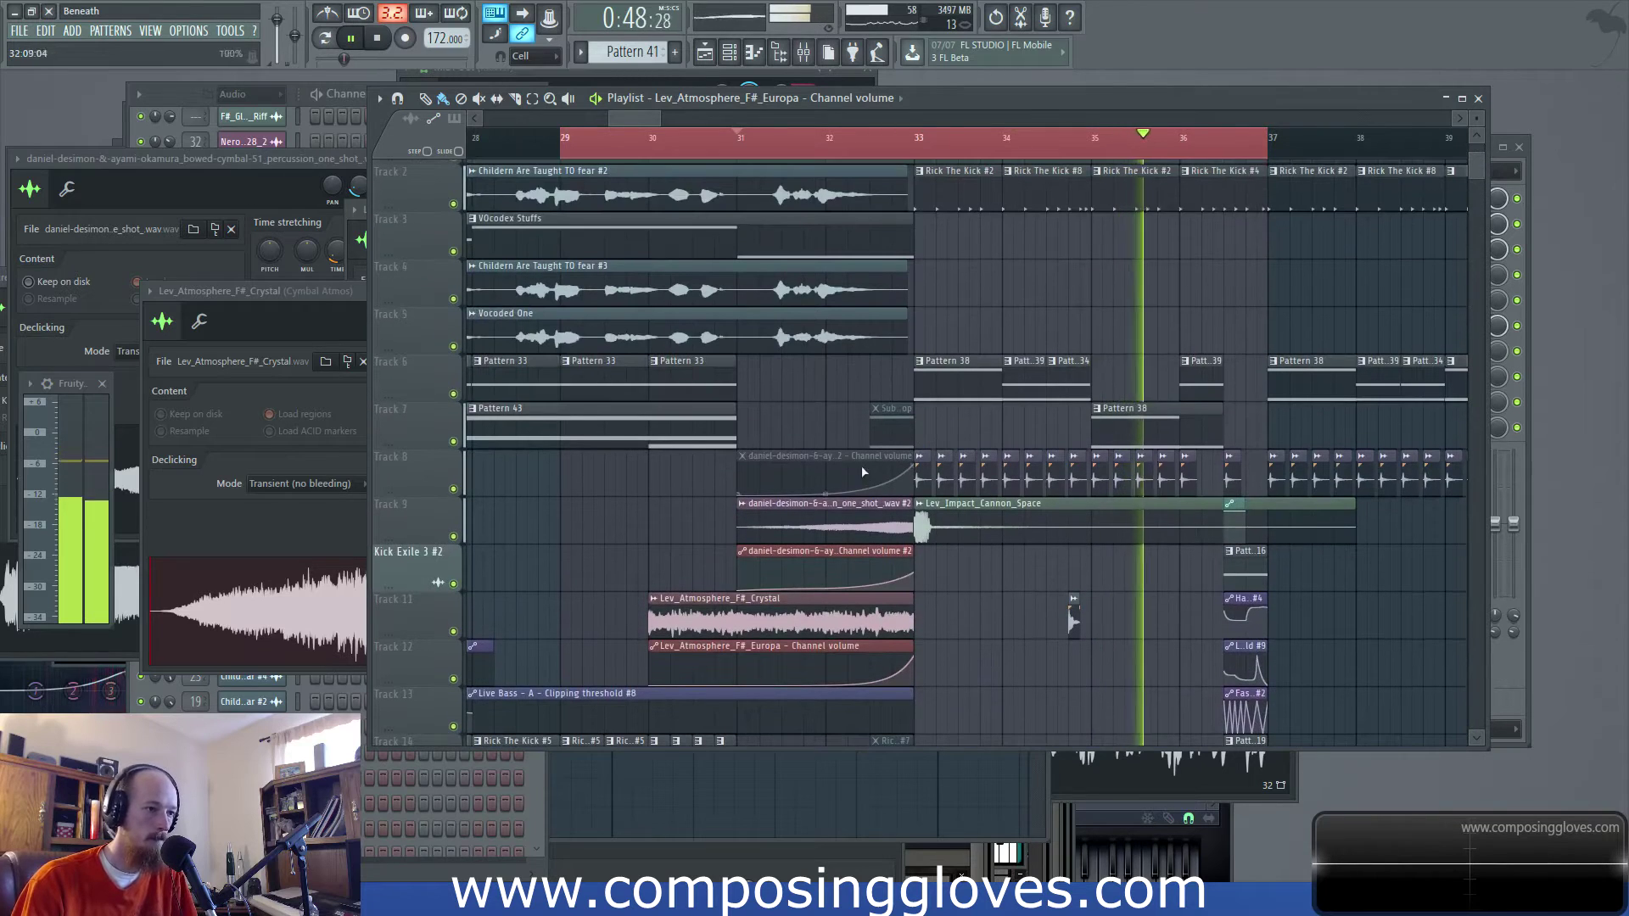
{"action": "scroll", "coordinate": [859, 400], "scroll_direction": "up", "scroll_amount": 1}
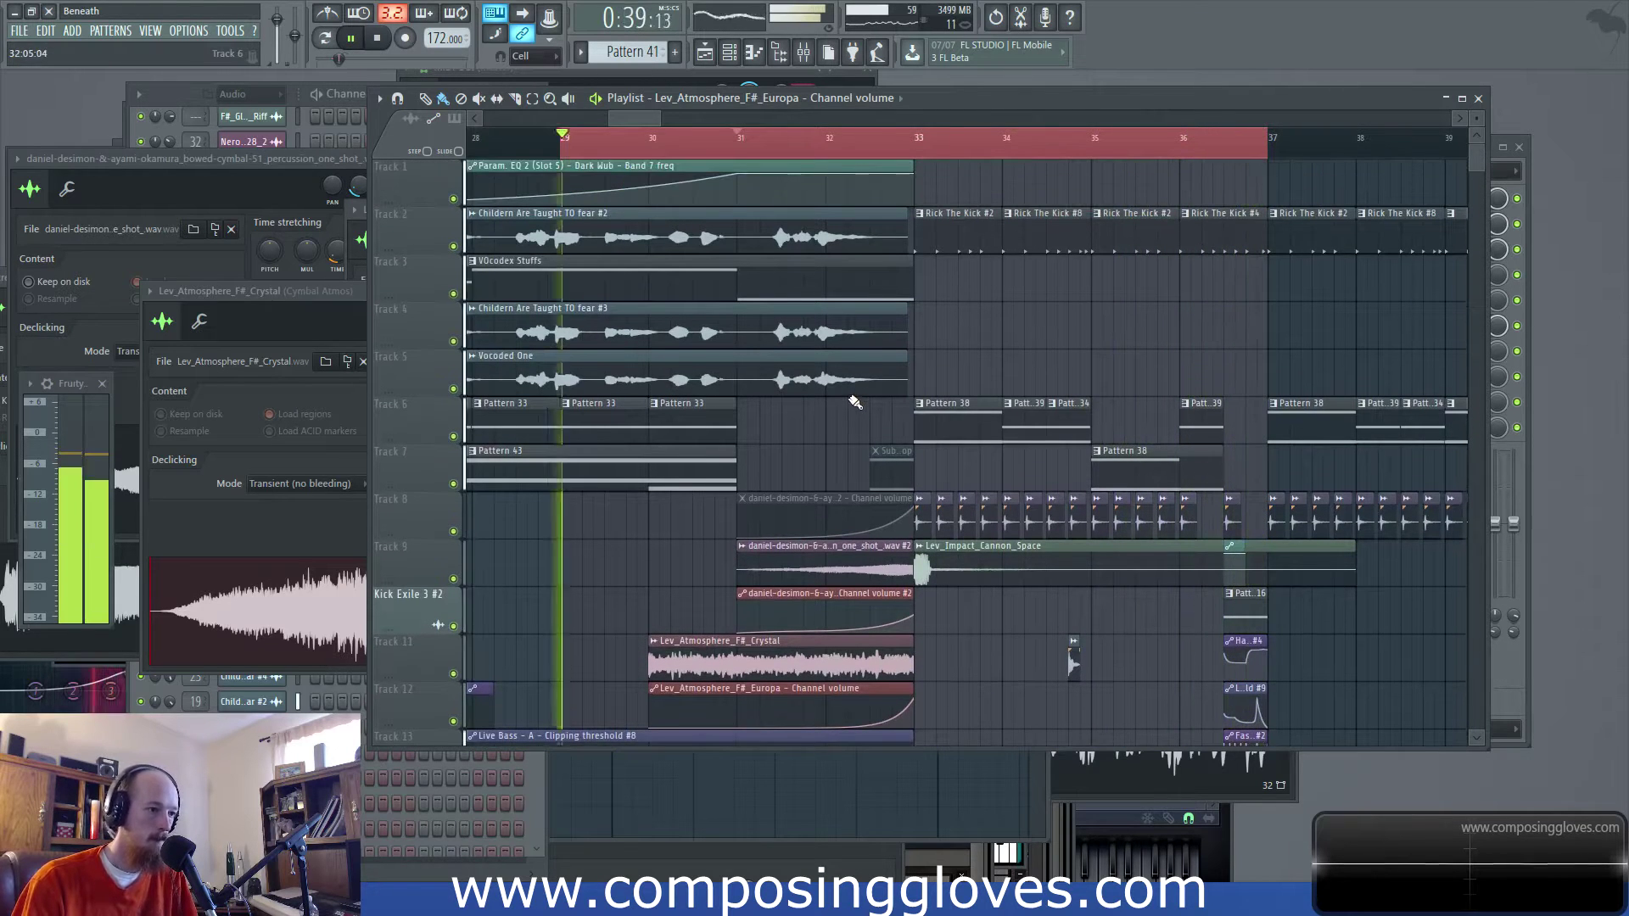
{"action": "scroll", "coordinate": [815, 373], "scroll_direction": "down", "scroll_amount": 2}
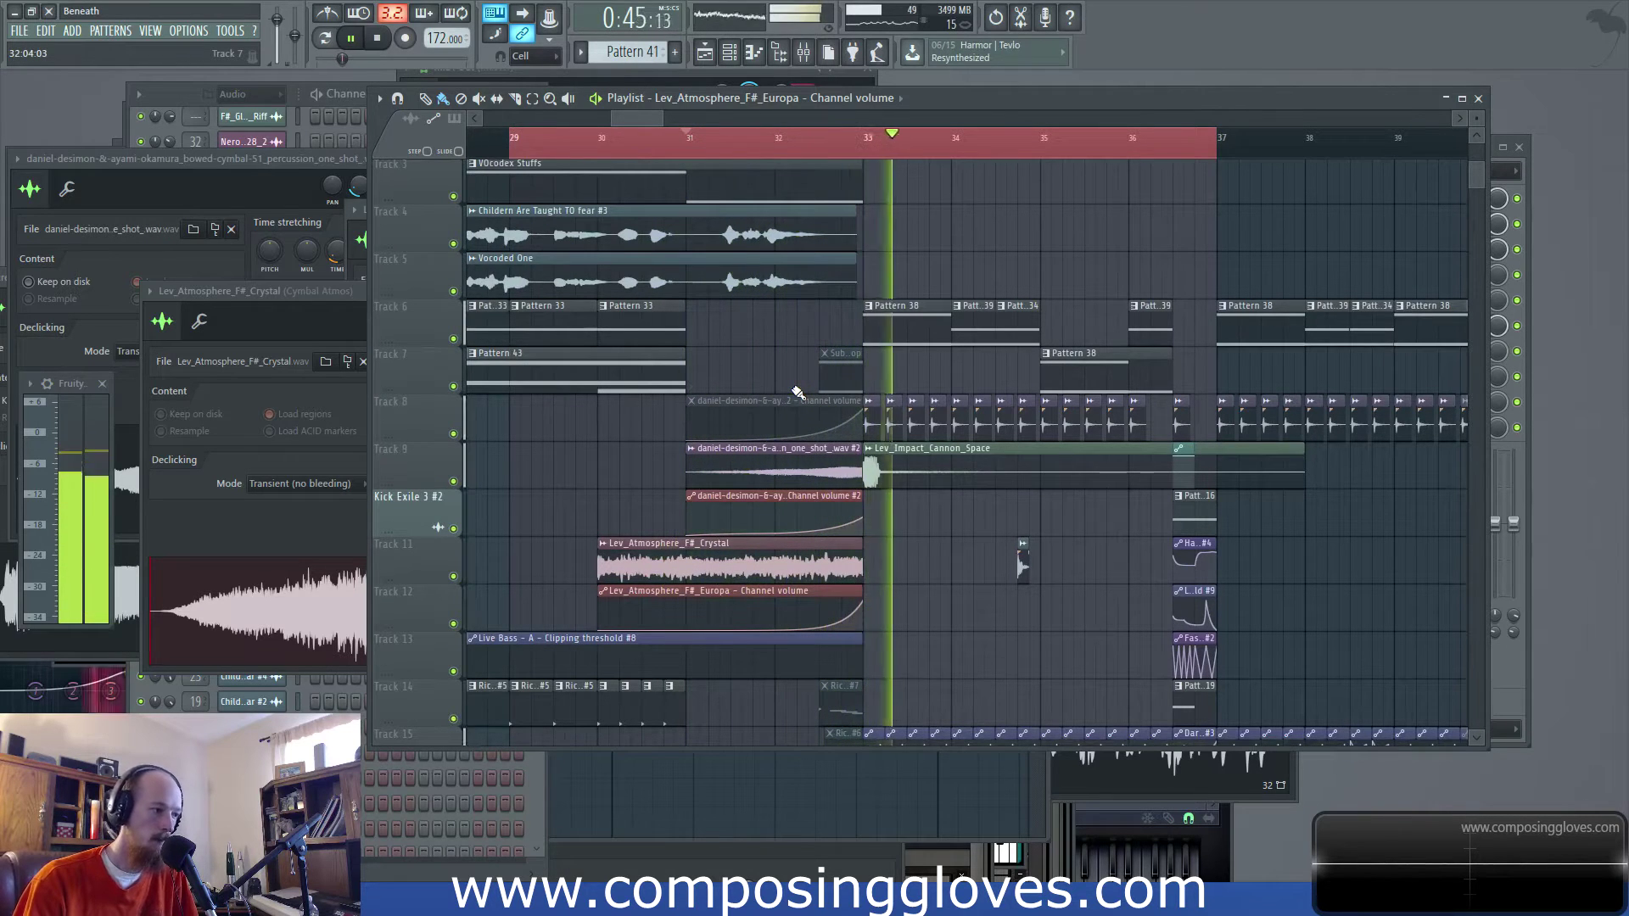
{"action": "scroll", "coordinate": [796, 394], "scroll_direction": "down", "scroll_amount": 2}
{"action": "scroll", "coordinate": [795, 396], "scroll_direction": "down", "scroll_amount": 6}
{"action": "key", "text": "space"}
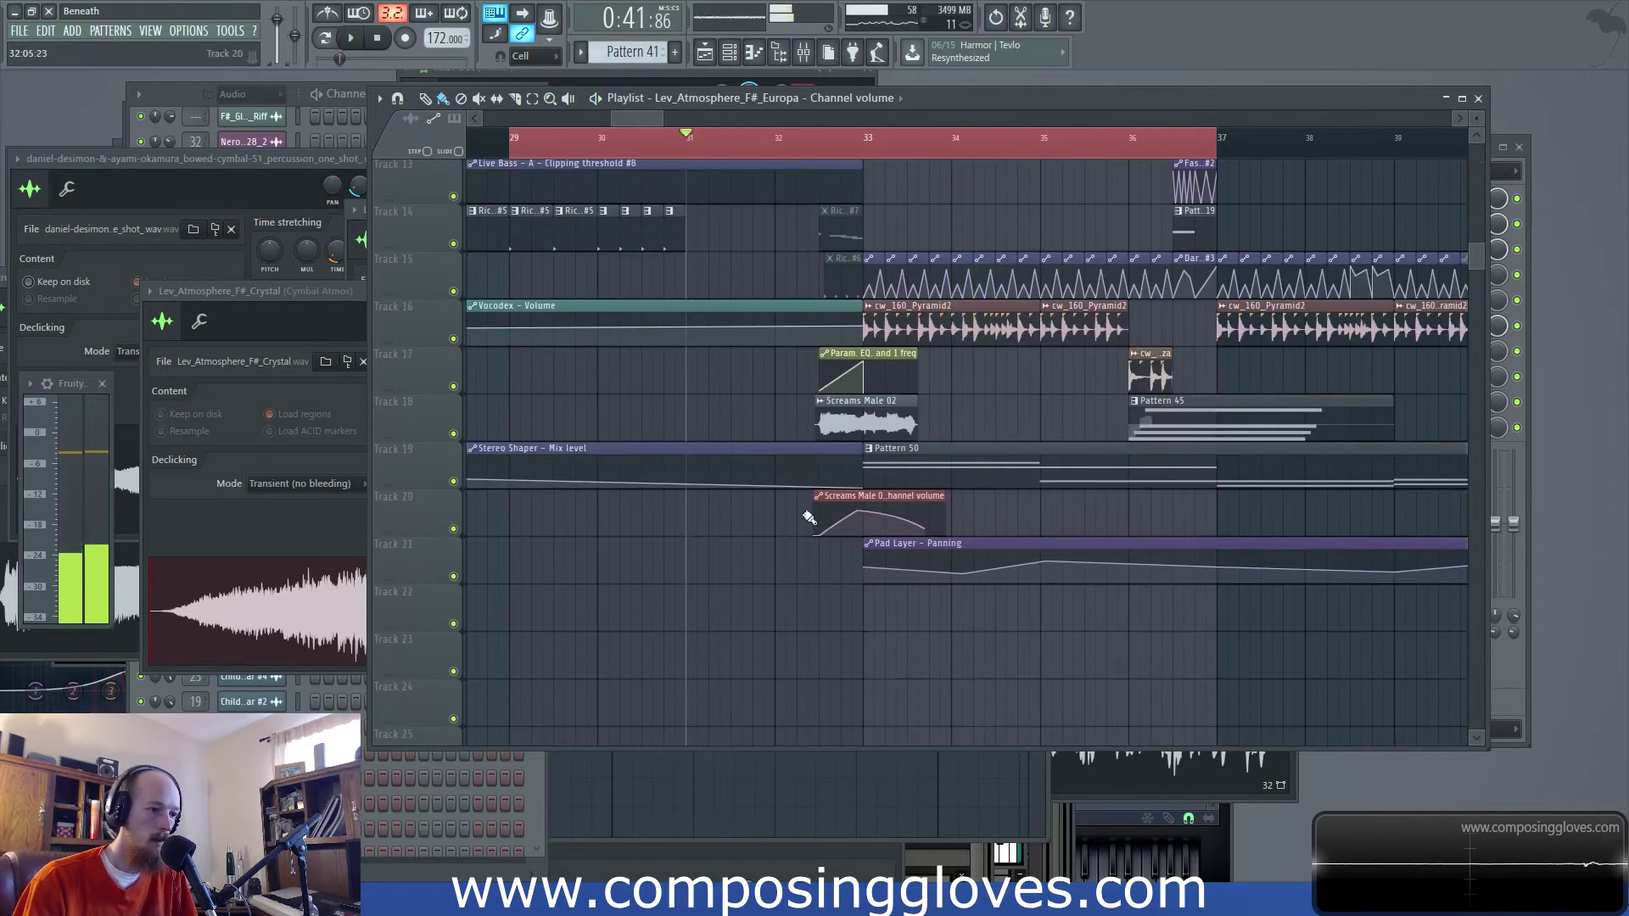
Trim the start of the Screams Male 02 clip on Track 18 and move it to 32:08:10, auditioning its timing
{"action": "scroll", "coordinate": [778, 526], "scroll_direction": "up", "scroll_amount": 3}
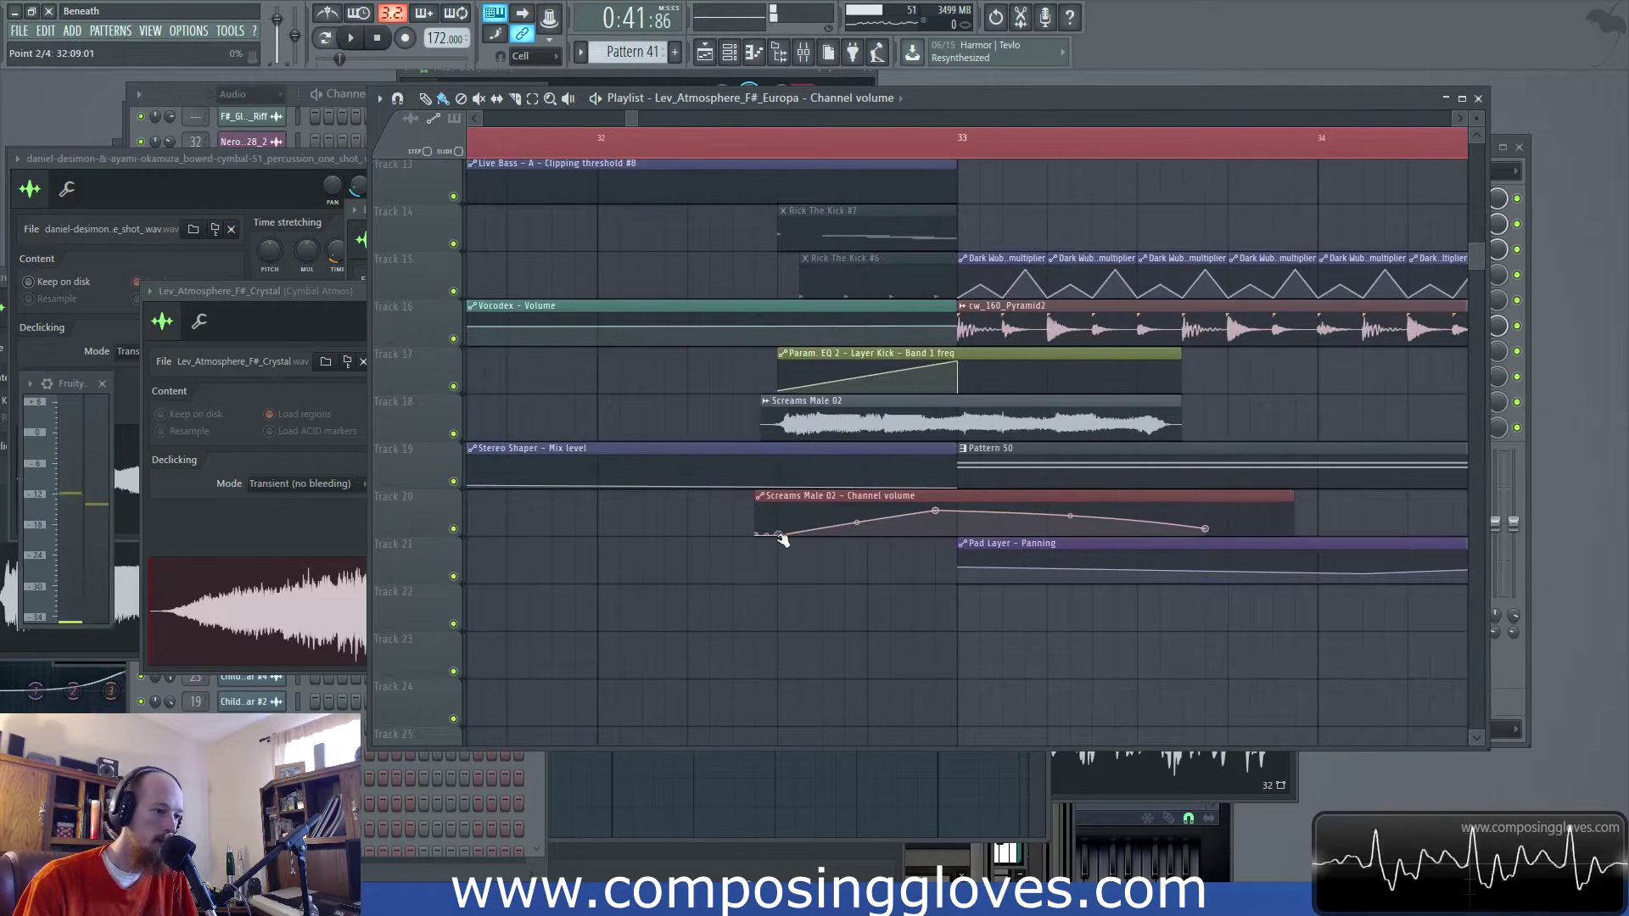
{"action": "left_click", "coordinate": [784, 541]}
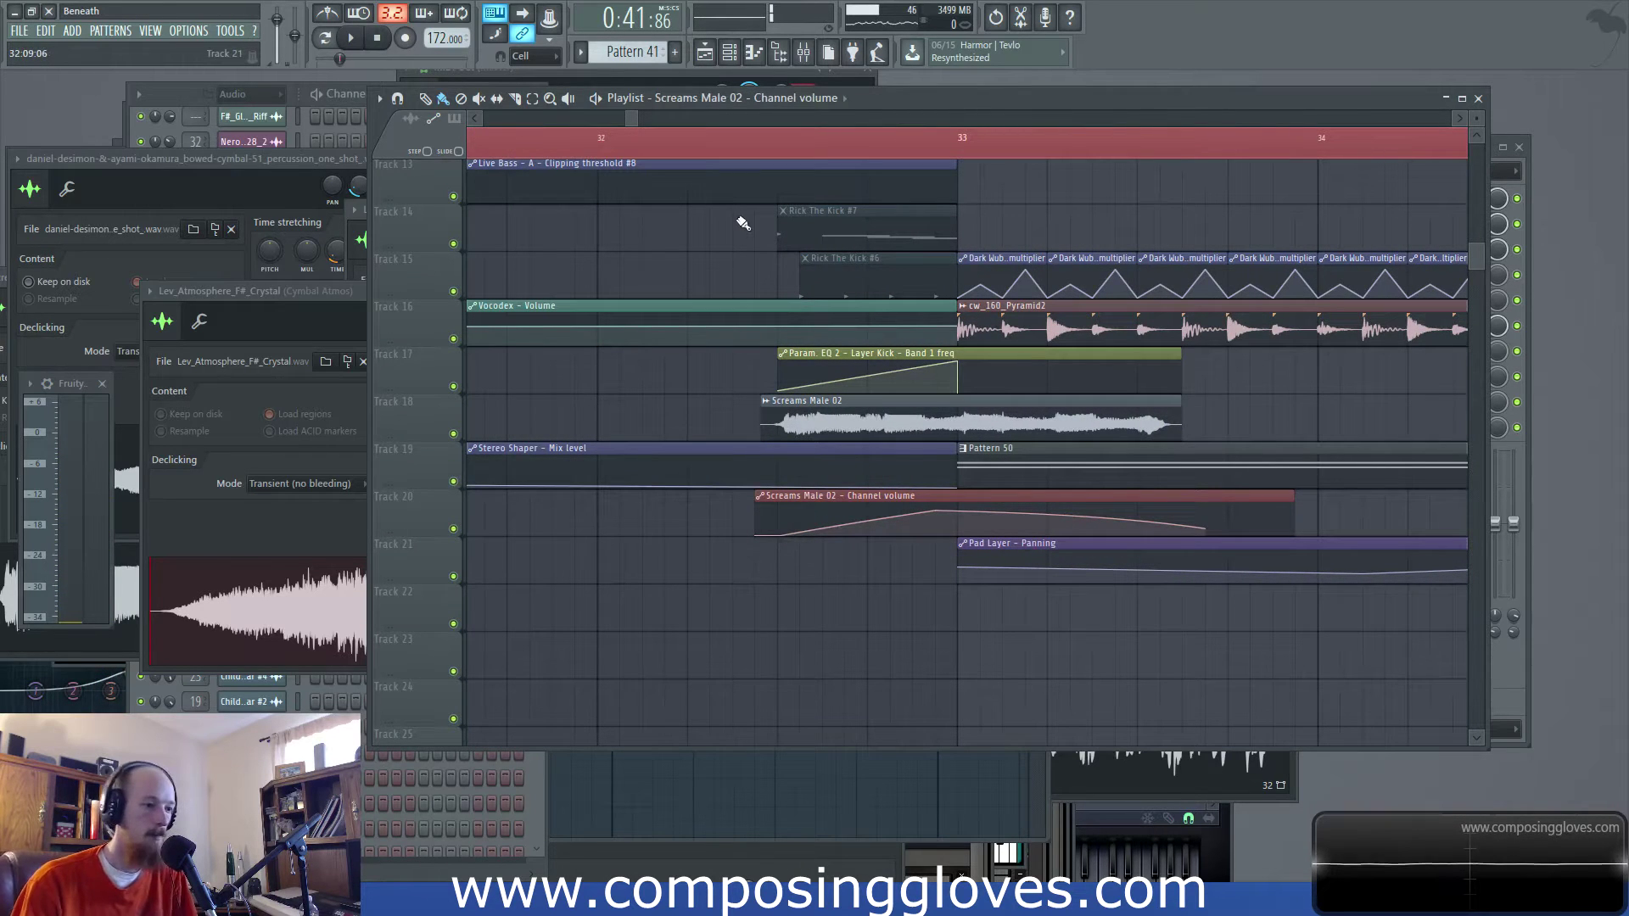
{"action": "left_click_drag", "start_coordinate": [762, 407], "coordinate": [769, 408]}
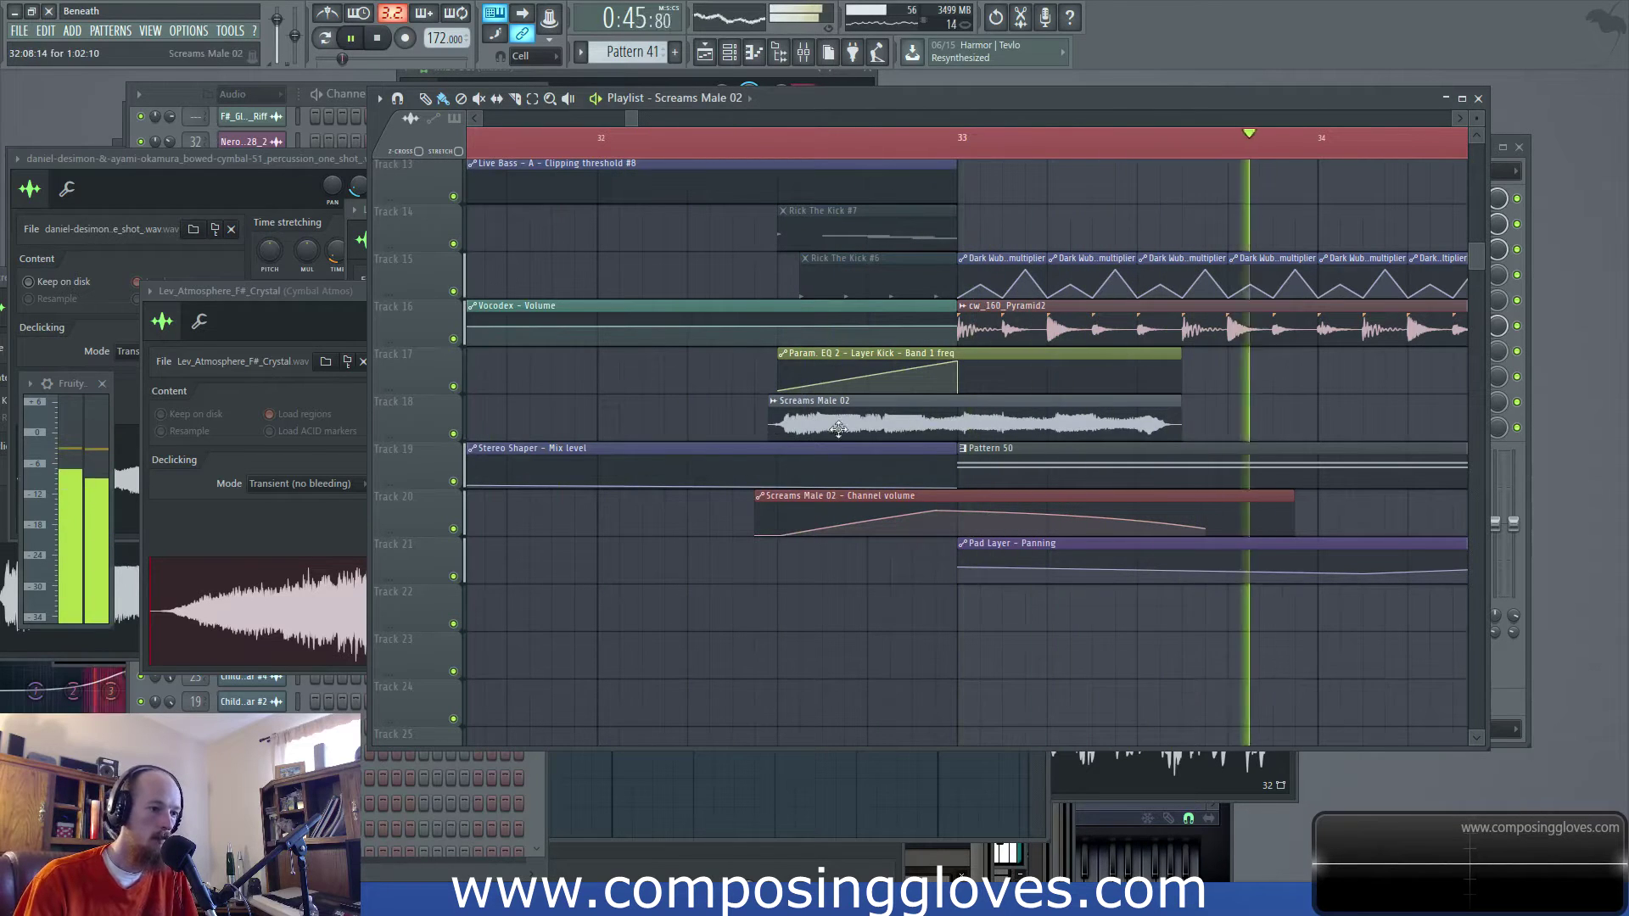
{"action": "left_click_drag", "start_coordinate": [886, 422], "coordinate": [869, 426]}
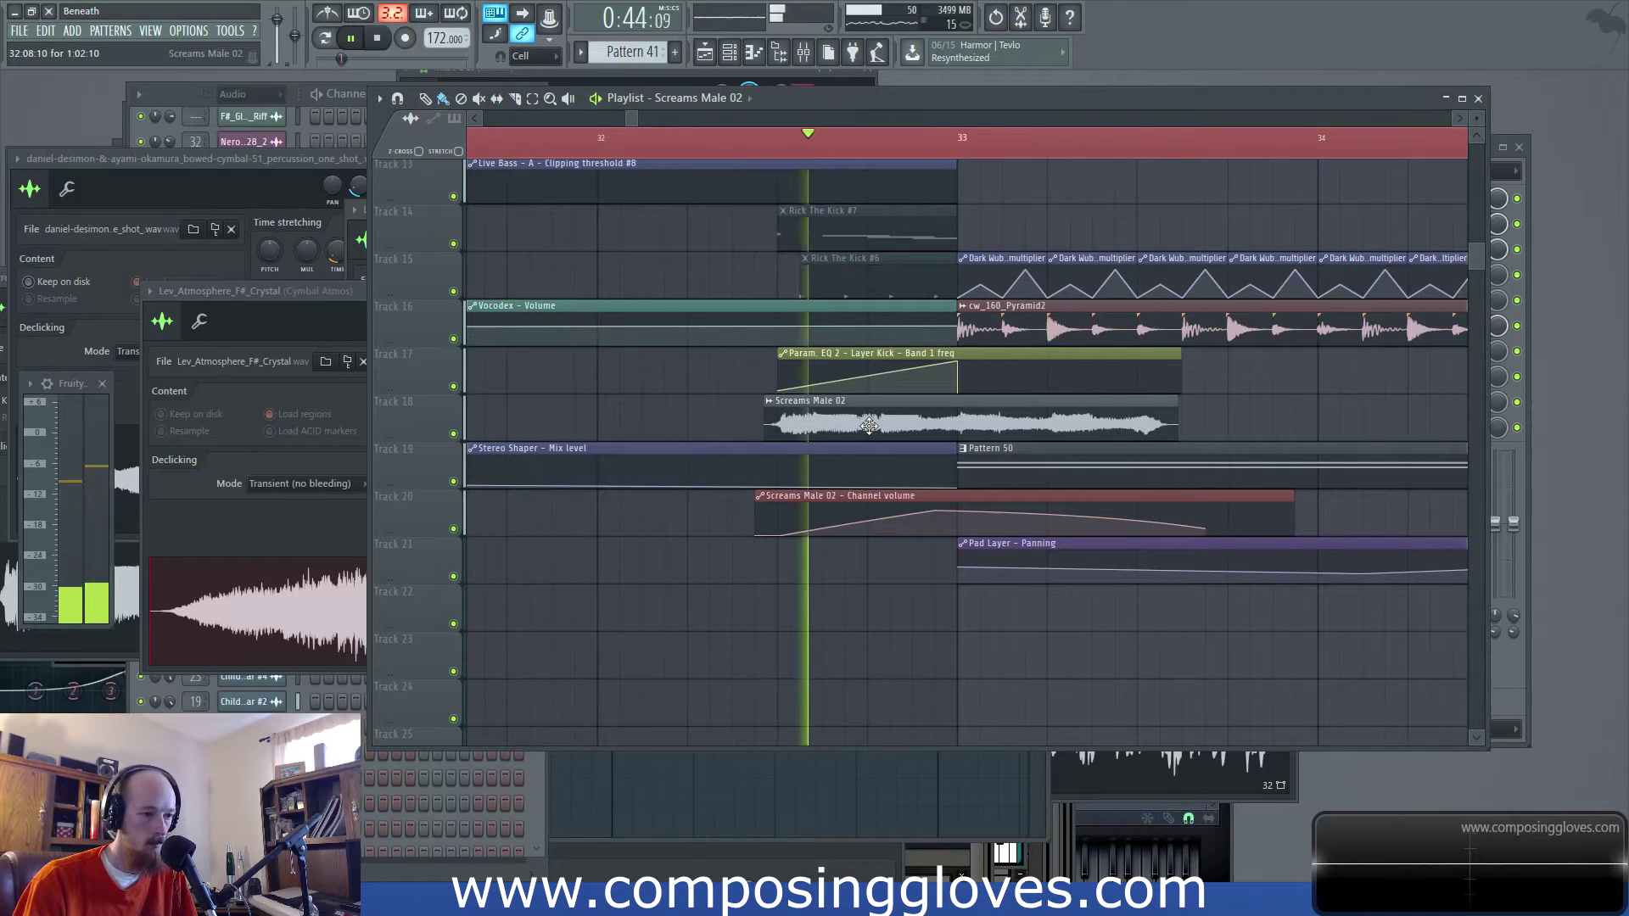
{"action": "key", "text": "space"}
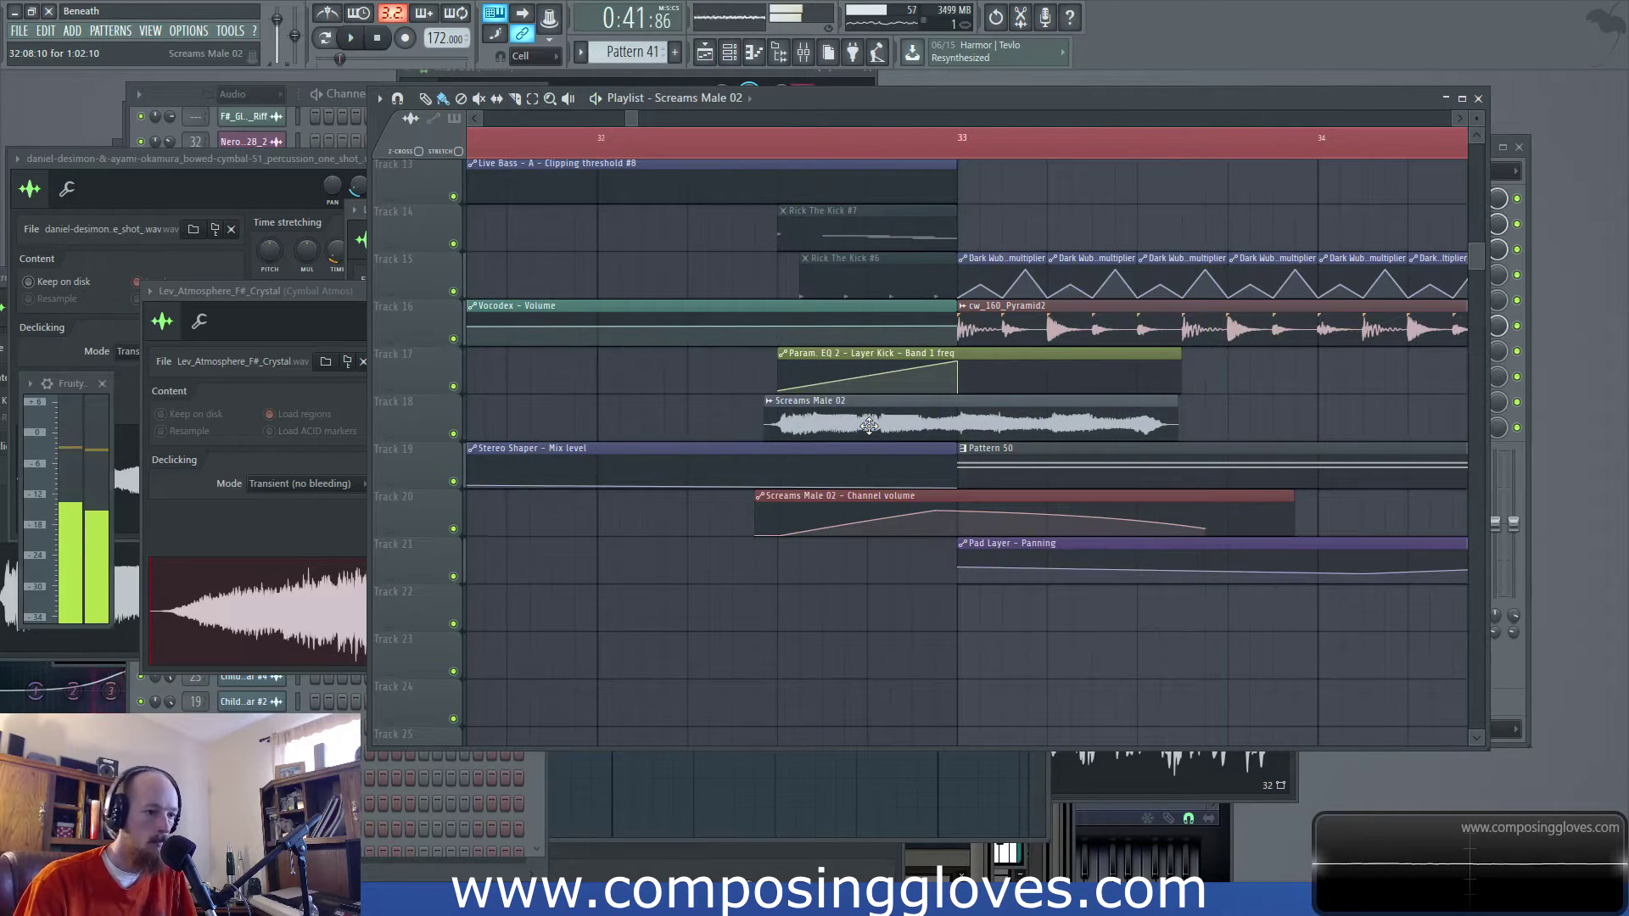
Set the playlist's loop selection to bars 29 to 40 and play the transition into the following section
{"action": "scroll", "coordinate": [778, 306], "scroll_direction": "up", "scroll_amount": 4}
{"action": "scroll", "coordinate": [822, 118], "scroll_direction": "down", "scroll_amount": 6}
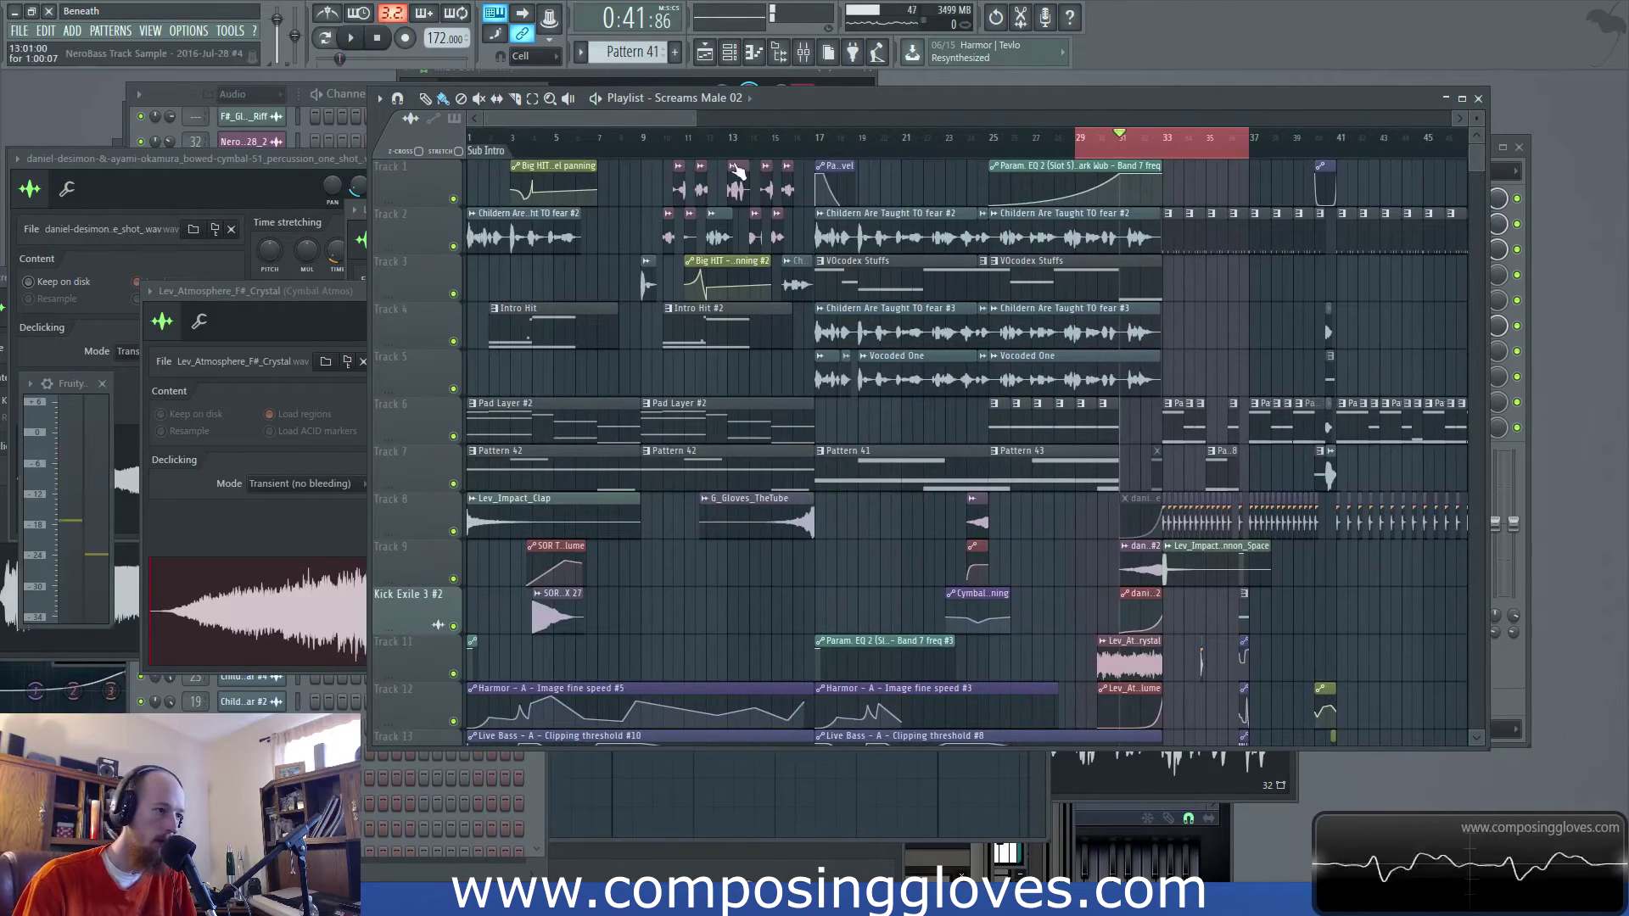
{"action": "mouse_move", "coordinate": [557, 112]}
{"action": "left_mouse_down"}
{"action": "mouse_move", "coordinate": [711, 120]}
{"action": "mouse_move", "coordinate": [557, 119]}
{"action": "left_mouse_up"}
{"action": "mouse_move", "coordinate": [1084, 158]}
{"action": "left_mouse_down"}
{"action": "mouse_move", "coordinate": [1307, 167]}
{"action": "mouse_move", "coordinate": [1061, 161]}
{"action": "mouse_move", "coordinate": [1079, 159]}
{"action": "left_mouse_up"}
{"action": "key", "text": "space"}
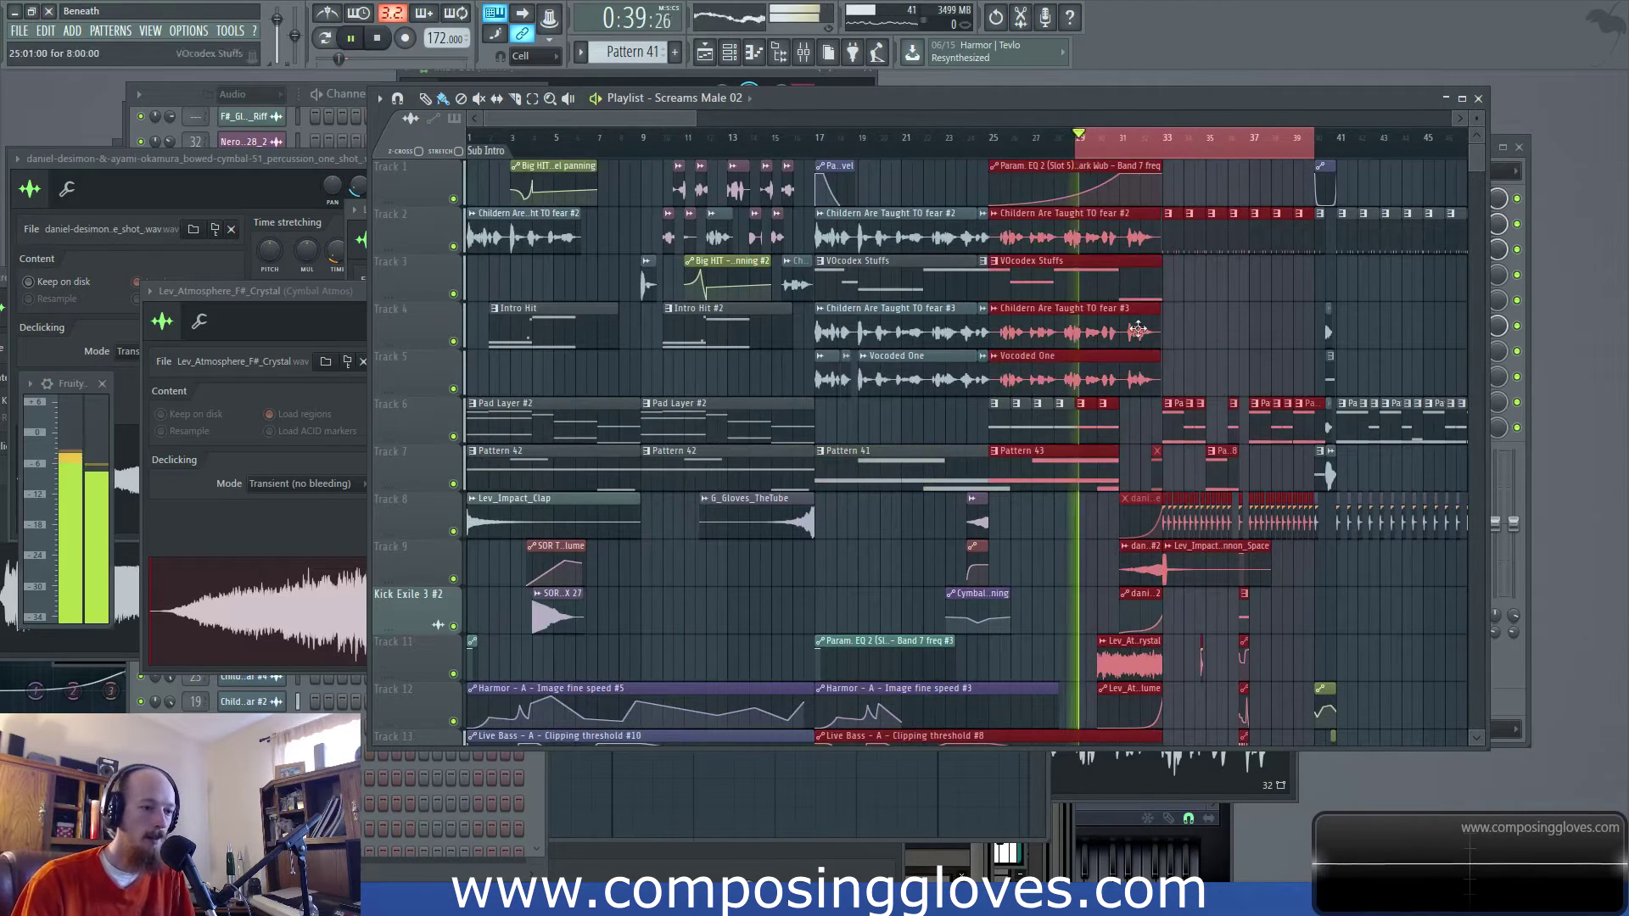
{"action": "scroll", "coordinate": [975, 280], "scroll_direction": "down", "scroll_amount": 3}
{"action": "scroll", "coordinate": [974, 288], "scroll_direction": "up", "scroll_amount": 4}
{"action": "scroll", "coordinate": [905, 341], "scroll_direction": "up", "scroll_amount": 1}
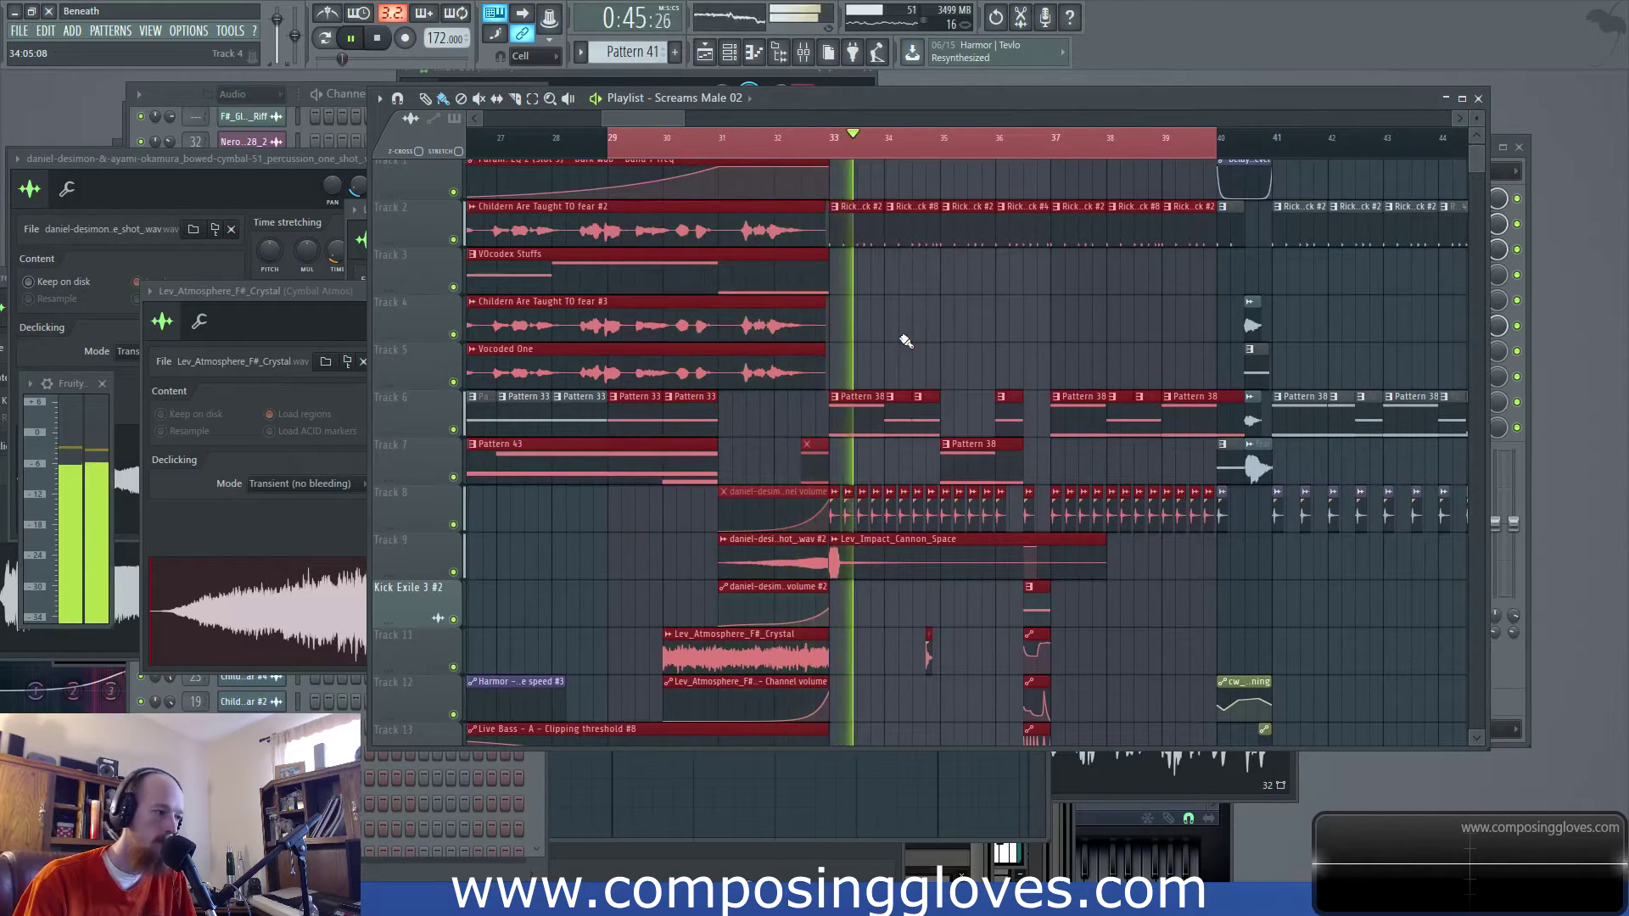
{"action": "scroll", "coordinate": [905, 341], "scroll_direction": "down", "scroll_amount": 3}
{"action": "scroll", "coordinate": [905, 341], "scroll_direction": "up", "scroll_amount": 3}
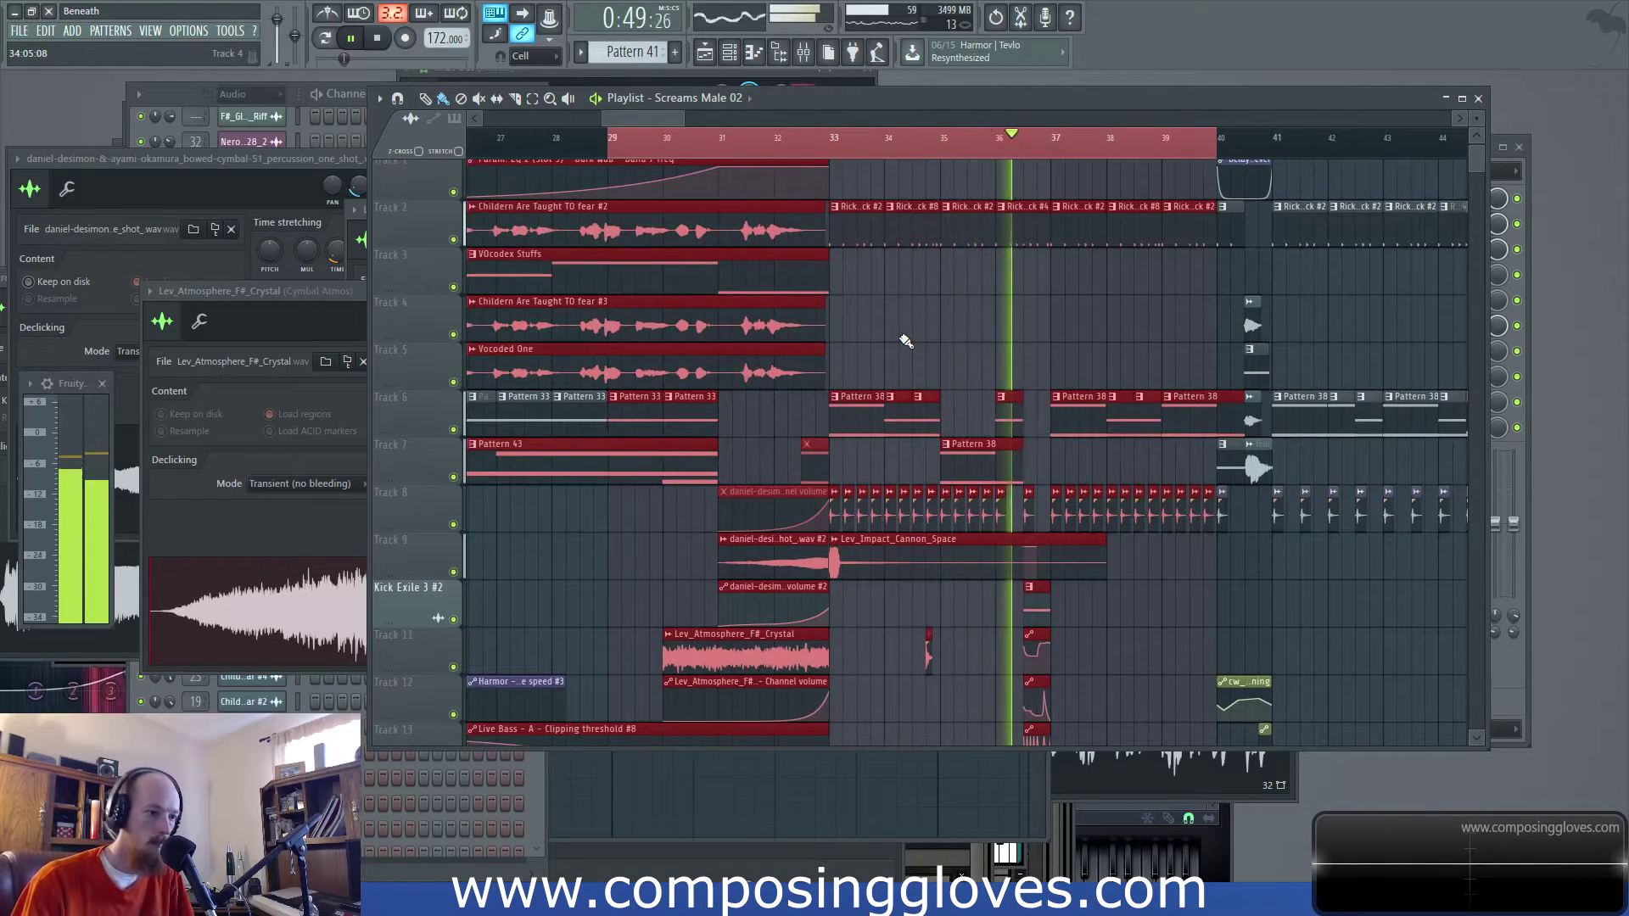
Play into the section after the transition, stop playback, and set the playlist's loop selection to bars 33 to 40
{"action": "scroll", "coordinate": [934, 327], "scroll_direction": "right", "scroll_amount": 5}
{"action": "left_click_drag", "start_coordinate": [770, 296], "coordinate": [854, 319]}
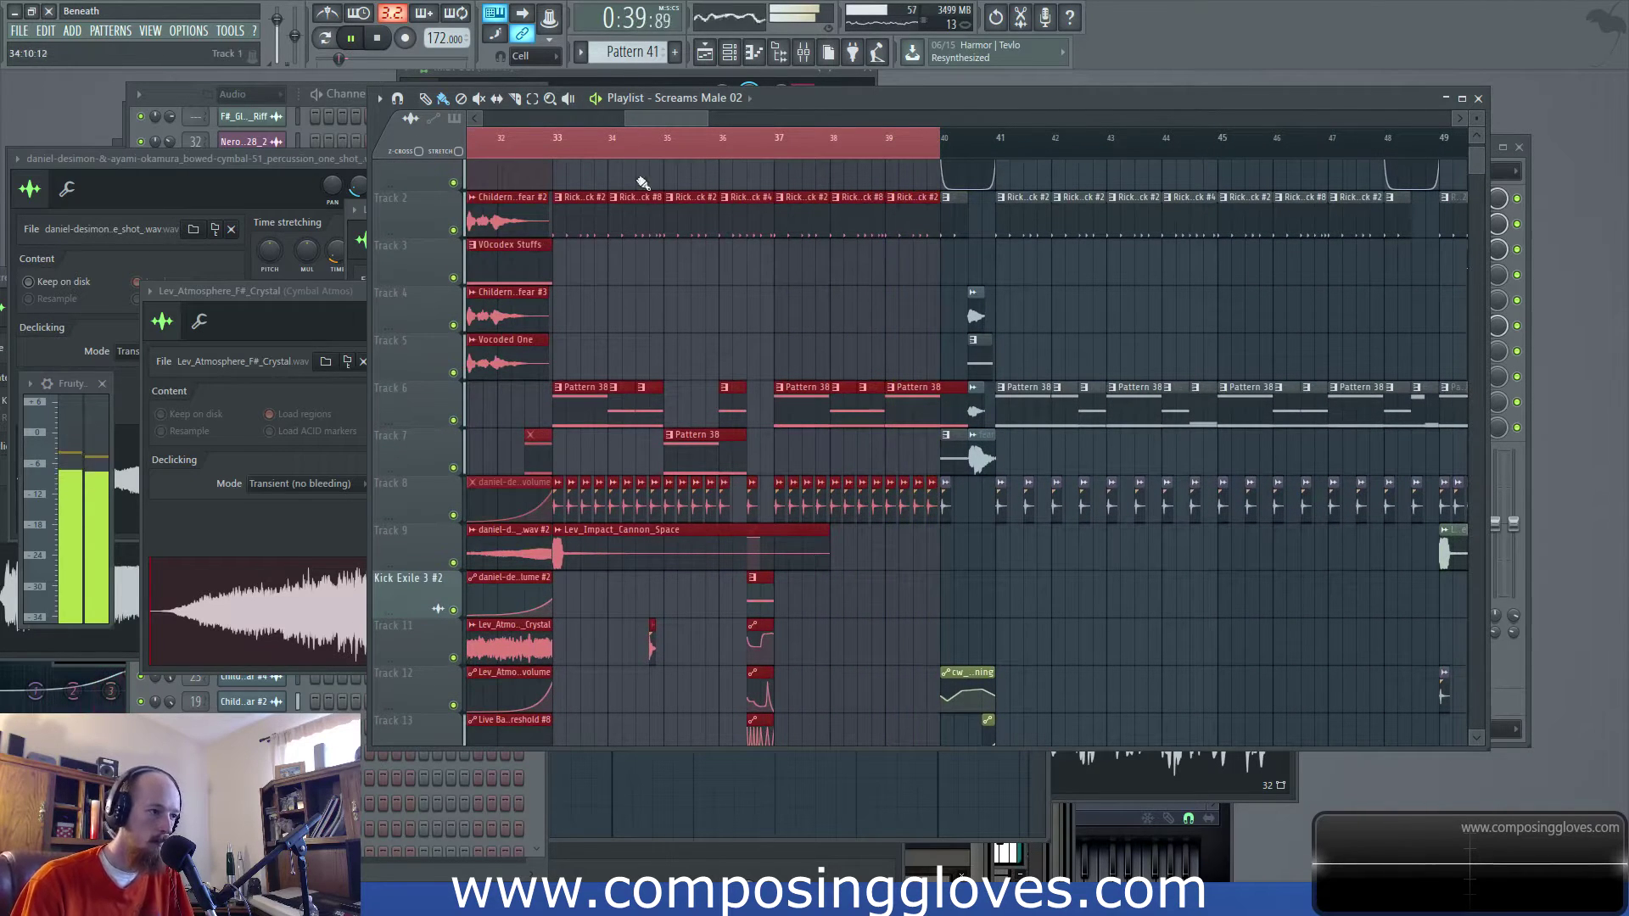
{"action": "key", "text": "space"}
{"action": "left_click_drag", "start_coordinate": [553, 142], "coordinate": [941, 143]}
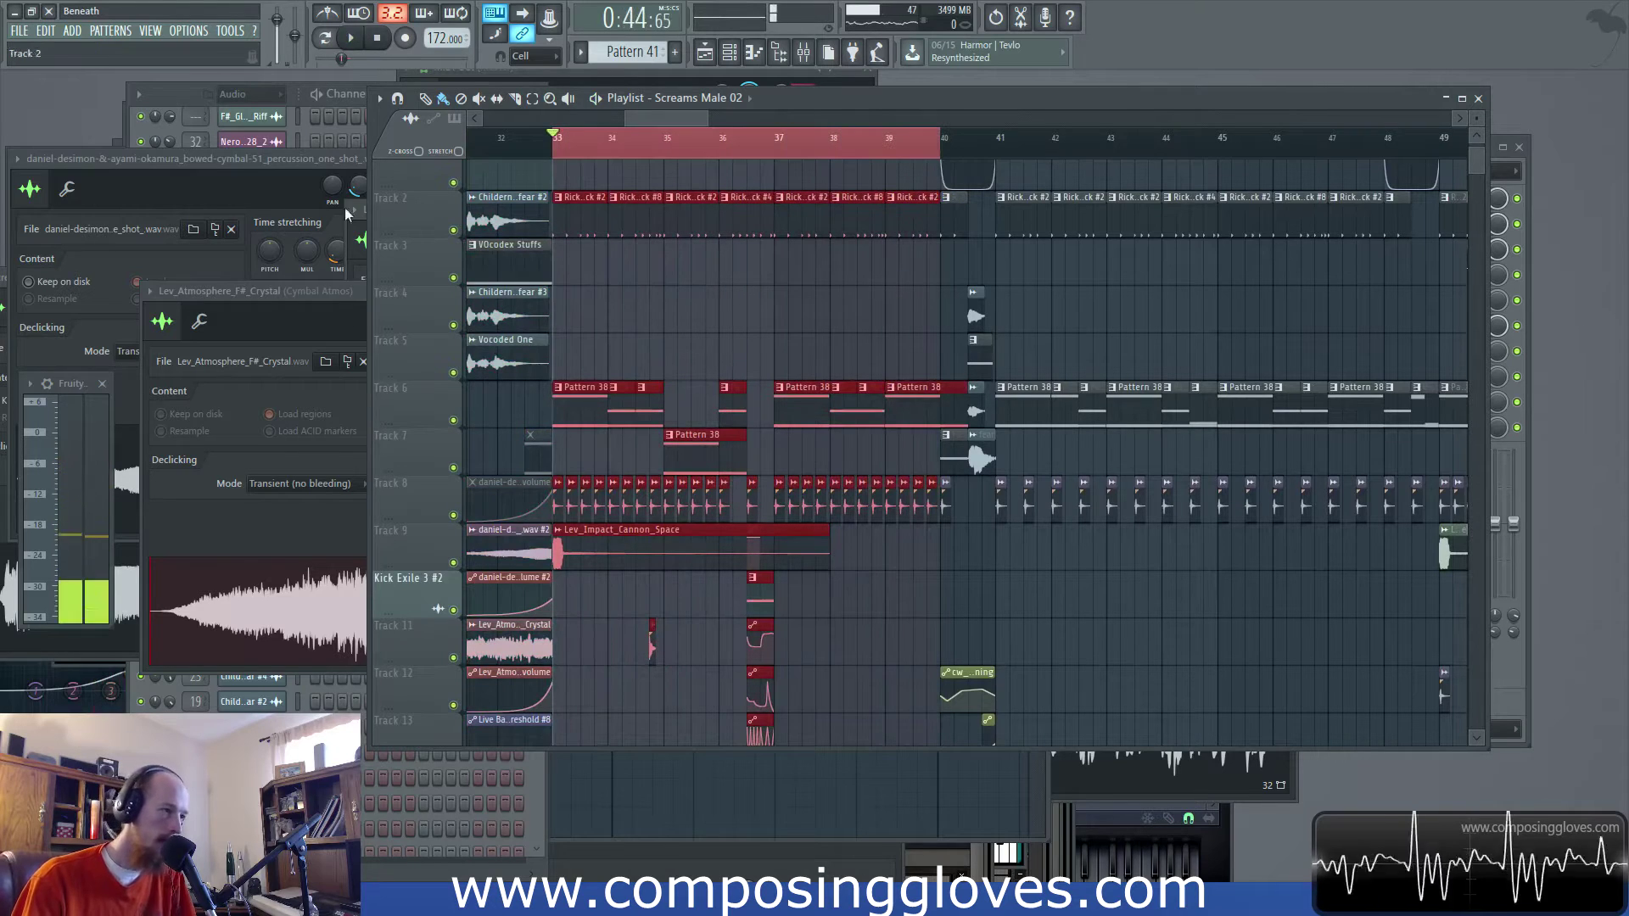
Show the Unsorted channels, open Pattern 38's notes and bring up the Dark Wub #2 Massive synth
{"action": "left_click", "coordinate": [312, 108]}
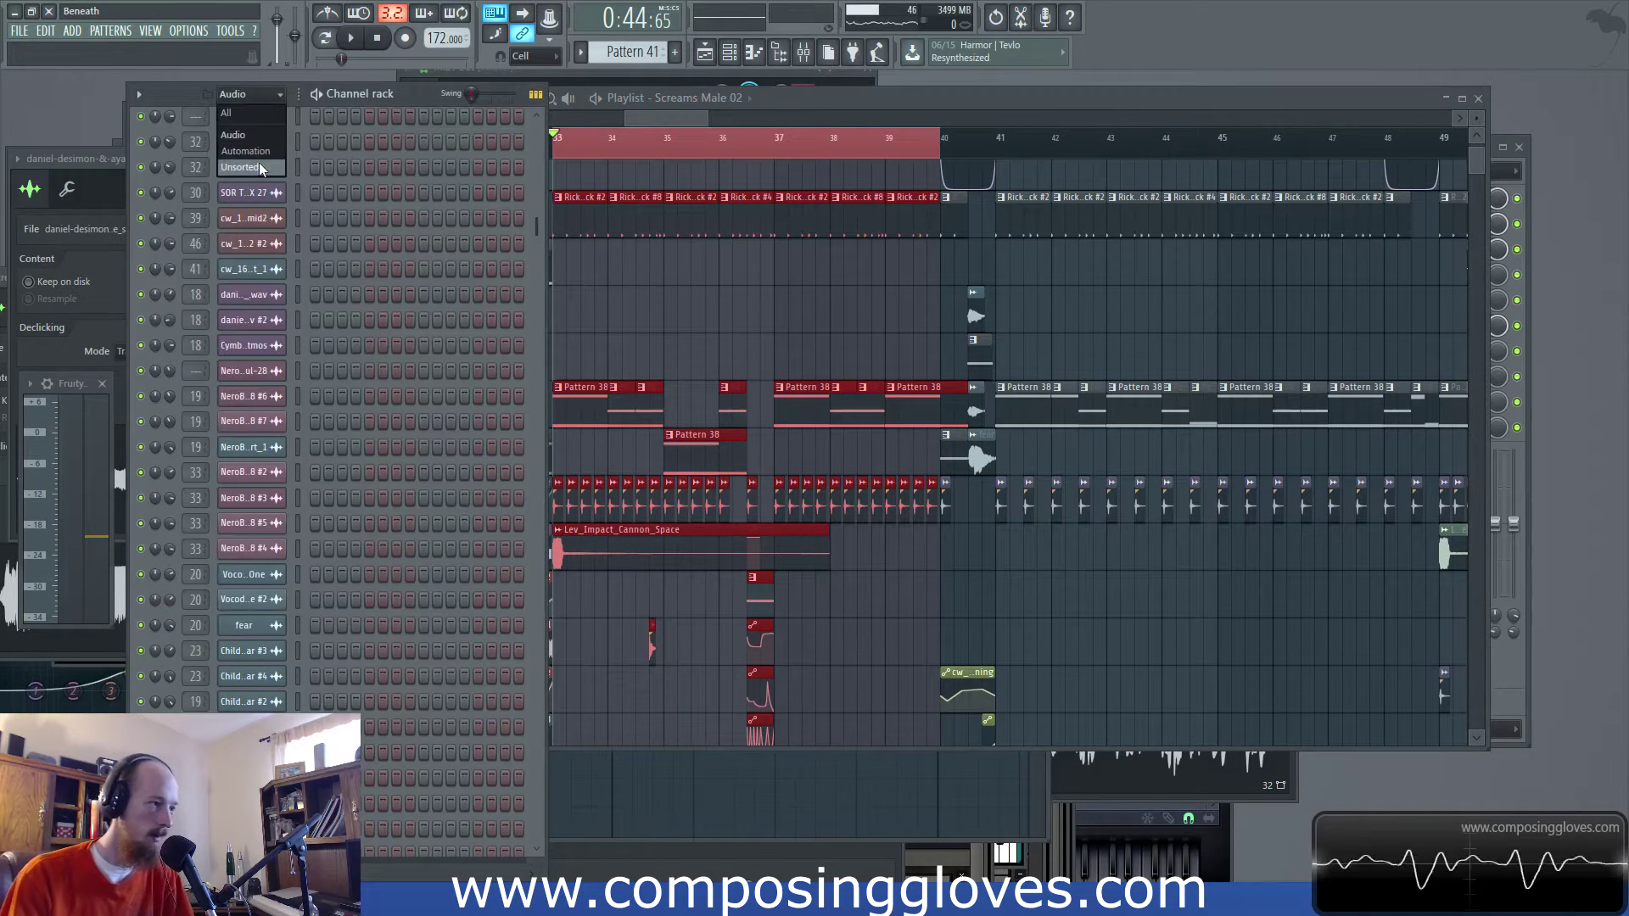
{"action": "left_click", "coordinate": [258, 167]}
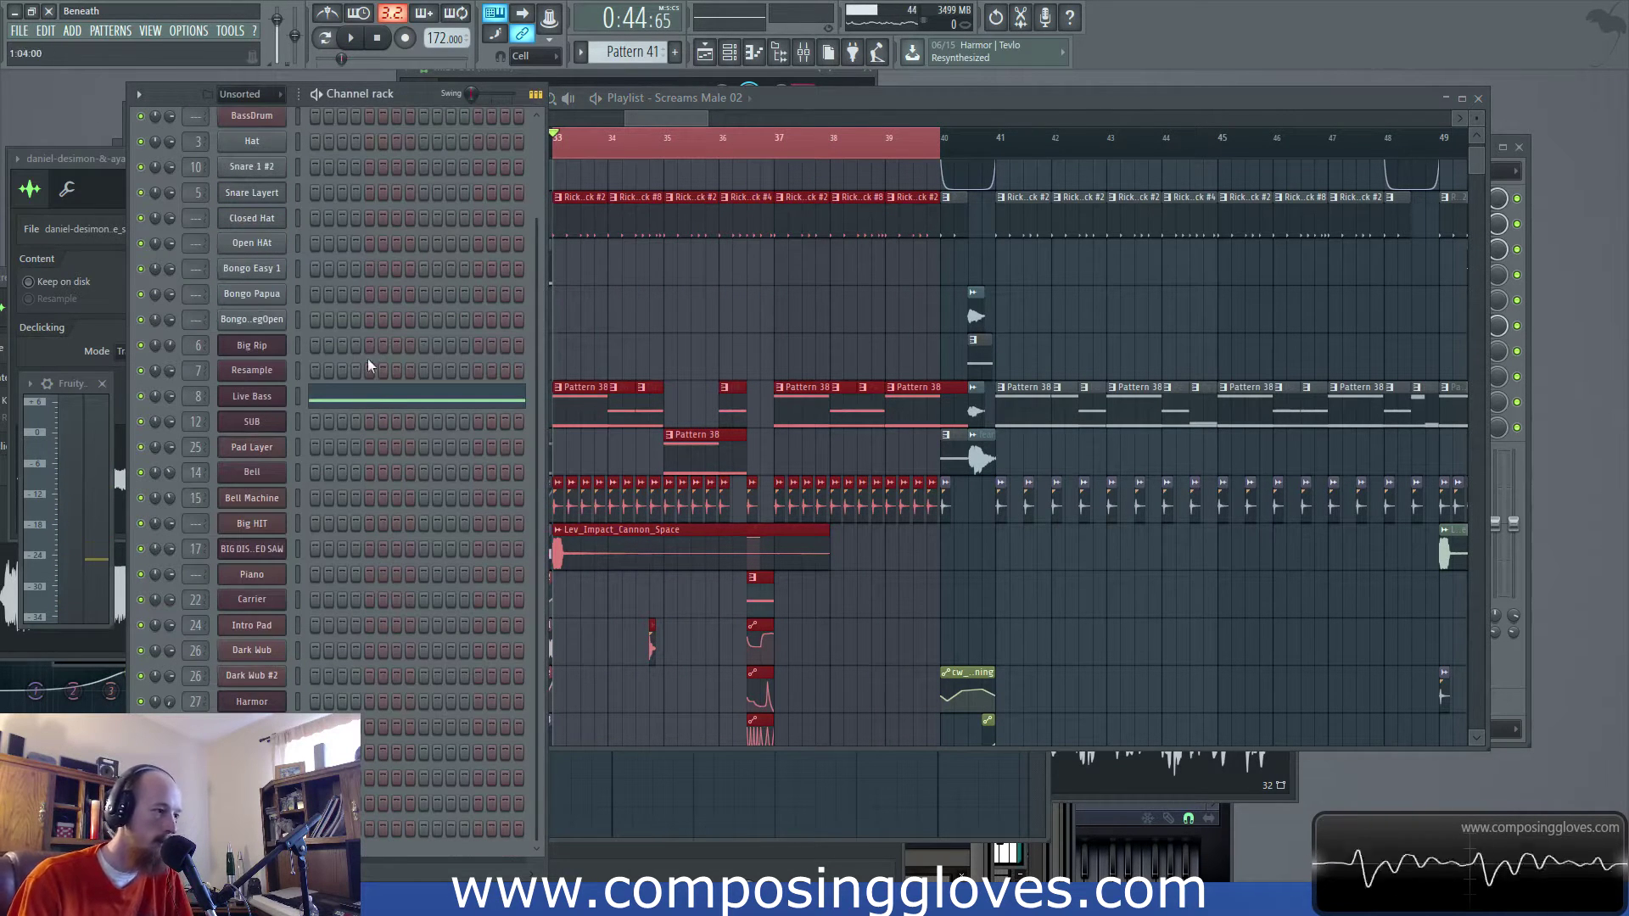
{"action": "double_click", "coordinate": [588, 416]}
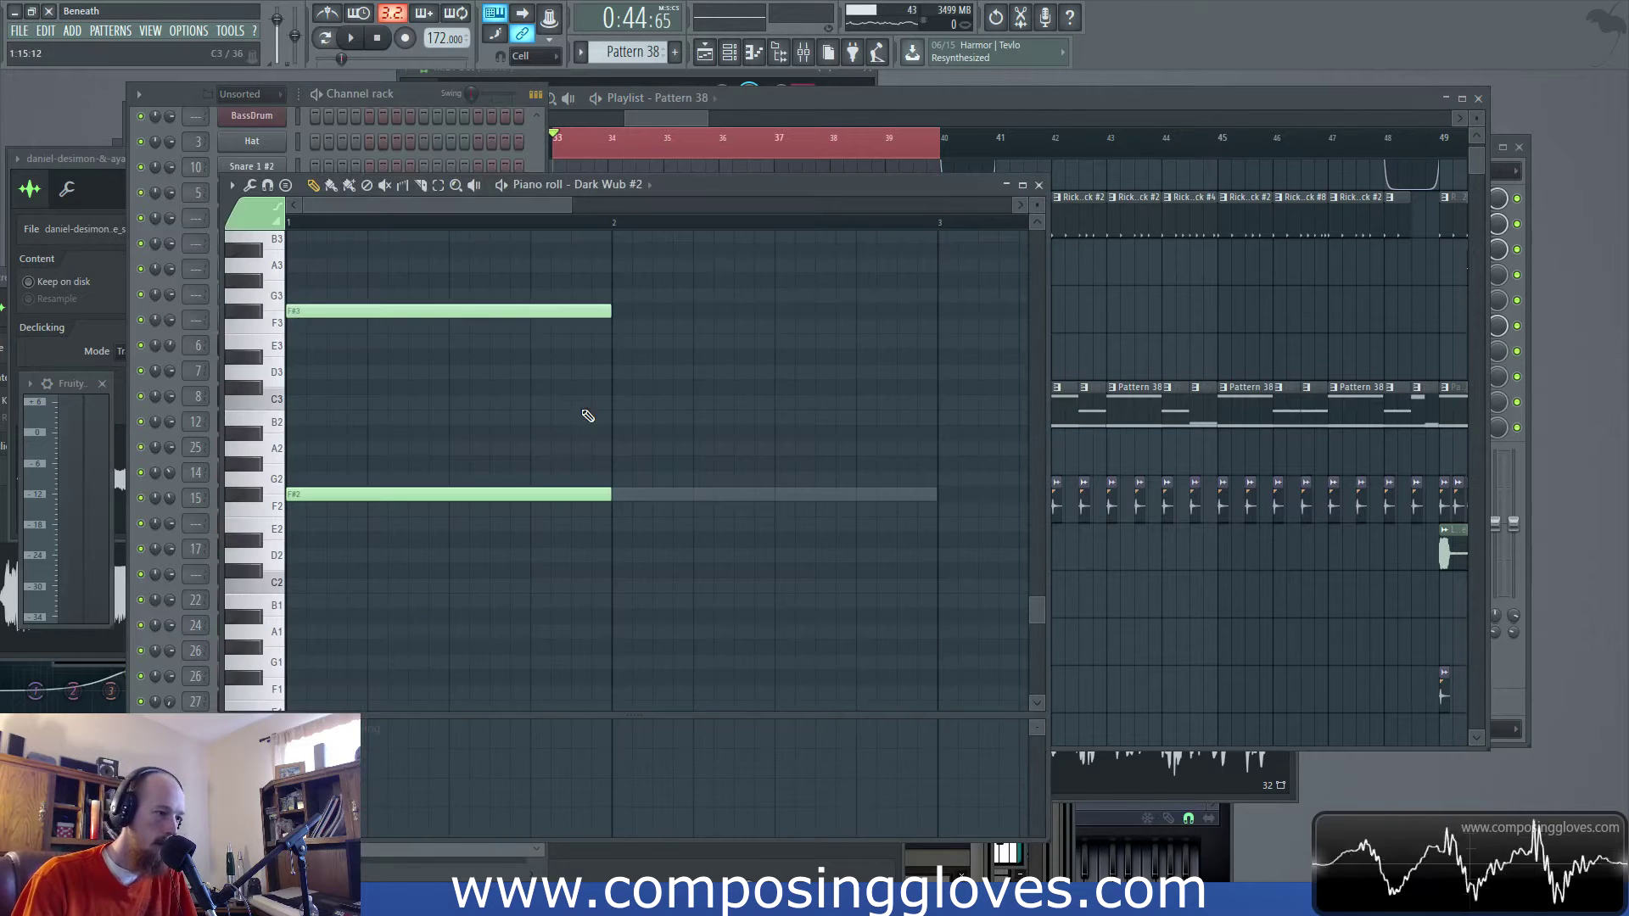
{"action": "key", "text": "F6"}
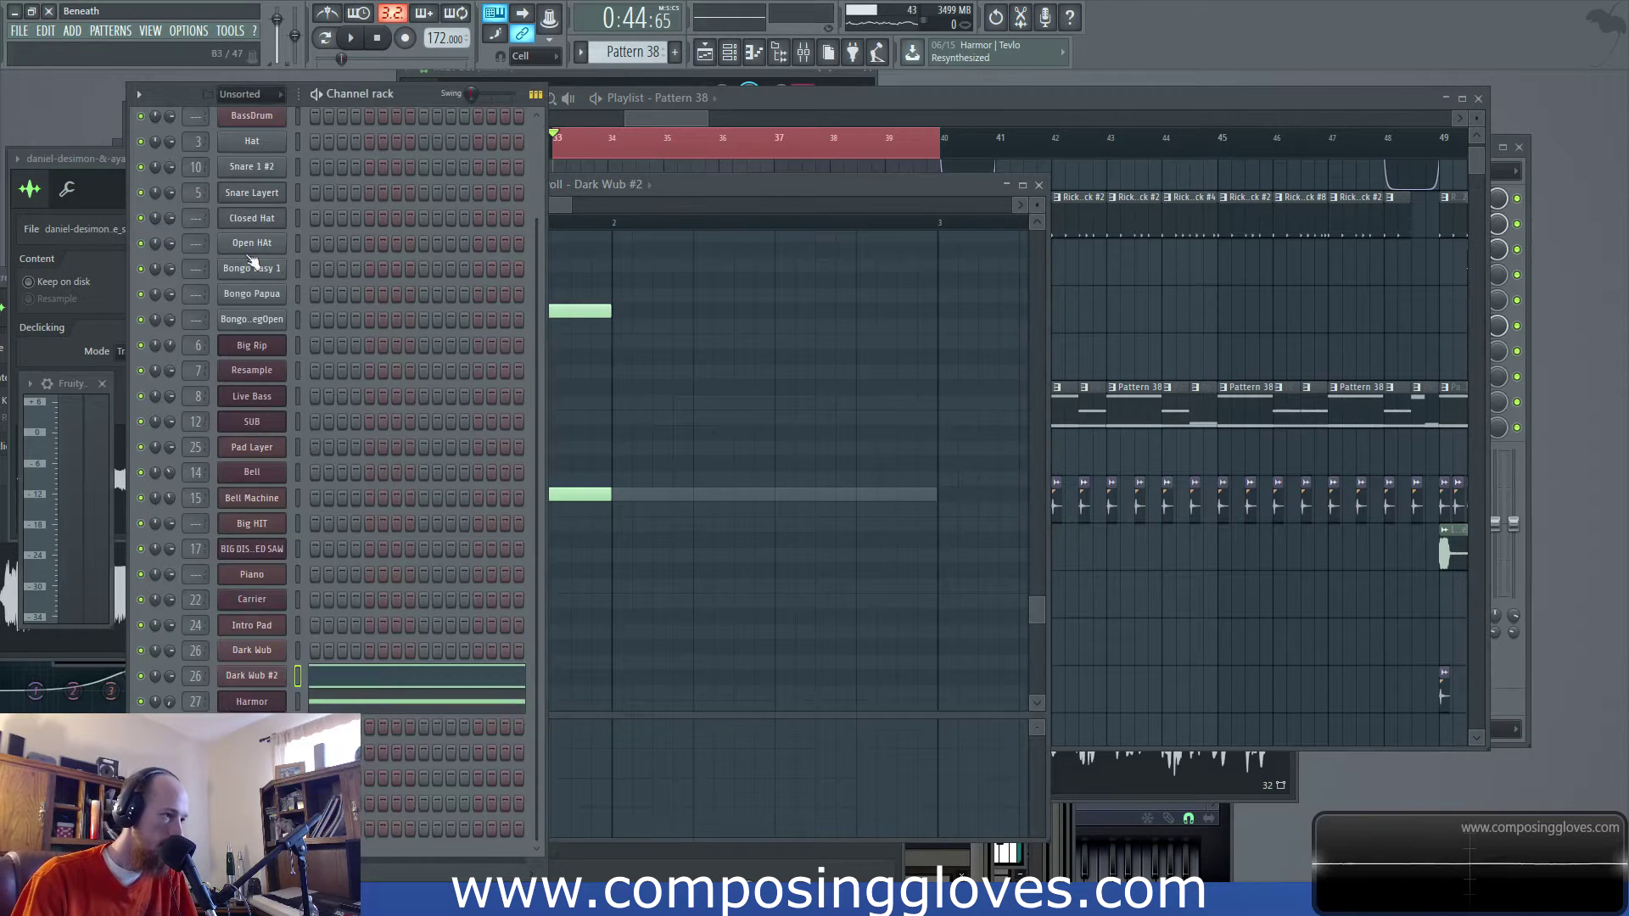
{"action": "left_click", "coordinate": [265, 677]}
{"action": "left_click", "coordinate": [159, 214]}
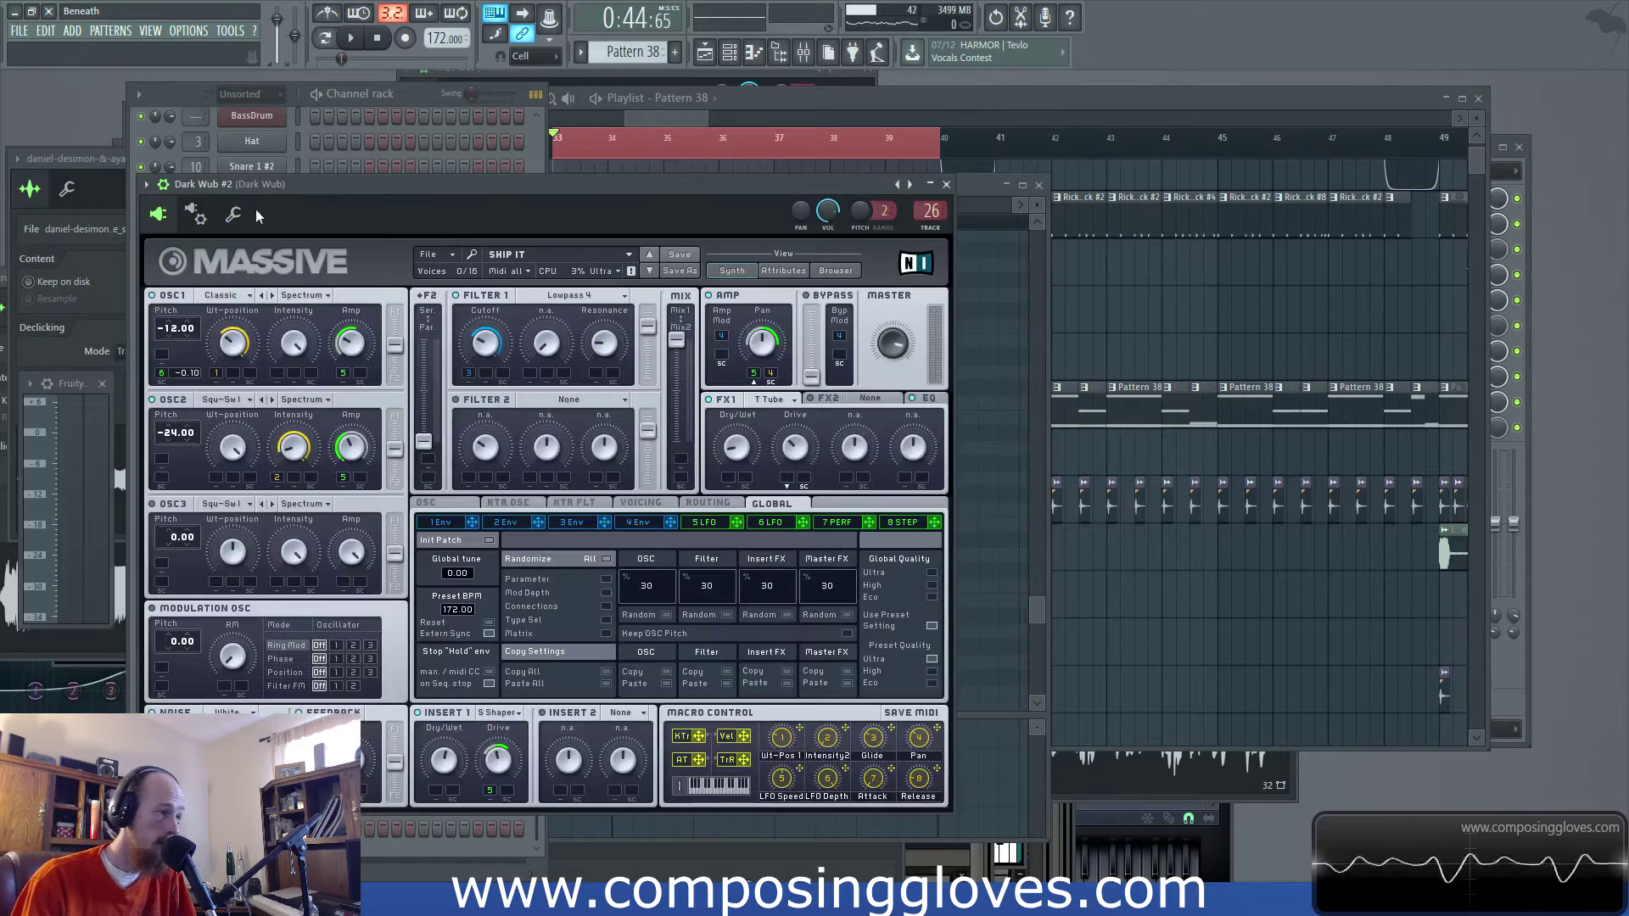
{"action": "left_click_drag", "start_coordinate": [391, 185], "coordinate": [572, 157]}
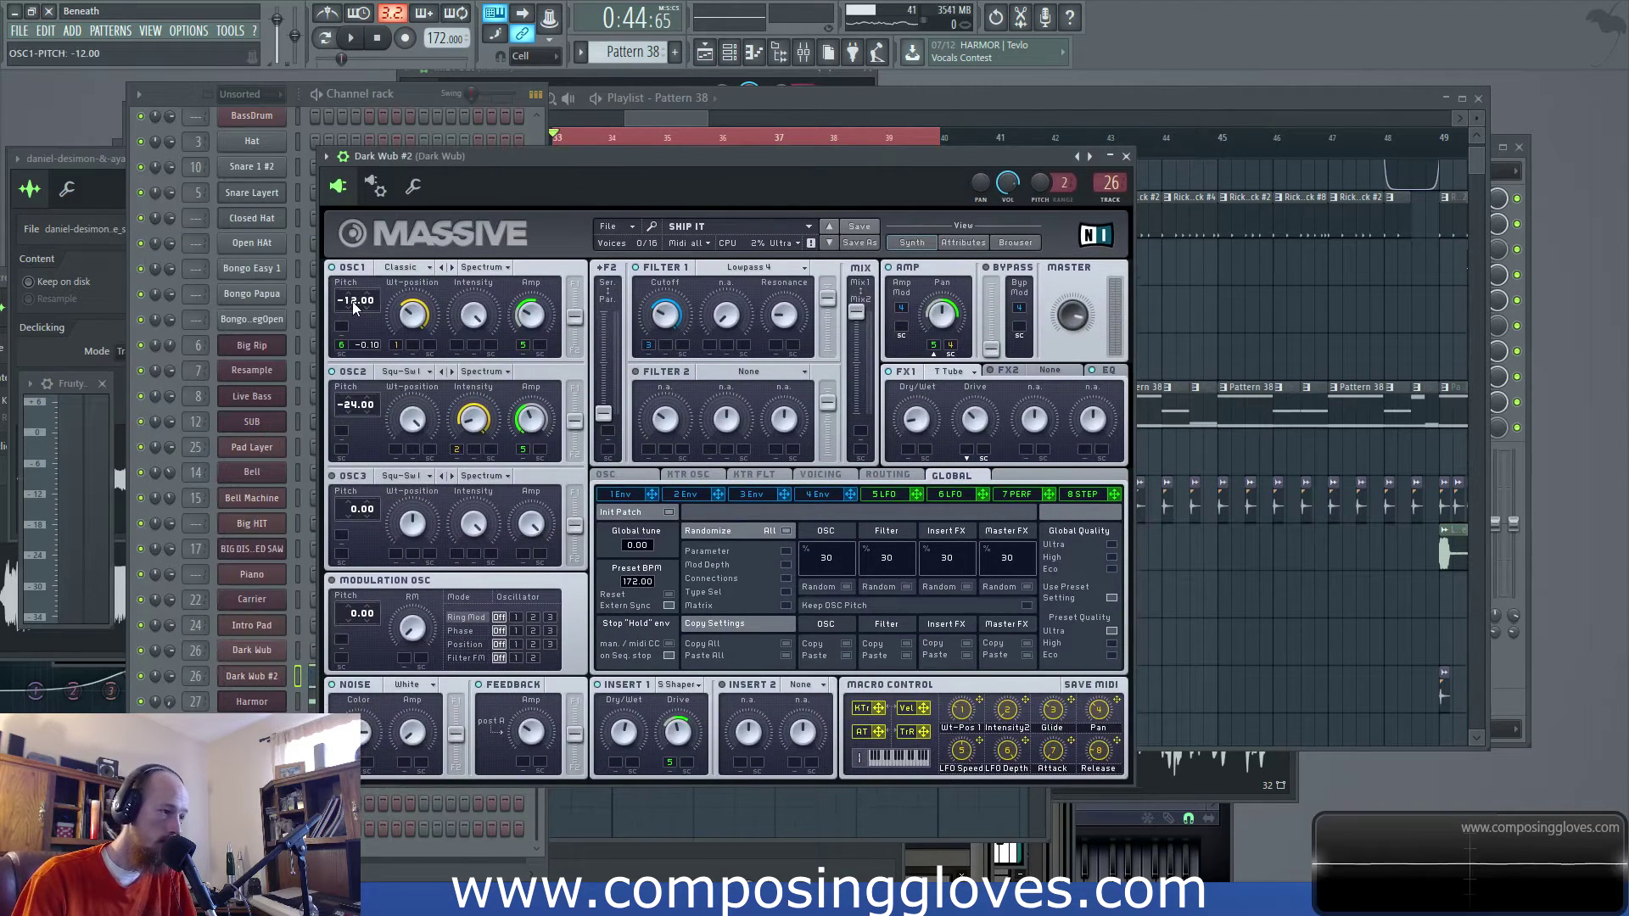
Audition Dark Wub #2 with the OSC1 pitch at 0.00 and the OSC2 pitch at -12.00
{"action": "key", "text": "space"}
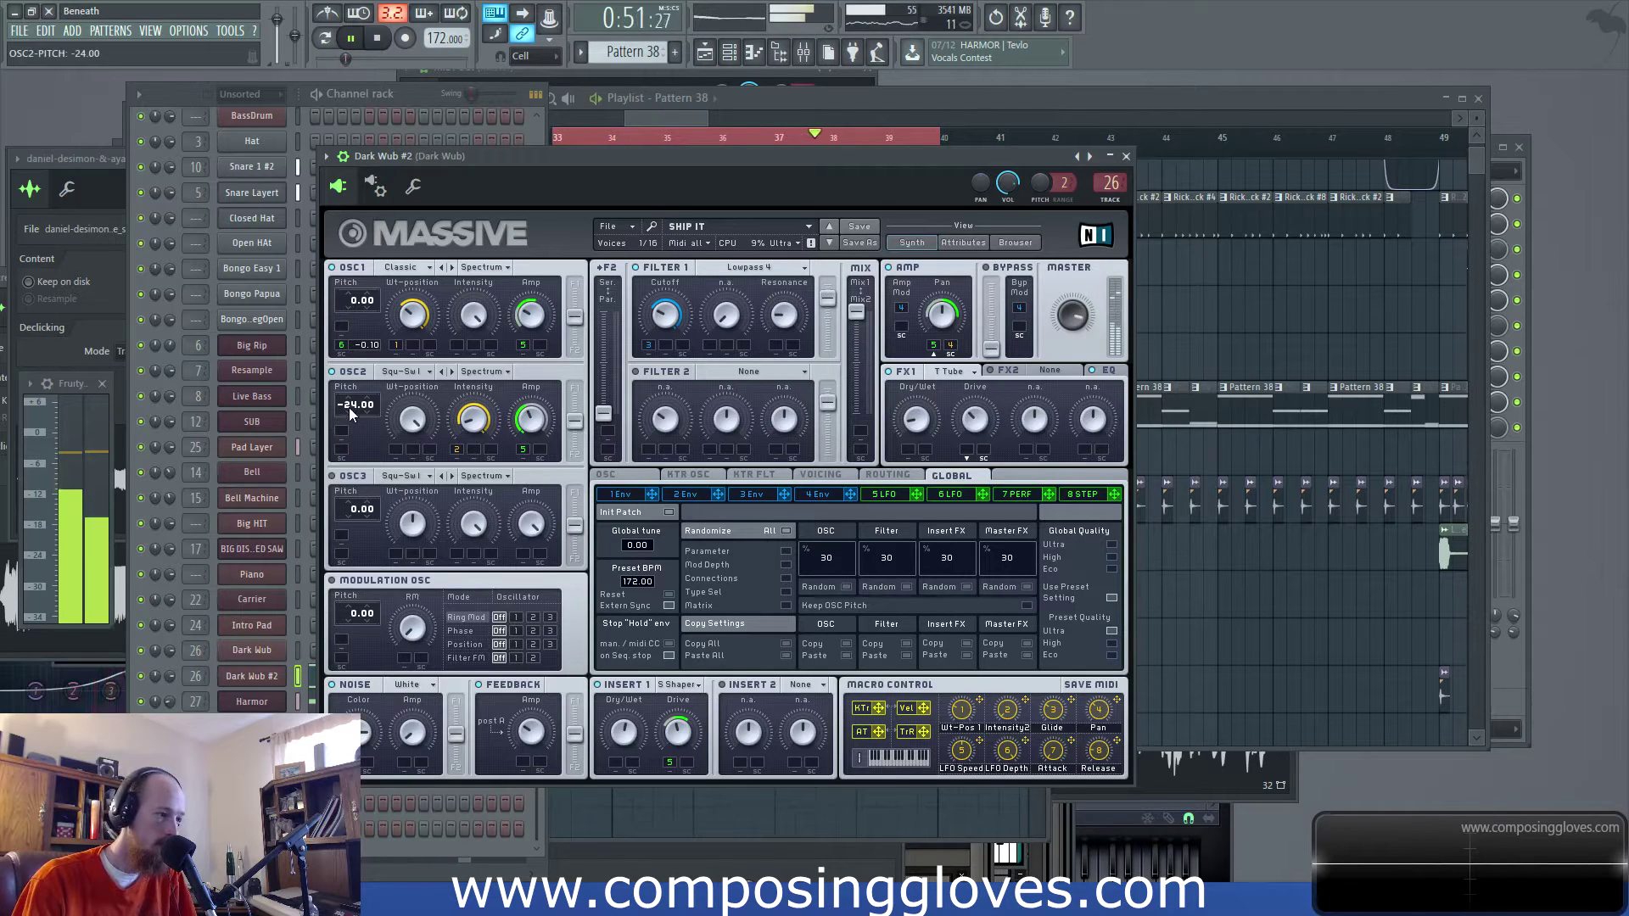
{"action": "left_click_drag", "start_coordinate": [349, 414], "coordinate": [354, 405]}
{"action": "key", "text": "space"}
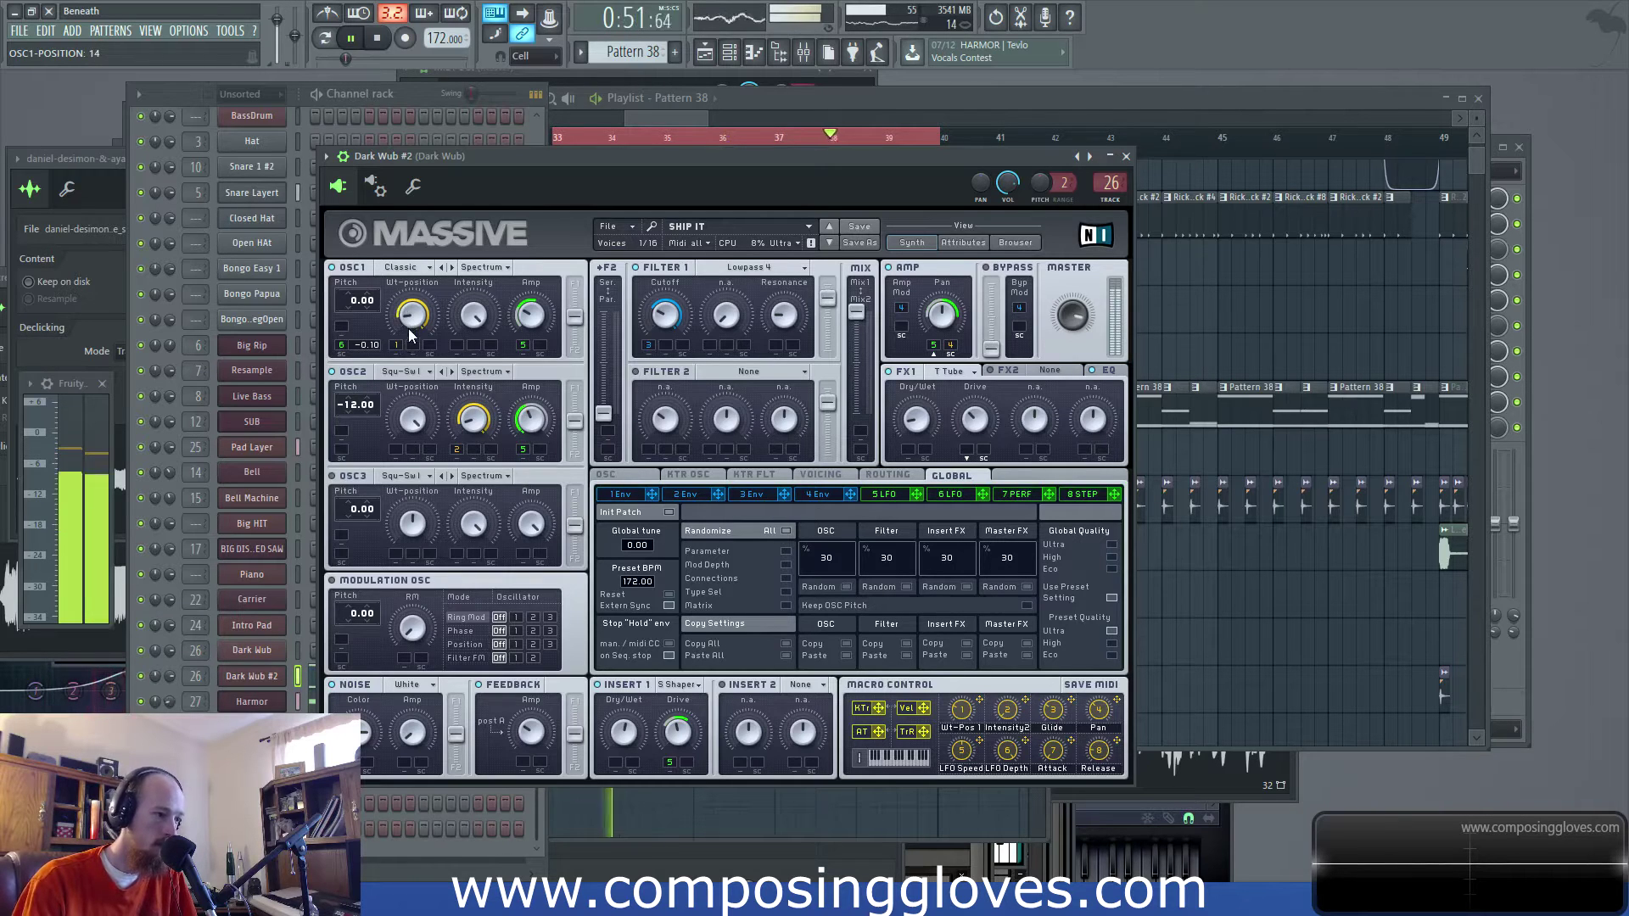
Limit the playlist's loop selection to bar 34 and play it to check the Dark Wub #2 sound
{"action": "left_click", "coordinate": [670, 115]}
{"action": "key", "text": "space"}
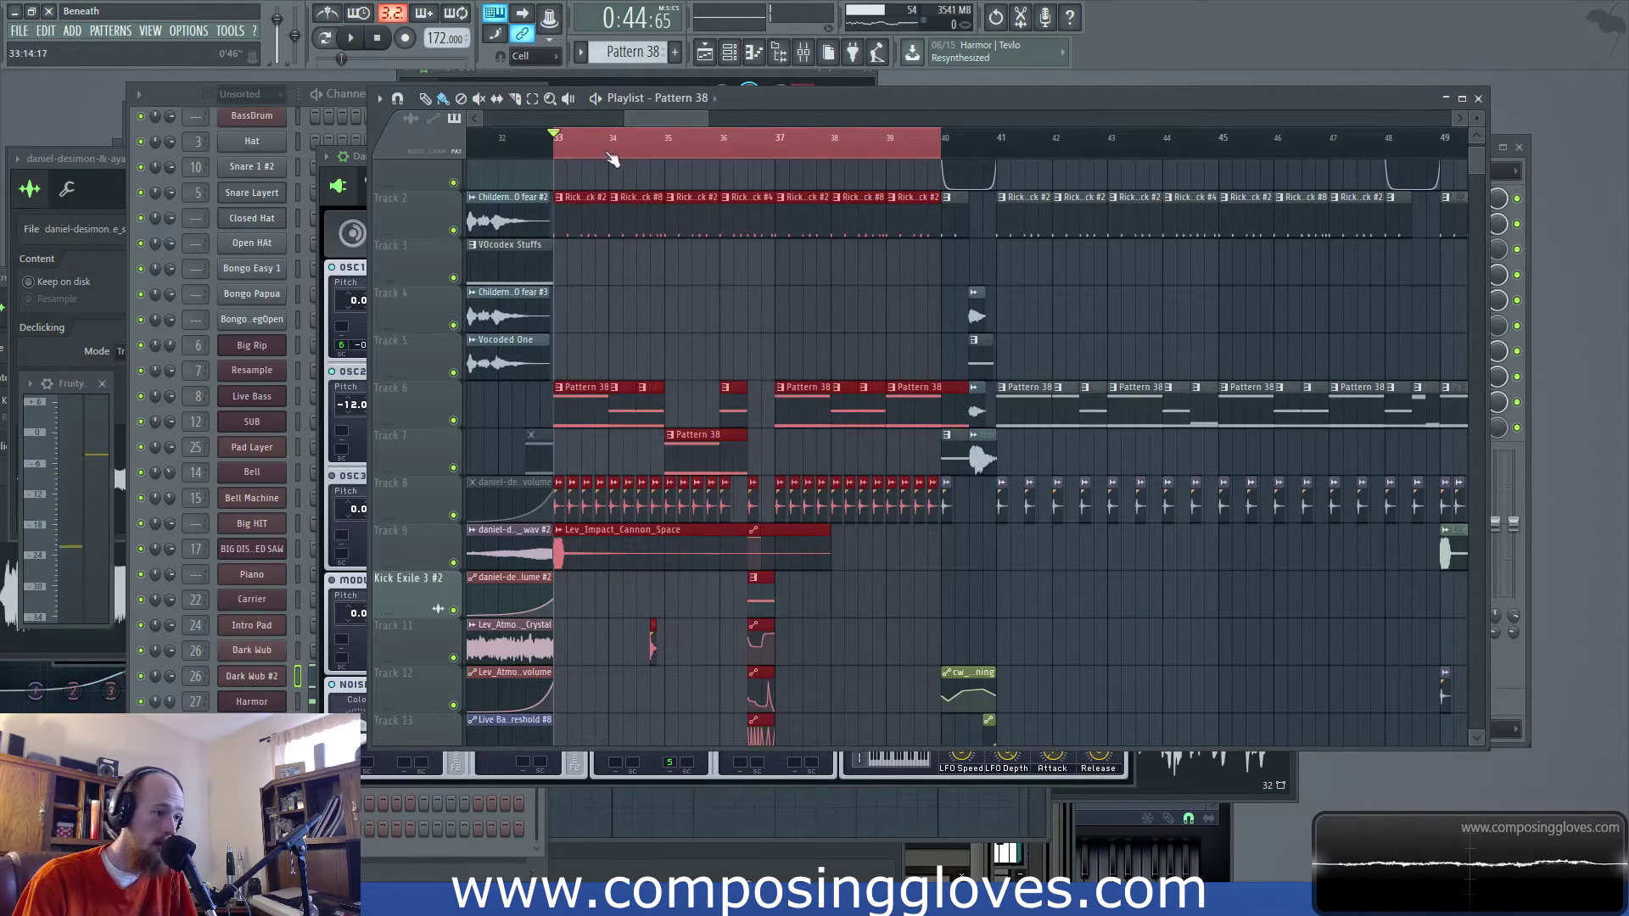
{"action": "left_click_drag", "start_coordinate": [611, 144], "coordinate": [653, 145]}
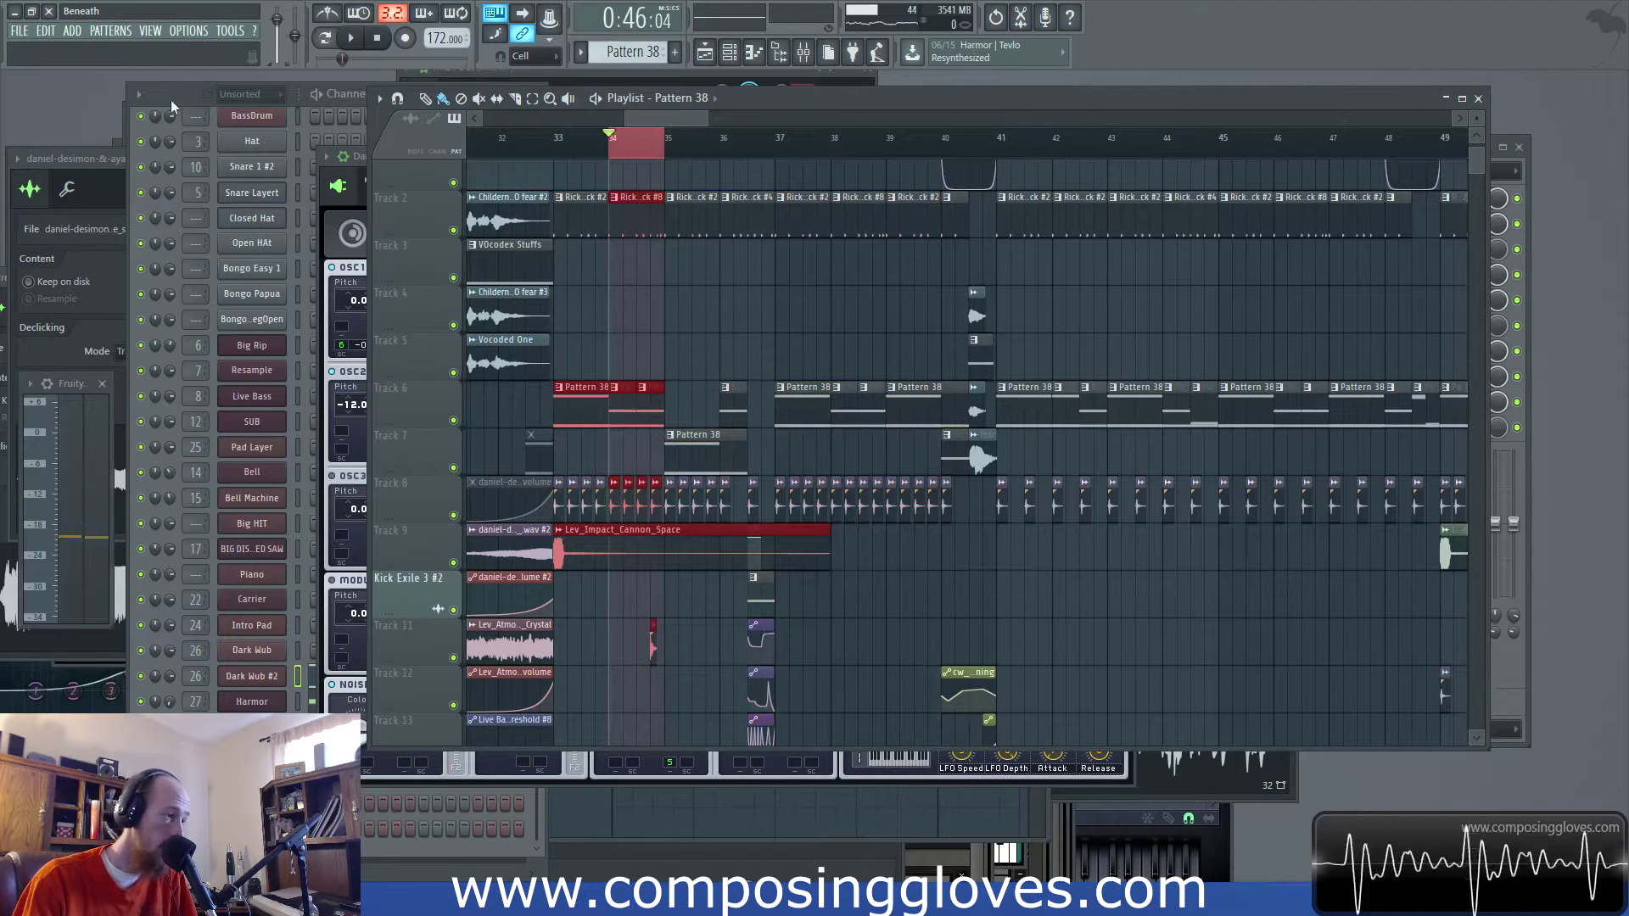
{"action": "left_click", "coordinate": [171, 100]}
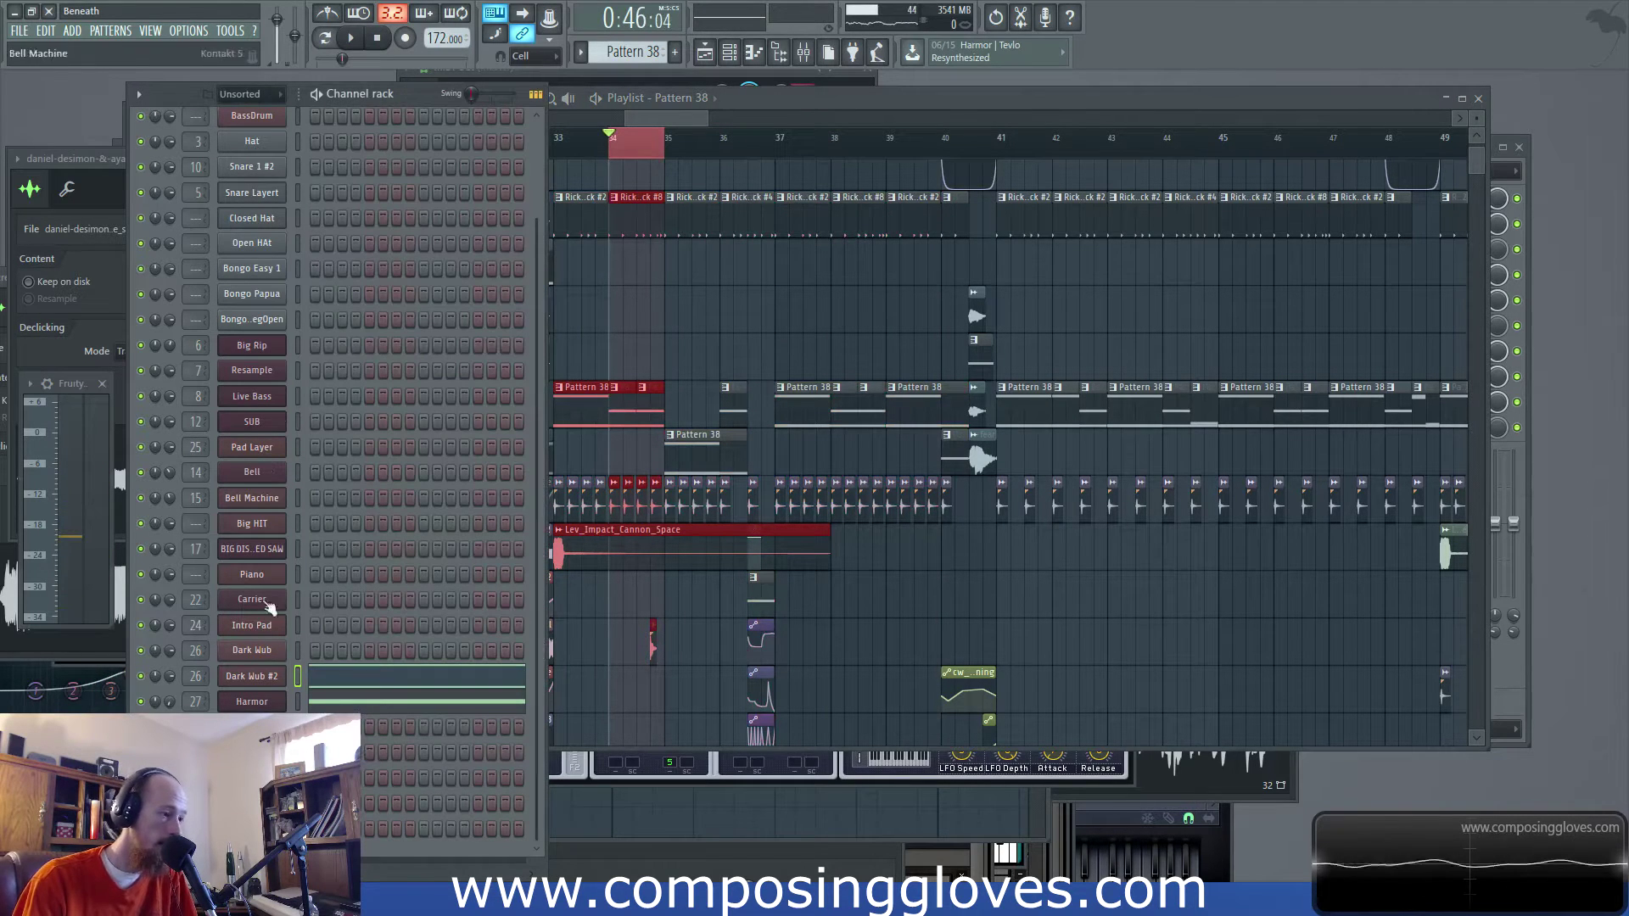
{"action": "left_click", "coordinate": [277, 685]}
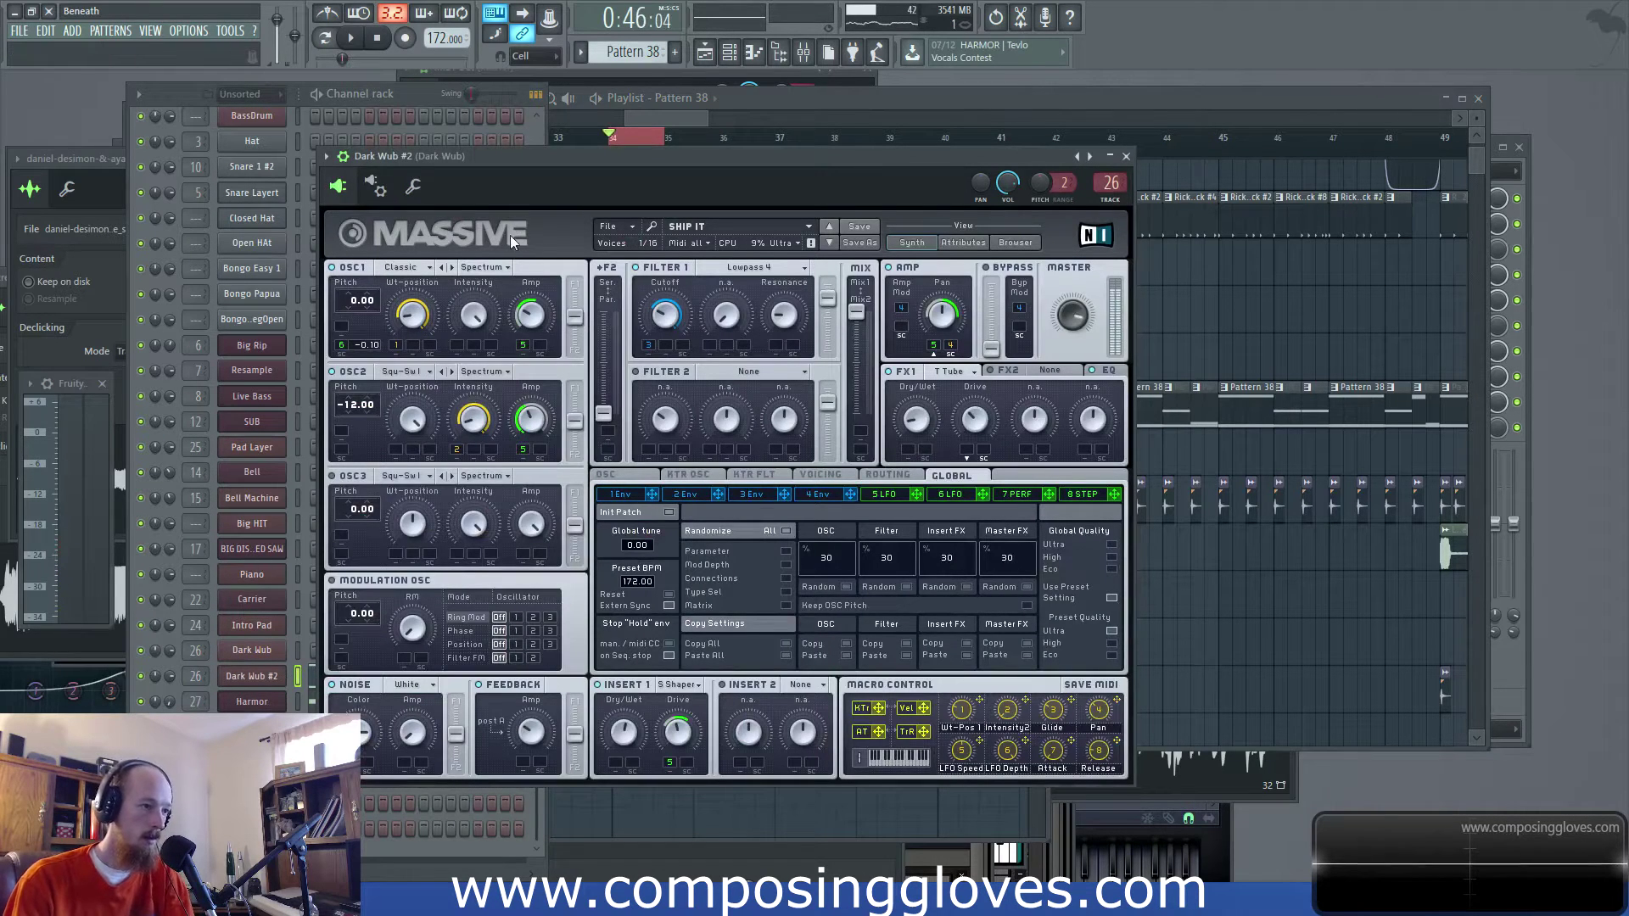
{"action": "left_click", "coordinate": [659, 124]}
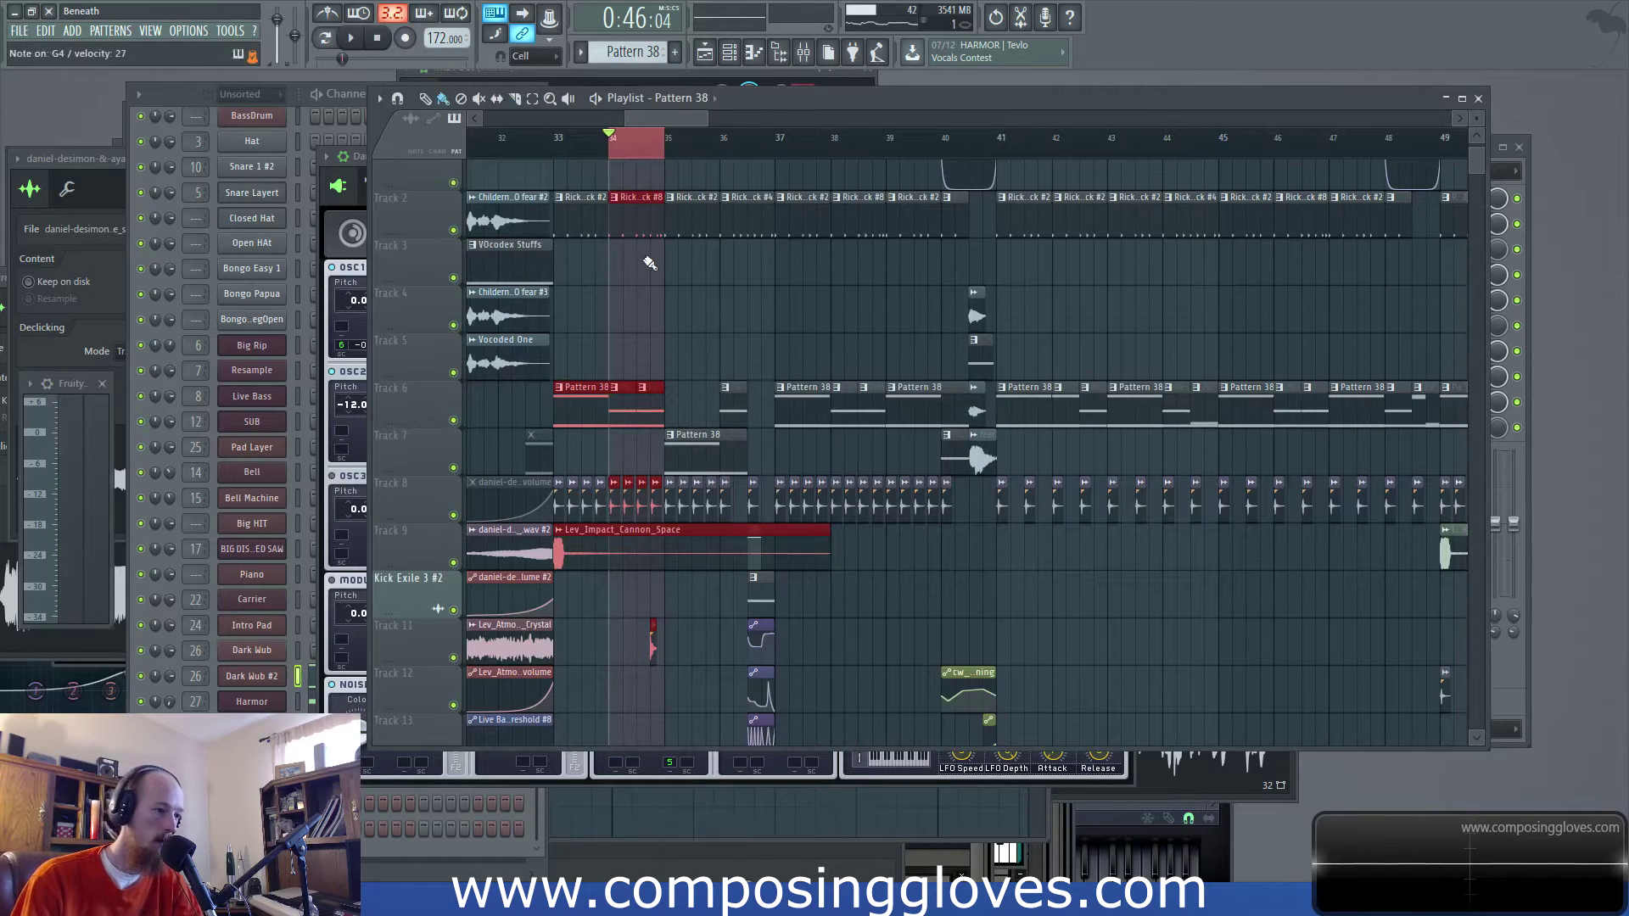
{"action": "scroll", "coordinate": [649, 263], "scroll_direction": "up", "scroll_amount": 2}
{"action": "scroll", "coordinate": [641, 321], "scroll_direction": "up", "scroll_amount": 3, "text": "ctrl"}
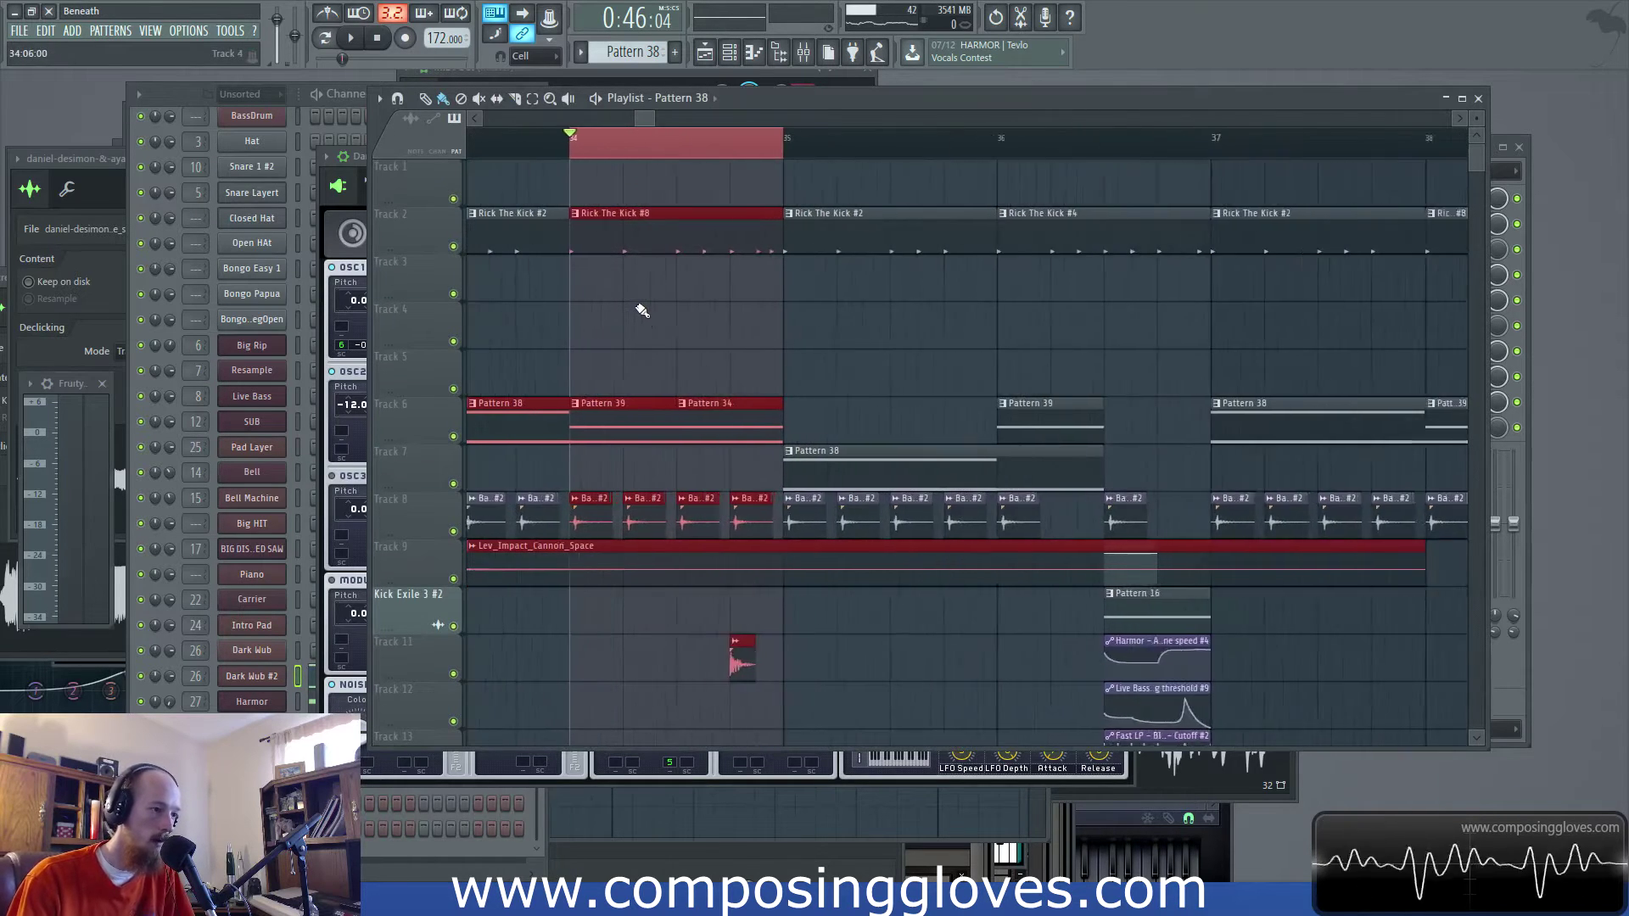
{"action": "key", "text": "space"}
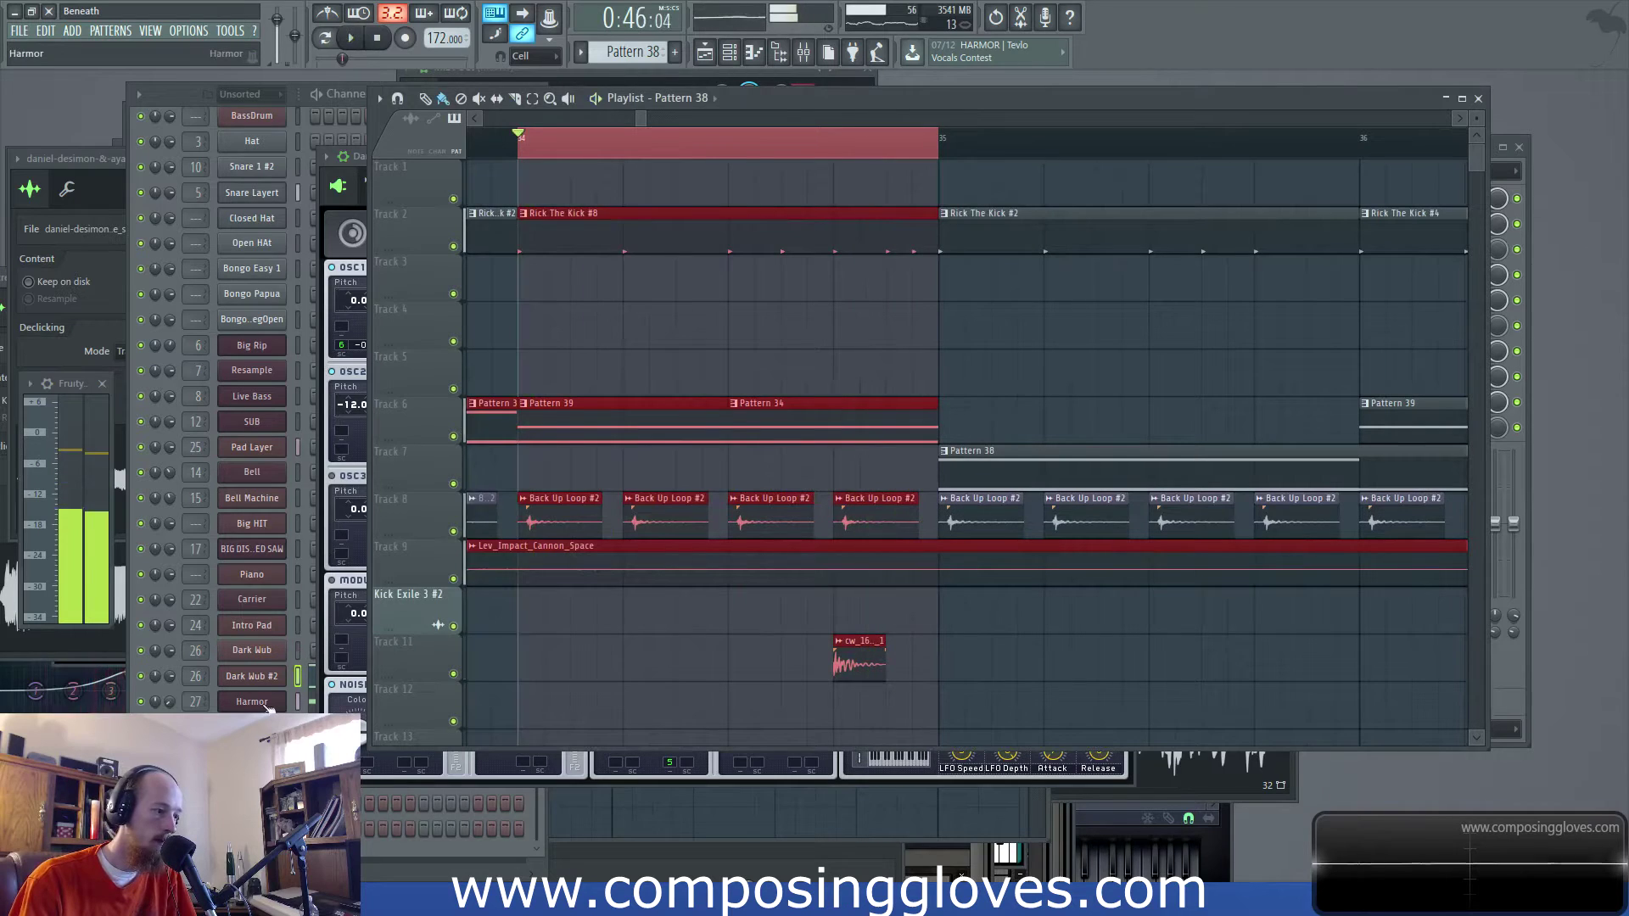
{"action": "key", "text": "space"}
Set Dark Wub #2's OSC2 pitch to -24.00 and OSC1 pitch to 0.00 in Massive, auditioning over the bar 34 loop
{"action": "left_click", "coordinate": [268, 682]}
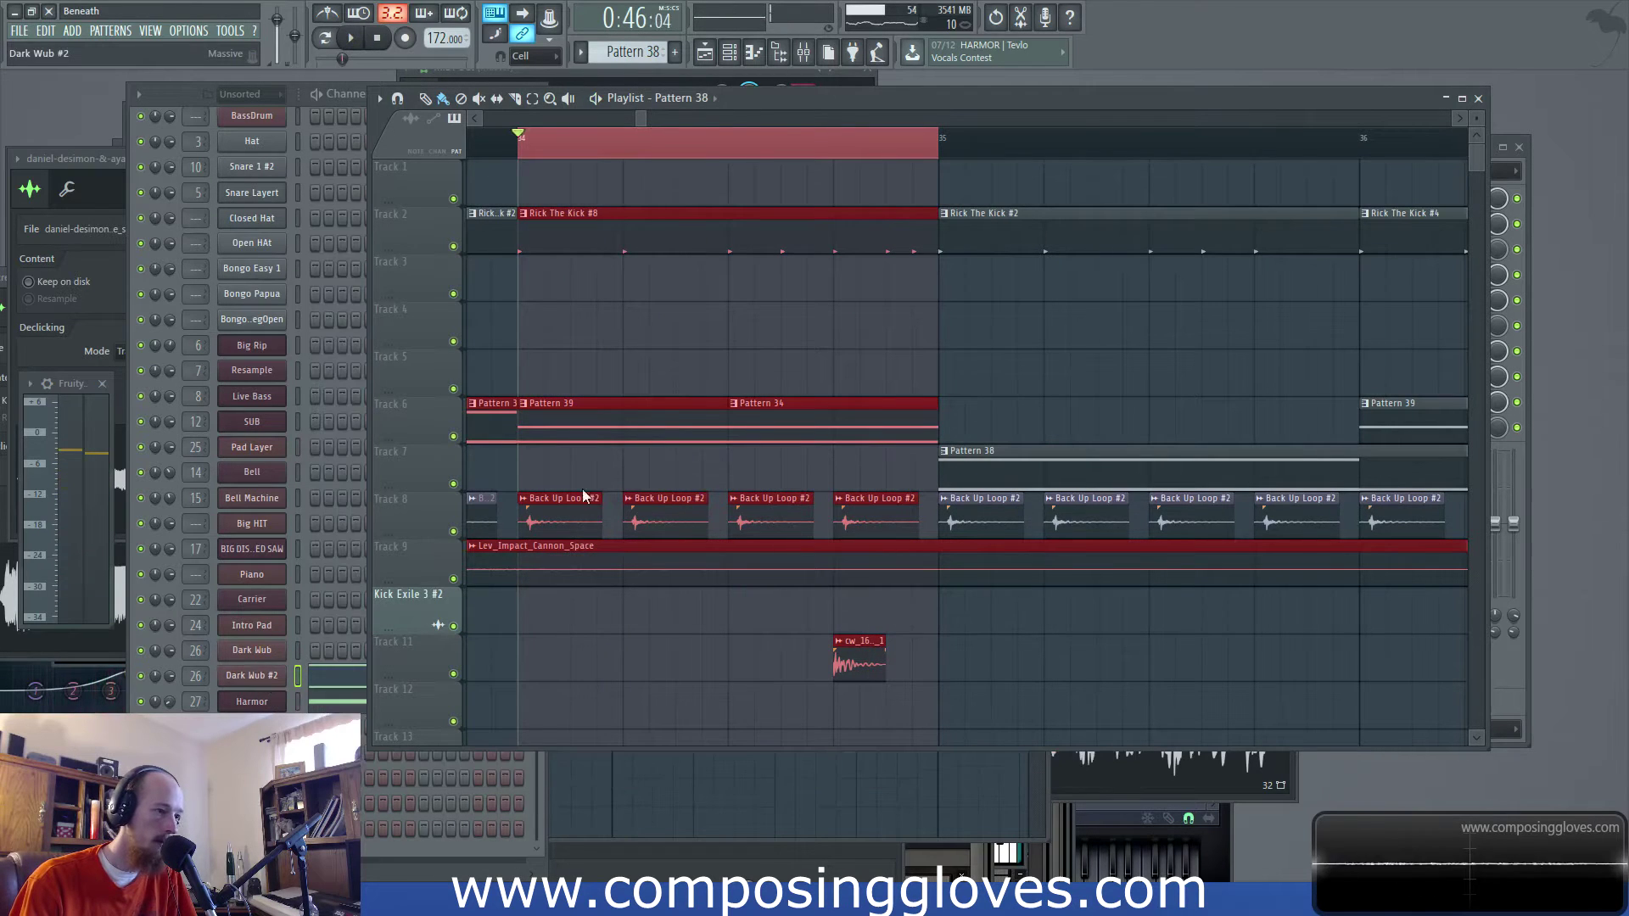
{"action": "key", "text": "space"}
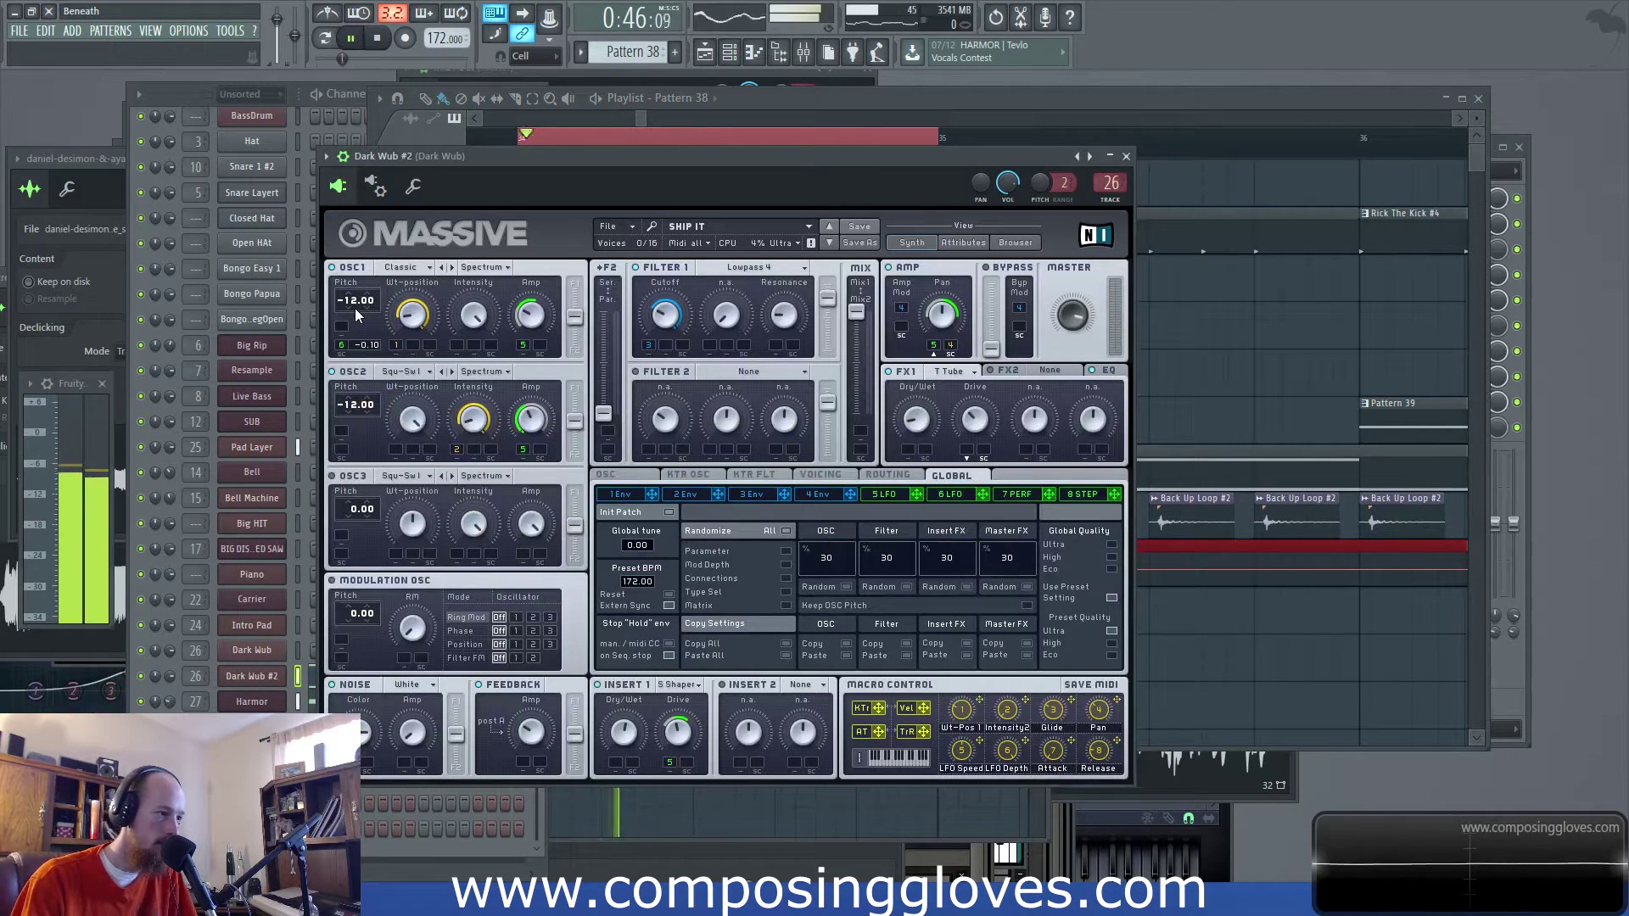
{"action": "left_click_drag", "start_coordinate": [353, 302], "coordinate": [346, 433]}
{"action": "scroll", "coordinate": [353, 410], "scroll_direction": "down", "scroll_amount": 12}
{"action": "key", "text": "space"}
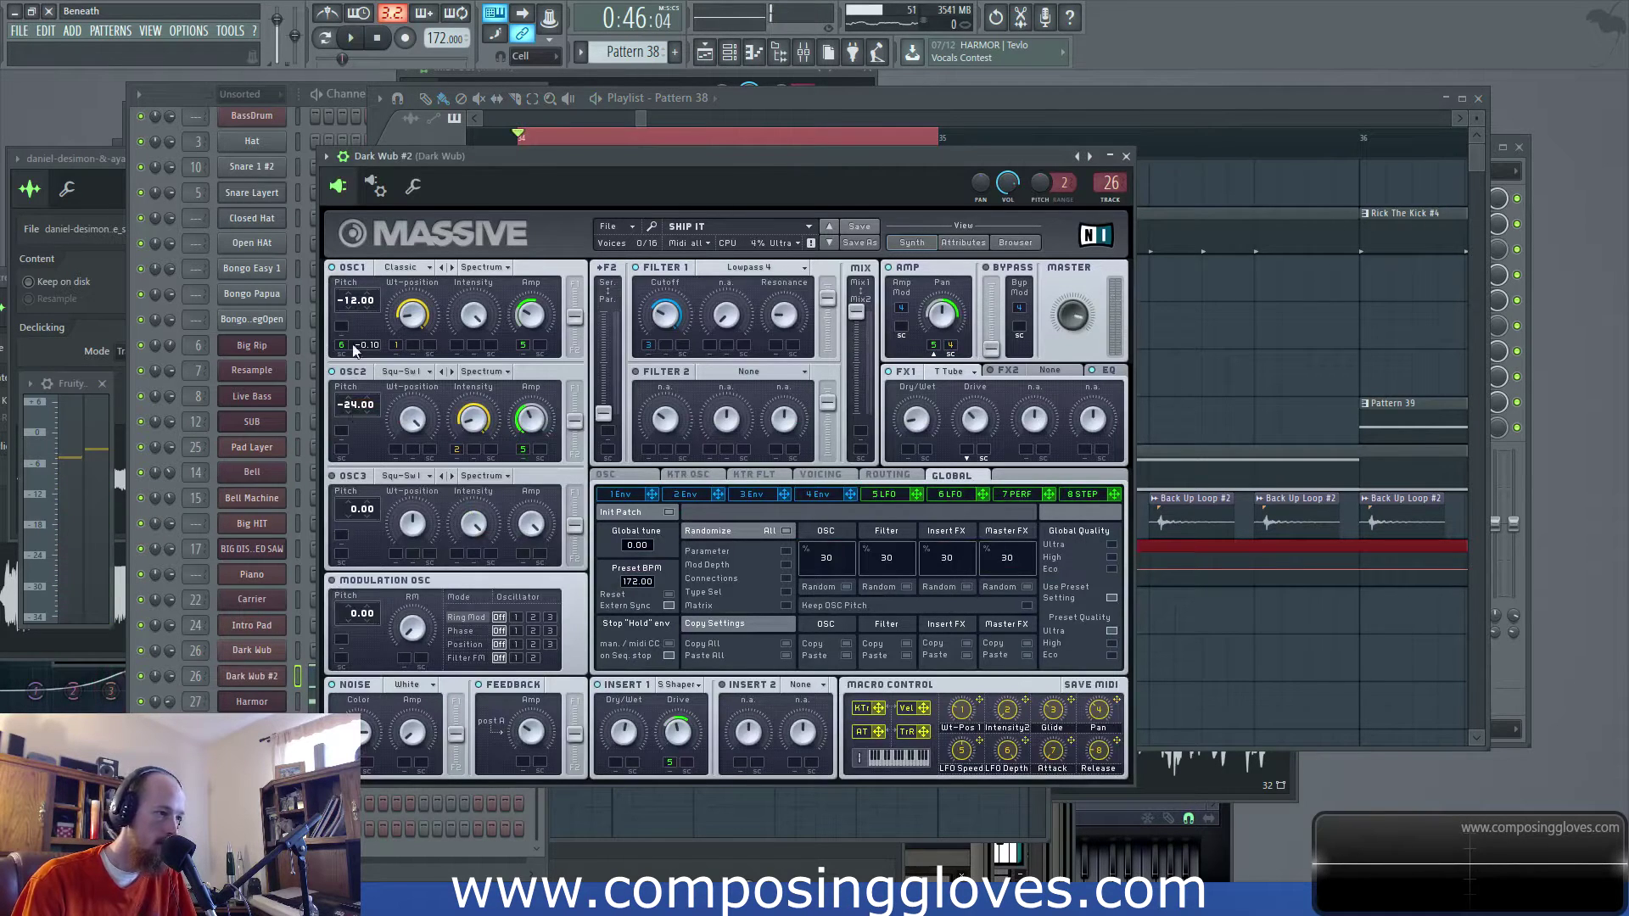
{"action": "scroll", "coordinate": [356, 301], "scroll_direction": "up", "scroll_amount": 12}
{"action": "key", "text": "space"}
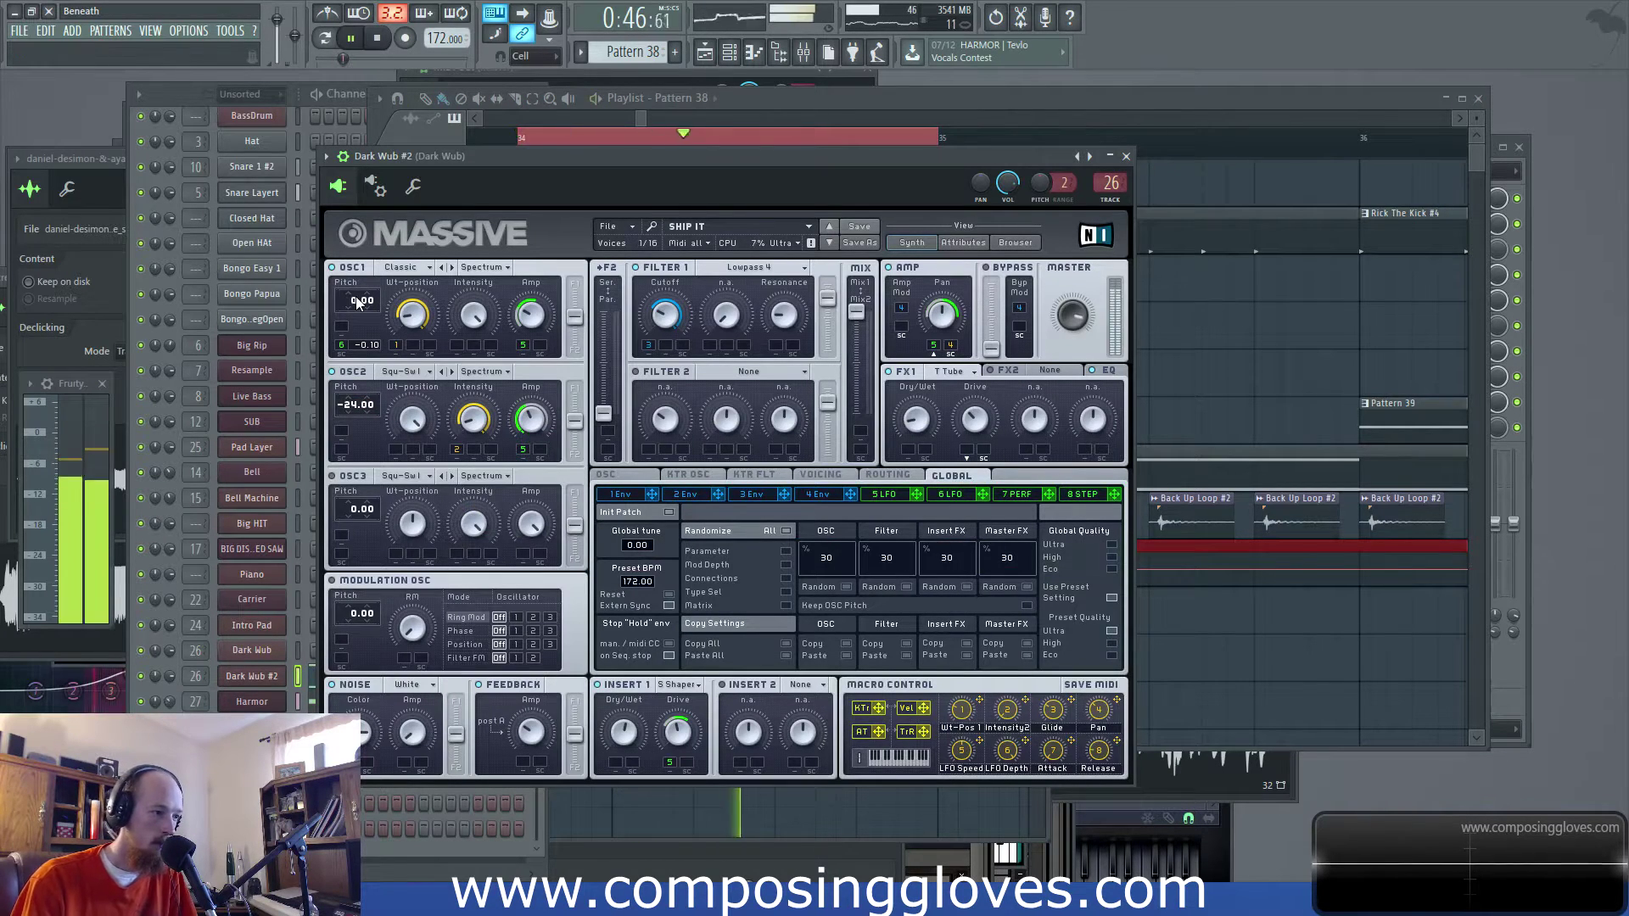
Audition Dark Wub #2's OSC1 pitch at 24.00 and 12.00, and return it to 0.00
{"action": "key", "text": "space"}
{"action": "key", "text": "space"}
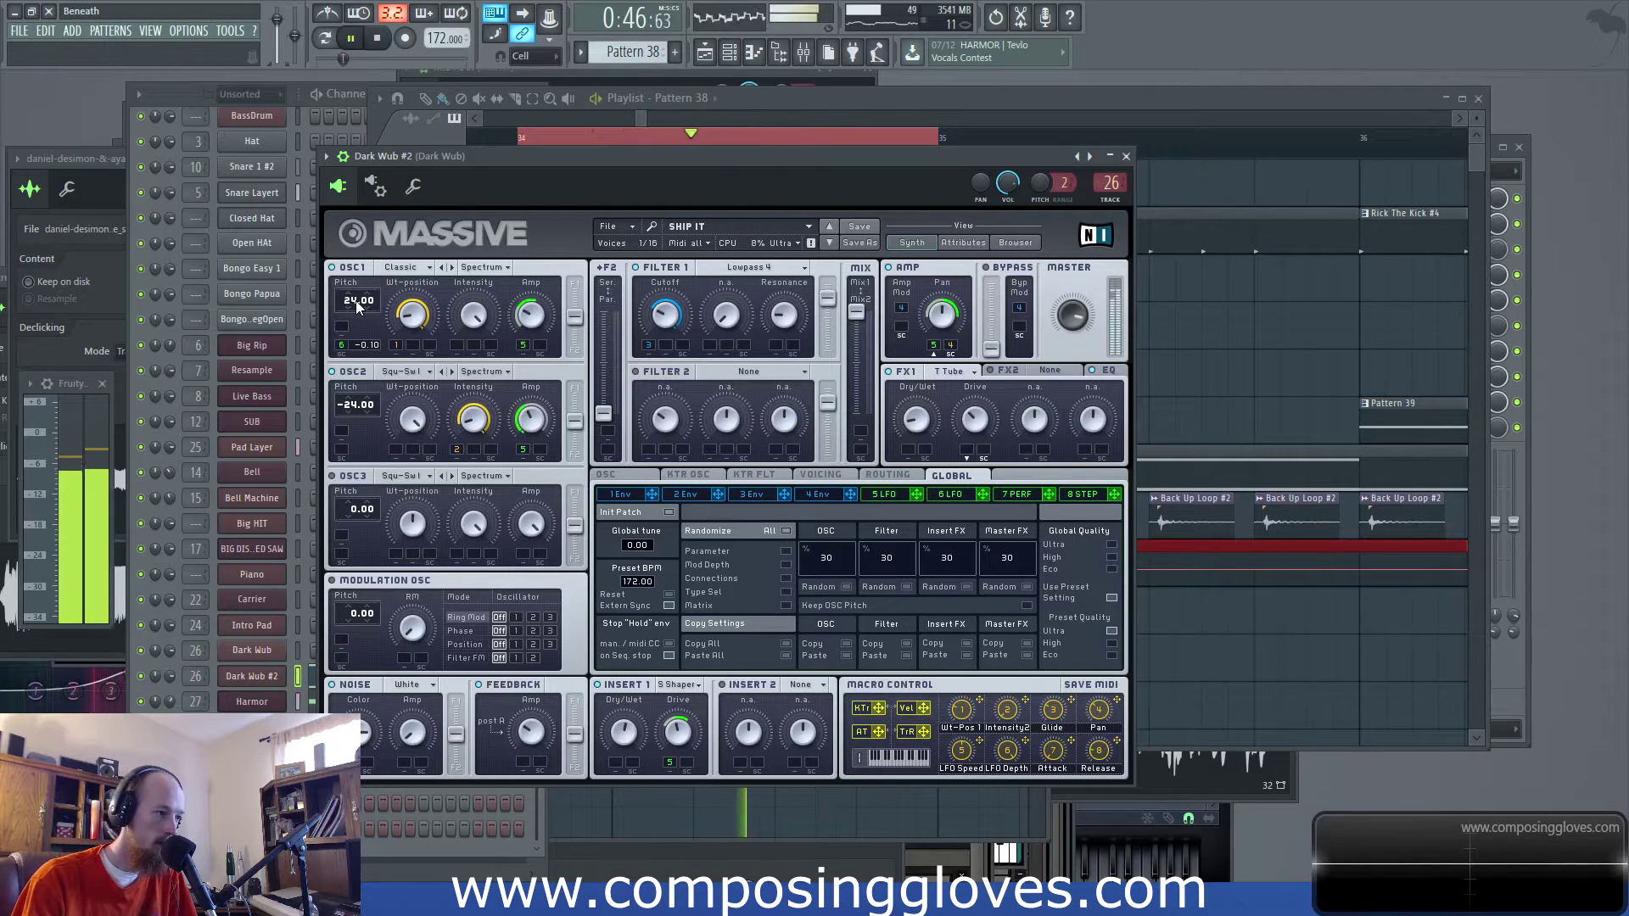
{"action": "key", "text": "space"}
{"action": "scroll", "coordinate": [355, 305], "scroll_direction": "down", "scroll_amount": 12}
{"action": "key", "text": "space"}
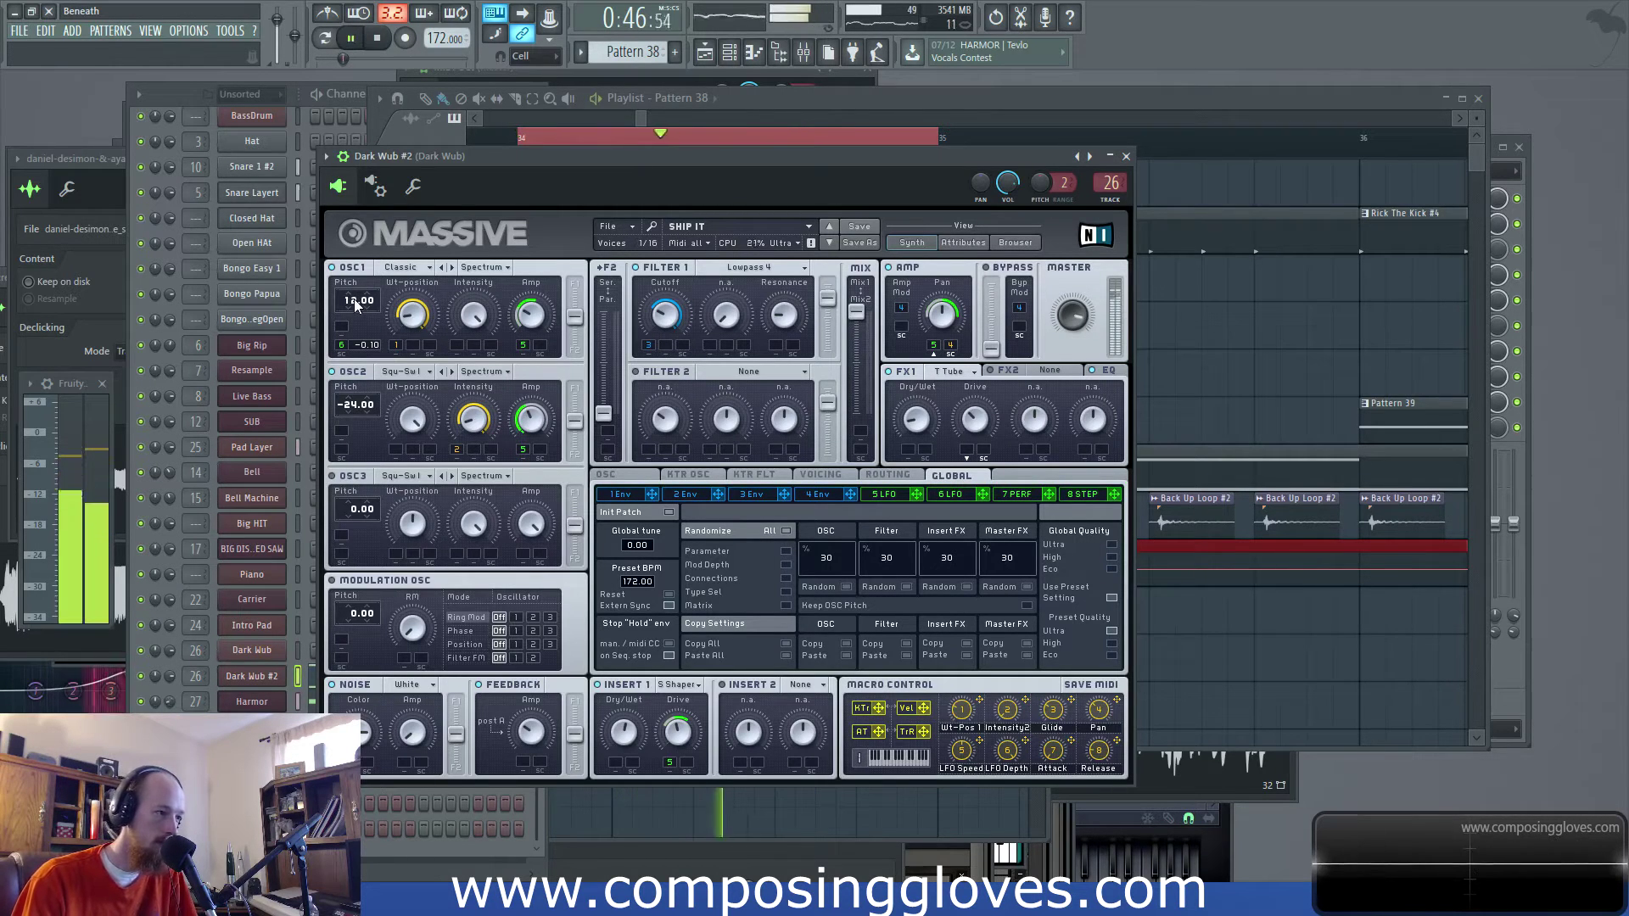
{"action": "key", "text": "space"}
Limit the loop selection to bar 35 and play it with the Dark Wub #2 synth open
{"action": "left_click", "coordinate": [643, 104]}
{"action": "scroll", "coordinate": [1104, 332], "scroll_direction": "down", "scroll_amount": 4}
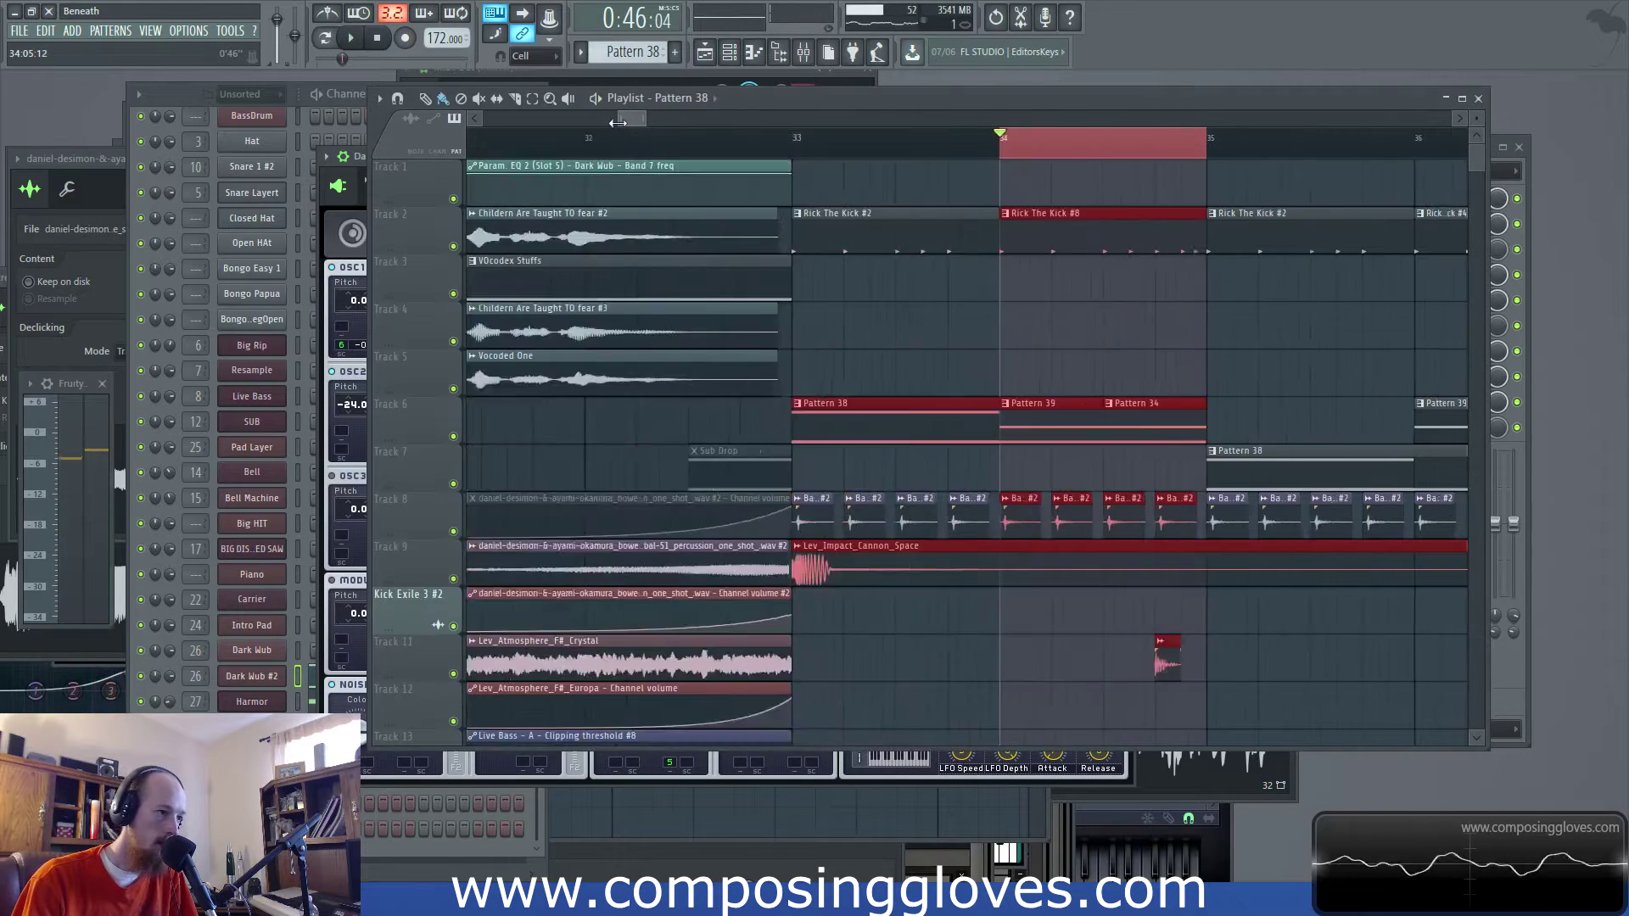
{"action": "scroll", "coordinate": [1104, 331], "scroll_direction": "right", "scroll_amount": 3}
{"action": "left_click_drag", "start_coordinate": [1042, 164], "coordinate": [1332, 170]}
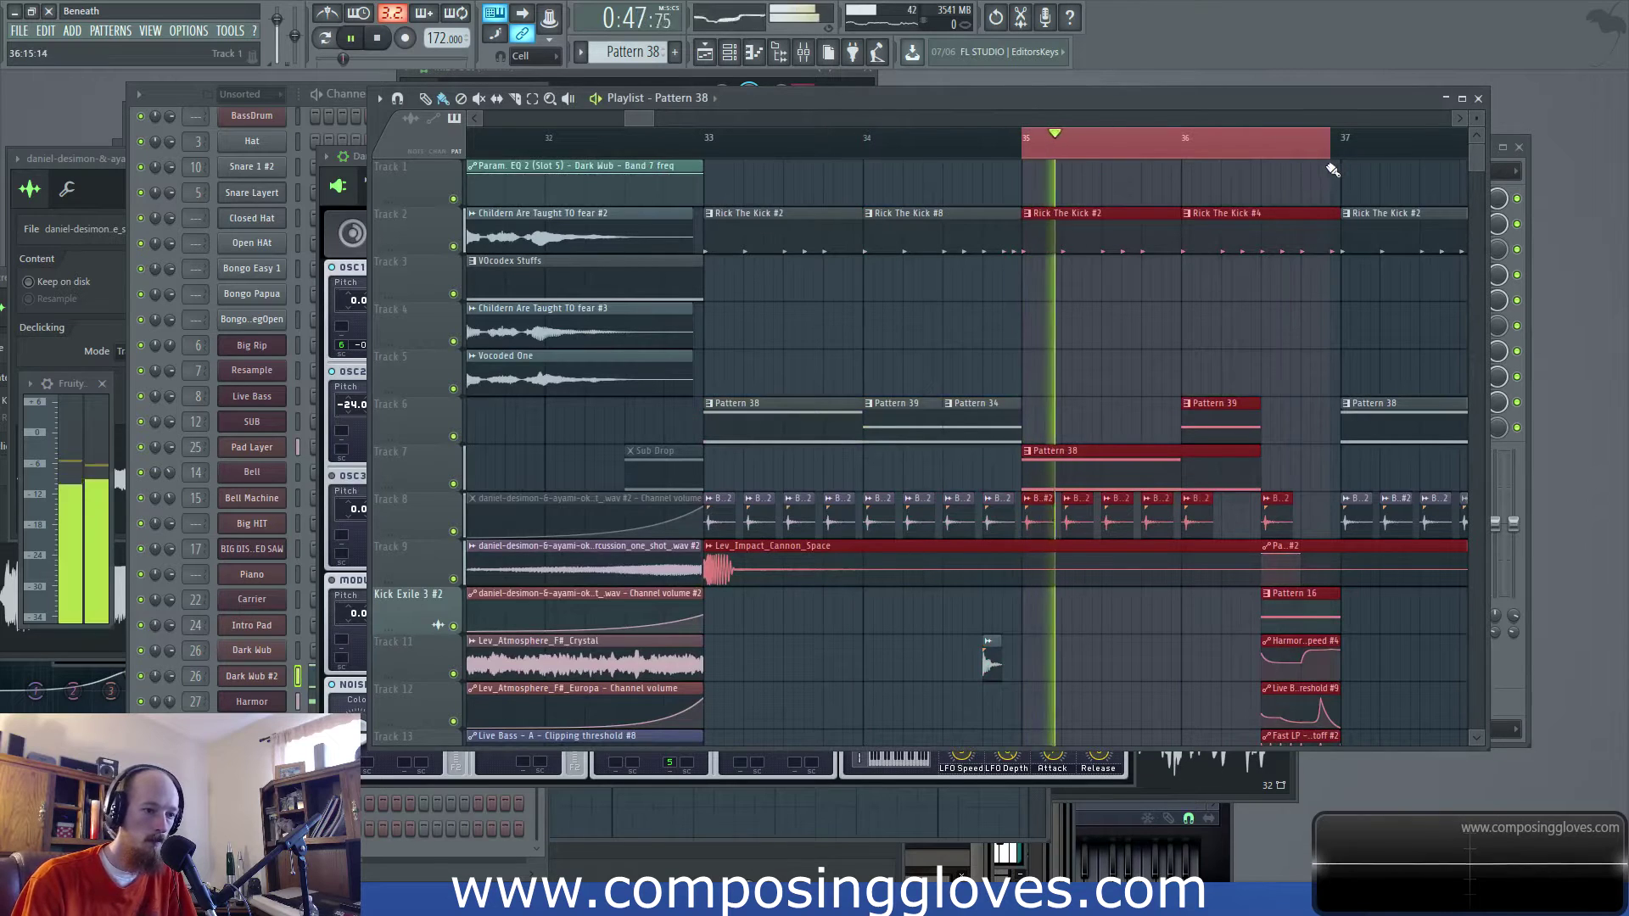
{"action": "mouse_move", "coordinate": [1192, 159]}
{"action": "left_mouse_down"}
{"action": "mouse_move", "coordinate": [1255, 156]}
{"action": "mouse_move", "coordinate": [1211, 182]}
{"action": "left_mouse_up"}
{"action": "left_click_drag", "start_coordinate": [1051, 160], "coordinate": [1183, 166]}
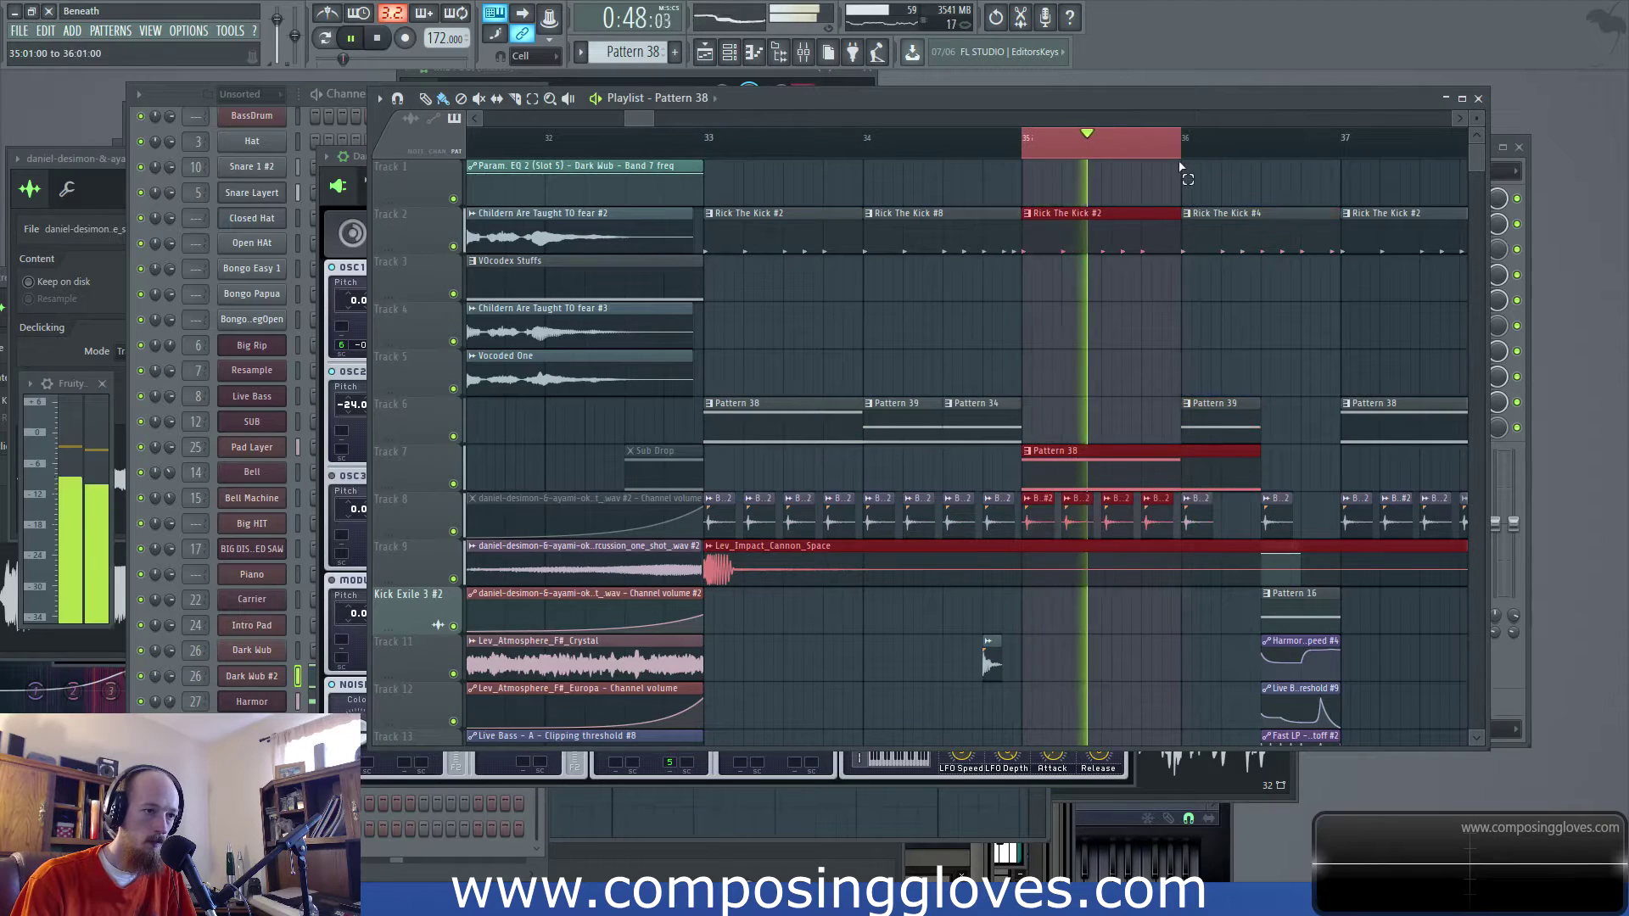
{"action": "left_click", "coordinate": [280, 677]}
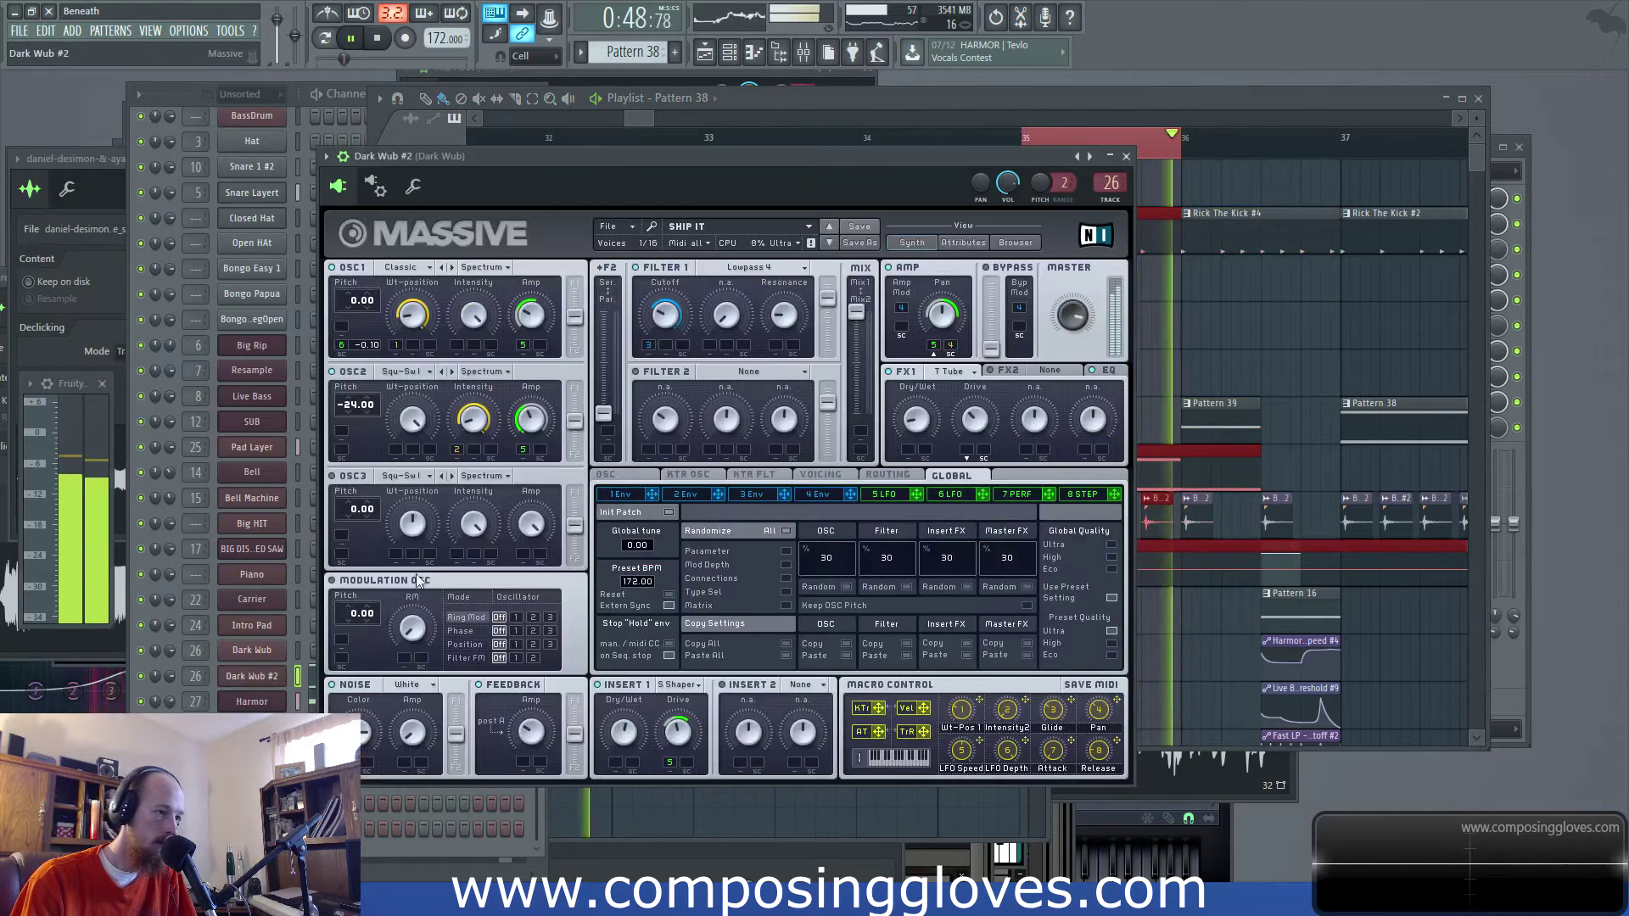
Extend the loop selection to cover bars 33 to 37, play it, and review the clips on the lower tracks
{"action": "left_click_drag", "start_coordinate": [653, 122], "coordinate": [1296, 204]}
{"action": "scroll", "coordinate": [883, 302], "scroll_direction": "right", "scroll_amount": 3}
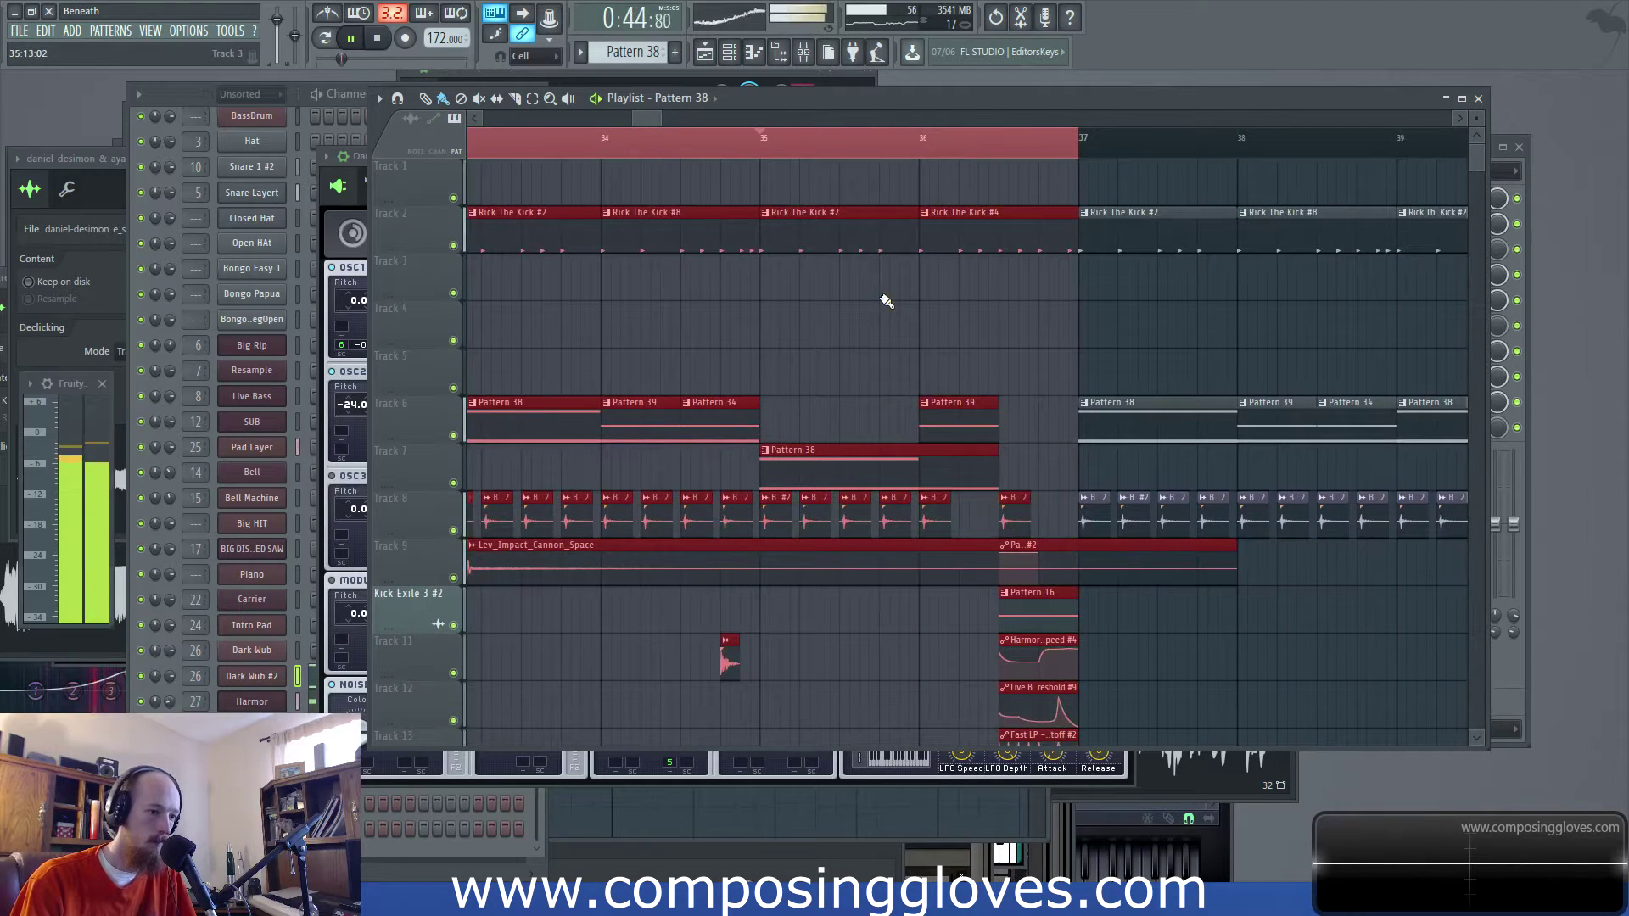
{"action": "scroll", "coordinate": [728, 418], "scroll_direction": "down", "scroll_amount": 6}
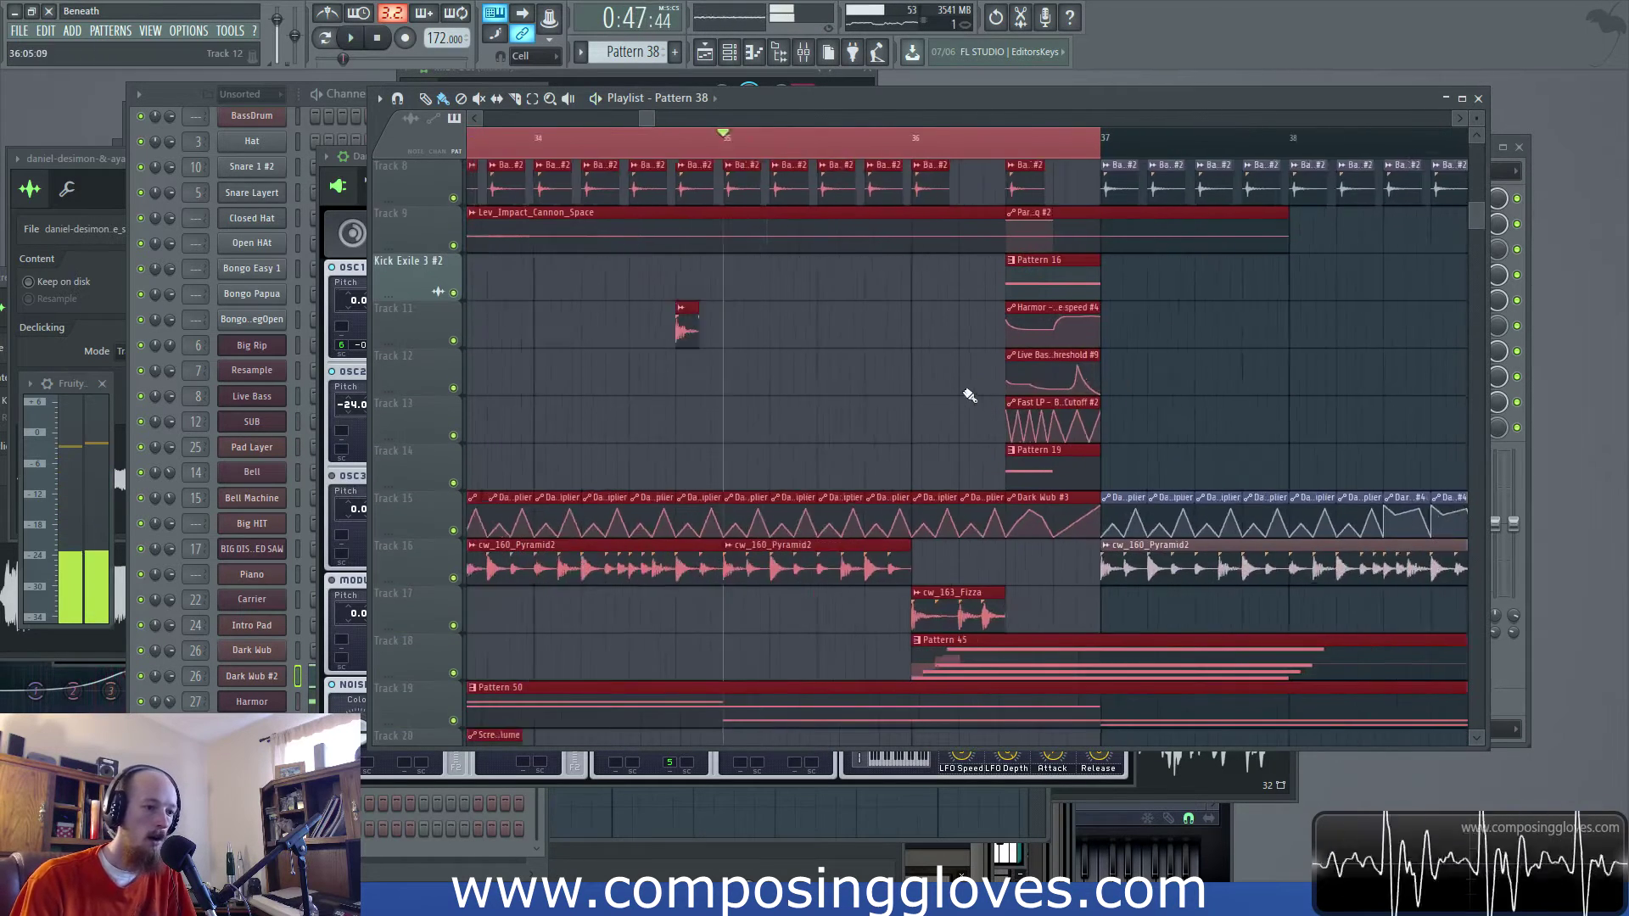
{"action": "scroll", "coordinate": [971, 400], "scroll_direction": "up", "scroll_amount": 3}
Open Pattern 19's notes from Track 14 and bring up the SUB channel's synth
{"action": "double_click", "coordinate": [862, 498]}
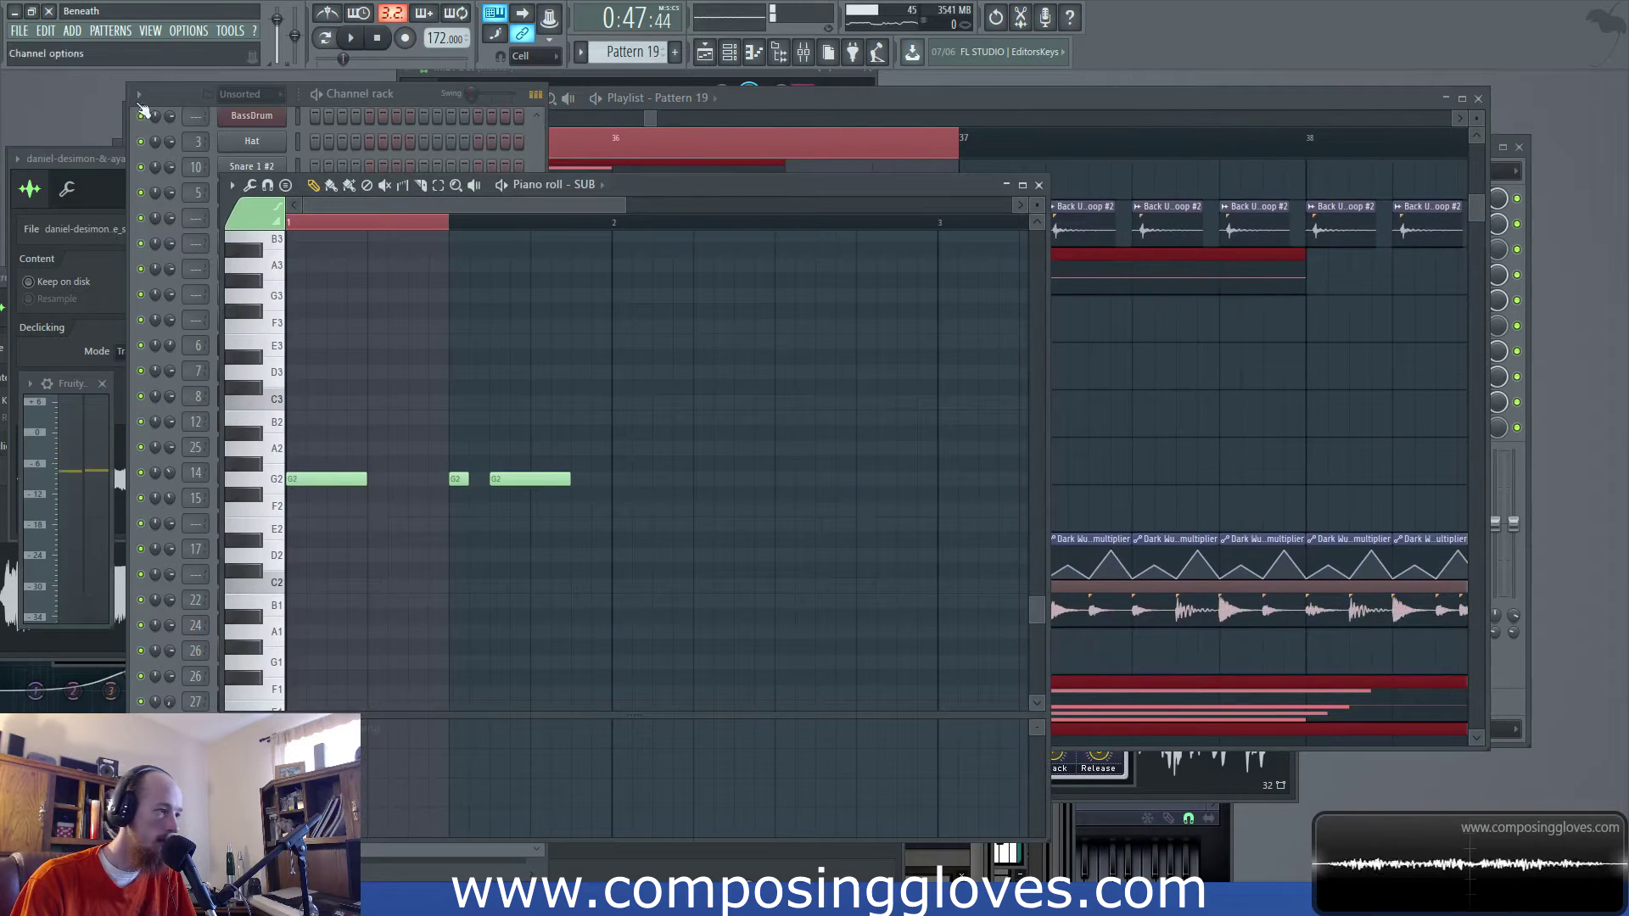
{"action": "left_click", "coordinate": [168, 188]}
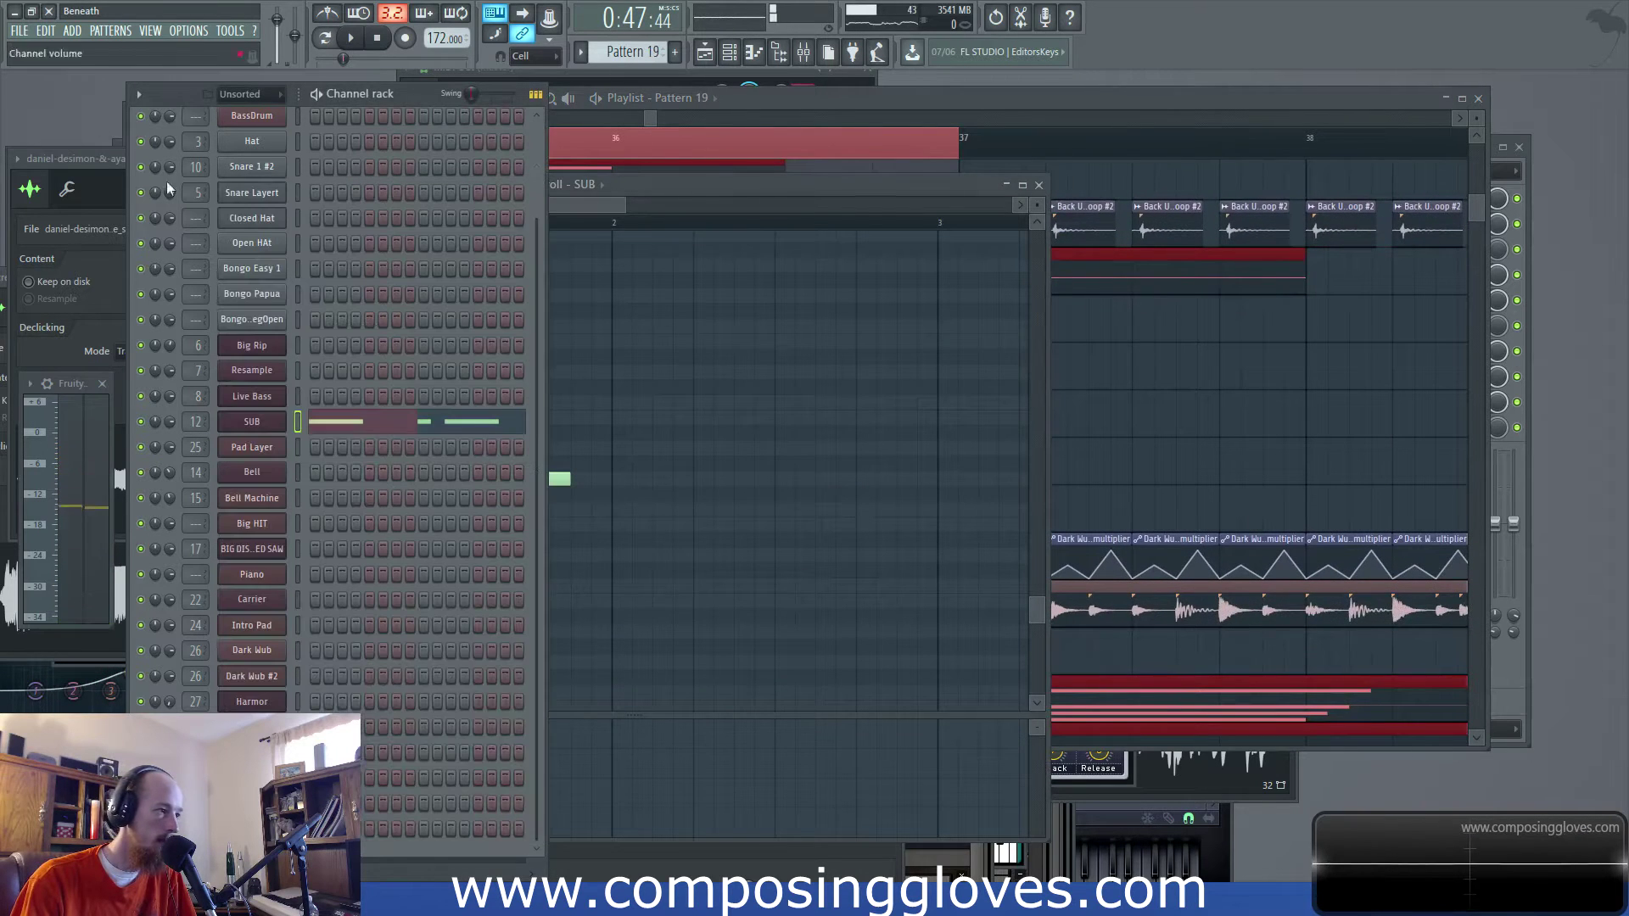
{"action": "left_click", "coordinate": [270, 429]}
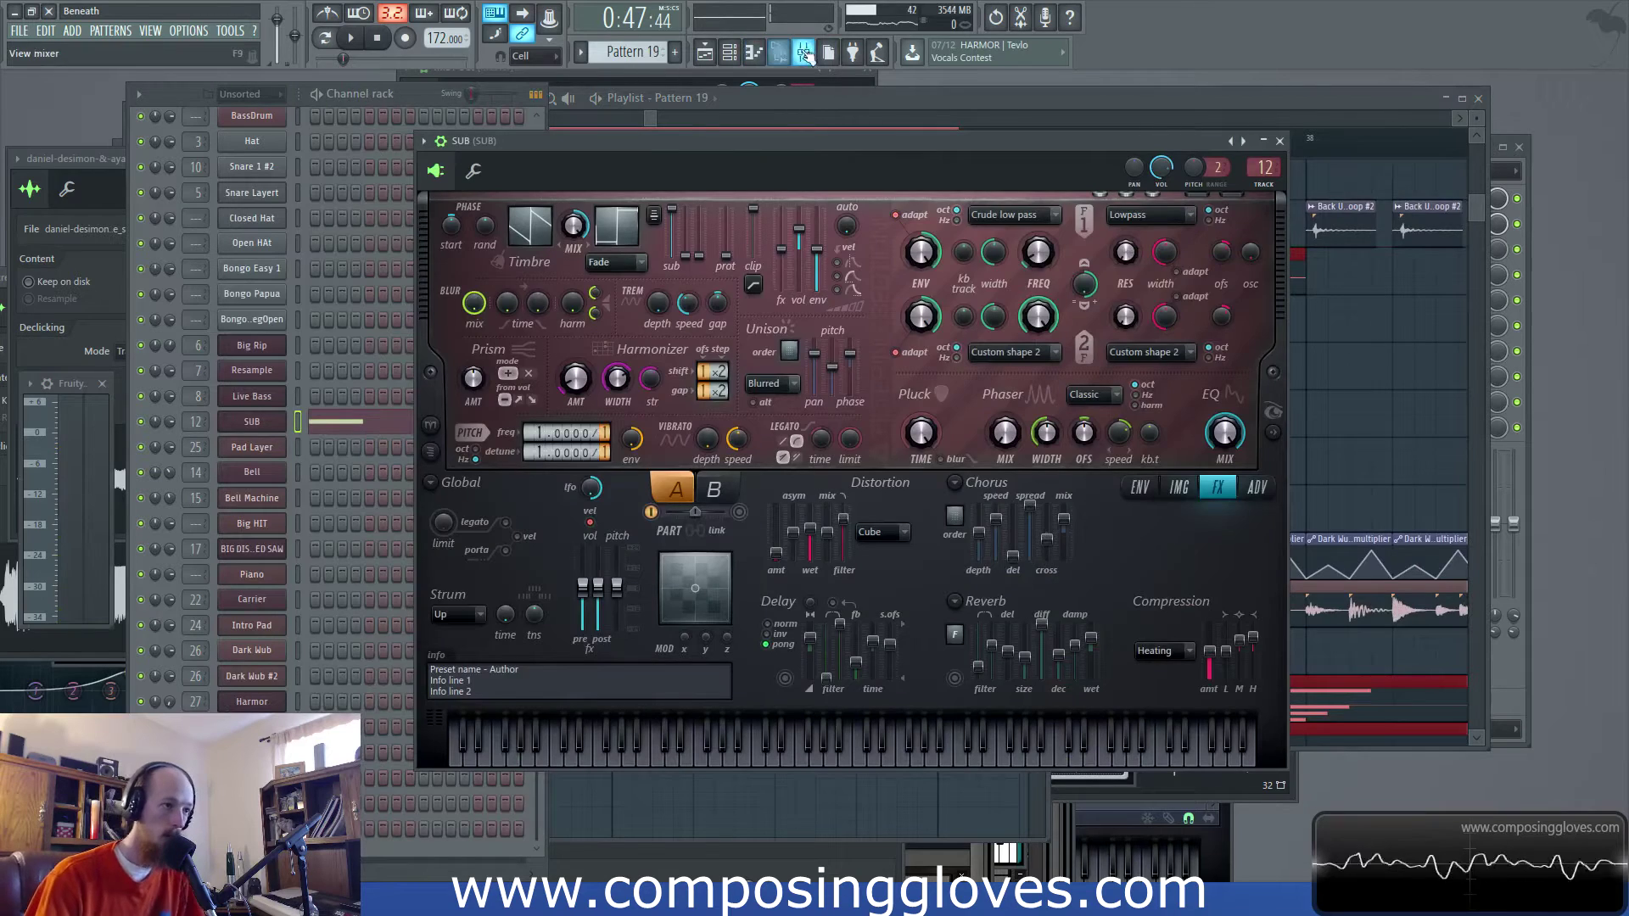
Raise the SUB mixer track's volume to about -5.3 dB during playback and return to the playlist
{"action": "key", "text": "F9"}
{"action": "key", "text": "space"}
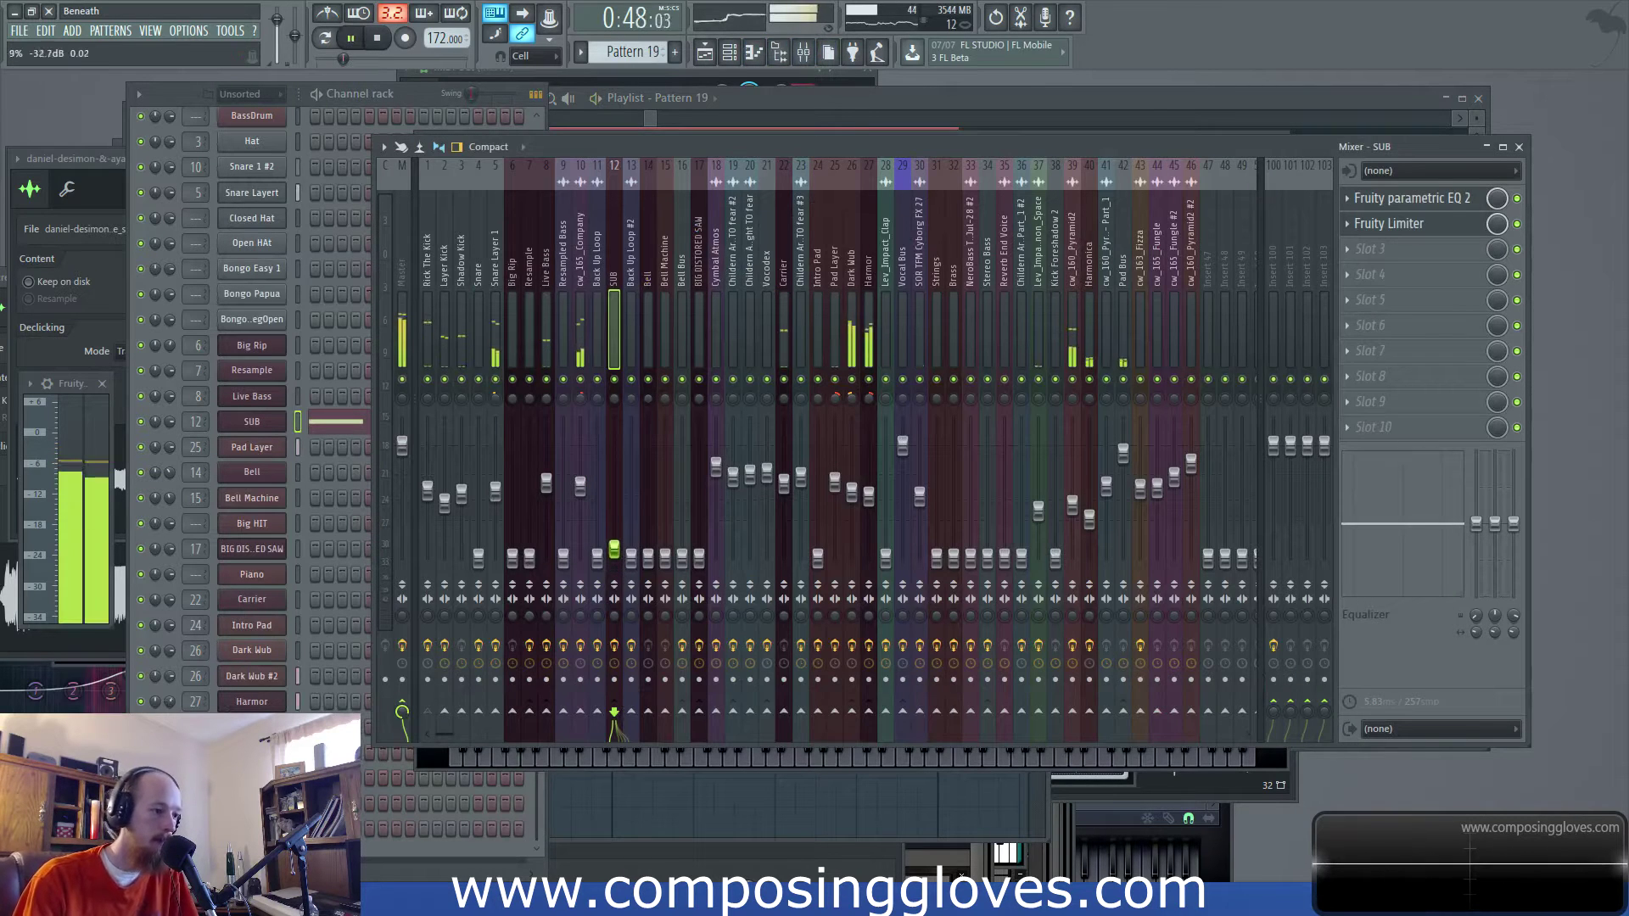
{"action": "left_click_drag", "start_coordinate": [613, 506], "coordinate": [614, 482]}
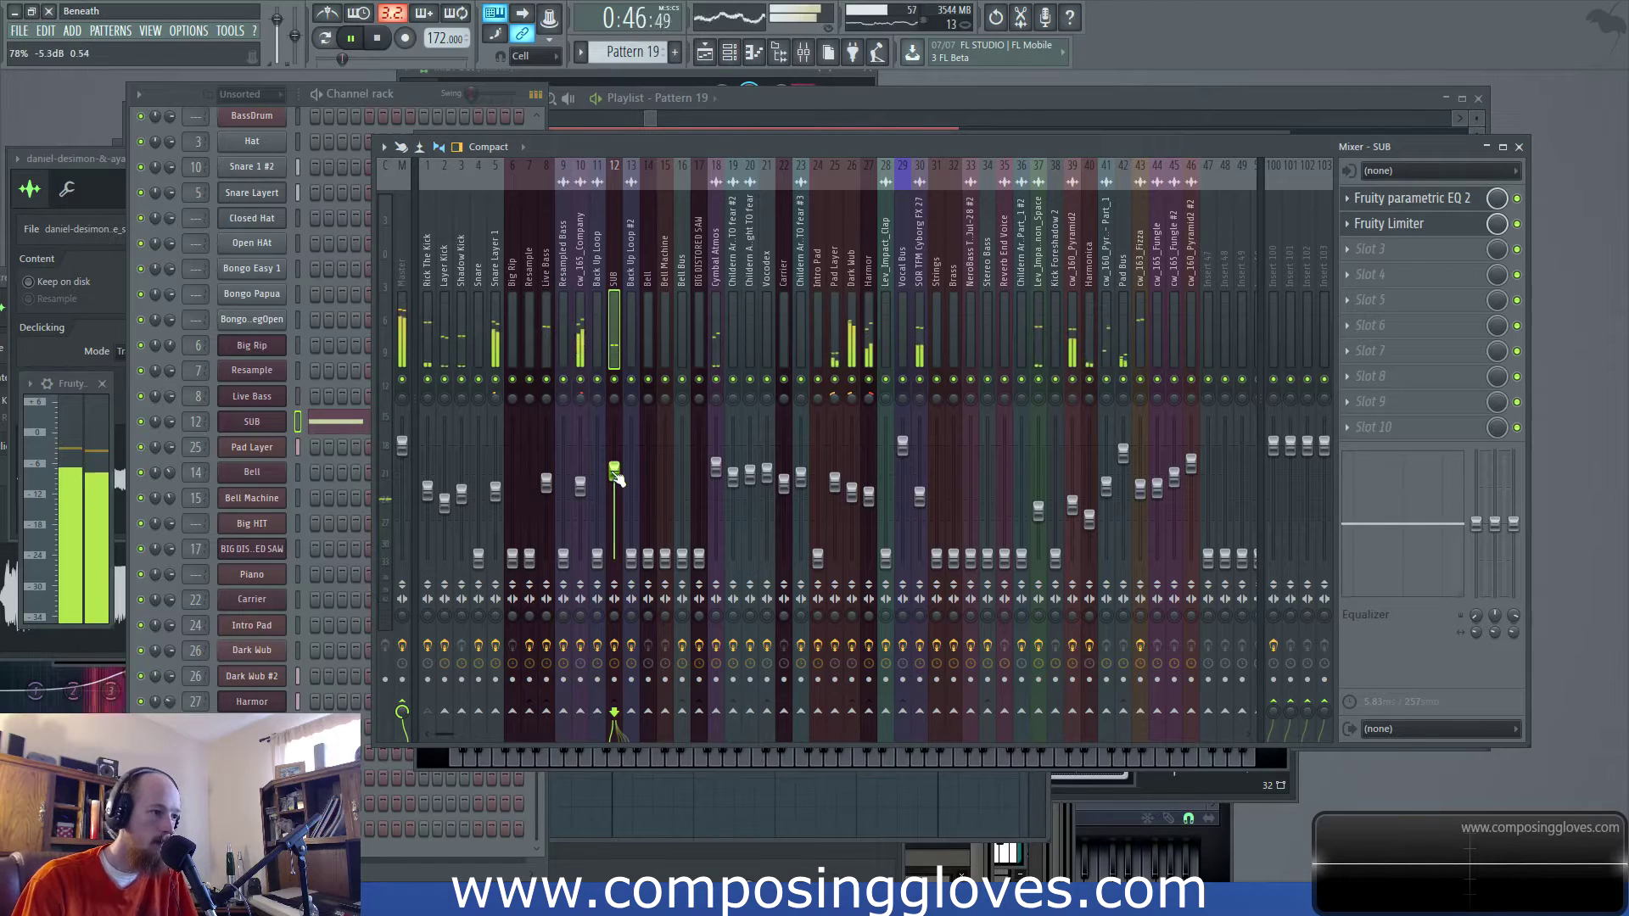
{"action": "left_click", "coordinate": [653, 113]}
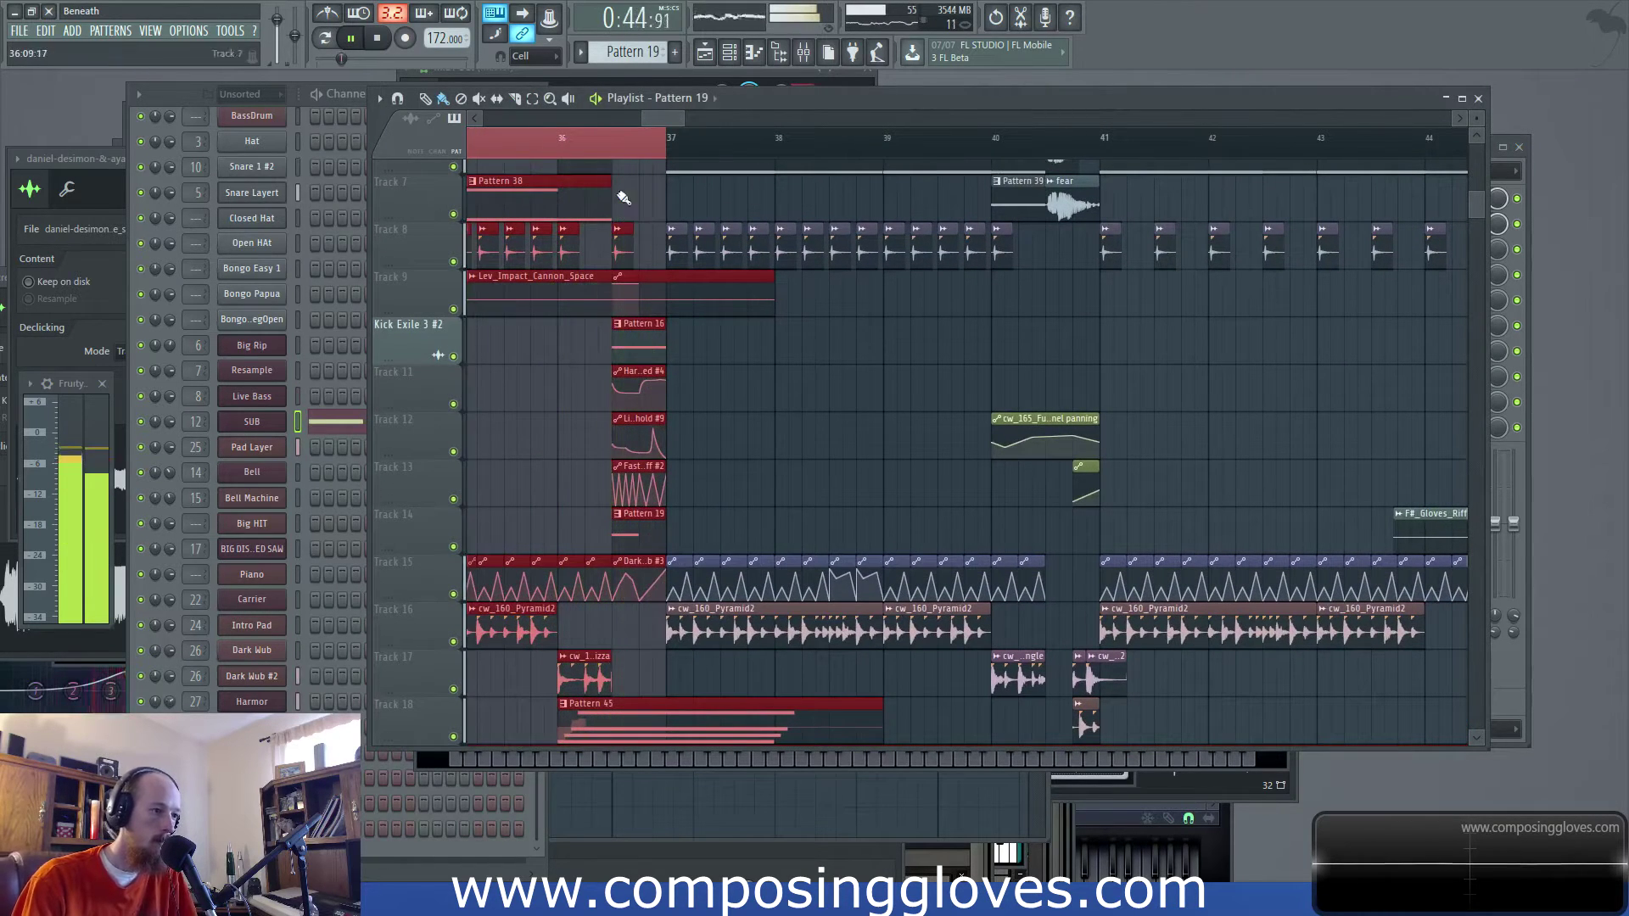
Loop the second half of bar 36 and set the SUB mixer track's volume to about -4.1 dB during playback
{"action": "left_click_drag", "start_coordinate": [612, 142], "coordinate": [619, 149]}
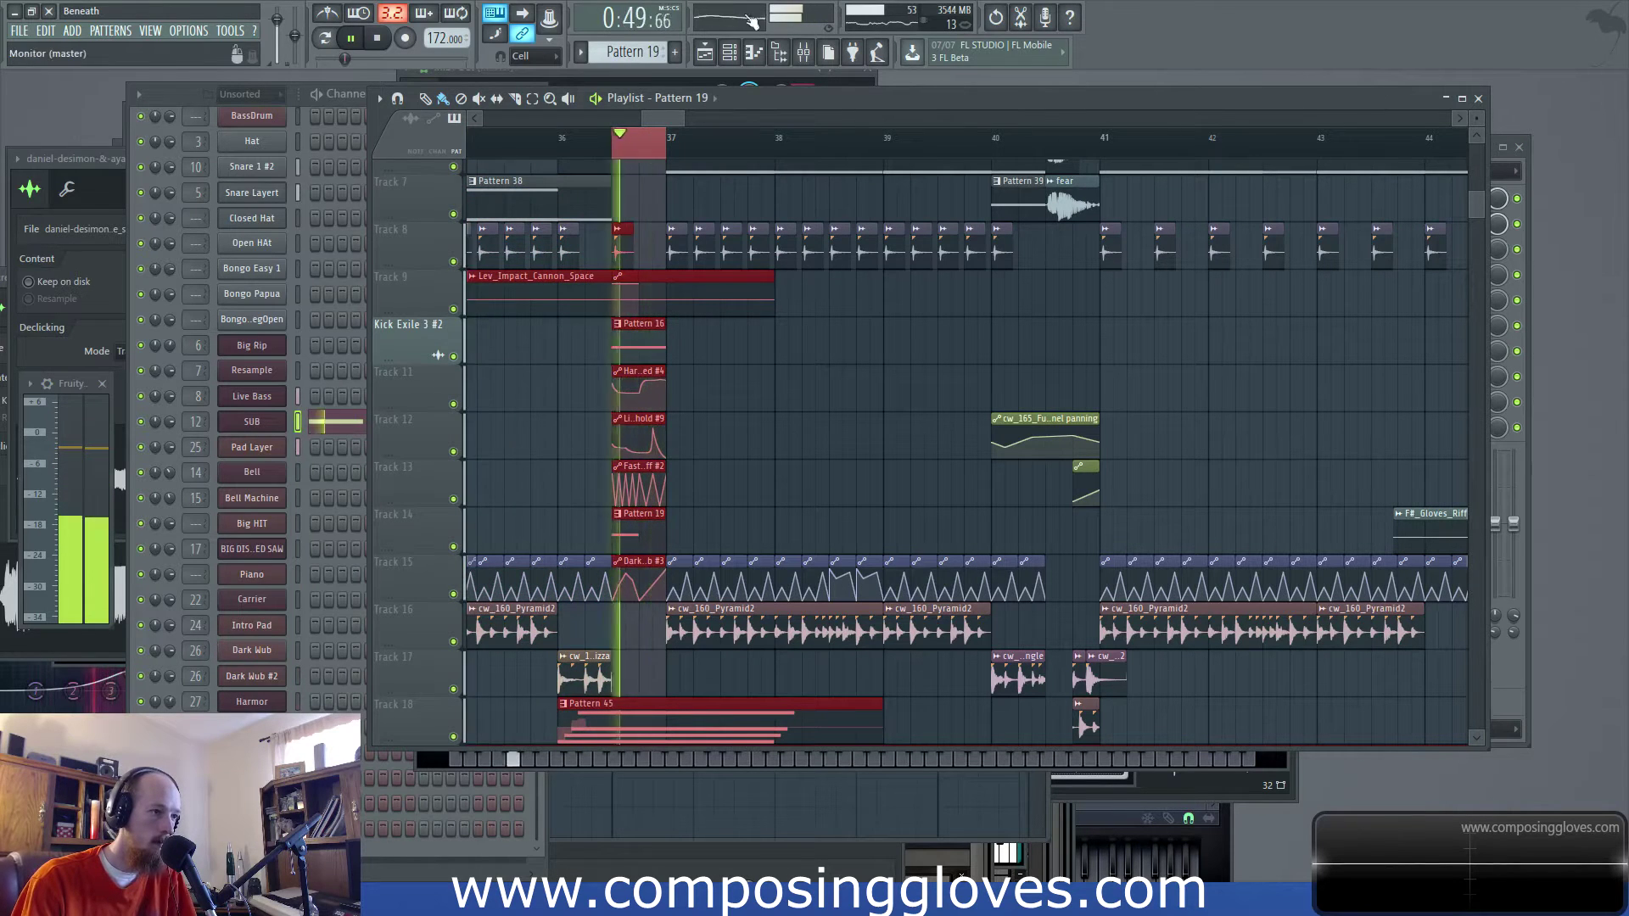
{"action": "key", "text": "F9"}
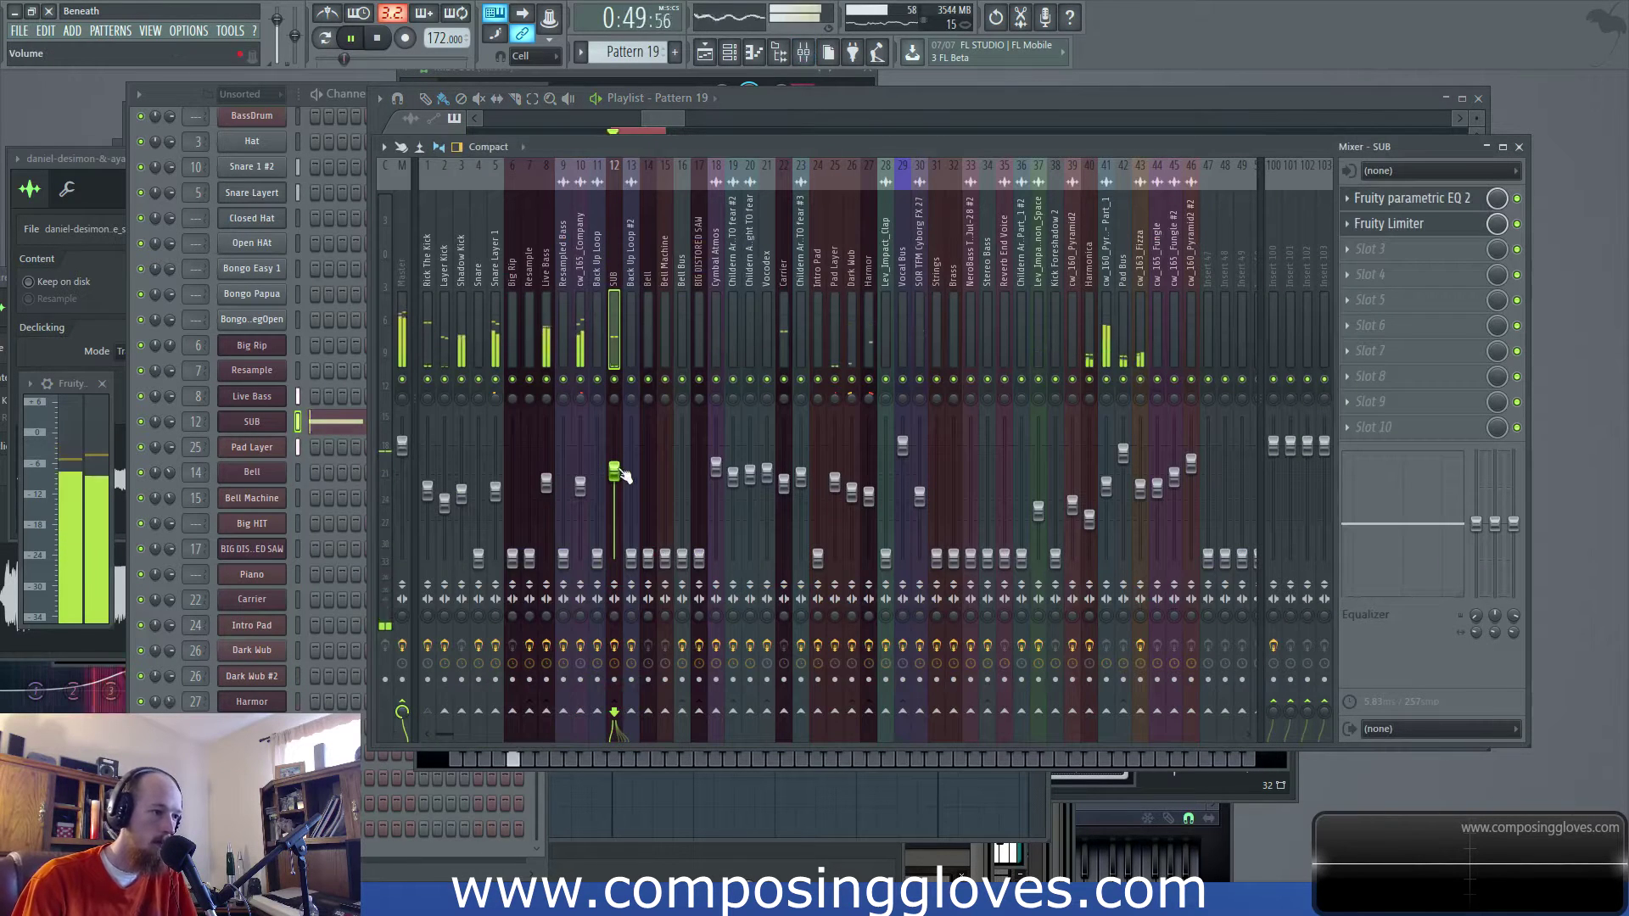
{"action": "left_click_drag", "start_coordinate": [613, 463], "coordinate": [617, 471]}
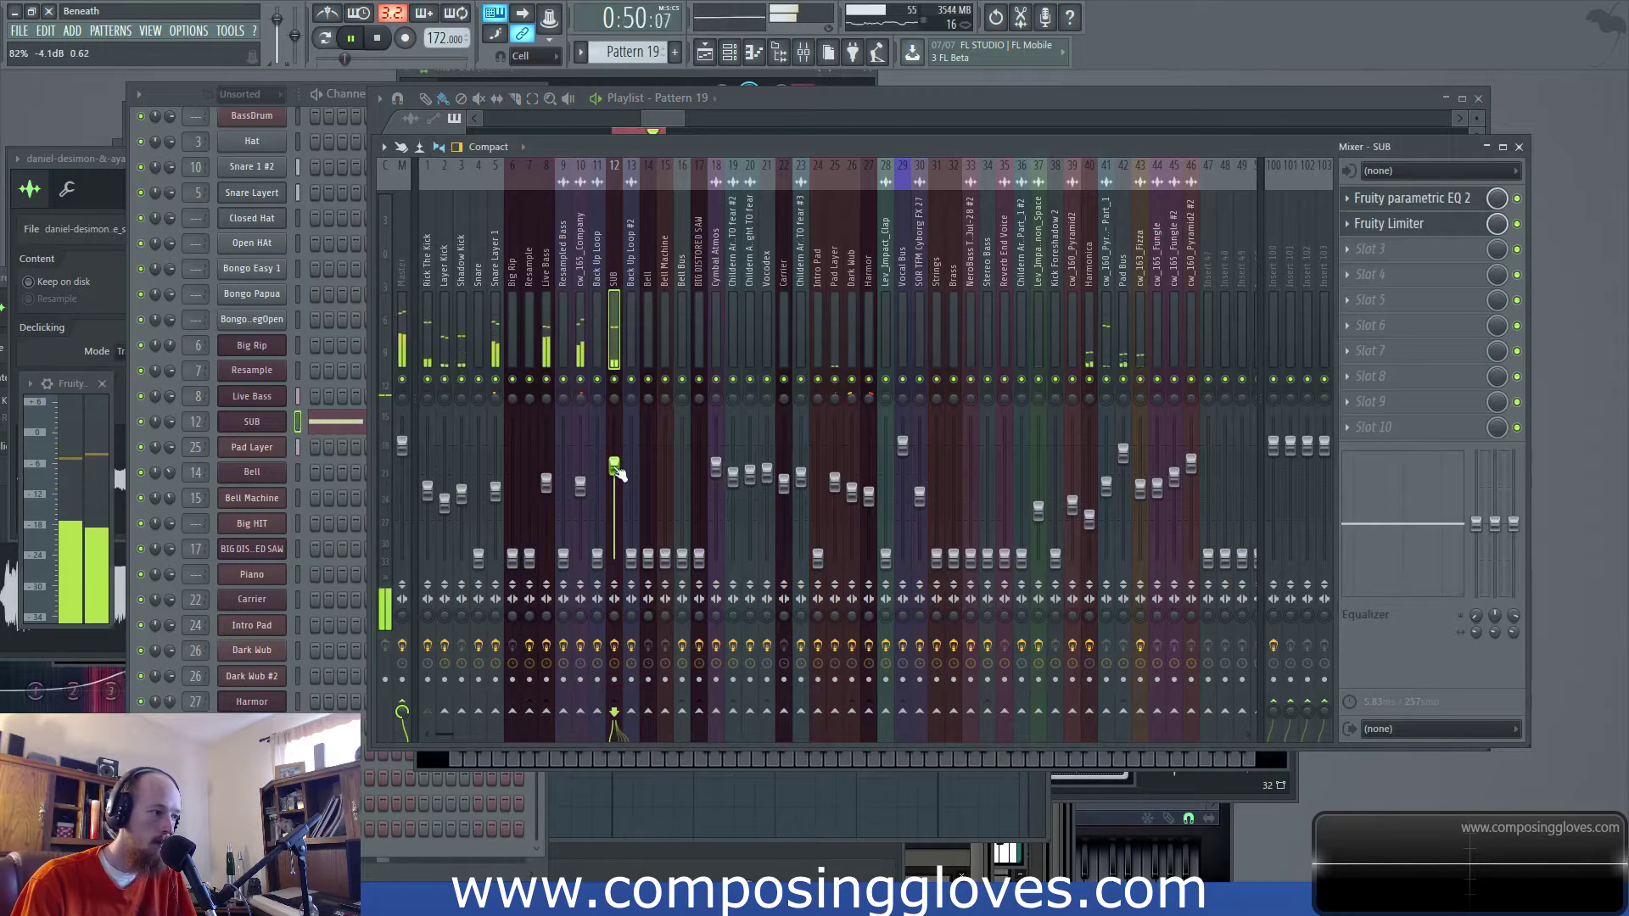
{"action": "key", "text": "space"}
{"action": "left_click", "coordinate": [667, 116]}
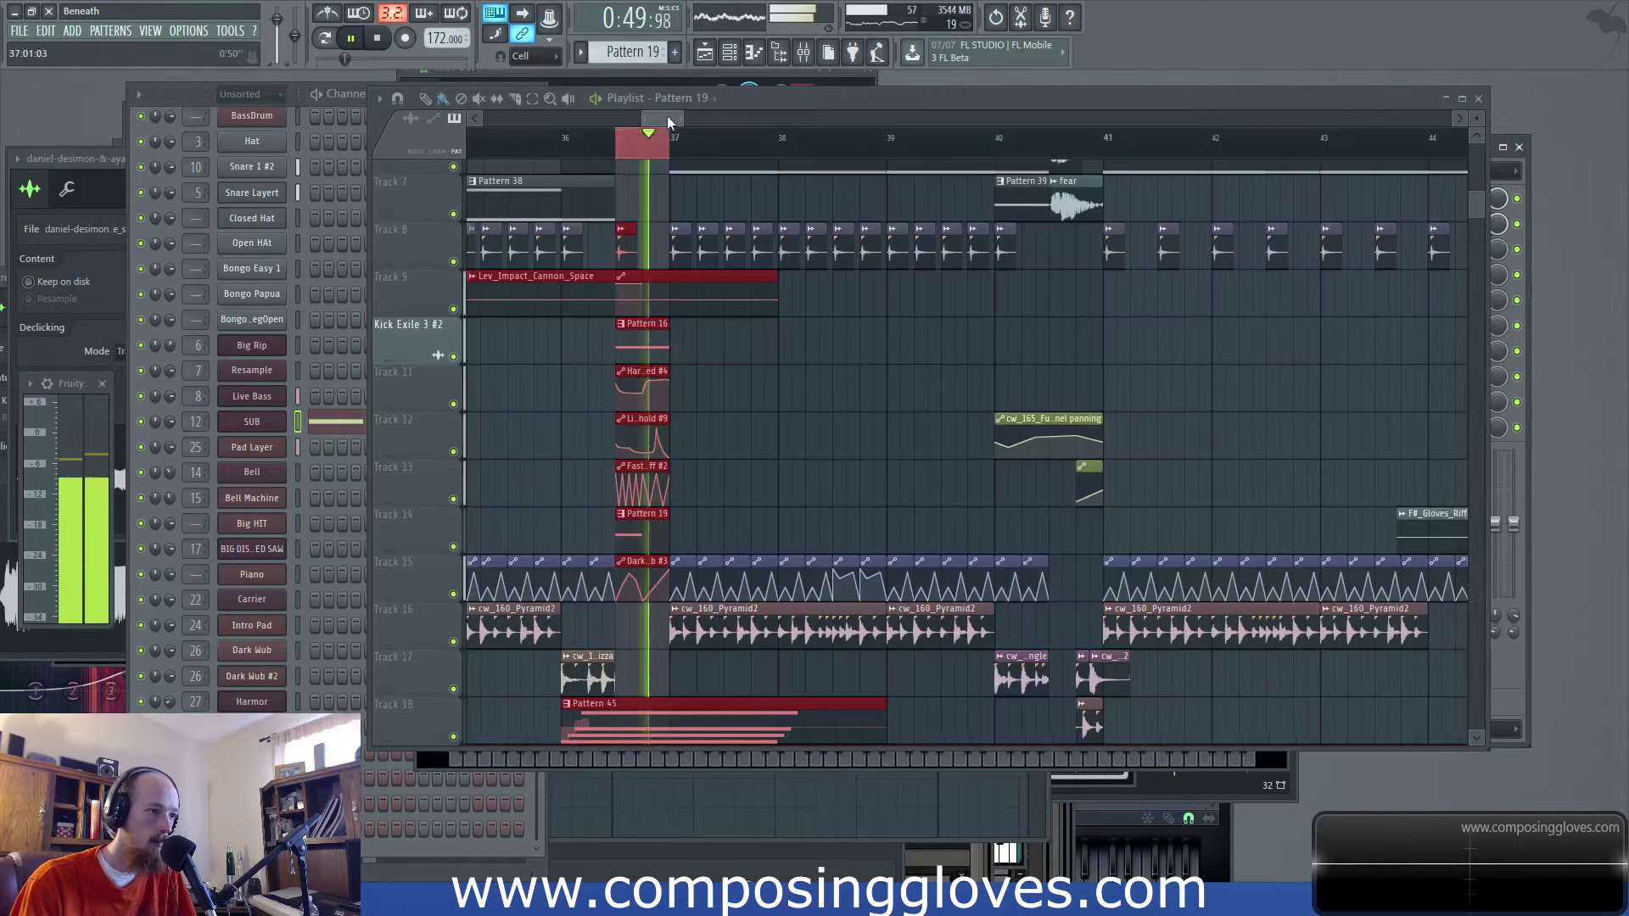
Set the loop selection to bars 37 through 40 and play it while checking the lower tracks
{"action": "scroll", "coordinate": [682, 354], "scroll_direction": "up", "scroll_amount": 6}
{"action": "left_click_drag", "start_coordinate": [692, 155], "coordinate": [1109, 205]}
{"action": "key", "text": "space"}
{"action": "scroll", "coordinate": [830, 388], "scroll_direction": "down", "scroll_amount": 9}
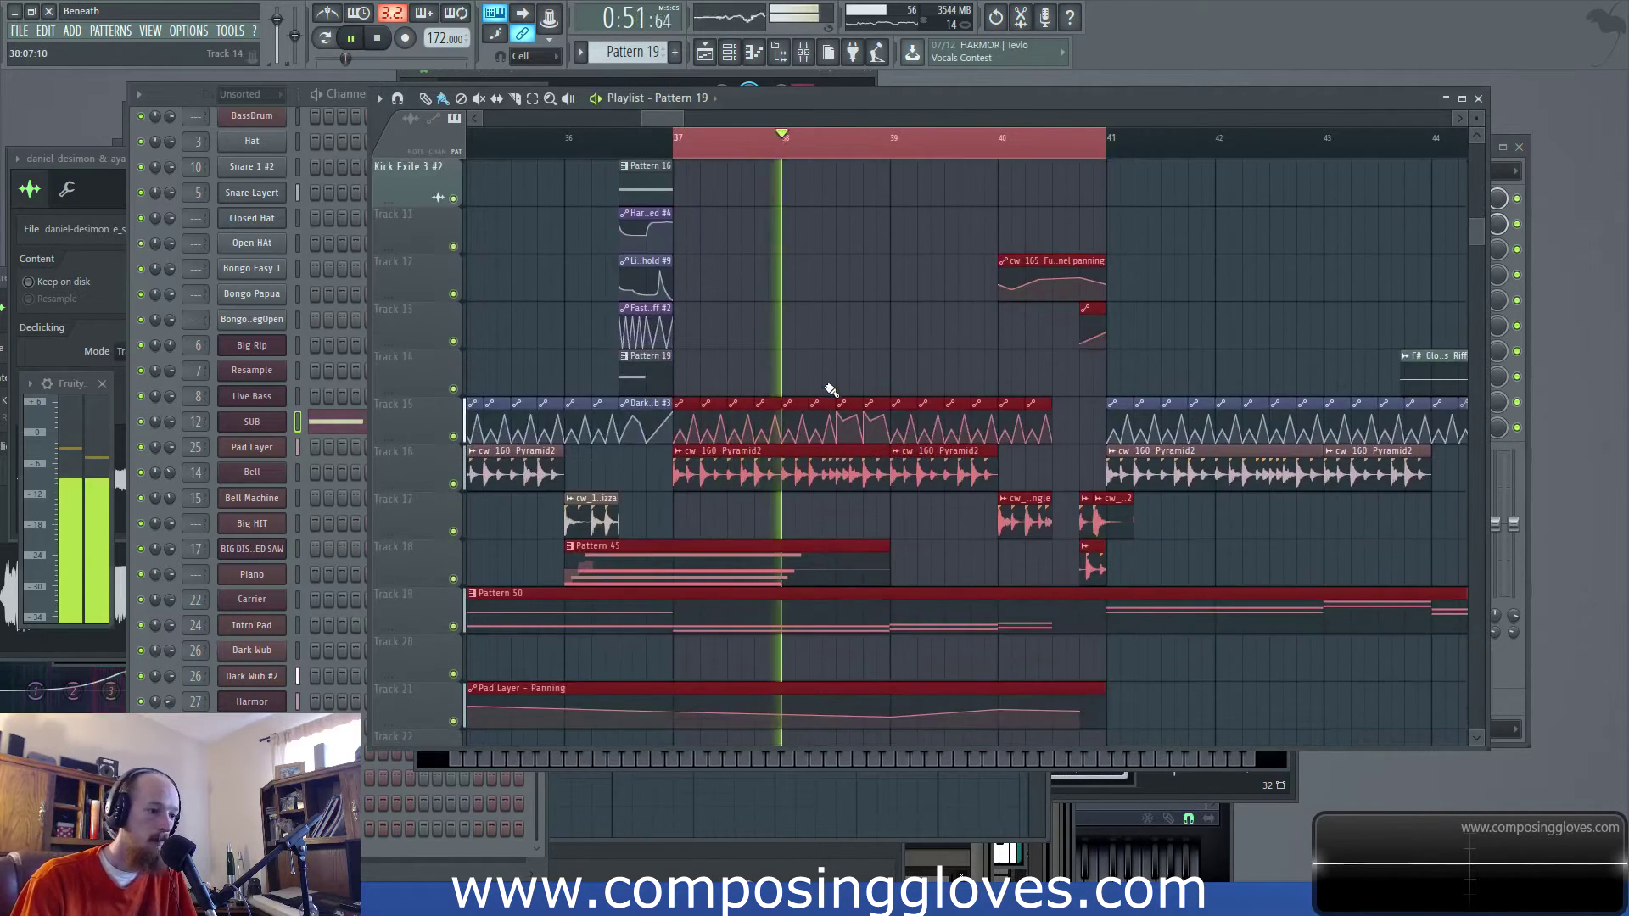
{"action": "key", "text": "space"}
Review the arrangement in the playlist from the intro through the drop and the sections that follow
{"action": "scroll", "coordinate": [793, 316], "scroll_direction": "down", "scroll_amount": 4}
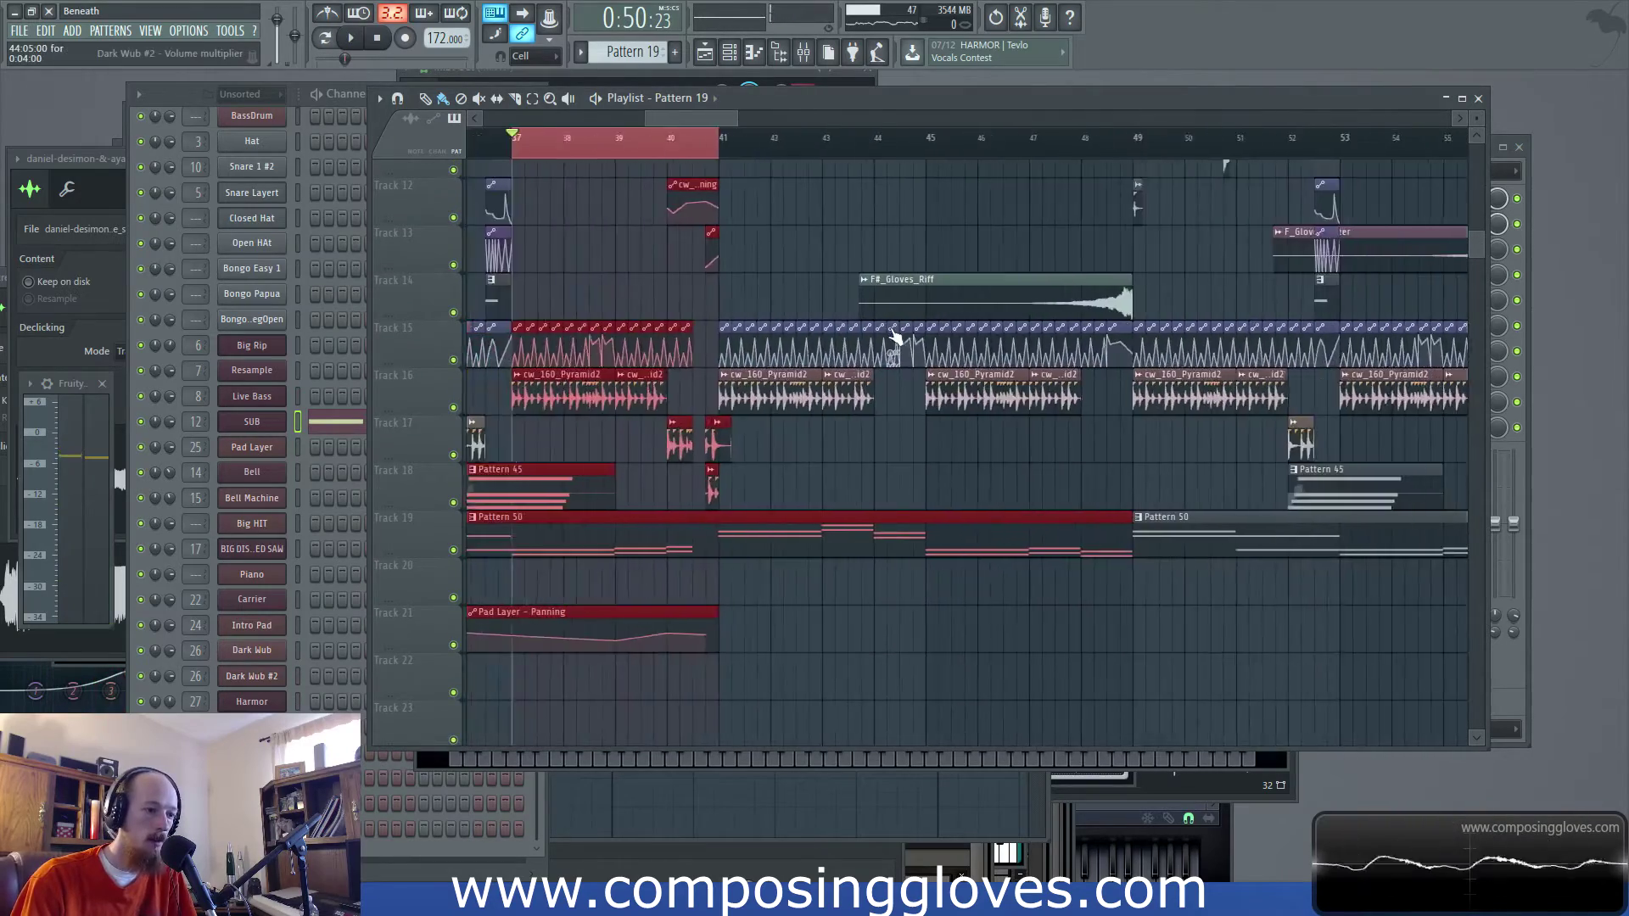
{"action": "scroll", "coordinate": [895, 337], "scroll_direction": "down", "scroll_amount": 5}
{"action": "scroll", "coordinate": [898, 337], "scroll_direction": "up", "scroll_amount": 3}
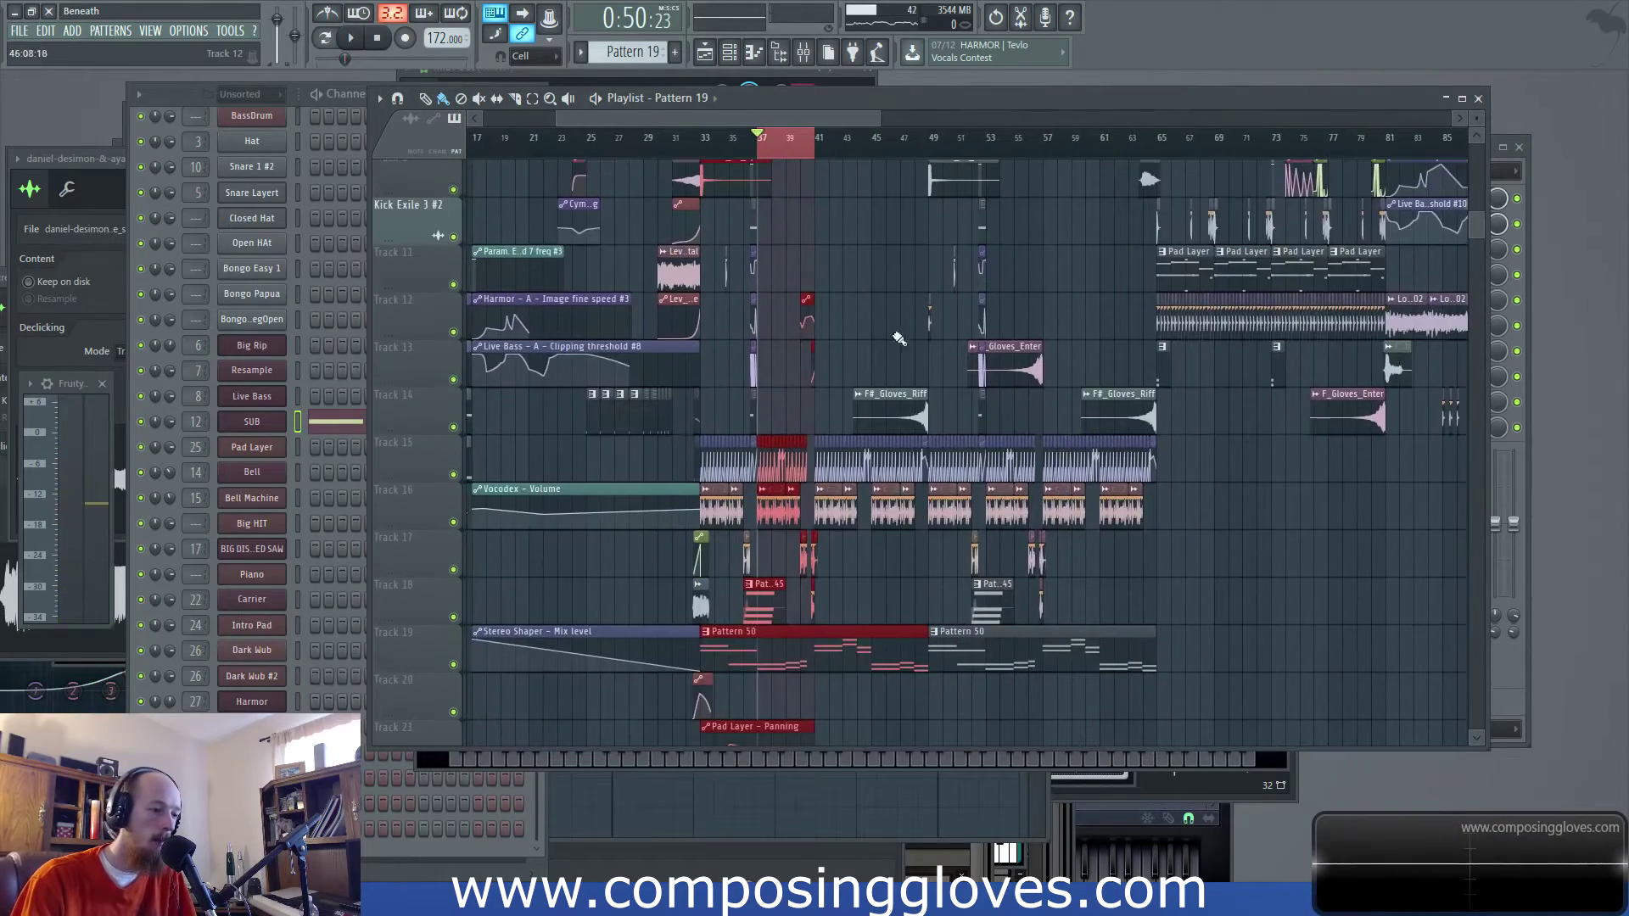
{"action": "scroll", "coordinate": [899, 339], "scroll_direction": "right", "scroll_amount": 12}
{"action": "scroll", "coordinate": [586, 365], "scroll_direction": "up", "scroll_amount": 2}
{"action": "scroll", "coordinate": [586, 365], "scroll_direction": "up", "scroll_amount": 2}
{"action": "scroll", "coordinate": [1099, 419], "scroll_direction": "left", "scroll_amount": 15}
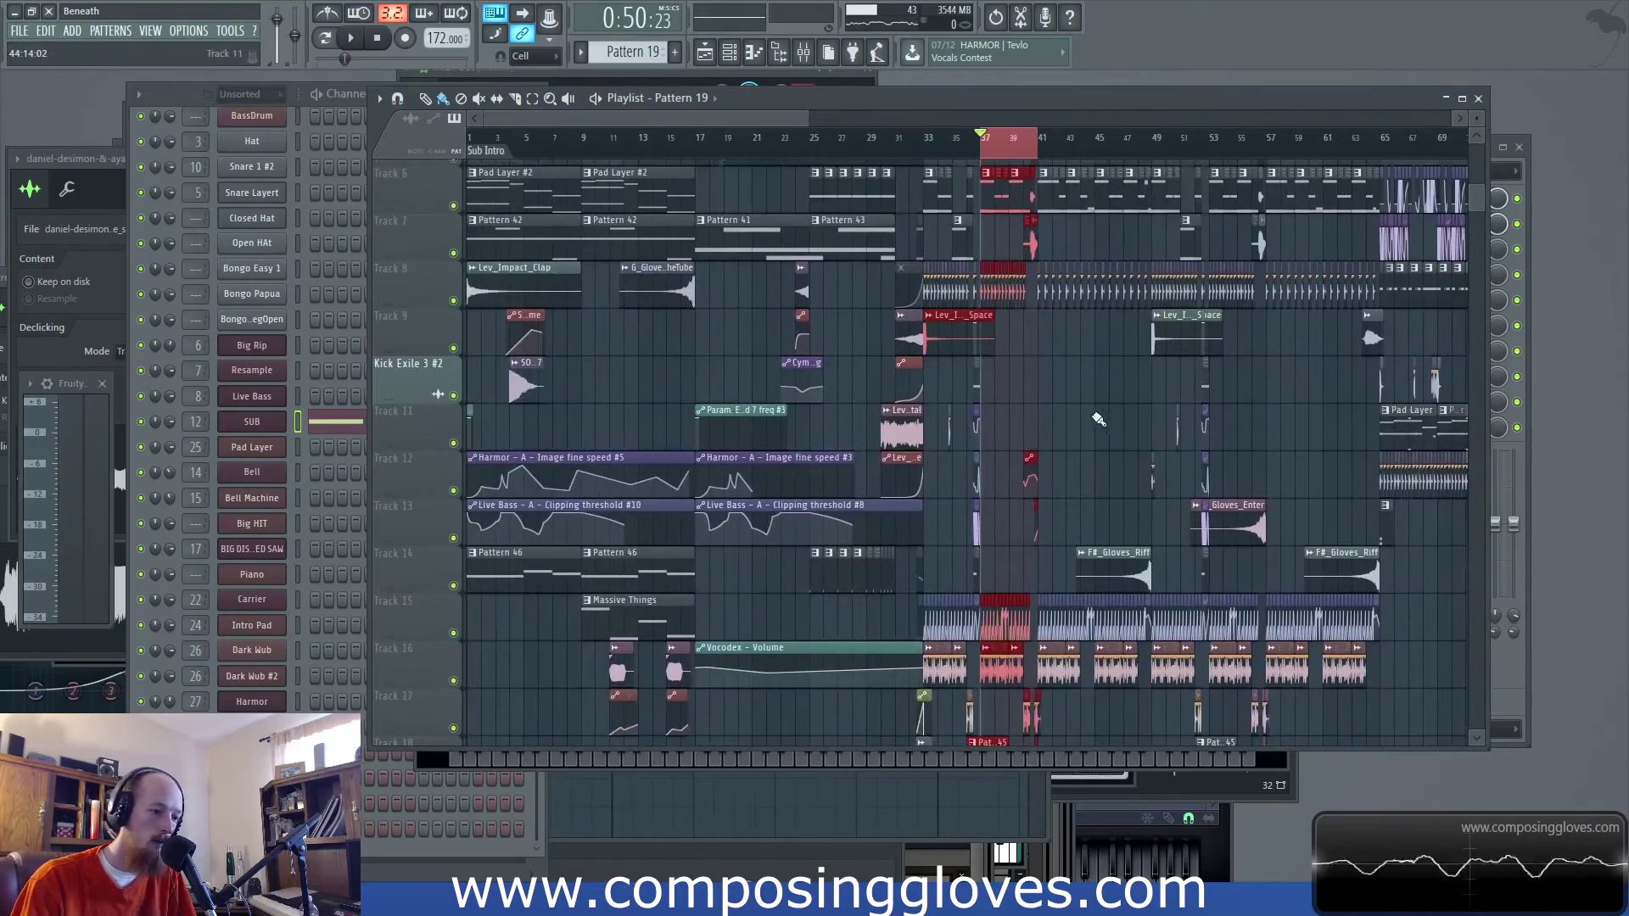
{"action": "scroll", "coordinate": [1095, 419], "scroll_direction": "up", "scroll_amount": 5}
{"action": "scroll", "coordinate": [1087, 419], "scroll_direction": "right", "scroll_amount": 3}
{"action": "scroll", "coordinate": [1290, 448], "scroll_direction": "left", "scroll_amount": 4}
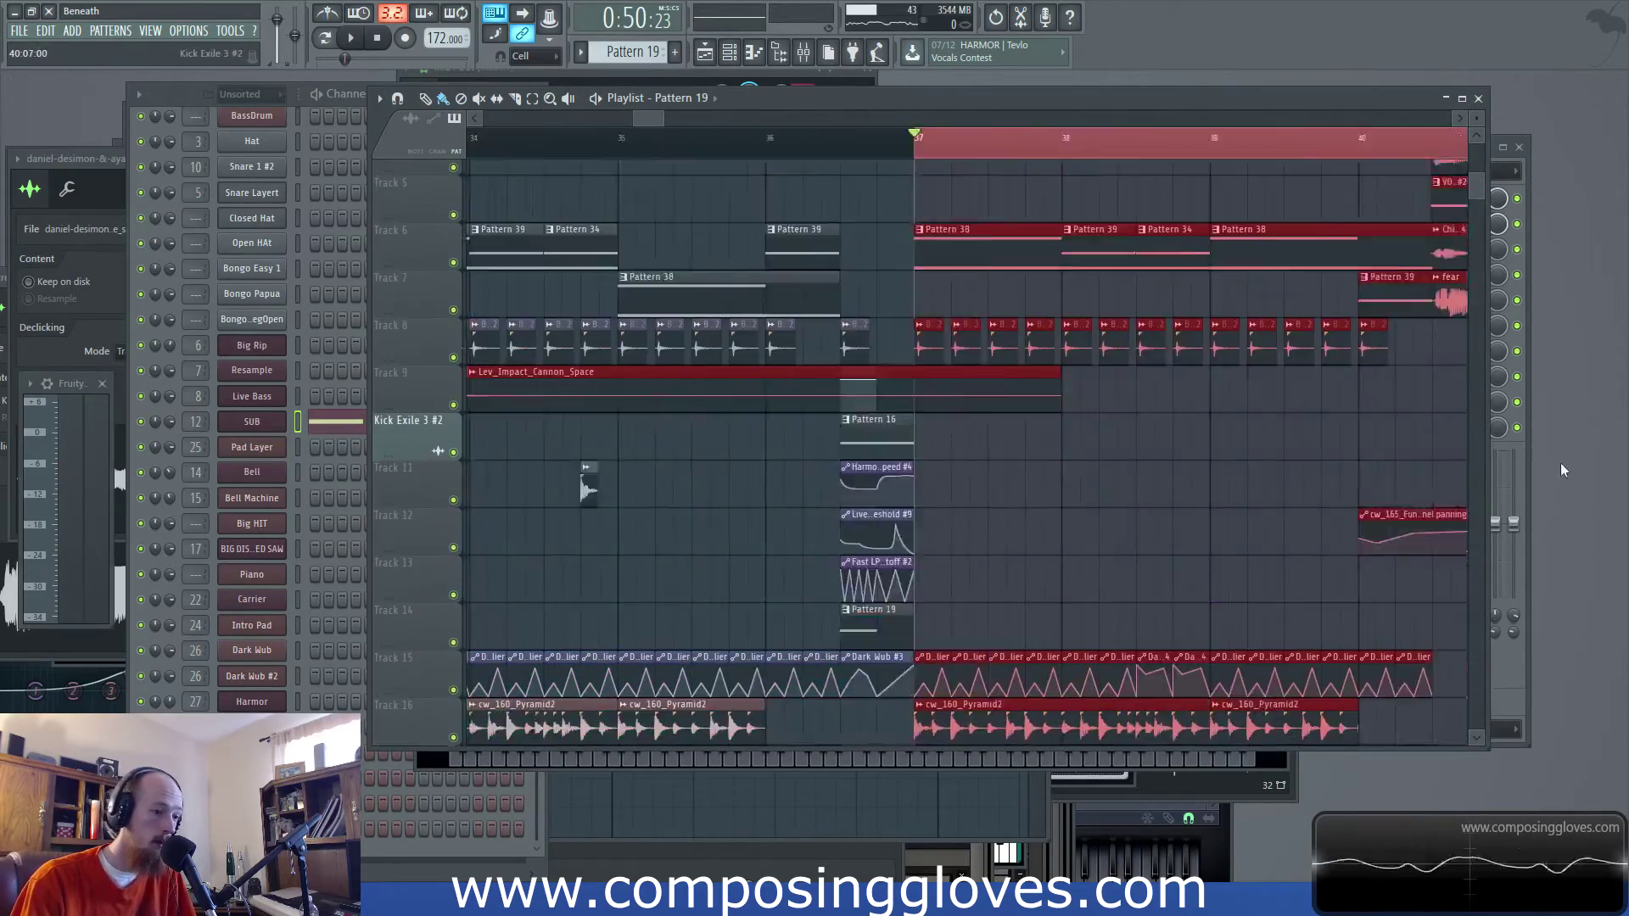
Limit the loop selection to the second half of bar 36 and play it briefly
{"action": "scroll", "coordinate": [680, 490], "scroll_direction": "up", "scroll_amount": 2}
{"action": "left_click_drag", "start_coordinate": [904, 158], "coordinate": [1022, 157]}
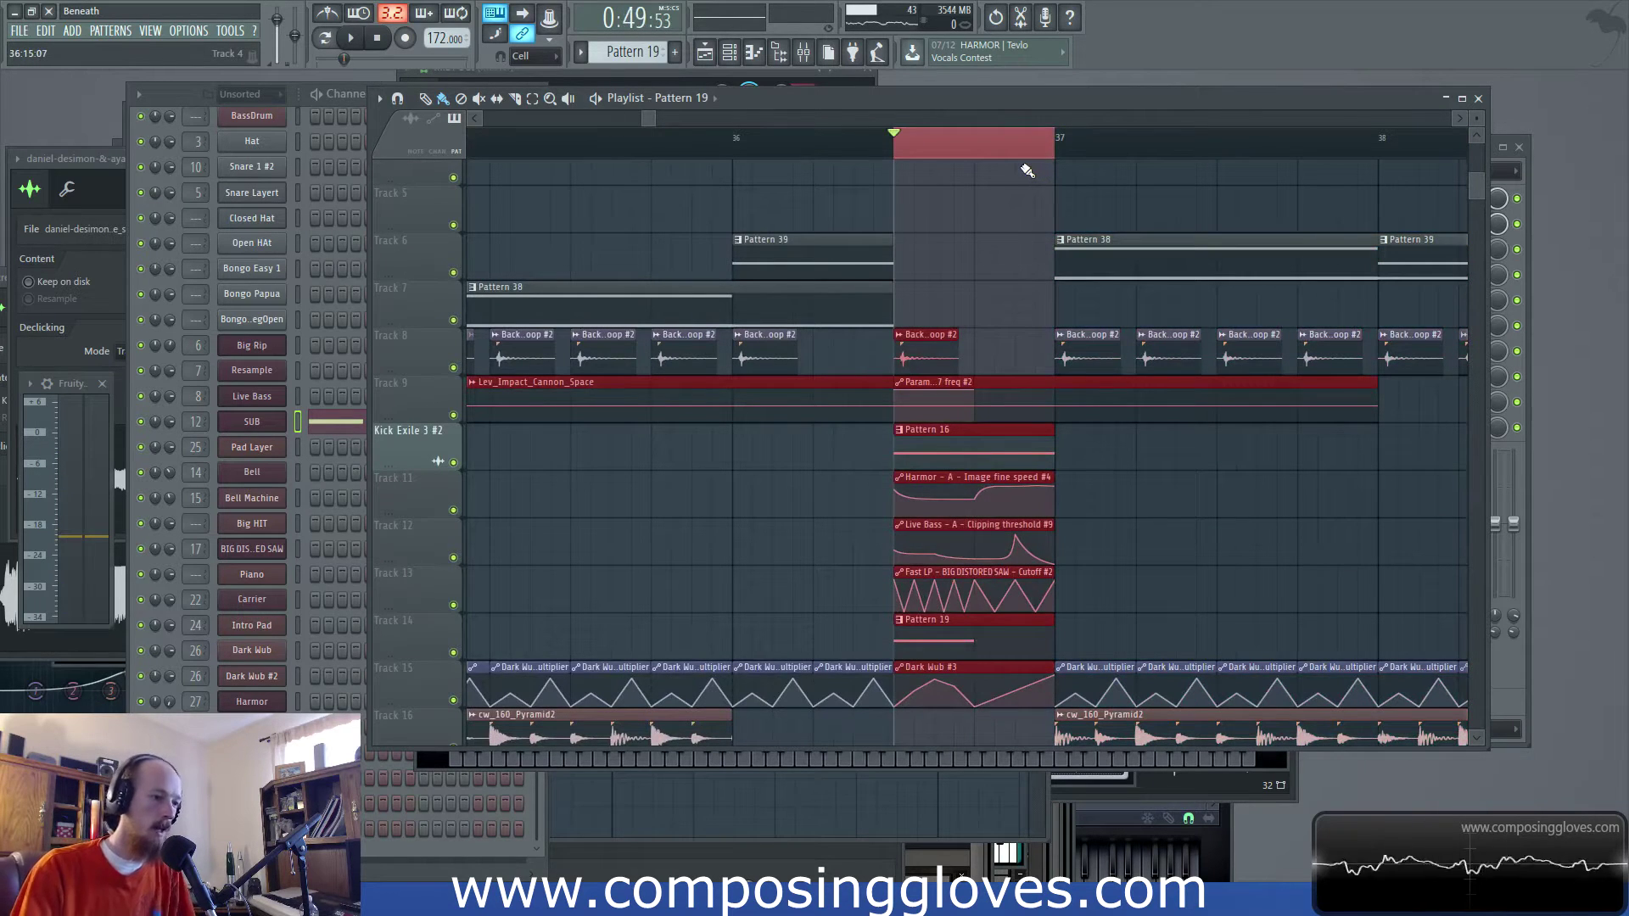
{"action": "key", "text": "space"}
{"action": "key", "text": "space"}
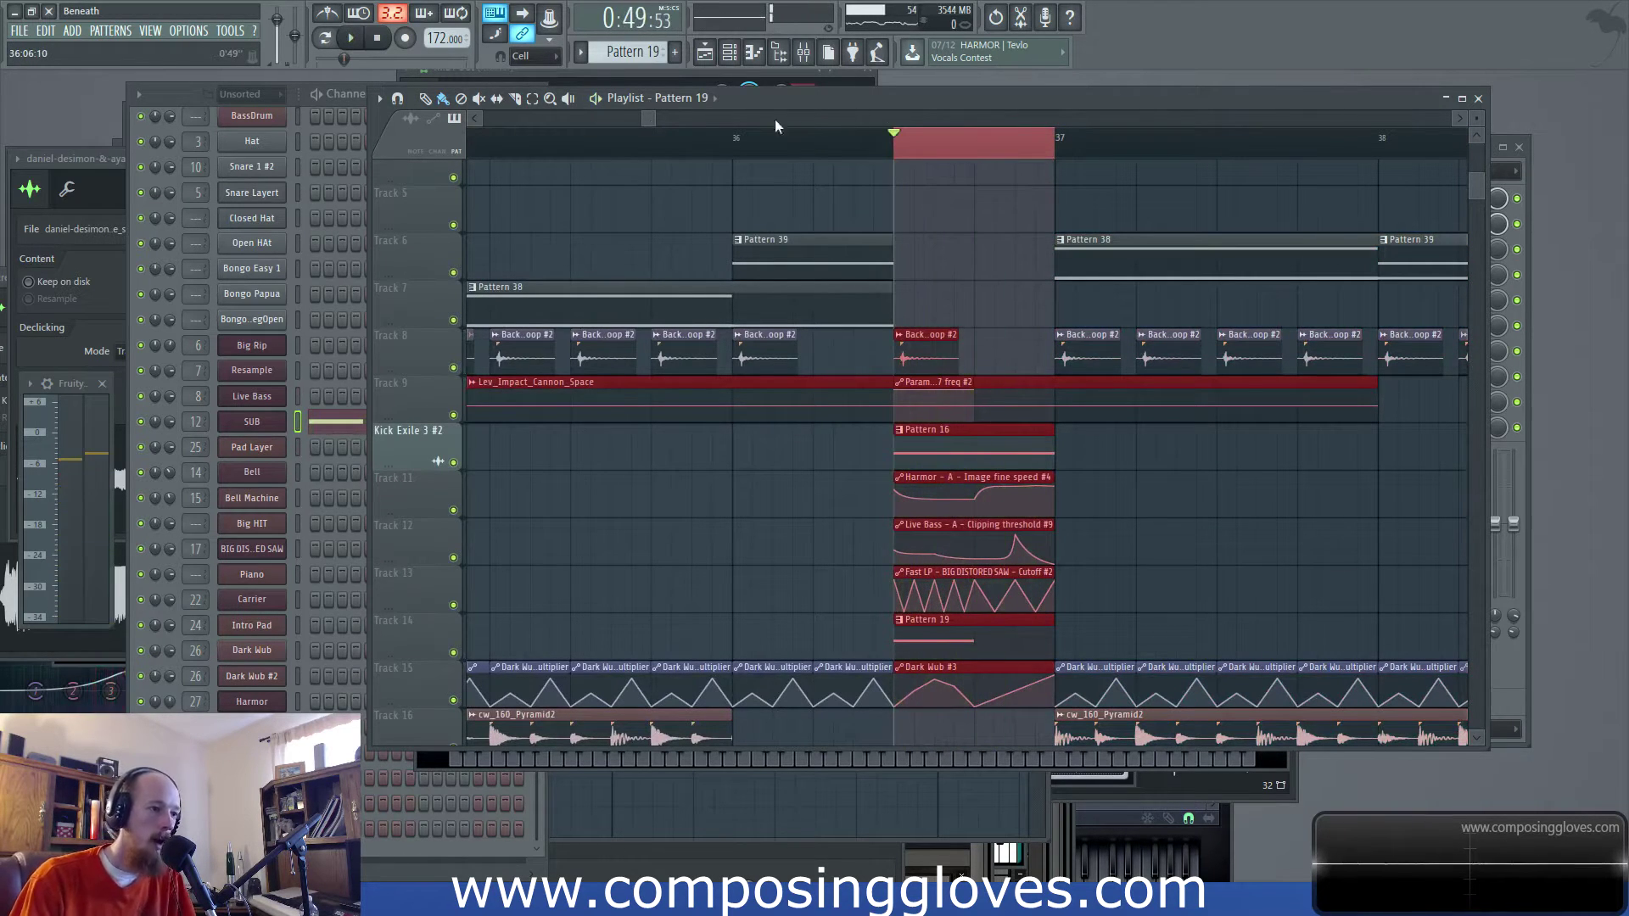
Open the Back Up Loop #2 sample from Track 8 and bring up its mixer track
{"action": "left_click_drag", "start_coordinate": [645, 118], "coordinate": [598, 118]}
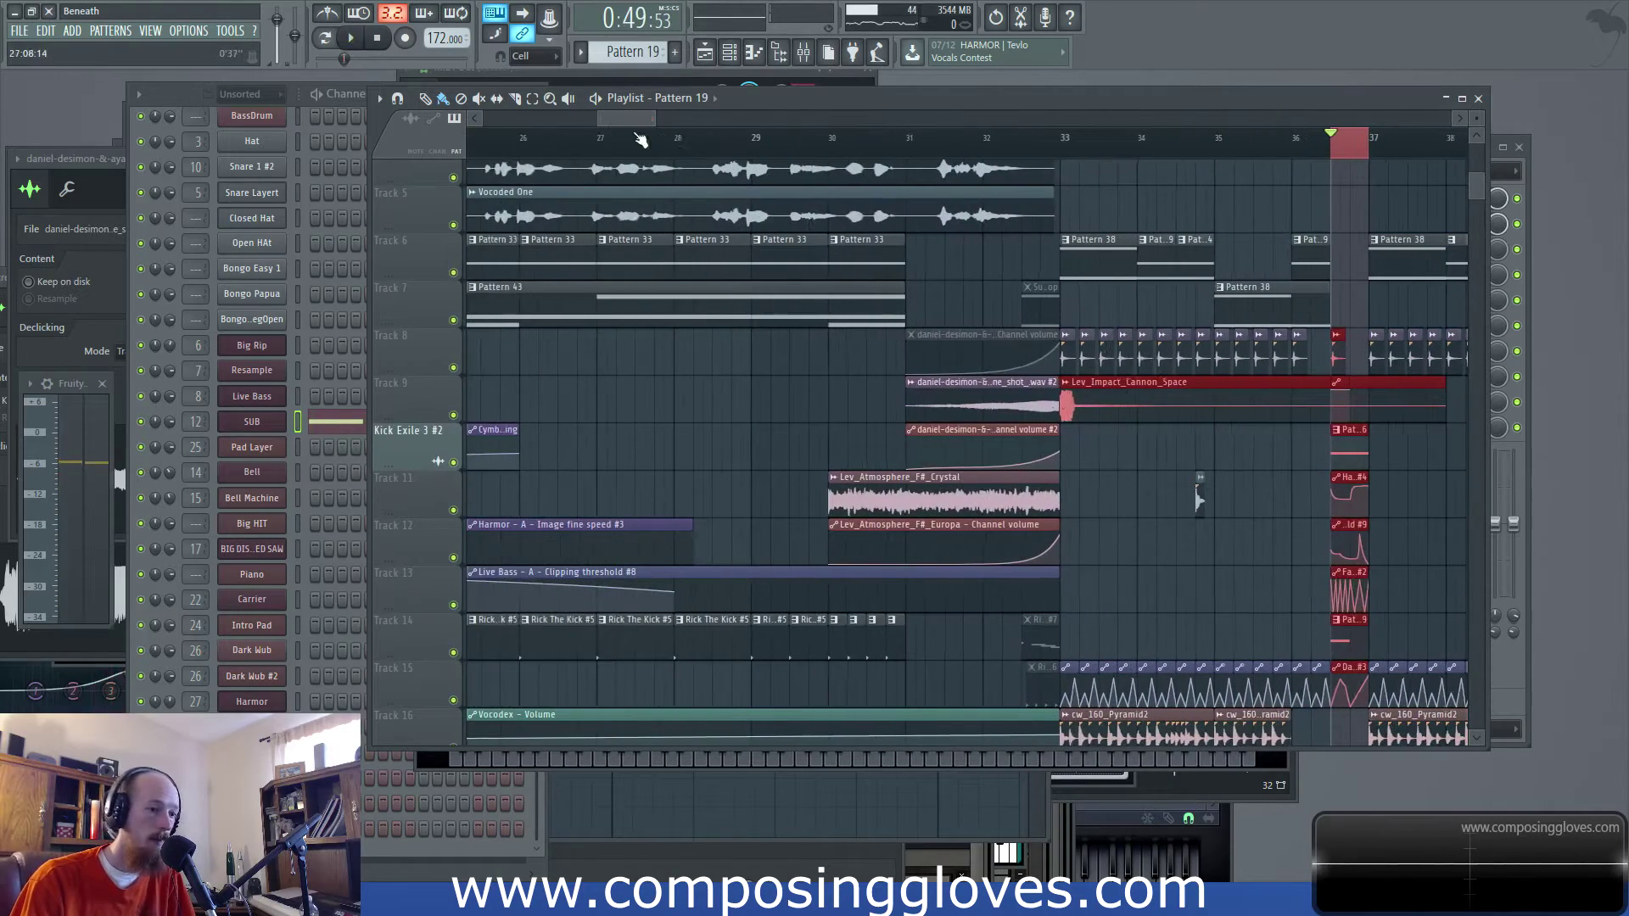
{"action": "double_click", "coordinate": [1080, 367]}
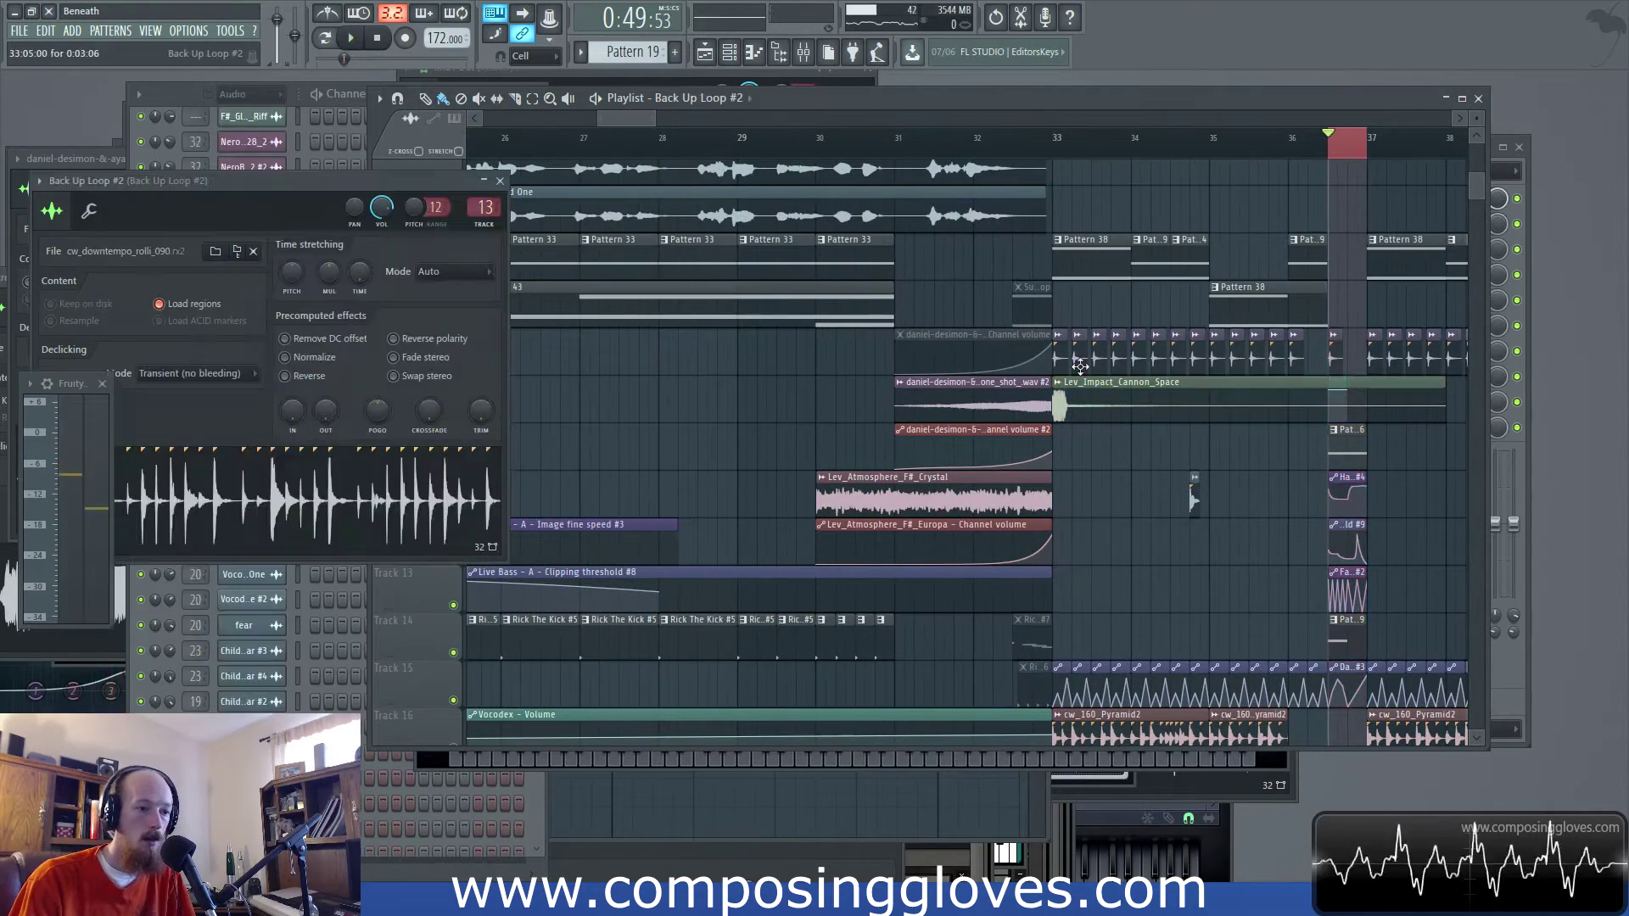
{"action": "left_click", "coordinate": [803, 53]}
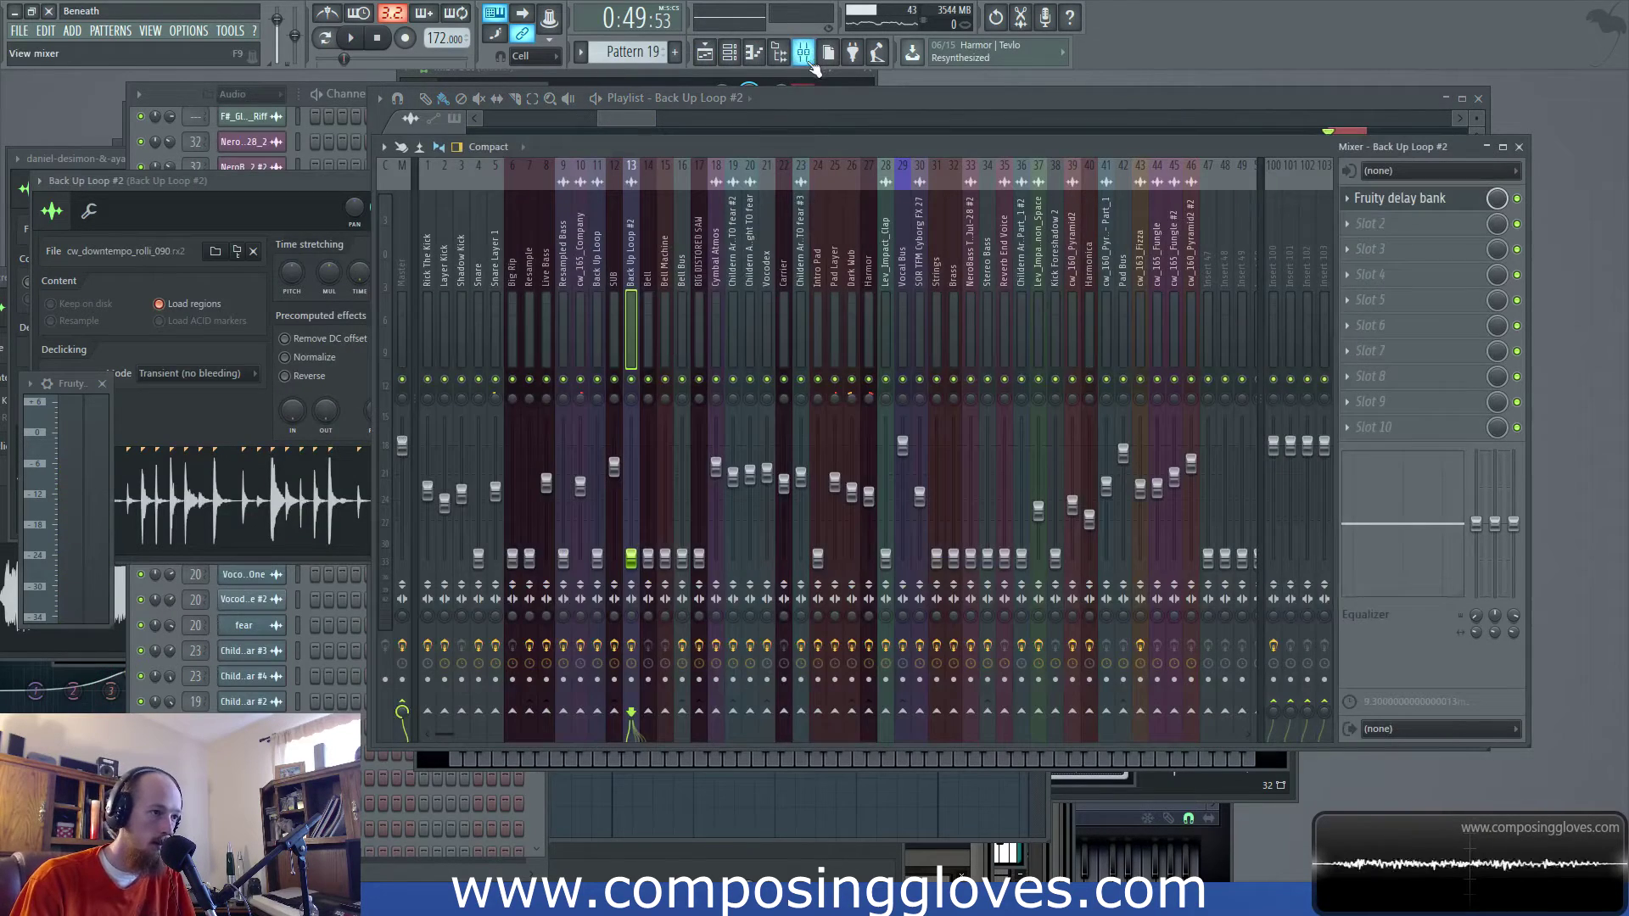
Loop bars 33 to 36 and raise the Back Up Loop #2 mixer track's volume to about -7.3 dB during playback
{"action": "left_click", "coordinate": [660, 126]}
{"action": "left_click_drag", "start_coordinate": [654, 121], "coordinate": [681, 120]}
{"action": "left_click_drag", "start_coordinate": [902, 153], "coordinate": [627, 182]}
{"action": "key", "text": "space"}
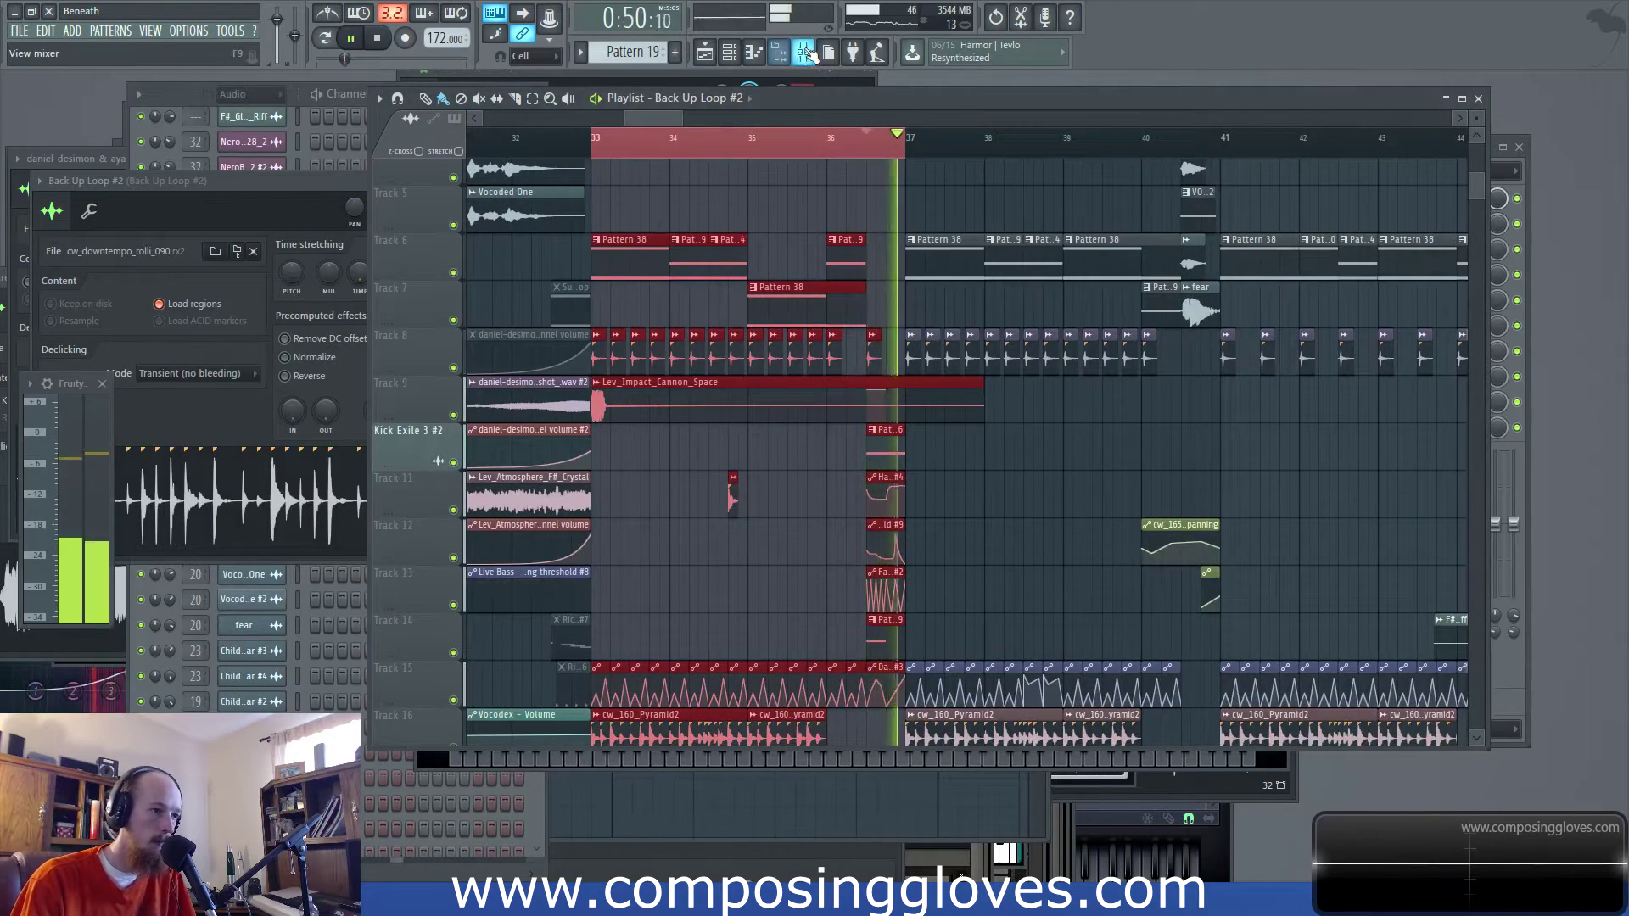
{"action": "key", "text": "F9"}
{"action": "left_click_drag", "start_coordinate": [630, 558], "coordinate": [631, 520]}
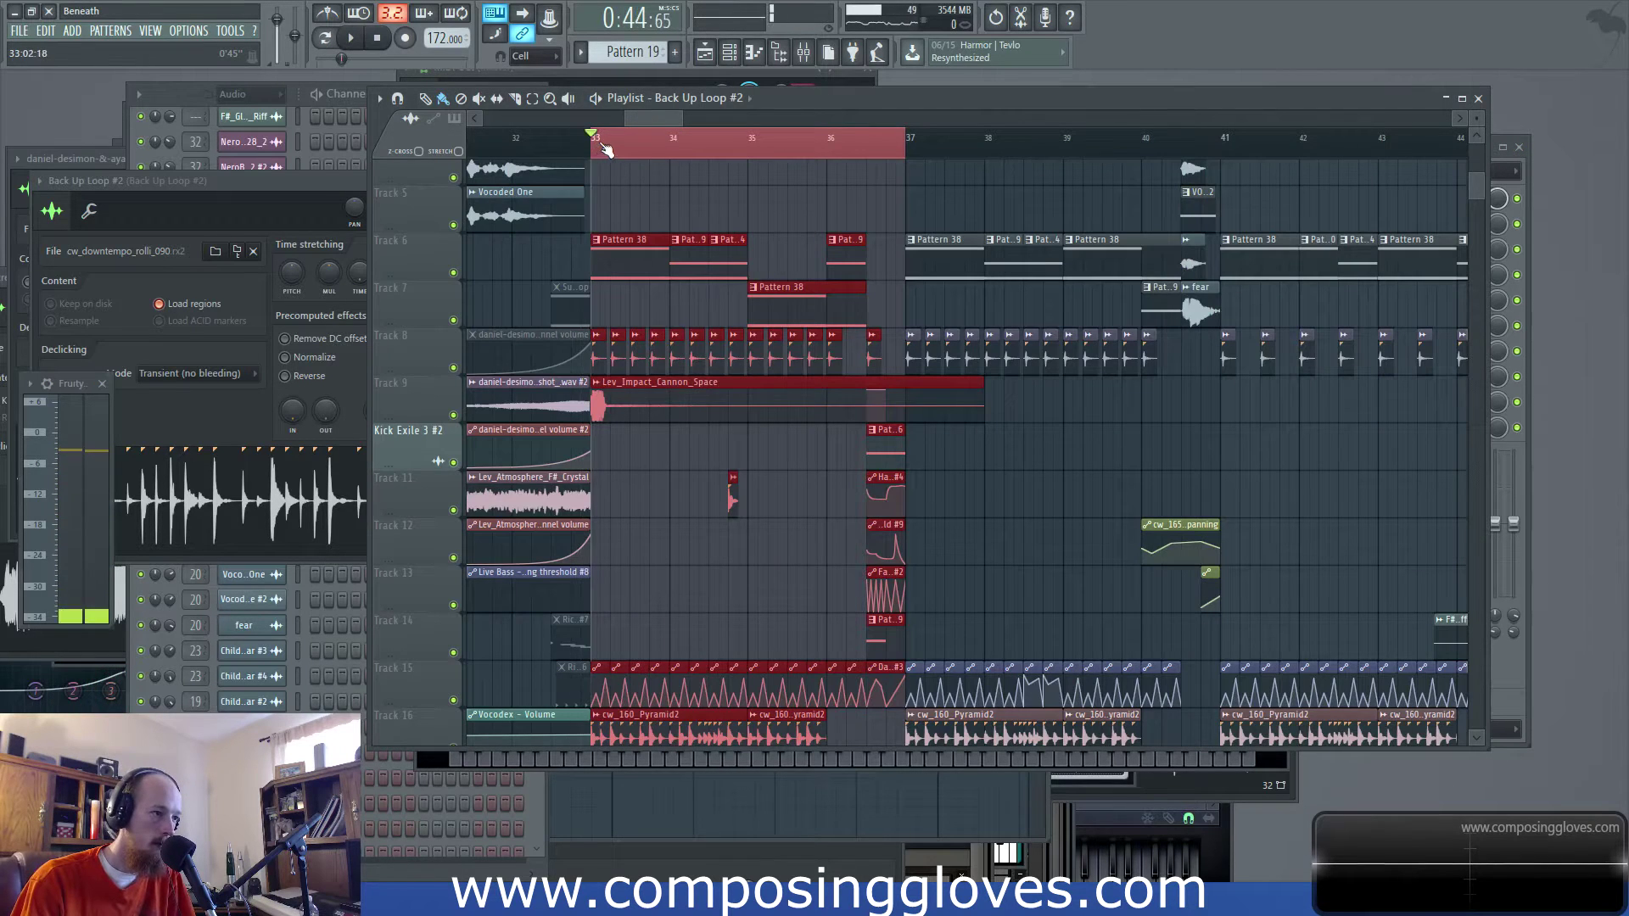
{"action": "key", "text": "space"}
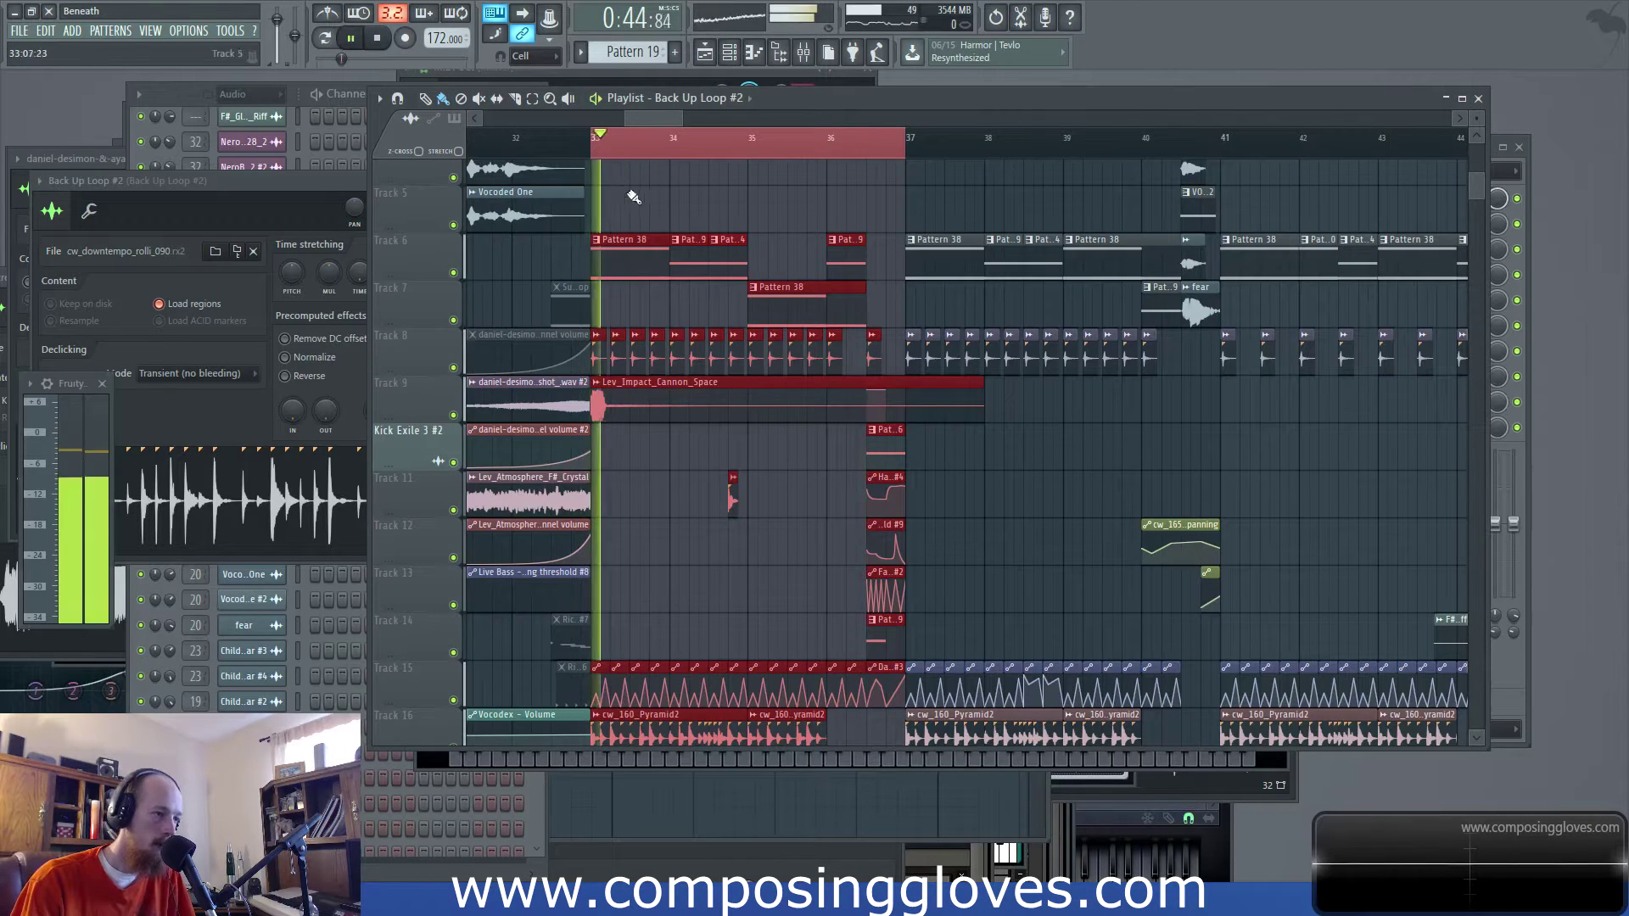
{"action": "left_click", "coordinate": [802, 52]}
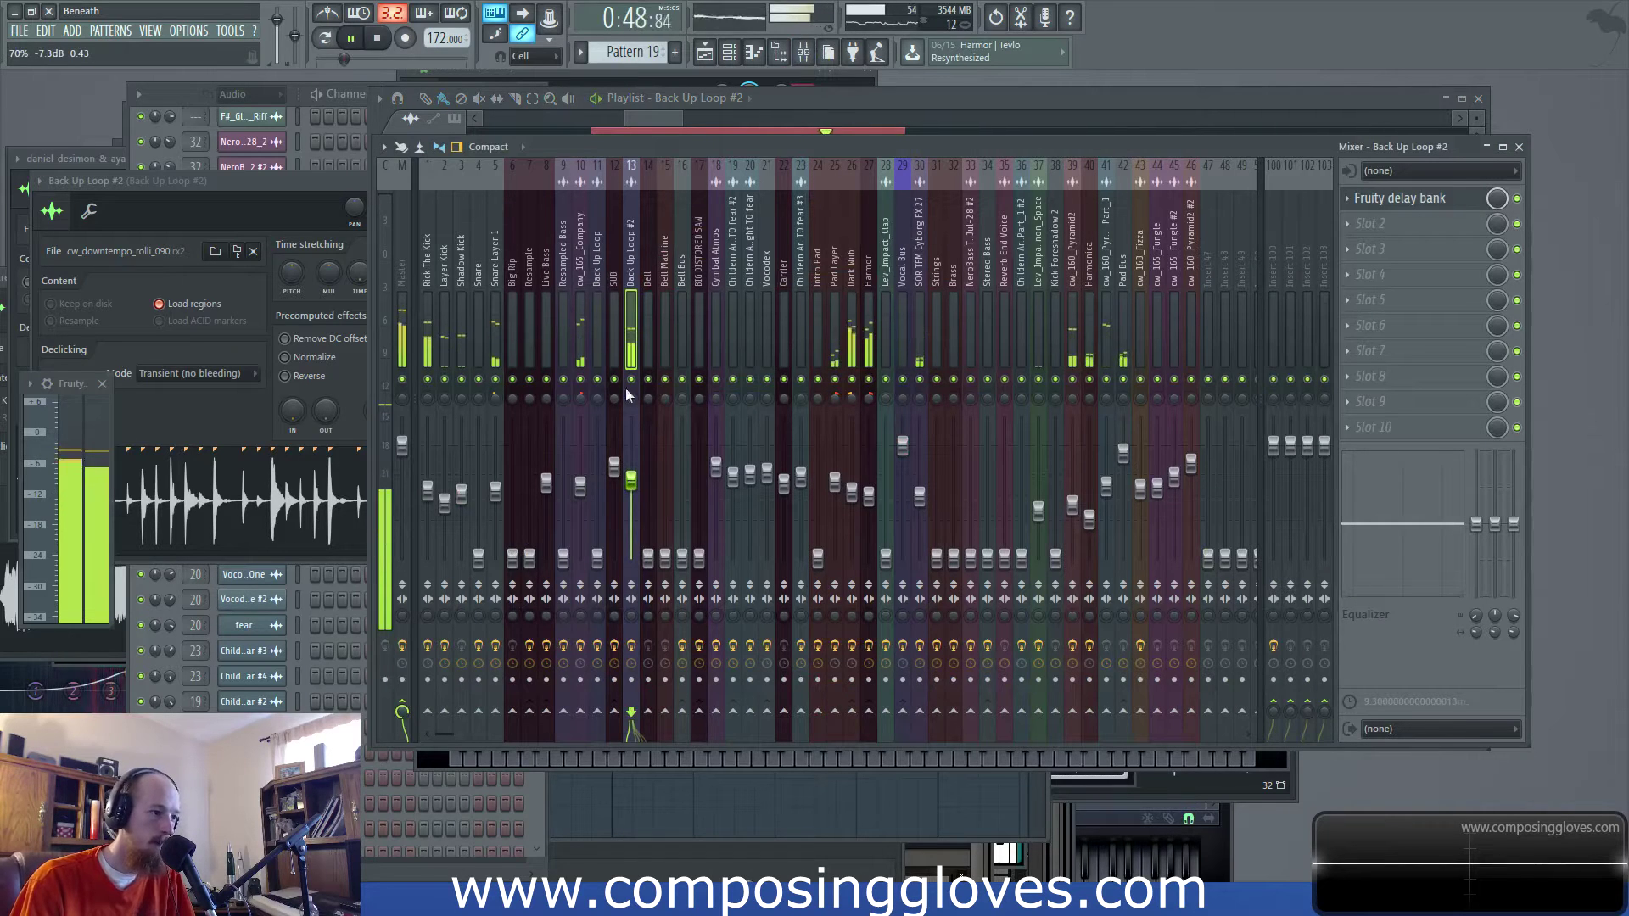
Add Fruity Parametric EQ 2 in slot 4, boost band 5 about 4.8 dB near 2535 Hz, raise the highs and cut the lows
{"action": "left_click", "coordinate": [1456, 274]}
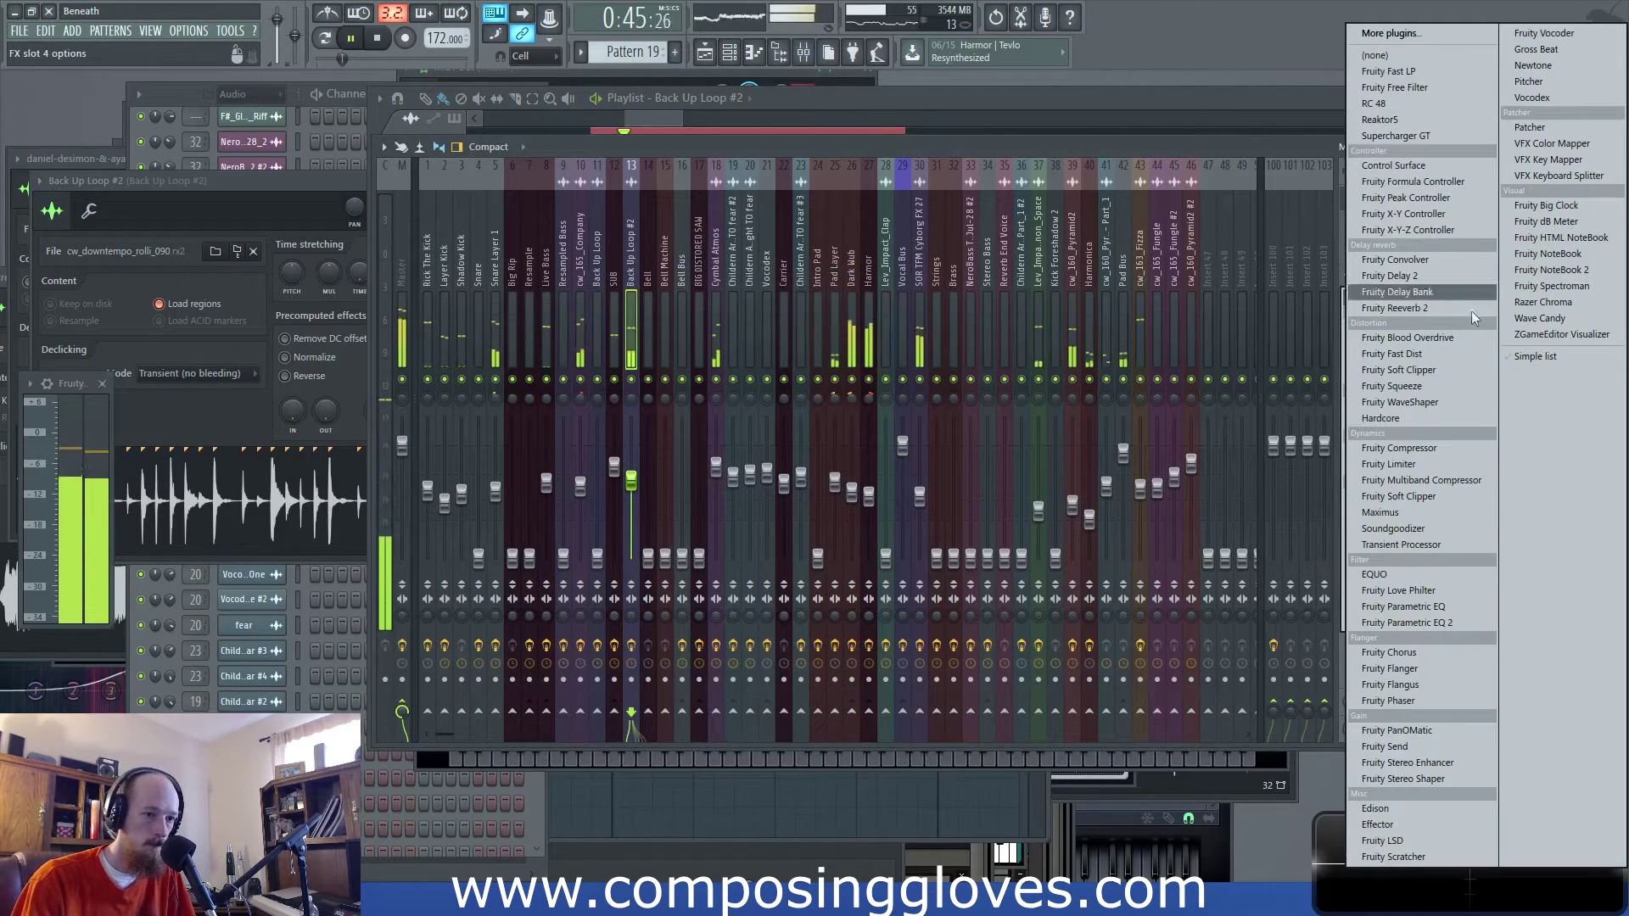
{"action": "left_click", "coordinate": [1459, 623]}
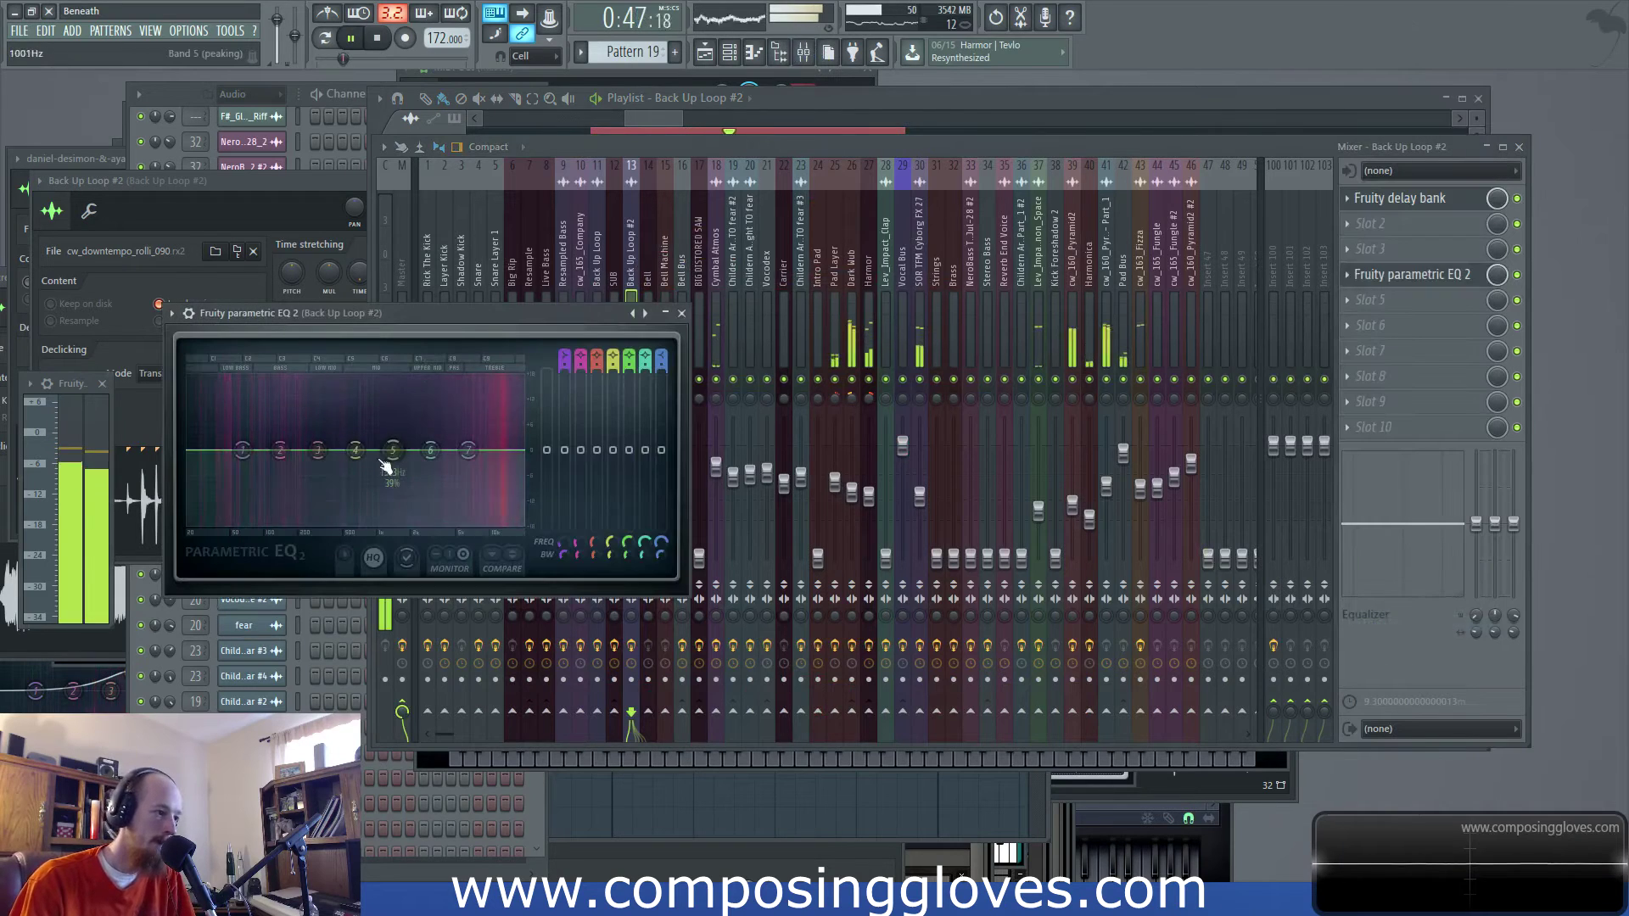
{"action": "left_click_drag", "start_coordinate": [393, 449], "coordinate": [422, 431]}
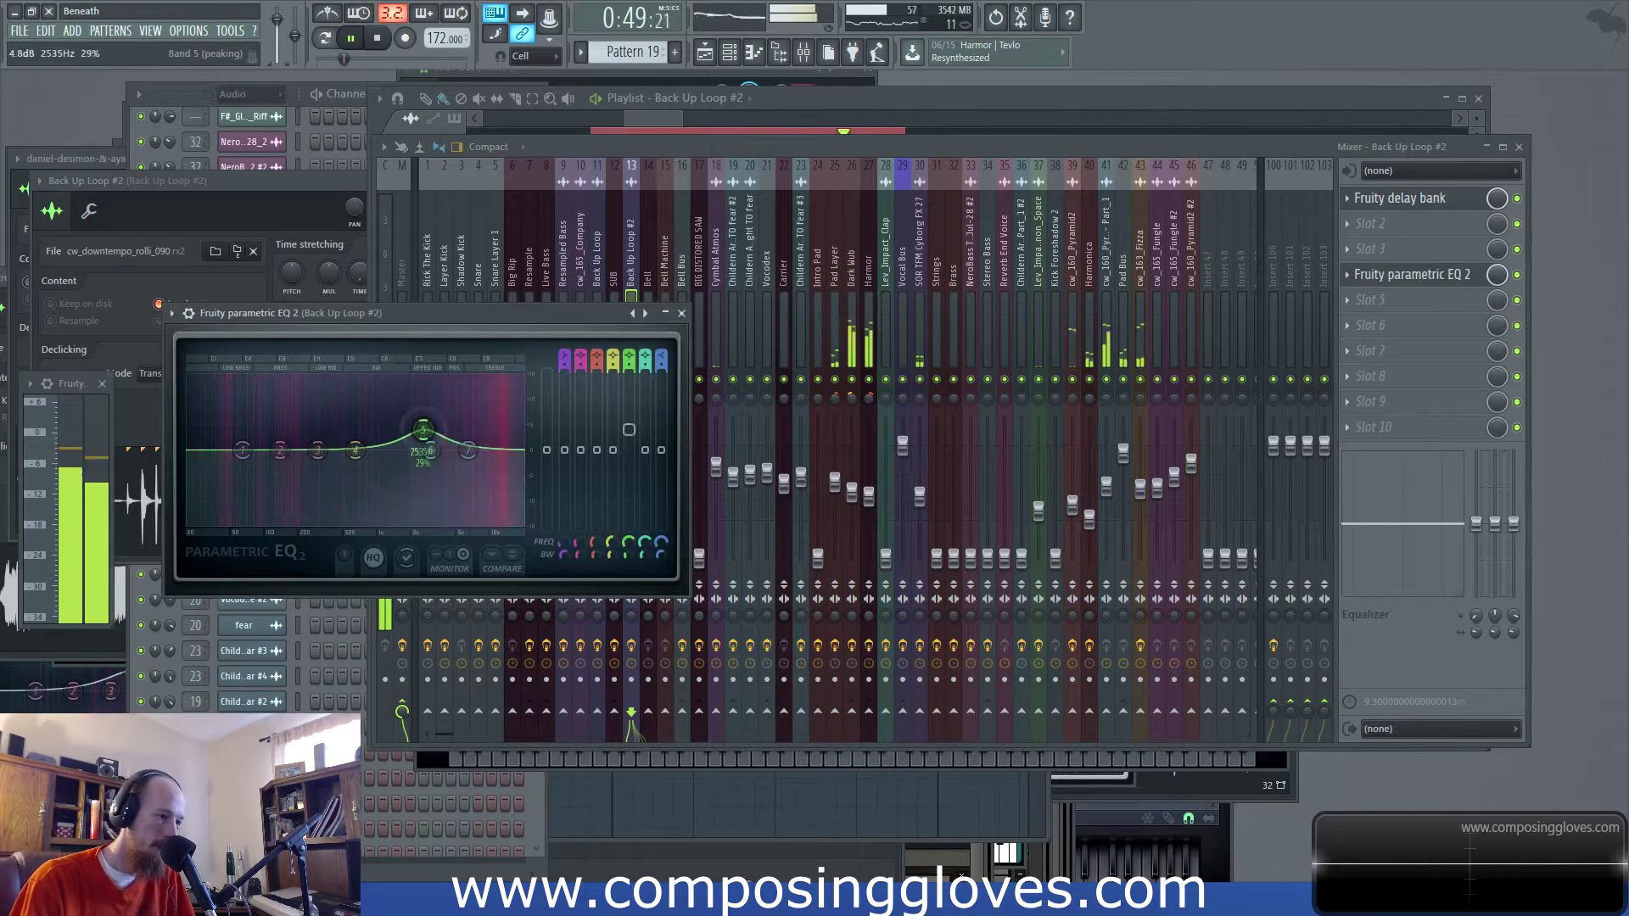
{"action": "left_click_drag", "start_coordinate": [318, 450], "coordinate": [268, 492]}
{"action": "left_click_drag", "start_coordinate": [482, 460], "coordinate": [487, 447]}
{"action": "left_click", "coordinate": [271, 502]}
{"action": "mouse_move", "coordinate": [275, 510]}
{"action": "left_mouse_down"}
{"action": "mouse_move", "coordinate": [291, 529]}
{"action": "mouse_move", "coordinate": [242, 509]}
{"action": "mouse_move", "coordinate": [270, 518]}
{"action": "left_mouse_up"}
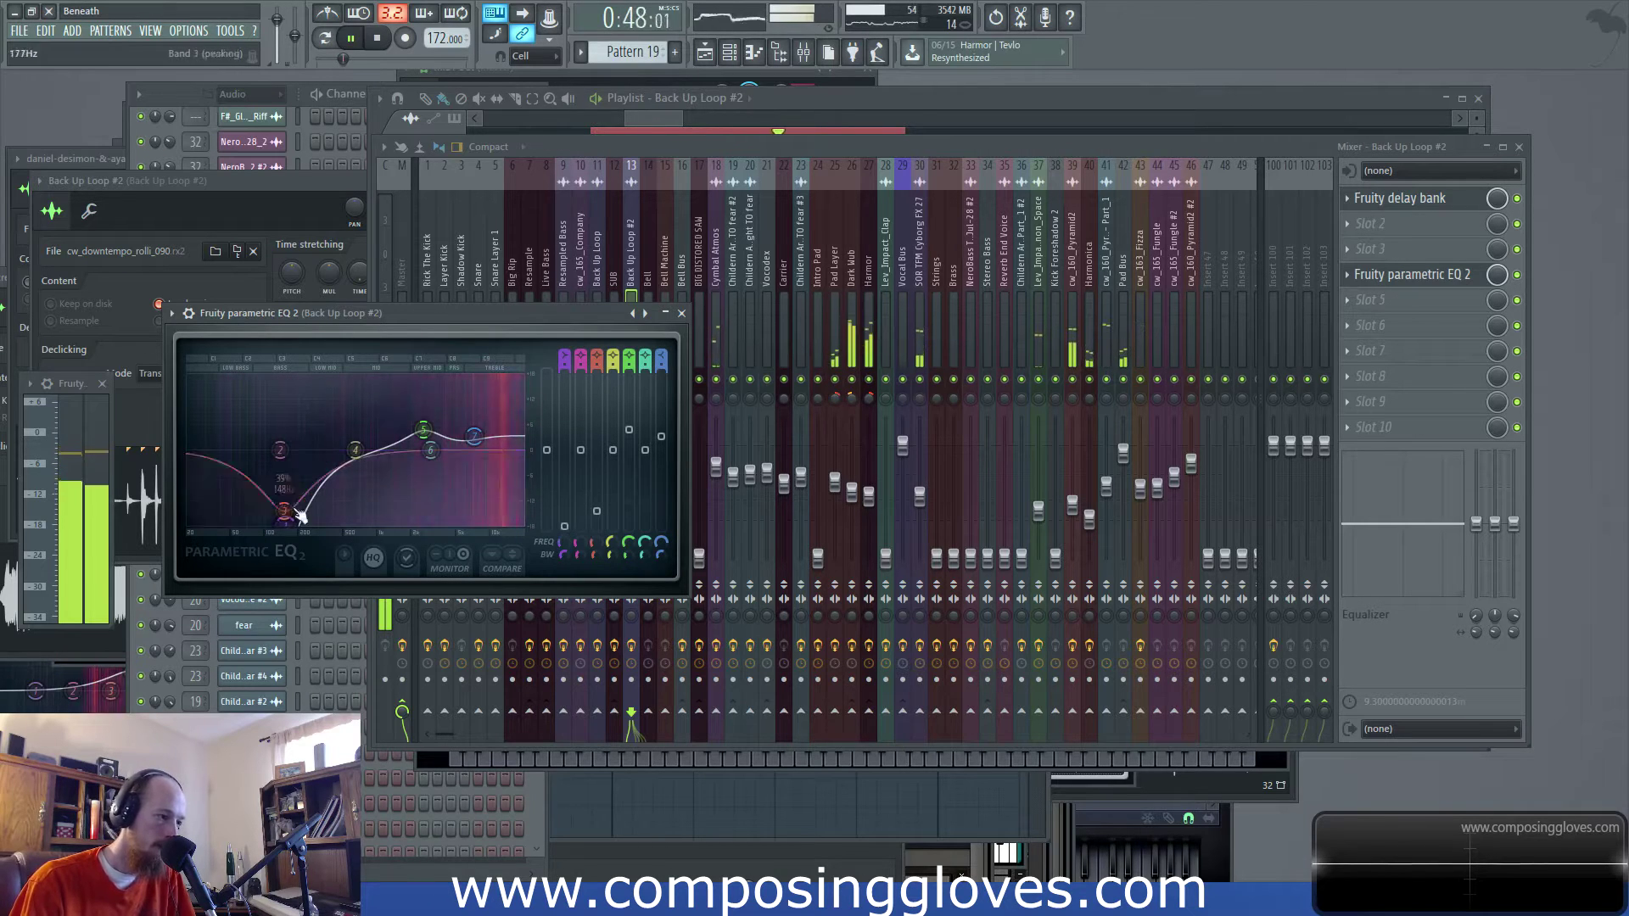
Clear the loop selection and play the arrangement from bar 25 into the drop at bar 33
{"action": "left_click", "coordinate": [663, 124]}
{"action": "key", "text": "space"}
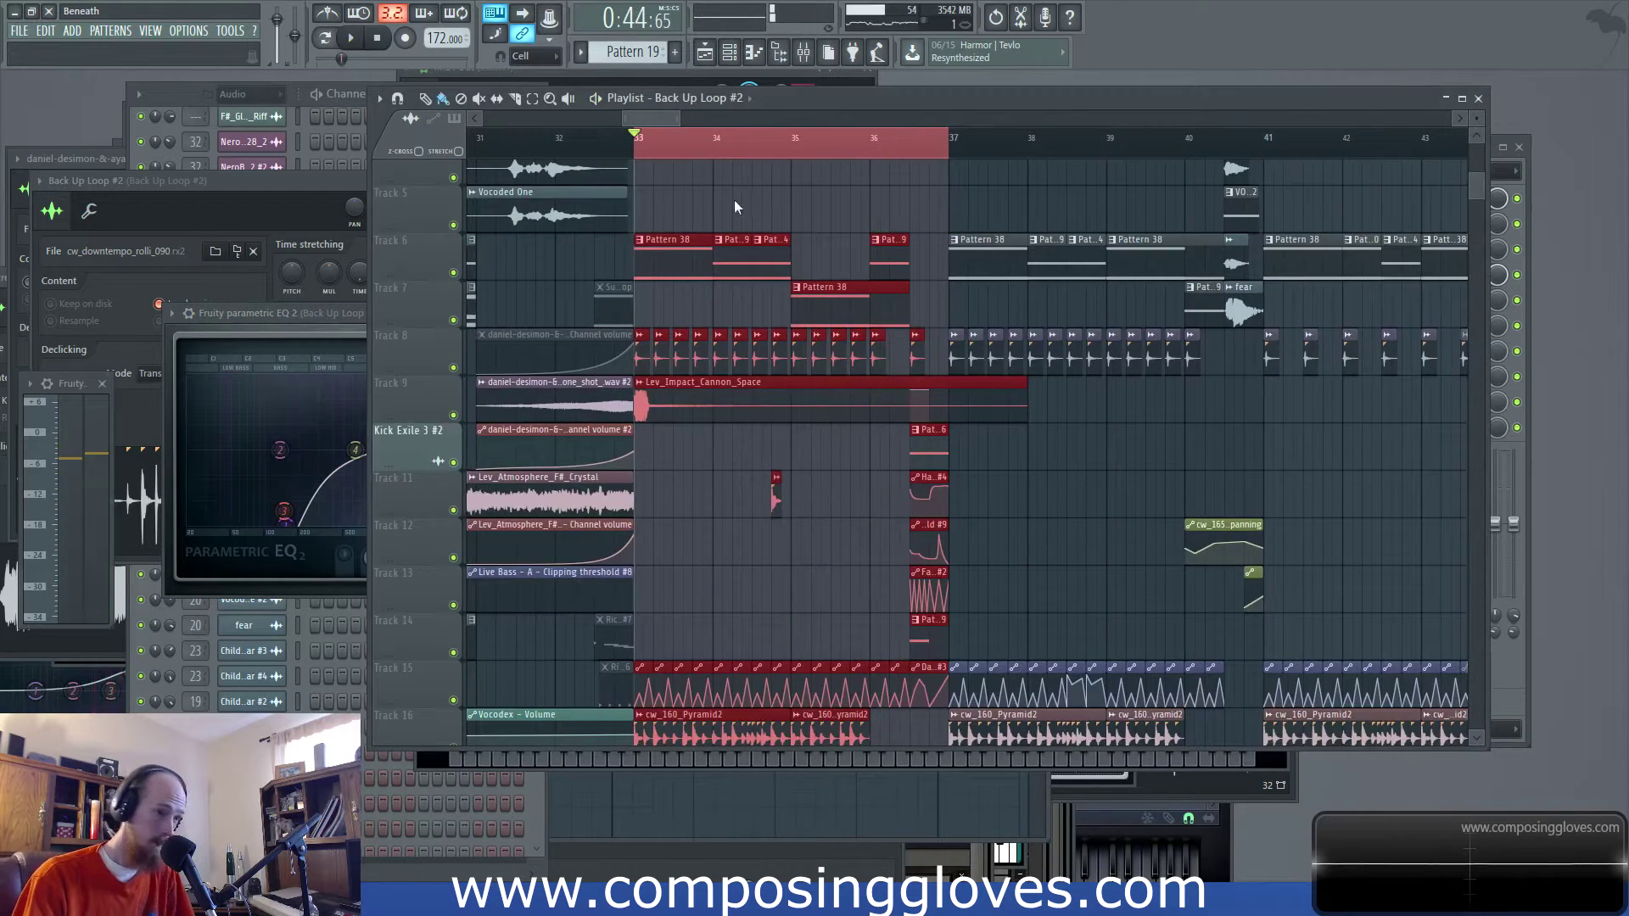
{"action": "left_click", "coordinate": [695, 149]}
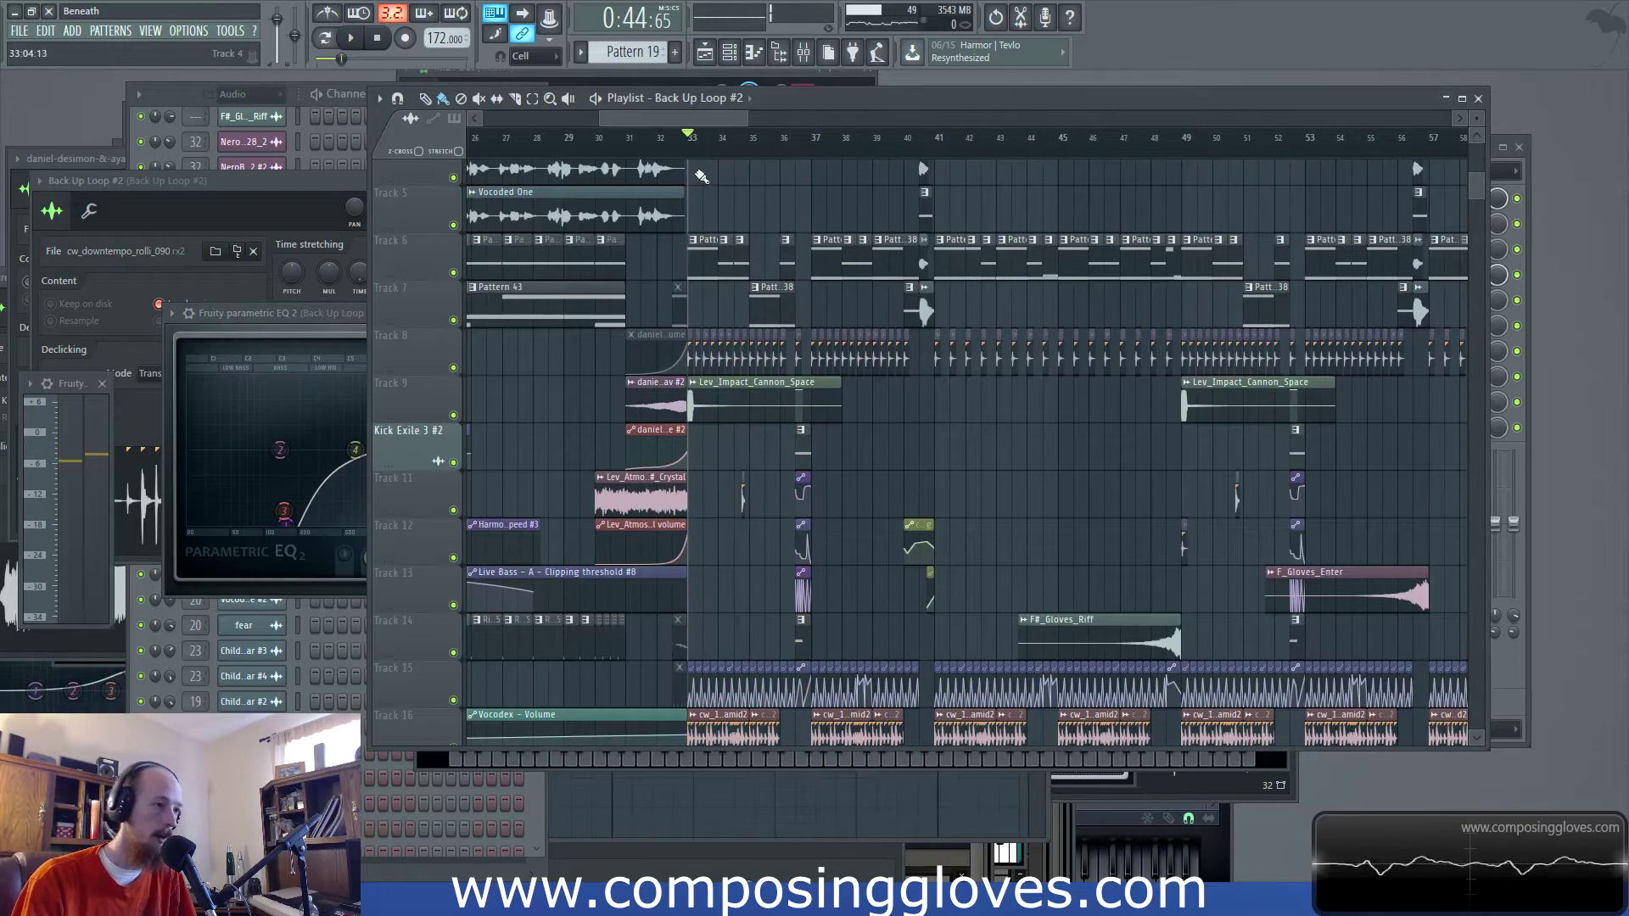
{"action": "scroll", "coordinate": [731, 190], "scroll_direction": "left", "scroll_amount": 2}
{"action": "scroll", "coordinate": [645, 174], "scroll_direction": "left", "scroll_amount": 3}
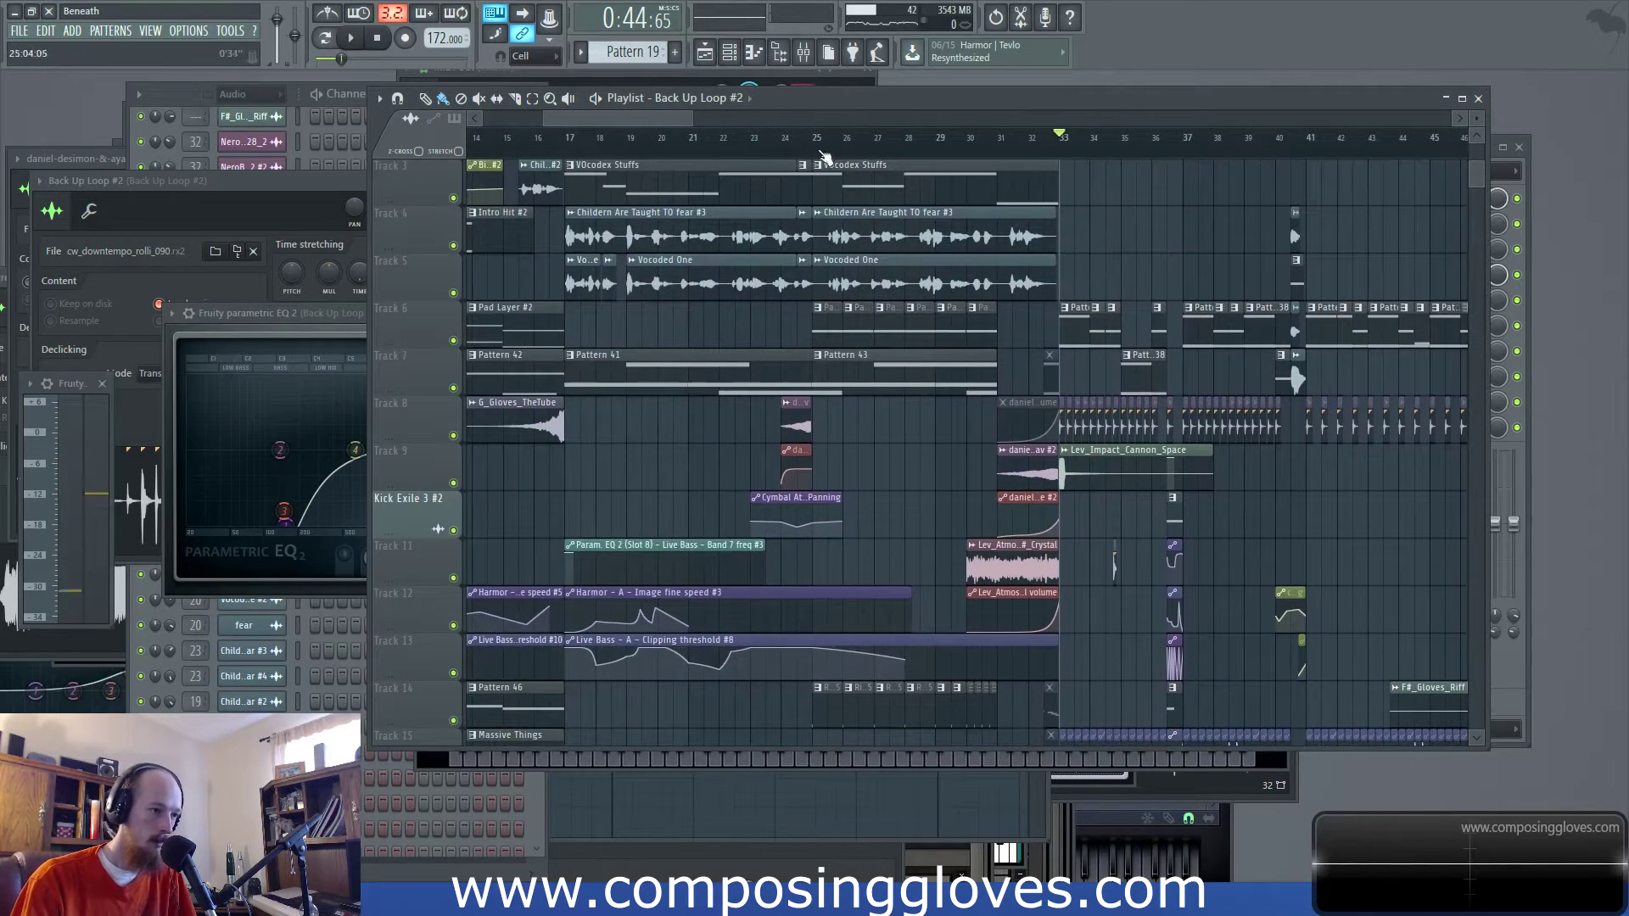
{"action": "left_click", "coordinate": [806, 147]}
{"action": "key", "text": "space"}
{"action": "scroll", "coordinate": [895, 336], "scroll_direction": "up", "scroll_amount": 3}
{"action": "left_click_drag", "start_coordinate": [915, 340], "coordinate": [806, 289]}
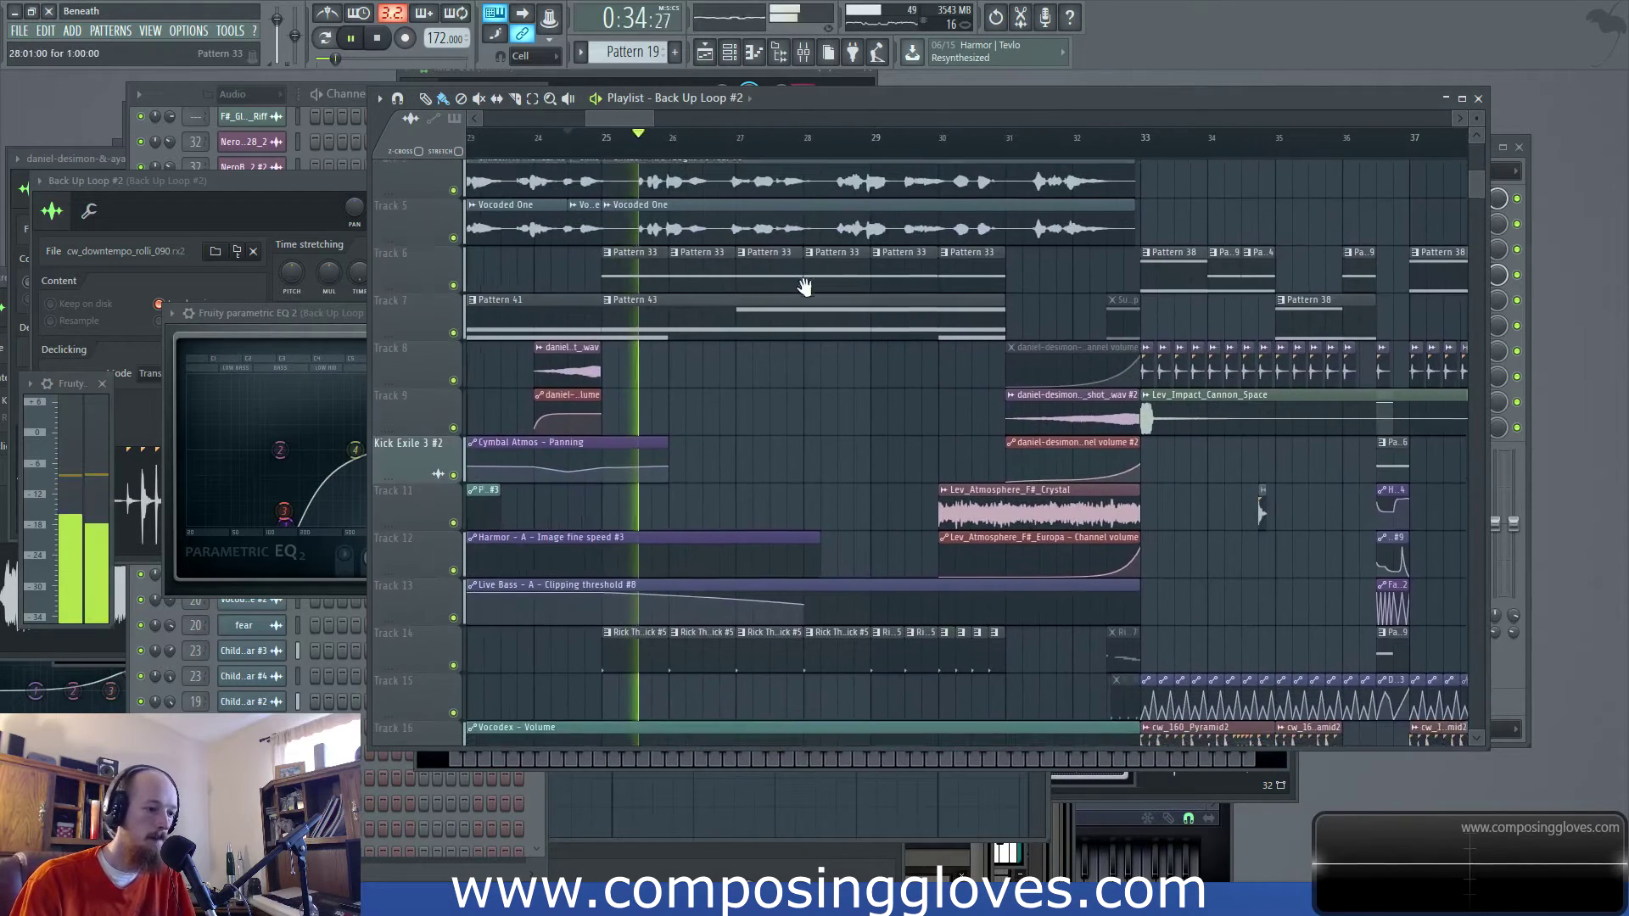
{"action": "left_click_drag", "start_coordinate": [840, 382], "coordinate": [814, 284]}
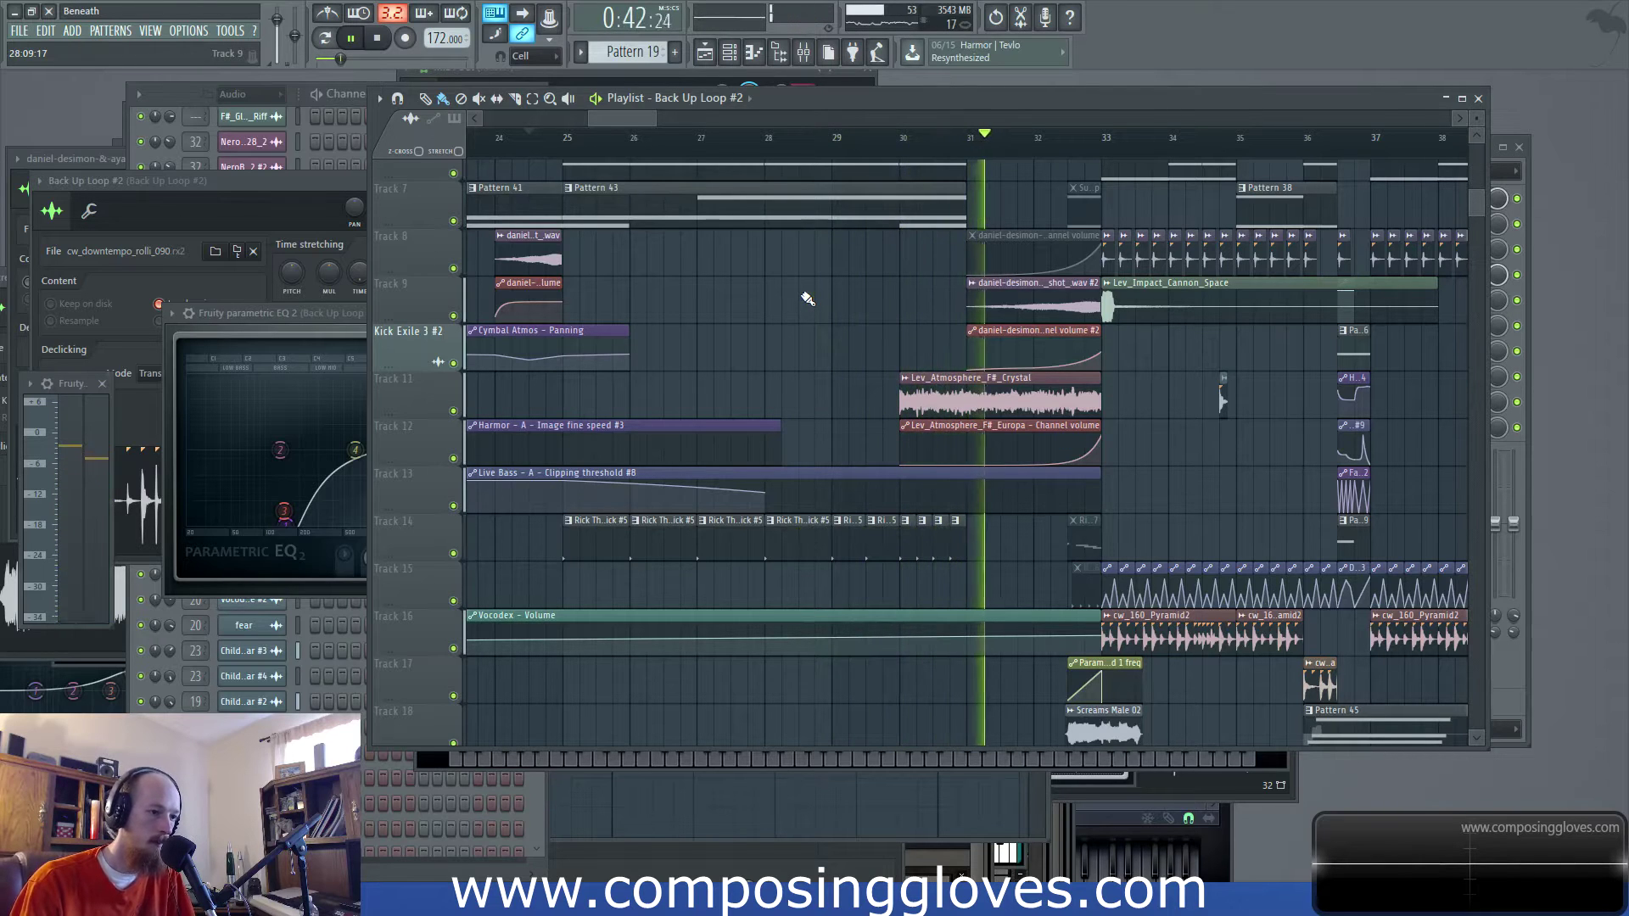
{"action": "scroll", "coordinate": [807, 299], "scroll_direction": "right", "scroll_amount": 4}
{"action": "scroll", "coordinate": [807, 306], "scroll_direction": "up", "scroll_amount": 1}
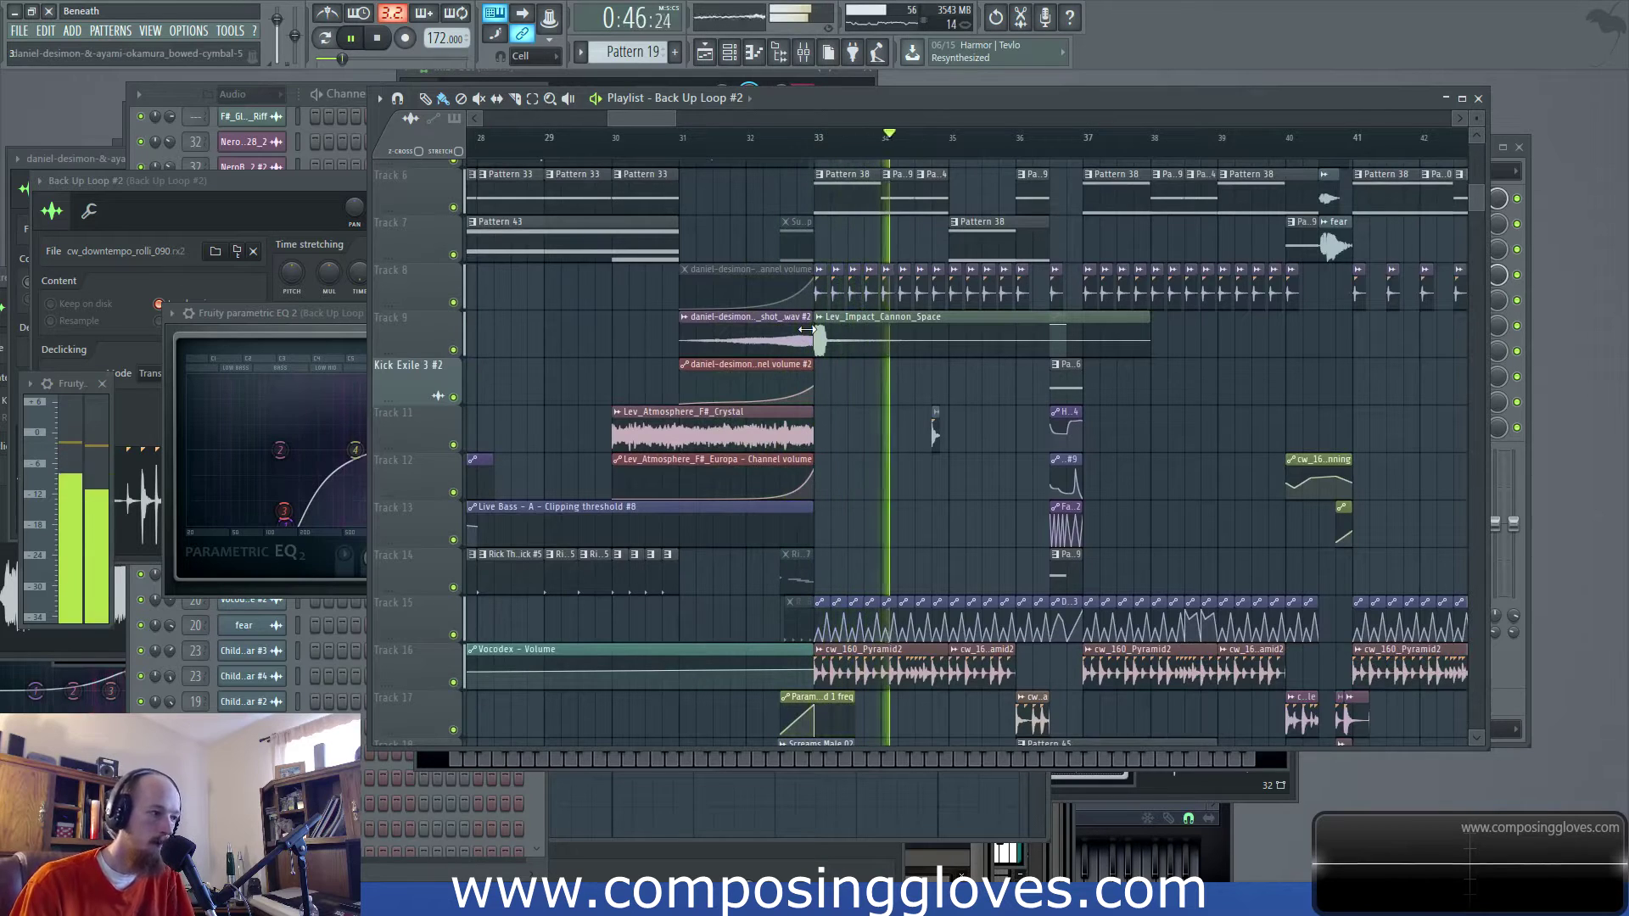
Lower the high-shelf band in Back Up Loop #2's Parametric EQ 2, shift it higher in frequency, and stop playback in the playlist
{"action": "left_click", "coordinate": [805, 65]}
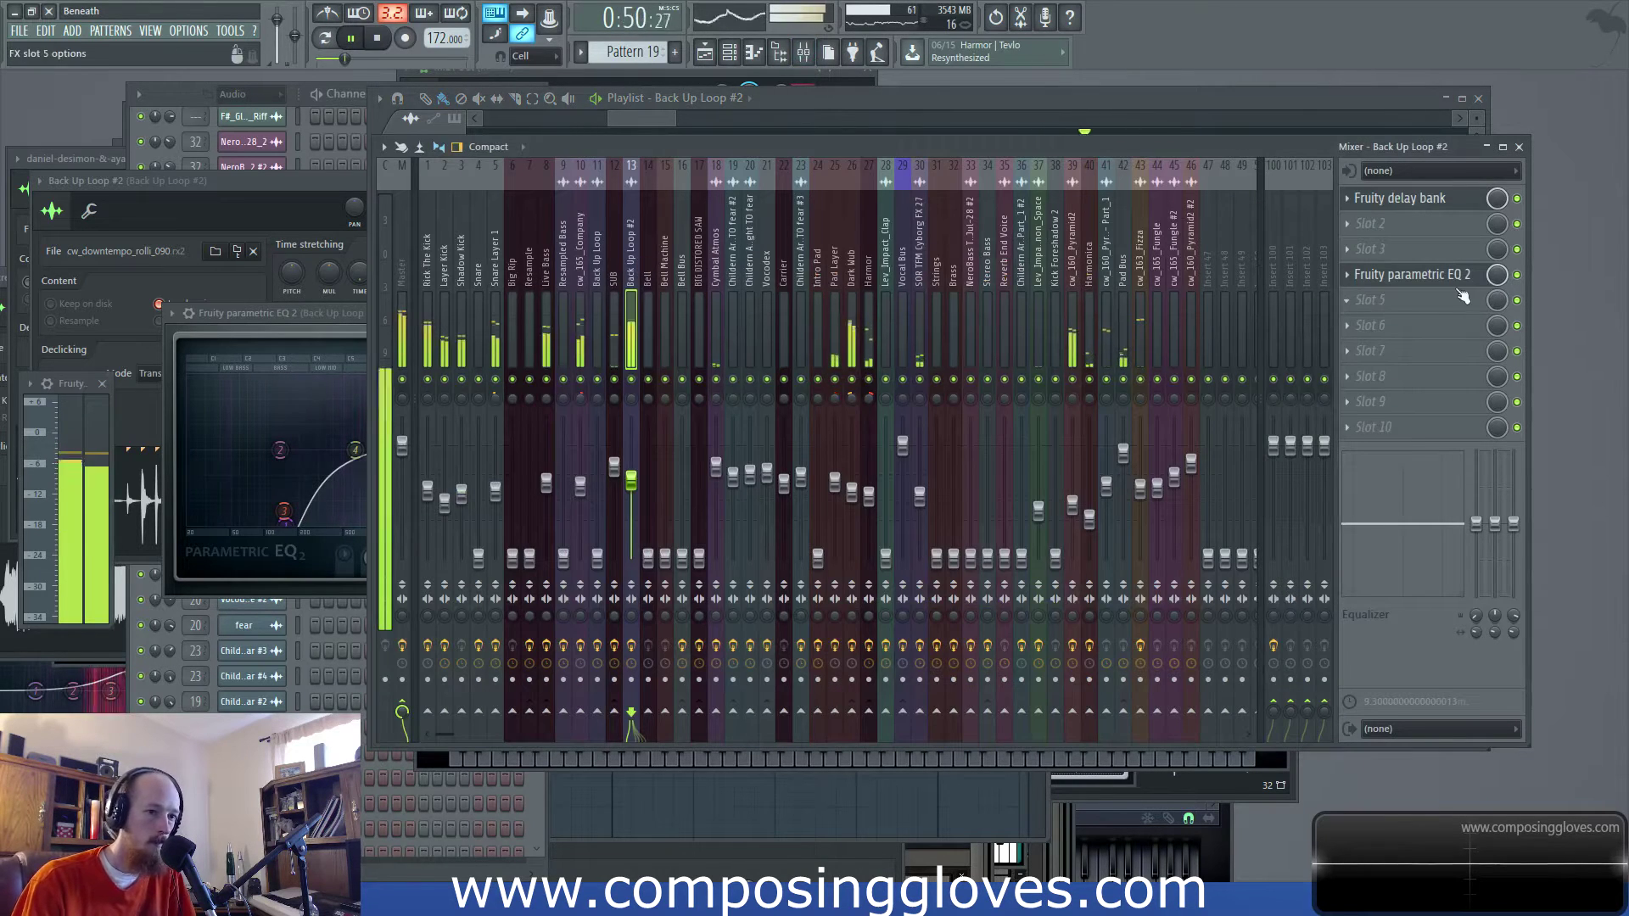
{"action": "left_click", "coordinate": [1409, 274]}
{"action": "mouse_move", "coordinate": [473, 446]}
{"action": "left_mouse_down"}
{"action": "mouse_move", "coordinate": [469, 471]}
{"action": "mouse_move", "coordinate": [426, 434]}
{"action": "mouse_move", "coordinate": [491, 459]}
{"action": "left_mouse_up"}
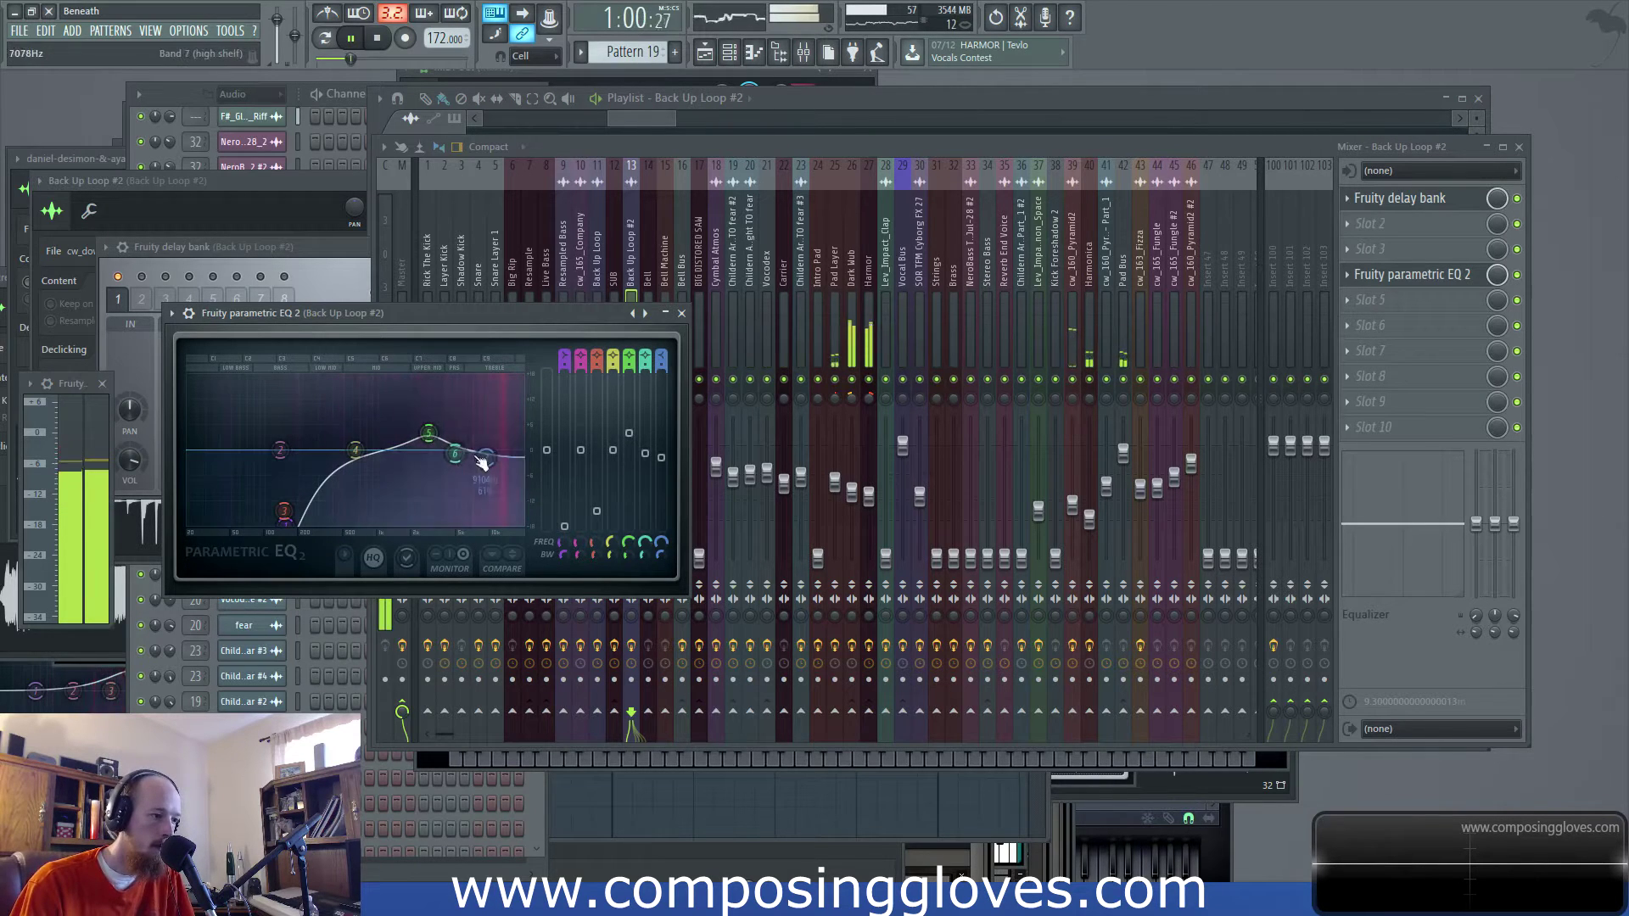
{"action": "left_click_drag", "start_coordinate": [501, 463], "coordinate": [510, 460]}
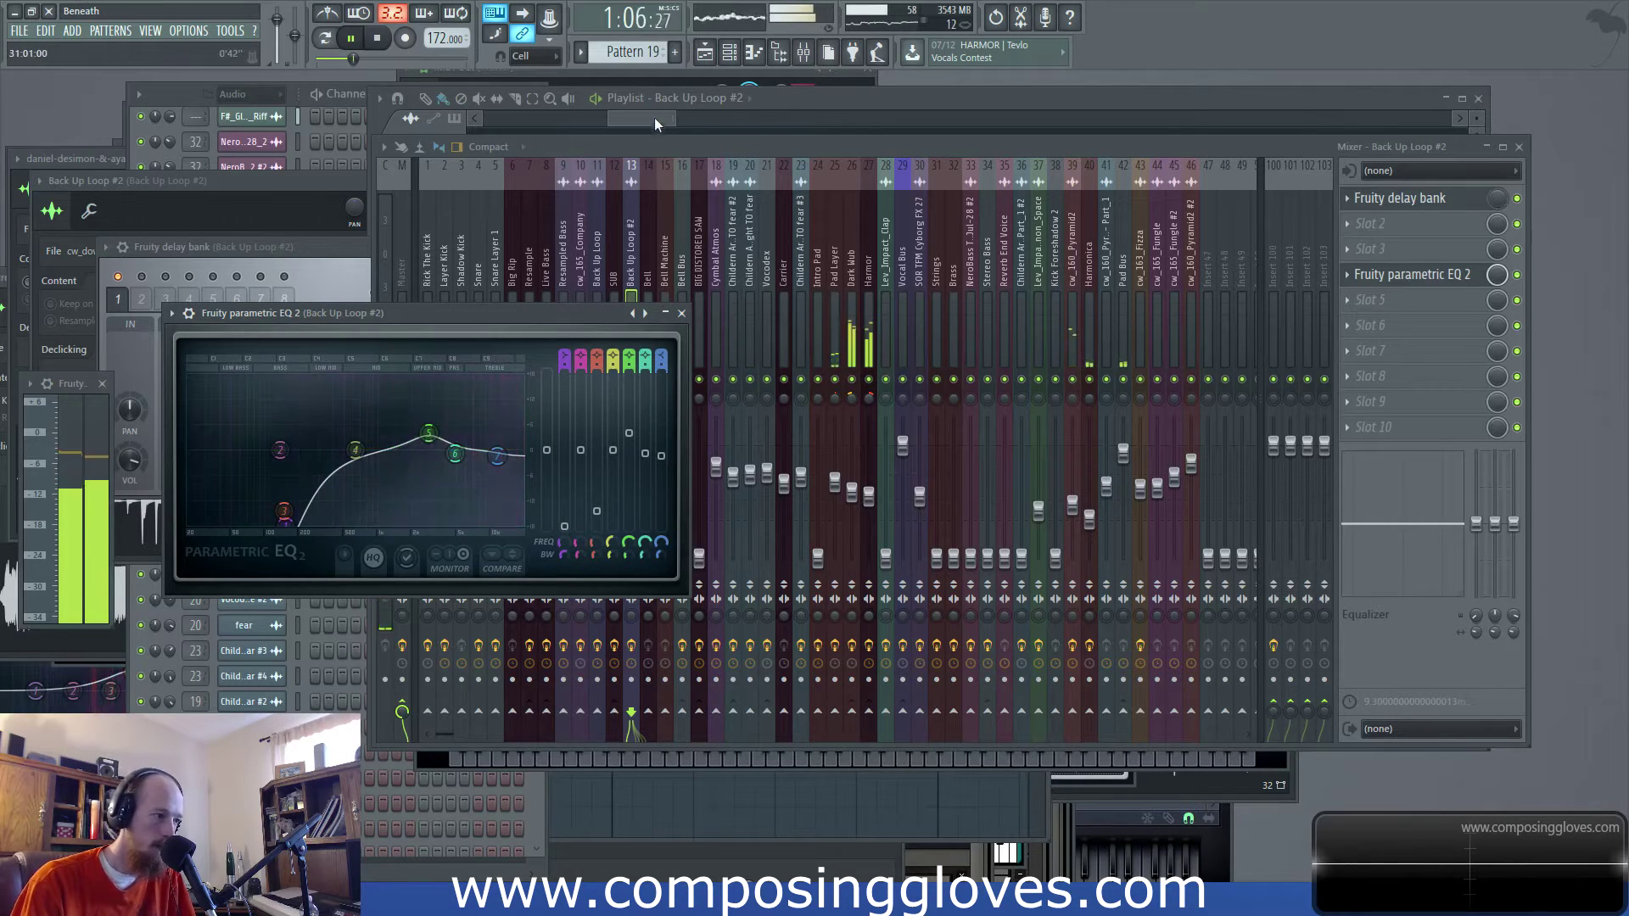
{"action": "mouse_move", "coordinate": [652, 120]}
{"action": "left_mouse_down"}
{"action": "mouse_move", "coordinate": [695, 115]}
{"action": "mouse_move", "coordinate": [665, 121]}
{"action": "left_mouse_up"}
{"action": "key", "text": "space"}
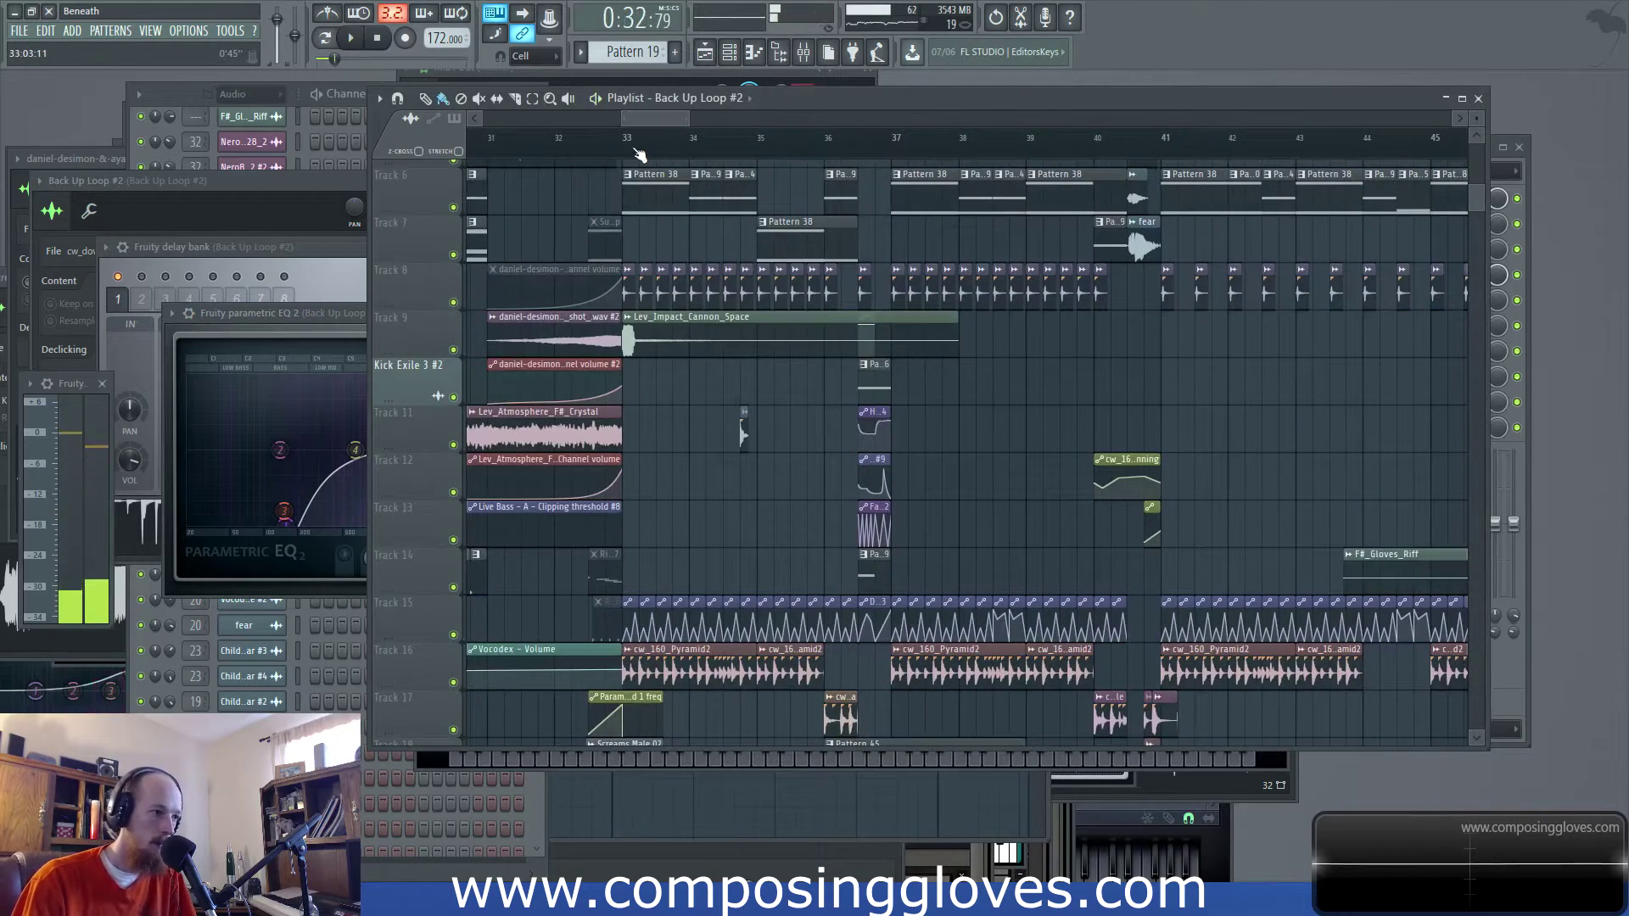
Select the F#_Gloves_Riff clip on Track 14 and route its channel to mixer track 47
{"action": "scroll", "coordinate": [662, 185], "scroll_direction": "down", "scroll_amount": 4}
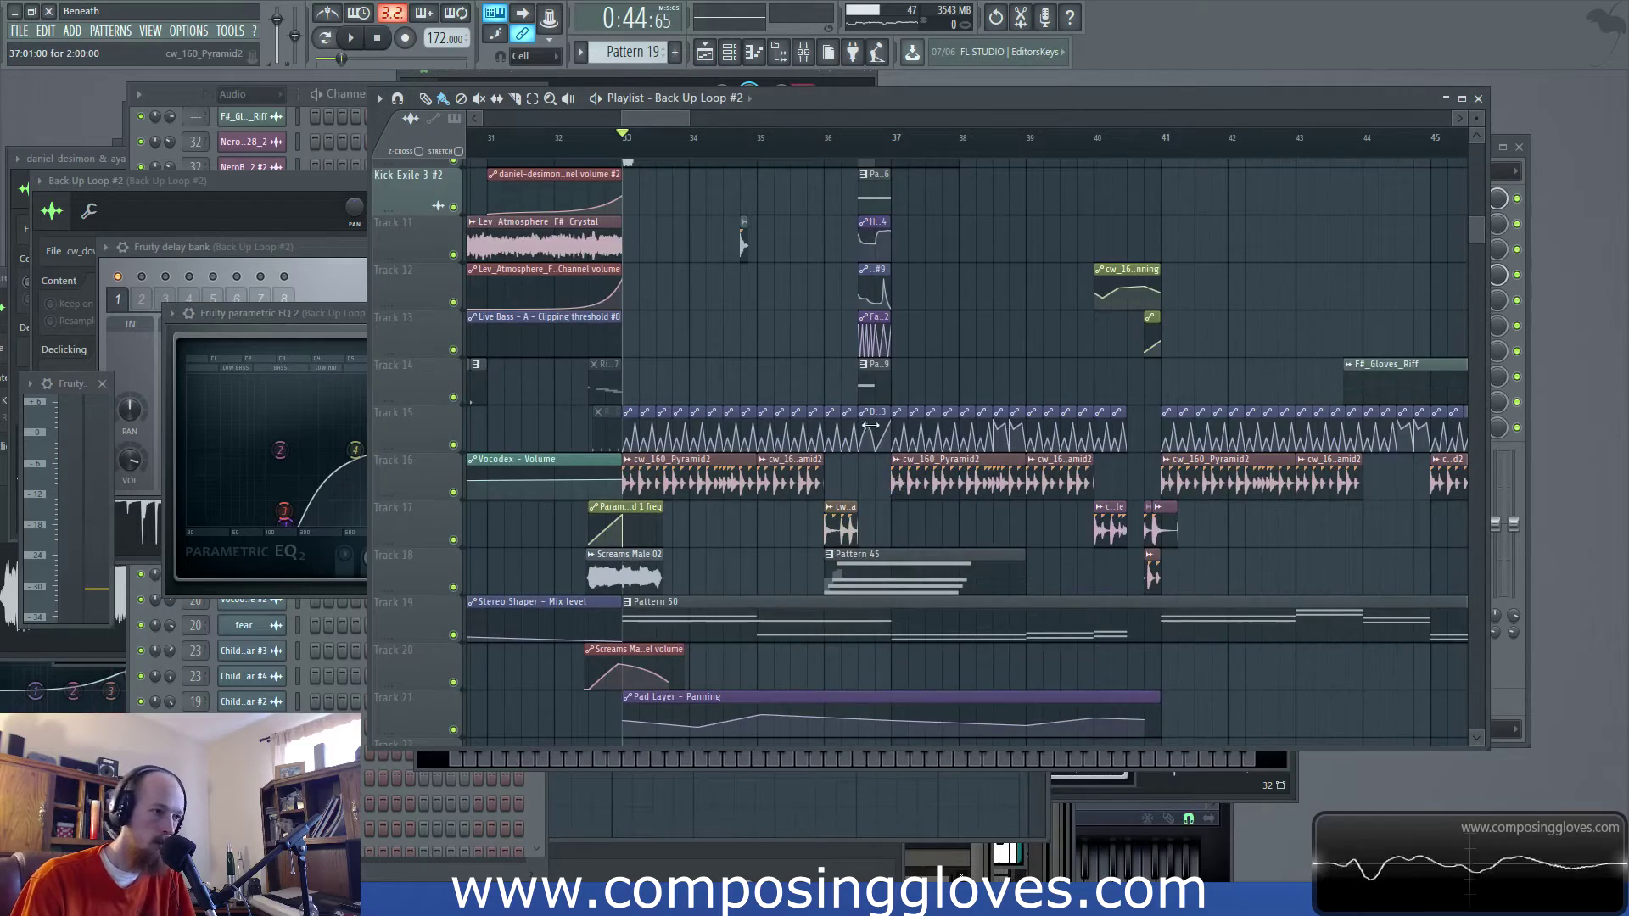
{"action": "scroll", "coordinate": [745, 375], "scroll_direction": "up", "scroll_amount": 9}
{"action": "scroll", "coordinate": [745, 374], "scroll_direction": "up", "scroll_amount": 3, "text": "ctrl"}
{"action": "left_click_drag", "start_coordinate": [745, 337], "coordinate": [830, 347]}
{"action": "scroll", "coordinate": [880, 364], "scroll_direction": "down", "scroll_amount": 6, "text": "ctrl"}
{"action": "scroll", "coordinate": [876, 374], "scroll_direction": "down", "scroll_amount": 2}
{"action": "left_click", "coordinate": [925, 731]}
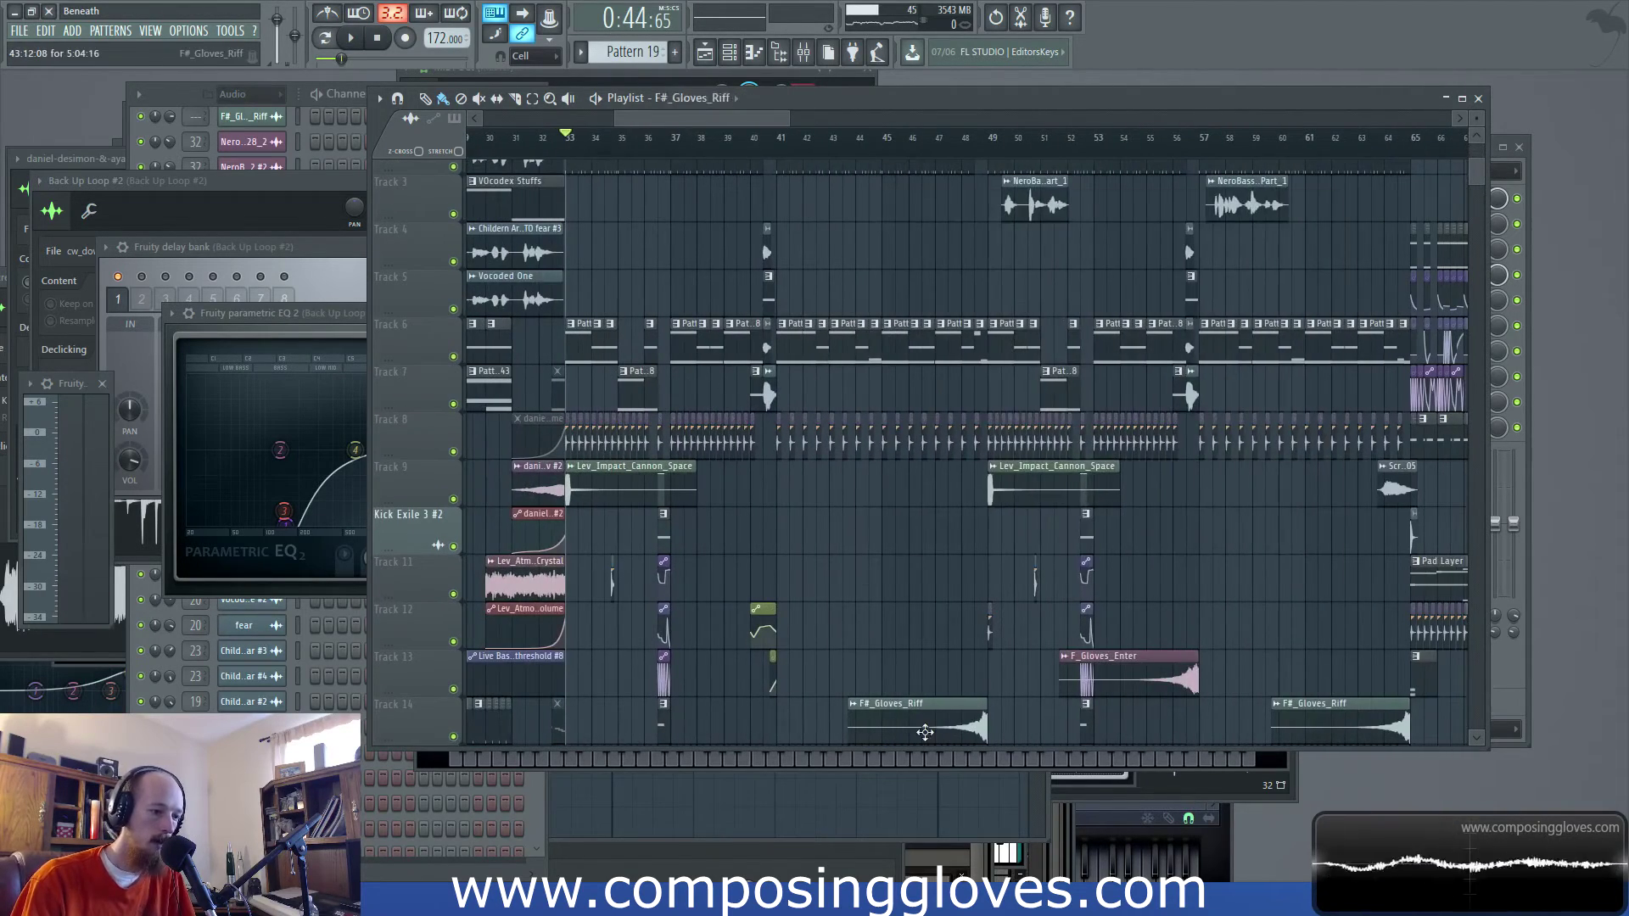
{"action": "double_click", "coordinate": [925, 731]}
{"action": "key", "text": "F9"}
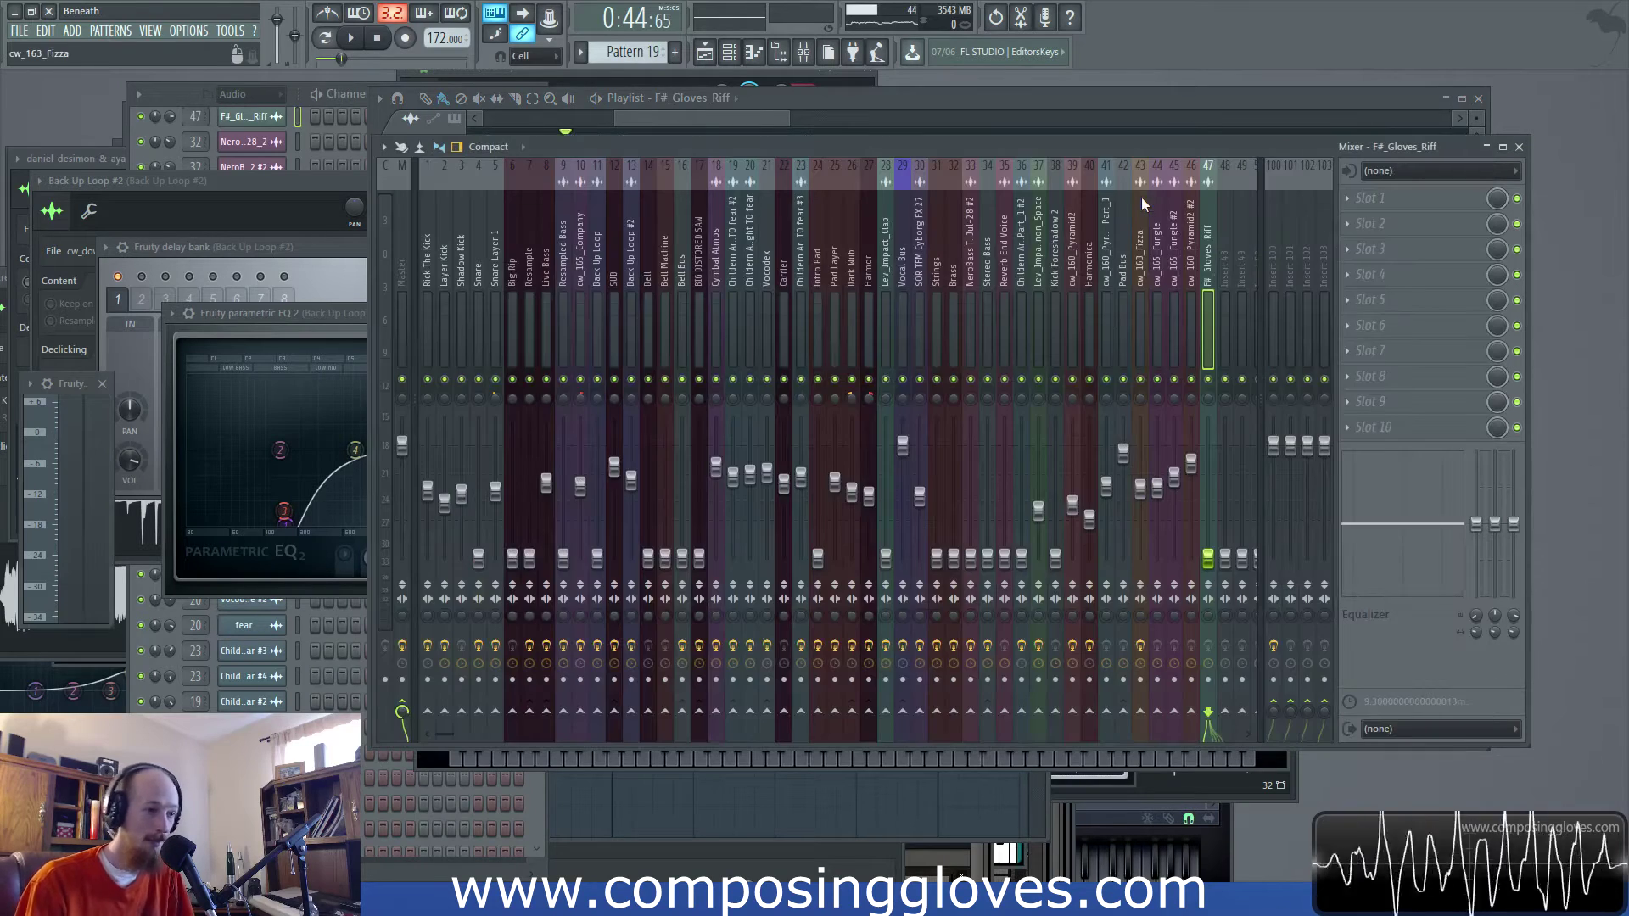
Play the drop from bar 33, examine the arrangement and the mixer levels, and stop playback
{"action": "key", "text": "F5"}
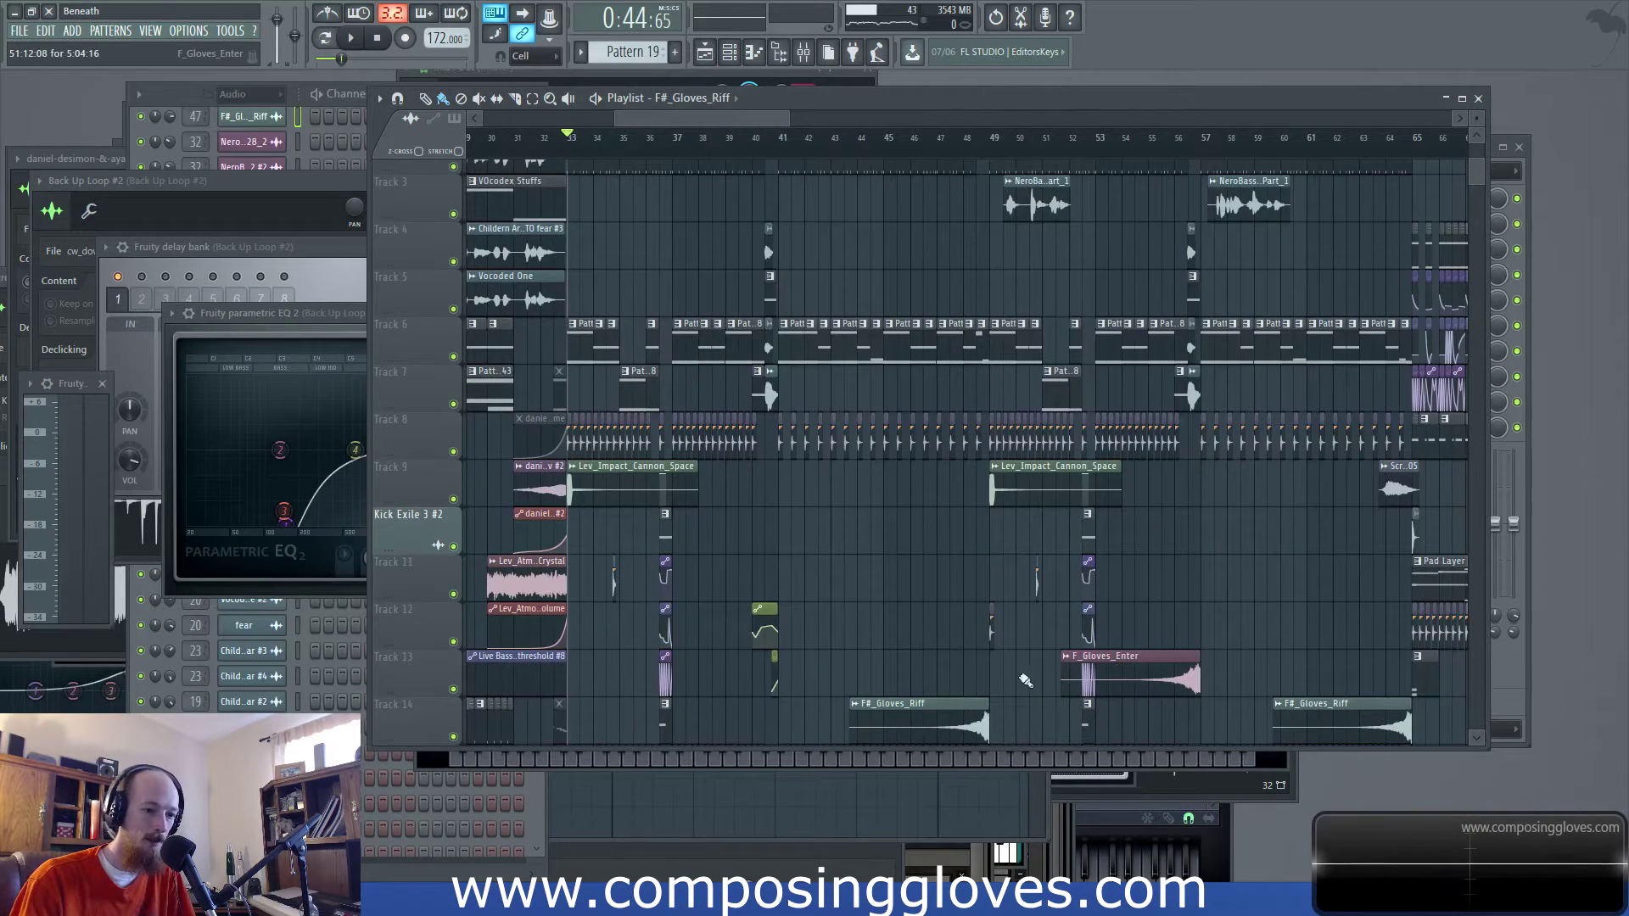
{"action": "scroll", "coordinate": [1025, 681], "scroll_direction": "down", "scroll_amount": 5}
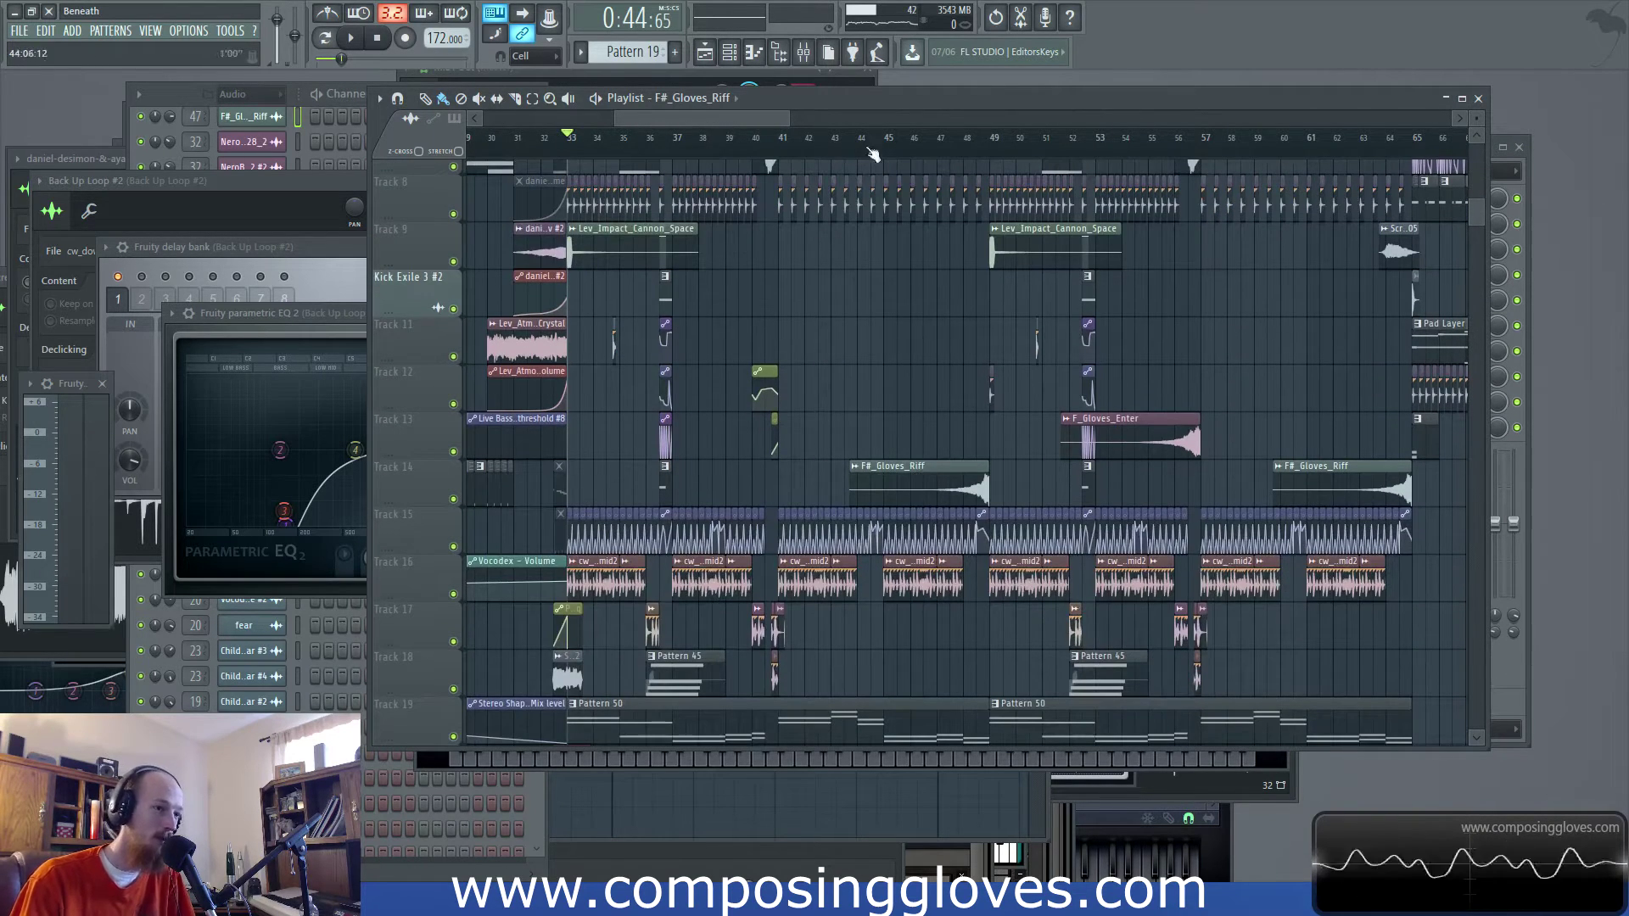
{"action": "scroll", "coordinate": [650, 233], "scroll_direction": "up", "scroll_amount": 2}
{"action": "key", "text": "space"}
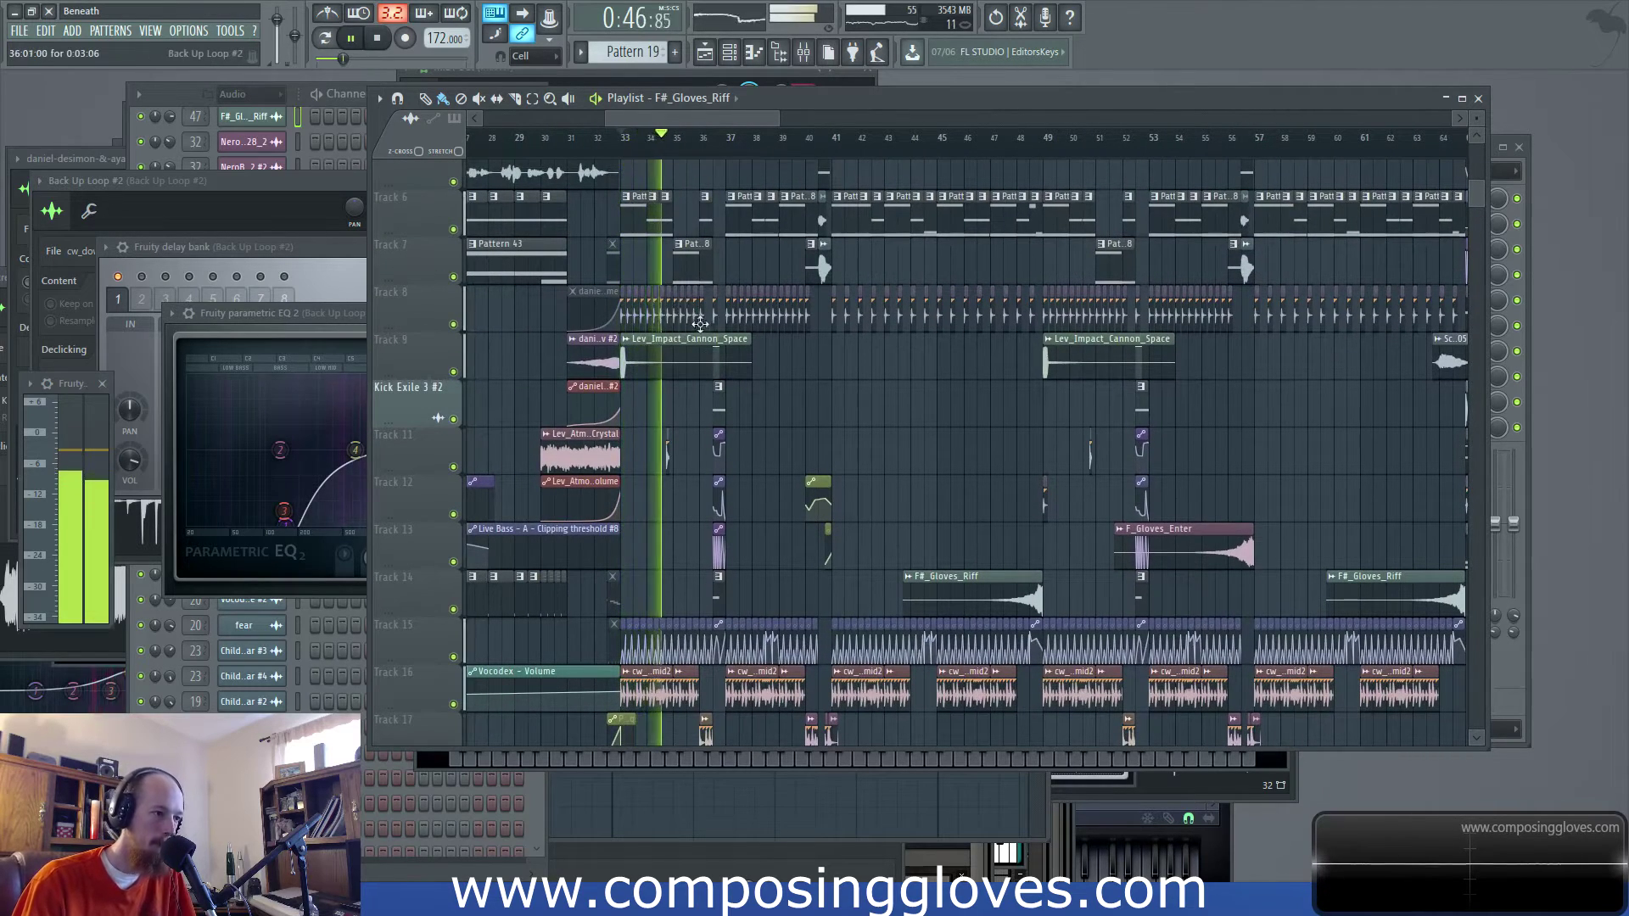
{"action": "scroll", "coordinate": [688, 314], "scroll_direction": "up", "scroll_amount": 4, "text": "ctrl"}
{"action": "scroll", "coordinate": [688, 313], "scroll_direction": "up", "scroll_amount": 3}
{"action": "scroll", "coordinate": [807, 368], "scroll_direction": "left", "scroll_amount": 2}
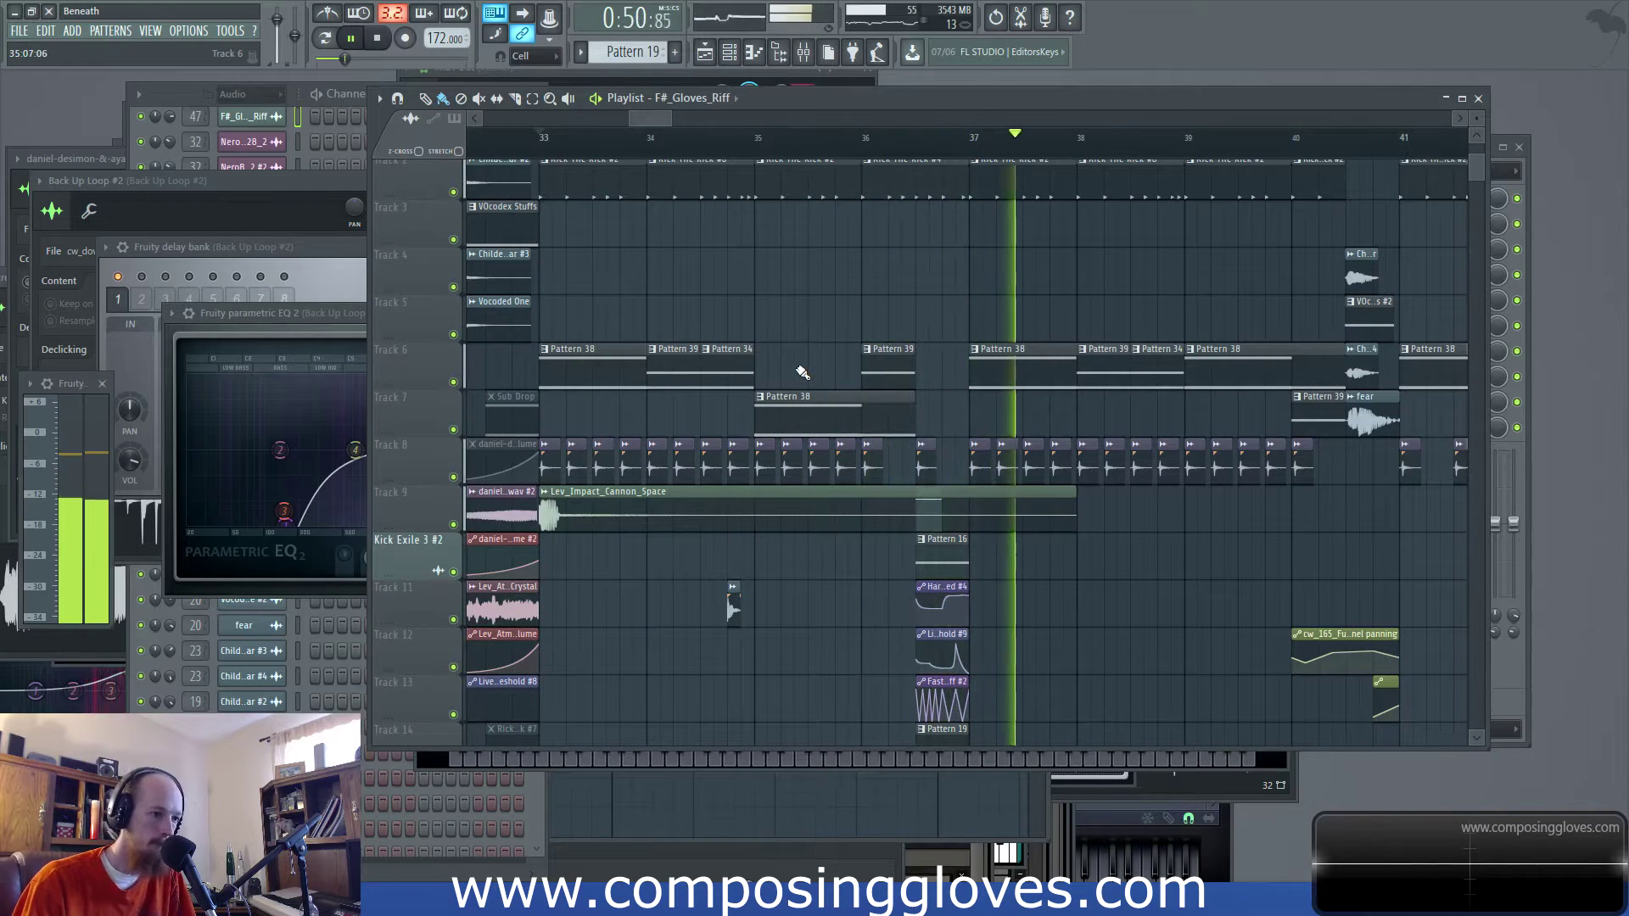
{"action": "left_click", "coordinate": [803, 52]}
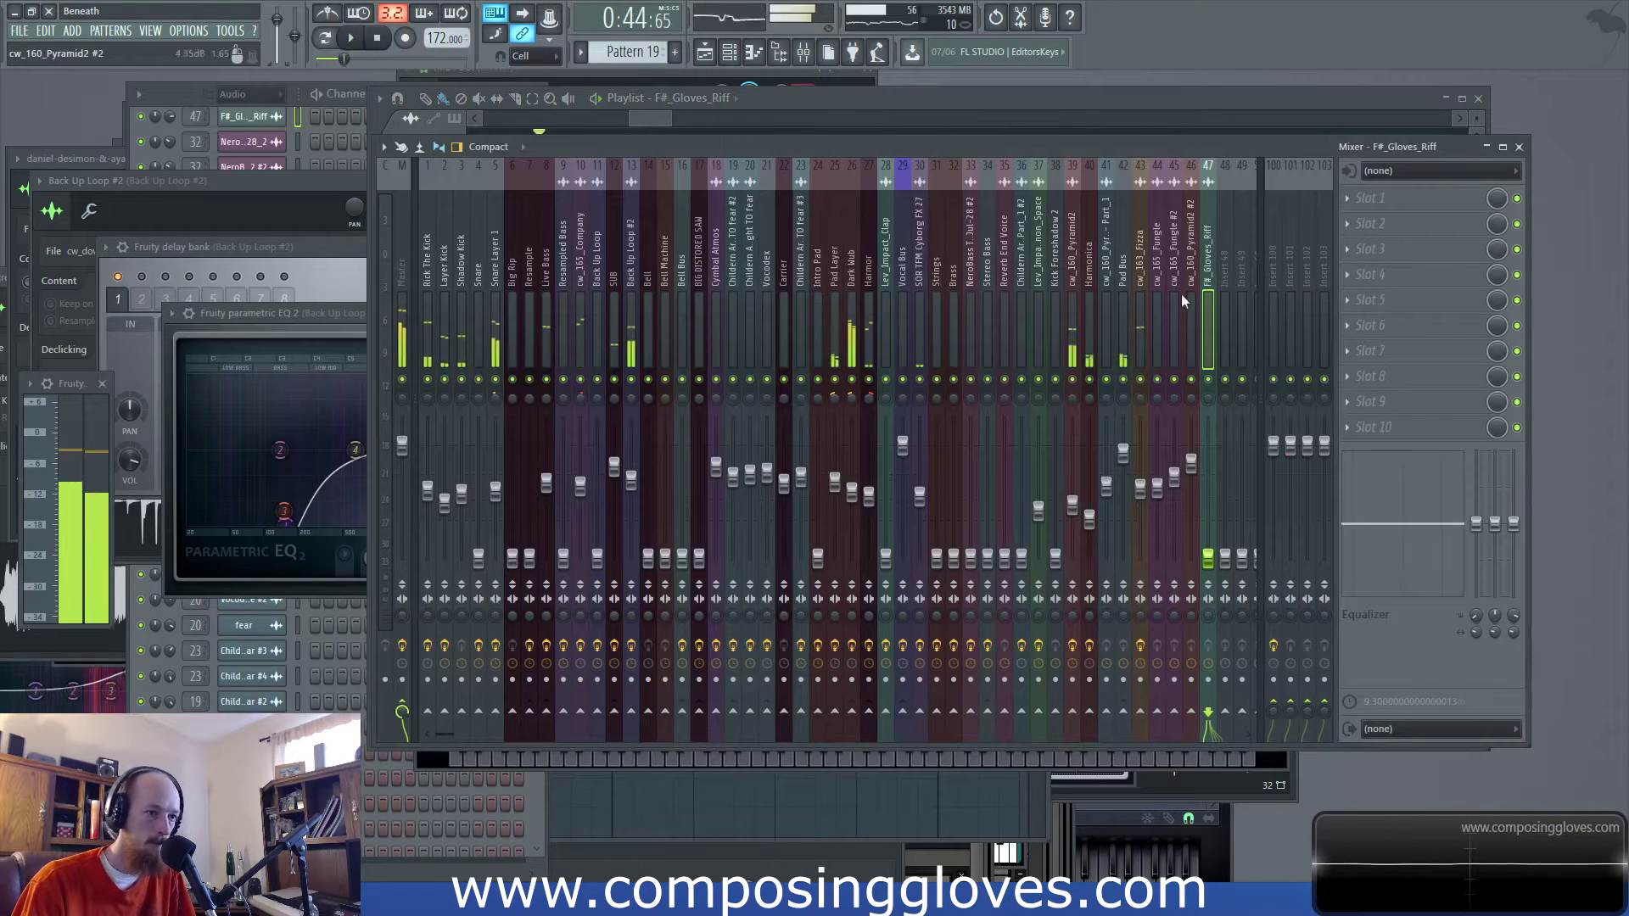
{"action": "key", "text": "space"}
Look through the mixer tracks around Strings and Back Up Loop, and inspect the effects on Back Up Loop #2, including its Fruity delay bank
{"action": "left_click", "coordinate": [853, 268]}
{"action": "left_click", "coordinate": [903, 265]}
{"action": "left_click", "coordinate": [920, 261]}
{"action": "left_click", "coordinate": [936, 261]}
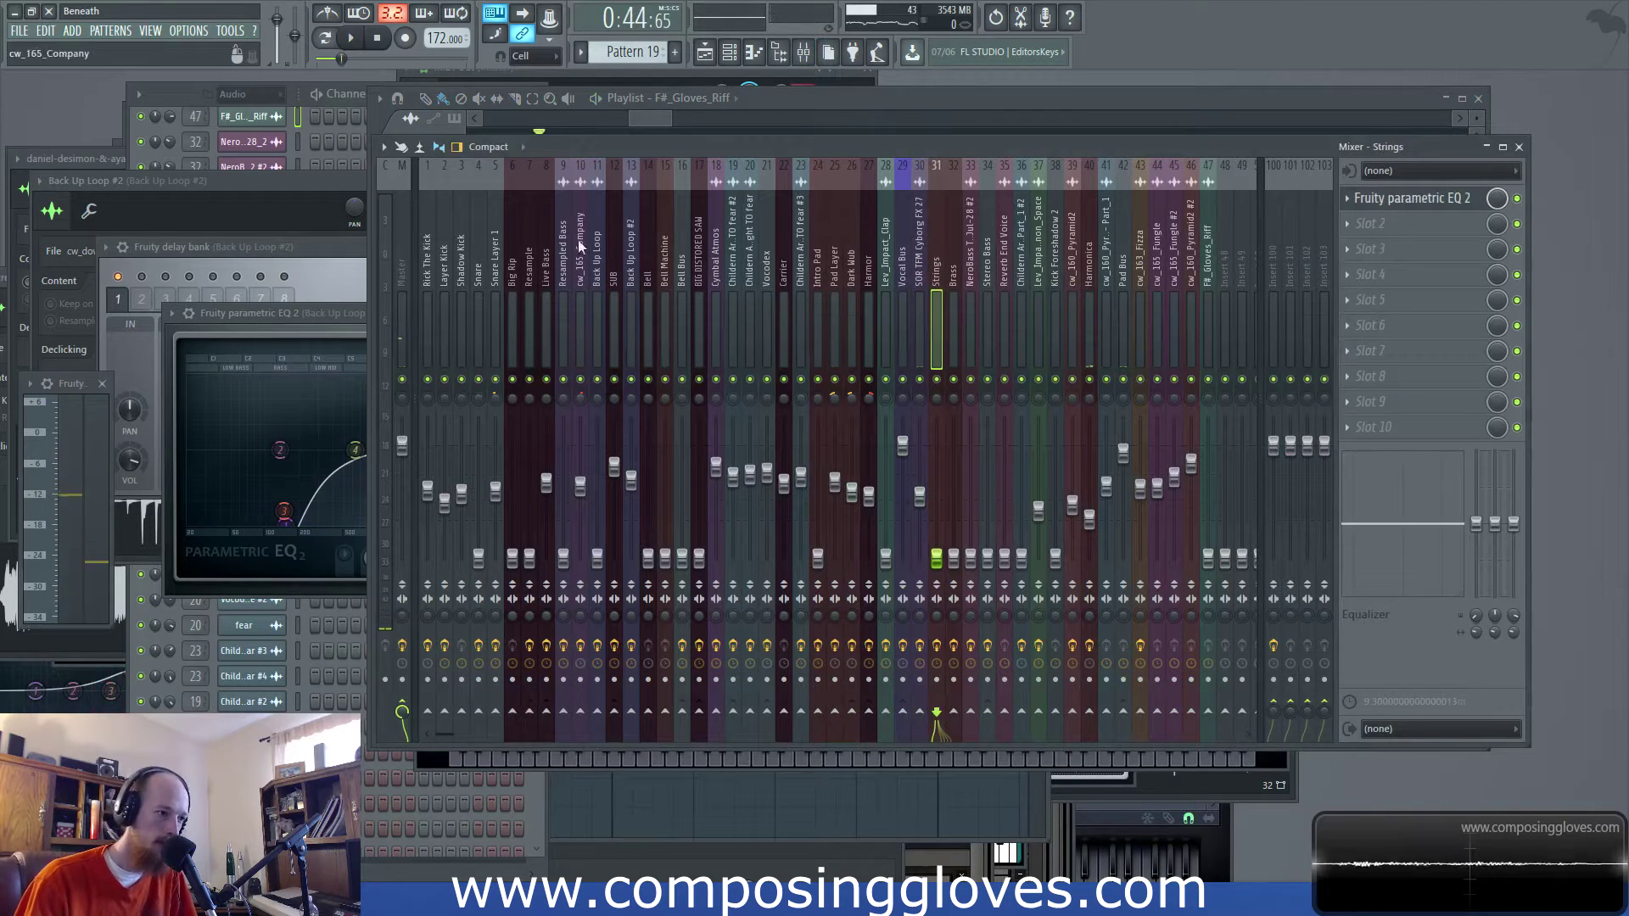
{"action": "left_click", "coordinate": [583, 270]}
{"action": "left_click", "coordinate": [563, 280]}
{"action": "left_click", "coordinate": [581, 271]}
{"action": "left_click", "coordinate": [598, 270]}
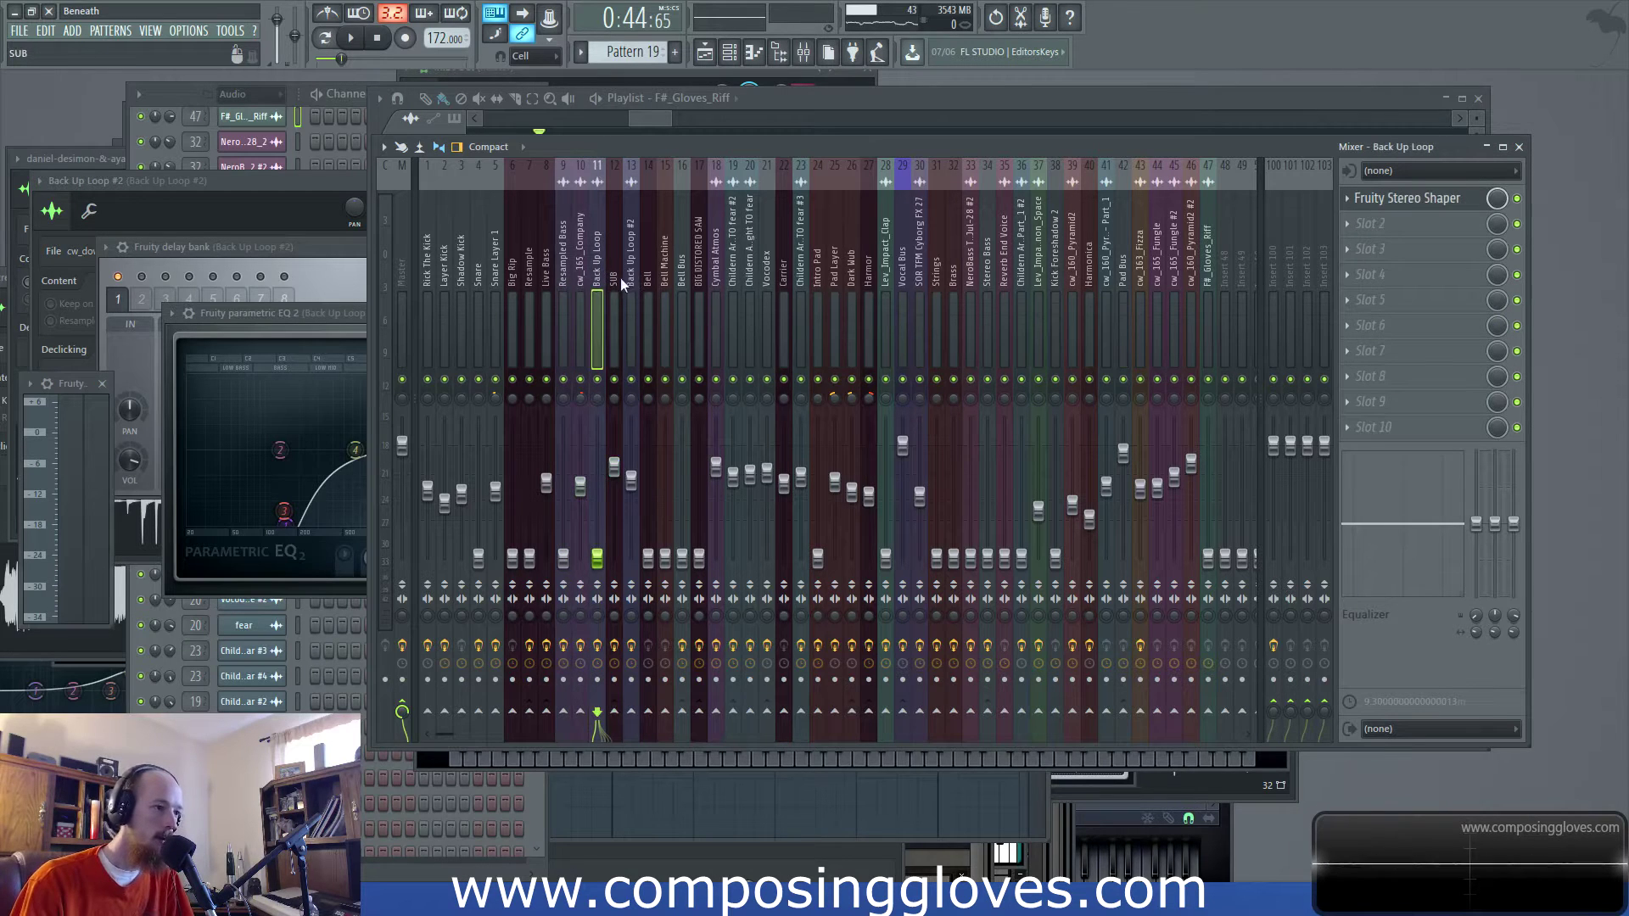
{"action": "left_click", "coordinate": [638, 256]}
{"action": "left_click", "coordinate": [1413, 274]}
{"action": "left_click", "coordinate": [1400, 197]}
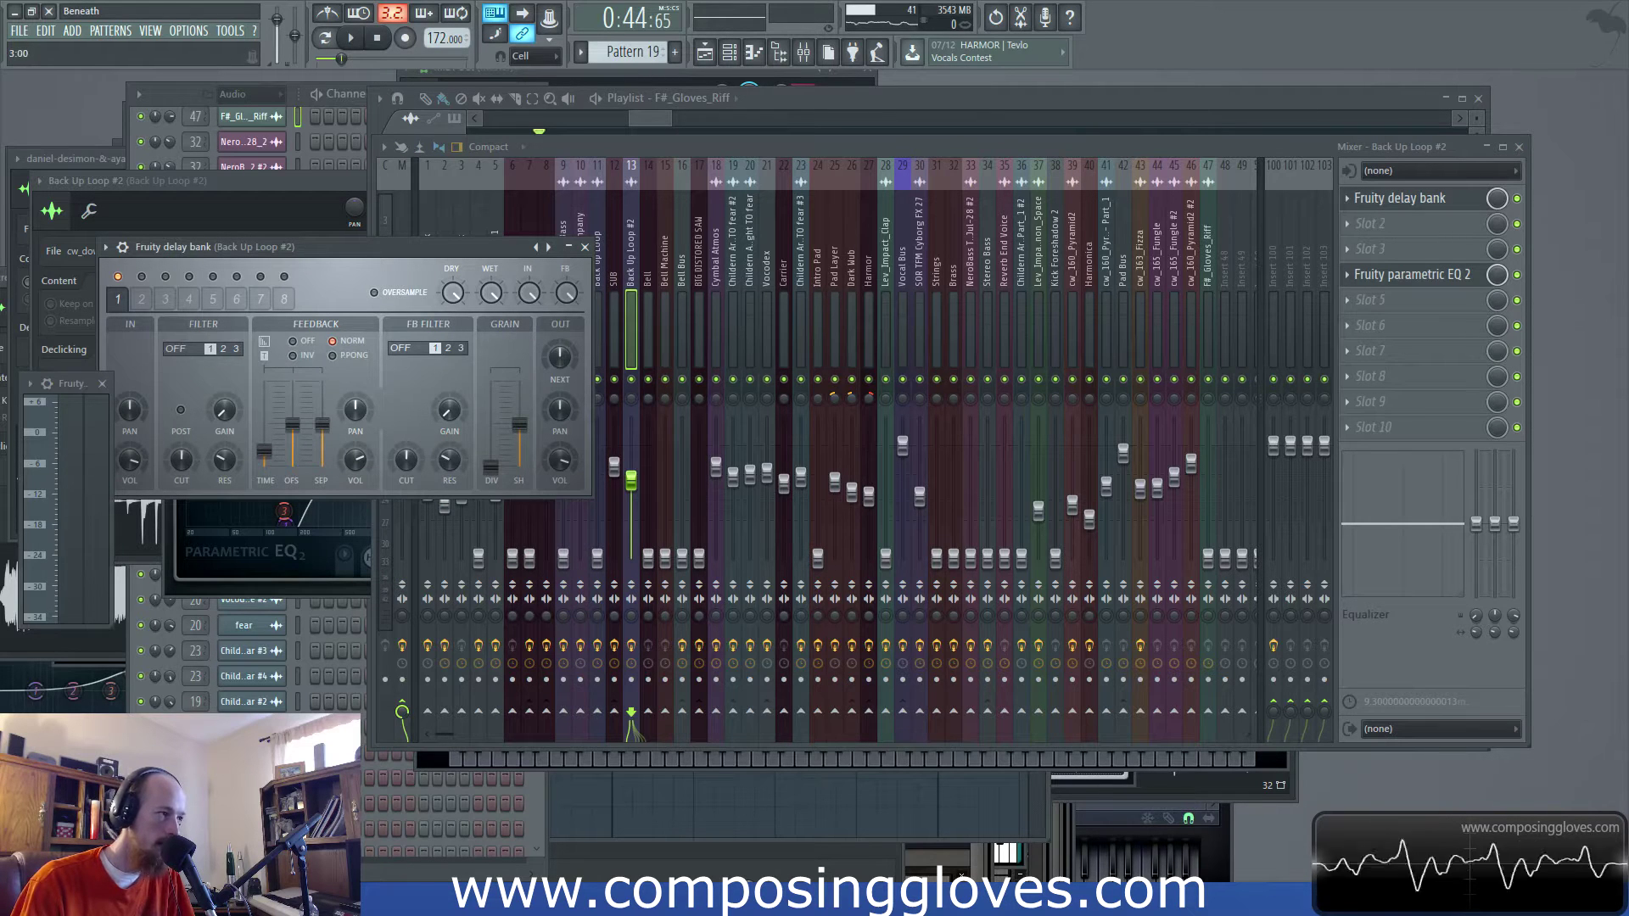
Open the Back Up Loop #2 clip's channel settings from Track 8 and try a Pogo amount of -14%
{"action": "left_click", "coordinate": [659, 115]}
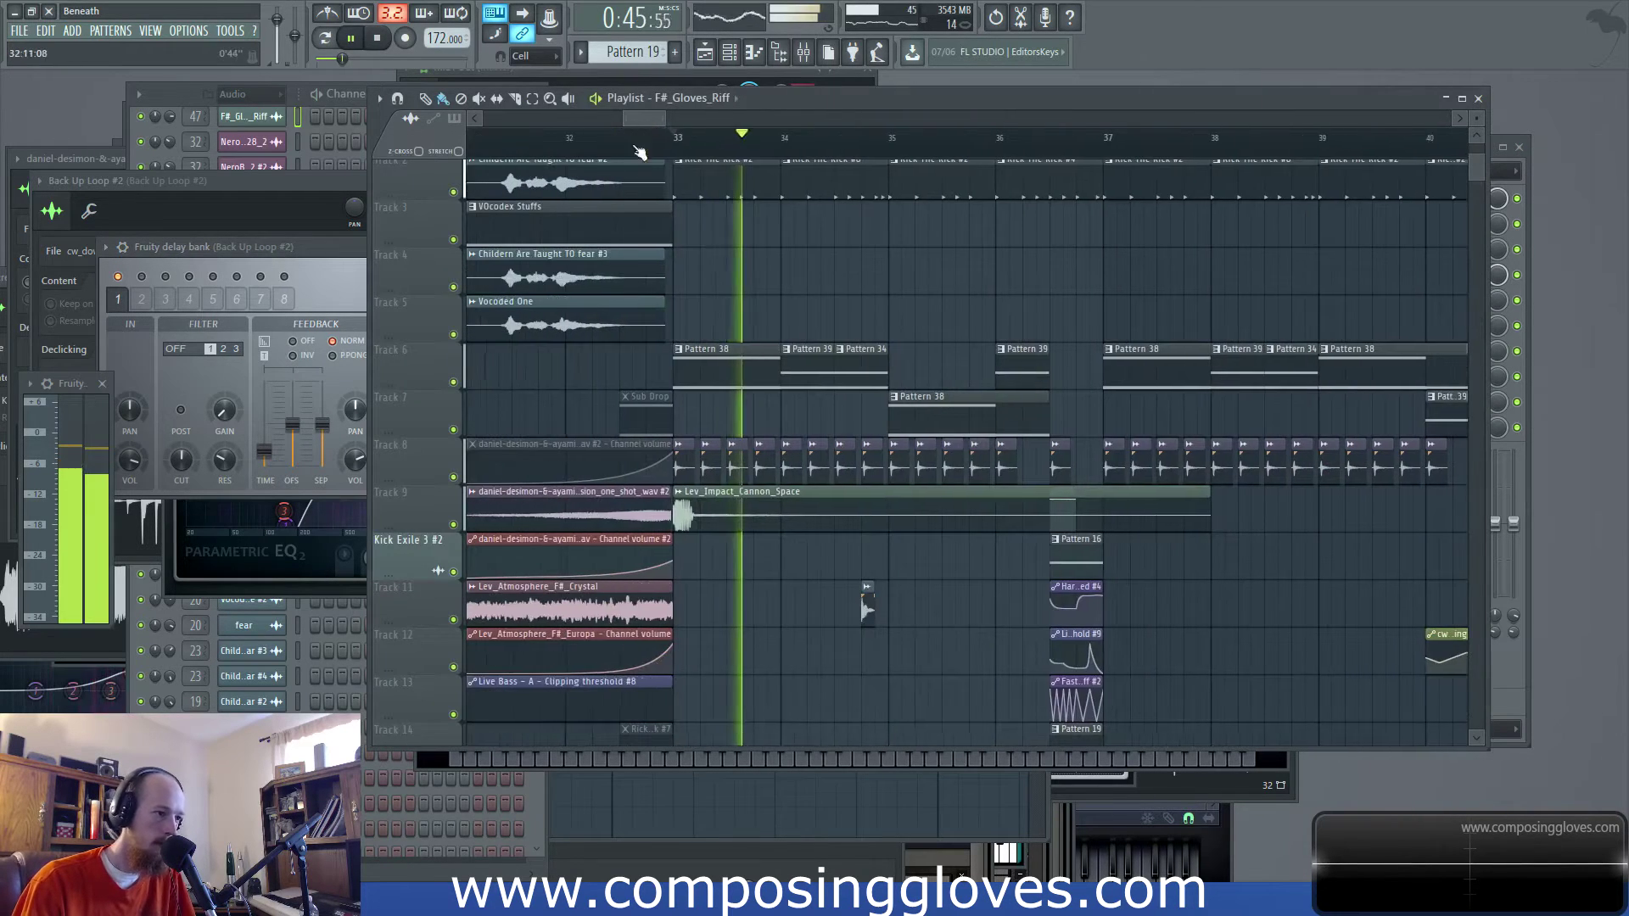
{"action": "key", "text": "space"}
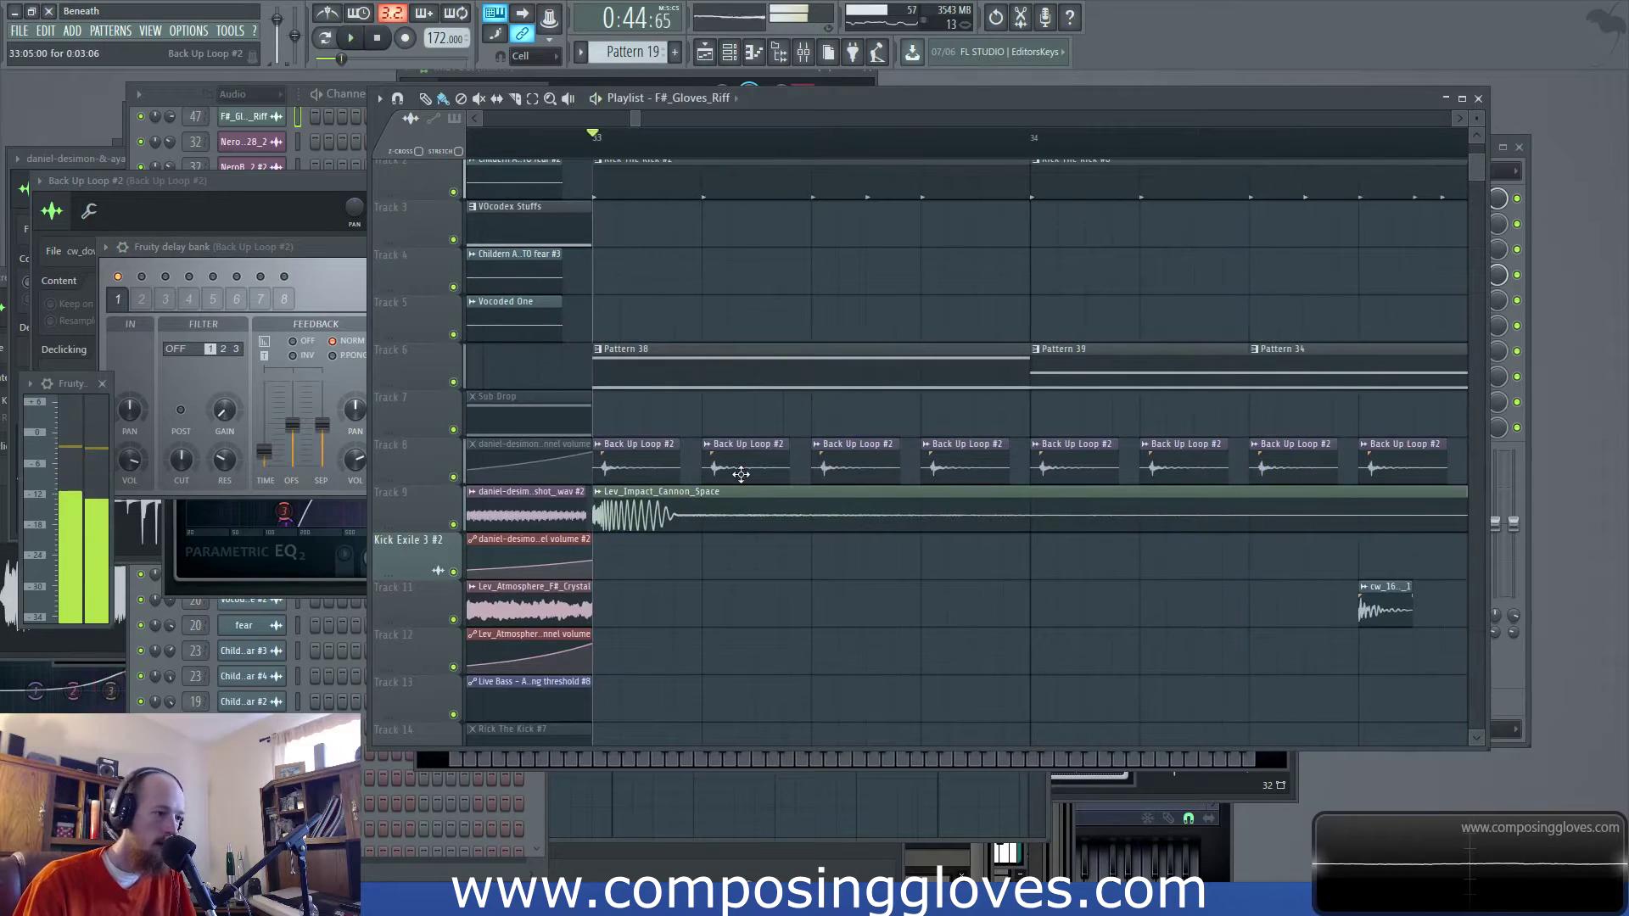
{"action": "scroll", "coordinate": [666, 481], "scroll_direction": "up", "scroll_amount": 3}
{"action": "double_click", "coordinate": [644, 470]}
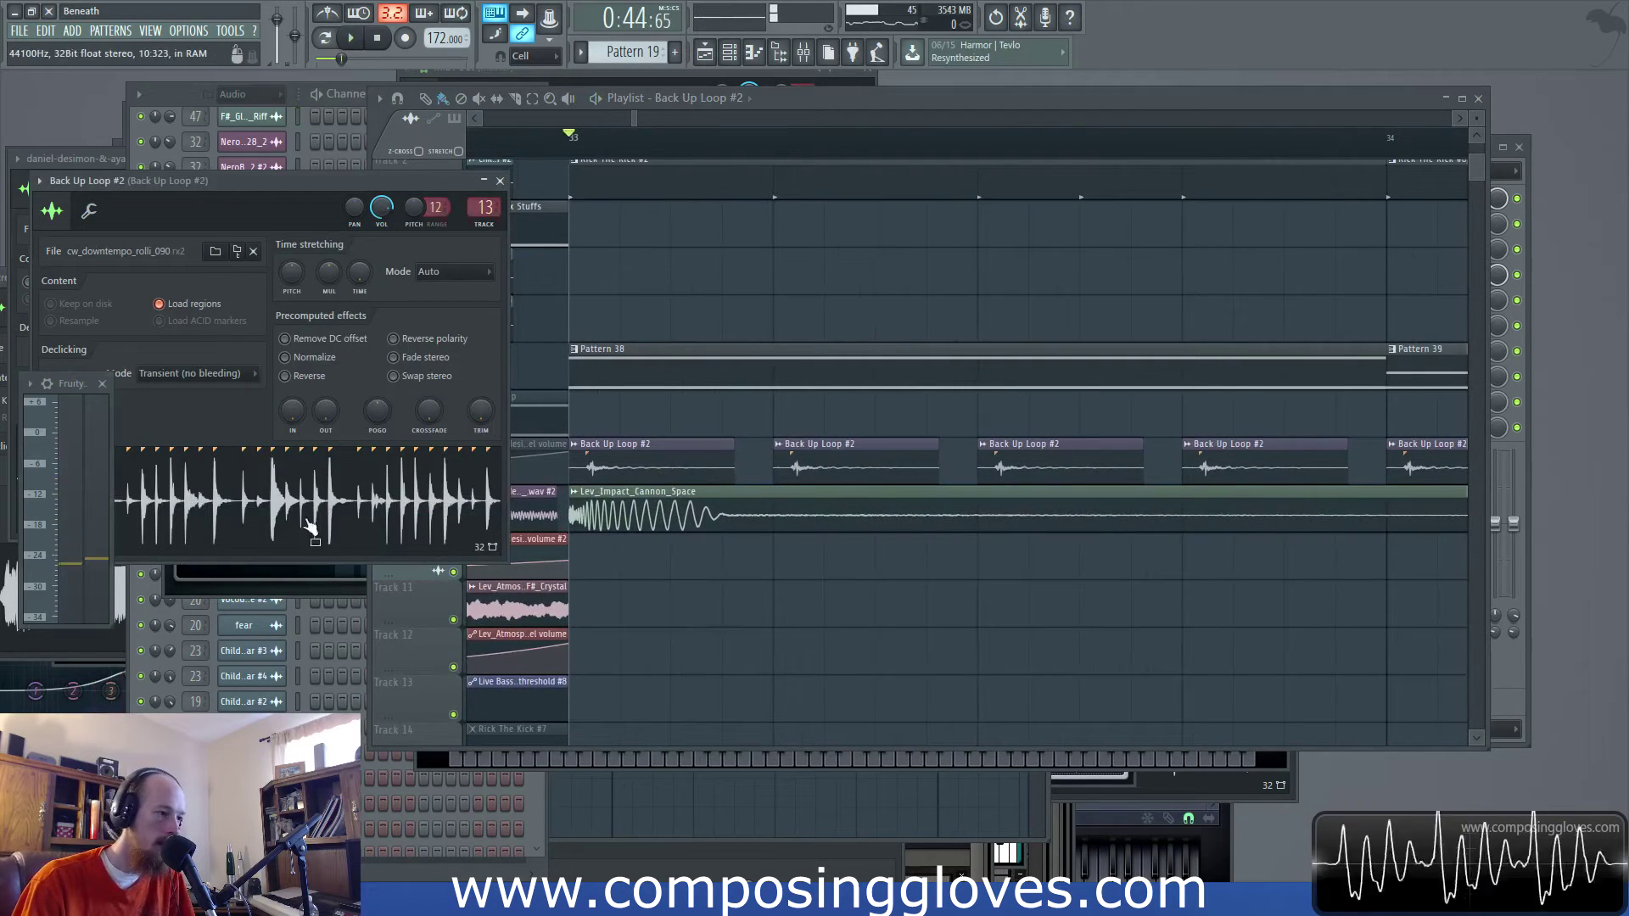
{"action": "left_click_drag", "start_coordinate": [332, 184], "coordinate": [376, 178]}
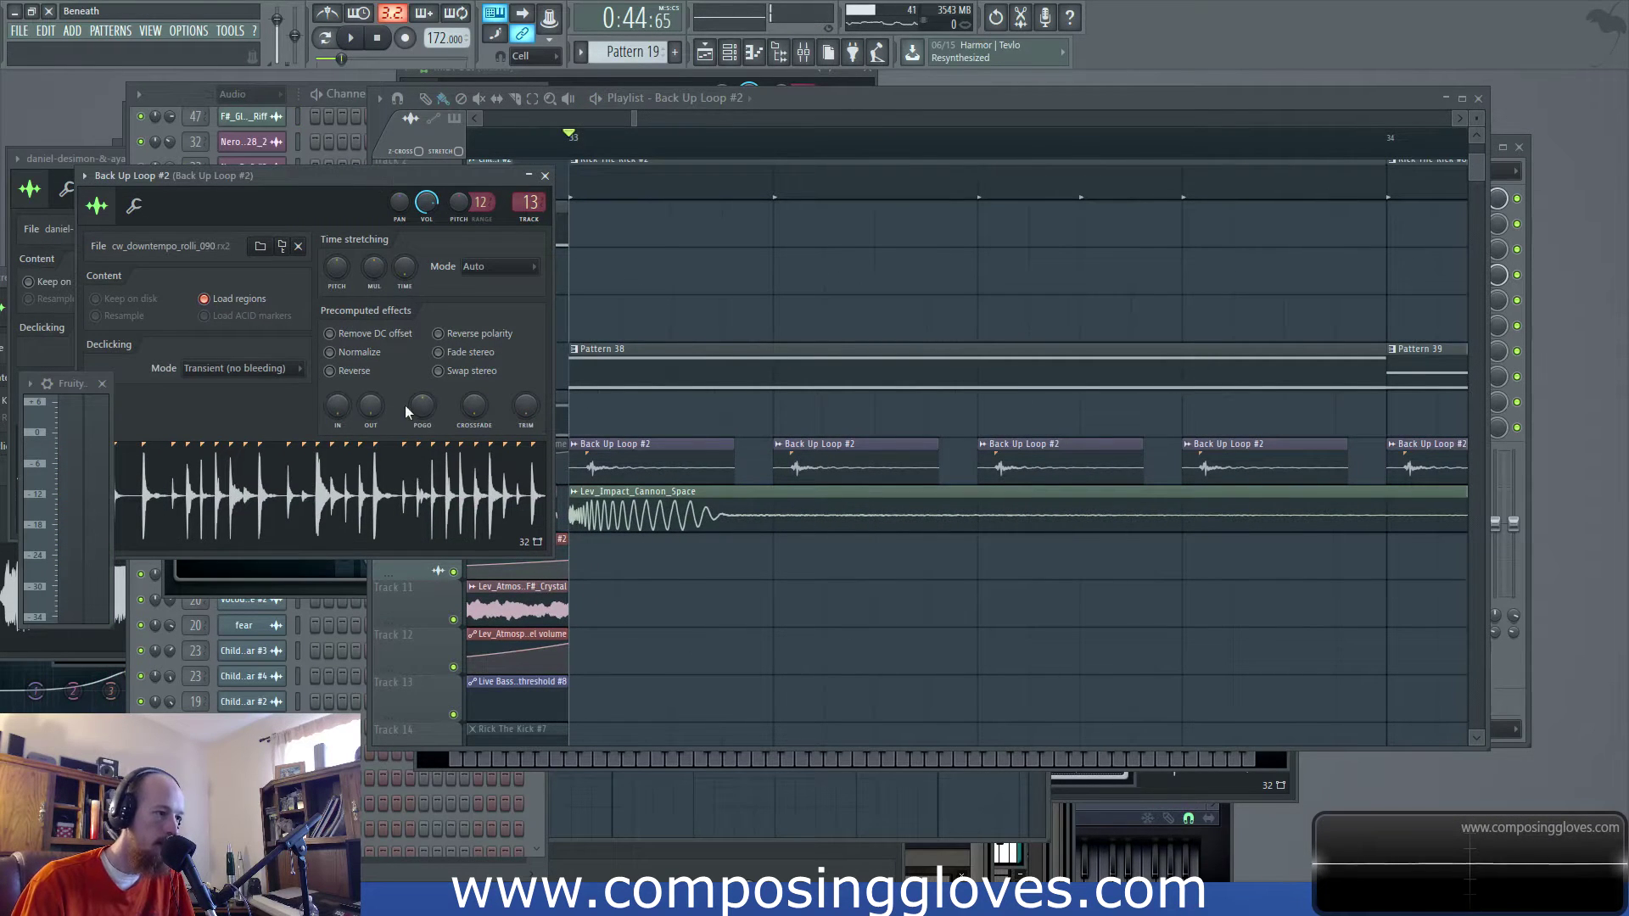
{"action": "left_click_drag", "start_coordinate": [422, 405], "coordinate": [422, 422]}
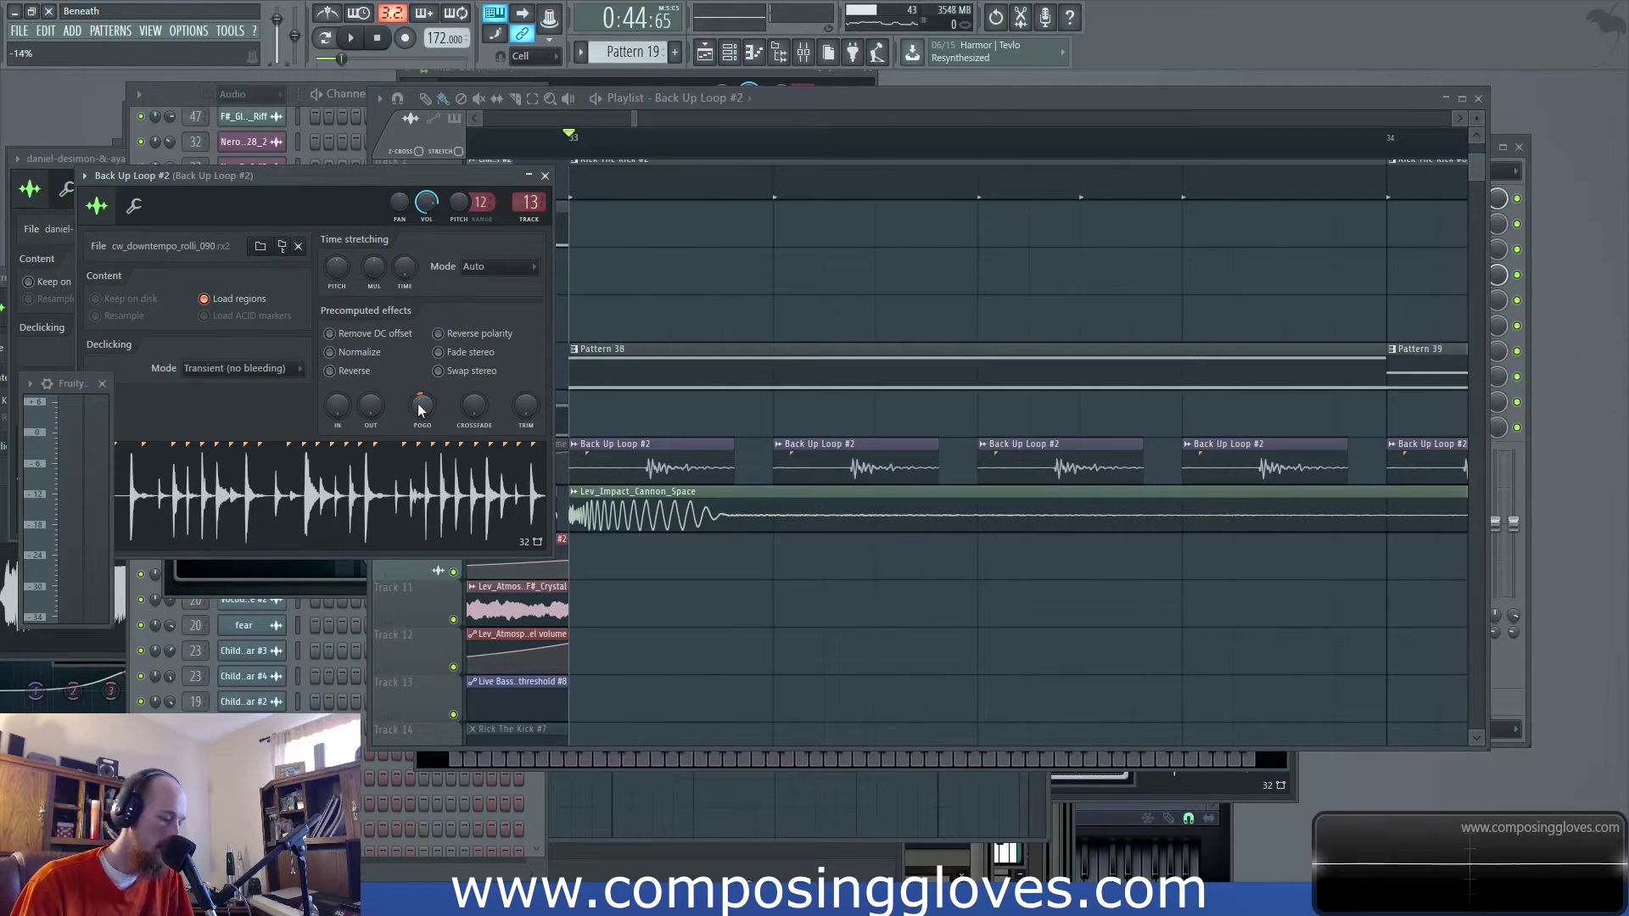
Select all Back Up Loop #2 clips on Track 8, trim the silence before their hits and align the hits with the clip starts at bar 33
{"action": "scroll", "coordinate": [625, 477], "scroll_direction": "down", "scroll_amount": 5}
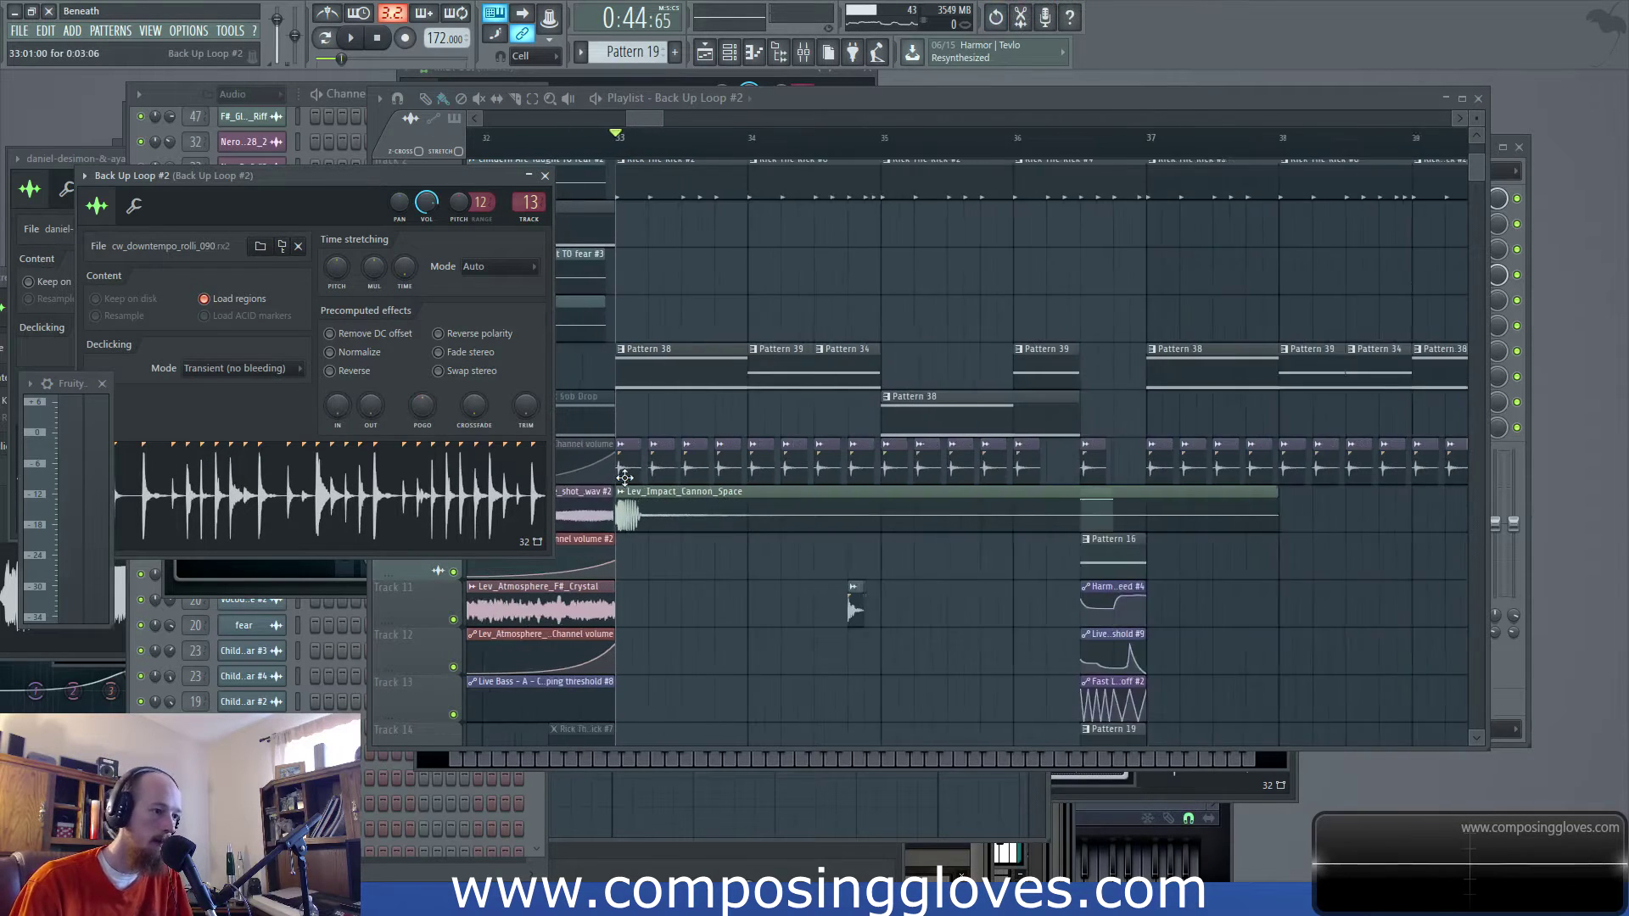
{"action": "scroll", "coordinate": [624, 477], "scroll_direction": "up", "scroll_amount": 5}
{"action": "scroll", "coordinate": [623, 478], "scroll_direction": "down", "scroll_amount": 5}
{"action": "left_click_drag", "start_coordinate": [617, 472], "coordinate": [1097, 471]}
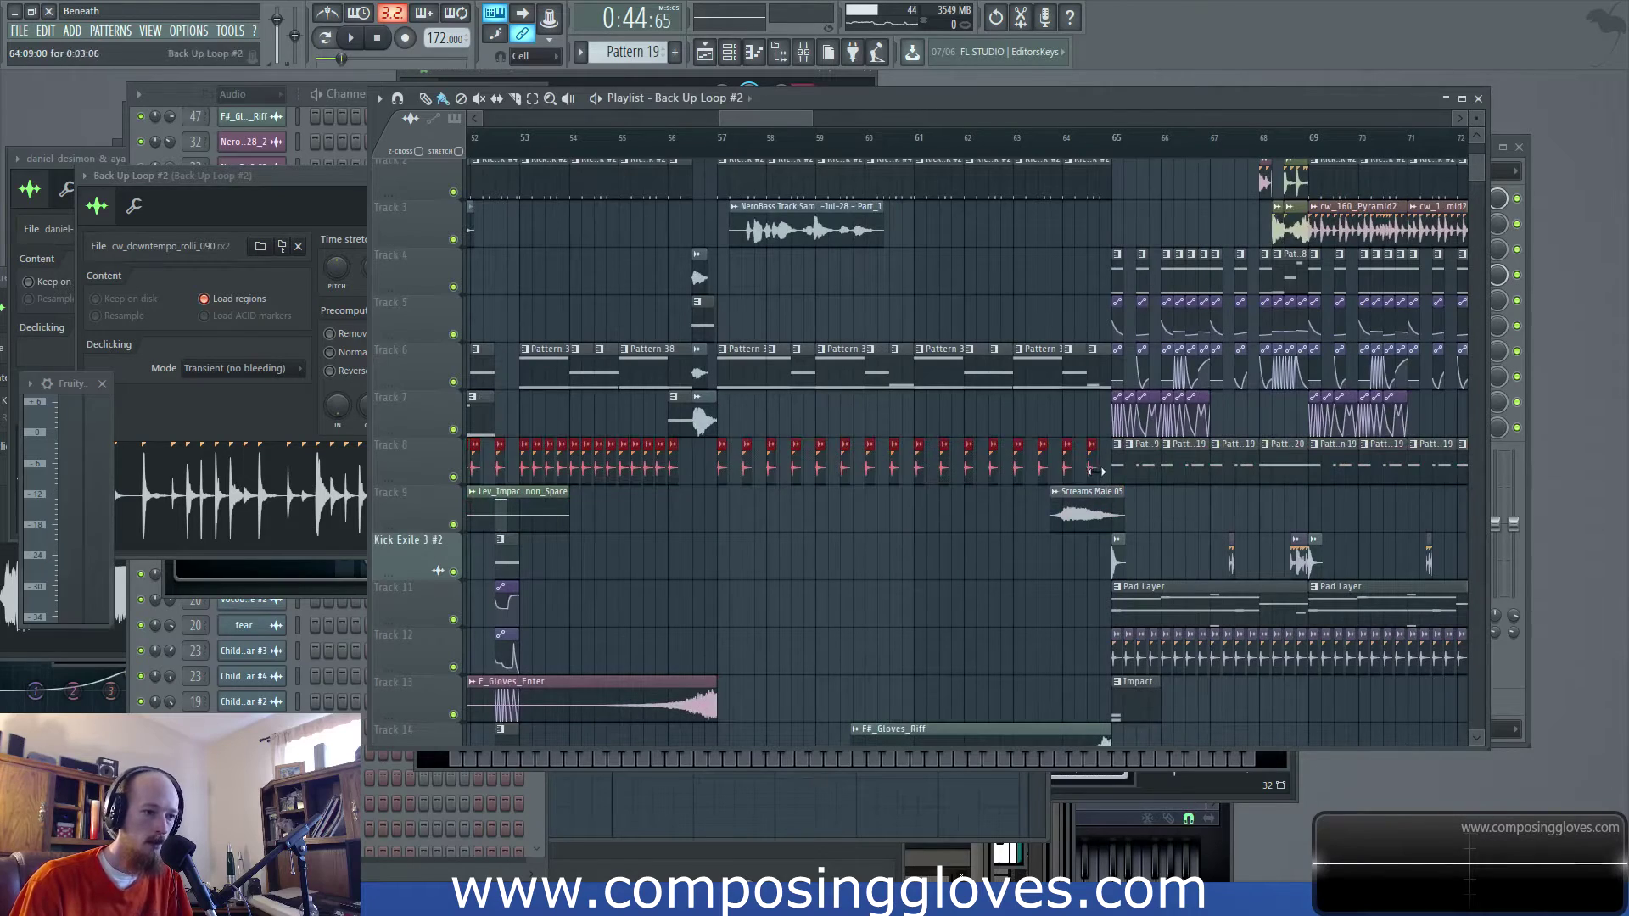
{"action": "scroll", "coordinate": [535, 476], "scroll_direction": "up", "scroll_amount": 8}
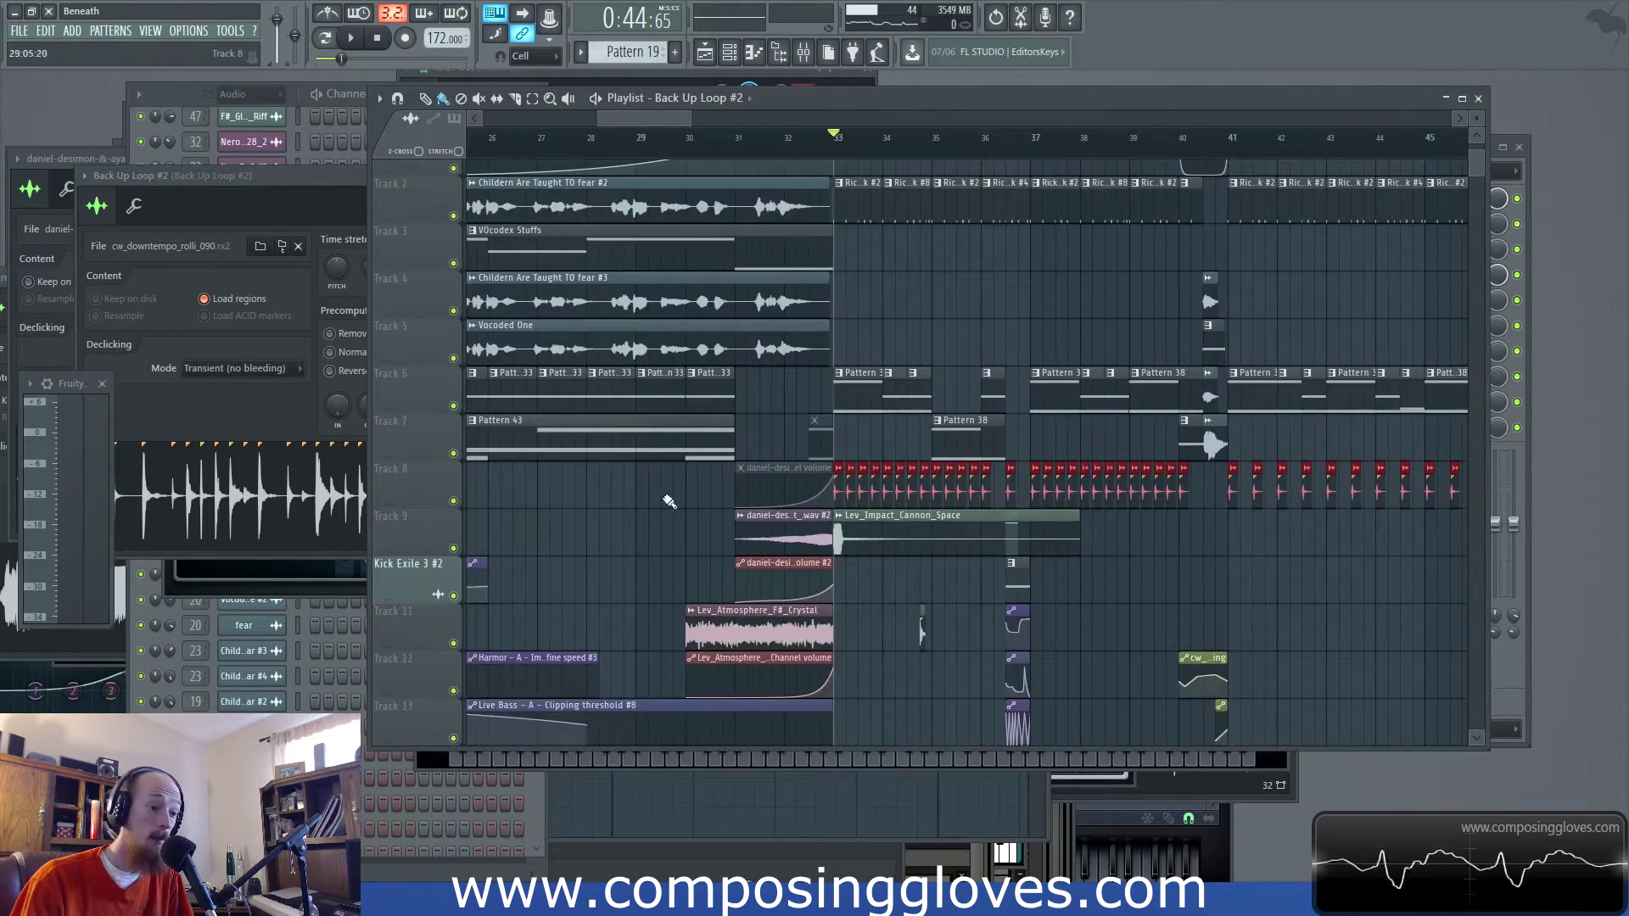
{"action": "scroll", "coordinate": [979, 531], "scroll_direction": "up", "scroll_amount": 4}
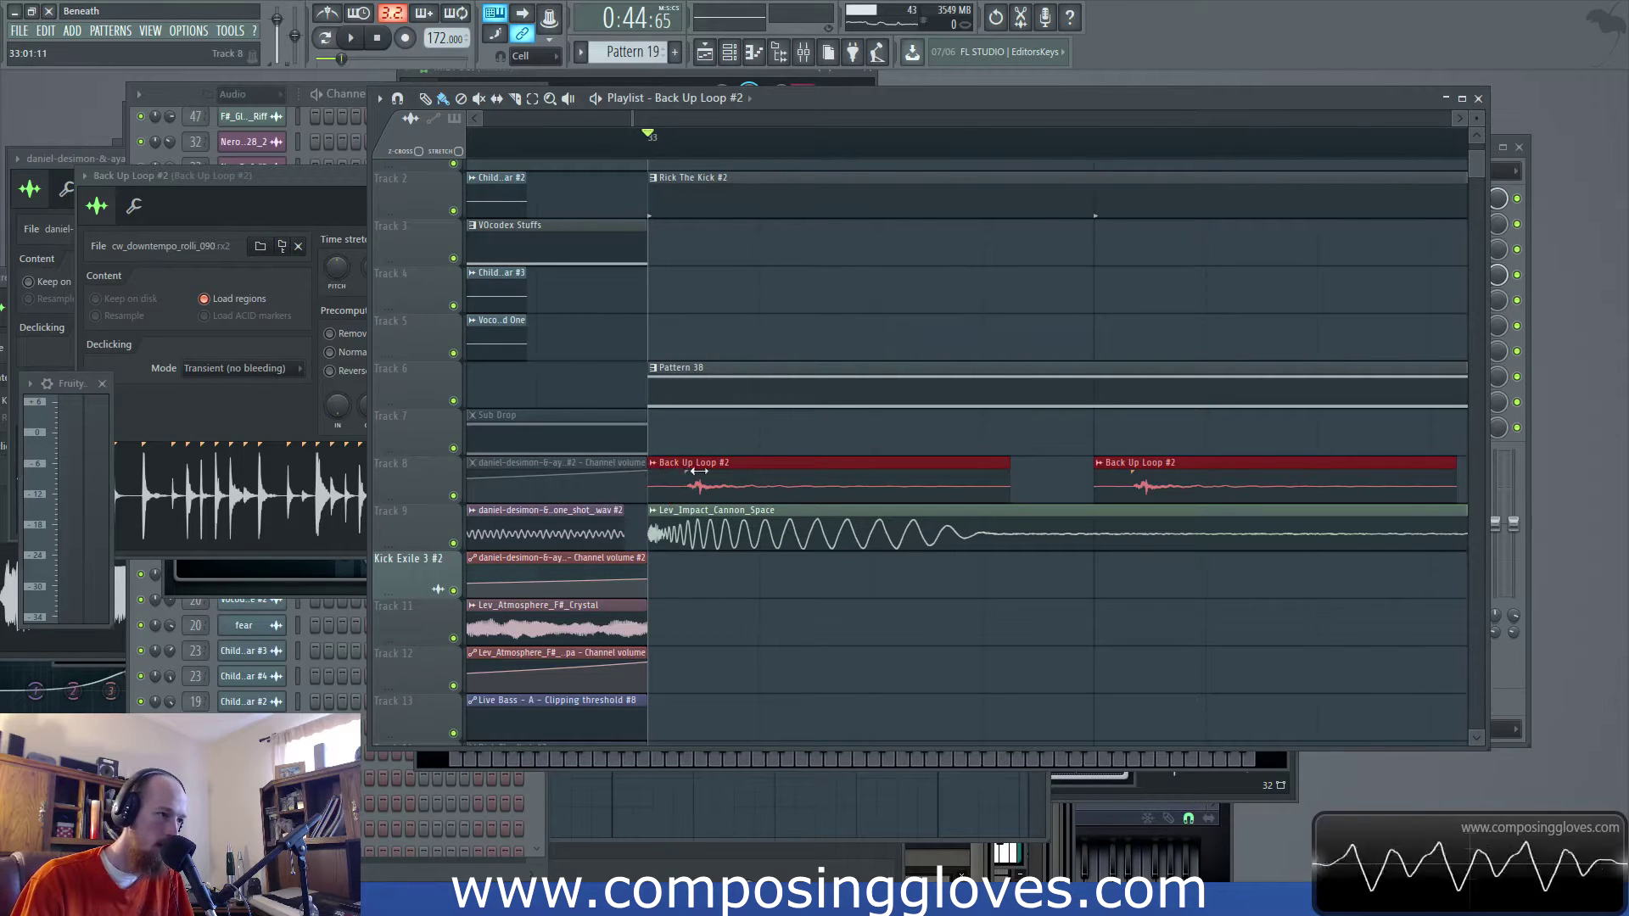
{"action": "key", "text": "super"}
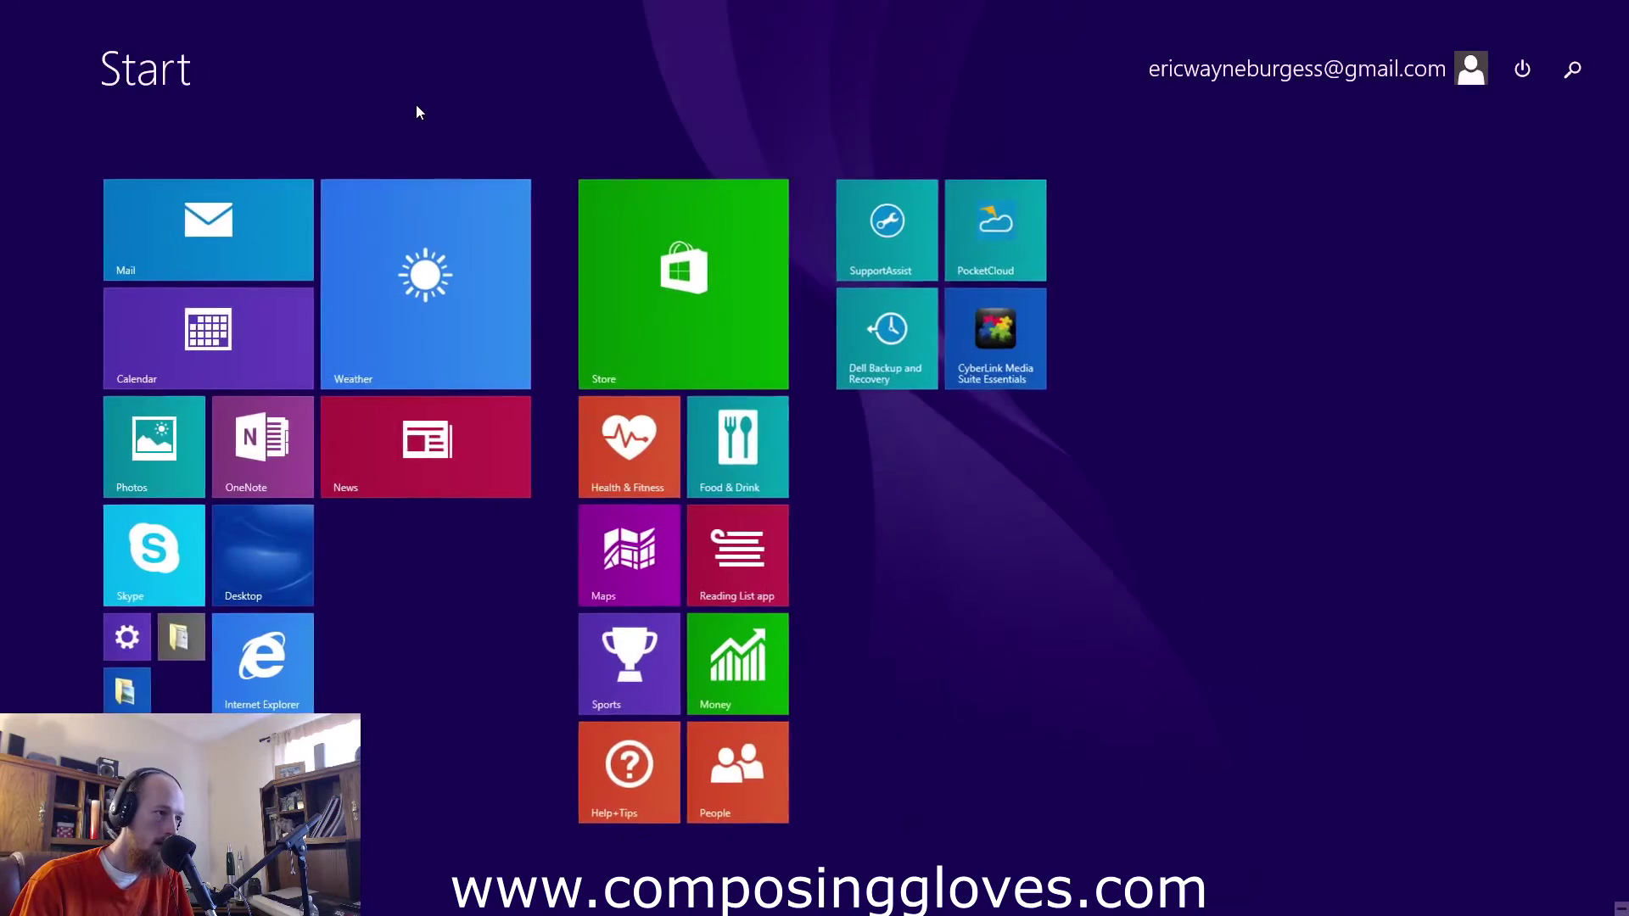
{"action": "key", "text": "super"}
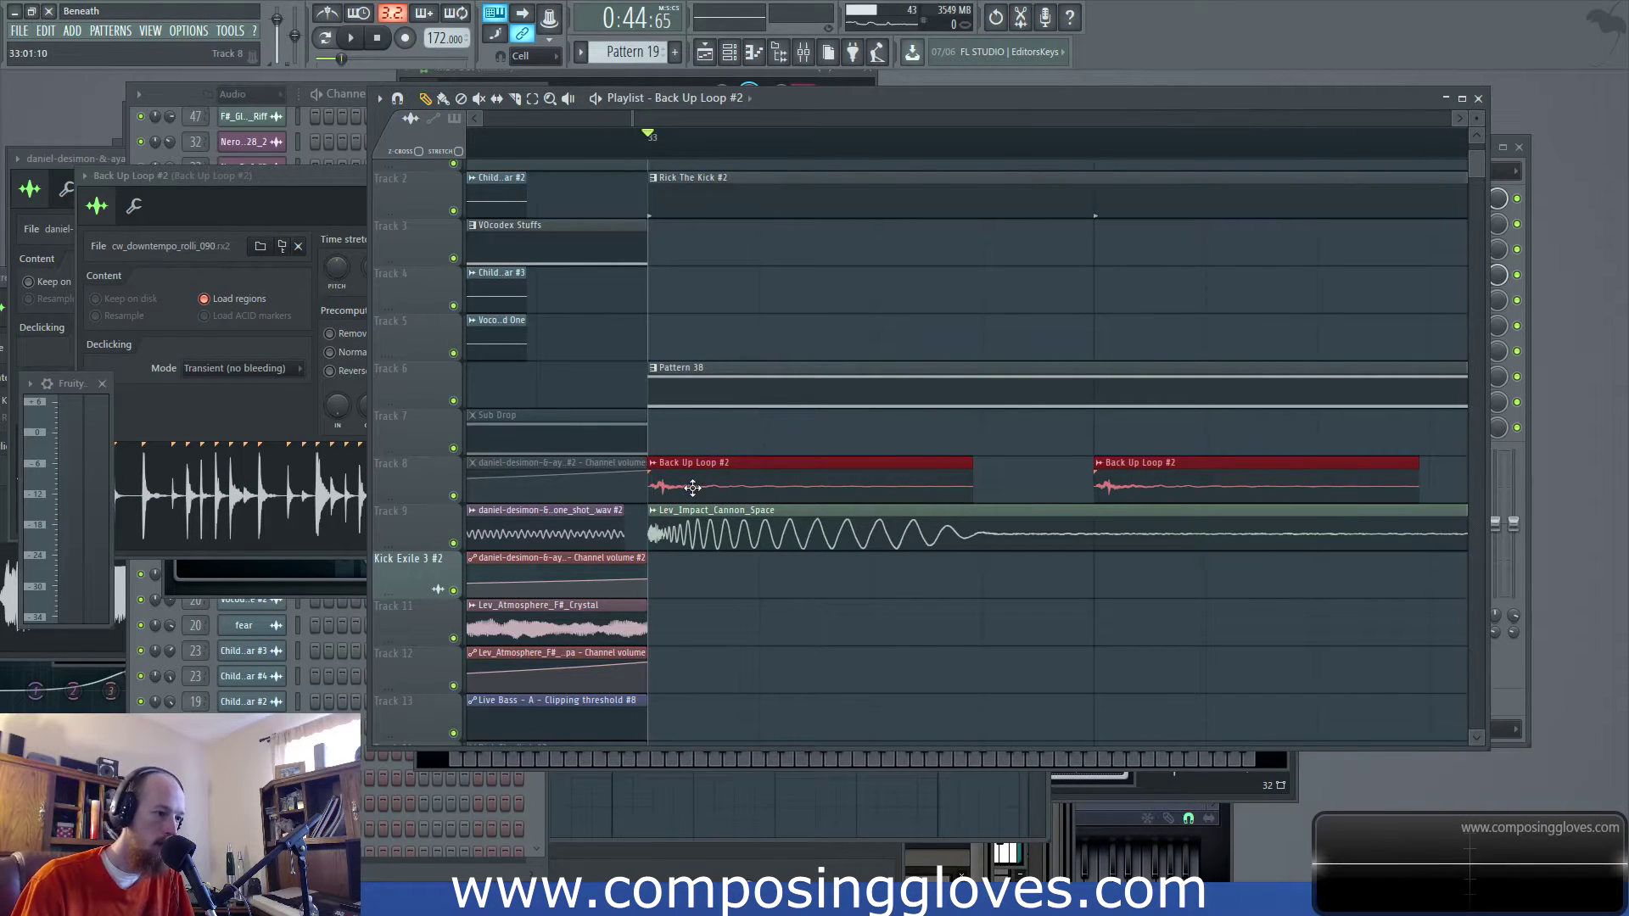
Play the drop from bar 33, stop, and delete the single Back Up Loop #2 clip halfway between bars 36 and 37 on Track 8
{"action": "scroll", "coordinate": [718, 484], "scroll_direction": "down", "scroll_amount": 5}
{"action": "key", "text": "space"}
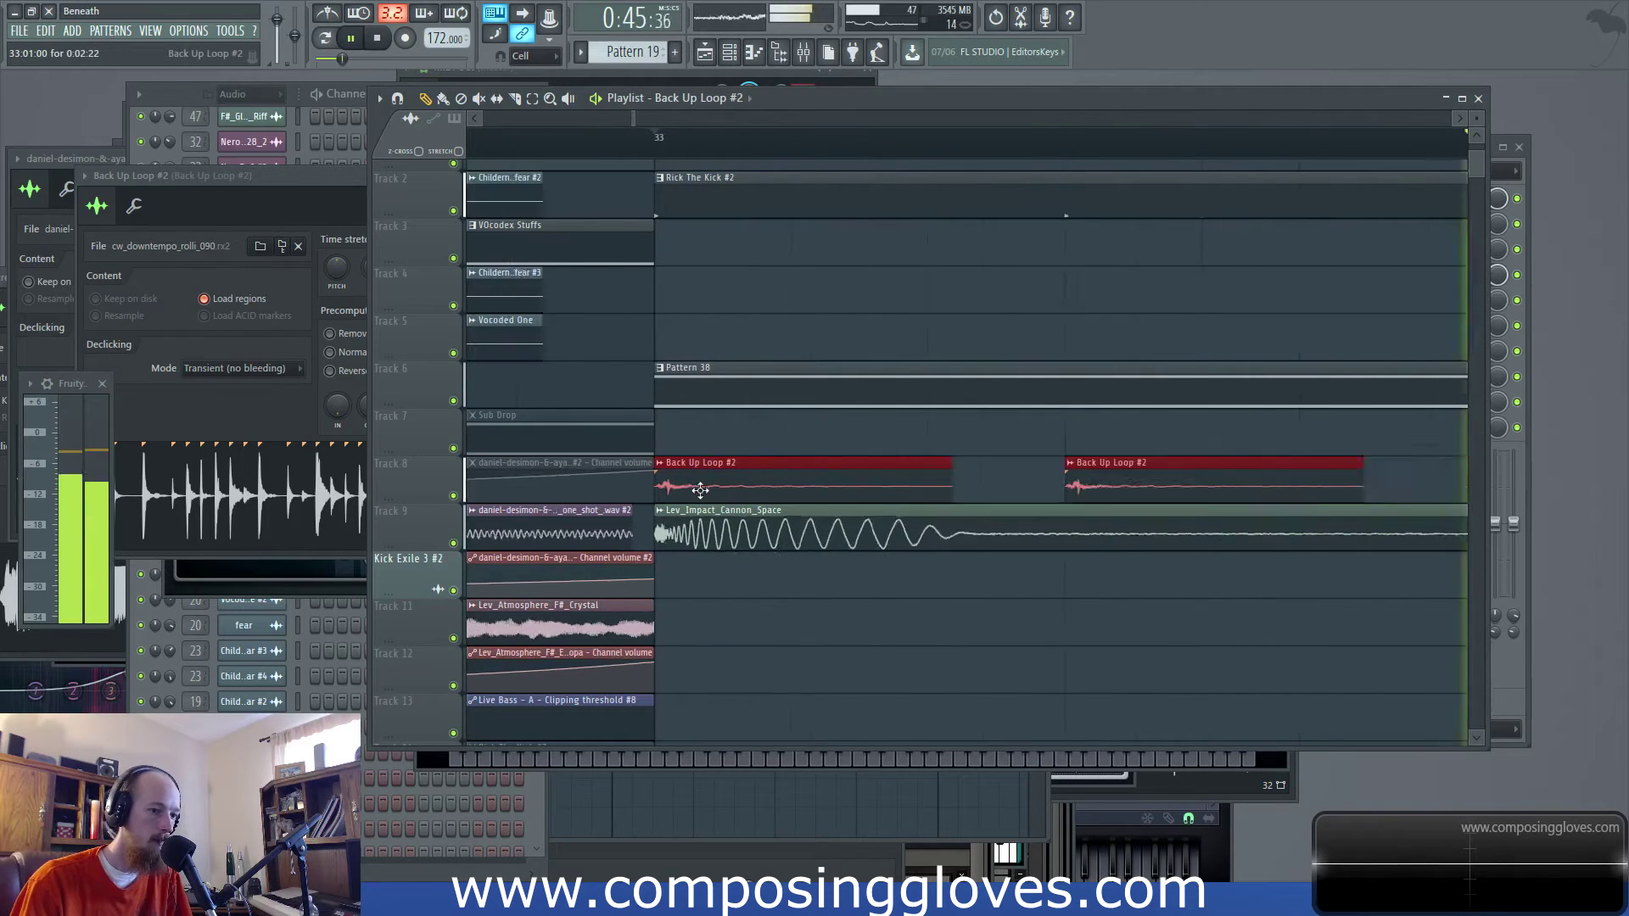
{"action": "scroll", "coordinate": [706, 490], "scroll_direction": "up", "scroll_amount": 3}
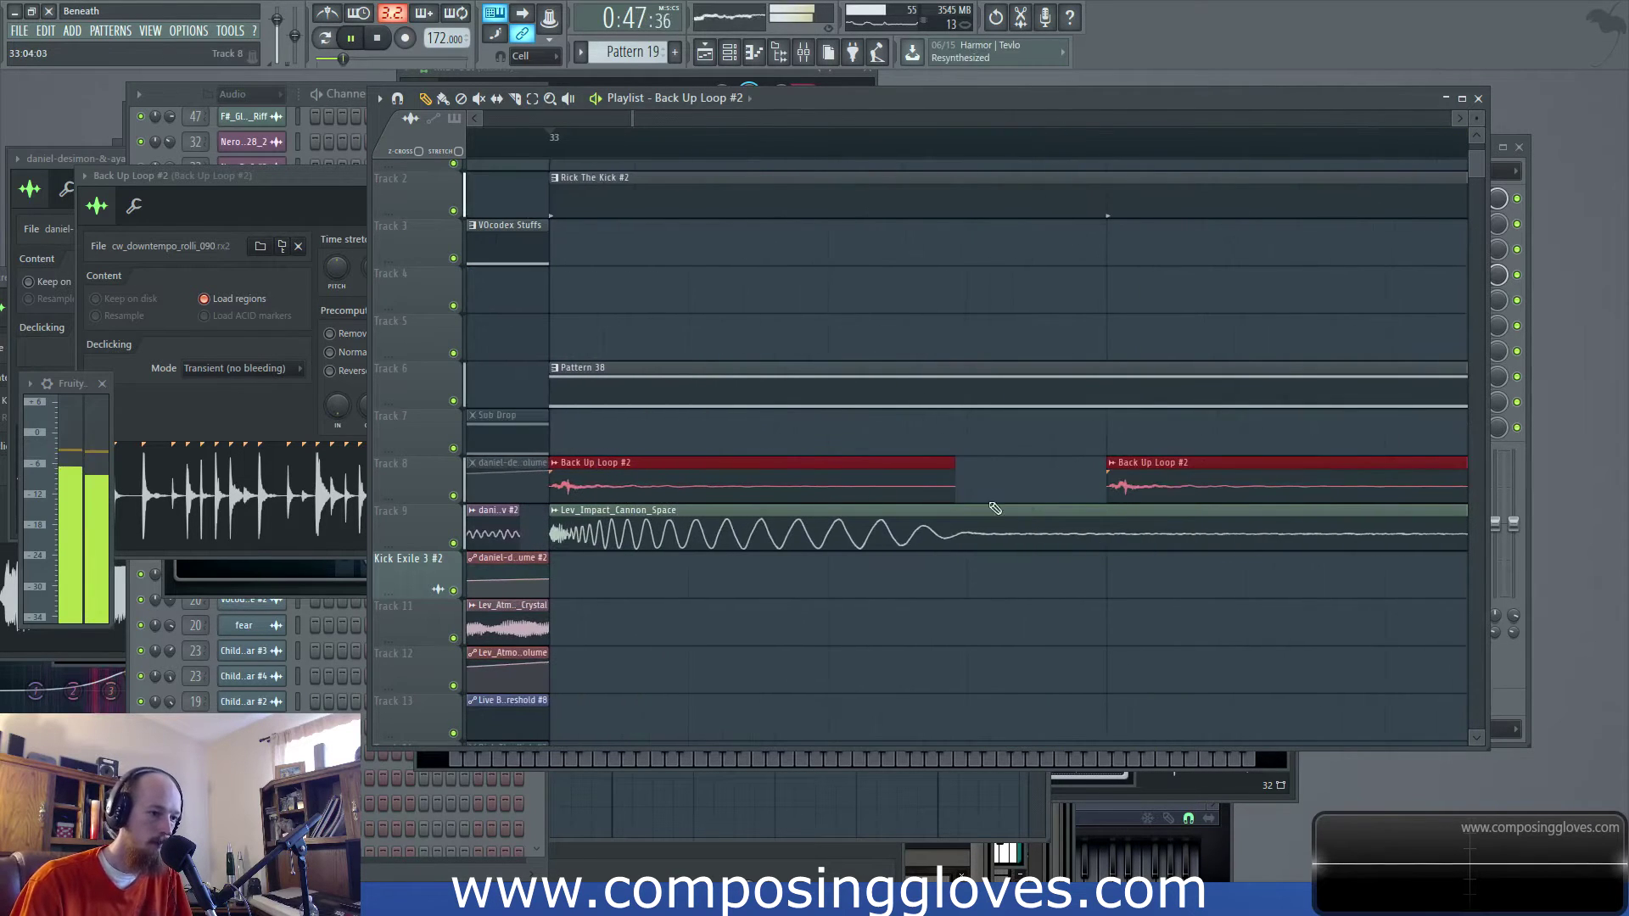
{"action": "scroll", "coordinate": [1106, 507], "scroll_direction": "down", "scroll_amount": 5}
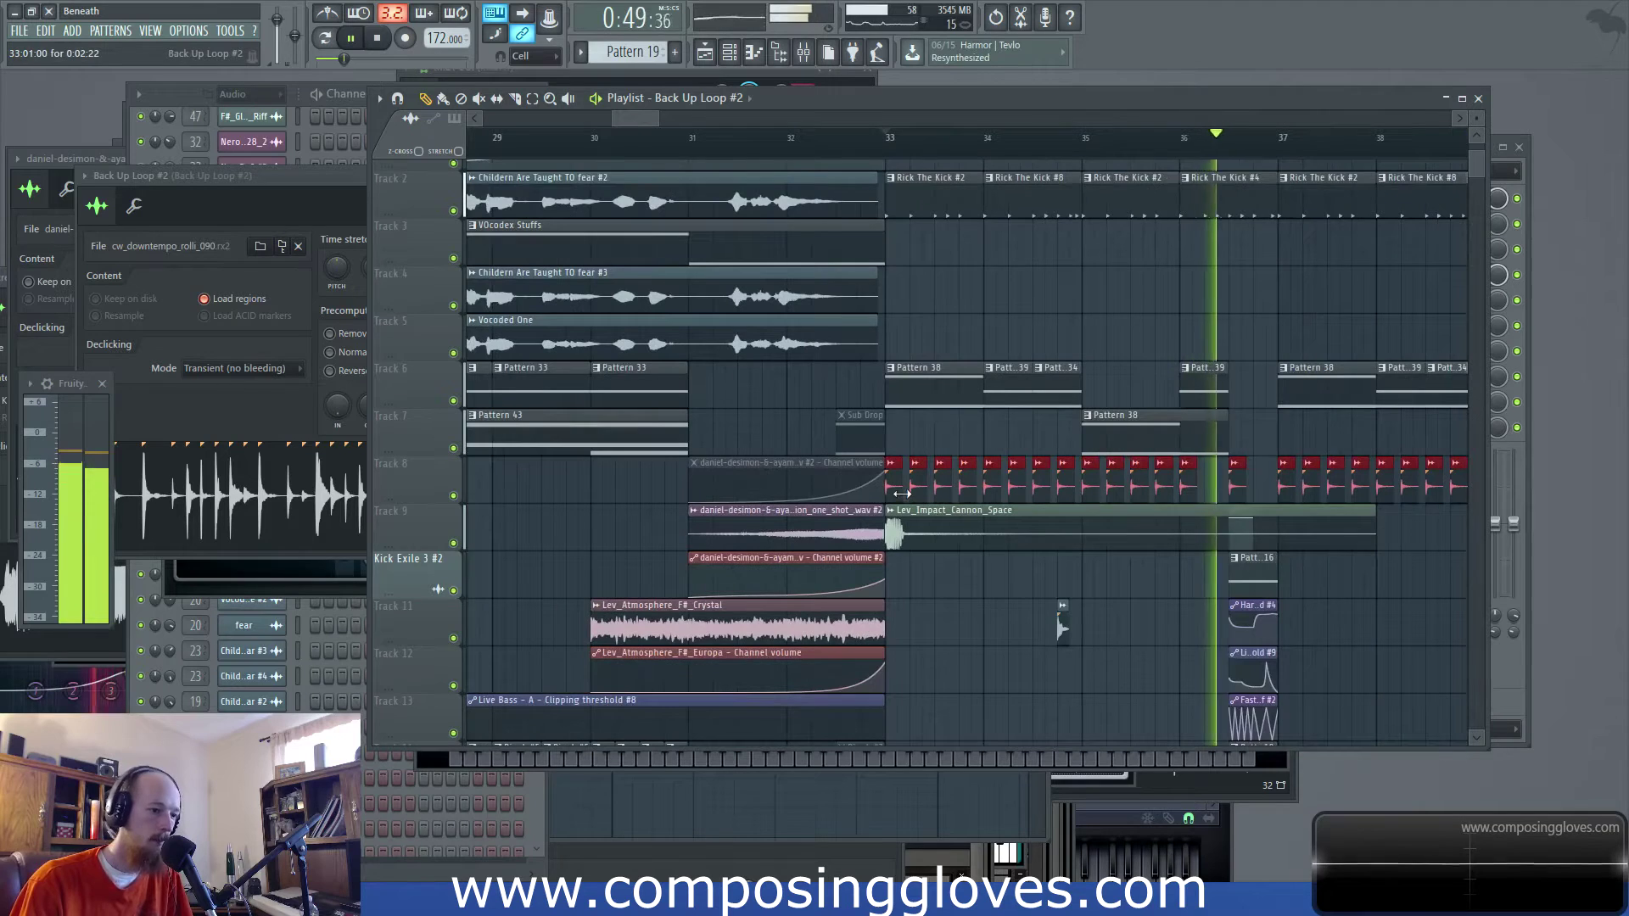
{"action": "scroll", "coordinate": [1010, 488], "scroll_direction": "right", "scroll_amount": 3}
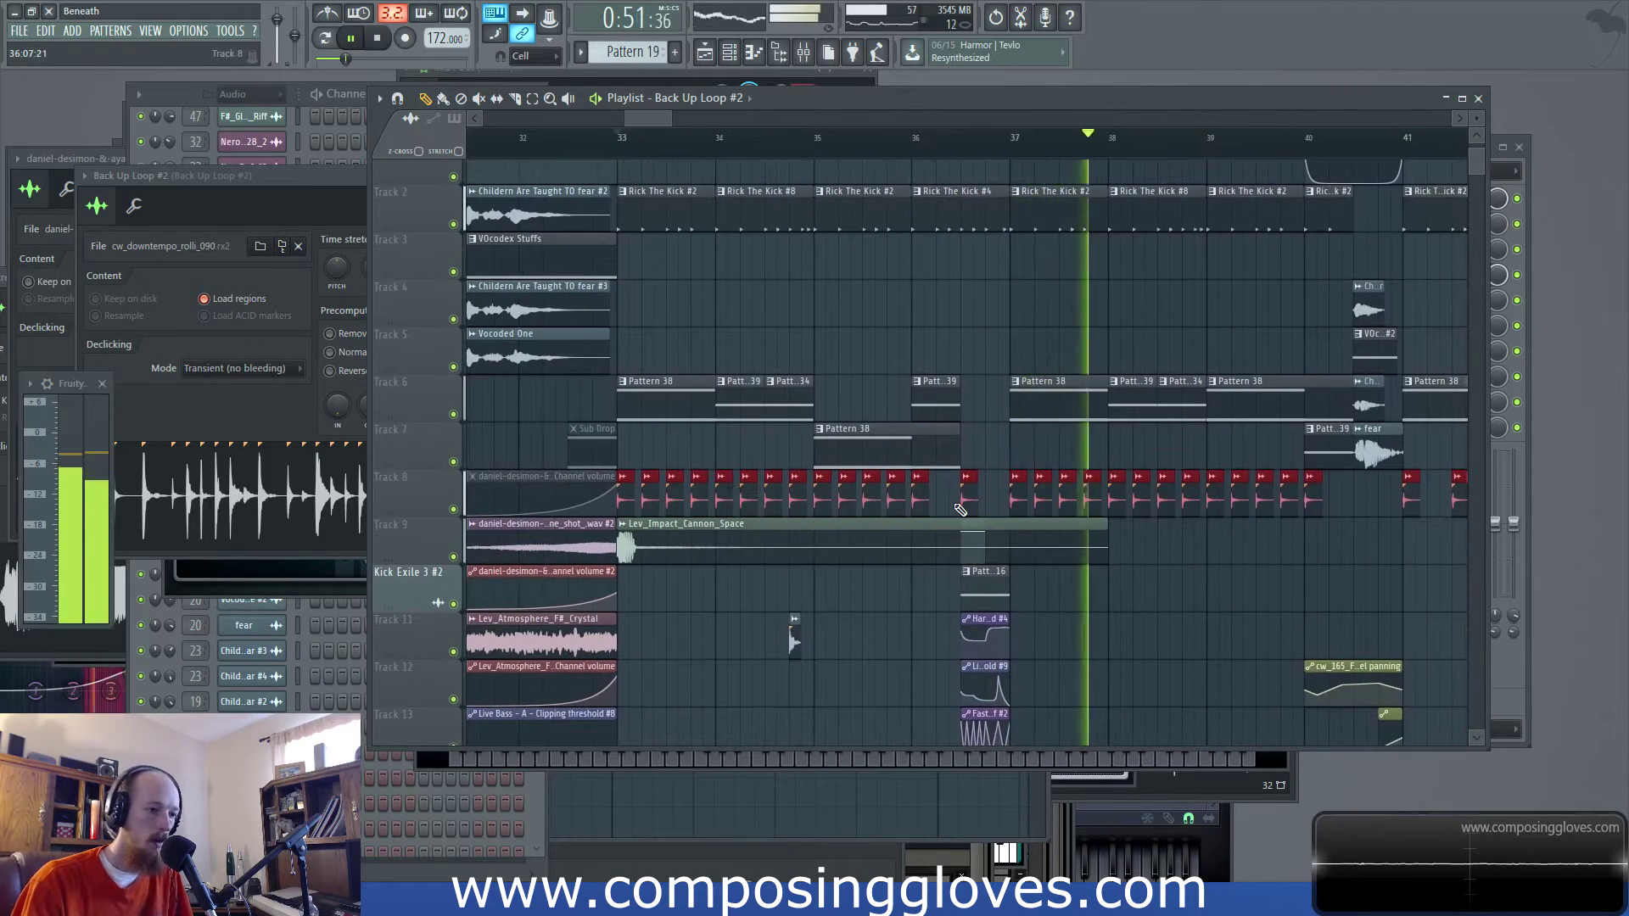
{"action": "key", "text": "space"}
{"action": "right_click", "coordinate": [968, 507]}
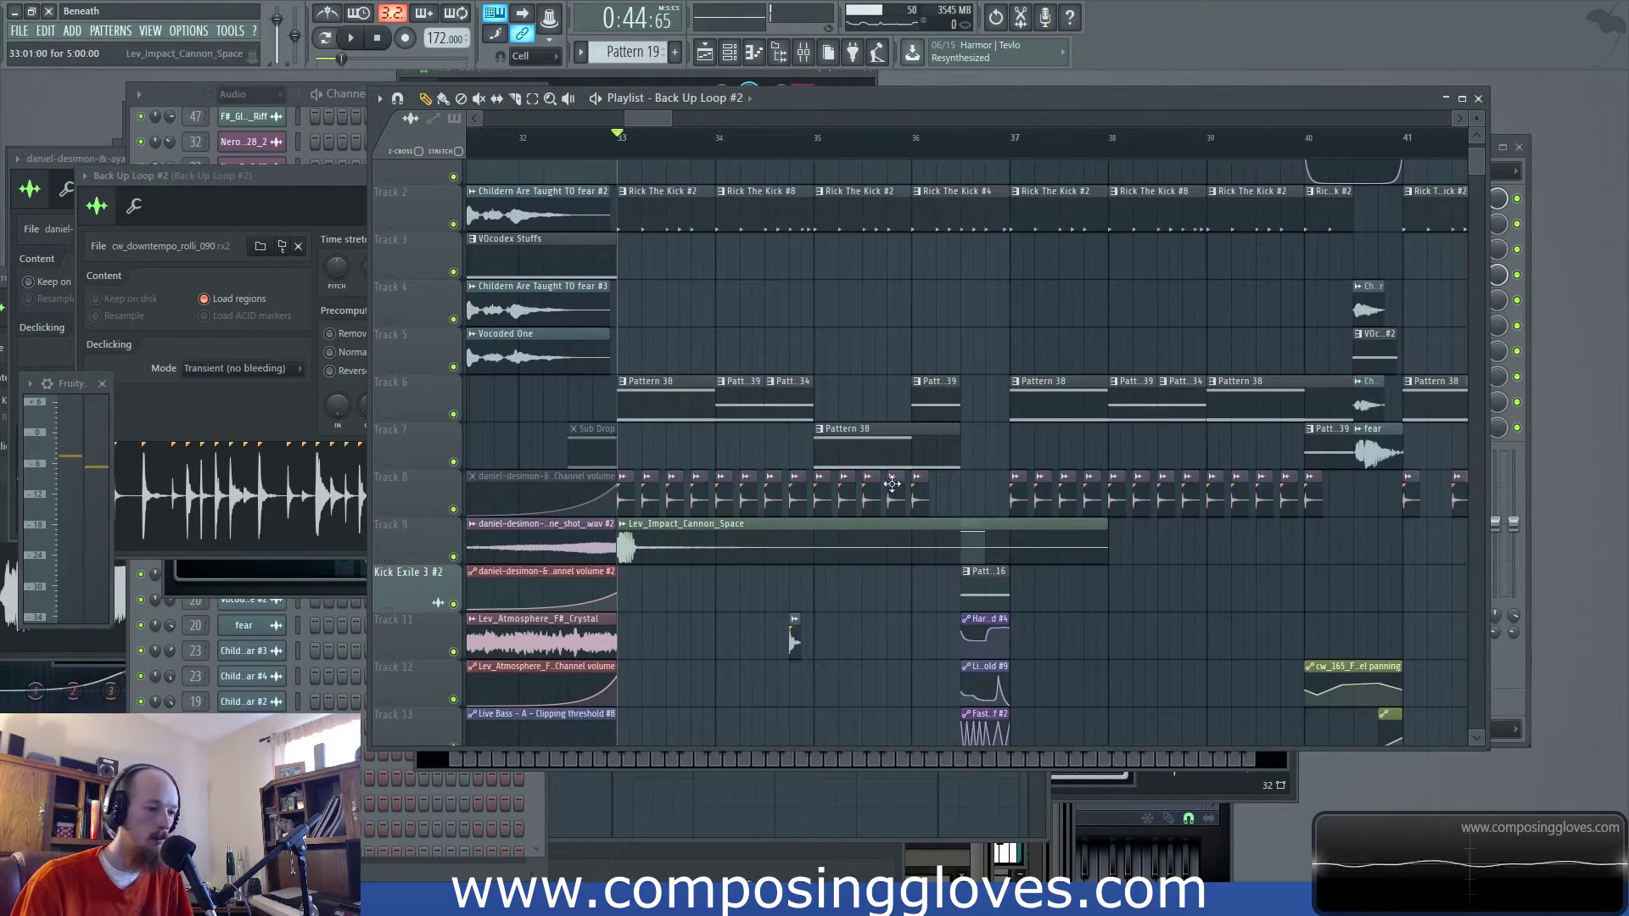
Review the drop's clips down to the lower tracks while playing it from bar 33, and stop playback after bar 38
{"action": "scroll", "coordinate": [853, 482], "scroll_direction": "down", "scroll_amount": 3}
{"action": "scroll", "coordinate": [887, 389], "scroll_direction": "up", "scroll_amount": 2}
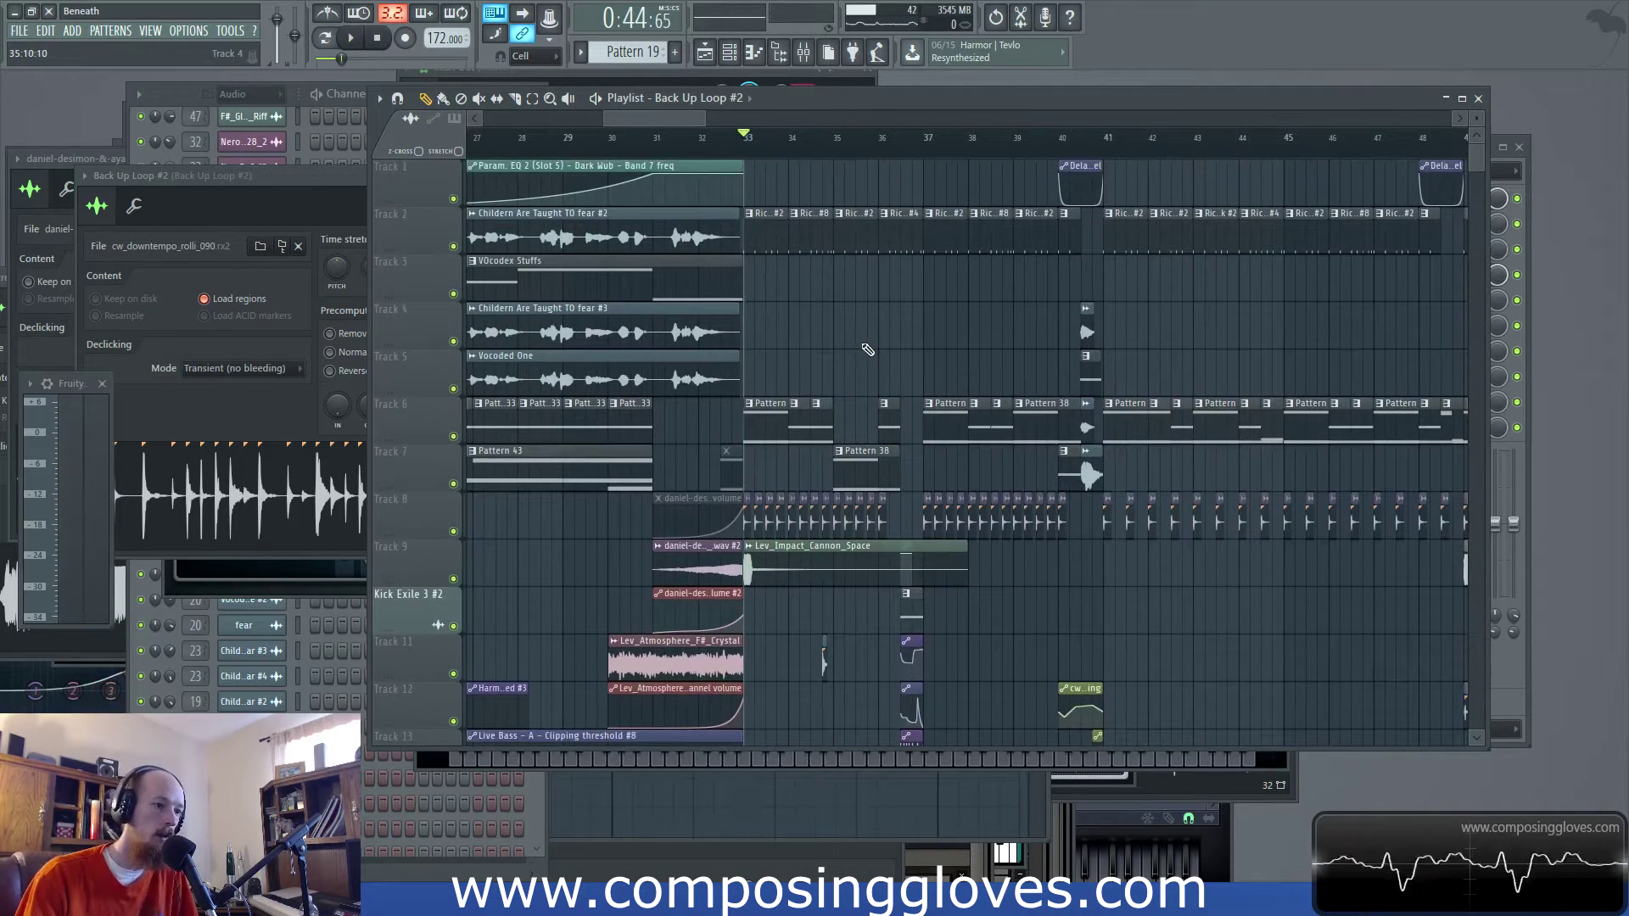
{"action": "left_click", "coordinate": [806, 58]}
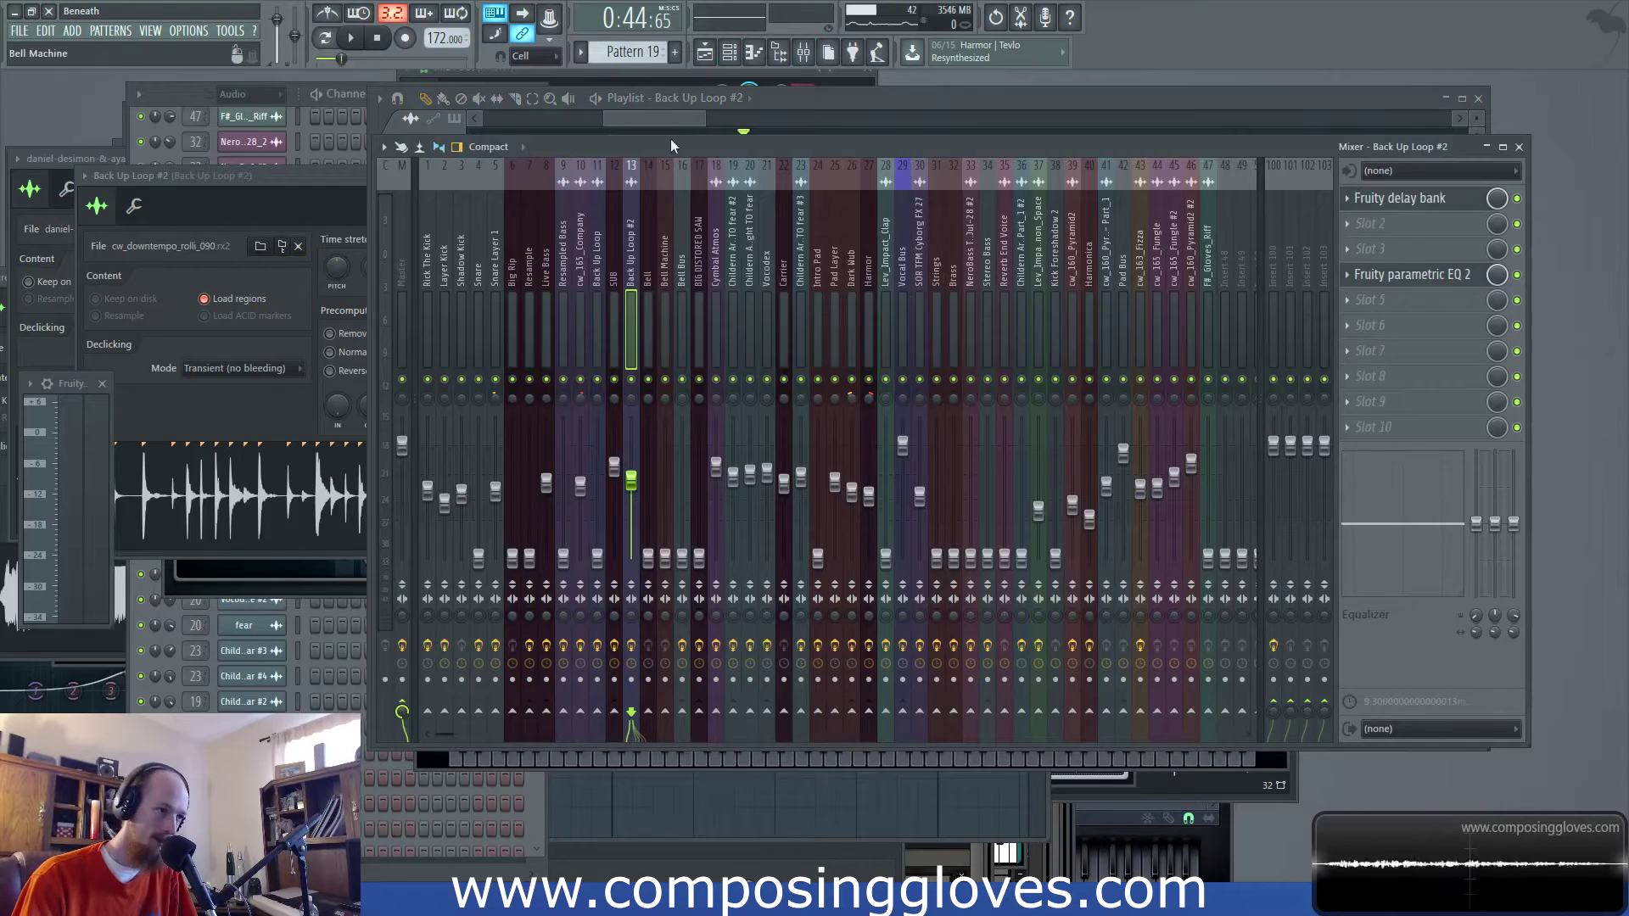
{"action": "left_click", "coordinate": [694, 125]}
{"action": "scroll", "coordinate": [764, 363], "scroll_direction": "up", "scroll_amount": 5}
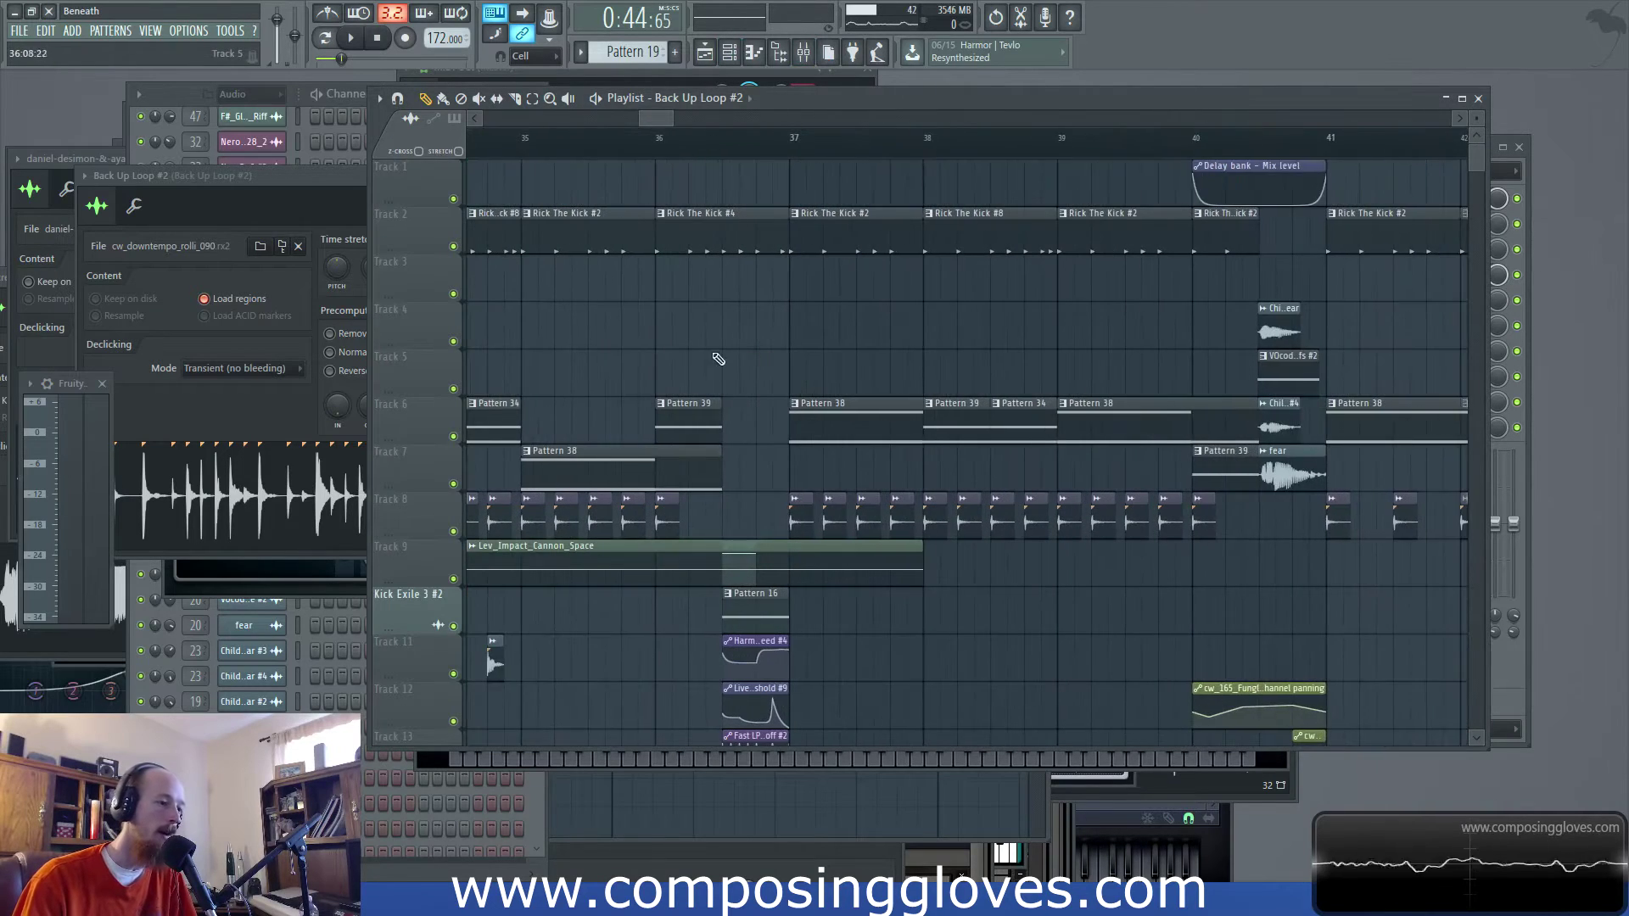
{"action": "scroll", "coordinate": [848, 399], "scroll_direction": "down", "scroll_amount": 8}
{"action": "key", "text": "space"}
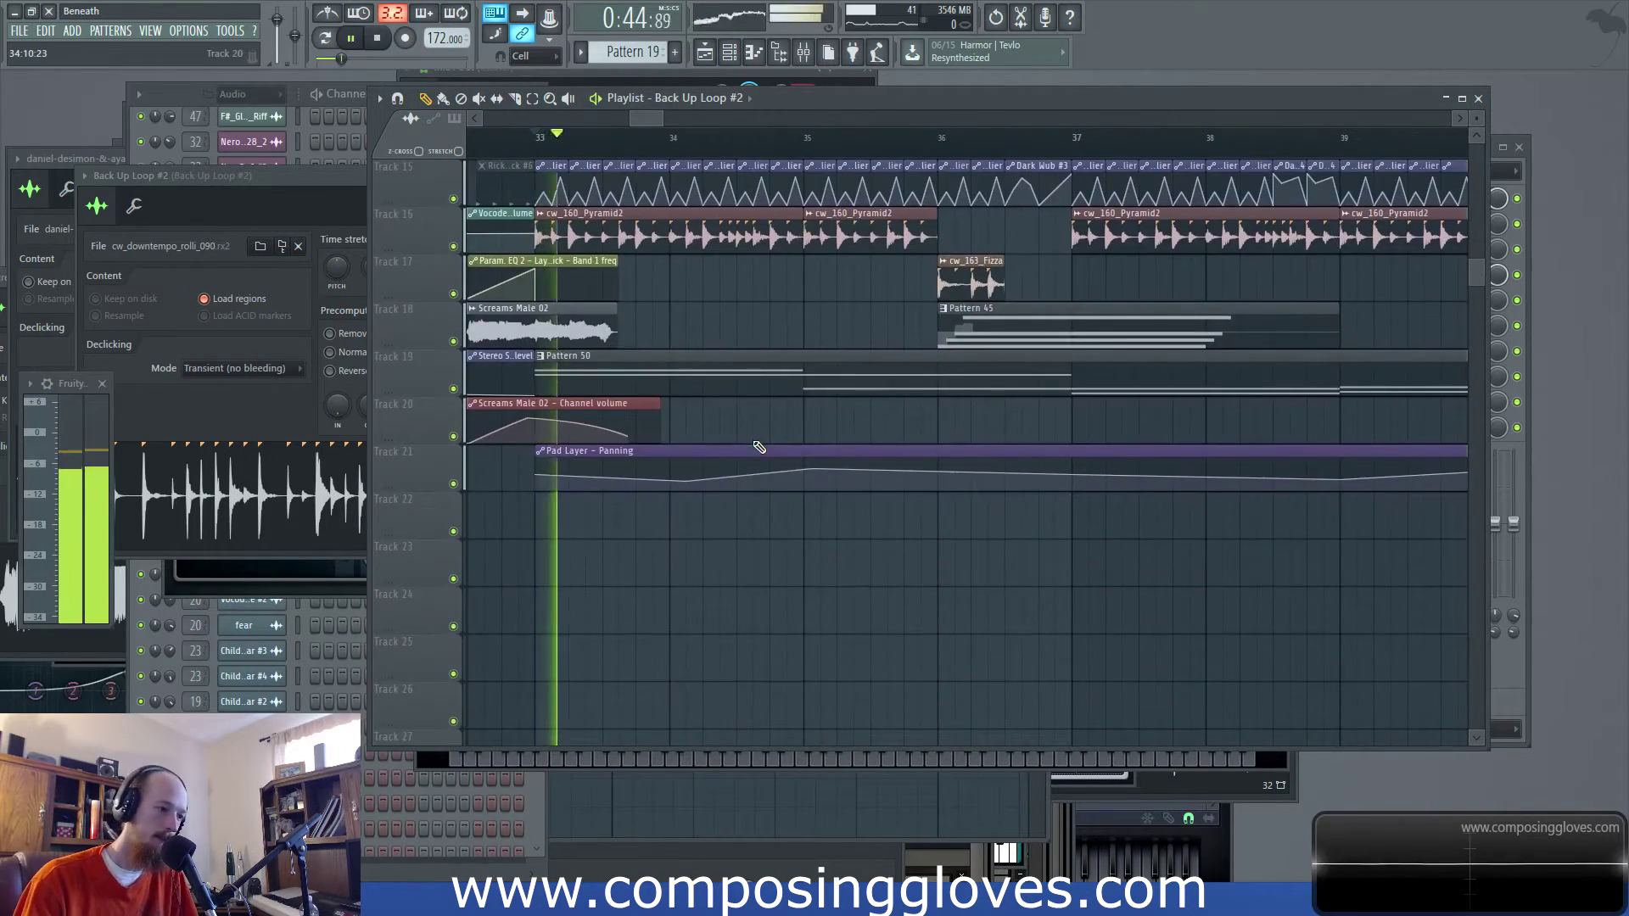
{"action": "scroll", "coordinate": [798, 445], "scroll_direction": "up", "scroll_amount": 2}
{"action": "scroll", "coordinate": [793, 448], "scroll_direction": "down", "scroll_amount": 4}
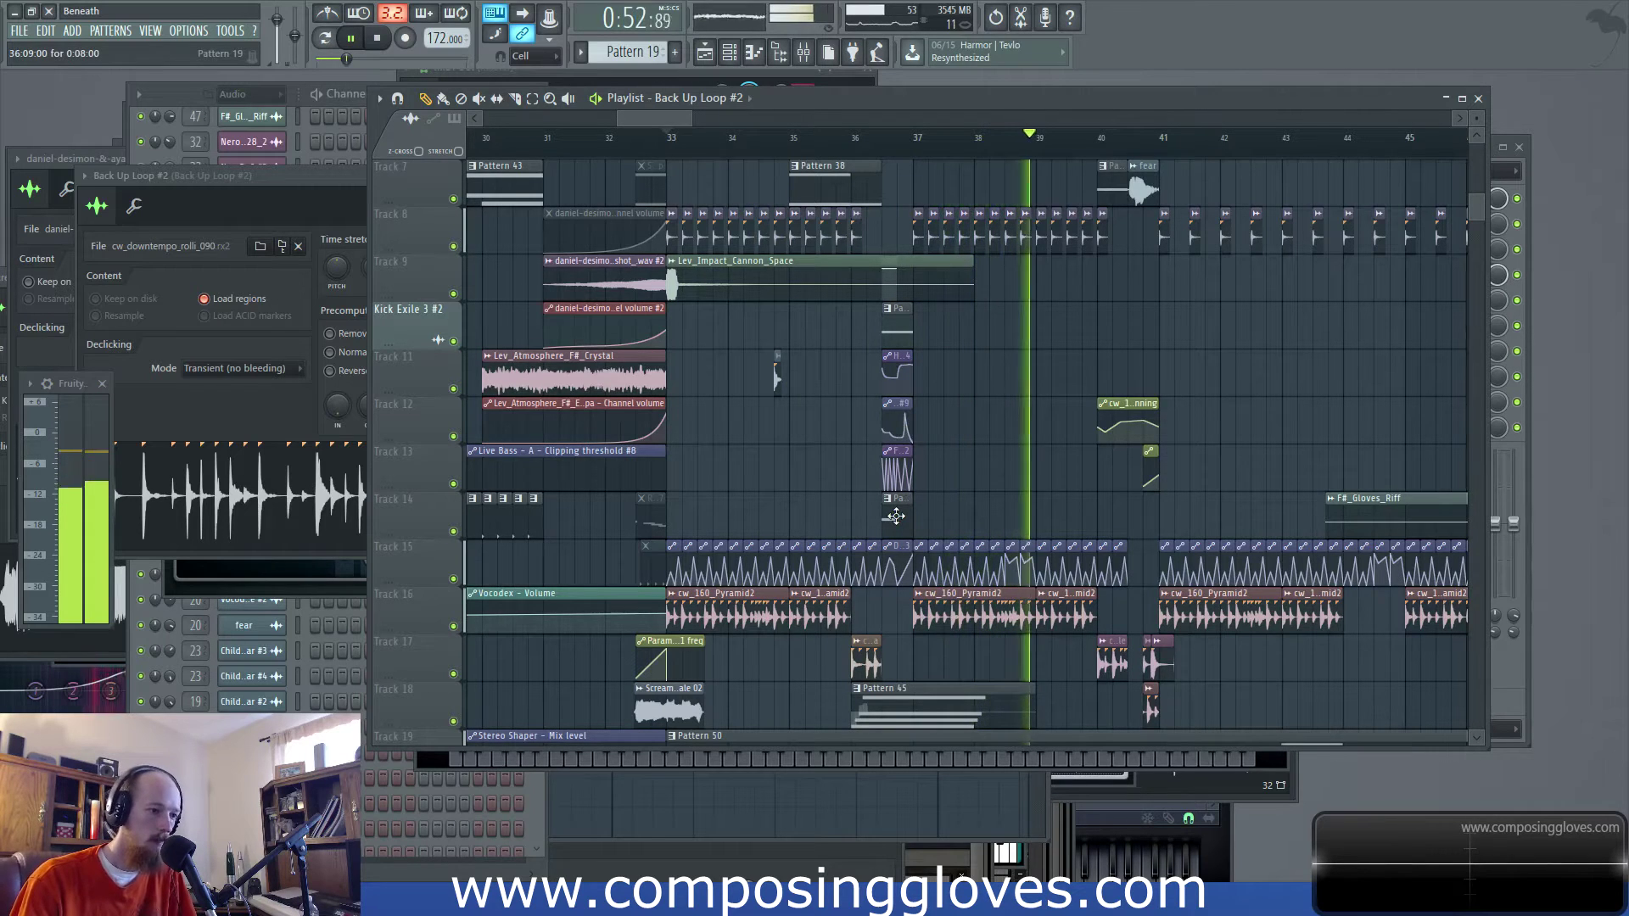
{"action": "key", "text": "space"}
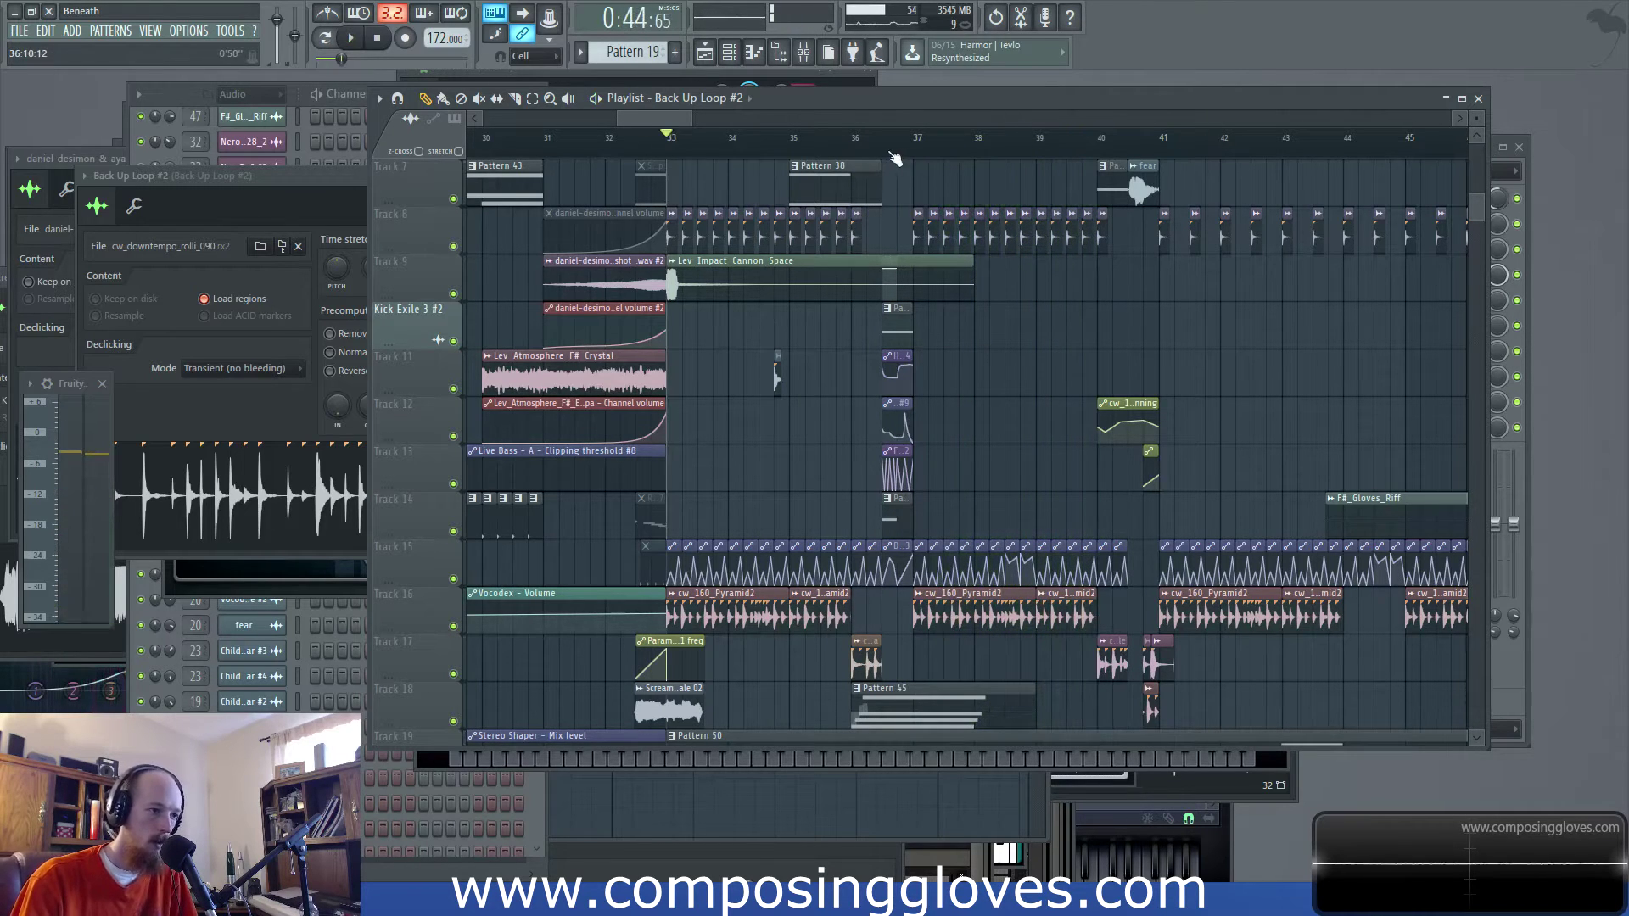
Set a time selection over the half bar before bar 37, play it while checking the mixer, and stop
{"action": "left_click_drag", "start_coordinate": [885, 144], "coordinate": [905, 157]}
{"action": "key", "text": "space"}
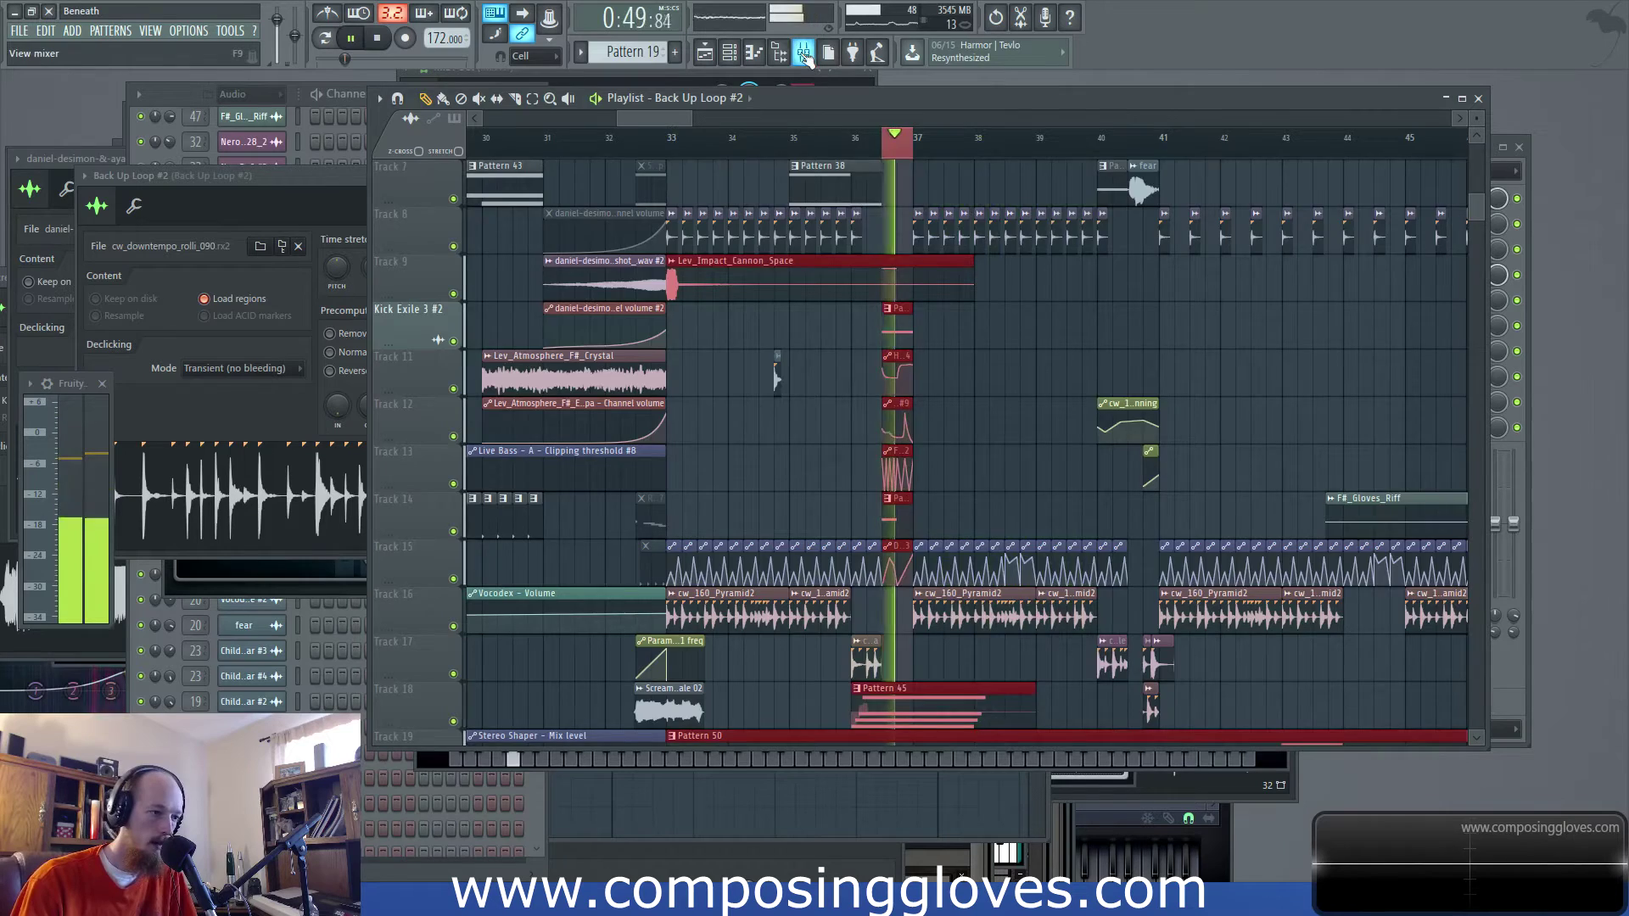
{"action": "key", "text": "F9"}
{"action": "key", "text": "F9"}
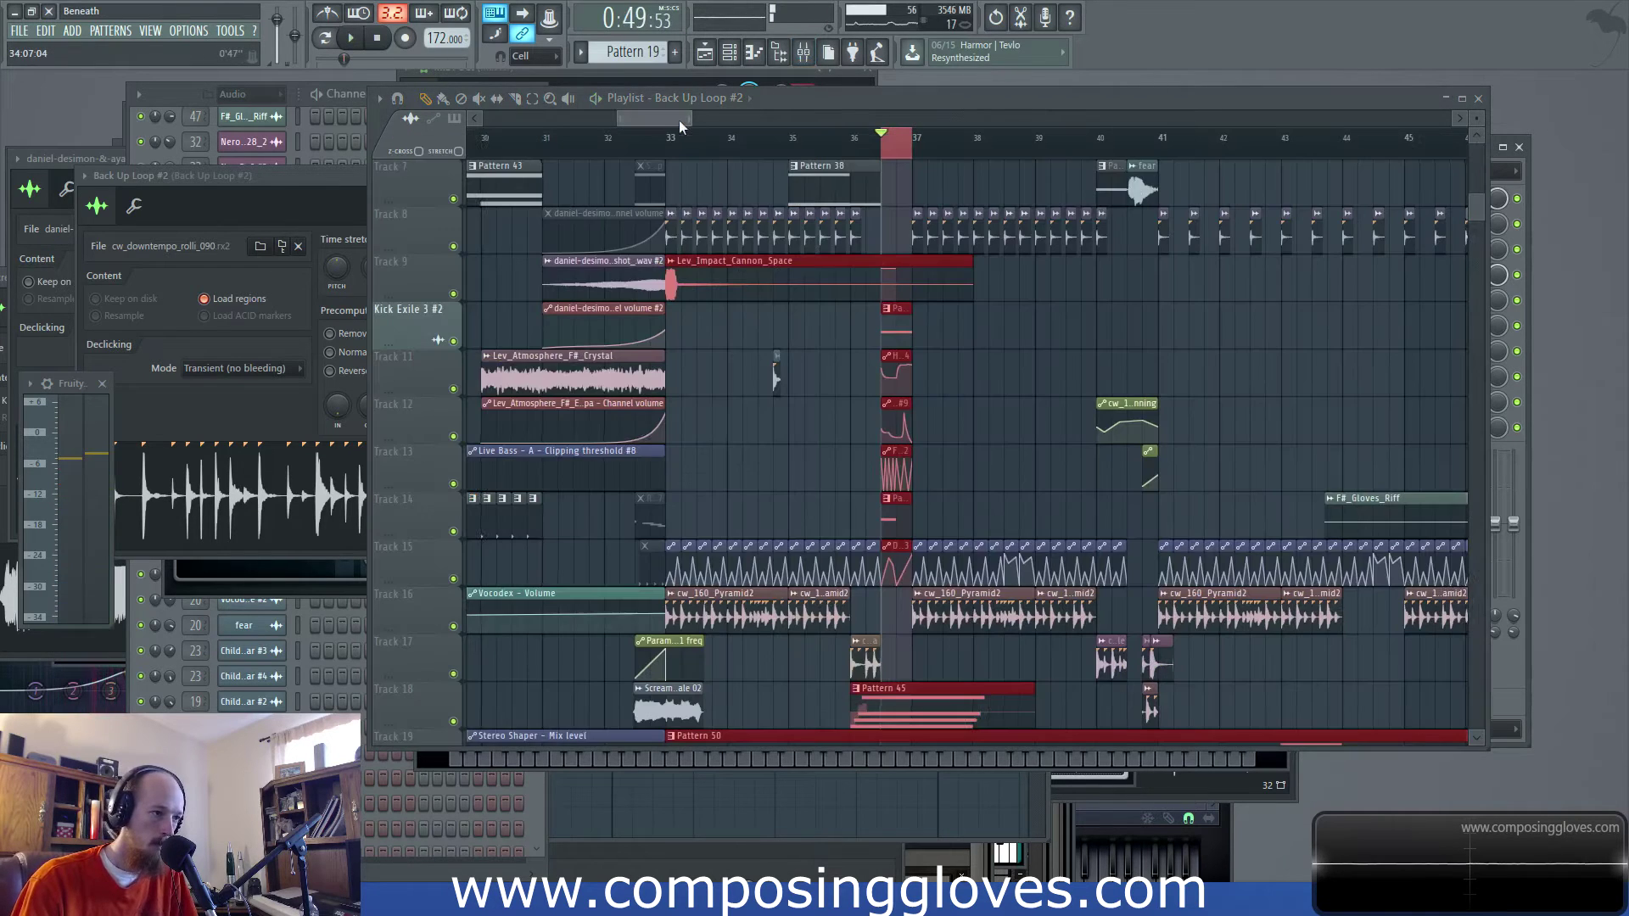
{"action": "key", "text": "space"}
Inspect the SUB notes of Pattern 19 and the Live Bass notes of Pattern 16 in the piano roll
{"action": "double_click", "coordinate": [907, 521]}
{"action": "scroll", "coordinate": [347, 532], "scroll_direction": "down", "scroll_amount": 5}
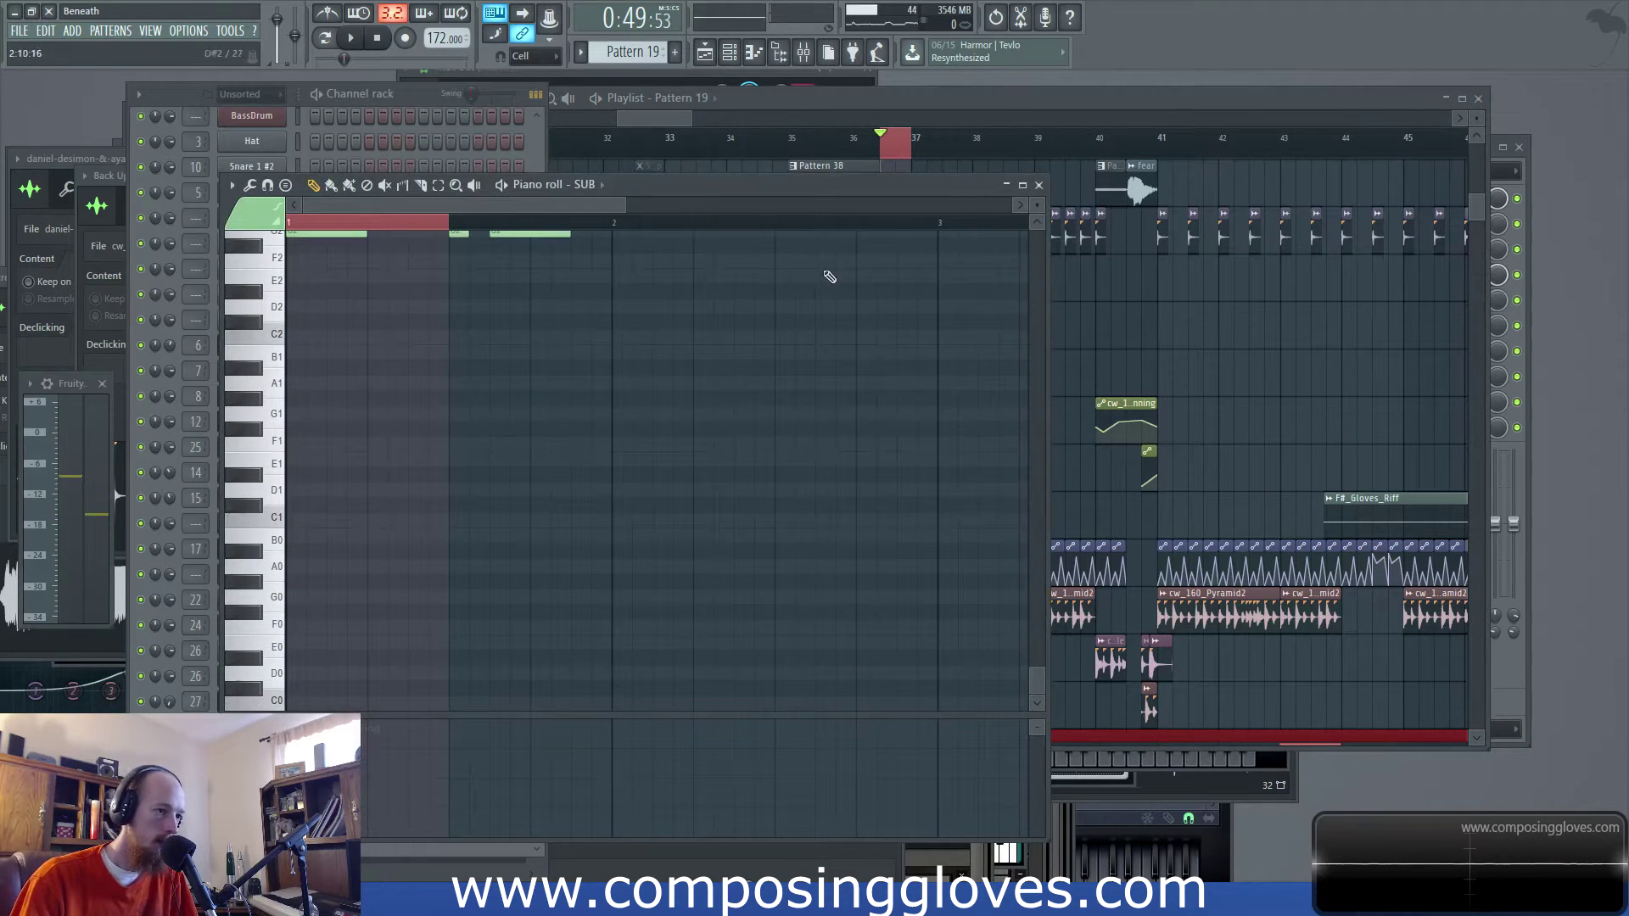
{"action": "left_click", "coordinate": [681, 105]}
{"action": "scroll", "coordinate": [874, 336], "scroll_direction": "up", "scroll_amount": 3}
{"action": "double_click", "coordinate": [859, 328]}
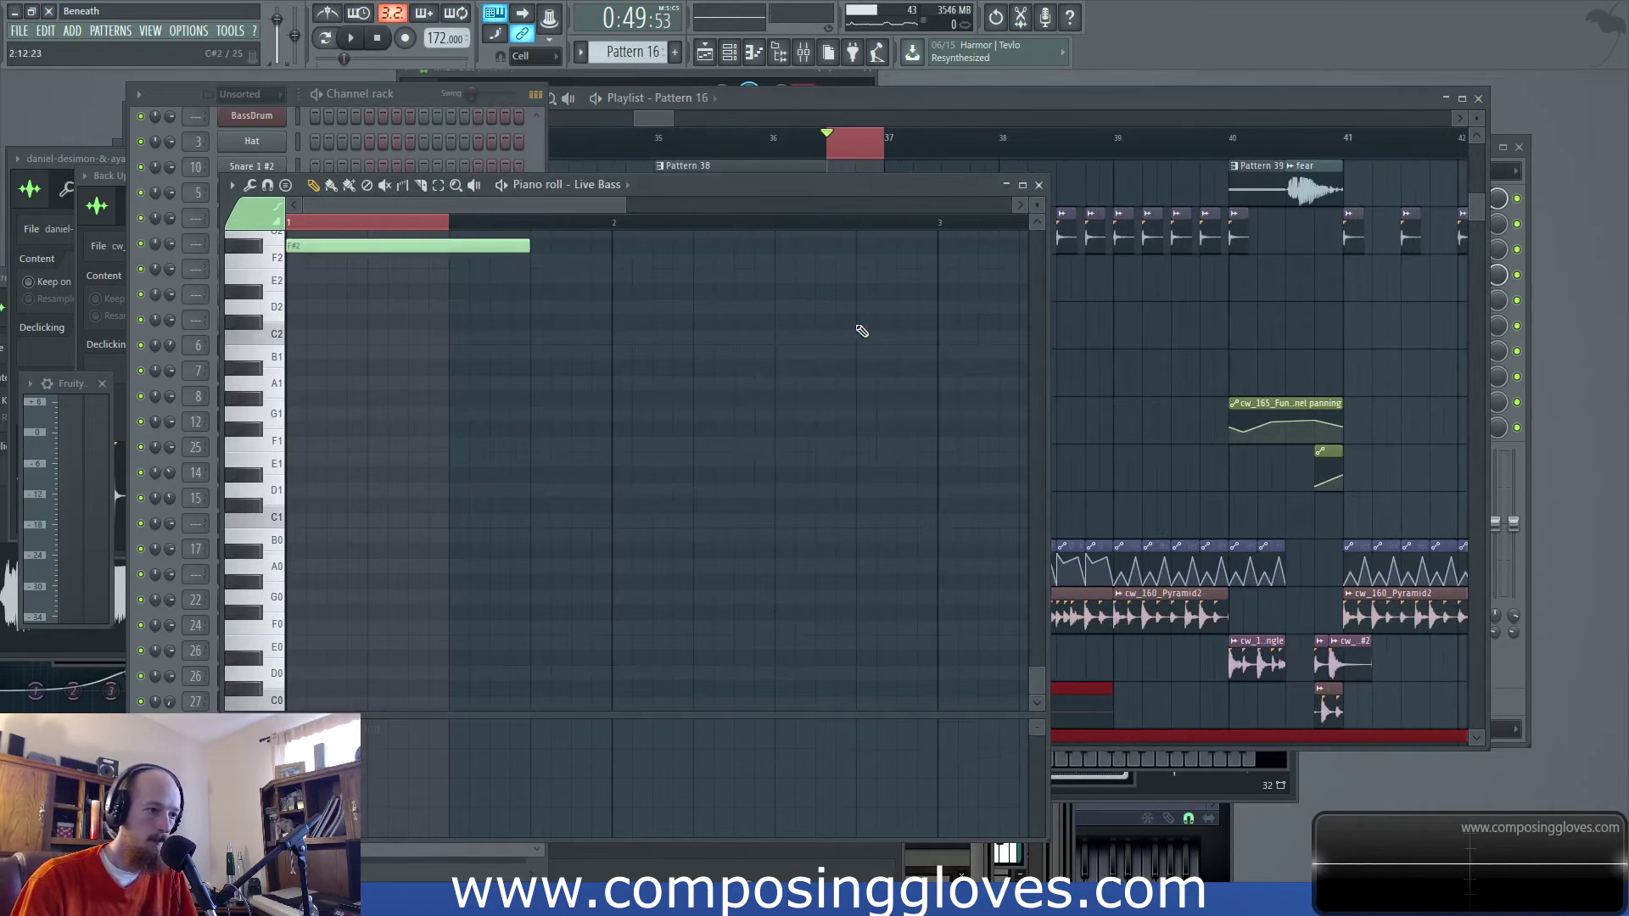
{"action": "scroll", "coordinate": [481, 414], "scroll_direction": "up", "scroll_amount": 5}
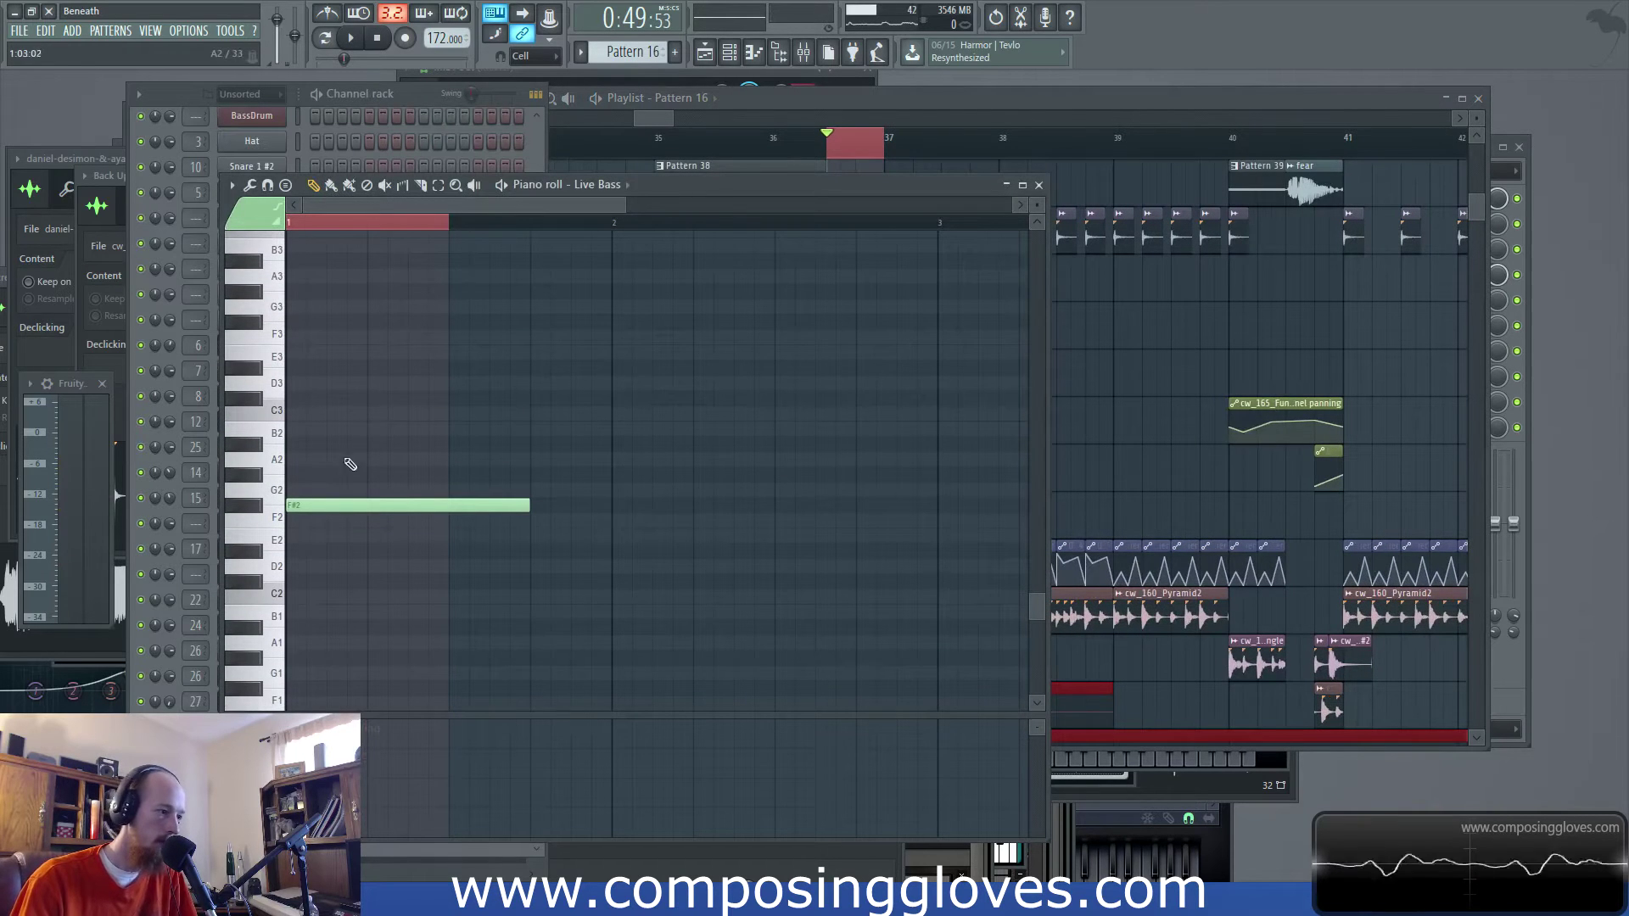
Show the velocities of the Live Bass notes in the piano roll and play the selected half bar before bar 37
{"action": "left_click", "coordinate": [255, 725]}
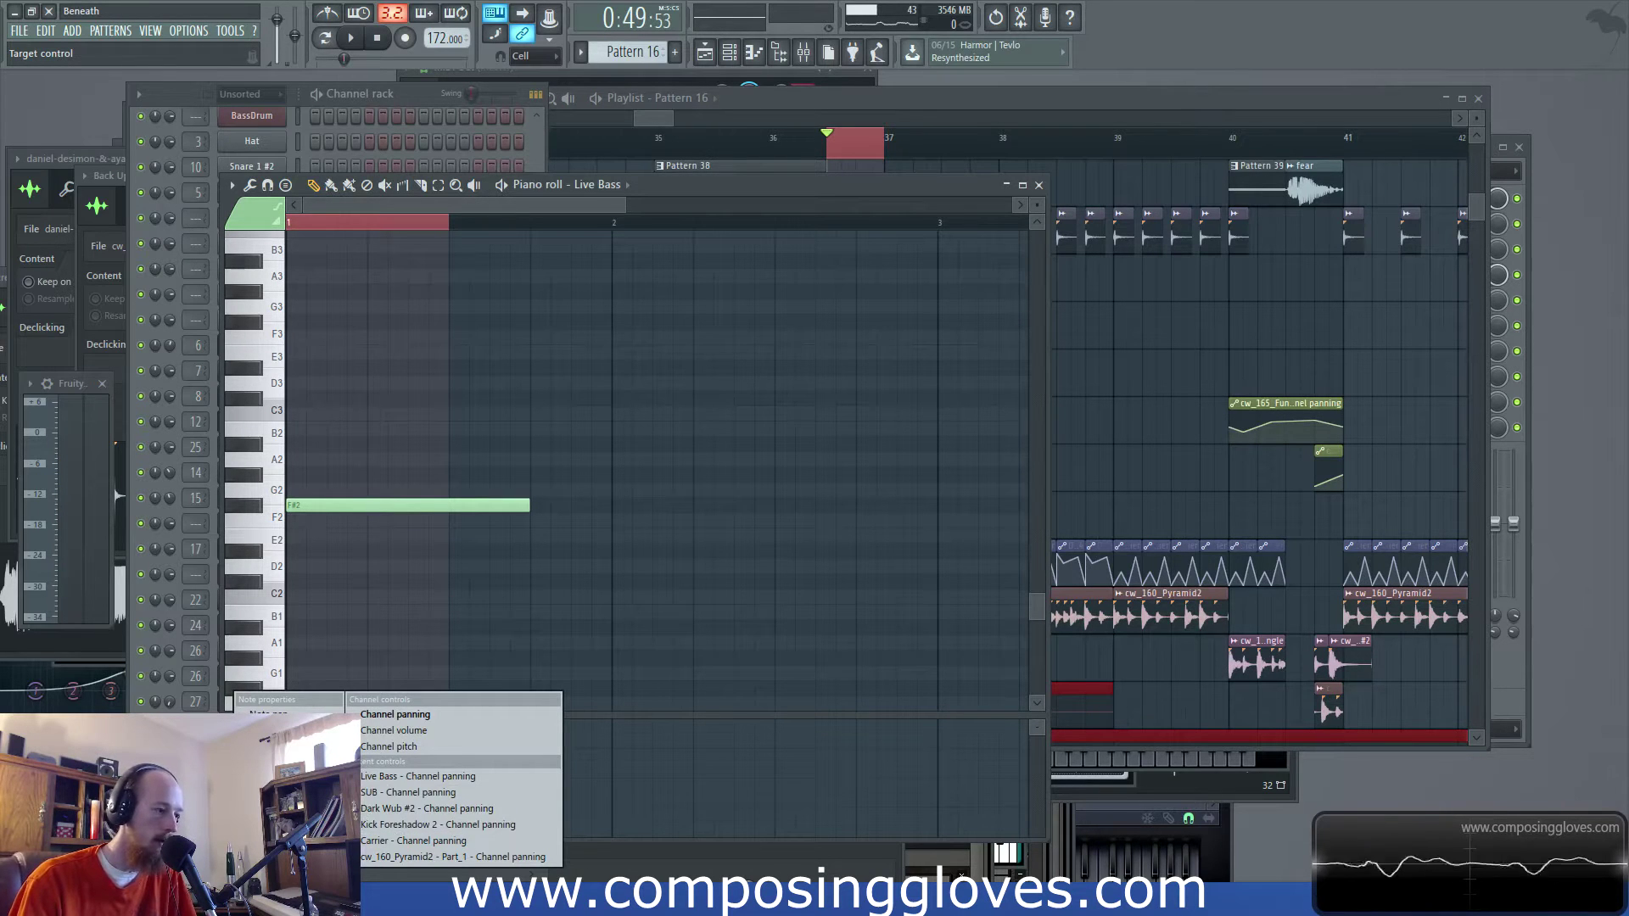
{"action": "left_click", "coordinate": [294, 731]}
{"action": "key", "text": "space"}
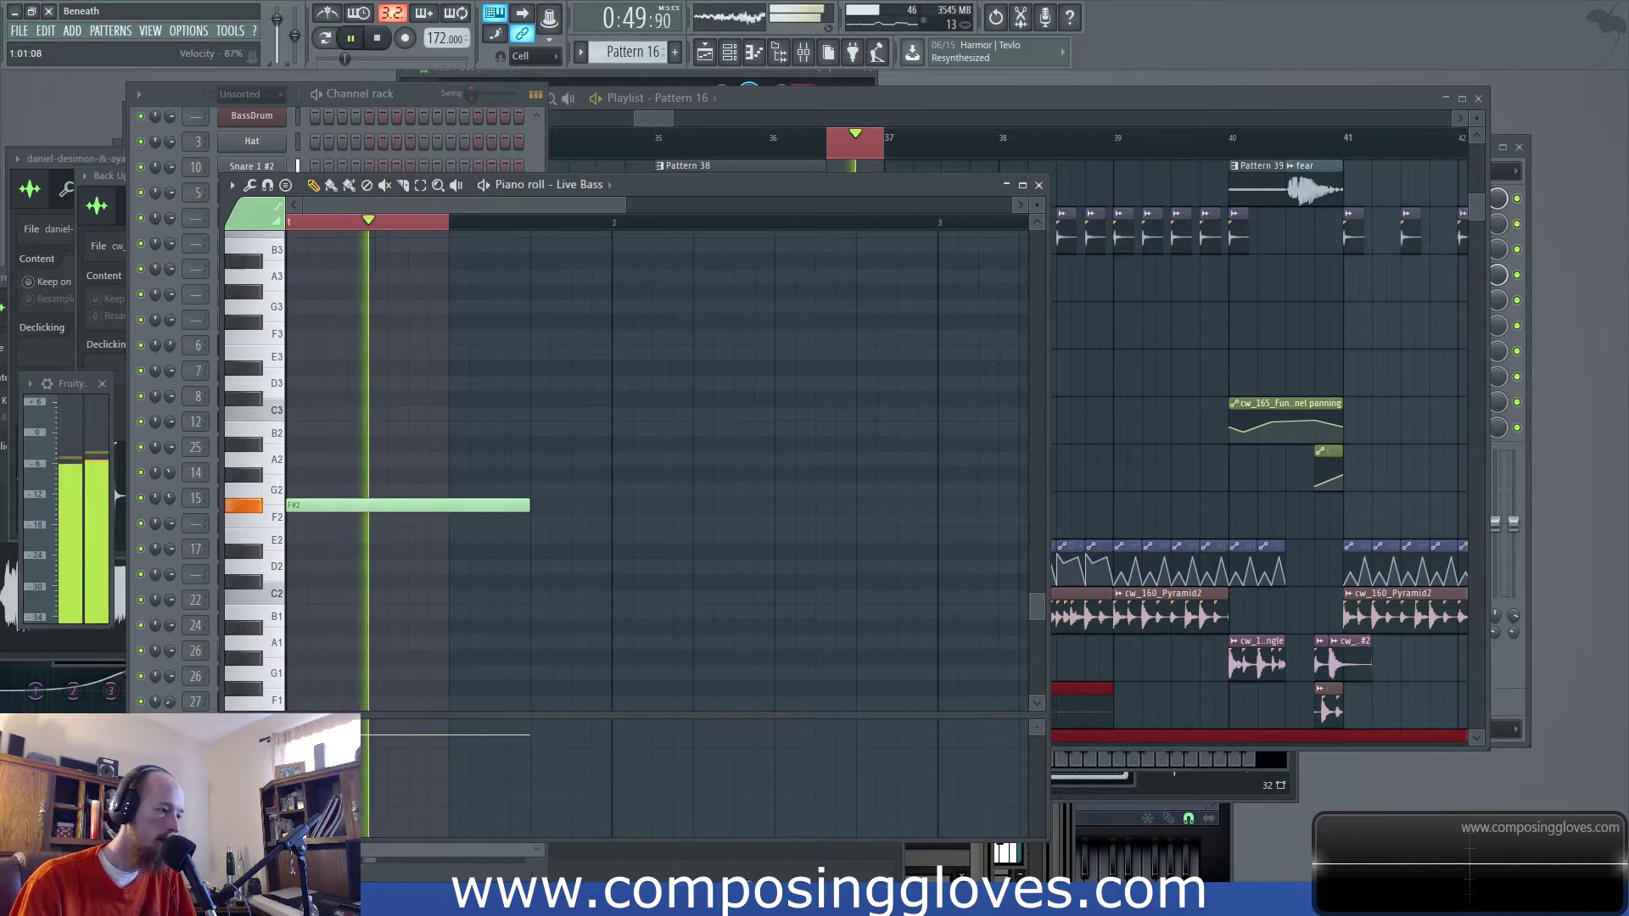
Set a playlist time selection from bar 33 up to bar 41 and start playing the drop
{"action": "left_click", "coordinate": [669, 134]}
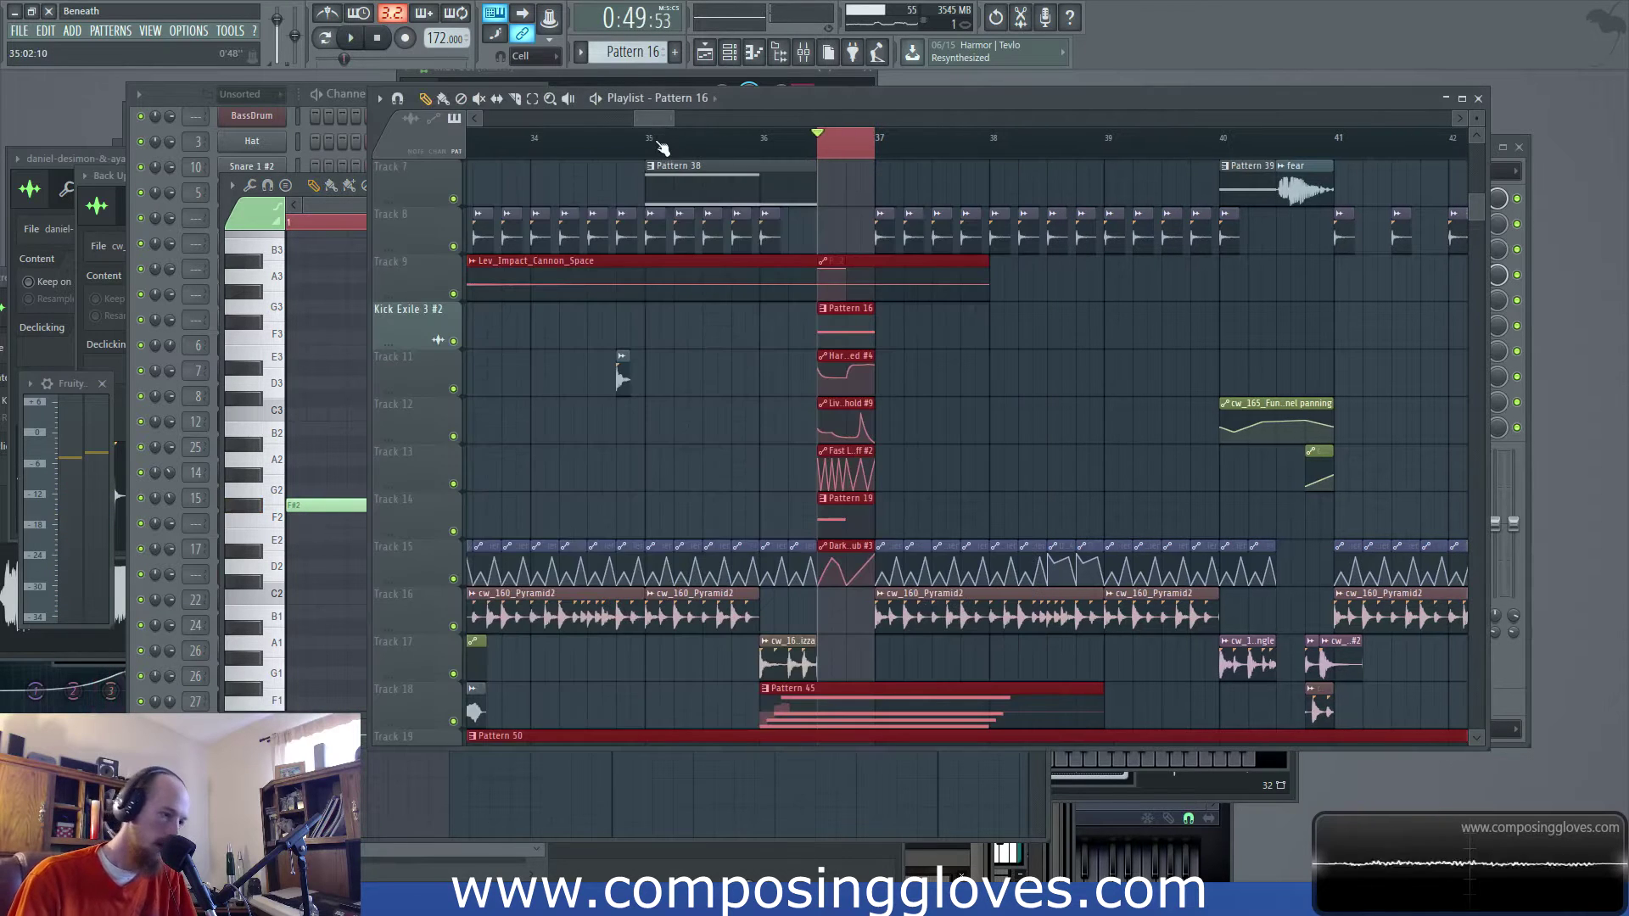
{"action": "scroll", "coordinate": [701, 372], "scroll_direction": "down", "scroll_amount": 3}
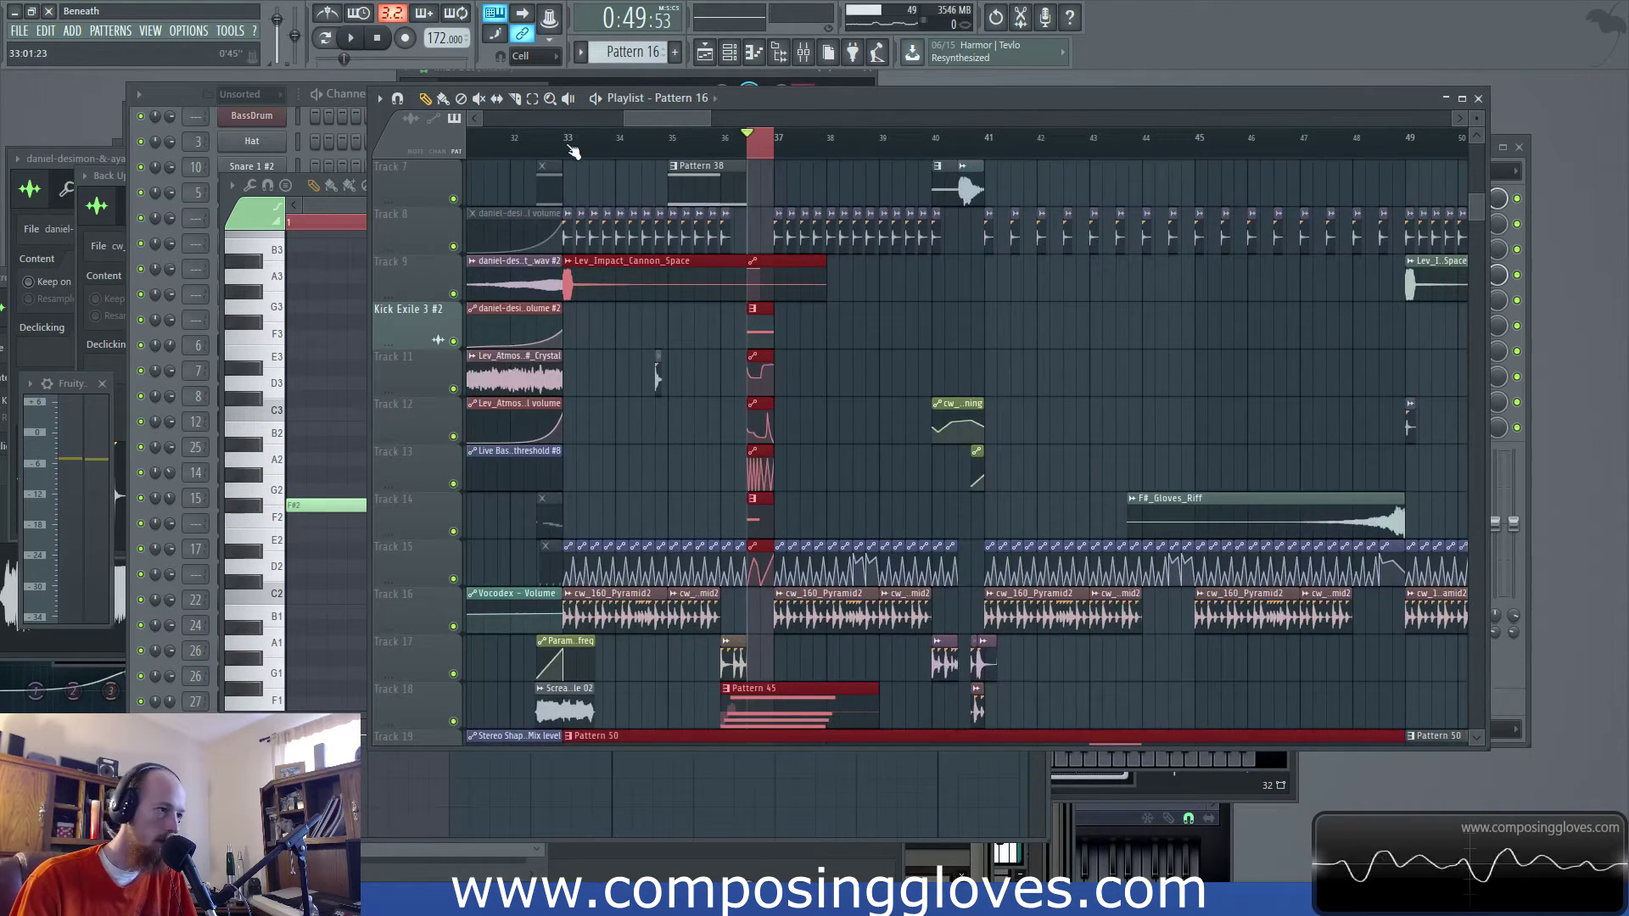
{"action": "left_click_drag", "start_coordinate": [574, 152], "coordinate": [972, 220]}
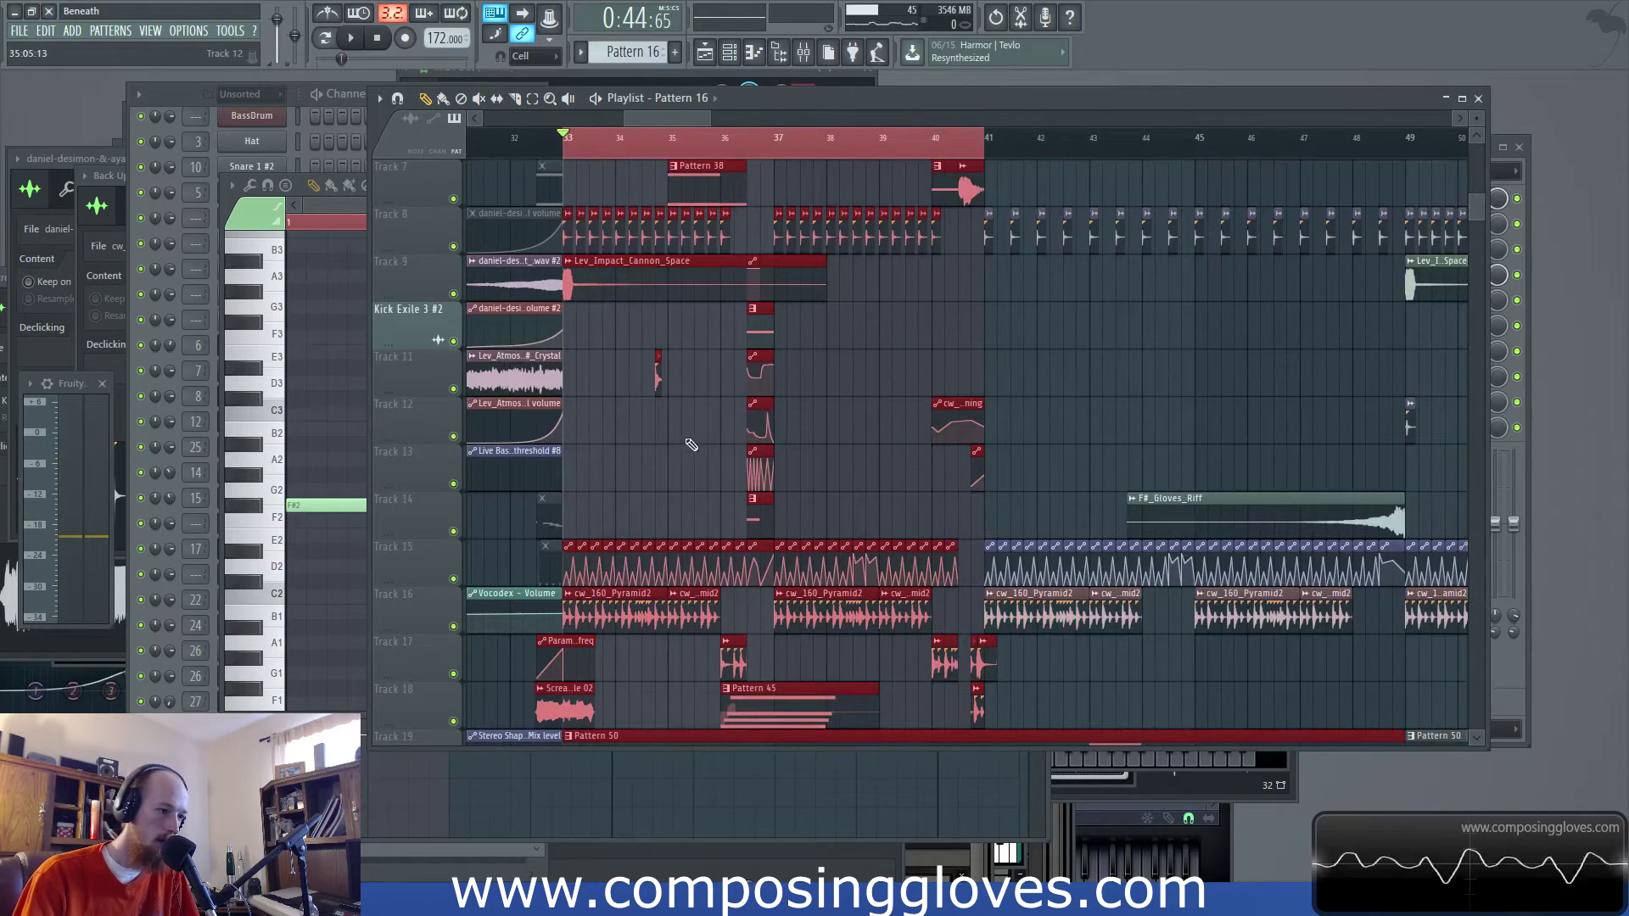
{"action": "scroll", "coordinate": [691, 445], "scroll_direction": "down", "scroll_amount": 5}
{"action": "scroll", "coordinate": [691, 441], "scroll_direction": "up", "scroll_amount": 8}
{"action": "key", "text": "space"}
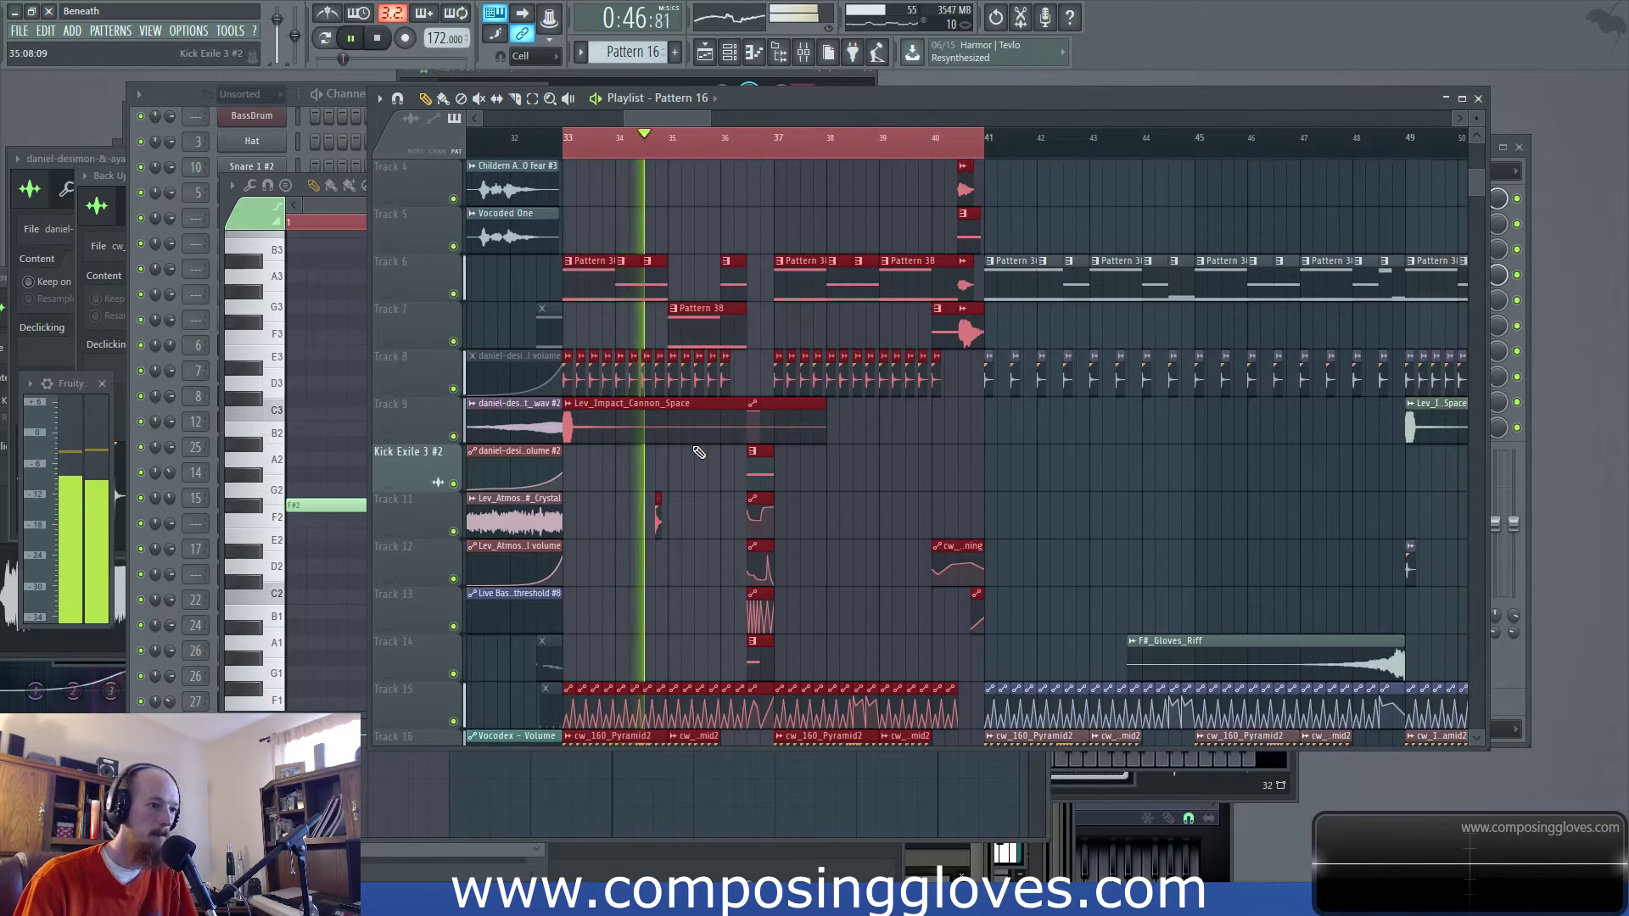
Follow the drop's clips across the upper and lower tracks up to bar 41 while it plays, and stop playback
{"action": "scroll", "coordinate": [699, 452], "scroll_direction": "up", "scroll_amount": 3}
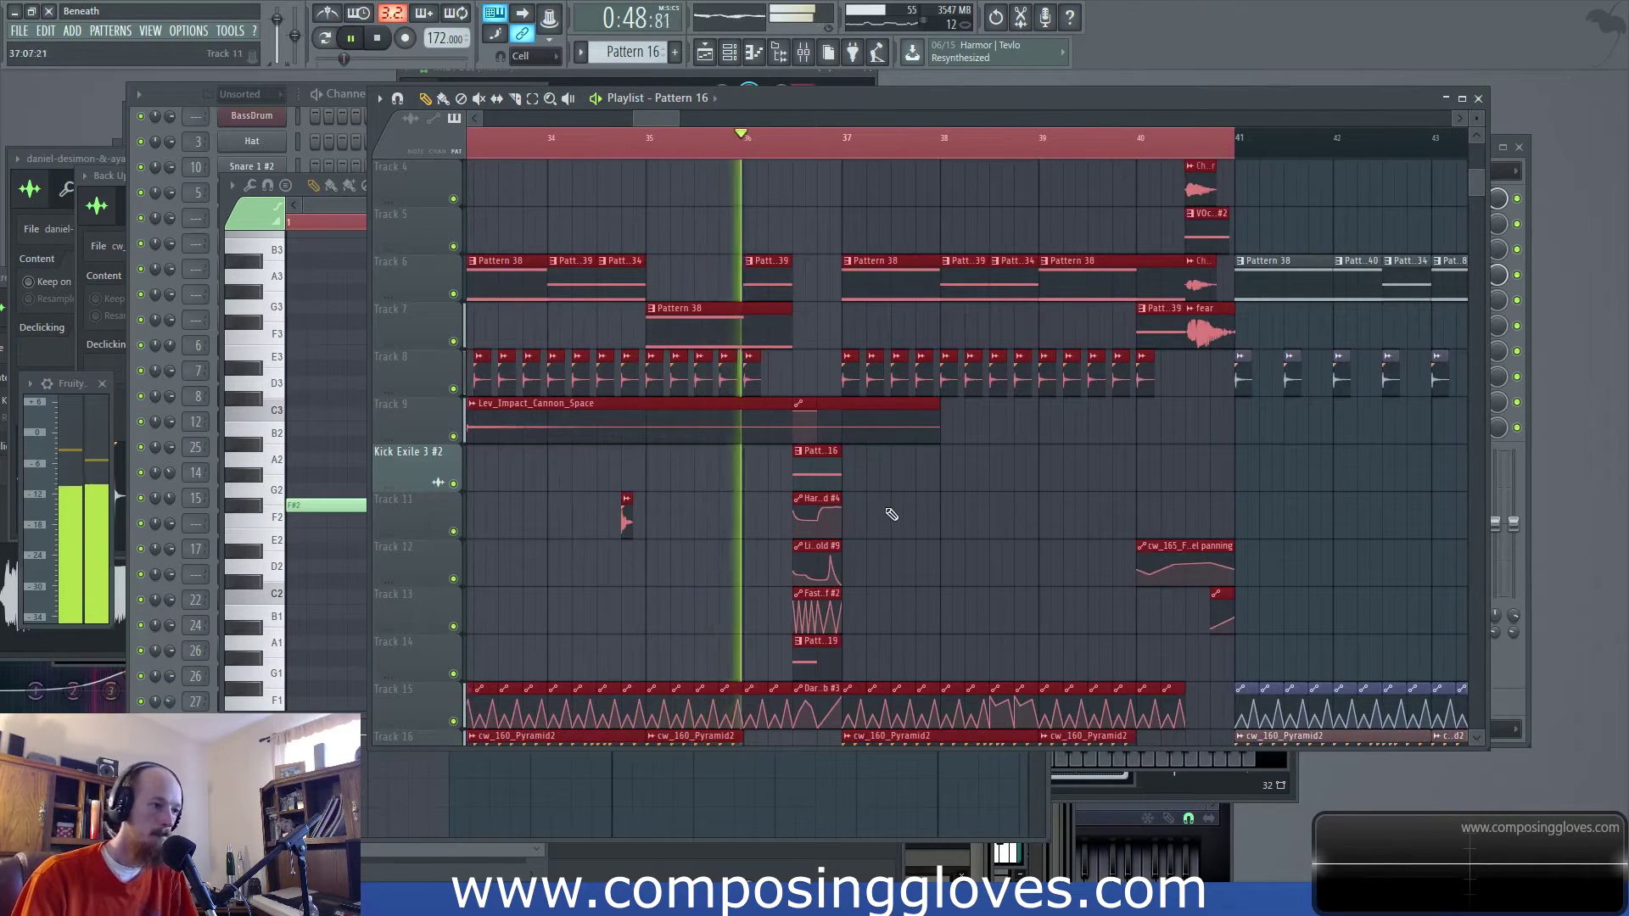
{"action": "left_click_drag", "start_coordinate": [736, 537], "coordinate": [567, 549]}
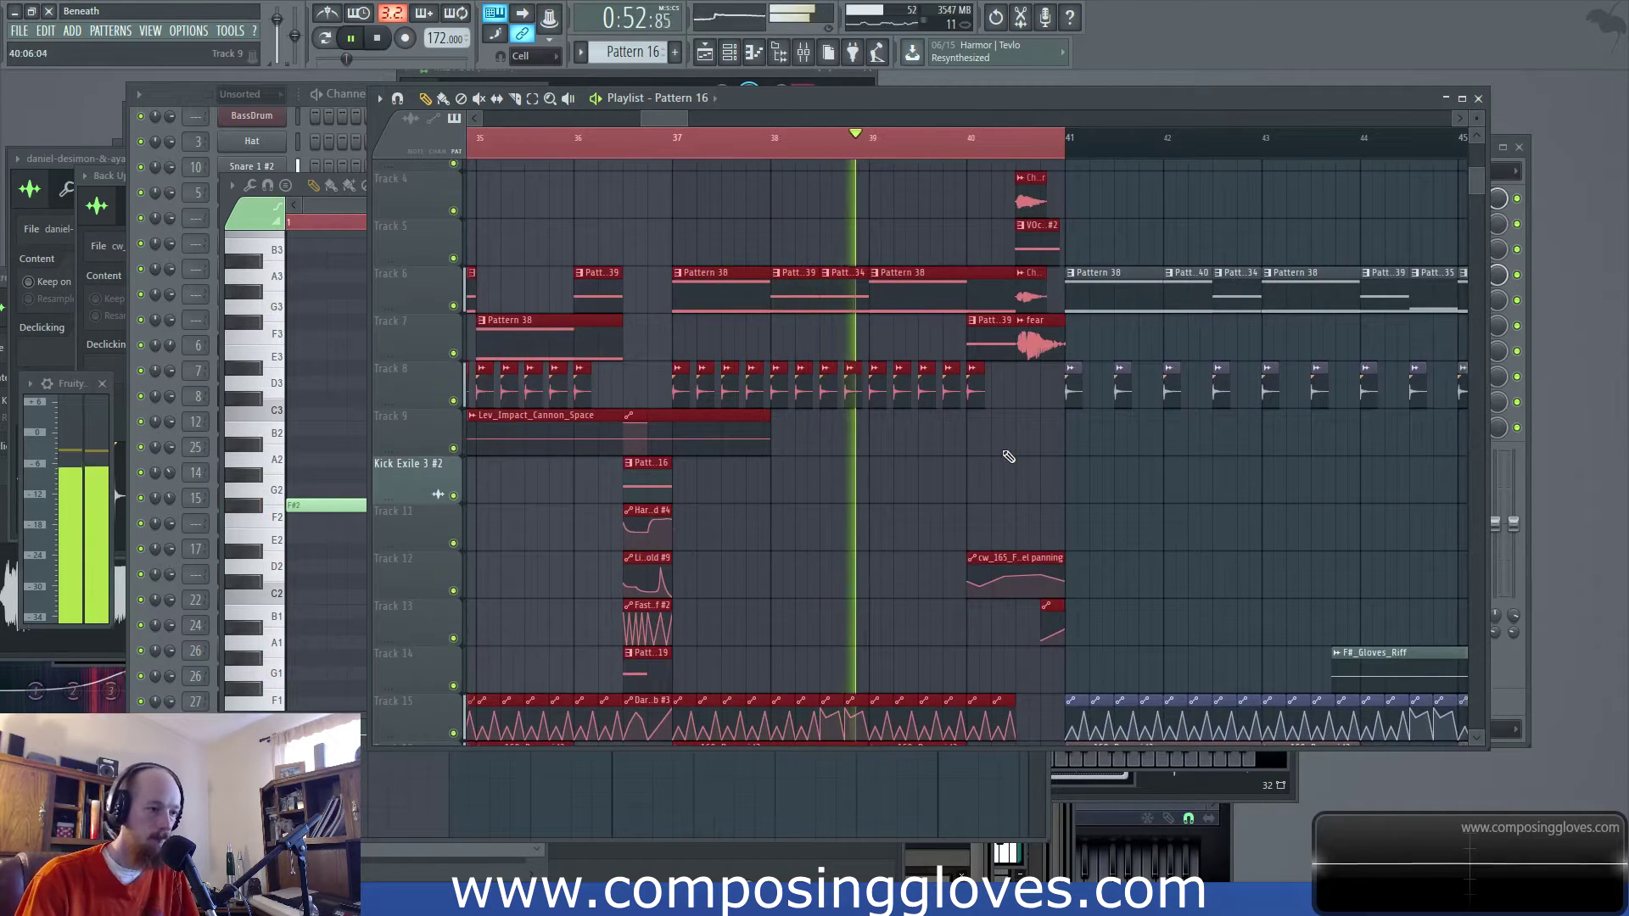
{"action": "left_click_drag", "start_coordinate": [1008, 457], "coordinate": [897, 481]}
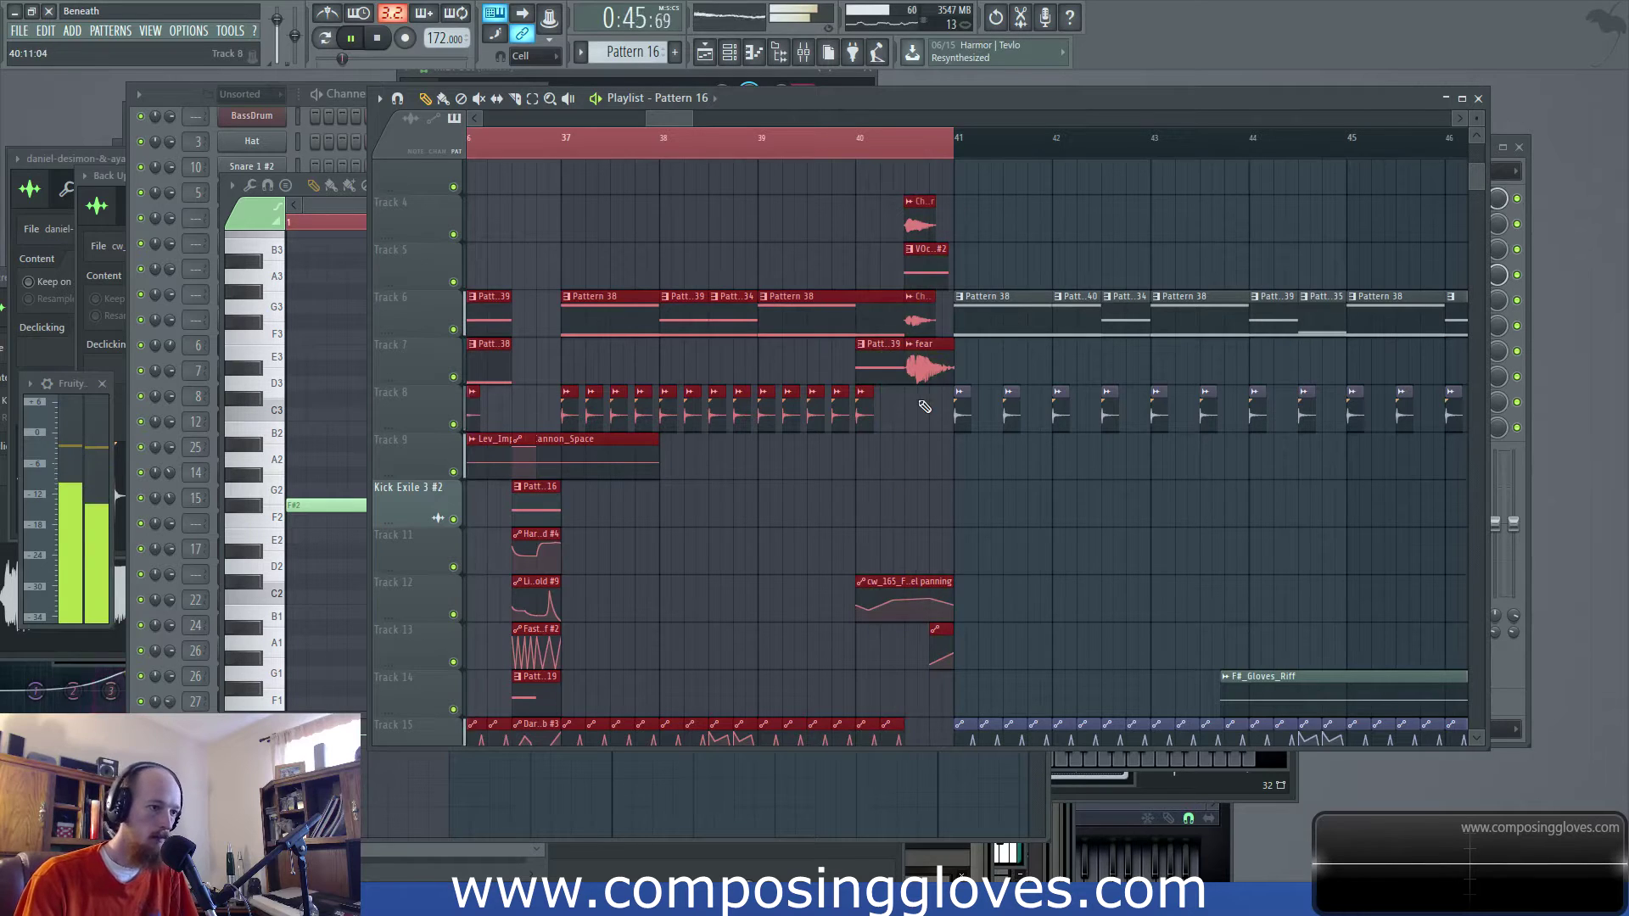
{"action": "left_click", "coordinate": [869, 144]}
{"action": "key", "text": "space"}
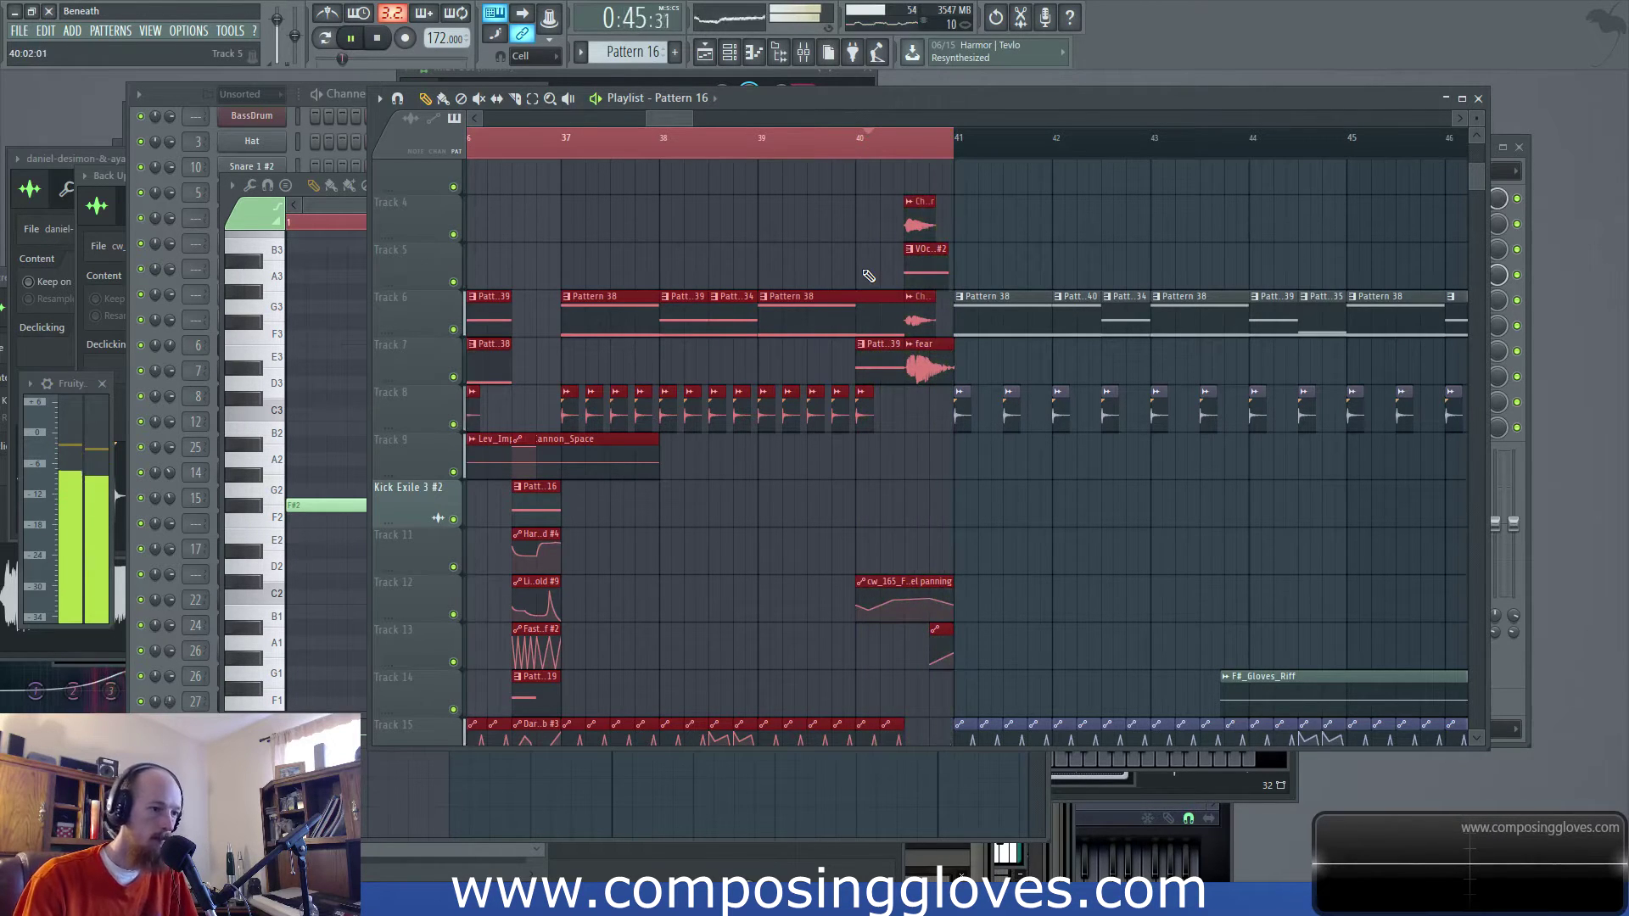
{"action": "scroll", "coordinate": [749, 337], "scroll_direction": "down", "scroll_amount": 3}
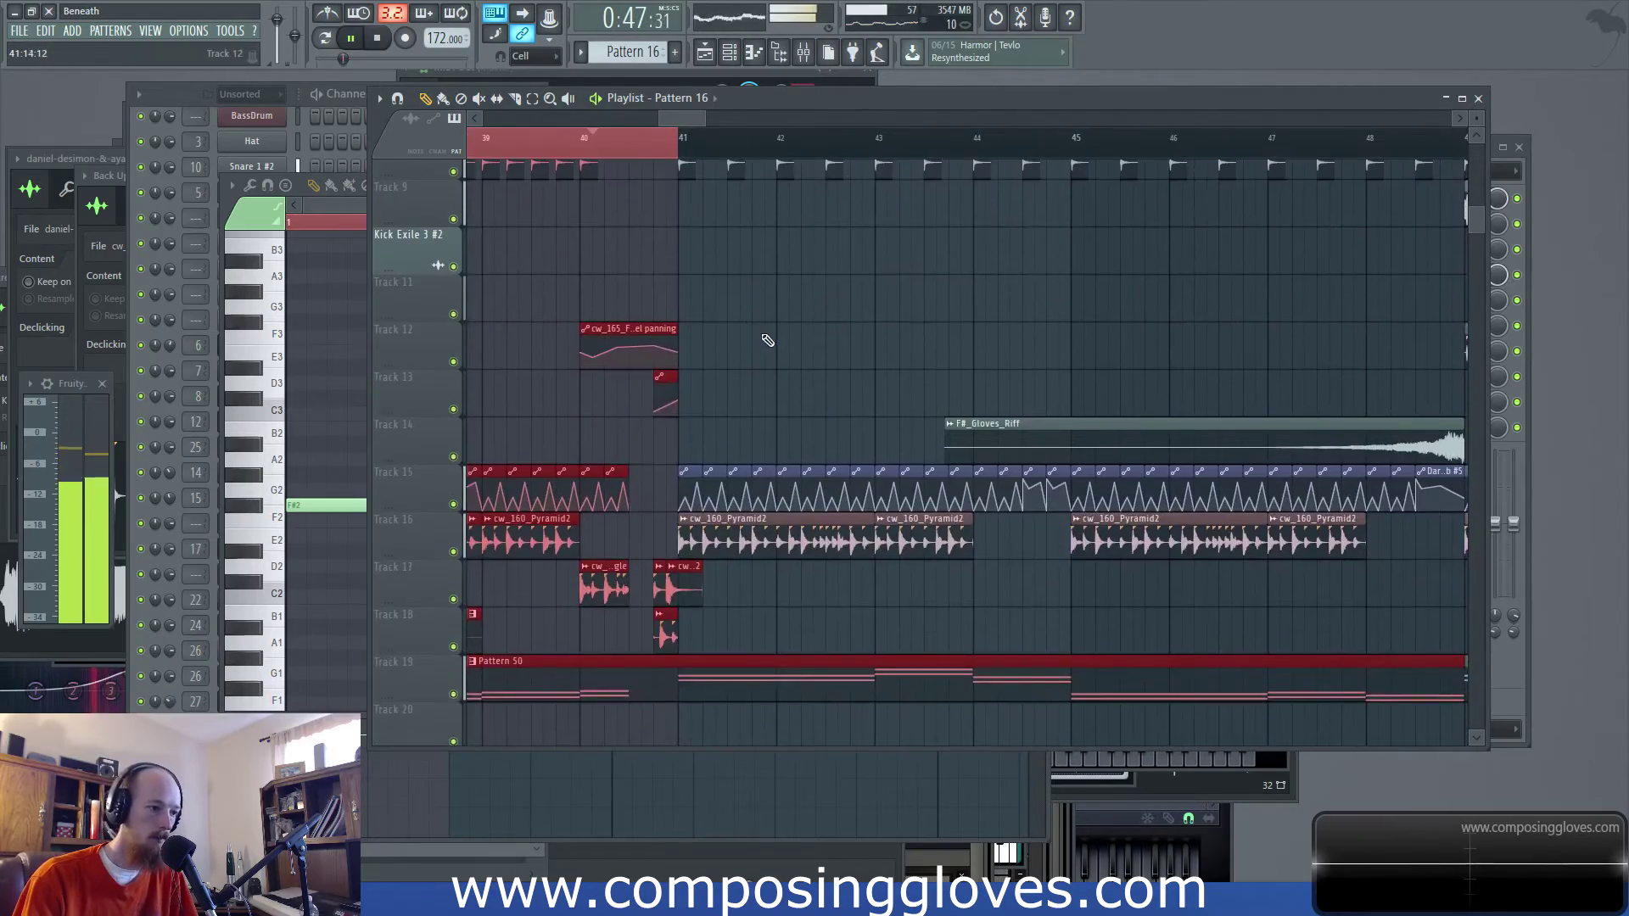
{"action": "scroll", "coordinate": [762, 334], "scroll_direction": "up", "scroll_amount": 3}
{"action": "scroll", "coordinate": [762, 334], "scroll_direction": "down", "scroll_amount": 5}
{"action": "key", "text": "space"}
{"action": "scroll", "coordinate": [849, 408], "scroll_direction": "down", "scroll_amount": 3}
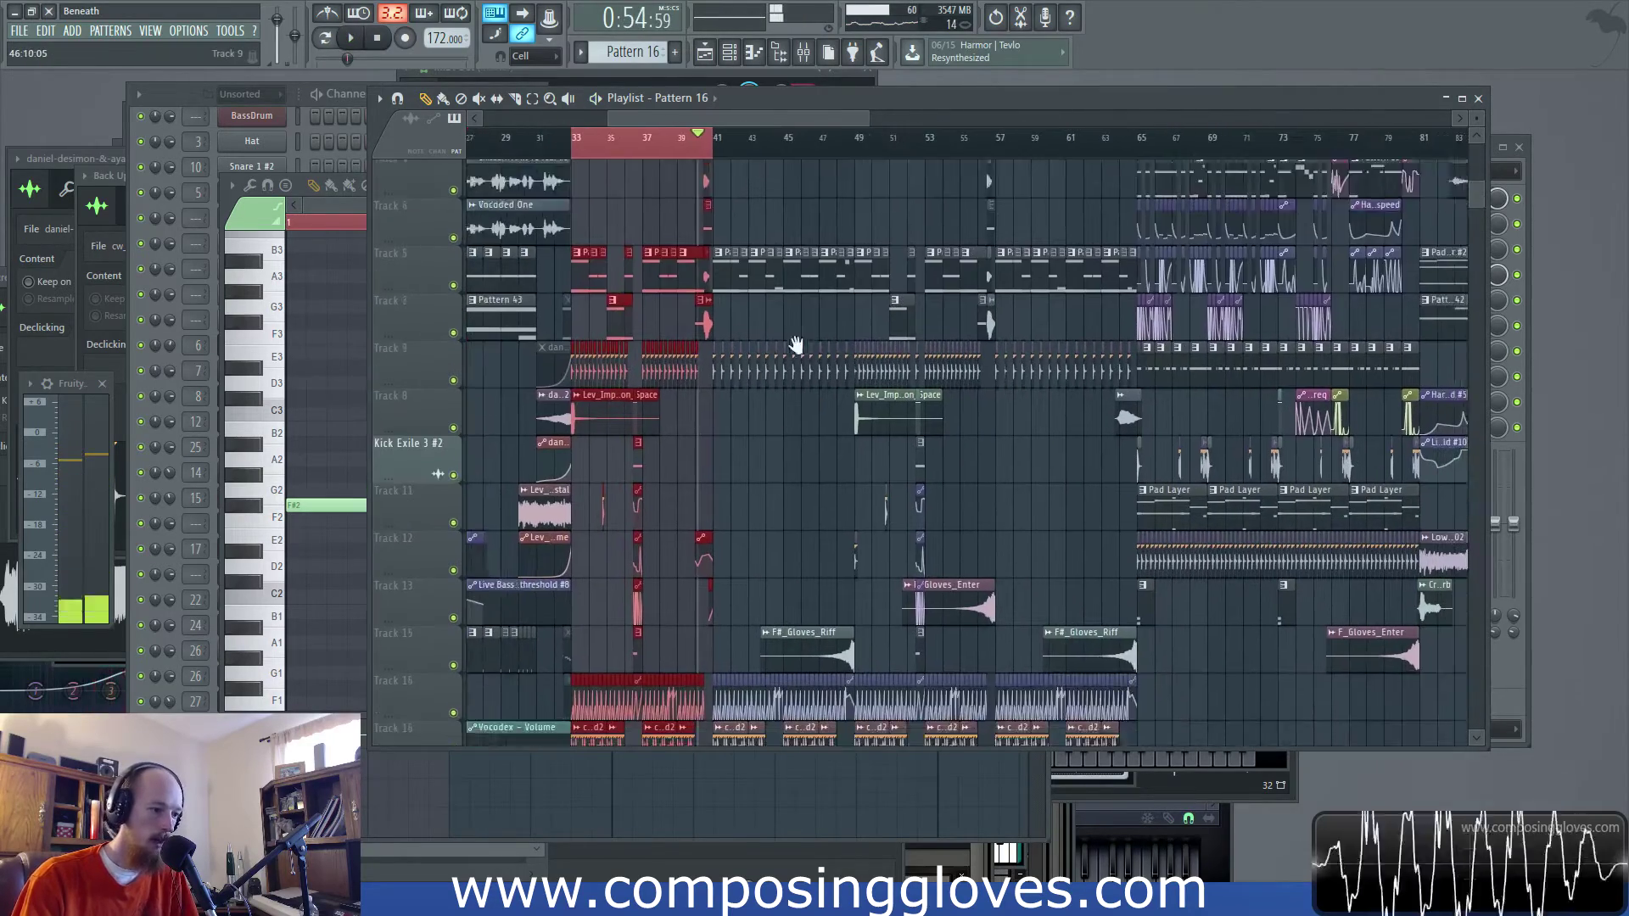
Select the Back Up Loop #2 clips on Track 8 from bar 97 onward and shorten them all to 0:02:22
{"action": "scroll", "coordinate": [909, 467], "scroll_direction": "right", "scroll_amount": 12}
{"action": "scroll", "coordinate": [933, 492], "scroll_direction": "up", "scroll_amount": 2}
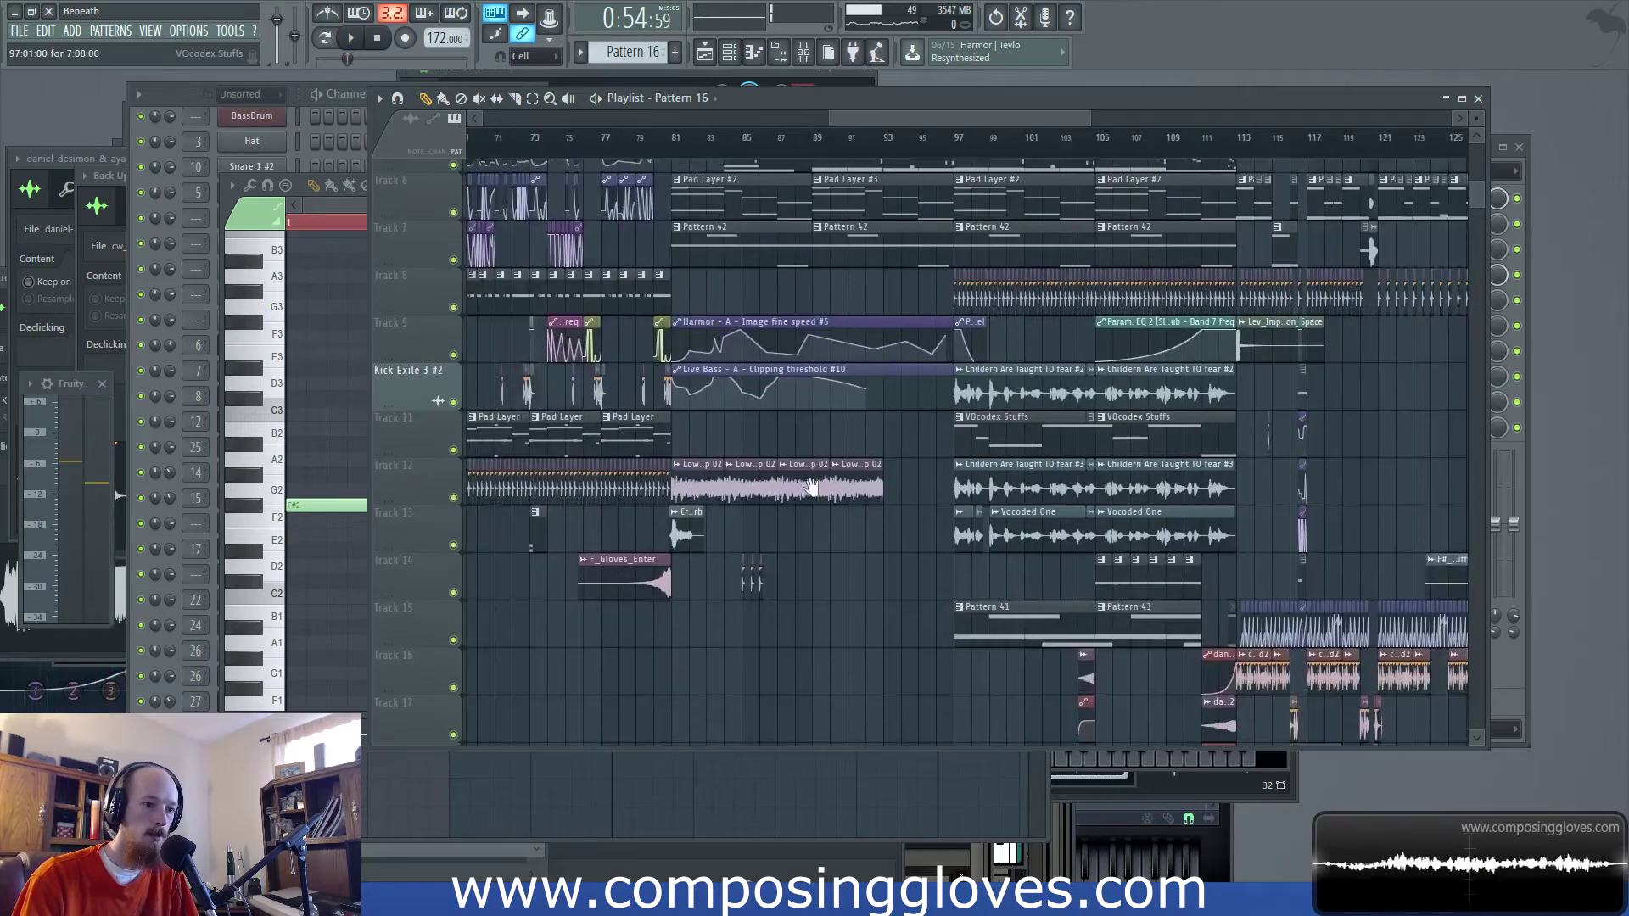
{"action": "scroll", "coordinate": [678, 461], "scroll_direction": "down", "scroll_amount": 4}
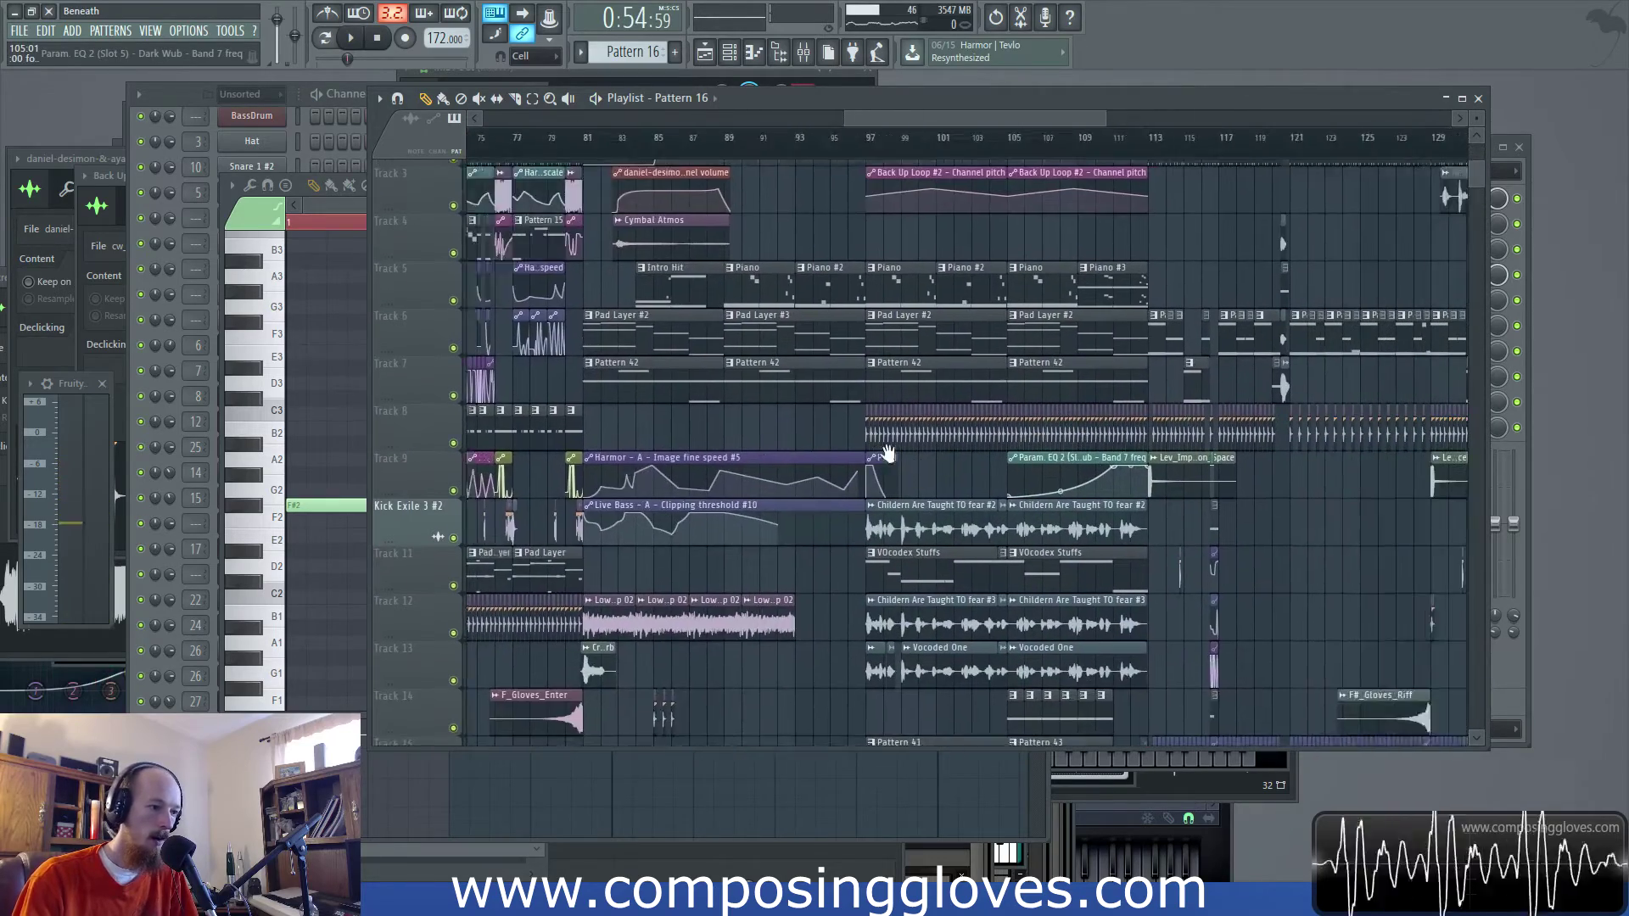
{"action": "scroll", "coordinate": [617, 462], "scroll_direction": "up", "scroll_amount": 4}
{"action": "scroll", "coordinate": [617, 462], "scroll_direction": "down", "scroll_amount": 3}
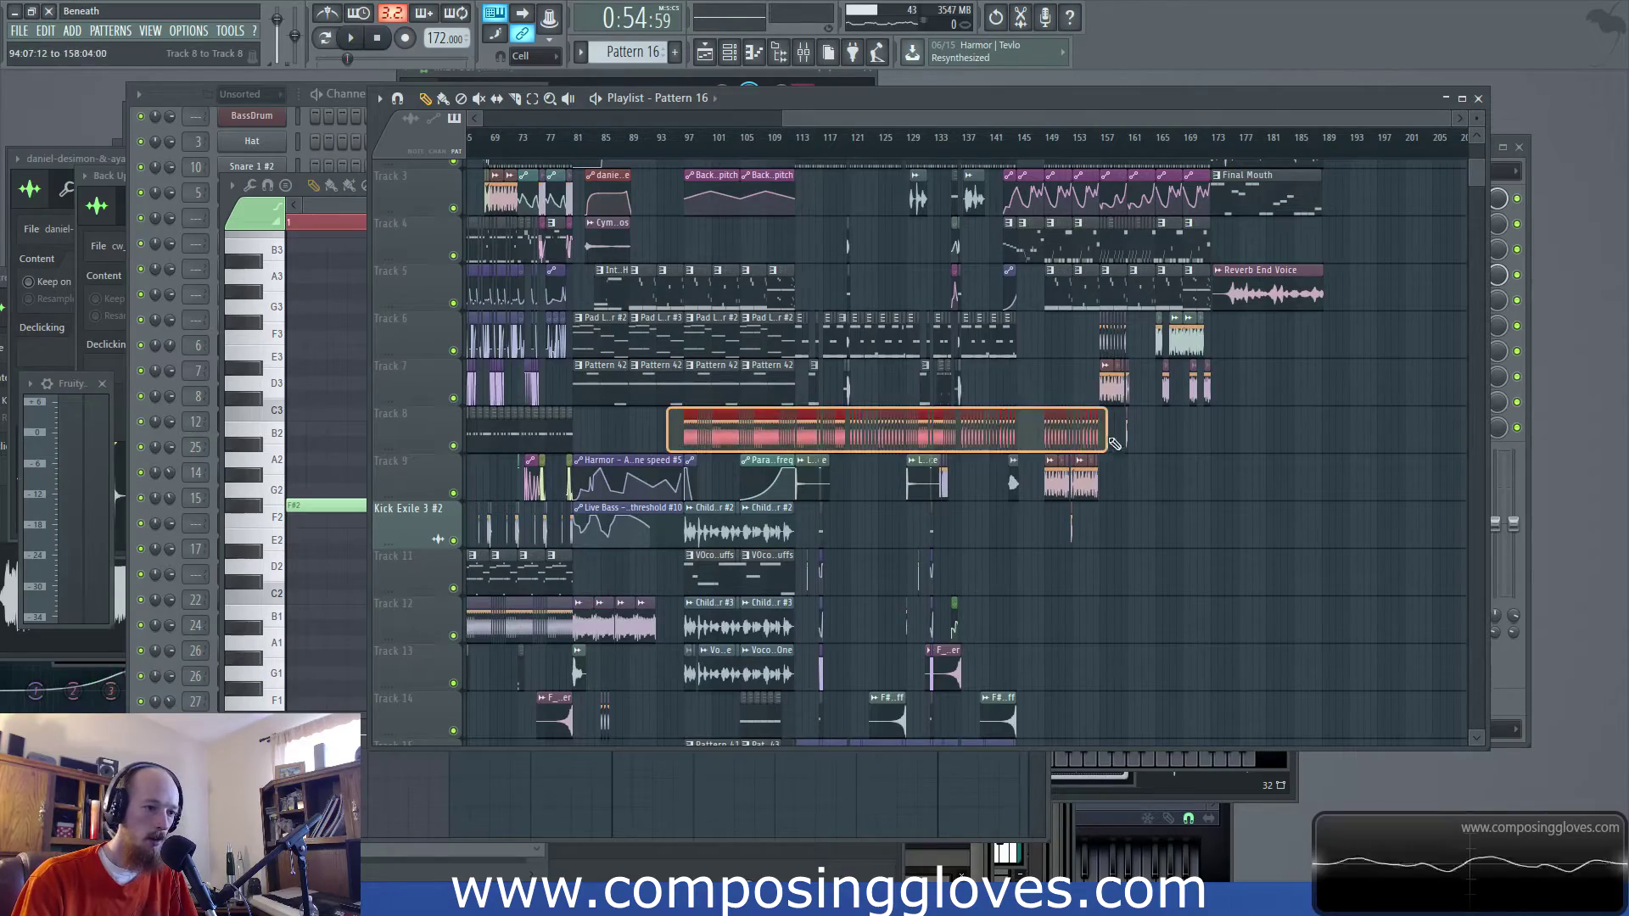
{"action": "left_click_drag", "start_coordinate": [1114, 443], "coordinate": [1112, 443]}
{"action": "scroll", "coordinate": [902, 435], "scroll_direction": "up", "scroll_amount": 3}
{"action": "left_click_drag", "start_coordinate": [1398, 367], "coordinate": [606, 461]}
{"action": "left_click_drag", "start_coordinate": [811, 452], "coordinate": [1476, 430]}
{"action": "scroll", "coordinate": [1057, 491], "scroll_direction": "up", "scroll_amount": 5}
{"action": "scroll", "coordinate": [1057, 491], "scroll_direction": "up", "scroll_amount": 6}
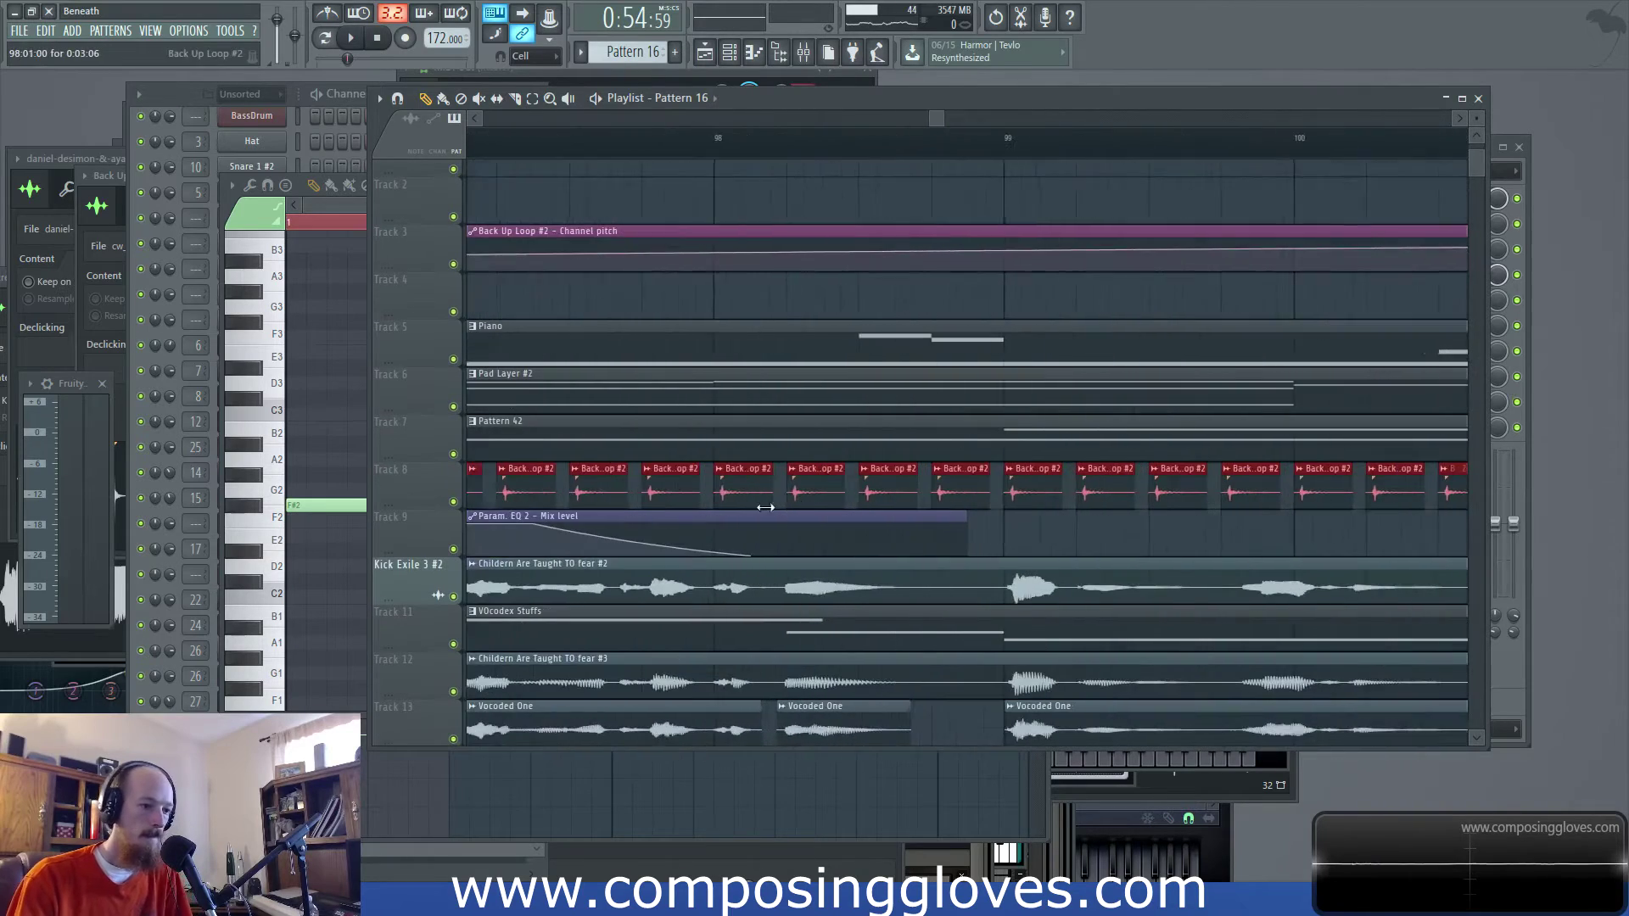
{"action": "scroll", "coordinate": [1025, 505], "scroll_direction": "up", "scroll_amount": 2}
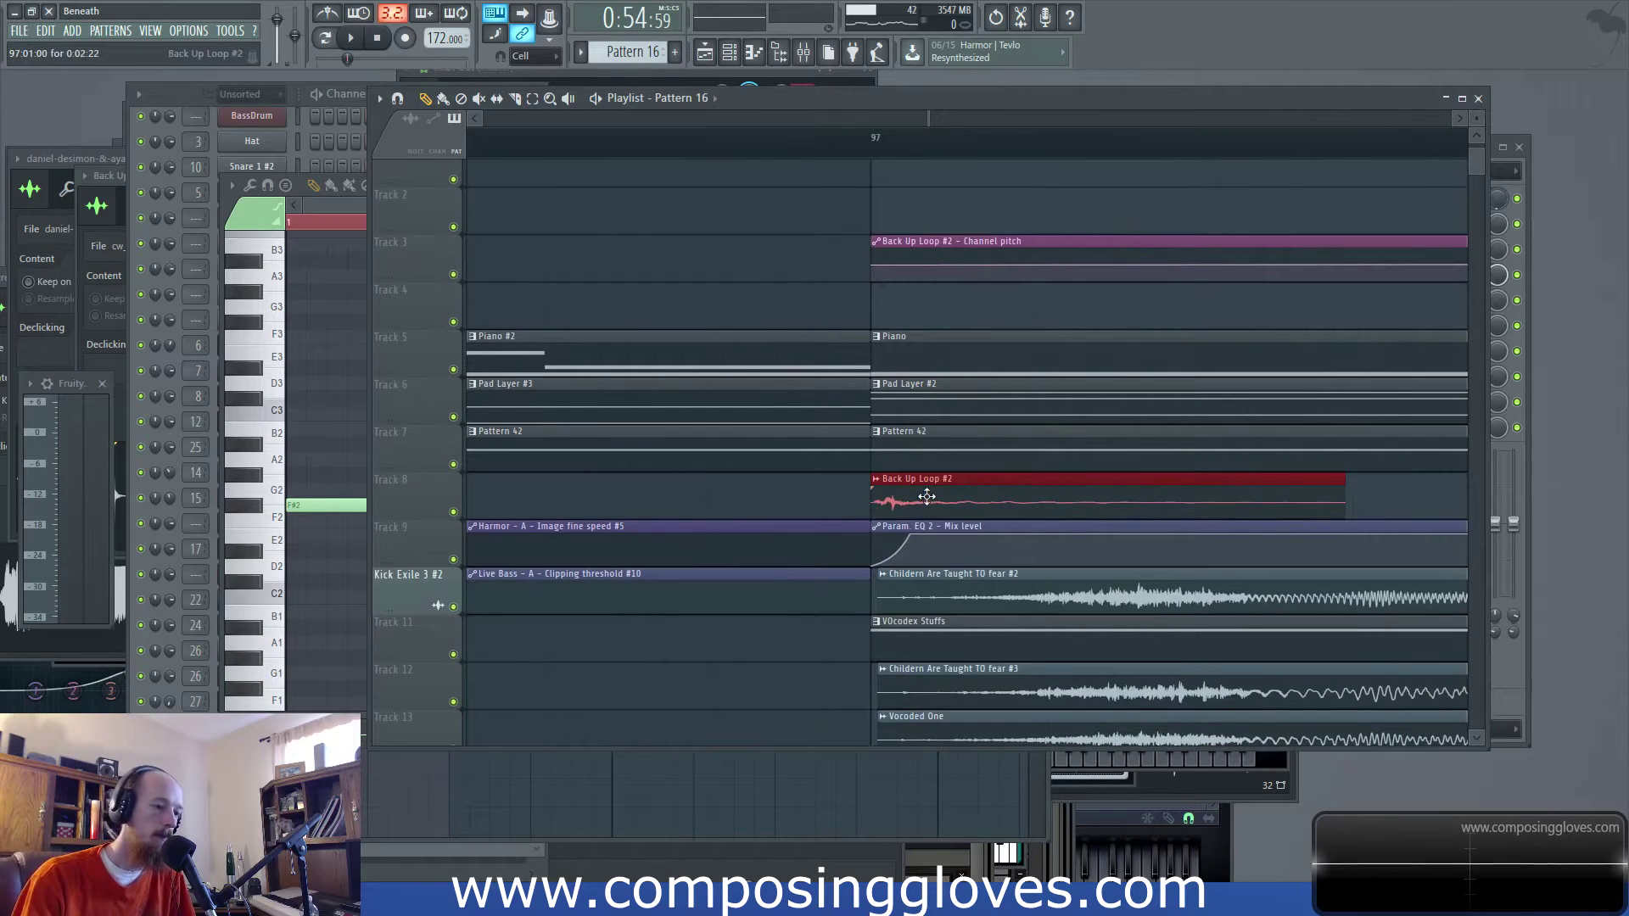
Play the vocoded section from bar 97 to check the shortened Back Up Loop #2 clips, and stop playback
{"action": "scroll", "coordinate": [927, 496], "scroll_direction": "down", "scroll_amount": 5}
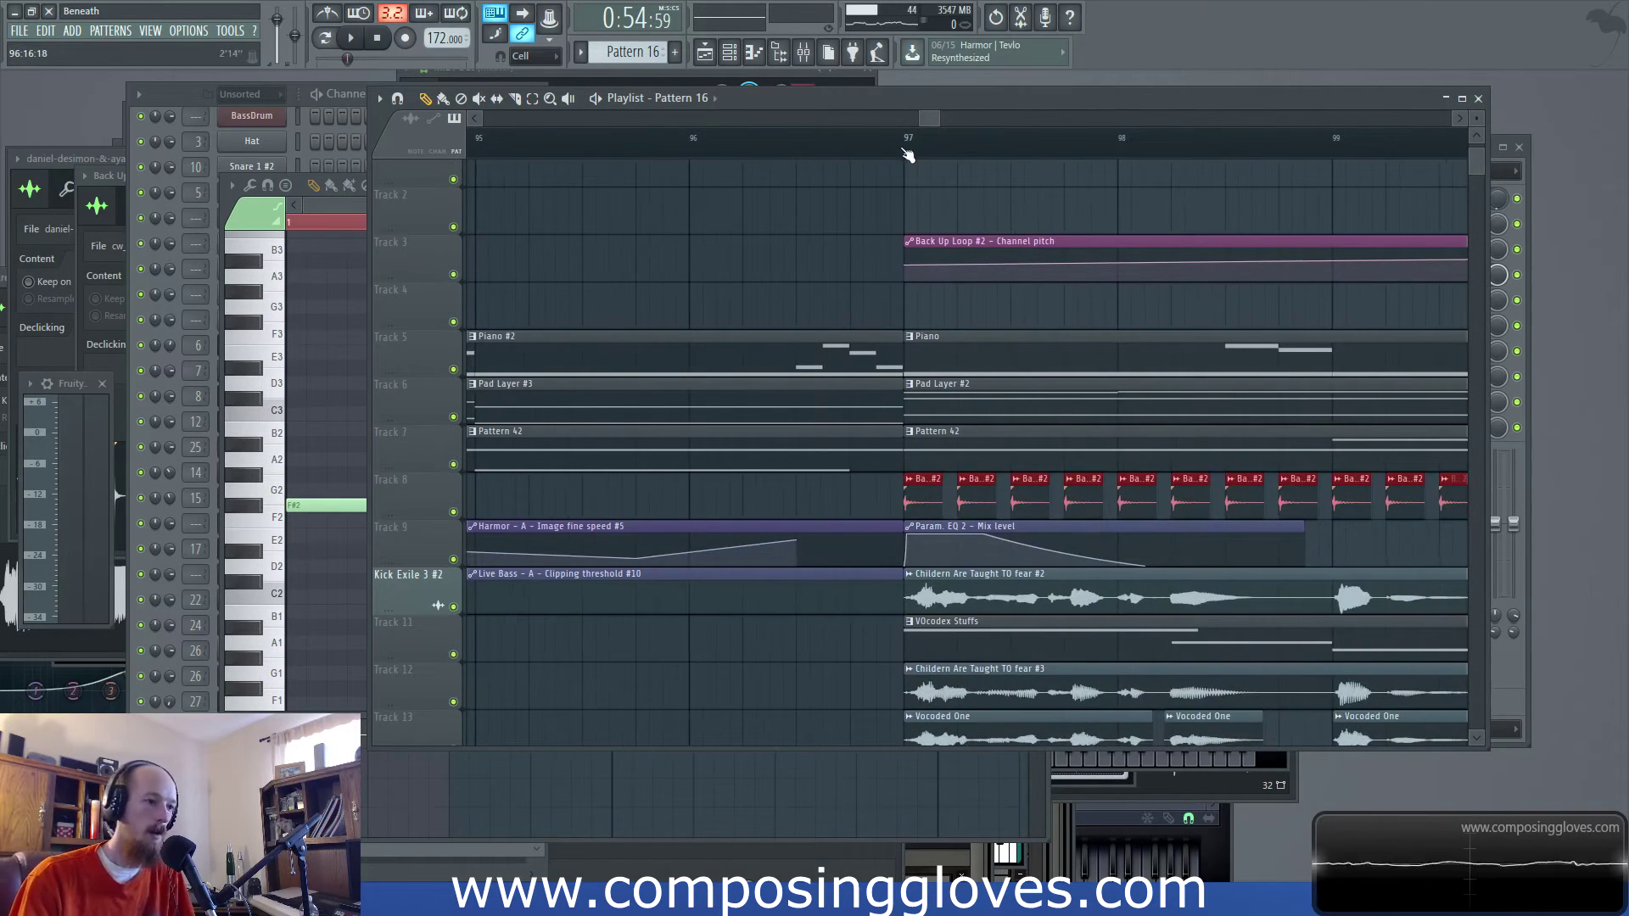
{"action": "key", "text": "space"}
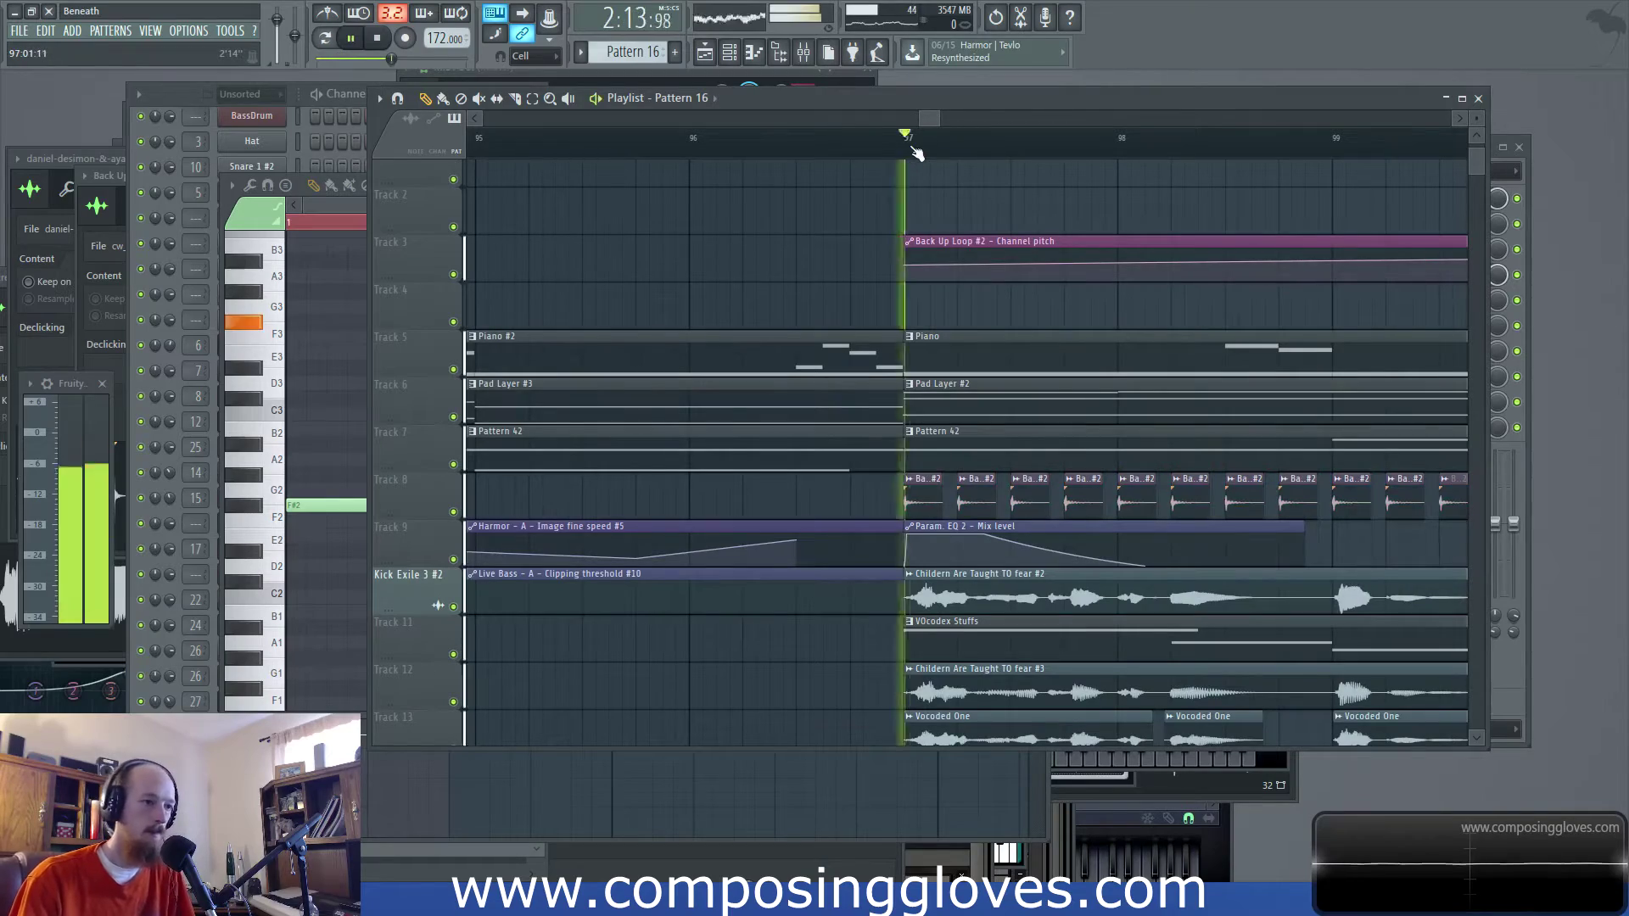
{"action": "scroll", "coordinate": [1018, 374], "scroll_direction": "down", "scroll_amount": 6}
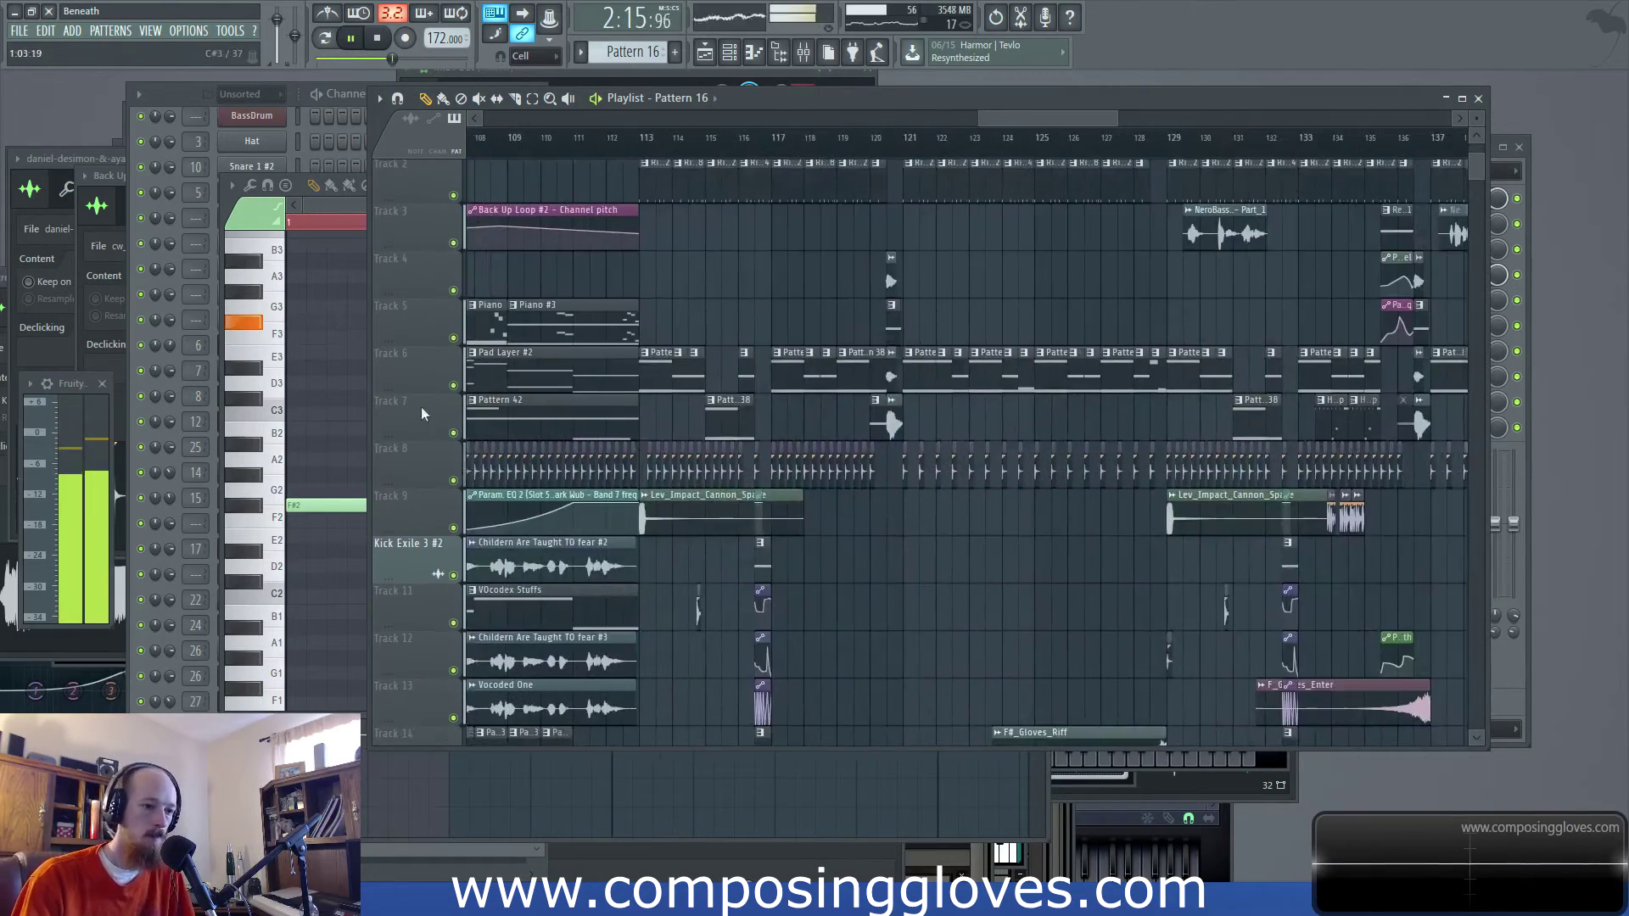
{"action": "scroll", "coordinate": [909, 436], "scroll_direction": "down", "scroll_amount": 8}
{"action": "key", "text": "space"}
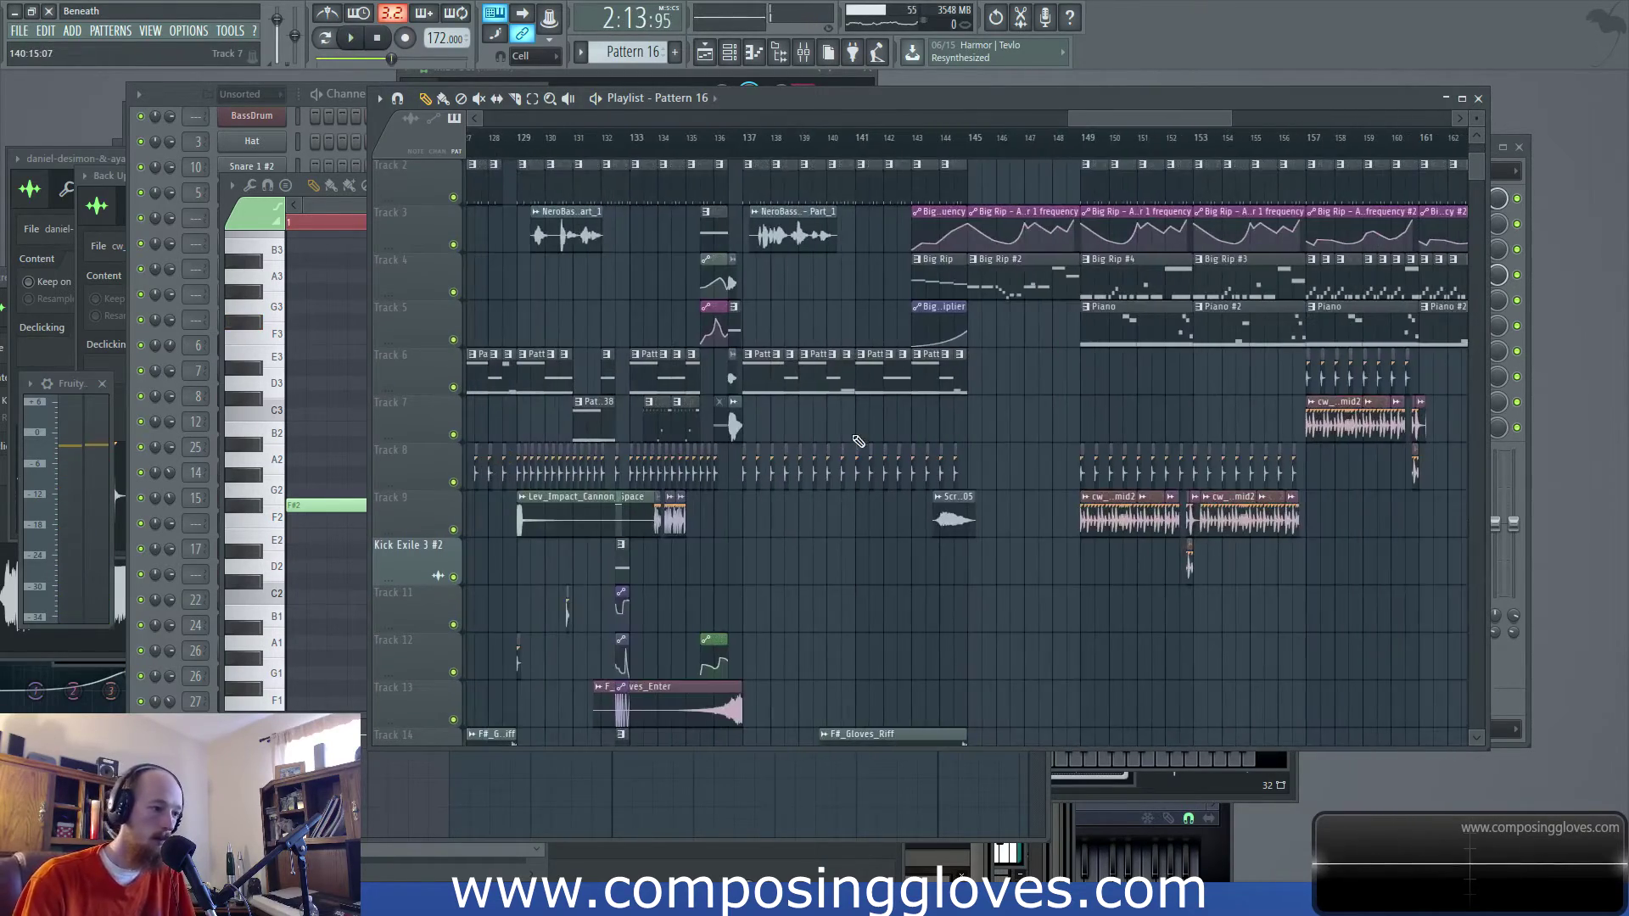
Select the Back Up Loop #2 clips on Track 6 from bar 157 and shorten them to match the Track 8 clips
{"action": "scroll", "coordinate": [857, 440], "scroll_direction": "up", "scroll_amount": 6}
{"action": "left_click_drag", "start_coordinate": [734, 425], "coordinate": [1339, 429]}
{"action": "scroll", "coordinate": [1103, 433], "scroll_direction": "down", "scroll_amount": 3}
{"action": "scroll", "coordinate": [909, 440], "scroll_direction": "up", "scroll_amount": 6}
{"action": "scroll", "coordinate": [908, 441], "scroll_direction": "up", "scroll_amount": 2}
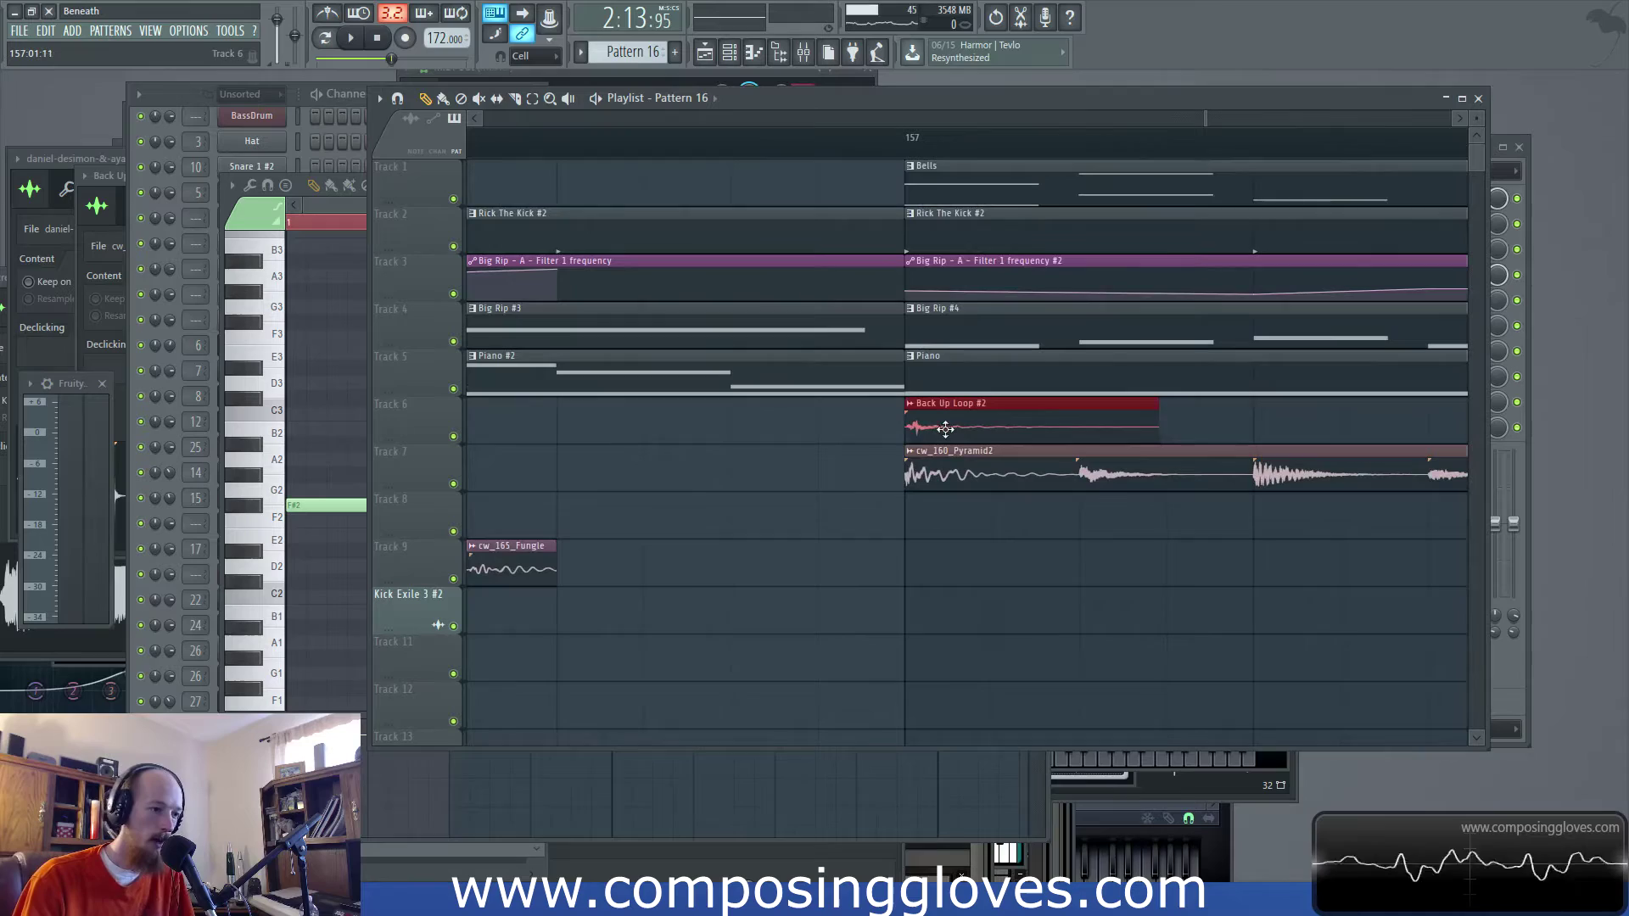
{"action": "scroll", "coordinate": [846, 452], "scroll_direction": "down", "scroll_amount": 6}
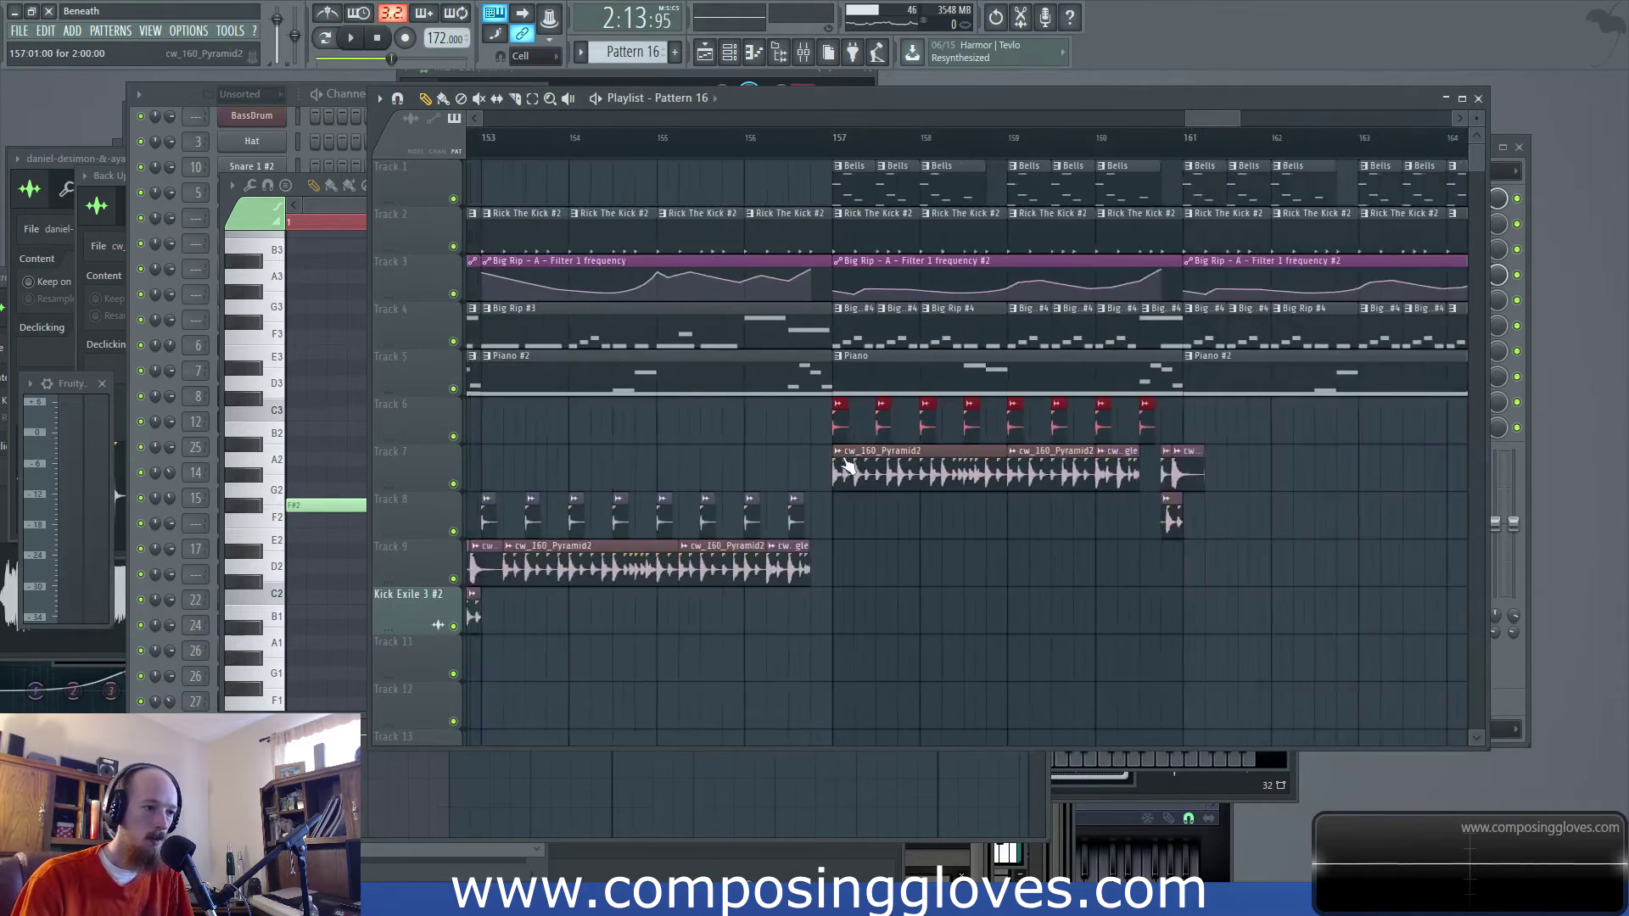
Return to the start of the song, play the intro from bar 1, and stop playback
{"action": "scroll", "coordinate": [721, 450], "scroll_direction": "down", "scroll_amount": 5}
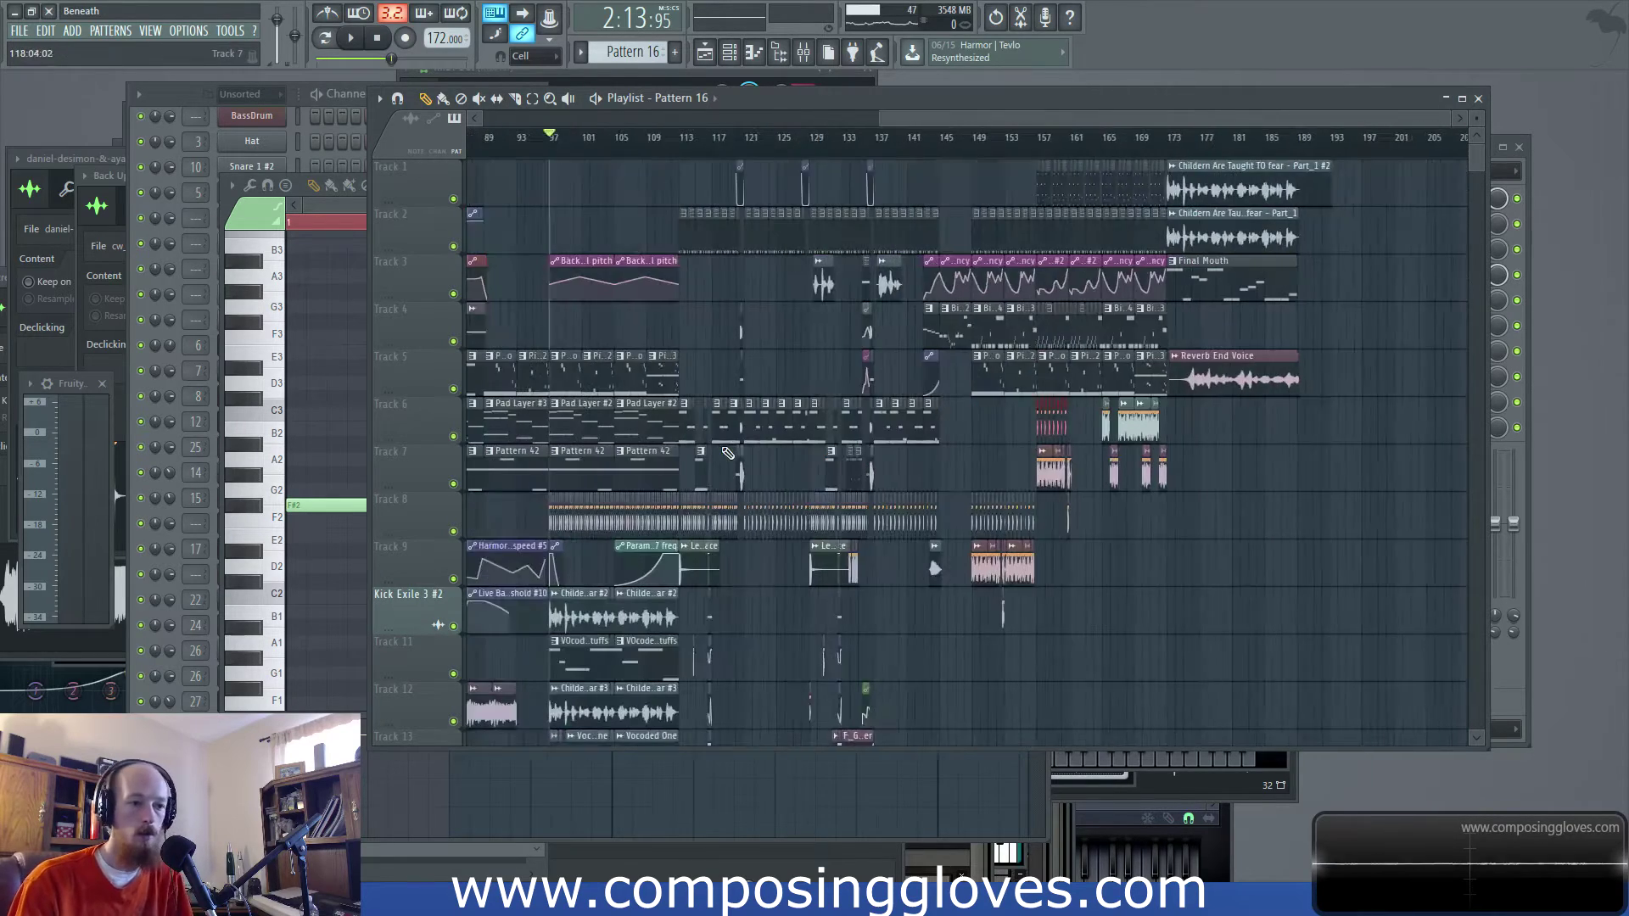
{"action": "scroll", "coordinate": [734, 437], "scroll_direction": "up", "scroll_amount": 3}
{"action": "scroll", "coordinate": [692, 396], "scroll_direction": "left", "scroll_amount": 3}
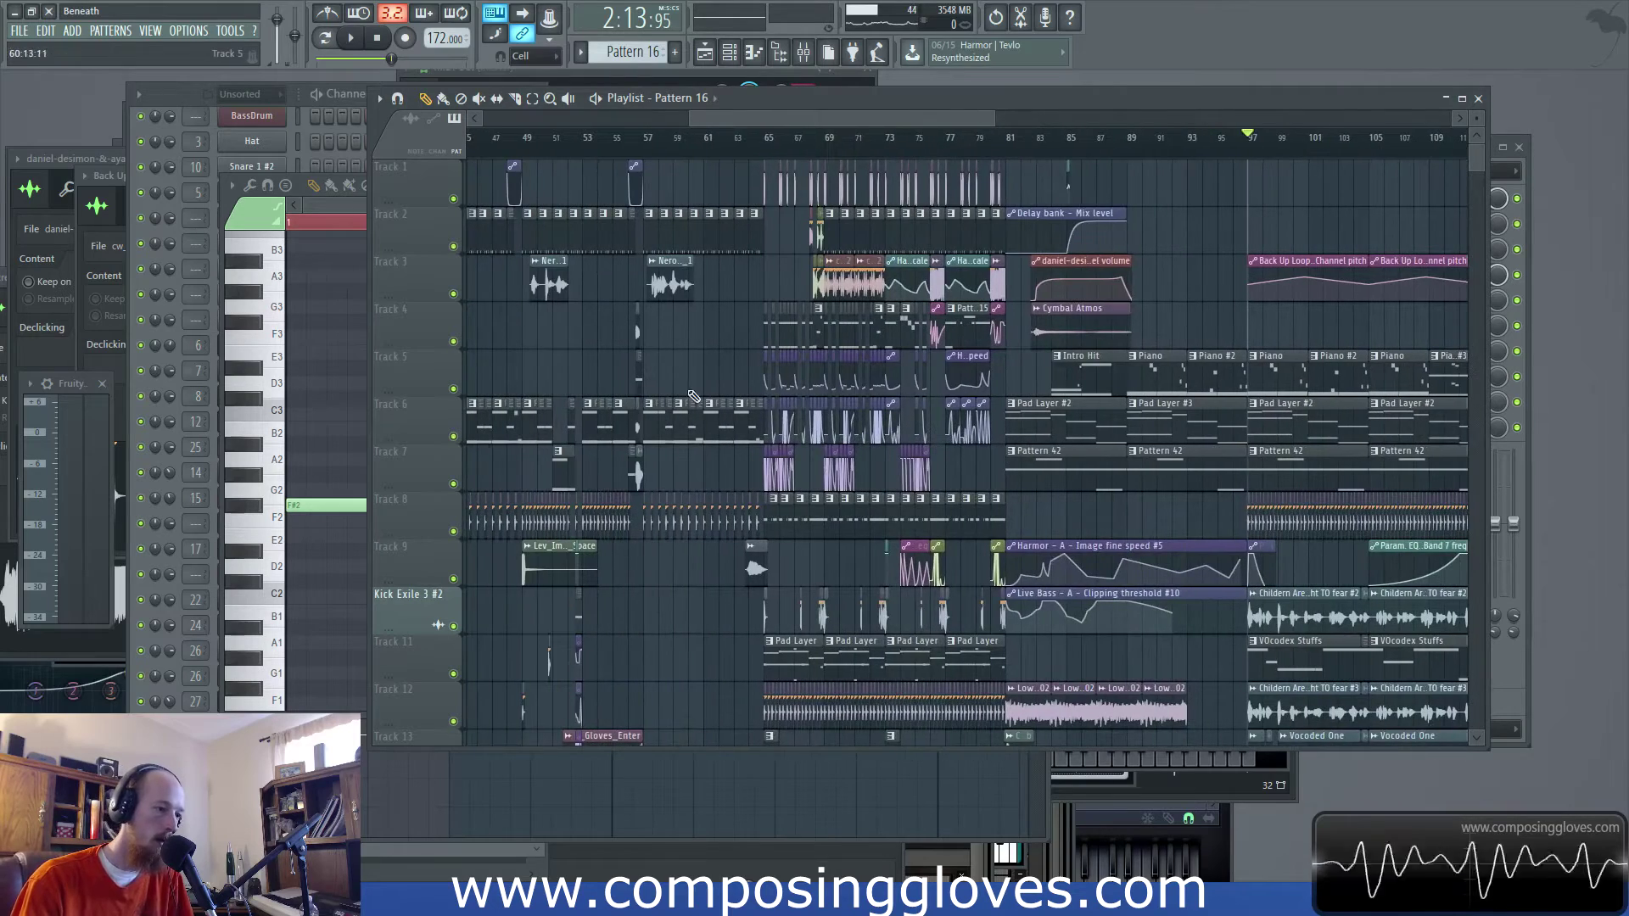
{"action": "scroll", "coordinate": [715, 378], "scroll_direction": "left", "scroll_amount": 7}
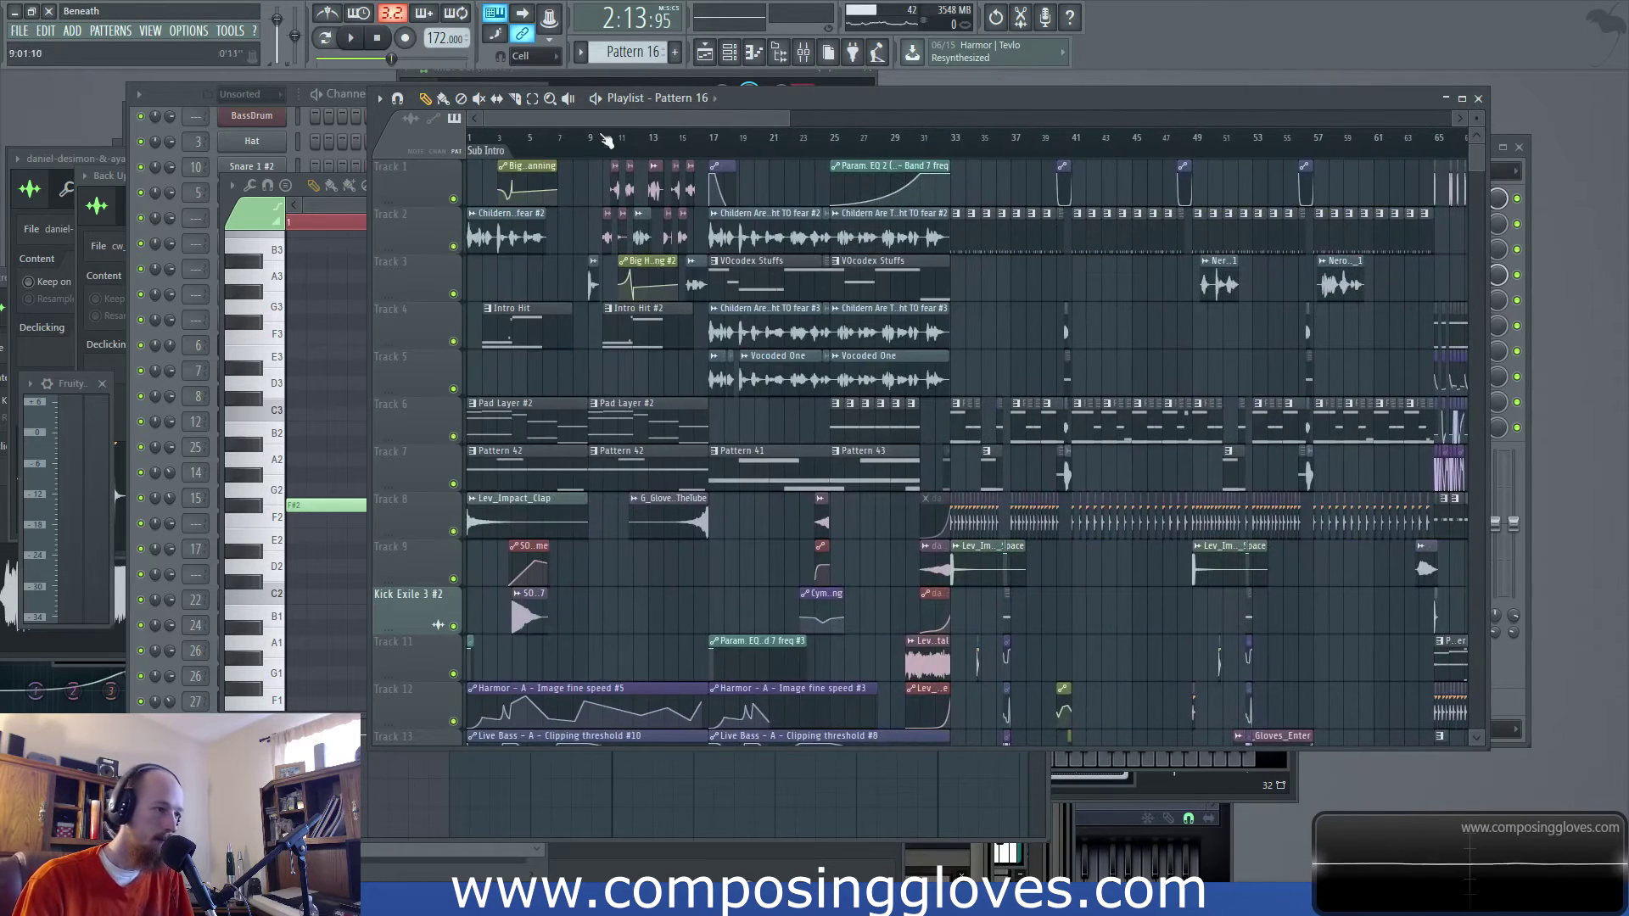
{"action": "key", "text": "space"}
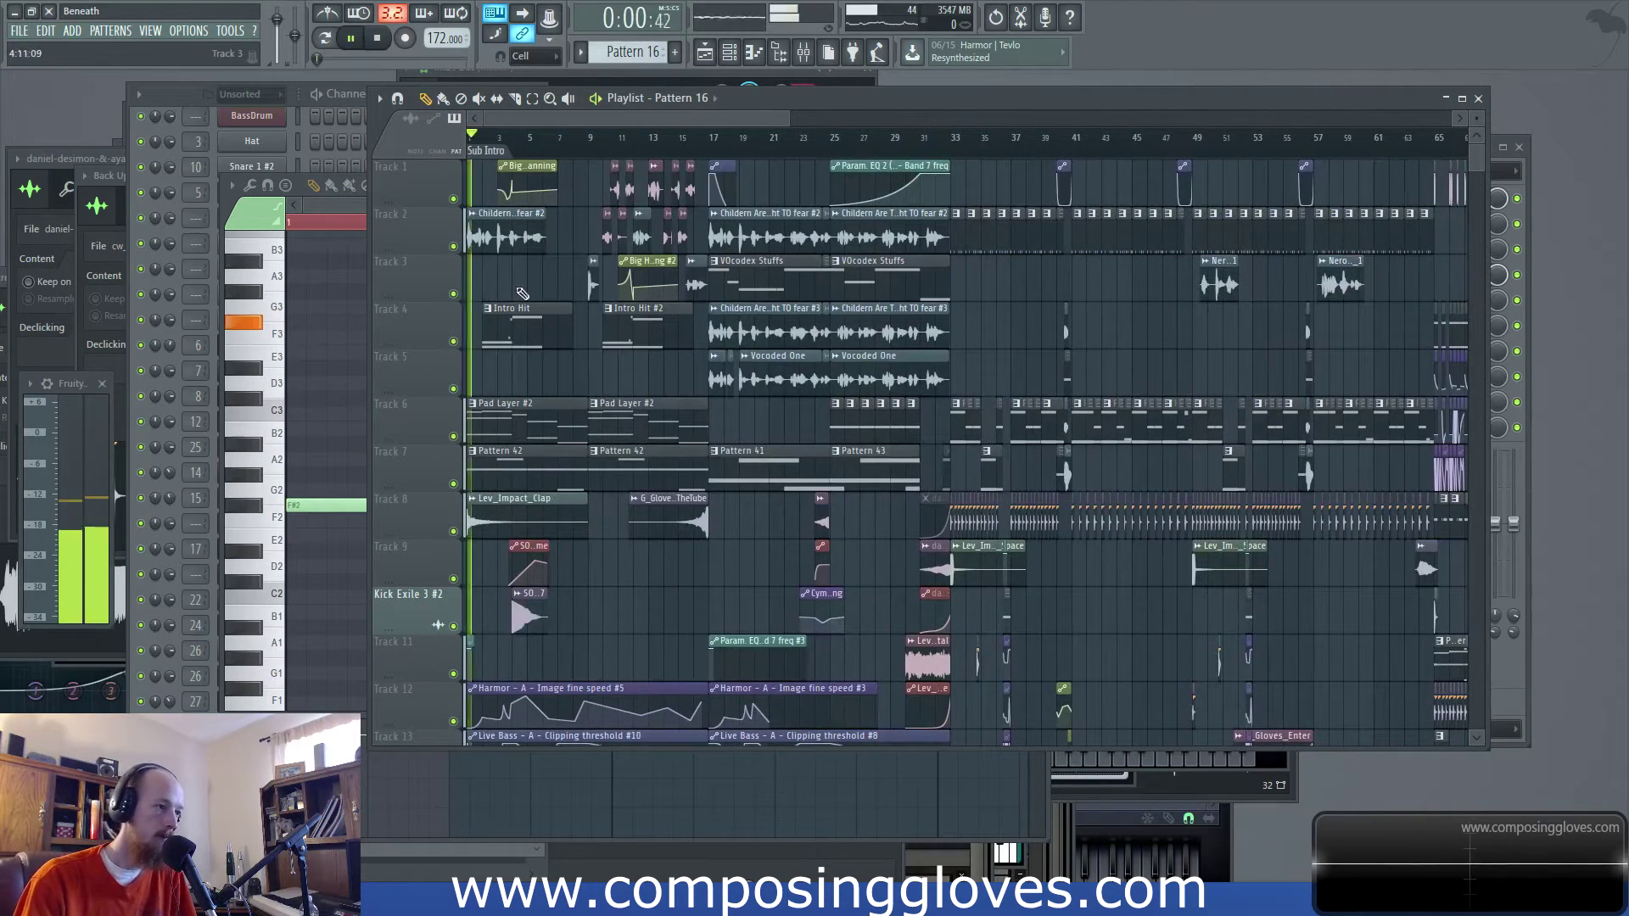
{"action": "scroll", "coordinate": [585, 348], "scroll_direction": "up", "scroll_amount": 5}
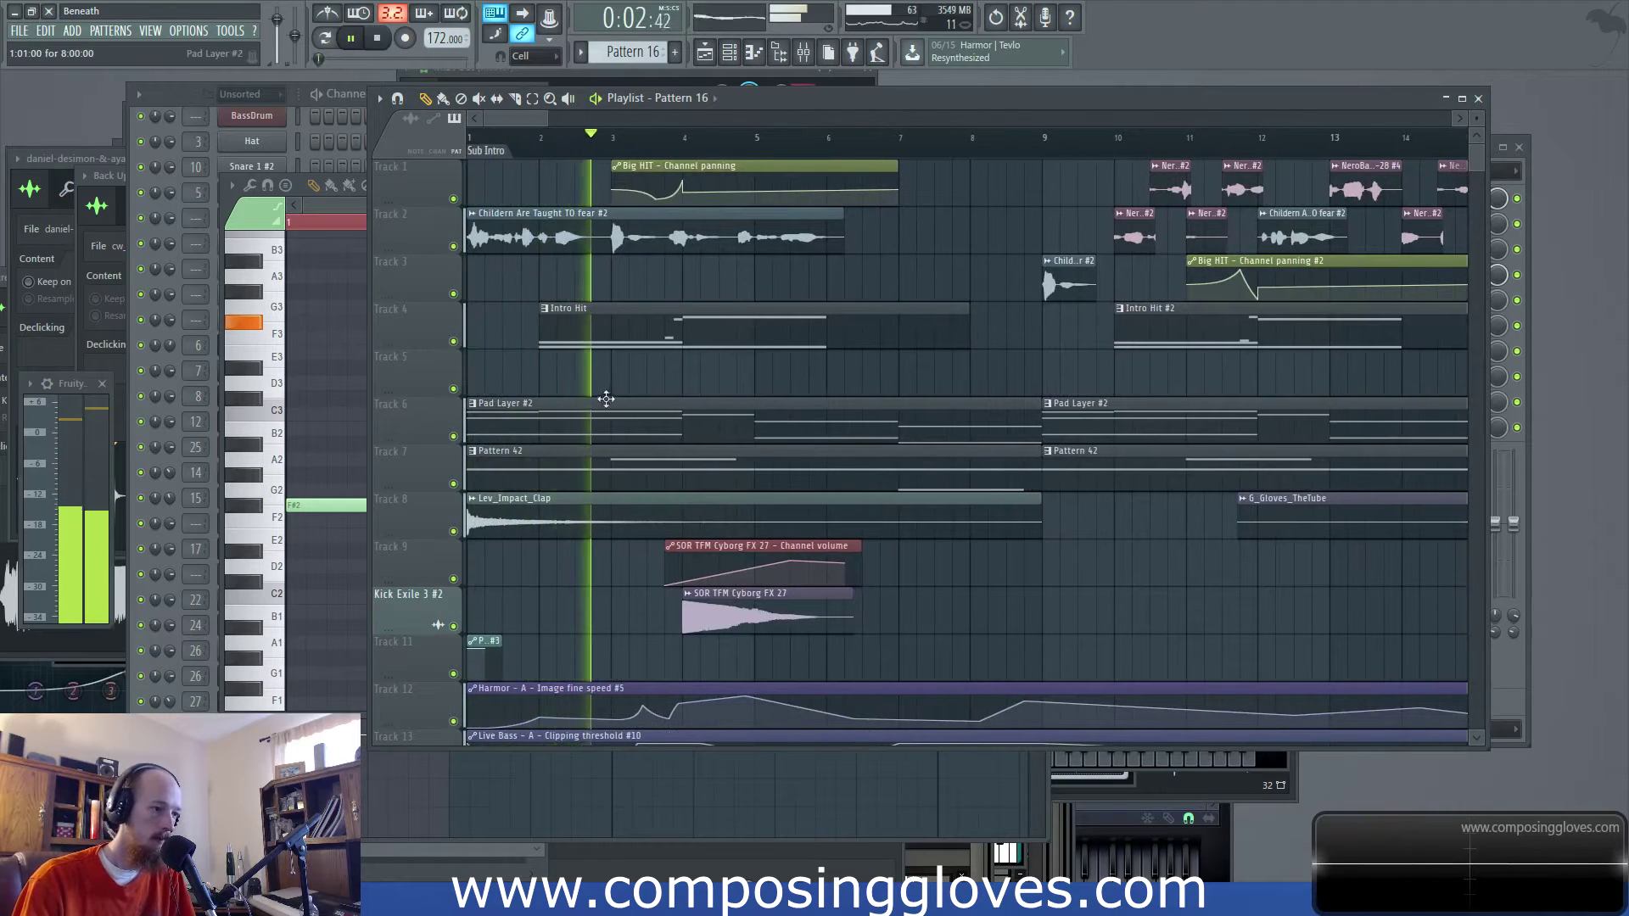
{"action": "key", "text": "space"}
Select the Intro Hit pattern, open its Big HIT channel, and route that channel to mixer track 48, named Big HIT
{"action": "left_click", "coordinate": [610, 309]}
{"action": "left_click", "coordinate": [166, 118]}
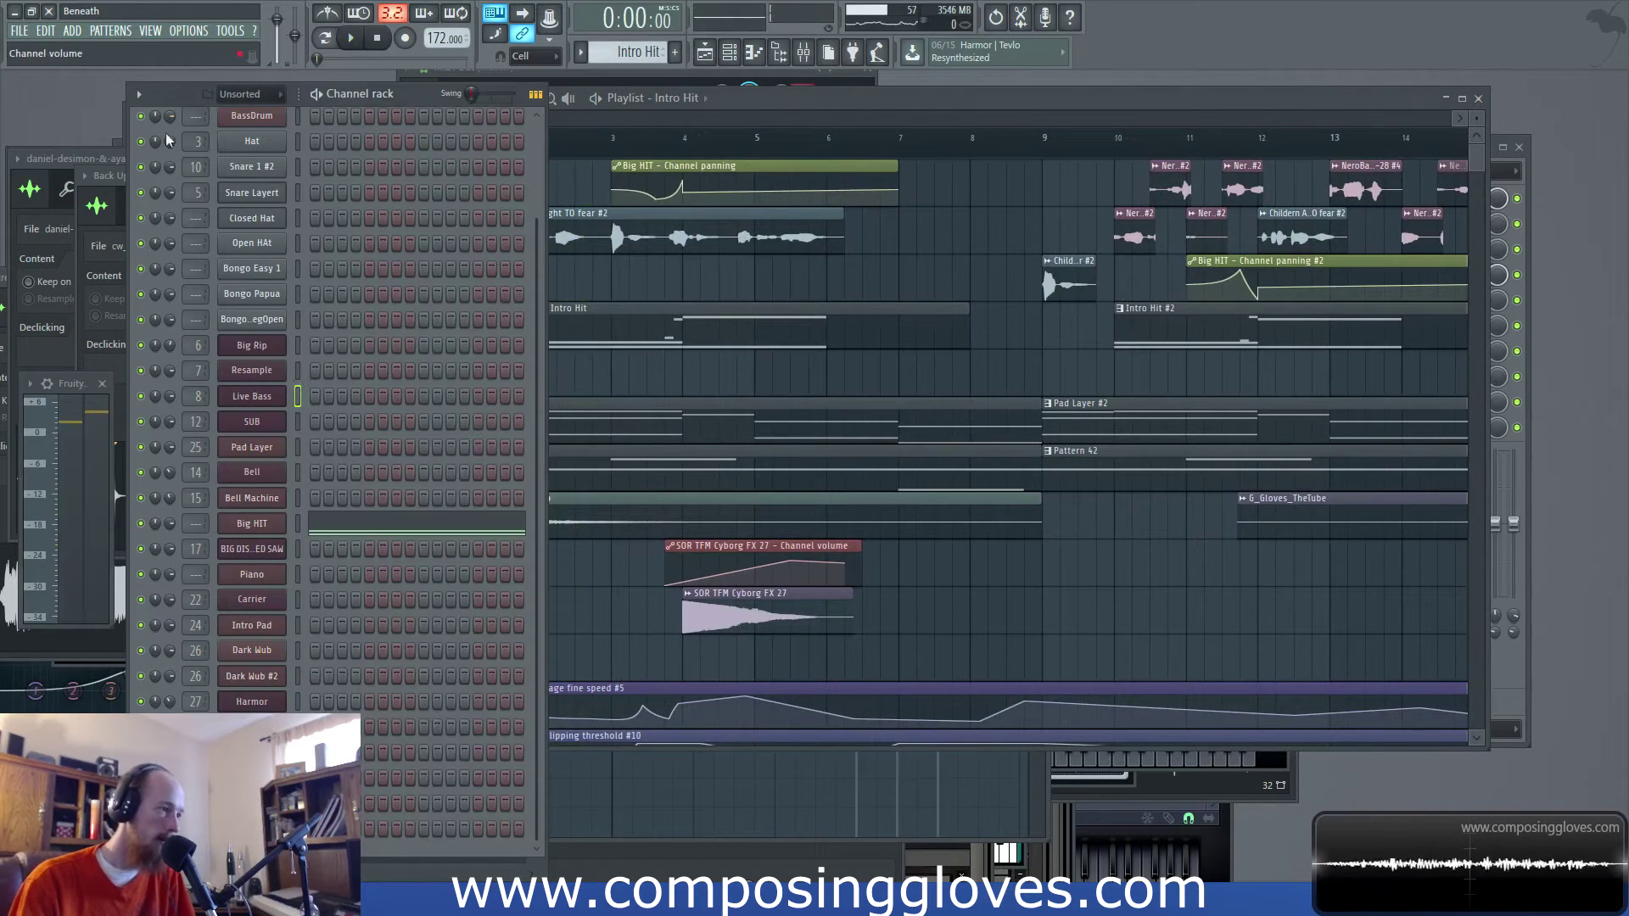
{"action": "left_click", "coordinate": [264, 529]}
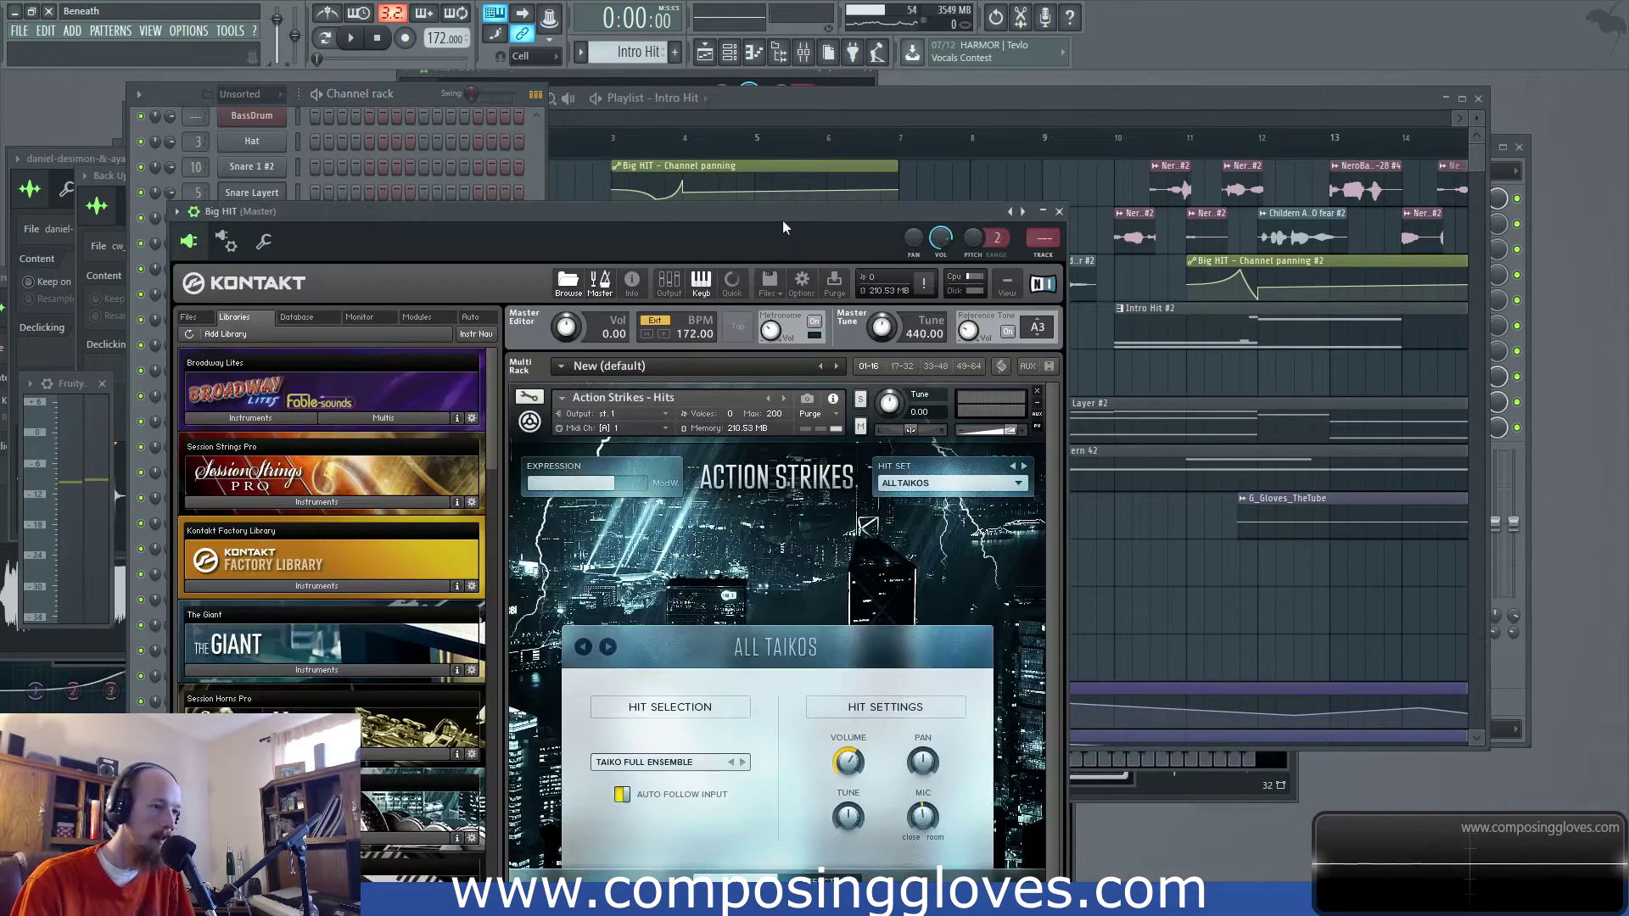
{"action": "key", "text": "F9"}
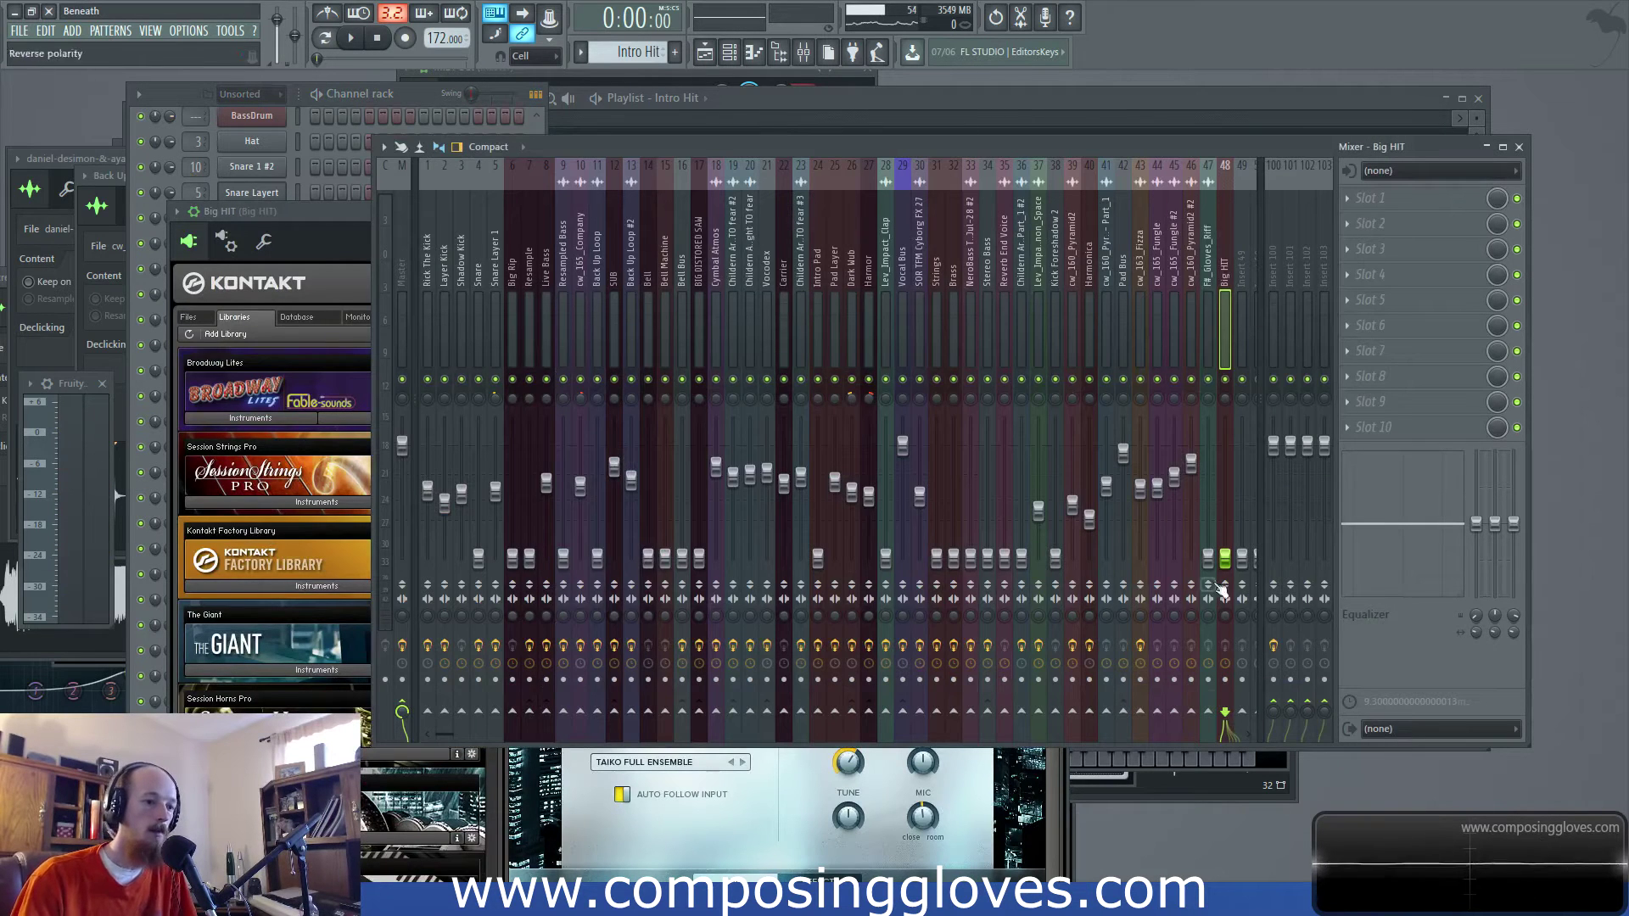
Select the Pad Layer #2 pattern, play the intro, and raise the Intro Pad mixer level to slightly above 74% (-6.3 dB)
{"action": "left_click", "coordinate": [781, 101]}
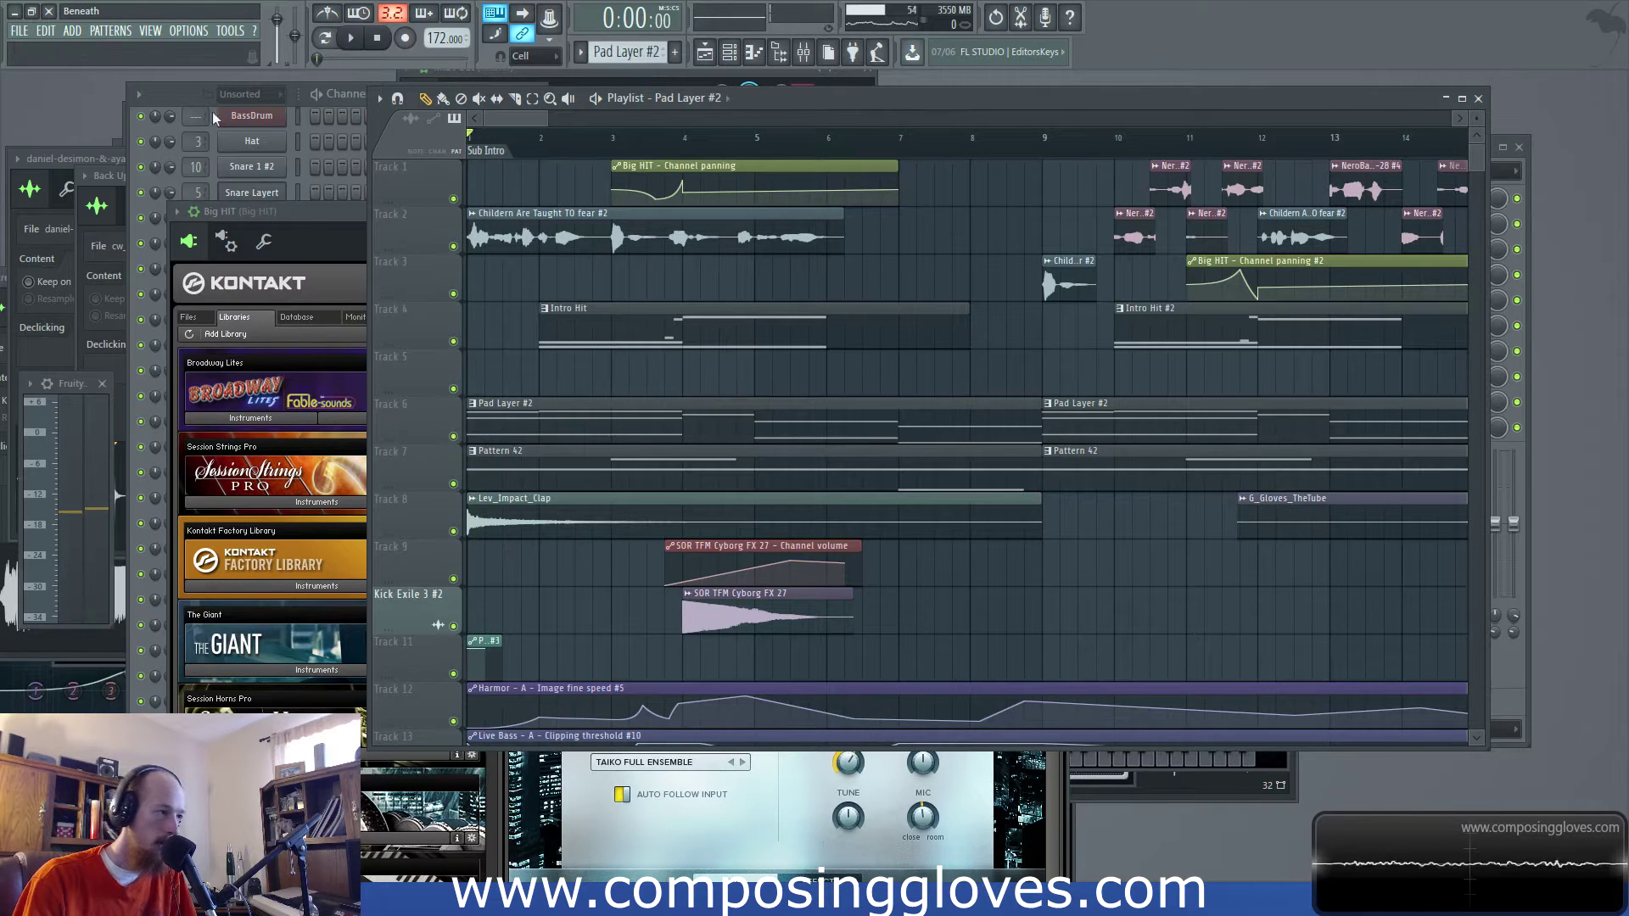
{"action": "left_click", "coordinate": [170, 90]}
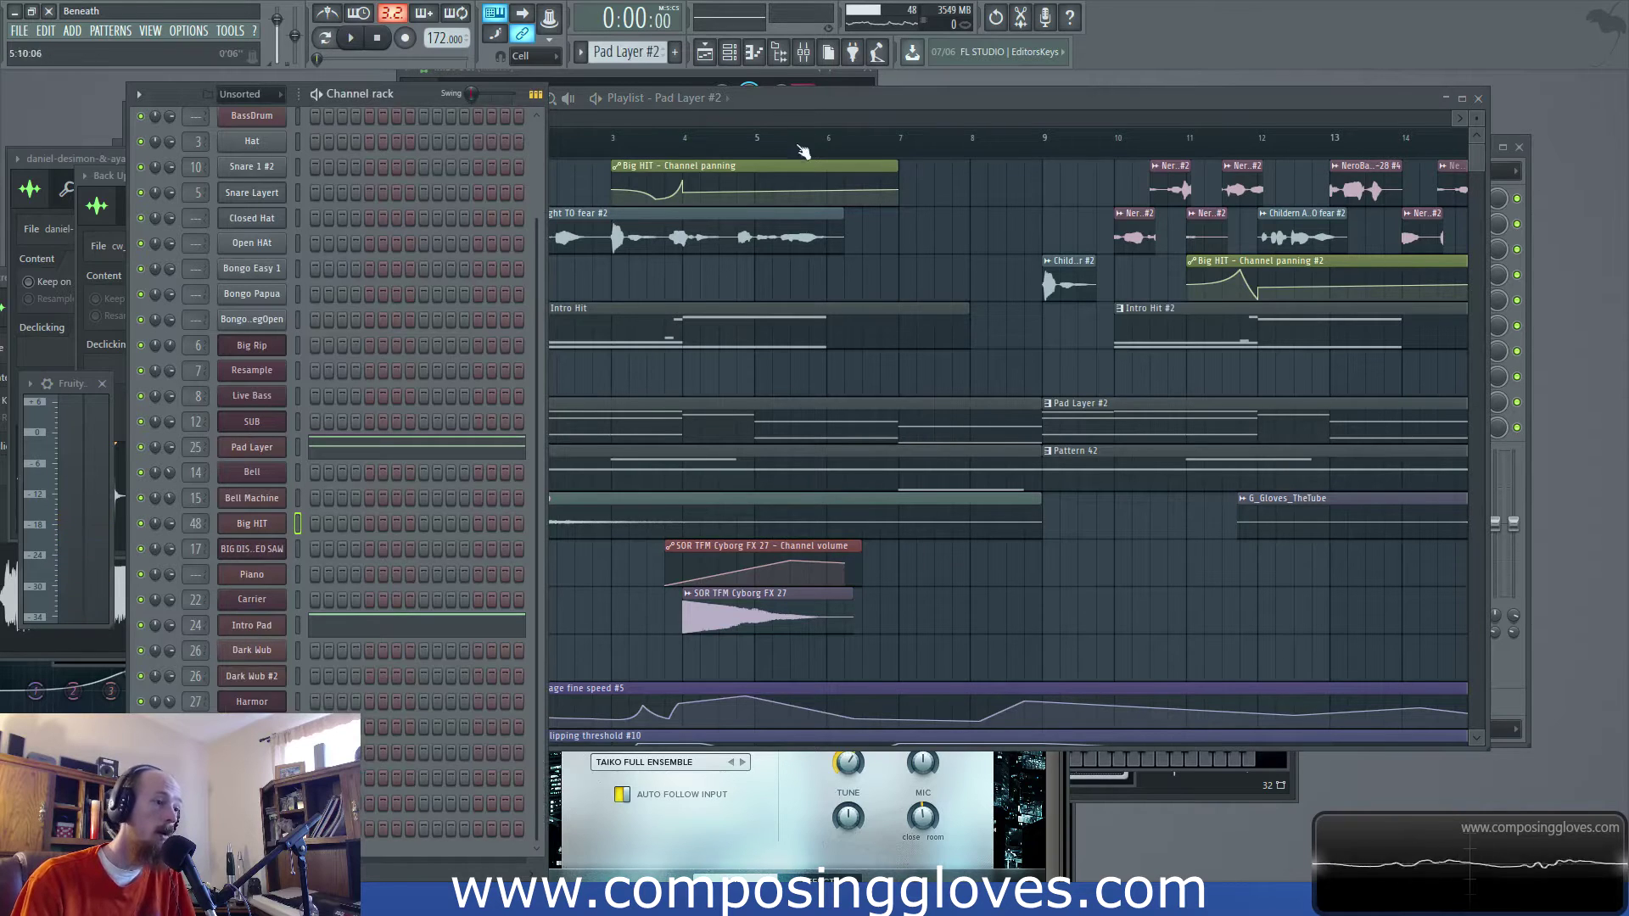
{"action": "left_click", "coordinate": [802, 53]}
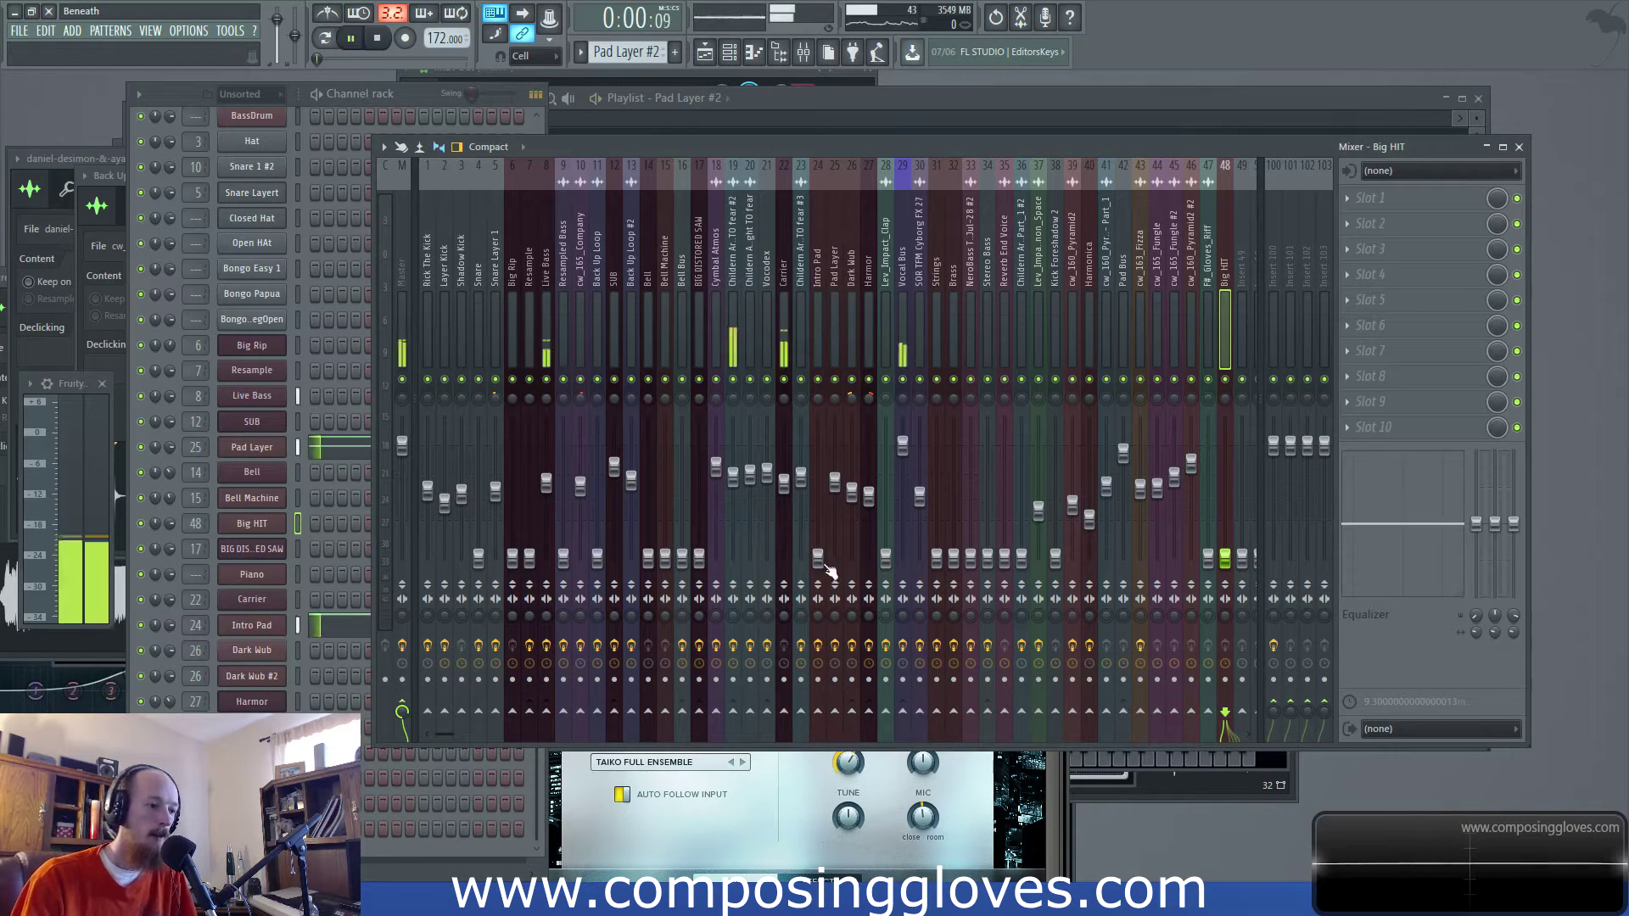
{"action": "left_click_drag", "start_coordinate": [818, 558], "coordinate": [818, 533]}
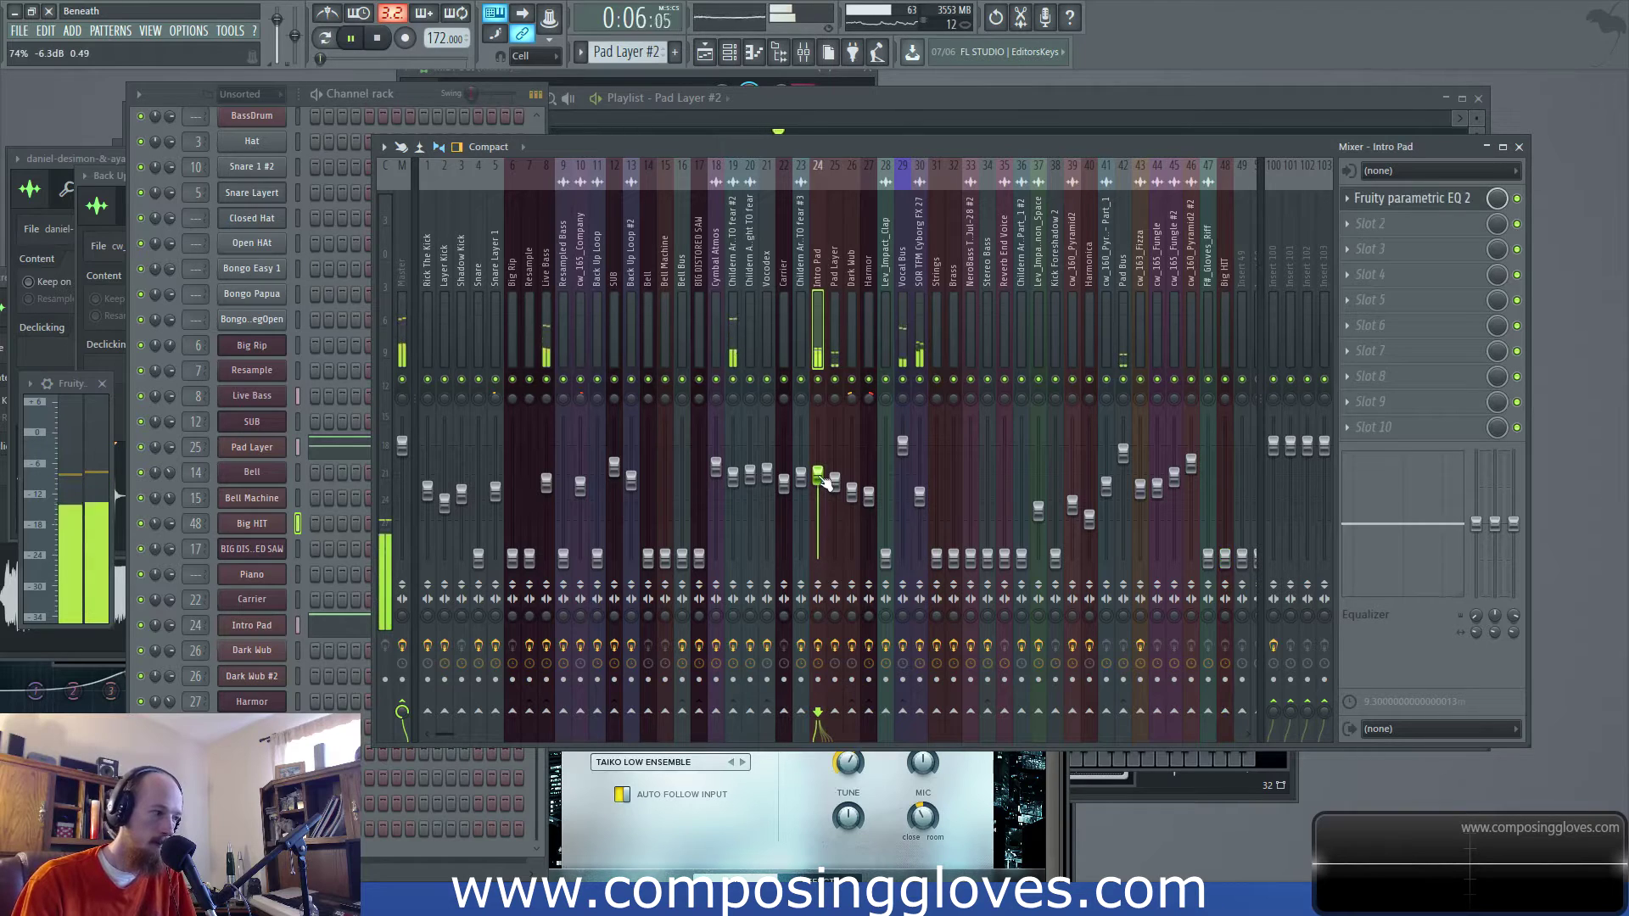
{"action": "key", "text": "space"}
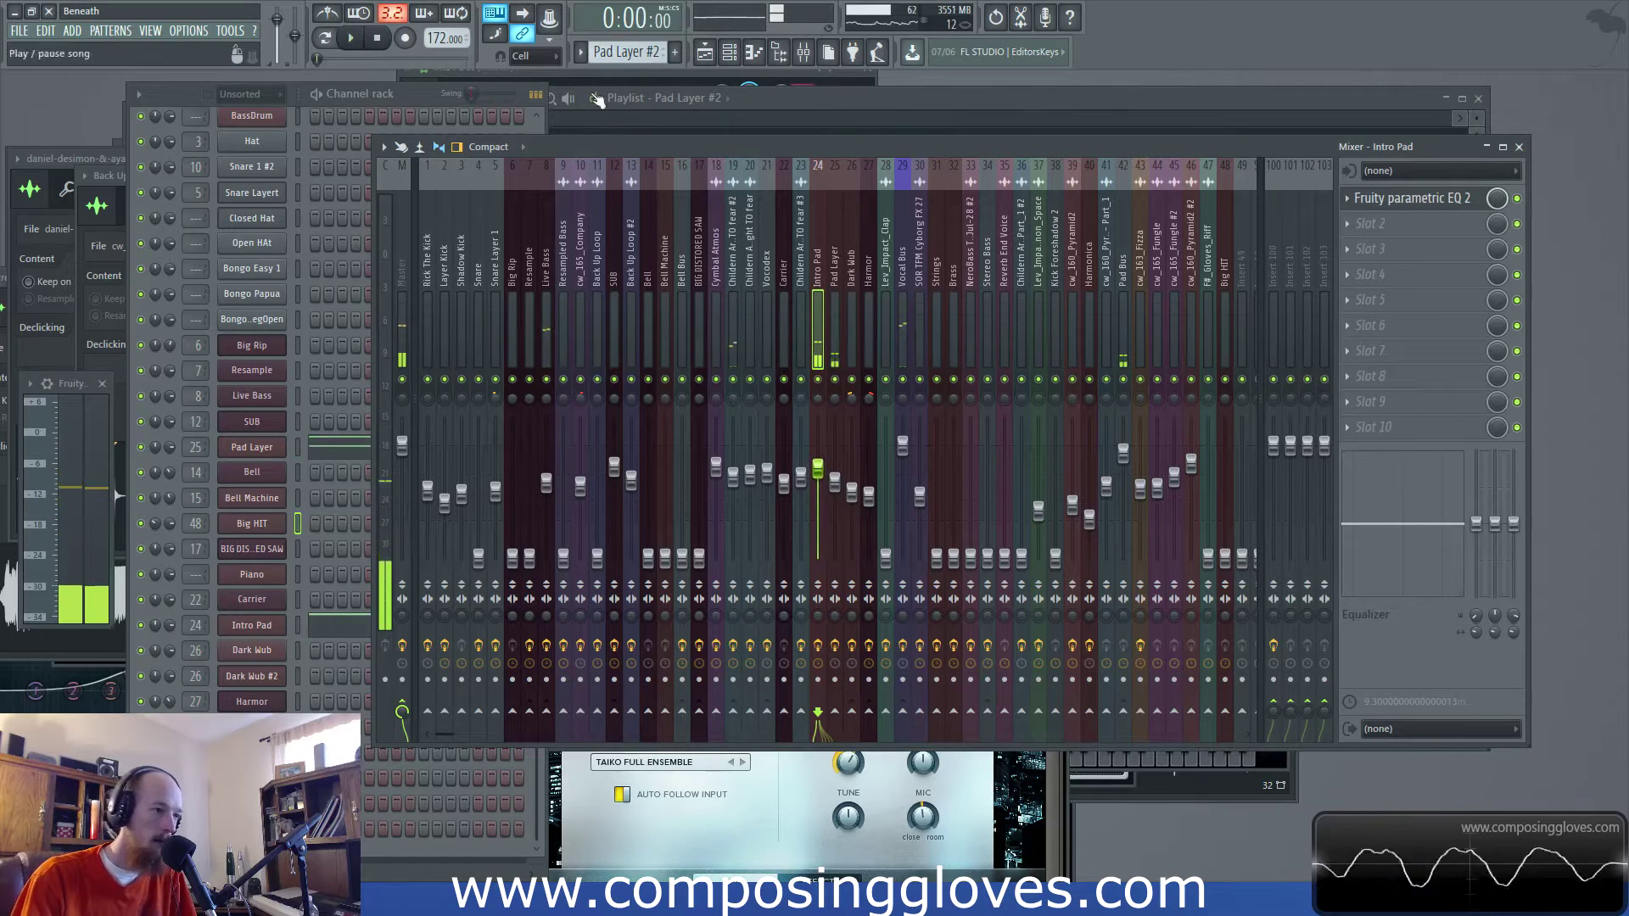
Set a time selection from bar 1 to bar 9 and create an automation clip for the Intro Pad mixer track's panning
{"action": "left_click", "coordinate": [776, 101]}
{"action": "left_click_drag", "start_coordinate": [479, 149], "coordinate": [1042, 244]}
{"action": "left_click", "coordinate": [804, 55]}
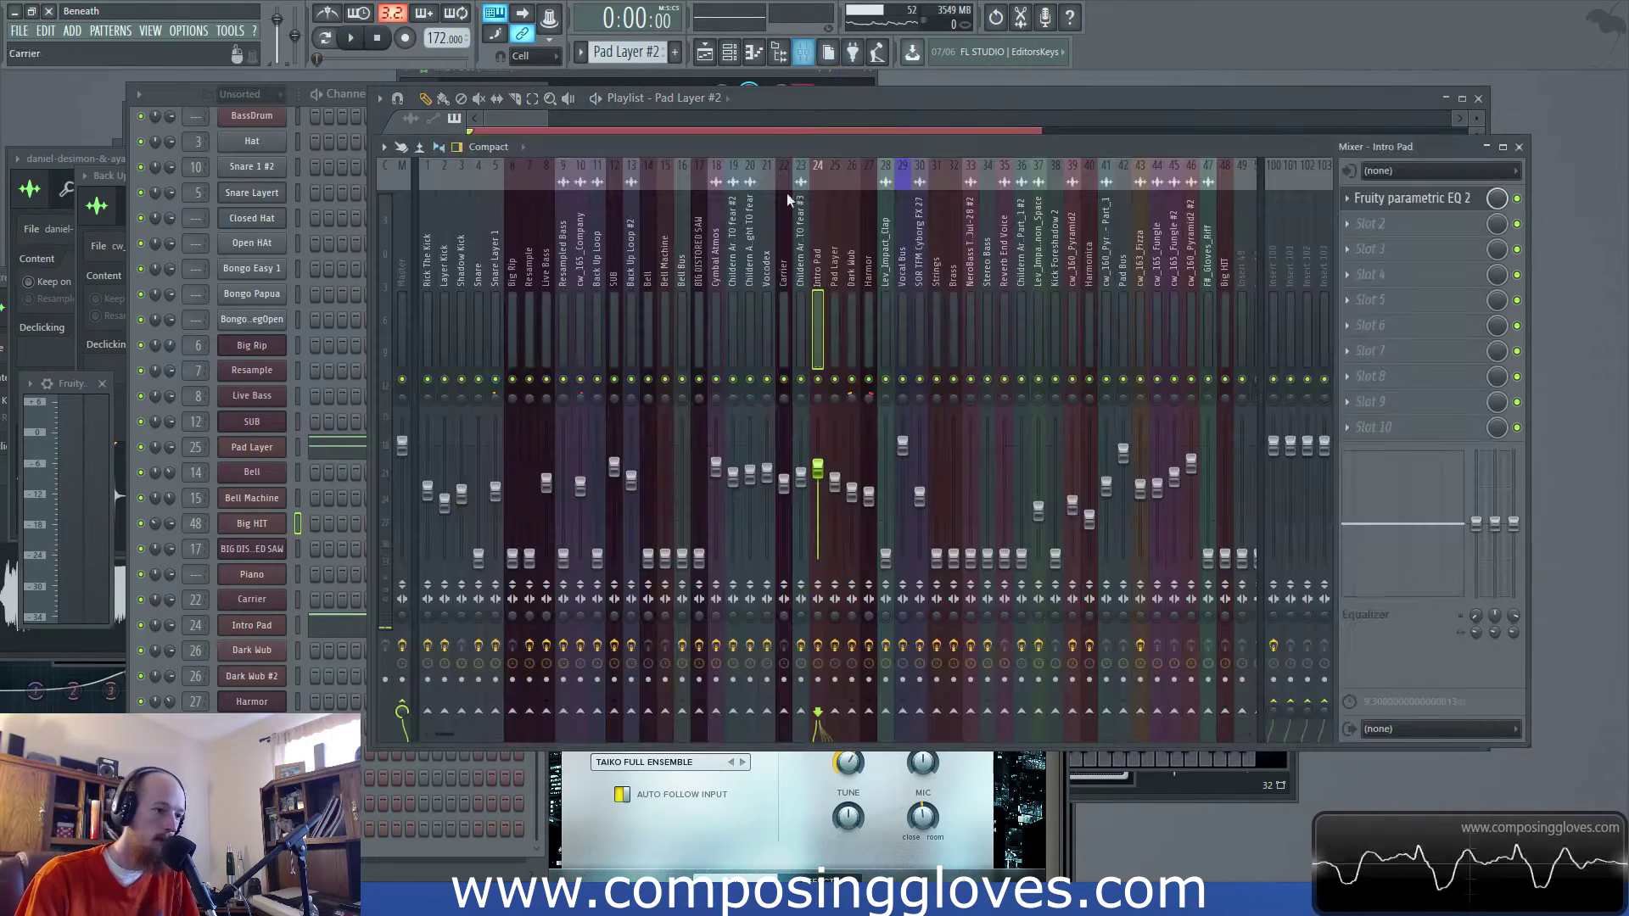
{"action": "right_click", "coordinate": [819, 399]}
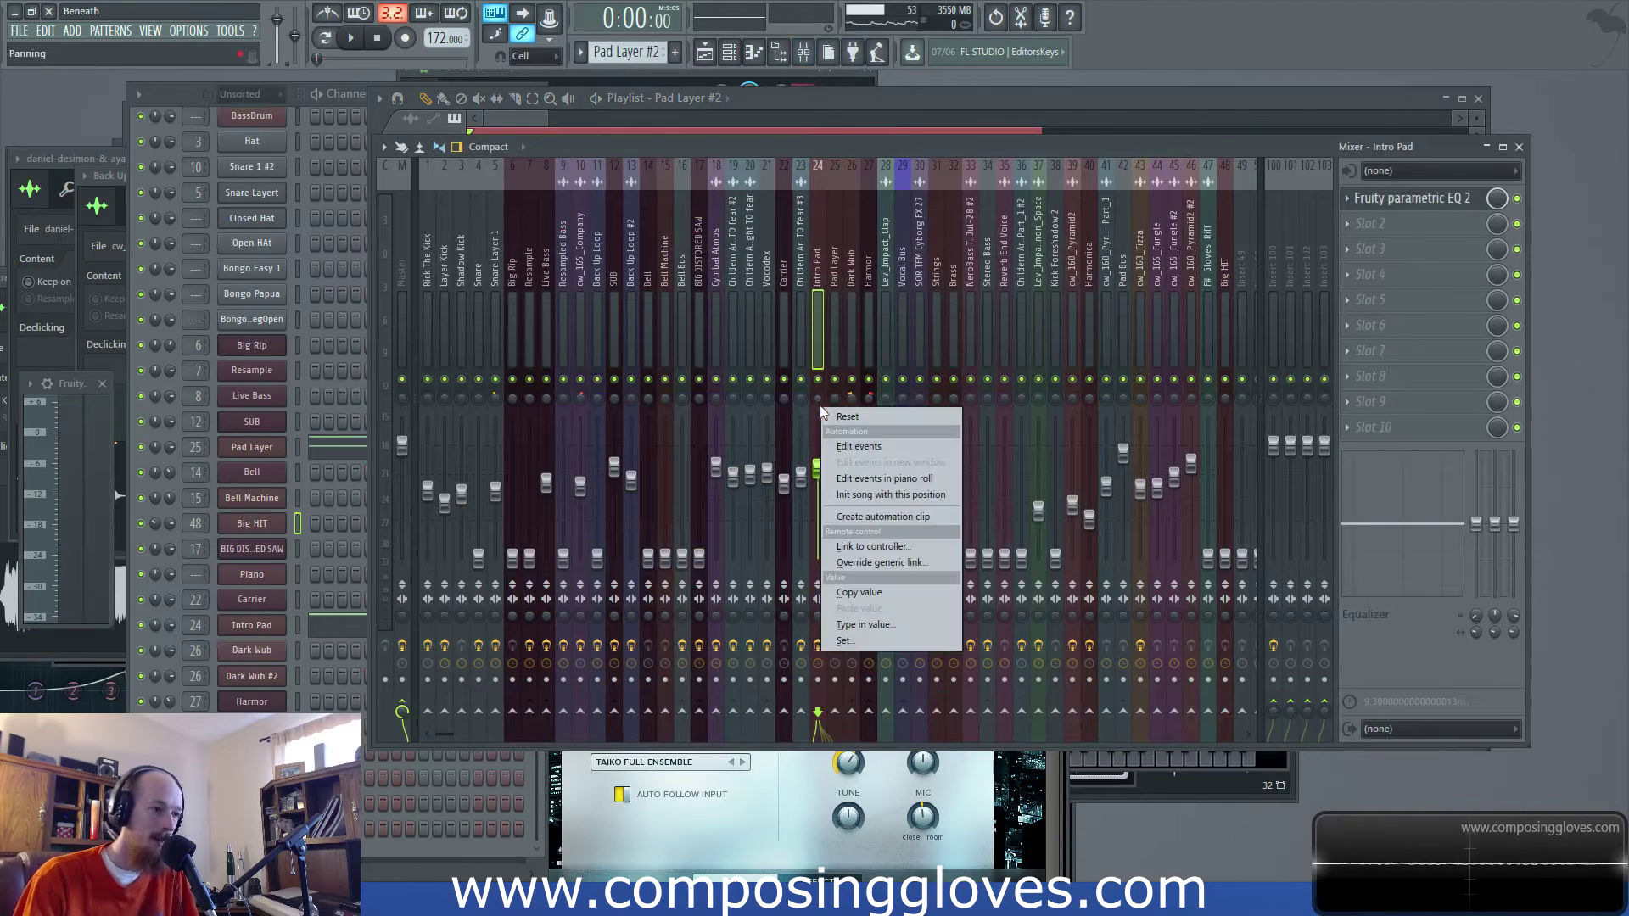
{"action": "left_click", "coordinate": [882, 517]}
{"action": "scroll", "coordinate": [571, 601], "scroll_direction": "down", "scroll_amount": 2}
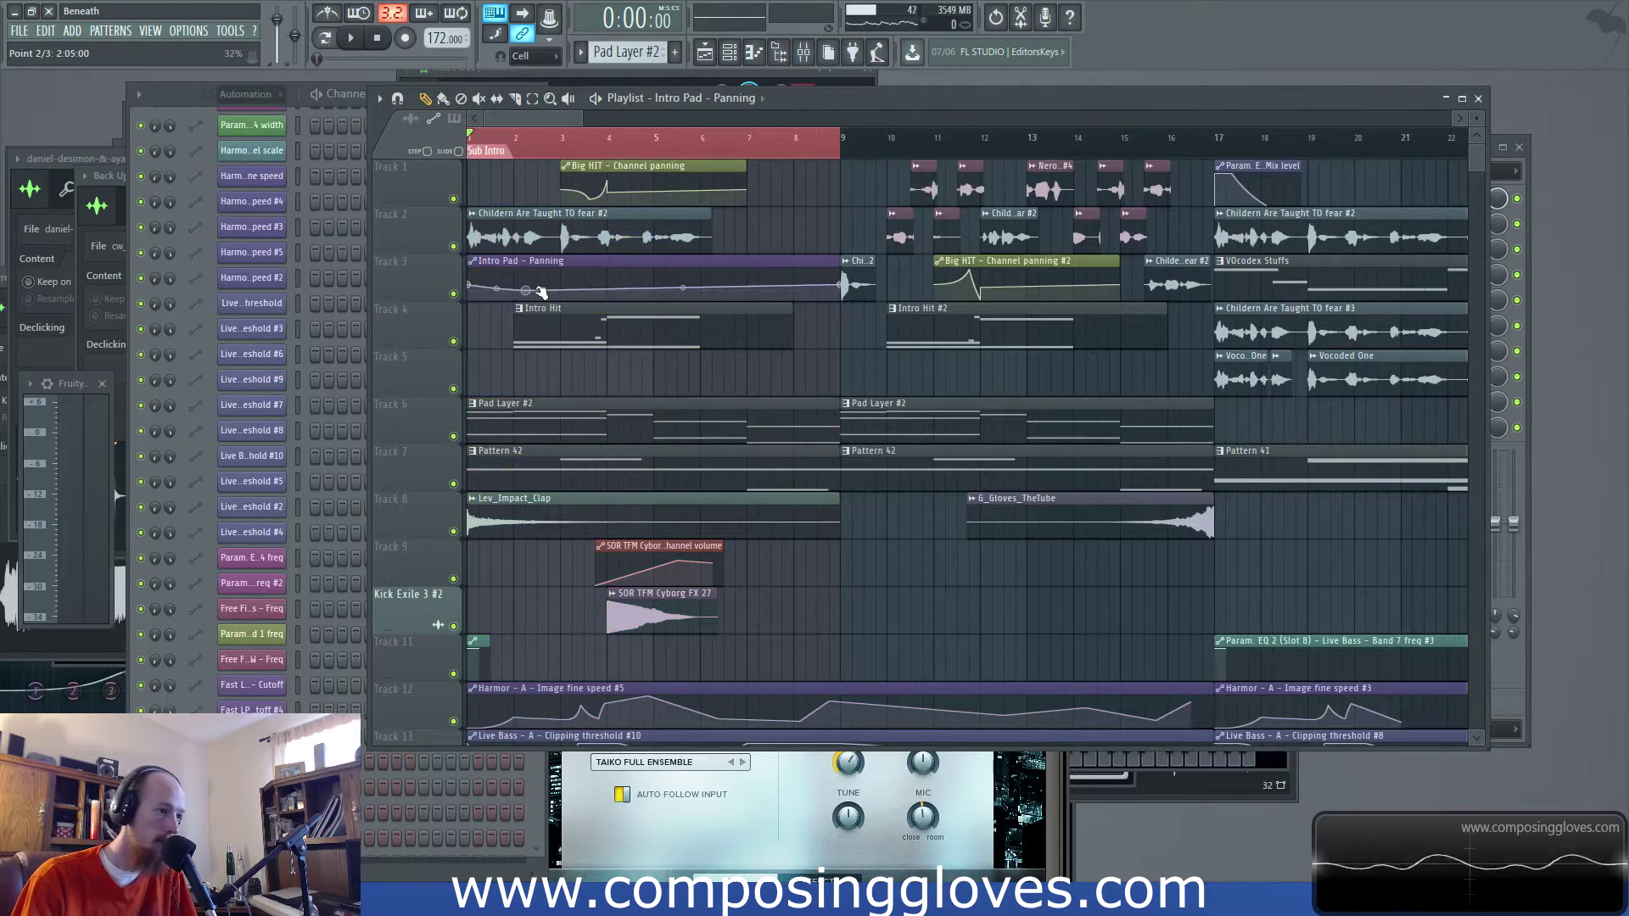
Add control points to the Intro Pad panning automation across bars 3 to 8 so the curve rises and falls alternately, and play it back
{"action": "scroll", "coordinate": [594, 289], "scroll_direction": "up", "scroll_amount": 4}
{"action": "key", "text": "space"}
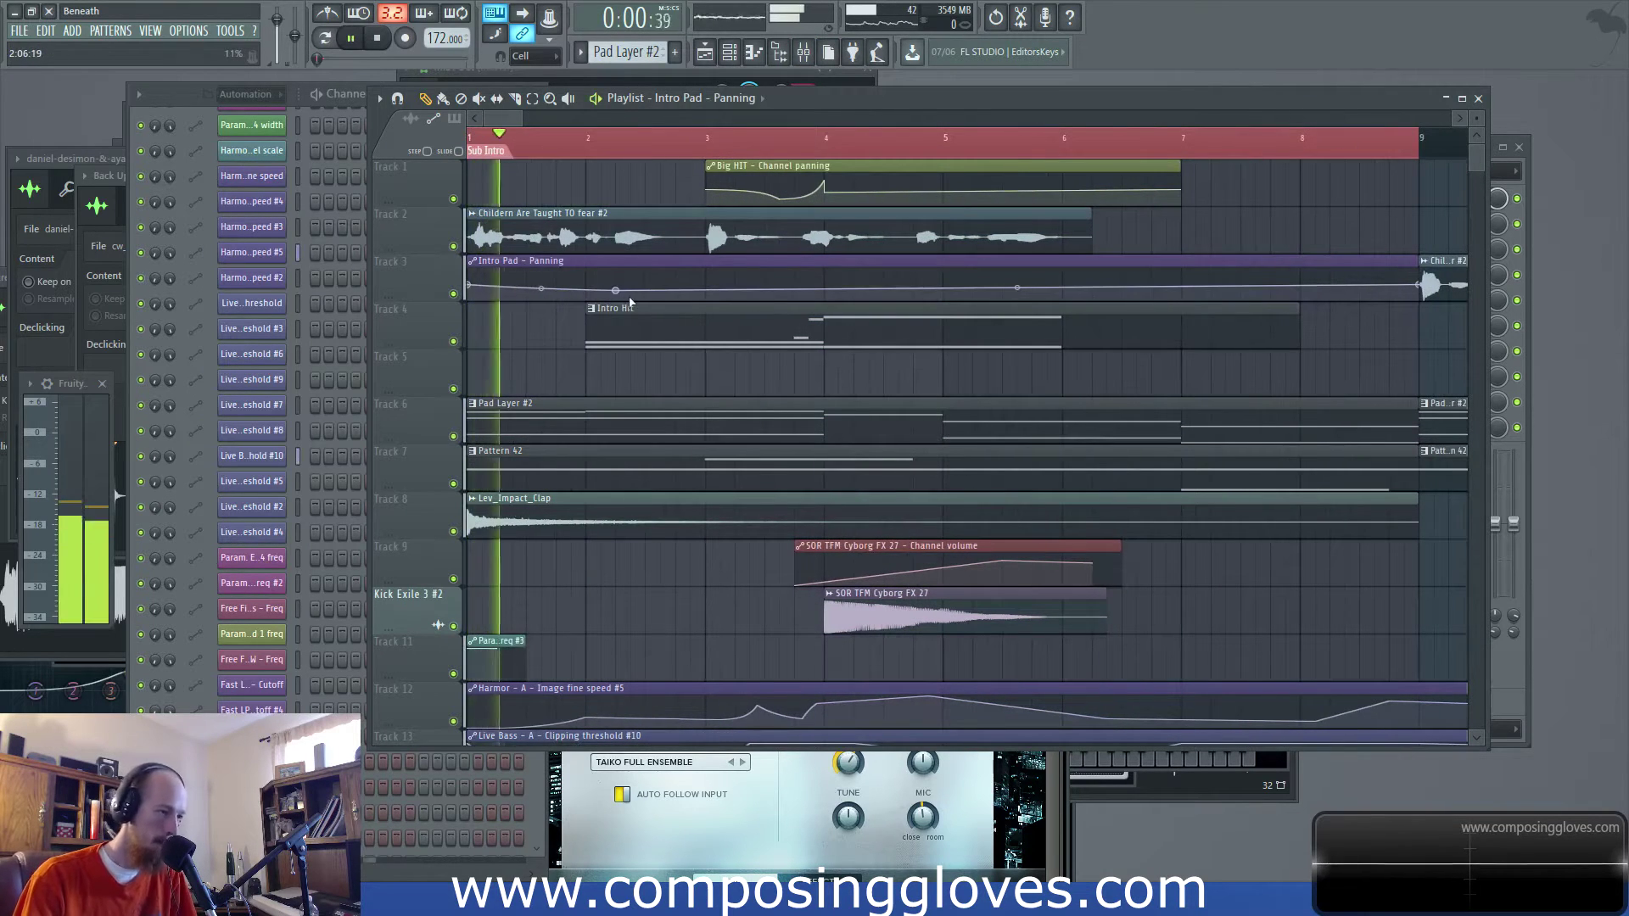
{"action": "right_click", "coordinate": [811, 282]}
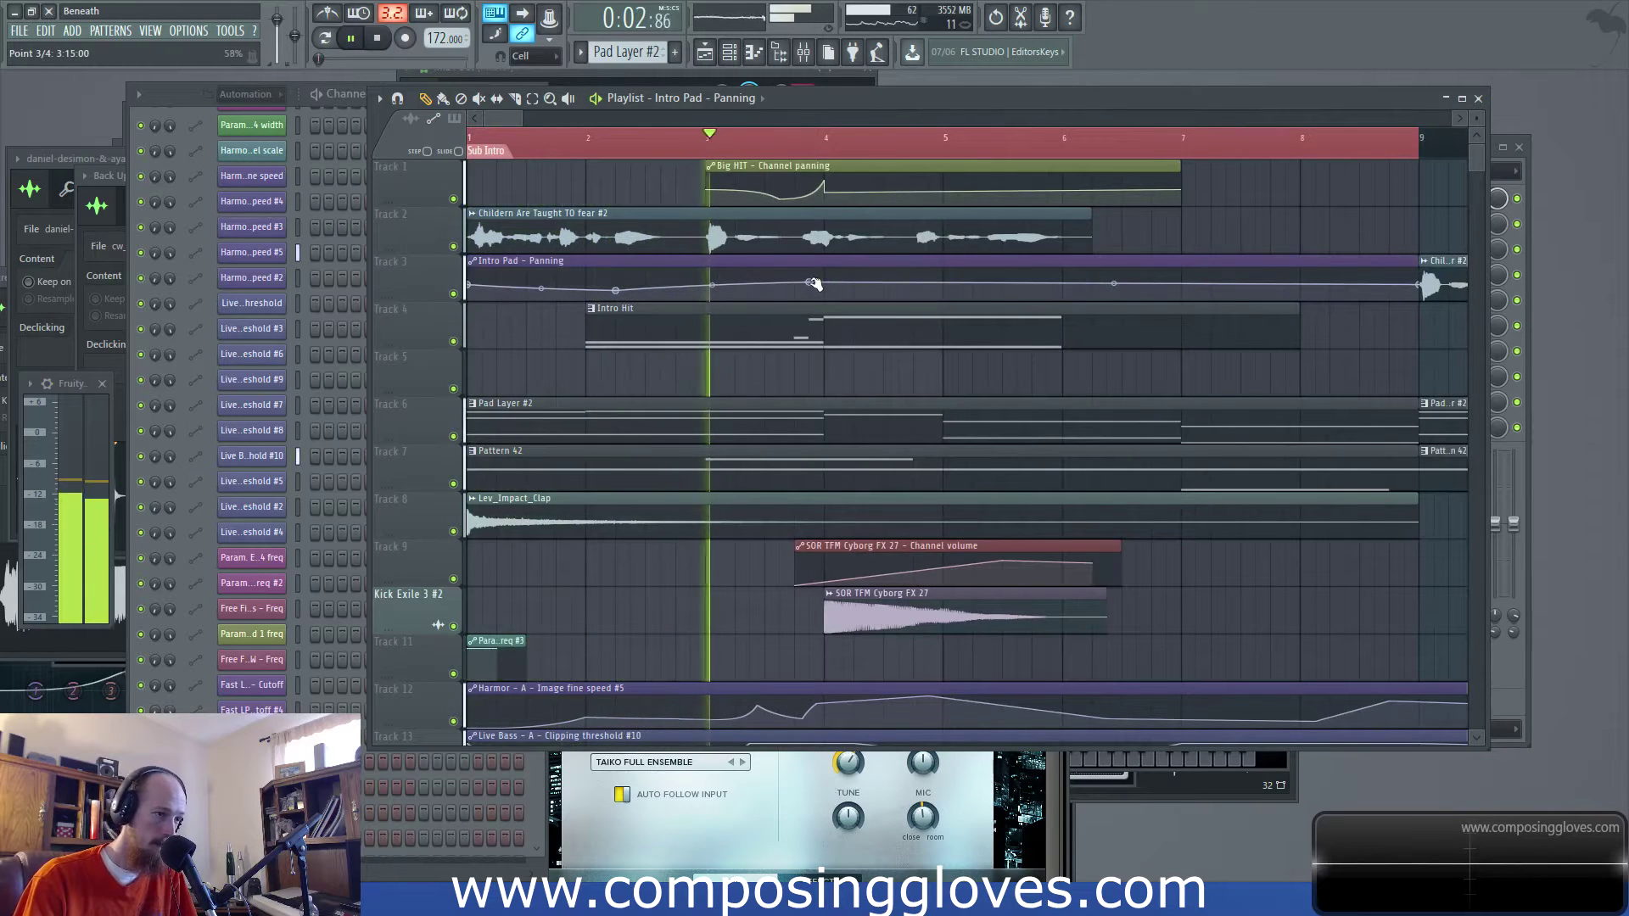
{"action": "right_click", "coordinate": [1063, 289]}
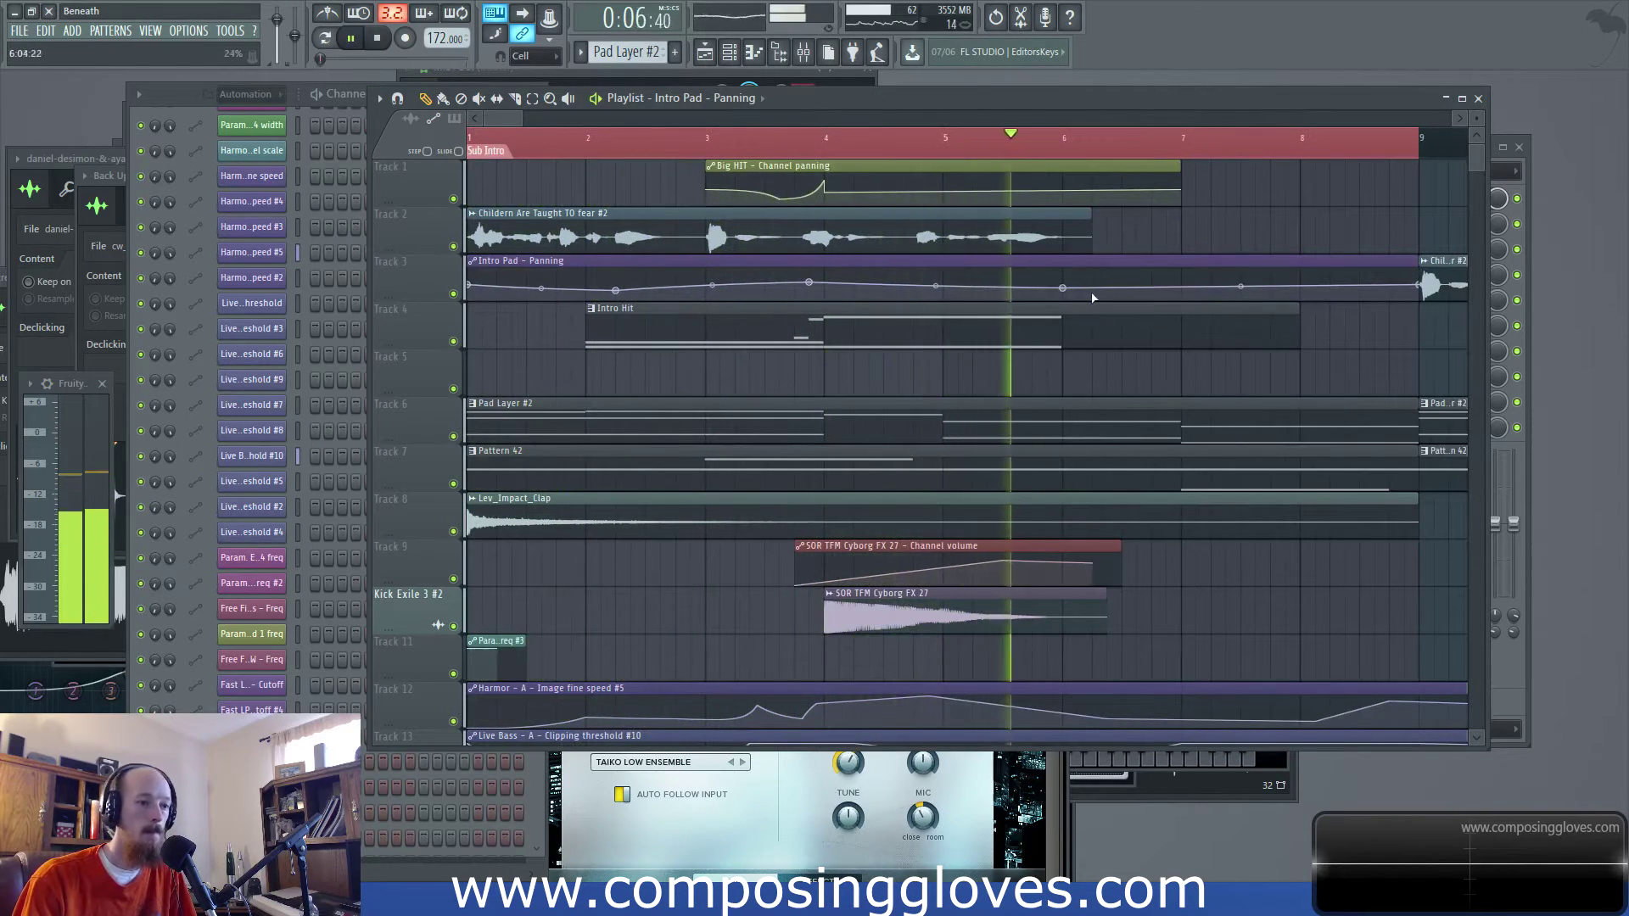
{"action": "right_click", "coordinate": [1184, 292]}
{"action": "key", "text": "space"}
{"action": "scroll", "coordinate": [669, 320], "scroll_direction": "down", "scroll_amount": 2}
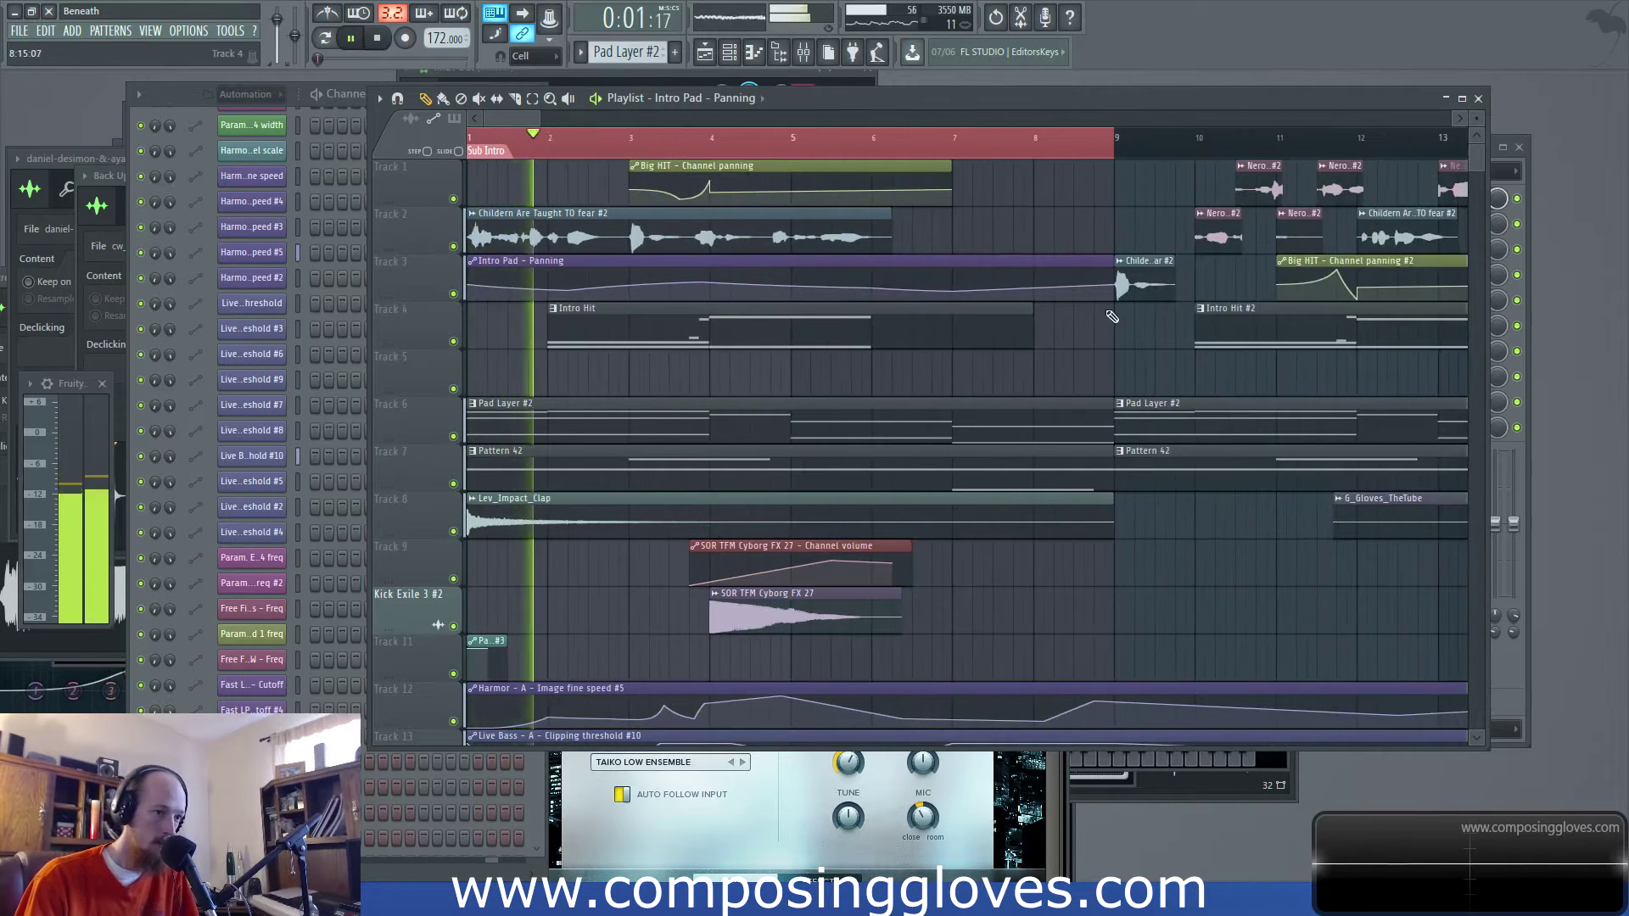
{"action": "right_click", "coordinate": [1054, 279]}
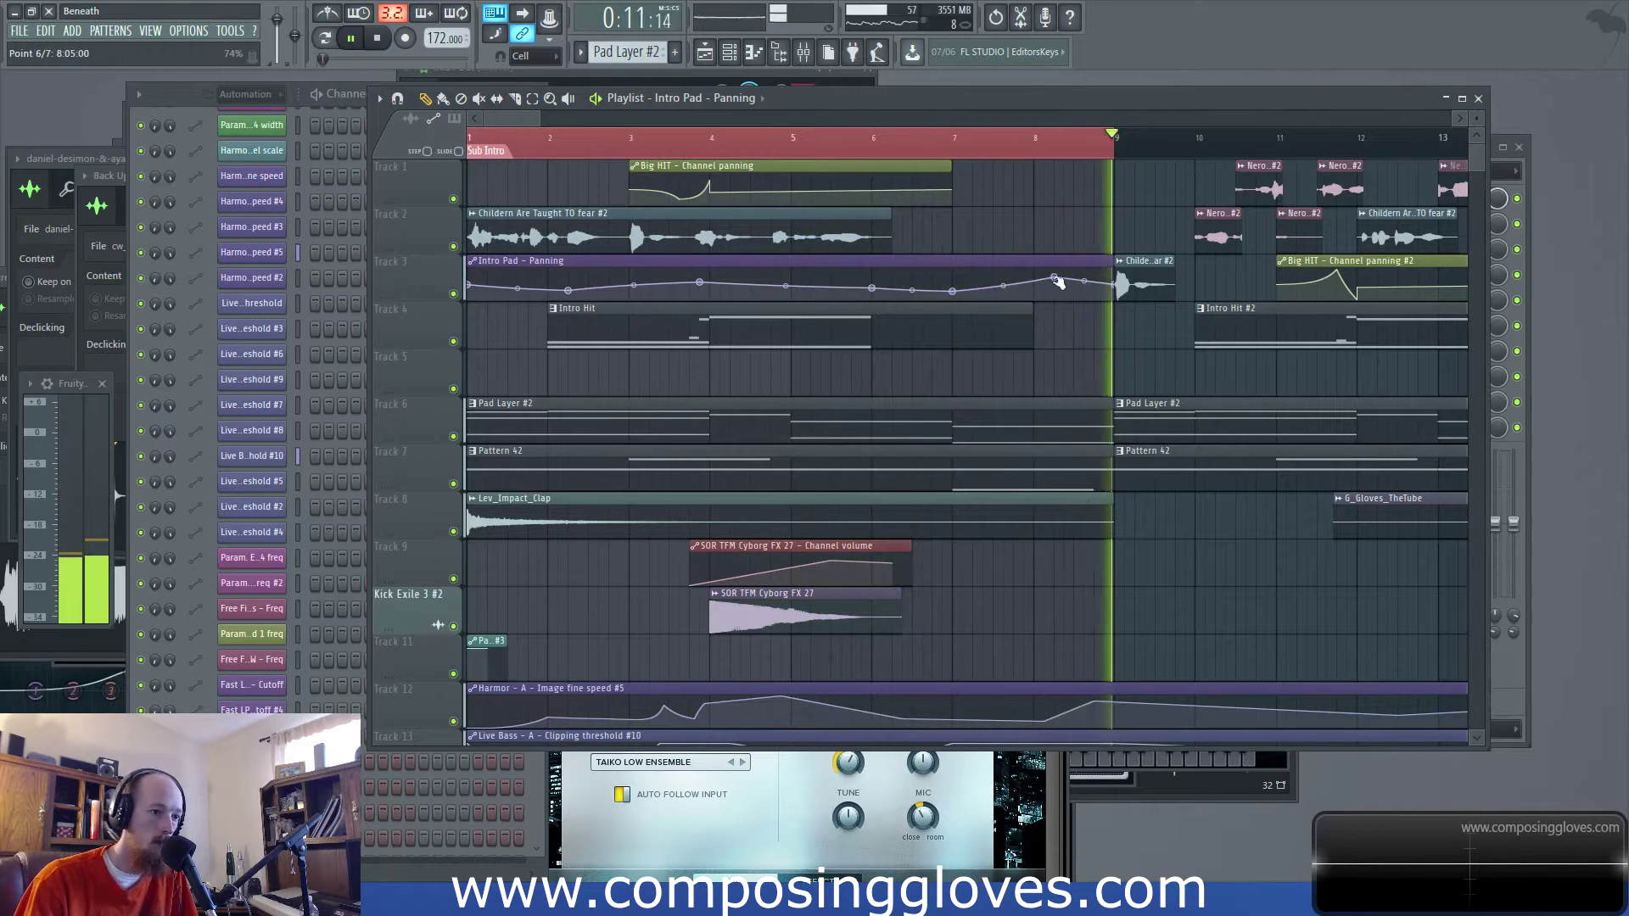
{"action": "key", "text": "space"}
{"action": "key", "text": "space"}
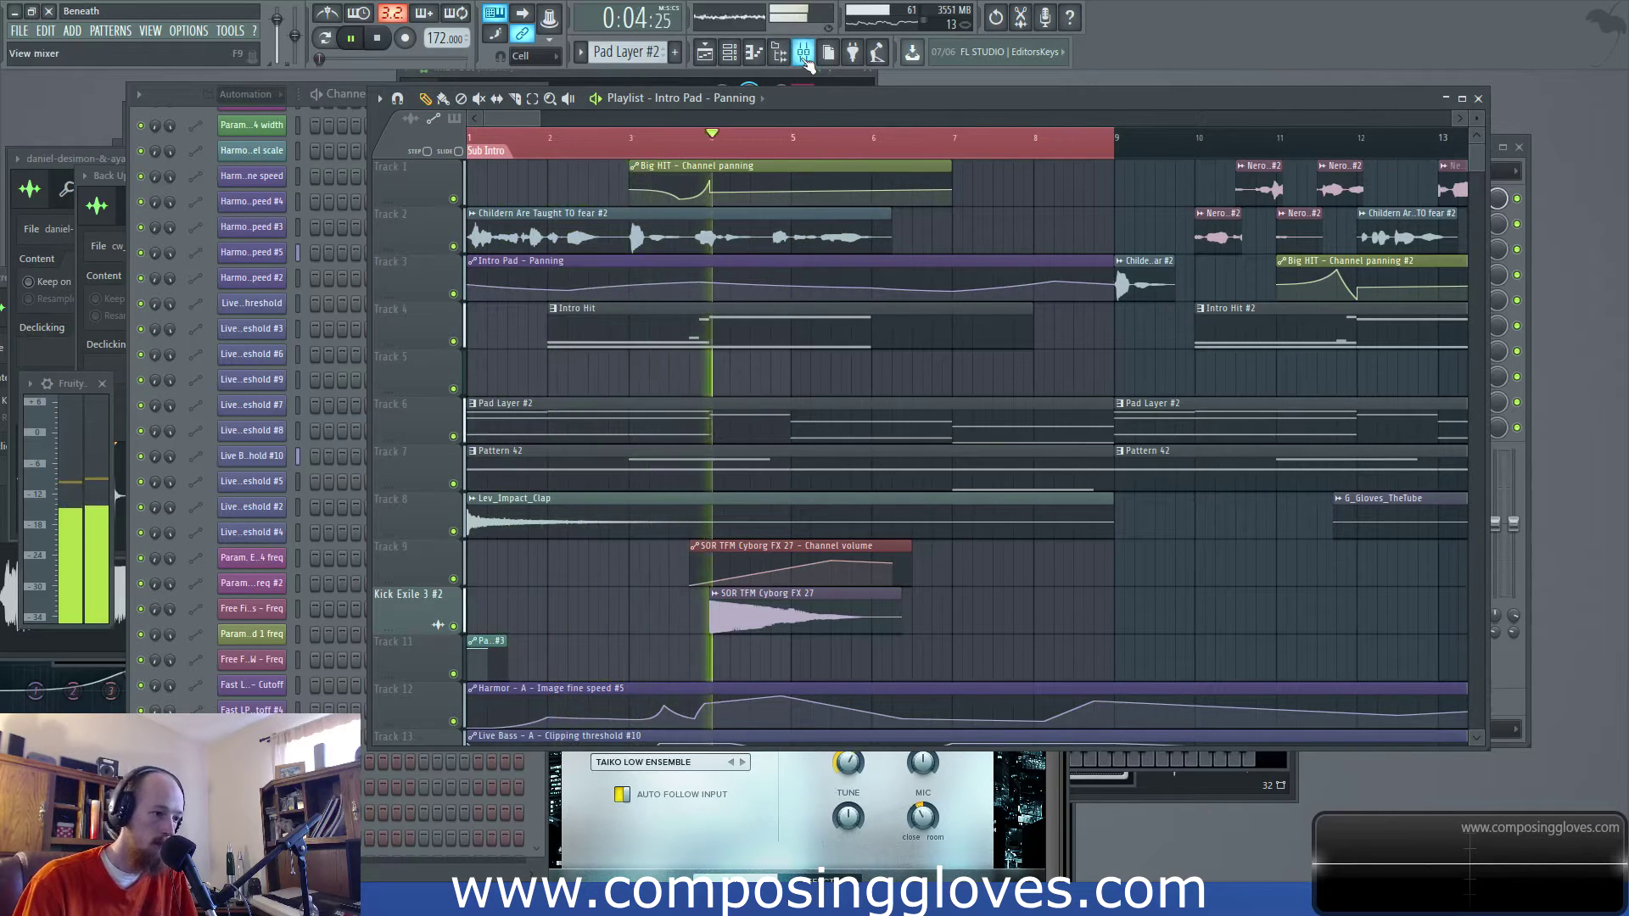
Stop playback and select Pattern 46 on playlist track 14
{"action": "scroll", "coordinate": [775, 498], "scroll_direction": "down", "scroll_amount": 3}
{"action": "key", "text": "space"}
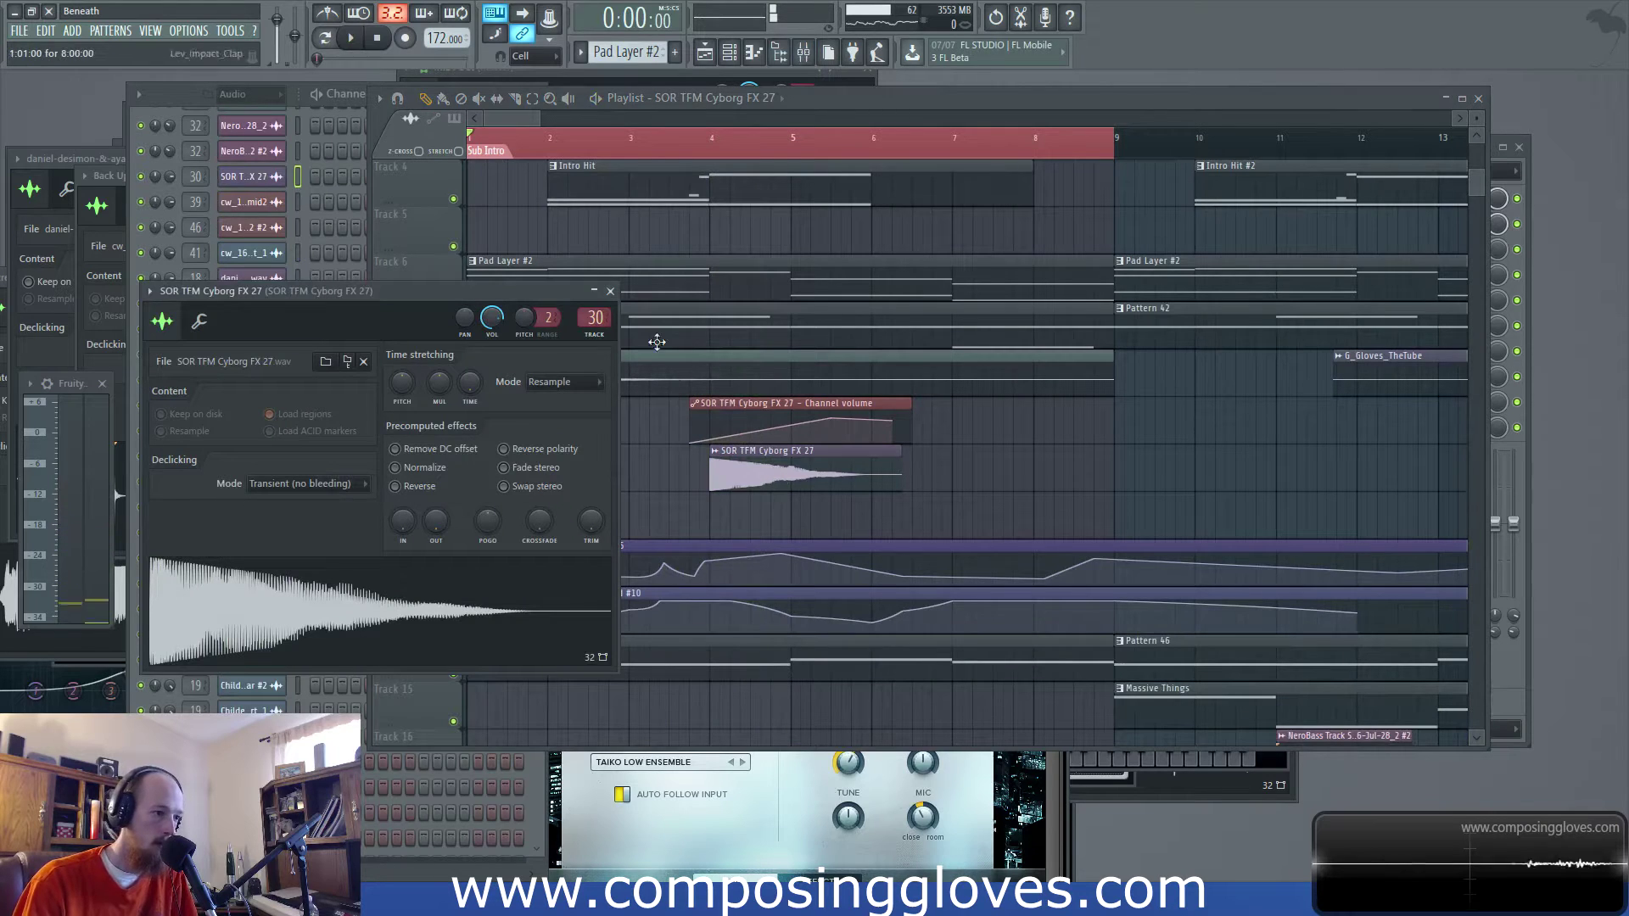
{"action": "left_click", "coordinate": [618, 360]}
{"action": "scroll", "coordinate": [655, 498], "scroll_direction": "down", "scroll_amount": 4}
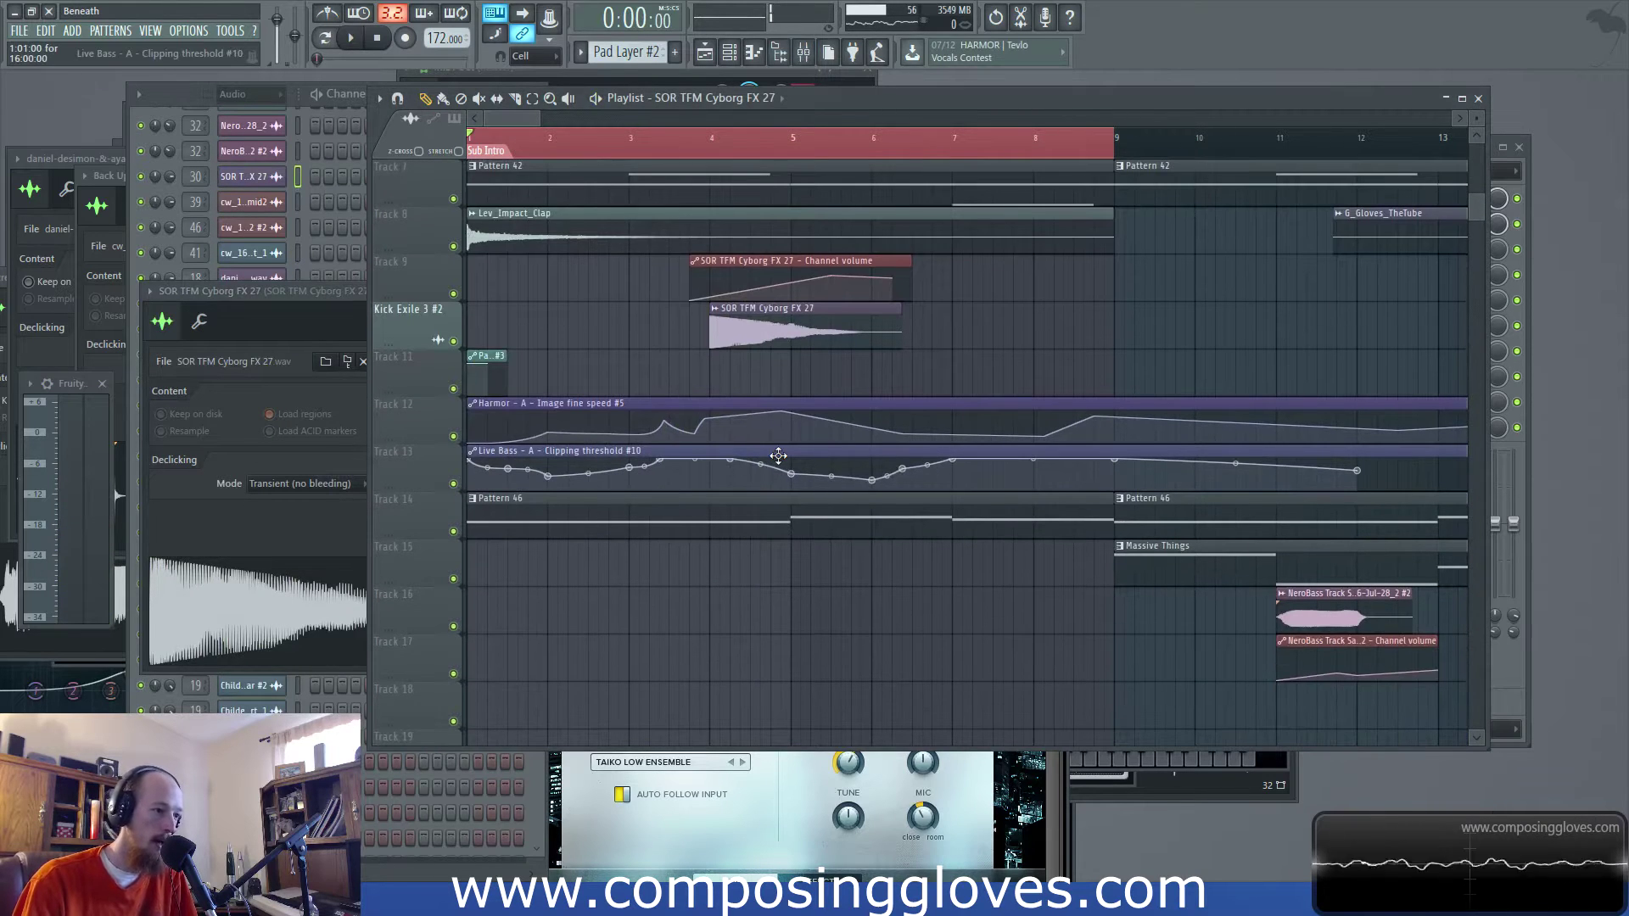
{"action": "scroll", "coordinate": [781, 464], "scroll_direction": "down", "scroll_amount": 1}
{"action": "left_click", "coordinate": [719, 471]}
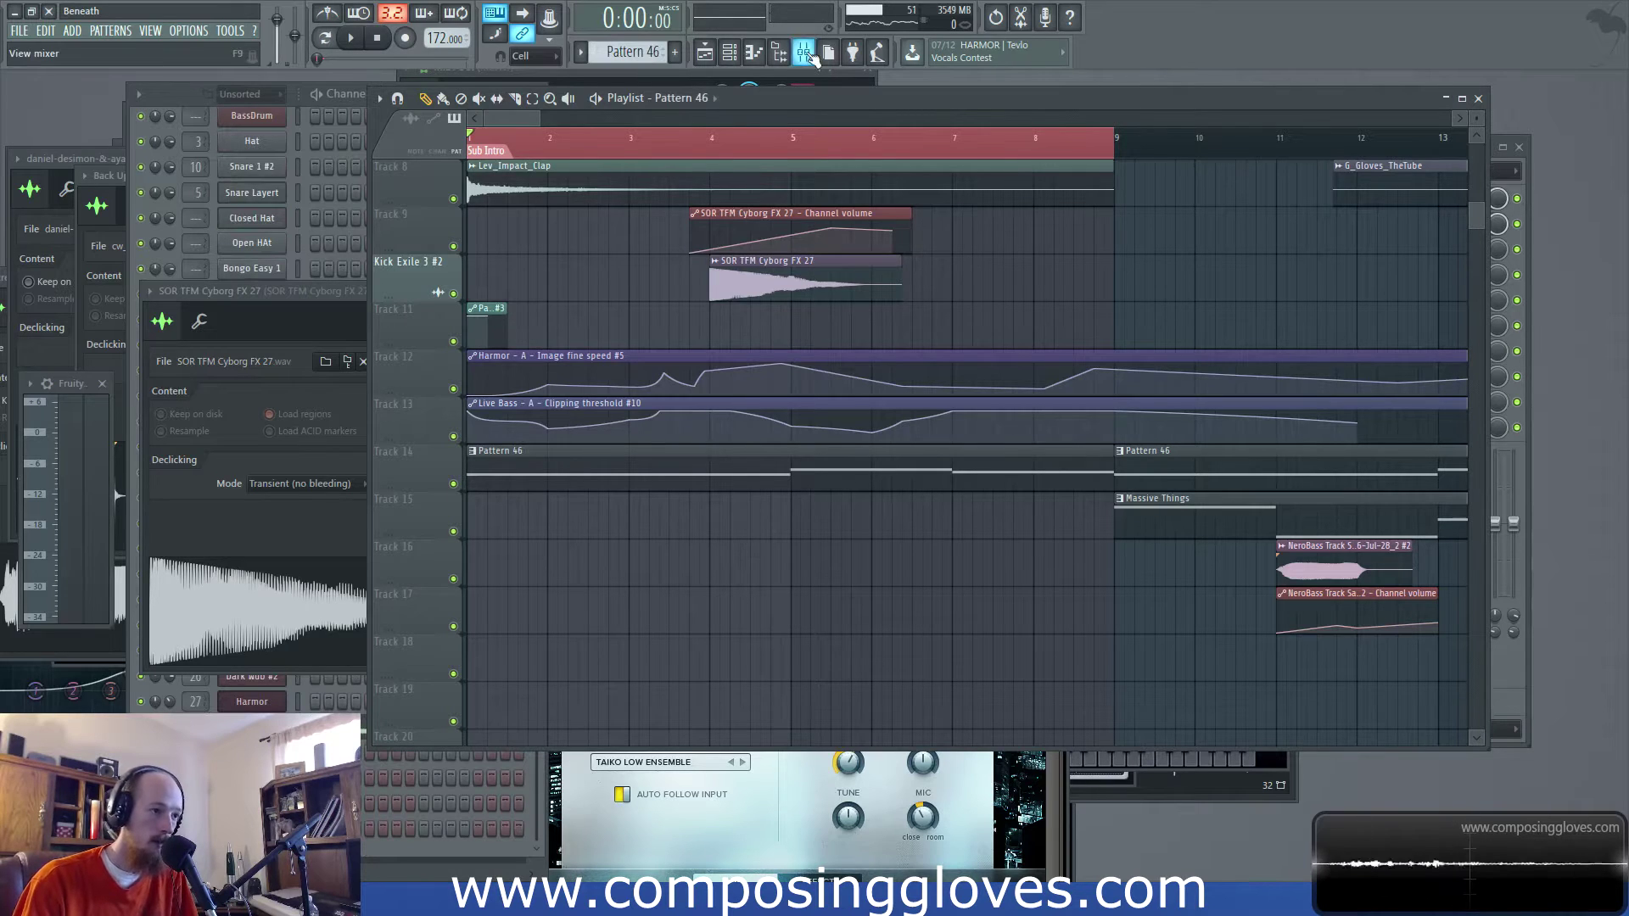
Raise the Strings mixer track volume to about -12.9 dB while the intro plays
{"action": "key", "text": "F9"}
{"action": "key", "text": "space"}
{"action": "left_click_drag", "start_coordinate": [937, 557], "coordinate": [937, 521]}
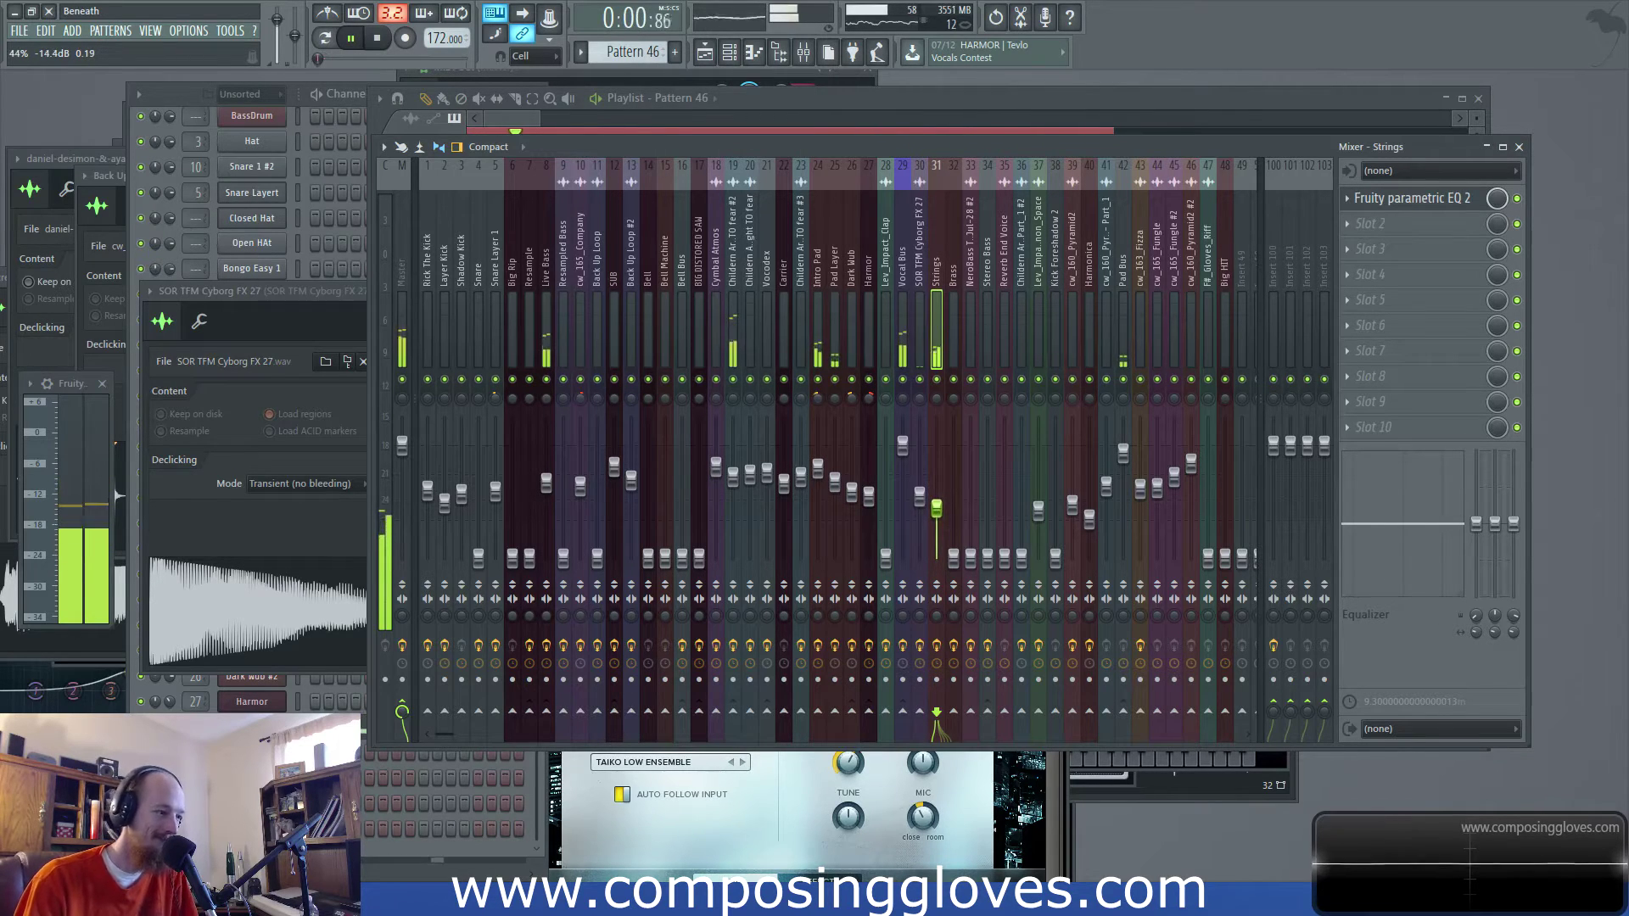
{"action": "left_click_drag", "start_coordinate": [937, 508], "coordinate": [937, 504]}
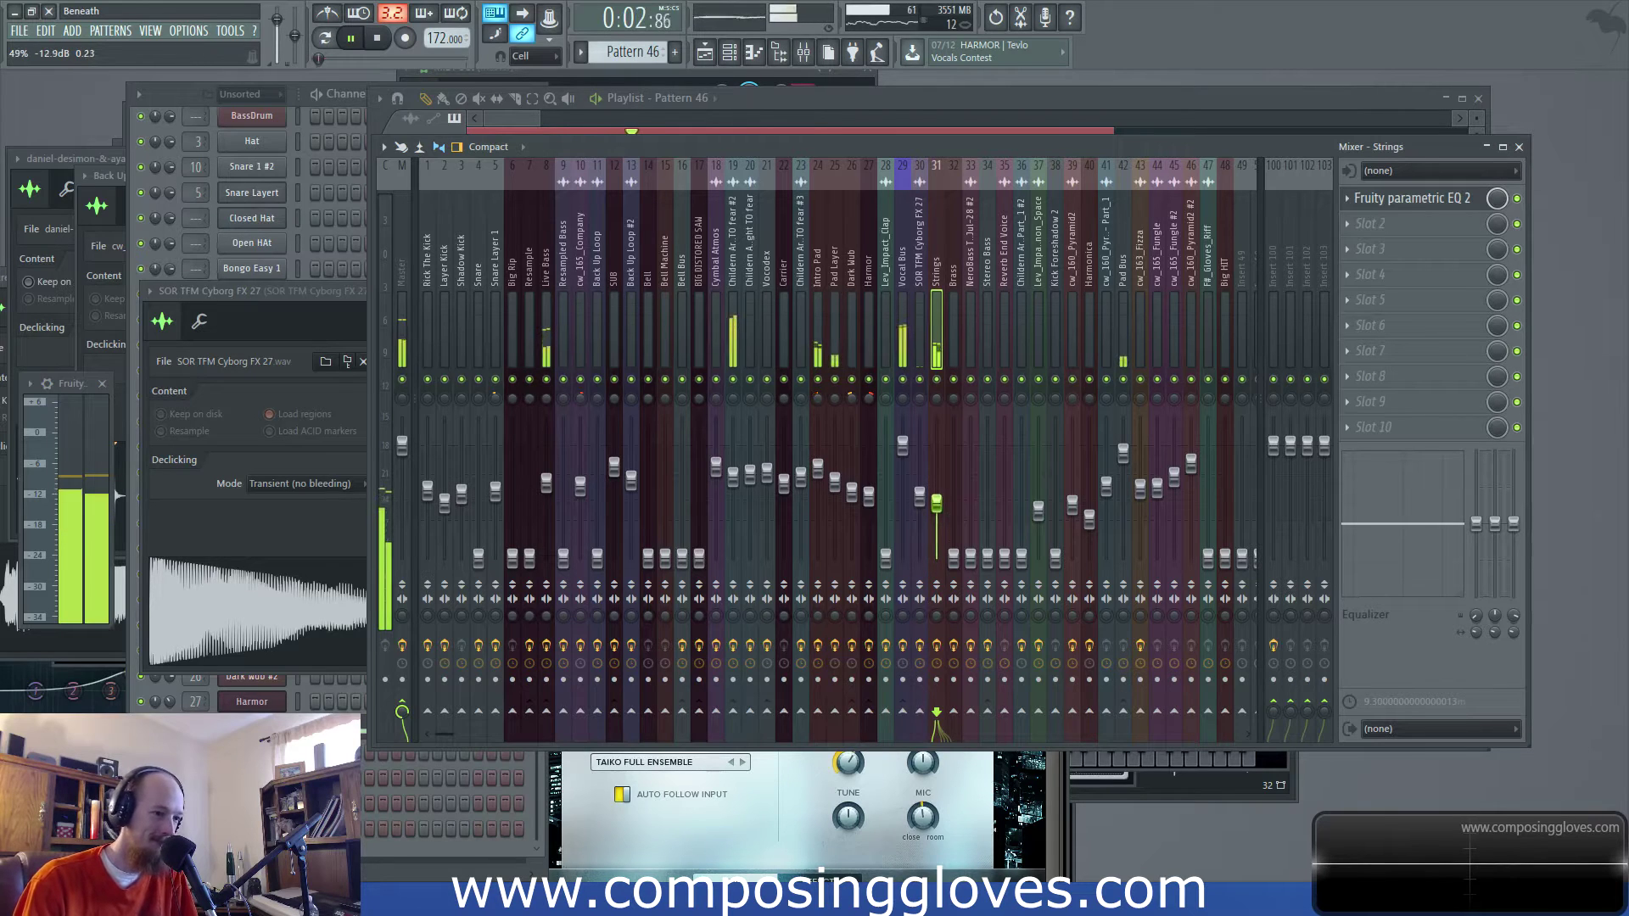
{"action": "key", "text": "space"}
Check the intro arrangement in the playlist, then raise the Big HIT mixer track volume while auditioning it
{"action": "left_click", "coordinate": [516, 120]}
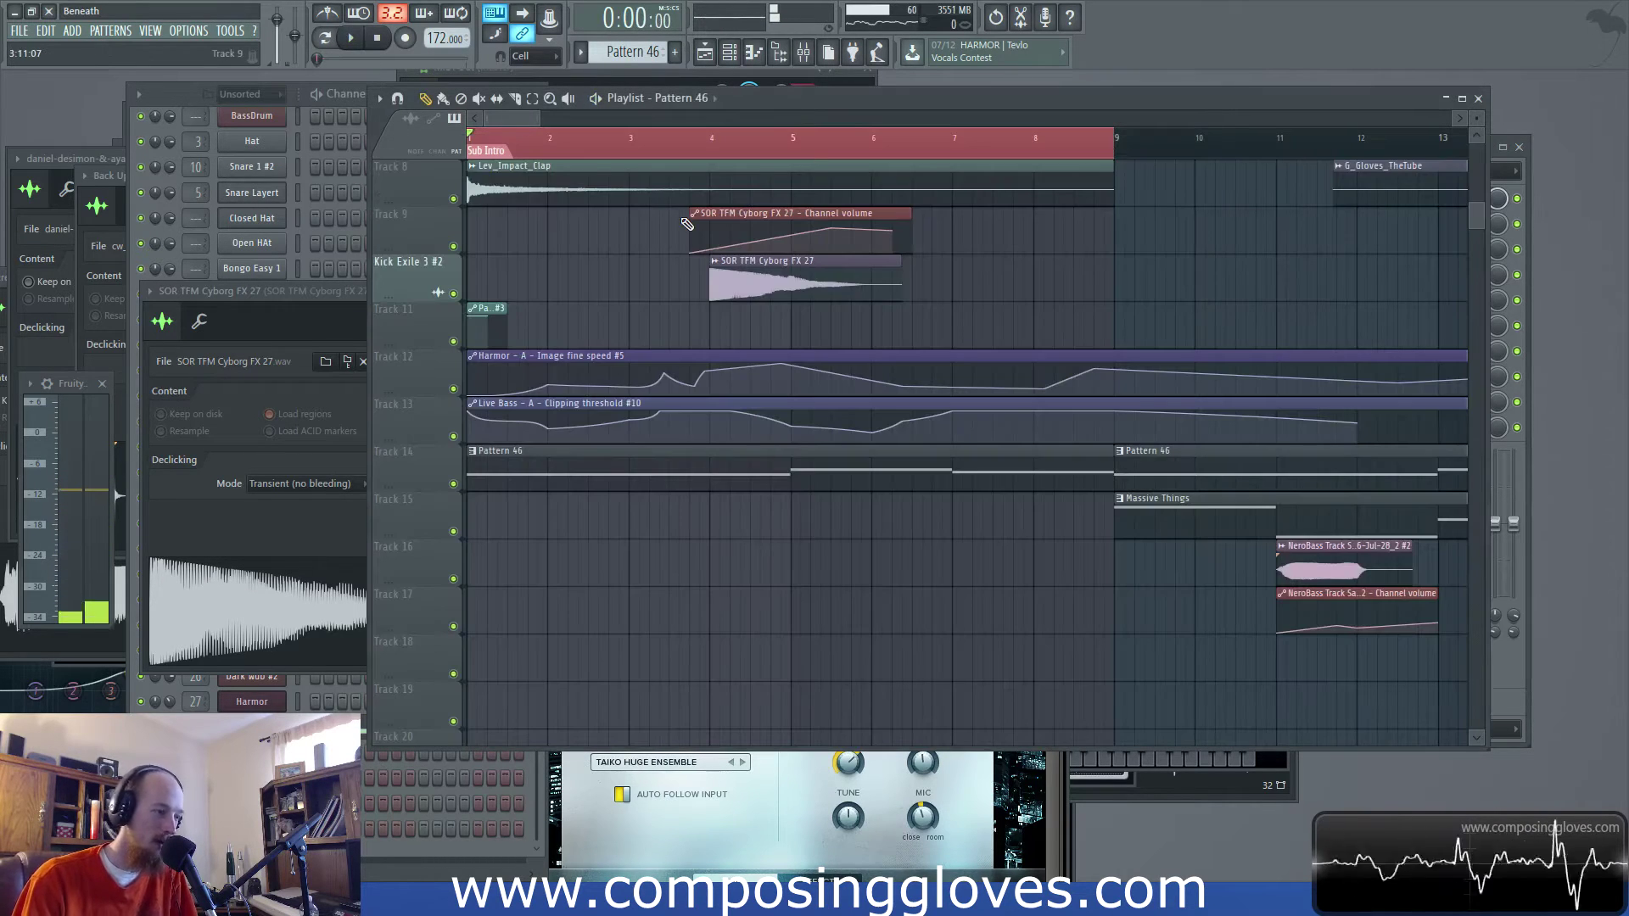
{"action": "scroll", "coordinate": [881, 308], "scroll_direction": "up", "scroll_amount": 5}
{"action": "scroll", "coordinate": [880, 308], "scroll_direction": "down", "scroll_amount": 2}
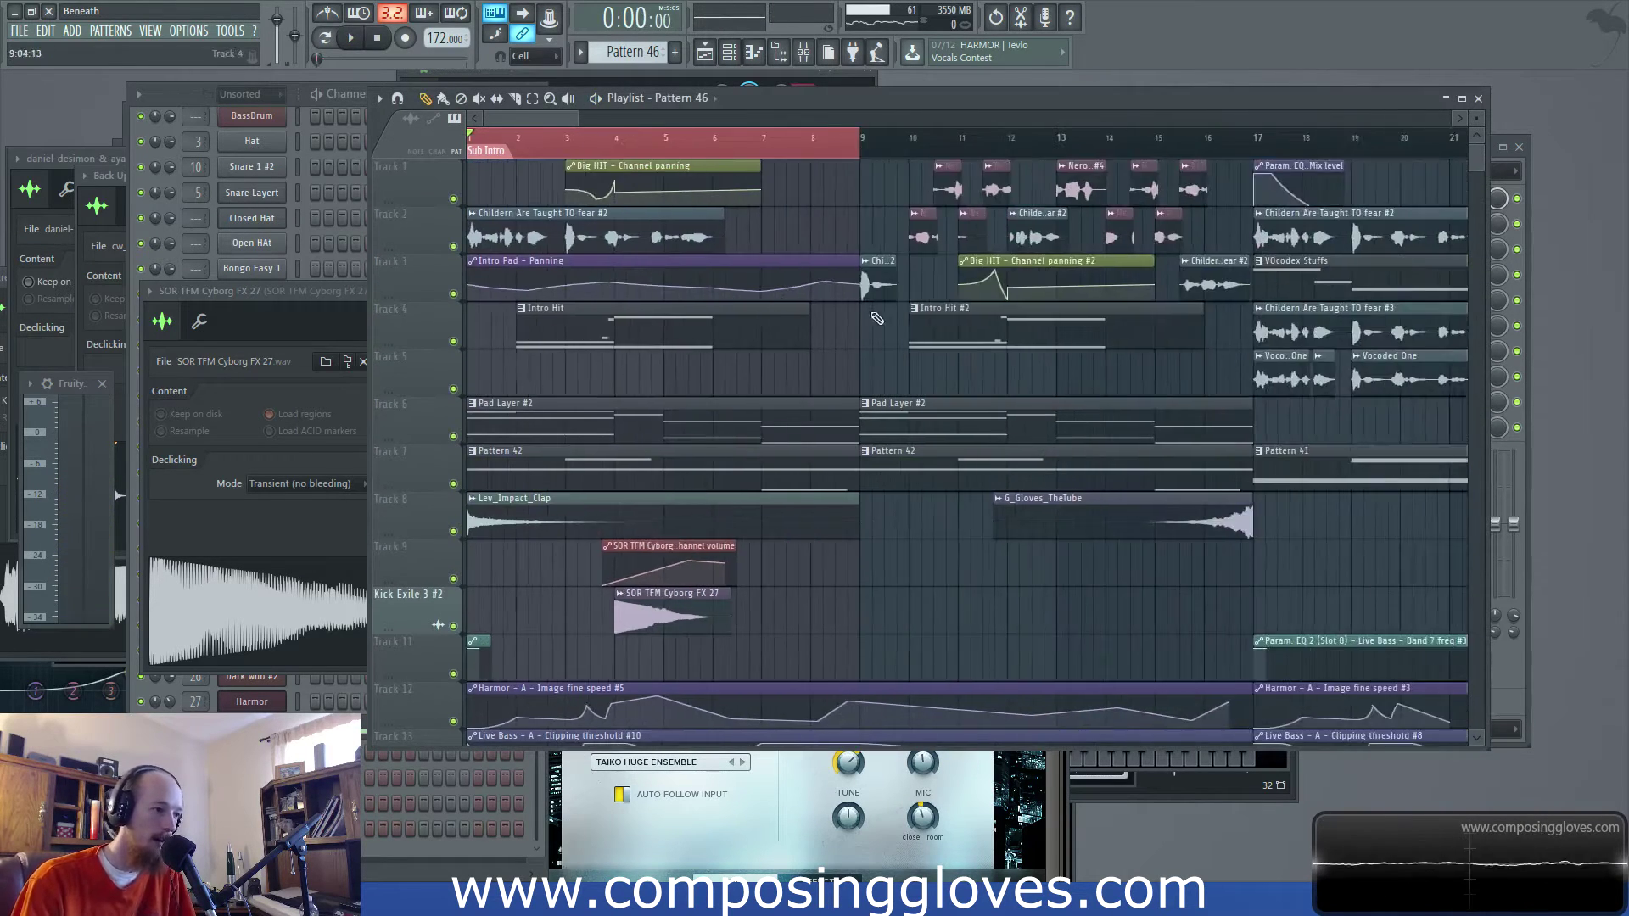
{"action": "left_click", "coordinate": [804, 52]}
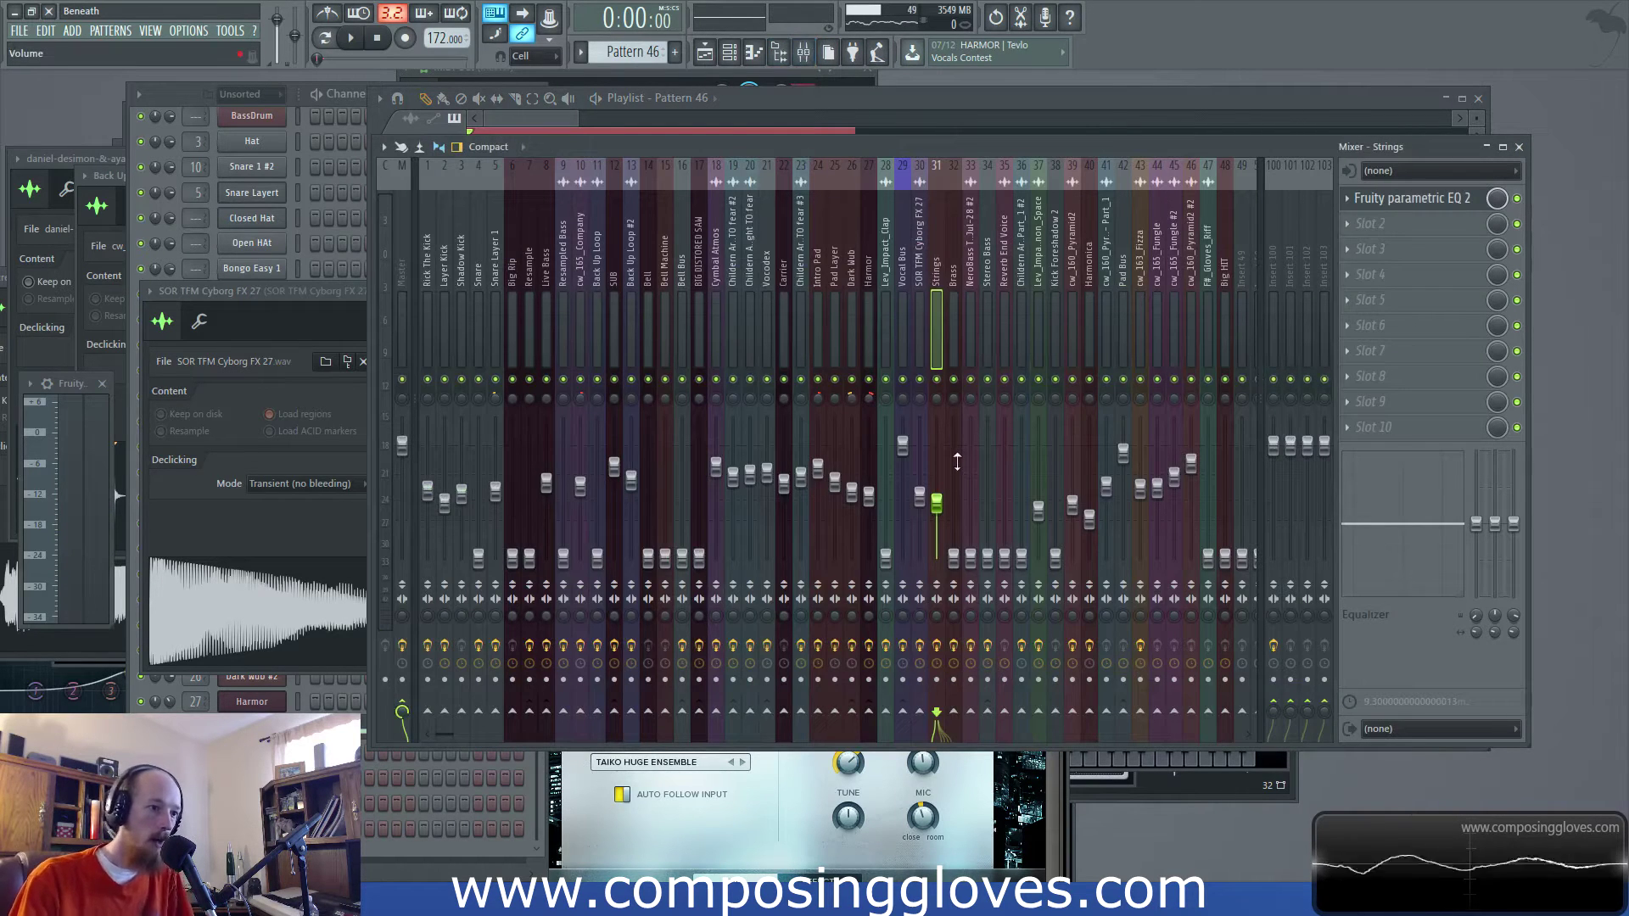
{"action": "left_click_drag", "start_coordinate": [1225, 556], "coordinate": [1225, 516]}
{"action": "key", "text": "space"}
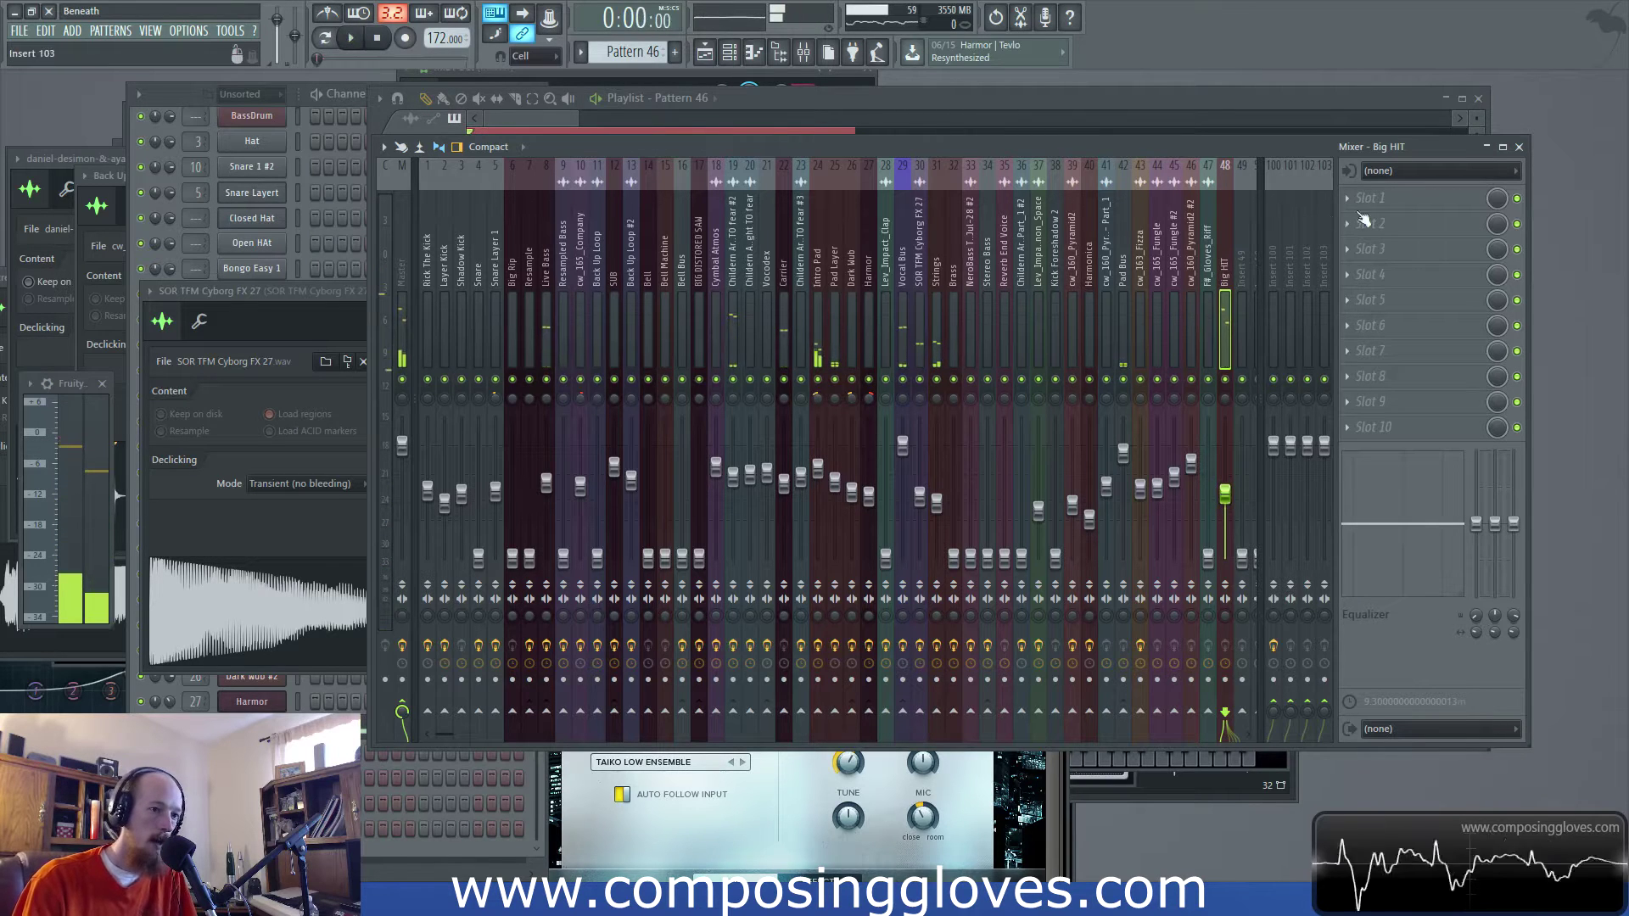
Load Fruity Parametric EQ 2 in Big HIT's first effect slot and play the playlist time range over about bars 2 to 7
{"action": "left_click", "coordinate": [1370, 197]}
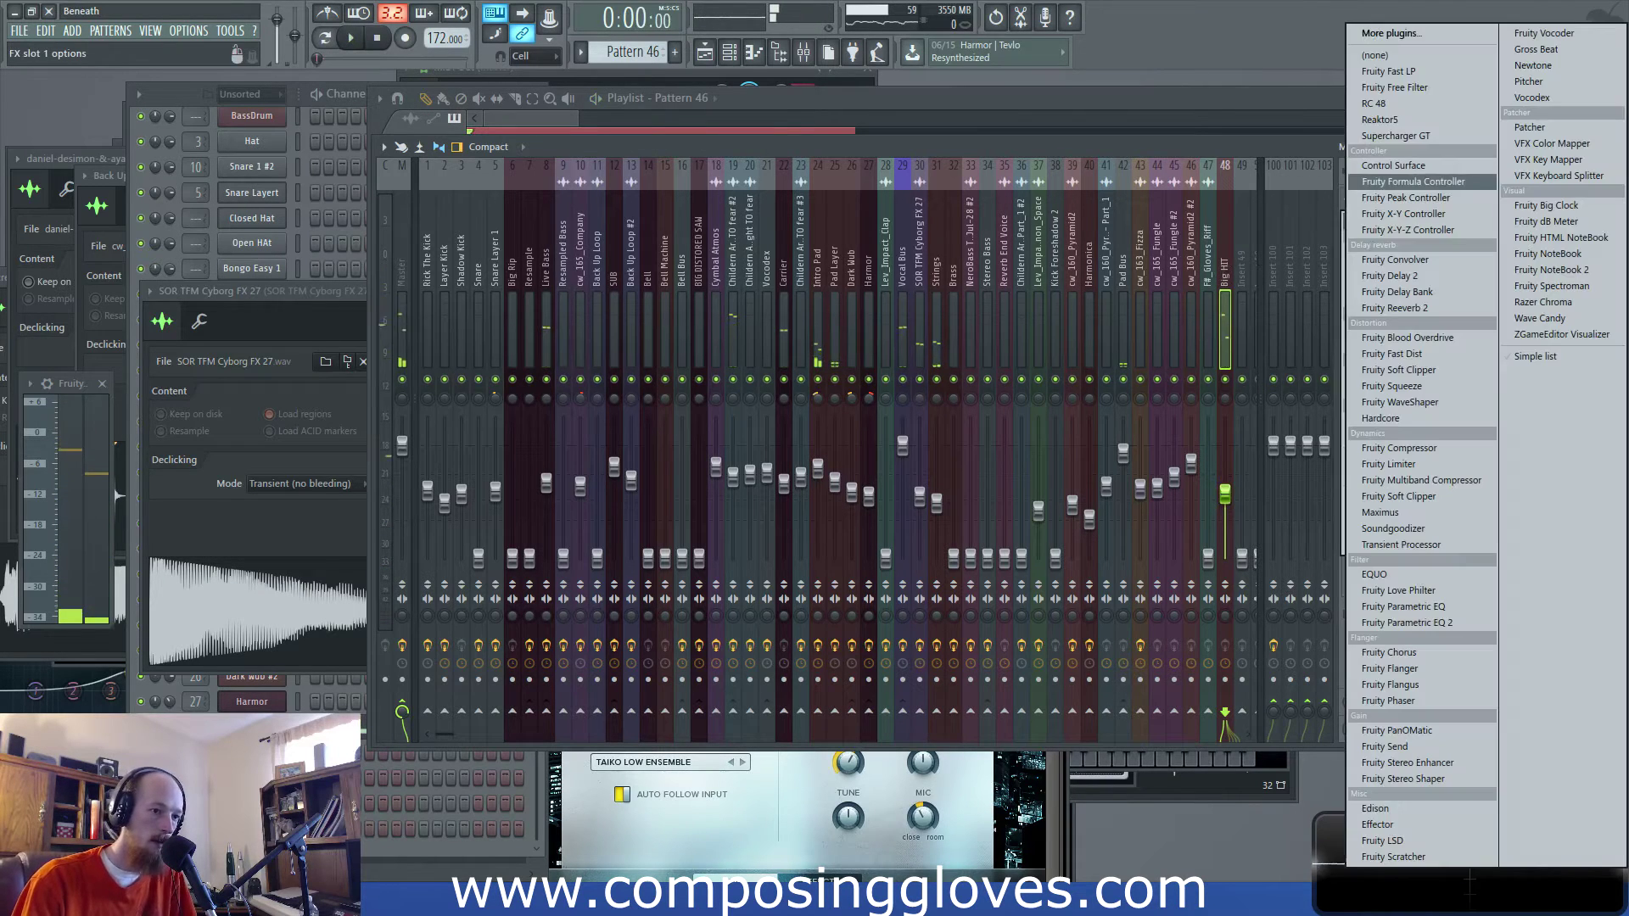
{"action": "left_click", "coordinate": [1428, 623]}
{"action": "left_click", "coordinate": [895, 133]}
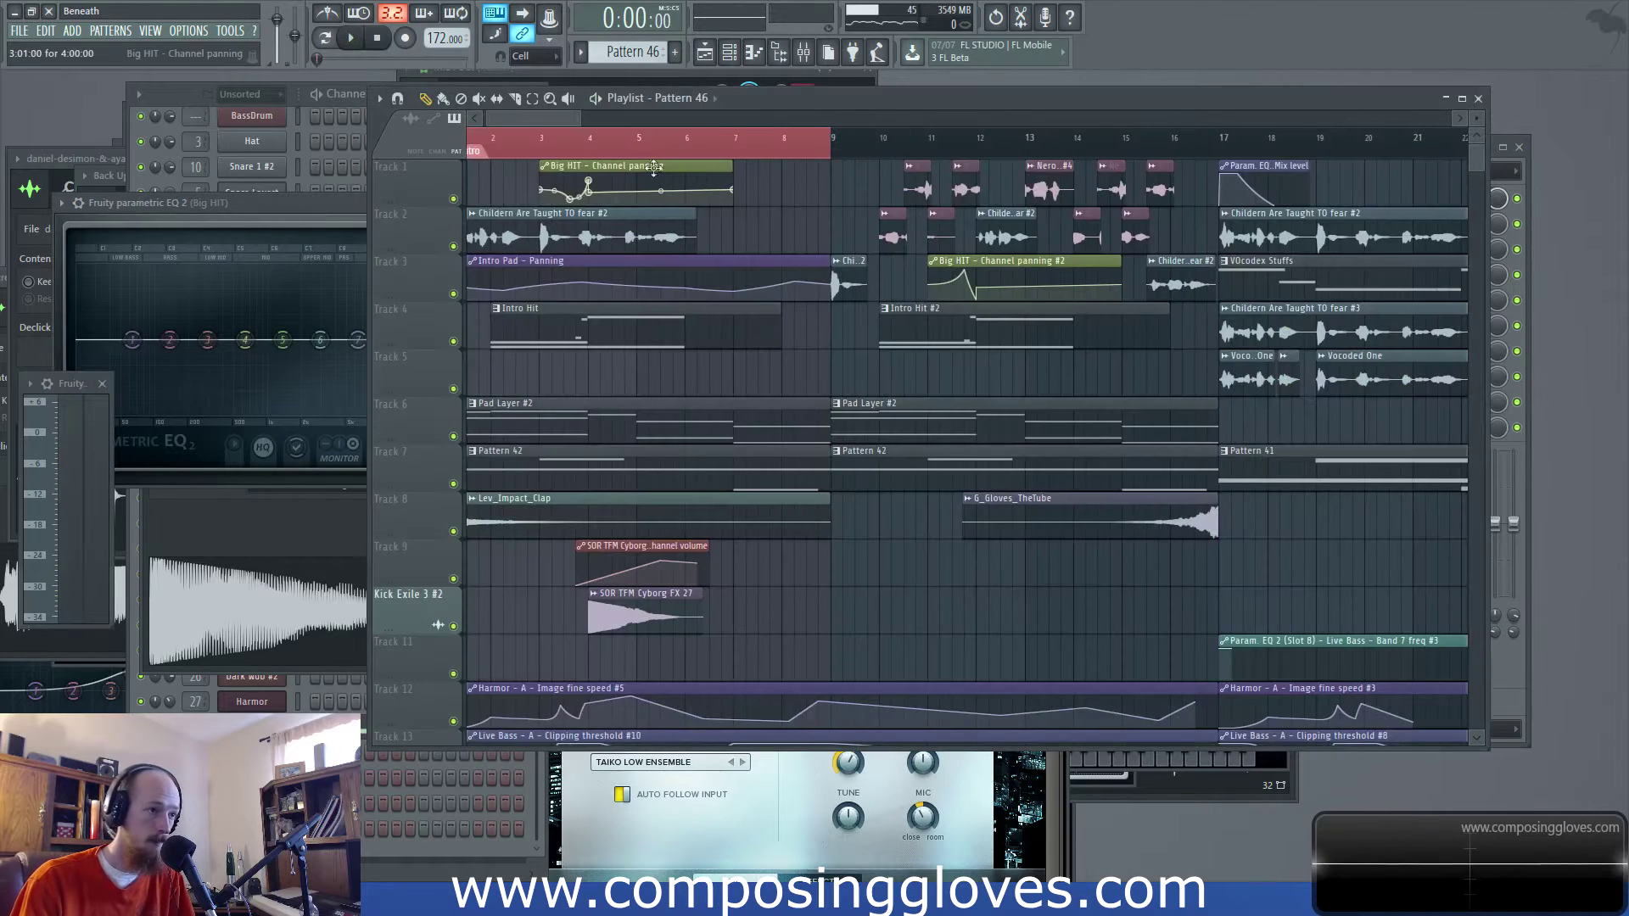
{"action": "left_click_drag", "start_coordinate": [530, 166], "coordinate": [802, 180]}
{"action": "key", "text": "space"}
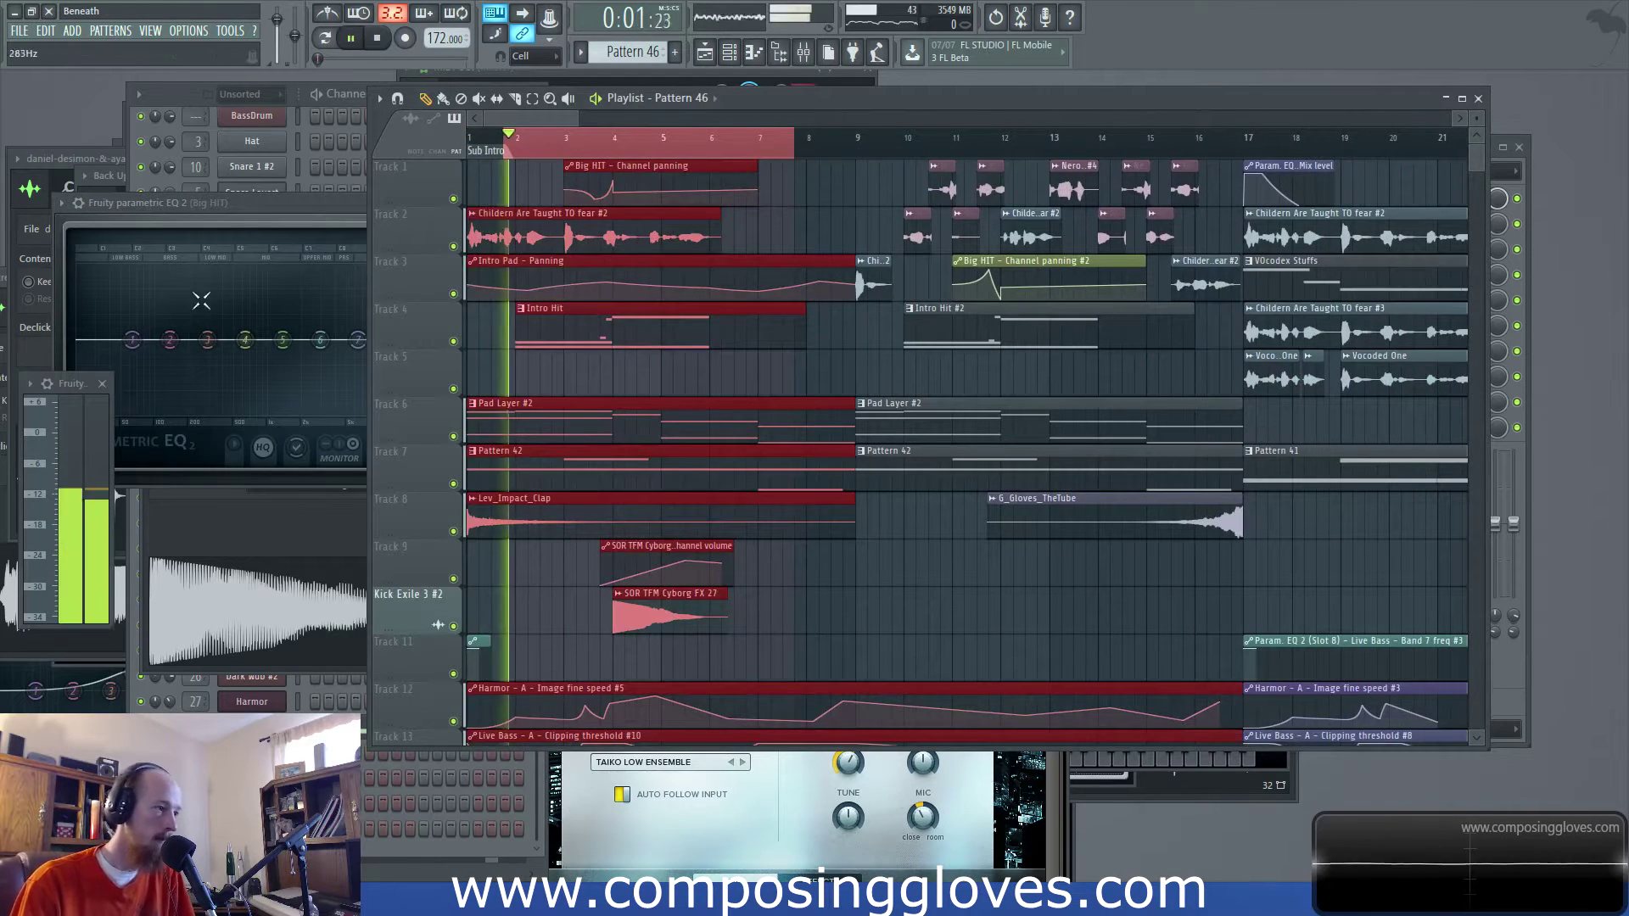
Shape the Big HIT equalizer by cutting band 6 around 2.3 kHz and gently boosting bands 2, 4 and 5 in the mids
{"action": "left_click", "coordinate": [309, 216]}
{"action": "left_click_drag", "start_coordinate": [320, 339], "coordinate": [305, 352]}
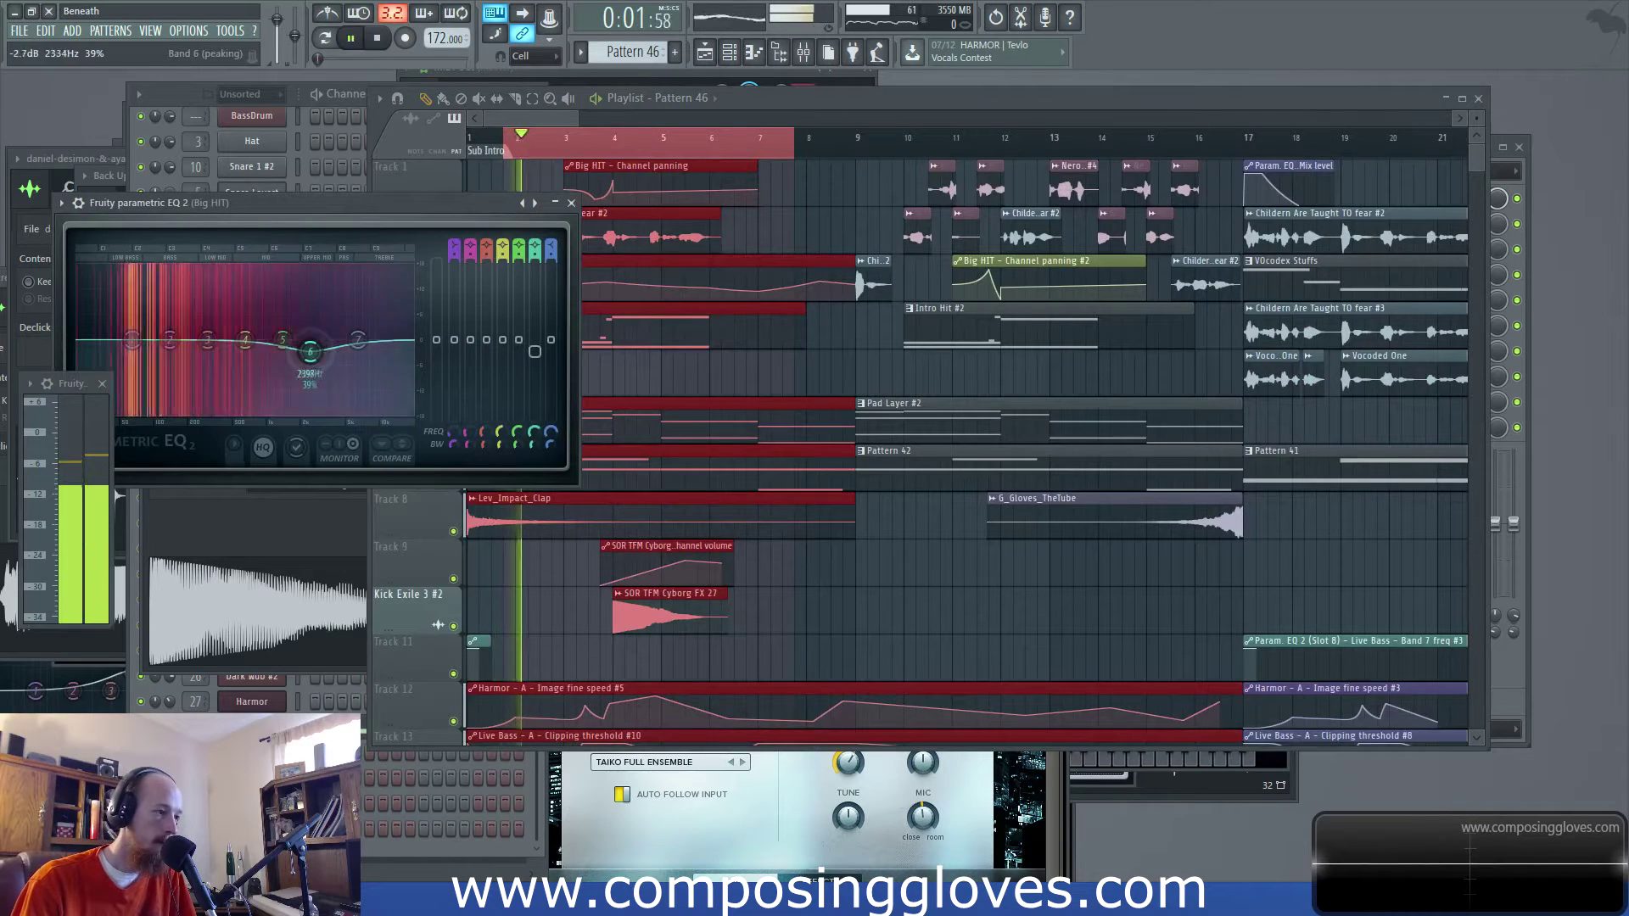
{"action": "left_click_drag", "start_coordinate": [170, 340], "coordinate": [231, 330]}
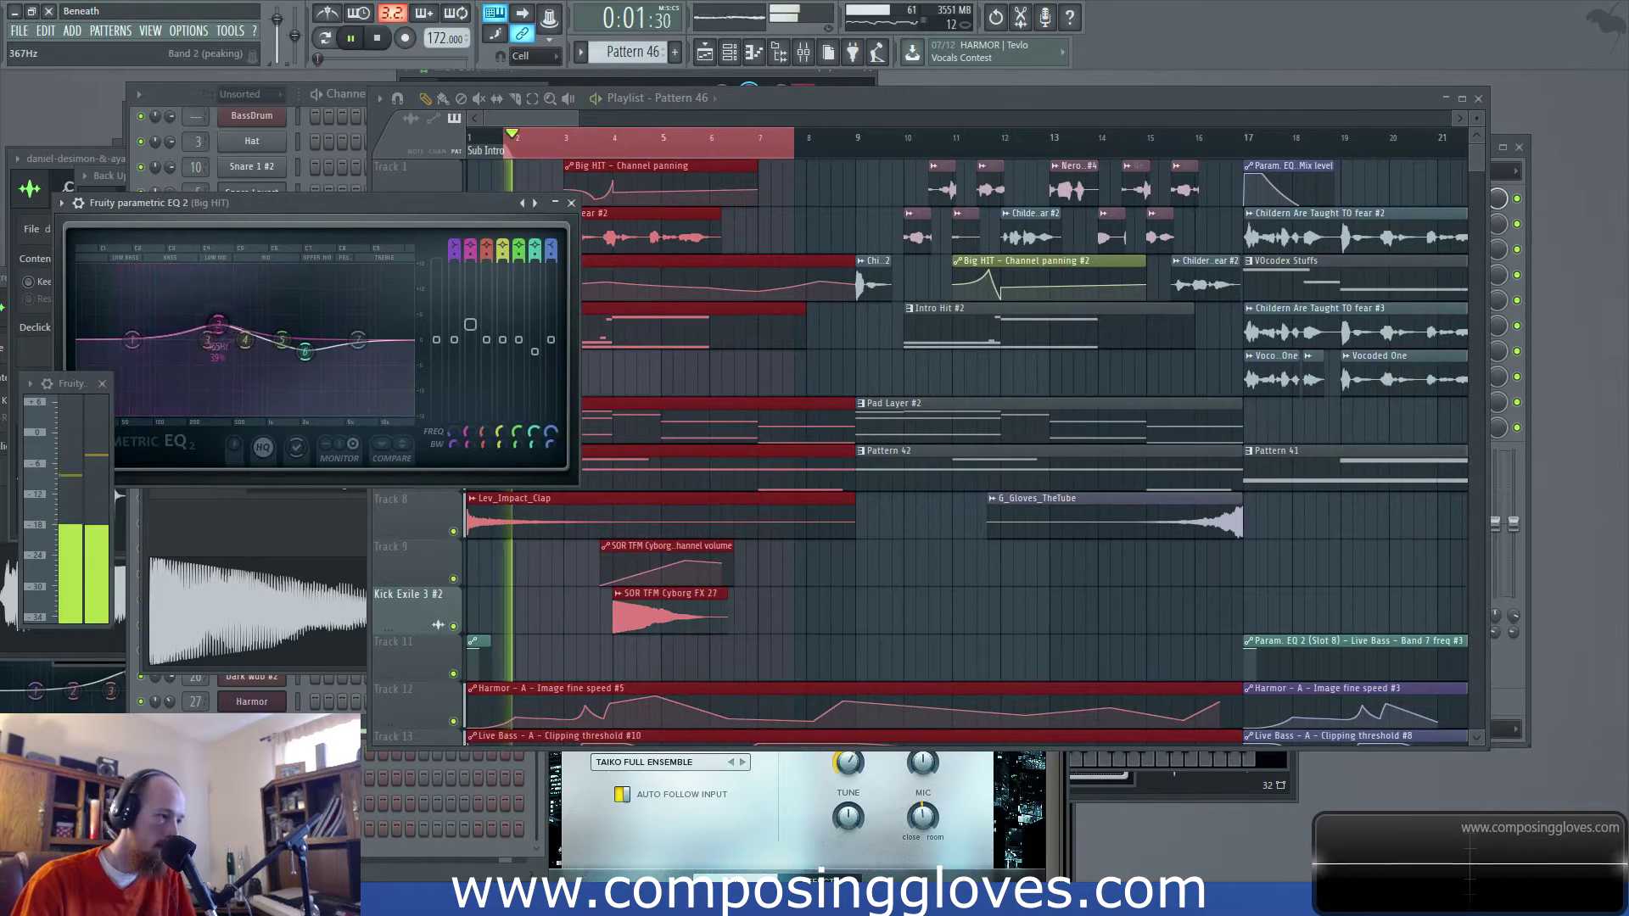
{"action": "left_click_drag", "start_coordinate": [242, 340], "coordinate": [285, 336]}
{"action": "key", "text": "space"}
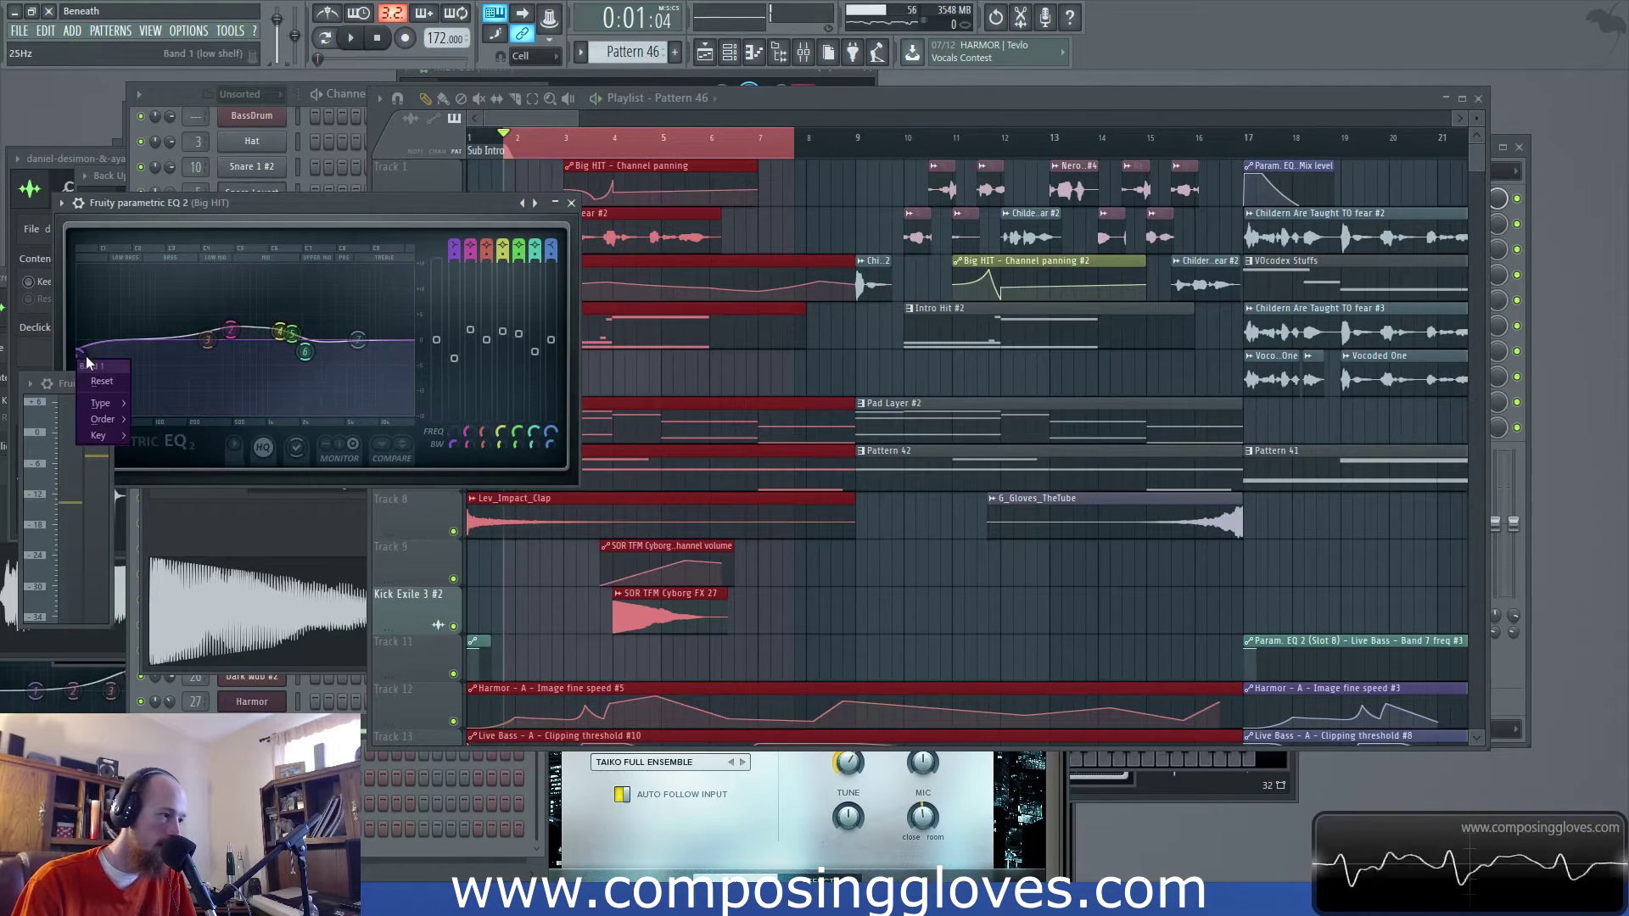
Set the Big HIT equalizer's band 1 order to Steep 8 with its gain lowered, and move the plugin window over the playlist
{"action": "mouse_move", "coordinate": [100, 438]}
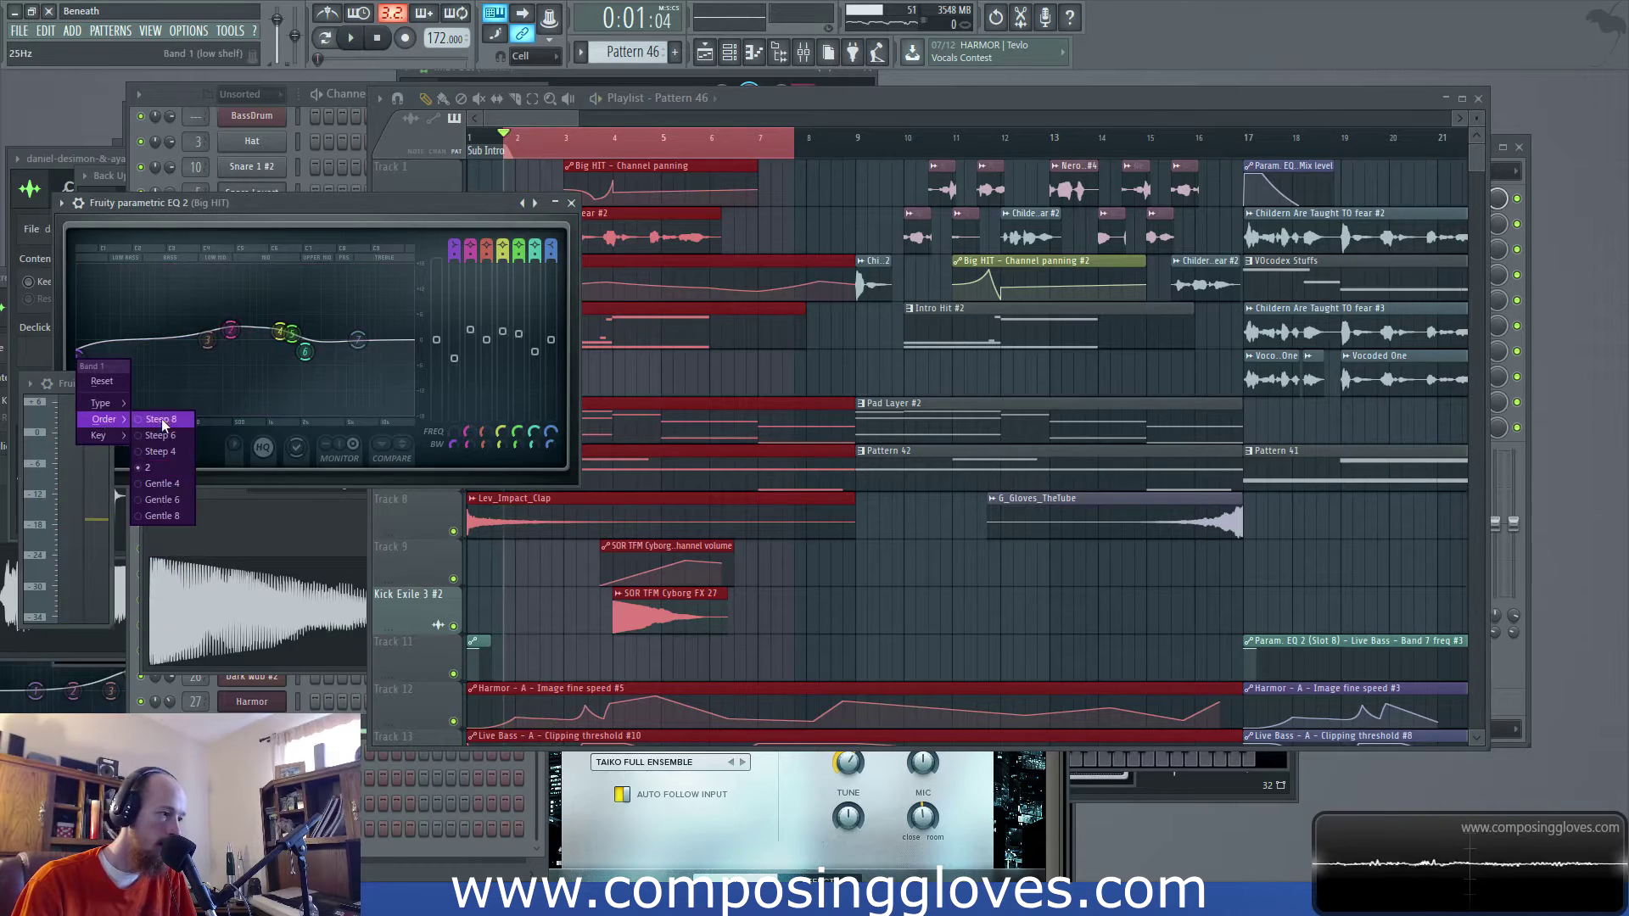
{"action": "left_click", "coordinate": [162, 420]}
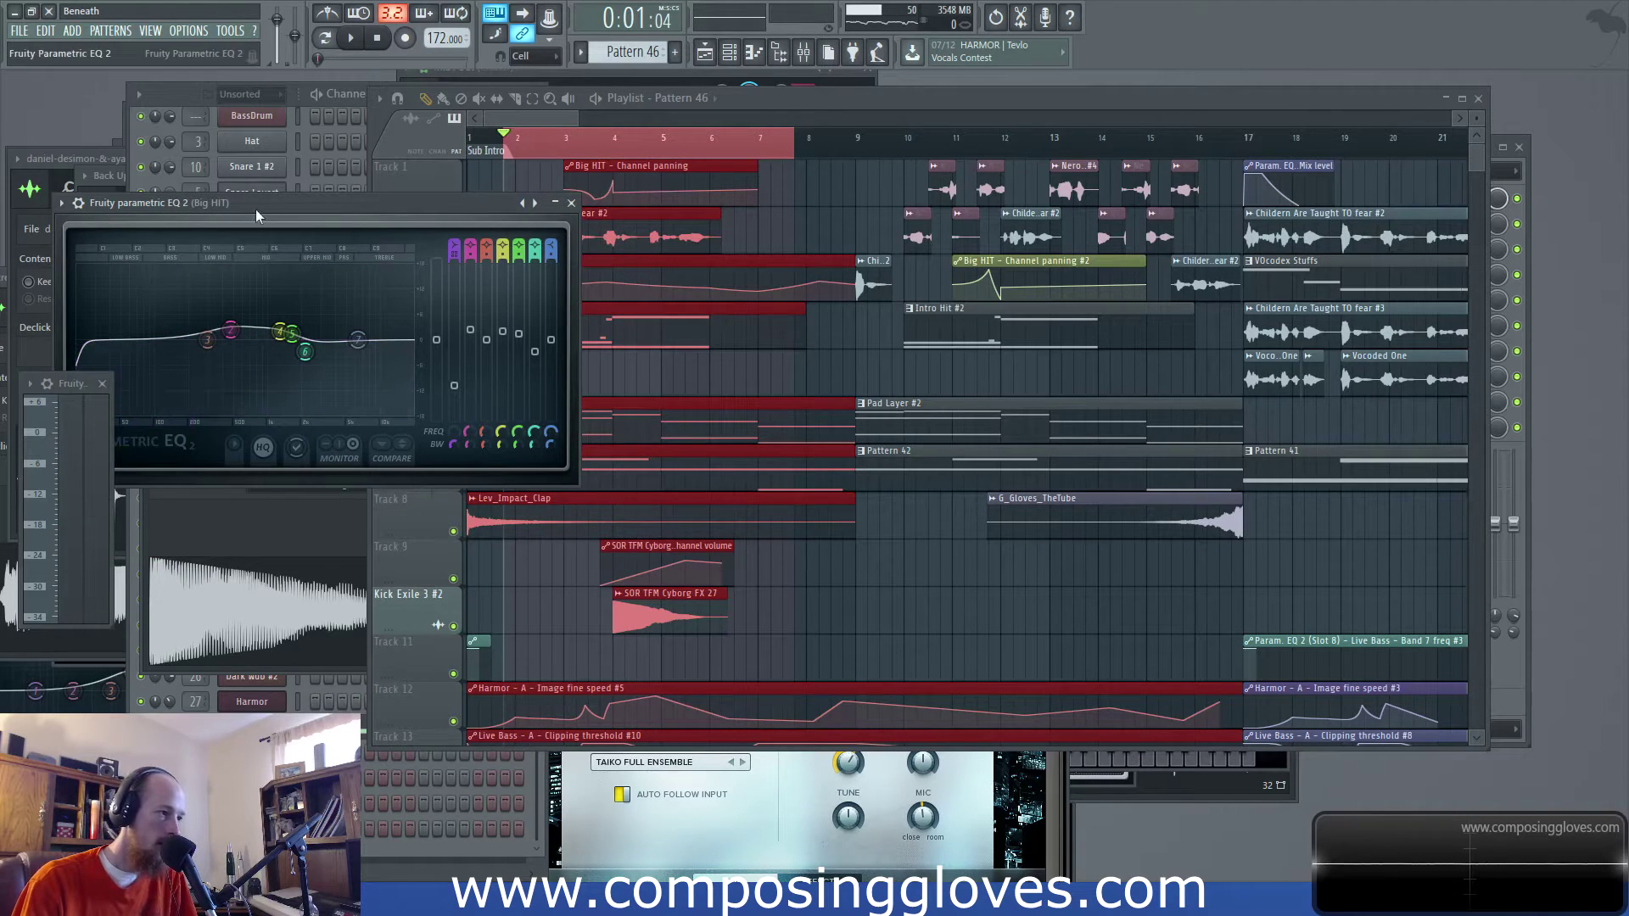
{"action": "left_click_drag", "start_coordinate": [255, 215], "coordinate": [637, 228]}
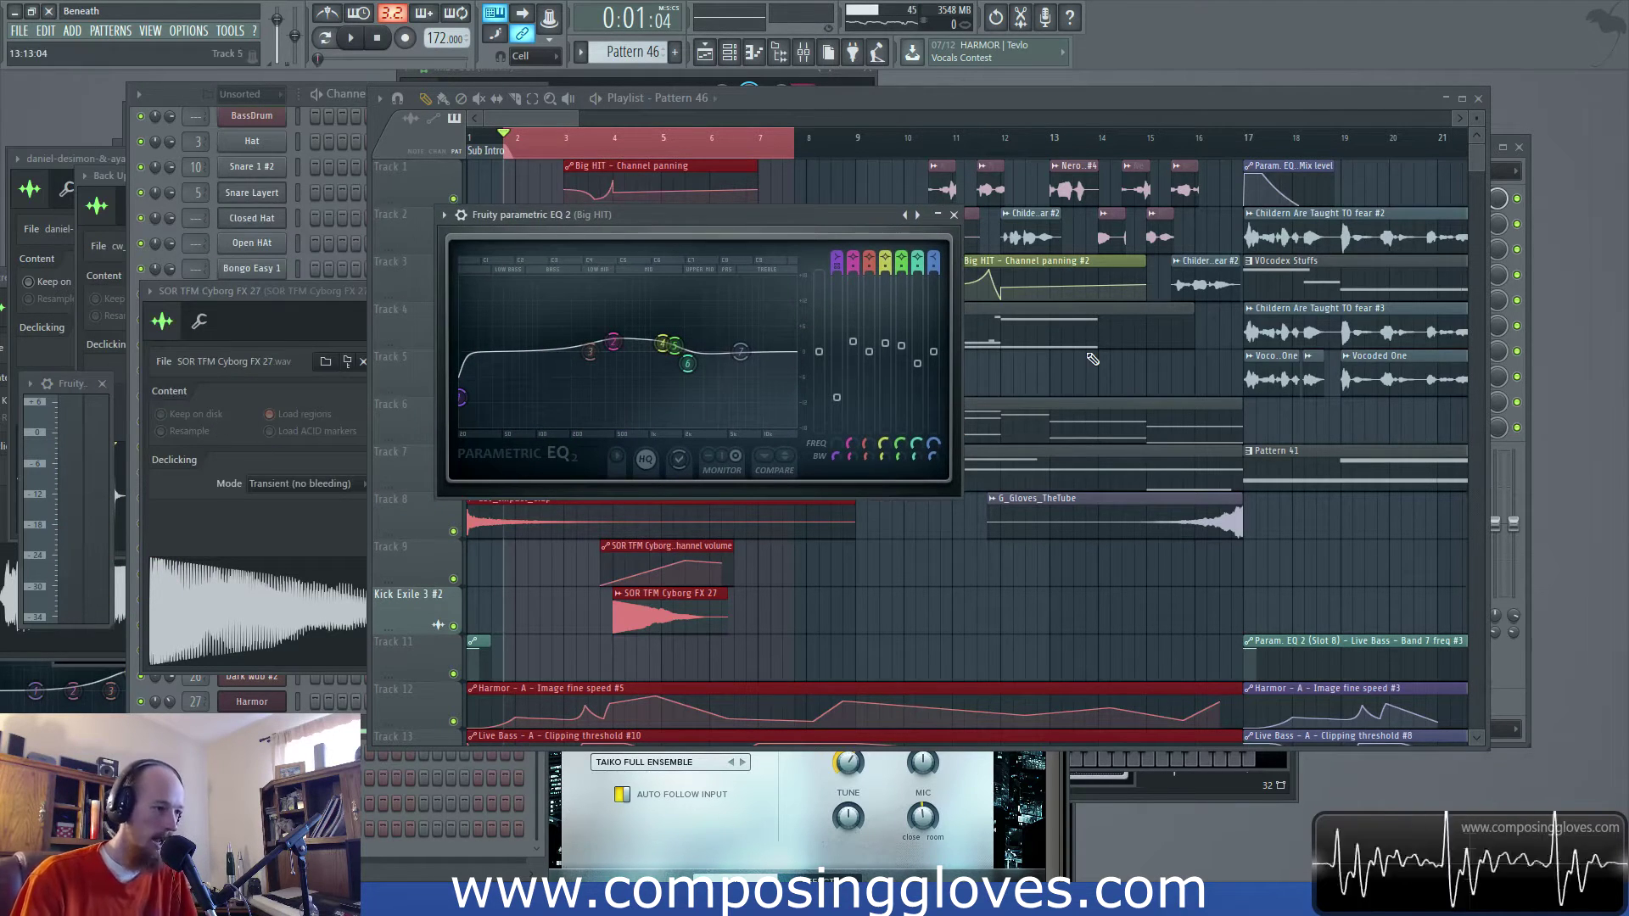
Play the selected intro section and examine the Big HIT signal in its equalizer
{"action": "left_click_drag", "start_coordinate": [560, 112], "coordinate": [561, 110]}
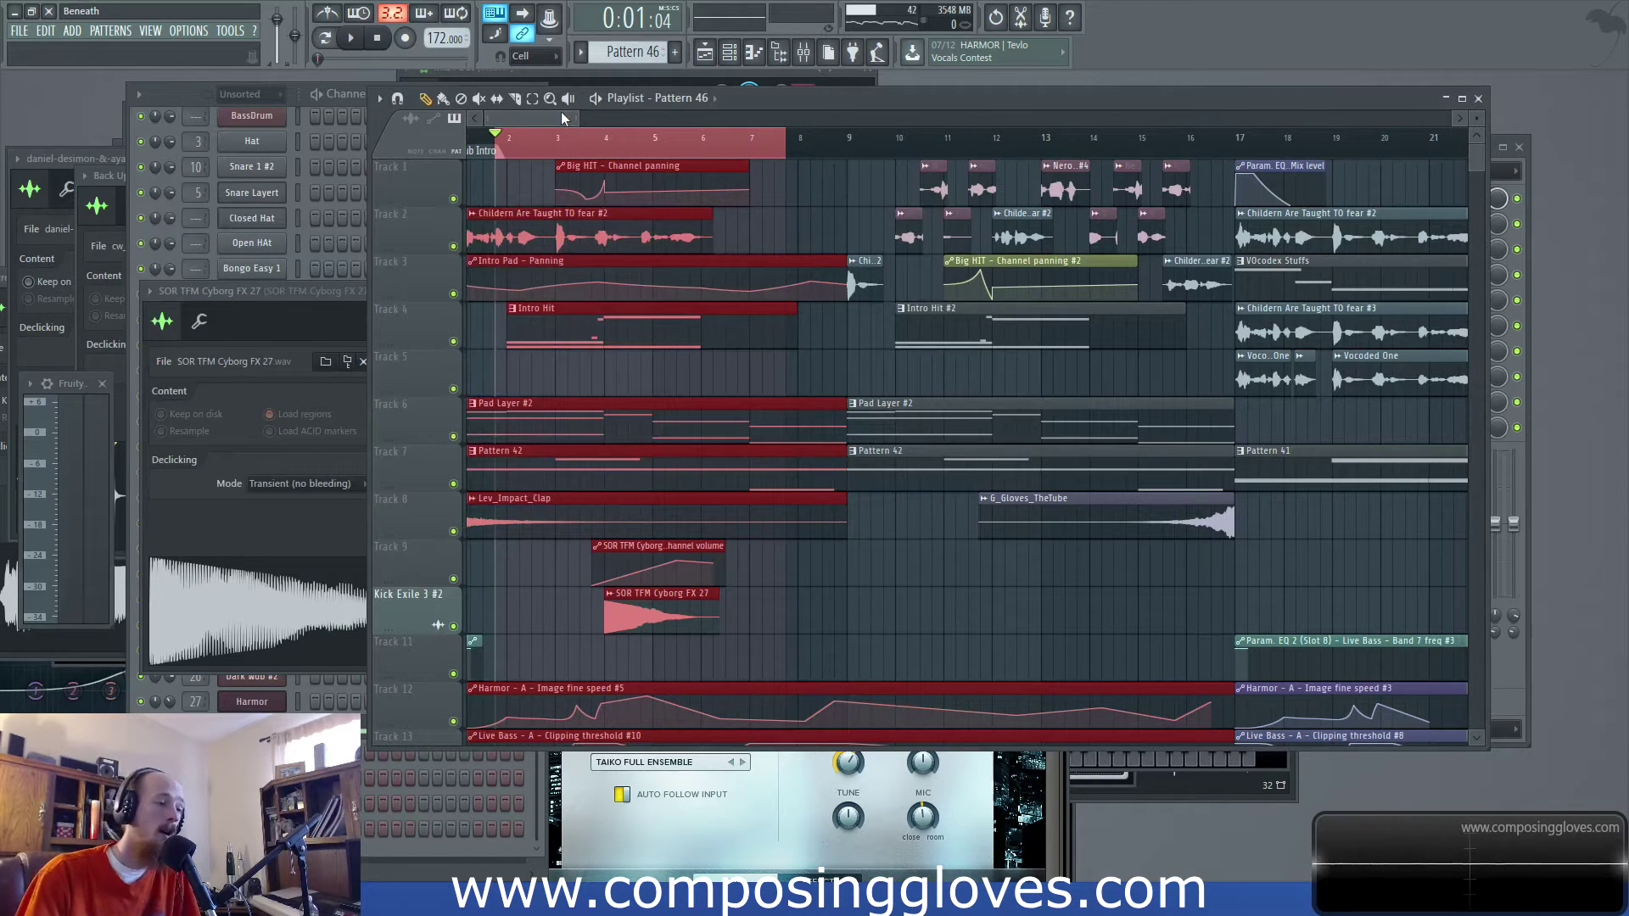
{"action": "scroll", "coordinate": [555, 119], "scroll_direction": "right", "scroll_amount": 1}
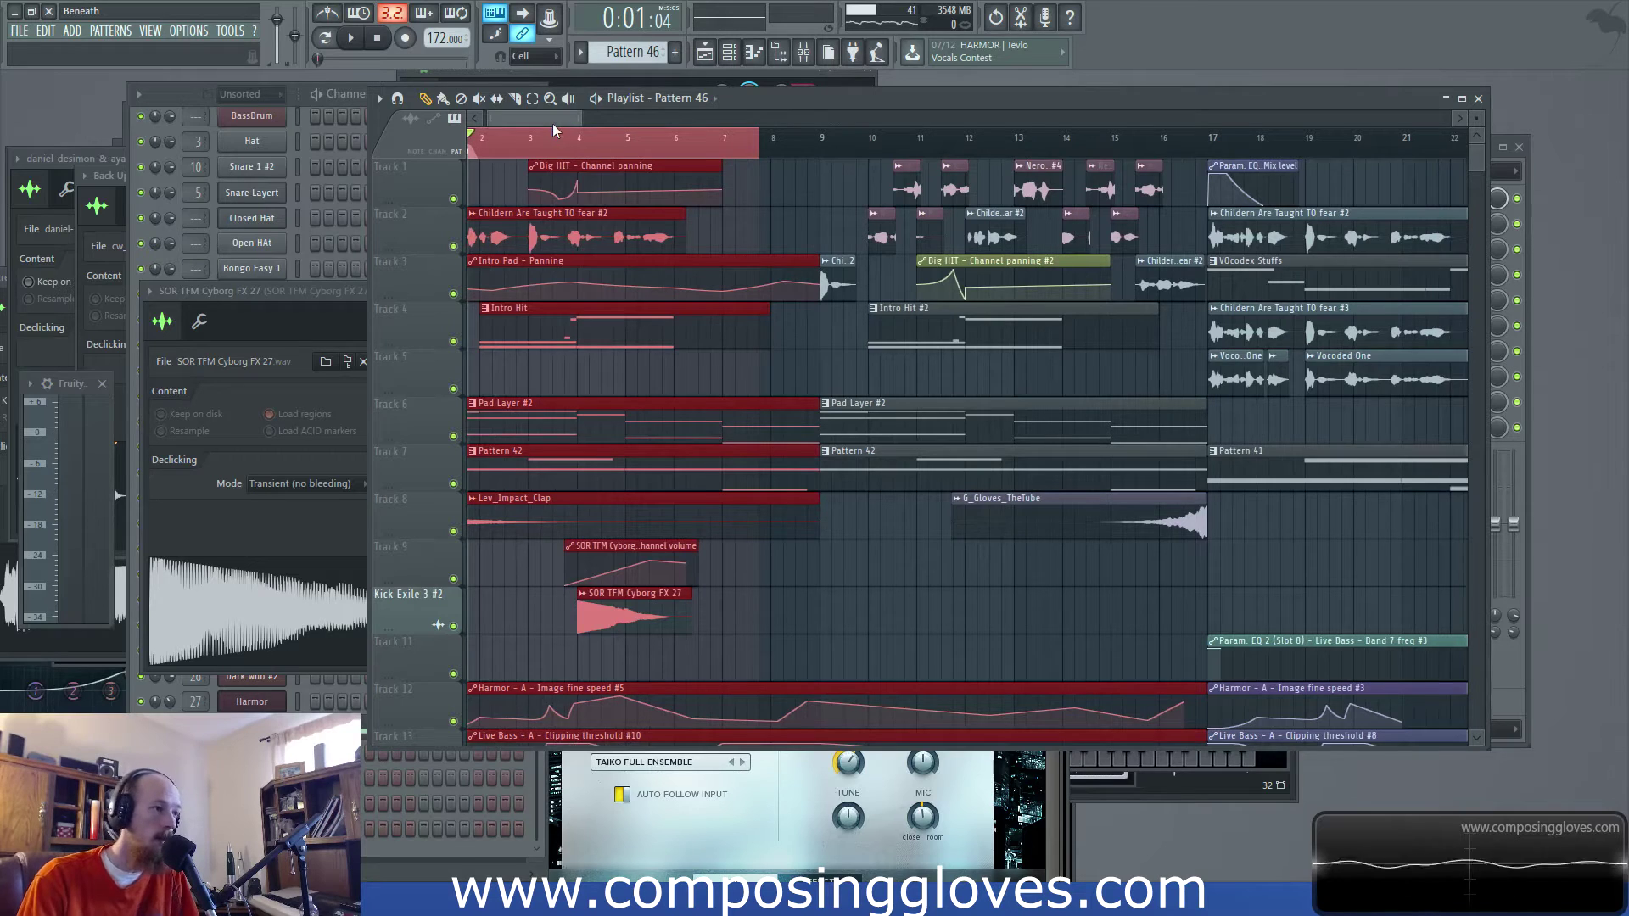
{"action": "scroll", "coordinate": [651, 229], "scroll_direction": "up", "scroll_amount": 3, "text": "ctrl"}
{"action": "scroll", "coordinate": [679, 236], "scroll_direction": "left", "scroll_amount": 2}
{"action": "left_click", "coordinate": [803, 51]}
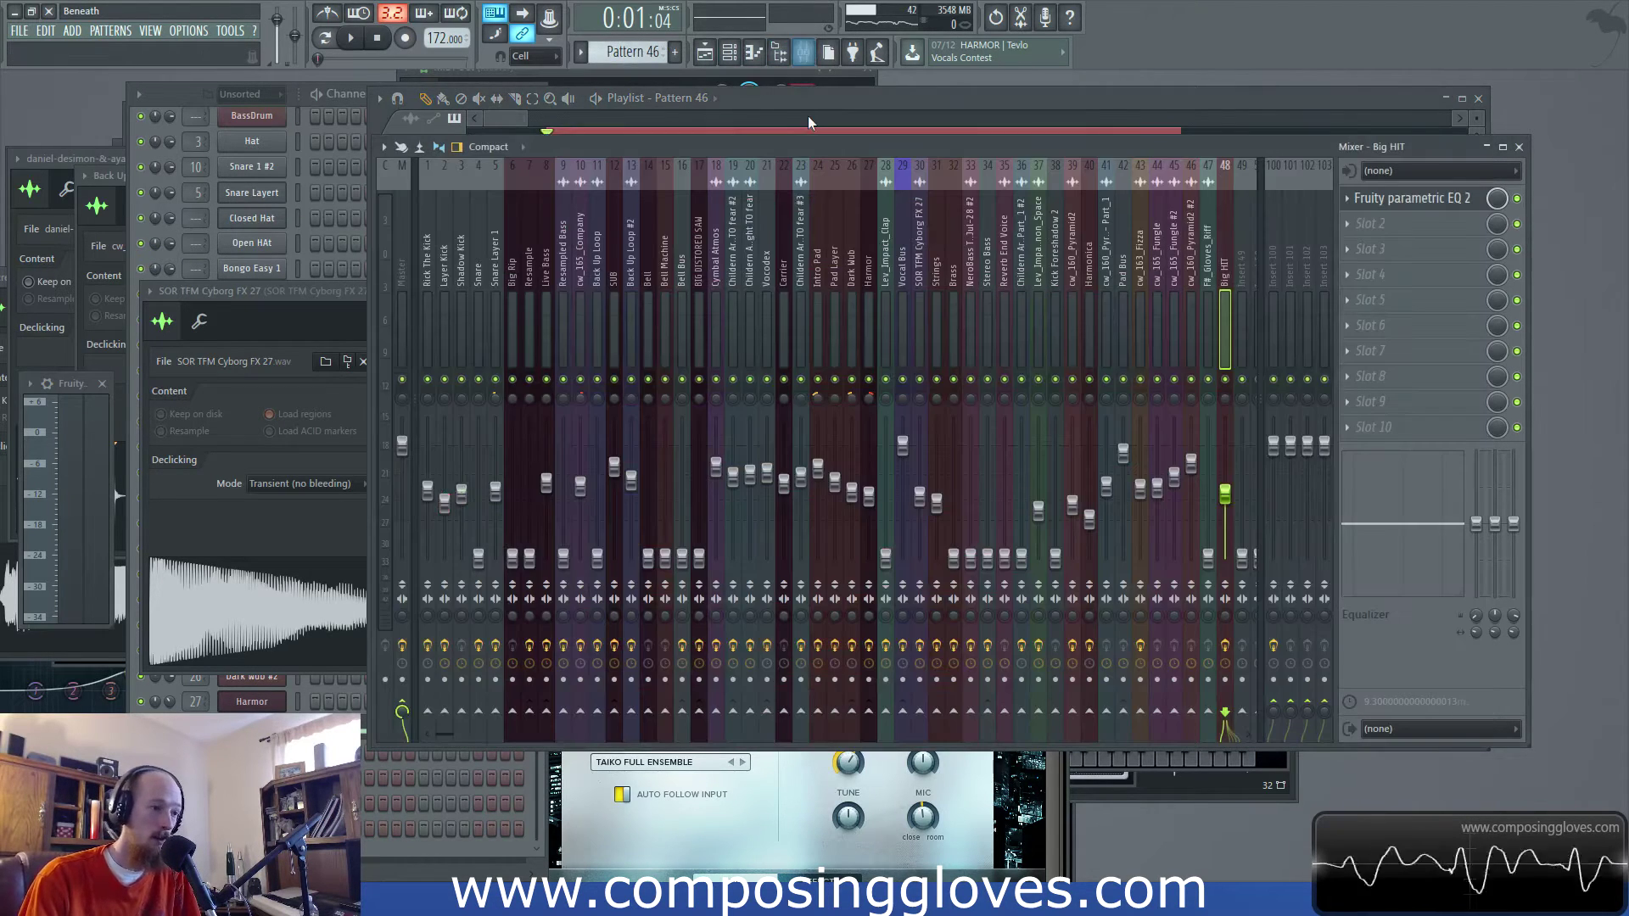
{"action": "key", "text": "space"}
{"action": "left_click", "coordinate": [1426, 198]}
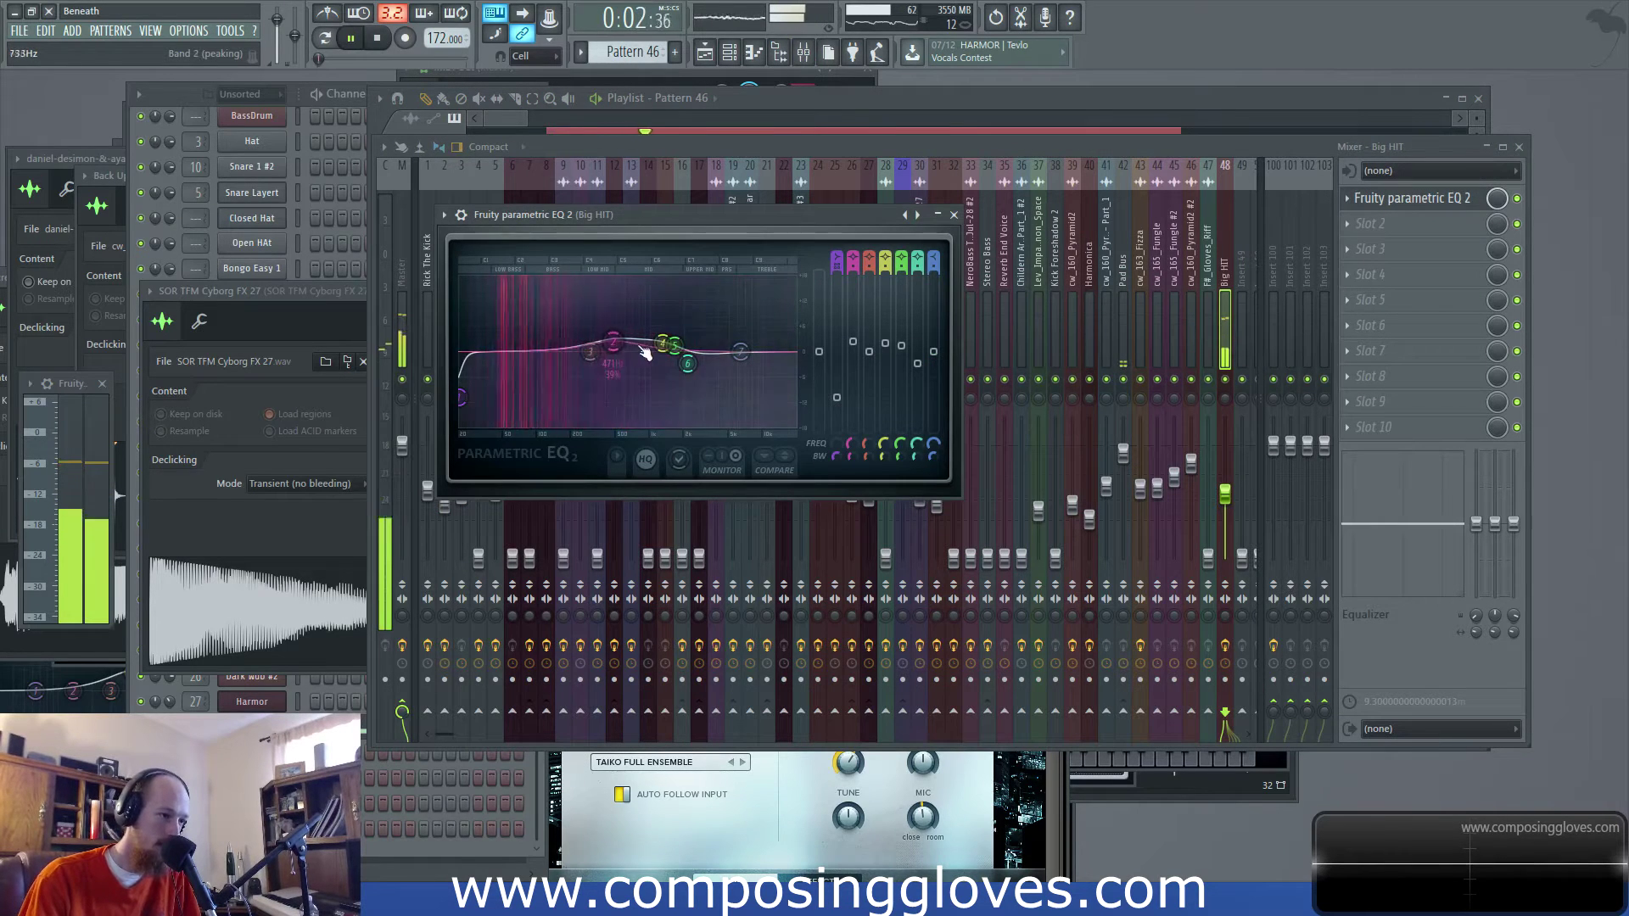
{"action": "left_click", "coordinate": [954, 214]}
Load Maximus in Big HIT's second effect slot and move its window over the mixer
{"action": "left_click", "coordinate": [1426, 224]}
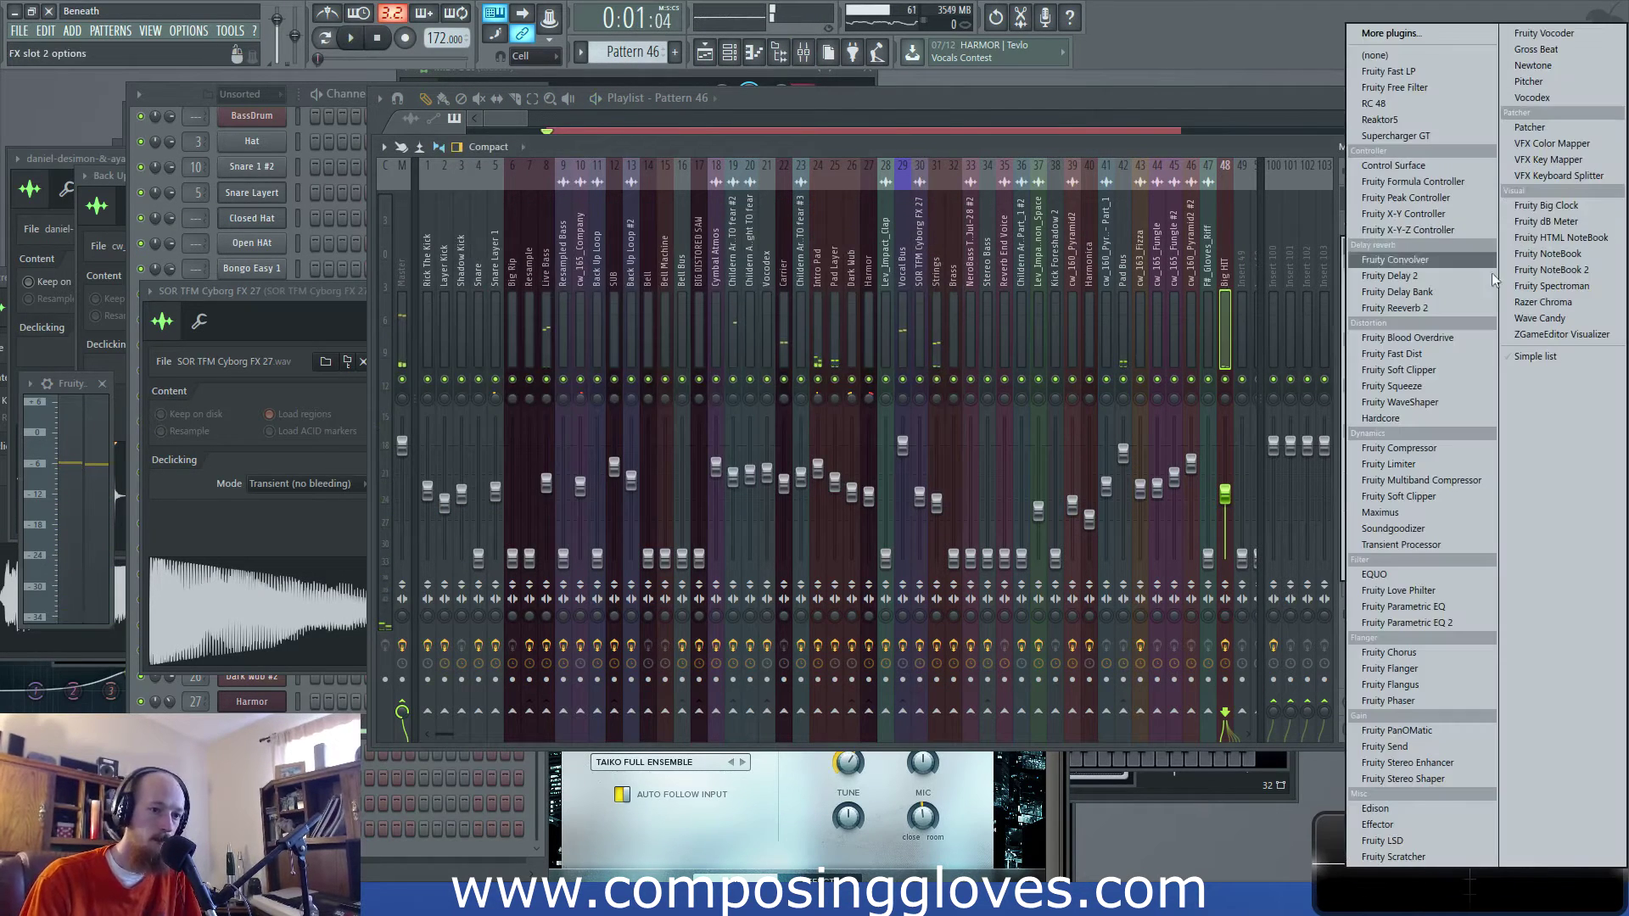
{"action": "left_click", "coordinate": [1446, 516]}
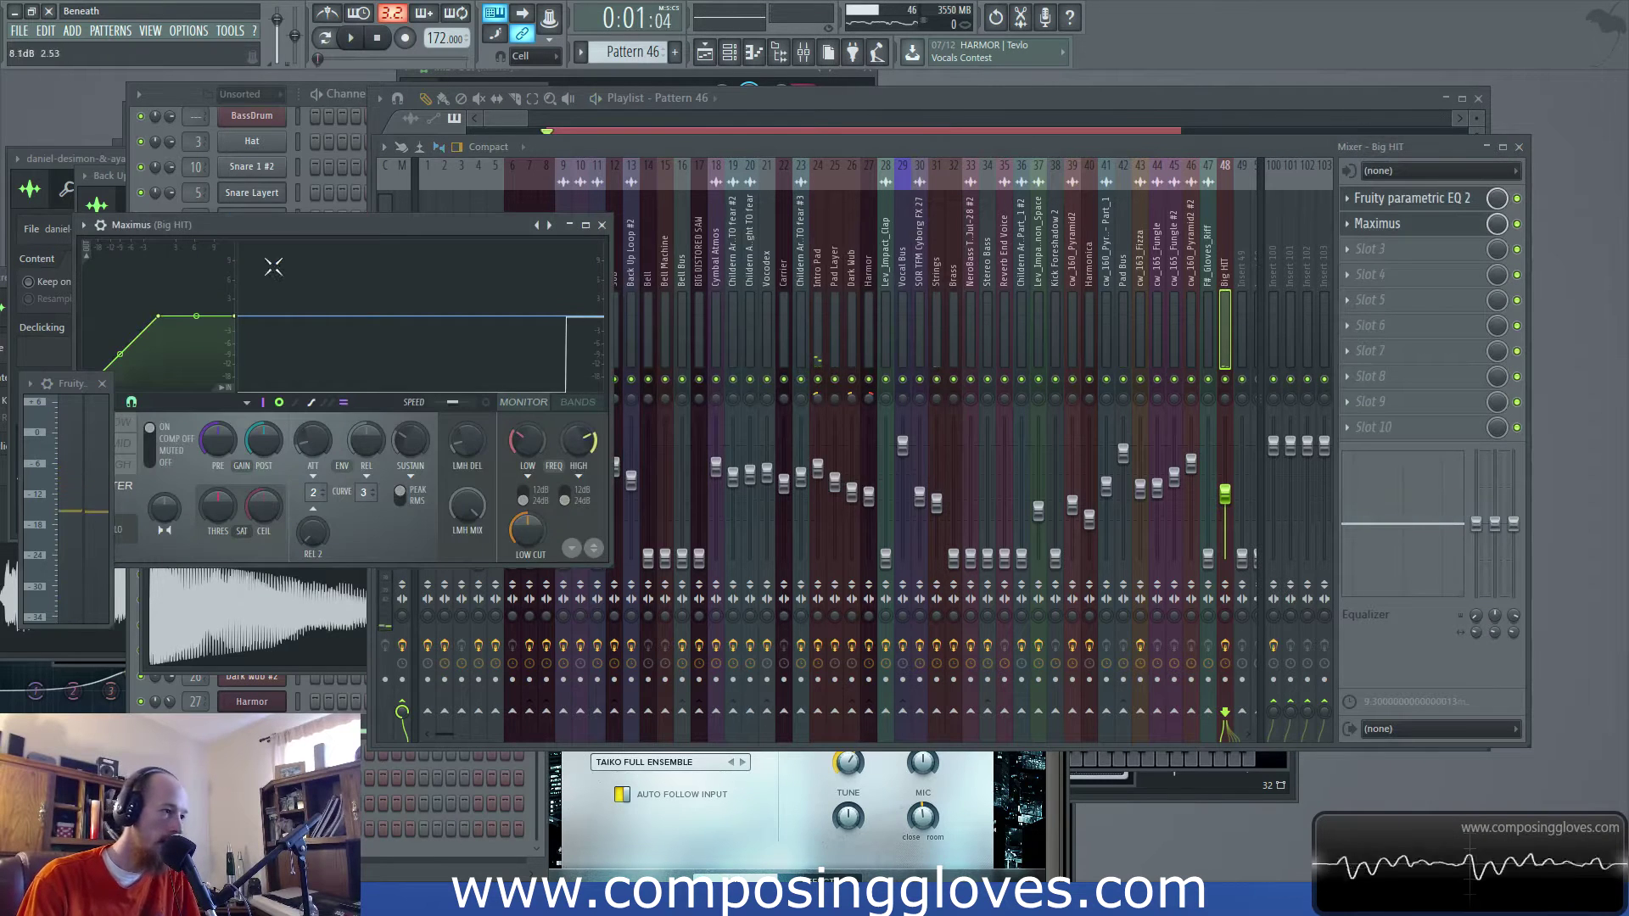
{"action": "left_click_drag", "start_coordinate": [317, 223], "coordinate": [825, 247]}
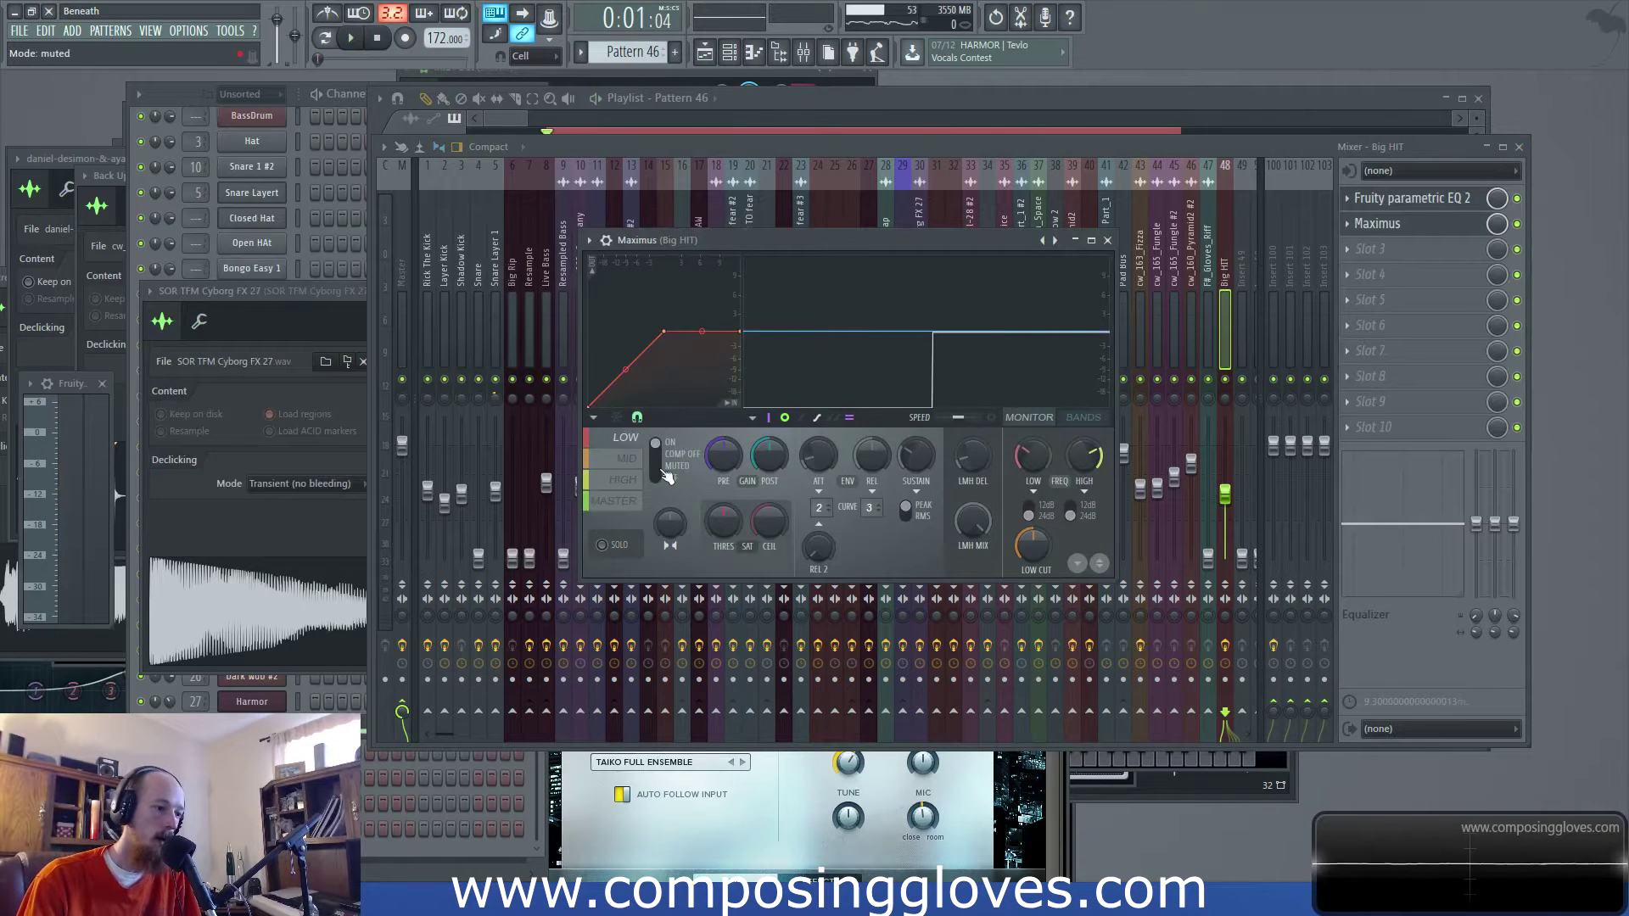
Look through the Maximus low and mid bands and set the low band's mode to off
{"action": "left_click", "coordinate": [630, 458]}
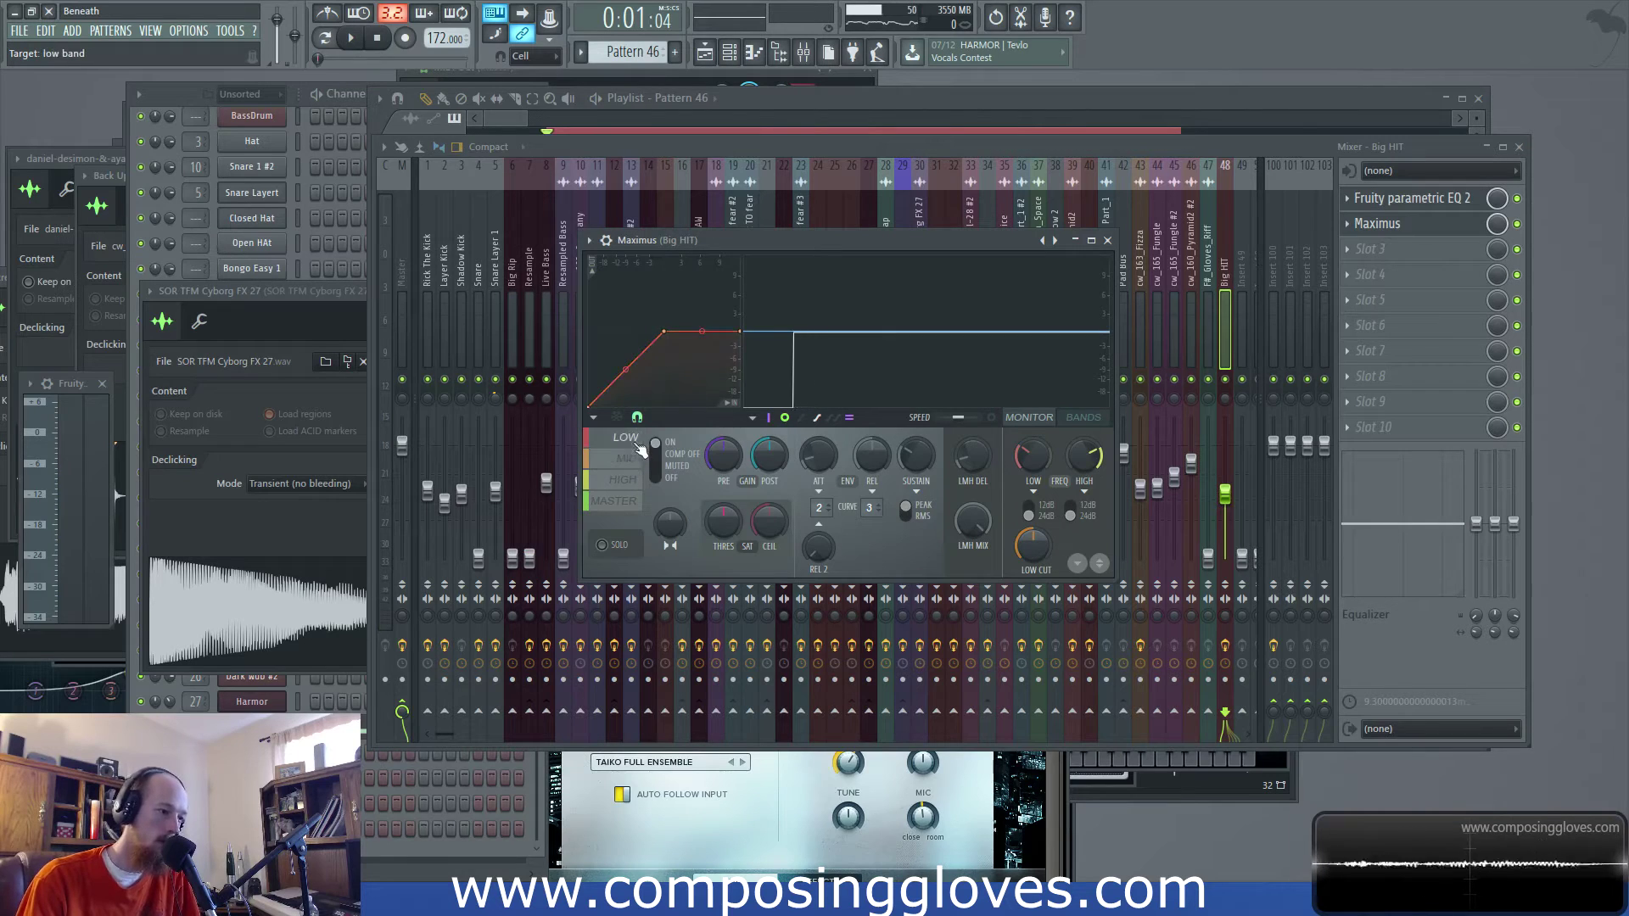
{"action": "left_click", "coordinate": [629, 461]}
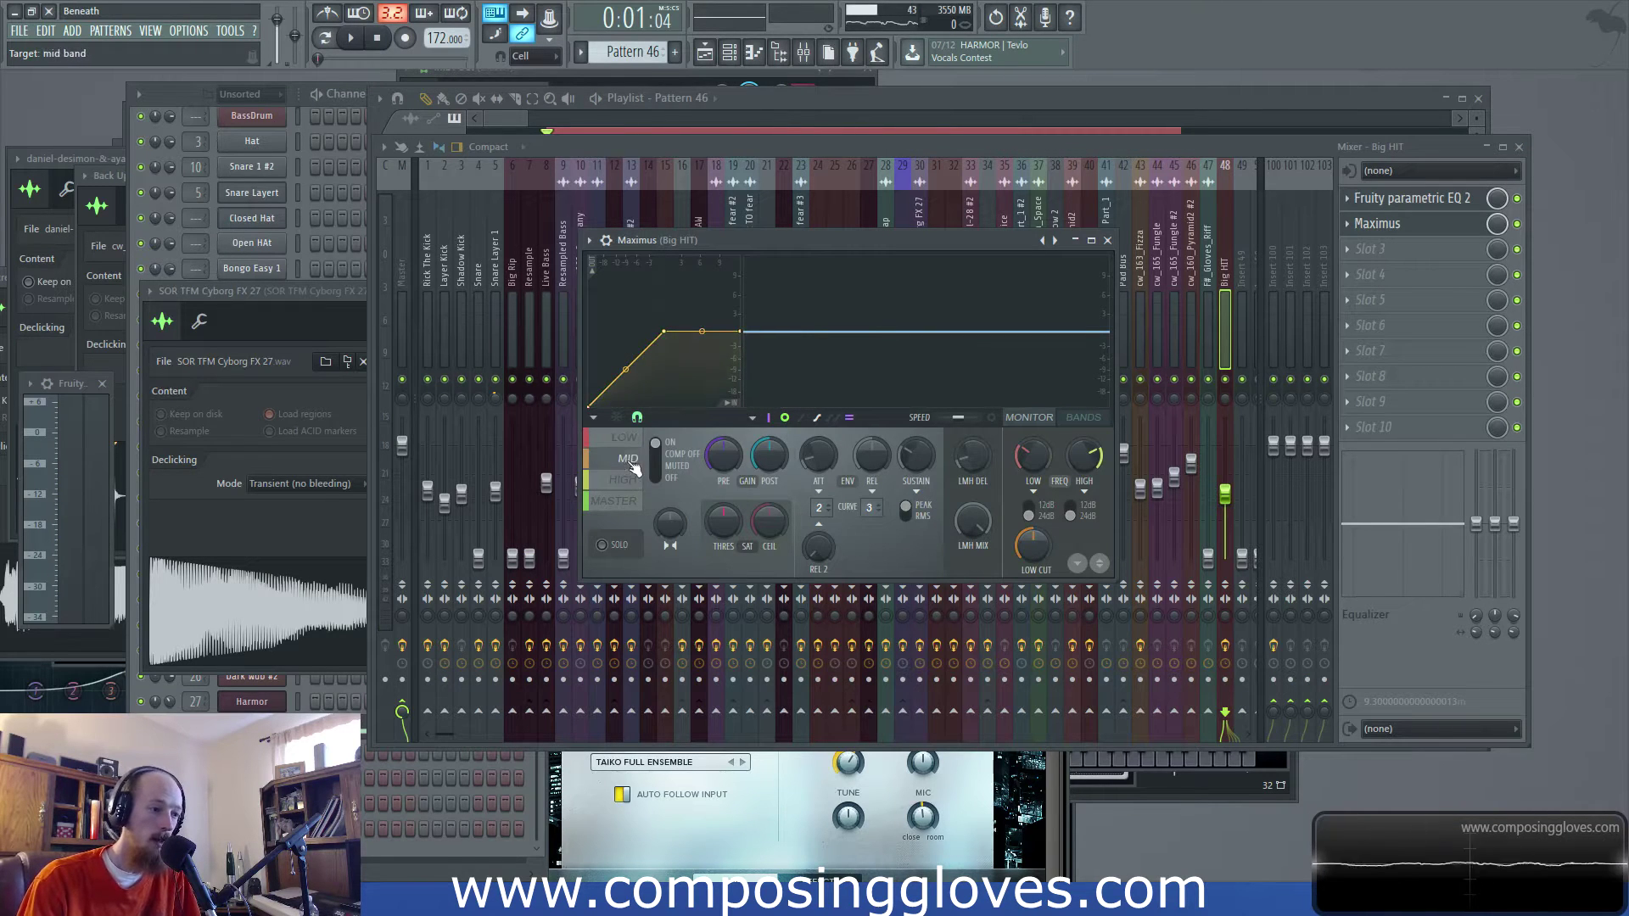
{"action": "left_click", "coordinate": [658, 457]}
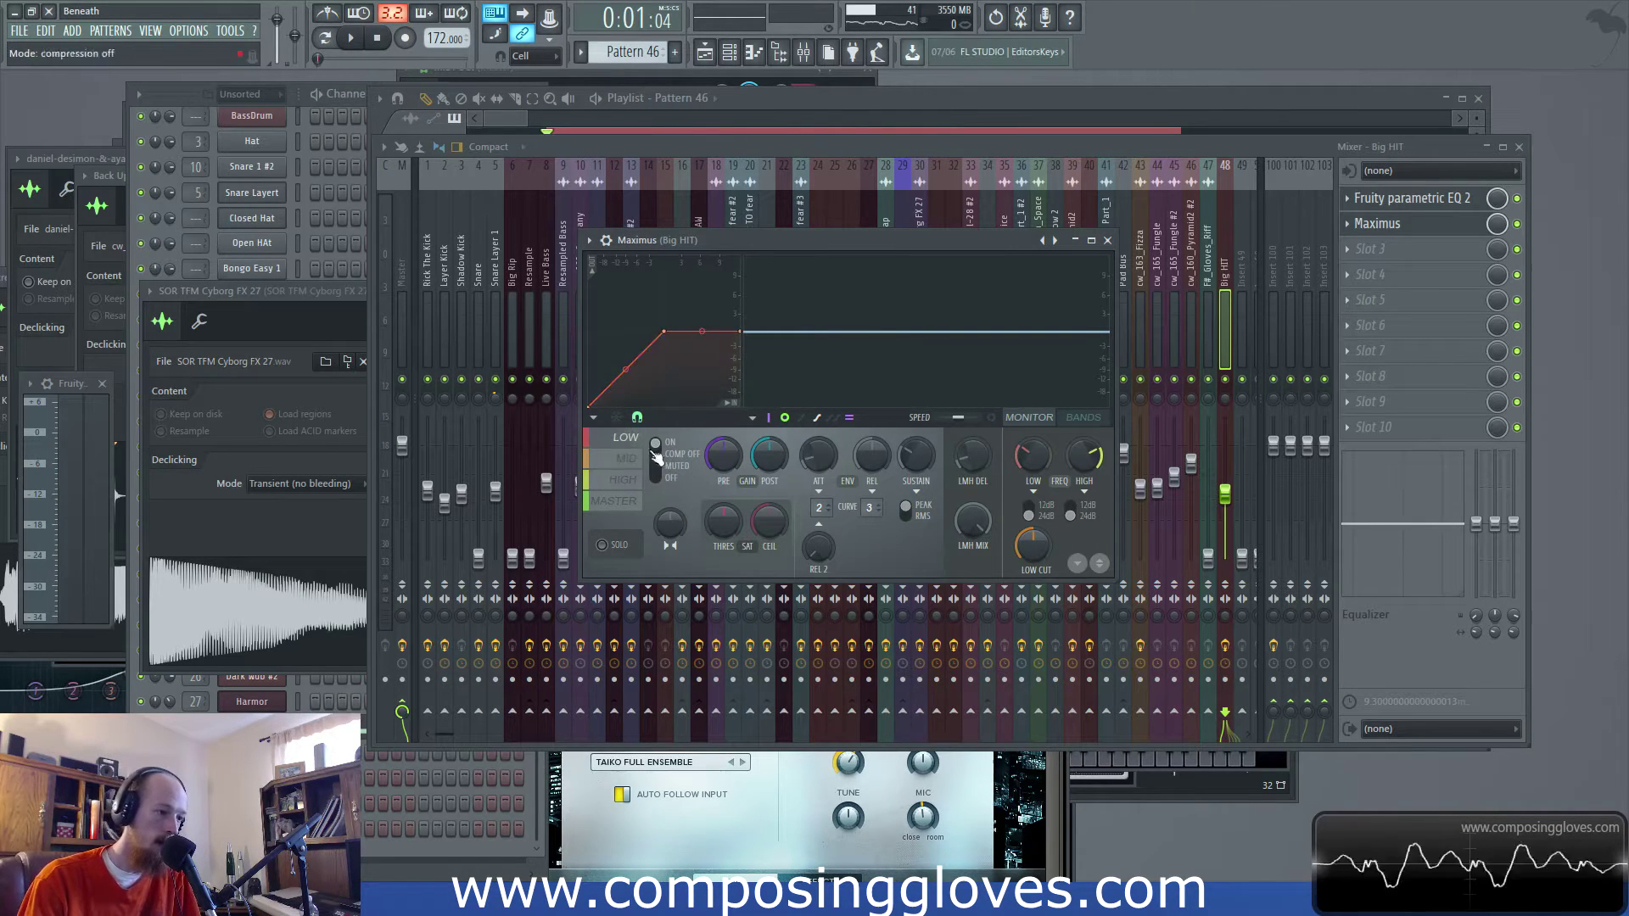
{"action": "left_click", "coordinate": [625, 460]}
{"action": "left_click", "coordinate": [649, 468]}
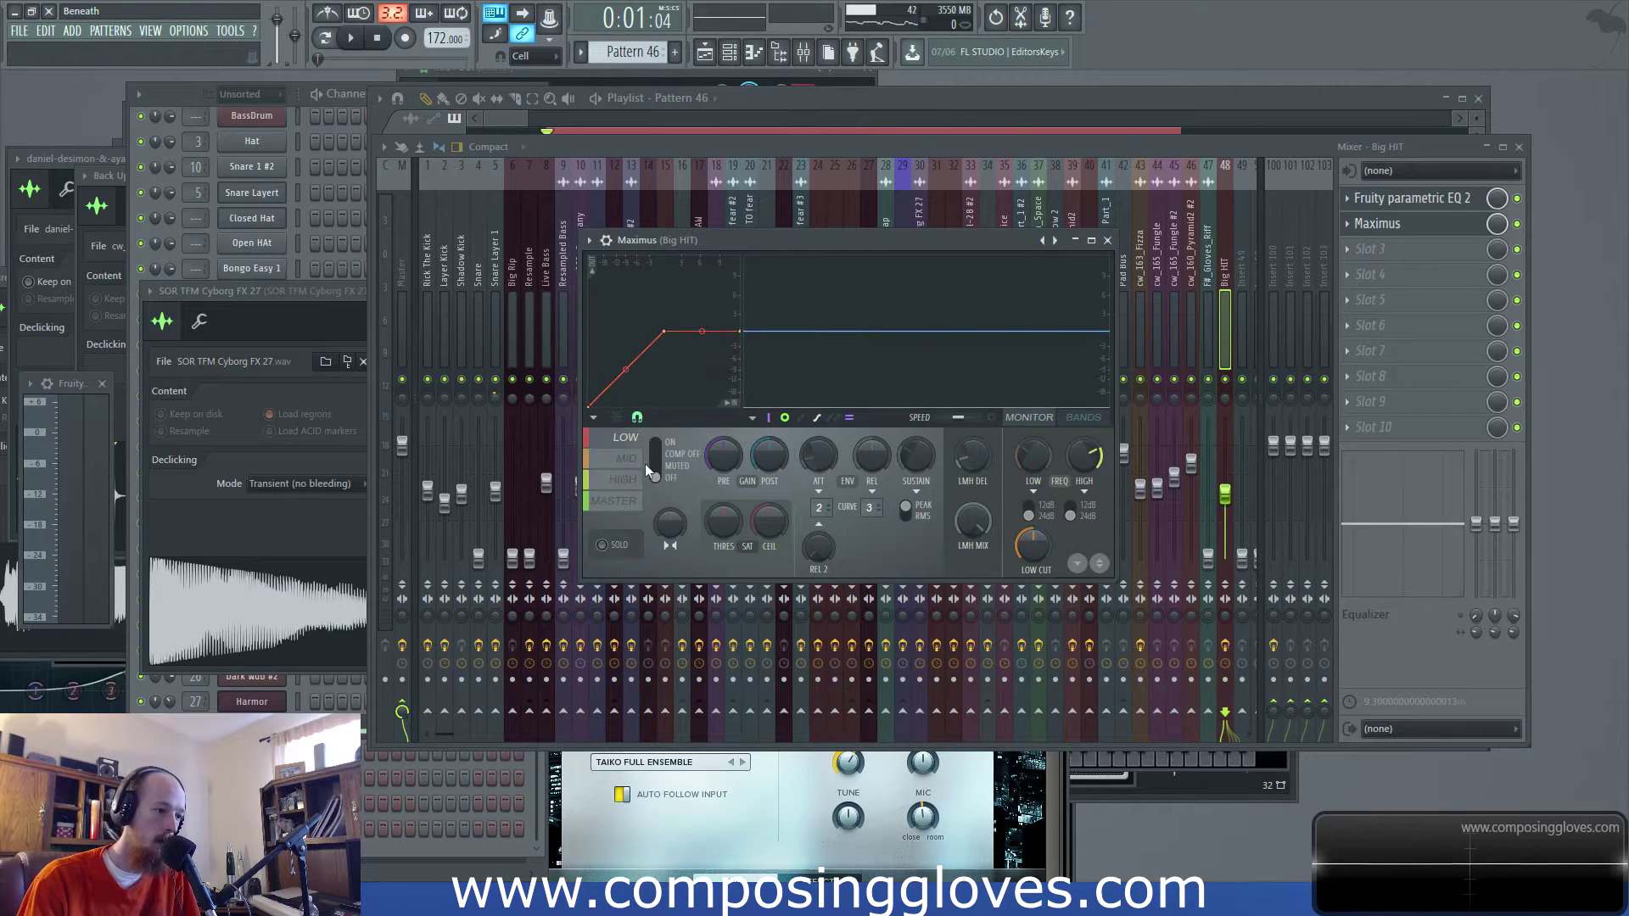
Soften the knee of the Maximus mid band's compression curve for Big HIT and play the section to check it
{"action": "left_click", "coordinate": [611, 463]}
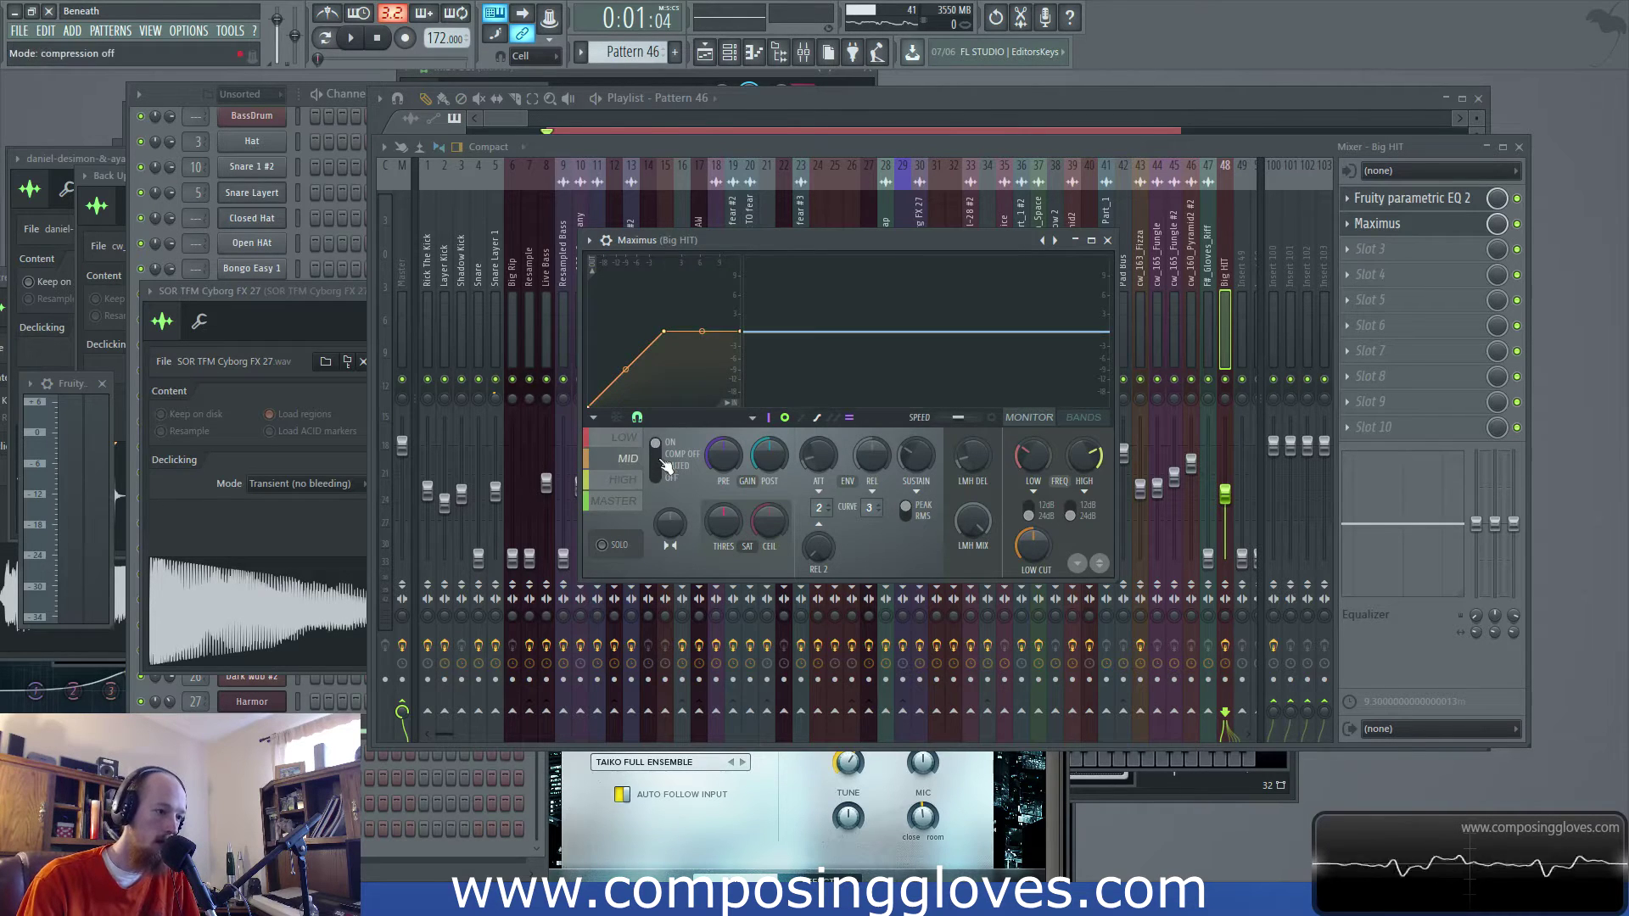
{"action": "scroll", "coordinate": [650, 472], "scroll_direction": "down", "scroll_amount": 1}
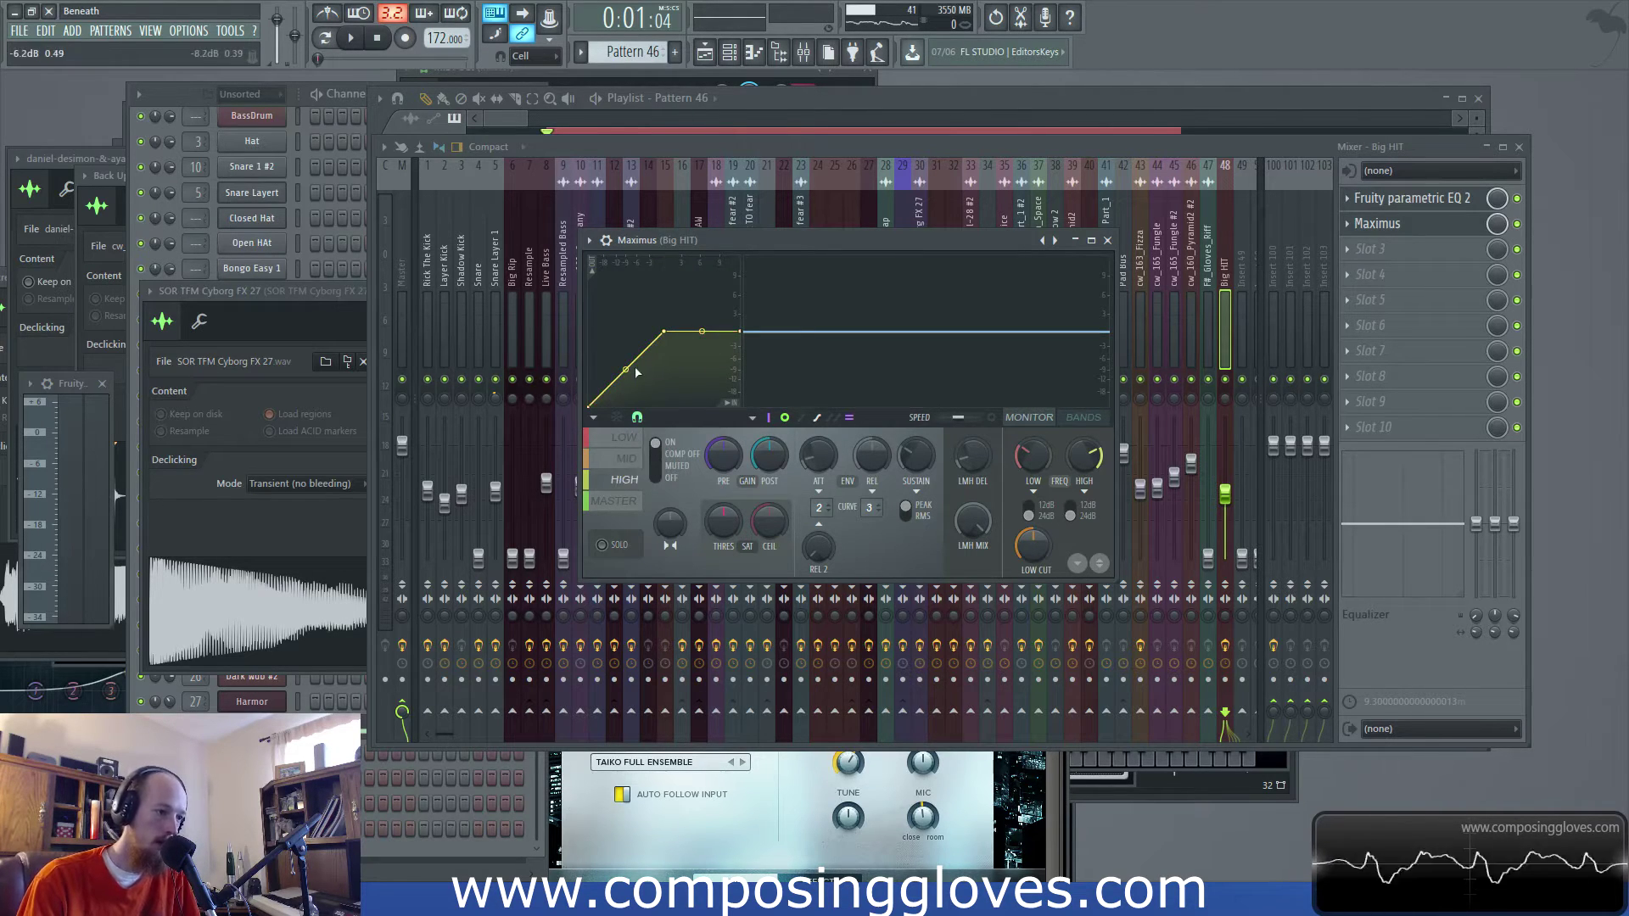
{"action": "left_click", "coordinate": [626, 465]}
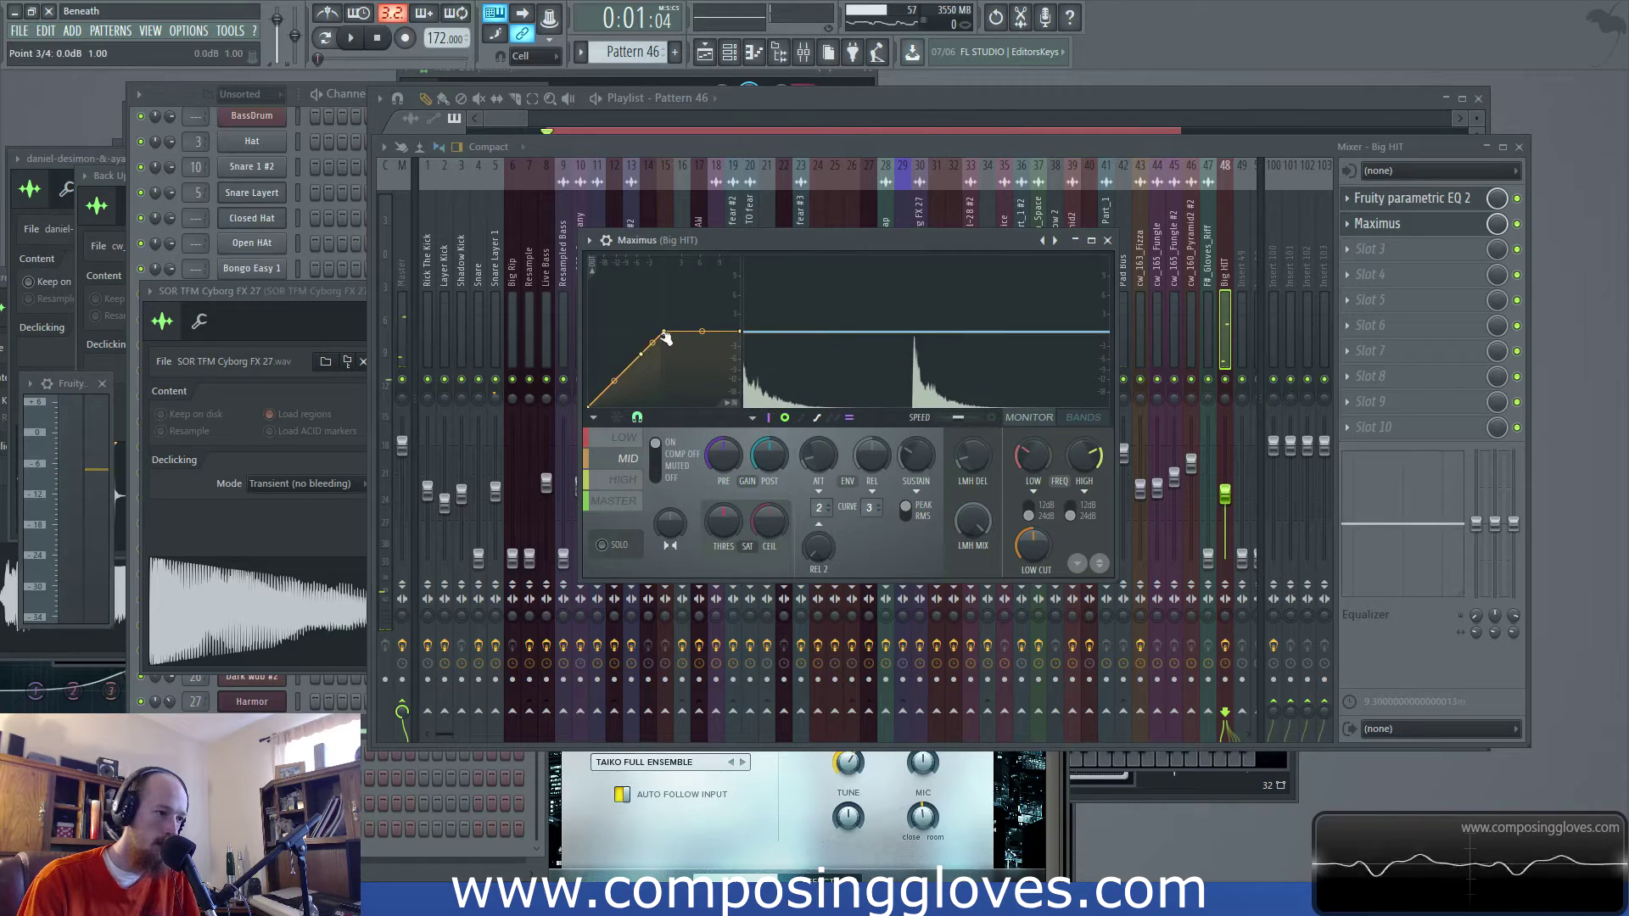
{"action": "left_click_drag", "start_coordinate": [667, 331], "coordinate": [670, 387]}
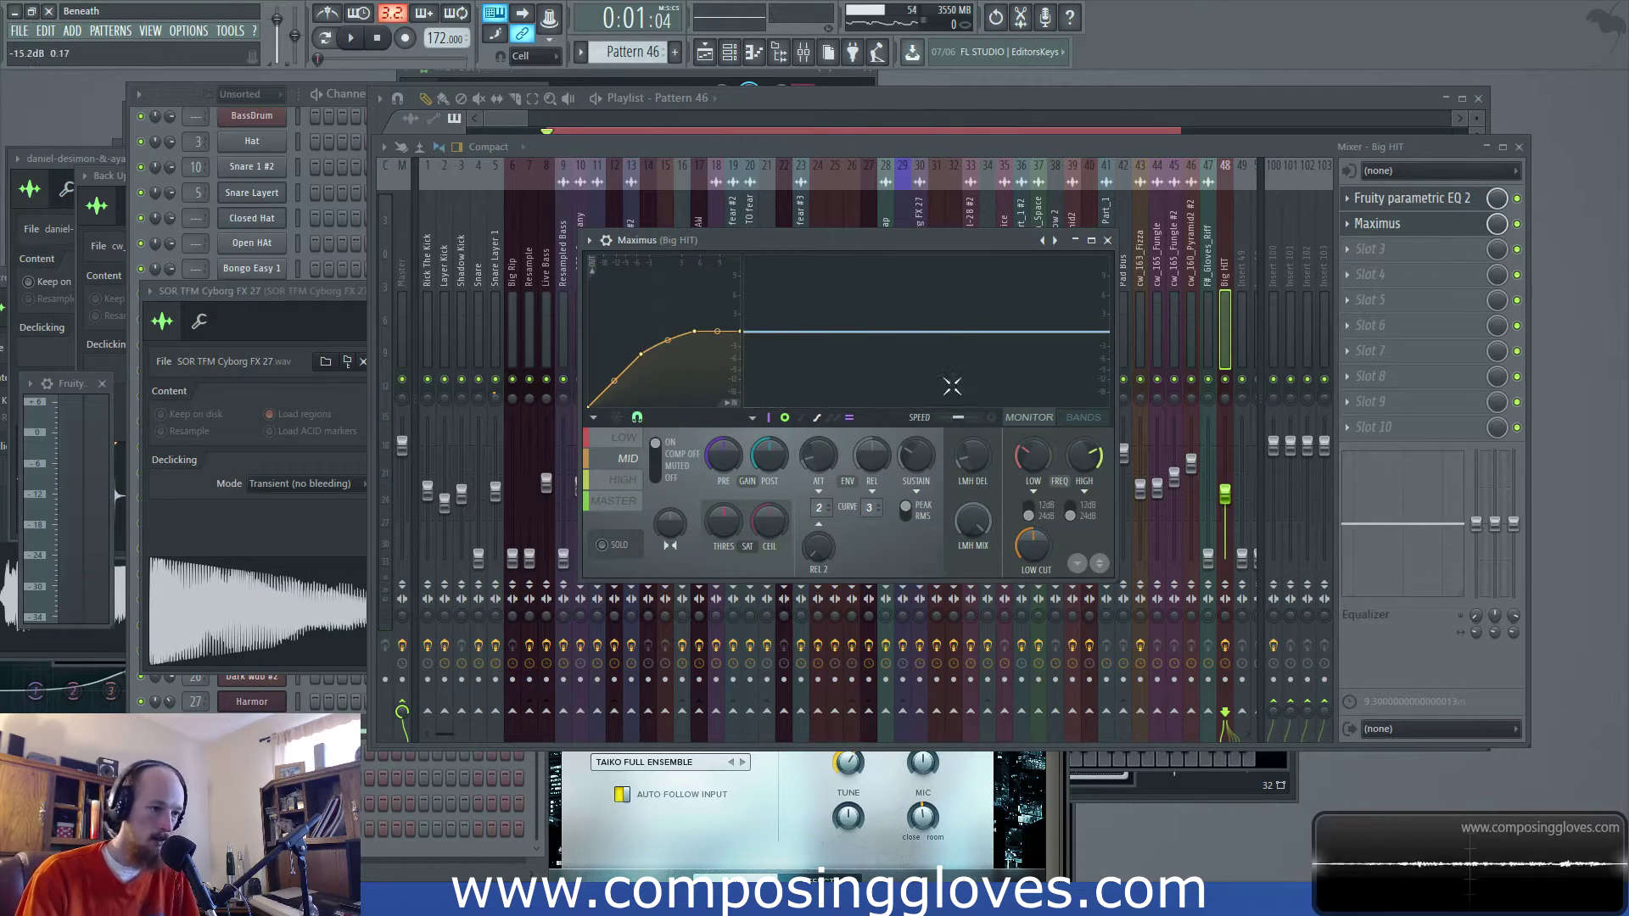
{"action": "key", "text": "space"}
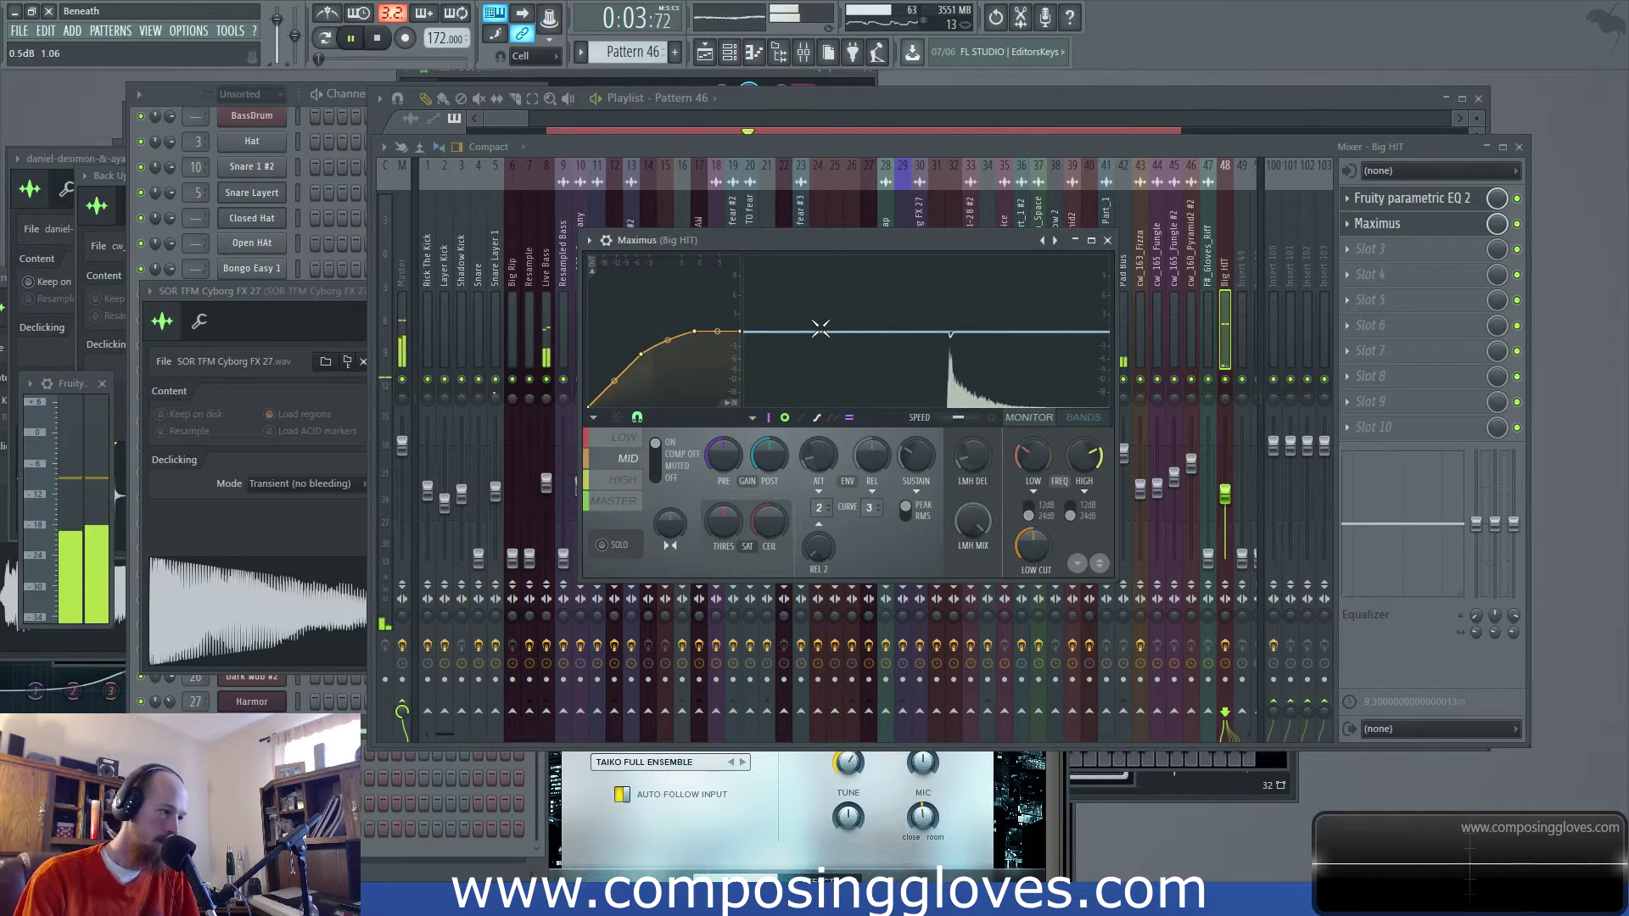
{"action": "key", "text": "space"}
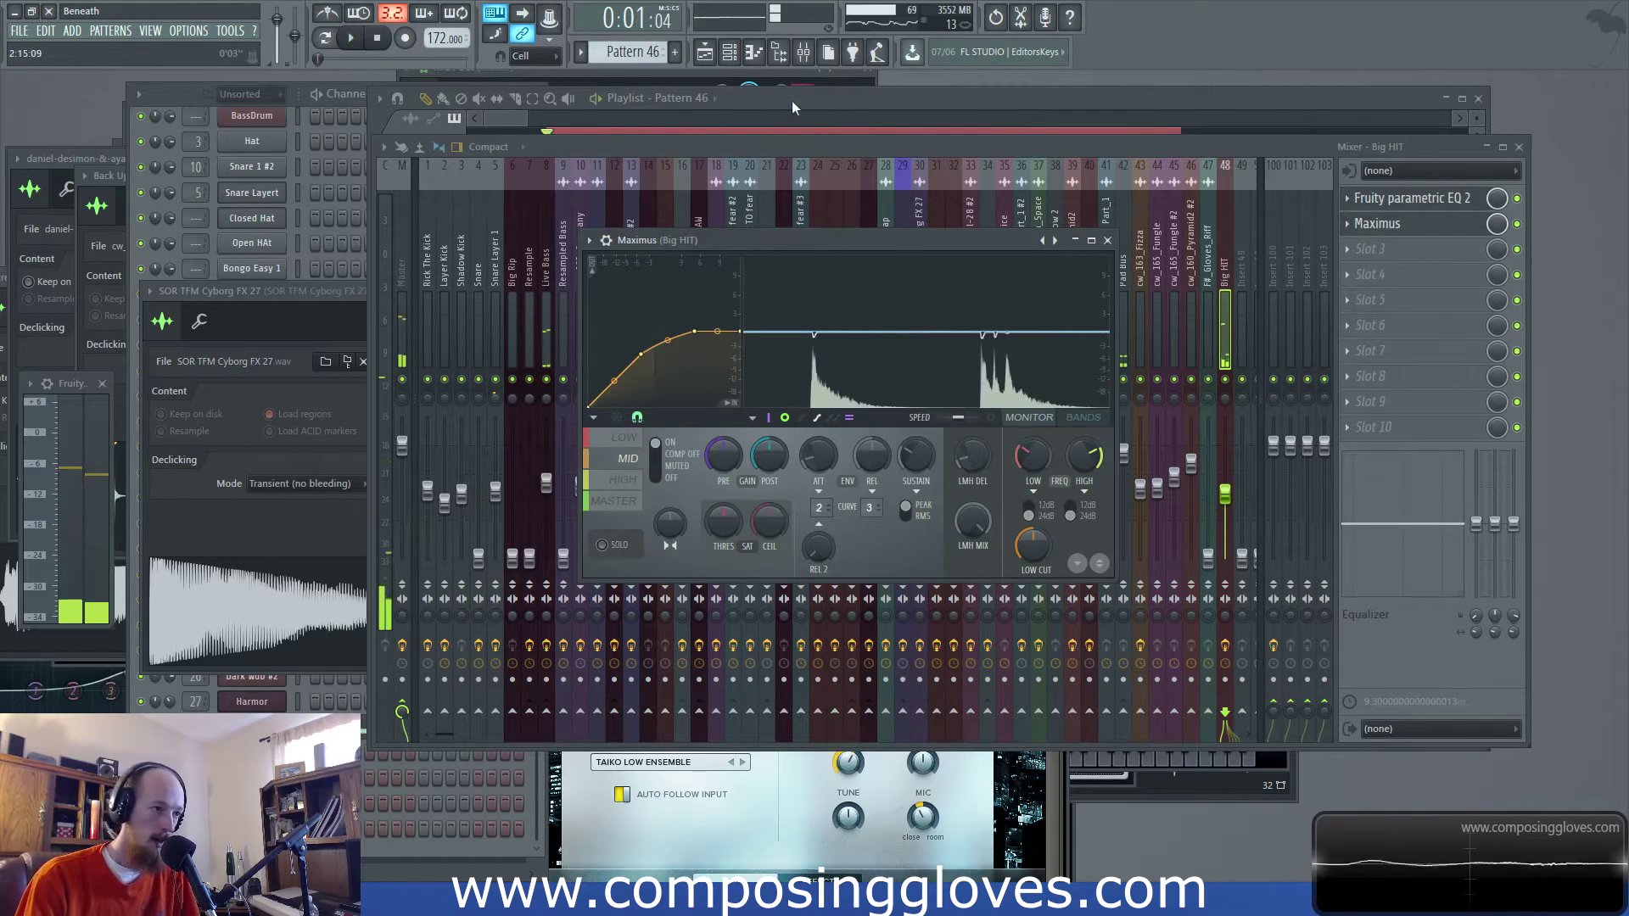
Bring the playlist forward and clear its intro time selection
{"action": "left_click", "coordinate": [791, 100]}
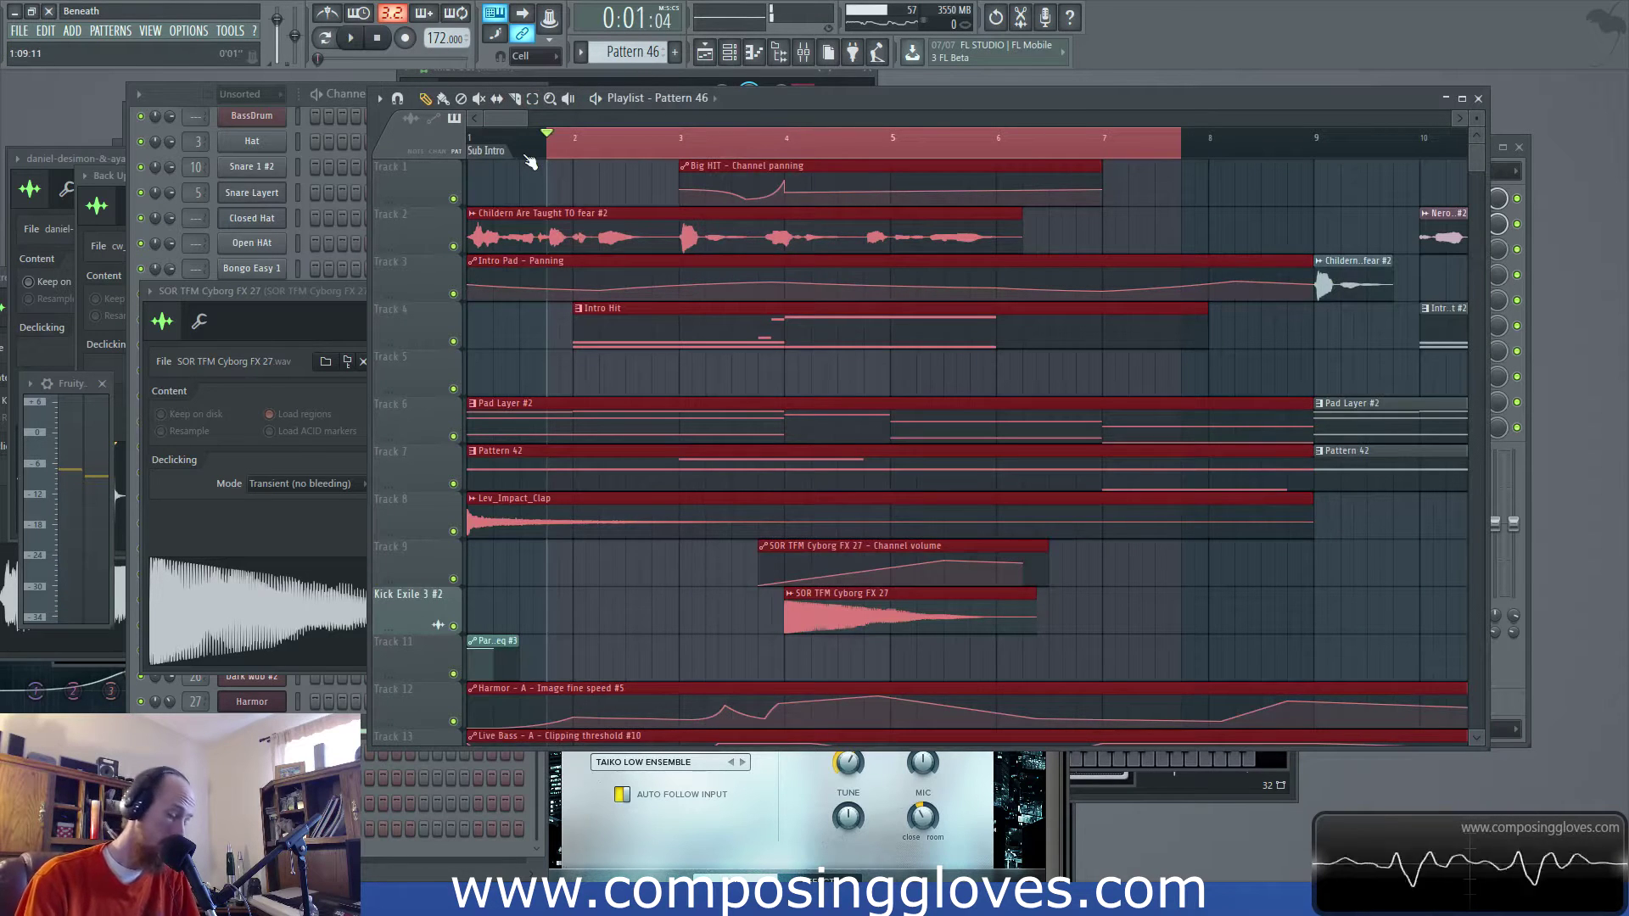
{"action": "left_click", "coordinate": [588, 224]}
{"action": "scroll", "coordinate": [615, 310], "scroll_direction": "down", "scroll_amount": 5}
{"action": "scroll", "coordinate": [607, 314], "scroll_direction": "up", "scroll_amount": 5}
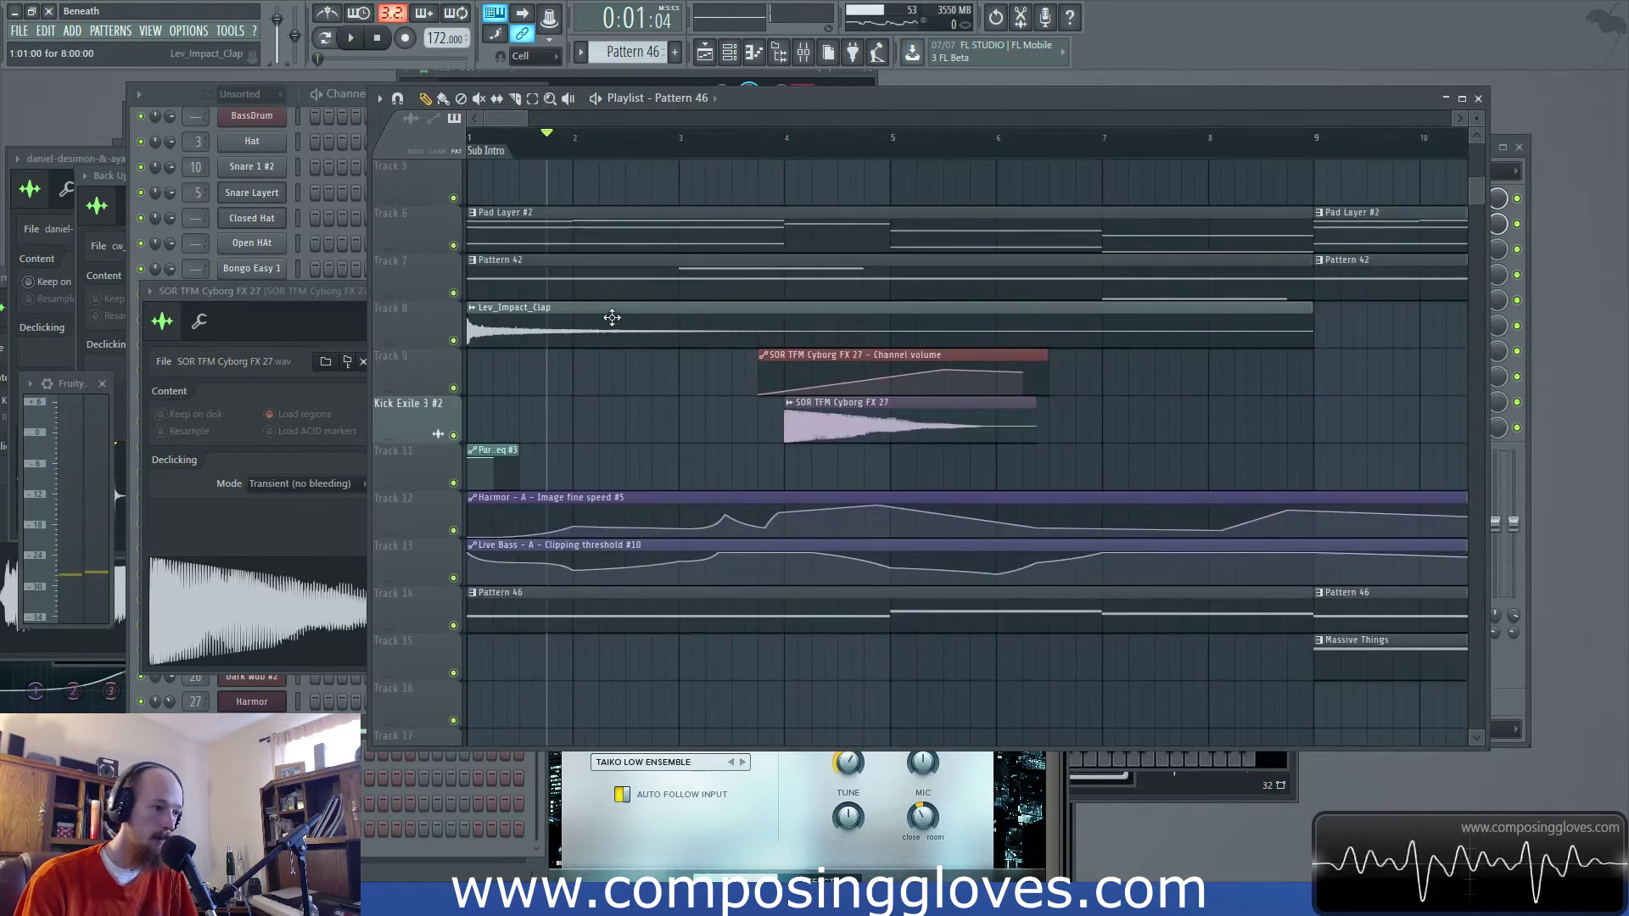
{"action": "scroll", "coordinate": [589, 328], "scroll_direction": "down", "scroll_amount": 3}
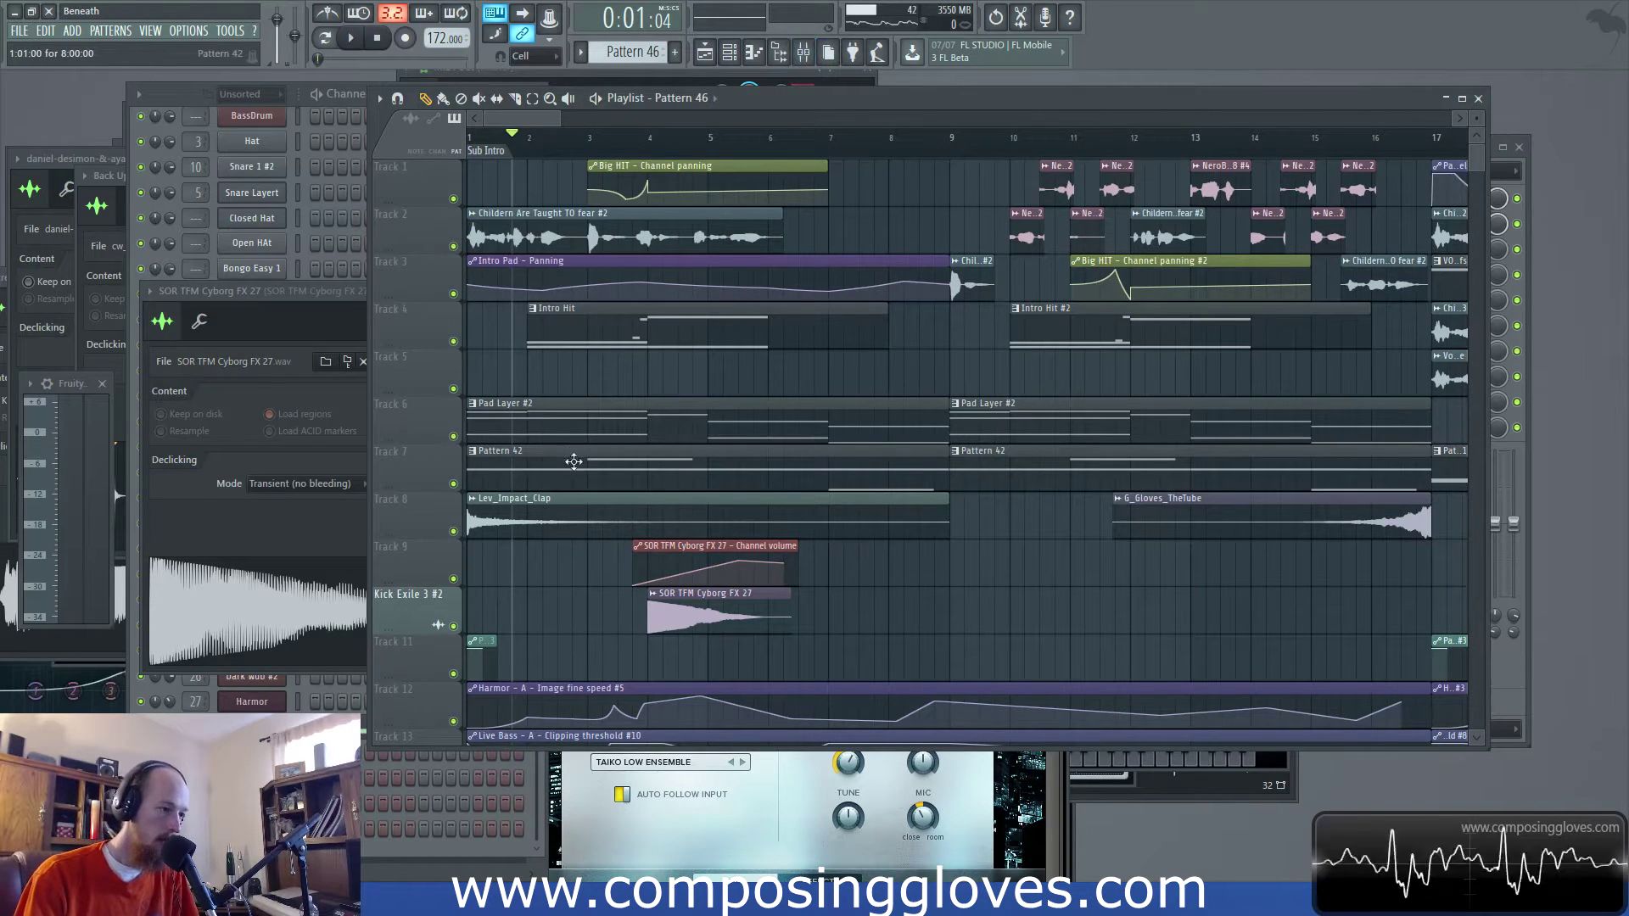
Inspect Pattern 42 in the channel rack and the Intro Hit clip's Big HIT notes in the piano roll
{"action": "key", "text": "F6"}
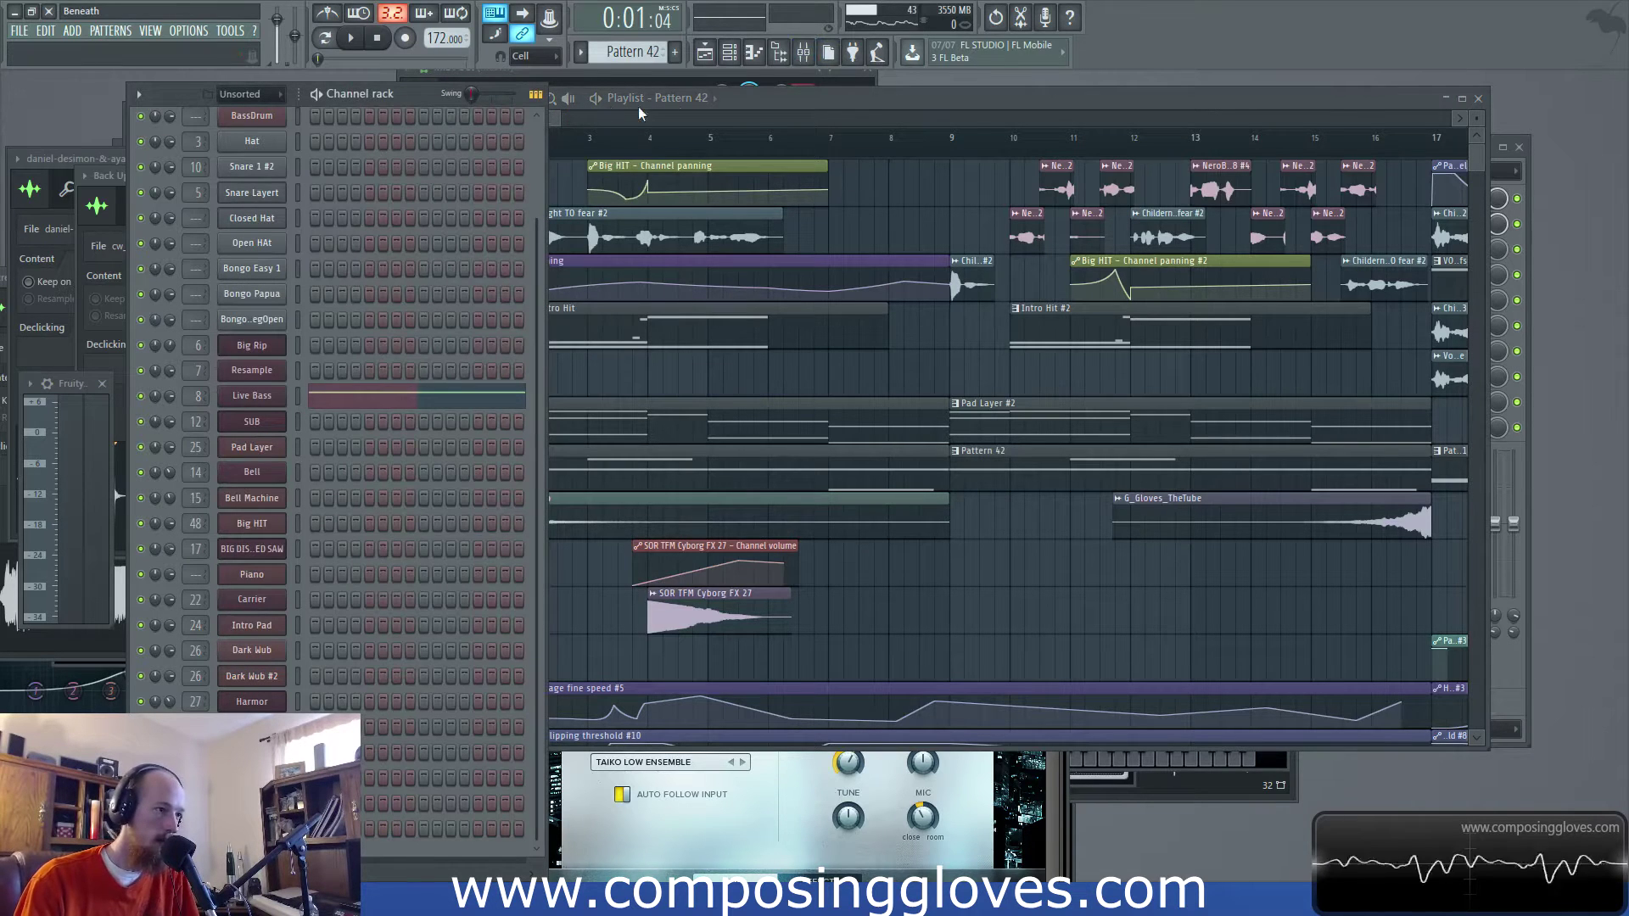
{"action": "left_click", "coordinate": [798, 109]}
{"action": "scroll", "coordinate": [590, 327], "scroll_direction": "up", "scroll_amount": 2}
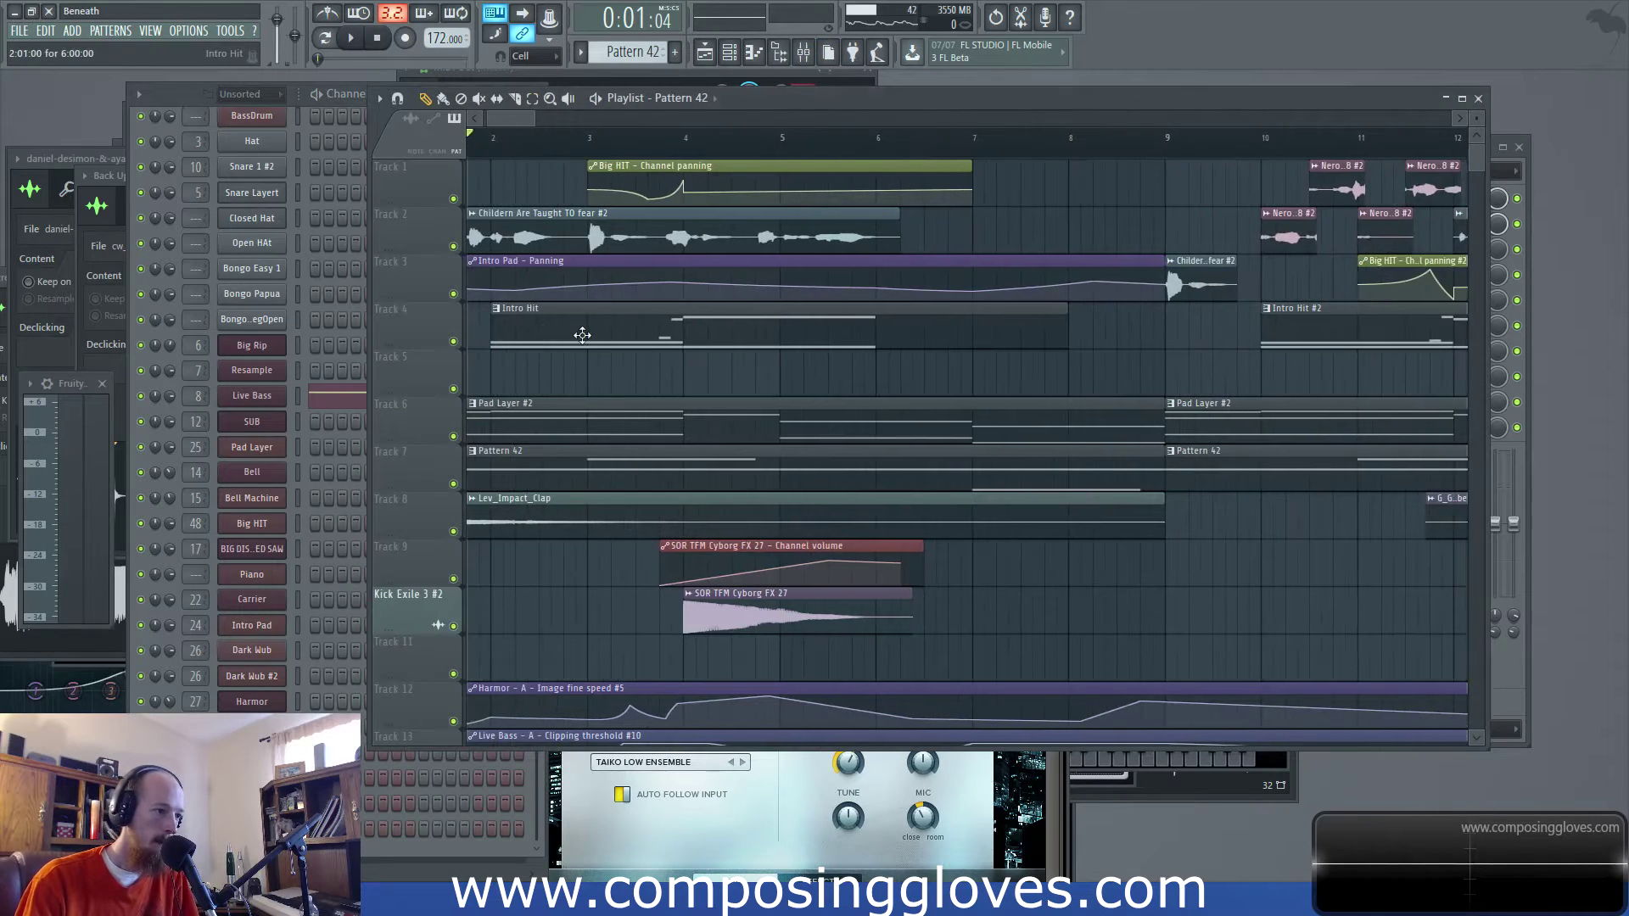
{"action": "double_click", "coordinate": [590, 328]}
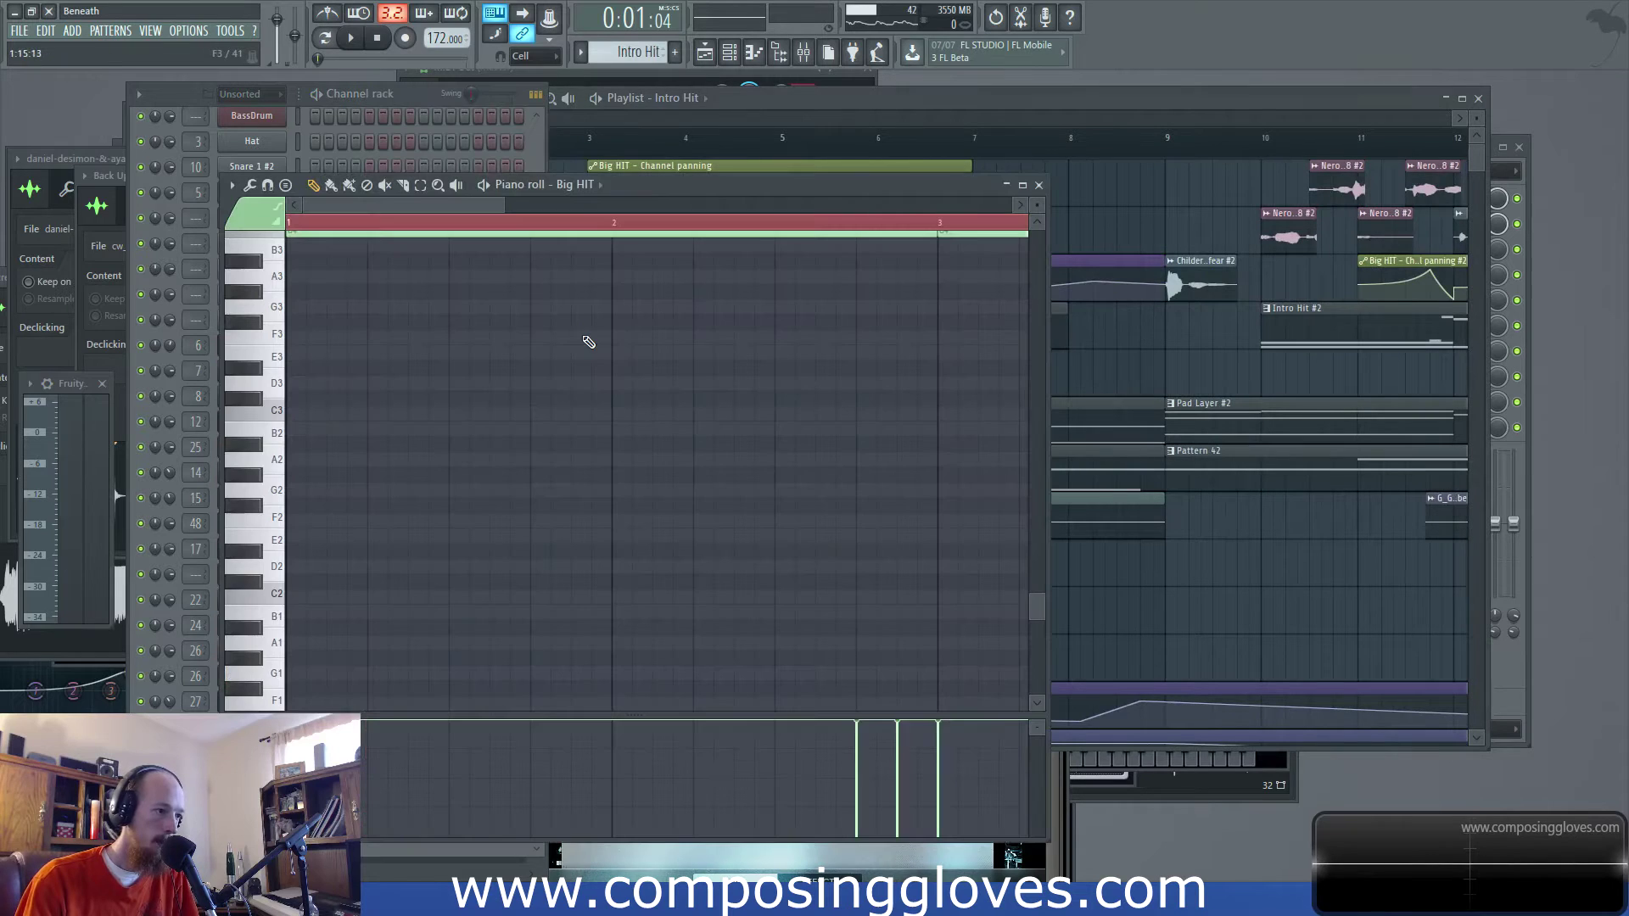
{"action": "left_click", "coordinate": [176, 99]}
{"action": "left_click", "coordinate": [831, 146]}
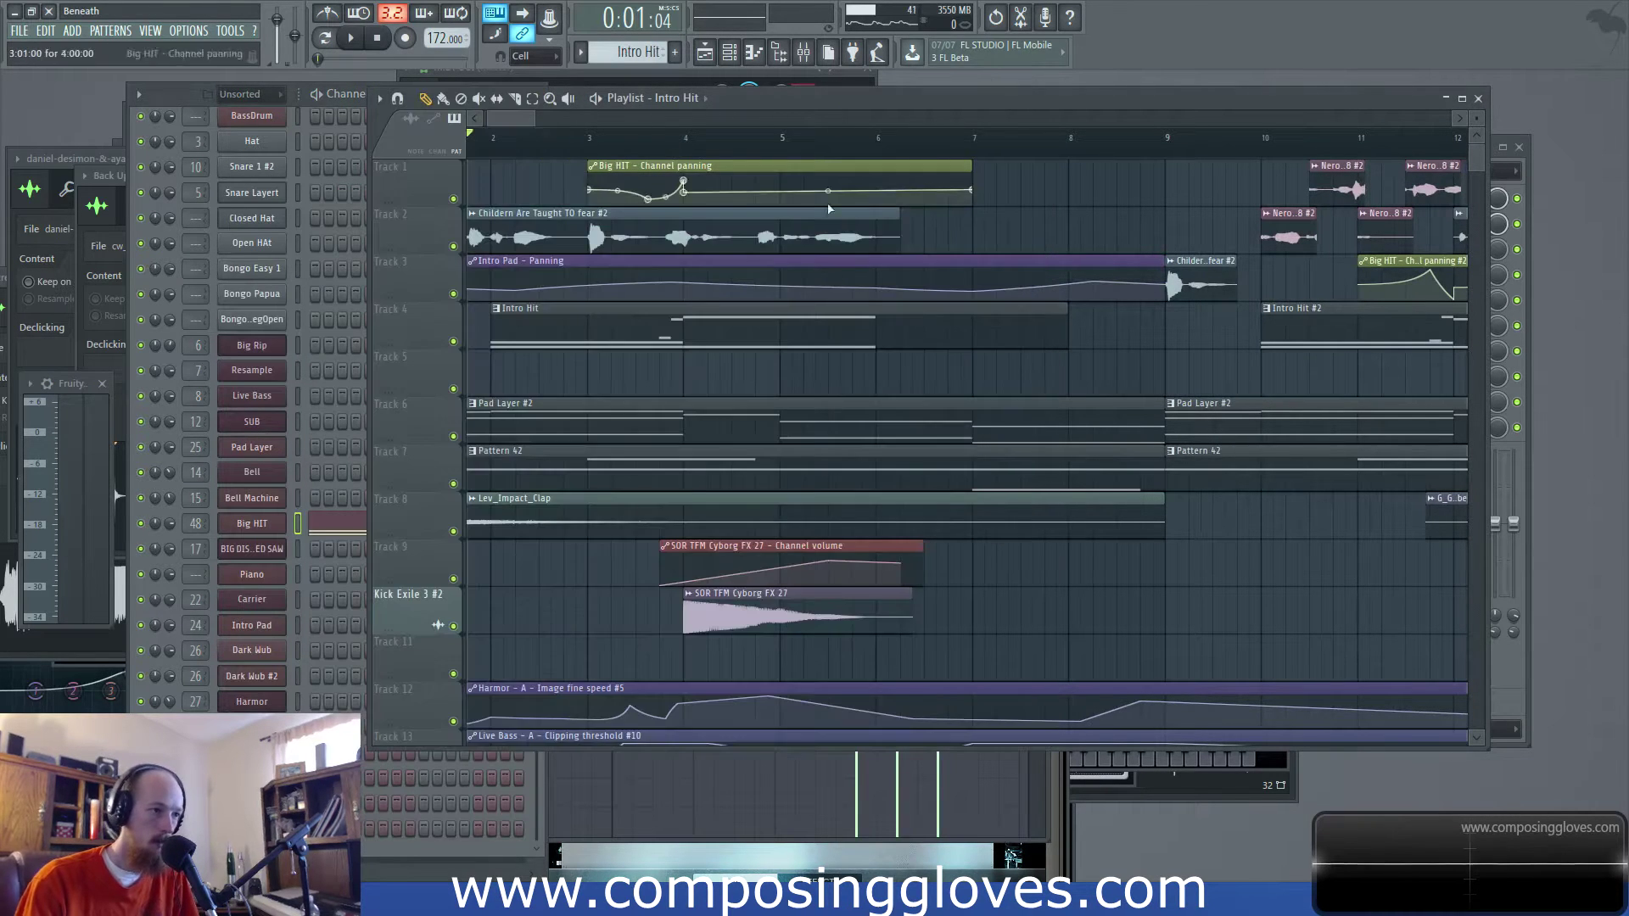
Play the arrangement from bar 1 to about bar 10 to review the intro mix
{"action": "scroll", "coordinate": [811, 334], "scroll_direction": "down", "scroll_amount": 5}
{"action": "scroll", "coordinate": [849, 356], "scroll_direction": "up", "scroll_amount": 4}
{"action": "scroll", "coordinate": [927, 382], "scroll_direction": "down", "scroll_amount": 3}
{"action": "key", "text": "space"}
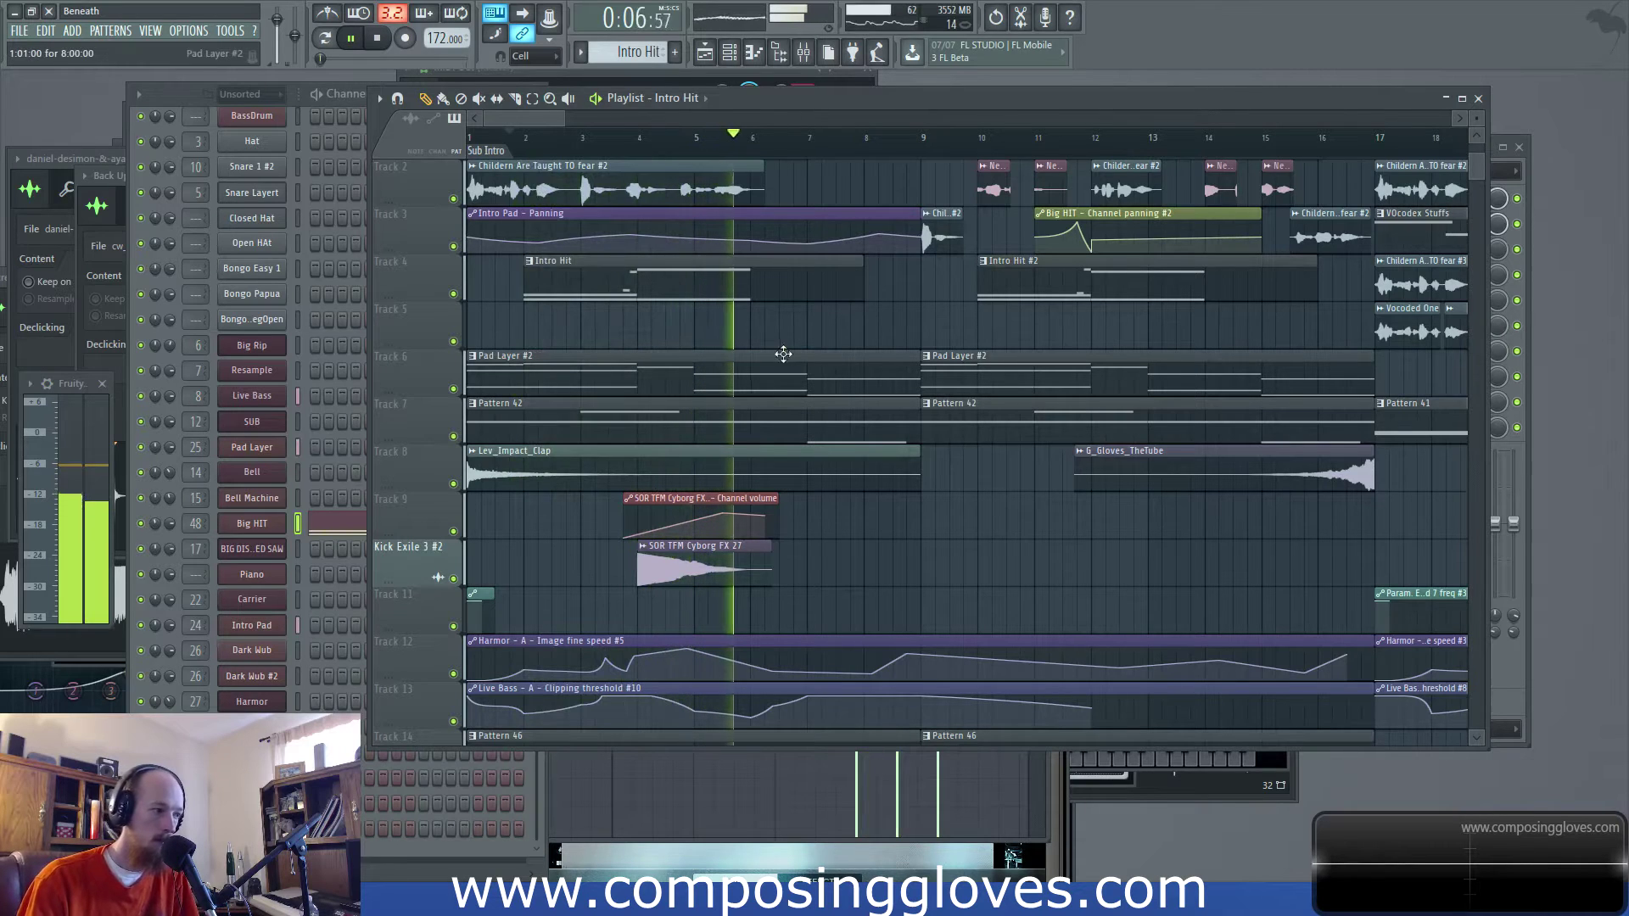
{"action": "left_click_drag", "start_coordinate": [831, 341], "coordinate": [667, 323]}
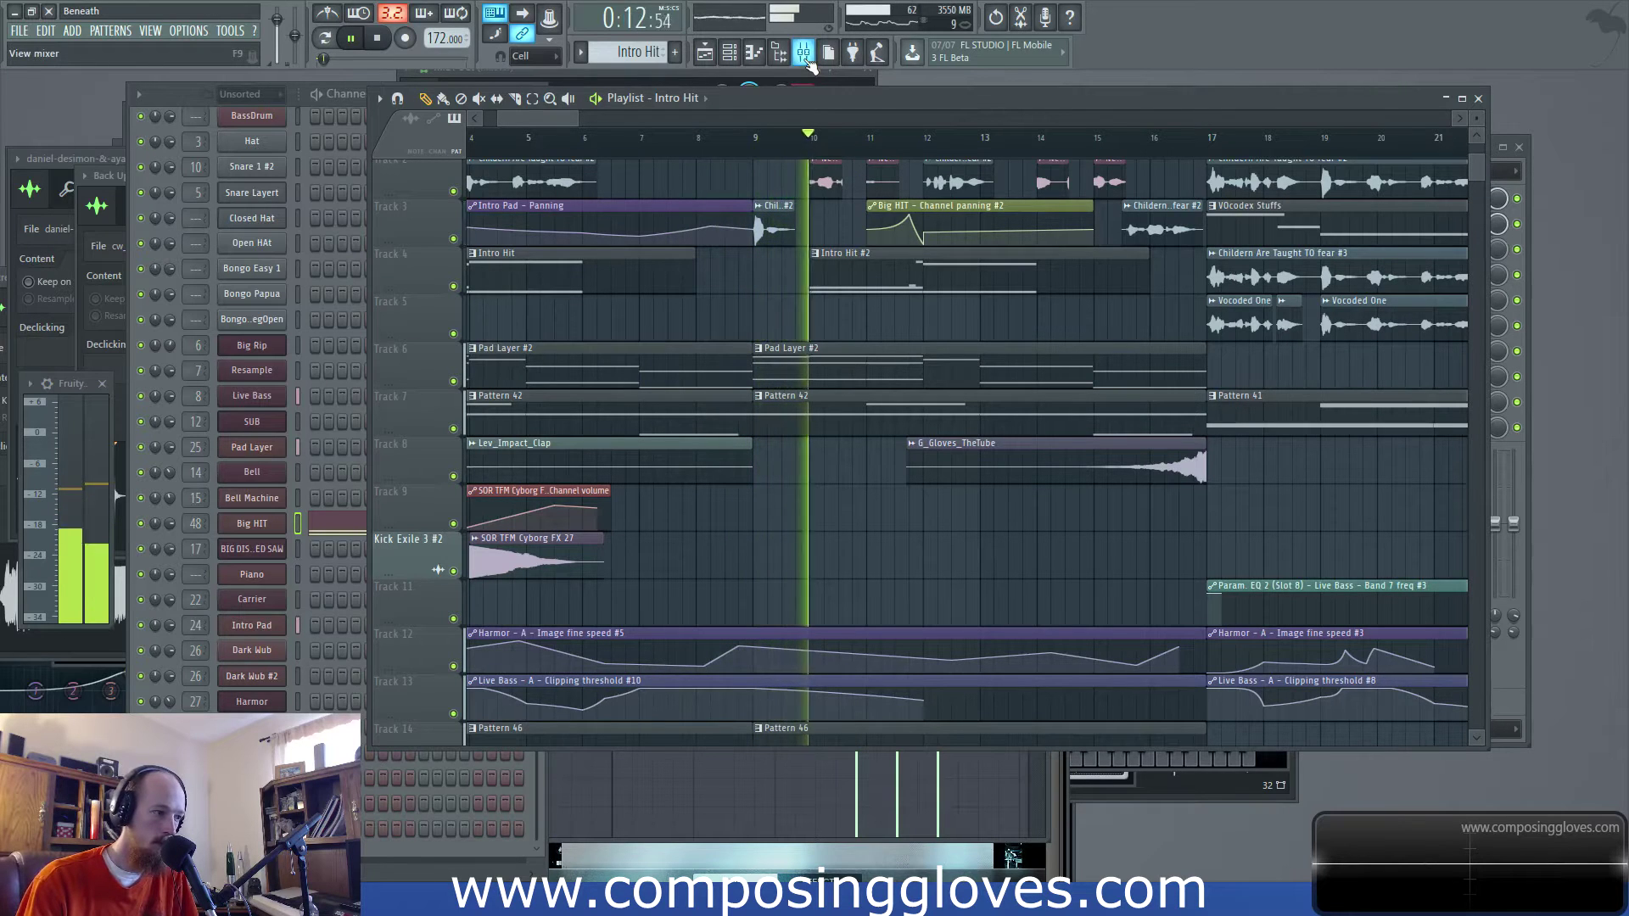
{"action": "key", "text": "space"}
Open the NeroBass track sample's settings and mixer track, and select about bars 10 to 16 in the playlist
{"action": "scroll", "coordinate": [830, 255], "scroll_direction": "up", "scroll_amount": 1}
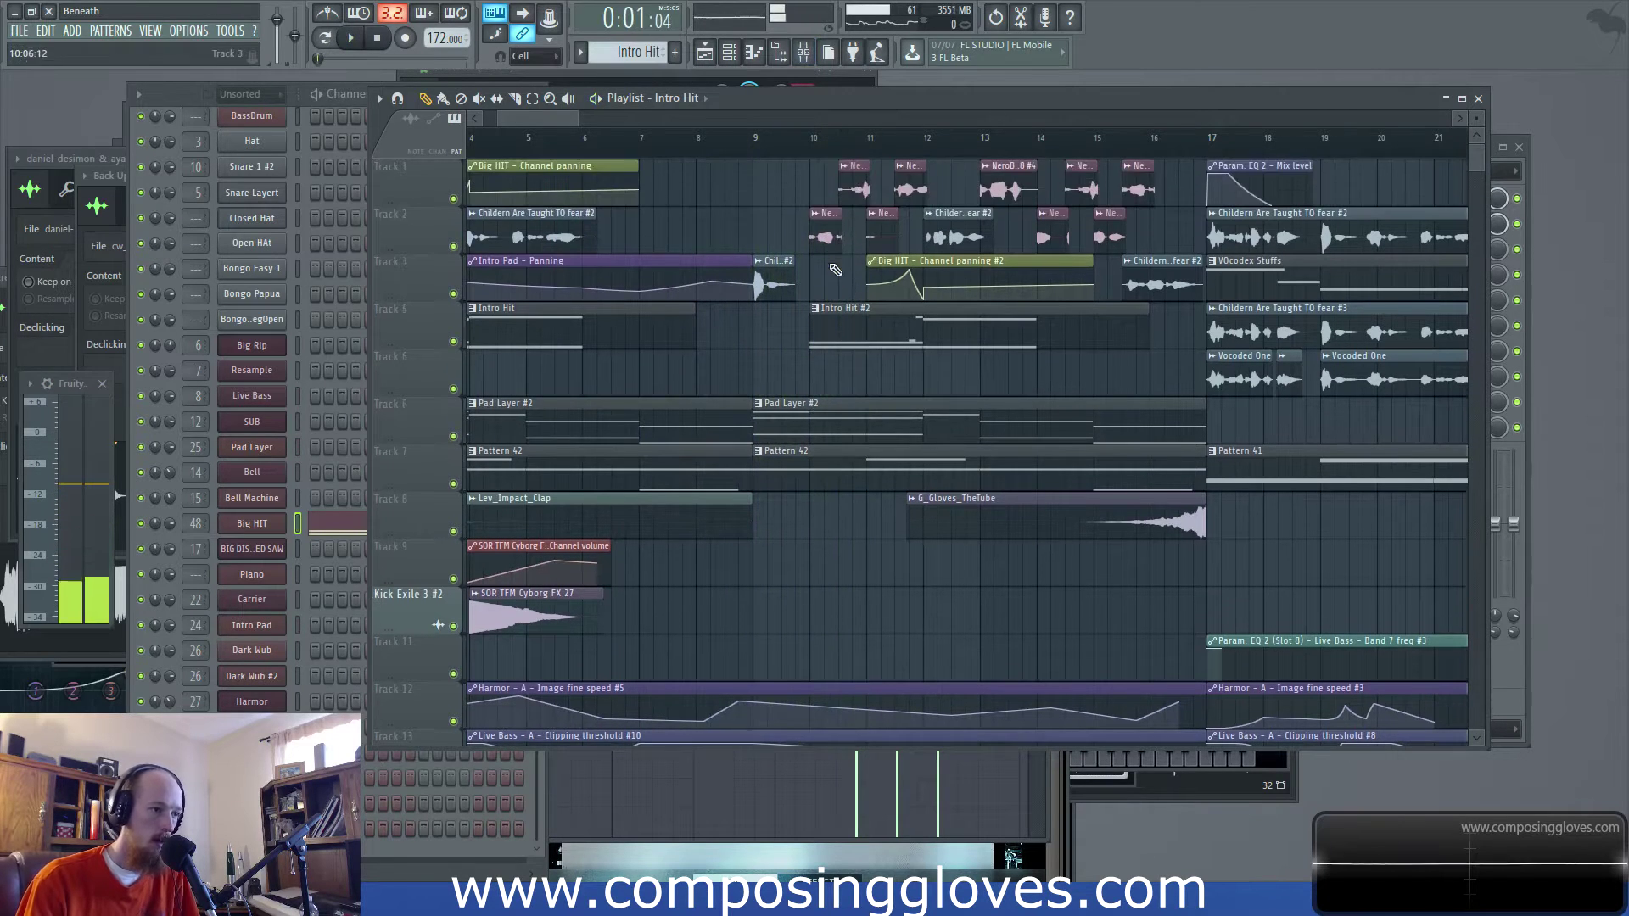
{"action": "double_click", "coordinate": [830, 238]}
{"action": "left_click", "coordinate": [803, 52]}
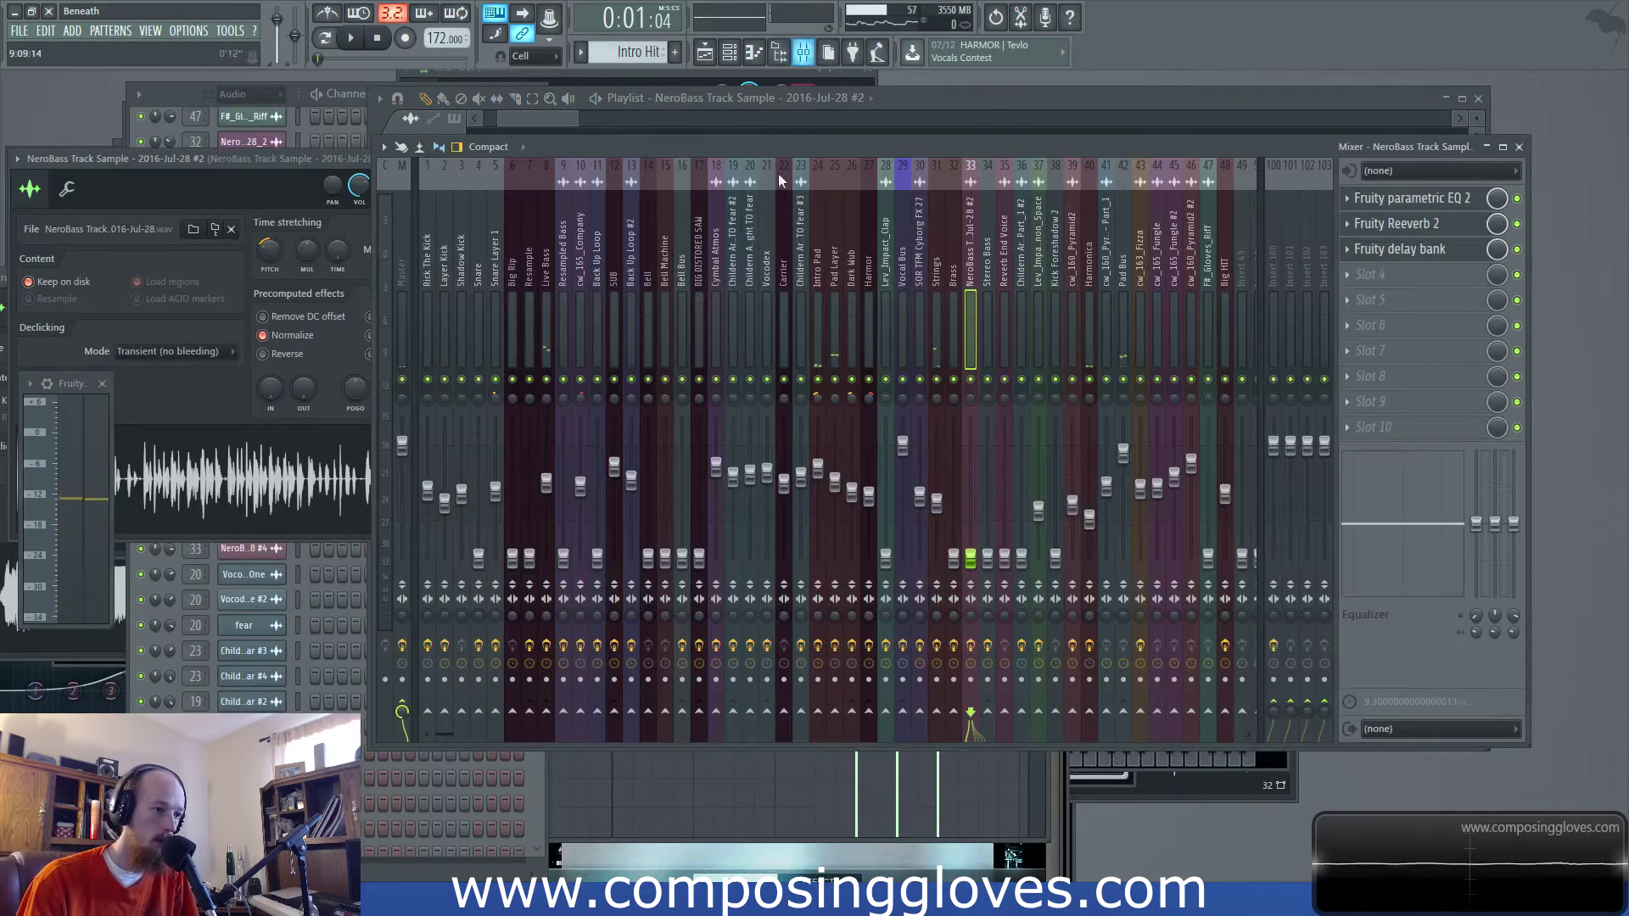
{"action": "left_click", "coordinate": [945, 114]}
{"action": "left_click_drag", "start_coordinate": [782, 143], "coordinate": [1158, 154]}
Raise the NeroBass mixer track's volume fader while the selected section plays
{"action": "key", "text": "space"}
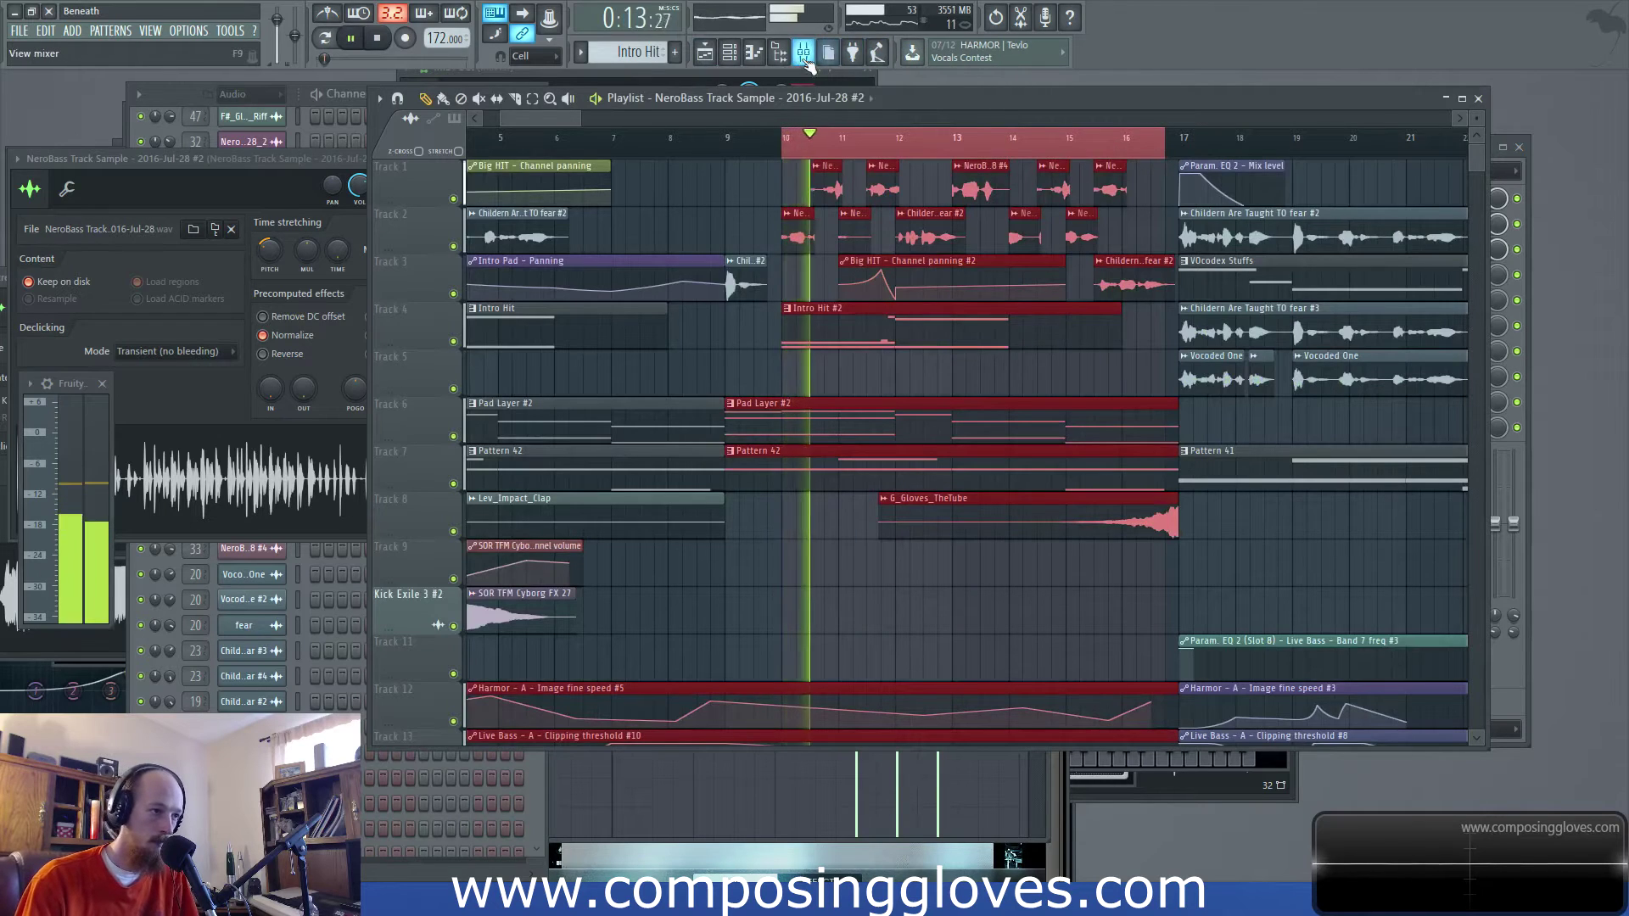
{"action": "key", "text": "F9"}
{"action": "key", "text": "space"}
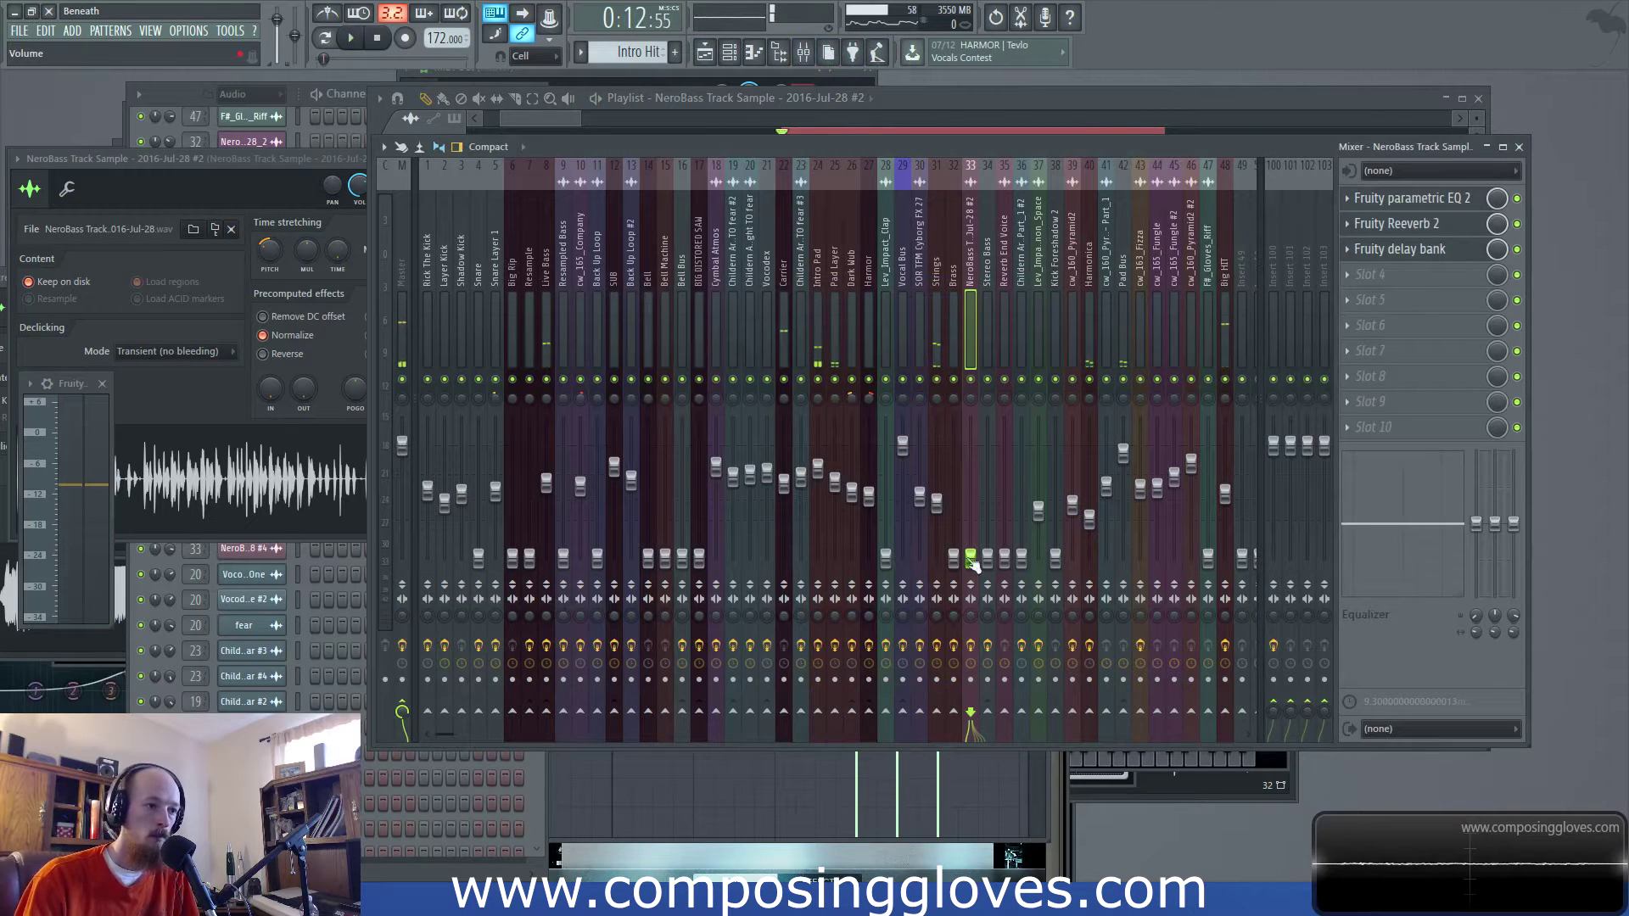
{"action": "key", "text": "space"}
{"action": "left_click_drag", "start_coordinate": [971, 501], "coordinate": [970, 503]}
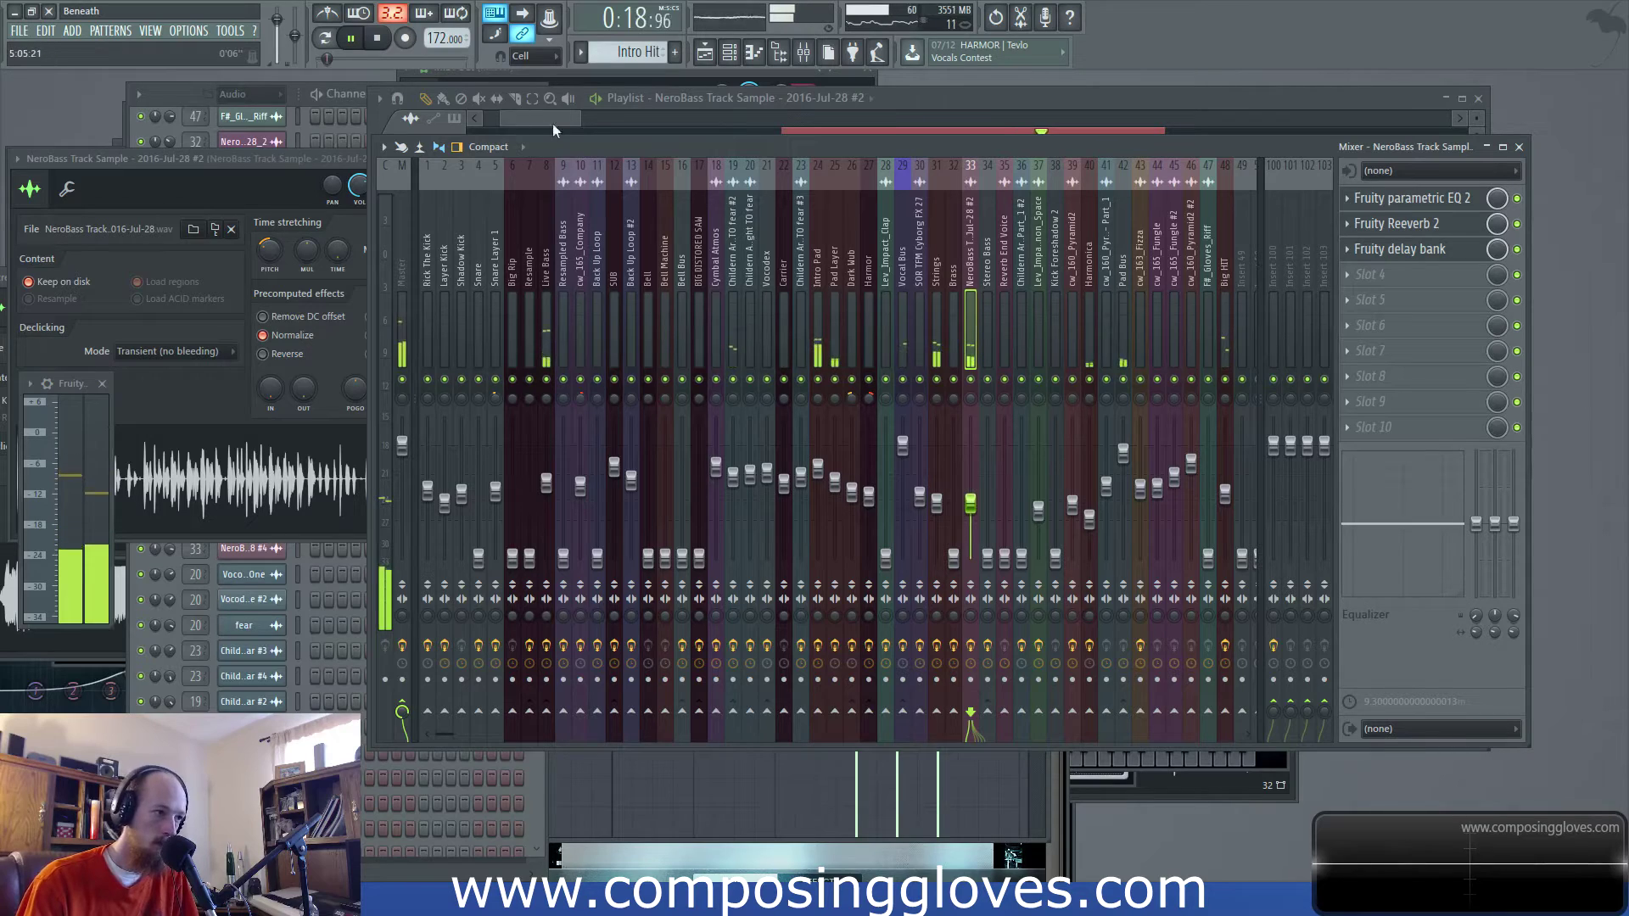
{"action": "key", "text": "space"}
Create a panning automation clip for the NeroBass mixer track across the selected section
{"action": "mouse_move", "coordinate": [558, 120]}
{"action": "left_mouse_down"}
{"action": "mouse_move", "coordinate": [584, 120]}
{"action": "mouse_move", "coordinate": [534, 120]}
{"action": "left_mouse_up"}
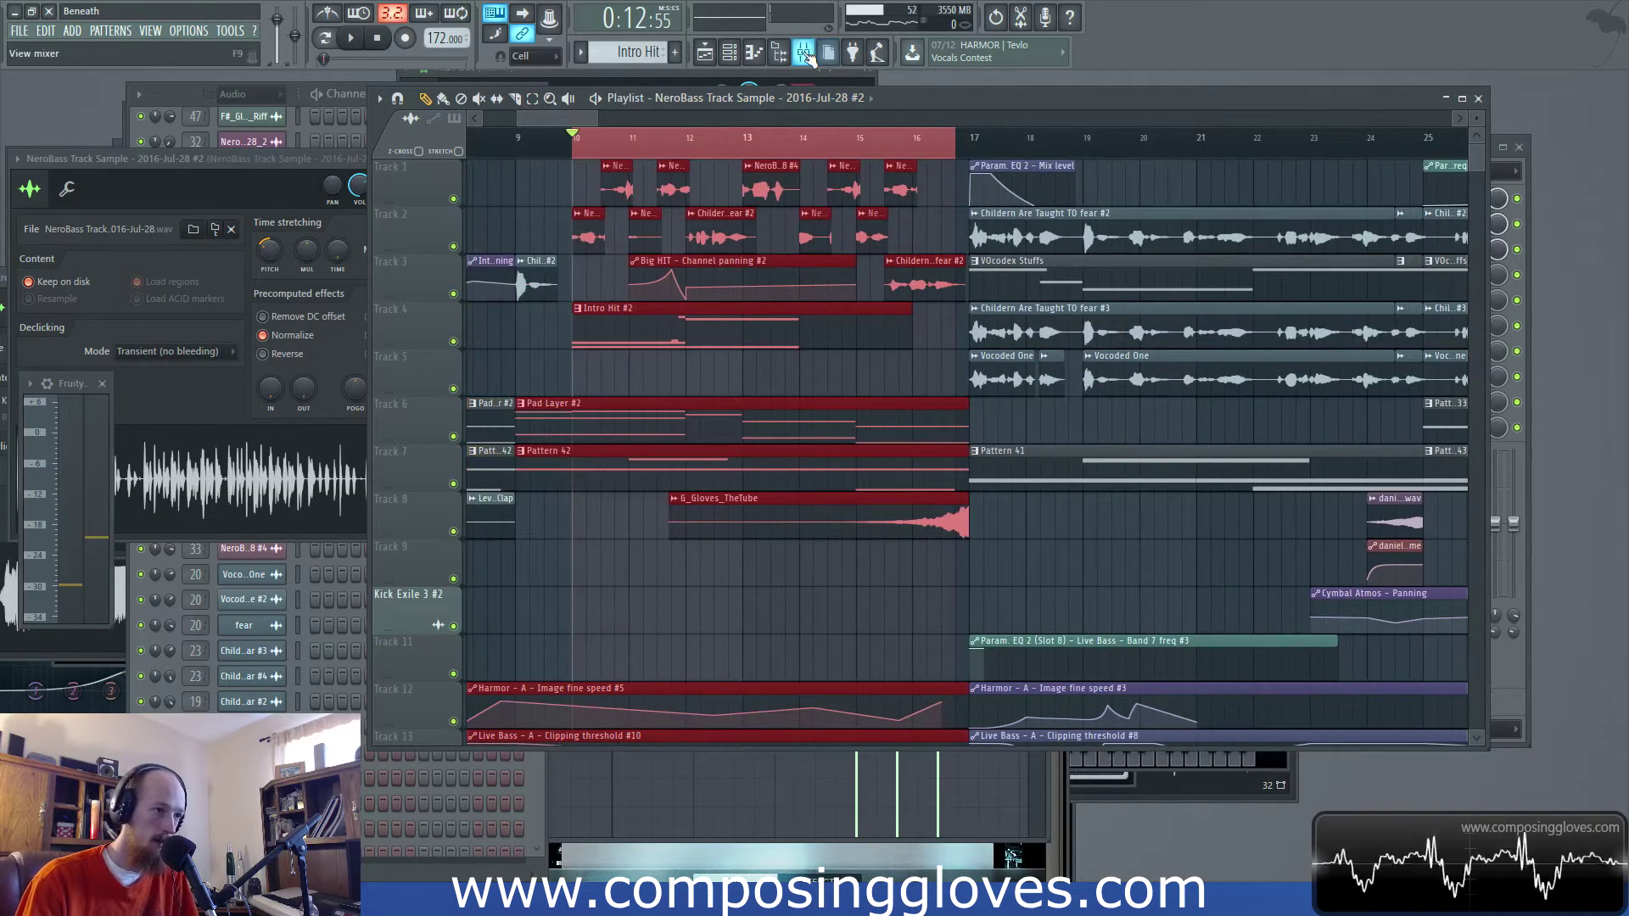
{"action": "key", "text": "F9"}
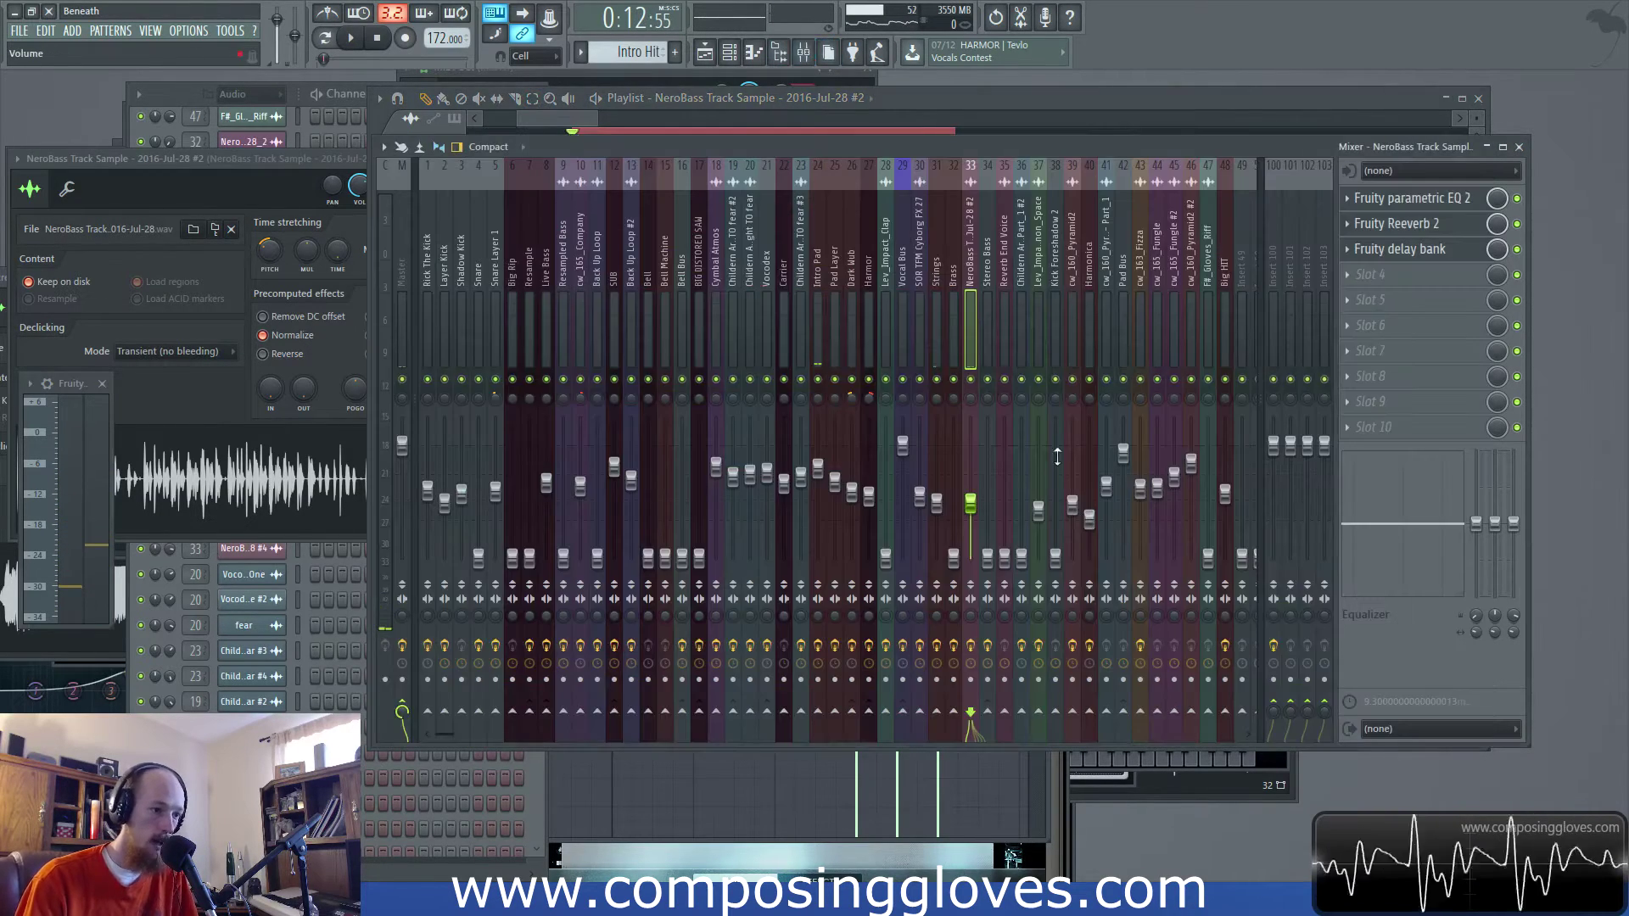
{"action": "right_click", "coordinate": [972, 402]}
{"action": "left_click", "coordinate": [1050, 509]}
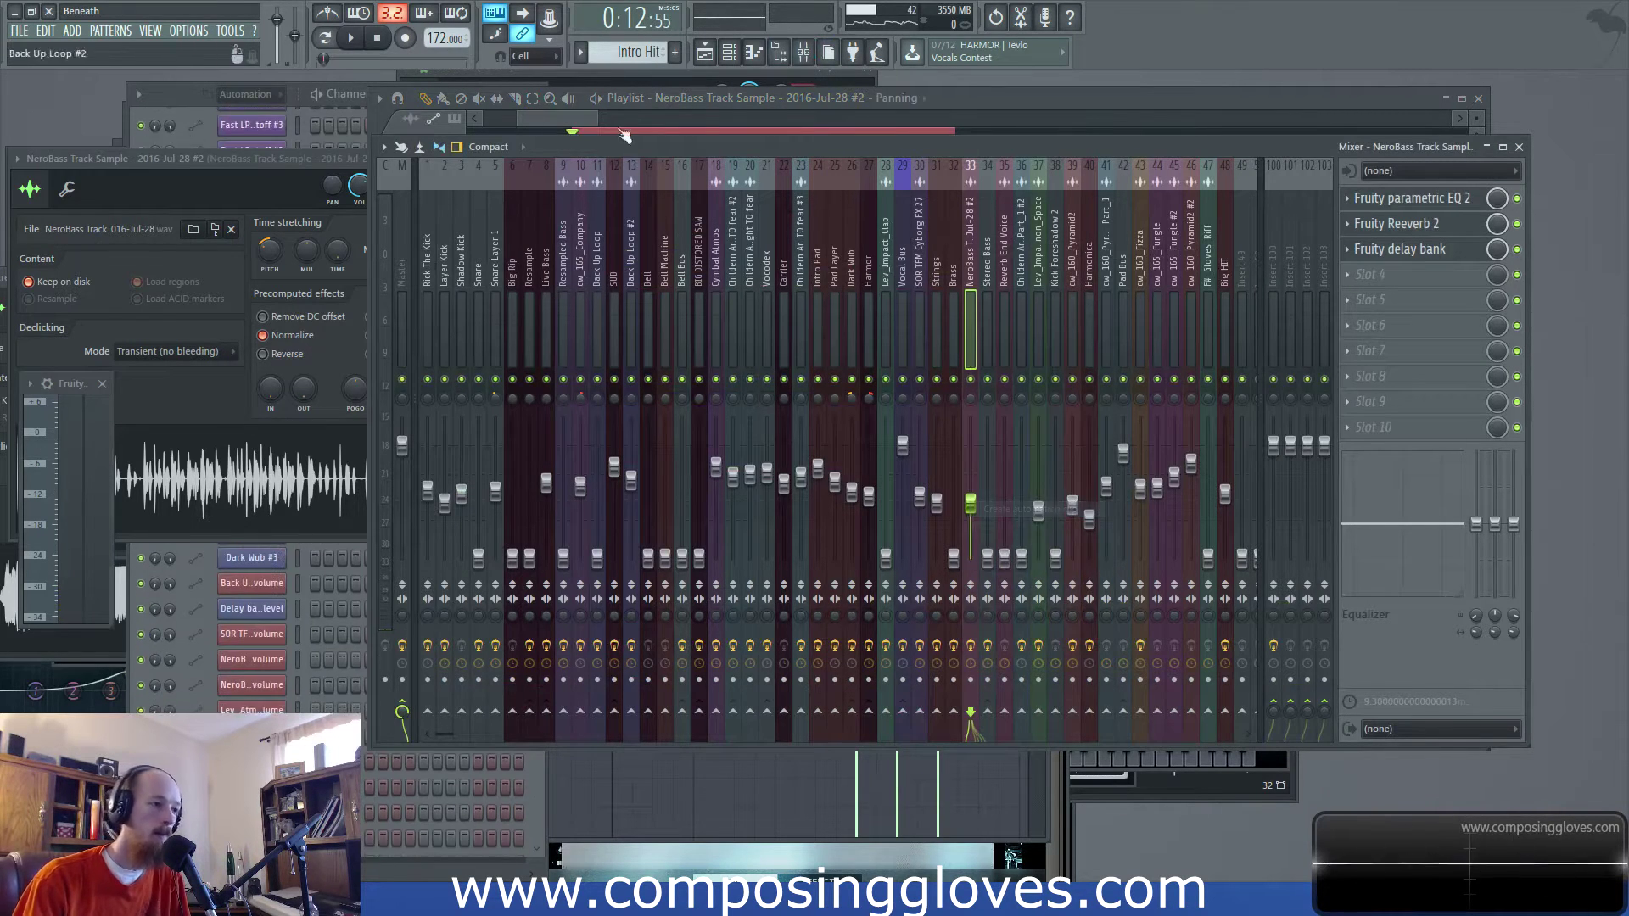
Shape the NeroBass panning automation on track 5 into alternating peaks and dips over bars 10 to 16, and listen to it
{"action": "left_click", "coordinate": [582, 123]}
{"action": "right_click", "coordinate": [599, 159]}
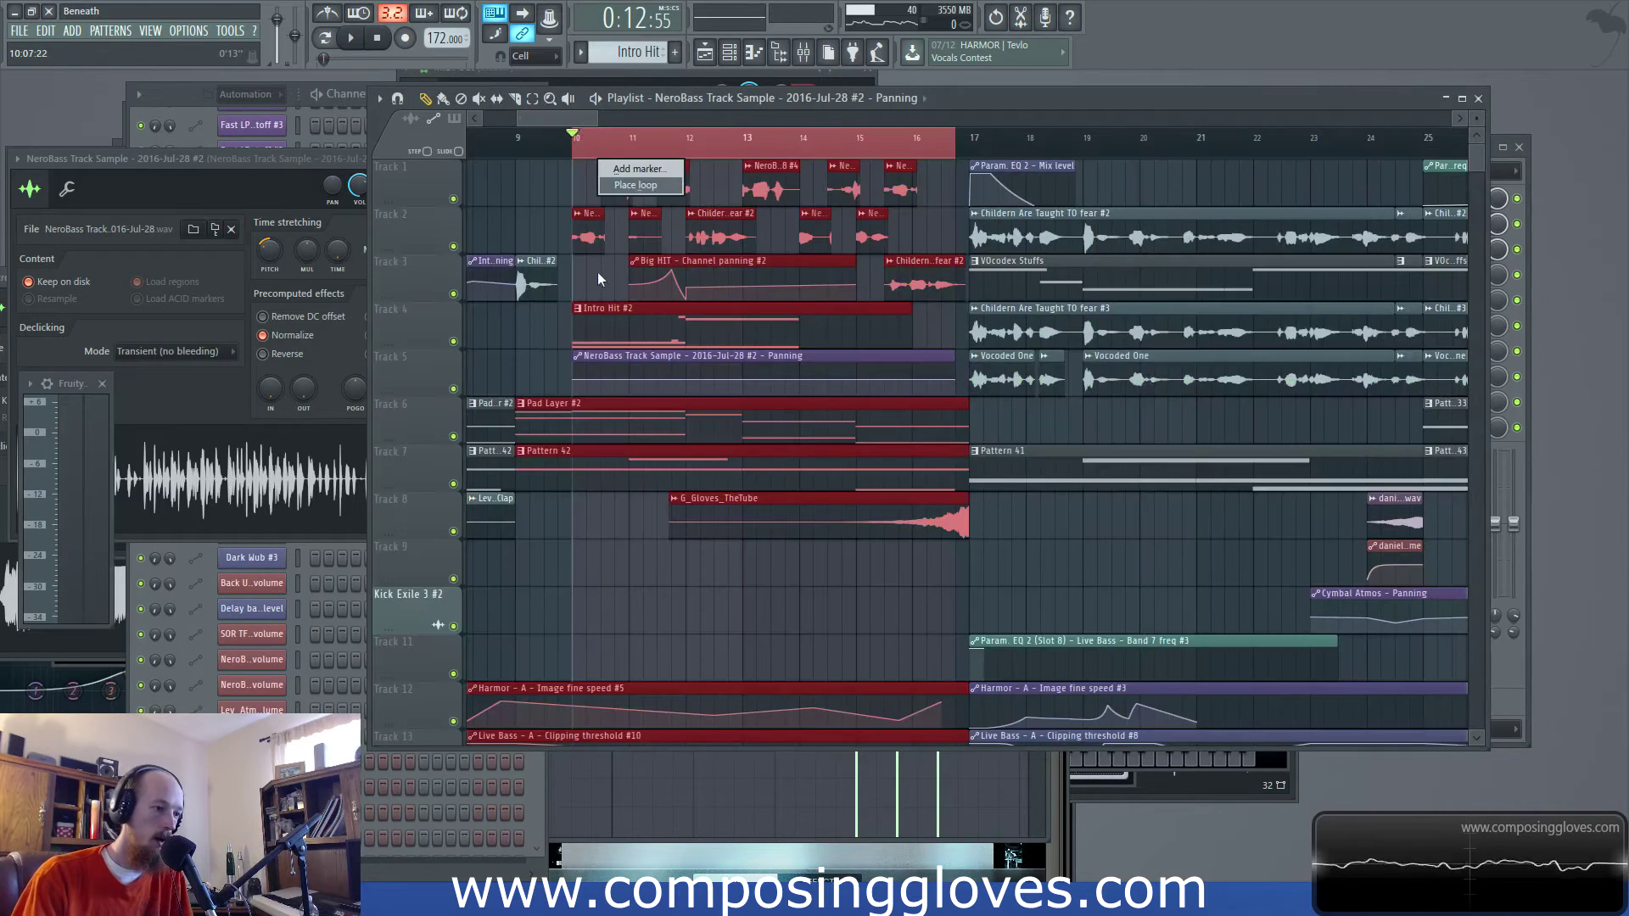
{"action": "left_click", "coordinate": [553, 116]}
{"action": "left_click_drag", "start_coordinate": [598, 386], "coordinate": [735, 378]}
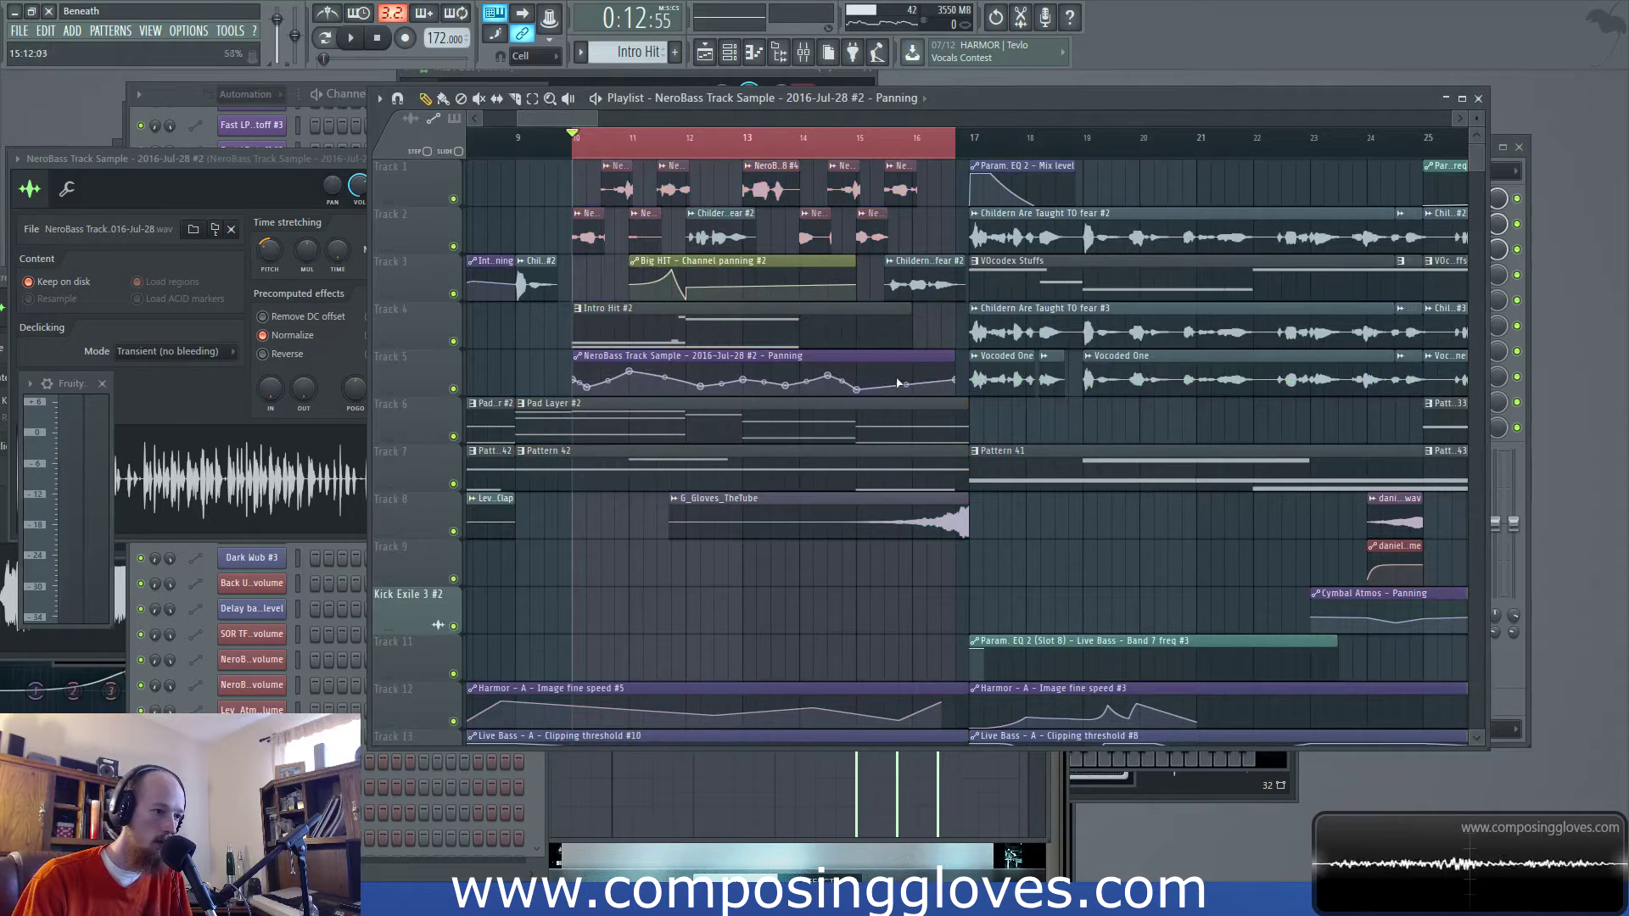
{"action": "key", "text": "space"}
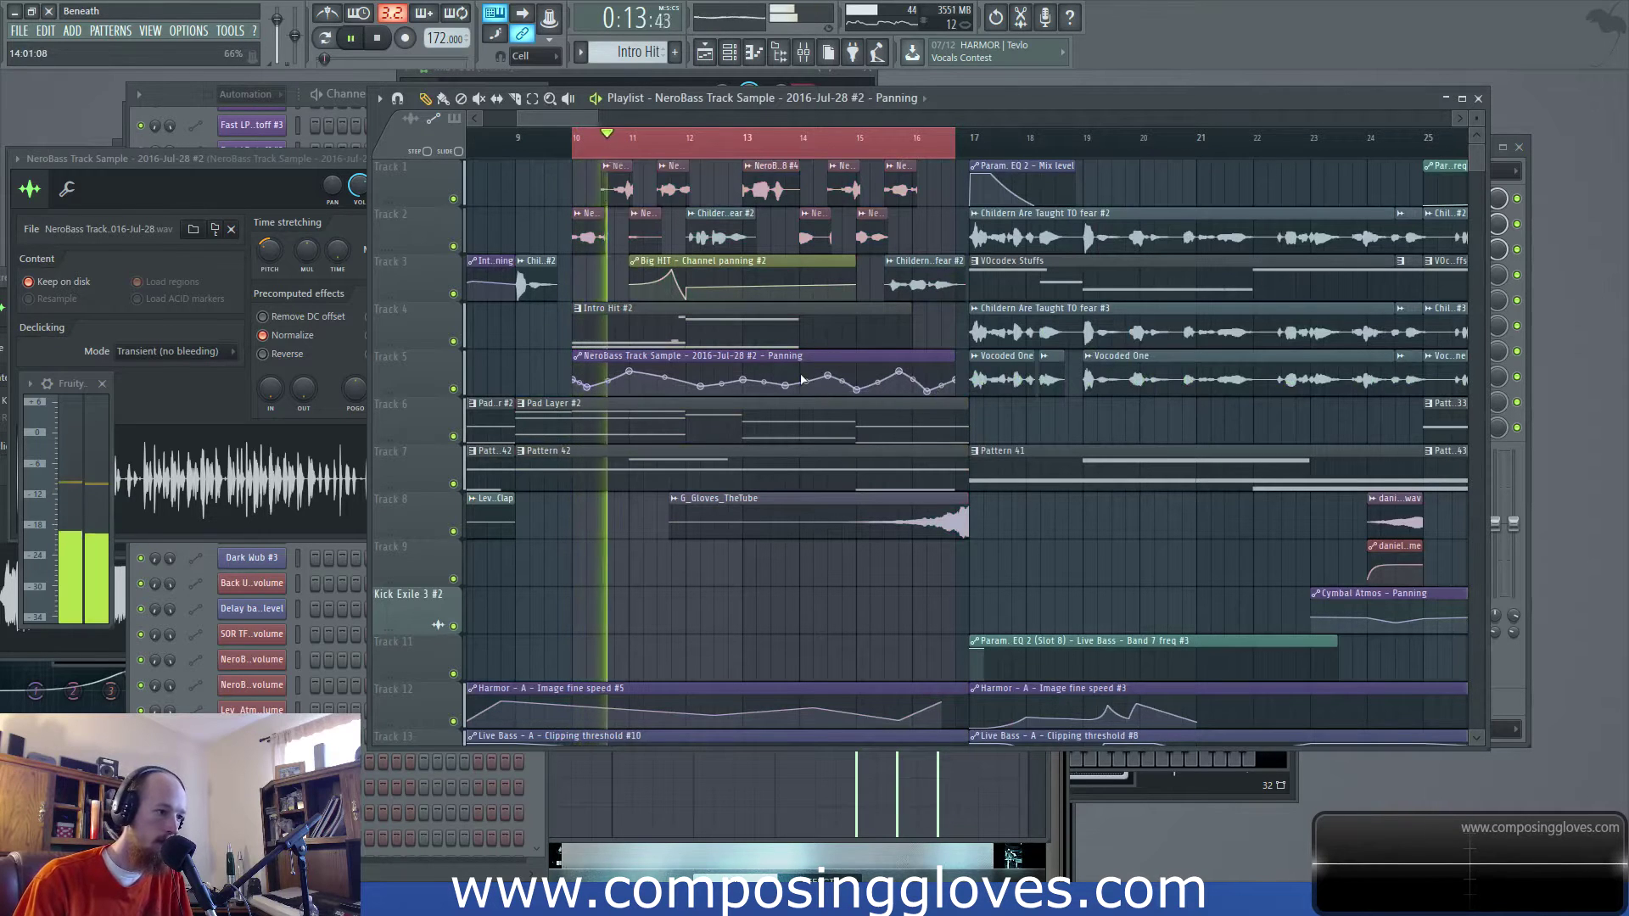
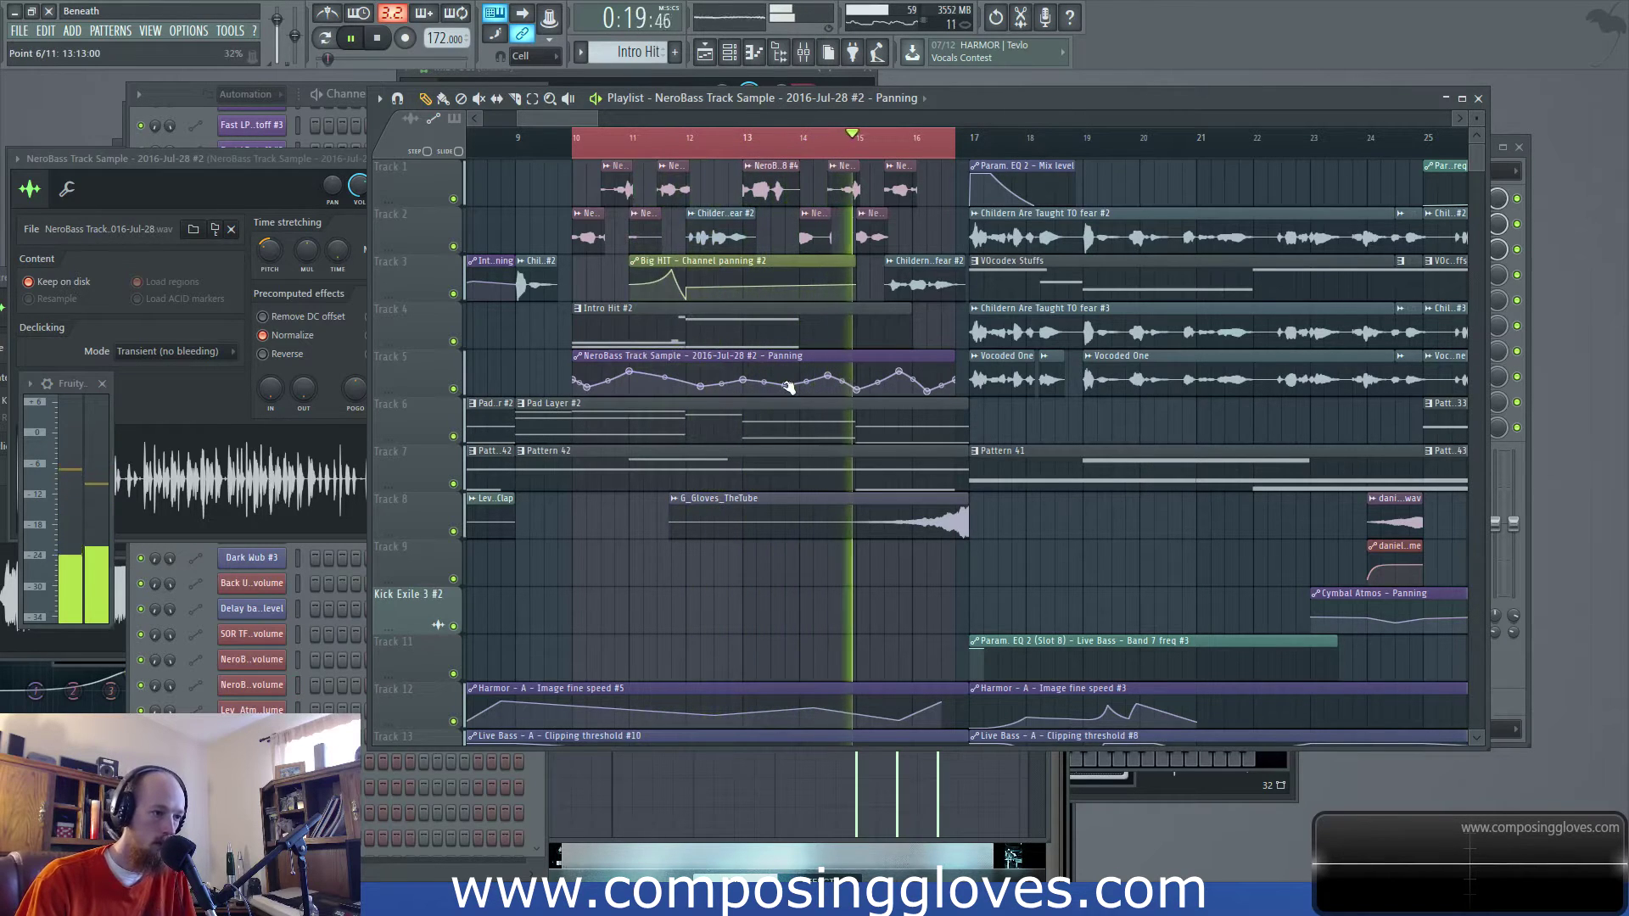
{"action": "key", "text": "space"}
Make the Childern Are Taught TO fear clip near bar 15 unique and set its pitch shift to +400 cents
{"action": "double_click", "coordinate": [947, 277]}
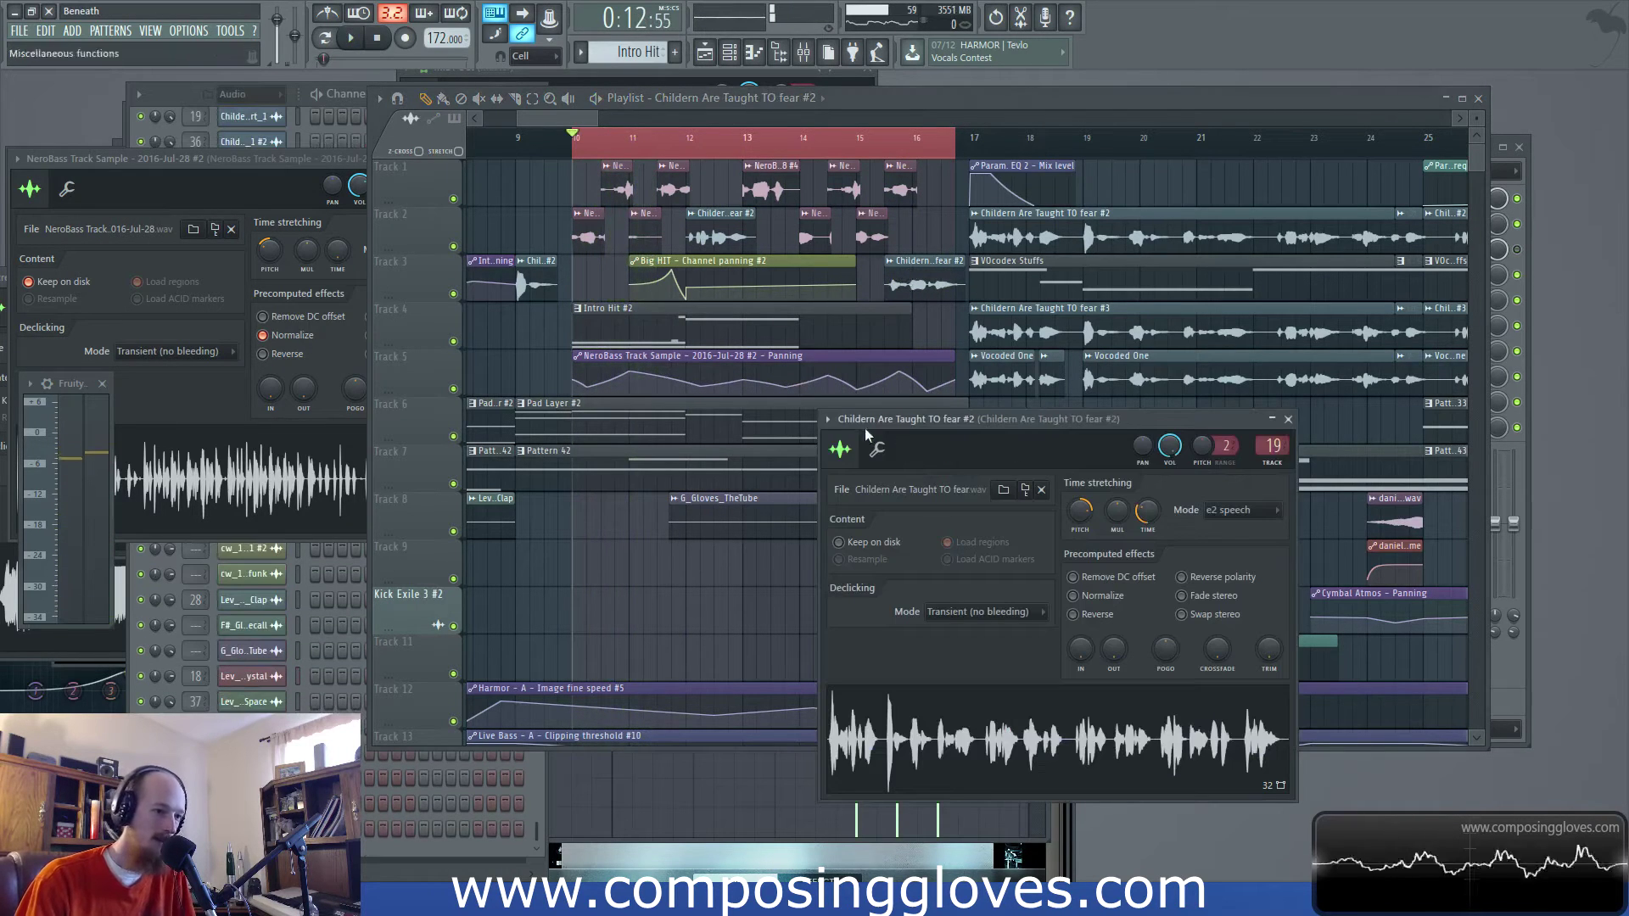
{"action": "key", "text": "Escape"}
{"action": "right_click", "coordinate": [890, 263]}
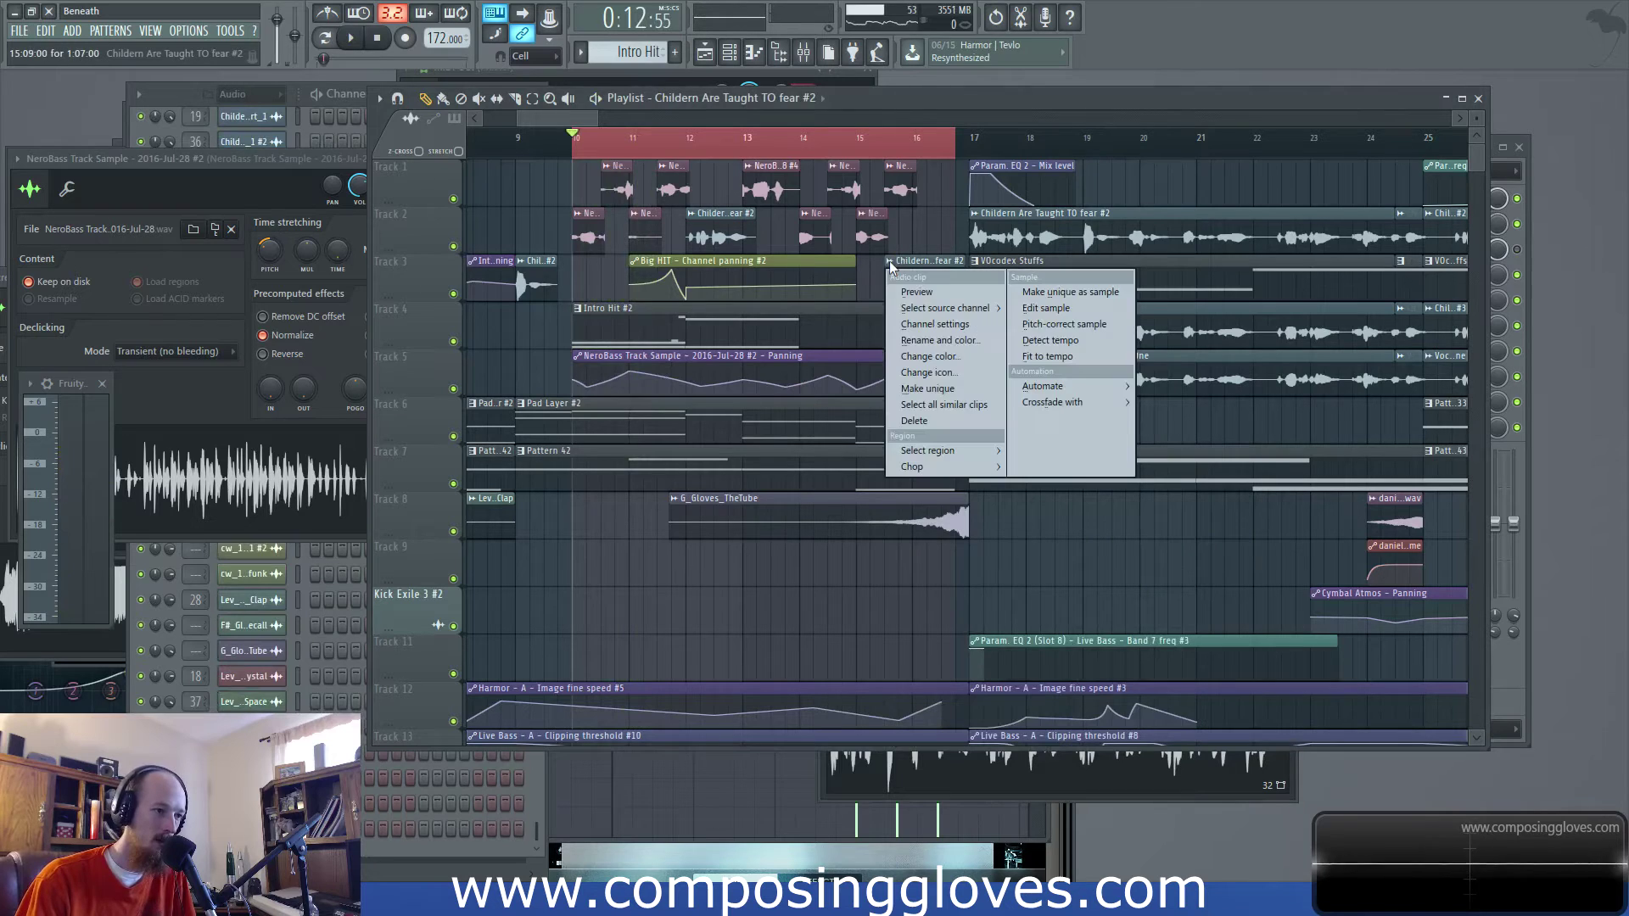
{"action": "left_click", "coordinate": [954, 391]}
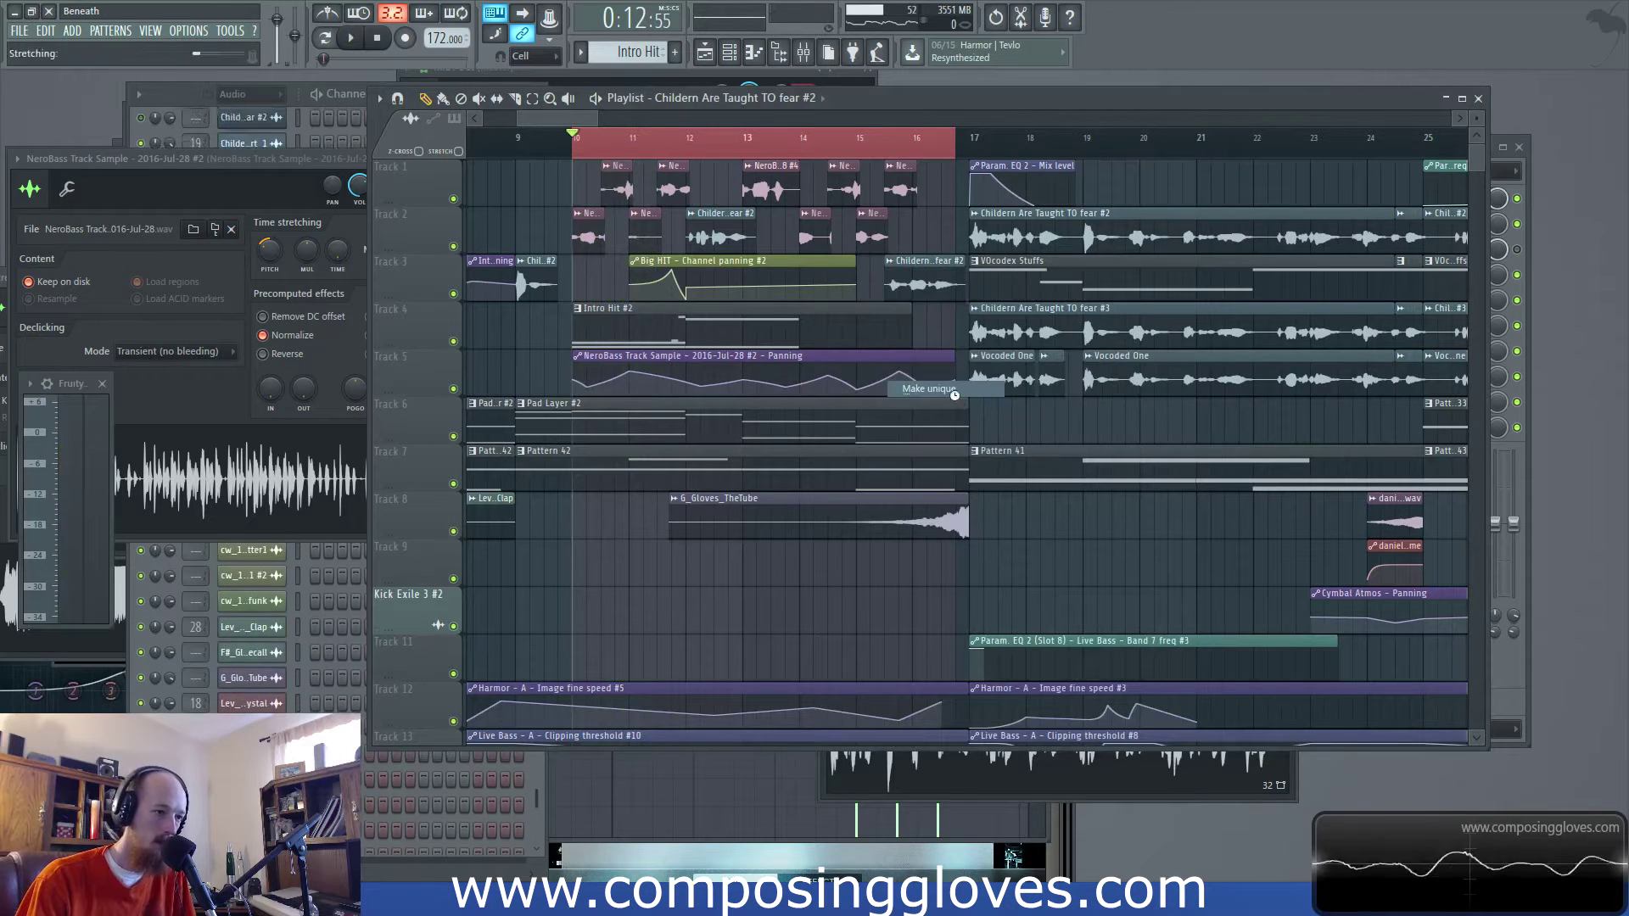
{"action": "double_click", "coordinate": [937, 293]}
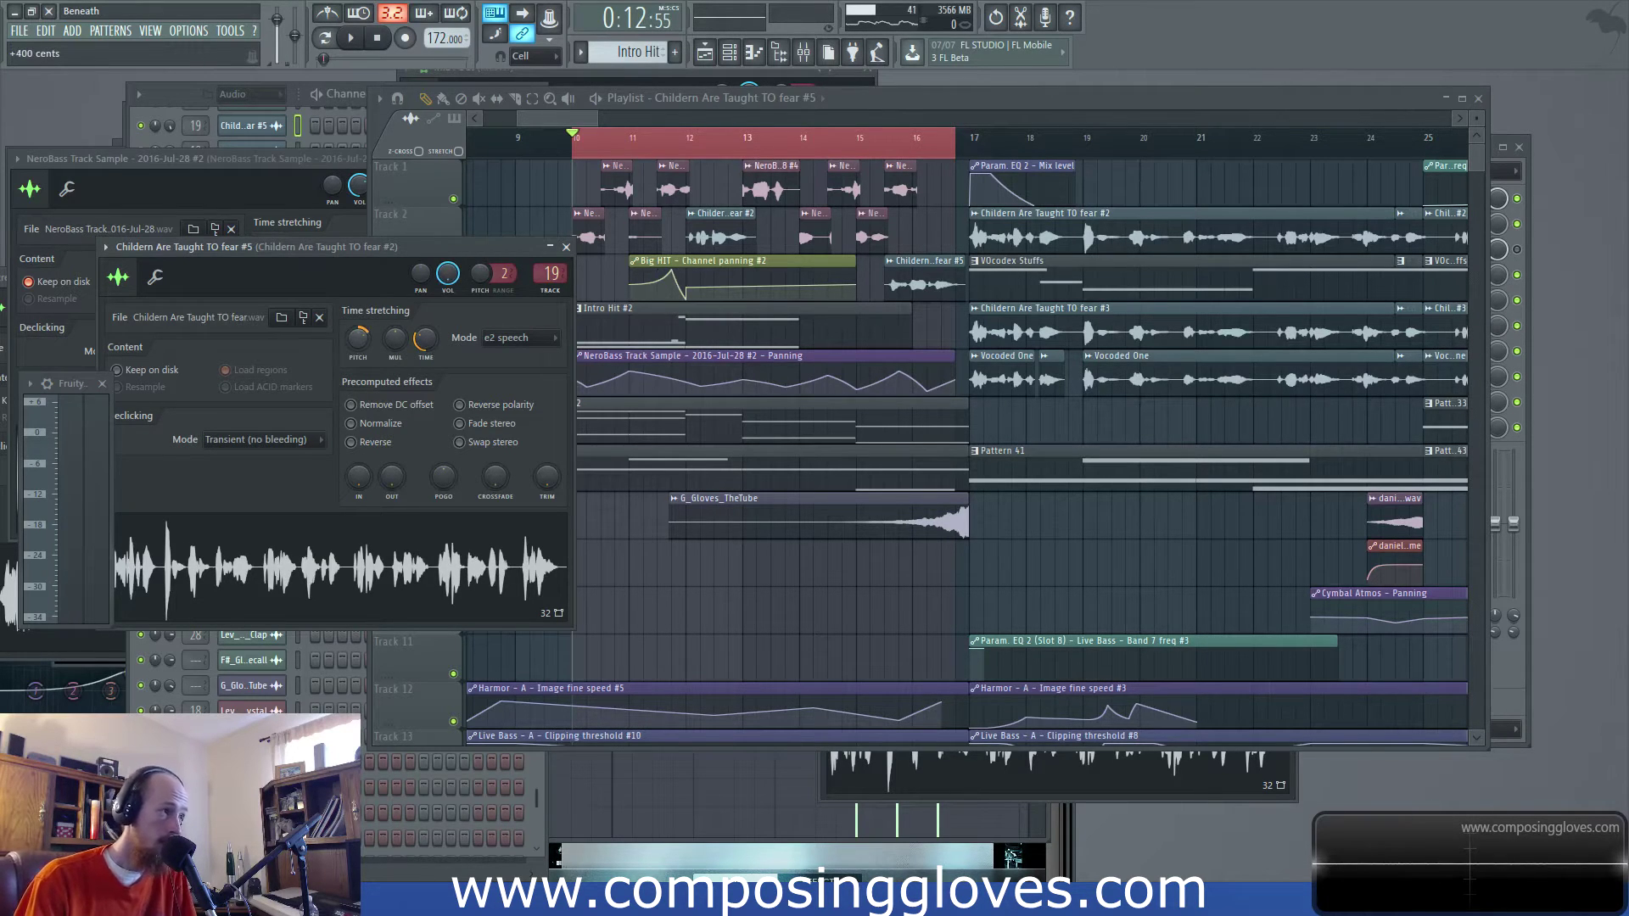
Play the unique vocal clip from near bar 15 and check its pitch shift against the section
{"action": "left_click", "coordinate": [878, 145]}
{"action": "key", "text": "space"}
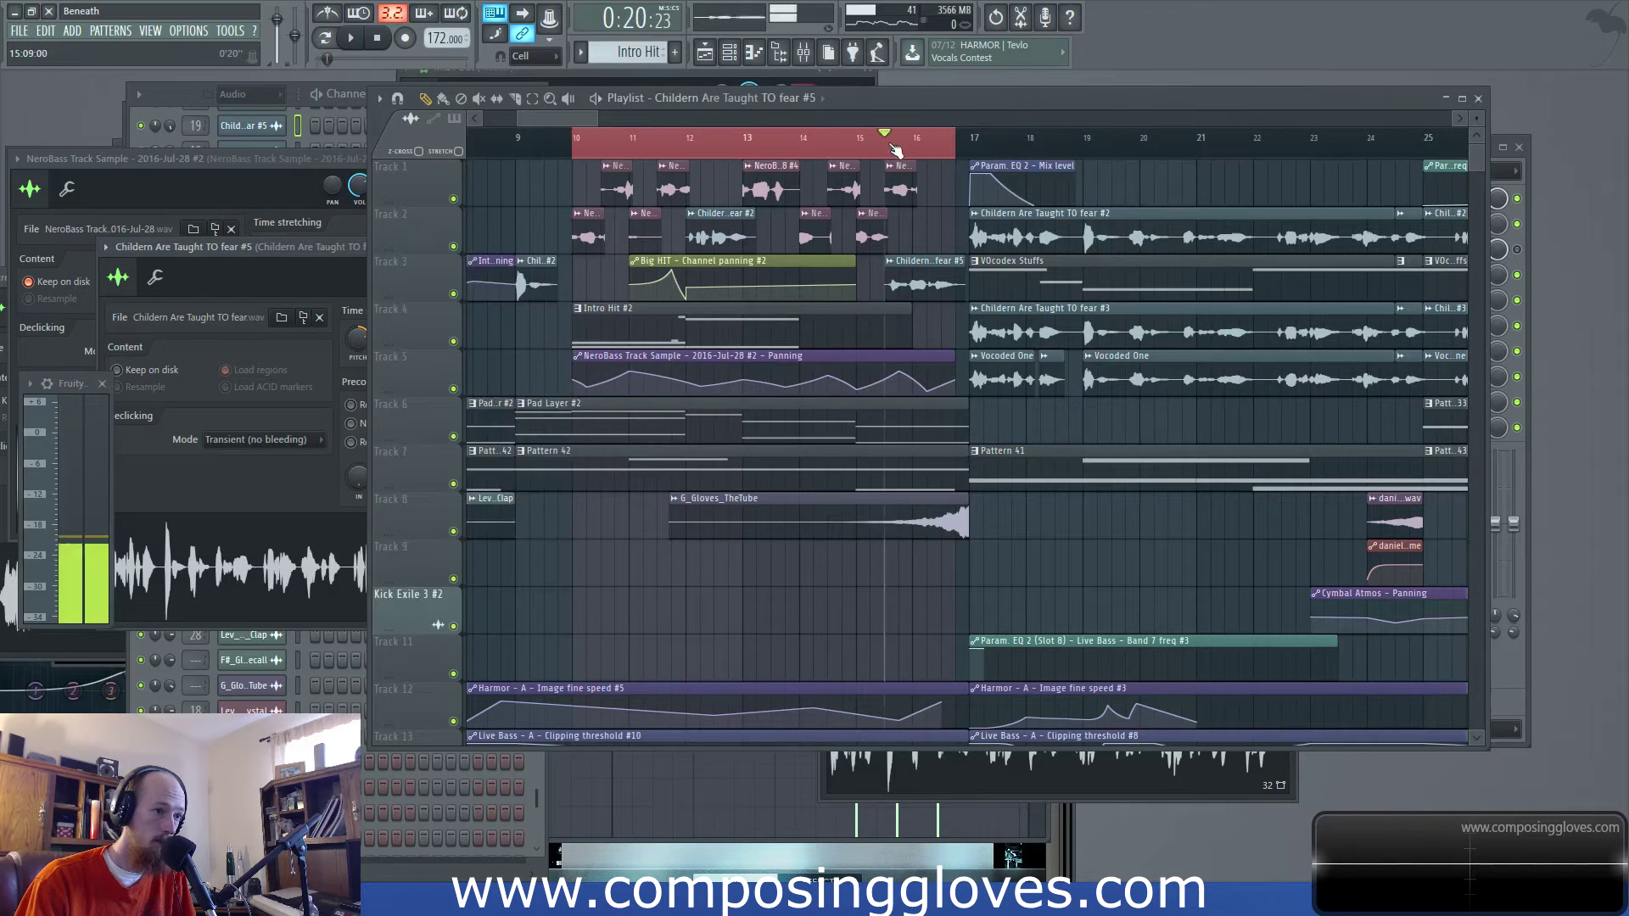
{"action": "left_click", "coordinate": [357, 341]}
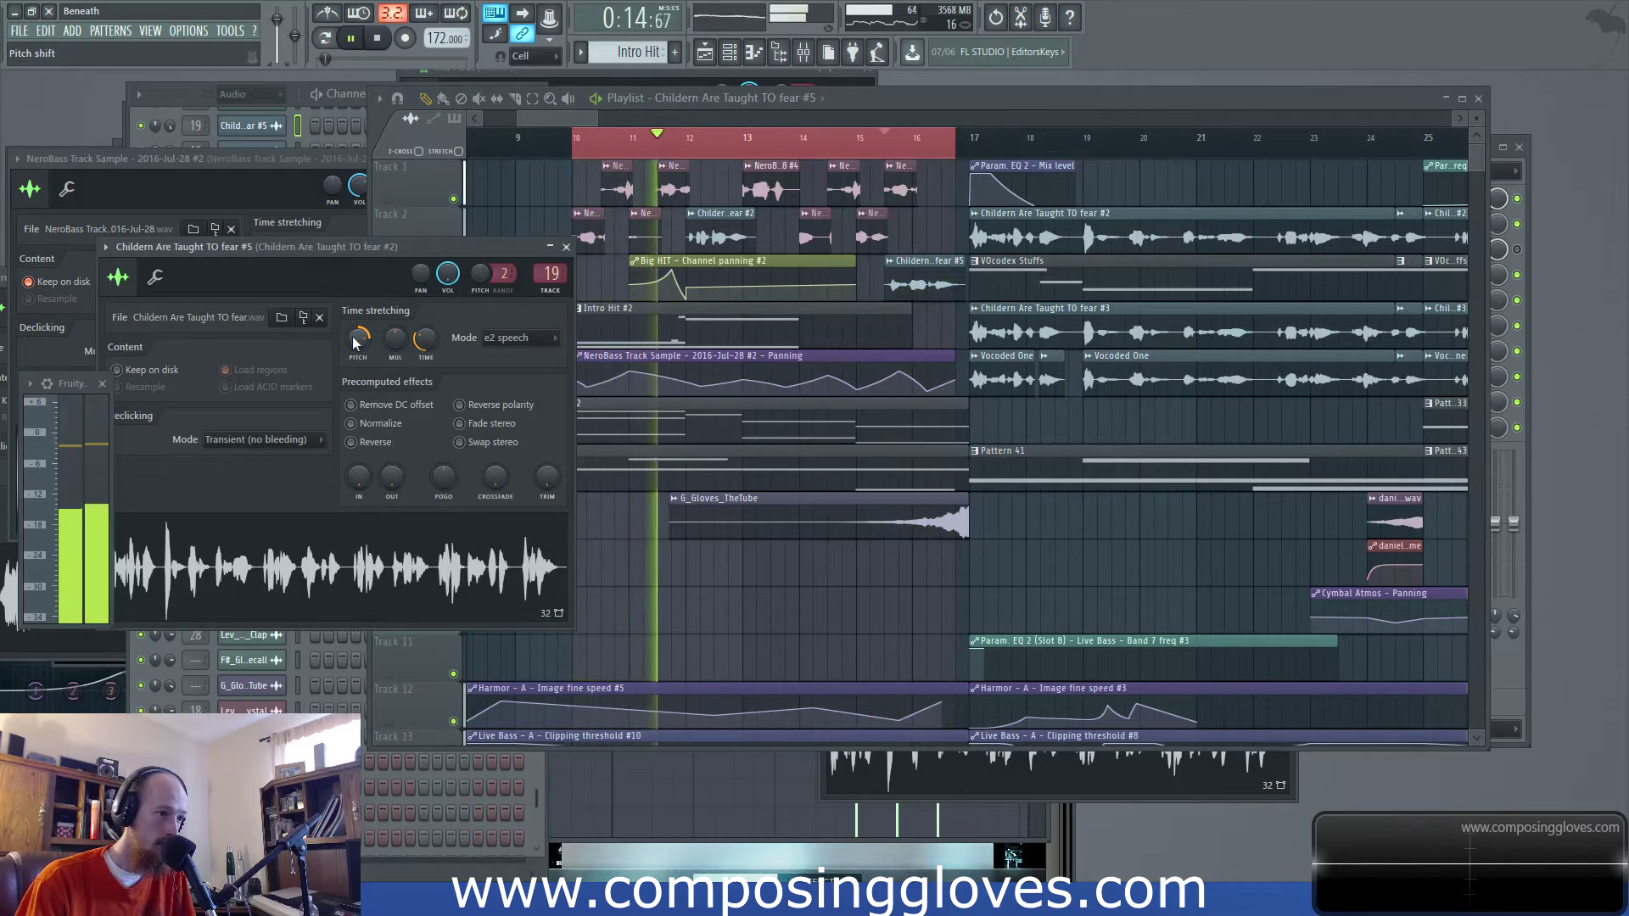
{"action": "left_click", "coordinate": [884, 146]}
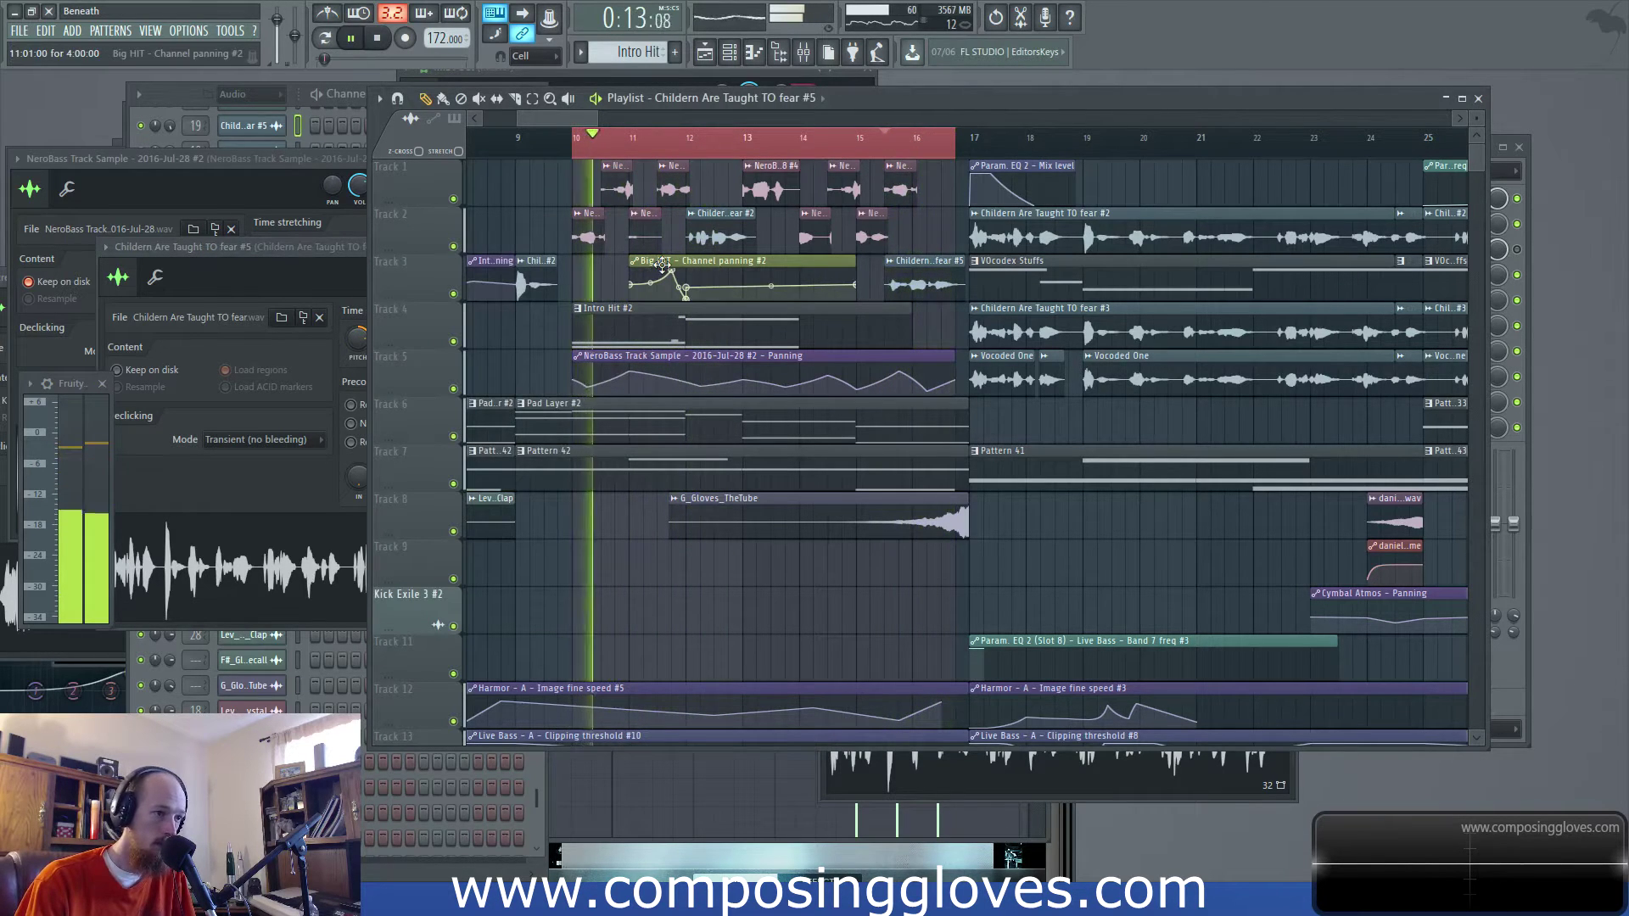
{"action": "key", "text": "space"}
{"action": "scroll", "coordinate": [563, 125], "scroll_direction": "left", "scroll_amount": 2}
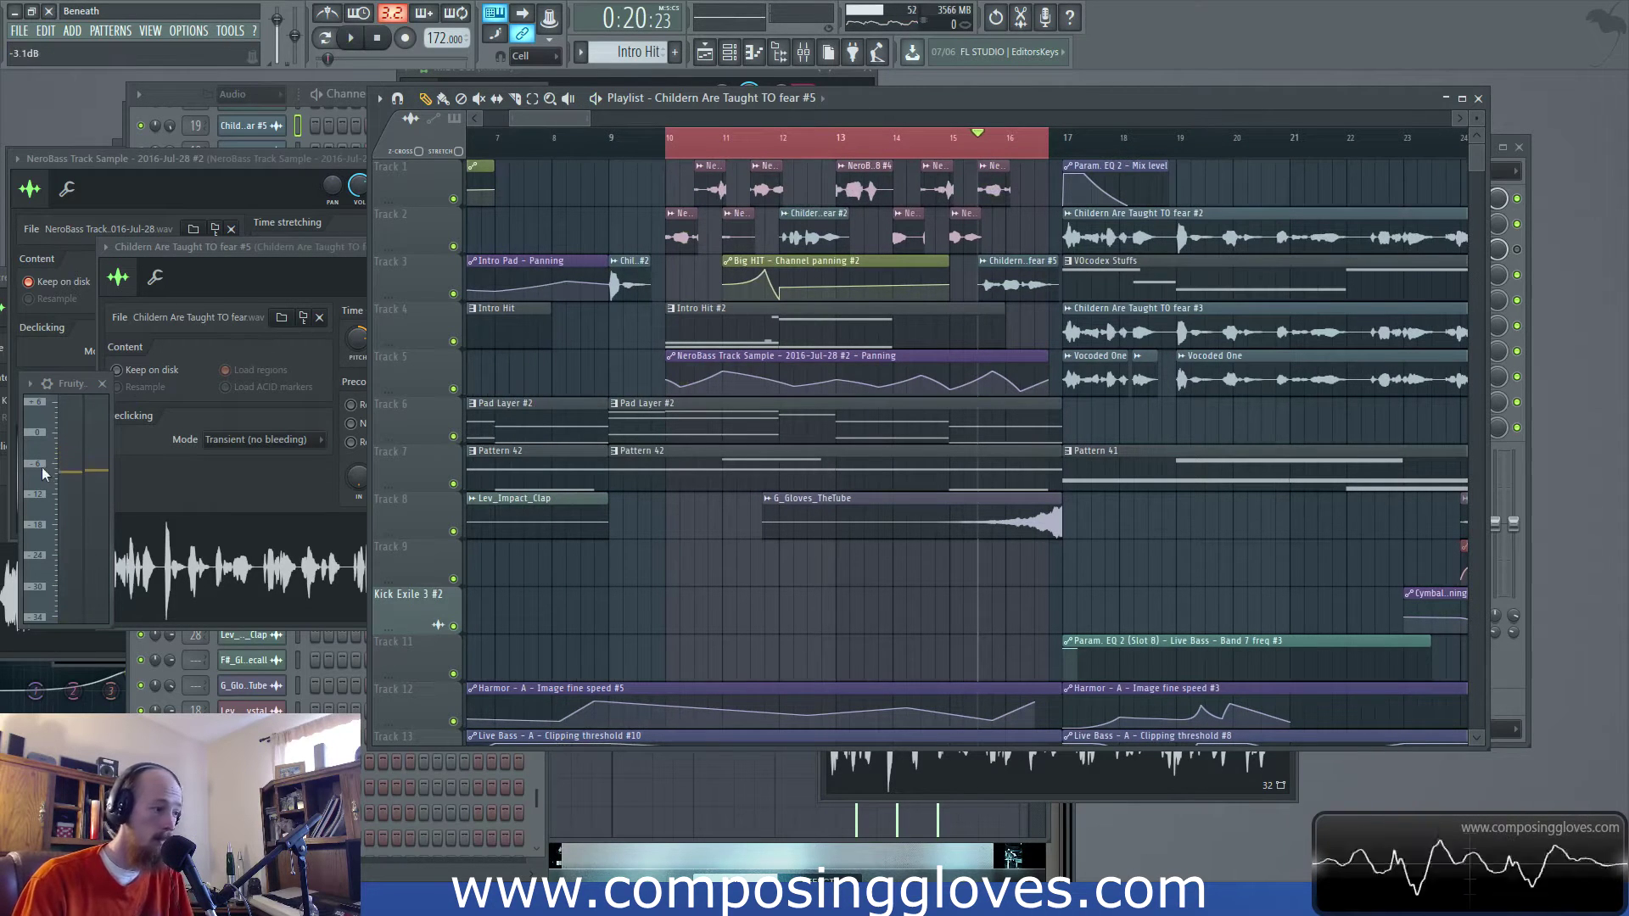
Listen to the bar 10 to 16 section and check which channels the Pad Layer #2 and Intro Hit #2 patterns use
{"action": "key", "text": "space"}
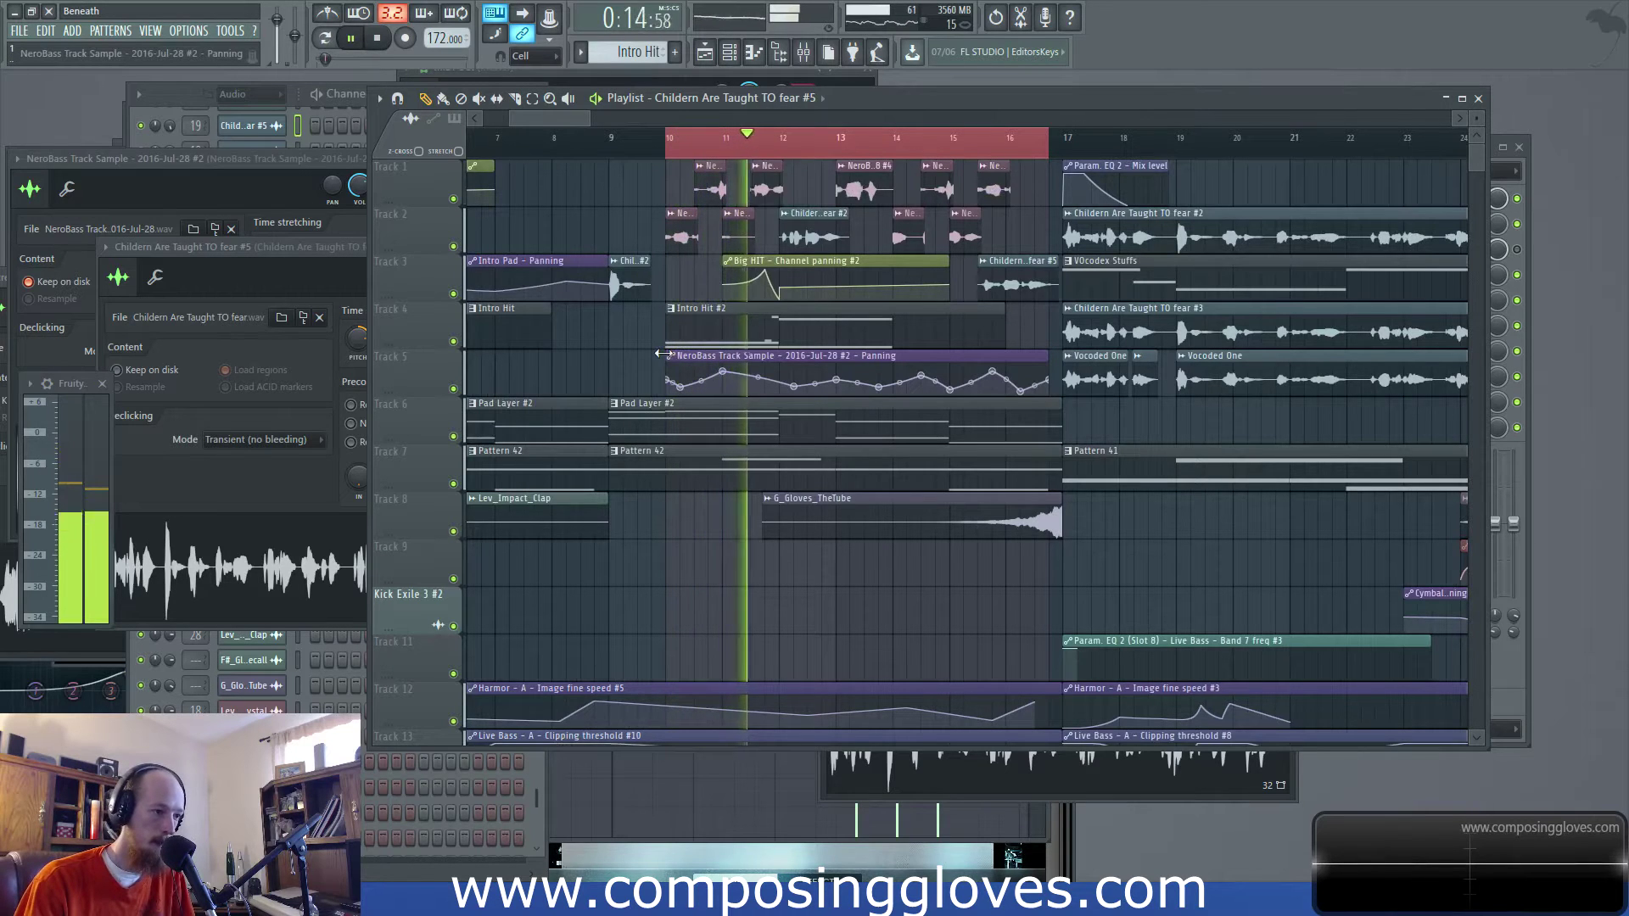
{"action": "key", "text": "space"}
{"action": "left_click", "coordinate": [785, 442]}
{"action": "left_click", "coordinate": [180, 119]}
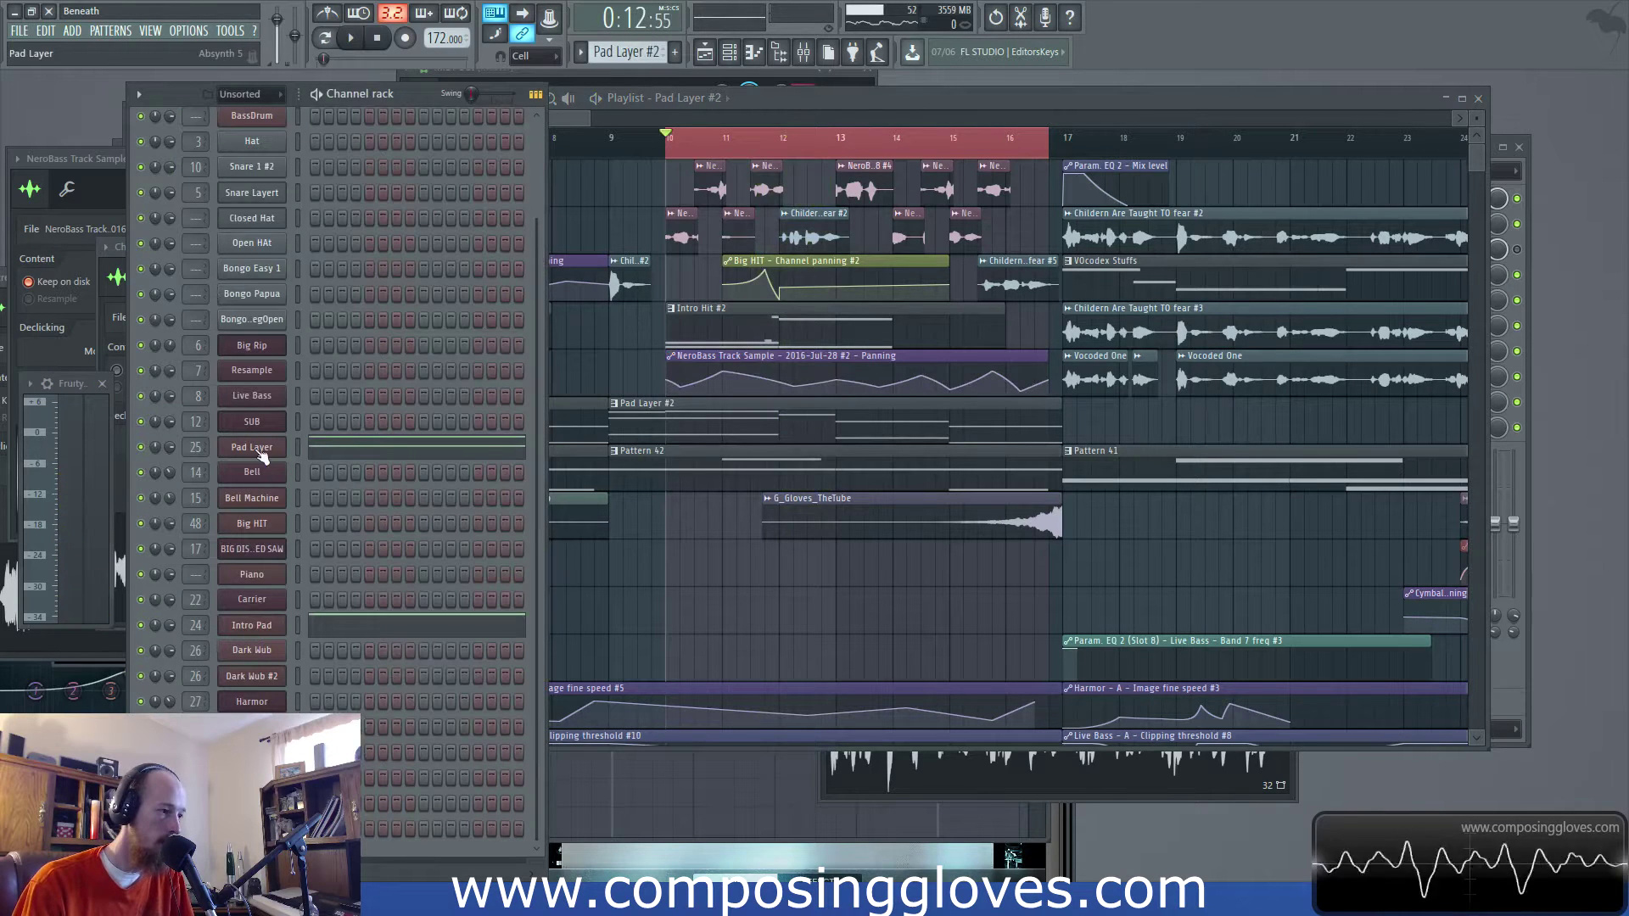
{"action": "scroll", "coordinate": [268, 357], "scroll_direction": "up", "scroll_amount": 4}
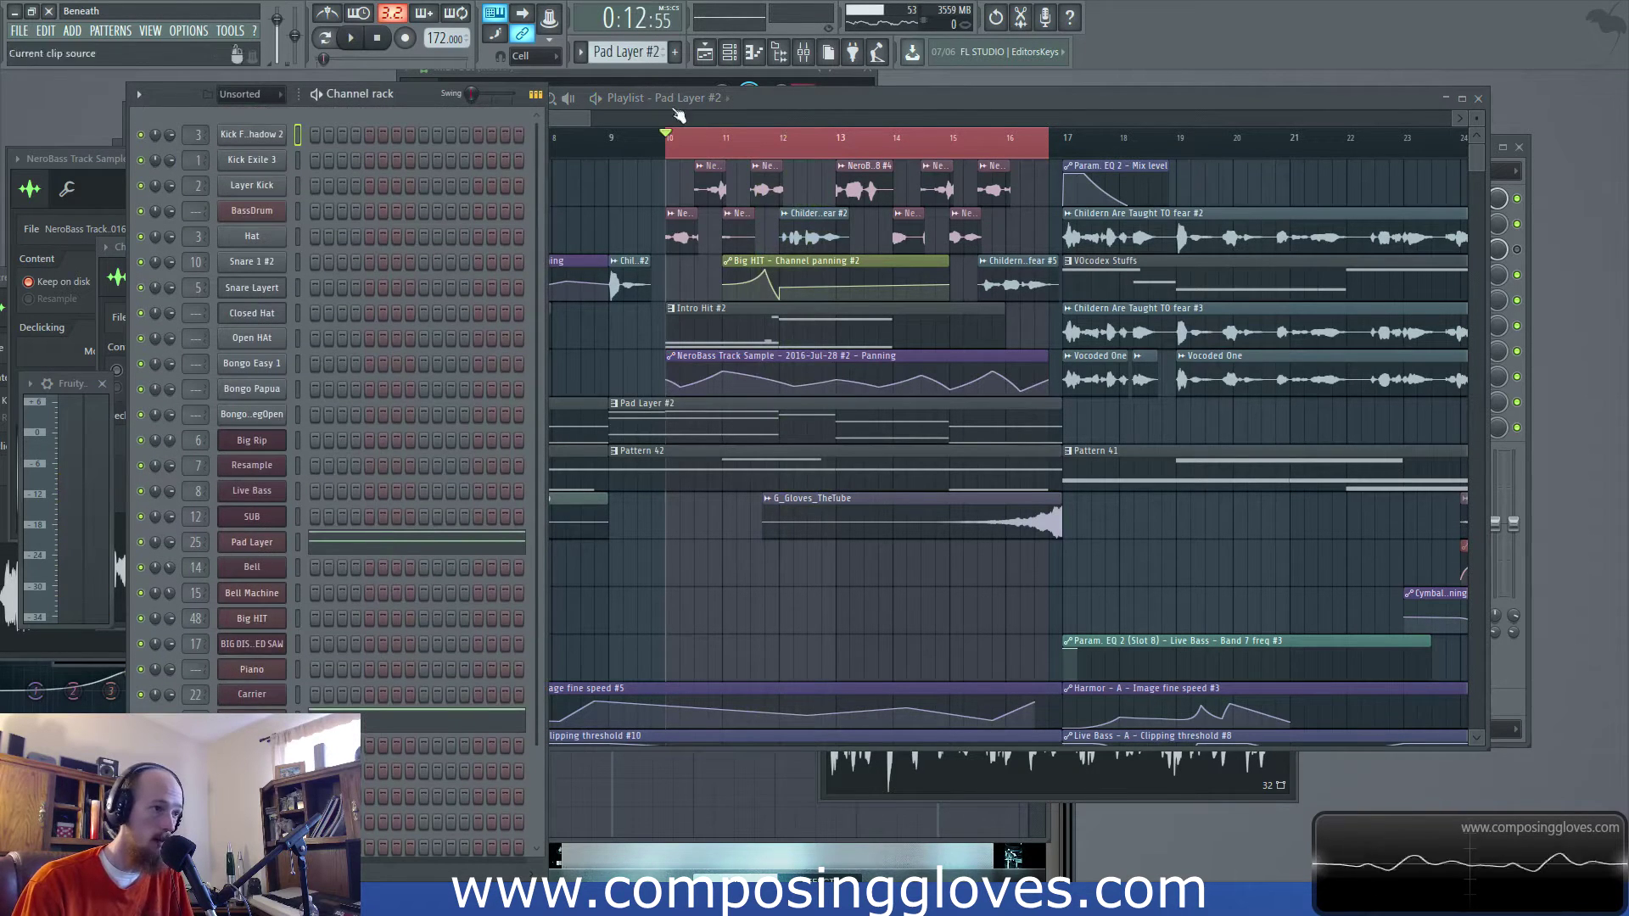
{"action": "left_click", "coordinate": [802, 98]}
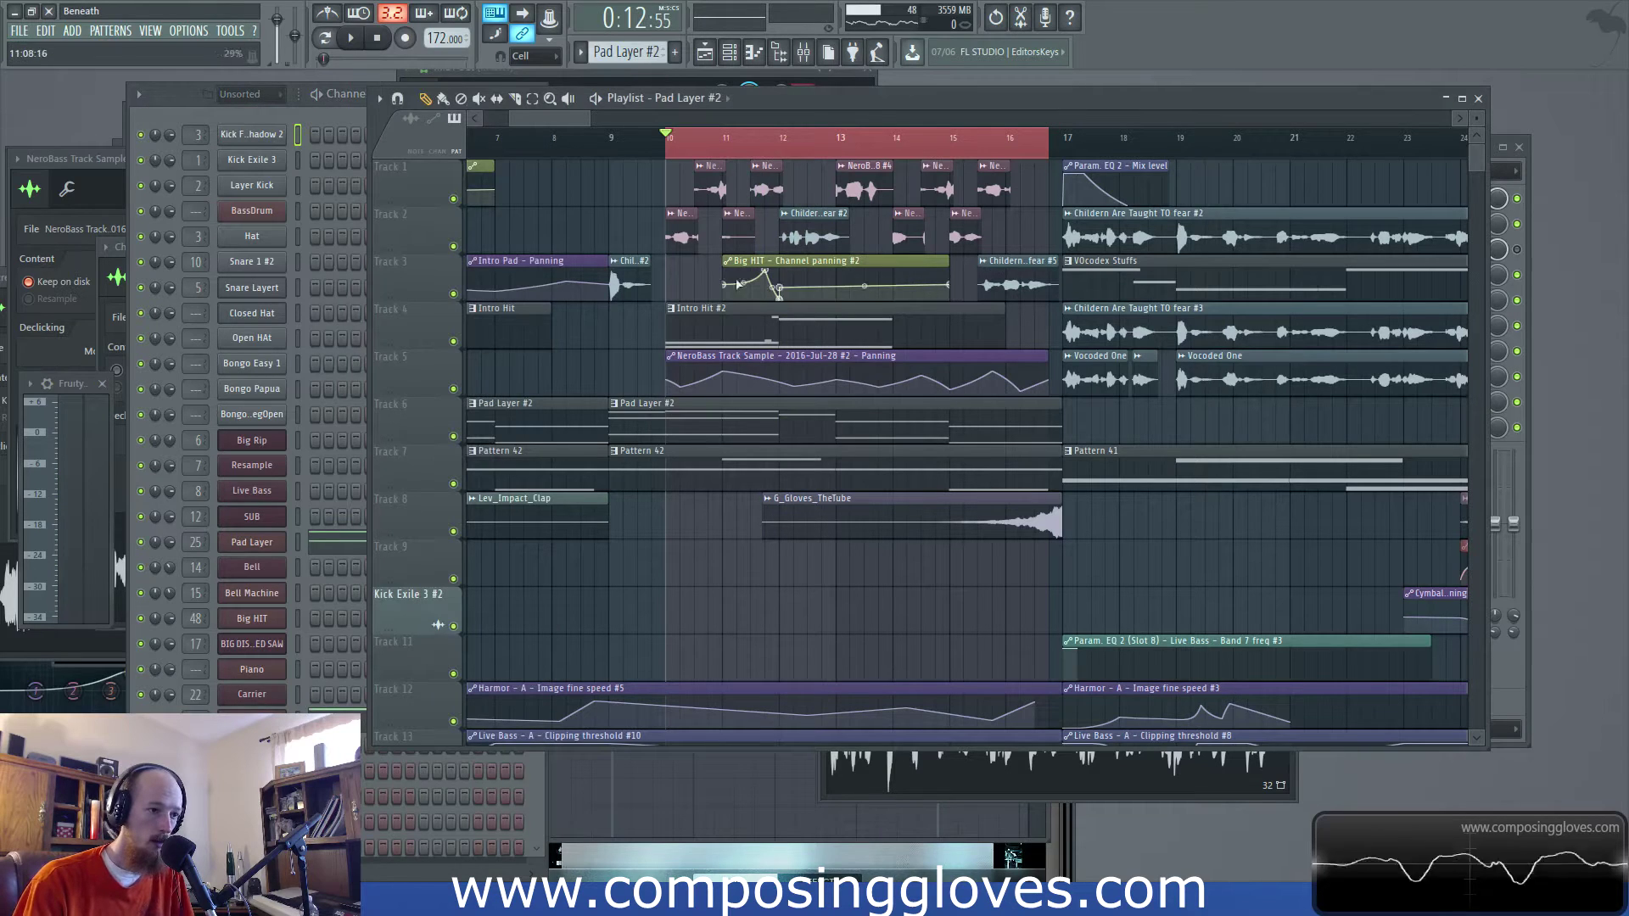
{"action": "left_click", "coordinate": [733, 317]}
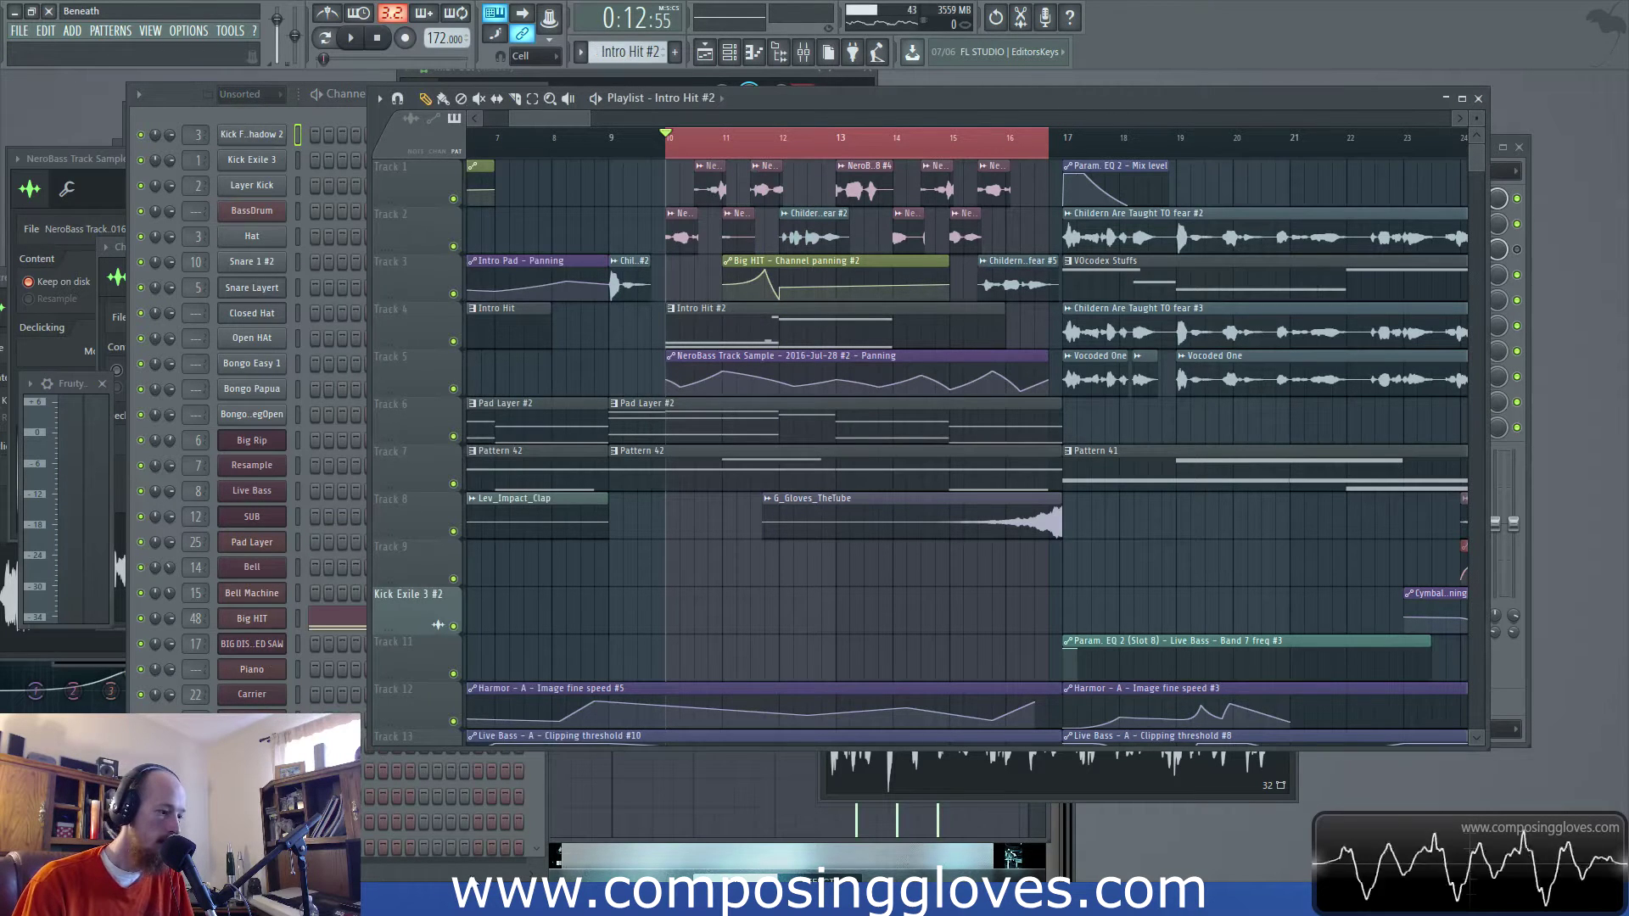
{"action": "left_click", "coordinate": [479, 713]}
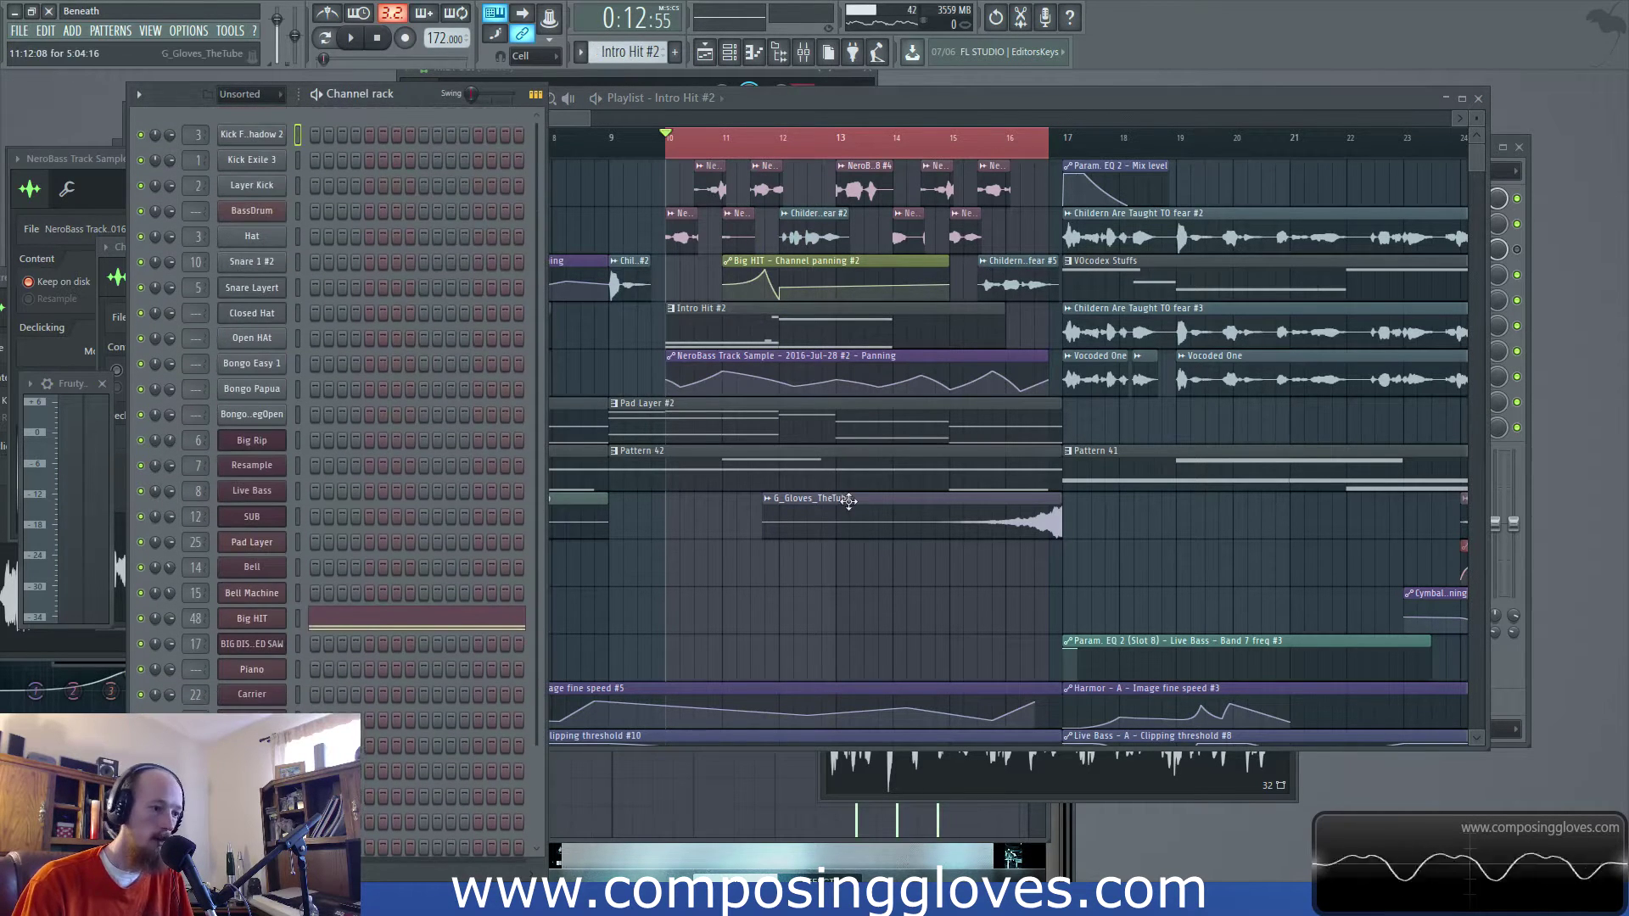
Route the G_Gloves_TheTube sample to its own mixer track 49 and lower that track's volume
{"action": "double_click", "coordinate": [888, 538]}
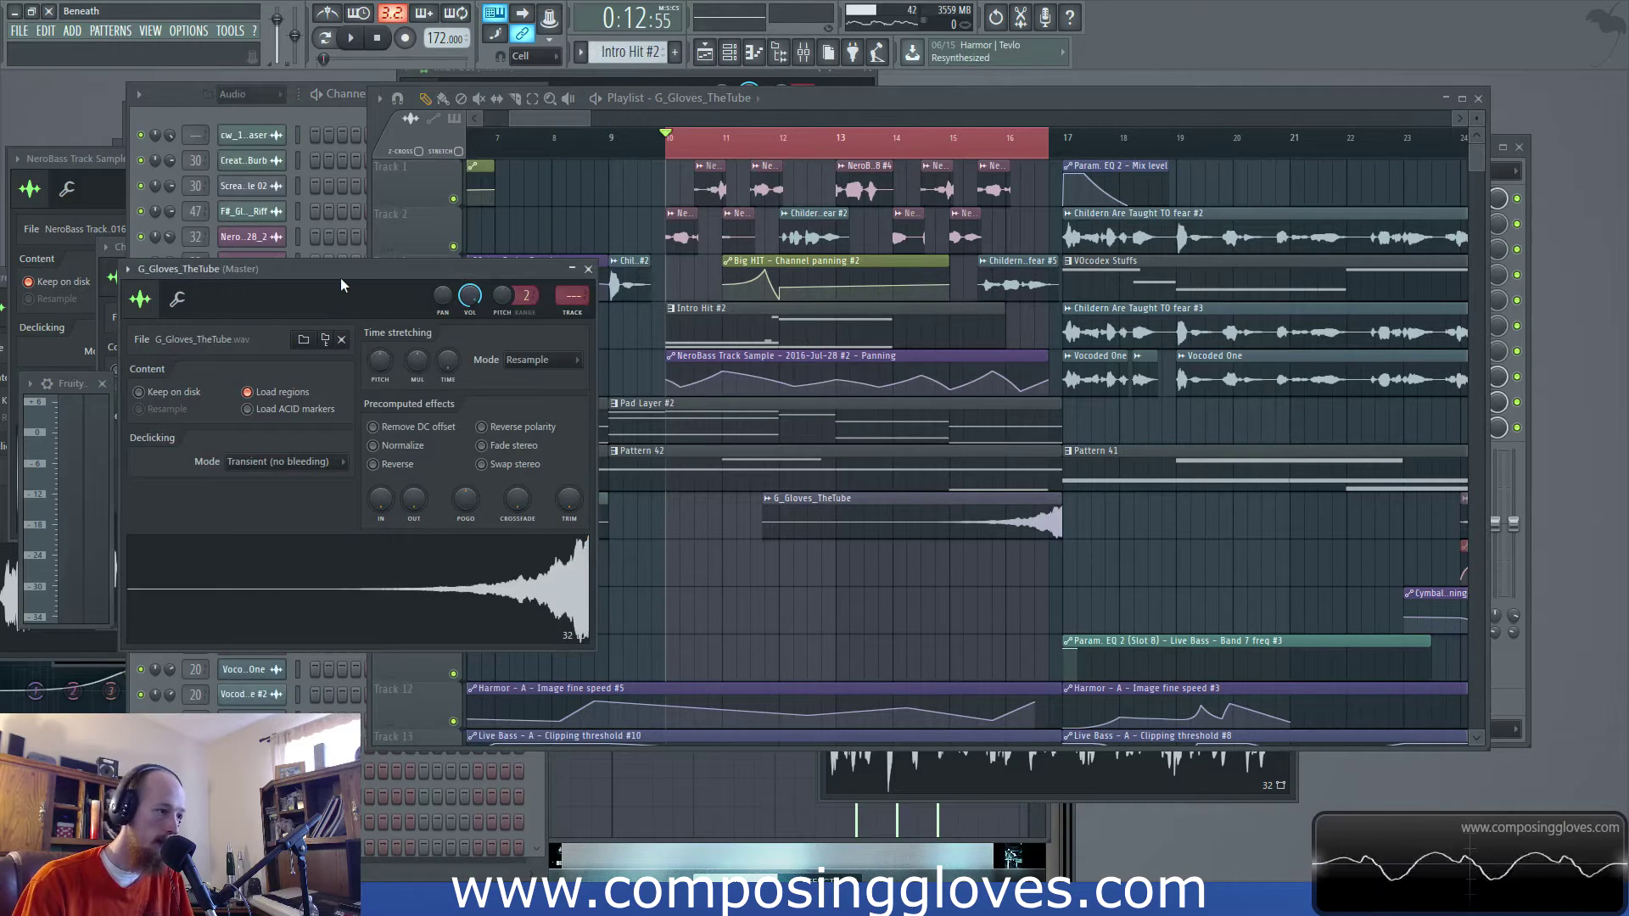
{"action": "key", "text": "ctrl+l"}
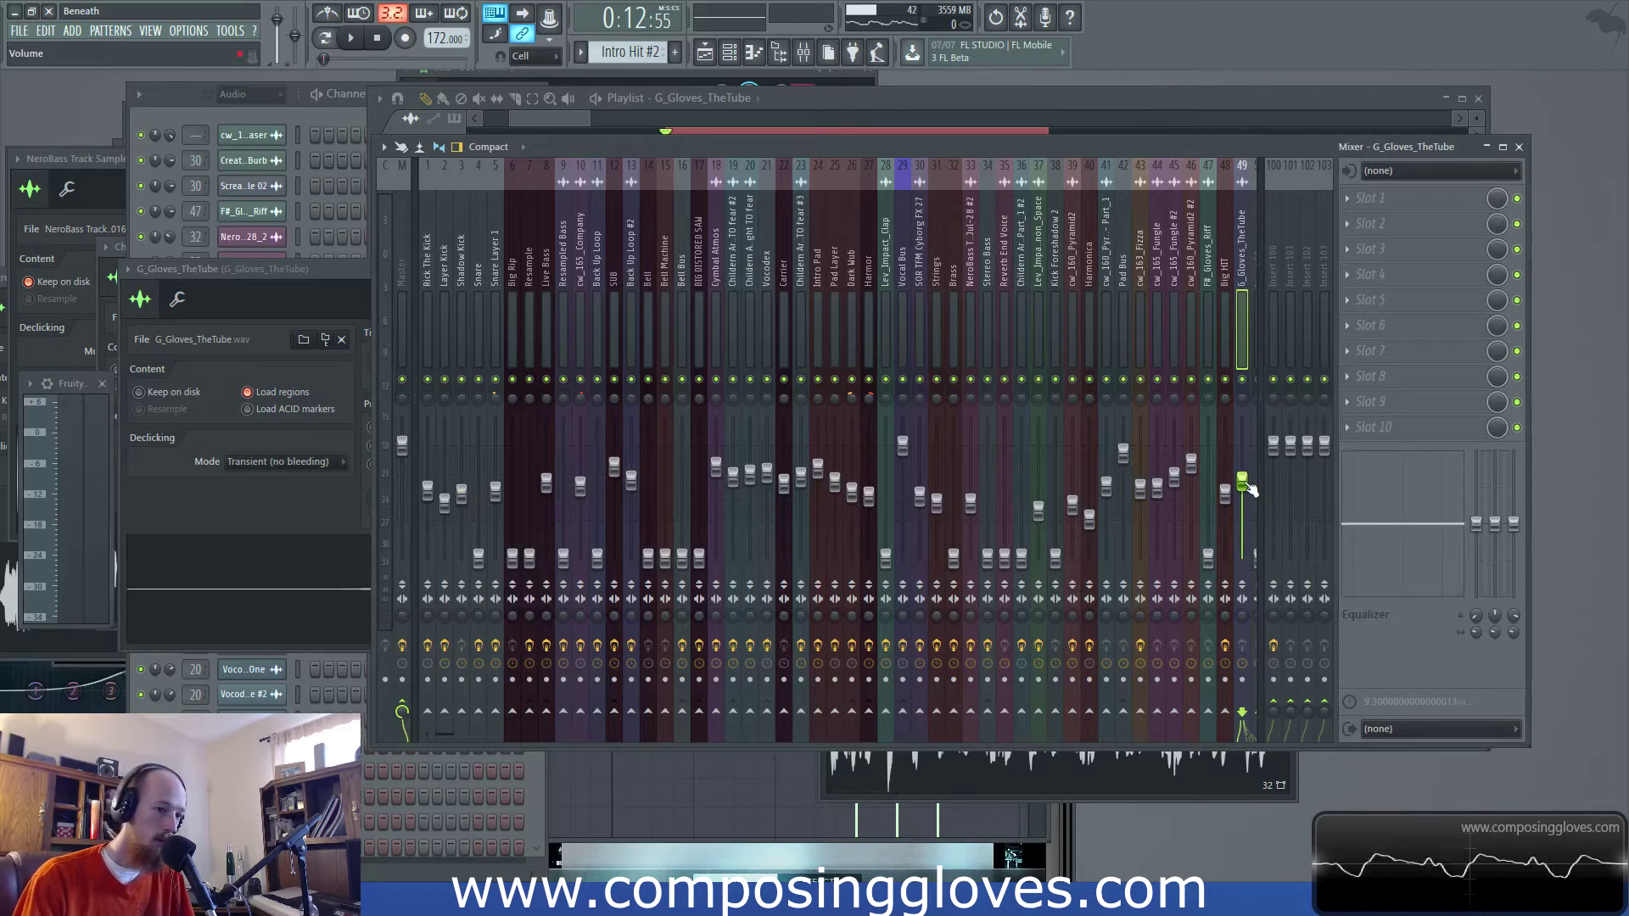
{"action": "left_click", "coordinate": [502, 122]}
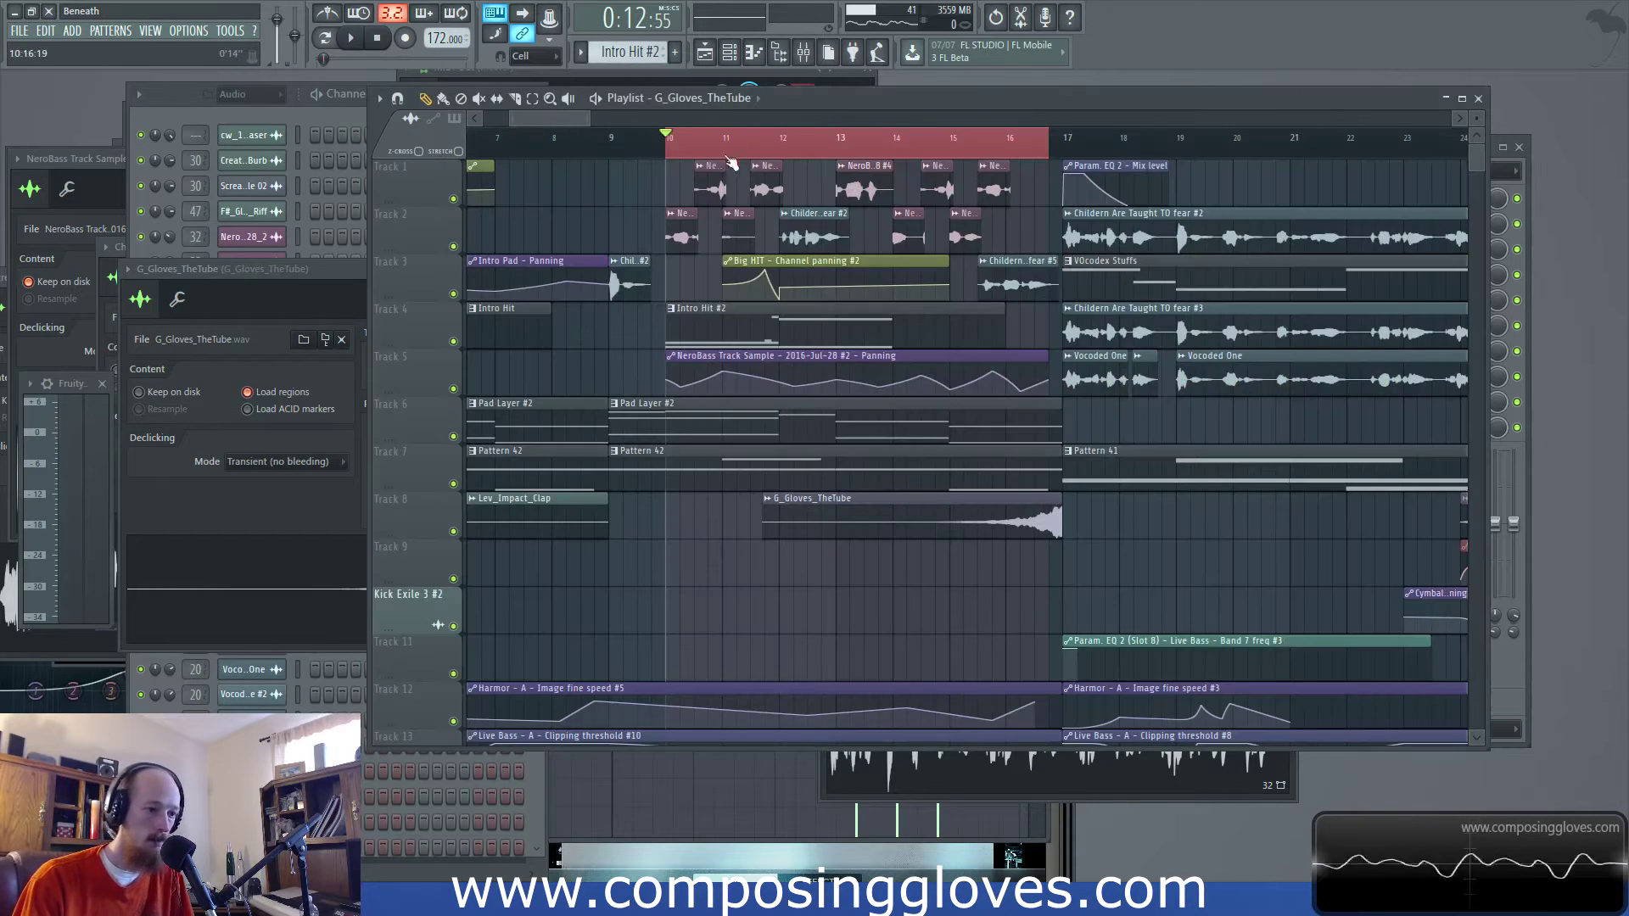
Play the section through the G_Gloves_TheTube riser, and loop bar 16 to check its ending
{"action": "key", "text": "space"}
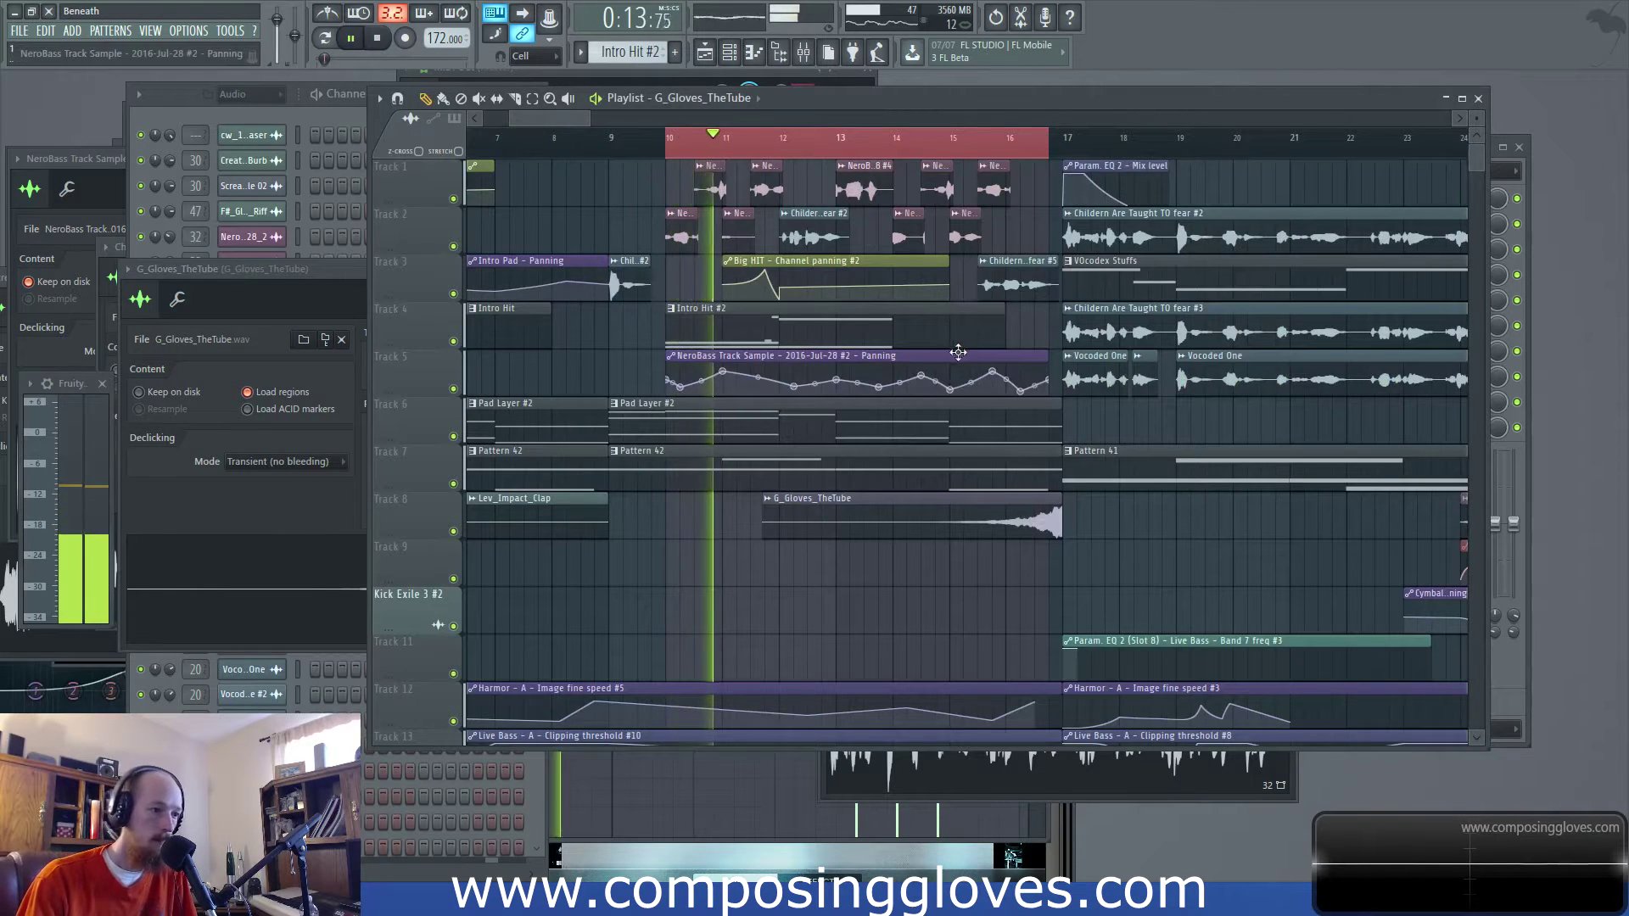
{"action": "scroll", "coordinate": [941, 386], "scroll_direction": "down", "scroll_amount": 1}
{"action": "scroll", "coordinate": [685, 392], "scroll_direction": "up", "scroll_amount": 2}
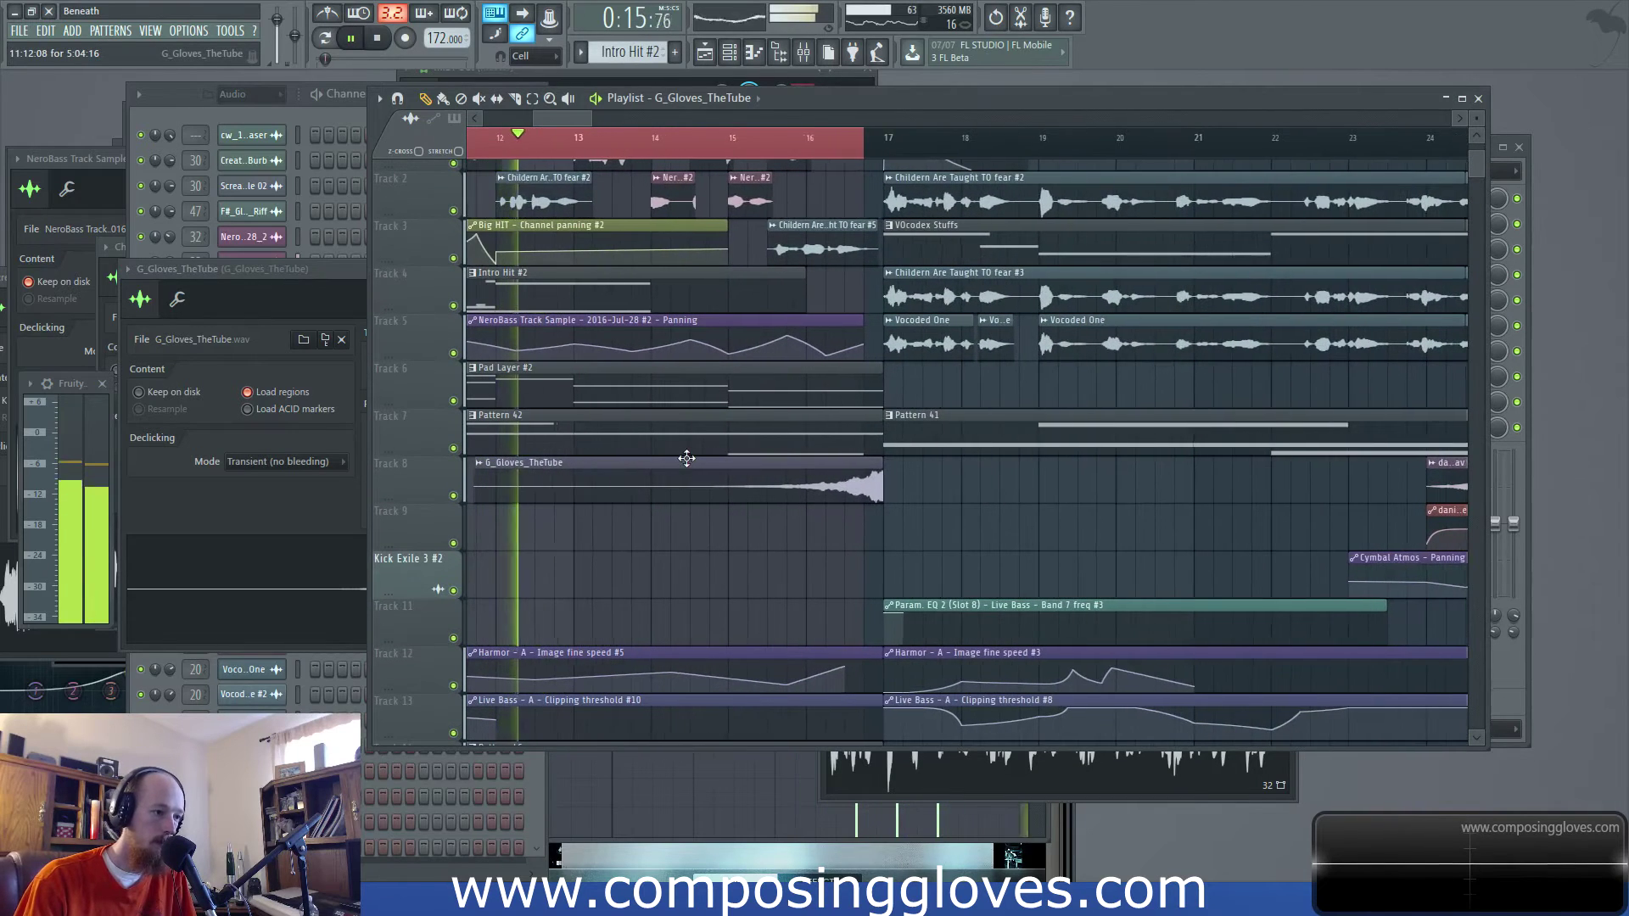
{"action": "scroll", "coordinate": [727, 375], "scroll_direction": "down", "scroll_amount": 1}
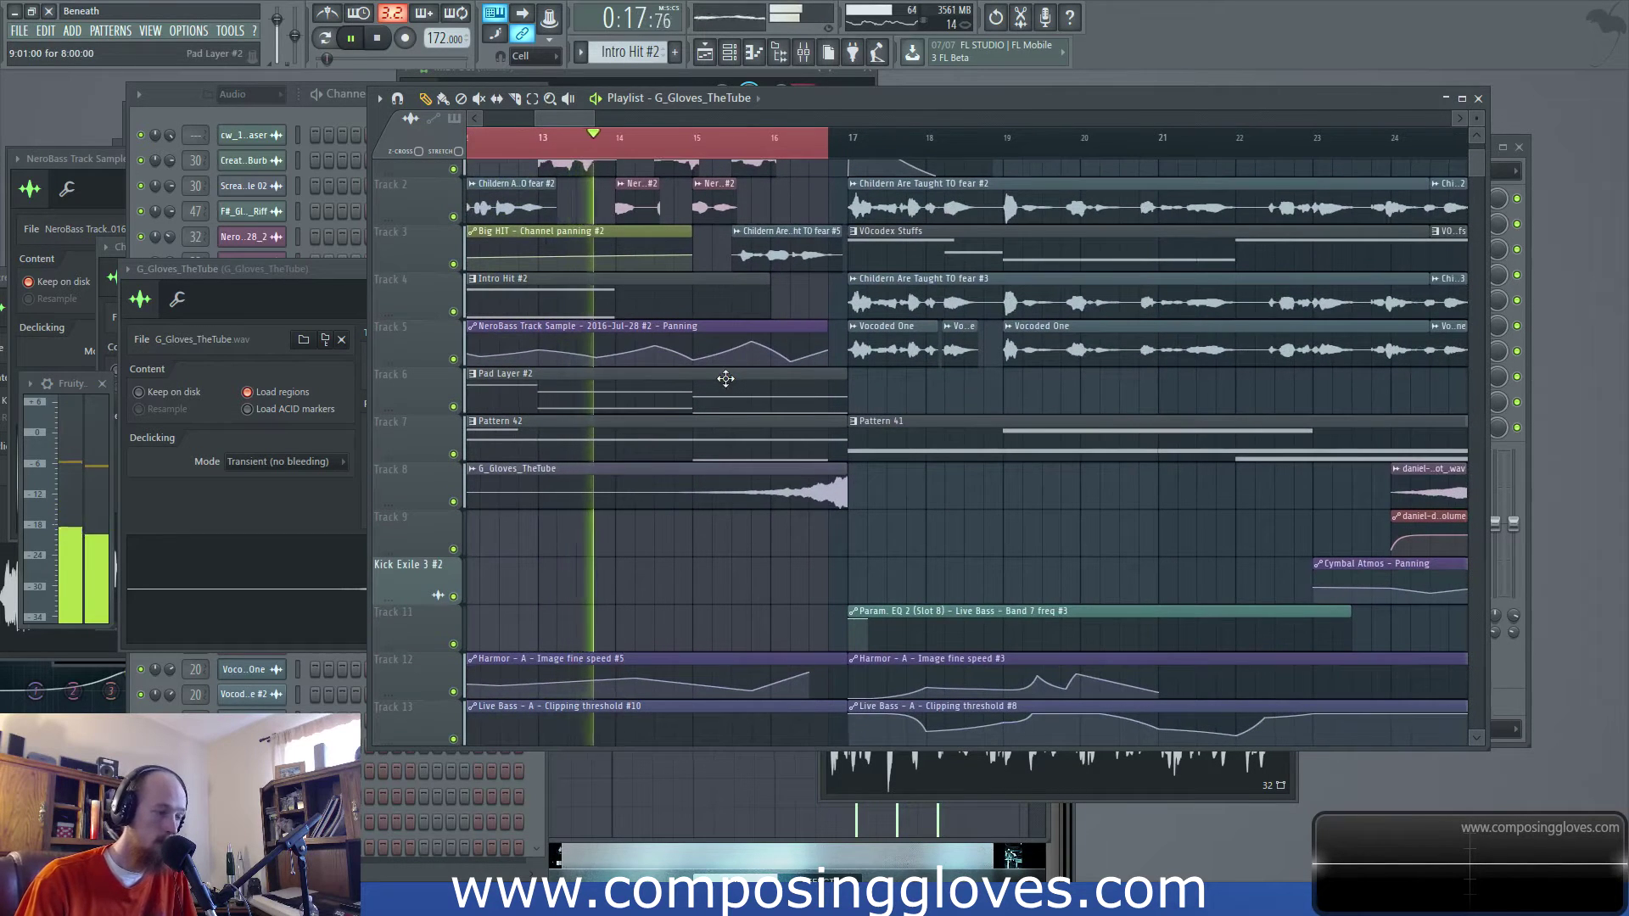
{"action": "scroll", "coordinate": [751, 361], "scroll_direction": "down", "scroll_amount": 1}
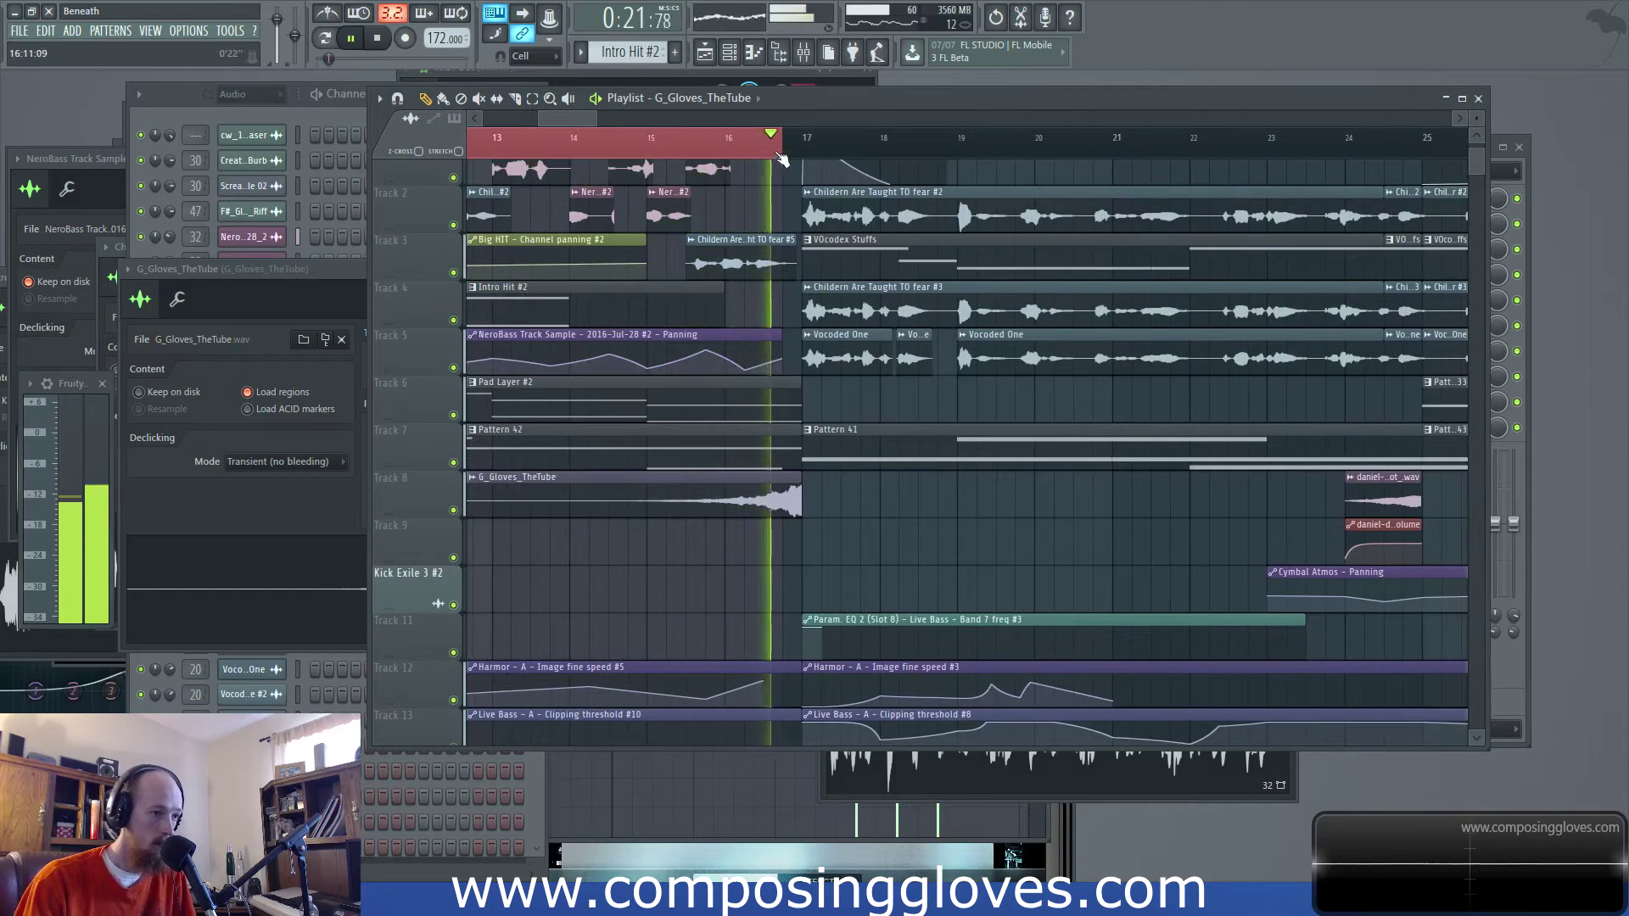
{"action": "key", "text": "space"}
{"action": "left_click_drag", "start_coordinate": [735, 157], "coordinate": [791, 163]}
{"action": "key", "text": "space"}
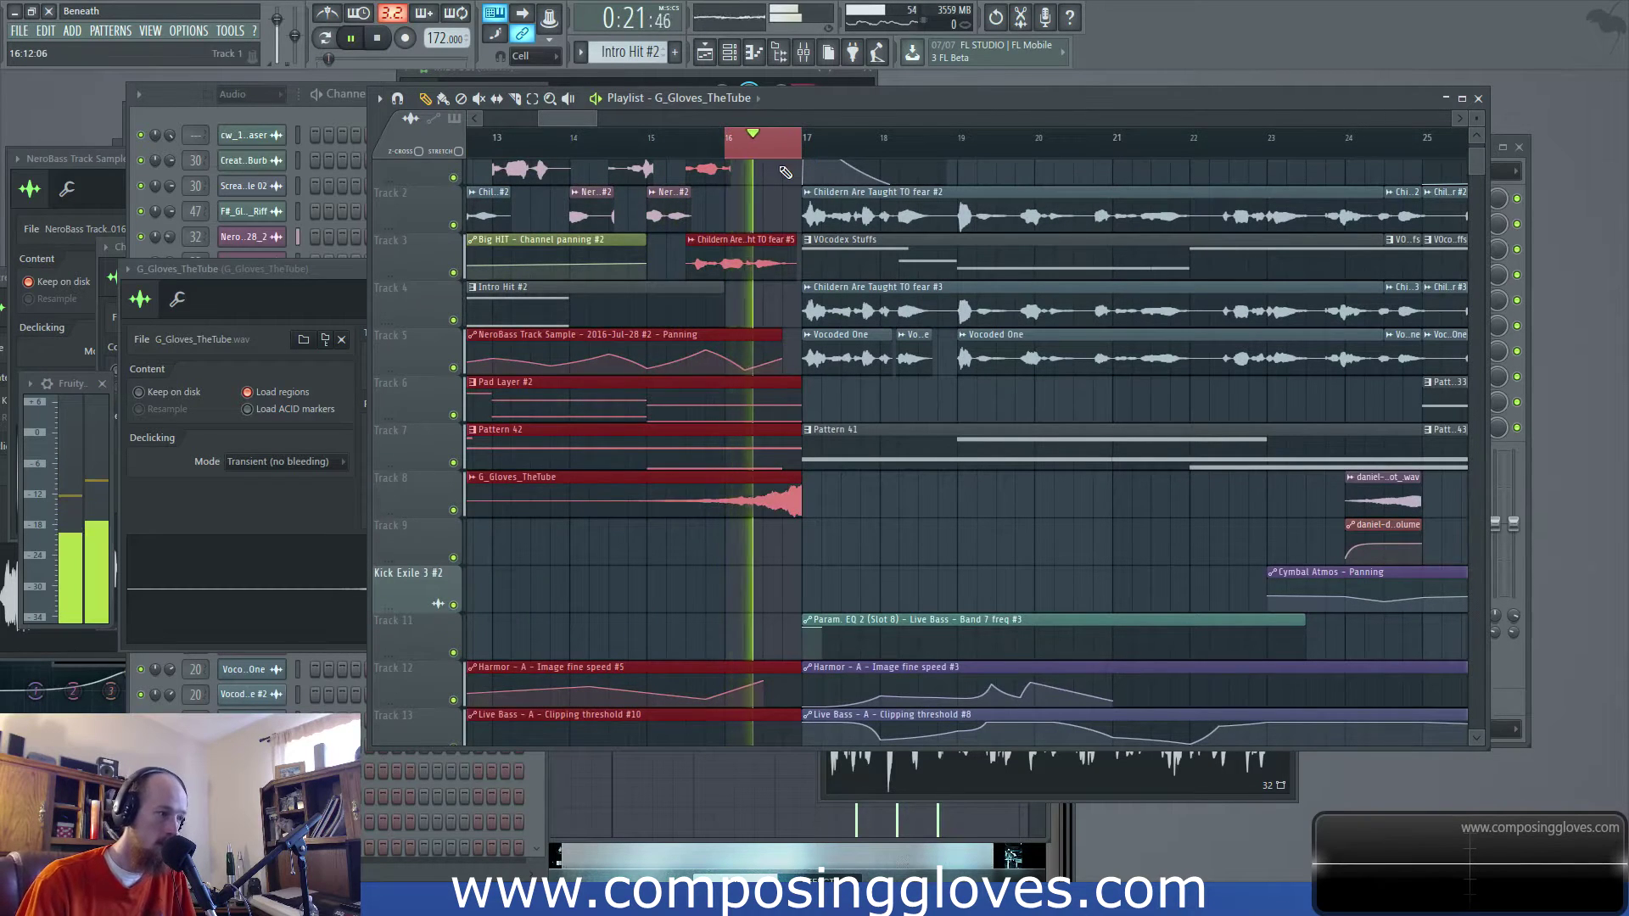
{"action": "key", "text": "space"}
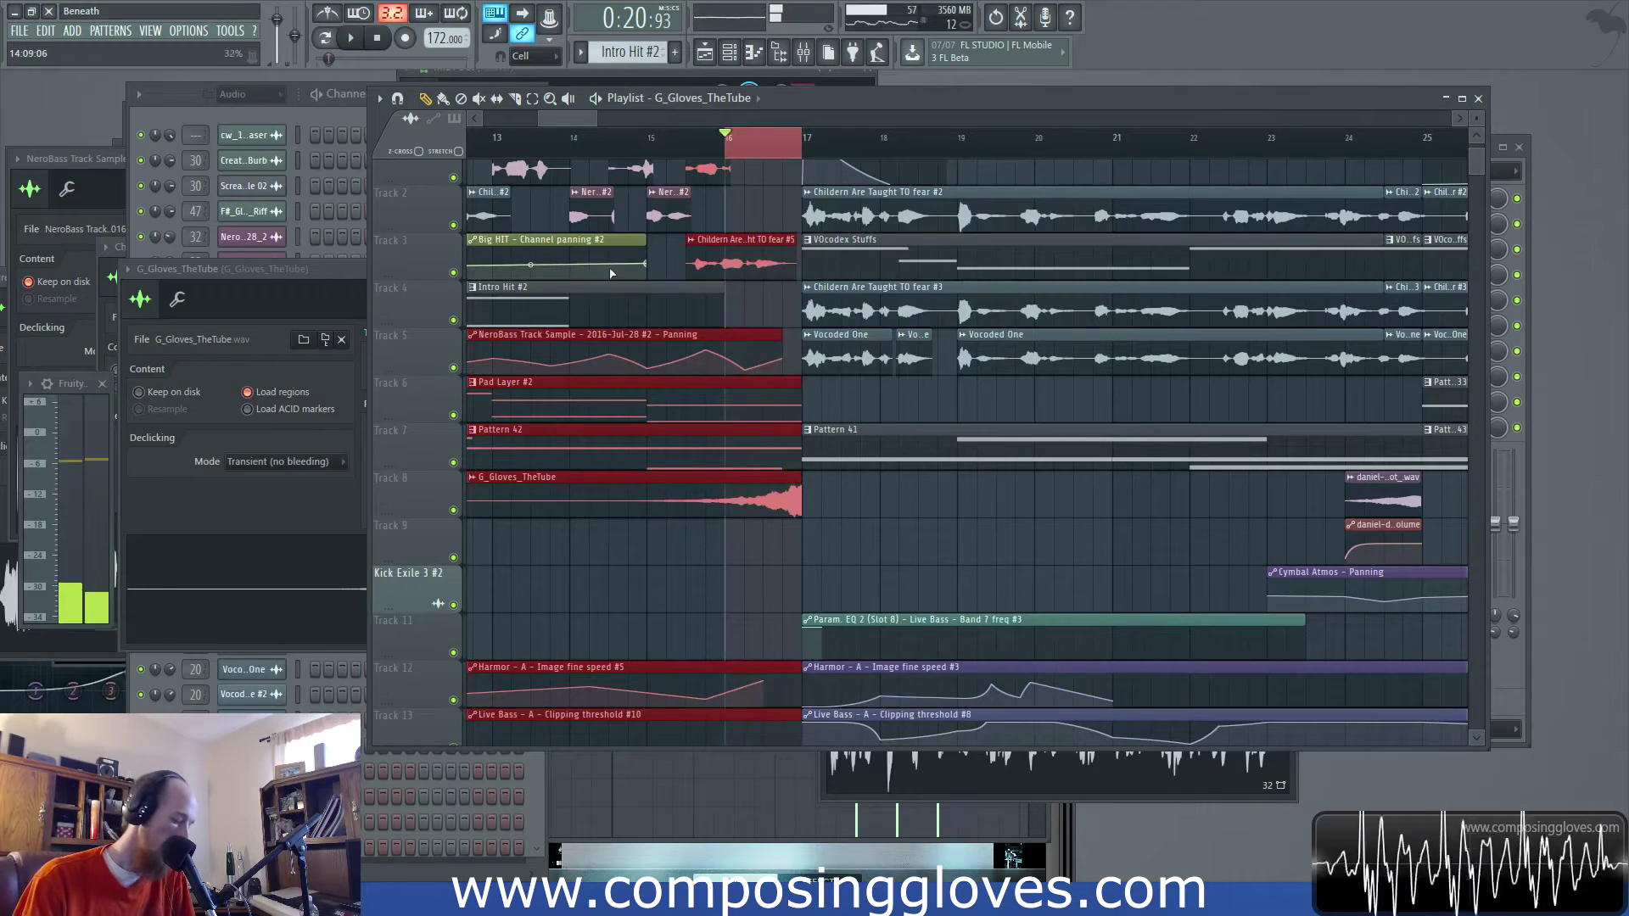
Loop bars 9 to 16 and raise the Brass mixer track, used by the NeroBass 28_2 #2 clip on track 16, to about -9.6 dB
{"action": "scroll", "coordinate": [972, 175], "scroll_direction": "down", "scroll_amount": 4}
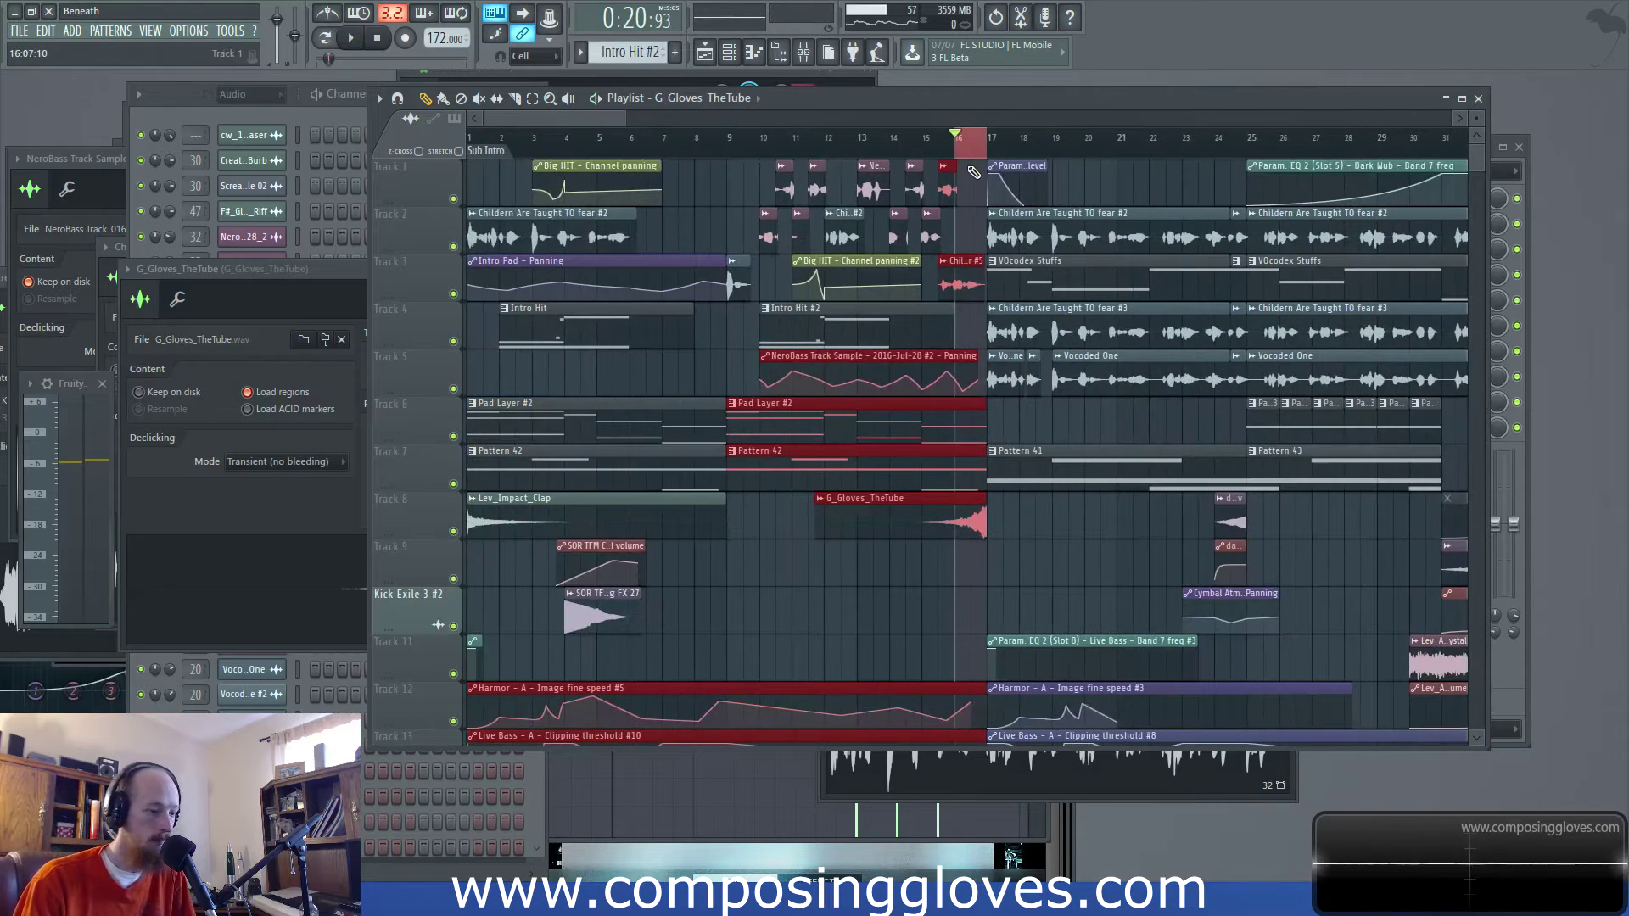
{"action": "scroll", "coordinate": [887, 392], "scroll_direction": "down", "scroll_amount": 5}
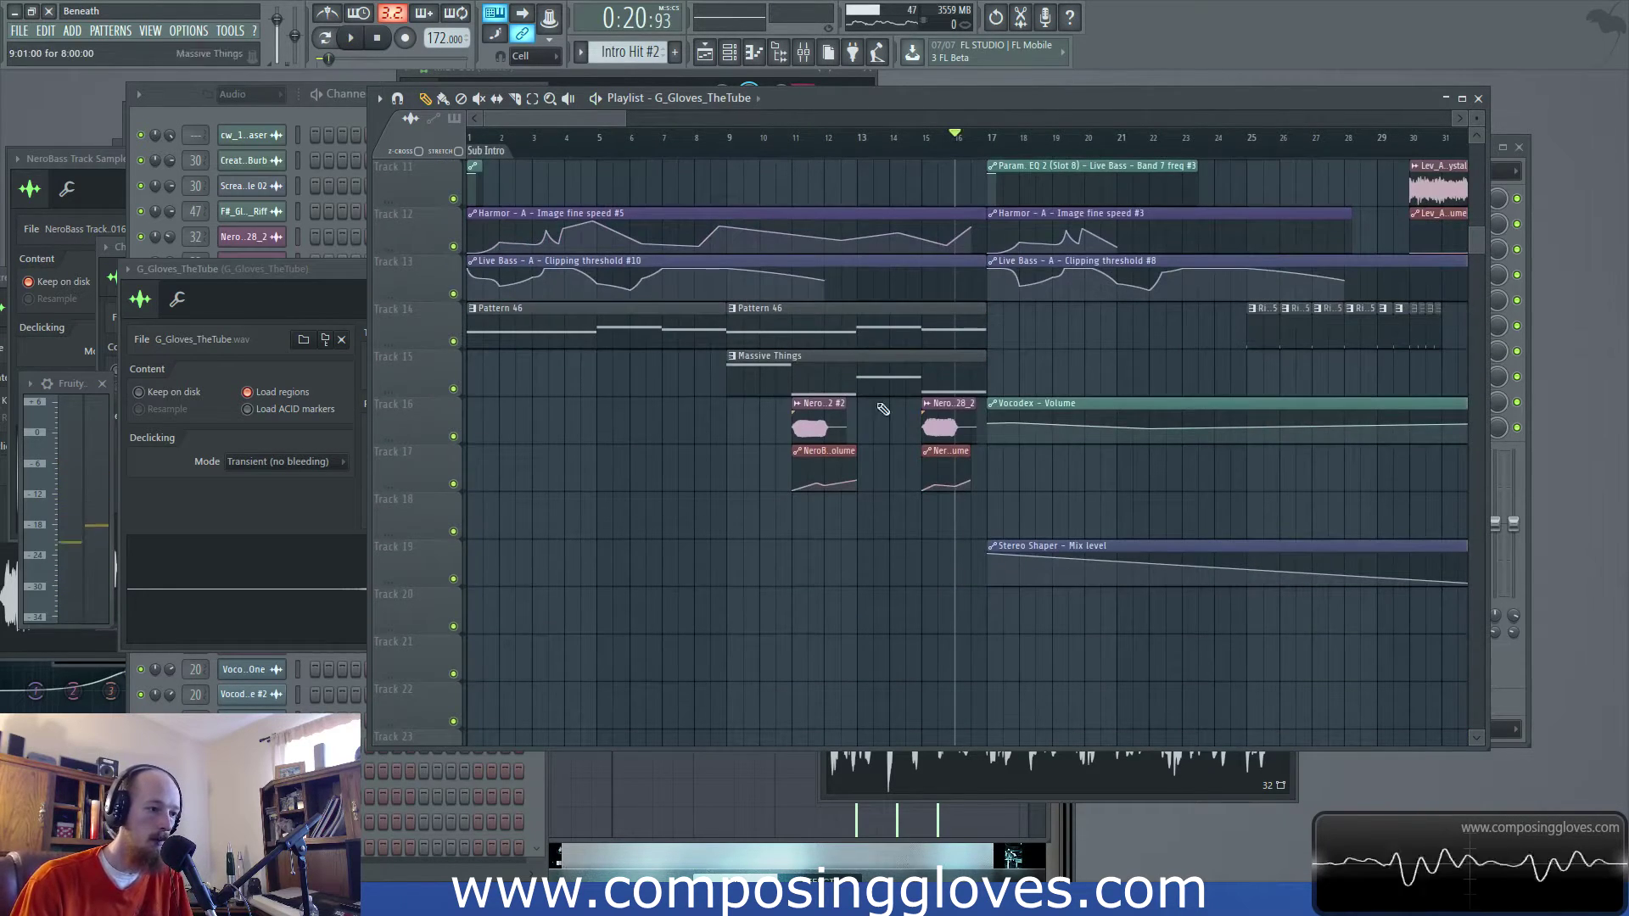
{"action": "double_click", "coordinate": [828, 427]}
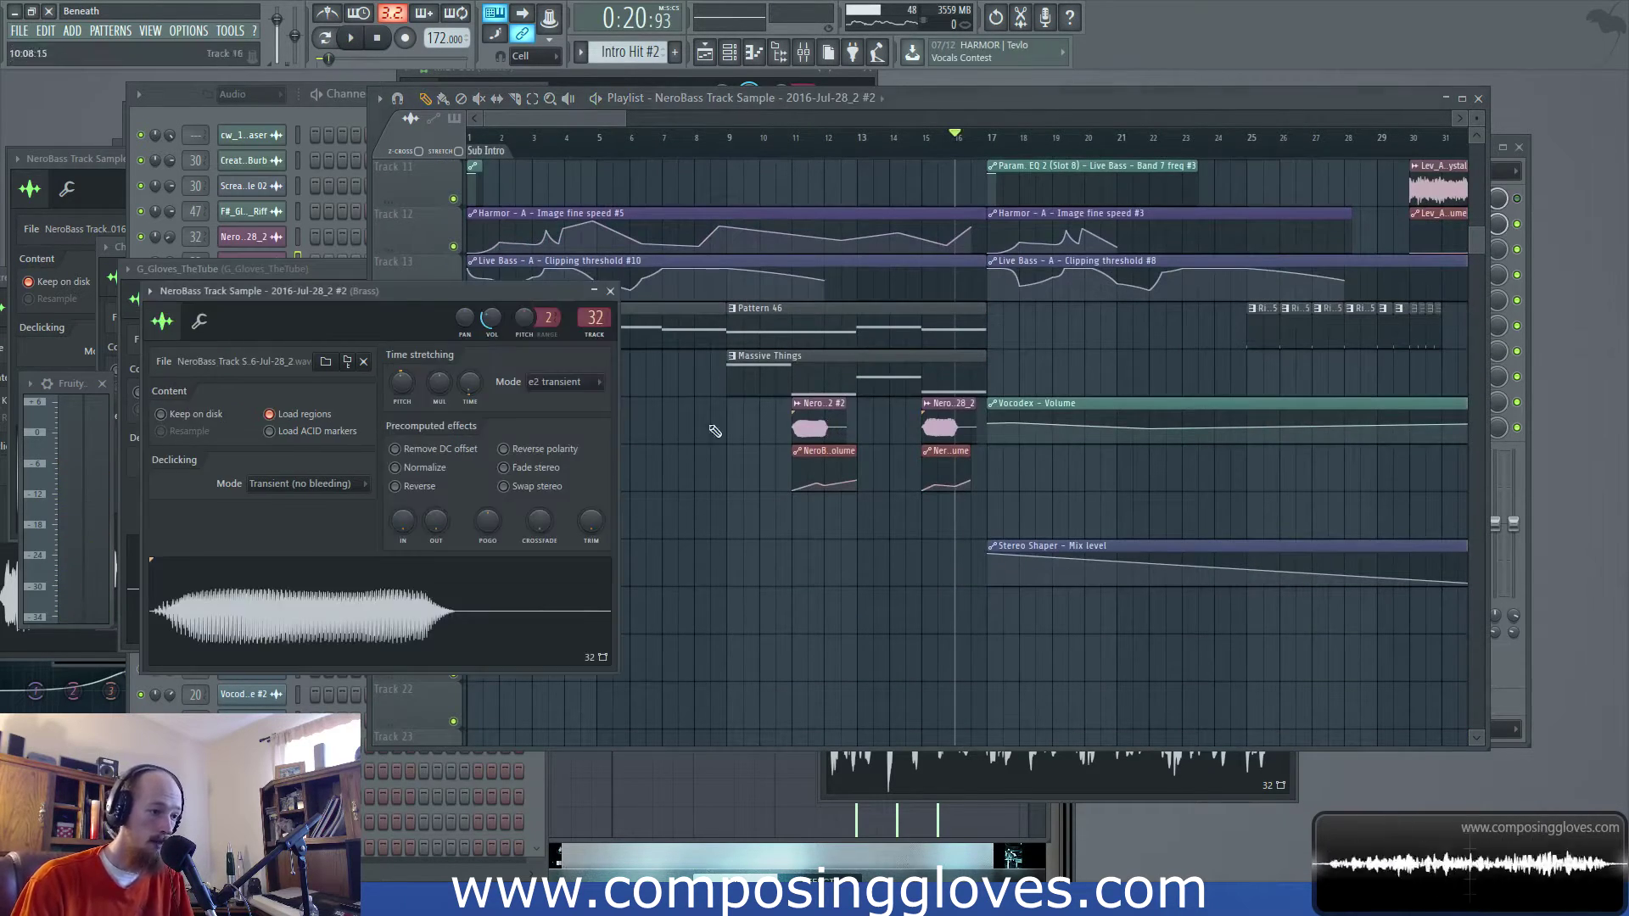
{"action": "left_click", "coordinate": [803, 51]}
{"action": "left_click", "coordinate": [925, 98]}
{"action": "left_click_drag", "start_coordinate": [728, 137], "coordinate": [972, 173]}
{"action": "key", "text": "space"}
{"action": "key", "text": "F9"}
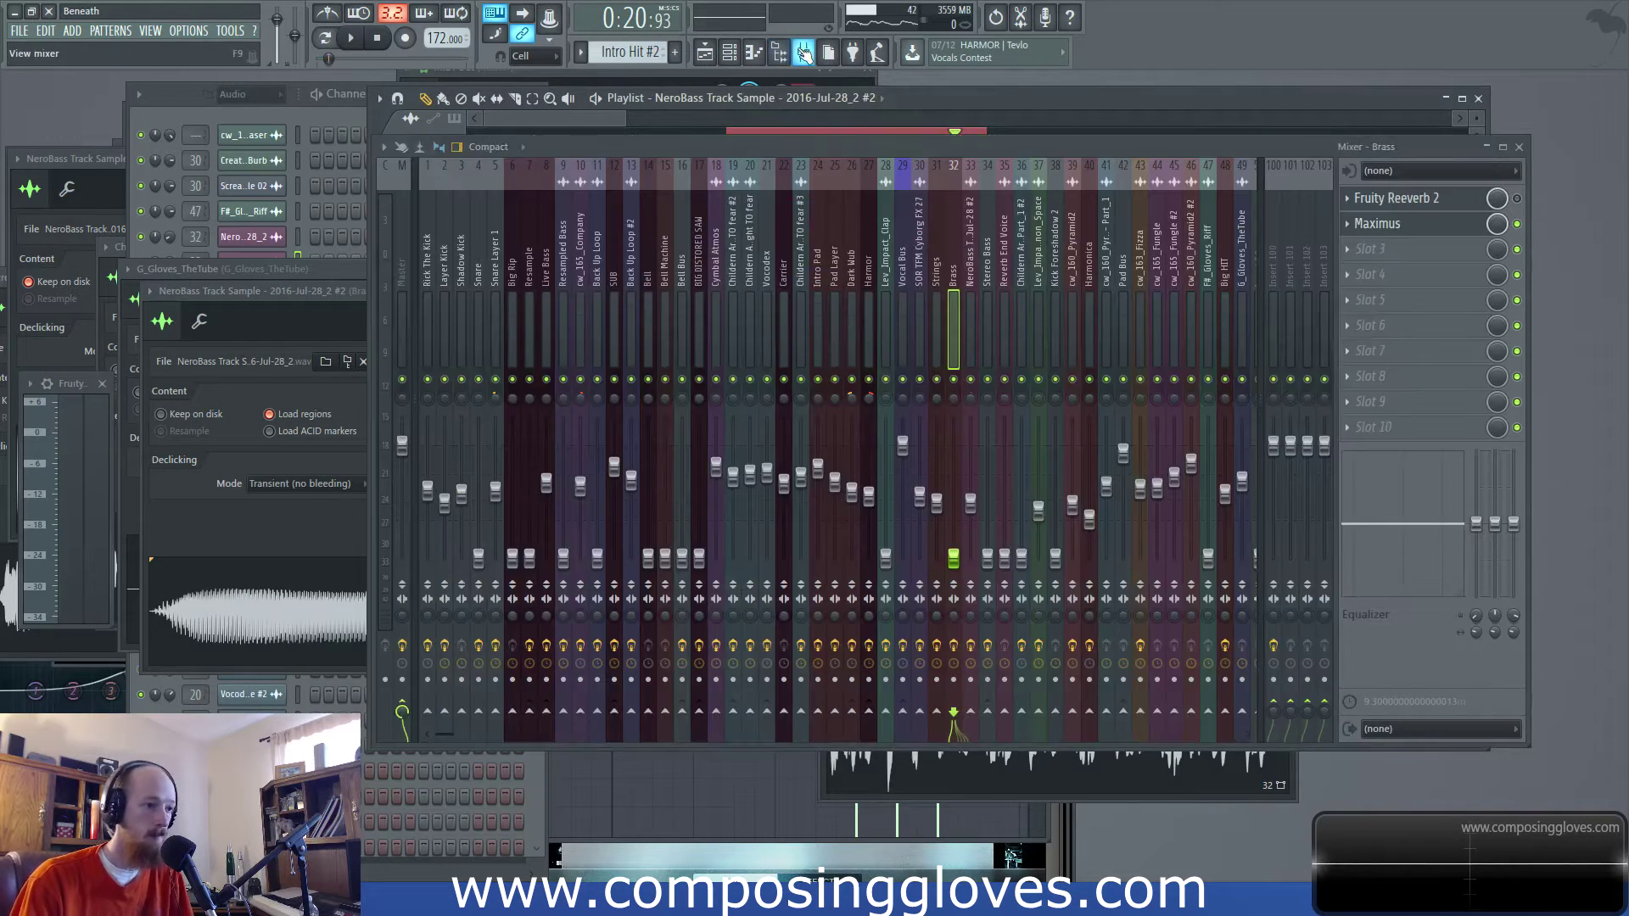
{"action": "left_click_drag", "start_coordinate": [959, 562], "coordinate": [959, 532]}
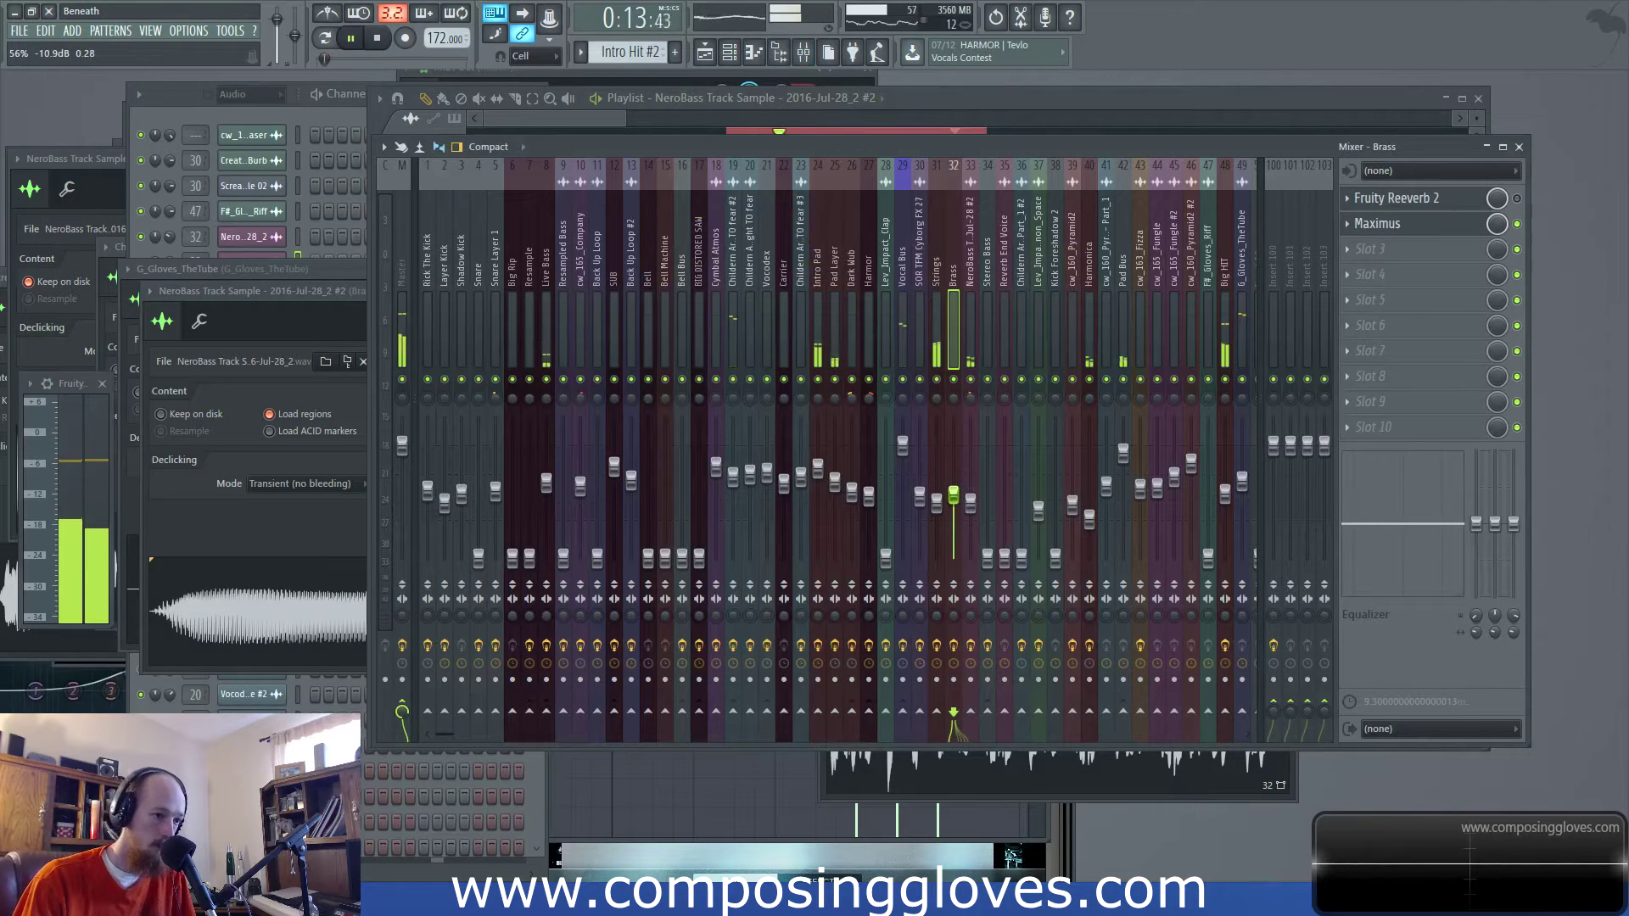
{"action": "left_click_drag", "start_coordinate": [955, 495], "coordinate": [966, 501]}
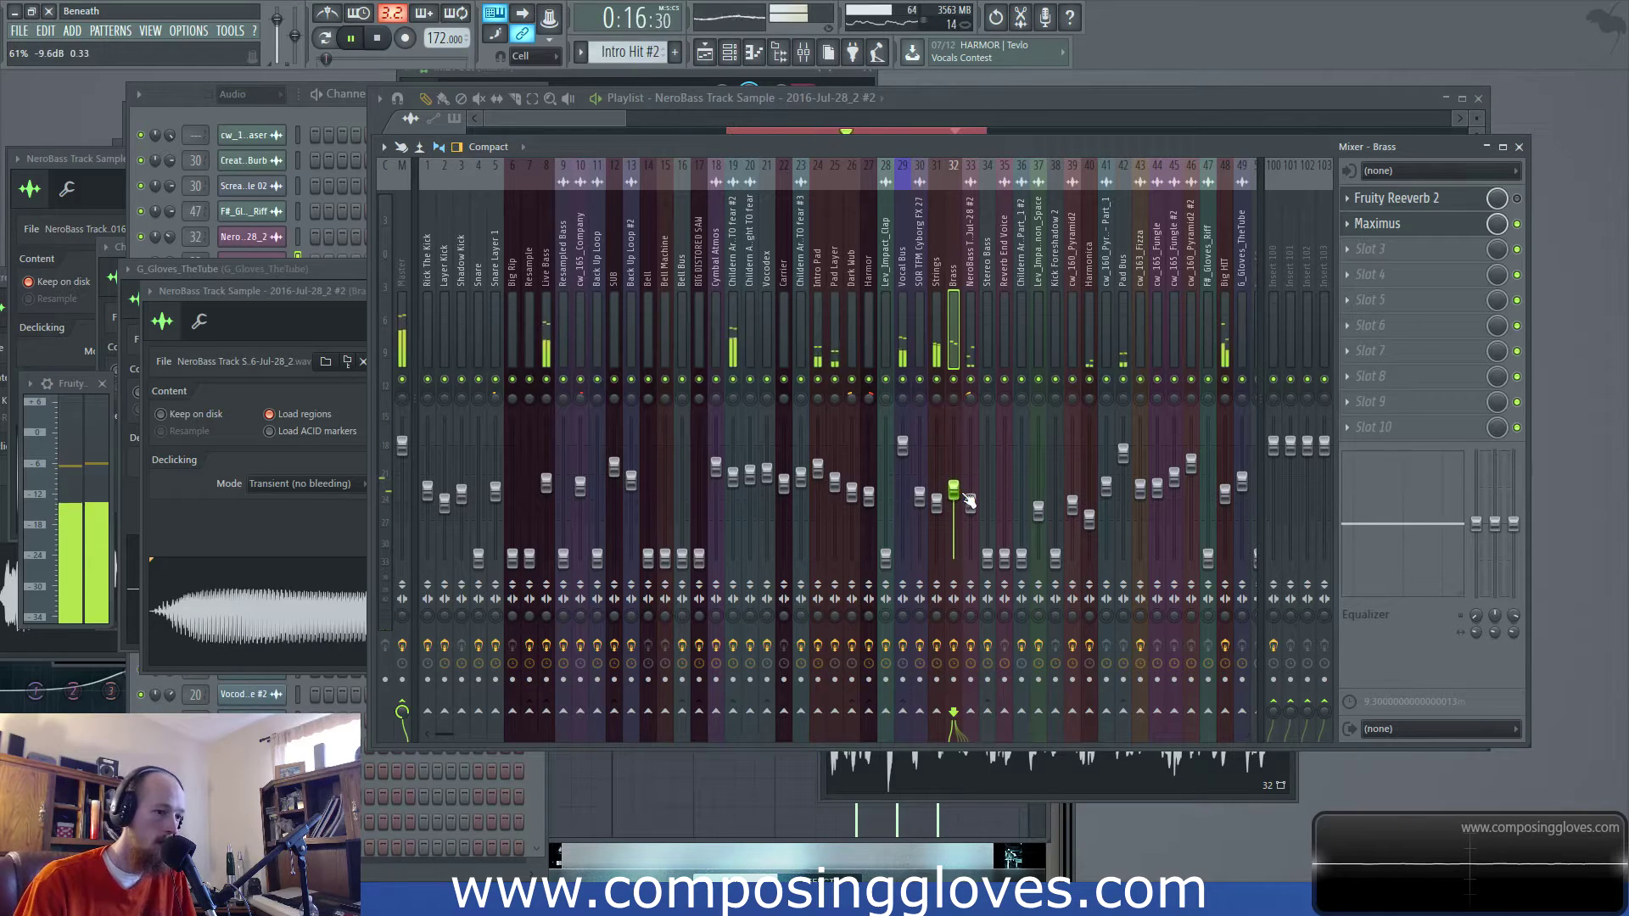
{"action": "key", "text": "space"}
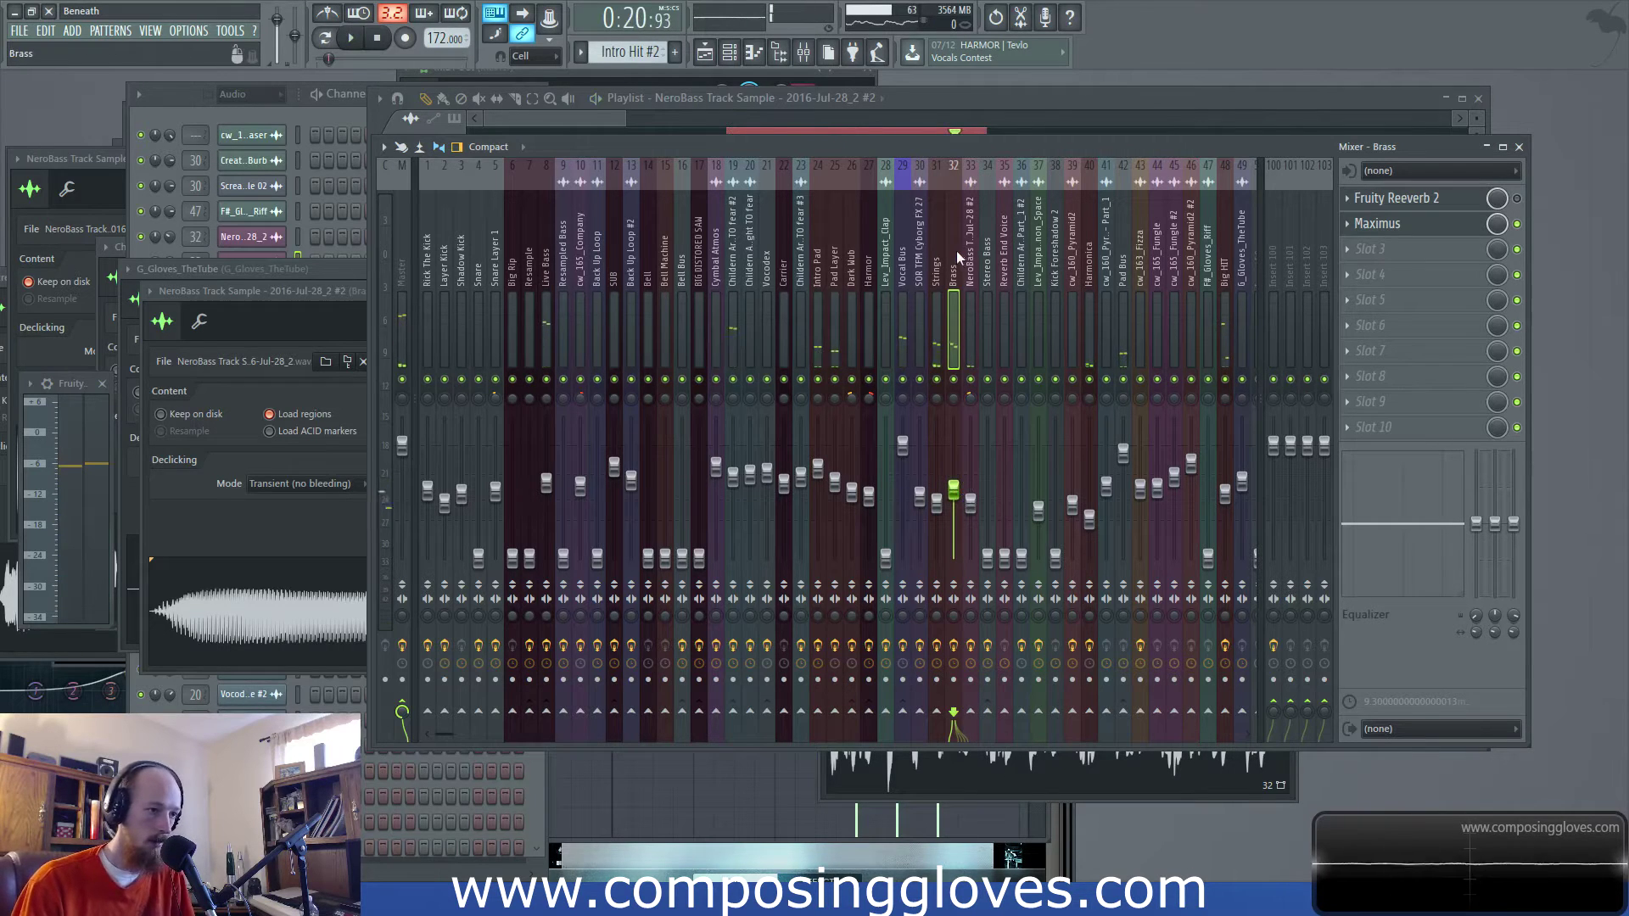
Loop bars 1 to 8 and raise the Lev_Impact_Clap mixer track's volume from silence to blend with neighbouring tracks
{"action": "left_click", "coordinate": [968, 267]}
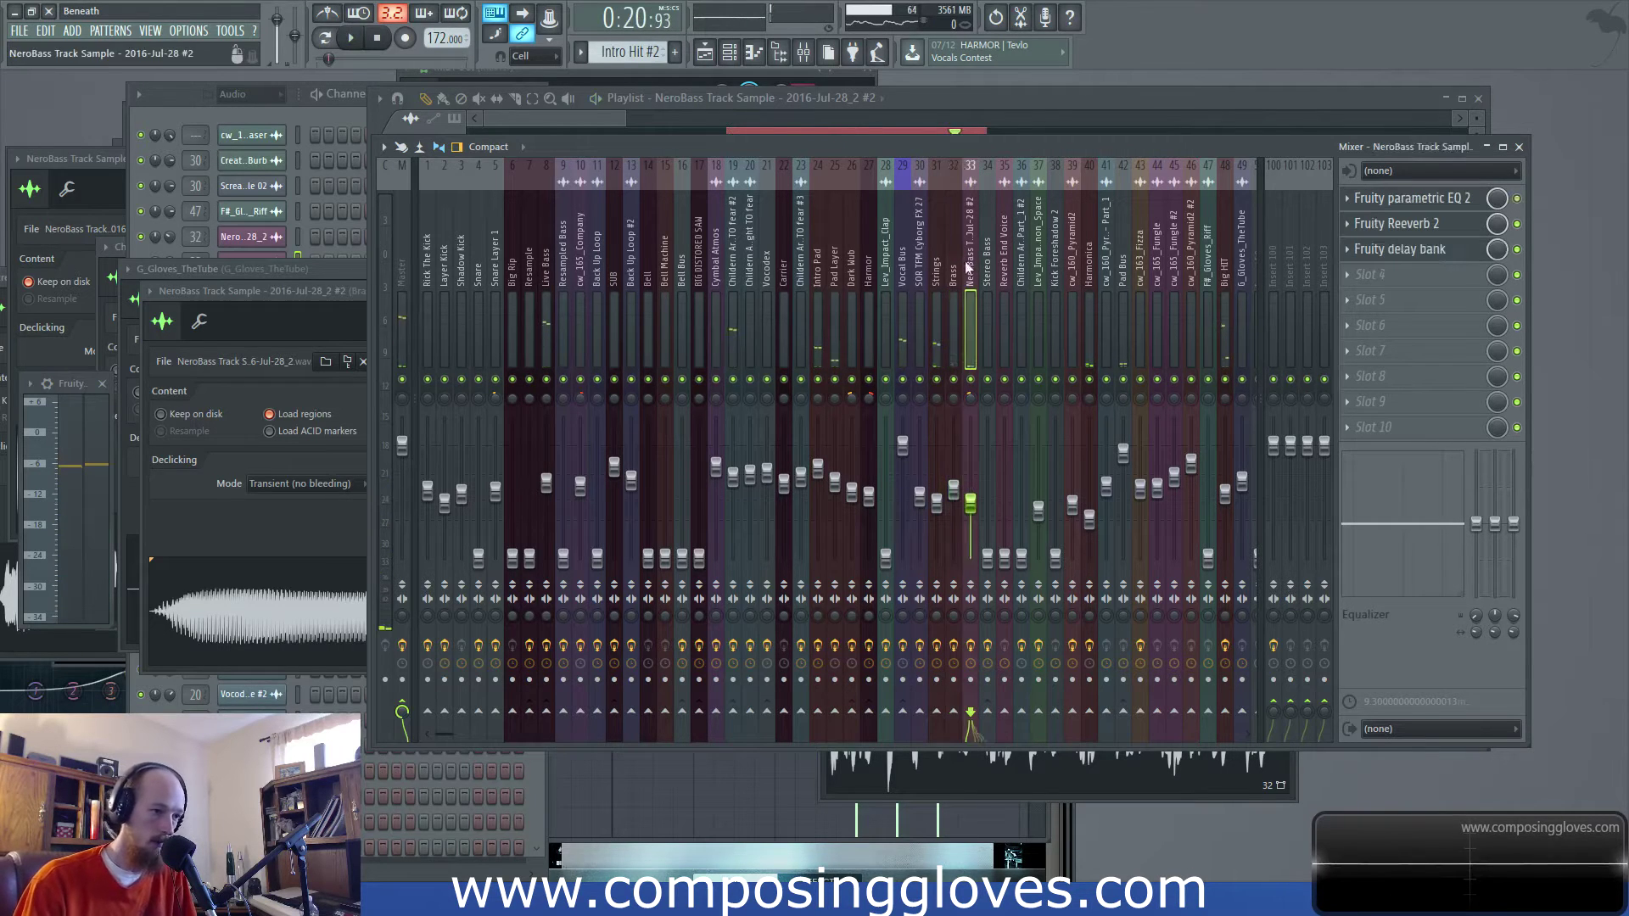
{"action": "left_click", "coordinate": [920, 265]}
{"action": "left_click", "coordinate": [905, 266]}
{"action": "left_click", "coordinate": [893, 281]}
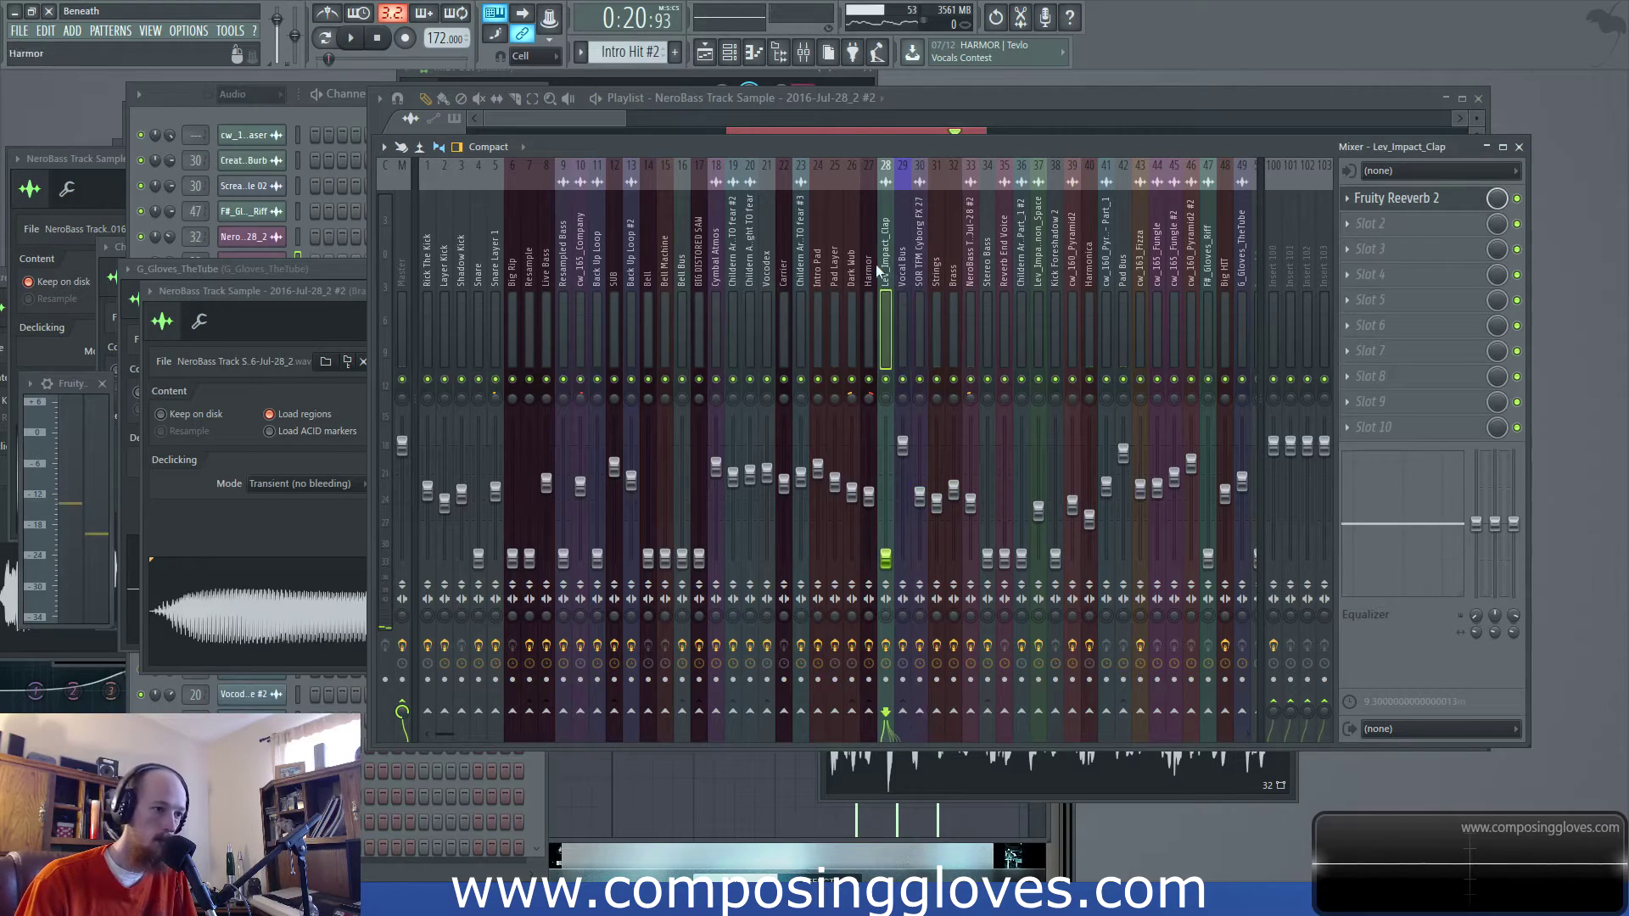
{"action": "key", "text": "F5"}
{"action": "scroll", "coordinate": [637, 165], "scroll_direction": "up", "scroll_amount": 6}
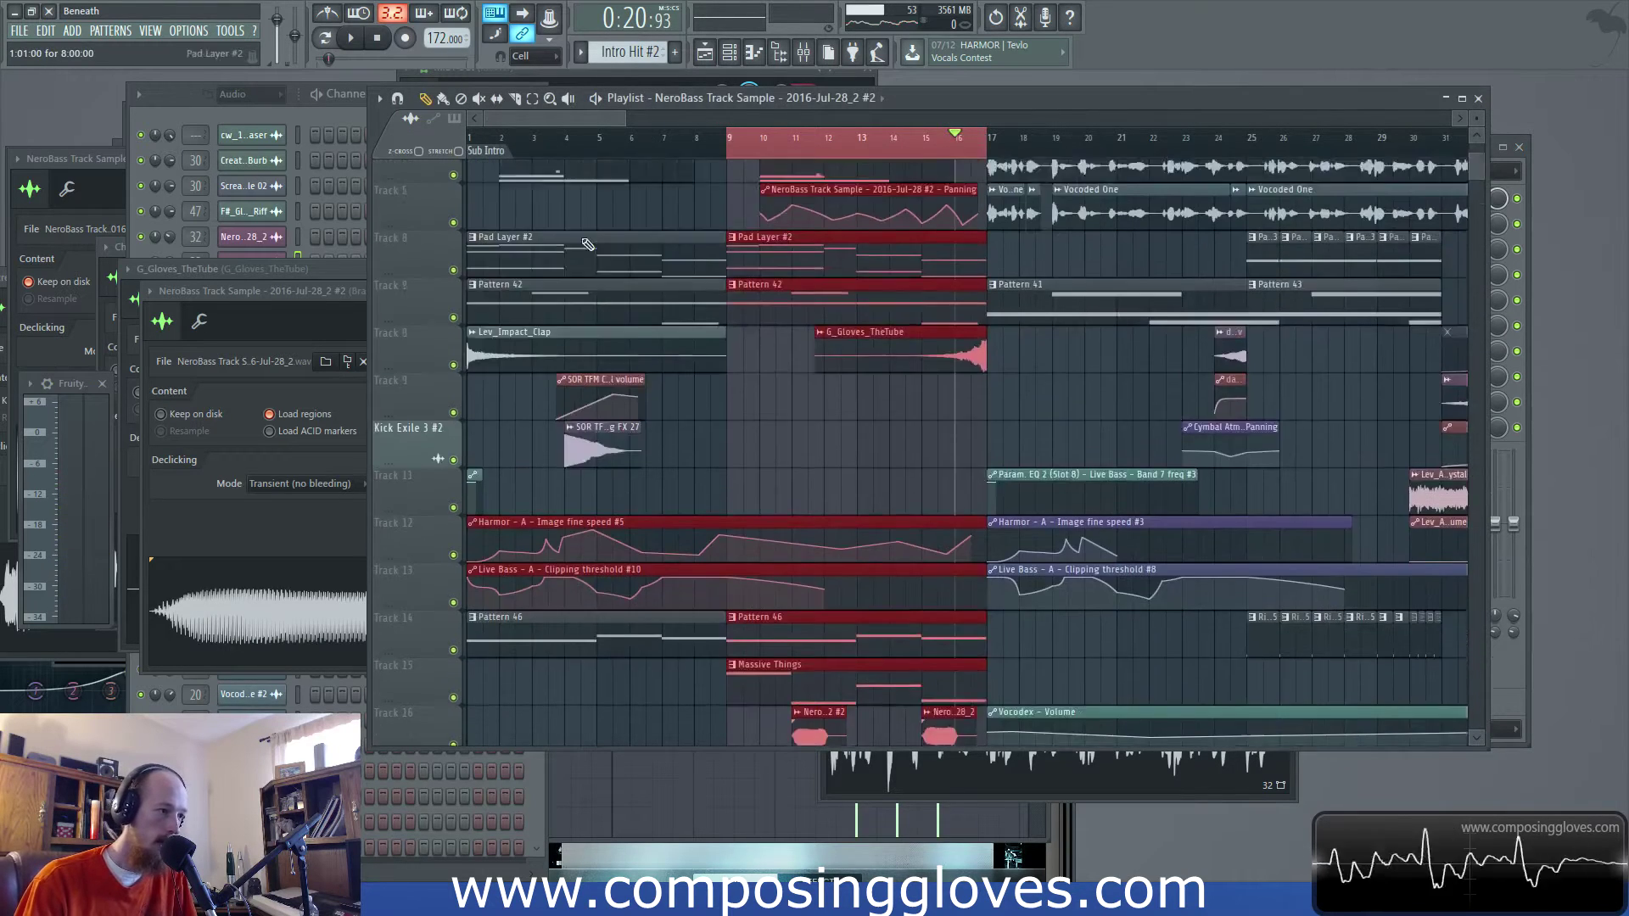
{"action": "left_click_drag", "start_coordinate": [744, 159], "coordinate": [119, 172]}
{"action": "key", "text": "space"}
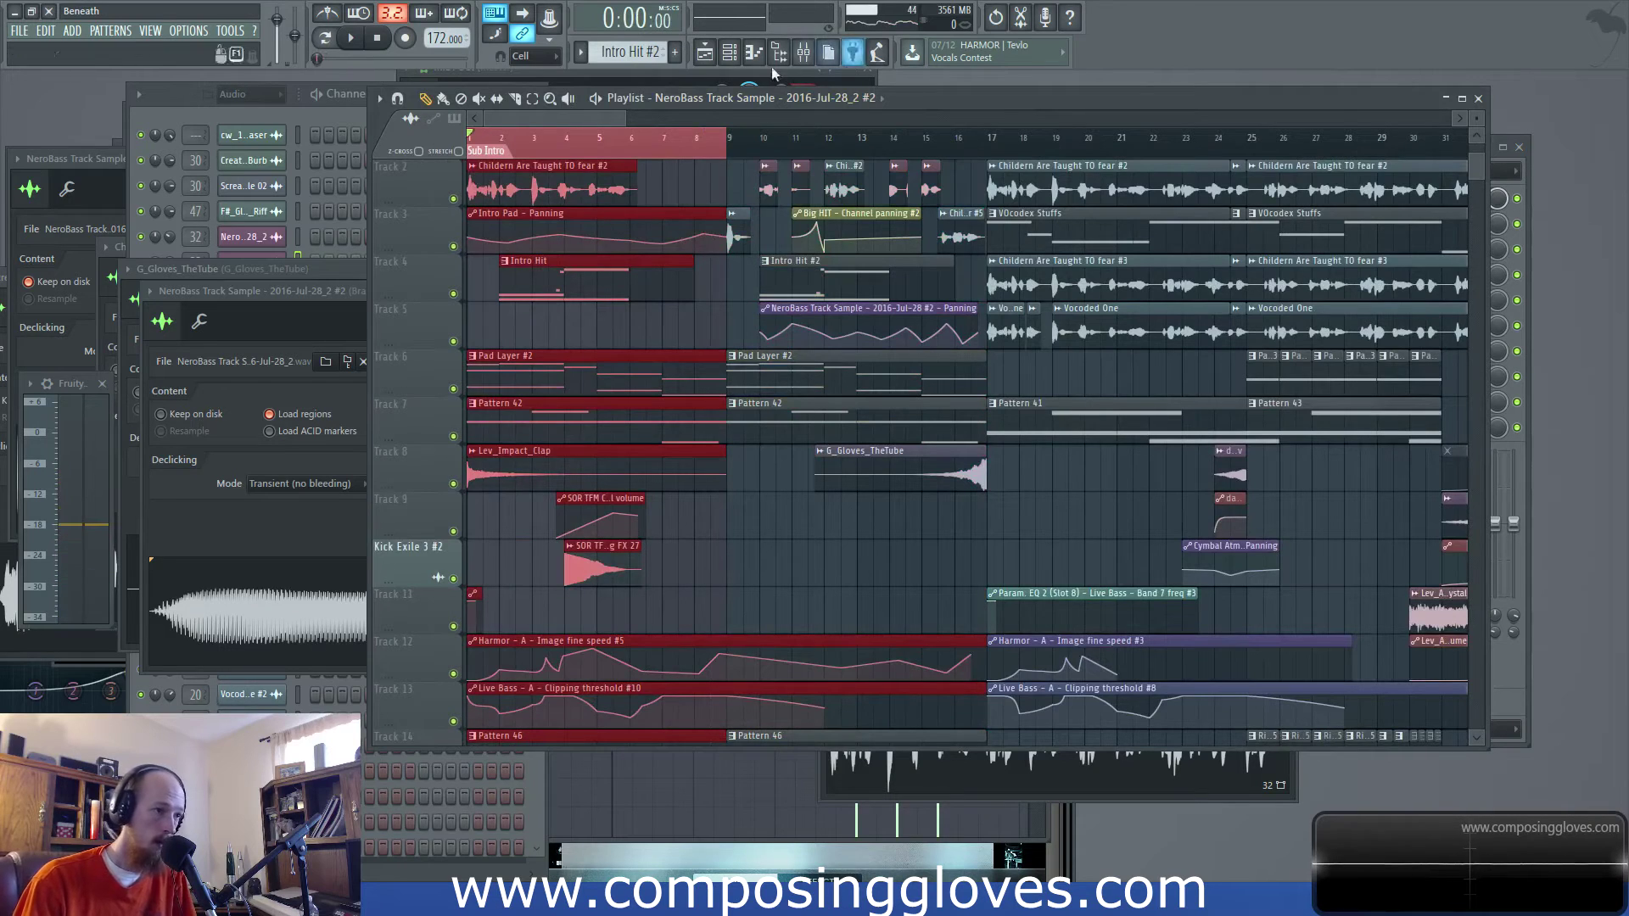
{"action": "left_click", "coordinate": [804, 53]}
{"action": "left_click_drag", "start_coordinate": [886, 556], "coordinate": [891, 497]}
{"action": "key", "text": "space"}
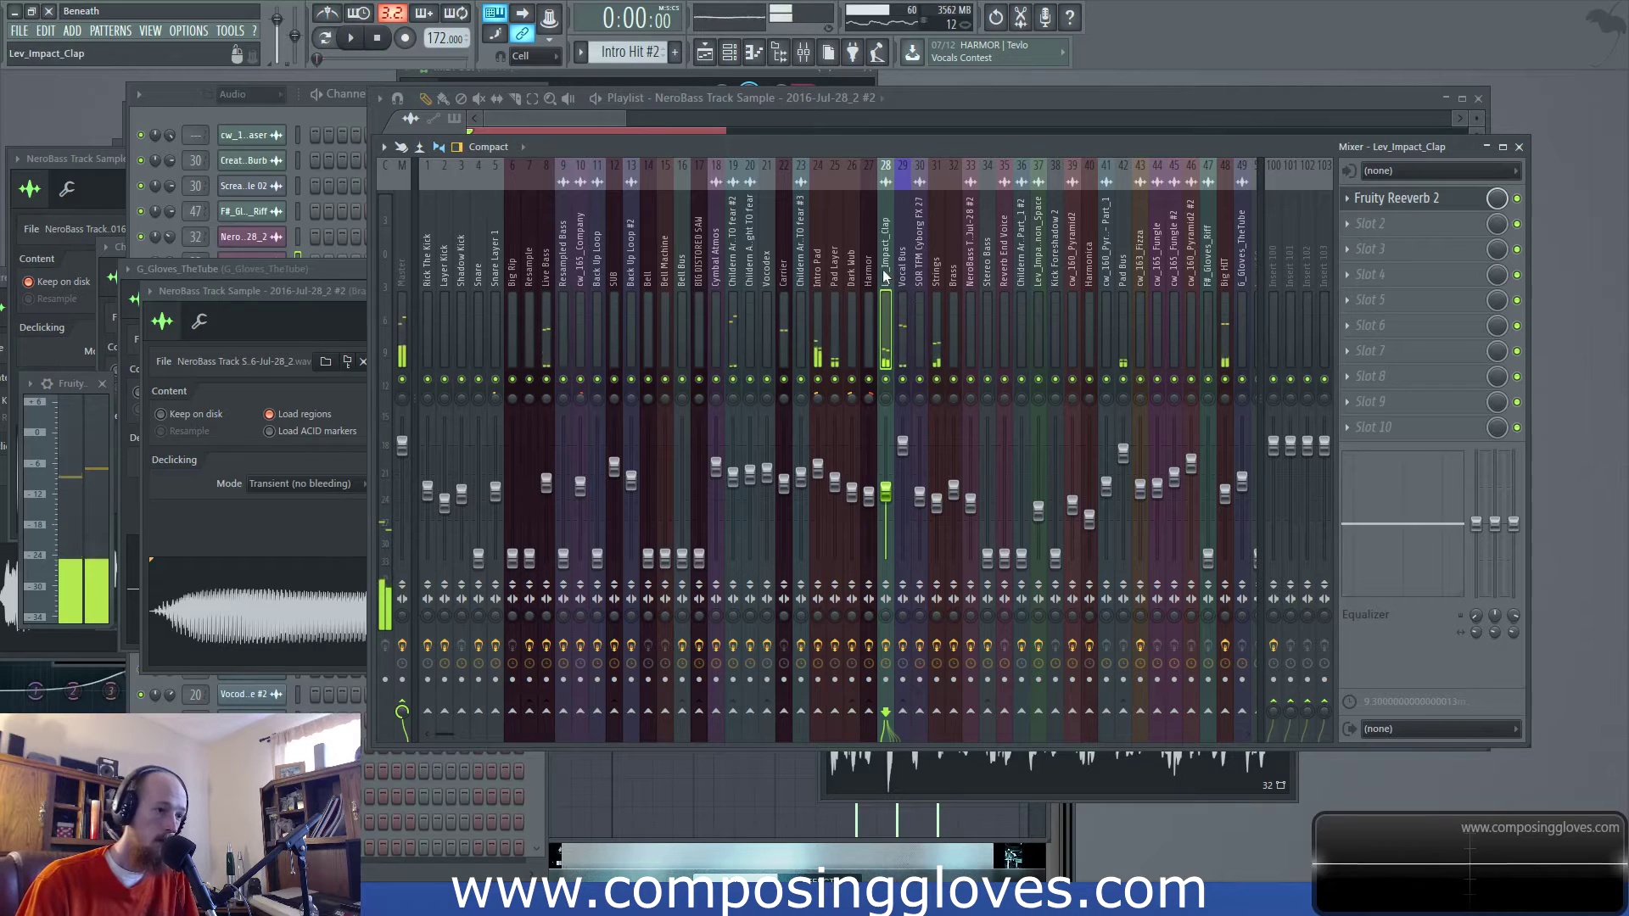
Insert a Fruity Parametric EQ 2 in effect slot 4 of the Lev_Impact_Clap mixer track
{"action": "left_click", "coordinate": [1366, 268]}
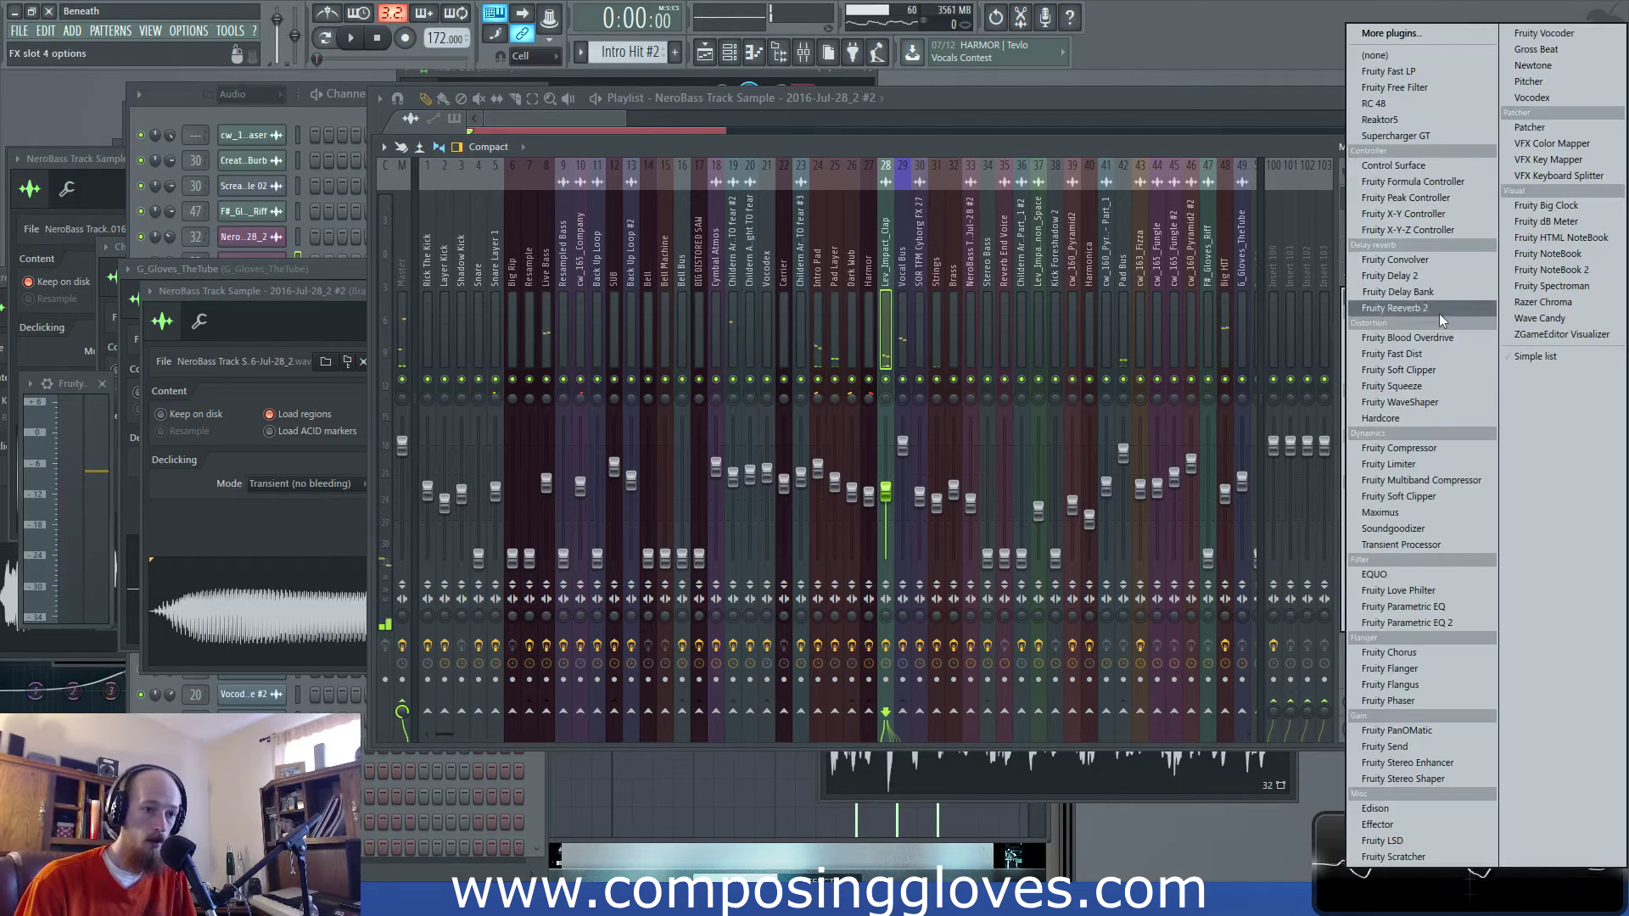
{"action": "left_click", "coordinate": [1456, 620]}
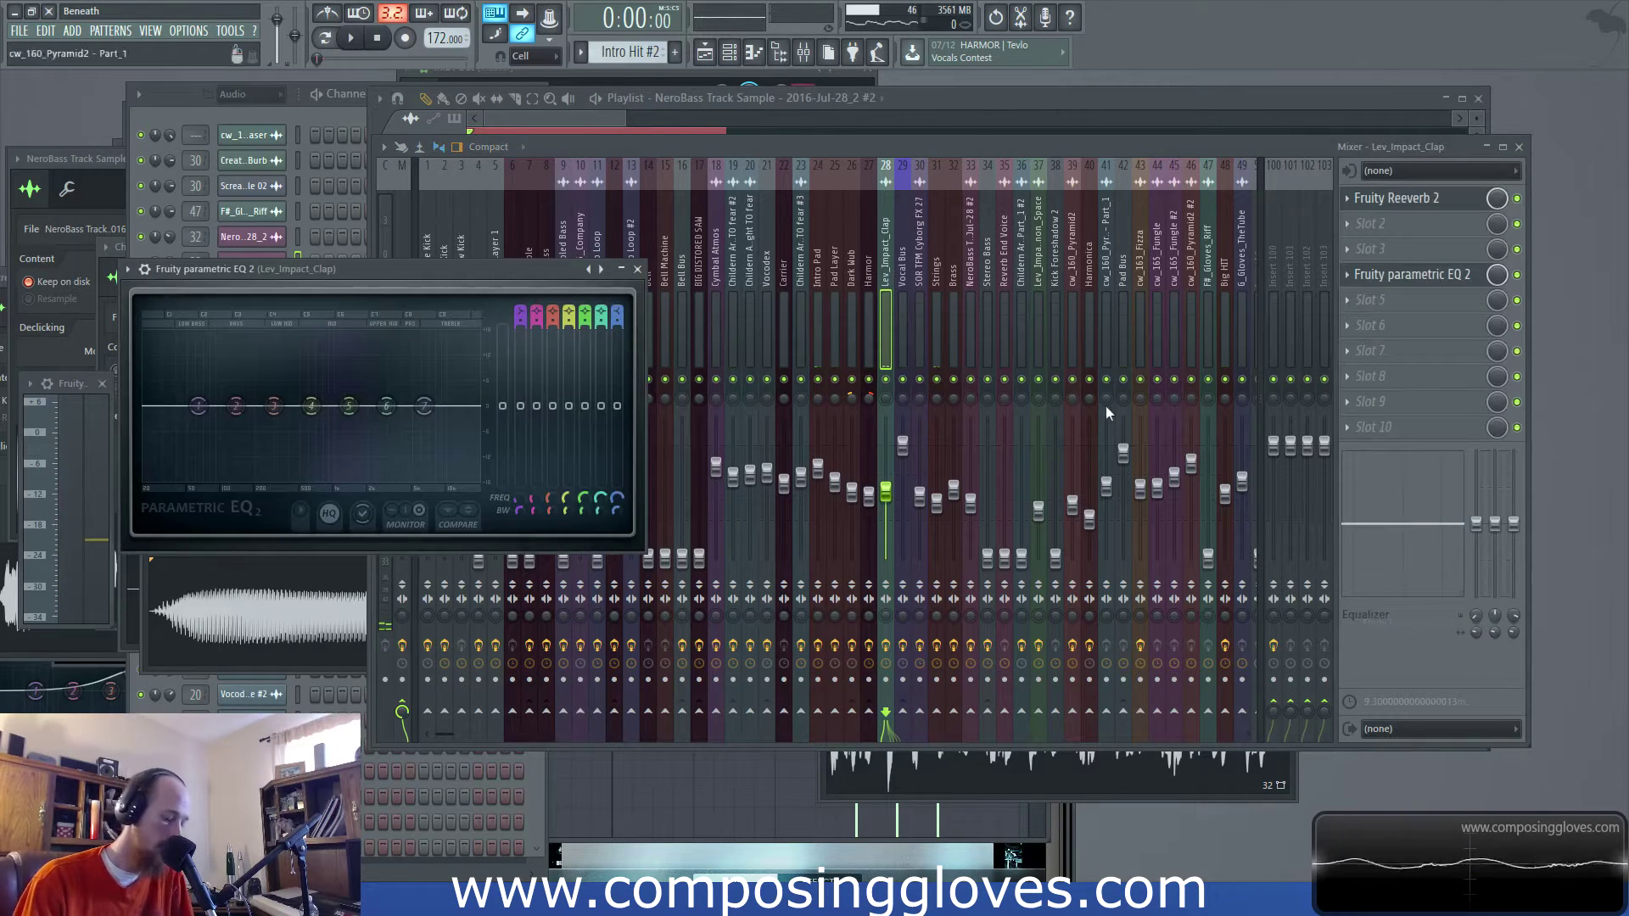
{"action": "left_click_drag", "start_coordinate": [452, 270], "coordinate": [781, 305]}
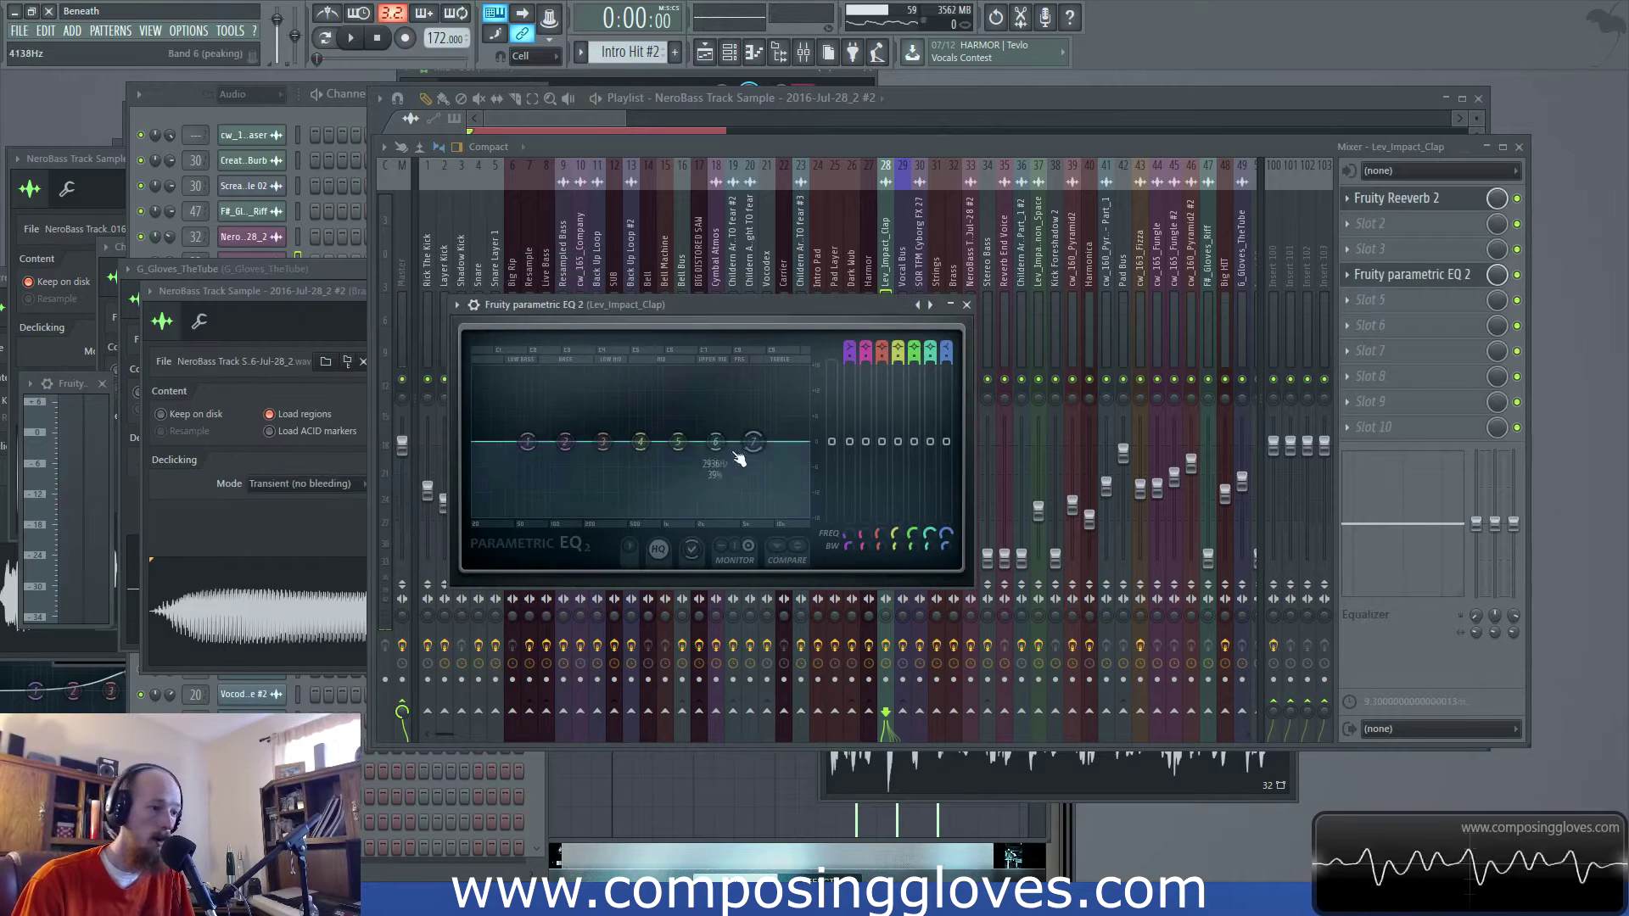
Shape the Lev_Impact_Clap EQ with a steep low-end cut and a slight high-shelf reduction around 10 kHz, and listen to it
{"action": "key", "text": "space"}
{"action": "left_click_drag", "start_coordinate": [722, 437], "coordinate": [659, 445]}
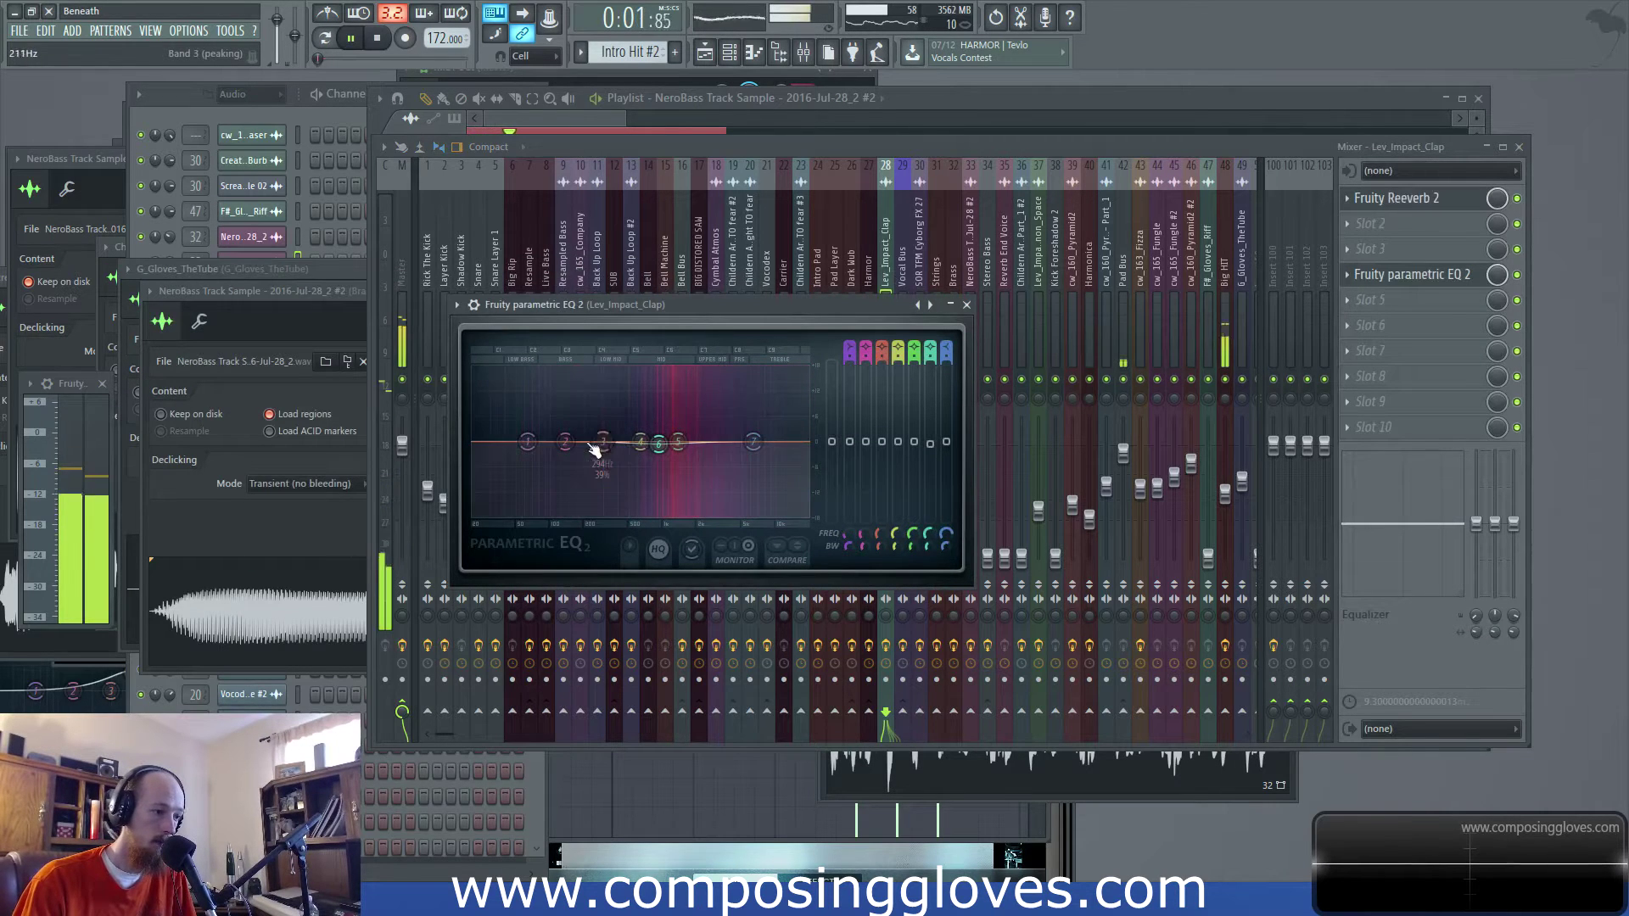
{"action": "mouse_move", "coordinate": [556, 451]}
{"action": "left_mouse_down"}
{"action": "mouse_move", "coordinate": [501, 465]}
{"action": "mouse_move", "coordinate": [543, 512]}
{"action": "mouse_move", "coordinate": [562, 455]}
{"action": "left_mouse_up"}
{"action": "left_click_drag", "start_coordinate": [754, 437], "coordinate": [777, 447]}
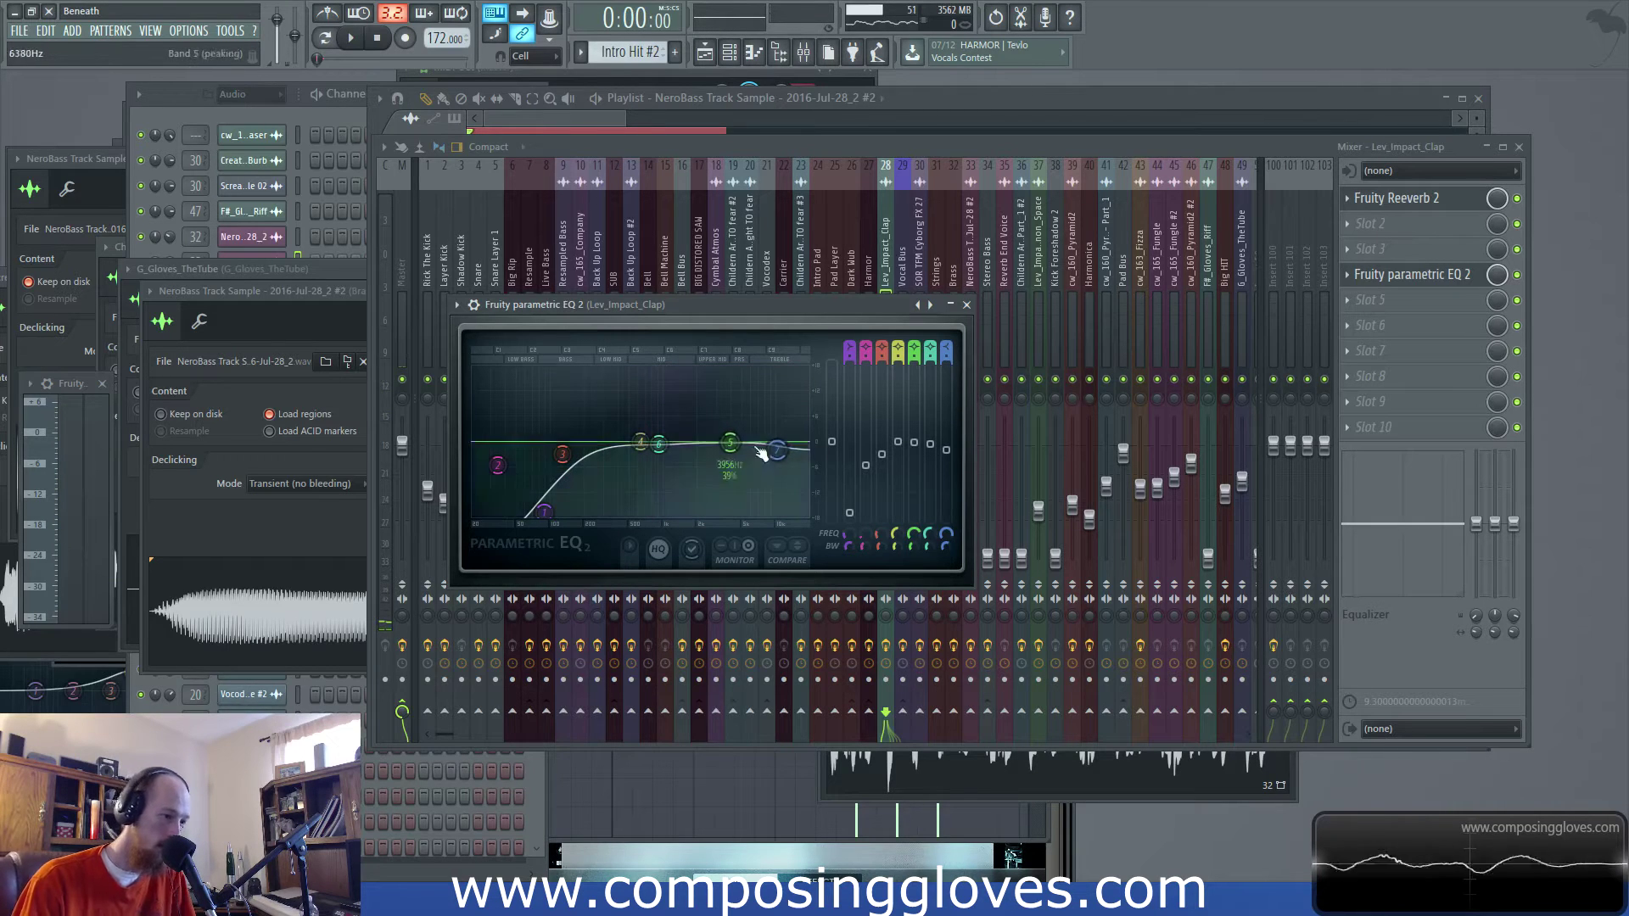
{"action": "key", "text": "space"}
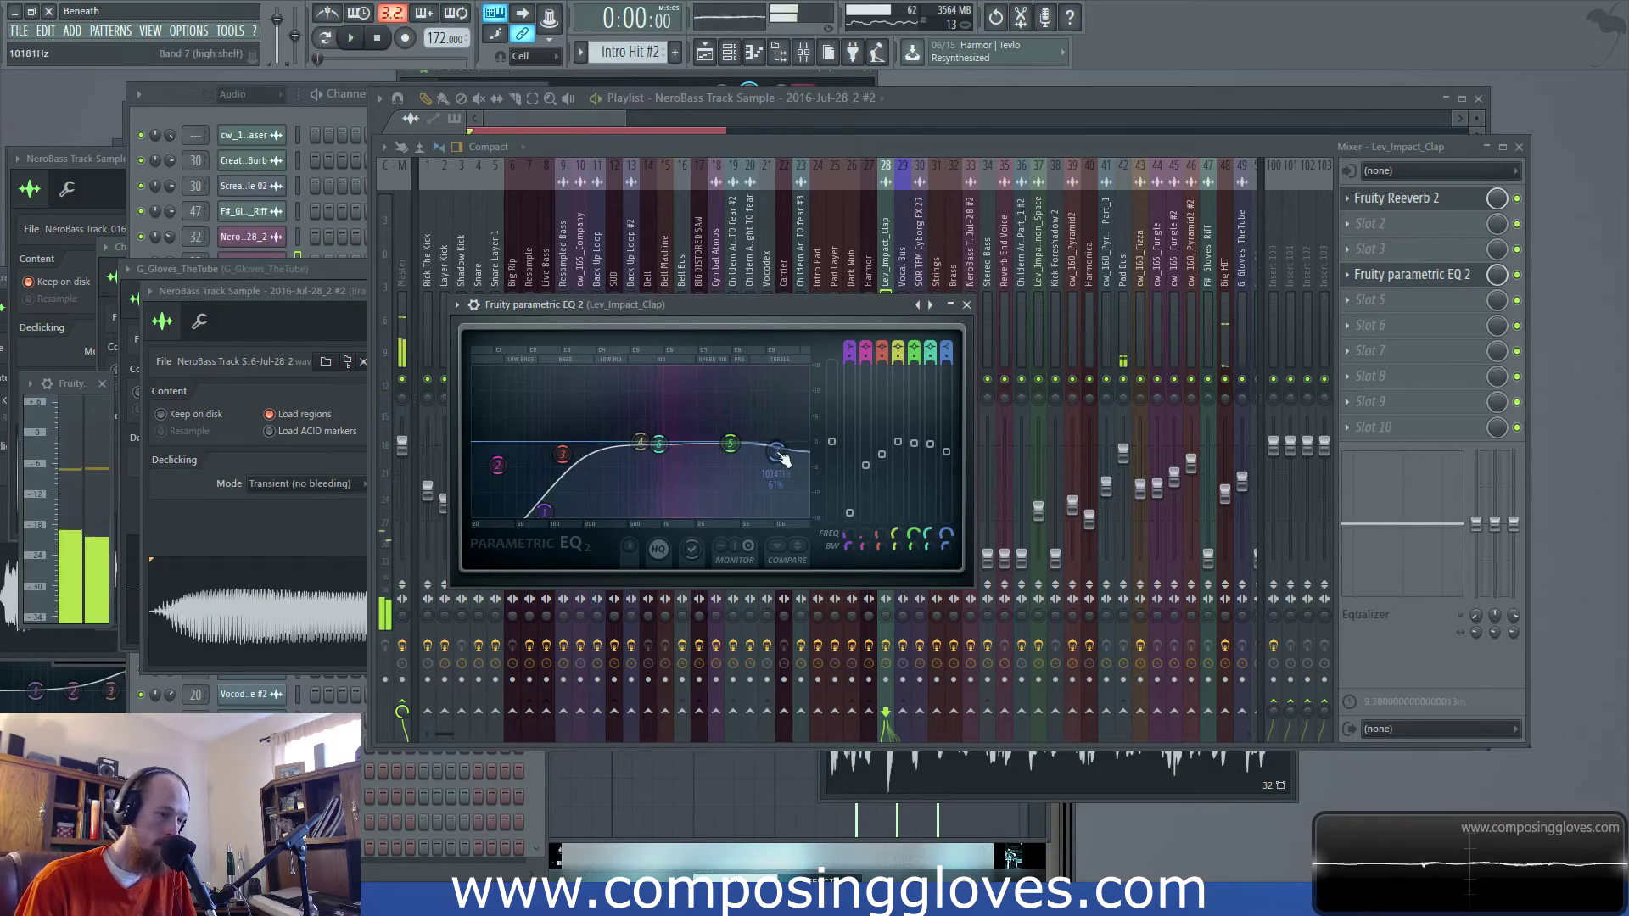
{"action": "key", "text": "space"}
Open the channel settings of the bowed-cymbal percussion sample from its playlist clip on track 8 near bar 24
{"action": "left_click", "coordinate": [604, 110]}
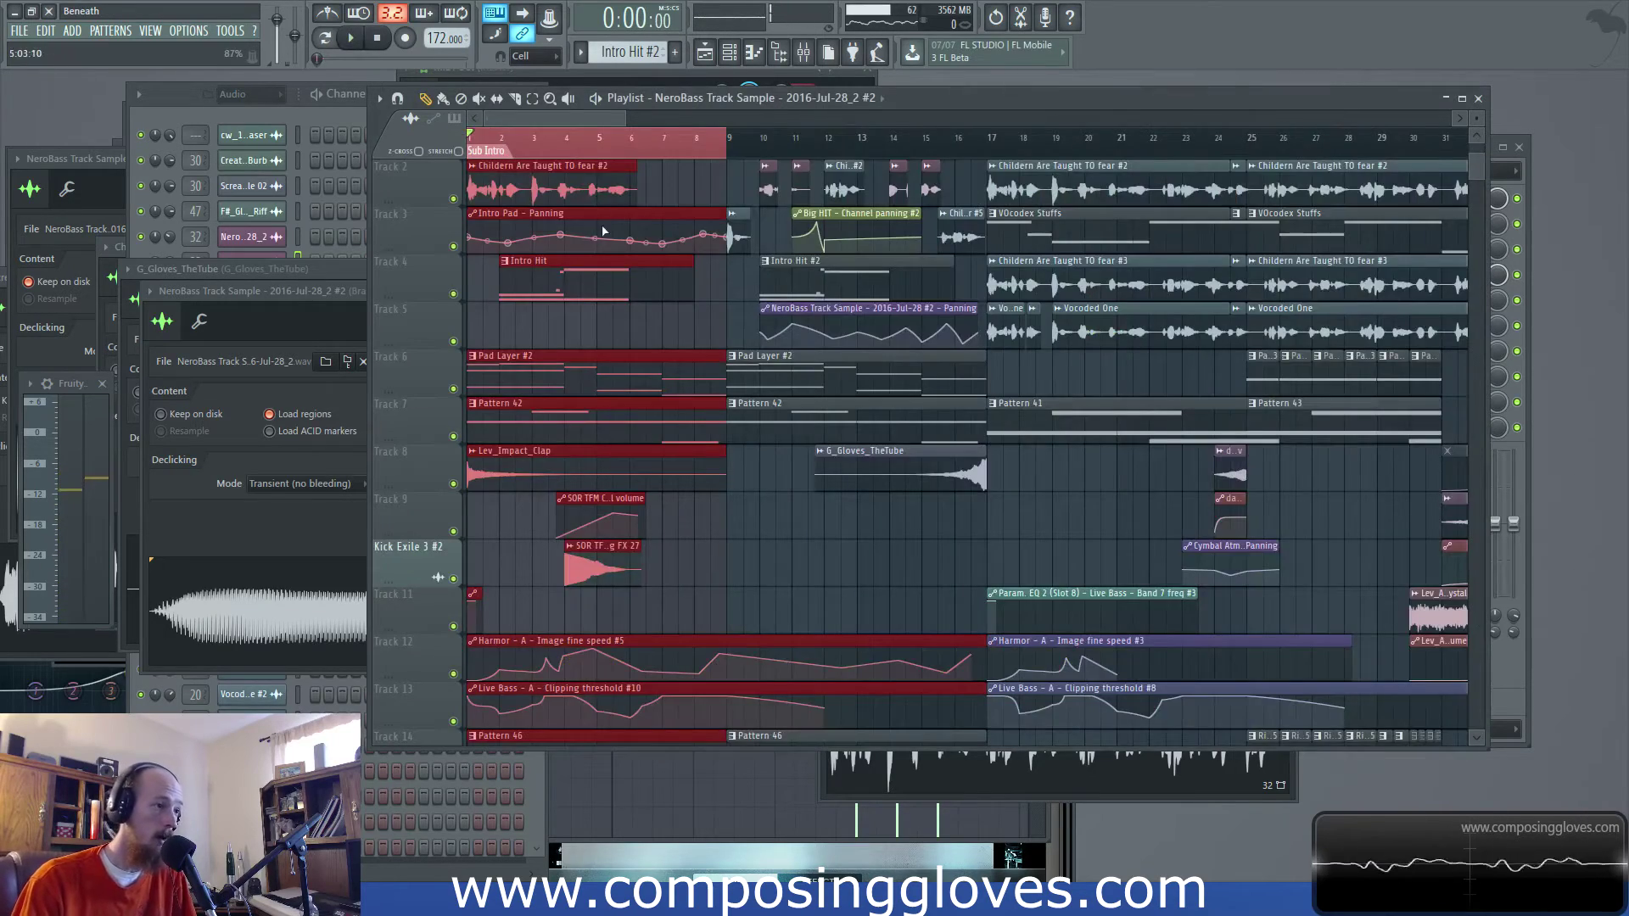
{"action": "scroll", "coordinate": [503, 138], "scroll_direction": "down", "scroll_amount": 6}
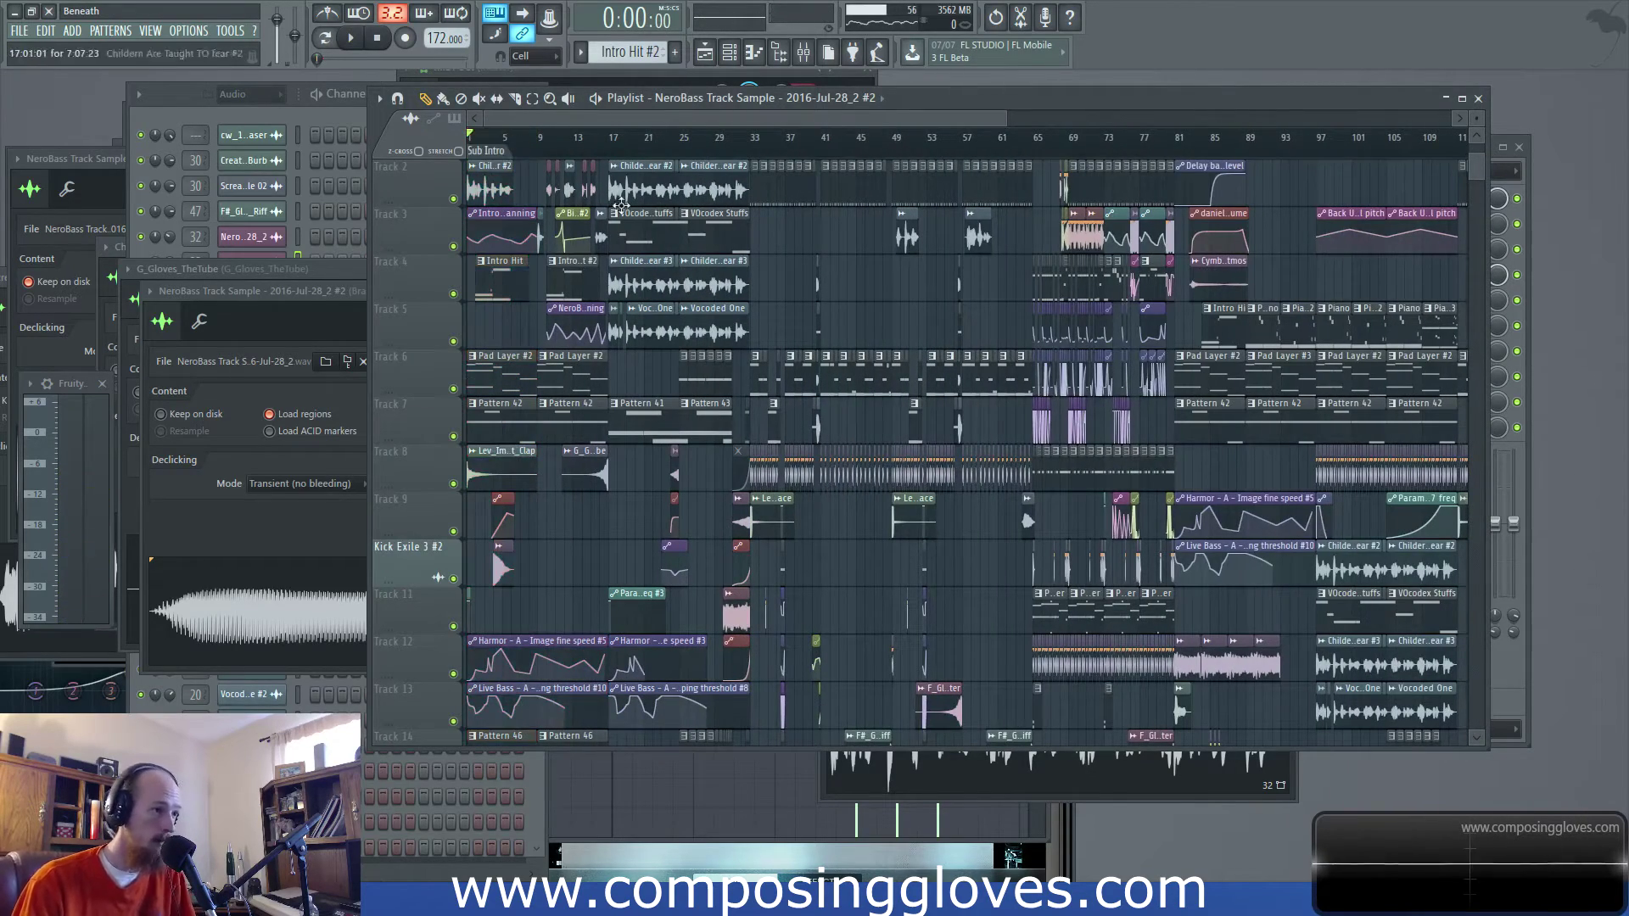
{"action": "scroll", "coordinate": [568, 547], "scroll_direction": "down", "scroll_amount": 5}
{"action": "scroll", "coordinate": [577, 526], "scroll_direction": "up", "scroll_amount": 6}
{"action": "scroll", "coordinate": [790, 461], "scroll_direction": "up", "scroll_amount": 5}
{"action": "scroll", "coordinate": [908, 416], "scroll_direction": "right", "scroll_amount": 5}
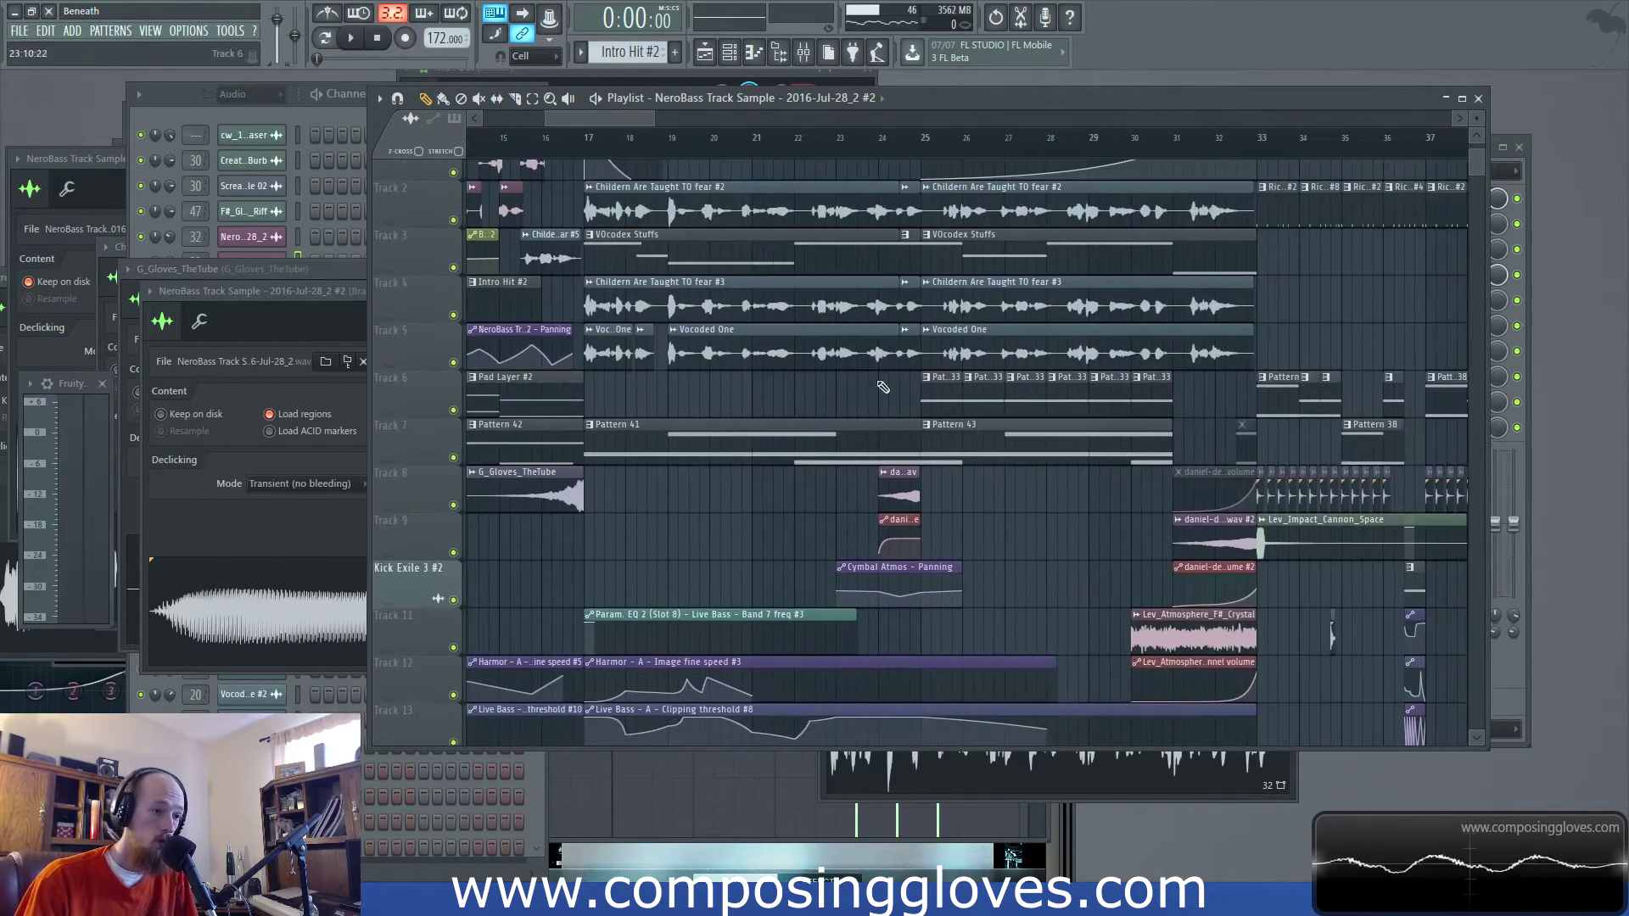
{"action": "double_click", "coordinate": [898, 493]}
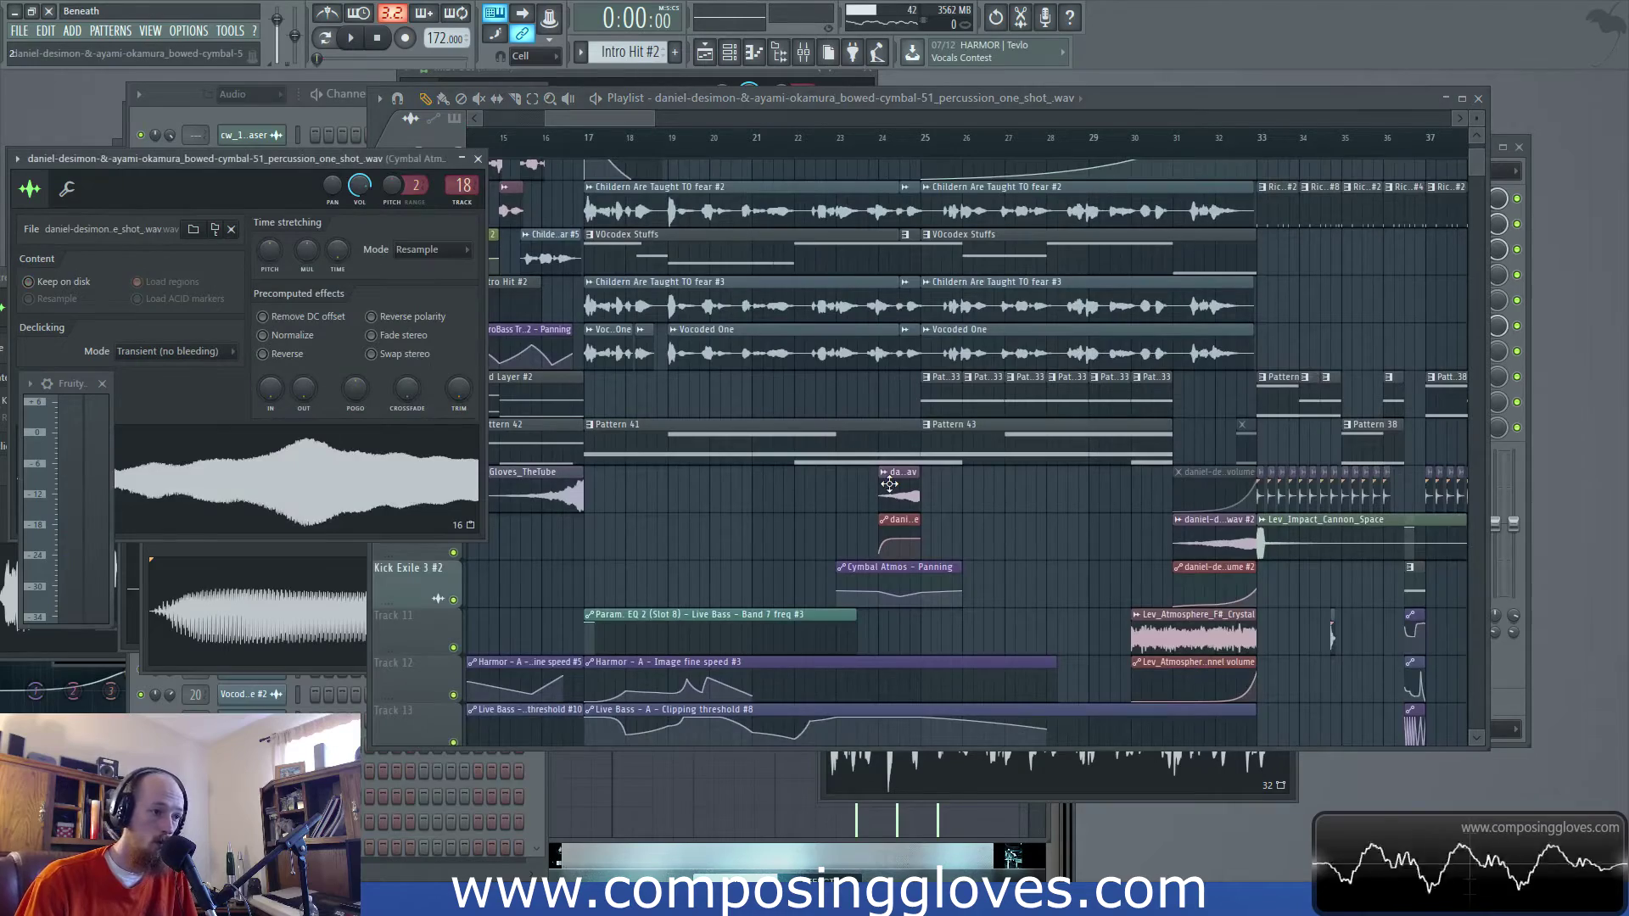
Examine the playlist arrangement from the intro through the later sections to see where the samples are placed
{"action": "scroll", "coordinate": [857, 493], "scroll_direction": "down", "scroll_amount": 5}
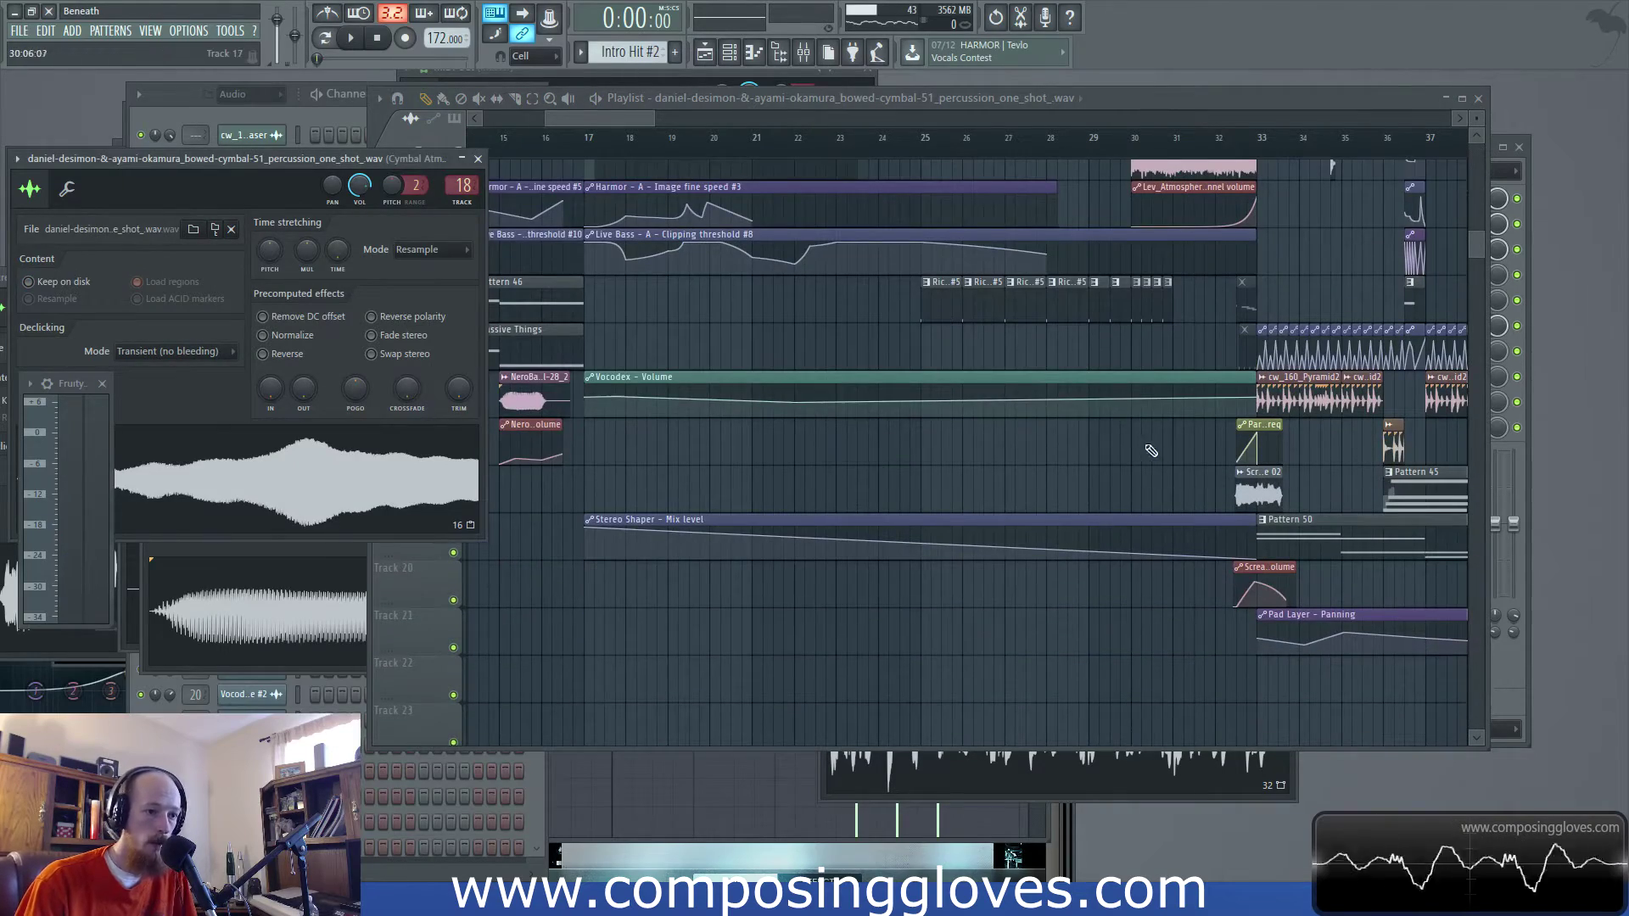
{"action": "left_click_drag", "start_coordinate": [1152, 451], "coordinate": [973, 433]}
{"action": "scroll", "coordinate": [1125, 450], "scroll_direction": "up", "scroll_amount": 6}
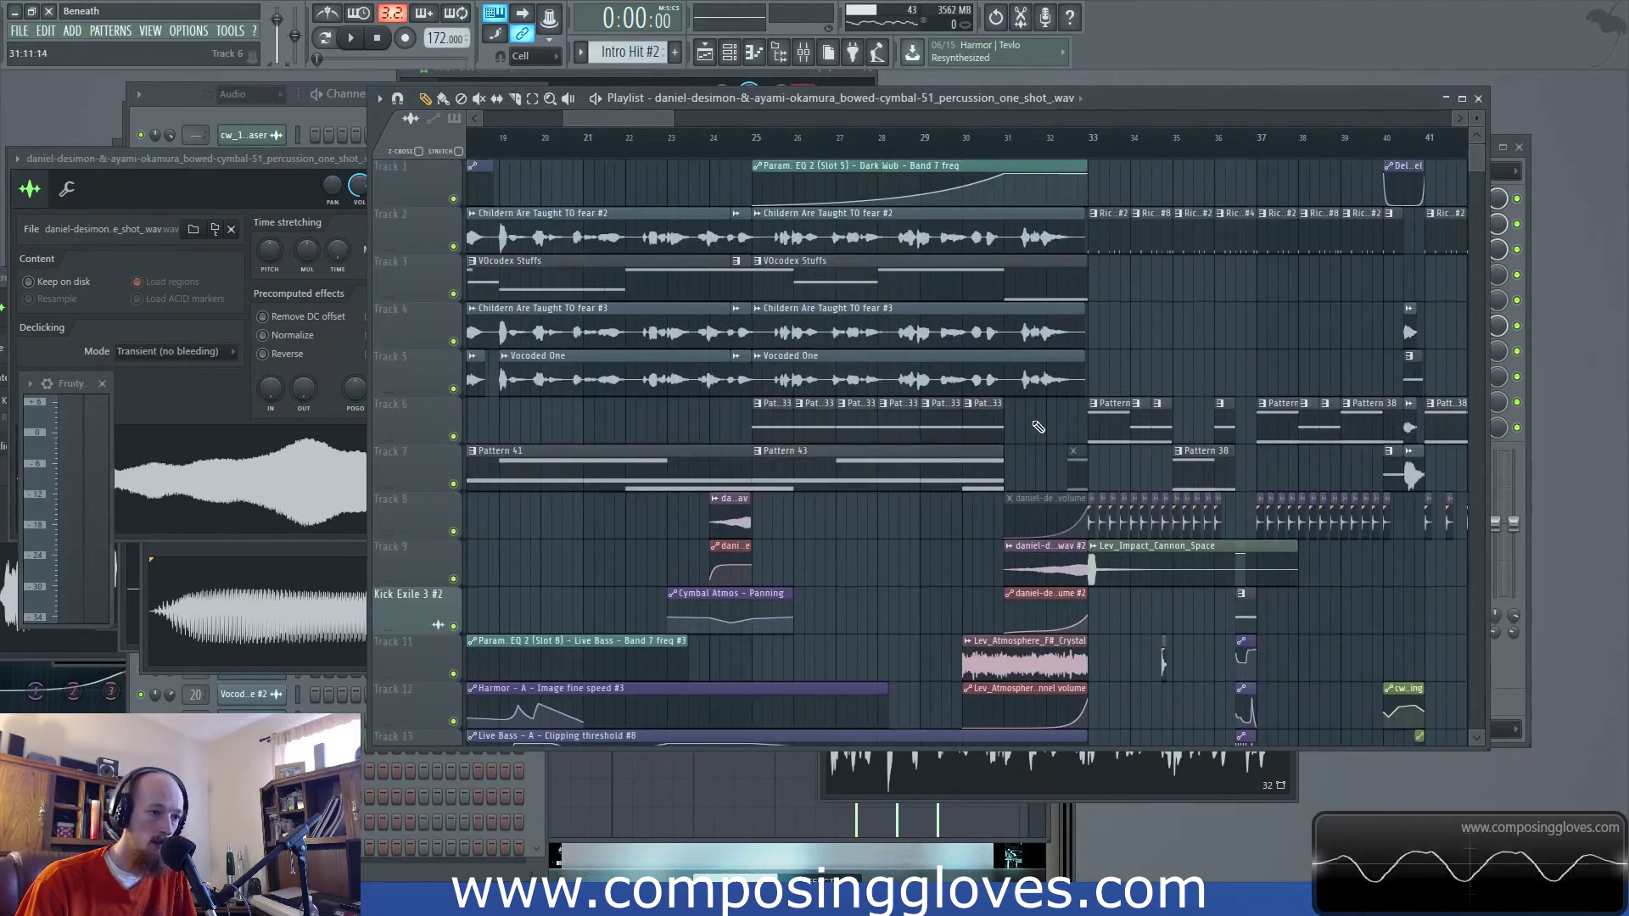
{"action": "scroll", "coordinate": [879, 381], "scroll_direction": "down", "scroll_amount": 6}
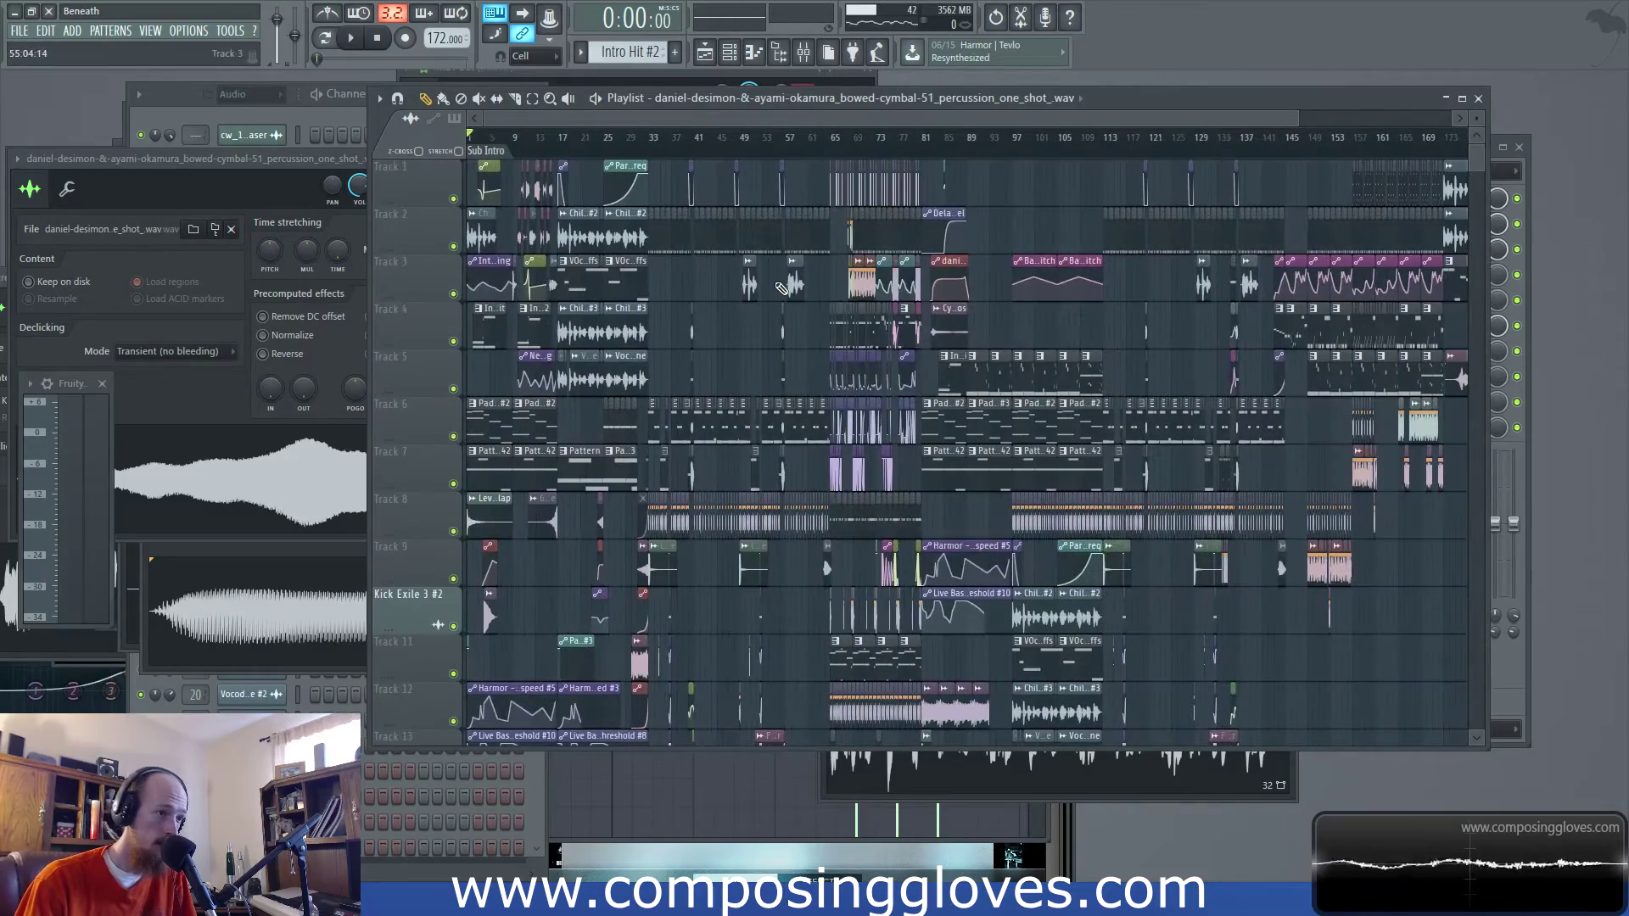
{"action": "scroll", "coordinate": [864, 350], "scroll_direction": "up", "scroll_amount": 3}
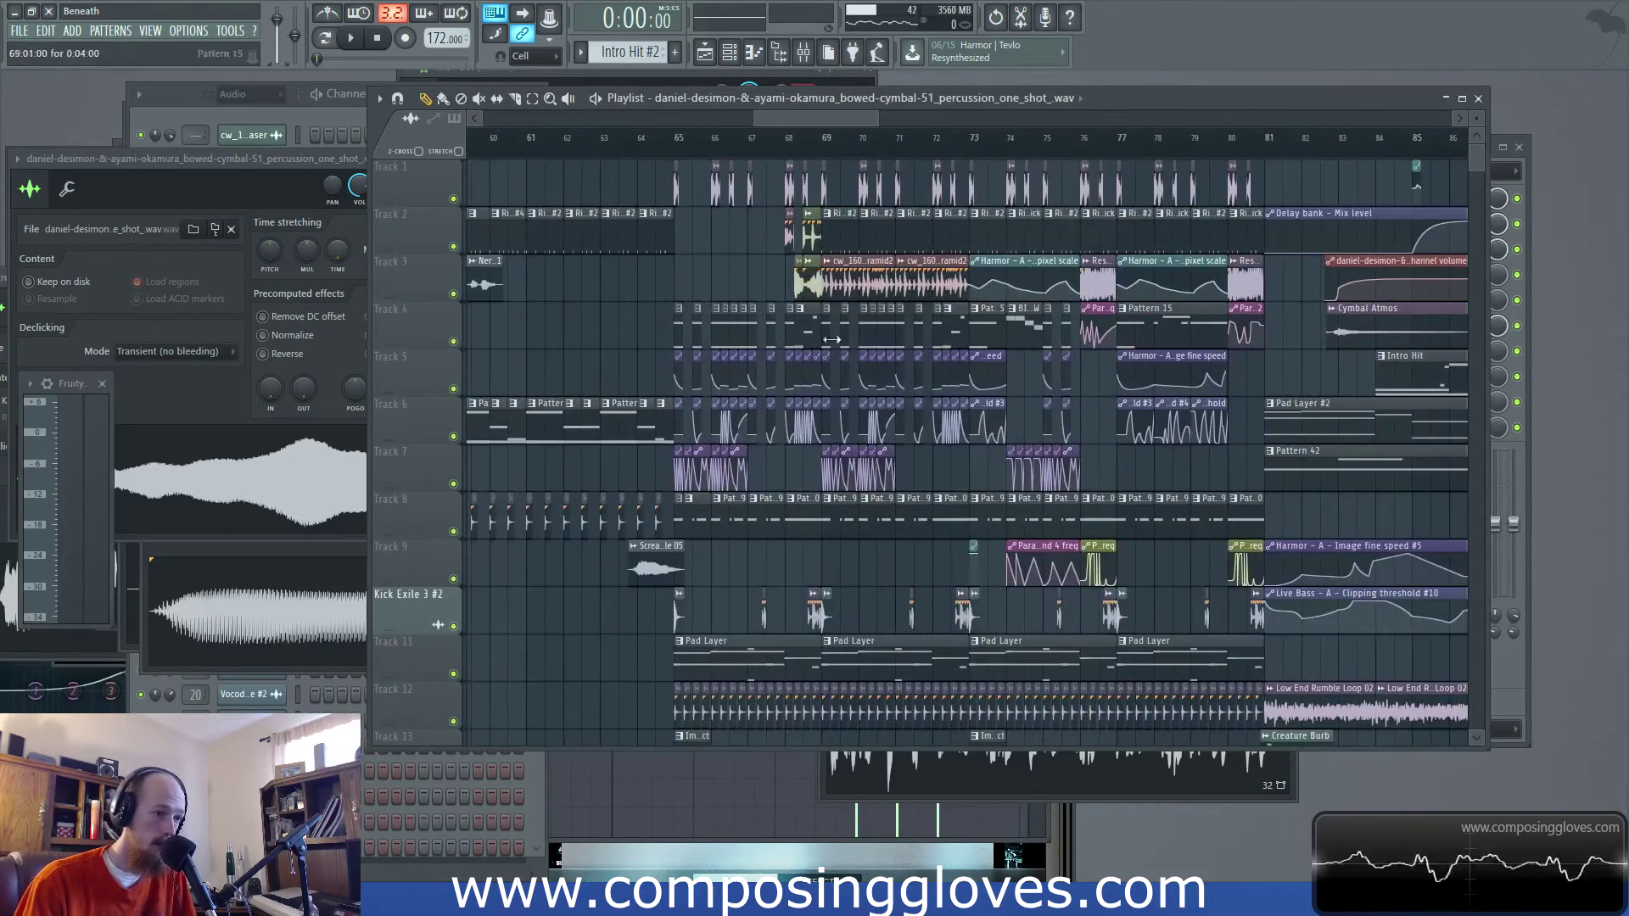
{"action": "scroll", "coordinate": [609, 271], "scroll_direction": "up", "scroll_amount": 3}
{"action": "scroll", "coordinate": [608, 271], "scroll_direction": "down", "scroll_amount": 2}
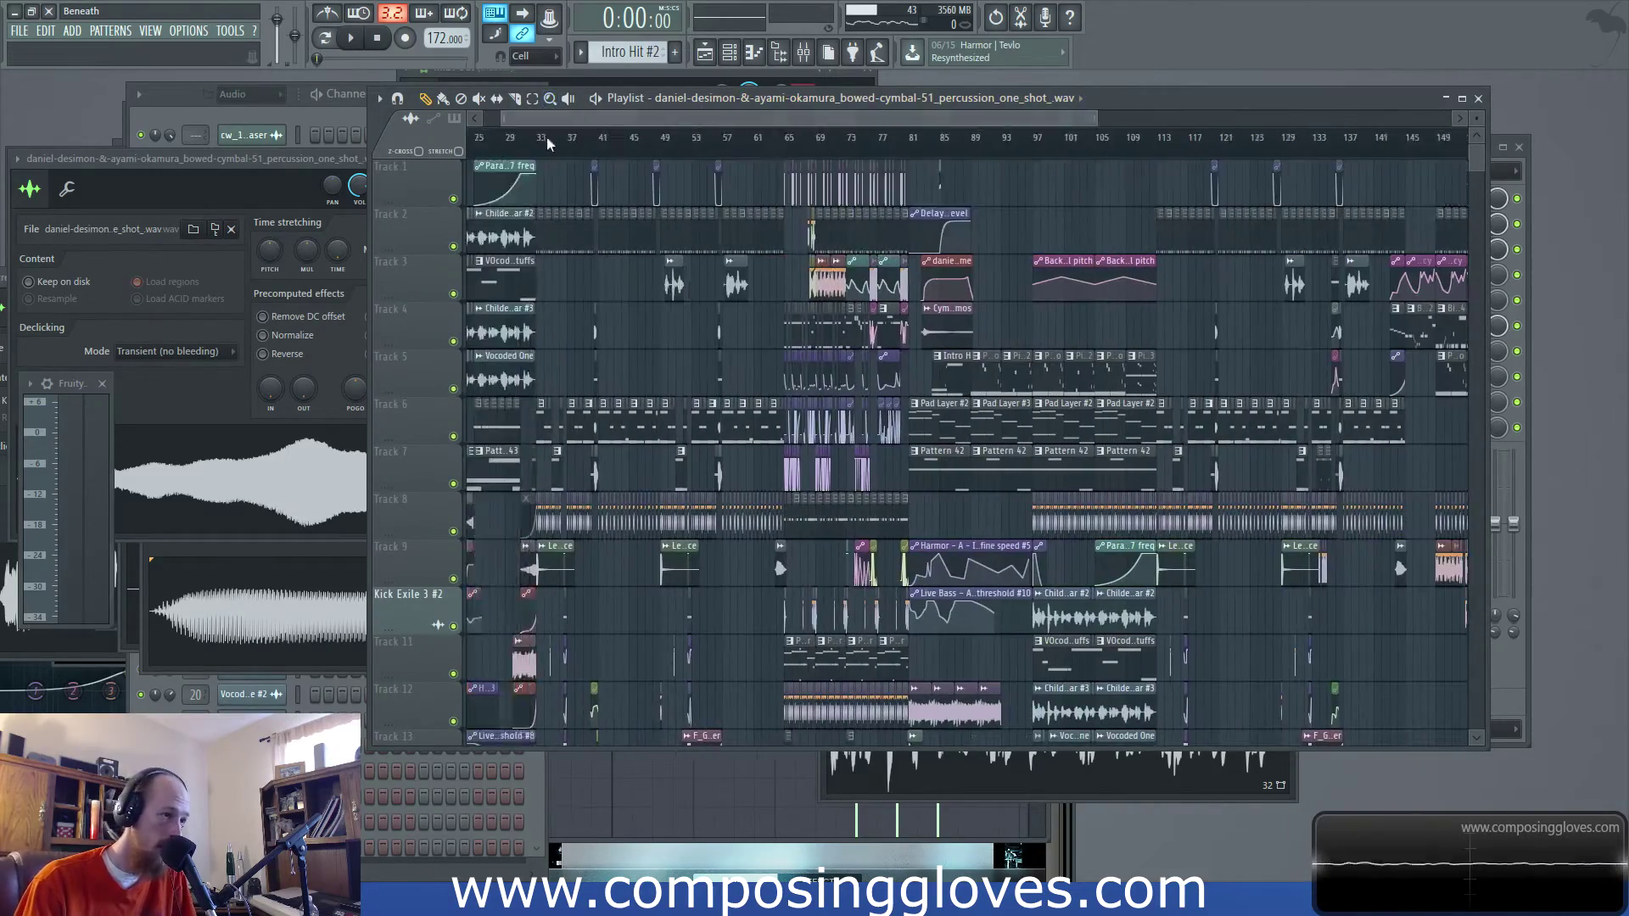
{"action": "scroll", "coordinate": [547, 142], "scroll_direction": "down", "scroll_amount": 2}
Play the song from the start and check the mixer levels during the vocal section after bar 17
{"action": "key", "text": "space"}
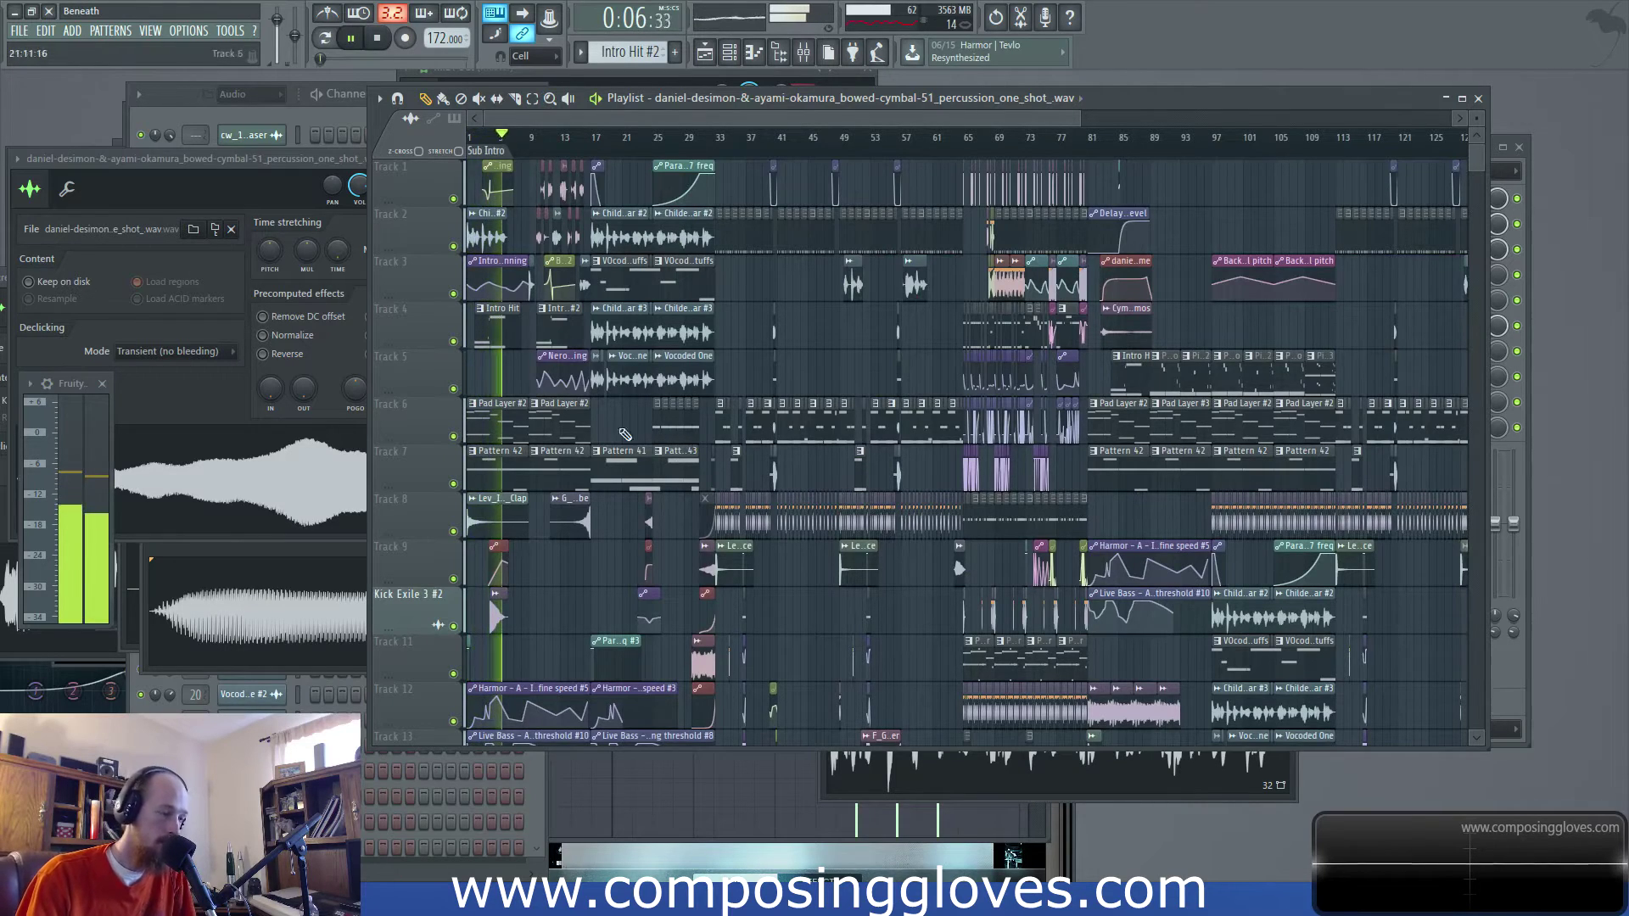
{"action": "scroll", "coordinate": [655, 436], "scroll_direction": "up", "scroll_amount": 10}
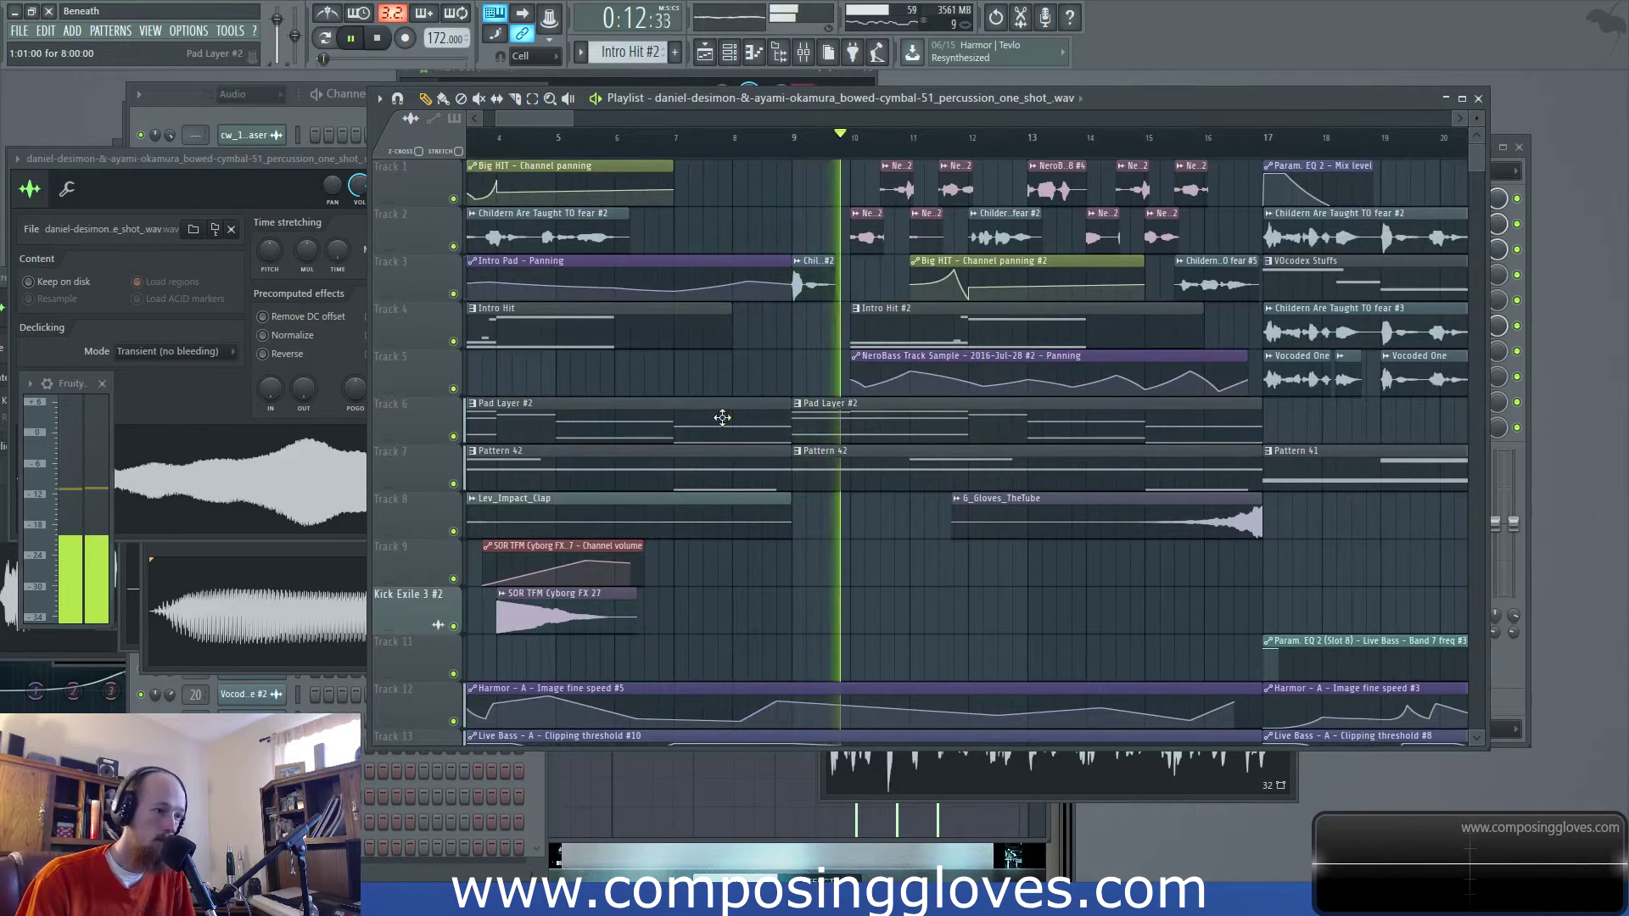
{"action": "scroll", "coordinate": [834, 450], "scroll_direction": "right", "scroll_amount": 3}
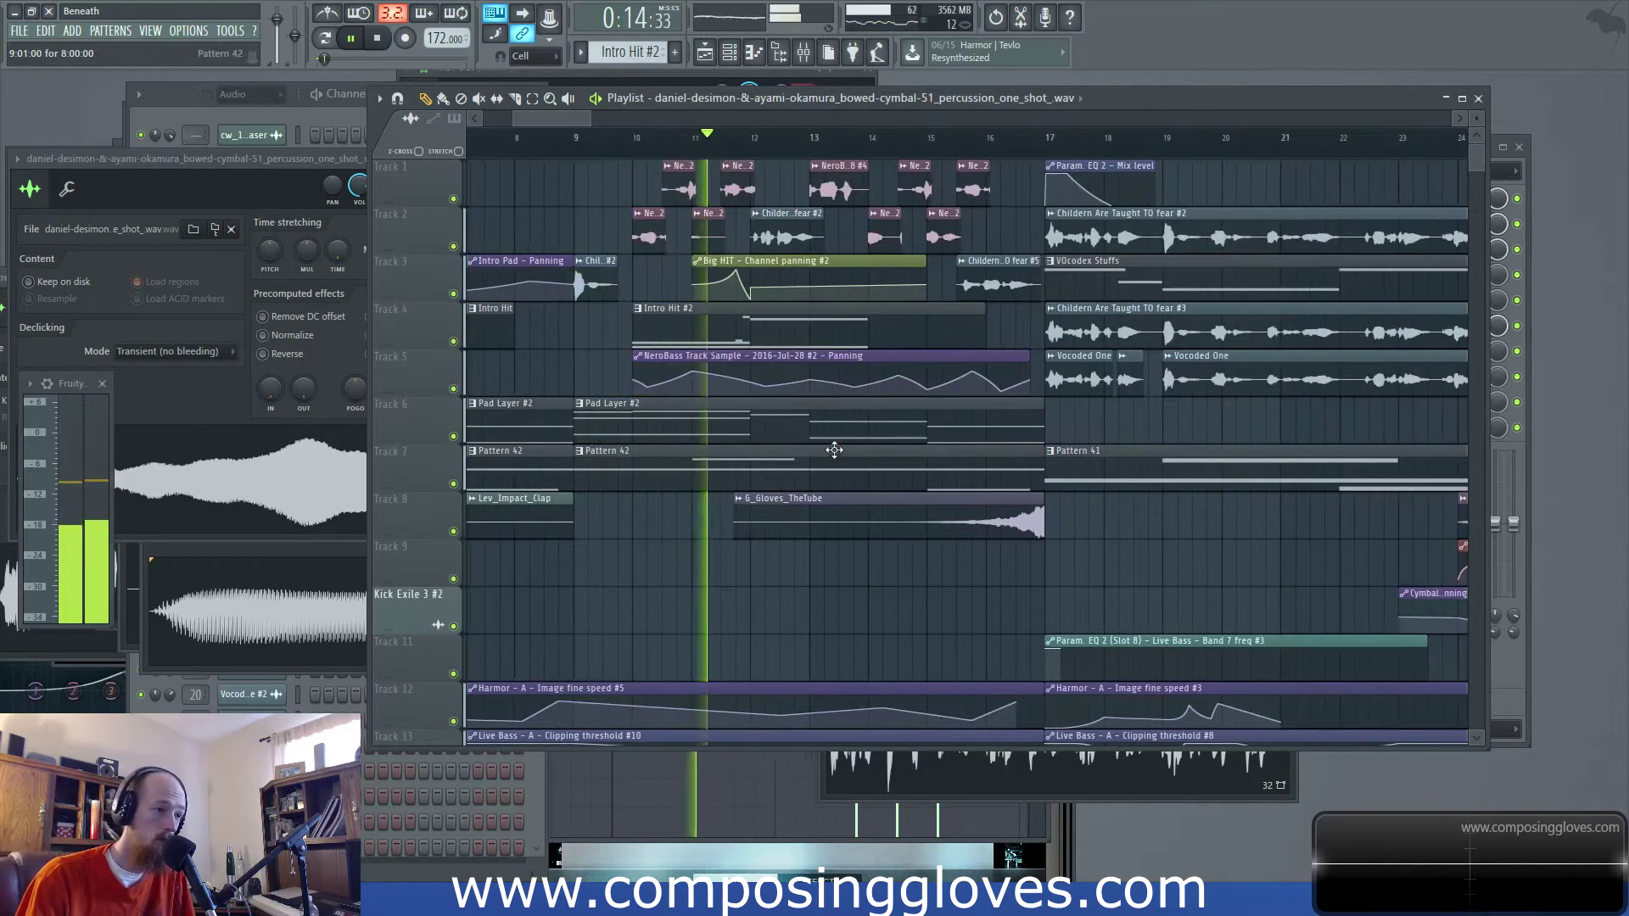
{"action": "scroll", "coordinate": [886, 454], "scroll_direction": "down", "scroll_amount": 2}
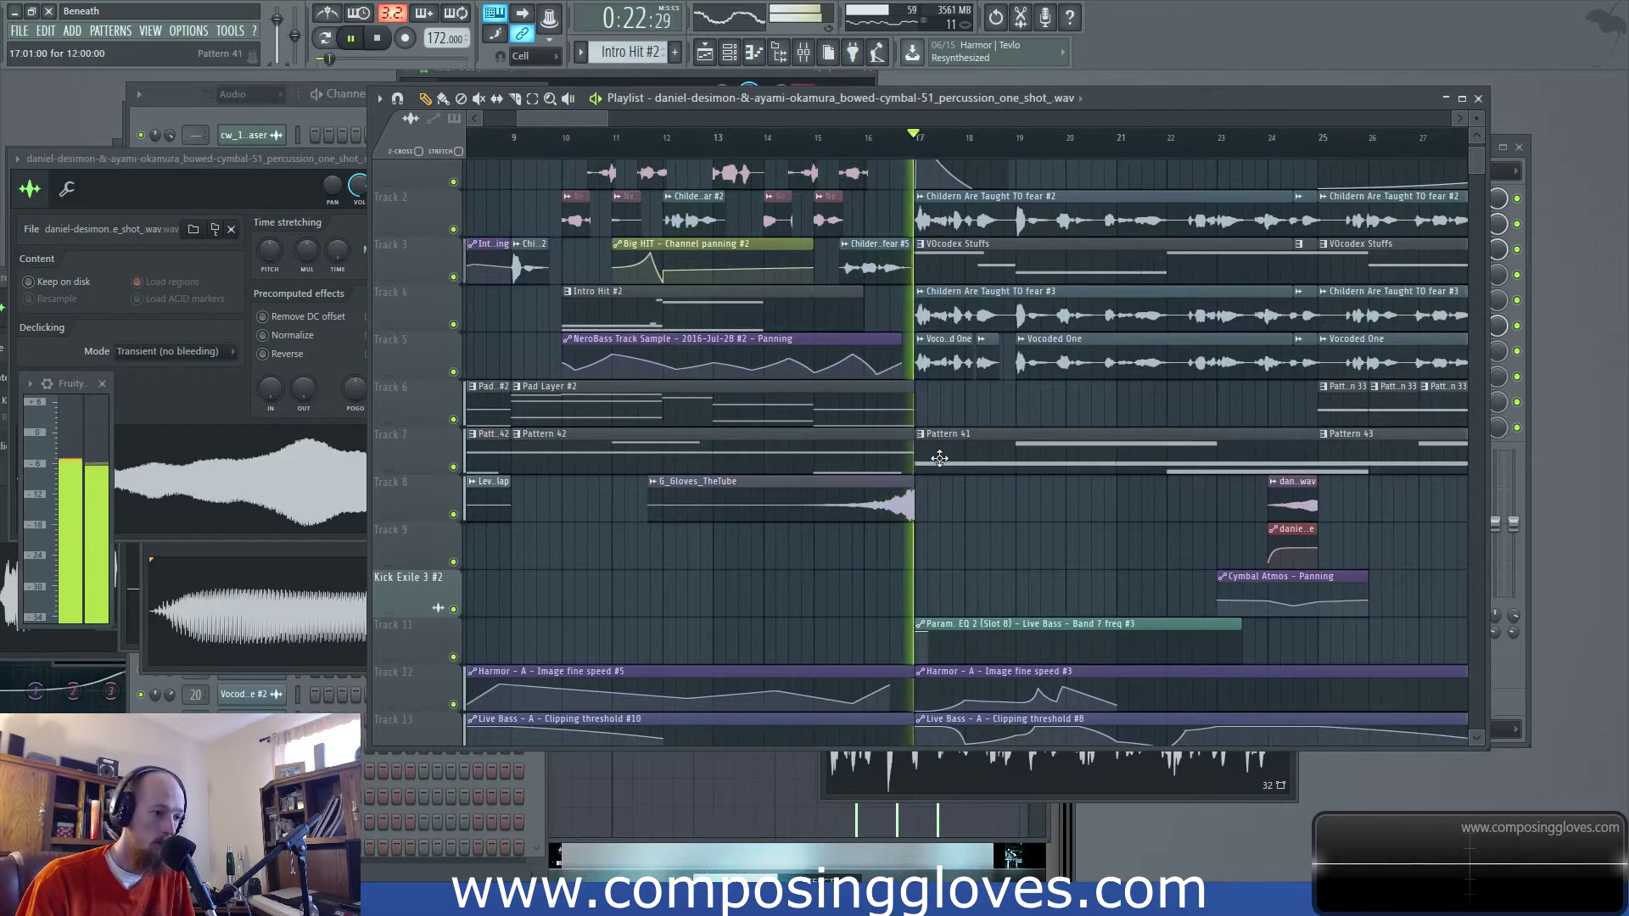
{"action": "scroll", "coordinate": [785, 440], "scroll_direction": "down", "scroll_amount": 3}
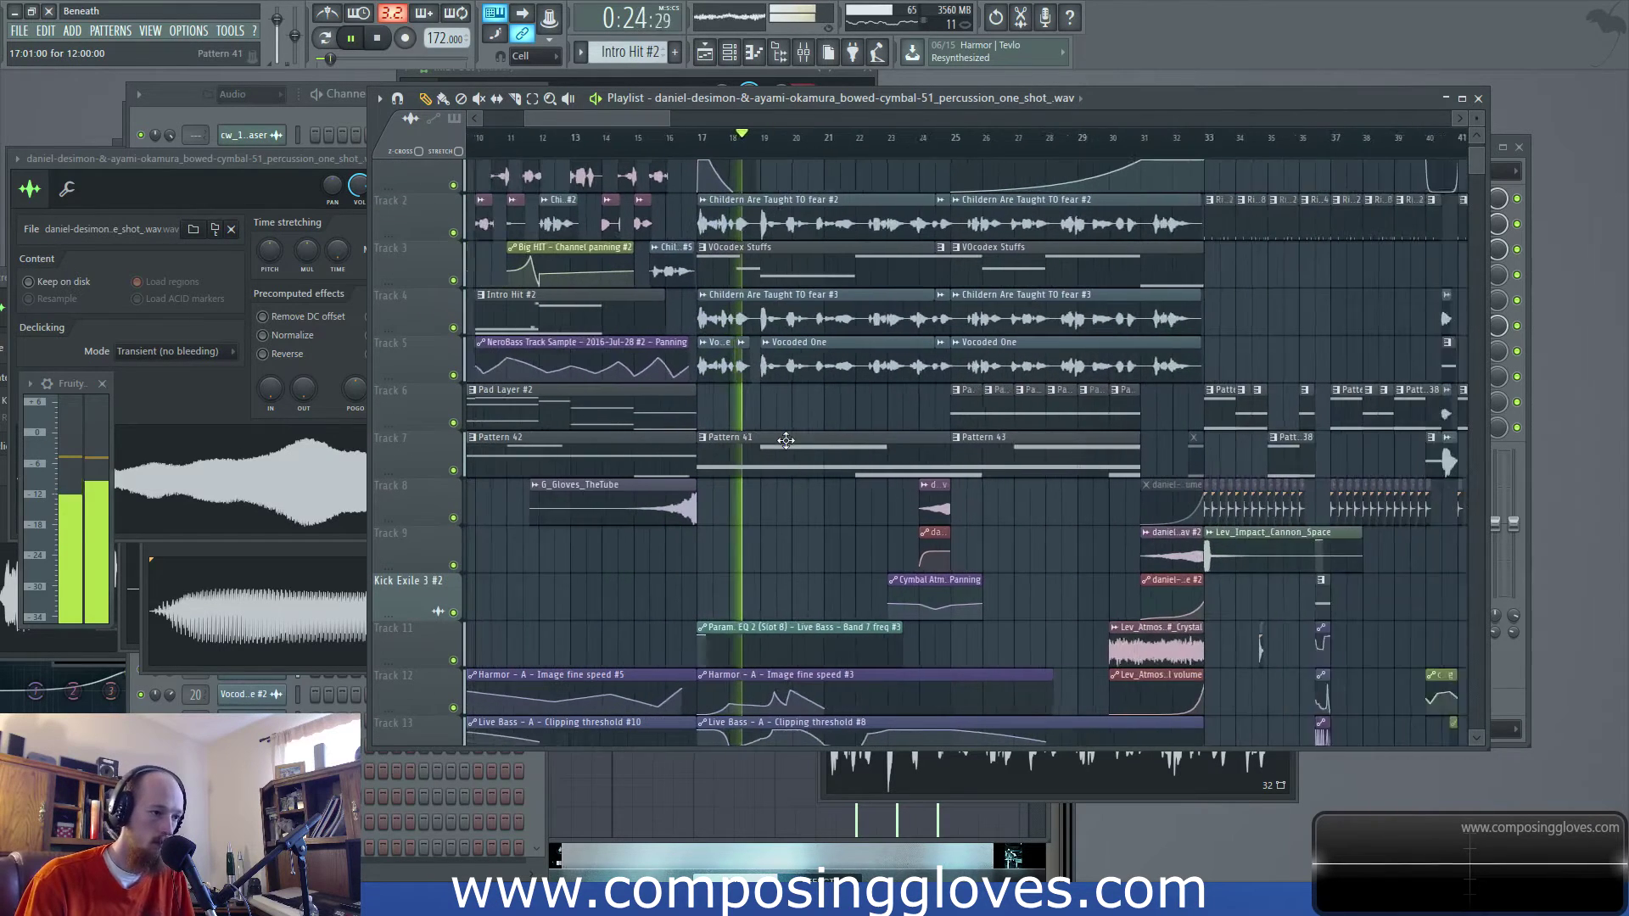
{"action": "left_click", "coordinate": [803, 51]}
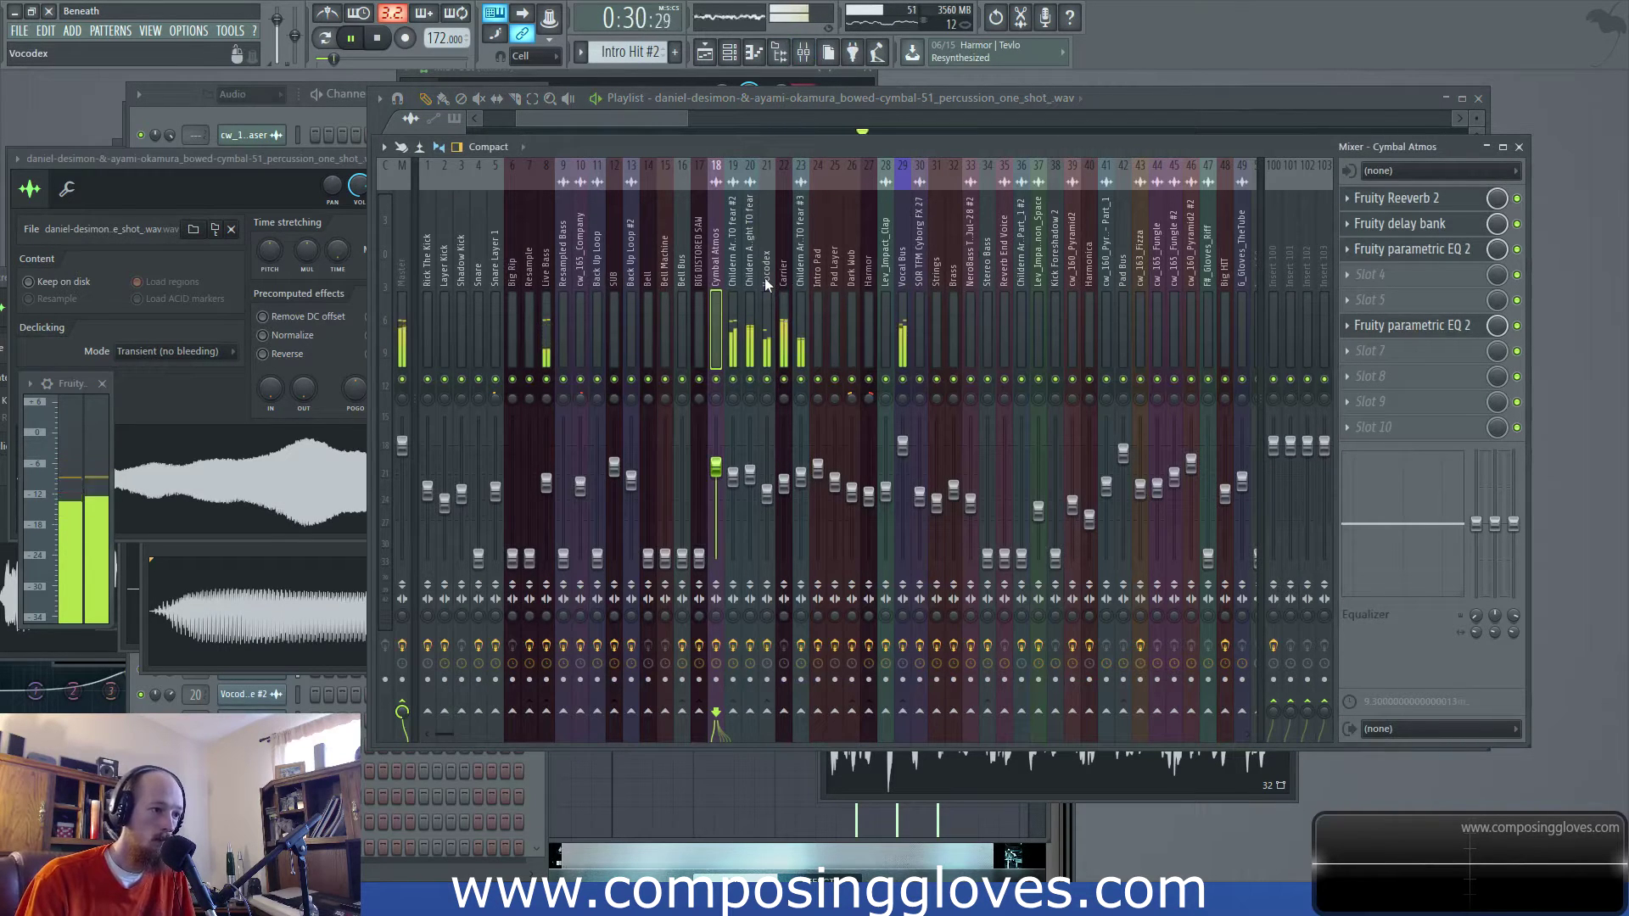
{"action": "left_click", "coordinate": [643, 118]}
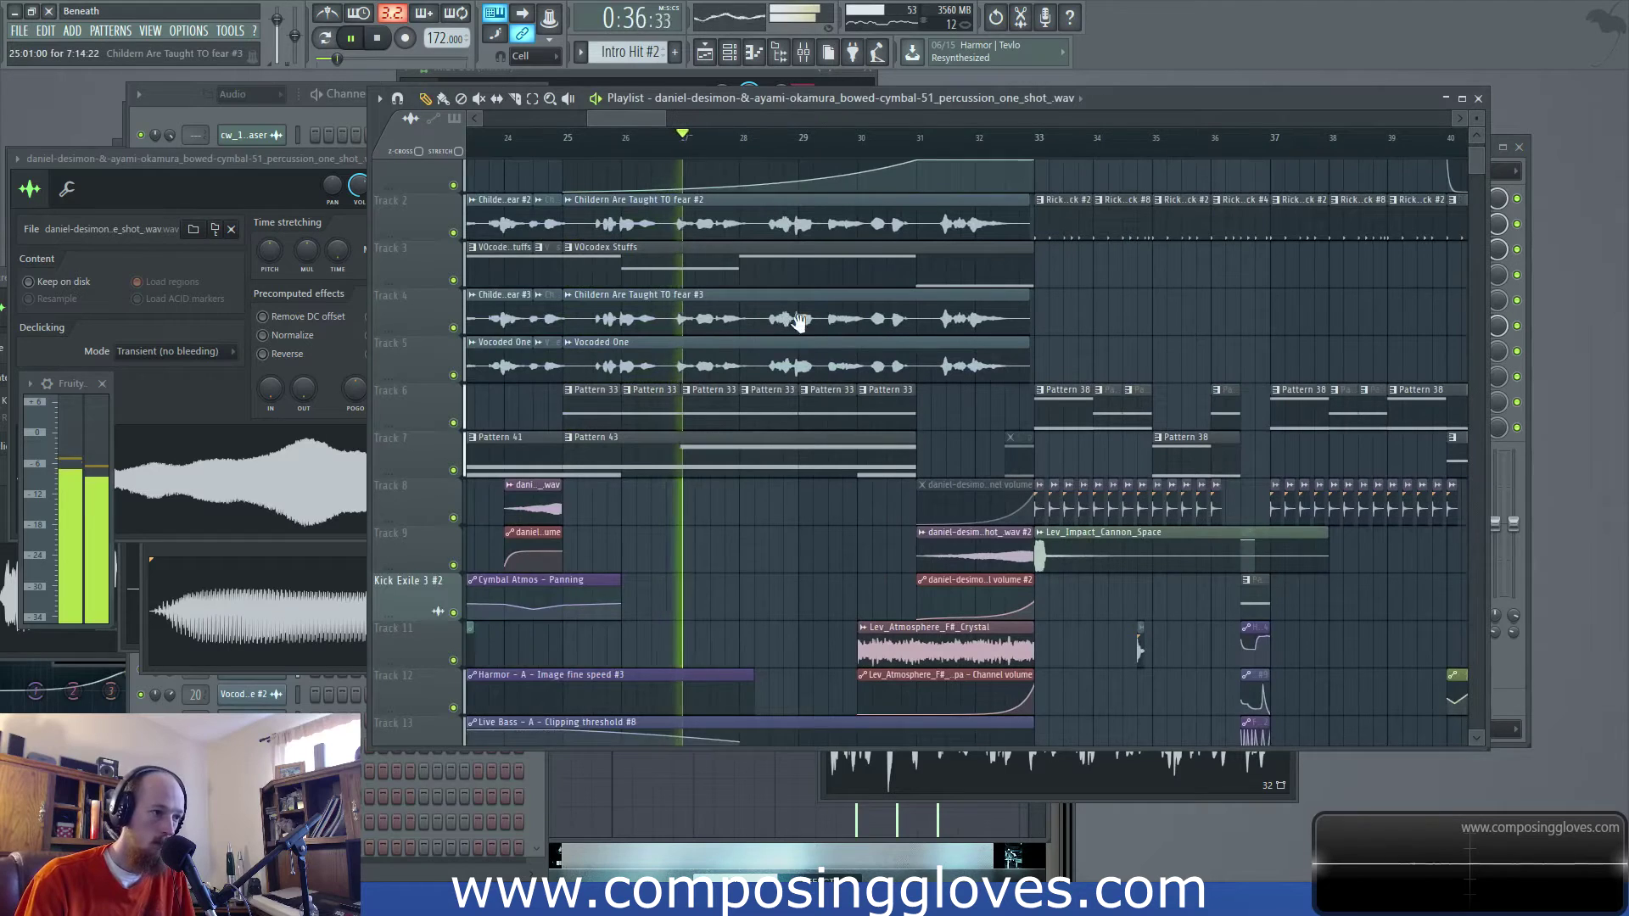
Listen through the transition at bar 33 up to bar 41 while examining the clips on the upper and lower playlist tracks
{"action": "scroll", "coordinate": [763, 307], "scroll_direction": "down", "scroll_amount": 1}
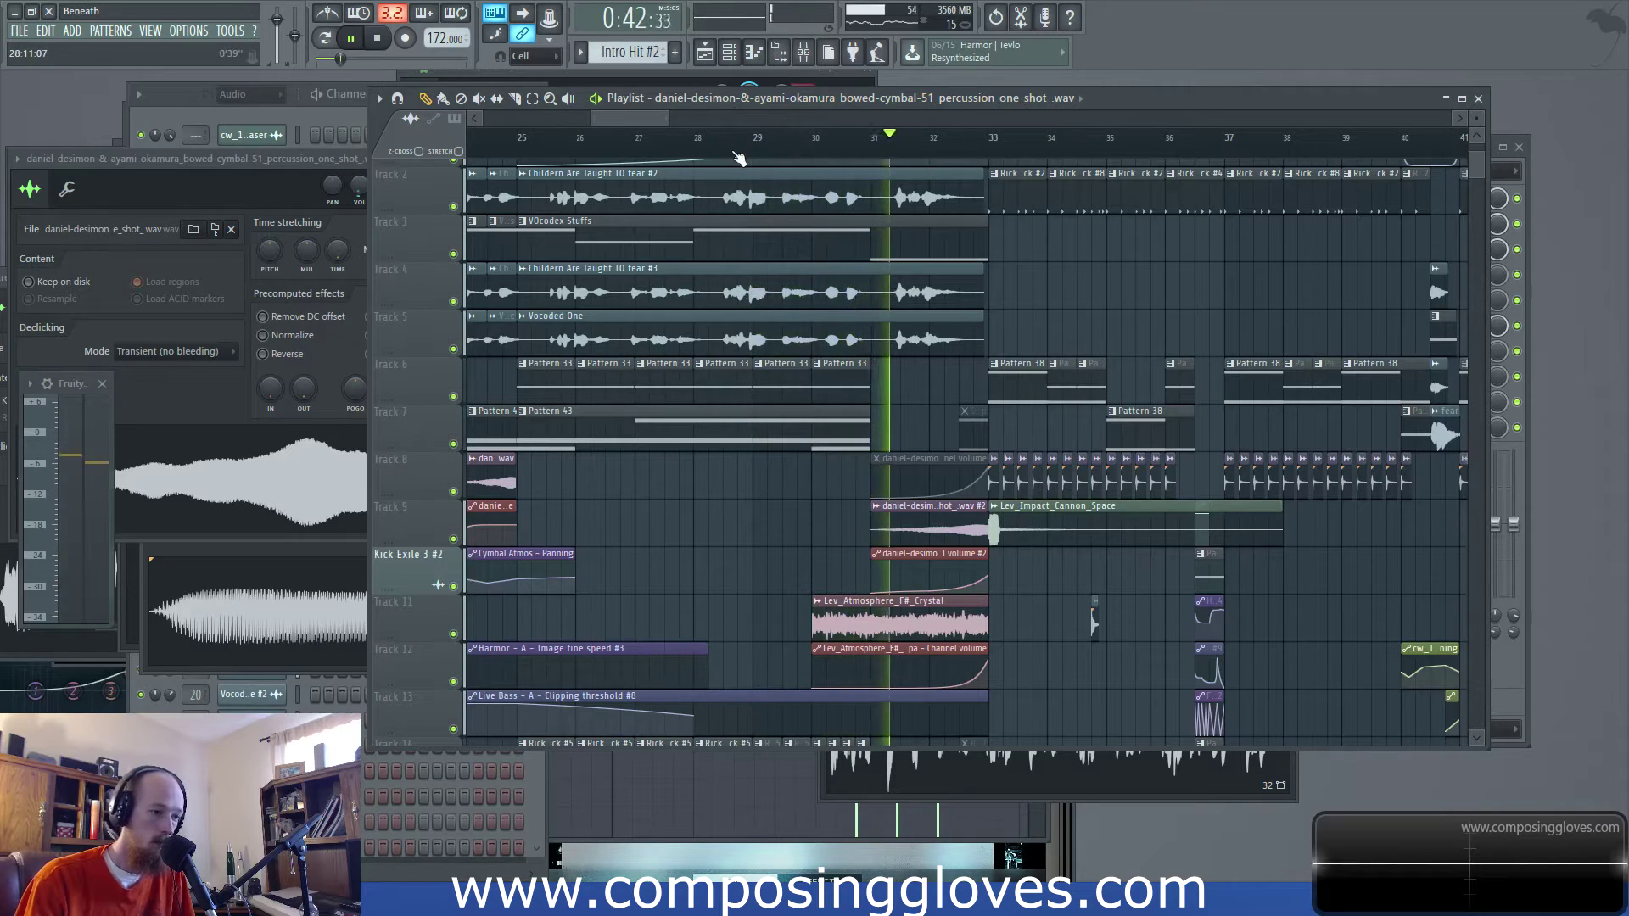
{"action": "scroll", "coordinate": [891, 284], "scroll_direction": "right", "scroll_amount": 1}
{"action": "scroll", "coordinate": [891, 284], "scroll_direction": "right", "scroll_amount": 5}
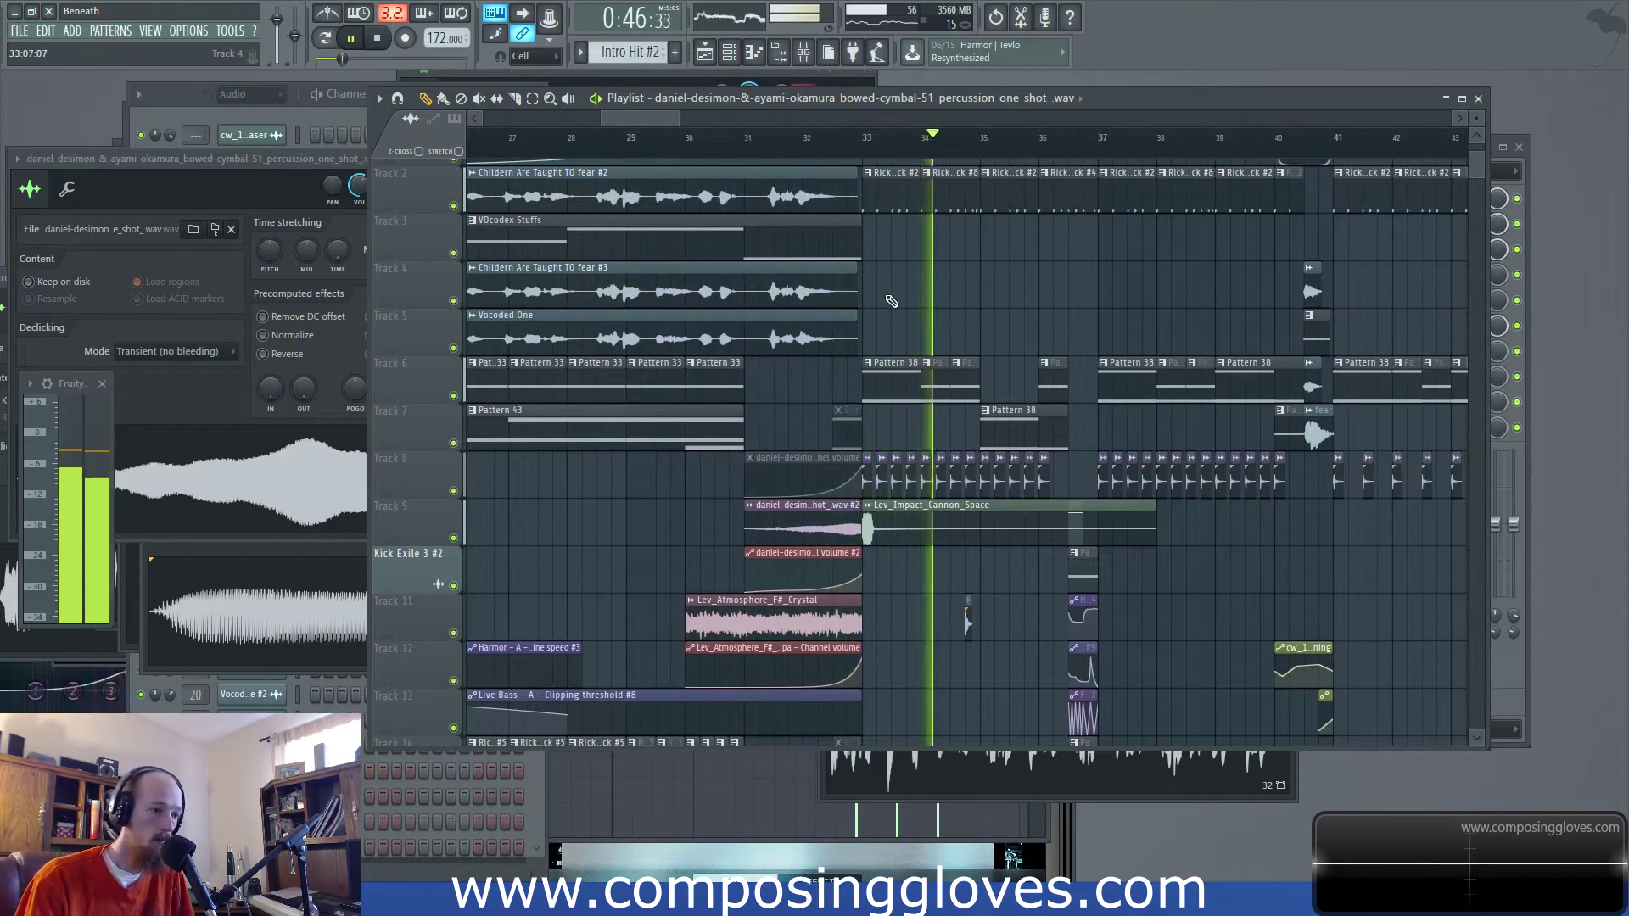
{"action": "scroll", "coordinate": [887, 297], "scroll_direction": "down", "scroll_amount": 3}
{"action": "scroll", "coordinate": [887, 297], "scroll_direction": "down", "scroll_amount": 5}
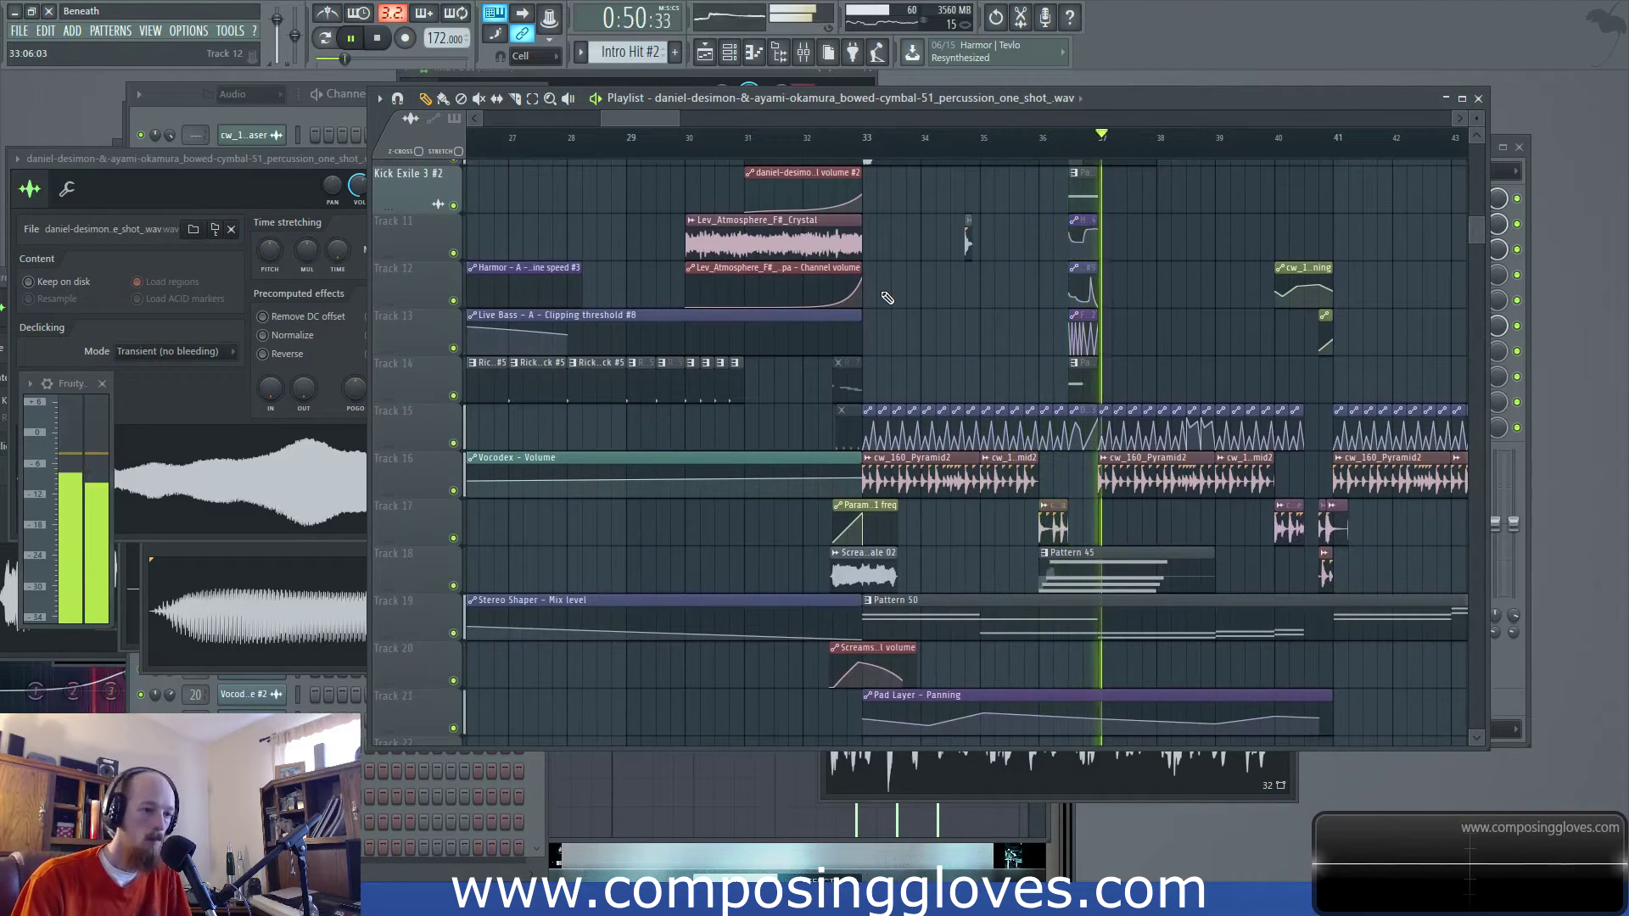
{"action": "scroll", "coordinate": [933, 323], "scroll_direction": "up", "scroll_amount": 4}
{"action": "scroll", "coordinate": [985, 356], "scroll_direction": "down", "scroll_amount": 5}
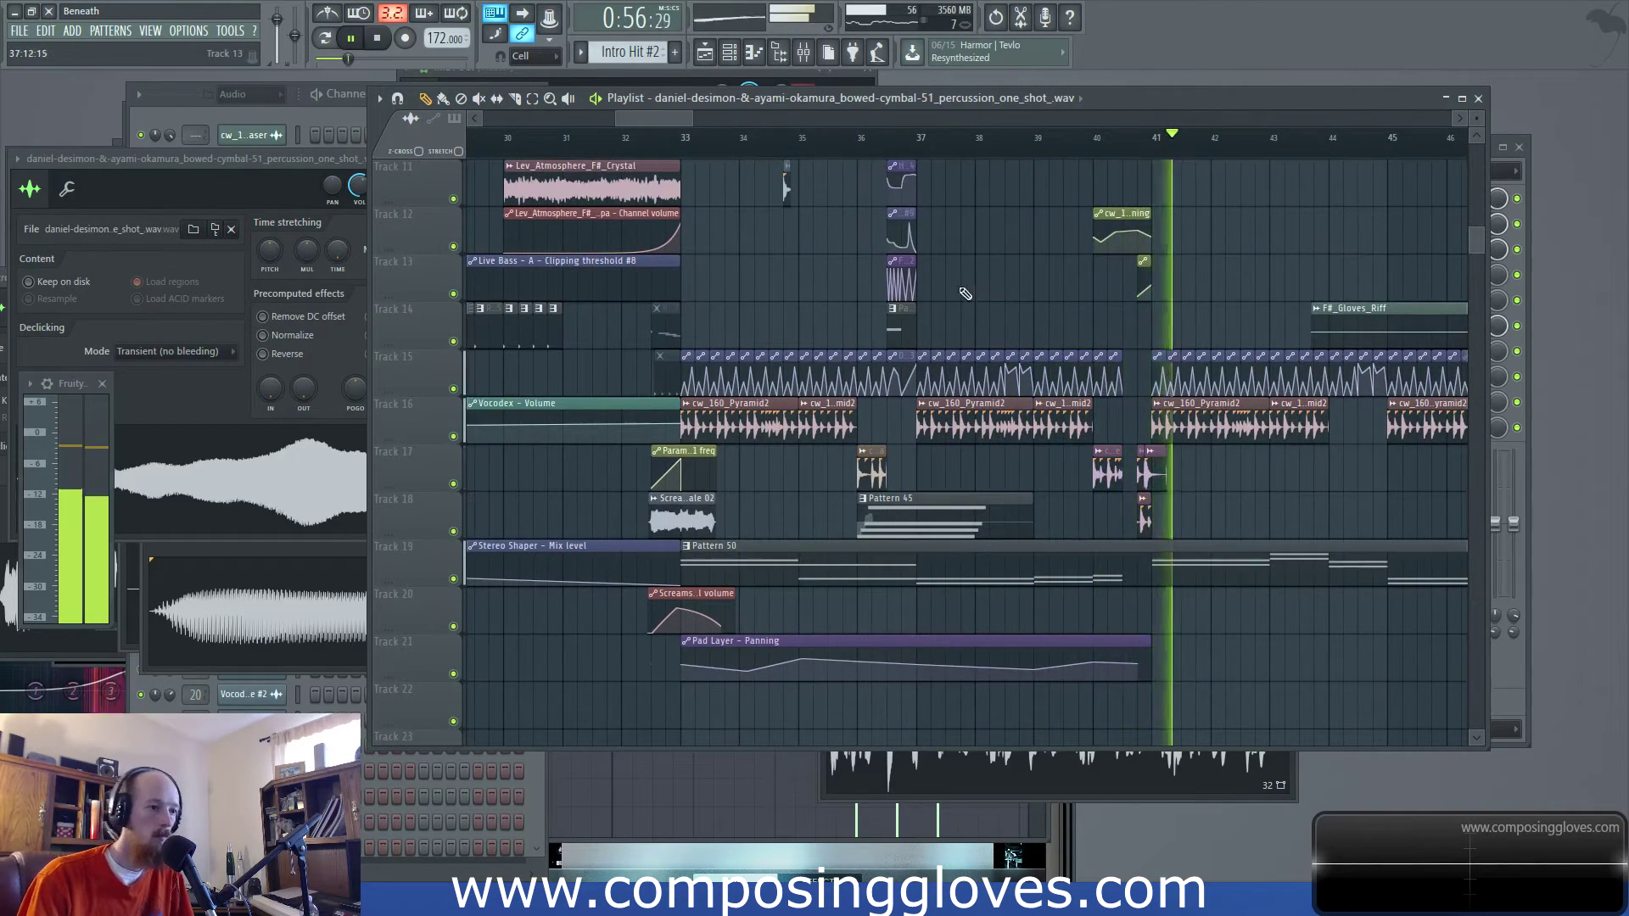
{"action": "scroll", "coordinate": [976, 295], "scroll_direction": "up", "scroll_amount": 9}
Filter the channel rack to the Unsorted group and open the Dark Wub channel's Massive synth
{"action": "left_click", "coordinate": [188, 117]}
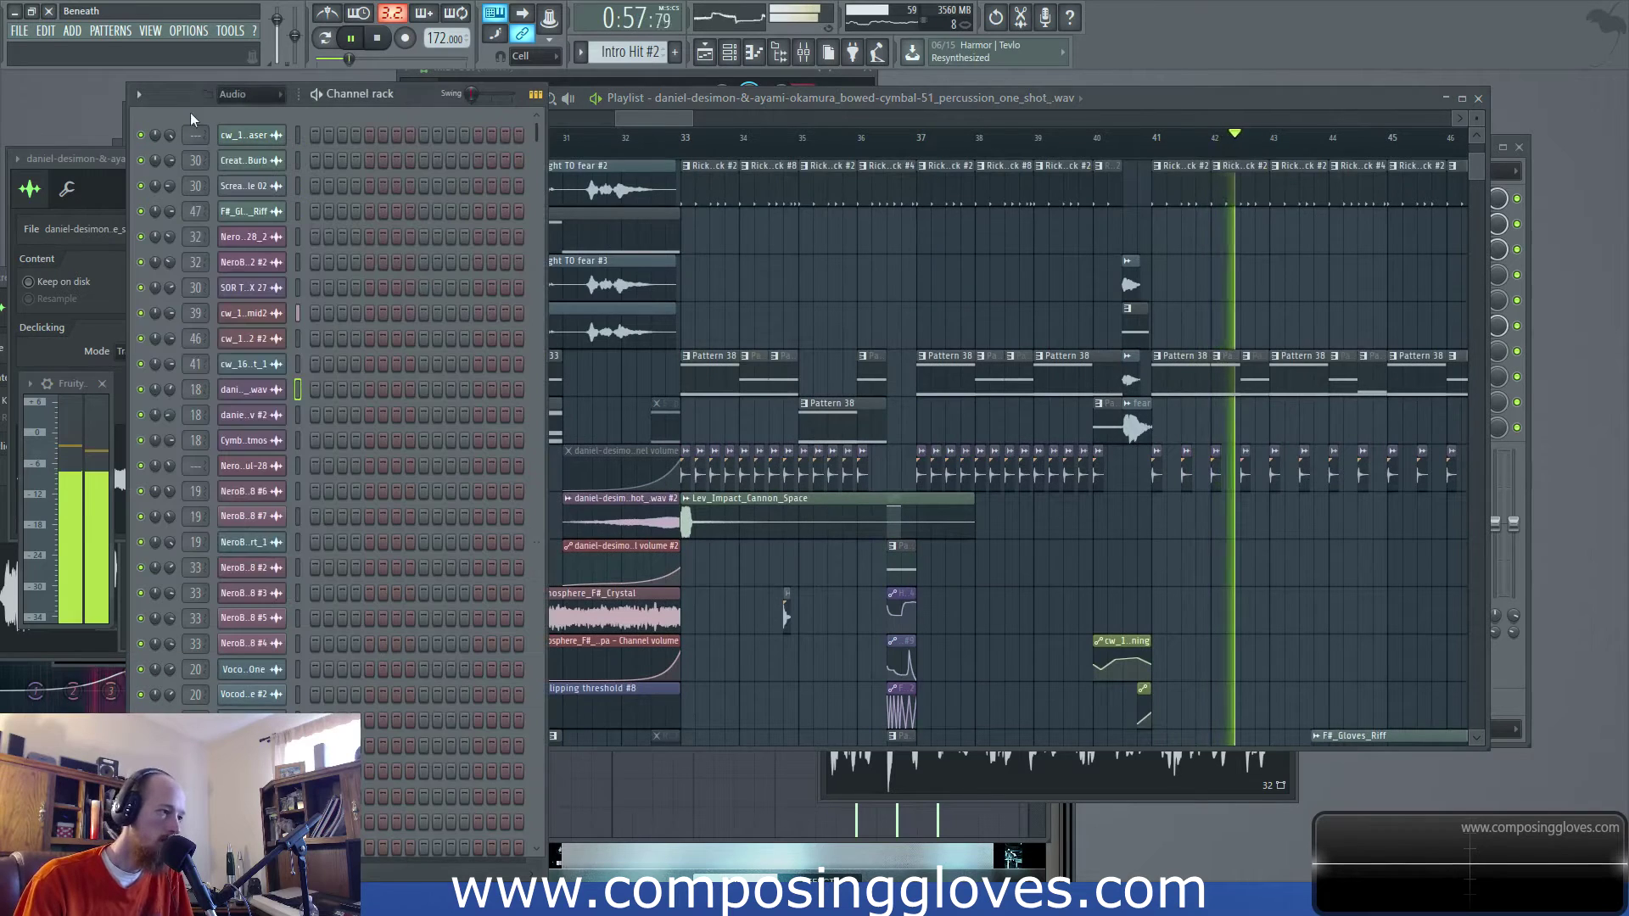
{"action": "left_click", "coordinate": [275, 95]}
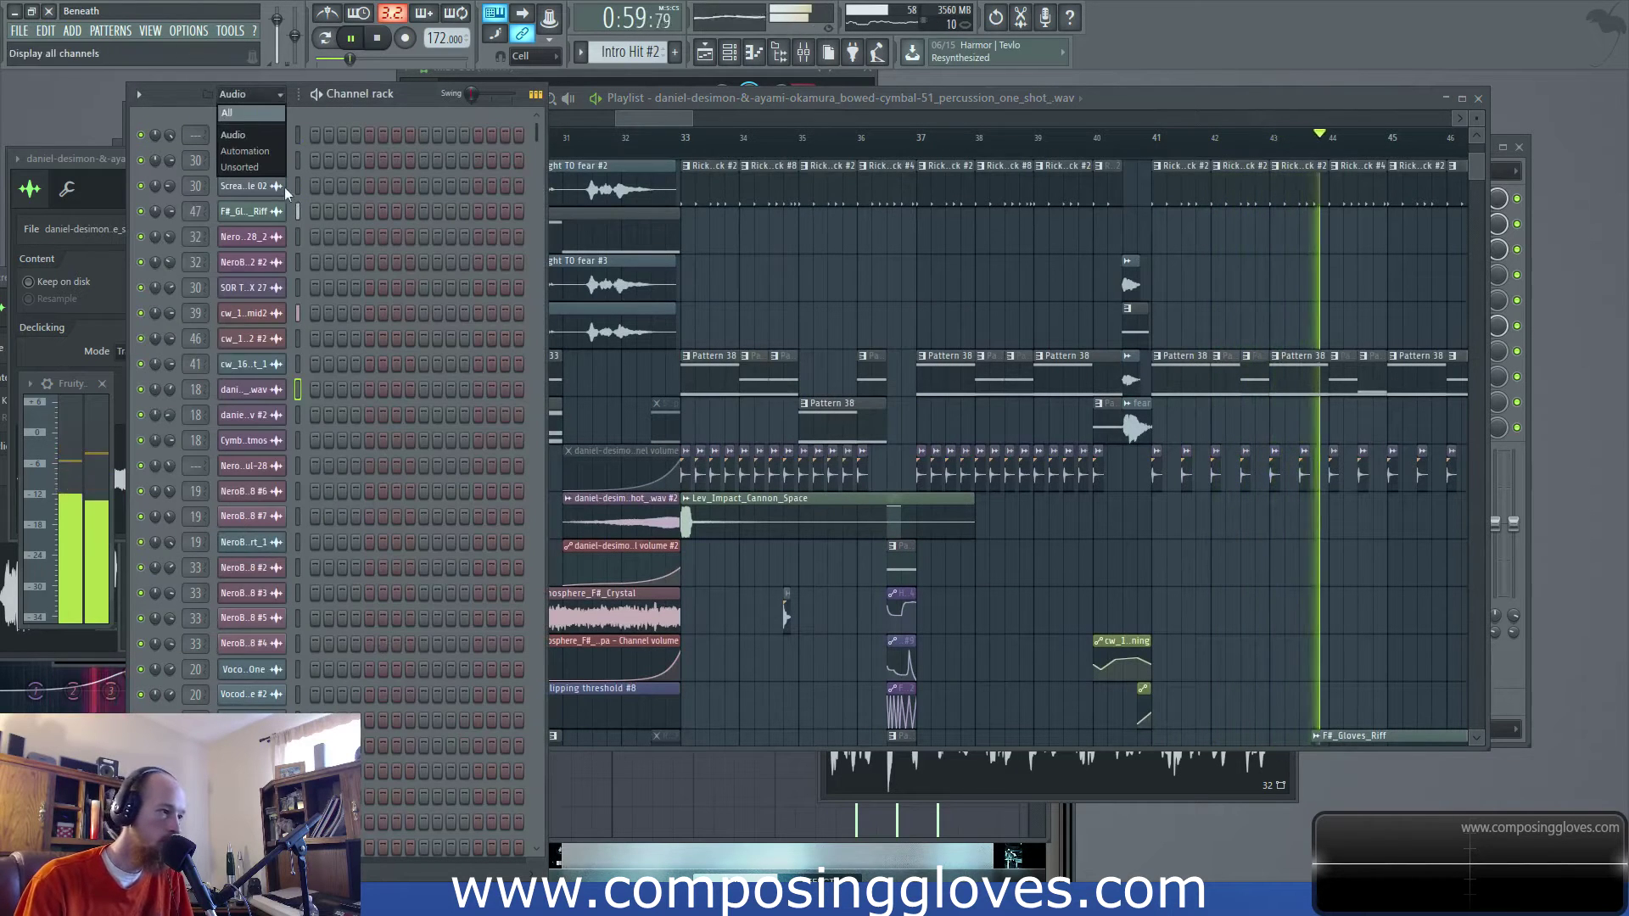
{"action": "left_click", "coordinate": [240, 167]}
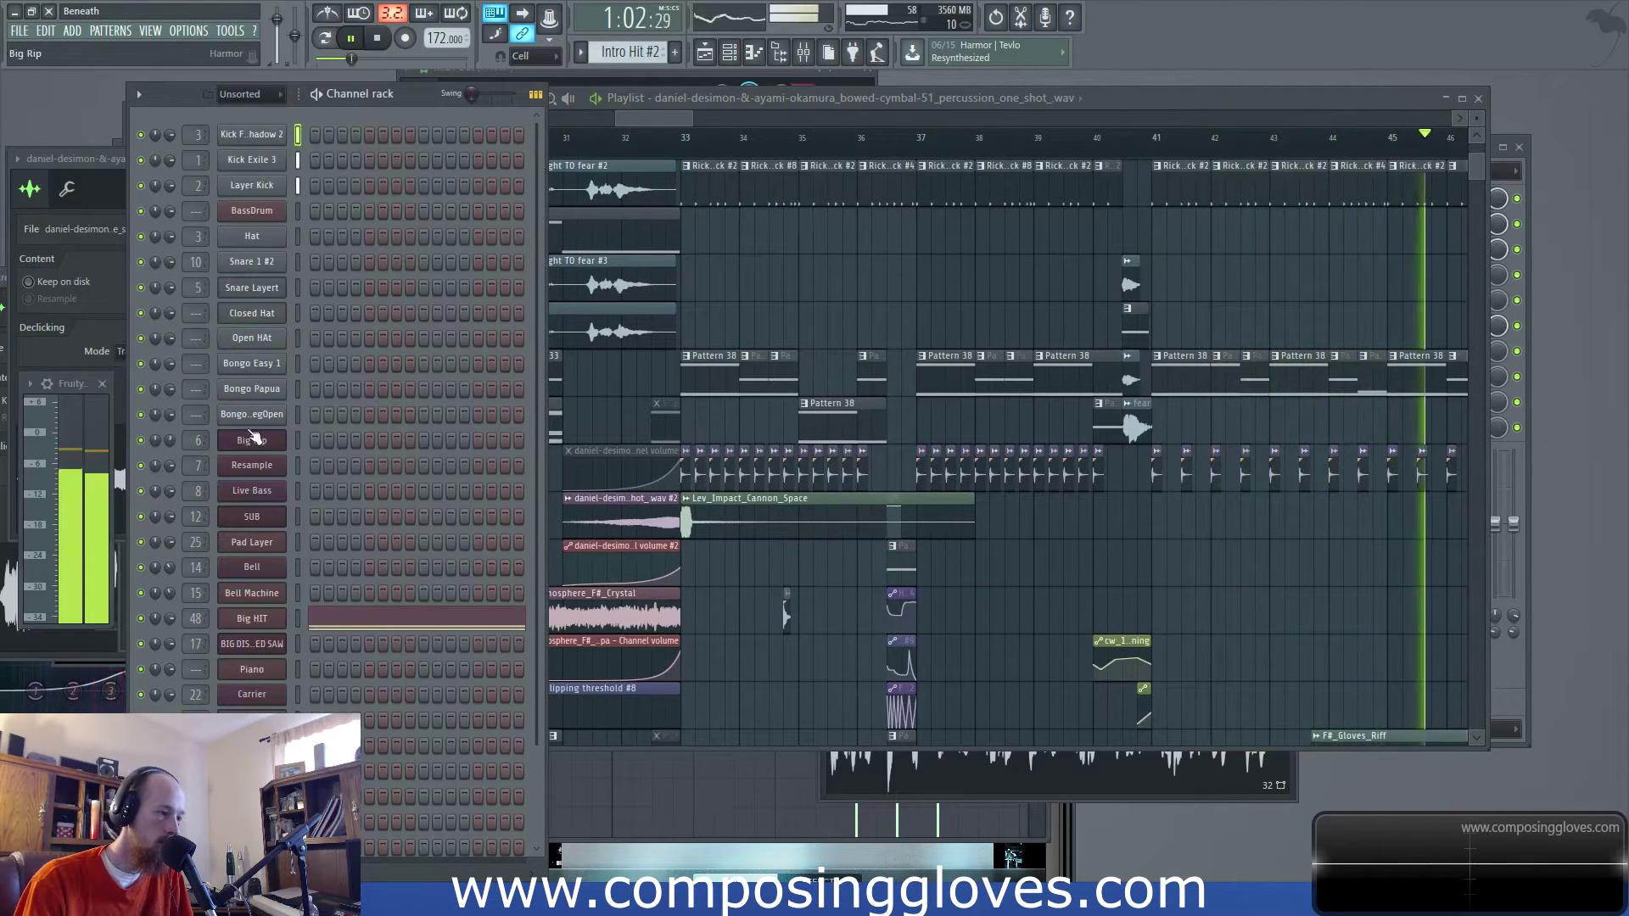
{"action": "scroll", "coordinate": [265, 568], "scroll_direction": "down", "scroll_amount": 2}
{"action": "left_click", "coordinate": [255, 698]}
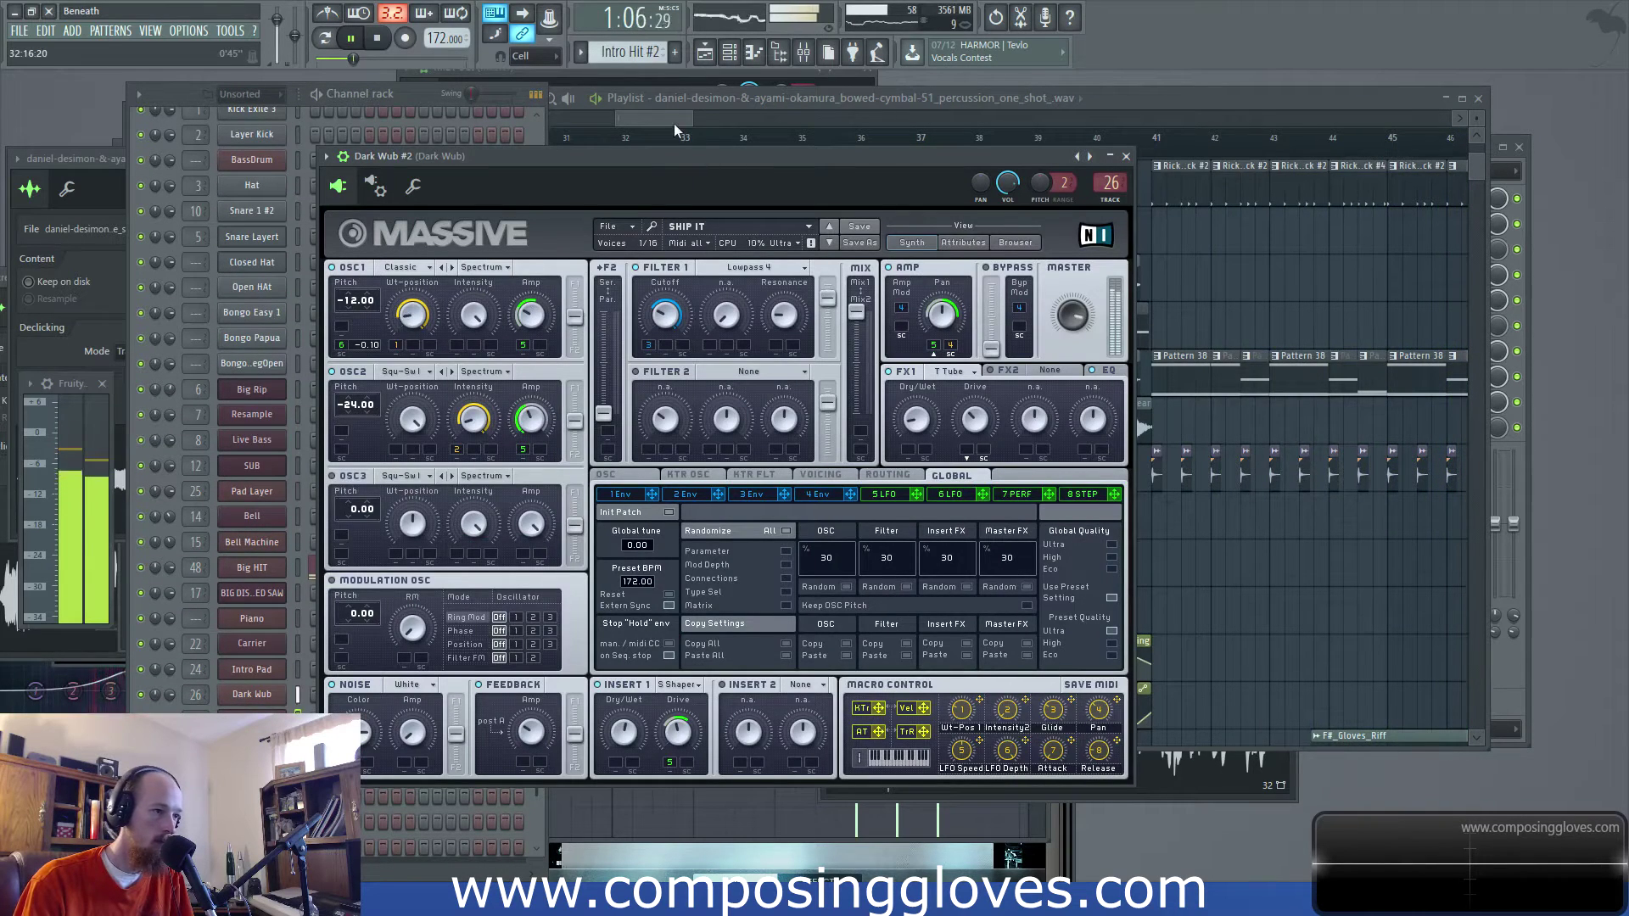
Loop the vocal build-up from about bar 28 to bar 31 in the playlist and listen to it
{"action": "left_click_drag", "start_coordinate": [674, 124], "coordinate": [649, 119]}
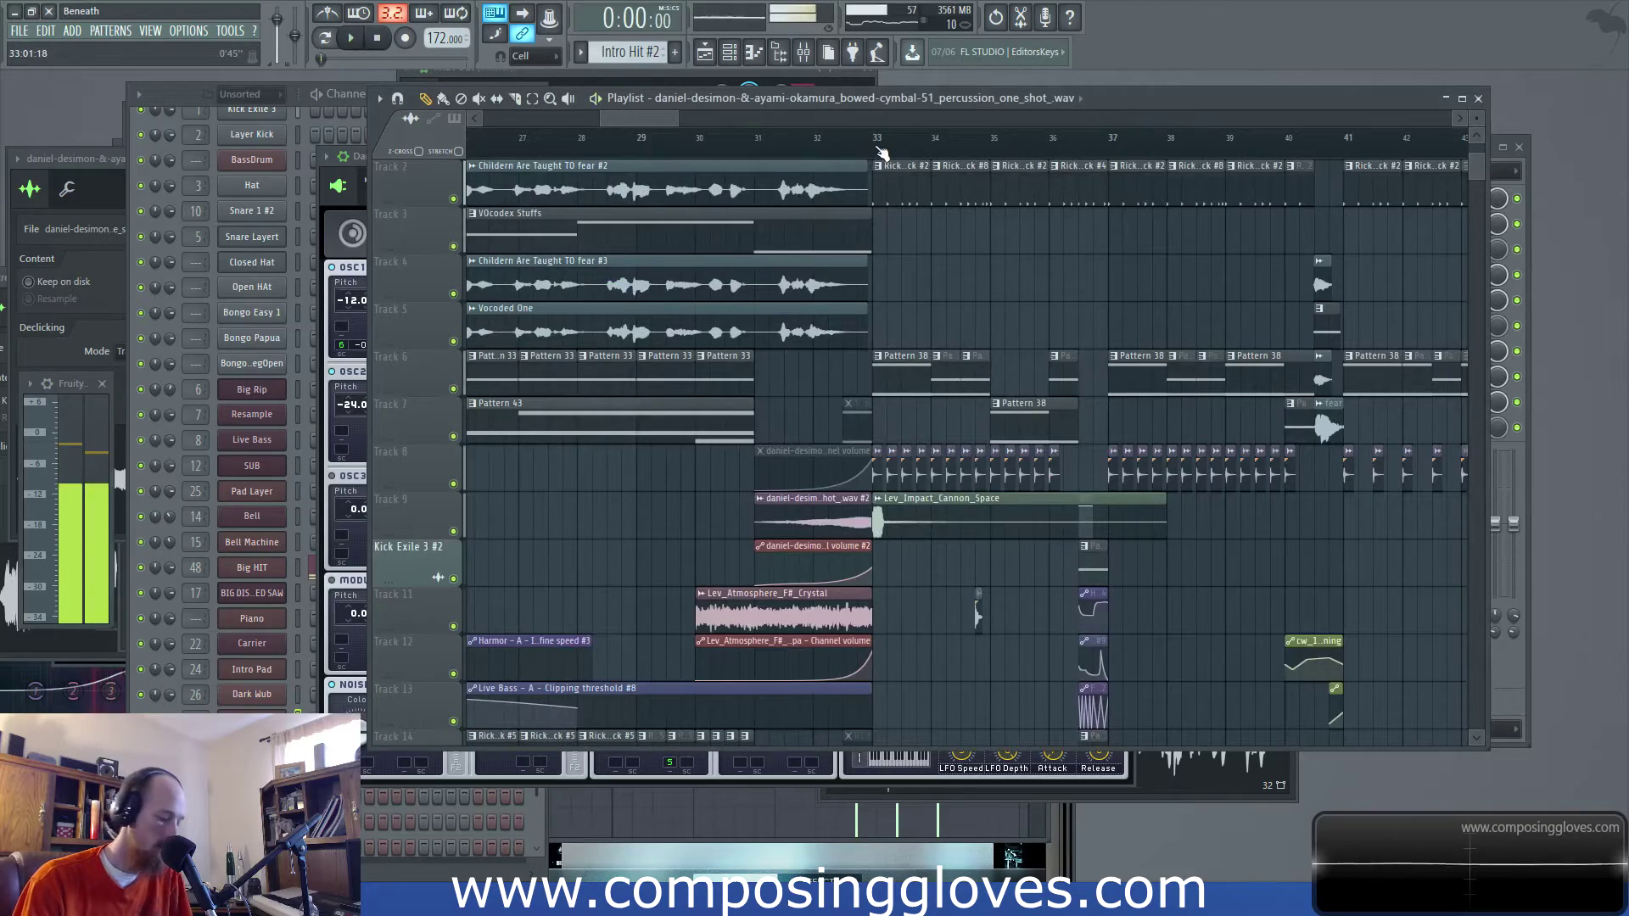
{"action": "scroll", "coordinate": [884, 266], "scroll_direction": "down", "scroll_amount": 5}
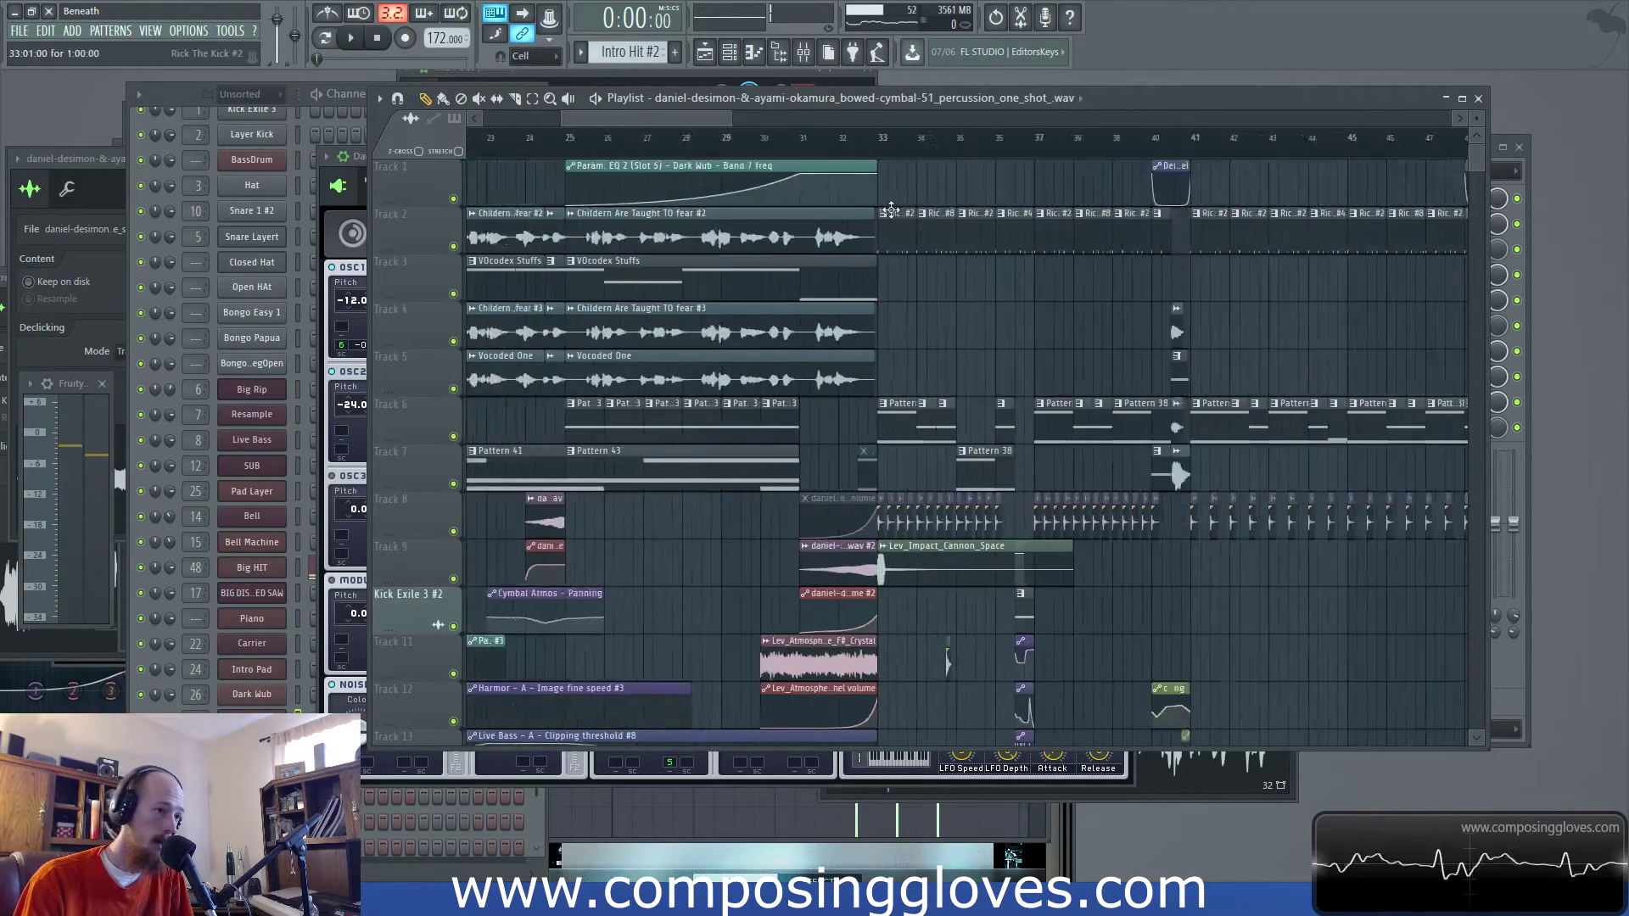
{"action": "scroll", "coordinate": [884, 265], "scroll_direction": "up", "scroll_amount": 1}
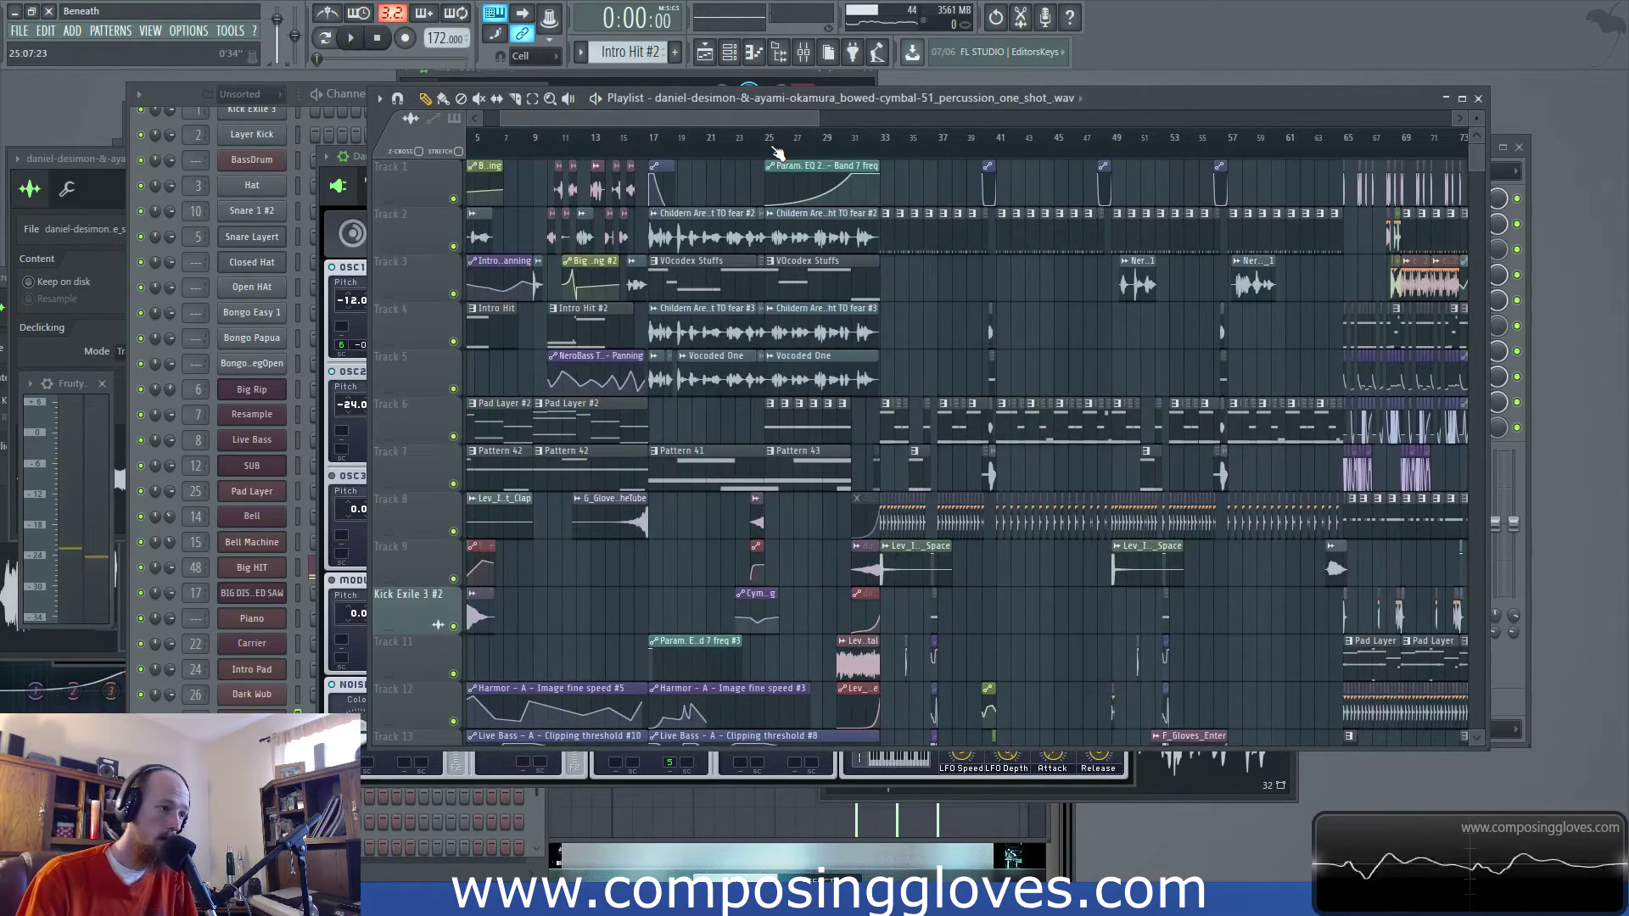
{"action": "scroll", "coordinate": [789, 151], "scroll_direction": "up", "scroll_amount": 4}
{"action": "left_click_drag", "start_coordinate": [880, 143], "coordinate": [1024, 158]}
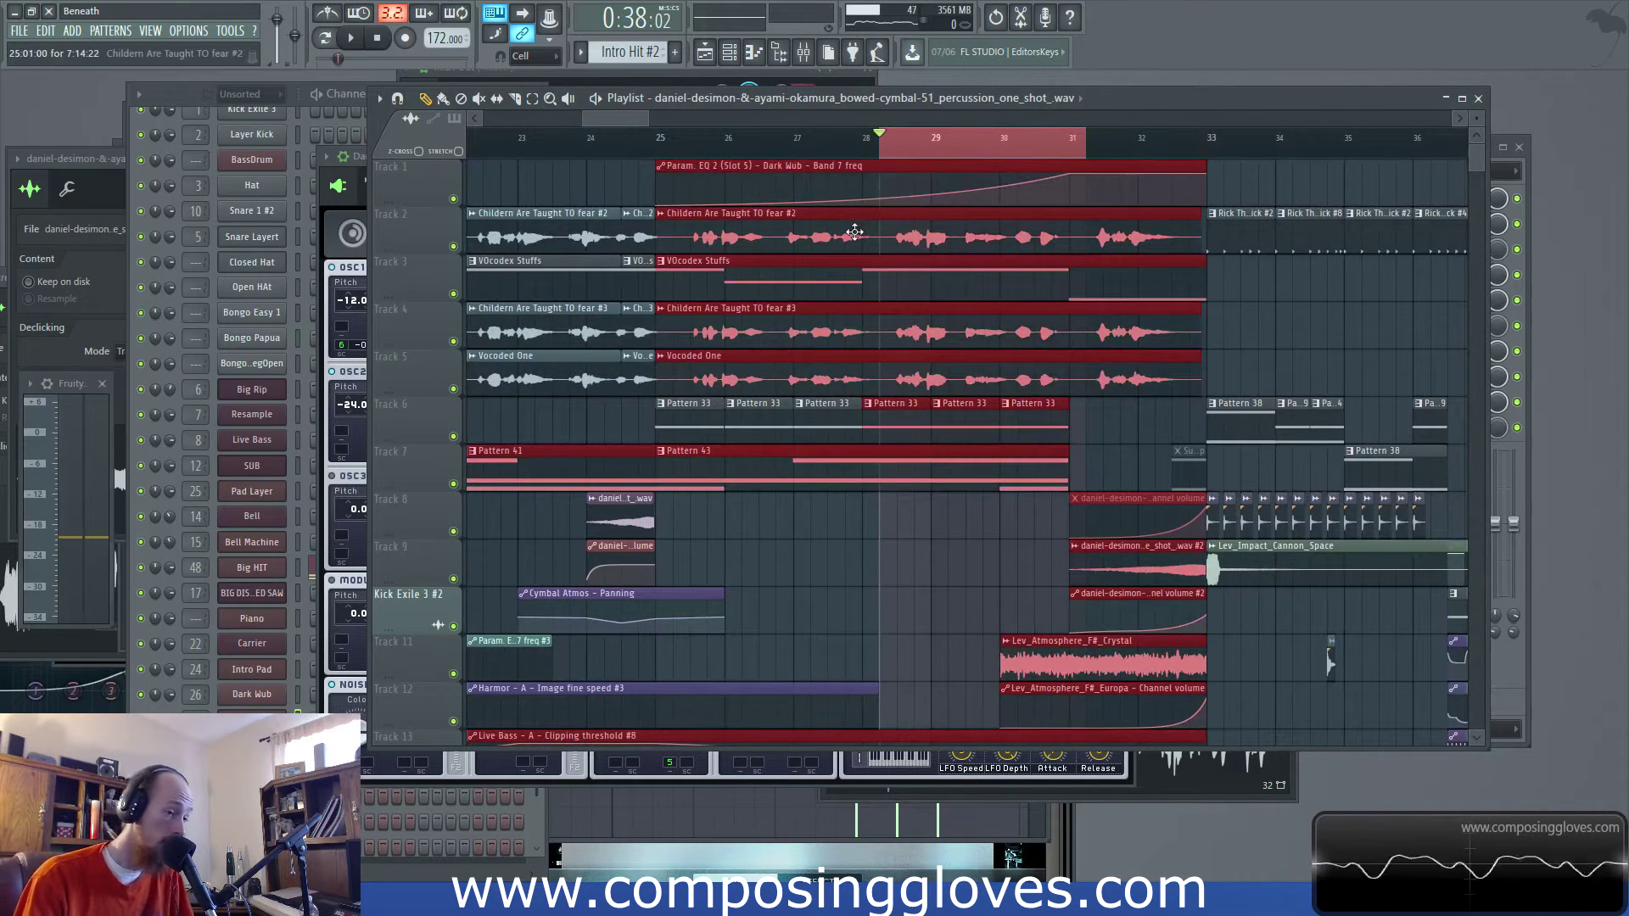
{"action": "key", "text": "space"}
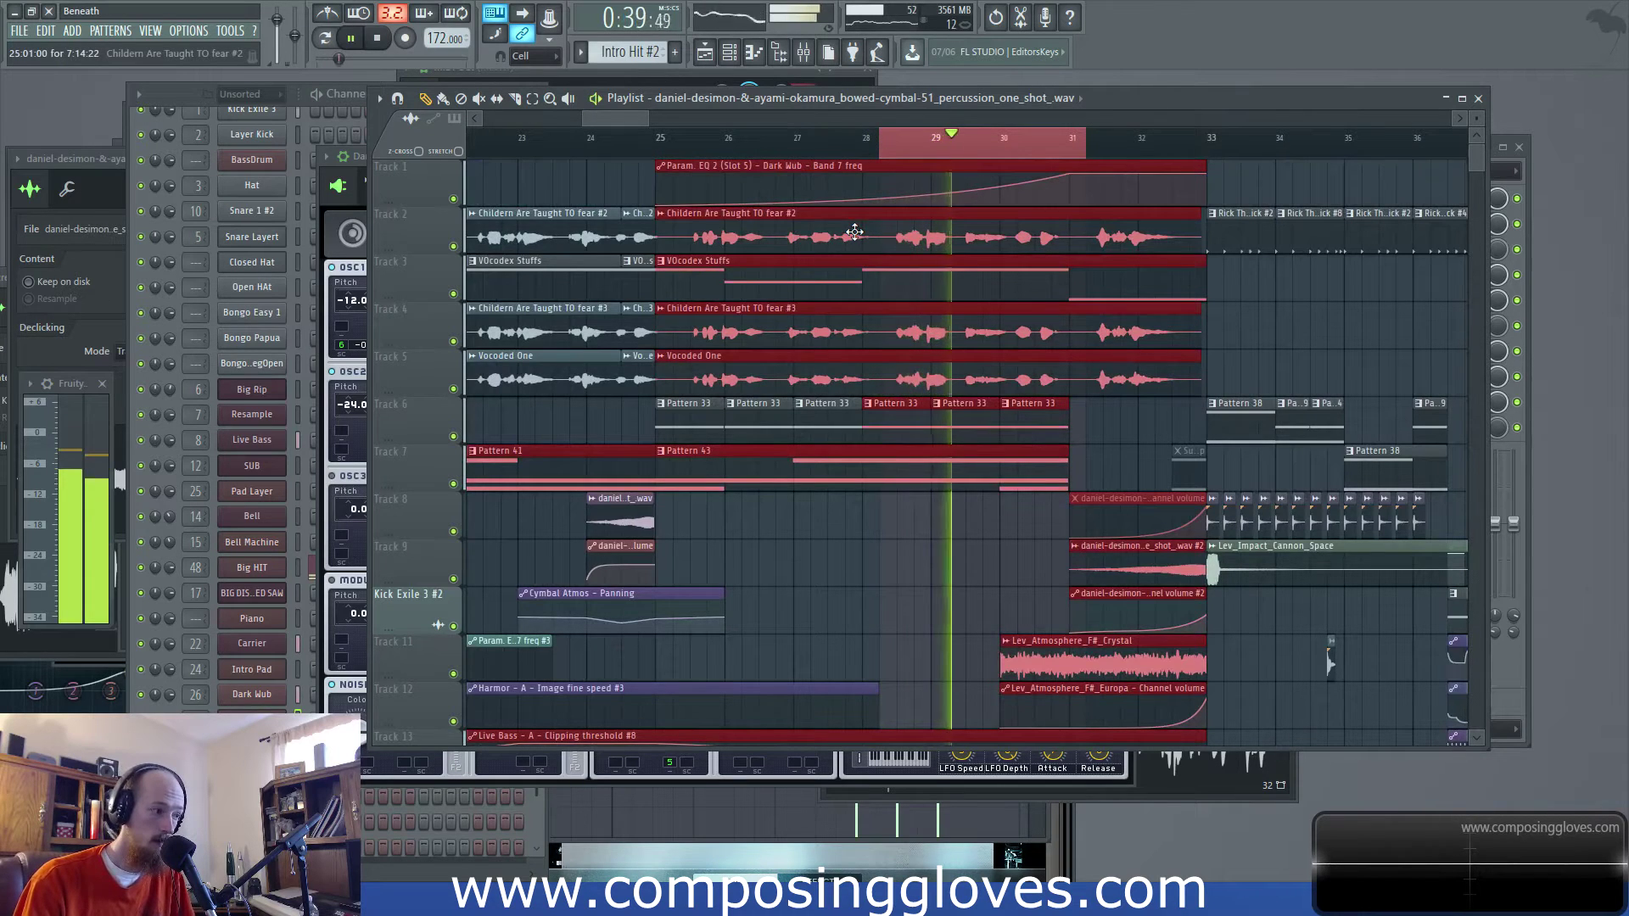
{"action": "key", "text": "space"}
Open the last Maximus effect on the Vocal Bus mixer track and inspect its master band settings
{"action": "left_click", "coordinate": [803, 54]}
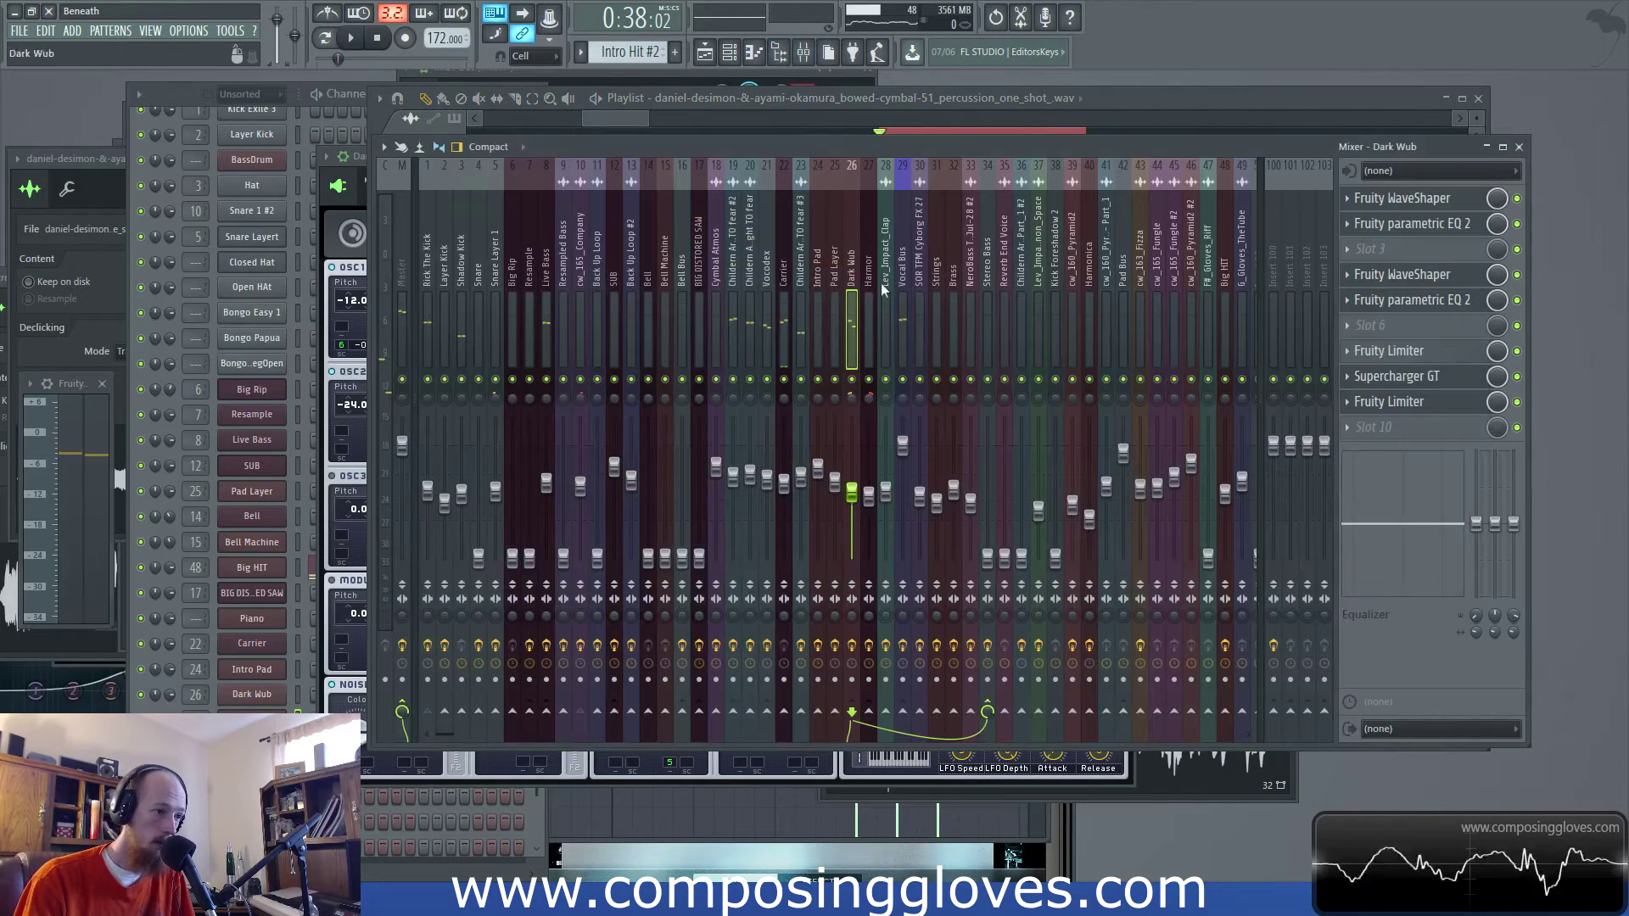
{"action": "left_click", "coordinate": [903, 291]}
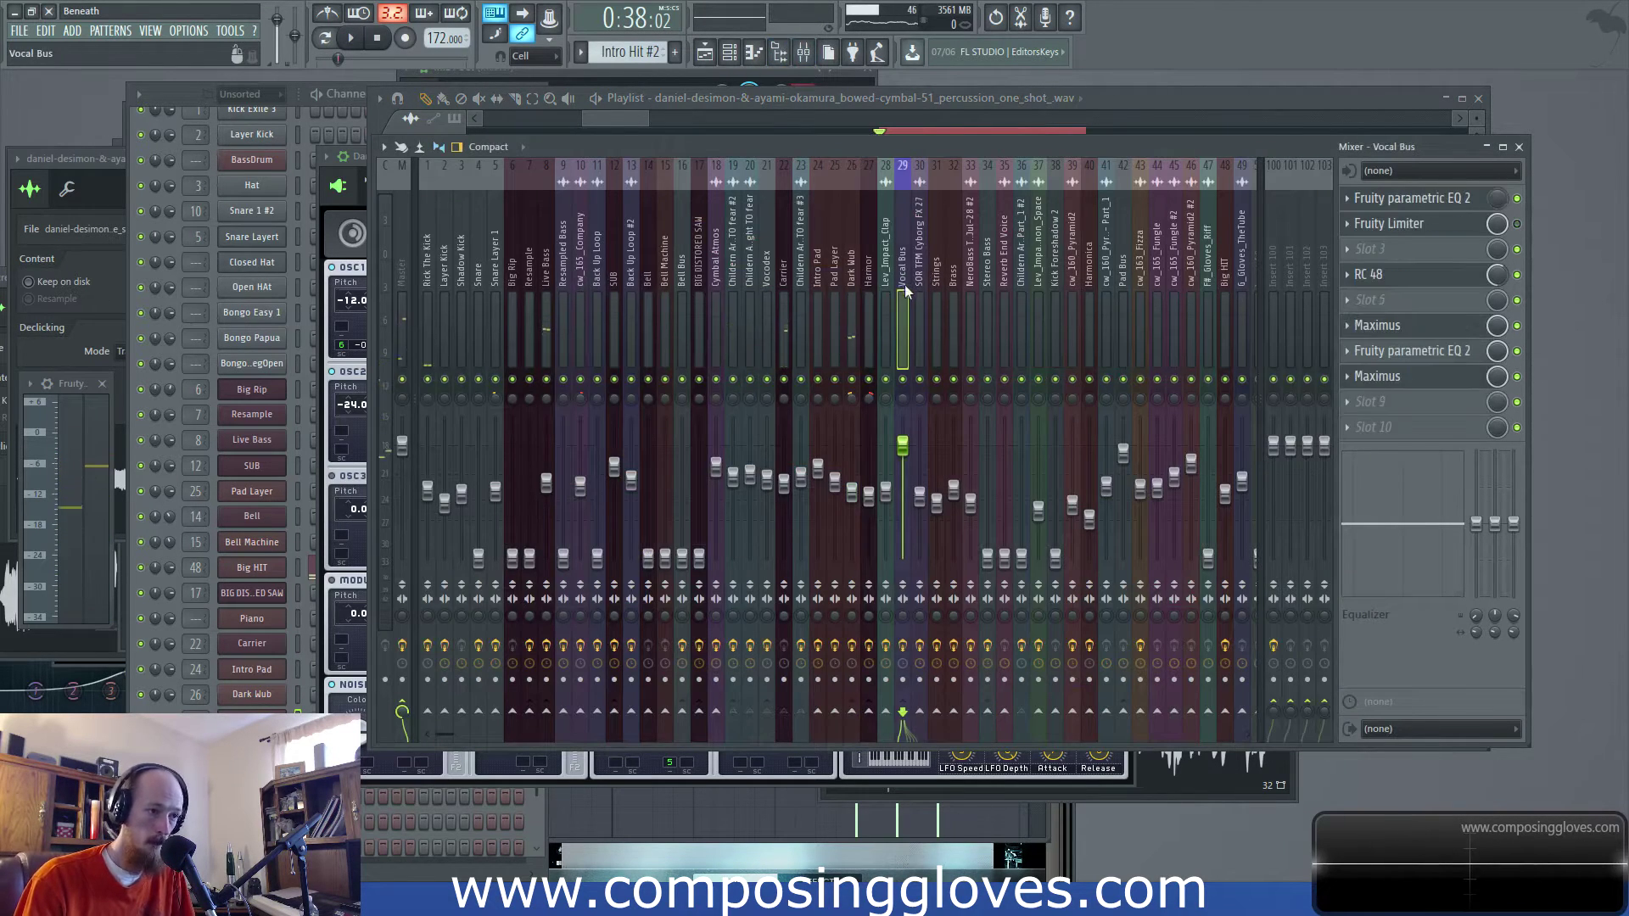
{"action": "left_click", "coordinate": [1447, 384]}
{"action": "left_click_drag", "start_coordinate": [742, 163], "coordinate": [775, 156]}
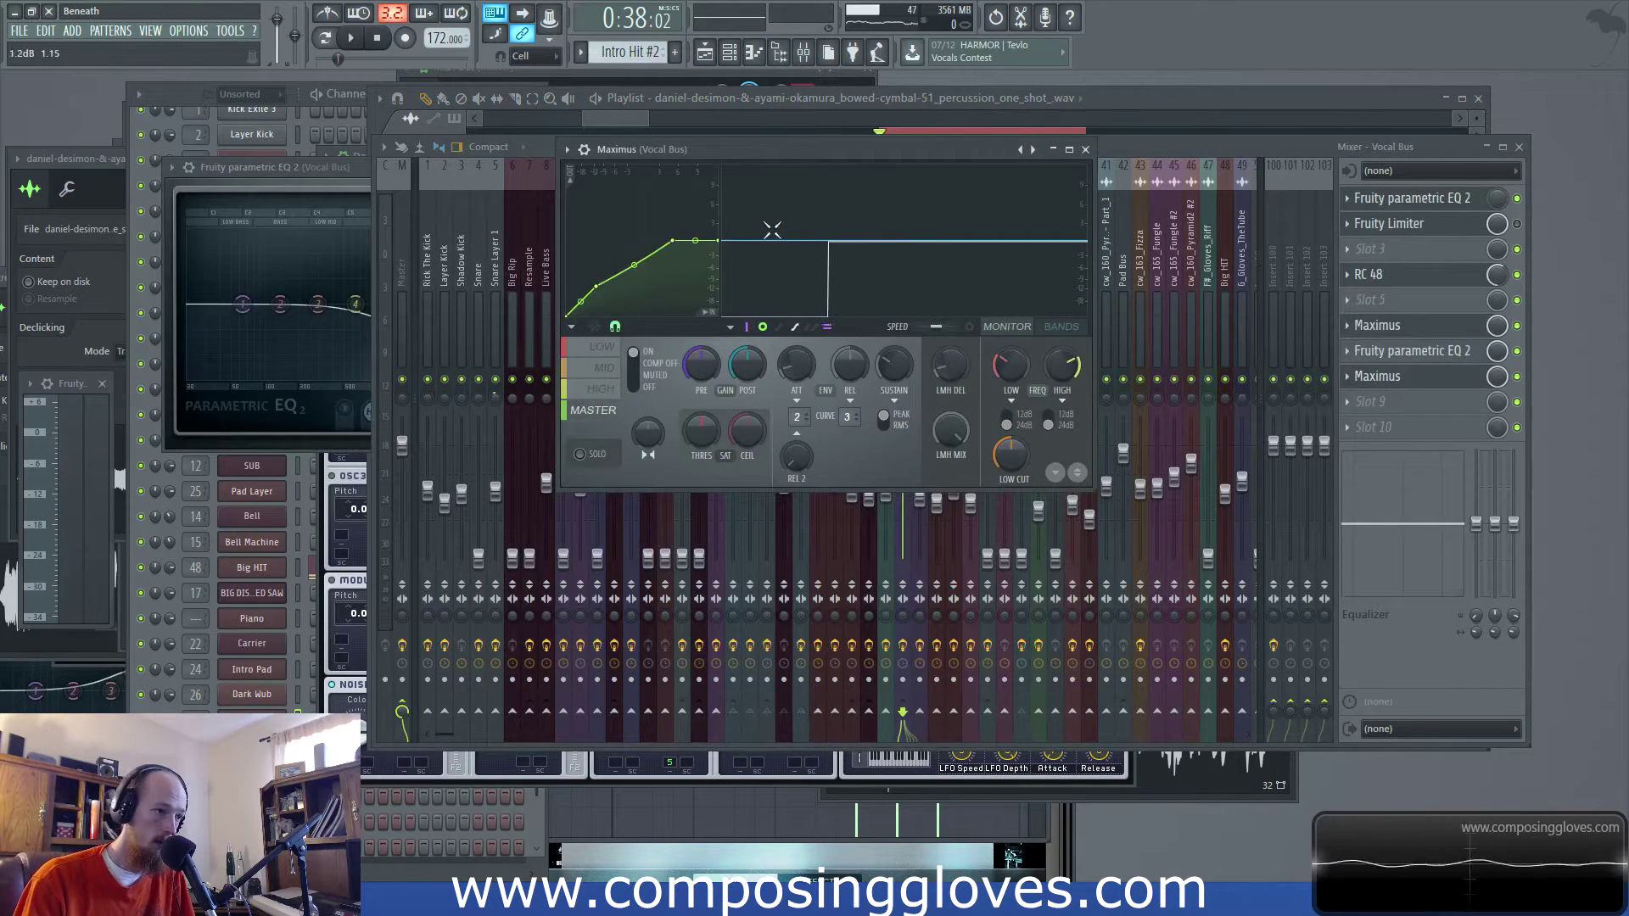
Replay the looped build-up and examine the clips on the lower playlist tracks
{"action": "left_click", "coordinate": [617, 124]}
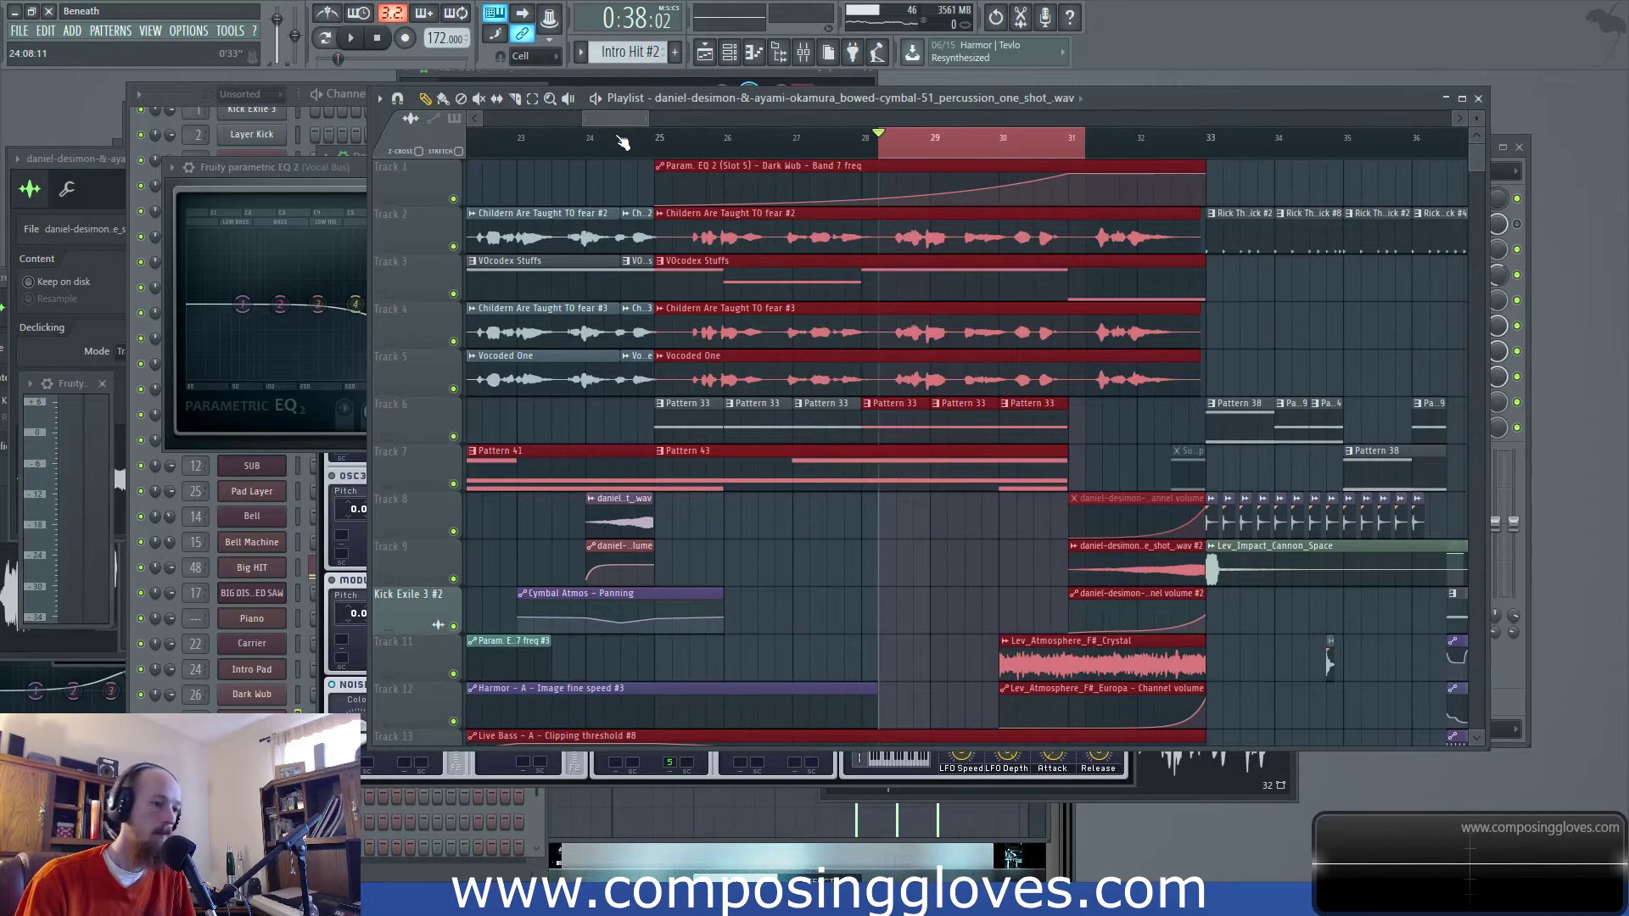
{"action": "key", "text": "space"}
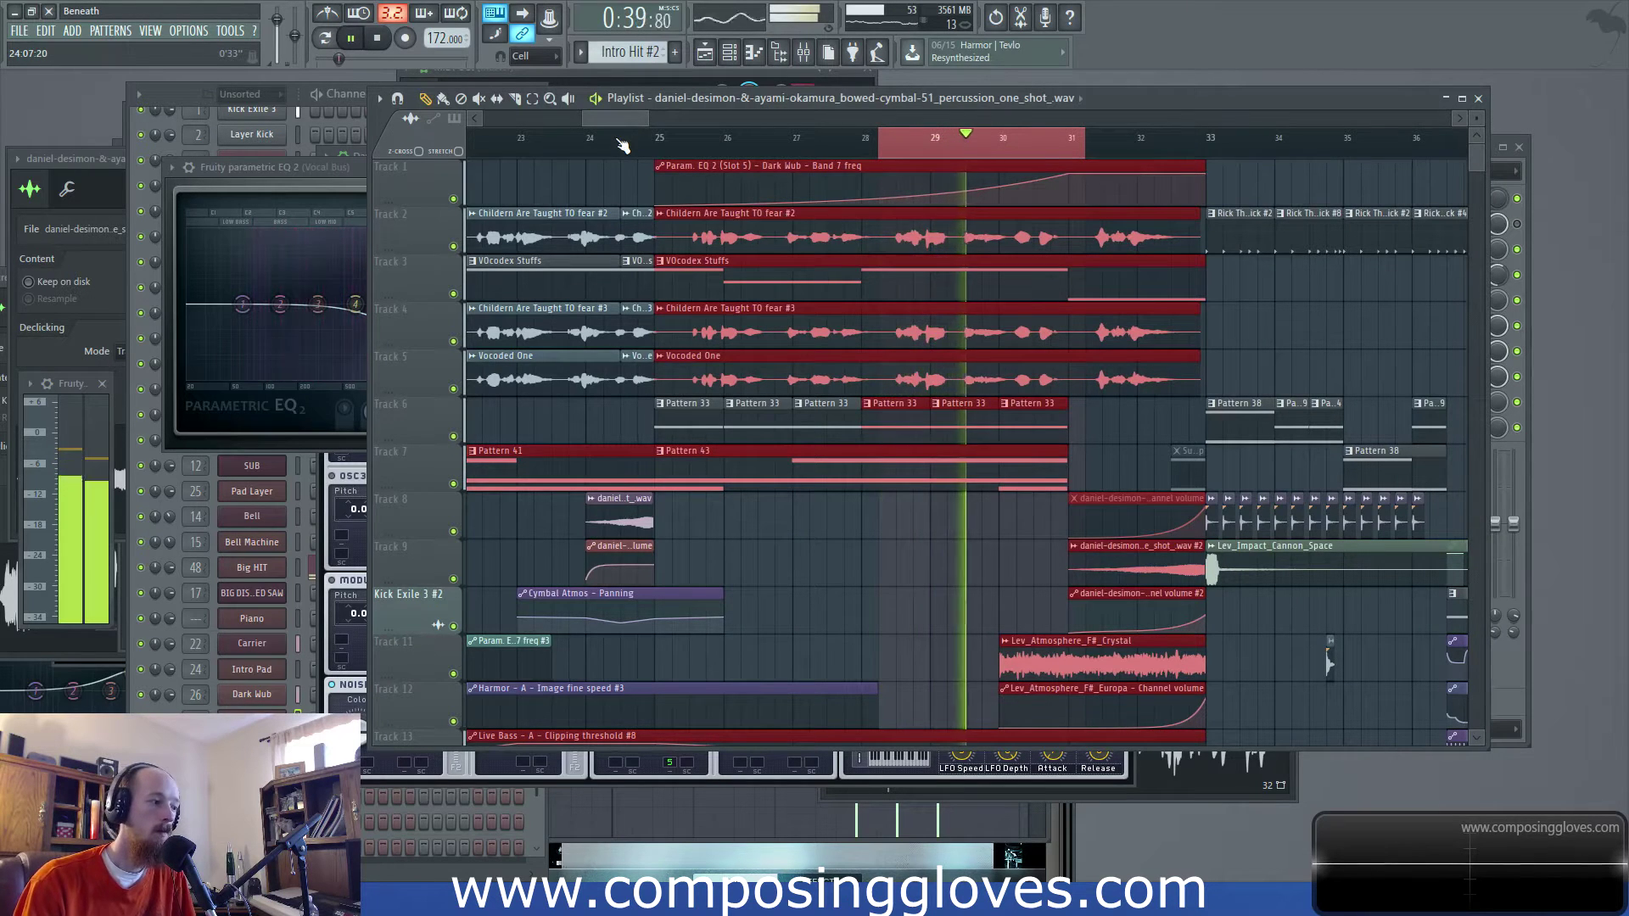
{"action": "scroll", "coordinate": [937, 435], "scroll_direction": "down", "scroll_amount": 3}
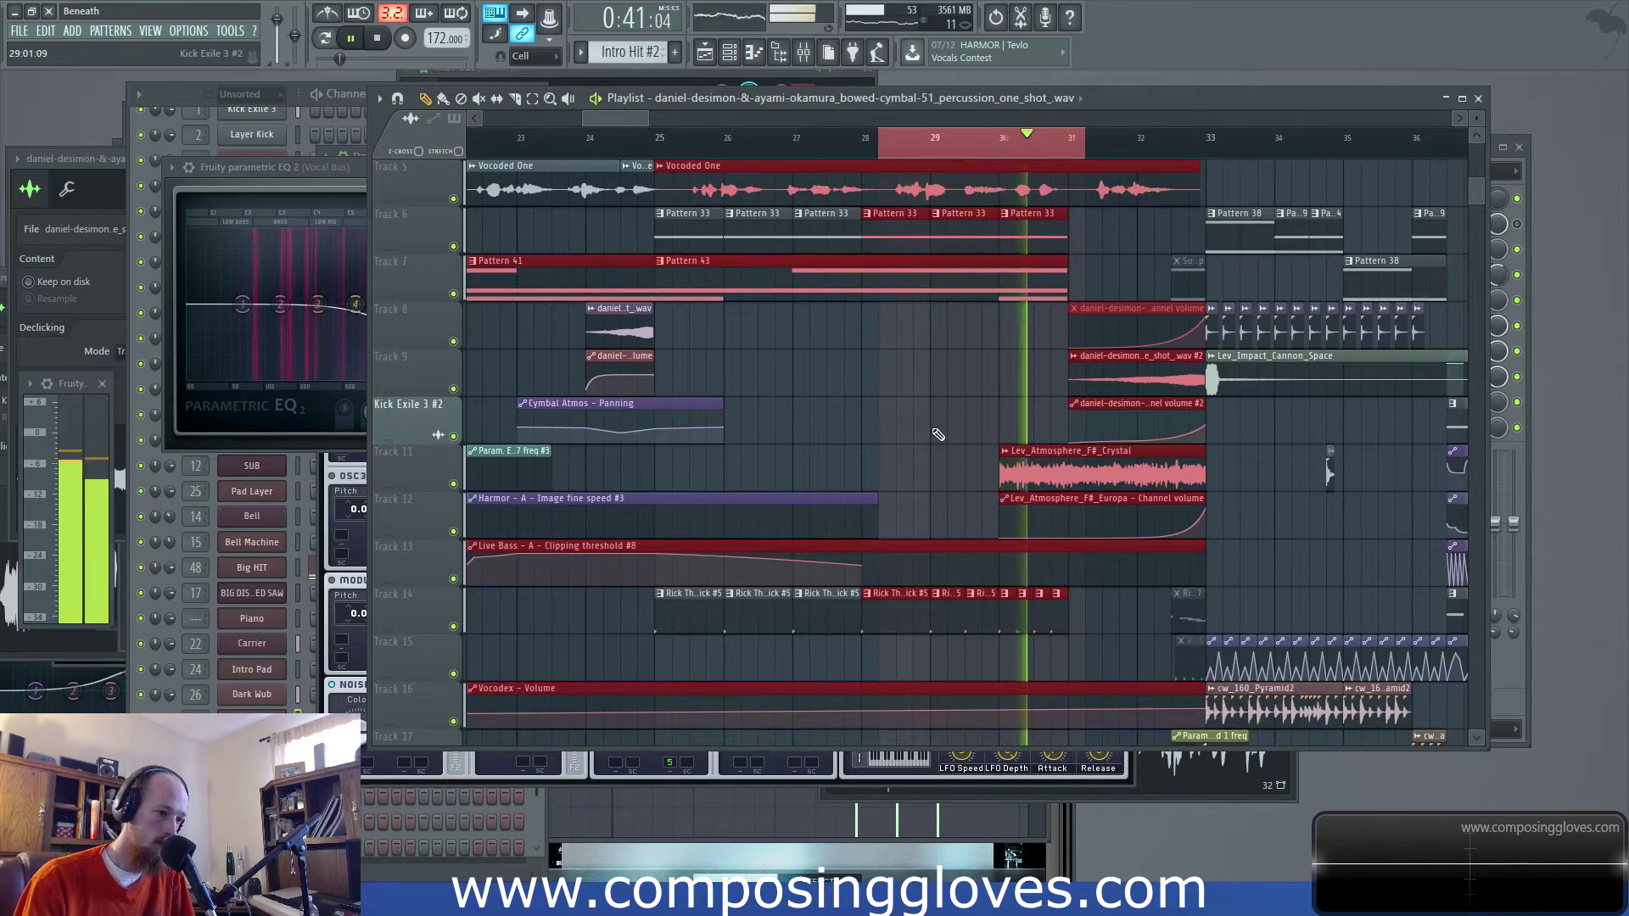
Stop playback, clear the bar 28 to 31 loop, and select bars 17 to 33 of the playlist for looping
{"action": "key", "text": "space"}
{"action": "scroll", "coordinate": [974, 320], "scroll_direction": "up", "scroll_amount": 3}
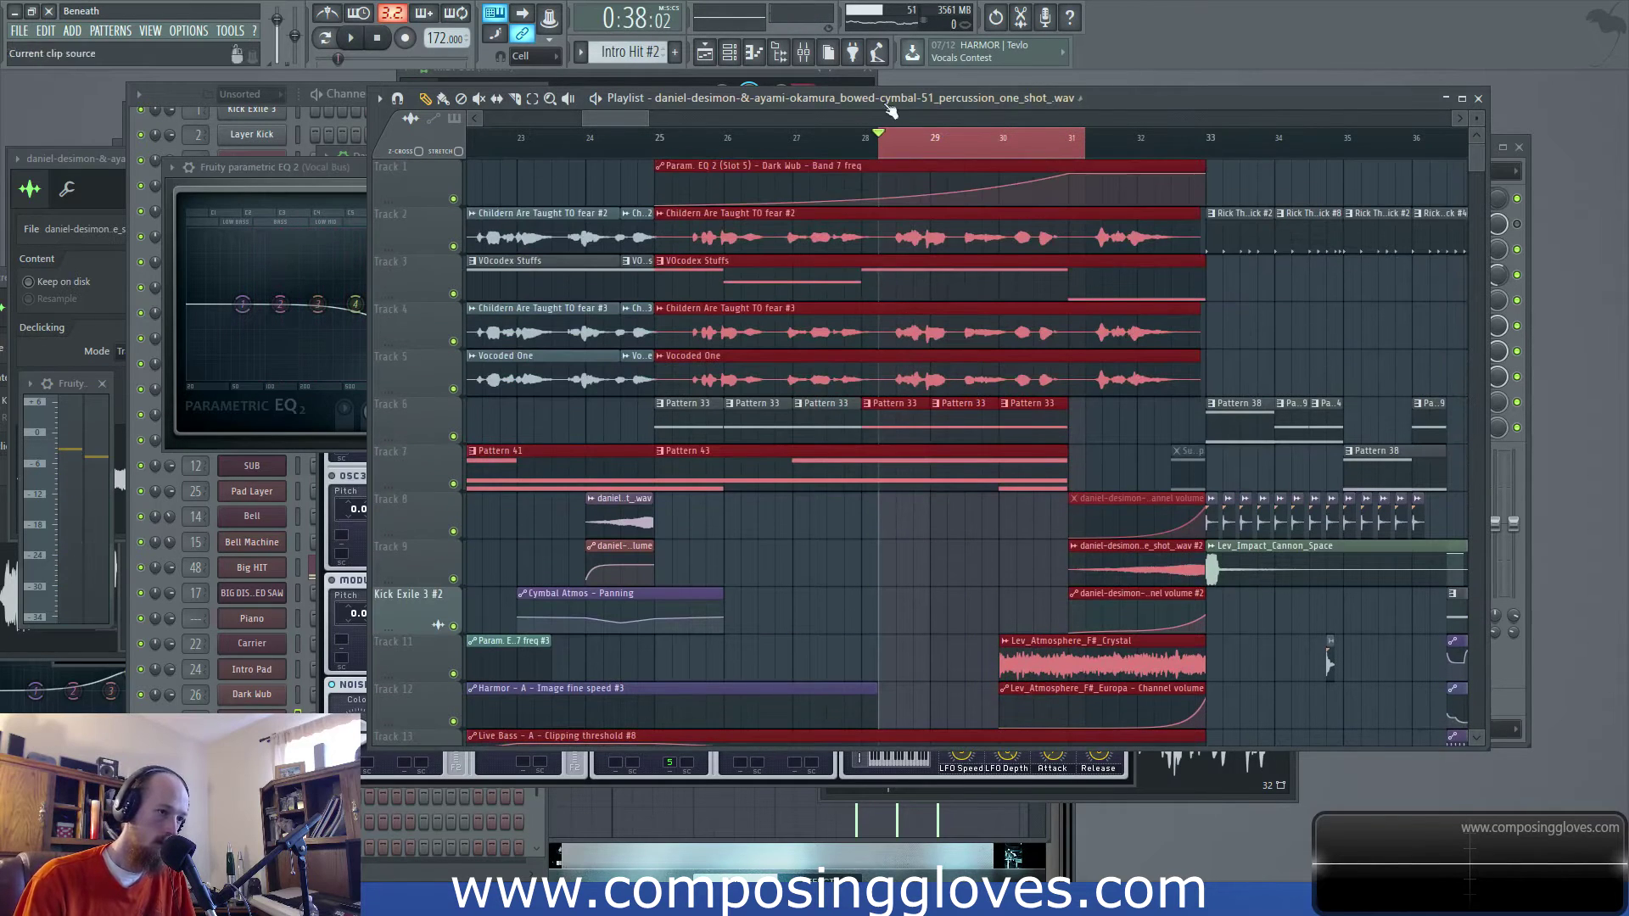
{"action": "left_click", "coordinate": [887, 121]}
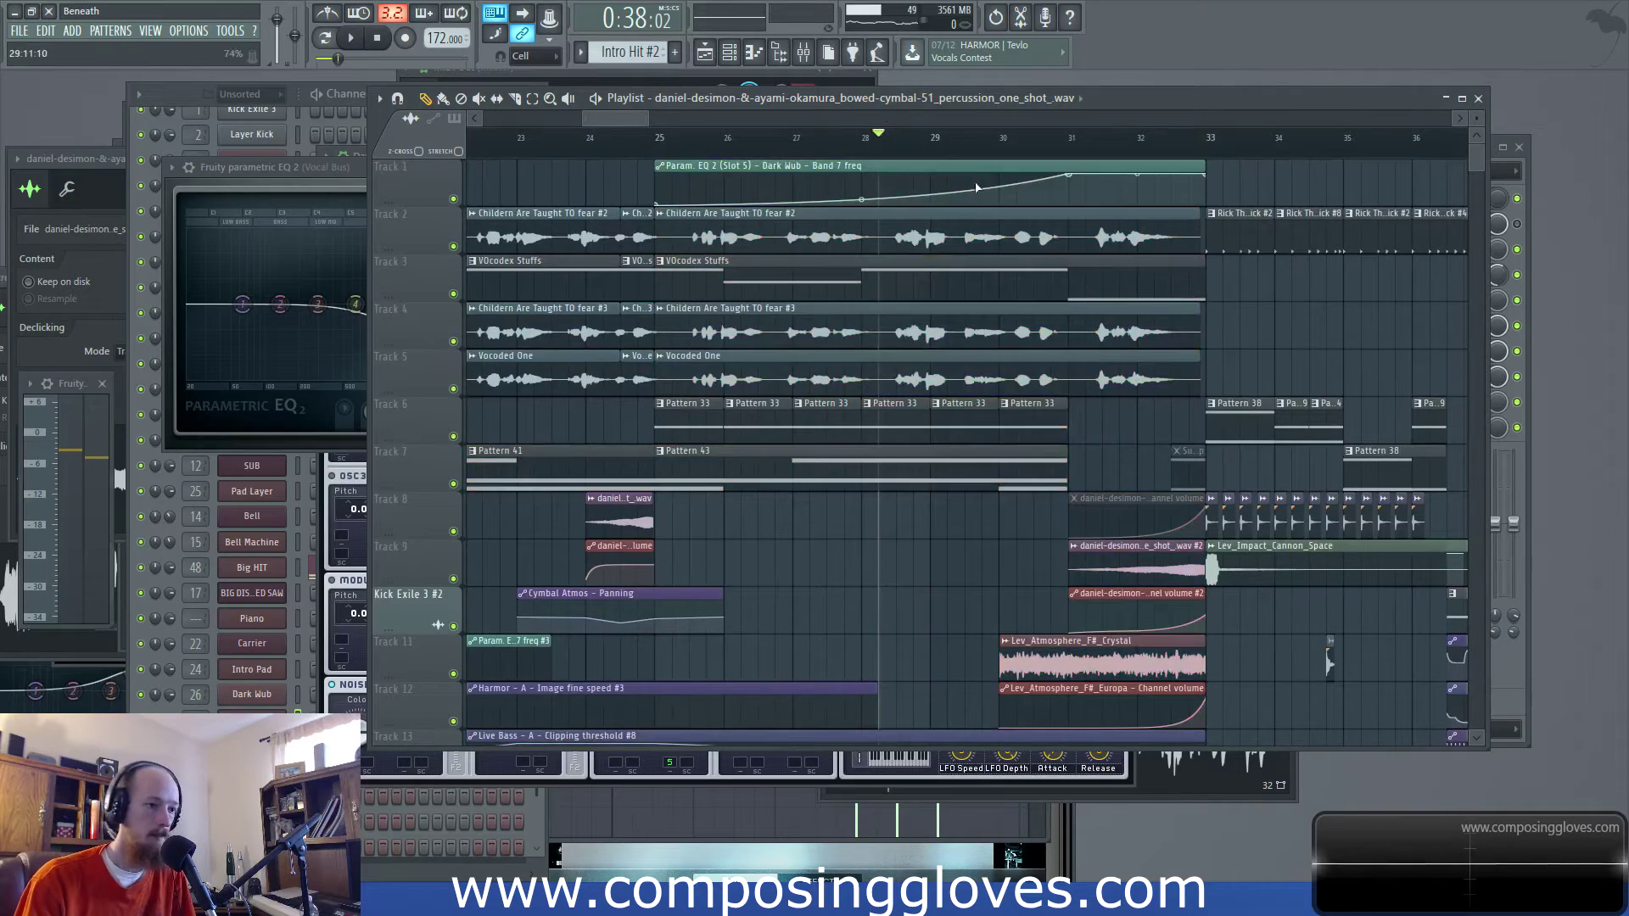
{"action": "scroll", "coordinate": [887, 122], "scroll_direction": "down", "scroll_amount": 5}
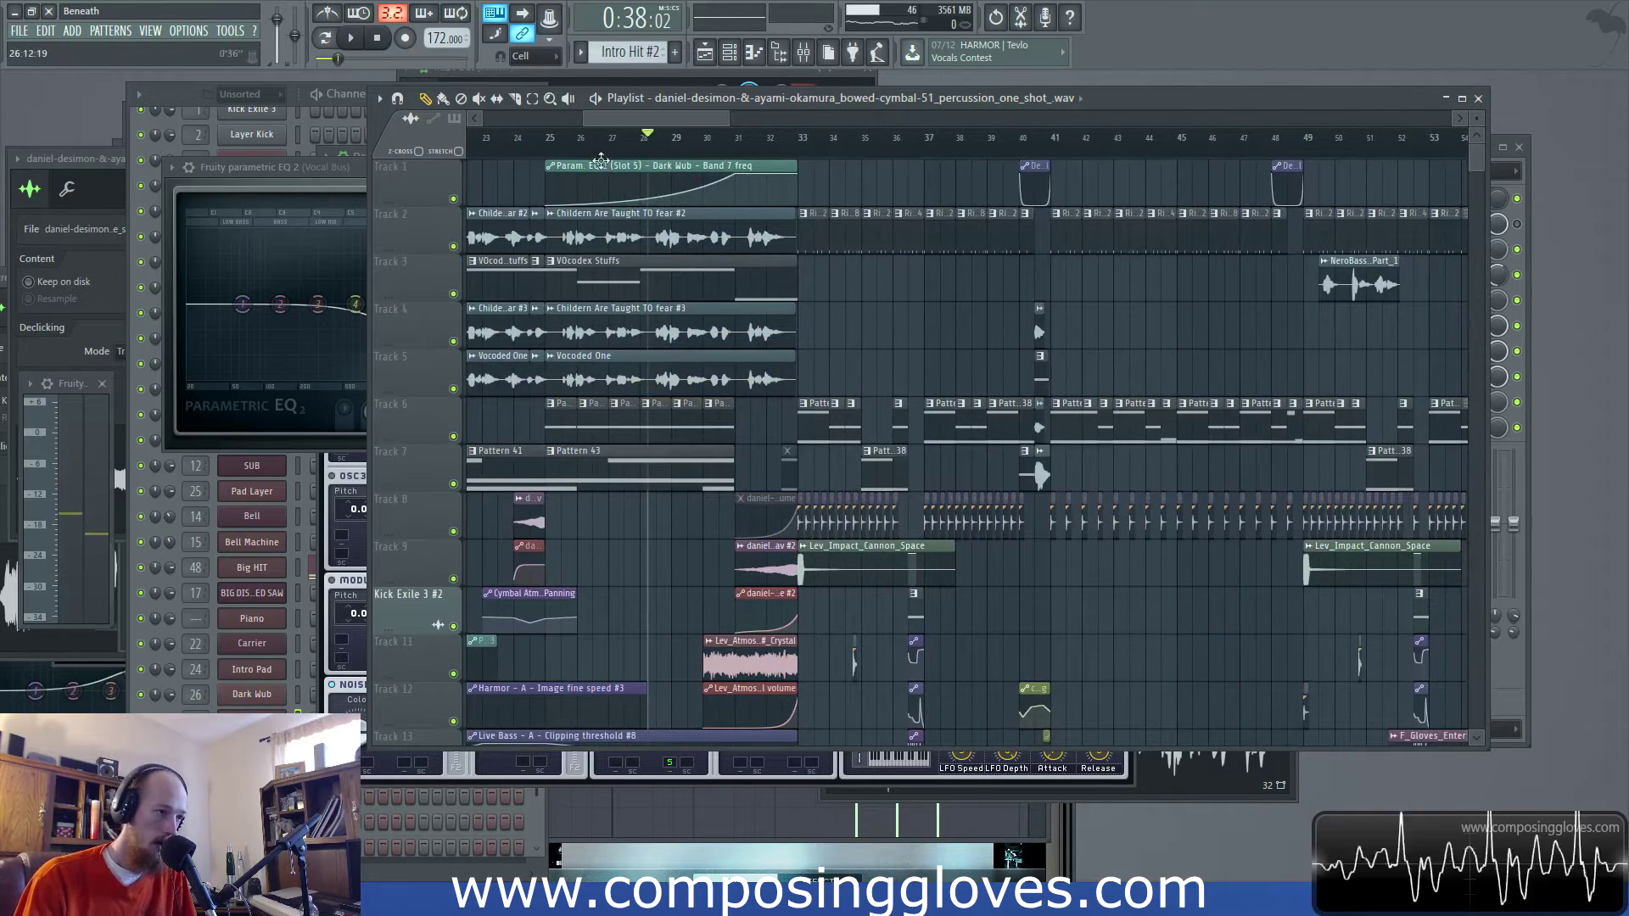
{"action": "scroll", "coordinate": [601, 162], "scroll_direction": "left", "scroll_amount": 5}
{"action": "left_click_drag", "start_coordinate": [578, 144], "coordinate": [1066, 167]}
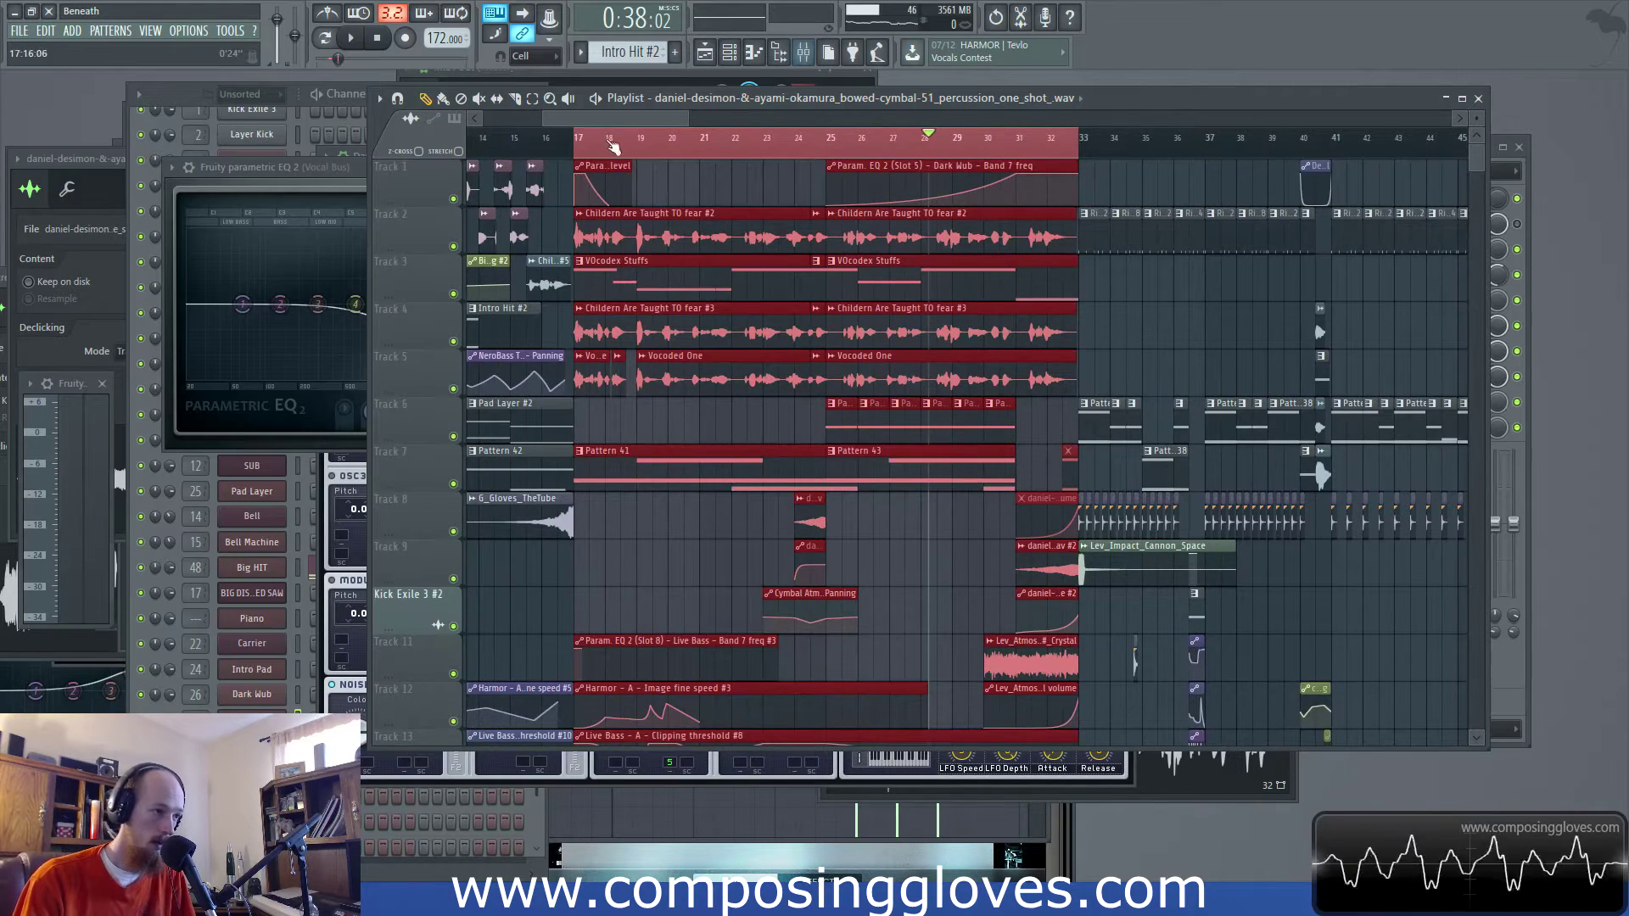
Play the looped vocal section and inspect the mid band of the first Maximus effect on the Vocal Bus mixer track
{"action": "left_click", "coordinate": [804, 52]}
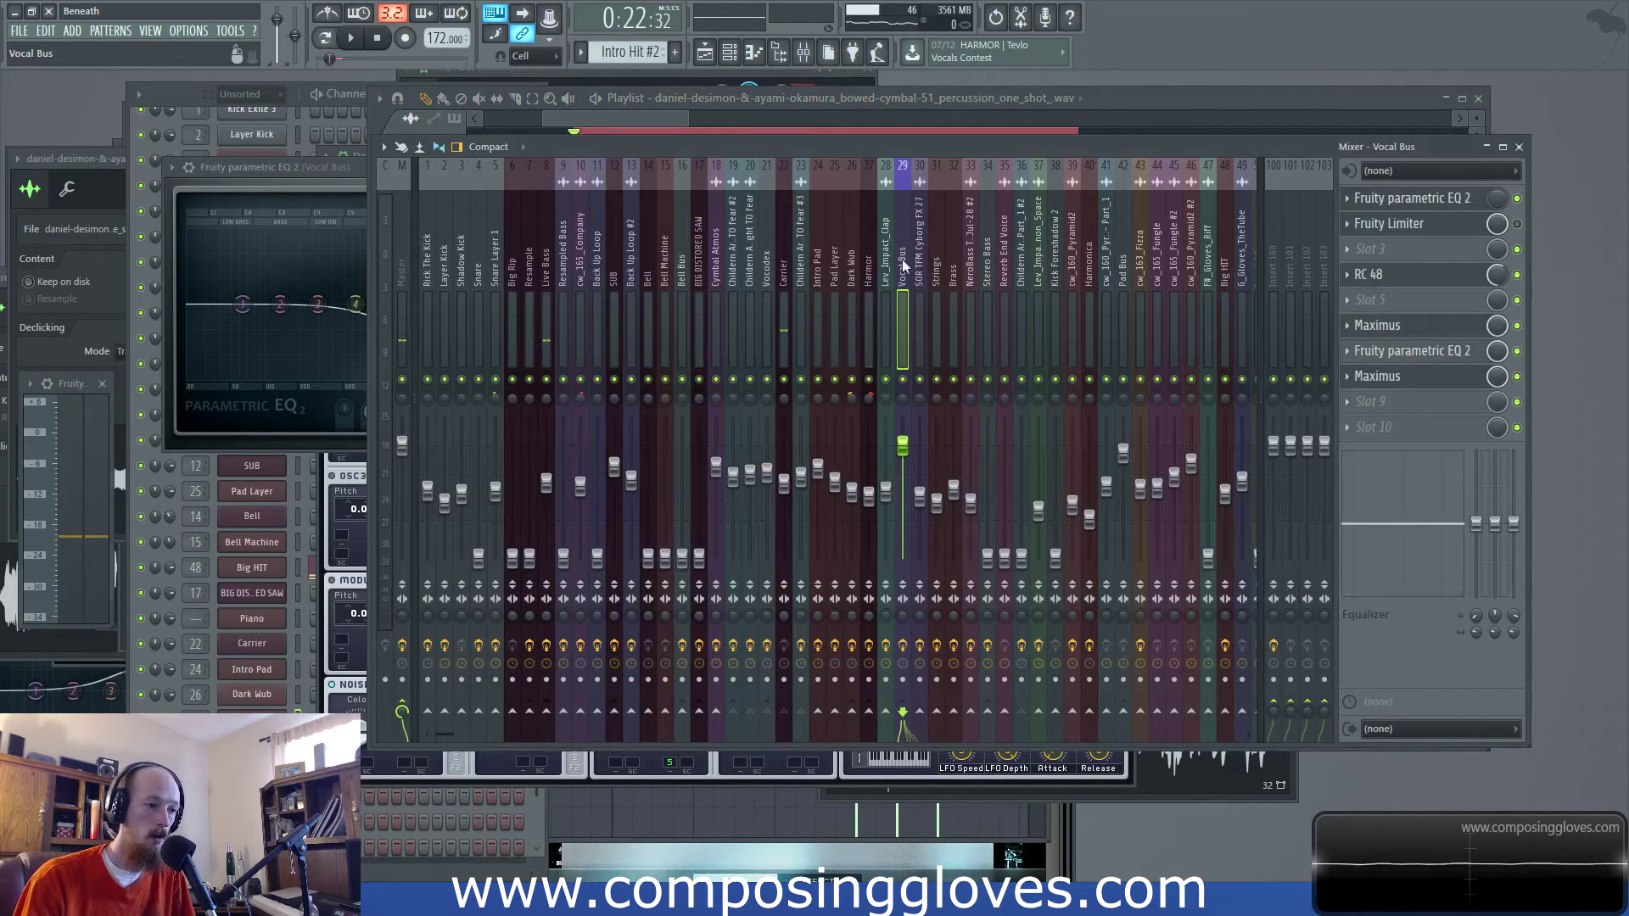
{"action": "key", "text": "space"}
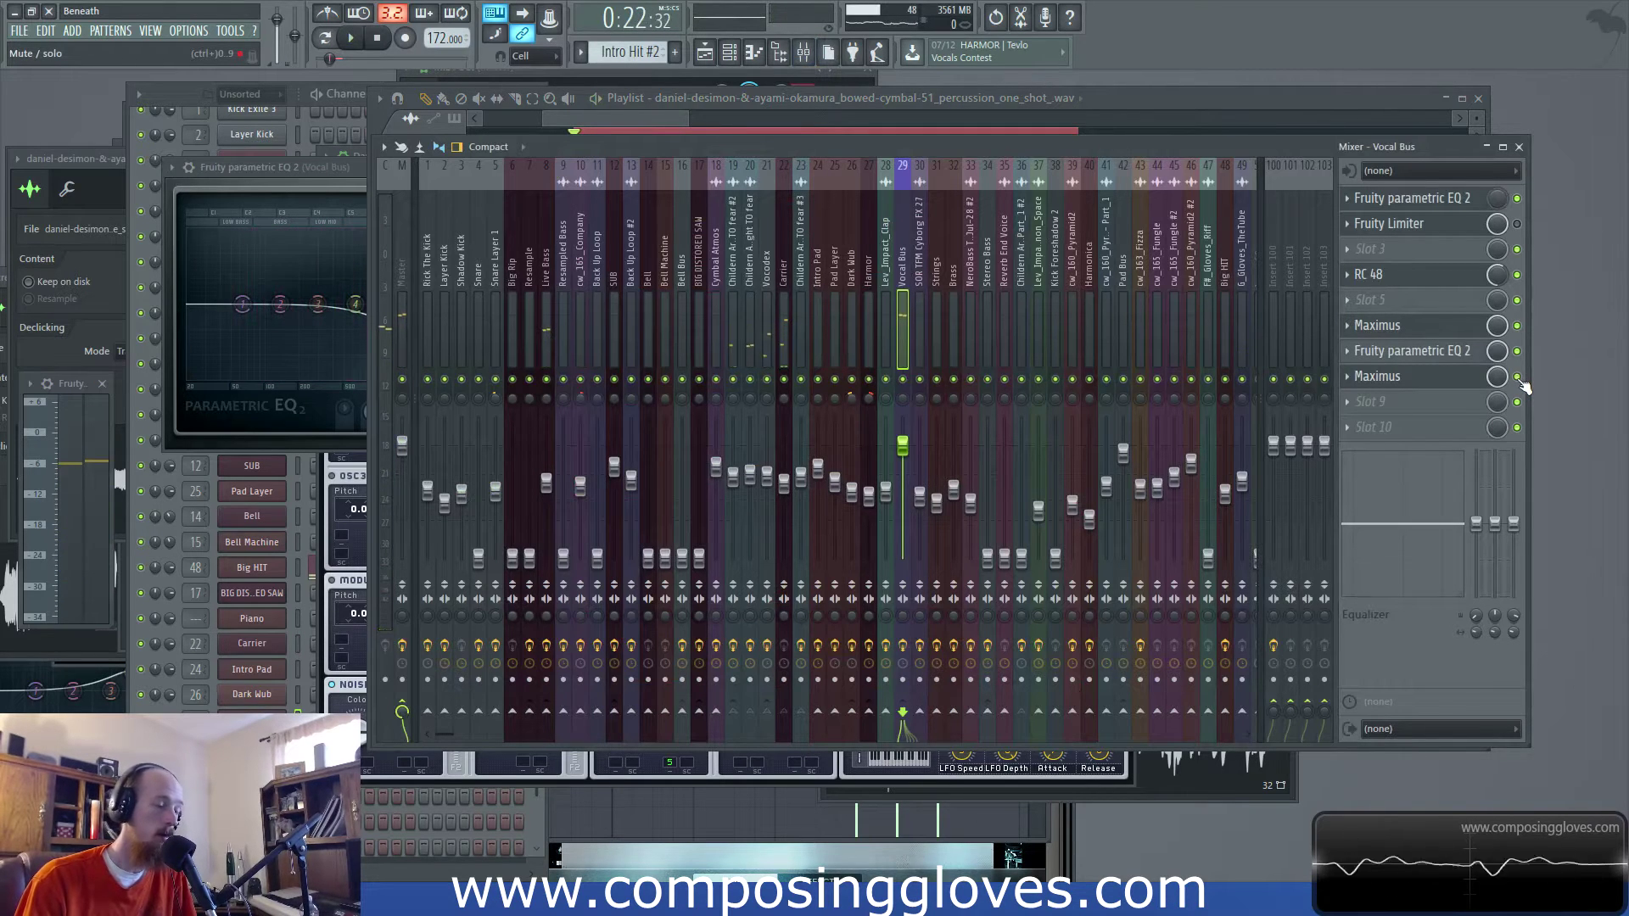
{"action": "key", "text": "space"}
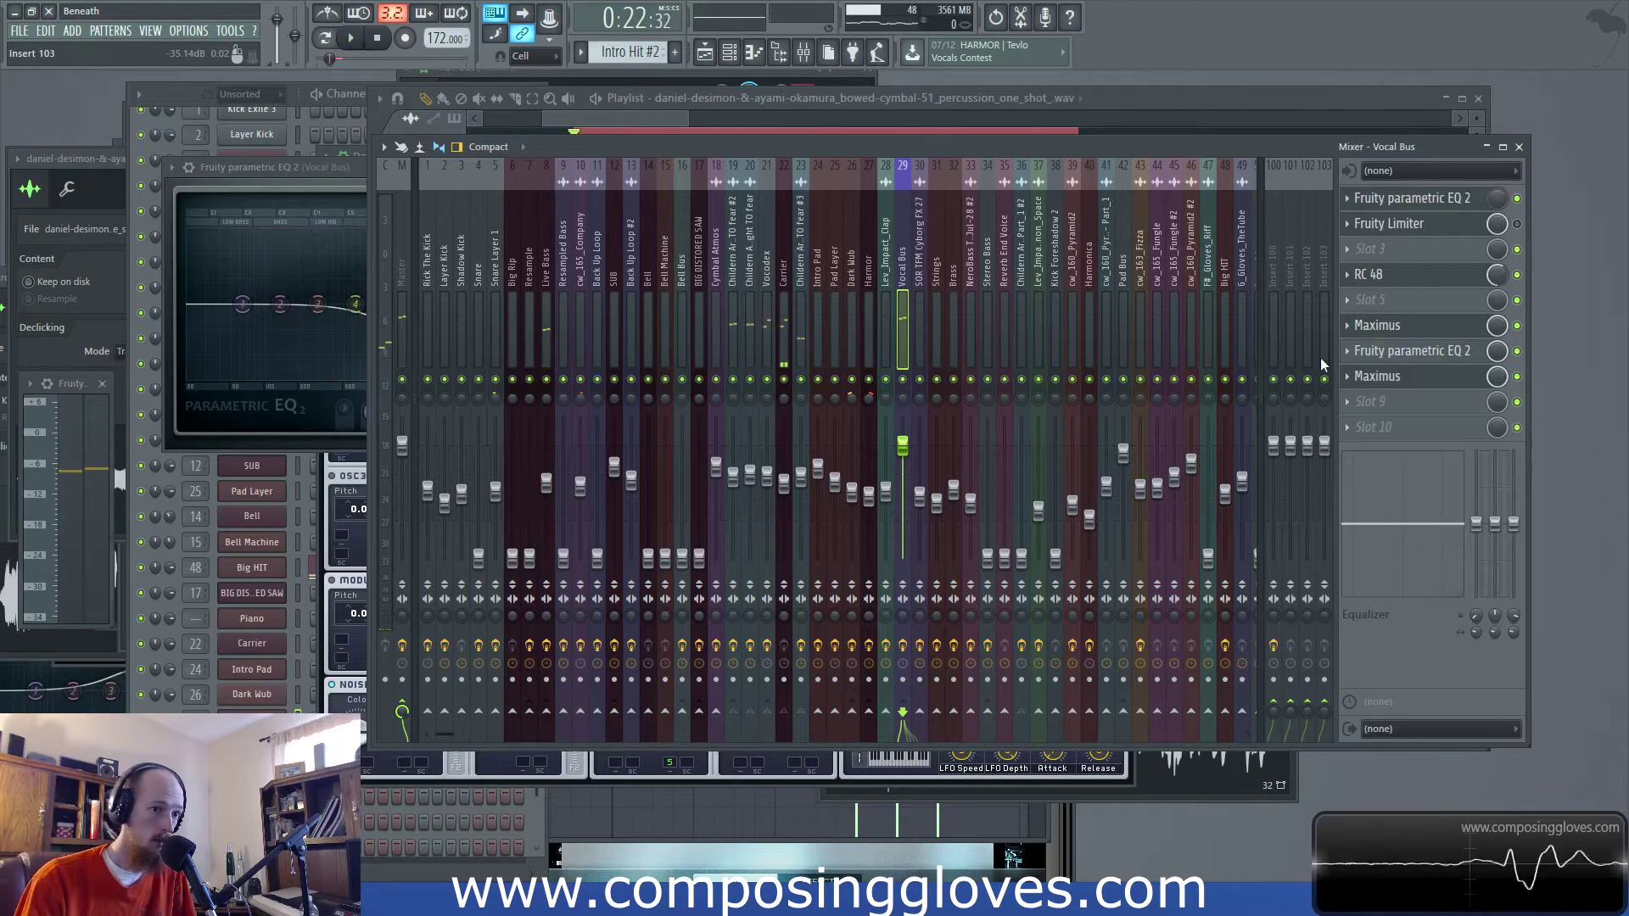
{"action": "left_click", "coordinate": [1341, 326]}
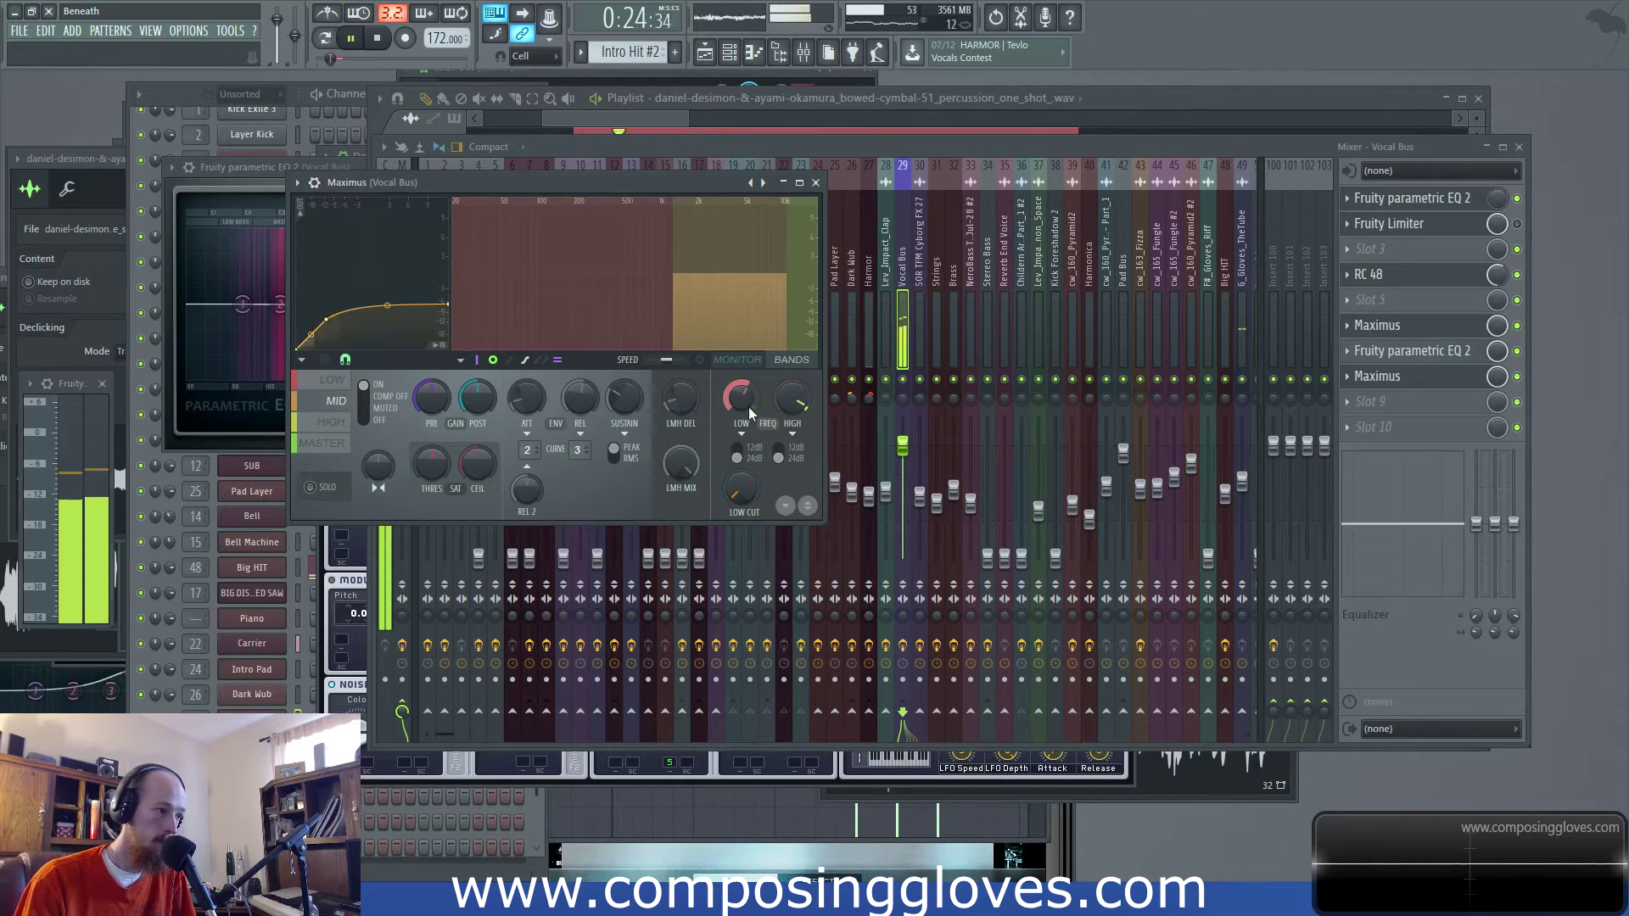
{"action": "key", "text": "space"}
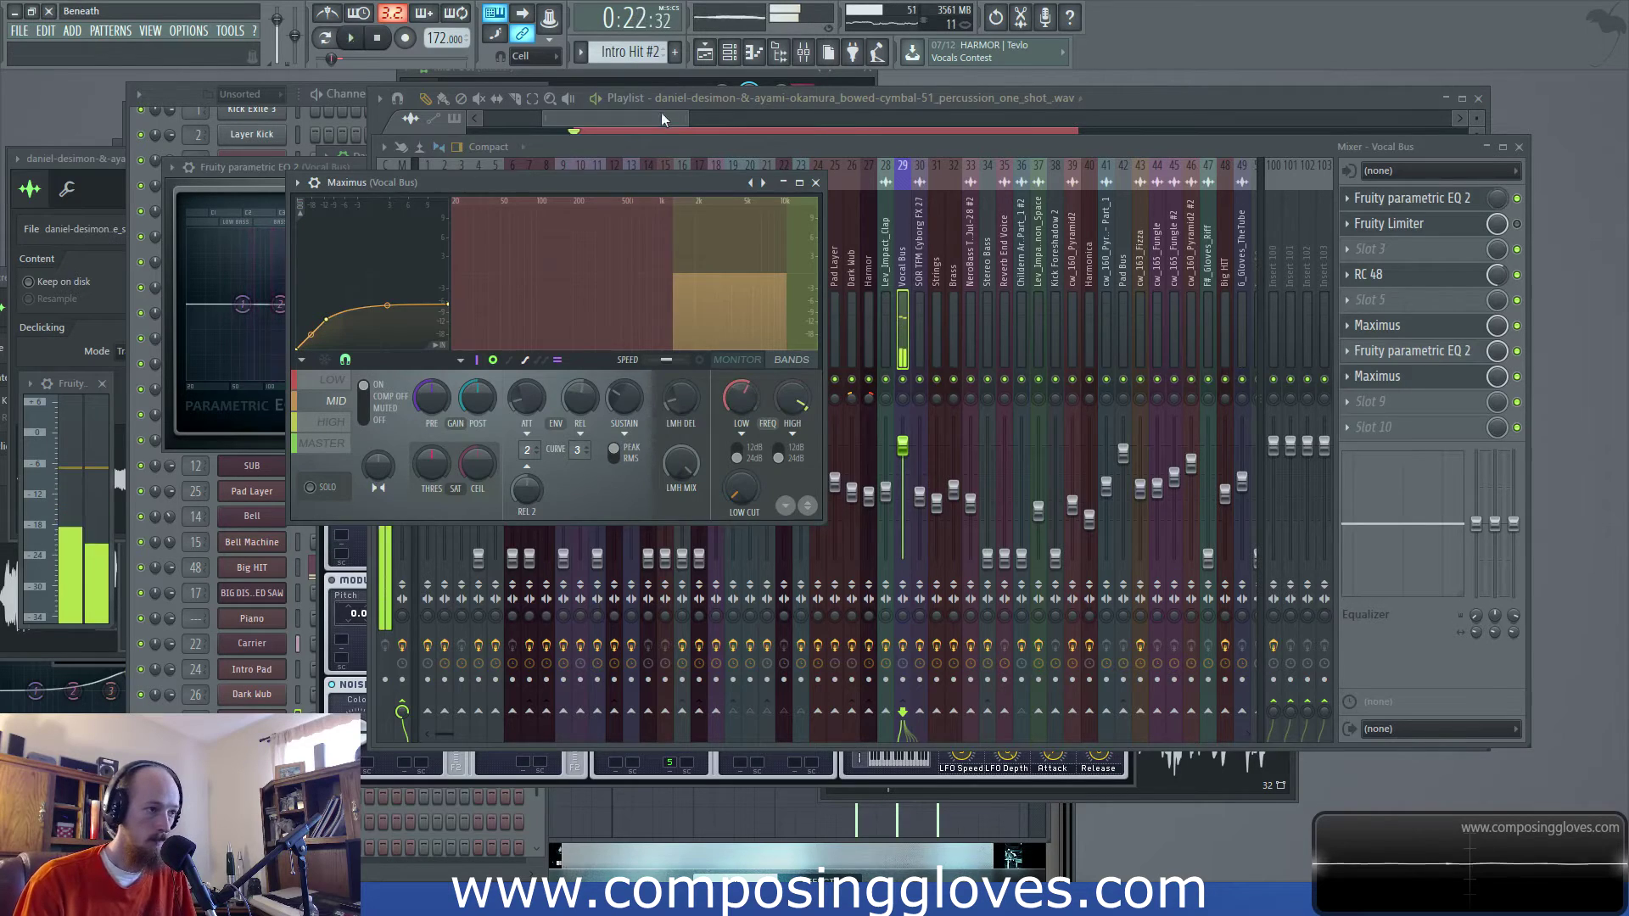
Return to the playlist and set the loop selection to about bar 33 through bar 41
{"action": "left_click", "coordinate": [661, 112]}
{"action": "scroll", "coordinate": [706, 119], "scroll_direction": "down", "scroll_amount": 3}
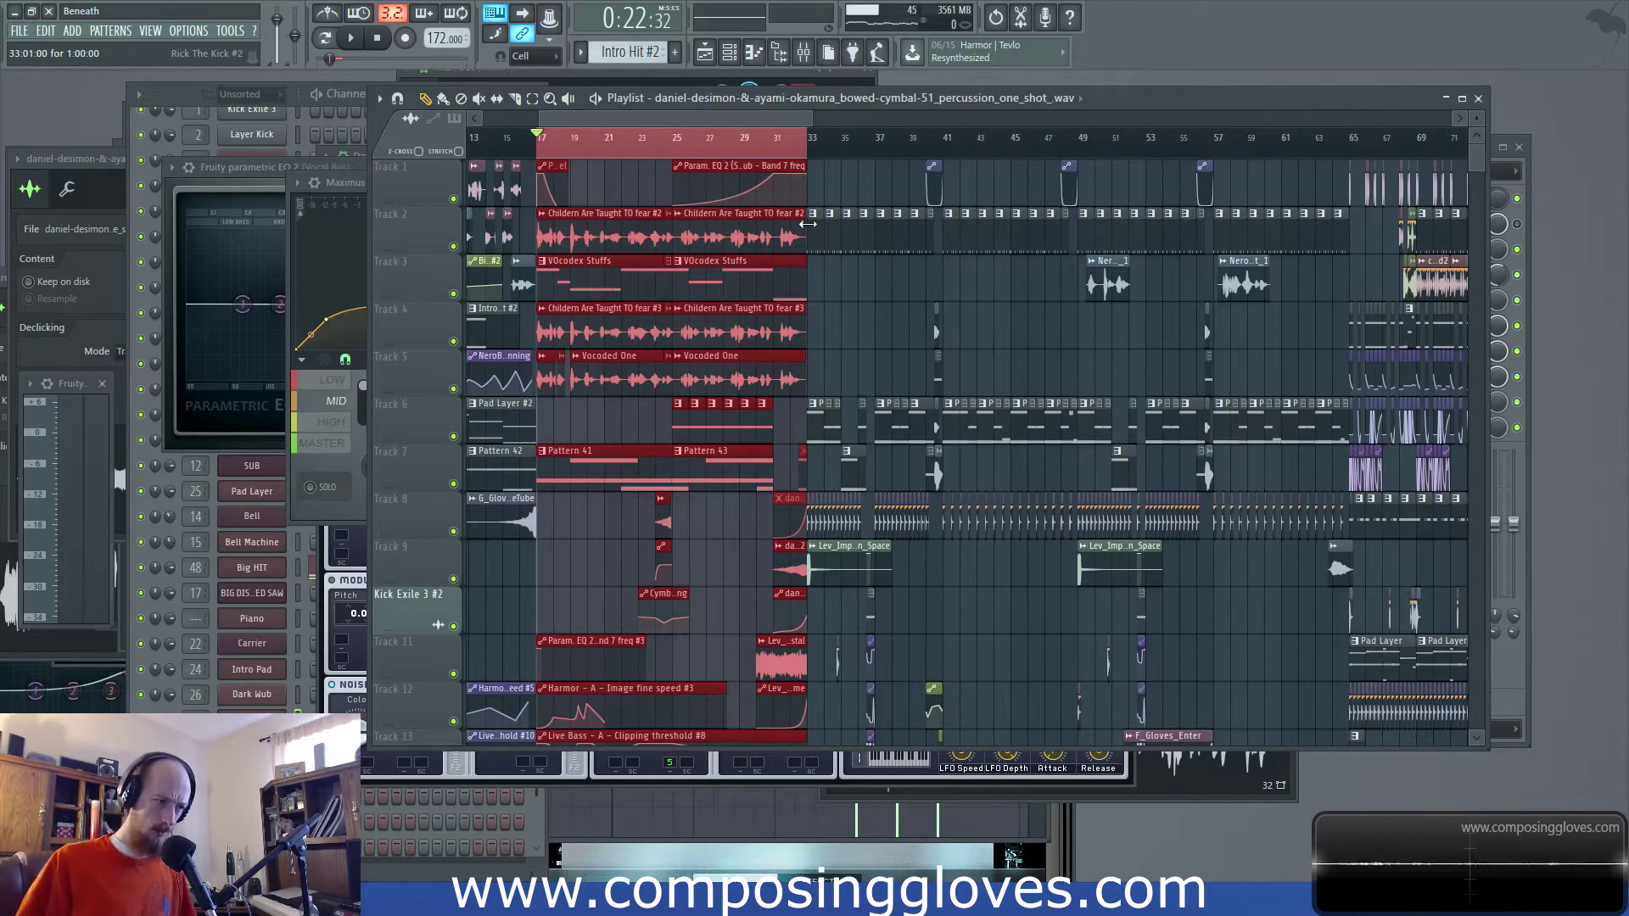
{"action": "scroll", "coordinate": [815, 189], "scroll_direction": "up", "scroll_amount": 5}
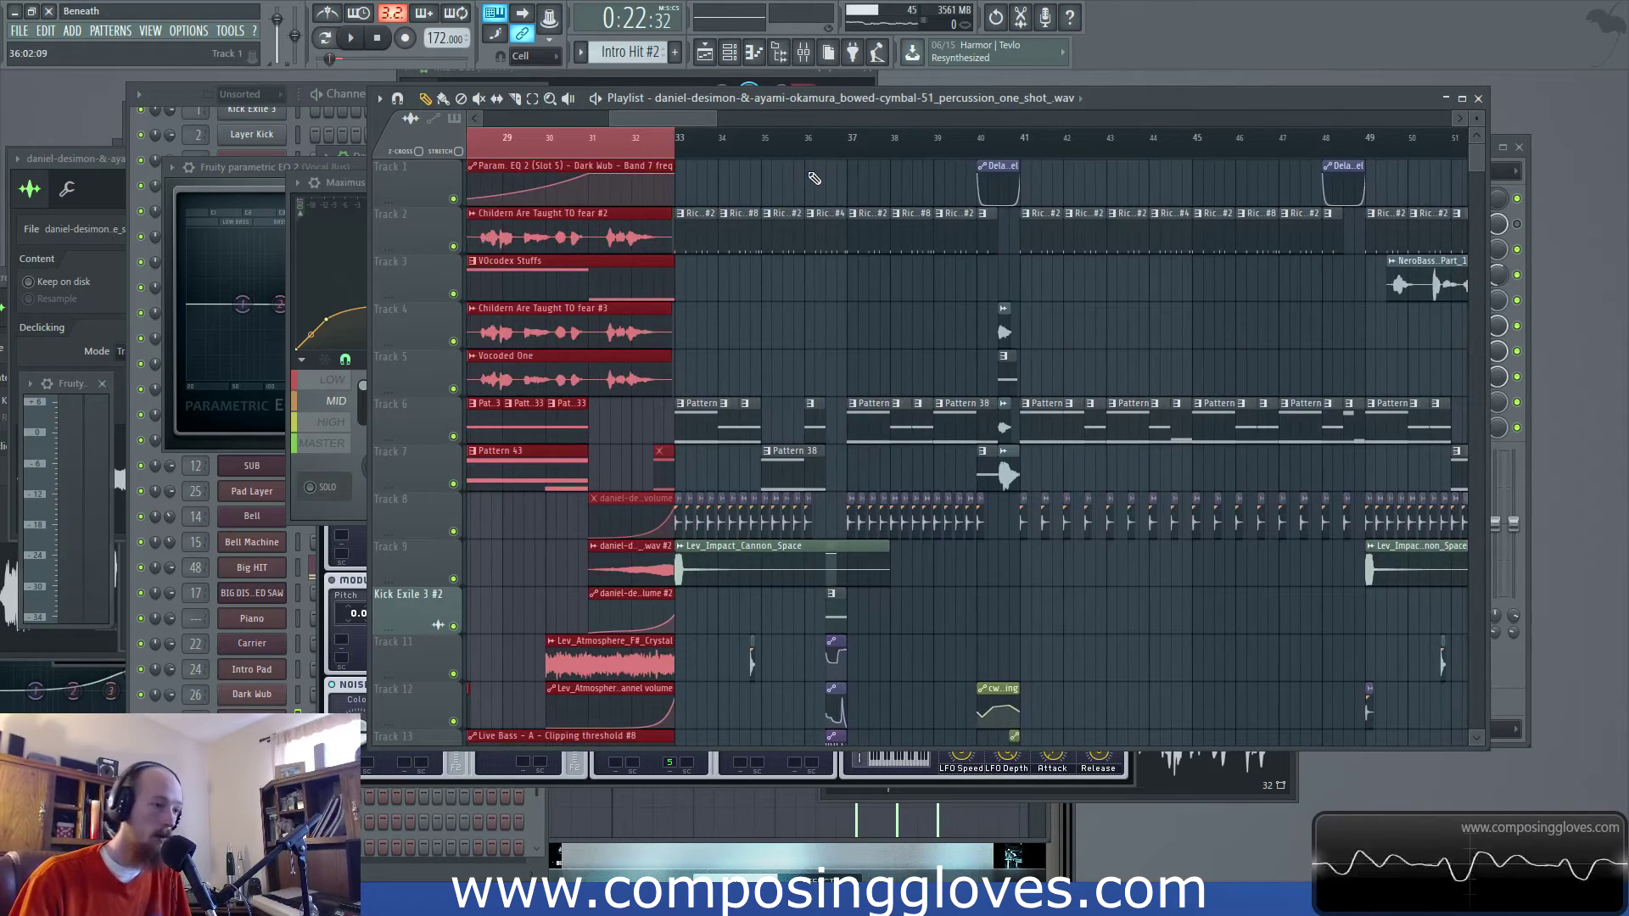
{"action": "left_click_drag", "start_coordinate": [688, 153], "coordinate": [1014, 161]}
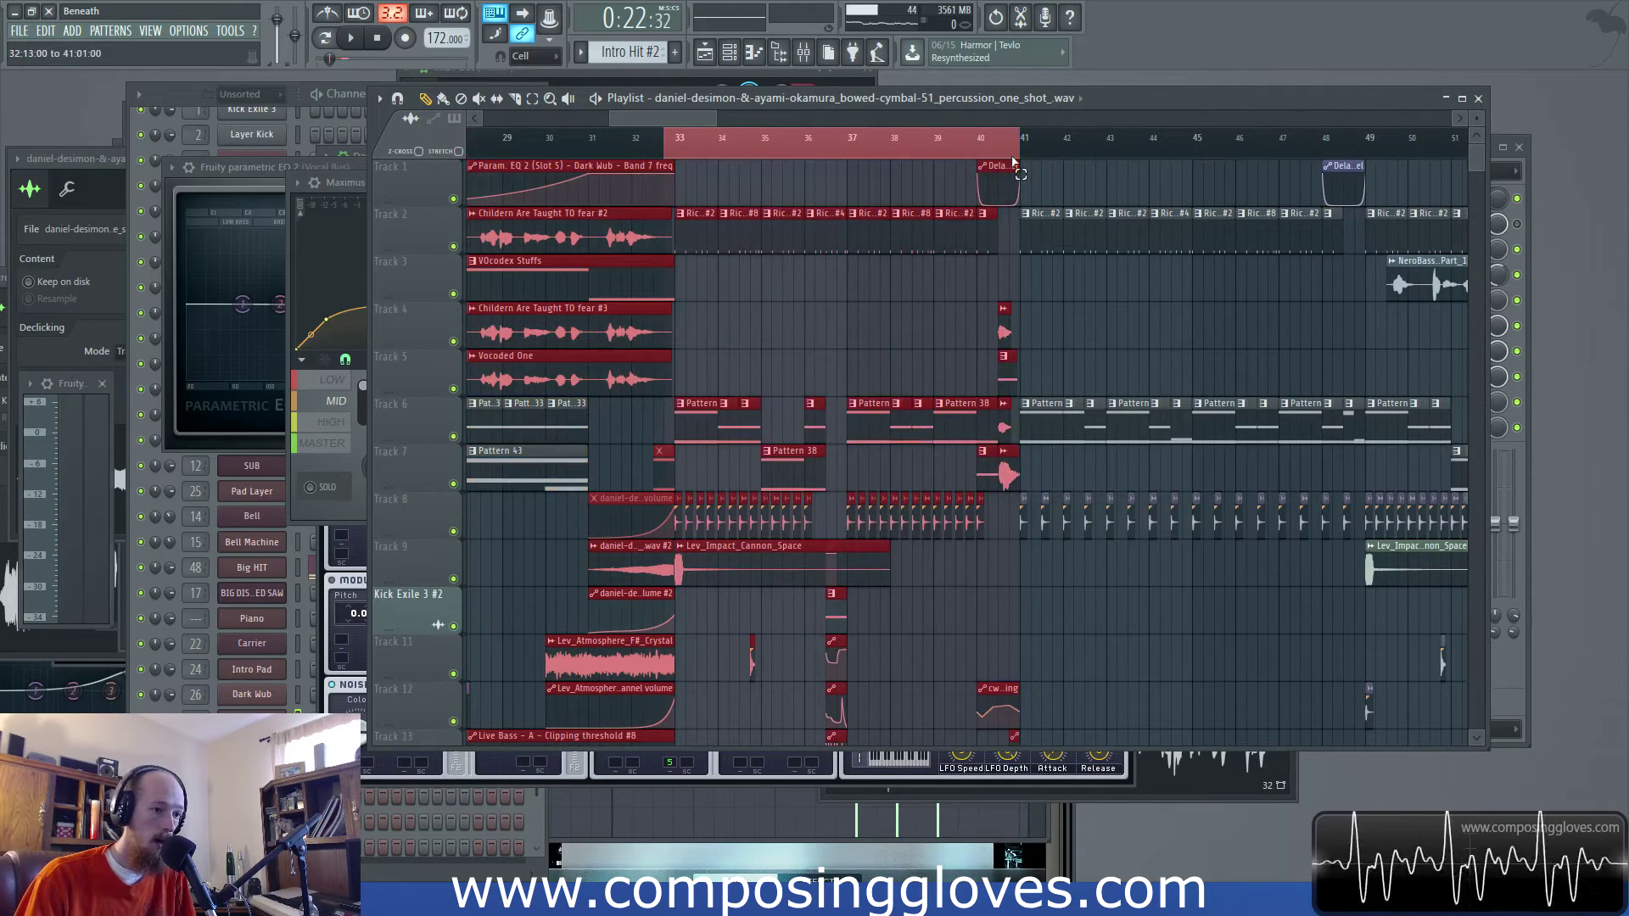
Open the cw_160_Pyramid2 clip's channel settings and check its mixer track's effects
{"action": "scroll", "coordinate": [1019, 216], "scroll_direction": "down", "scroll_amount": 5}
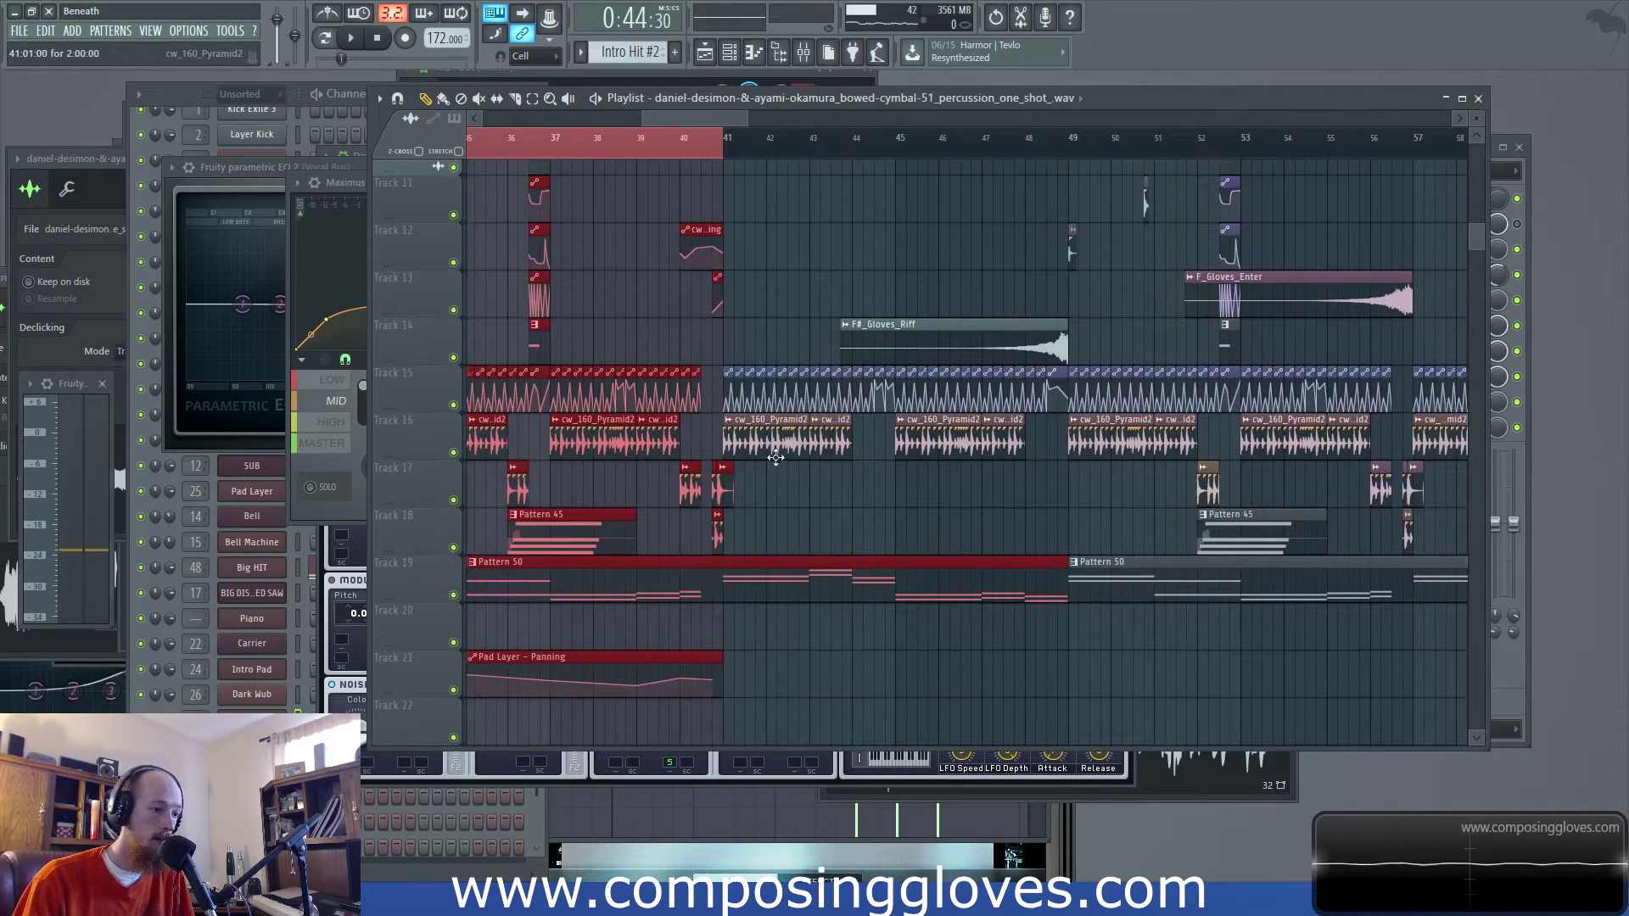
{"action": "double_click", "coordinate": [773, 452]}
{"action": "left_click", "coordinate": [816, 56]}
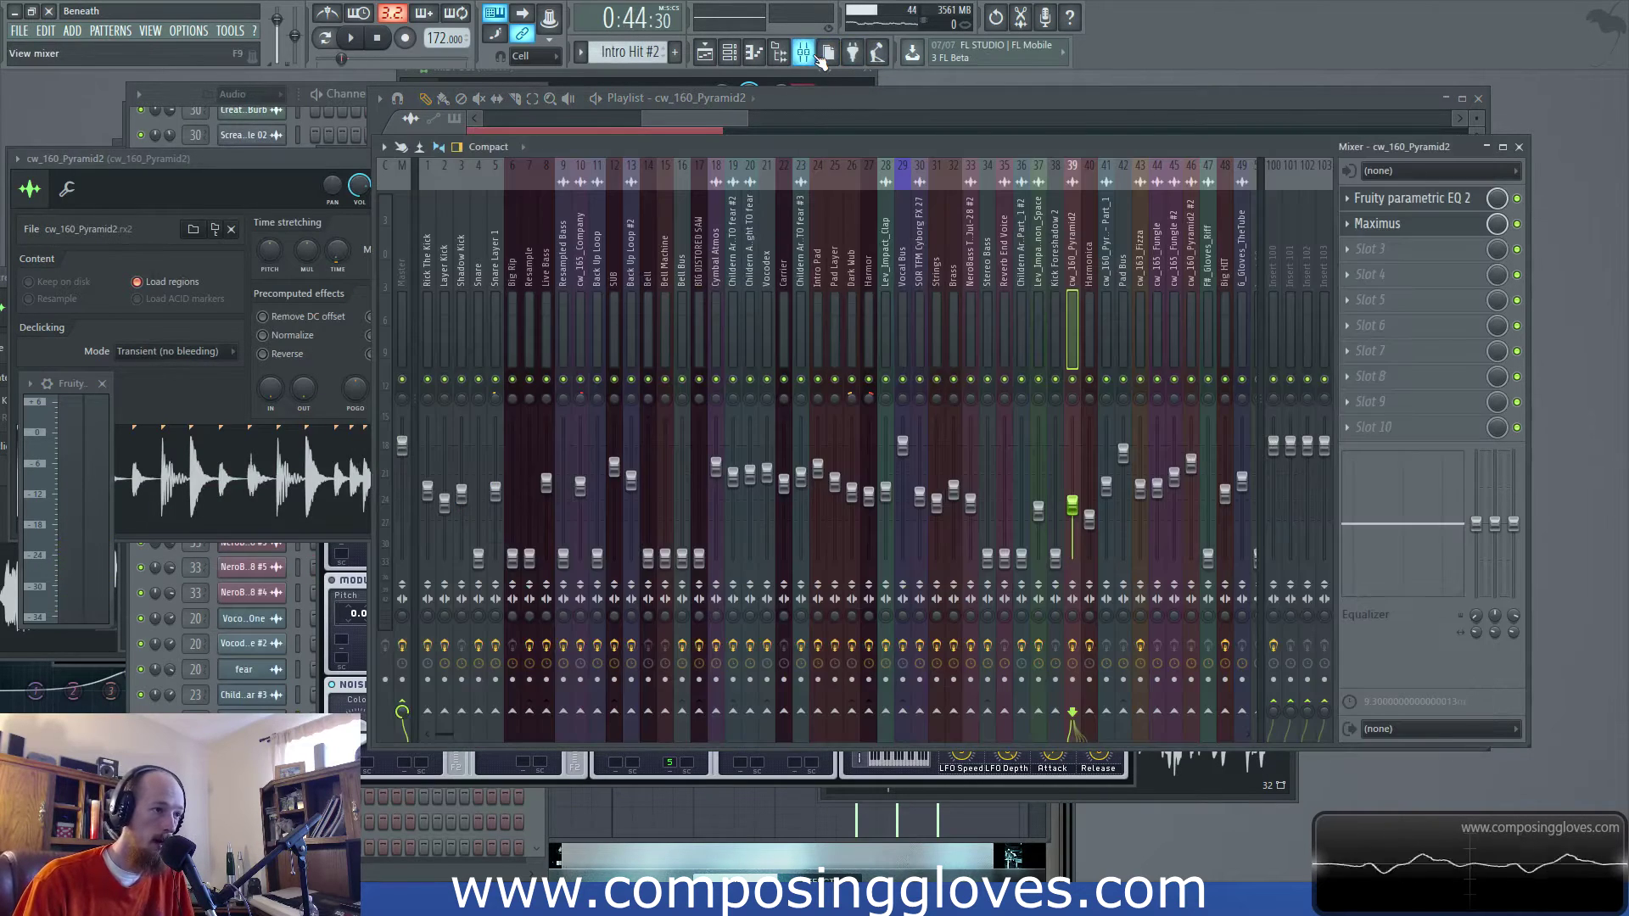
{"action": "left_click", "coordinate": [709, 110]}
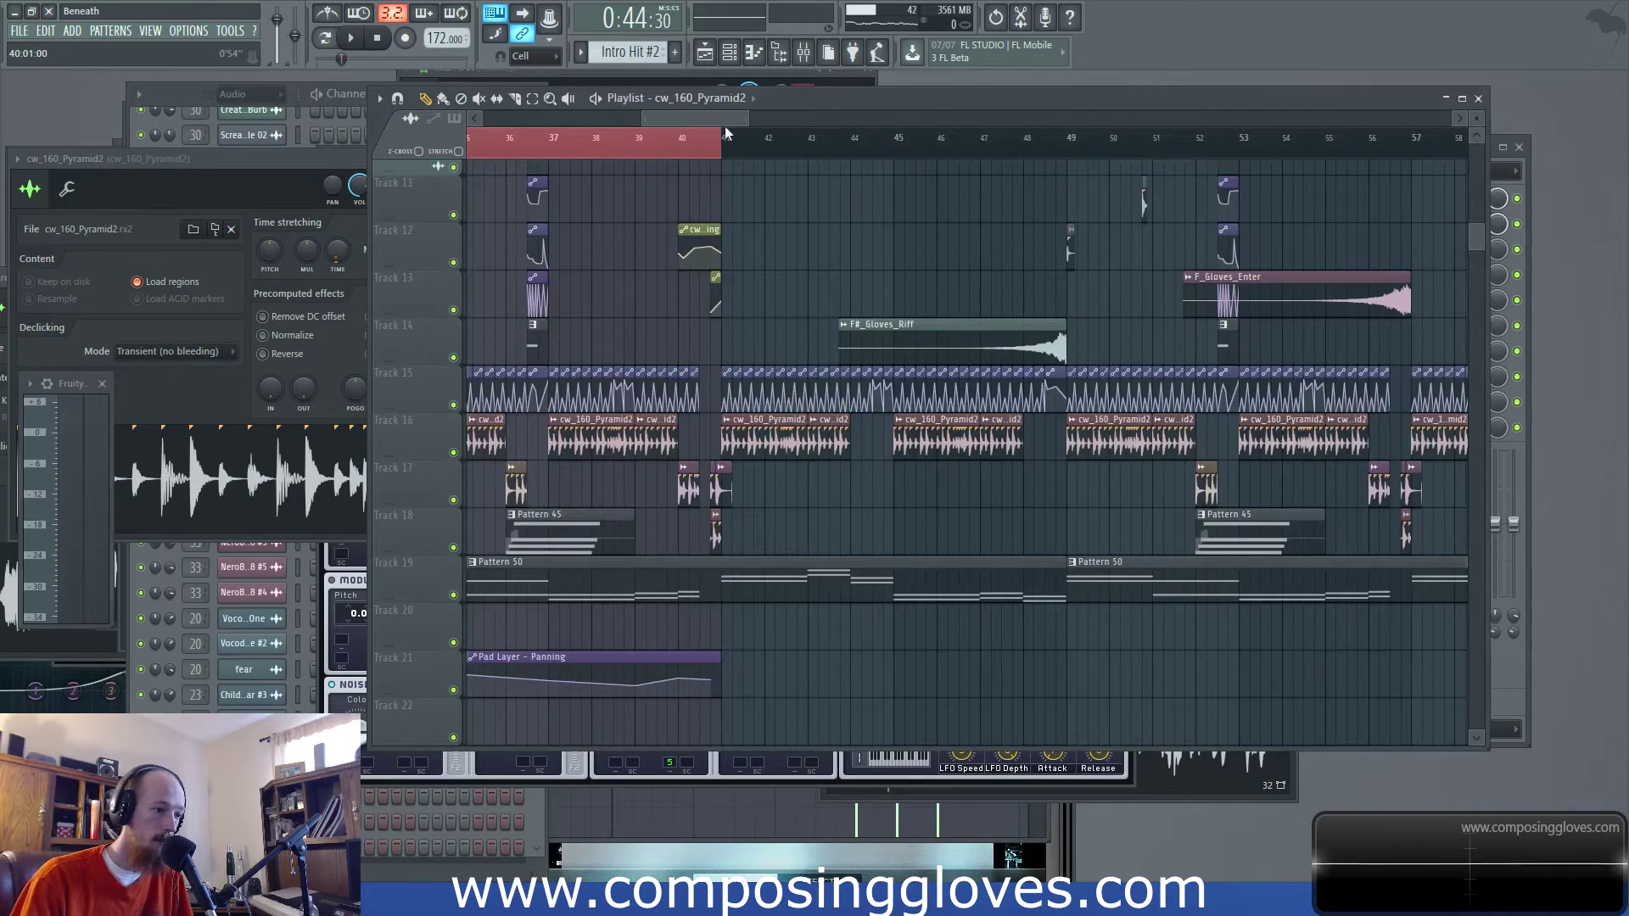
Extend the Pad Layer - Panning automation clip to 32 bars, ending at bar 65
{"action": "scroll", "coordinate": [927, 293], "scroll_direction": "down", "scroll_amount": 5}
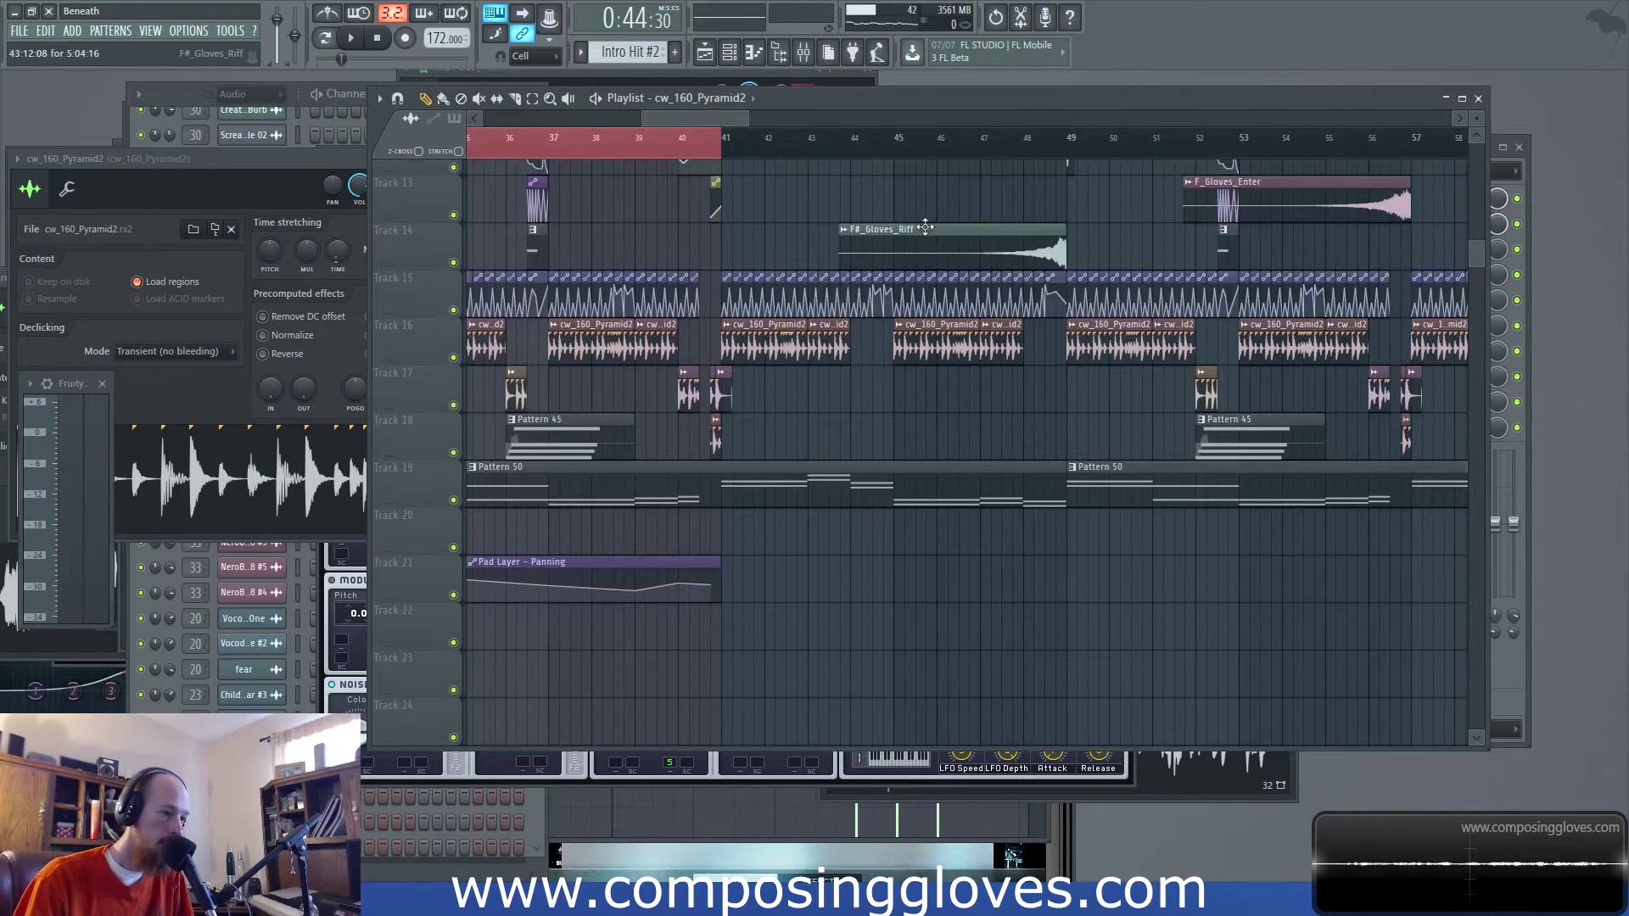
{"action": "scroll", "coordinate": [846, 554], "scroll_direction": "down", "scroll_amount": 4}
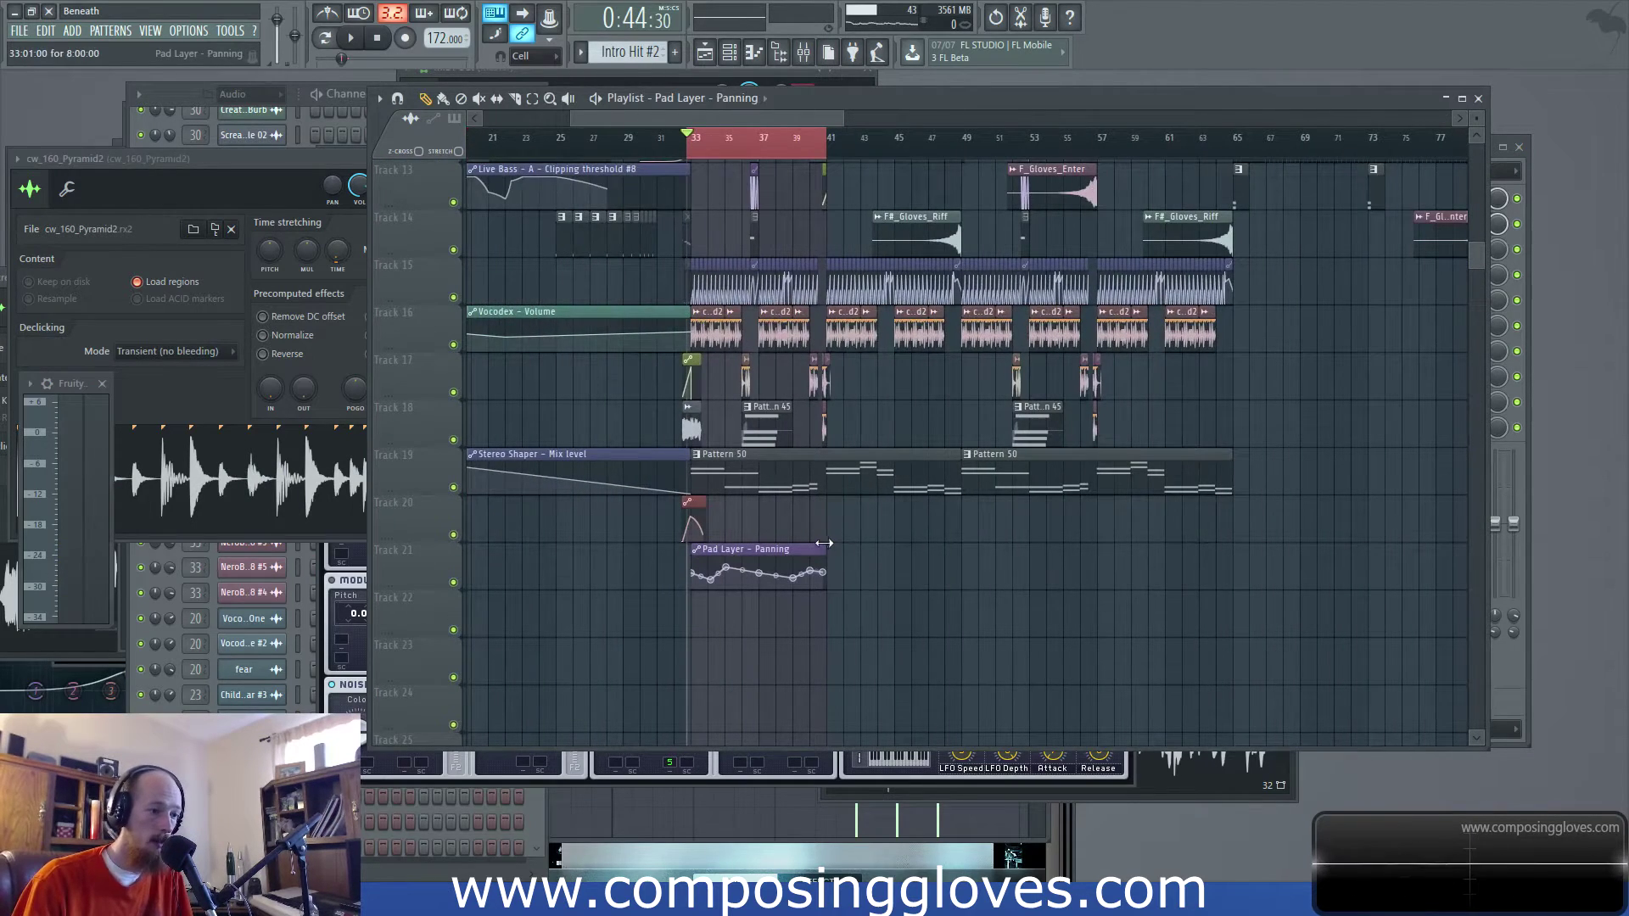
{"action": "left_click_drag", "start_coordinate": [822, 543], "coordinate": [1227, 537]}
Set the playlist loop selection to bars 41 through 49
{"action": "scroll", "coordinate": [1127, 495], "scroll_direction": "up", "scroll_amount": 2}
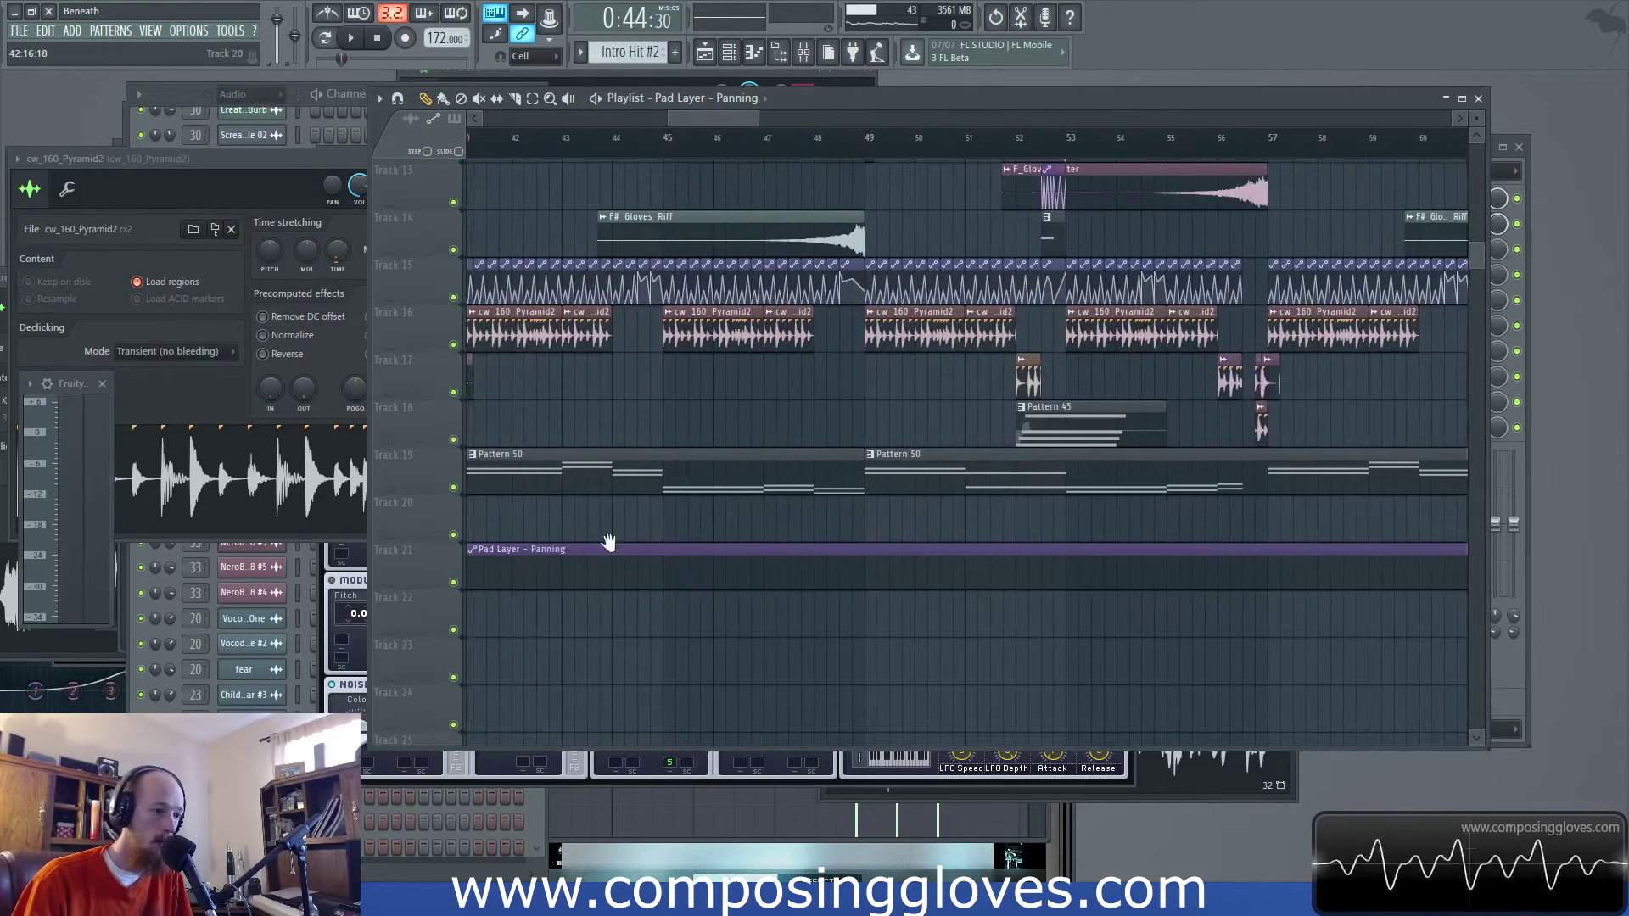
{"action": "scroll", "coordinate": [855, 553], "scroll_direction": "down", "scroll_amount": 2}
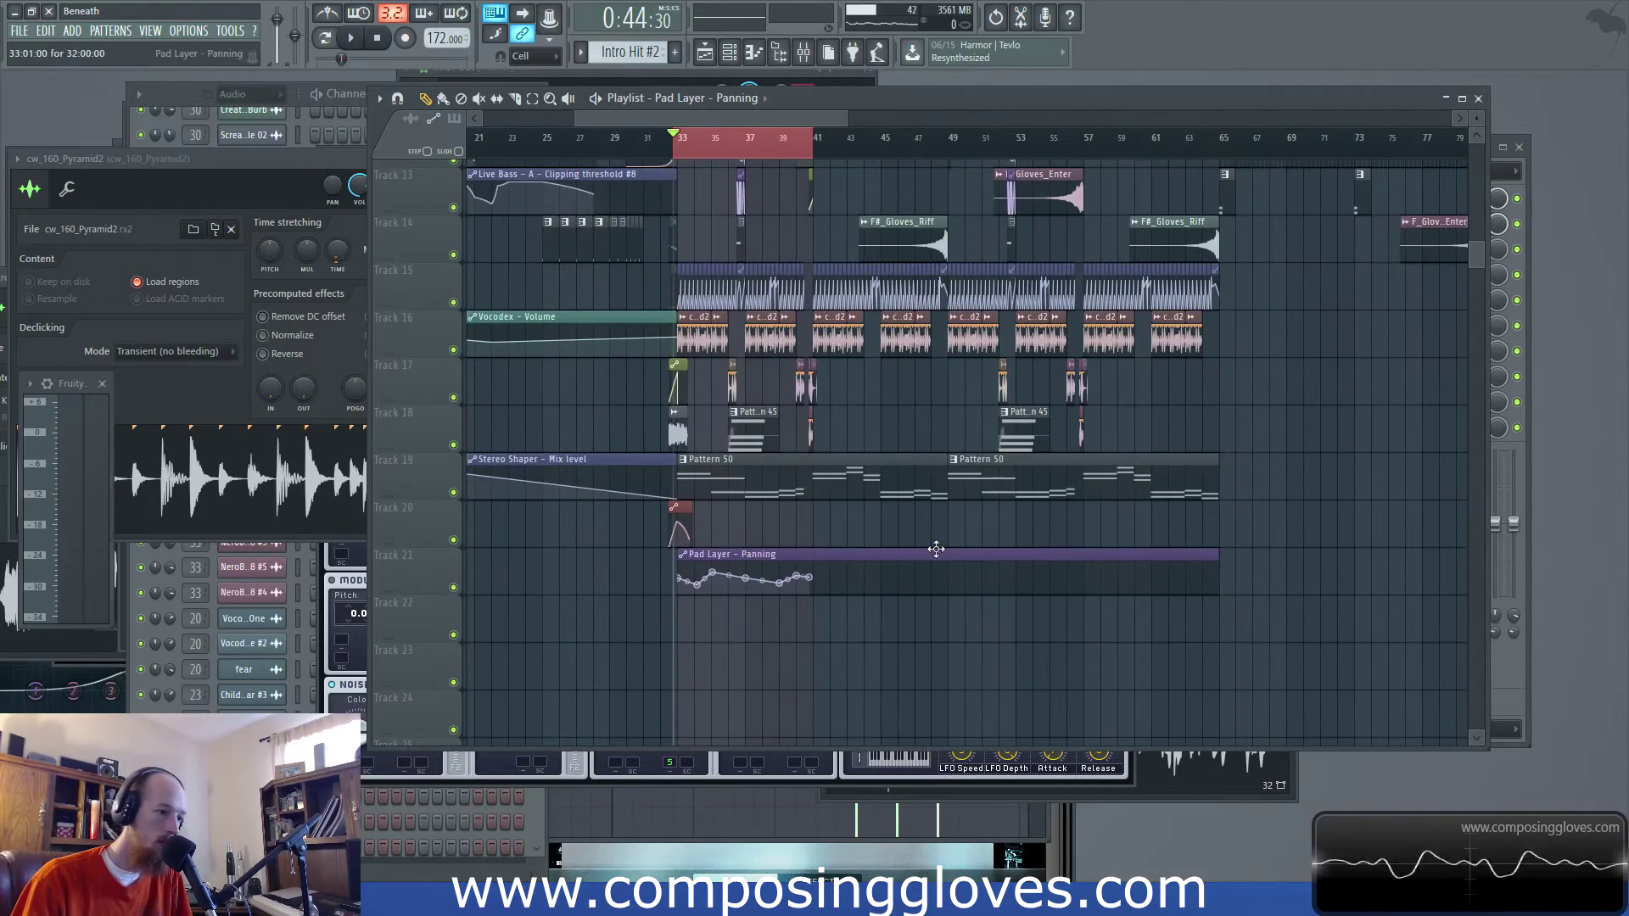
{"action": "scroll", "coordinate": [895, 550], "scroll_direction": "up", "scroll_amount": 3}
{"action": "scroll", "coordinate": [866, 472], "scroll_direction": "down", "scroll_amount": 3}
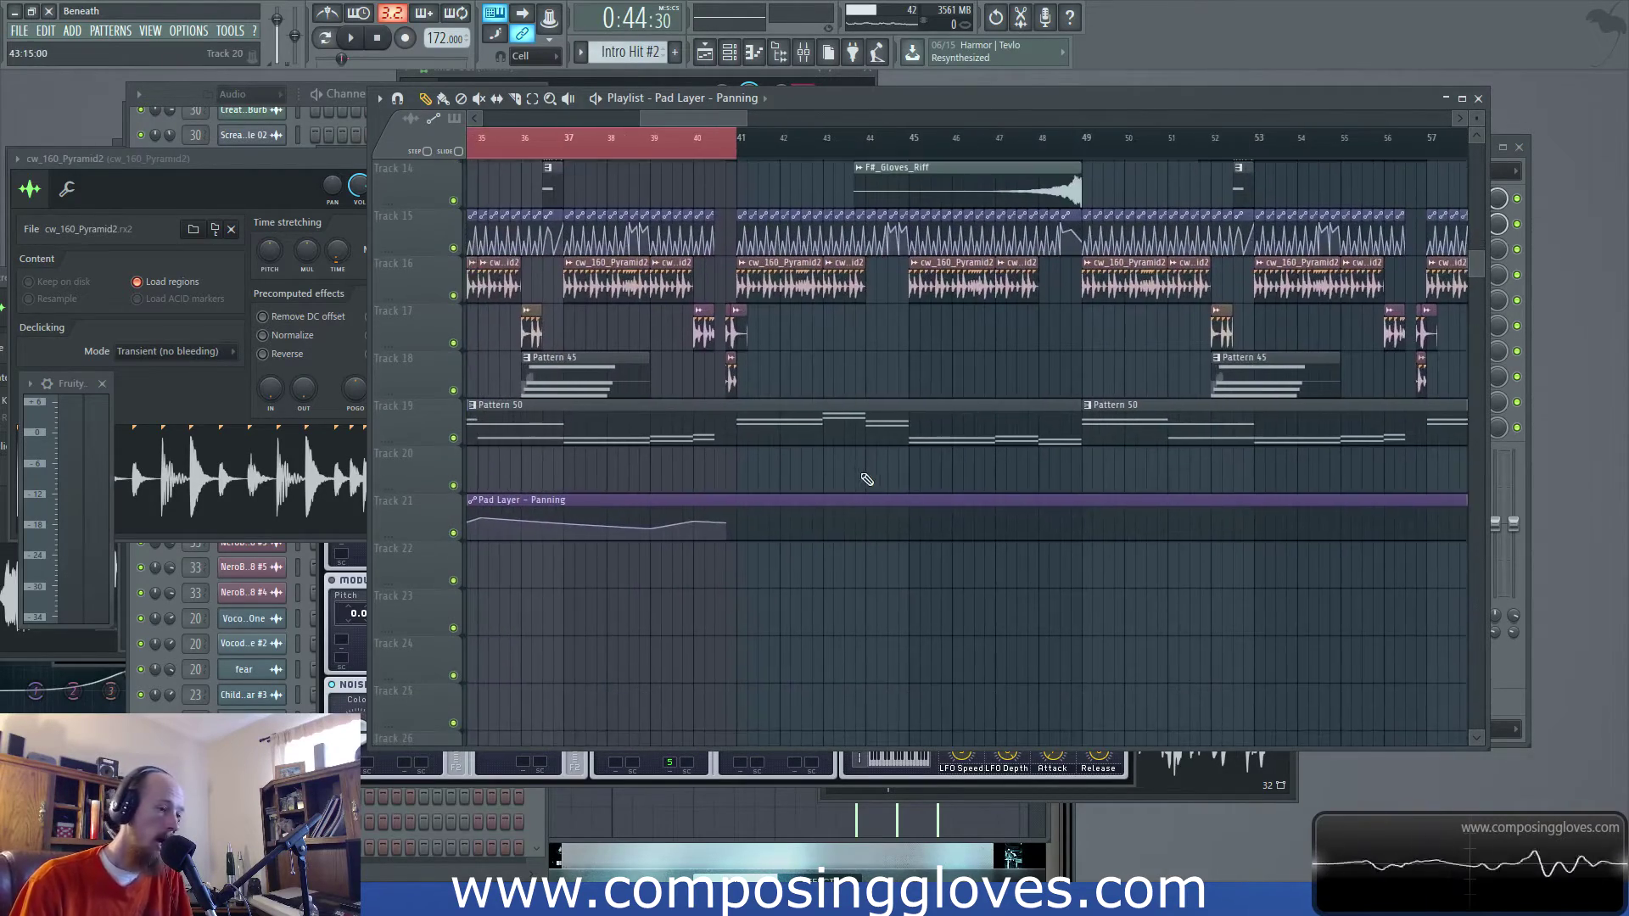
{"action": "scroll", "coordinate": [799, 502], "scroll_direction": "up", "scroll_amount": 3}
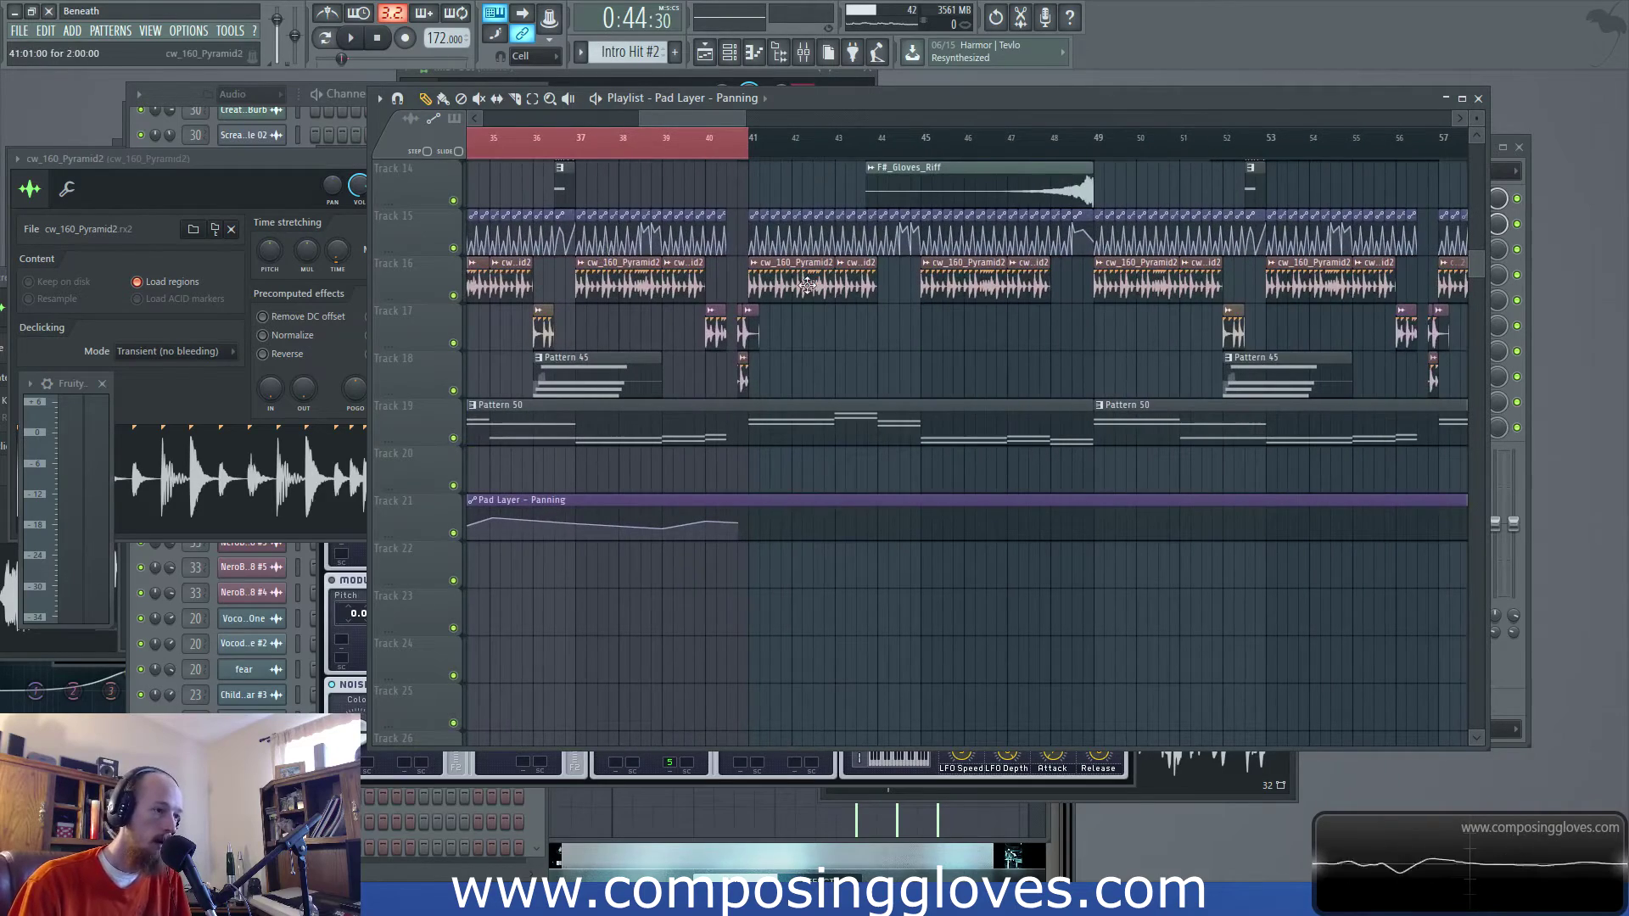
{"action": "scroll", "coordinate": [968, 272], "scroll_direction": "down", "scroll_amount": 1}
{"action": "scroll", "coordinate": [942, 314], "scroll_direction": "down", "scroll_amount": 3}
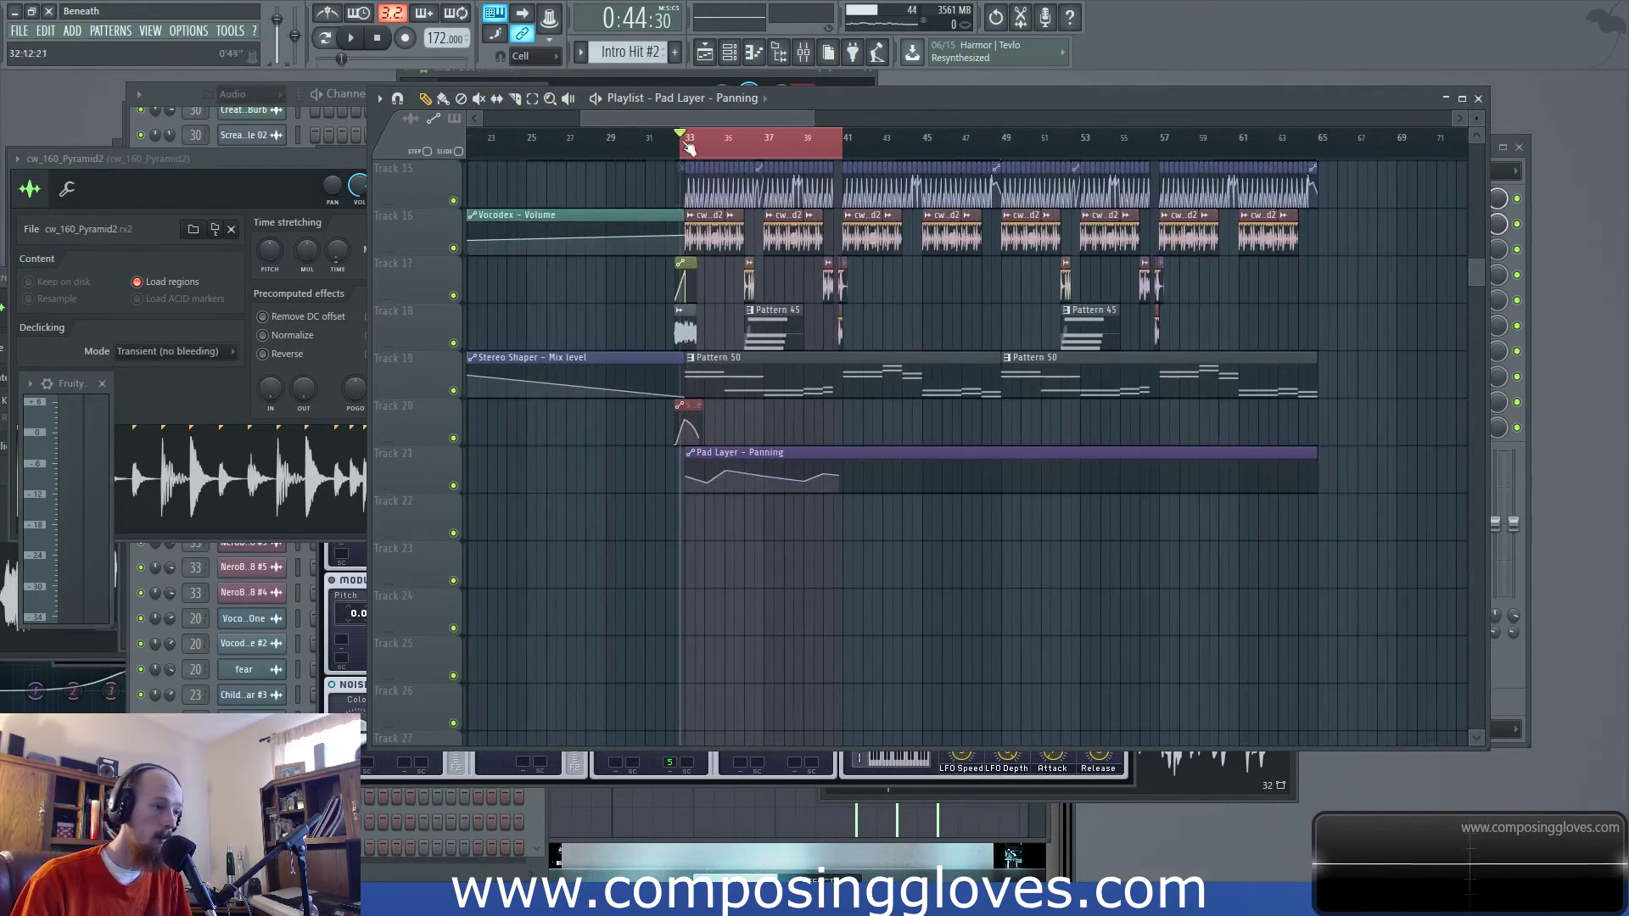
{"action": "scroll", "coordinate": [689, 154], "scroll_direction": "up", "scroll_amount": 3}
{"action": "left_click_drag", "start_coordinate": [689, 153], "coordinate": [1241, 166]}
{"action": "left_click_drag", "start_coordinate": [957, 155], "coordinate": [1334, 179]}
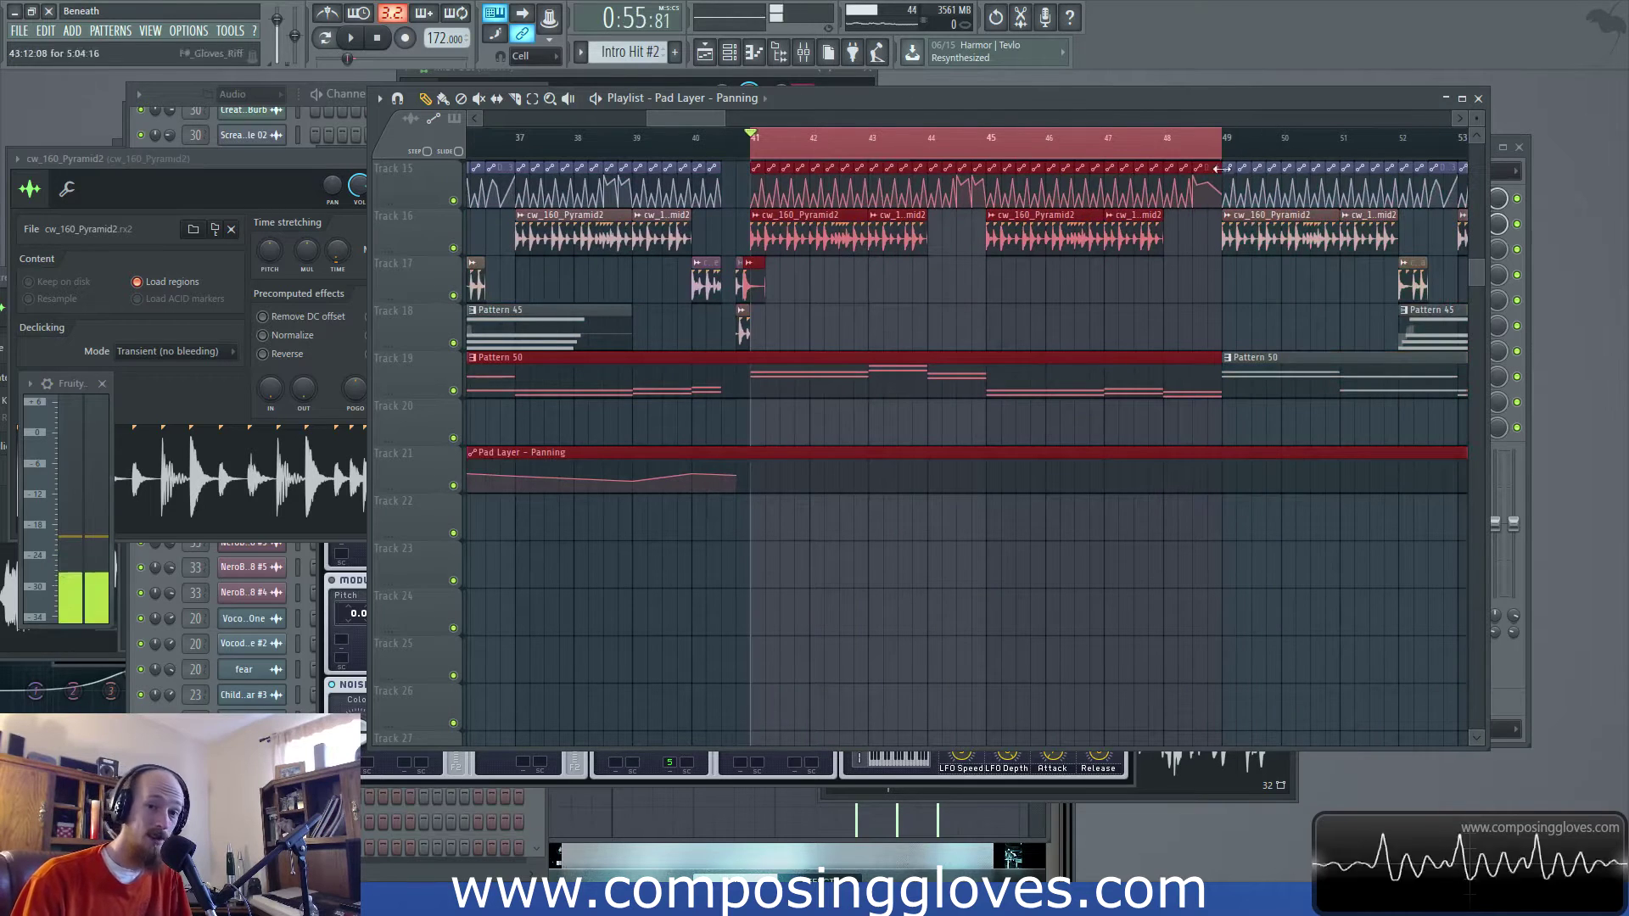
Play the loop and add gently rising and falling points to the Pad Layer - Panning automation from bar 41 to bar 44
{"action": "scroll", "coordinate": [971, 399], "scroll_direction": "up", "scroll_amount": 2}
{"action": "left_click_drag", "start_coordinate": [736, 570], "coordinate": [769, 570]}
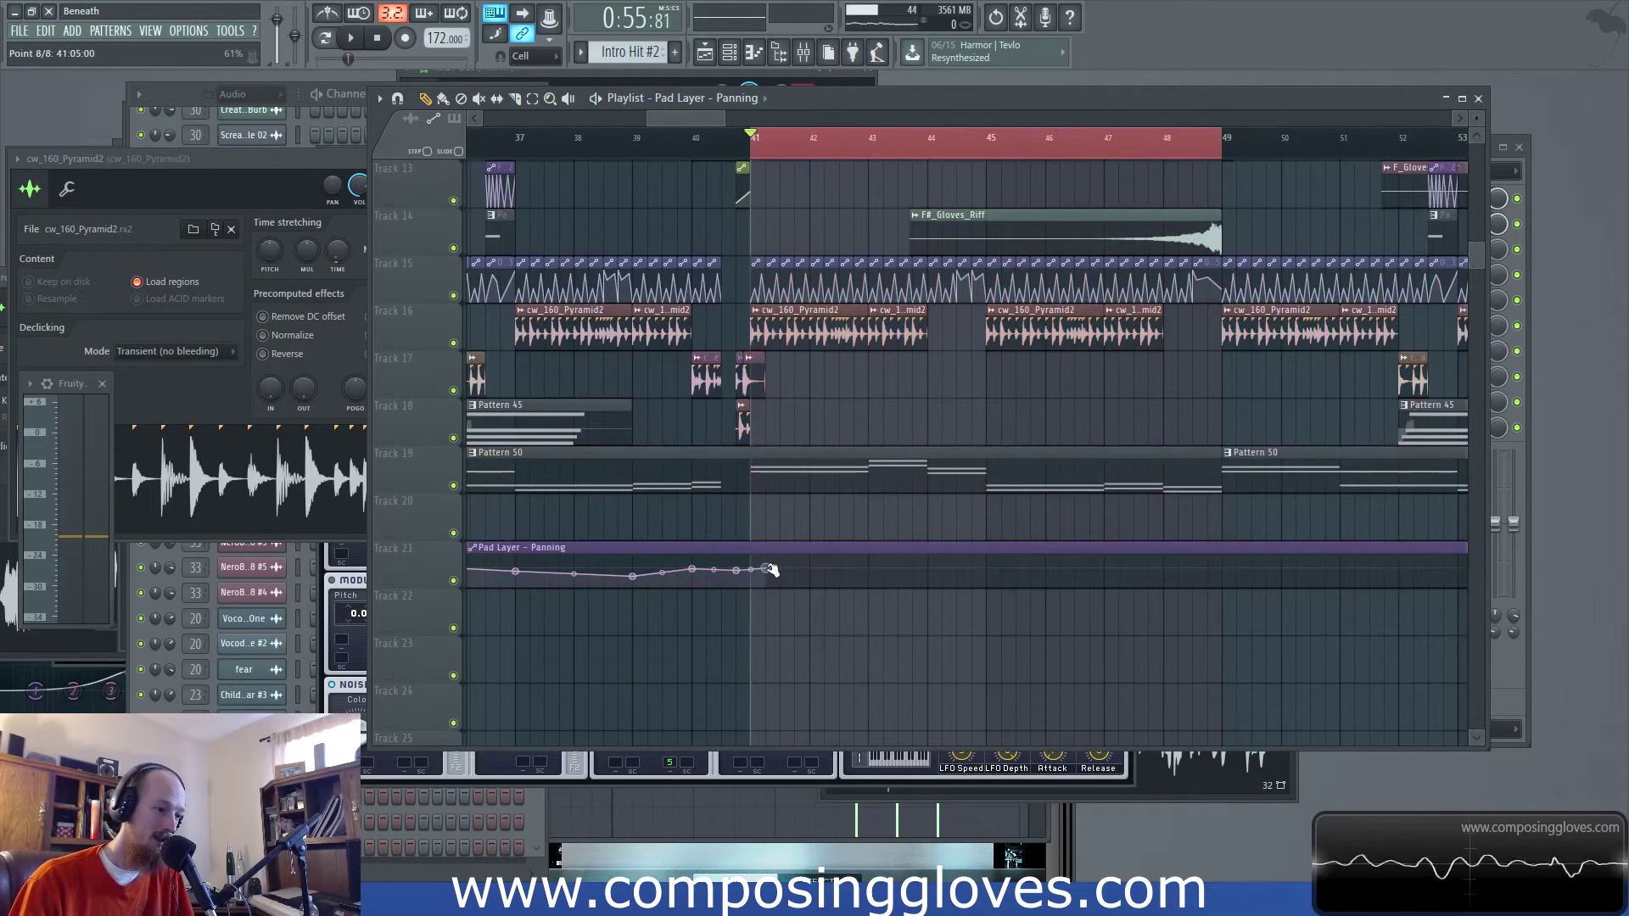
{"action": "key", "text": "space"}
{"action": "left_click", "coordinate": [839, 563]}
{"action": "left_click", "coordinate": [884, 574]}
{"action": "left_click_drag", "start_coordinate": [891, 577], "coordinate": [903, 580]}
{"action": "left_click", "coordinate": [942, 571]}
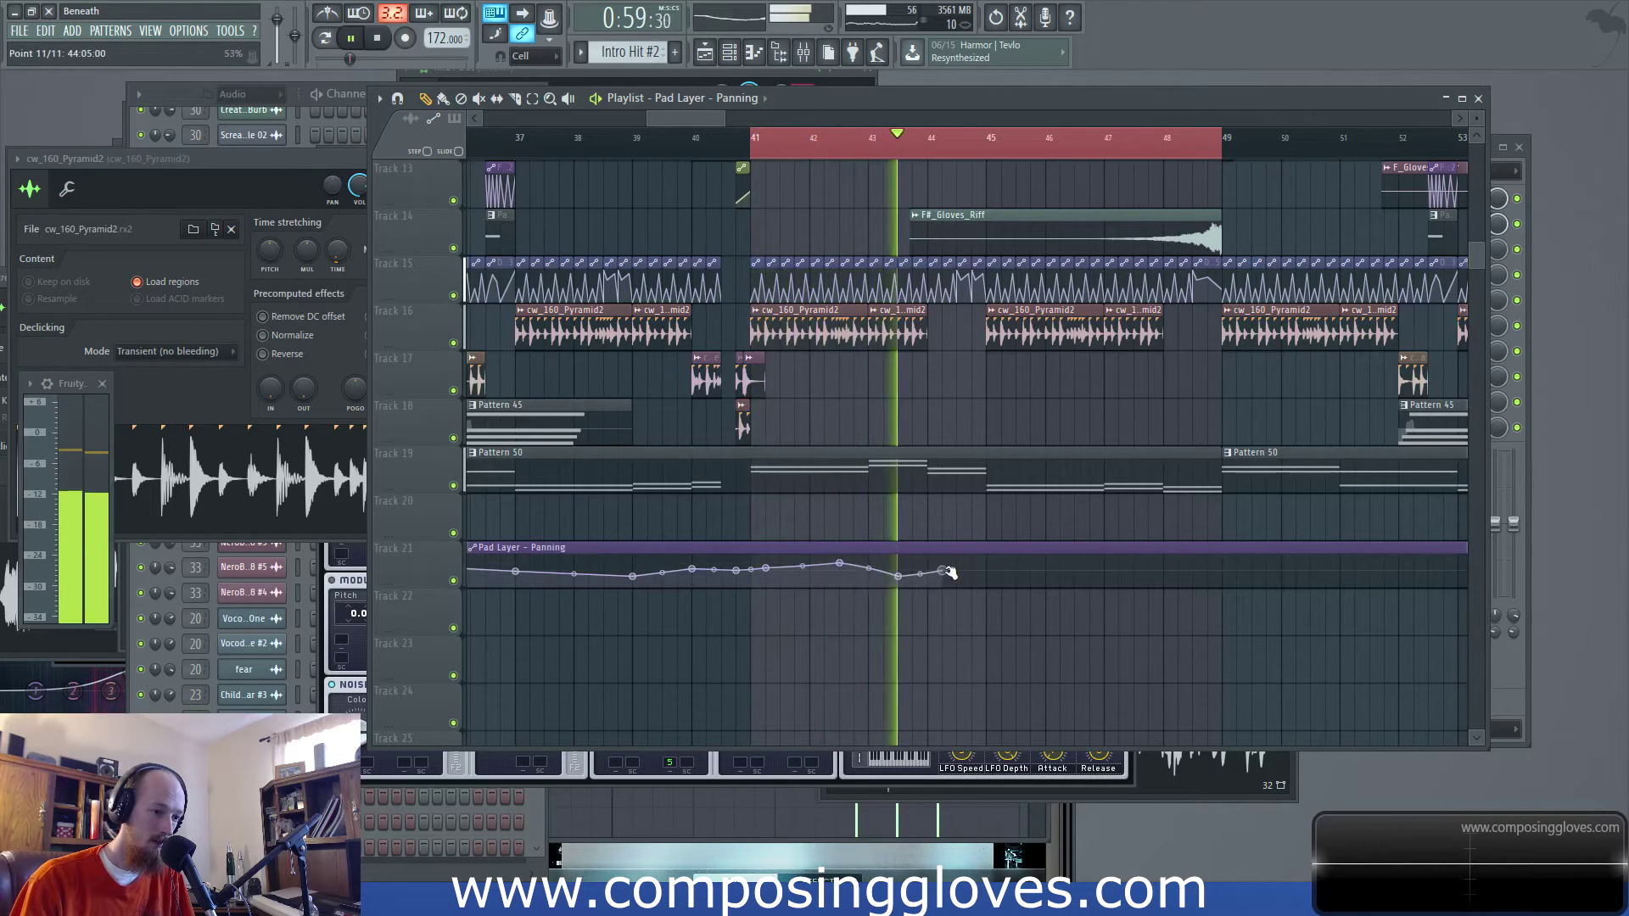
Continue the Pad Layer - Panning curve with small up-and-down points from bar 45 to bar 49
{"action": "left_click", "coordinate": [1001, 568]}
{"action": "left_click", "coordinate": [1060, 566]}
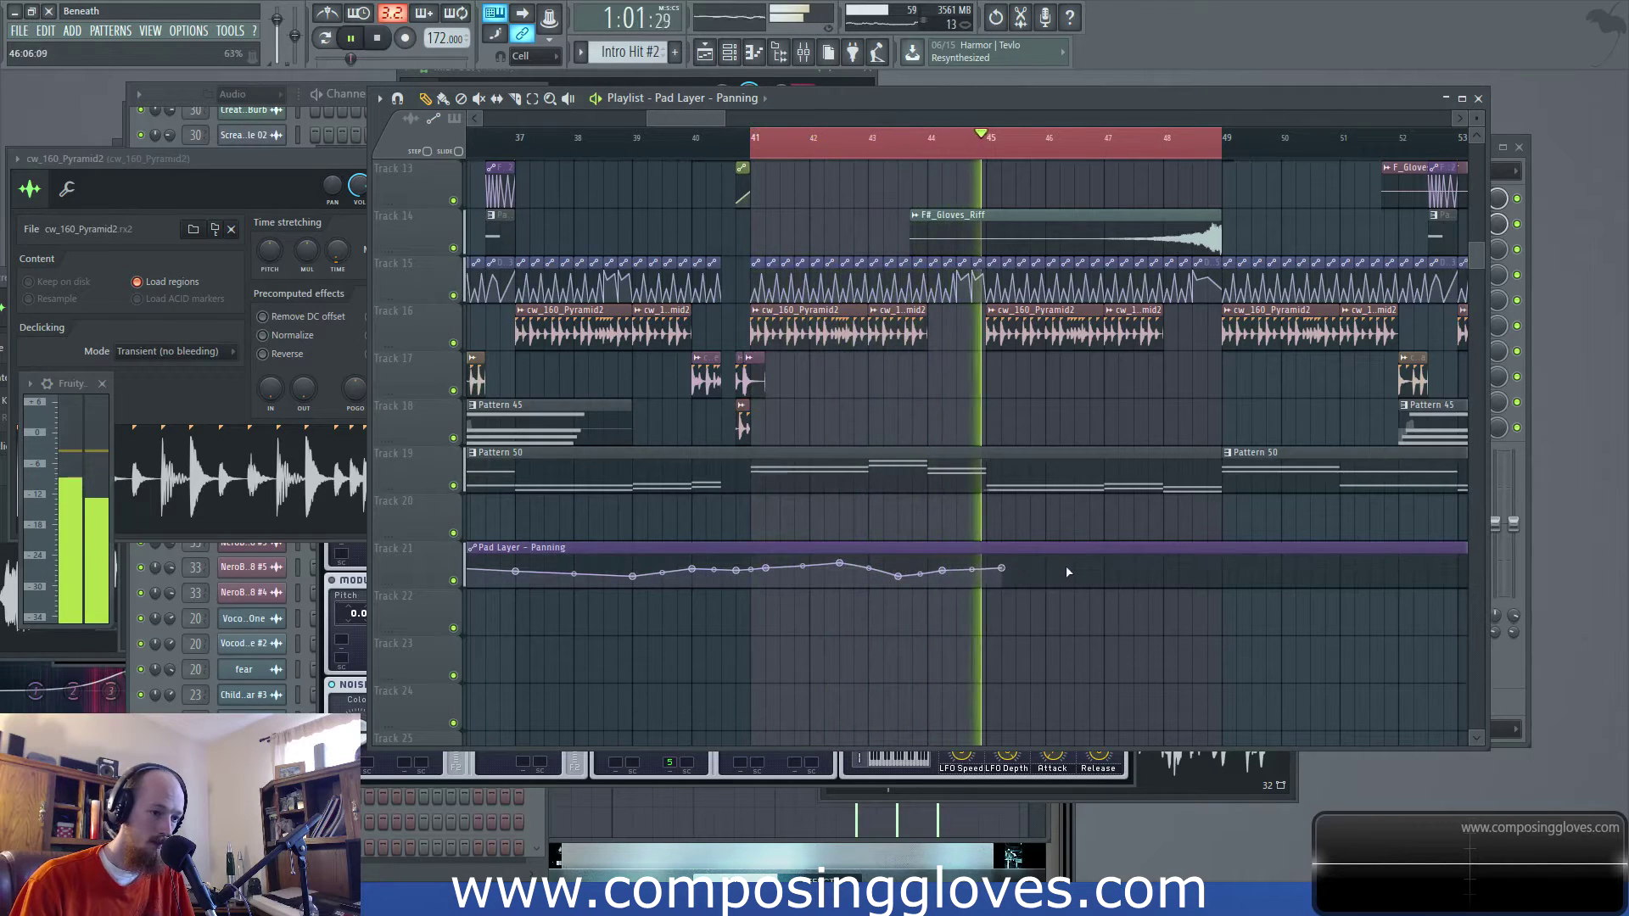
{"action": "left_click", "coordinate": [1090, 566]}
{"action": "left_click", "coordinate": [1134, 571]}
{"action": "left_click_drag", "start_coordinate": [1134, 571], "coordinate": [1148, 574]}
{"action": "left_click", "coordinate": [1192, 574]}
{"action": "left_click", "coordinate": [1222, 565]}
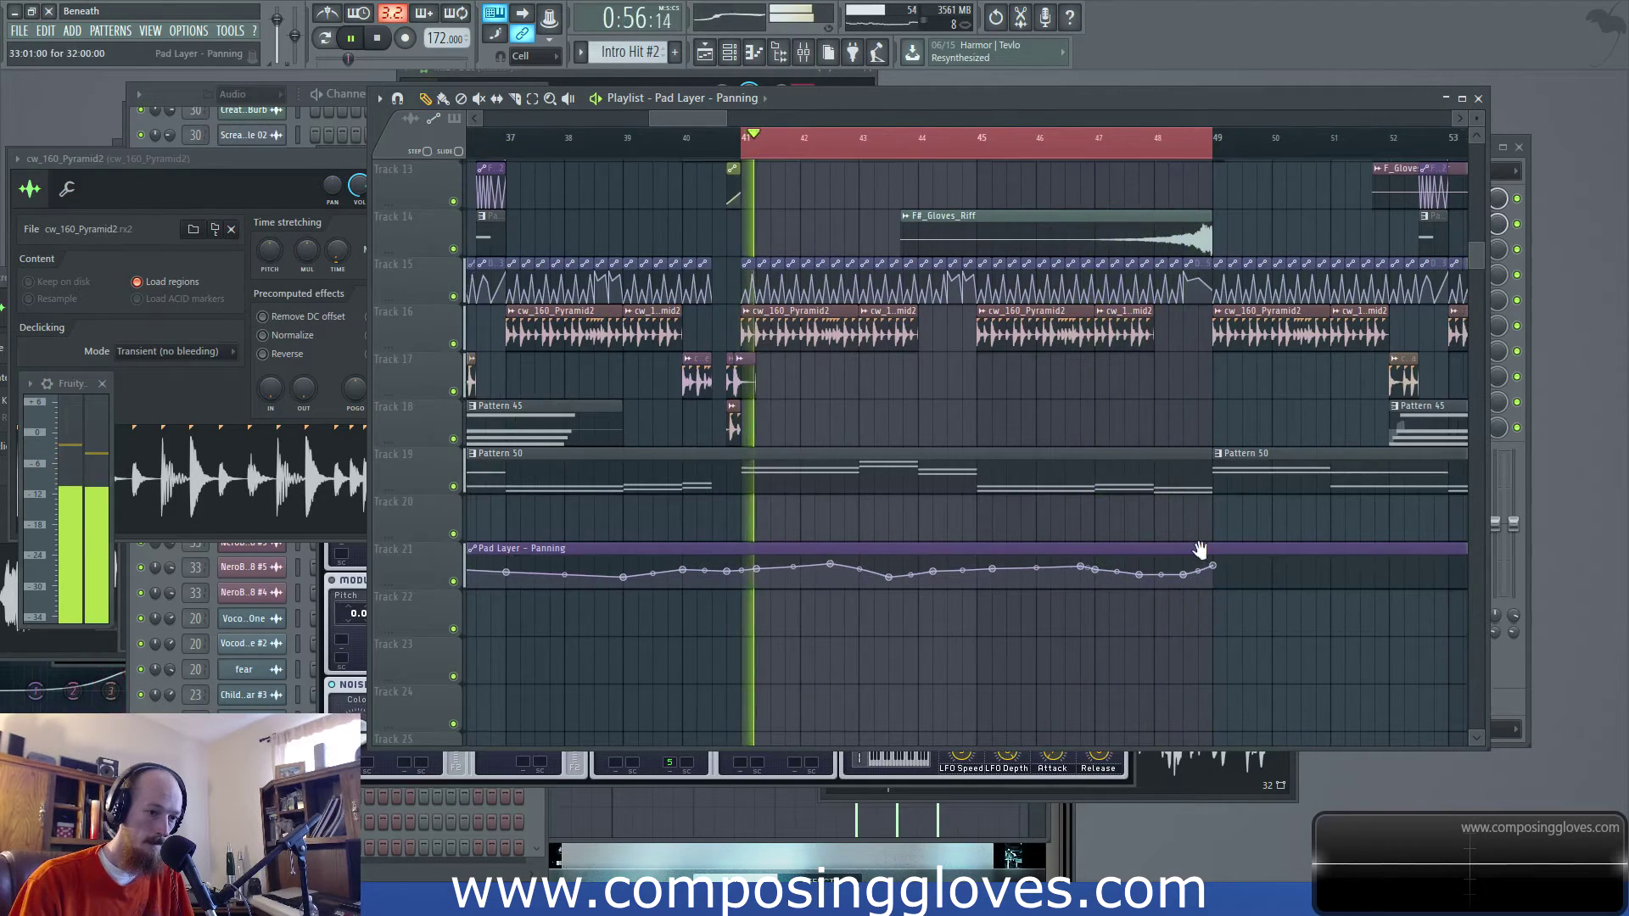
Listen to the bars 41 to 49 loop while examining the drum and bass clips on the upper playlist tracks
{"action": "scroll", "coordinate": [1005, 522], "scroll_direction": "up", "scroll_amount": 5}
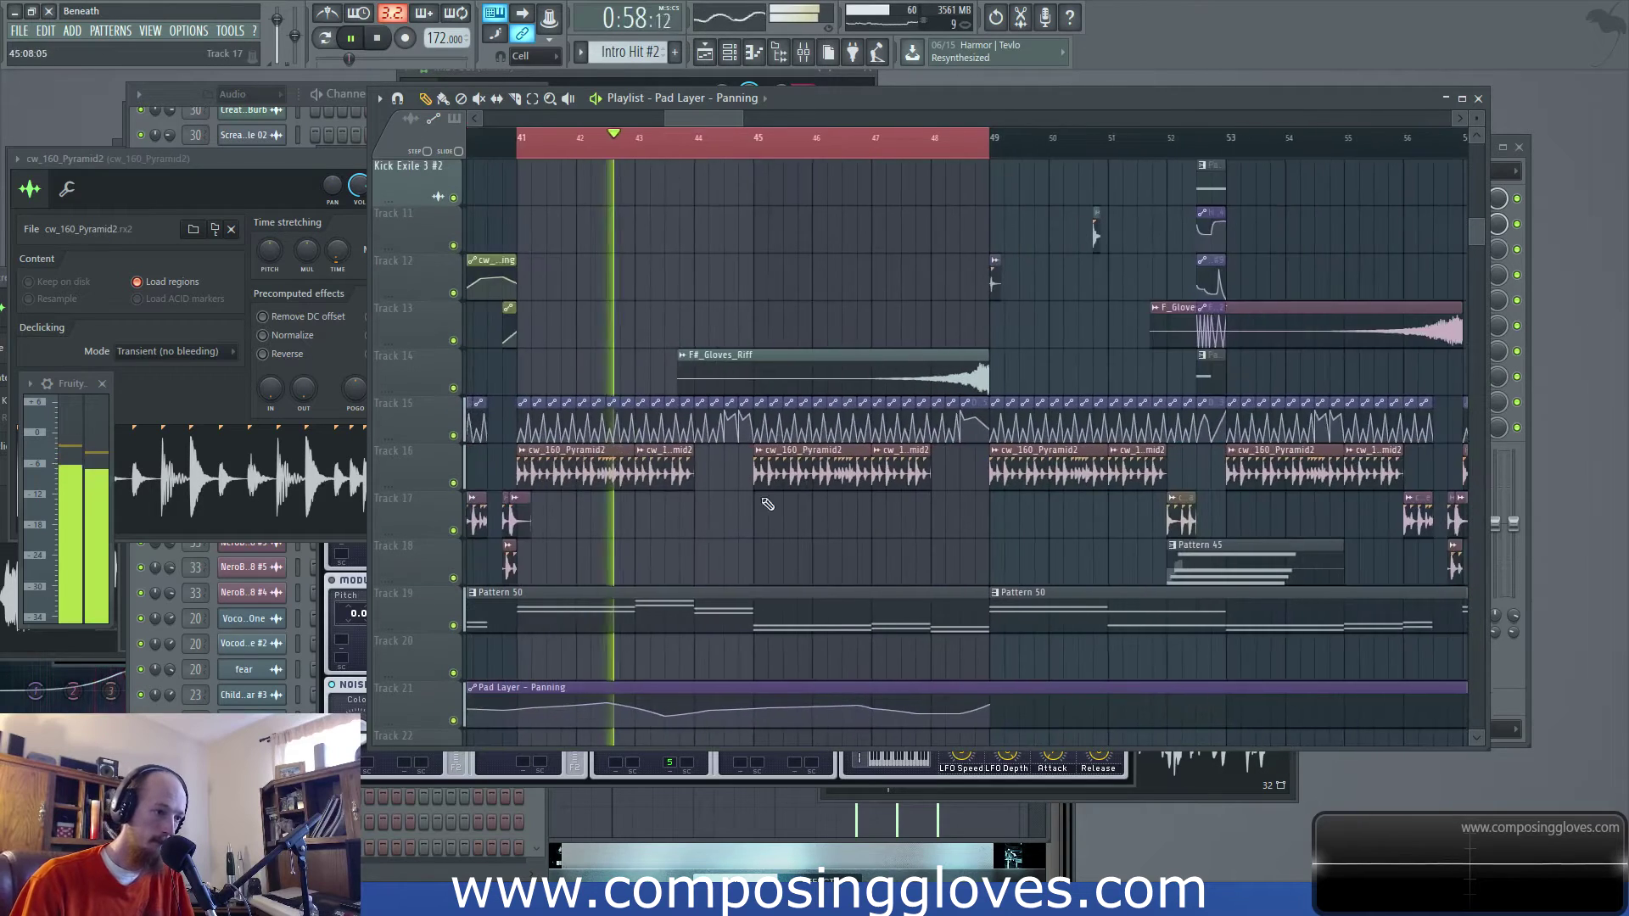
{"action": "scroll", "coordinate": [900, 526], "scroll_direction": "up", "scroll_amount": 7}
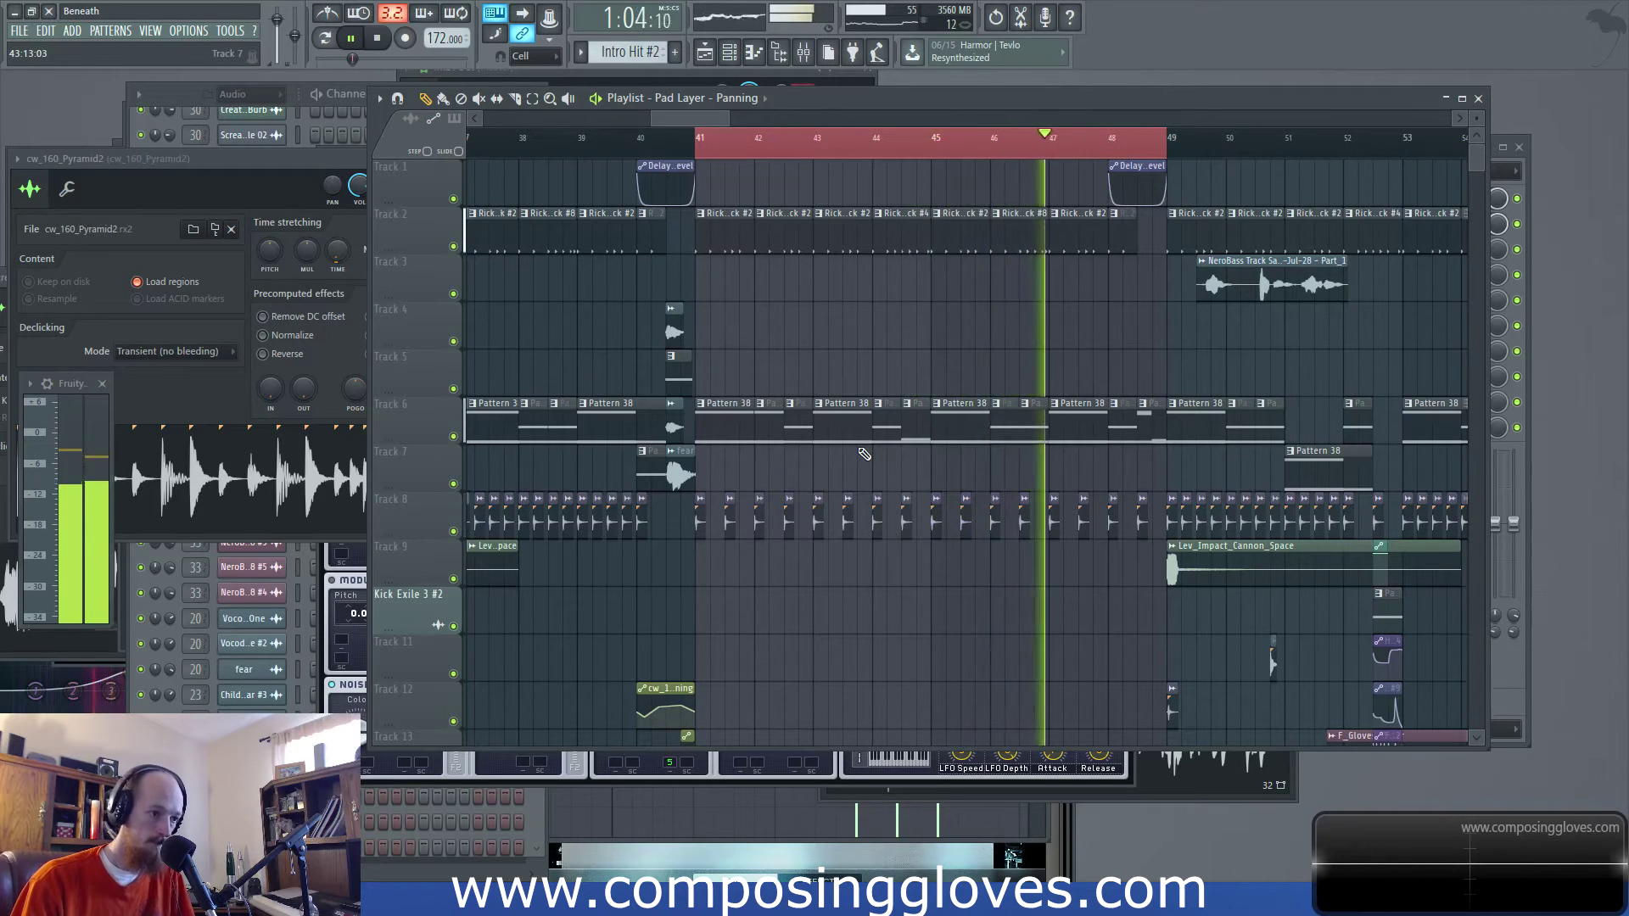
{"action": "scroll", "coordinate": [746, 465], "scroll_direction": "down", "scroll_amount": 3}
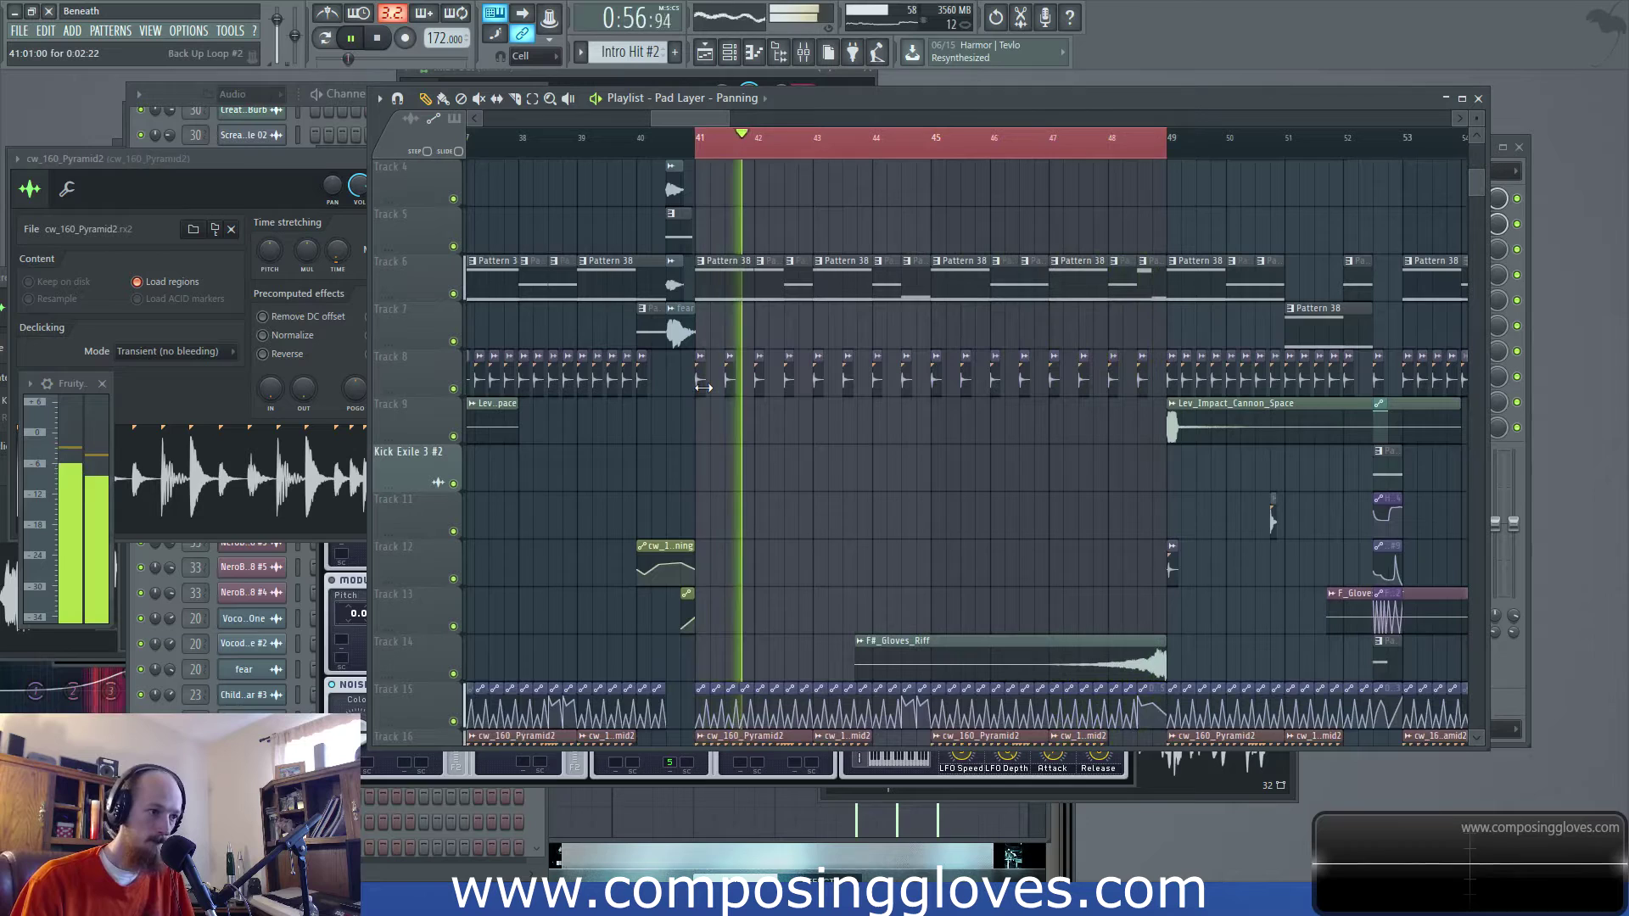
{"action": "key", "text": "space"}
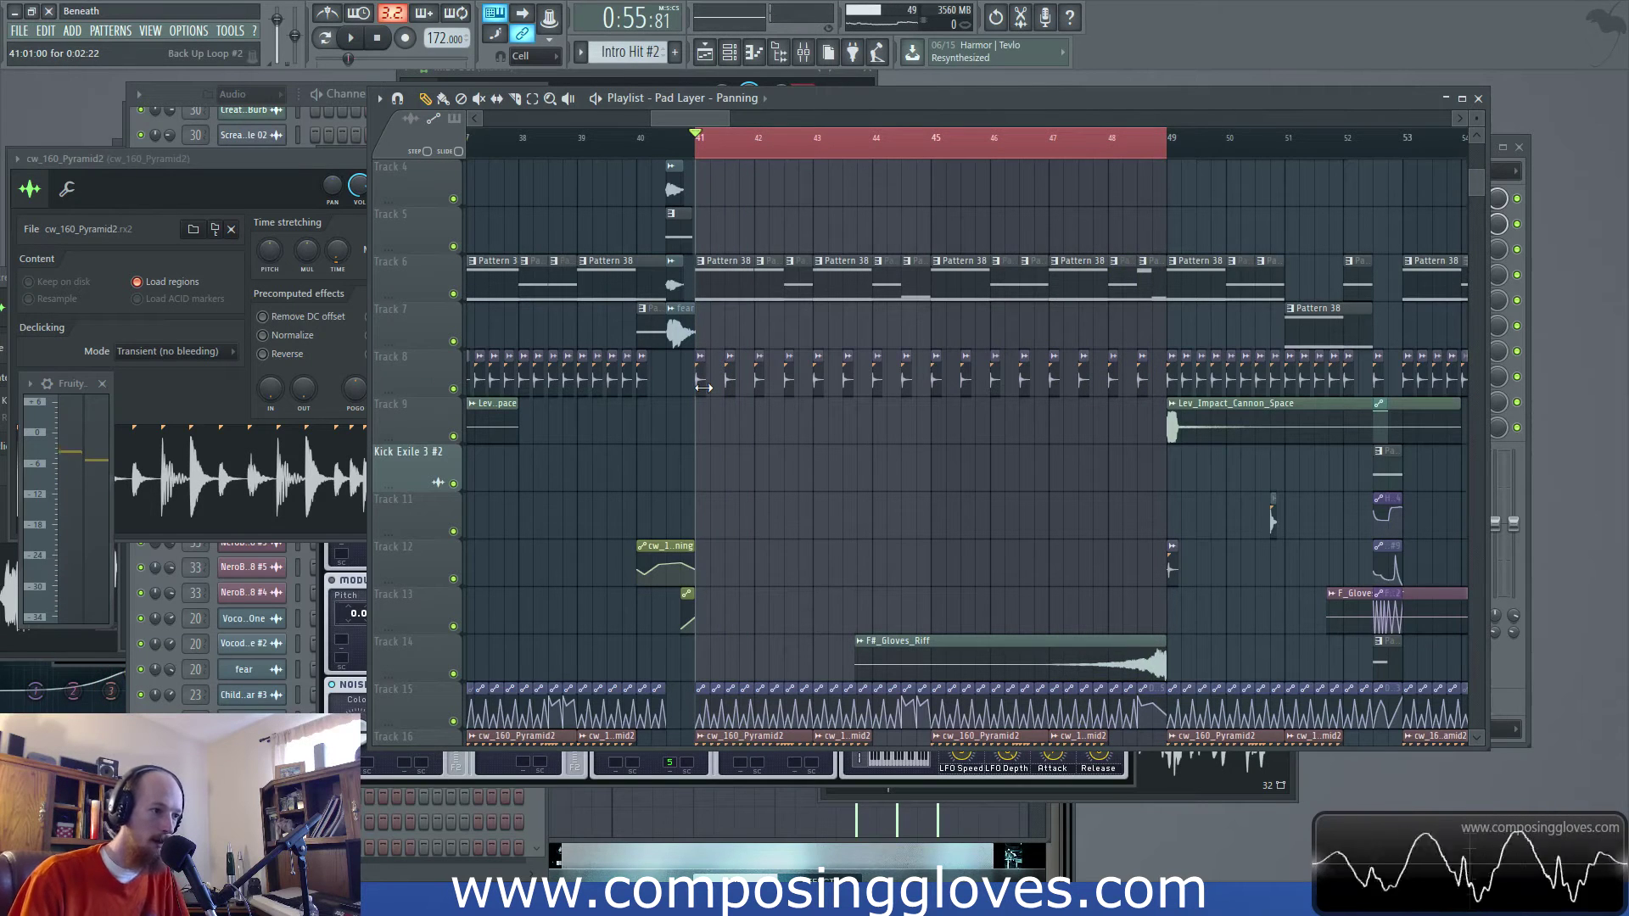
Open the Rick The Kick #2 pattern at bar 41, inspect its Snare 1 #2 sampler settings, and replay the playlist loop
{"action": "scroll", "coordinate": [706, 390], "scroll_direction": "up", "scroll_amount": 3}
{"action": "double_click", "coordinate": [729, 233]}
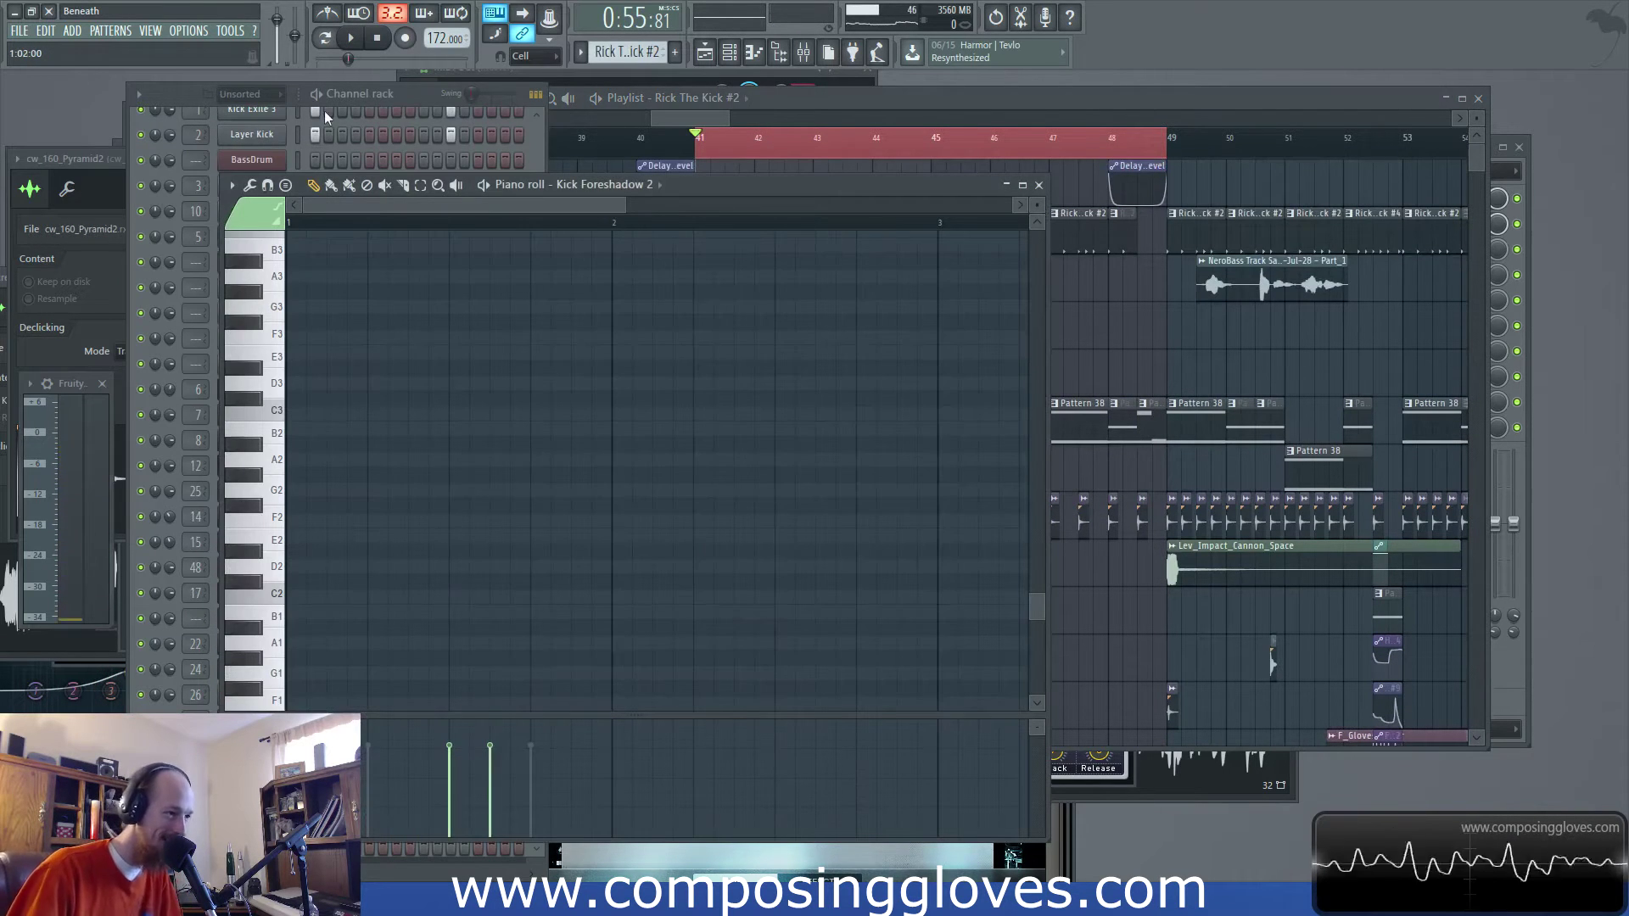
{"action": "left_click", "coordinate": [425, 100]}
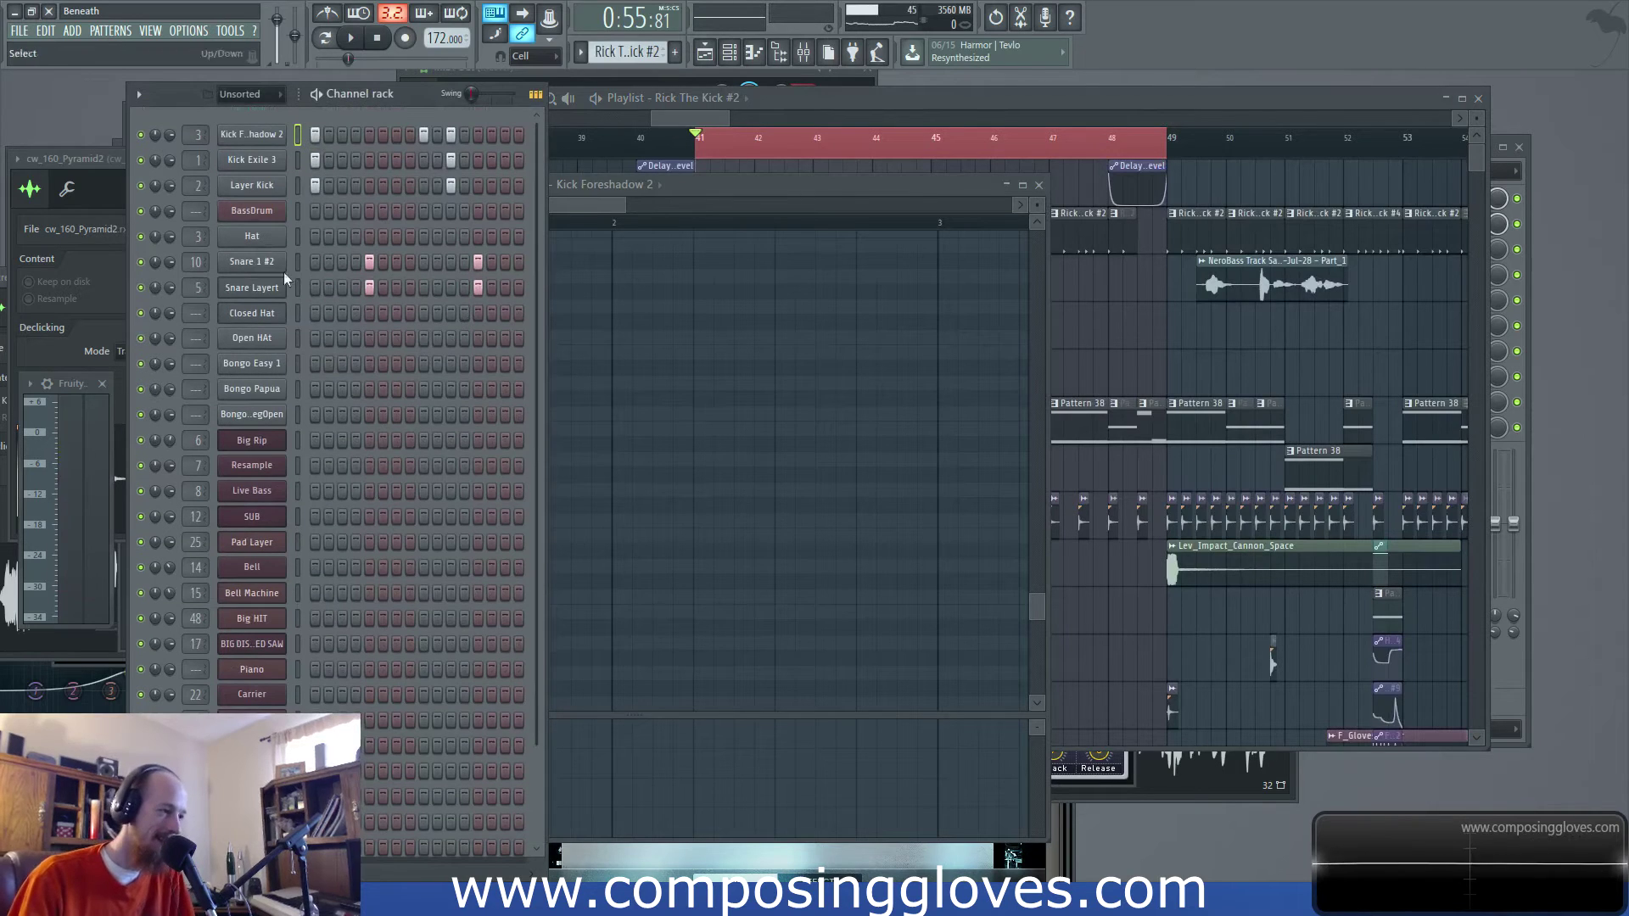
{"action": "left_click", "coordinate": [268, 265]}
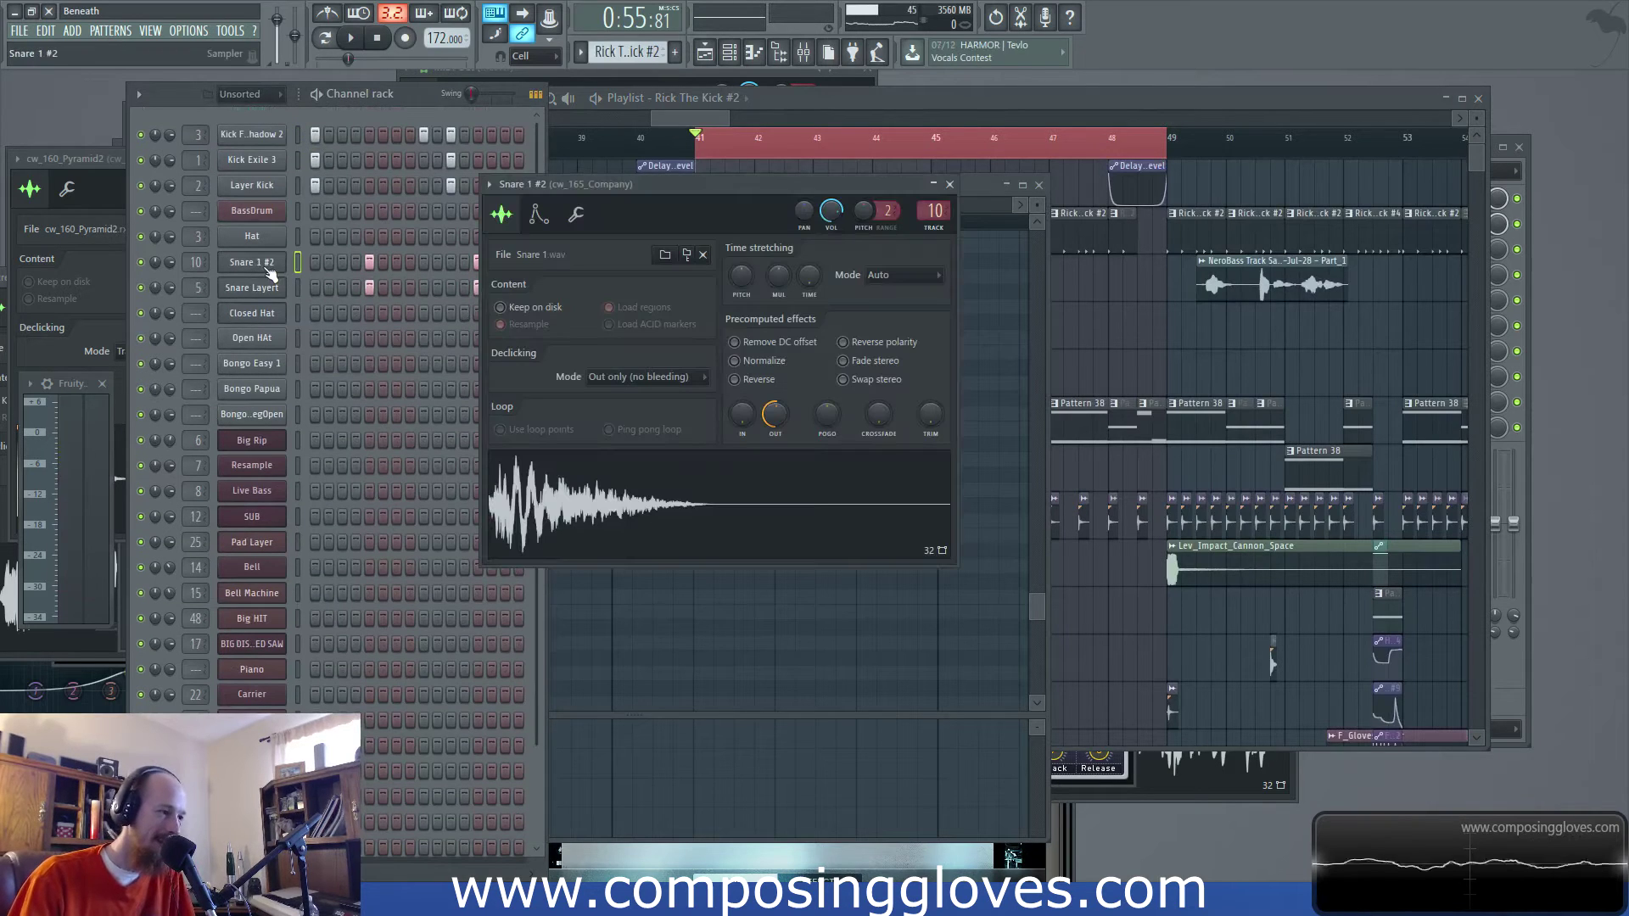
{"action": "left_click", "coordinate": [706, 122]}
{"action": "key", "text": "space"}
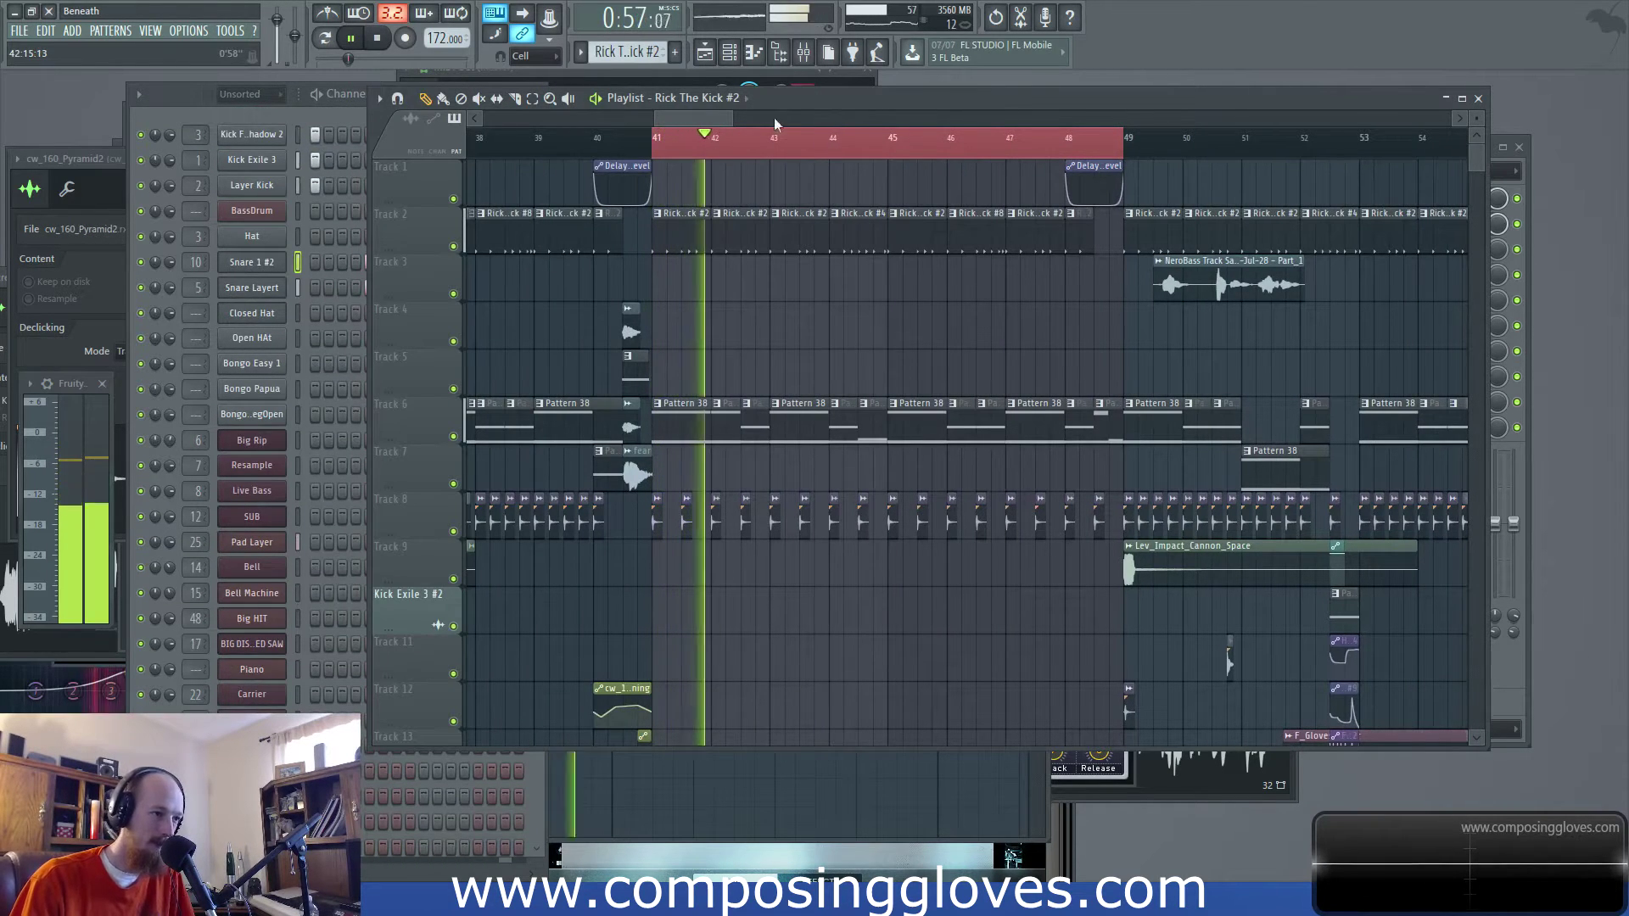
In the Snare Layer 1 track's second Parametric EQ 2, lower the upper peak's frequency and move the high shelf to about 8712 Hz
{"action": "key", "text": "F9"}
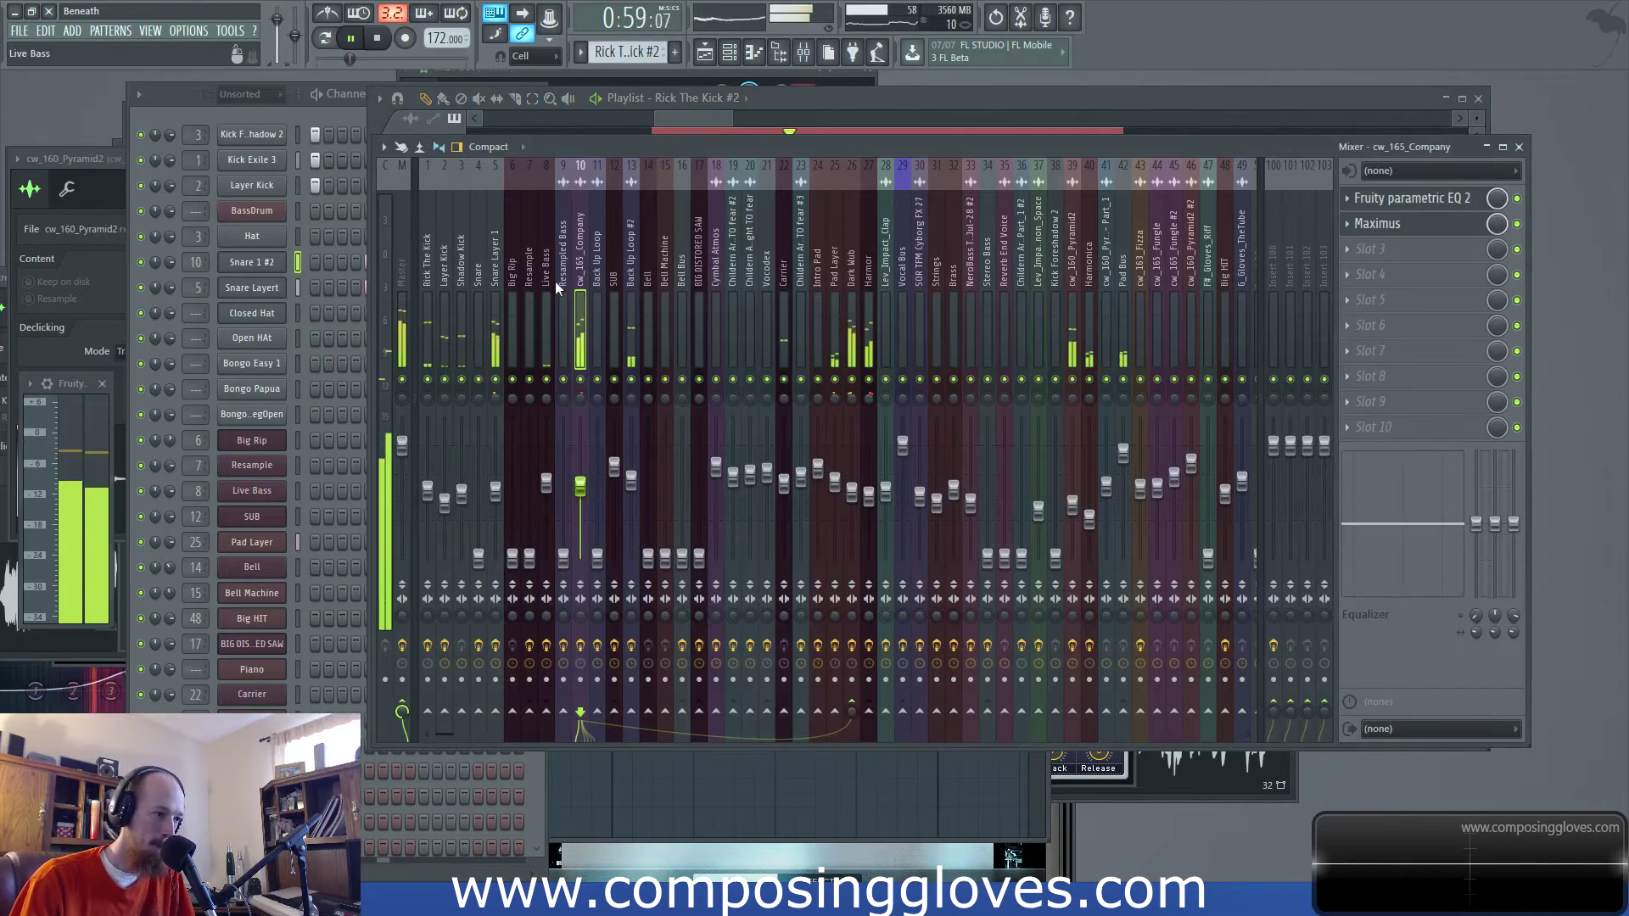
{"action": "left_click", "coordinate": [499, 276]}
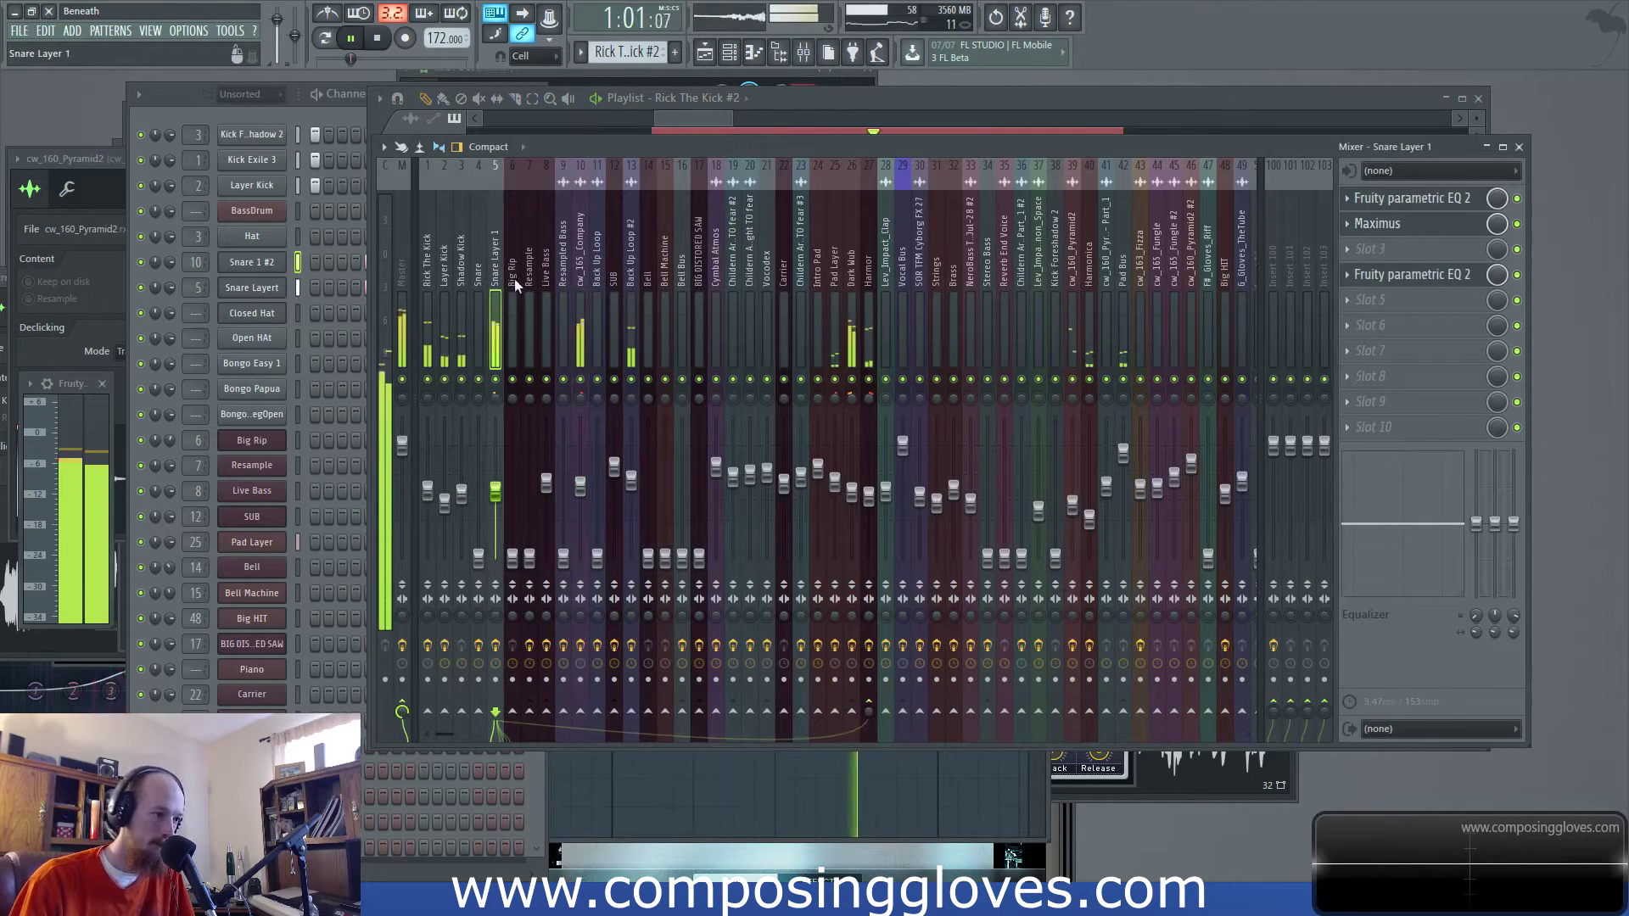
{"action": "left_click", "coordinate": [1406, 276]}
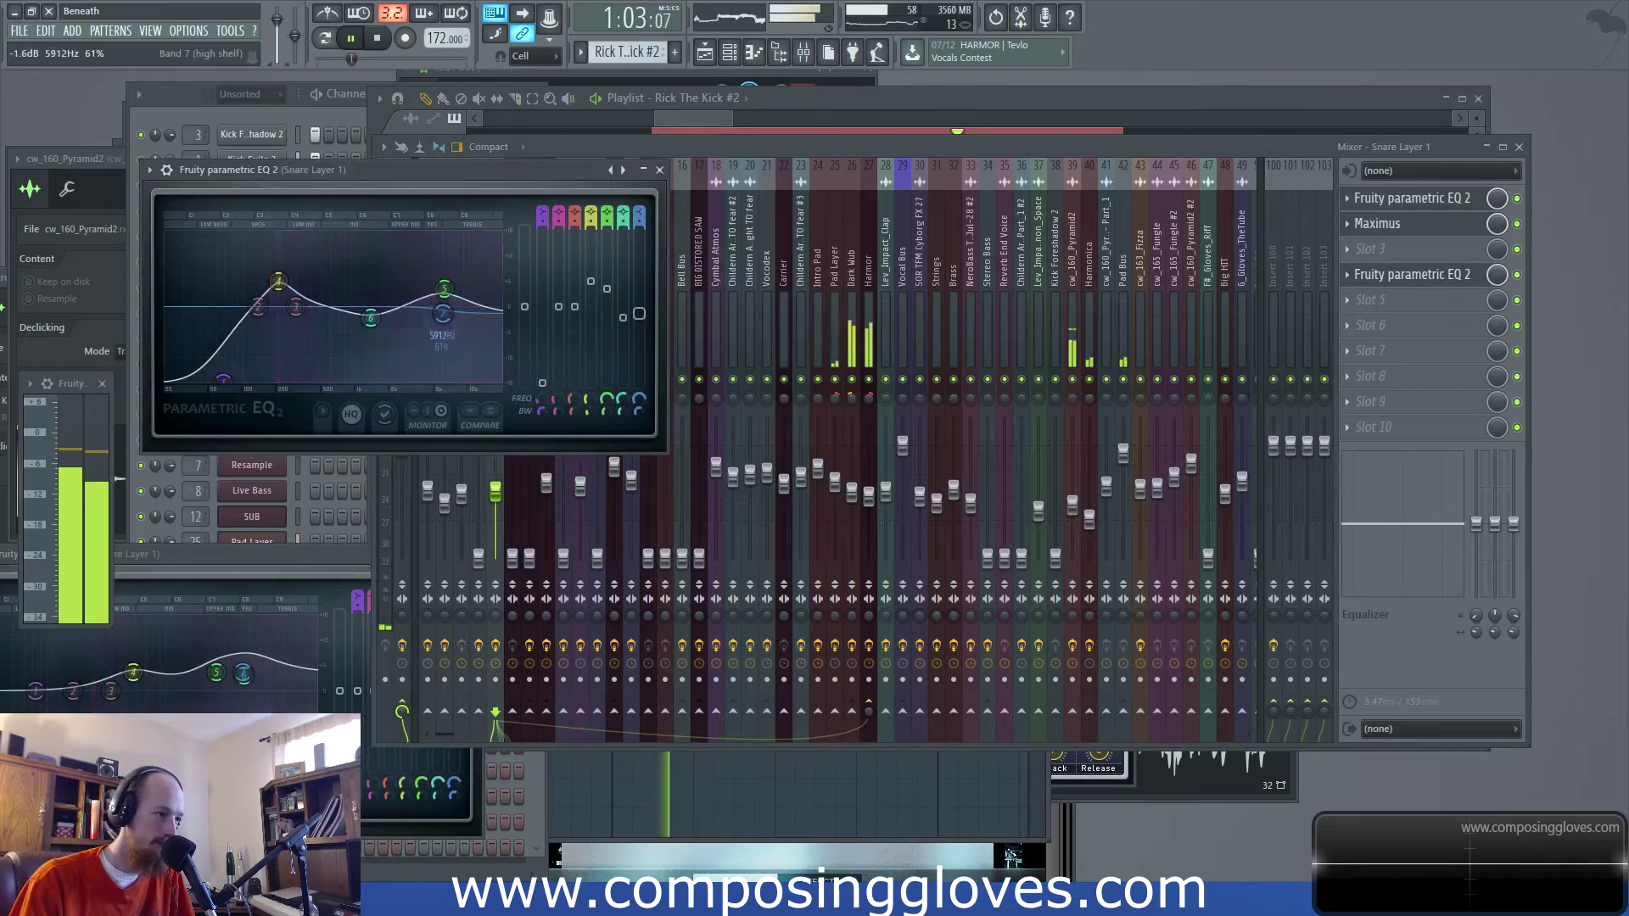
{"action": "mouse_move", "coordinate": [437, 290]}
{"action": "left_mouse_down"}
{"action": "mouse_move", "coordinate": [467, 302]}
{"action": "mouse_move", "coordinate": [412, 292]}
{"action": "mouse_move", "coordinate": [427, 290]}
{"action": "left_mouse_up"}
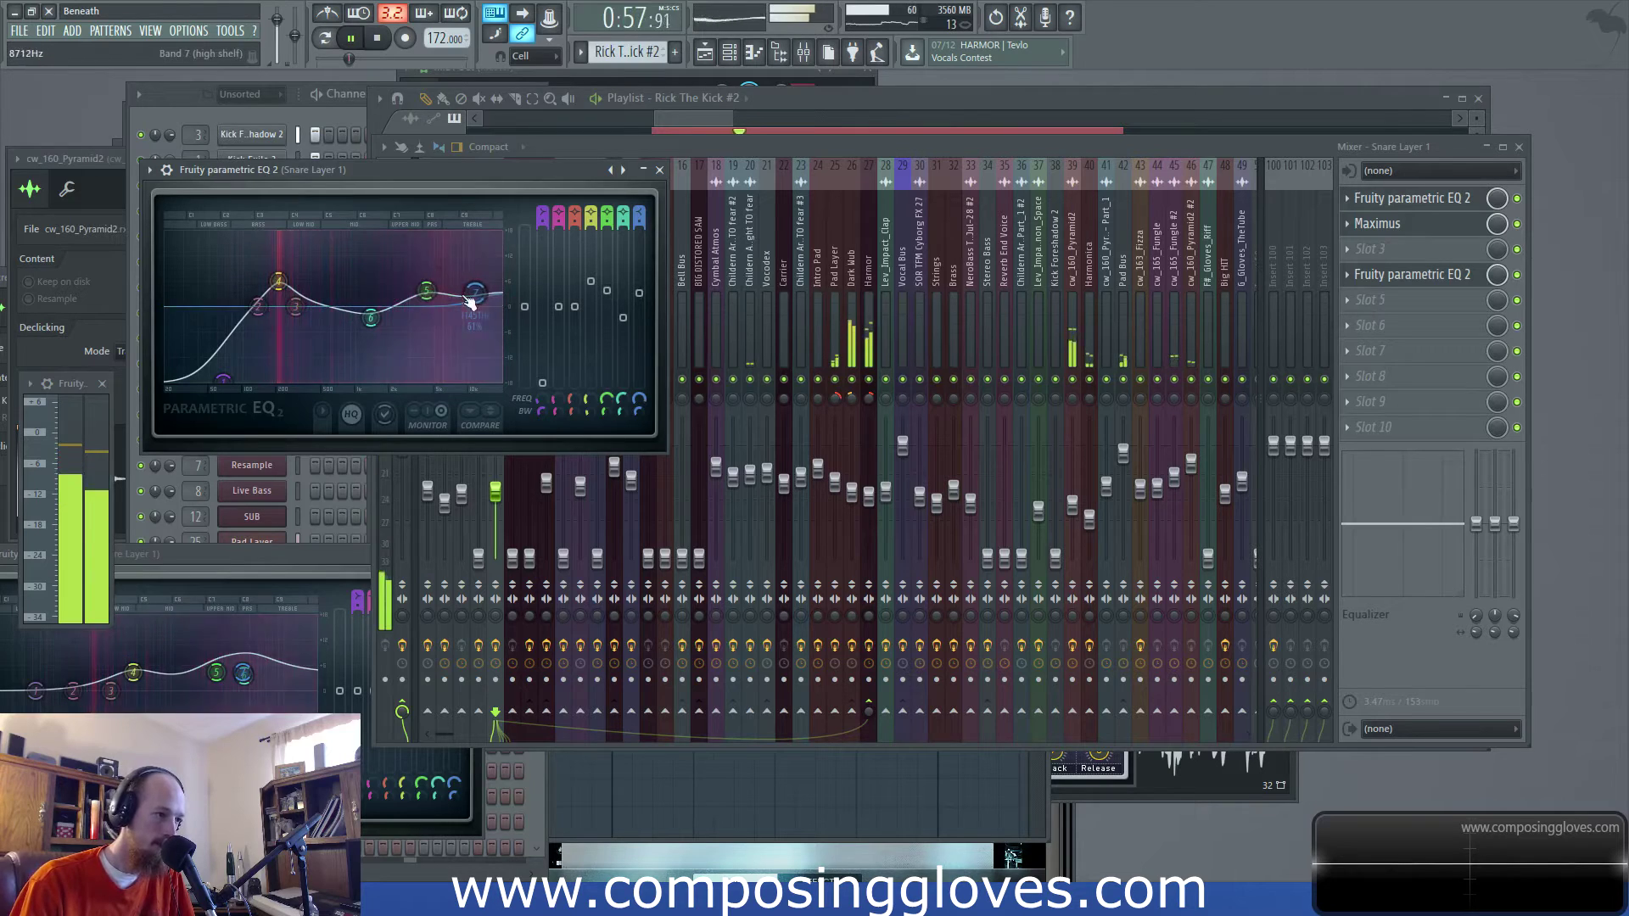
Find the F#_Gloves_Riff clip before bar 49, inspect its sampler settings, and examine its mixer track during the loop
{"action": "left_click", "coordinate": [675, 119]}
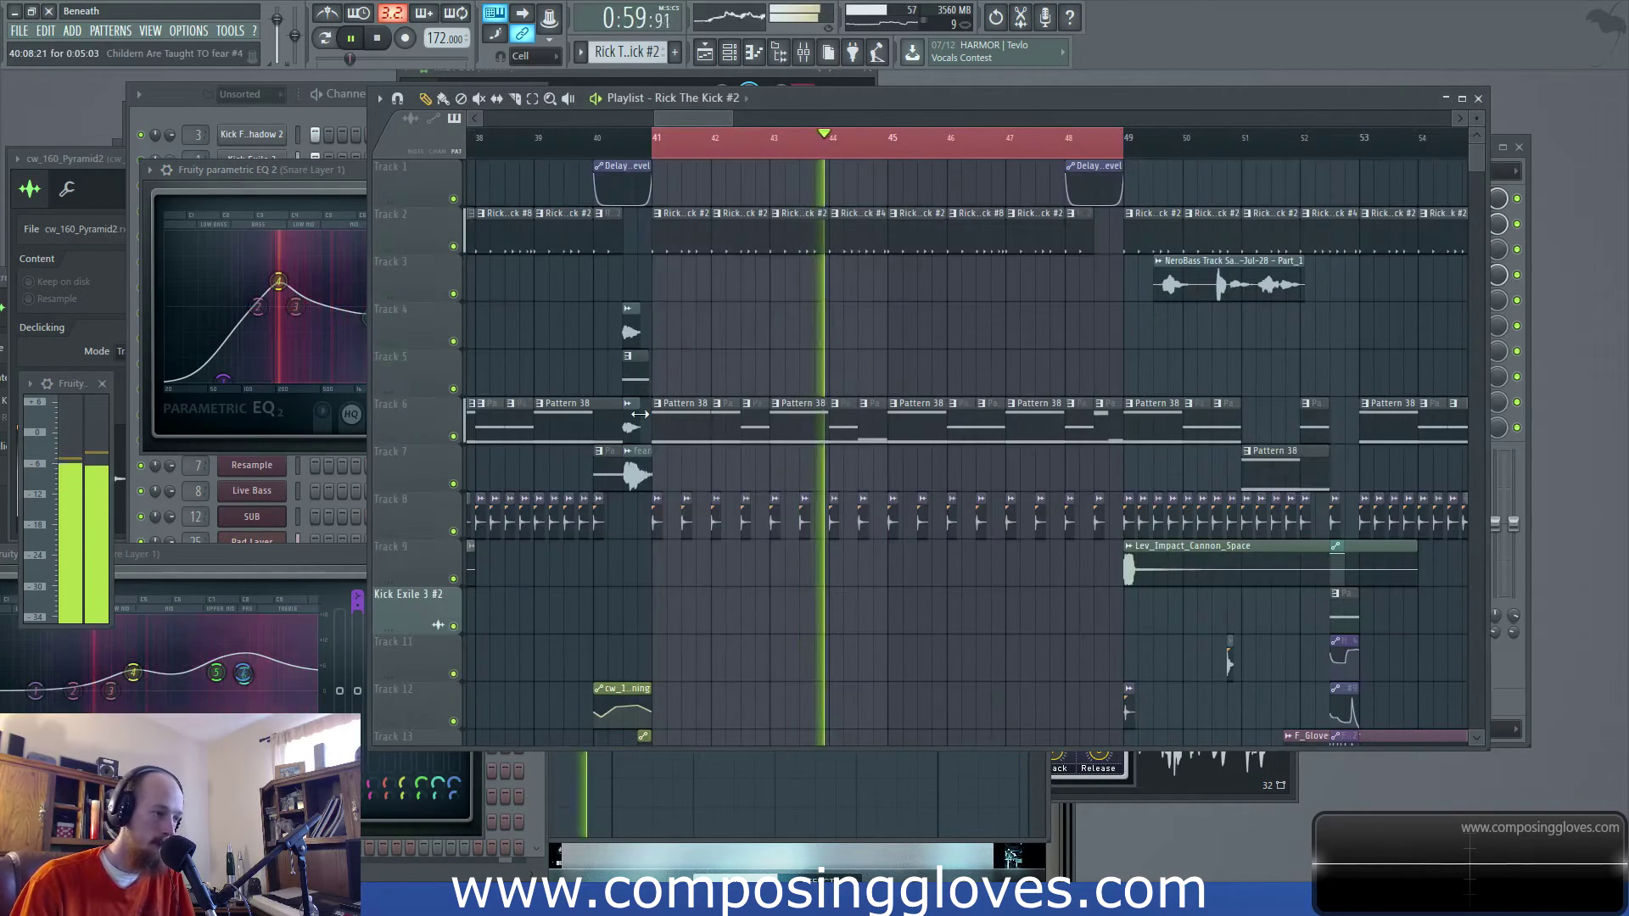
{"action": "scroll", "coordinate": [831, 511], "scroll_direction": "right", "scroll_amount": 3}
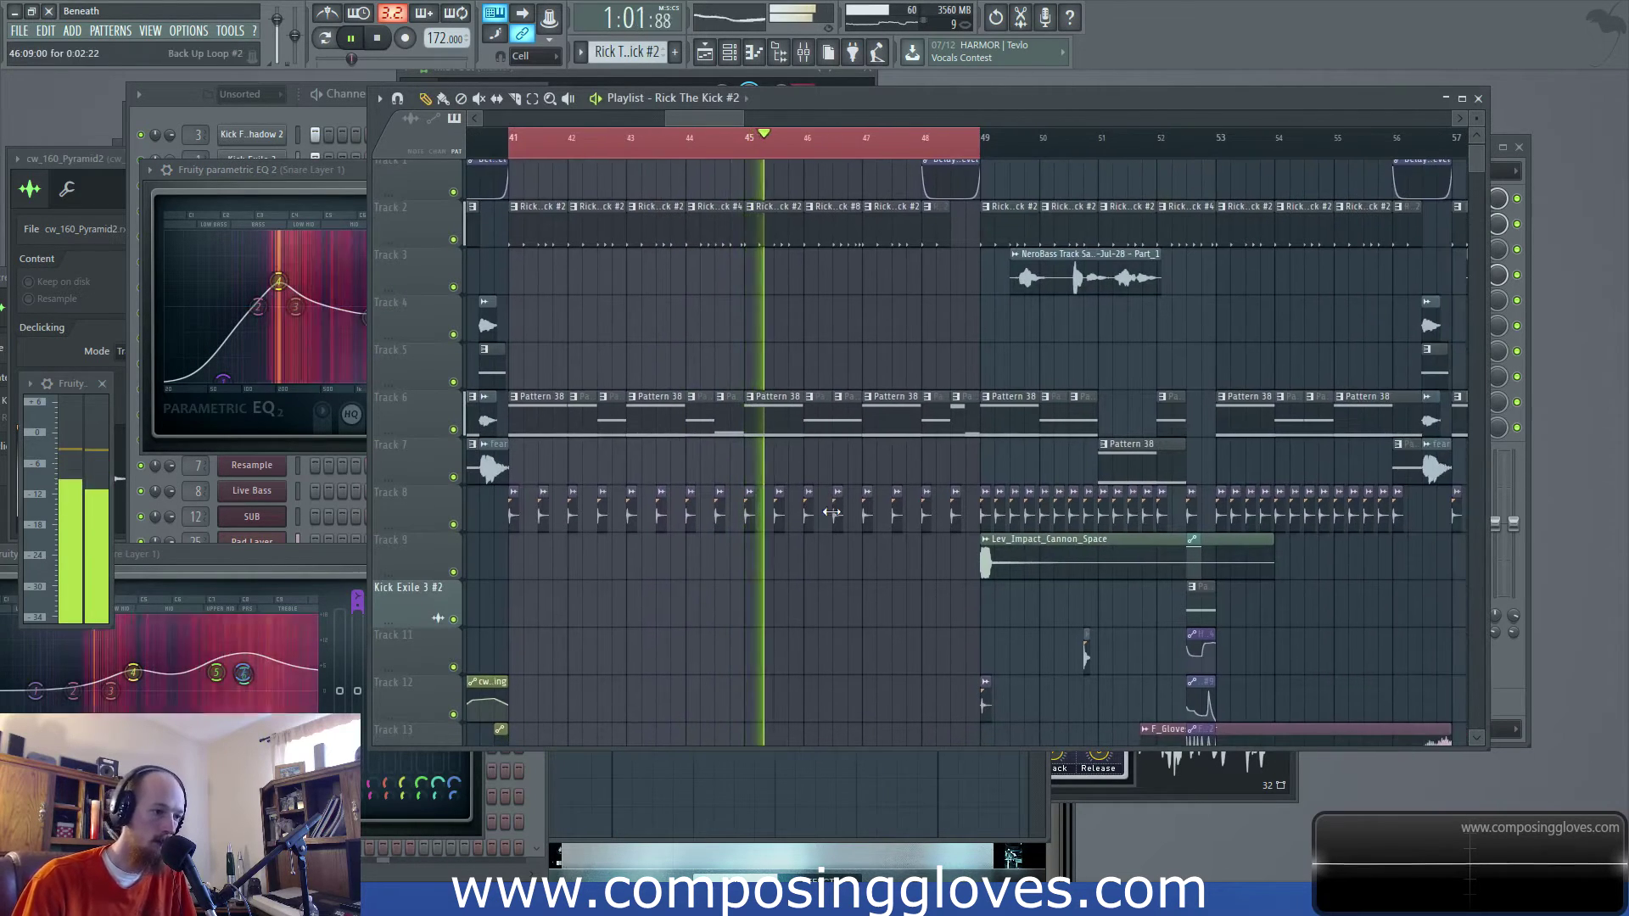
{"action": "scroll", "coordinate": [847, 331], "scroll_direction": "down", "scroll_amount": 2}
{"action": "scroll", "coordinate": [843, 371], "scroll_direction": "down", "scroll_amount": 5}
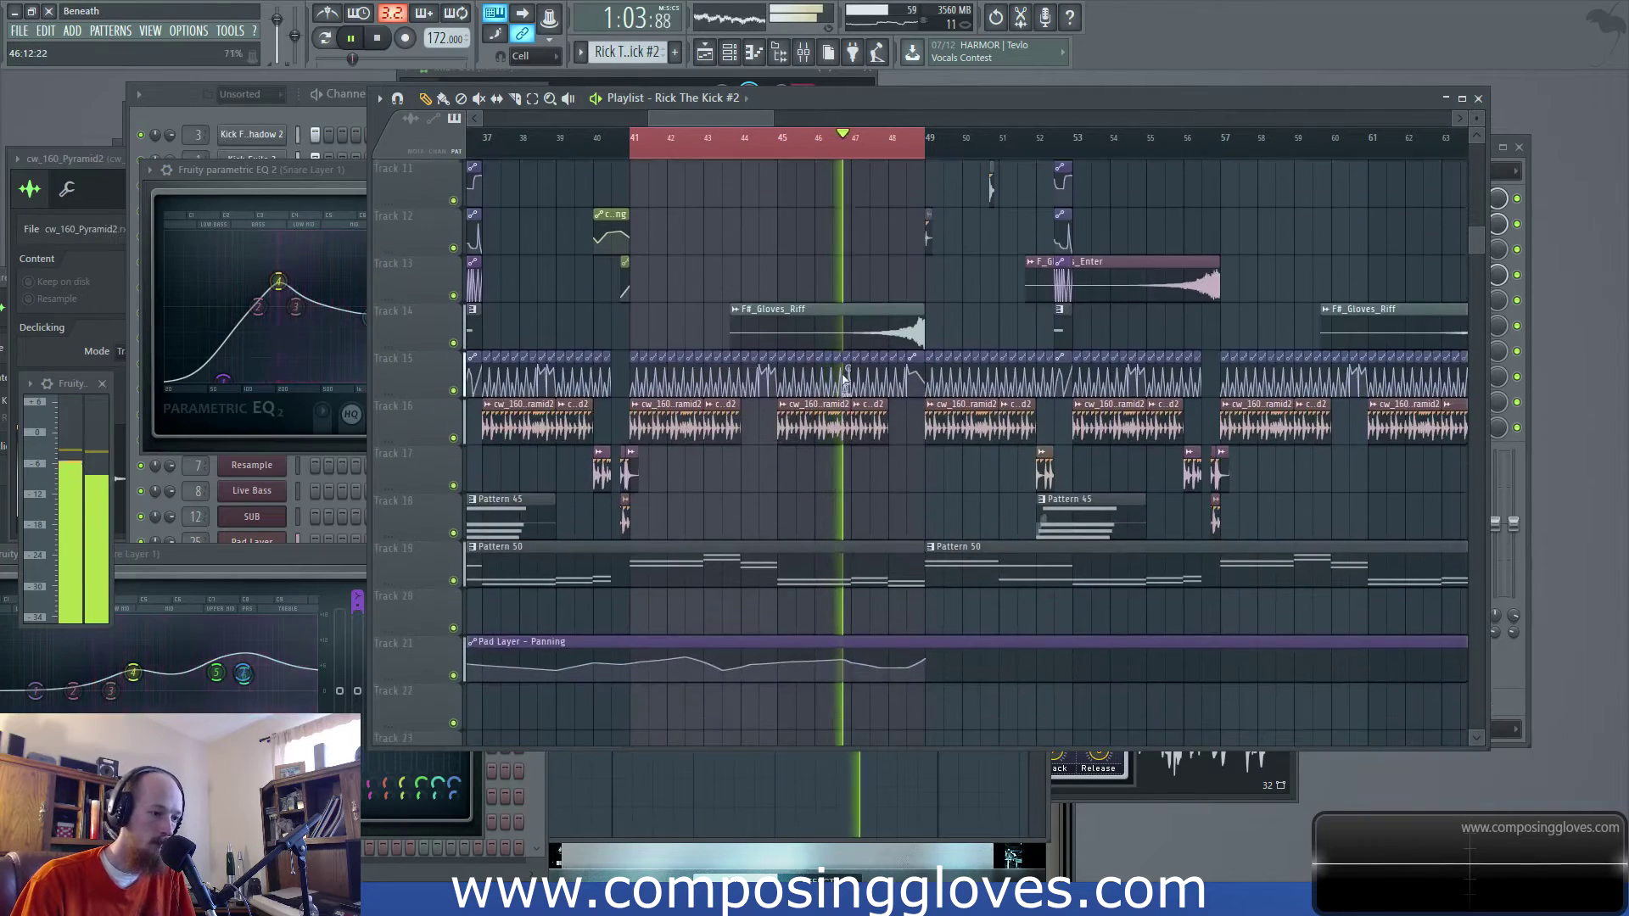
{"action": "double_click", "coordinate": [885, 331]}
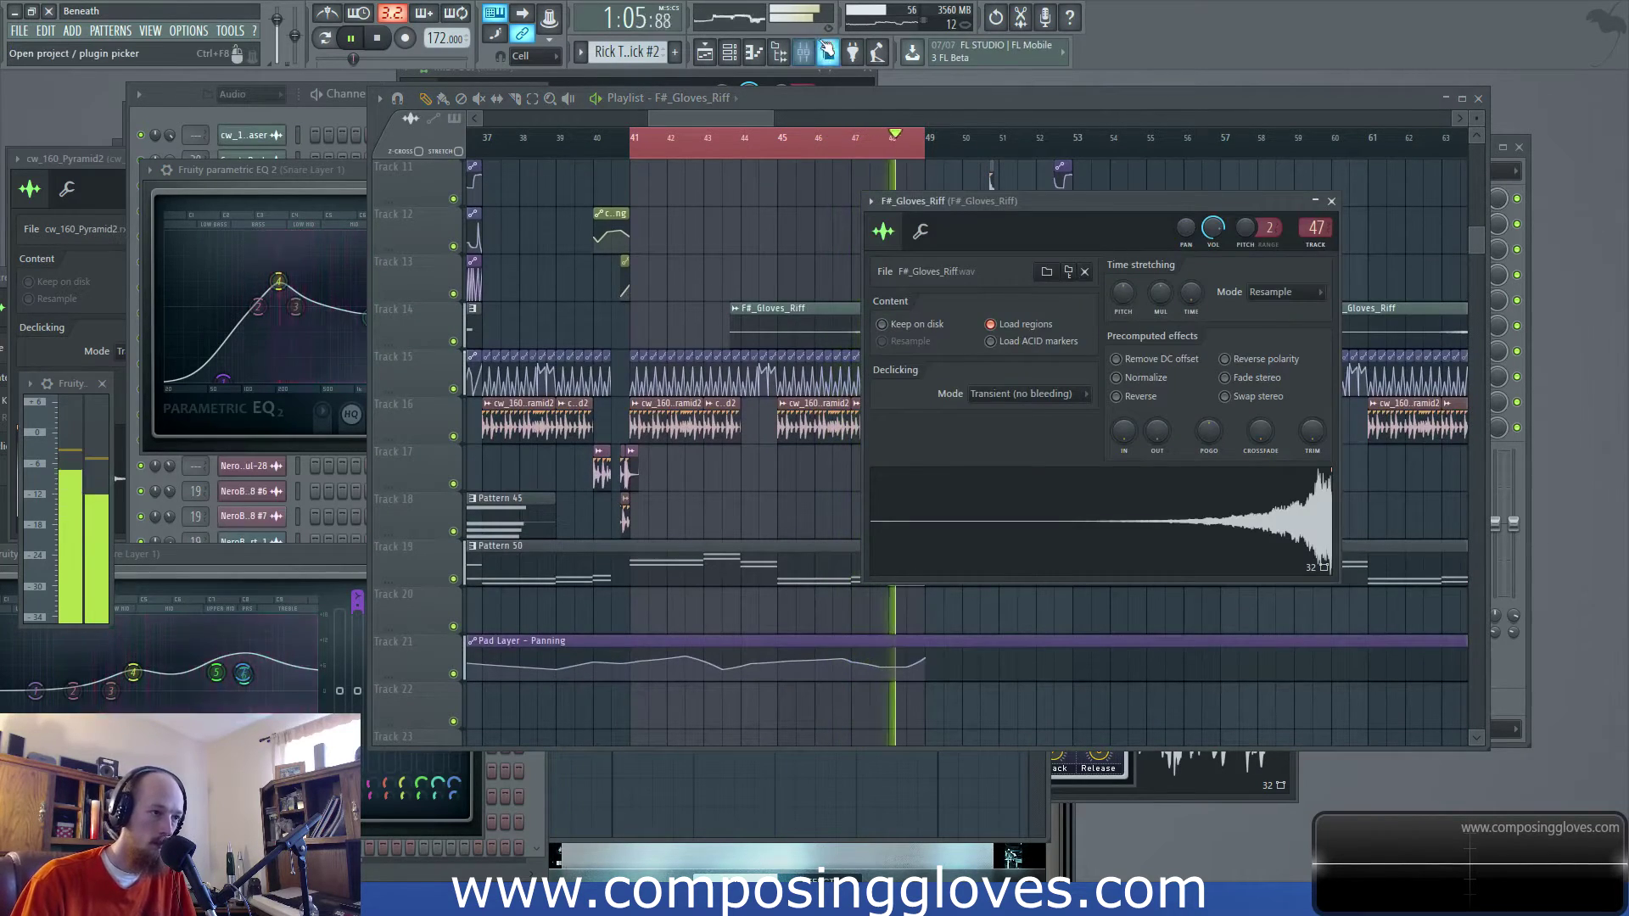
{"action": "left_click", "coordinate": [803, 52]}
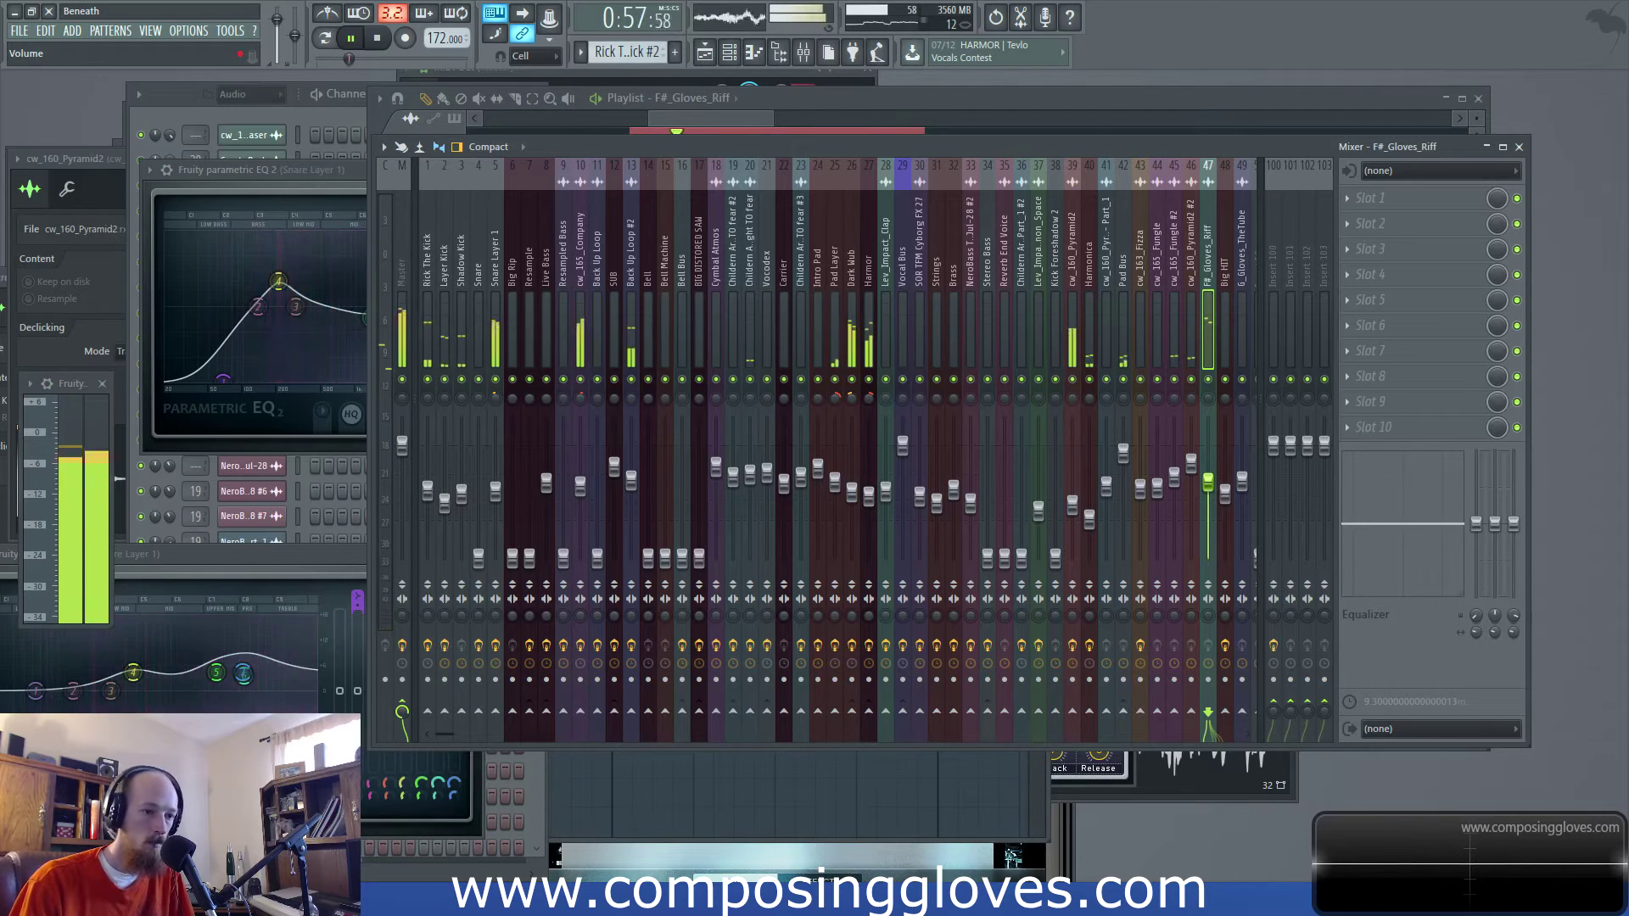
Add Fruity Stereo Shaper as the first effect on the F#_Gloves_Riff clip's mixer track 47
{"action": "key", "text": "F5"}
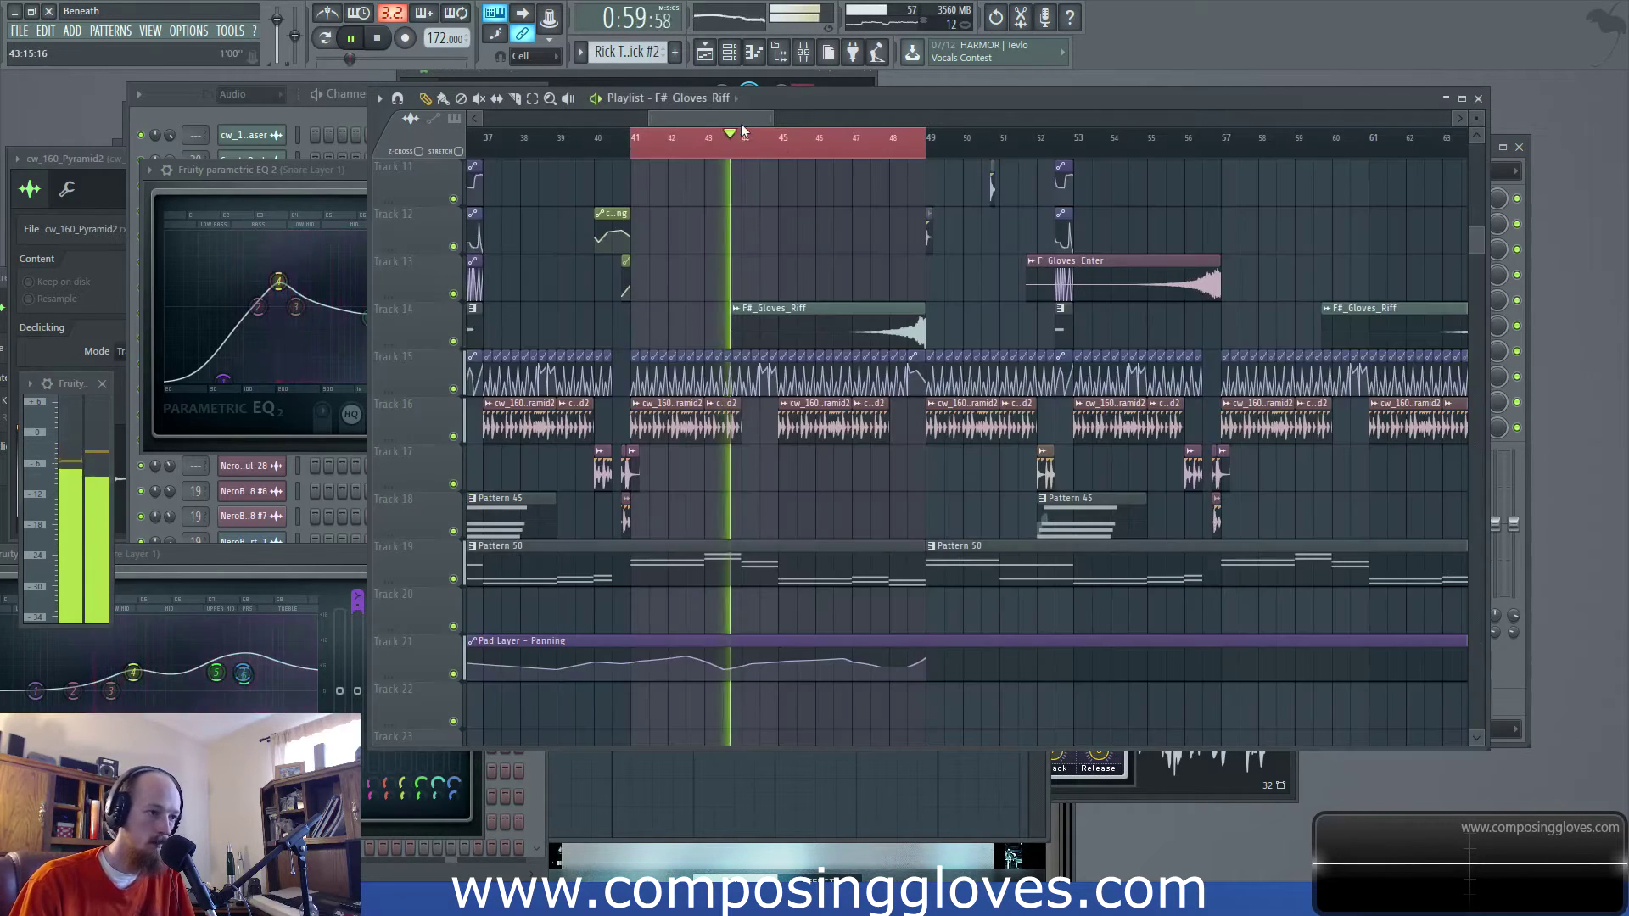
{"action": "double_click", "coordinate": [829, 324]}
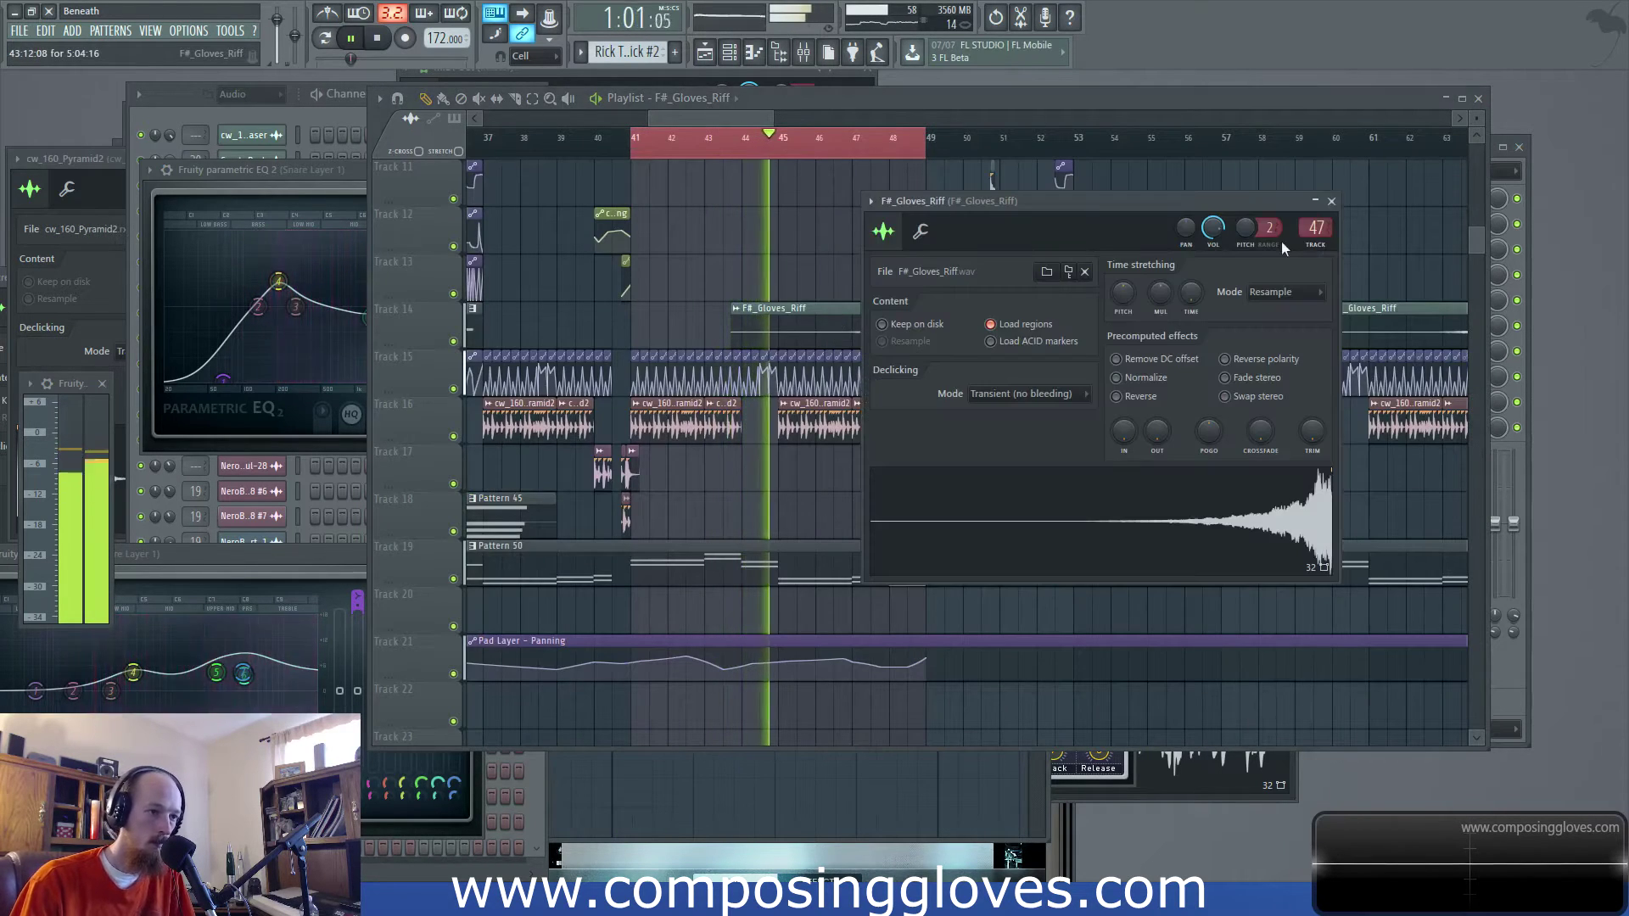
{"action": "left_click", "coordinate": [804, 52]}
{"action": "left_click", "coordinate": [1382, 204]}
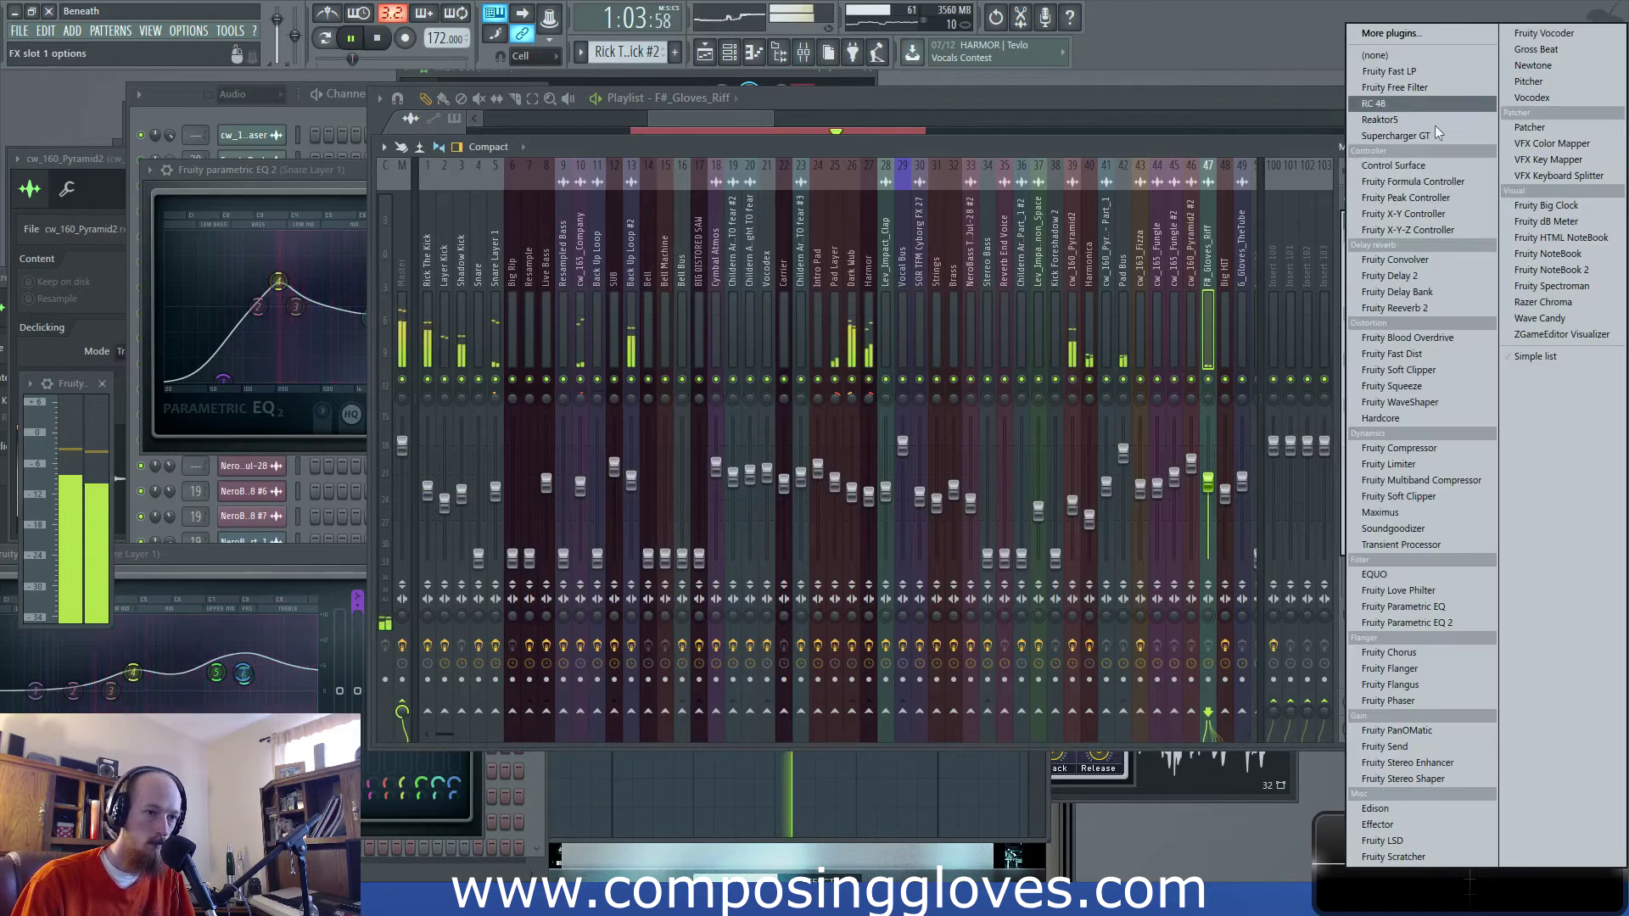
{"action": "left_click", "coordinate": [1443, 781]}
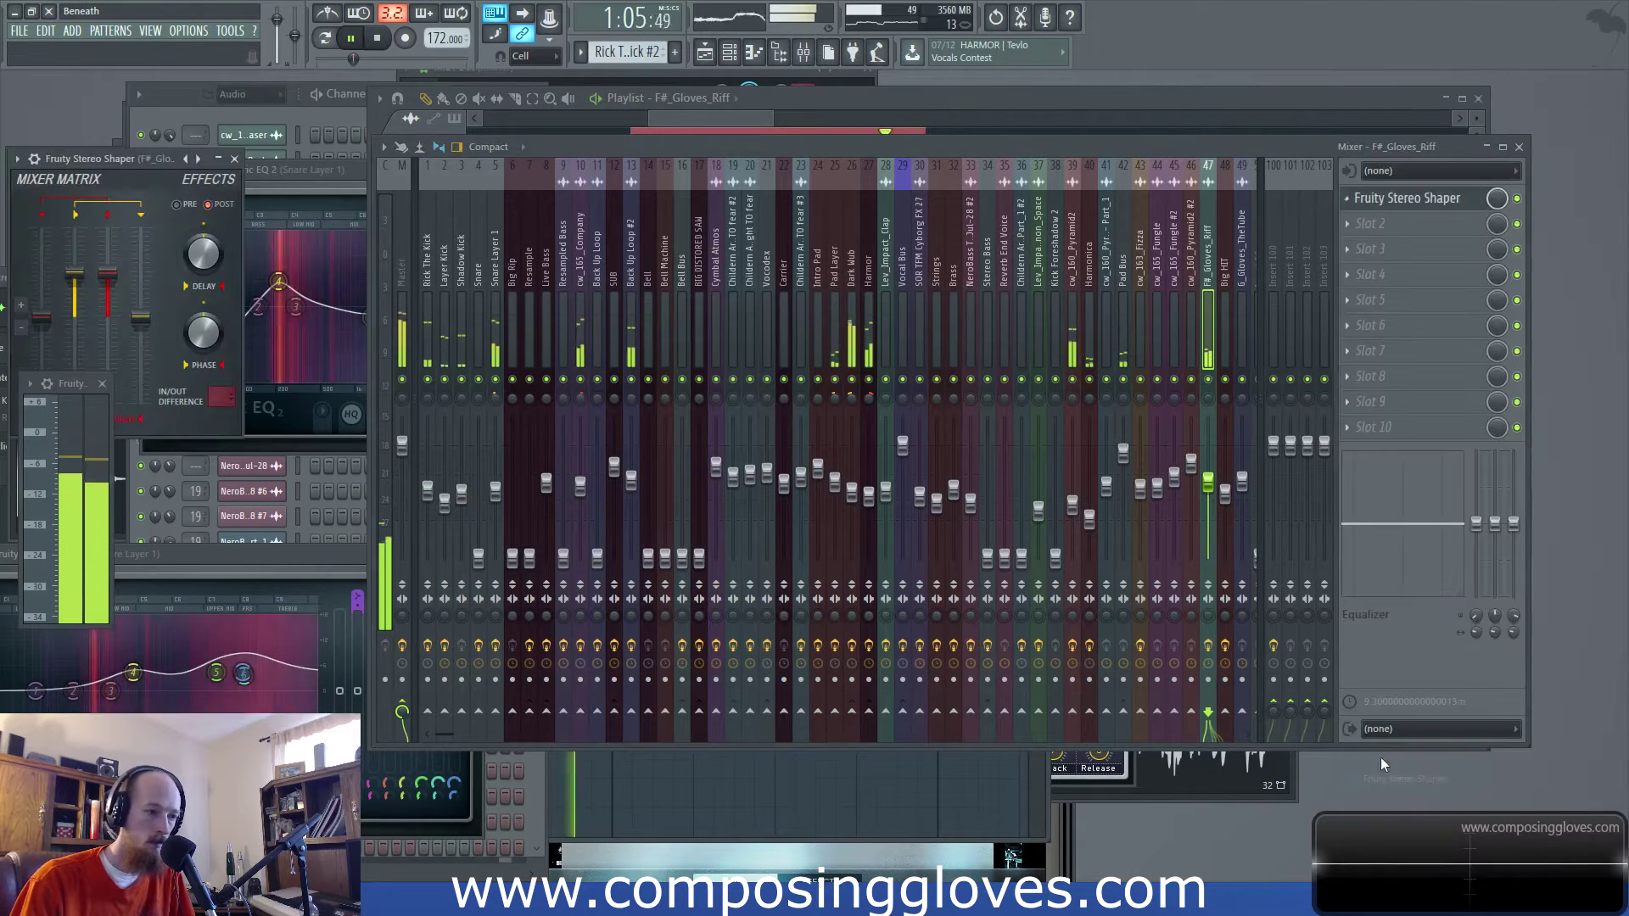
Try the Phaser preset in the F#_Gloves_Riff Stereo Shaper and audition it in the playlist loop
{"action": "left_click", "coordinate": [192, 162]}
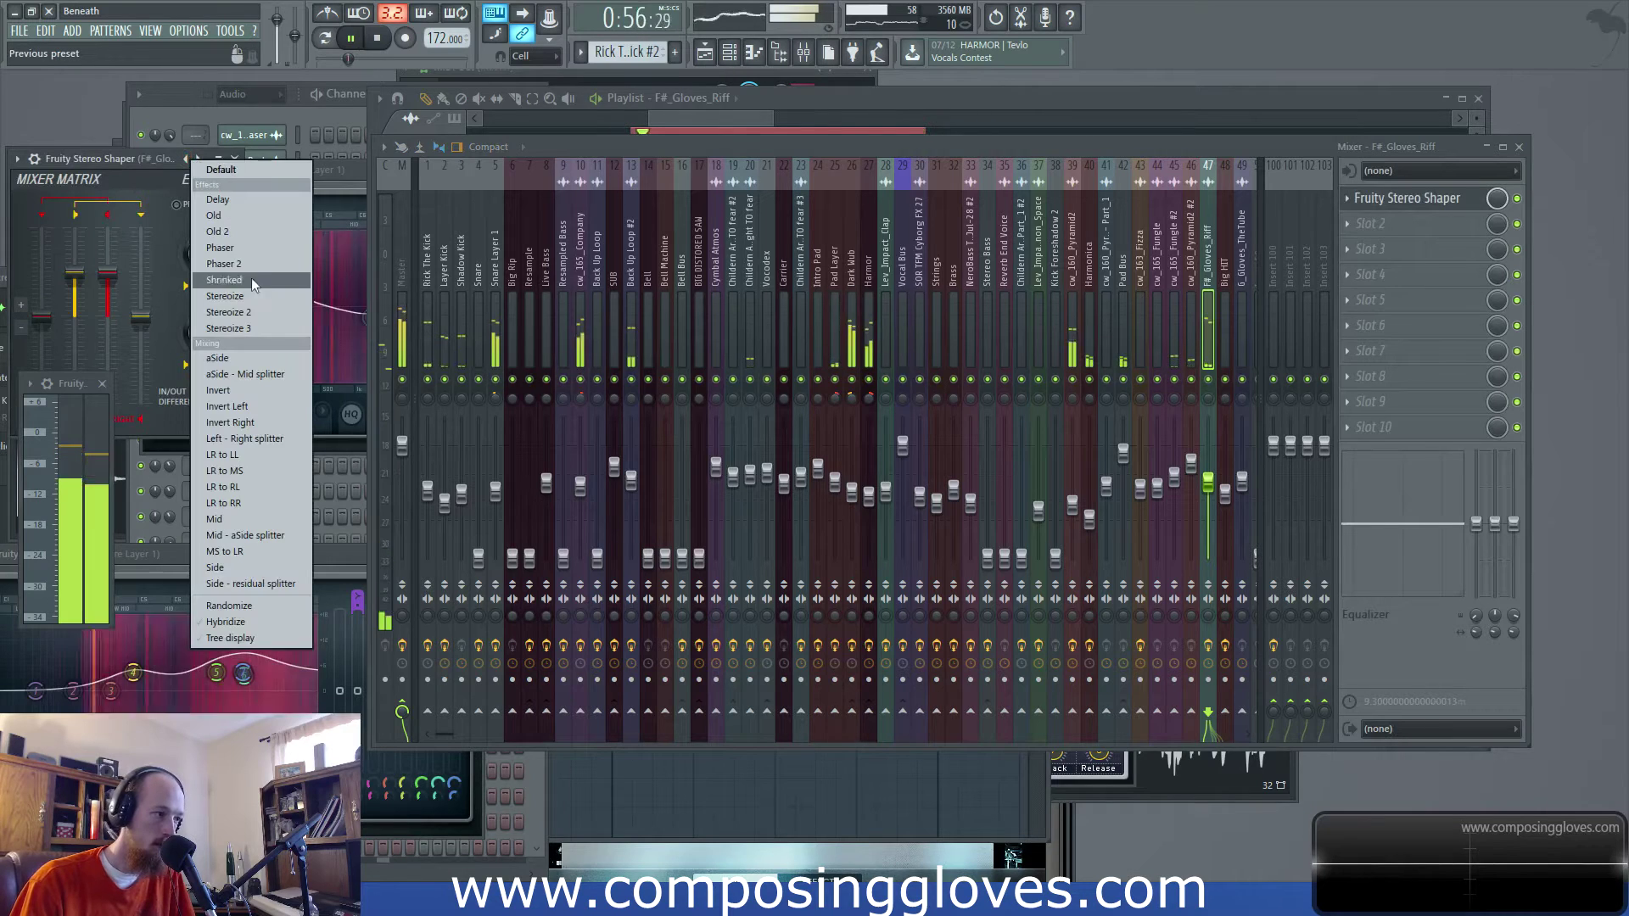
{"action": "left_click", "coordinate": [262, 263]}
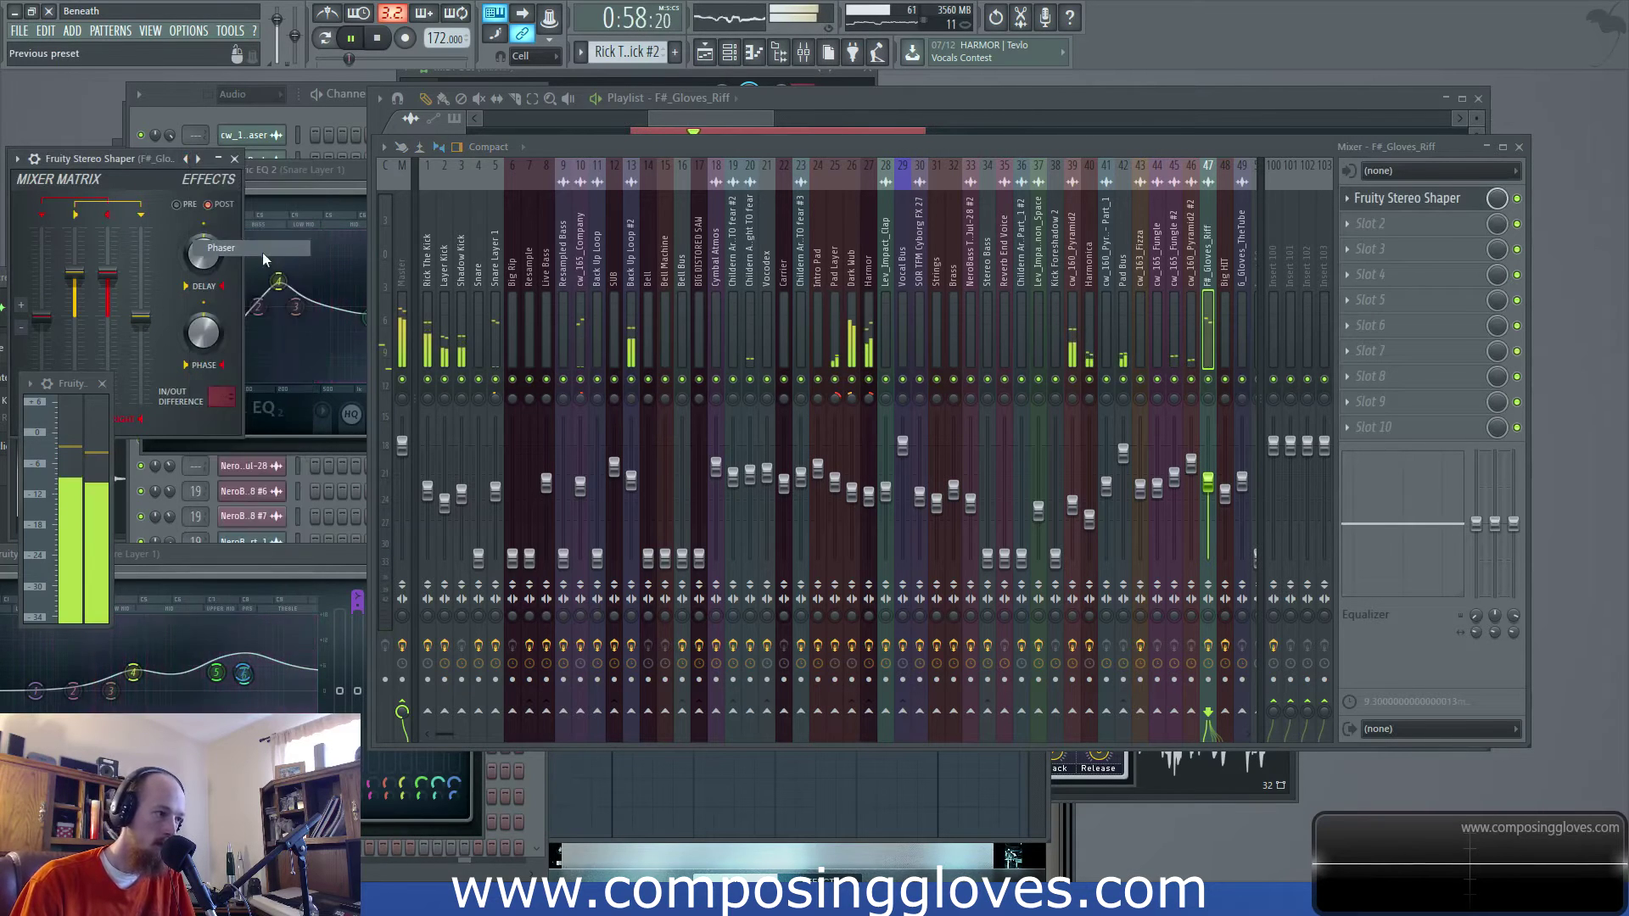
{"action": "left_click", "coordinate": [724, 120]}
{"action": "left_click", "coordinate": [766, 143]}
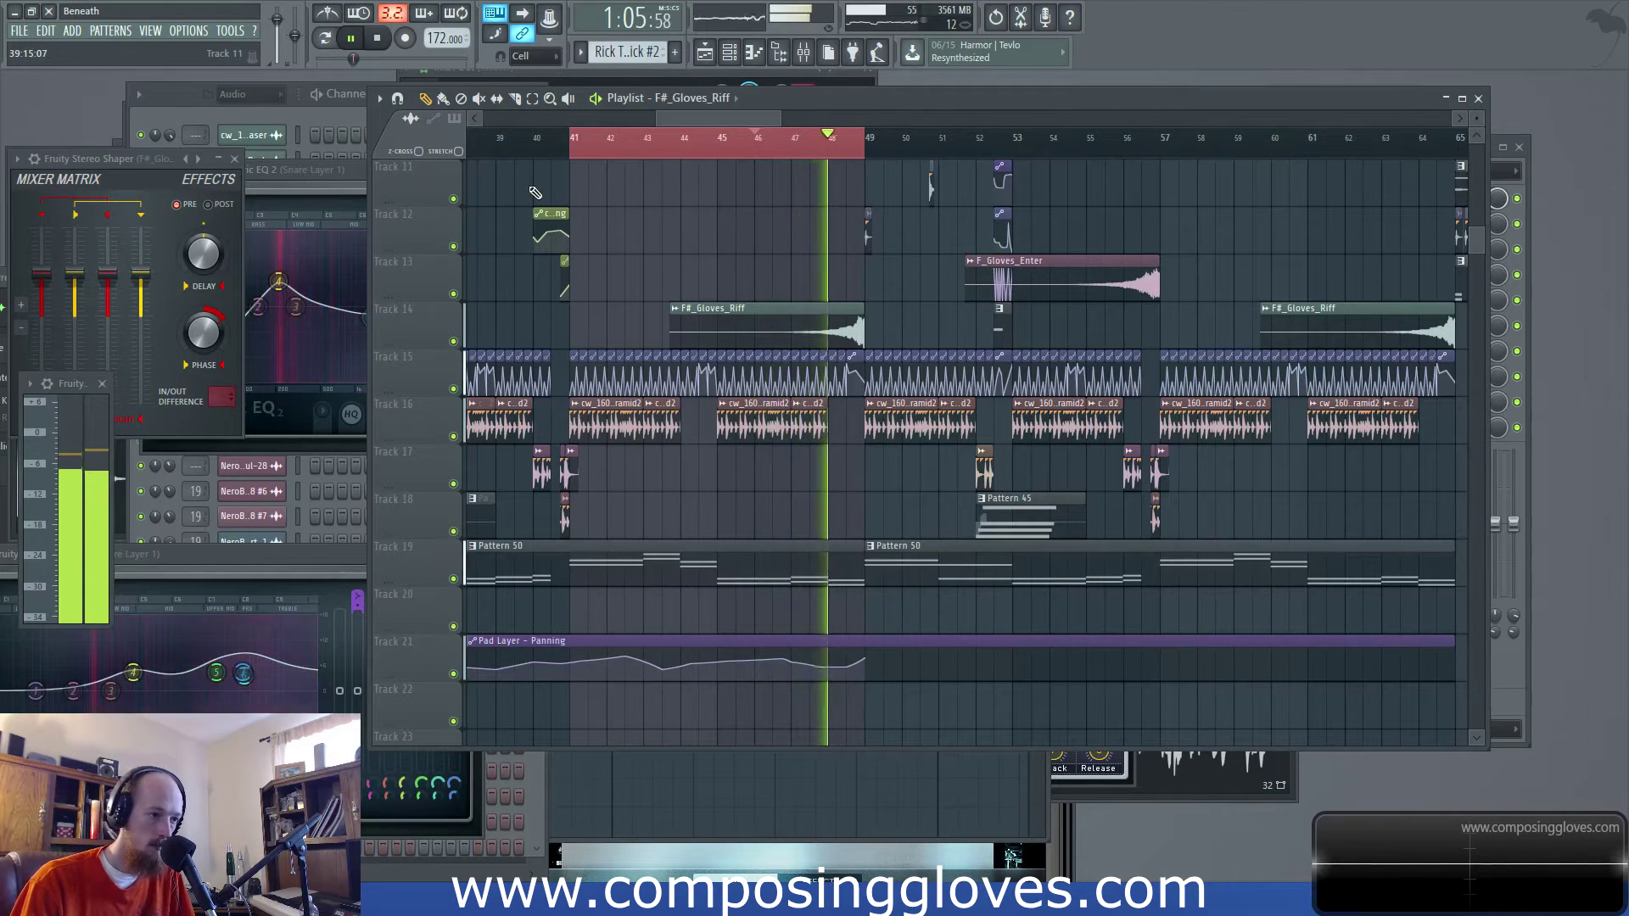
Switch the F#_Gloves_Riff Stereo Shaper to a Stereoize preset and check the riff as the loop plays
{"action": "right_click", "coordinate": [186, 160]}
{"action": "left_click", "coordinate": [278, 303]}
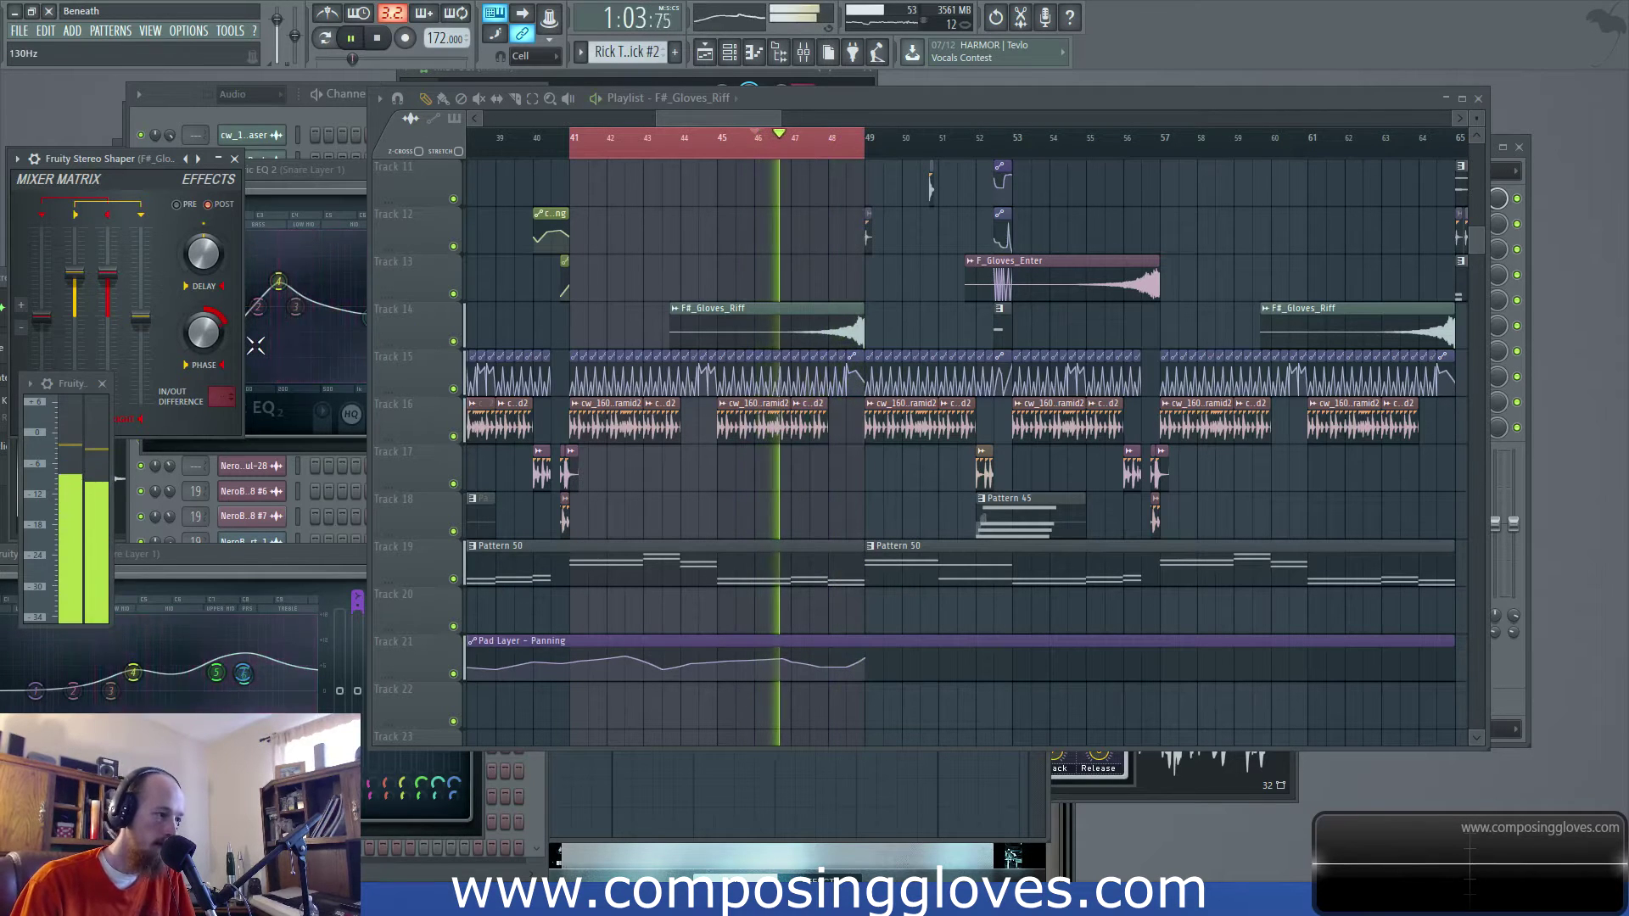
{"action": "key", "text": "F9"}
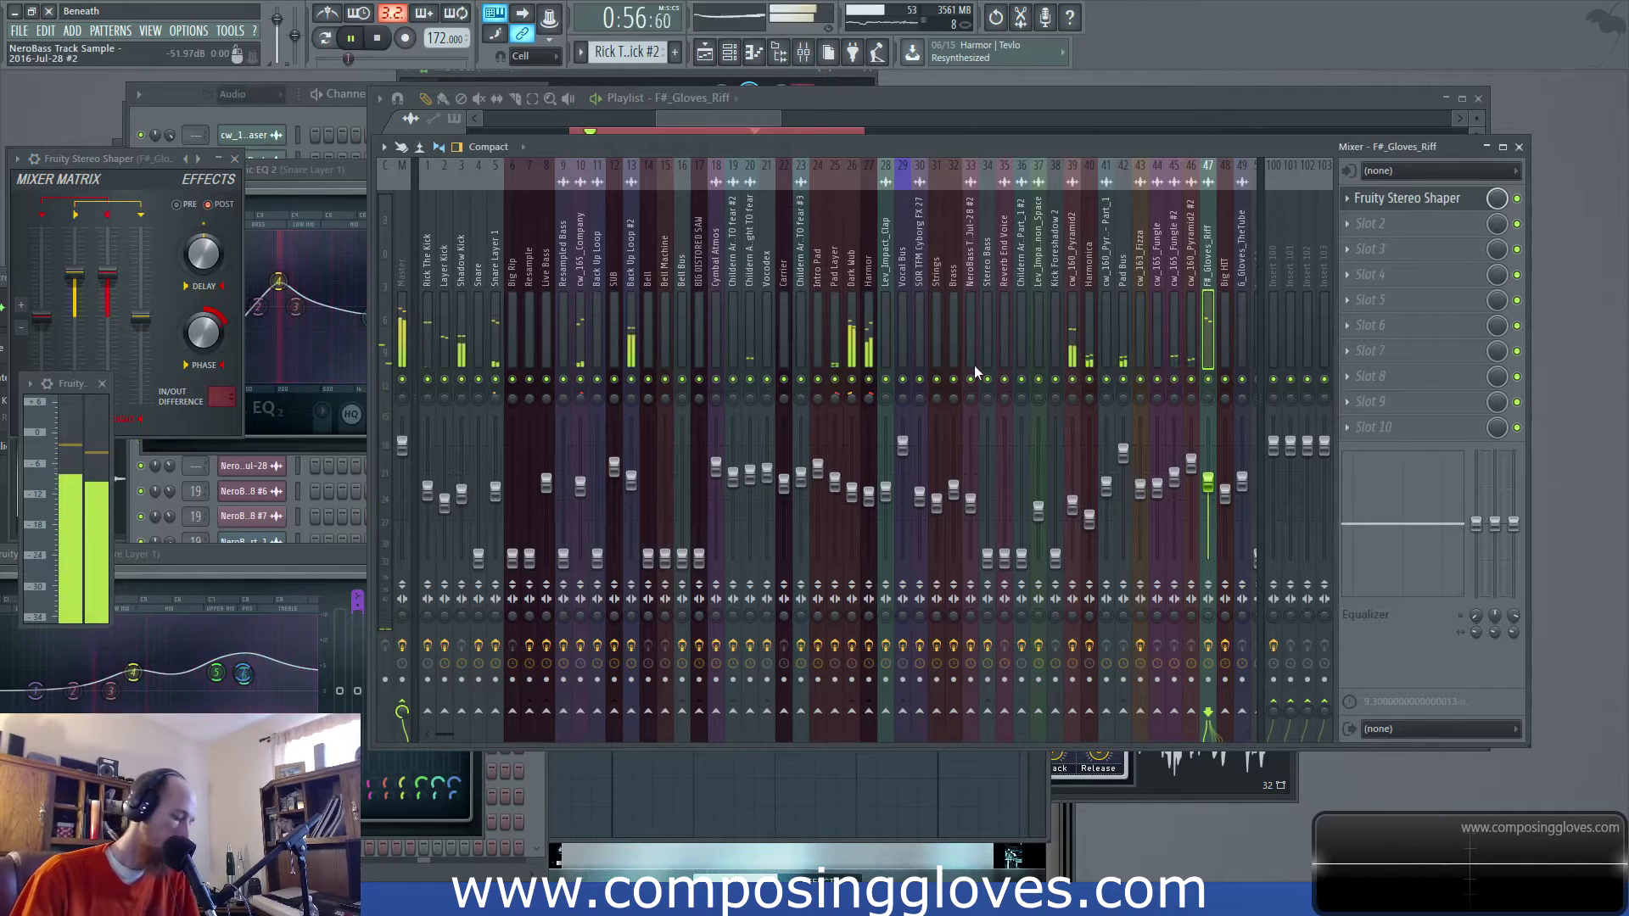
{"action": "left_click", "coordinate": [750, 113]}
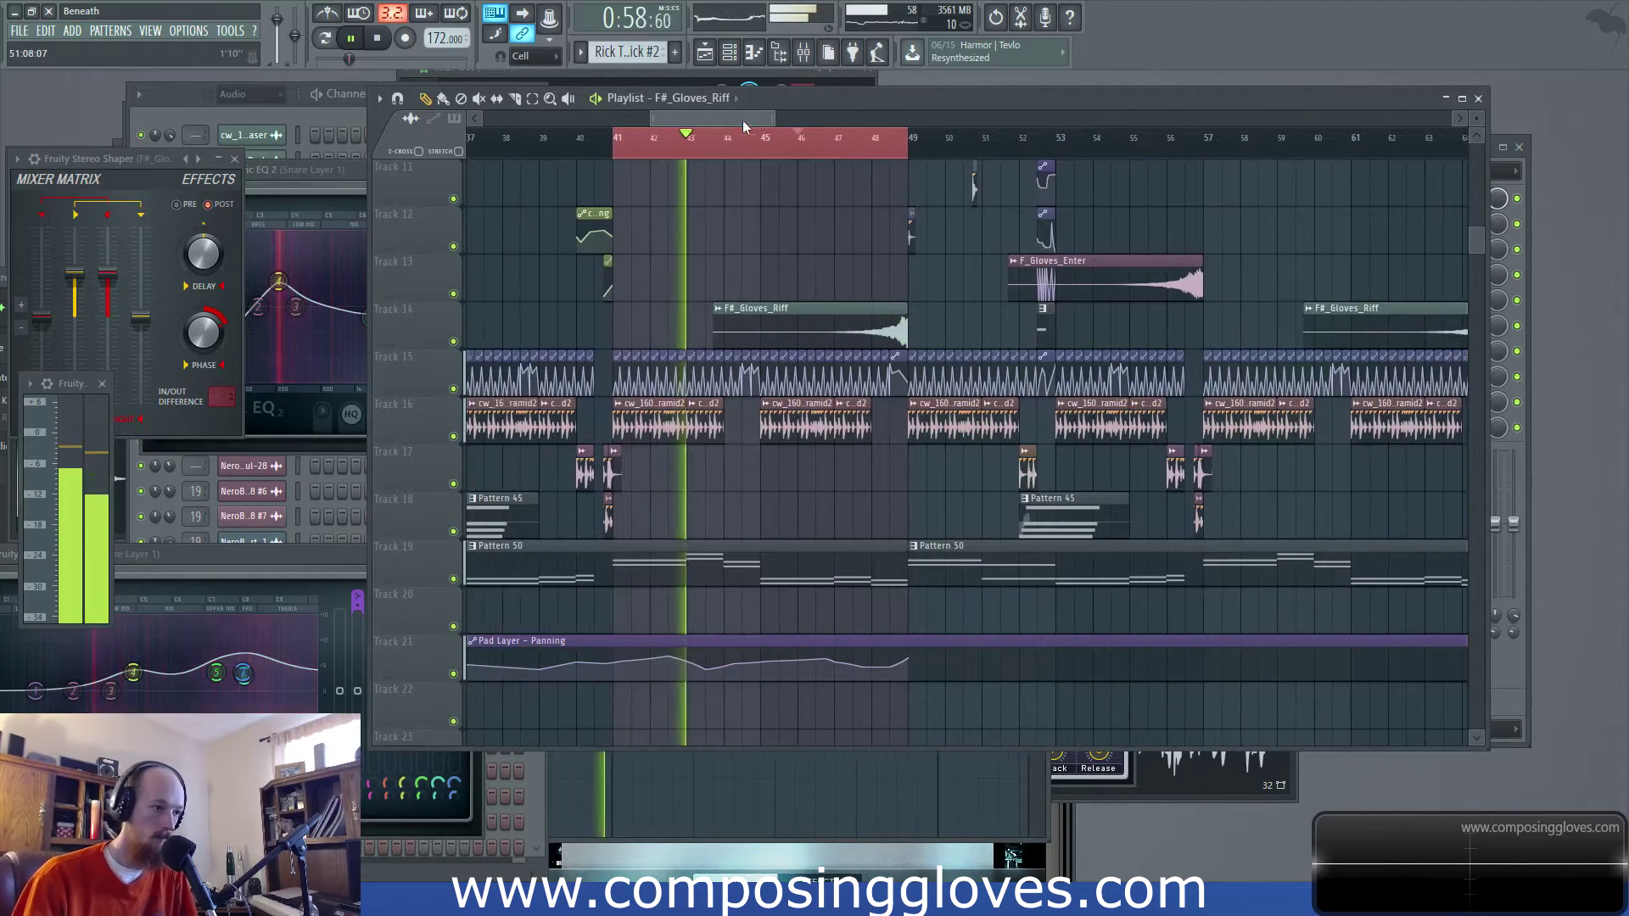
Lower the Rick The Kick mixer track's volume to about -9.2 dB
{"action": "key", "text": "F9"}
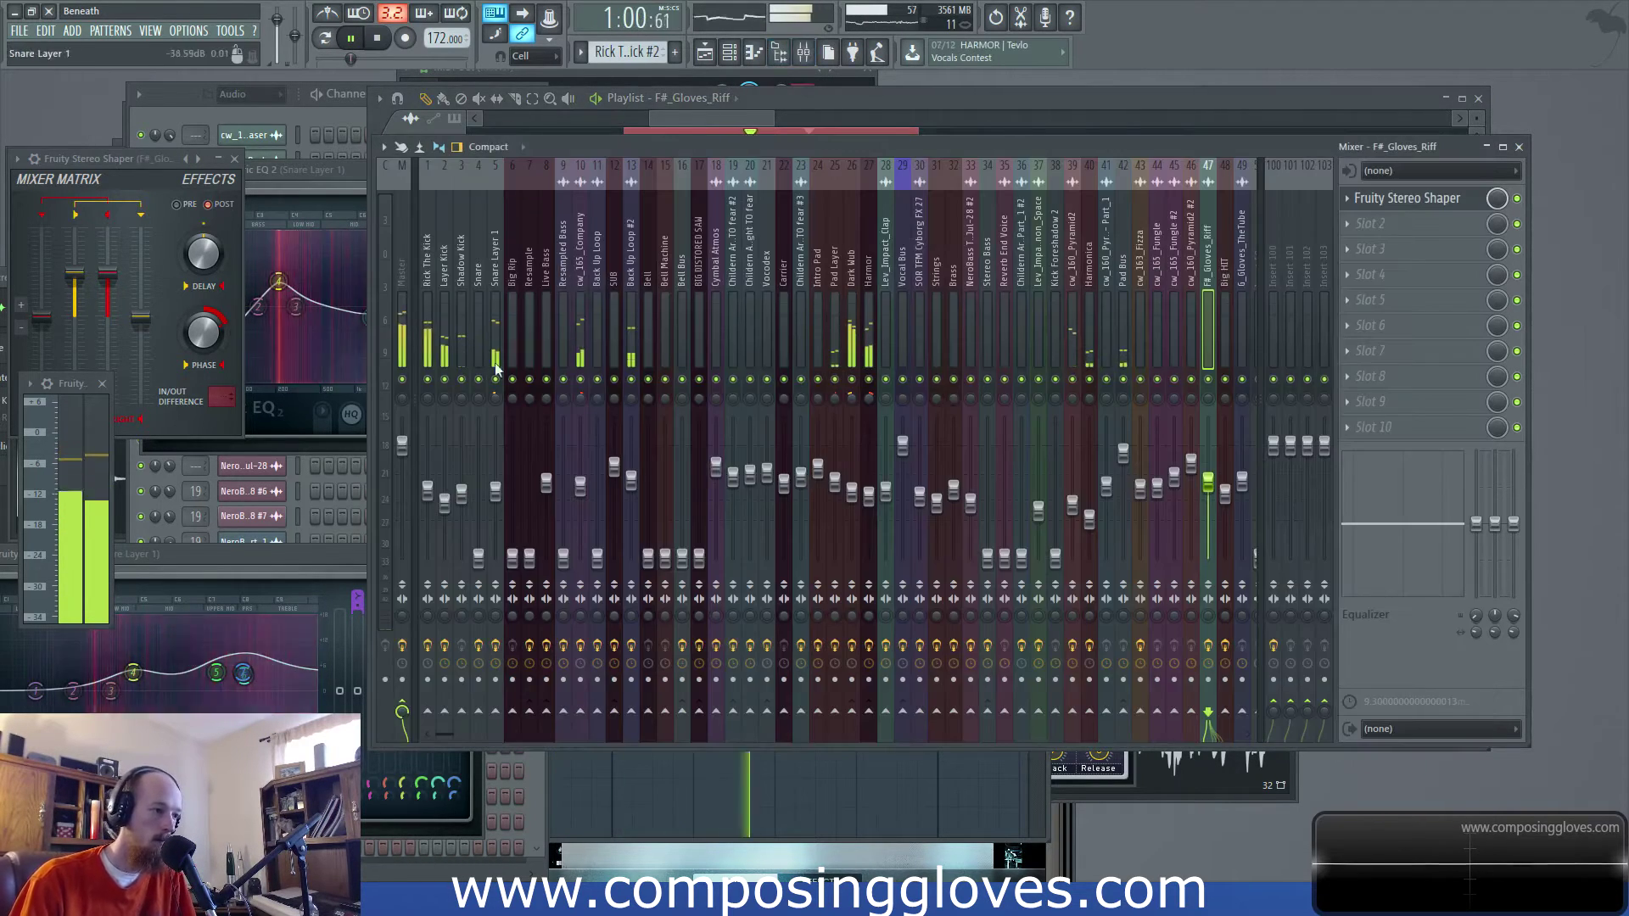
{"action": "left_click", "coordinate": [430, 489]}
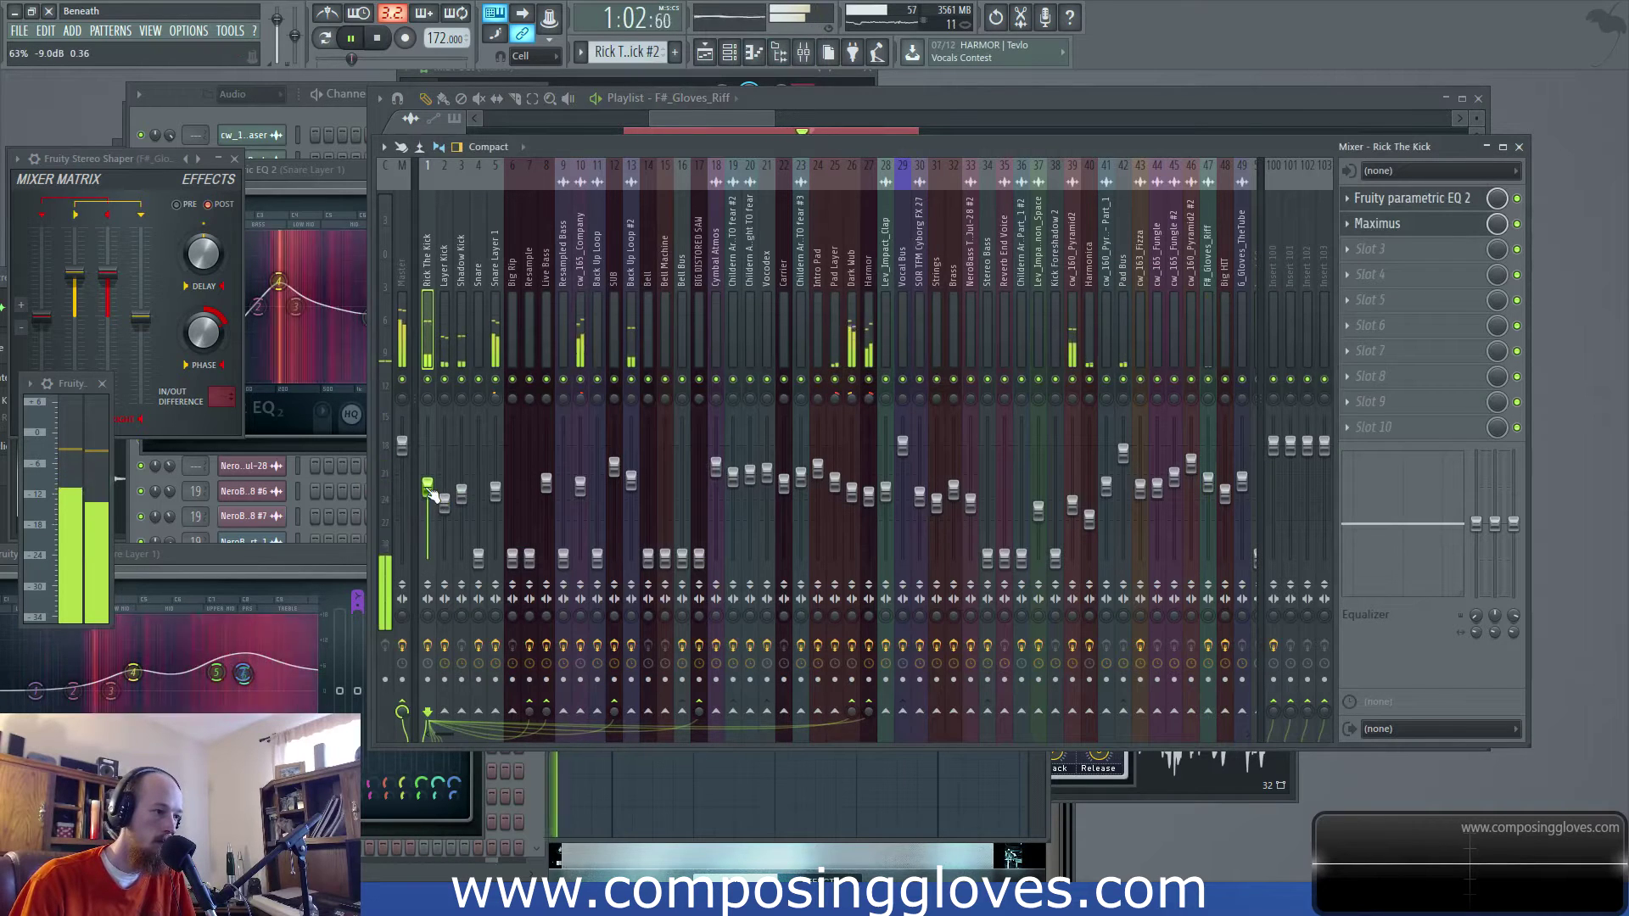
{"action": "left_click_drag", "start_coordinate": [430, 490], "coordinate": [429, 493]}
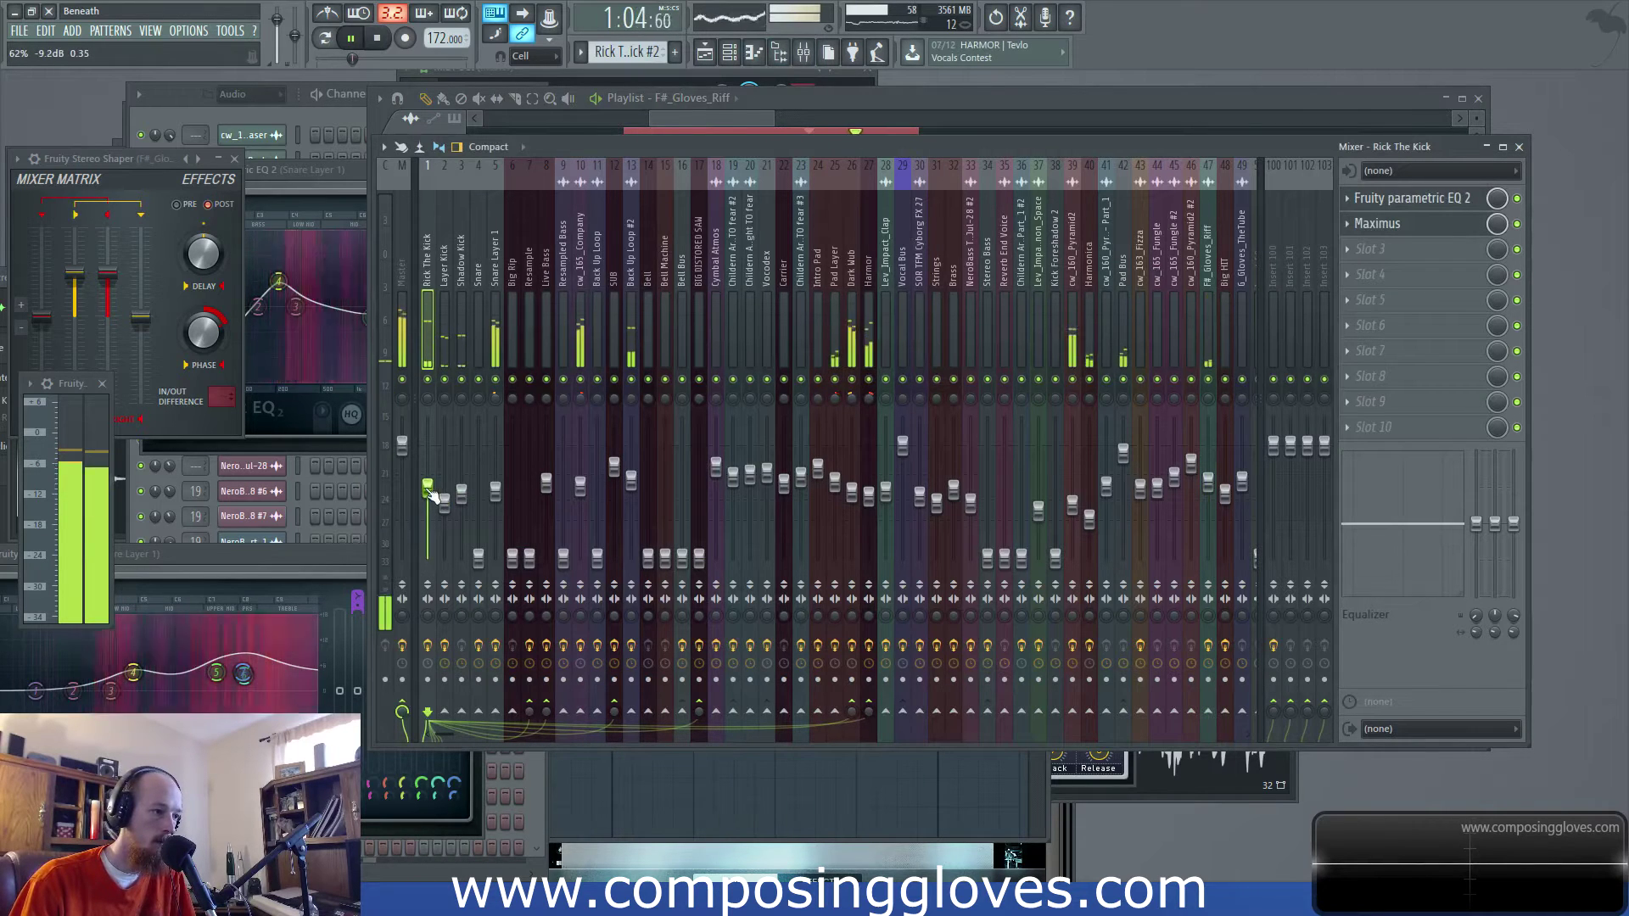
Select the Layer Kick mixer track, stop playback, and open the Rick The Kick #2 pattern to examine its layered kick channels
{"action": "left_click", "coordinate": [447, 283]}
{"action": "key", "text": "space"}
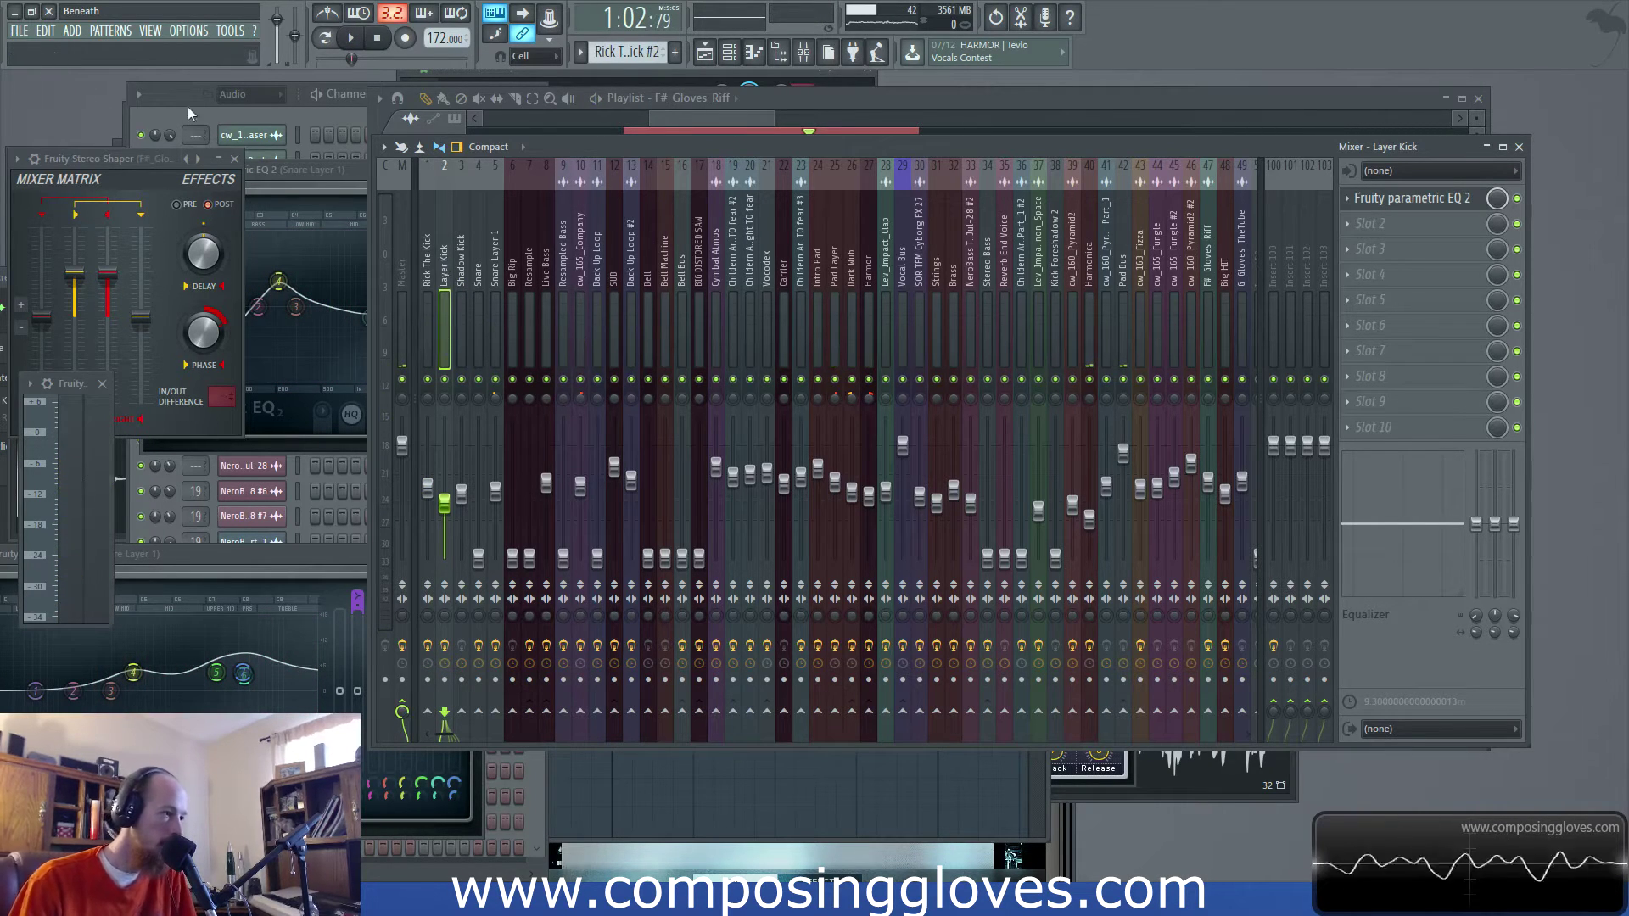
{"action": "left_click", "coordinate": [643, 107]}
{"action": "scroll", "coordinate": [670, 338], "scroll_direction": "up", "scroll_amount": 4}
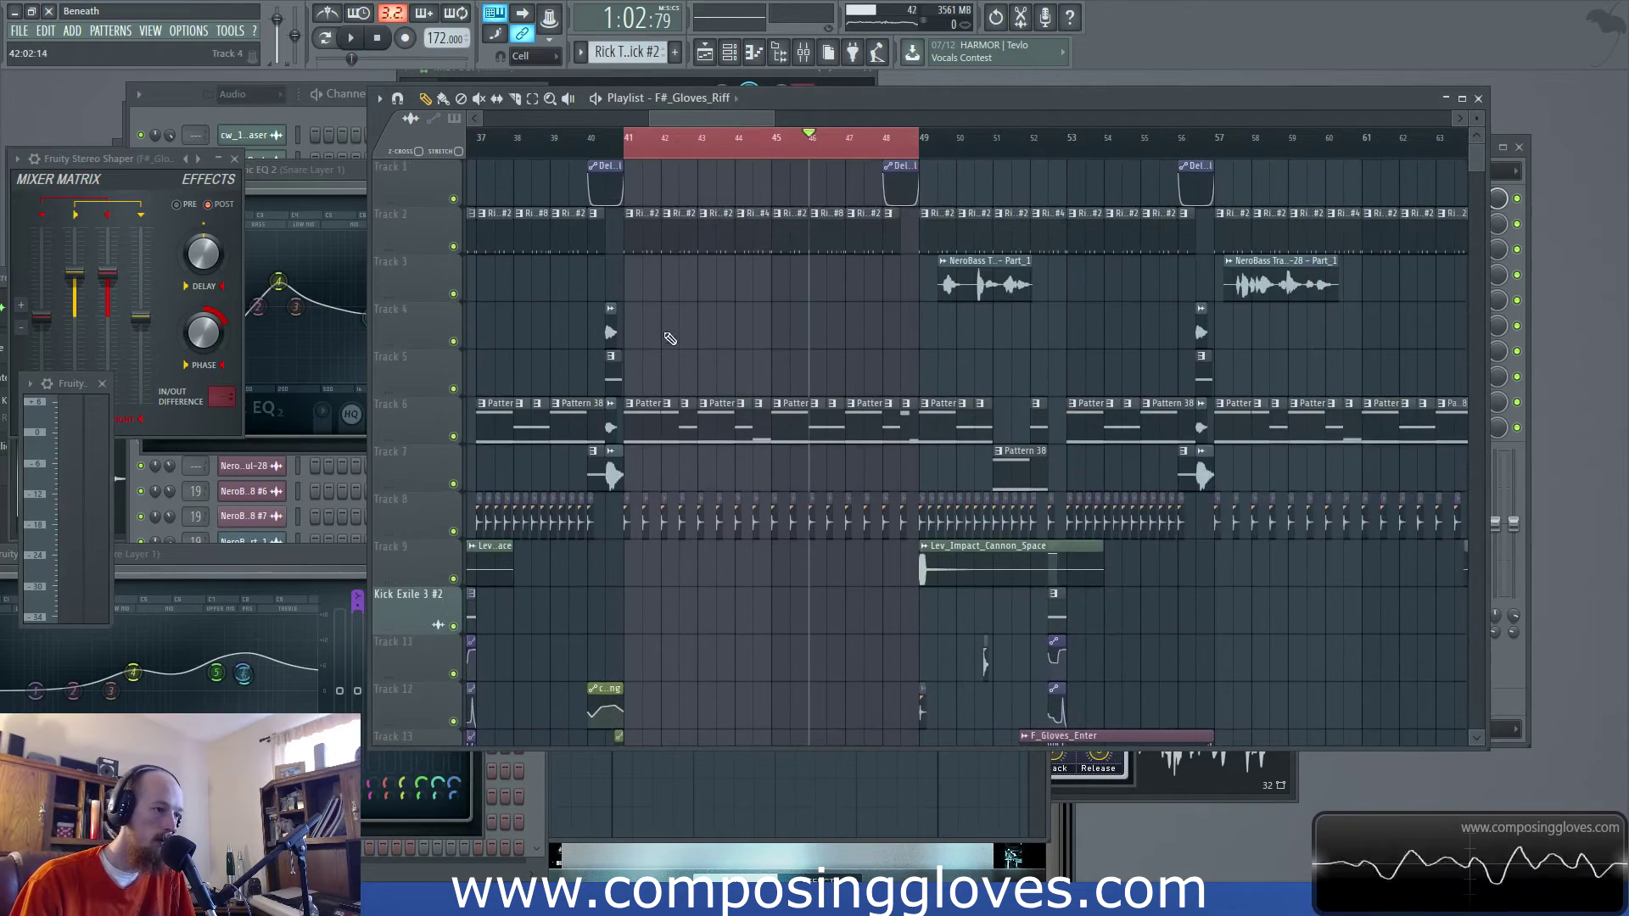
{"action": "double_click", "coordinate": [648, 234]}
{"action": "left_click", "coordinate": [355, 105]}
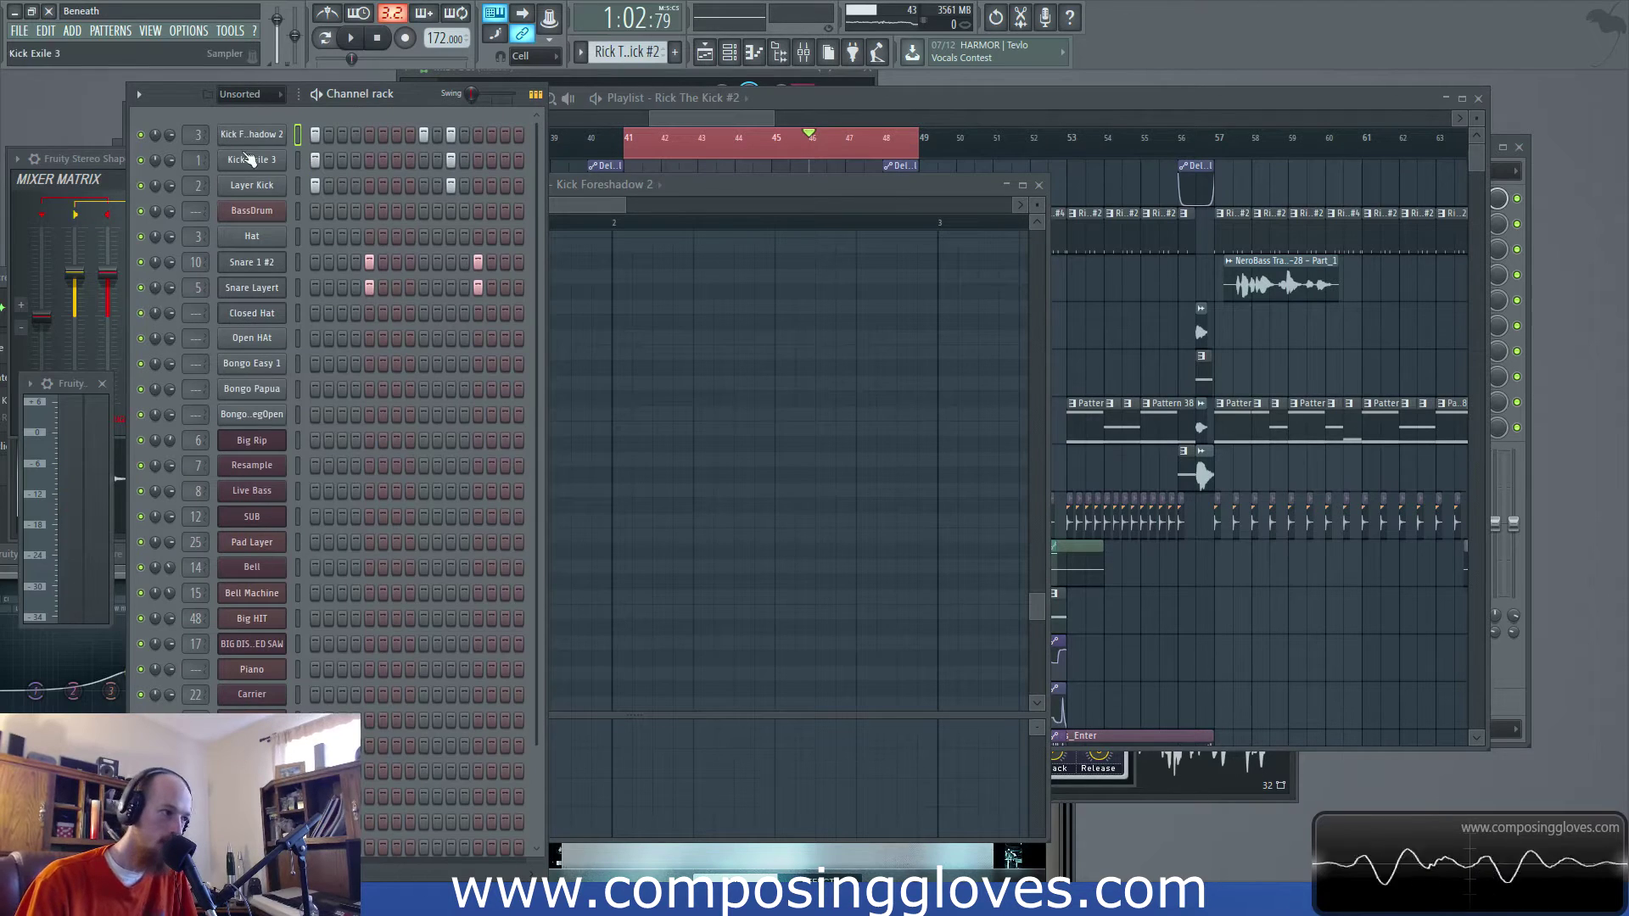
Try to sidechain the Layer Kick mixer track to Rick The Kick, and inspect the routing of Rick The Kick
{"action": "left_click", "coordinate": [810, 57]}
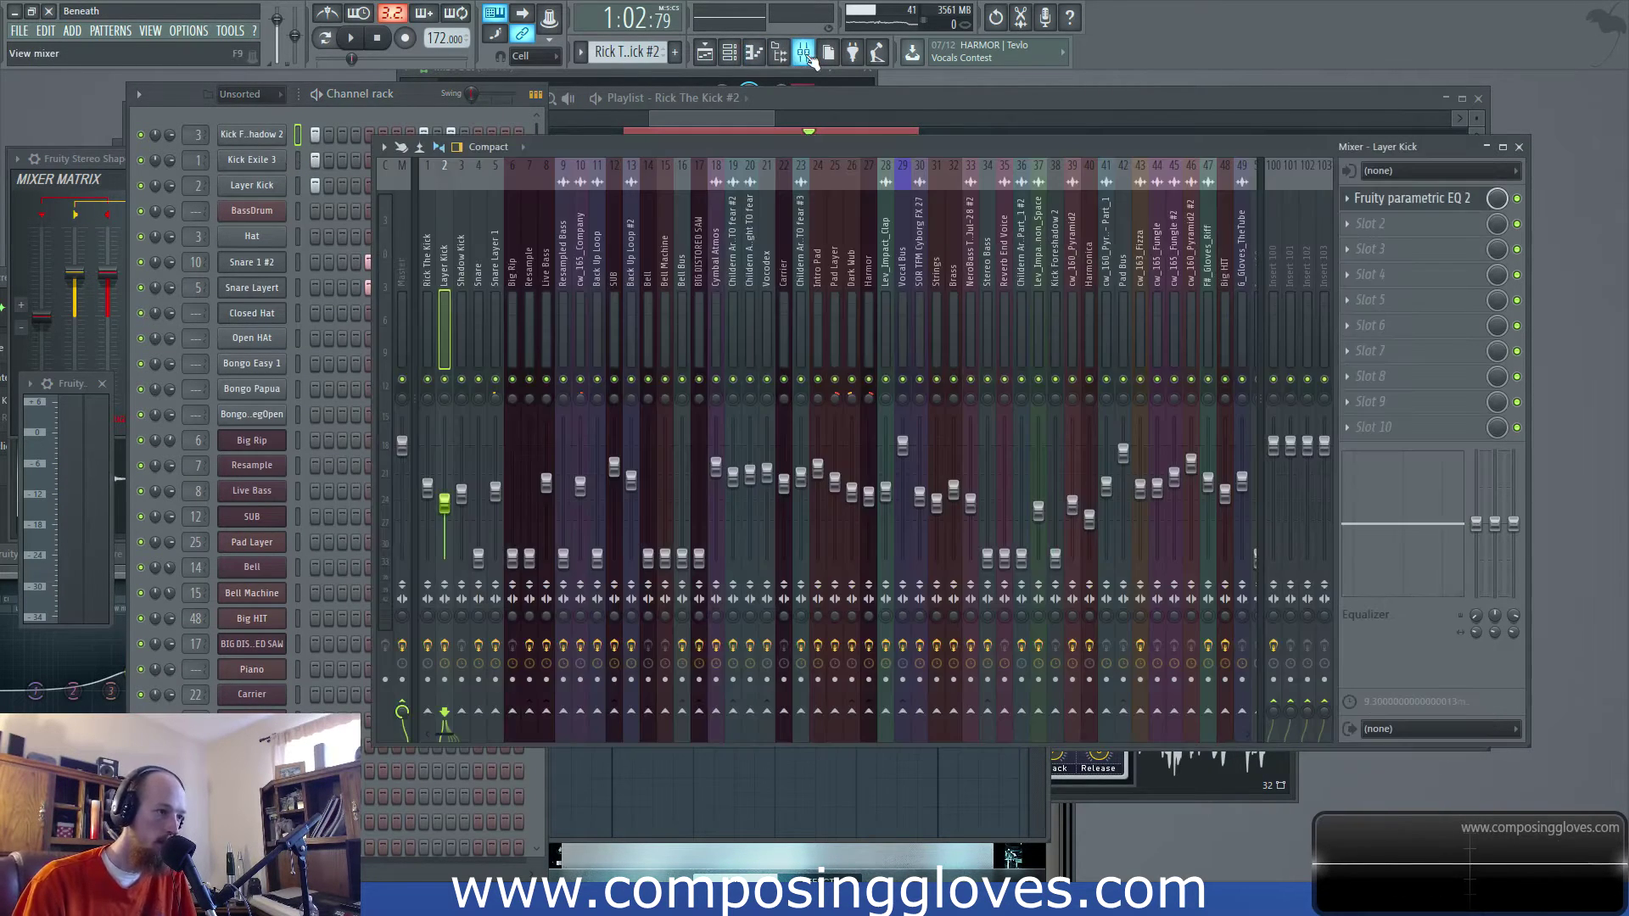
{"action": "right_click", "coordinate": [429, 713]}
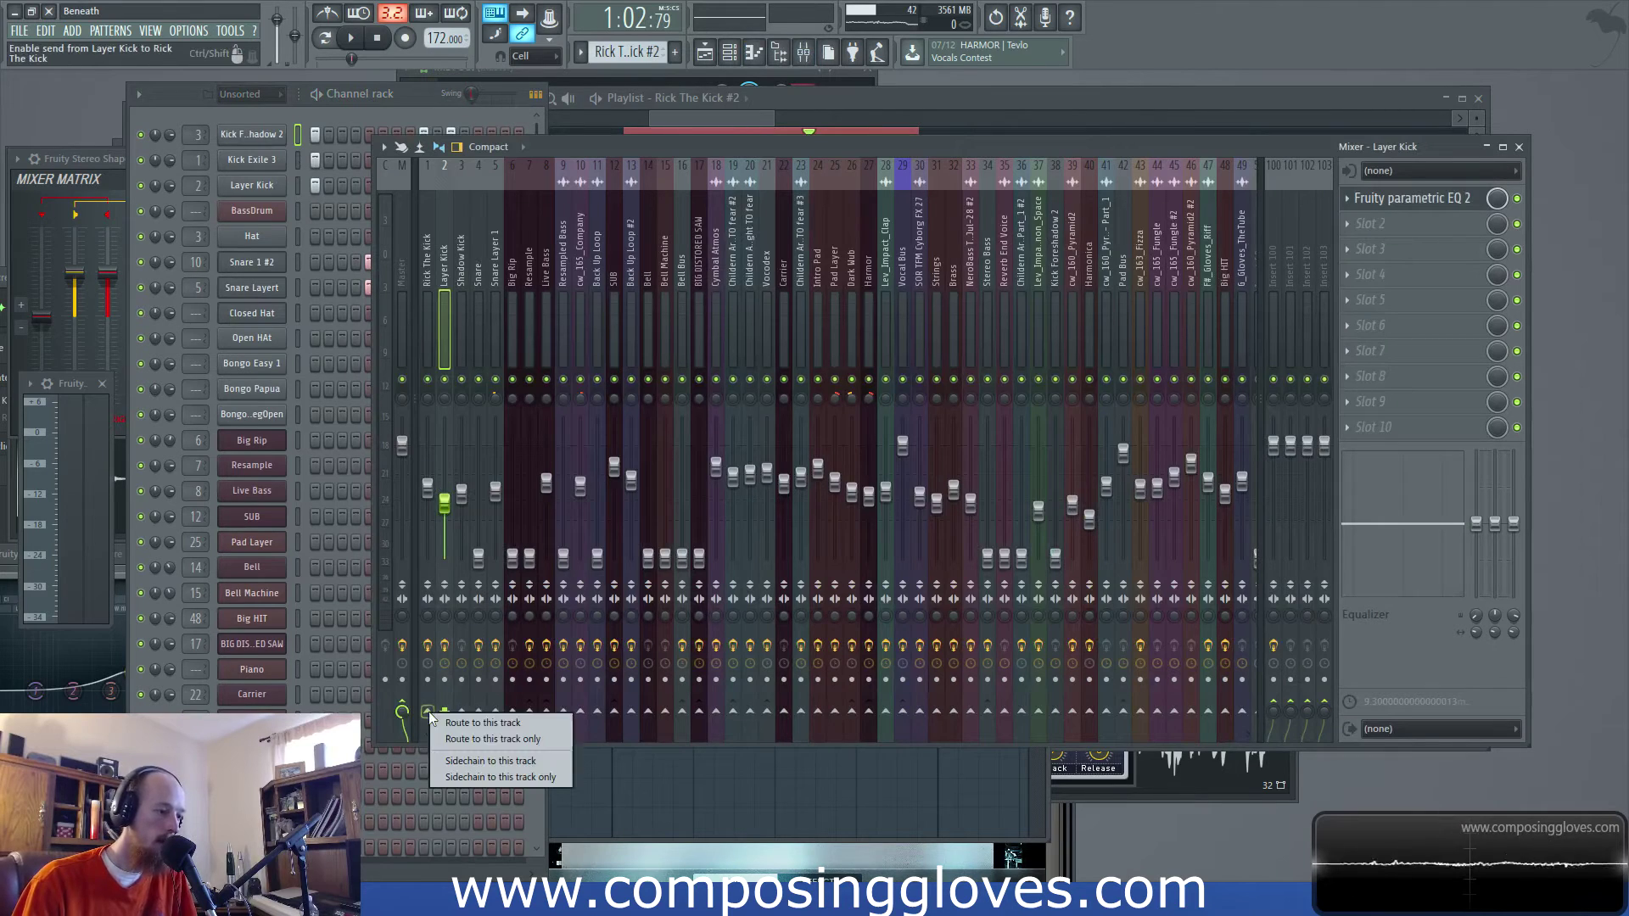
{"action": "left_click", "coordinate": [557, 761]}
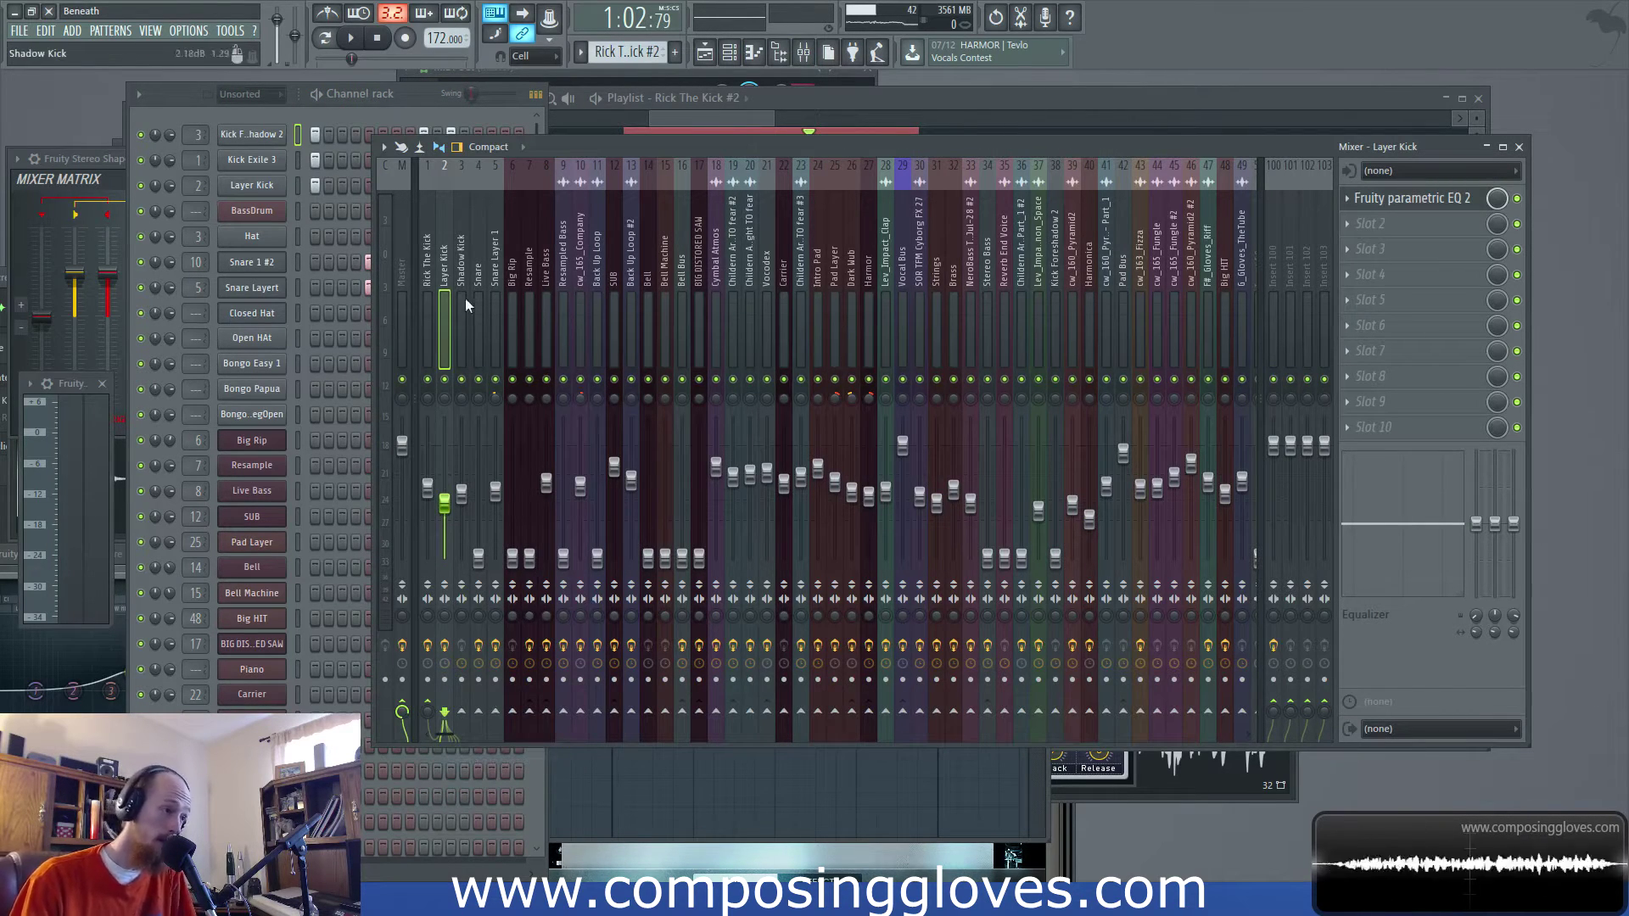
{"action": "left_click", "coordinate": [429, 283]}
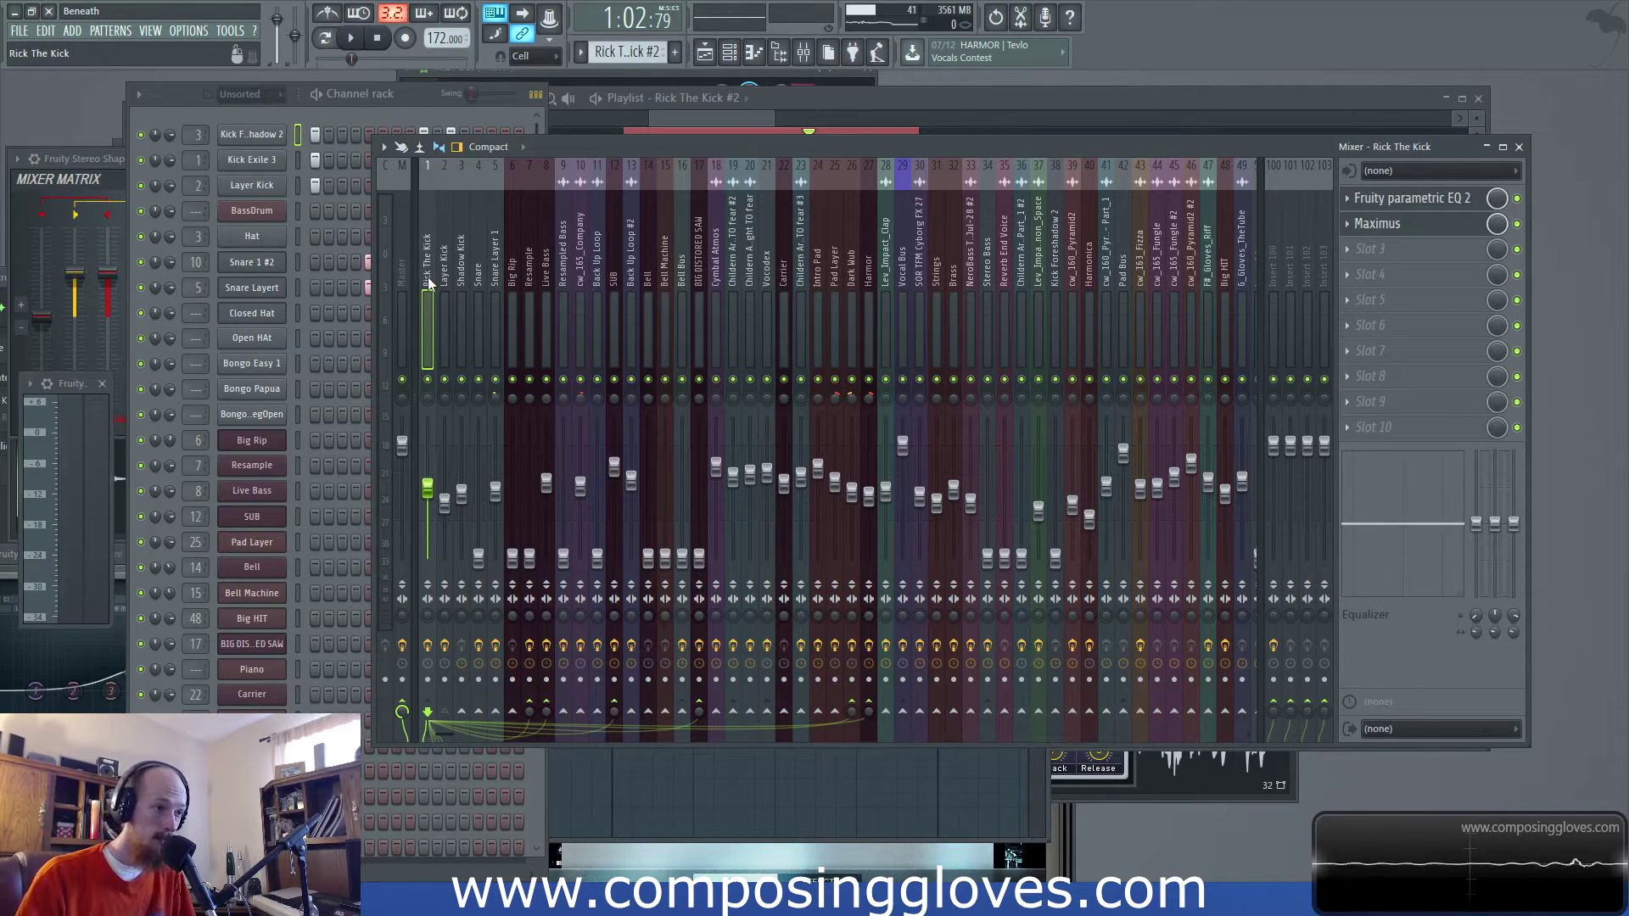
Replay the loop from bar 41, try again to sidechain Layer Kick to Rick The Kick, and select the Rick The Kick track
{"action": "left_click", "coordinate": [695, 115]}
{"action": "left_click", "coordinate": [643, 154]}
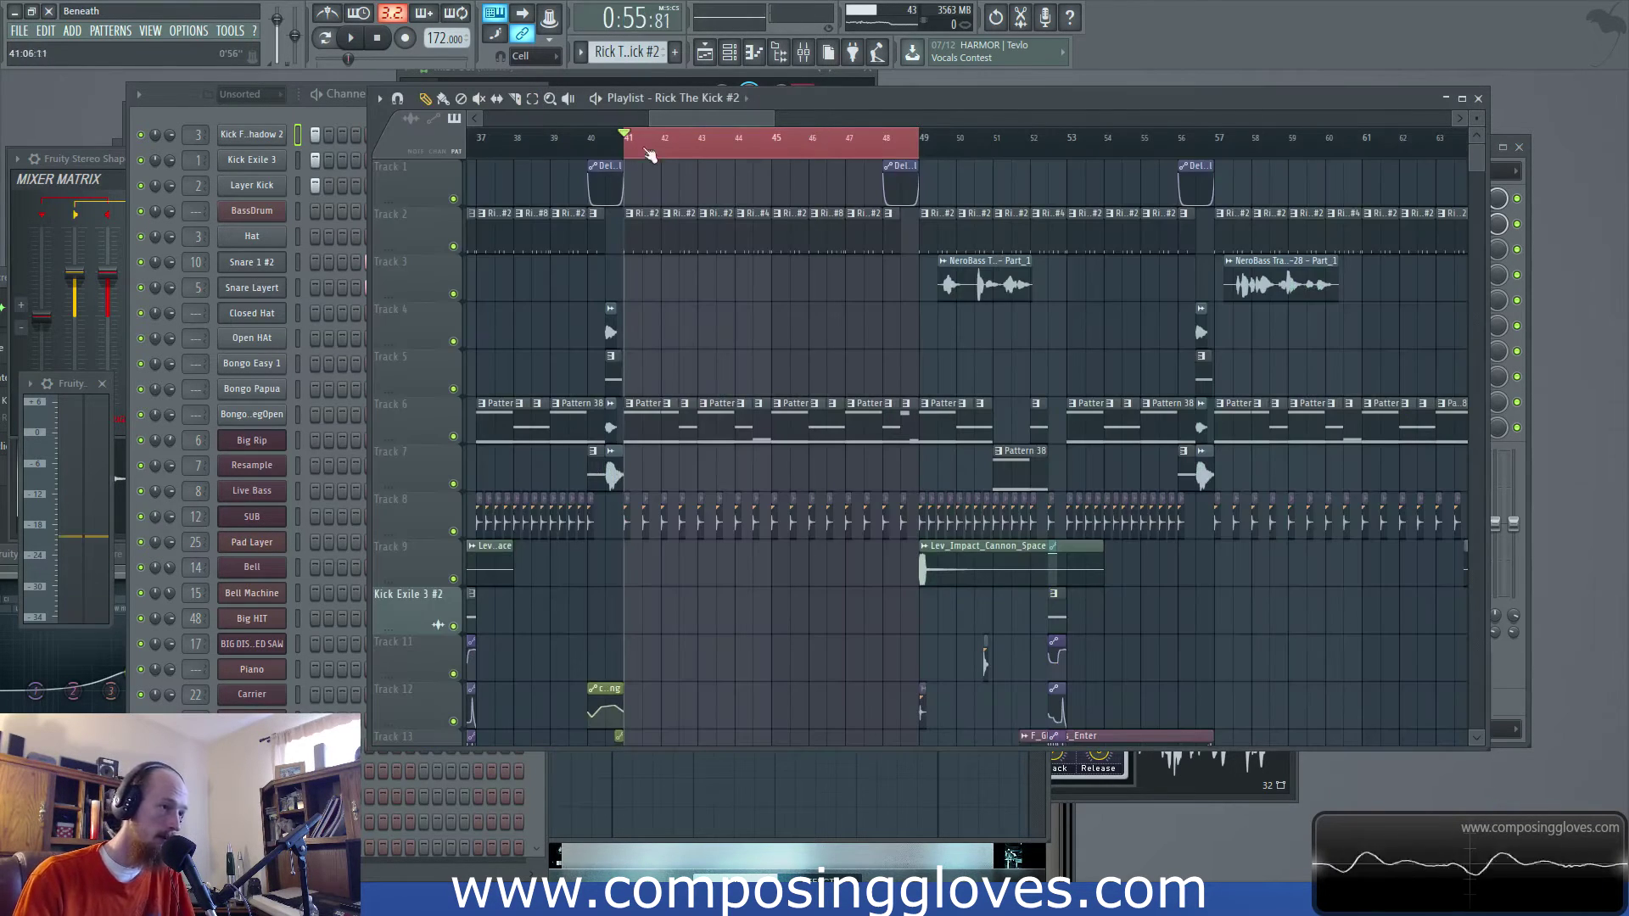
{"action": "key", "text": "space"}
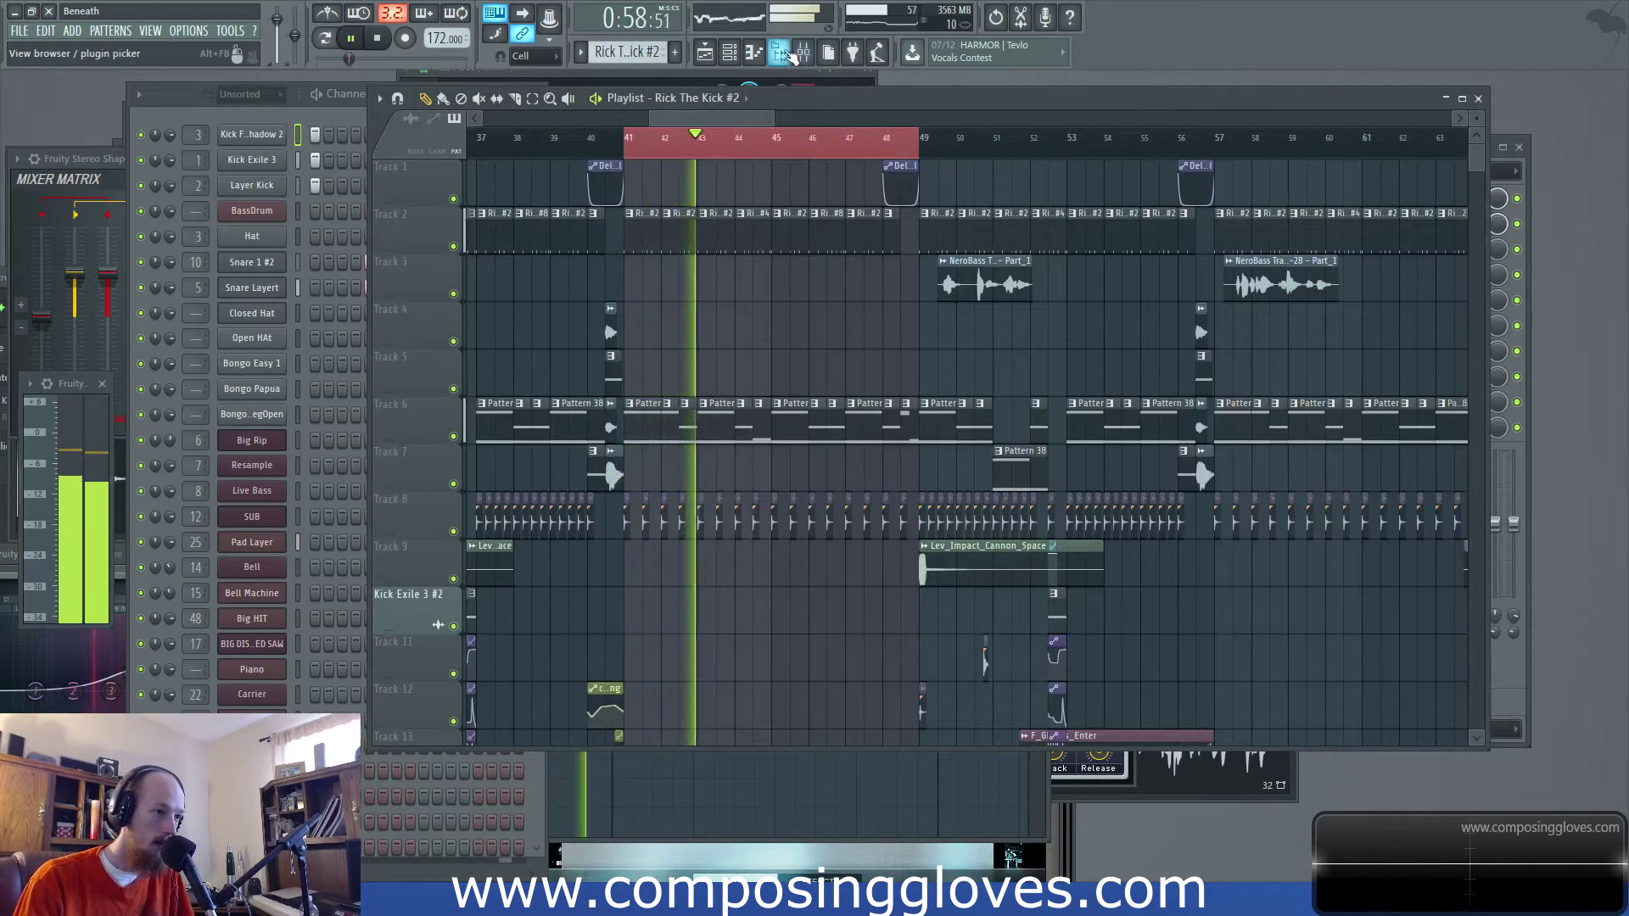
{"action": "key", "text": "F9"}
{"action": "left_click", "coordinate": [451, 257]}
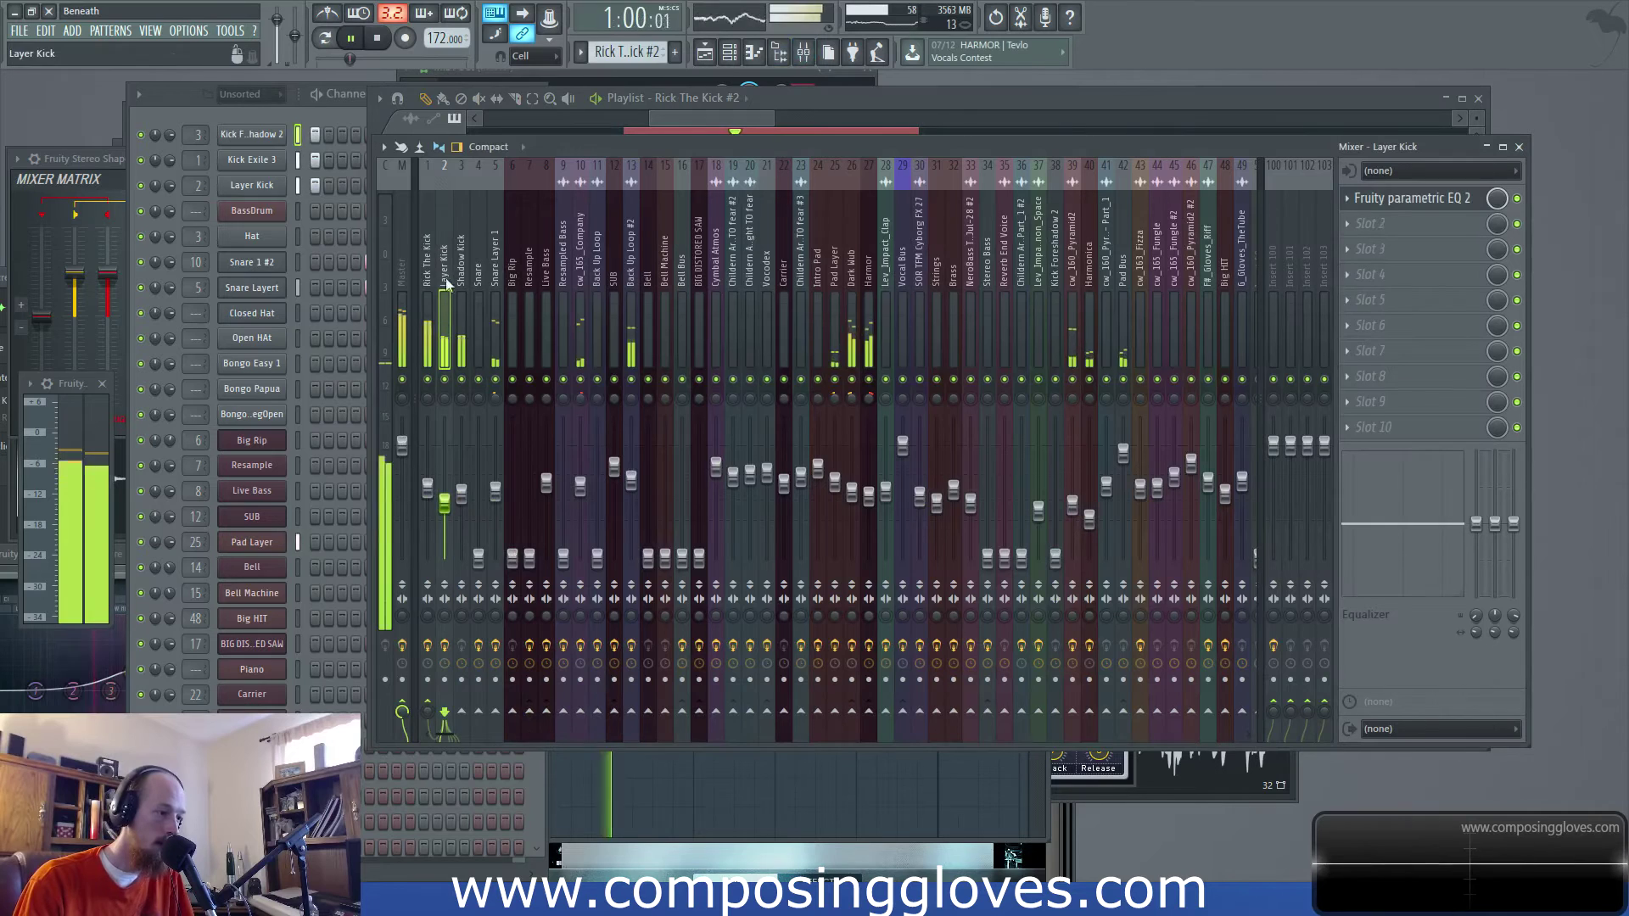
{"action": "right_click", "coordinate": [429, 712]}
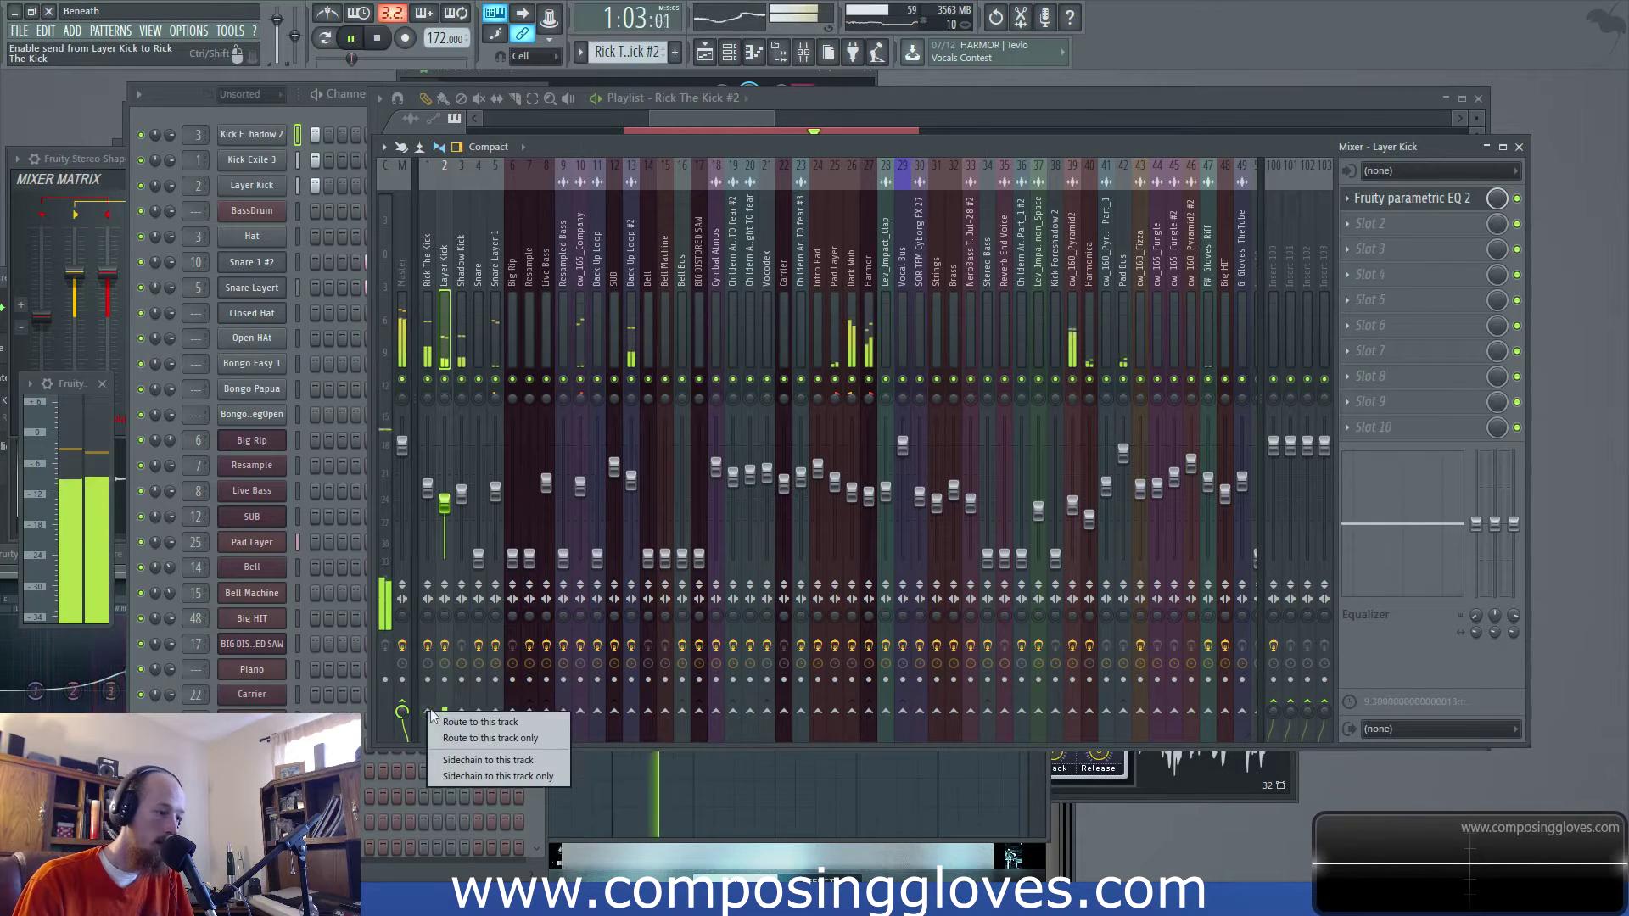
{"action": "left_click", "coordinate": [540, 760]}
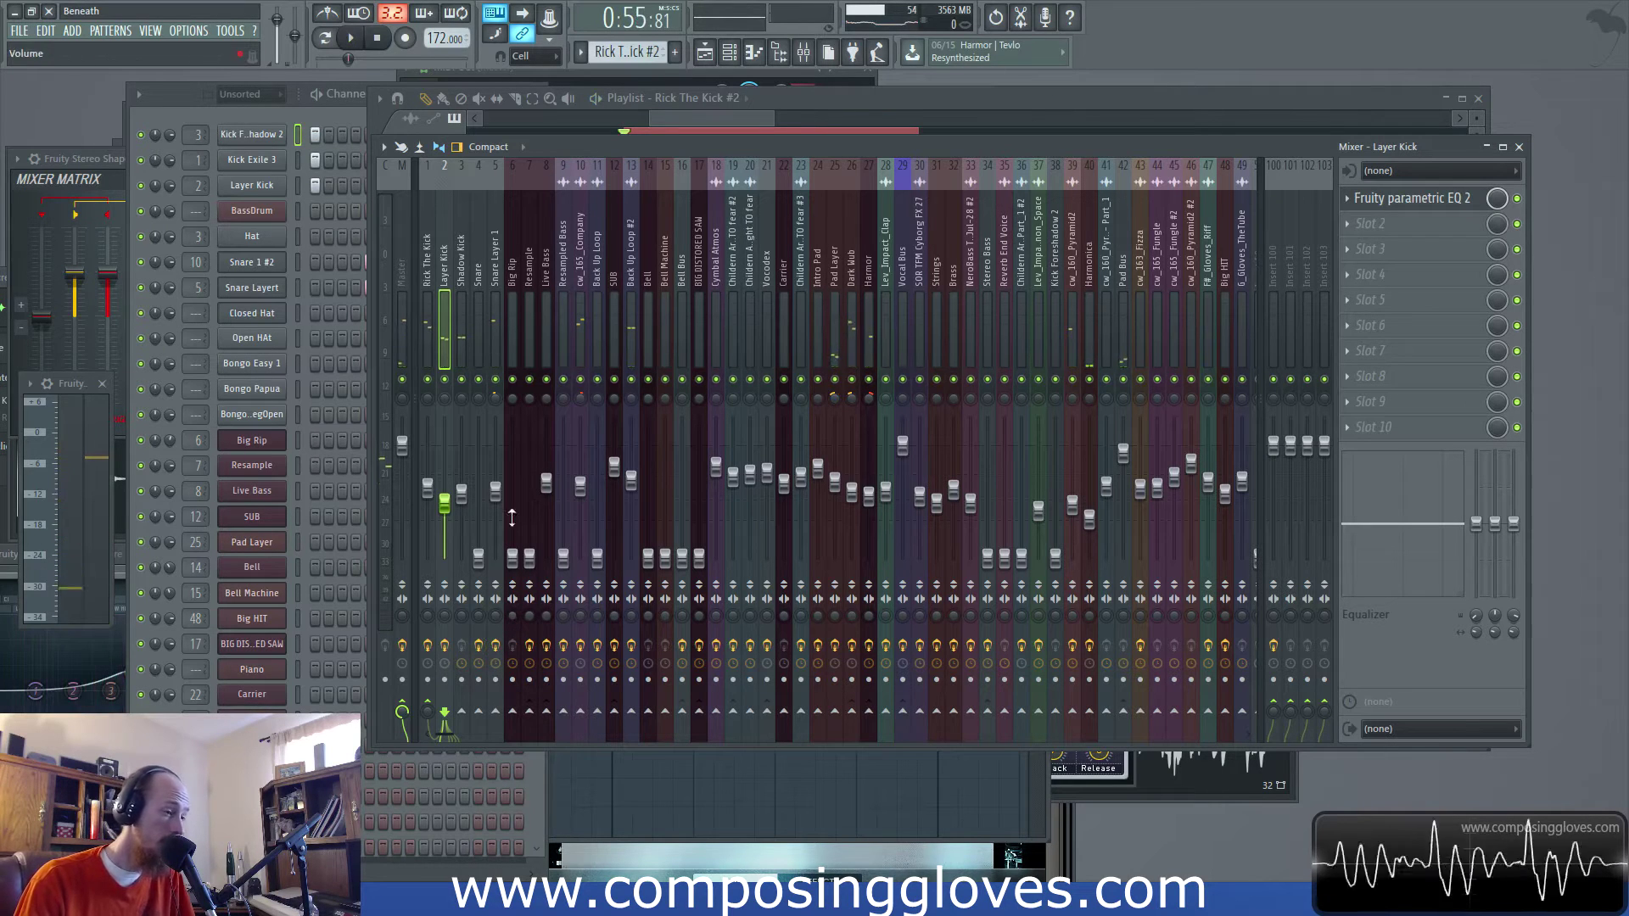
{"action": "left_click", "coordinate": [430, 261]}
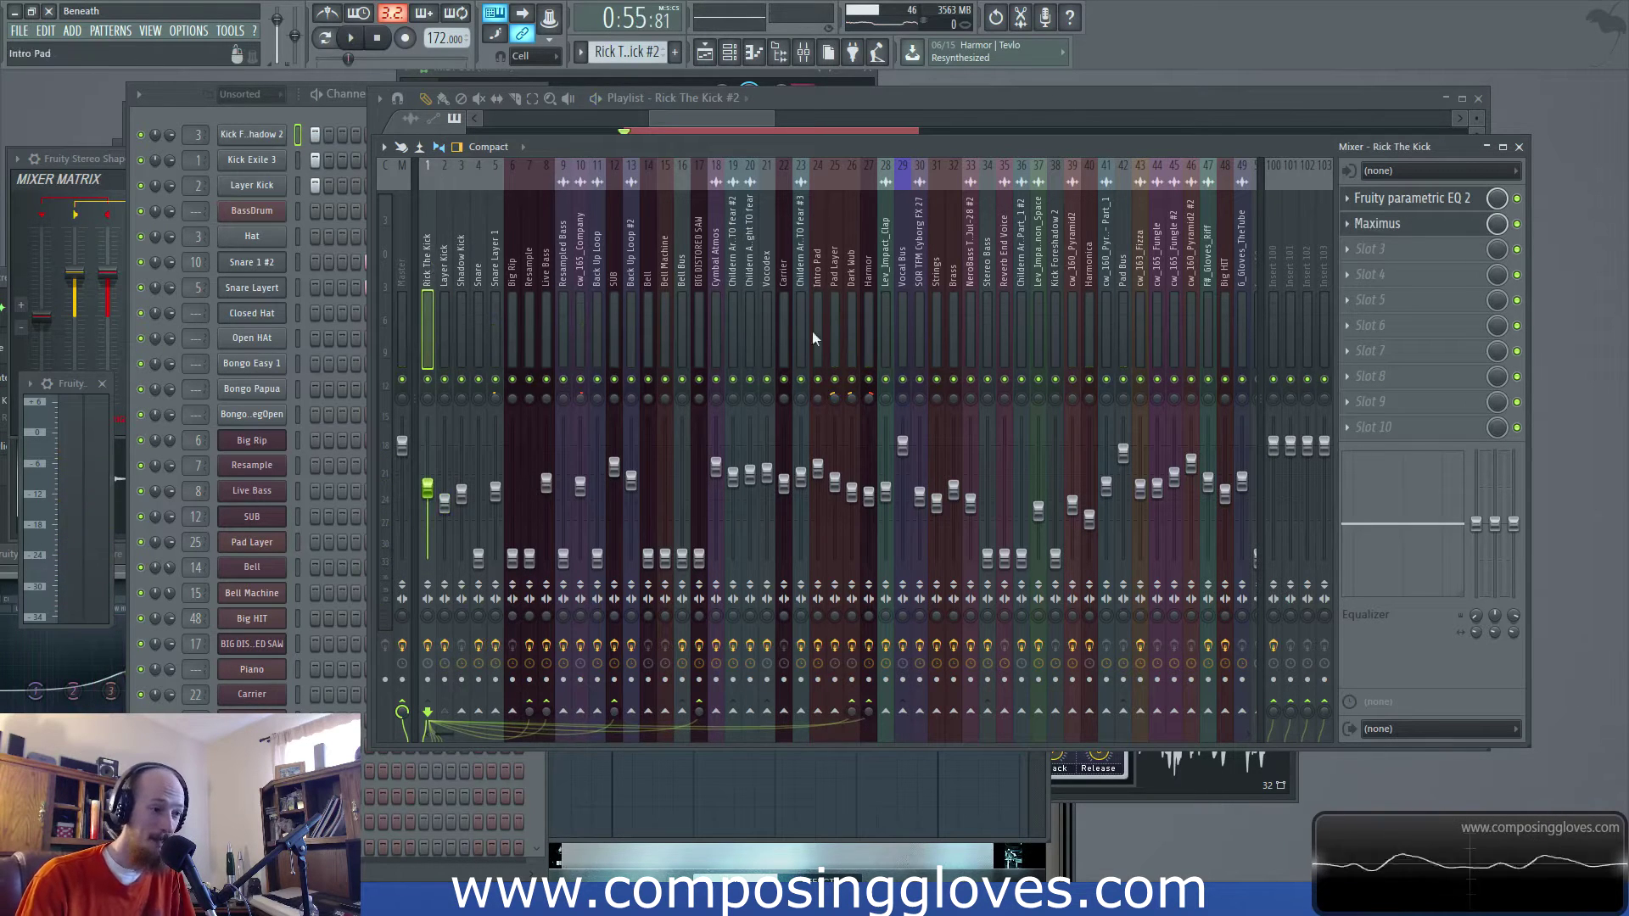
Inspect the routing of the Rick The Kick, Pad Layer, SUB and Snare mixer tracks, and look through the Unsorted channels in the channel rack
{"action": "left_click", "coordinate": [837, 280]}
{"action": "left_click", "coordinate": [852, 280]}
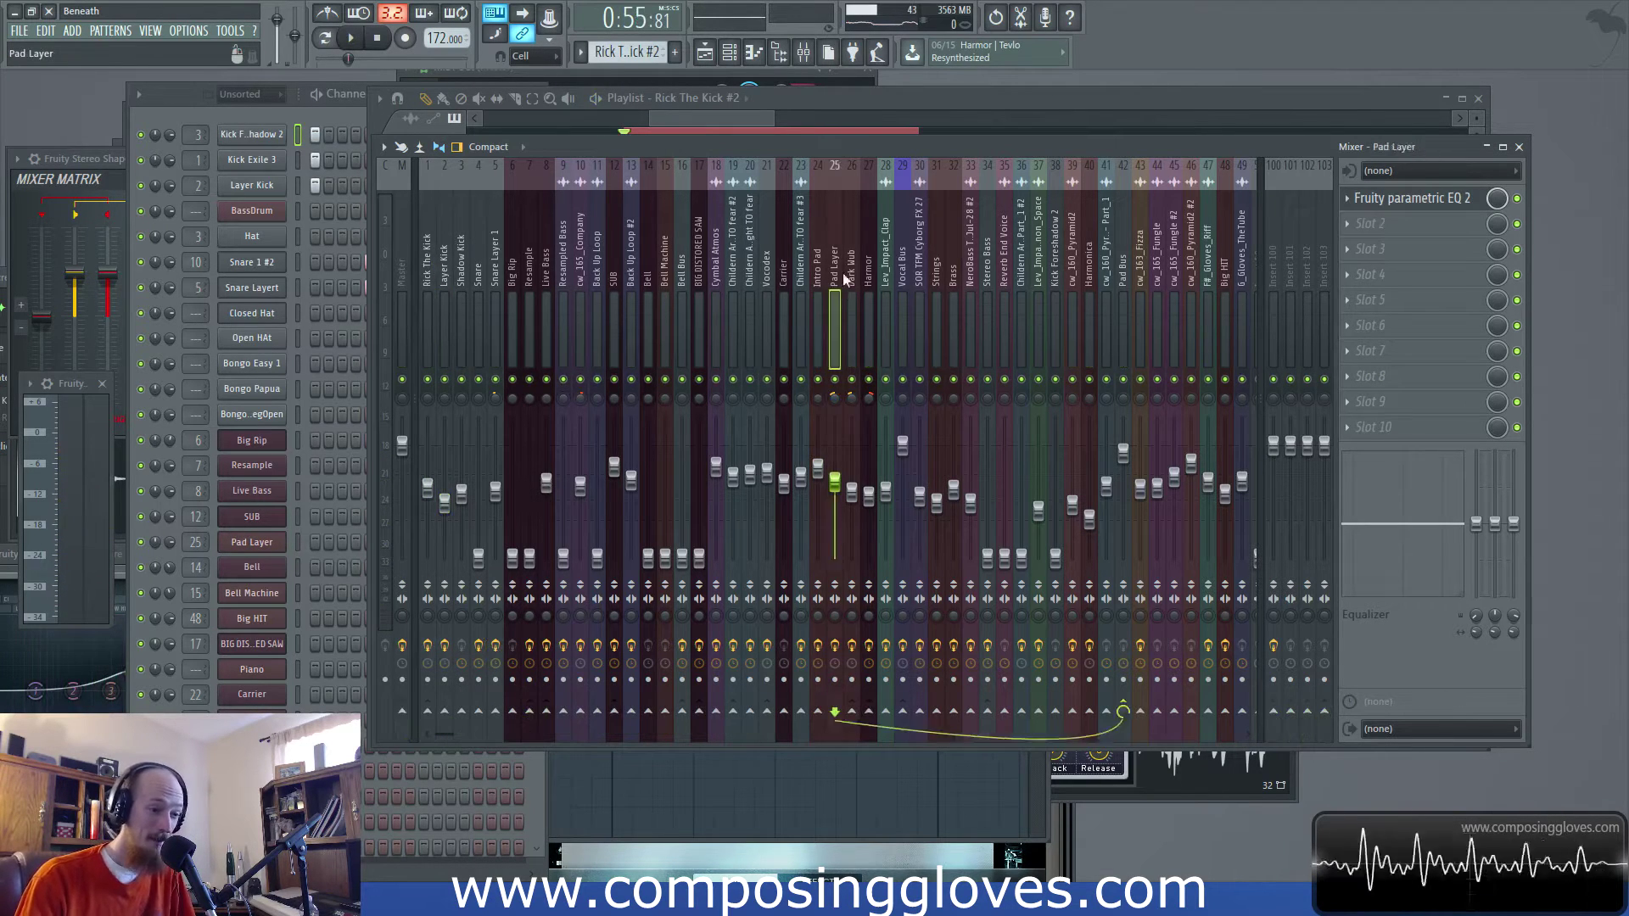
{"action": "left_click", "coordinate": [428, 270]}
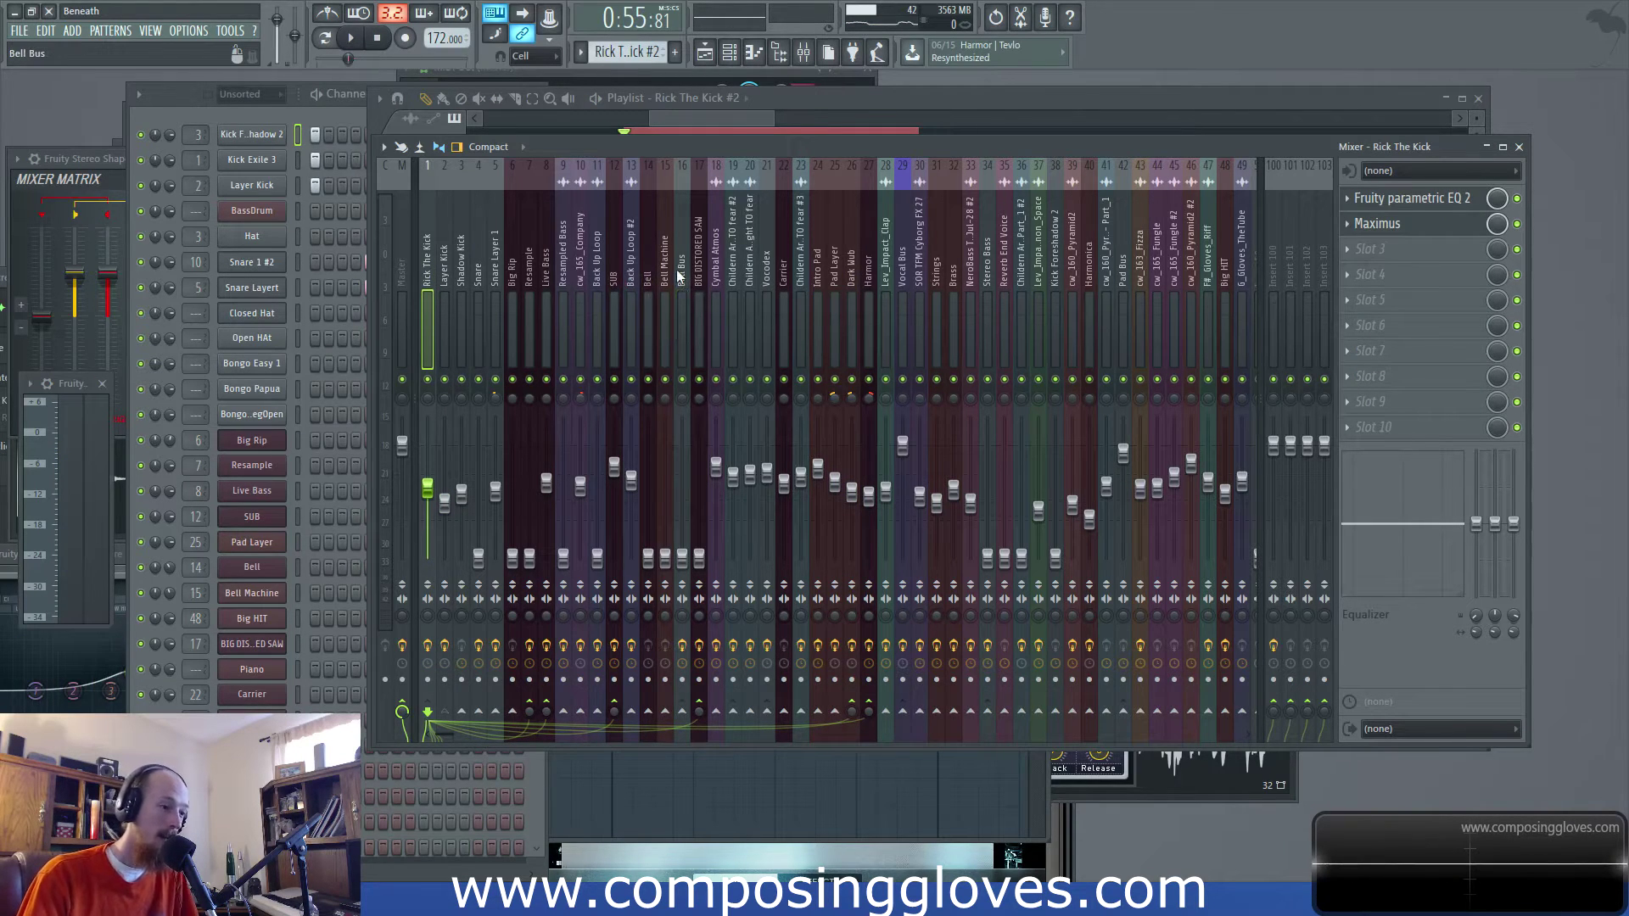
{"action": "left_click", "coordinate": [680, 276]}
{"action": "left_click", "coordinate": [435, 276]}
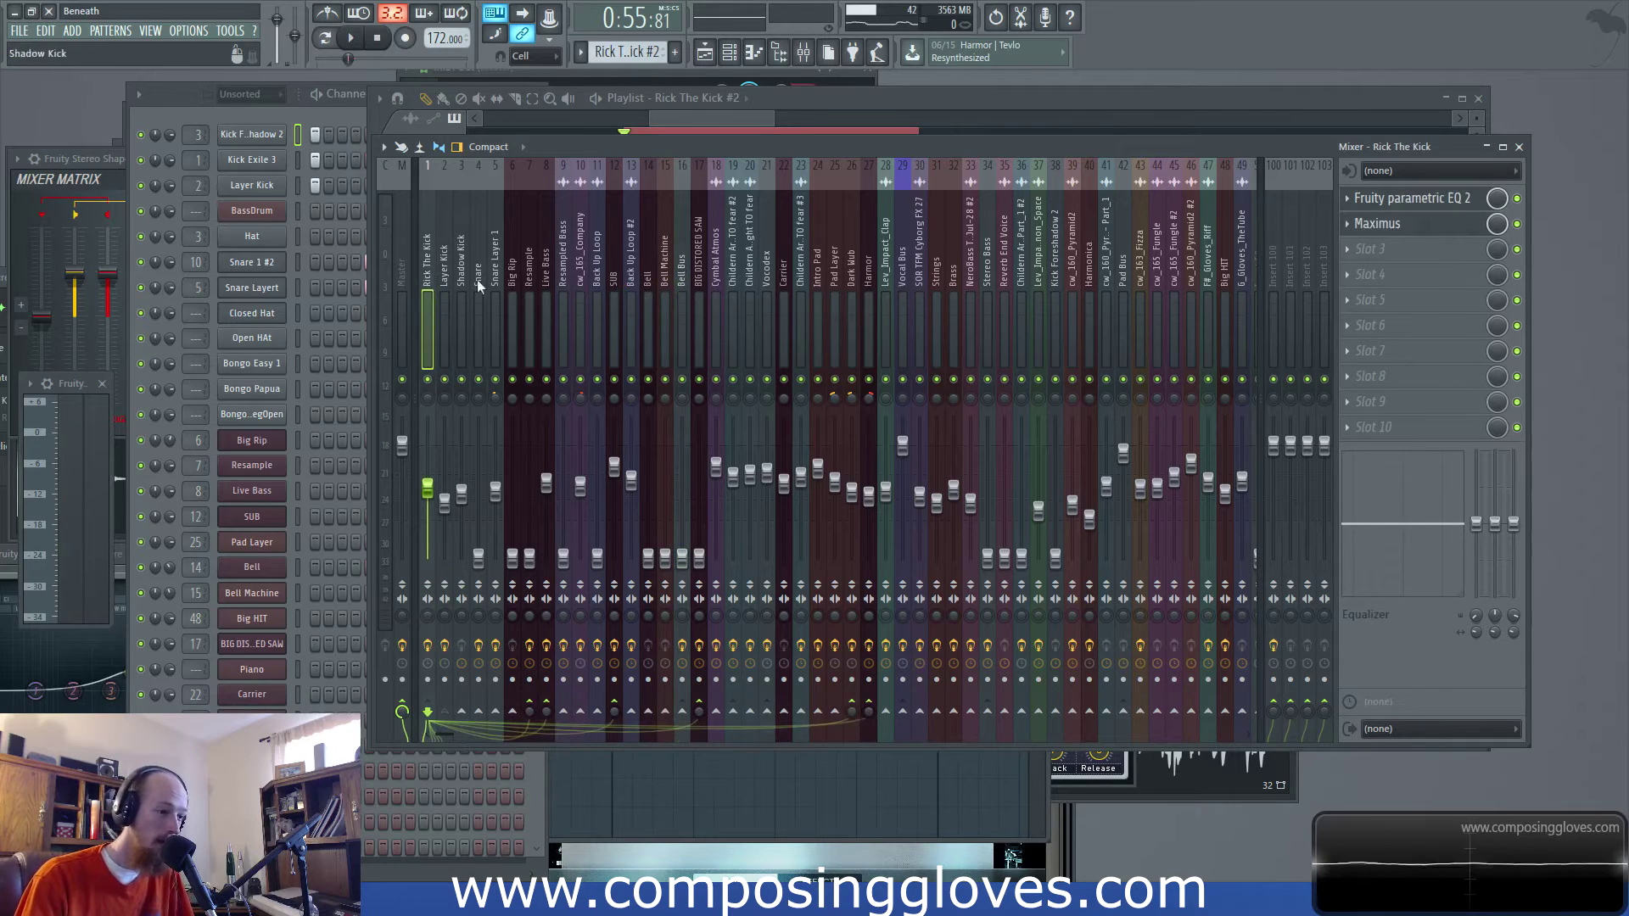
{"action": "left_click", "coordinate": [612, 312]}
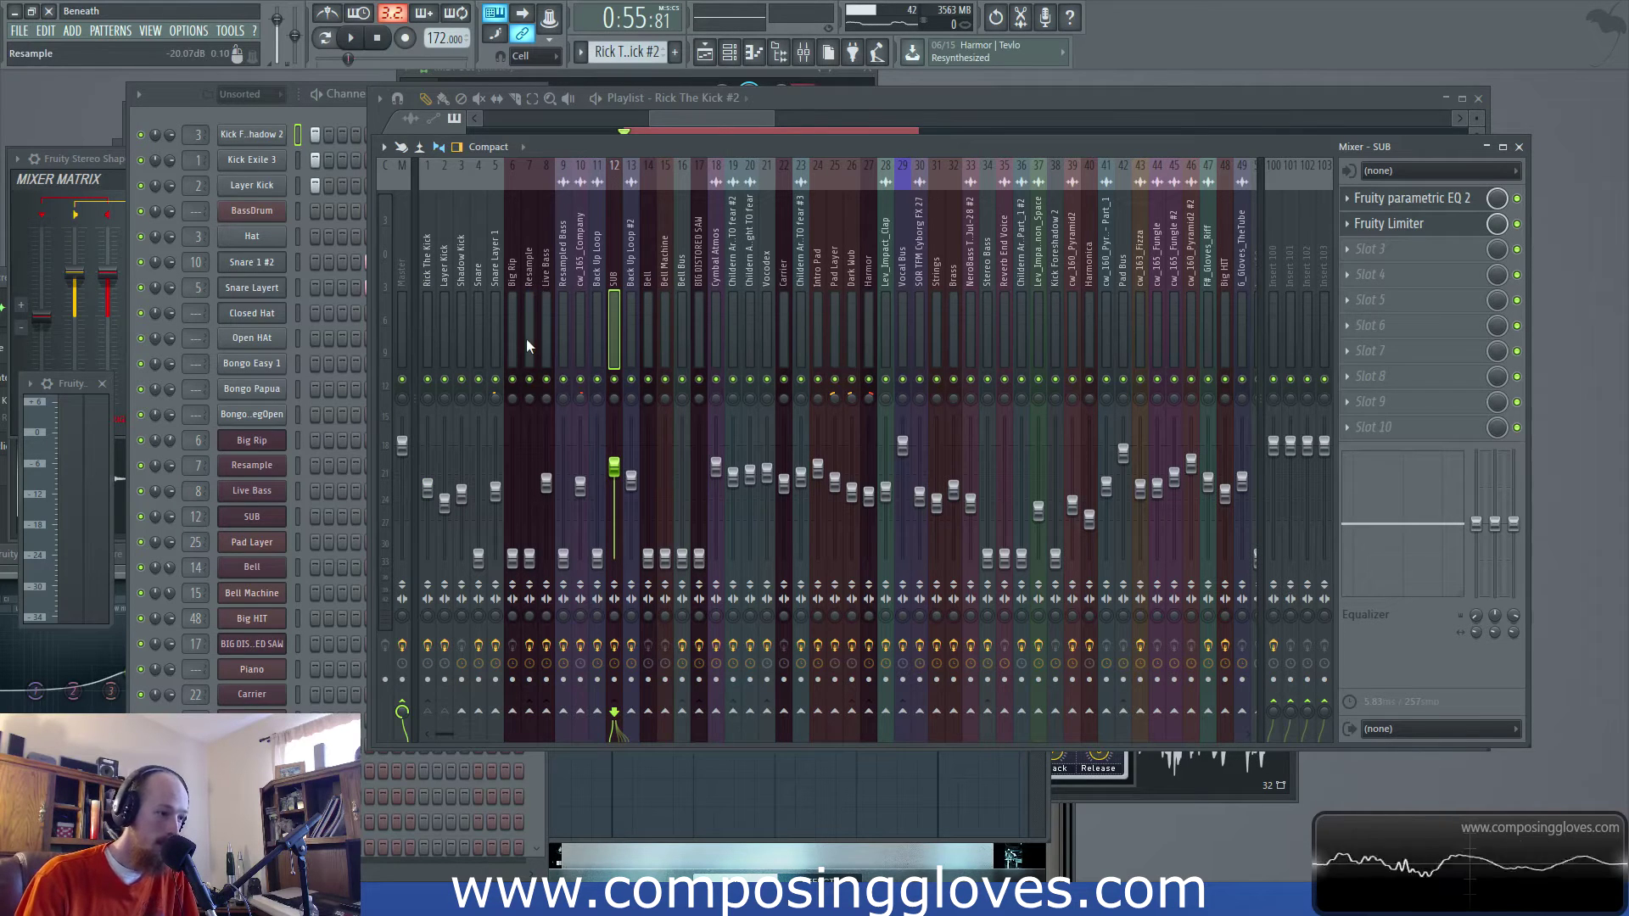
{"action": "left_click", "coordinate": [481, 280]}
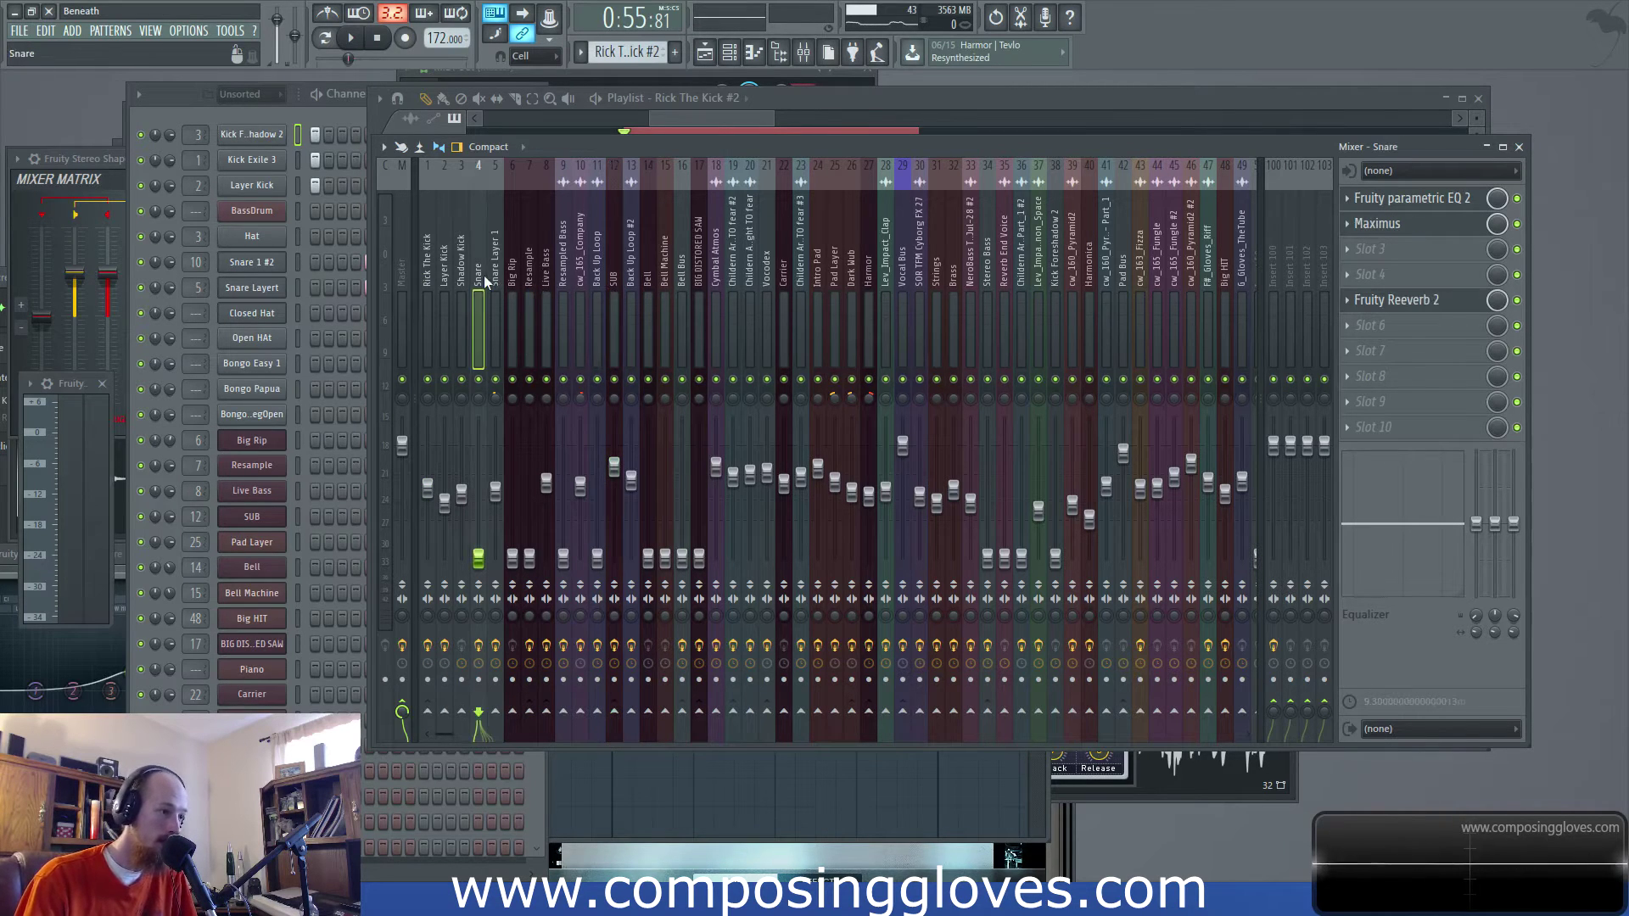
{"action": "left_click", "coordinate": [246, 94]}
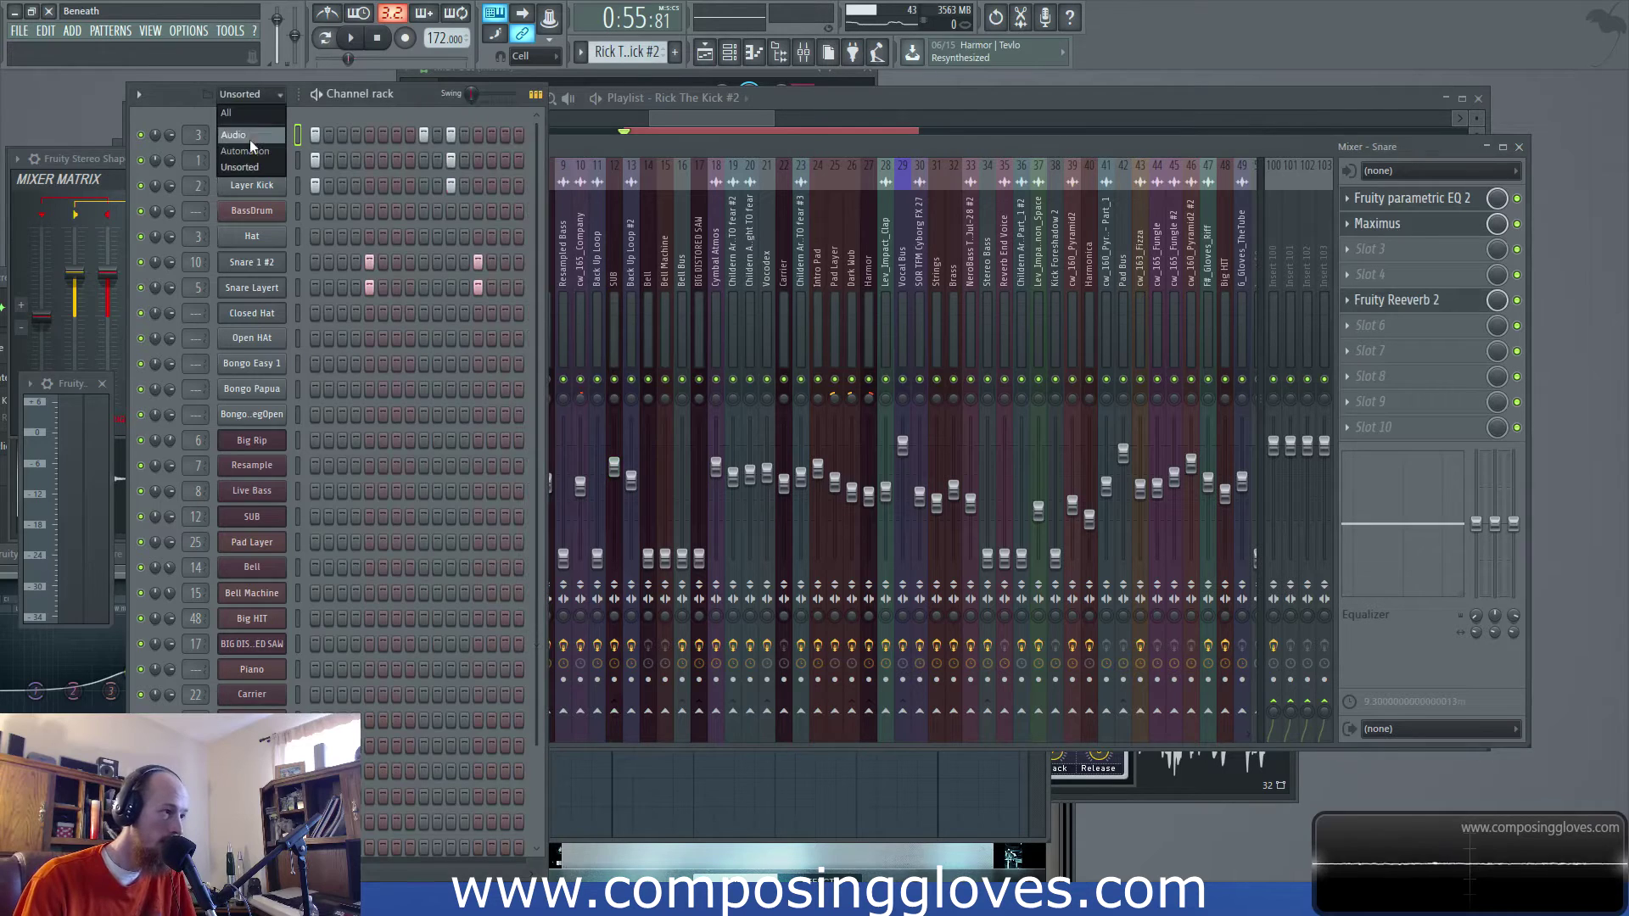
{"action": "left_click", "coordinate": [246, 166]}
{"action": "scroll", "coordinate": [314, 229], "scroll_direction": "down", "scroll_amount": 4}
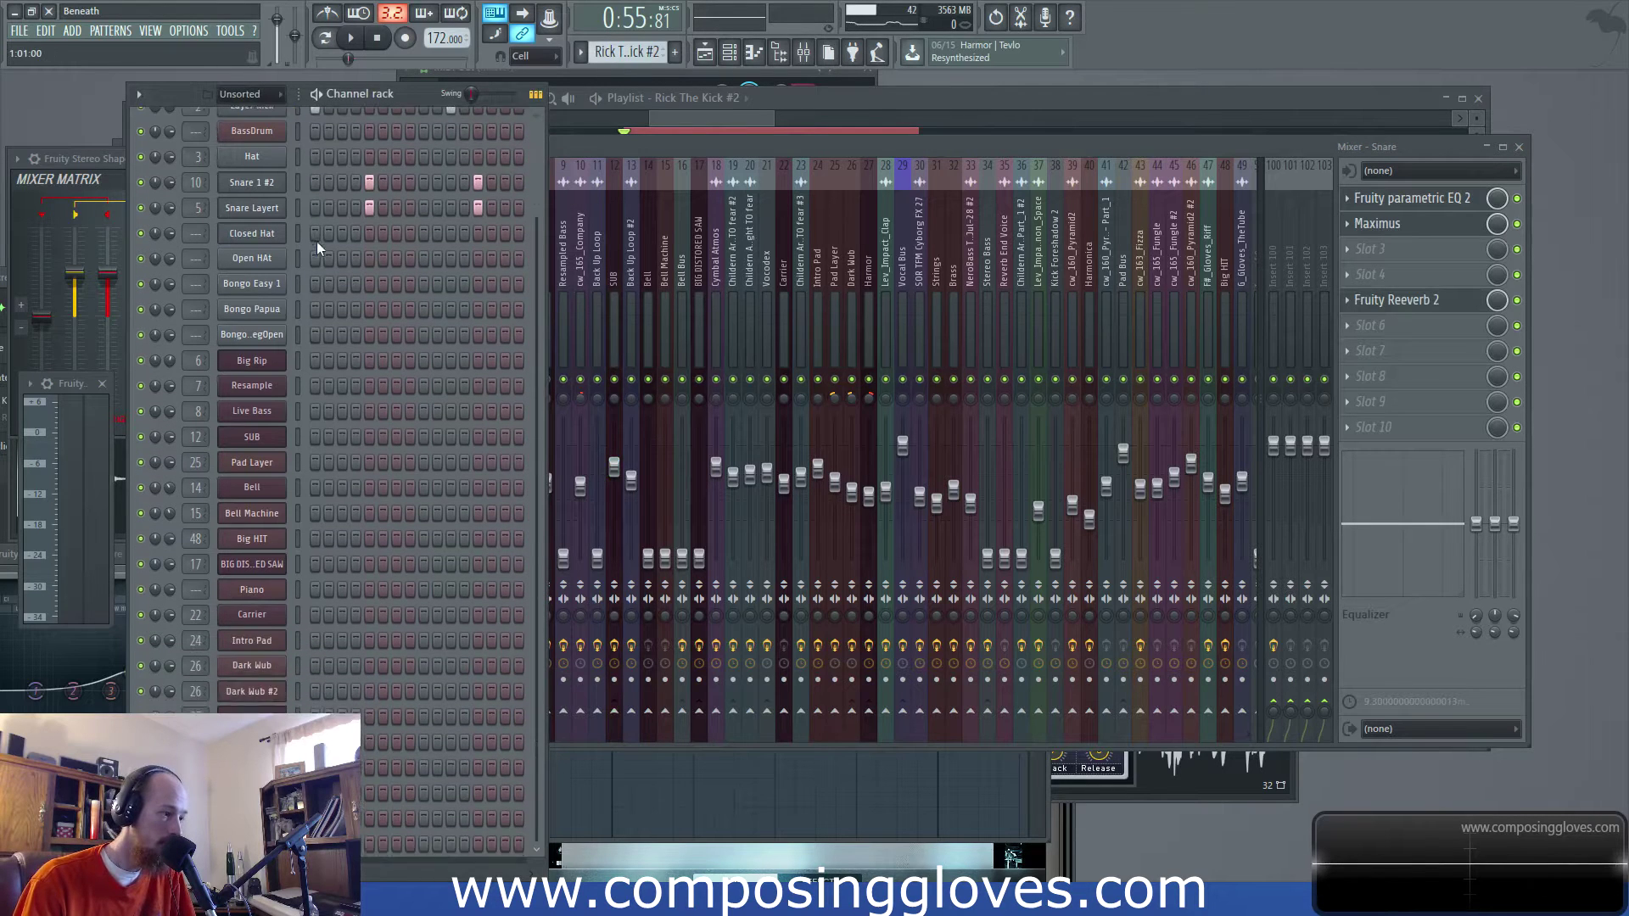
{"action": "scroll", "coordinate": [317, 244], "scroll_direction": "up", "scroll_amount": 4}
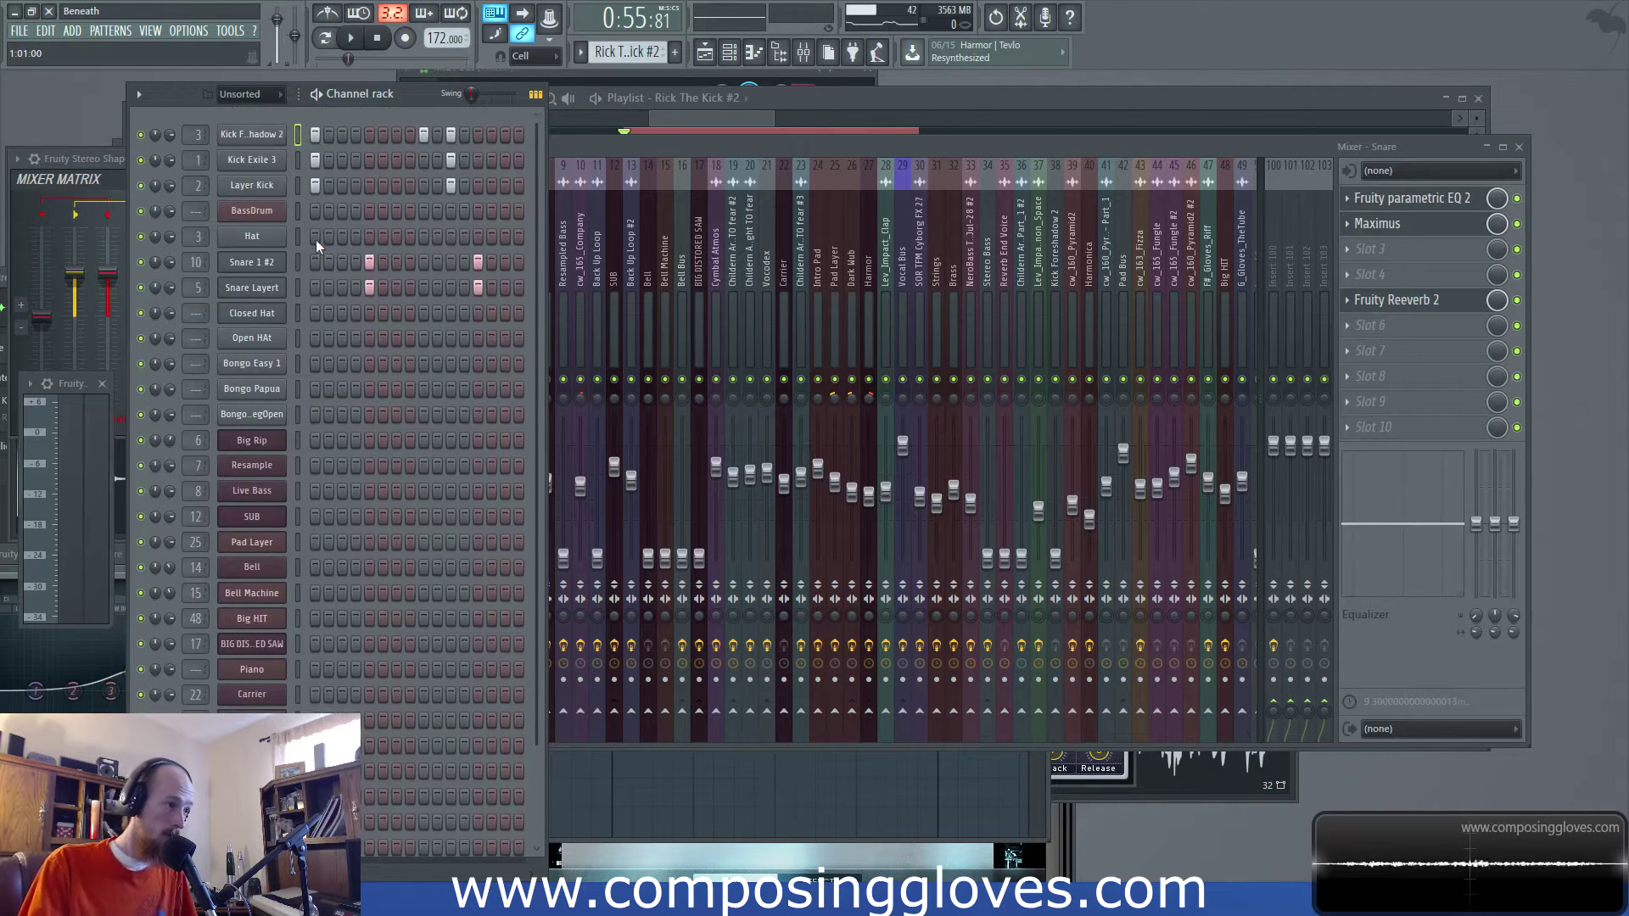
Replay the loop from bar 41 and look through the playlist clips from the drop into the section starting at bar 49
{"action": "left_click", "coordinate": [730, 119]}
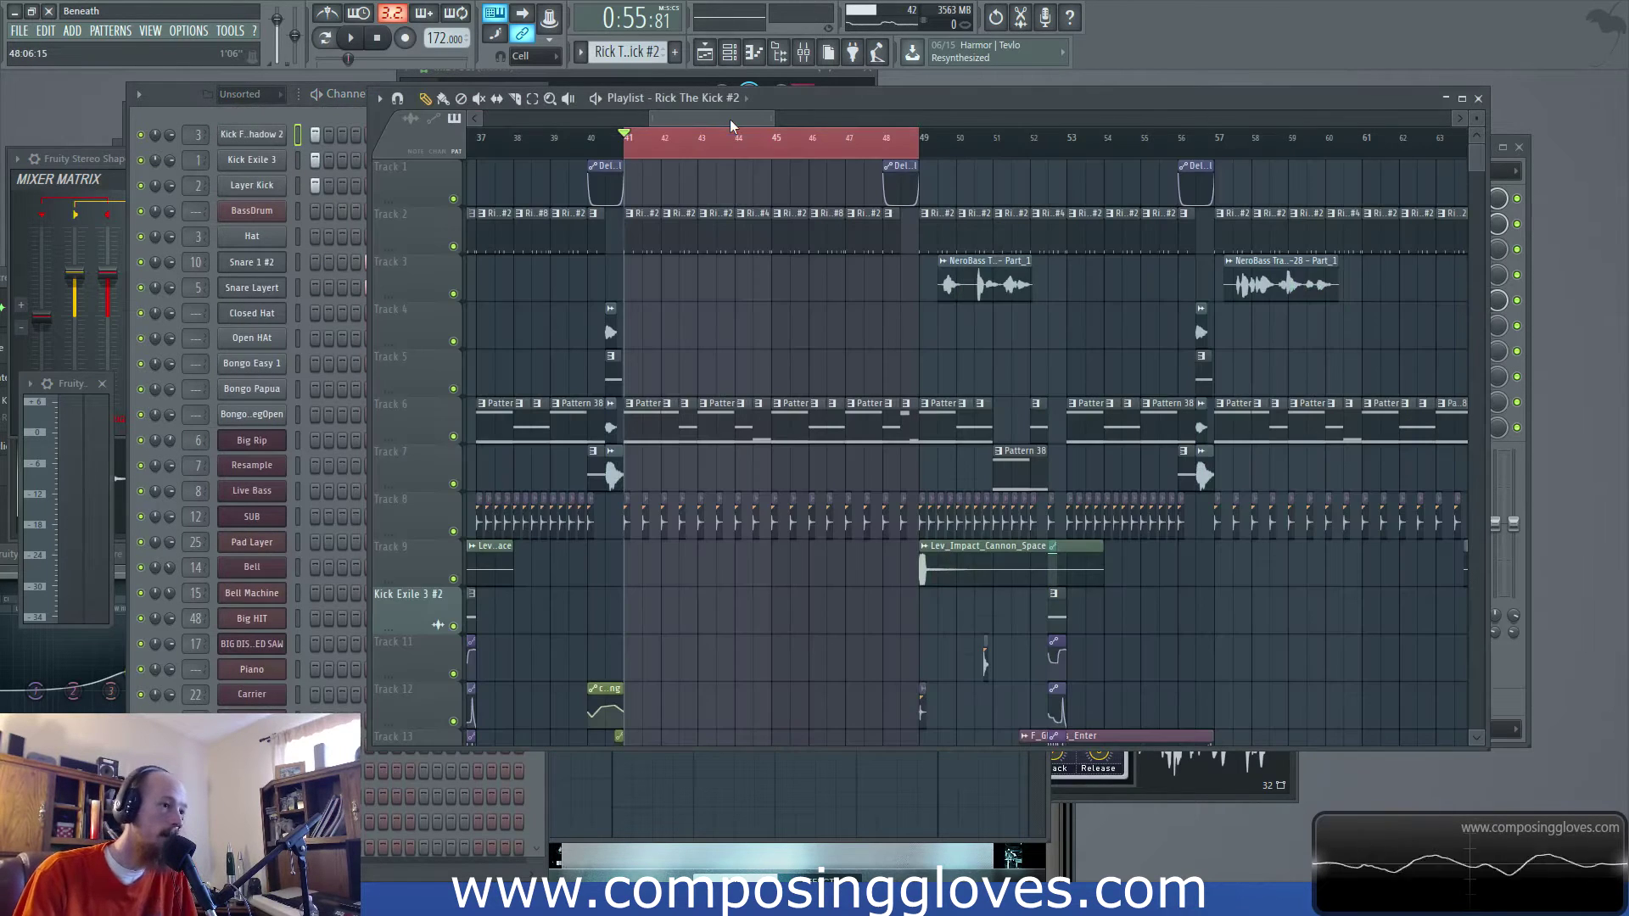
{"action": "scroll", "coordinate": [636, 380], "scroll_direction": "down", "scroll_amount": 2}
{"action": "key", "text": "space"}
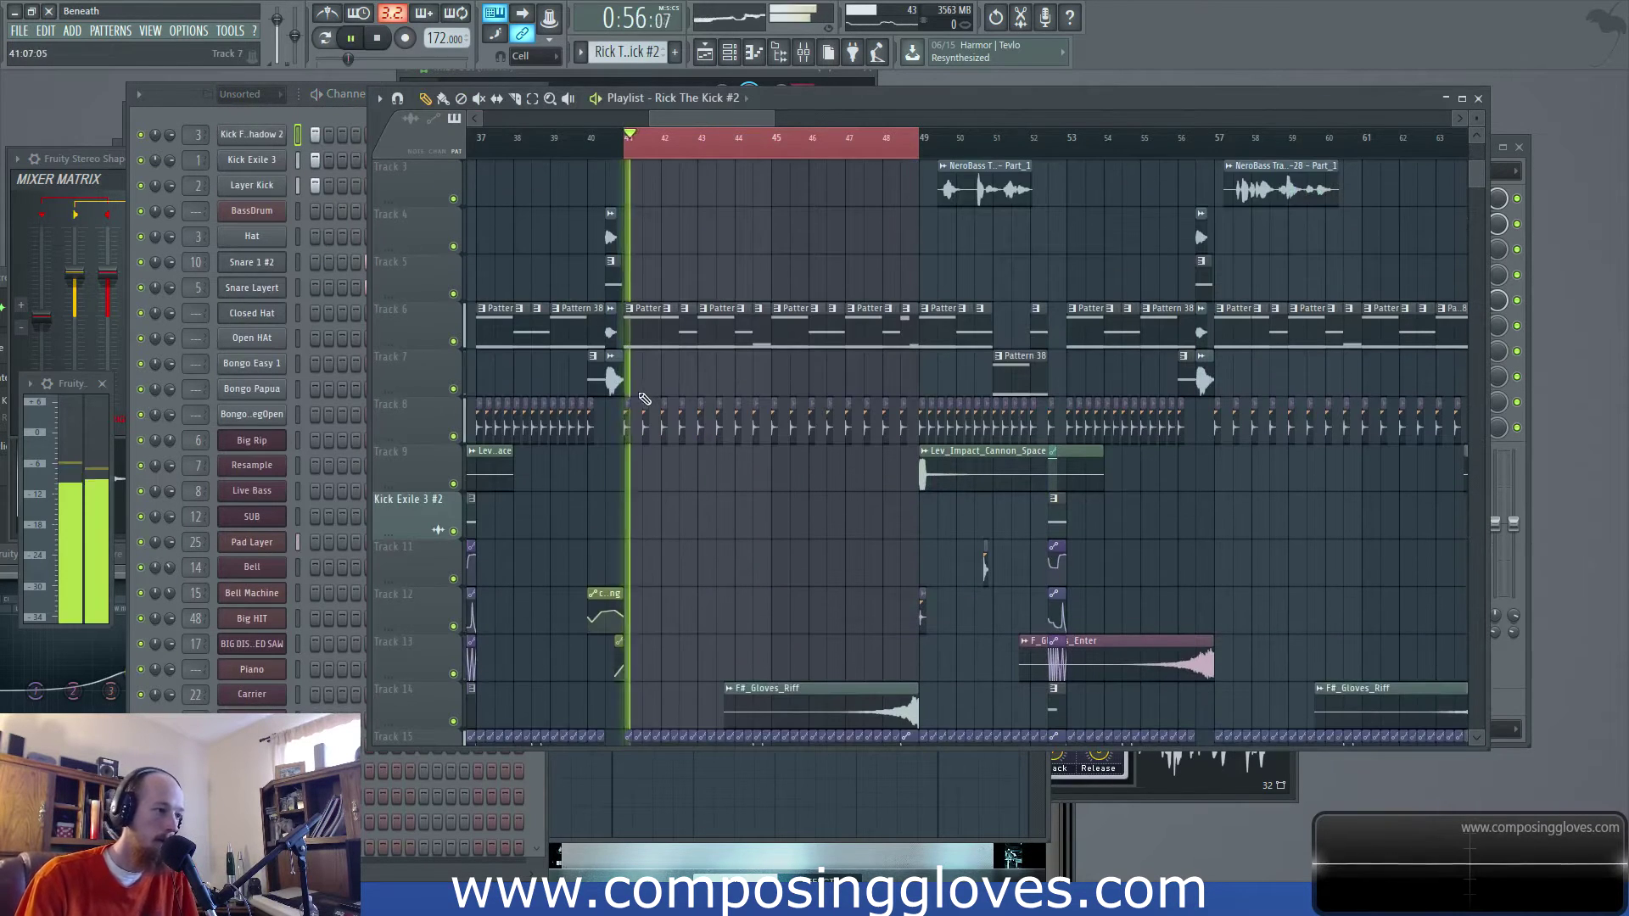
{"action": "key", "text": "space"}
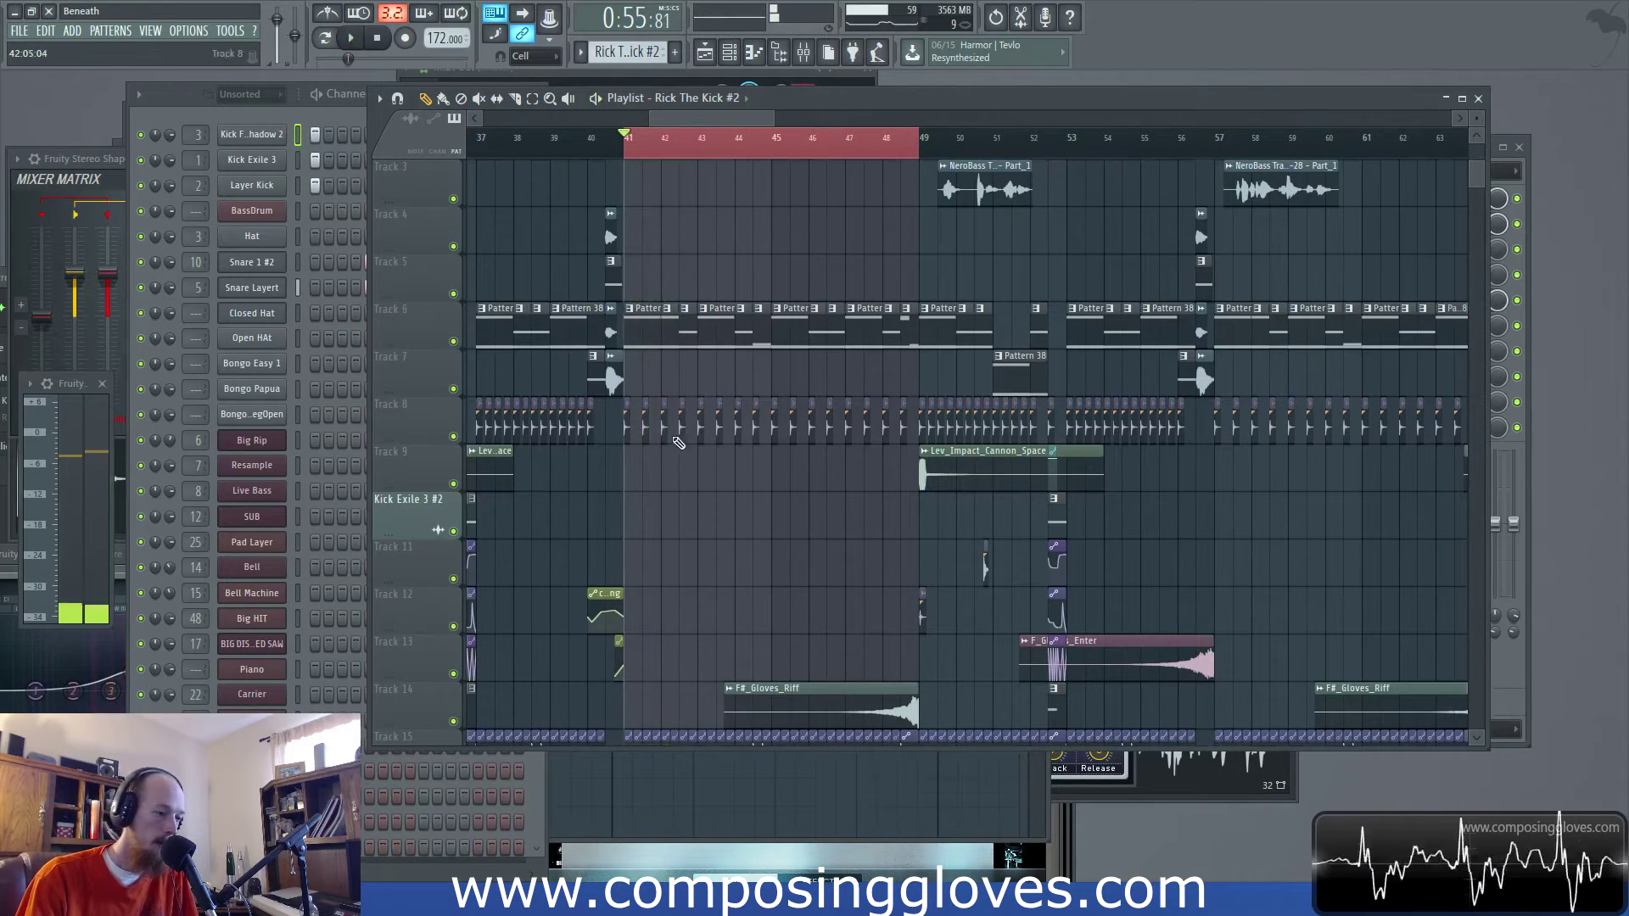
{"action": "scroll", "coordinate": [665, 413], "scroll_direction": "down", "scroll_amount": 9}
{"action": "scroll", "coordinate": [681, 452], "scroll_direction": "up", "scroll_amount": 4}
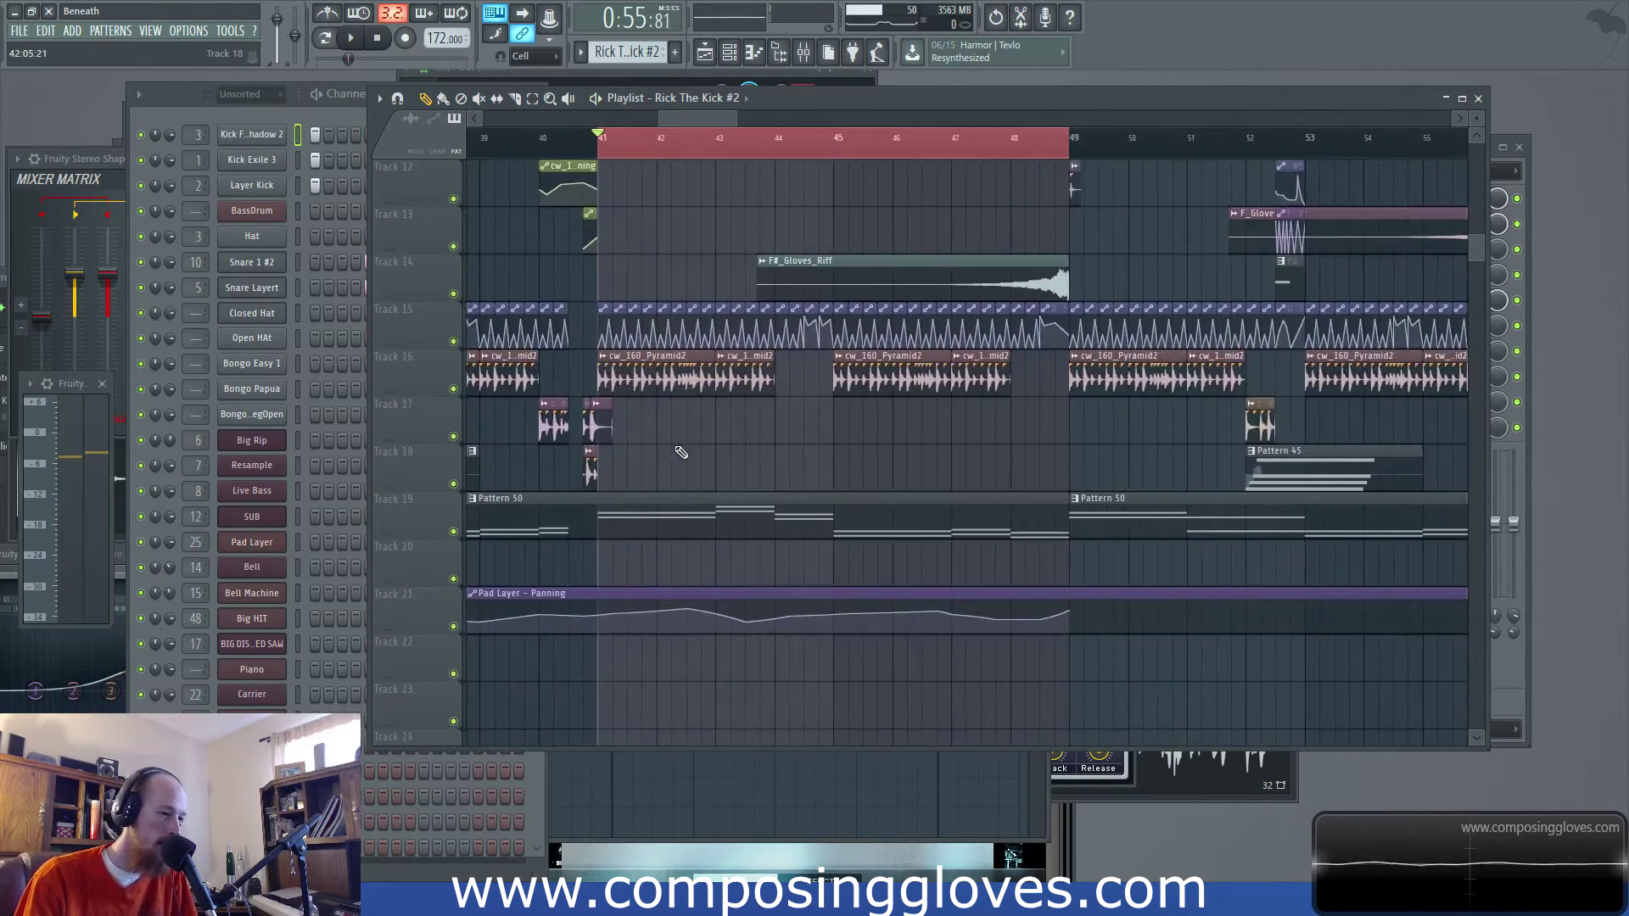
{"action": "scroll", "coordinate": [908, 415], "scroll_direction": "up", "scroll_amount": 11}
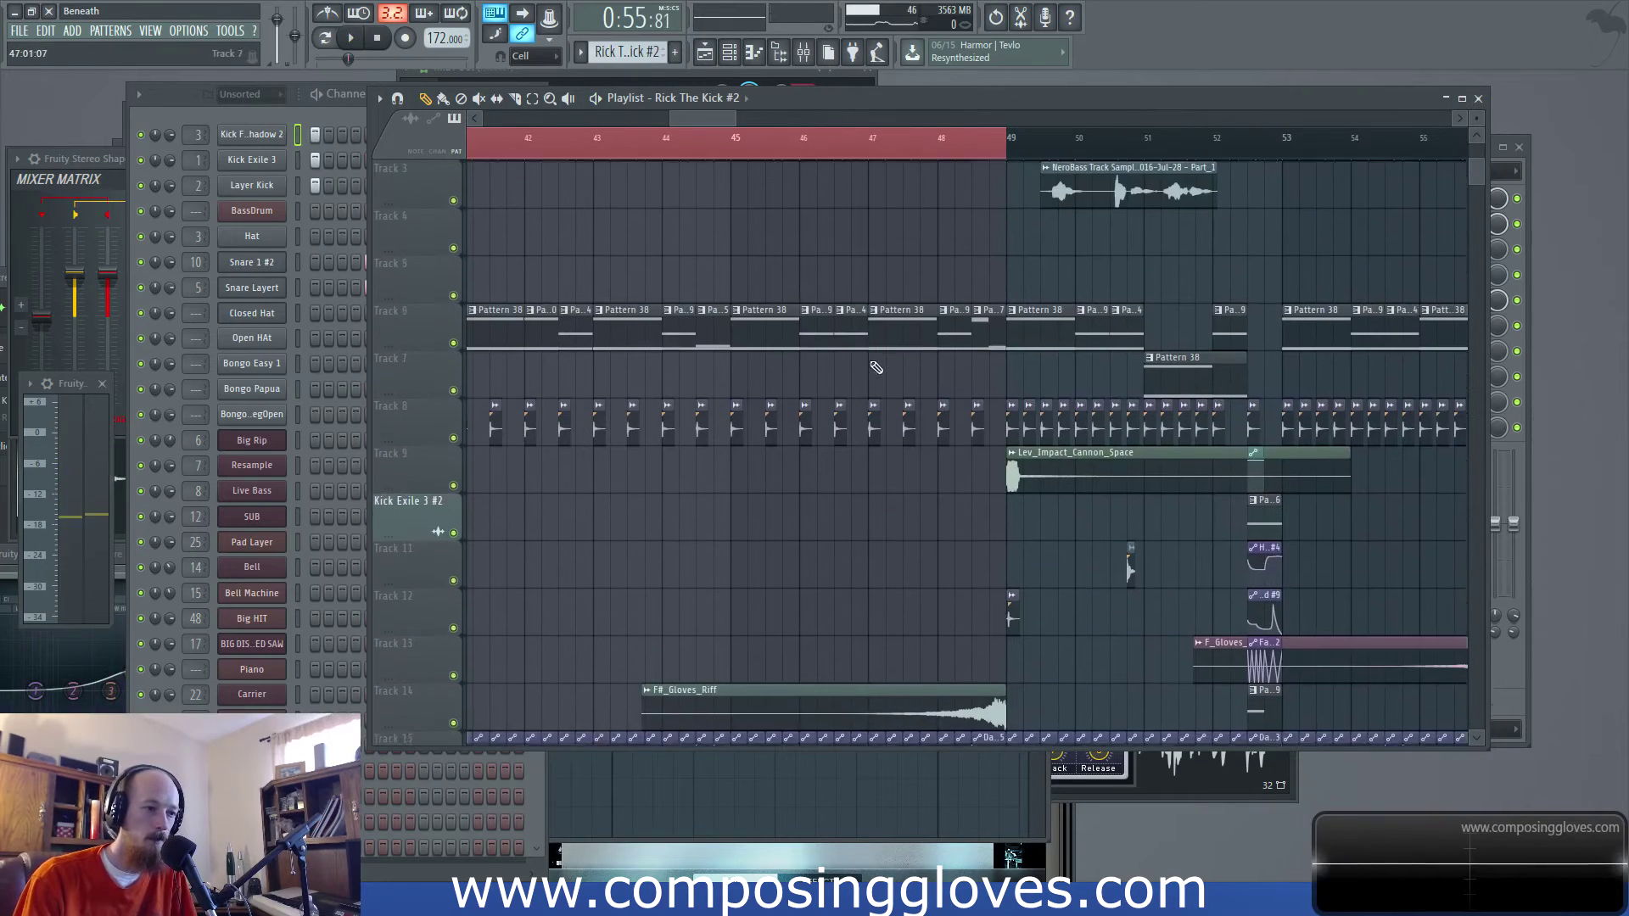
{"action": "key", "text": "space"}
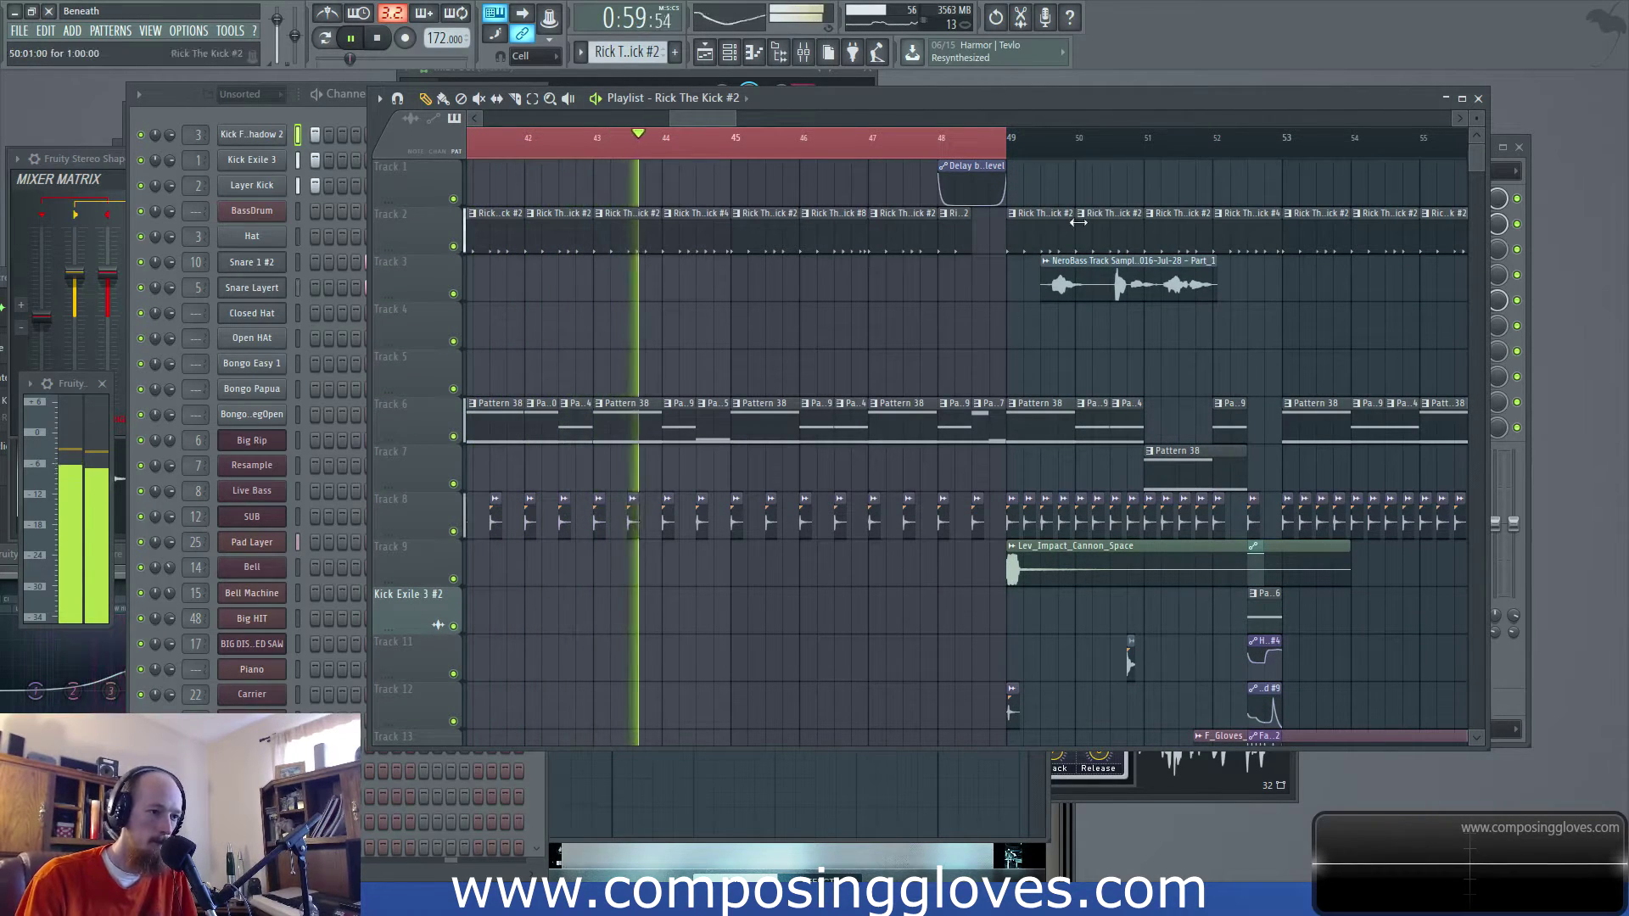
{"action": "scroll", "coordinate": [594, 280], "scroll_direction": "right", "scroll_amount": 5}
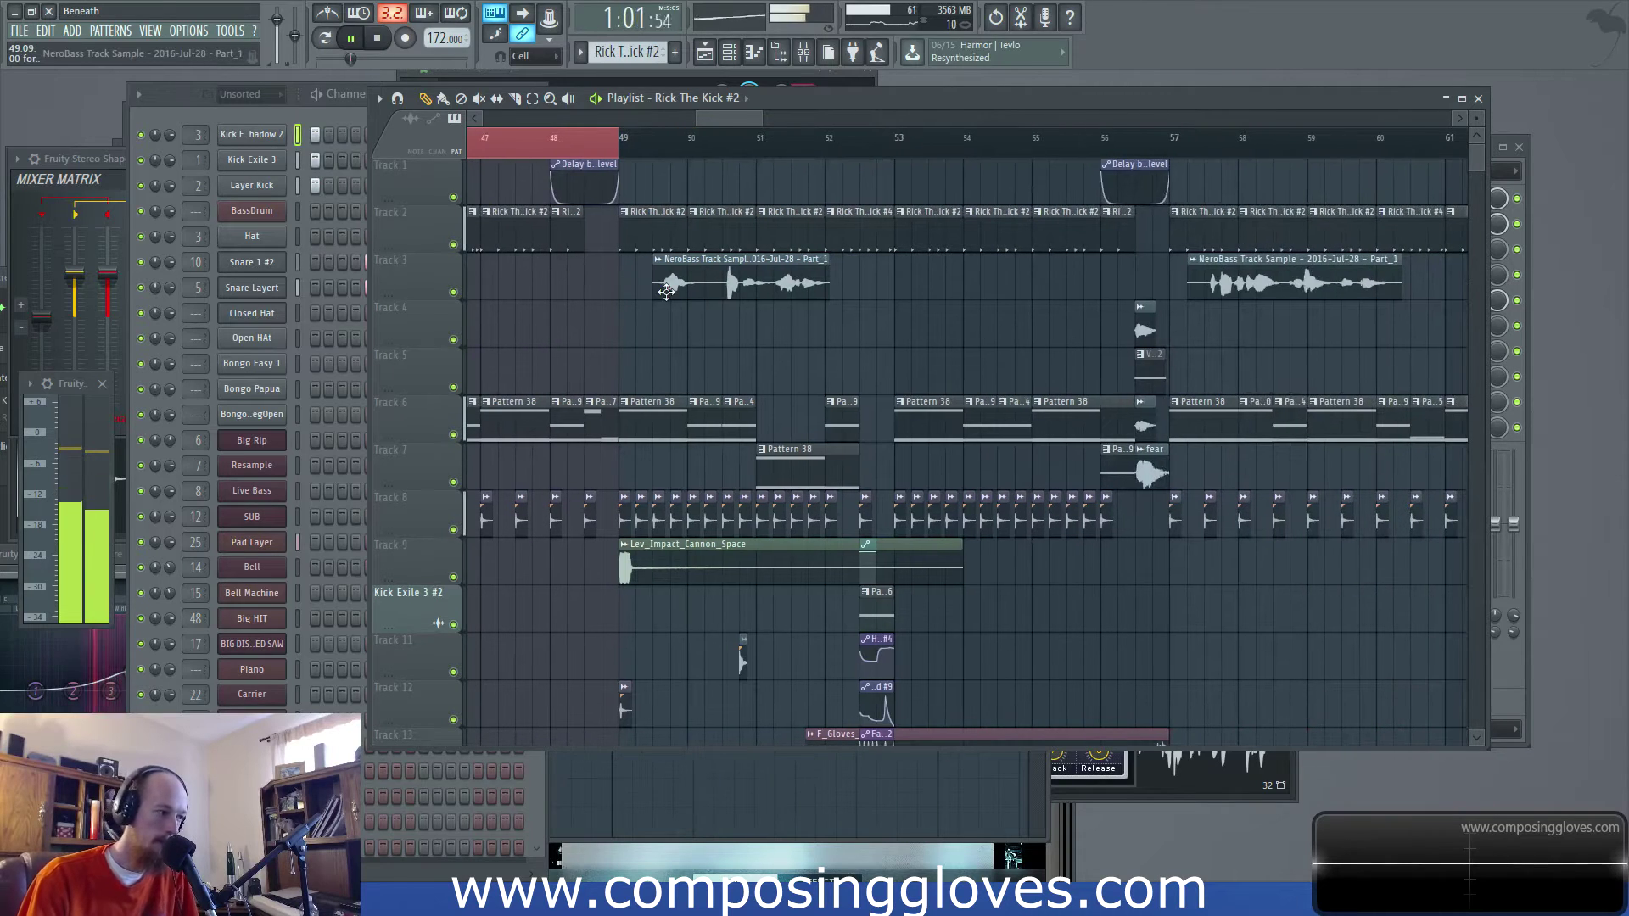
{"action": "scroll", "coordinate": [620, 316], "scroll_direction": "left", "scroll_amount": 1}
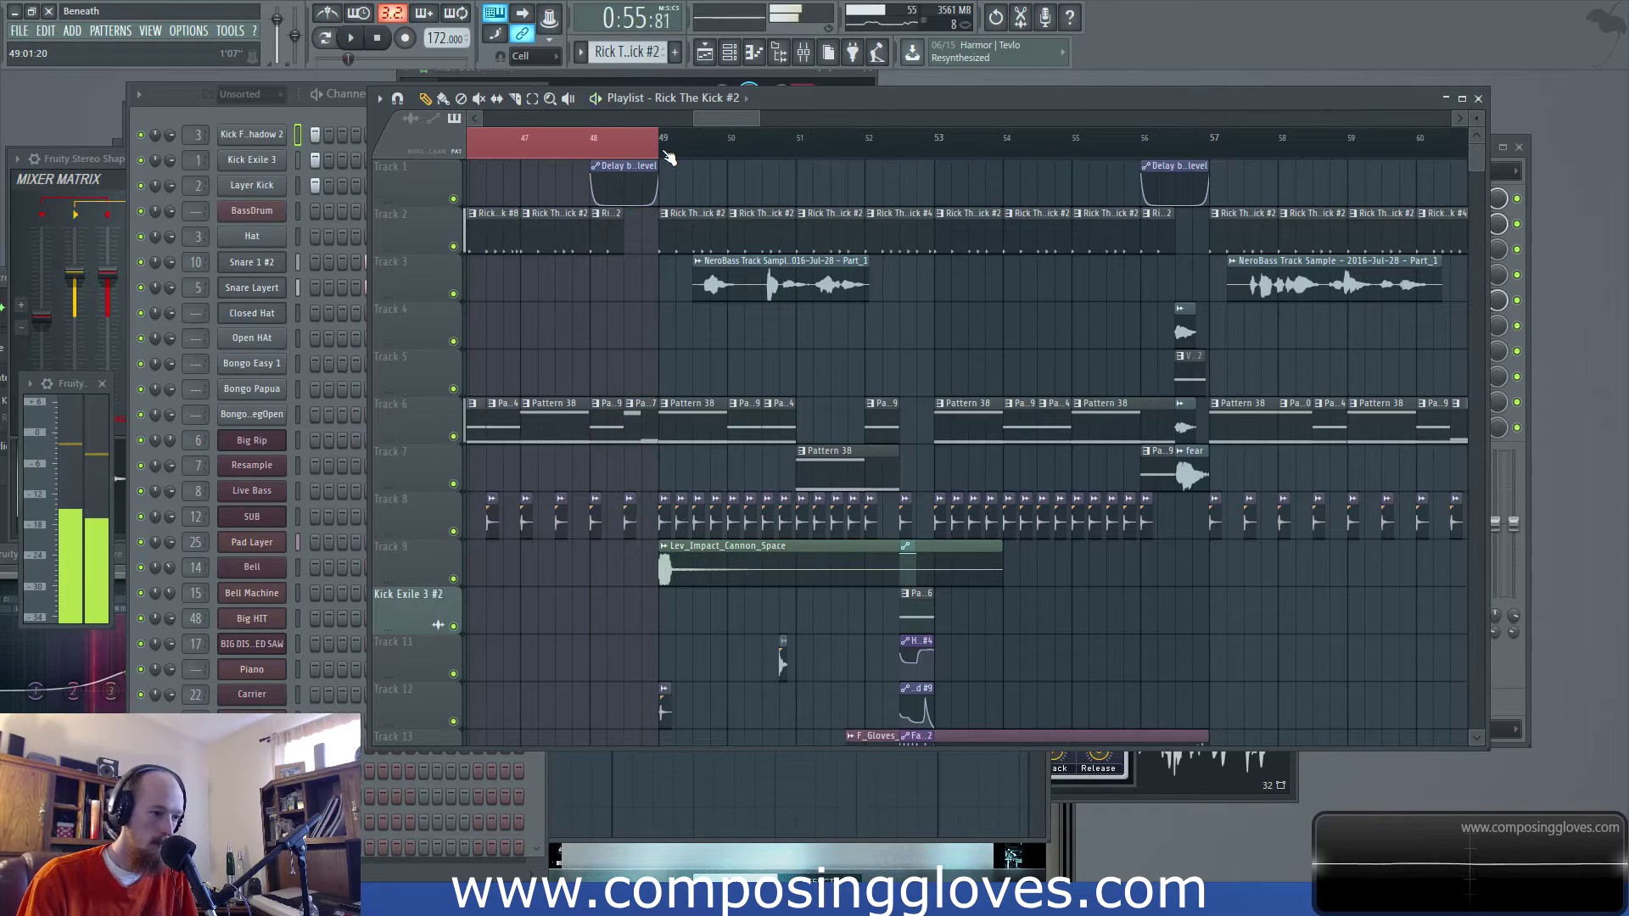
Set the playlist's loop selection to bars 49 to 57 and play it while reviewing the tracks below
{"action": "left_click_drag", "start_coordinate": [670, 149], "coordinate": [1209, 149]}
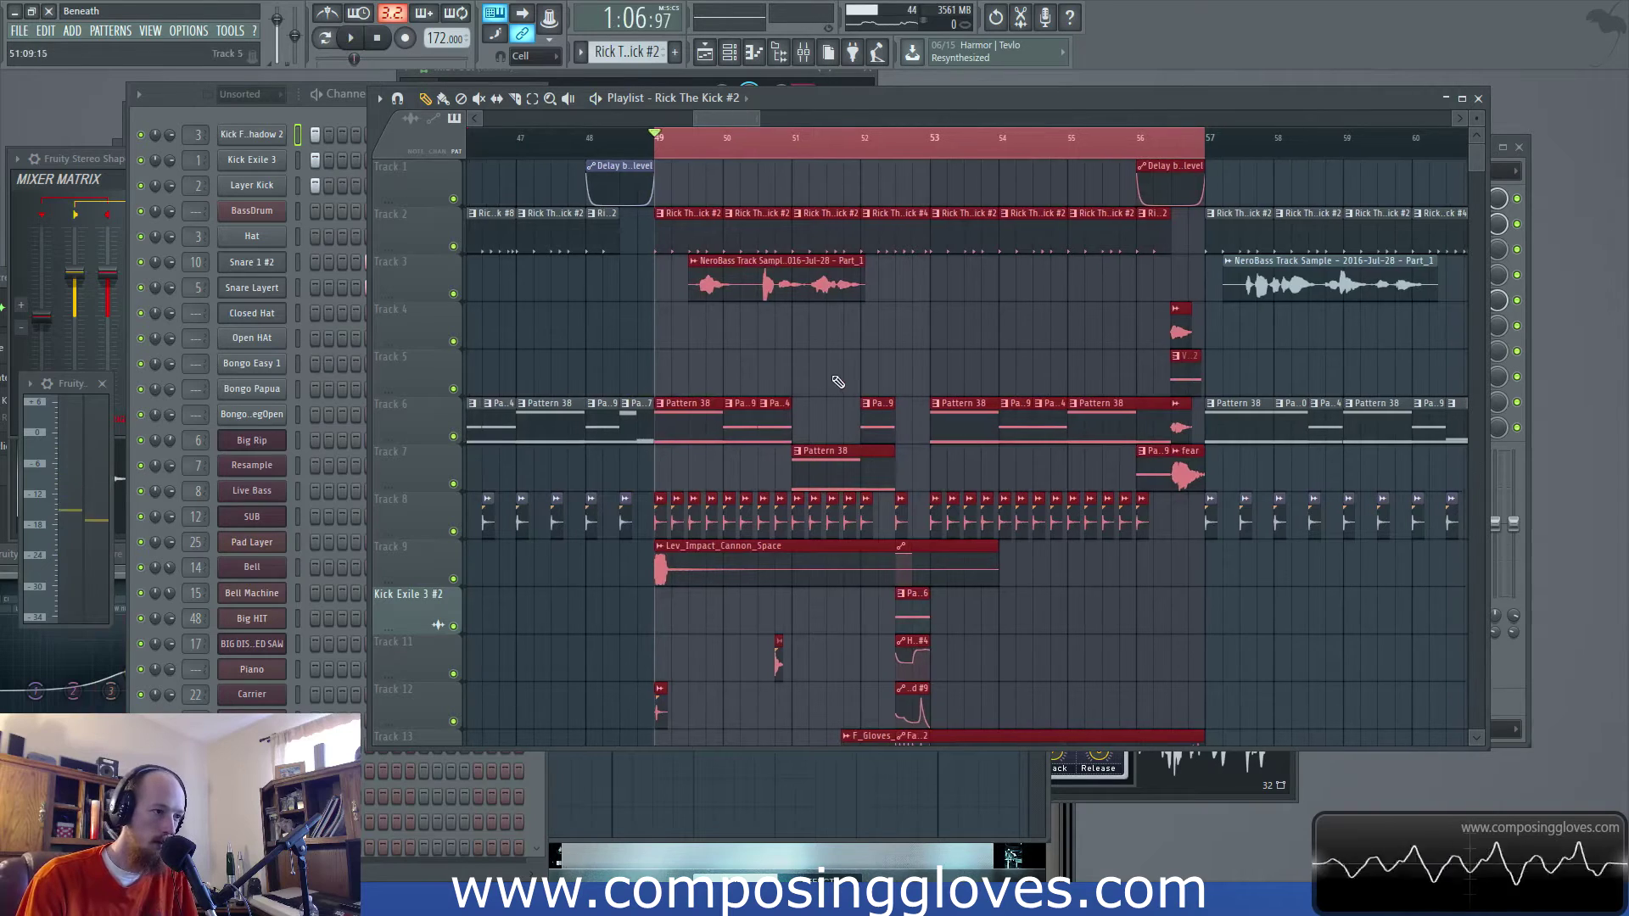
{"action": "scroll", "coordinate": [839, 384], "scroll_direction": "down", "scroll_amount": 2}
{"action": "scroll", "coordinate": [802, 330], "scroll_direction": "down", "scroll_amount": 8}
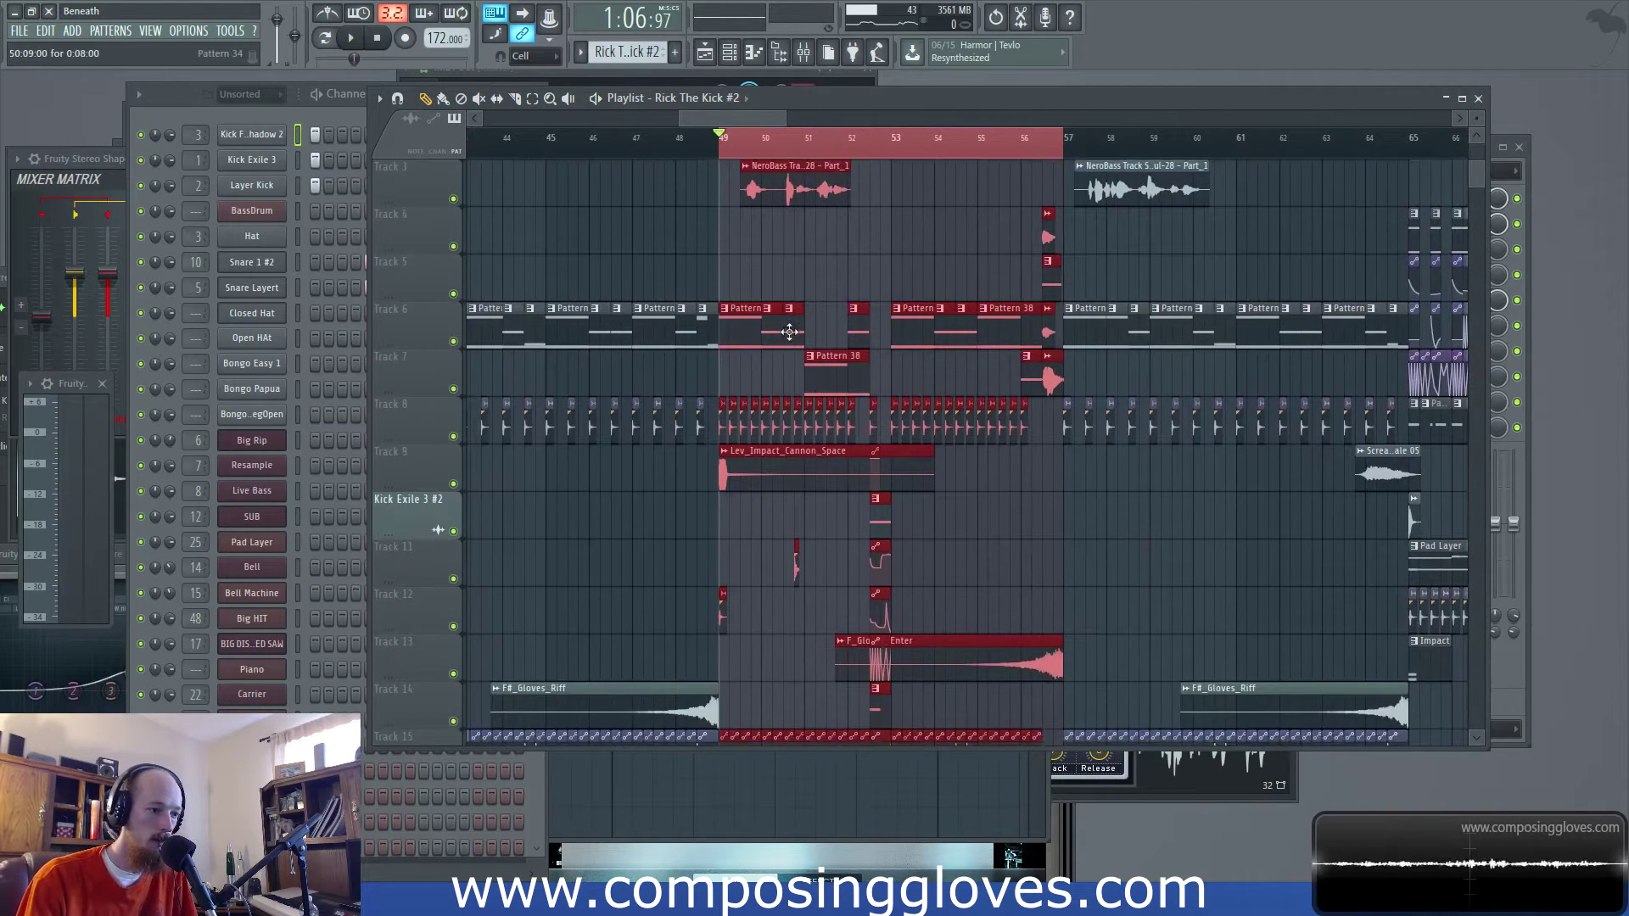
{"action": "key", "text": "space"}
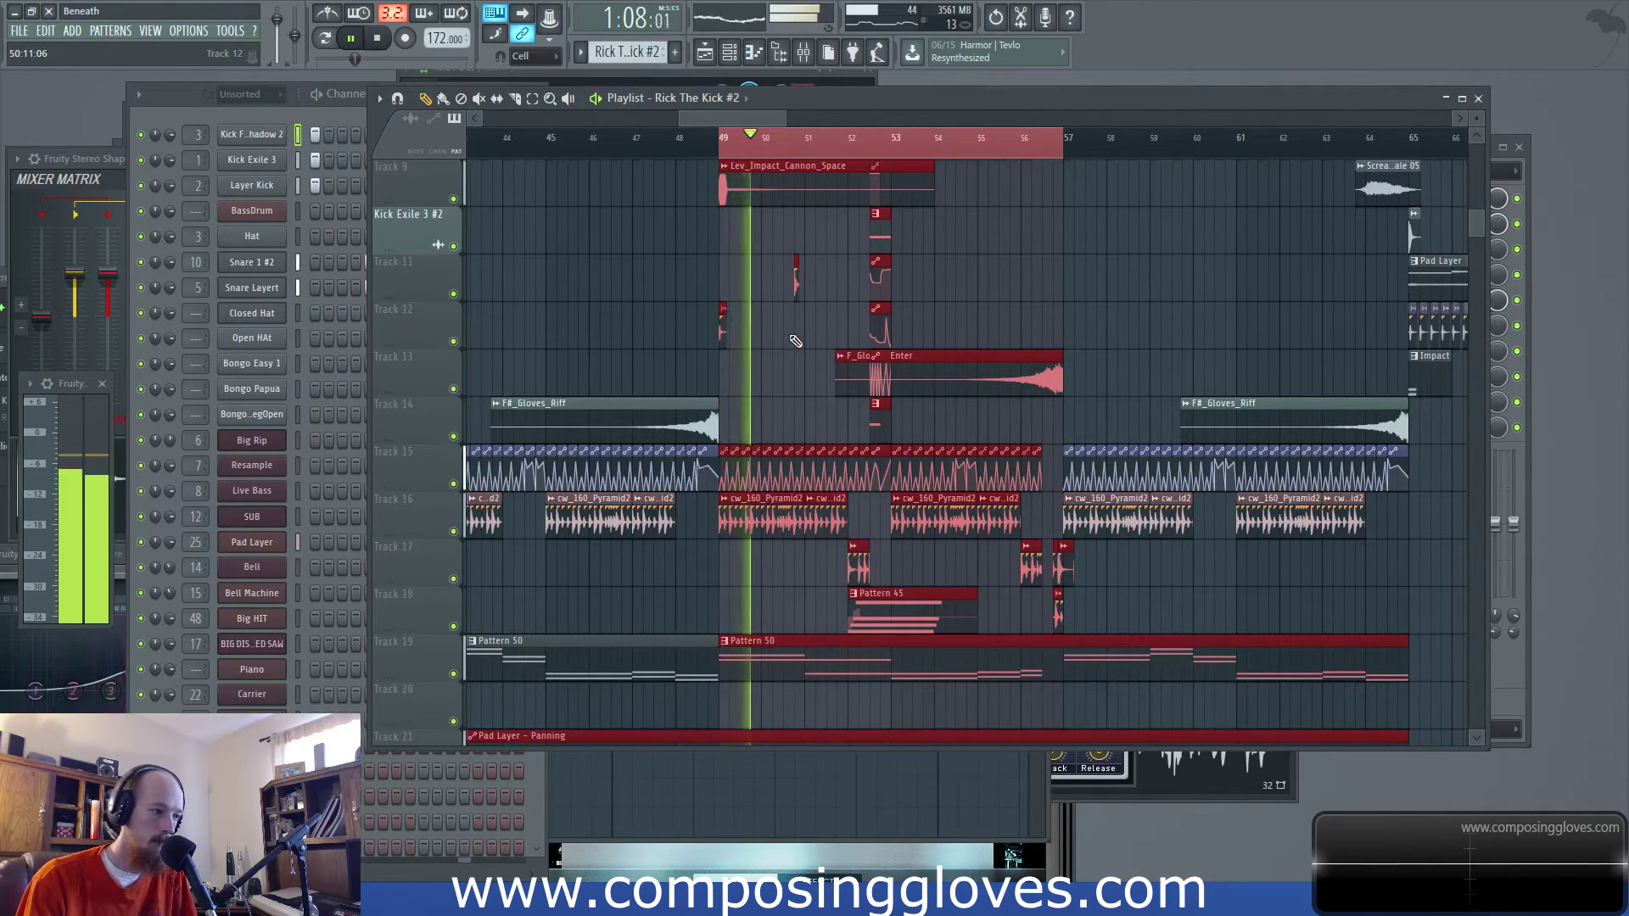
{"action": "scroll", "coordinate": [796, 341], "scroll_direction": "down", "scroll_amount": 2}
{"action": "scroll", "coordinate": [794, 340], "scroll_direction": "down", "scroll_amount": 2}
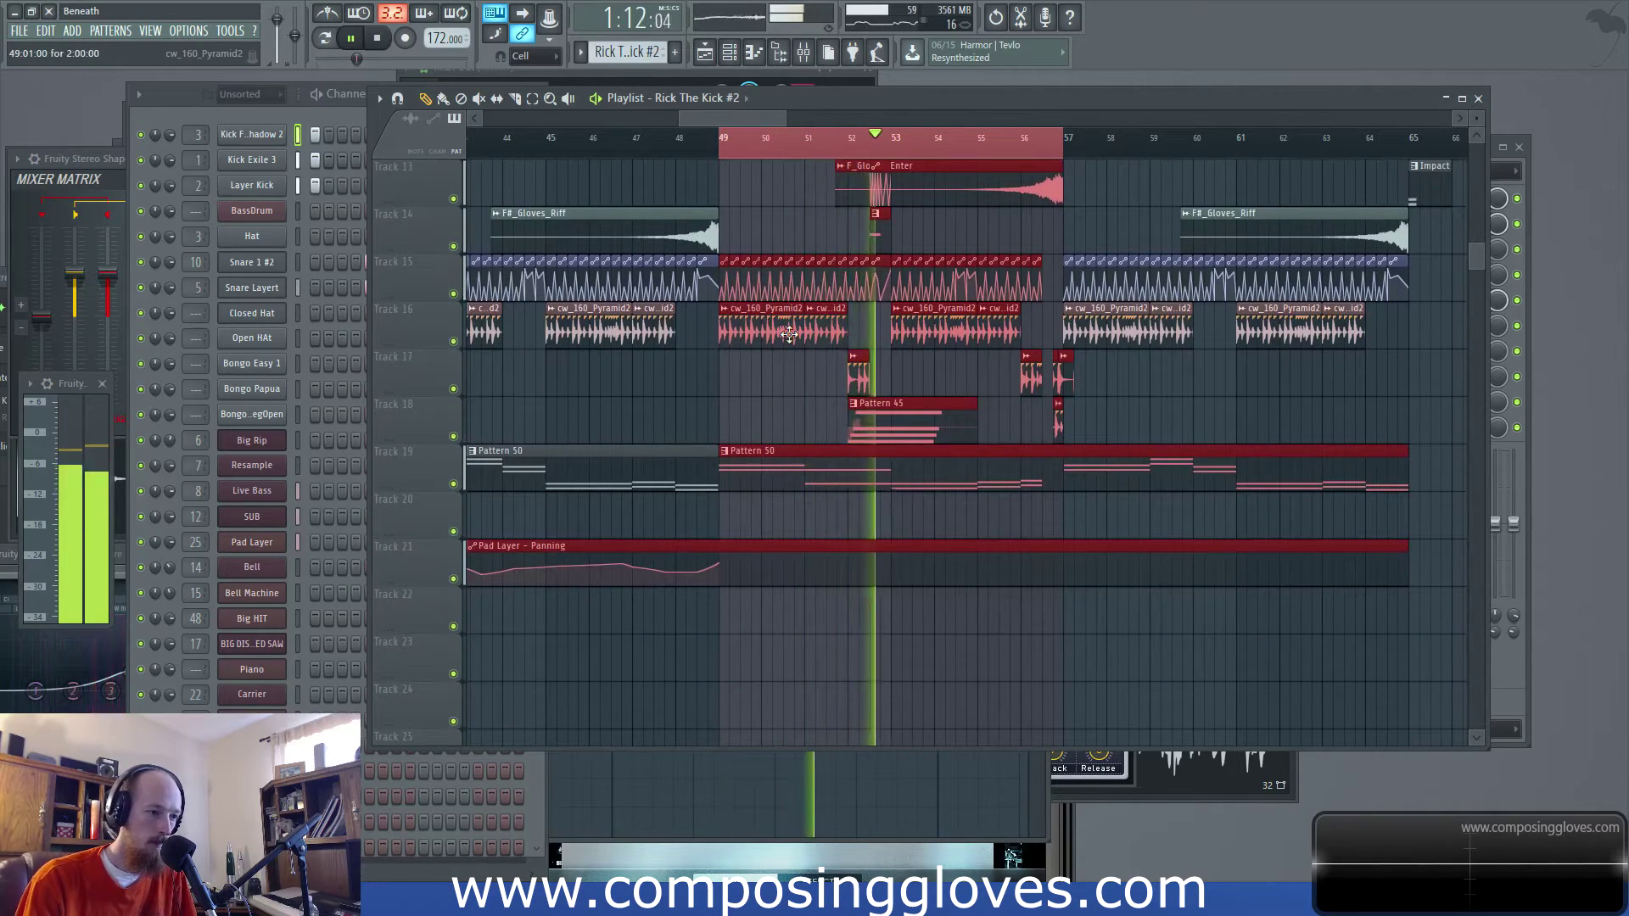
Extend the Pad Layer panning automation with a series of gently rising and falling points from bar 49 to just before bar 57
{"action": "scroll", "coordinate": [764, 424], "scroll_direction": "right", "scroll_amount": 4}
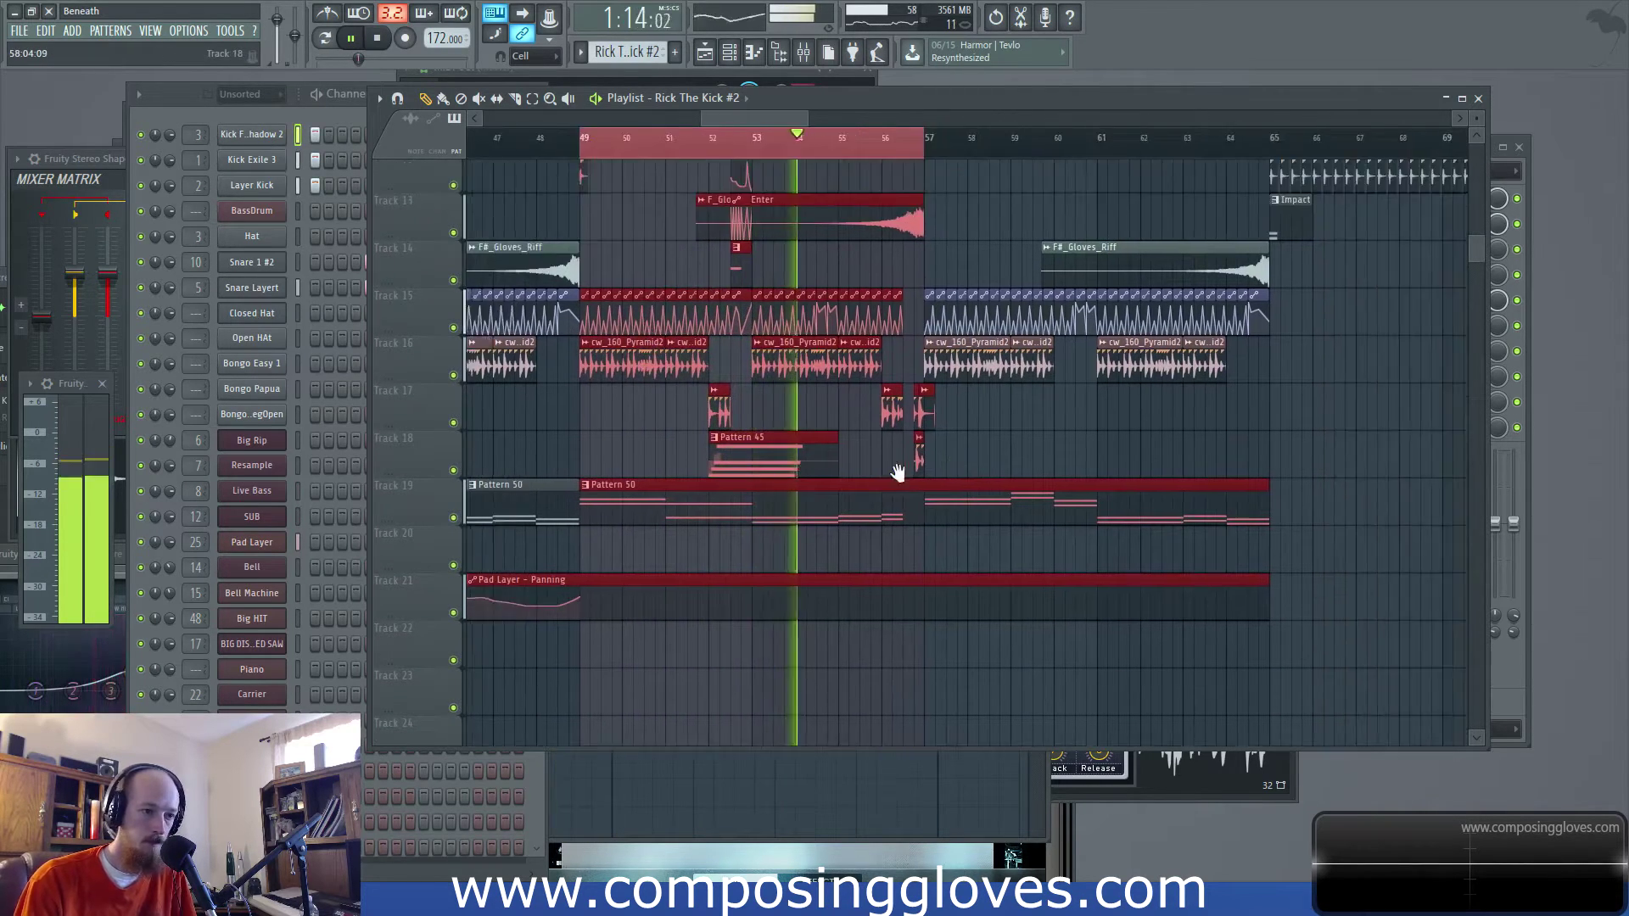
{"action": "left_click", "coordinate": [635, 593]}
{"action": "right_click", "coordinate": [650, 594]}
{"action": "right_click", "coordinate": [677, 599]}
{"action": "right_click", "coordinate": [704, 597]}
{"action": "right_click", "coordinate": [730, 593]}
{"action": "right_click", "coordinate": [749, 596]}
{"action": "right_click", "coordinate": [764, 599]}
{"action": "right_click", "coordinate": [785, 600]}
{"action": "right_click", "coordinate": [803, 600]}
{"action": "right_click", "coordinate": [823, 599]}
{"action": "right_click", "coordinate": [840, 596]}
{"action": "right_click", "coordinate": [856, 596]}
{"action": "right_click", "coordinate": [872, 594]}
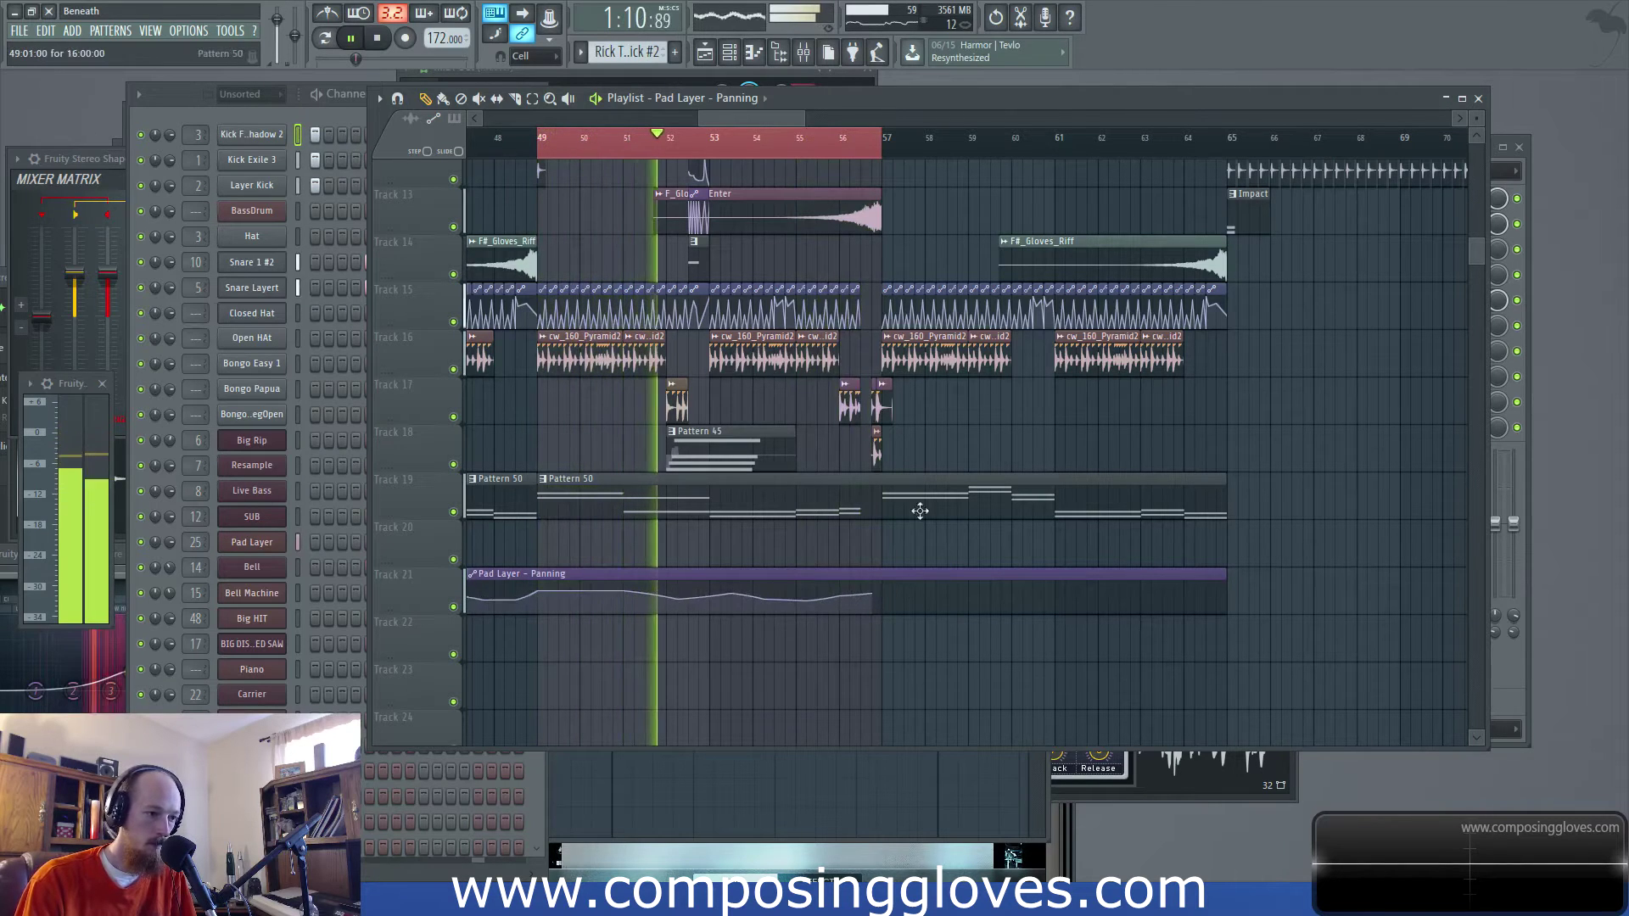
Route the F_Gloves_Enter sample to mixer track 50 and lower that track's volume to about -10.3 dB while replaying the loop
{"action": "scroll", "coordinate": [886, 592], "scroll_direction": "up", "scroll_amount": 4}
{"action": "left_click", "coordinate": [848, 221]}
{"action": "double_click", "coordinate": [848, 221]}
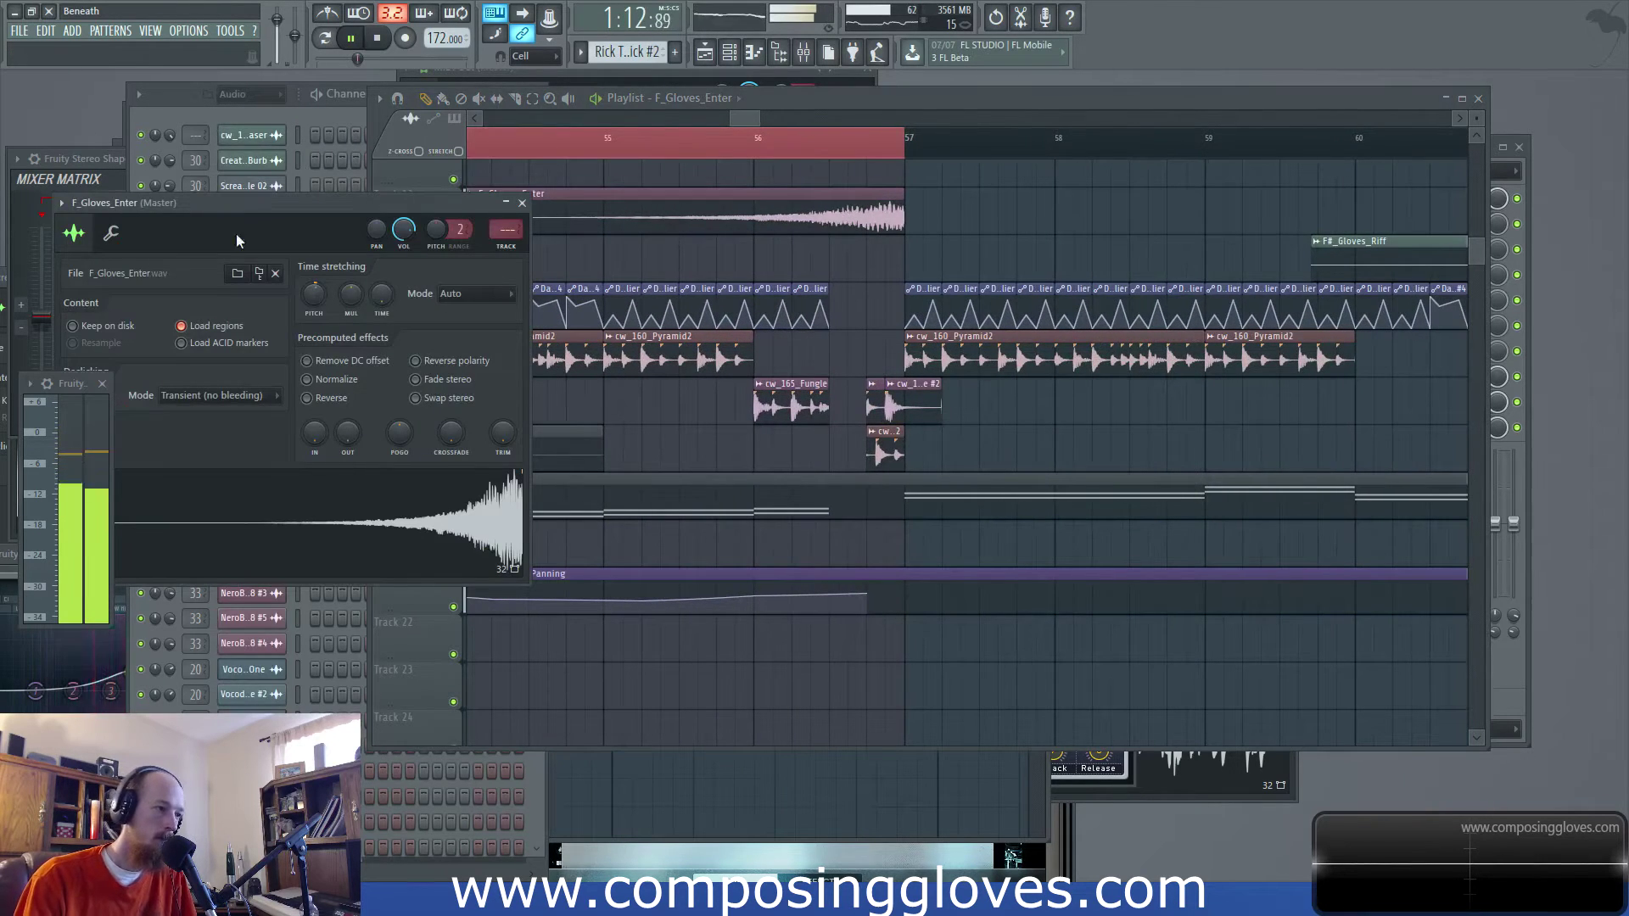
{"action": "key", "text": "ctrl+l"}
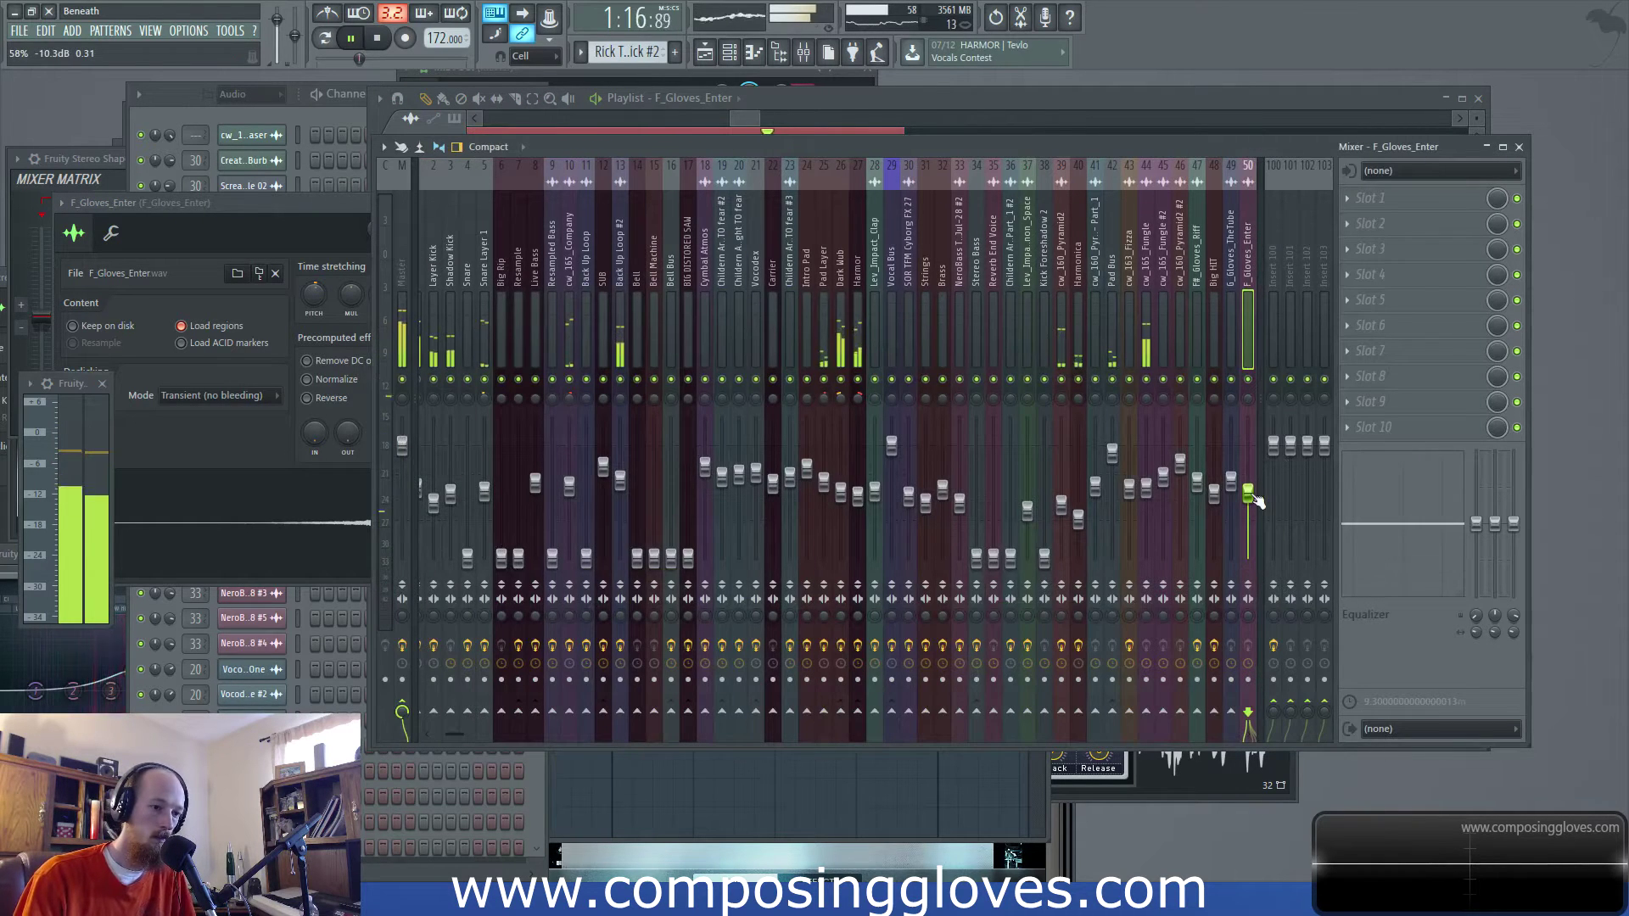
{"action": "key", "text": "F9"}
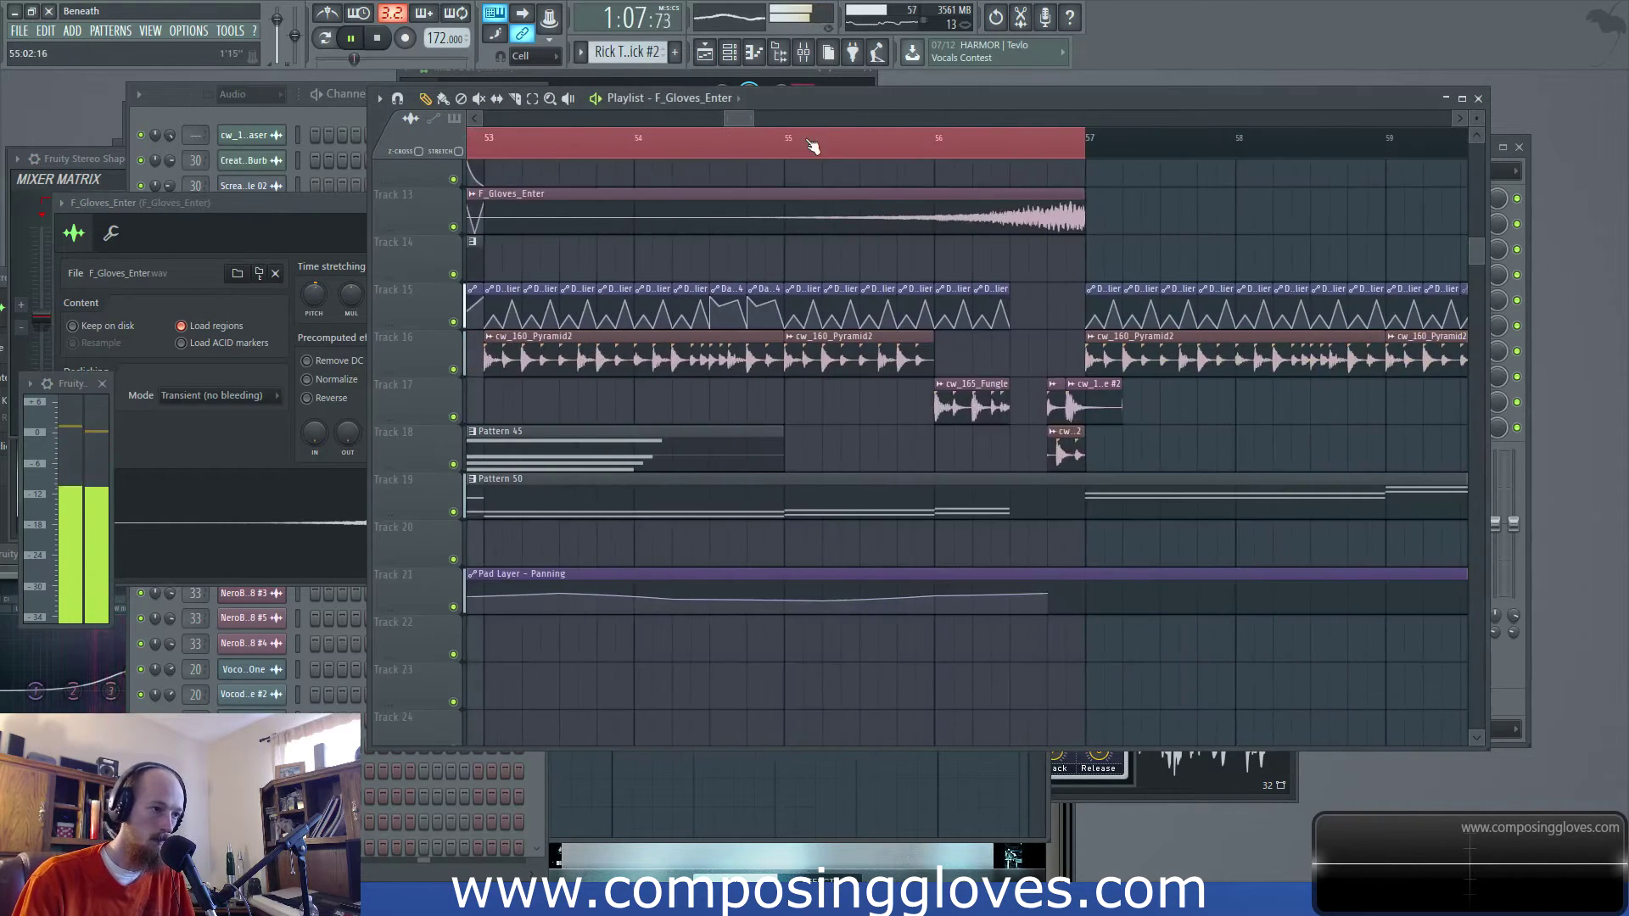
{"action": "left_click", "coordinate": [804, 54]}
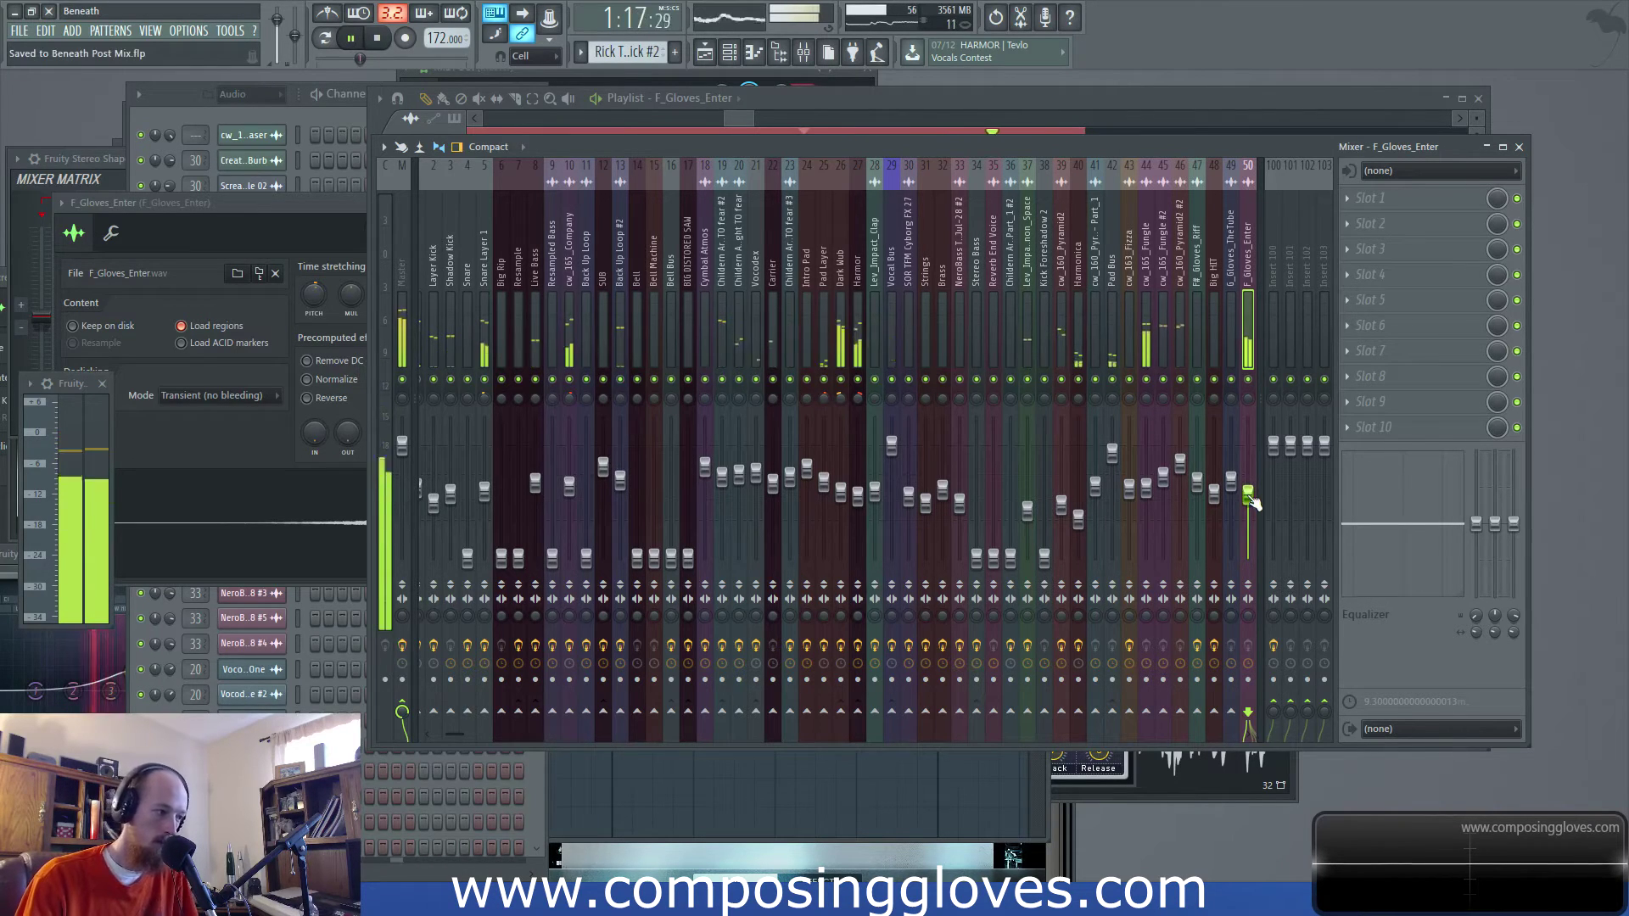
{"action": "left_click", "coordinate": [731, 119]}
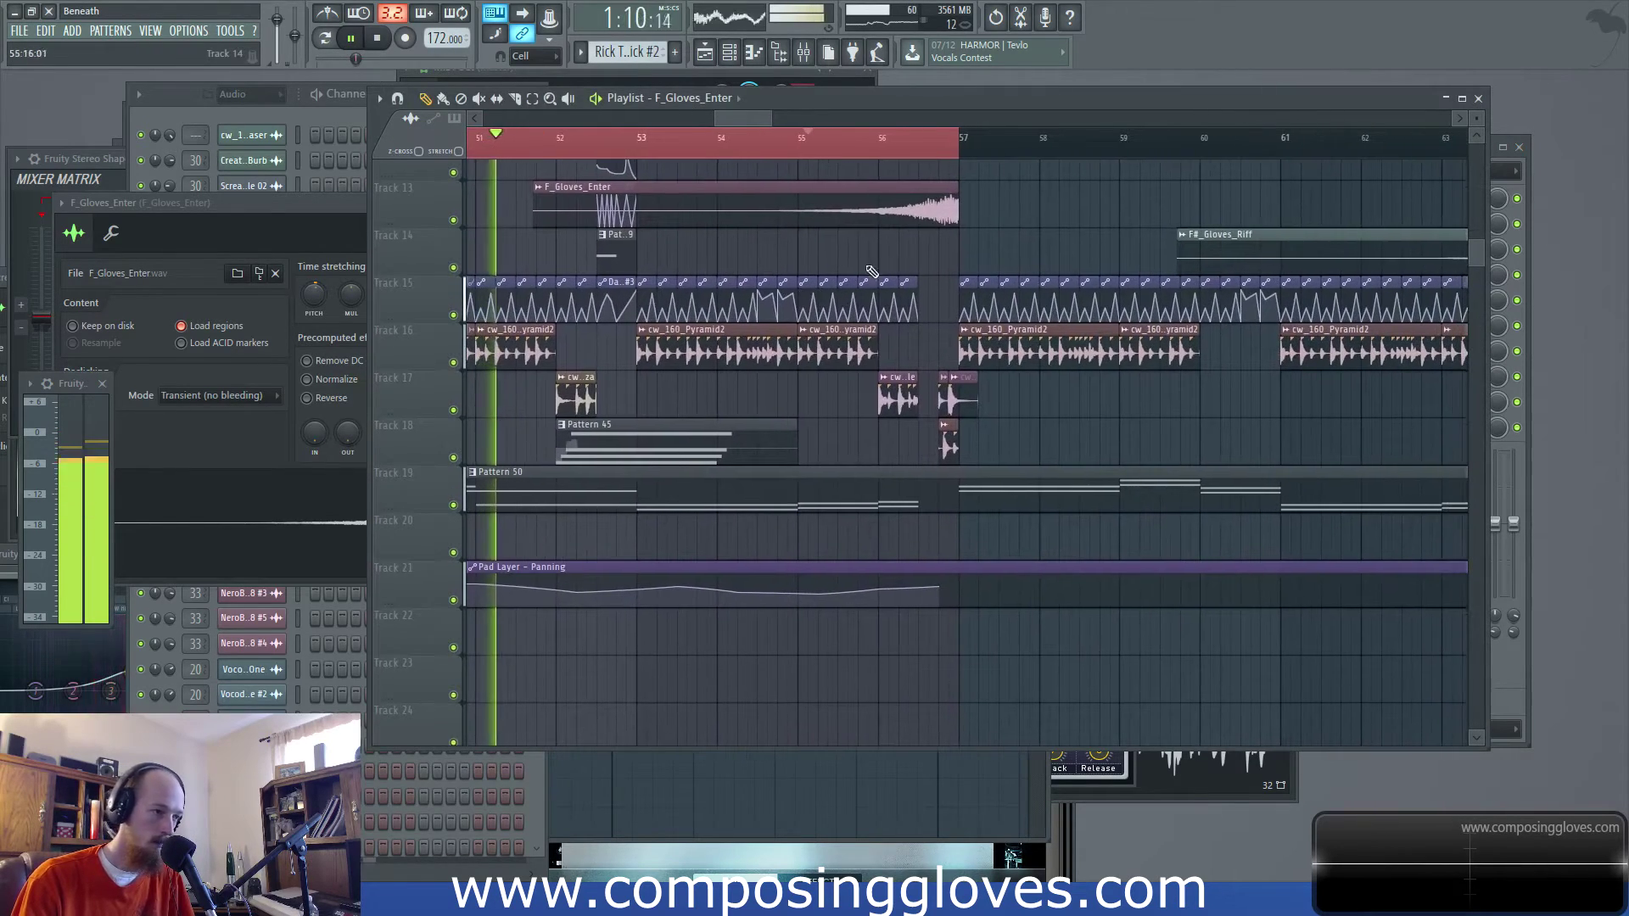
Copy the cw_165_Fungle channel panning automation and the short automation clip beneath it from bar 40 to bar 56, onto Tracks 11 and 12
{"action": "scroll", "coordinate": [745, 258], "scroll_direction": "up", "scroll_amount": 4}
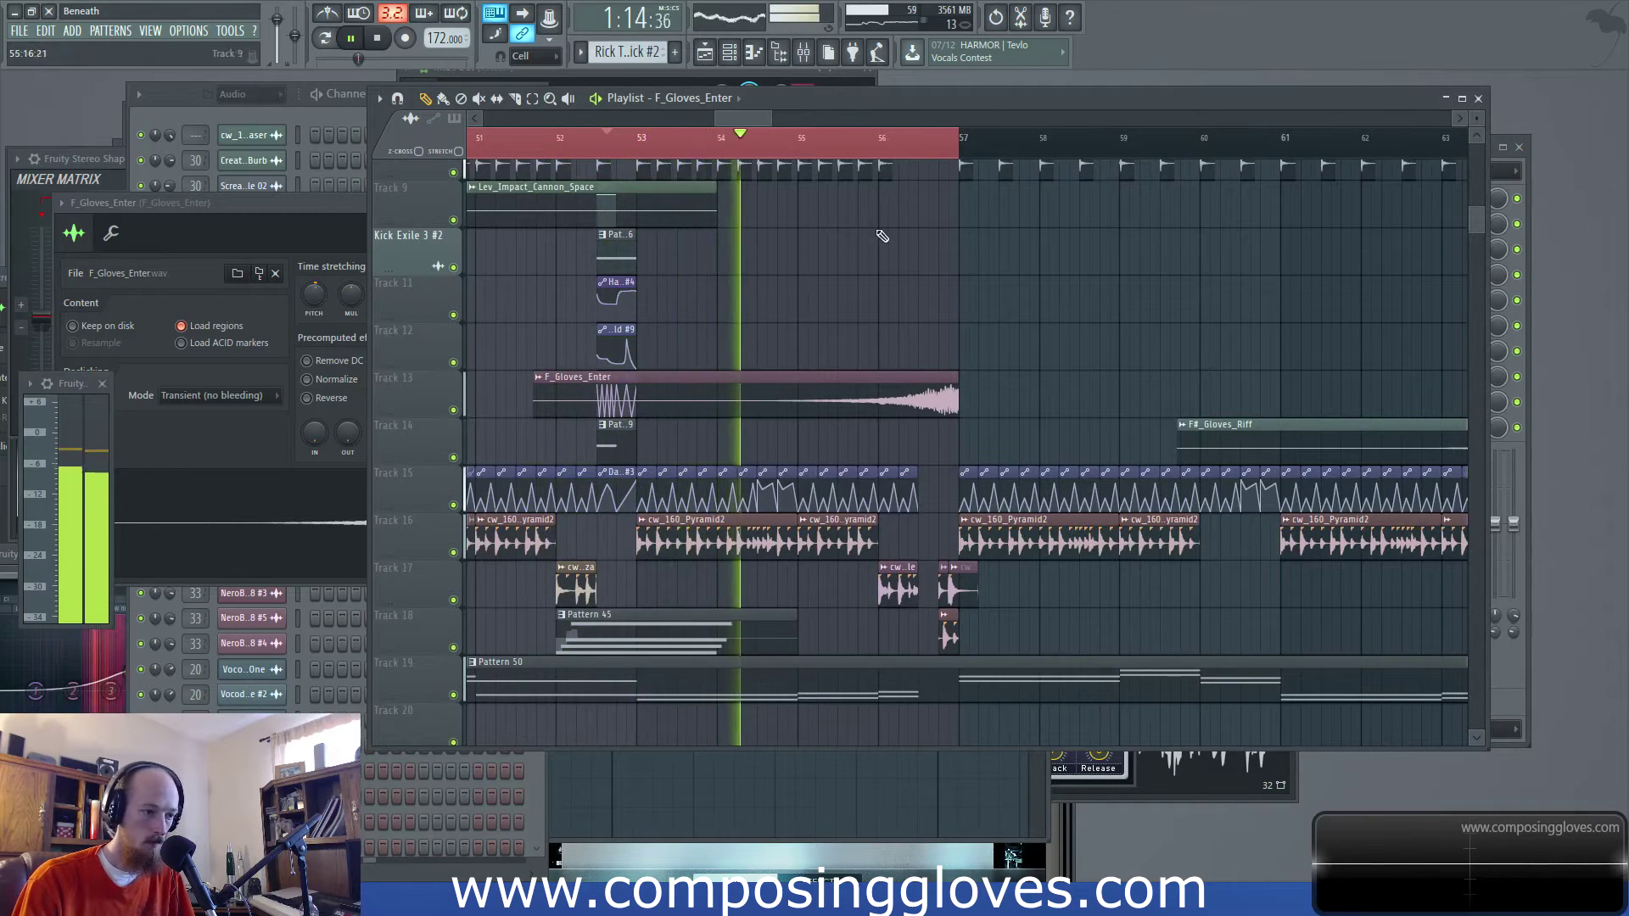
{"action": "left_click_drag", "start_coordinate": [960, 345], "coordinate": [775, 327]}
{"action": "scroll", "coordinate": [836, 363], "scroll_direction": "up", "scroll_amount": 2}
{"action": "scroll", "coordinate": [836, 352], "scroll_direction": "down", "scroll_amount": 3}
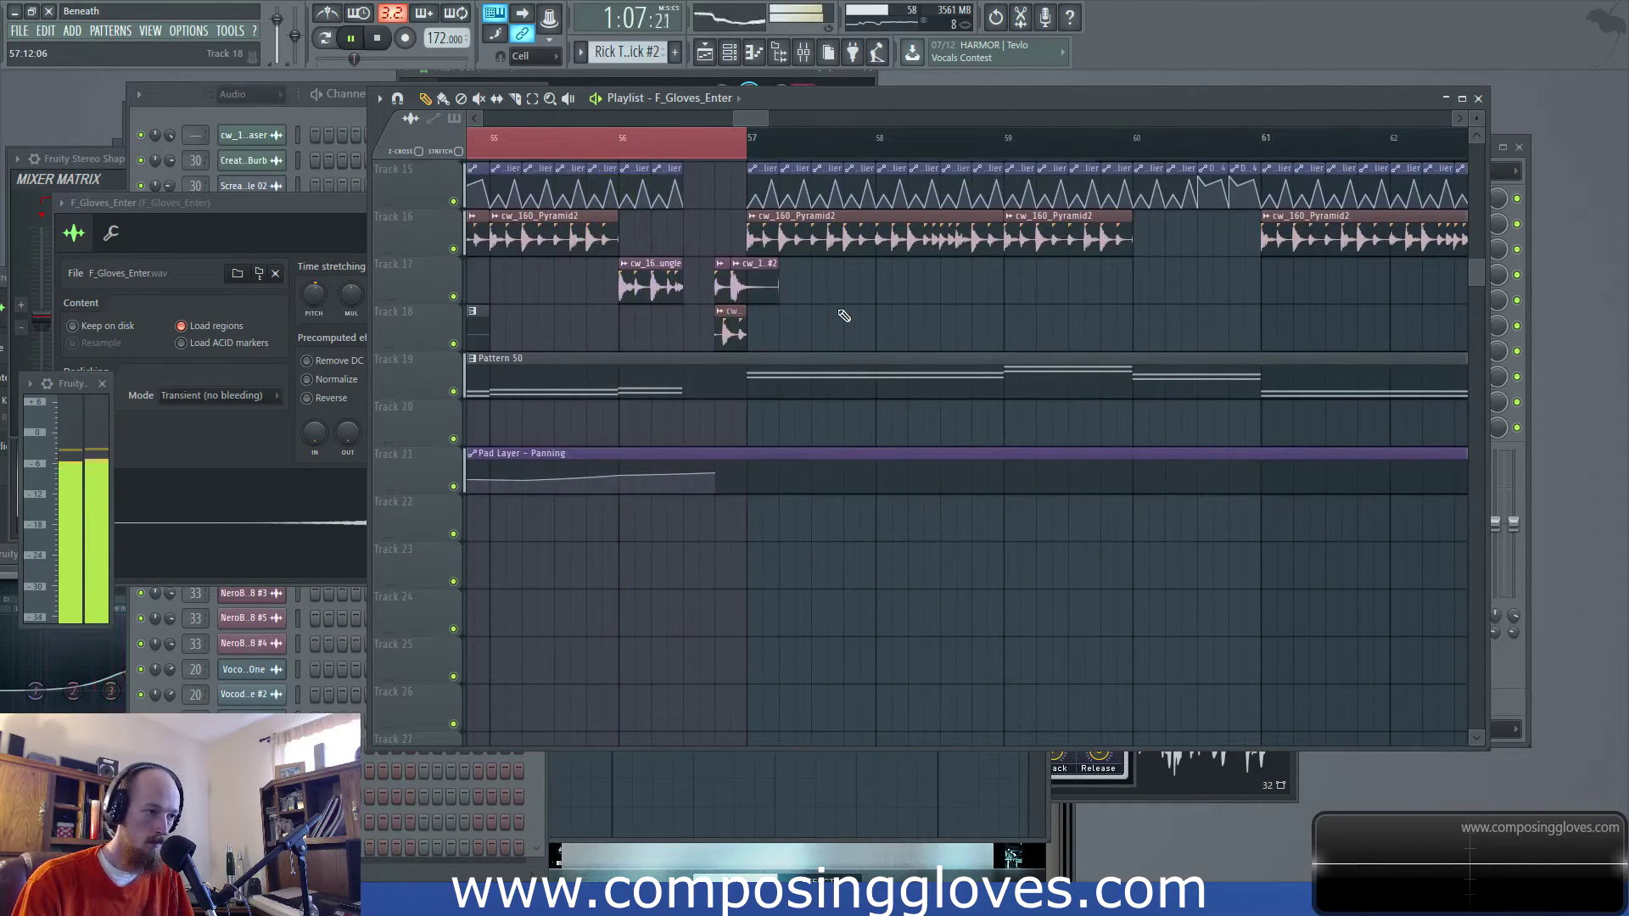
{"action": "left_click_drag", "start_coordinate": [648, 294], "coordinate": [818, 356]}
{"action": "scroll", "coordinate": [791, 348], "scroll_direction": "down", "scroll_amount": 4}
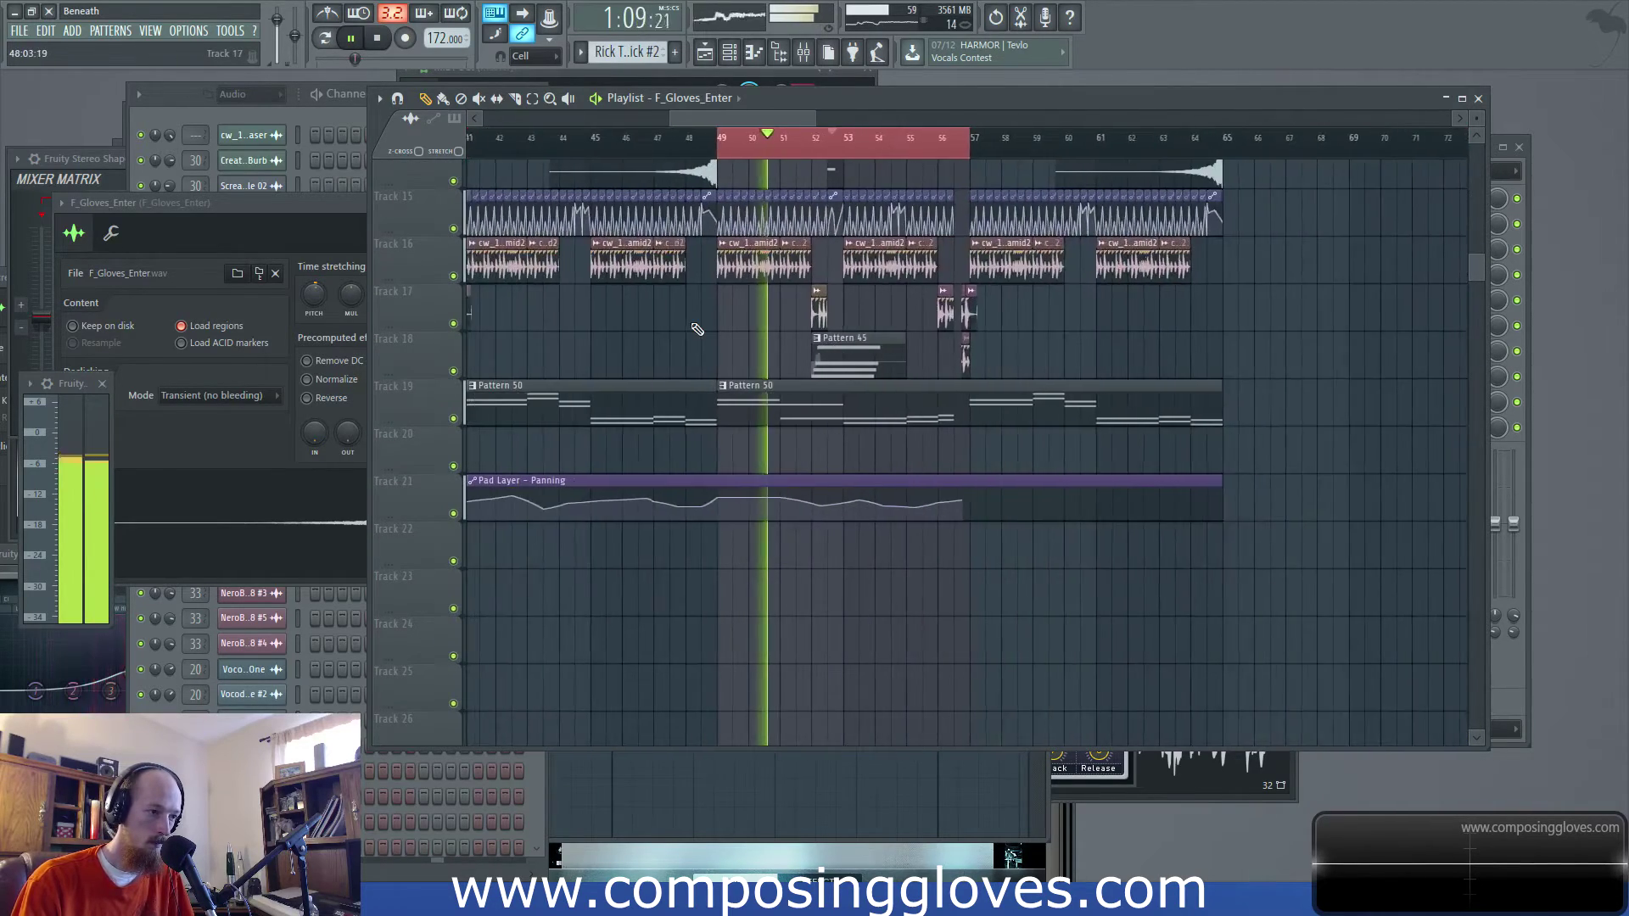
{"action": "left_click_drag", "start_coordinate": [699, 327], "coordinate": [979, 390]}
{"action": "scroll", "coordinate": [1076, 386], "scroll_direction": "up", "scroll_amount": 3}
{"action": "left_click_drag", "start_coordinate": [1271, 382], "coordinate": [844, 401]}
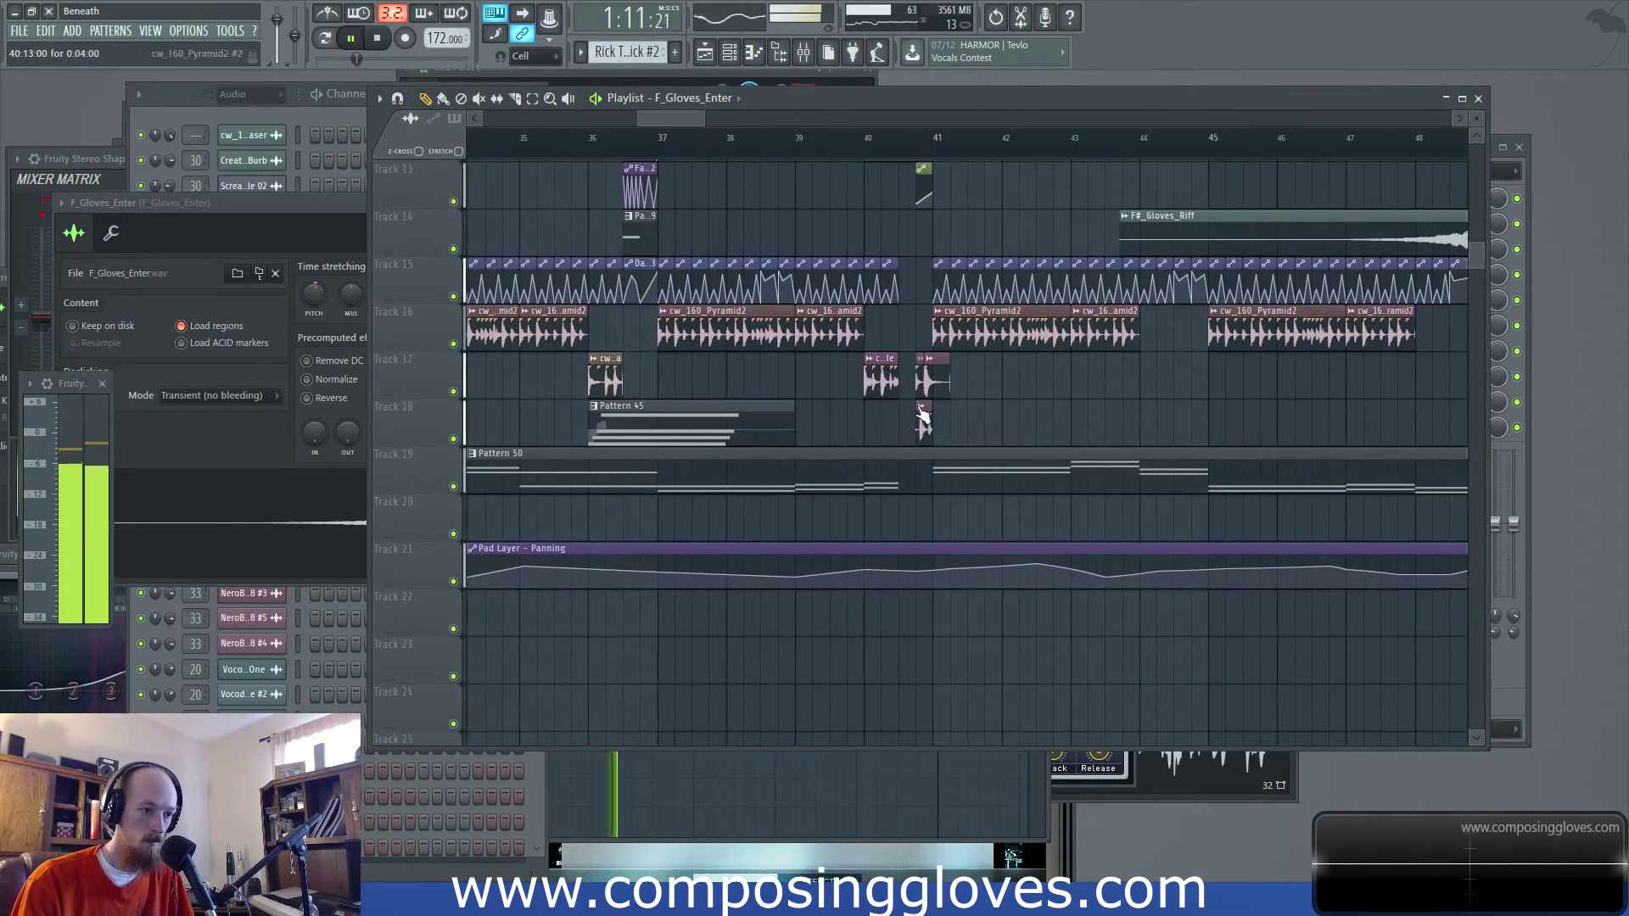
{"action": "scroll", "coordinate": [917, 407], "scroll_direction": "up", "scroll_amount": 4}
{"action": "scroll", "coordinate": [886, 380], "scroll_direction": "up", "scroll_amount": 1}
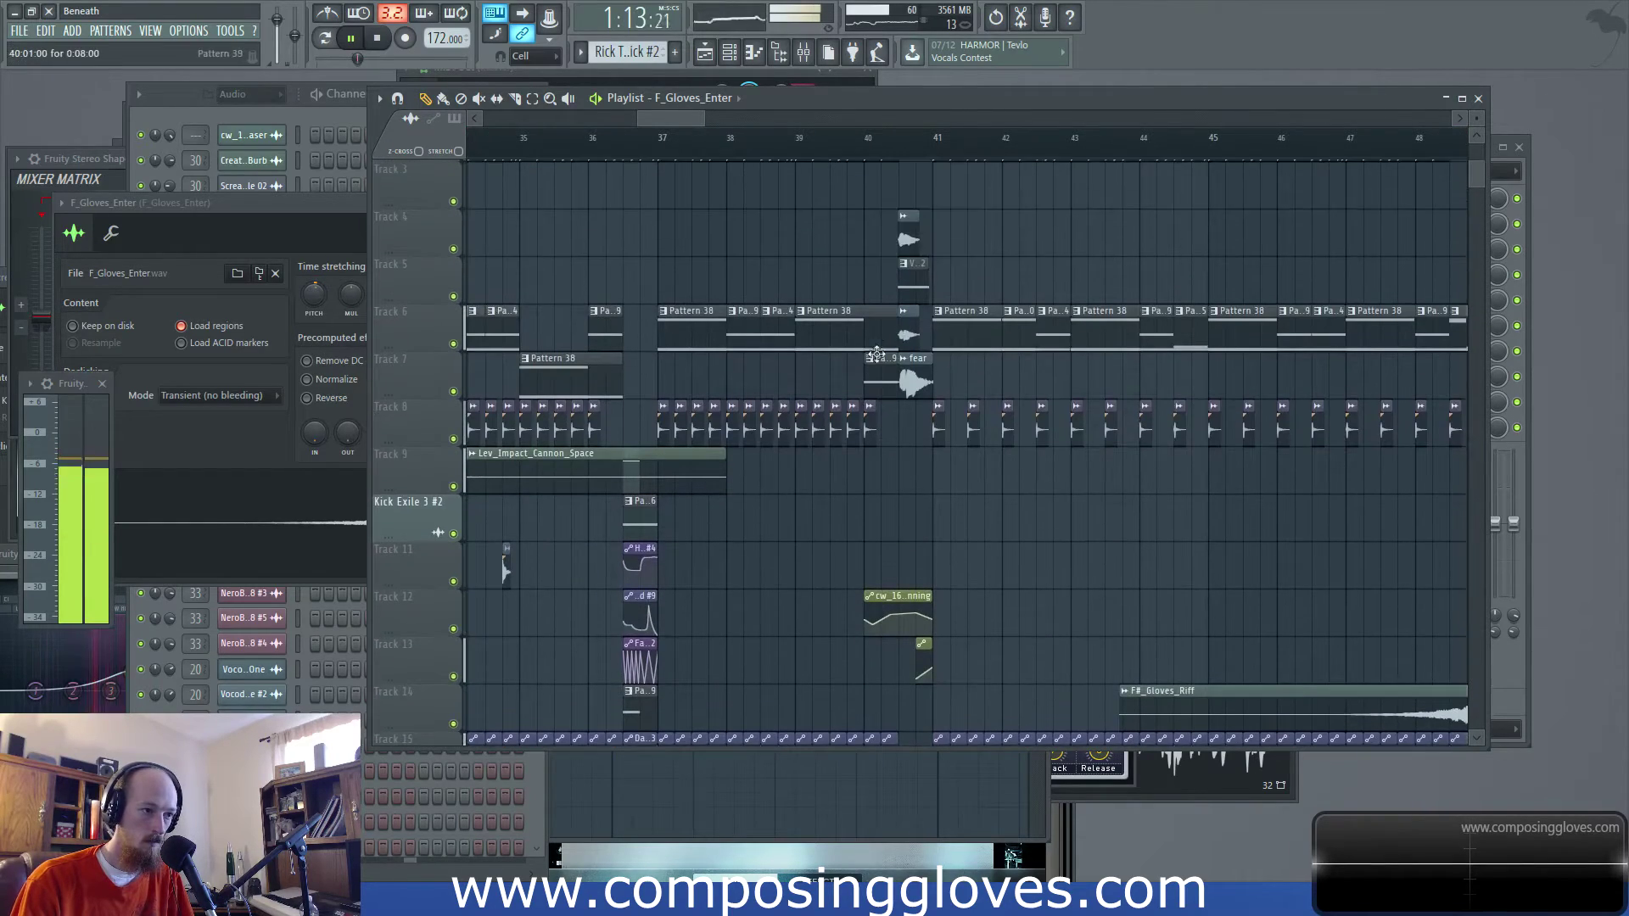
{"action": "scroll", "coordinate": [992, 461], "scroll_direction": "down", "scroll_amount": 2}
{"action": "scroll", "coordinate": [934, 367], "scroll_direction": "down", "scroll_amount": 5}
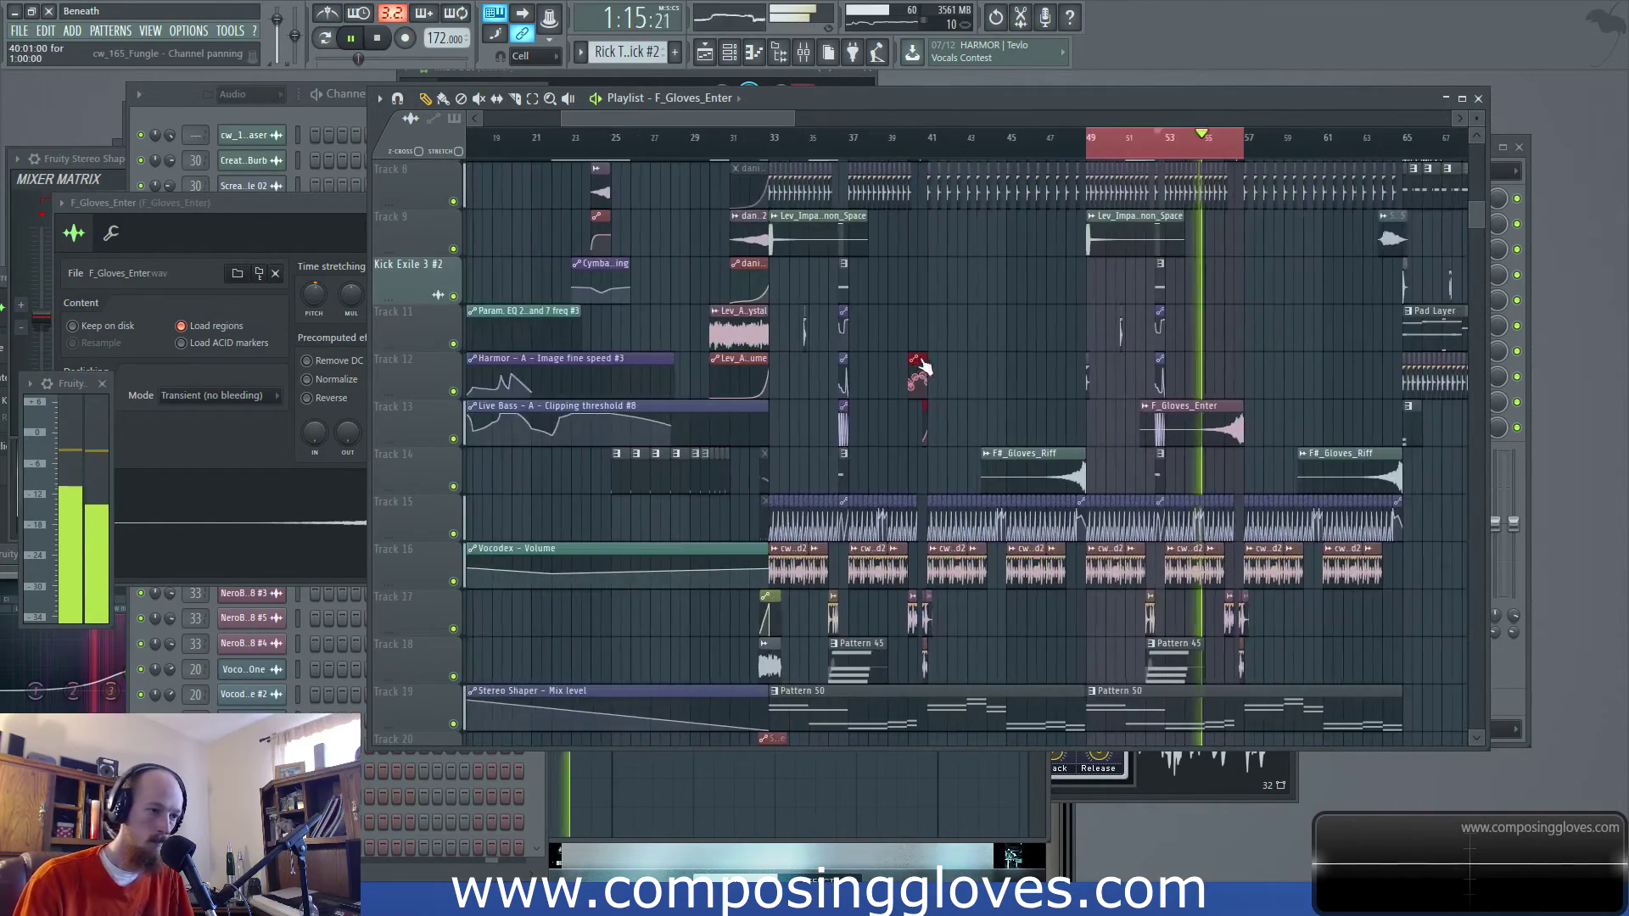
{"action": "left_click_drag", "start_coordinate": [1189, 357], "coordinate": [1238, 351]}
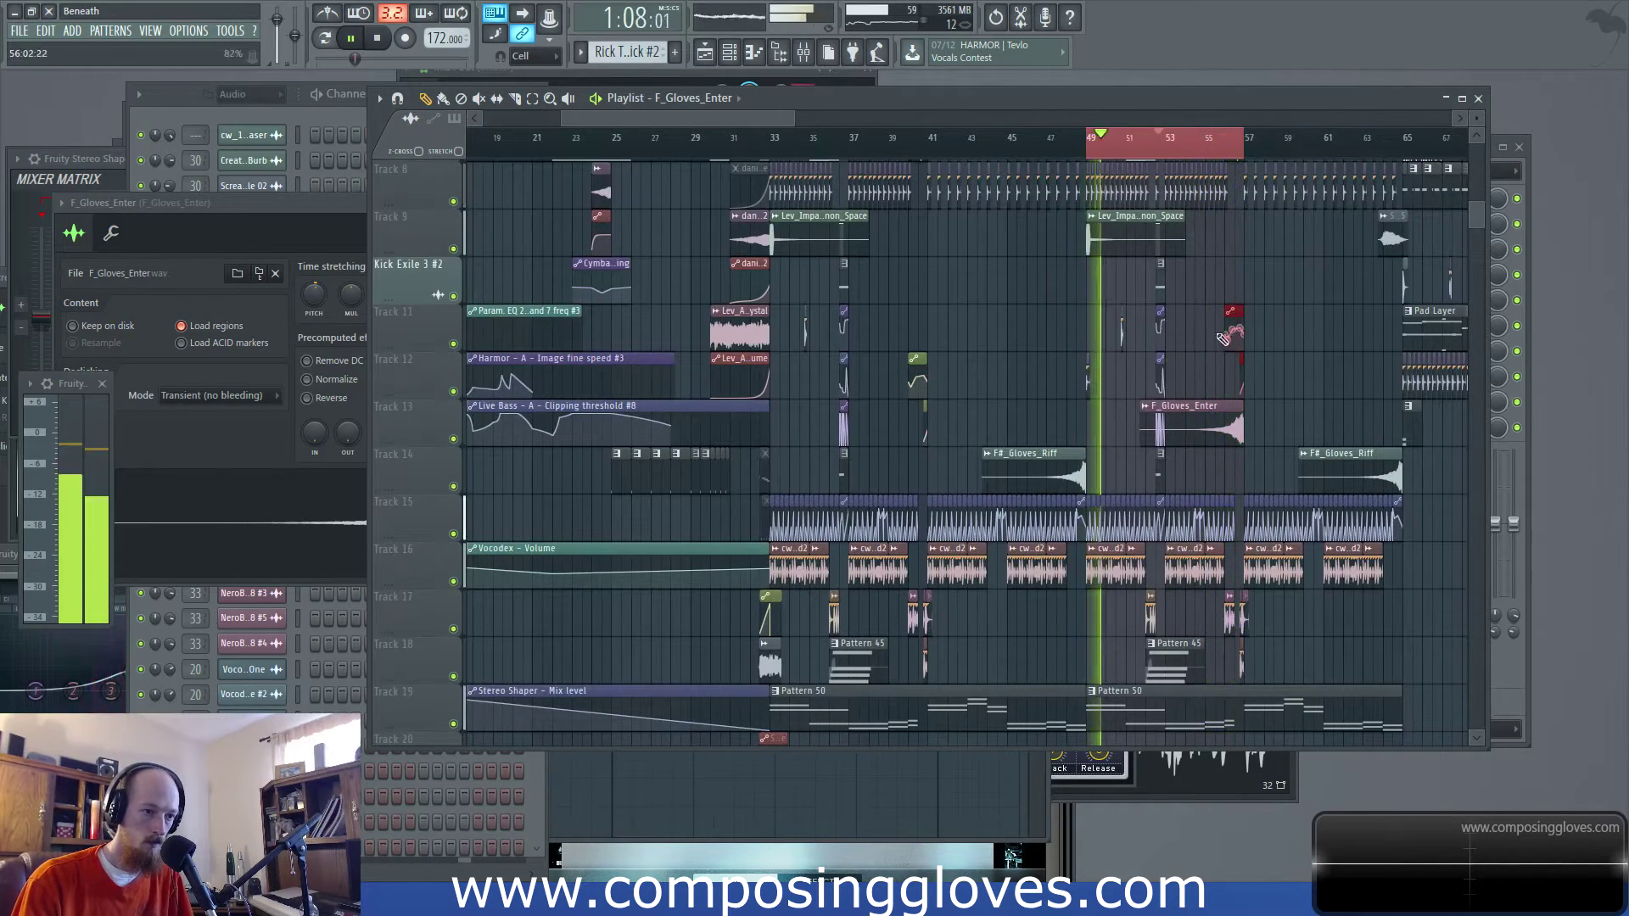
{"action": "scroll", "coordinate": [1222, 338], "scroll_direction": "up", "scroll_amount": 5}
{"action": "scroll", "coordinate": [711, 497], "scroll_direction": "up", "scroll_amount": 2}
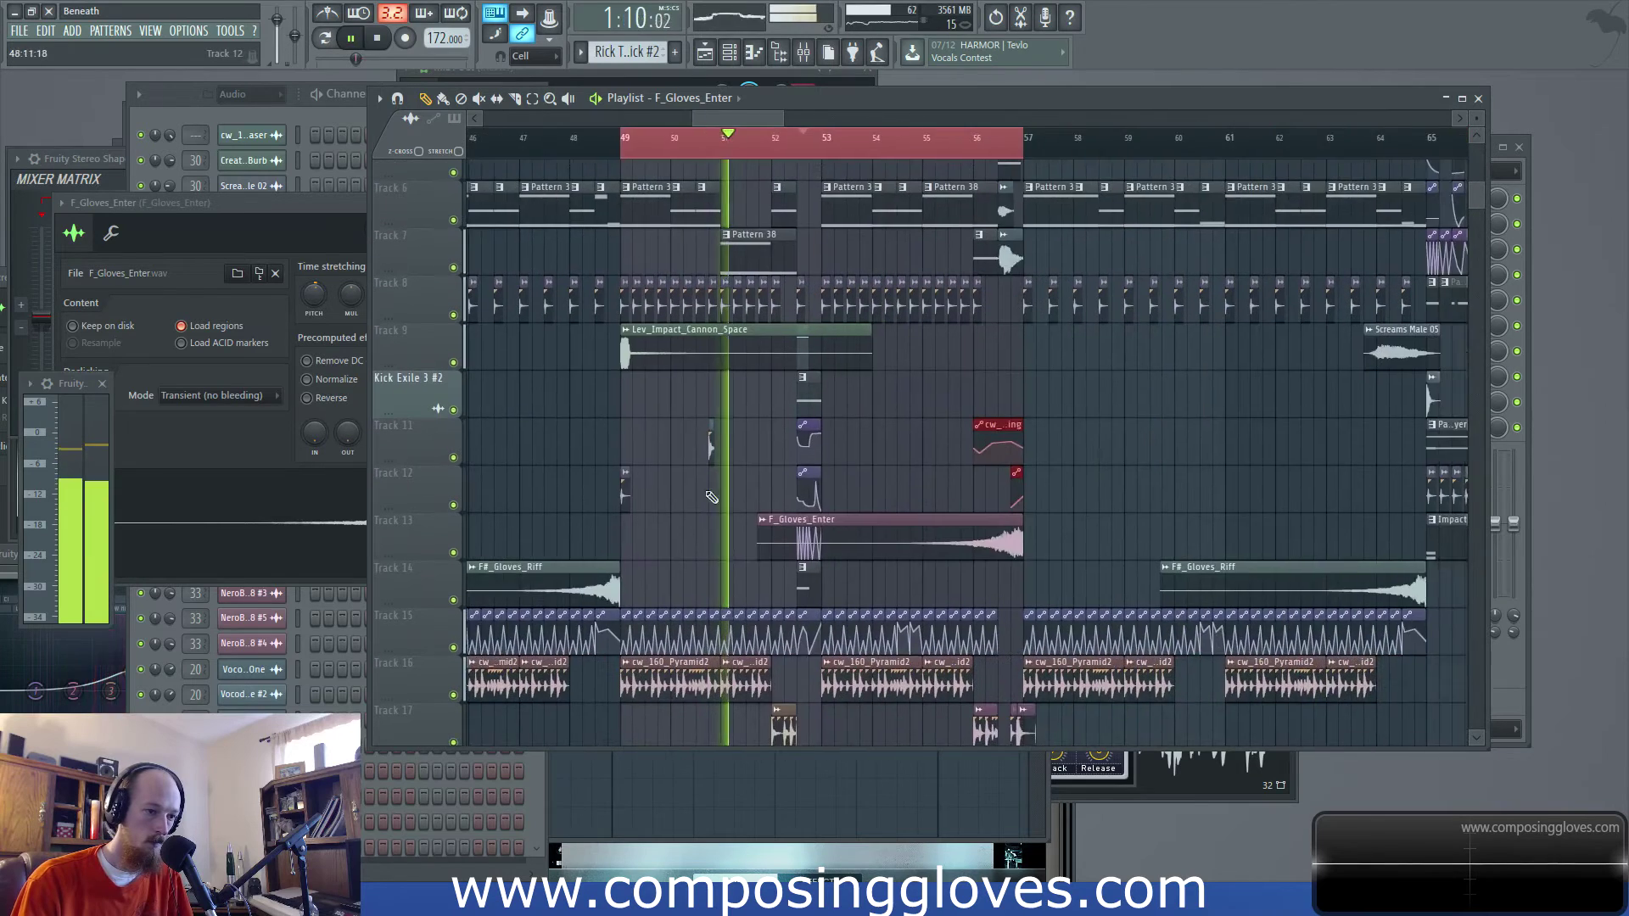
Stop playback and move the playlist's loop selection to bars 57 to 65
{"action": "scroll", "coordinate": [989, 455], "scroll_direction": "up", "scroll_amount": 3}
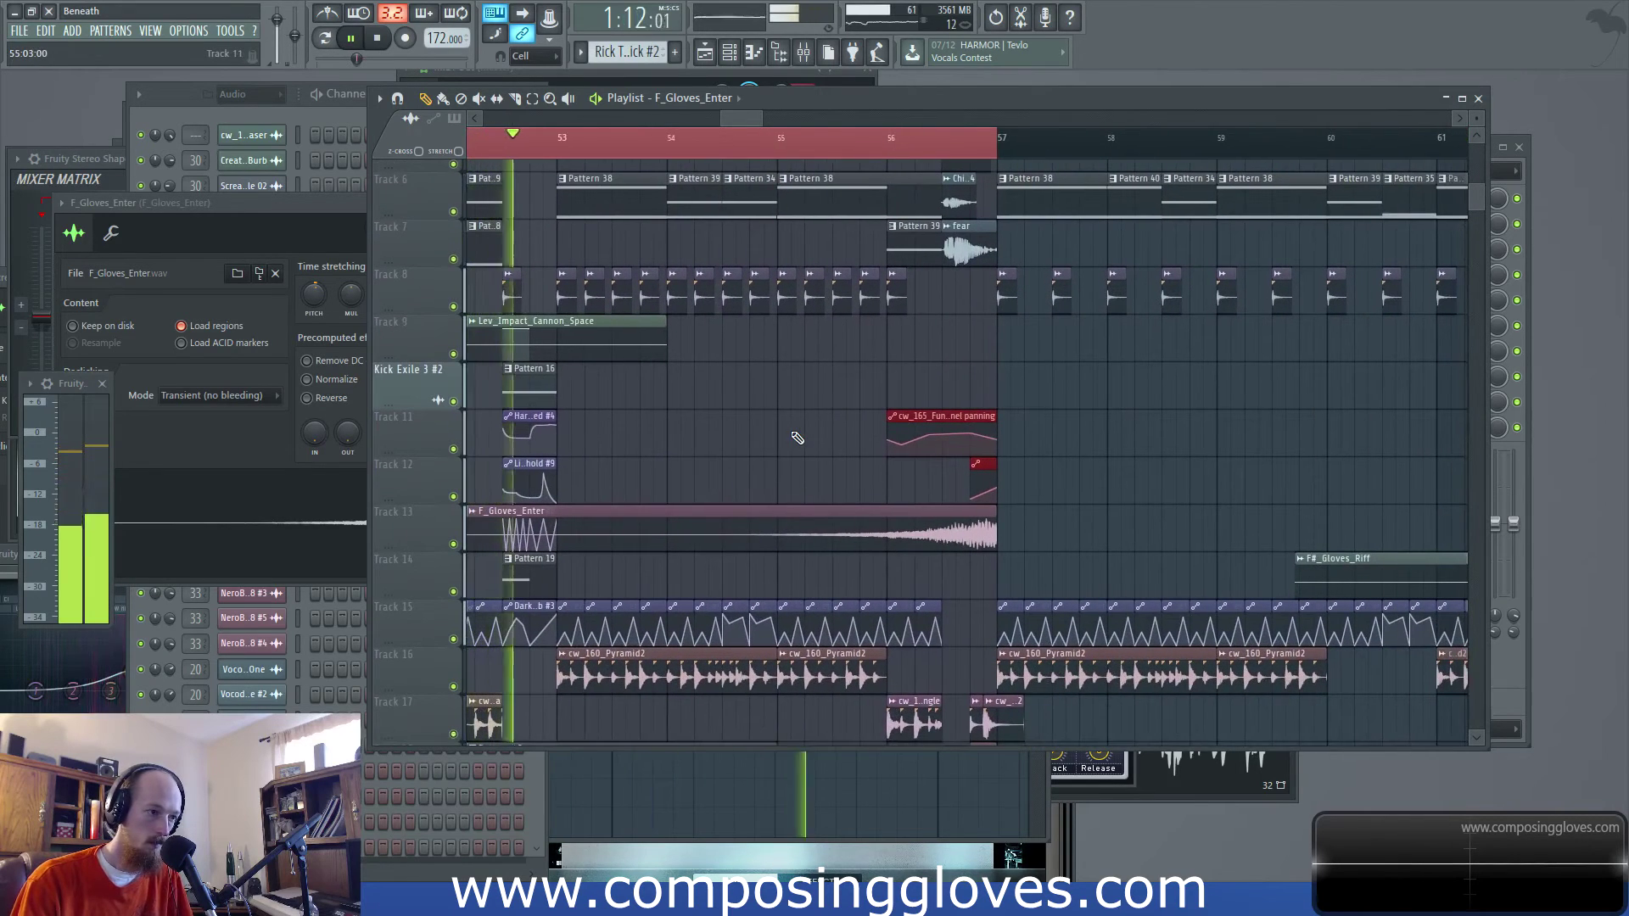
{"action": "key", "text": "space"}
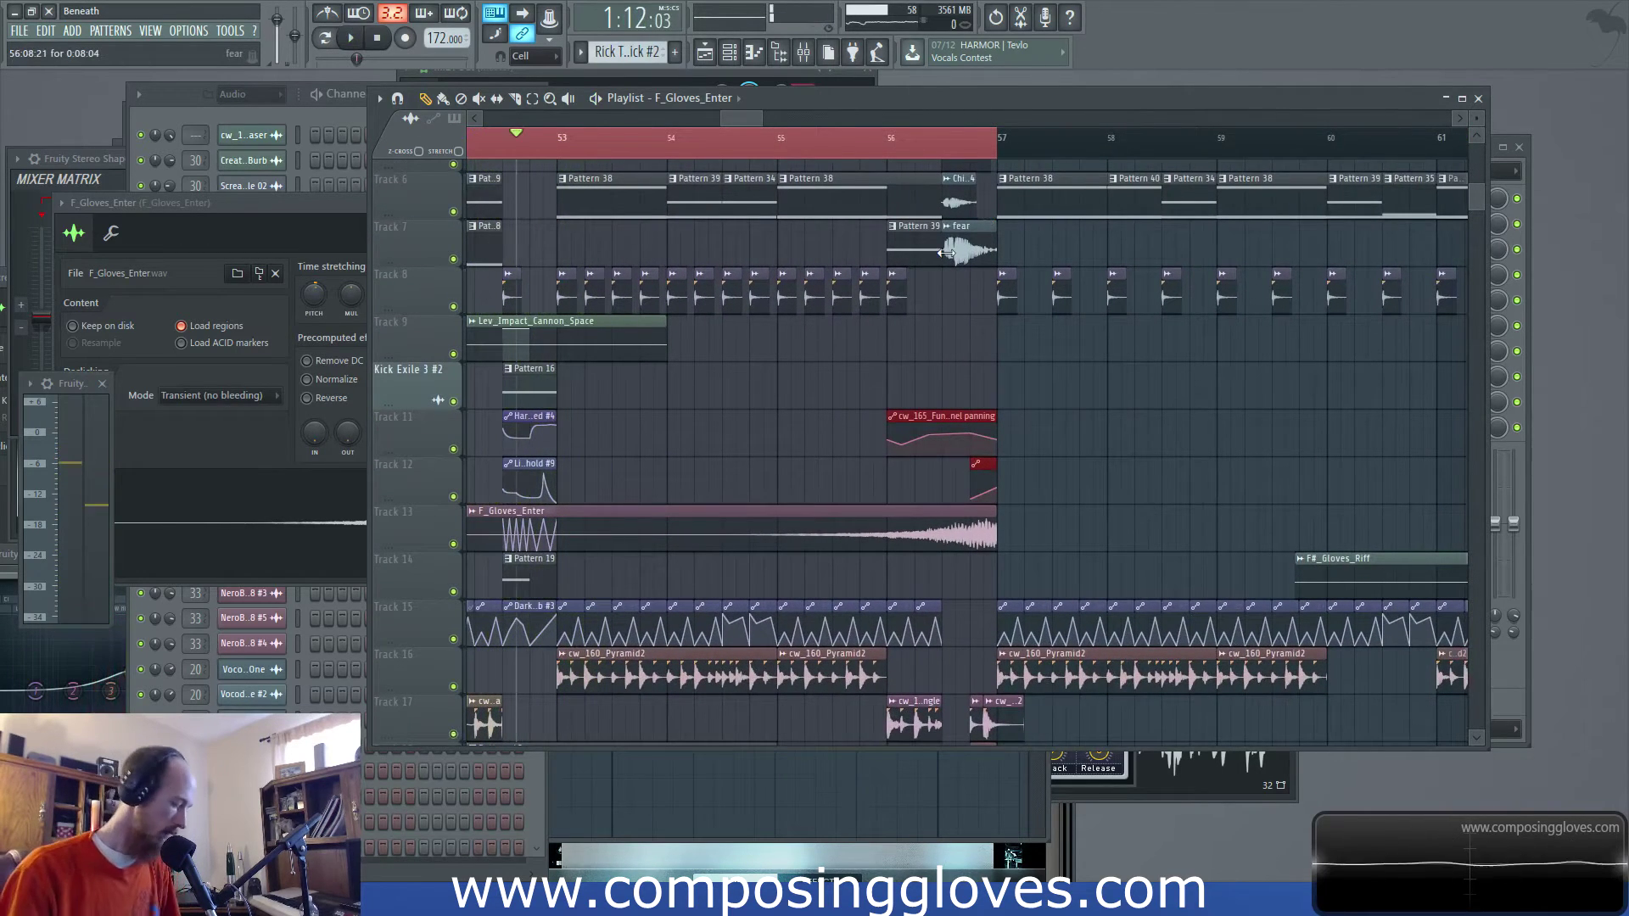
{"action": "scroll", "coordinate": [848, 259], "scroll_direction": "right", "scroll_amount": 4}
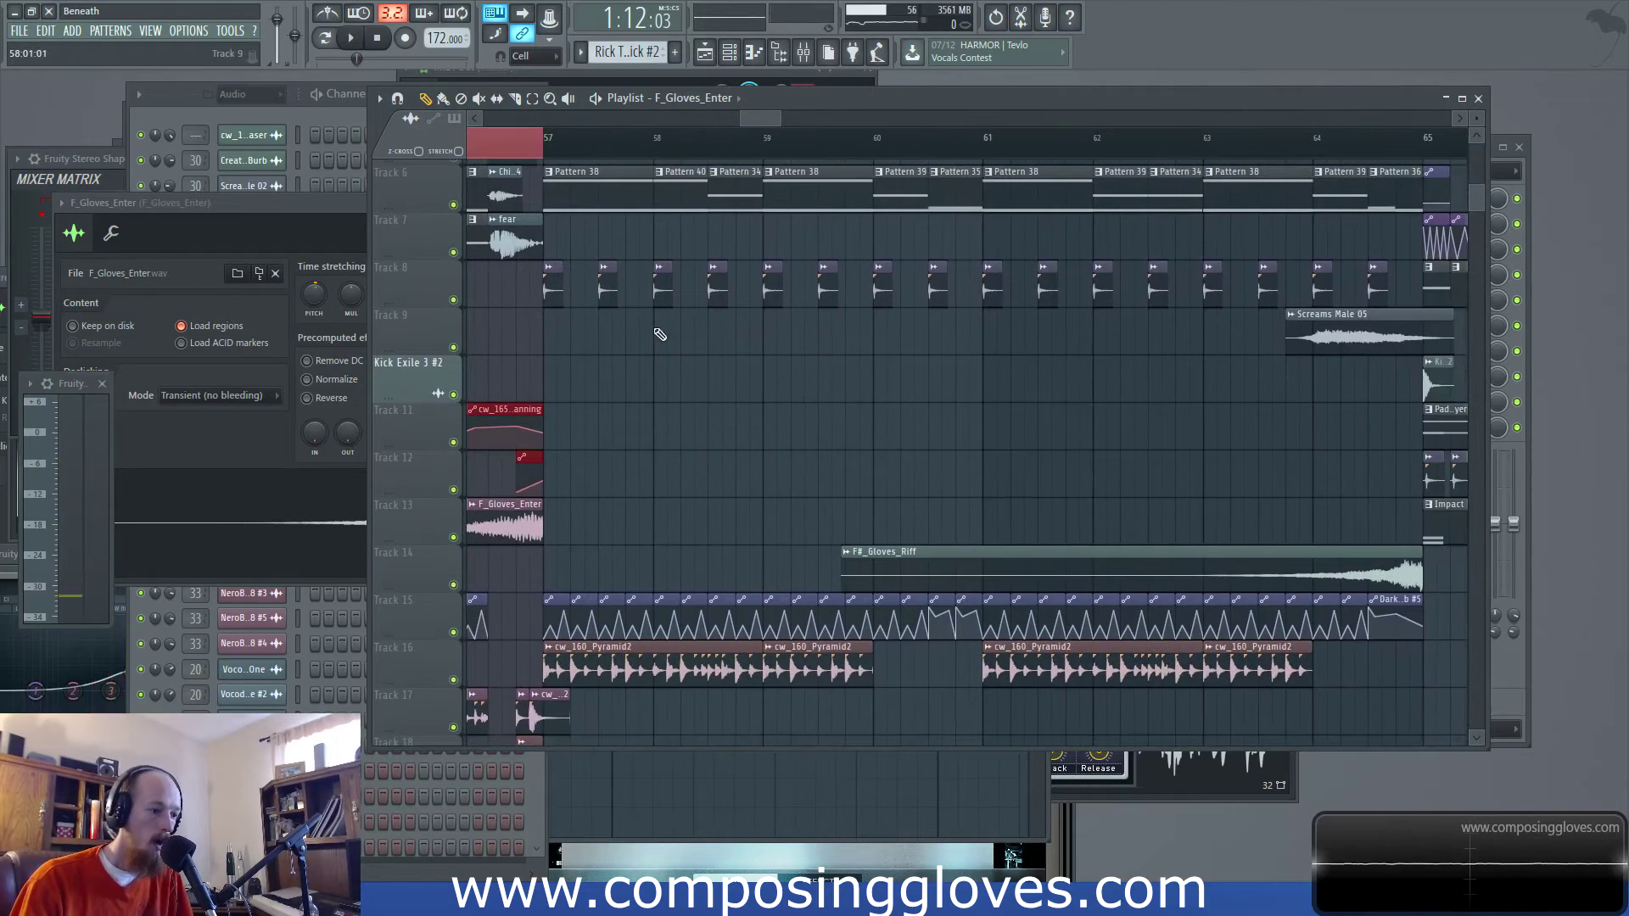
{"action": "scroll", "coordinate": [658, 343], "scroll_direction": "down", "scroll_amount": 5}
{"action": "scroll", "coordinate": [654, 352], "scroll_direction": "up", "scroll_amount": 6}
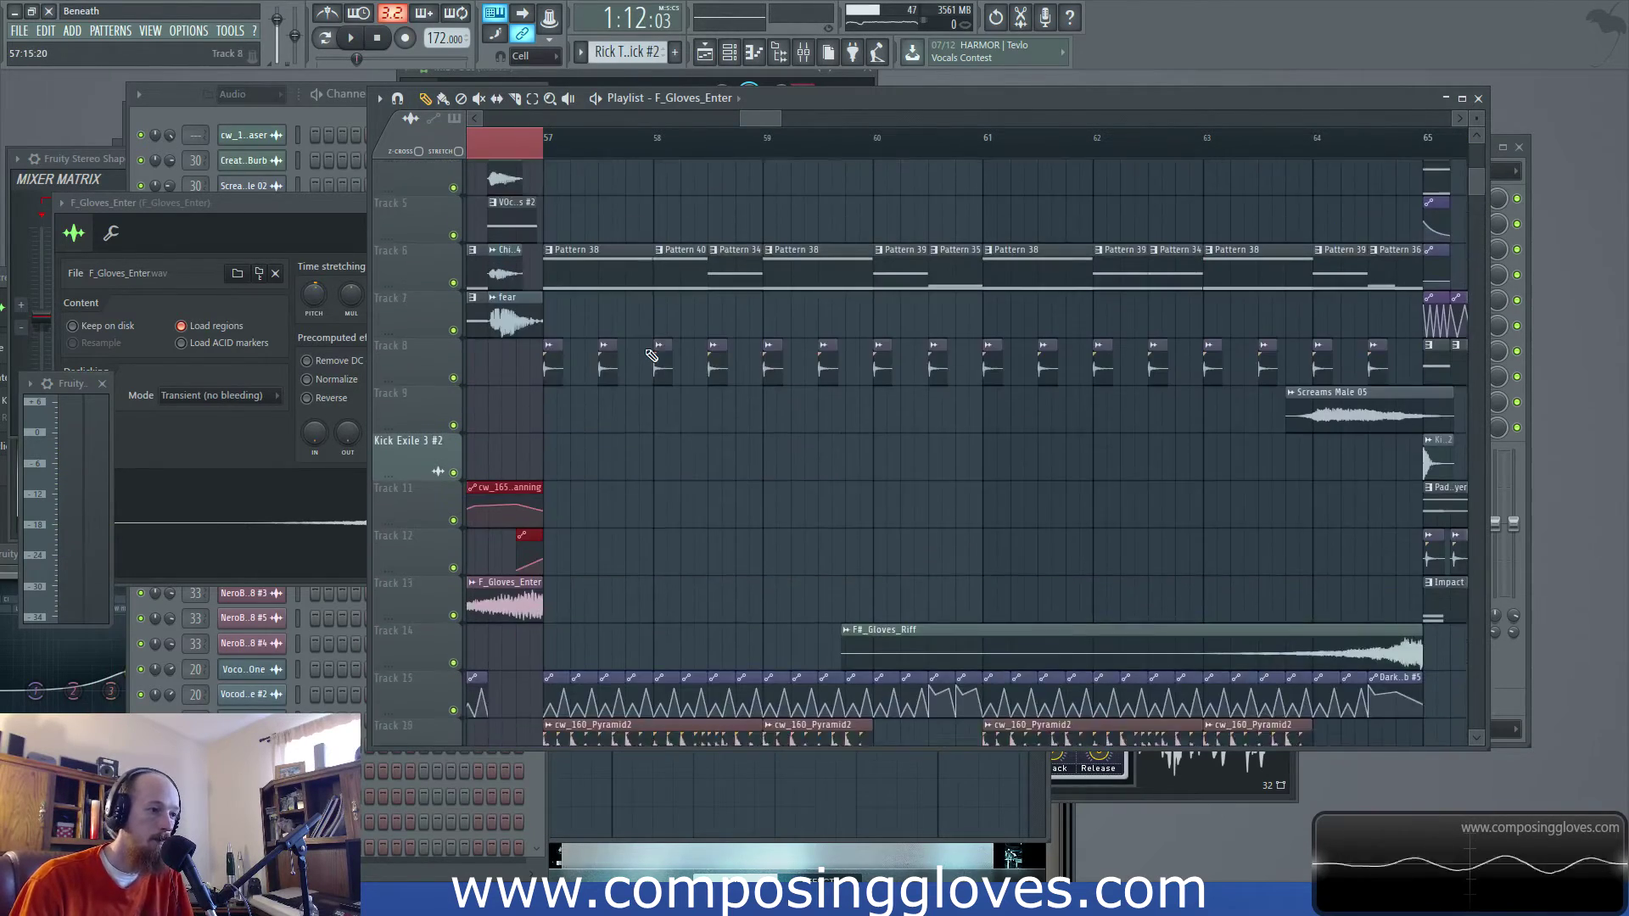
{"action": "scroll", "coordinate": [651, 354], "scroll_direction": "down", "scroll_amount": 4}
{"action": "left_click_drag", "start_coordinate": [619, 174], "coordinate": [840, 183]}
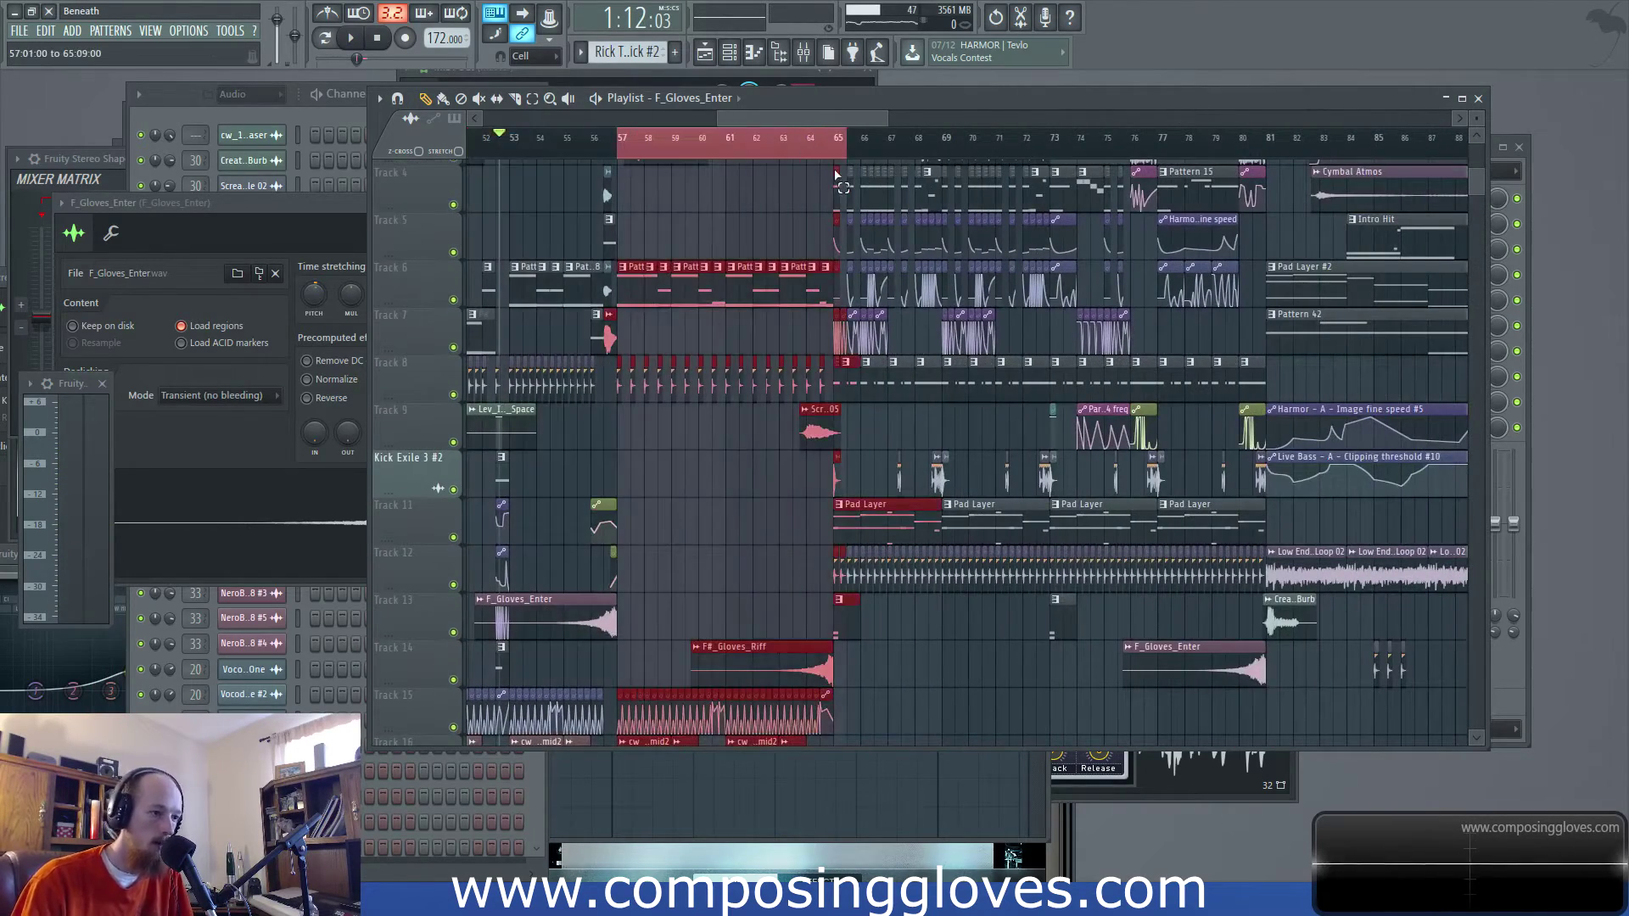
Extend the Pad Layer panning automation on Track 21 with gently rising and falling points from bar 57 to bar 65 while playing the loop
{"action": "scroll", "coordinate": [739, 510], "scroll_direction": "down", "scroll_amount": 6}
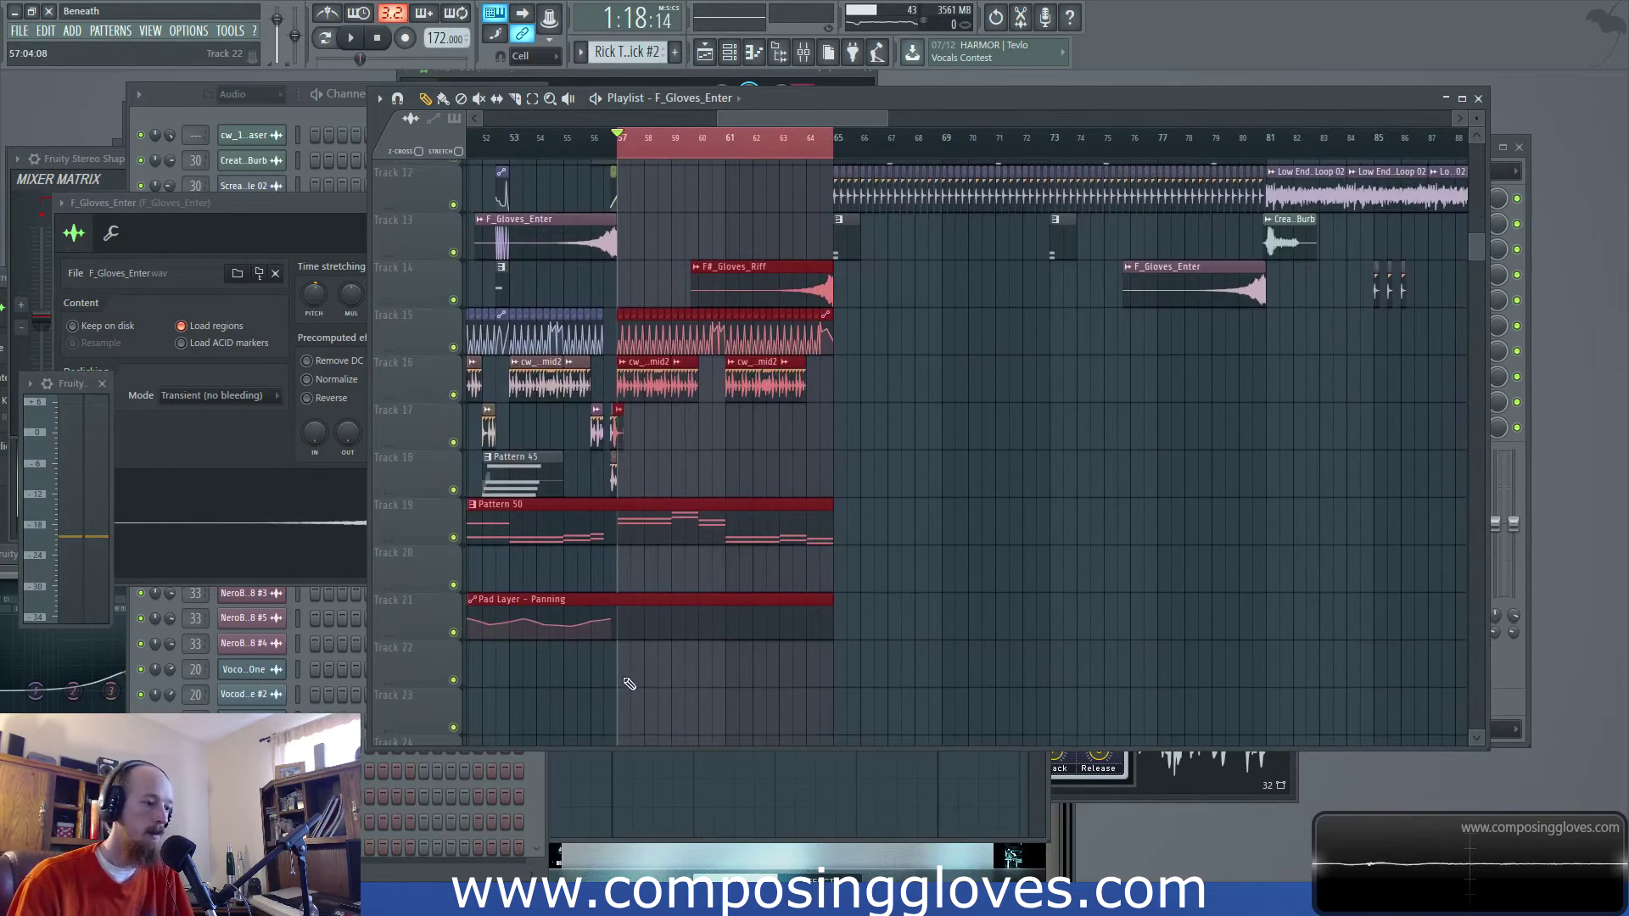
{"action": "scroll", "coordinate": [645, 632], "scroll_direction": "up", "scroll_amount": 4}
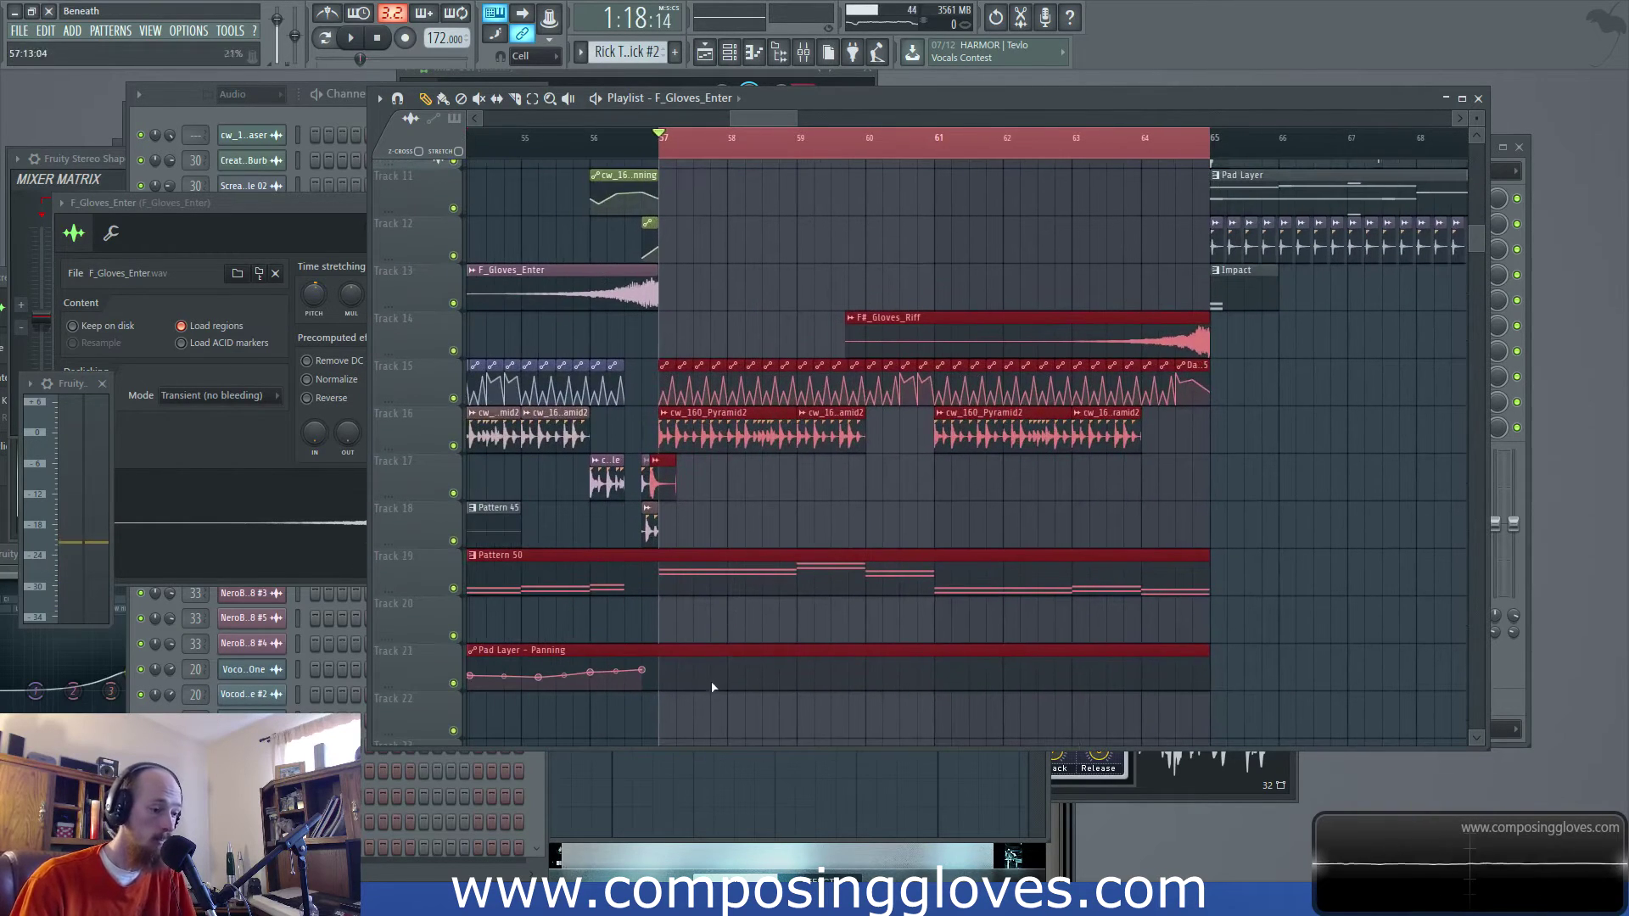
{"action": "right_click", "coordinate": [685, 672]}
{"action": "right_click", "coordinate": [727, 675]}
{"action": "key", "text": "space"}
{"action": "right_click", "coordinate": [762, 675]}
{"action": "right_click", "coordinate": [797, 674]}
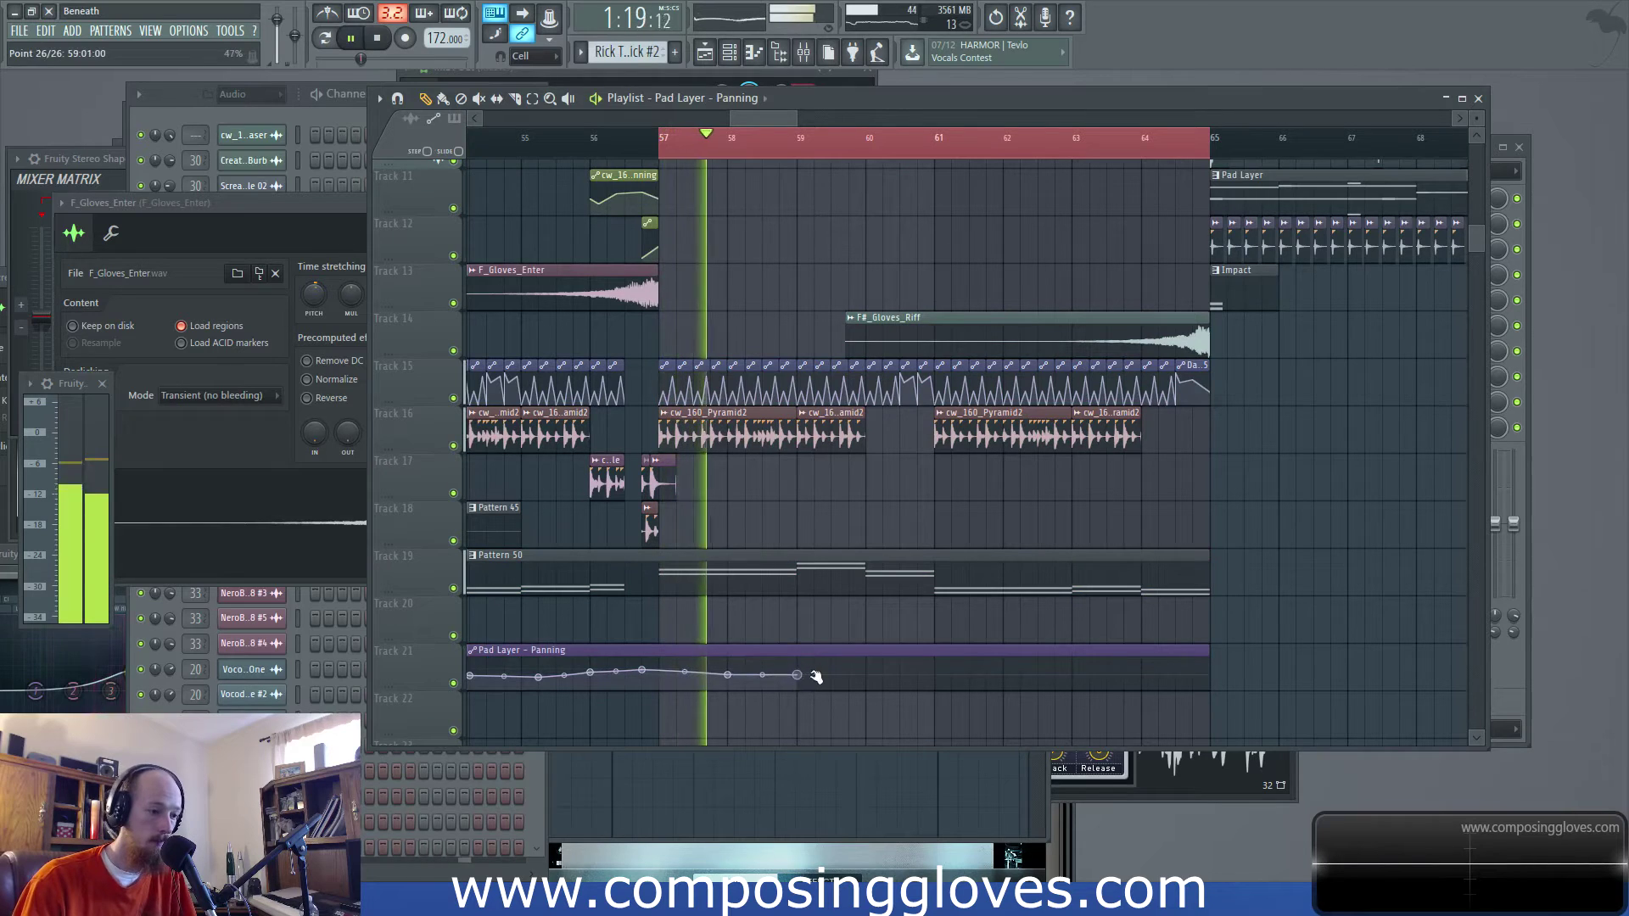
{"action": "right_click", "coordinate": [849, 679]}
{"action": "right_click", "coordinate": [918, 667]}
{"action": "right_click", "coordinate": [934, 664]}
{"action": "right_click", "coordinate": [1020, 676]}
{"action": "right_click", "coordinate": [1054, 679]}
{"action": "right_click", "coordinate": [1090, 682]}
{"action": "right_click", "coordinate": [1116, 676]}
{"action": "right_click", "coordinate": [1141, 669]}
{"action": "right_click", "coordinate": [1167, 671]}
{"action": "right_click", "coordinate": [1192, 673]}
{"action": "left_click_drag", "start_coordinate": [1214, 674], "coordinate": [1226, 673]}
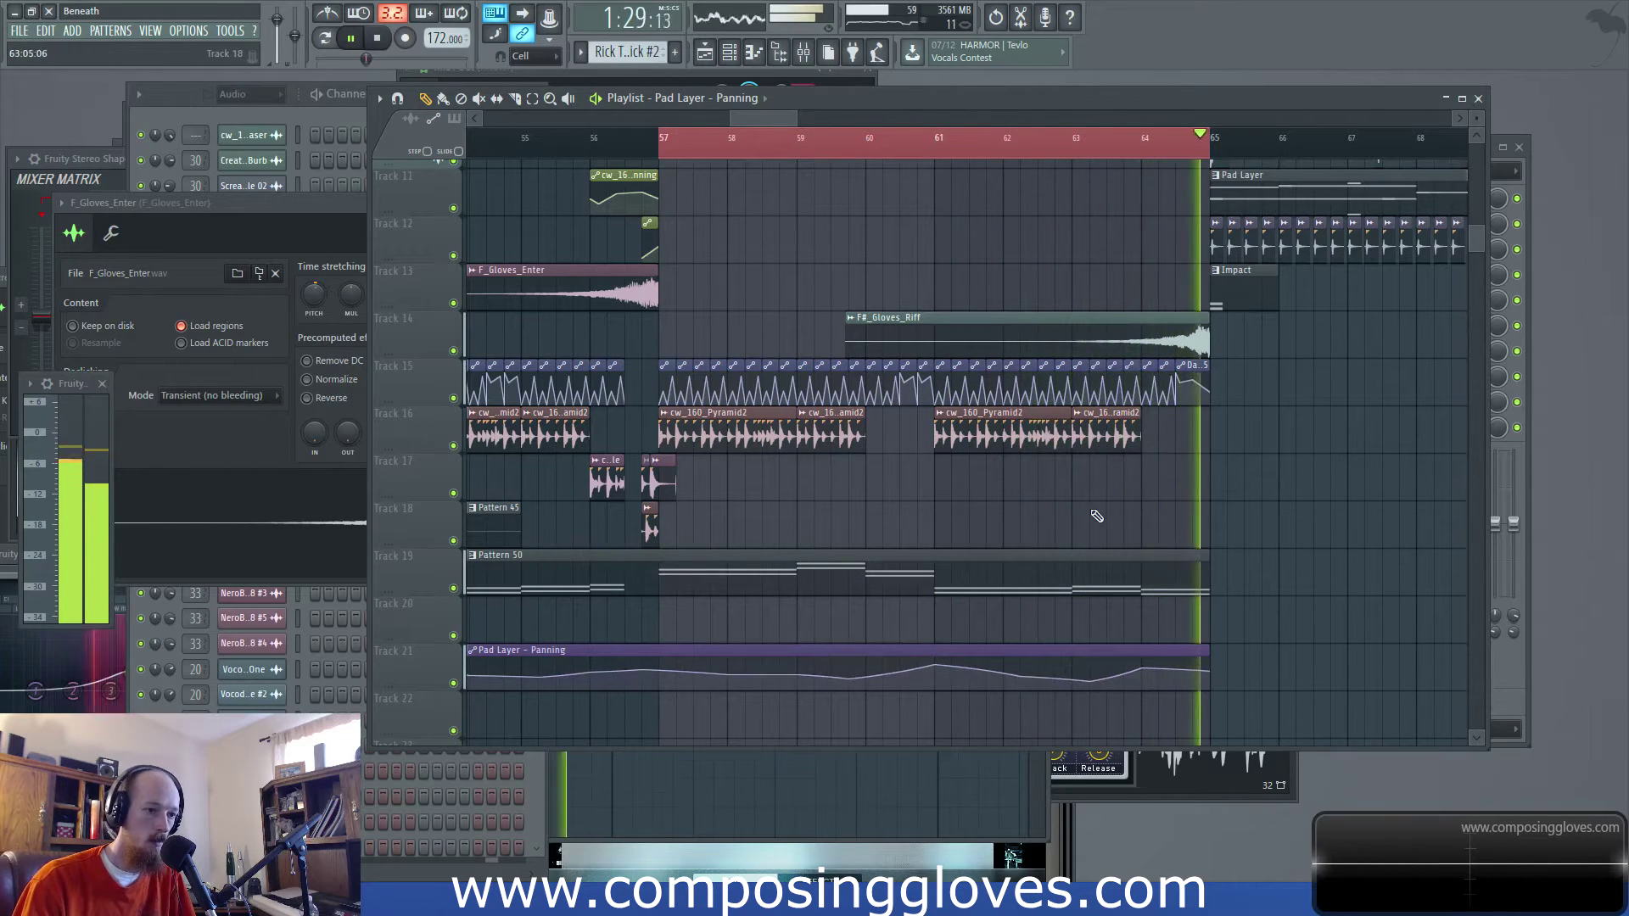
Open the Screams Male 05 sample's channel settings and set its volume to about -3.8 dB
{"action": "scroll", "coordinate": [1094, 509], "scroll_direction": "up", "scroll_amount": 7}
{"action": "left_click", "coordinate": [1172, 439]}
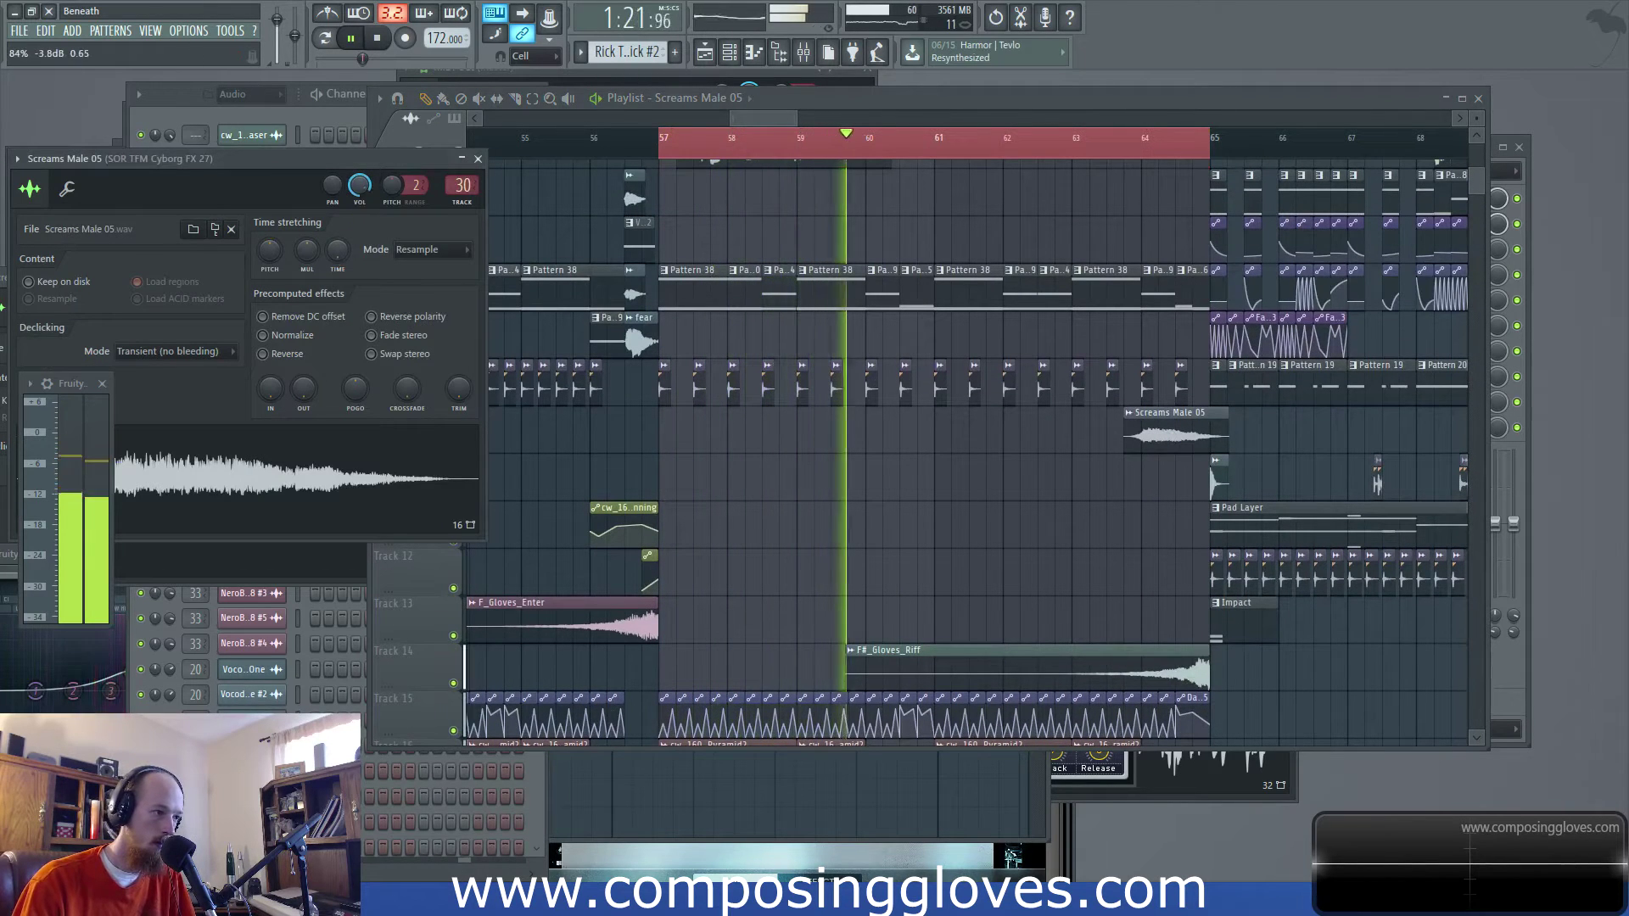
{"action": "left_click", "coordinate": [767, 124]}
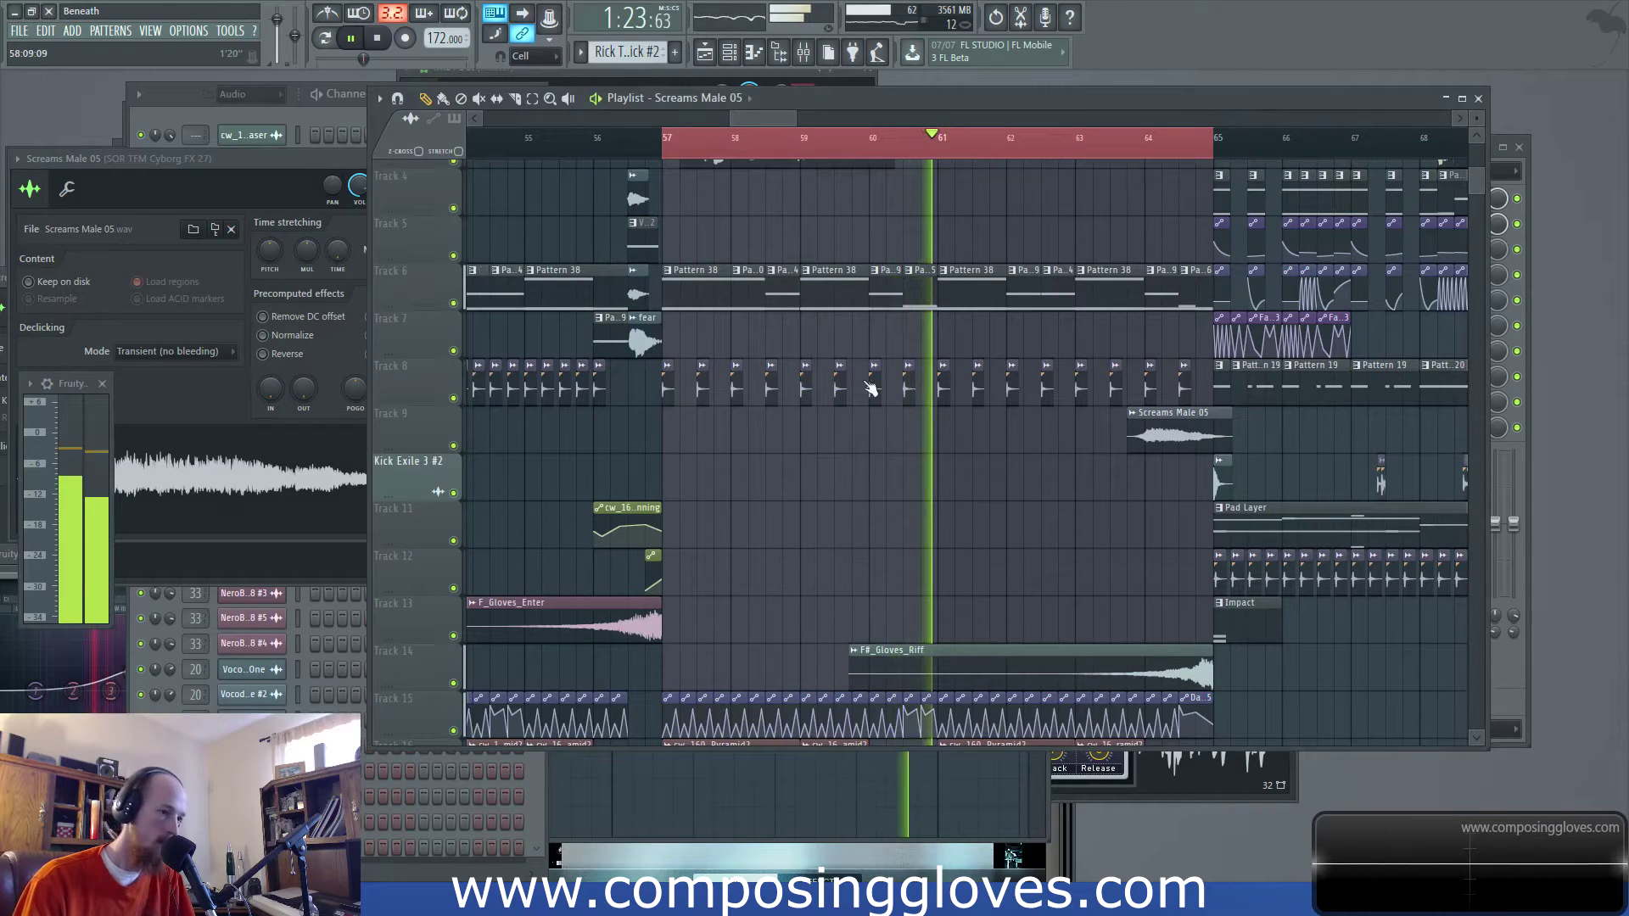
Set the playlist's loop selection to bars 64 to 73 and play that section
{"action": "scroll", "coordinate": [847, 526], "scroll_direction": "up", "scroll_amount": 3}
{"action": "scroll", "coordinate": [898, 363], "scroll_direction": "up", "scroll_amount": 2, "text": "ctrl"}
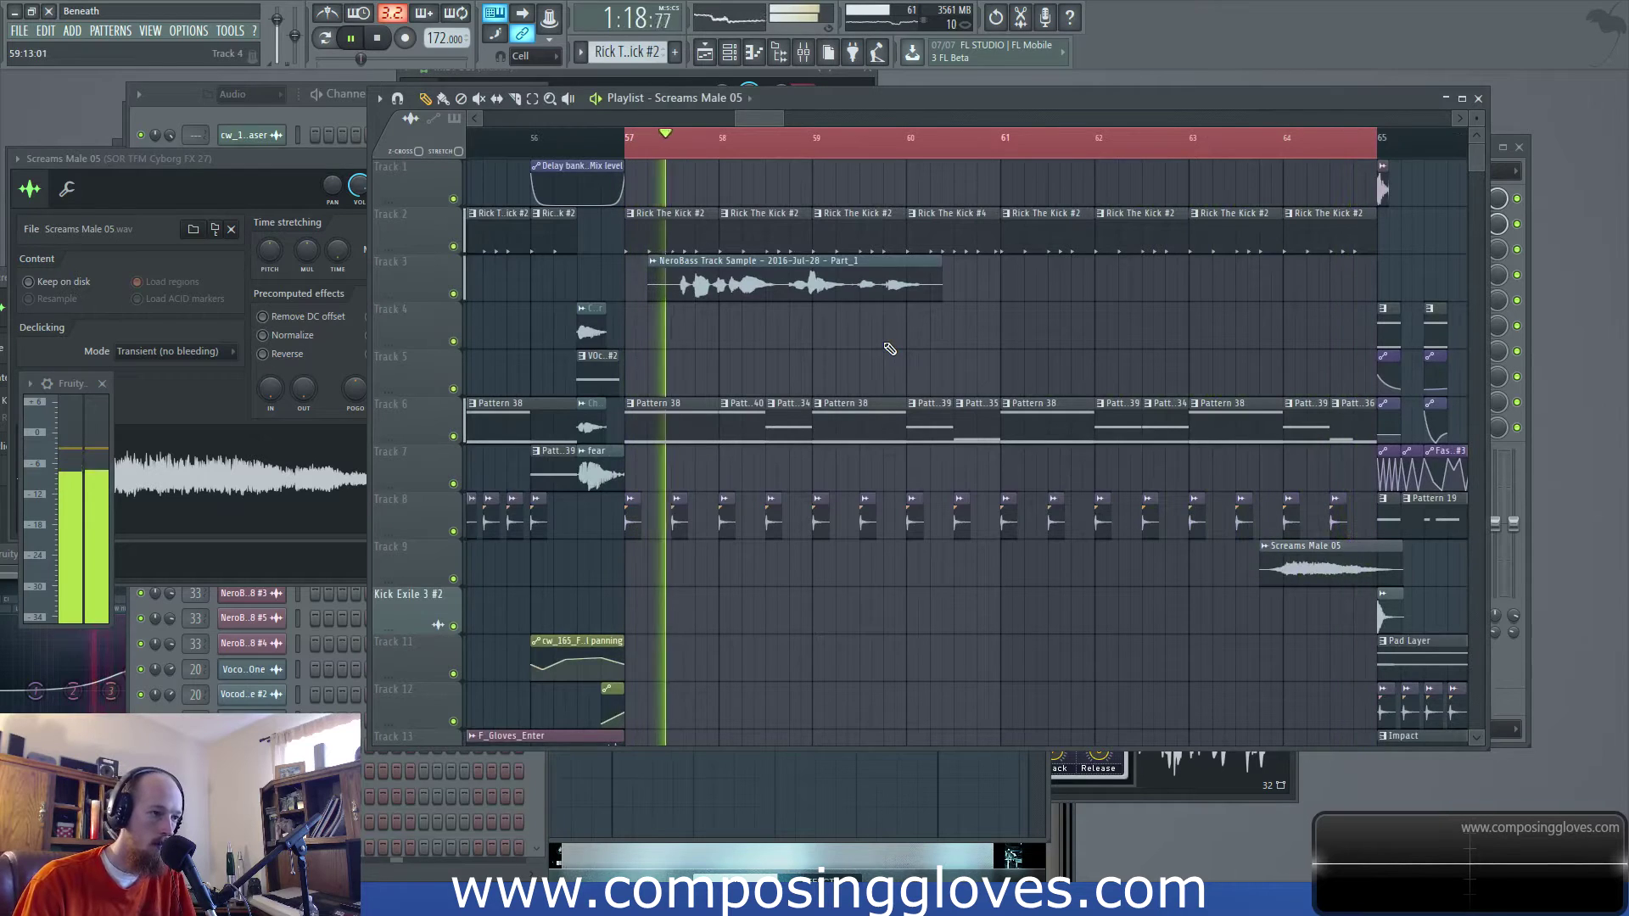
{"action": "scroll", "coordinate": [890, 349], "scroll_direction": "right", "scroll_amount": 7}
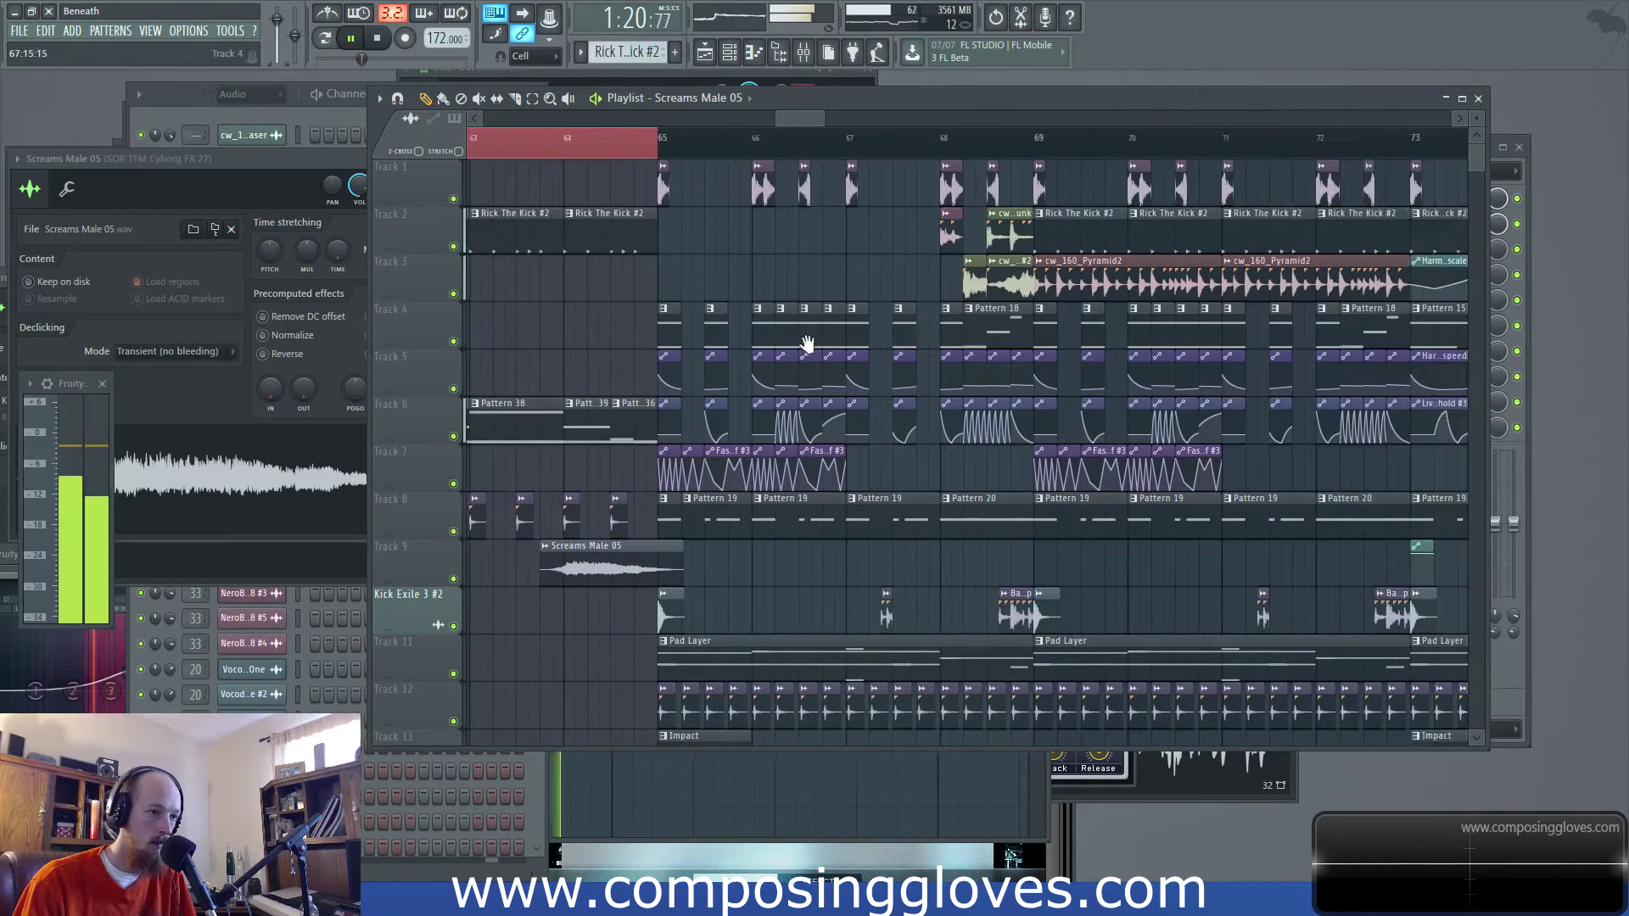
{"action": "scroll", "coordinate": [807, 343], "scroll_direction": "right", "scroll_amount": 1}
{"action": "key", "text": "space"}
{"action": "left_click_drag", "start_coordinate": [536, 139], "coordinate": [1080, 224]}
{"action": "key", "text": "space"}
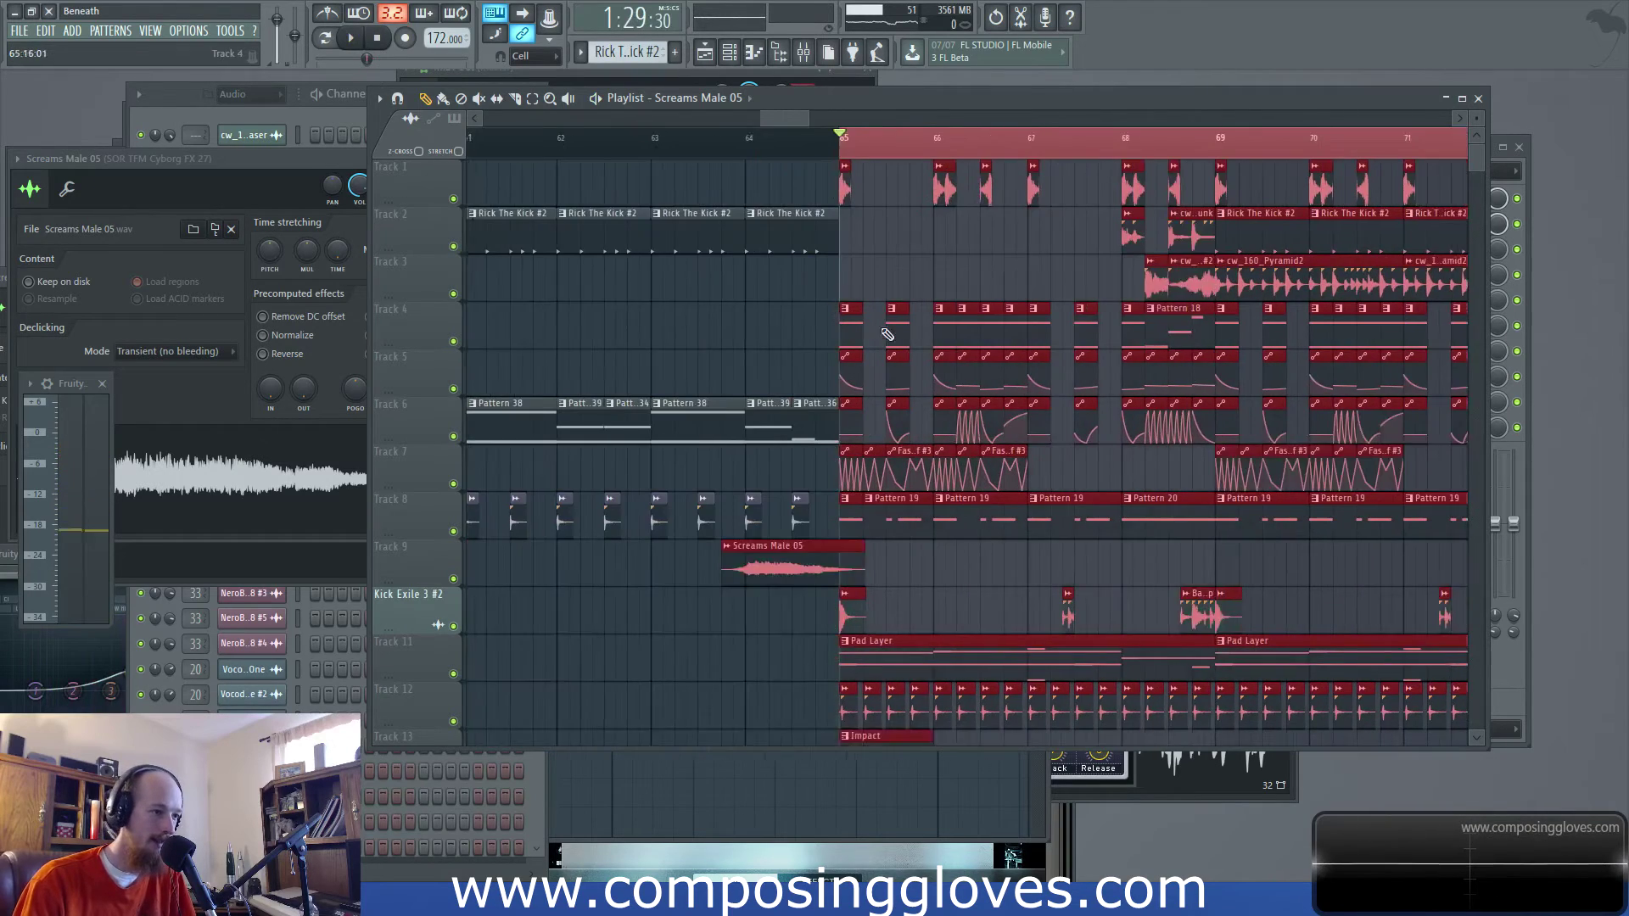
{"action": "scroll", "coordinate": [801, 265], "scroll_direction": "down", "scroll_amount": 3}
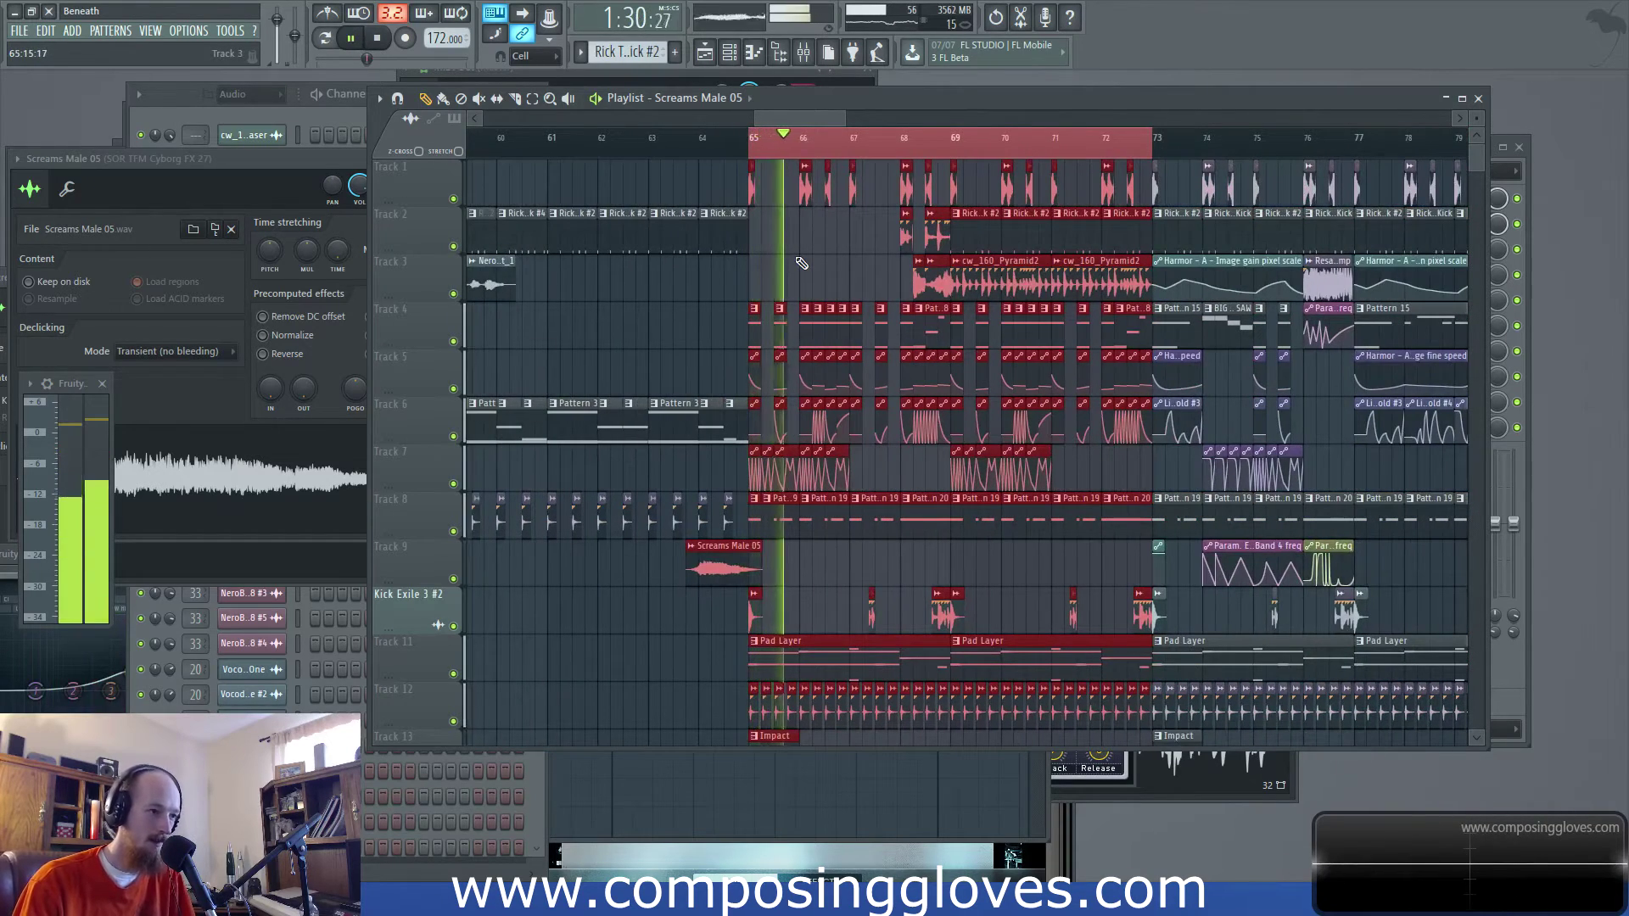
{"action": "key", "text": "space"}
{"action": "left_click_drag", "start_coordinate": [704, 163], "coordinate": [1152, 193]}
{"action": "key", "text": "space"}
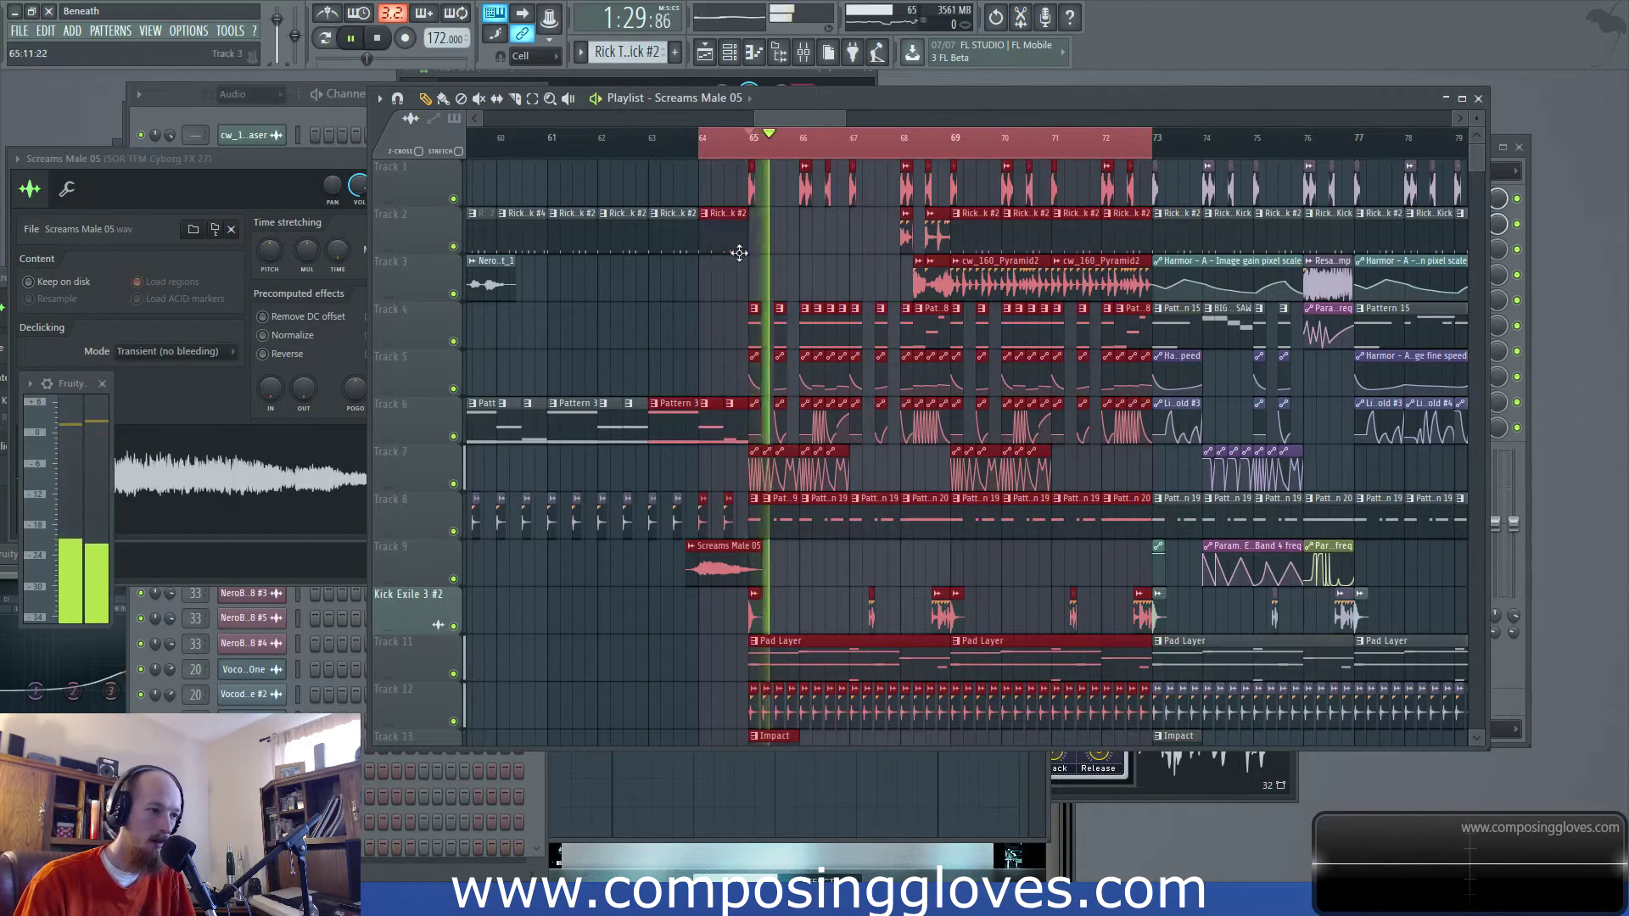
Open the cw_165_Company sample at bar 65 on Track 1 and check its level on mixer track 10
{"action": "scroll", "coordinate": [775, 242], "scroll_direction": "up", "scroll_amount": 3}
{"action": "scroll", "coordinate": [774, 242], "scroll_direction": "up", "scroll_amount": 2}
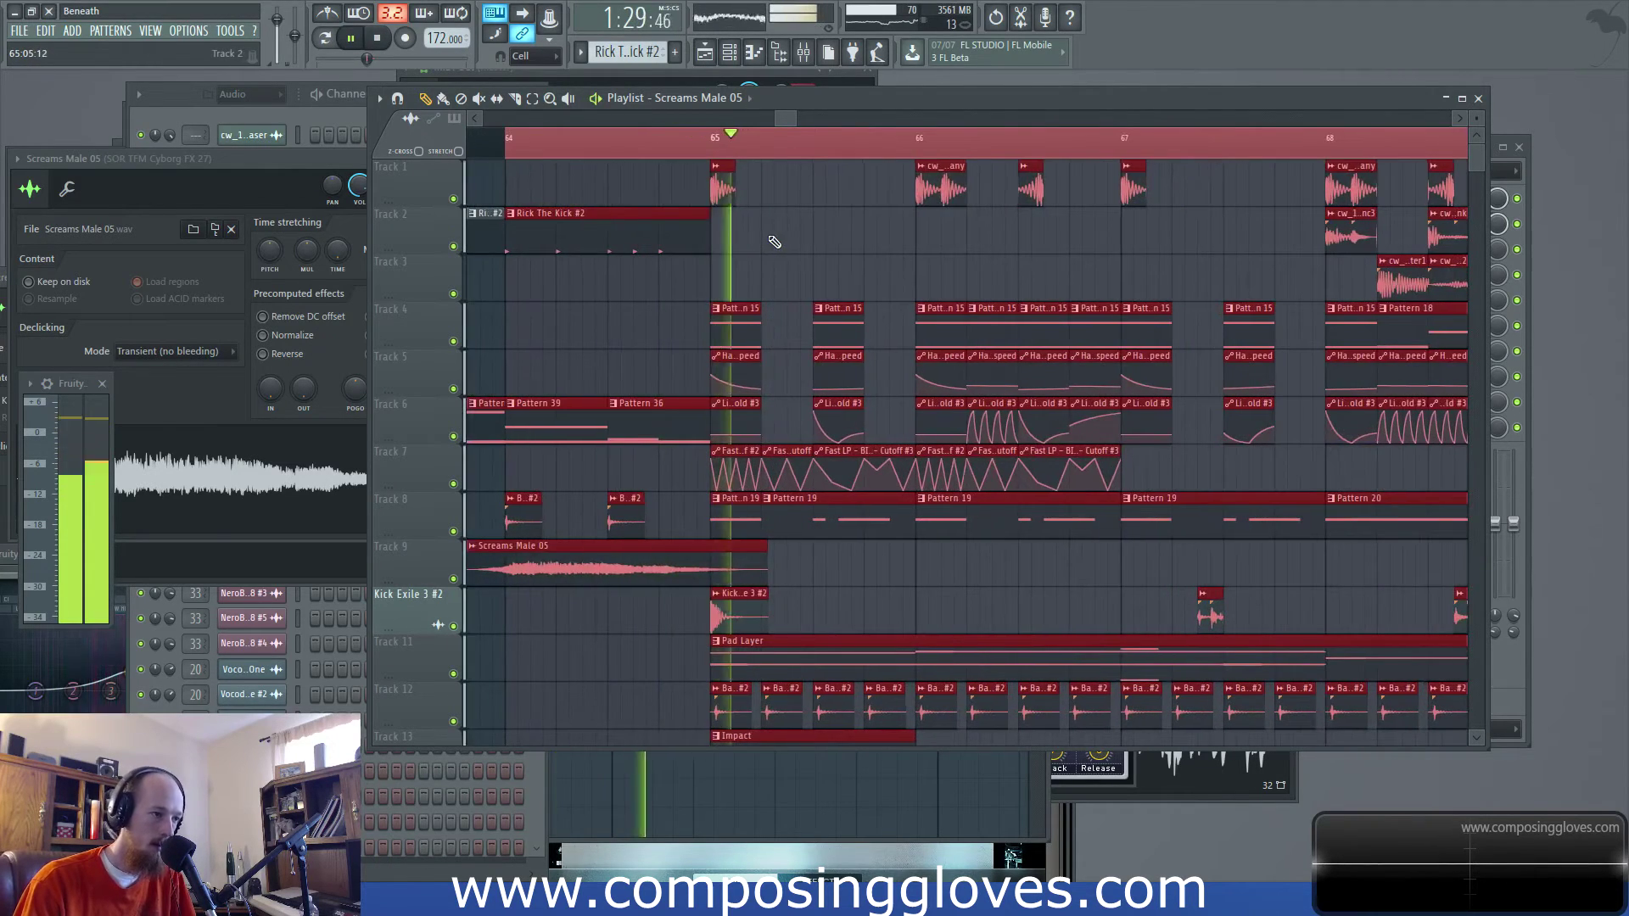
{"action": "key", "text": "space"}
{"action": "double_click", "coordinate": [717, 196]}
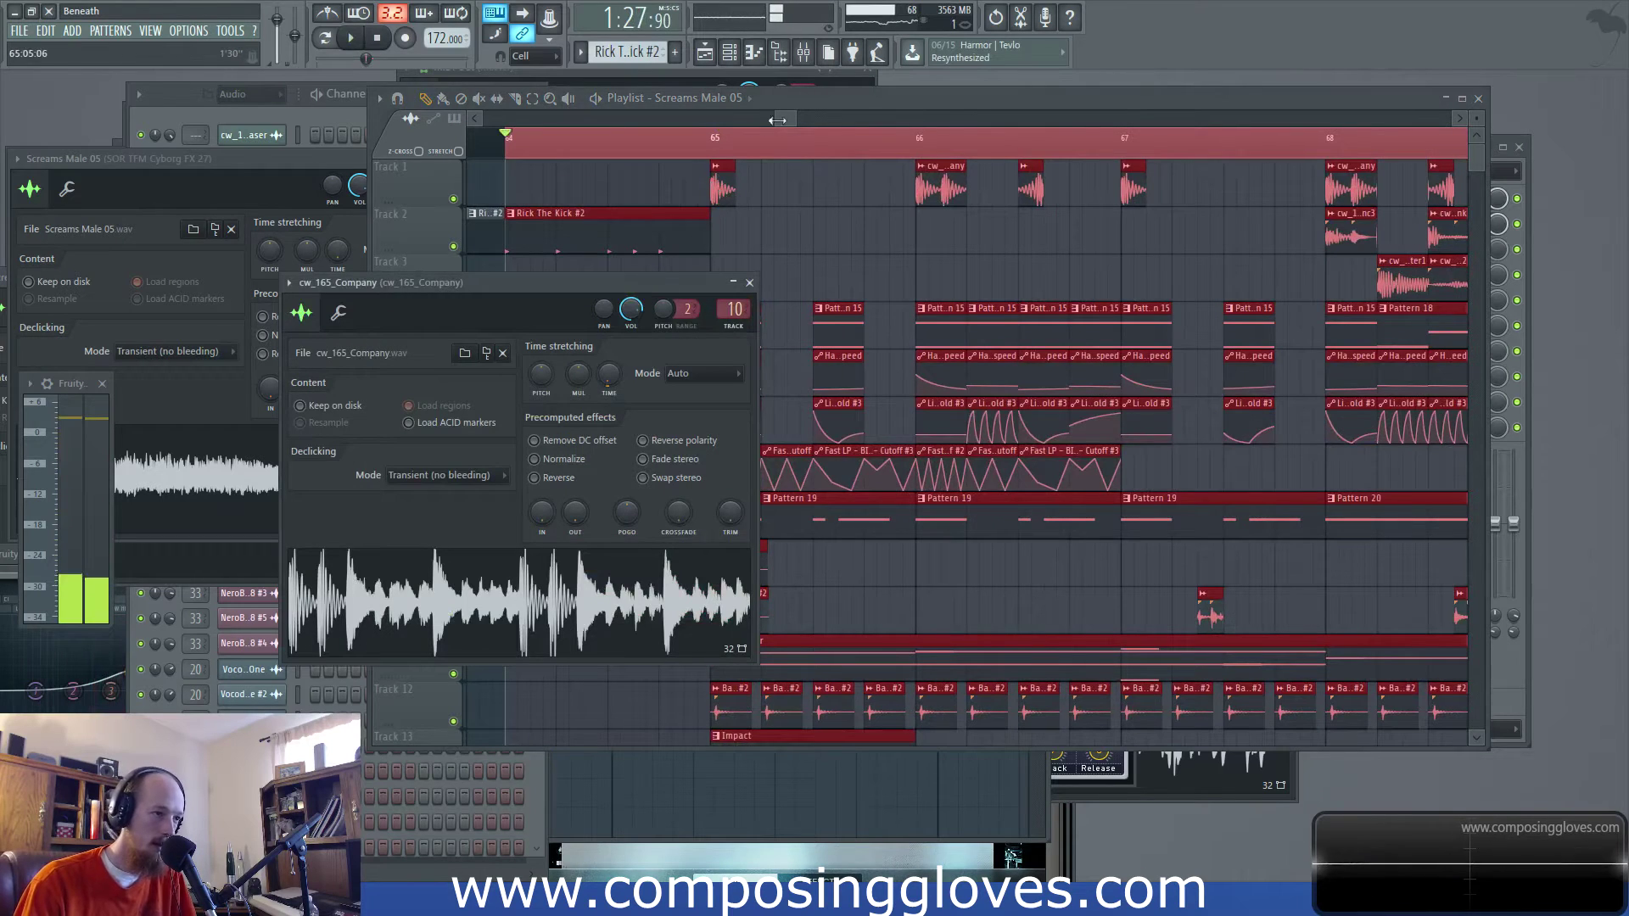
{"action": "left_click", "coordinate": [804, 53]}
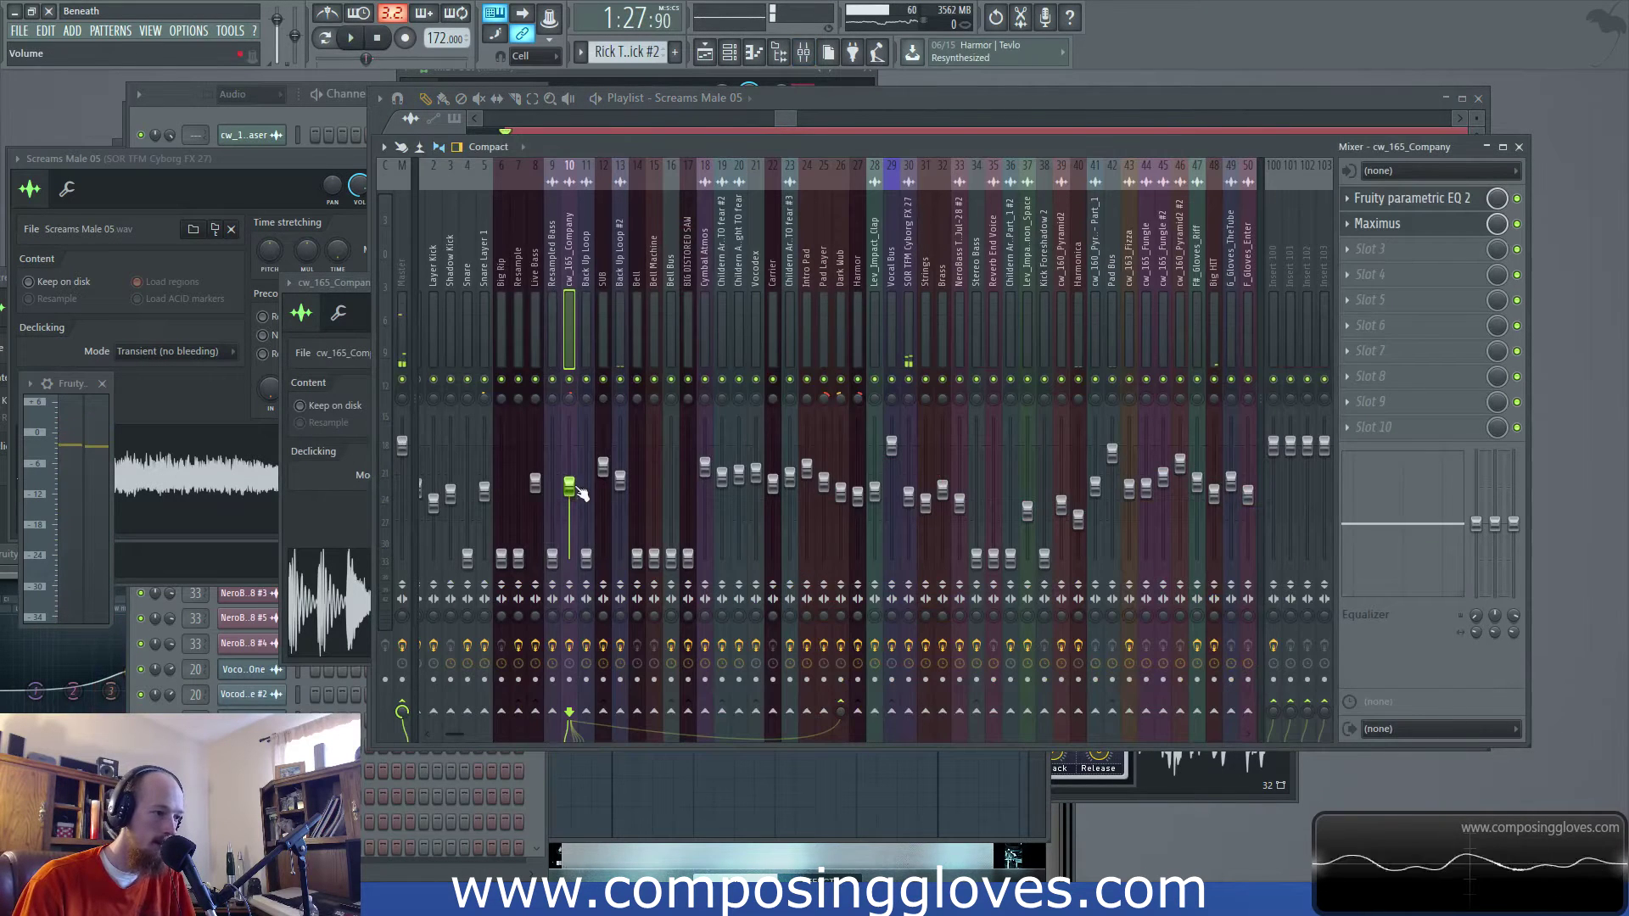
{"action": "left_click", "coordinate": [761, 119]}
{"action": "scroll", "coordinate": [782, 411], "scroll_direction": "up", "scroll_amount": 3}
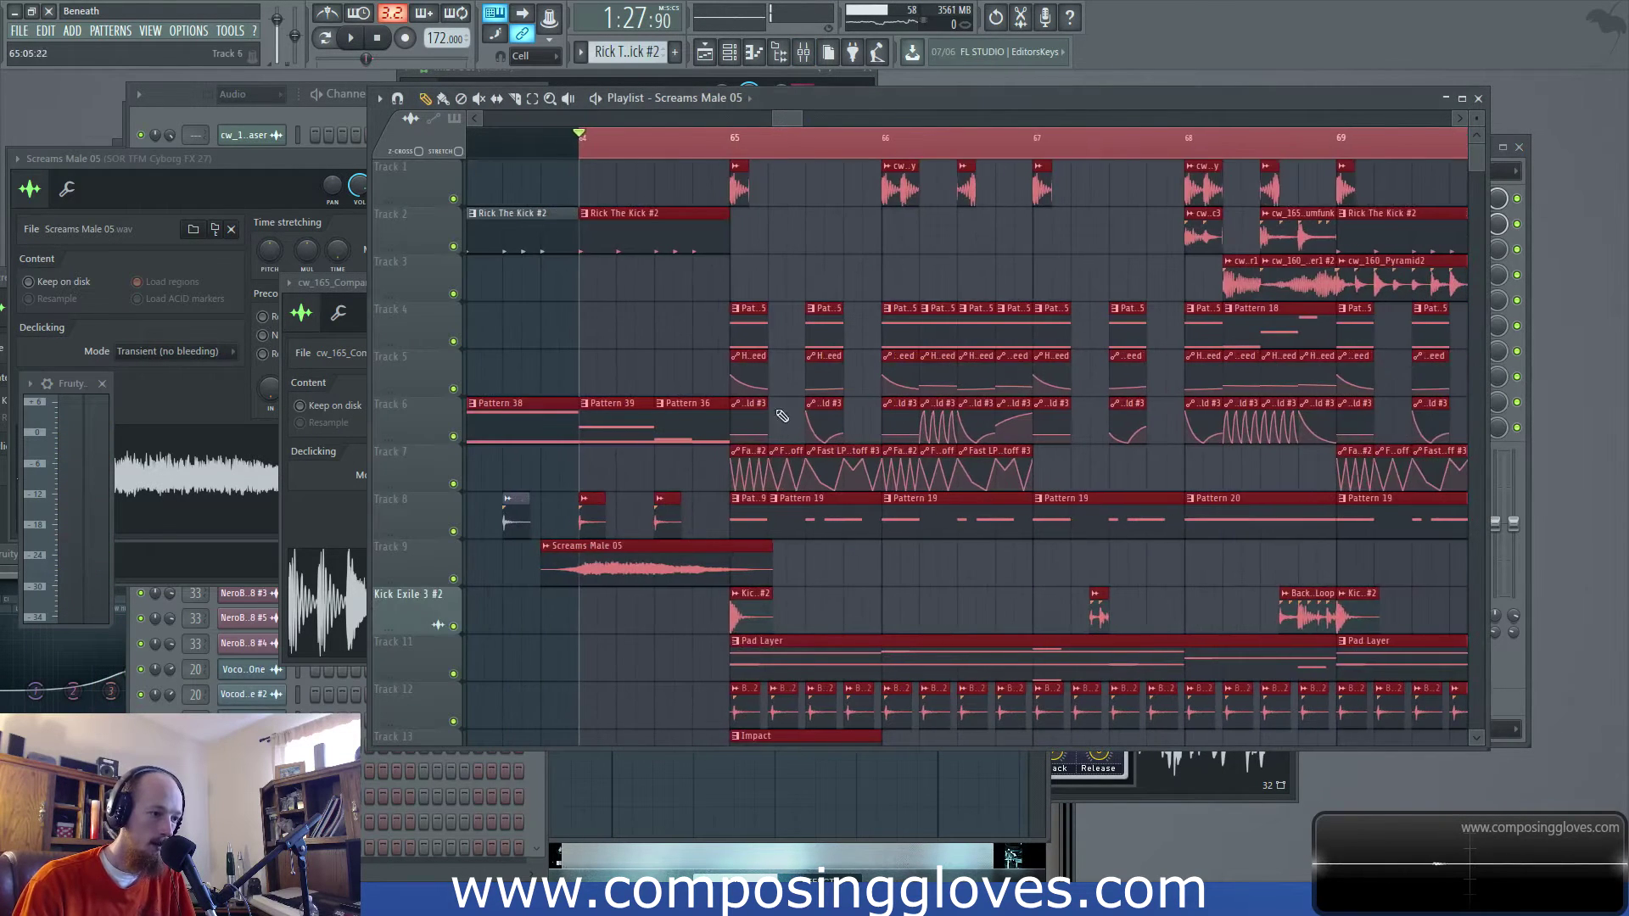
Route the Kick Exile 3 #2 sample to mixer track 51 and lower that track's volume to about -9.5 dB while playing the loop
{"action": "double_click", "coordinate": [756, 476]}
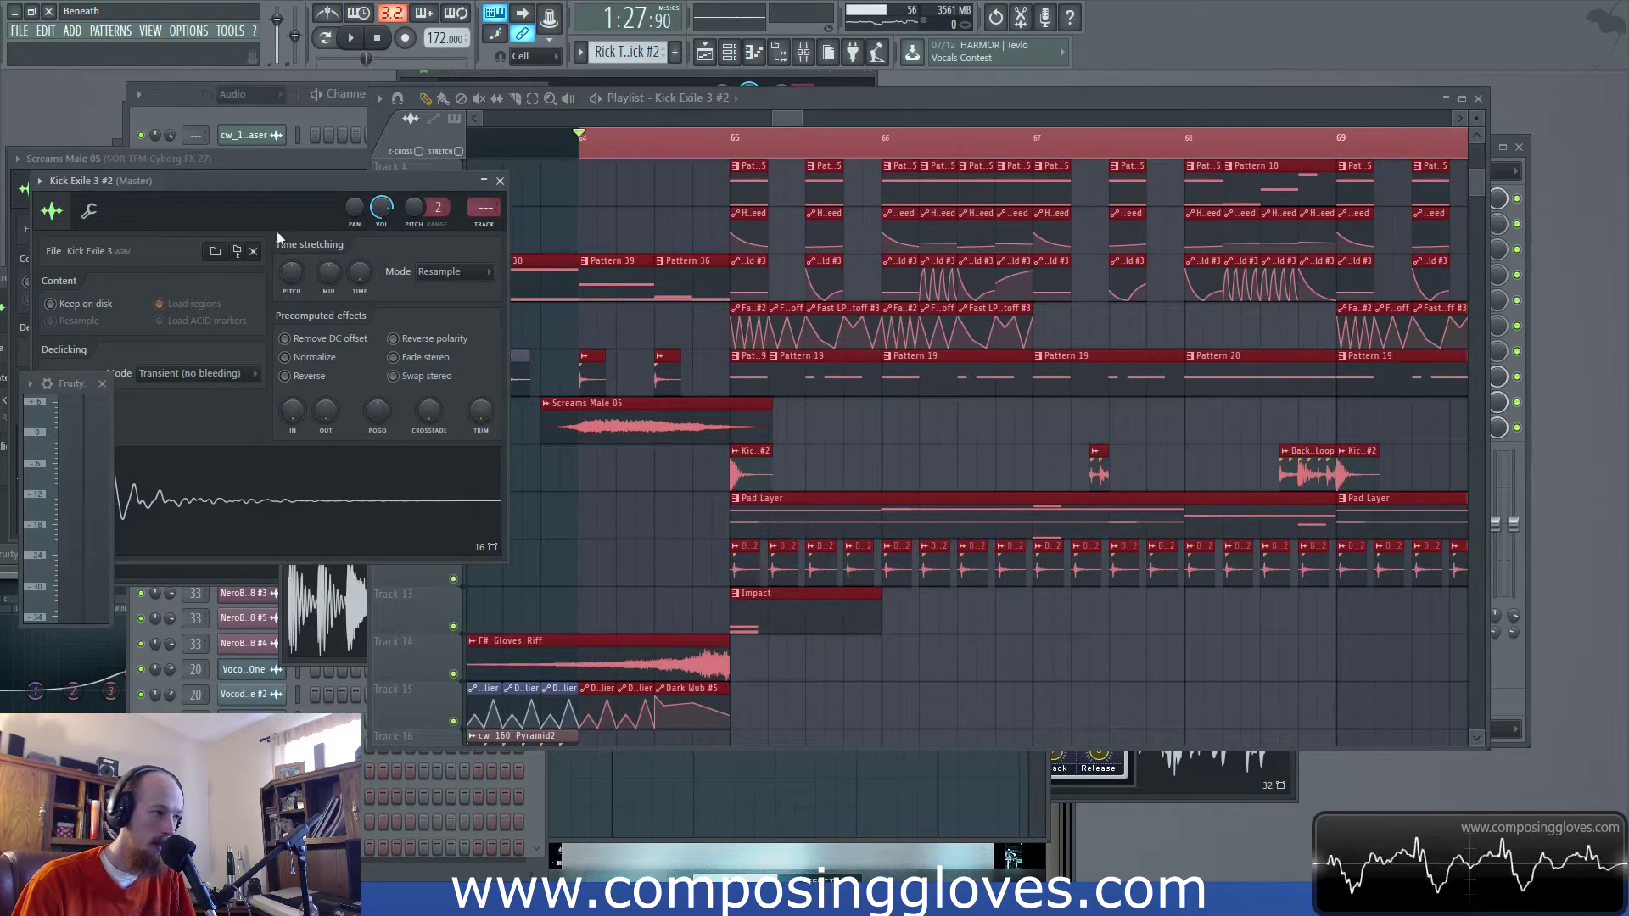
{"action": "left_click_drag", "start_coordinate": [259, 180], "coordinate": [375, 187]}
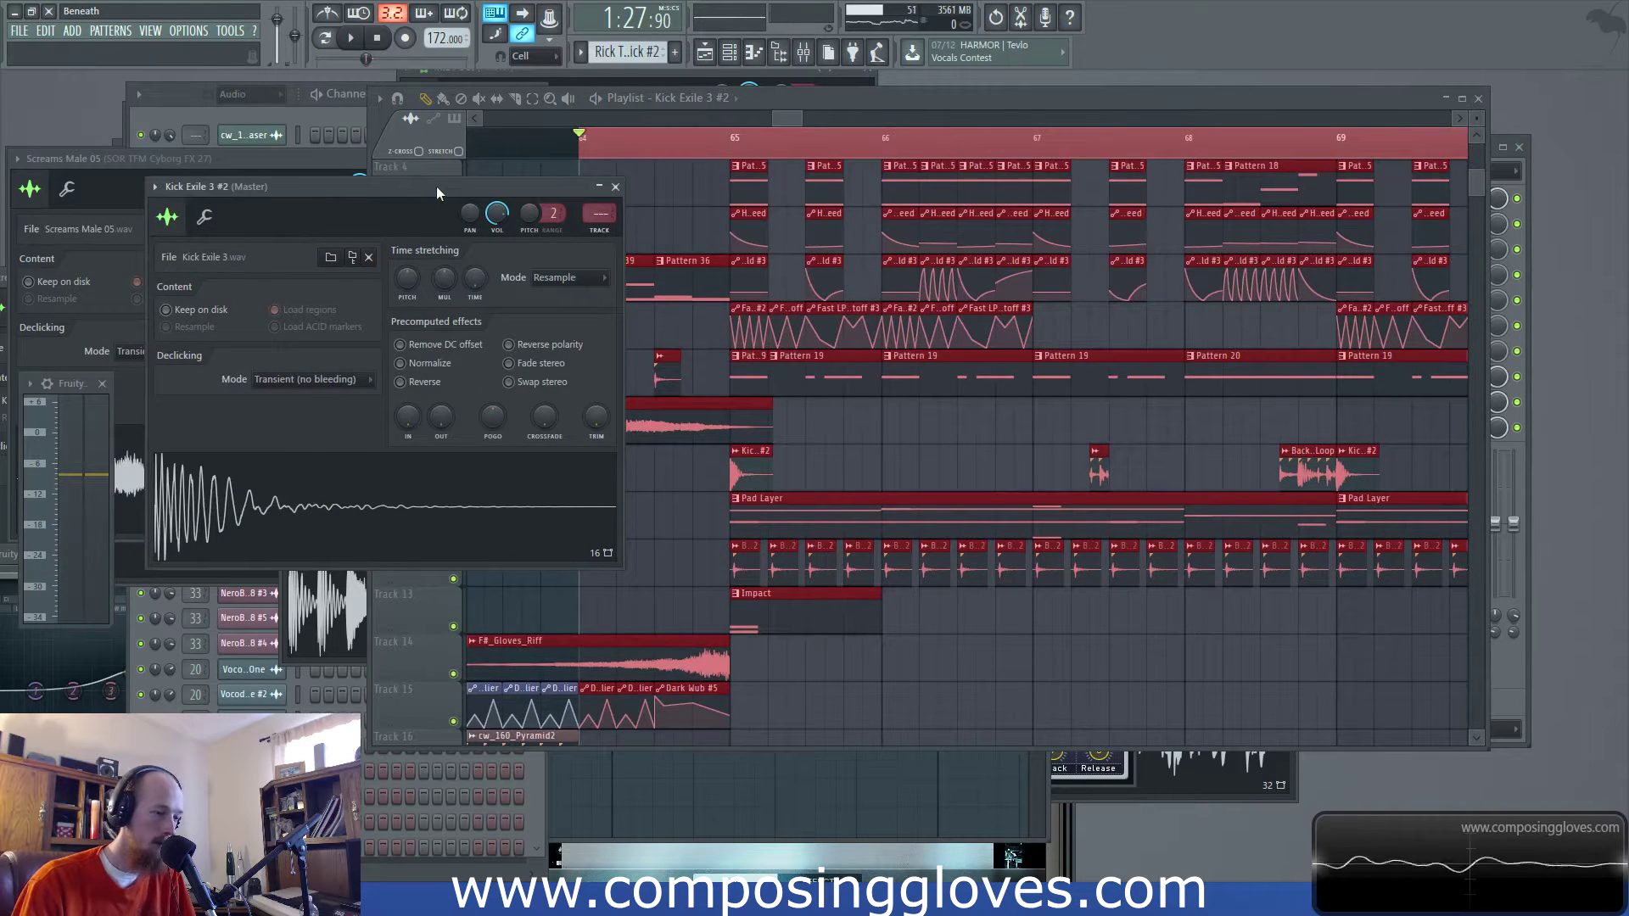
{"action": "key", "text": "F9"}
{"action": "key", "text": "space"}
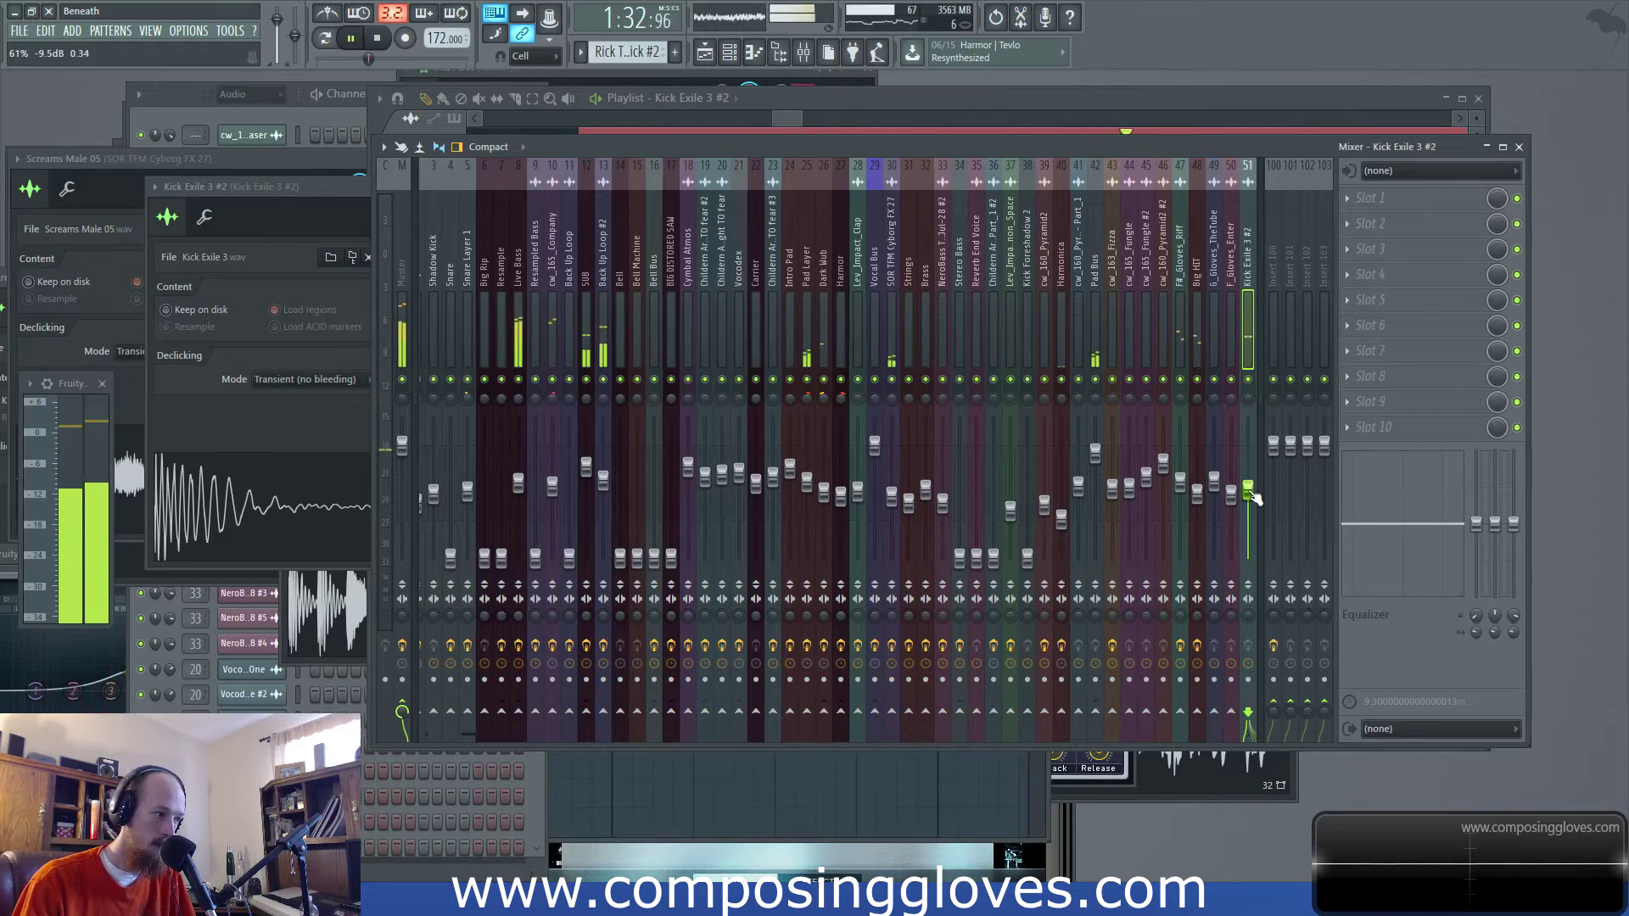
{"action": "left_click", "coordinate": [749, 100]}
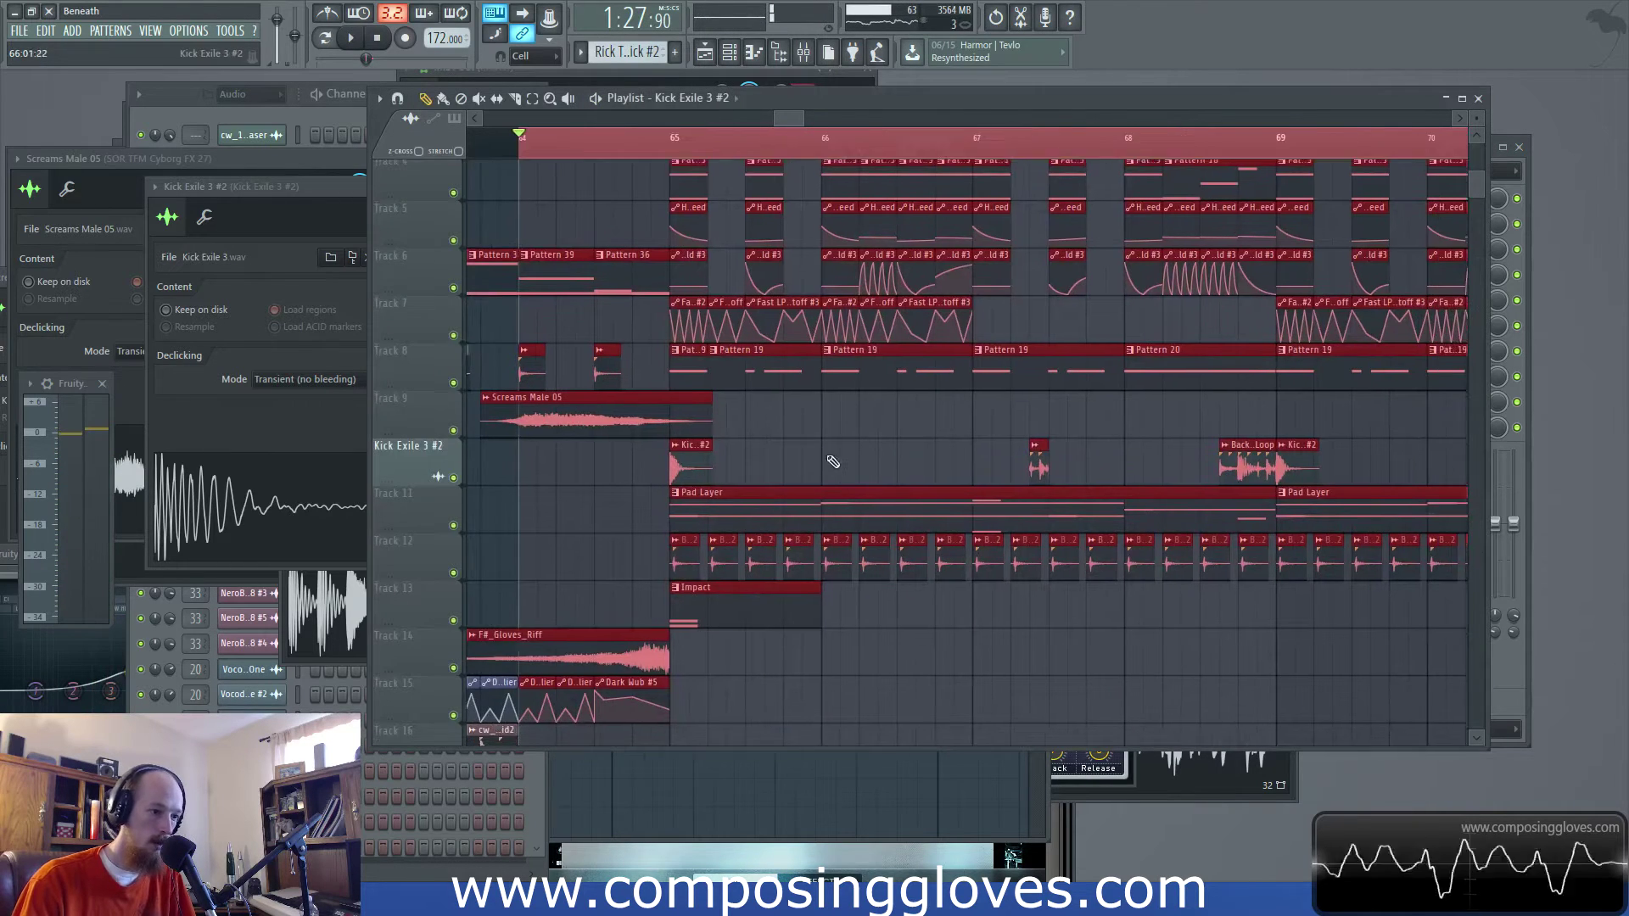
Route the reversed cw_165_Company #2 sample to mixer track 52 and lower that track's volume to about -9.8 dB while playing the loop
{"action": "scroll", "coordinate": [939, 424], "scroll_direction": "down", "scroll_amount": 2, "text": "ctrl"}
{"action": "scroll", "coordinate": [836, 277], "scroll_direction": "up", "scroll_amount": 3}
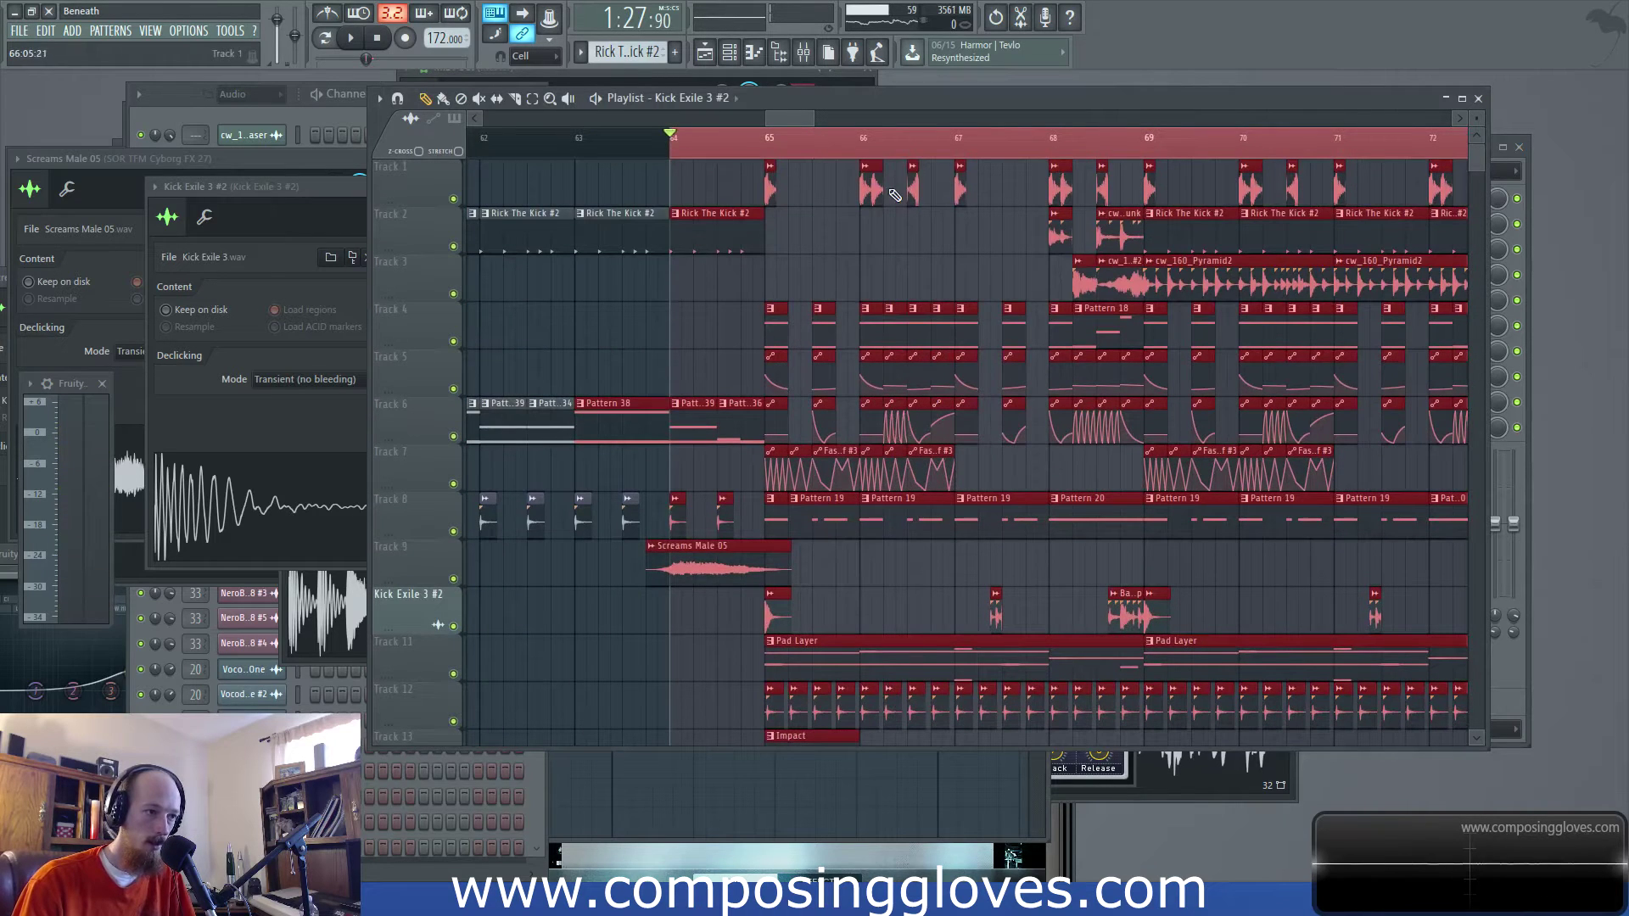
{"action": "double_click", "coordinate": [914, 187]}
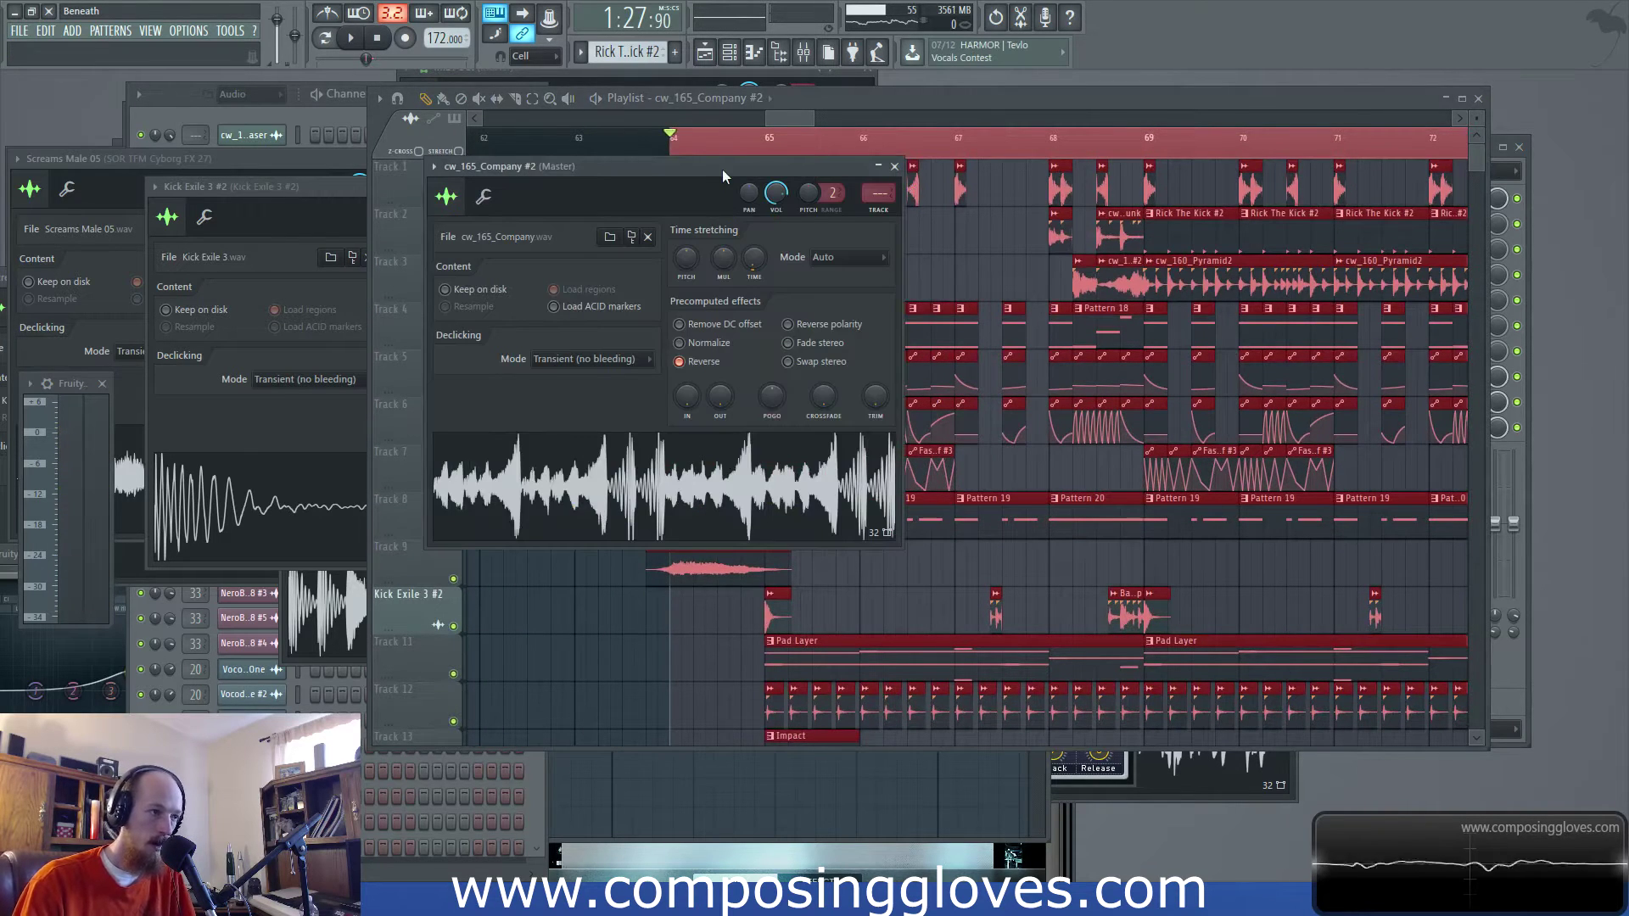
{"action": "key", "text": "F9"}
{"action": "key", "text": "space"}
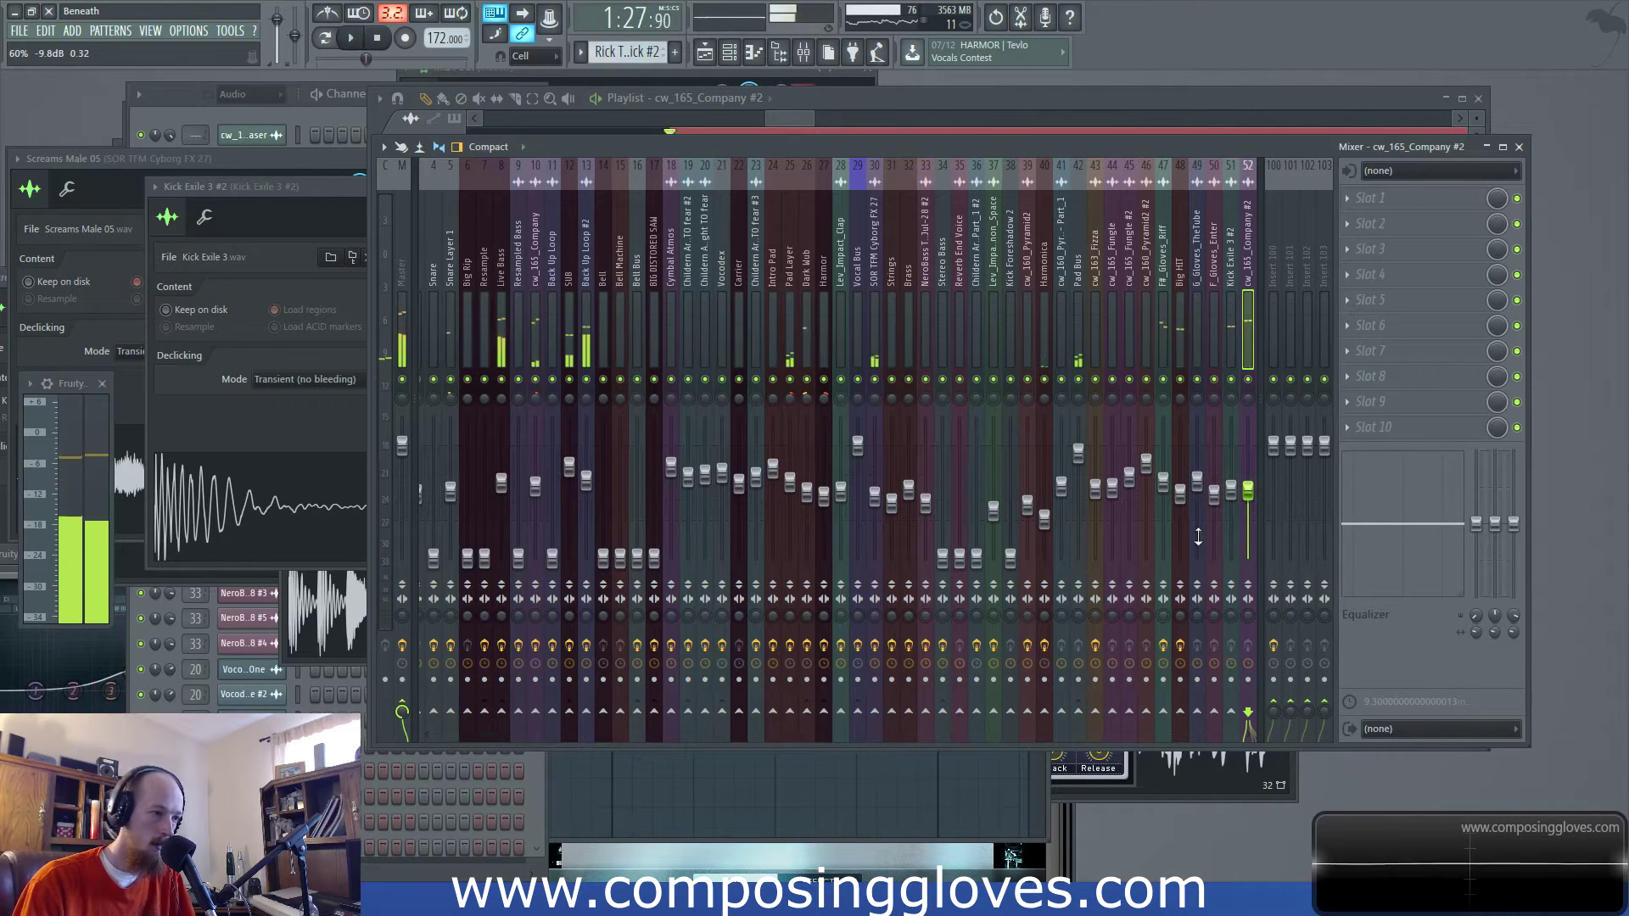
{"action": "left_click", "coordinate": [796, 124]}
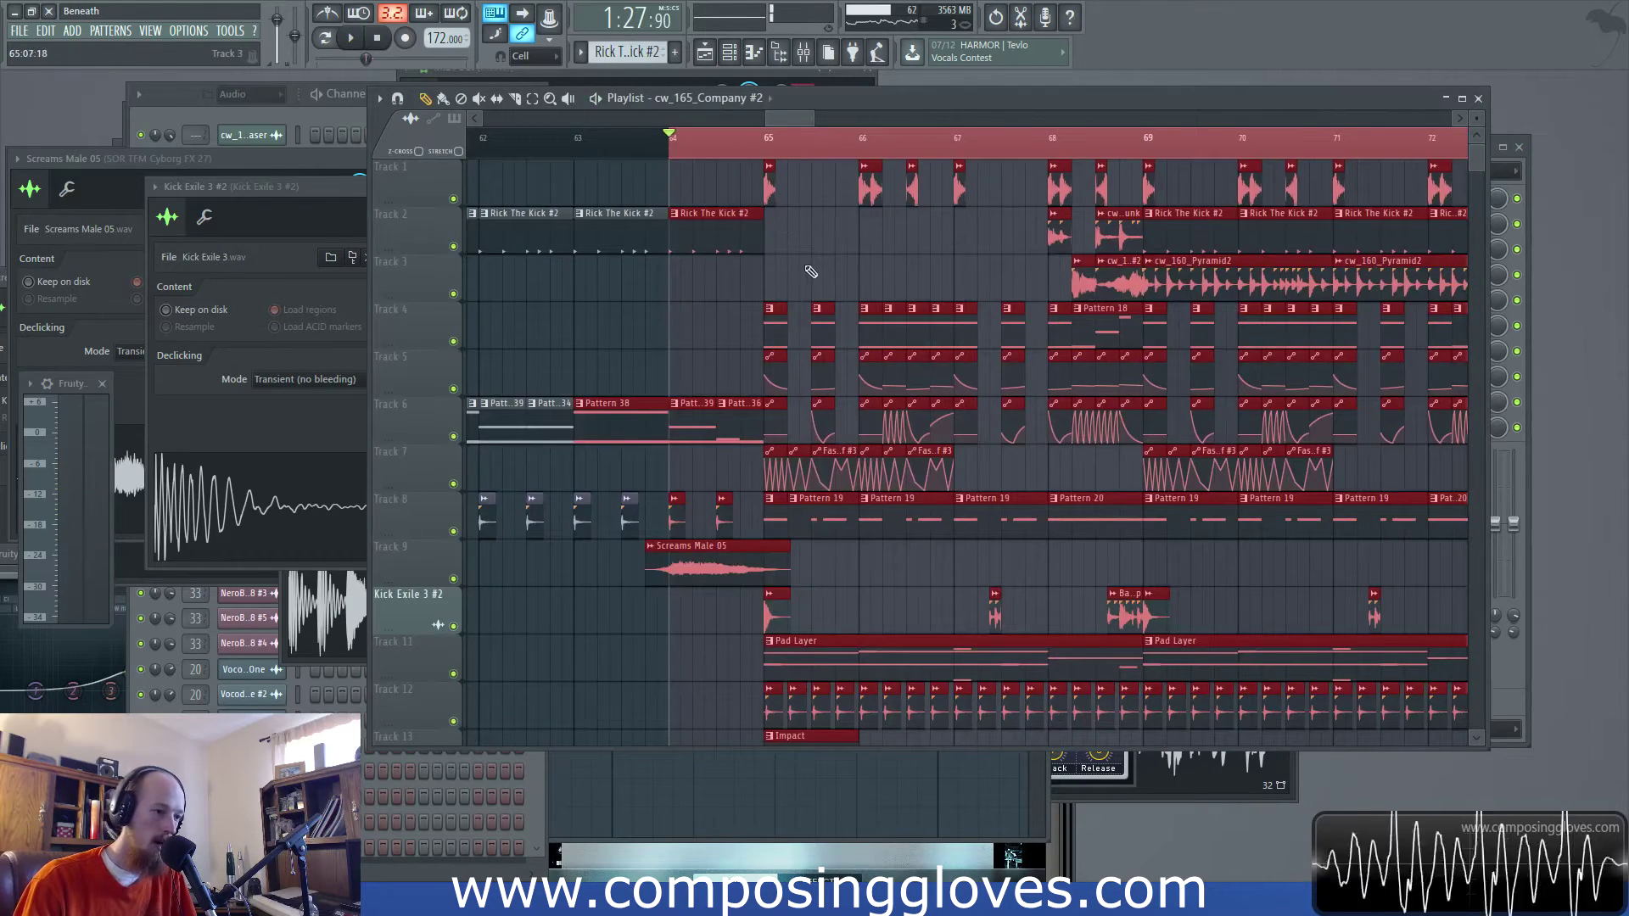
Examine the clips on all tracks across bars 64 to 73 and replay the section to check its balance
{"action": "scroll", "coordinate": [810, 272], "scroll_direction": "down", "scroll_amount": 4}
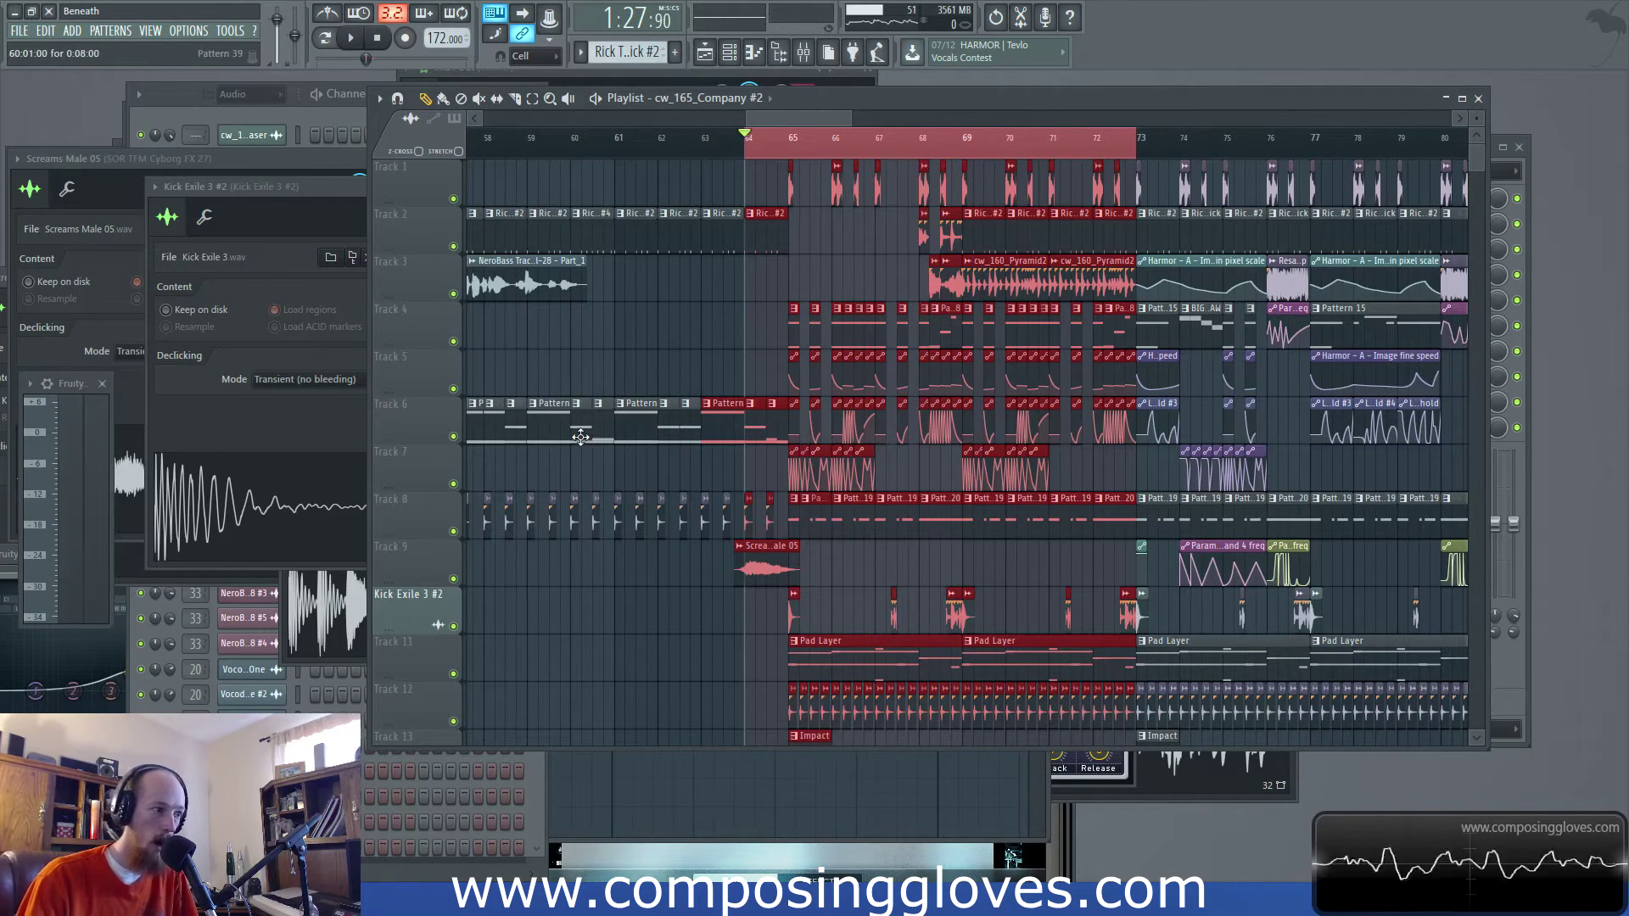
{"action": "scroll", "coordinate": [713, 424], "scroll_direction": "up", "scroll_amount": 4}
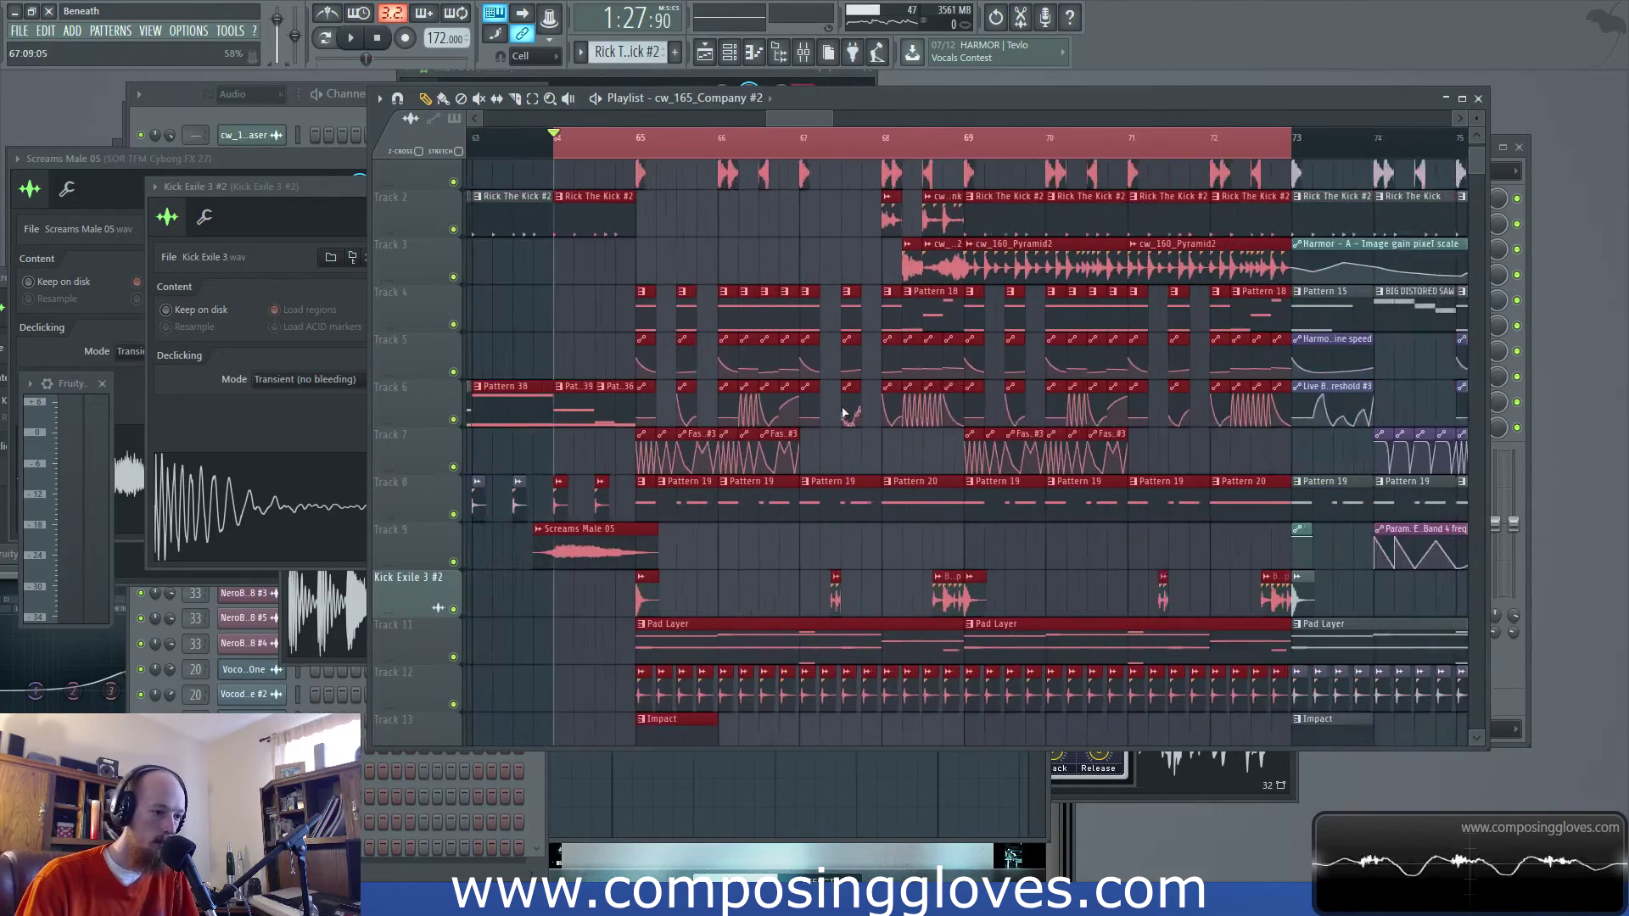
{"action": "scroll", "coordinate": [844, 414], "scroll_direction": "down", "scroll_amount": 1}
{"action": "scroll", "coordinate": [923, 416], "scroll_direction": "down", "scroll_amount": 5}
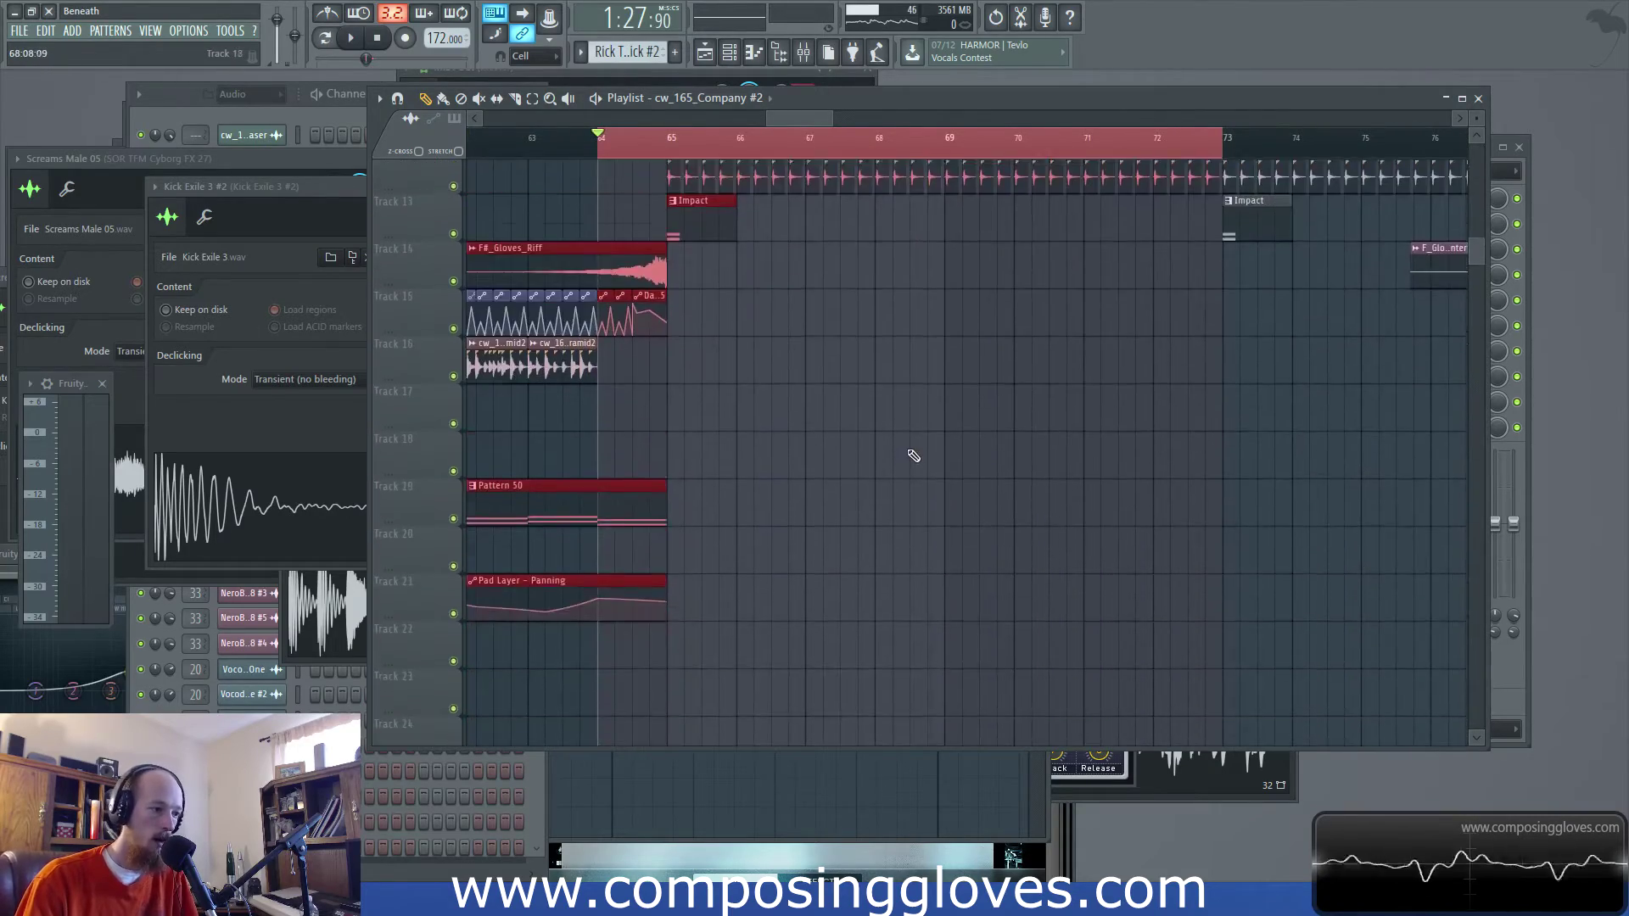
{"action": "scroll", "coordinate": [908, 454], "scroll_direction": "up", "scroll_amount": 4}
{"action": "scroll", "coordinate": [906, 452], "scroll_direction": "up", "scroll_amount": 5}
{"action": "scroll", "coordinate": [800, 451], "scroll_direction": "up", "scroll_amount": 4}
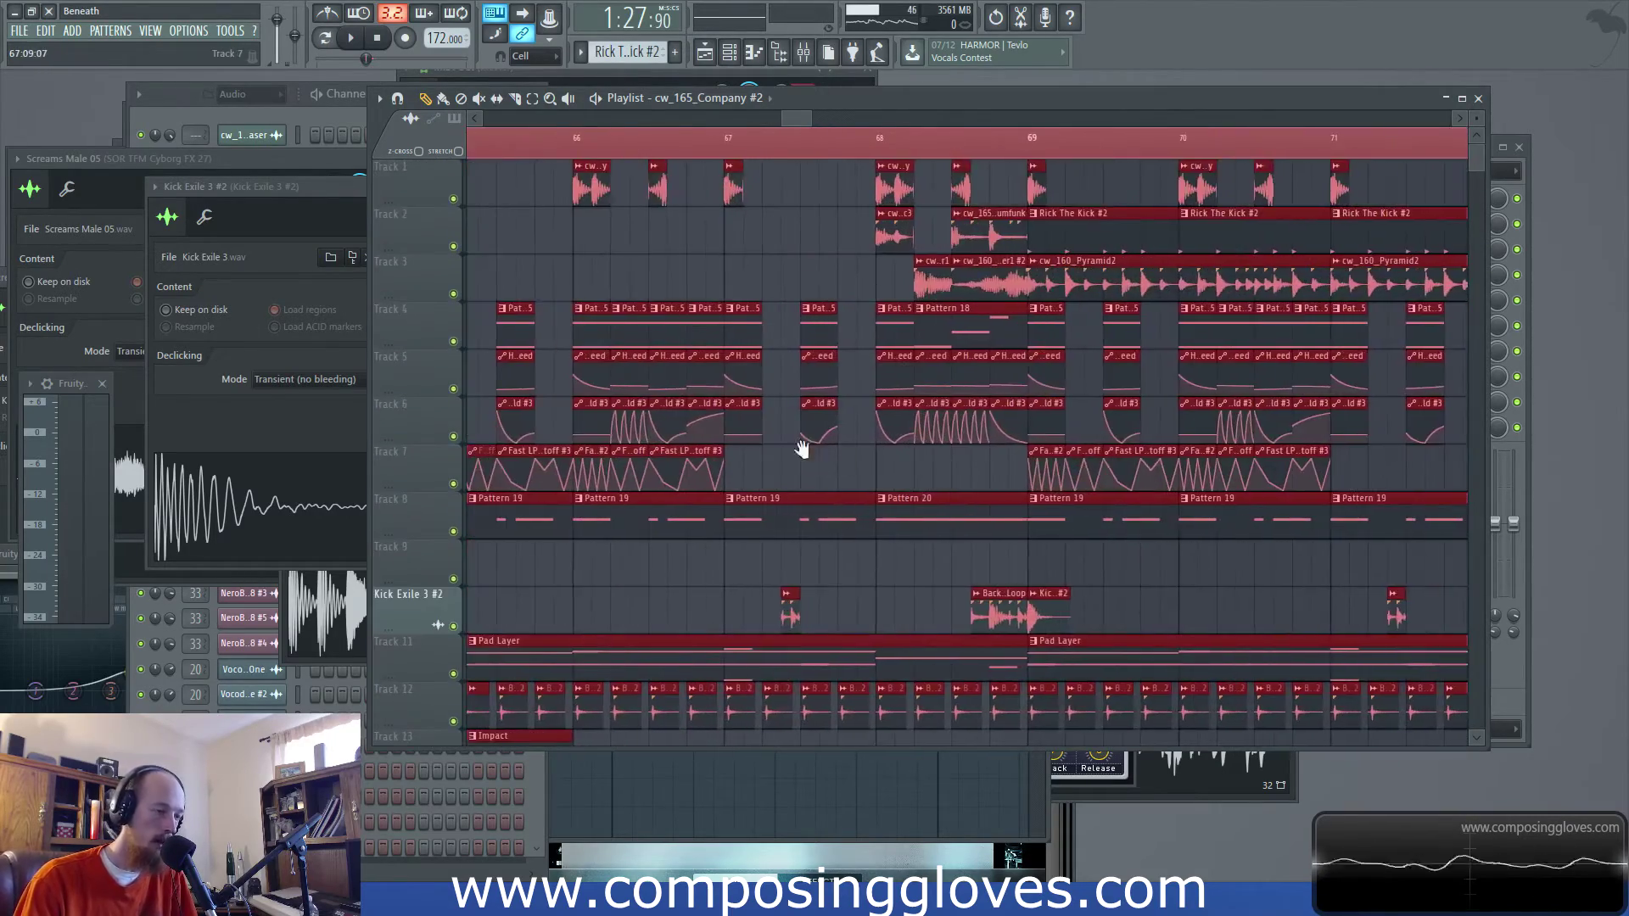
{"action": "scroll", "coordinate": [653, 471], "scroll_direction": "down", "scroll_amount": 3}
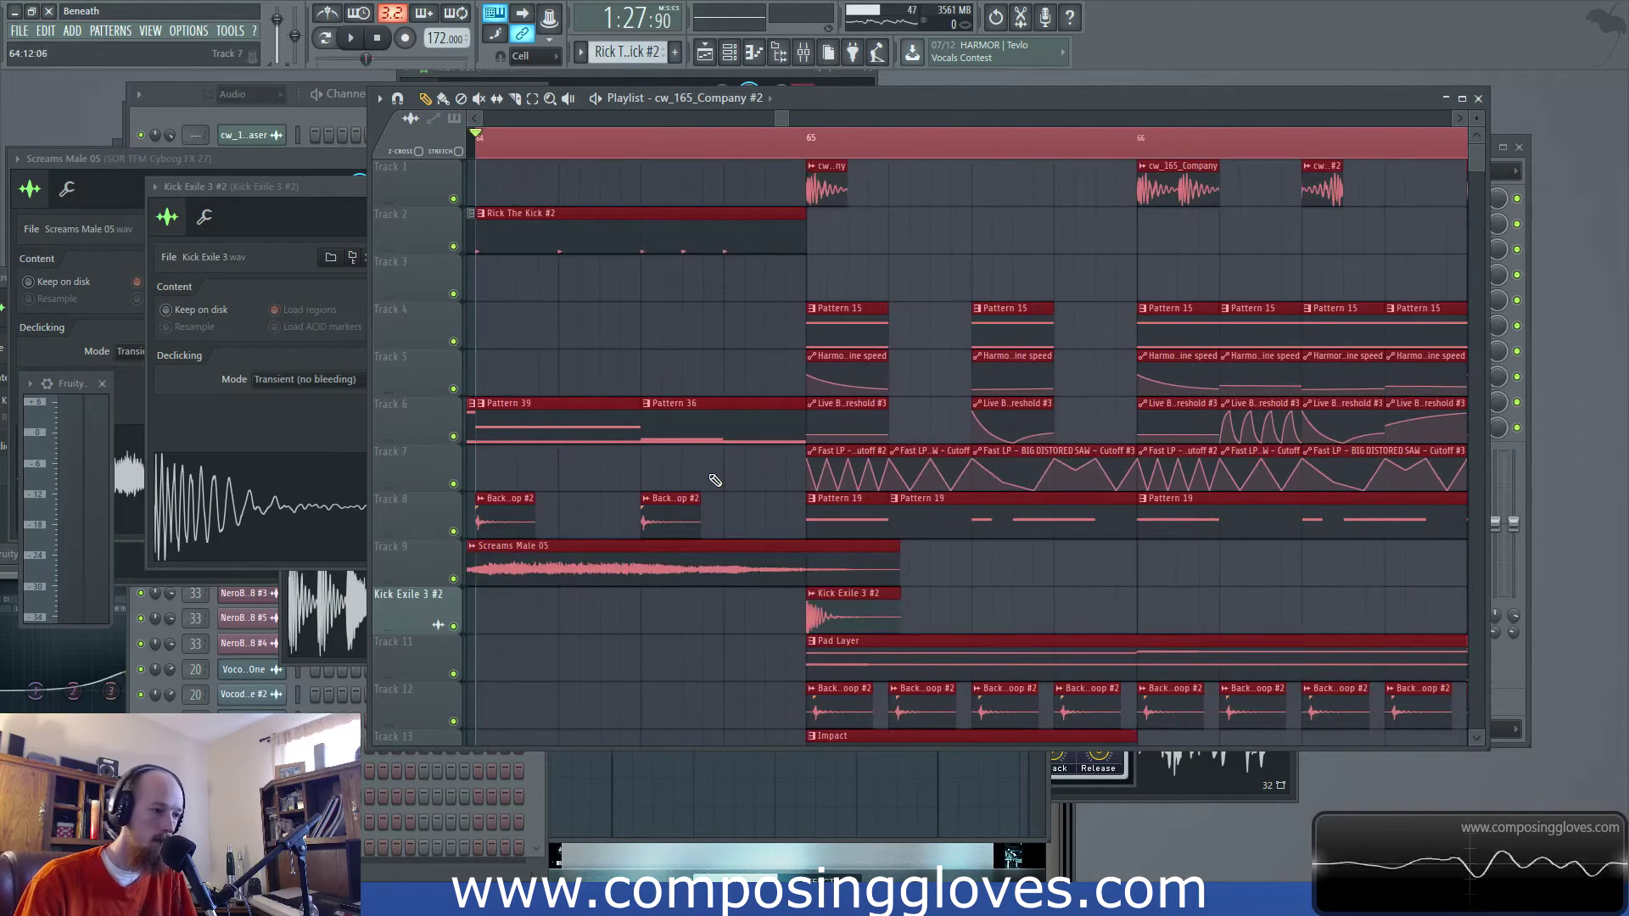
{"action": "key", "text": "space"}
{"action": "scroll", "coordinate": [801, 473], "scroll_direction": "down", "scroll_amount": 1}
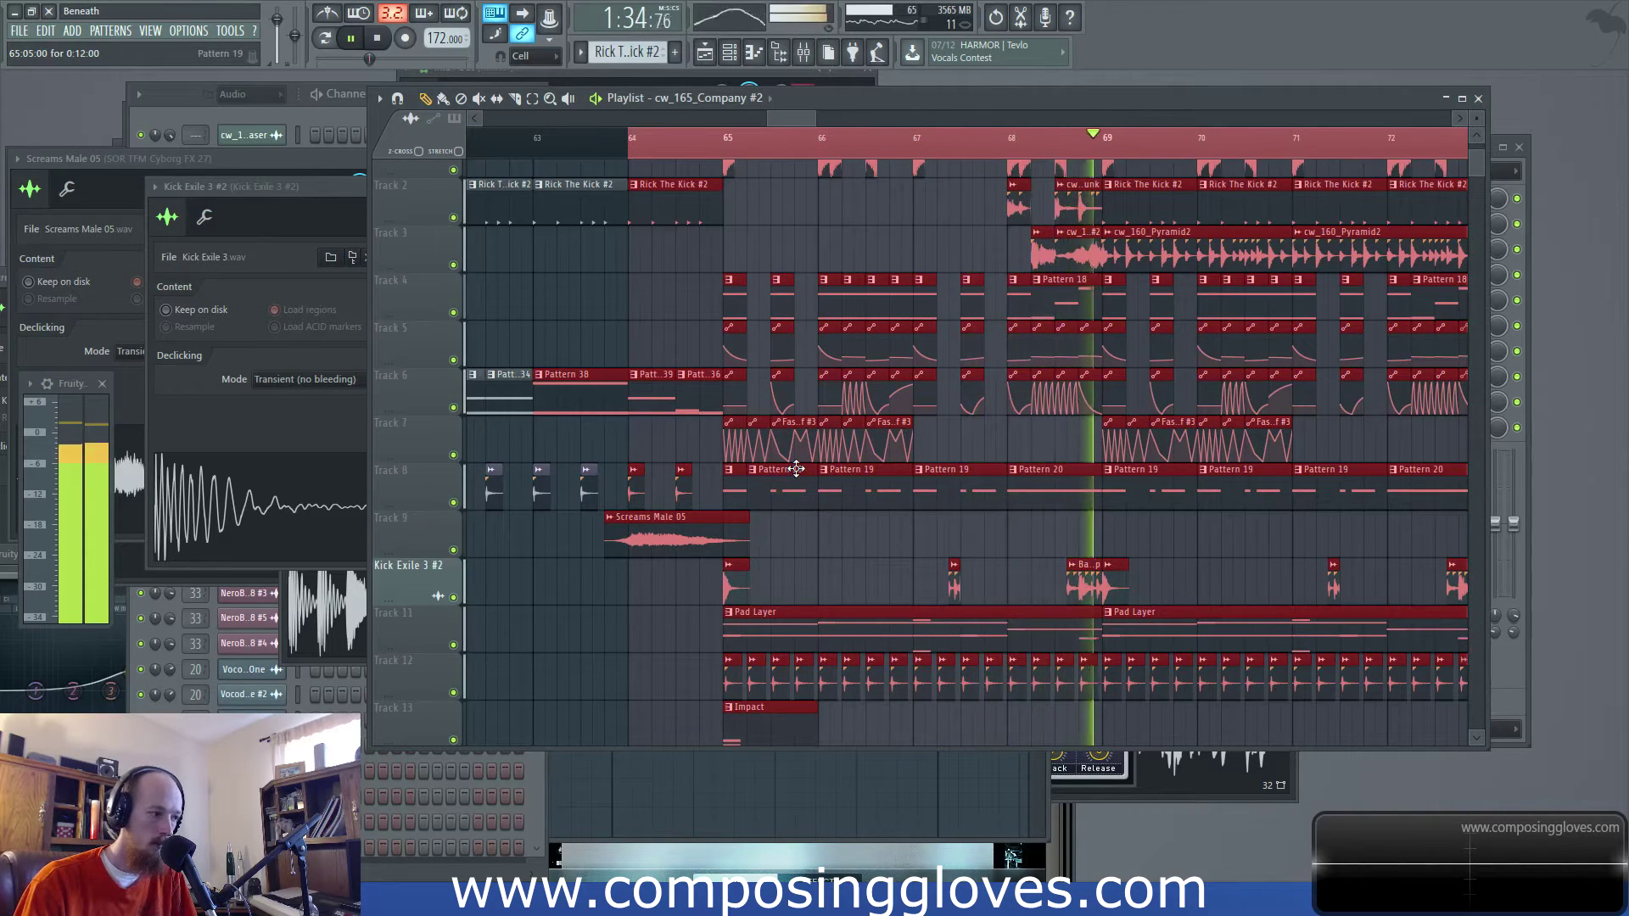
{"action": "scroll", "coordinate": [1043, 526], "scroll_direction": "up", "scroll_amount": 1}
{"action": "key", "text": "space"}
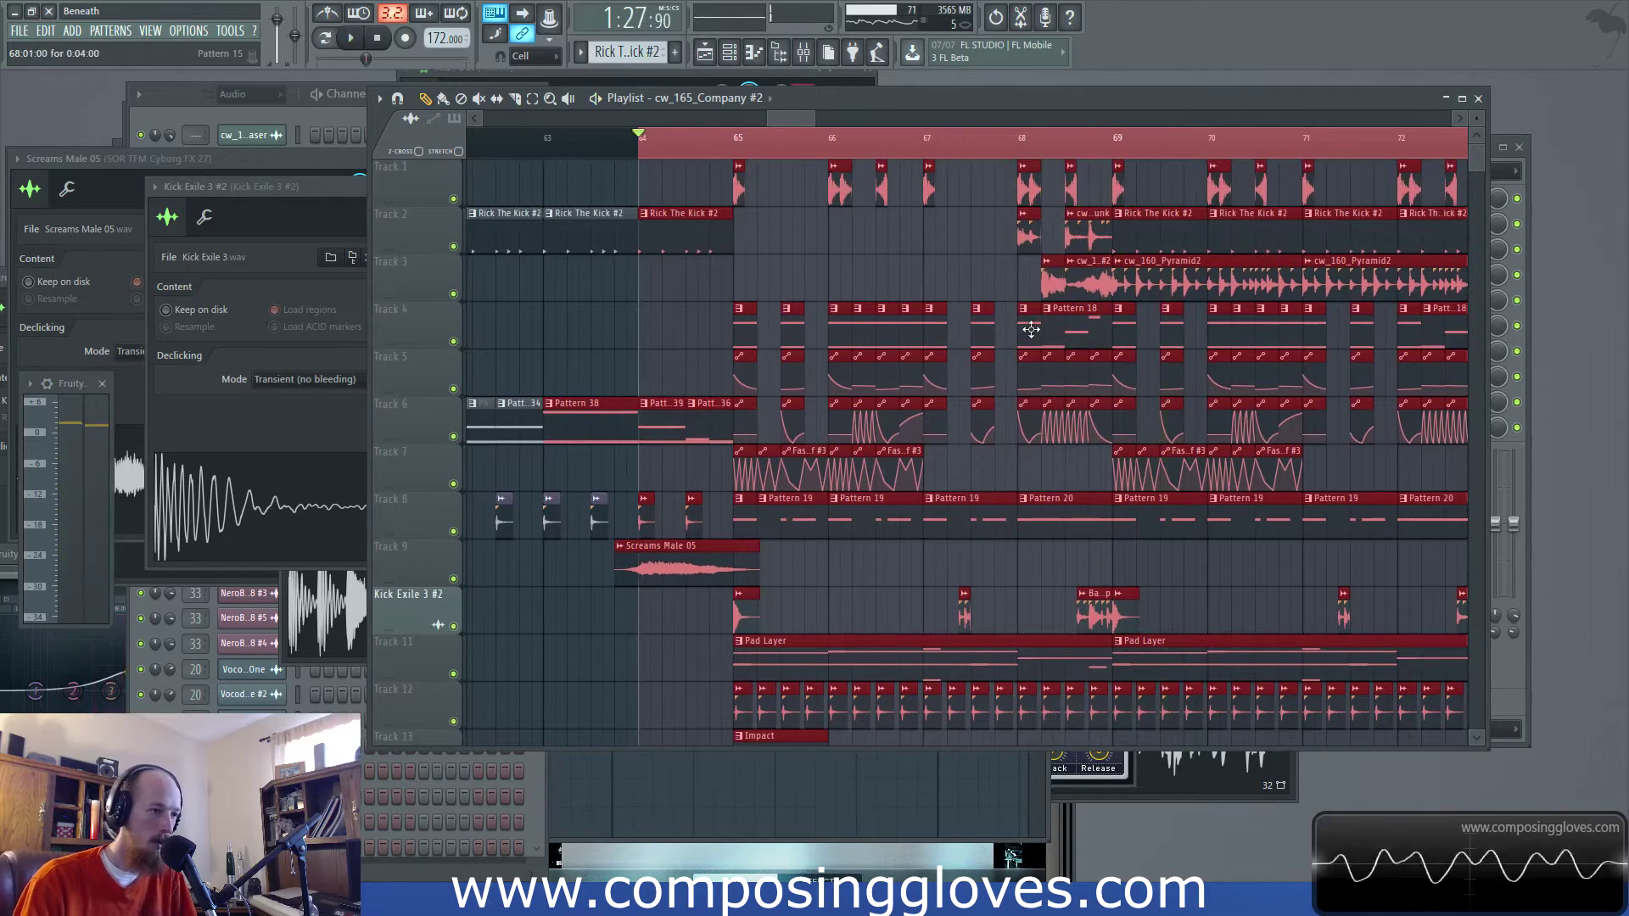
Loop the section from bar 65 to bar 69 and play it, examining the clips on all tracks for balance
{"action": "left_click_drag", "start_coordinate": [1024, 144], "coordinate": [1117, 144]}
{"action": "scroll", "coordinate": [923, 260], "scroll_direction": "up", "scroll_amount": 3}
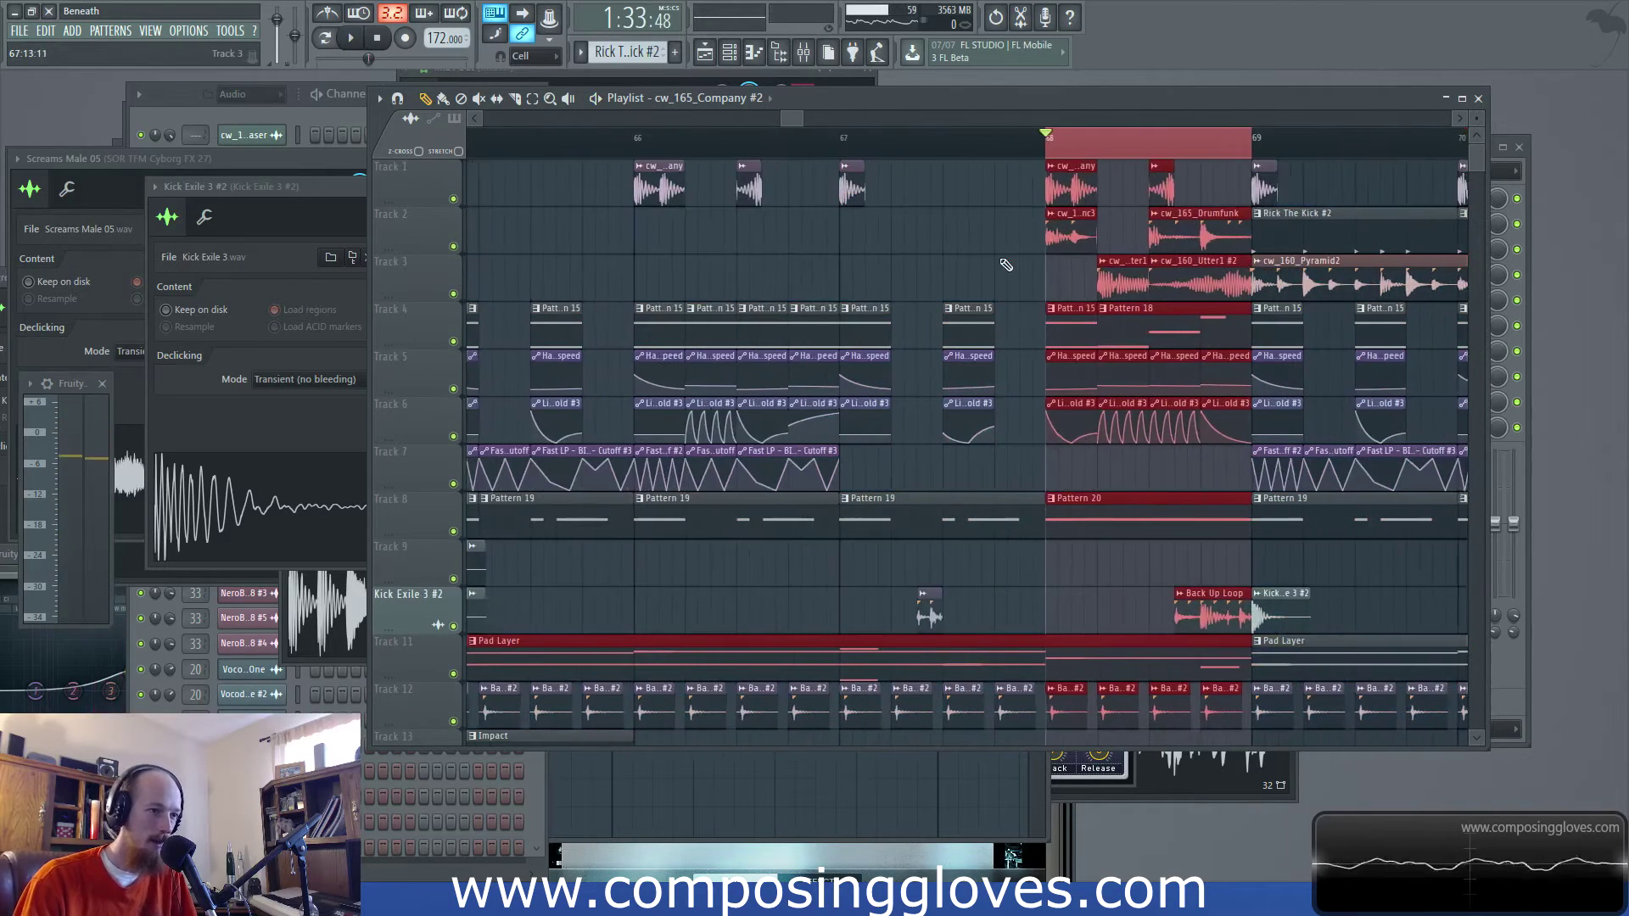
{"action": "scroll", "coordinate": [838, 224], "scroll_direction": "down", "scroll_amount": 3}
{"action": "left_click_drag", "start_coordinate": [685, 161], "coordinate": [1123, 190]}
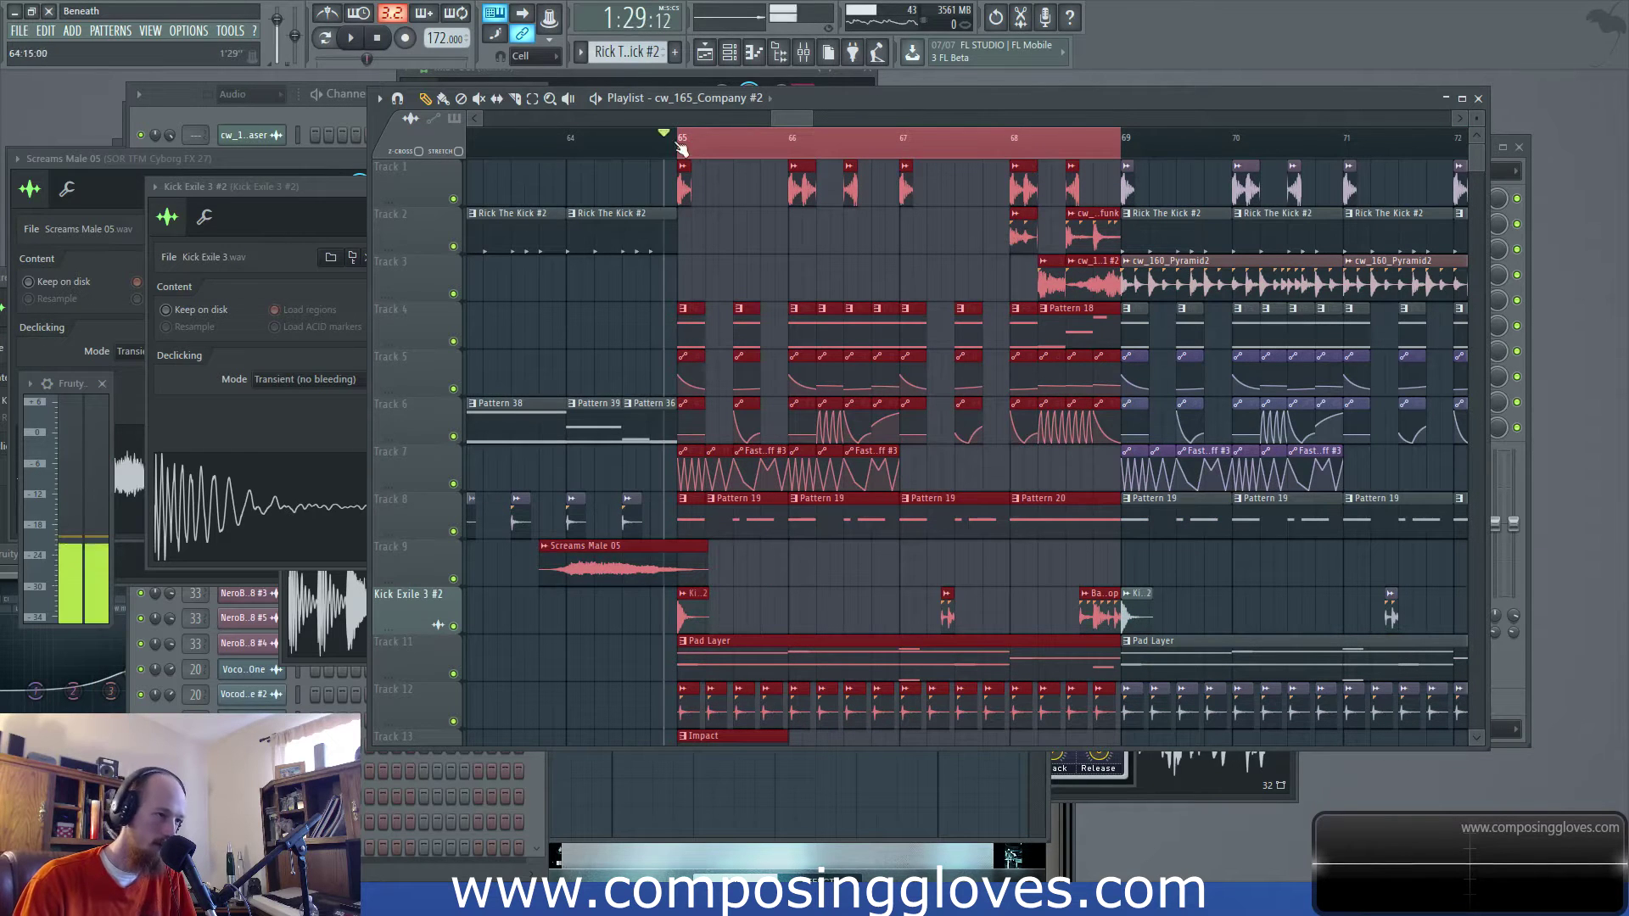
{"action": "key", "text": "space"}
{"action": "scroll", "coordinate": [829, 282], "scroll_direction": "up", "scroll_amount": 3}
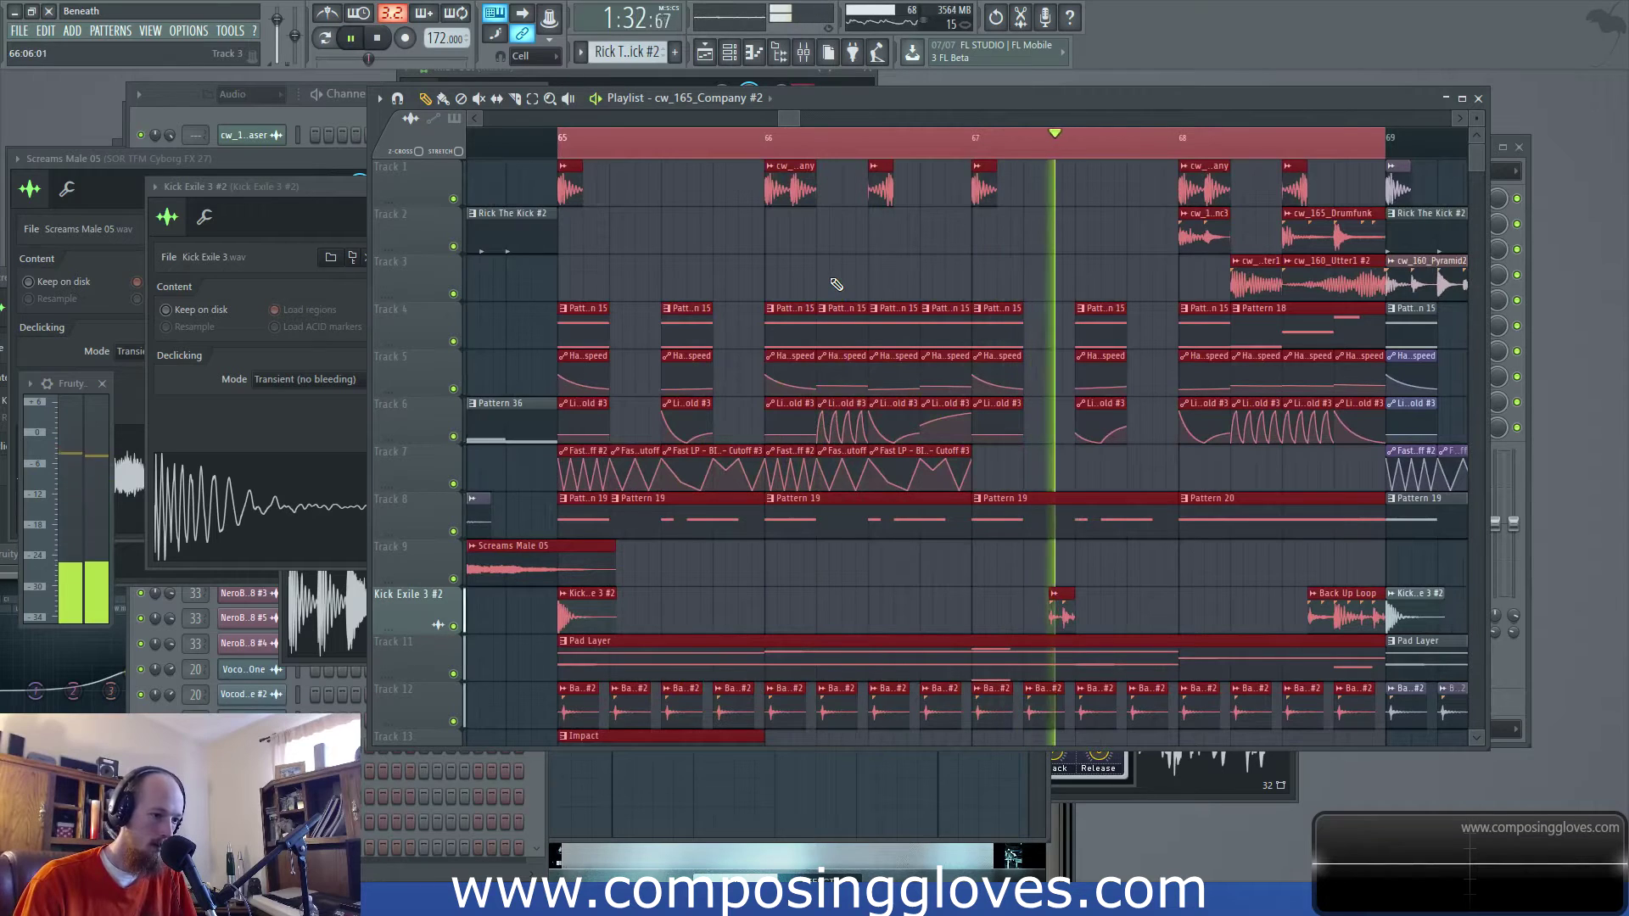
{"action": "scroll", "coordinate": [828, 306], "scroll_direction": "down", "scroll_amount": 5}
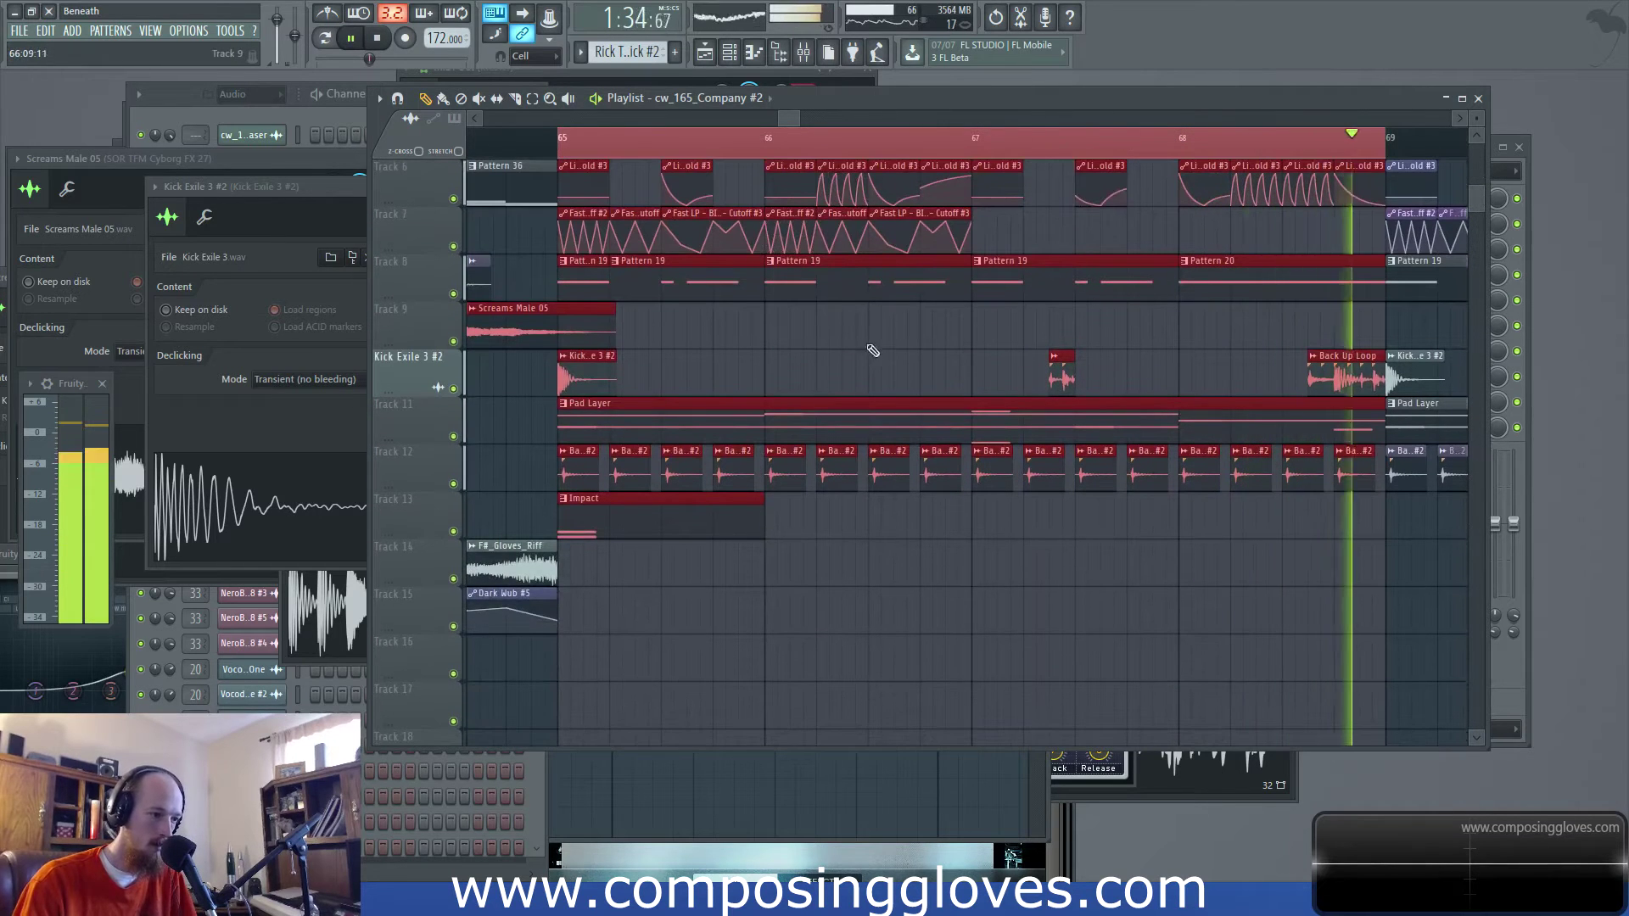
{"action": "key", "text": "space"}
Check the mixer levels of the Impact pattern's Big HIT channel on track 48 and the Back Up Loop sample on track 11
{"action": "double_click", "coordinate": [660, 521]}
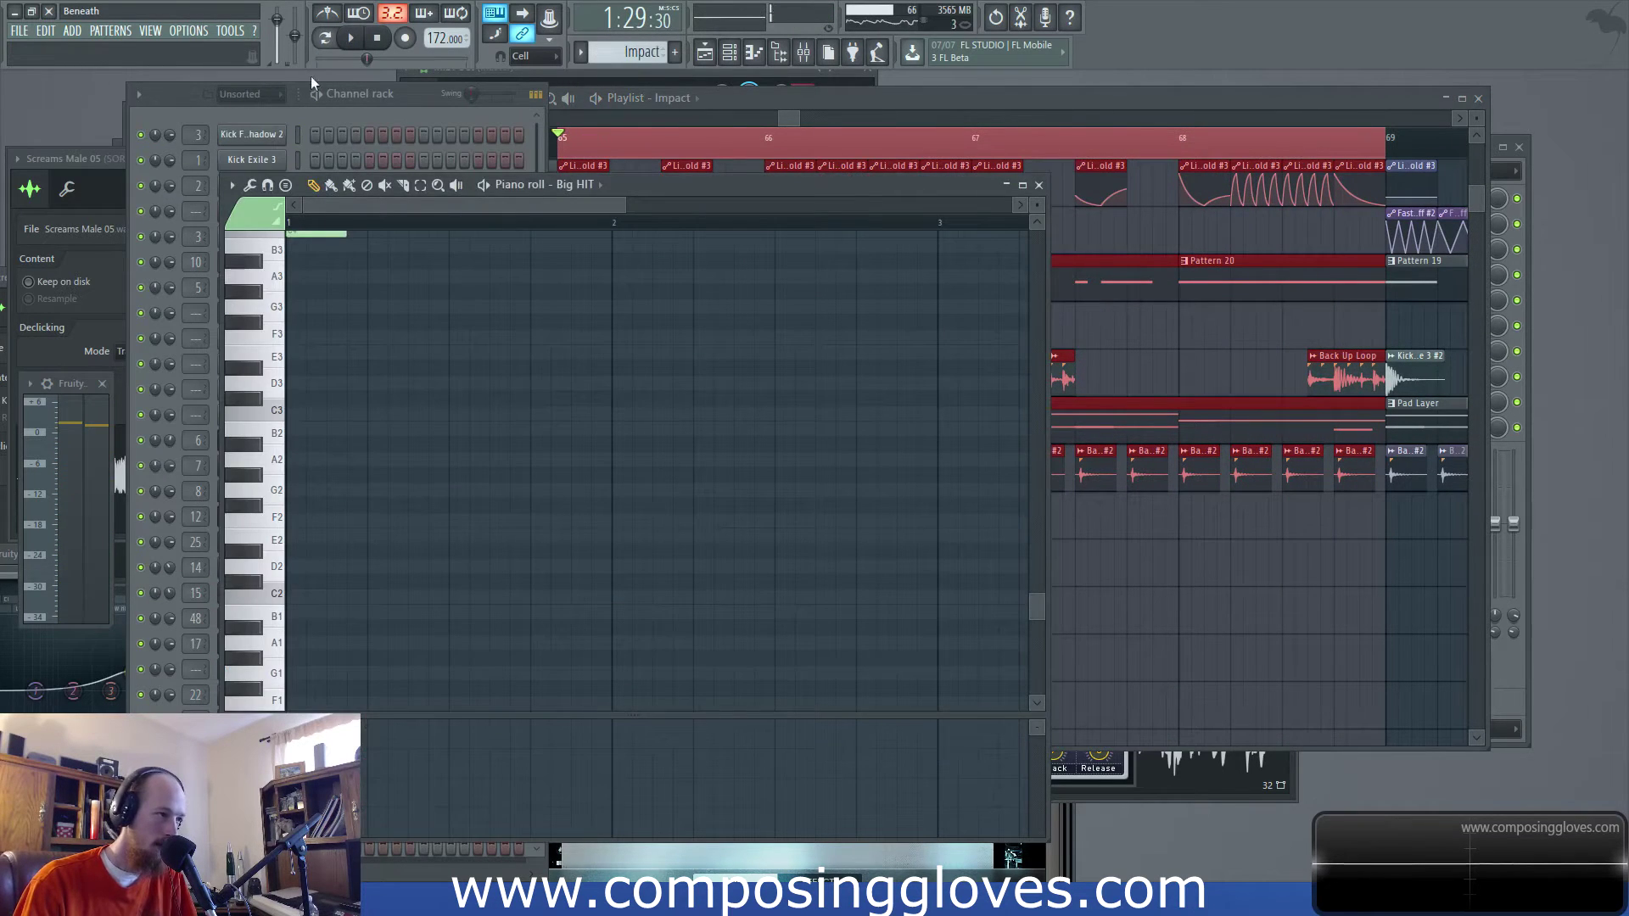
{"action": "left_click", "coordinate": [354, 127]}
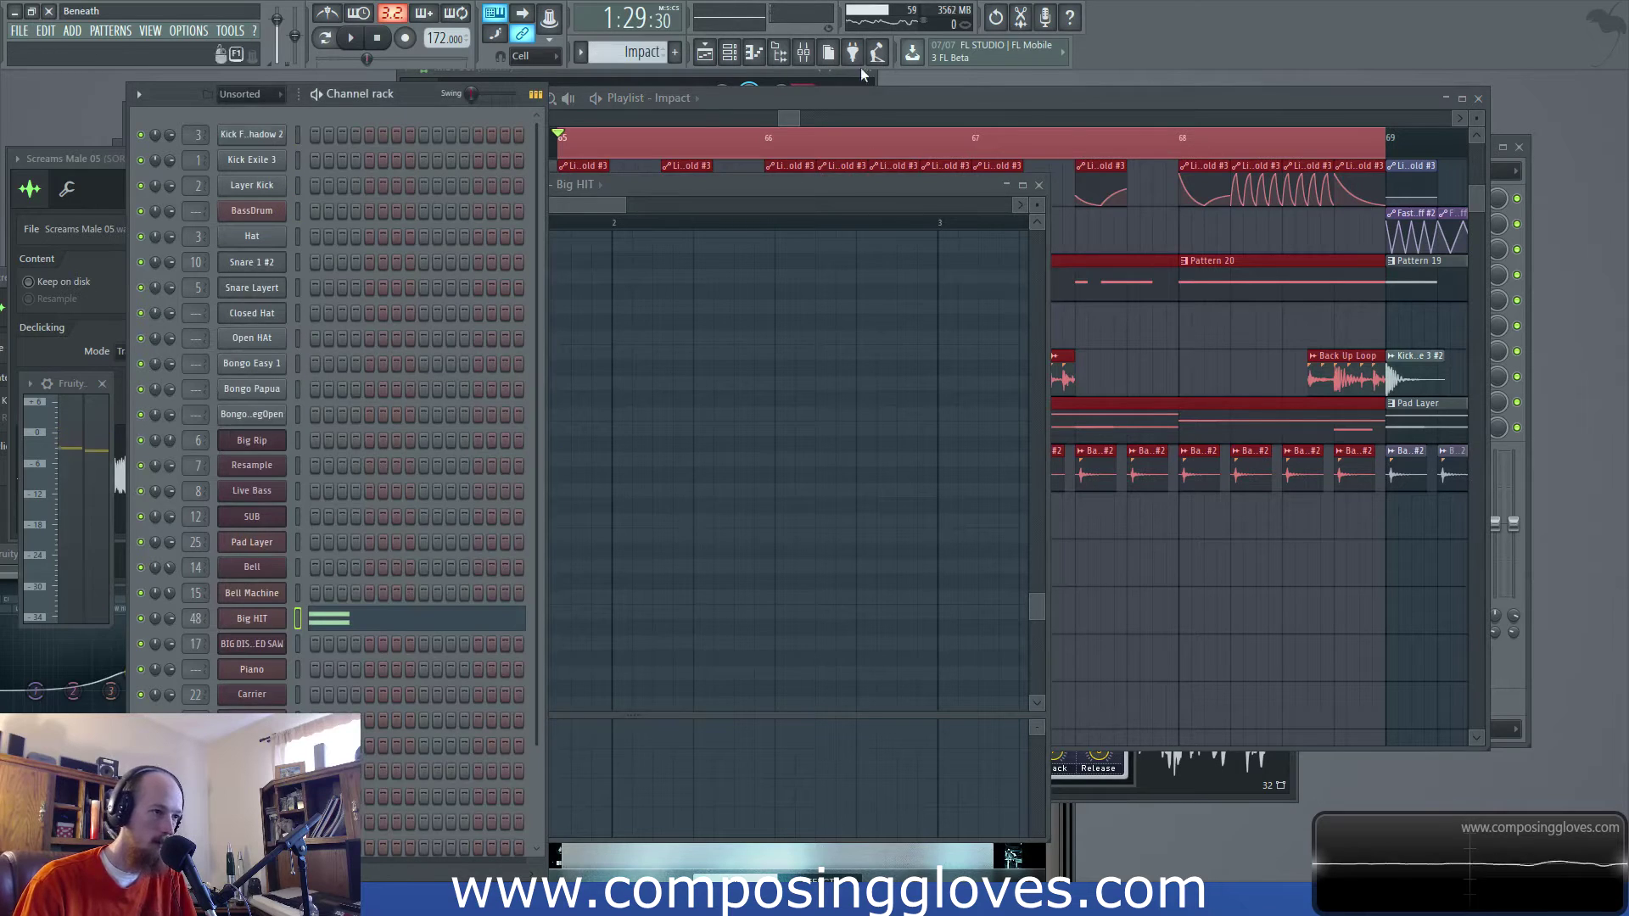
{"action": "left_click", "coordinate": [803, 54]}
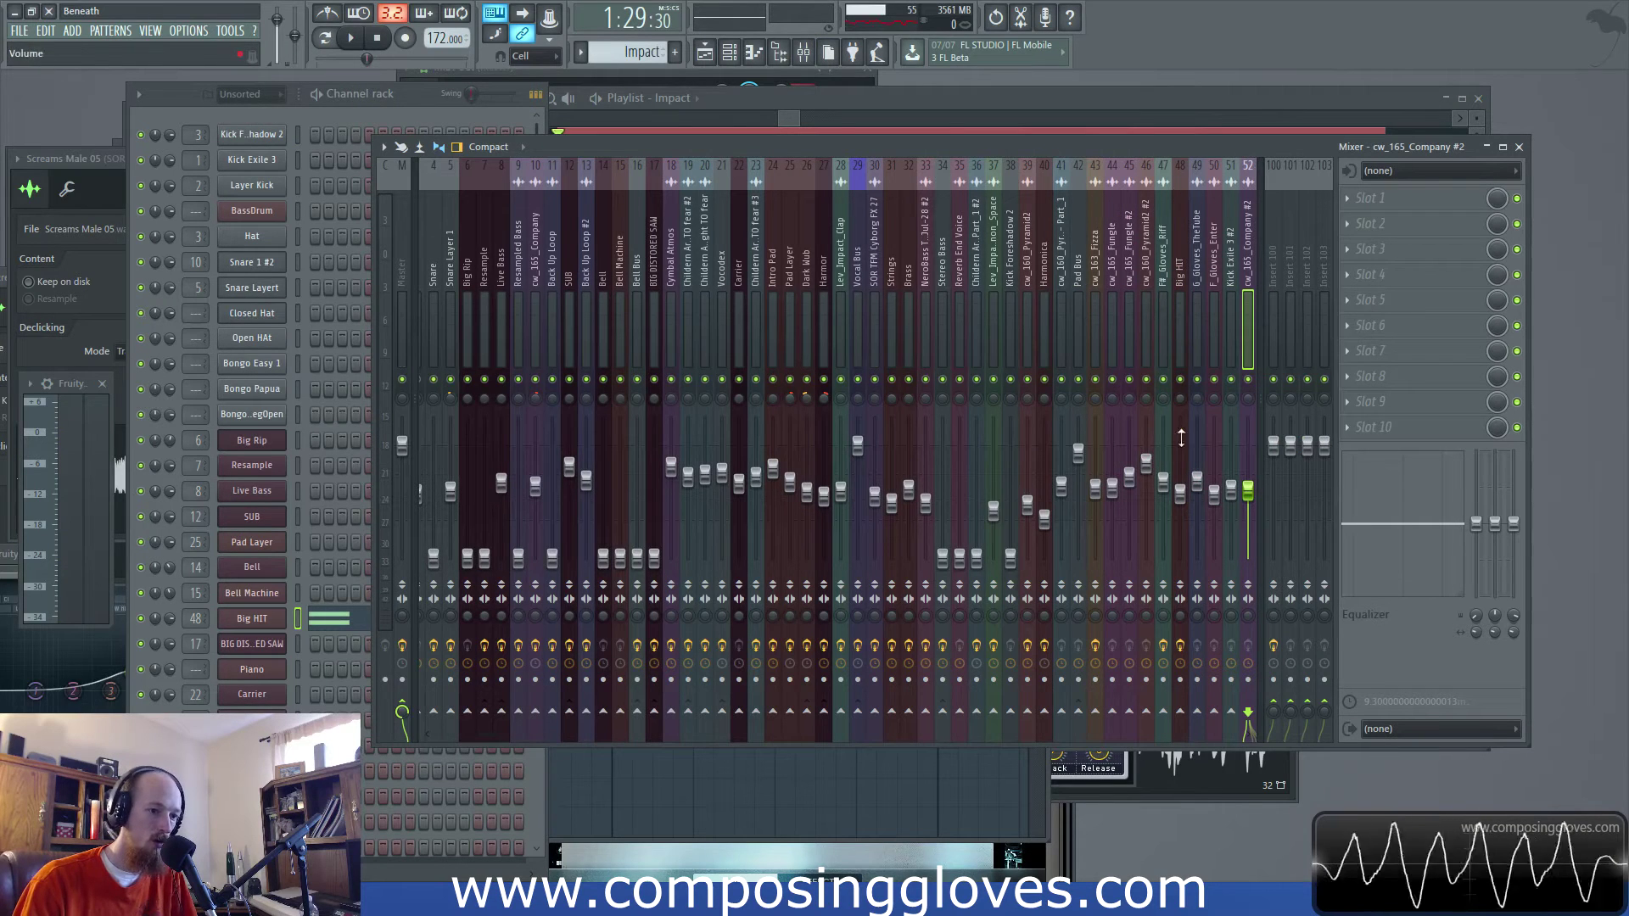
{"action": "left_click", "coordinate": [798, 121]}
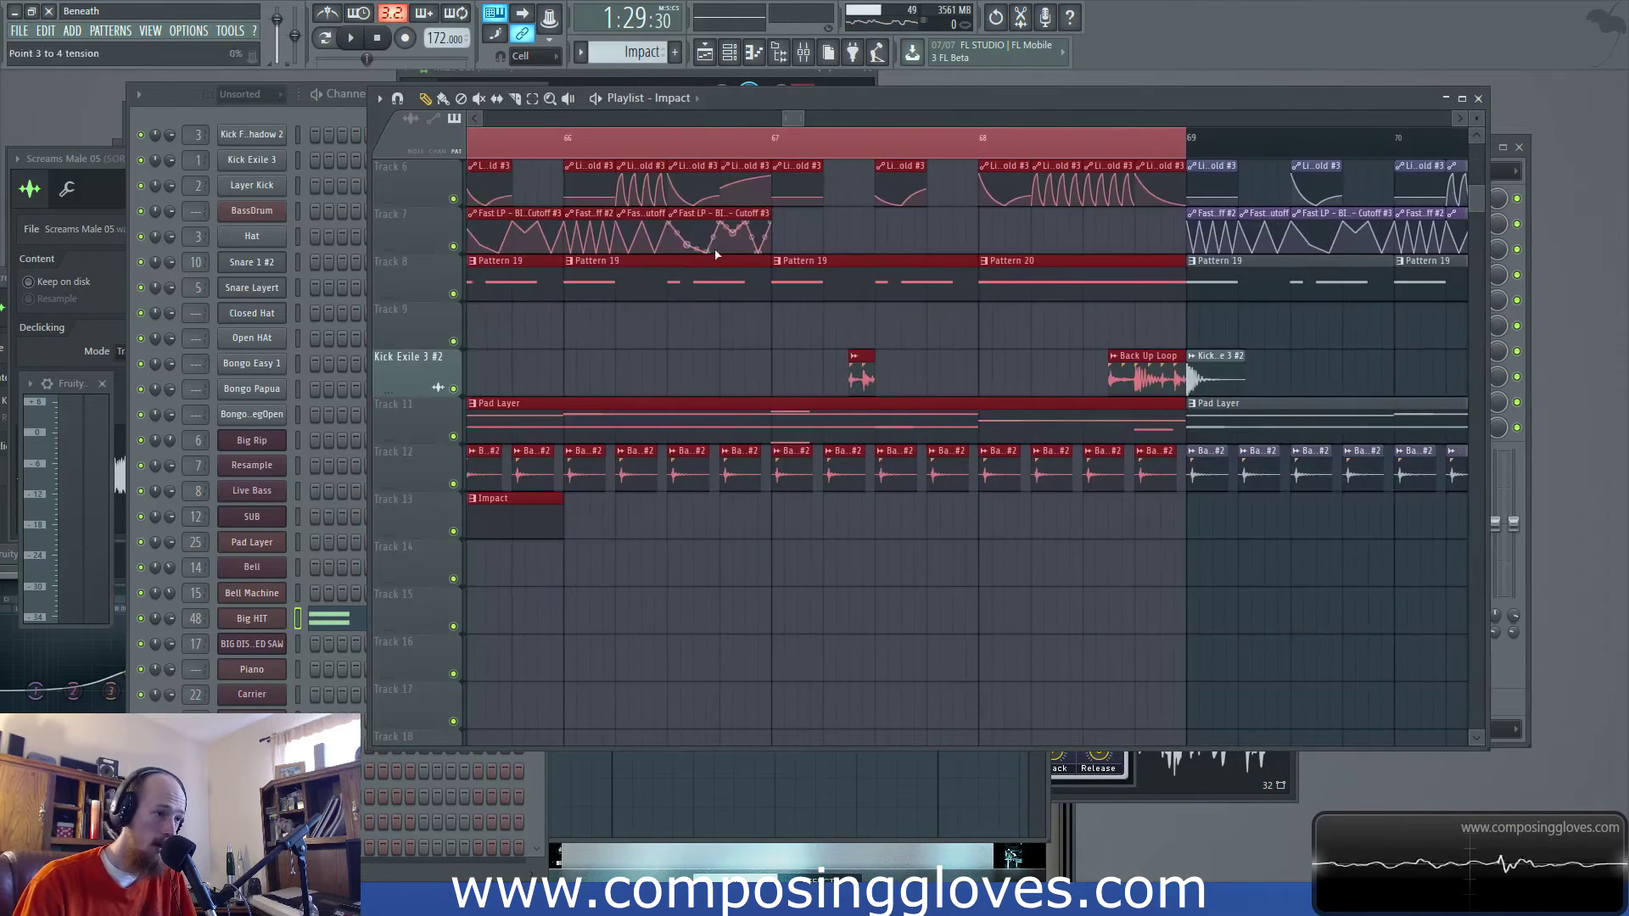
{"action": "double_click", "coordinate": [1003, 383]}
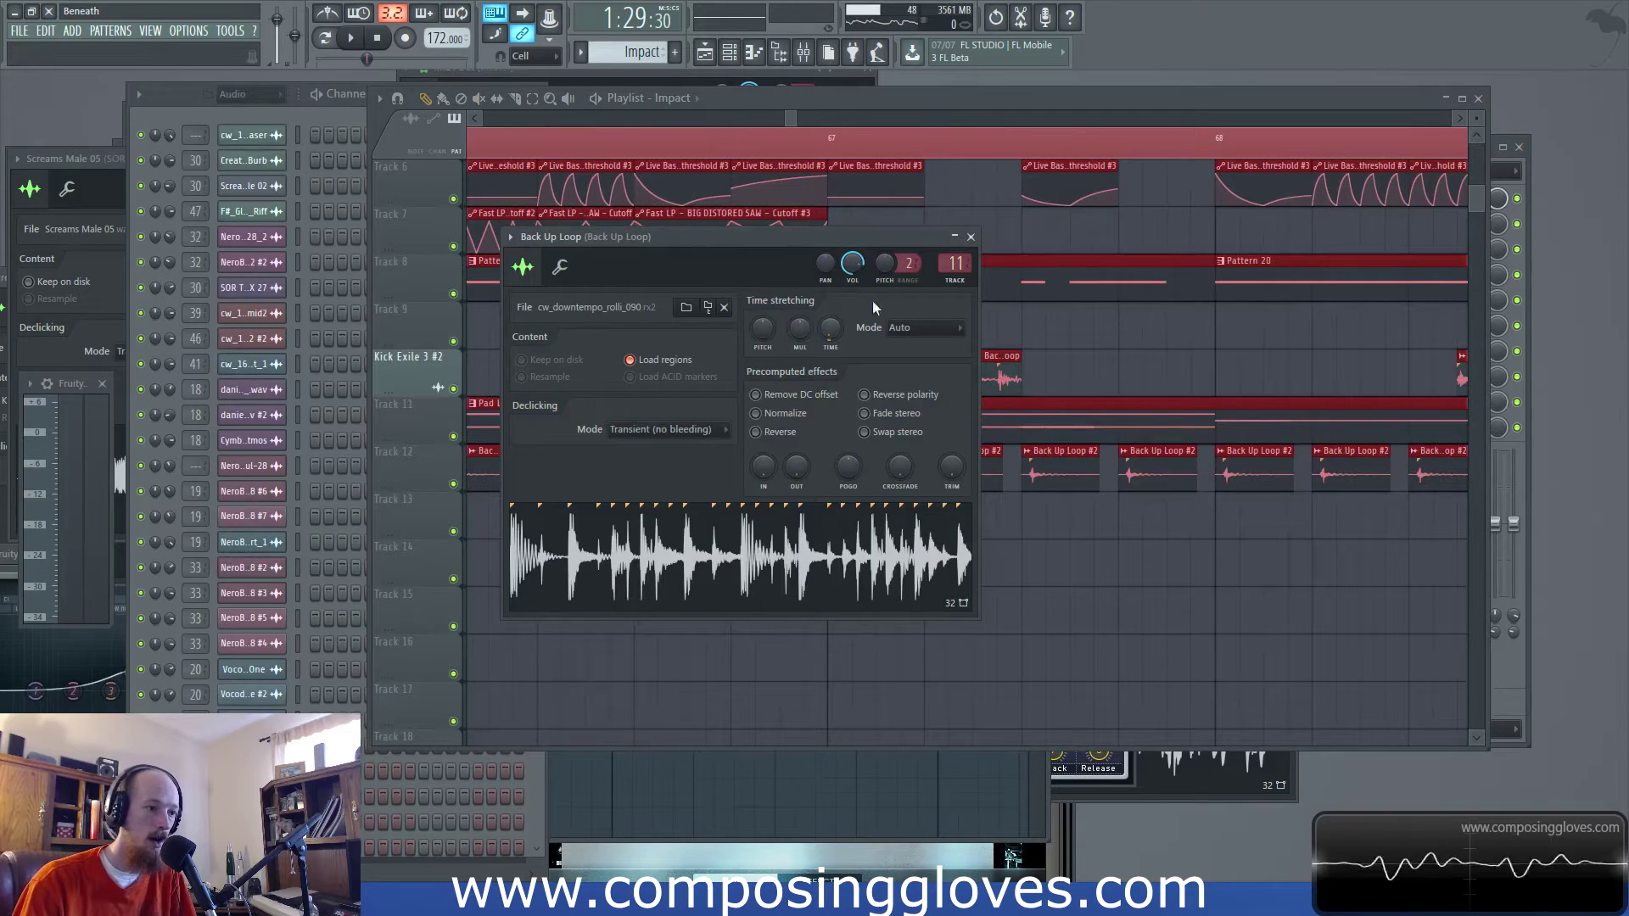
{"action": "left_click", "coordinate": [811, 58]}
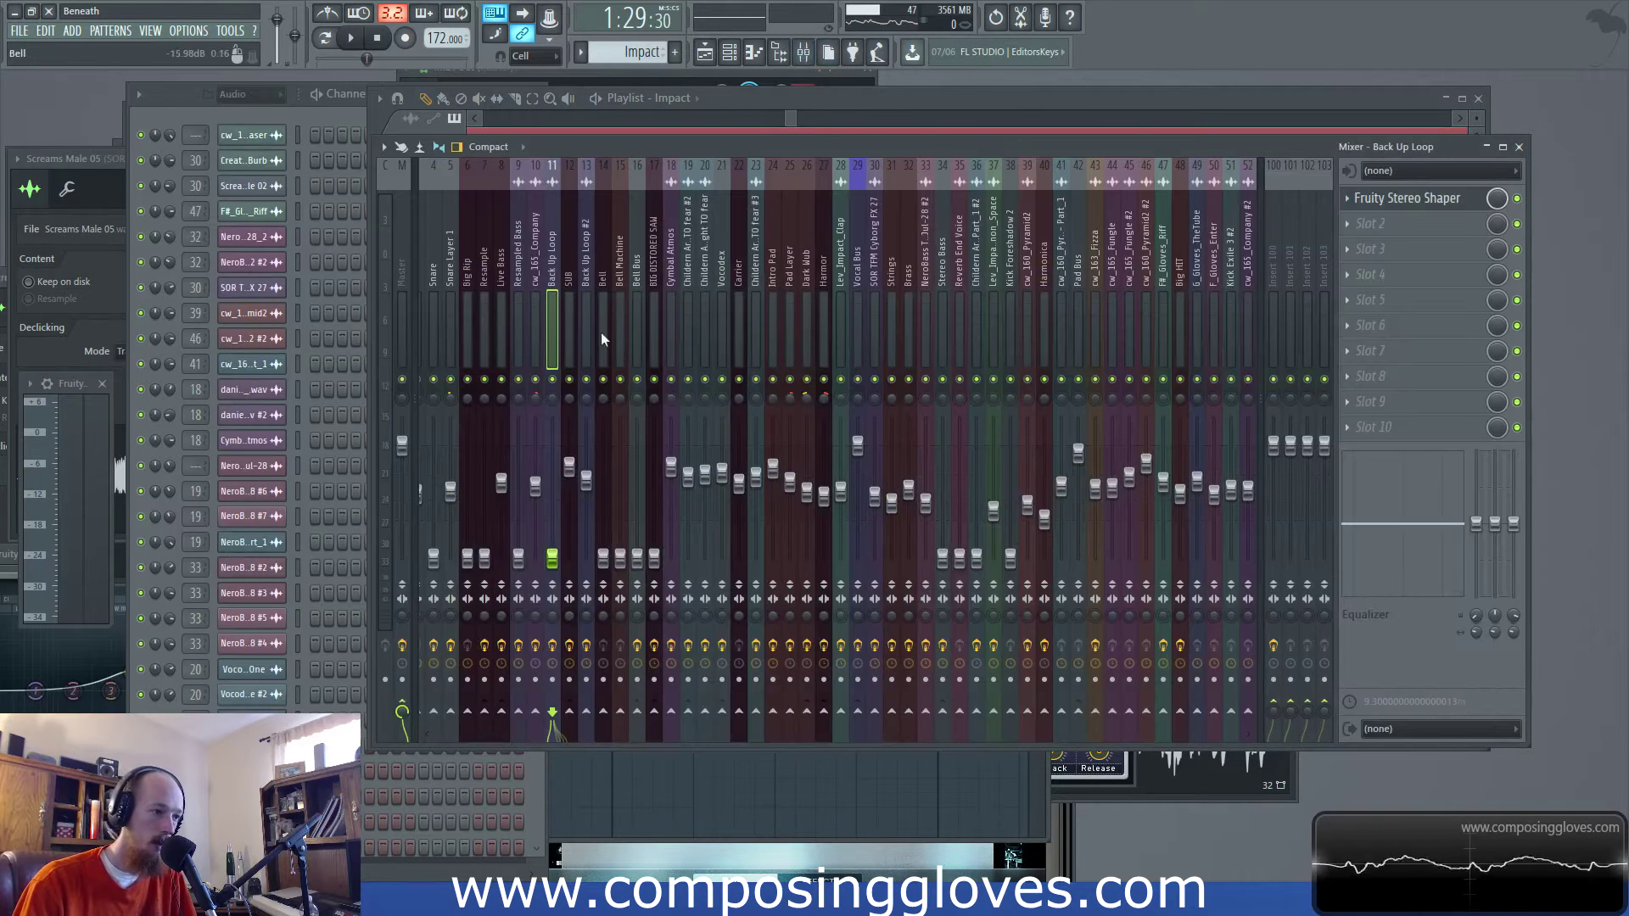
{"action": "left_click", "coordinate": [782, 116]}
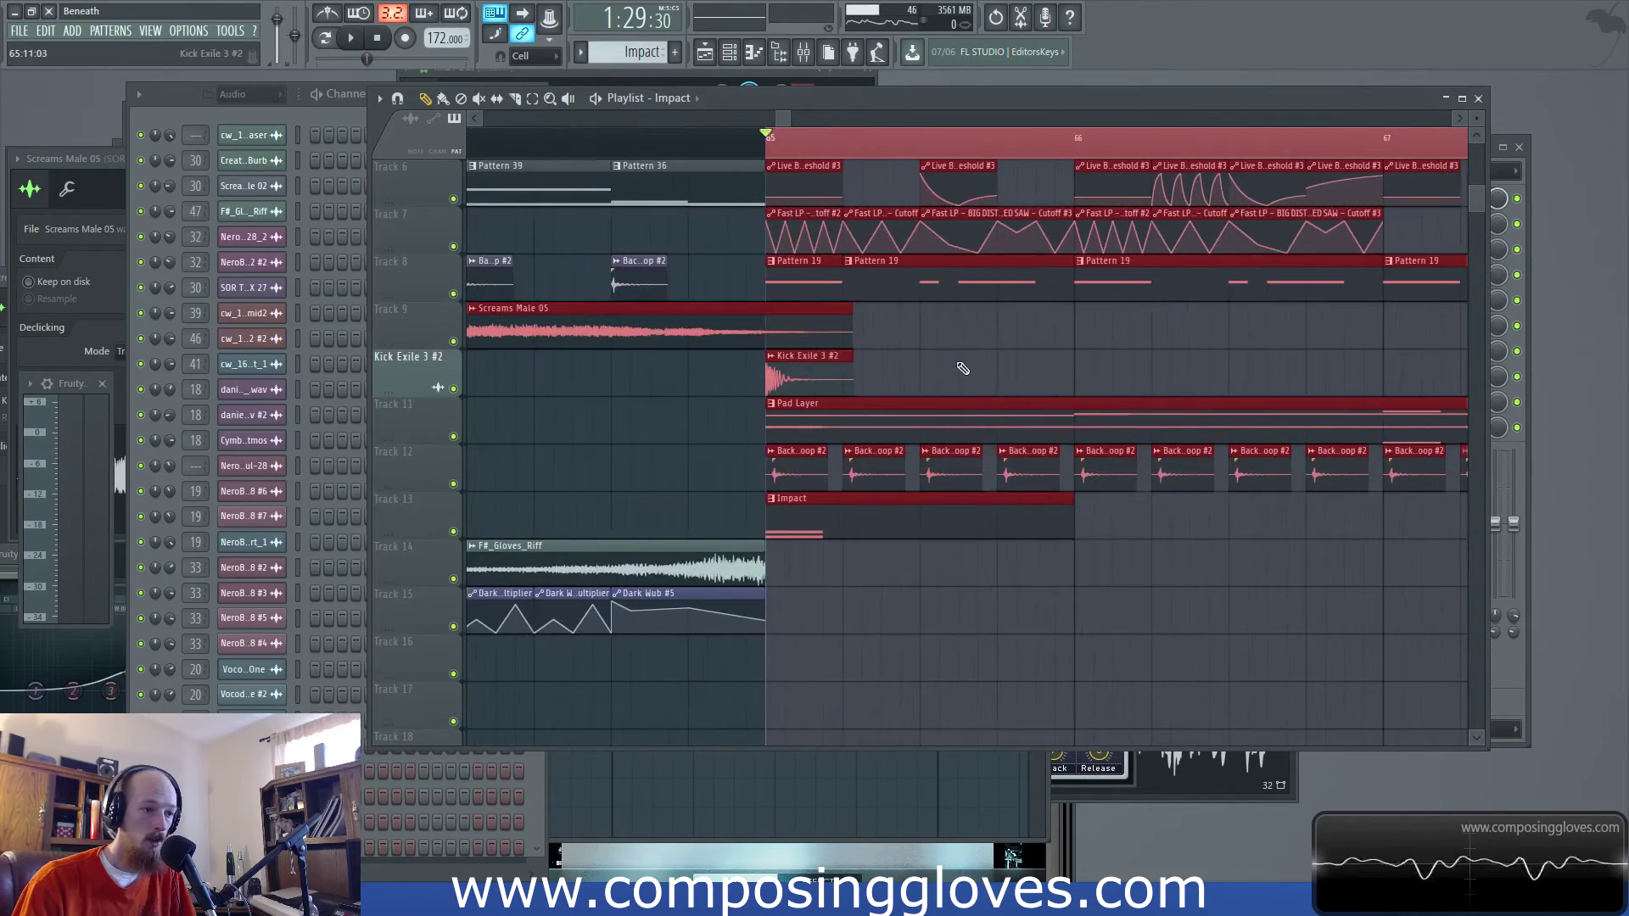
Select all Back Up Loop #2 clips on Track 12 from bar 65 to 81 and slip their audio so the hit starts at the clip edge
{"action": "scroll", "coordinate": [979, 367], "scroll_direction": "down", "scroll_amount": 10}
{"action": "left_click_drag", "start_coordinate": [949, 442], "coordinate": [1358, 474]}
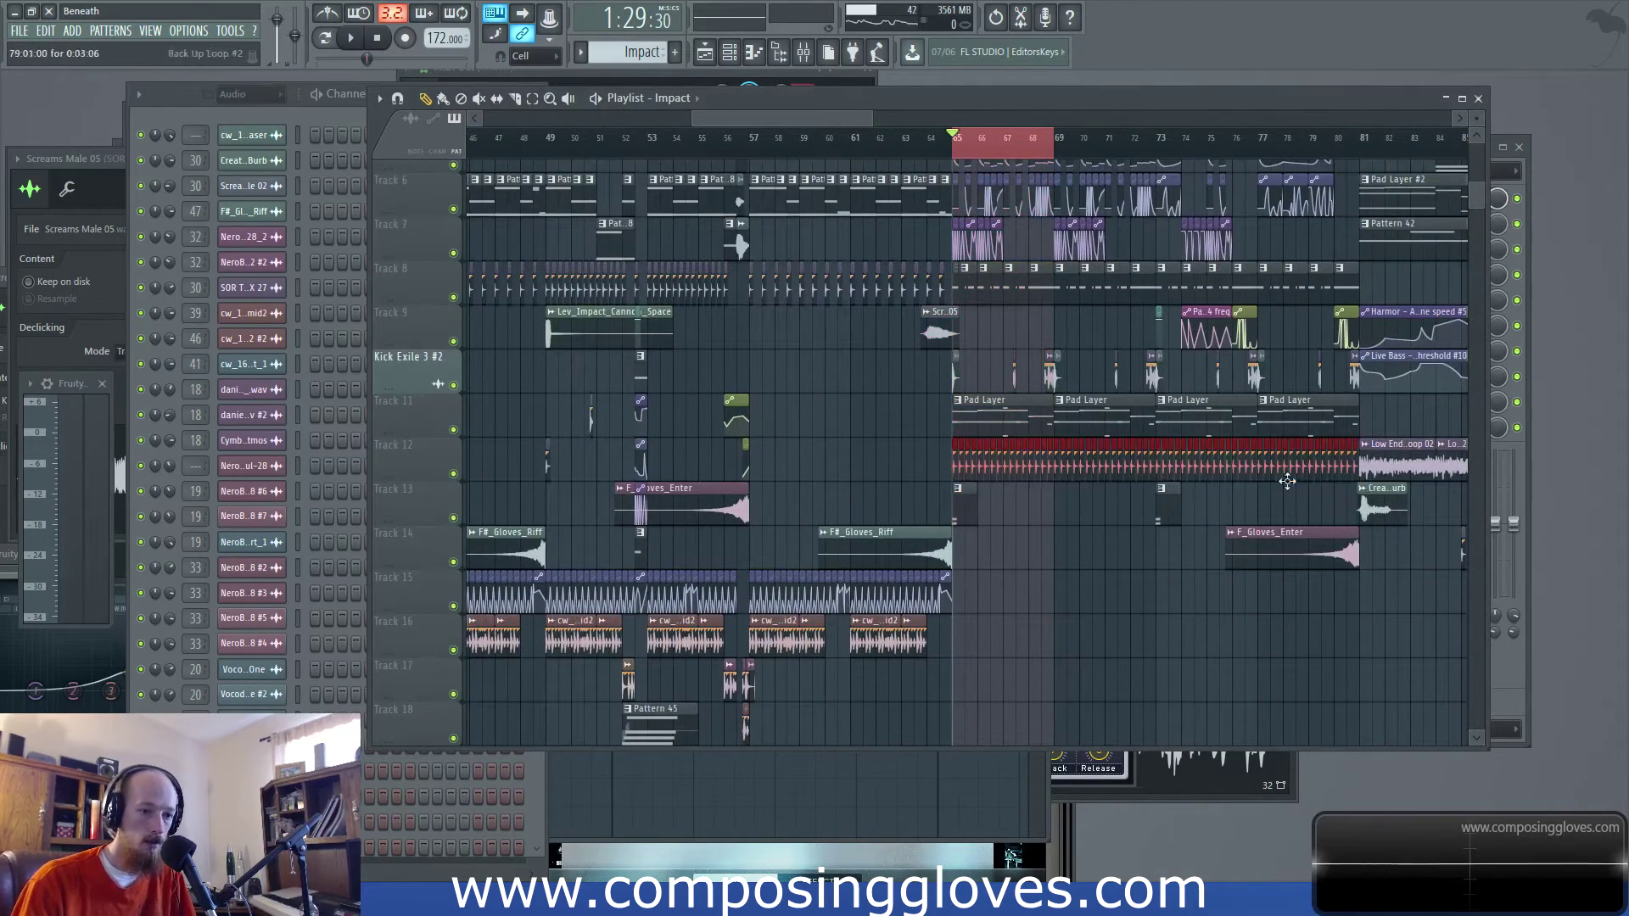
{"action": "scroll", "coordinate": [786, 472], "scroll_direction": "up", "scroll_amount": 8}
{"action": "scroll", "coordinate": [786, 471], "scroll_direction": "up", "scroll_amount": 4}
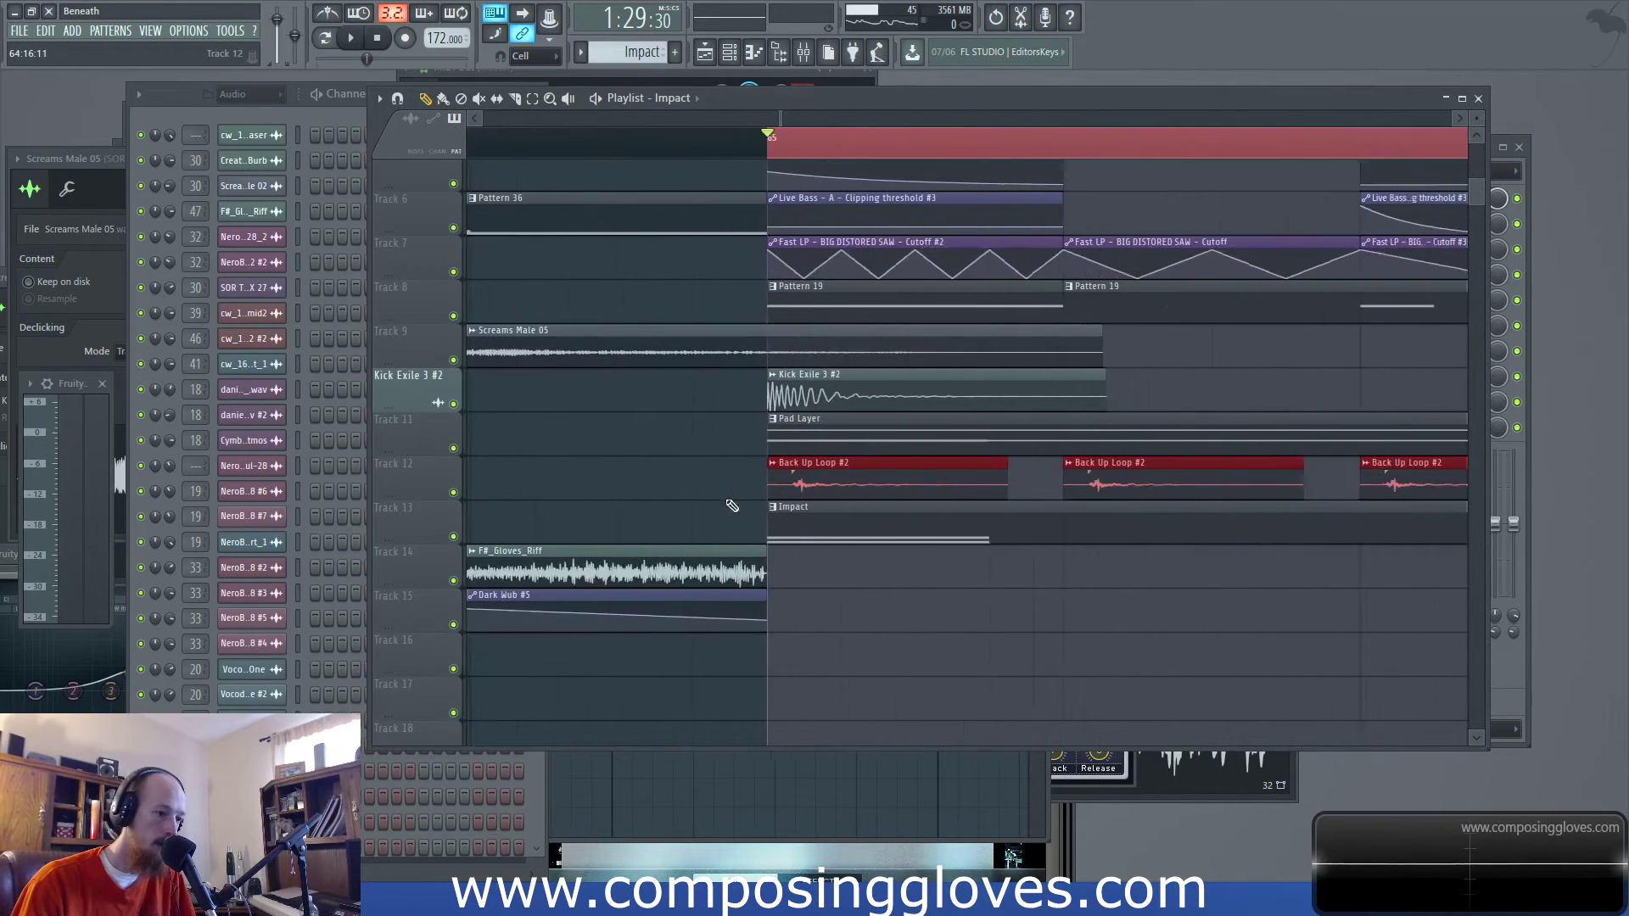
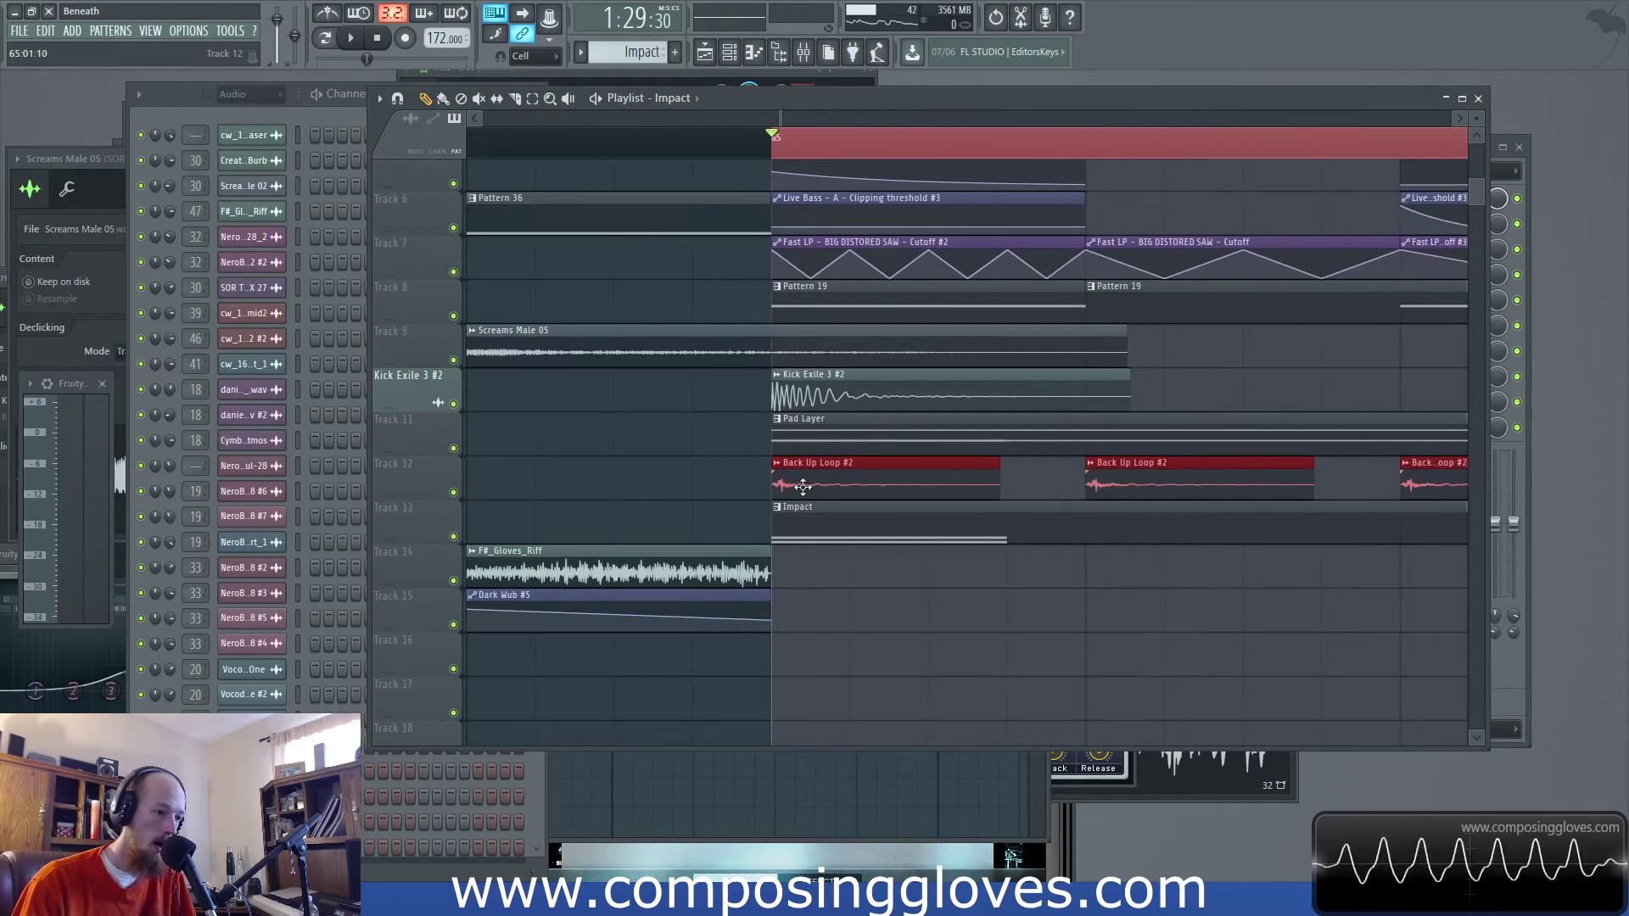
{"action": "scroll", "coordinate": [812, 449], "scroll_direction": "down", "scroll_amount": 6}
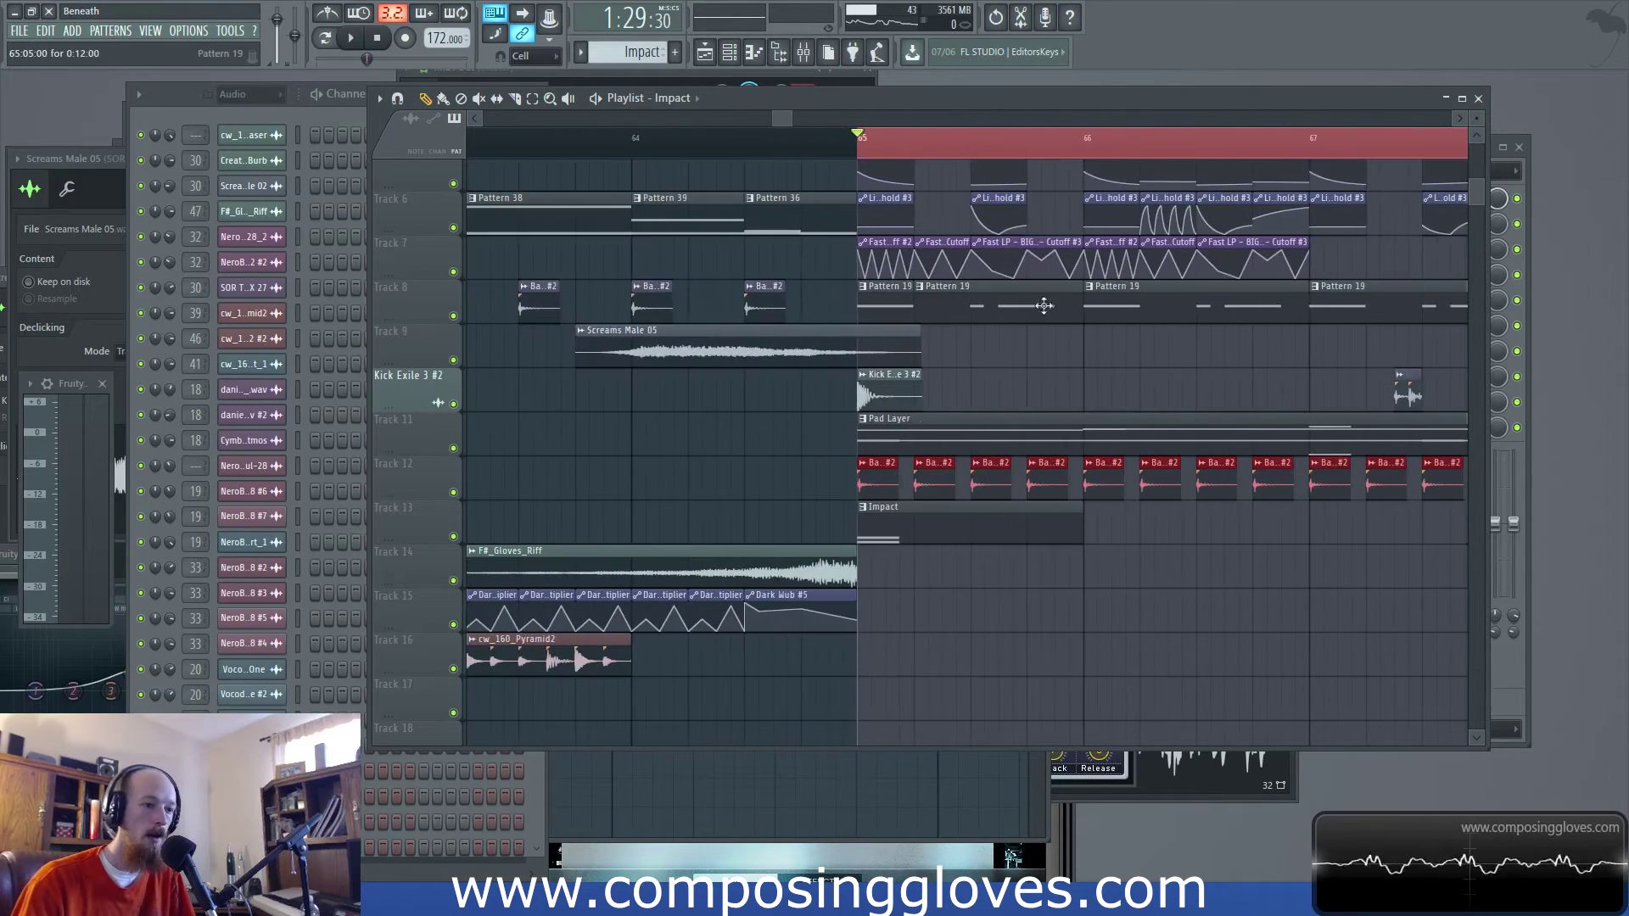
Open the Back Up Loop sample, loop bar 67 and raise mixer track 11 to about -8.3 dB during playback
{"action": "scroll", "coordinate": [900, 325], "scroll_direction": "up", "scroll_amount": 4}
{"action": "scroll", "coordinate": [900, 325], "scroll_direction": "down", "scroll_amount": 3}
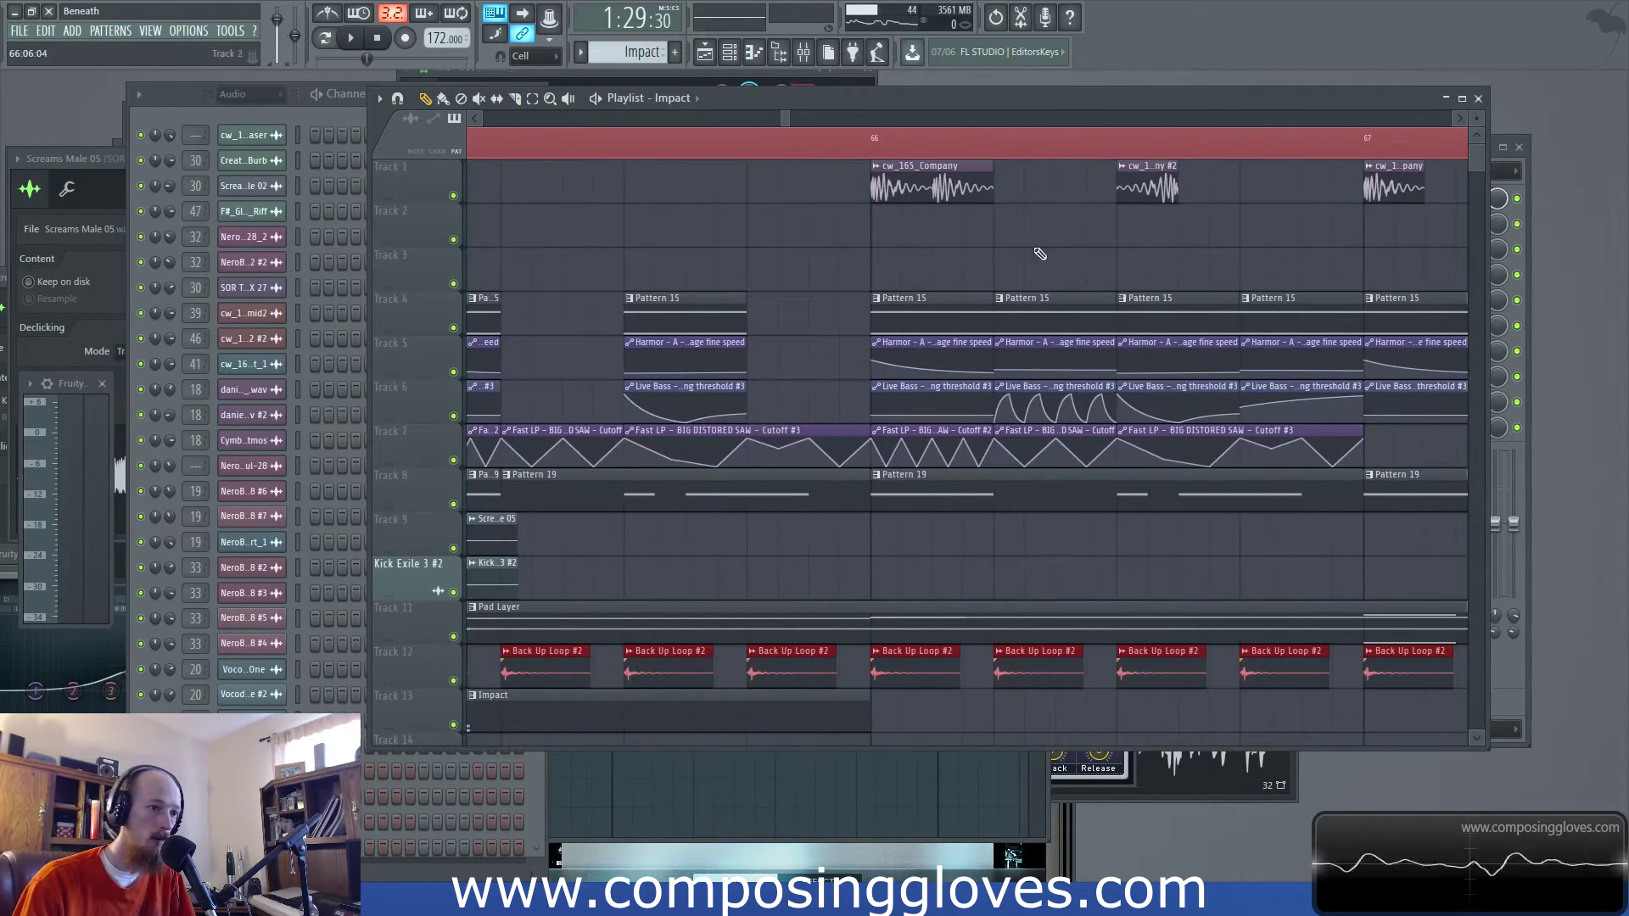
{"action": "double_click", "coordinate": [1244, 581]}
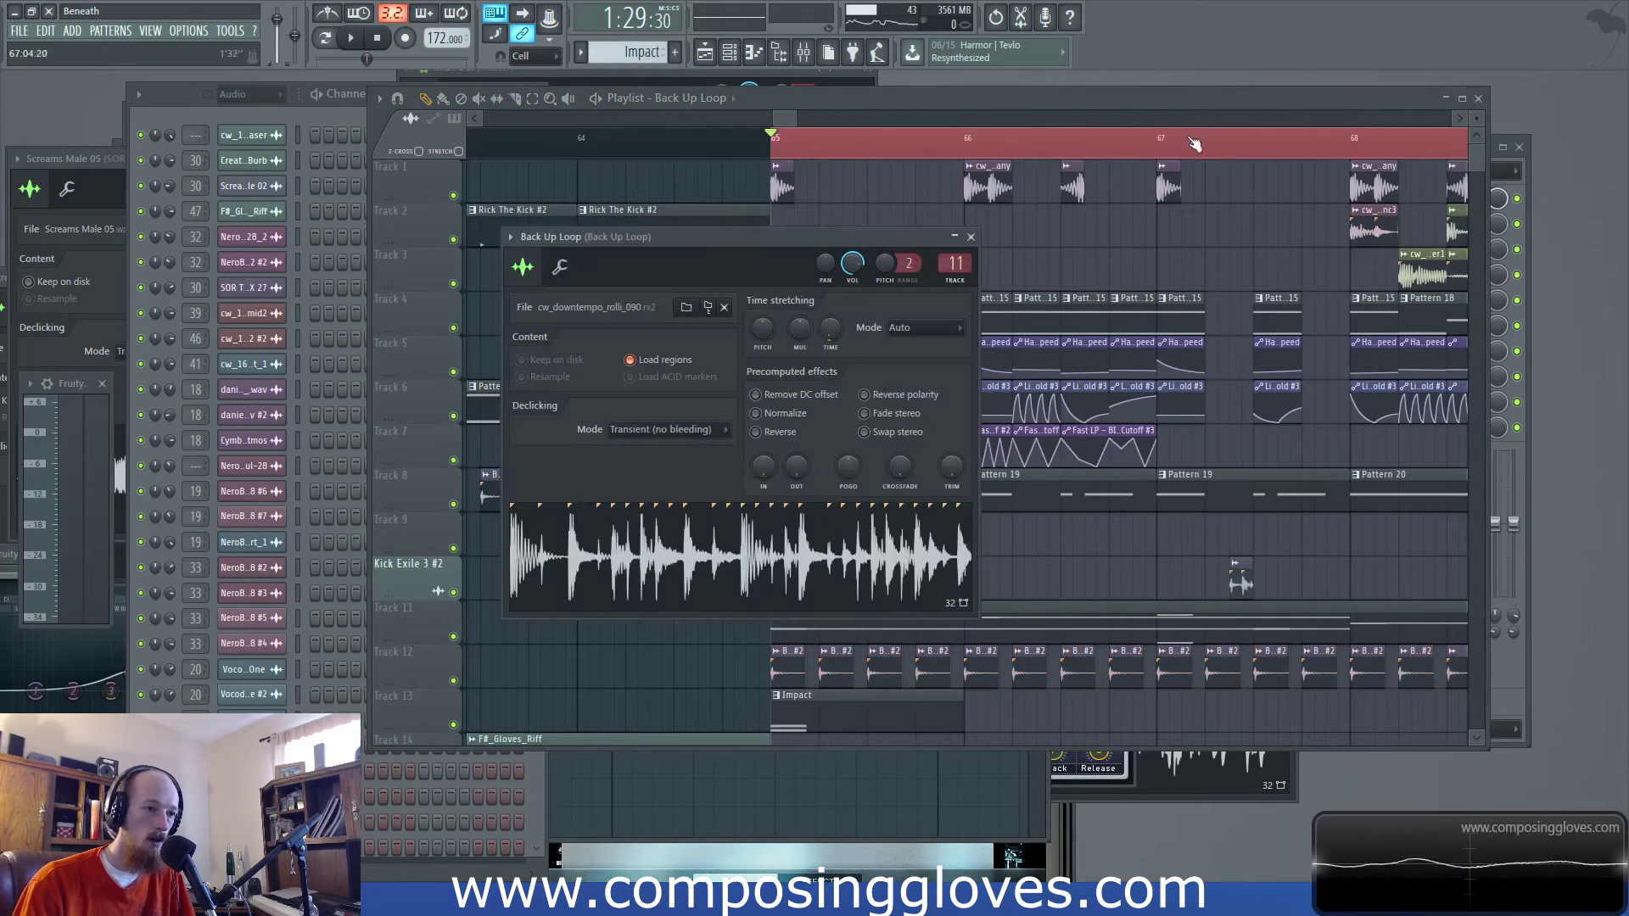
{"action": "left_click_drag", "start_coordinate": [1171, 157], "coordinate": [1299, 176]}
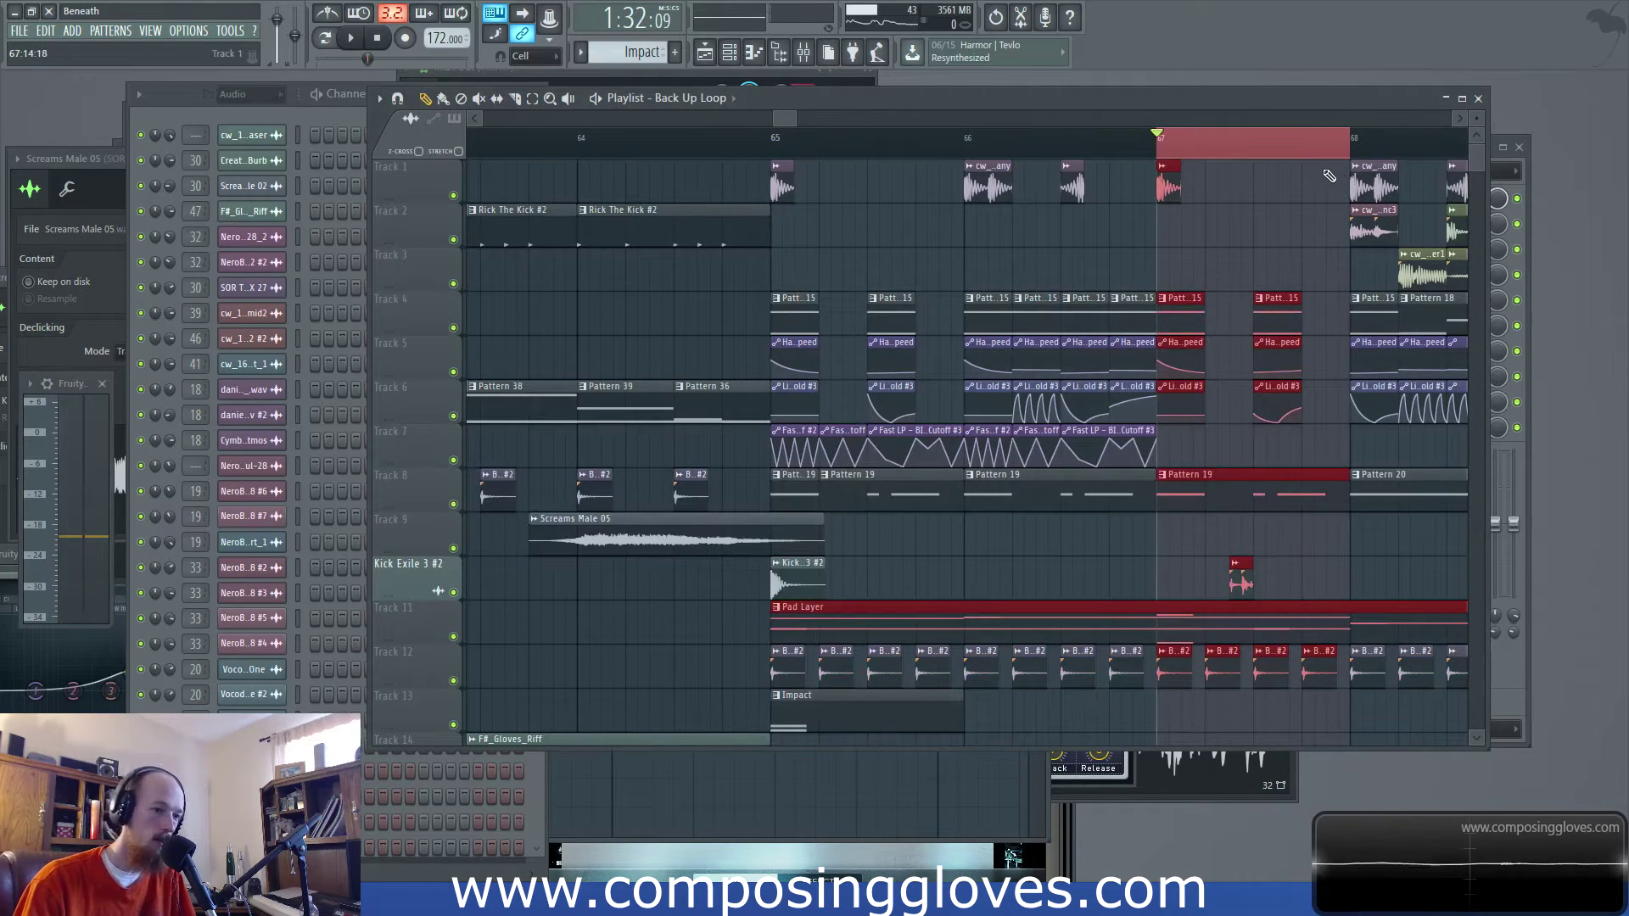
{"action": "key", "text": "space"}
{"action": "key", "text": "space"}
{"action": "left_click", "coordinate": [803, 52]}
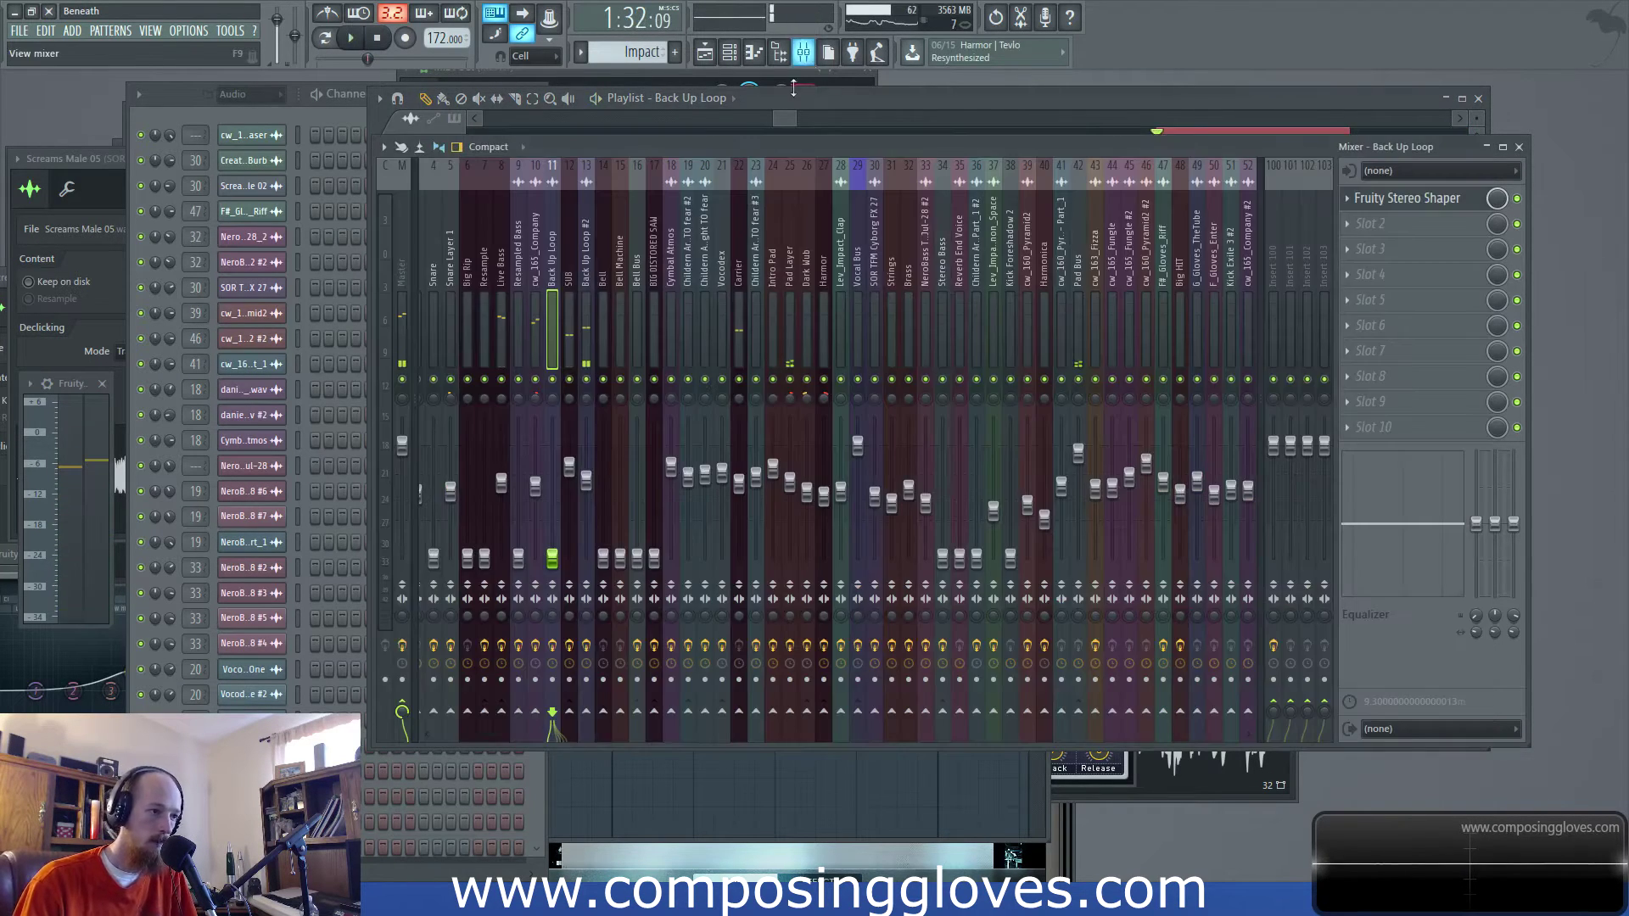
{"action": "key", "text": "space"}
{"action": "left_click_drag", "start_coordinate": [557, 567], "coordinate": [557, 488]}
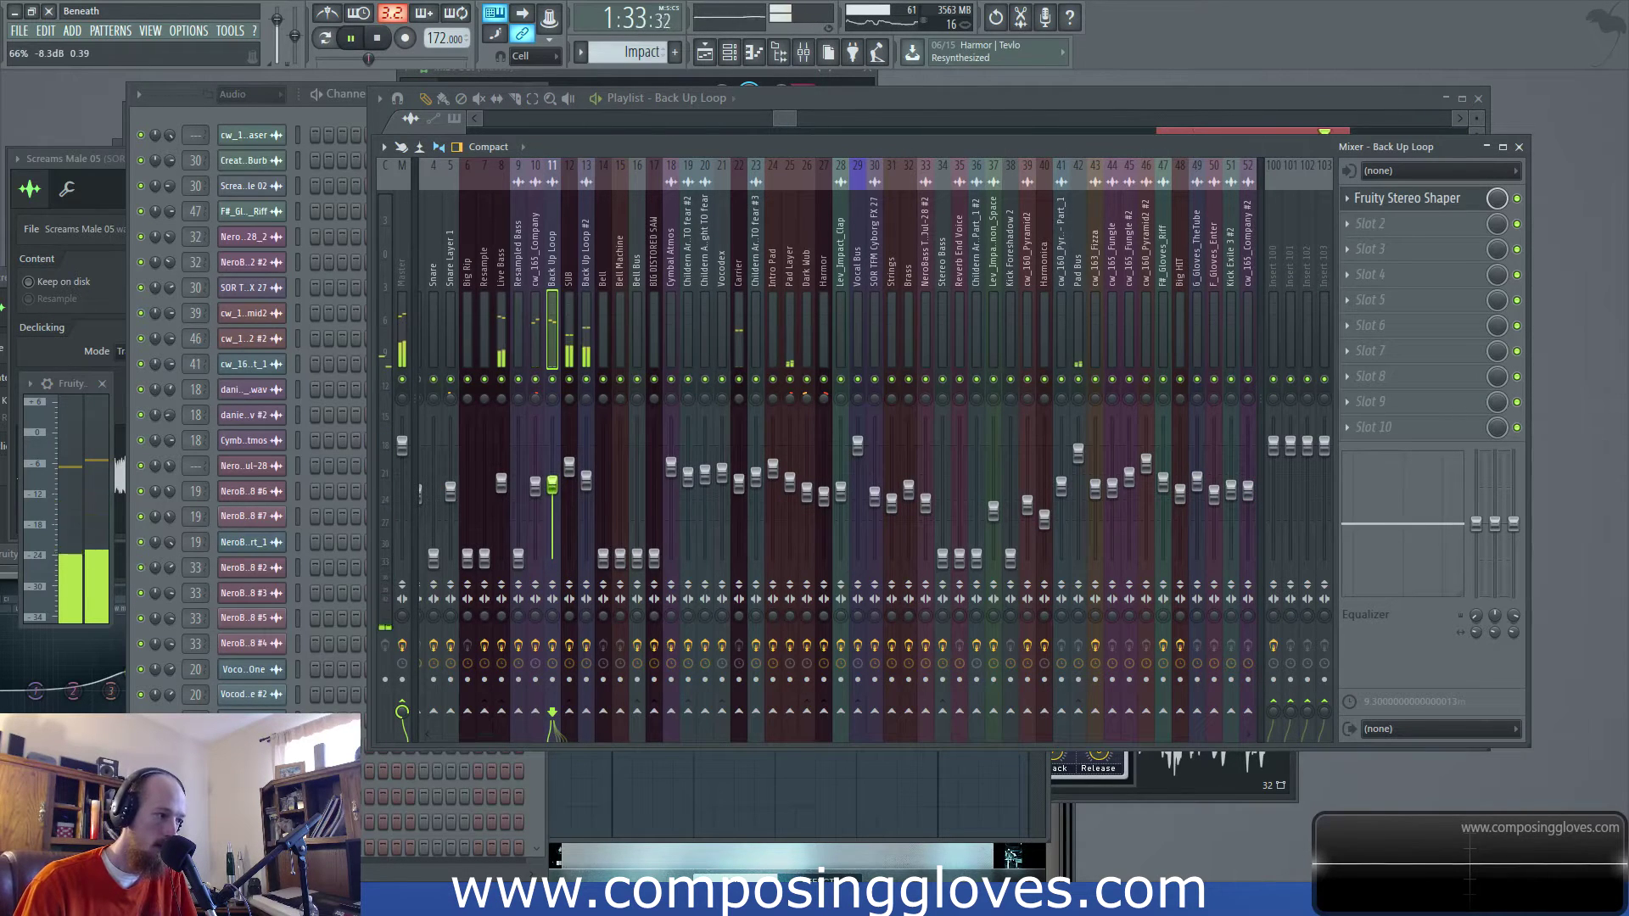
{"action": "key", "text": "space"}
Loop bar 68, route the cw_160_Sync3 sample to mixer track 53 and raise that track's volume during playback
{"action": "left_click", "coordinate": [792, 120]}
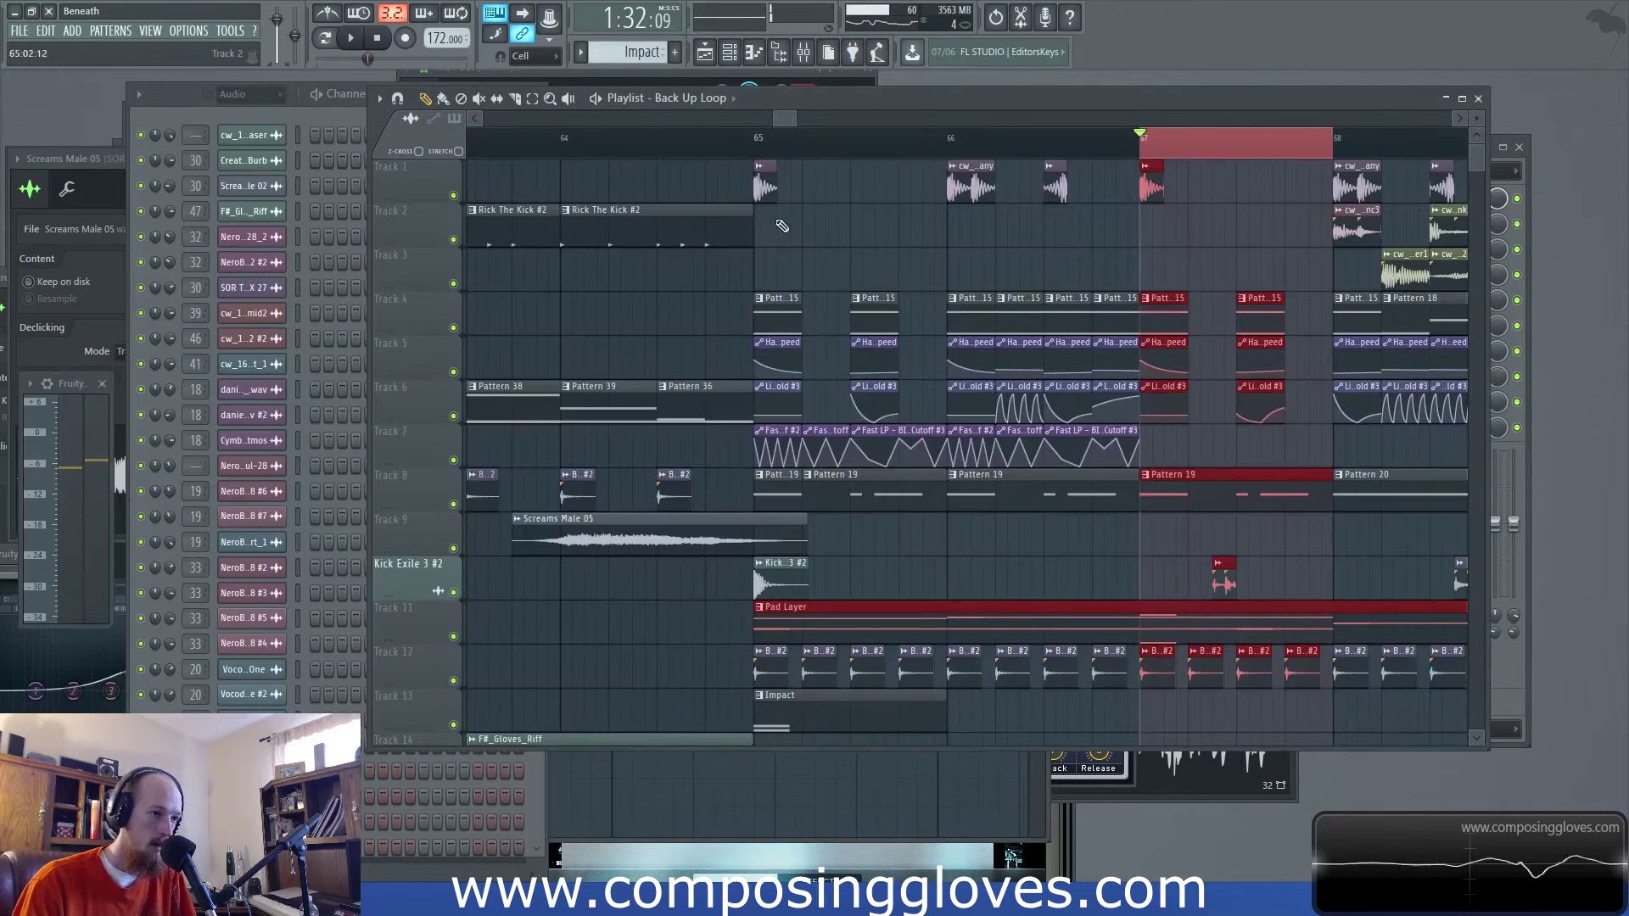
{"action": "left_click_drag", "start_coordinate": [958, 151], "coordinate": [1131, 165]}
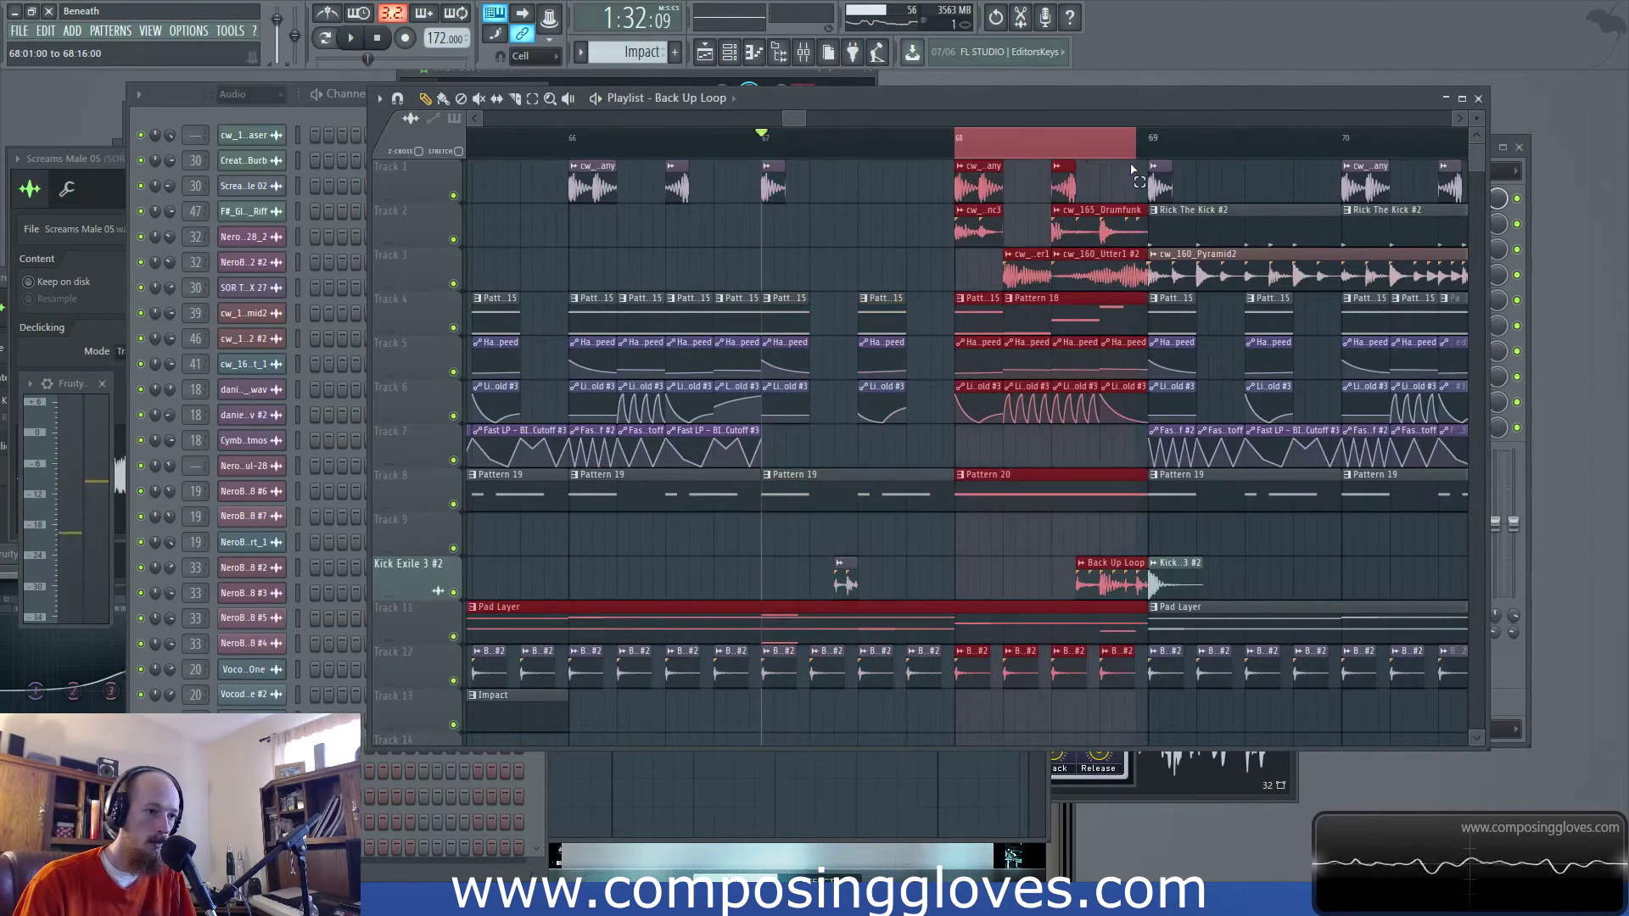
{"action": "double_click", "coordinate": [978, 231]}
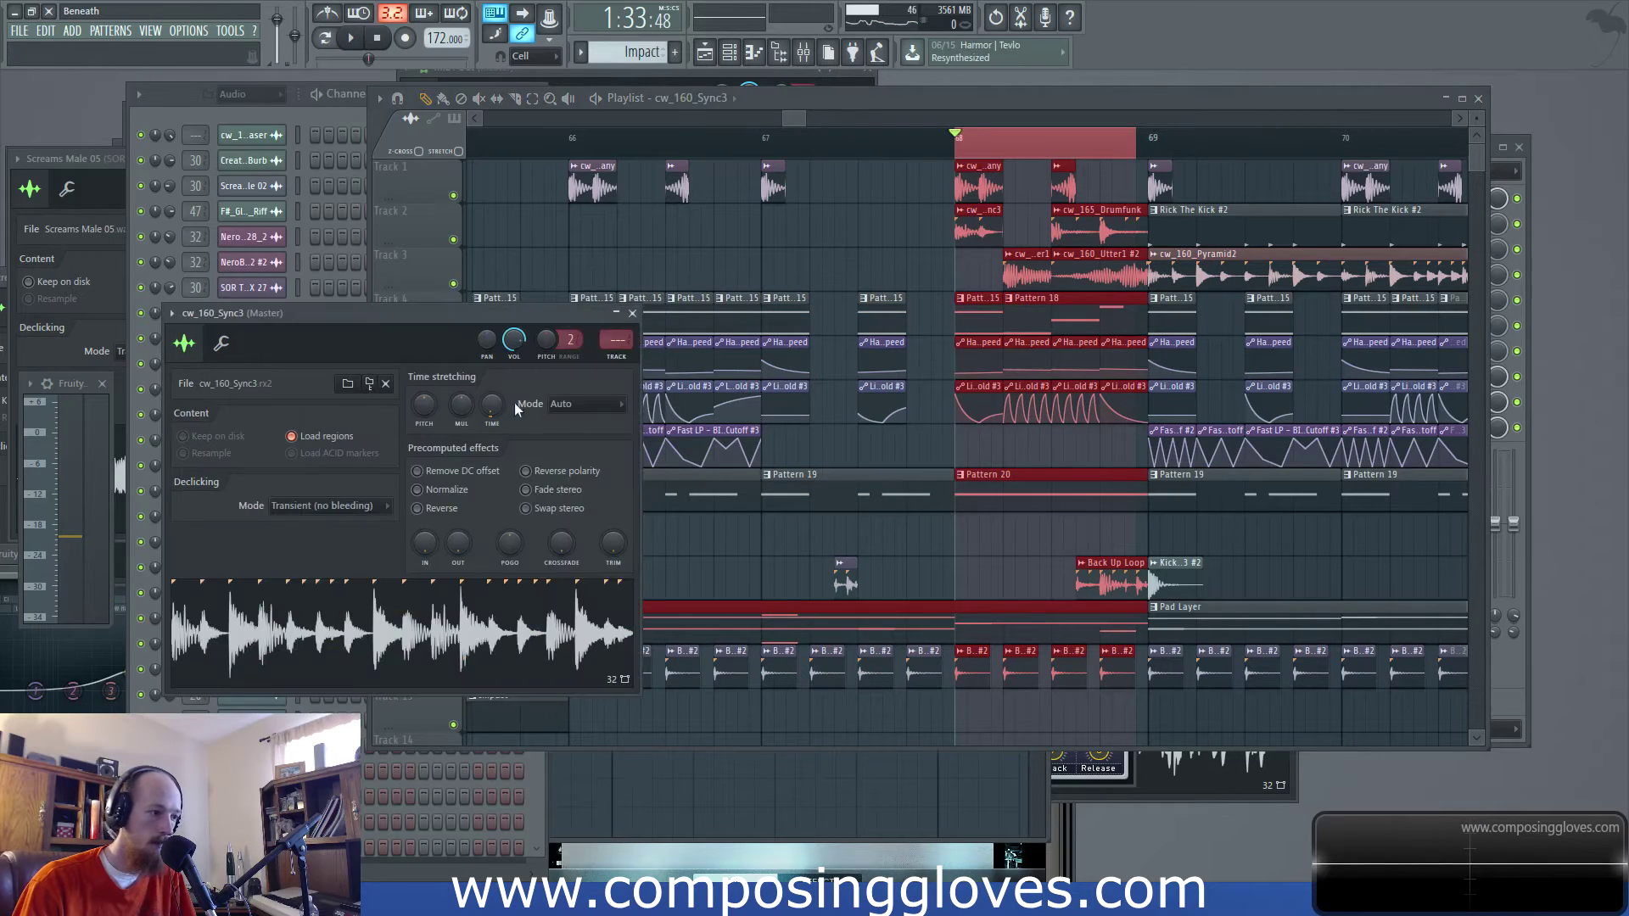
{"action": "key", "text": "ctrl+l"}
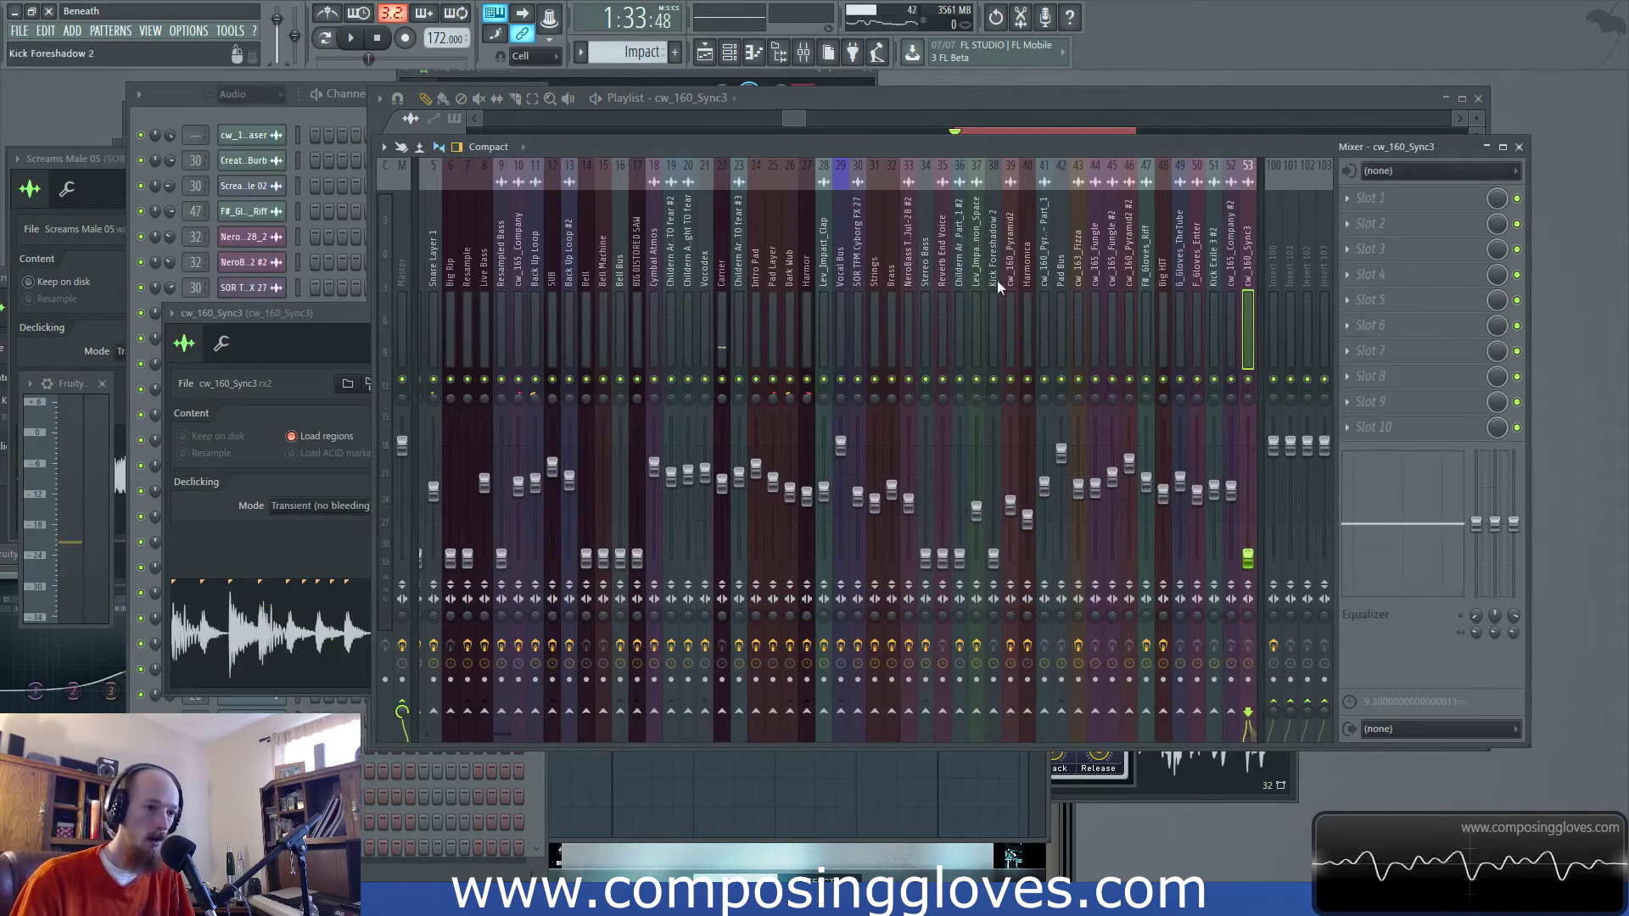
{"action": "key", "text": "space"}
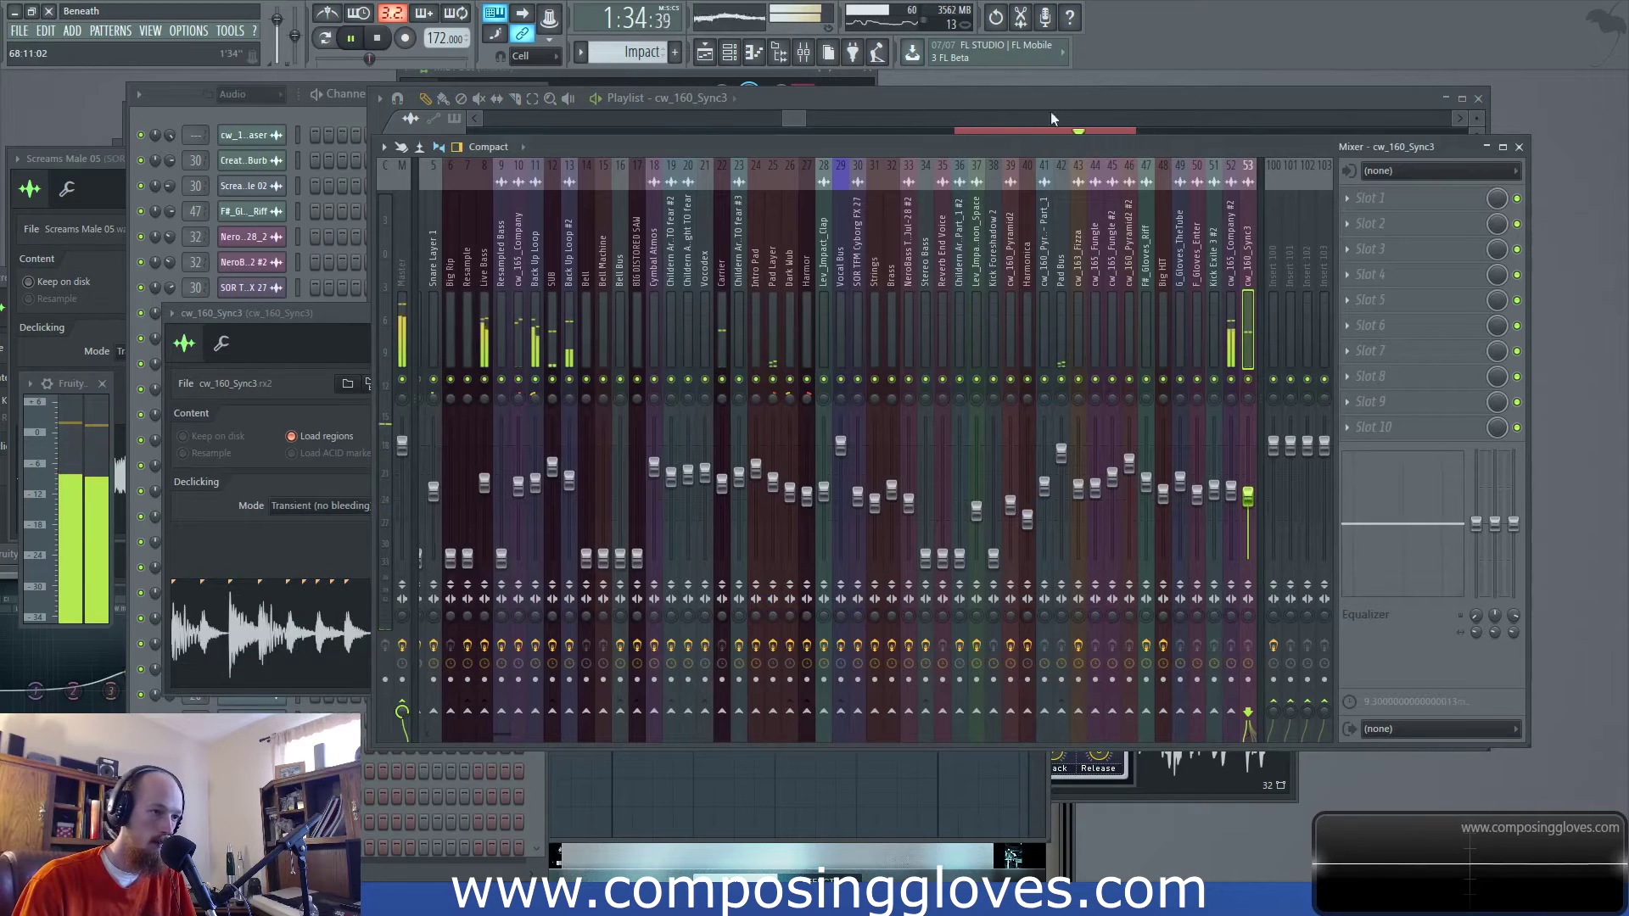
Route the cw_165_Drumfunk sample on Track 2 to mixer track 54 and raise its volume to about -11.0 dB while playing
{"action": "left_click", "coordinate": [821, 122]}
{"action": "scroll", "coordinate": [807, 118], "scroll_direction": "up", "scroll_amount": 5}
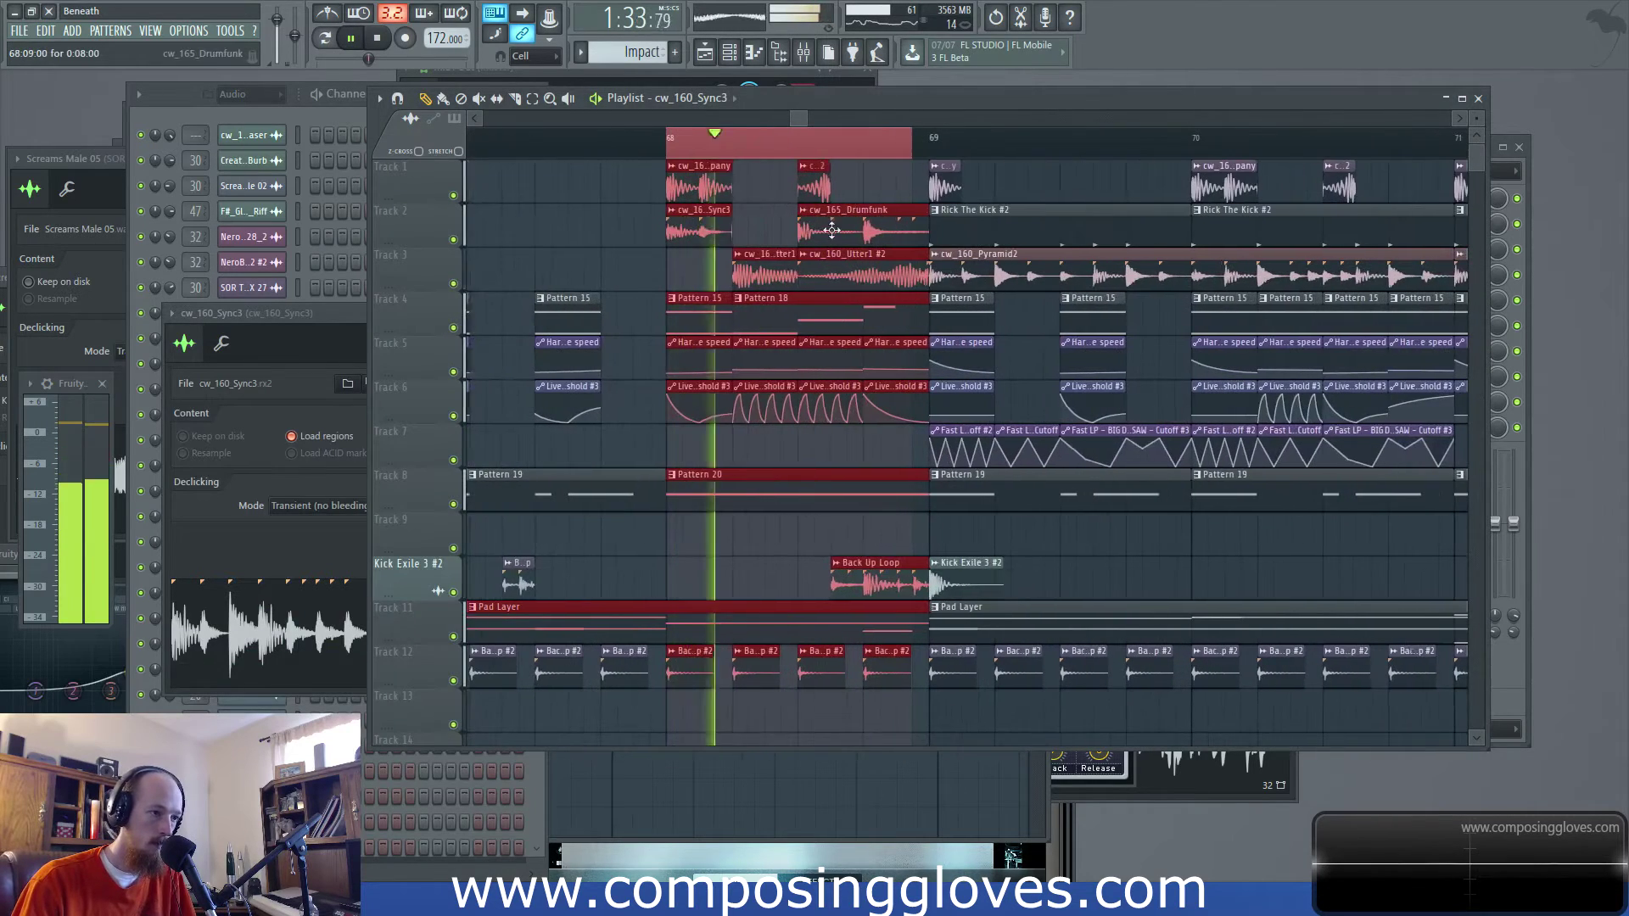
{"action": "double_click", "coordinate": [828, 229]}
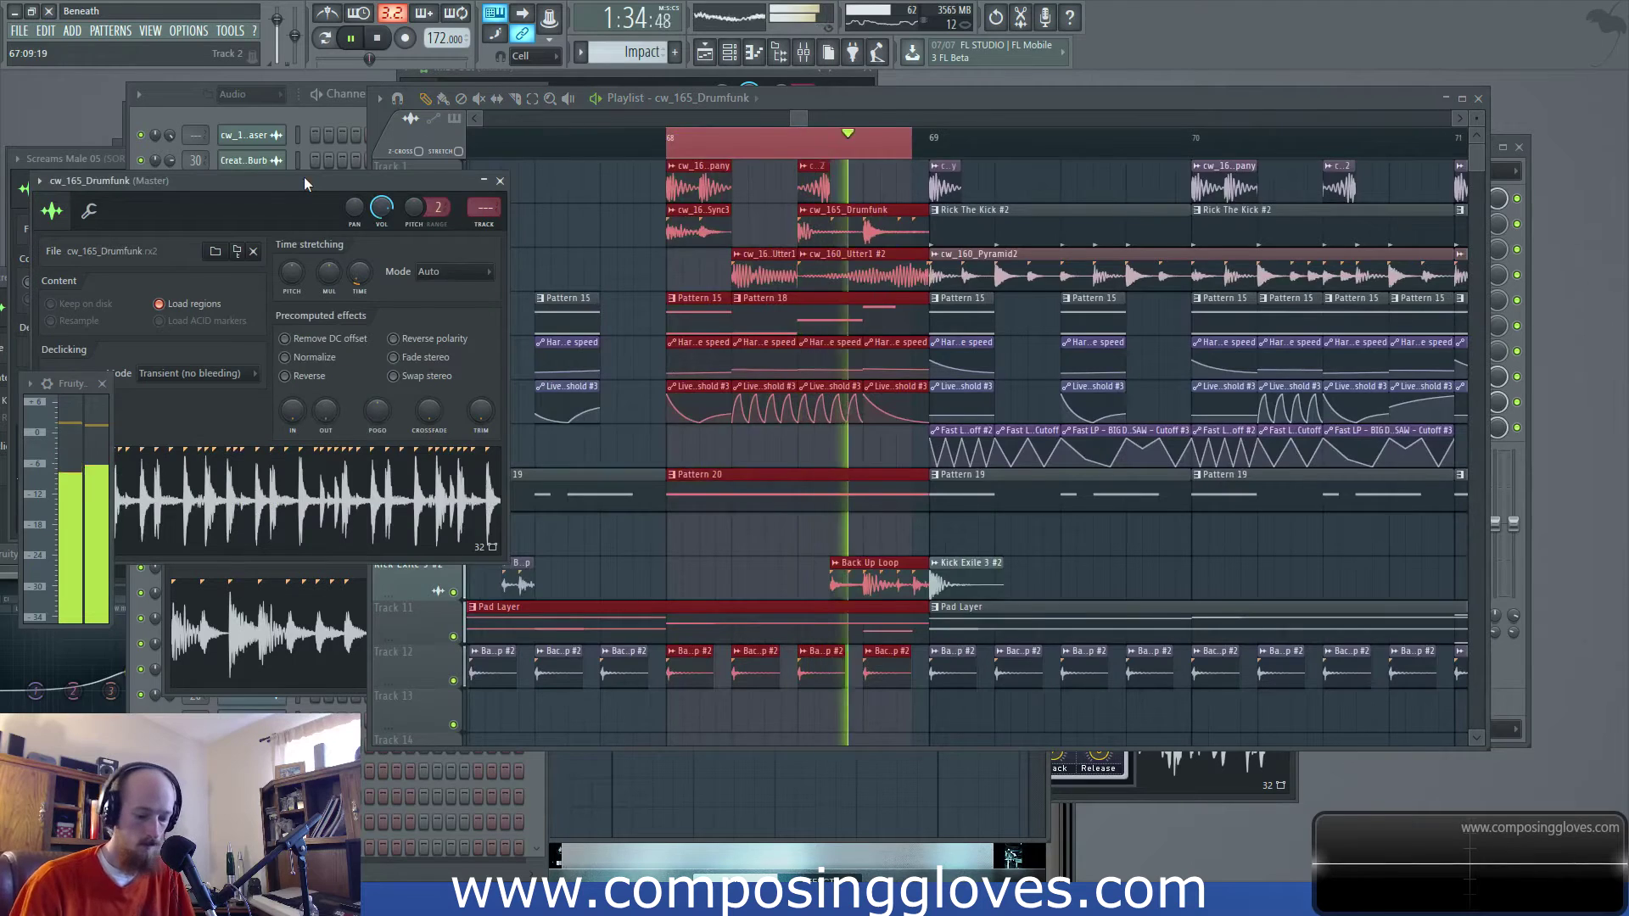
{"action": "key", "text": "F9"}
{"action": "left_click_drag", "start_coordinate": [1251, 567], "coordinate": [1251, 505]}
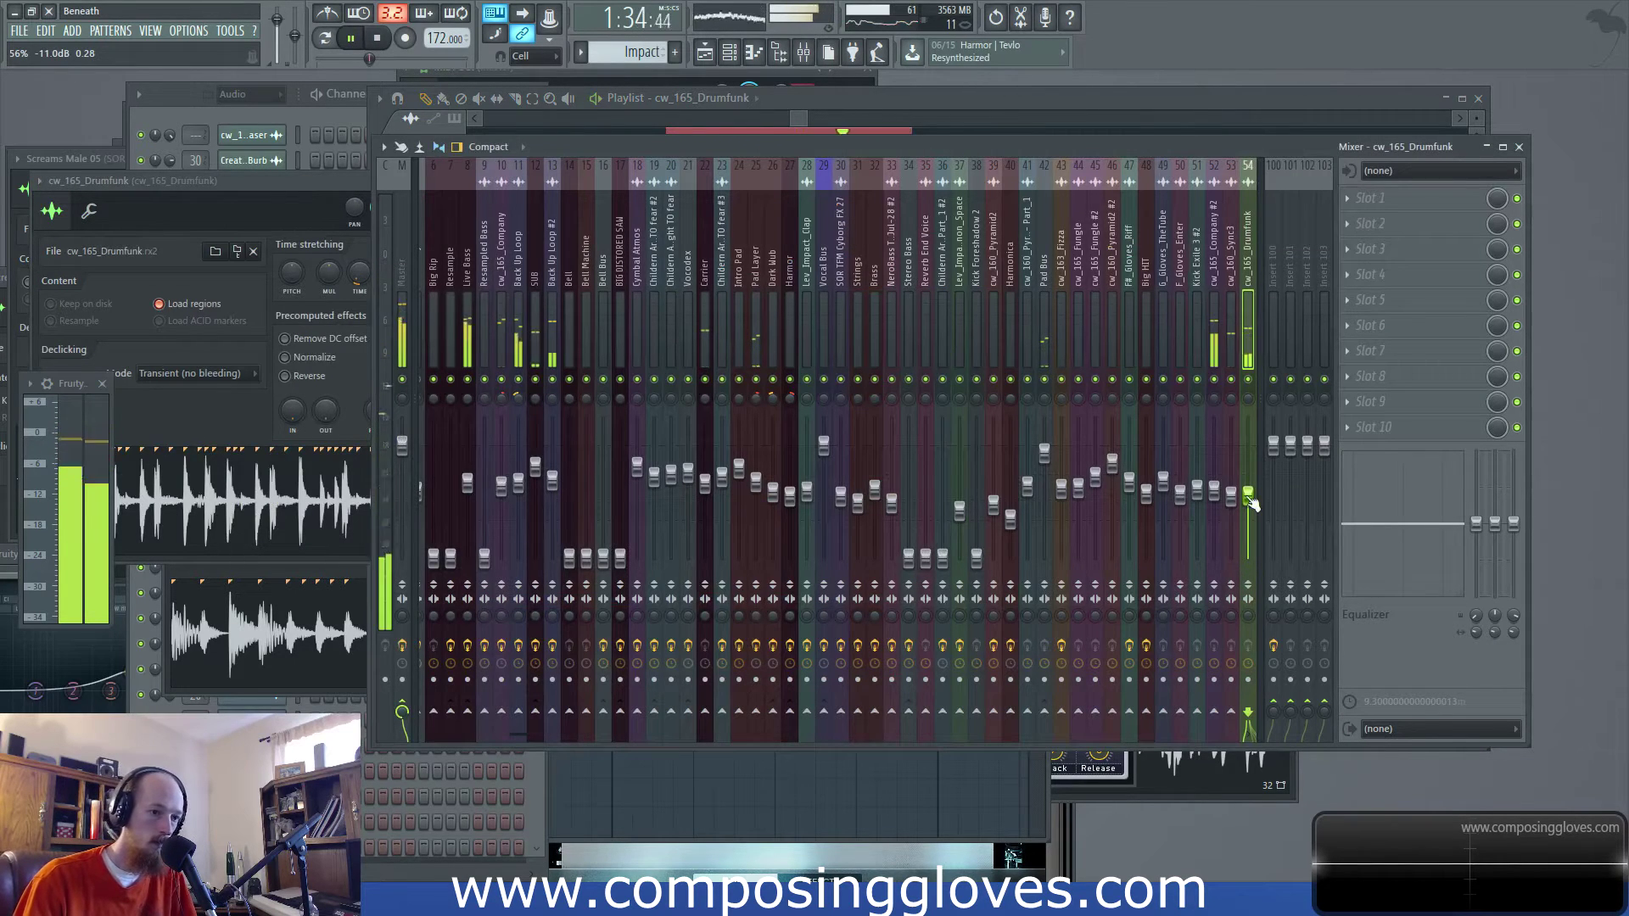
{"action": "key", "text": "space"}
Open both cw_160_Utter1 samples on Track 3 and route the non-reversed one to mixer track 55
{"action": "key", "text": "F5"}
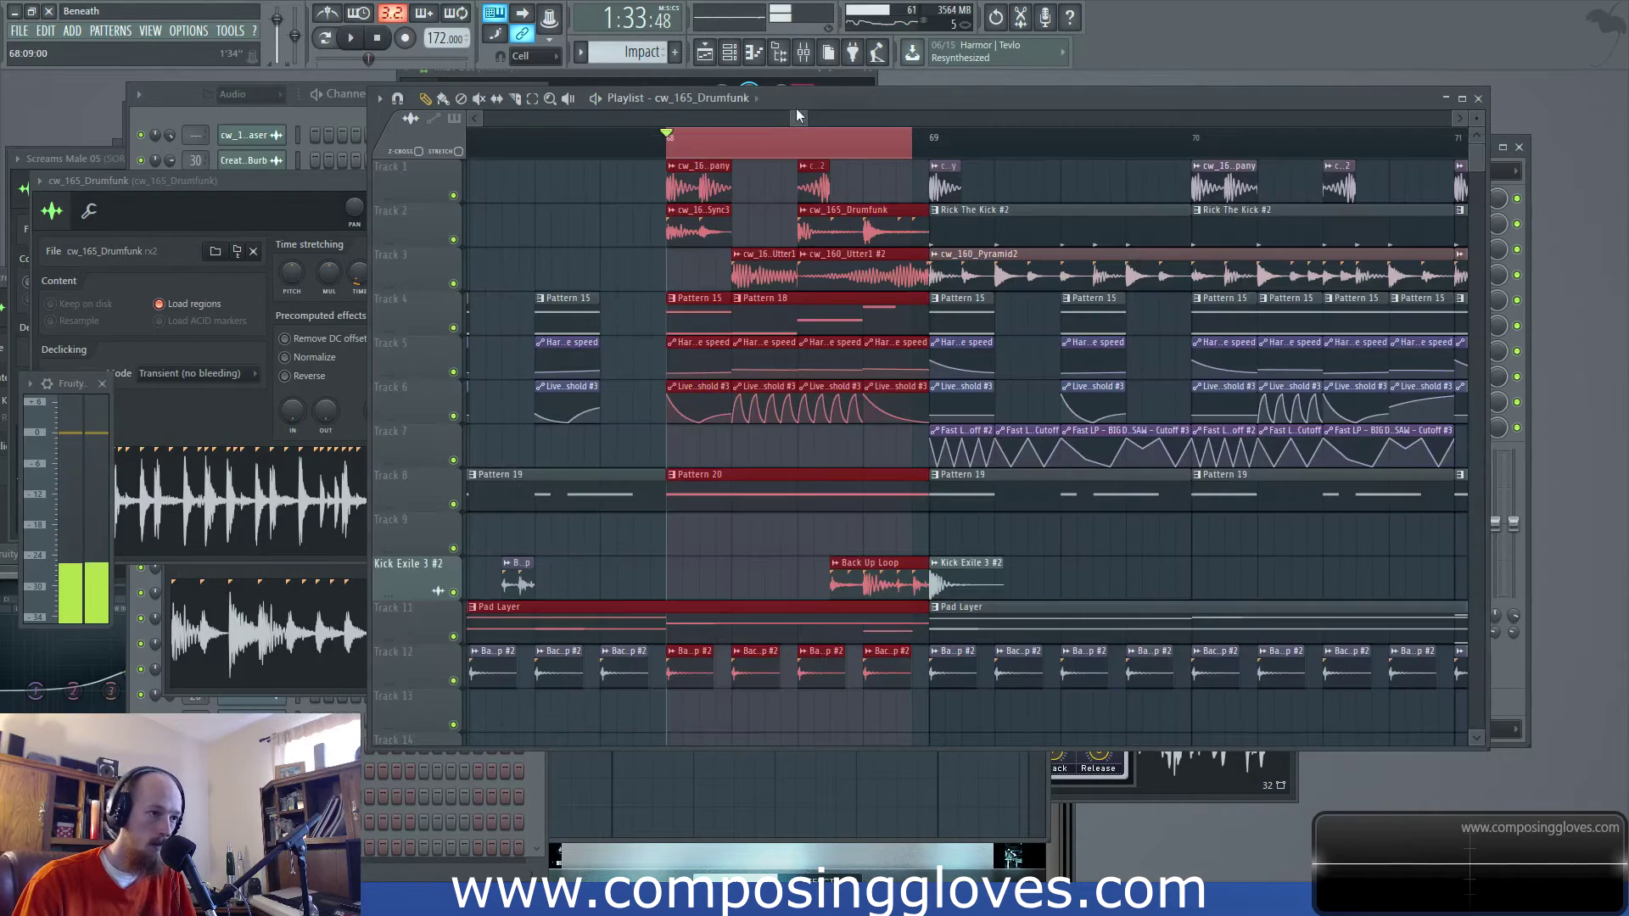
{"action": "double_click", "coordinate": [770, 272]}
{"action": "double_click", "coordinate": [837, 270]}
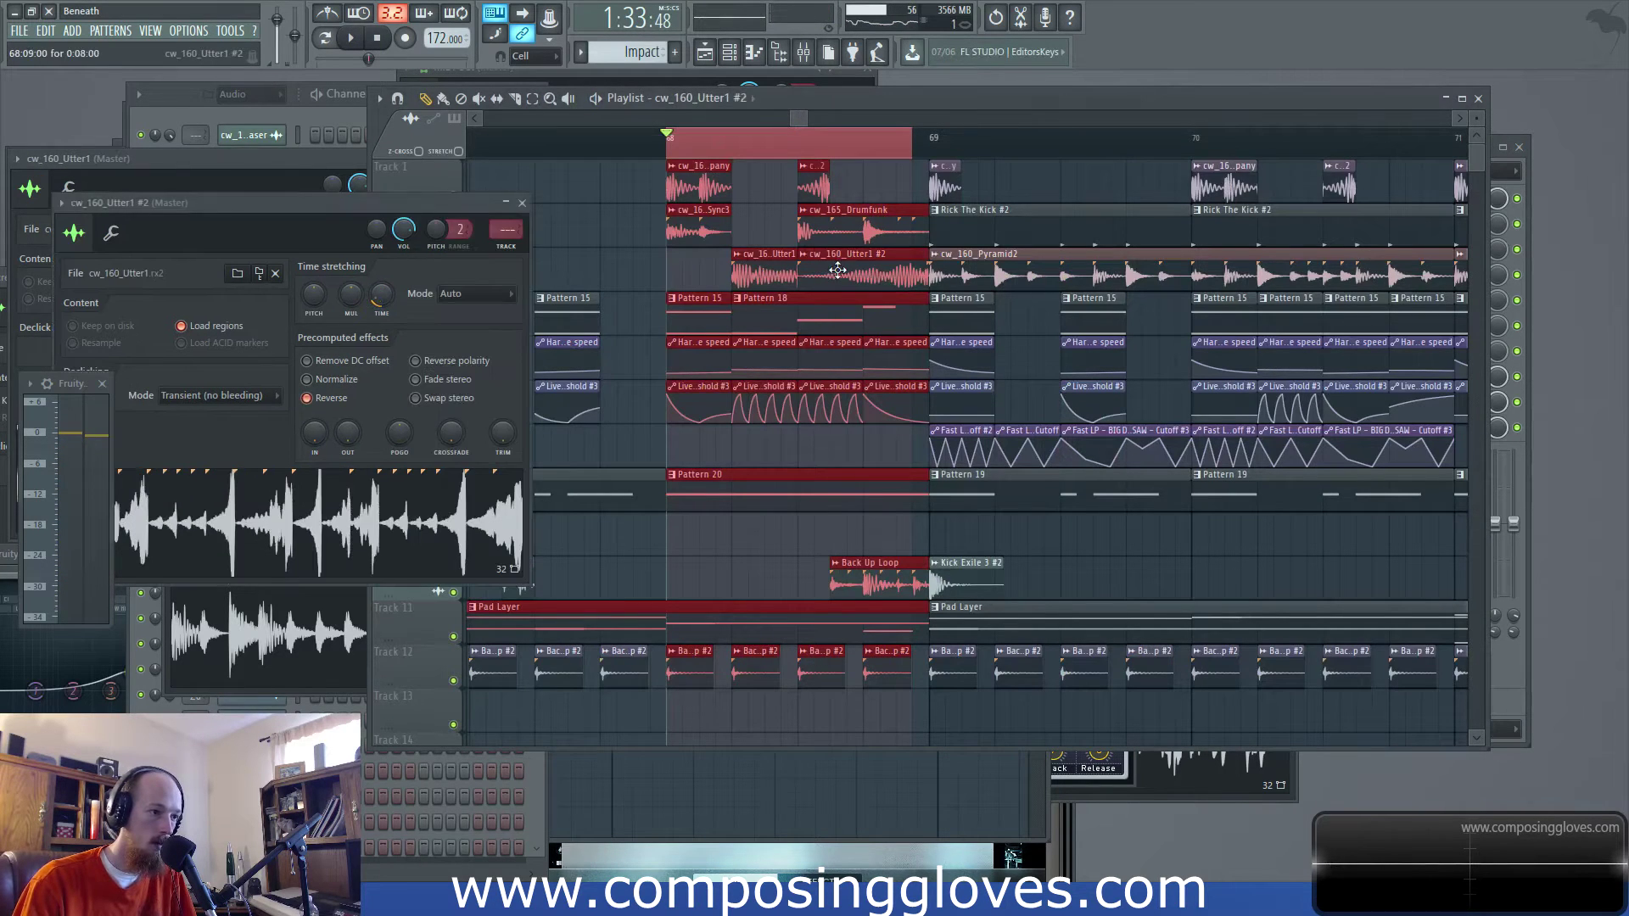
{"action": "key", "text": "Escape"}
{"action": "key", "text": "F9"}
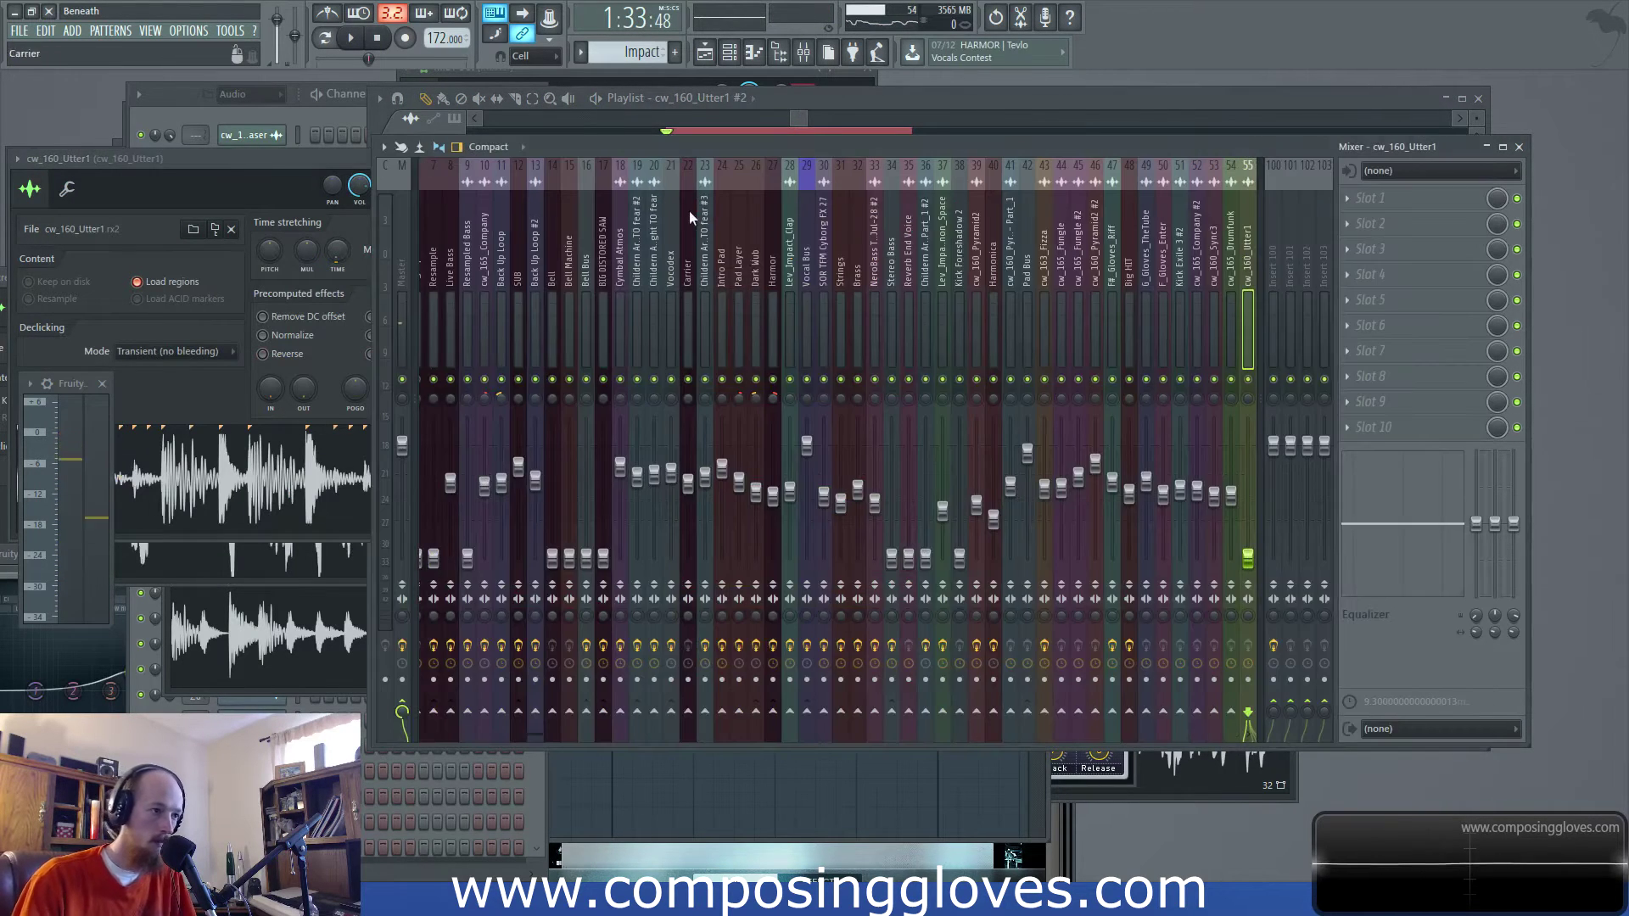
Route the reversed cw_160_Utter1 #2 sample to mixer track 56, raise both Utter1 tracks and set cw_160_Utter1 to about -6.2 dB while playing
{"action": "left_click", "coordinate": [808, 116]}
{"action": "double_click", "coordinate": [857, 273]}
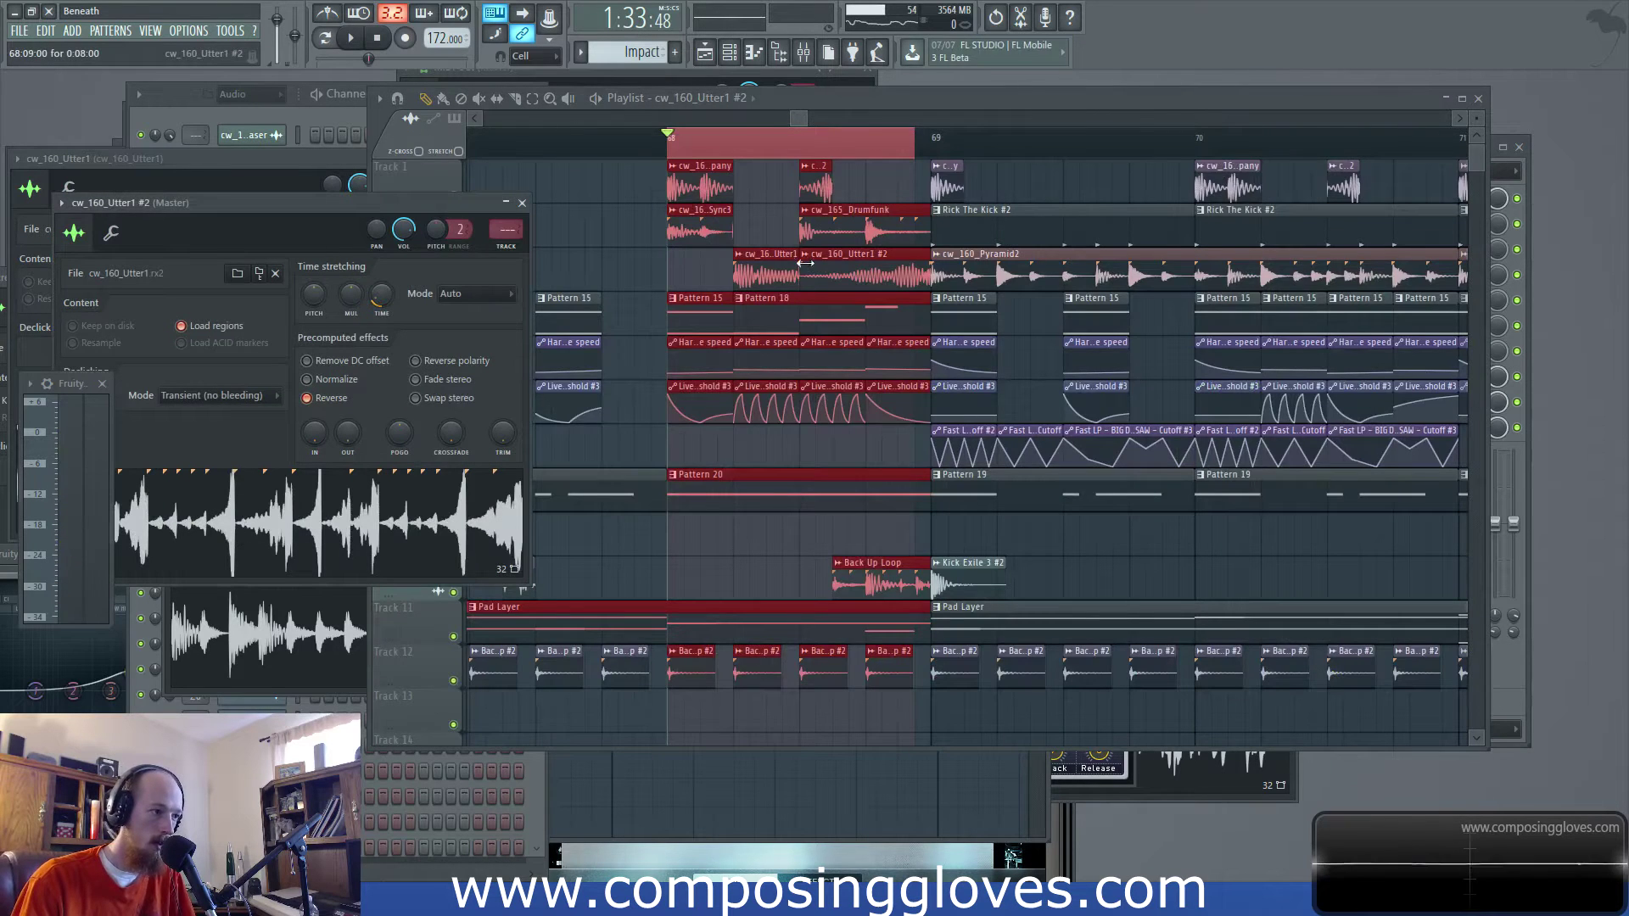
{"action": "key", "text": "F9"}
{"action": "left_click_drag", "start_coordinate": [1231, 557], "coordinate": [1256, 486]}
{"action": "key", "text": "space"}
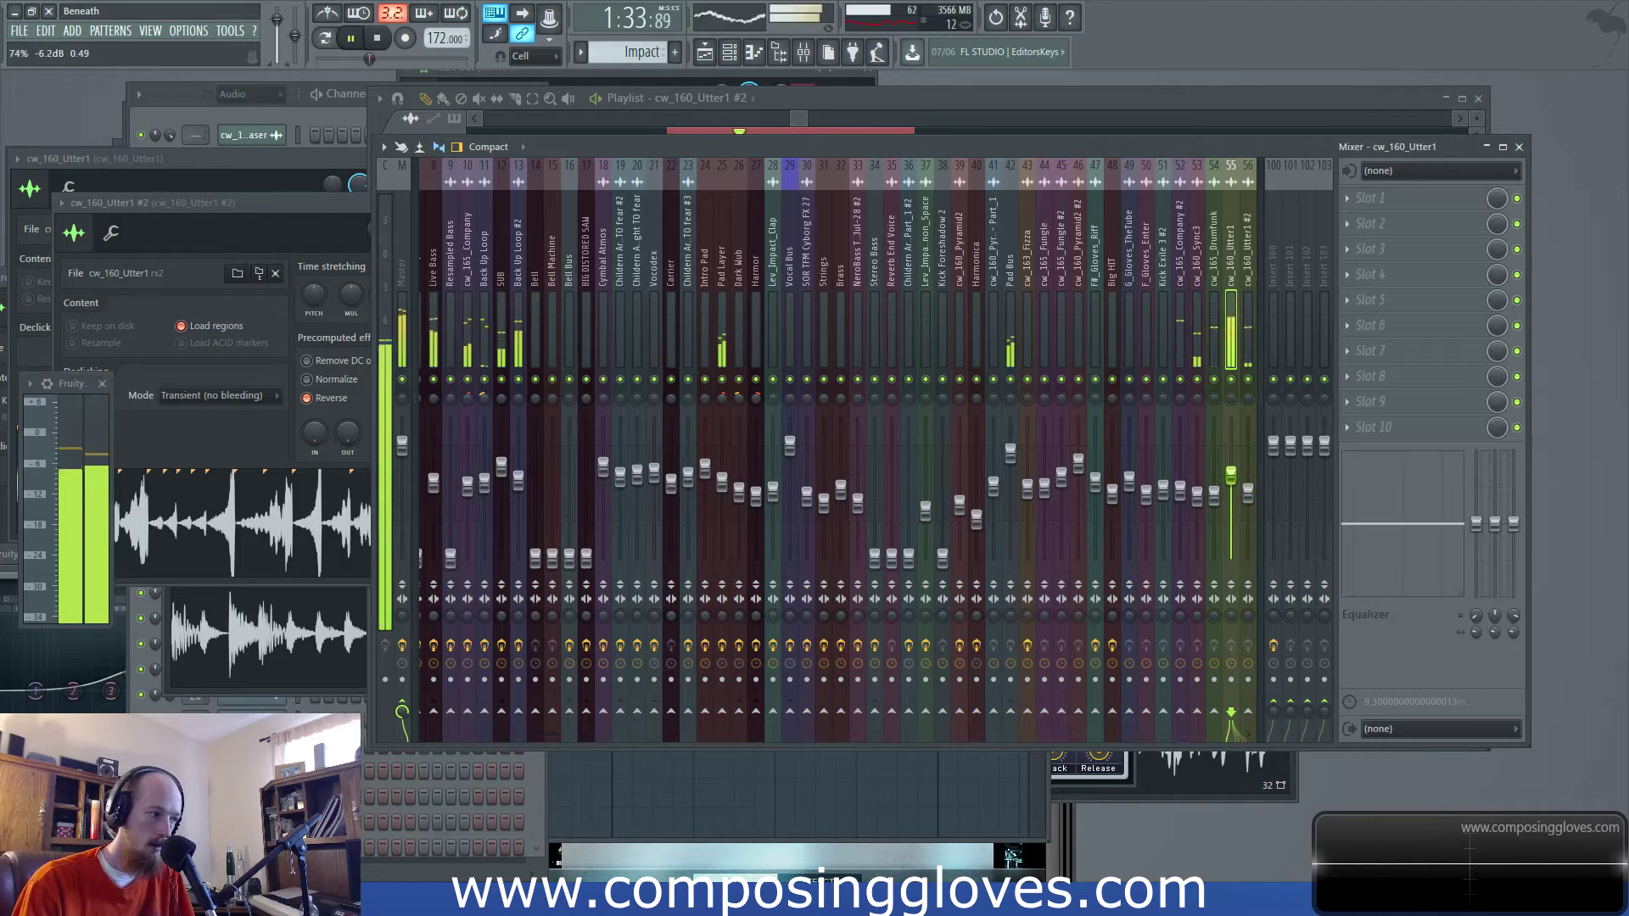
Raise the cw_165_Drumfunk track slightly and set the cw_160_Sync3 track to about -8.4 dB as the loop plays
{"action": "left_click", "coordinate": [1196, 495]}
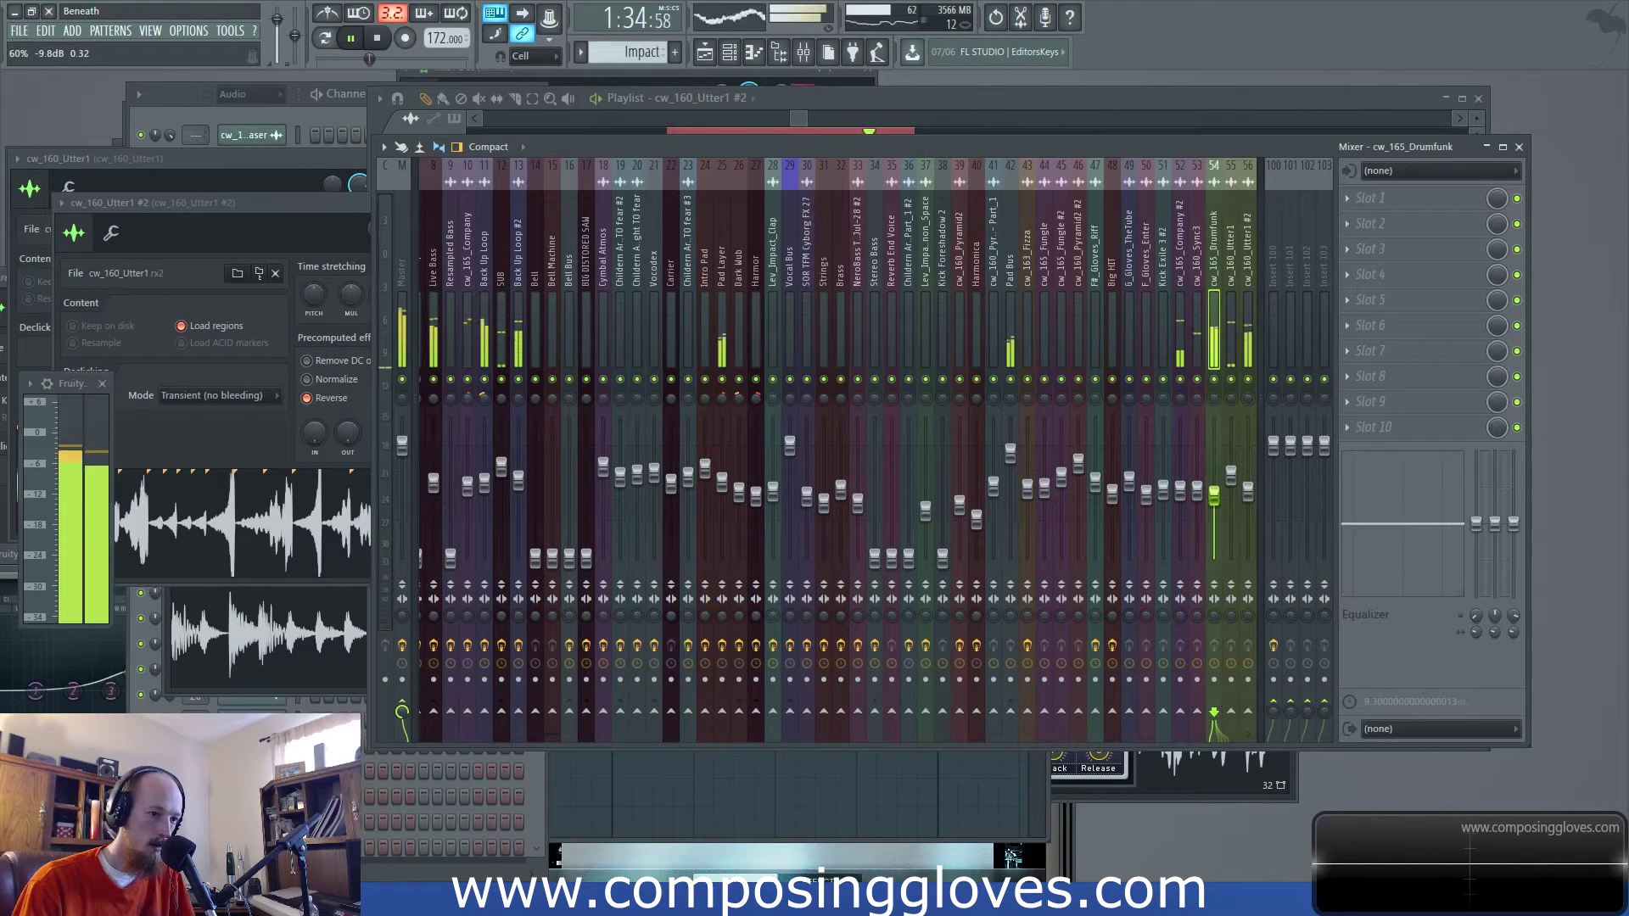
{"action": "left_click_drag", "start_coordinate": [1220, 500], "coordinate": [1219, 492]}
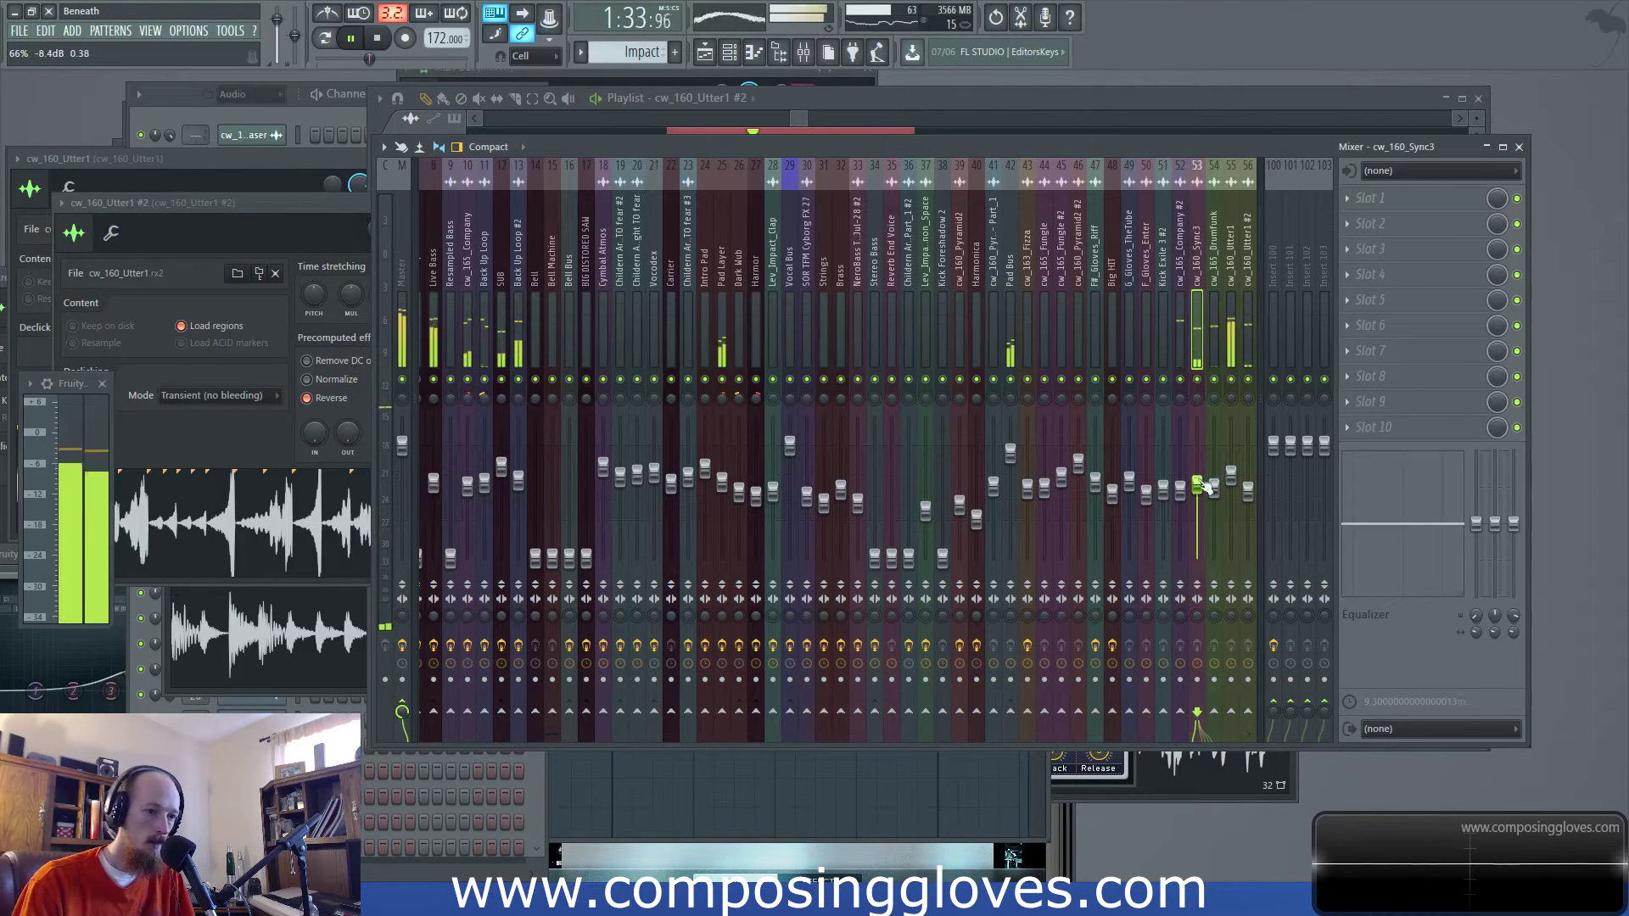
Pan the cw_160_Utter1 #2 track to the right and the cw_160_Utter1 track to about 42% left while playing
{"action": "left_click", "coordinate": [1249, 398]}
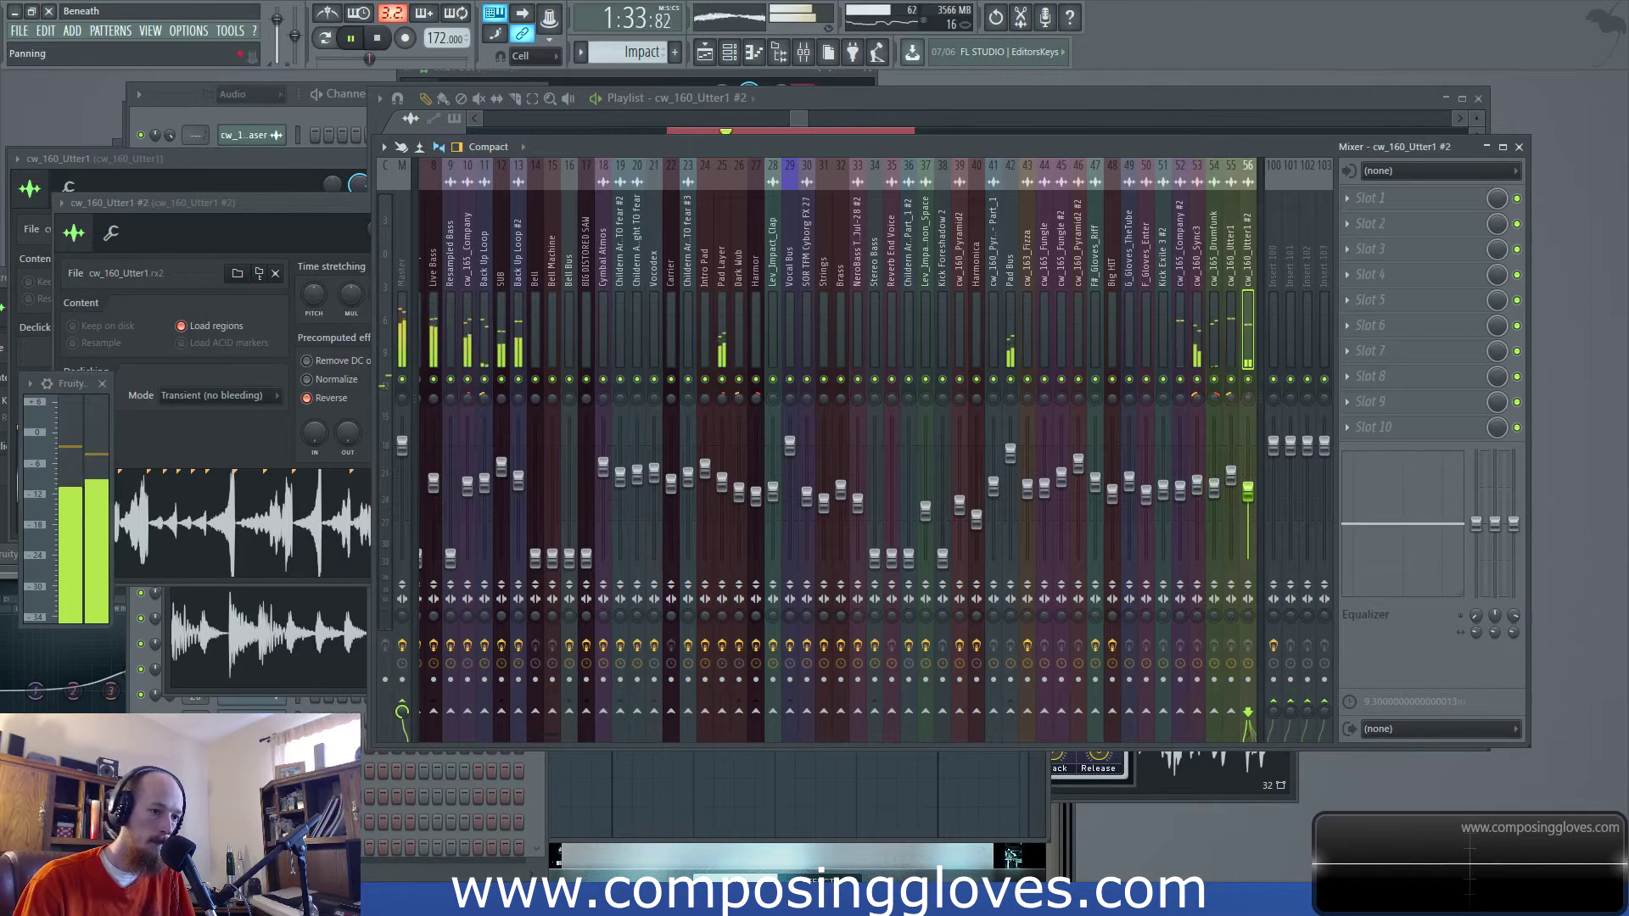
{"action": "left_click", "coordinate": [1231, 398]}
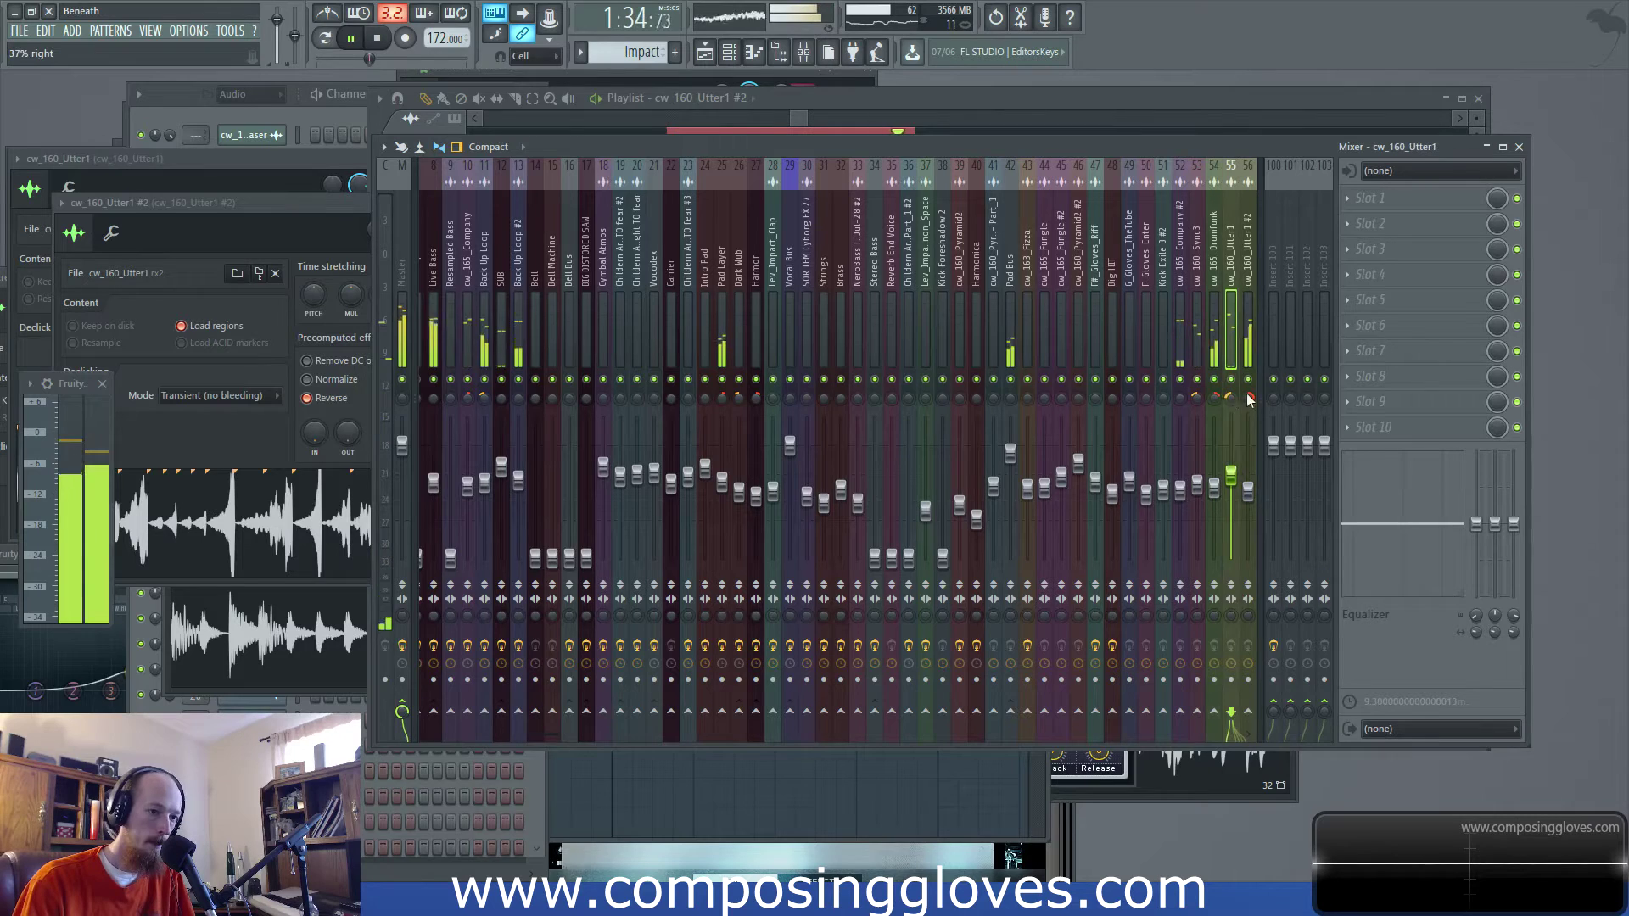
{"action": "left_click_drag", "start_coordinate": [1230, 398], "coordinate": [1231, 402]}
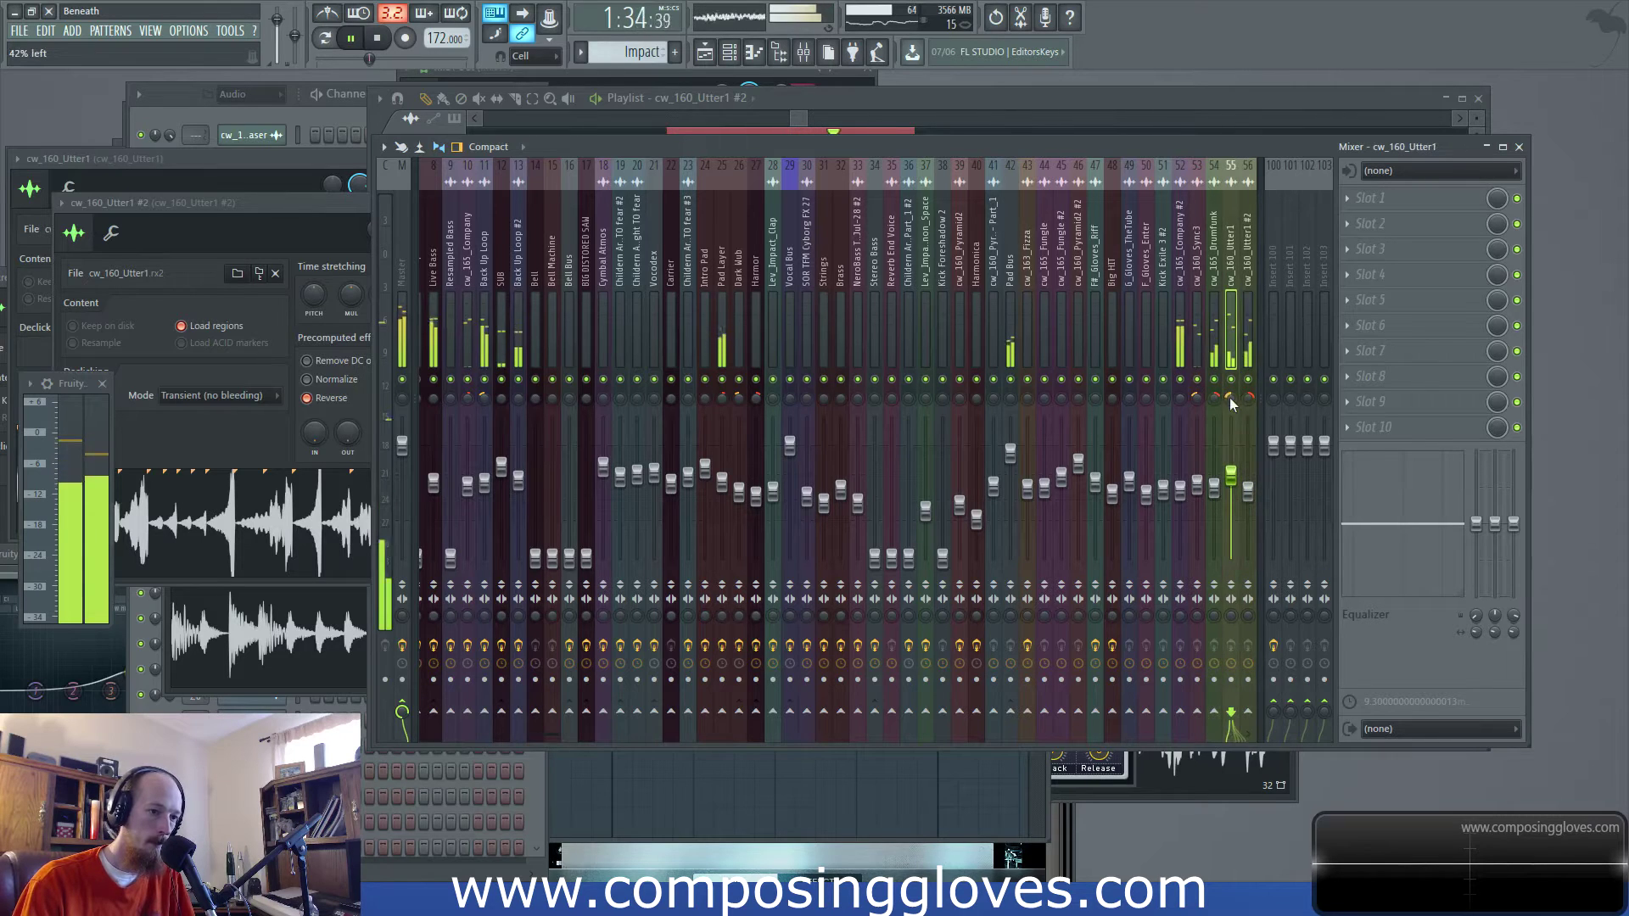
Rebalance the break tracks as the loop plays, lowering cw_160_Utter1 and setting cw_160_Utter1 #2 to about -6.9 dB and cw_165_Company #2 to about -7.6 dB
{"action": "left_click", "coordinate": [1197, 483]}
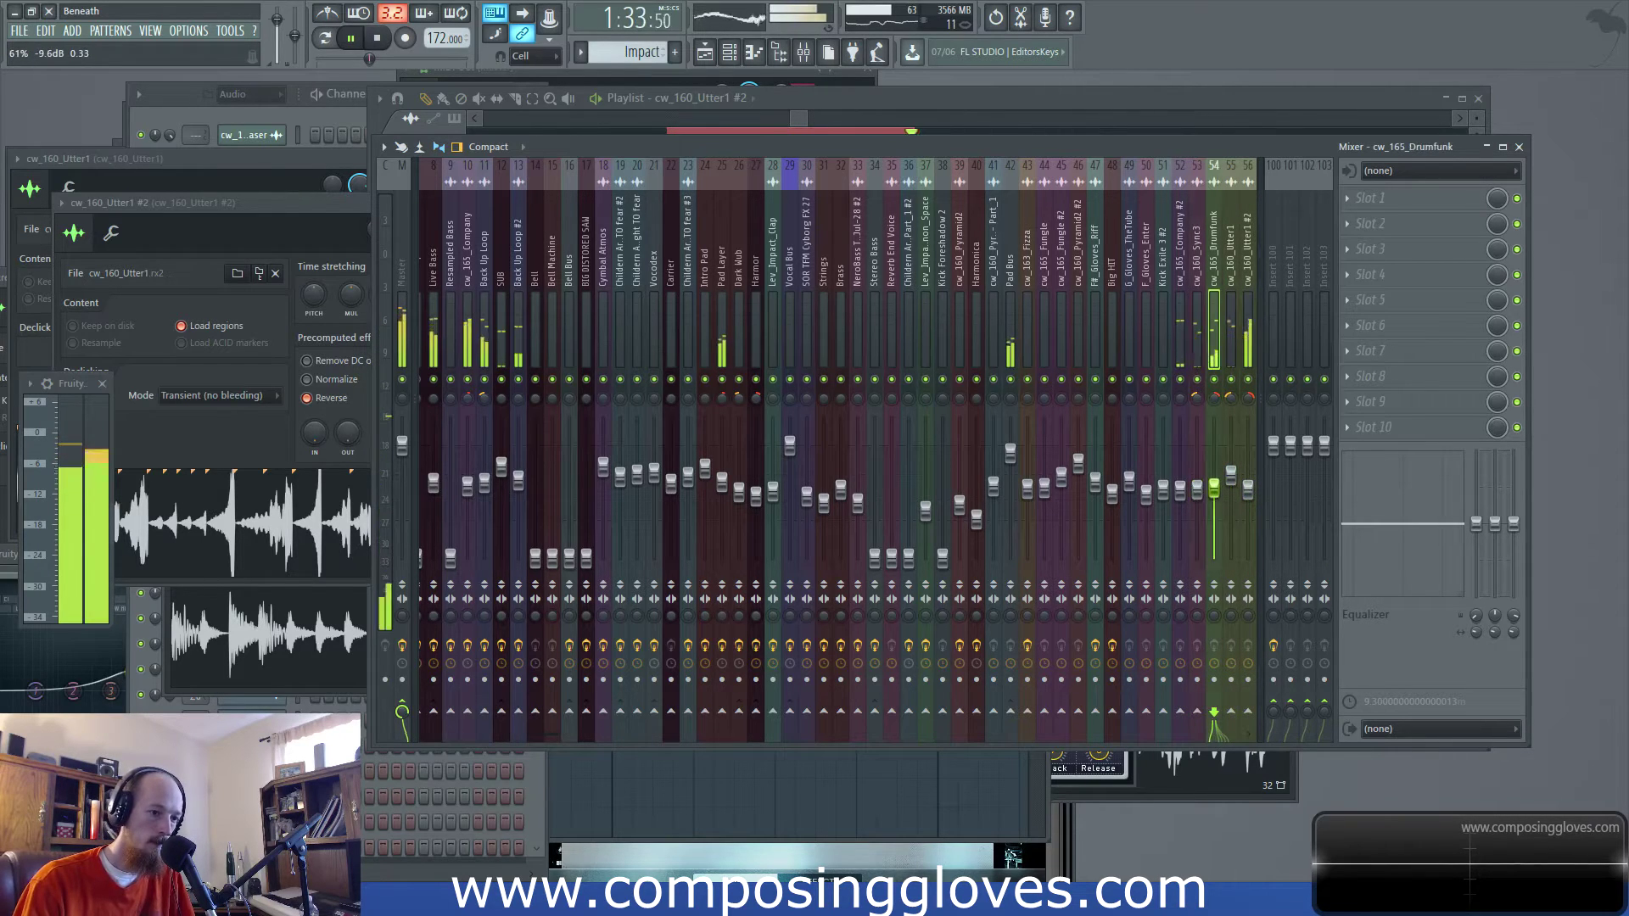
{"action": "mouse_move", "coordinate": [1231, 474]}
{"action": "left_mouse_down"}
{"action": "mouse_move", "coordinate": [1232, 454]}
{"action": "mouse_move", "coordinate": [1231, 484]}
{"action": "left_mouse_up"}
{"action": "left_click", "coordinate": [1248, 484]}
{"action": "left_click_drag", "start_coordinate": [1249, 482], "coordinate": [1249, 477]}
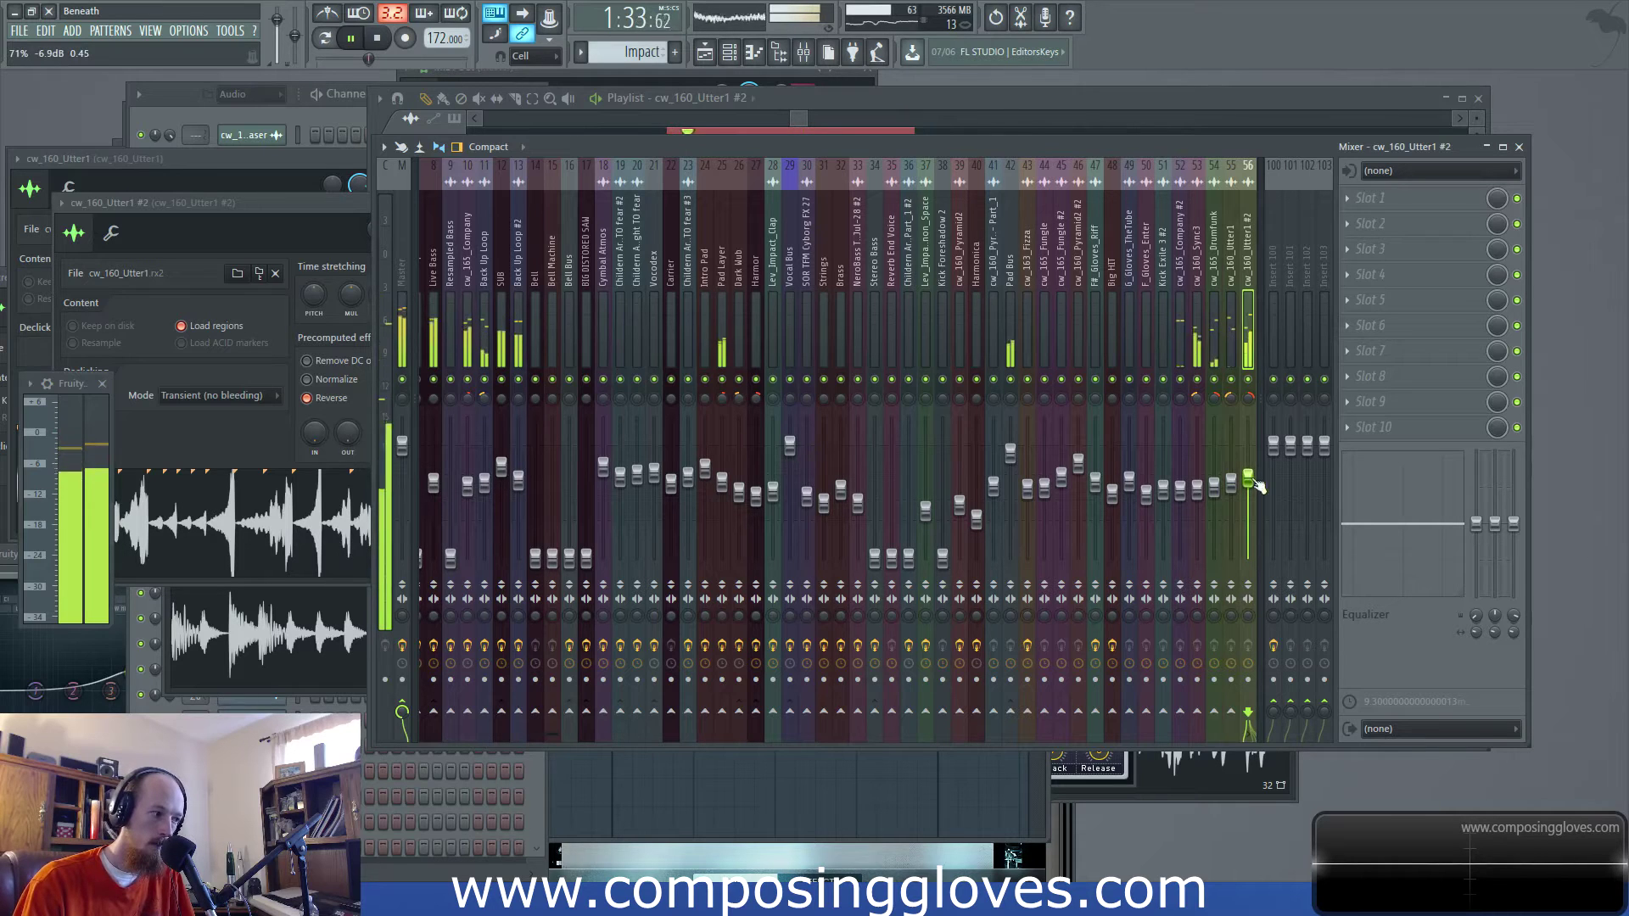
{"action": "left_click", "coordinate": [1181, 482]}
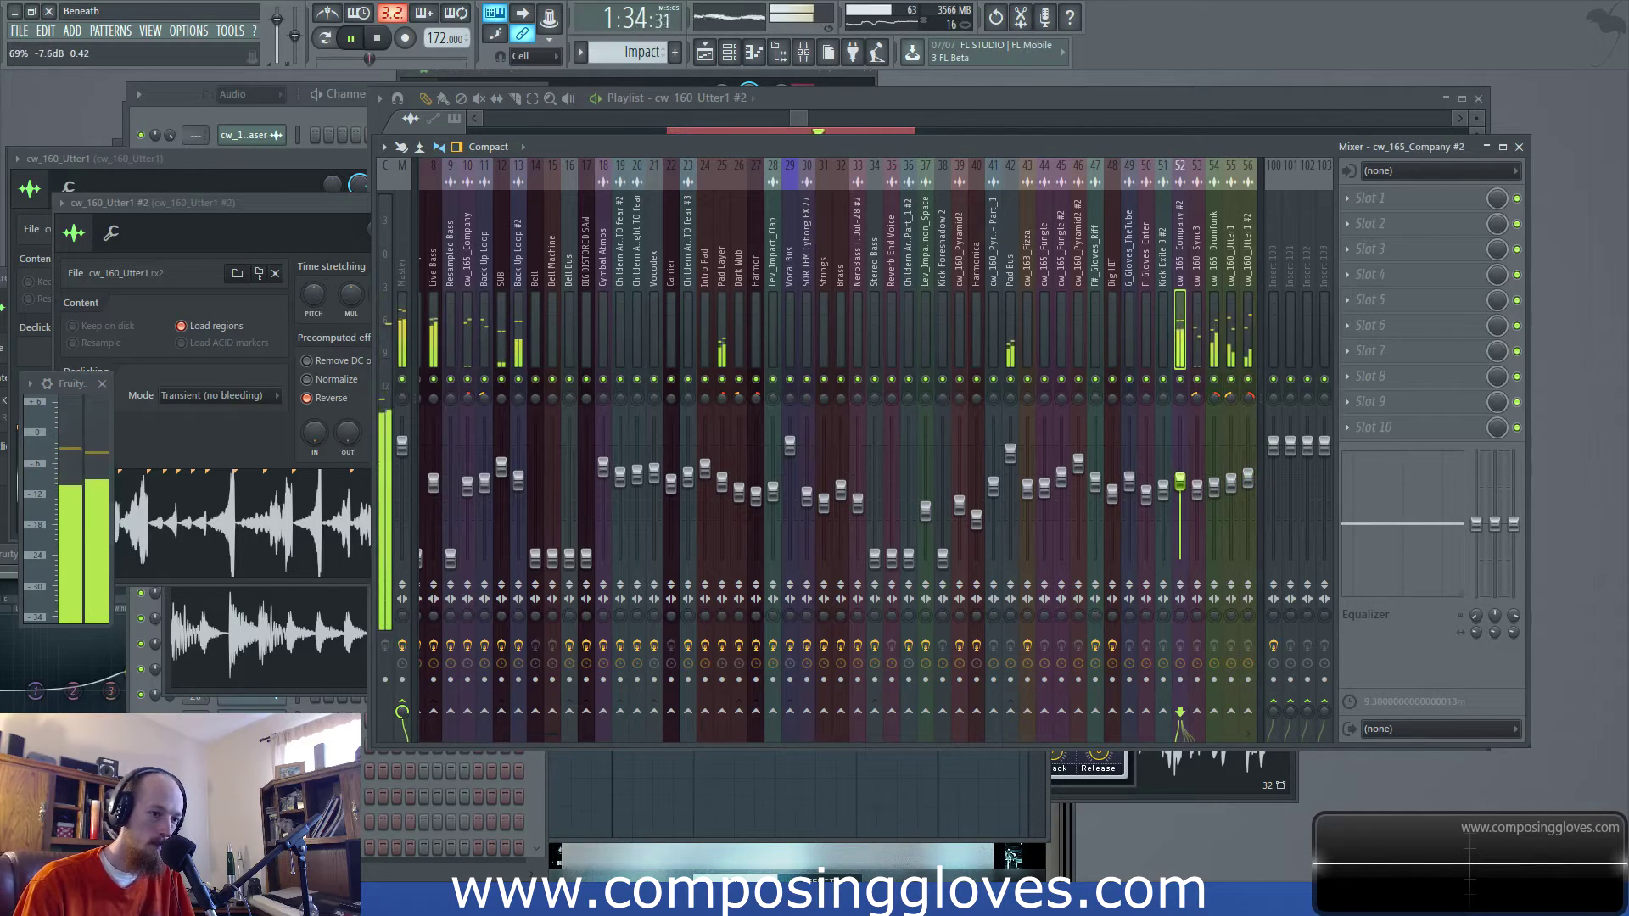
{"action": "left_click", "coordinate": [1198, 482]}
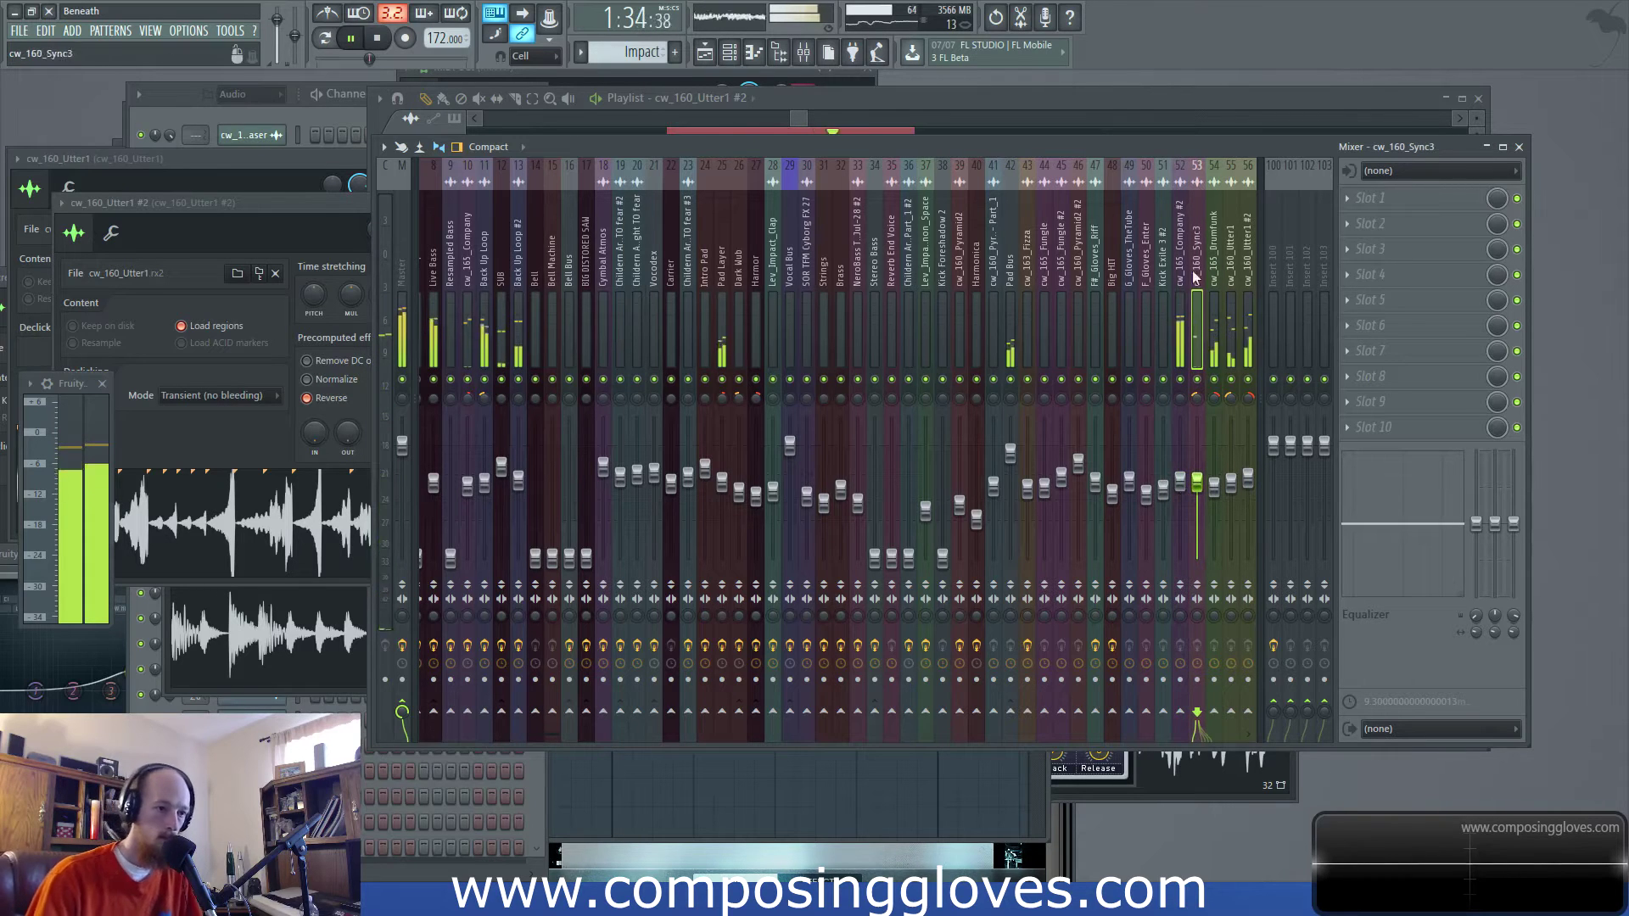
{"action": "key", "text": "space"}
{"action": "left_click_drag", "start_coordinate": [549, 735], "coordinate": [891, 735]}
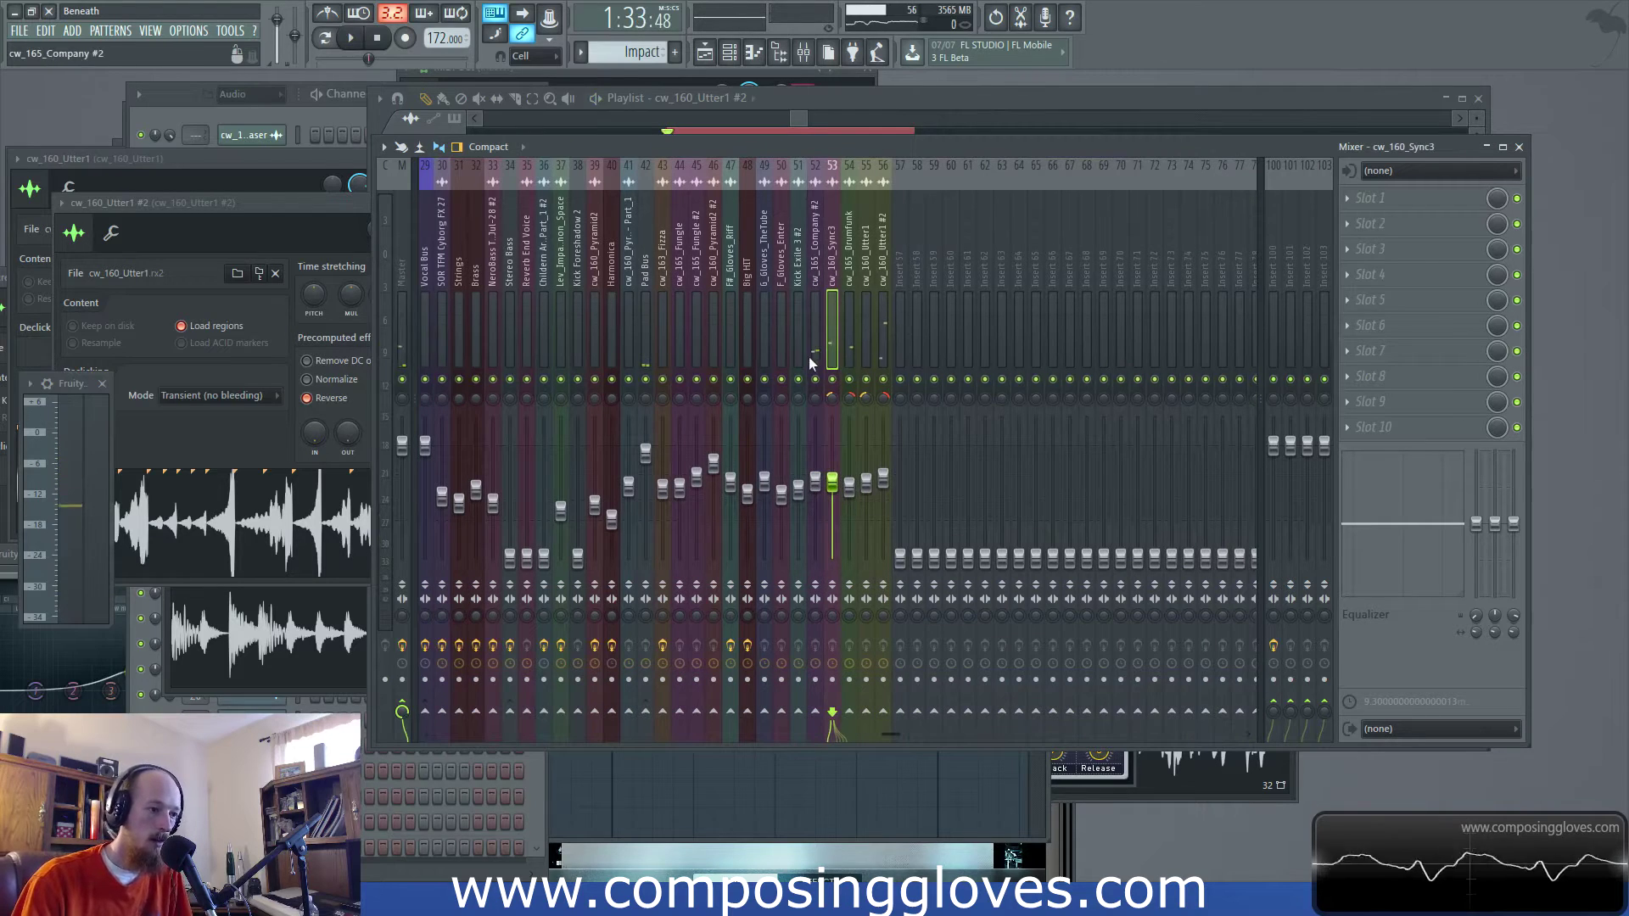
{"action": "left_click_drag", "start_coordinate": [817, 351], "coordinate": [884, 349]}
{"action": "left_click", "coordinate": [887, 359]}
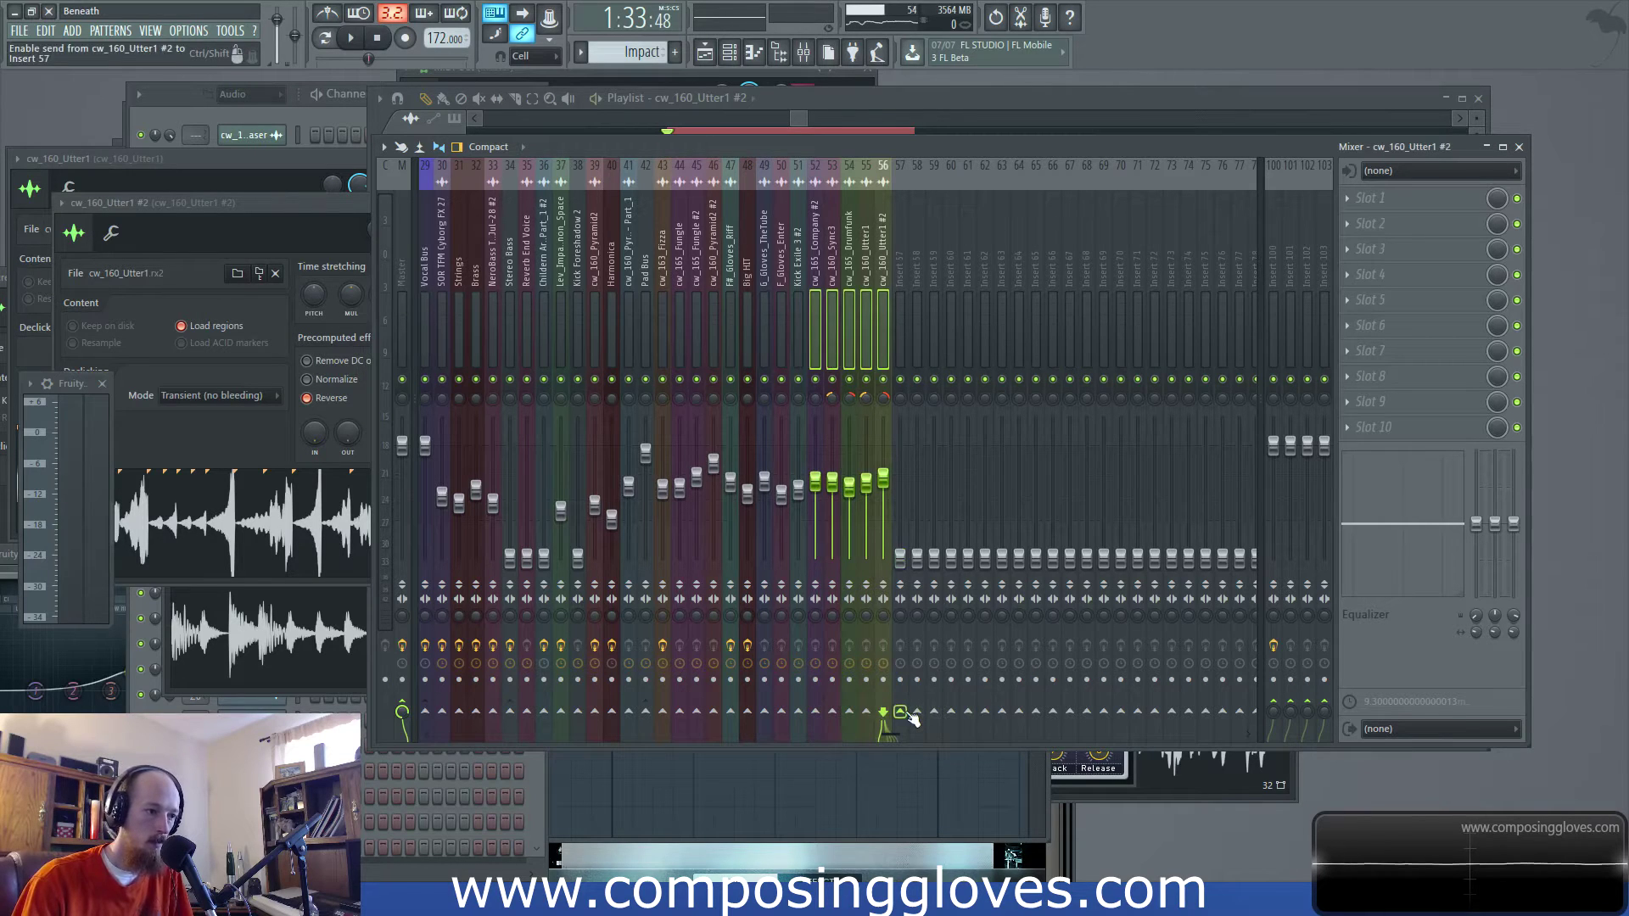
{"action": "key", "text": "space"}
{"action": "key", "text": "space"}
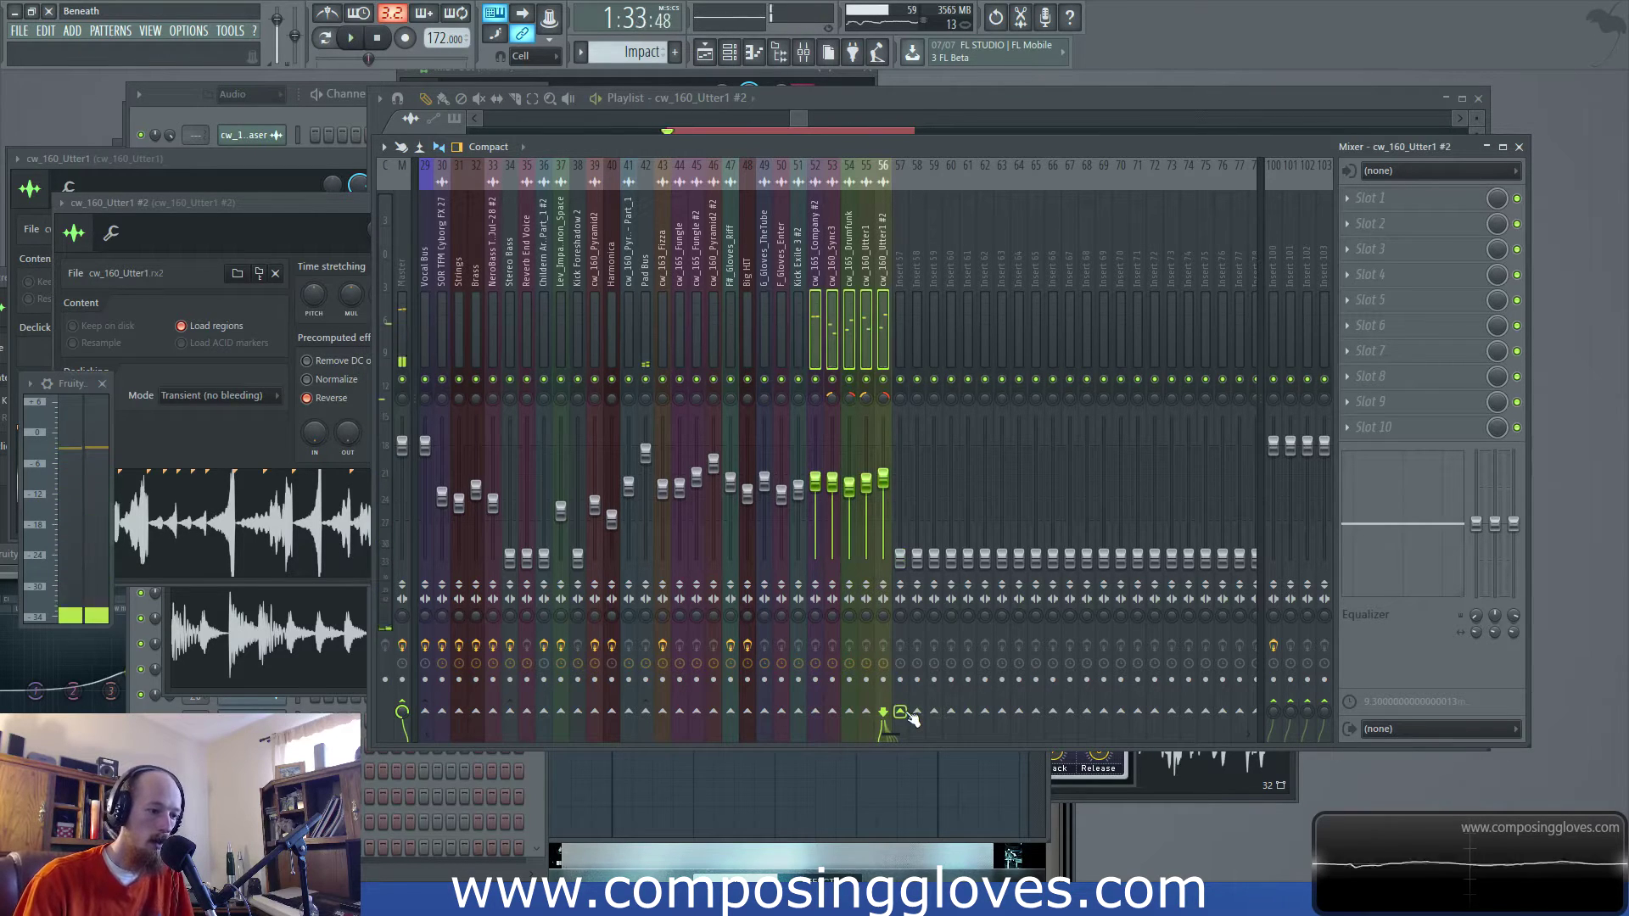
Load Fruity Reeverb 2 in slot 1 of mixer track Insert 57 and dial in a filter frequency of about 1015 Hz
{"action": "left_click", "coordinate": [901, 268]}
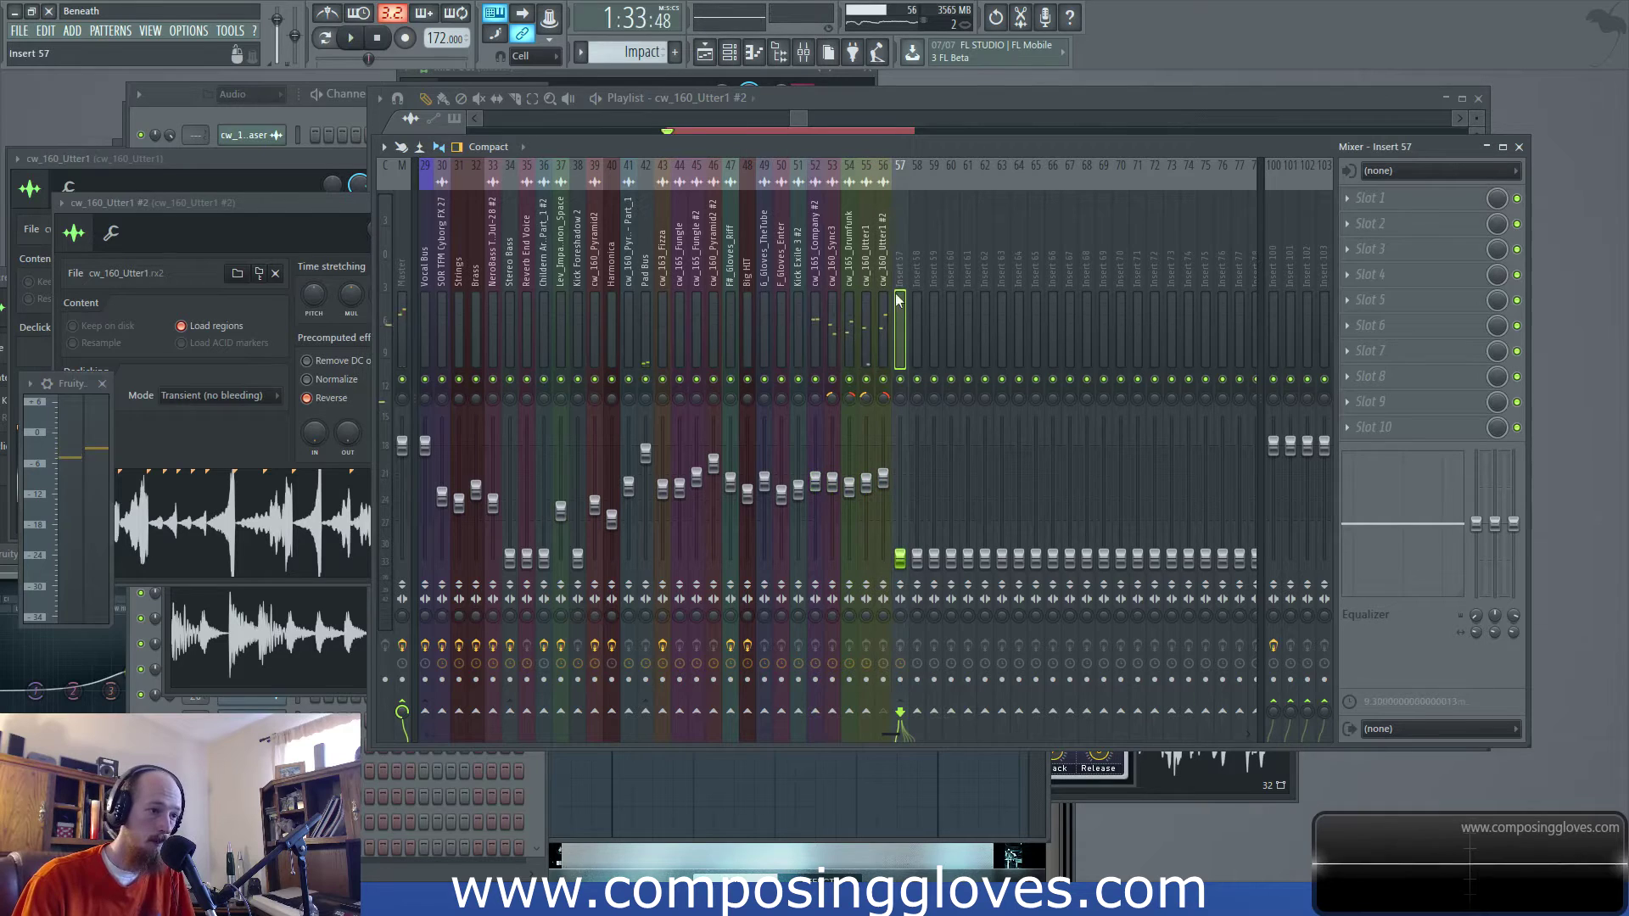
{"action": "left_click", "coordinate": [1400, 204]}
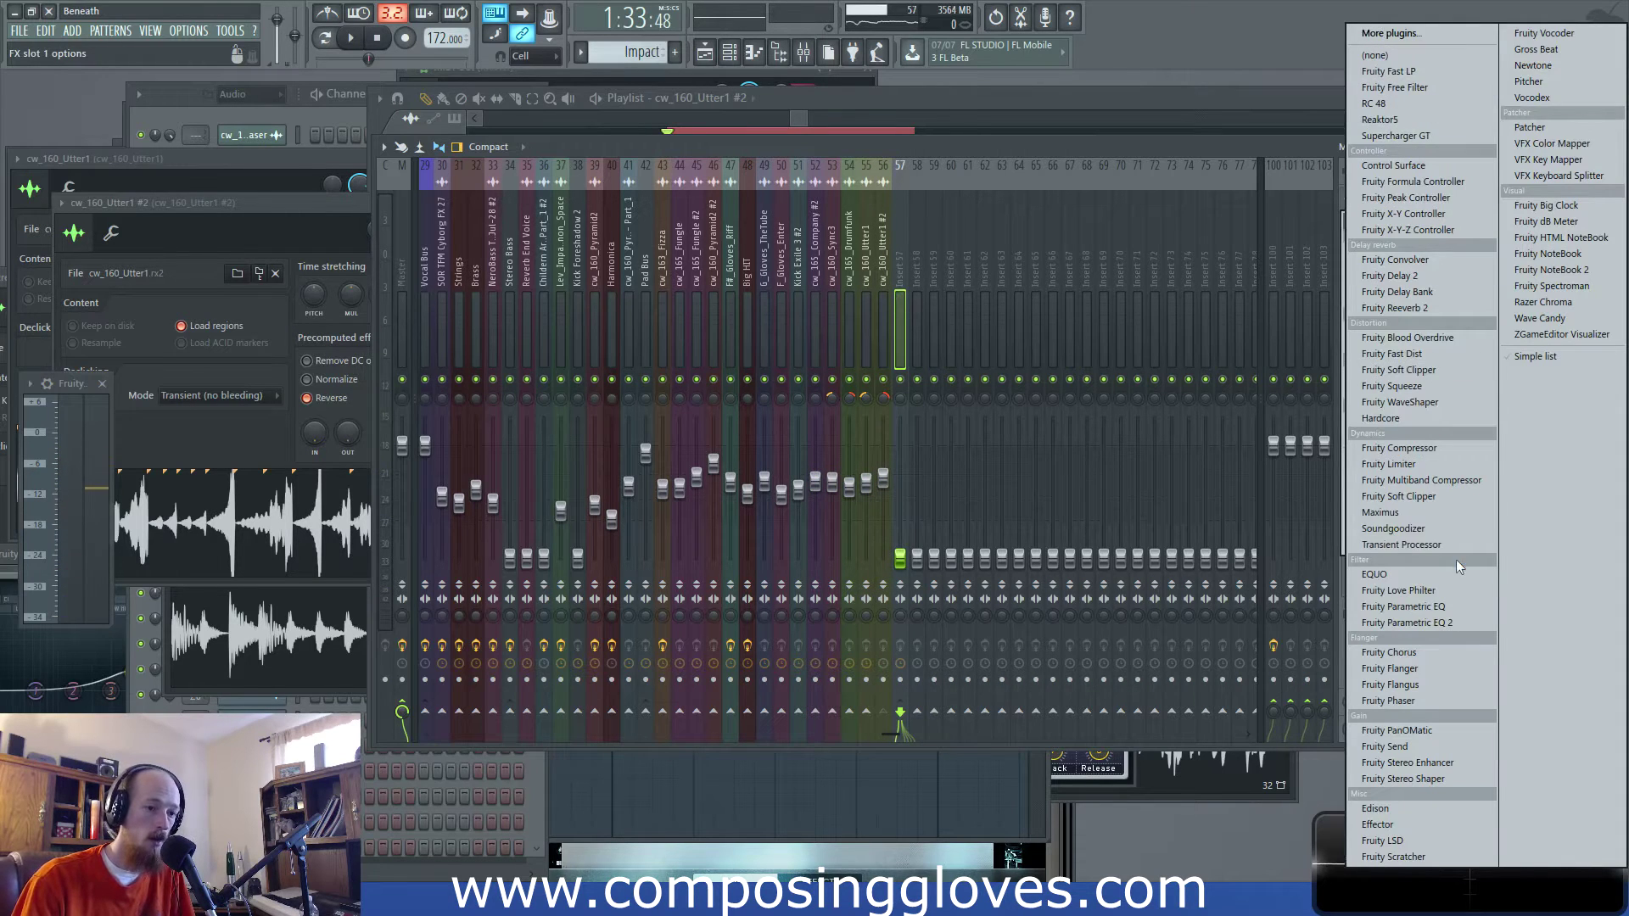
{"action": "left_click", "coordinate": [1442, 309]}
{"action": "key", "text": "space"}
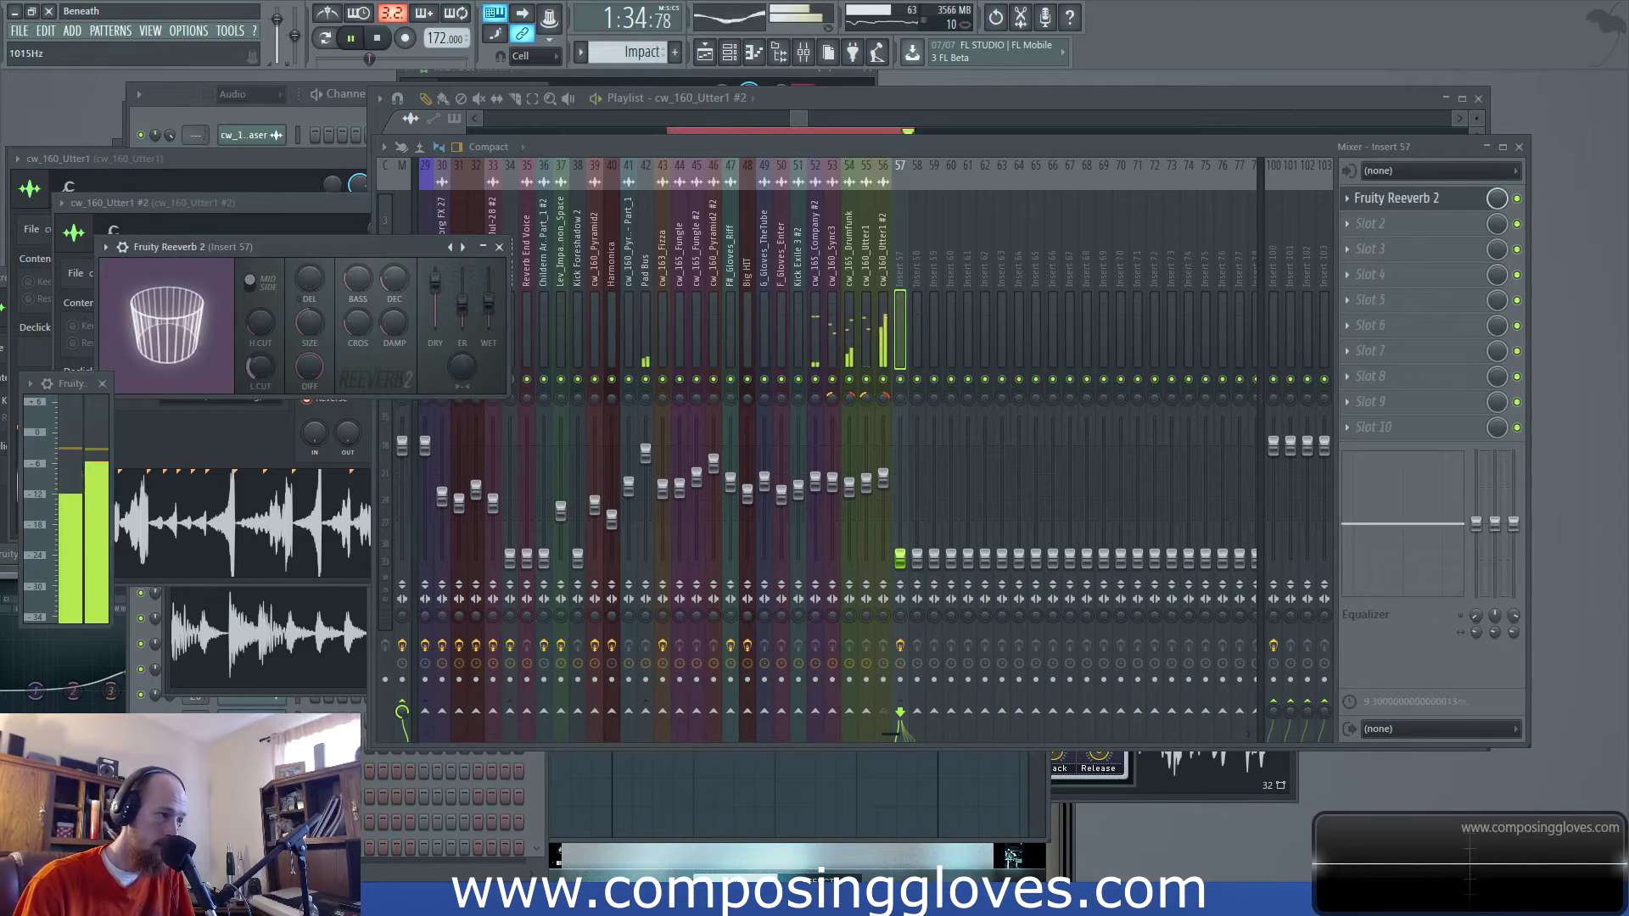
{"action": "scroll", "coordinate": [262, 367], "scroll_direction": "up", "scroll_amount": 3}
{"action": "scroll", "coordinate": [262, 366], "scroll_direction": "down", "scroll_amount": 3}
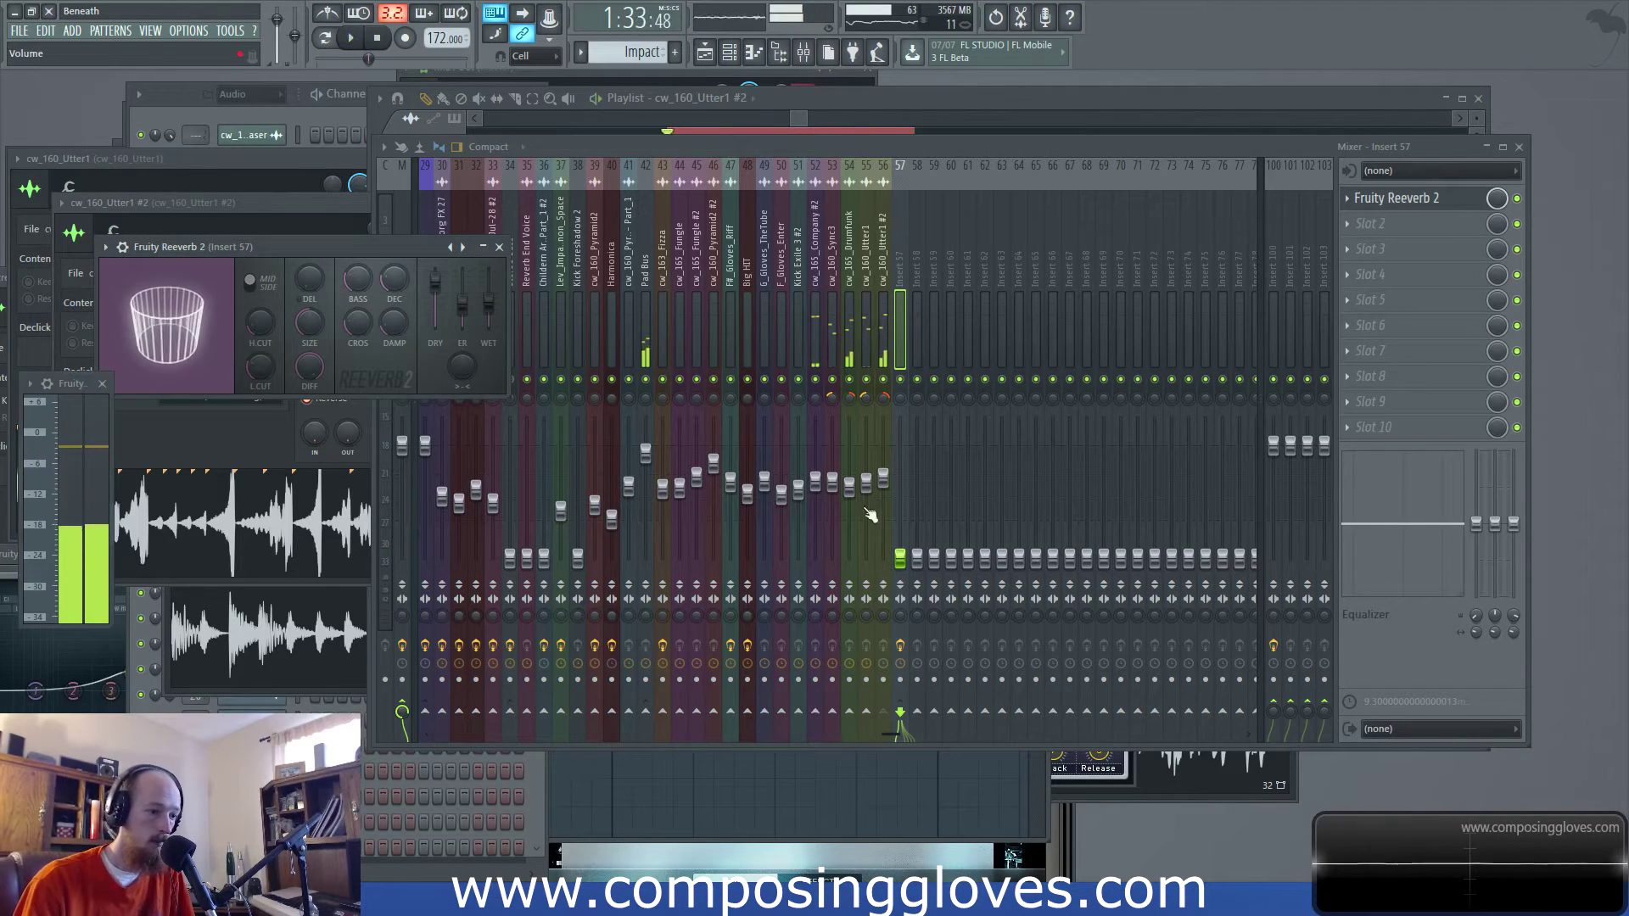
Stop playback and route mixer tracks 52 to 56 exclusively to Insert 57 so it acts as their shared bus
{"action": "key", "text": "space"}
{"action": "left_click", "coordinate": [820, 355]}
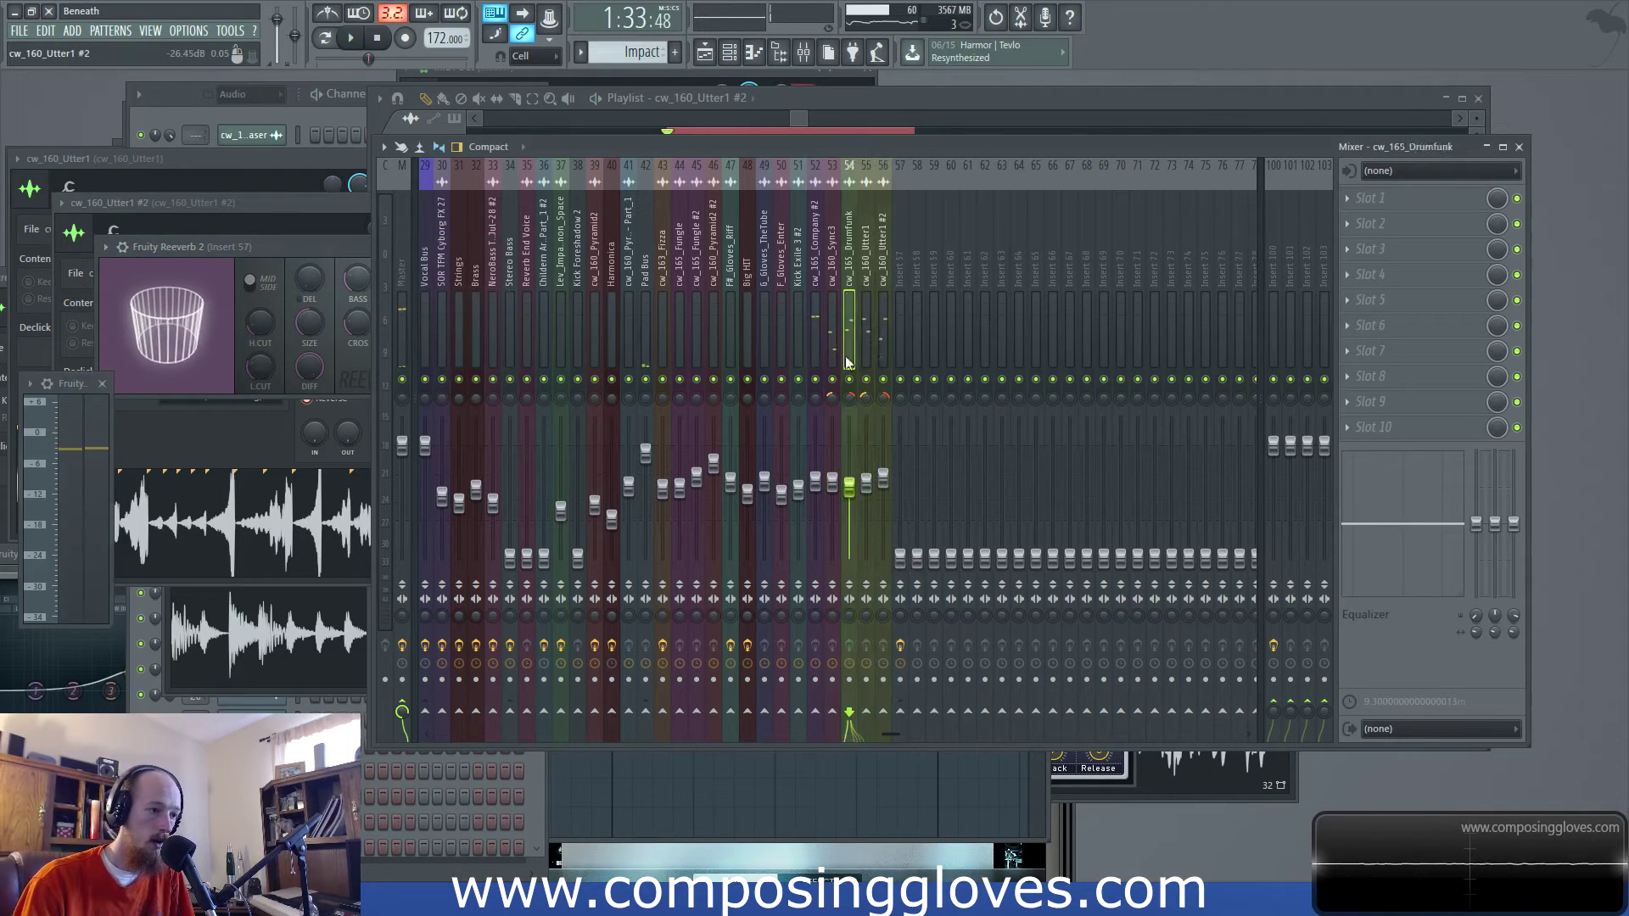
{"action": "left_click_drag", "start_coordinate": [850, 348], "coordinate": [886, 376]}
{"action": "left_click", "coordinate": [828, 349]}
{"action": "left_click", "coordinate": [900, 711]}
{"action": "left_click", "coordinate": [900, 339]}
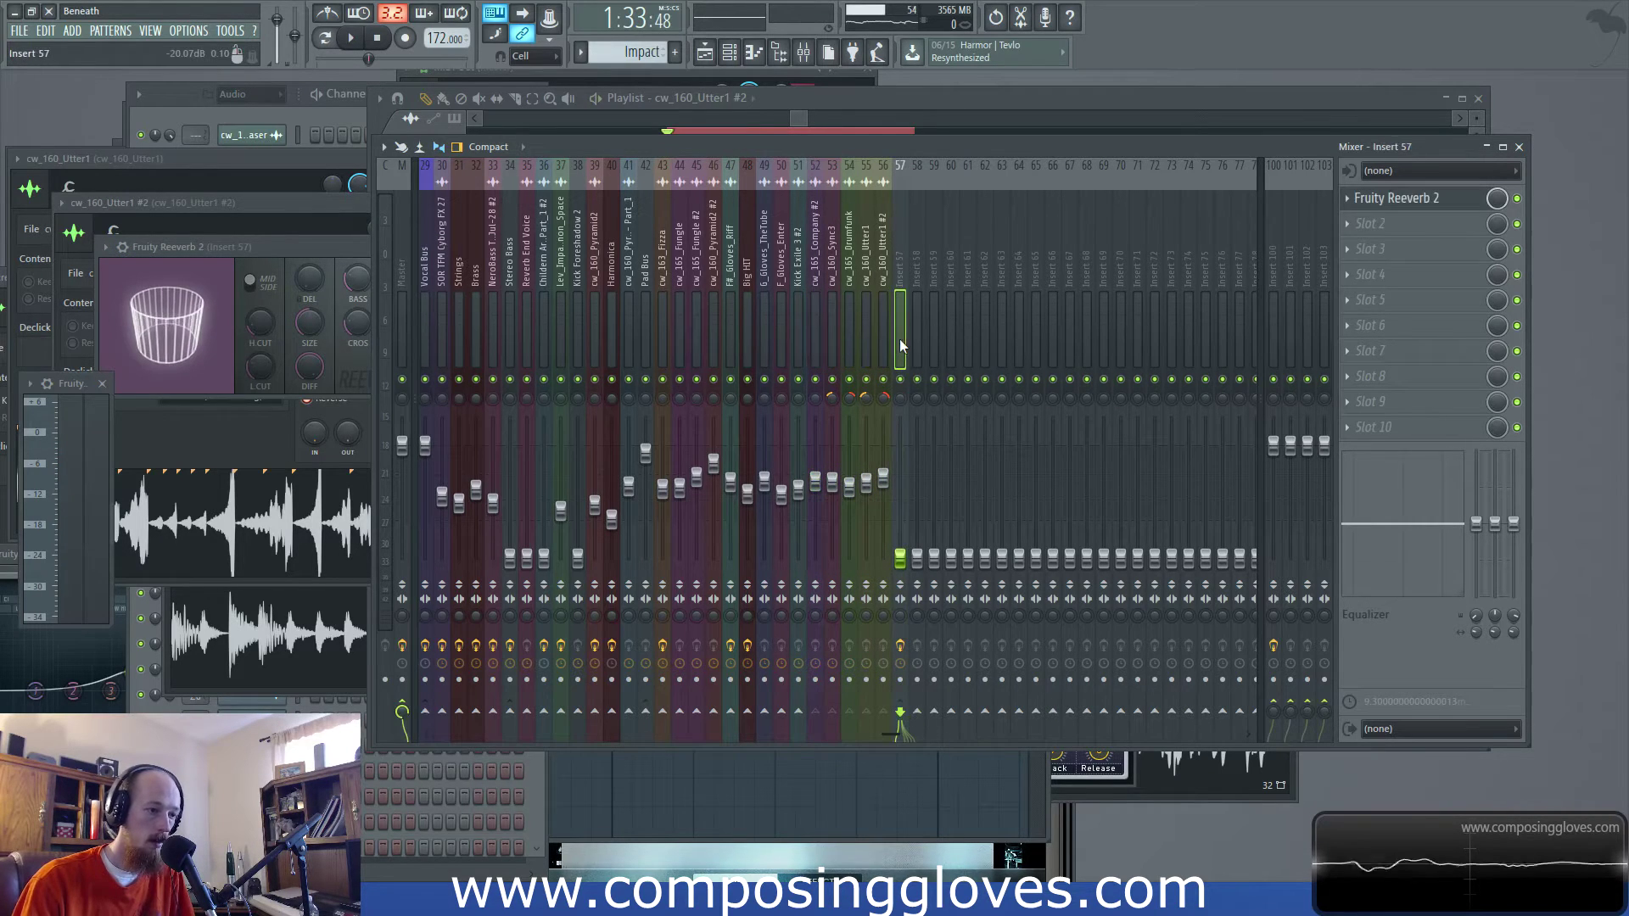
Play the loop, check the routing of the individual break tracks and raise Insert 57's volume to about -3.2 dB
{"action": "key", "text": "space"}
{"action": "left_click", "coordinate": [830, 344]}
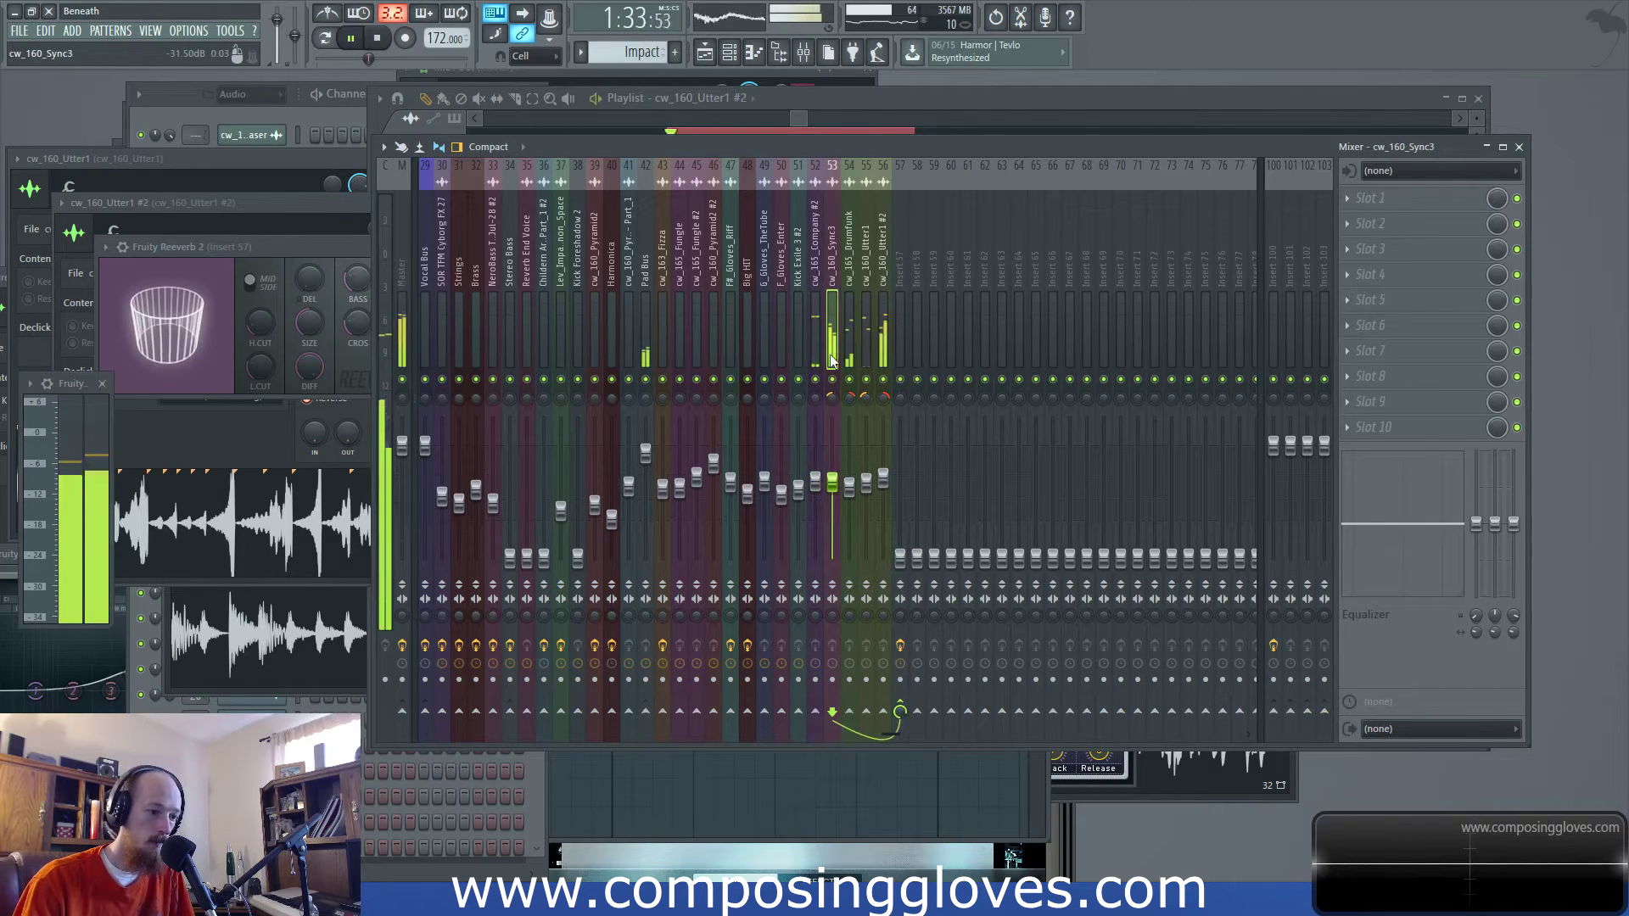
{"action": "left_click", "coordinate": [883, 347]}
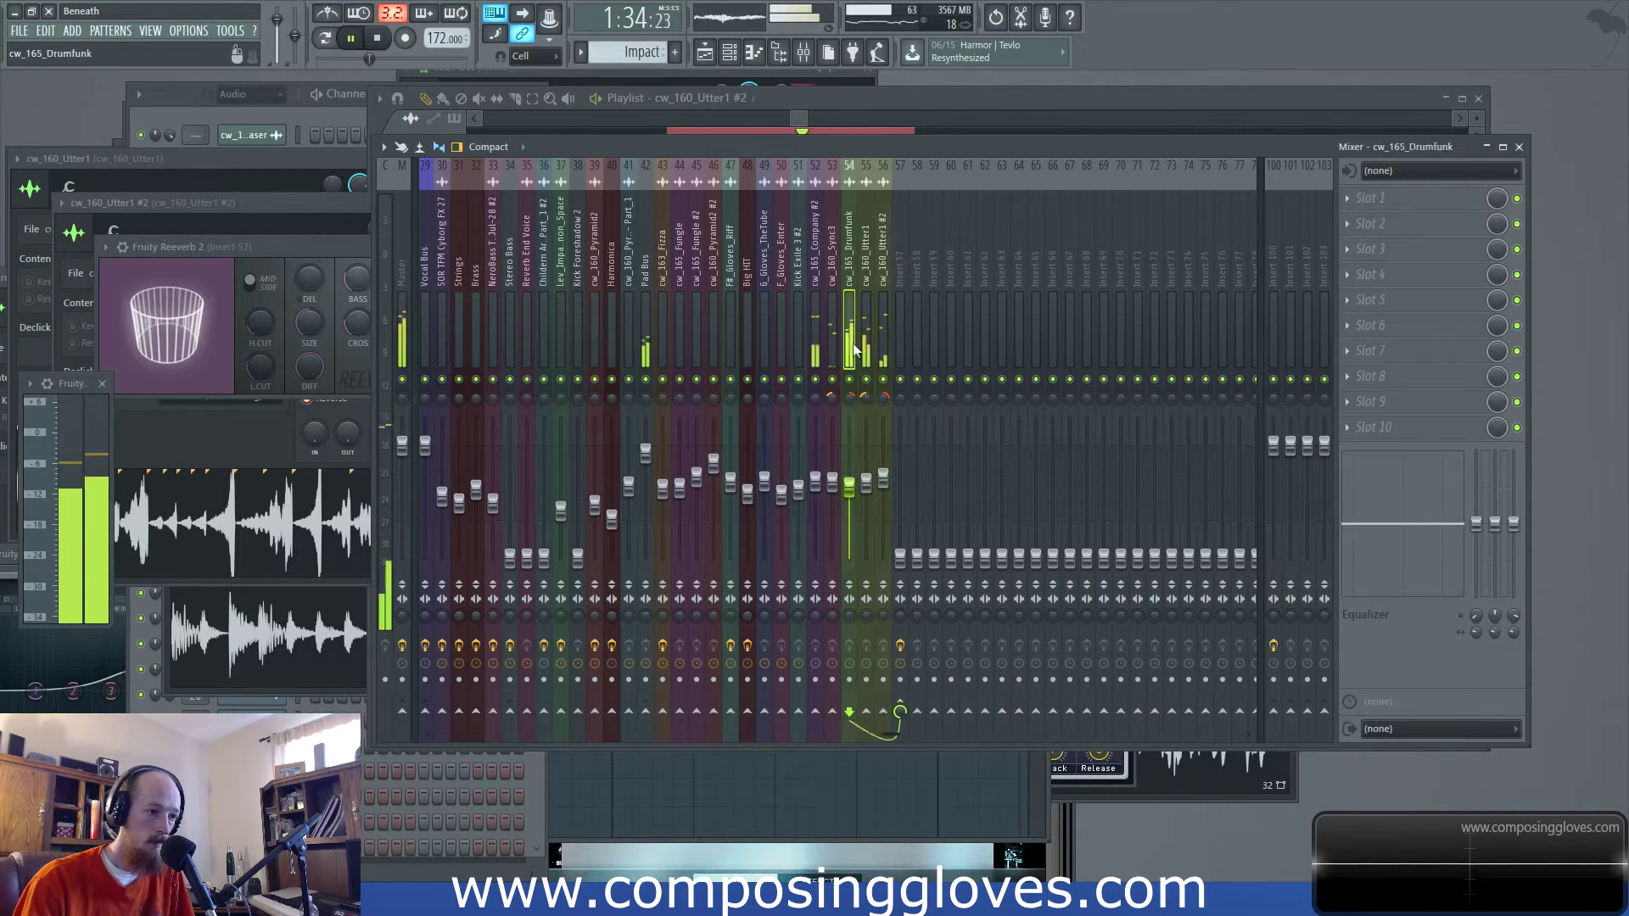
{"action": "left_click", "coordinate": [902, 345]}
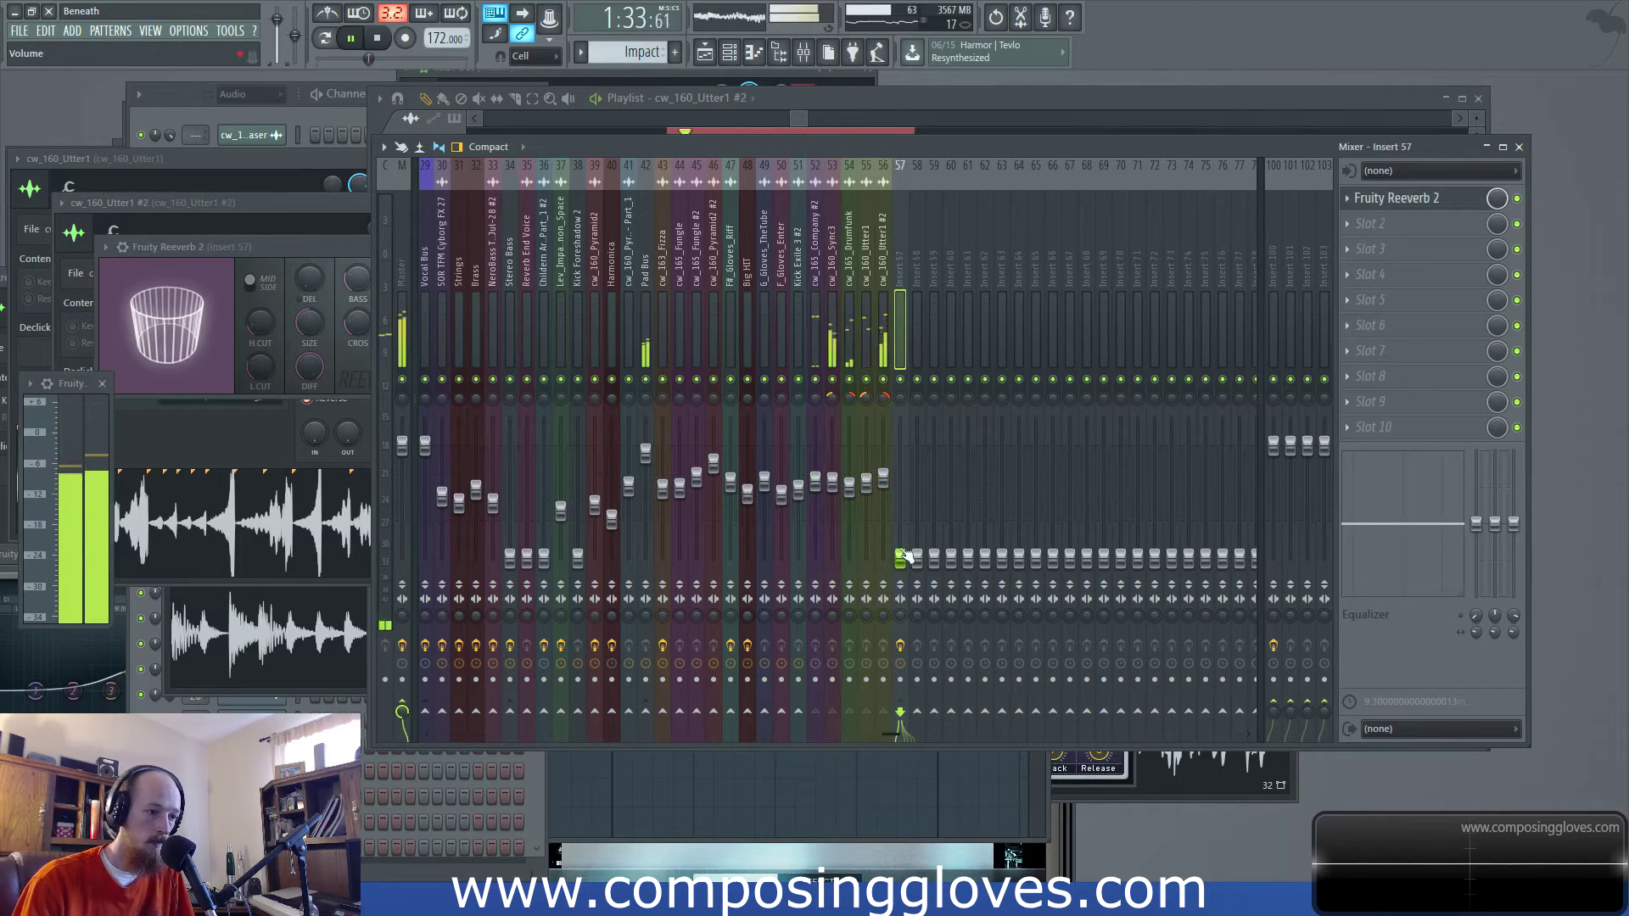
{"action": "left_click_drag", "start_coordinate": [900, 526], "coordinate": [900, 480]}
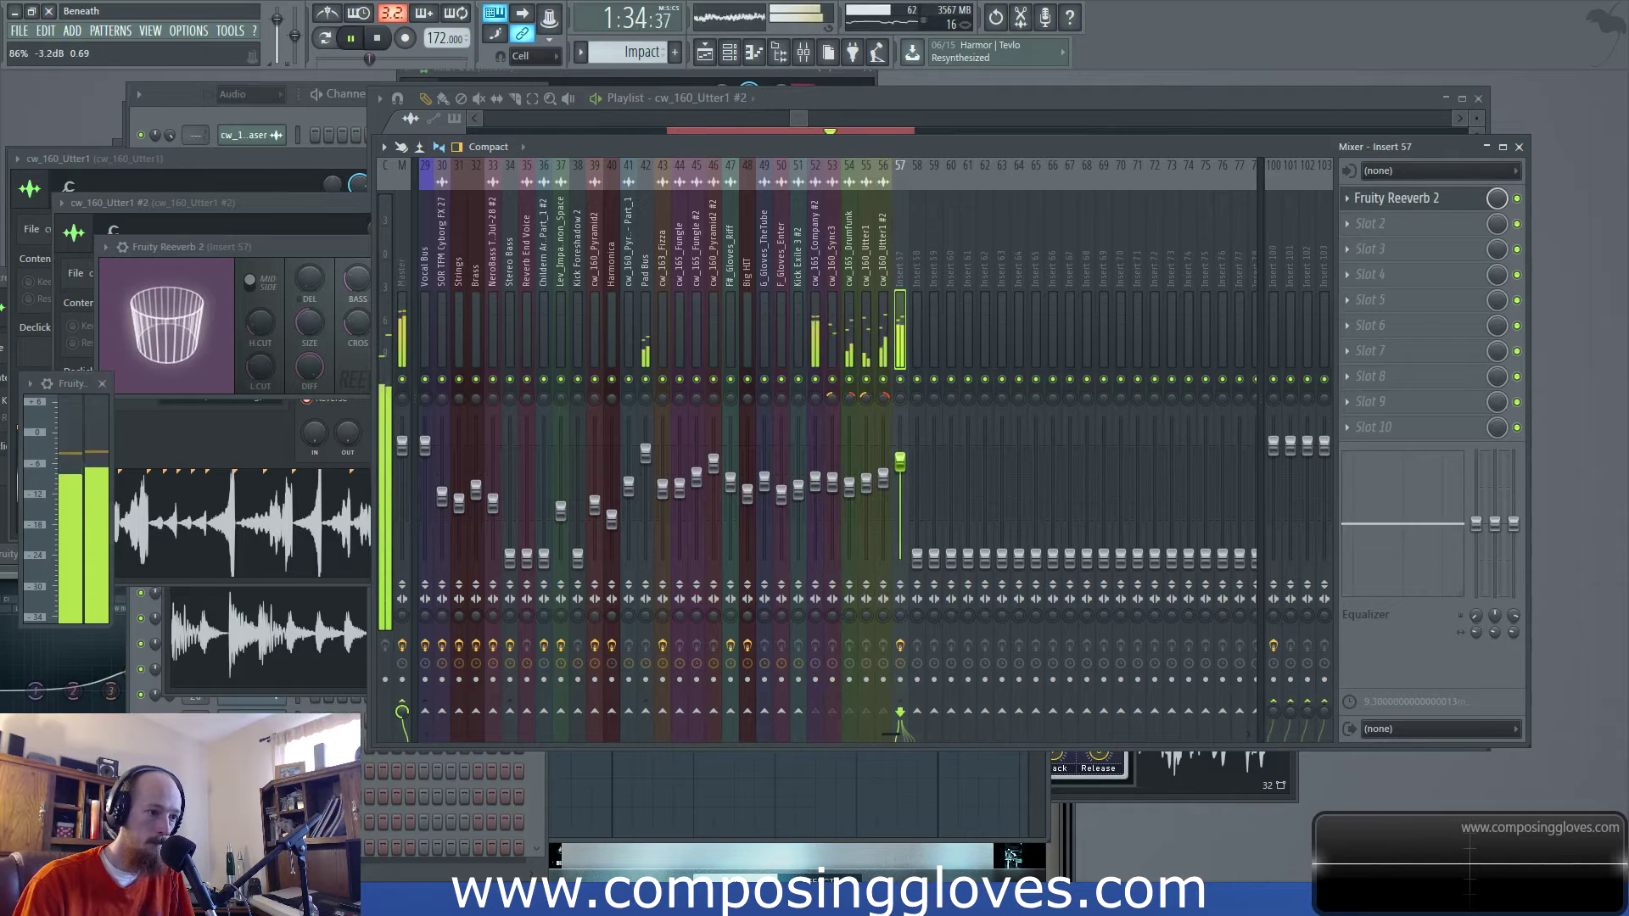
Set the reverb's wet level to about 70% and raise Insert 57's fader level with the master fader
{"action": "left_click", "coordinate": [1441, 205]}
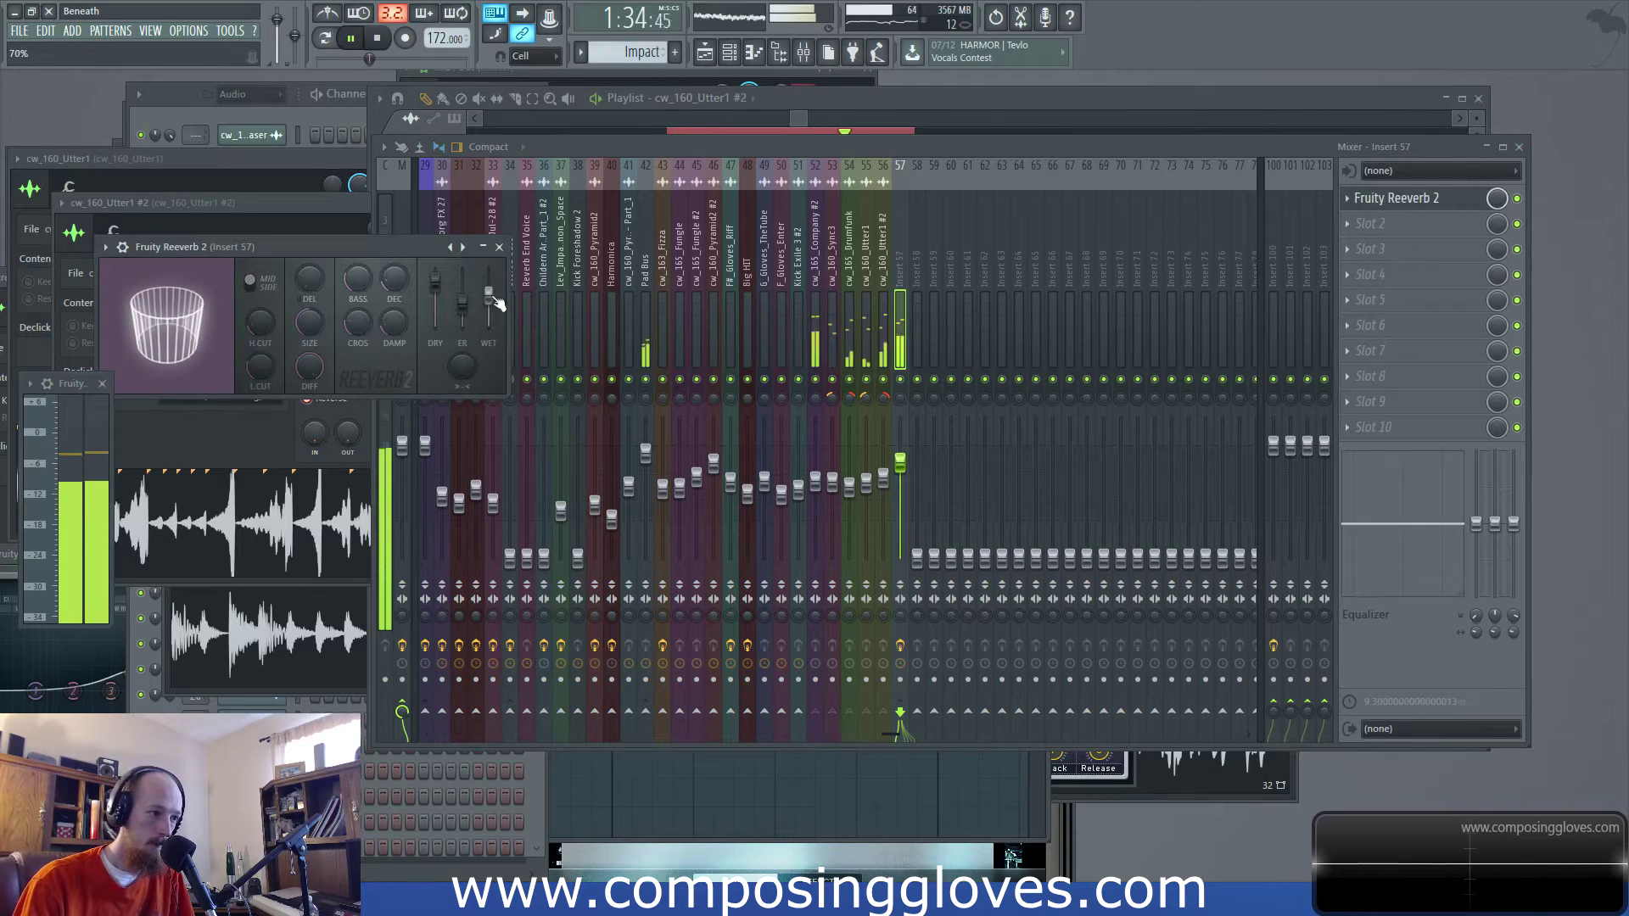
{"action": "left_click_drag", "start_coordinate": [904, 482], "coordinate": [897, 465]}
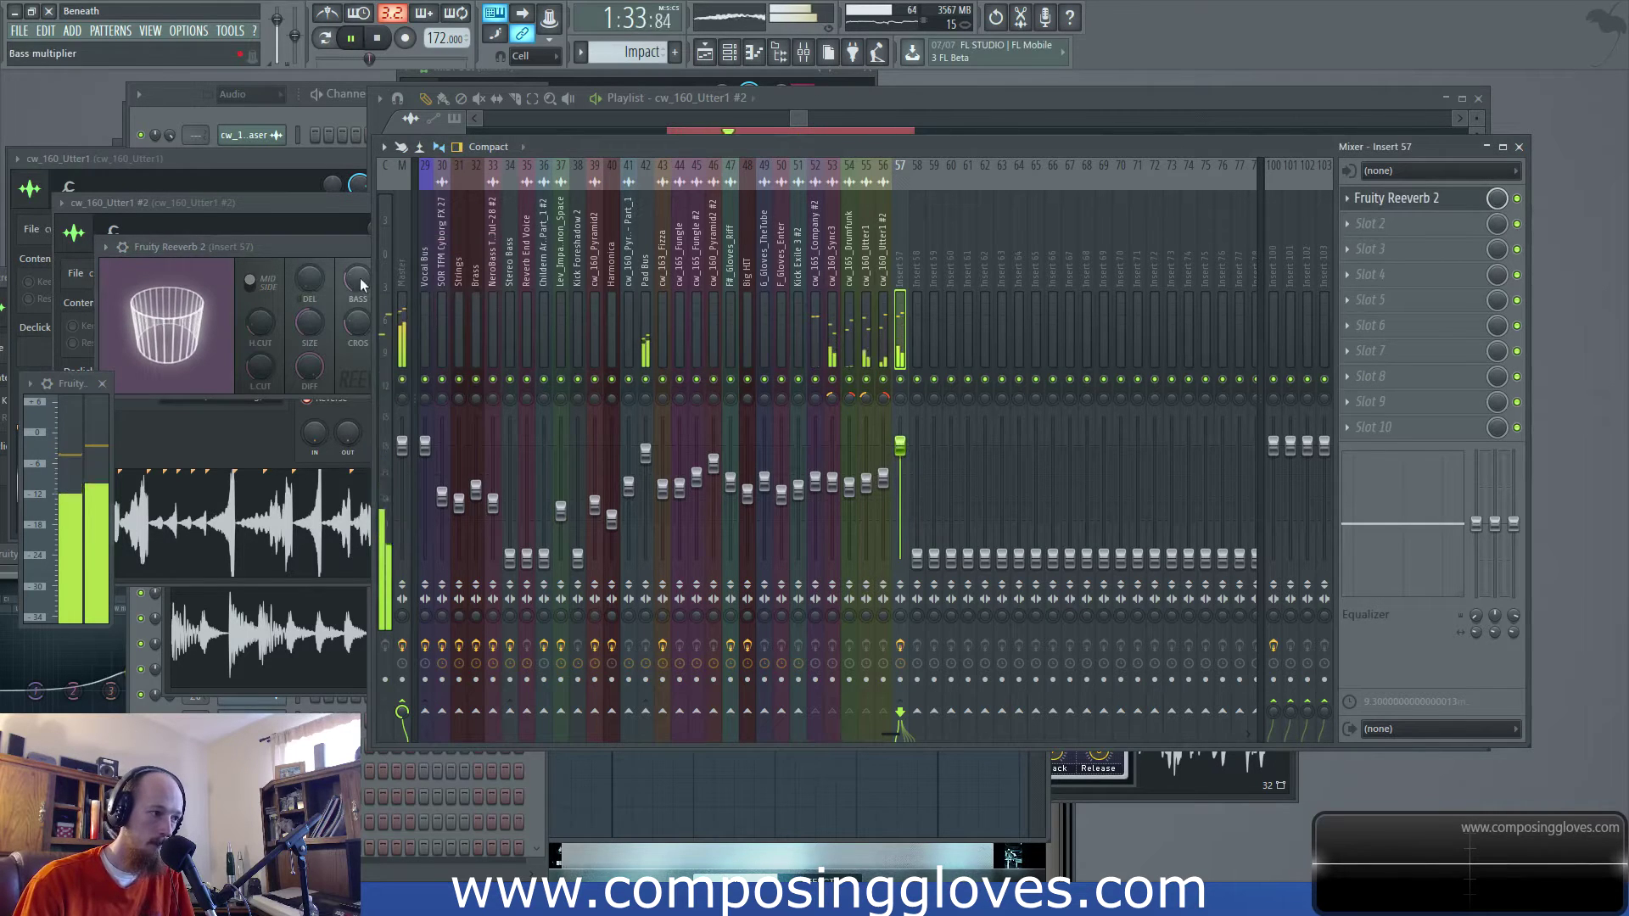
{"action": "left_click", "coordinate": [343, 252]}
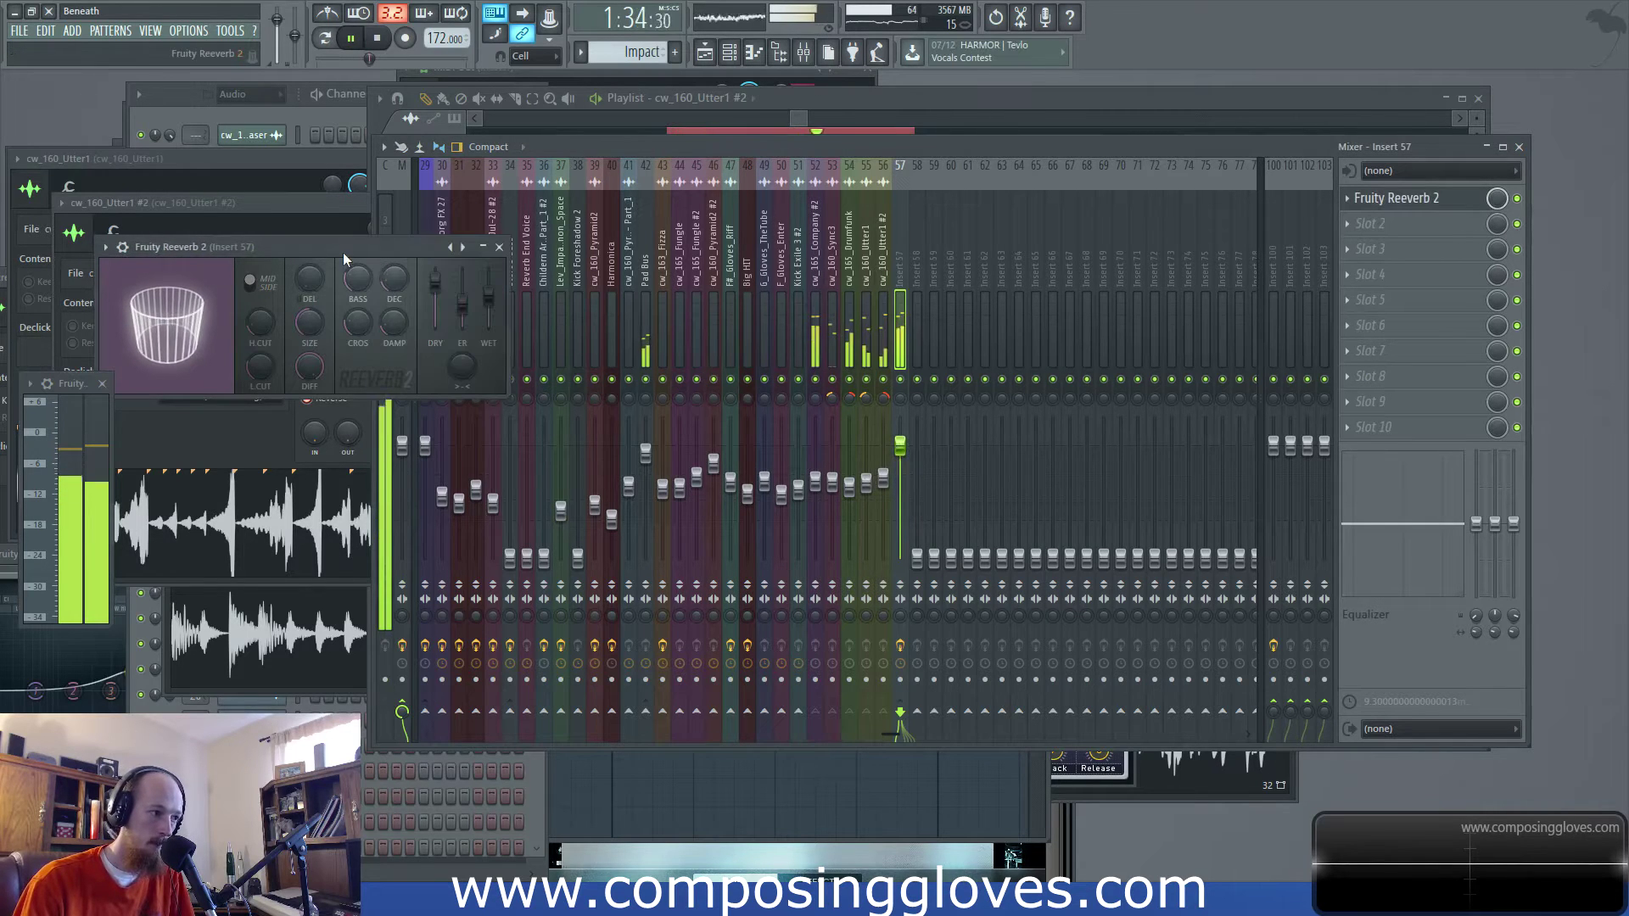
Pan cw_160_Utter1 to about 44% left and cw_160_Utter1 #2 to about 34% right as the loop plays
{"action": "left_click", "coordinate": [873, 432]}
{"action": "key", "text": "Left"}
{"action": "key", "text": "Left"}
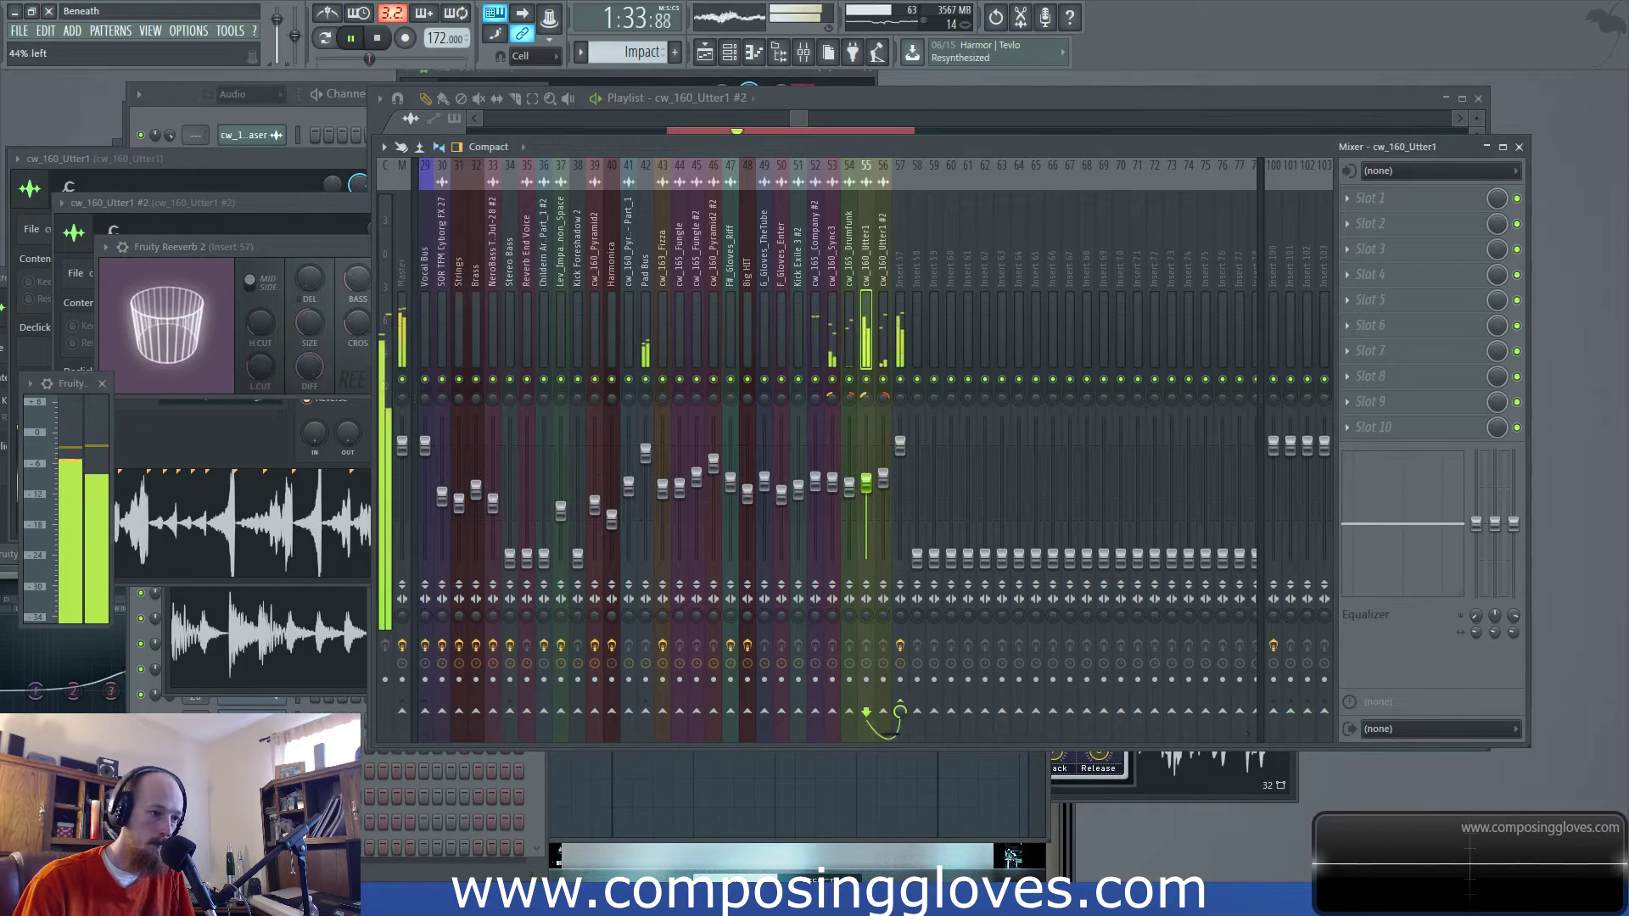
{"action": "key", "text": "Right"}
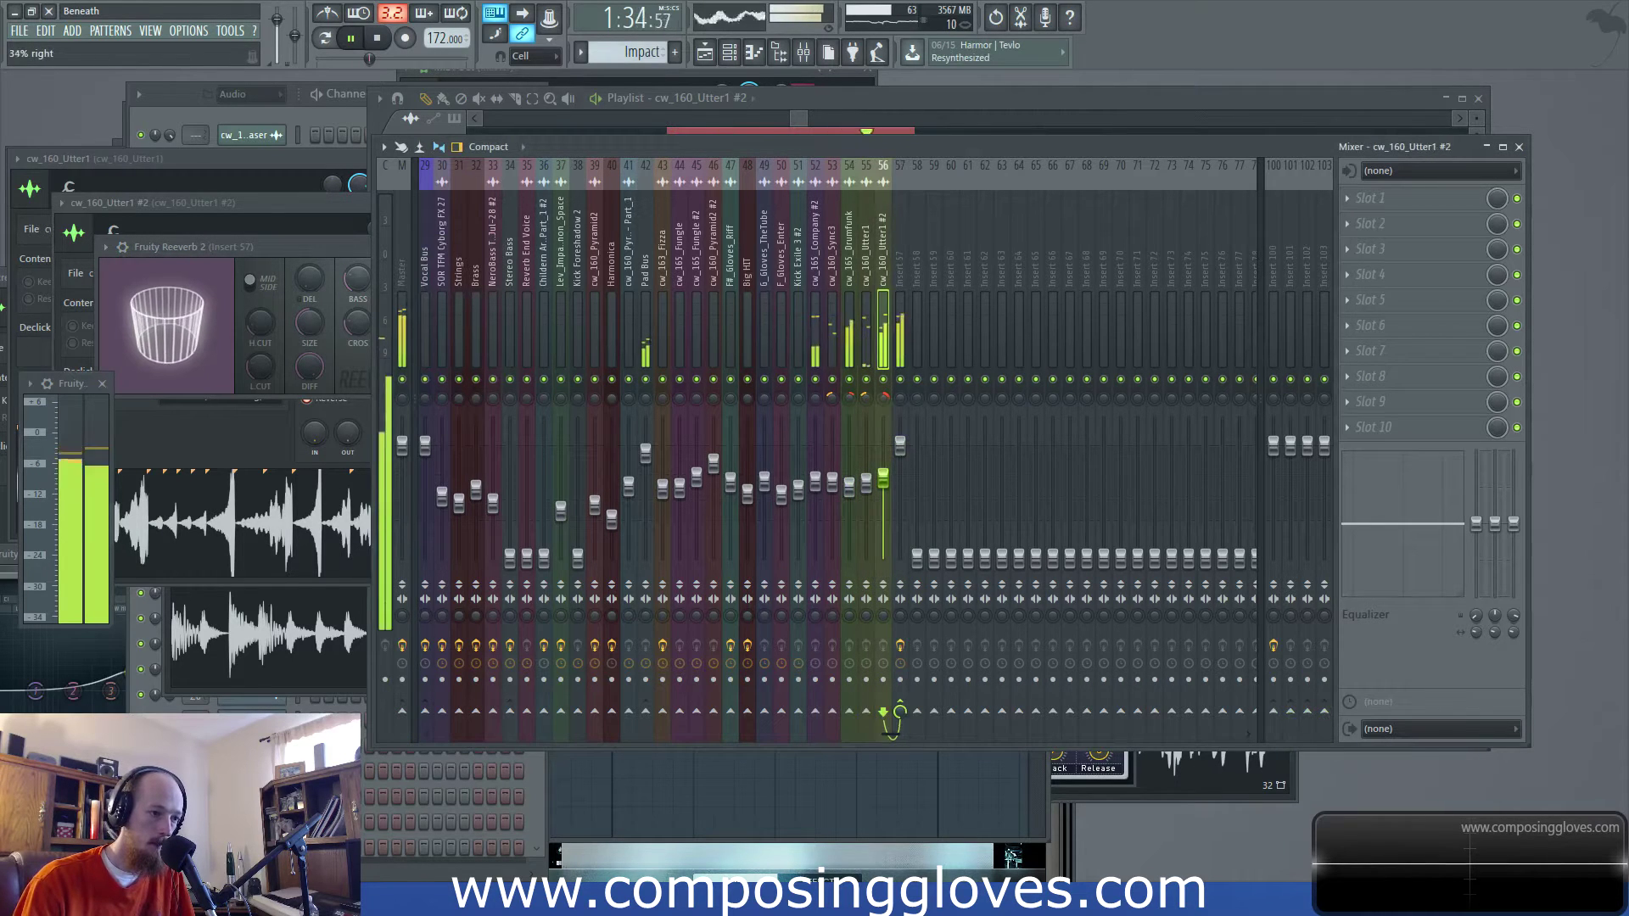
Raise mixer tracks 52 to 56 together slightly while playing, and check the panning of the individual break tracks
{"action": "left_click", "coordinate": [831, 396]}
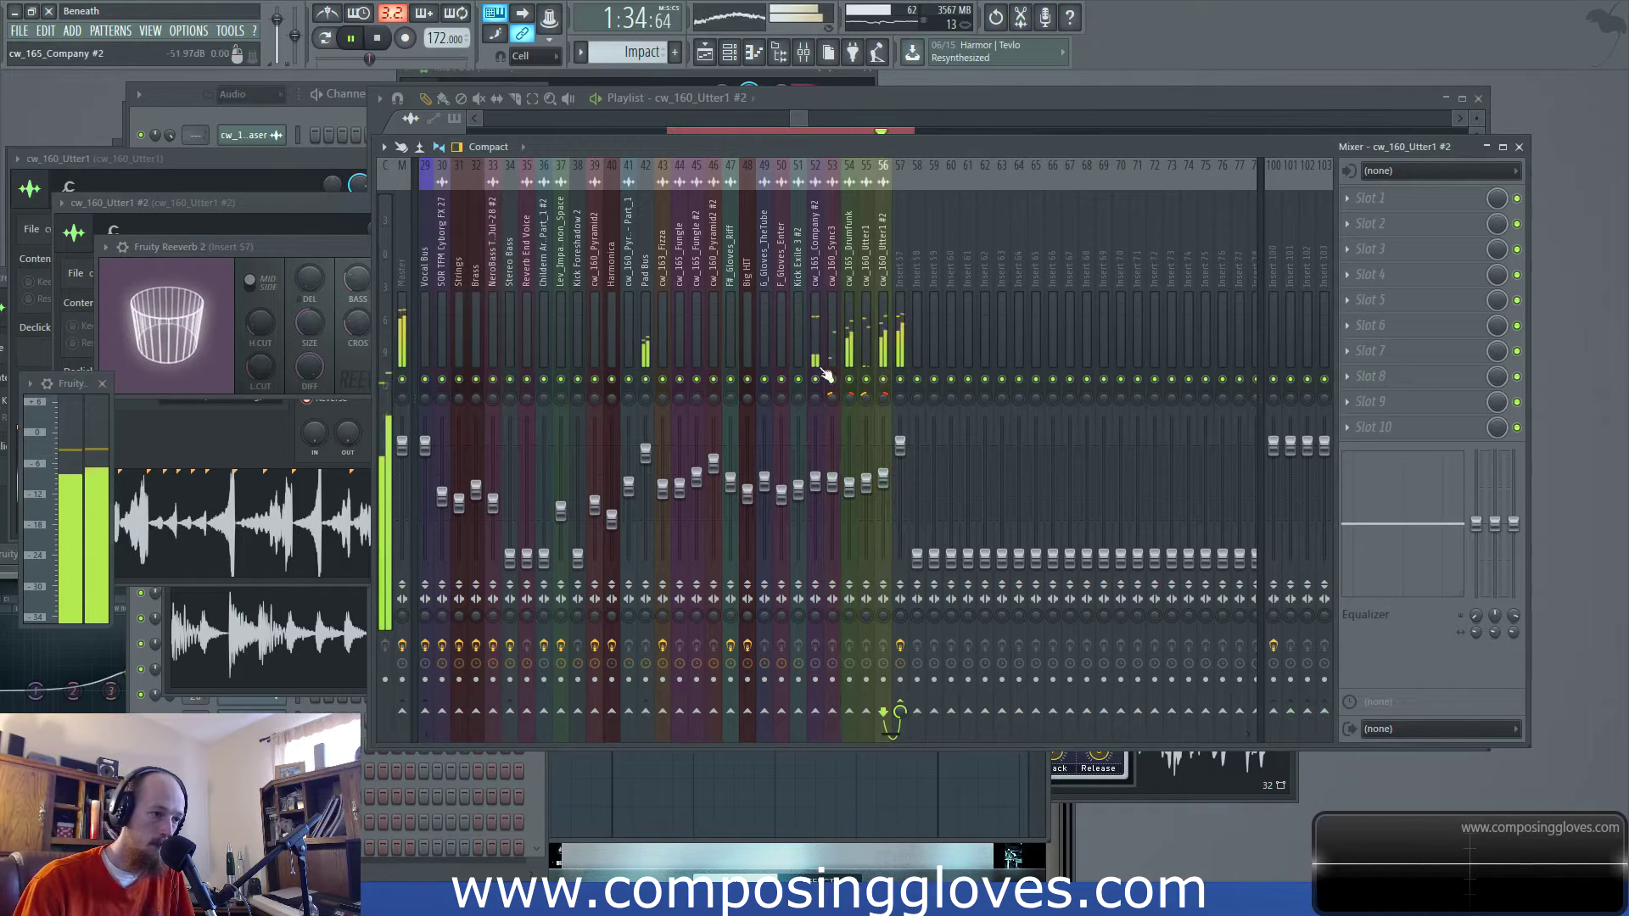
{"action": "key", "text": "Left"}
{"action": "mouse_move", "coordinate": [883, 478]}
{"action": "left_mouse_down"}
{"action": "mouse_move", "coordinate": [883, 464]}
{"action": "mouse_move", "coordinate": [885, 482]}
{"action": "left_mouse_up"}
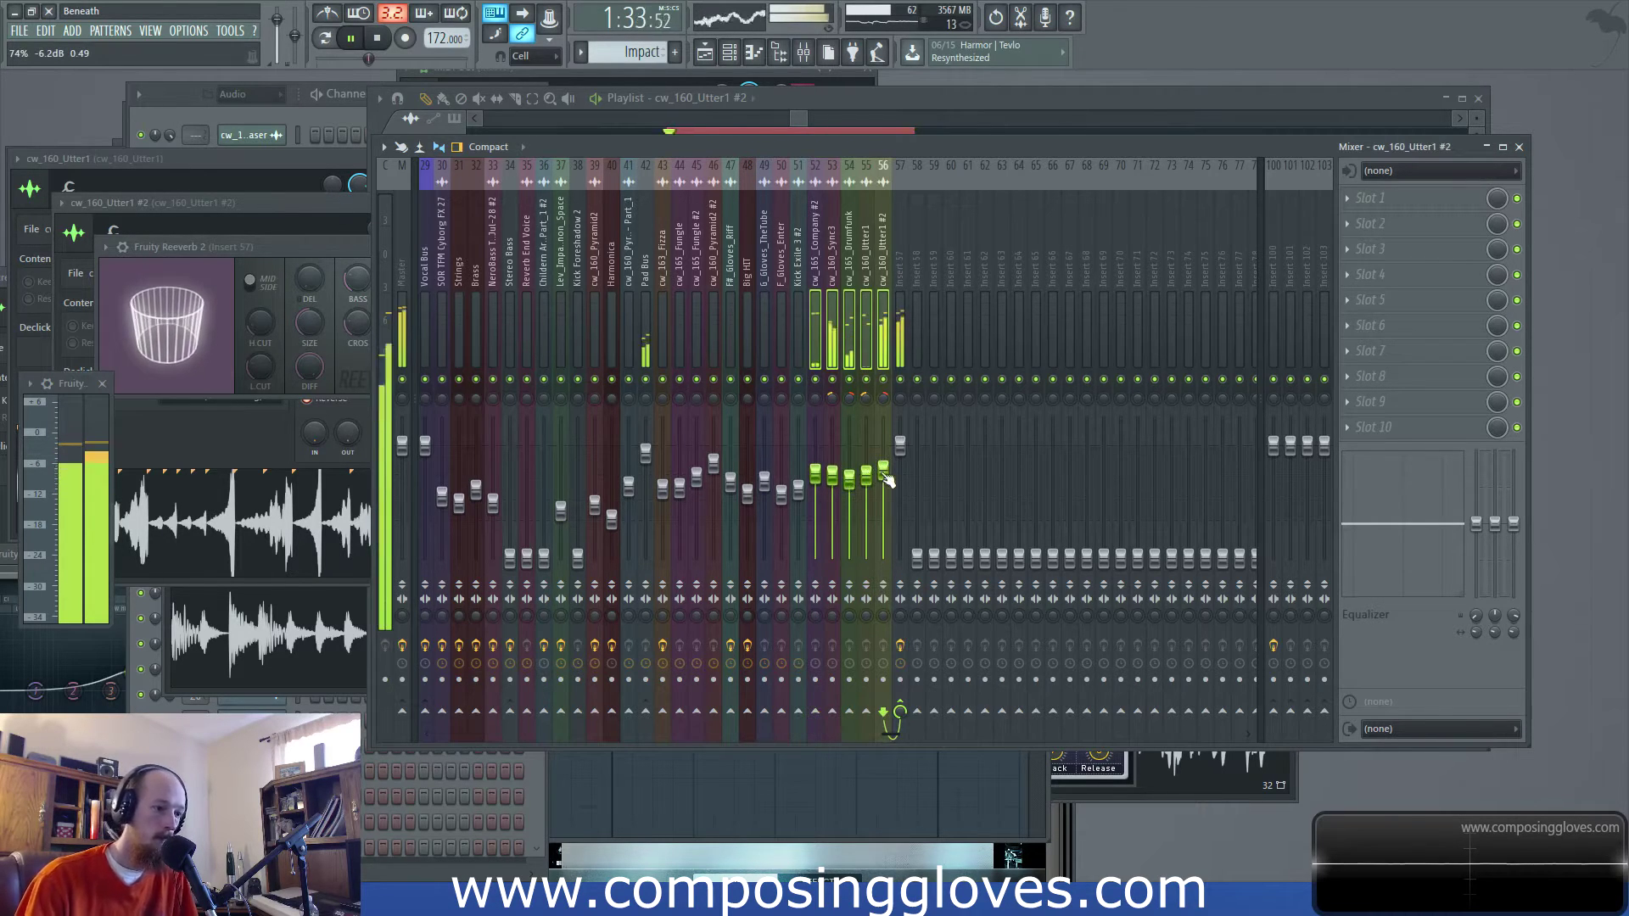
{"action": "left_click_drag", "start_coordinate": [881, 473], "coordinate": [881, 476]}
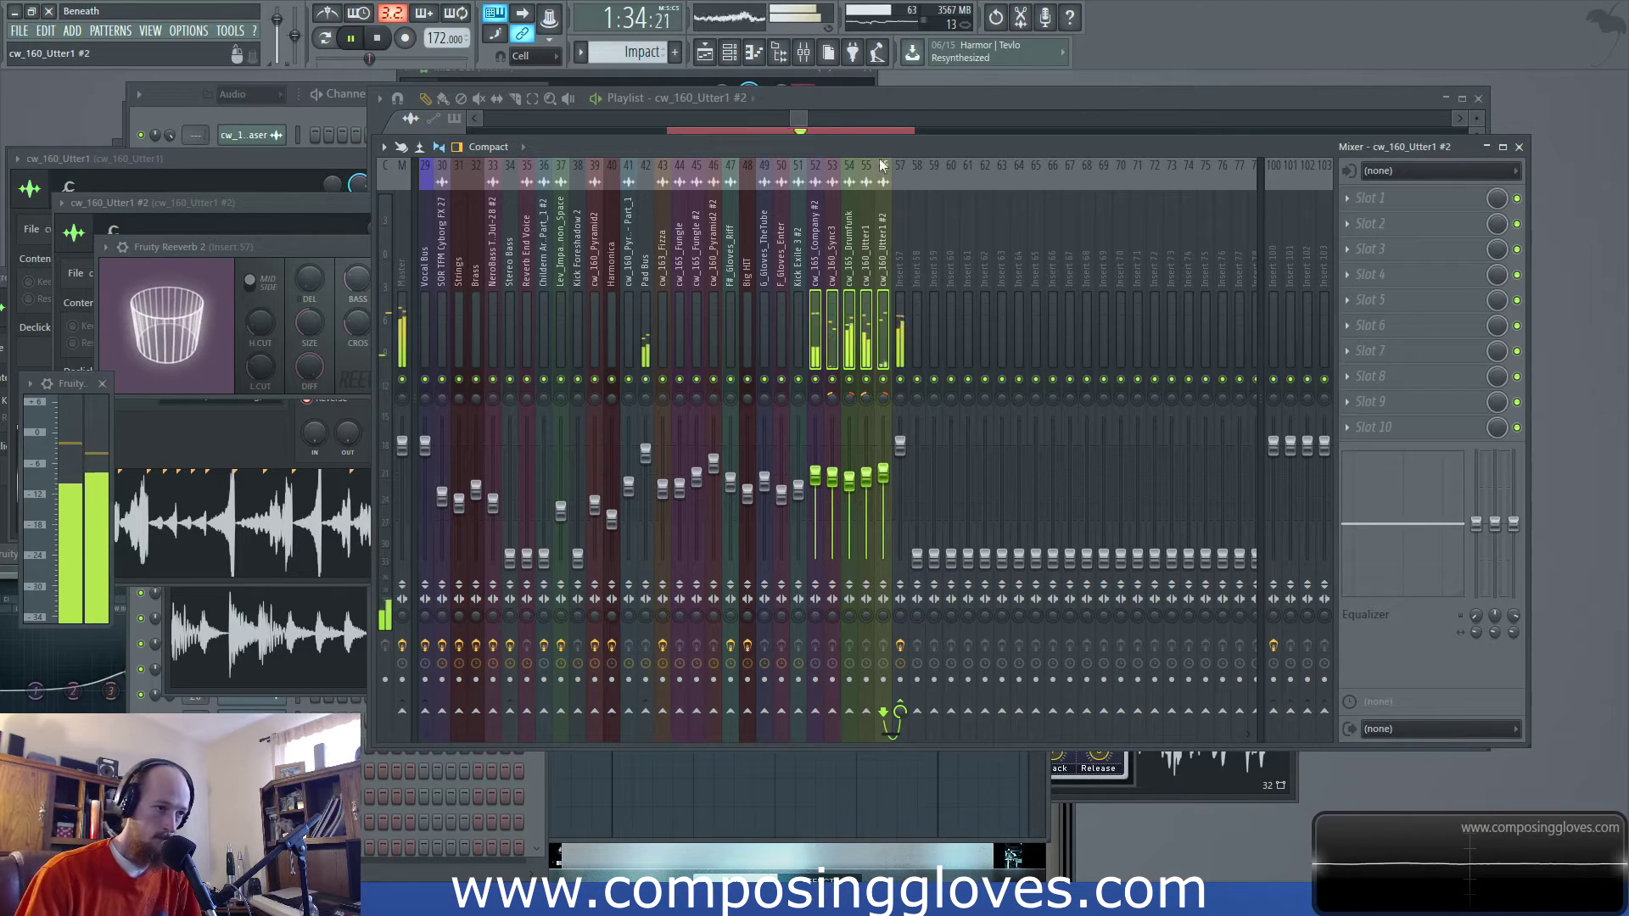
{"action": "left_click", "coordinate": [852, 356]}
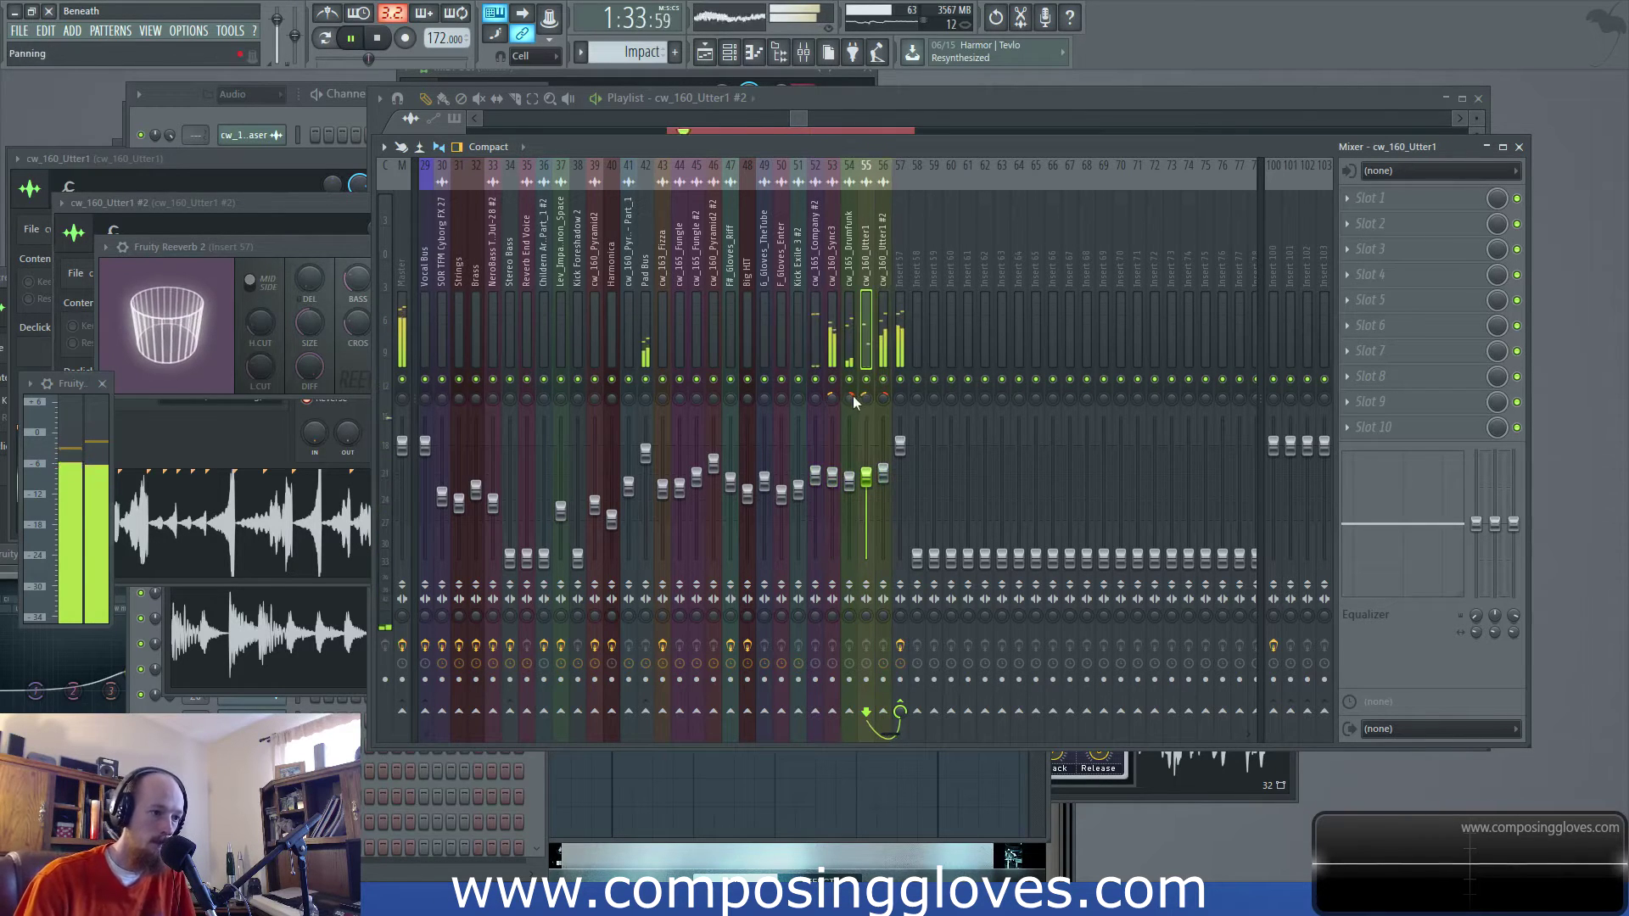
{"action": "left_click", "coordinate": [883, 357]}
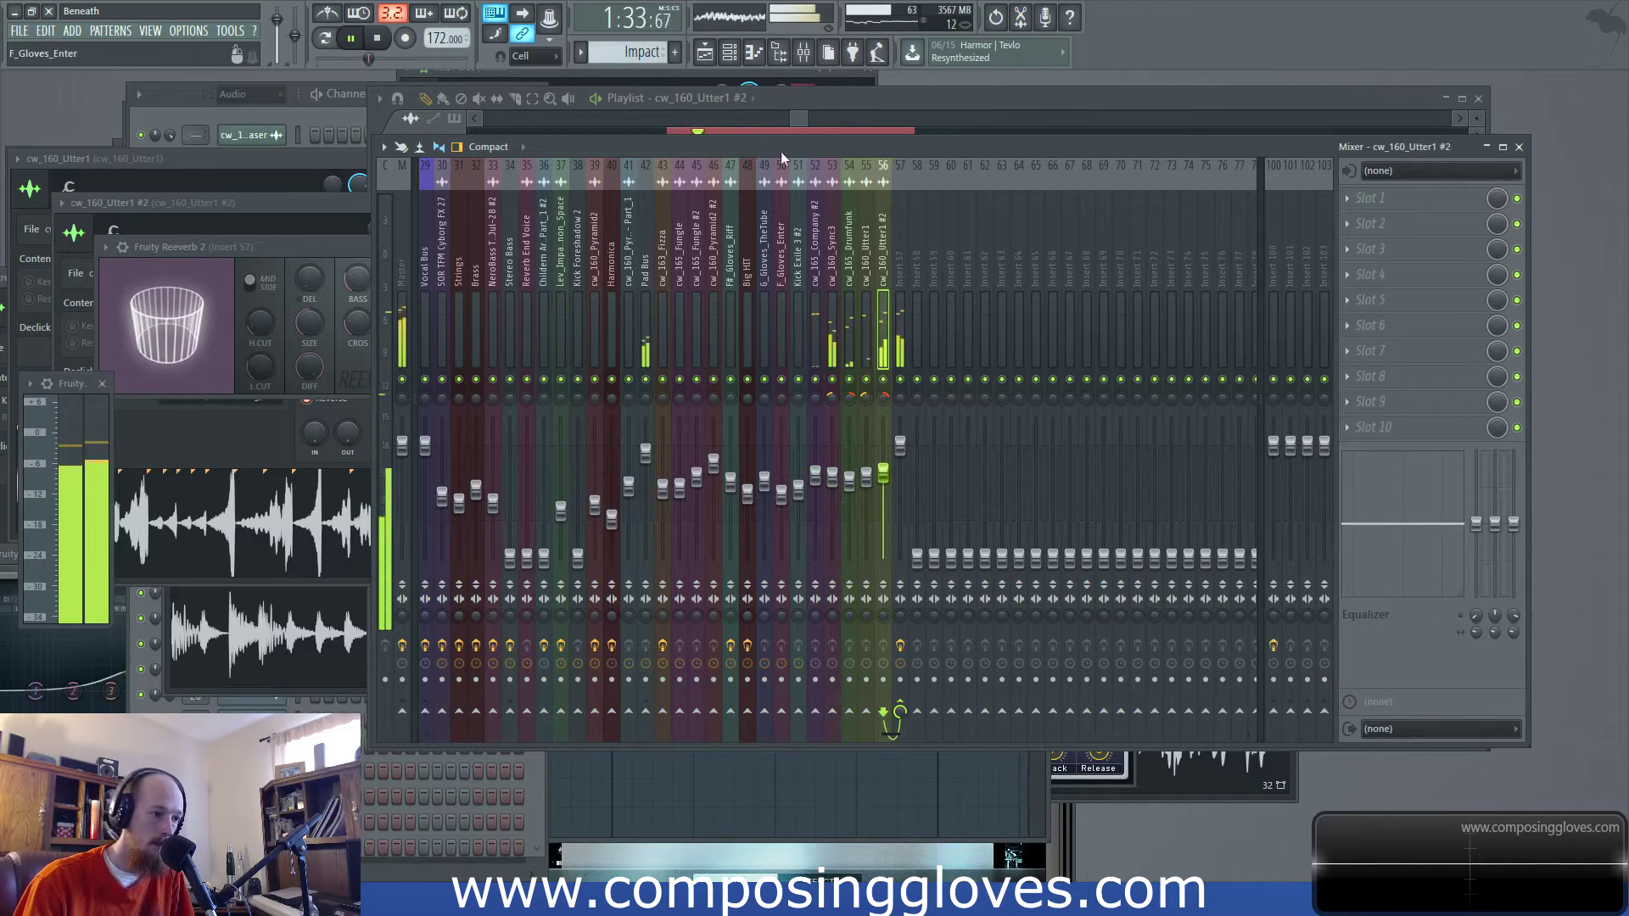
Open the cw_165_Company and Back Up Loop samples from the playlist and bring up Back Up Loop's track 11 in the mixer
{"action": "left_click_drag", "start_coordinate": [891, 735], "coordinate": [411, 674]}
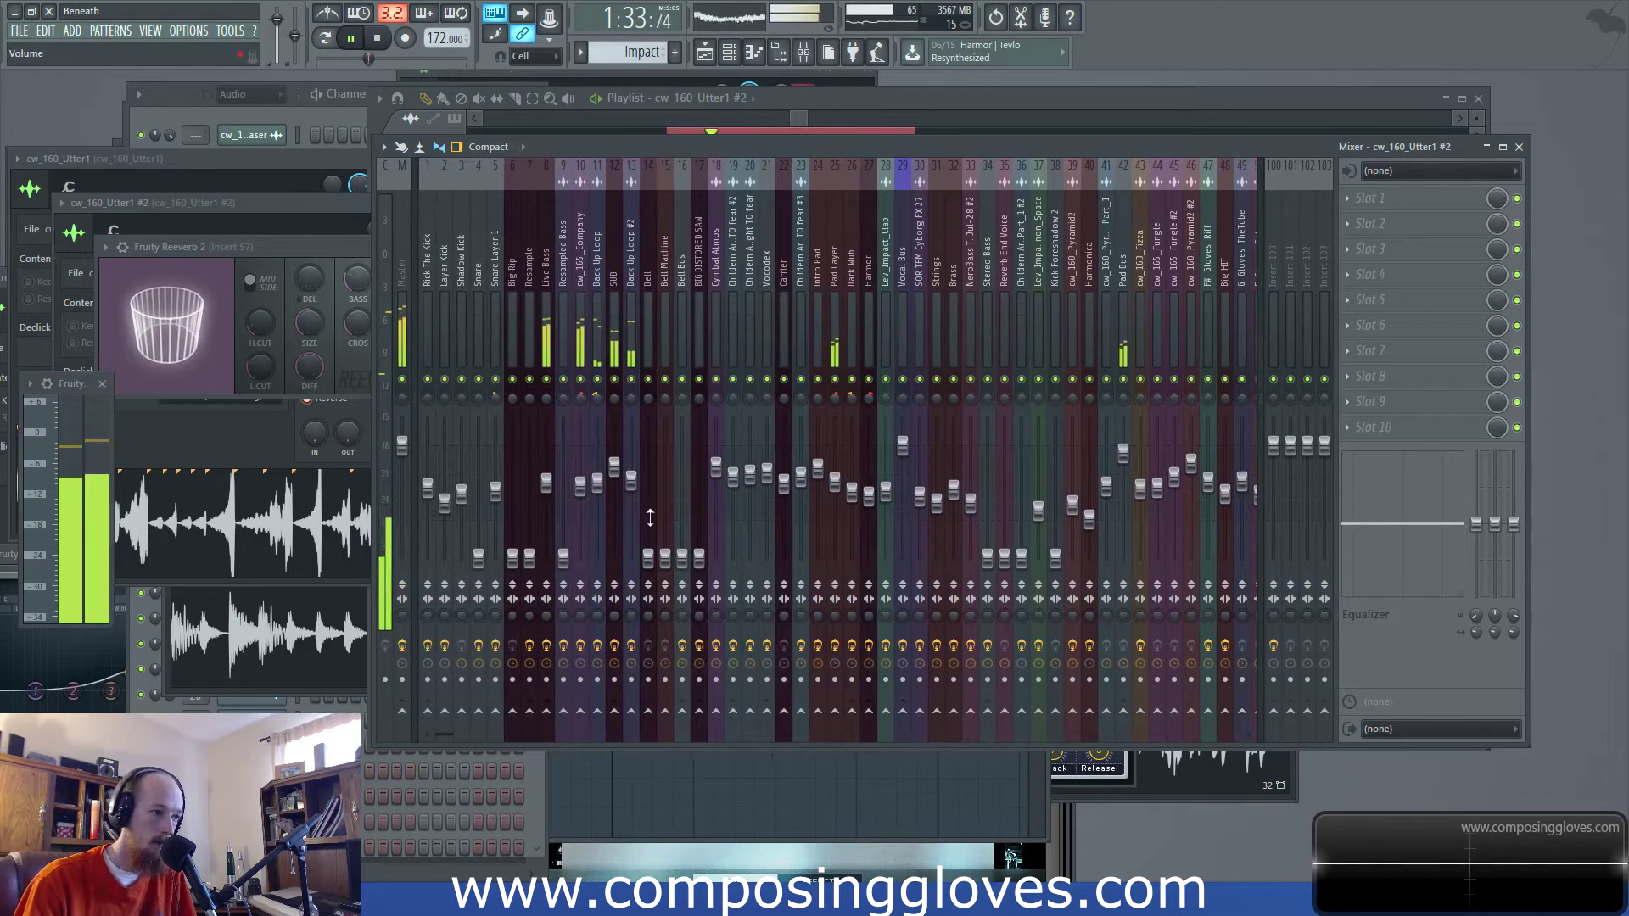
{"action": "left_click", "coordinate": [796, 115]}
{"action": "key", "text": "space"}
{"action": "double_click", "coordinate": [719, 188]}
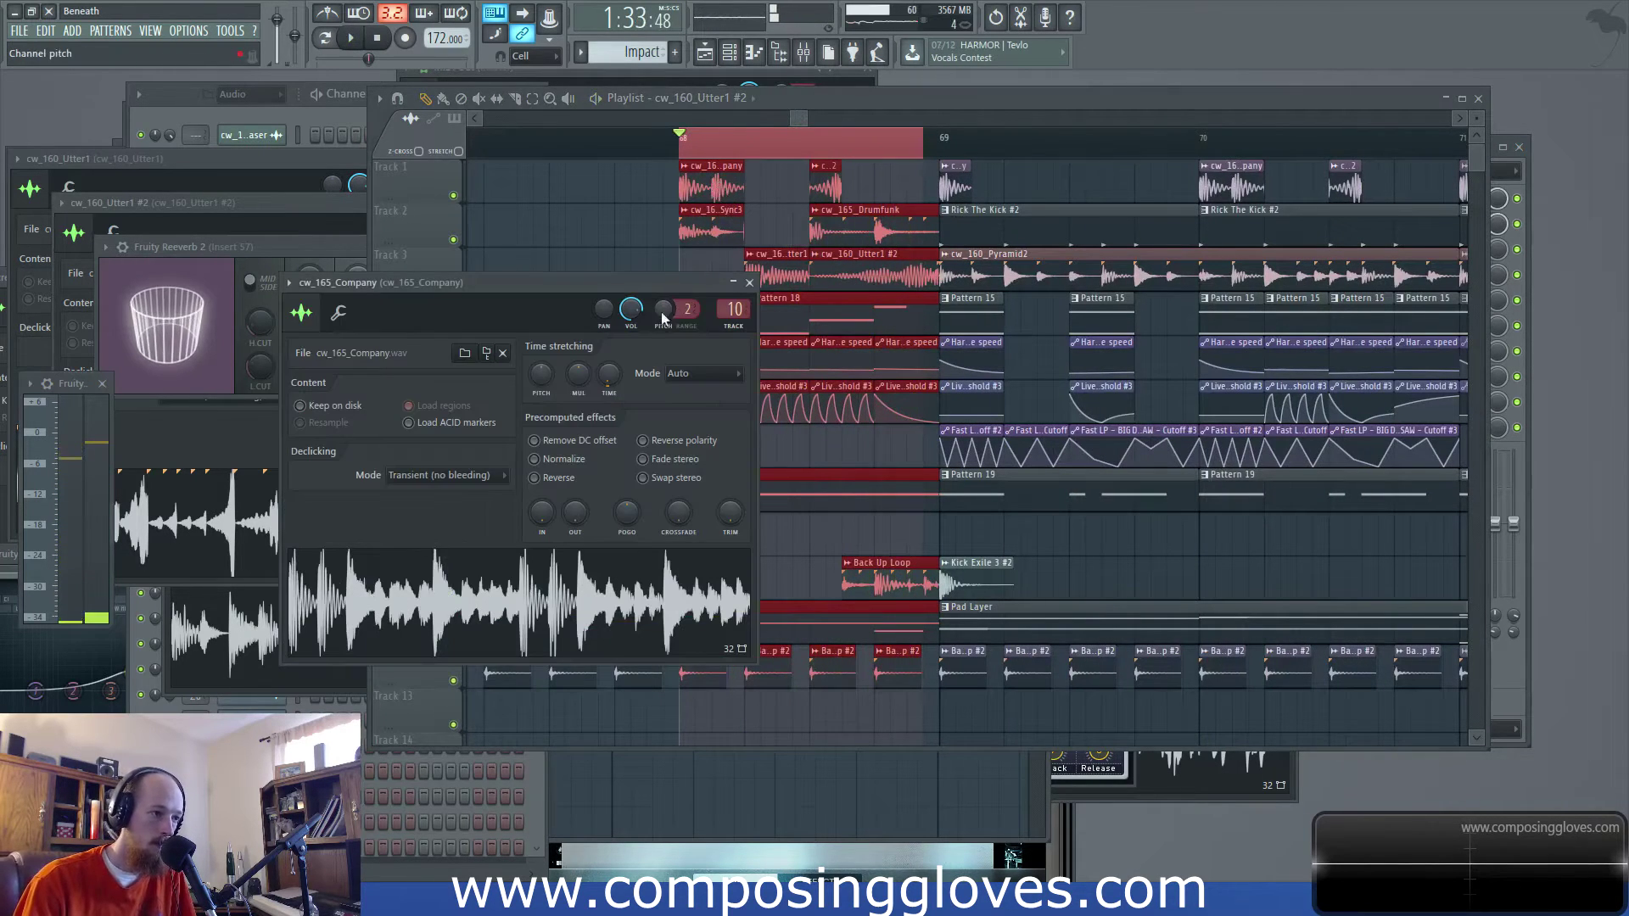
{"action": "key", "text": "space"}
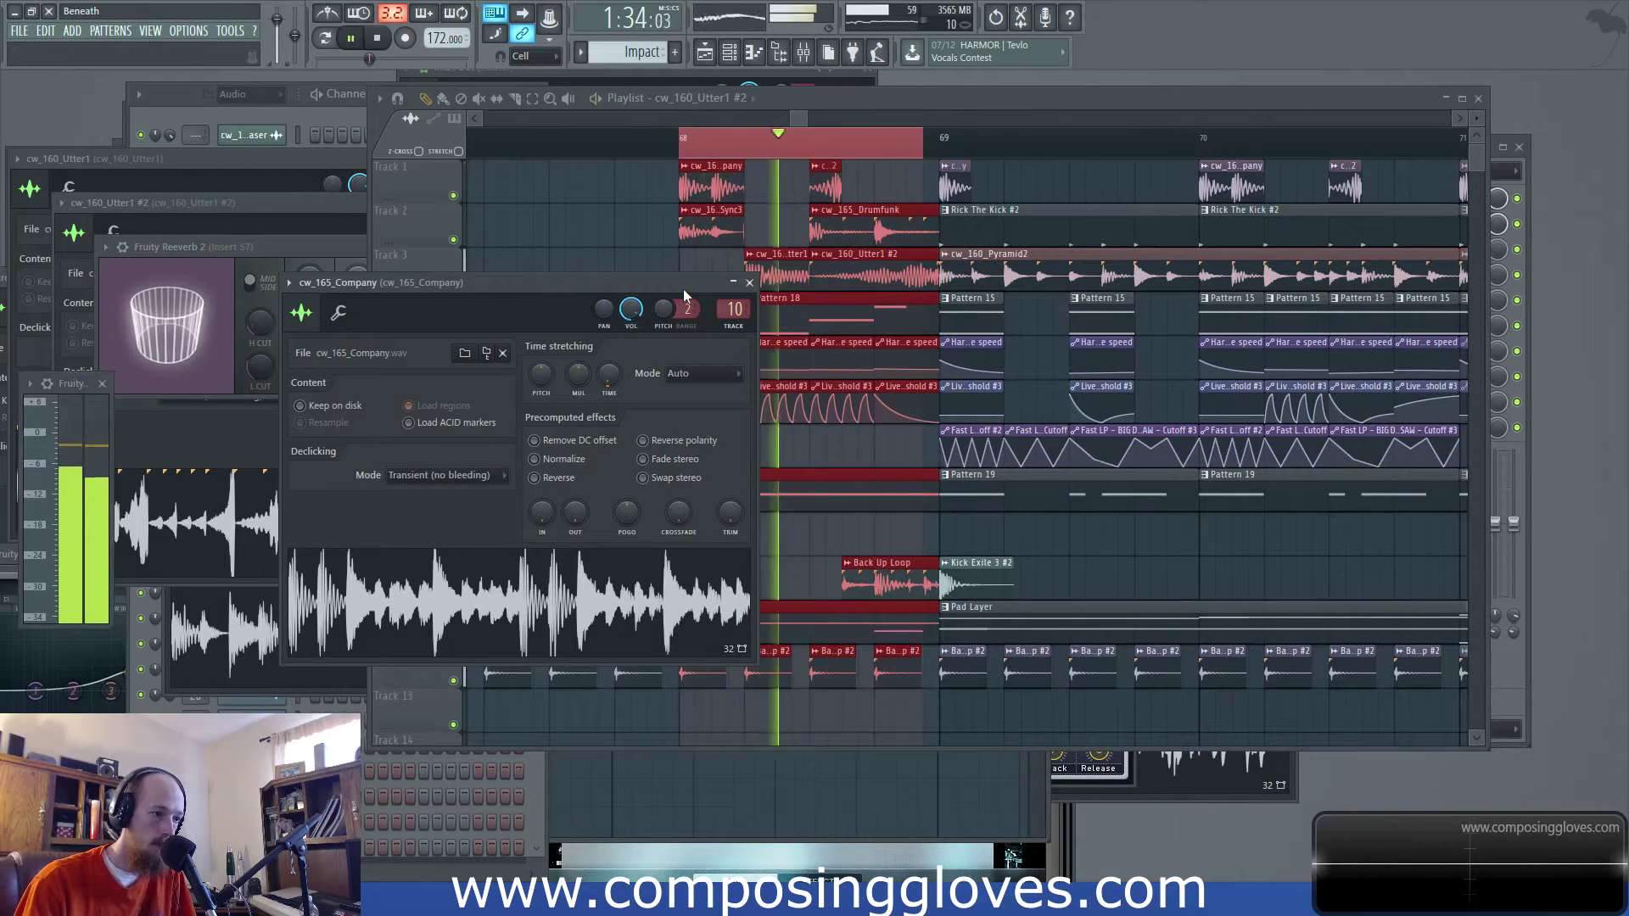
{"action": "double_click", "coordinate": [882, 577]}
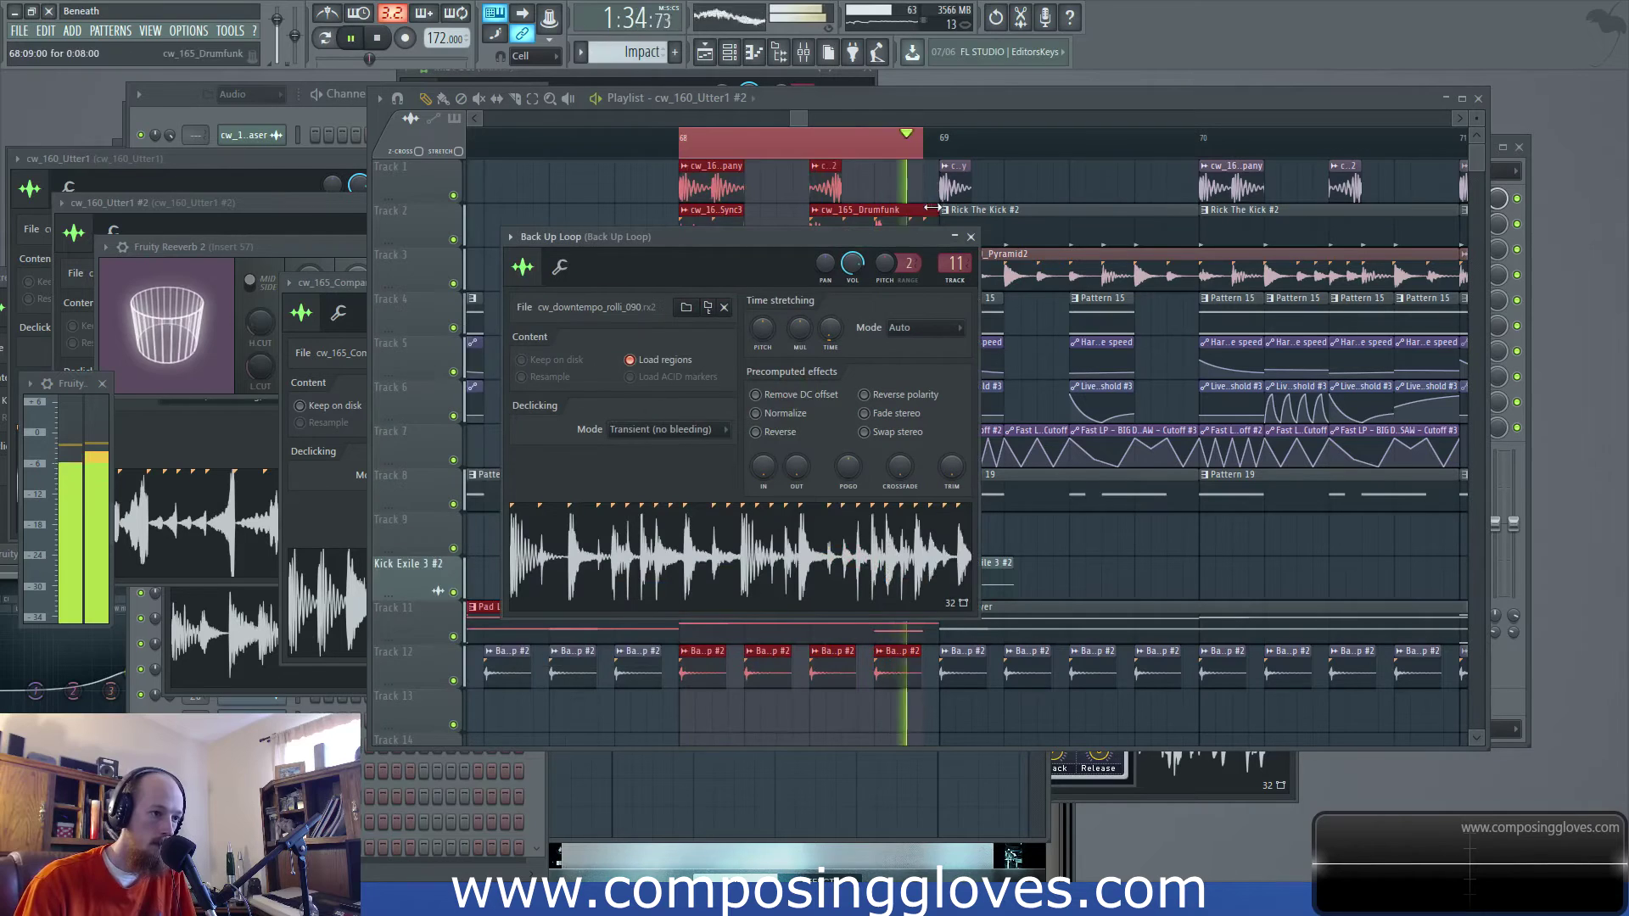
{"action": "key", "text": "F9"}
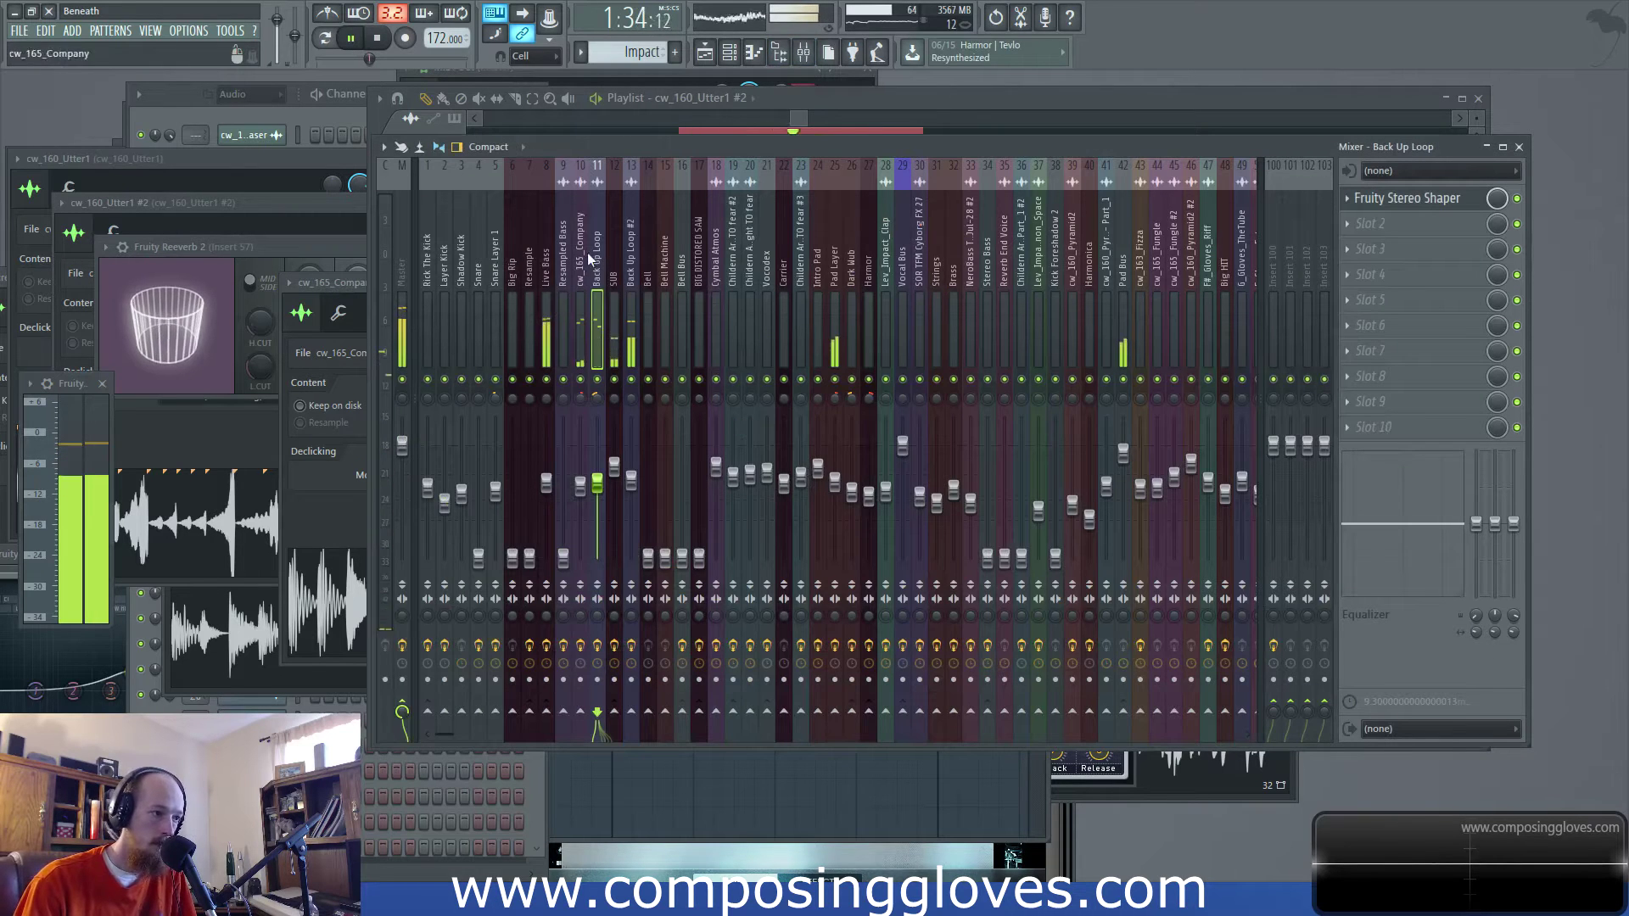
Raise the Back Up Loop mixer track's fader slightly and replay the looped section at bar 68 in the playlist
{"action": "left_click_drag", "start_coordinate": [597, 486], "coordinate": [599, 482]}
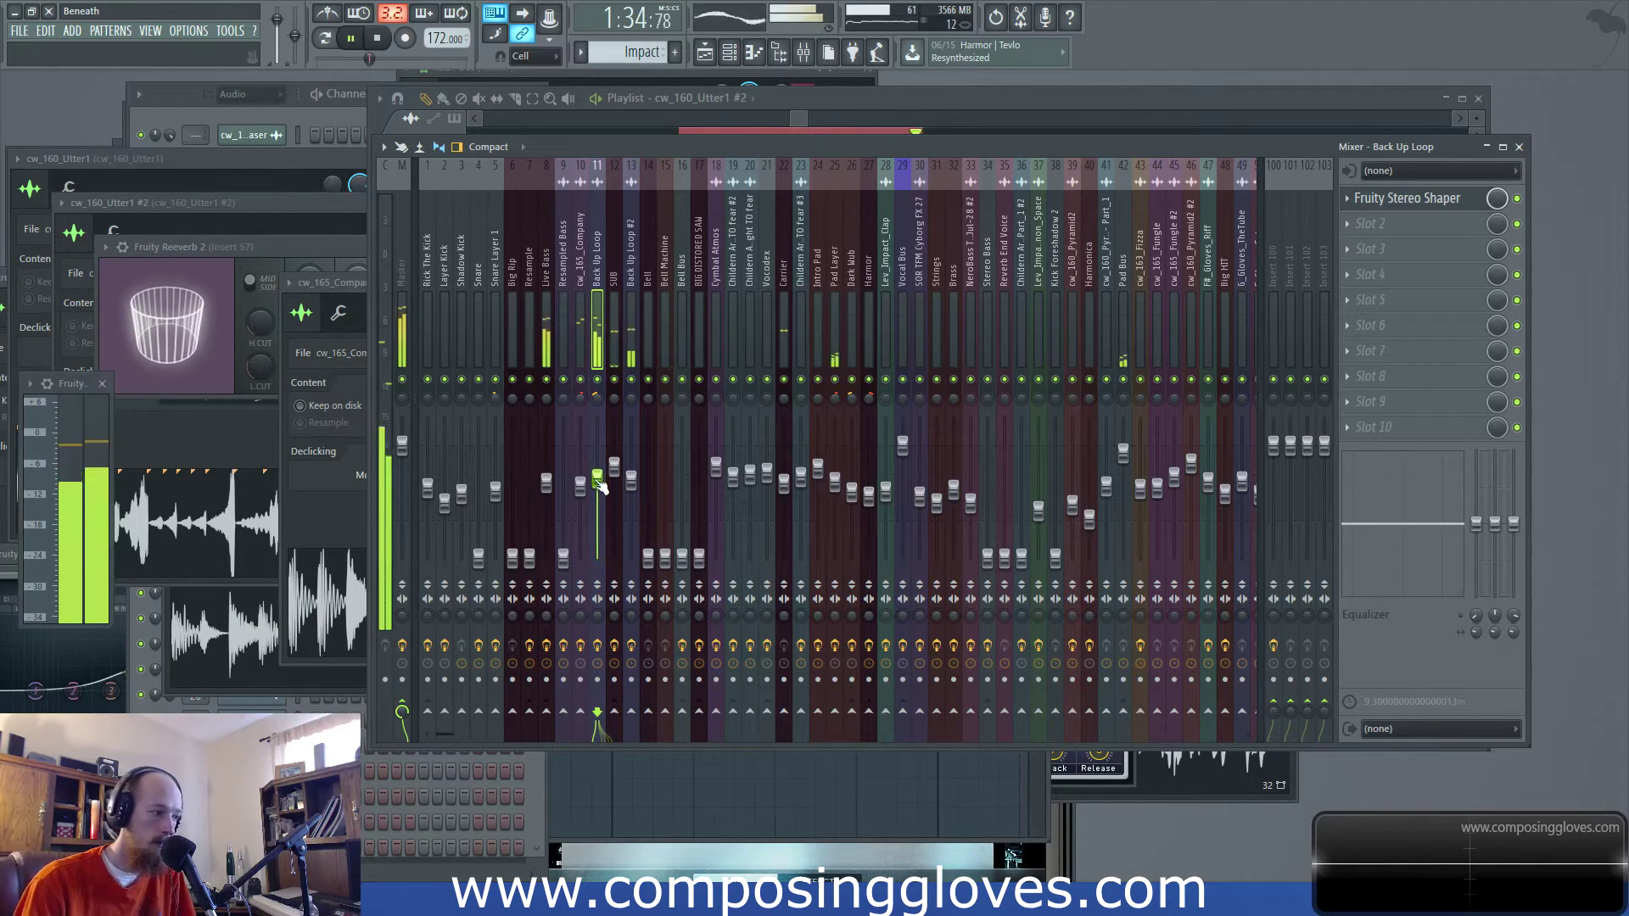
{"action": "left_click", "coordinate": [799, 121]}
{"action": "key", "text": "space"}
{"action": "scroll", "coordinate": [798, 441], "scroll_direction": "down", "scroll_amount": 3, "text": "ctrl"}
{"action": "scroll", "coordinate": [793, 455], "scroll_direction": "down", "scroll_amount": 4}
{"action": "key", "text": "space"}
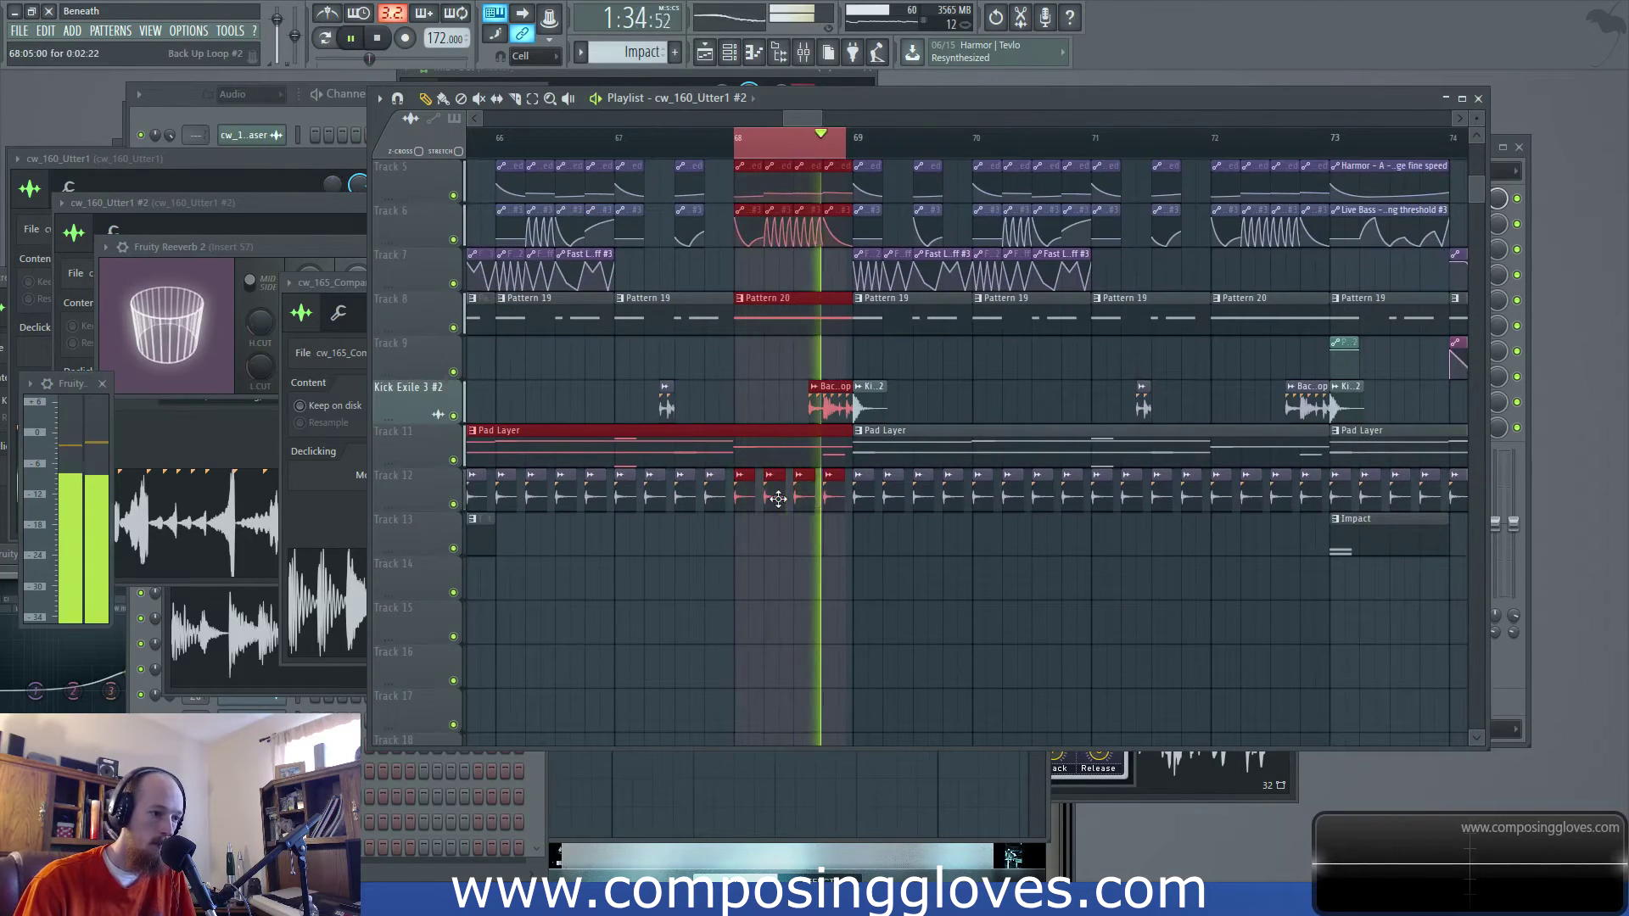
Stop playback and open Pattern 18 from playlist track 4 to examine its Live Bass notes and channel
{"action": "scroll", "coordinate": [789, 356], "scroll_direction": "up", "scroll_amount": 3, "text": "ctrl"}
{"action": "scroll", "coordinate": [790, 360], "scroll_direction": "up", "scroll_amount": 4}
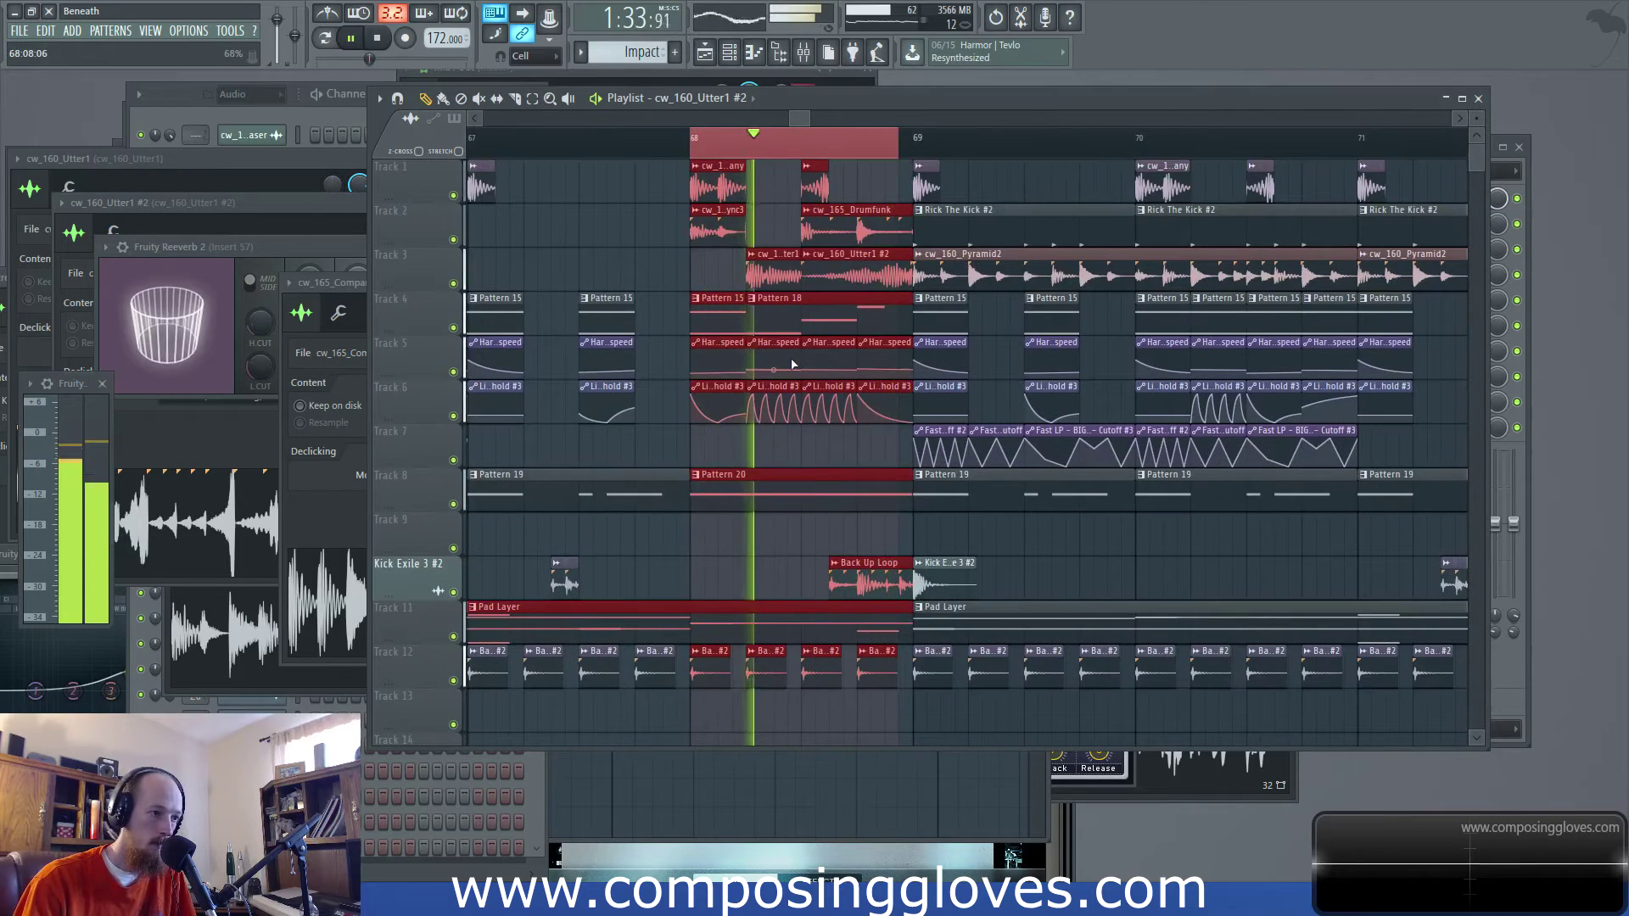
{"action": "double_click", "coordinate": [790, 316]}
{"action": "key", "text": "space"}
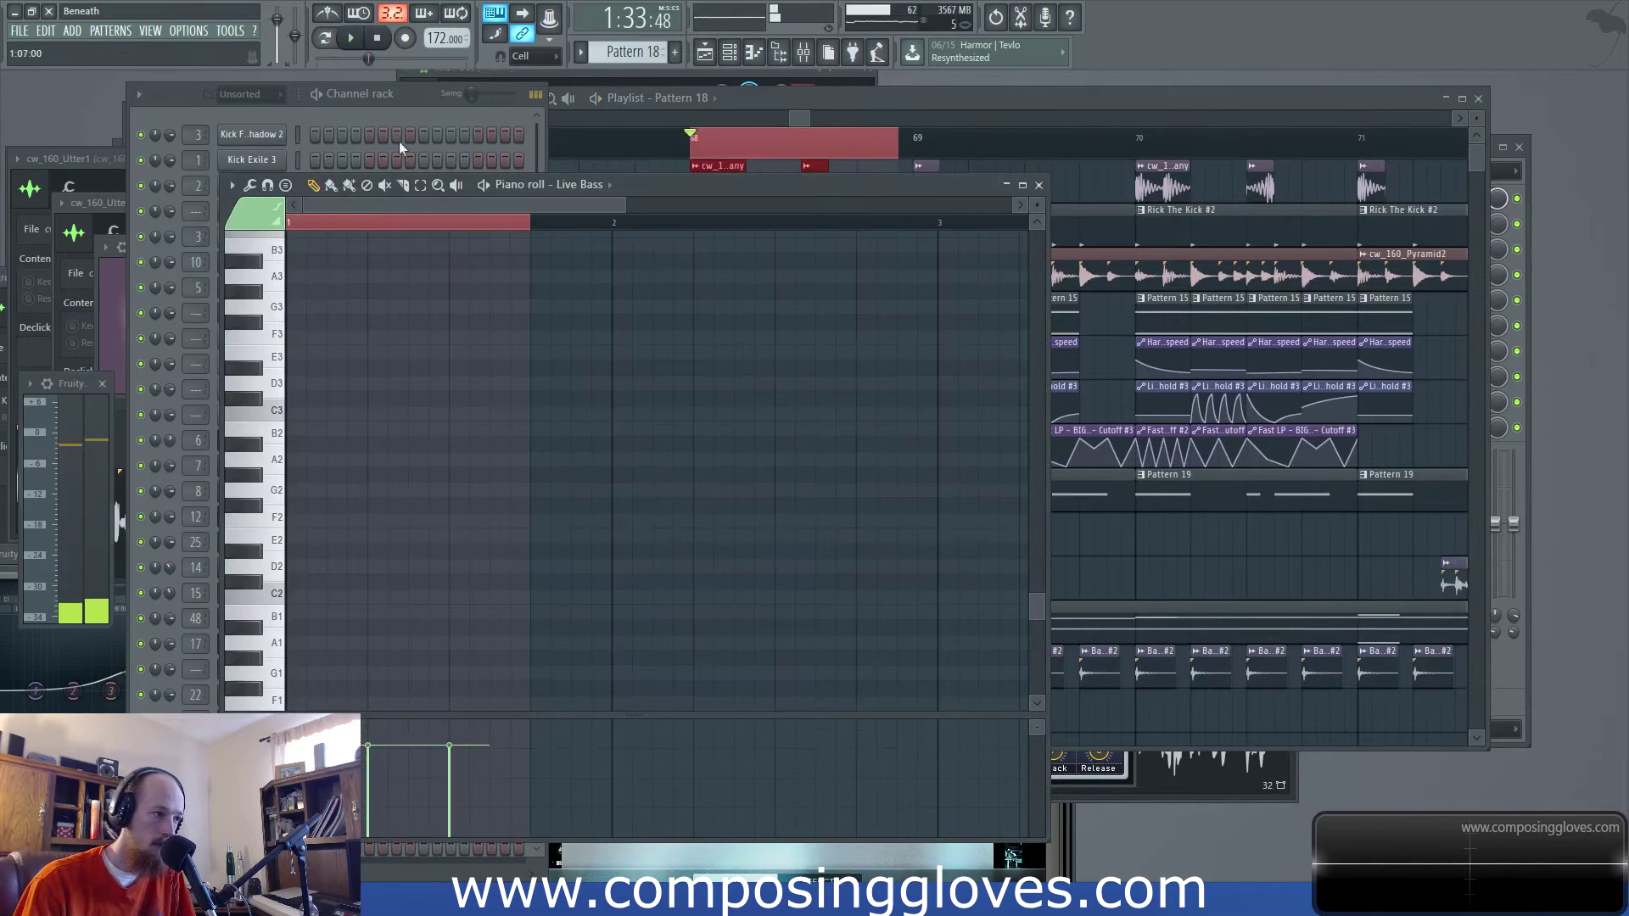
{"action": "left_click", "coordinate": [389, 112]}
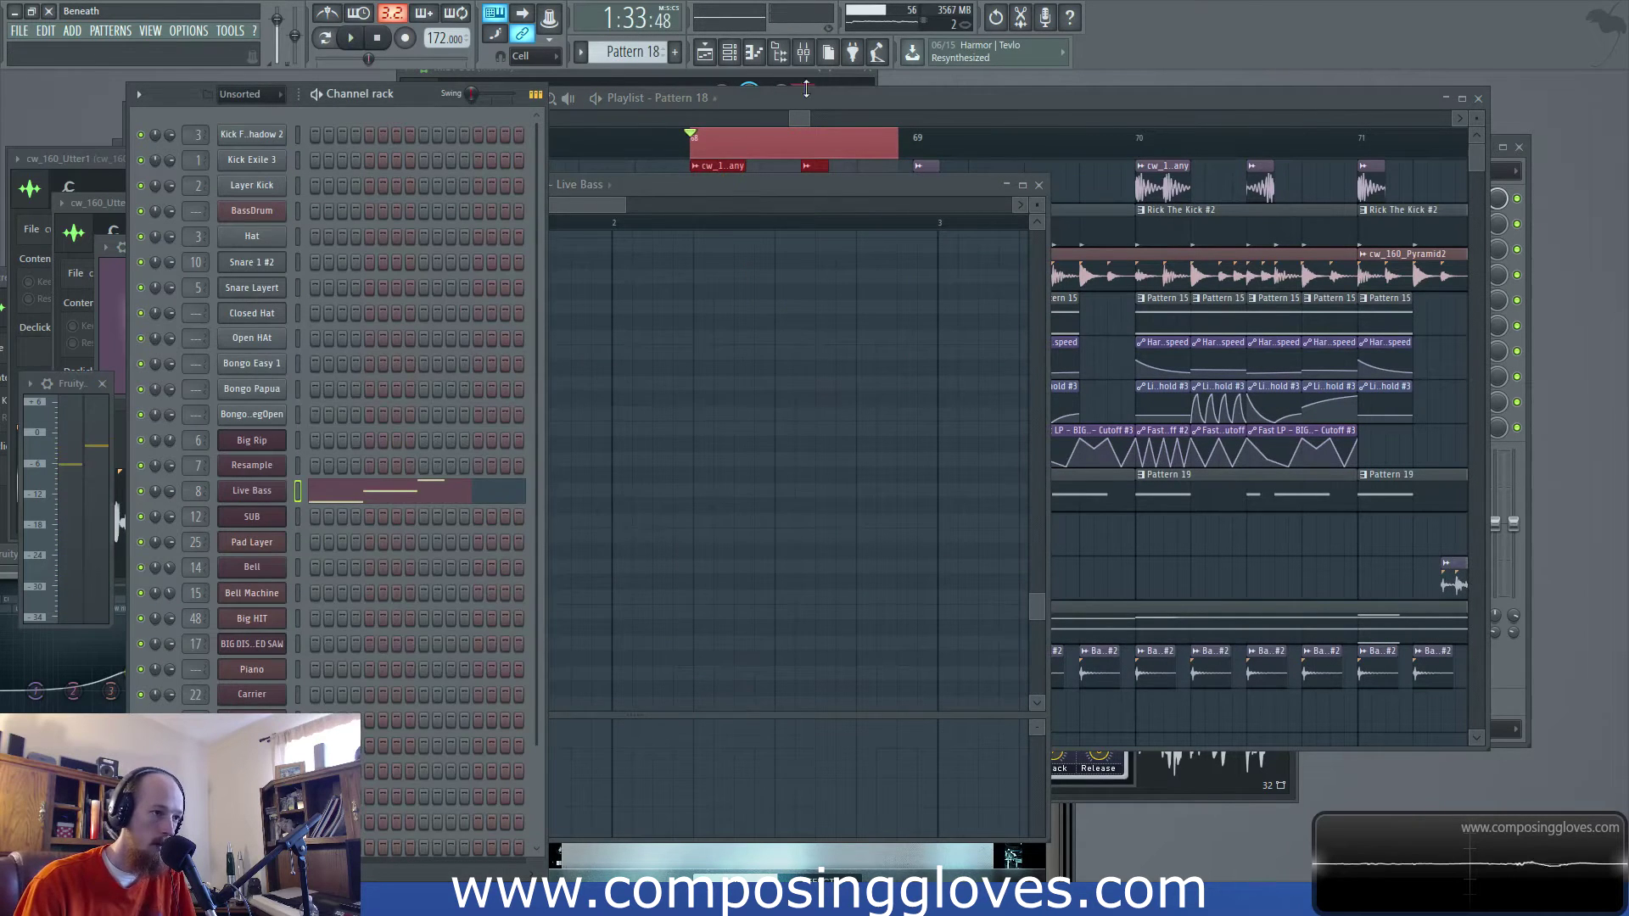
Open Pattern 20 from playlist track 8 to examine its SUB notes
{"action": "left_click", "coordinate": [909, 95]}
{"action": "scroll", "coordinate": [762, 476], "scroll_direction": "down", "scroll_amount": 2, "text": "ctrl"}
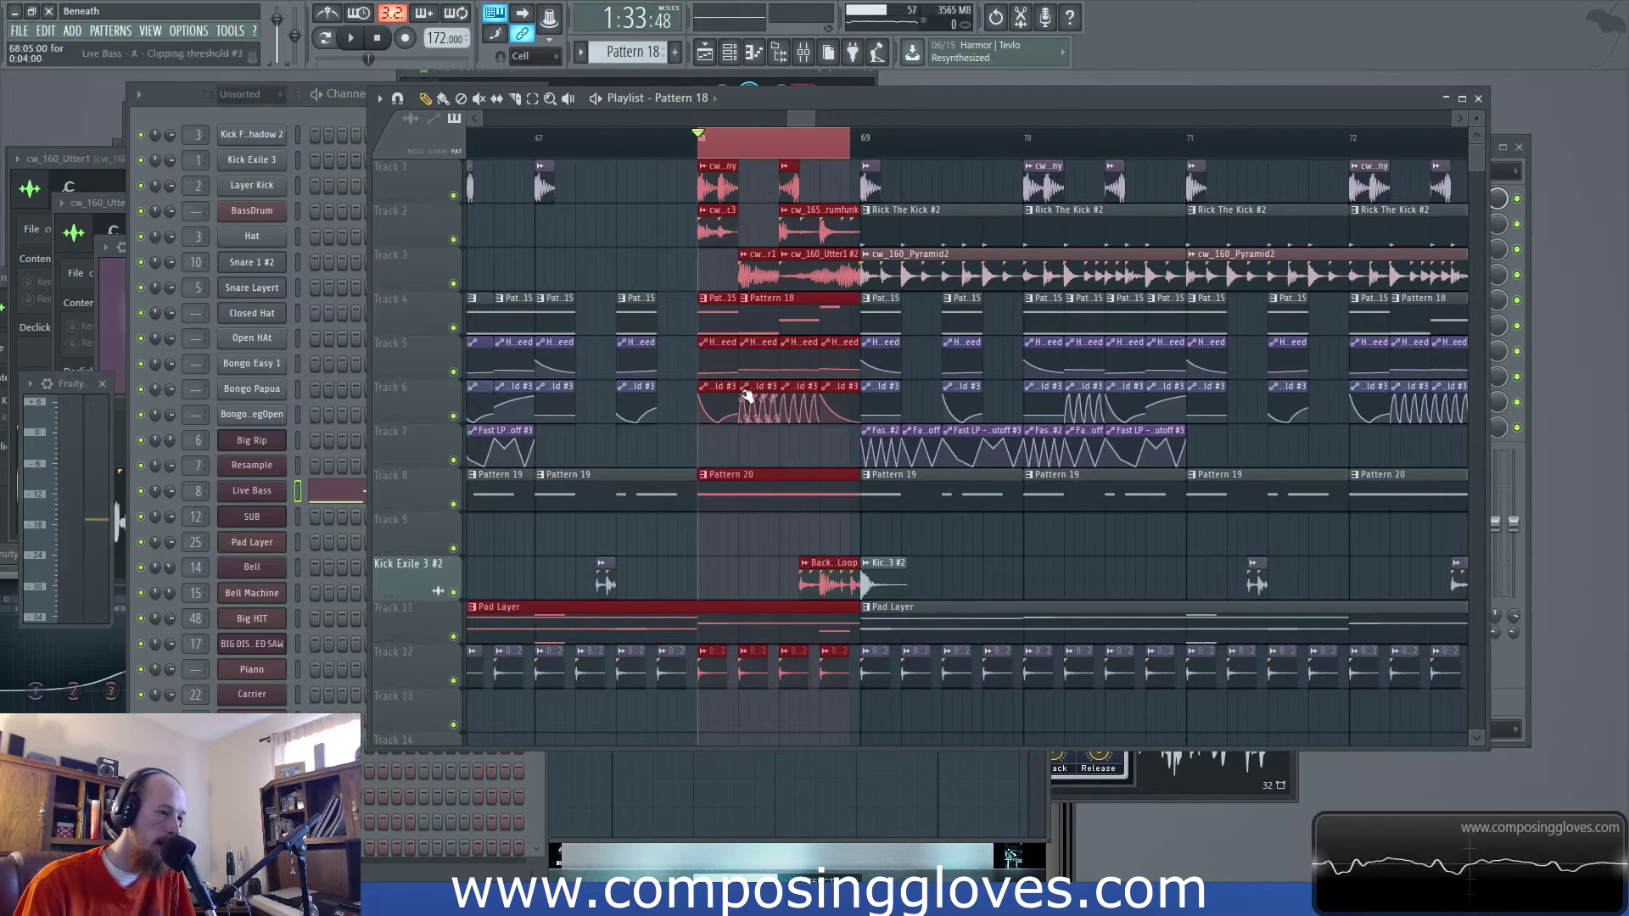
{"action": "double_click", "coordinate": [765, 490]}
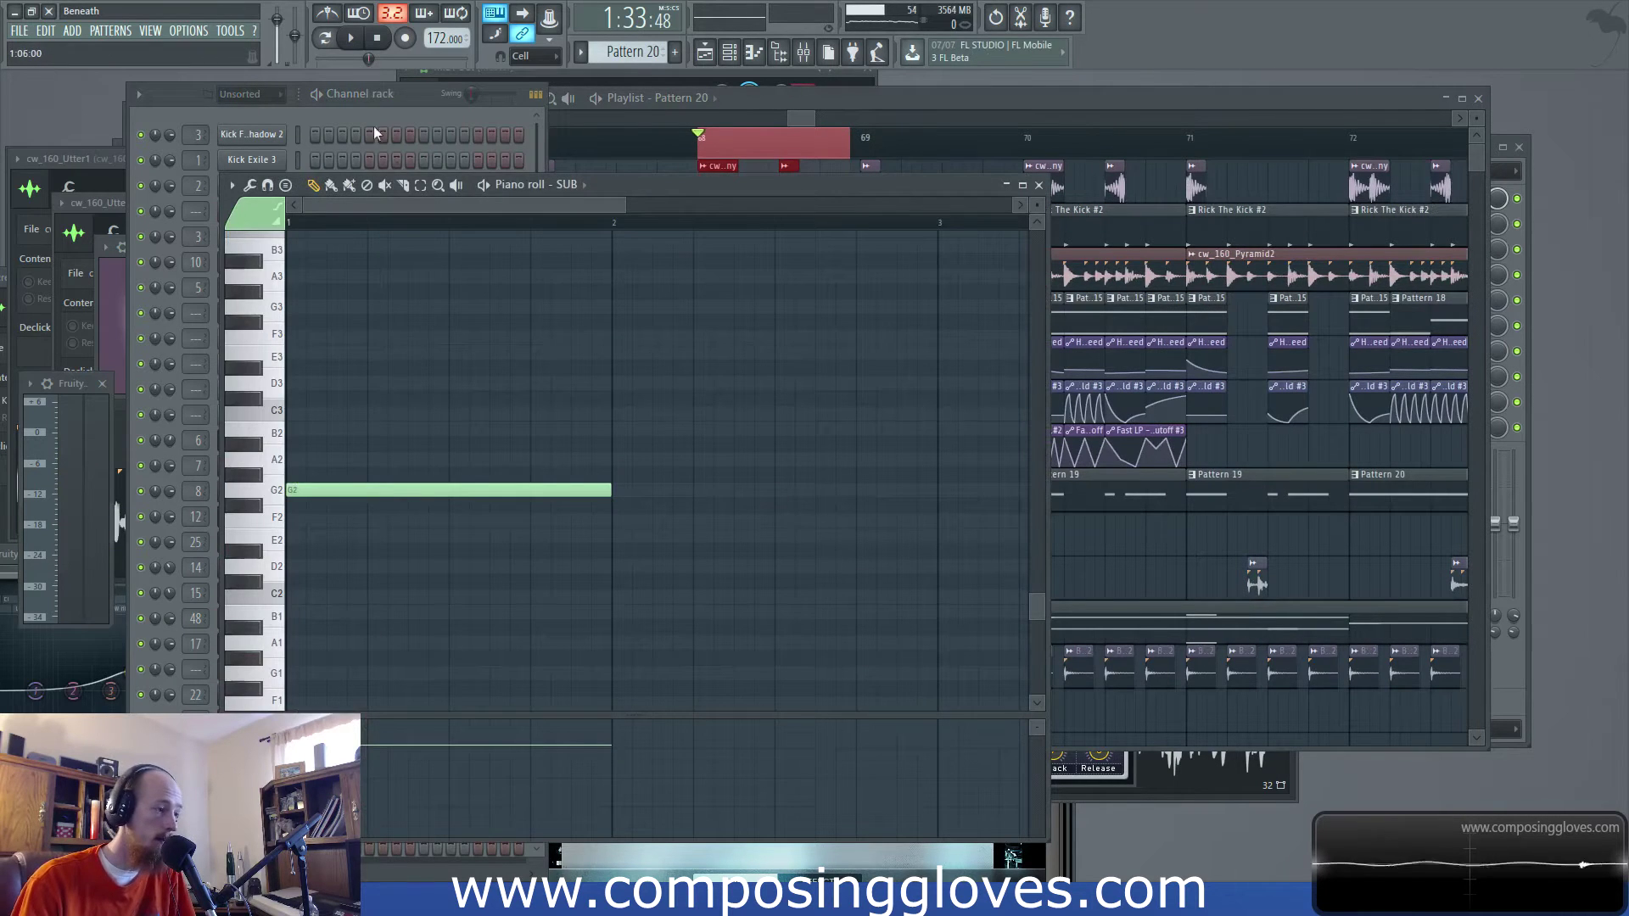
Check the SUB channel in the channel rack and audition the selected bar 68 of the playlist
{"action": "left_click", "coordinate": [382, 112]}
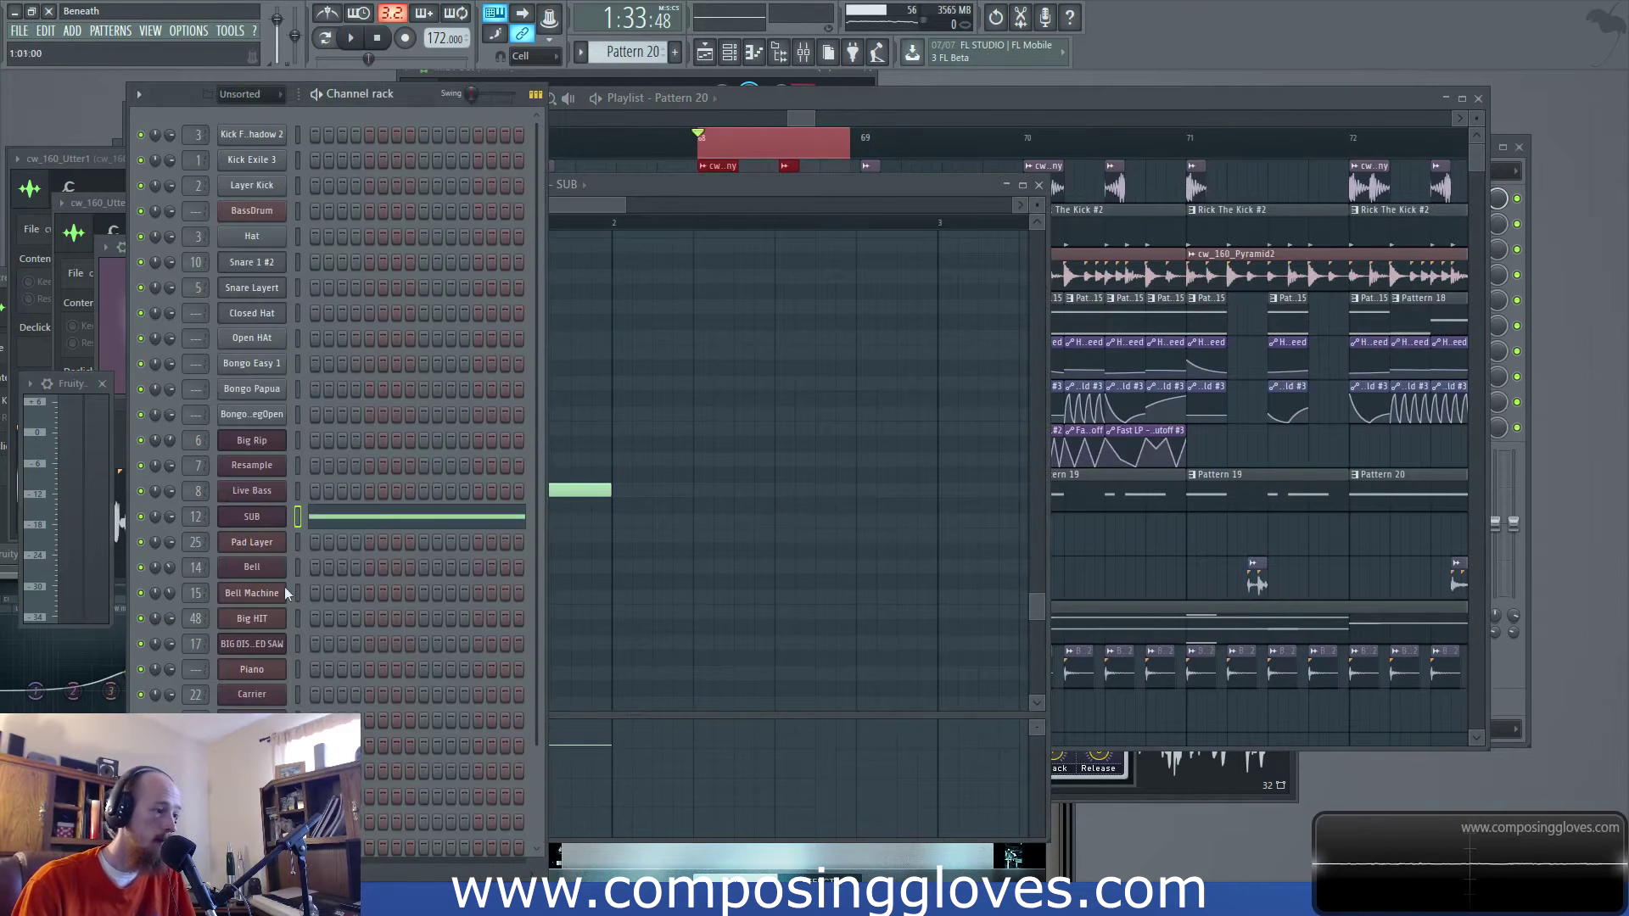
{"action": "left_click", "coordinate": [803, 119]}
{"action": "key", "text": "space"}
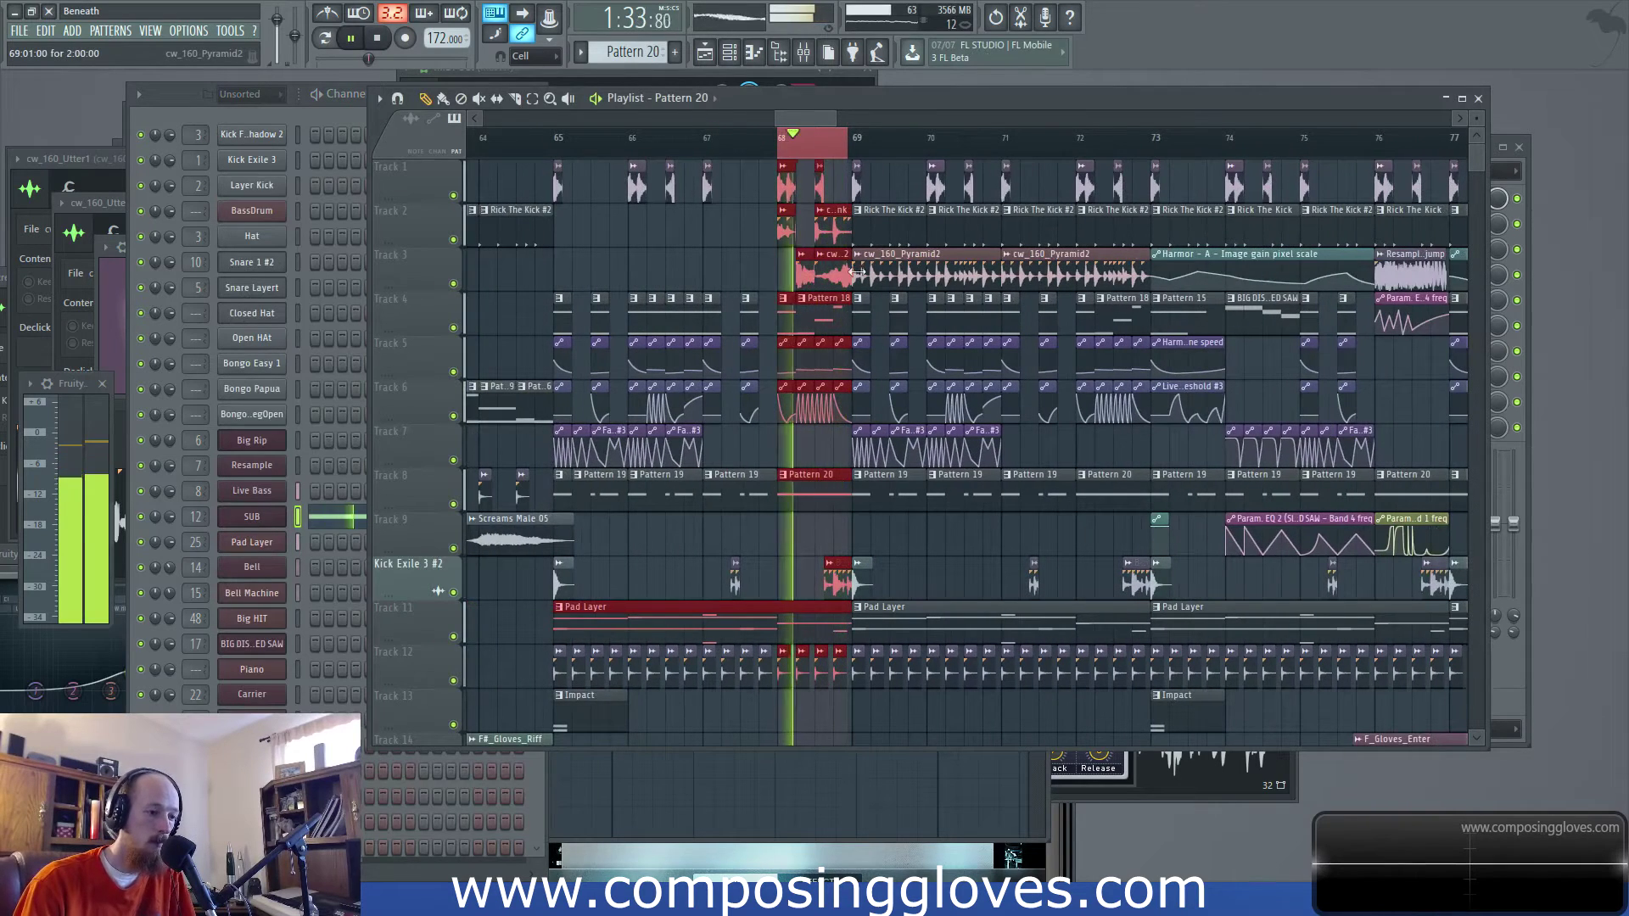
{"action": "key", "text": "space"}
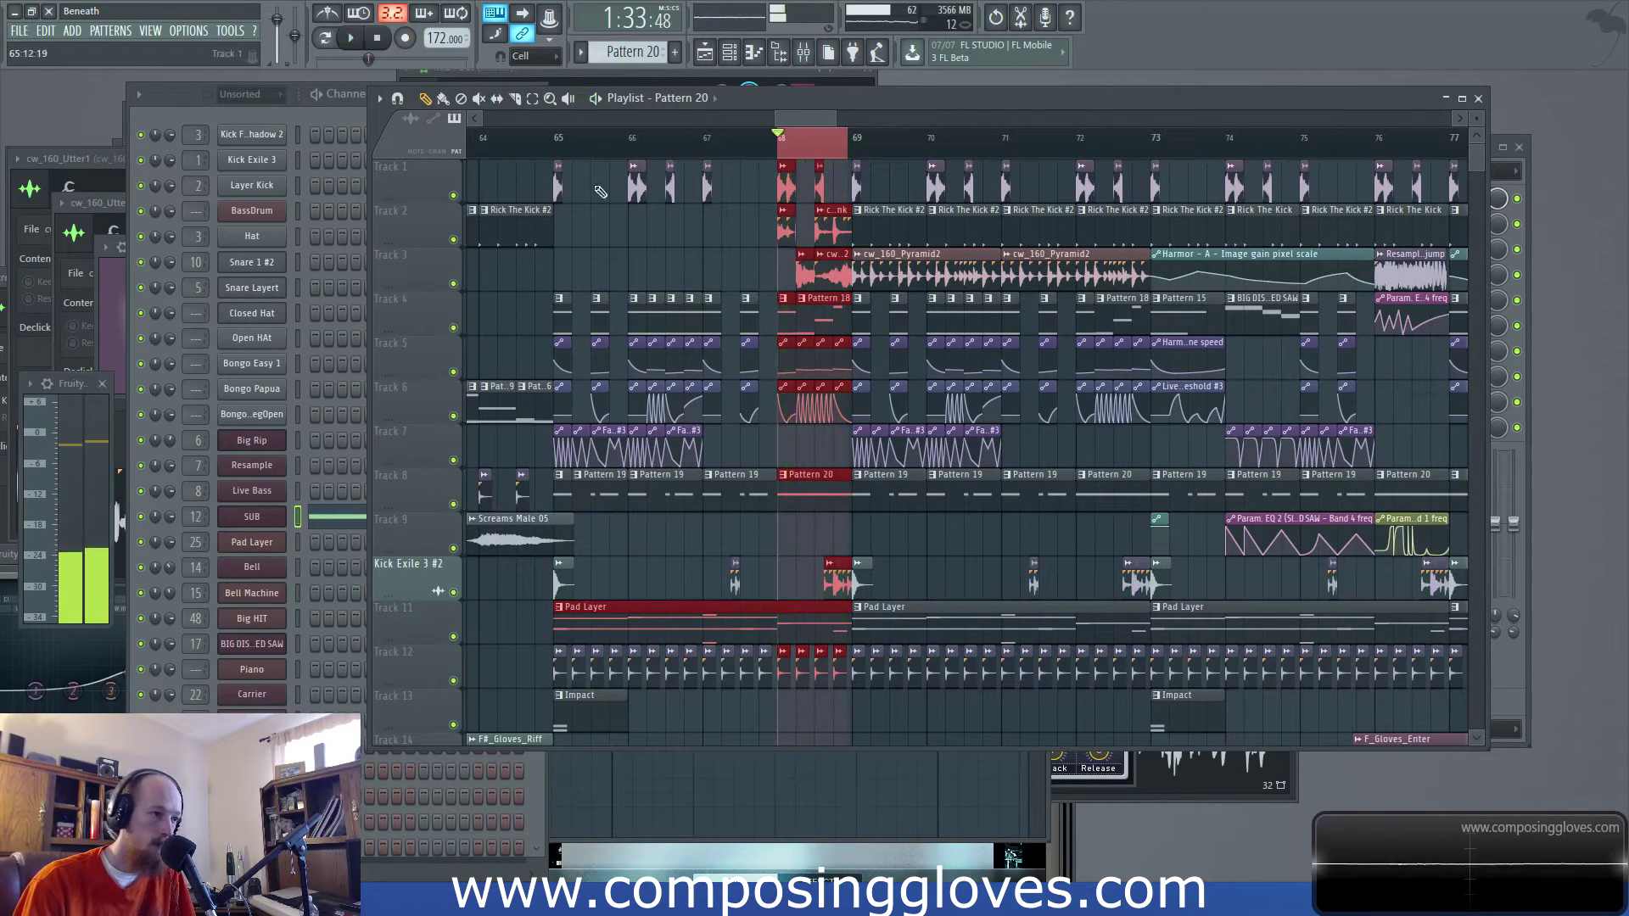
Clear the time selection and play the arrangement from bar 65, looking over its lower tracks
{"action": "left_click", "coordinate": [558, 151]}
{"action": "key", "text": "space"}
{"action": "left_click", "coordinate": [779, 215]}
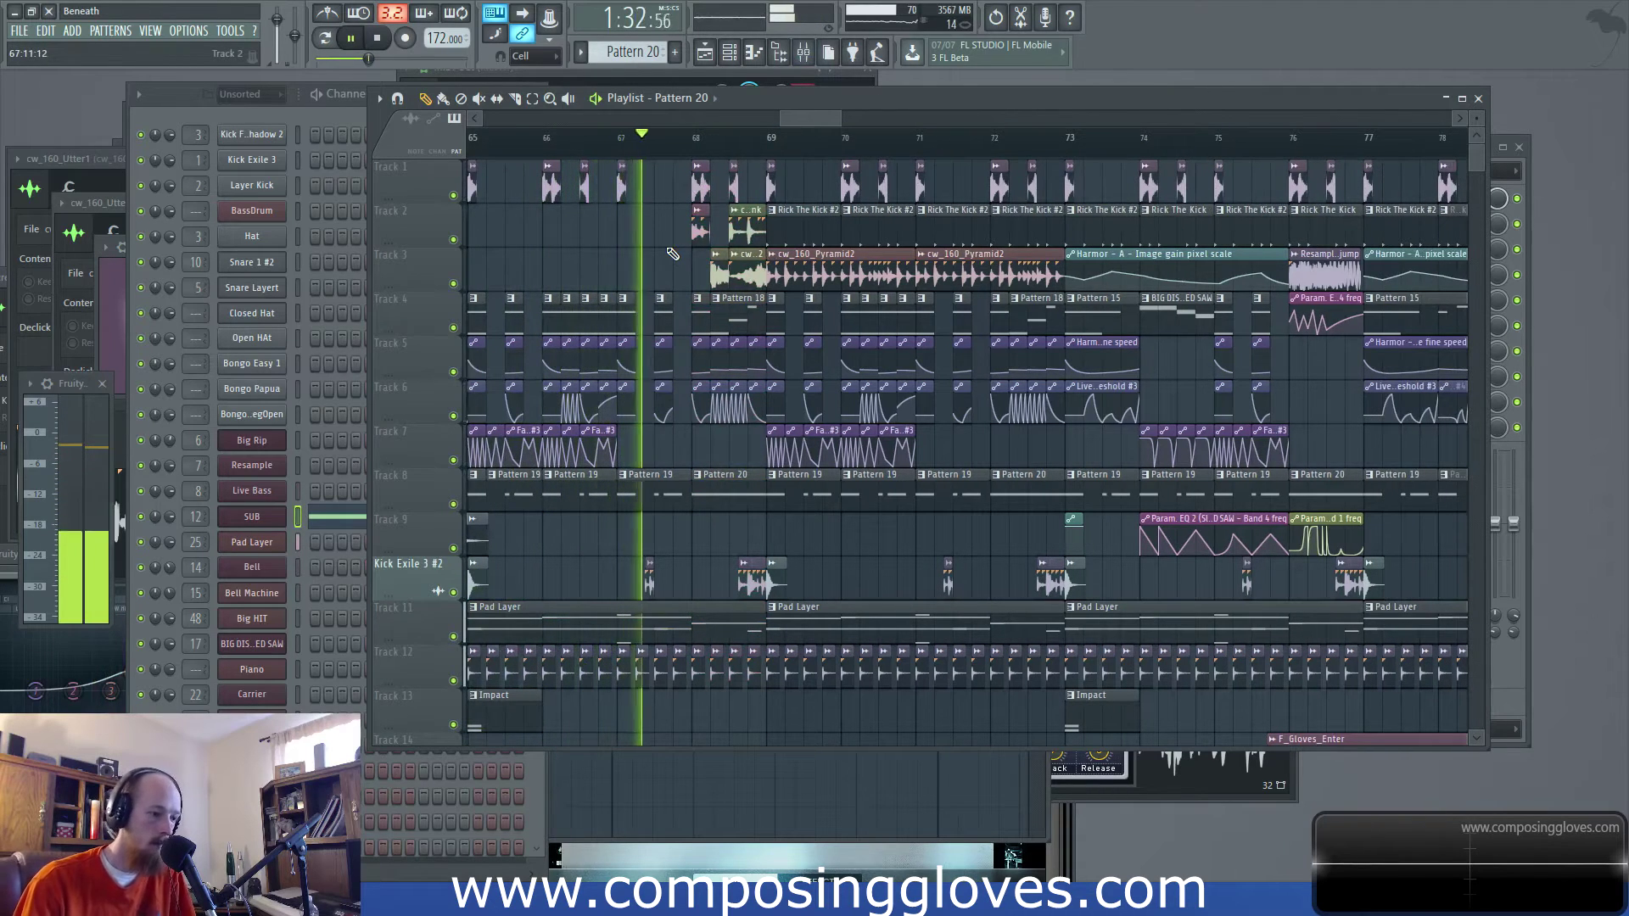
{"action": "scroll", "coordinate": [673, 254], "scroll_direction": "down", "scroll_amount": 6}
{"action": "scroll", "coordinate": [669, 261], "scroll_direction": "up", "scroll_amount": 4}
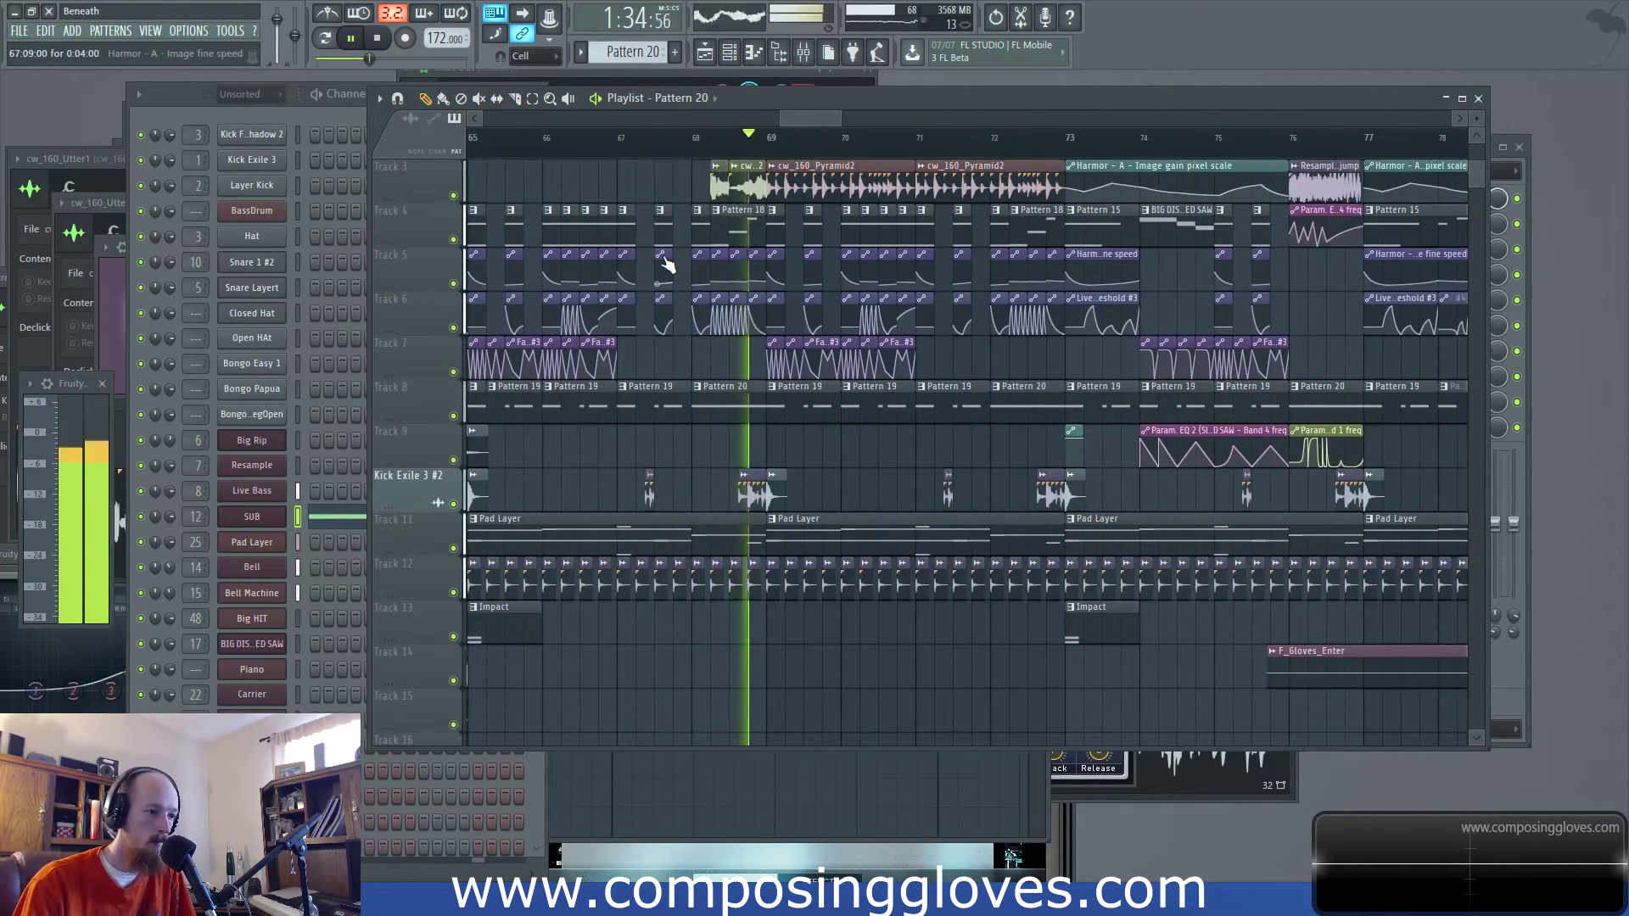
Open the cw_160_Pyramid2 clip's sample settings and check its mixer track during playback
{"action": "double_click", "coordinate": [825, 182]}
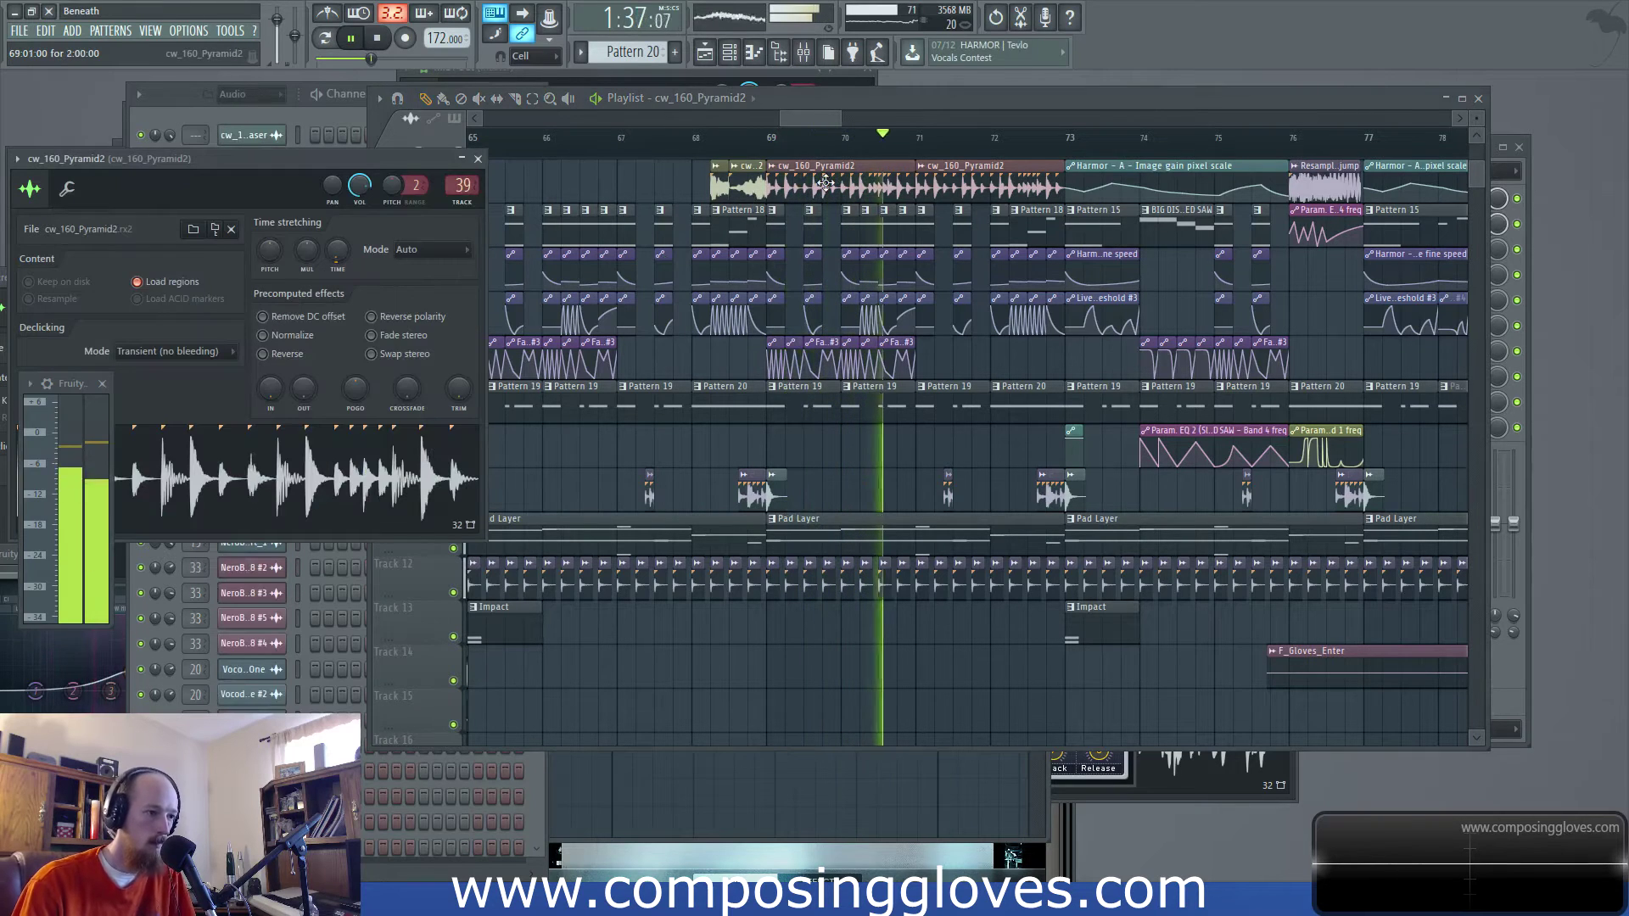
{"action": "left_click", "coordinate": [804, 56]}
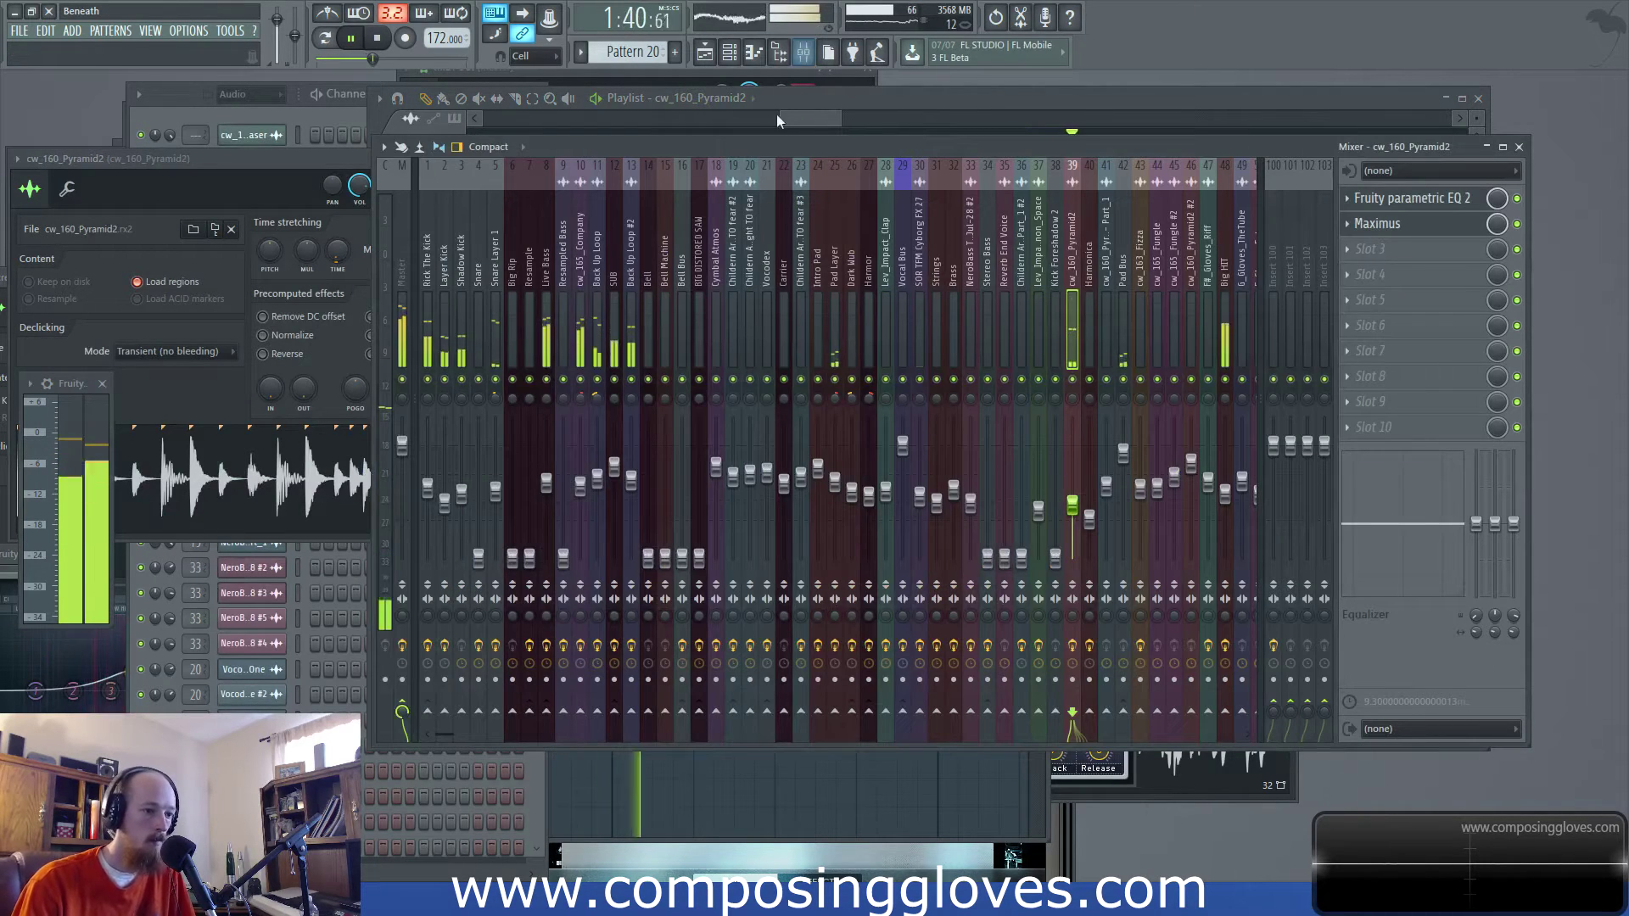
{"action": "left_click", "coordinate": [832, 115]}
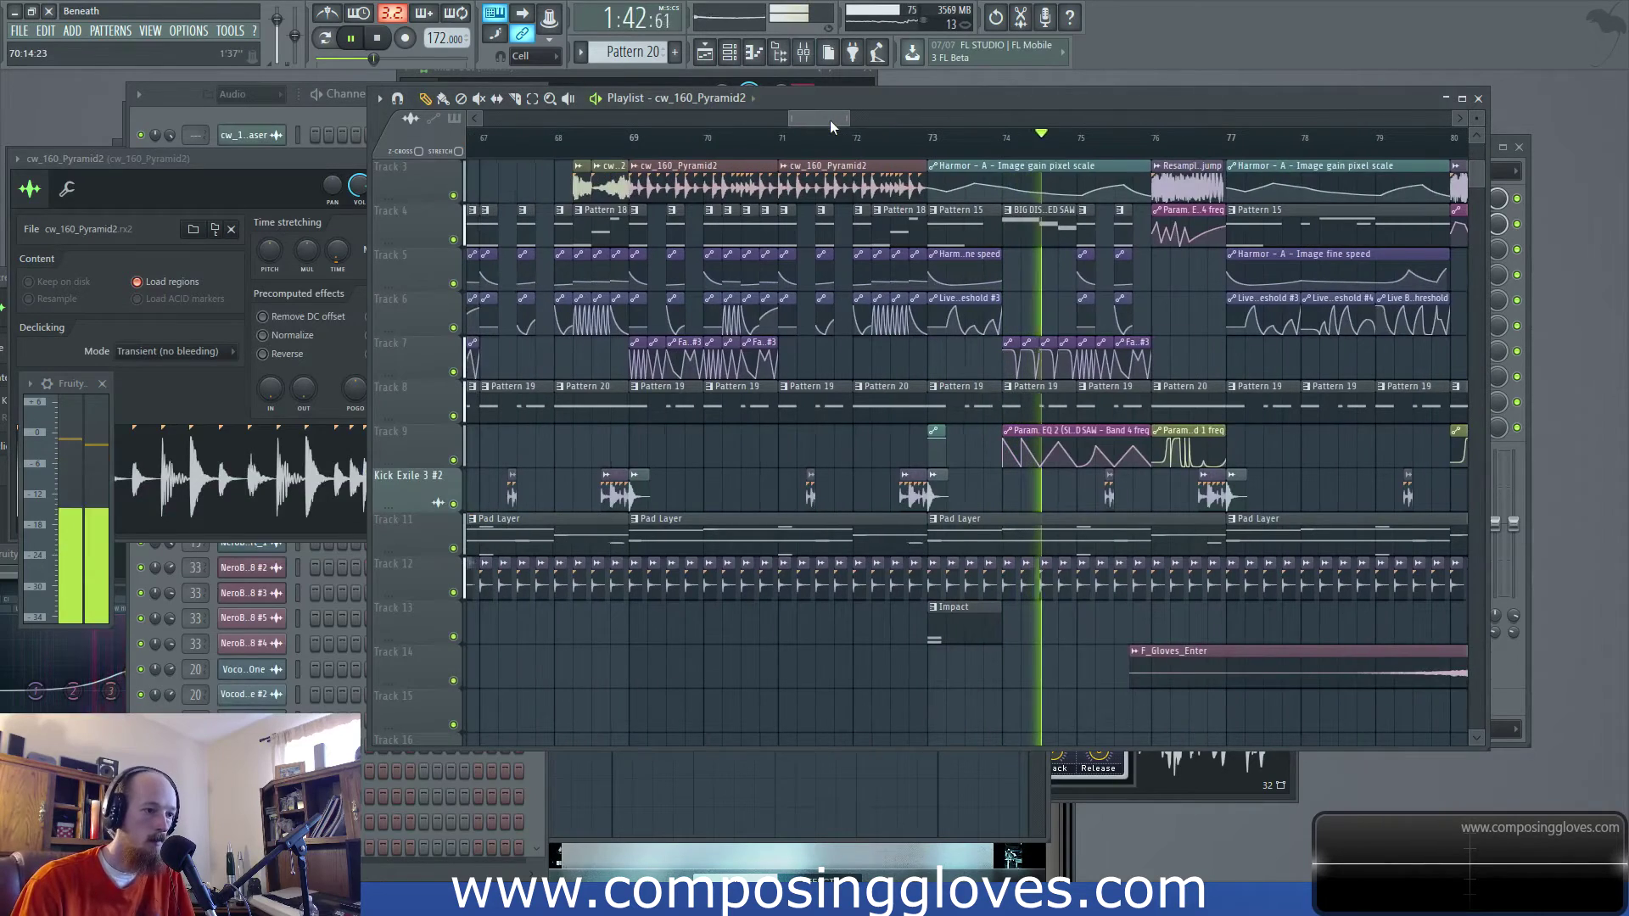
Replay the arrangement and open the Back Up Loop clip's sample settings, moving the window clear of the playlist tracks
{"action": "scroll", "coordinate": [908, 254], "scroll_direction": "up", "scroll_amount": 2}
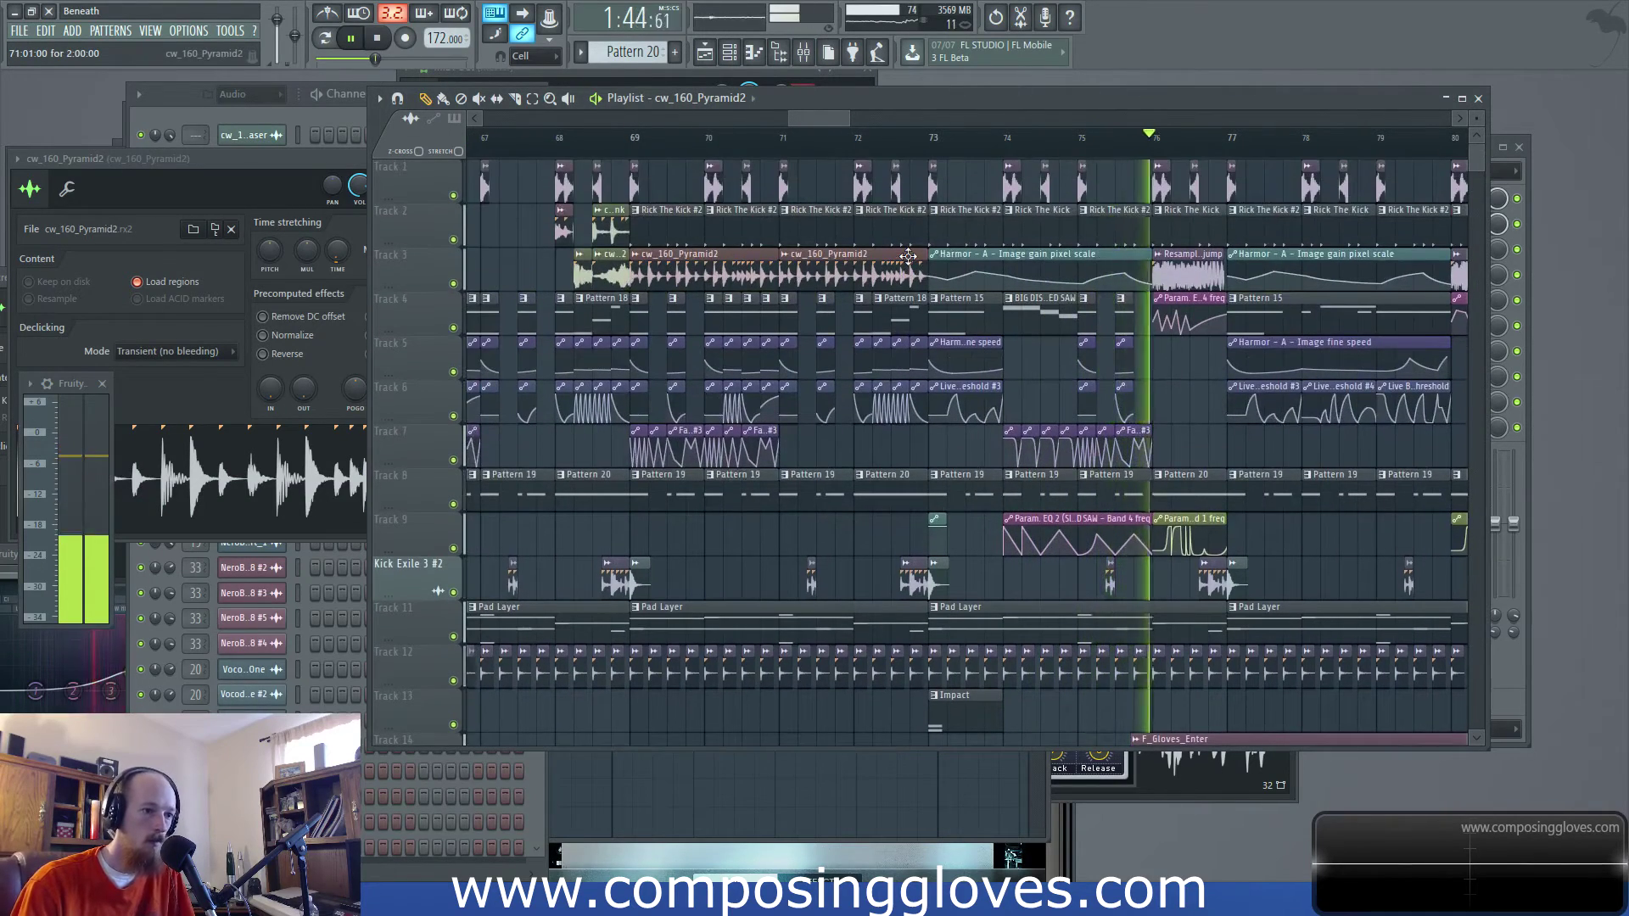
{"action": "scroll", "coordinate": [908, 255], "scroll_direction": "down", "scroll_amount": 2}
{"action": "key", "text": "space"}
{"action": "key", "text": "space"}
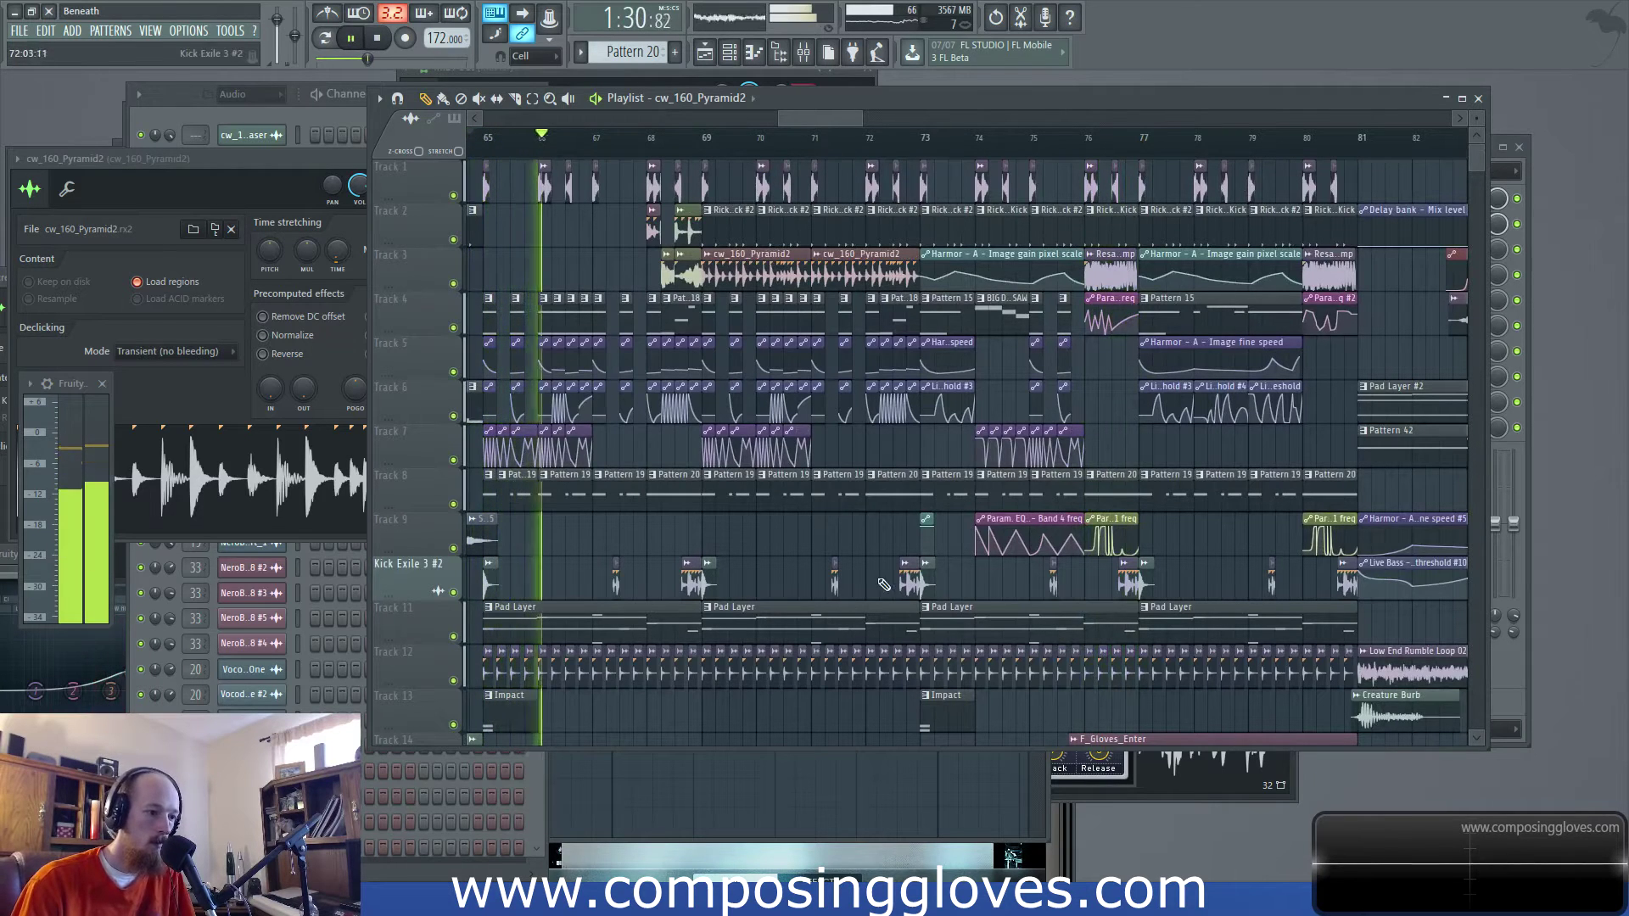
{"action": "double_click", "coordinate": [910, 585]}
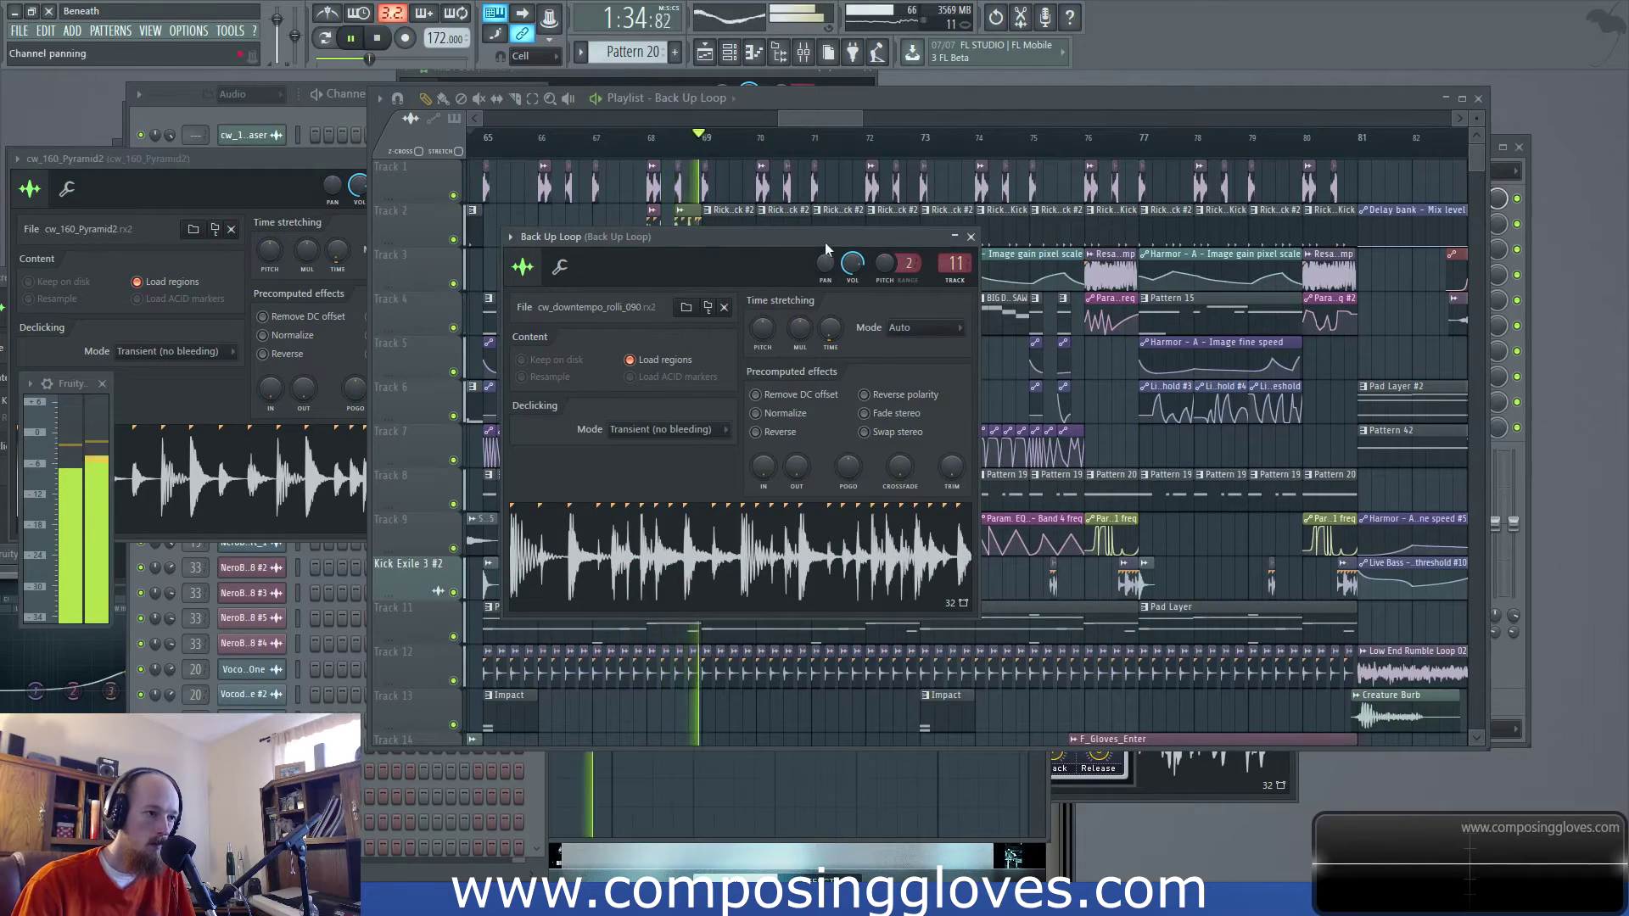
{"action": "left_click_drag", "start_coordinate": [826, 241], "coordinate": [1450, 380]}
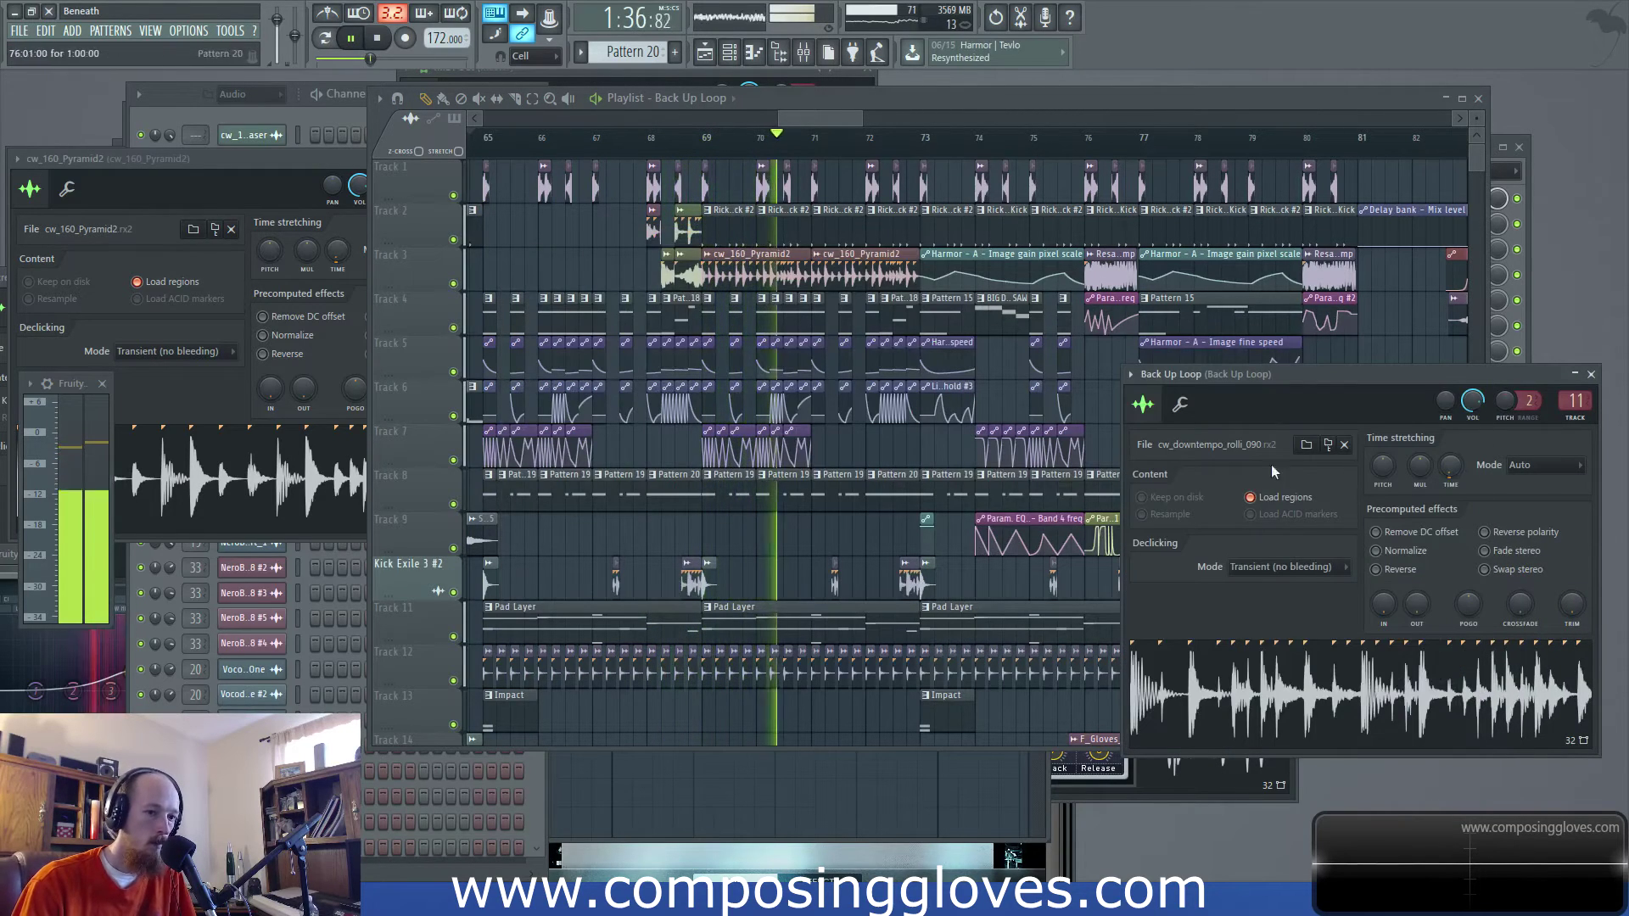
Listen on to bar 73, stop, and select the BIG DISTORED SAW pattern on track 4 with its channel in view
{"action": "scroll", "coordinate": [882, 212], "scroll_direction": "up", "scroll_amount": 4}
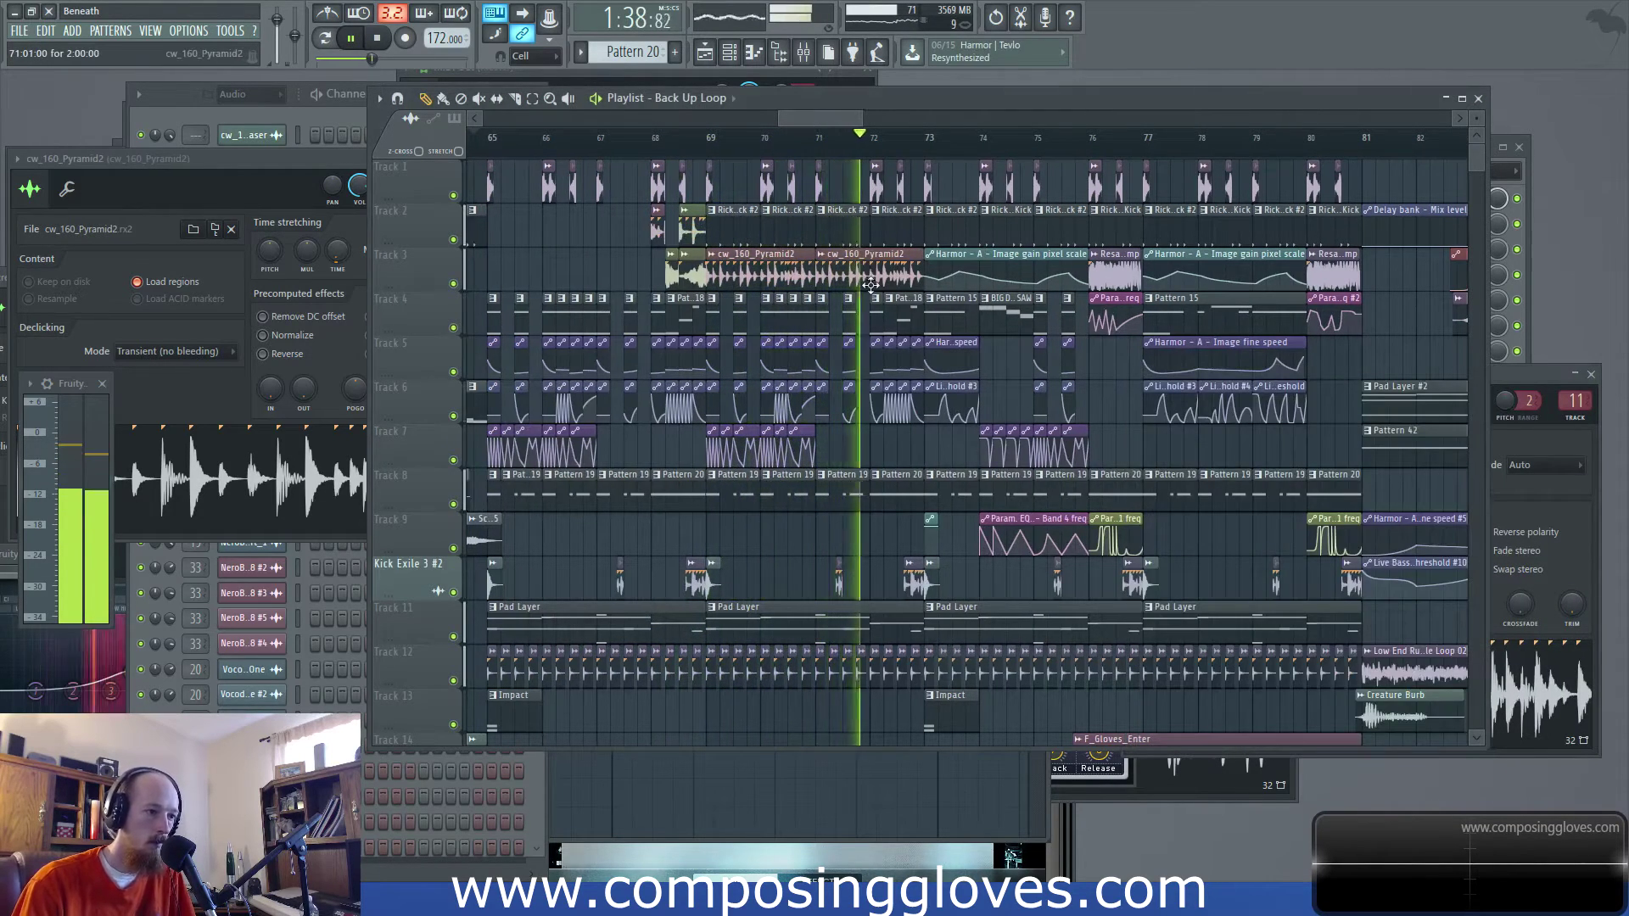
{"action": "scroll", "coordinate": [954, 289], "scroll_direction": "right", "scroll_amount": 2}
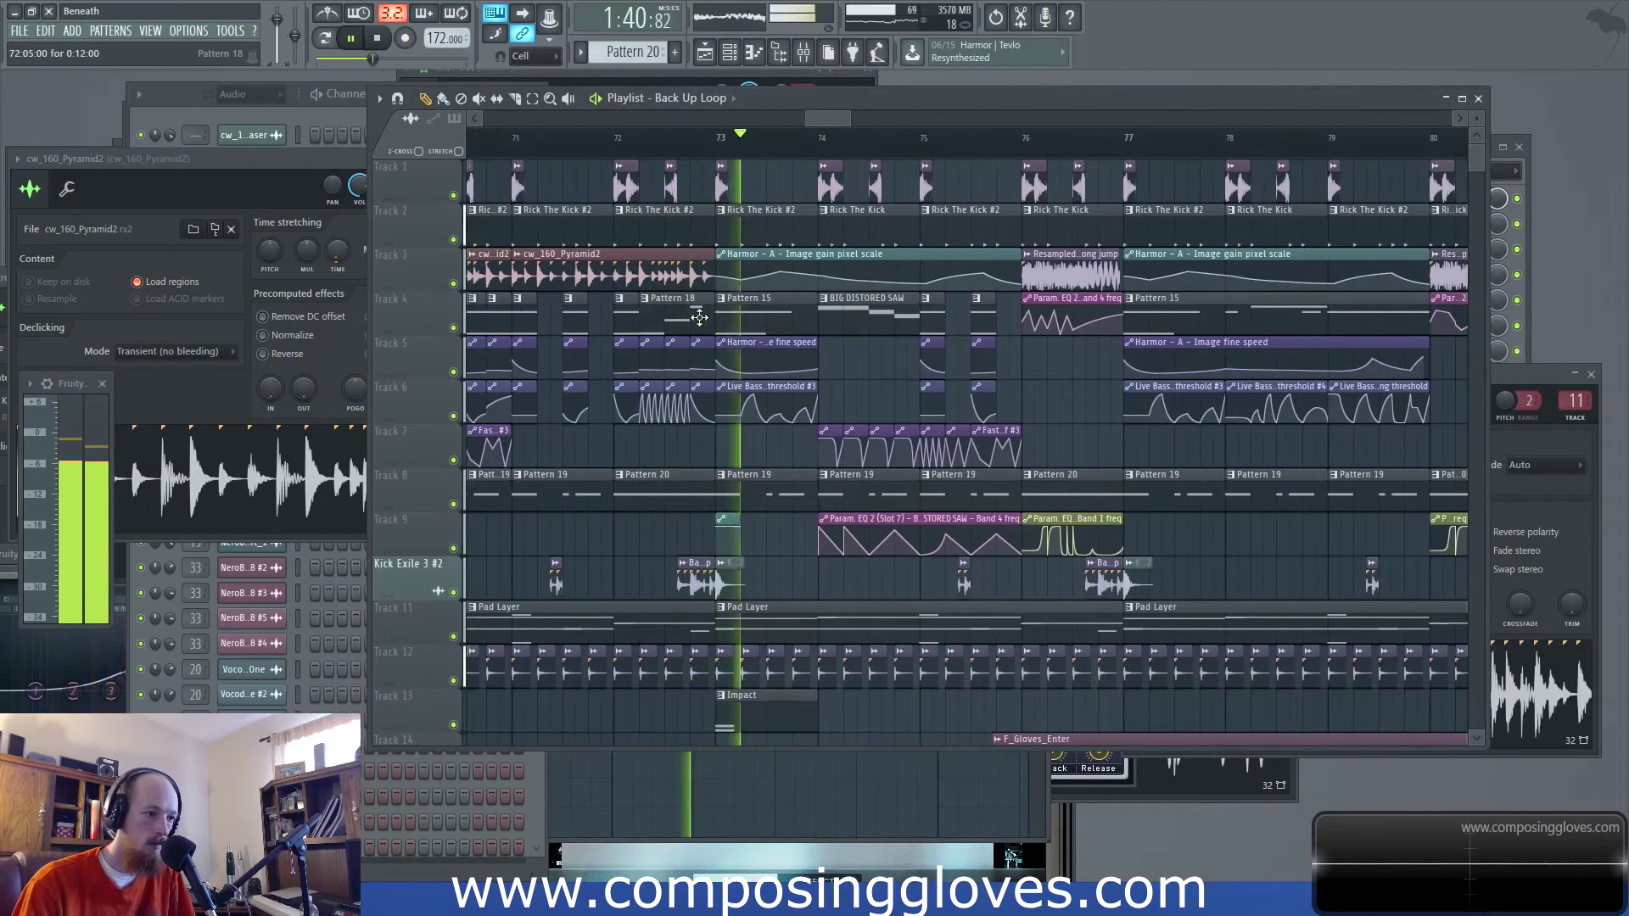
{"action": "left_click", "coordinate": [866, 298]}
{"action": "key", "text": "space"}
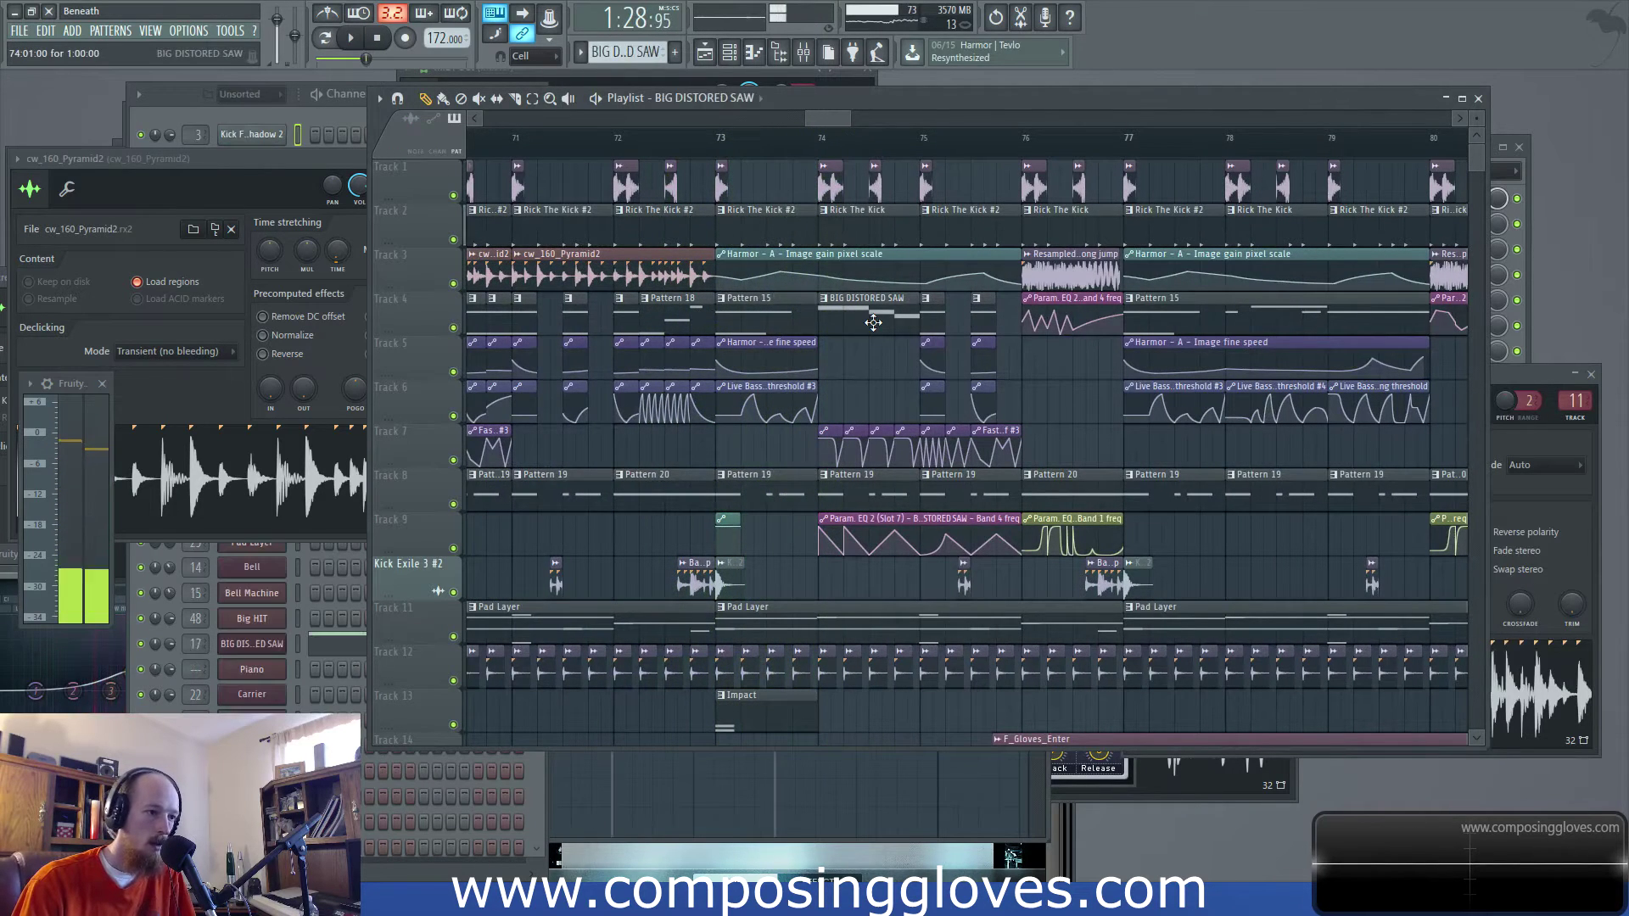
{"action": "left_click", "coordinate": [228, 108]}
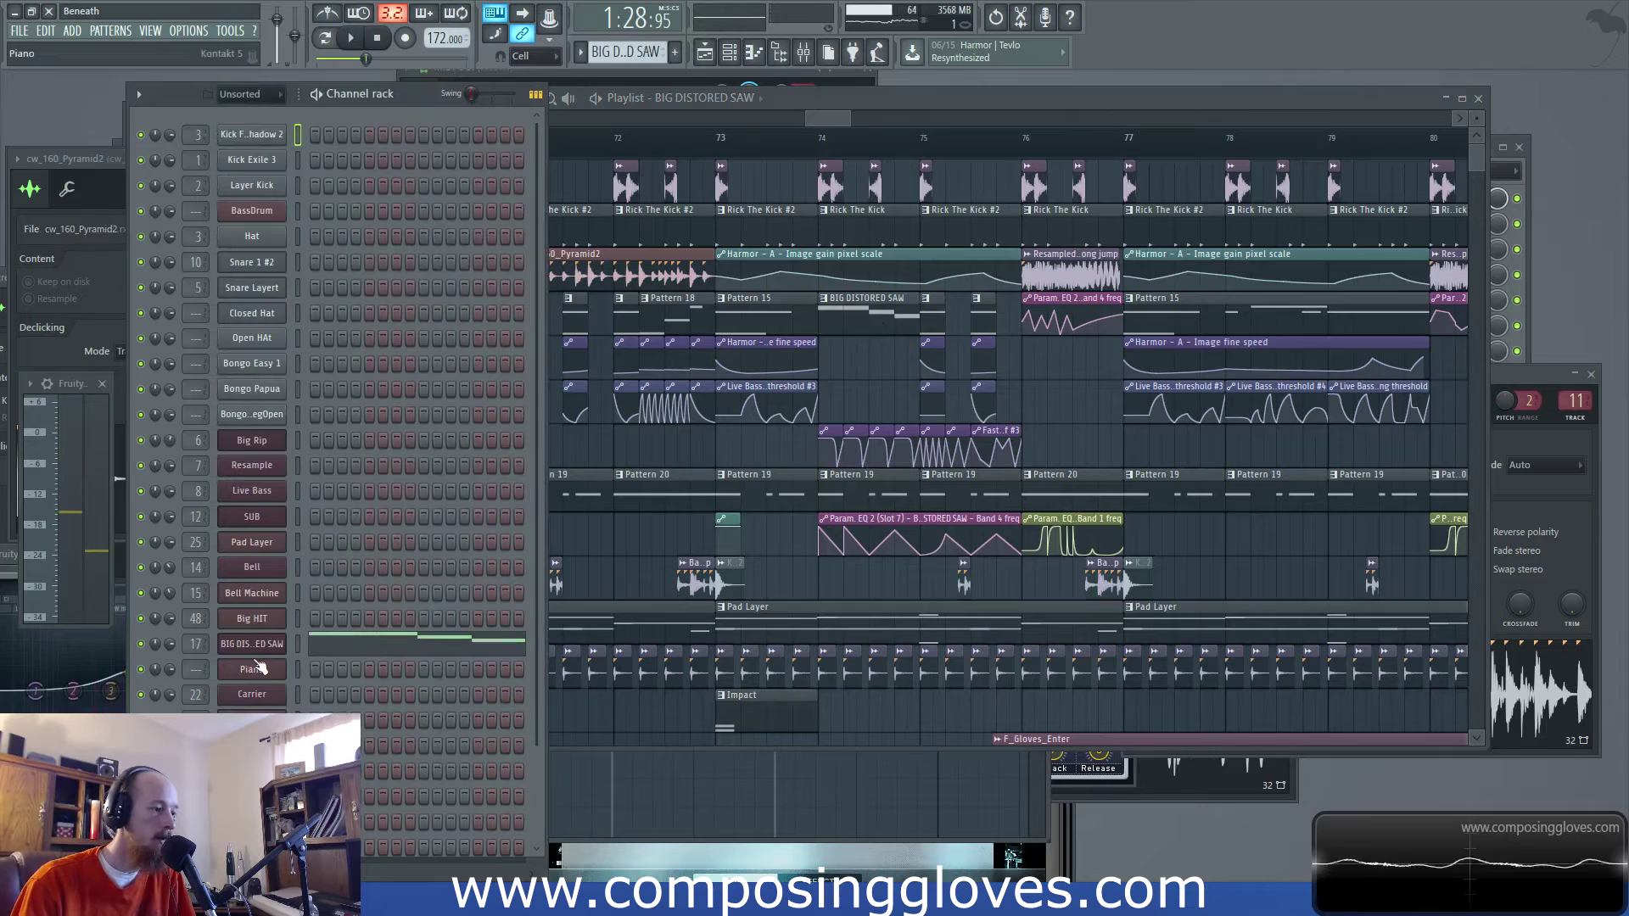
Select bars 73 through 75 in the playlist and play them as a loop
{"action": "left_click", "coordinate": [761, 172]}
{"action": "left_click_drag", "start_coordinate": [719, 173], "coordinate": [1021, 177]}
{"action": "key", "text": "space"}
Raise the BIG DISTORED SAW mixer track's volume to about -9.8 dB while auditioning the loop
{"action": "left_click", "coordinate": [803, 52]}
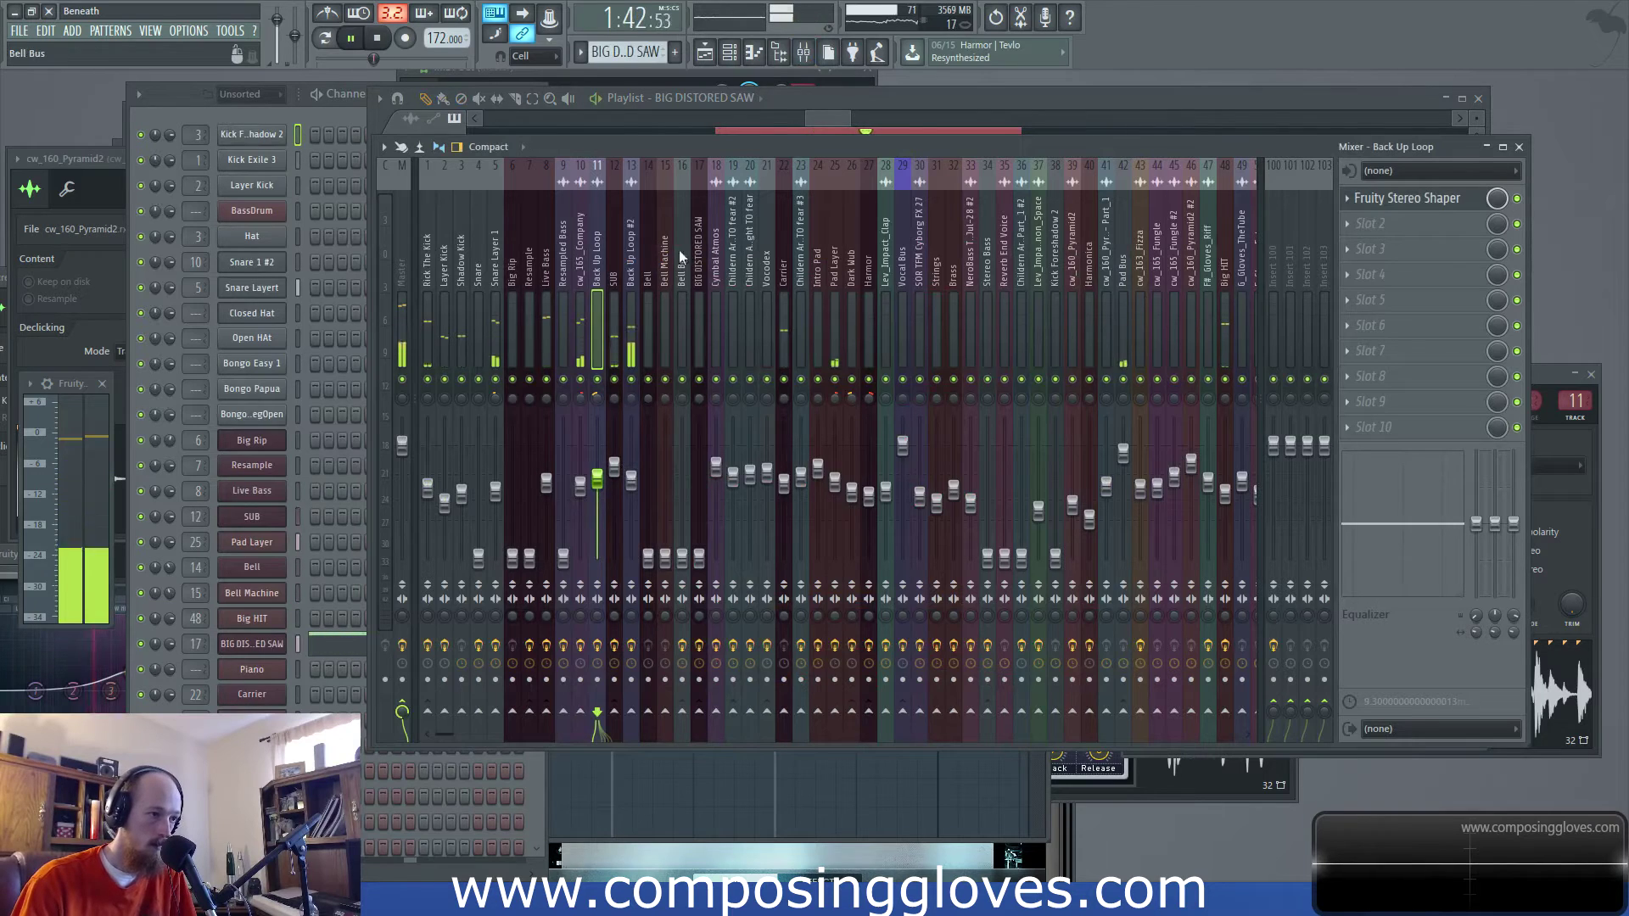
{"action": "left_click_drag", "start_coordinate": [700, 557], "coordinate": [699, 543]}
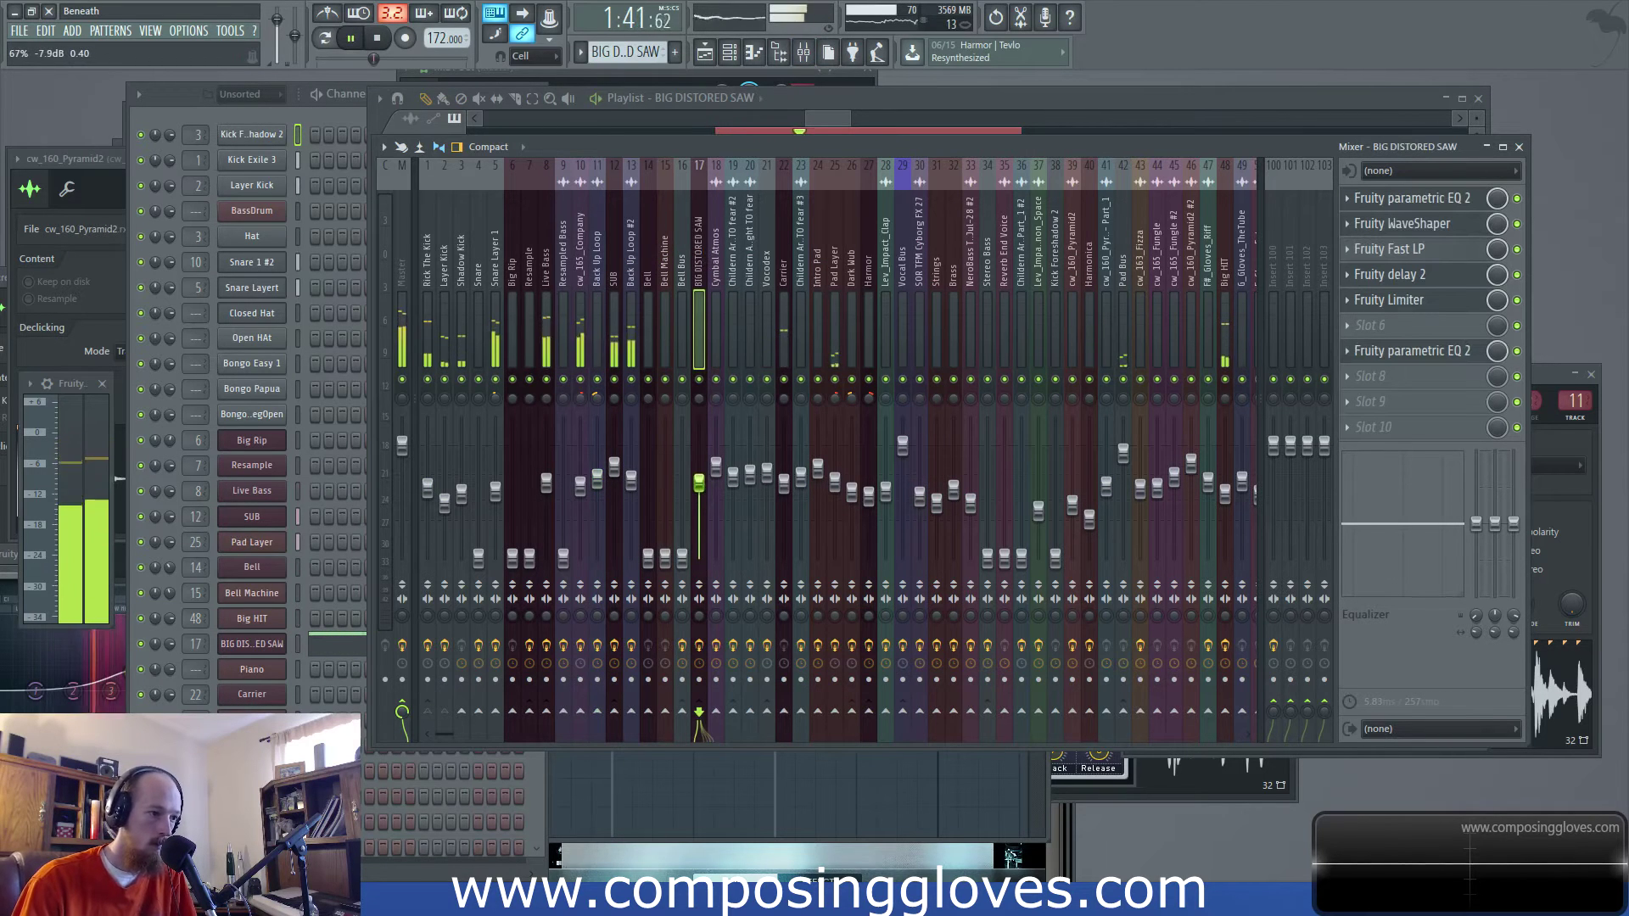
{"action": "key", "text": "space"}
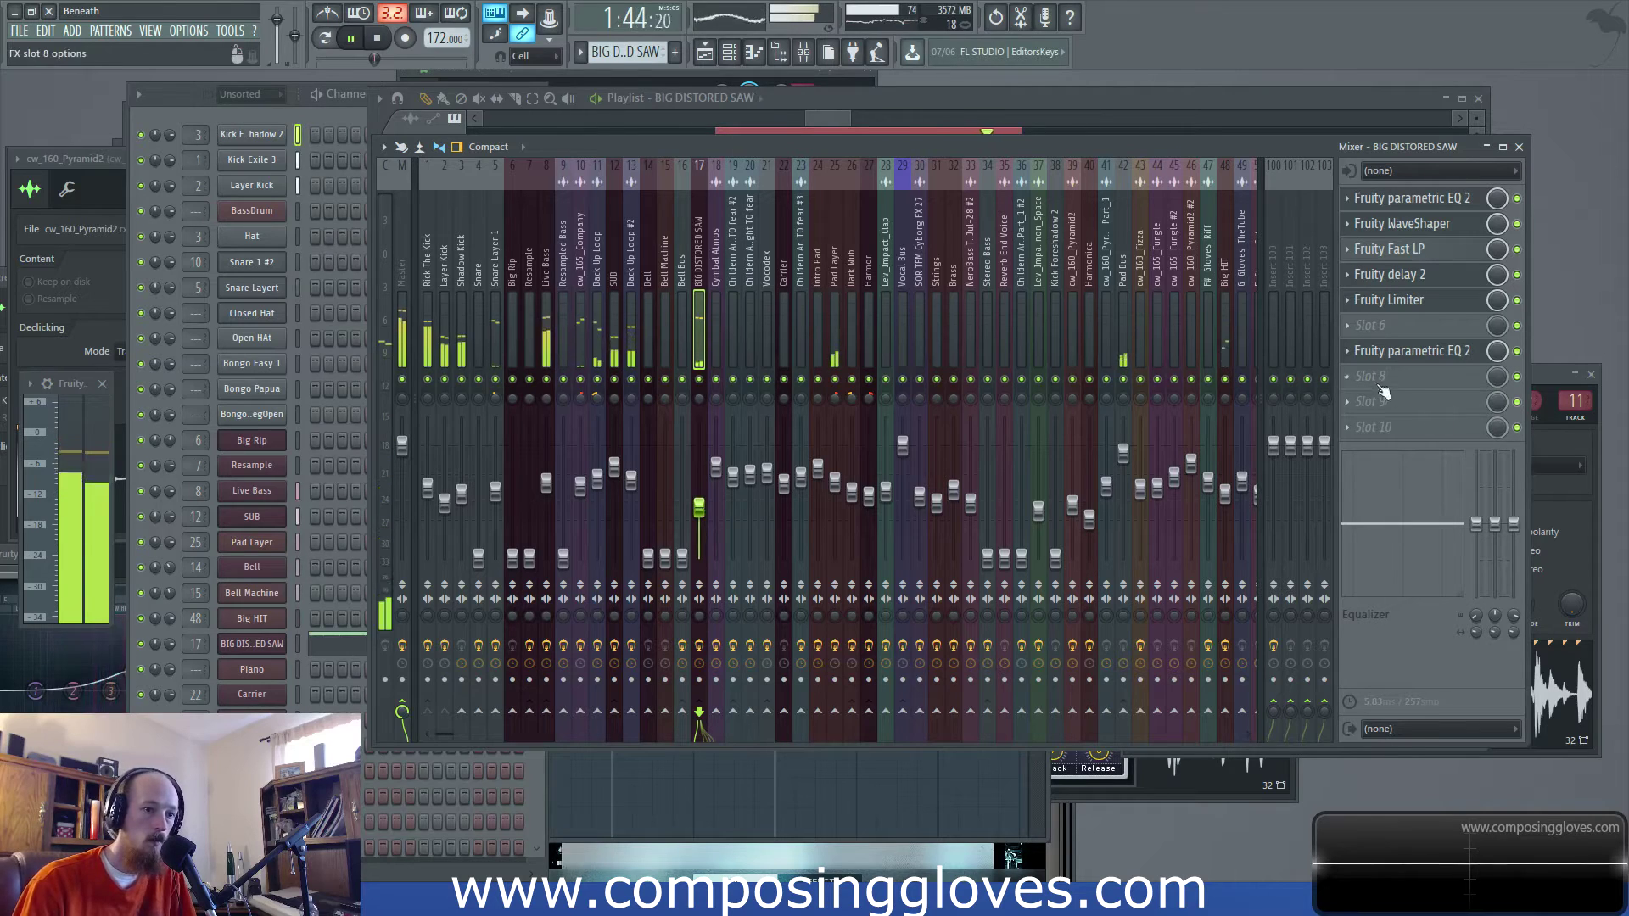
{"action": "key", "text": "space"}
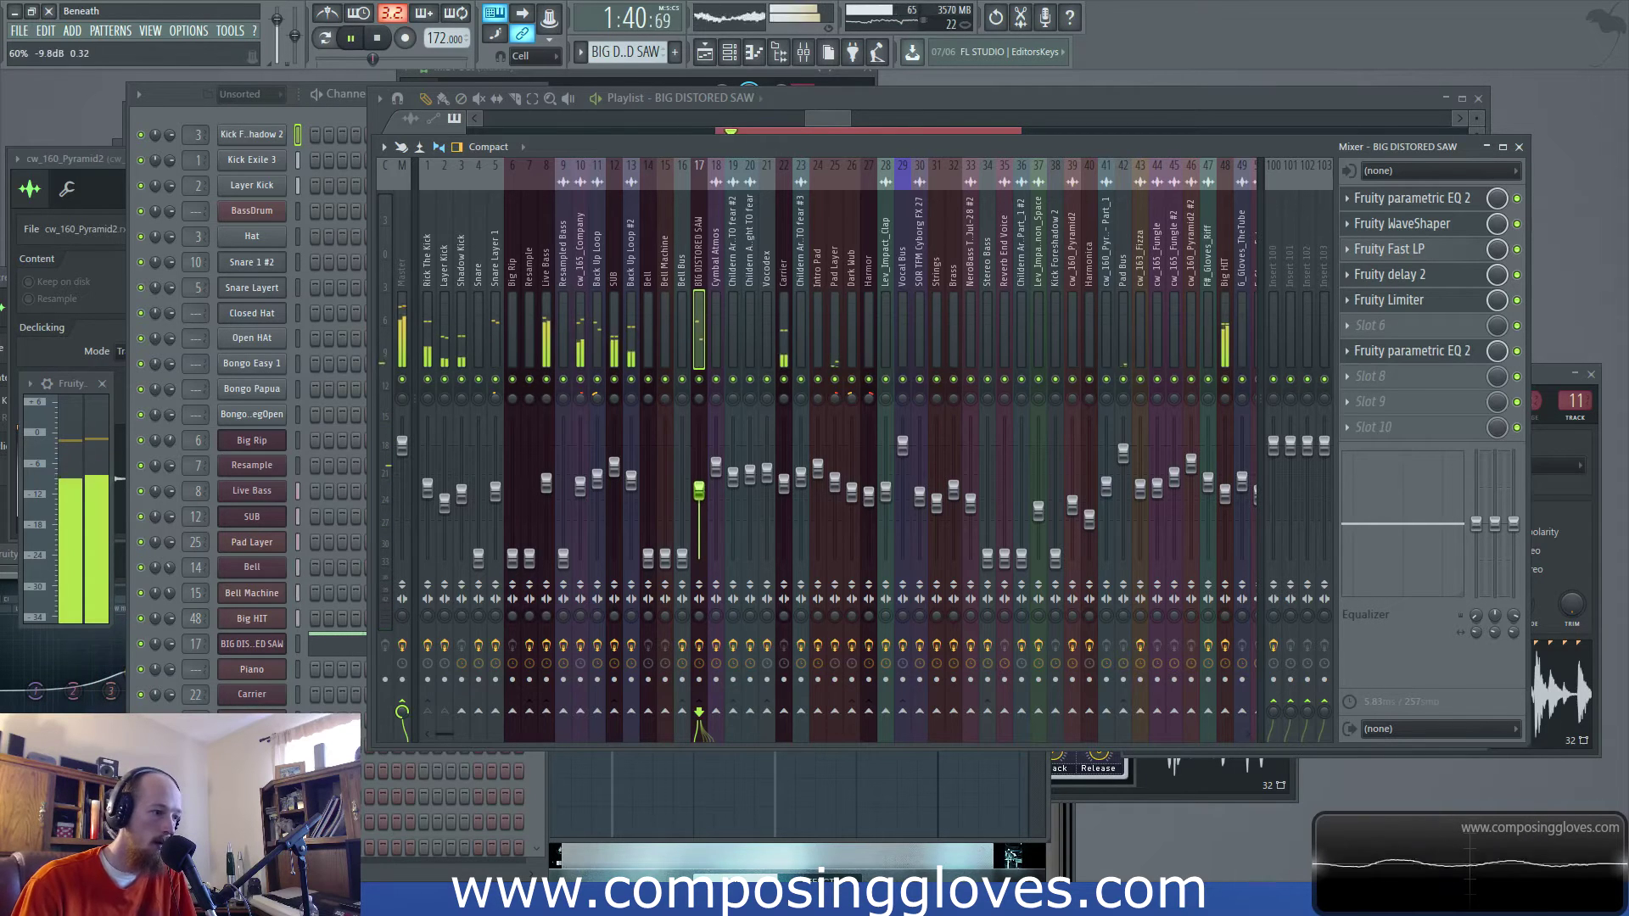
Add Maximus to effect slot 8 of the BIG DISTORED SAW mixer track and move its window over the mixer
{"action": "left_click", "coordinate": [1358, 387]}
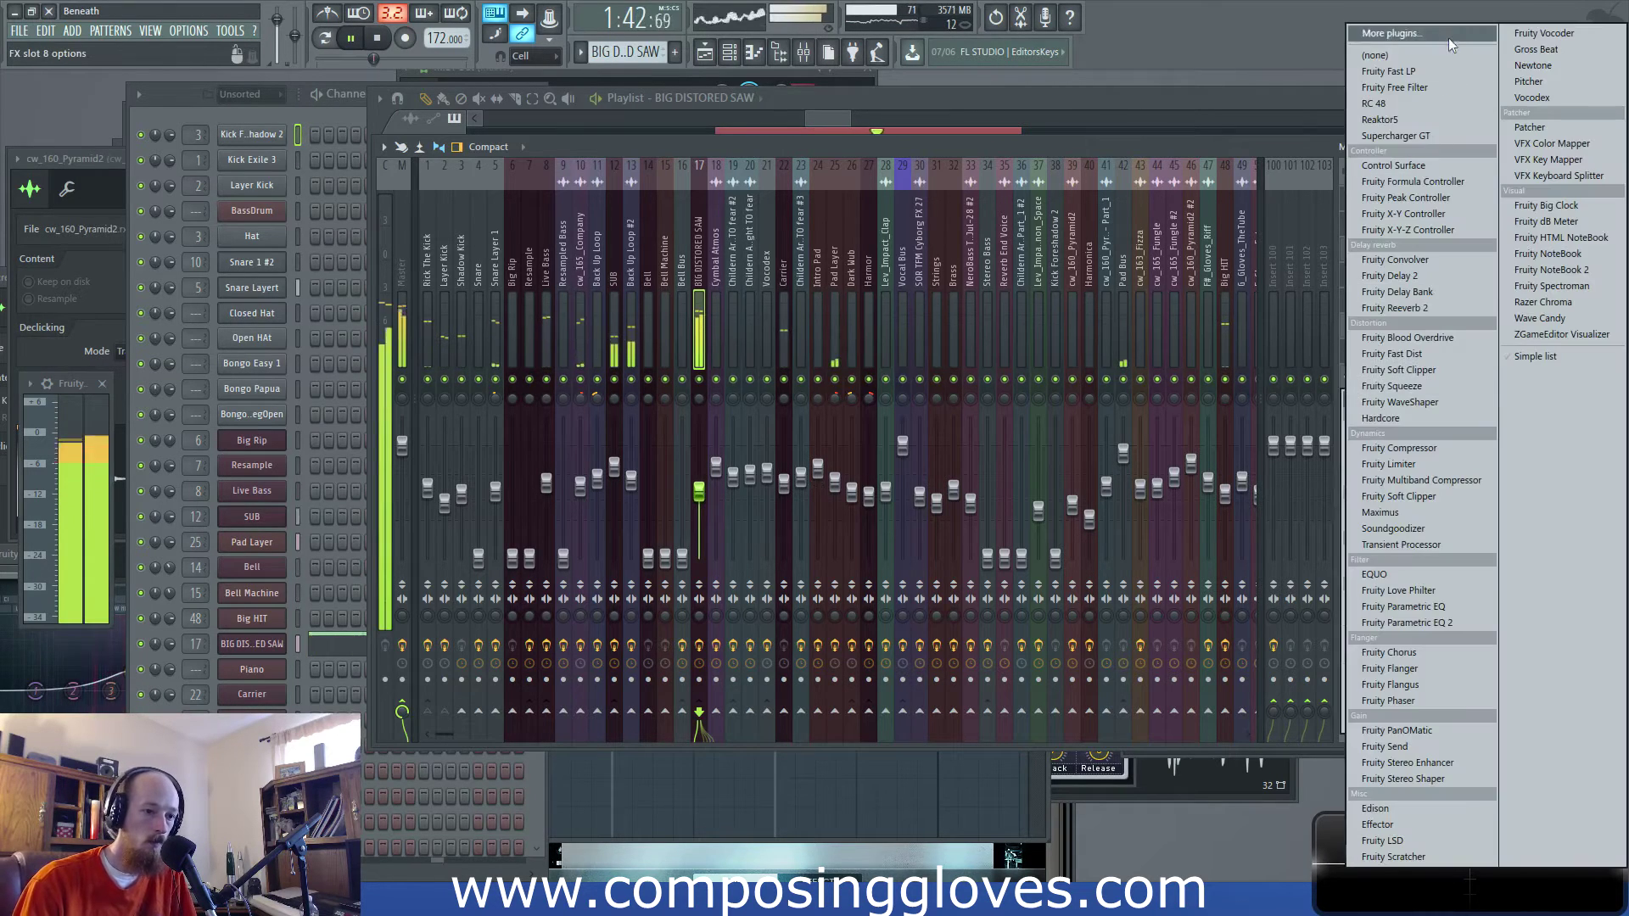
{"action": "left_click", "coordinate": [1456, 511]}
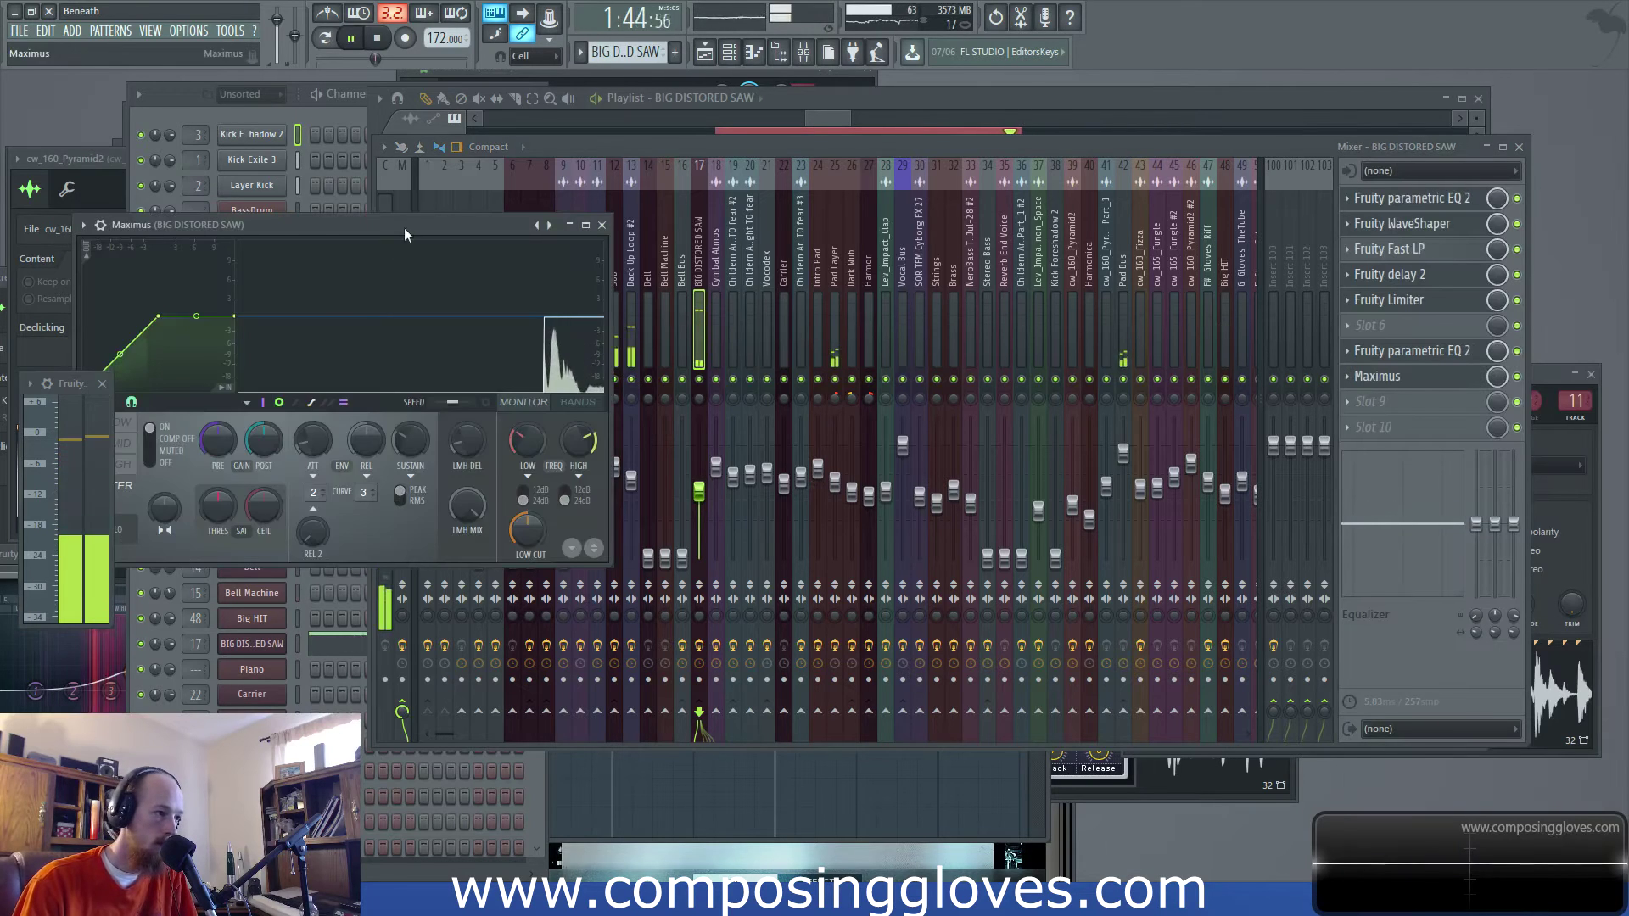
{"action": "left_click_drag", "start_coordinate": [404, 228], "coordinate": [738, 173]}
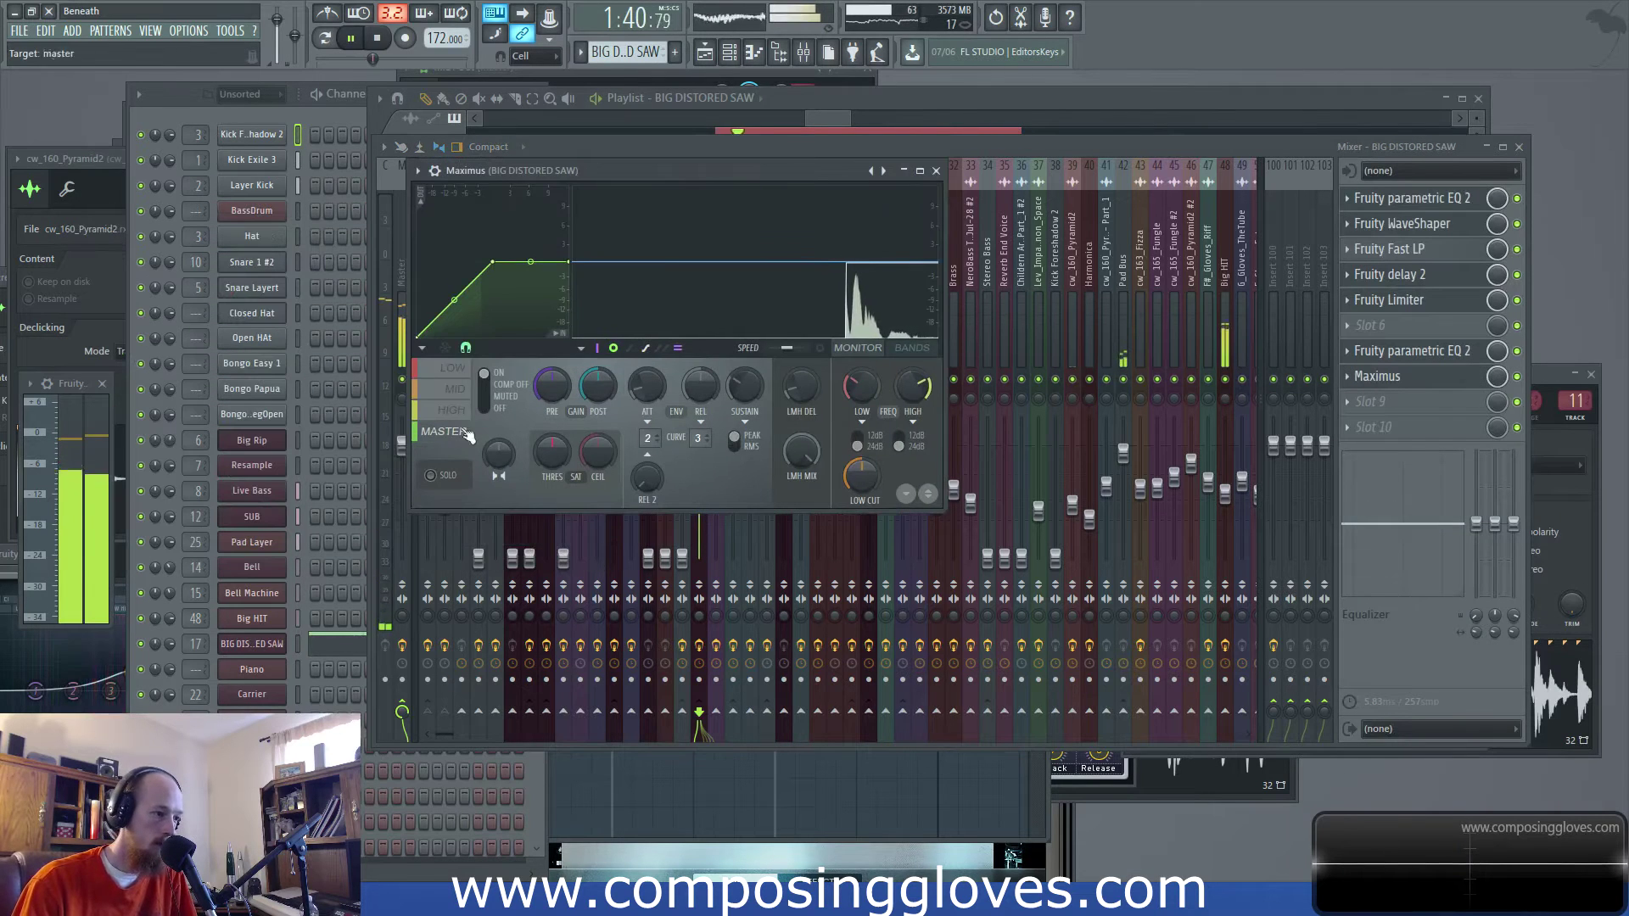
Look through Maximus's low, mid and high bands, and reshape the master compression curve with a rounded knee that slopes down at high levels
{"action": "left_click", "coordinate": [453, 369]}
{"action": "left_click", "coordinate": [458, 390]}
{"action": "left_click", "coordinate": [469, 414]}
{"action": "left_click", "coordinate": [443, 432]}
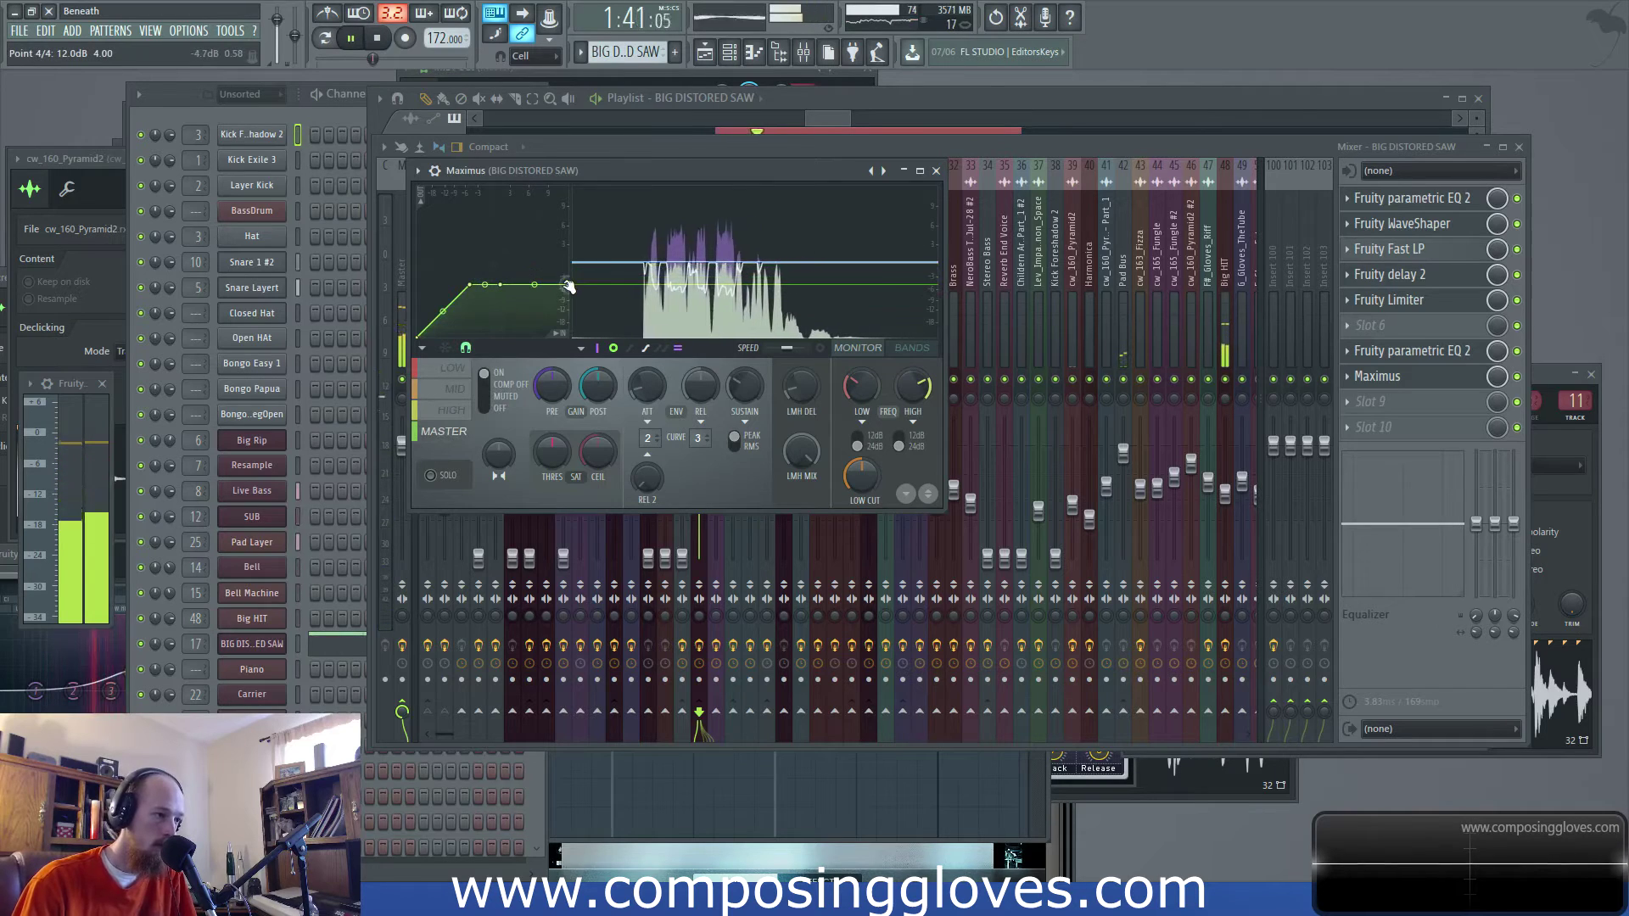
{"action": "left_click_drag", "start_coordinate": [500, 284], "coordinate": [514, 270]}
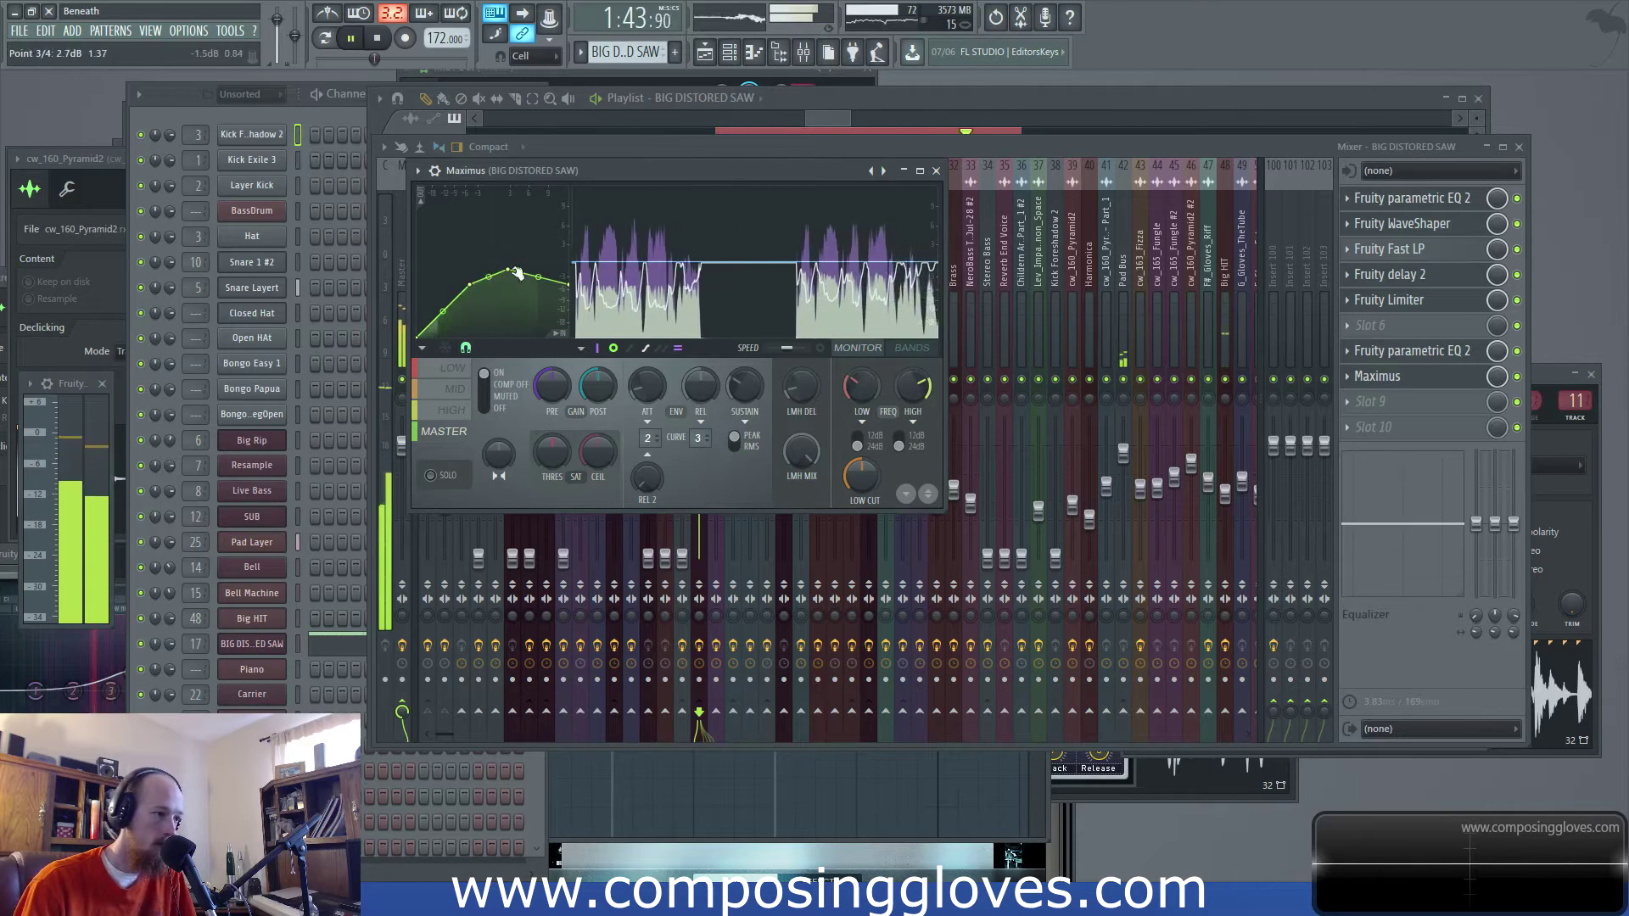
{"action": "left_click_drag", "start_coordinate": [537, 274], "coordinate": [570, 285]}
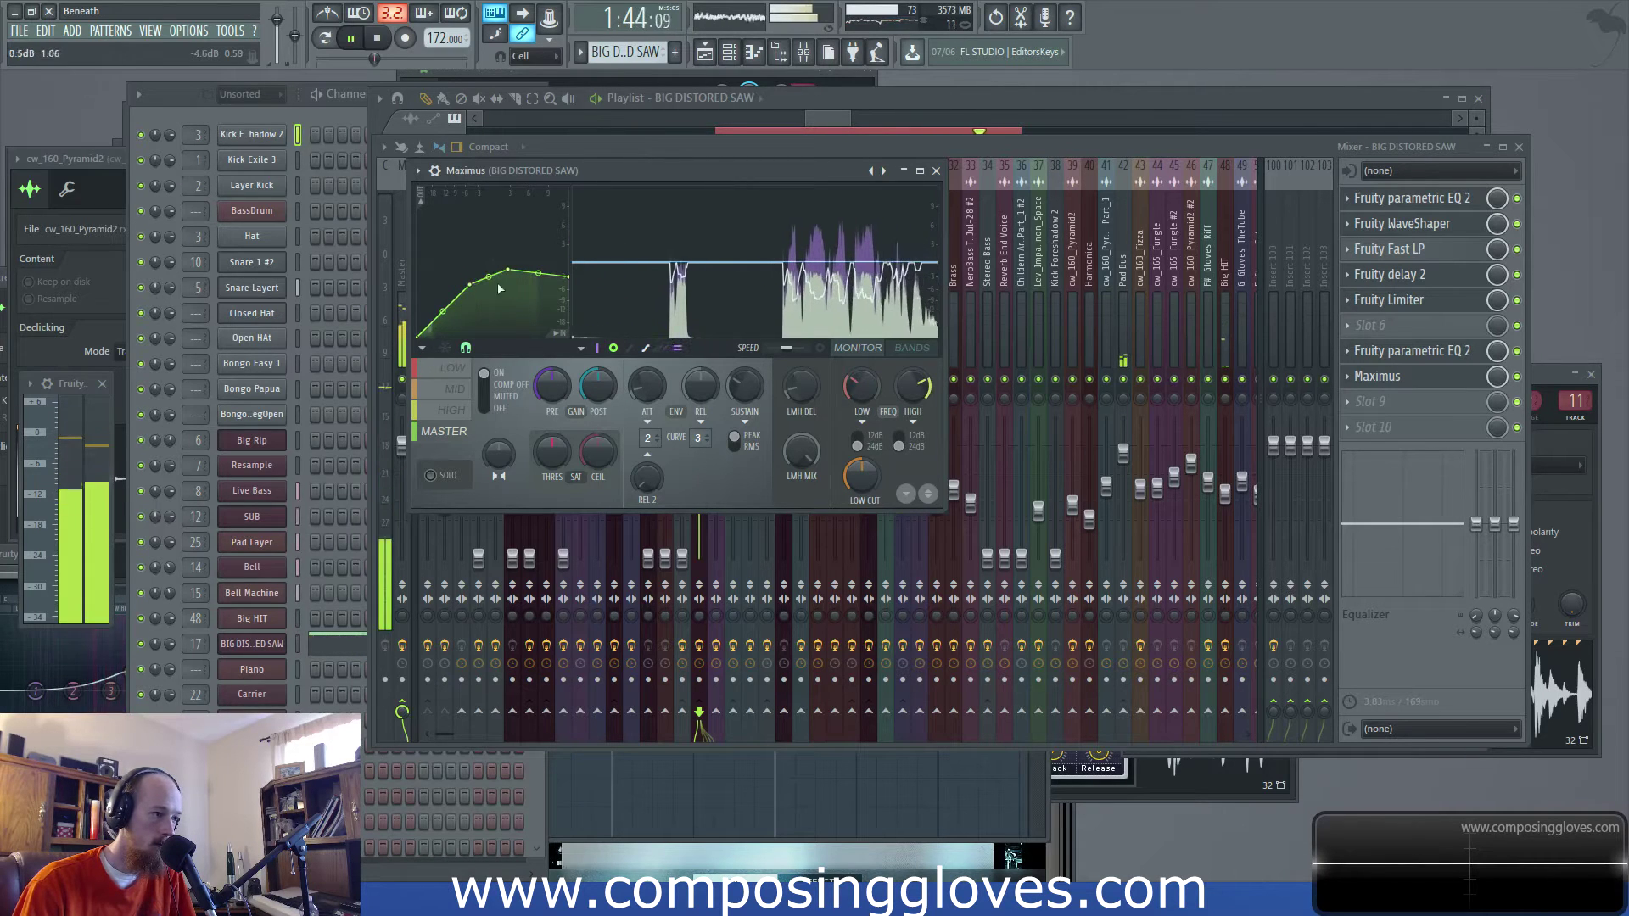
Raise the peak point of the Maximus master curve slightly, audition the loop again and close the plugin window
{"action": "key", "text": "space"}
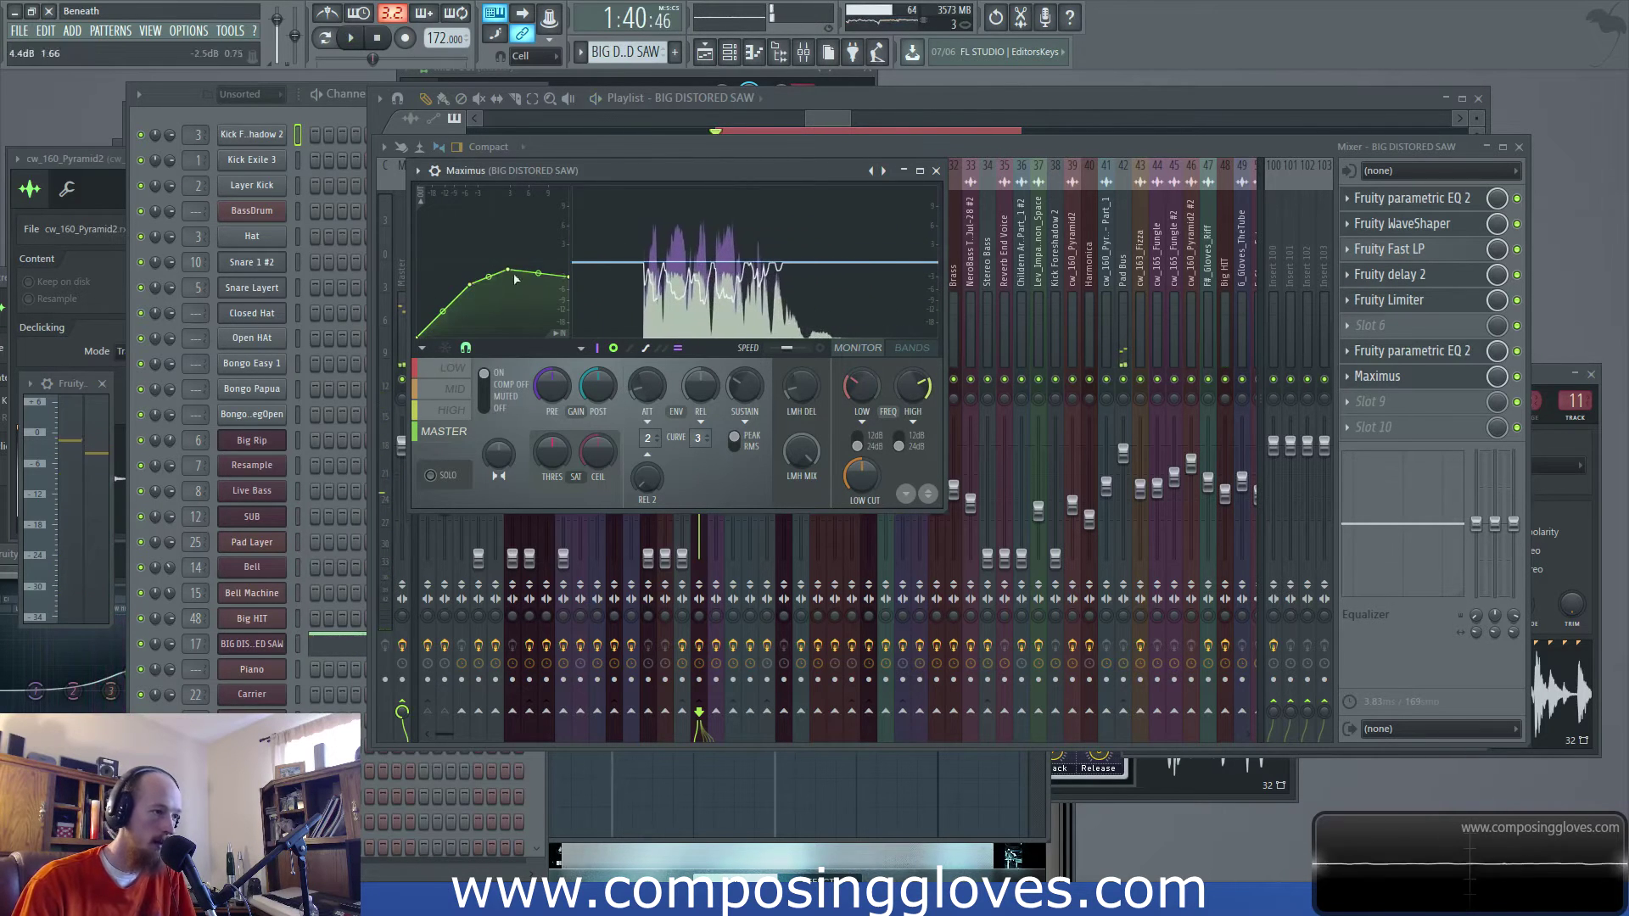
{"action": "left_click_drag", "start_coordinate": [509, 269], "coordinate": [523, 262]}
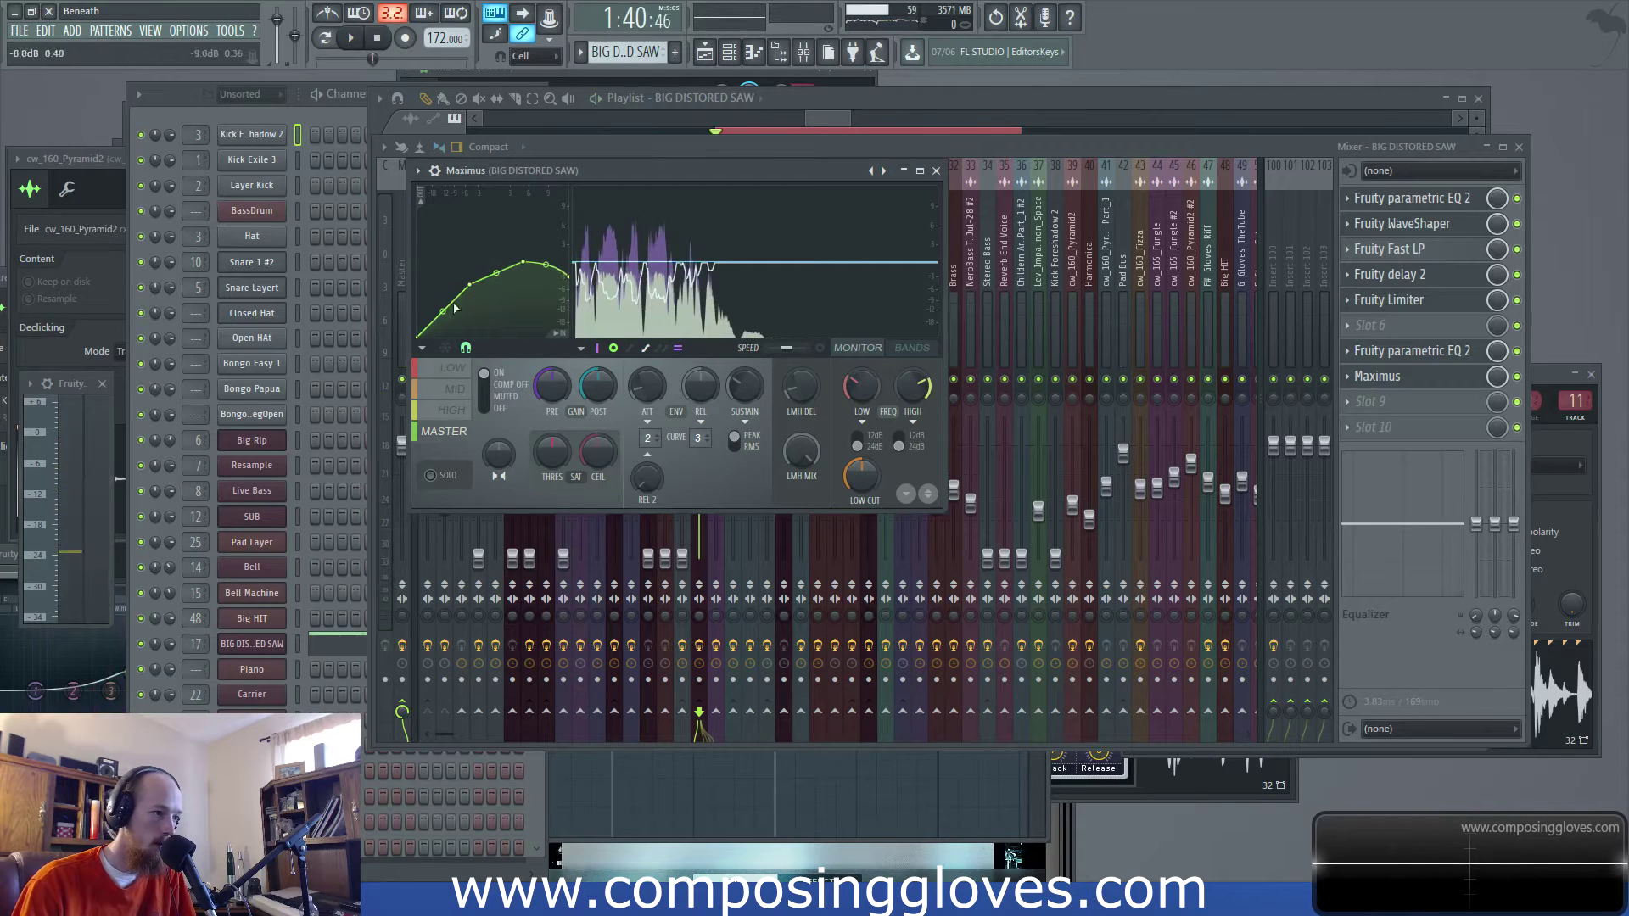
{"action": "key", "text": "space"}
{"action": "left_click", "coordinate": [1040, 151]}
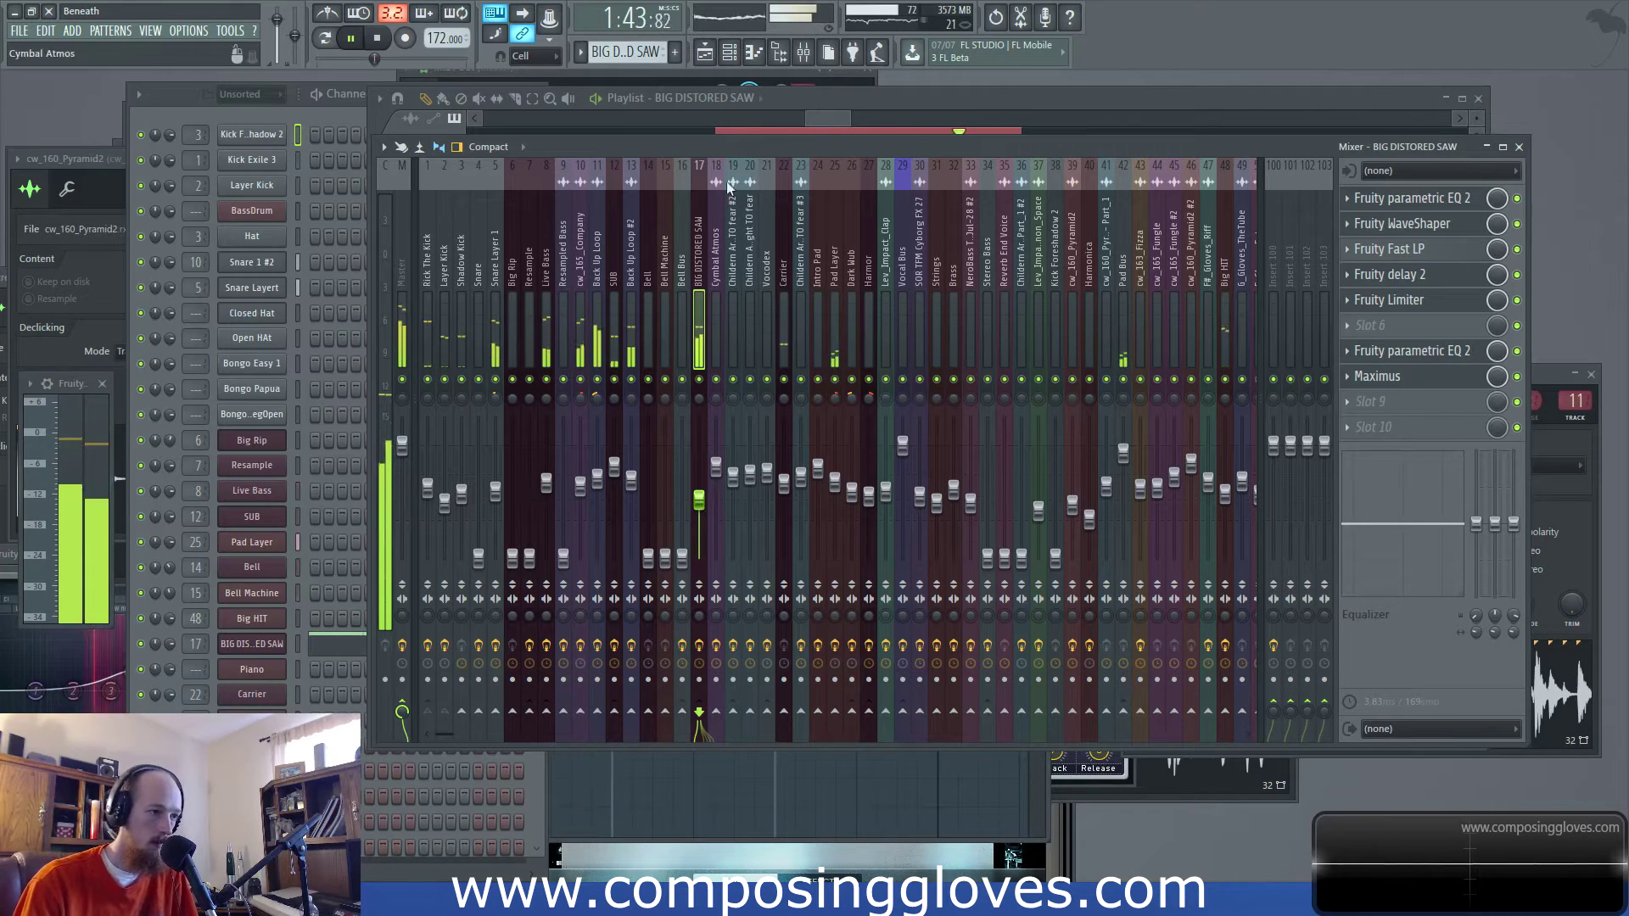
Audition the loop in the playlist and move the time selection to bar 76
{"action": "left_click", "coordinate": [831, 116]}
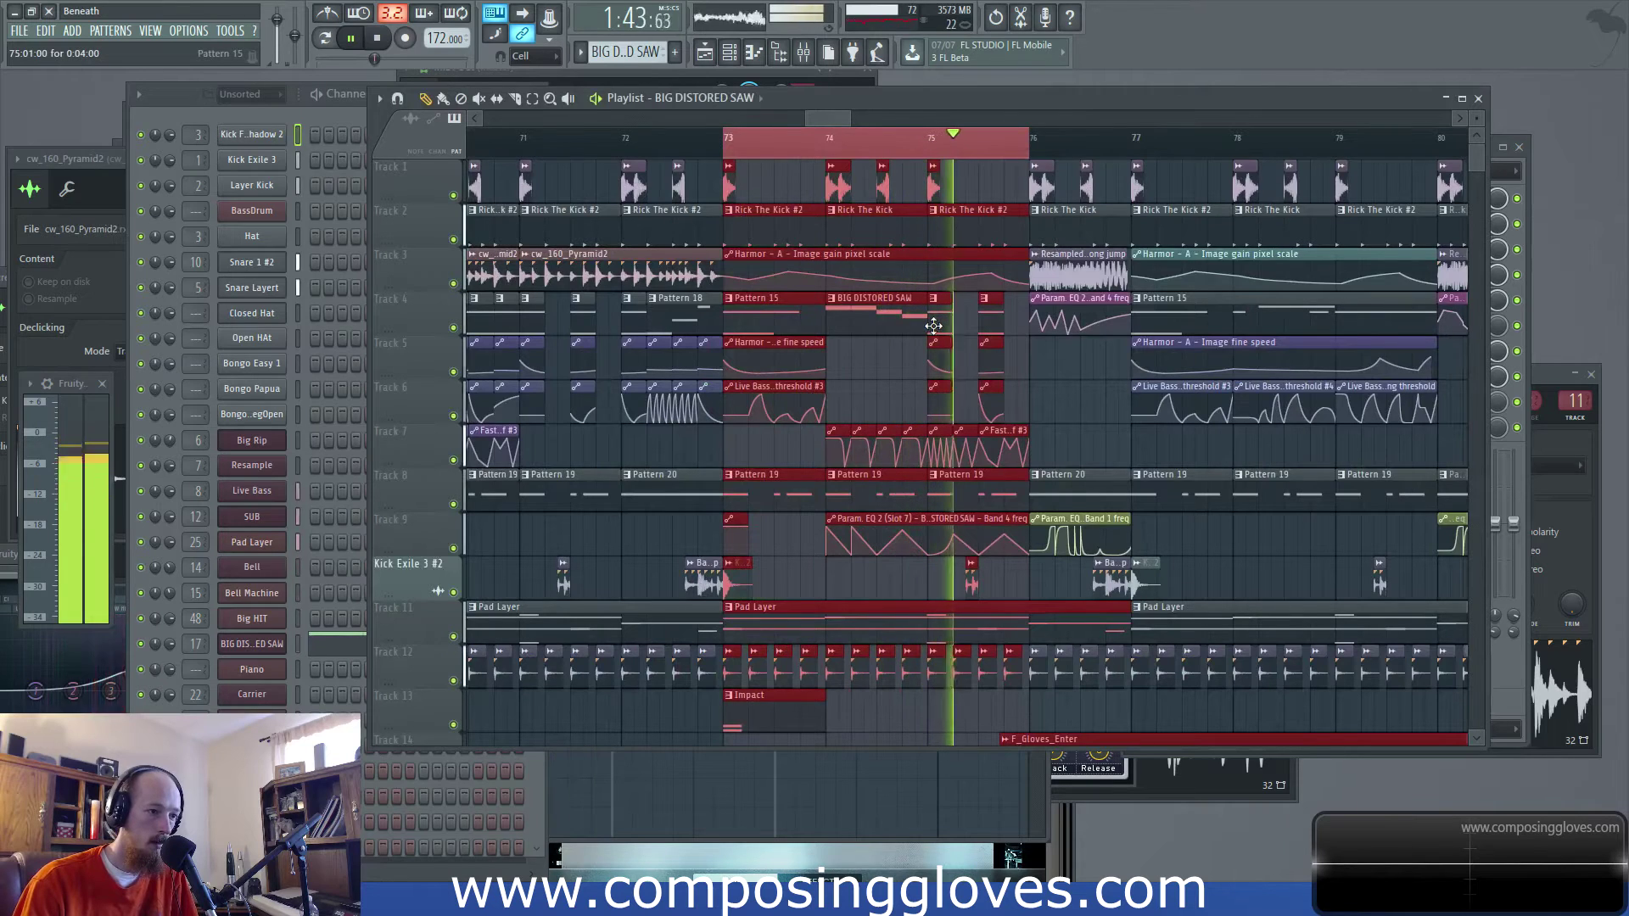
{"action": "key", "text": "space"}
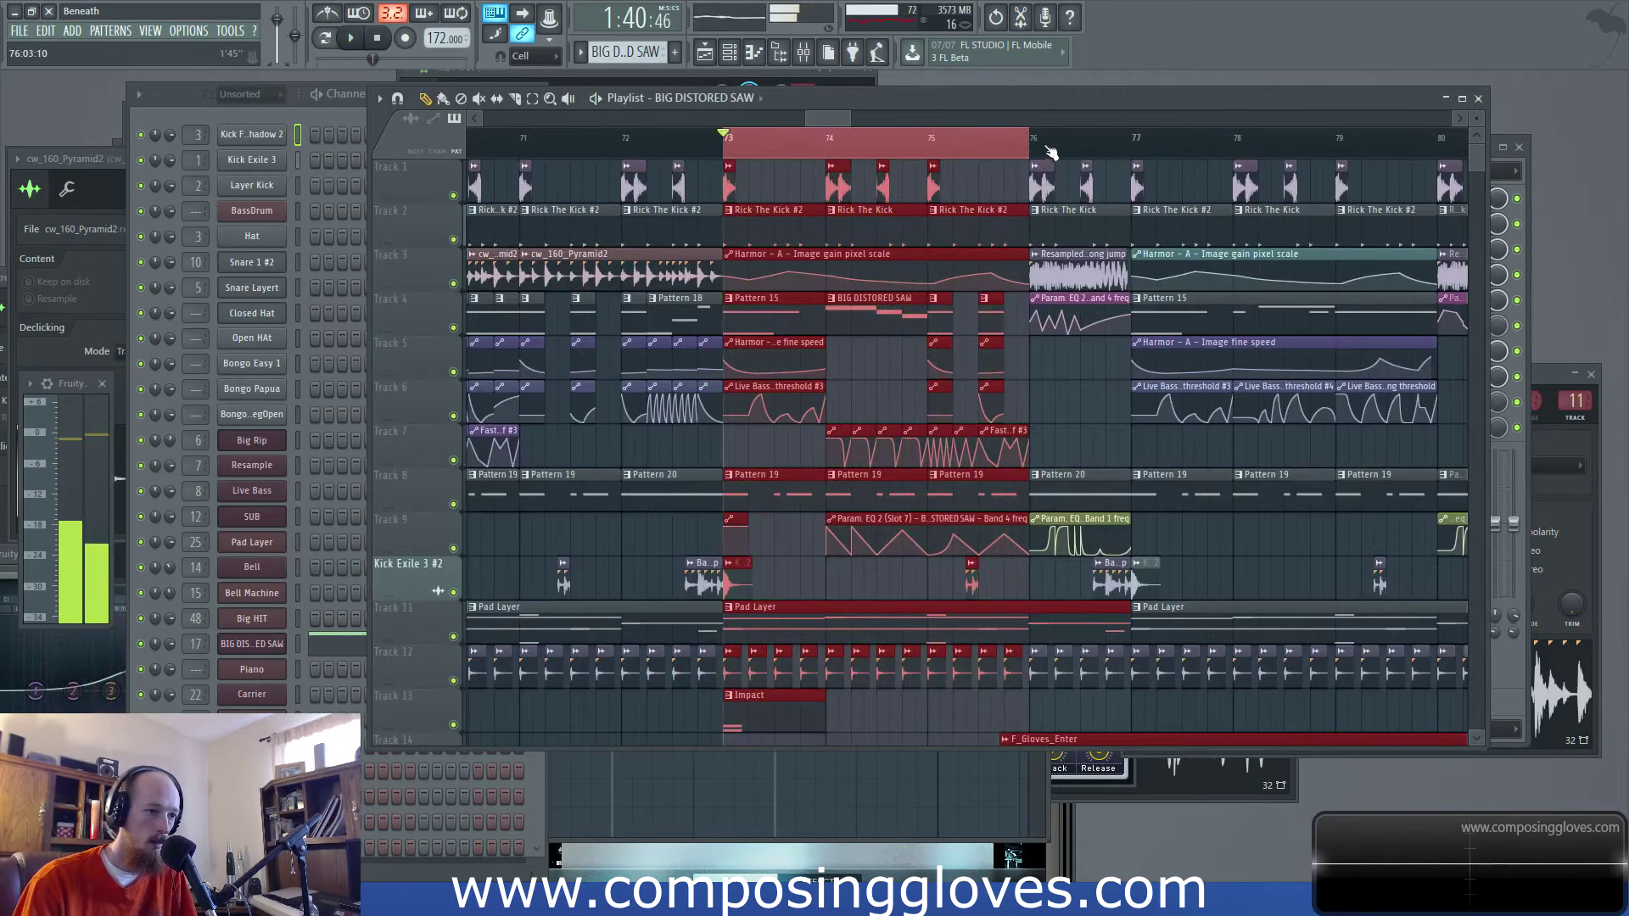
{"action": "double_click", "coordinate": [933, 174]}
{"action": "key", "text": "space"}
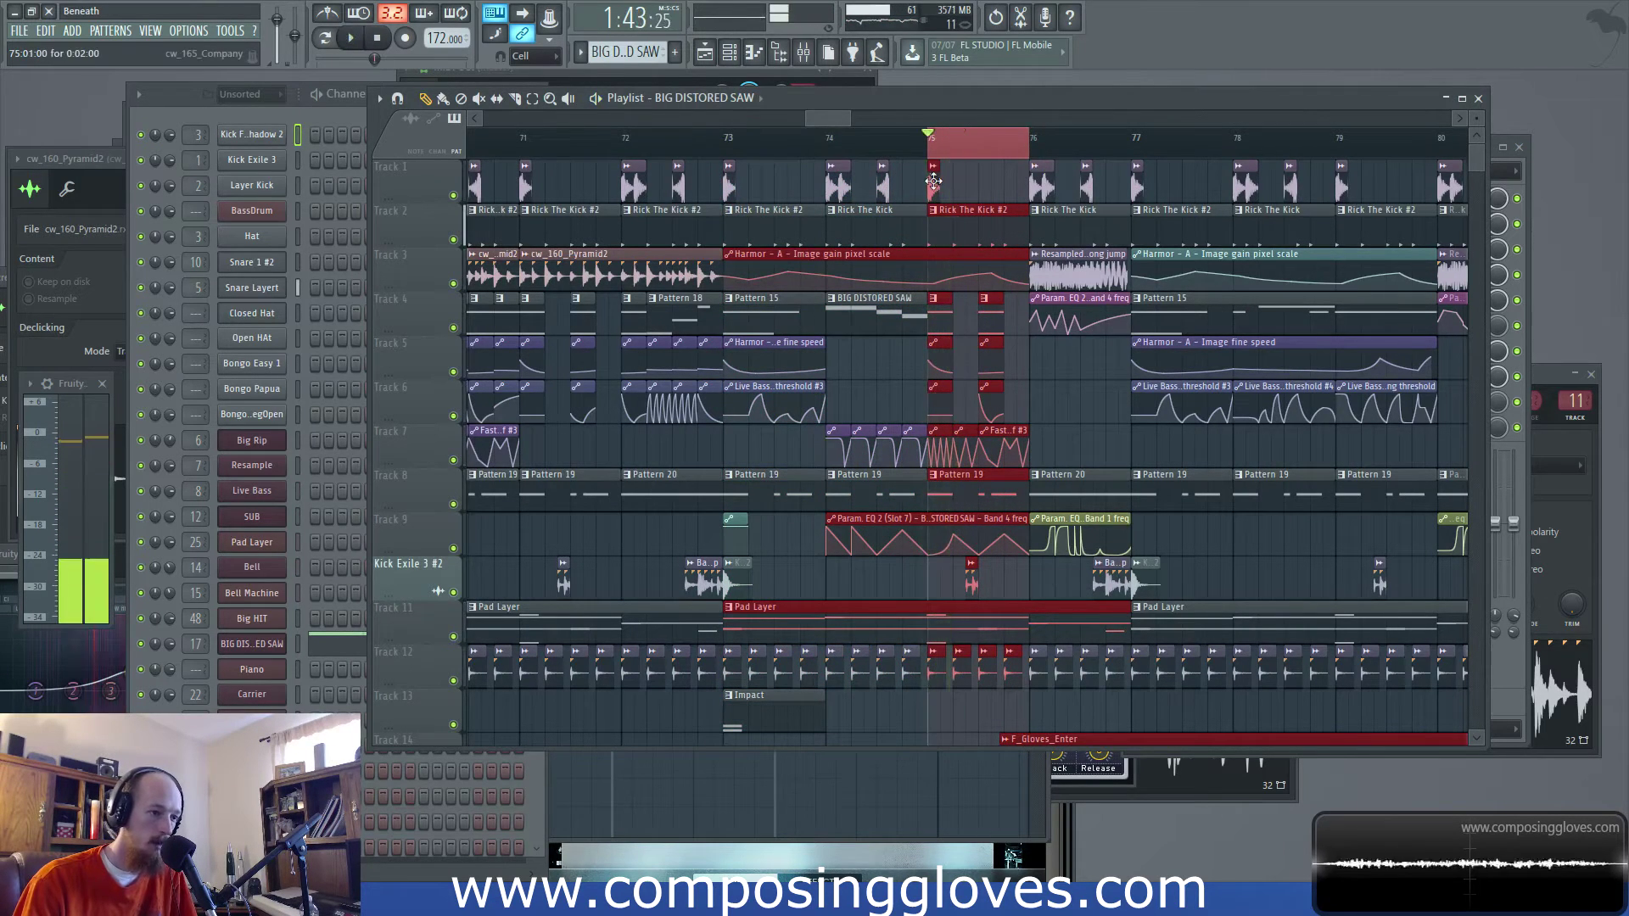
{"action": "left_click_drag", "start_coordinate": [836, 157], "coordinate": [1128, 149]}
Find the Resampled Bass clip's mixer track and raise its volume to about -8.9 dB during playback
{"action": "double_click", "coordinate": [1082, 287]}
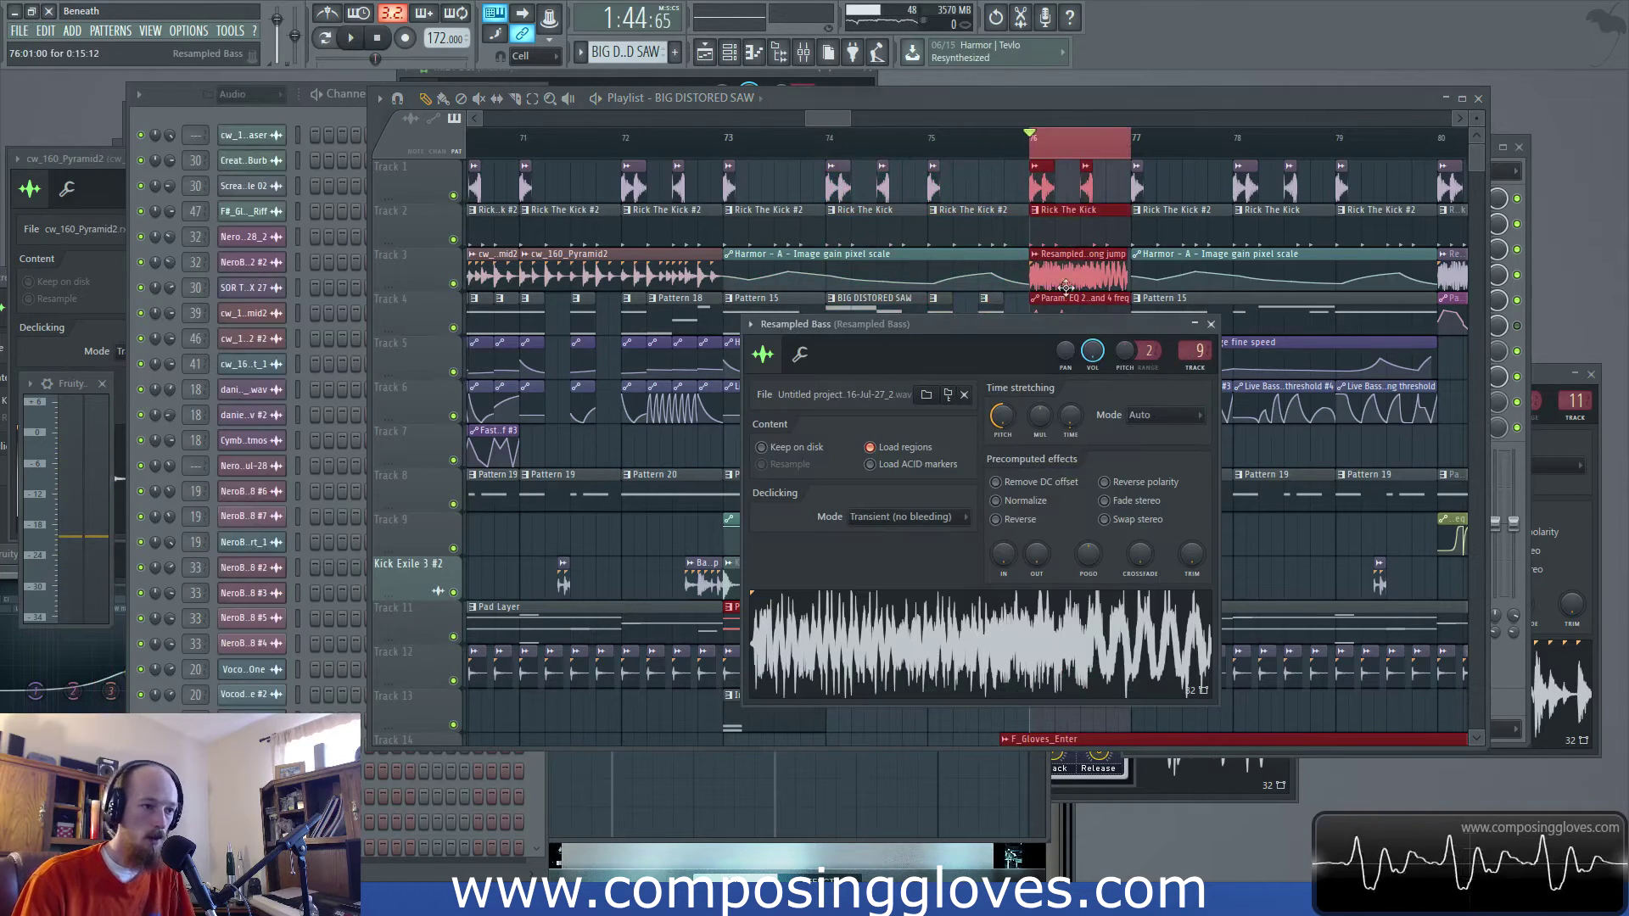
{"action": "left_click", "coordinate": [803, 53]}
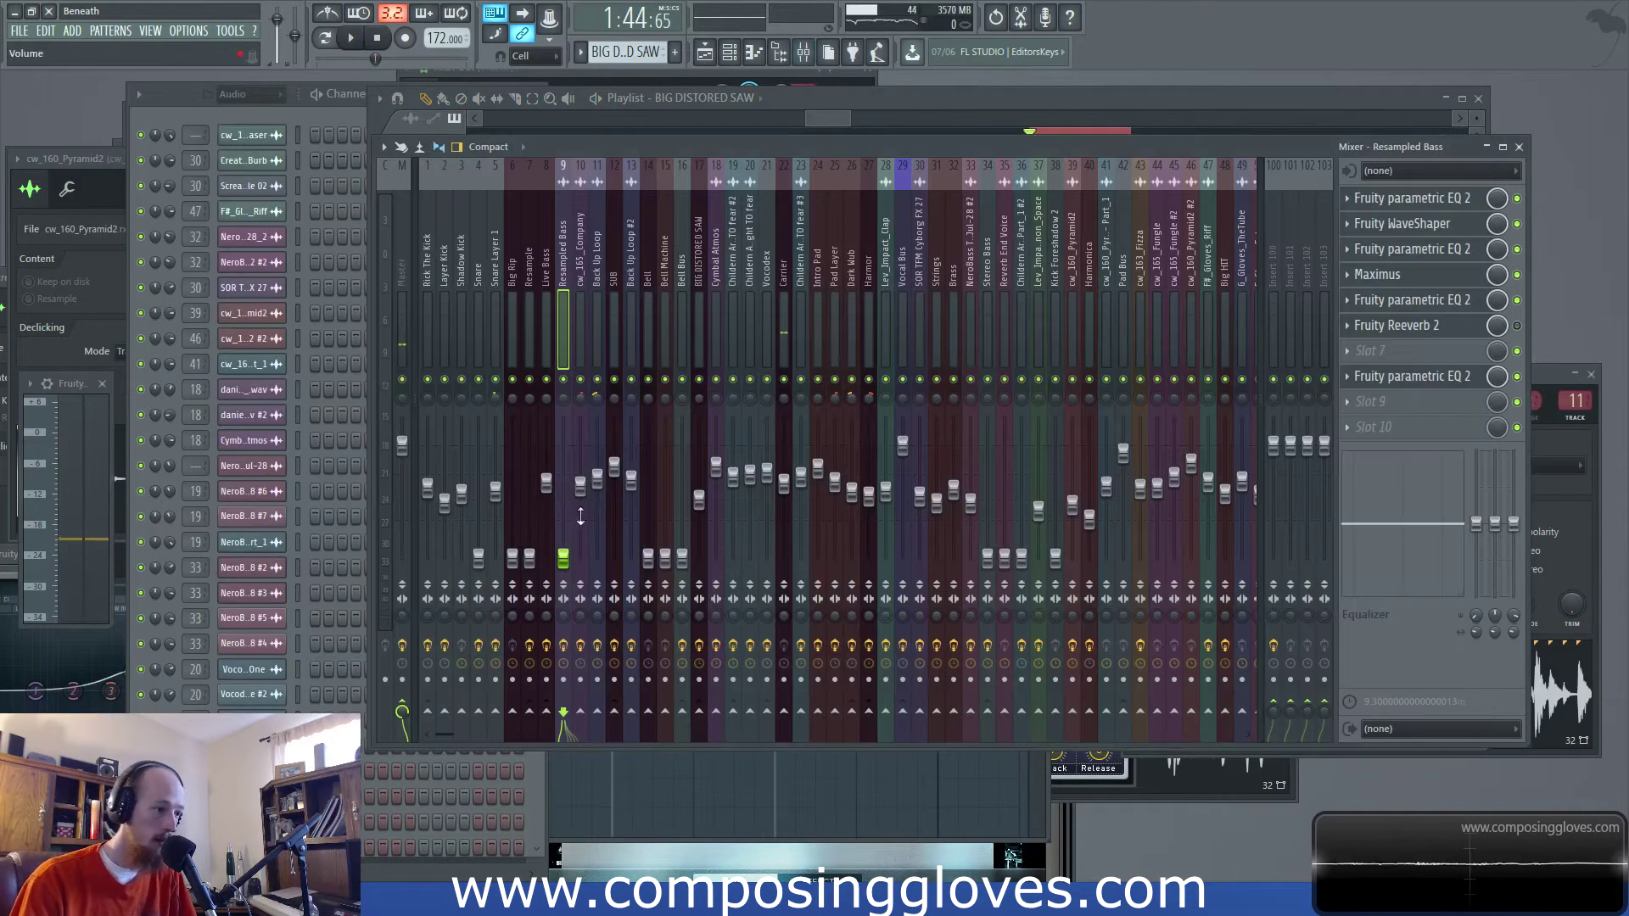
{"action": "key", "text": "space"}
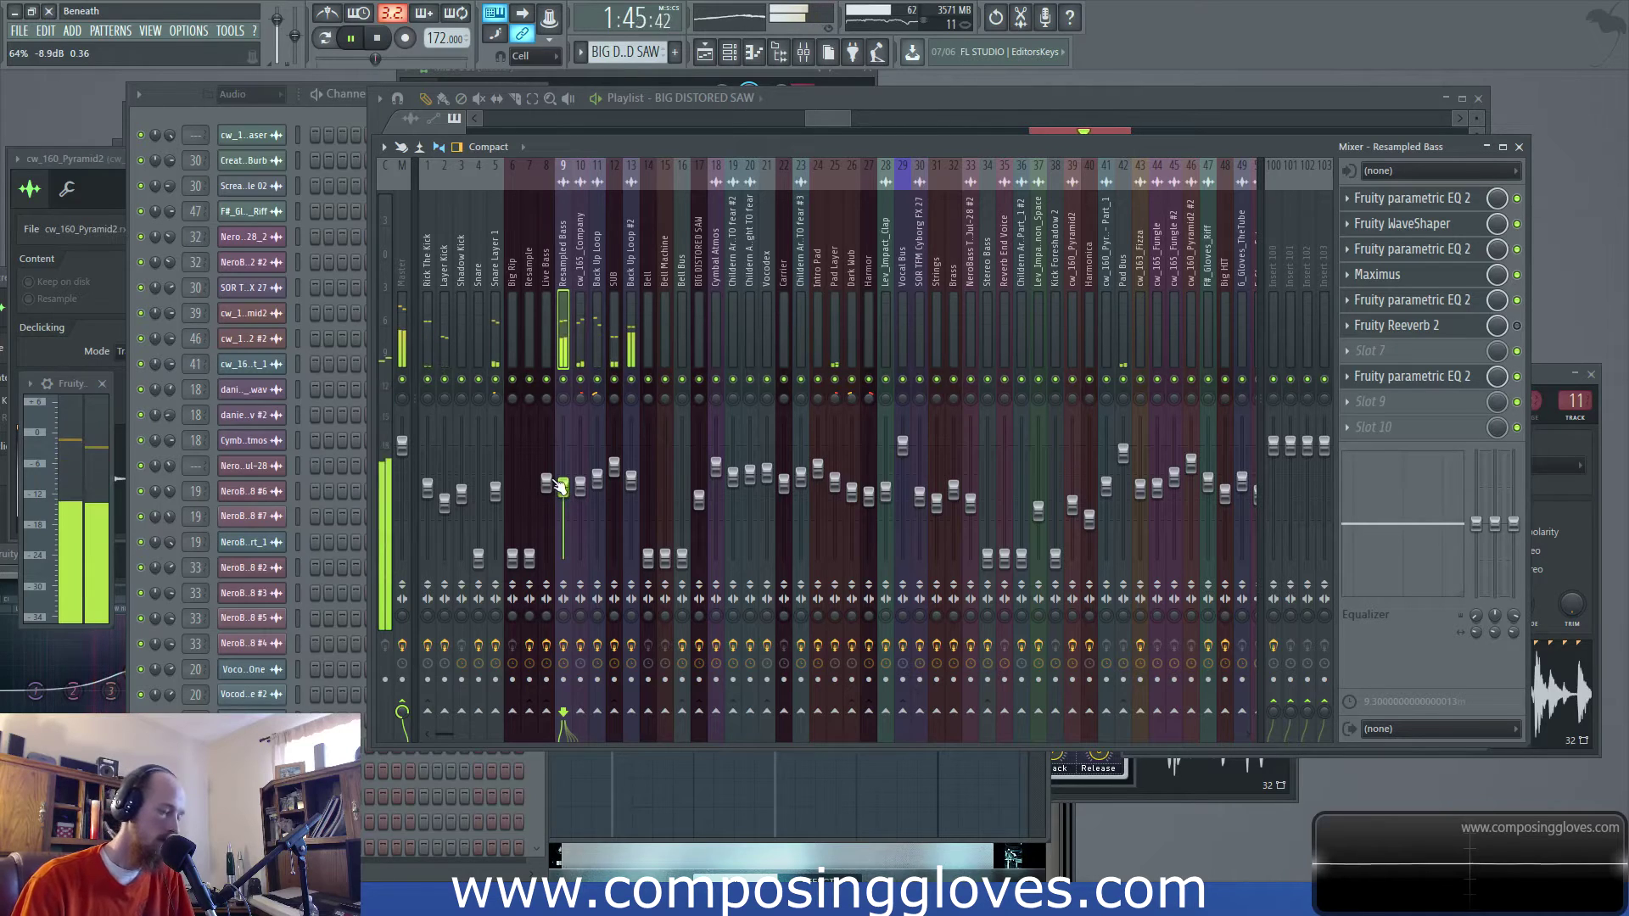
Move the playlist time selection to the start of bar 77 and check the mixer track of the Kick Exile 3 #2 clip during playback
{"action": "left_click", "coordinate": [843, 114]}
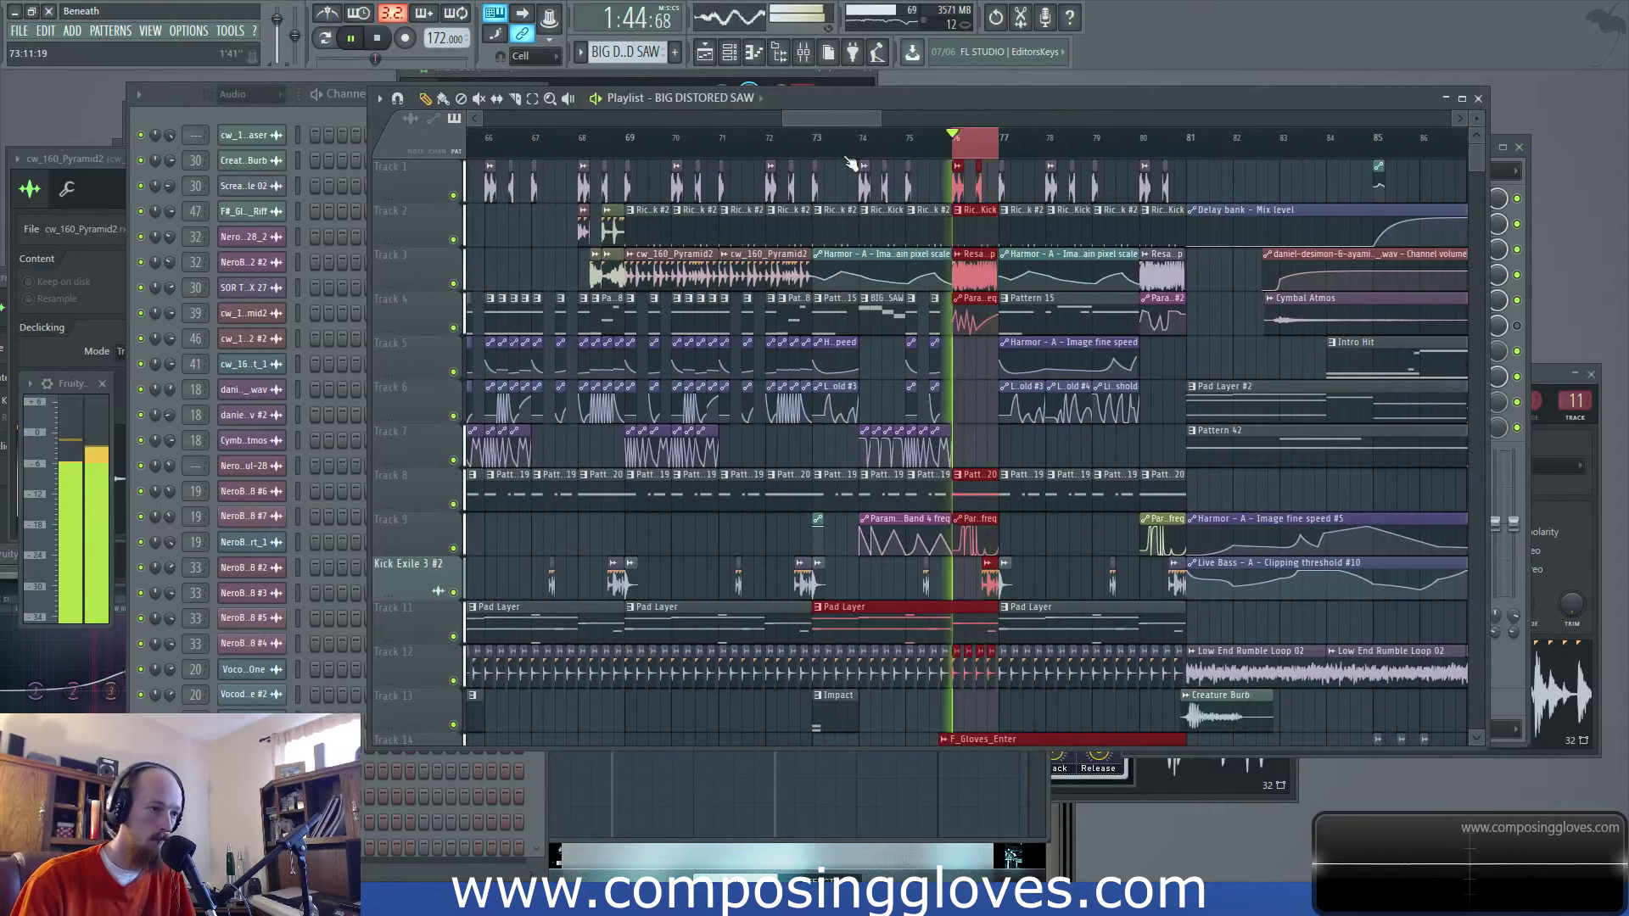
{"action": "left_click_drag", "start_coordinate": [861, 151], "coordinate": [998, 153]}
{"action": "scroll", "coordinate": [972, 390], "scroll_direction": "up", "scroll_amount": 2}
{"action": "left_click_drag", "start_coordinate": [1042, 567], "coordinate": [1056, 567]}
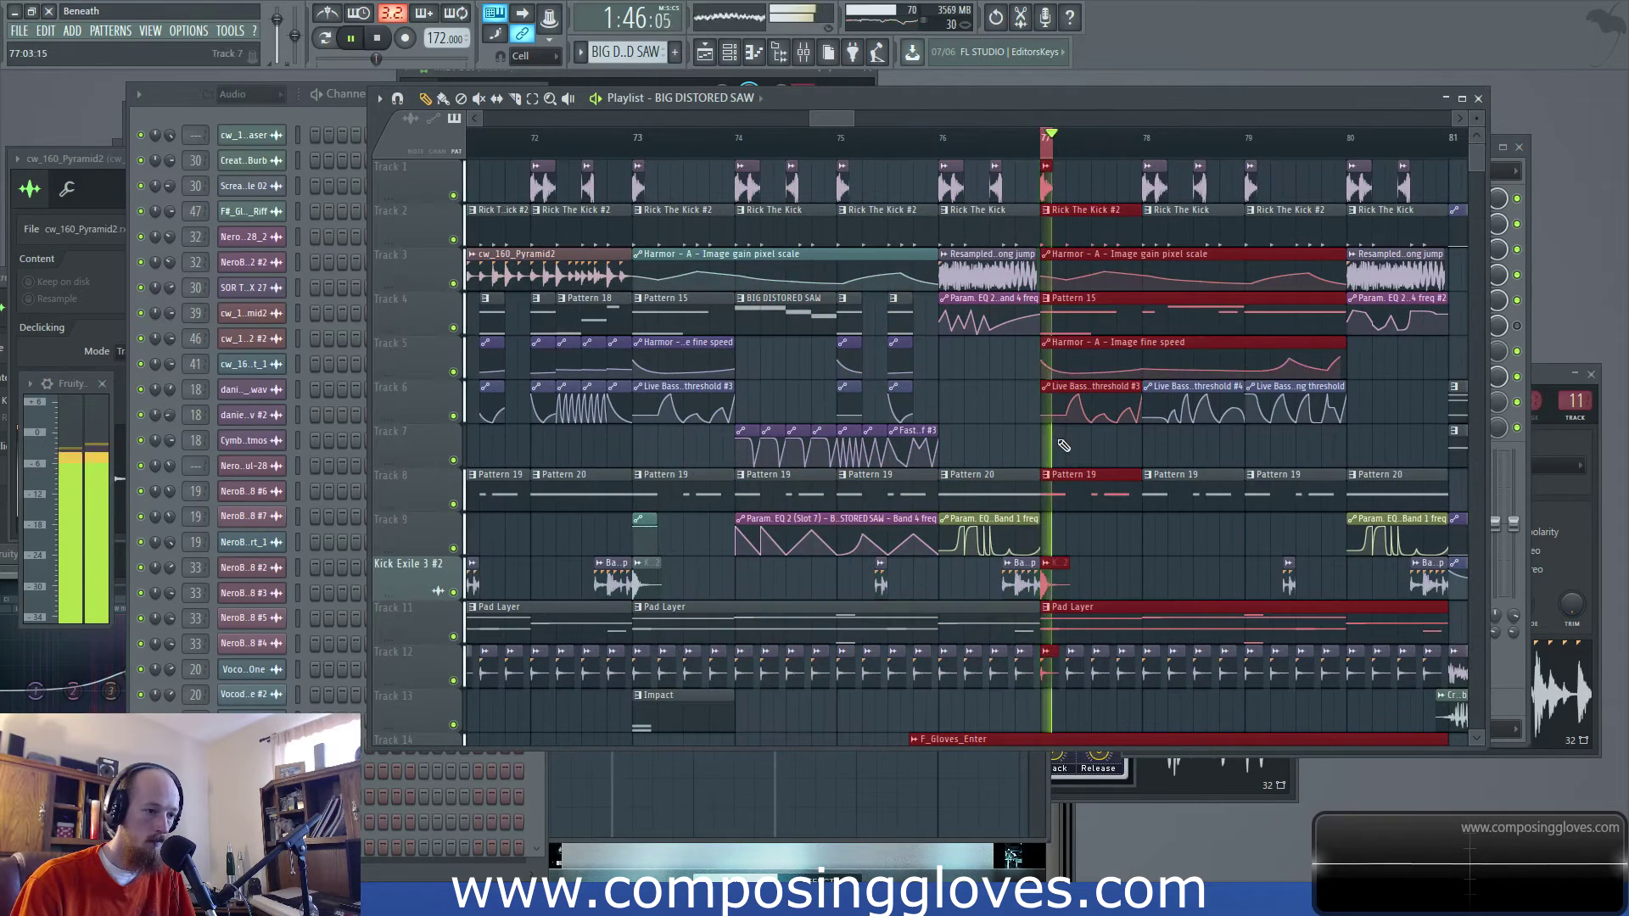
{"action": "key", "text": "space"}
{"action": "double_click", "coordinate": [1055, 567]}
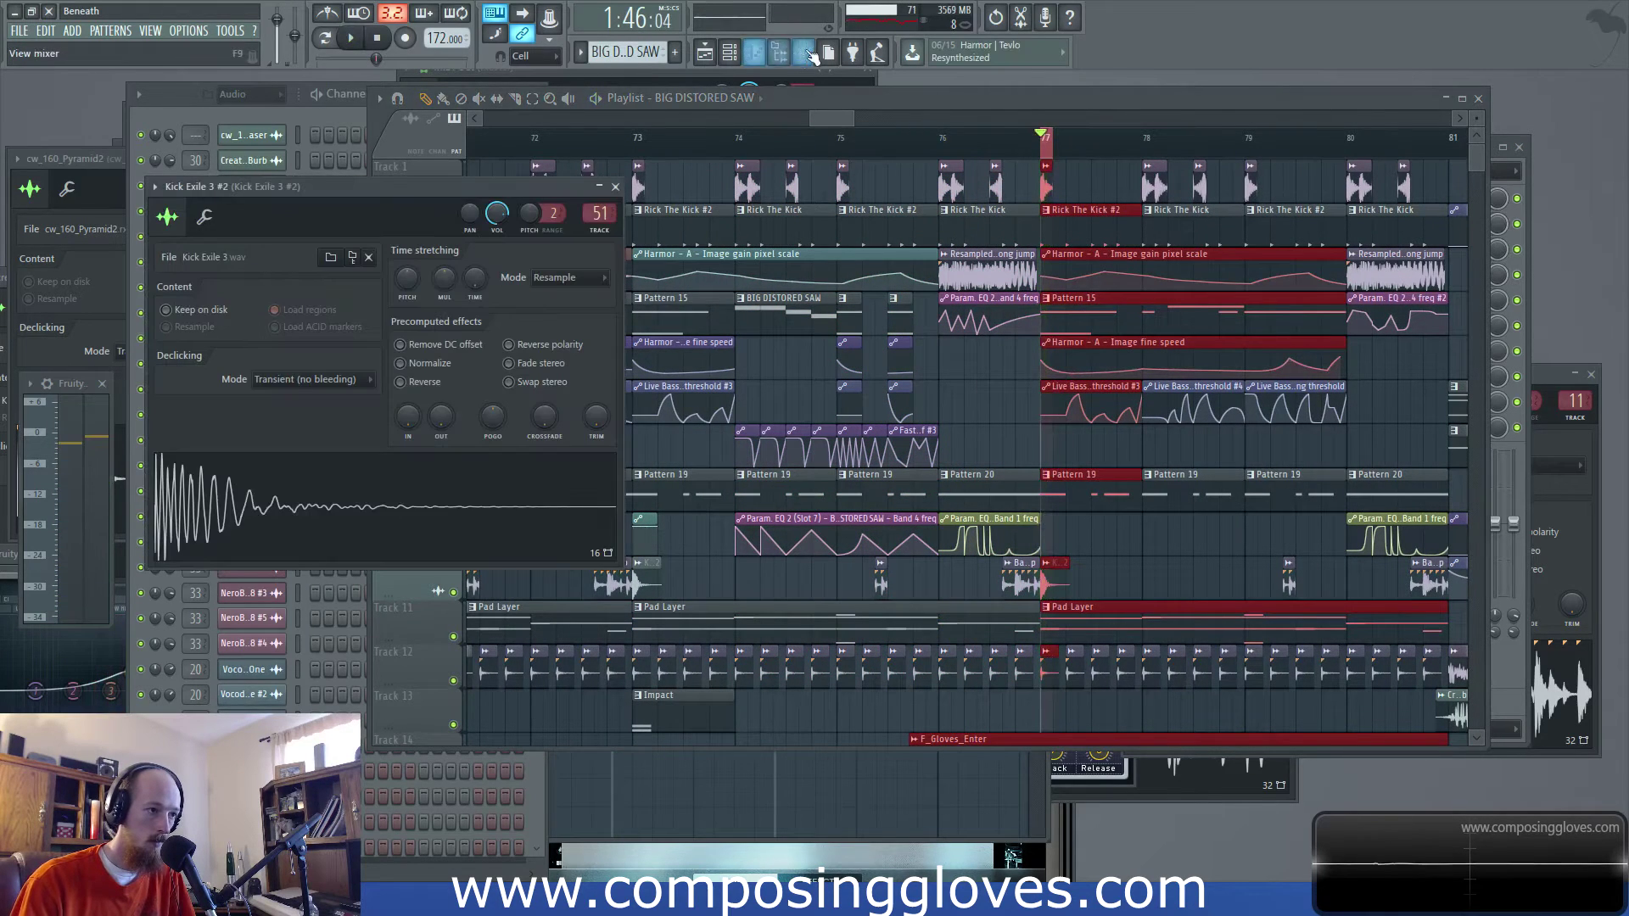
{"action": "left_click", "coordinate": [810, 54]}
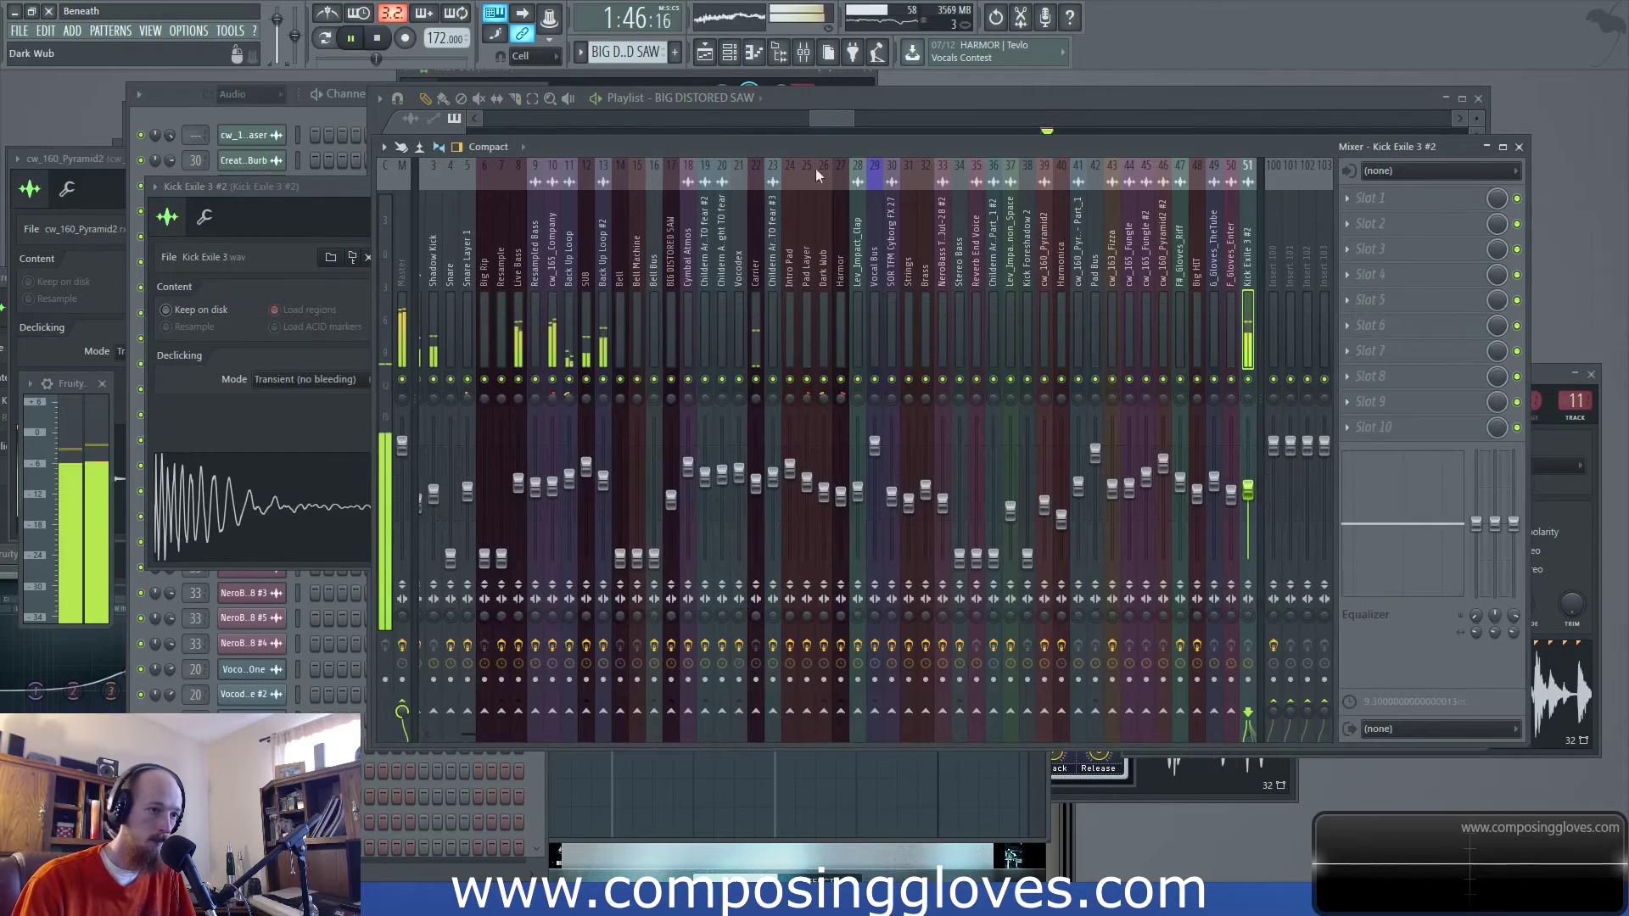
{"action": "left_click", "coordinate": [827, 116]}
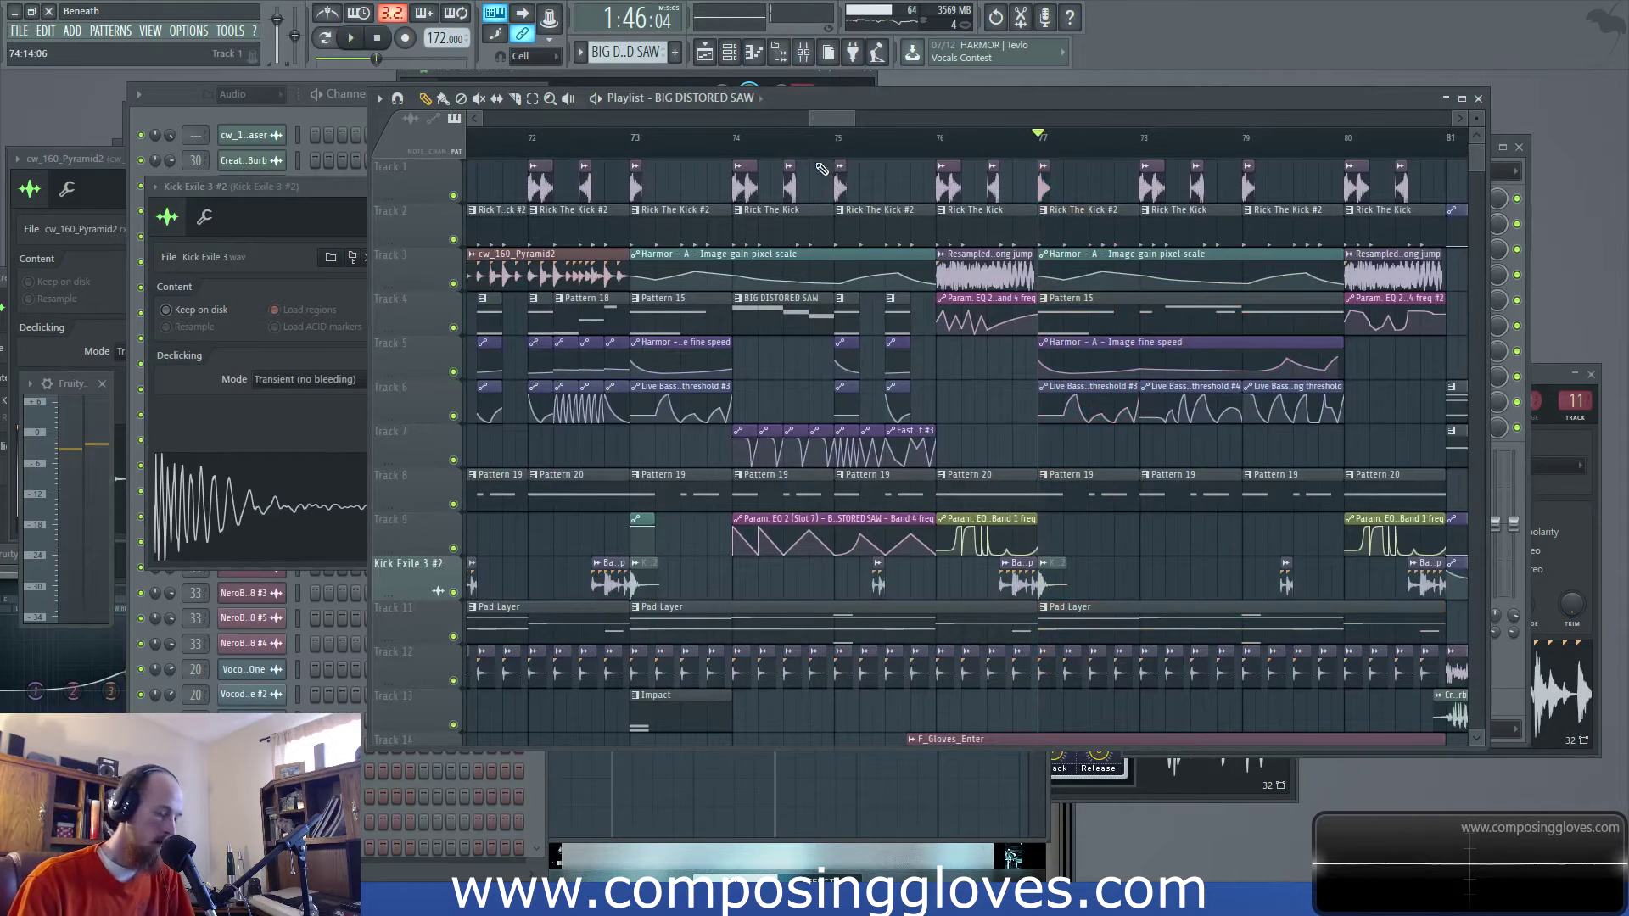
Audition the arrangement from bar 65 through to just past bar 81, following the playhead in the playlist
{"action": "scroll", "coordinate": [732, 316], "scroll_direction": "down", "scroll_amount": 3}
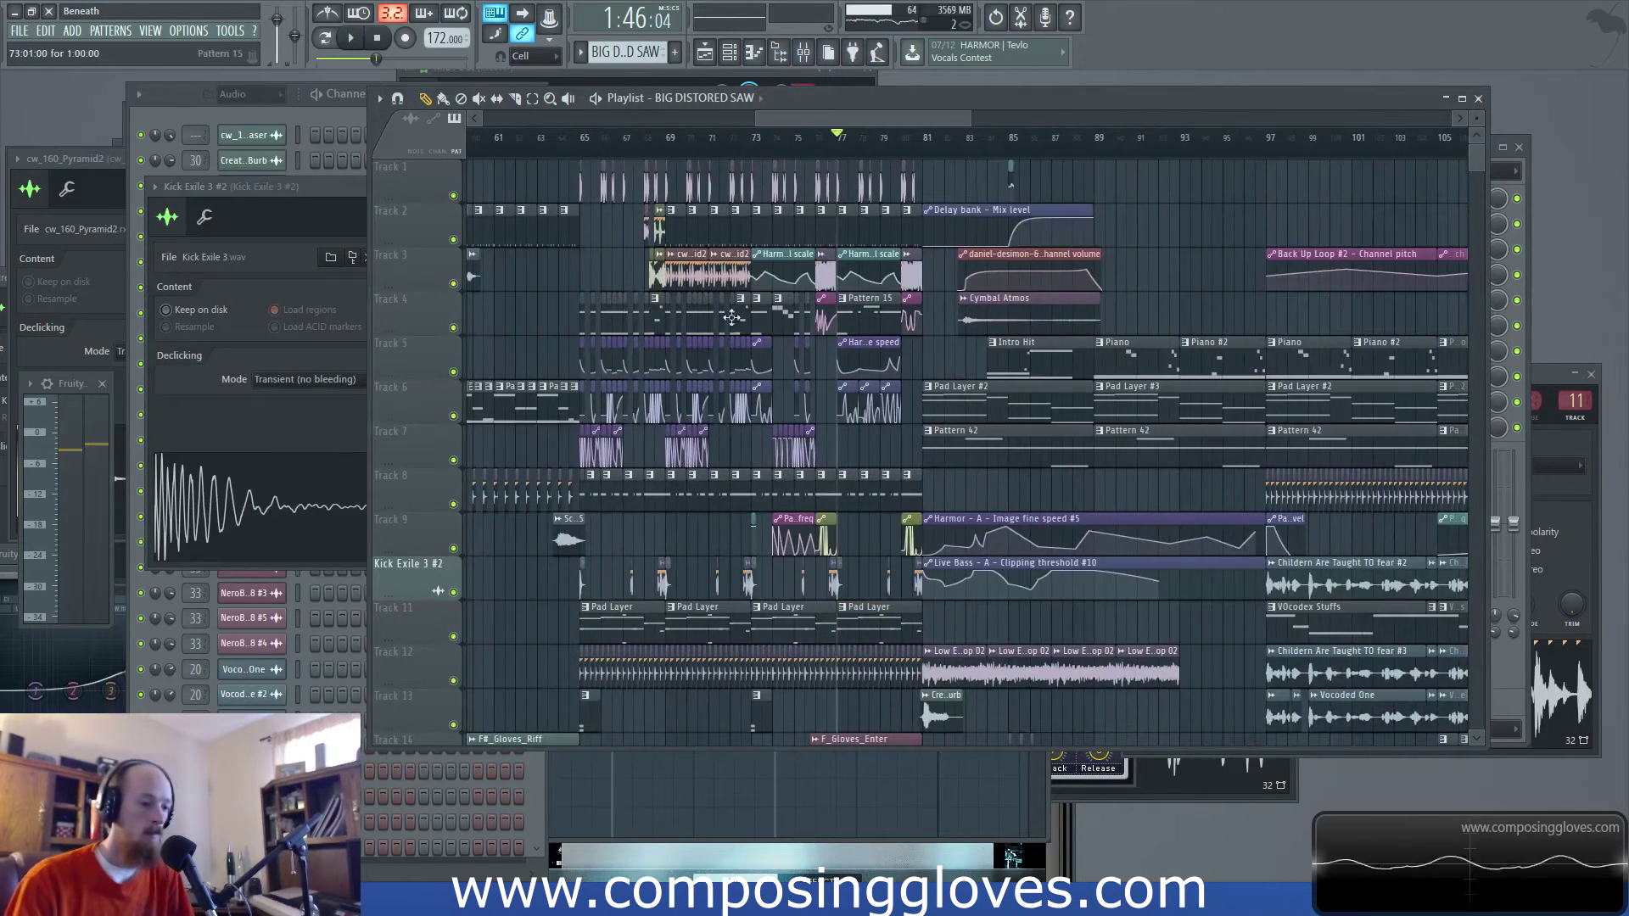
{"action": "left_click", "coordinate": [584, 151]}
{"action": "scroll", "coordinate": [764, 299], "scroll_direction": "up", "scroll_amount": 3}
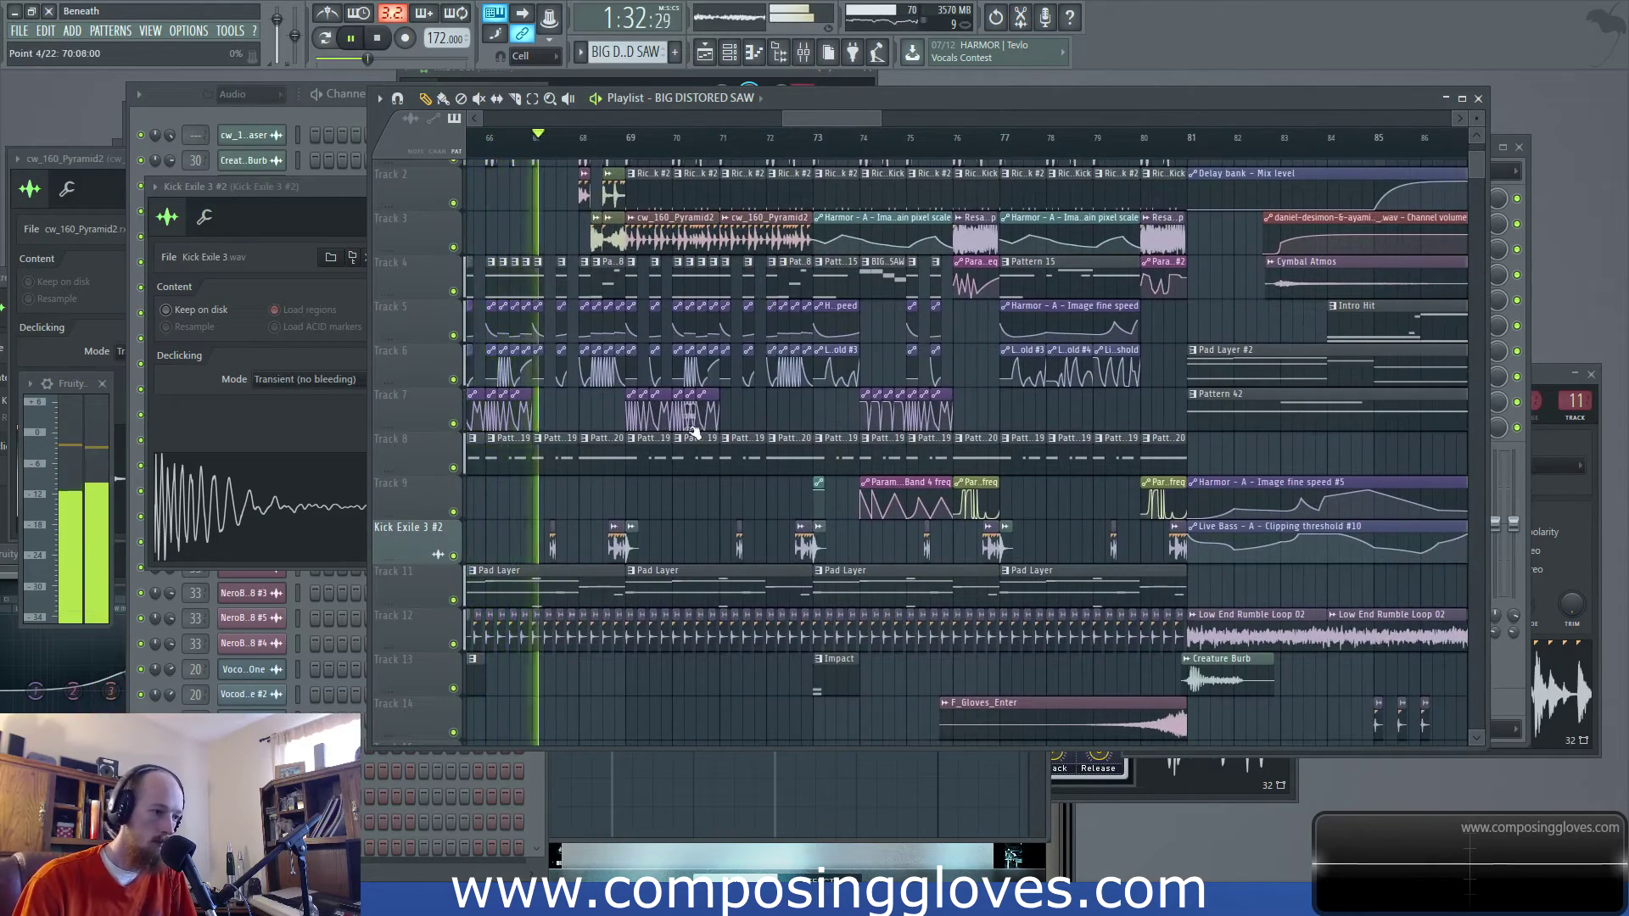
{"action": "scroll", "coordinate": [694, 433], "scroll_direction": "up", "scroll_amount": 2}
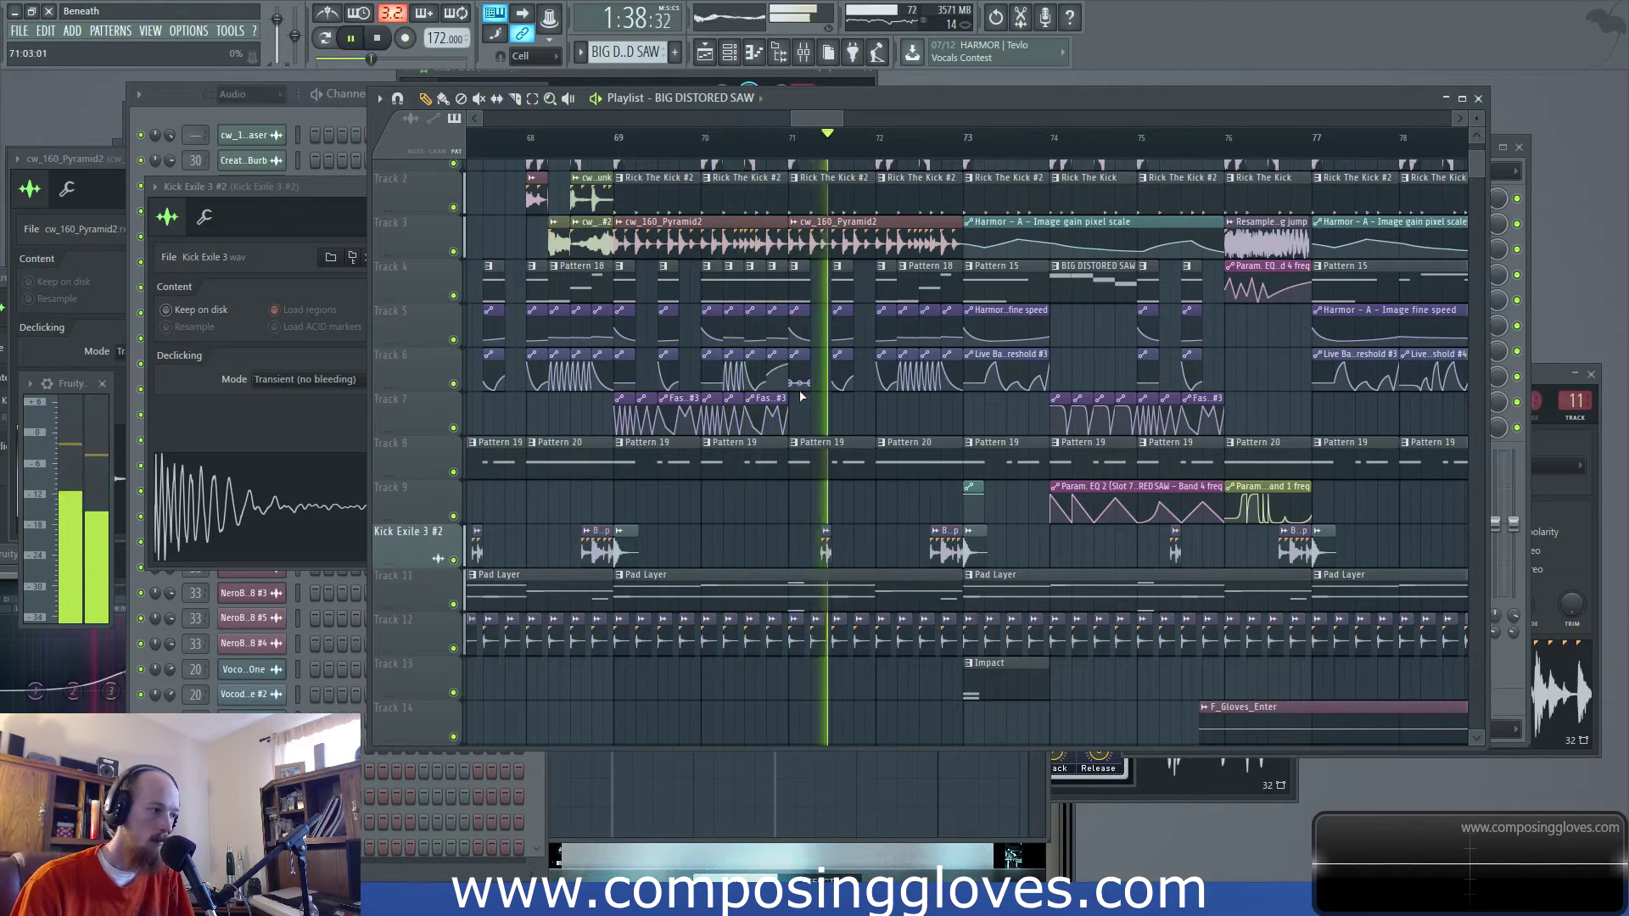
{"action": "scroll", "coordinate": [849, 408], "scroll_direction": "right", "scroll_amount": 2}
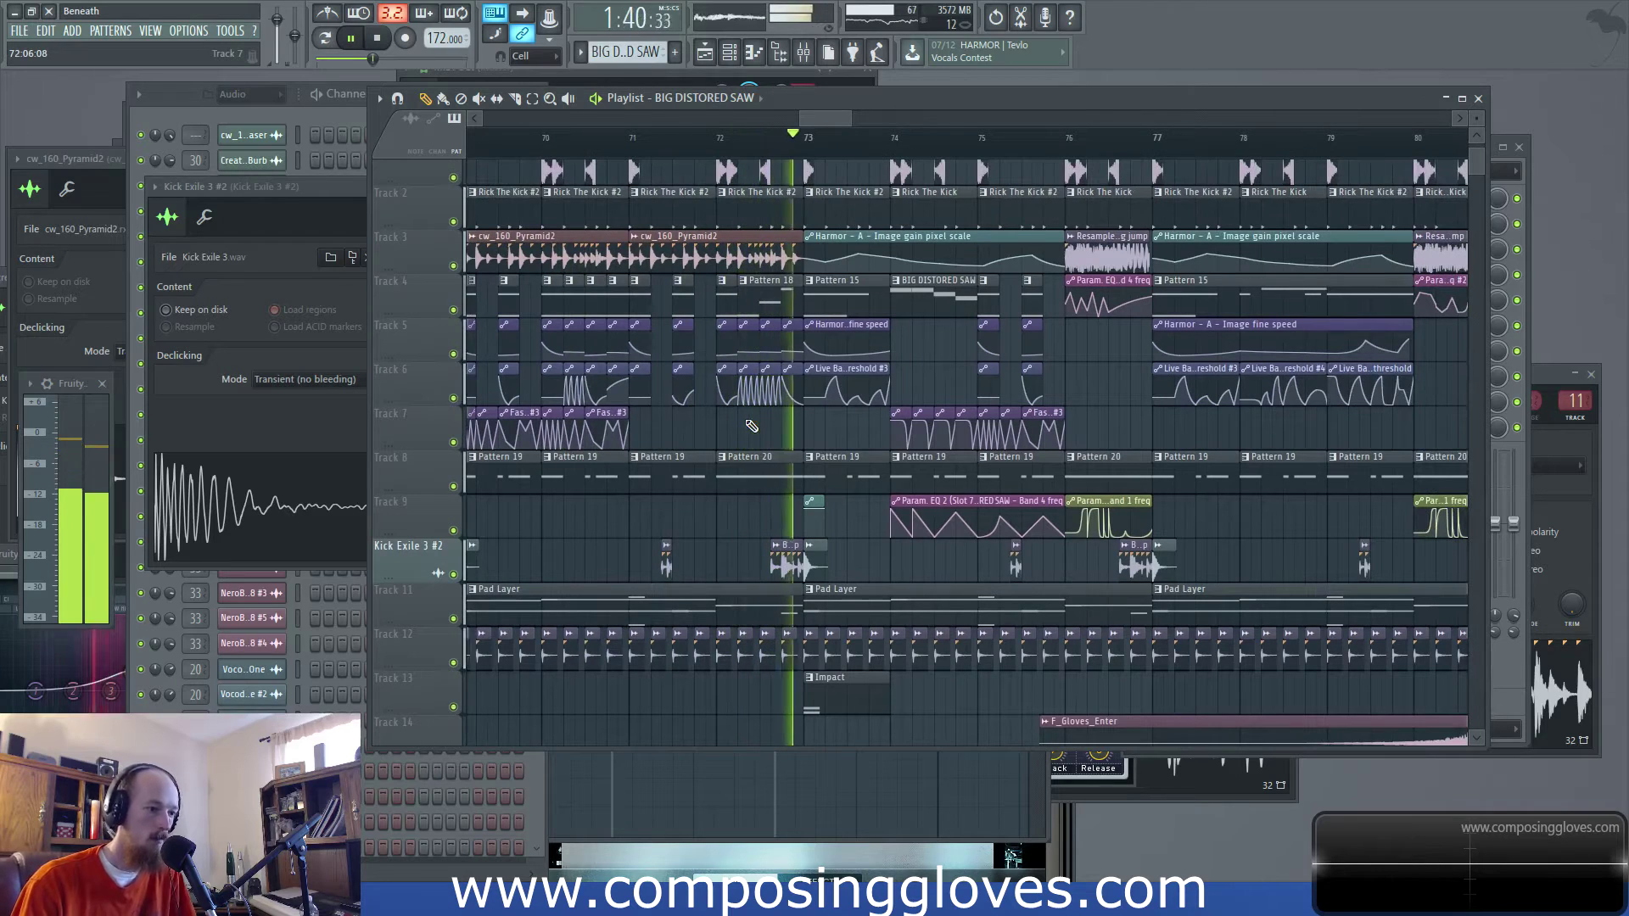
{"action": "scroll", "coordinate": [747, 429], "scroll_direction": "right", "scroll_amount": 2}
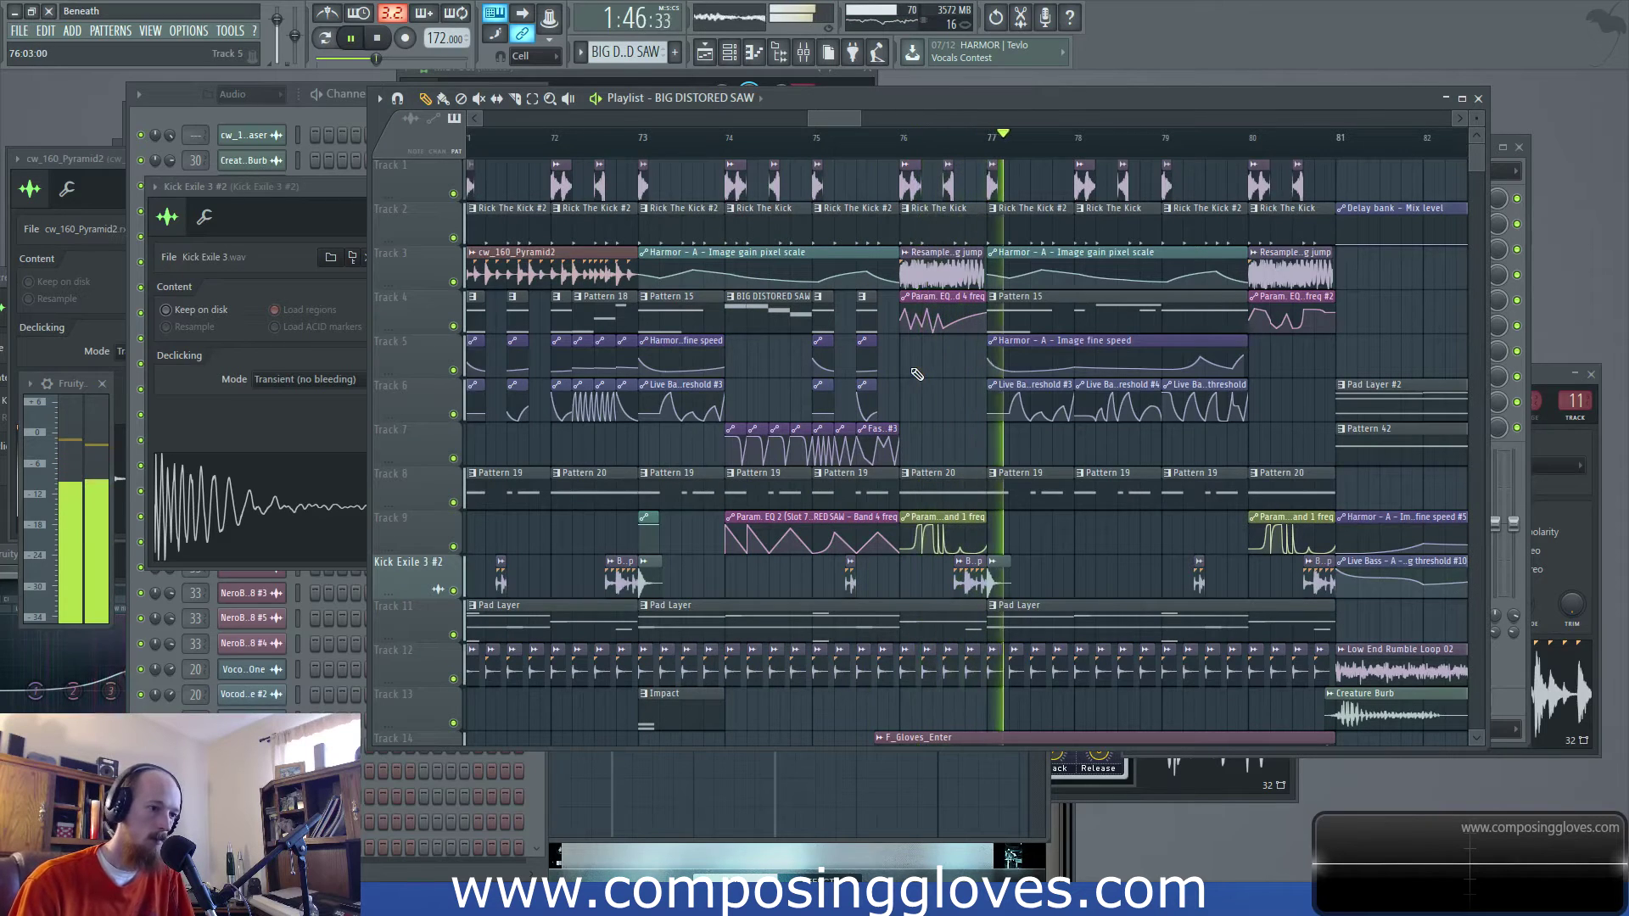
{"action": "scroll", "coordinate": [923, 390], "scroll_direction": "right", "scroll_amount": 3}
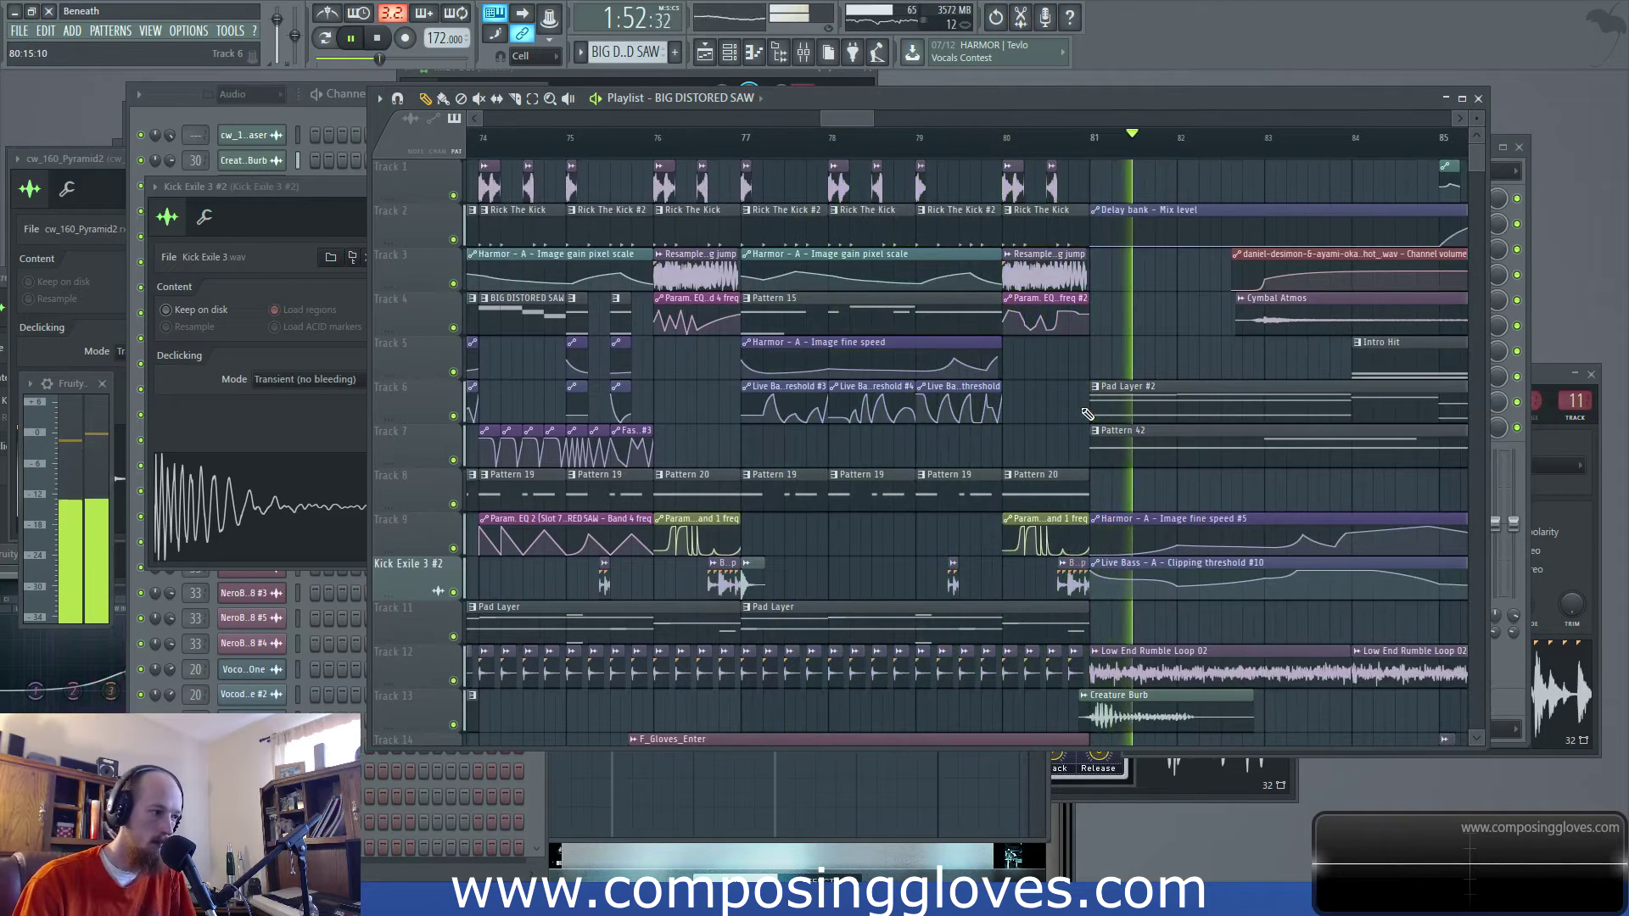
{"action": "key", "text": "space"}
Open the F_Gloves_Enter clip on Track 14 and check the level of its mixer track
{"action": "scroll", "coordinate": [1073, 475], "scroll_direction": "down", "scroll_amount": 5}
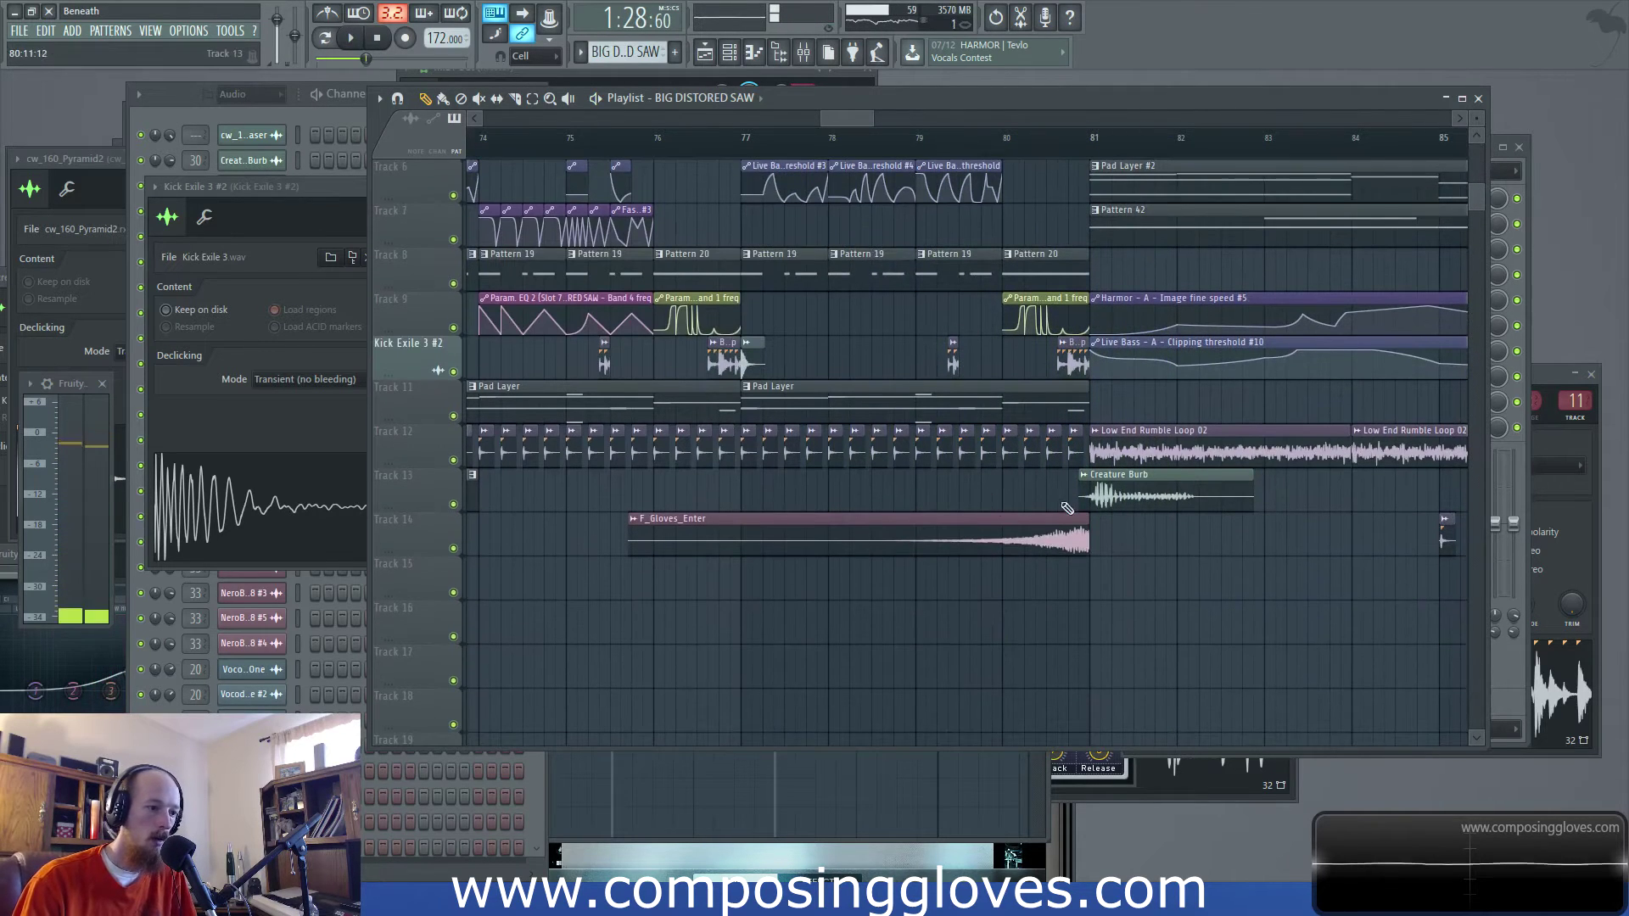
{"action": "double_click", "coordinate": [1050, 535]}
{"action": "left_click", "coordinate": [804, 55]}
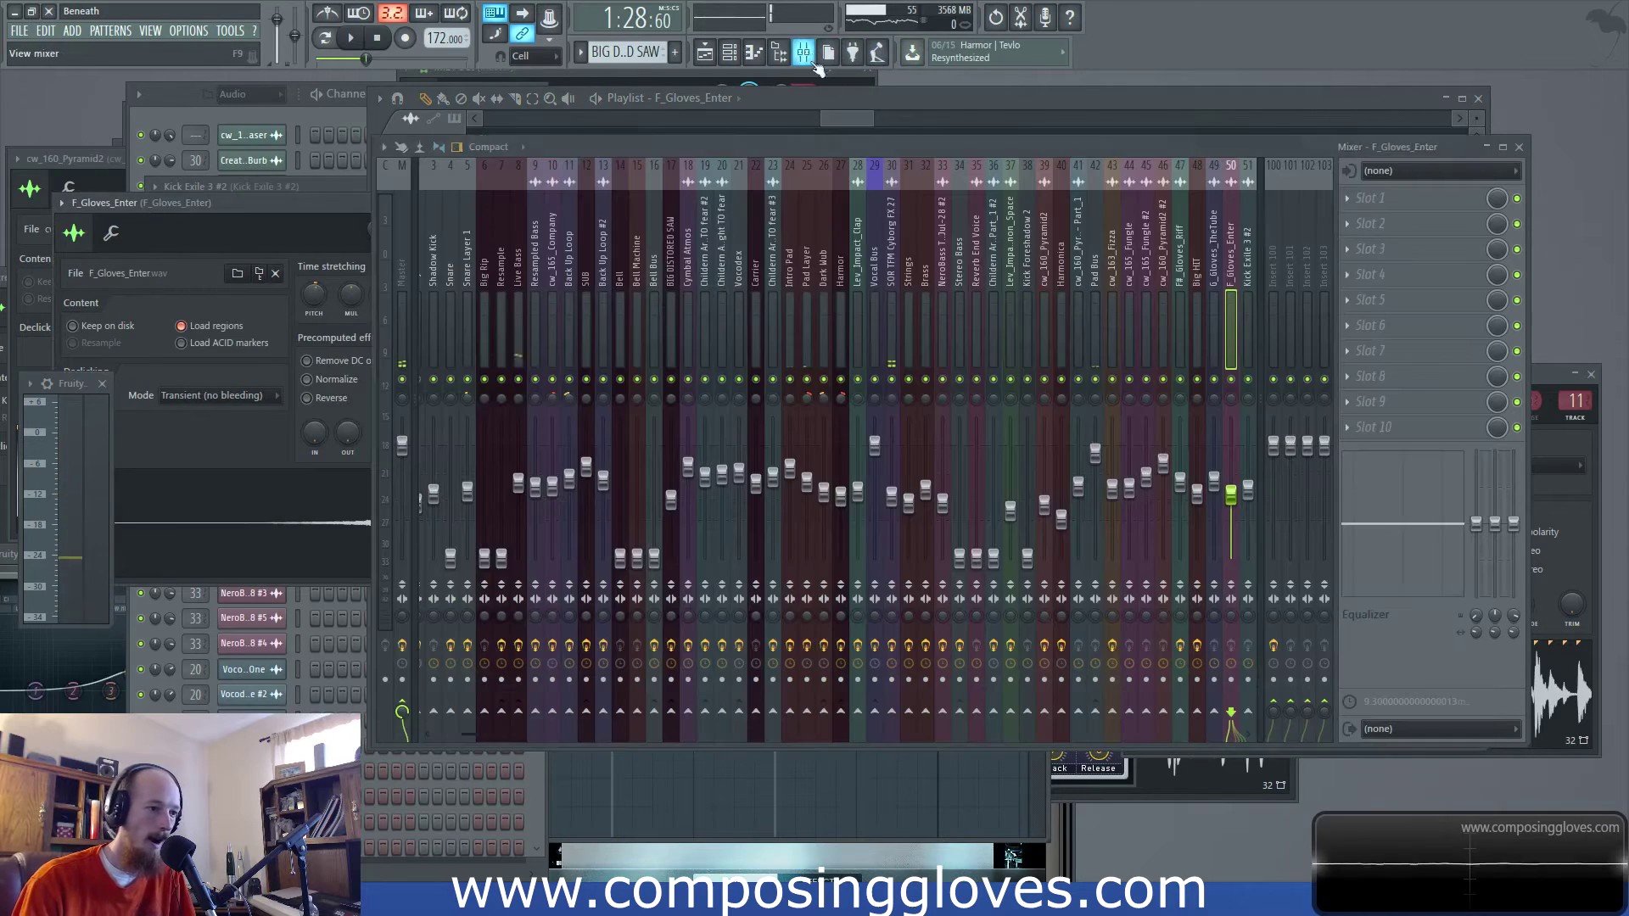
{"action": "left_click", "coordinate": [853, 120]}
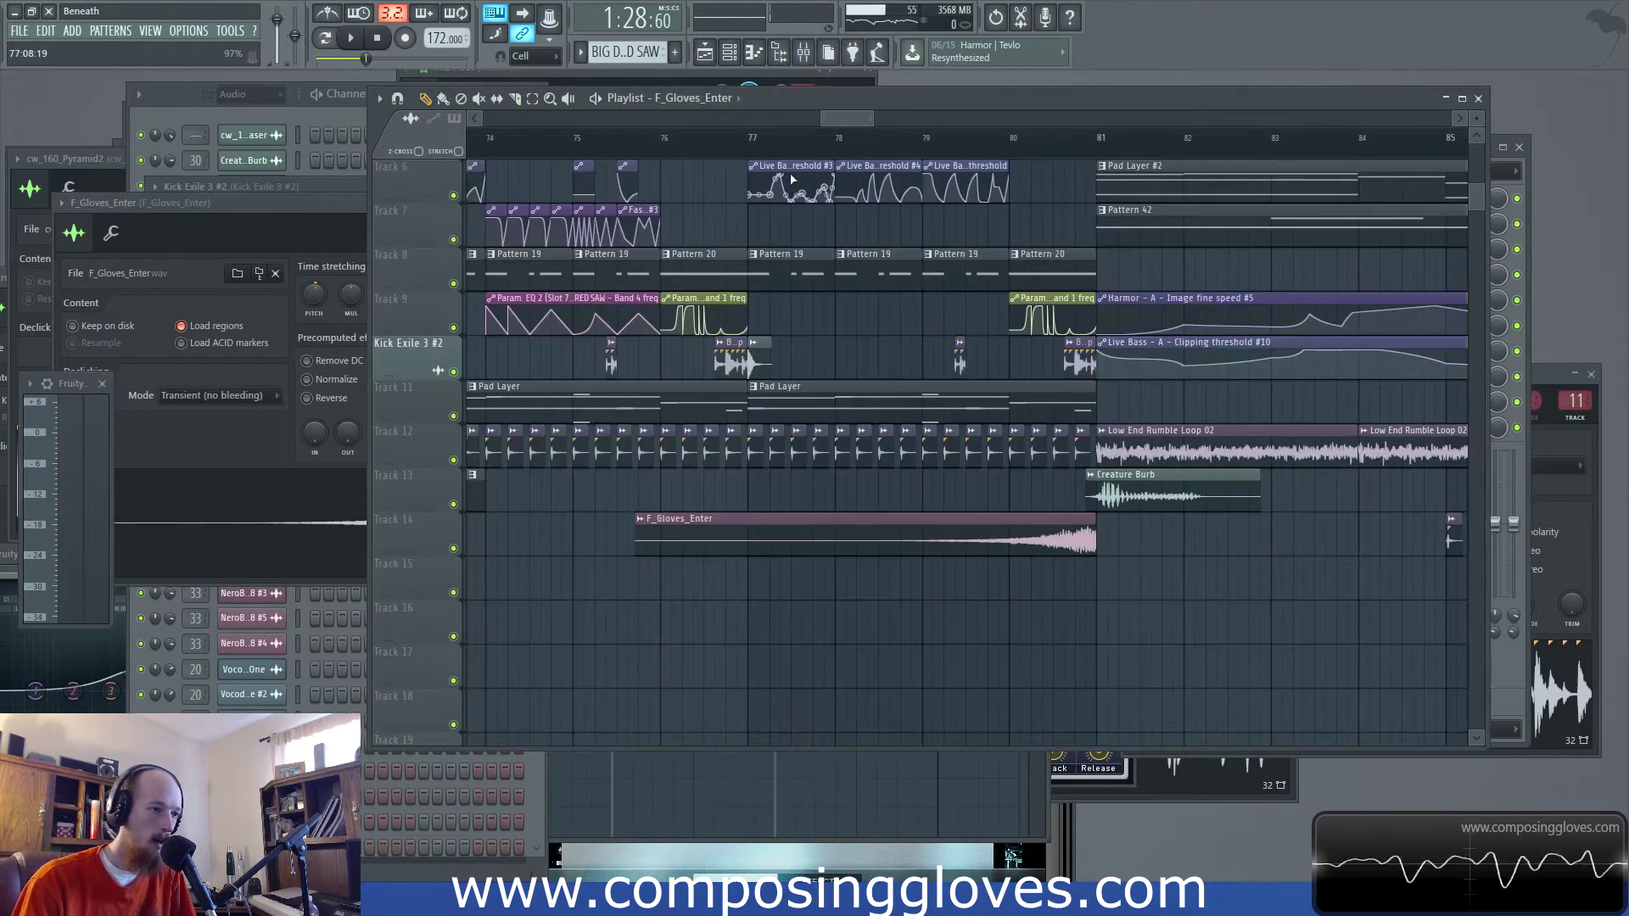
Audition the breakdown from bar 81 and look through the clips on the lower playlist tracks
{"action": "scroll", "coordinate": [1039, 222], "scroll_direction": "up", "scroll_amount": 5}
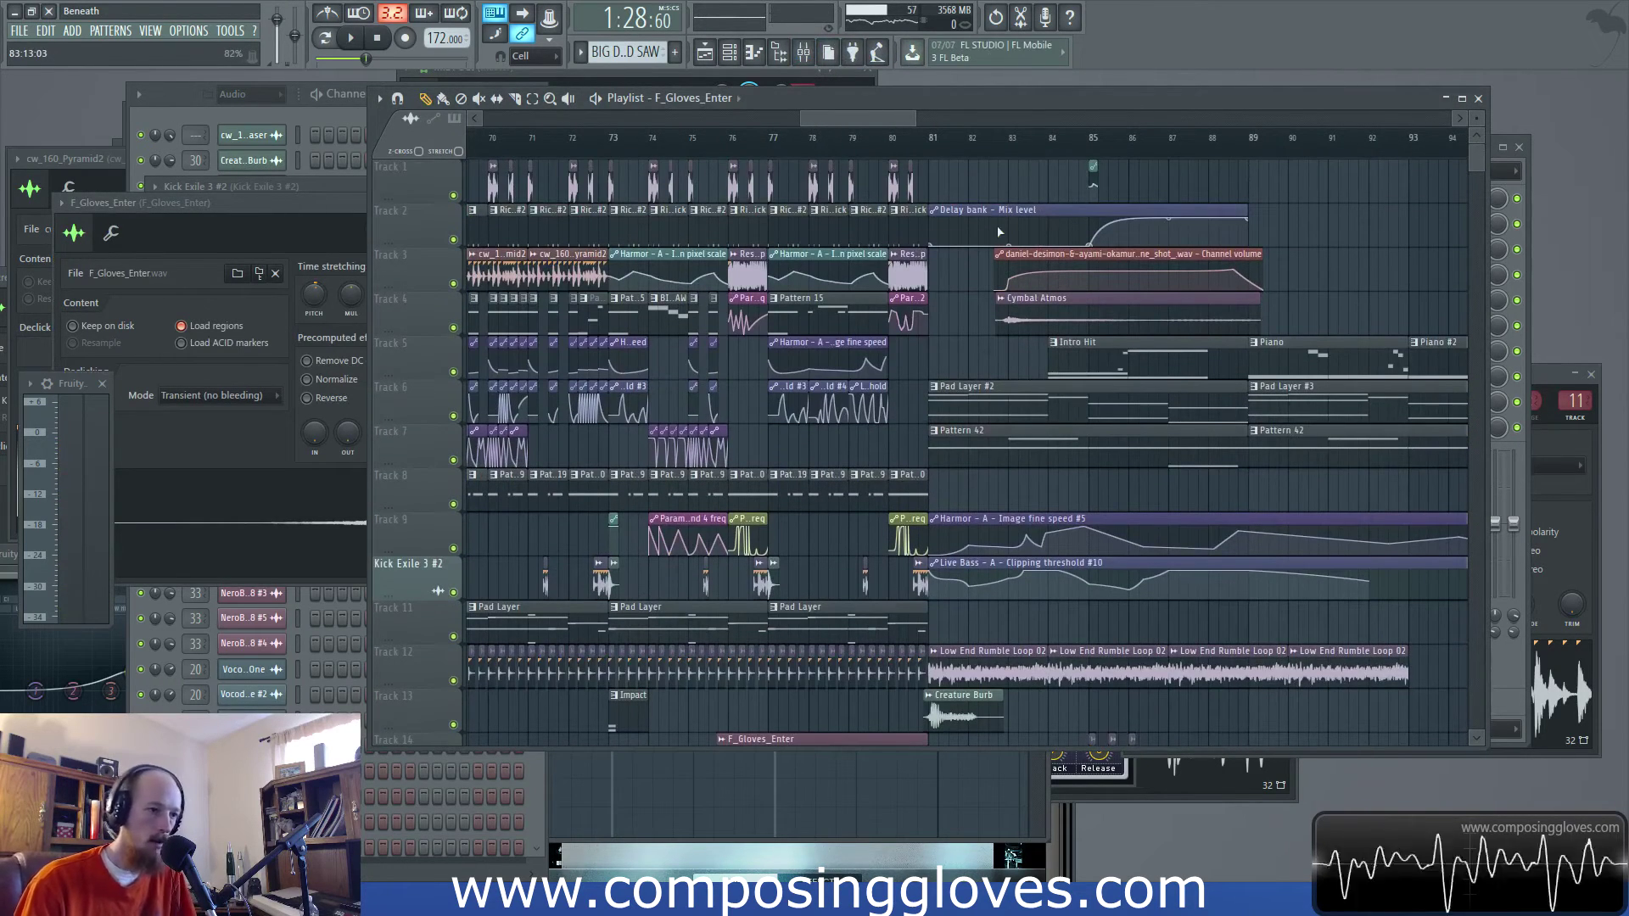
{"action": "left_click", "coordinate": [932, 137]}
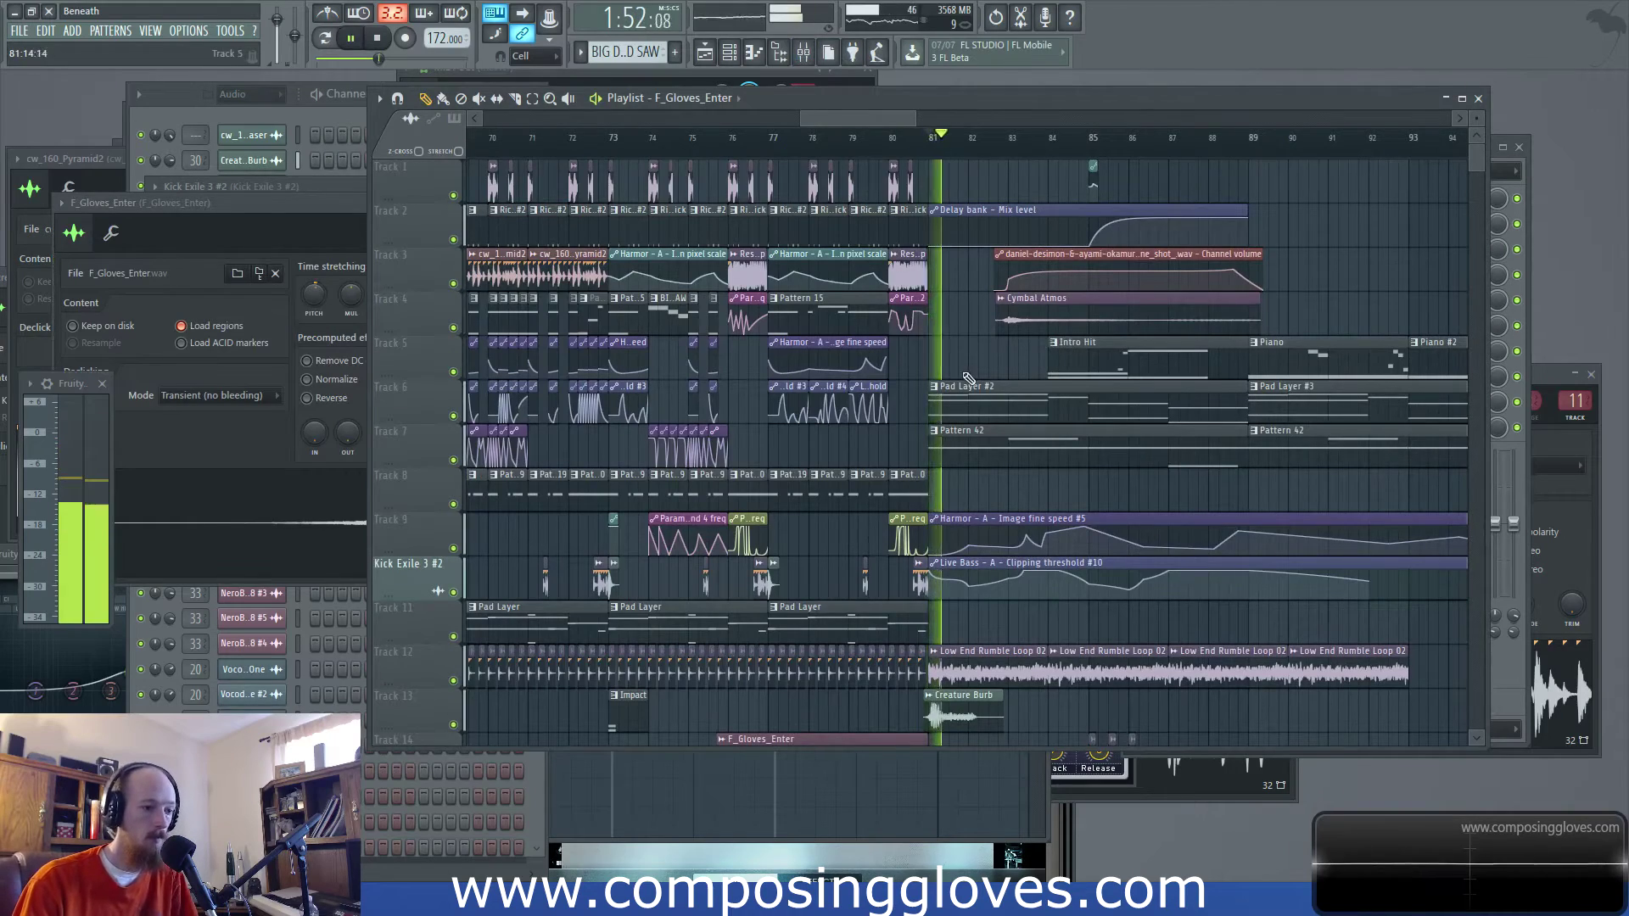
{"action": "scroll", "coordinate": [1001, 374], "scroll_direction": "up", "scroll_amount": 5}
{"action": "scroll", "coordinate": [1000, 374], "scroll_direction": "down", "scroll_amount": 5}
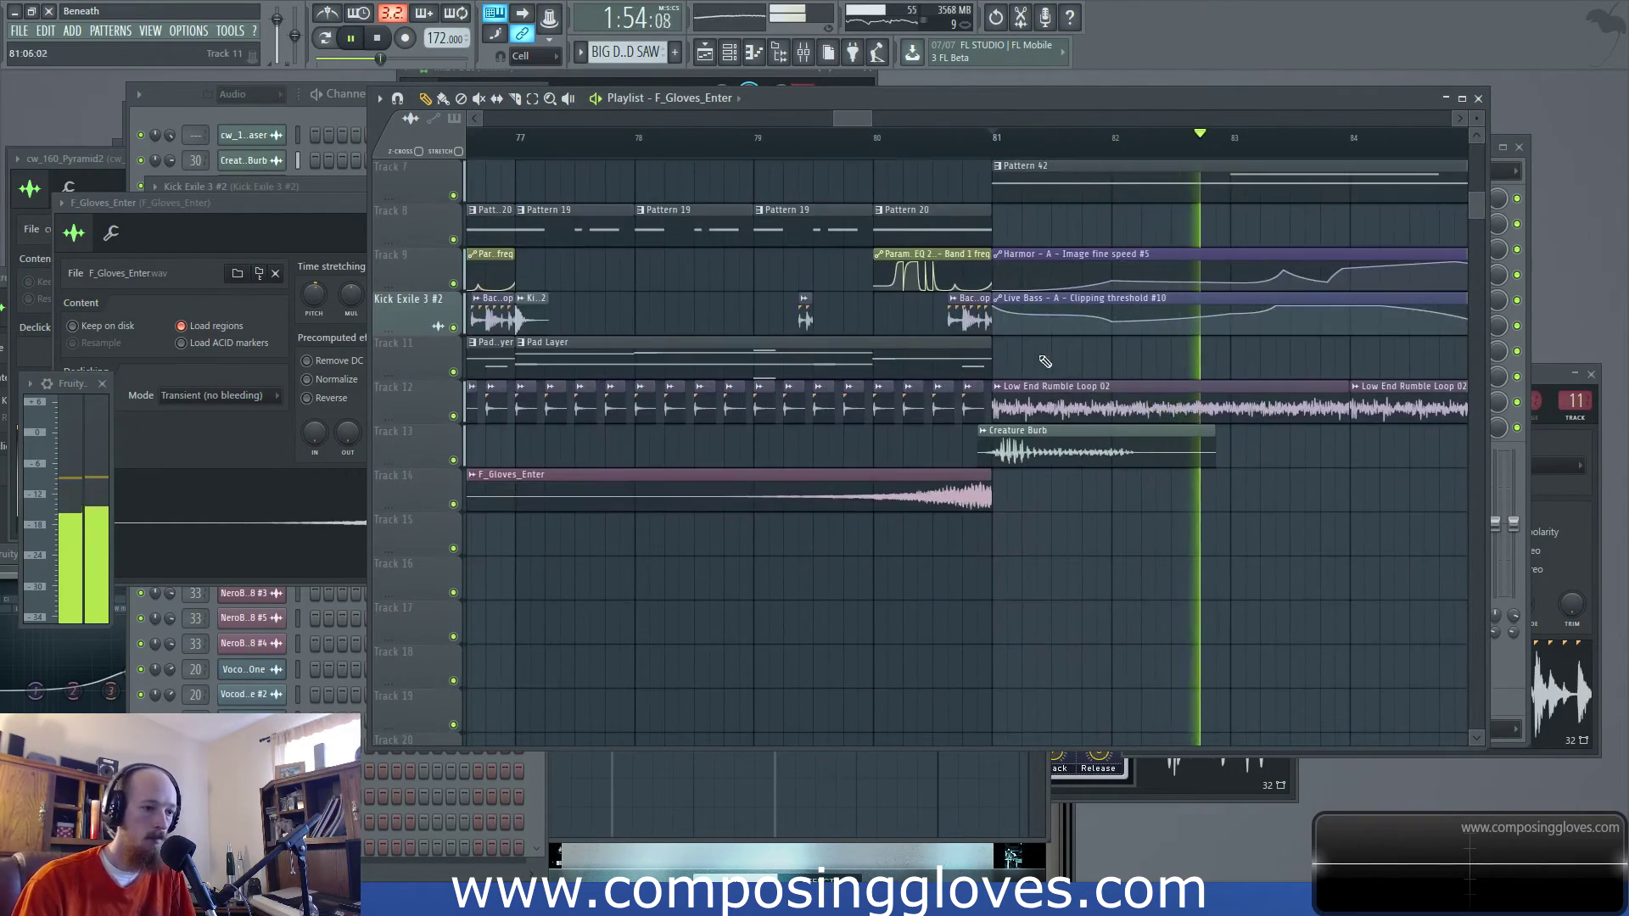
{"action": "key", "text": "space"}
Route the Low End Rumble Loop 02 clip to mixer track 58 and raise its volume to about -11.7 dB during playback
{"action": "double_click", "coordinate": [679, 450]}
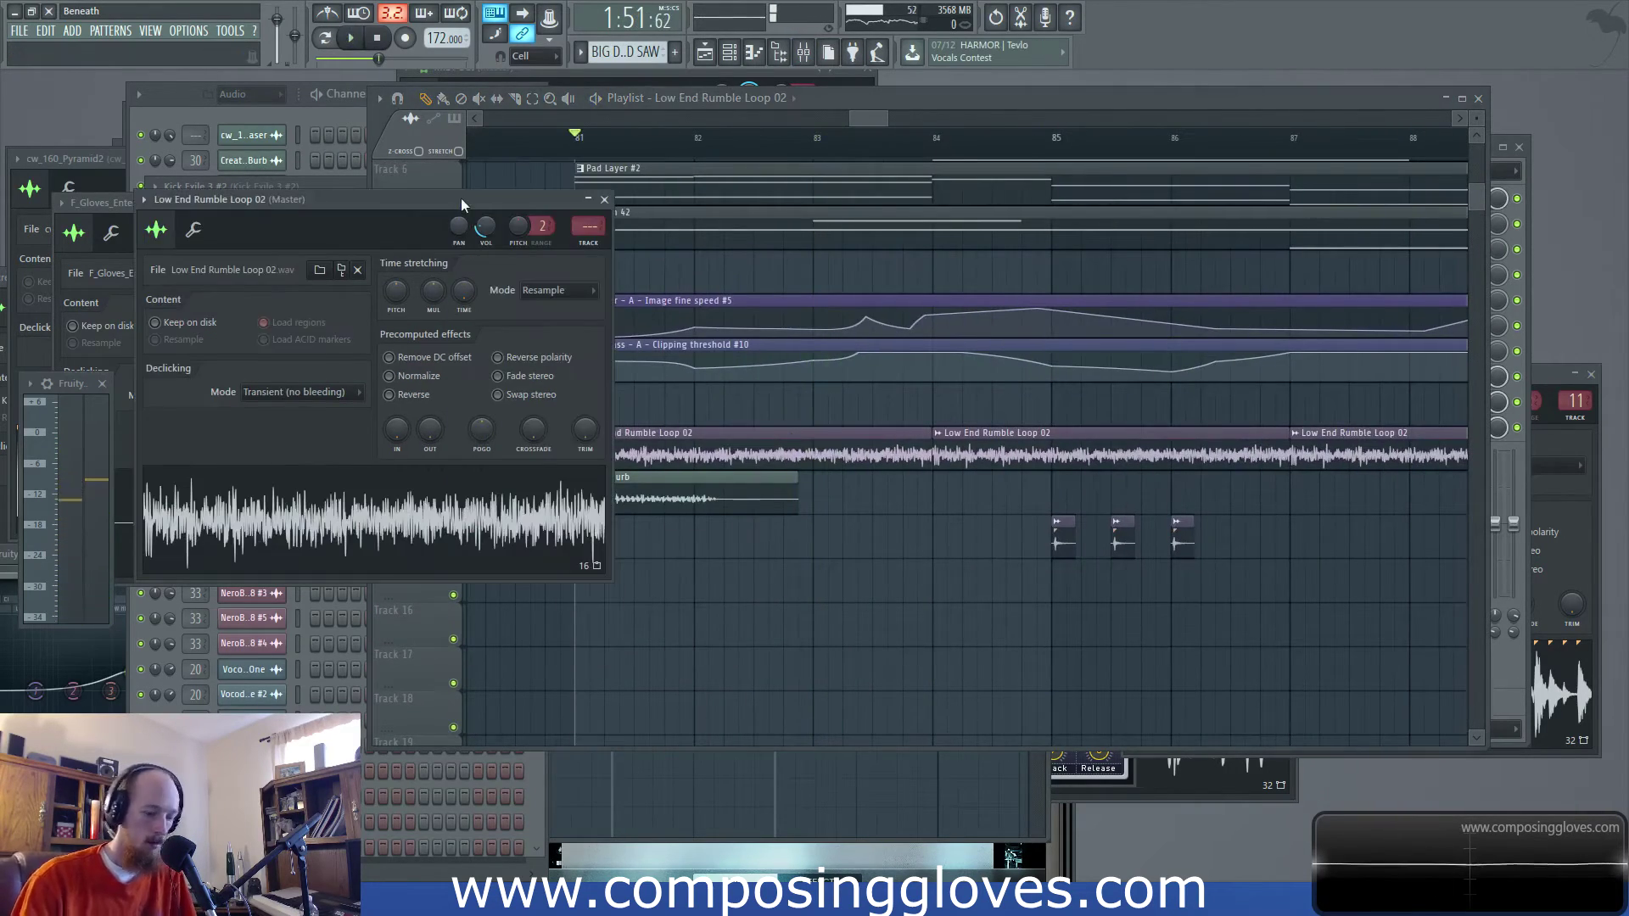
{"action": "key", "text": "F9"}
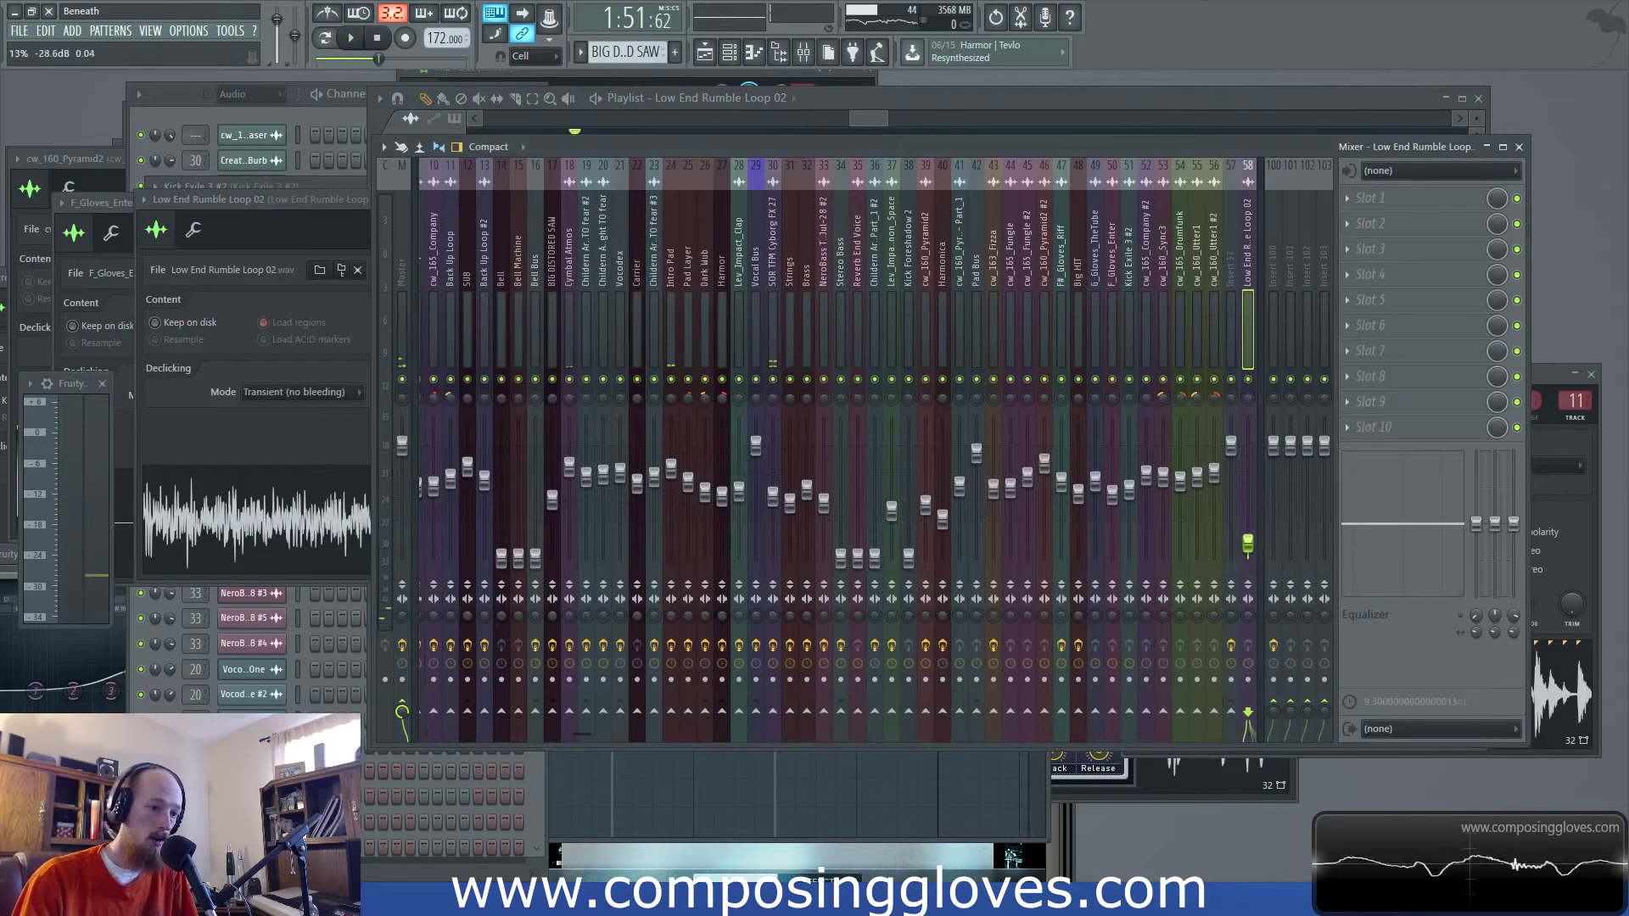
{"action": "left_click_drag", "start_coordinate": [1247, 543], "coordinate": [1249, 536]}
{"action": "key", "text": "space"}
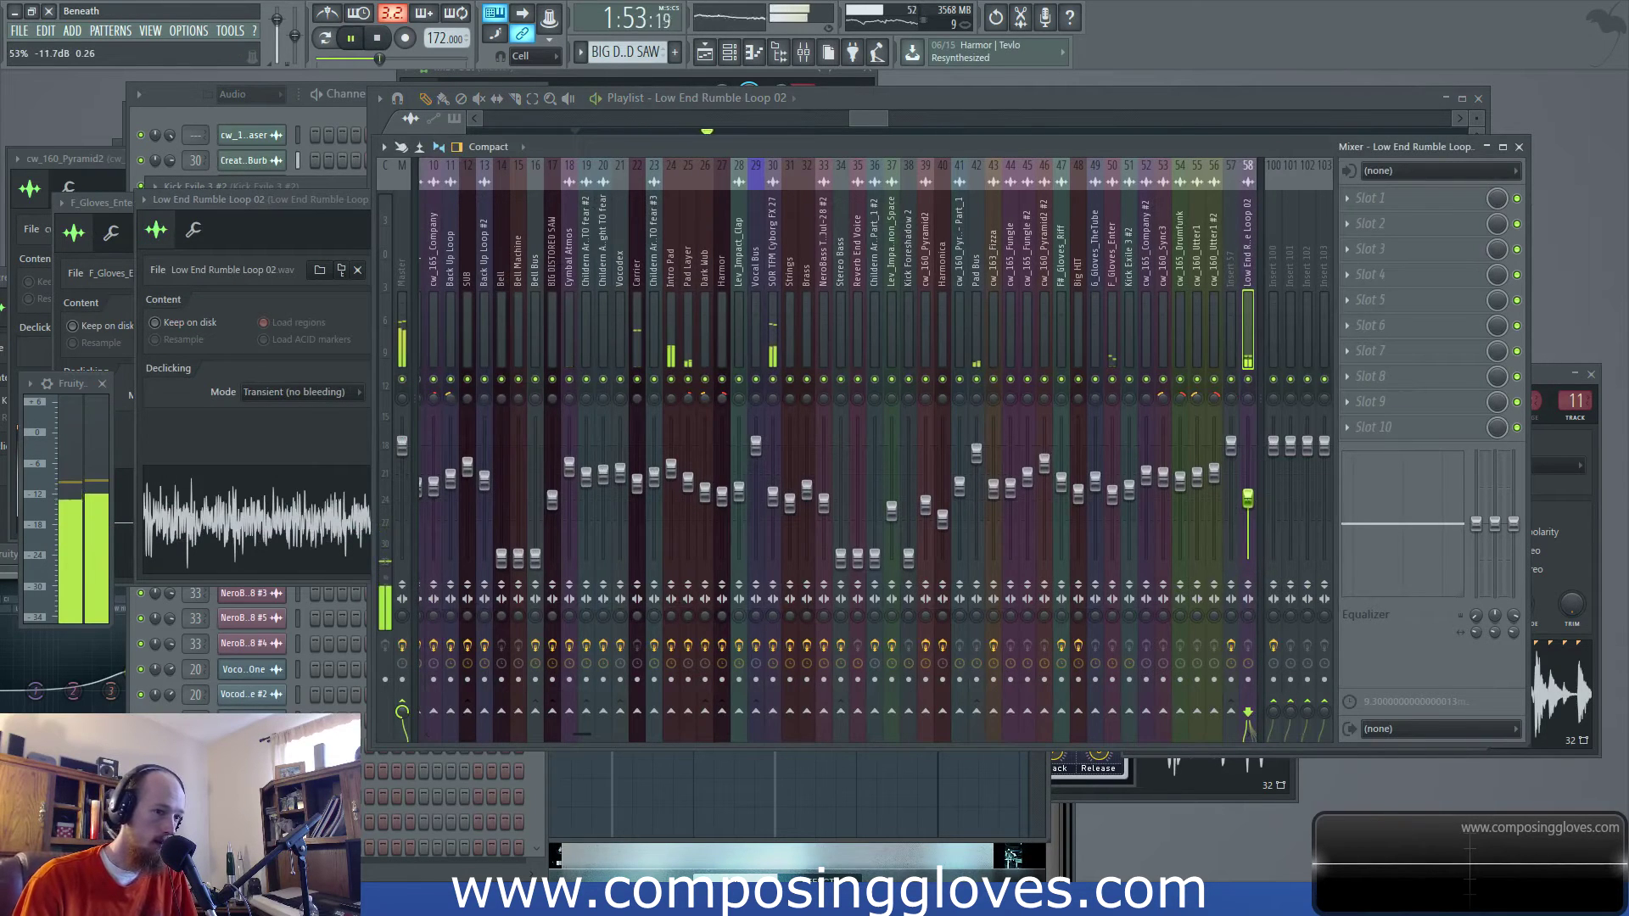
{"action": "key", "text": "space"}
{"action": "left_click", "coordinate": [1401, 201]}
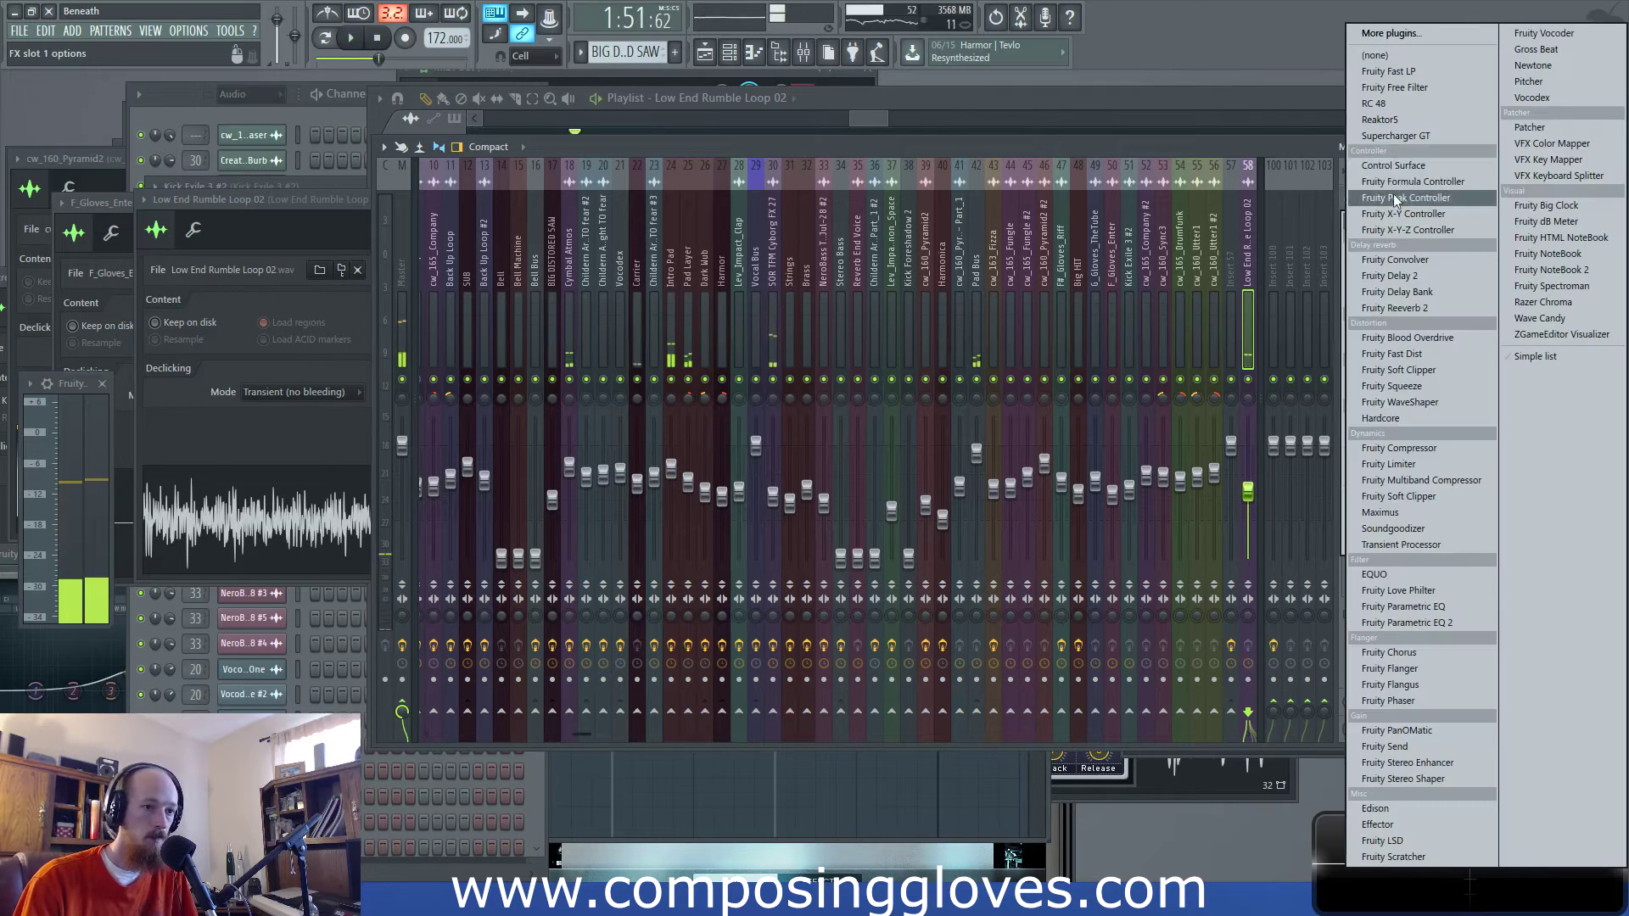
{"action": "key", "text": "Escape"}
Open the Creature Burb clip on Track 13 and check its mixer track
{"action": "left_click", "coordinate": [869, 119]}
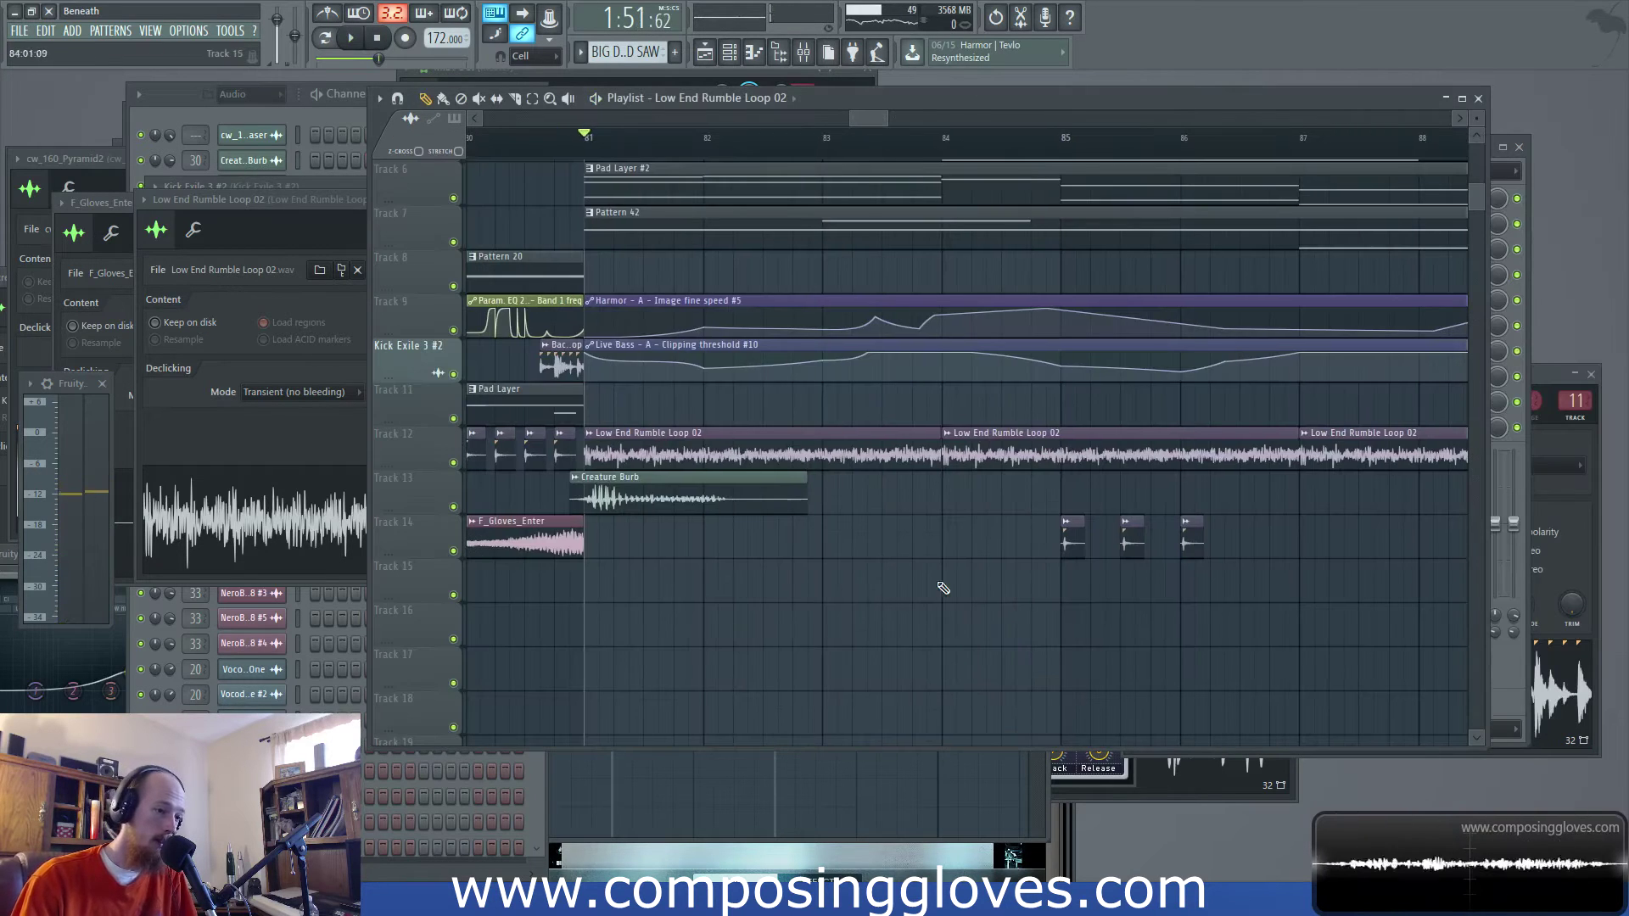
{"action": "double_click", "coordinate": [605, 489]}
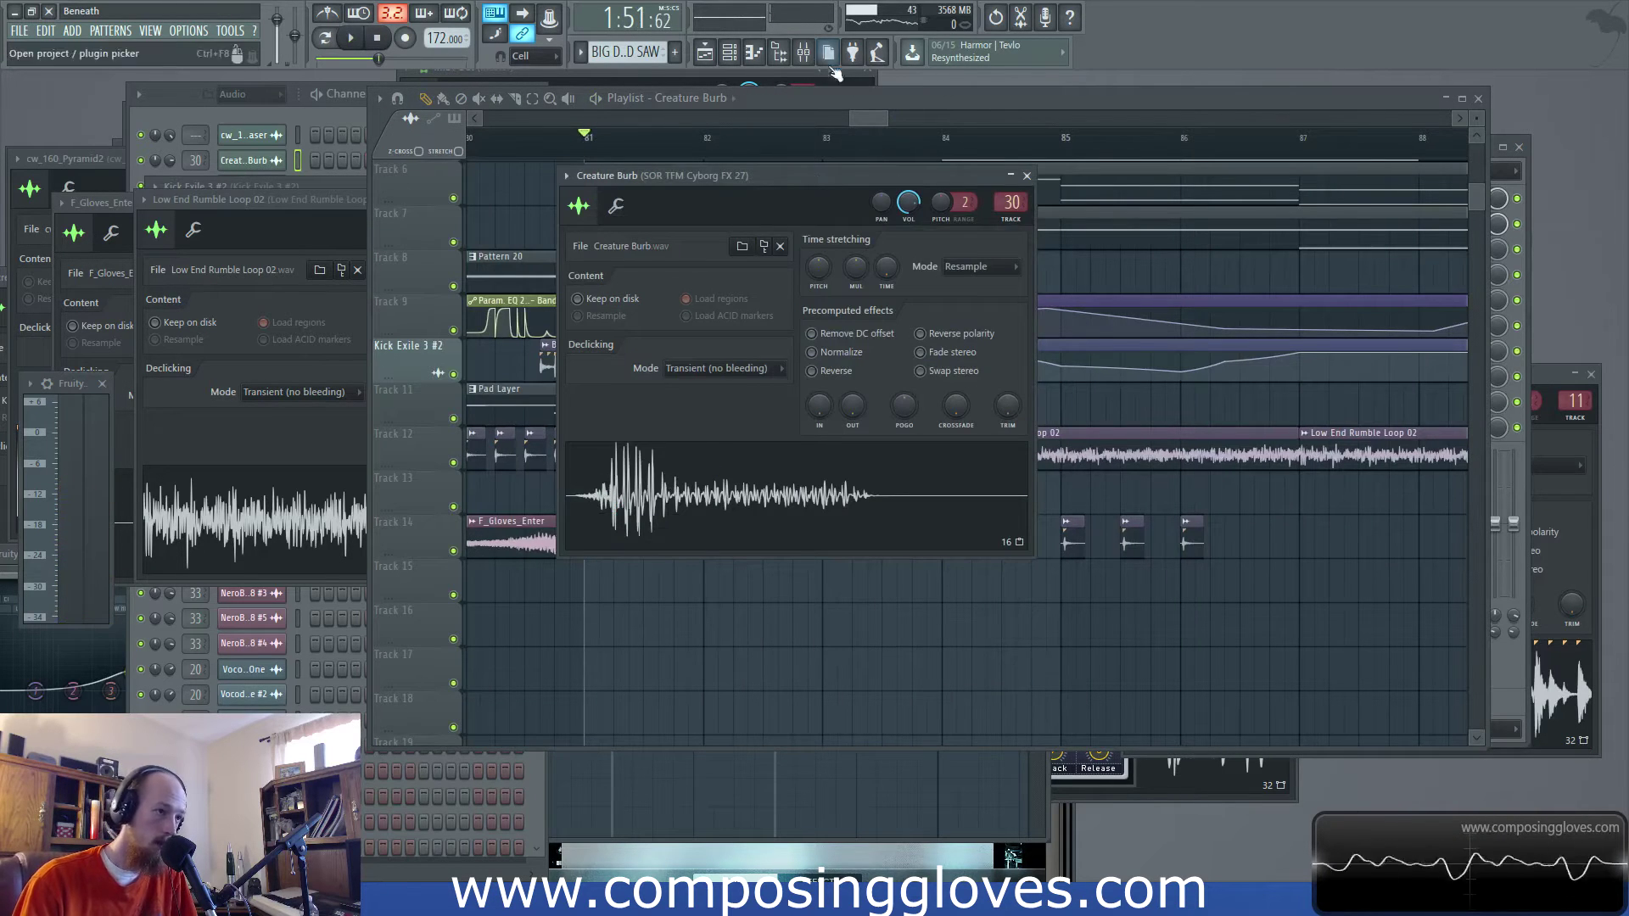
{"action": "left_click", "coordinate": [803, 52]}
{"action": "left_click", "coordinate": [870, 115]}
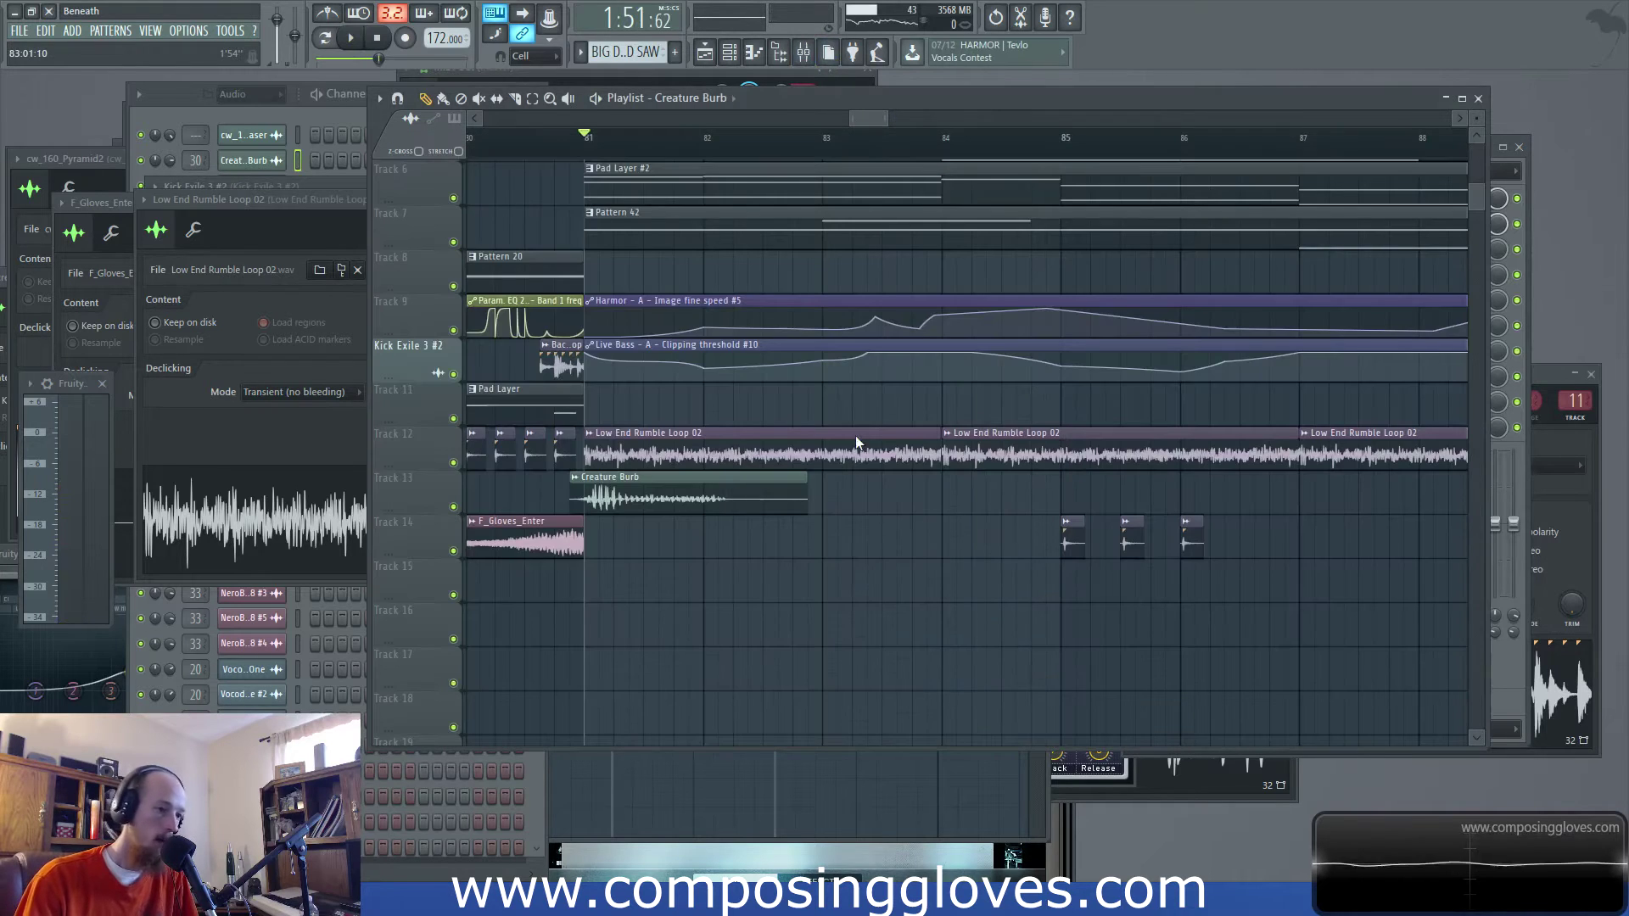
Select the three Back Up Loop #2 clips around bars 85 and 86 on Track 14 and nudge them slightly earlier
{"action": "scroll", "coordinate": [854, 435], "scroll_direction": "up", "scroll_amount": 3}
{"action": "scroll", "coordinate": [1064, 578], "scroll_direction": "down", "scroll_amount": 3}
{"action": "scroll", "coordinate": [1064, 578], "scroll_direction": "up", "scroll_amount": 5}
{"action": "left_click_drag", "start_coordinate": [782, 545], "coordinate": [1220, 540]}
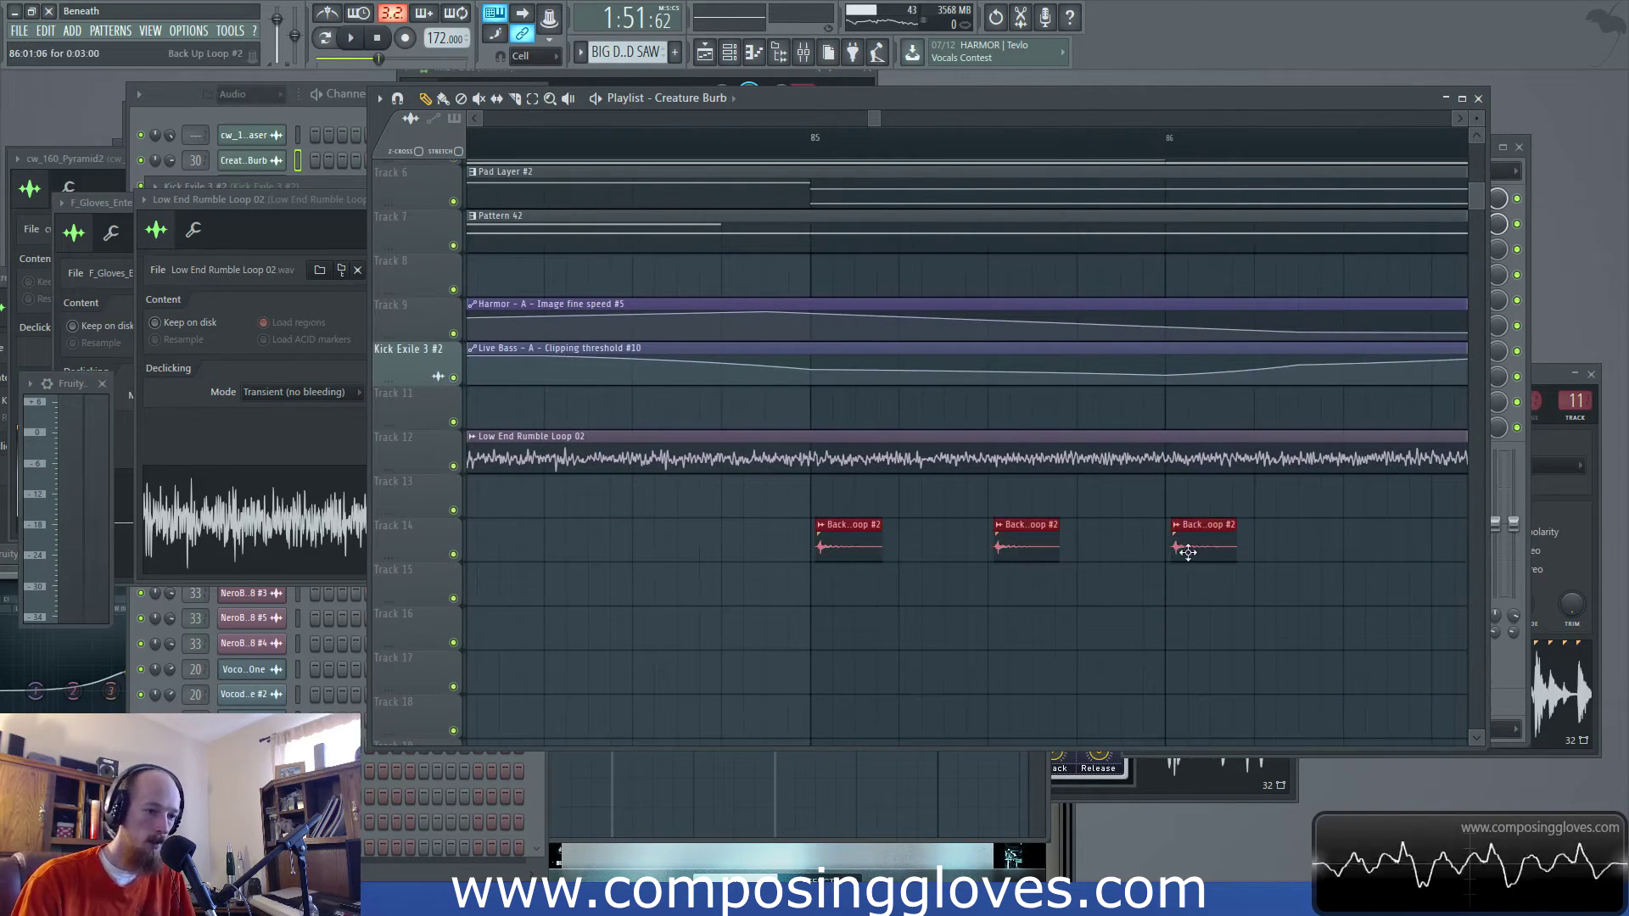
{"action": "scroll", "coordinate": [1178, 556], "scroll_direction": "up", "scroll_amount": 4}
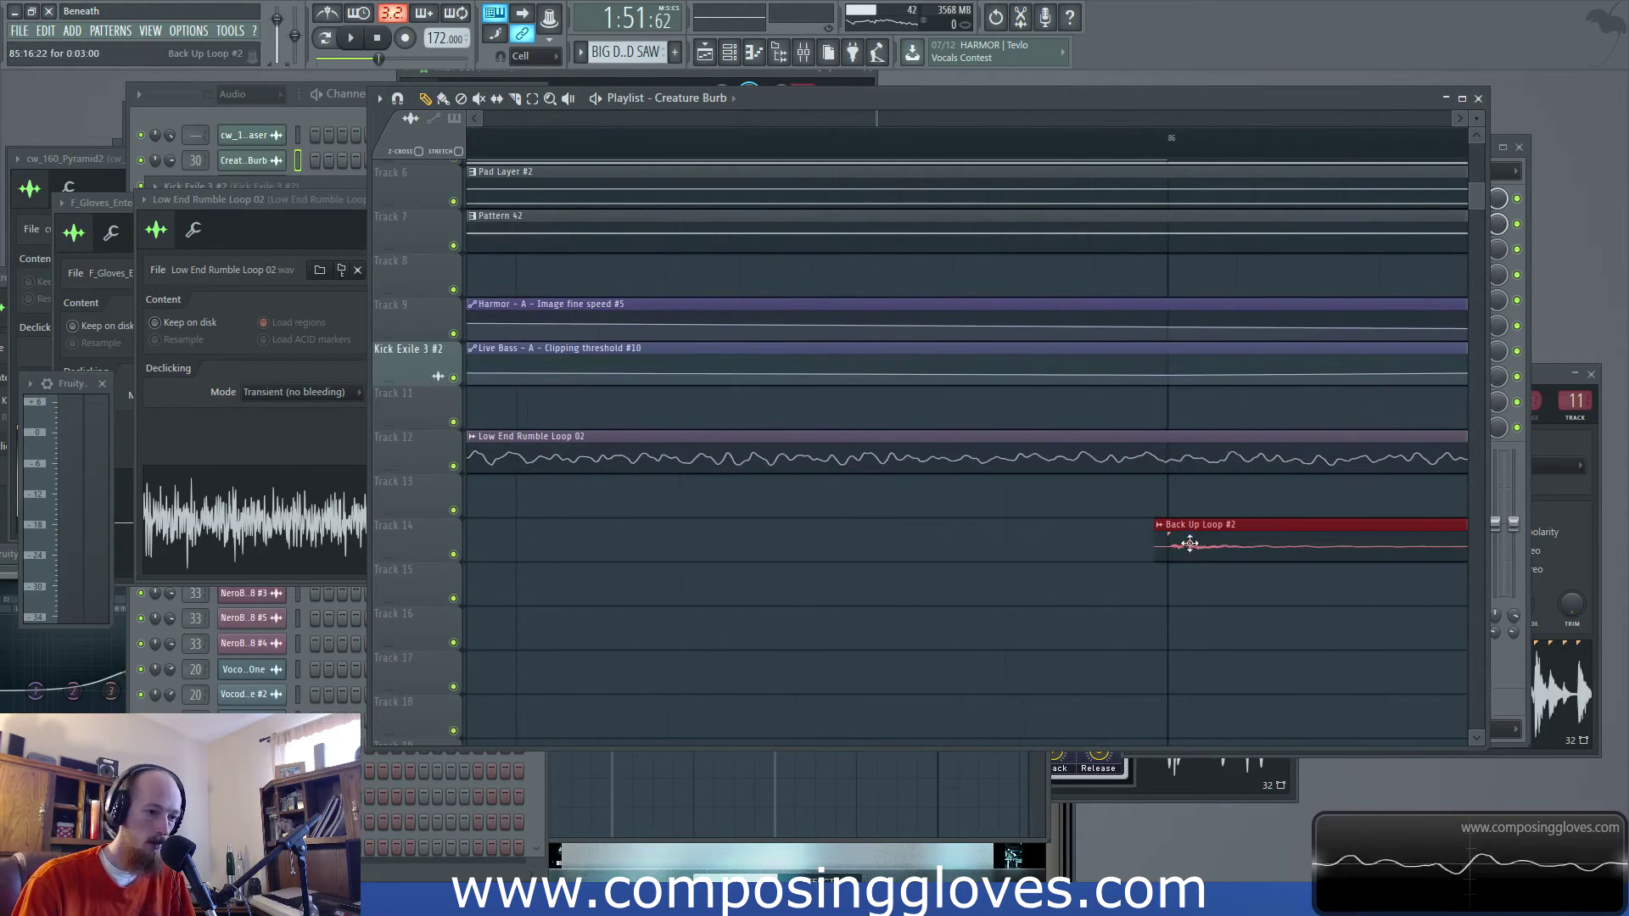
{"action": "scroll", "coordinate": [1205, 574], "scroll_direction": "down", "scroll_amount": 6}
Audition the section from bar 81 to bar 87 and open the Cymbal Atmos clip's channel settings
{"action": "key", "text": "space"}
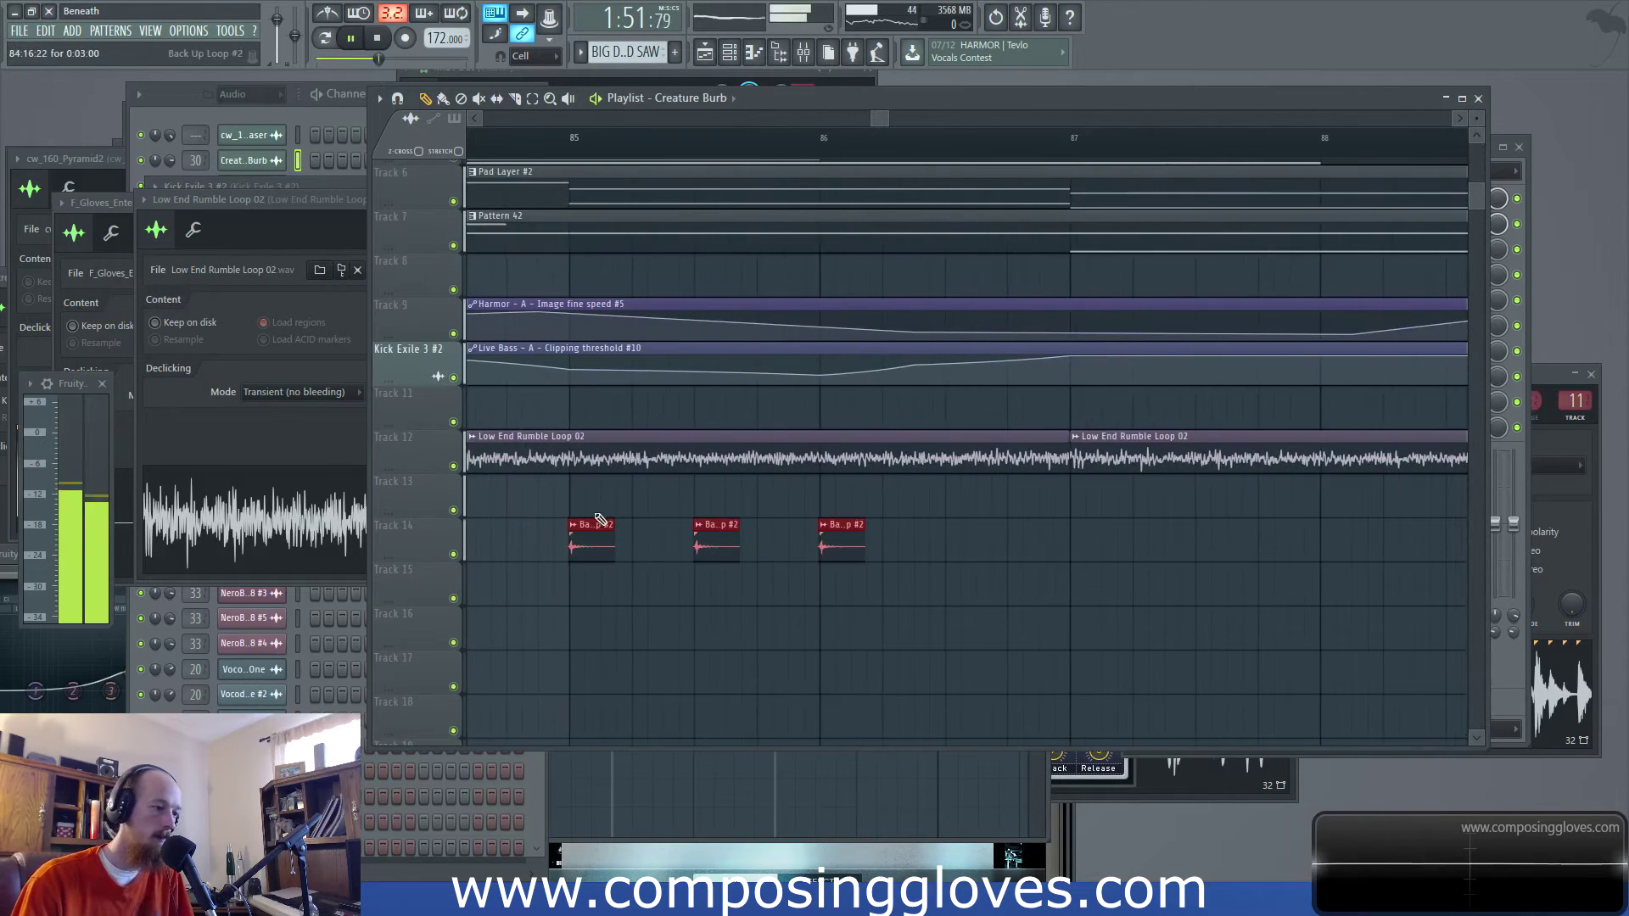
{"action": "scroll", "coordinate": [1100, 657], "scroll_direction": "up", "scroll_amount": 3}
{"action": "scroll", "coordinate": [871, 273], "scroll_direction": "down", "scroll_amount": 5}
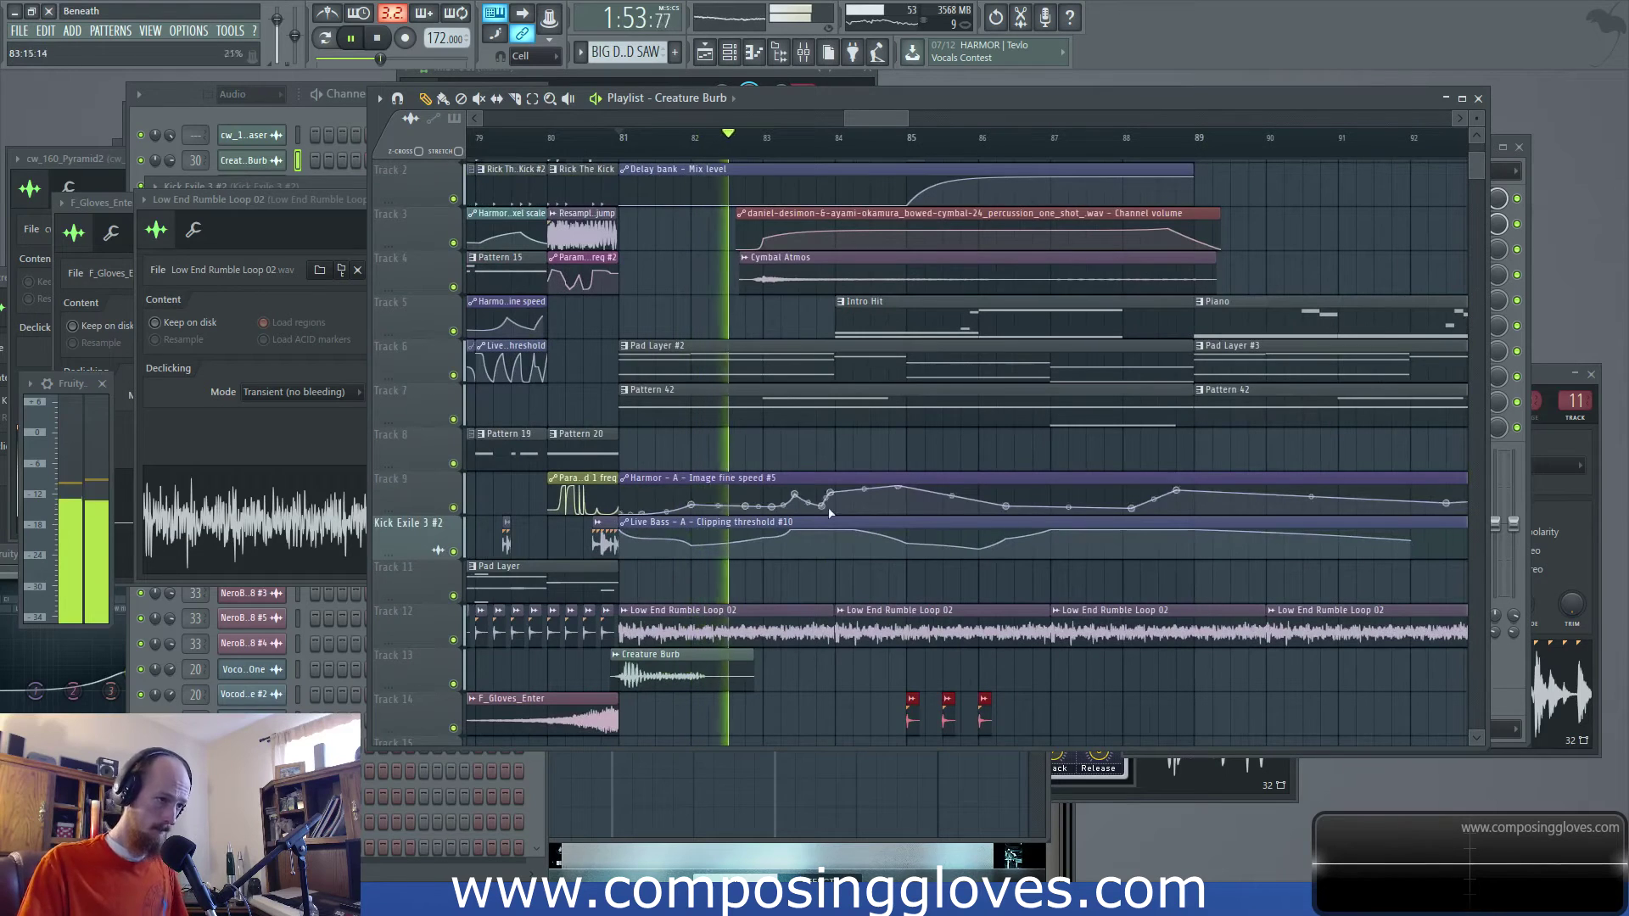
{"action": "double_click", "coordinate": [857, 279]}
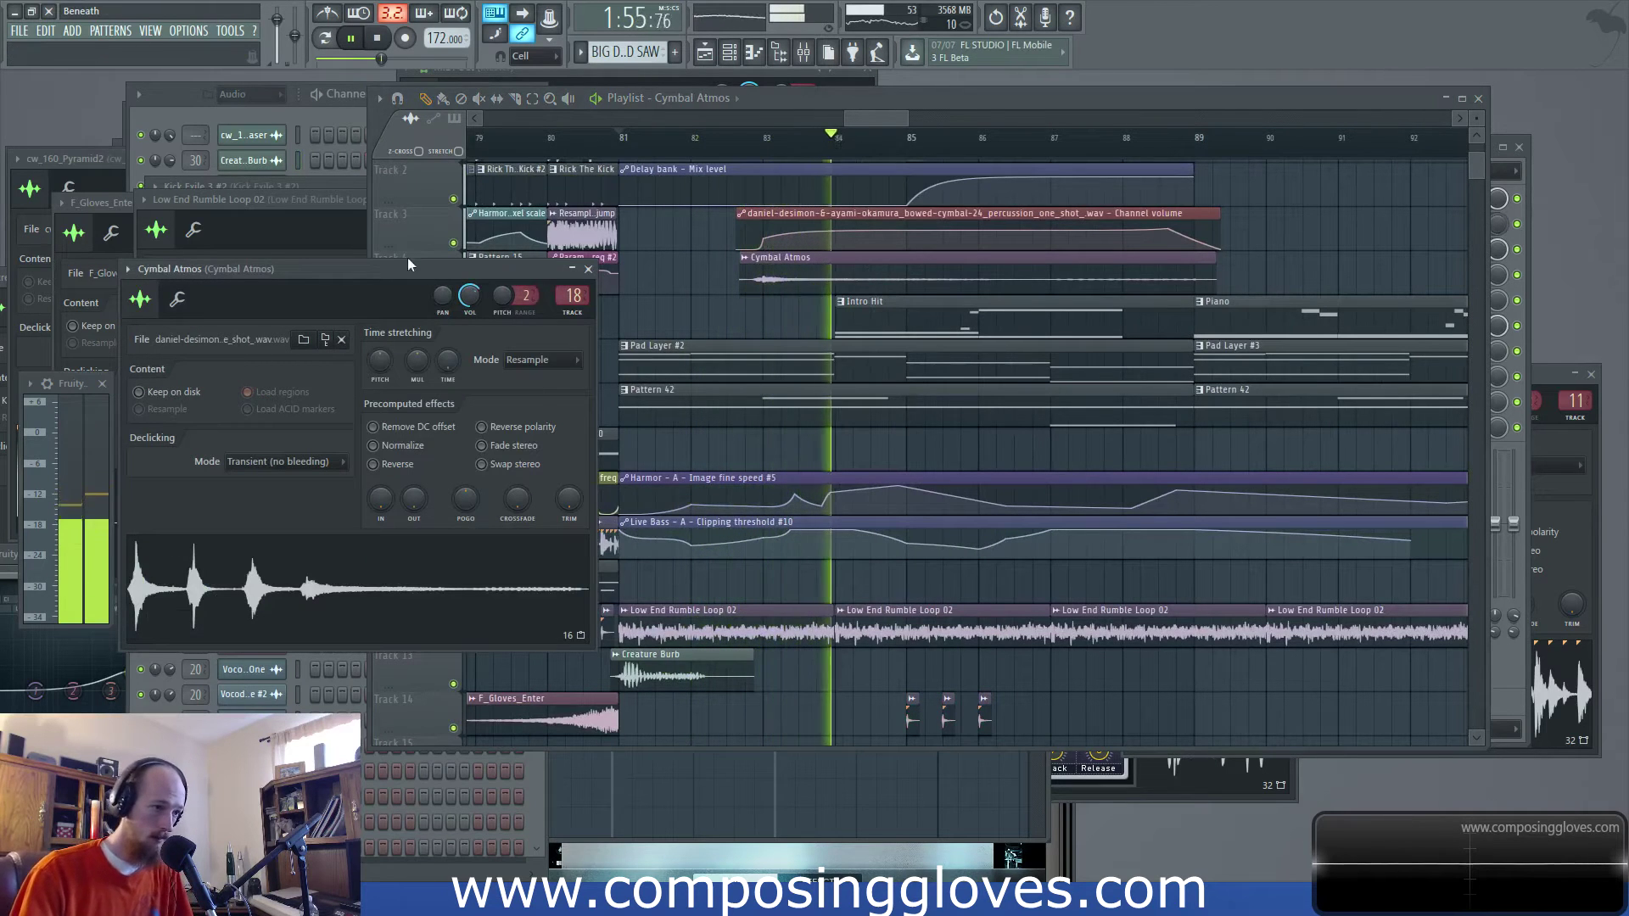
{"action": "scroll", "coordinate": [850, 281], "scroll_direction": "up", "scroll_amount": 2}
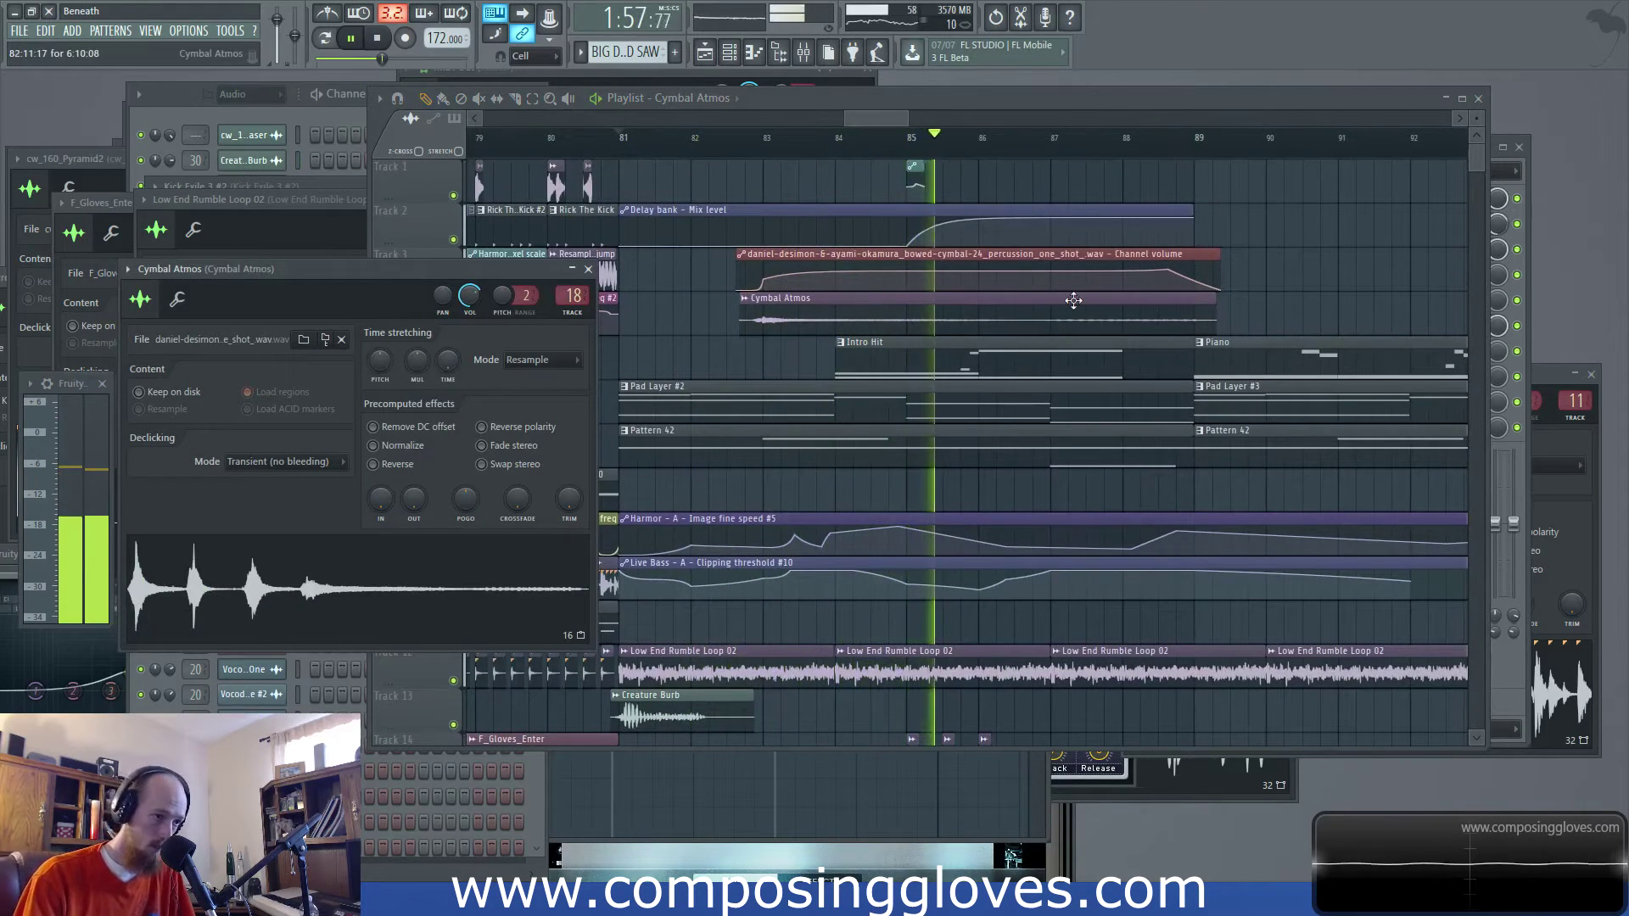
{"action": "left_click", "coordinate": [953, 299]}
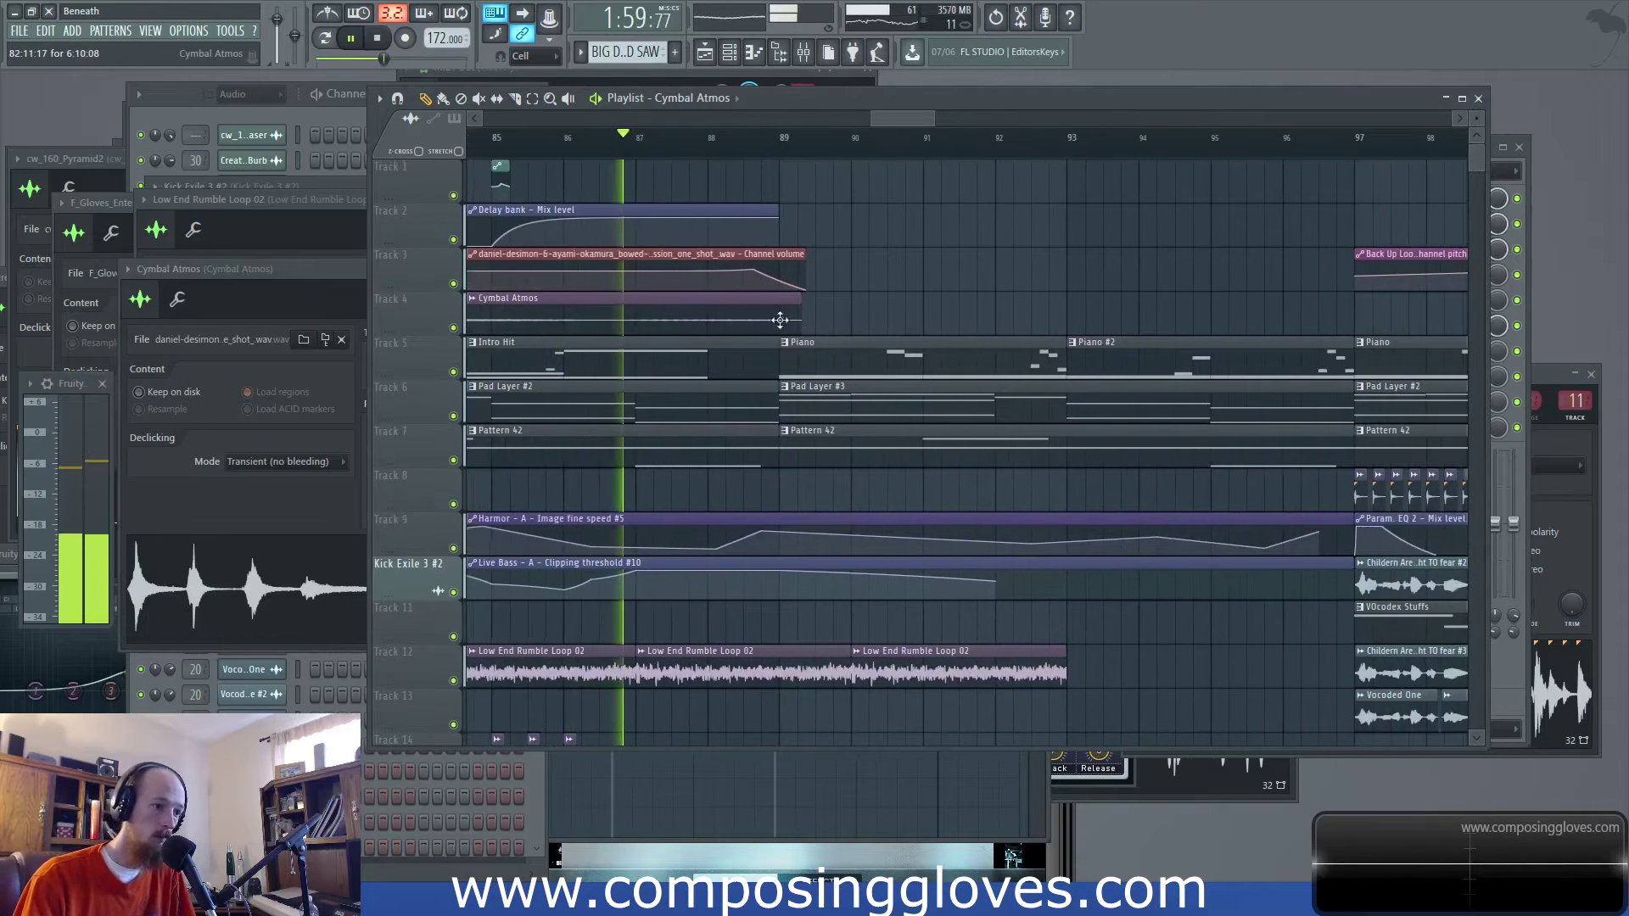
{"action": "key", "text": "space"}
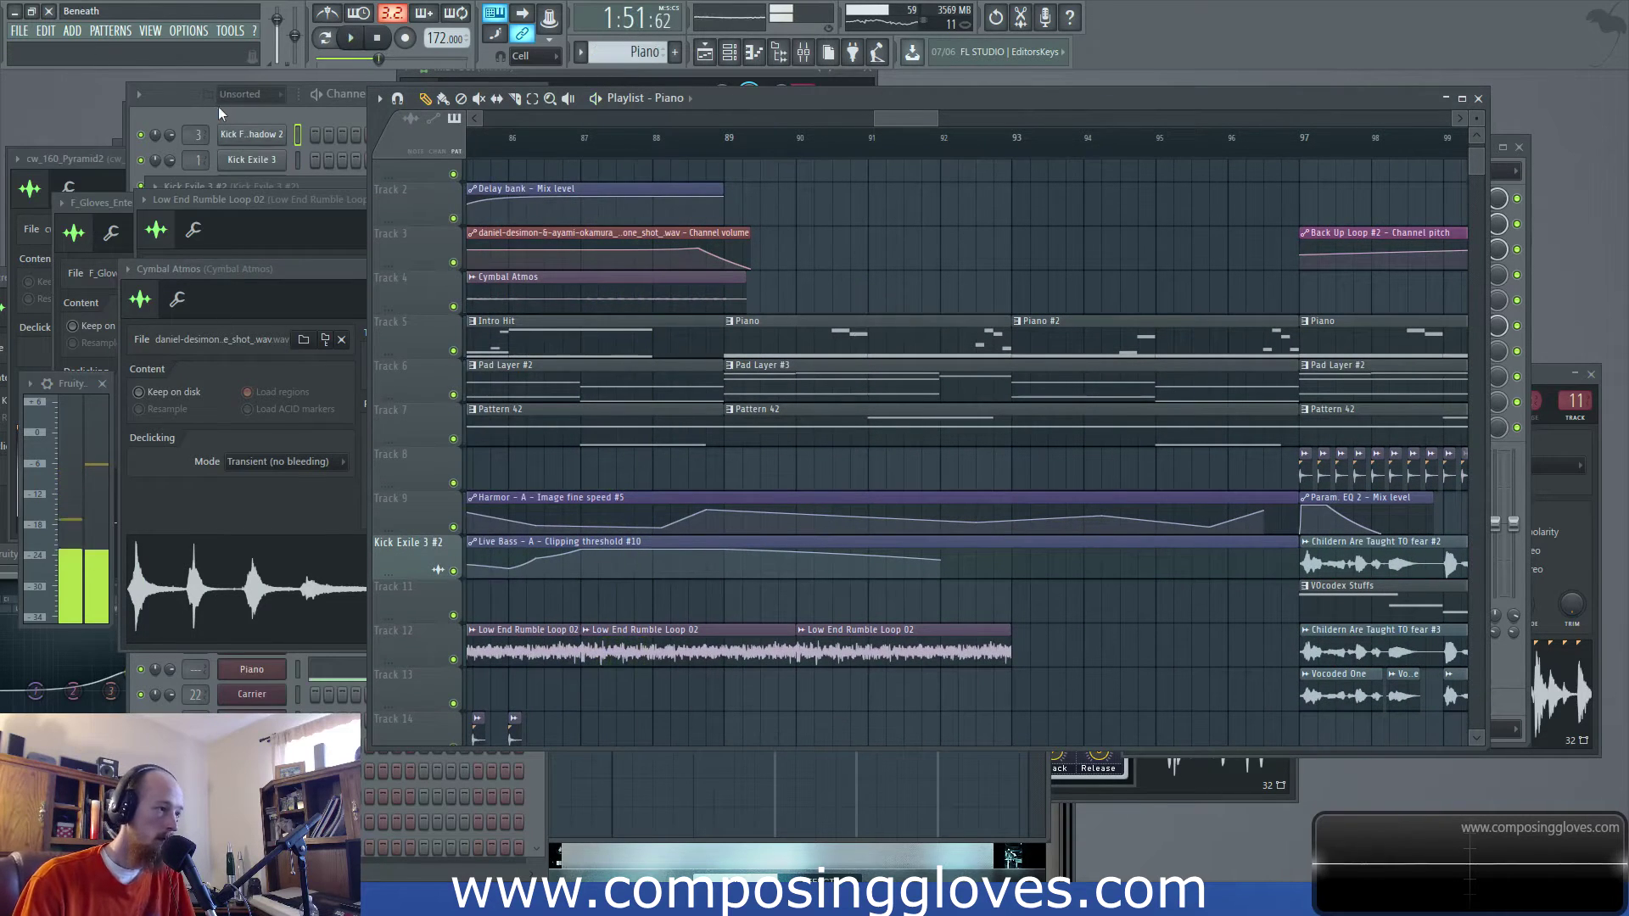
Route the Piano channel to mixer track 59 and raise its volume while looping bars 89 to 92
{"action": "left_click", "coordinate": [217, 105]}
{"action": "left_click", "coordinate": [254, 669]}
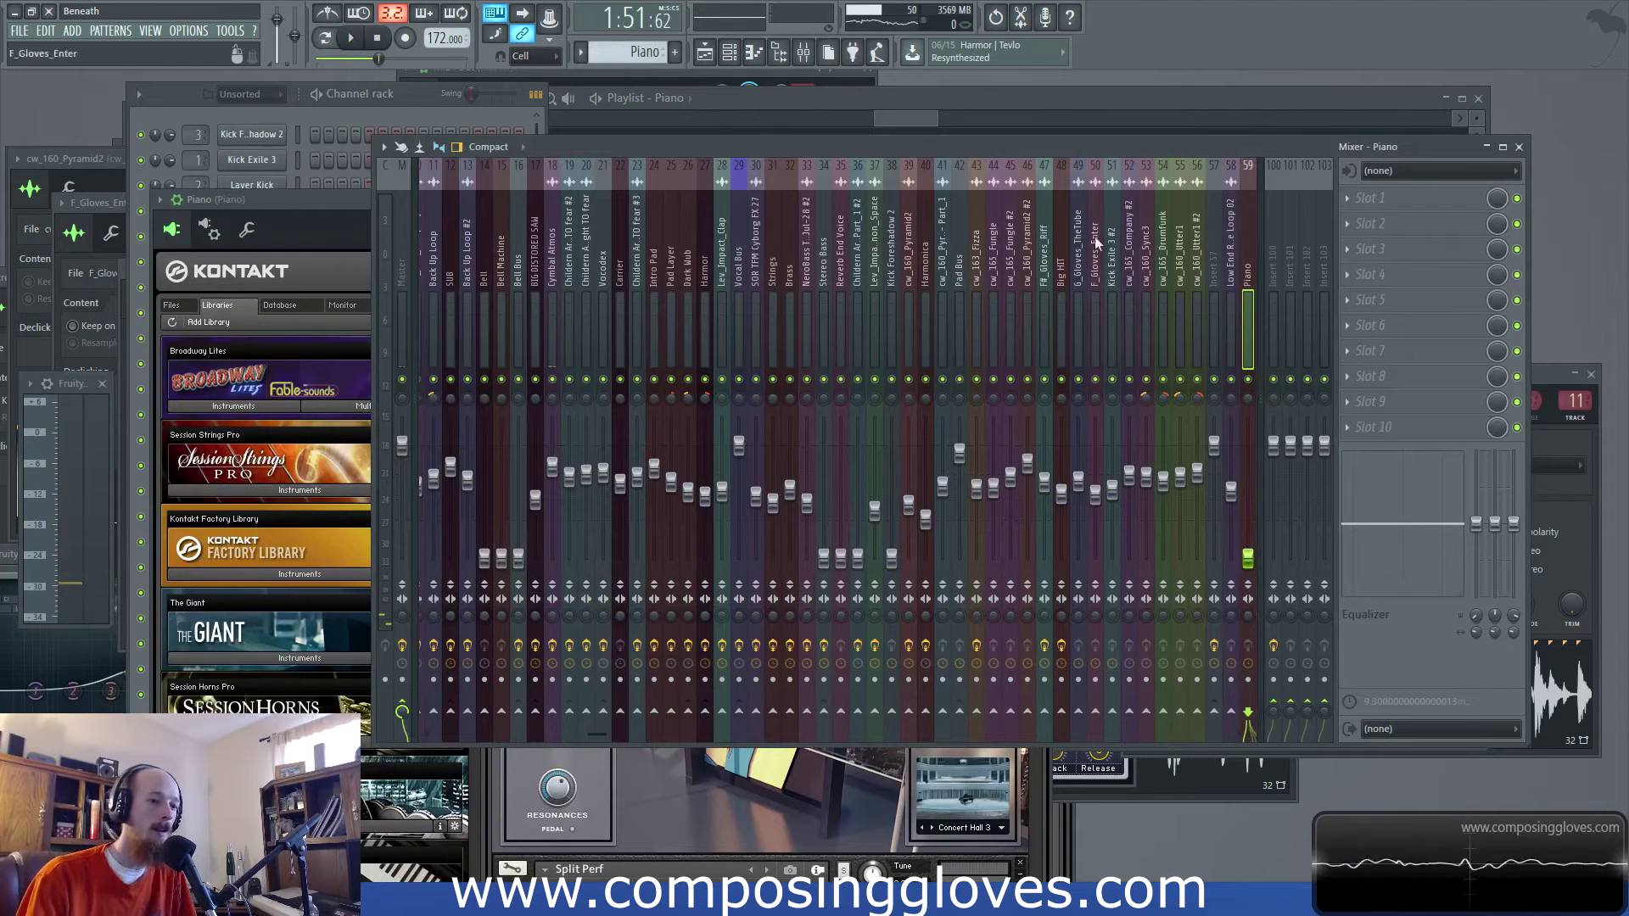
{"action": "left_click", "coordinate": [918, 112]}
{"action": "left_click_drag", "start_coordinate": [720, 140], "coordinate": [942, 164]}
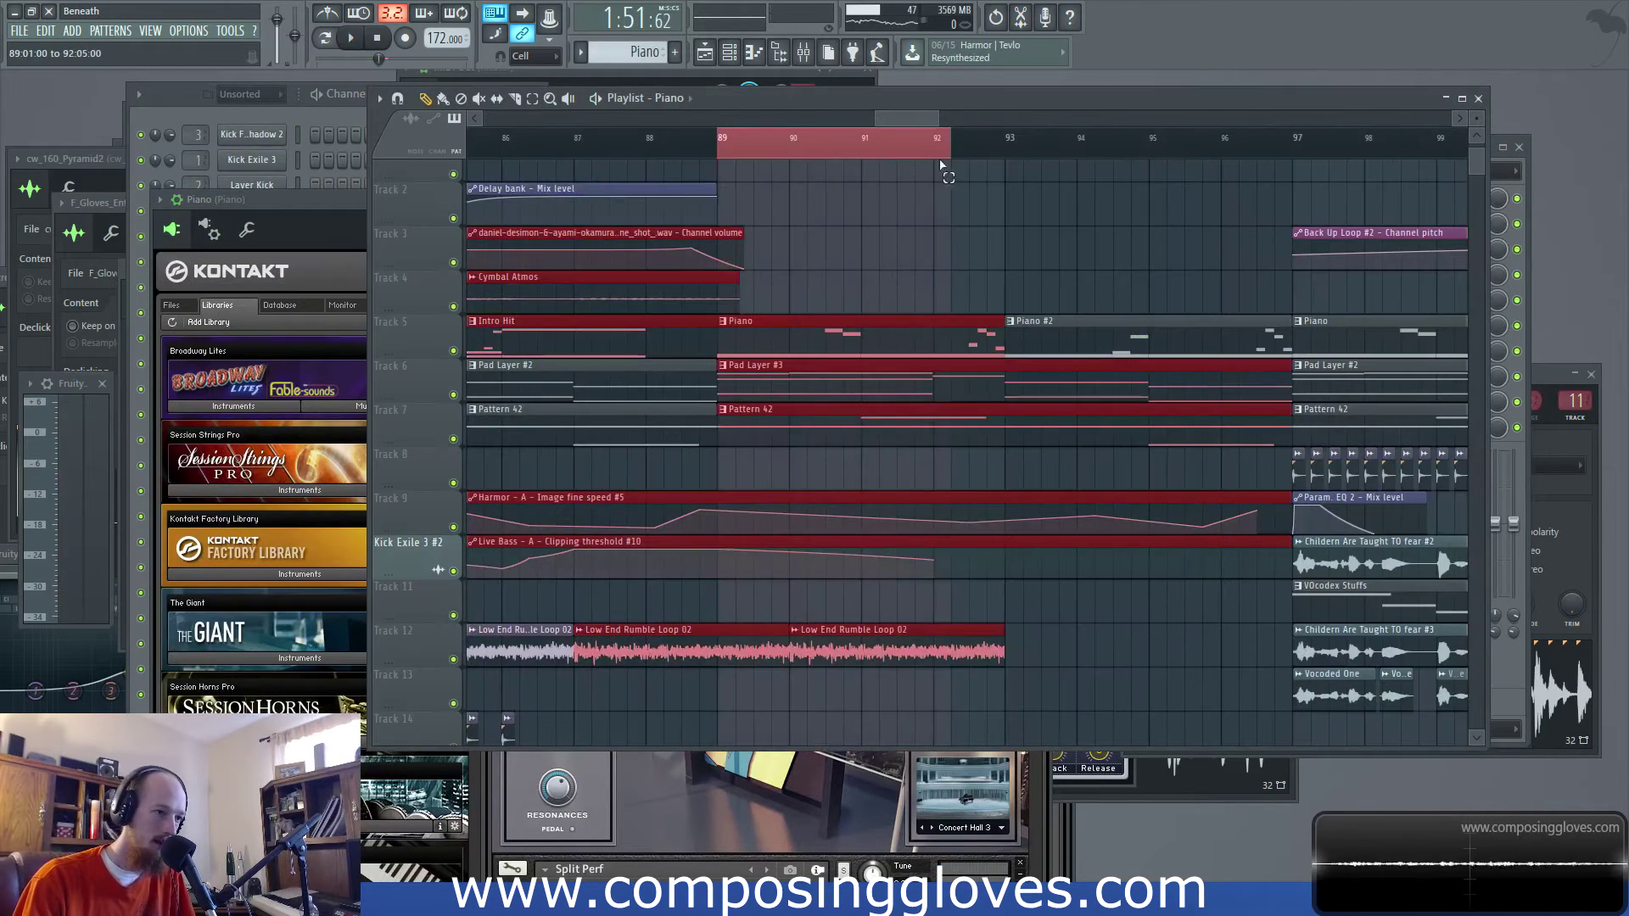
{"action": "left_click", "coordinate": [802, 54]}
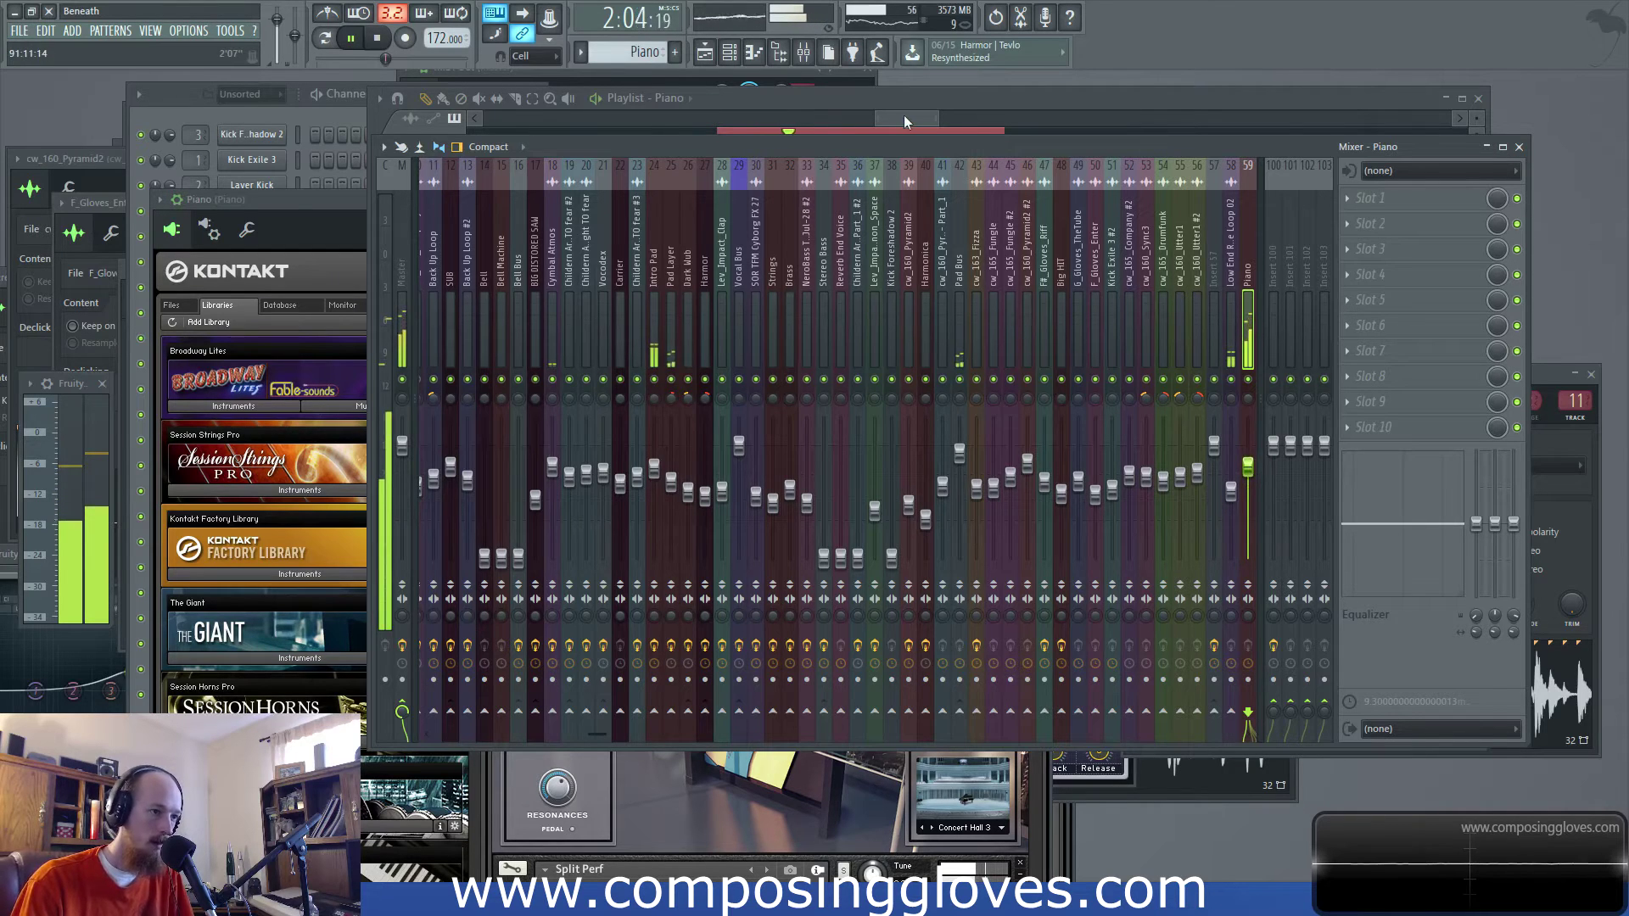
Create a panning automation clip for the Piano mixer track across bars 89 to 92
{"action": "key", "text": "F9"}
{"action": "key", "text": "space"}
{"action": "key", "text": "F9"}
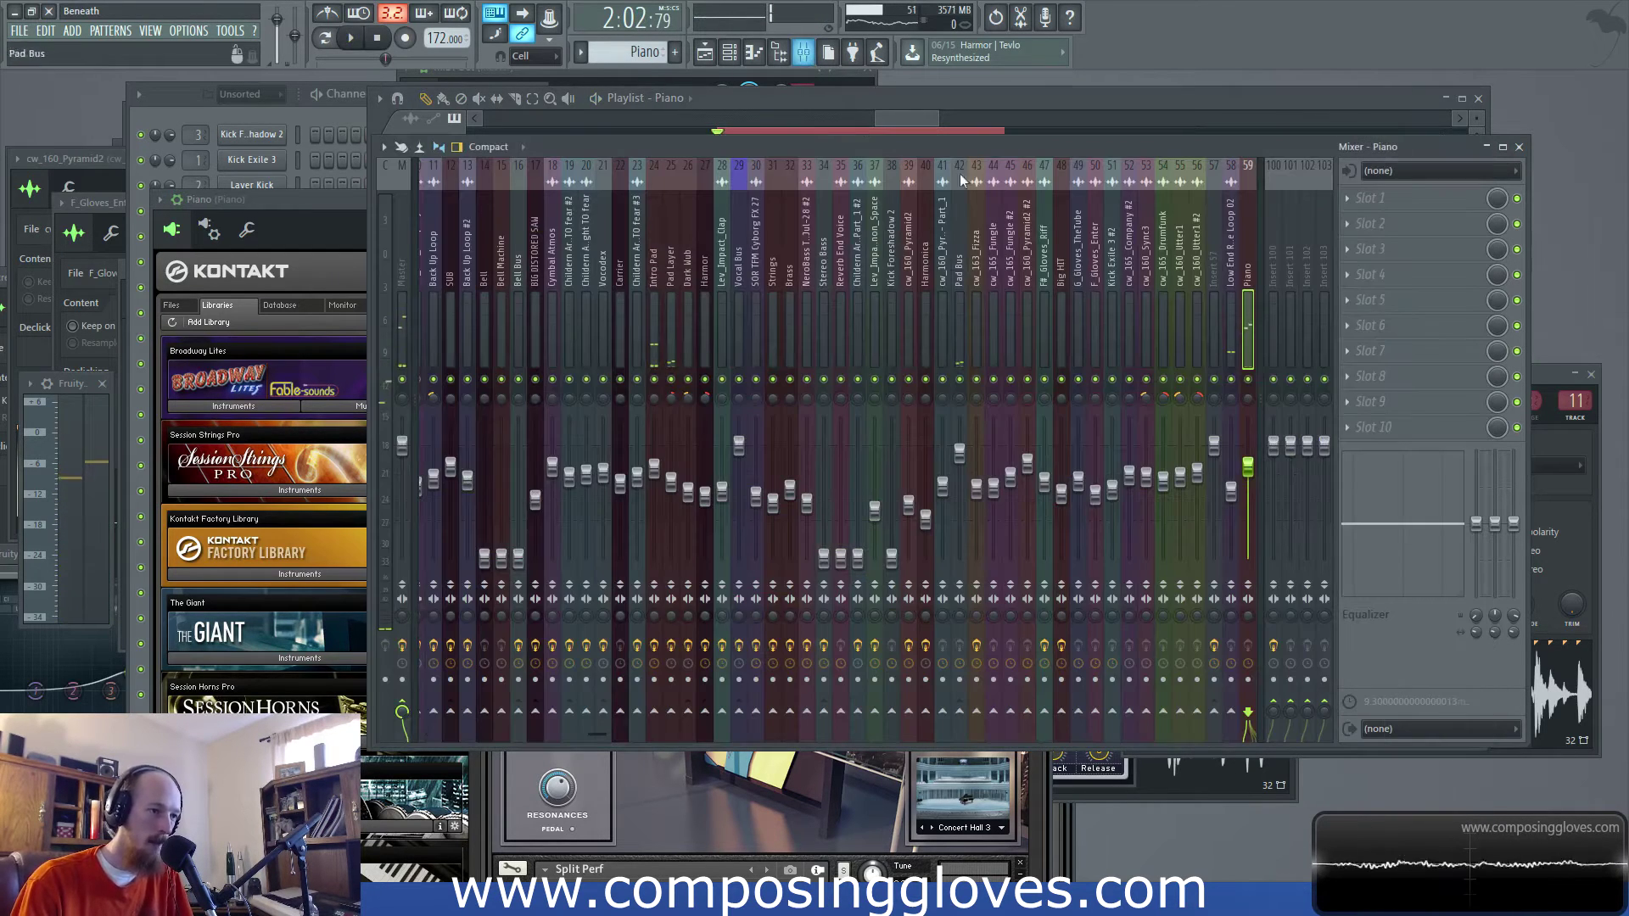
{"action": "right_click", "coordinate": [1250, 403]}
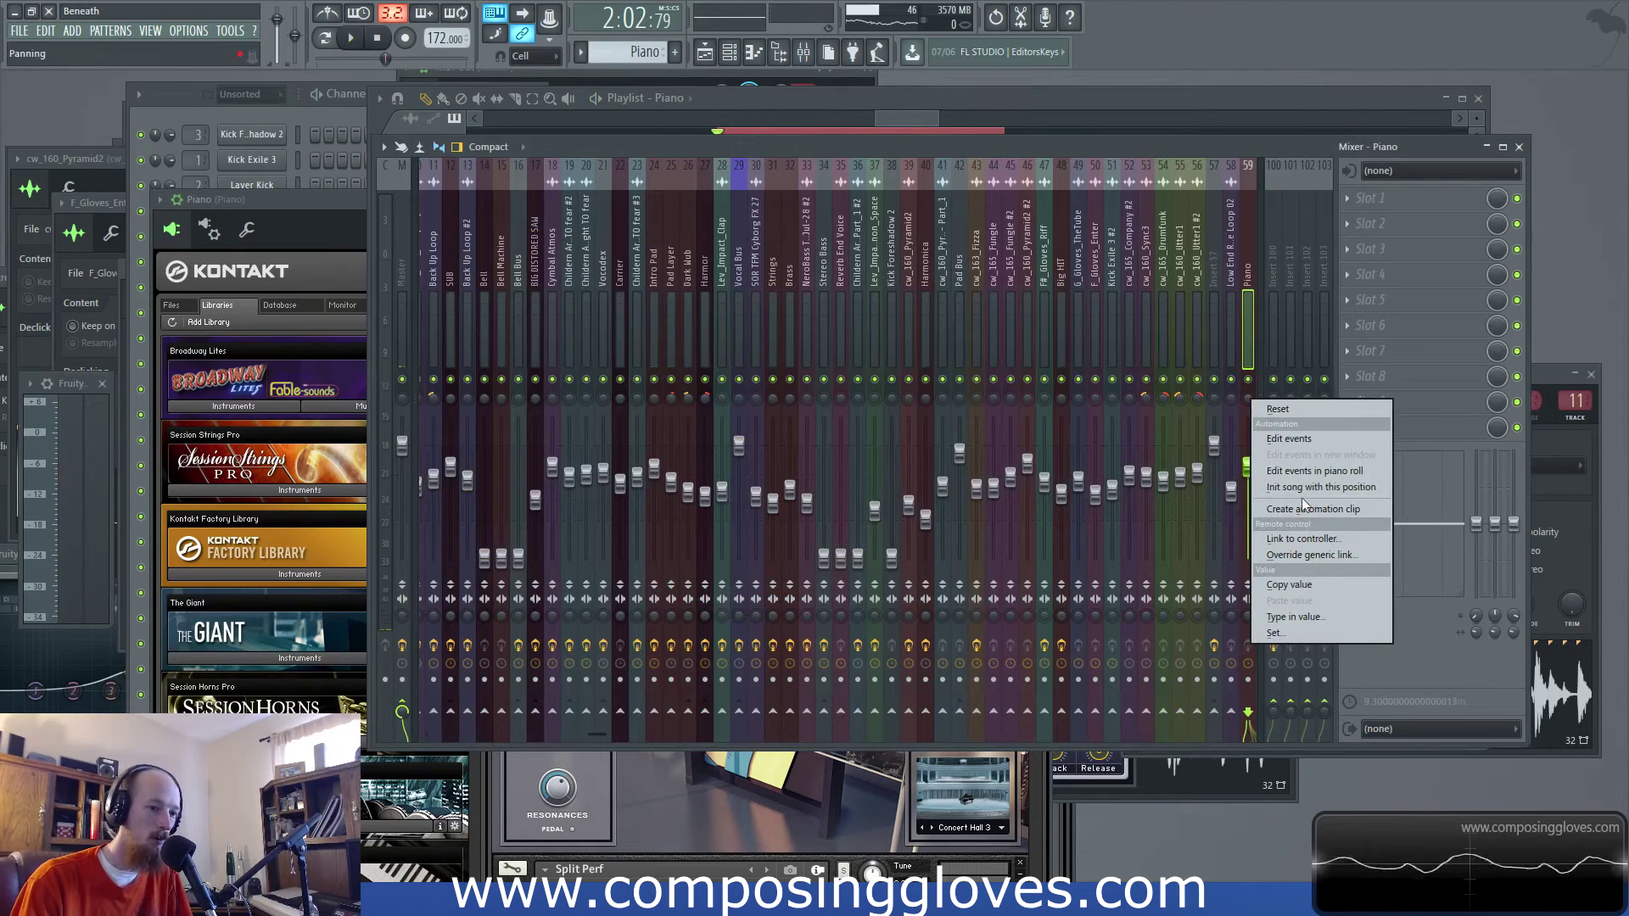
{"action": "left_click", "coordinate": [1302, 497]}
{"action": "left_click", "coordinate": [870, 126]}
Shape the Piano panning curve with a rise in bar 89, a dip at bar 90 and a return to centre while auditioning
{"action": "key", "text": "space"}
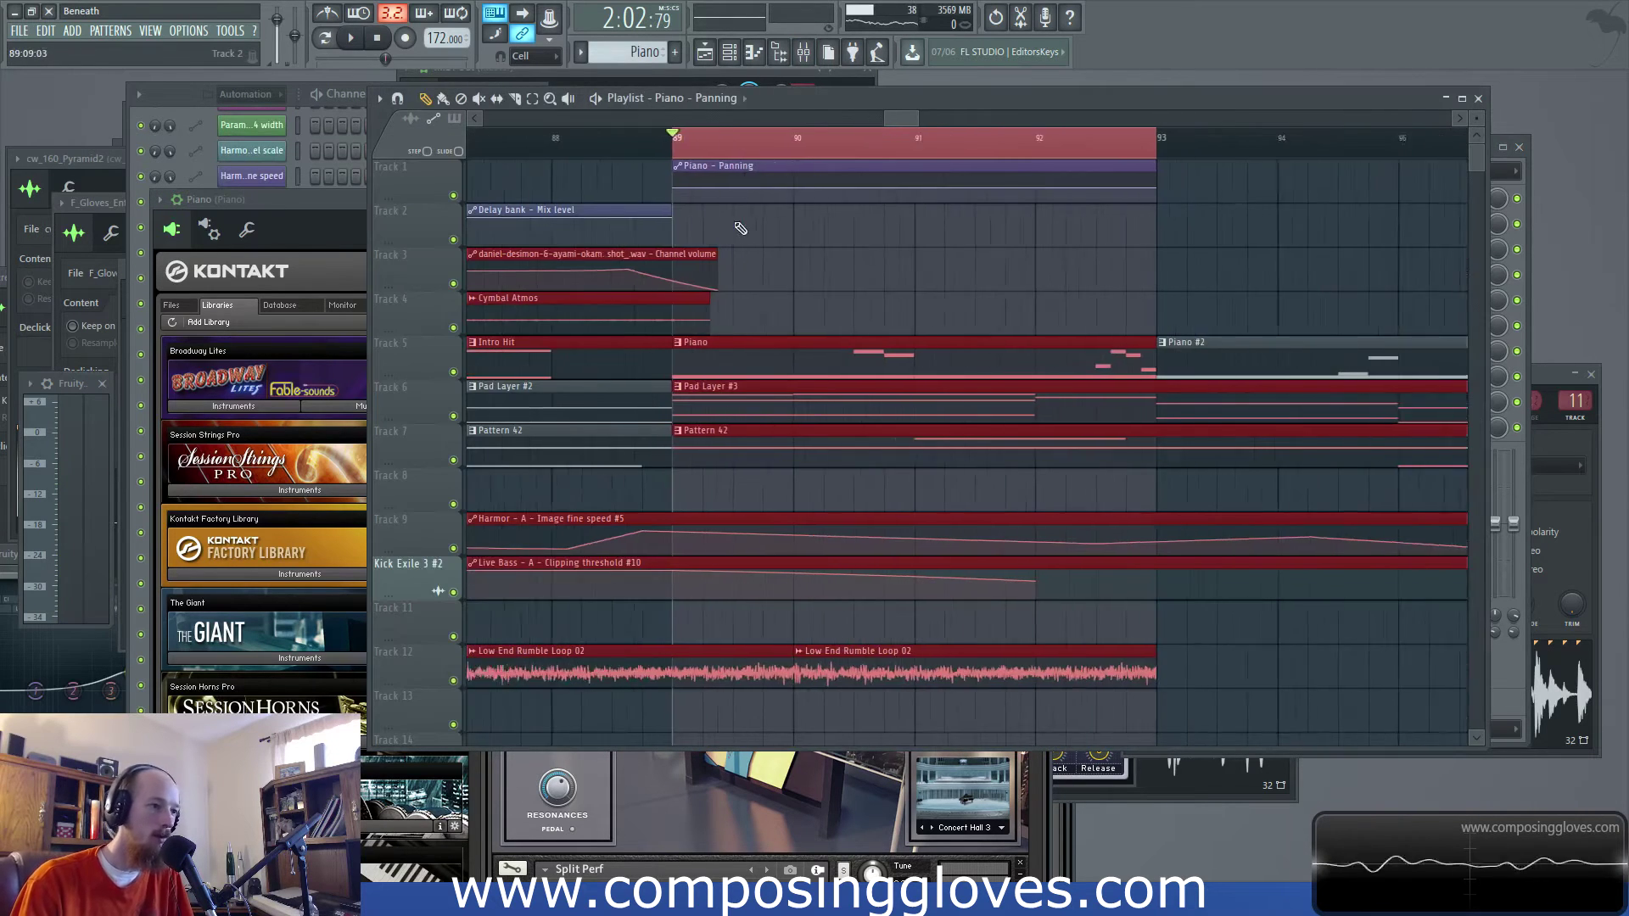
{"action": "left_click_drag", "start_coordinate": [824, 188], "coordinate": [821, 179]}
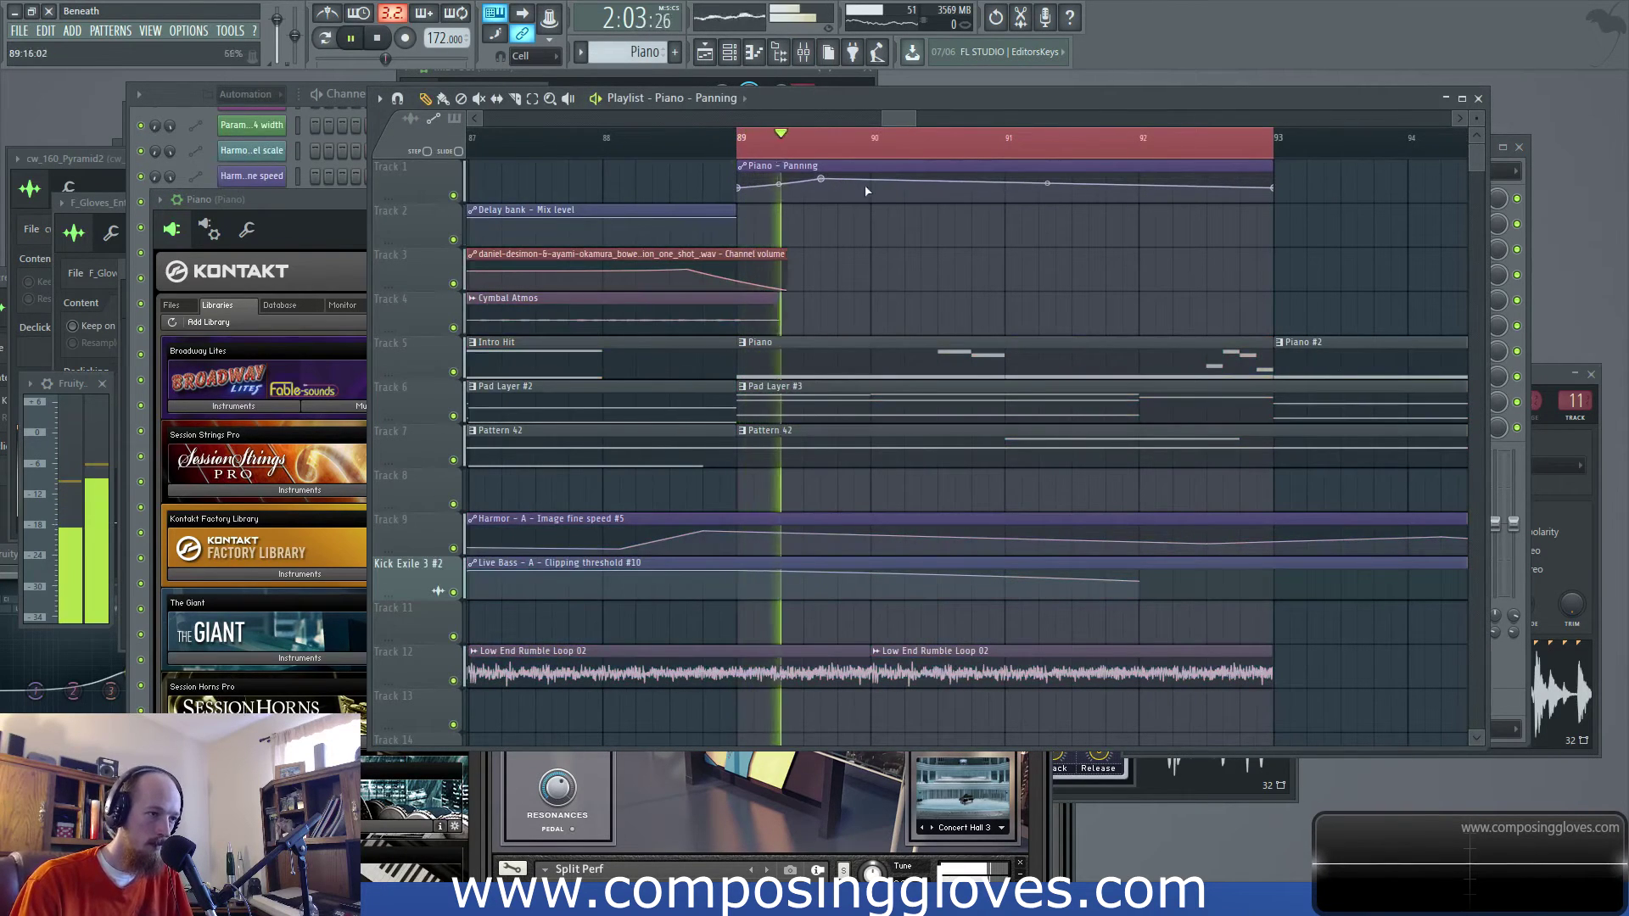
{"action": "left_click_drag", "start_coordinate": [955, 183], "coordinate": [870, 192]}
{"action": "key", "text": "space"}
{"action": "key", "text": "space"}
{"action": "key", "text": "space"}
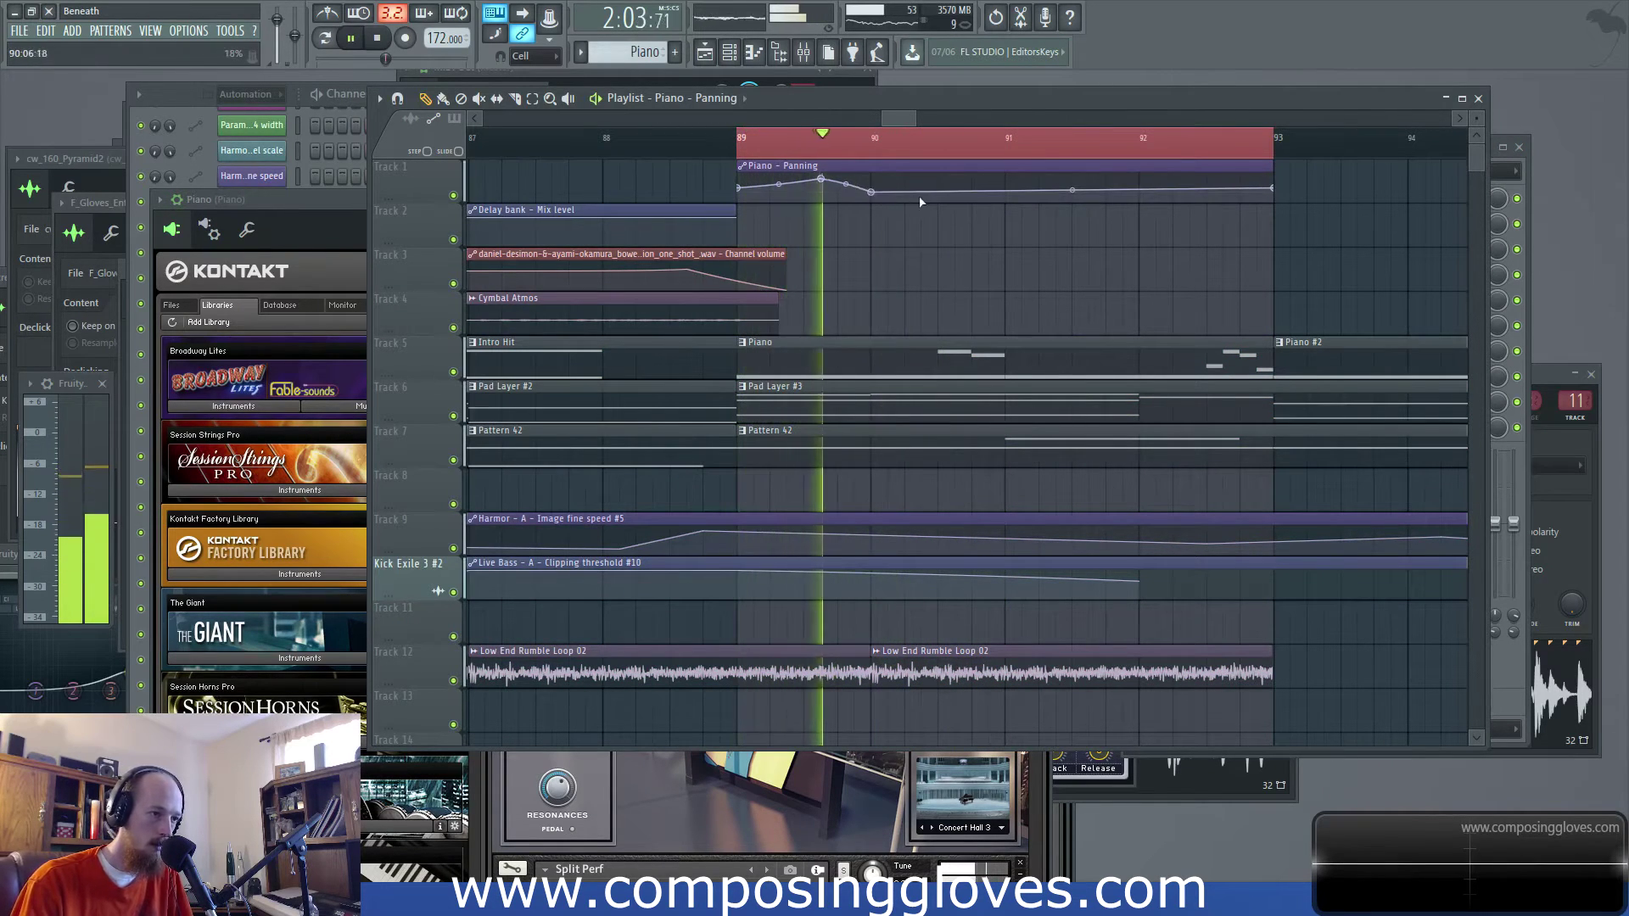
{"action": "key", "text": "space"}
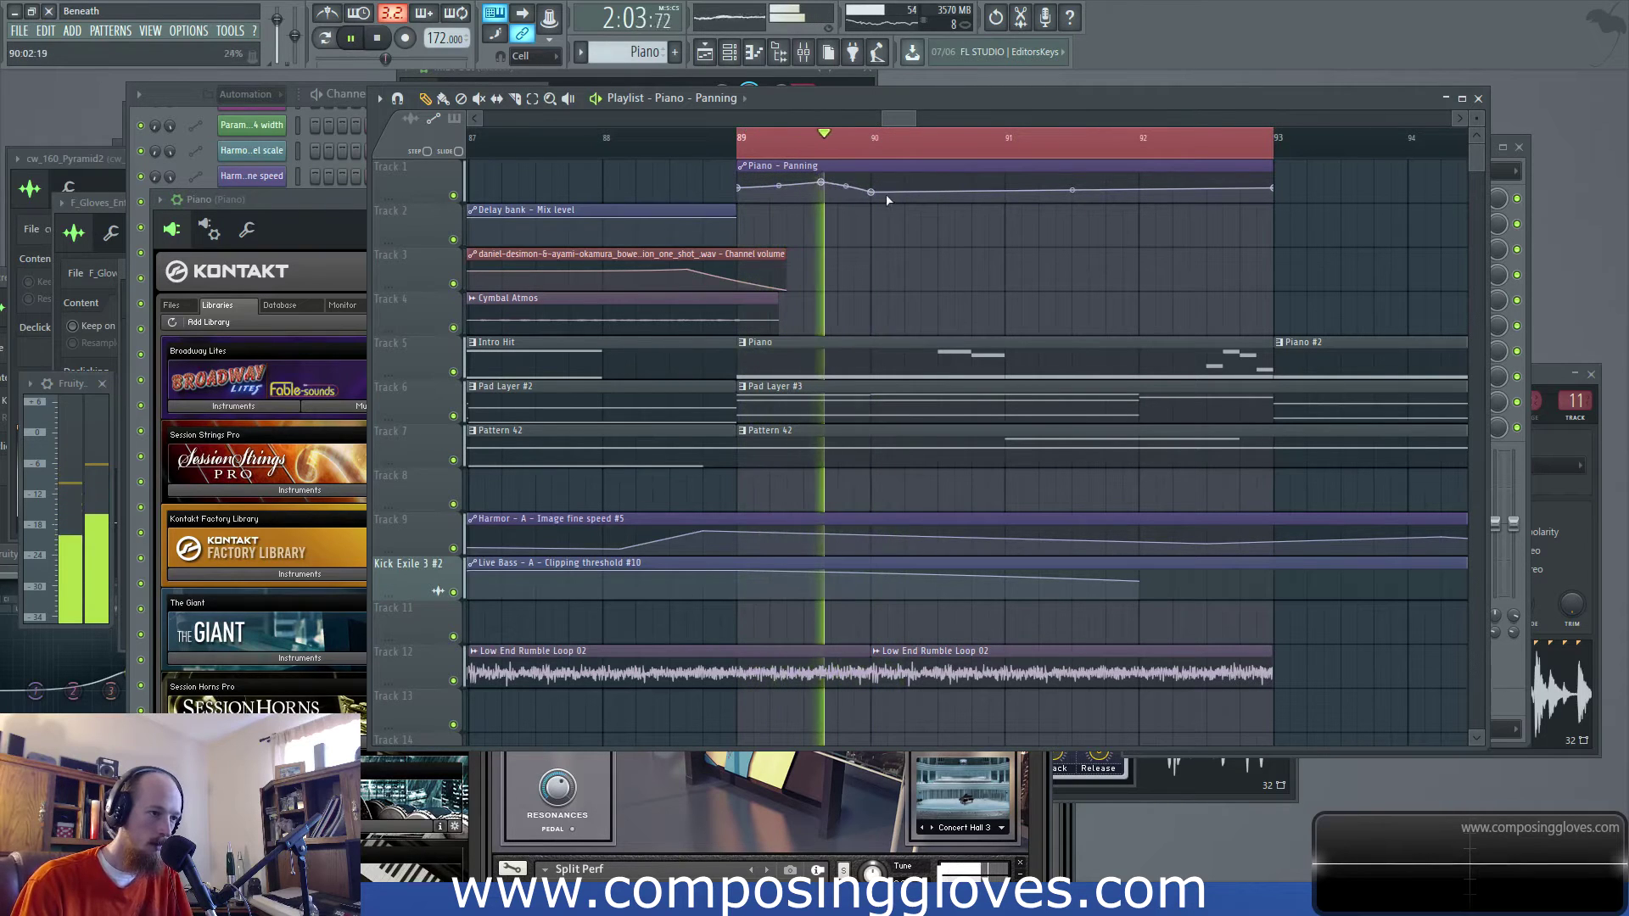
{"action": "key", "text": "space"}
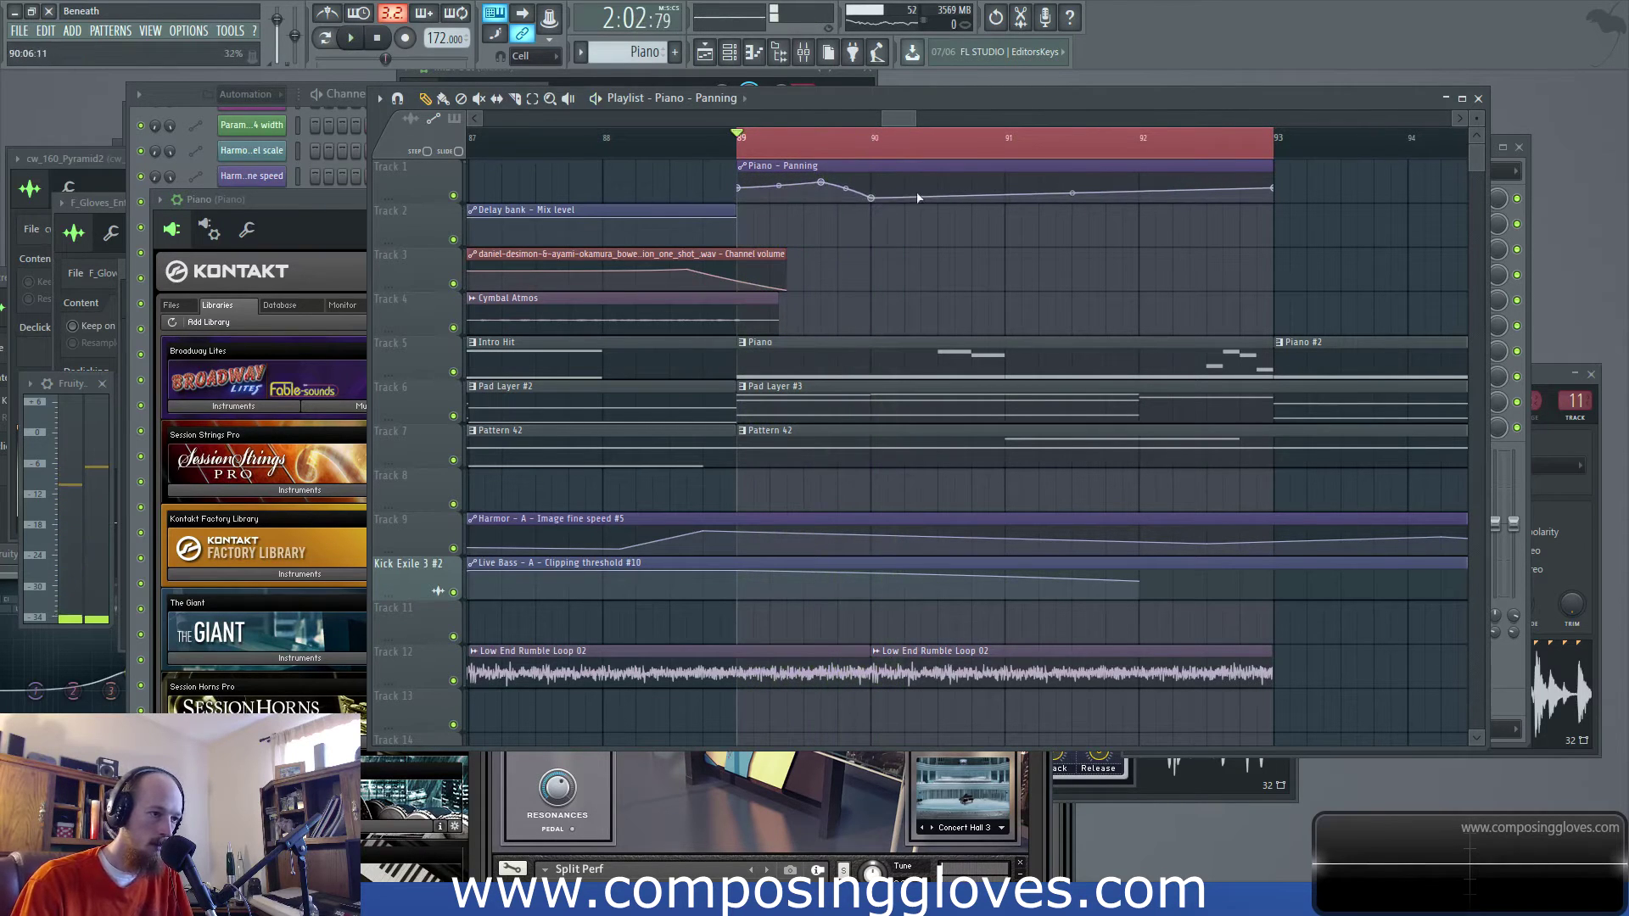
{"action": "key", "text": "space"}
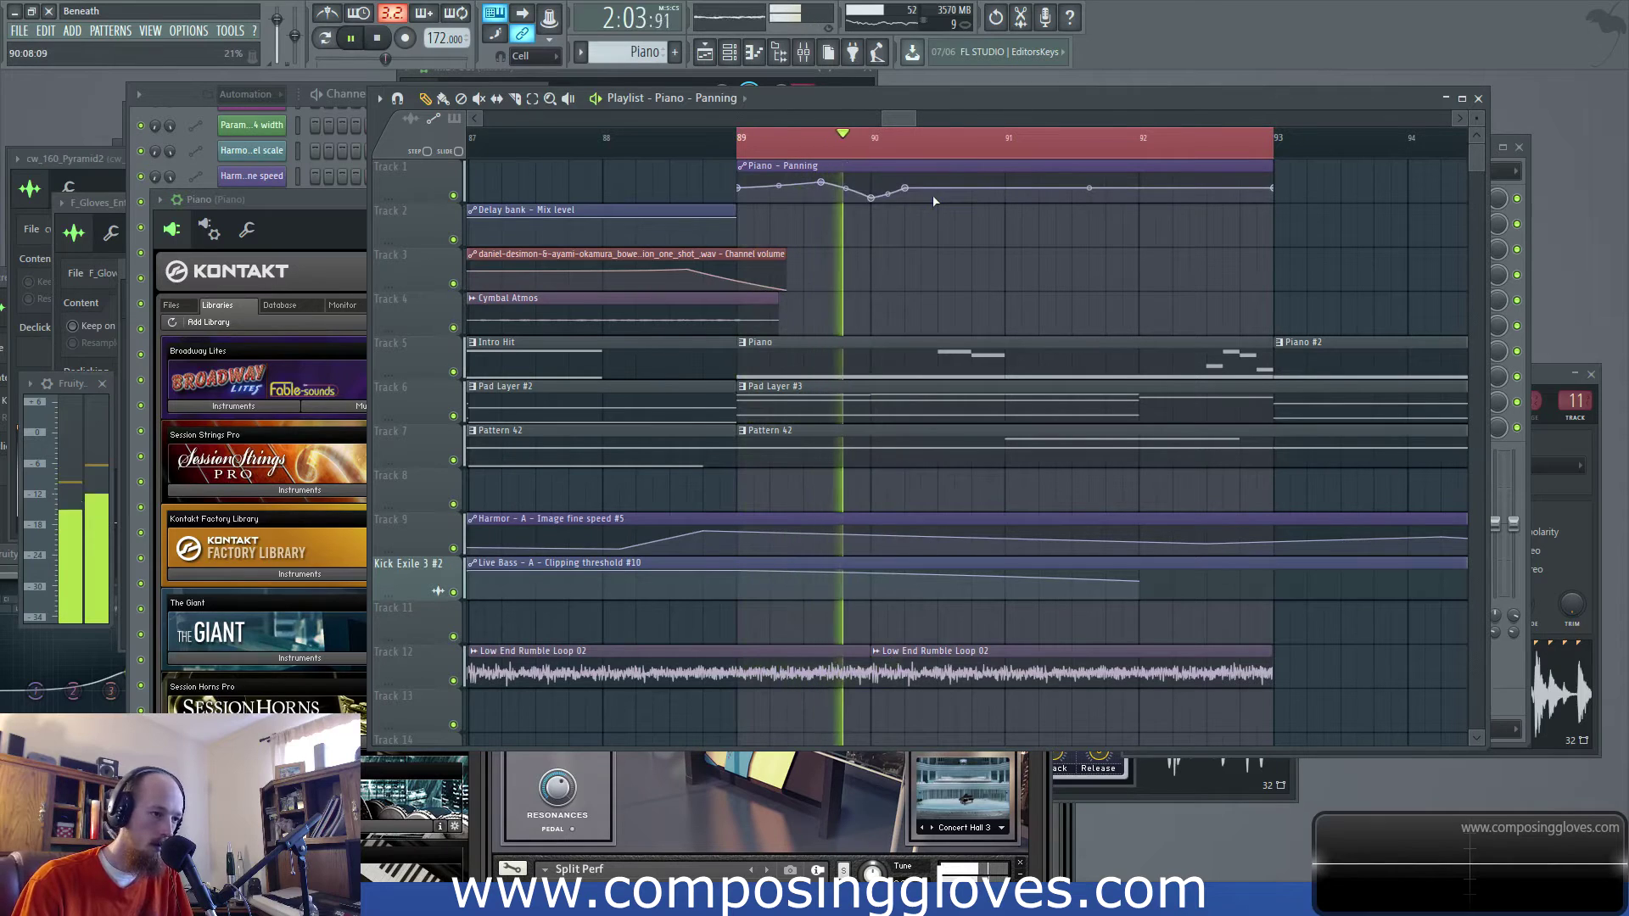
{"action": "key", "text": "space"}
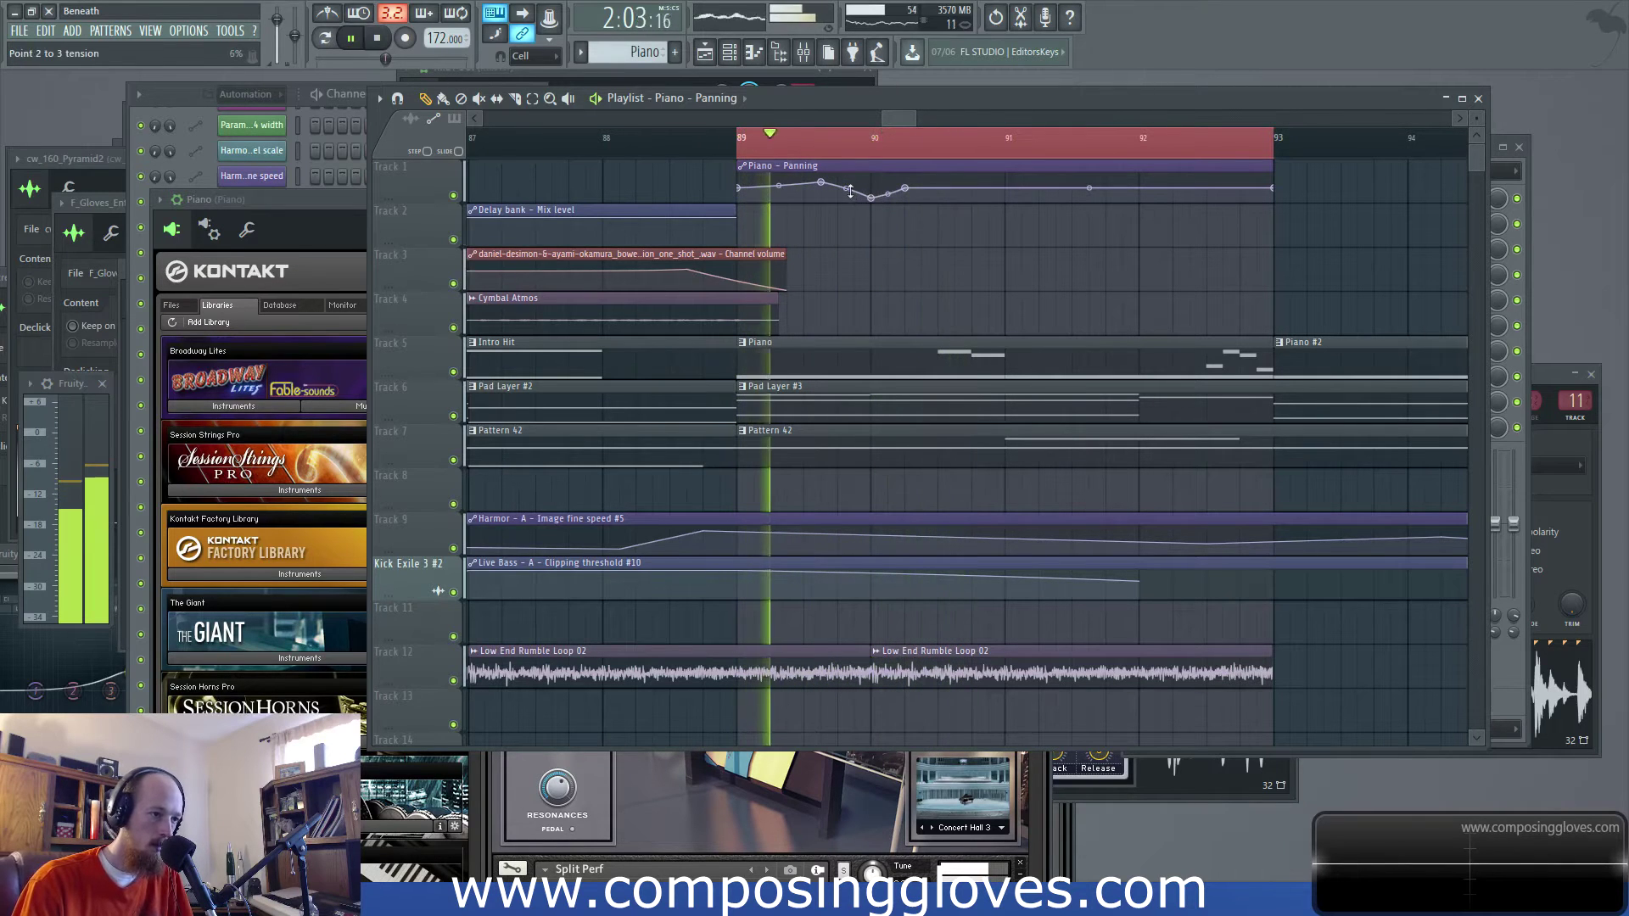
{"action": "key", "text": "space"}
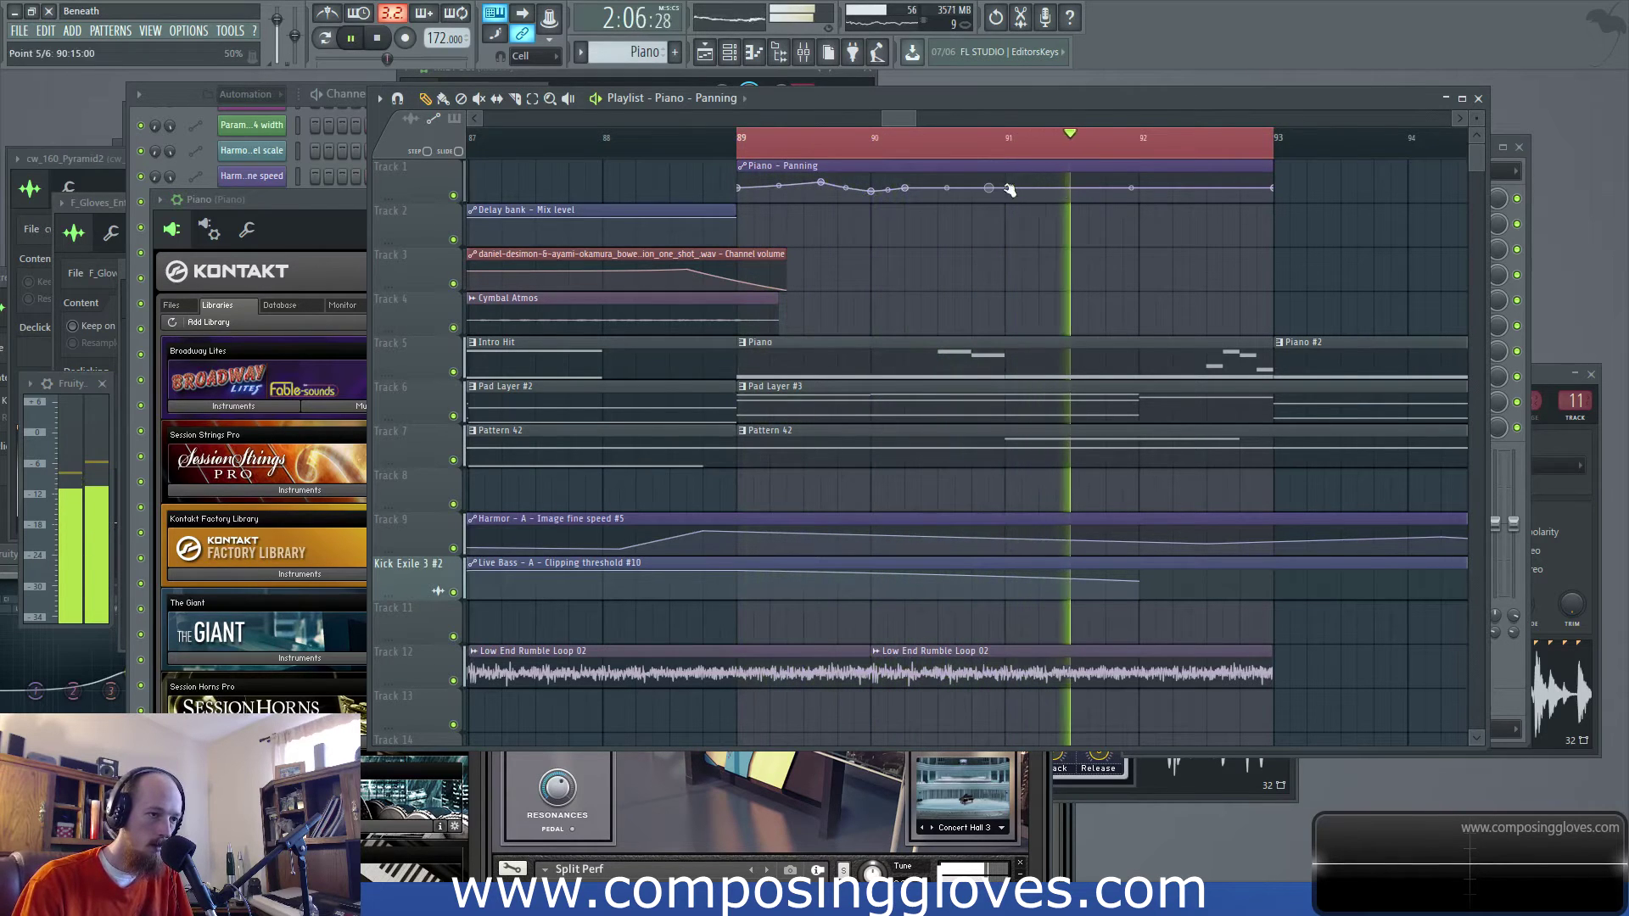
Undo the last panning points and add a small dip and rise to the Piano panning curve in bar 91 while playing it back
{"action": "key", "text": "ctrl+z"}
{"action": "key", "text": "ctrl+z"}
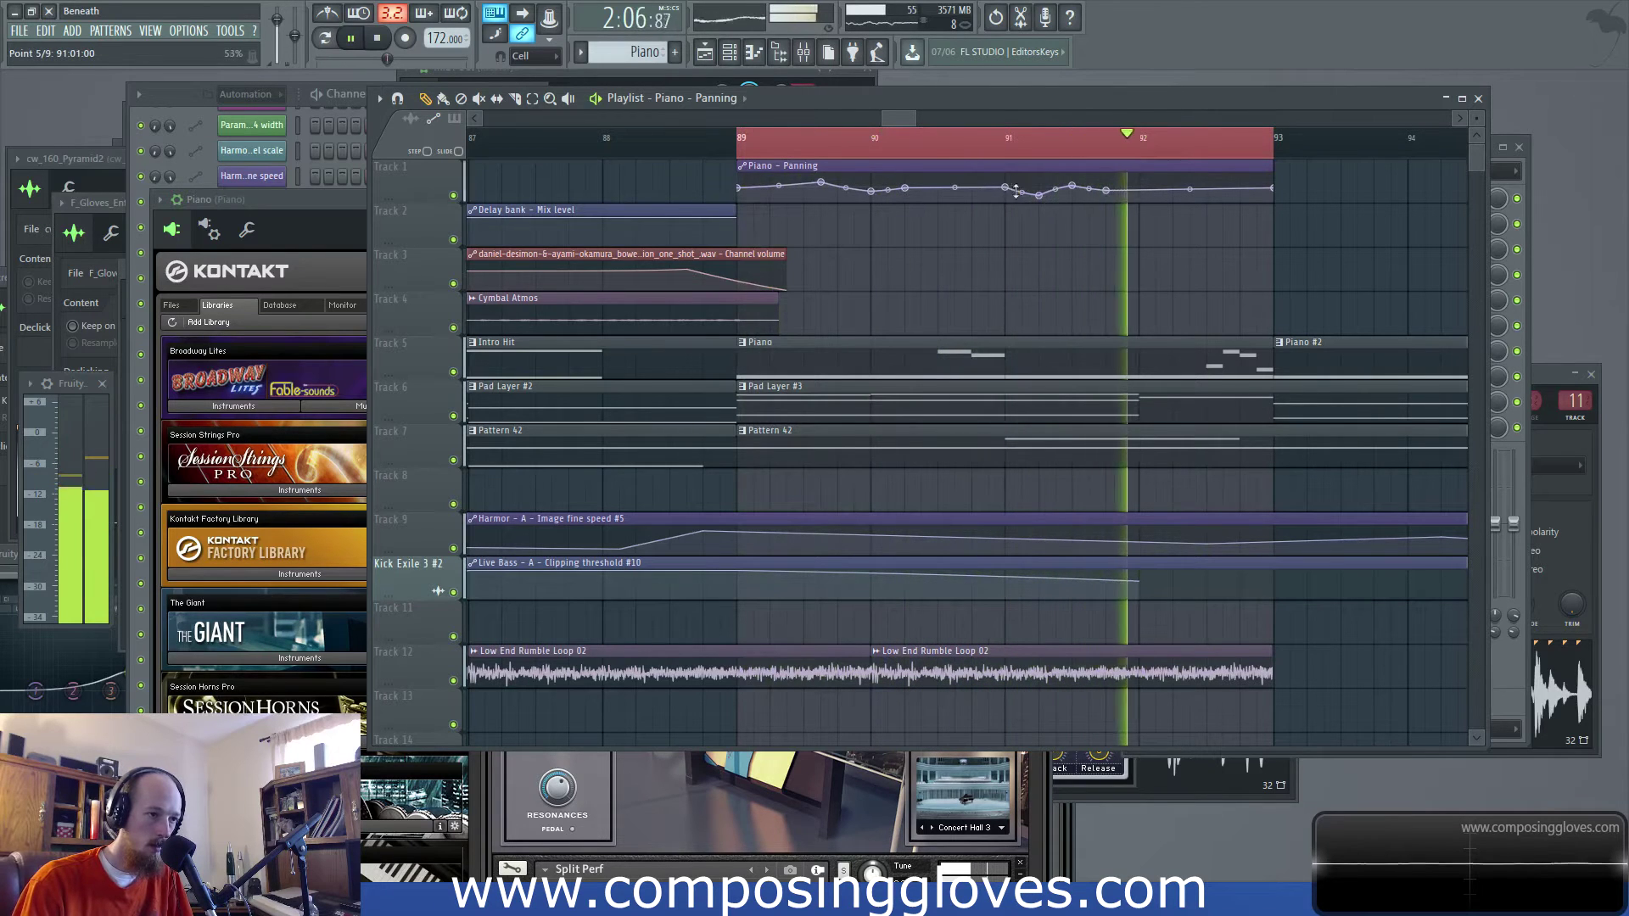
{"action": "left_click_drag", "start_coordinate": [1042, 195], "coordinate": [1057, 194]}
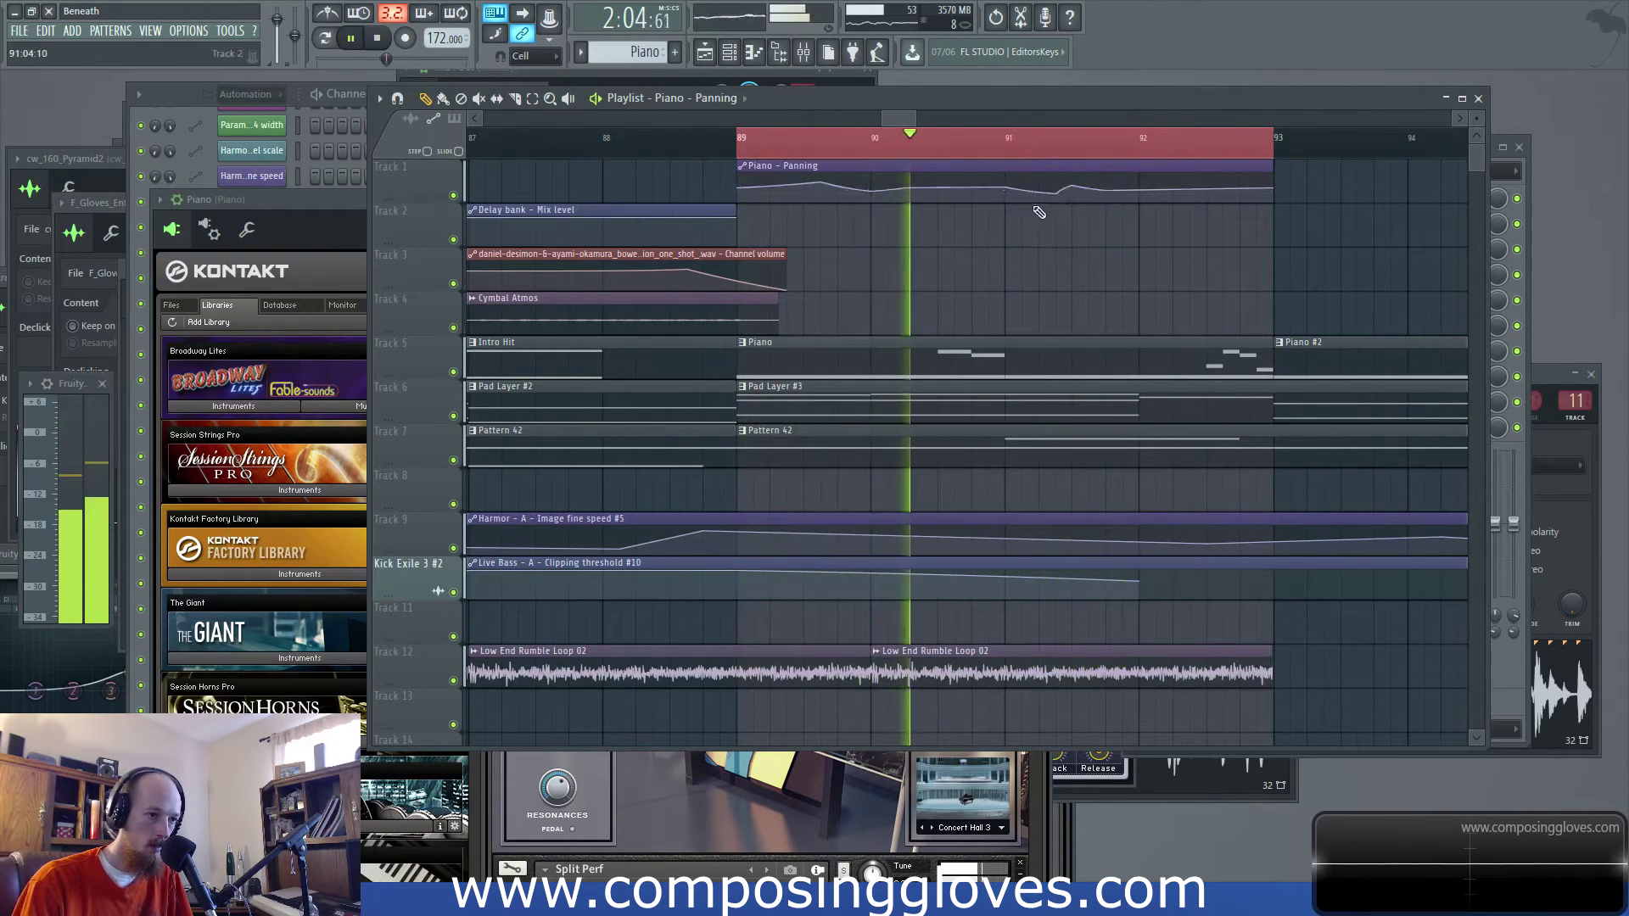
{"action": "key", "text": "space"}
{"action": "key", "text": "space"}
Enlarge Track 1, refine the panning point after the bar 91 peak and add a sharp drop midway through bar 92
{"action": "scroll", "coordinate": [1079, 208], "scroll_direction": "up", "scroll_amount": 4}
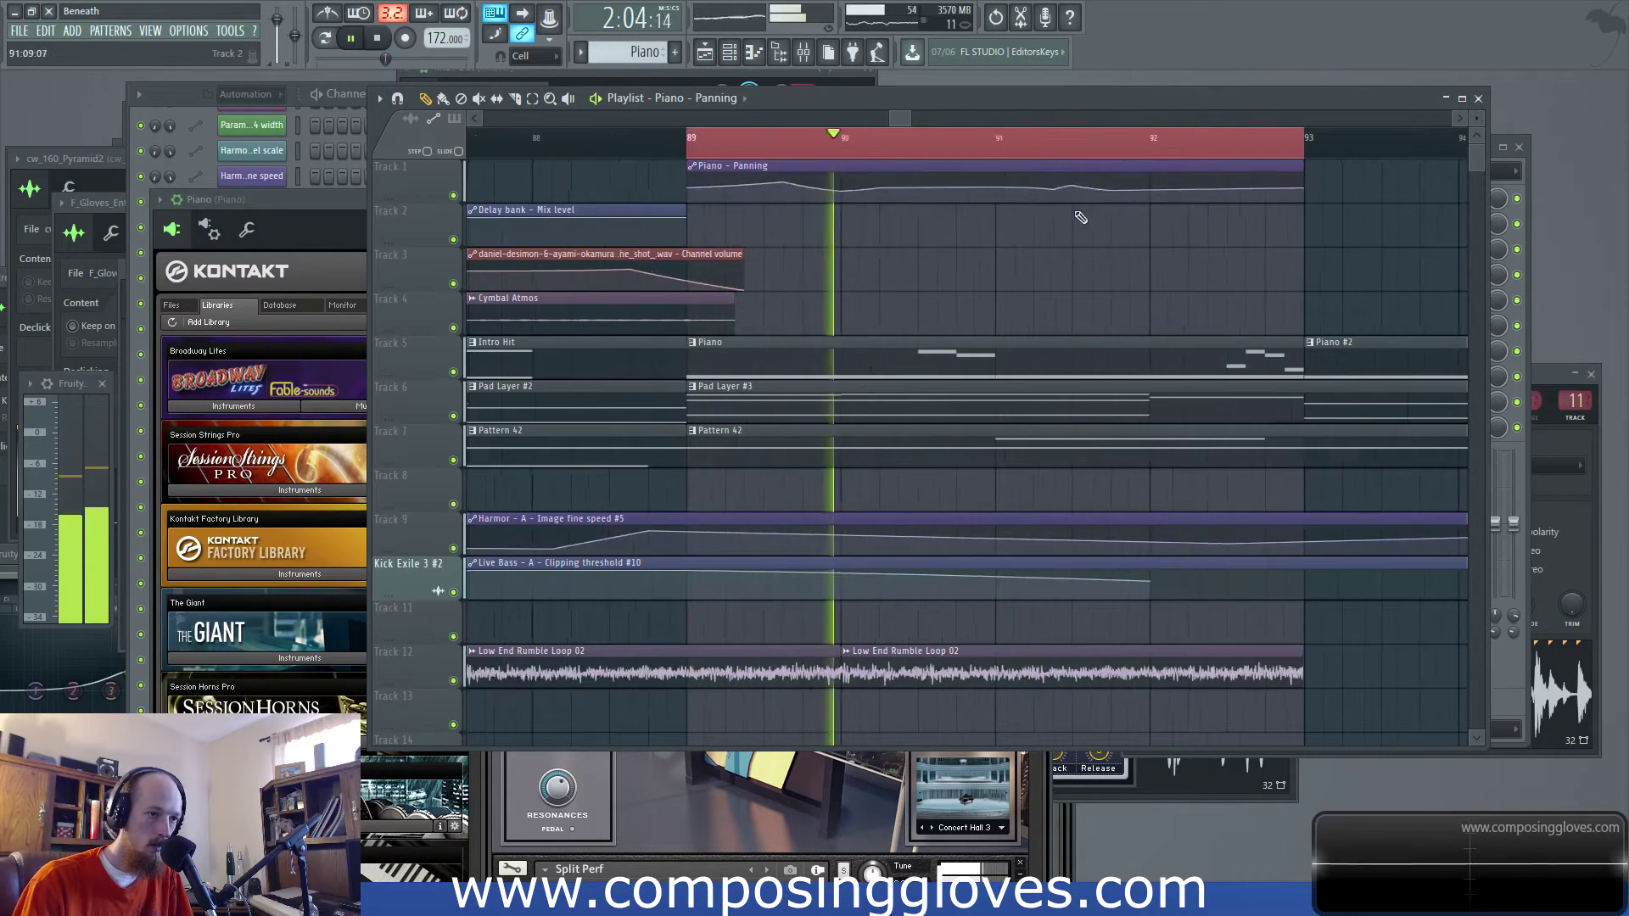
{"action": "left_click_drag", "start_coordinate": [391, 201], "coordinate": [391, 409]}
{"action": "scroll", "coordinate": [511, 400], "scroll_direction": "right", "scroll_amount": 3}
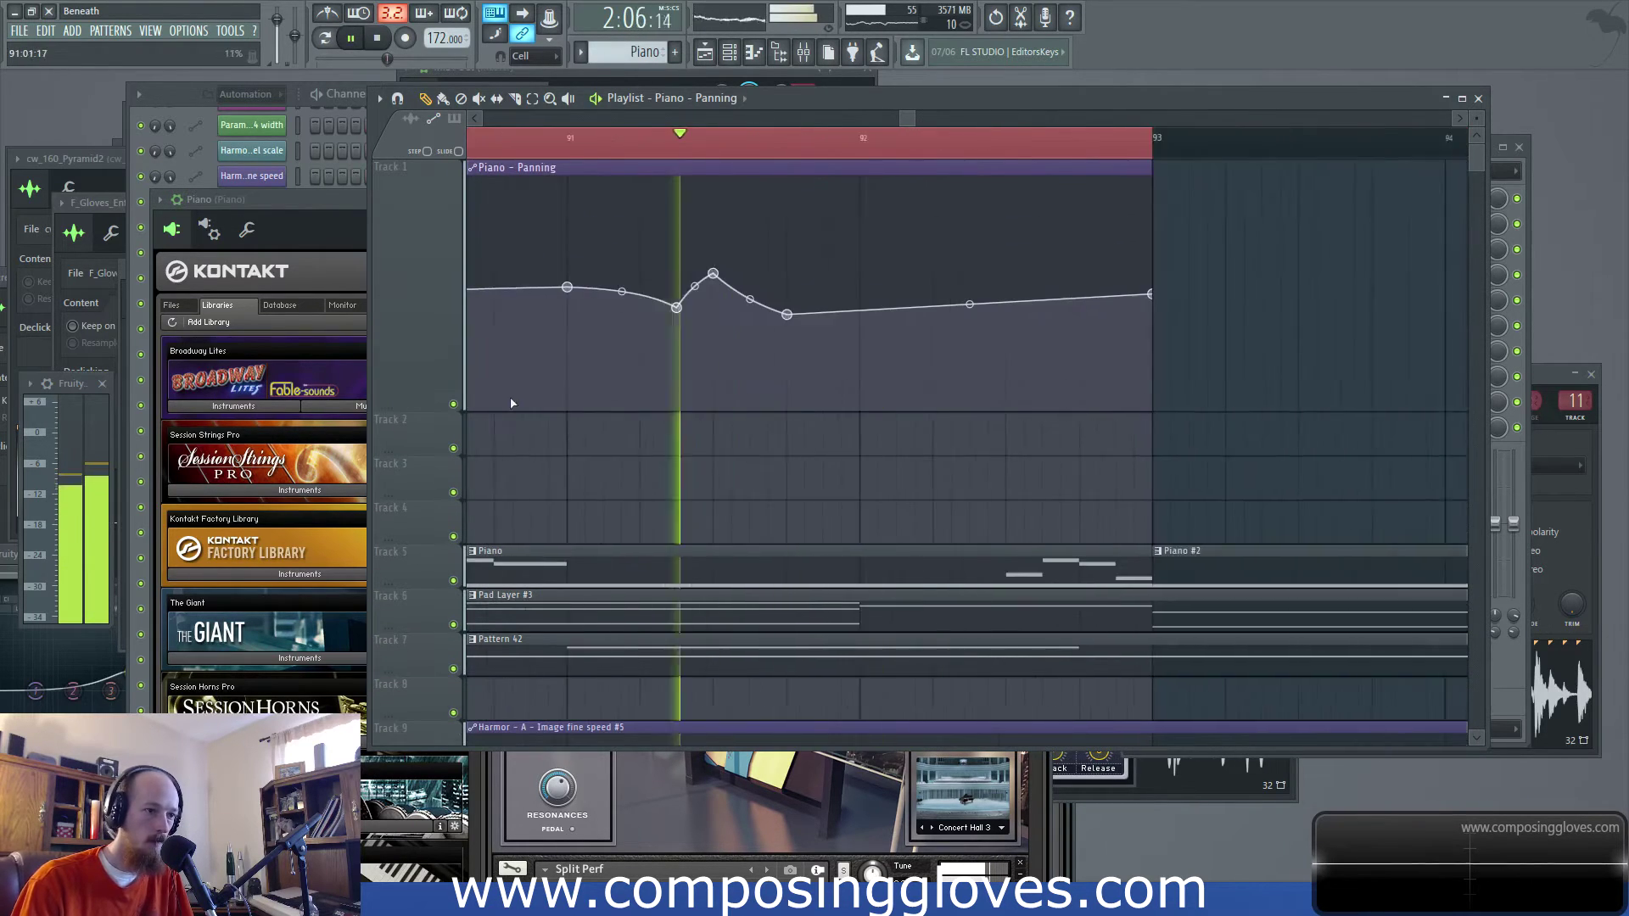
{"action": "scroll", "coordinate": [565, 373], "scroll_direction": "down", "scroll_amount": 3}
{"action": "left_click_drag", "start_coordinate": [684, 314], "coordinate": [694, 311]}
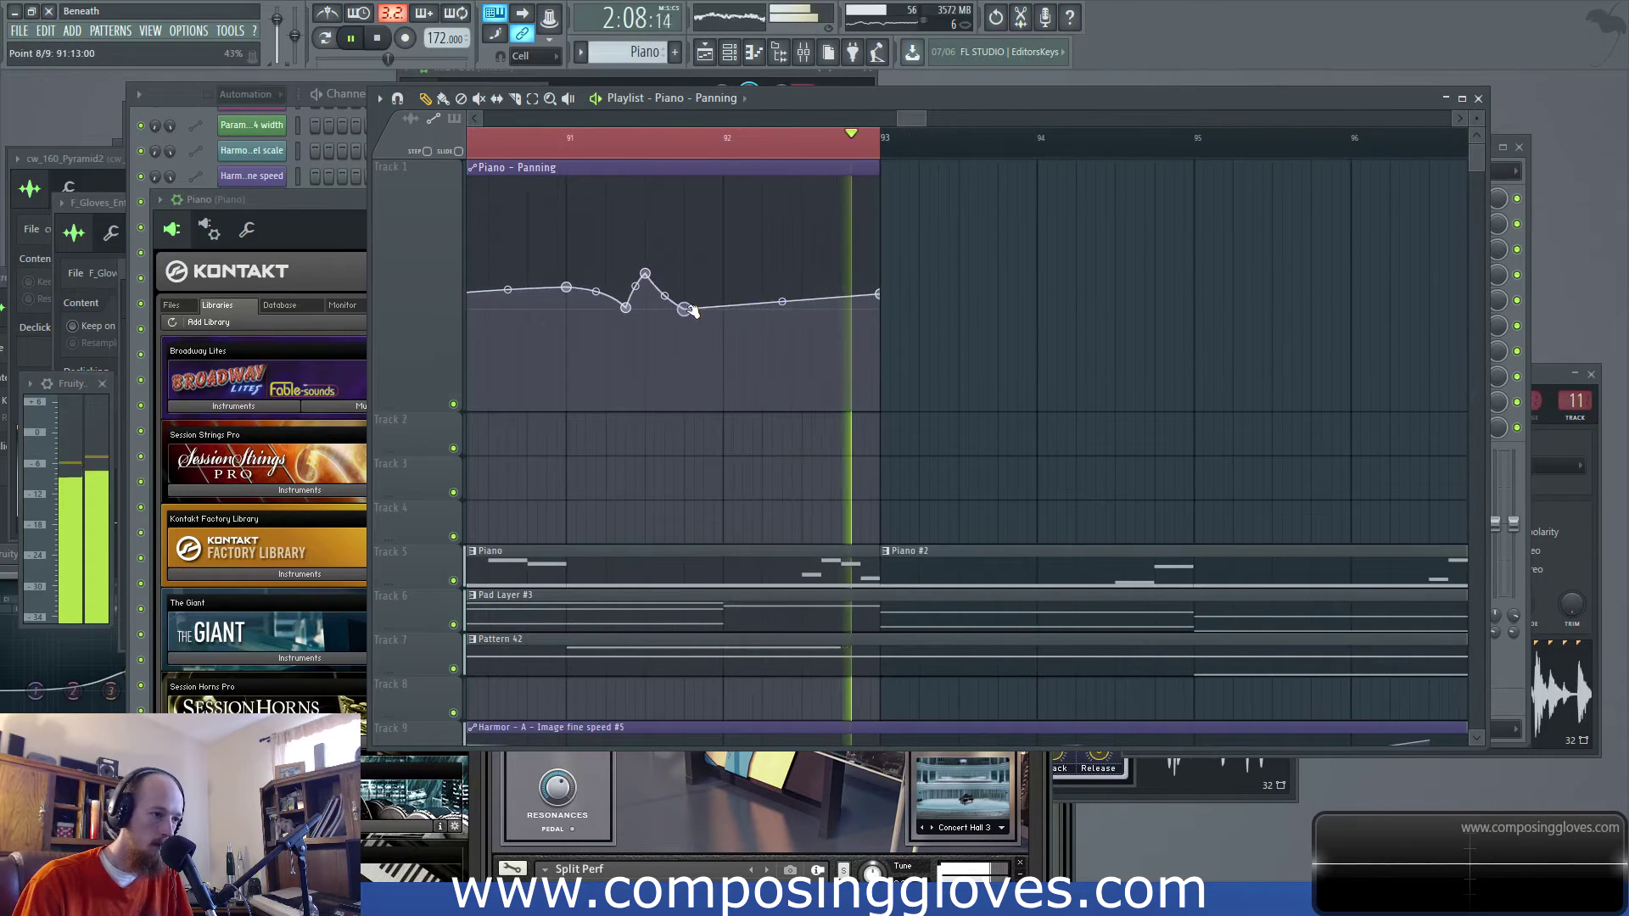
{"action": "left_click", "coordinate": [802, 301]}
{"action": "left_click_drag", "start_coordinate": [807, 316], "coordinate": [809, 351]}
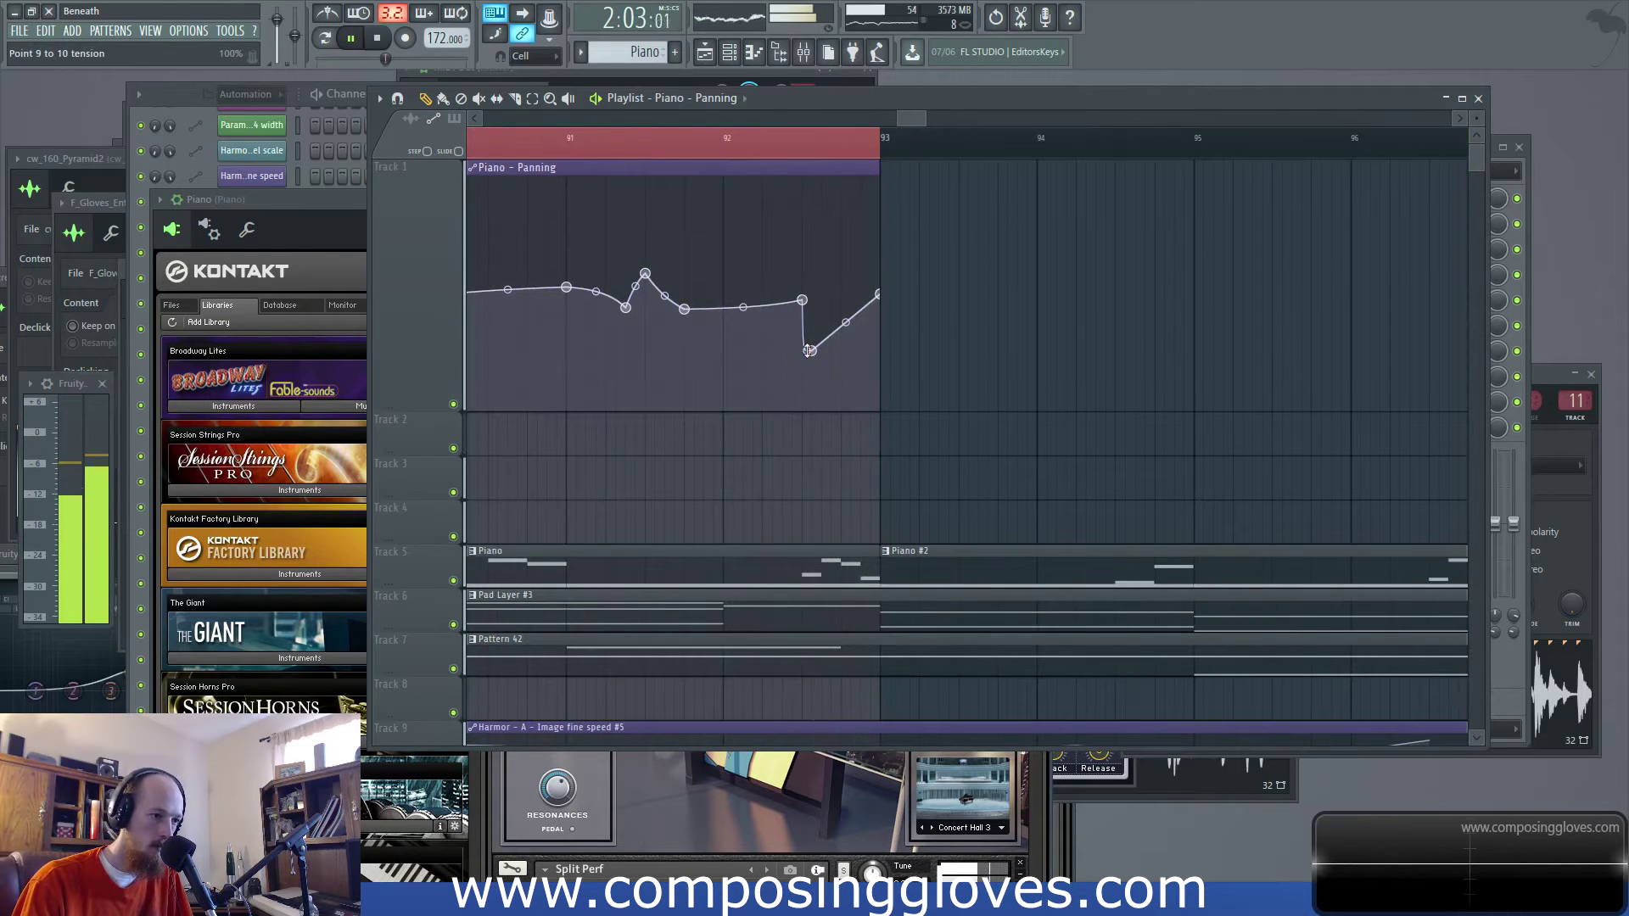
Extend the Piano panning clip to bar 97 and loop playback over bars 89 to 96
{"action": "scroll", "coordinate": [769, 164], "scroll_direction": "down", "scroll_amount": 5, "text": "ctrl"}
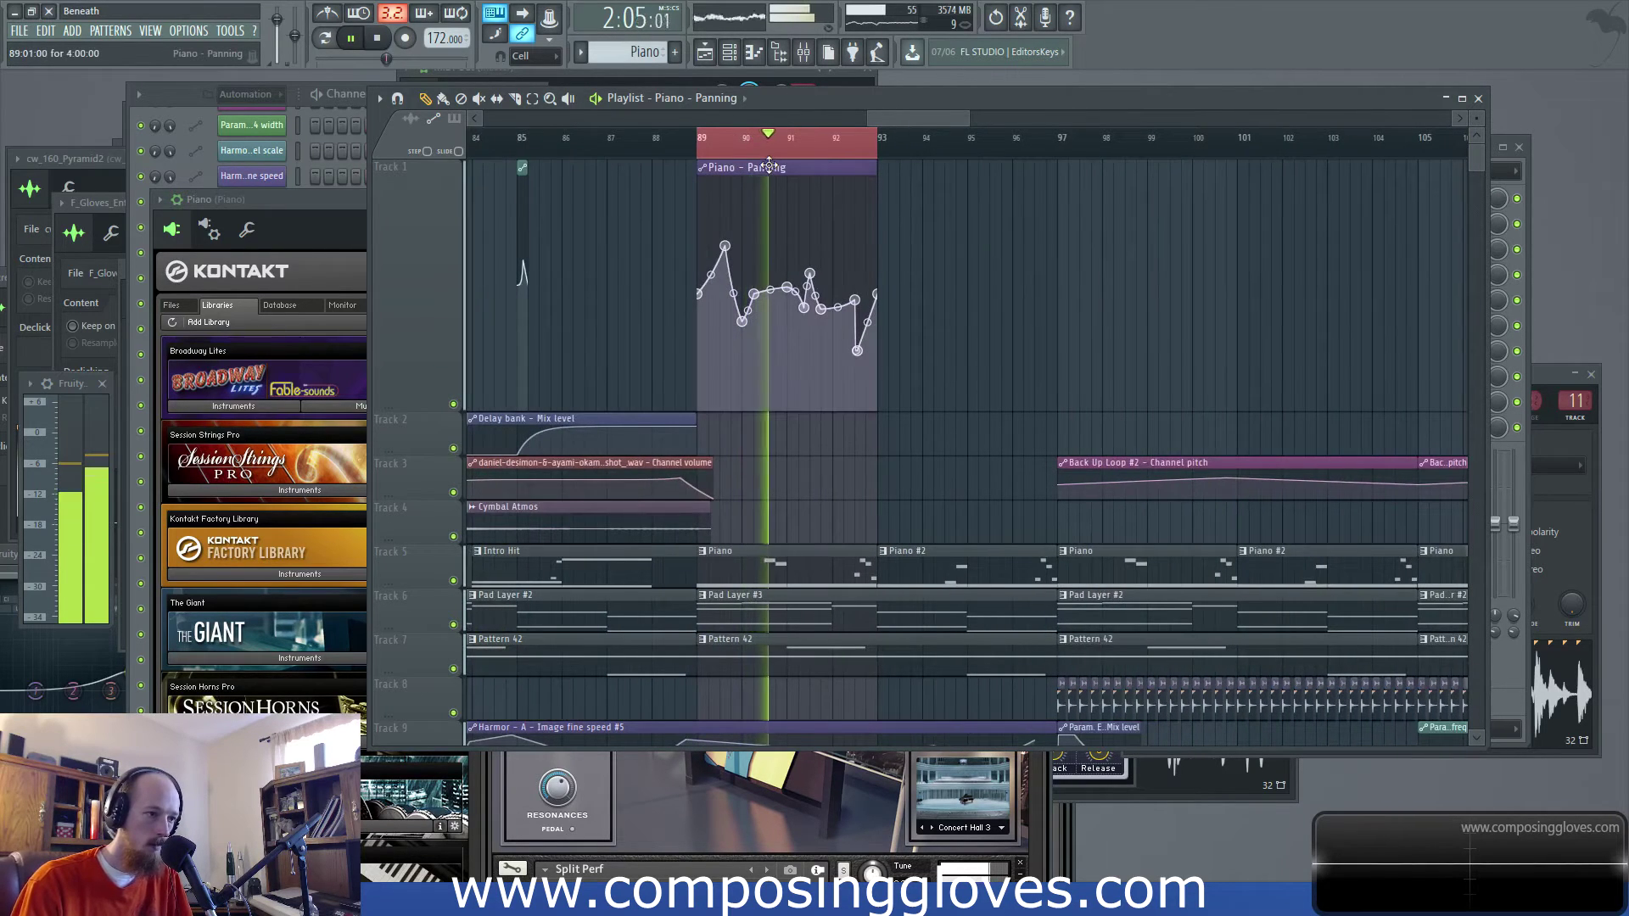
{"action": "left_click_drag", "start_coordinate": [877, 189], "coordinate": [964, 152]}
{"action": "left_click", "coordinate": [1036, 153], "text": "ctrl"}
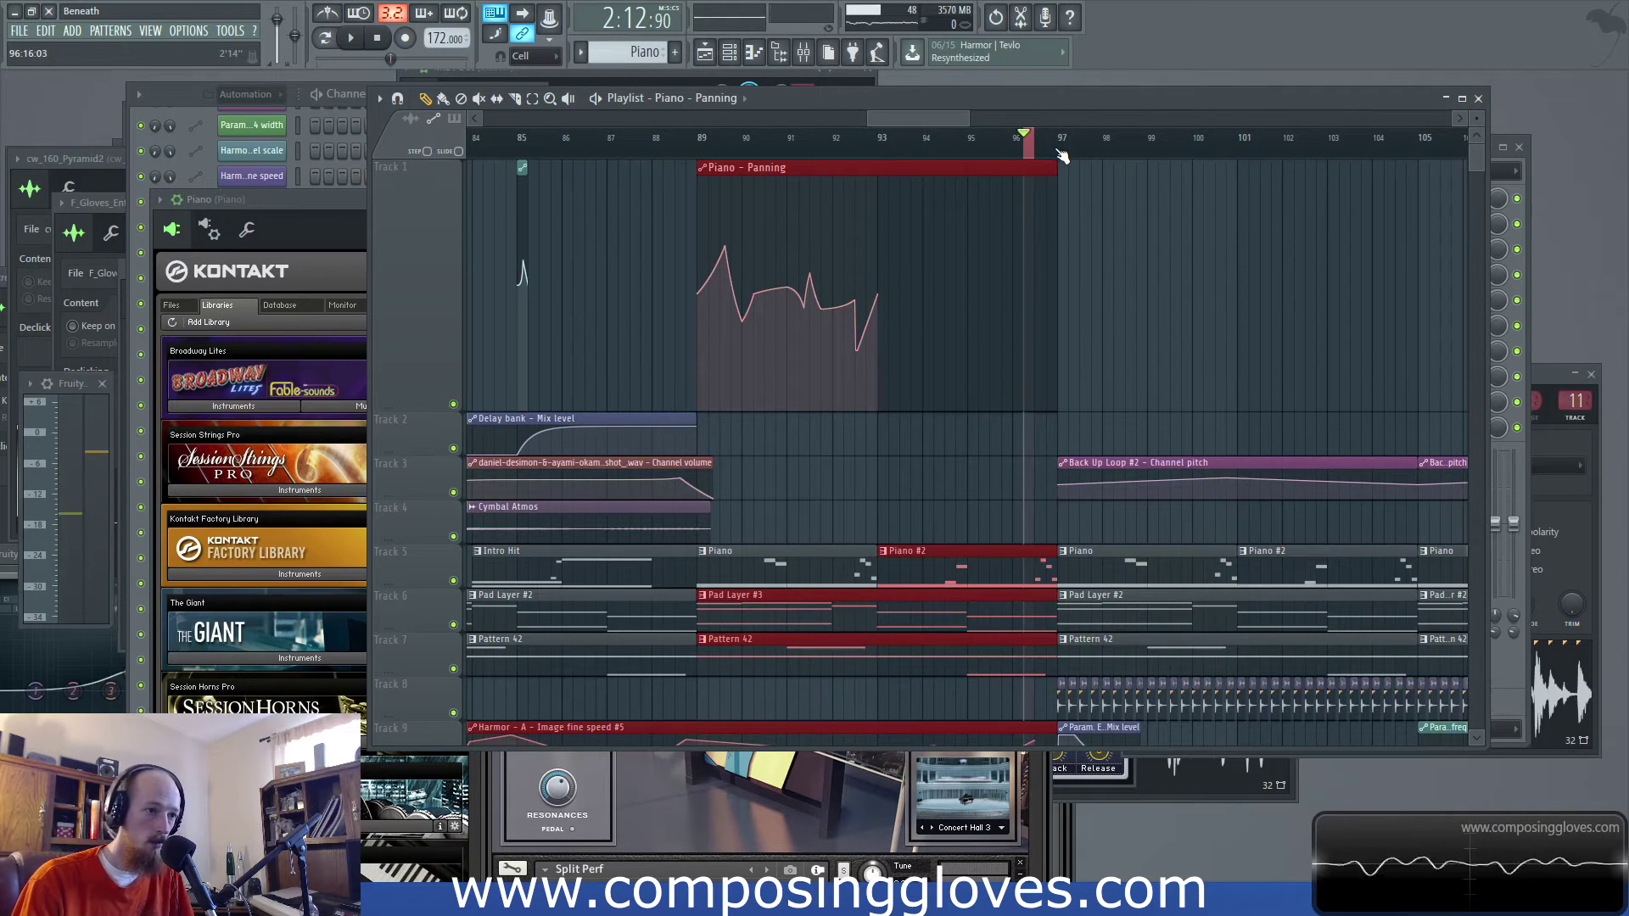
{"action": "left_click_drag", "start_coordinate": [1061, 155], "coordinate": [707, 175], "text": "ctrl"}
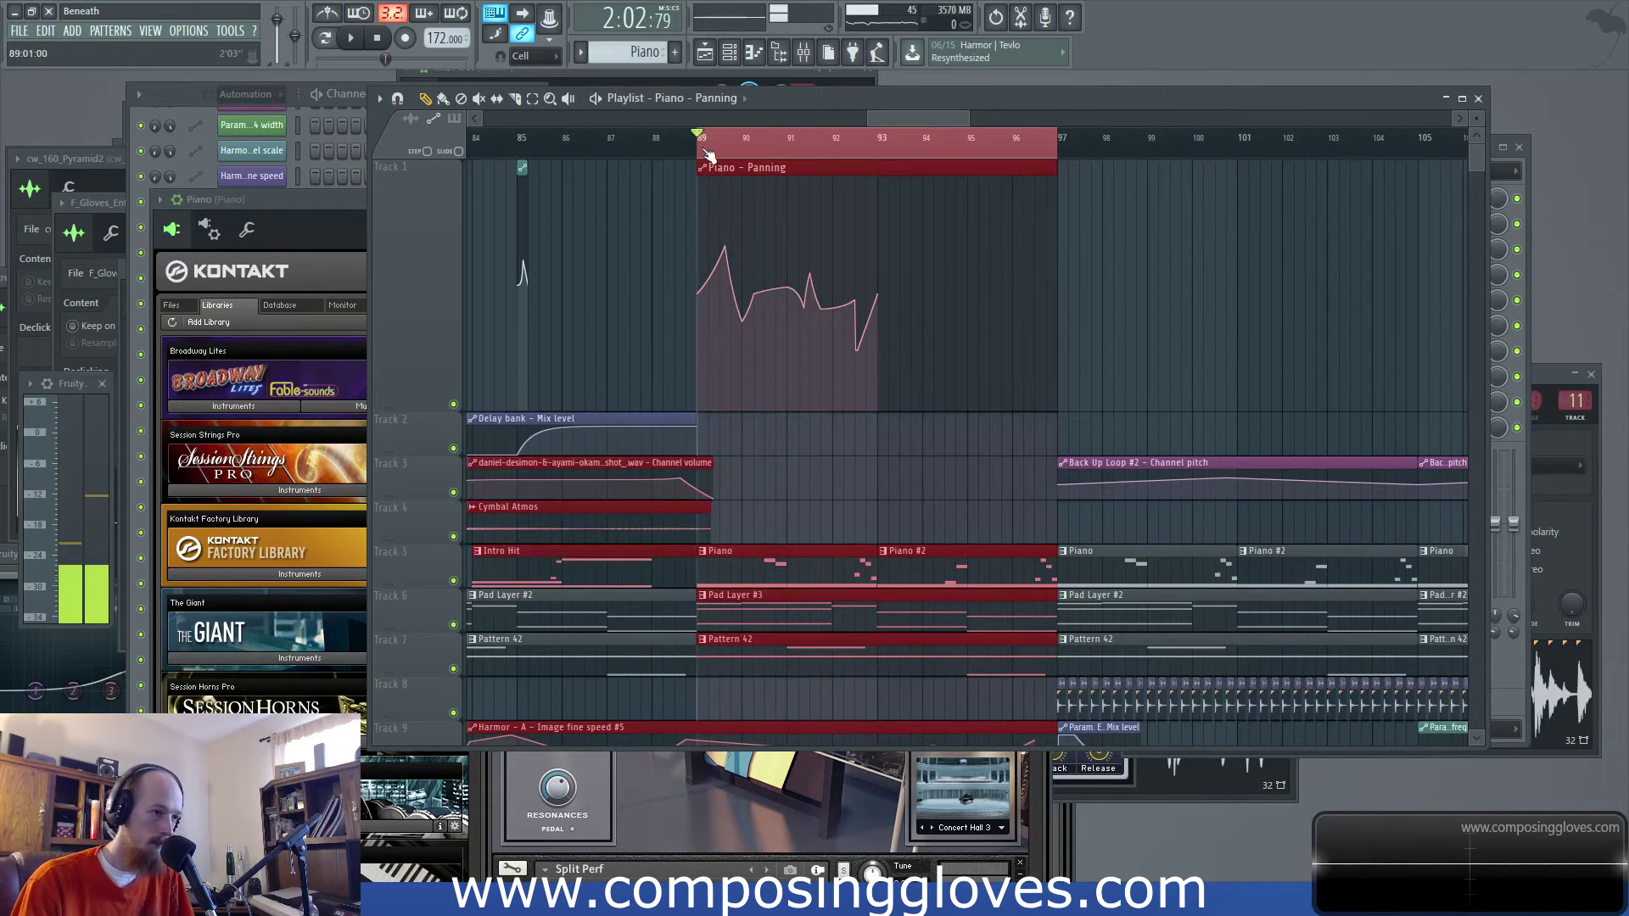
{"action": "key", "text": "space"}
Continue the Piano panning curve from bar 93 to bar 97 with near-centre points and a peak in bar 96
{"action": "scroll", "coordinate": [874, 291], "scroll_direction": "up", "scroll_amount": 3}
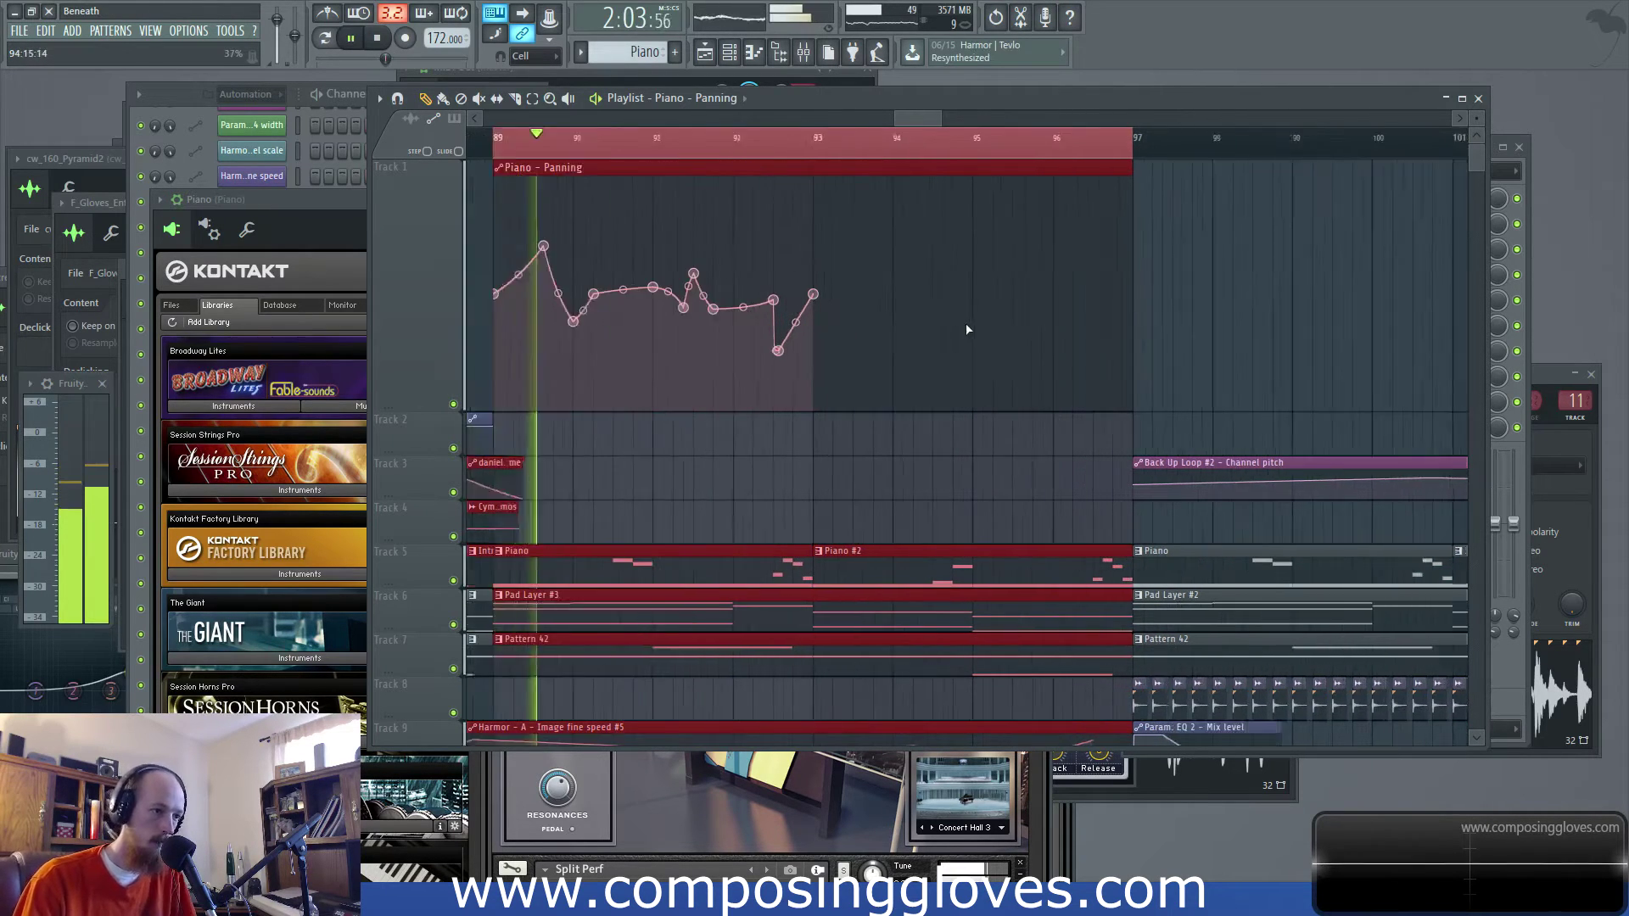
{"action": "right_click", "coordinate": [822, 294]}
{"action": "right_click", "coordinate": [847, 294]}
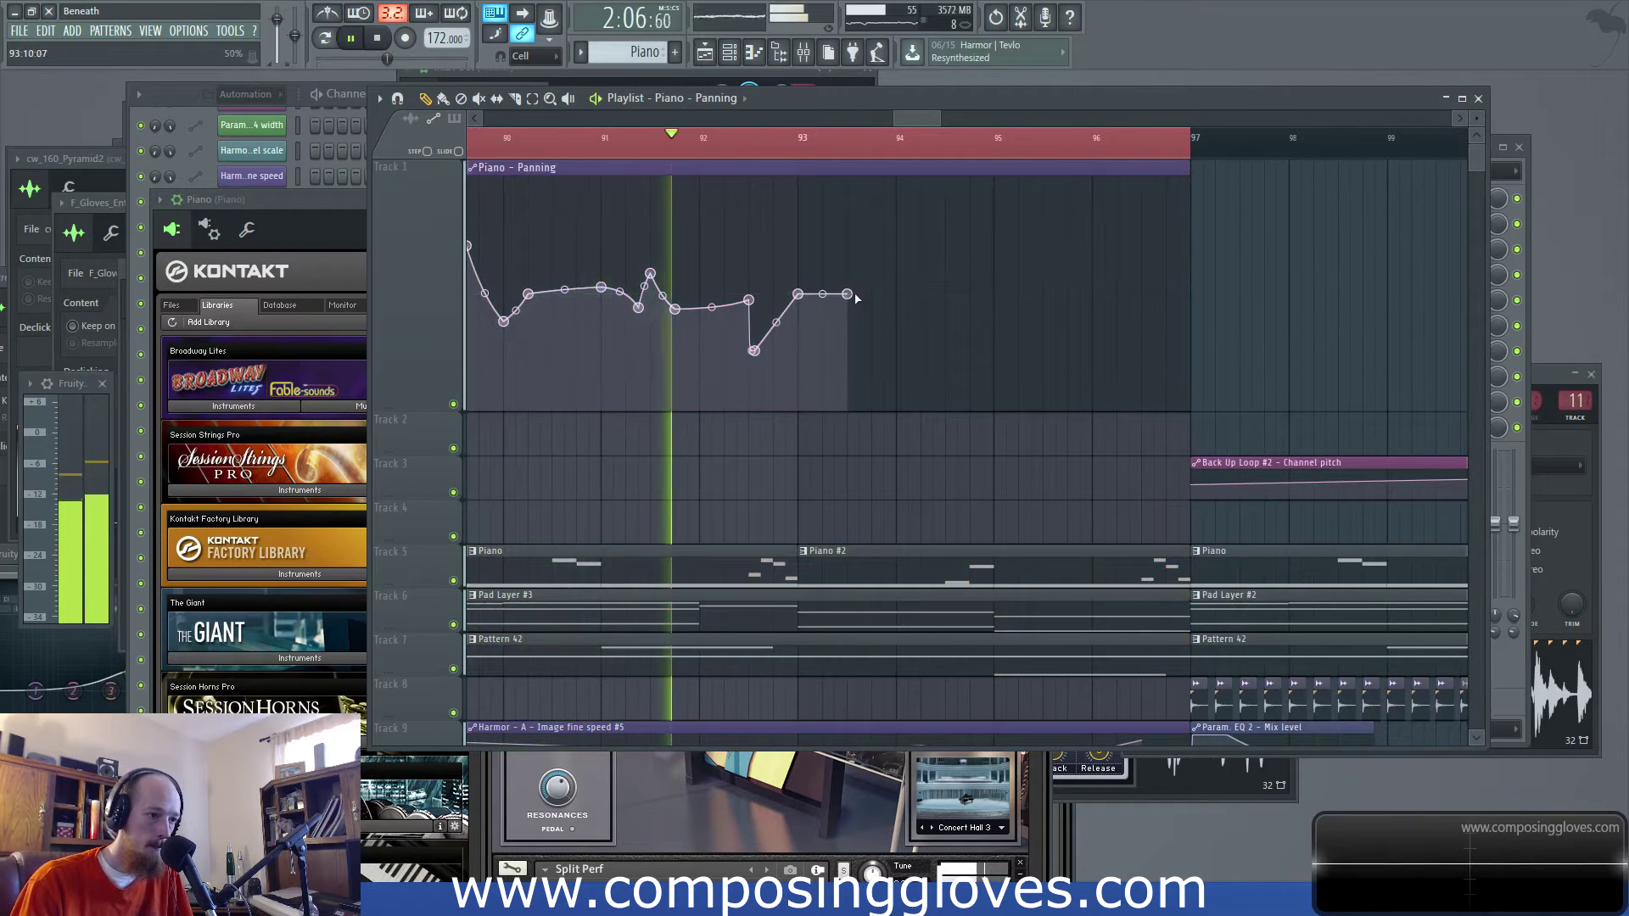
{"action": "right_click", "coordinate": [883, 308]}
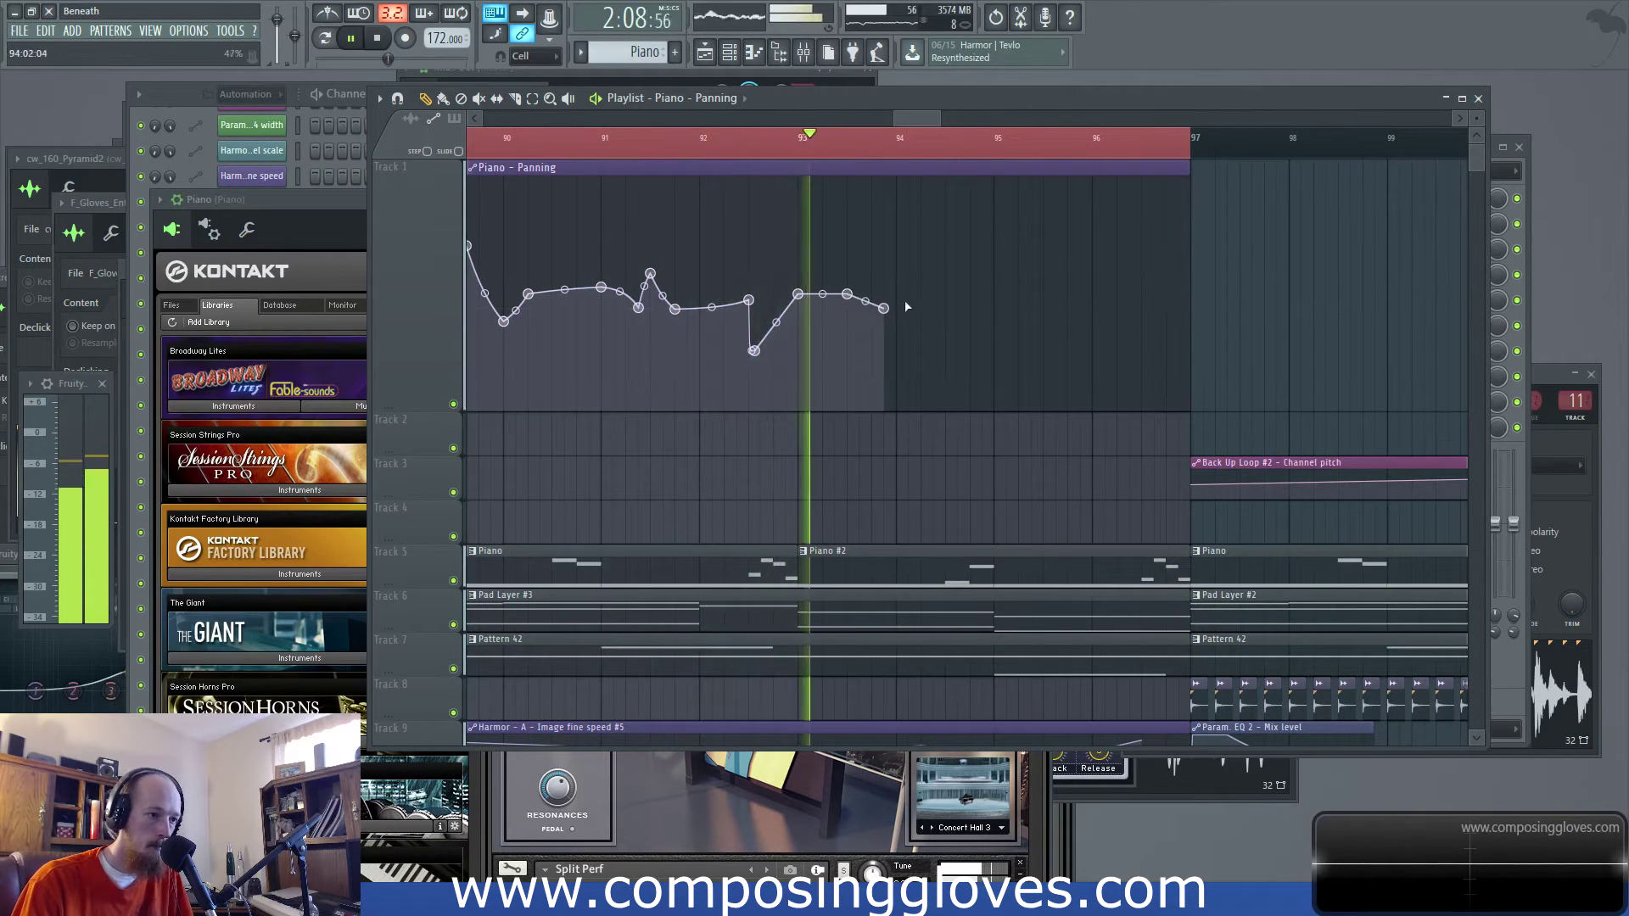
{"action": "right_click", "coordinate": [921, 302]}
{"action": "right_click", "coordinate": [958, 295]}
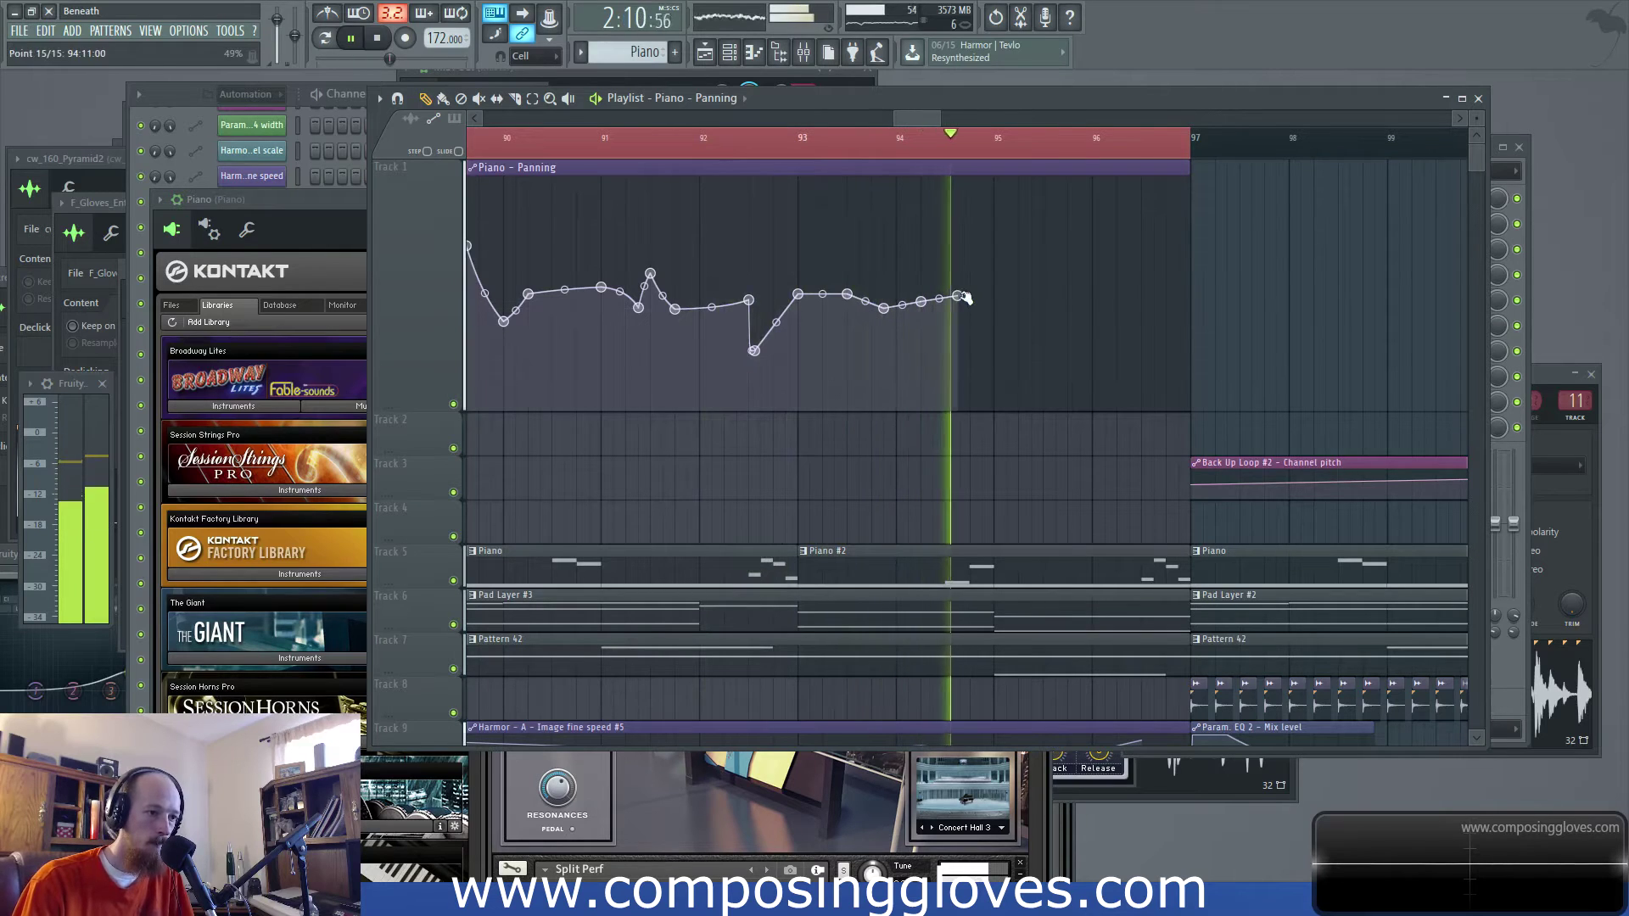
{"action": "right_click", "coordinate": [988, 294]}
{"action": "right_click", "coordinate": [1018, 294]}
{"action": "right_click", "coordinate": [1050, 296]}
{"action": "right_click", "coordinate": [1081, 299]}
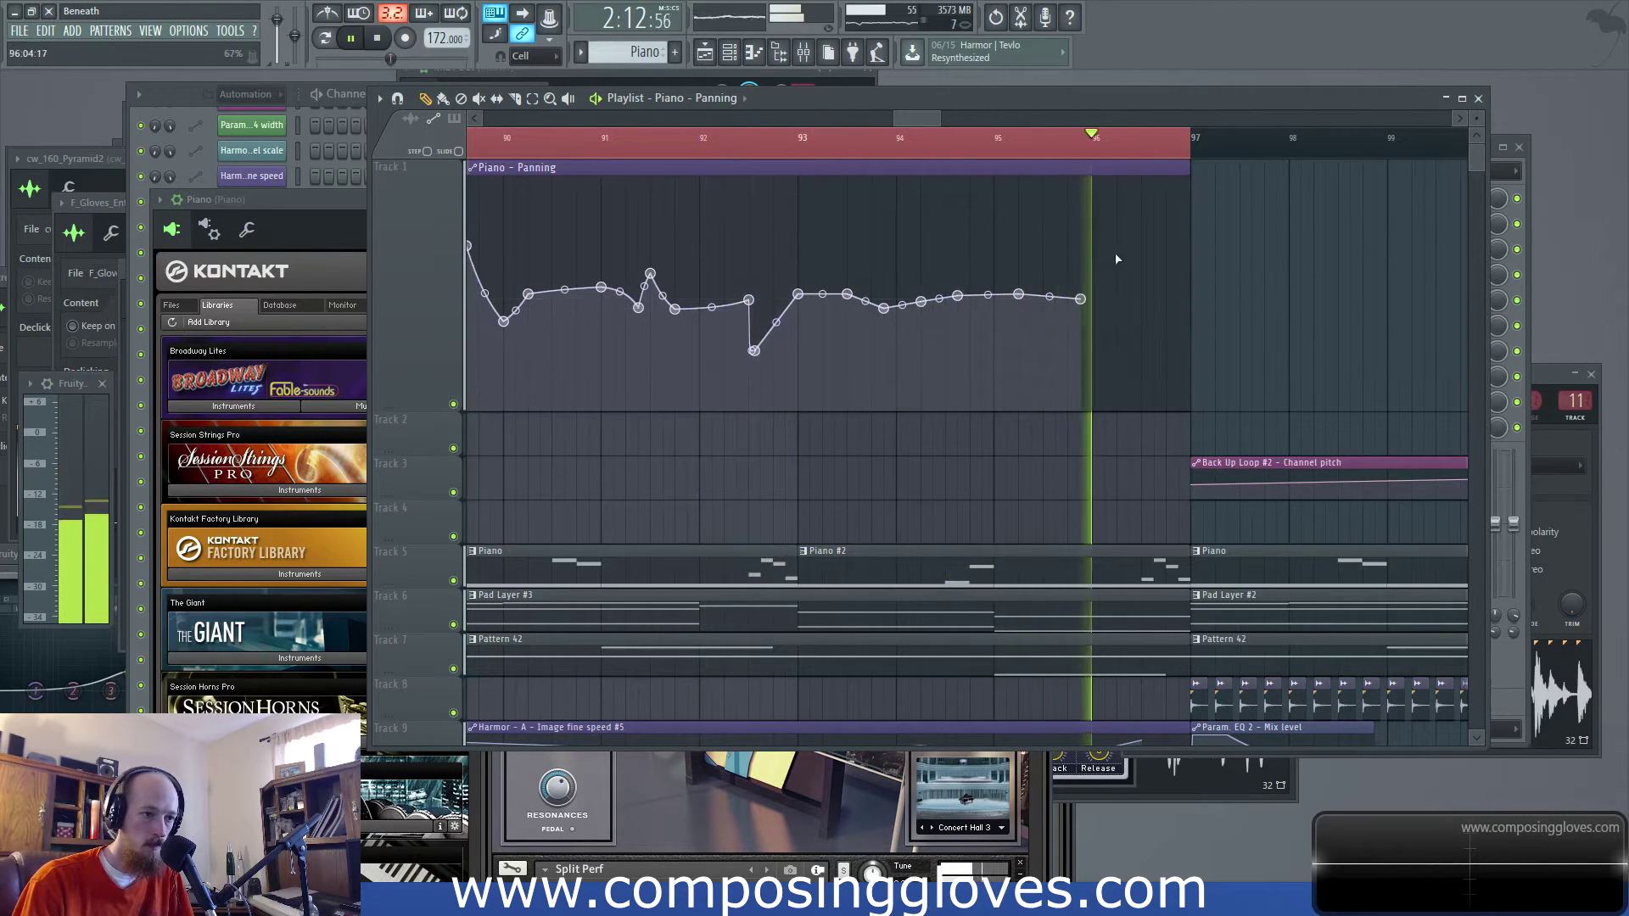
{"action": "right_click", "coordinate": [1104, 255]}
{"action": "right_click", "coordinate": [1142, 275]}
{"action": "right_click", "coordinate": [1178, 299]}
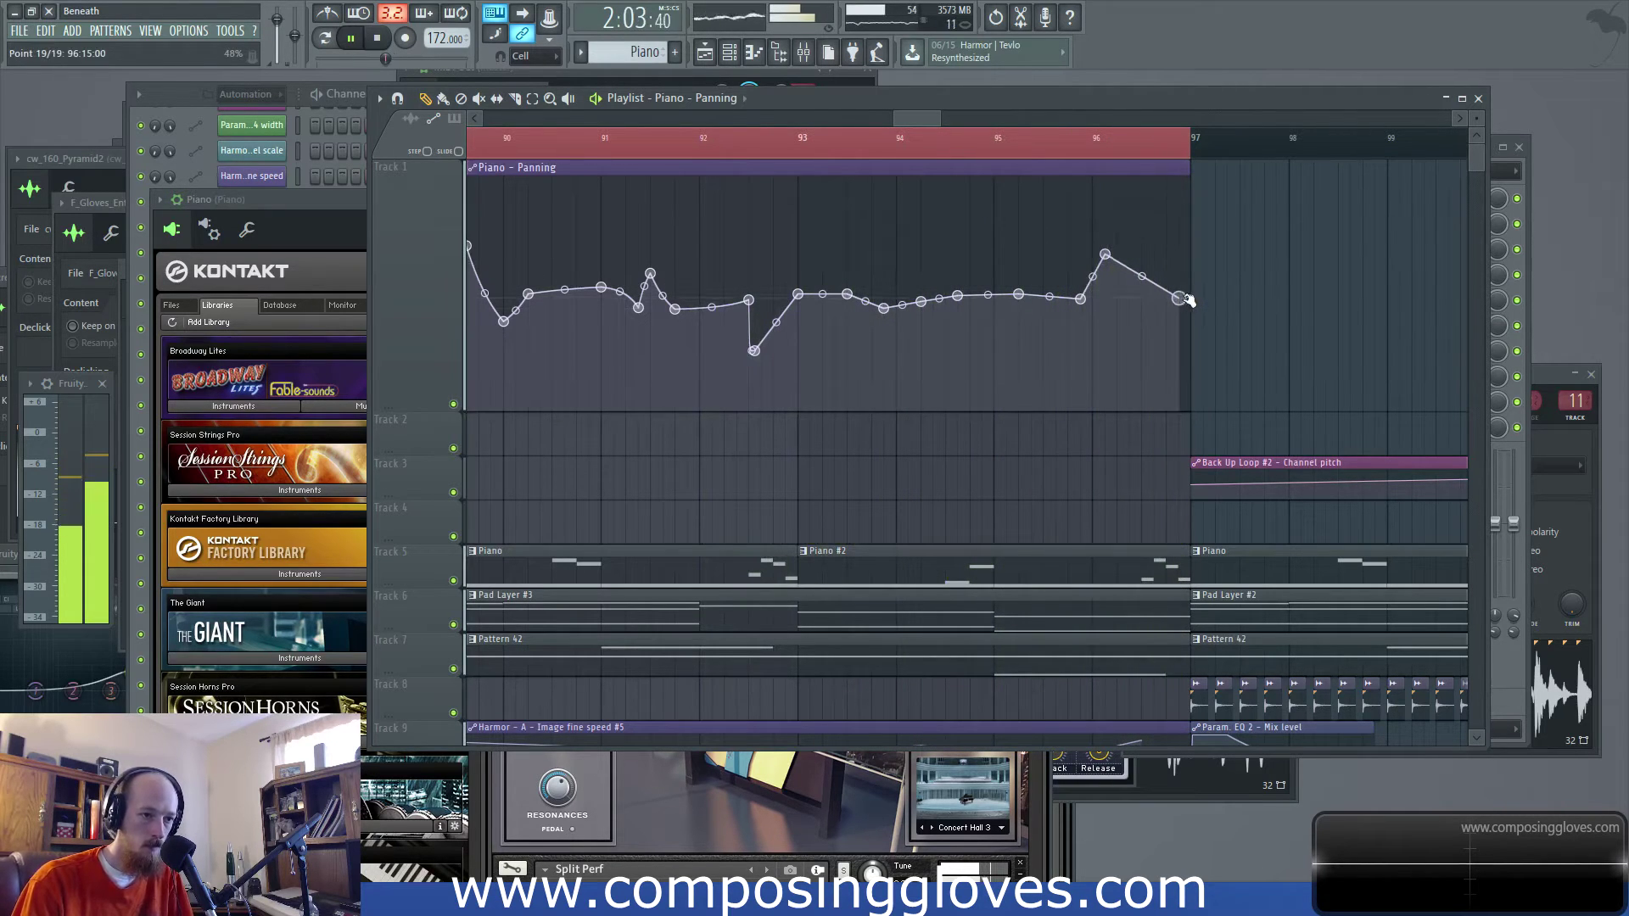
Move the bar 96 panning peak slightly later and lower it close to centre, auditioning from bar 95
{"action": "left_click_drag", "start_coordinate": [1105, 254], "coordinate": [1108, 297]}
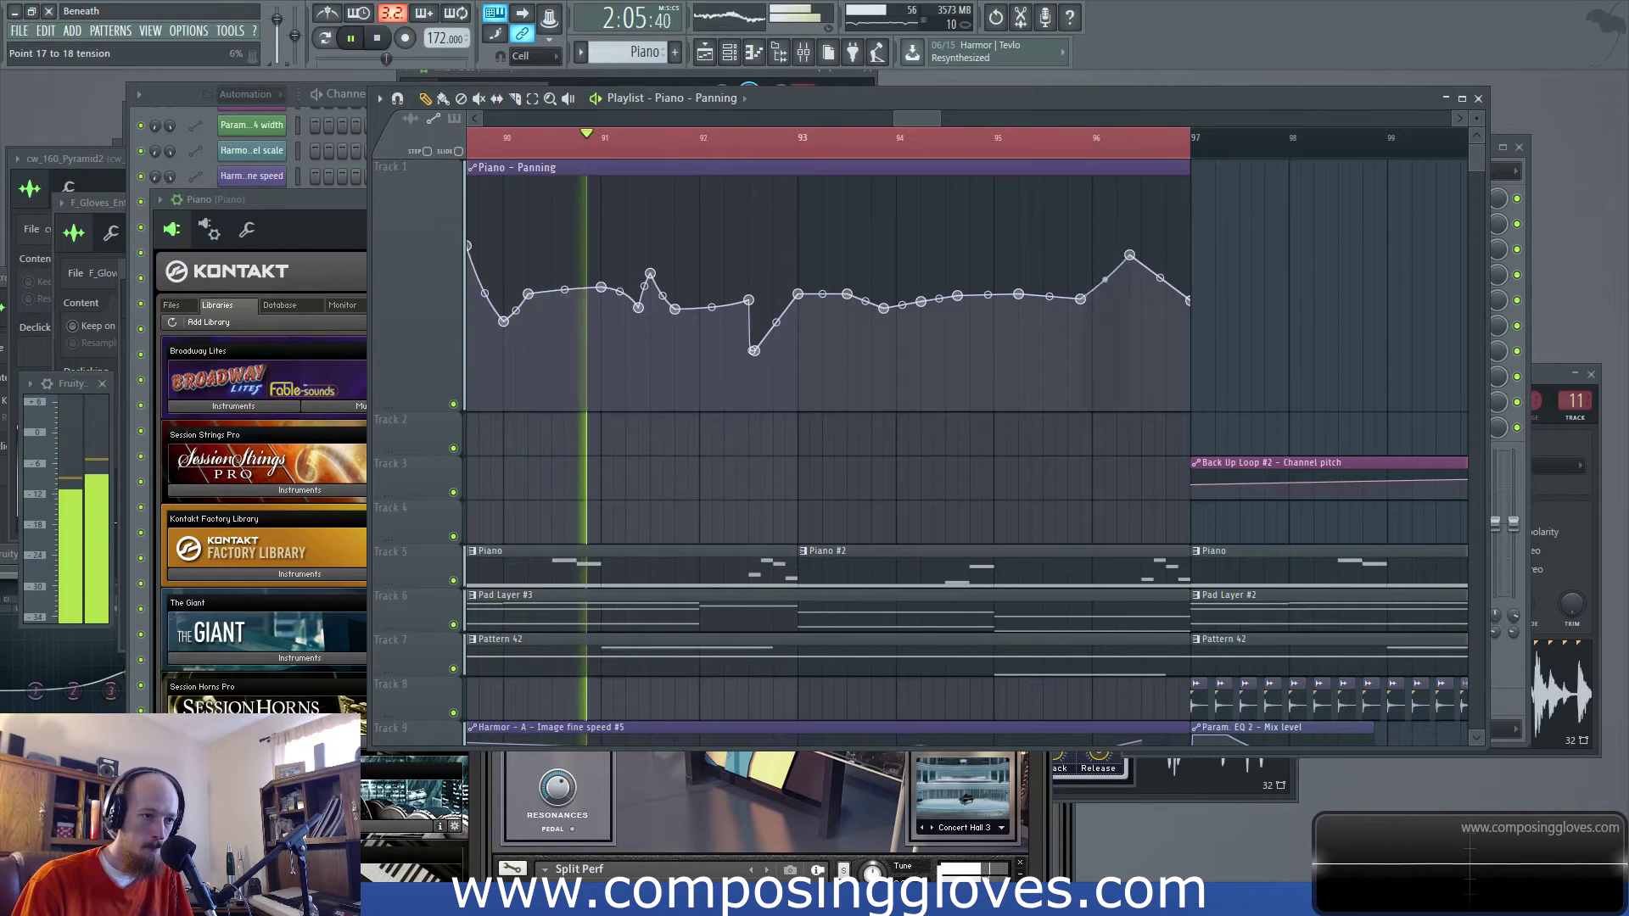
{"action": "left_click", "coordinate": [1011, 146]}
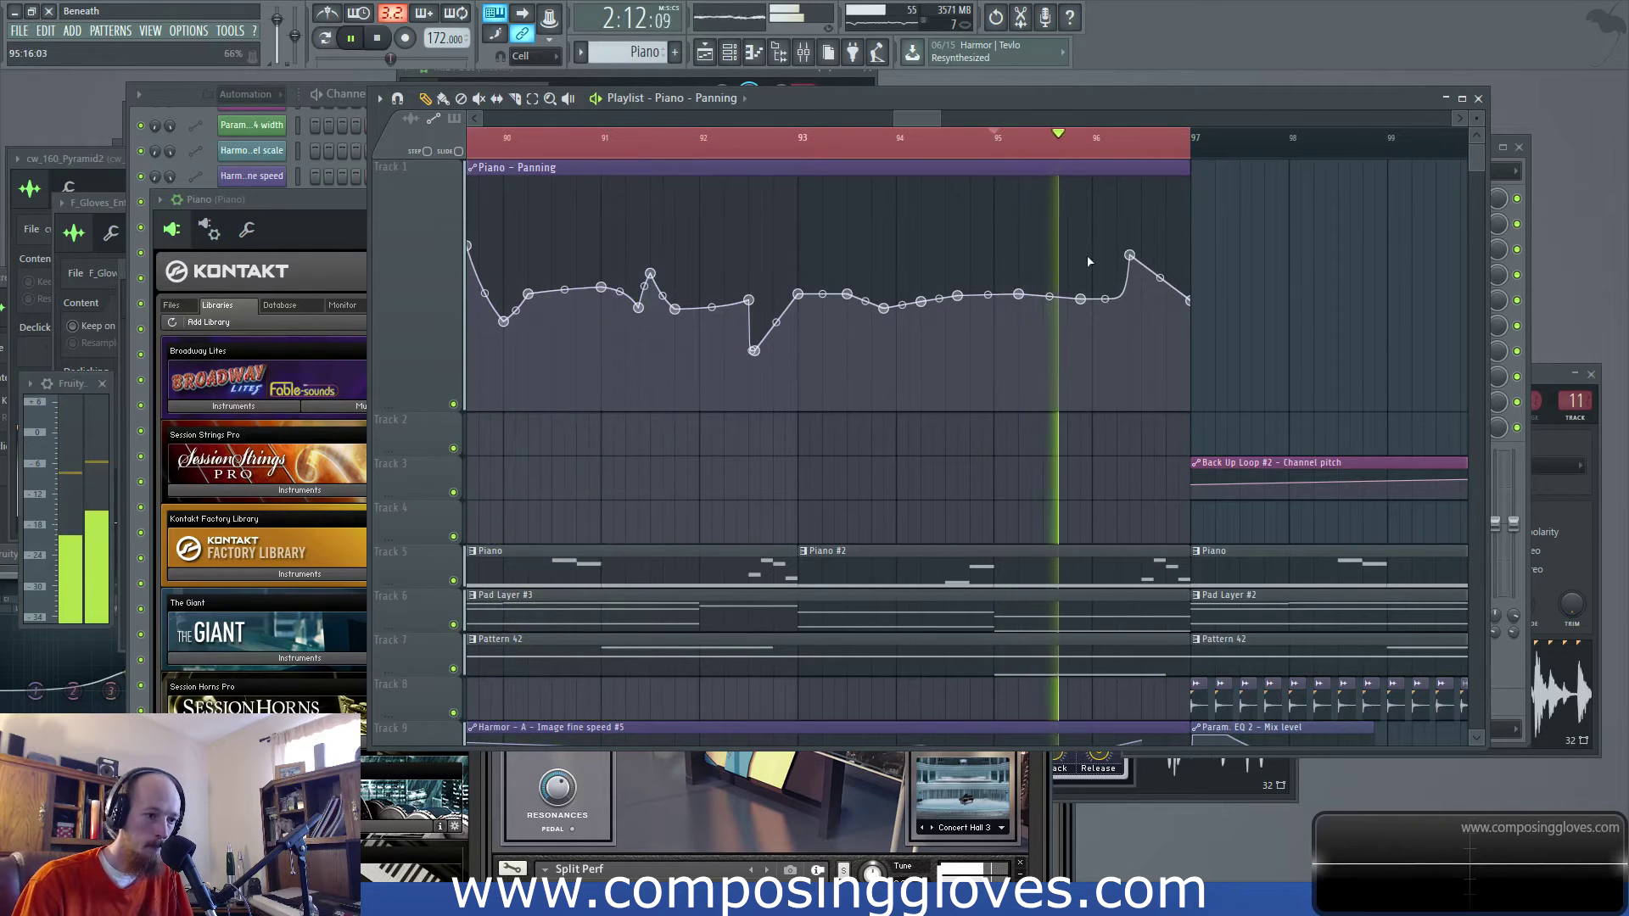
{"action": "key", "text": "space"}
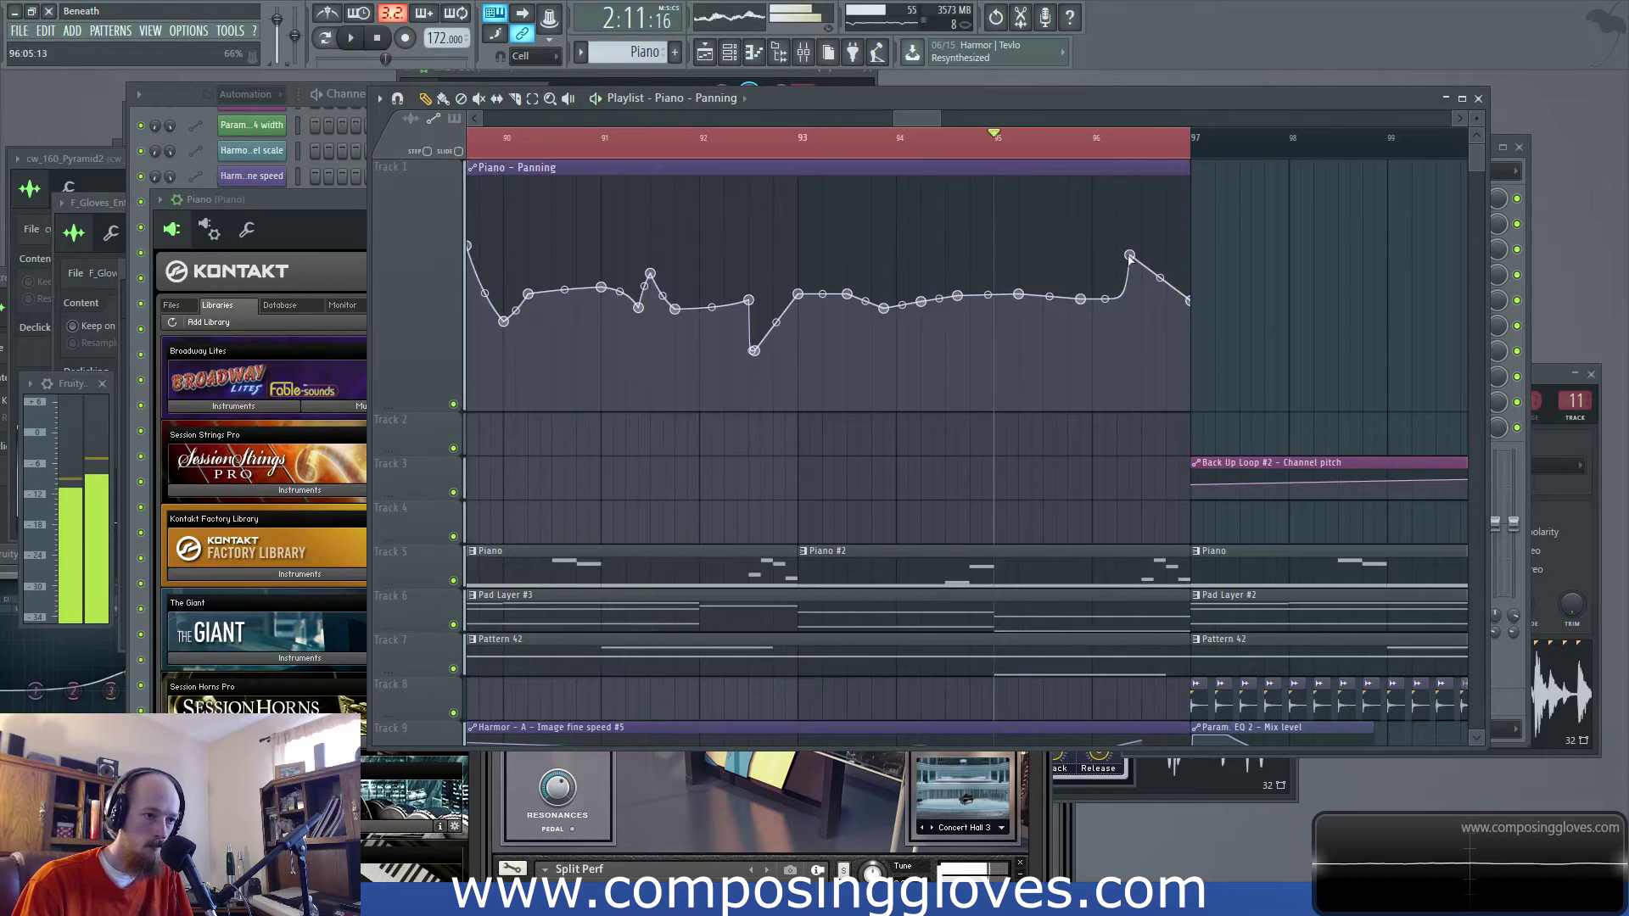
{"action": "key", "text": "space"}
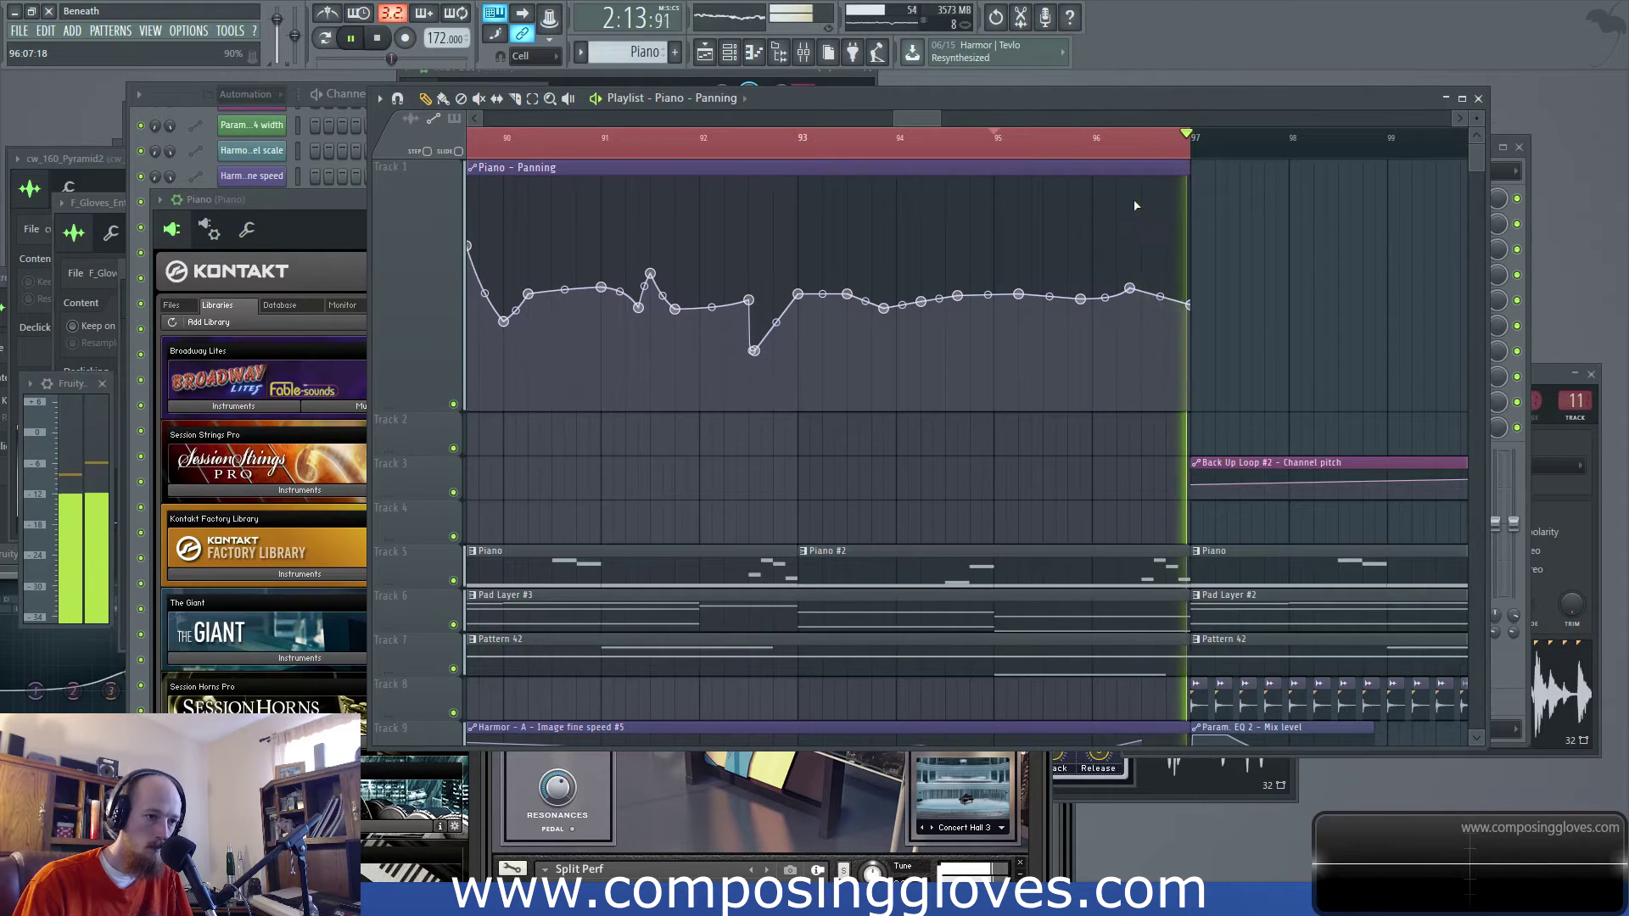
Audition the looped section from bar 89 to bar 97 and examine the clips on the tracks below
{"action": "scroll", "coordinate": [1027, 151], "scroll_direction": "down", "scroll_amount": 3}
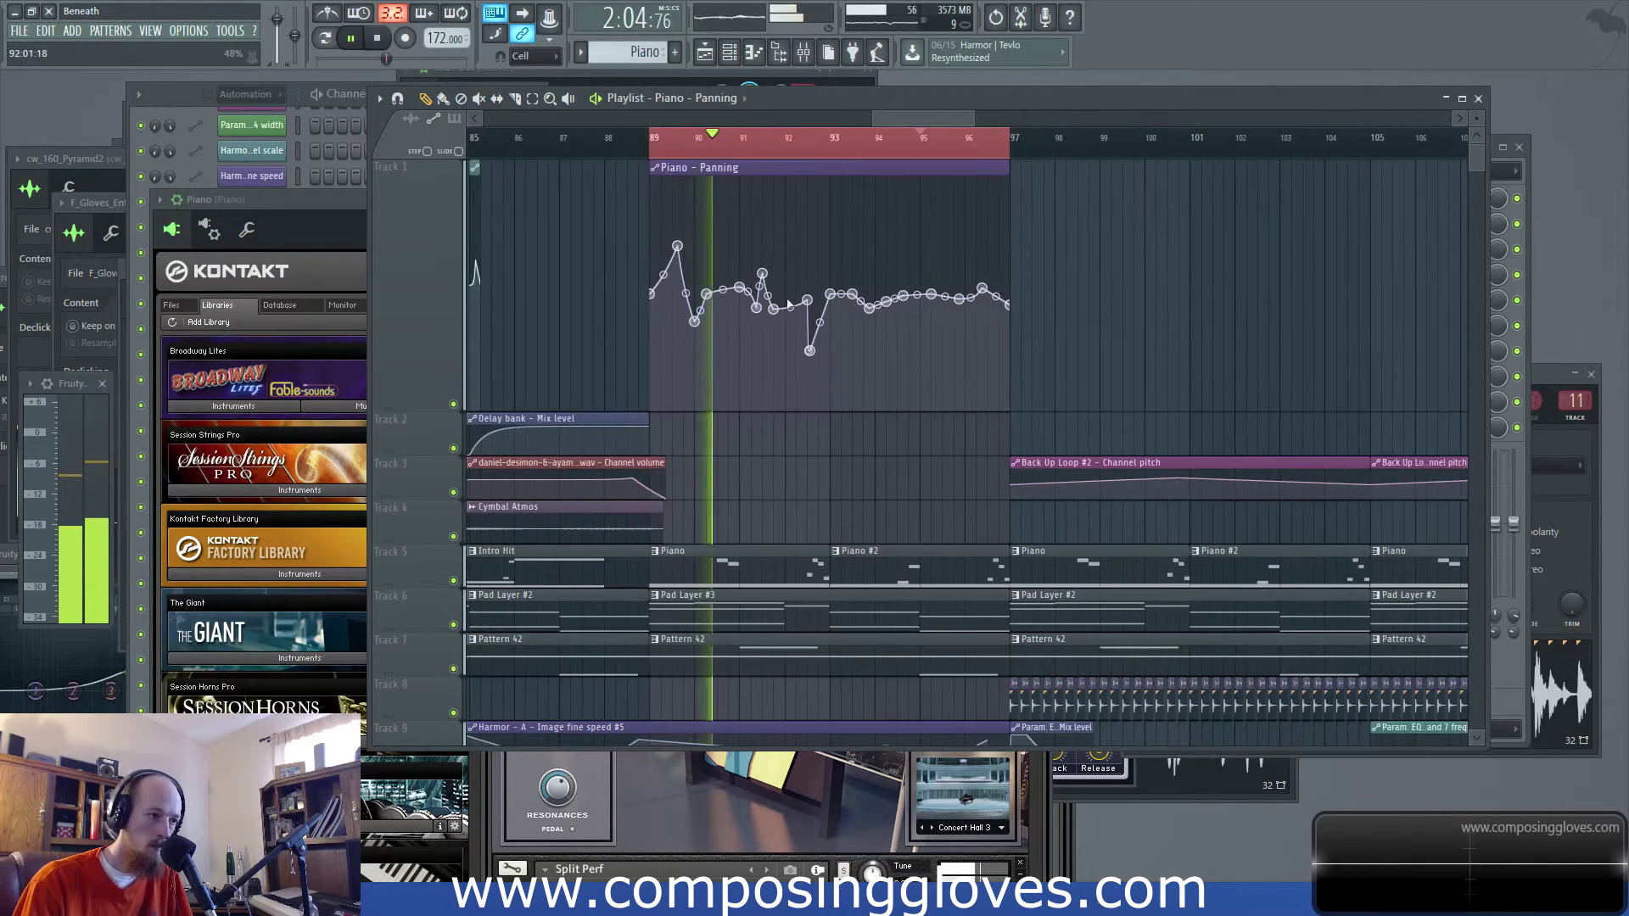
{"action": "scroll", "coordinate": [1018, 150], "scroll_direction": "down", "scroll_amount": 2}
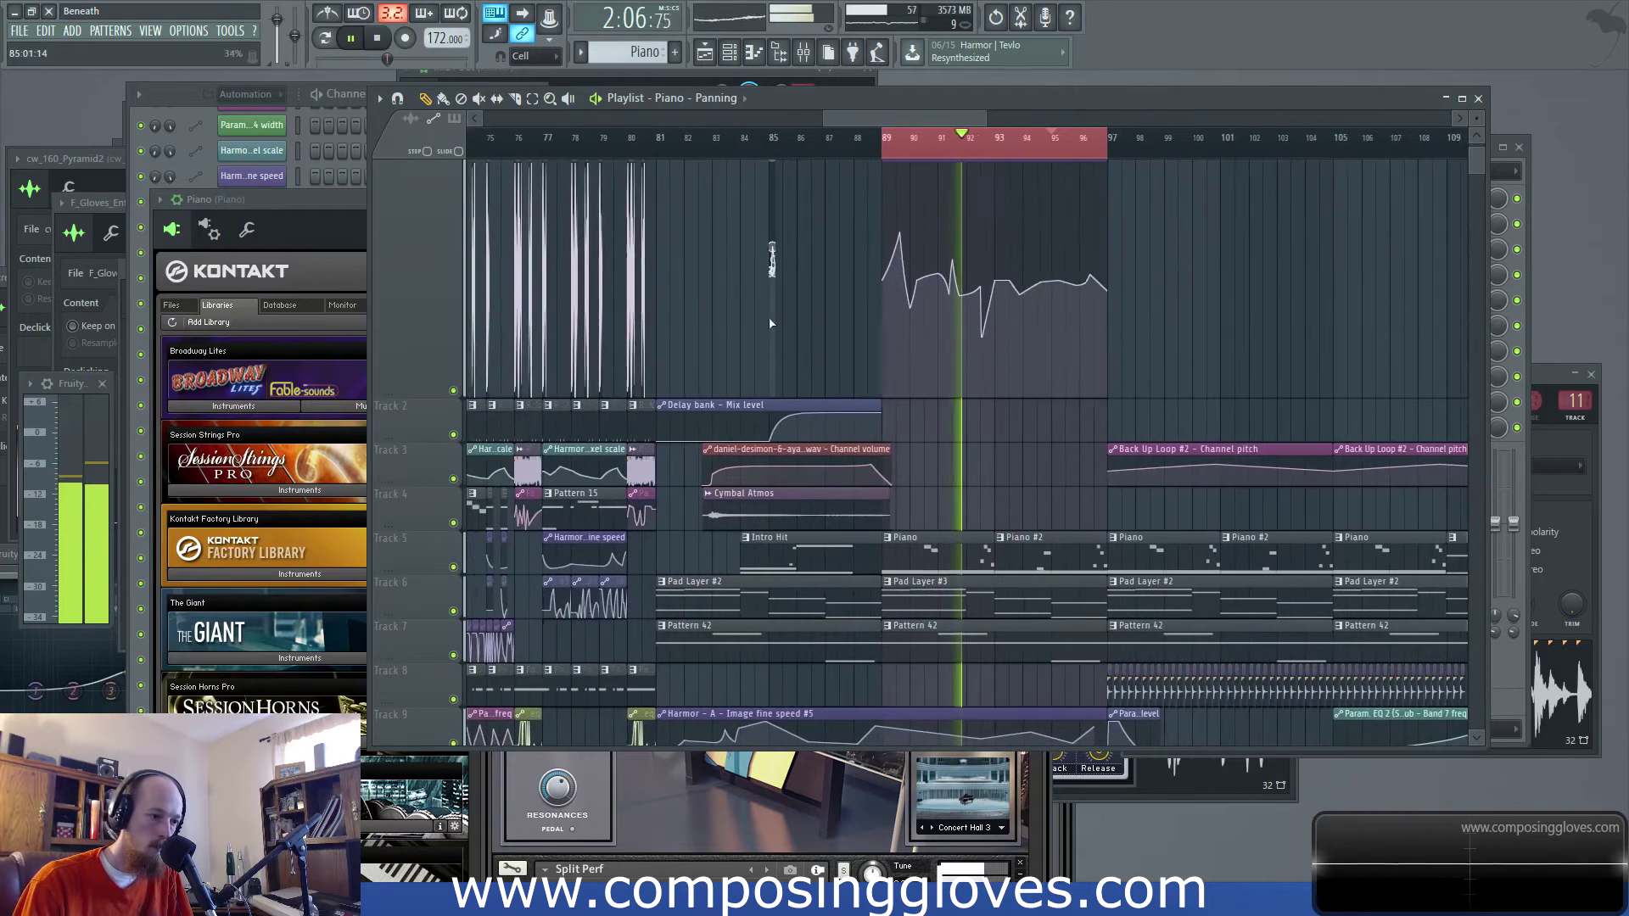
{"action": "key", "text": "space"}
{"action": "scroll", "coordinate": [993, 391], "scroll_direction": "down", "scroll_amount": 3}
{"action": "key", "text": "space"}
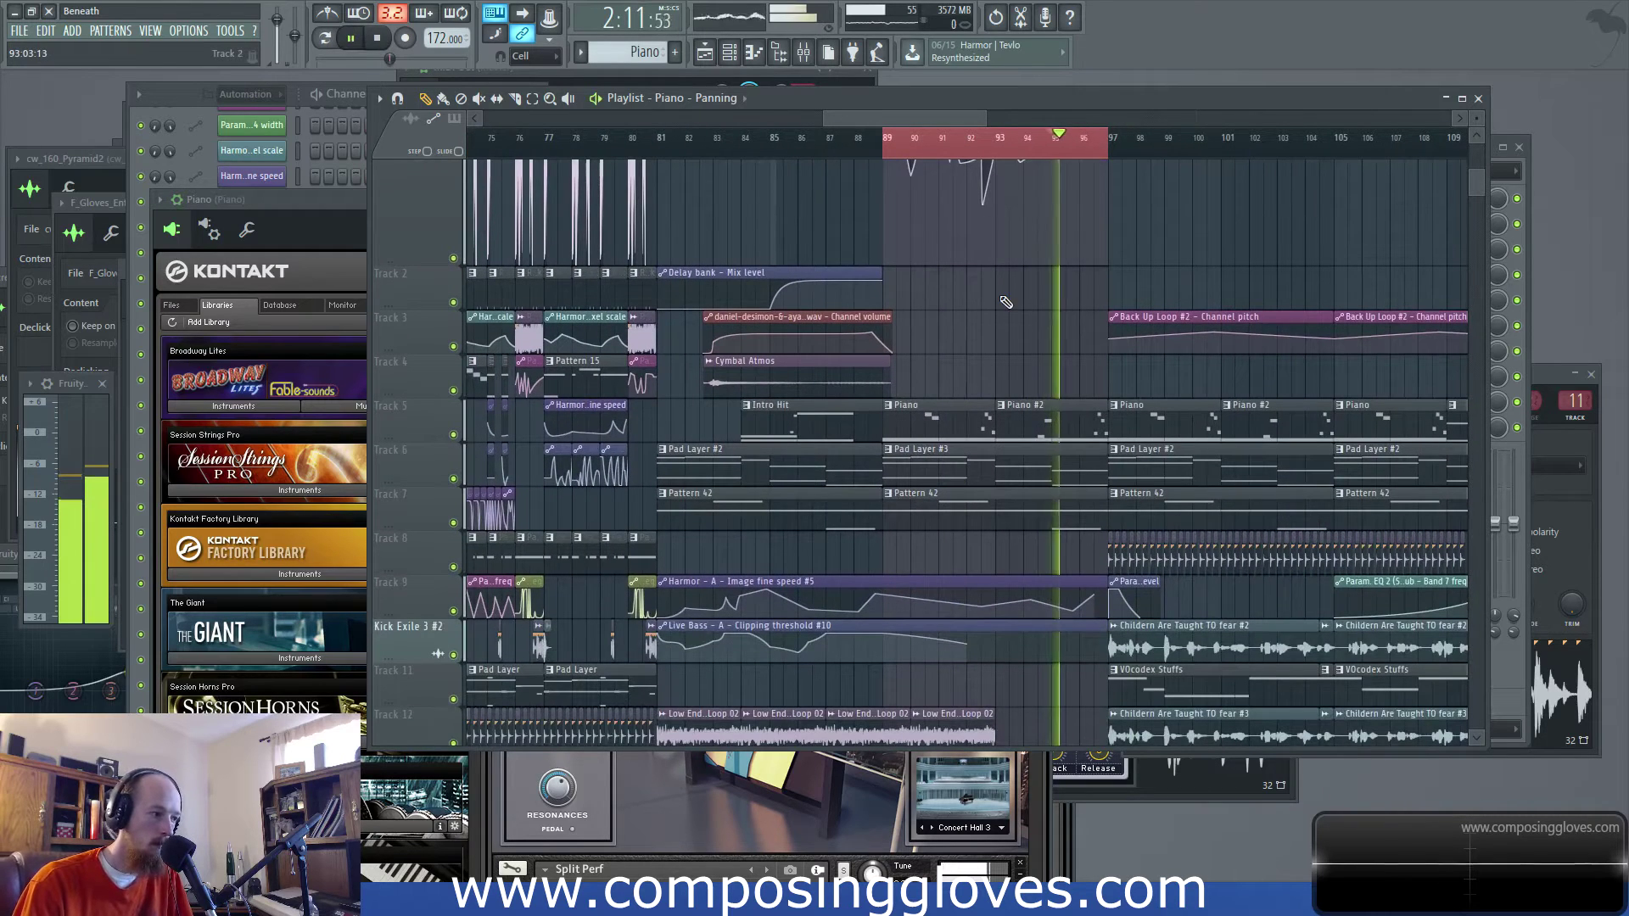
{"action": "scroll", "coordinate": [1004, 322], "scroll_direction": "up", "scroll_amount": 3}
{"action": "key", "text": "space"}
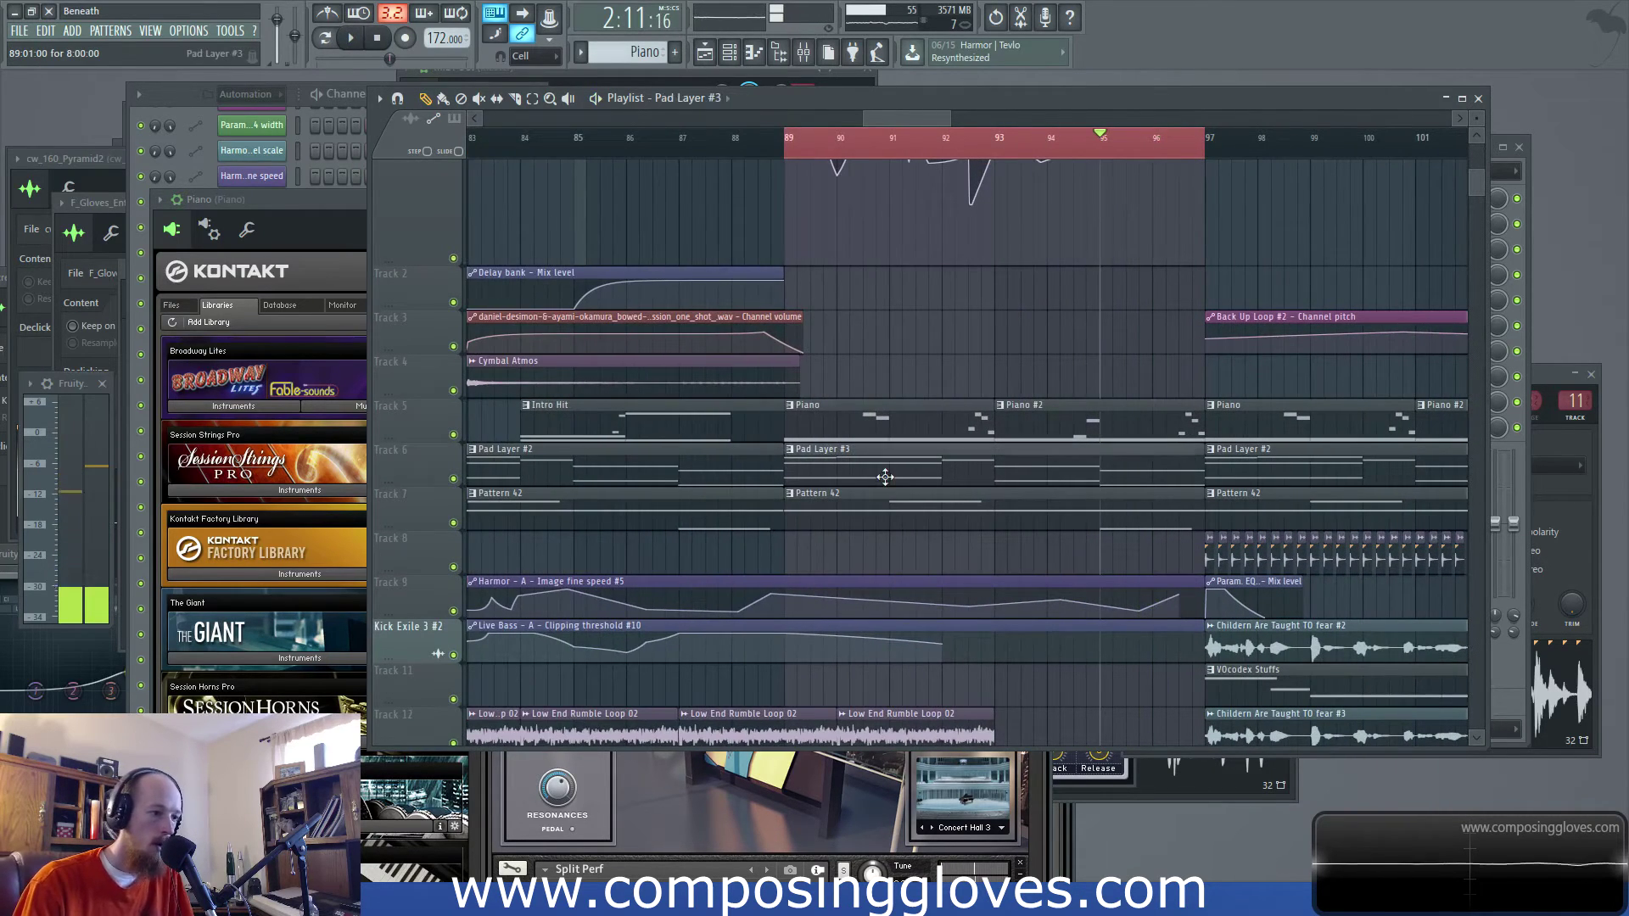
Open the Pad Layer #3 clip in the piano roll and locate its channel in the channel rack
{"action": "double_click", "coordinate": [885, 477]}
{"action": "left_click", "coordinate": [170, 97]}
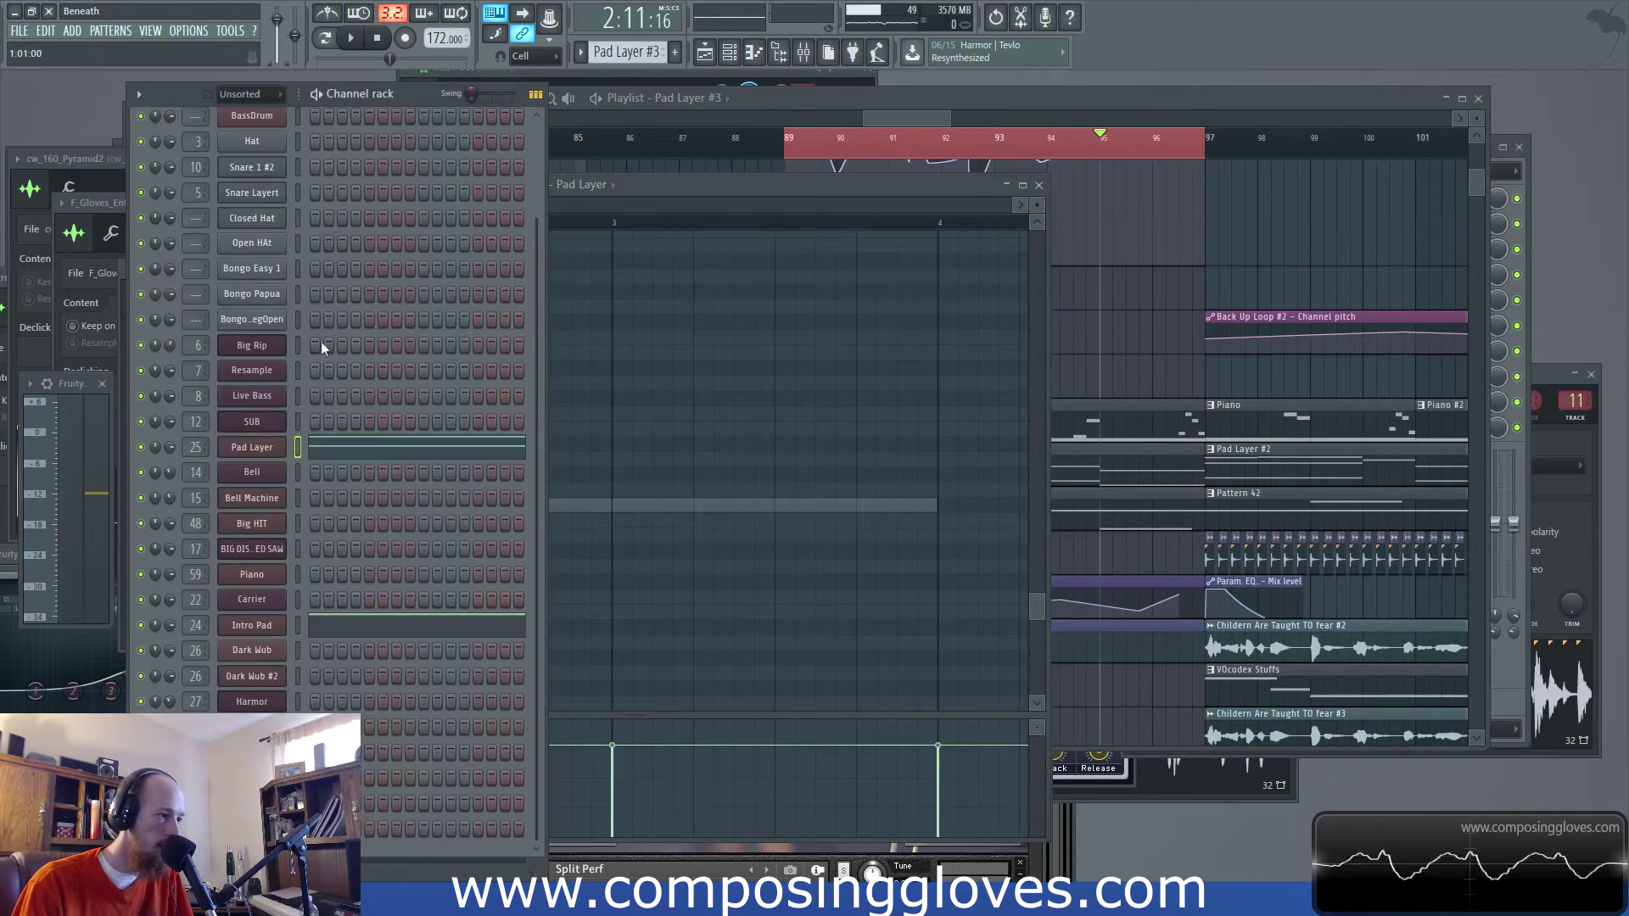
{"action": "scroll", "coordinate": [305, 466], "scroll_direction": "up", "scroll_amount": 3}
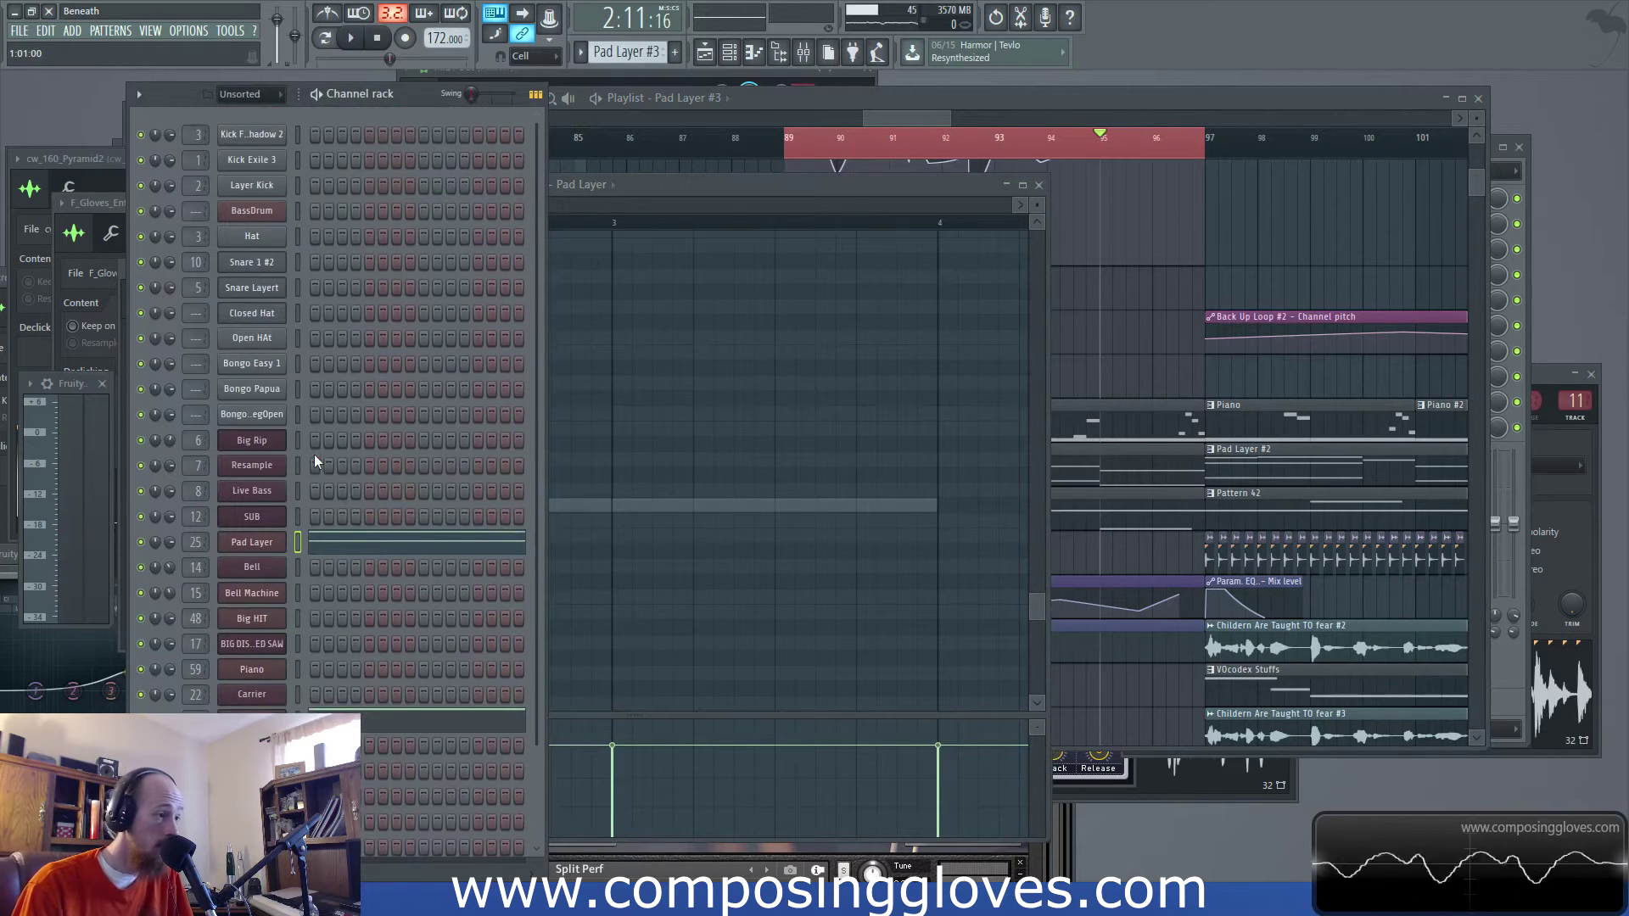
Examine the Pad Layer notes in the piano roll and look through the instrument channels in the channel rack
{"action": "left_click", "coordinate": [883, 110]}
{"action": "double_click", "coordinate": [889, 475]}
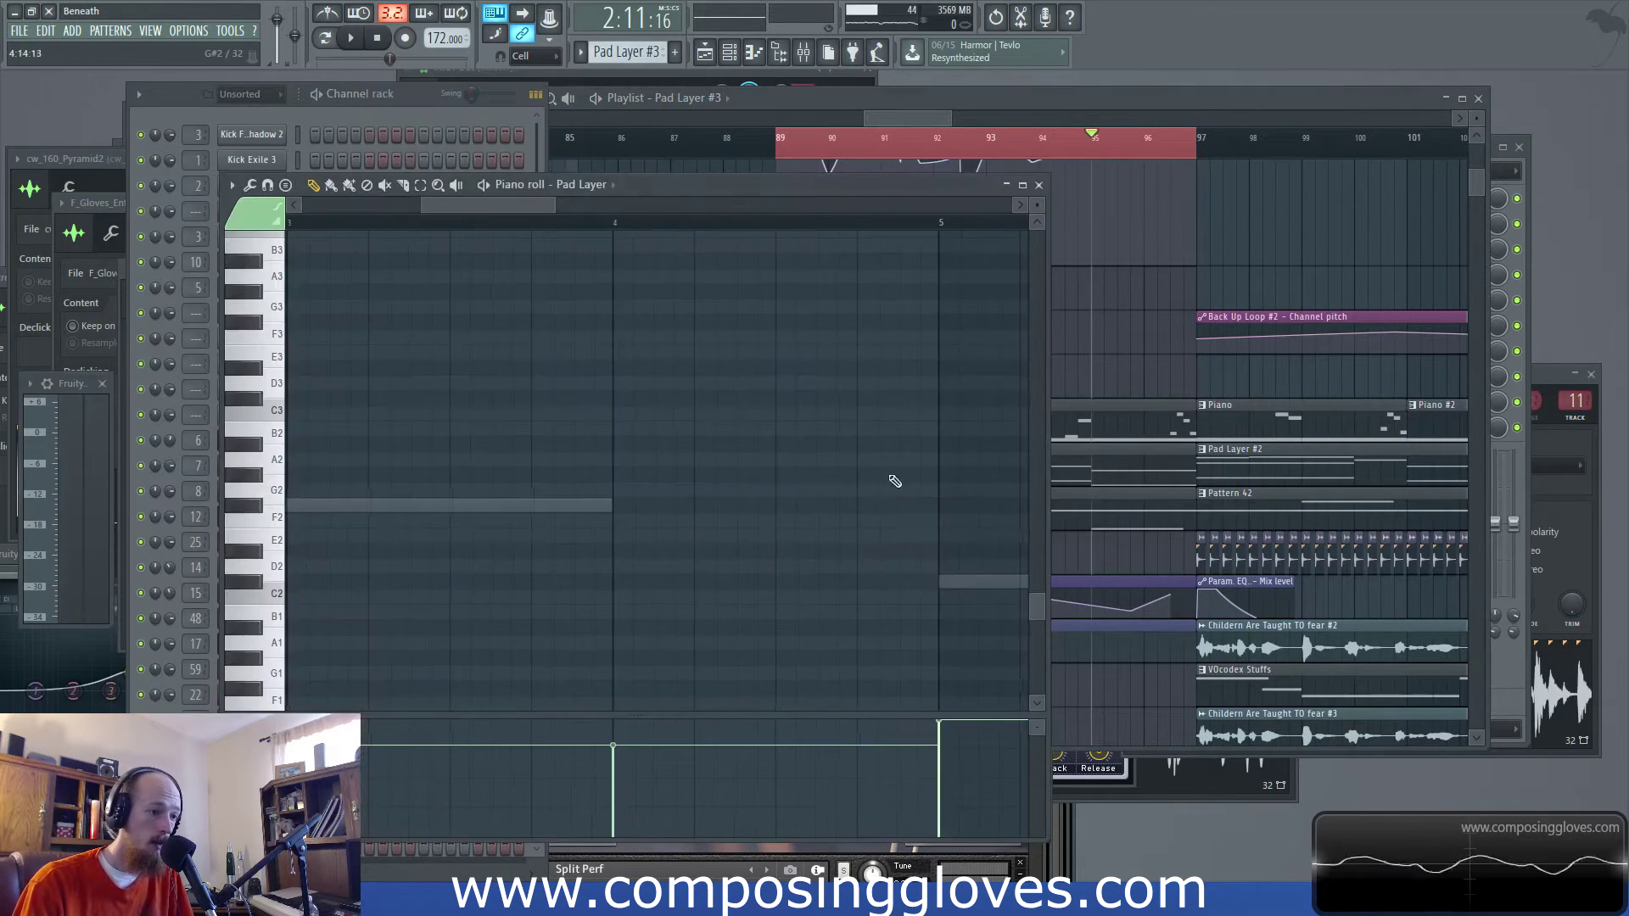
{"action": "left_click", "coordinate": [367, 123]}
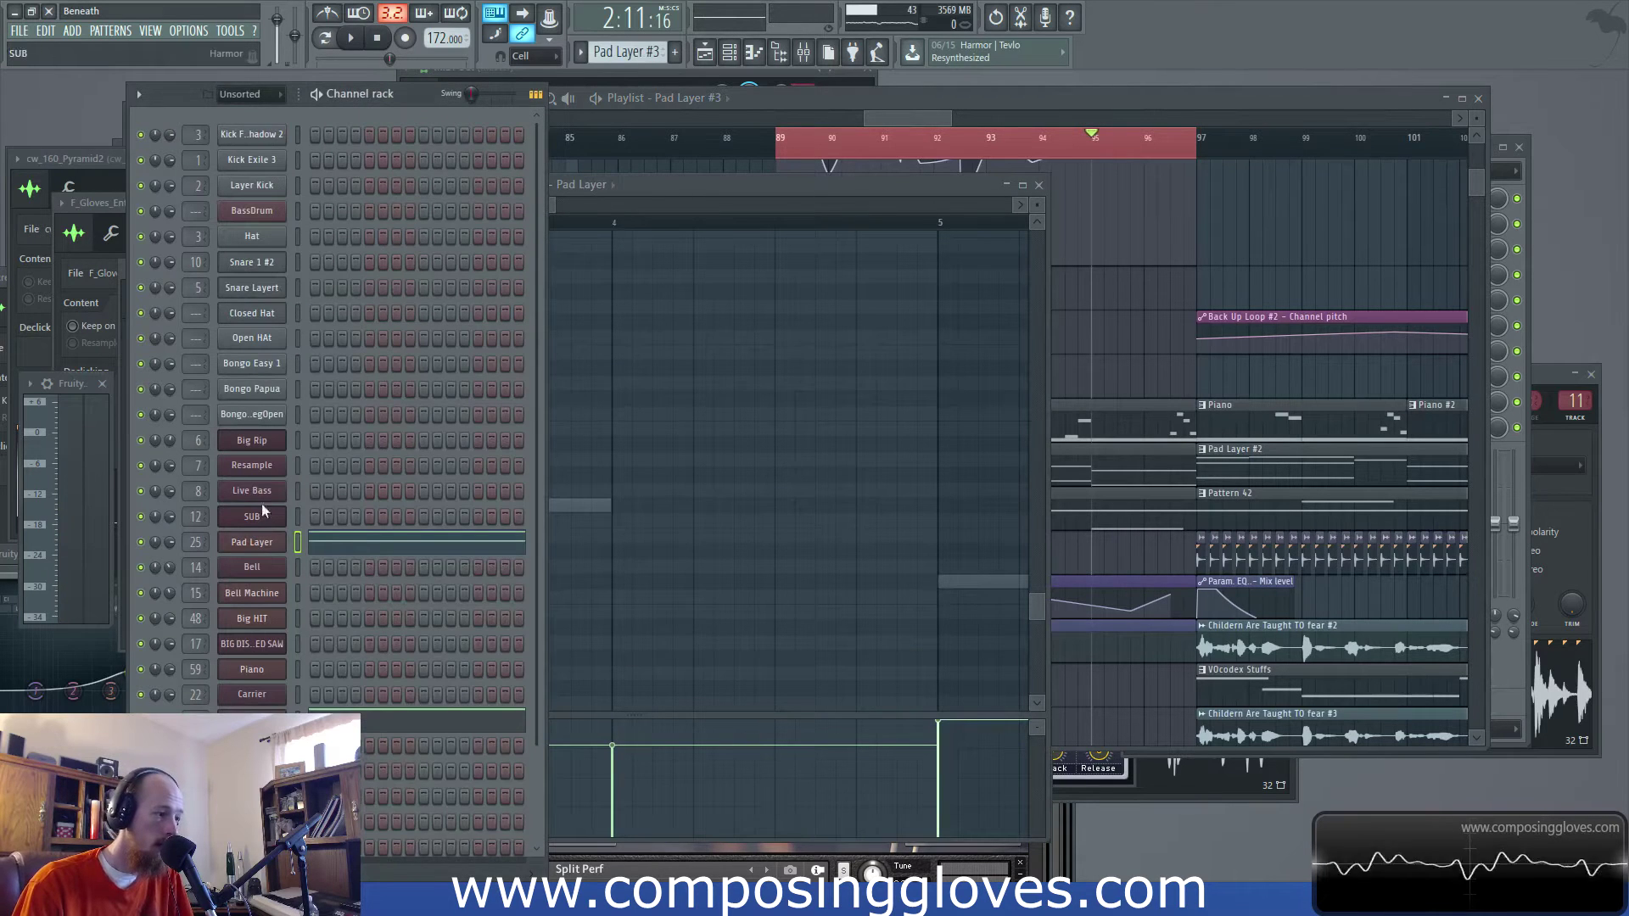
{"action": "scroll", "coordinate": [291, 520], "scroll_direction": "down", "scroll_amount": 4}
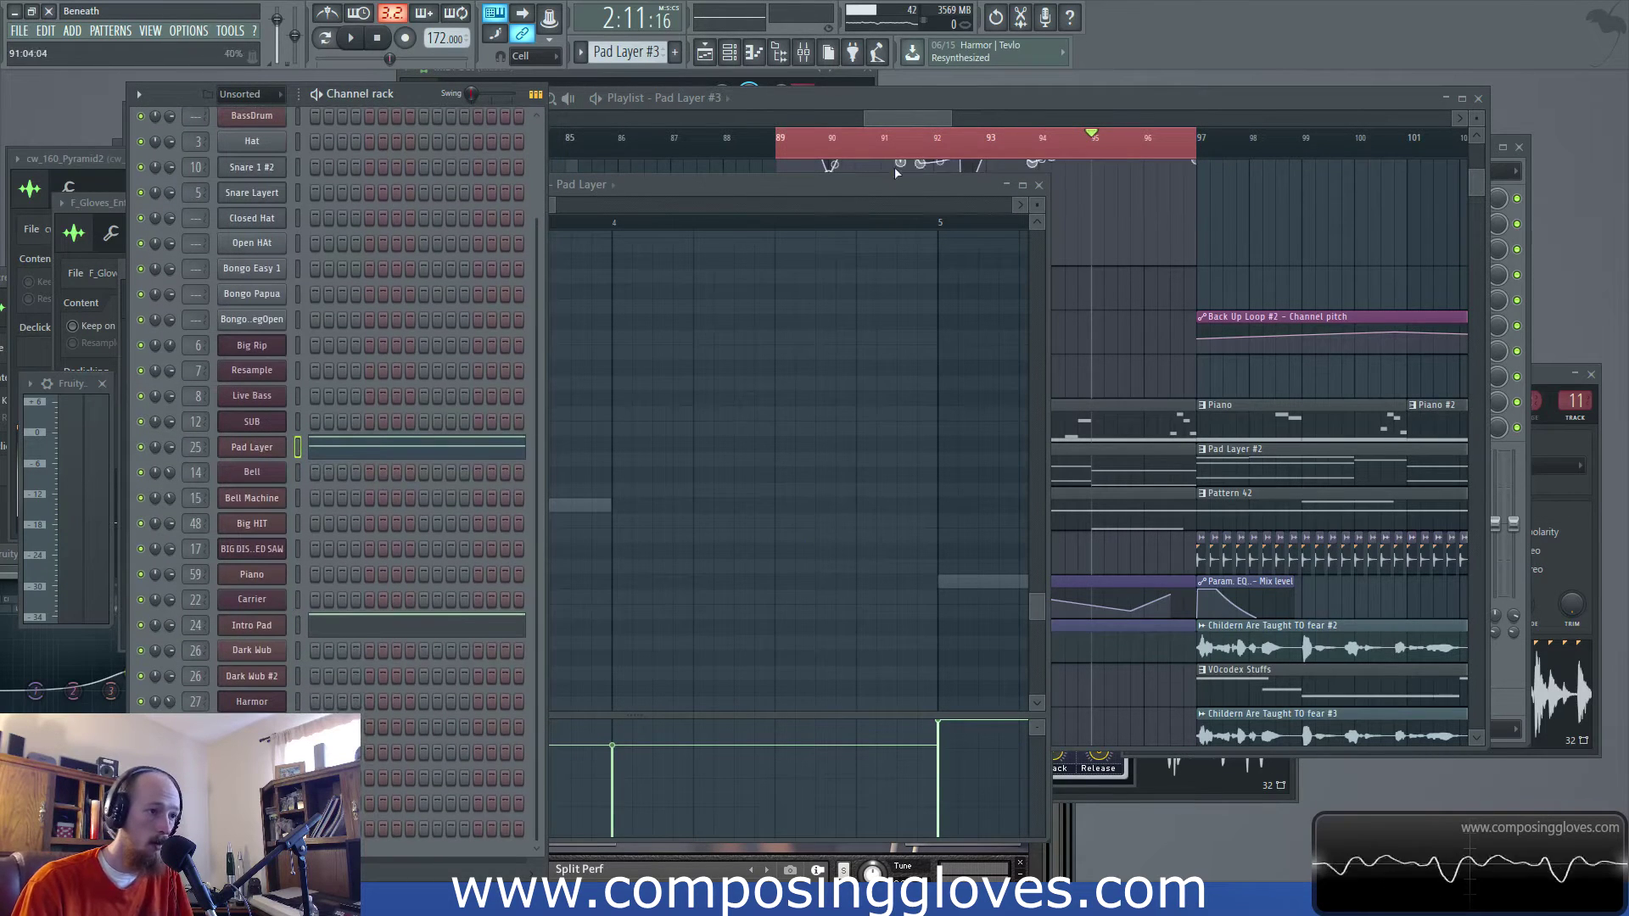
Set the playlist's looped time selection to bars 97 to 113 and play that section
{"action": "left_click", "coordinate": [906, 113]}
{"action": "scroll", "coordinate": [970, 457], "scroll_direction": "up", "scroll_amount": 3}
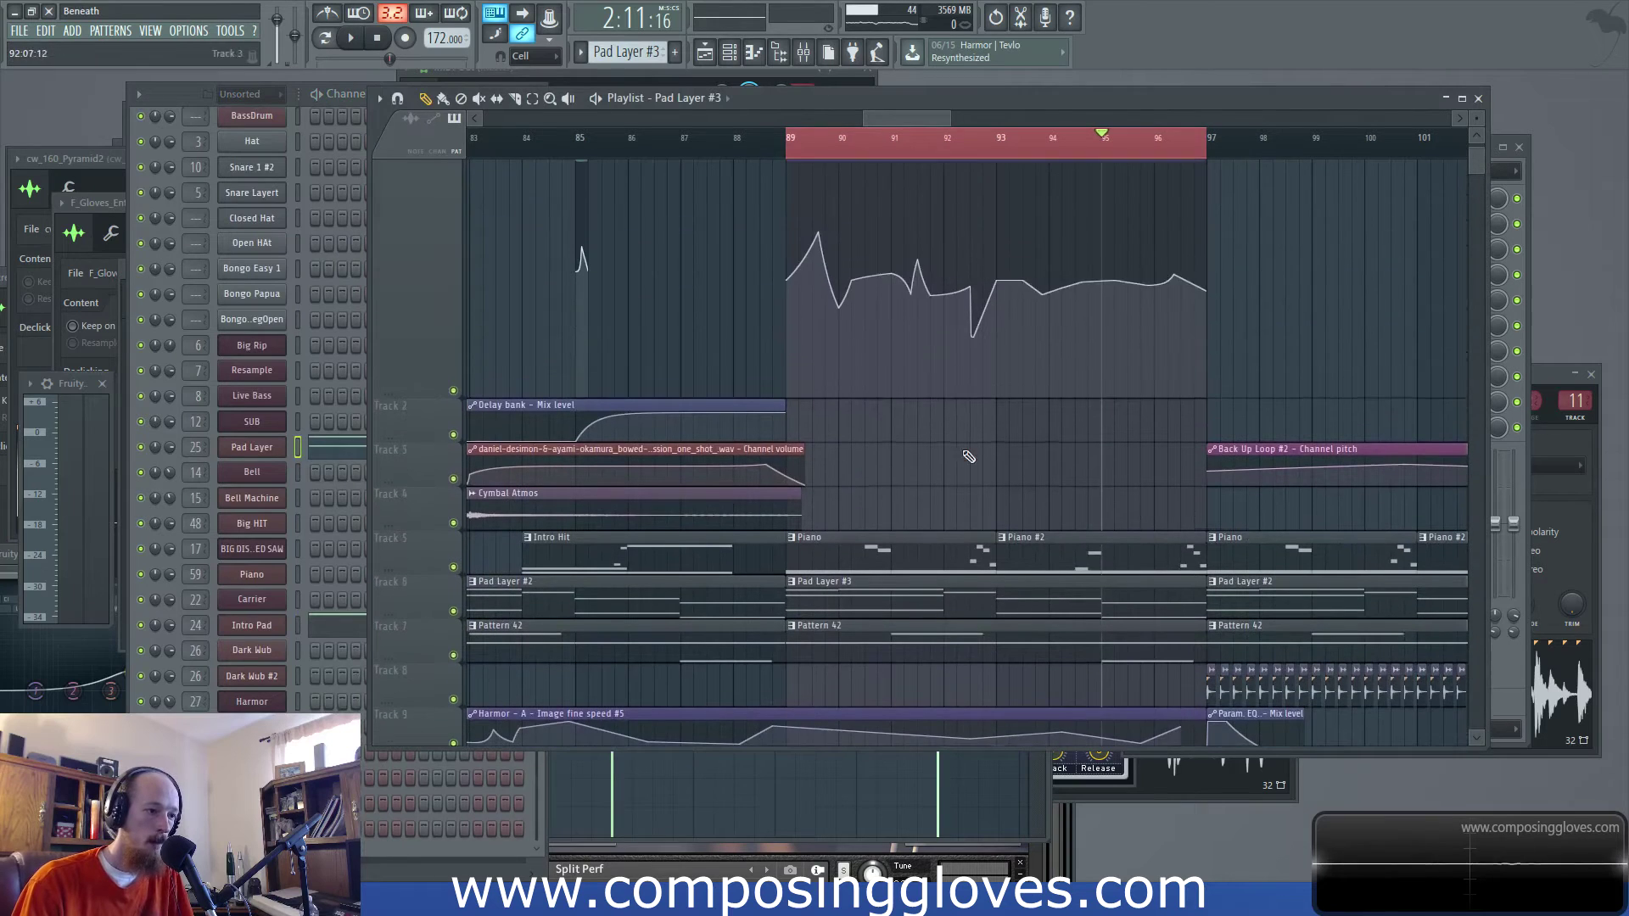
{"action": "scroll", "coordinate": [955, 312], "scroll_direction": "up", "scroll_amount": 1}
{"action": "scroll", "coordinate": [1252, 324], "scroll_direction": "down", "scroll_amount": 3}
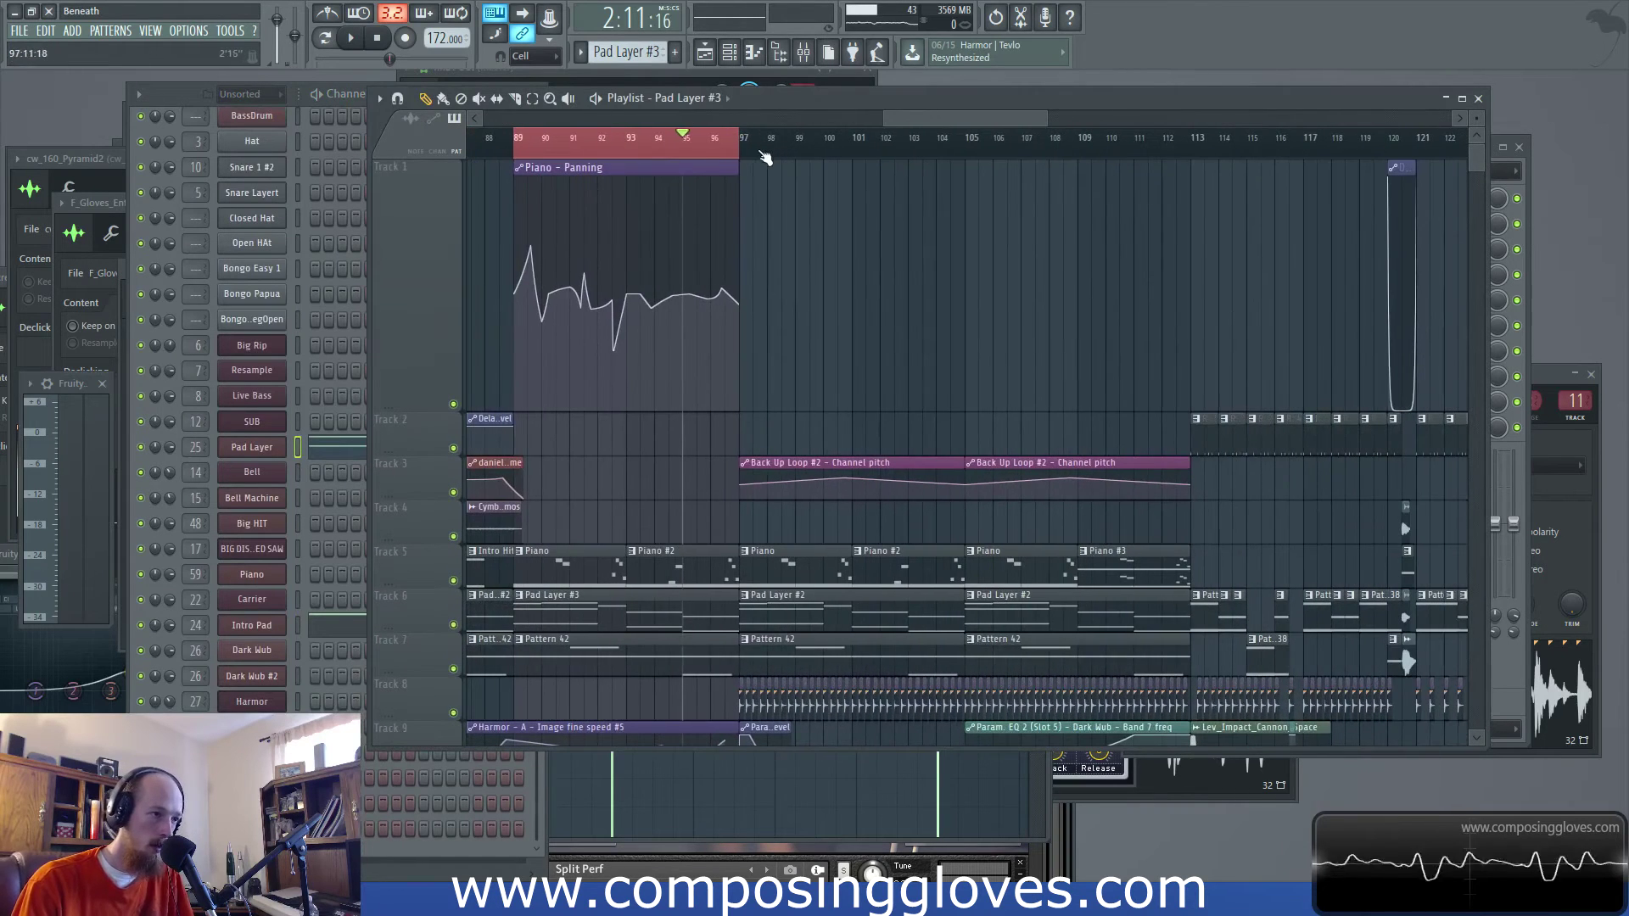
{"action": "left_click_drag", "start_coordinate": [743, 155], "coordinate": [1165, 186]}
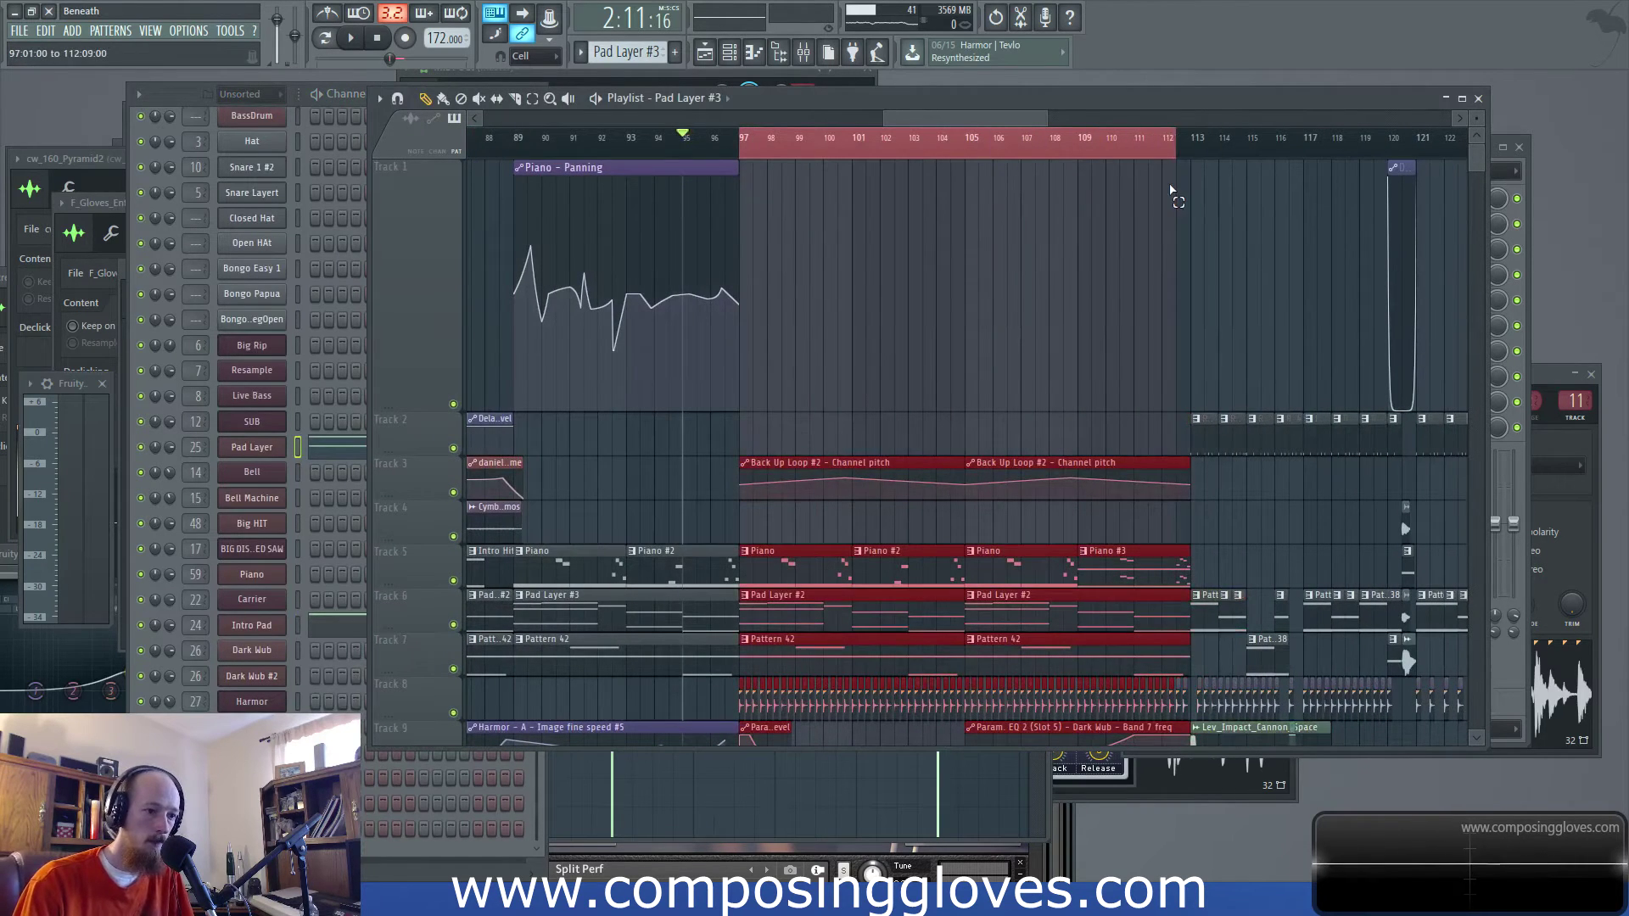
{"action": "key", "text": "space"}
{"action": "scroll", "coordinate": [773, 363], "scroll_direction": "up", "scroll_amount": 3}
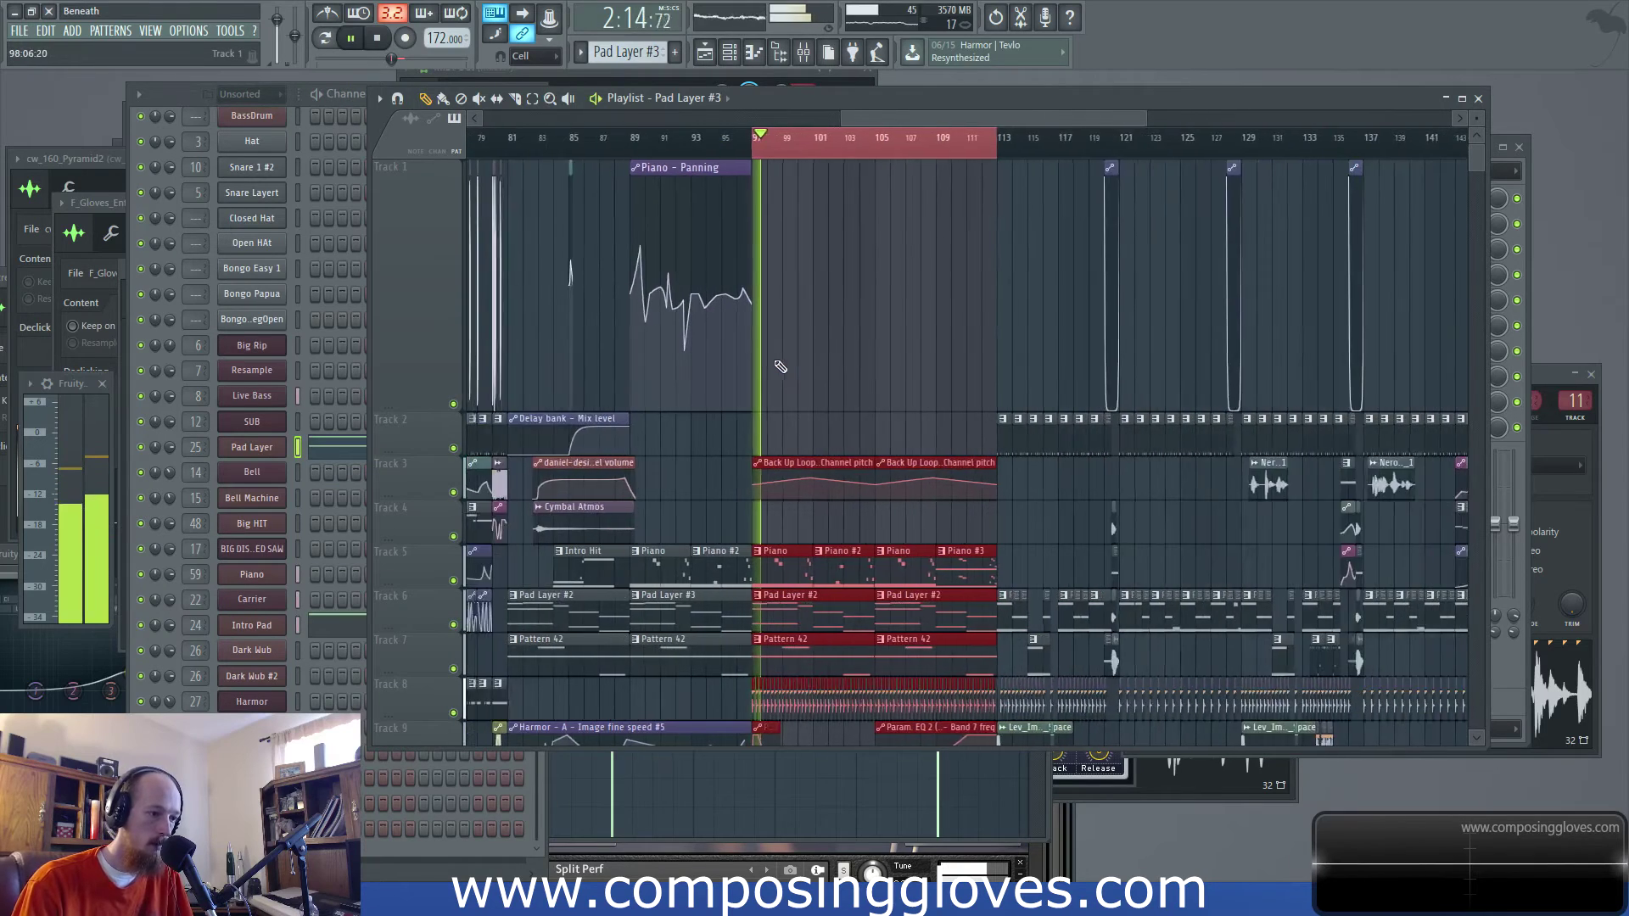
Extend the Piano panning clip to bar 105, adding near-centre points at bars 101 and 104 and a small rise at bar 105
{"action": "scroll", "coordinate": [772, 297], "scroll_direction": "down", "scroll_amount": 2}
{"action": "scroll", "coordinate": [772, 293], "scroll_direction": "up", "scroll_amount": 3}
{"action": "left_click_drag", "start_coordinate": [705, 170], "coordinate": [1066, 171]}
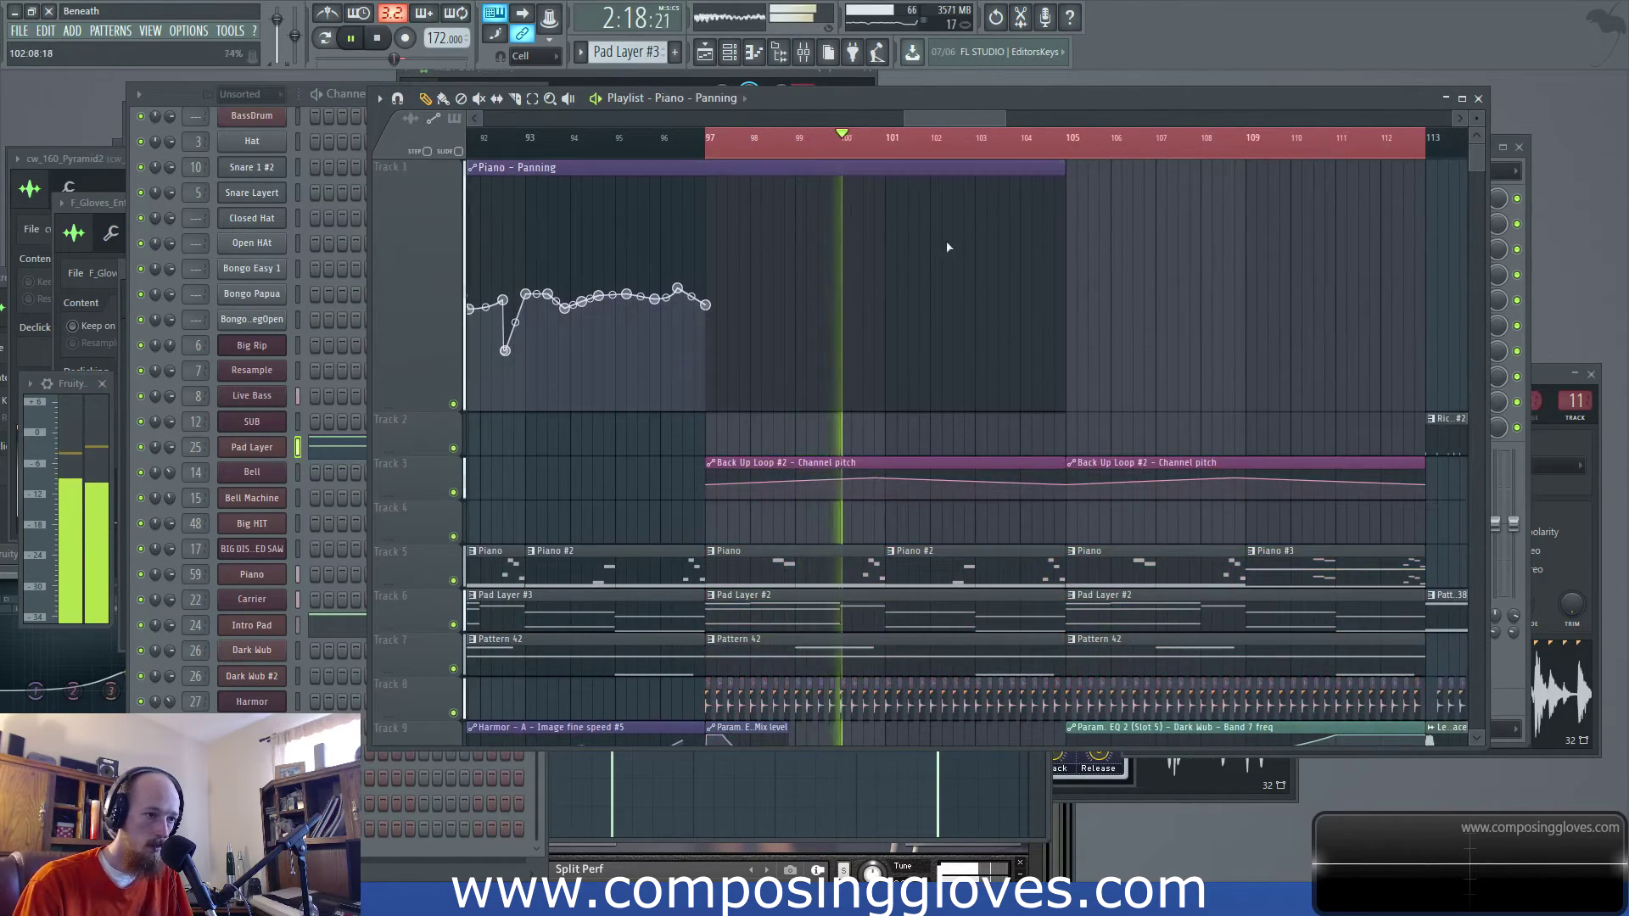
{"action": "right_click", "coordinate": [879, 308]}
{"action": "left_click_drag", "start_coordinate": [875, 308], "coordinate": [885, 306]}
{"action": "right_click", "coordinate": [1009, 304]}
{"action": "left_click_drag", "start_coordinate": [1009, 305], "coordinate": [1067, 291]}
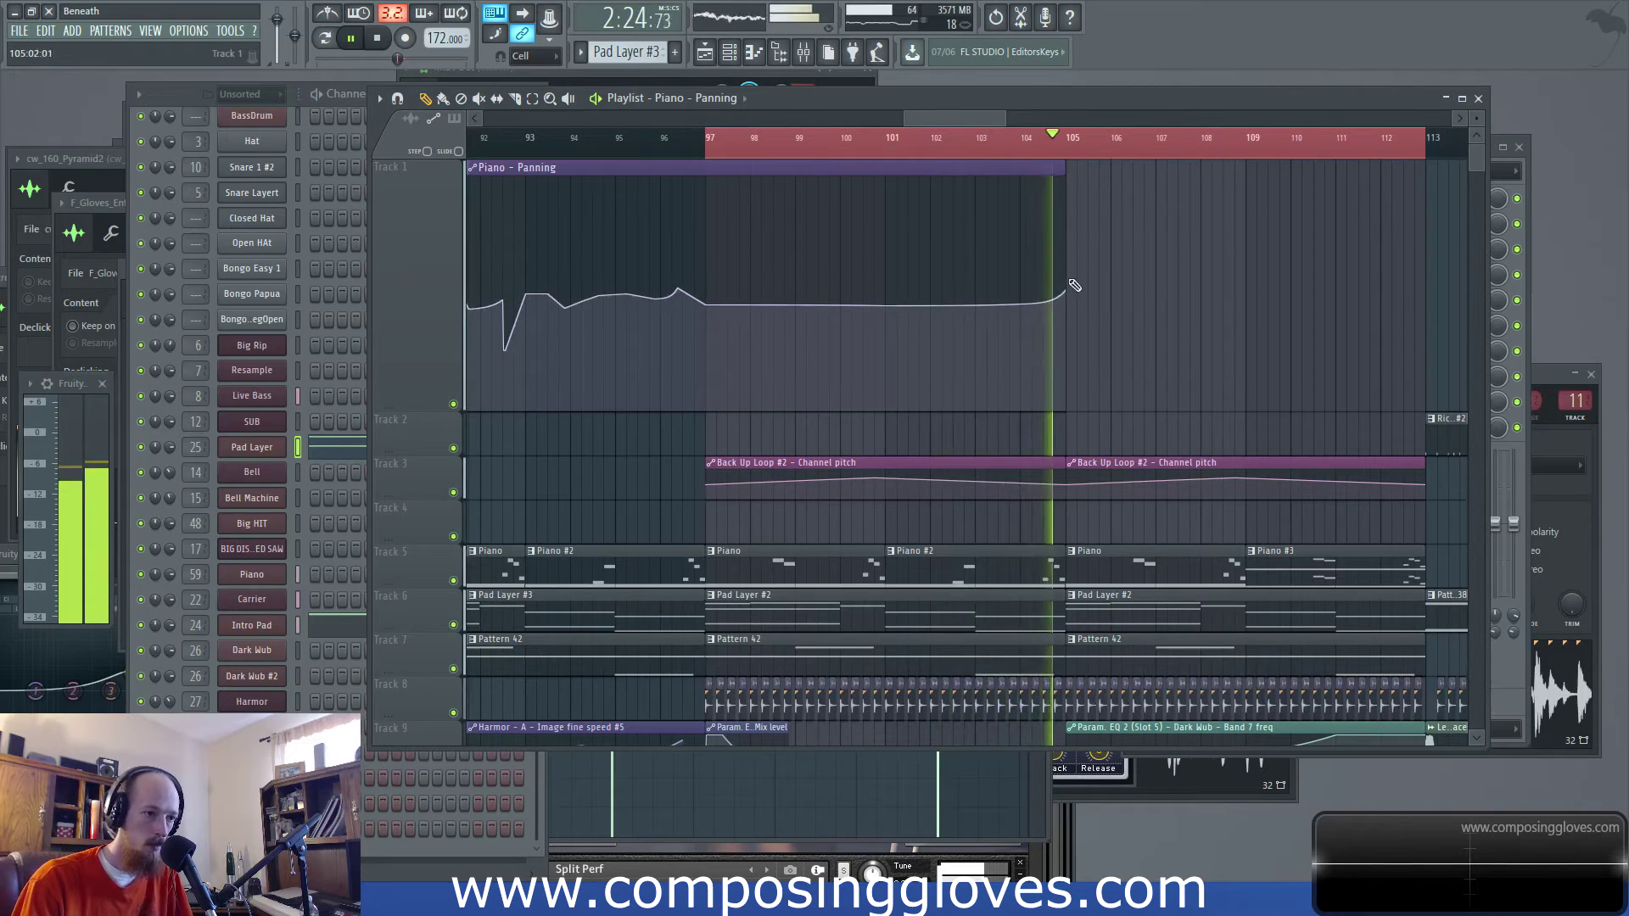
Add a Piano panning point directly at bar 105 that drops the curve back near centre, and audition it from just before that bar
{"action": "right_click", "coordinate": [1088, 303]}
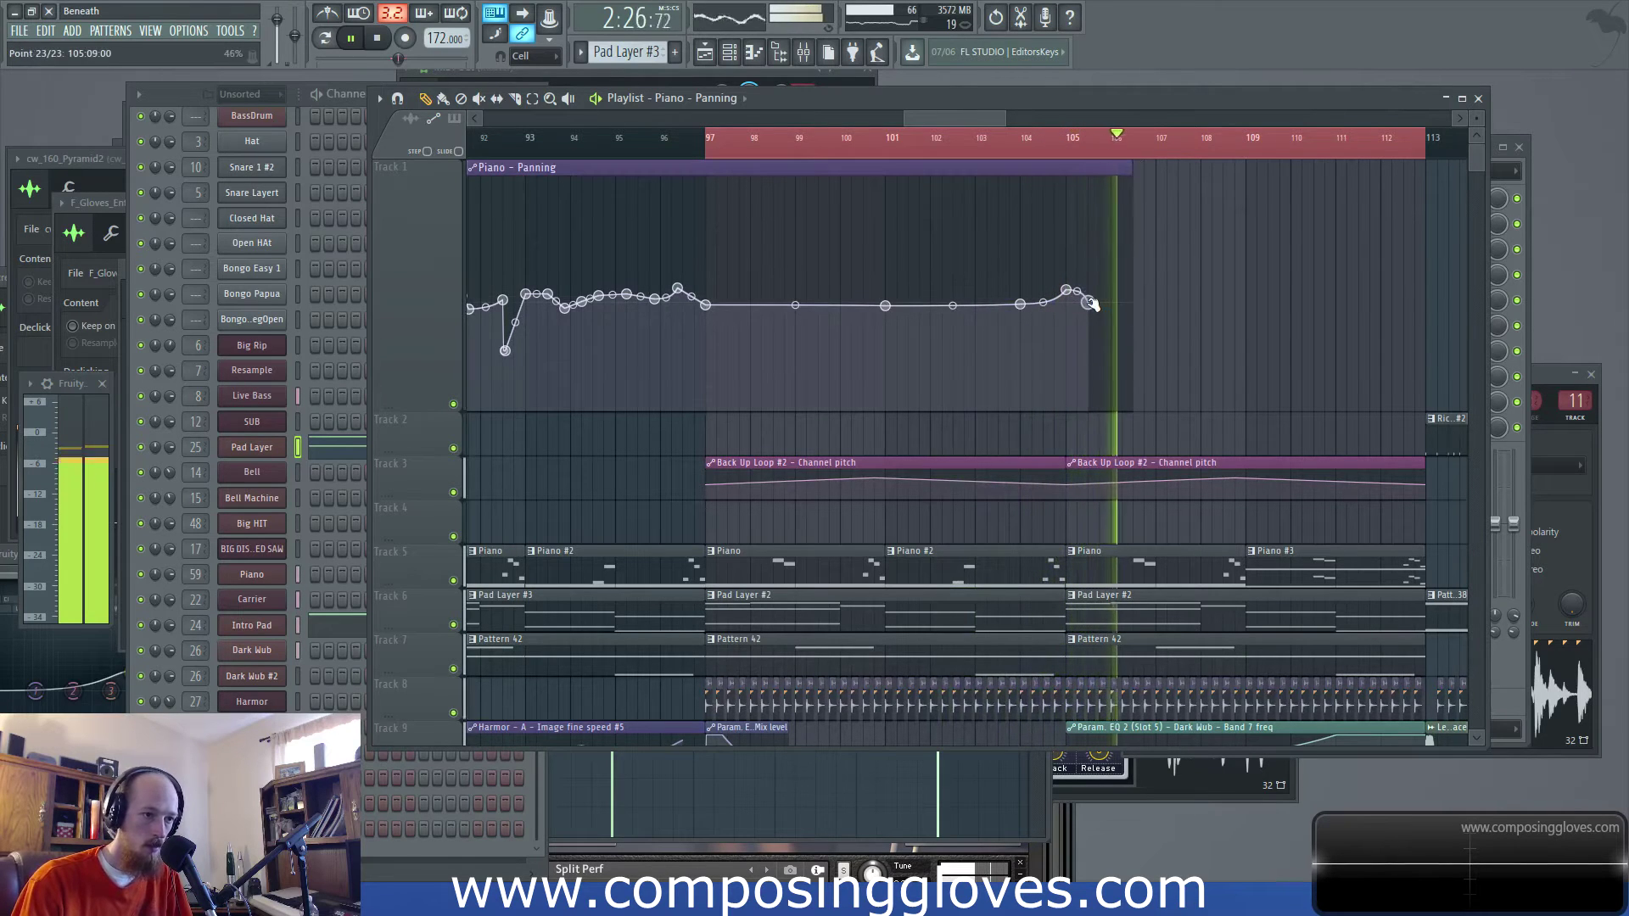
{"action": "left_click_drag", "start_coordinate": [1091, 303], "coordinate": [1072, 303]}
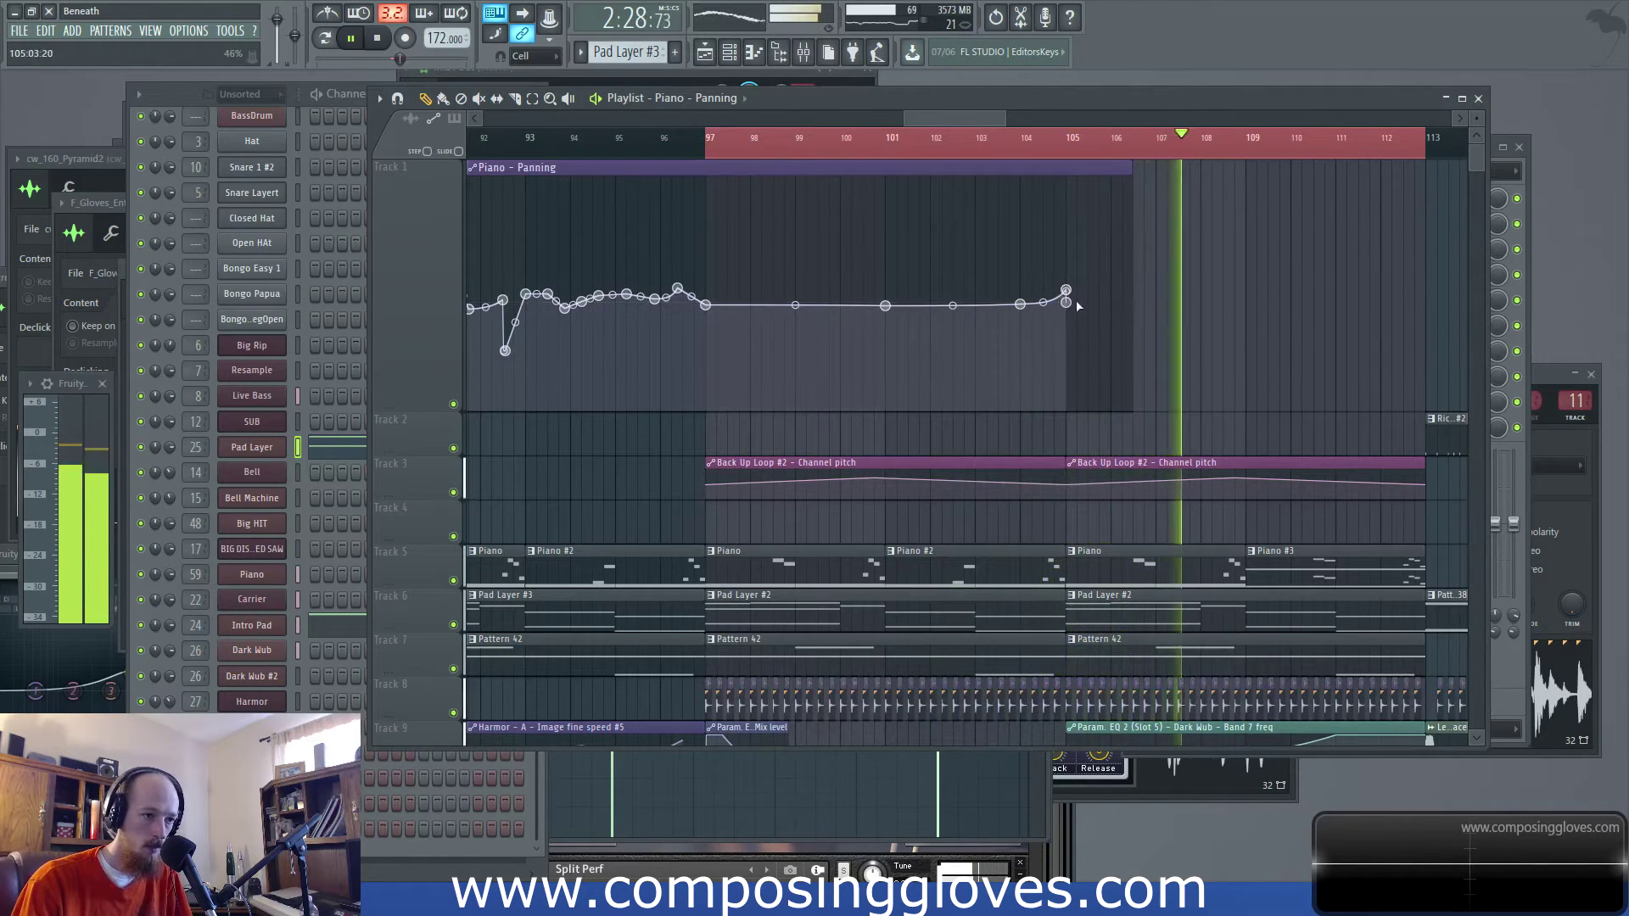
{"action": "left_click", "coordinate": [994, 139]}
{"action": "scroll", "coordinate": [1044, 238], "scroll_direction": "up", "scroll_amount": 3}
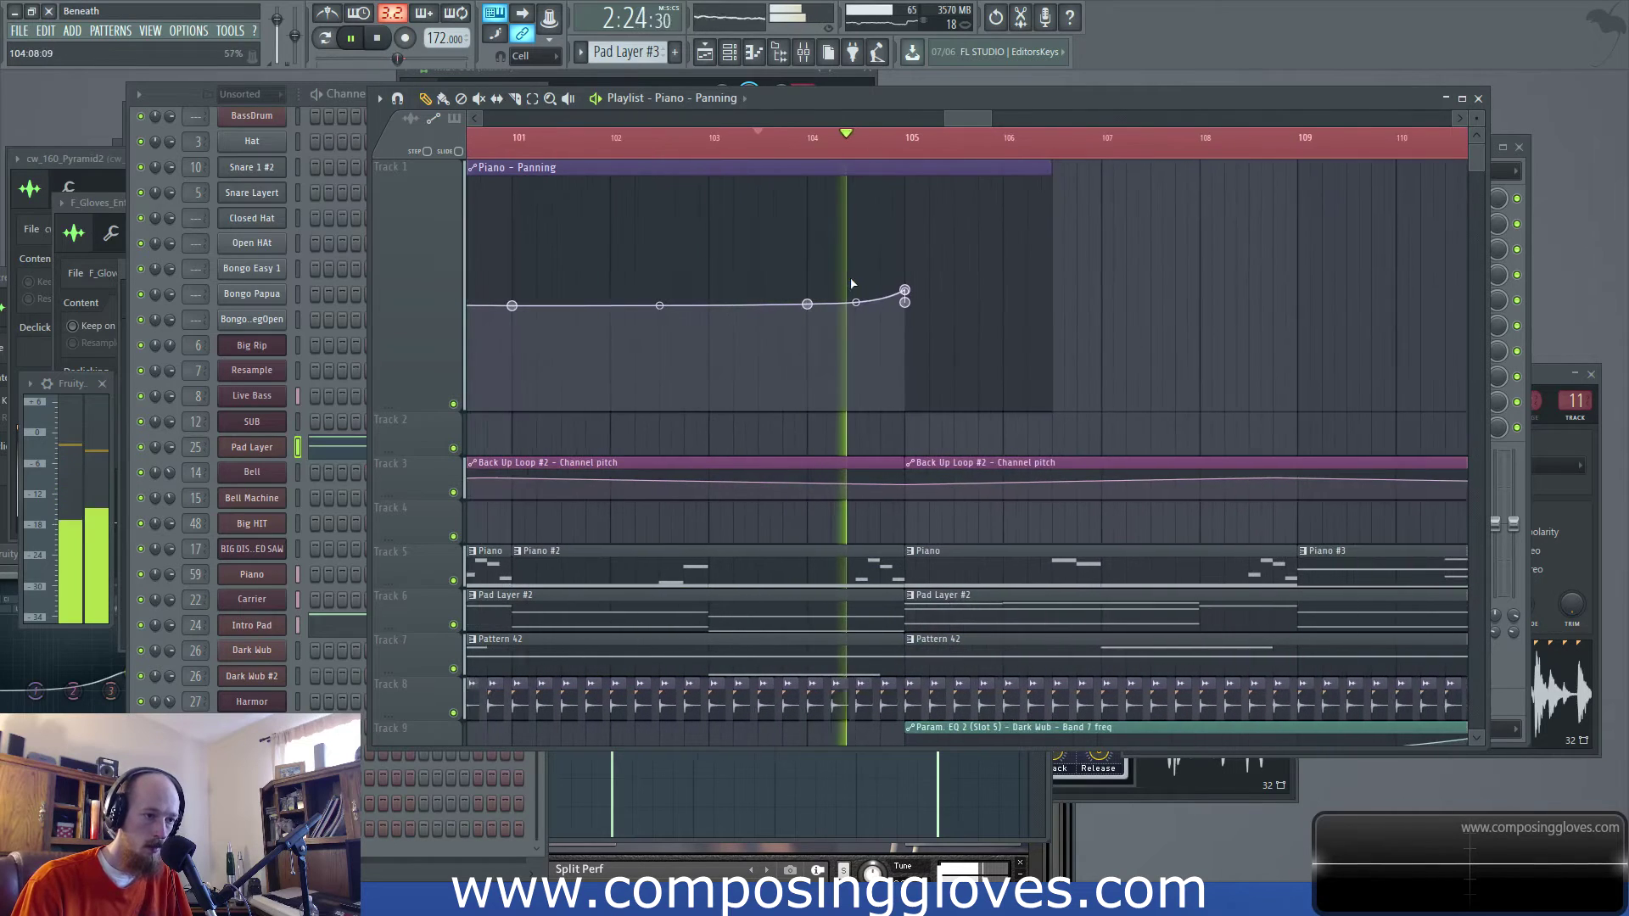
{"action": "scroll", "coordinate": [993, 210], "scroll_direction": "down", "scroll_amount": 3}
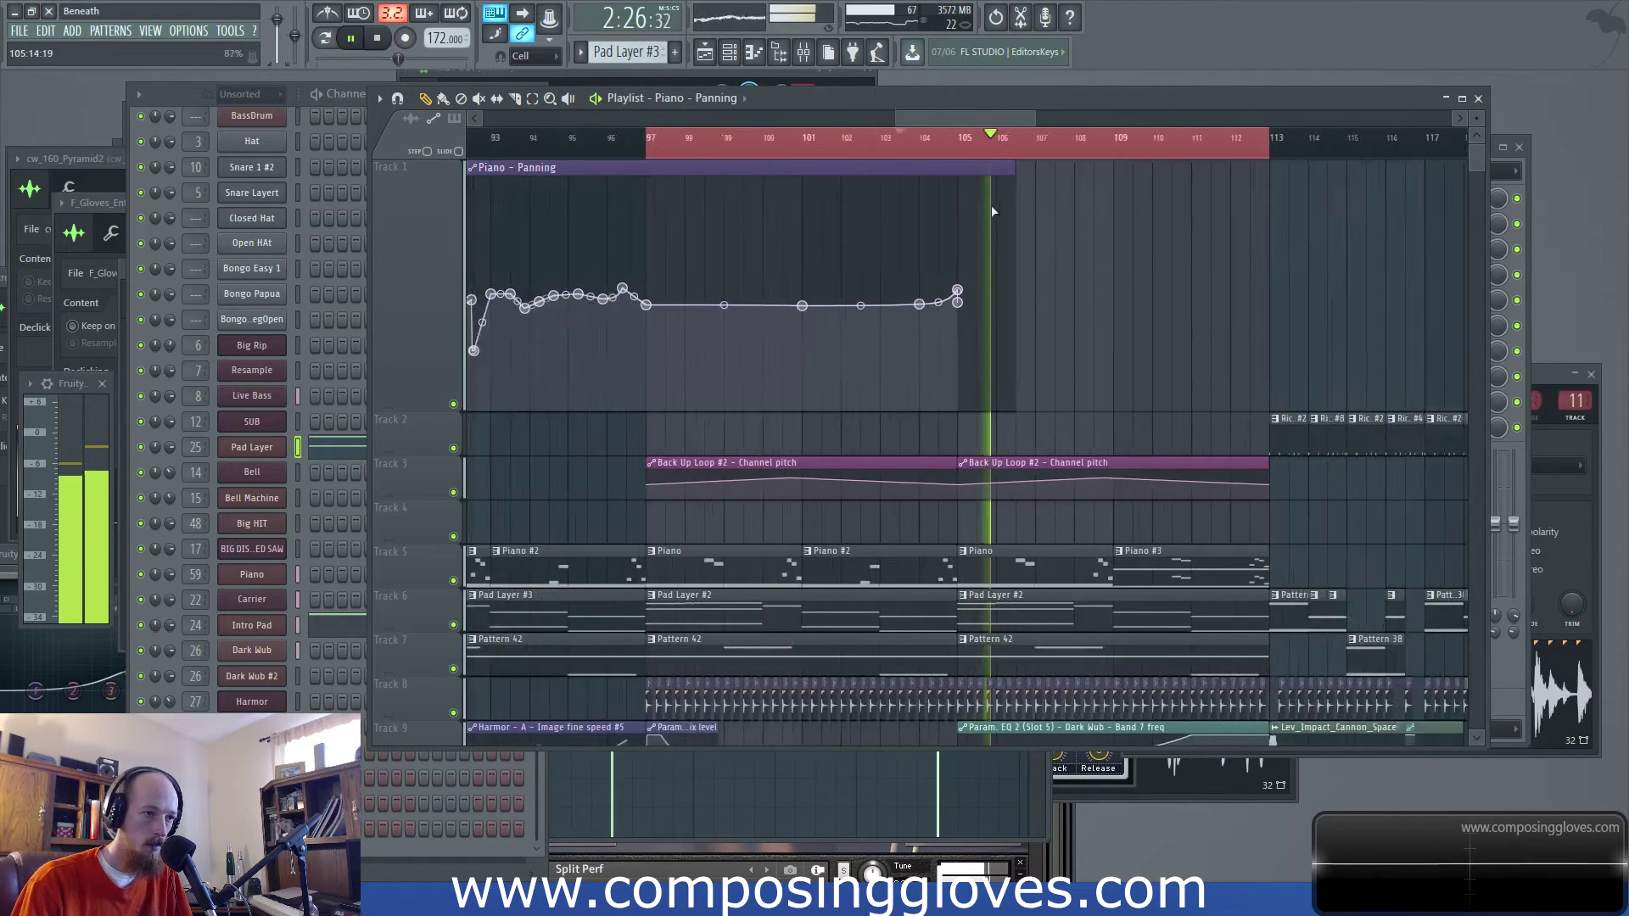
Extend the Piano panning clip to bar 113, adding a near-centre point at bar 107 and a dip at bar 109 with a quick return
{"action": "scroll", "coordinate": [994, 210], "scroll_direction": "down", "scroll_amount": 1}
{"action": "left_click_drag", "start_coordinate": [1009, 179], "coordinate": [1196, 180]}
{"action": "scroll", "coordinate": [906, 310], "scroll_direction": "up", "scroll_amount": 2}
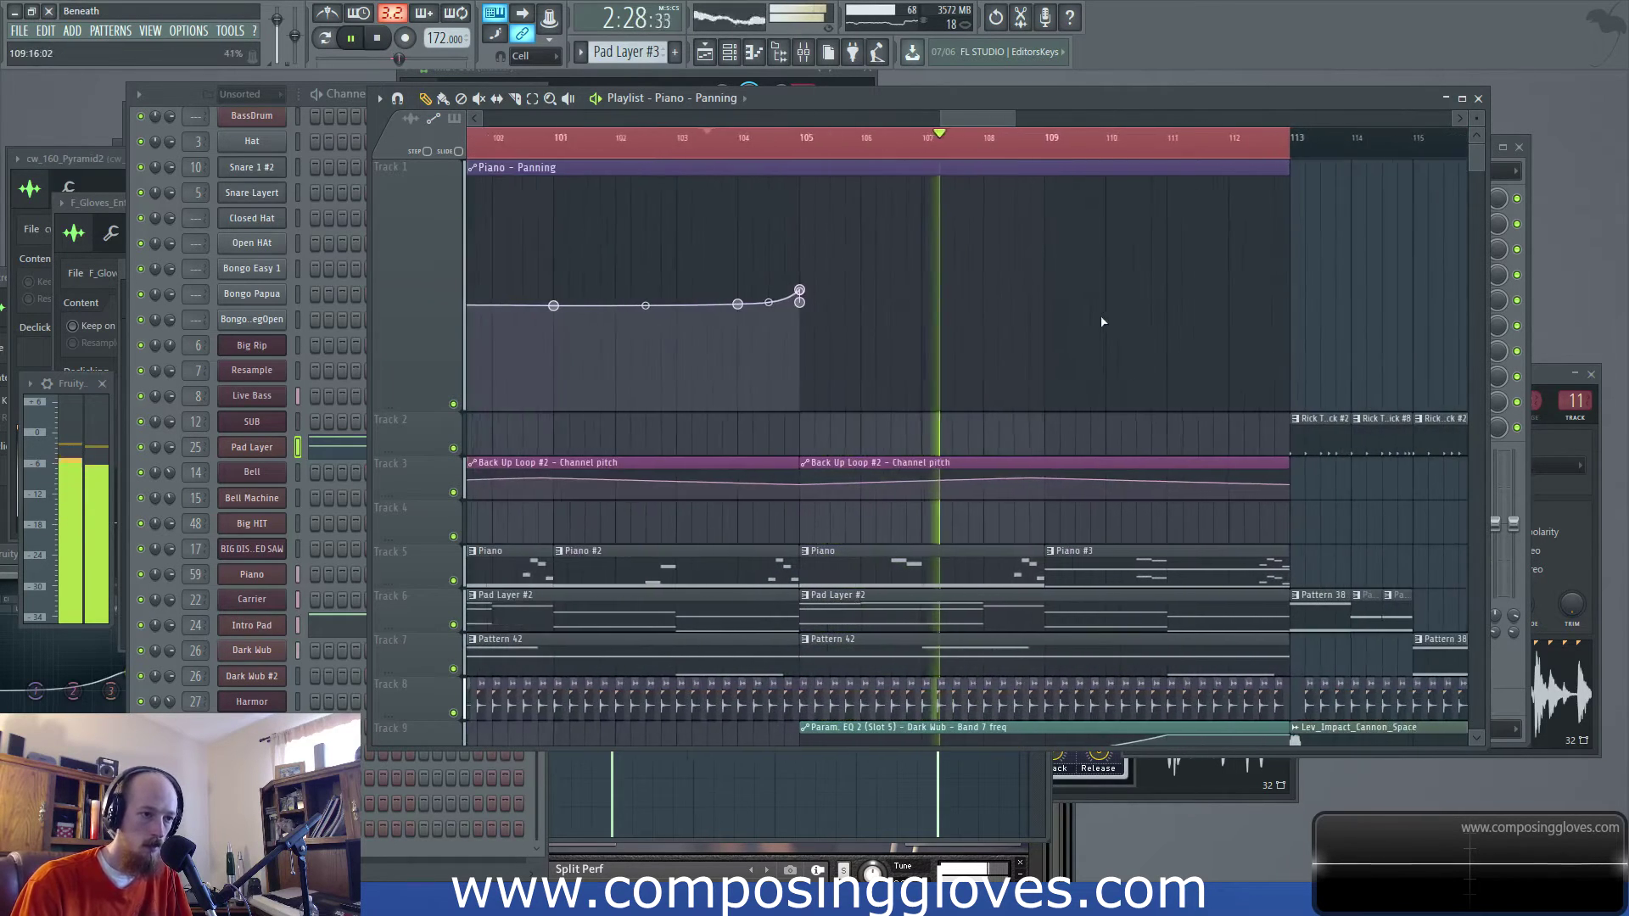
{"action": "left_click", "coordinate": [776, 303]}
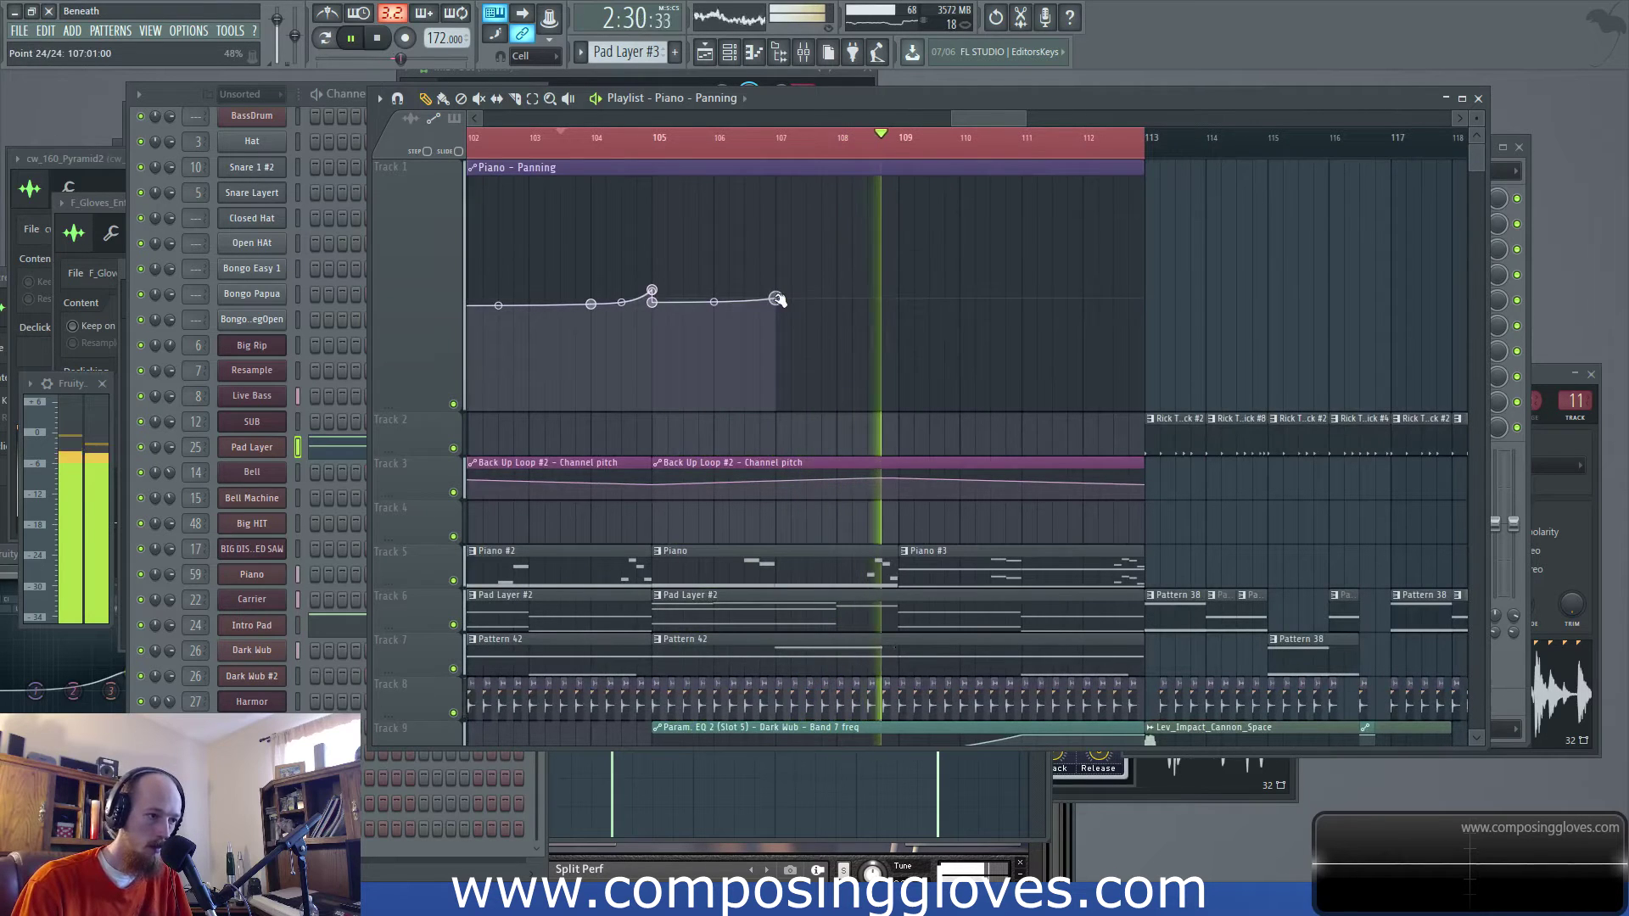
{"action": "left_click", "coordinate": [852, 300]}
{"action": "left_click_drag", "start_coordinate": [871, 300], "coordinate": [908, 315]}
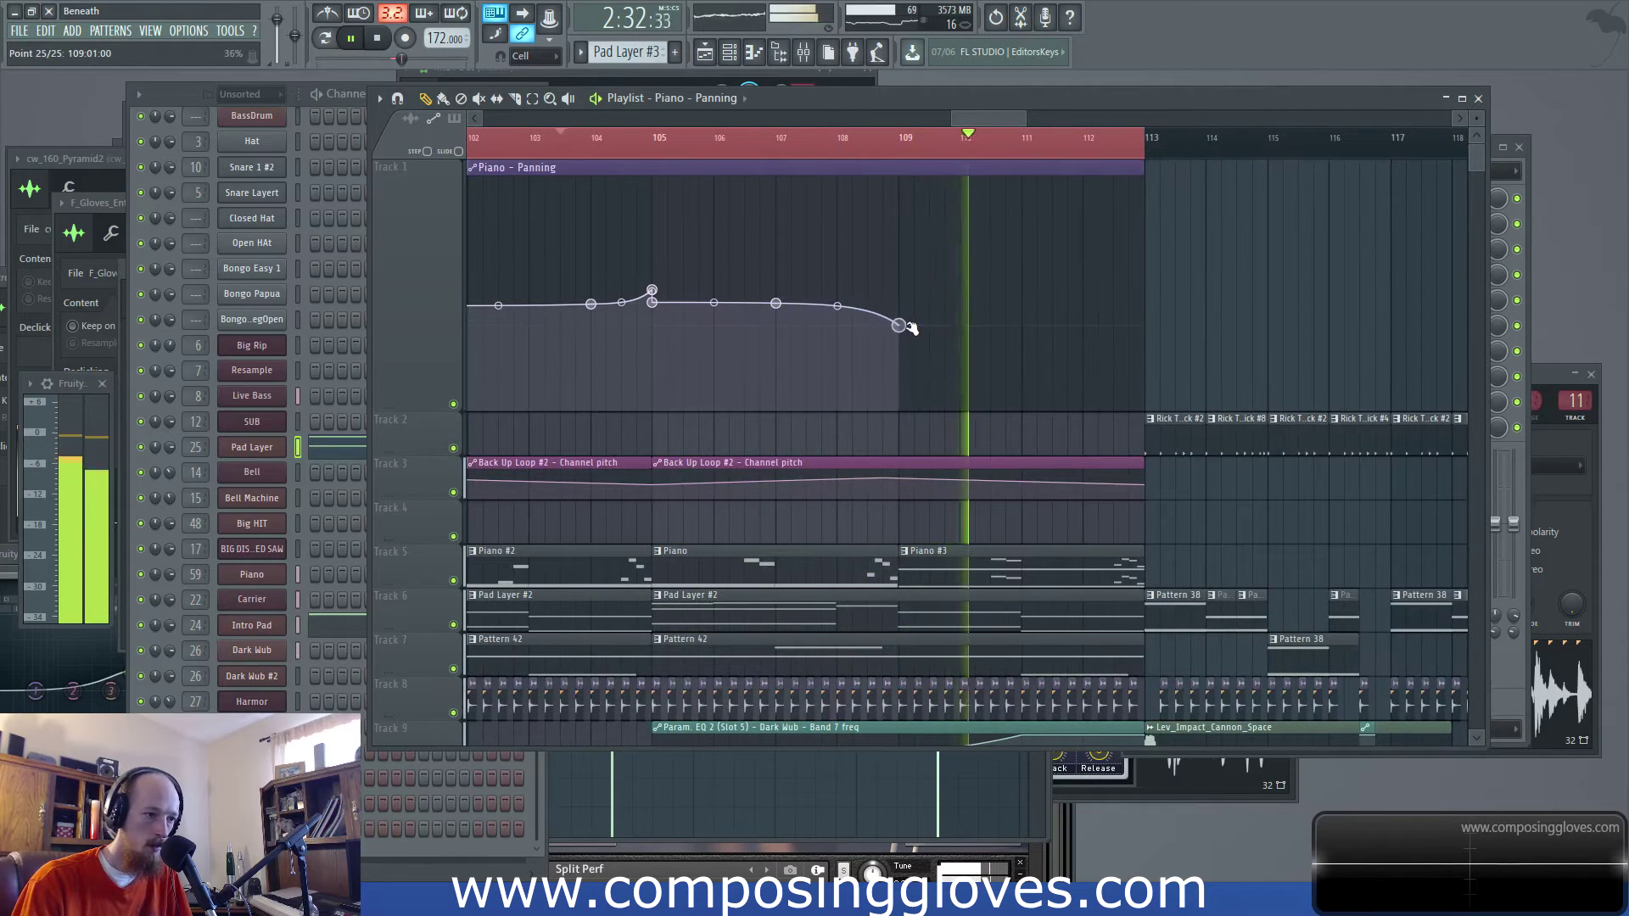
{"action": "left_click", "coordinate": [931, 308]}
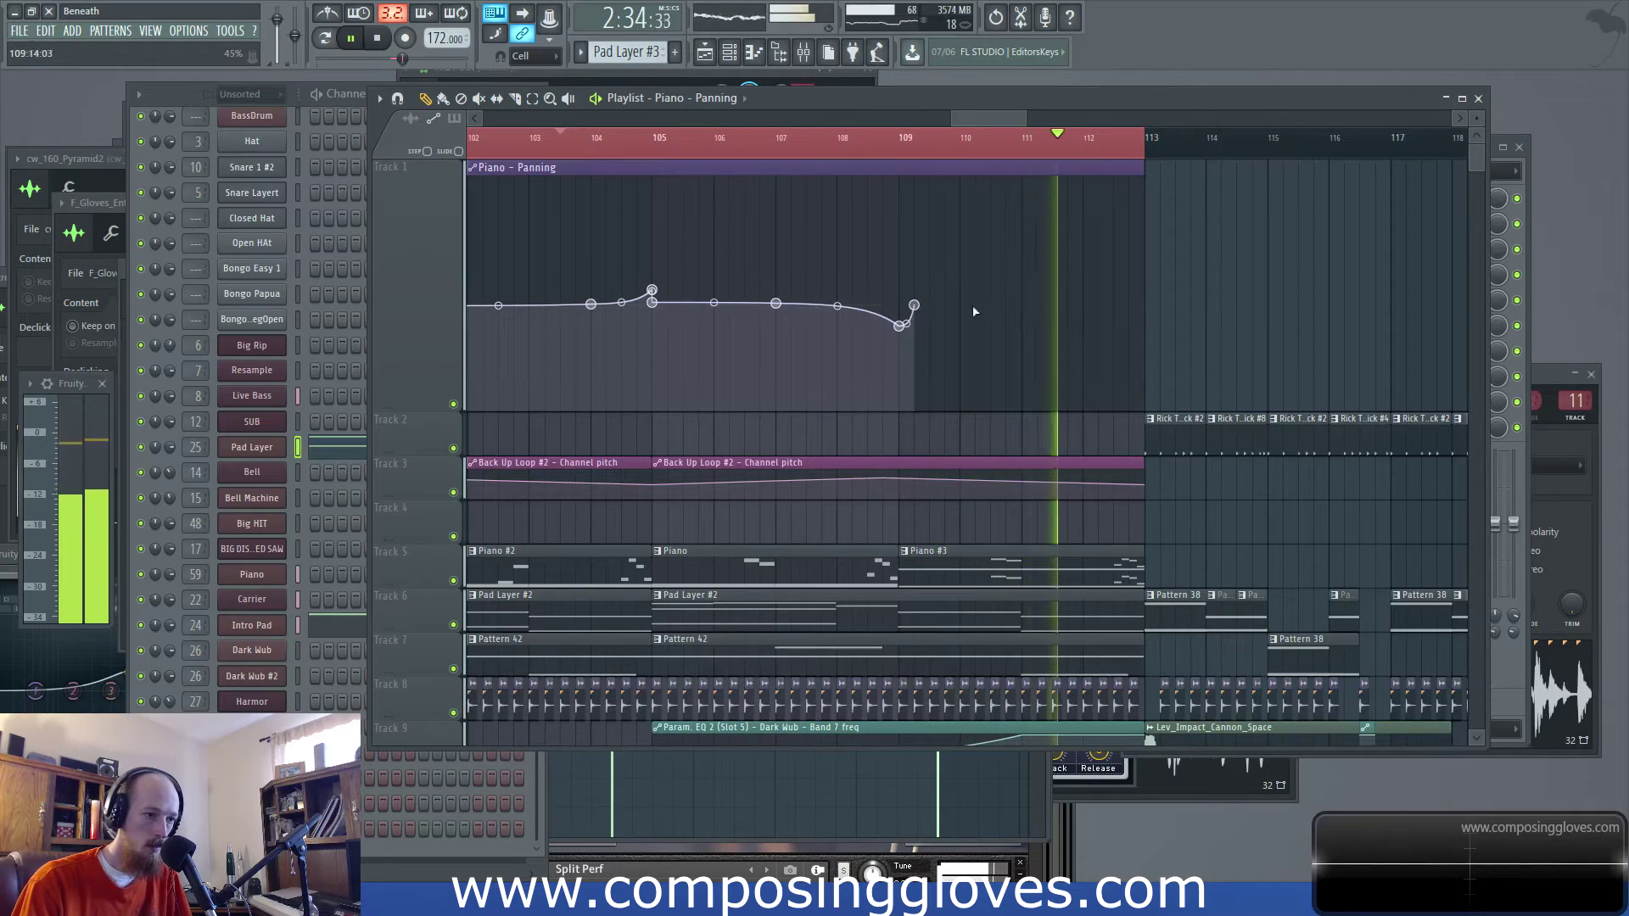
Finish the Piano panning curve with a near-centre point at bar 112, a peak late in that bar and a return at bar 113
{"action": "left_click", "coordinate": [1083, 305]}
{"action": "left_click", "coordinate": [1129, 286]}
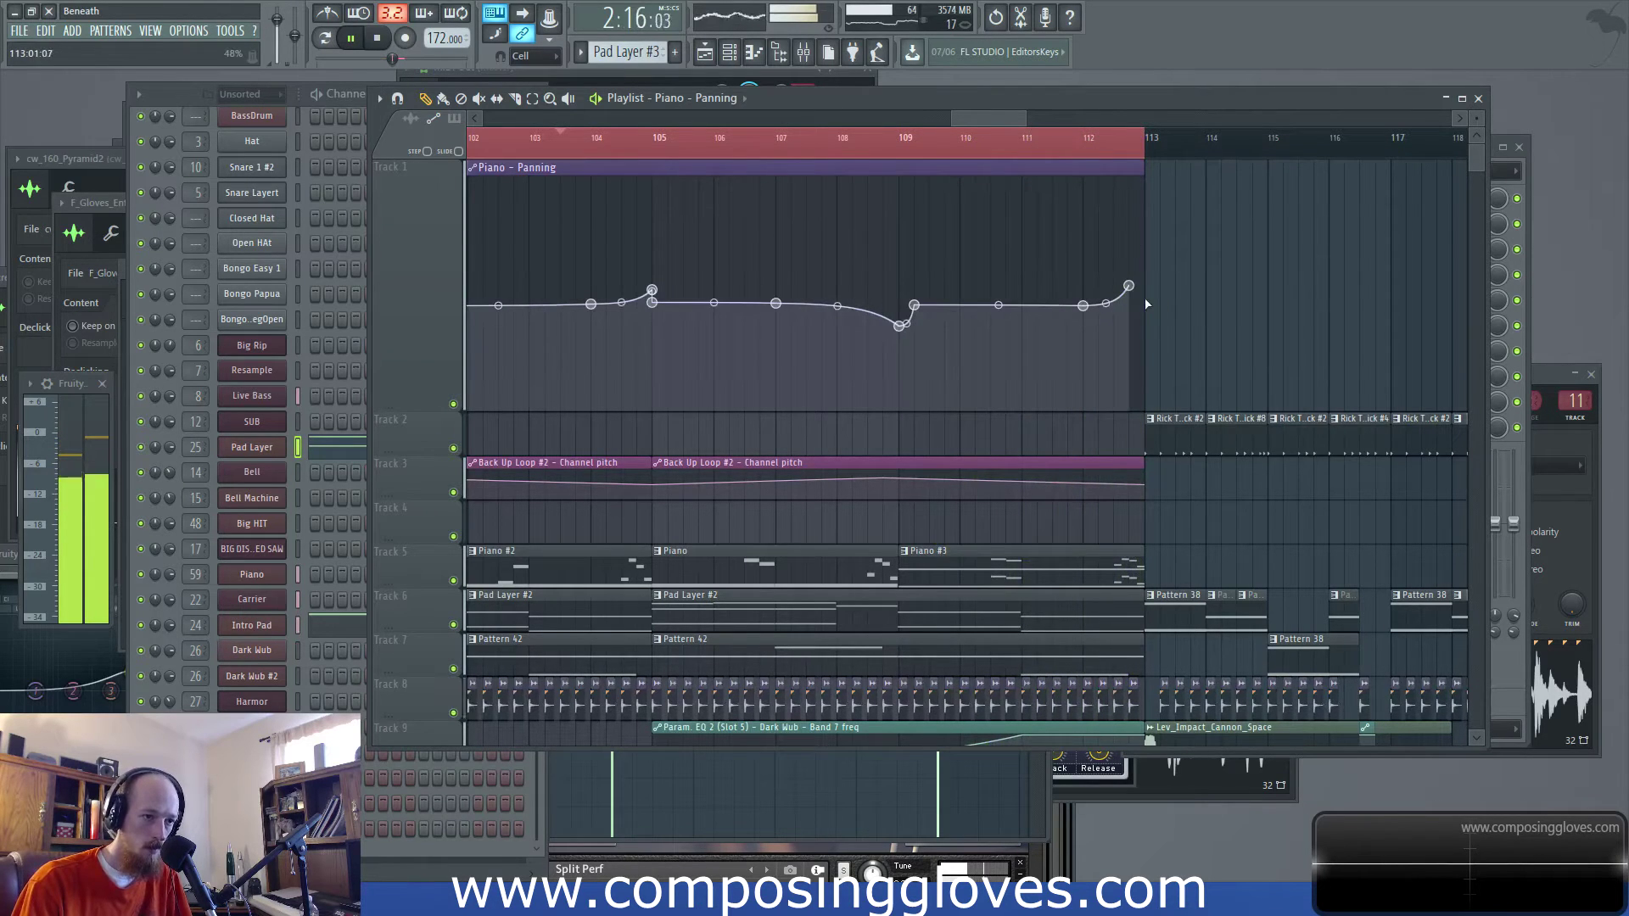
{"action": "left_click_drag", "start_coordinate": [1141, 182], "coordinate": [1210, 271]}
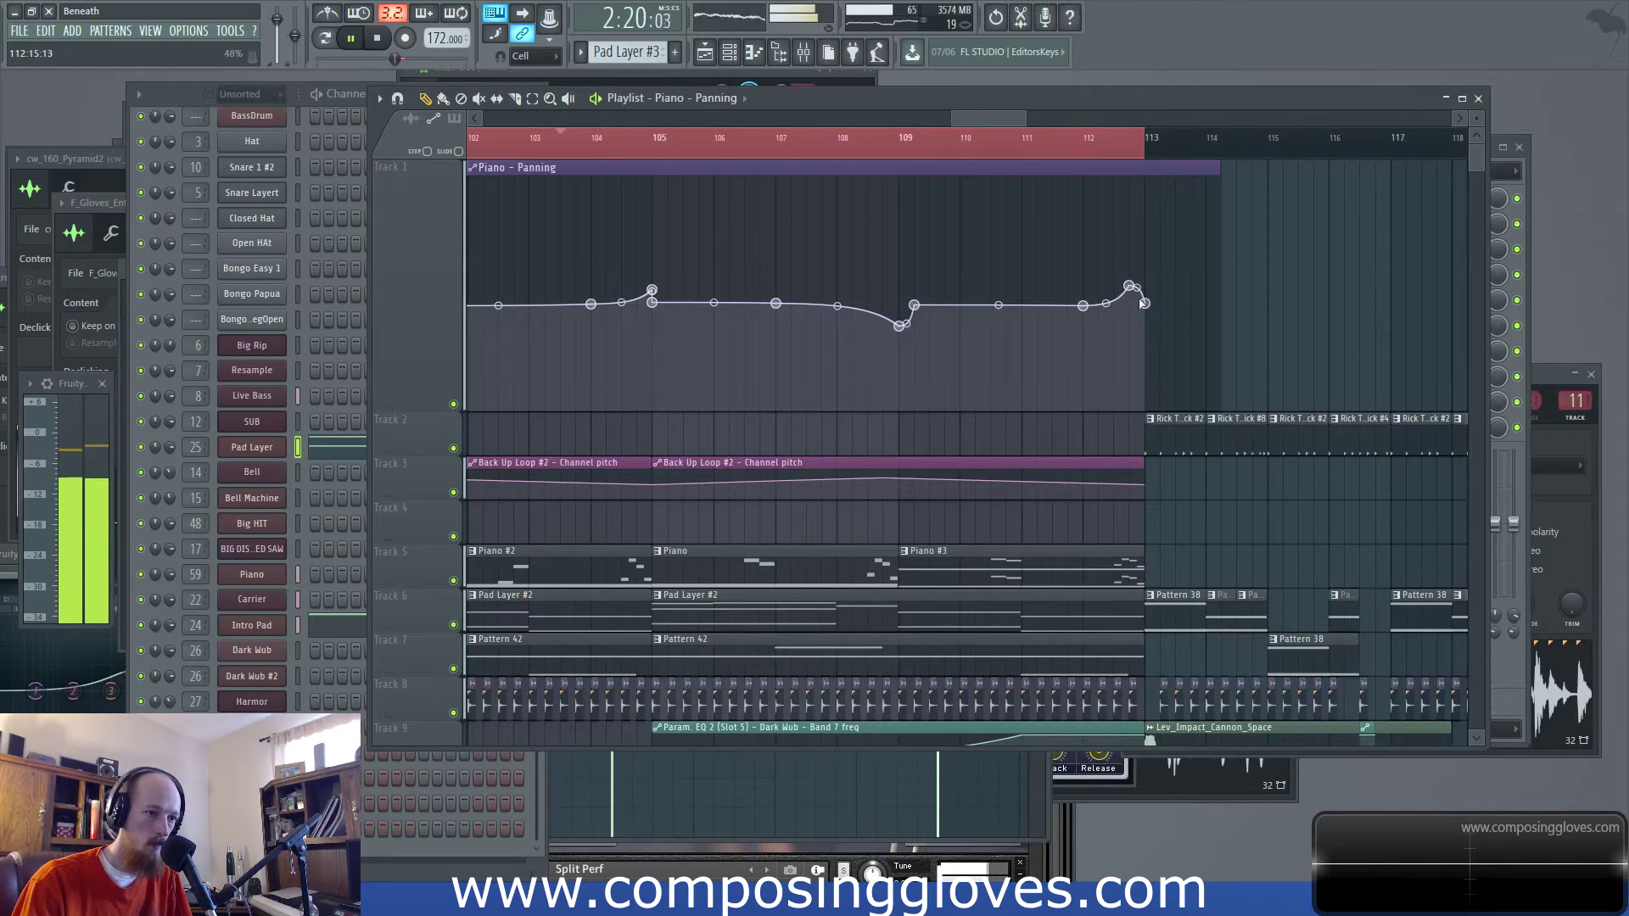
Open the Back Up Loop #2 channel settings and create an automation clip for its panning across the looped section
{"action": "scroll", "coordinate": [786, 448], "scroll_direction": "down", "scroll_amount": 3}
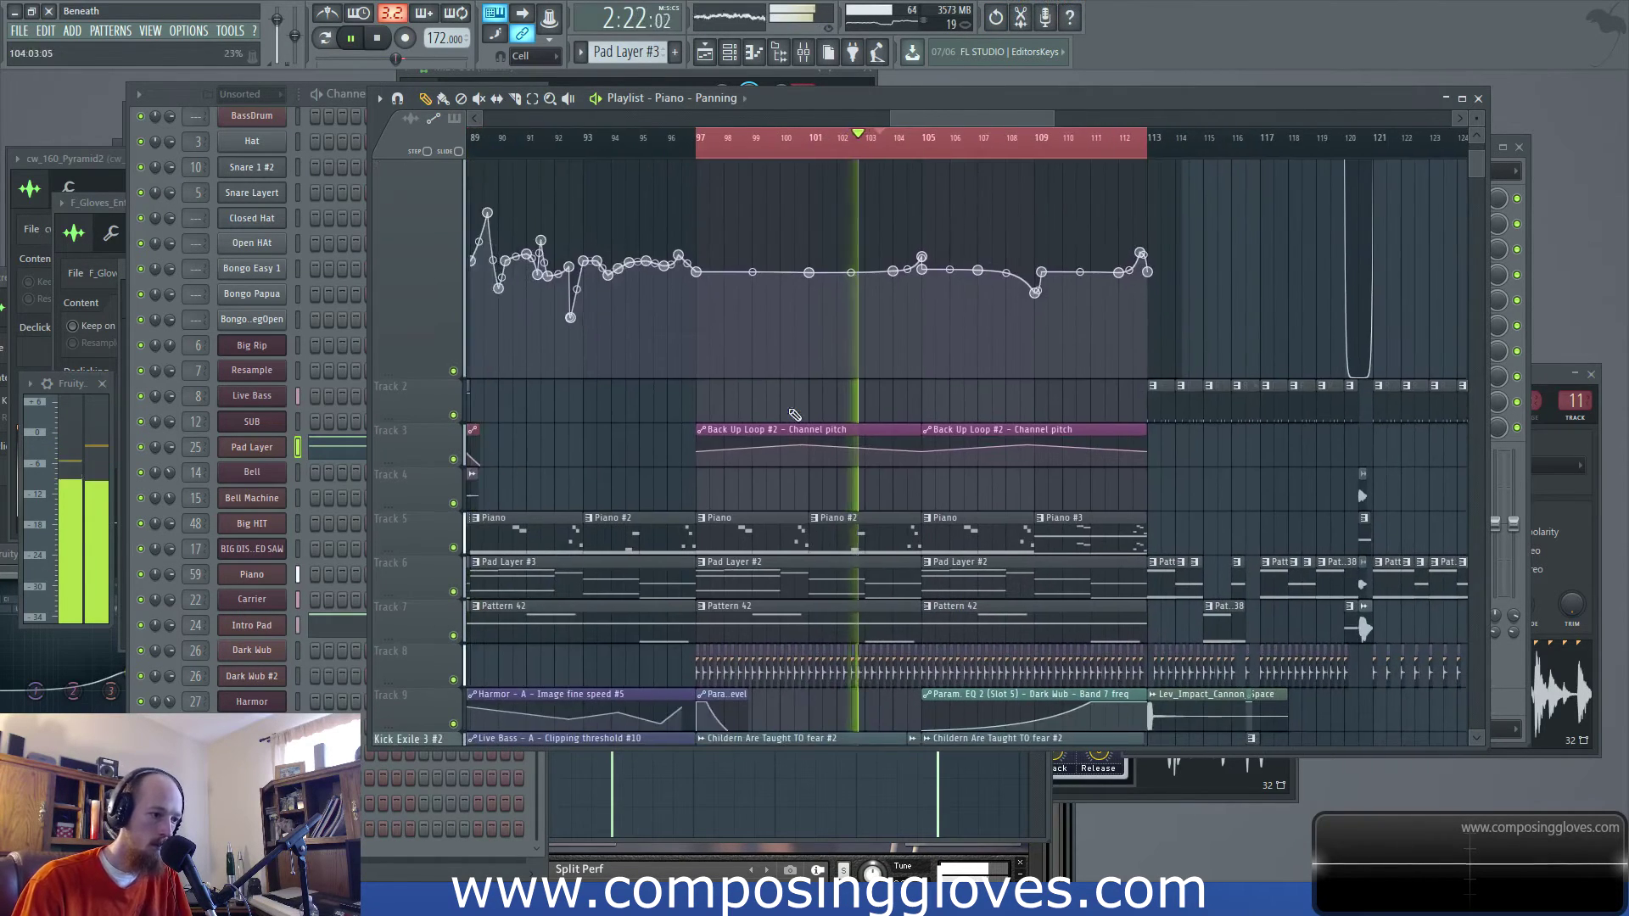
{"action": "scroll", "coordinate": [859, 454], "scroll_direction": "down", "scroll_amount": 7}
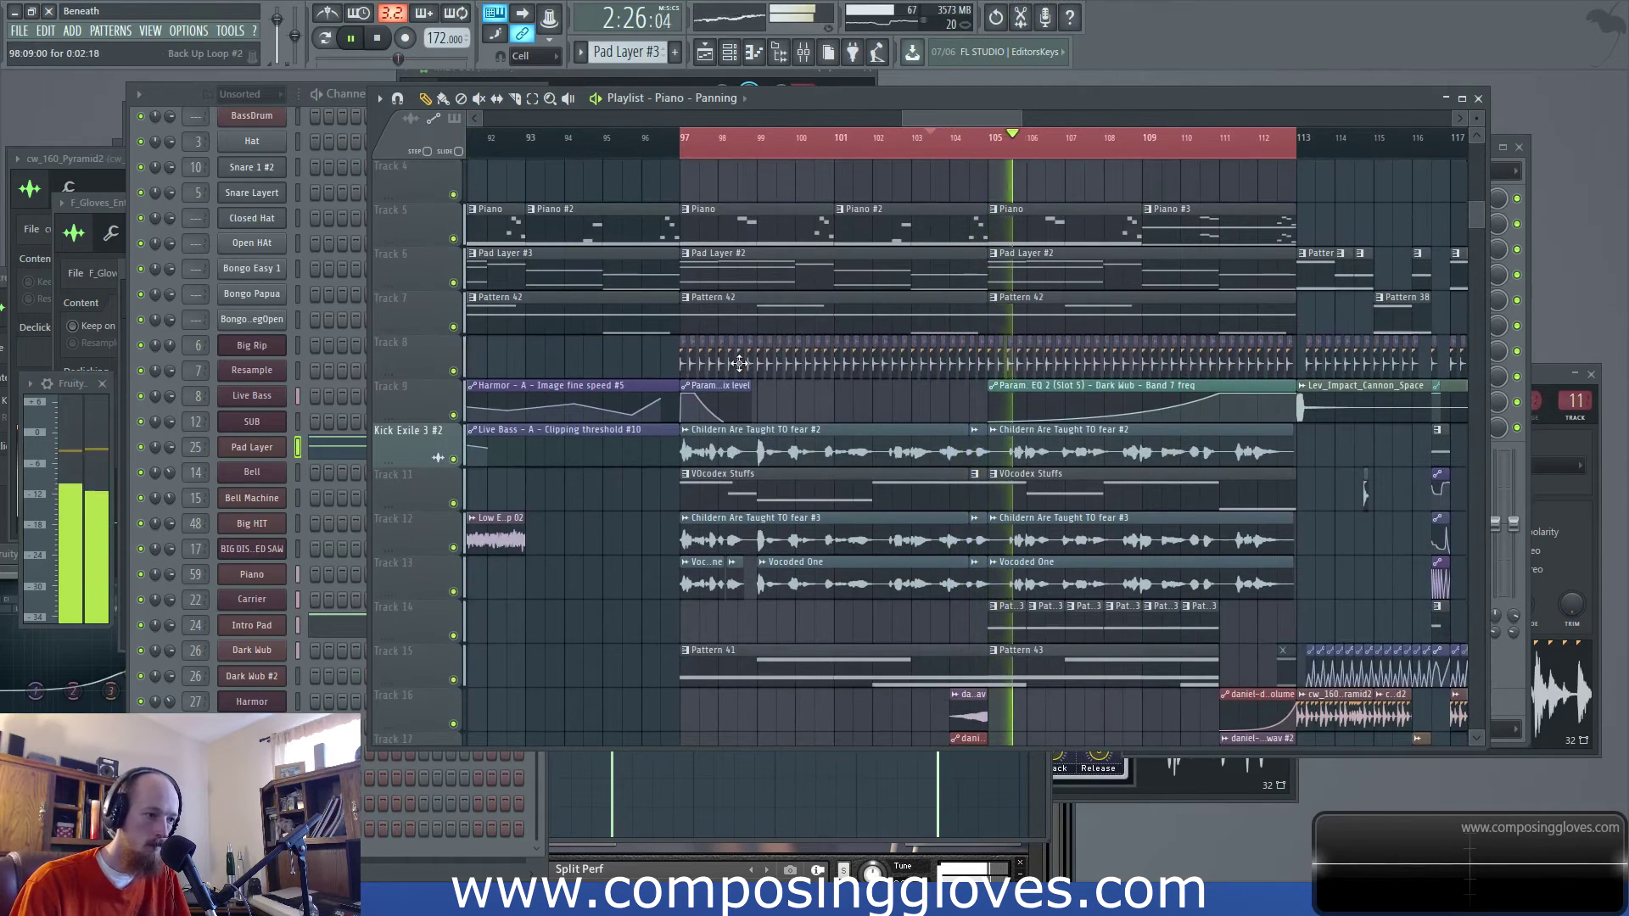
{"action": "left_click", "coordinate": [452, 212]}
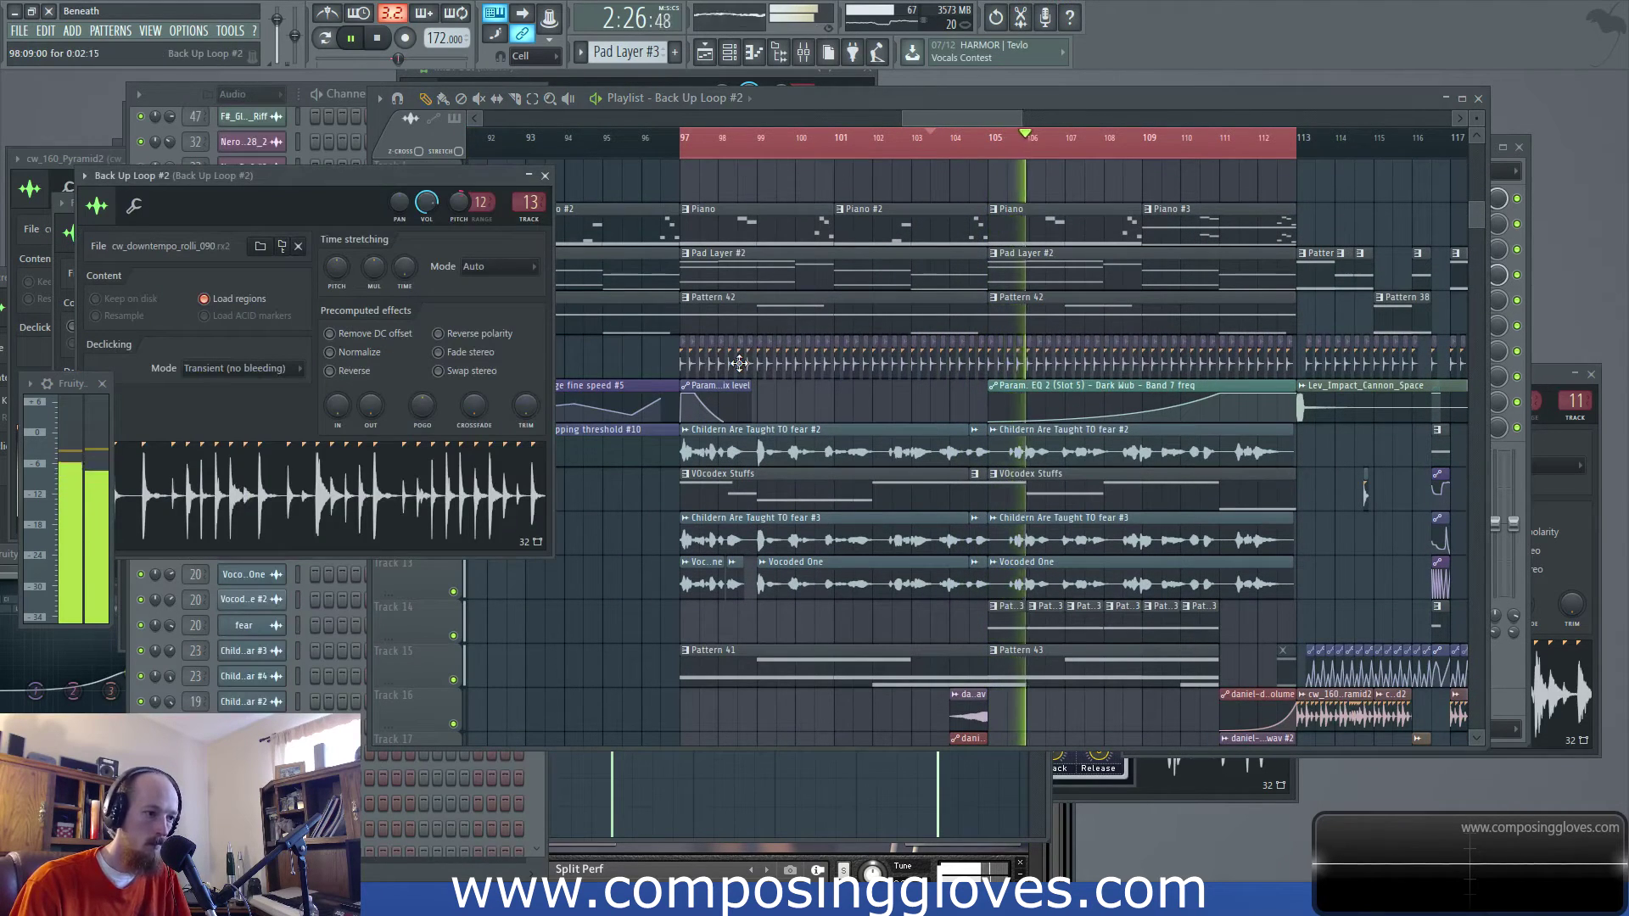
{"action": "right_click", "coordinate": [407, 202]}
{"action": "left_click", "coordinate": [471, 314]}
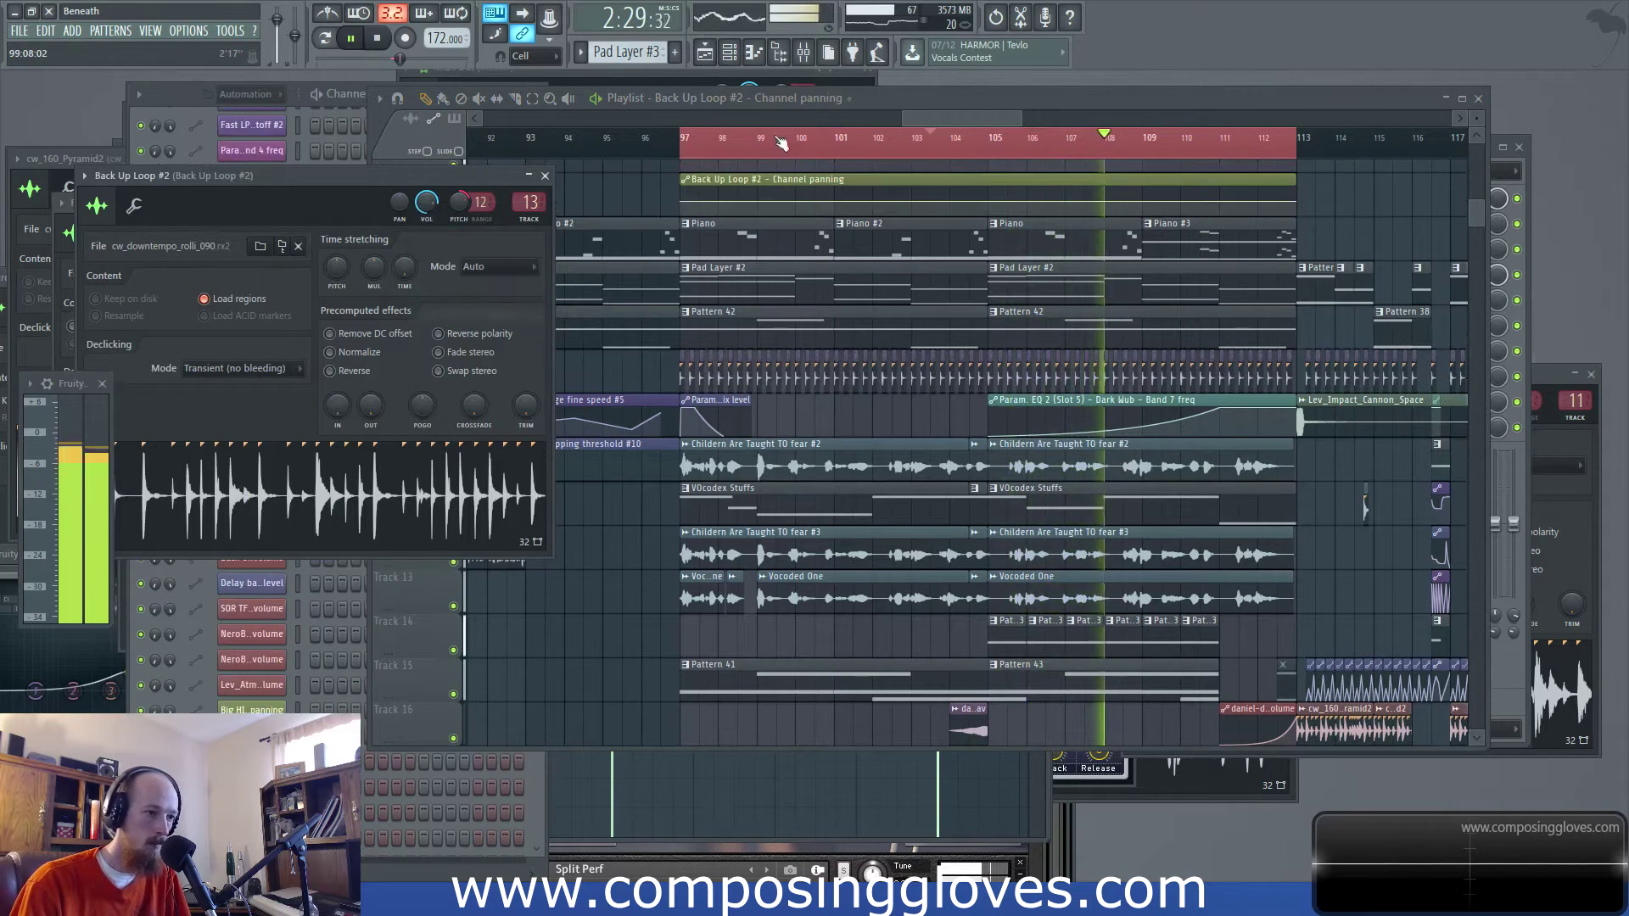
Shape the Back Up Loop #2 panning curve with peaks in bars 99 and 109 and a dip near bar 106, softening the first peak
{"action": "left_click", "coordinate": [924, 114]}
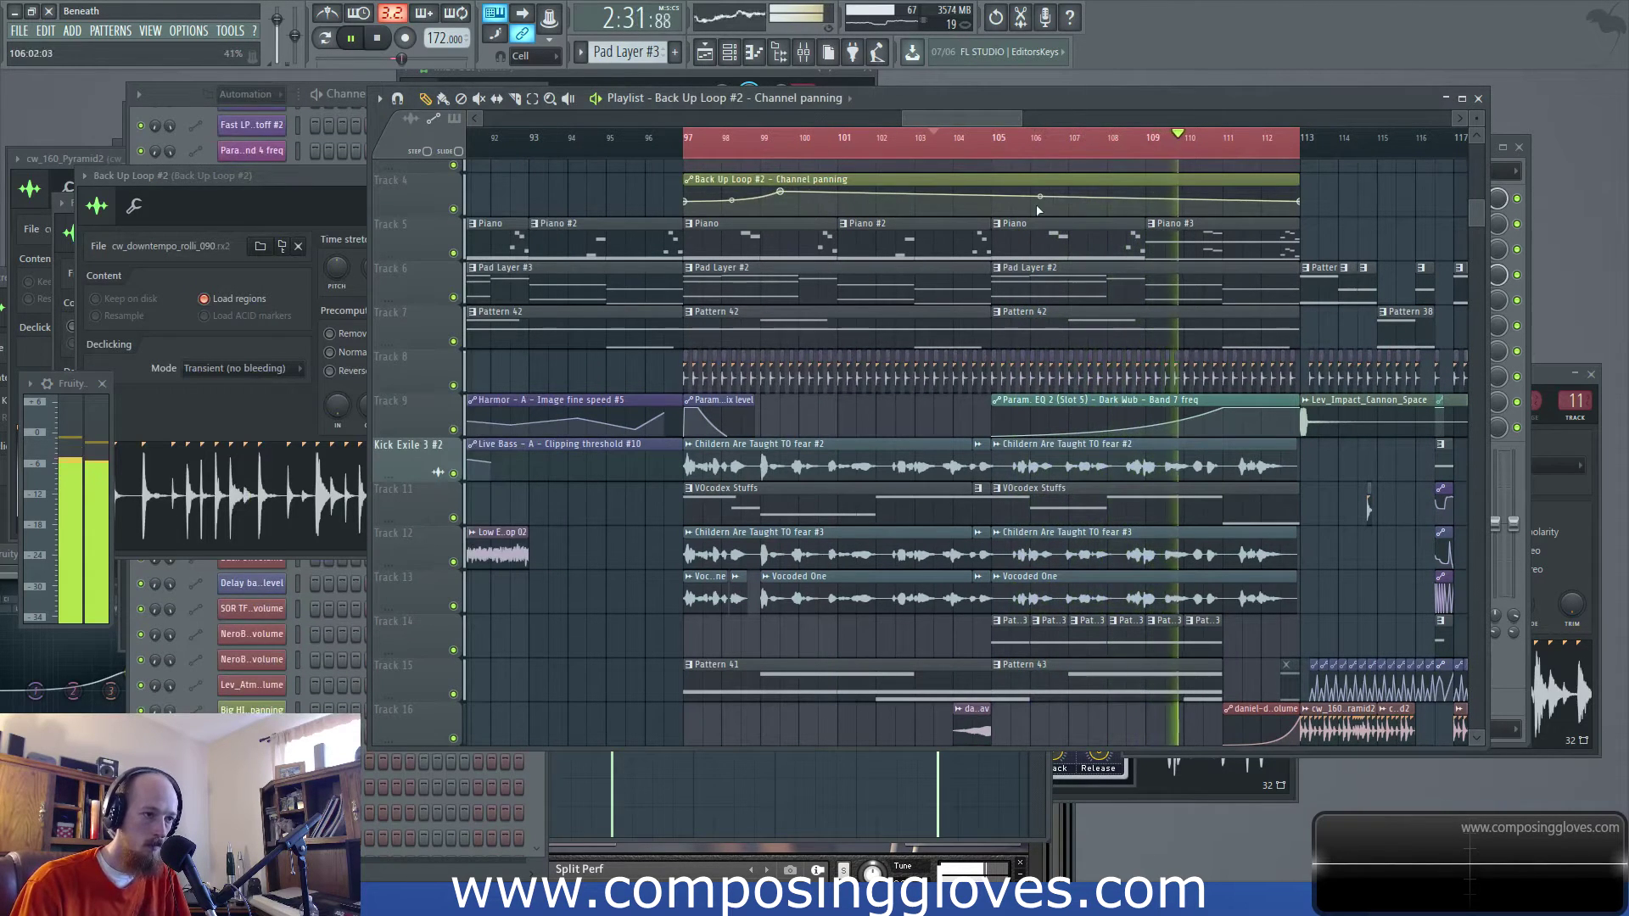
{"action": "left_click_drag", "start_coordinate": [1027, 201], "coordinate": [1040, 206]}
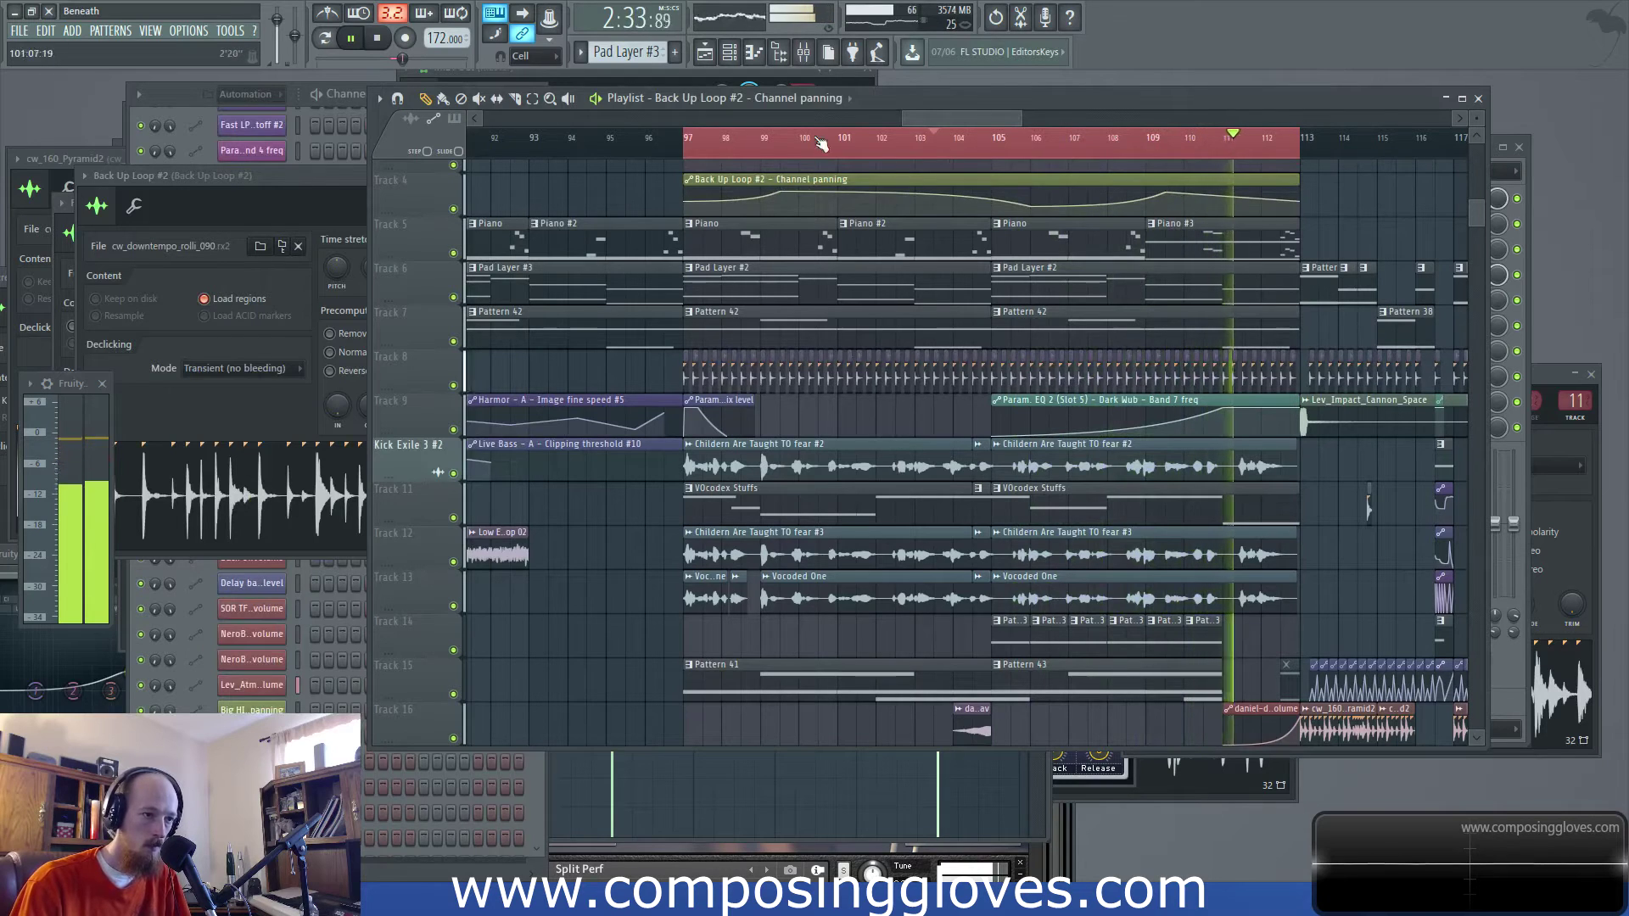
{"action": "scroll", "coordinate": [731, 201], "scroll_direction": "up", "scroll_amount": 2}
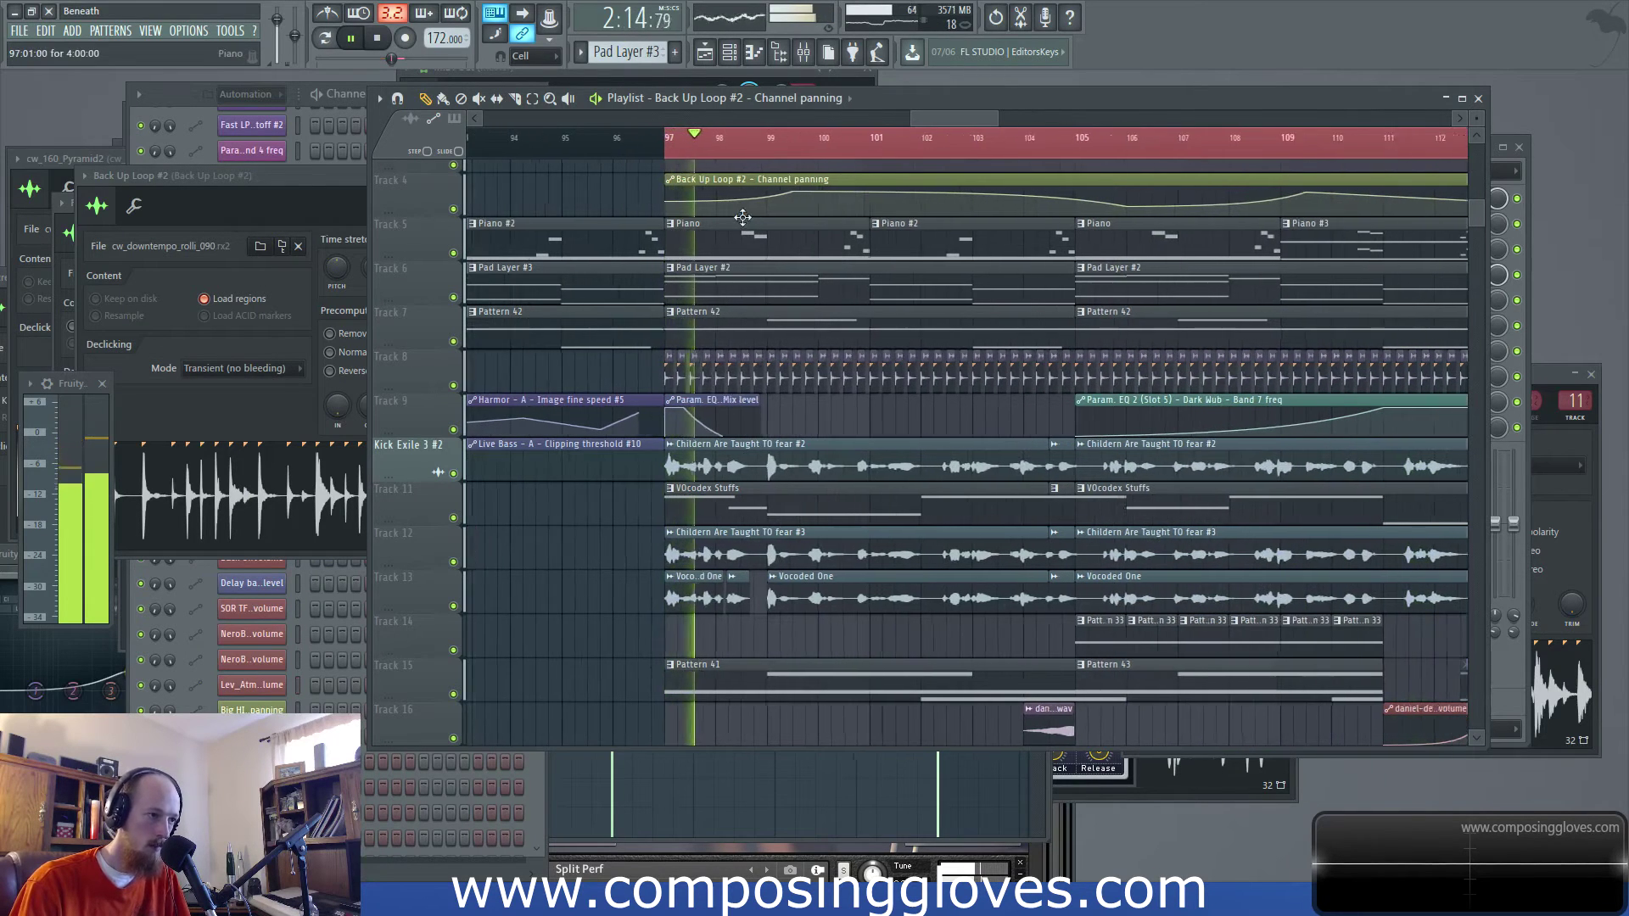
{"action": "left_click_drag", "start_coordinate": [836, 192], "coordinate": [638, 232]}
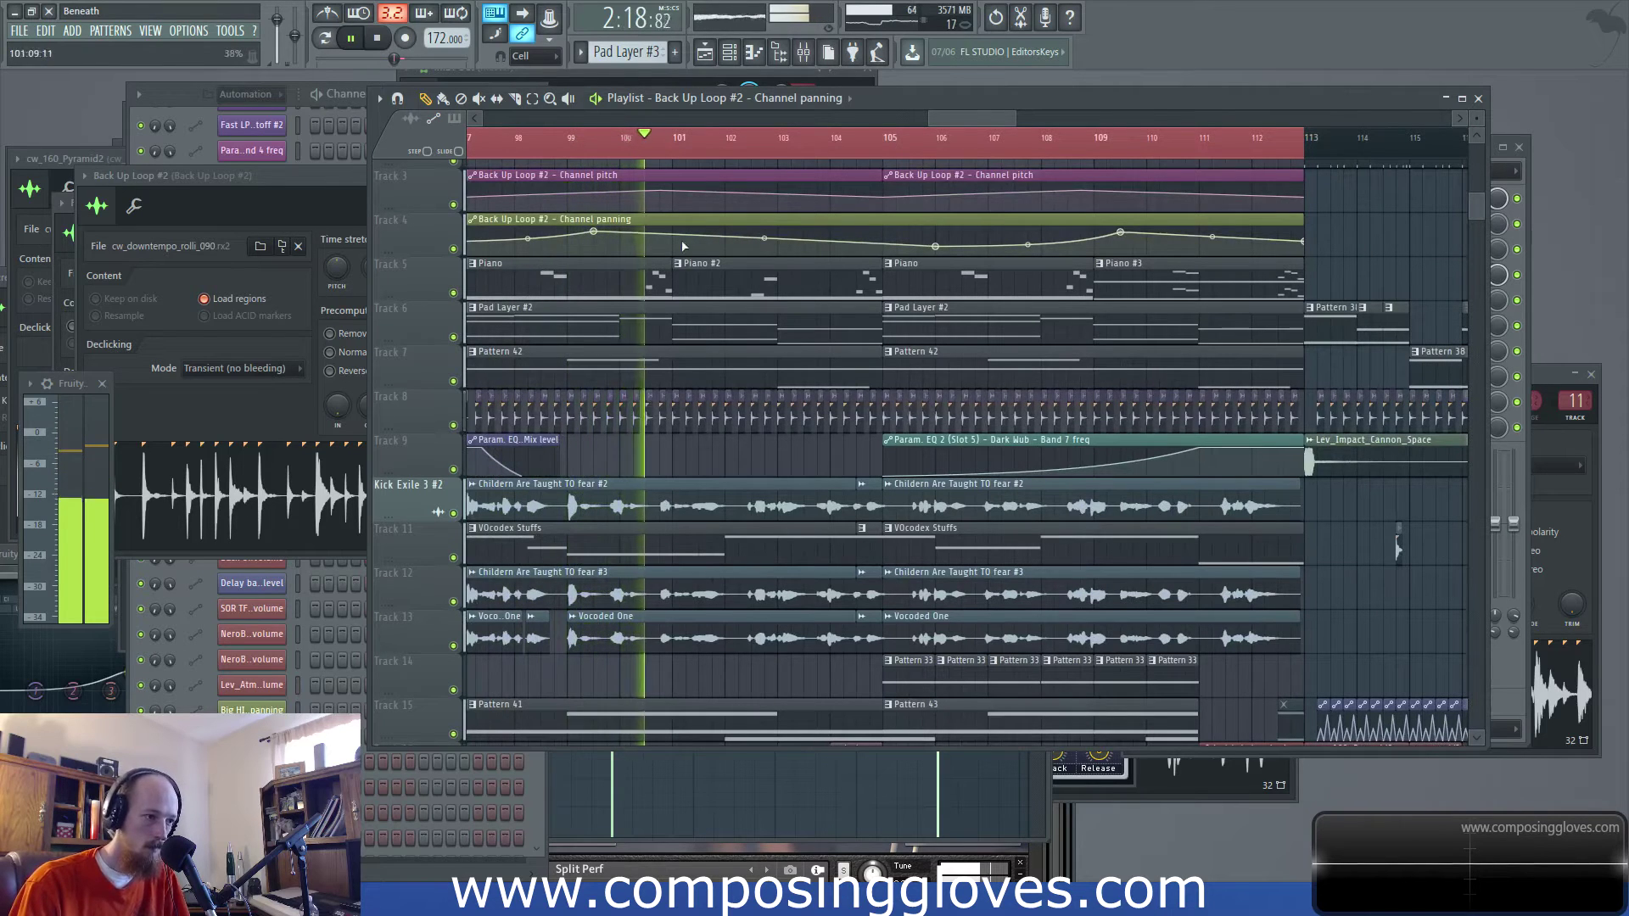
{"action": "left_click_drag", "start_coordinate": [596, 235], "coordinate": [598, 240]}
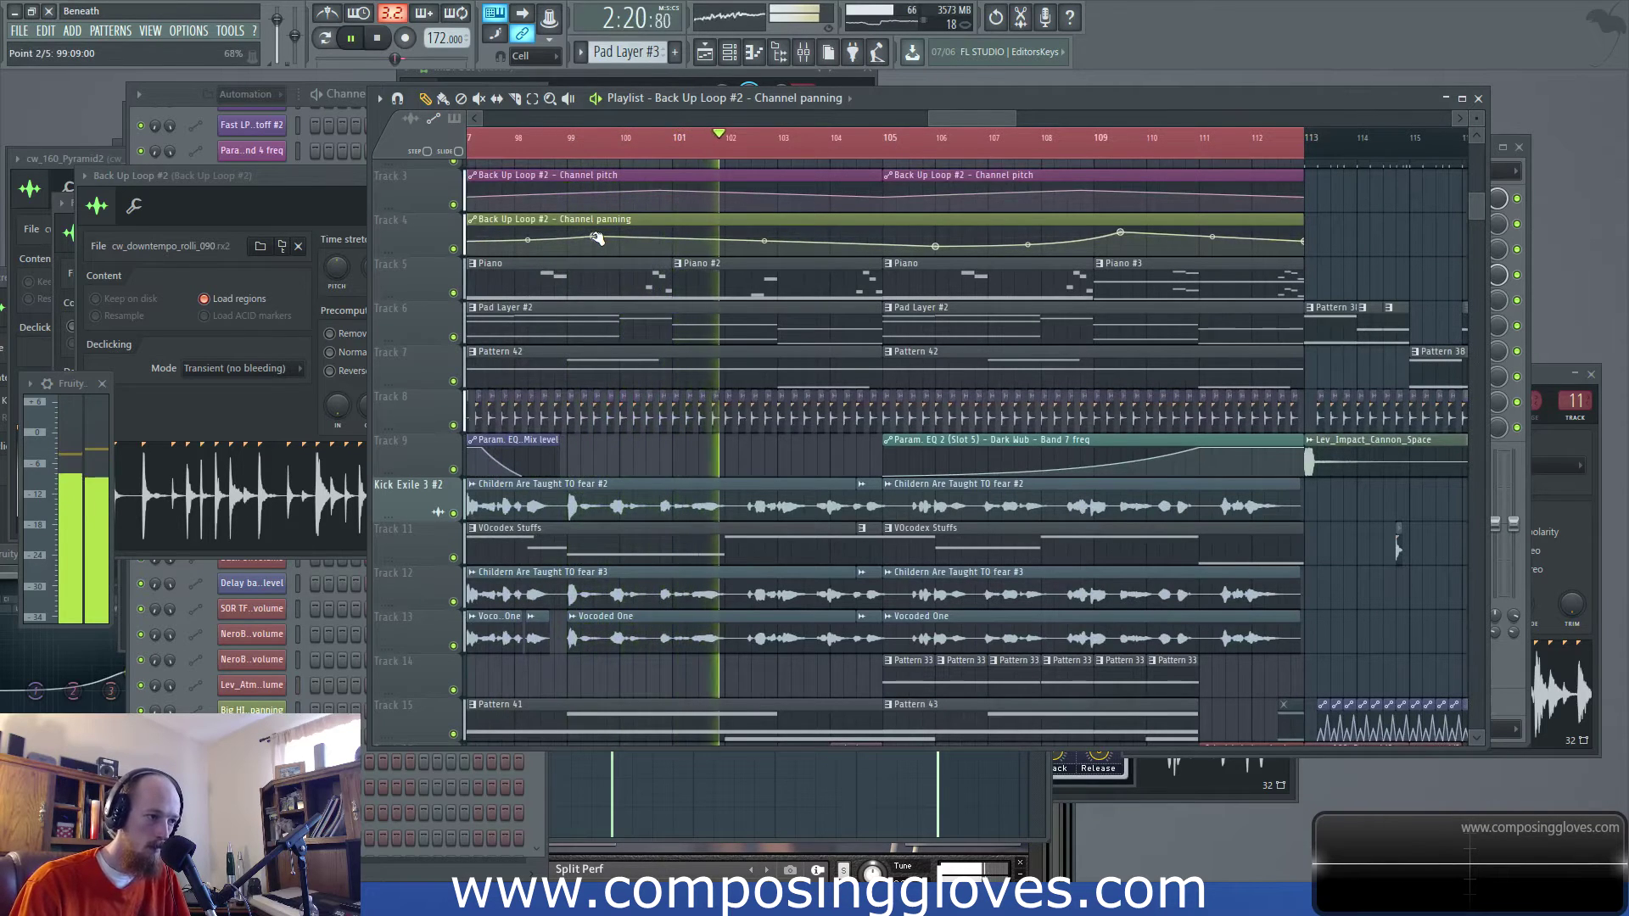
Audition the looped section up to bar 113 and examine the vocal, pattern and effect clips on the tracks below
{"action": "scroll", "coordinate": [600, 237], "scroll_direction": "down", "scroll_amount": 3}
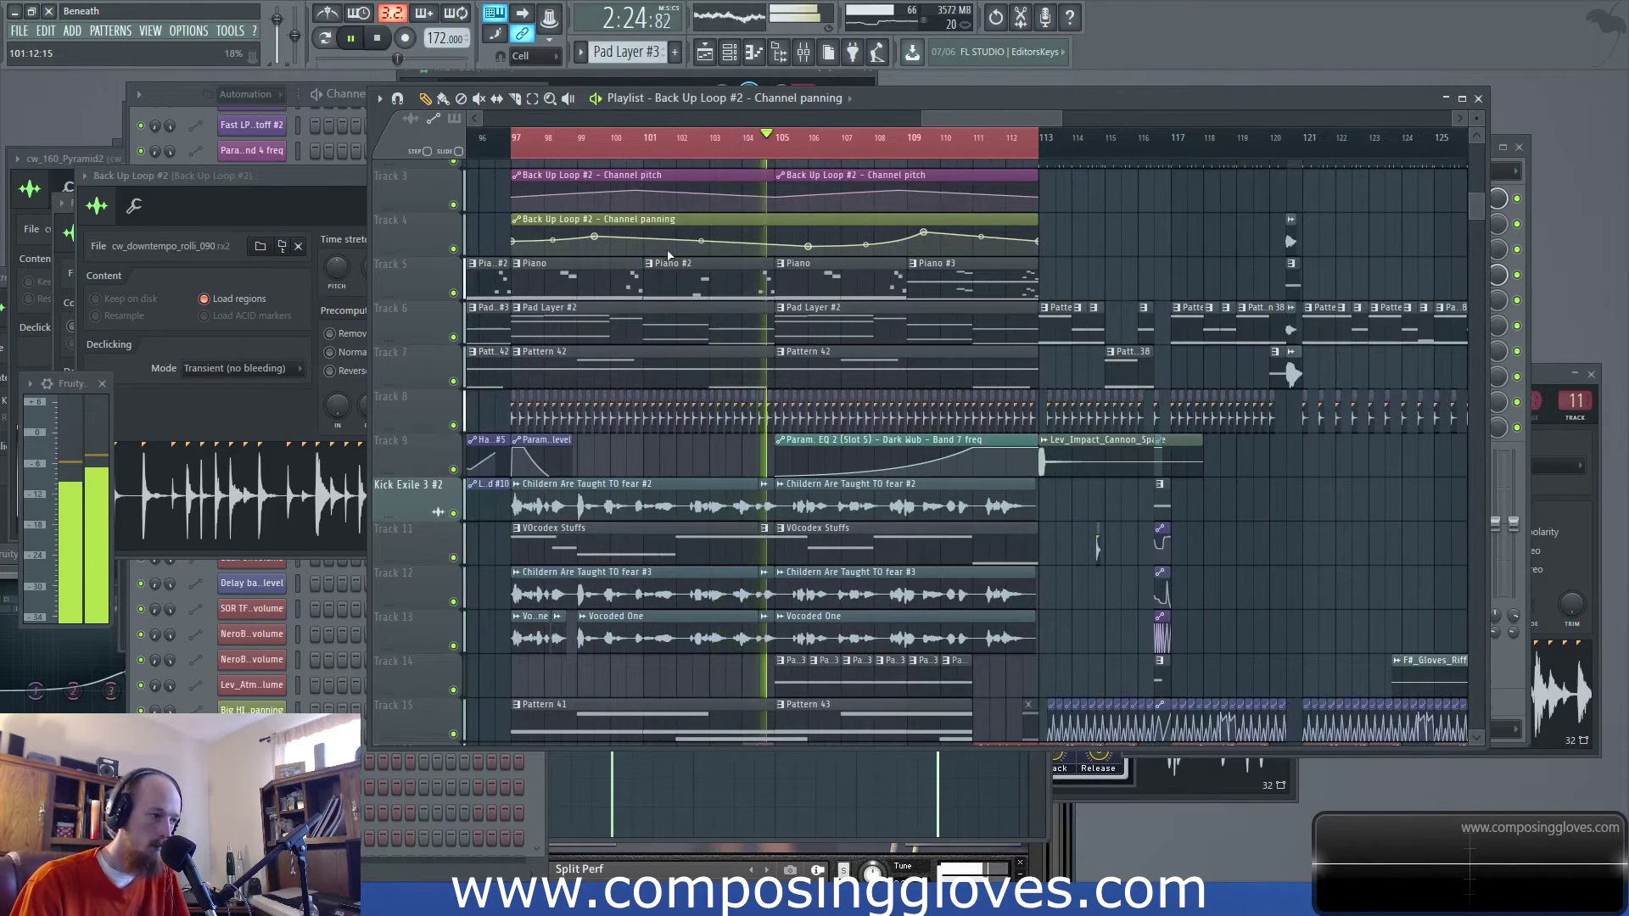
{"action": "scroll", "coordinate": [774, 299], "scroll_direction": "down", "scroll_amount": 4}
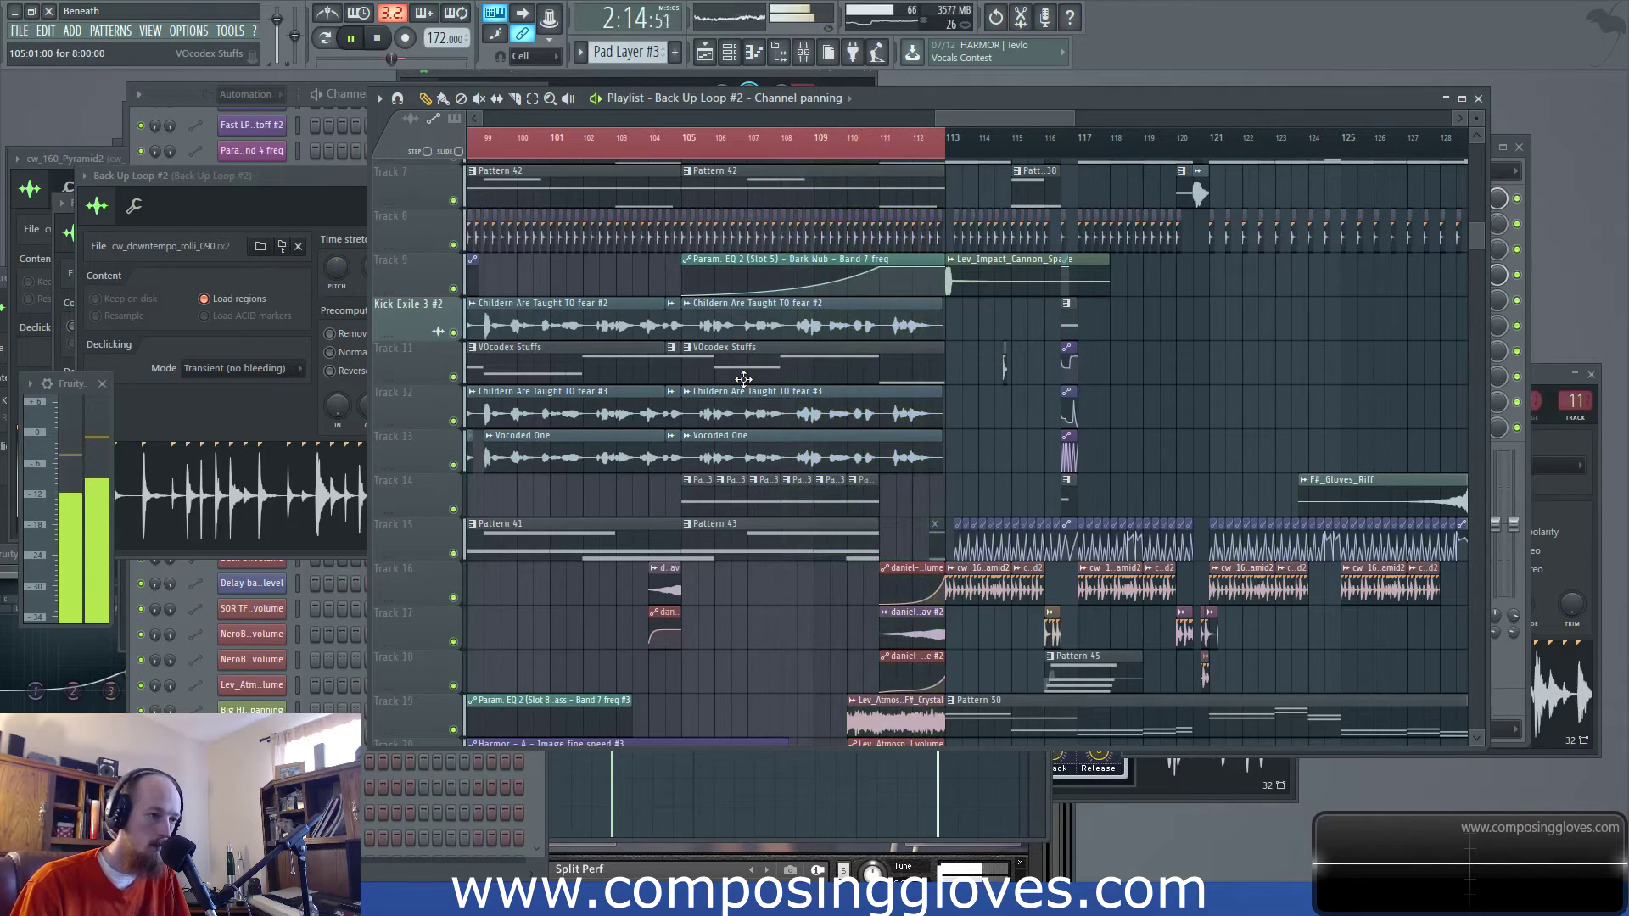
{"action": "scroll", "coordinate": [884, 365], "scroll_direction": "up", "scroll_amount": 5}
{"action": "scroll", "coordinate": [956, 299], "scroll_direction": "up", "scroll_amount": 3}
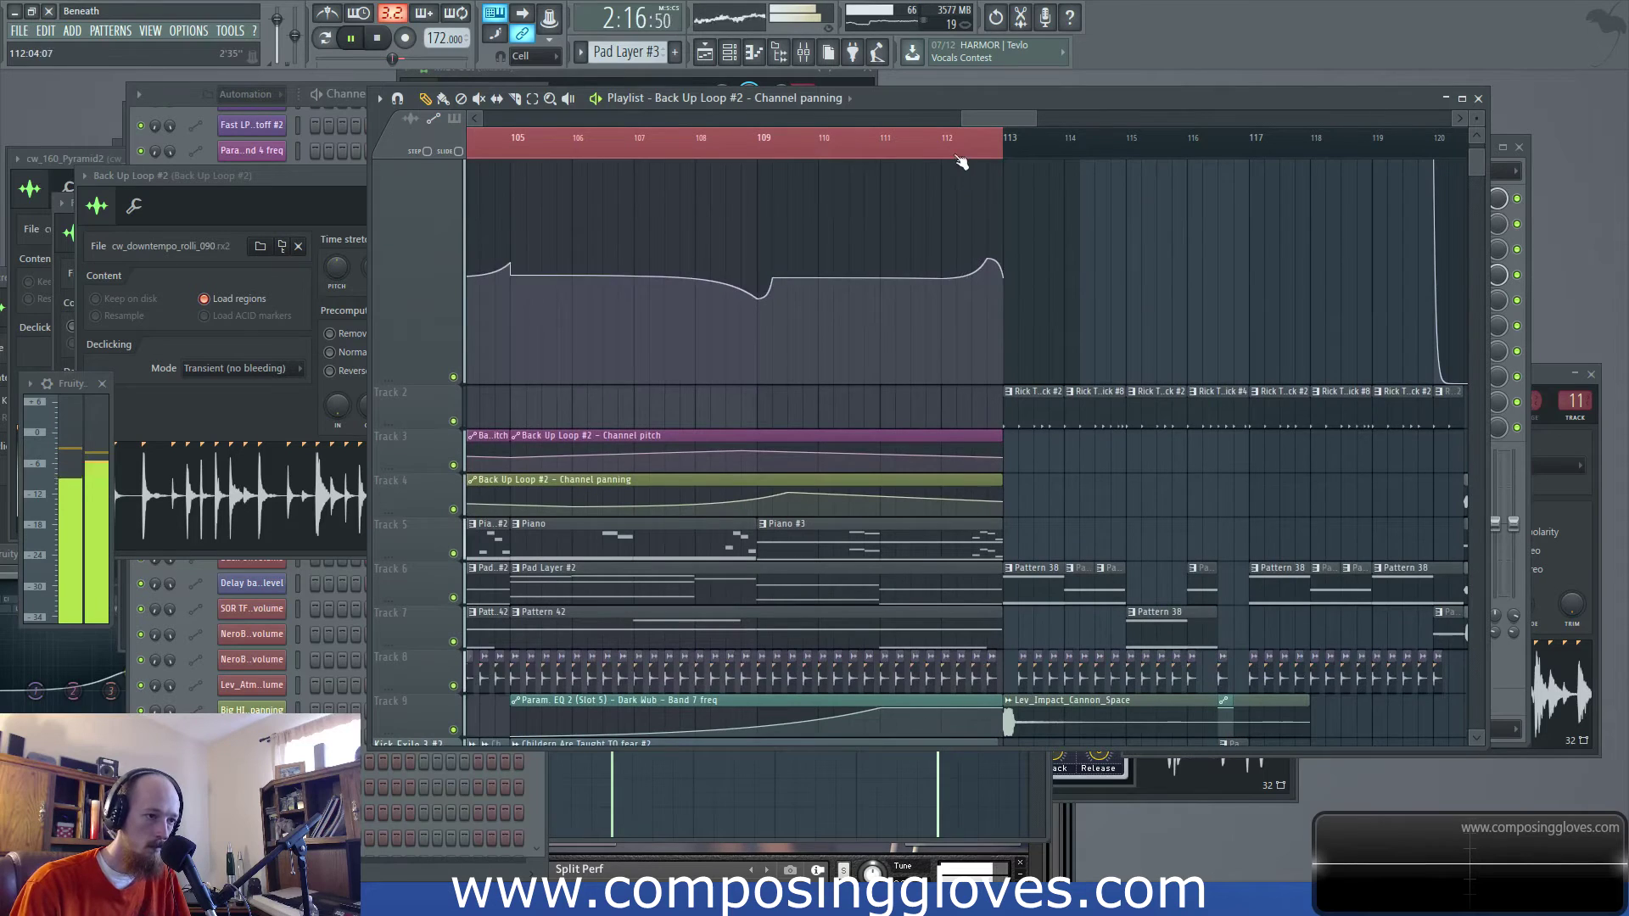
Lower the late bar 112 peak of the Piano panning close to centre, add a dip just before bar 113, and audition it
{"action": "scroll", "coordinate": [988, 258], "scroll_direction": "up", "scroll_amount": 2}
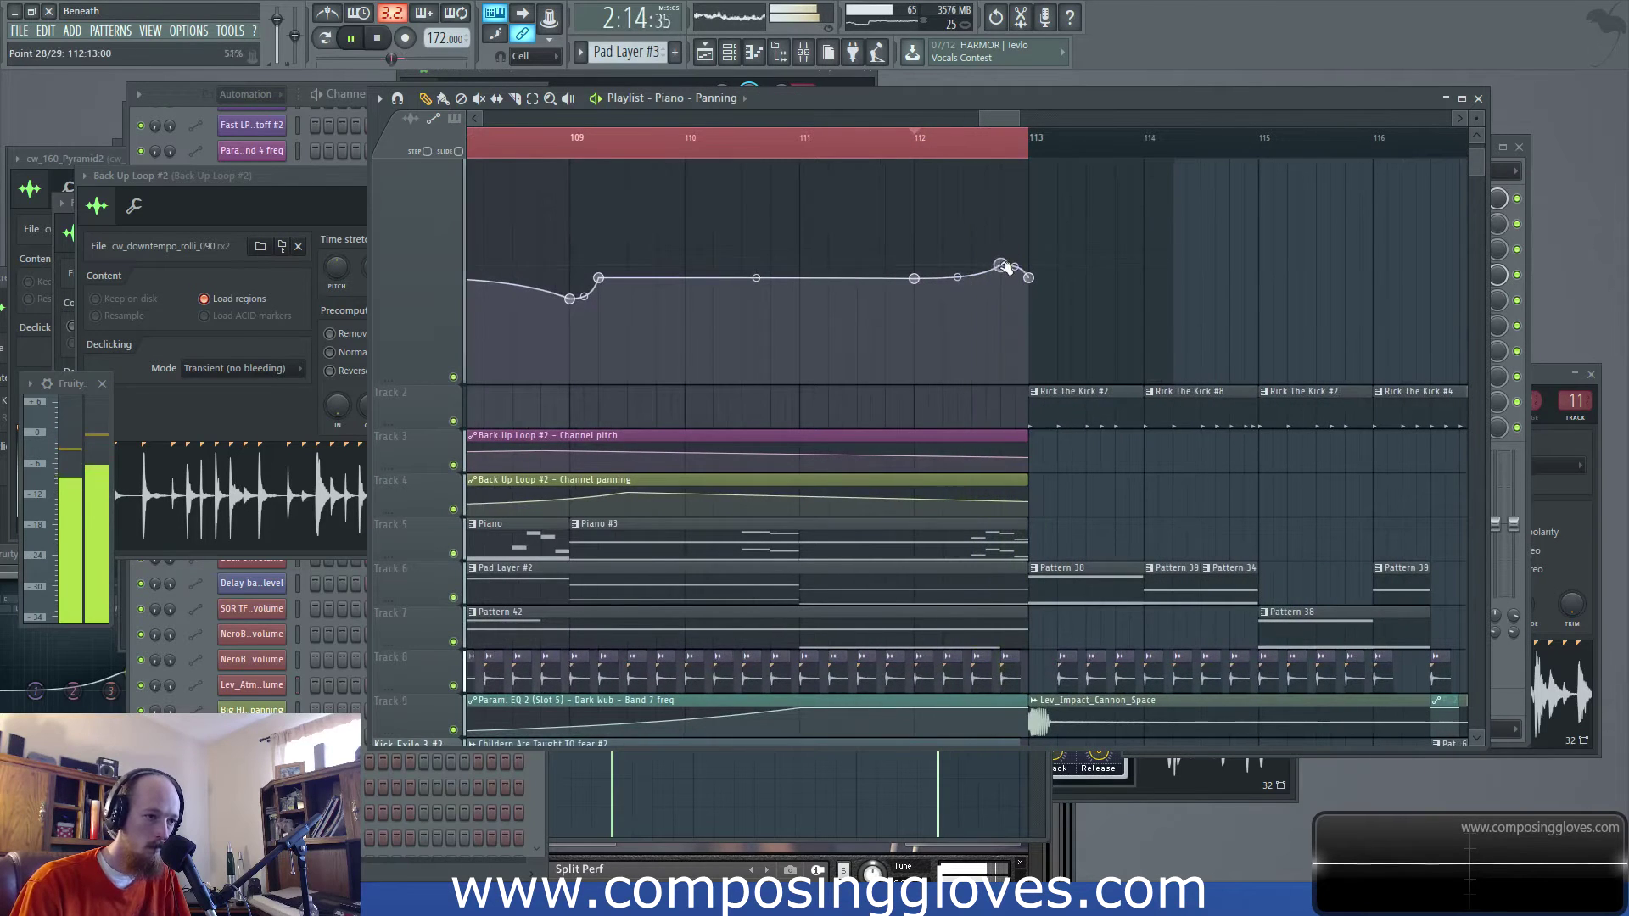
{"action": "left_click_drag", "start_coordinate": [1014, 275], "coordinate": [1020, 292]}
{"action": "key", "text": "space"}
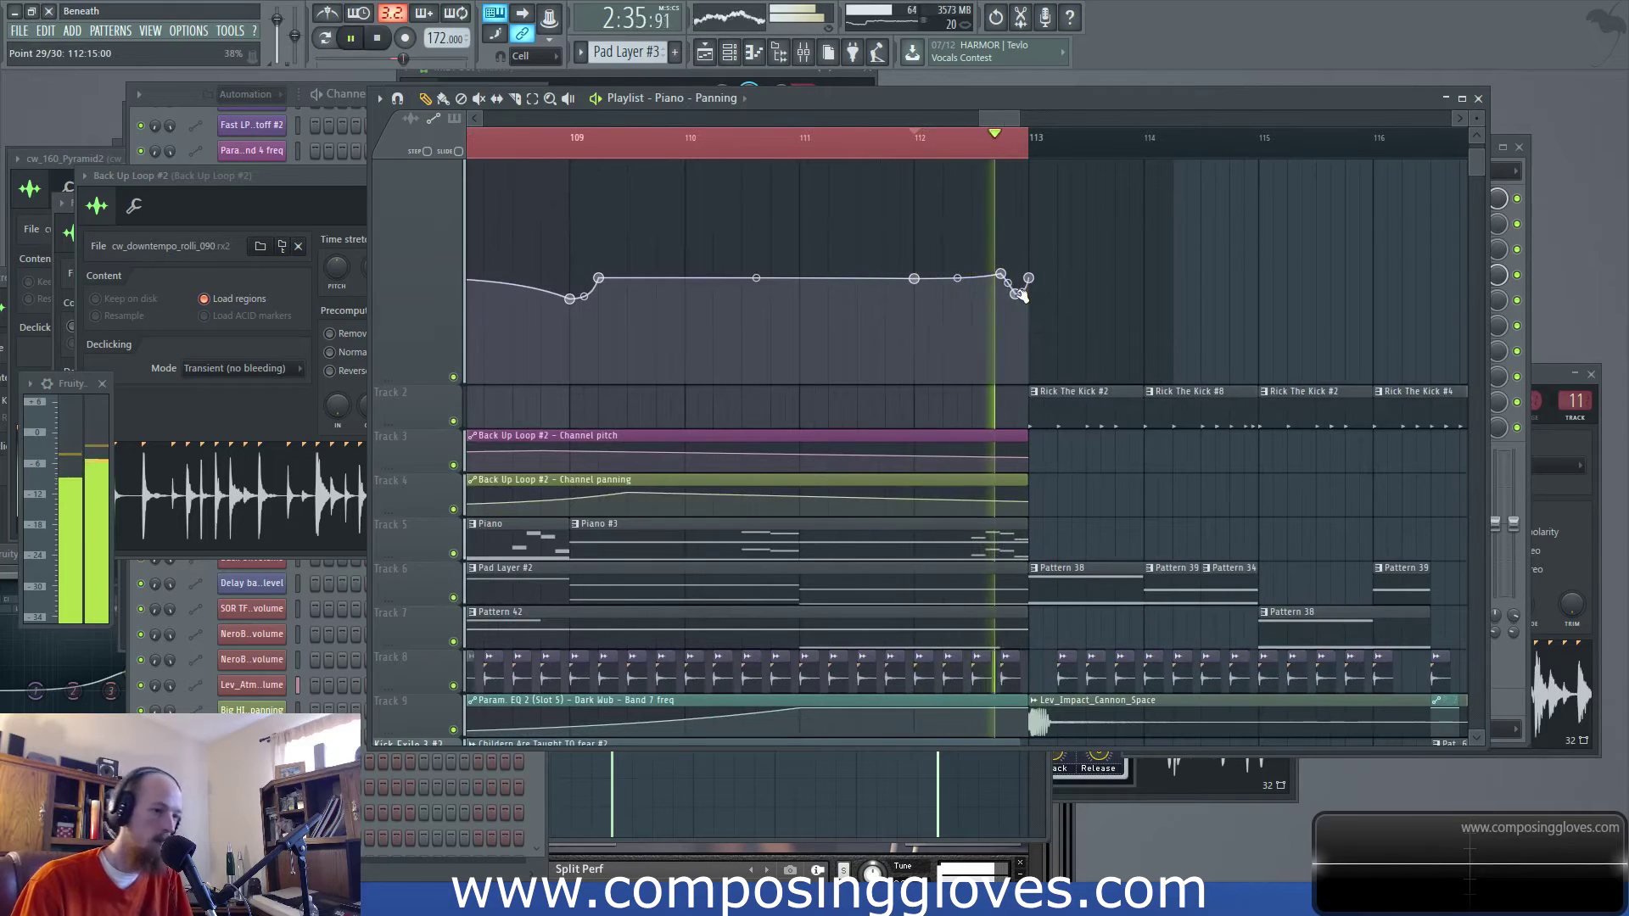
{"action": "key", "text": "space"}
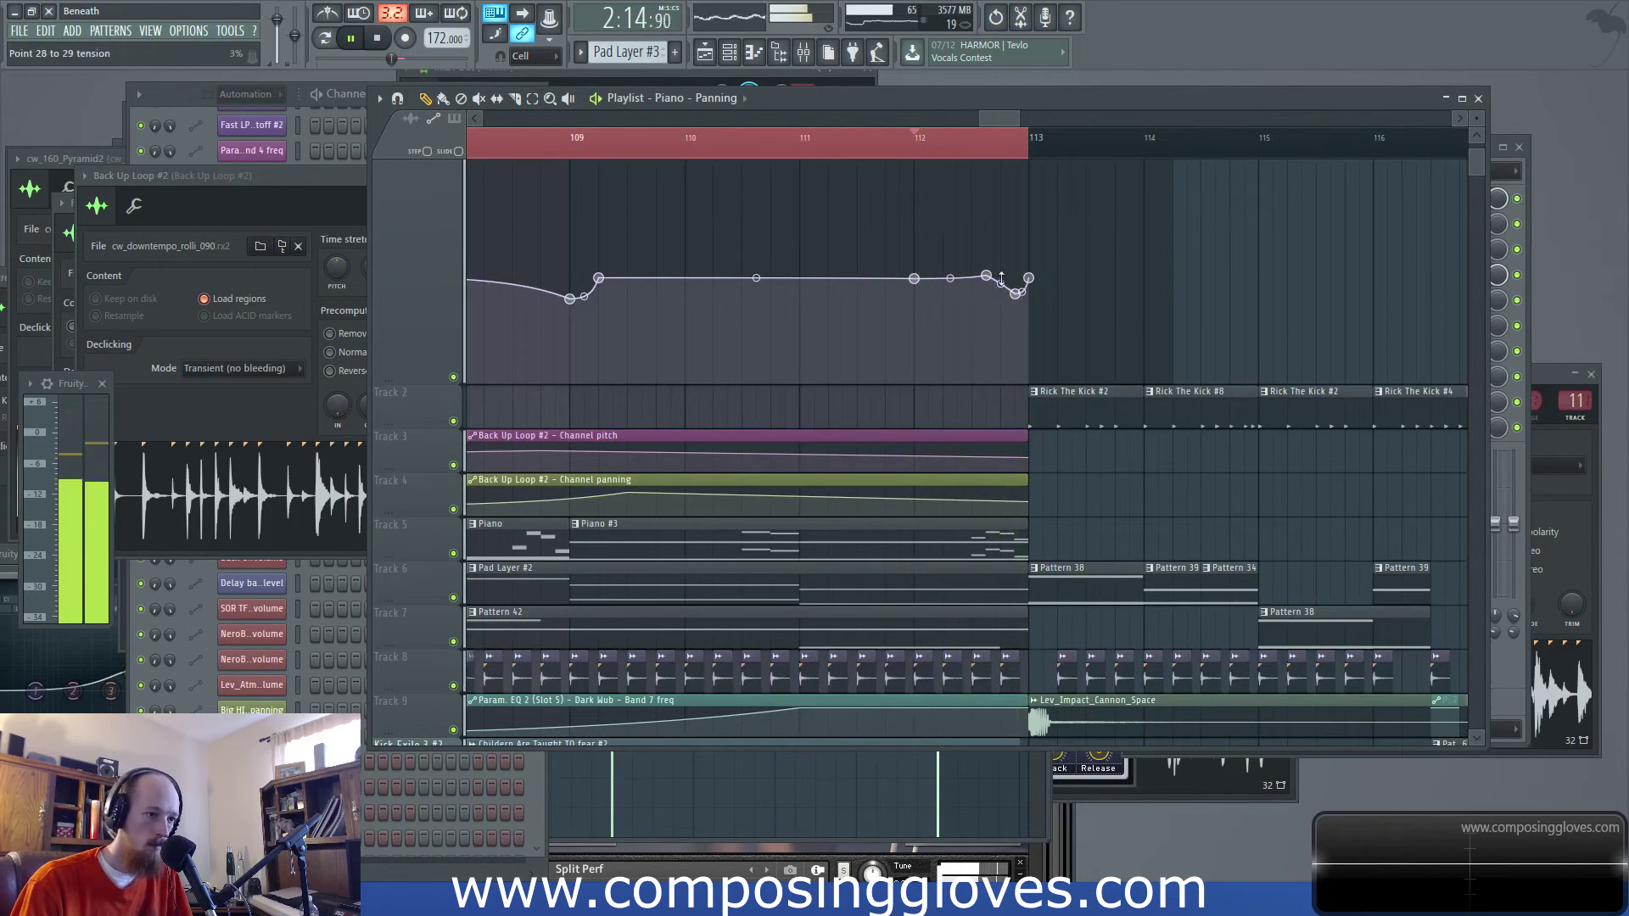
{"action": "key", "text": "space"}
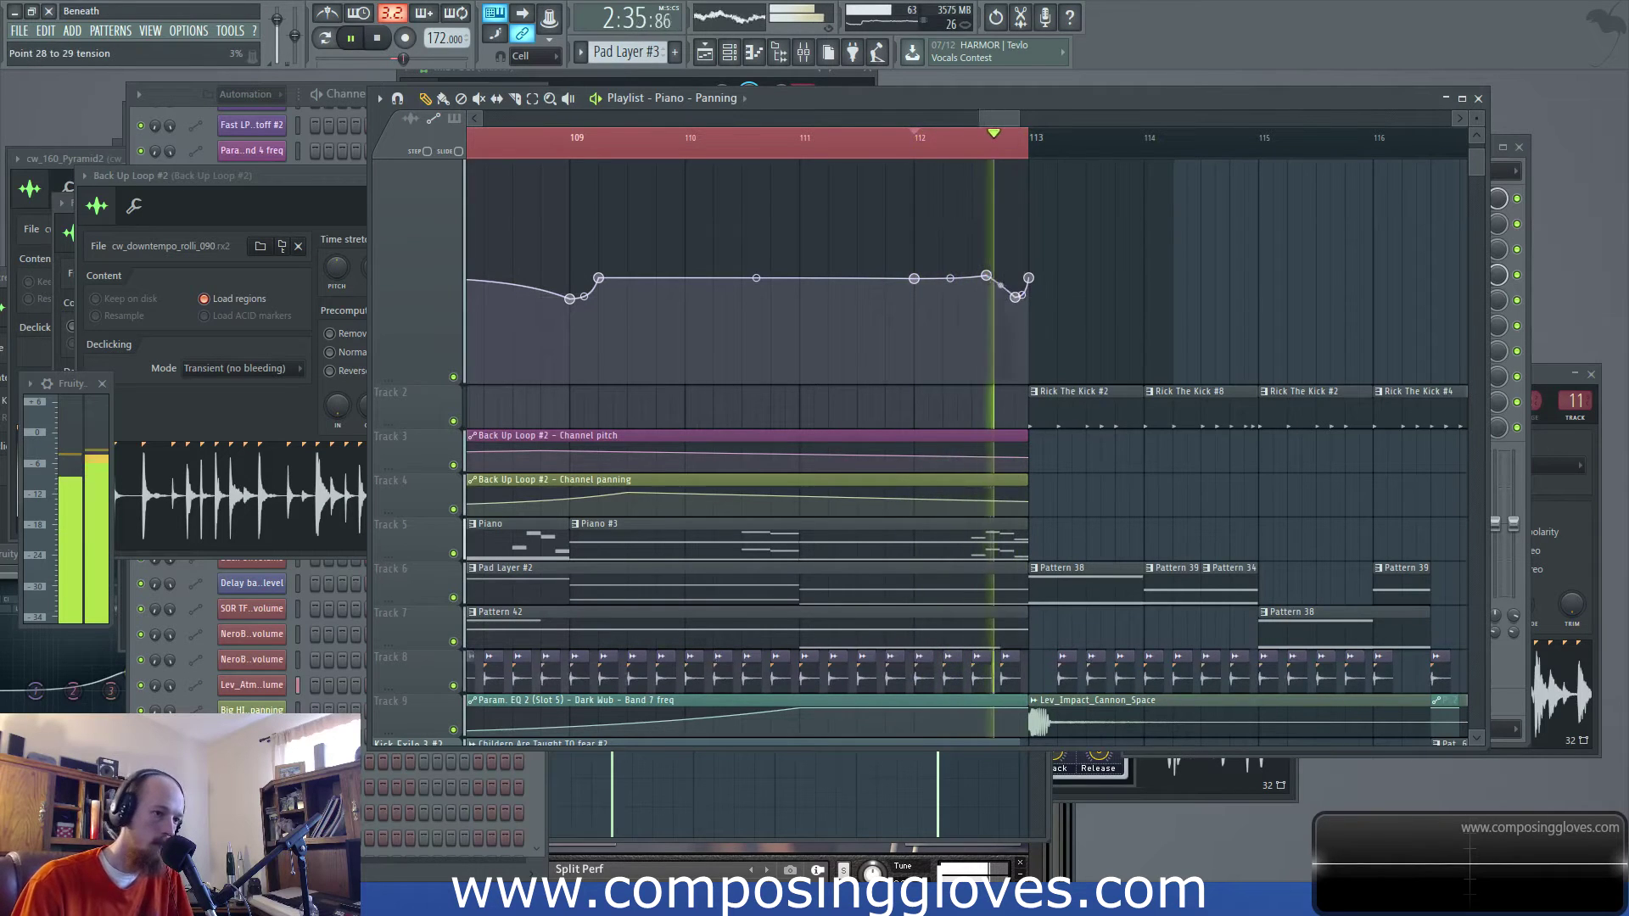
Audition the loop around bars 97 to 113, check the notes of the Pad Layer #2 pattern, and return to the playlist
{"action": "key", "text": "space"}
{"action": "key", "text": "space"}
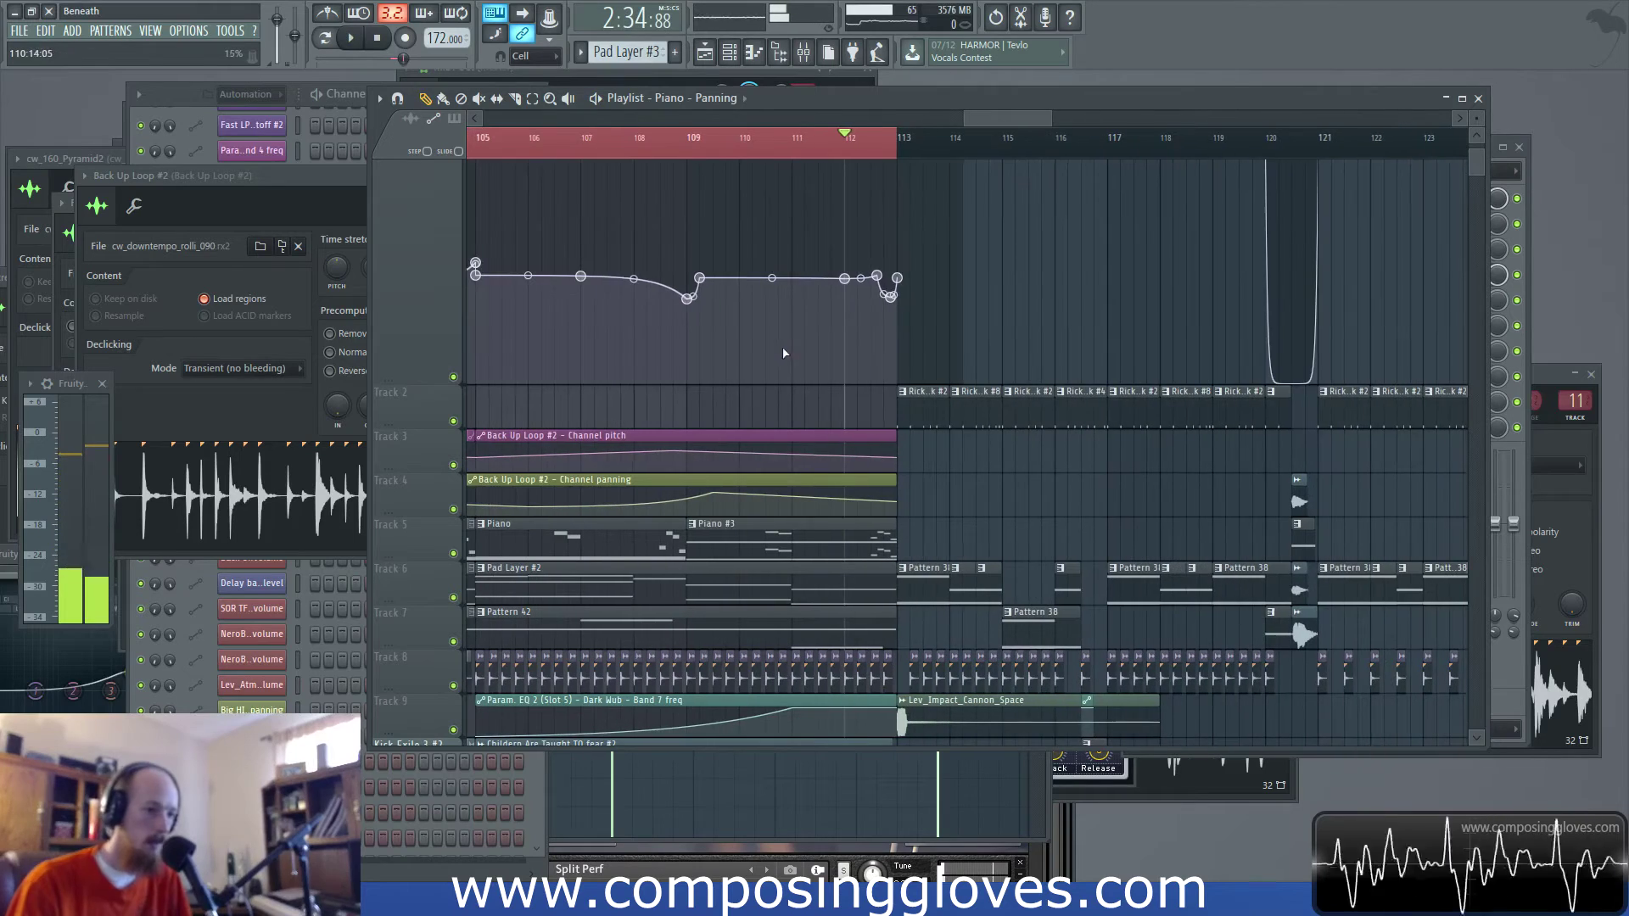
{"action": "scroll", "coordinate": [942, 280], "scroll_direction": "down", "scroll_amount": 4}
{"action": "key", "text": "space"}
{"action": "scroll", "coordinate": [838, 446], "scroll_direction": "down", "scroll_amount": 3}
{"action": "double_click", "coordinate": [839, 446]}
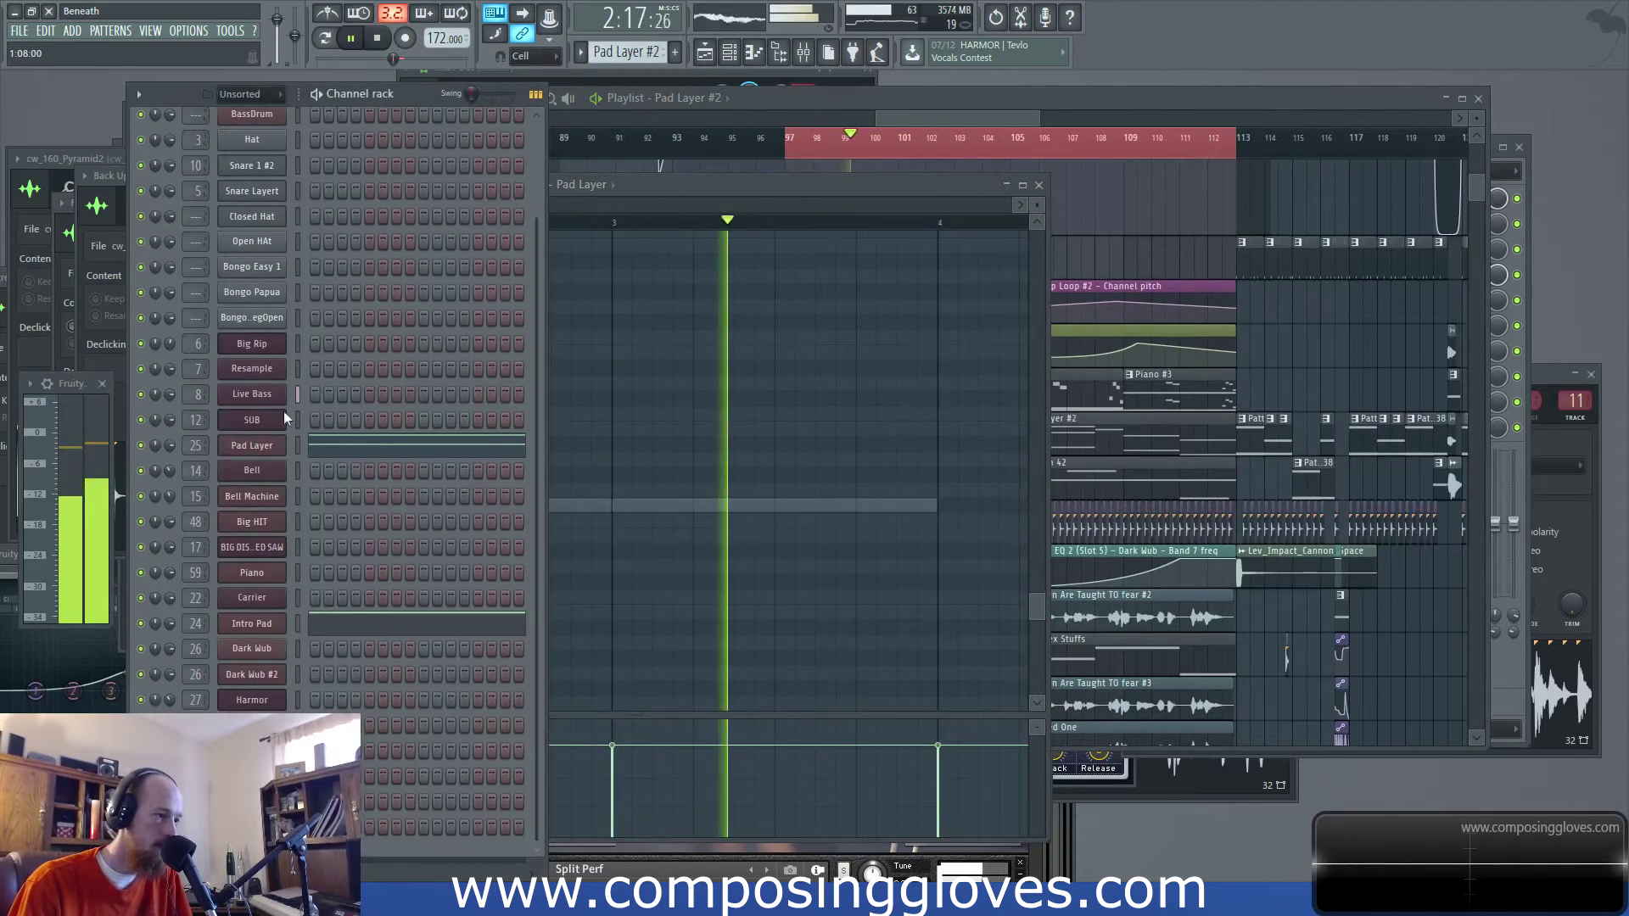
{"action": "key", "text": "F5"}
{"action": "scroll", "coordinate": [893, 475], "scroll_direction": "down", "scroll_amount": 5}
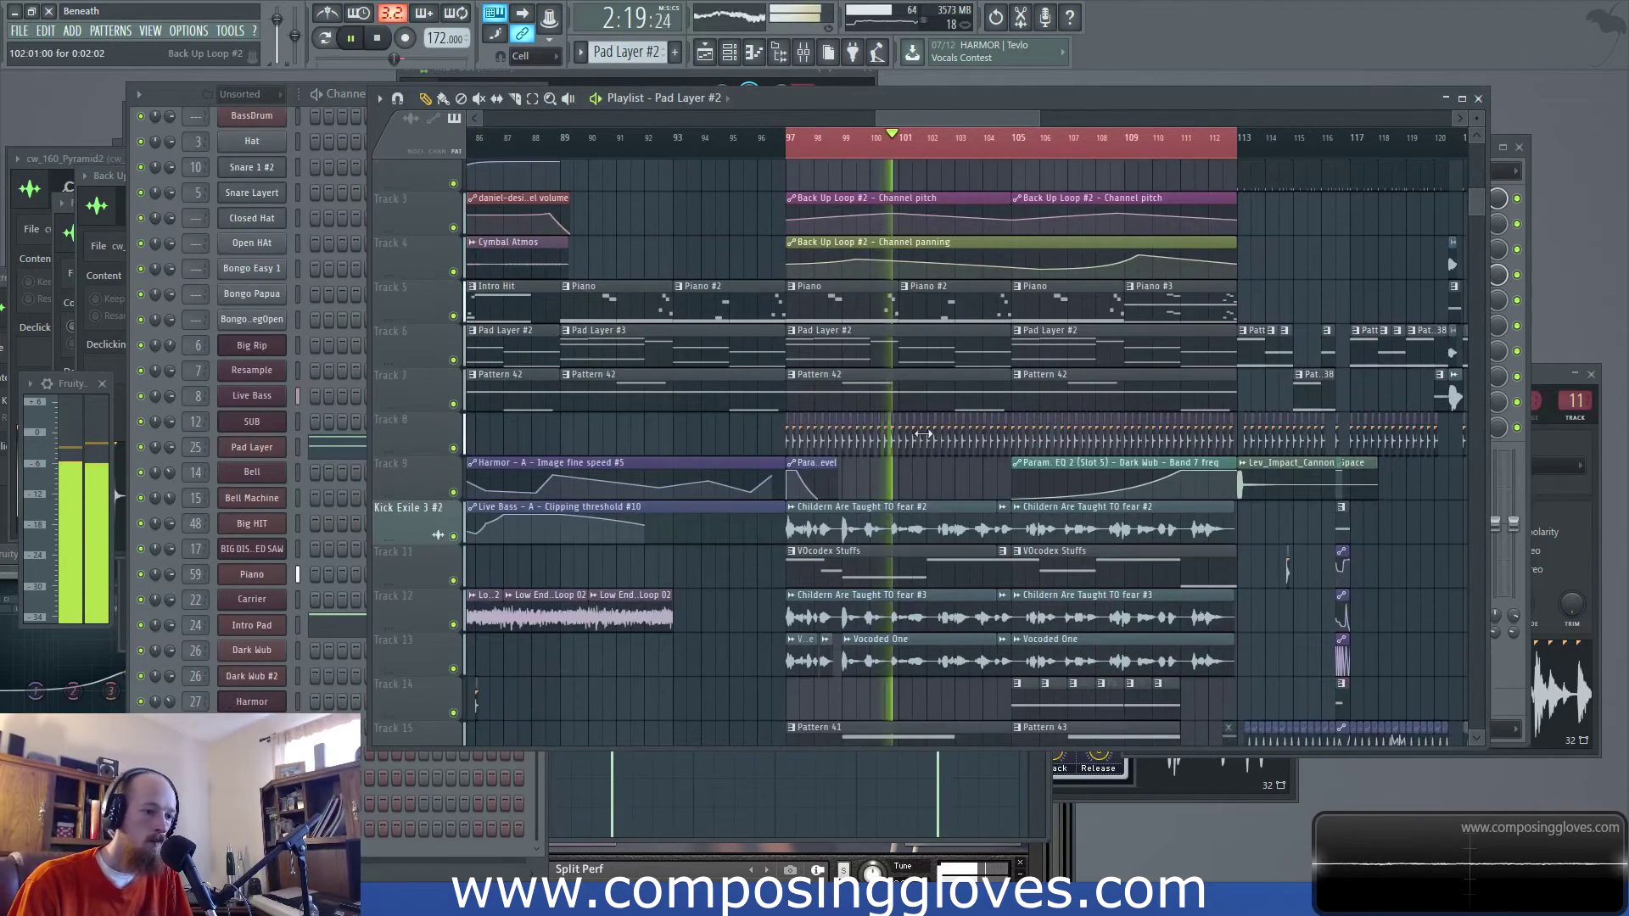
Open the sample settings of Childern Are Taught TO fear #3, Vocoded One and Childern Are Taught TO fear #2, and check the mixer levels
{"action": "double_click", "coordinate": [893, 490]}
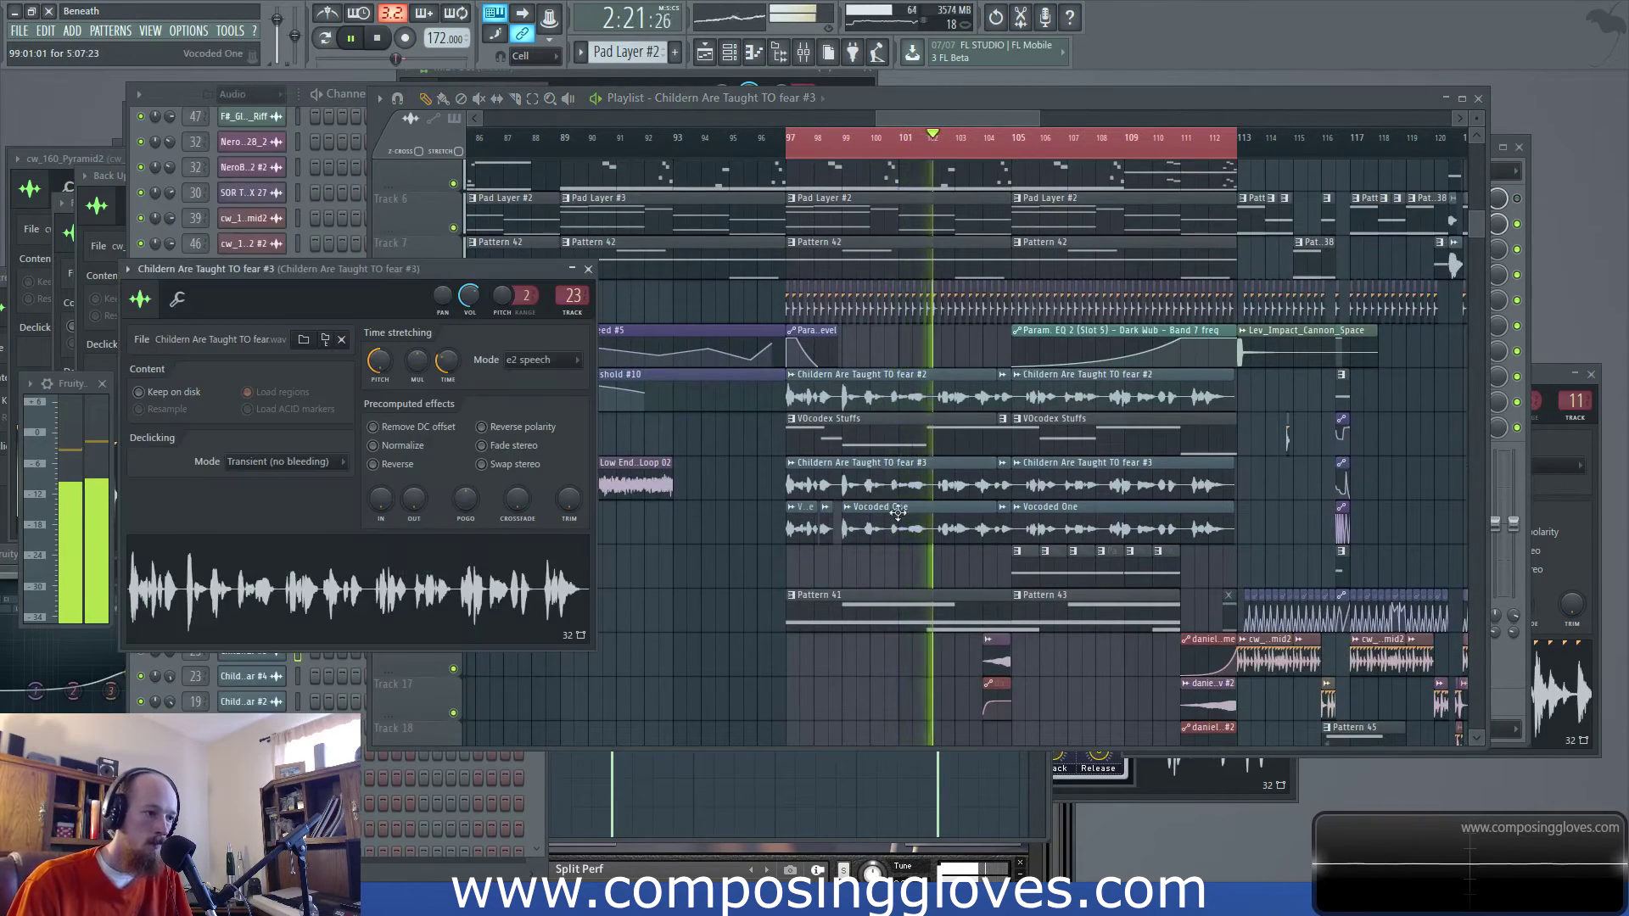
{"action": "double_click", "coordinate": [903, 527]}
{"action": "double_click", "coordinate": [916, 396]}
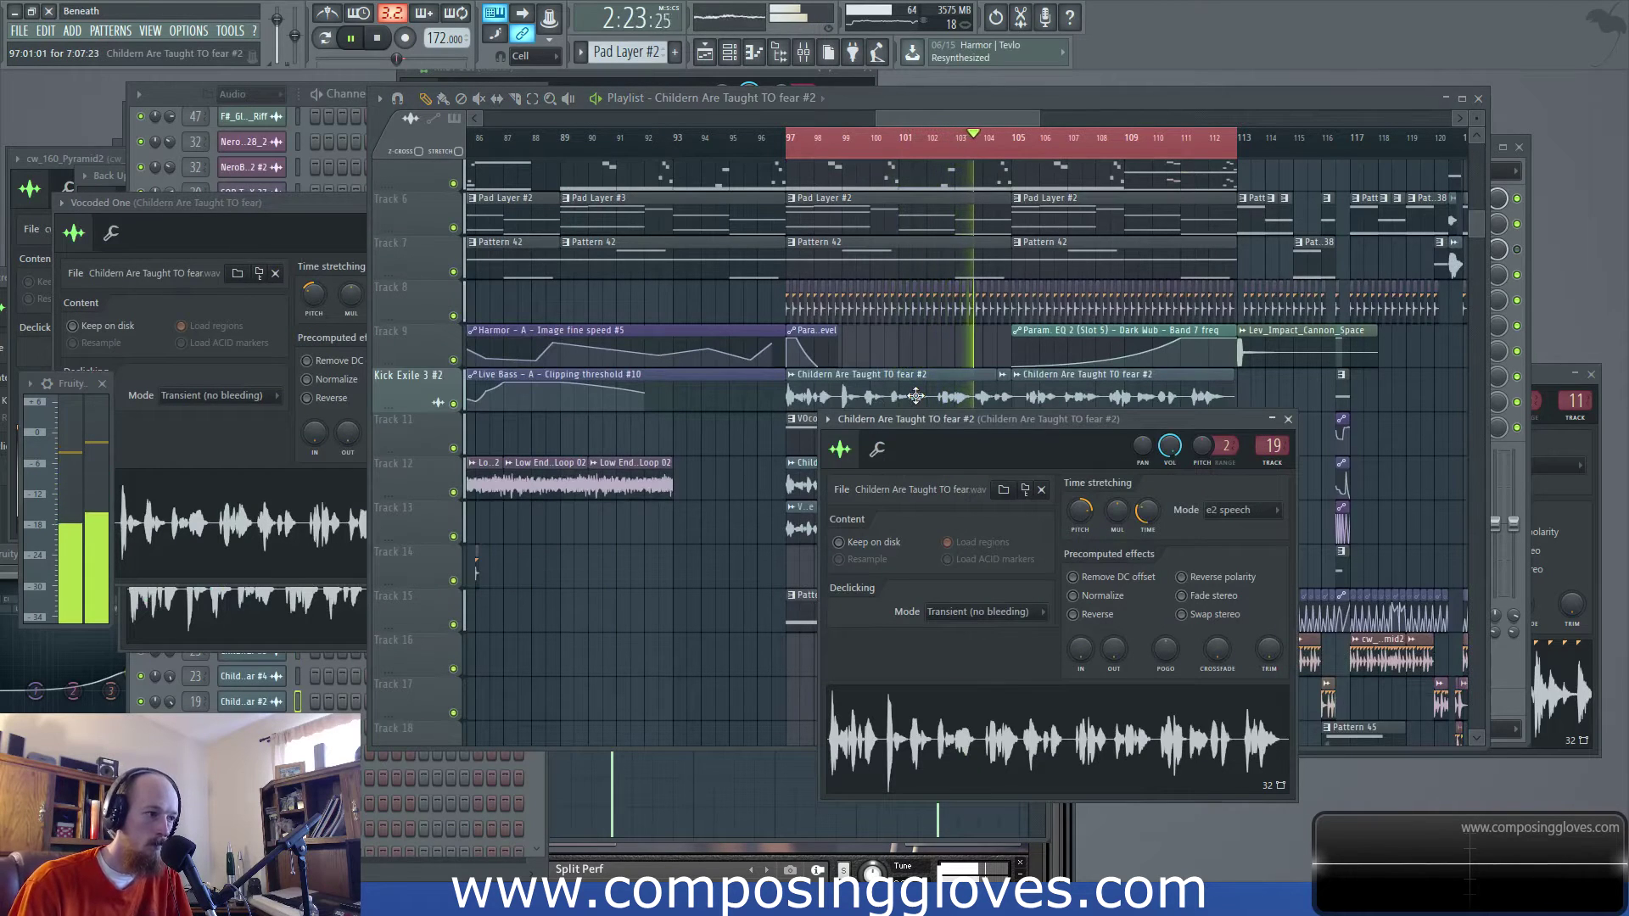
{"action": "key", "text": "F9"}
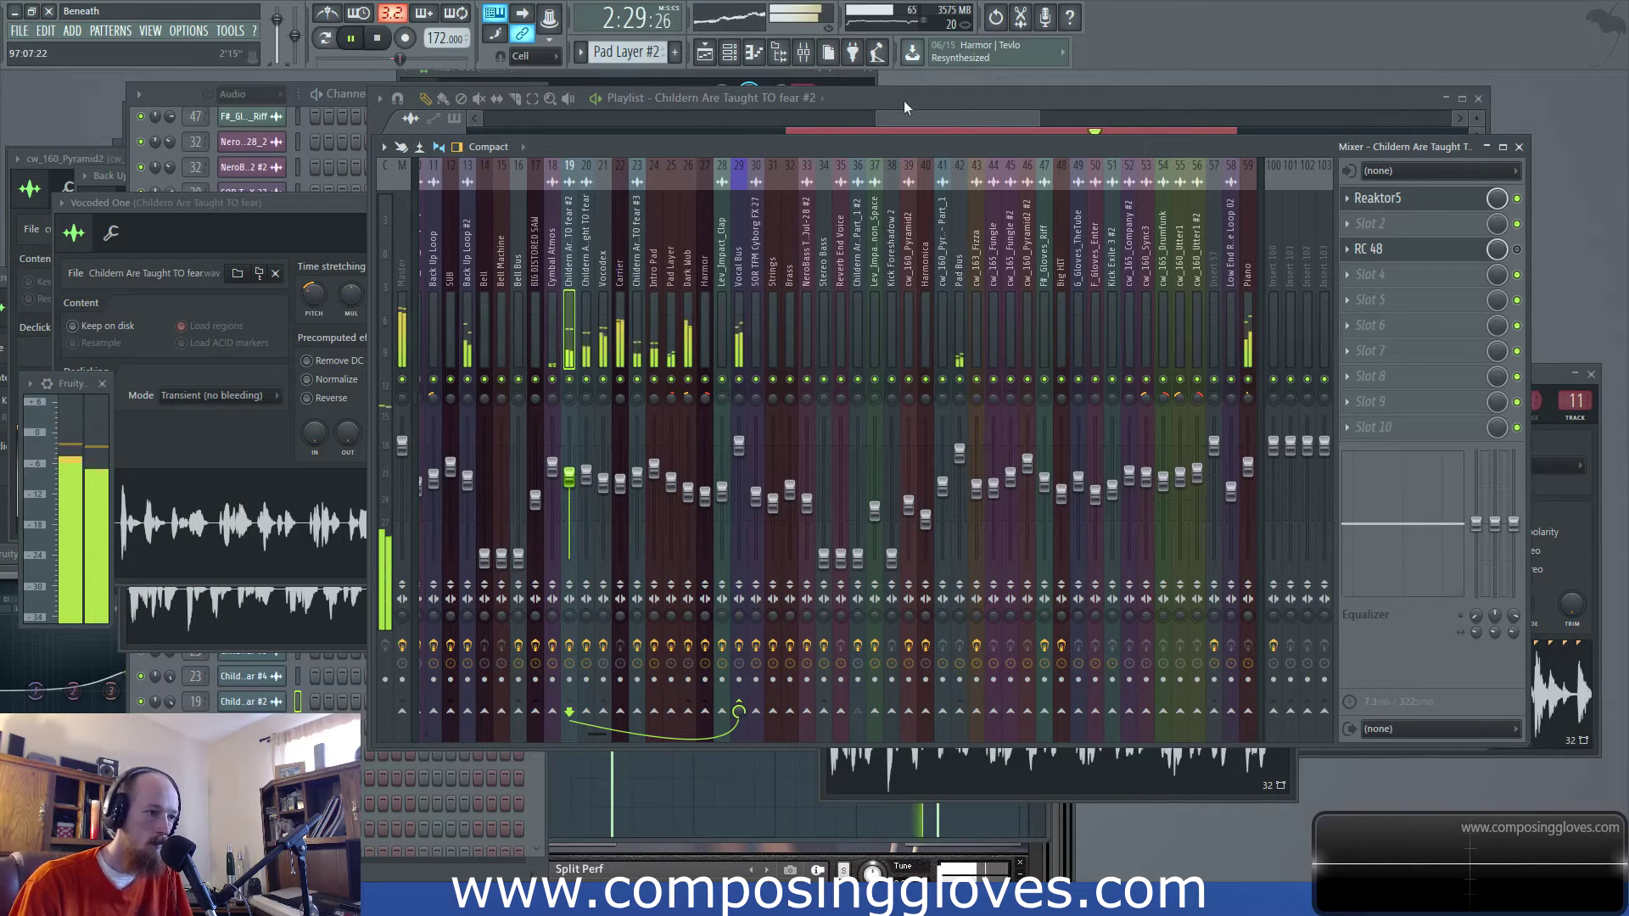
Examine Pattern 41 and its channels, the automation clips on the lower tracks, and the Rick The Kick #5 clips while the loop plays
{"action": "left_click", "coordinate": [938, 117]}
{"action": "scroll", "coordinate": [881, 365], "scroll_direction": "down", "scroll_amount": 2}
{"action": "left_click", "coordinate": [873, 524]}
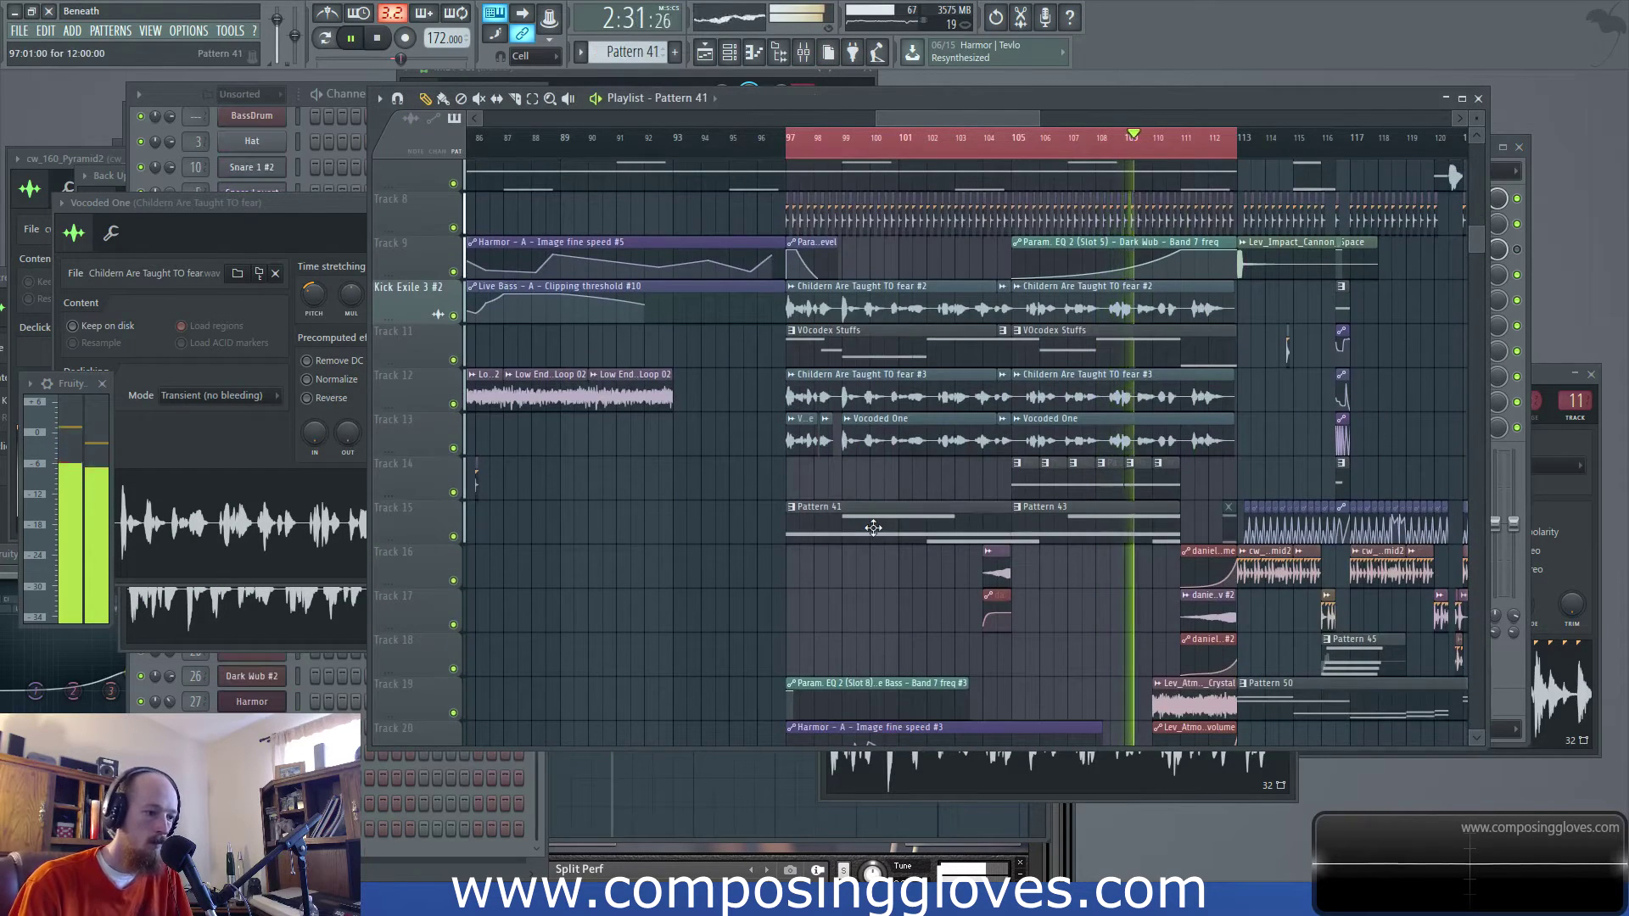
{"action": "left_click", "coordinate": [166, 90]}
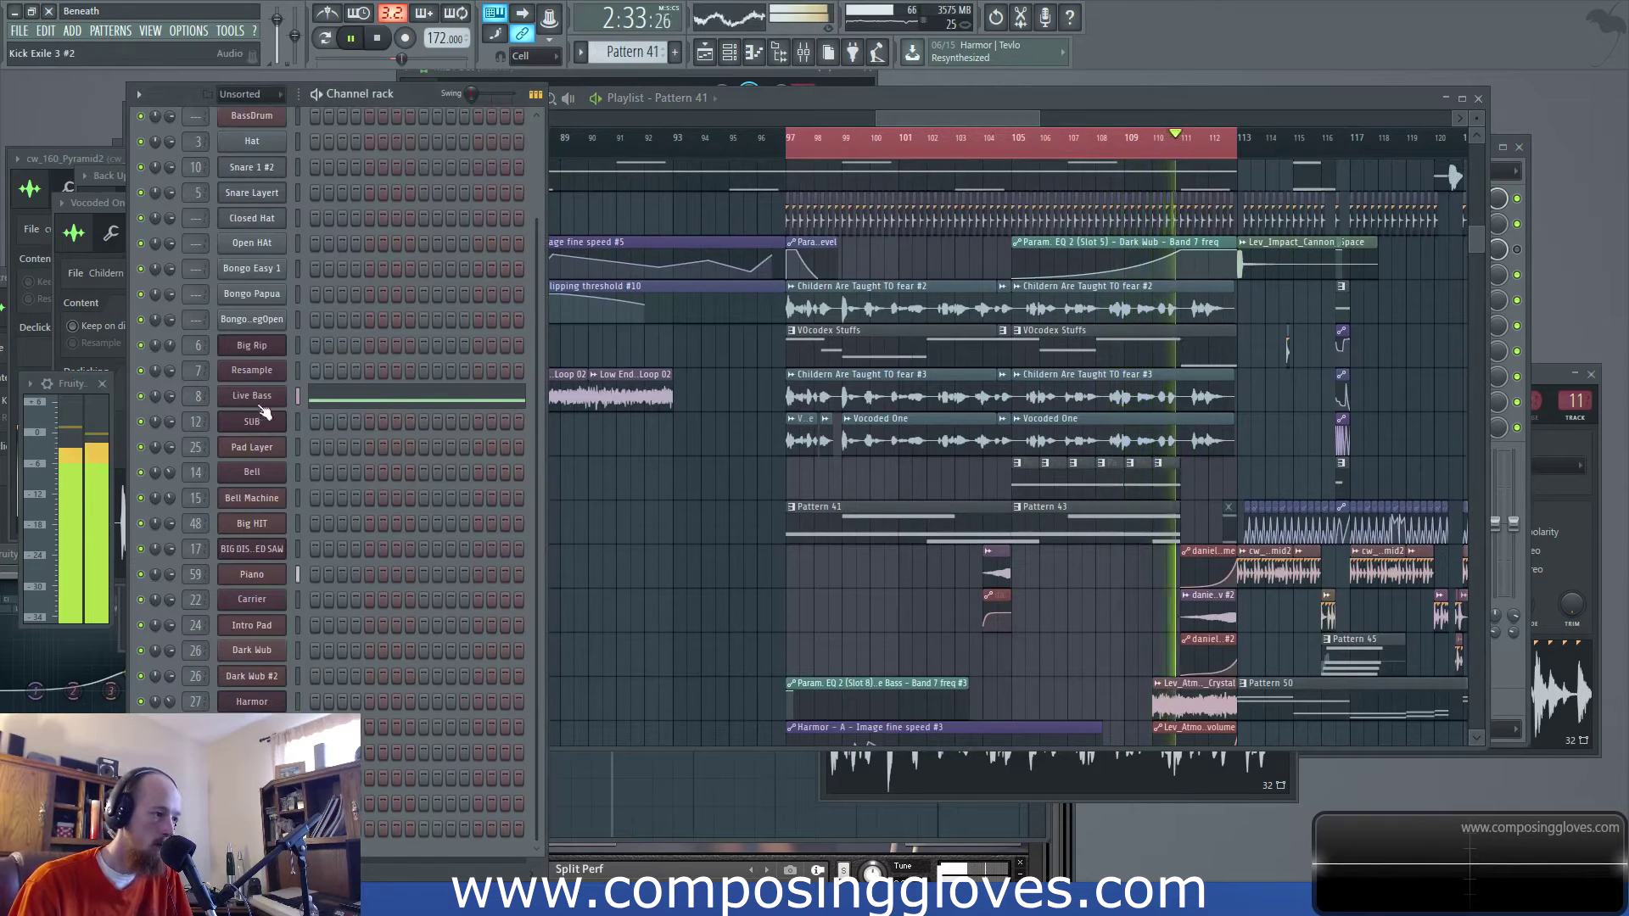
{"action": "scroll", "coordinate": [374, 418], "scroll_direction": "up", "scroll_amount": 4}
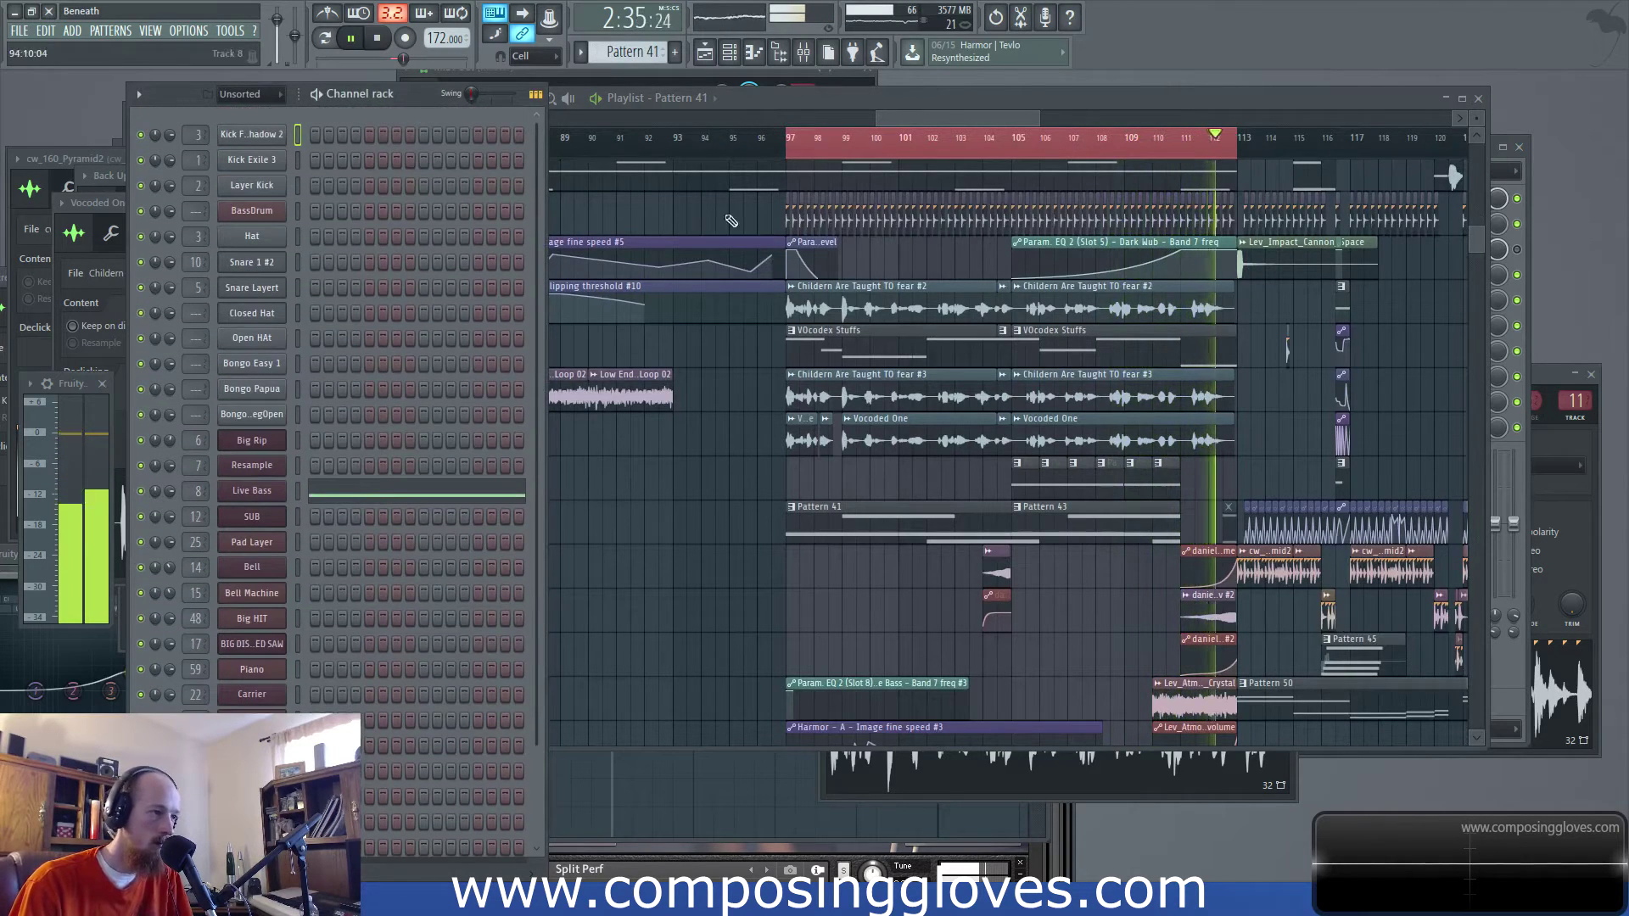
{"action": "left_click", "coordinate": [961, 119]}
{"action": "scroll", "coordinate": [1095, 459], "scroll_direction": "down", "scroll_amount": 10}
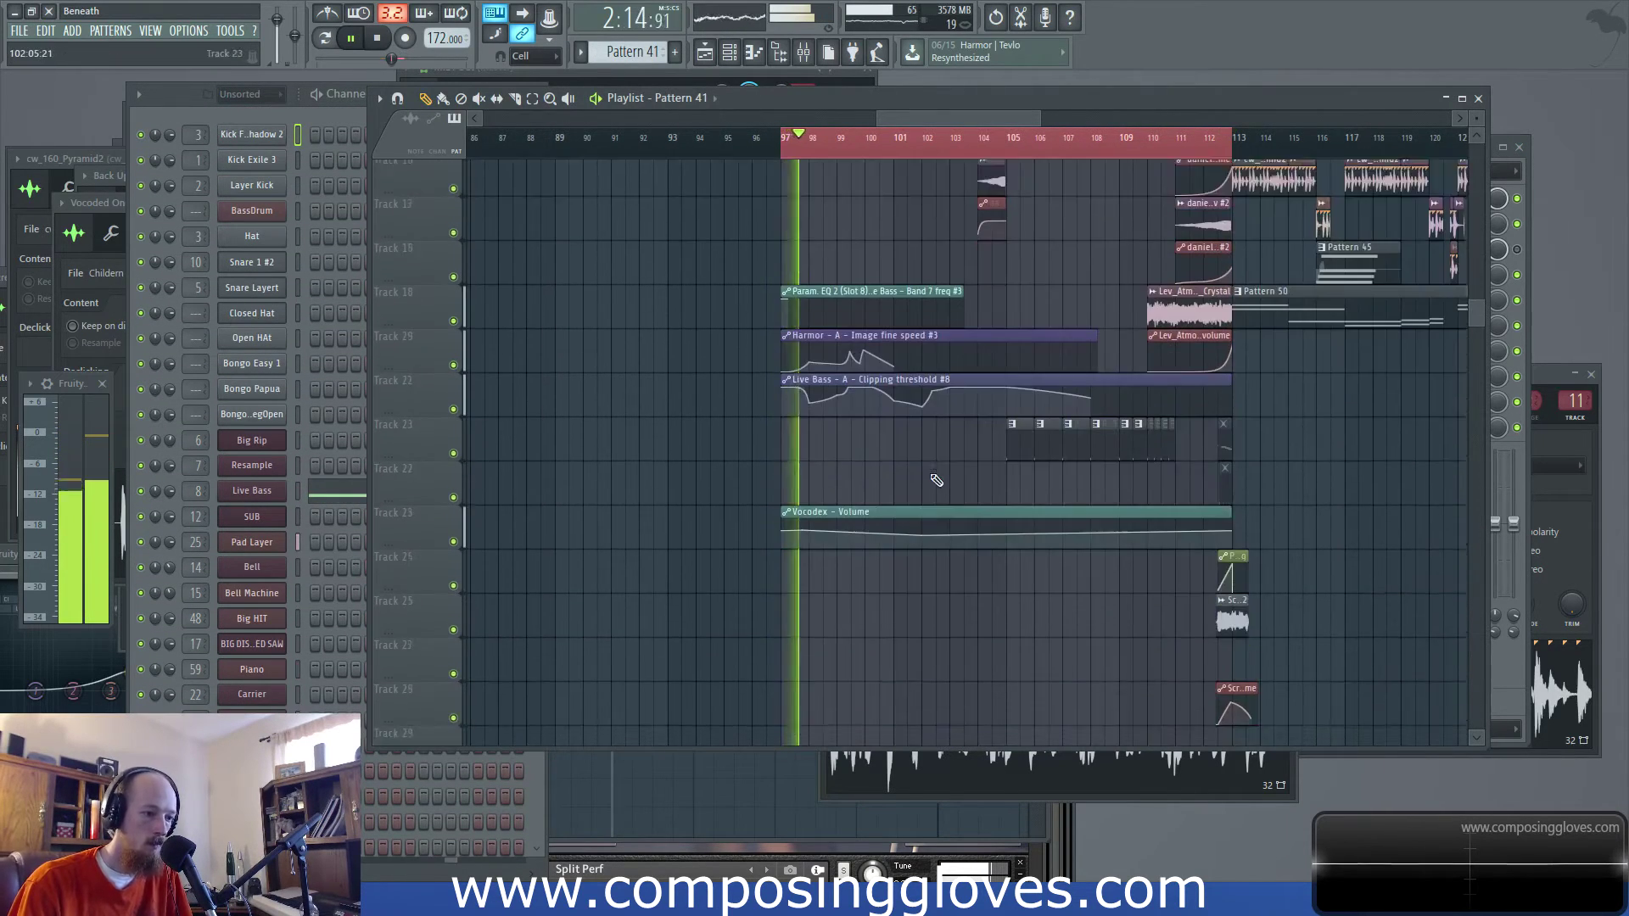
{"action": "scroll", "coordinate": [1095, 458], "scroll_direction": "up", "scroll_amount": 3}
{"action": "scroll", "coordinate": [1004, 429], "scroll_direction": "up", "scroll_amount": 3}
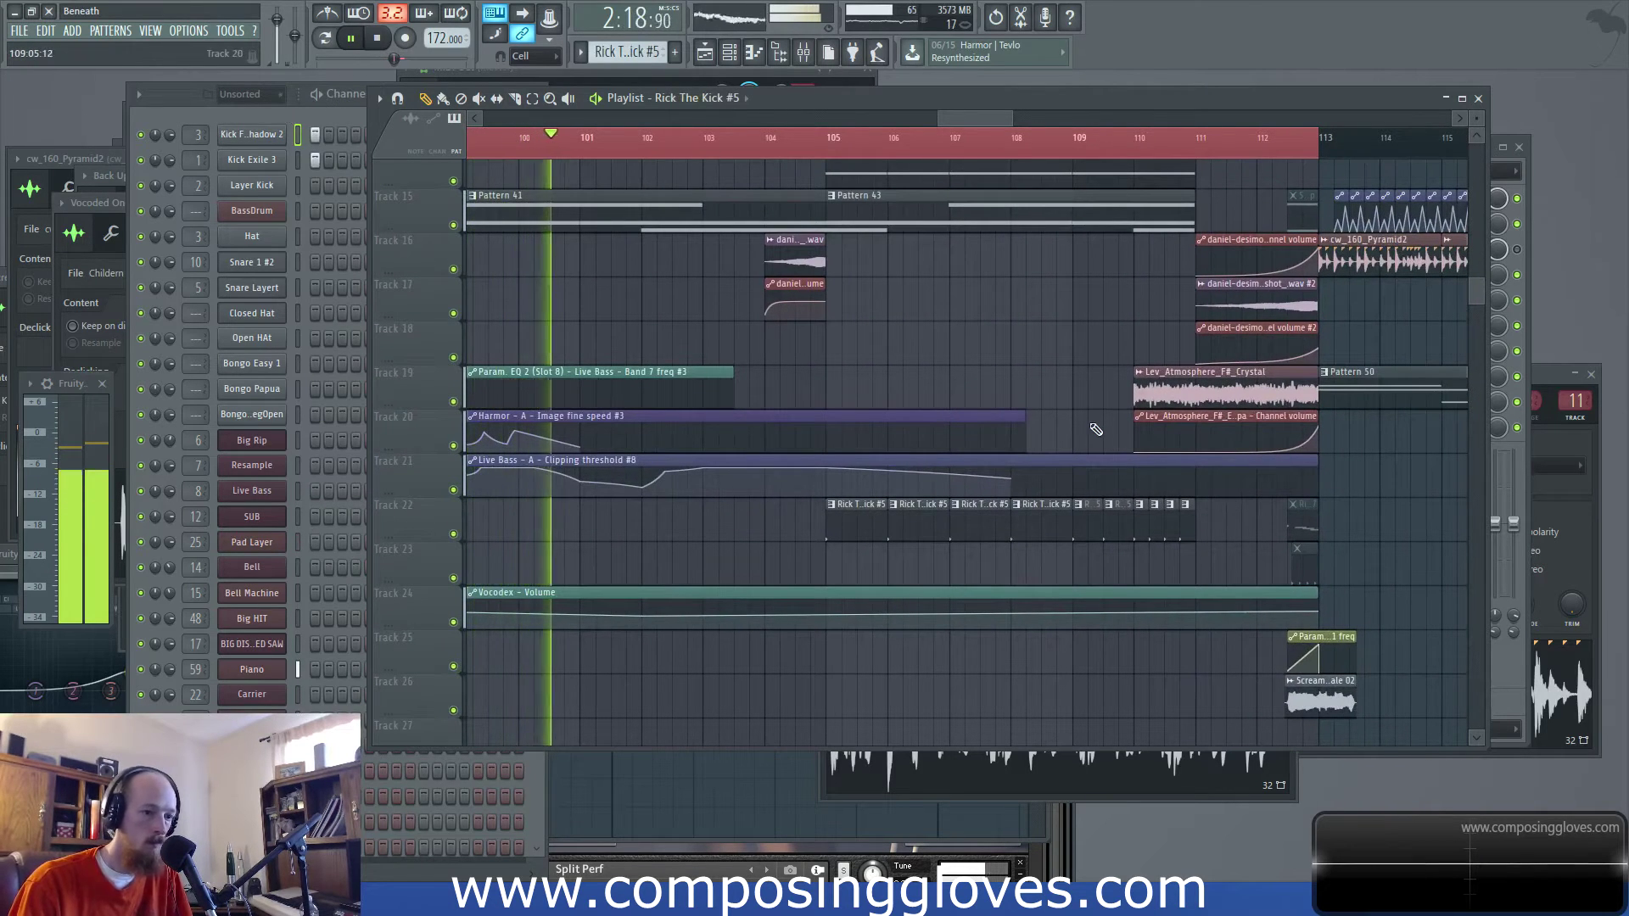
{"action": "scroll", "coordinate": [1095, 428], "scroll_direction": "up", "scroll_amount": 6}
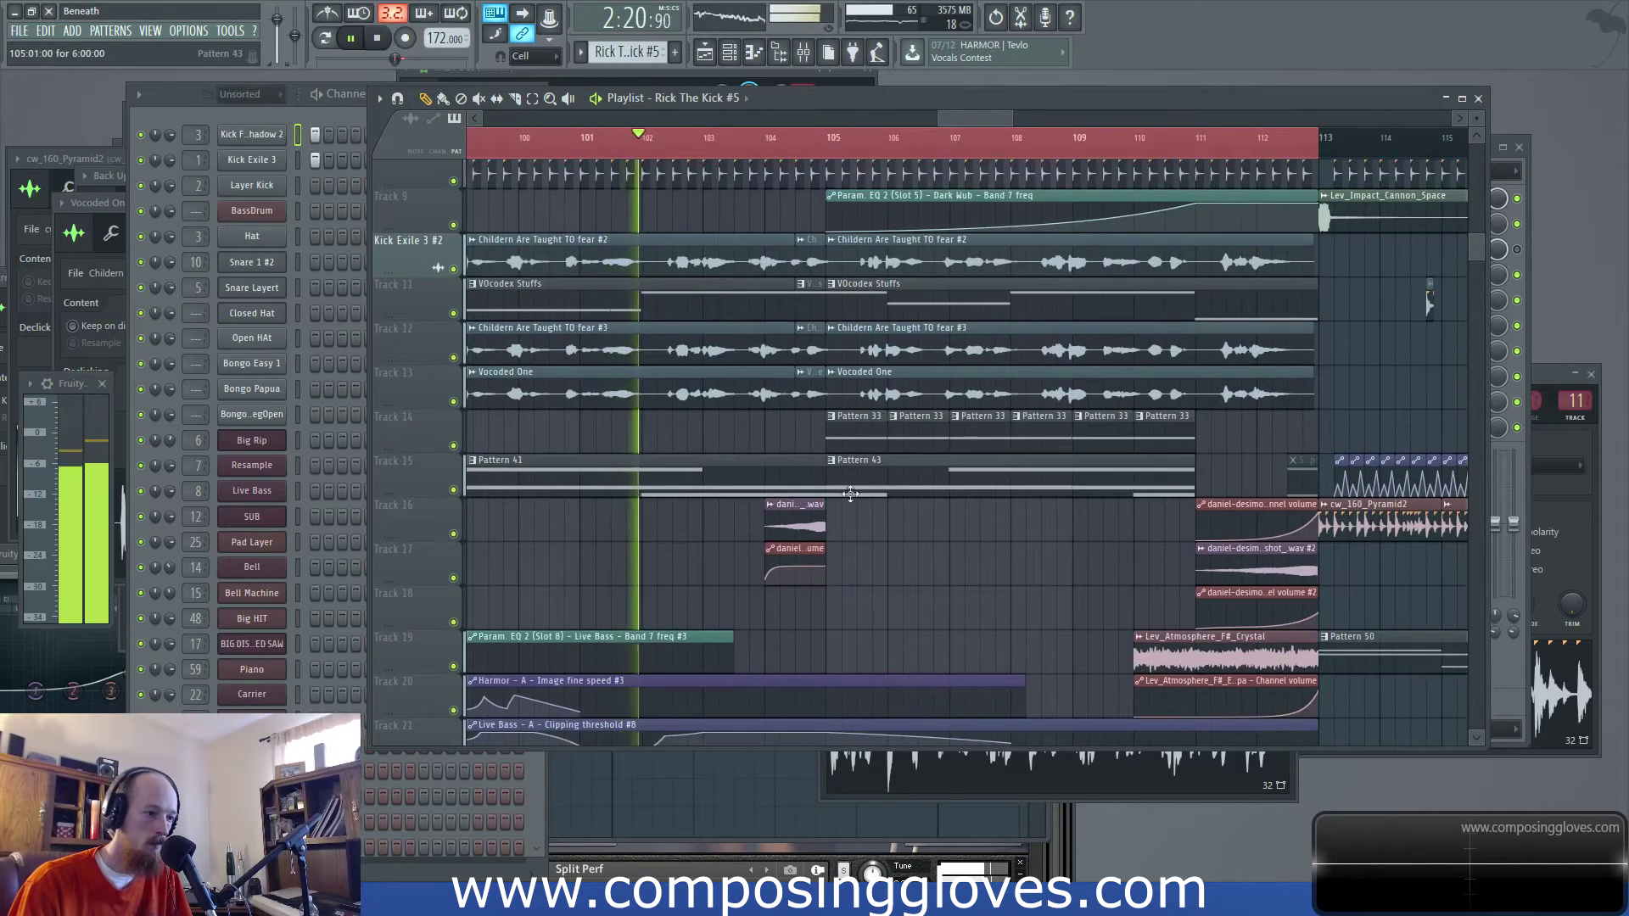
Open the sample settings of the bowed cymbal clip in bar 104 and review the Piano and vocal tracks above it
{"action": "left_click", "coordinate": [794, 504]}
{"action": "scroll", "coordinate": [873, 350], "scroll_direction": "up", "scroll_amount": 1}
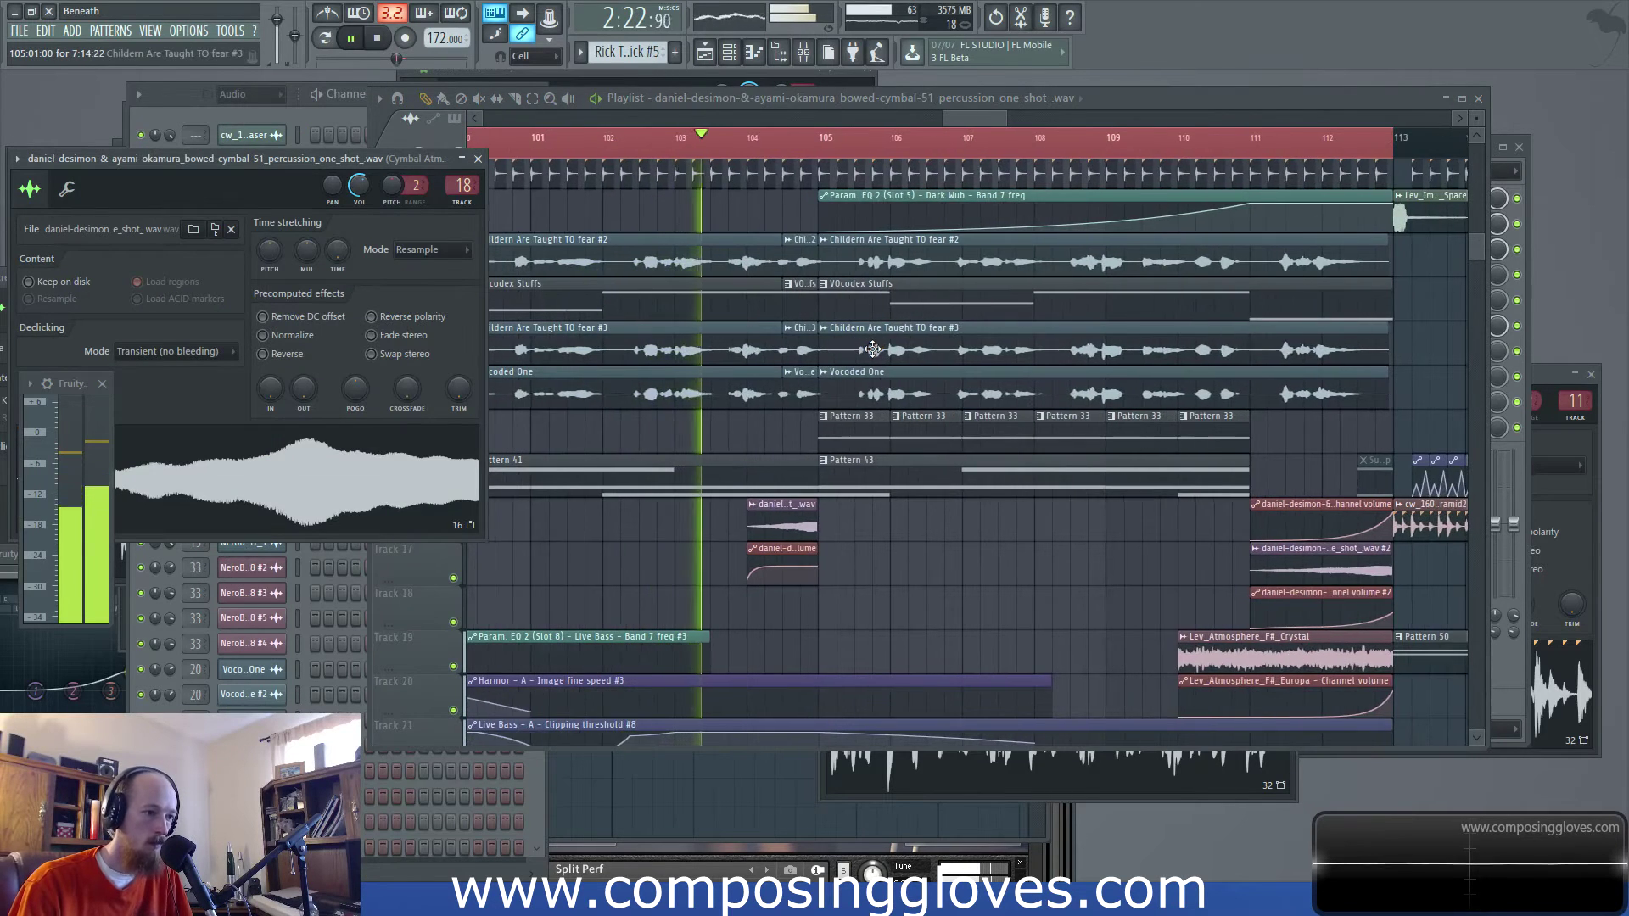
{"action": "scroll", "coordinate": [873, 349], "scroll_direction": "up", "scroll_amount": 7}
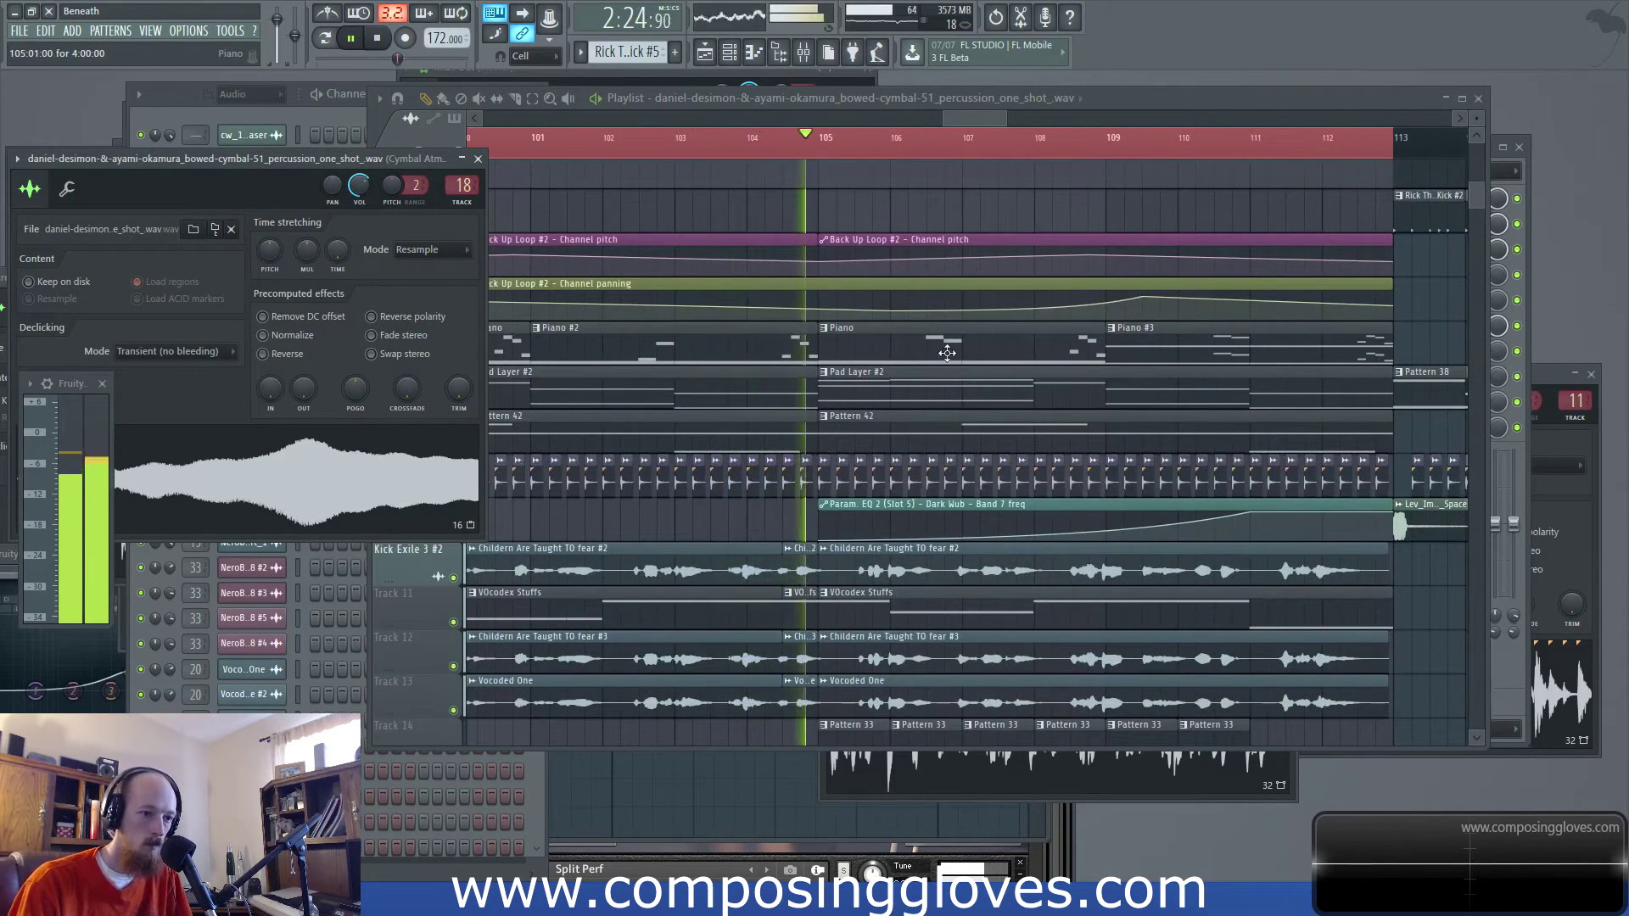
{"action": "scroll", "coordinate": [947, 352], "scroll_direction": "down", "scroll_amount": 2}
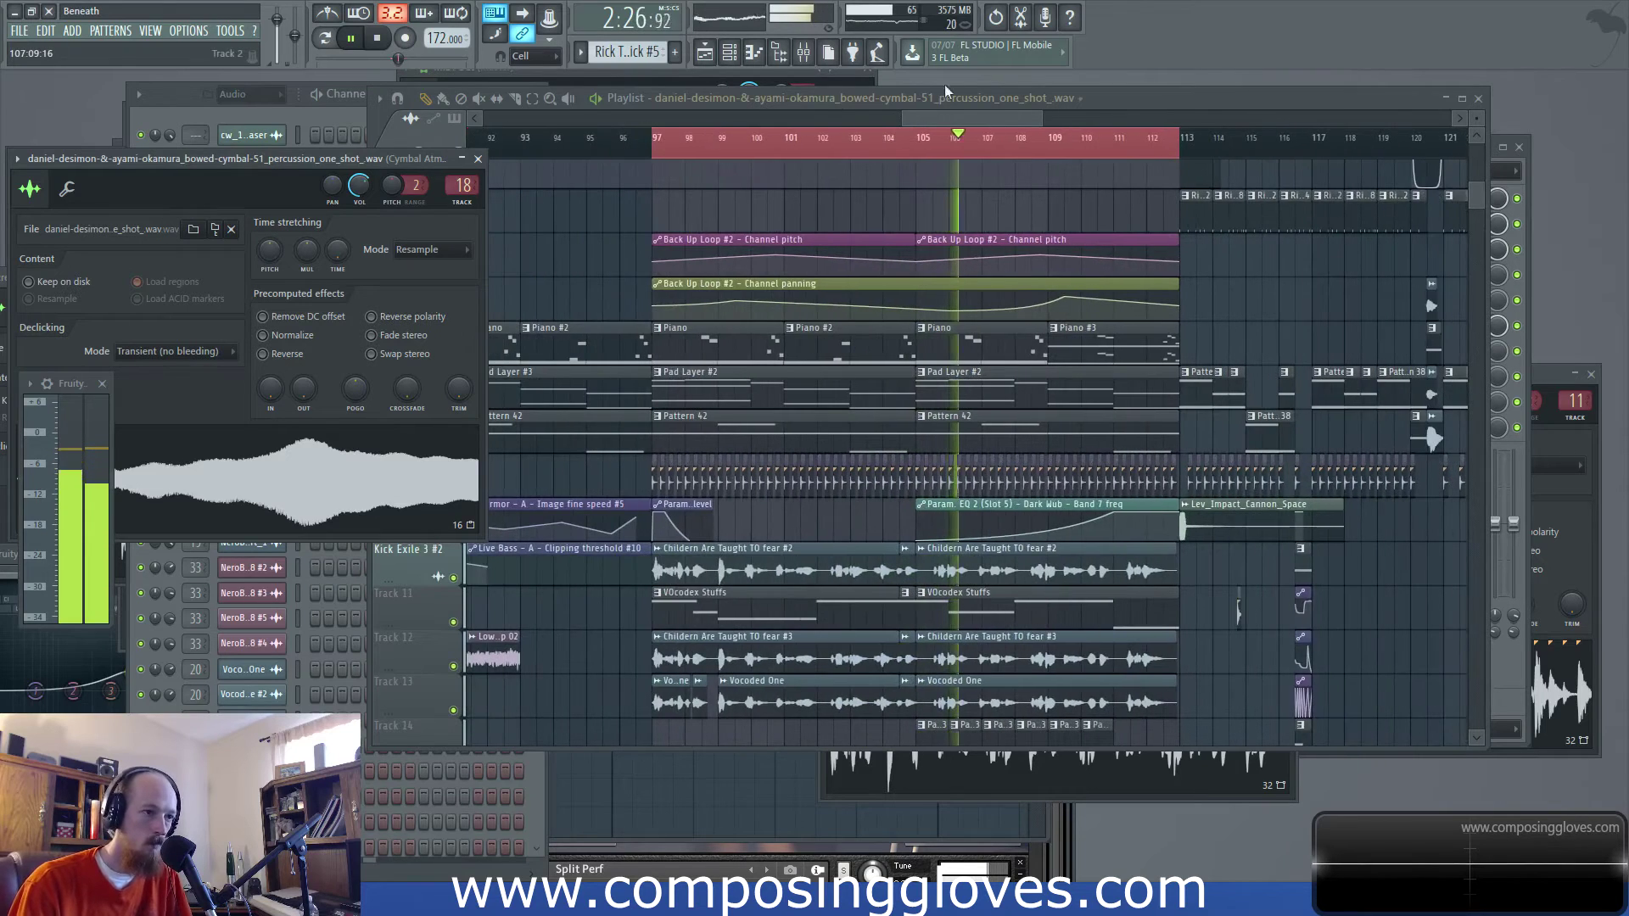
Add a Fruity parametric EQ 2 to the first effect slot of the Piano mixer track
{"action": "left_click", "coordinate": [805, 54]}
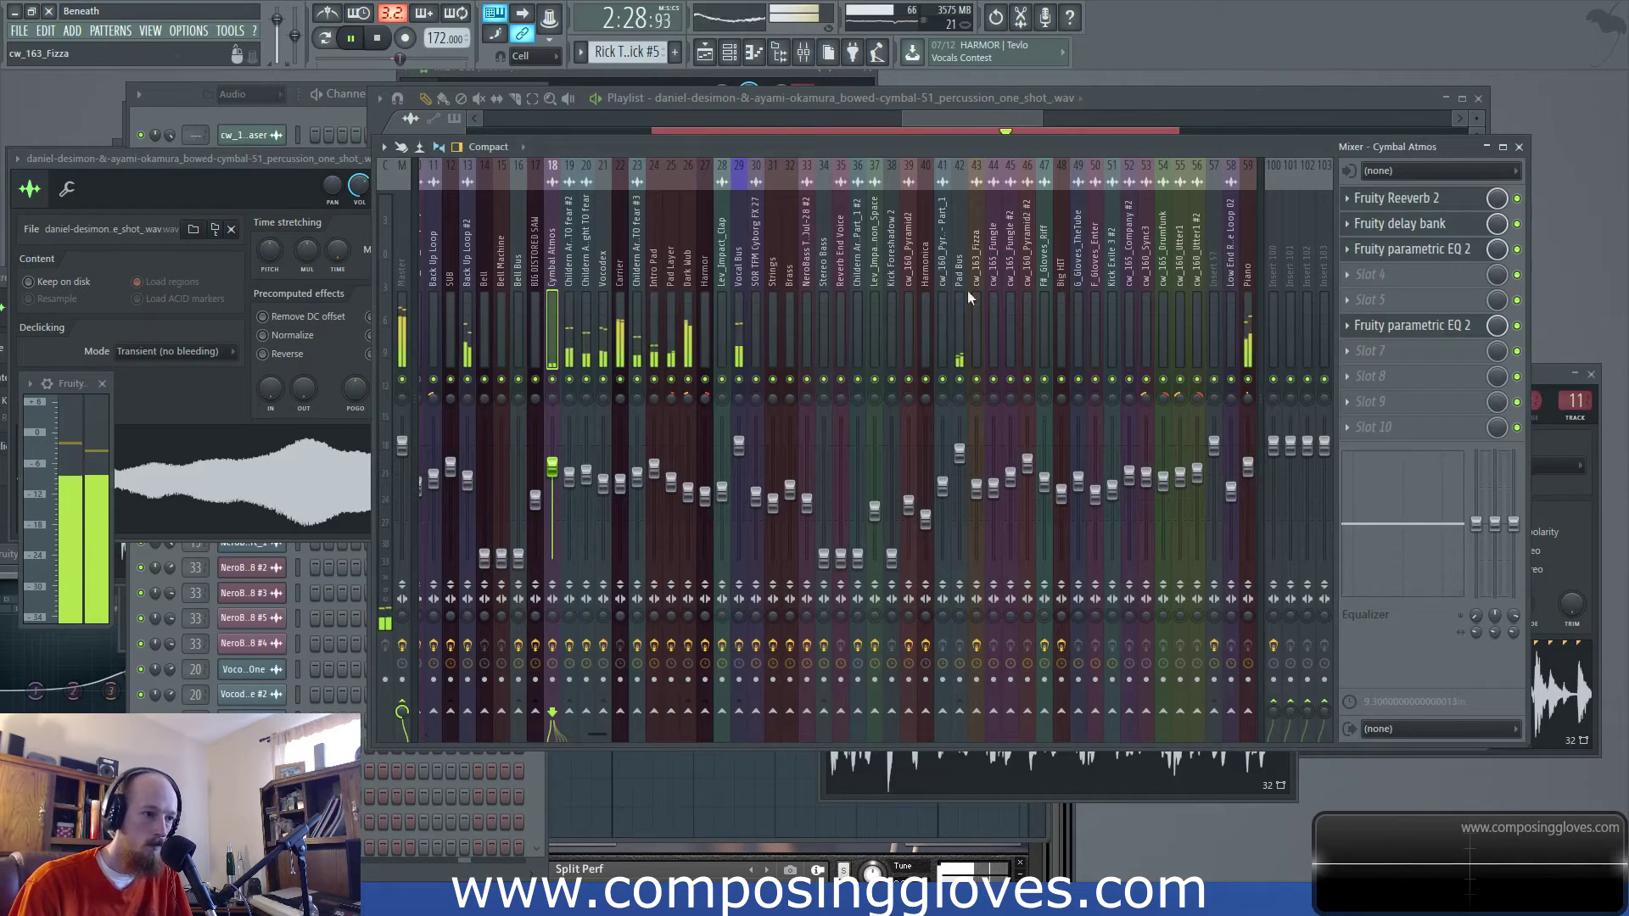
{"action": "left_click", "coordinate": [1247, 285]}
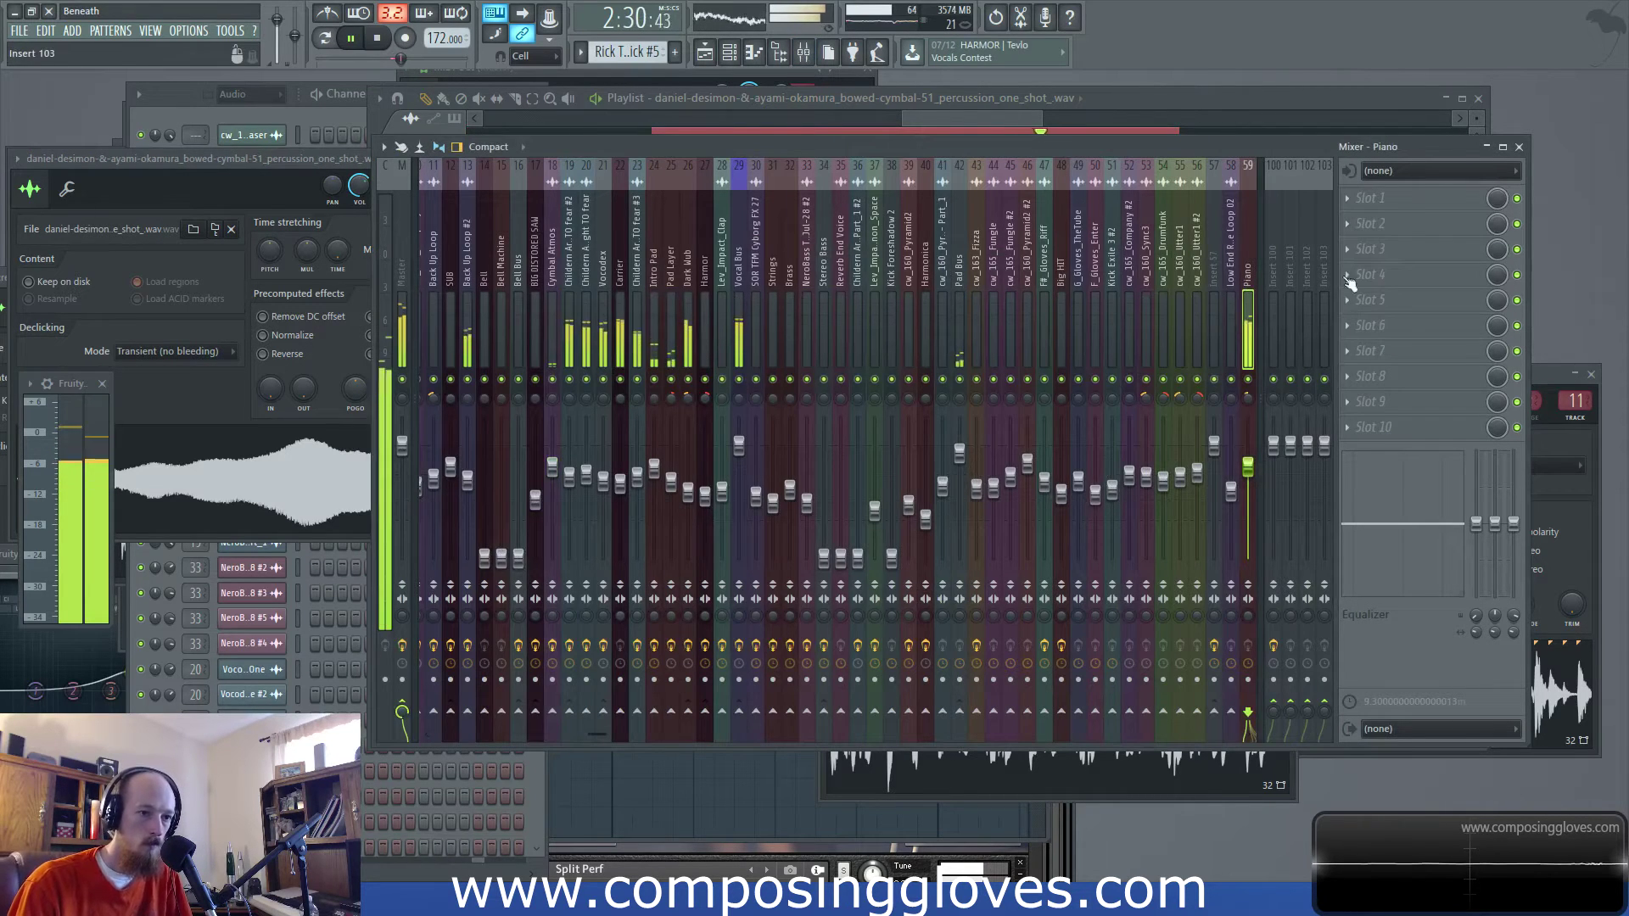
{"action": "left_click", "coordinate": [1396, 201]}
{"action": "left_click", "coordinate": [1473, 622]}
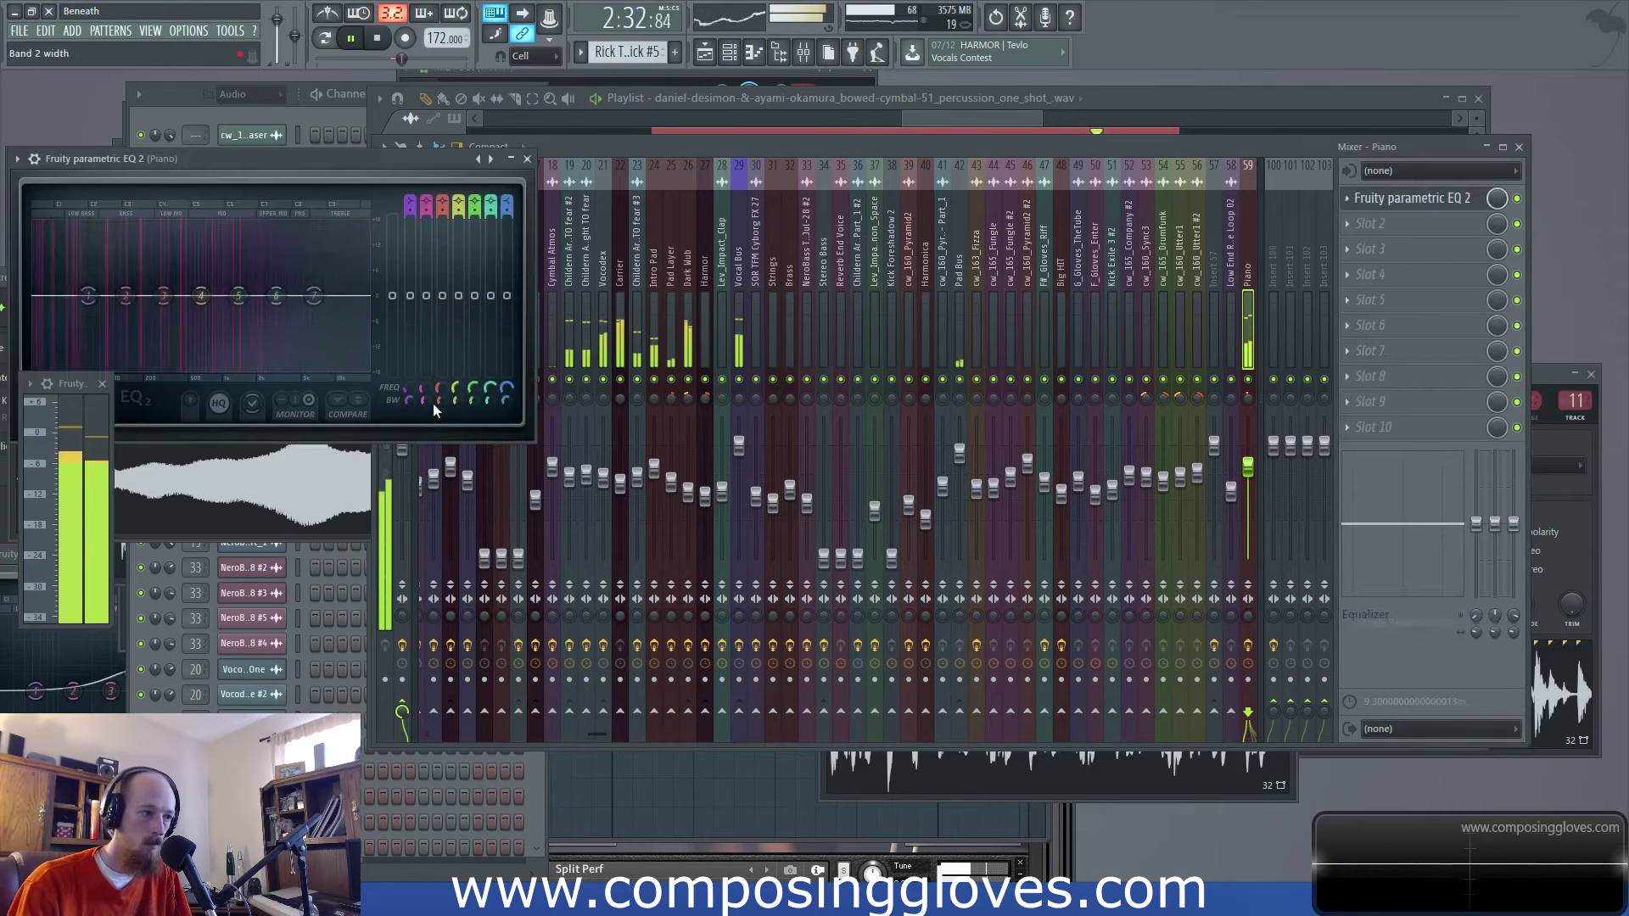
Cut the Piano's lowest frequencies, dip EQ bands 3 and 5 slightly, and lower the high shelf 0.3 dB at about 7141 Hz
{"action": "left_click_drag", "start_coordinate": [88, 295], "coordinate": [87, 296]}
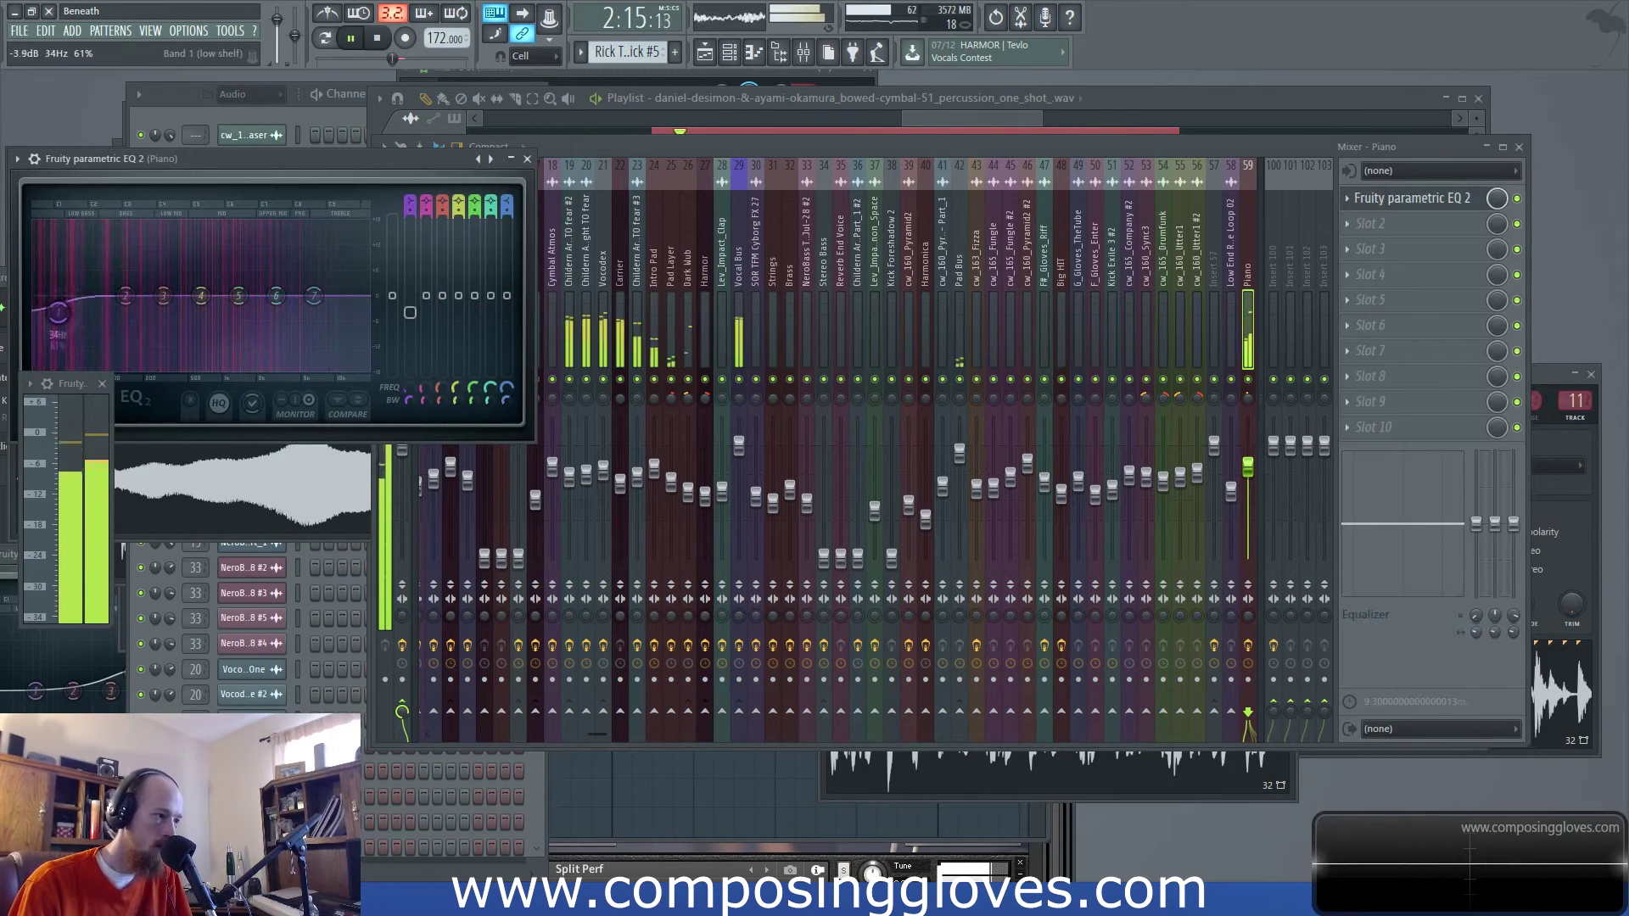
{"action": "left_click_drag", "start_coordinate": [163, 296], "coordinate": [201, 293]}
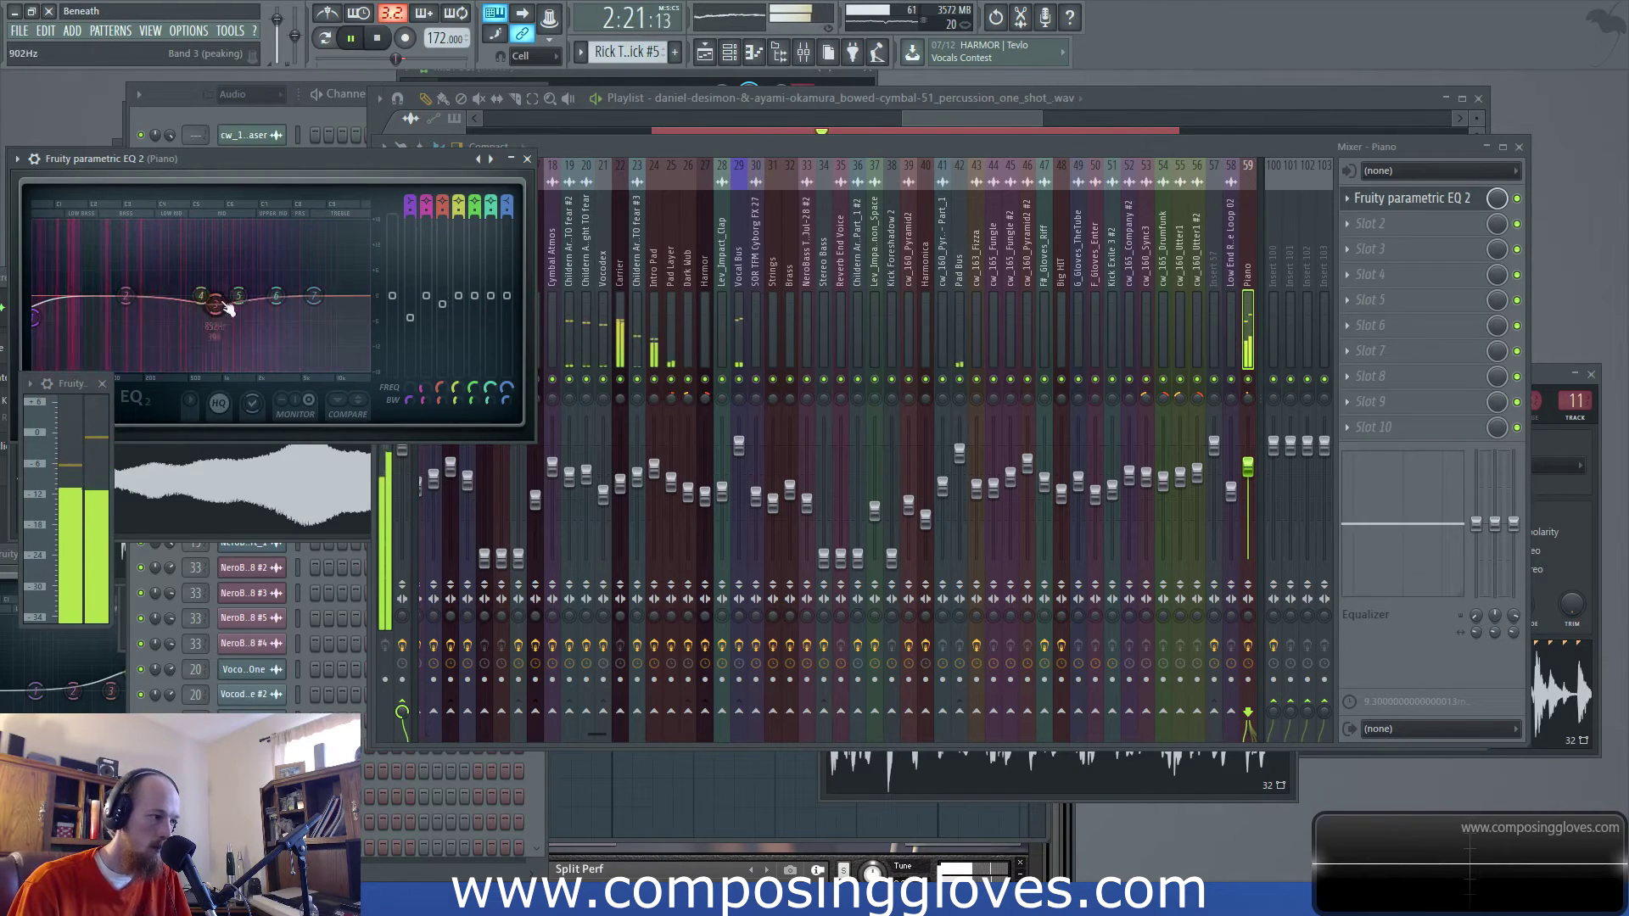
{"action": "left_click_drag", "start_coordinate": [216, 304], "coordinate": [218, 299]}
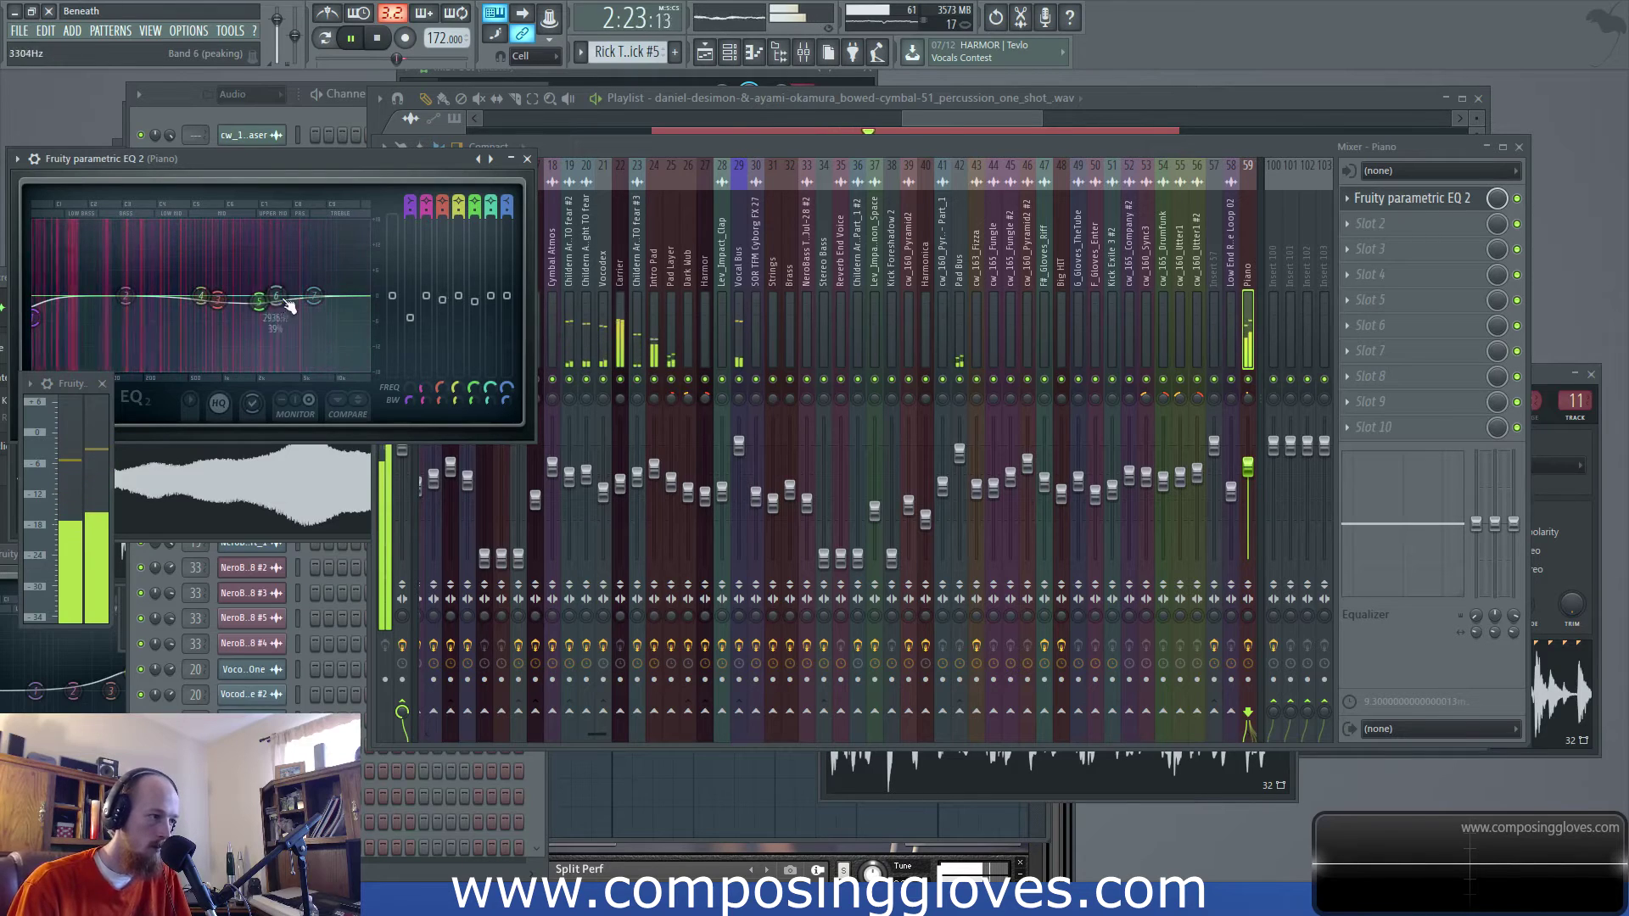
{"action": "left_click_drag", "start_coordinate": [319, 294], "coordinate": [319, 297]}
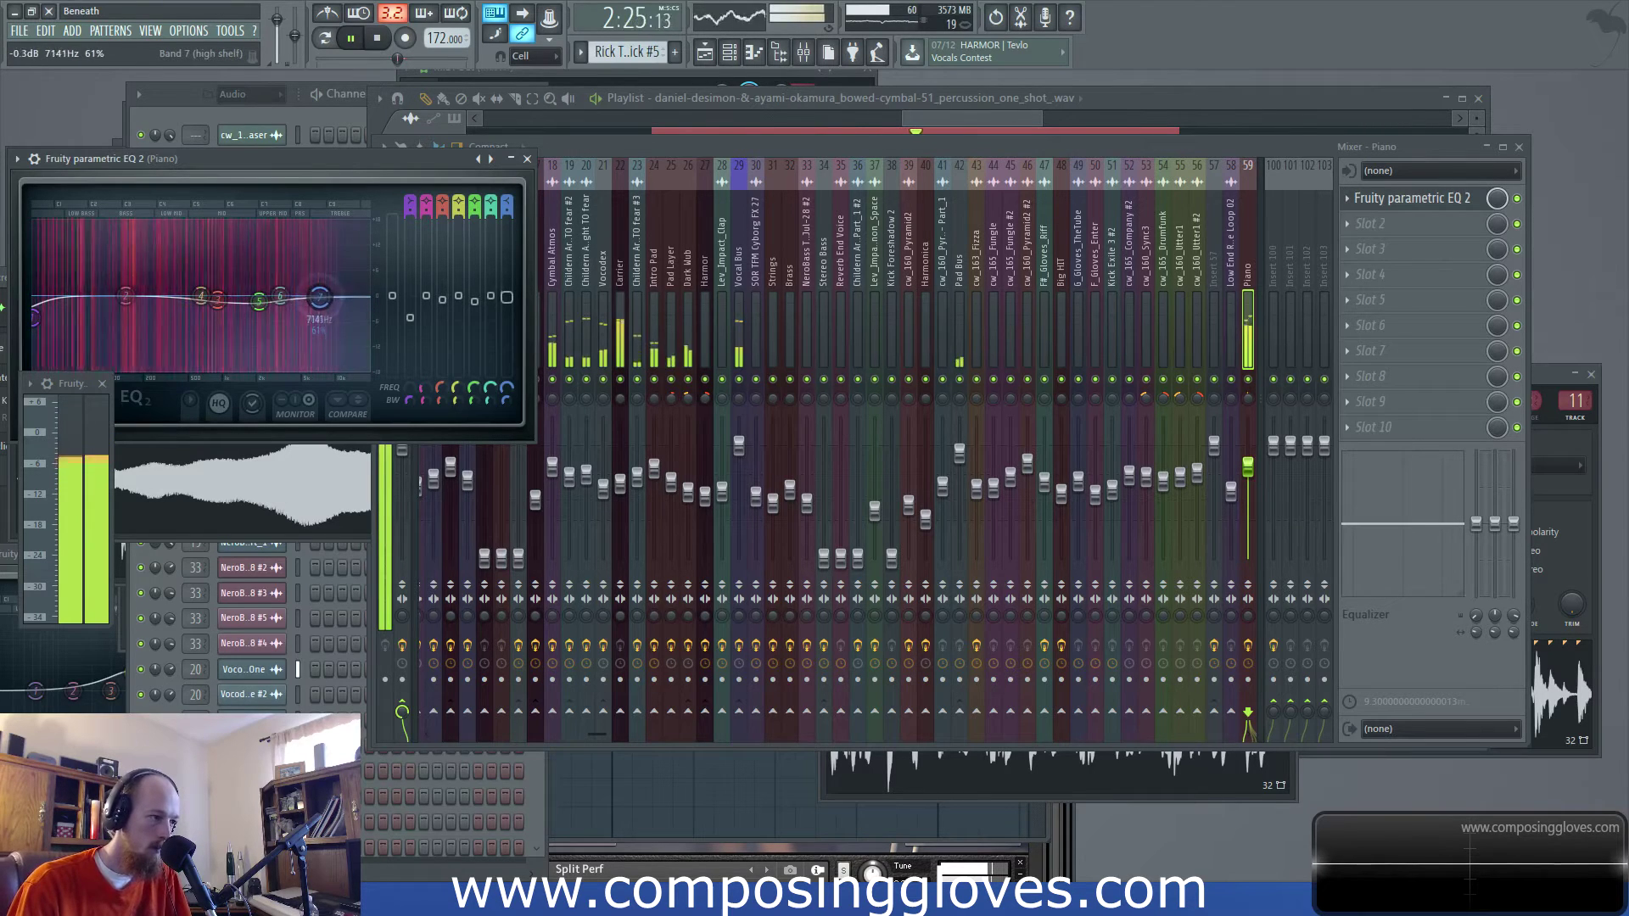
{"action": "key", "text": "space"}
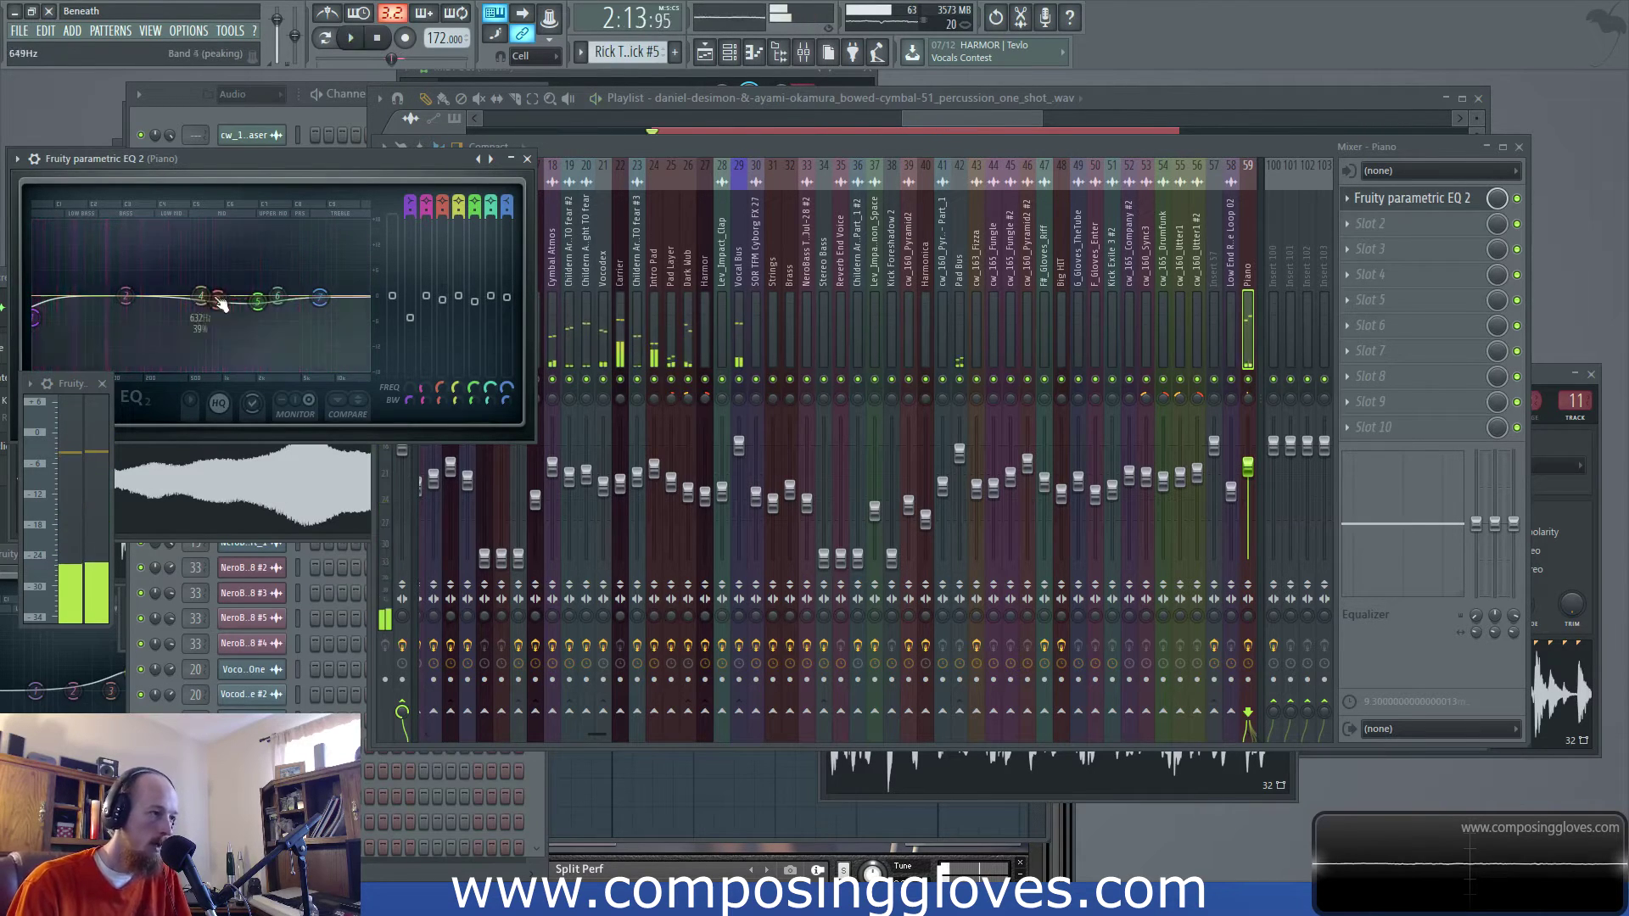
Review the Piano's EQ curve alongside the playlist section around bar 113
{"action": "left_click_drag", "start_coordinate": [260, 157], "coordinate": [632, 185]}
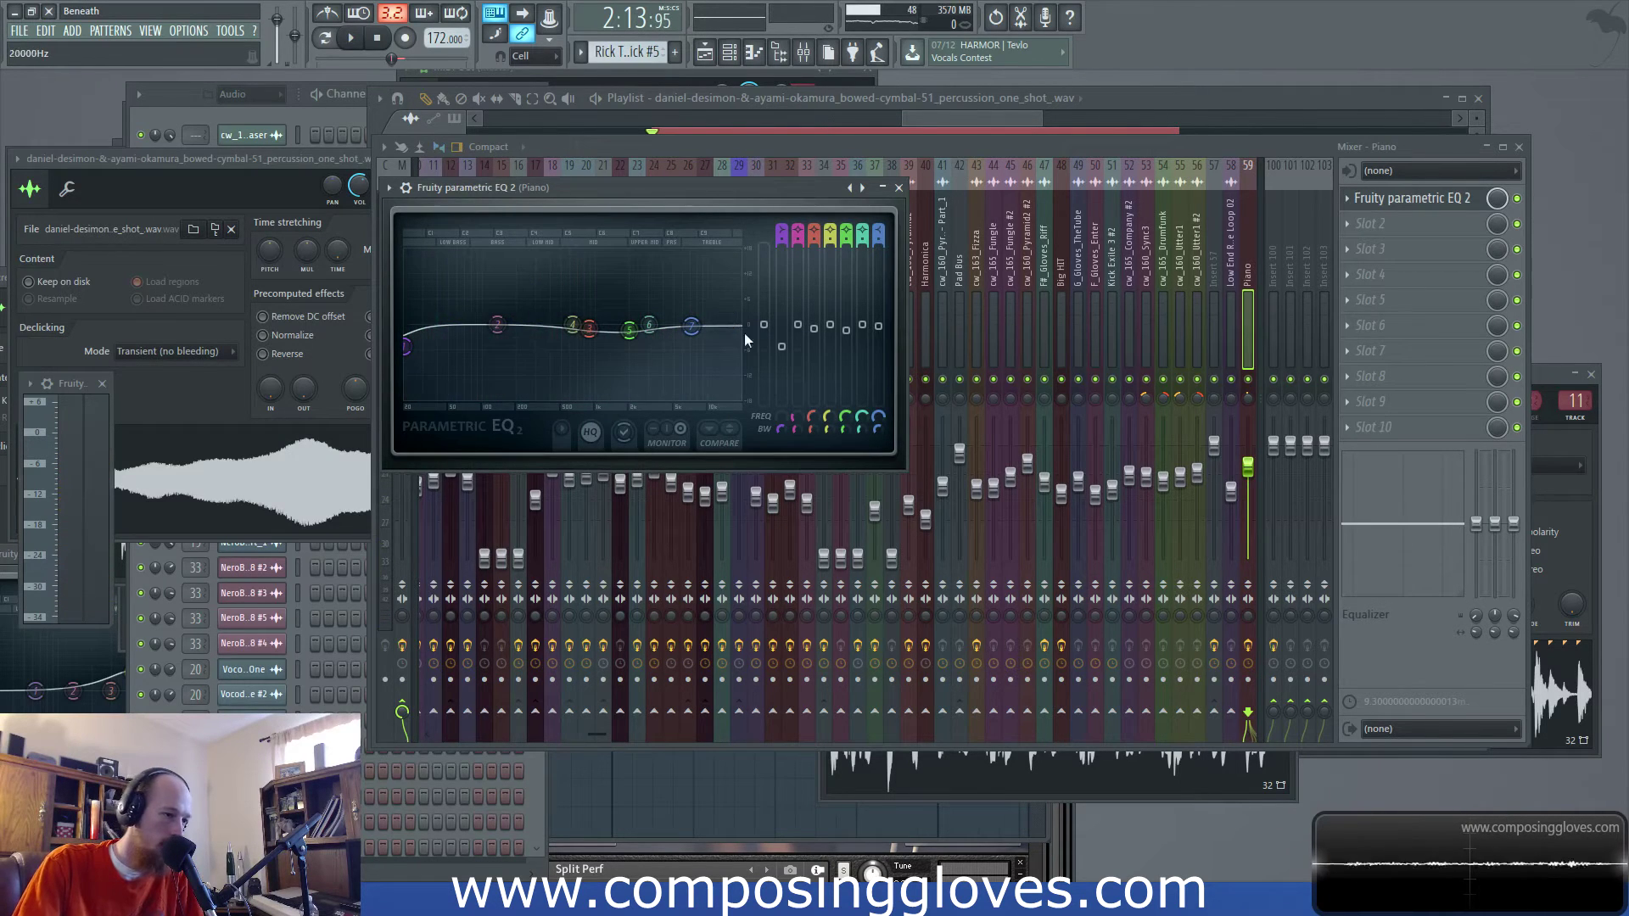
{"action": "left_click", "coordinate": [932, 113]}
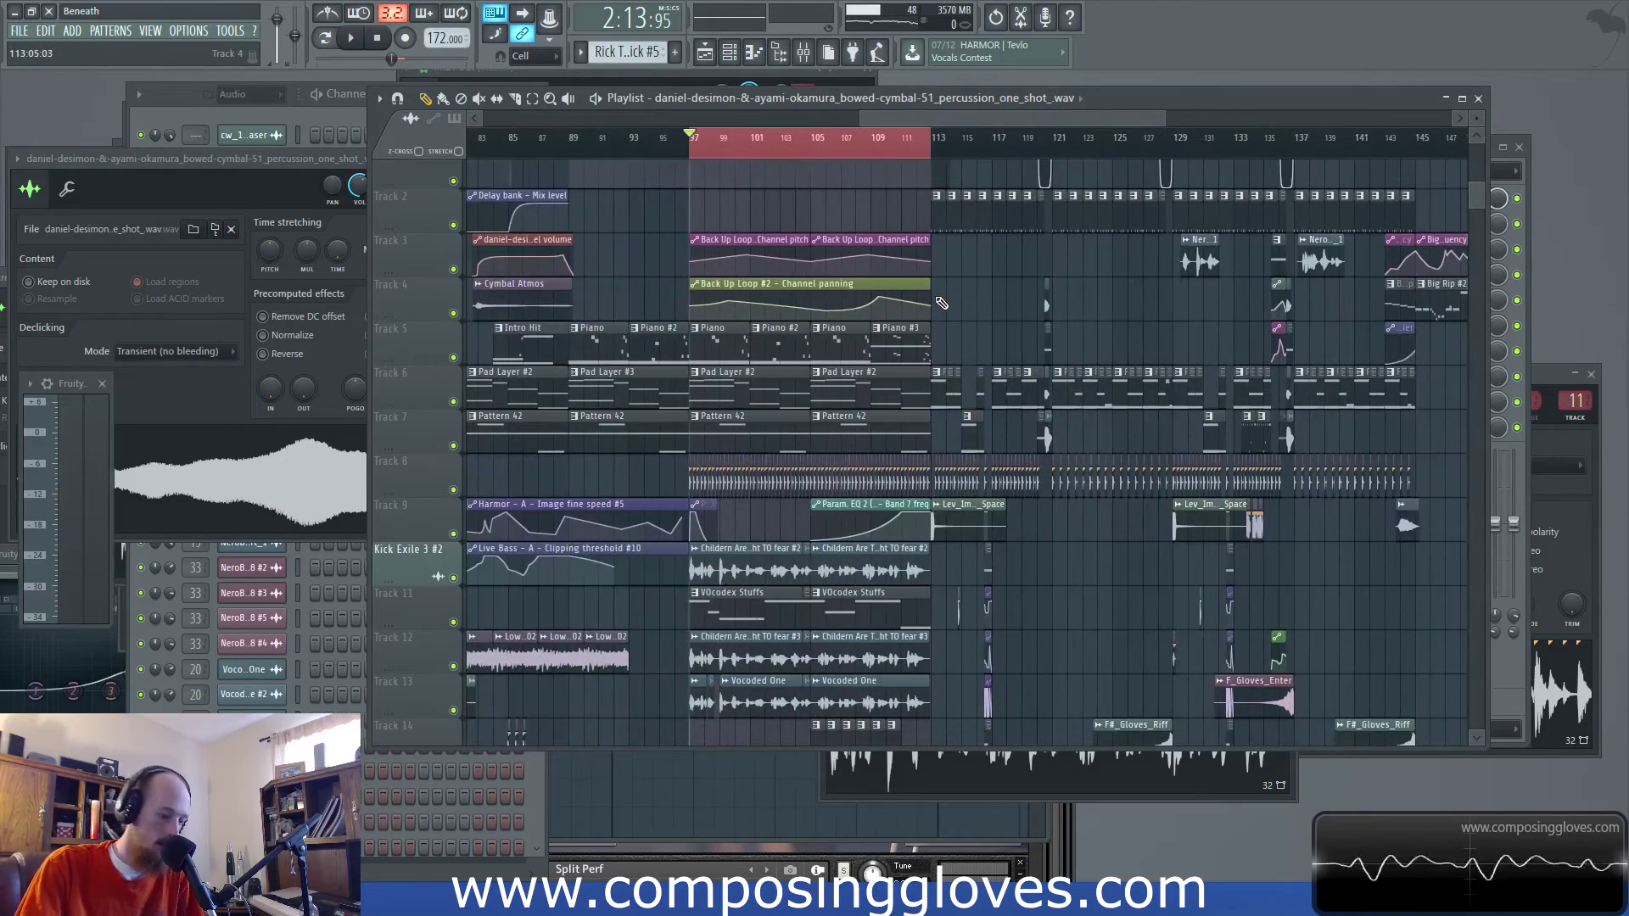
{"action": "scroll", "coordinate": [948, 348], "scroll_direction": "up", "scroll_amount": 6}
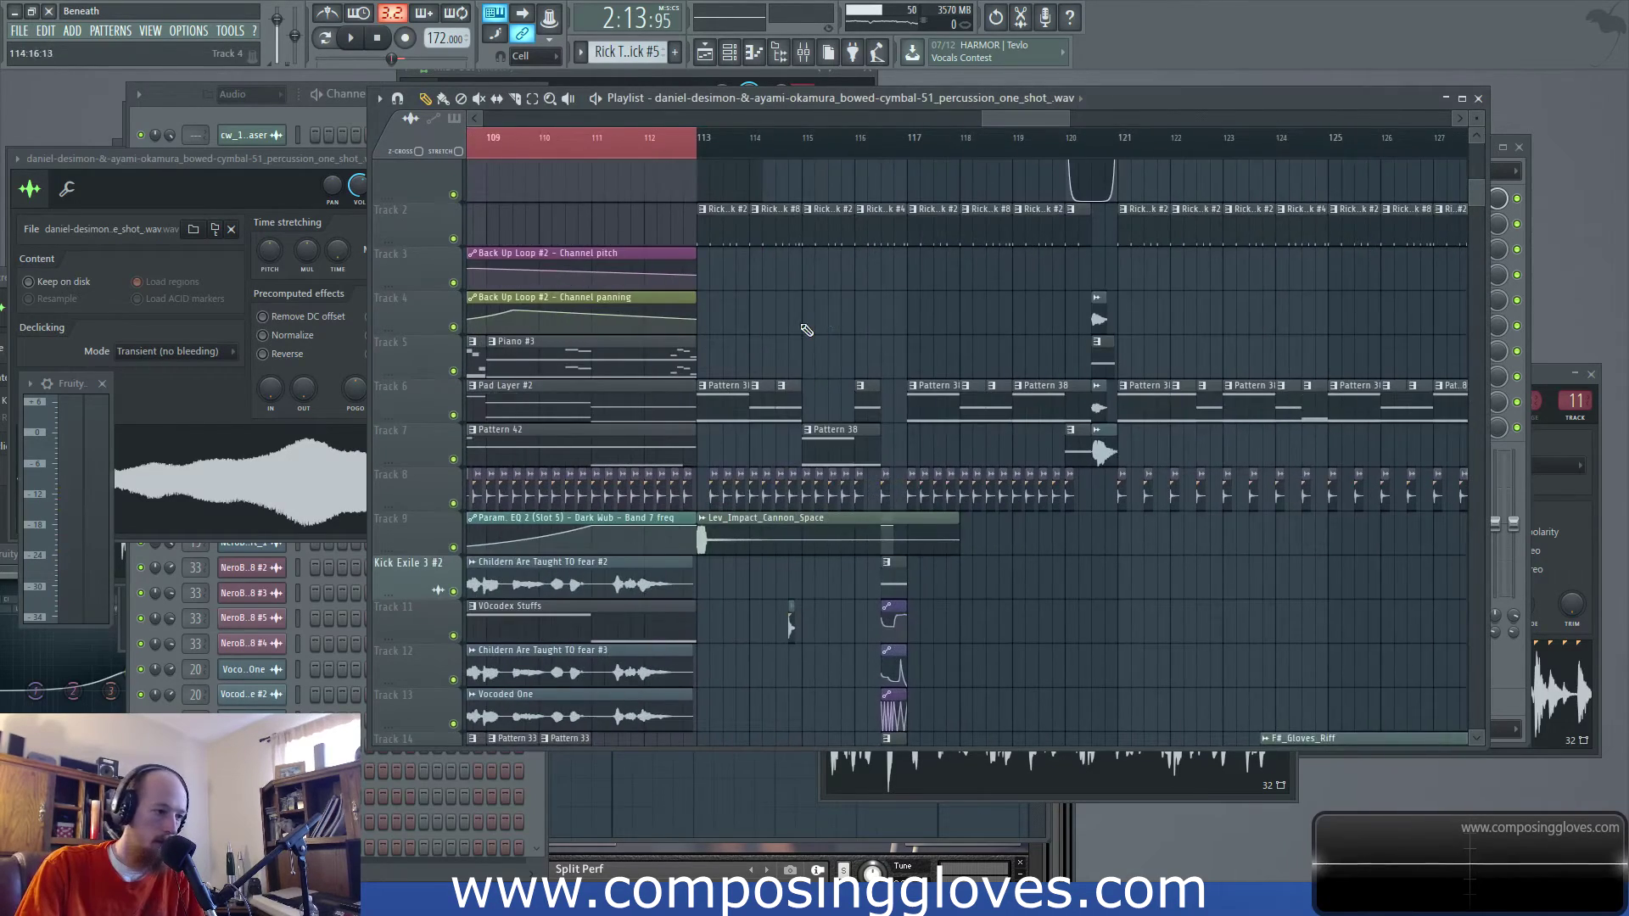
{"action": "left_click", "coordinate": [805, 53]}
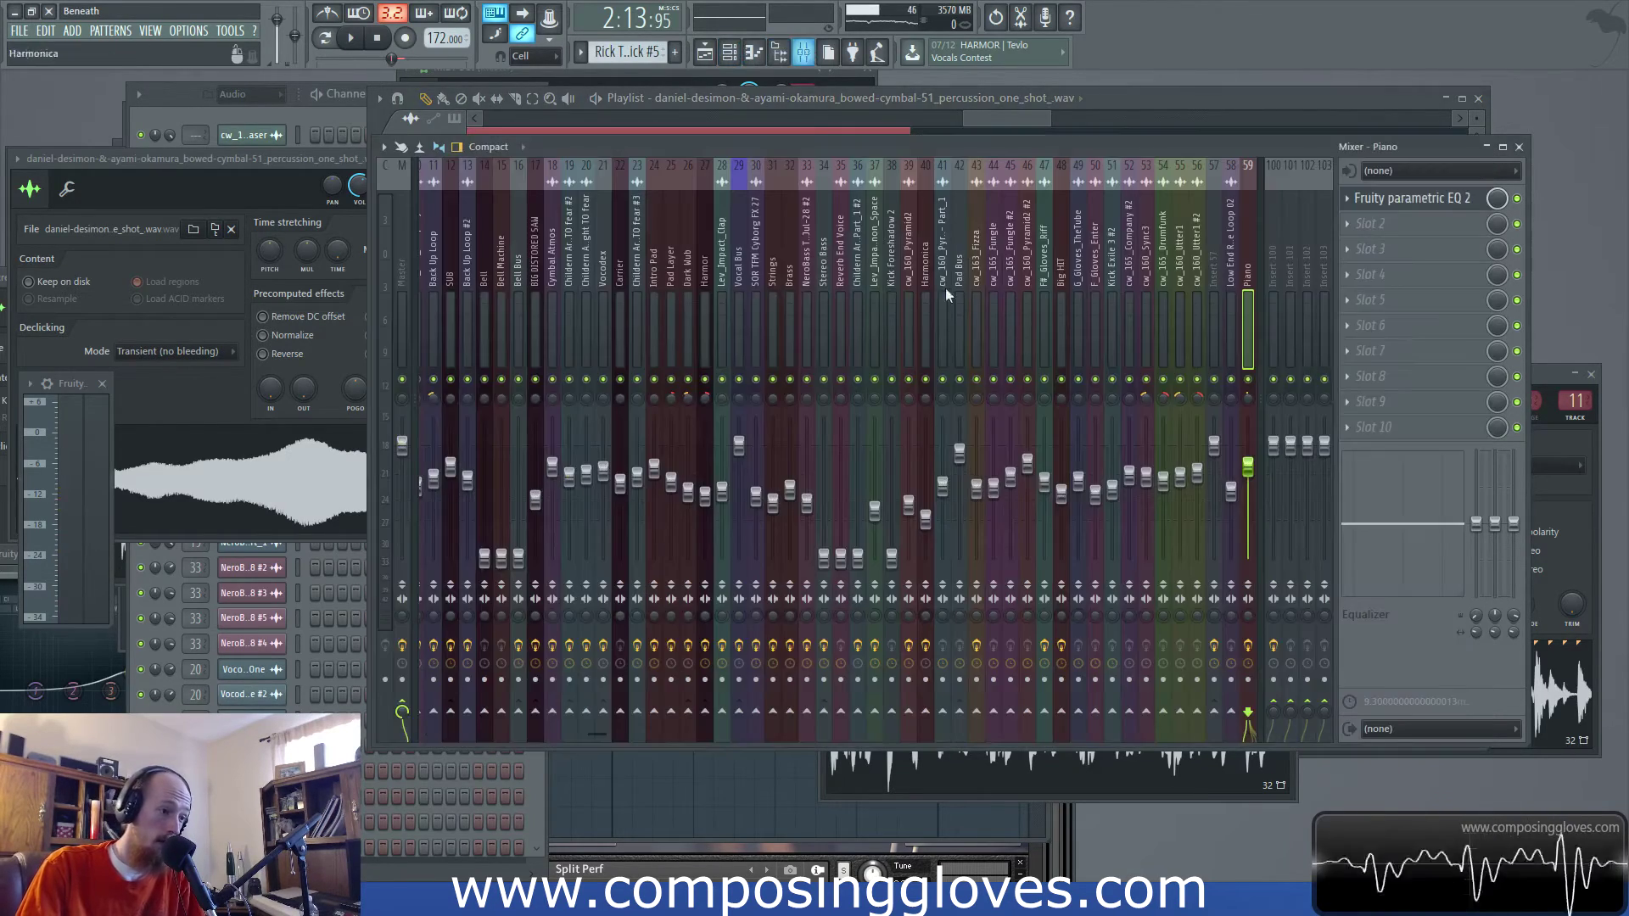
{"action": "left_click", "coordinate": [1407, 207]}
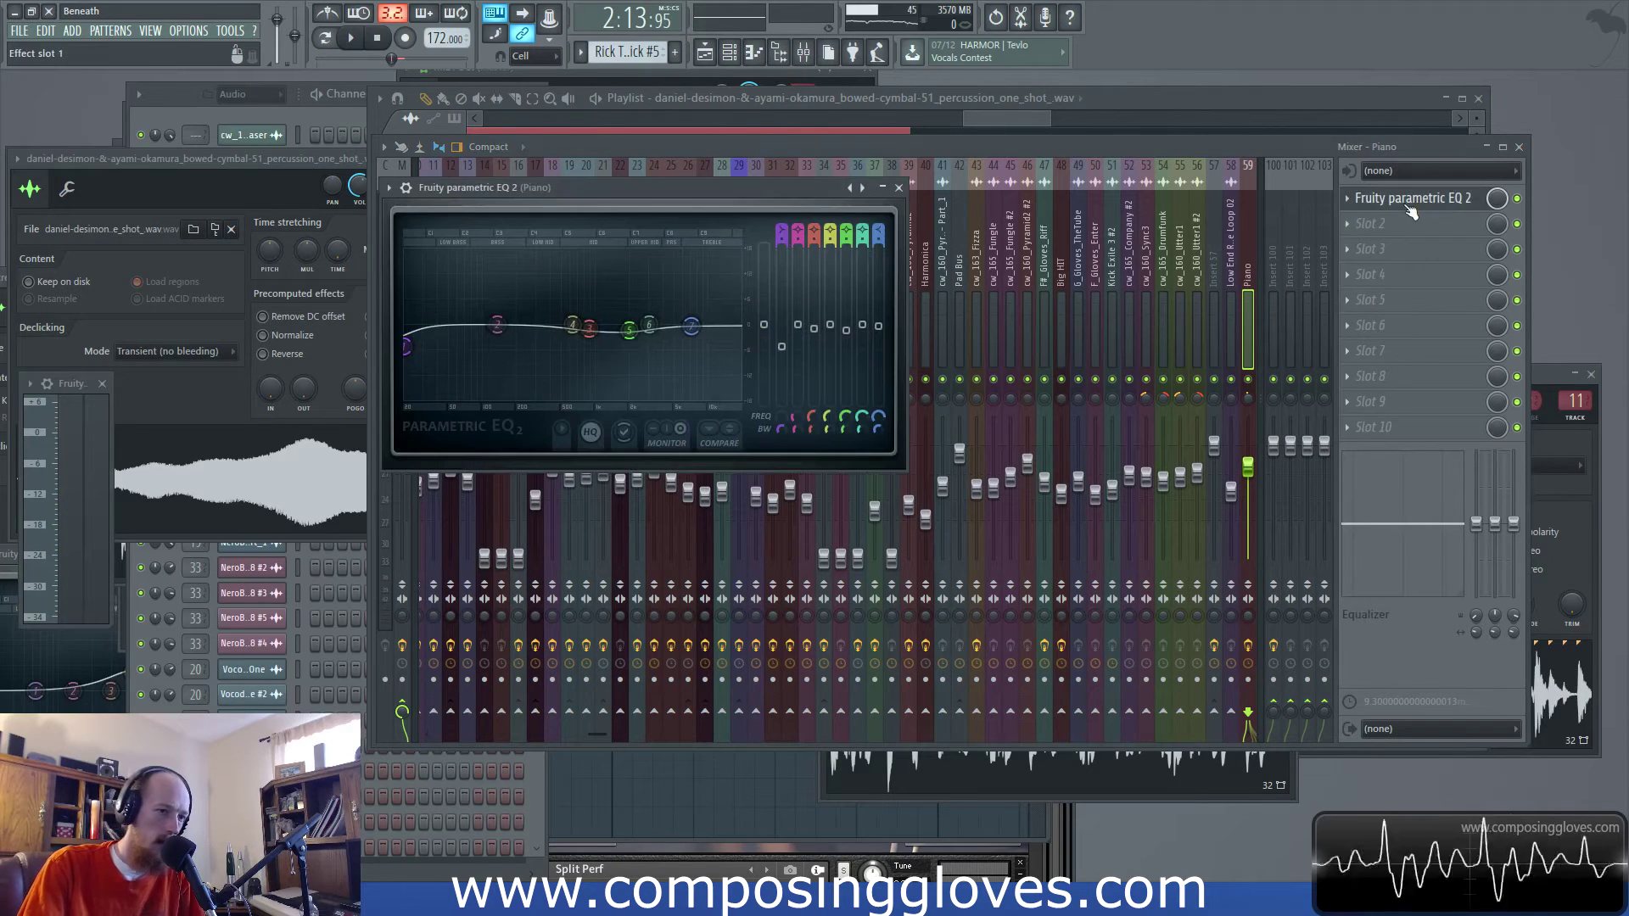
{"action": "left_click", "coordinate": [1006, 123]}
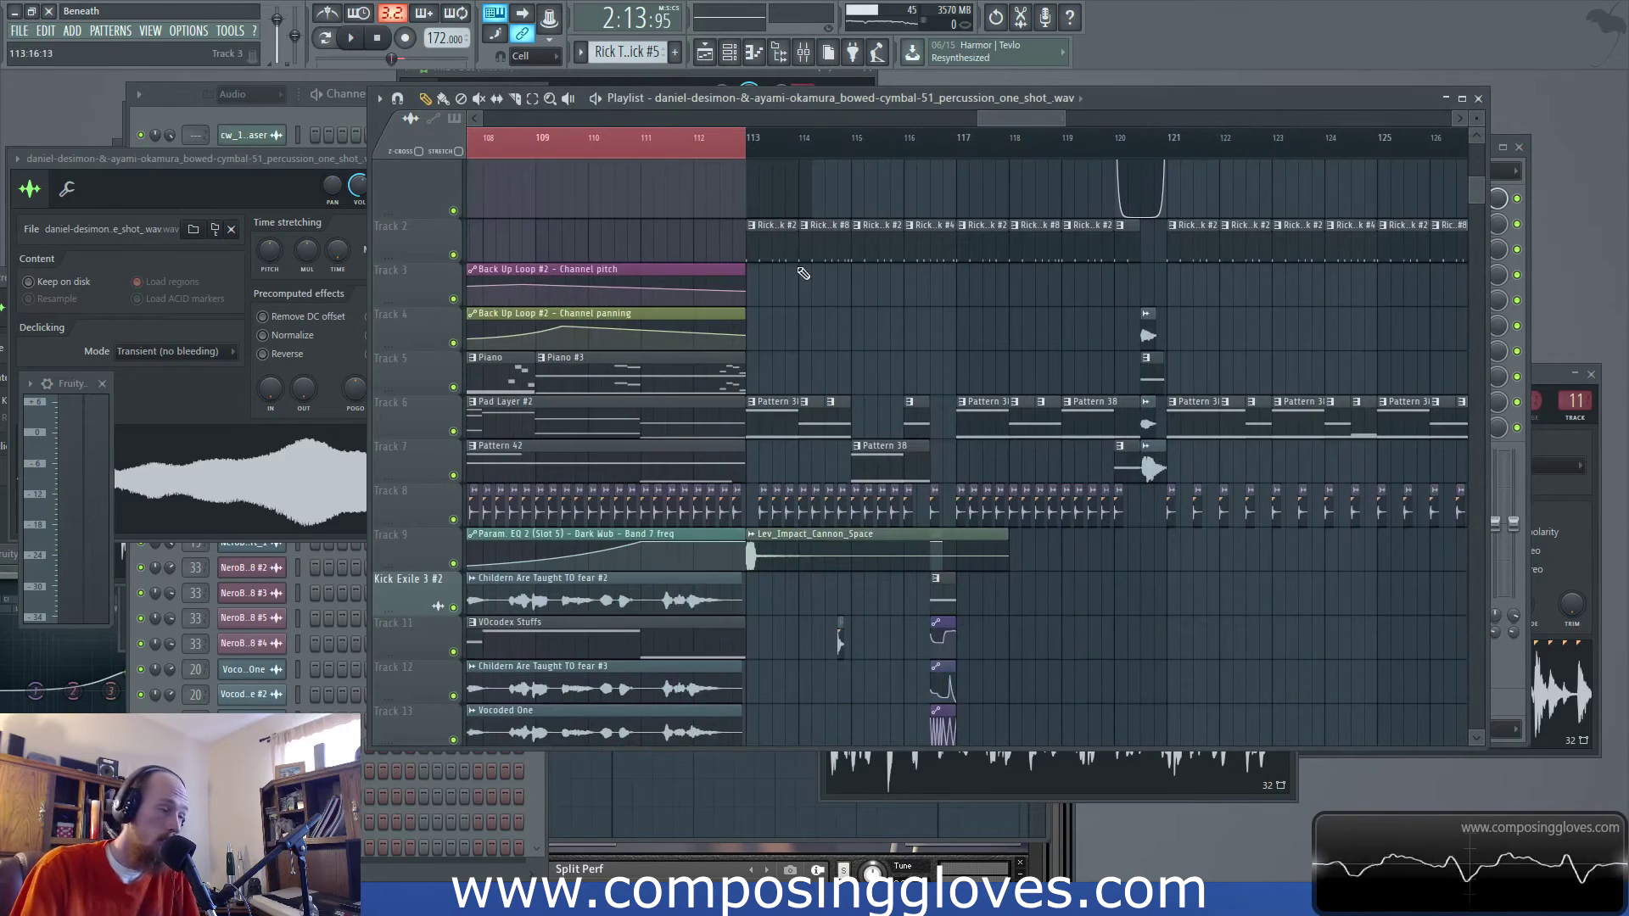
Audition the loop from bar 97 with the equalized Piano and check the tracks down to the Live Bass clipping threshold automation
{"action": "scroll", "coordinate": [892, 303], "scroll_direction": "up", "scroll_amount": 3}
{"action": "key", "text": "space"}
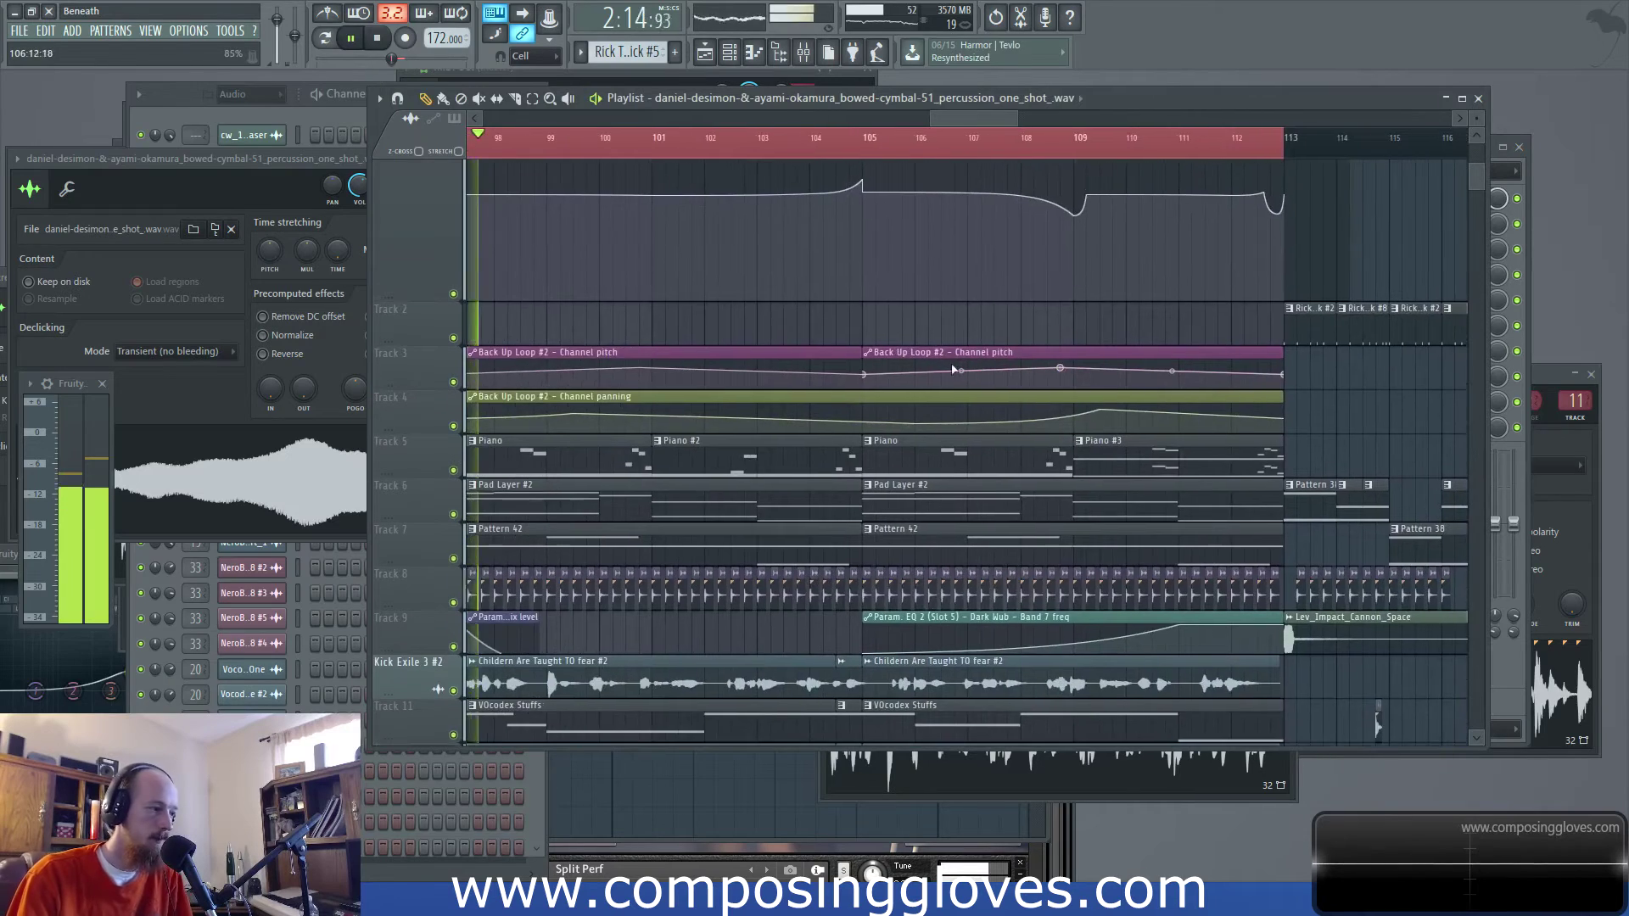
{"action": "scroll", "coordinate": [1001, 349], "scroll_direction": "down", "scroll_amount": 2}
{"action": "scroll", "coordinate": [1013, 338], "scroll_direction": "down", "scroll_amount": 4}
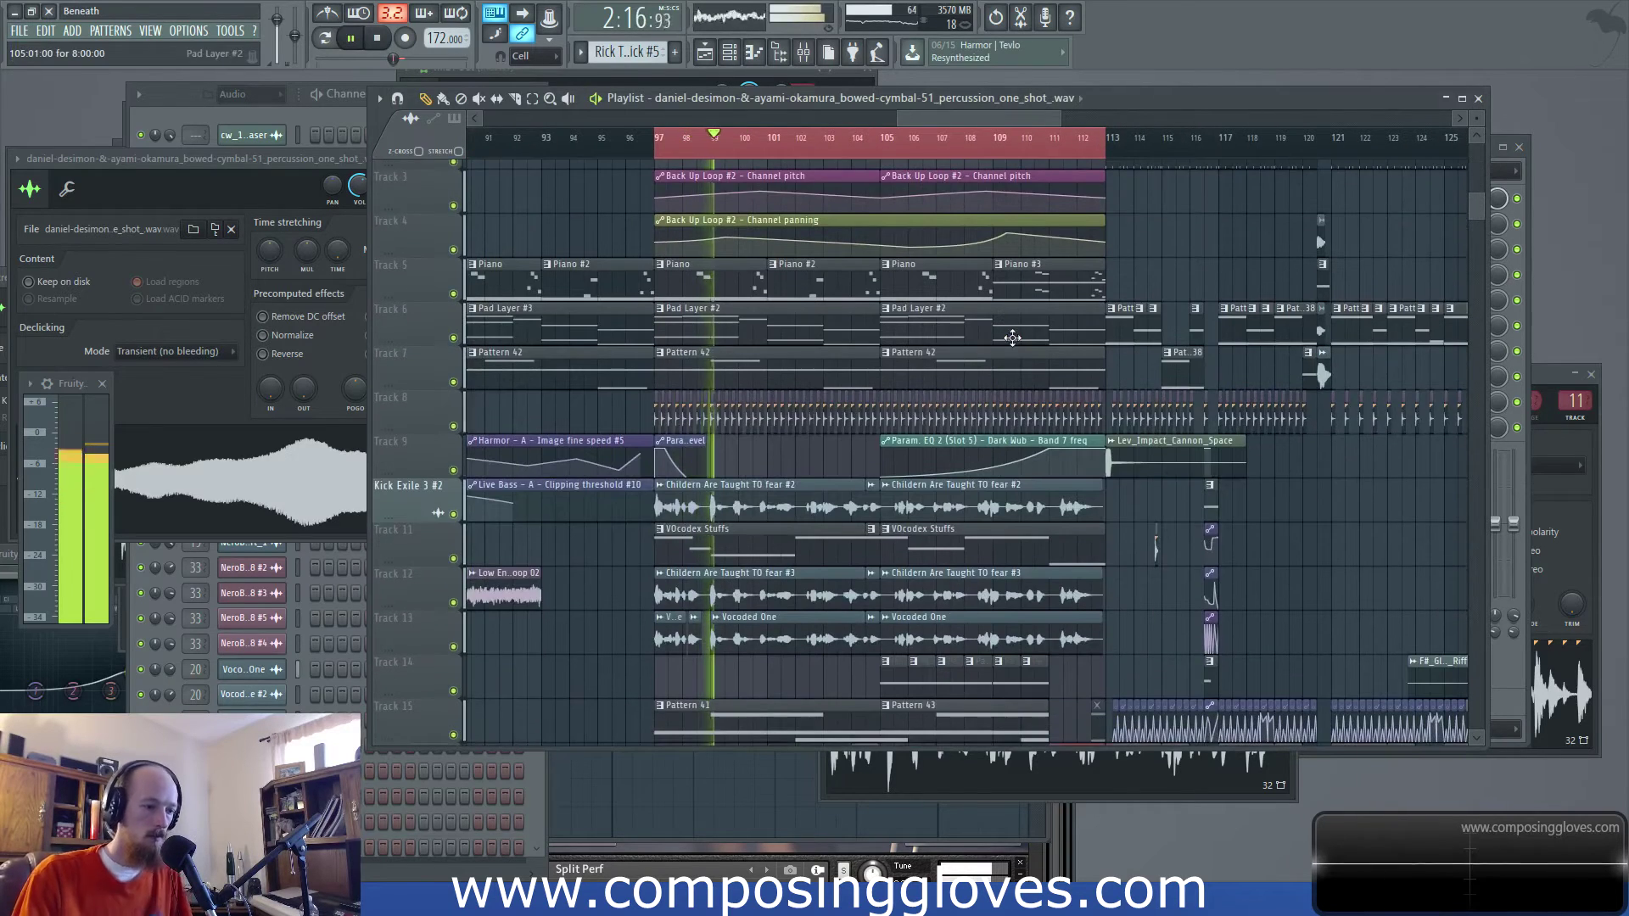
{"action": "scroll", "coordinate": [1013, 345], "scroll_direction": "down", "scroll_amount": 6}
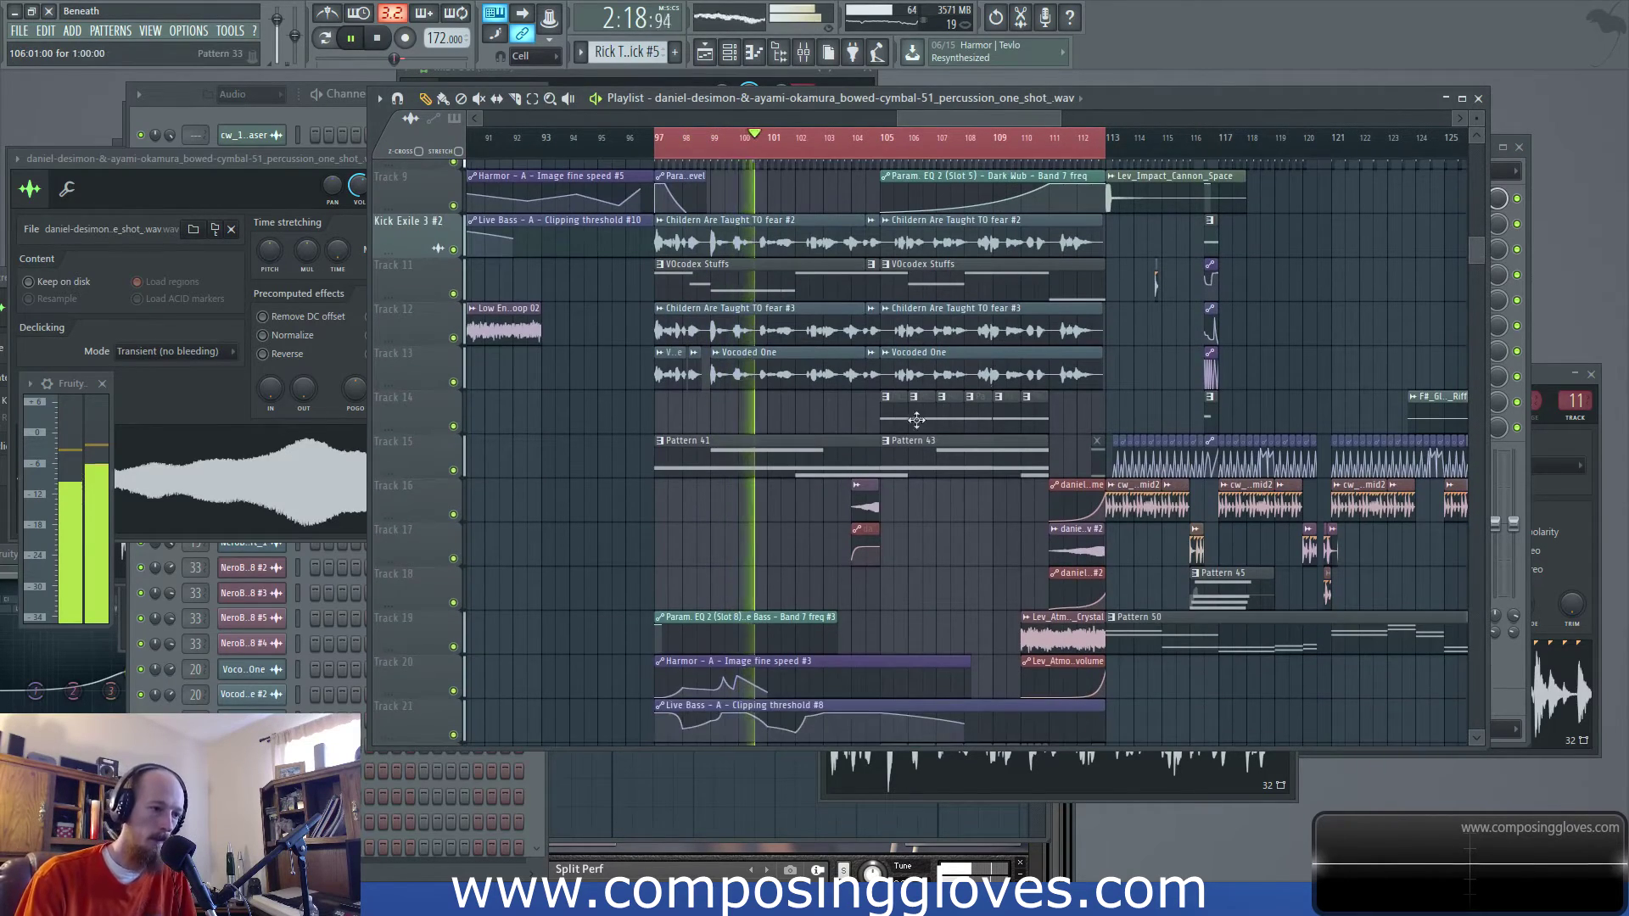
Open the Dark Wub notes of Pattern 33 and set the F#3 note's velocity to about 83%
{"action": "double_click", "coordinate": [895, 415]}
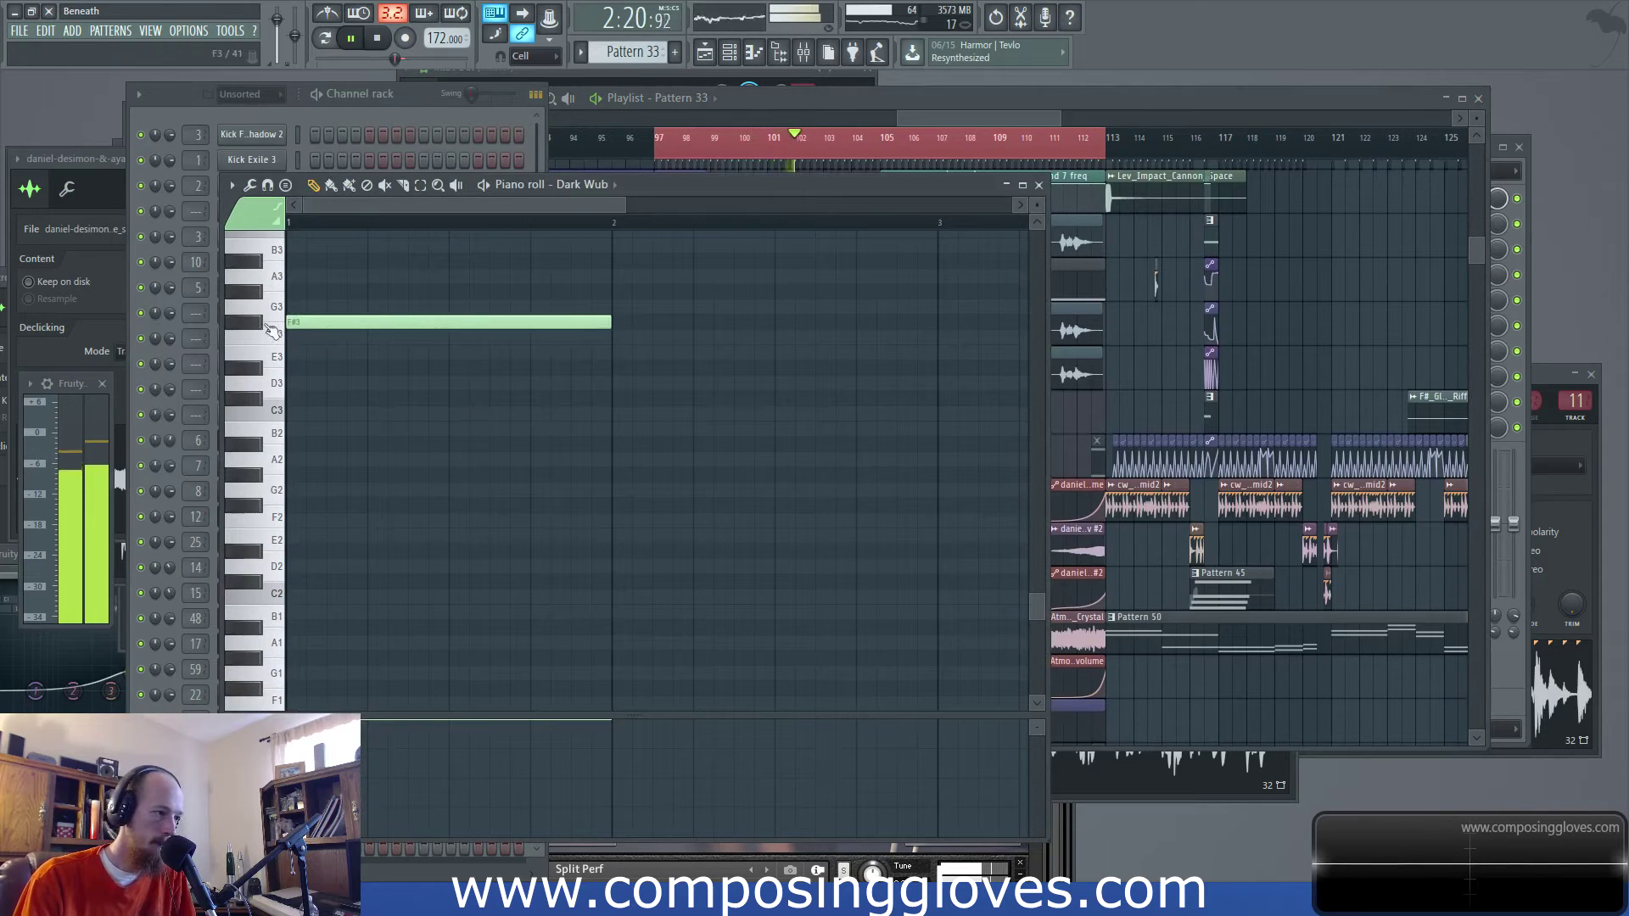
{"action": "left_click_drag", "start_coordinate": [321, 323], "coordinate": [321, 322]}
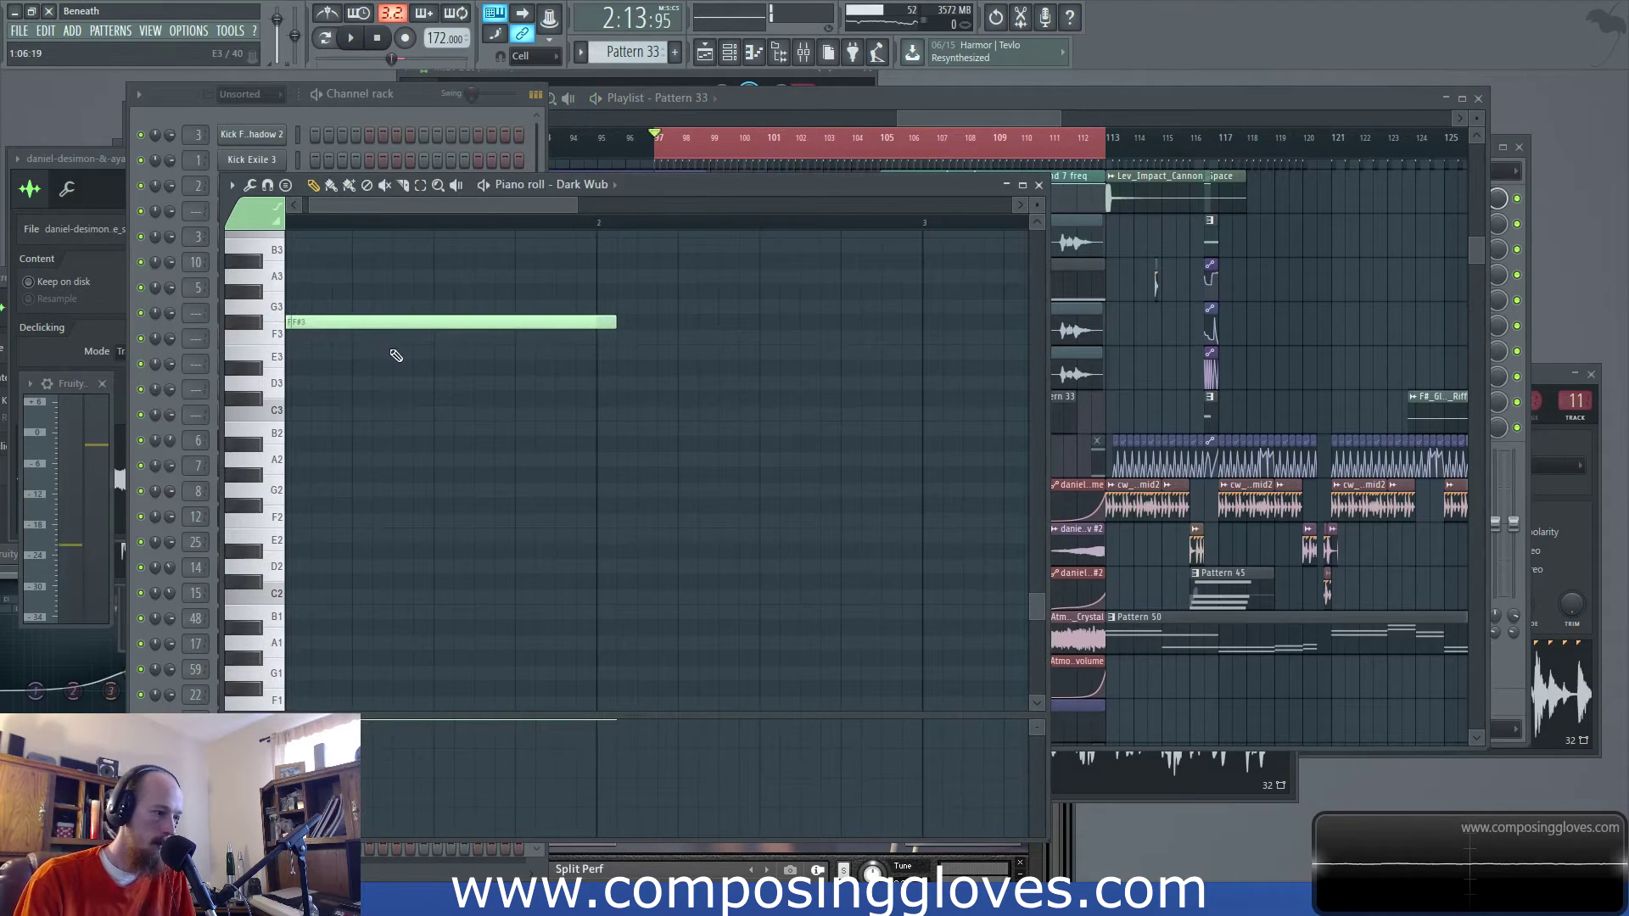
{"action": "key", "text": "ctrl+z"}
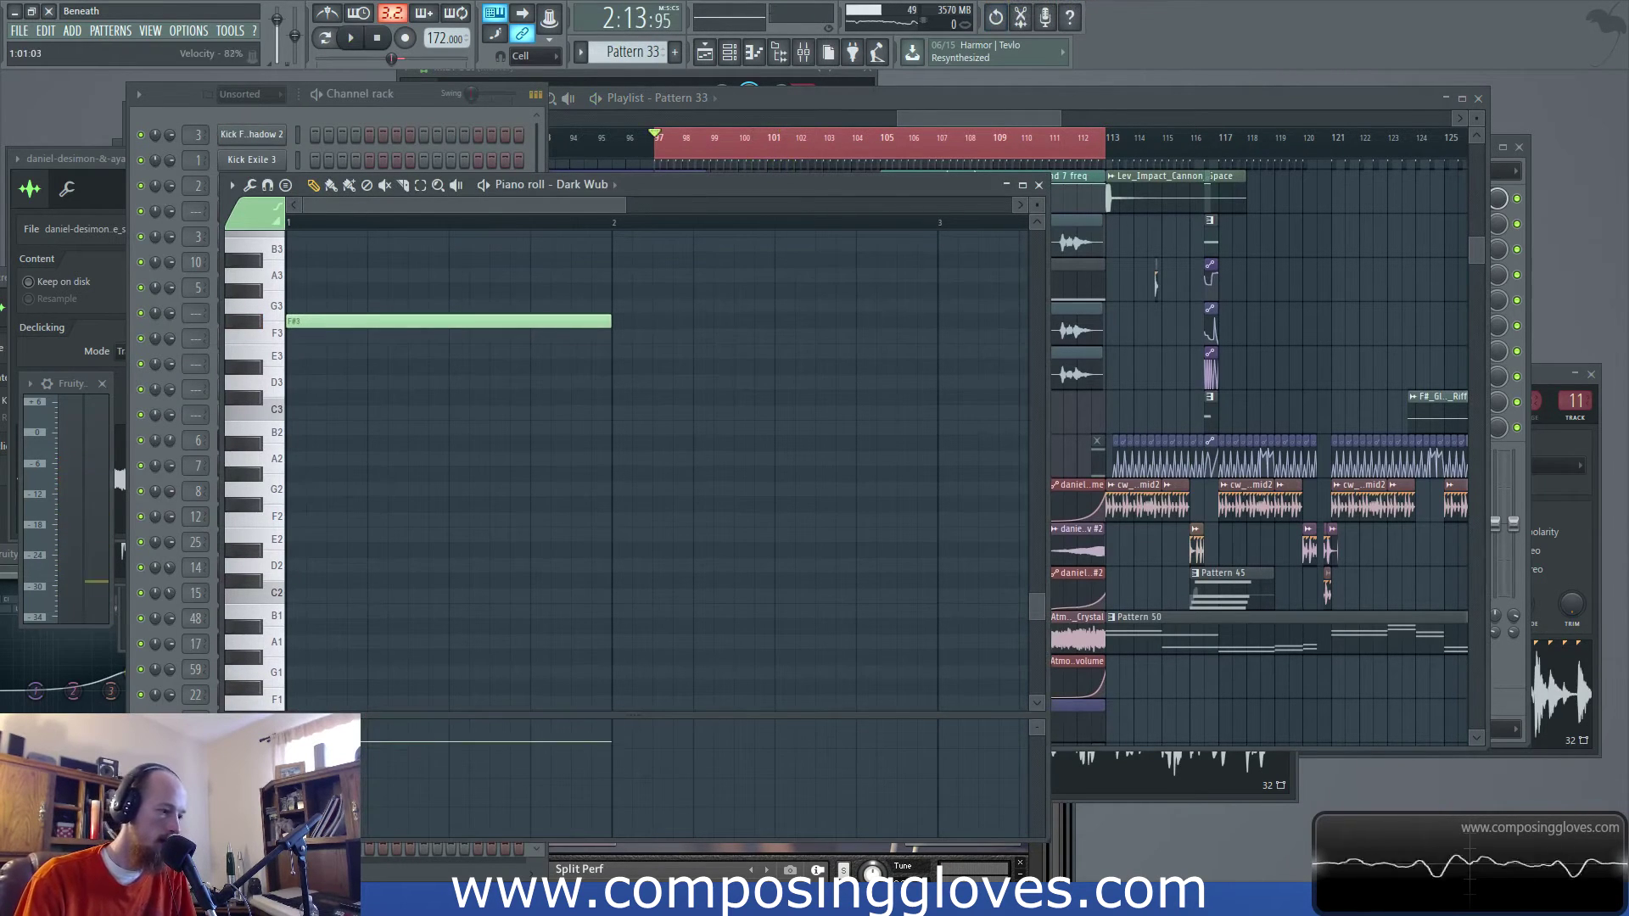
Audition the section from bar 105 to the end of the loop and follow its tracks down to Track 22
{"action": "key", "text": "space"}
{"action": "left_click", "coordinate": [980, 109]}
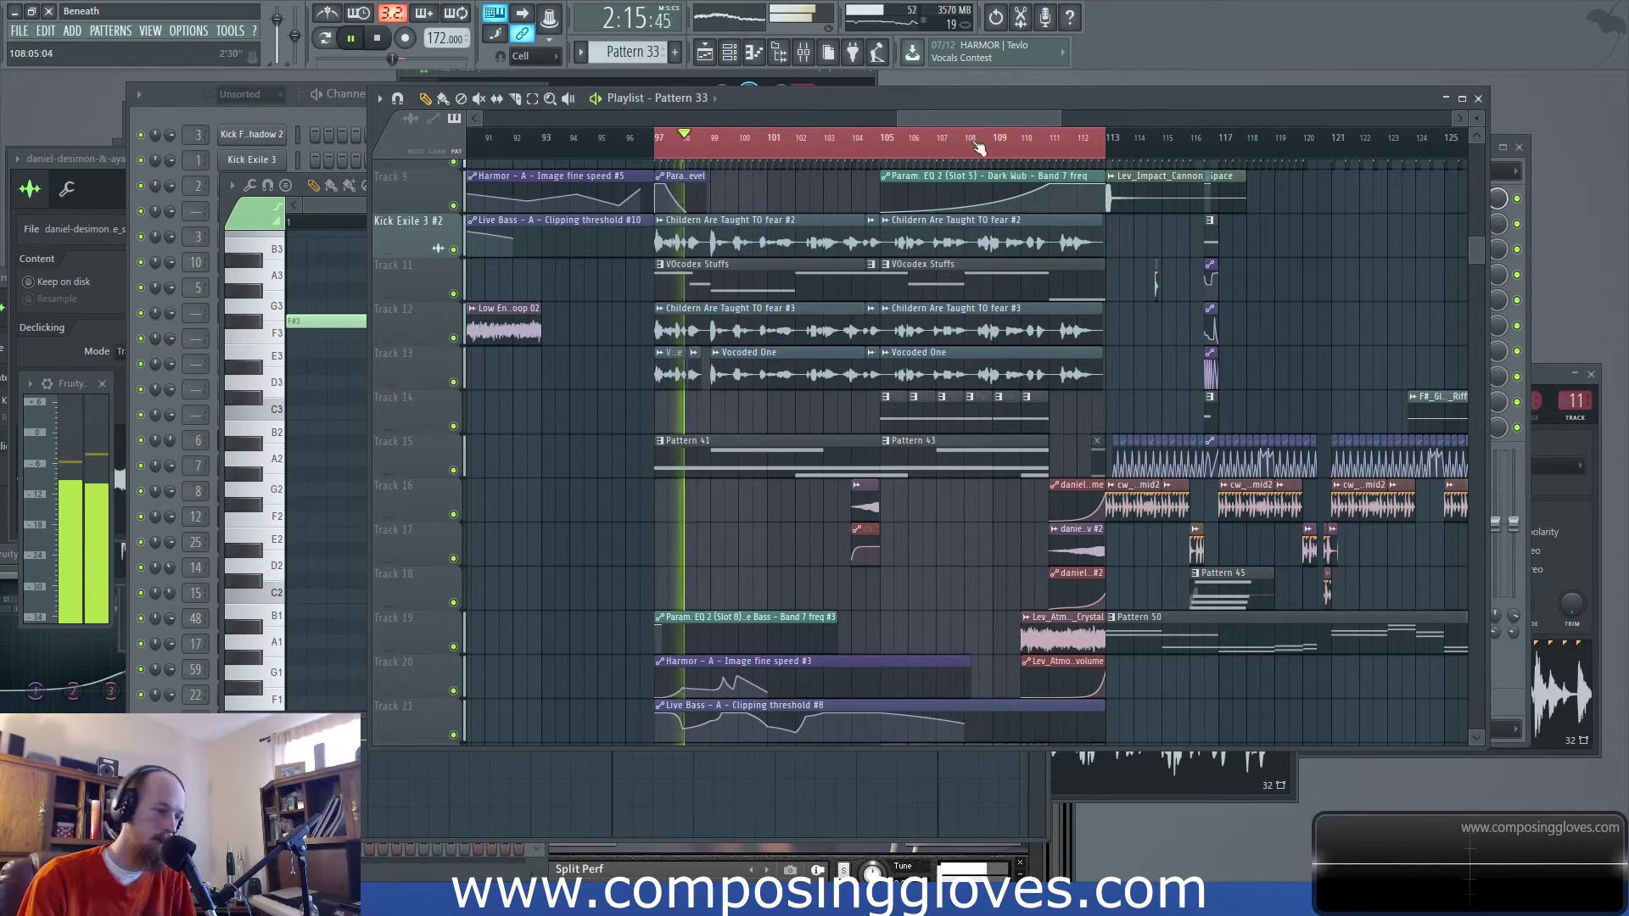
{"action": "left_click", "coordinate": [887, 140]}
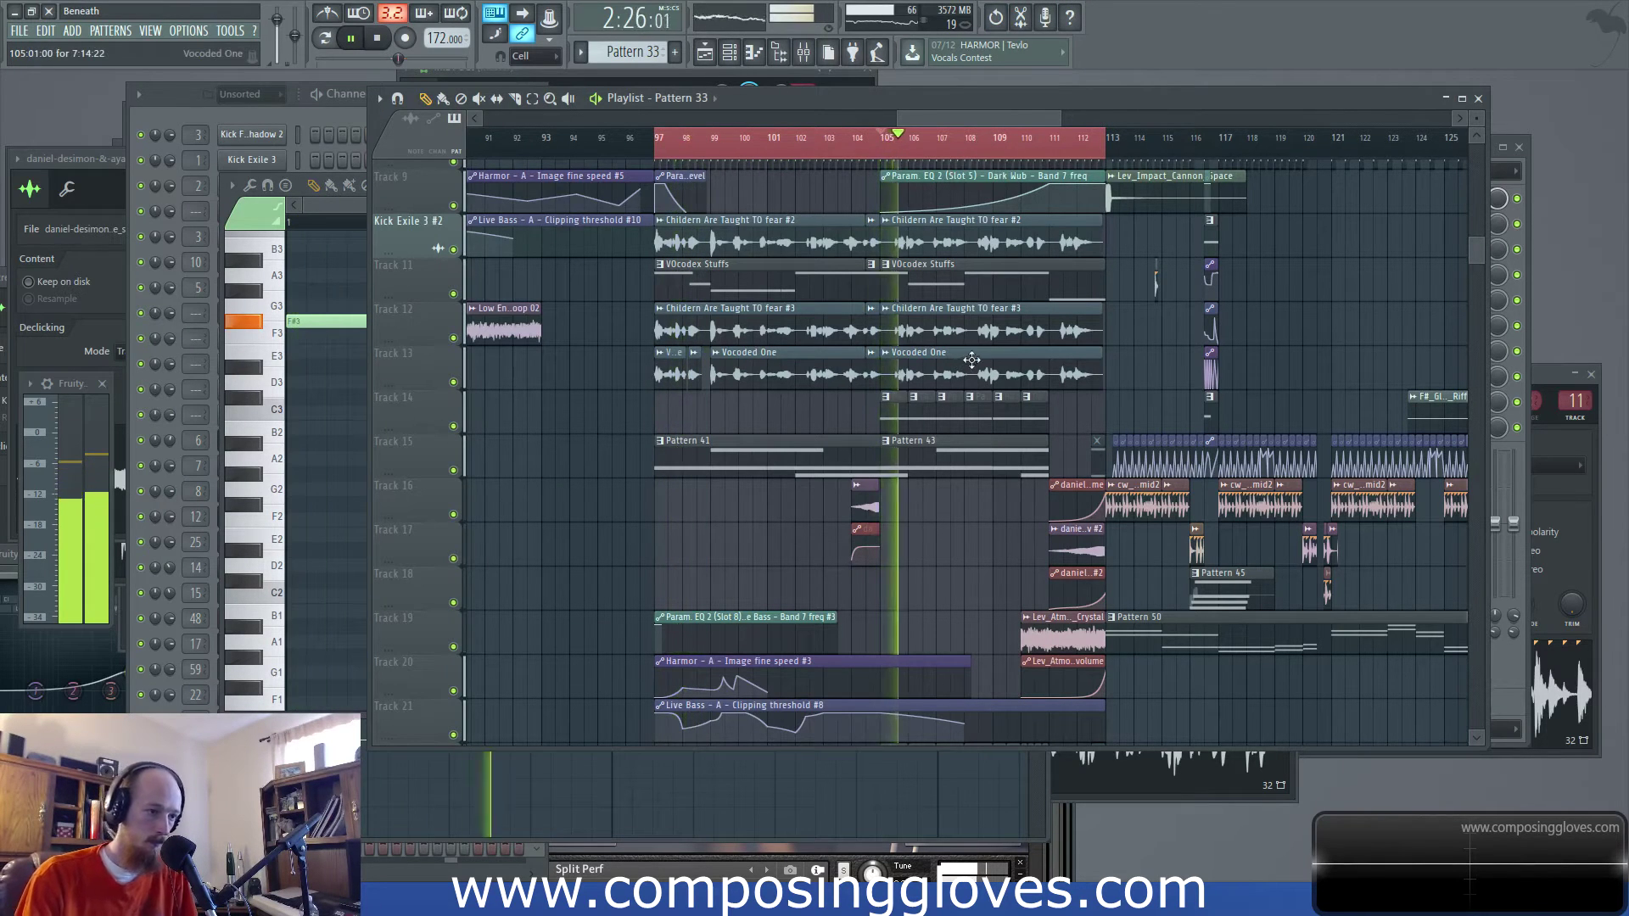
{"action": "scroll", "coordinate": [900, 348], "scroll_direction": "right", "scroll_amount": 2}
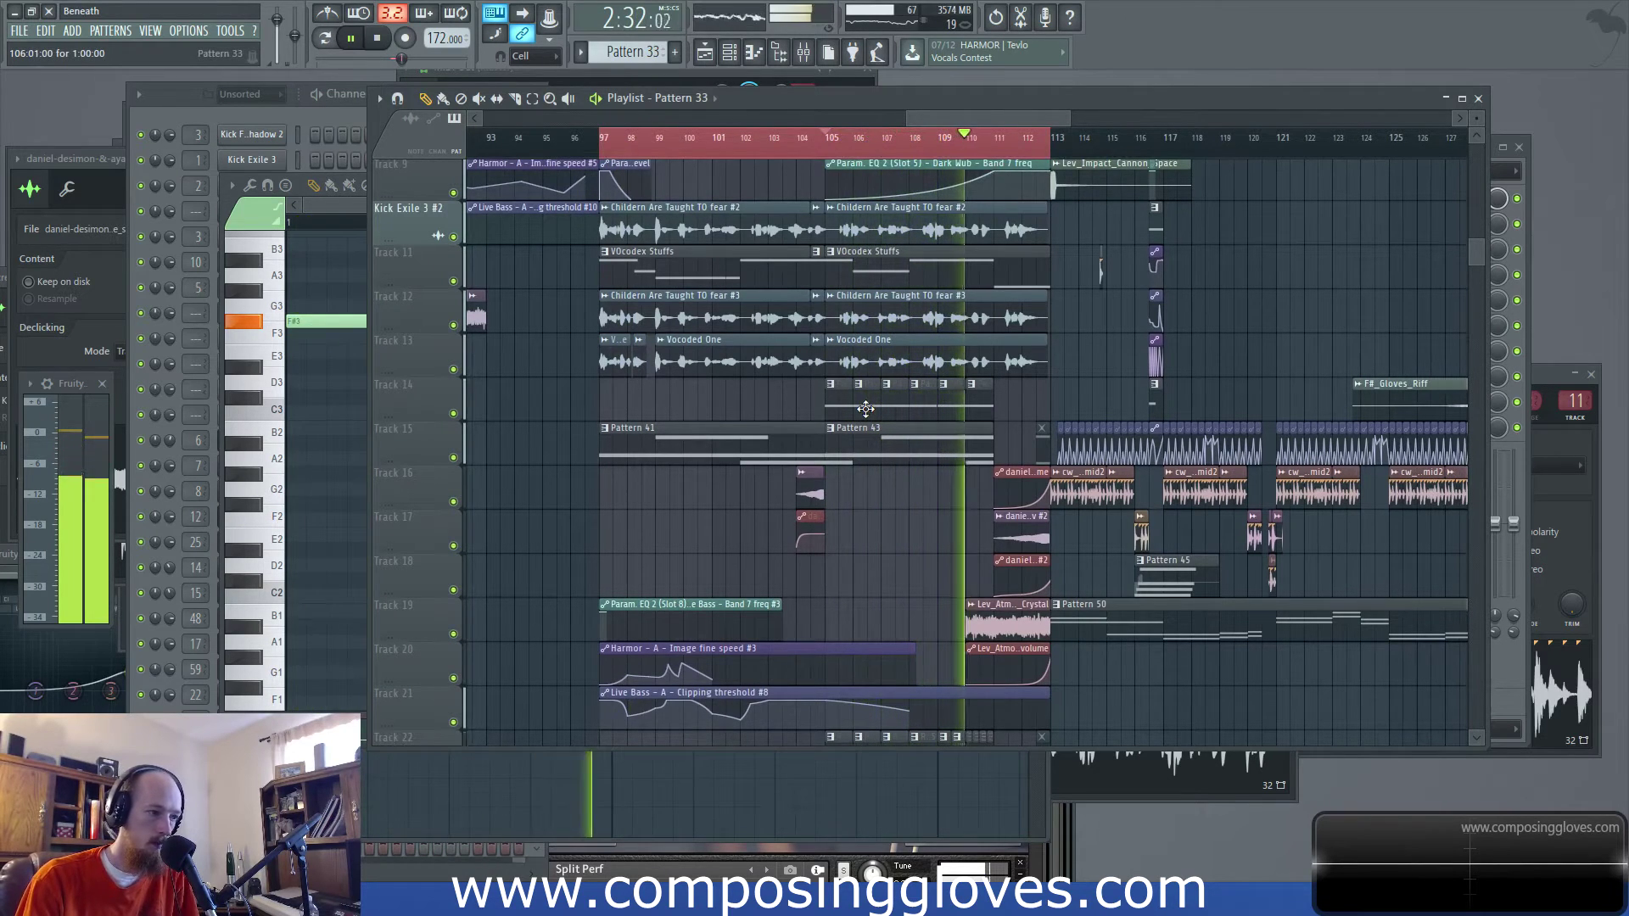
{"action": "scroll", "coordinate": [865, 409], "scroll_direction": "down", "scroll_amount": 1}
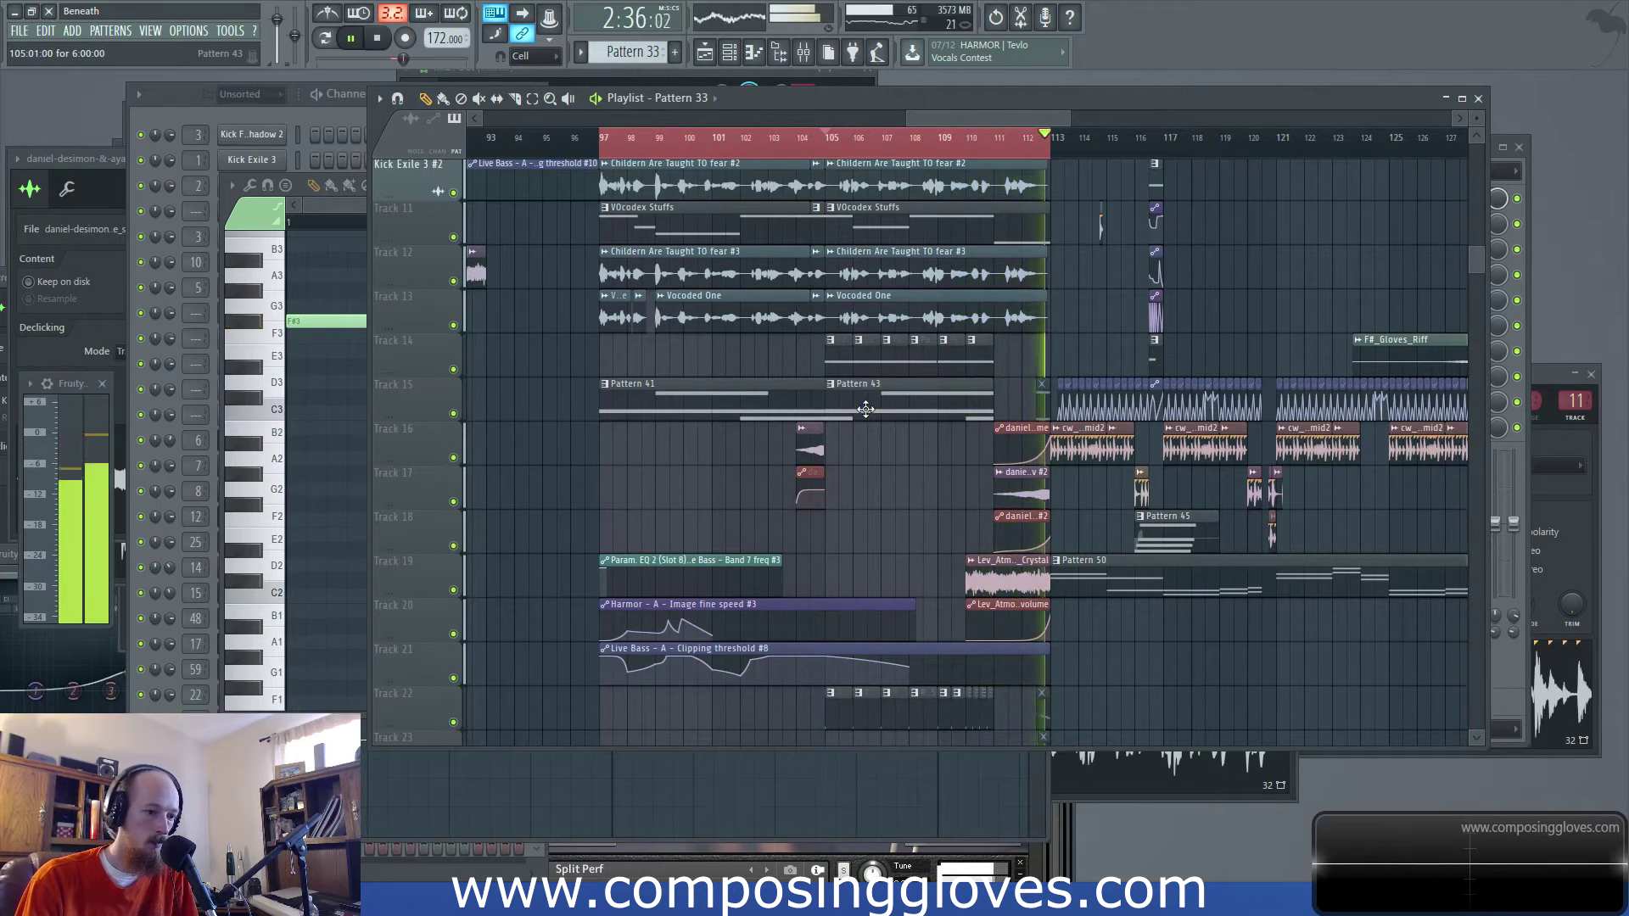
{"action": "scroll", "coordinate": [869, 413], "scroll_direction": "down", "scroll_amount": 2}
{"action": "scroll", "coordinate": [872, 416], "scroll_direction": "up", "scroll_amount": 2}
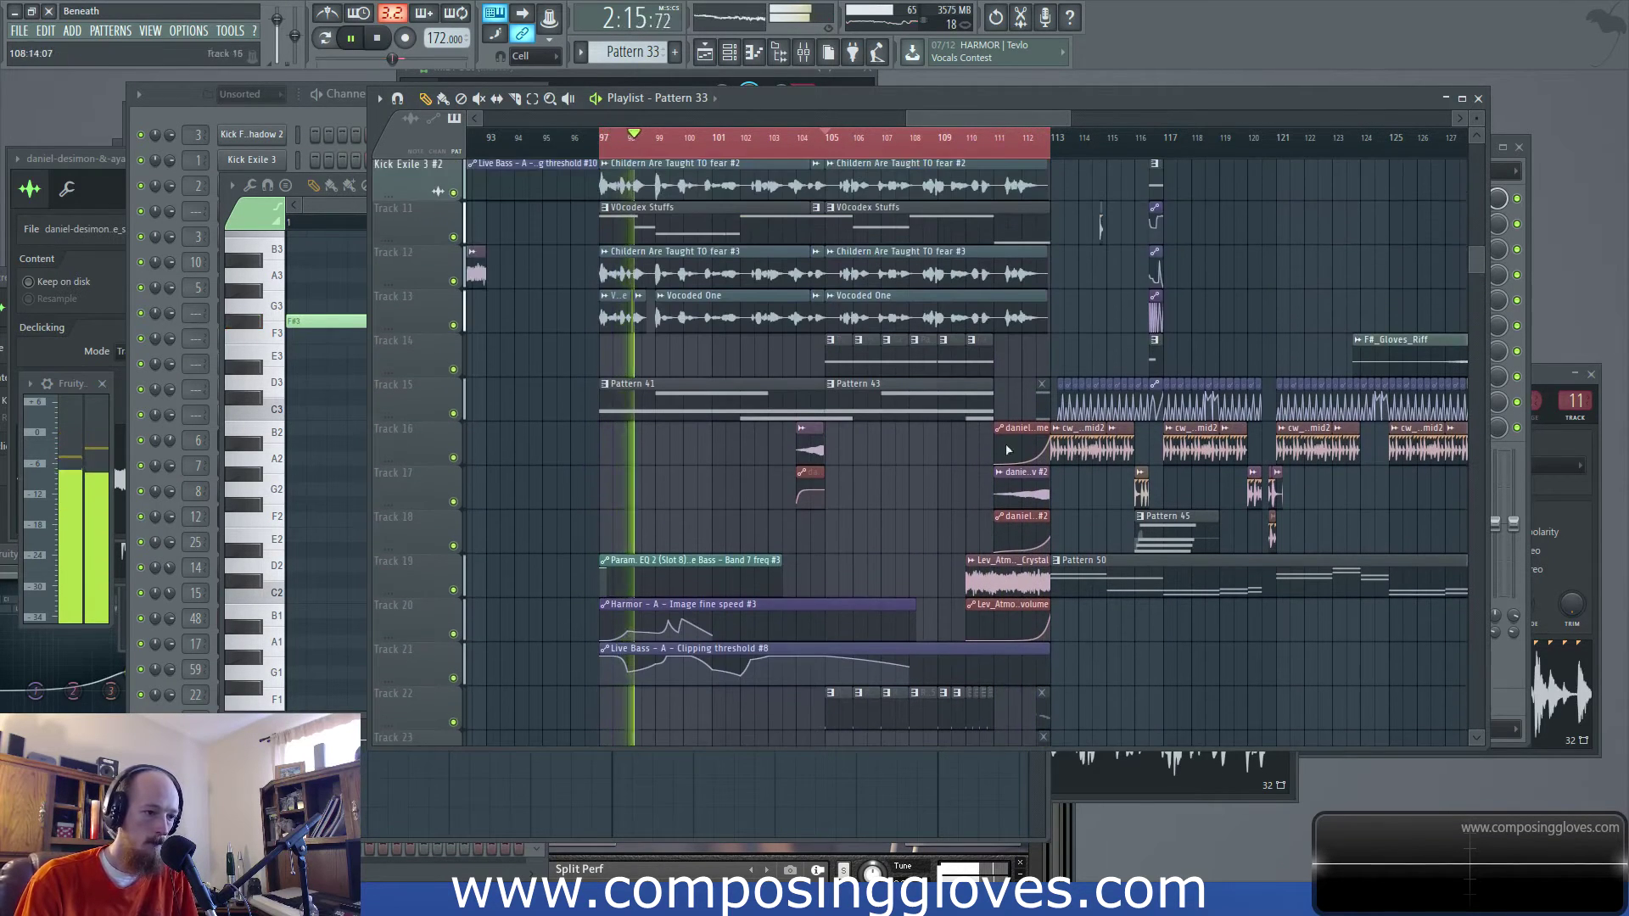
Open the channel settings of the second bowed cymbal sample at bar 111 and listen through the loop before stopping playback
{"action": "left_click", "coordinate": [1008, 560]}
{"action": "left_click", "coordinate": [1039, 521]}
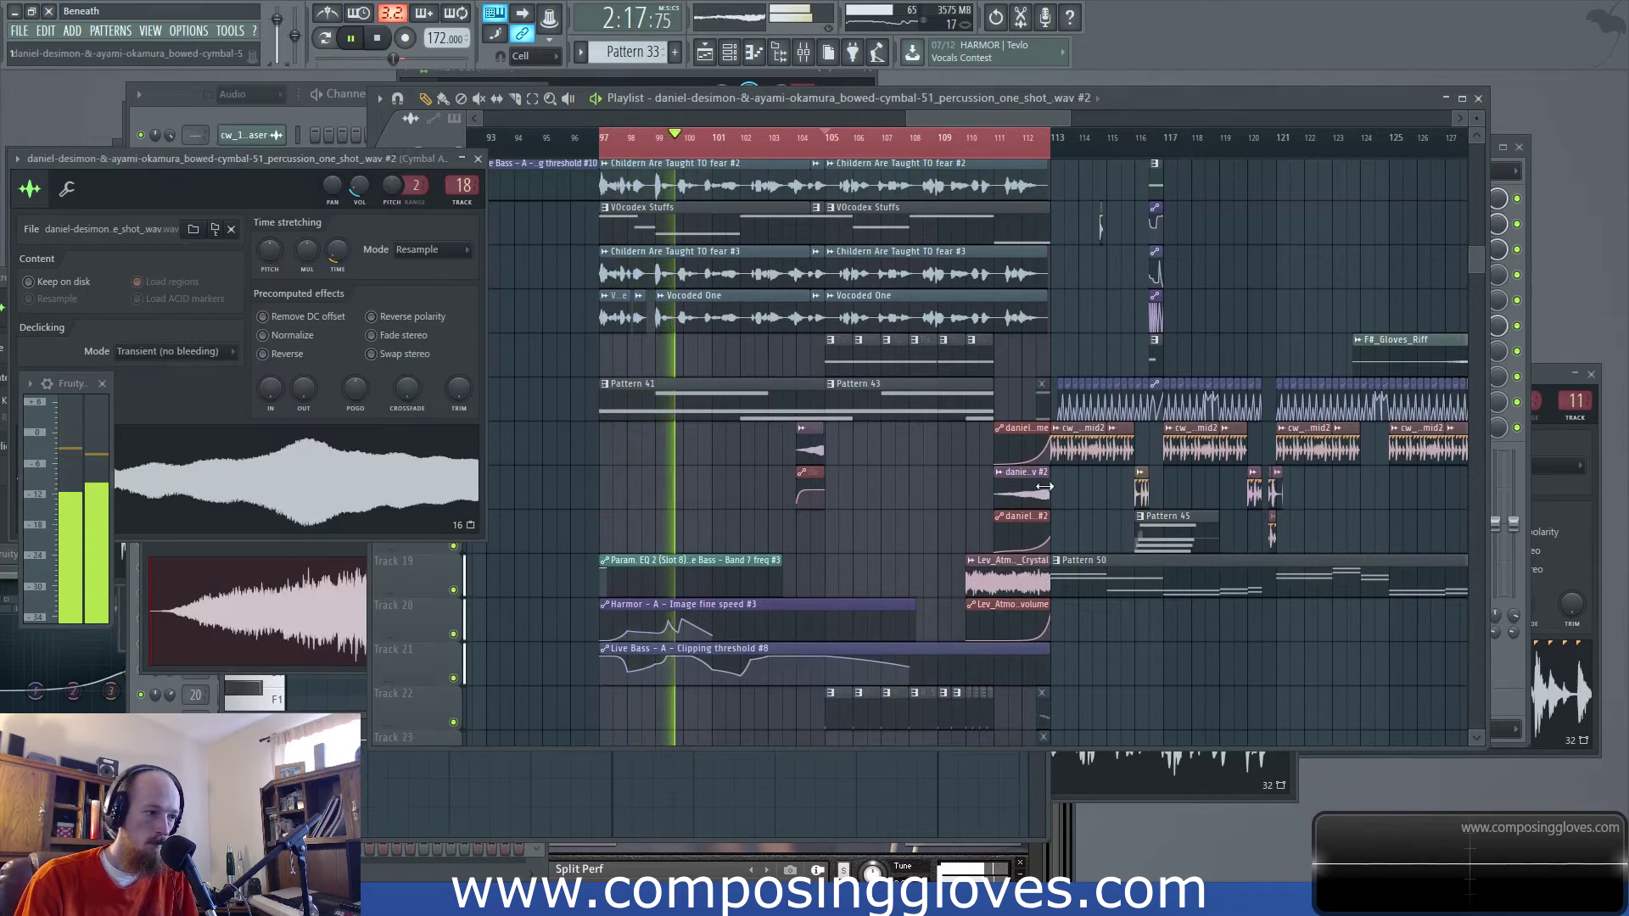
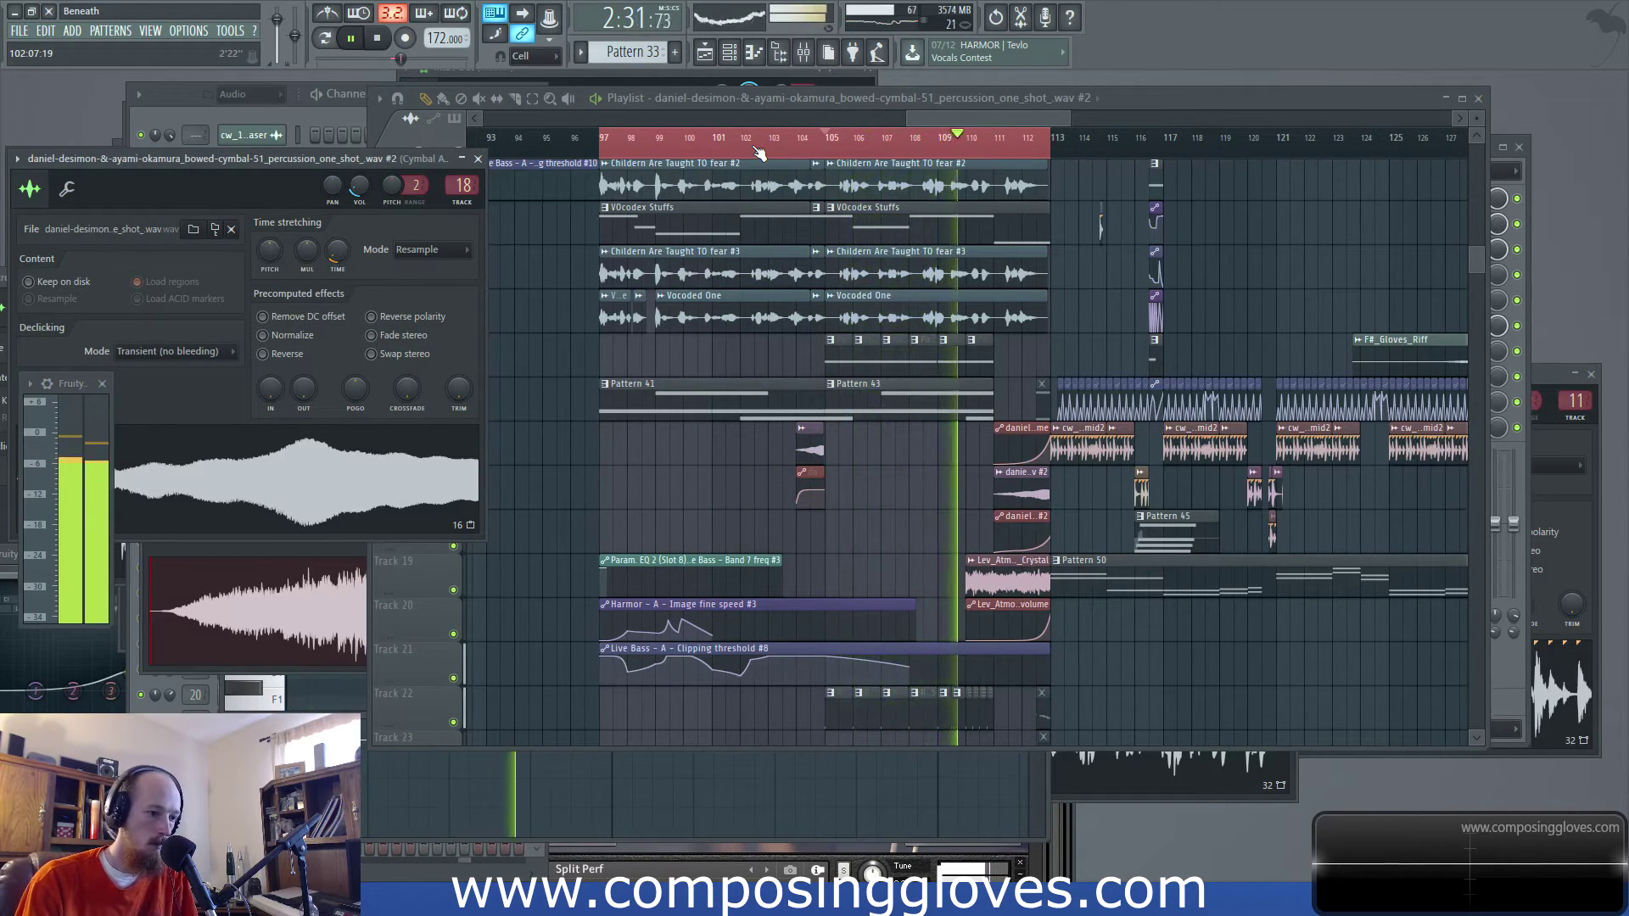
{"action": "key", "text": "space"}
Set the loop range from 107:09 to 109:09 and examine every playlist track sounding within it
{"action": "left_click_drag", "start_coordinate": [903, 145], "coordinate": [946, 157]}
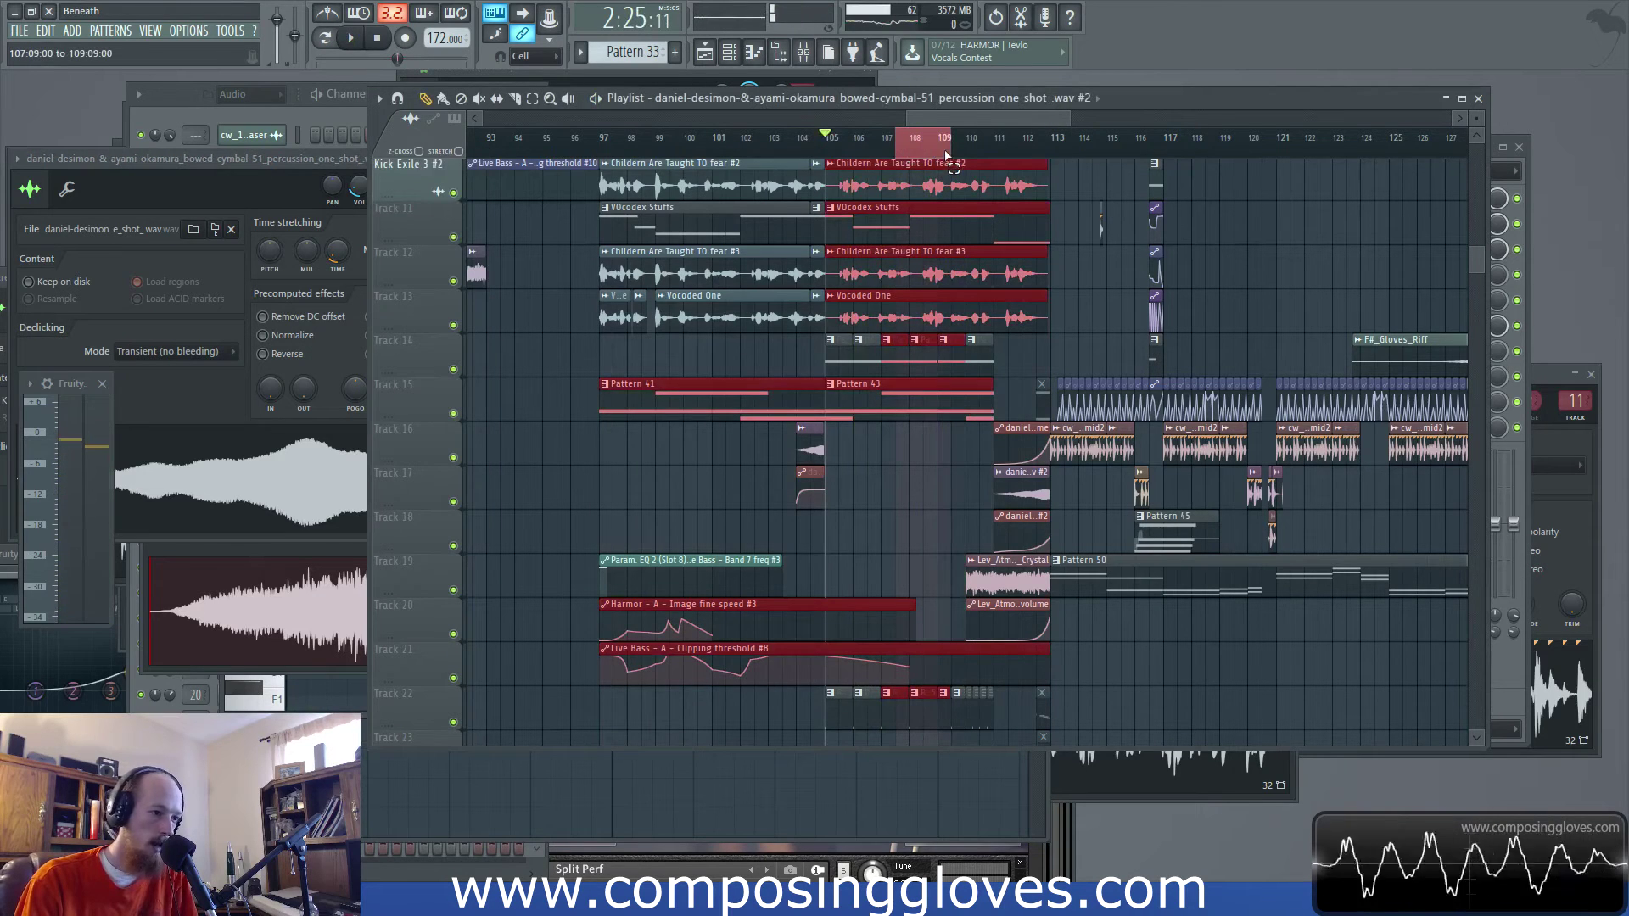
{"action": "scroll", "coordinate": [940, 501], "scroll_direction": "up", "scroll_amount": 5}
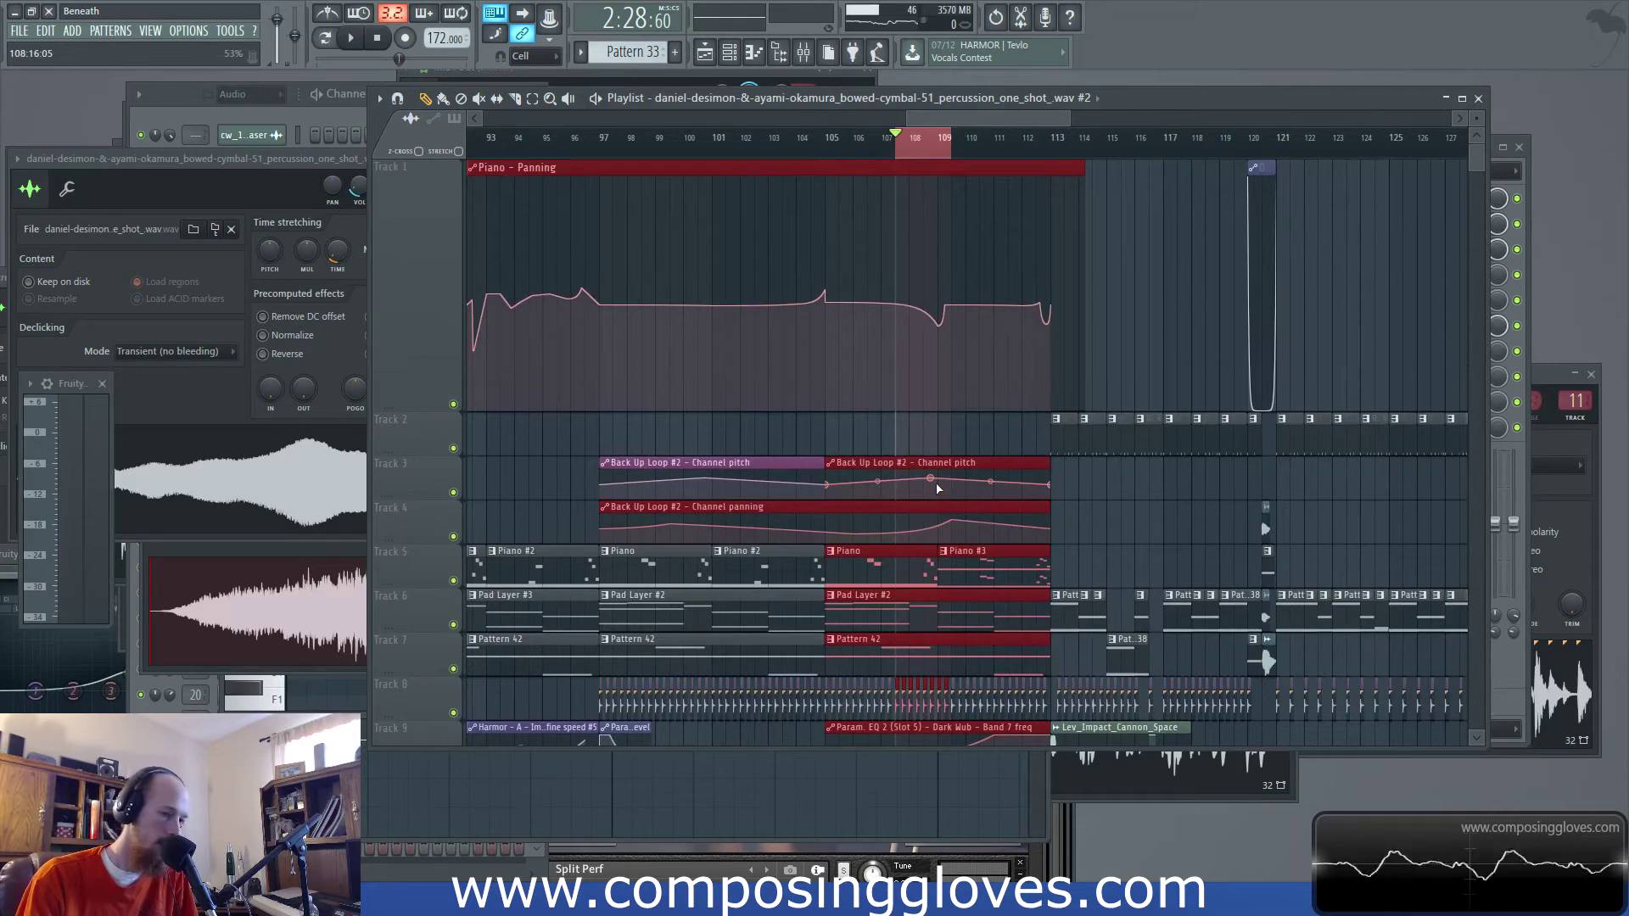
{"action": "scroll", "coordinate": [965, 393], "scroll_direction": "down", "scroll_amount": 2}
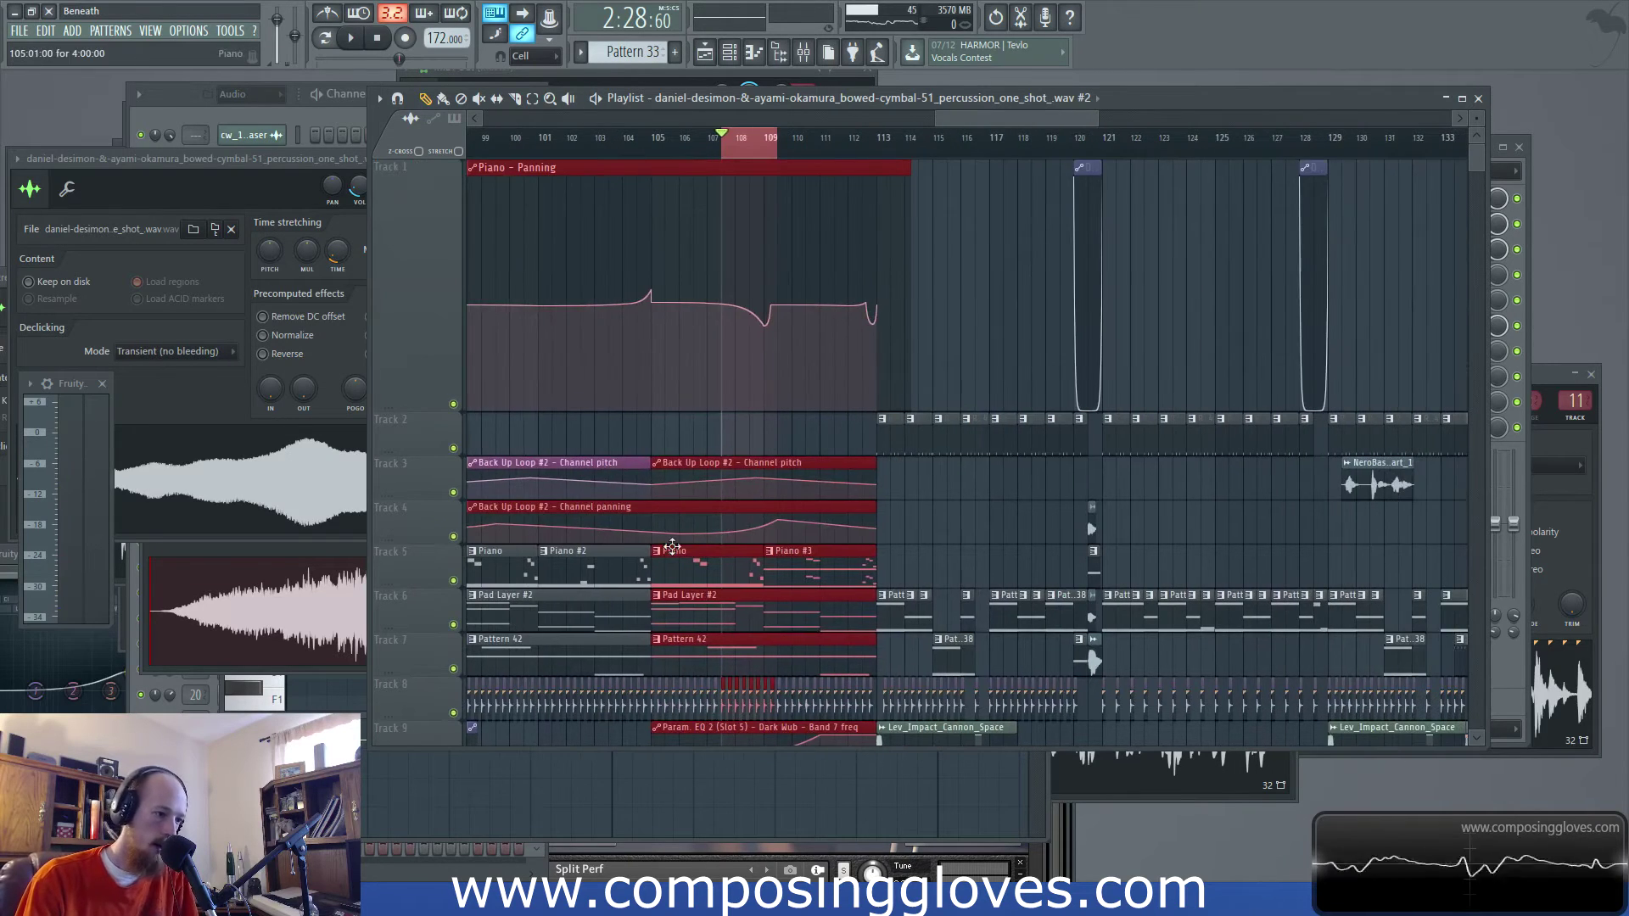
{"action": "scroll", "coordinate": [764, 509], "scroll_direction": "down", "scroll_amount": 3}
{"action": "scroll", "coordinate": [710, 541], "scroll_direction": "up", "scroll_amount": 5}
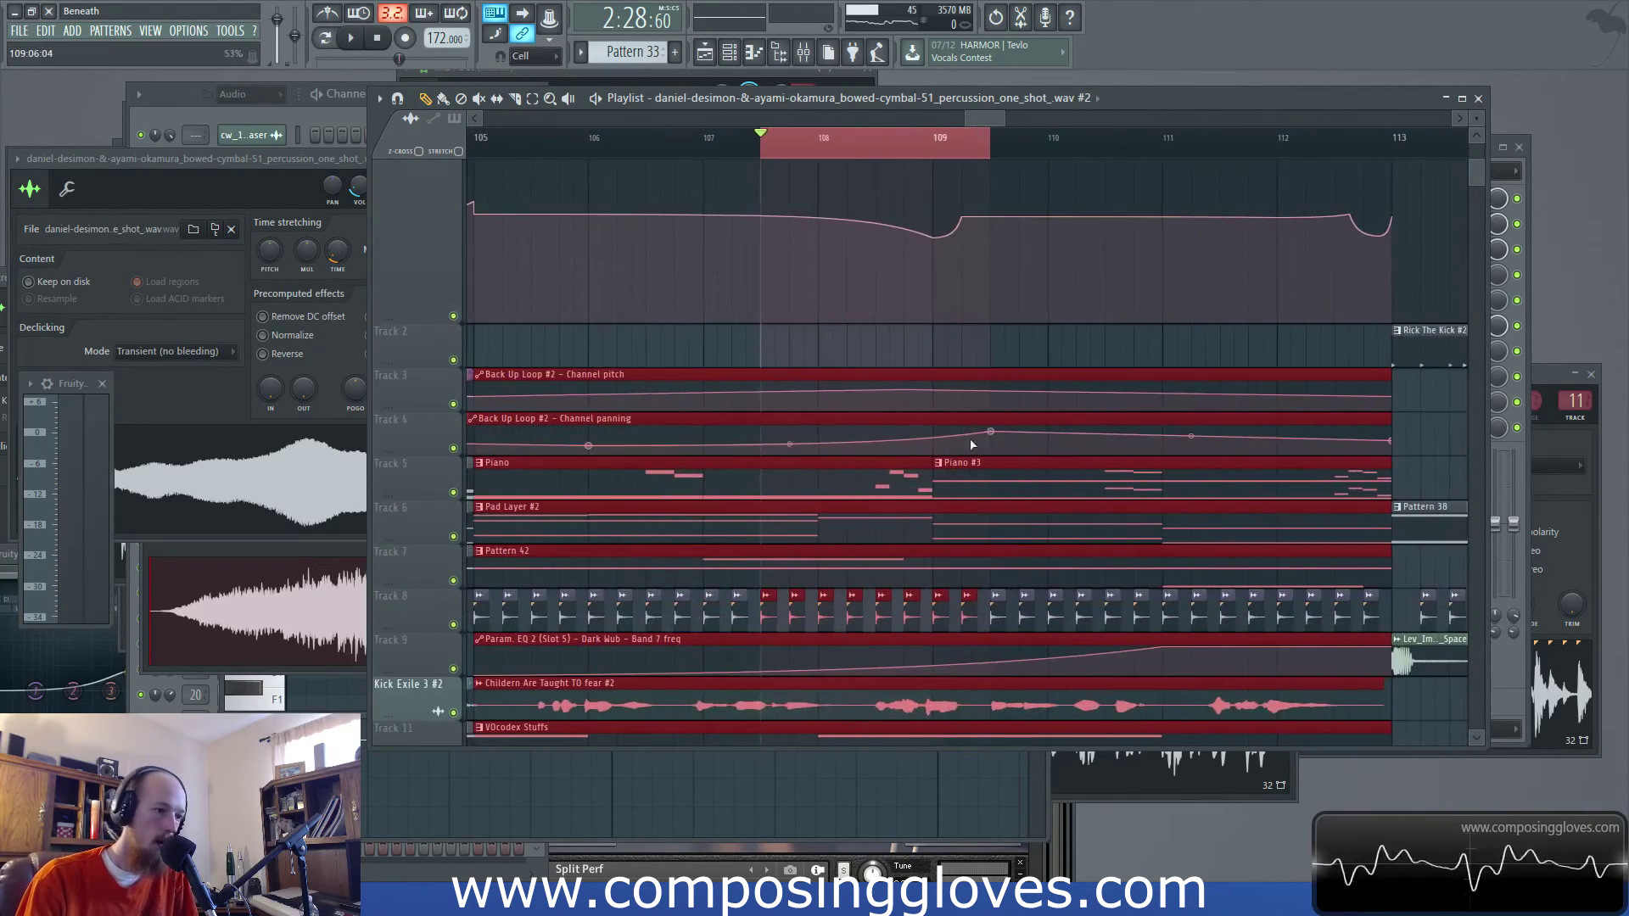
{"action": "scroll", "coordinate": [837, 496], "scroll_direction": "down", "scroll_amount": 4}
{"action": "scroll", "coordinate": [838, 495], "scroll_direction": "down", "scroll_amount": 2}
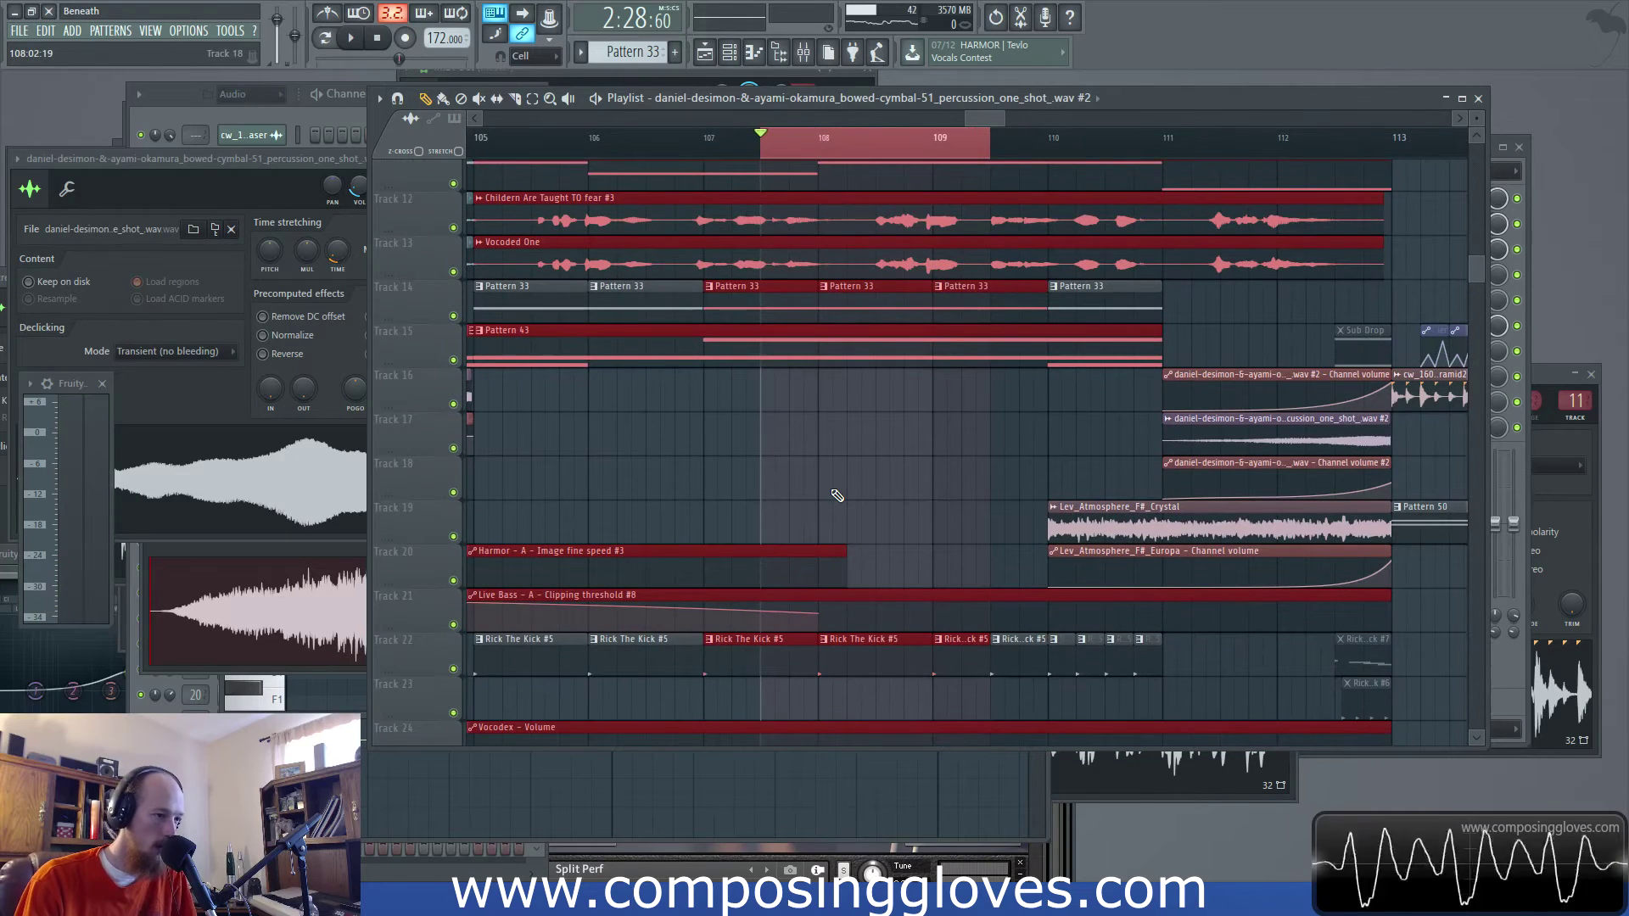
{"action": "scroll", "coordinate": [837, 496], "scroll_direction": "up", "scroll_amount": 4}
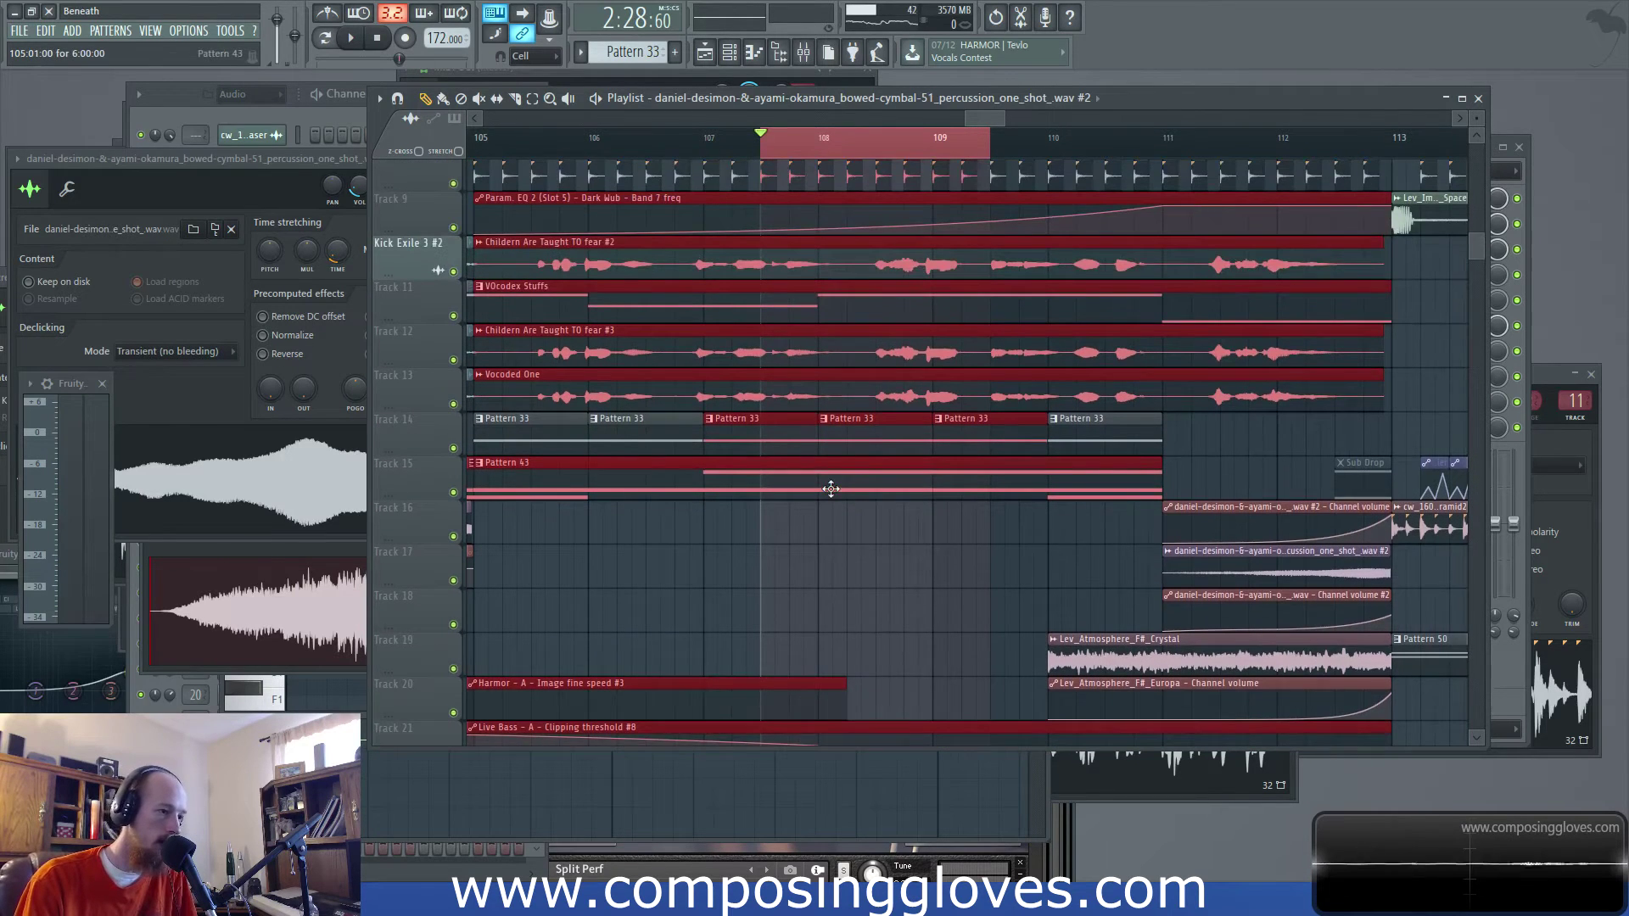
{"action": "scroll", "coordinate": [834, 492], "scroll_direction": "down", "scroll_amount": 2}
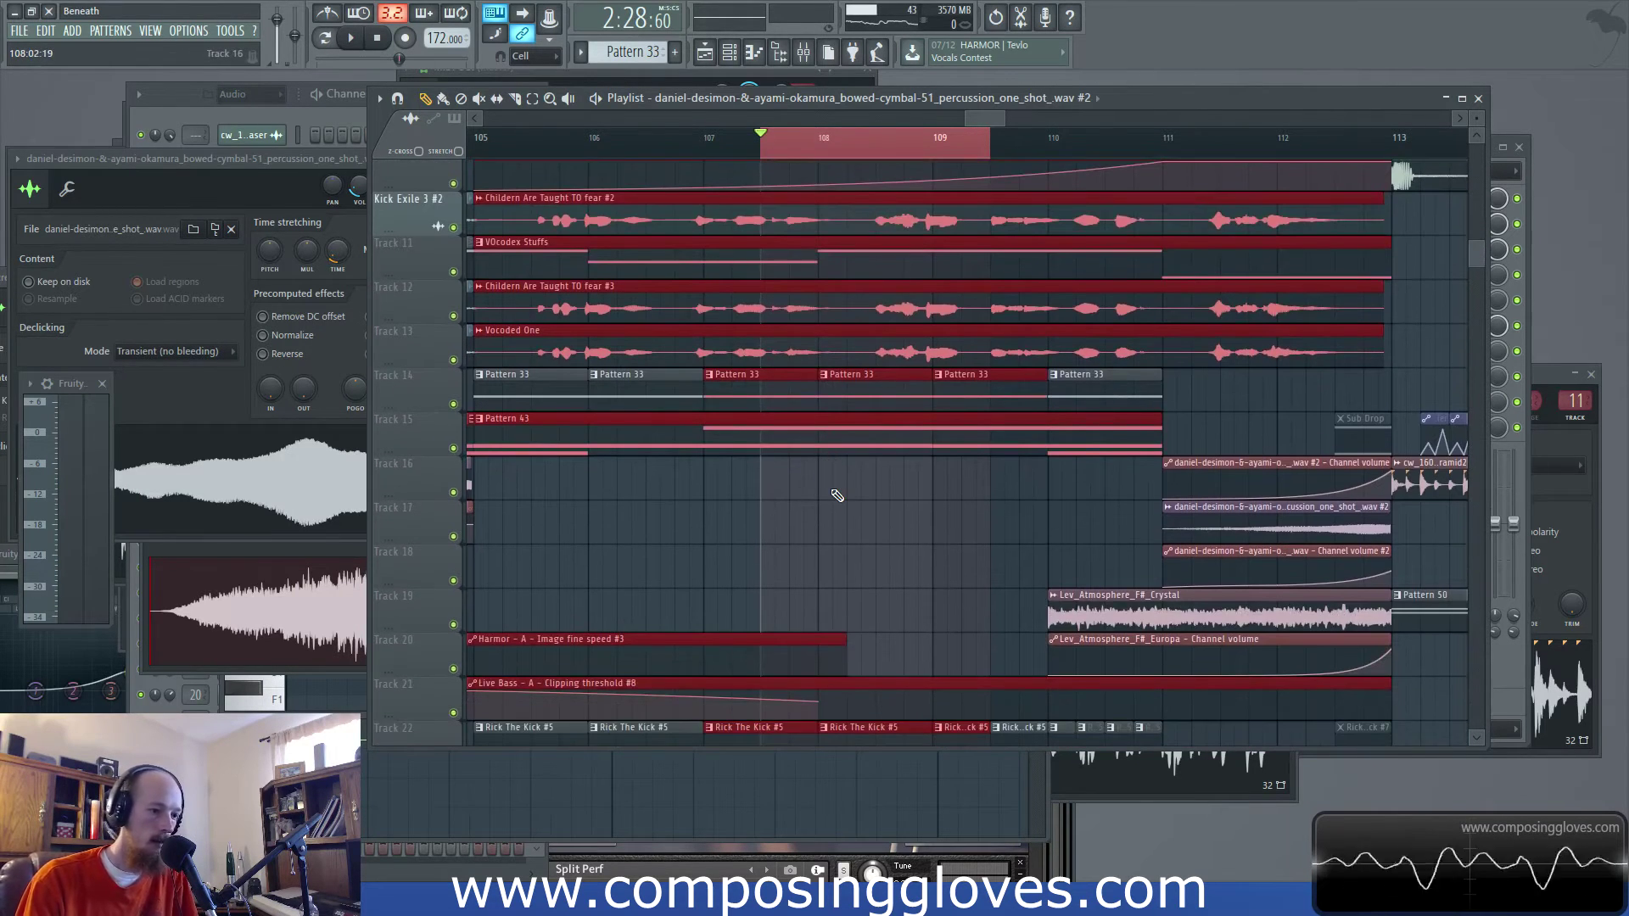
Check the Dark Wub note of Pattern 33 again and audition the loop around bar 108 twice
{"action": "double_click", "coordinate": [900, 389]}
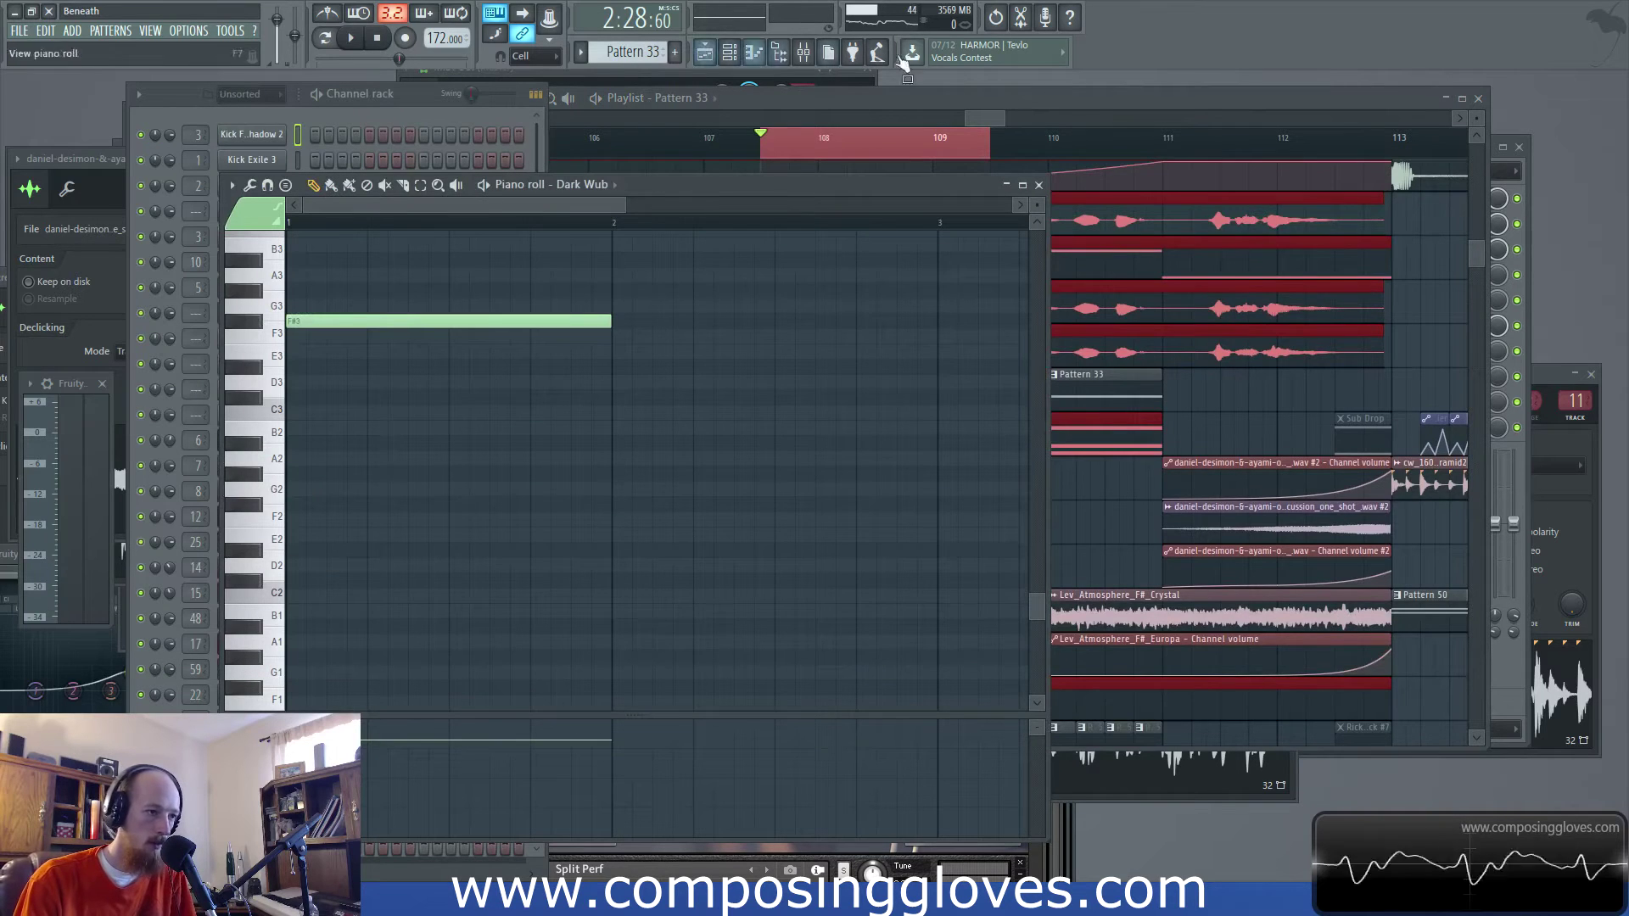
{"action": "left_click", "coordinate": [960, 116]}
{"action": "scroll", "coordinate": [707, 374], "scroll_direction": "down", "scroll_amount": 3}
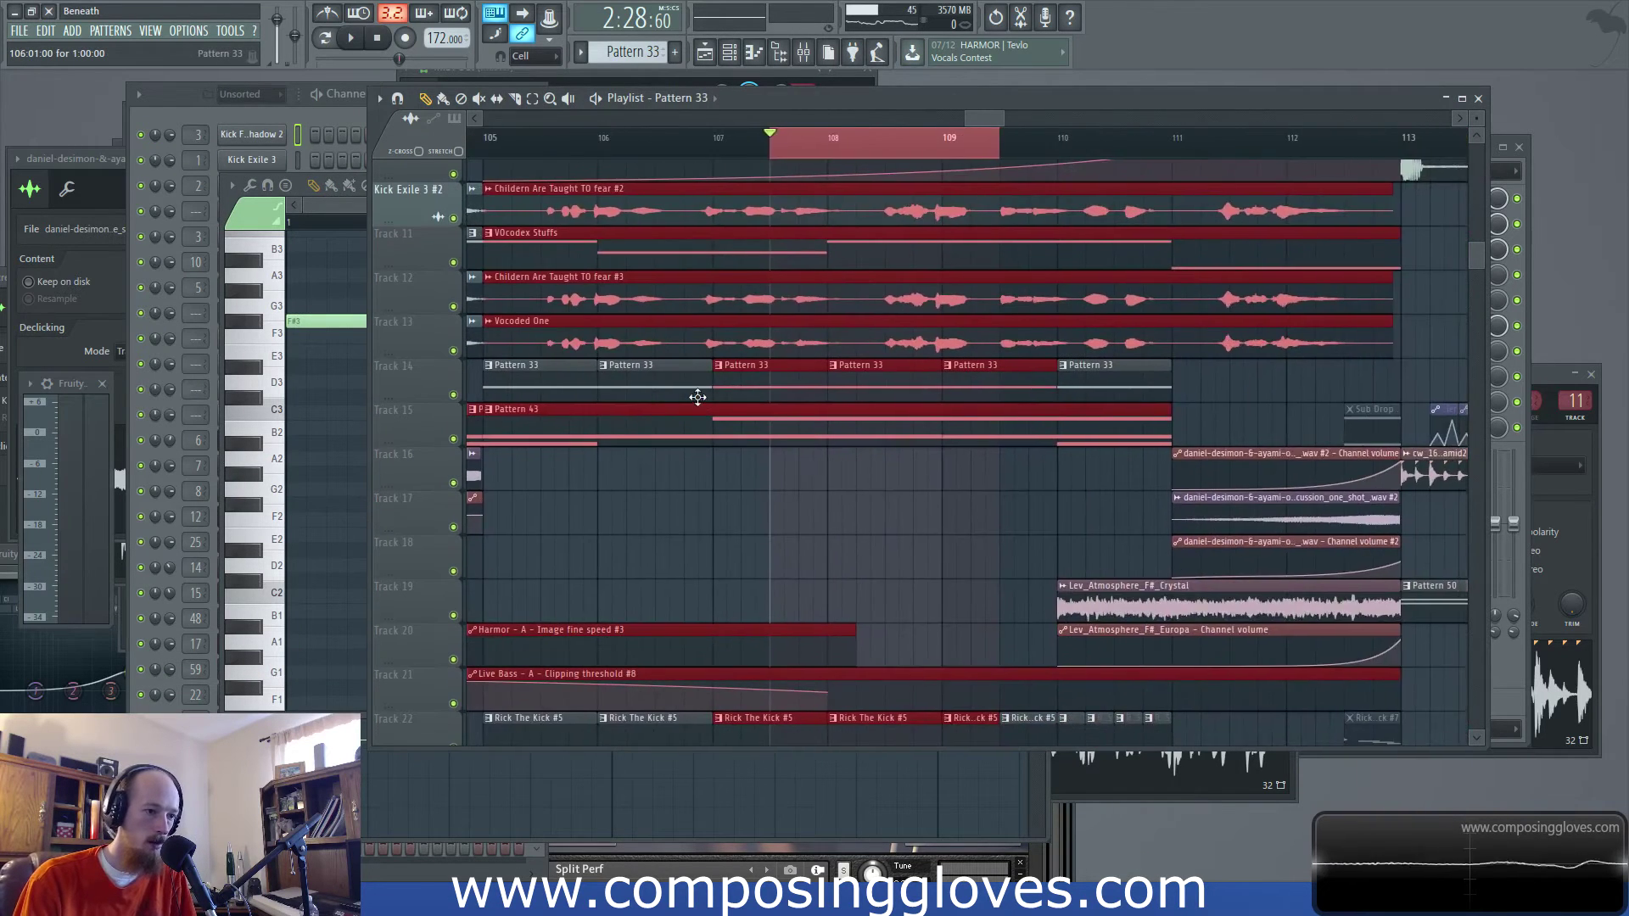
{"action": "key", "text": "space"}
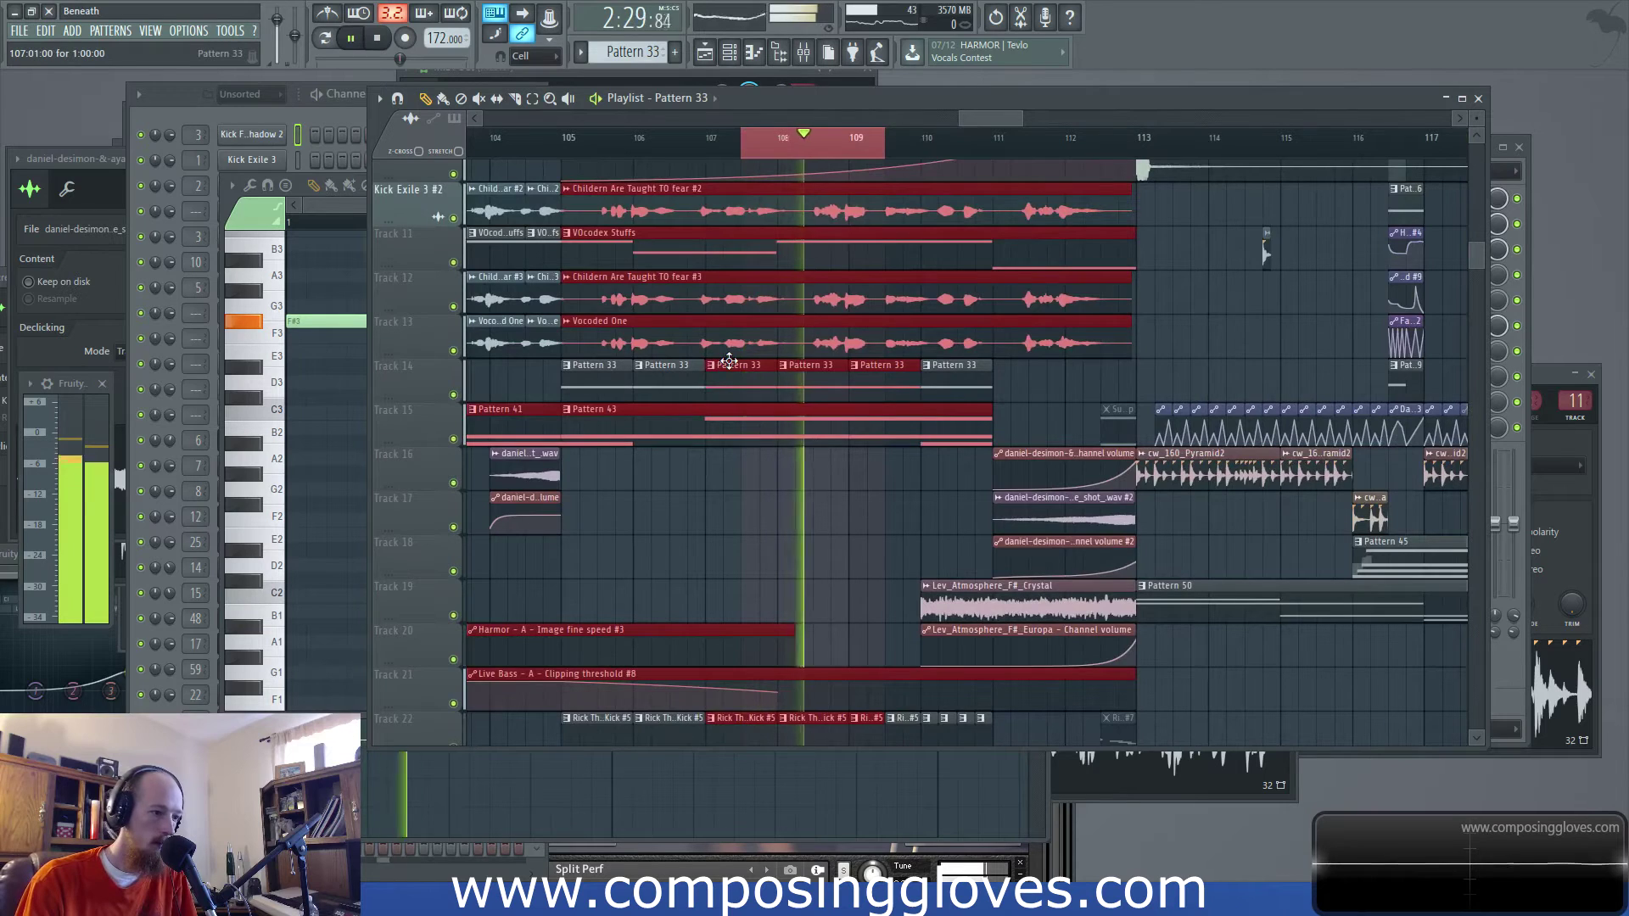
{"action": "key", "text": "space"}
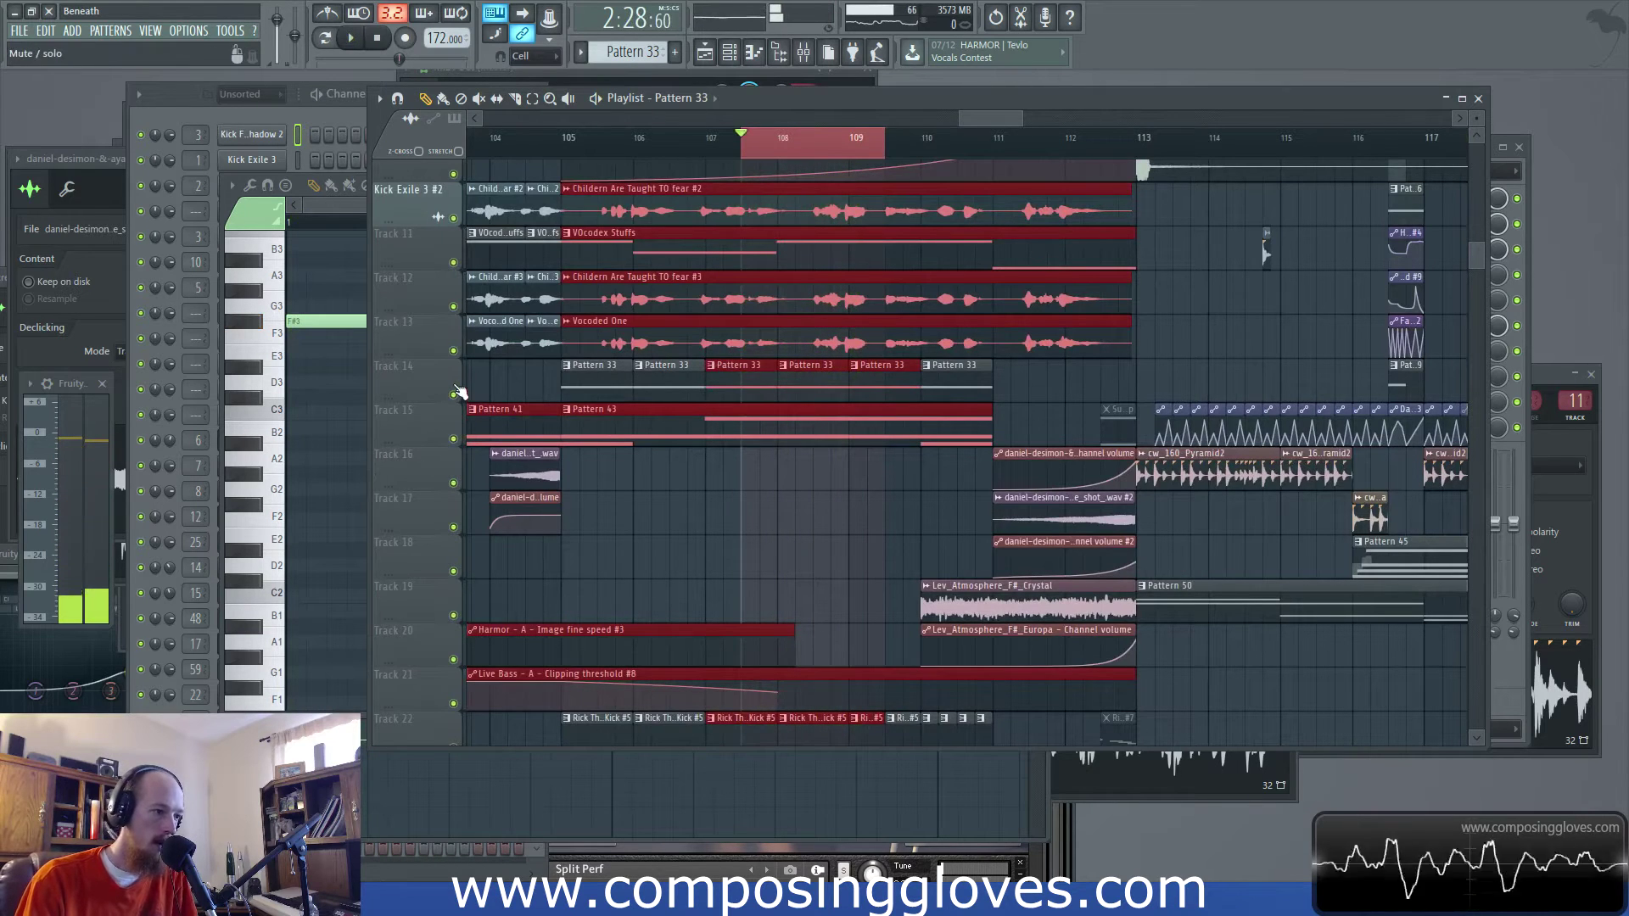
{"action": "scroll", "coordinate": [458, 392], "scroll_direction": "down", "scroll_amount": 1}
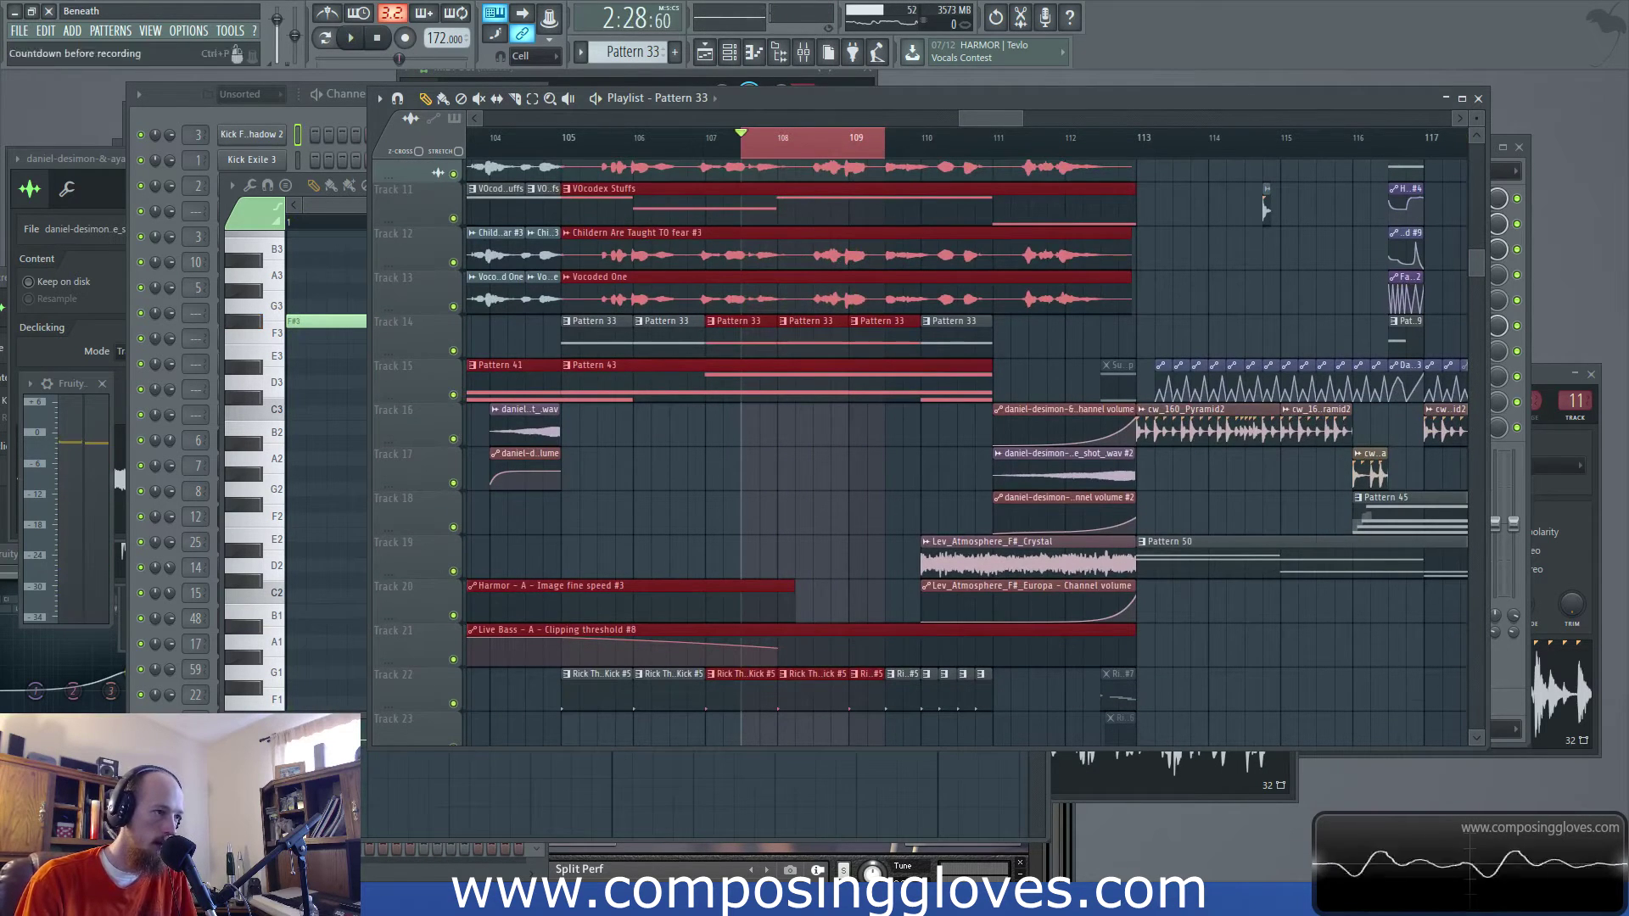
{"action": "key", "text": "space"}
{"action": "key", "text": "space"}
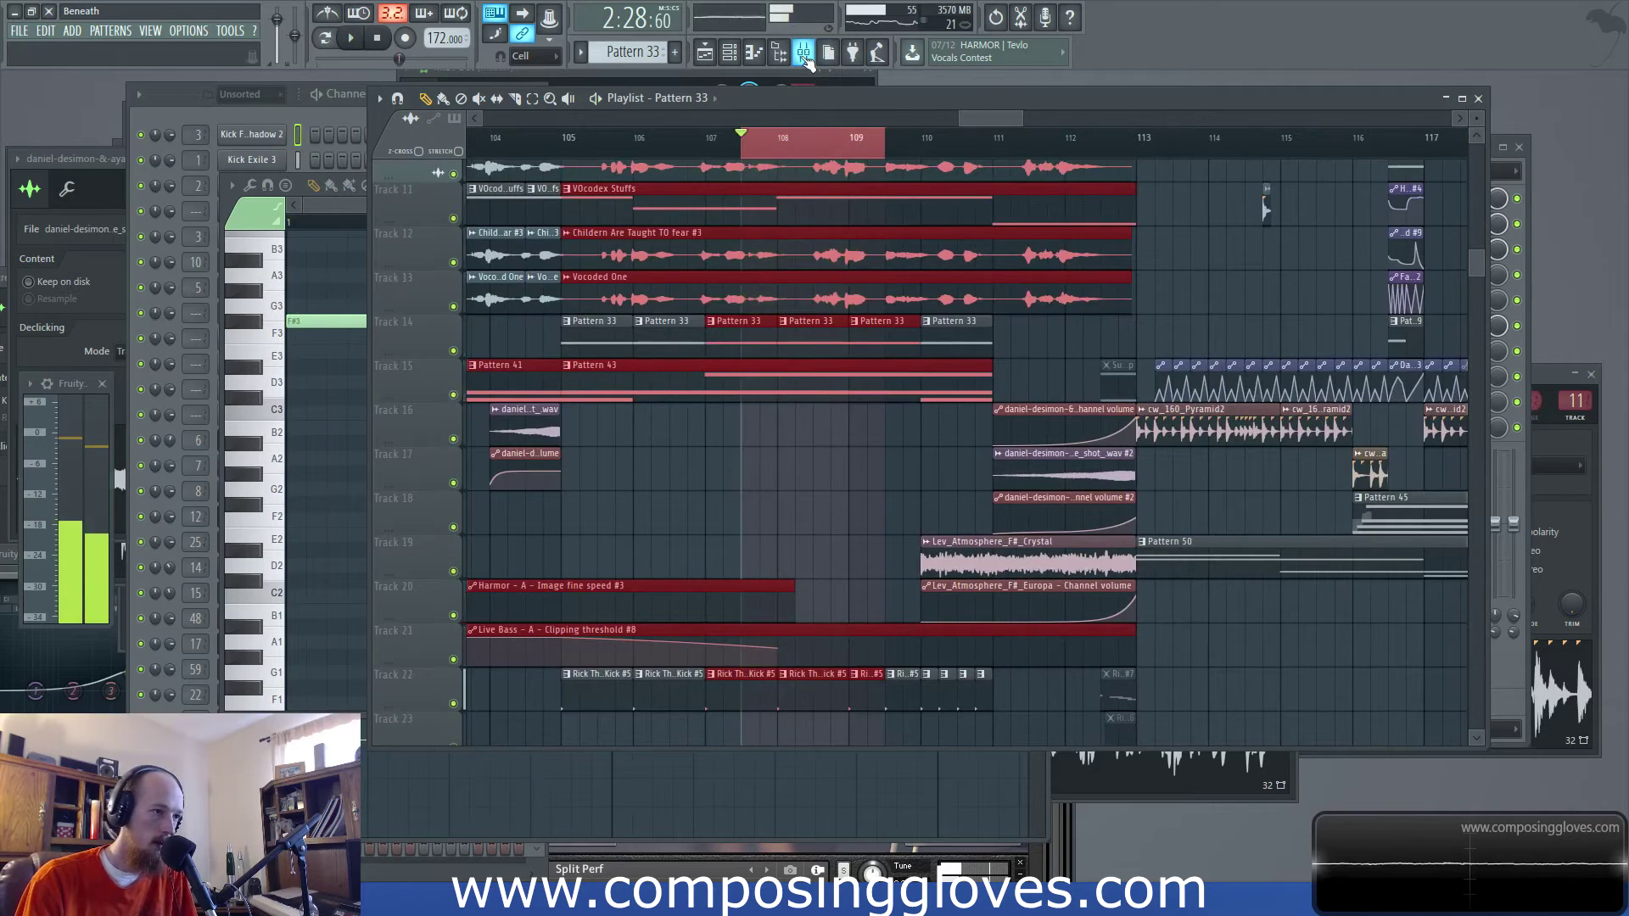
Remove the Hardcore effect from slot 10 of the Live Bass mixer track
{"action": "left_click", "coordinate": [803, 54]}
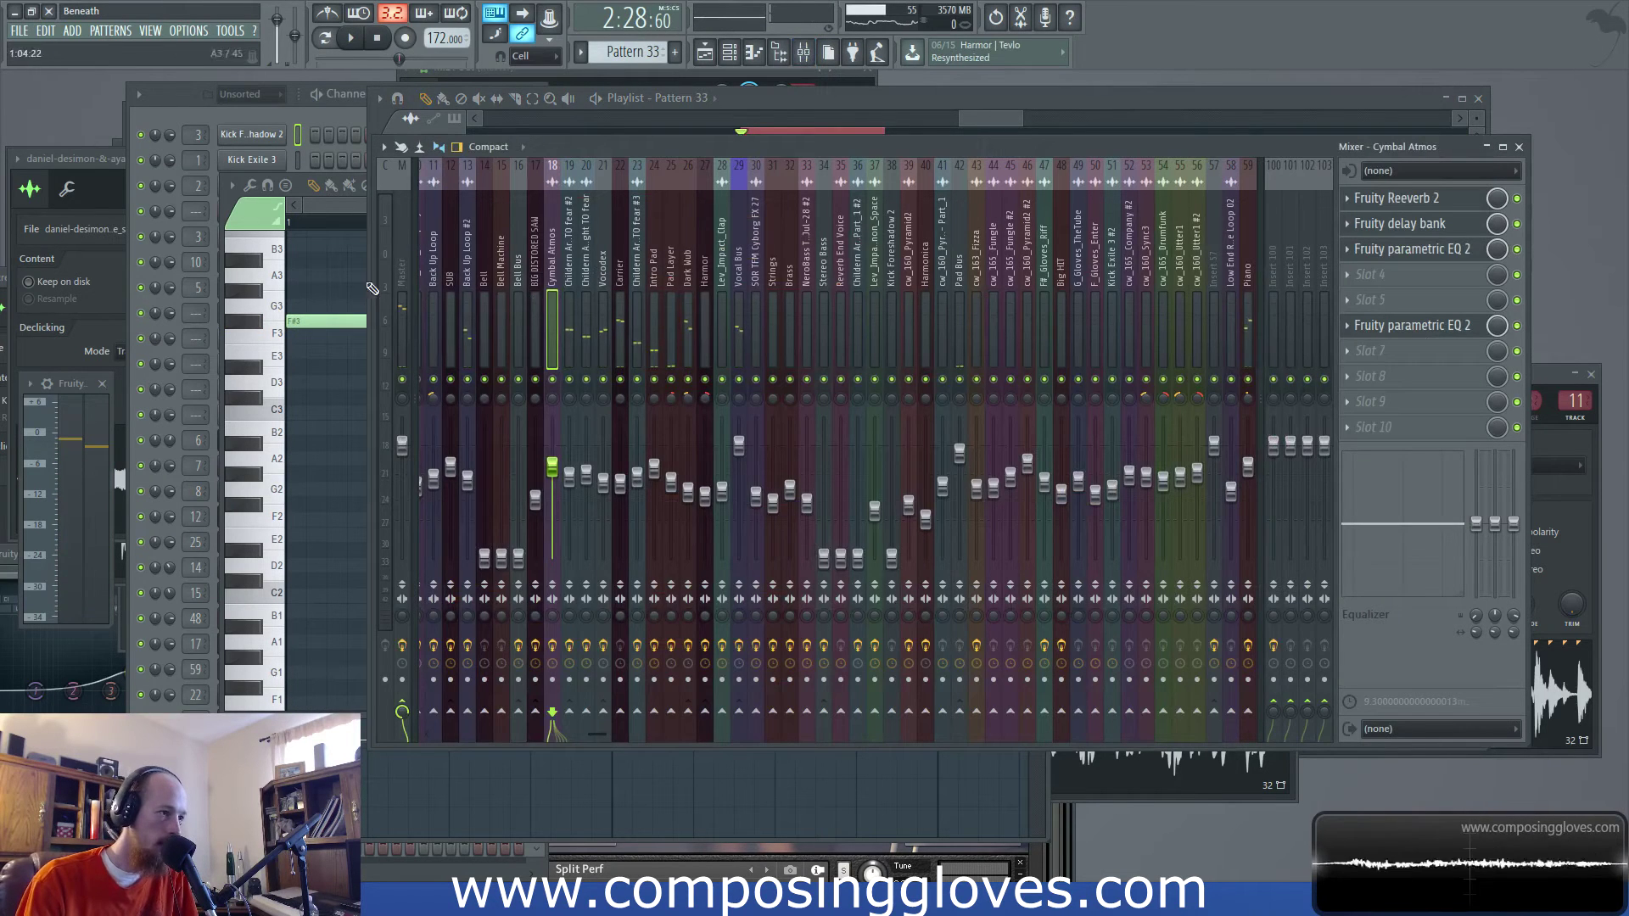
{"action": "left_click_drag", "start_coordinate": [601, 733], "coordinate": [364, 700]}
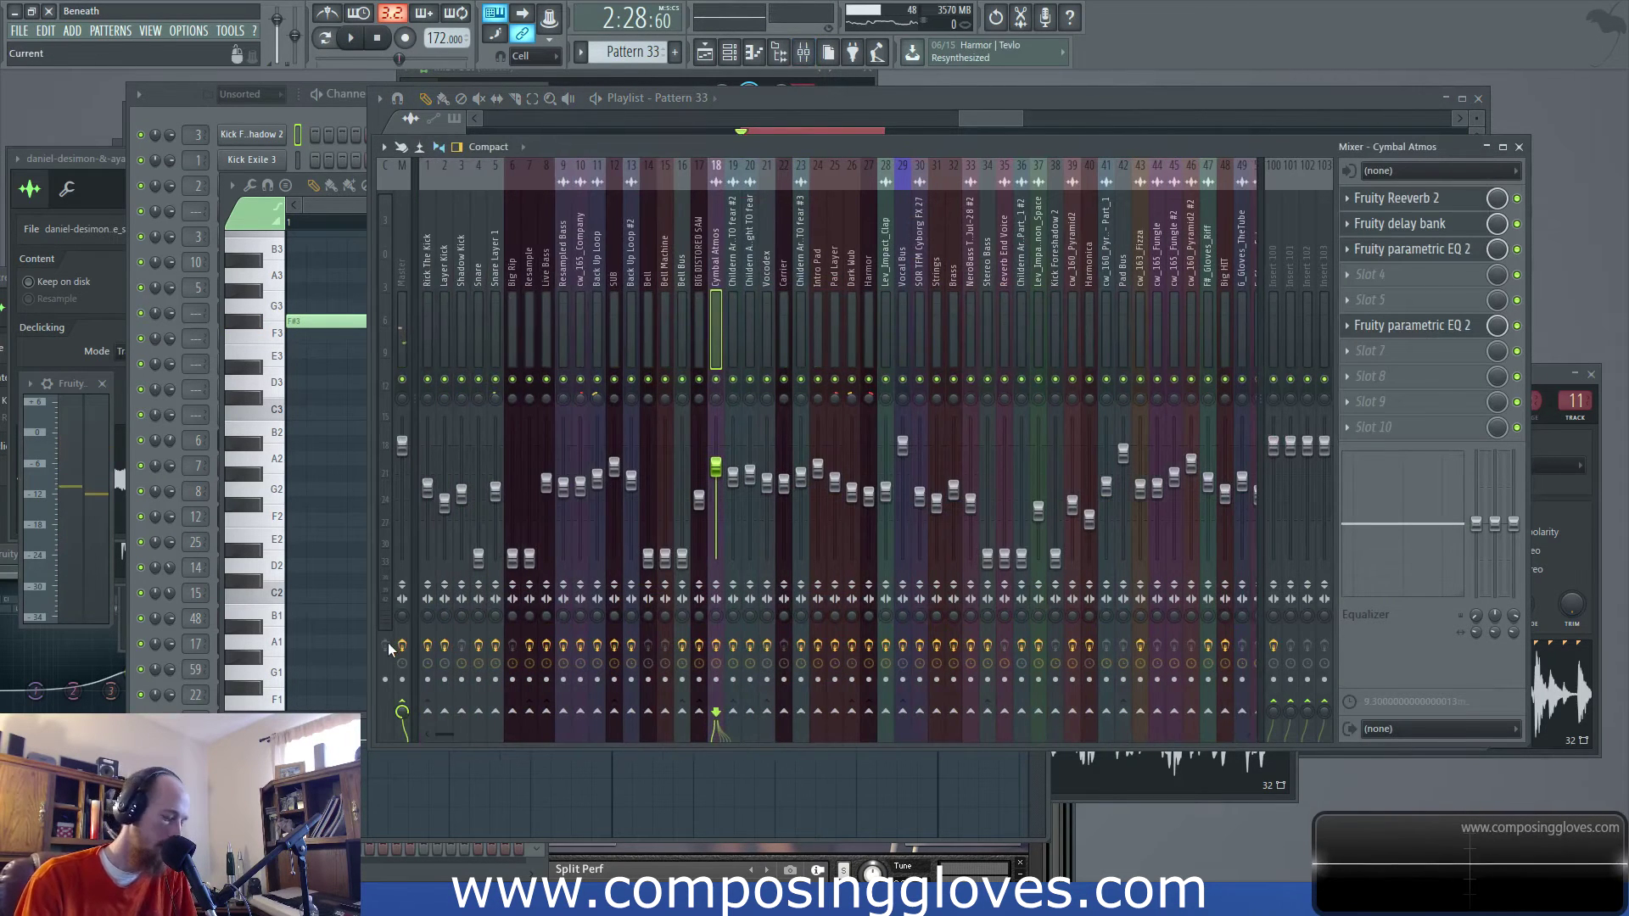
{"action": "left_click", "coordinate": [546, 247]}
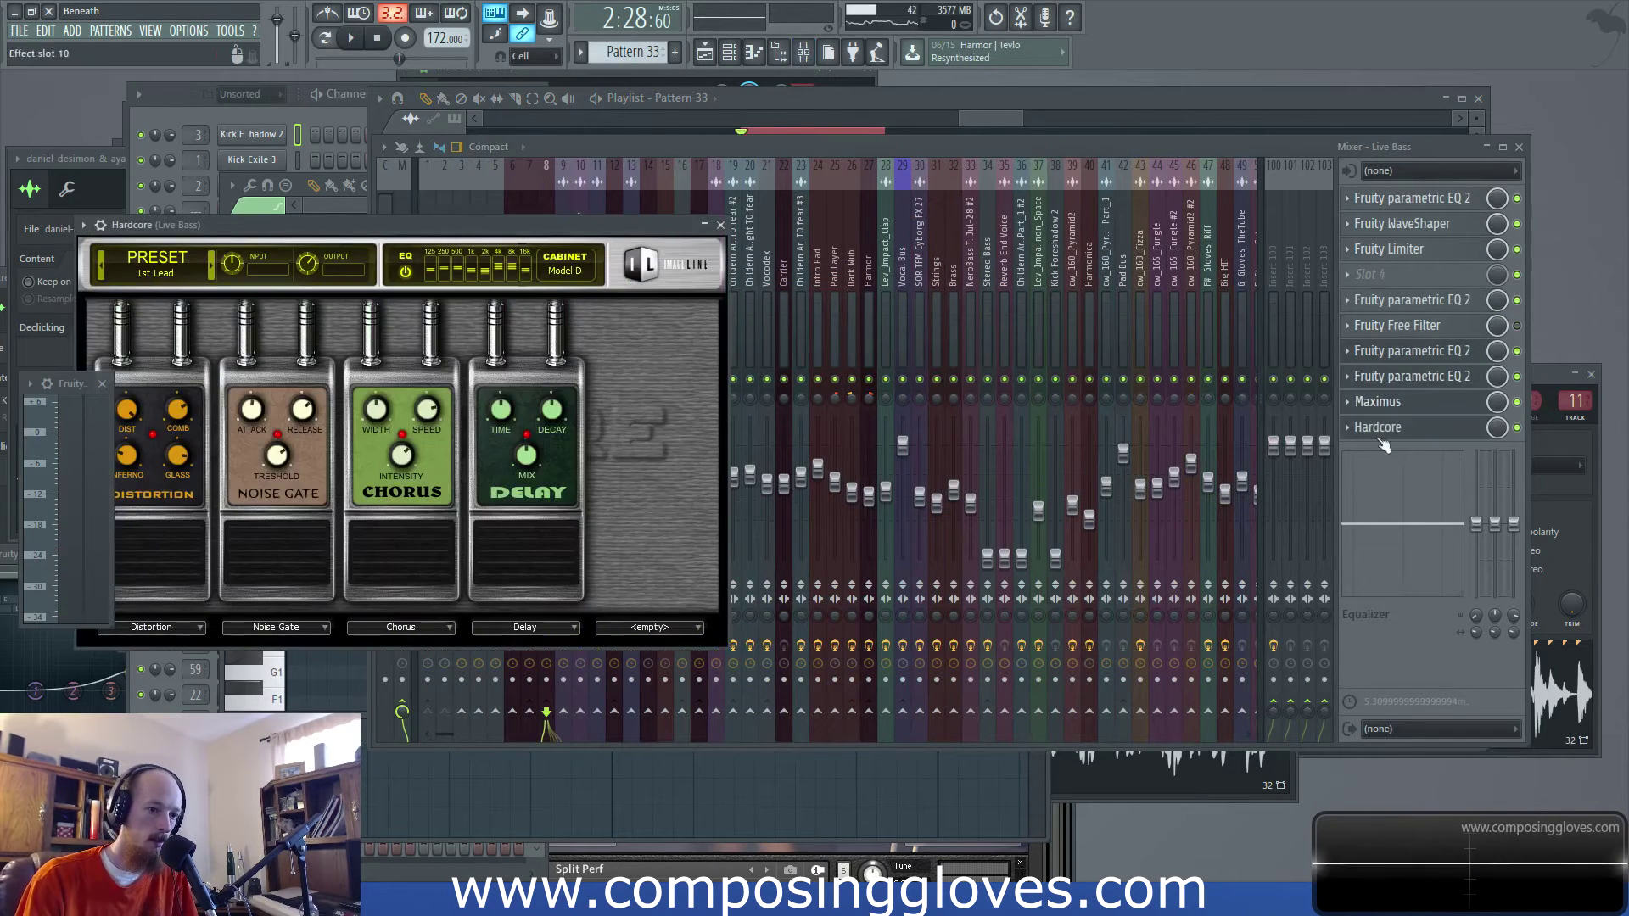
{"action": "left_click", "coordinate": [1346, 428]}
{"action": "mouse_move", "coordinate": [1399, 445]}
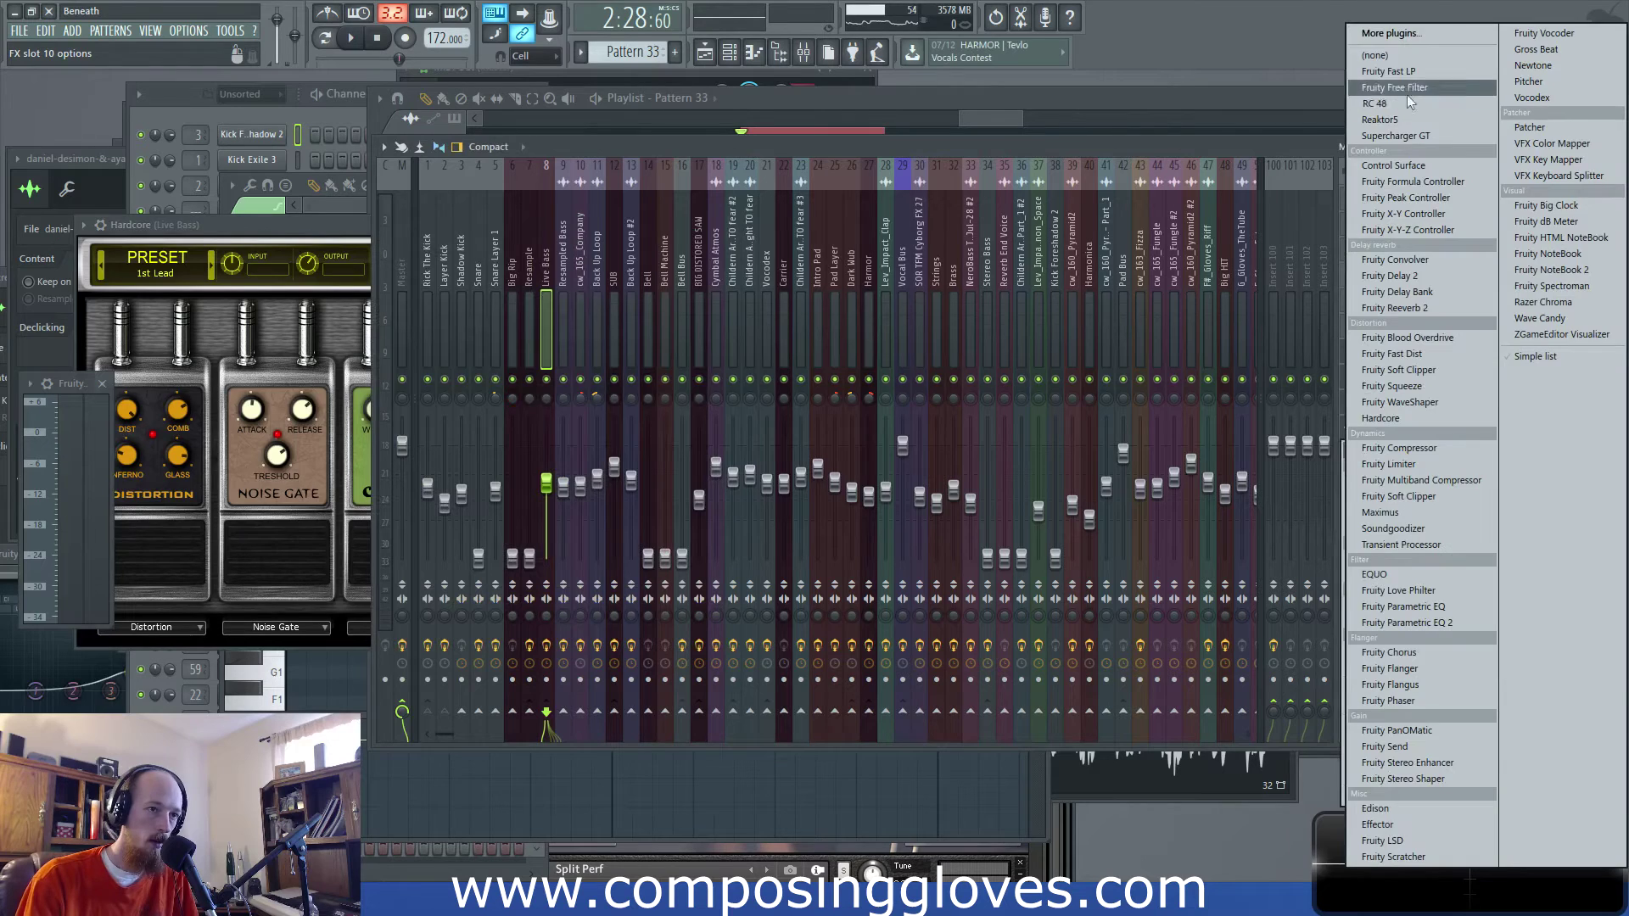
{"action": "left_click", "coordinate": [1412, 57]}
Open Maximus on the Live Bass mixer track and check its low band curve while auditioning the loop
{"action": "left_click", "coordinate": [1448, 410]}
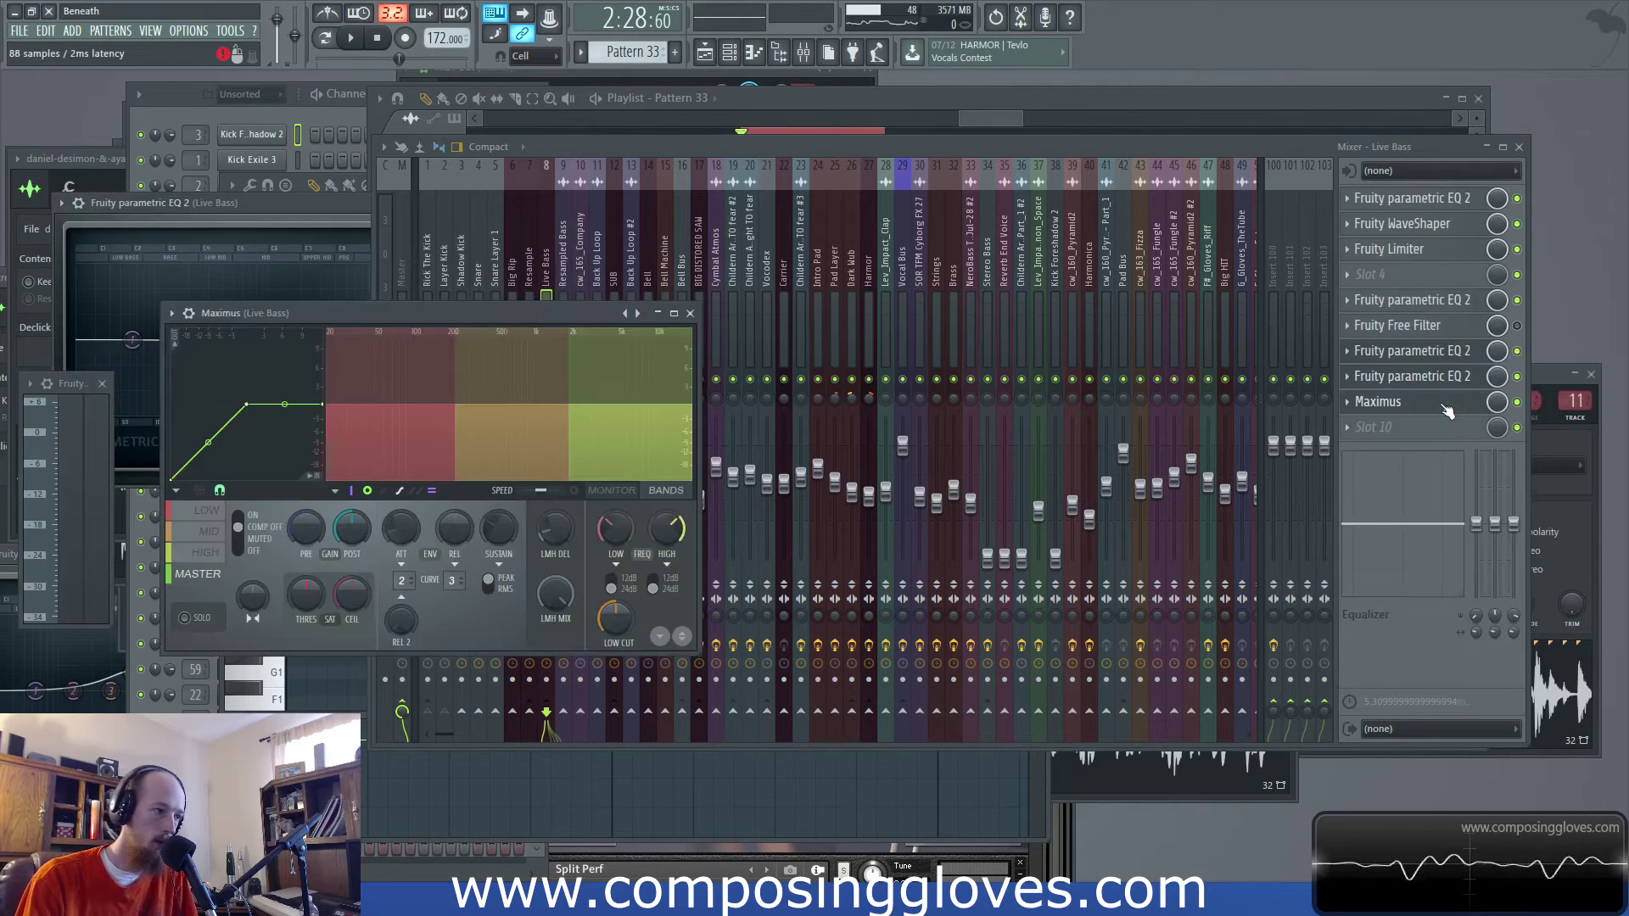
{"action": "left_click_drag", "start_coordinate": [503, 316], "coordinate": [941, 273]}
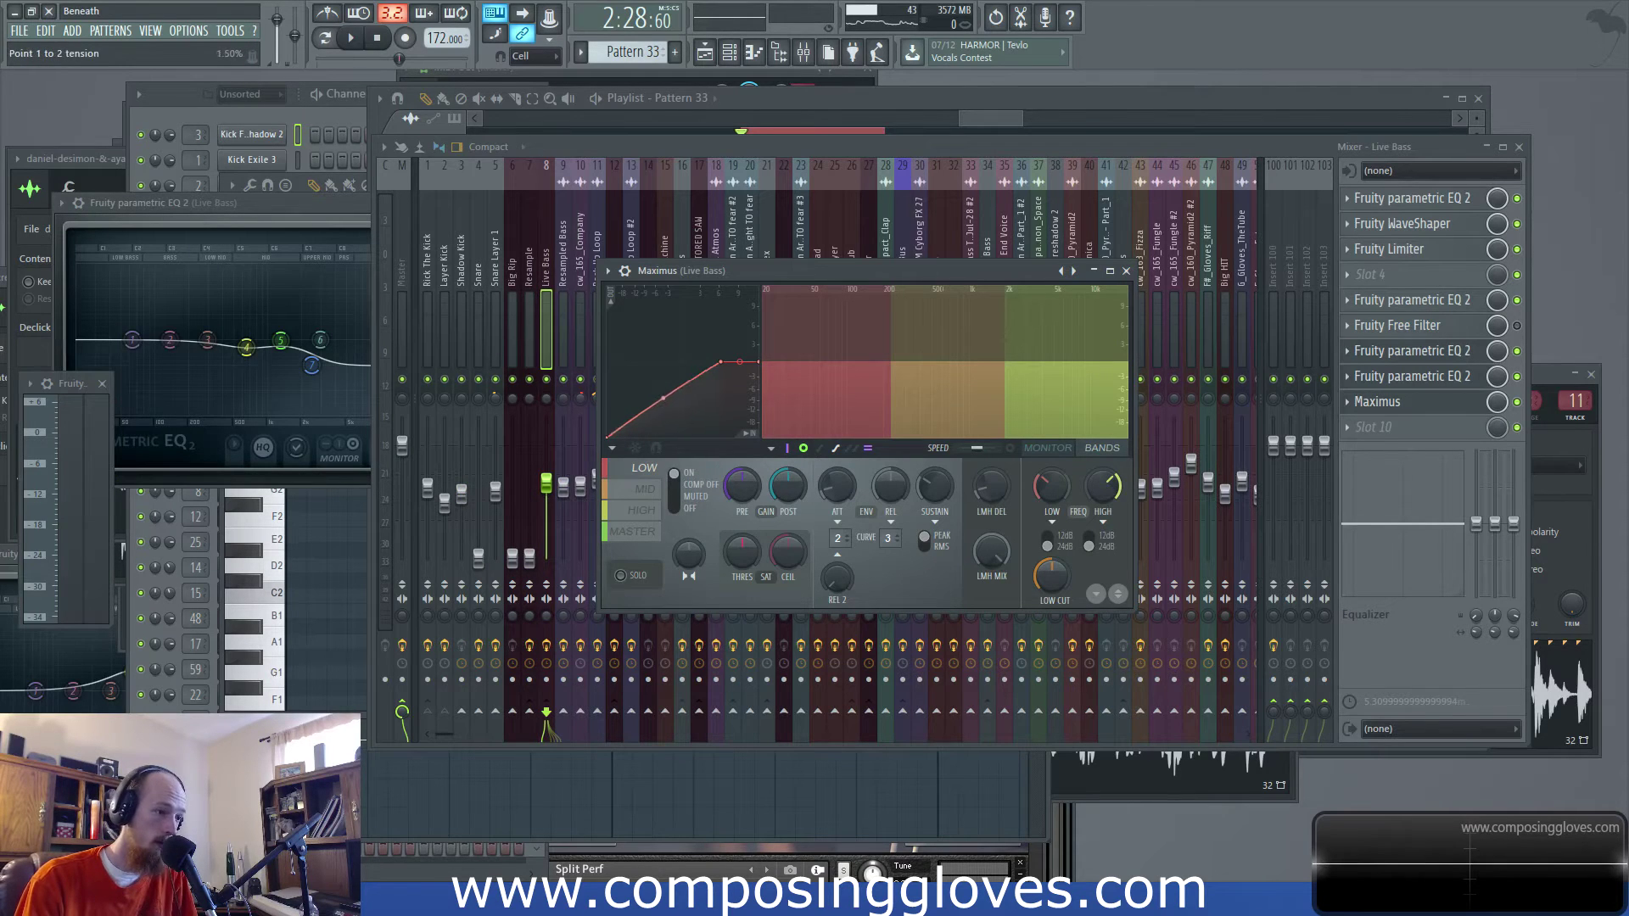
{"action": "key", "text": "space"}
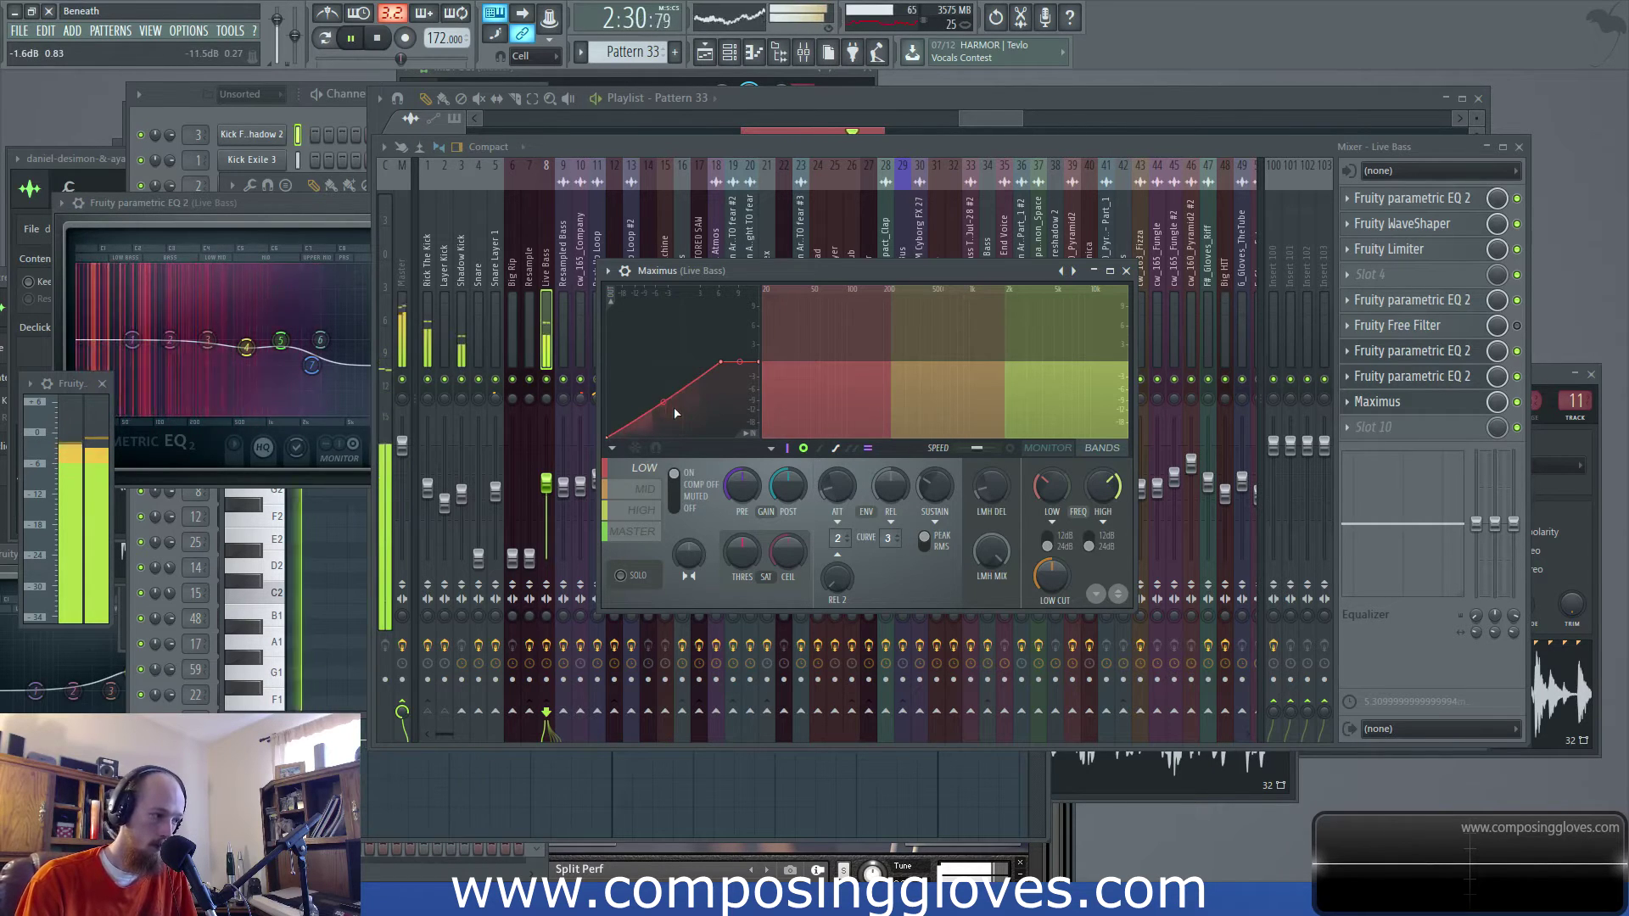
{"action": "key", "text": "space"}
Clear the playlist's loop selection and examine the tracks around the transition at bar 113, with the playback position at bar 111
{"action": "left_click", "coordinate": [974, 114]}
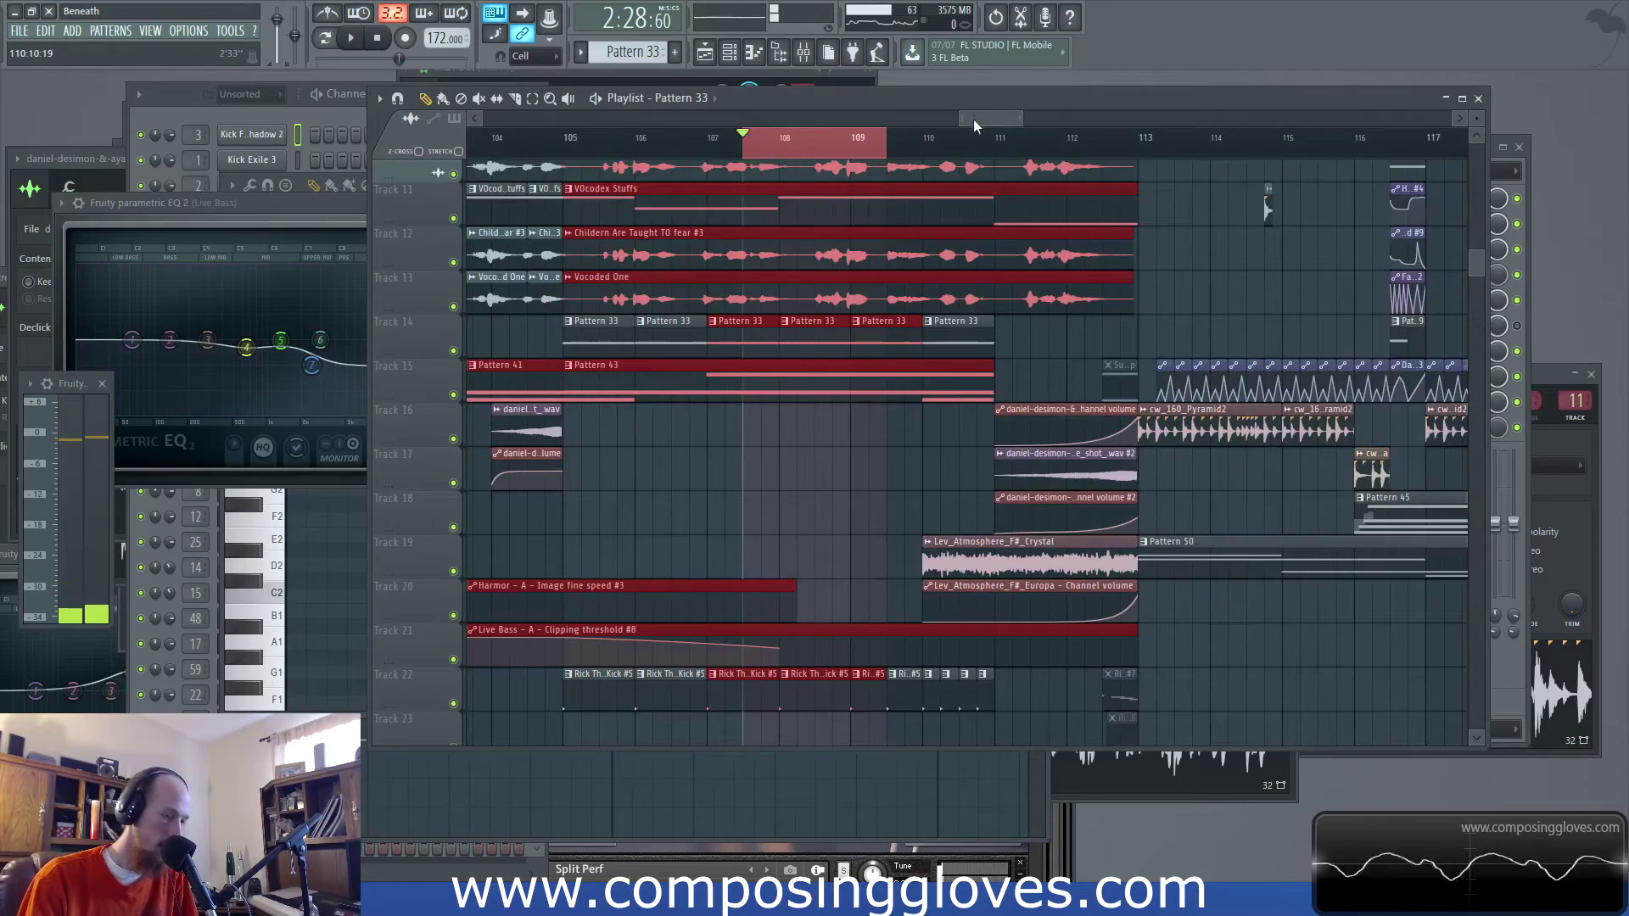
{"action": "left_click", "coordinate": [820, 347]}
{"action": "scroll", "coordinate": [820, 346], "scroll_direction": "up", "scroll_amount": 3}
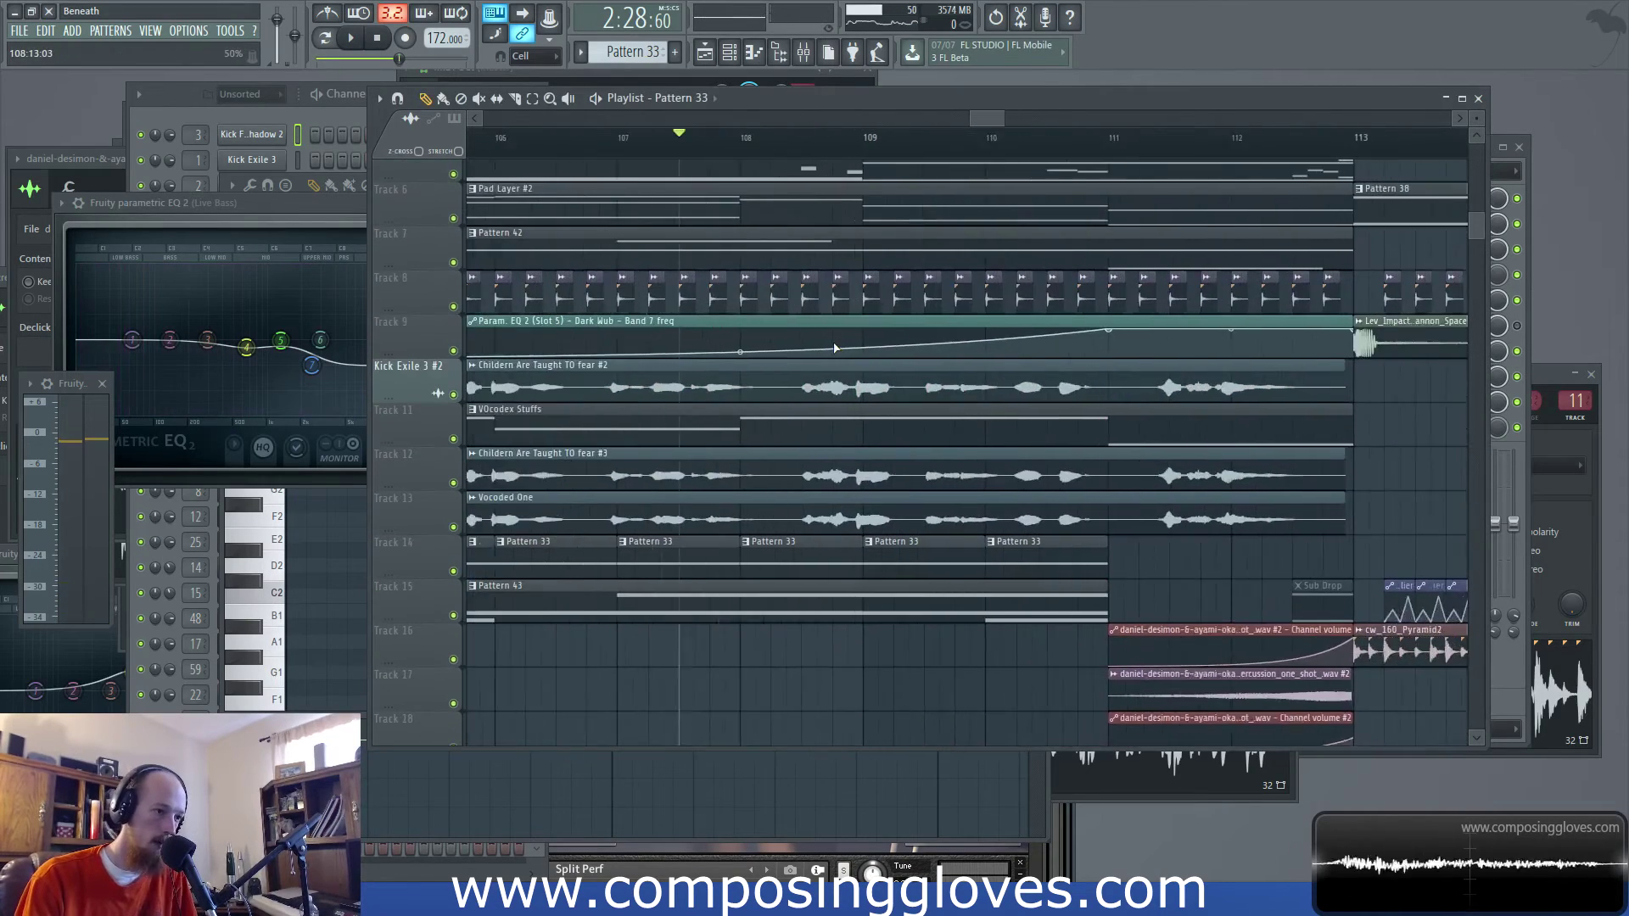
{"action": "scroll", "coordinate": [854, 214], "scroll_direction": "down", "scroll_amount": 5, "text": "ctrl"}
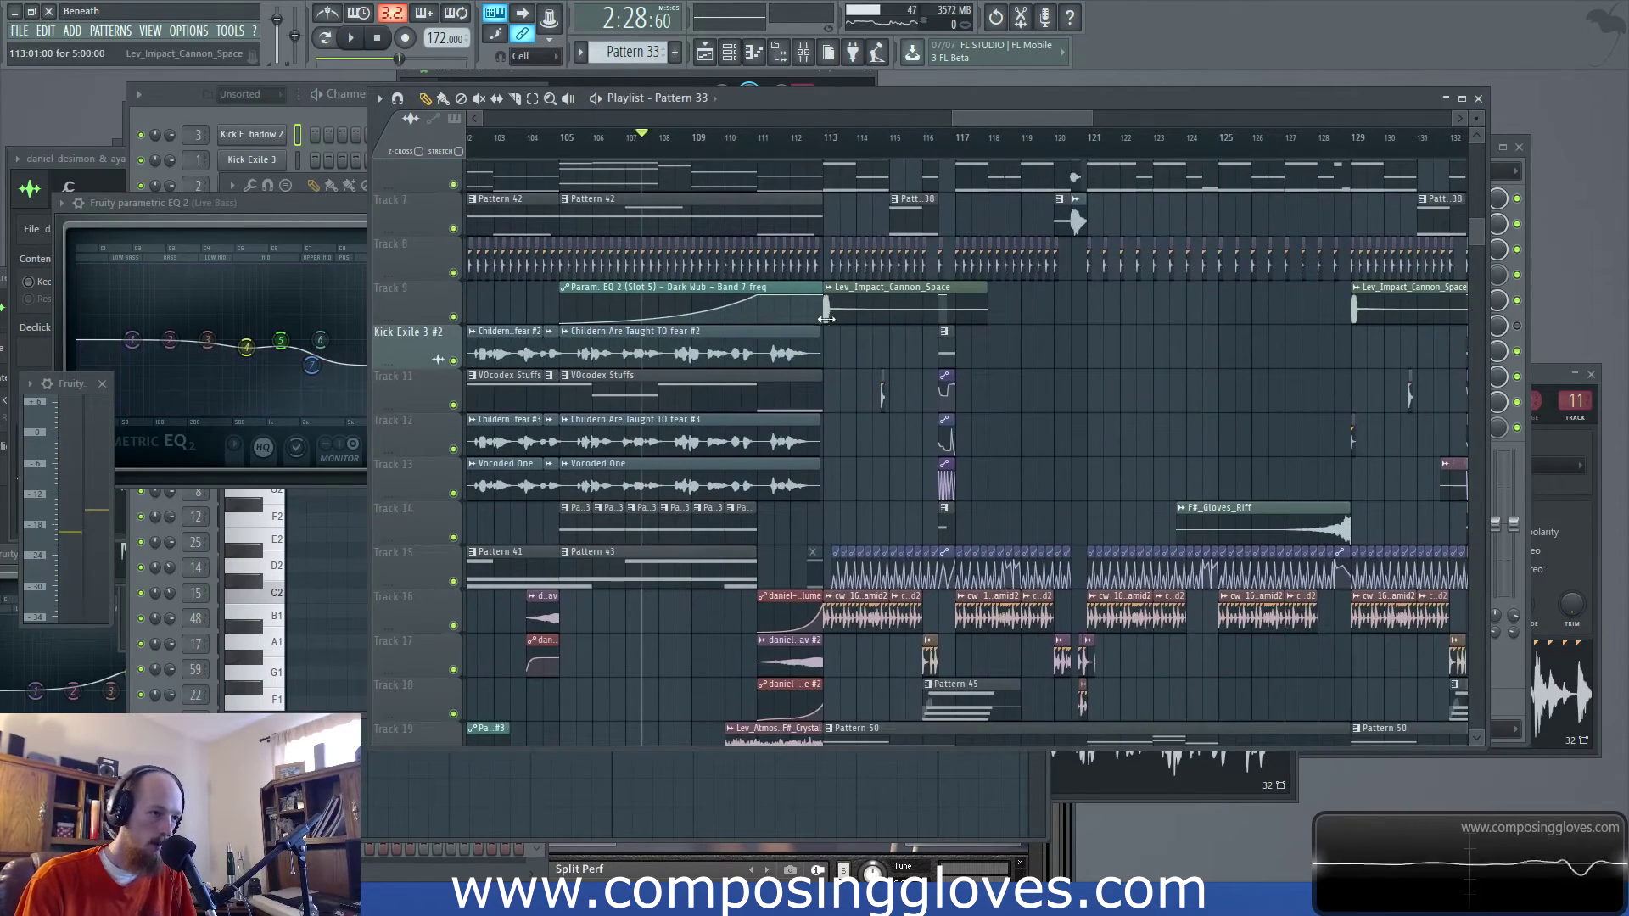
{"action": "scroll", "coordinate": [938, 400], "scroll_direction": "up", "scroll_amount": 3, "text": "ctrl"}
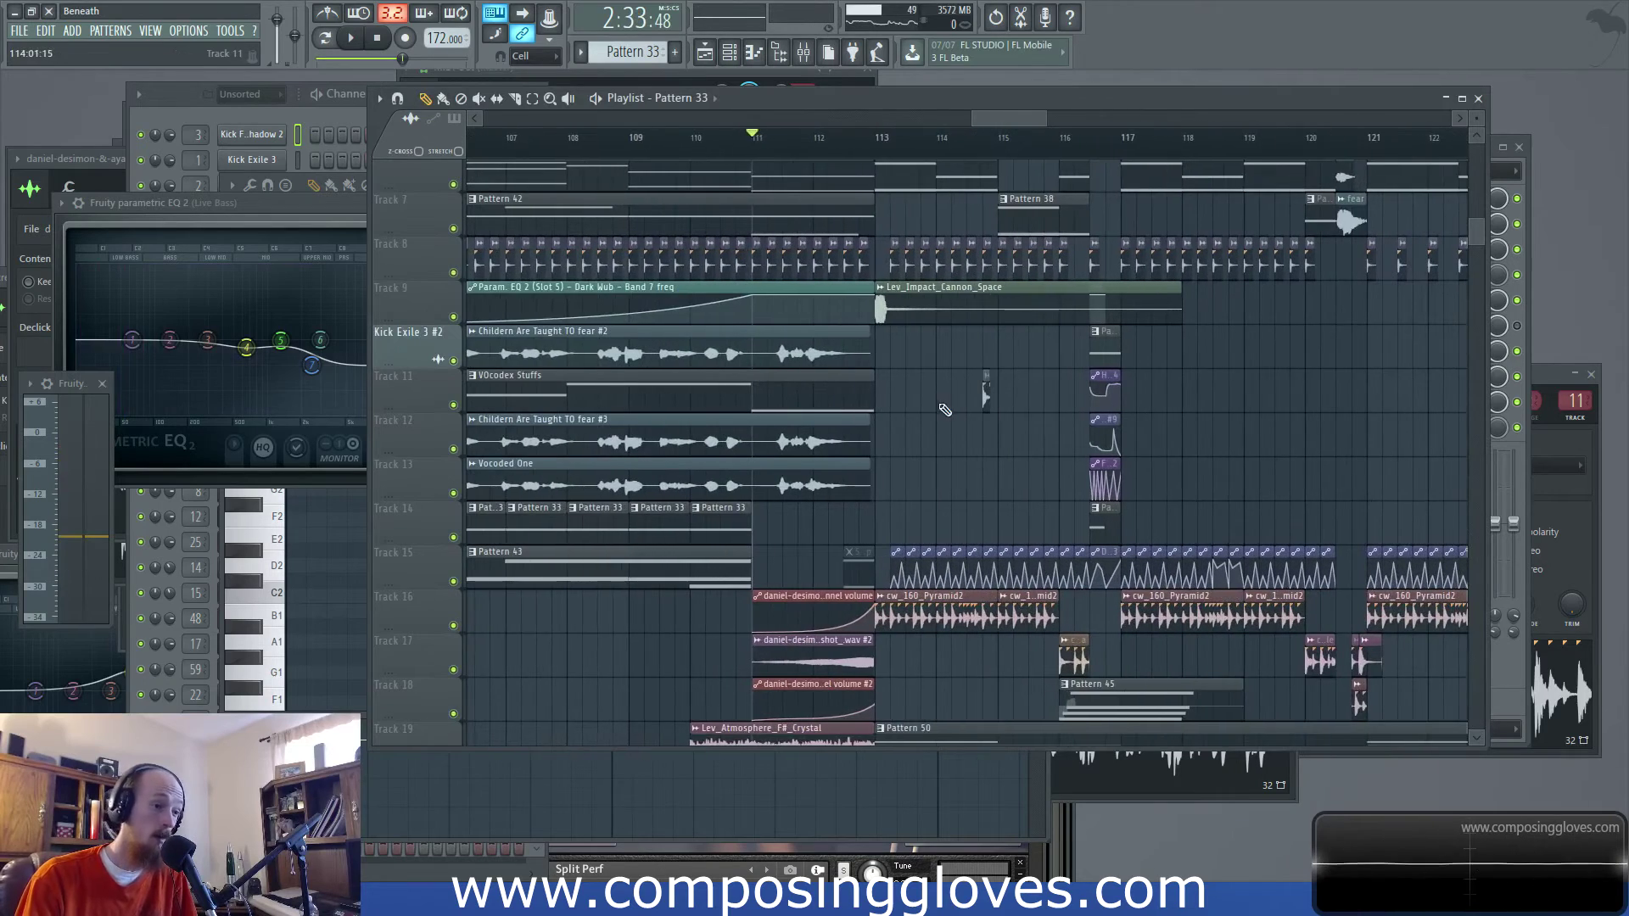
{"action": "scroll", "coordinate": [858, 439], "scroll_direction": "down", "scroll_amount": 4}
{"action": "scroll", "coordinate": [862, 437], "scroll_direction": "up", "scroll_amount": 3}
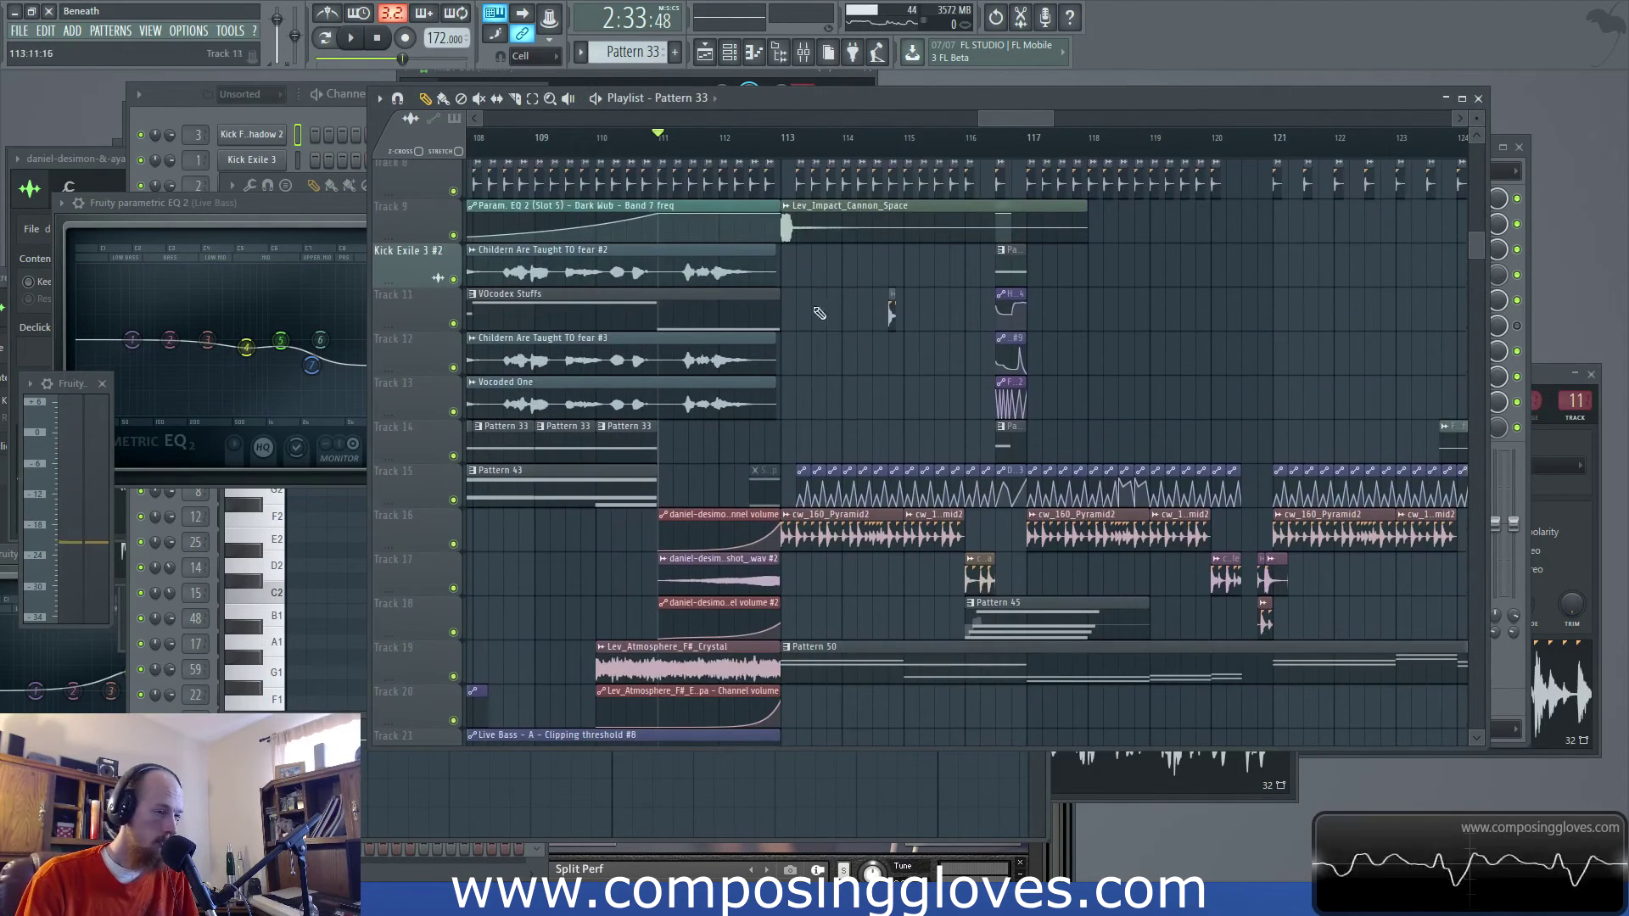
Audition the section from bar 113 and open the channel settings of the cw_160_Pyramid2 clip on track 16
{"action": "key", "text": "space"}
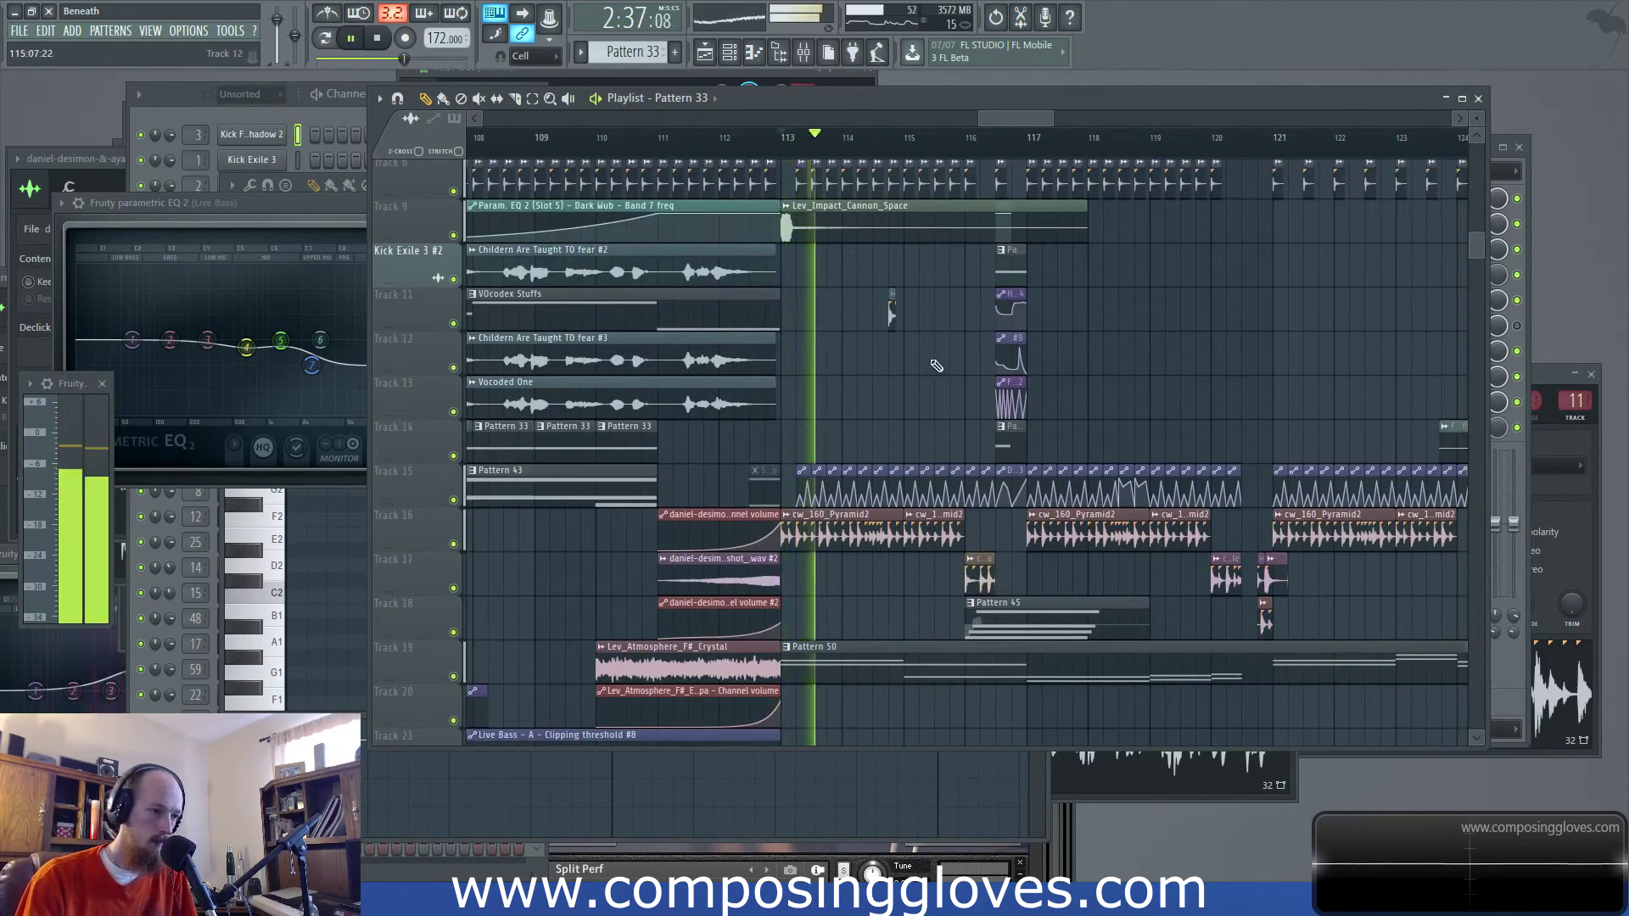
{"action": "scroll", "coordinate": [840, 272], "scroll_direction": "down", "scroll_amount": 1}
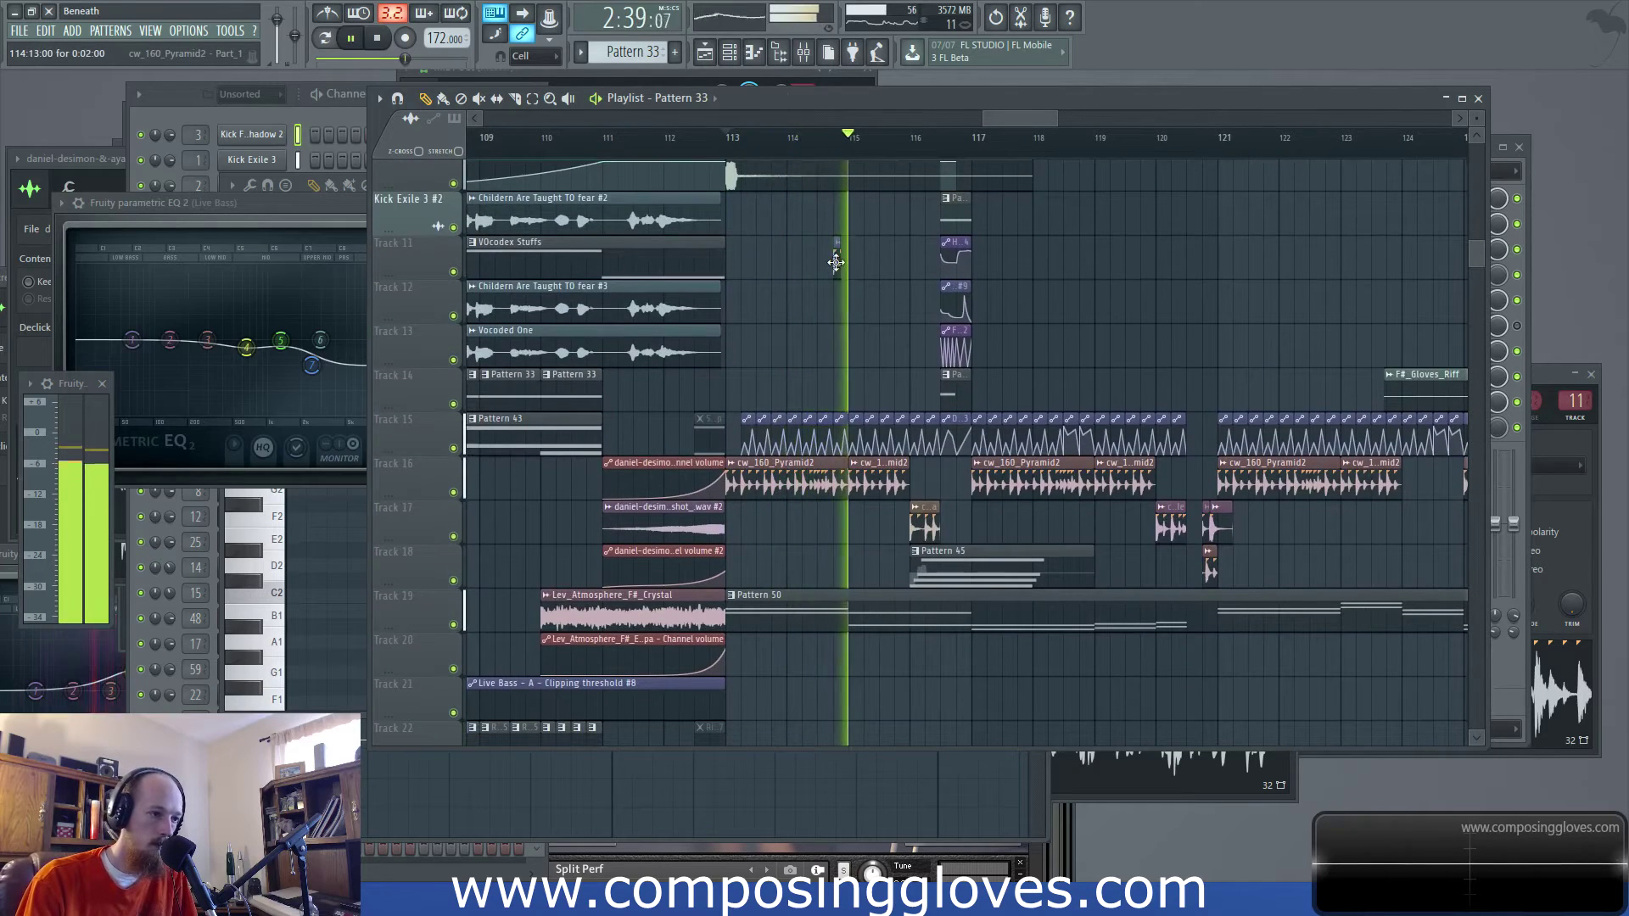
{"action": "double_click", "coordinate": [827, 480]}
{"action": "scroll", "coordinate": [832, 336], "scroll_direction": "down", "scroll_amount": 3}
{"action": "scroll", "coordinate": [832, 336], "scroll_direction": "down", "scroll_amount": 6}
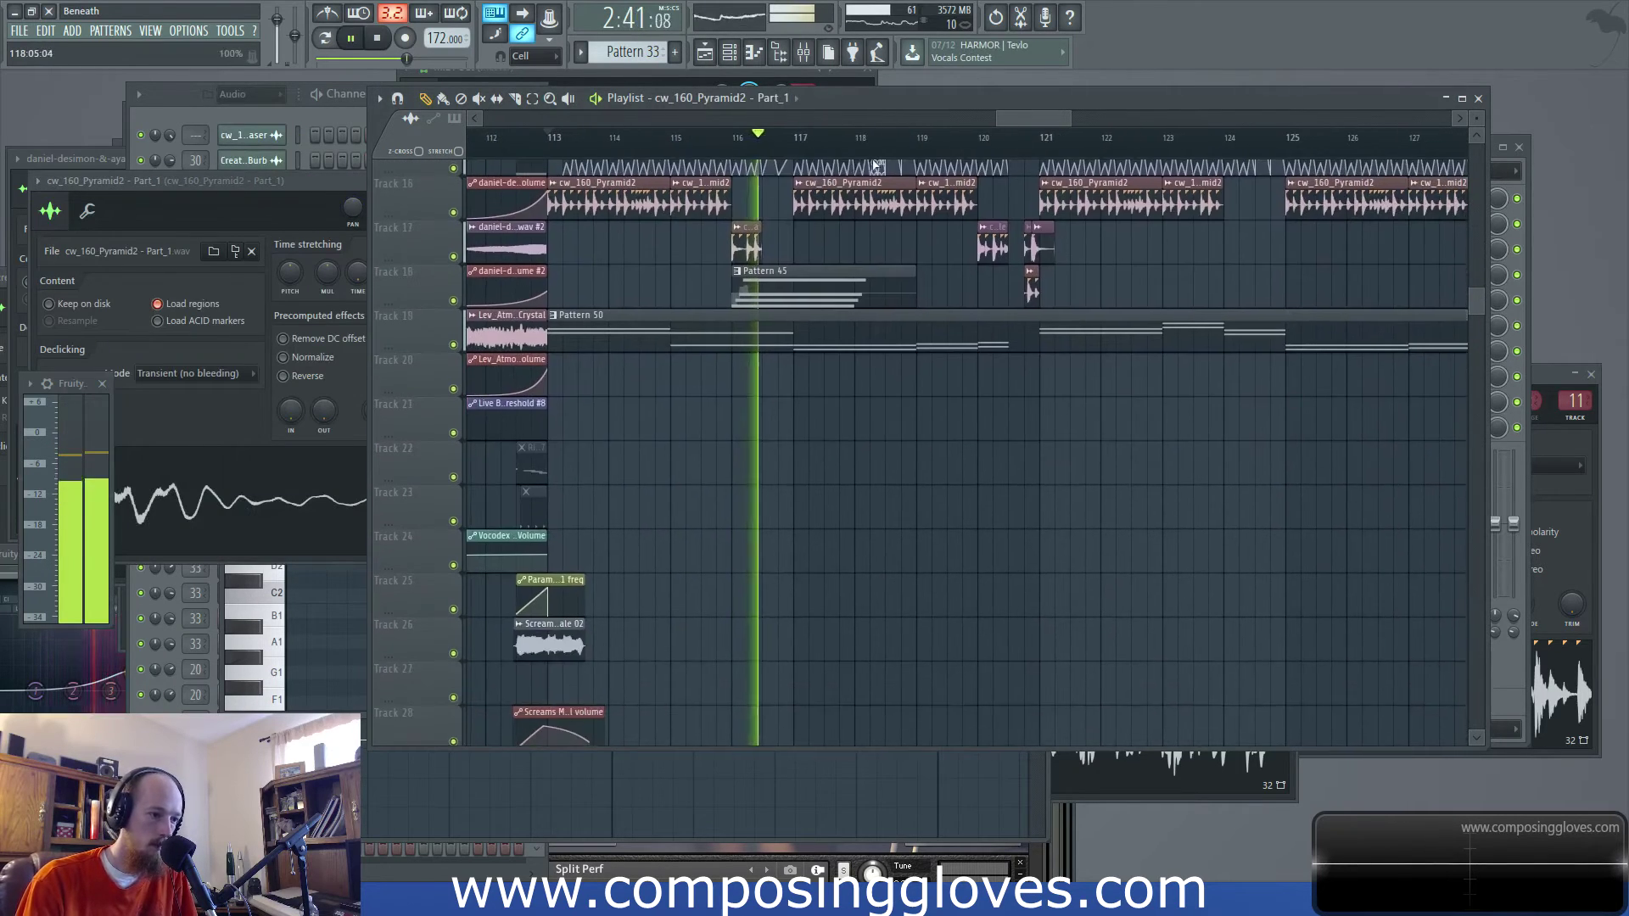
Check the channel settings of the cw_165_Fungle clip near bar 120 while the section plays
{"action": "scroll", "coordinate": [886, 367], "scroll_direction": "up", "scroll_amount": 4}
{"action": "scroll", "coordinate": [887, 366], "scroll_direction": "up", "scroll_amount": 6}
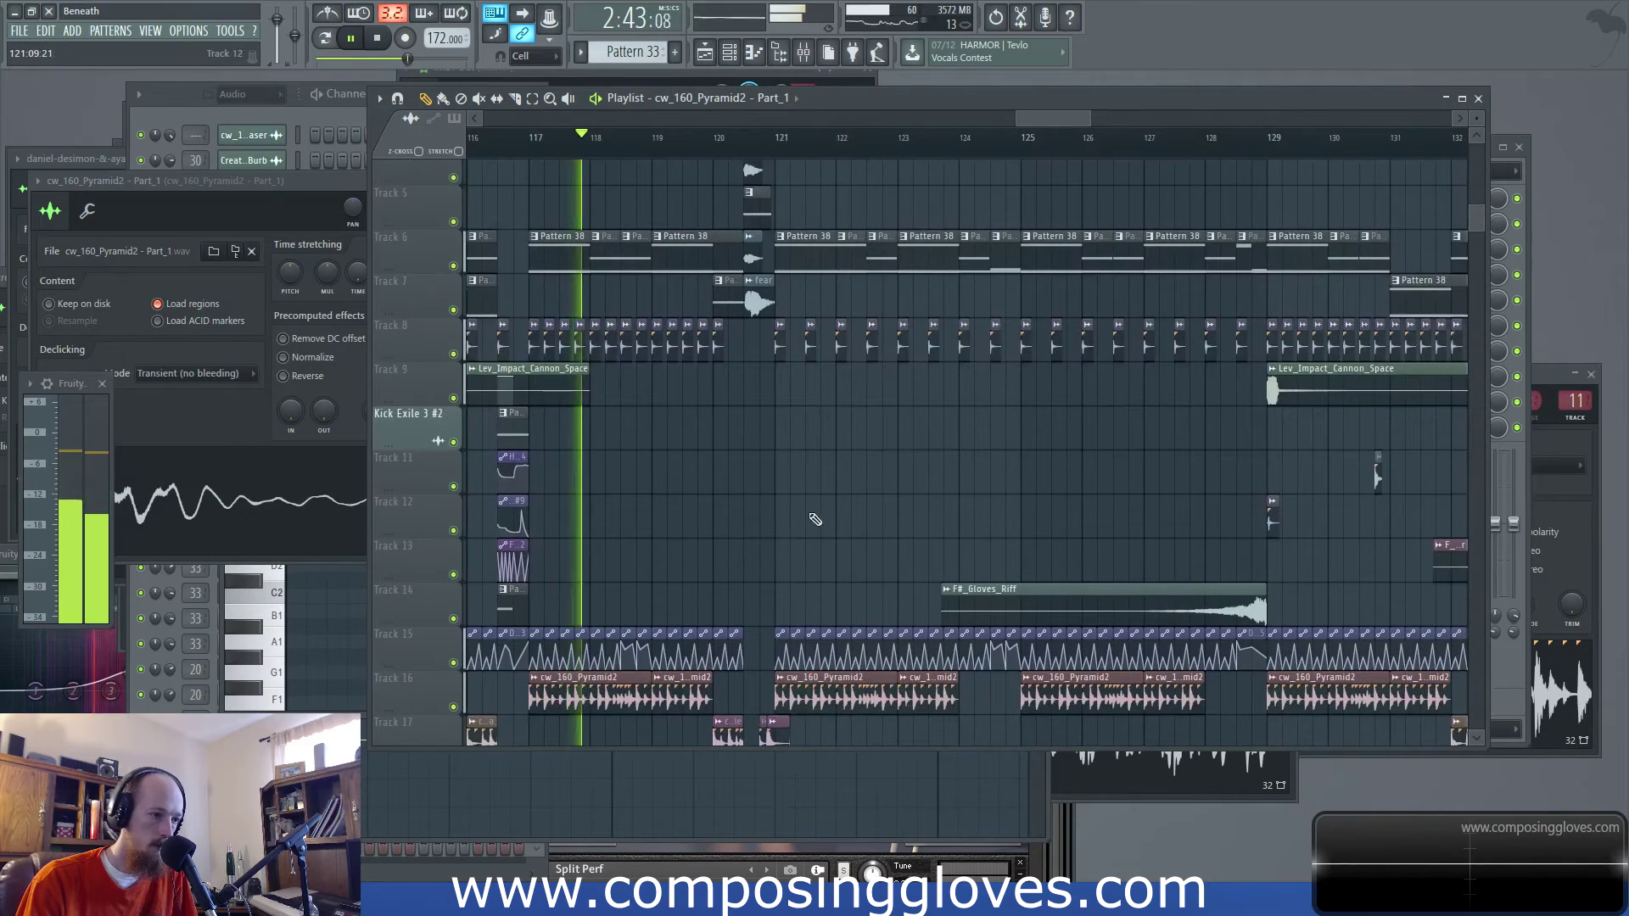
{"action": "double_click", "coordinate": [722, 596]}
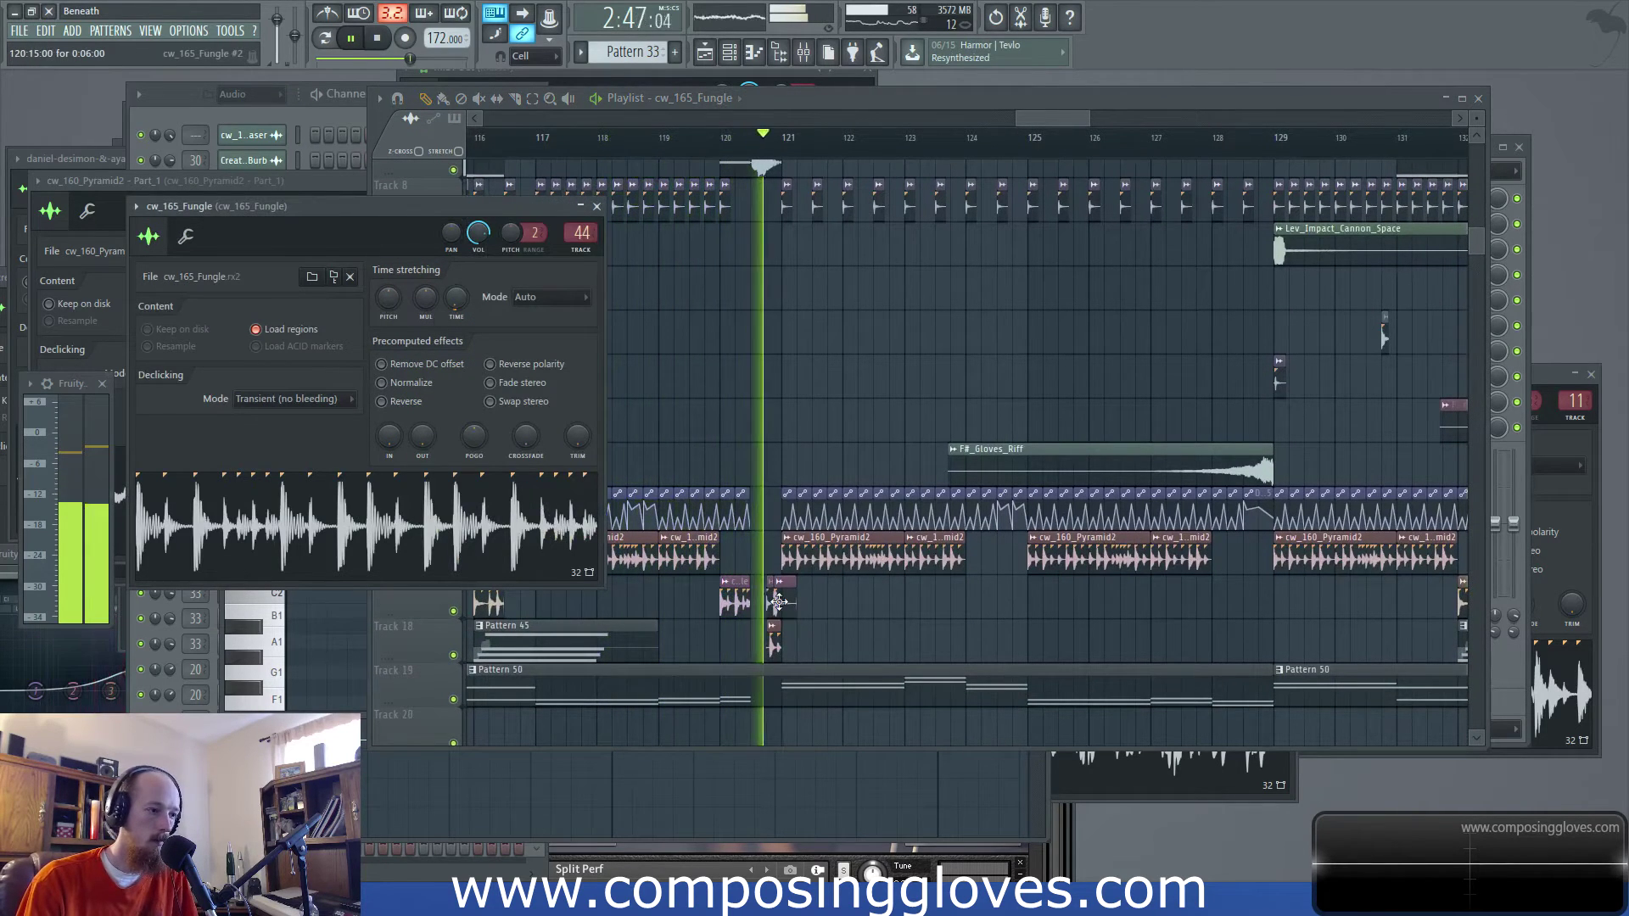
{"action": "scroll", "coordinate": [693, 326], "scroll_direction": "down", "scroll_amount": 5}
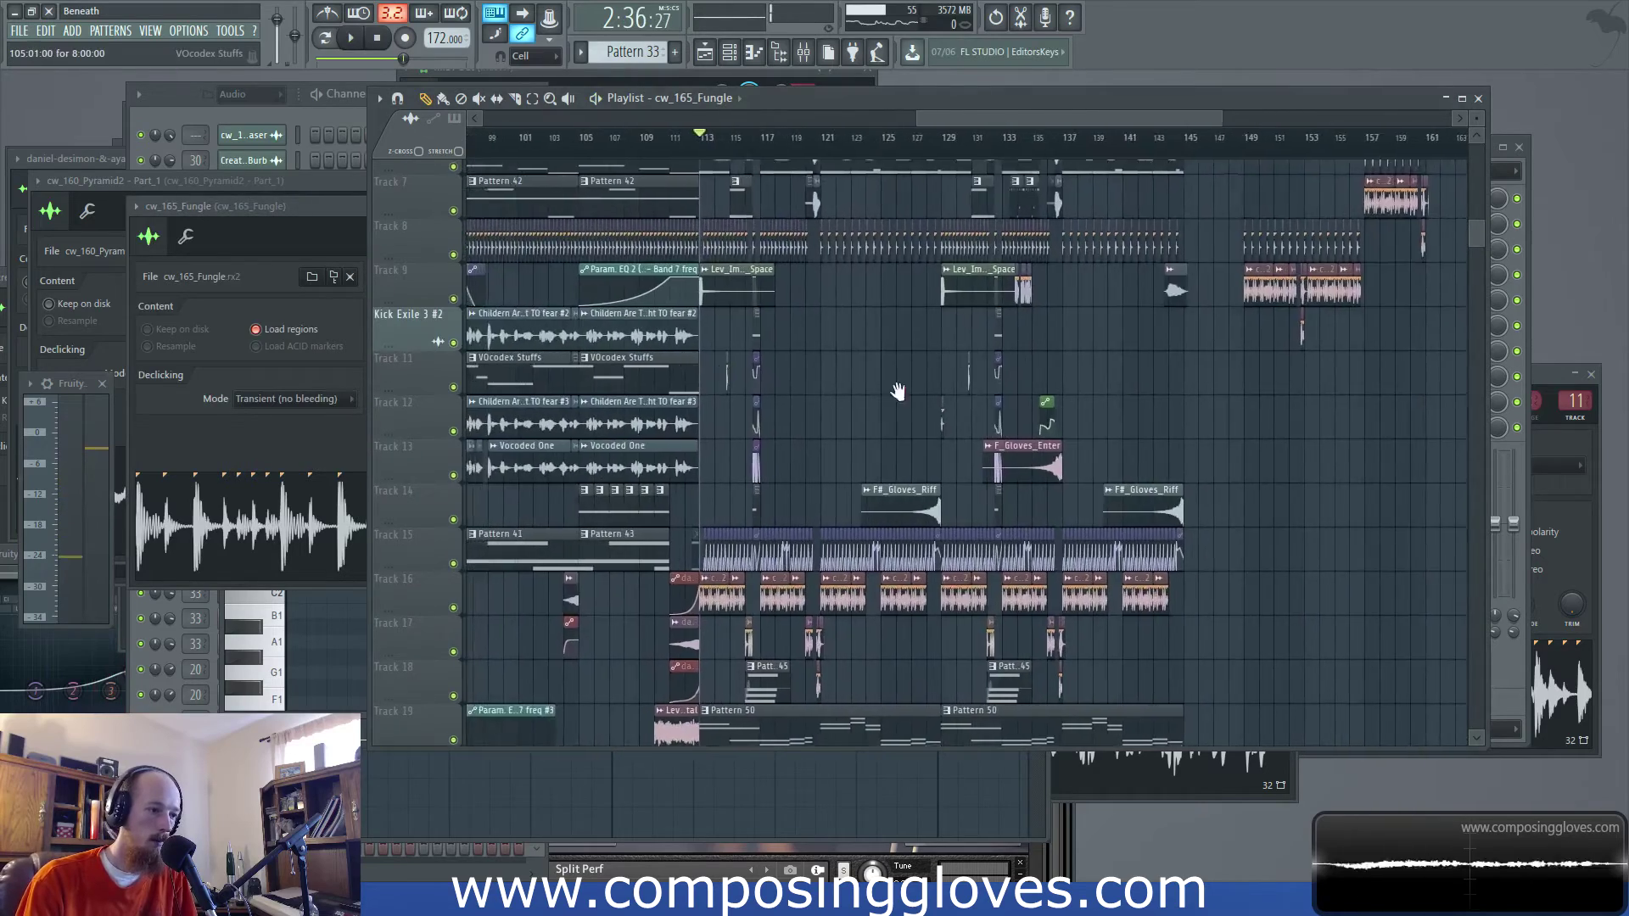
Copy the two automation clips at bar 56 on tracks 11 and 12 to bar 120 on the same tracks
{"action": "key", "text": "F2"}
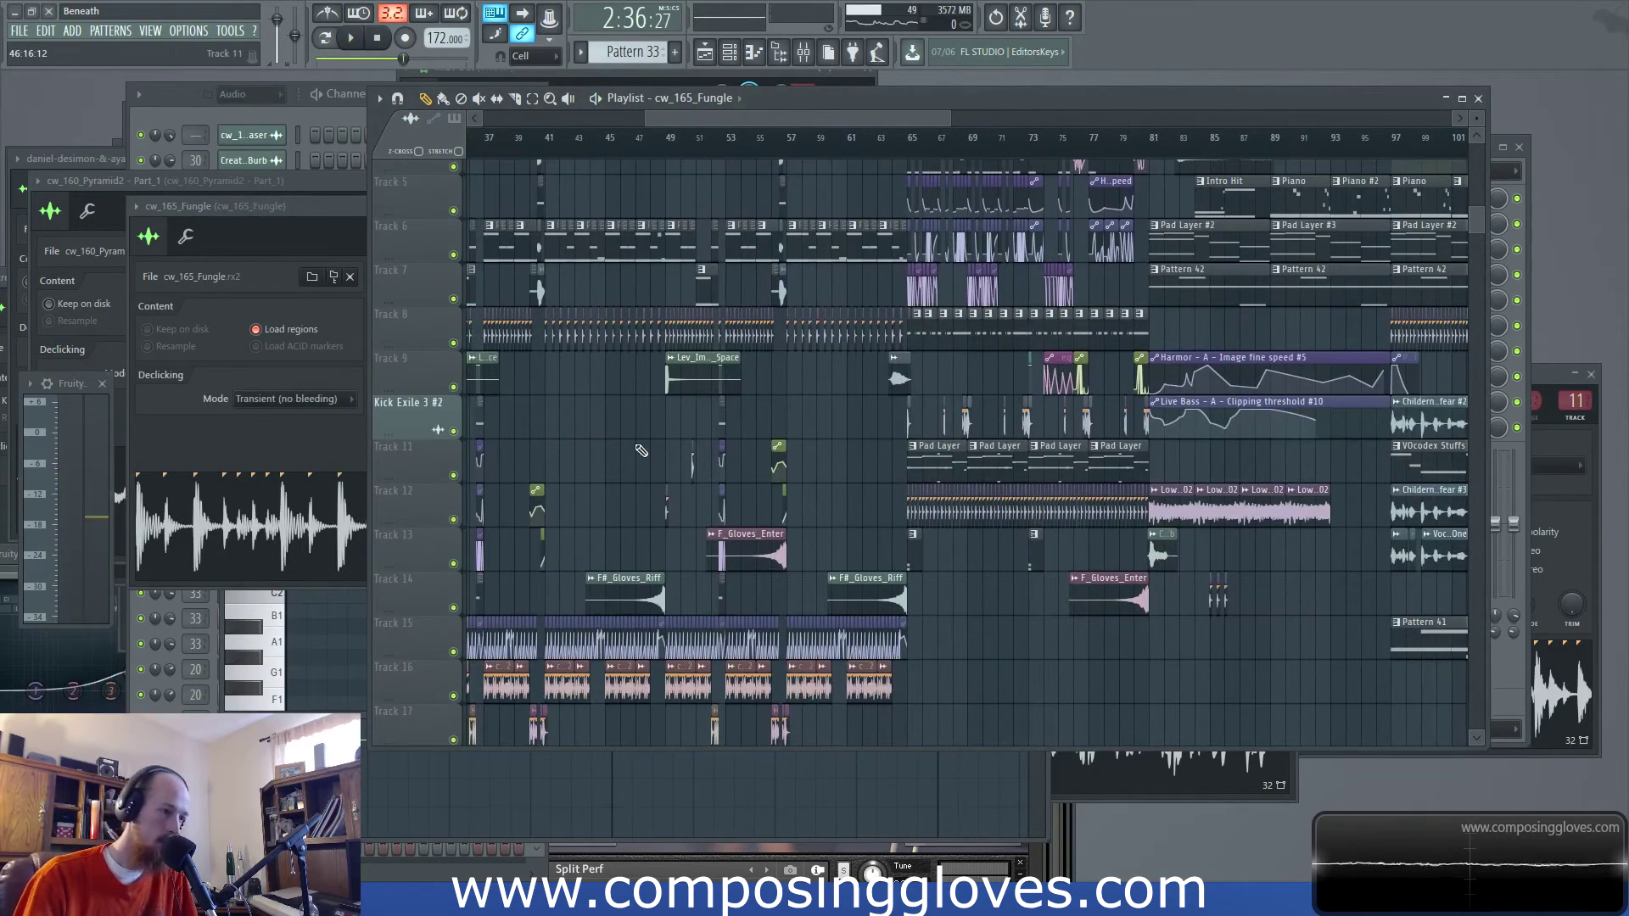
{"action": "scroll", "coordinate": [727, 472], "scroll_direction": "up", "scroll_amount": 3}
{"action": "left_click_drag", "start_coordinate": [802, 445], "coordinate": [866, 508]}
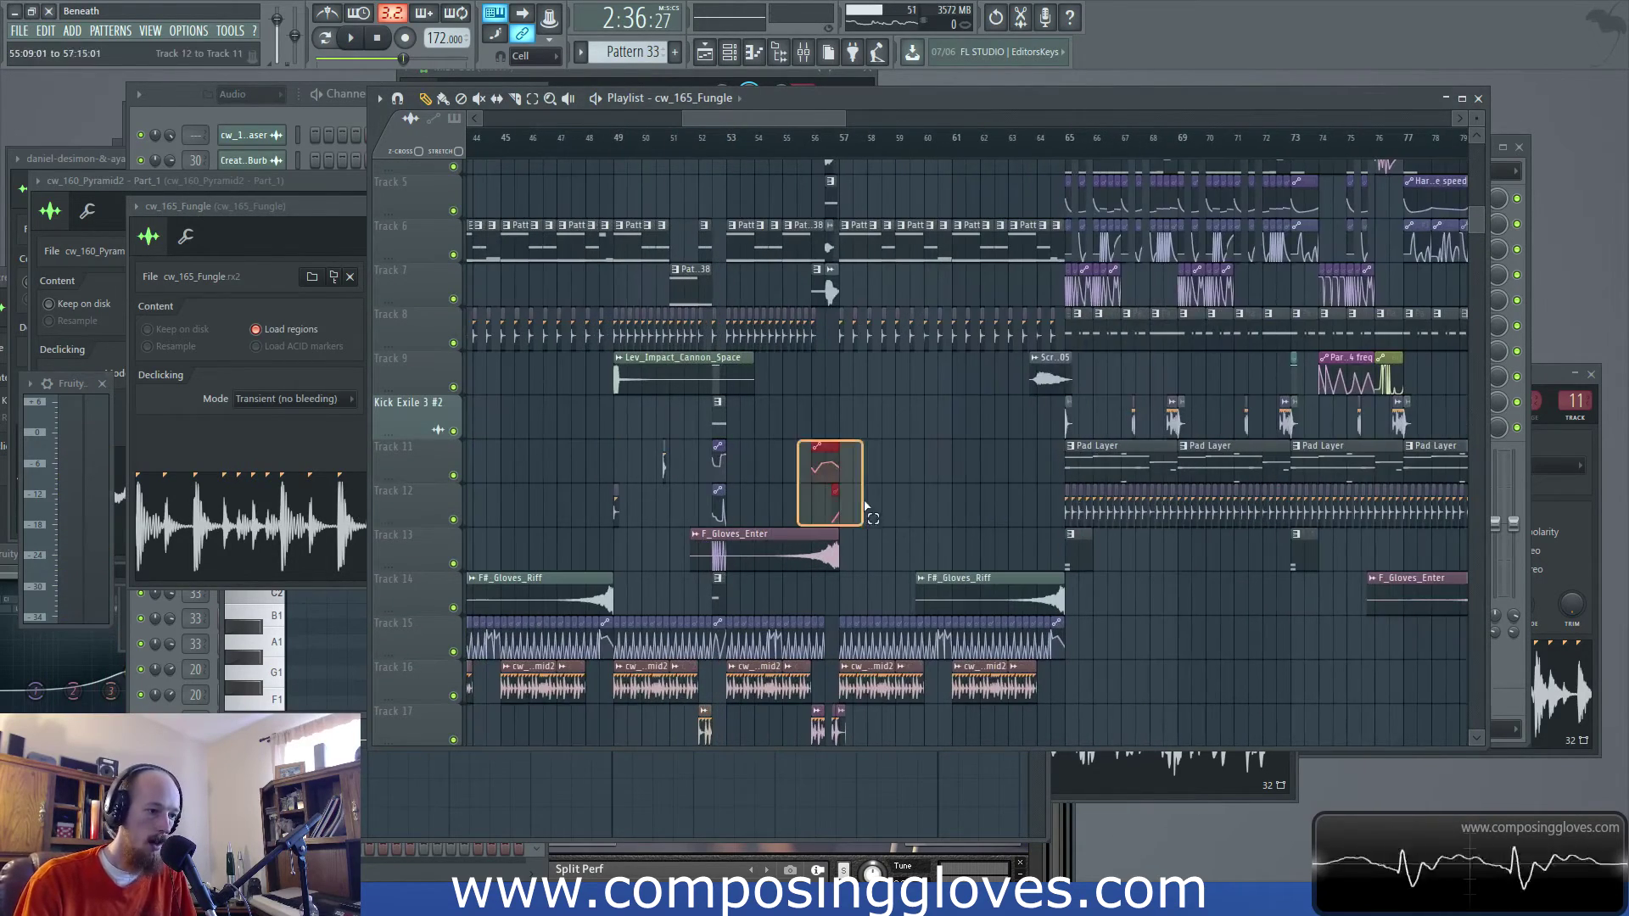
{"action": "scroll", "coordinate": [955, 495], "scroll_direction": "right", "scroll_amount": 10}
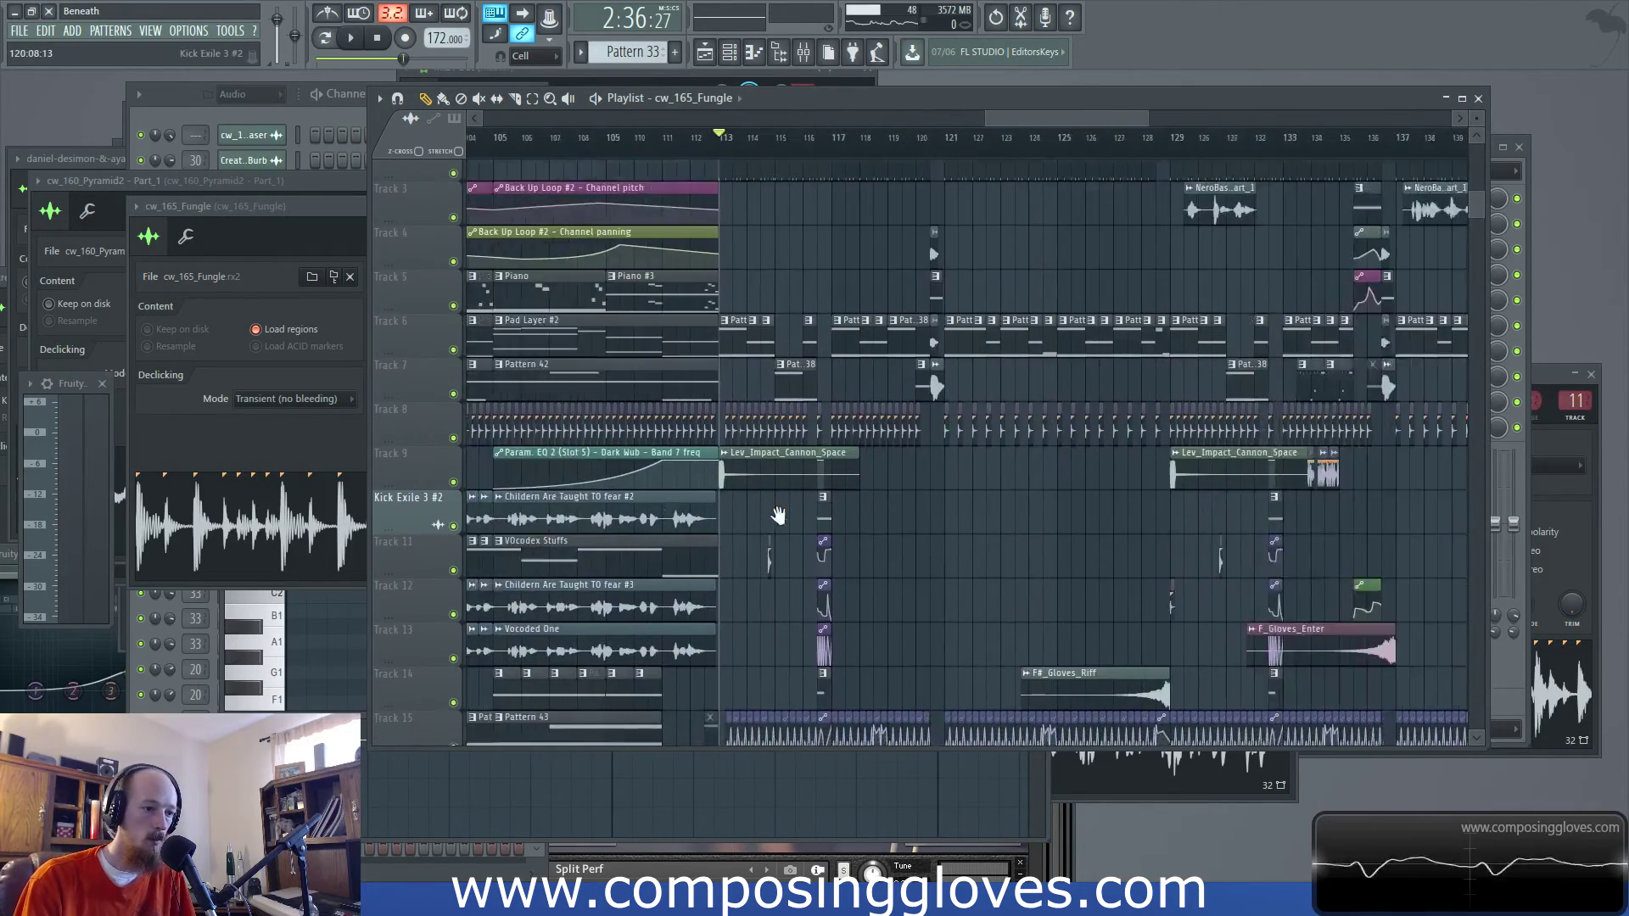
{"action": "key", "text": "ctrl+v"}
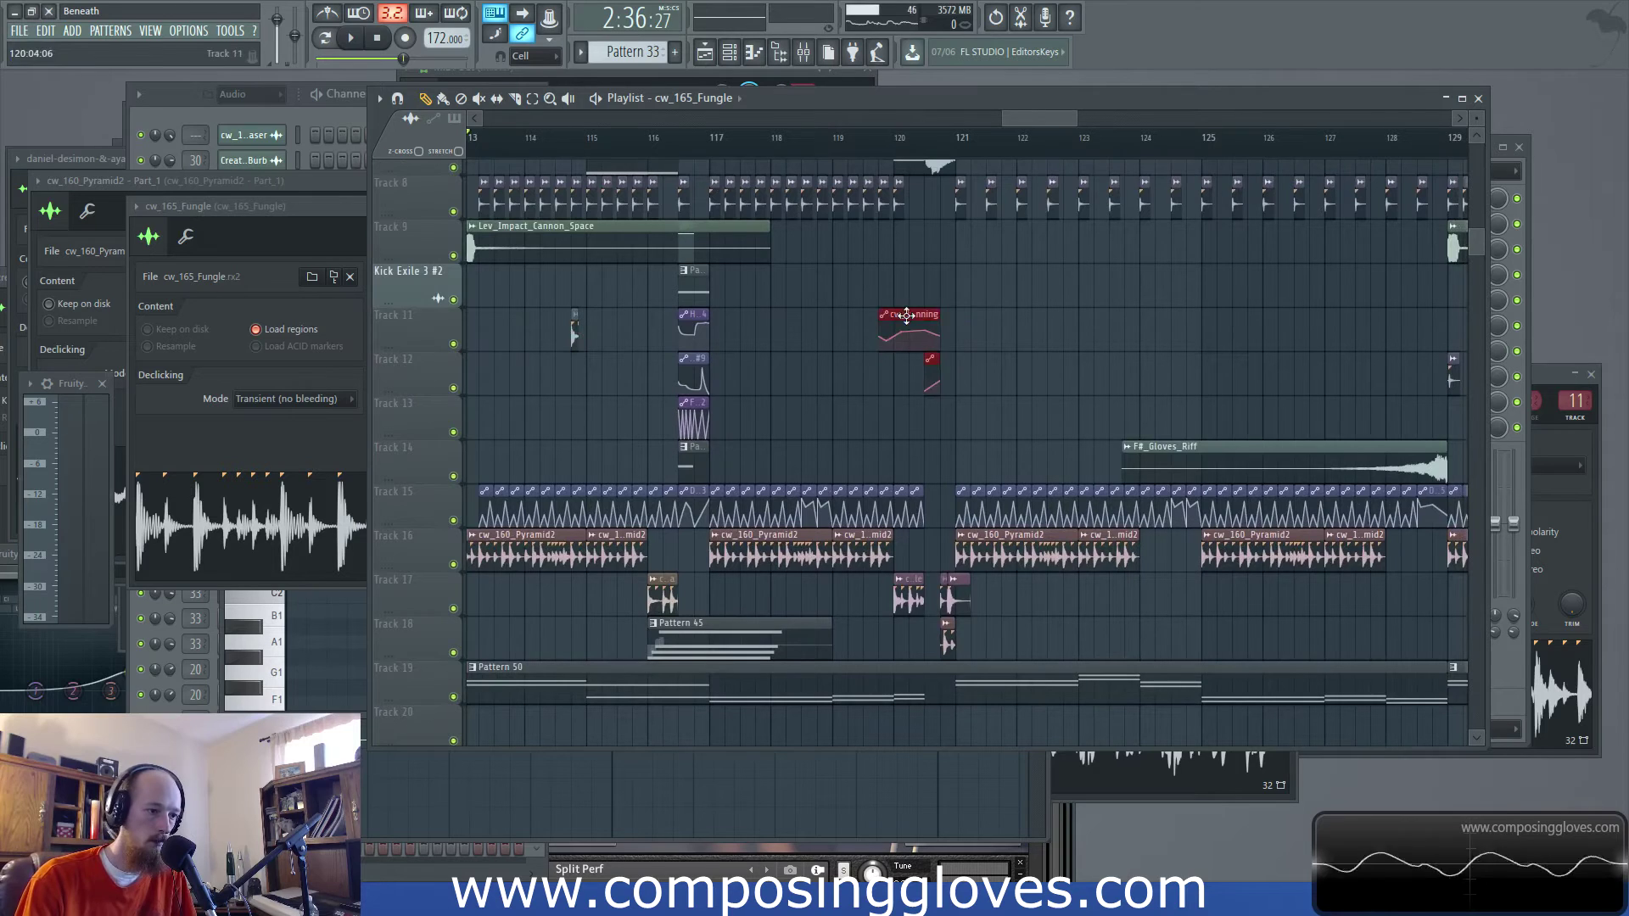
Audition the arrangement from bar 113 through the copied panning automation at bar 120 to about bar 124
{"action": "key", "text": "space"}
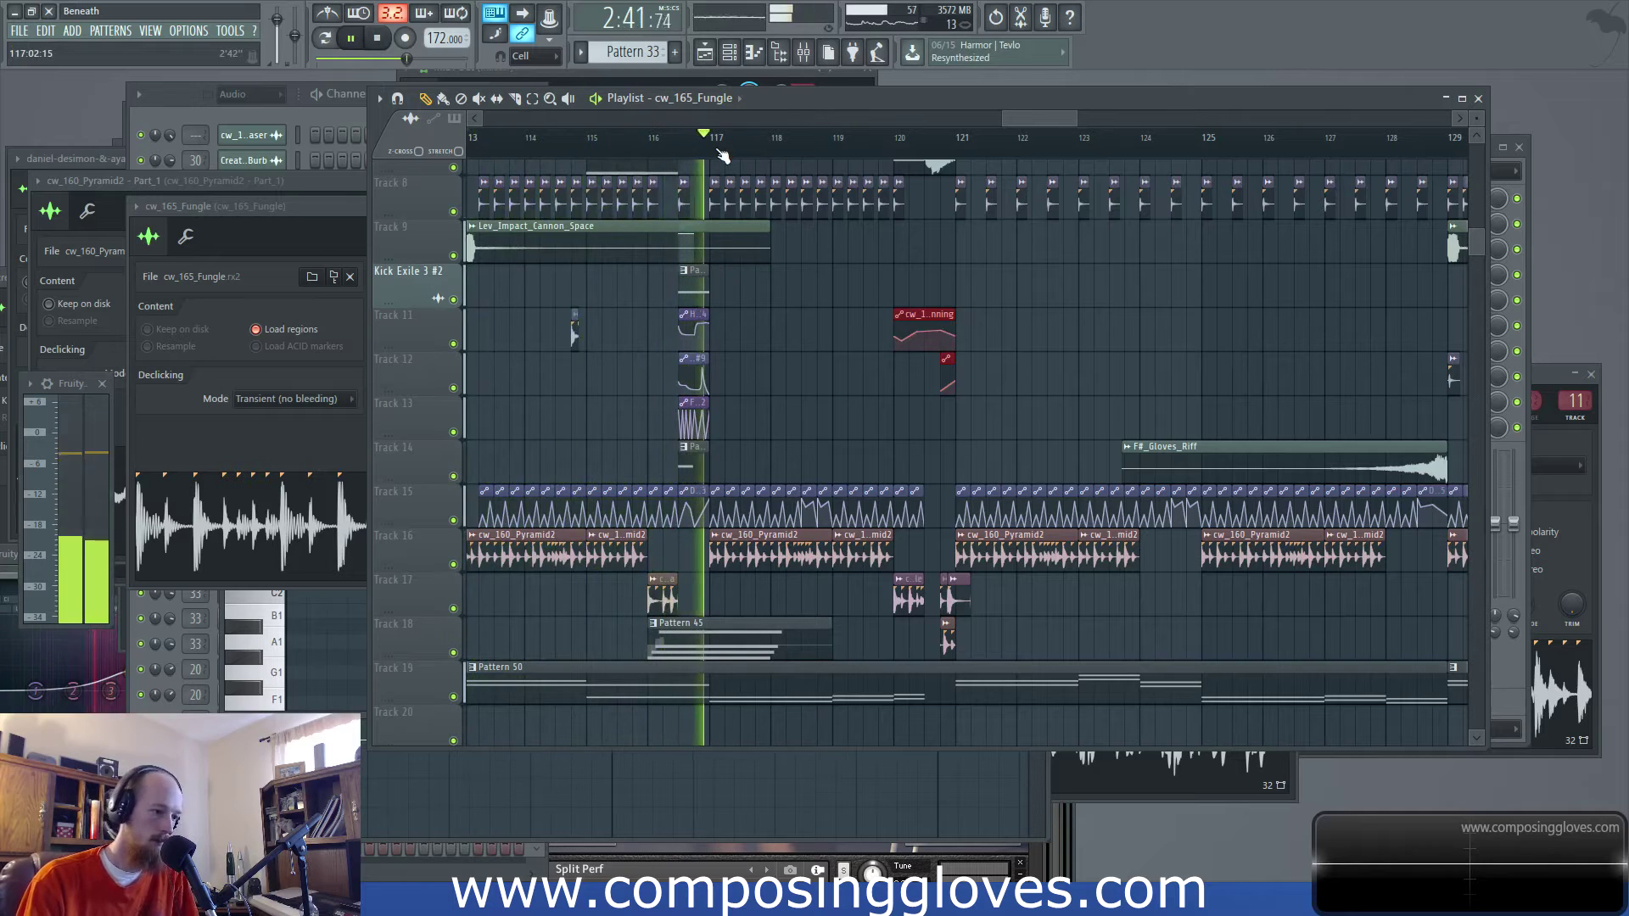
{"action": "scroll", "coordinate": [916, 422], "scroll_direction": "right", "scroll_amount": 4}
{"action": "scroll", "coordinate": [916, 421], "scroll_direction": "down", "scroll_amount": 1}
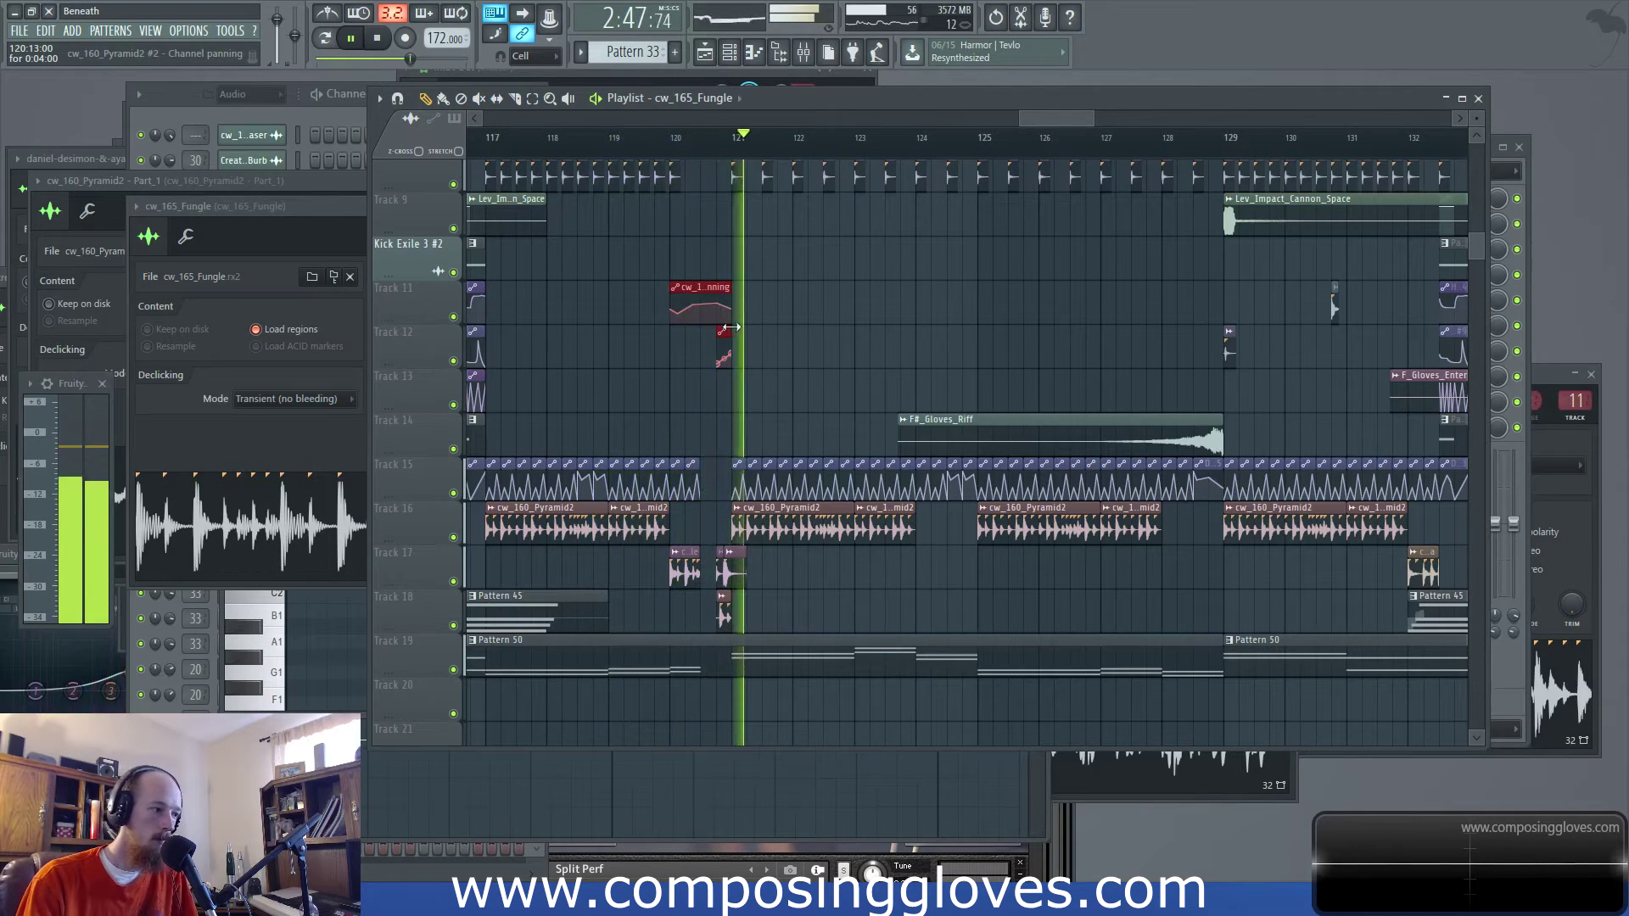
{"action": "scroll", "coordinate": [971, 379], "scroll_direction": "right", "scroll_amount": 2}
{"action": "scroll", "coordinate": [897, 366], "scroll_direction": "up", "scroll_amount": 1}
{"action": "scroll", "coordinate": [897, 366], "scroll_direction": "right", "scroll_amount": 1}
{"action": "scroll", "coordinate": [1066, 425], "scroll_direction": "up", "scroll_amount": 4}
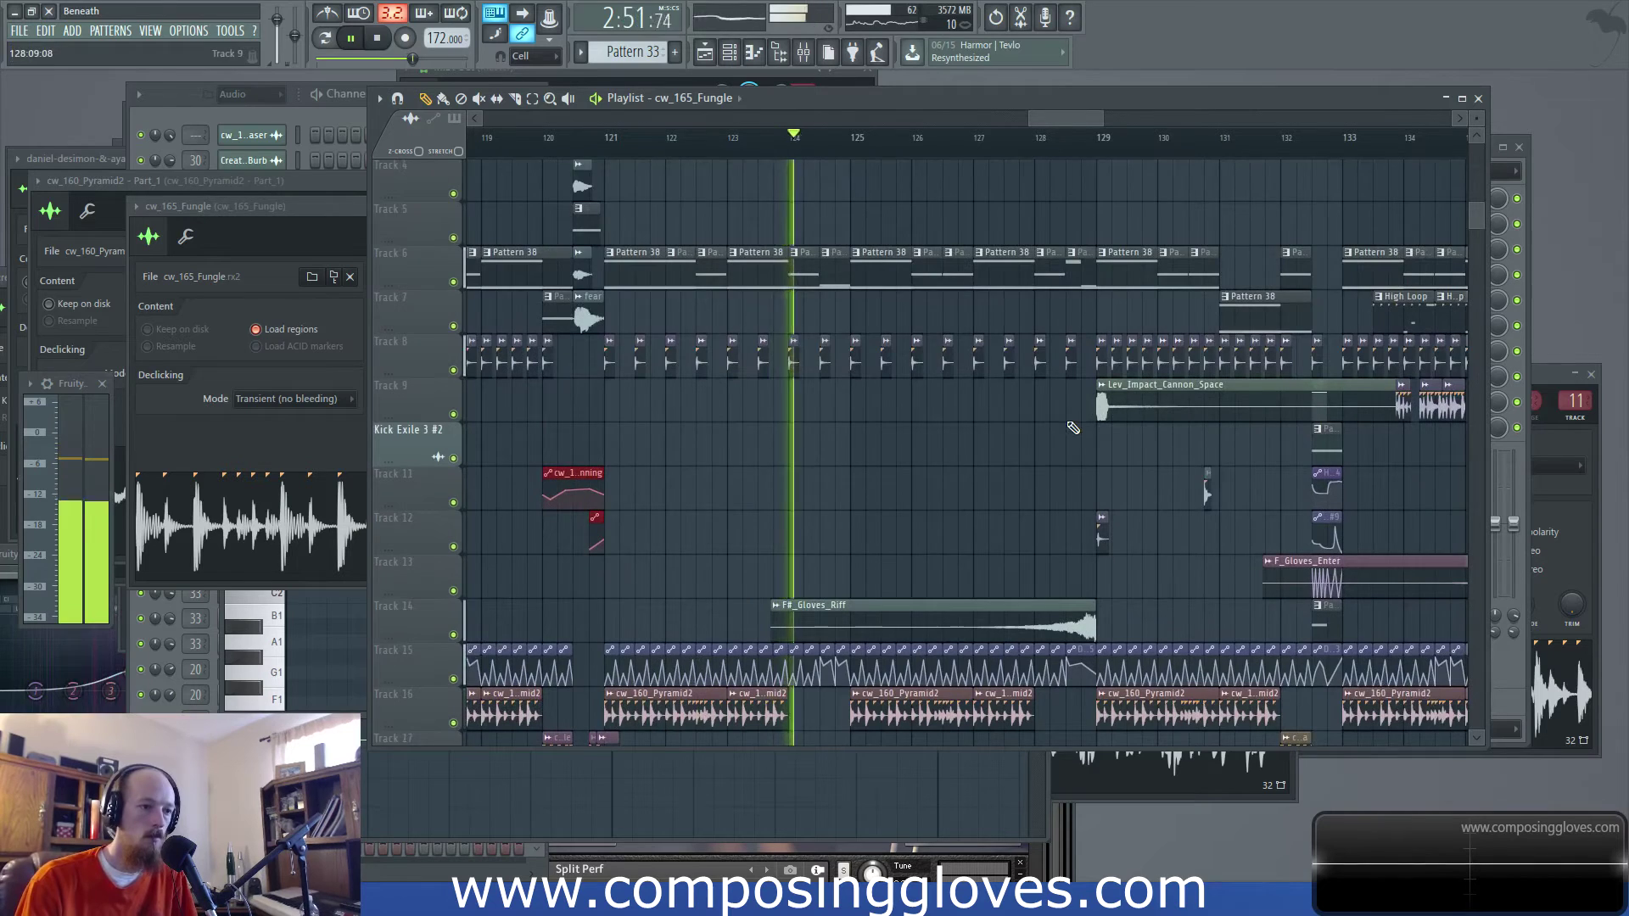
Check the channel settings of the F#_Gloves_Riff clip on track 14, and return to the playlist
{"action": "scroll", "coordinate": [1074, 427], "scroll_direction": "down", "scroll_amount": 3}
{"action": "double_click", "coordinate": [1066, 490]}
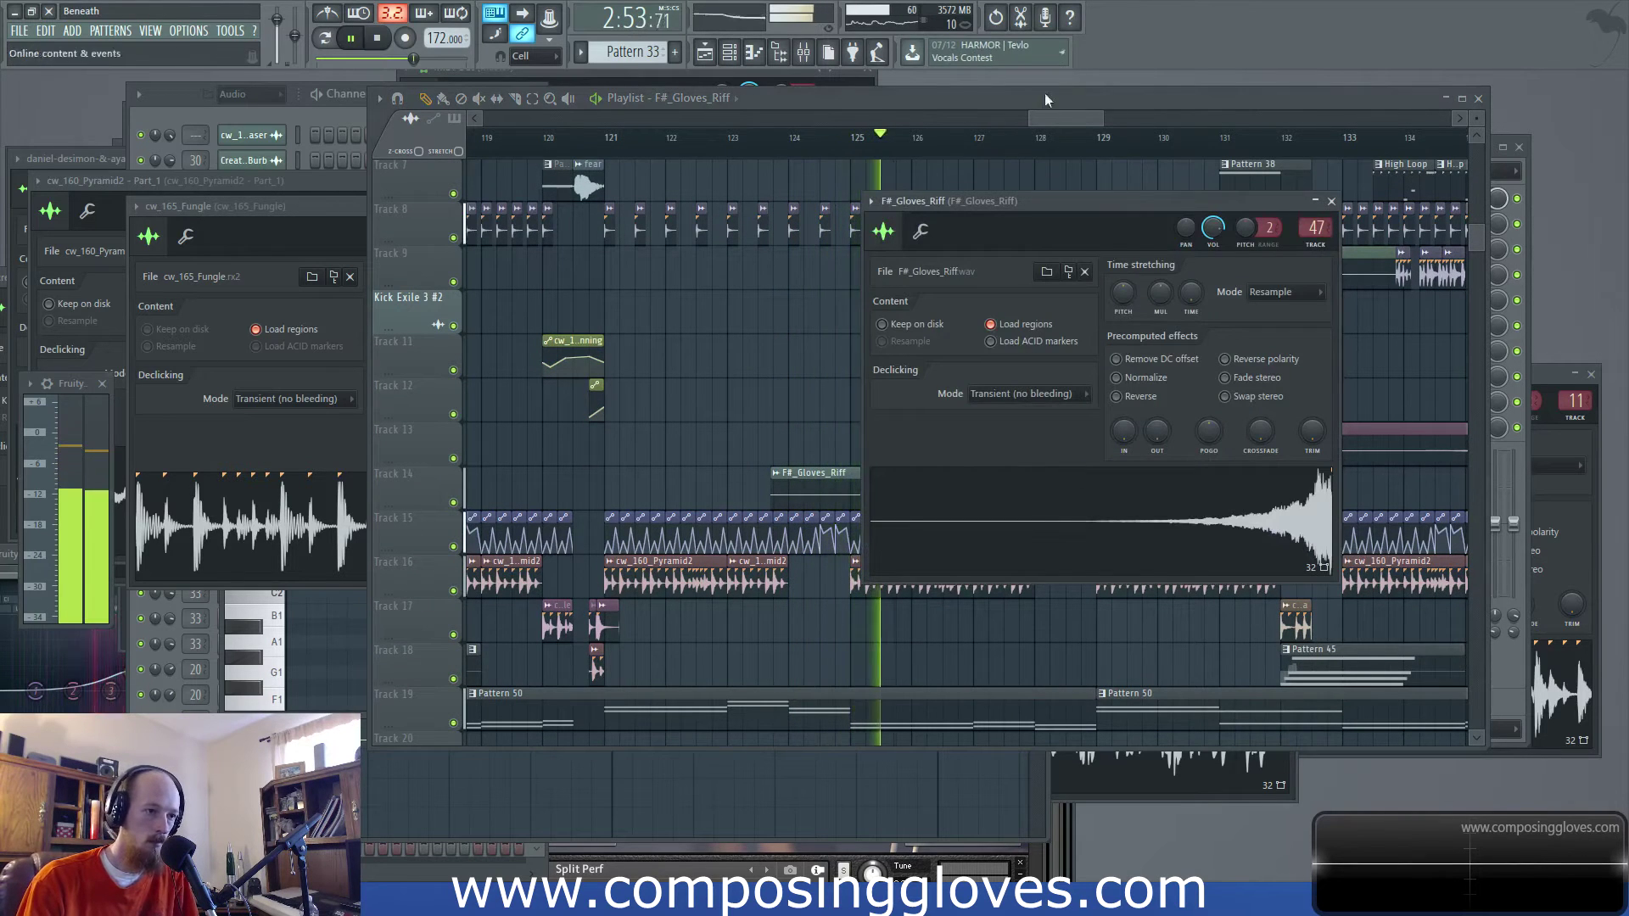
{"action": "left_click", "coordinate": [1049, 100]}
{"action": "scroll", "coordinate": [1052, 111], "scroll_direction": "right", "scroll_amount": 2}
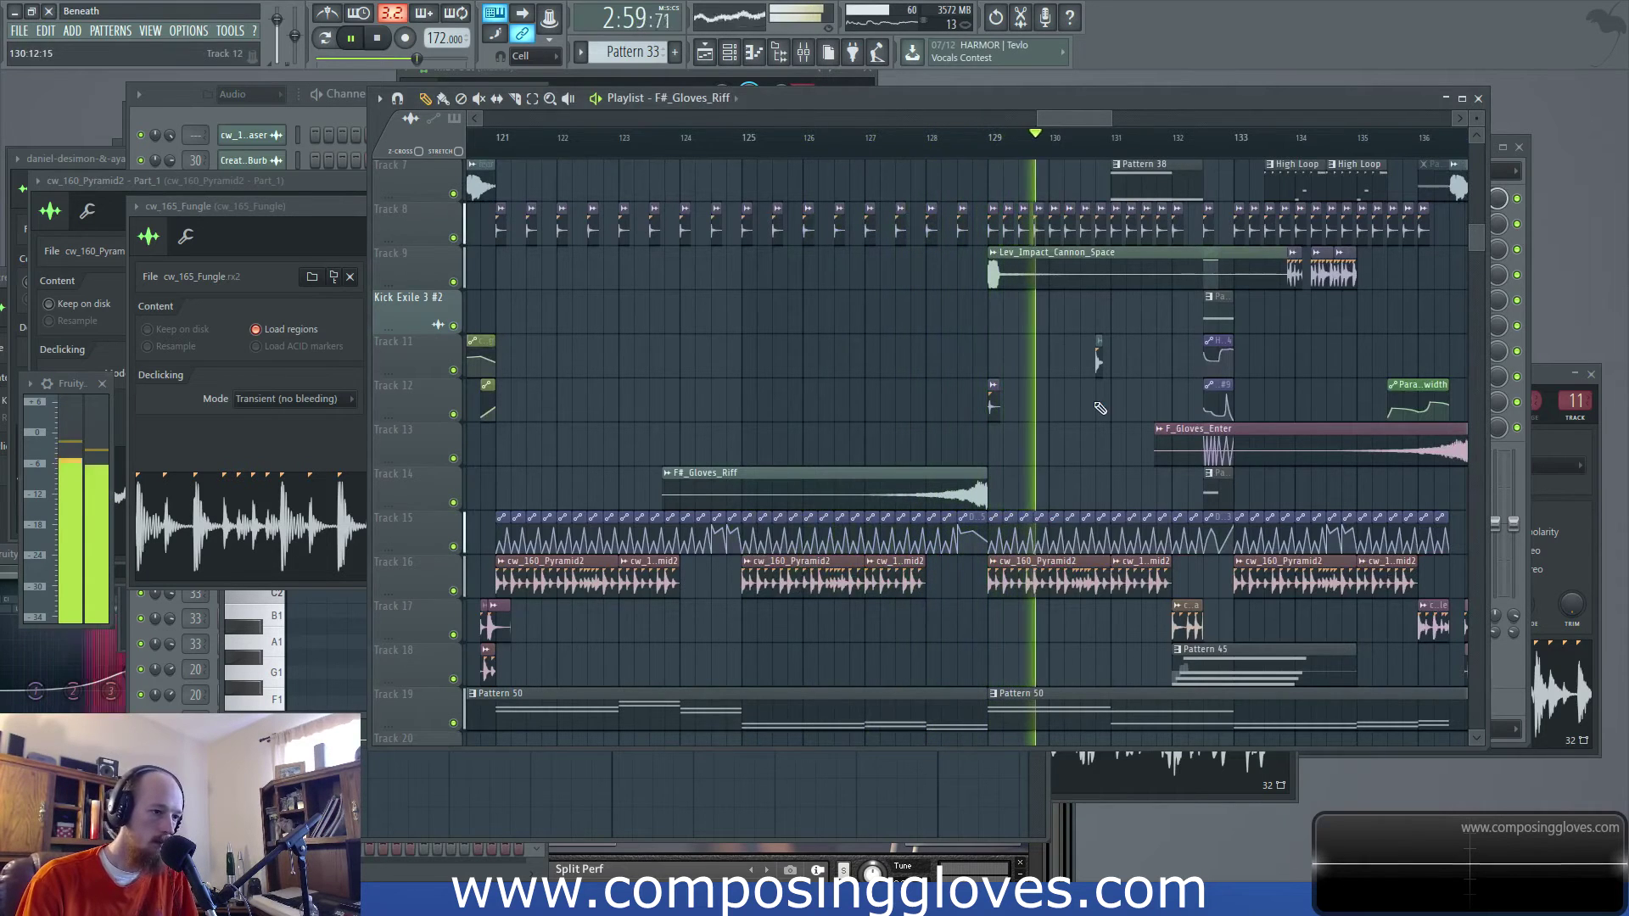
Listen to bars 129 to 135 while examining the clips across the playlist tracks
{"action": "scroll", "coordinate": [1100, 409], "scroll_direction": "right", "scroll_amount": 5}
{"action": "scroll", "coordinate": [881, 384], "scroll_direction": "up", "scroll_amount": 4}
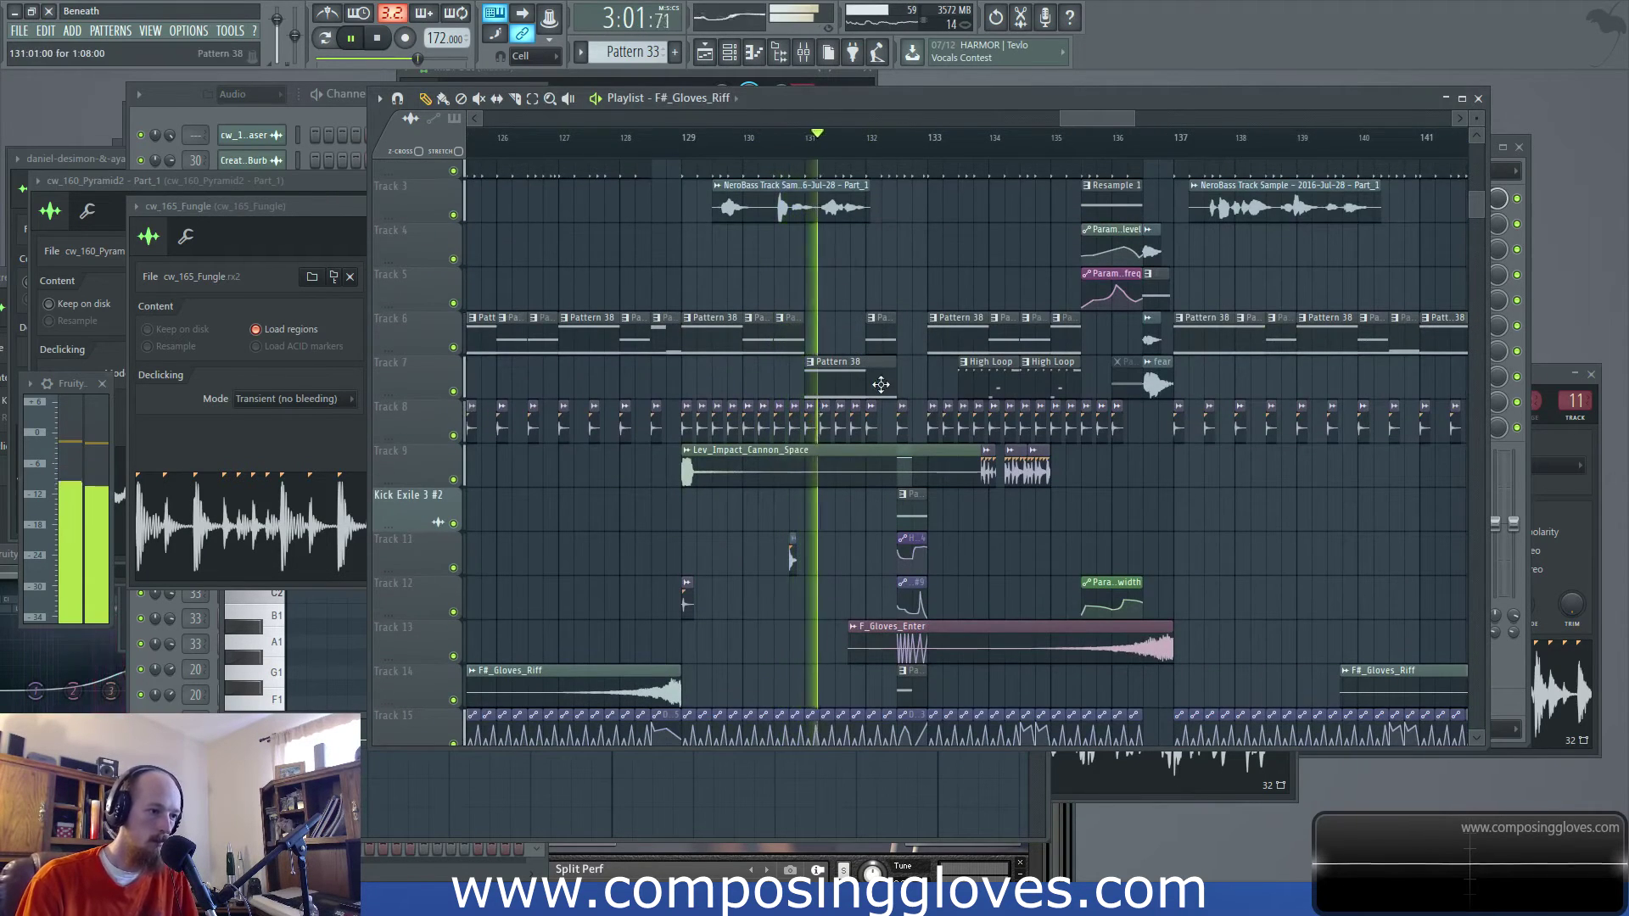
{"action": "scroll", "coordinate": [834, 203], "scroll_direction": "down", "scroll_amount": 4}
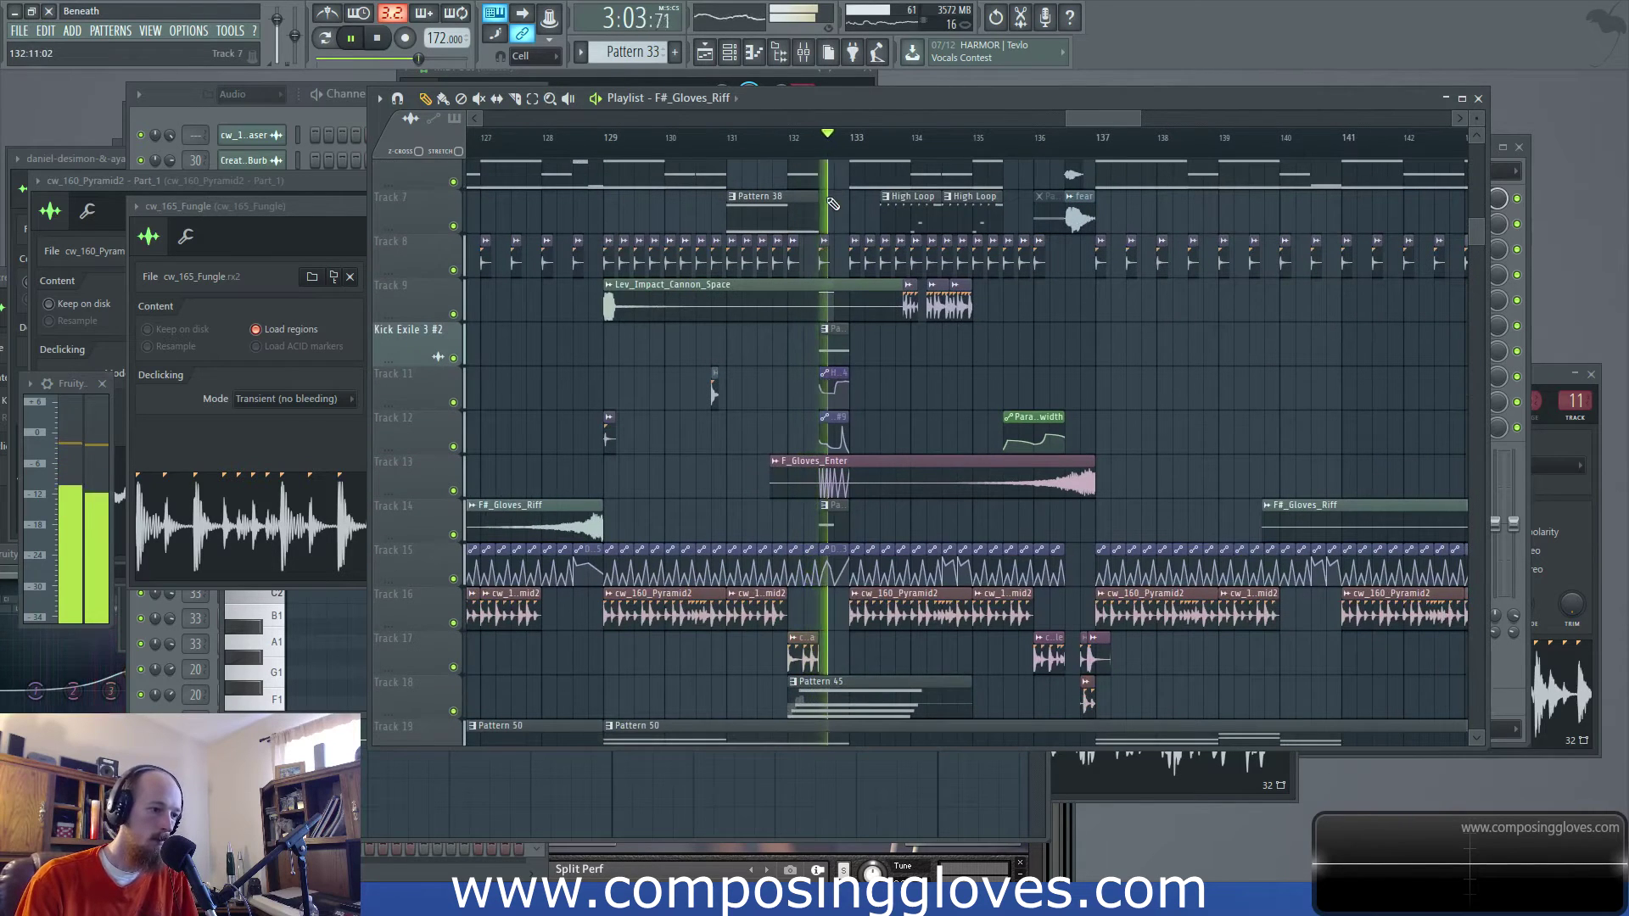
{"action": "scroll", "coordinate": [858, 328], "scroll_direction": "right", "scroll_amount": 3}
{"action": "scroll", "coordinate": [858, 327], "scroll_direction": "down", "scroll_amount": 1}
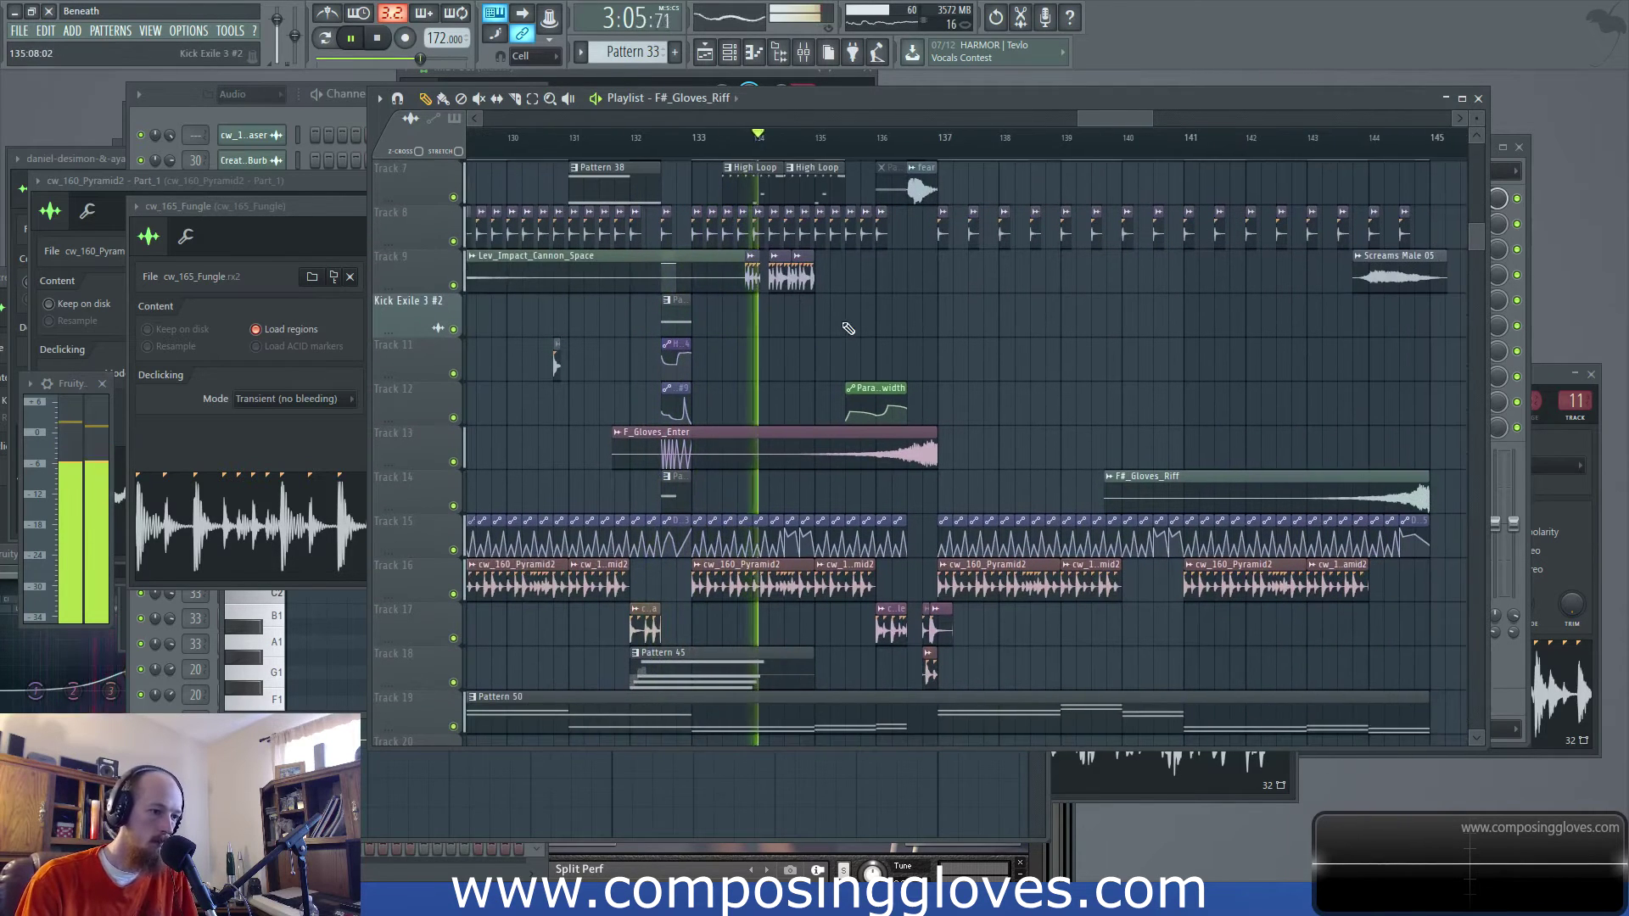
{"action": "scroll", "coordinate": [791, 319], "scroll_direction": "down", "scroll_amount": 4}
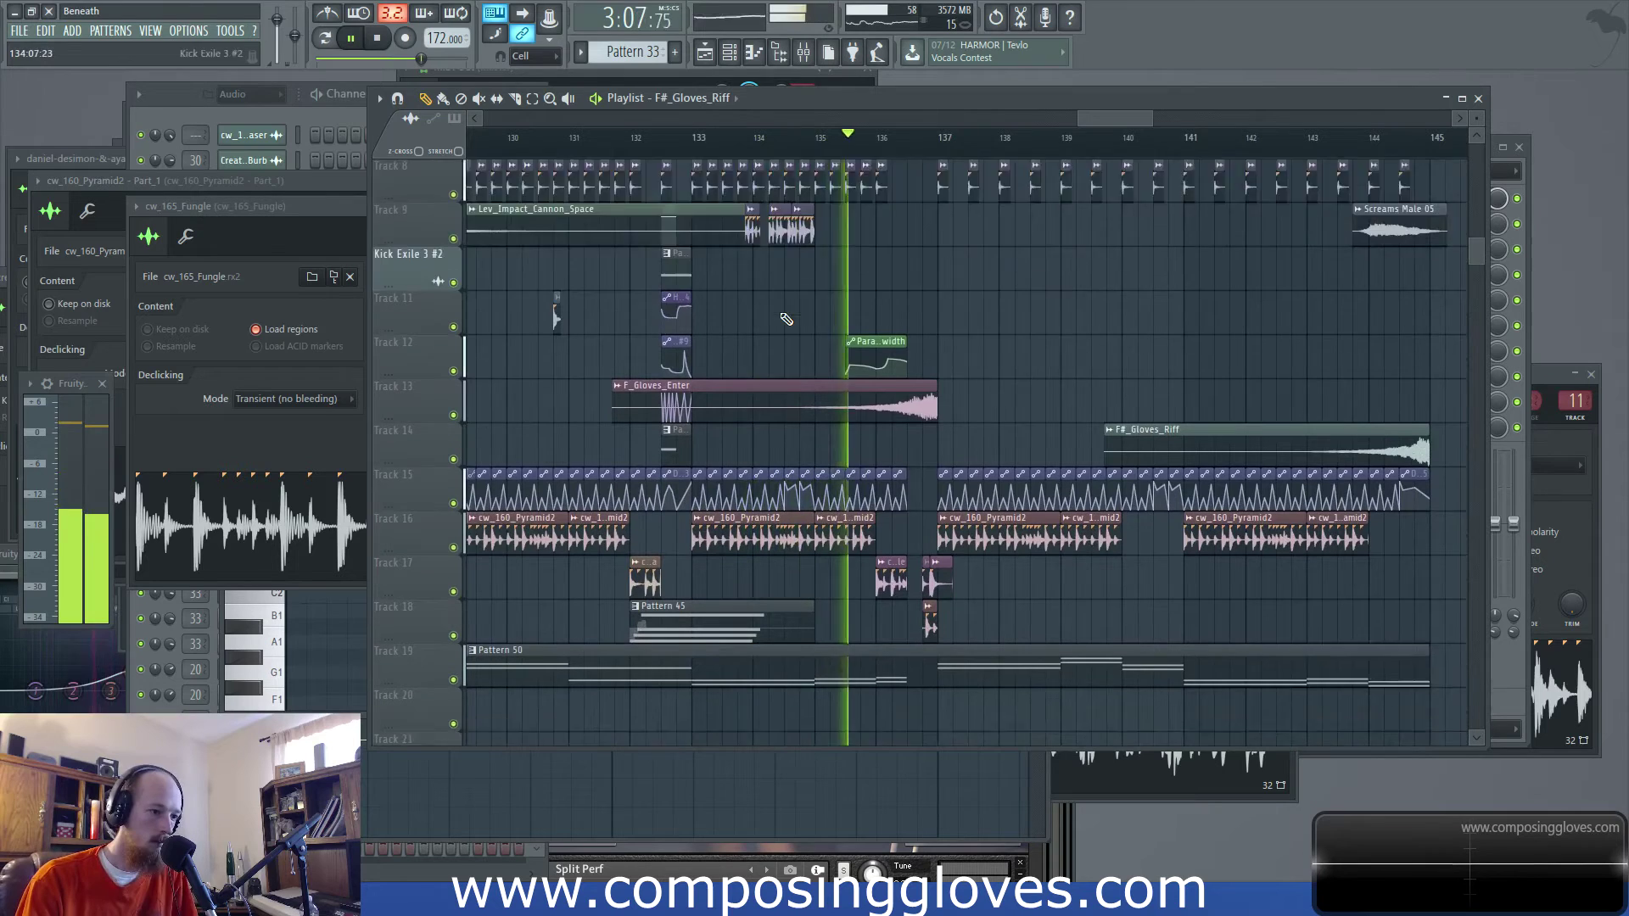
{"action": "scroll", "coordinate": [787, 323], "scroll_direction": "down", "scroll_amount": 1}
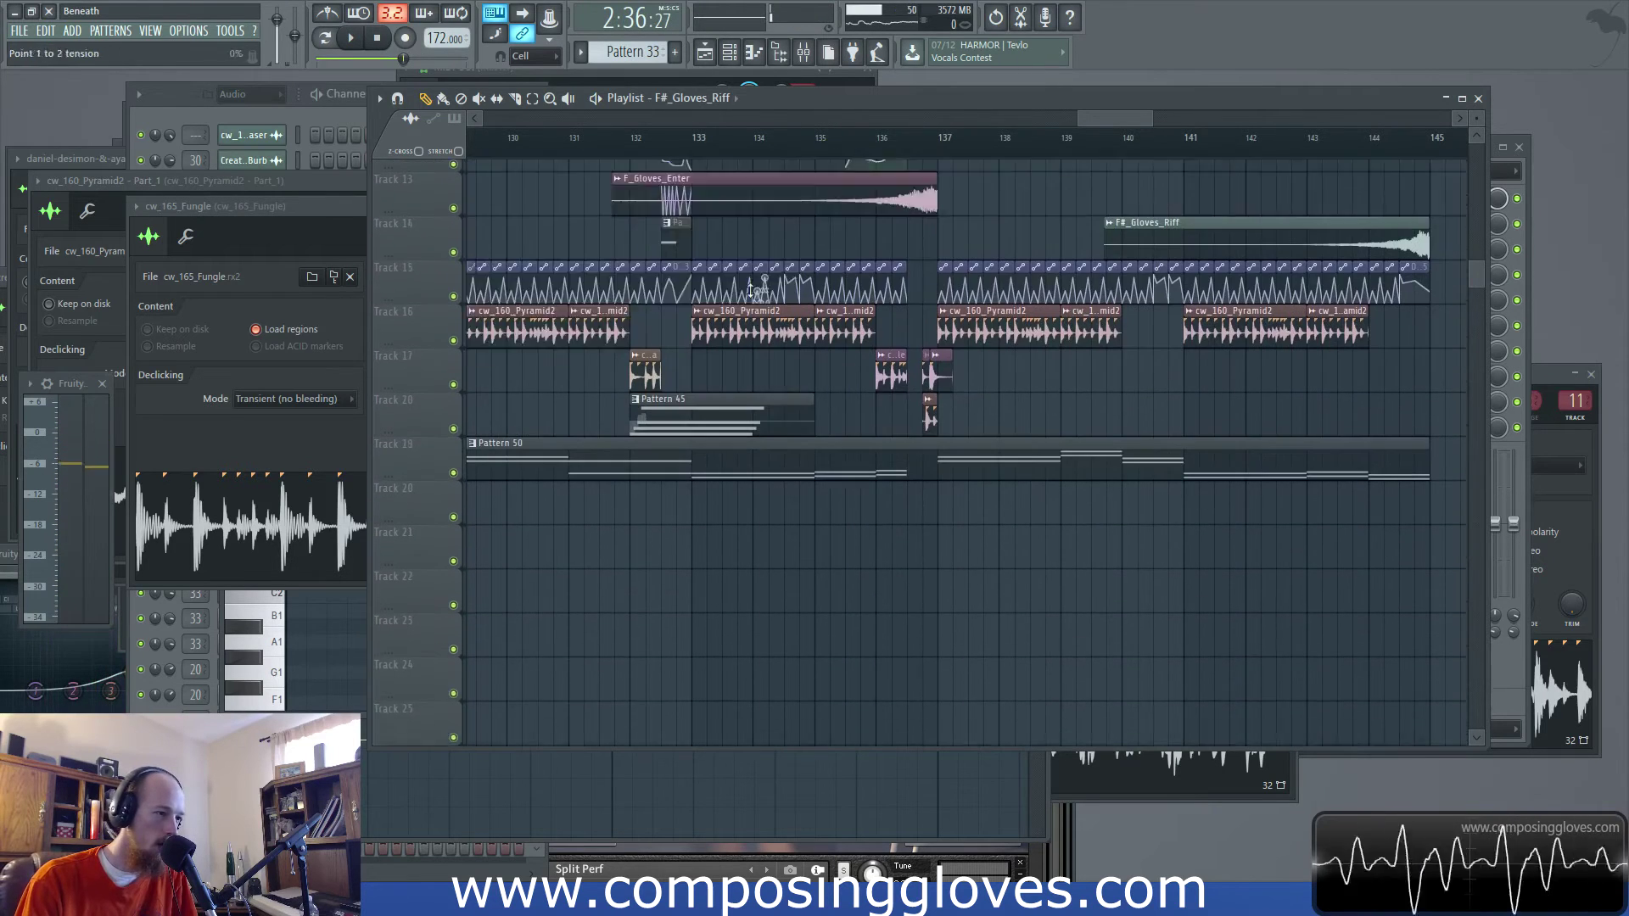
Replay from bar 133 and inspect the channel settings of the cw_downtempo_rolli_090 #2 and Back Up Loop clips on track 9
{"action": "key", "text": "space"}
{"action": "scroll", "coordinate": [747, 323], "scroll_direction": "up", "scroll_amount": 6}
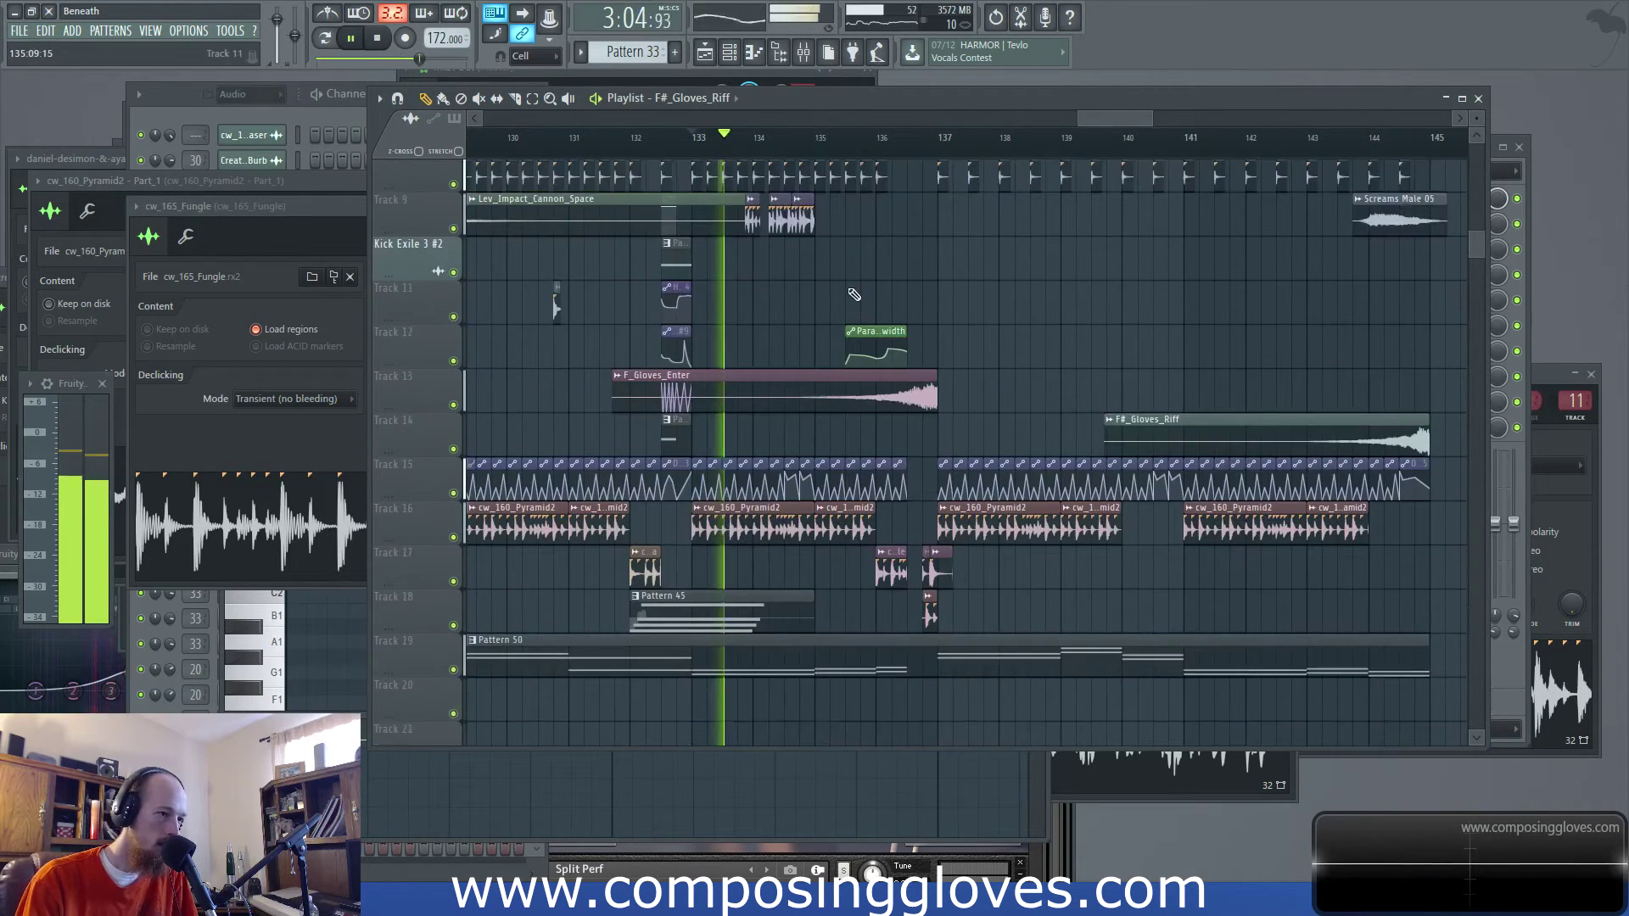
{"action": "key", "text": "space"}
{"action": "scroll", "coordinate": [747, 327], "scroll_direction": "up", "scroll_amount": 5, "text": "ctrl"}
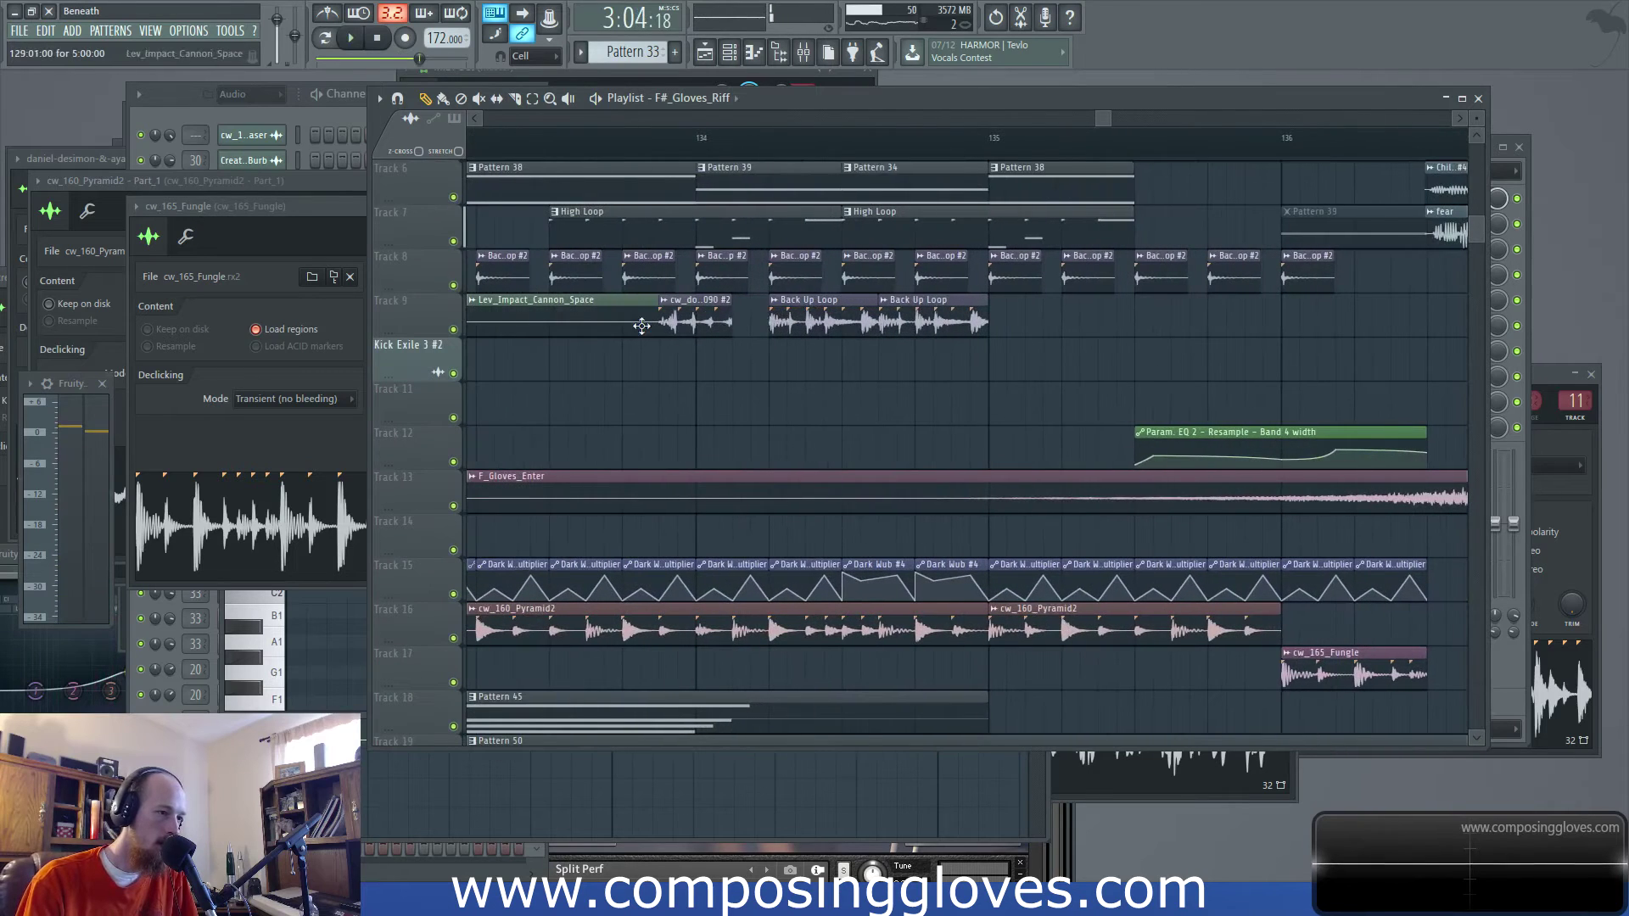
{"action": "double_click", "coordinate": [705, 320]}
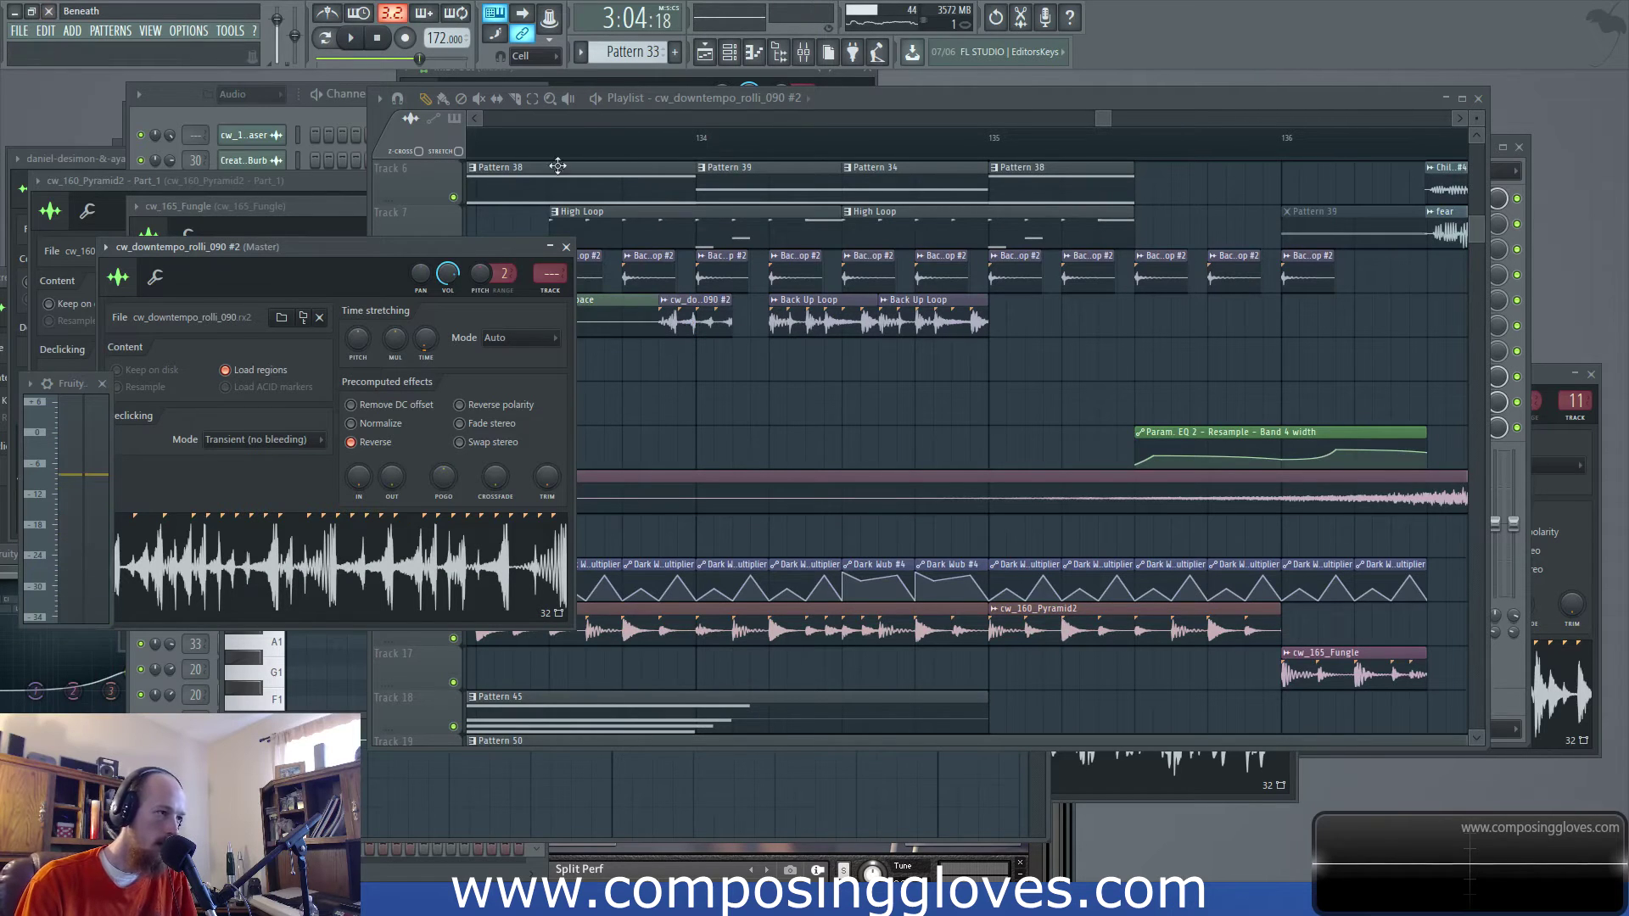
{"action": "double_click", "coordinate": [815, 317]}
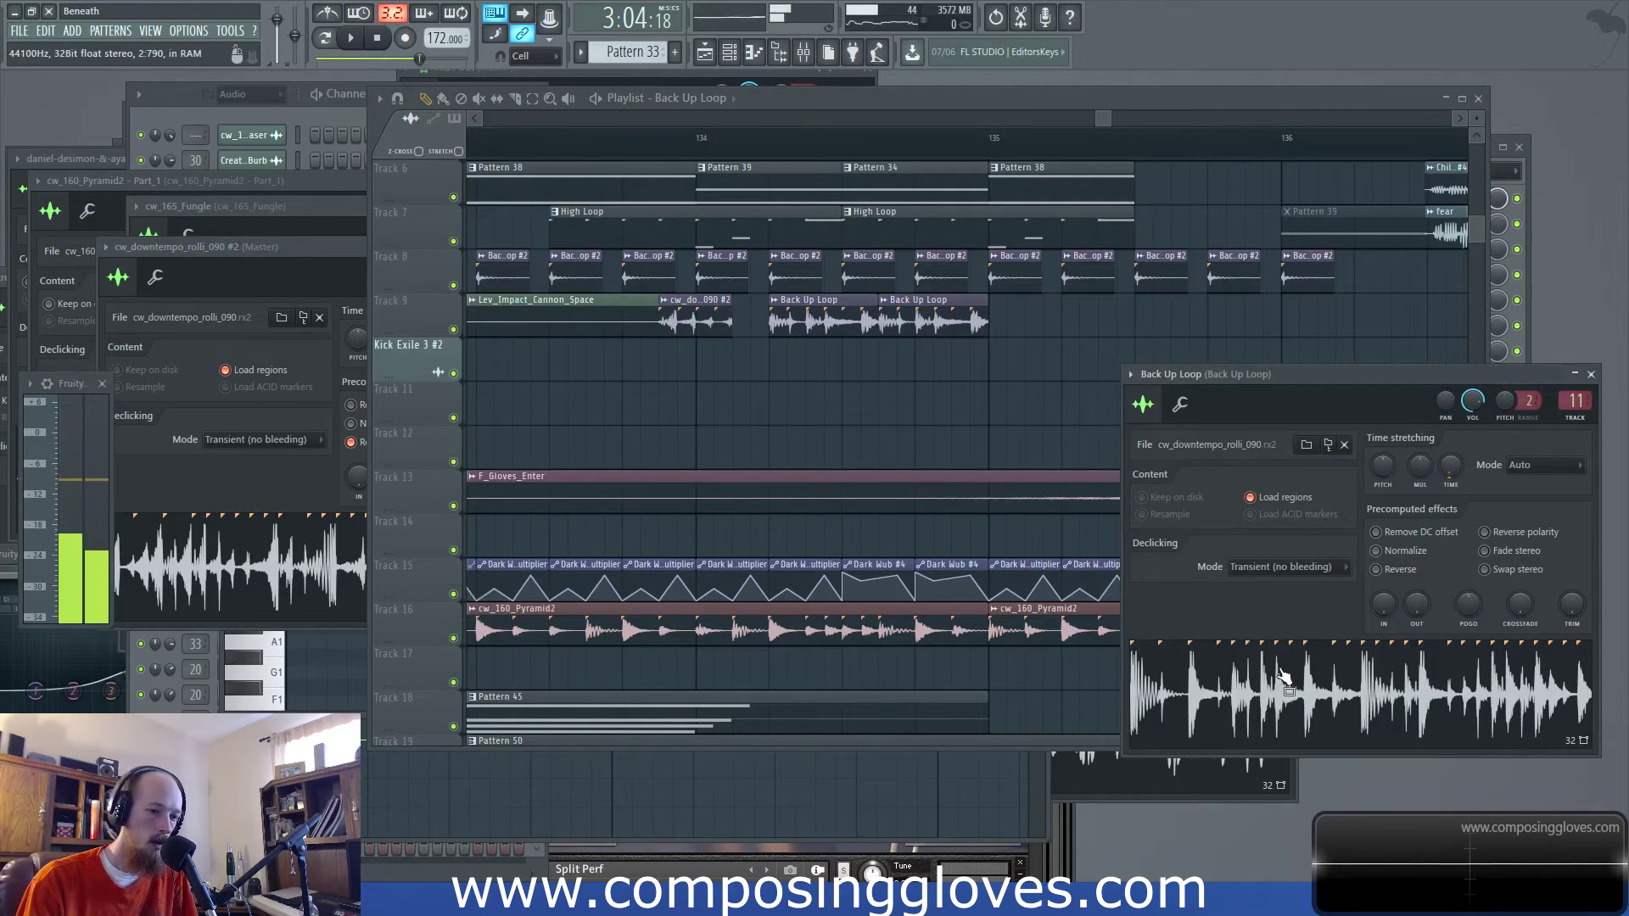
Delete the cw_downtempo_rolli_090 #2 clip before the Back Up Loop clips on track 9 and audition from bar 133
{"action": "left_click_drag", "start_coordinate": [1100, 116], "coordinate": [1103, 117]}
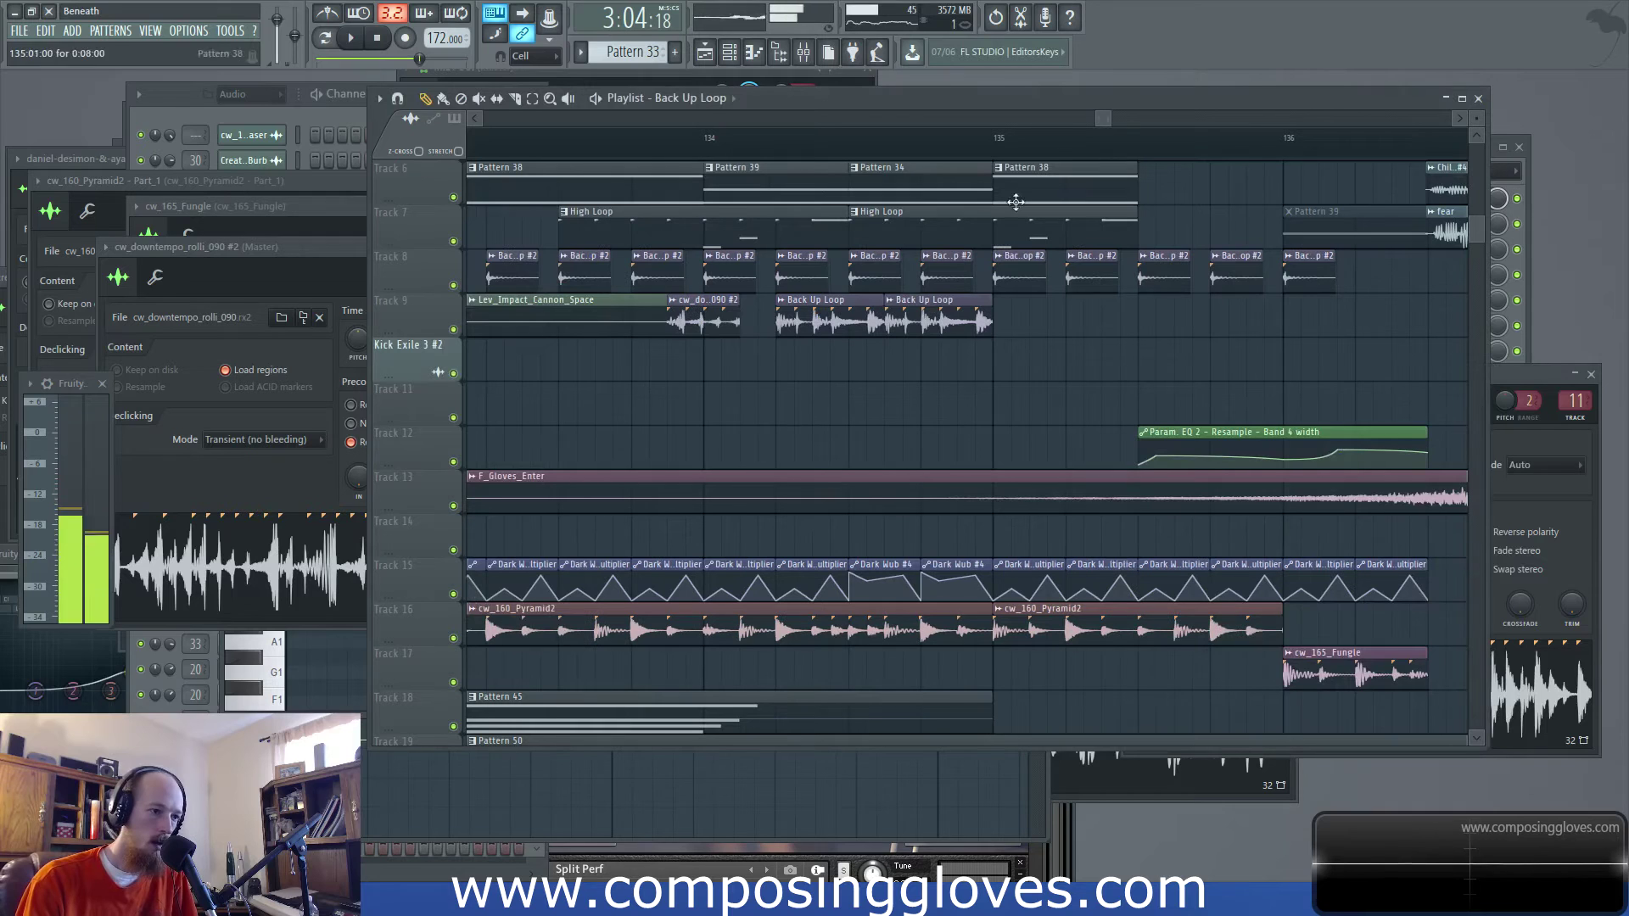
{"action": "scroll", "coordinate": [761, 414], "scroll_direction": "down", "scroll_amount": 3}
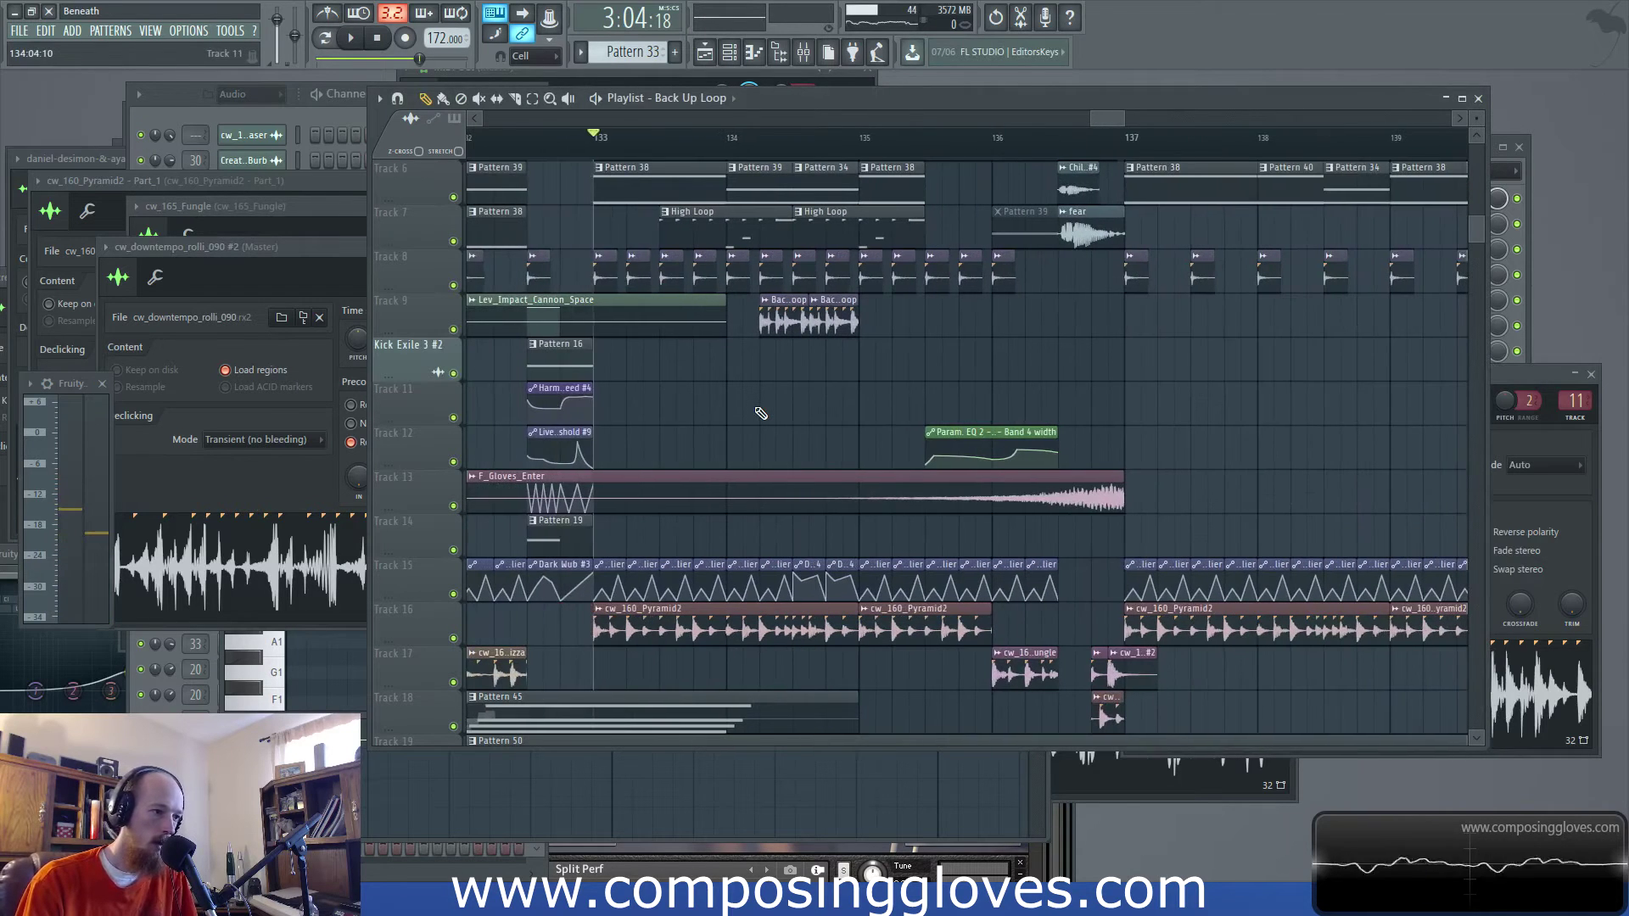
{"action": "key", "text": "space"}
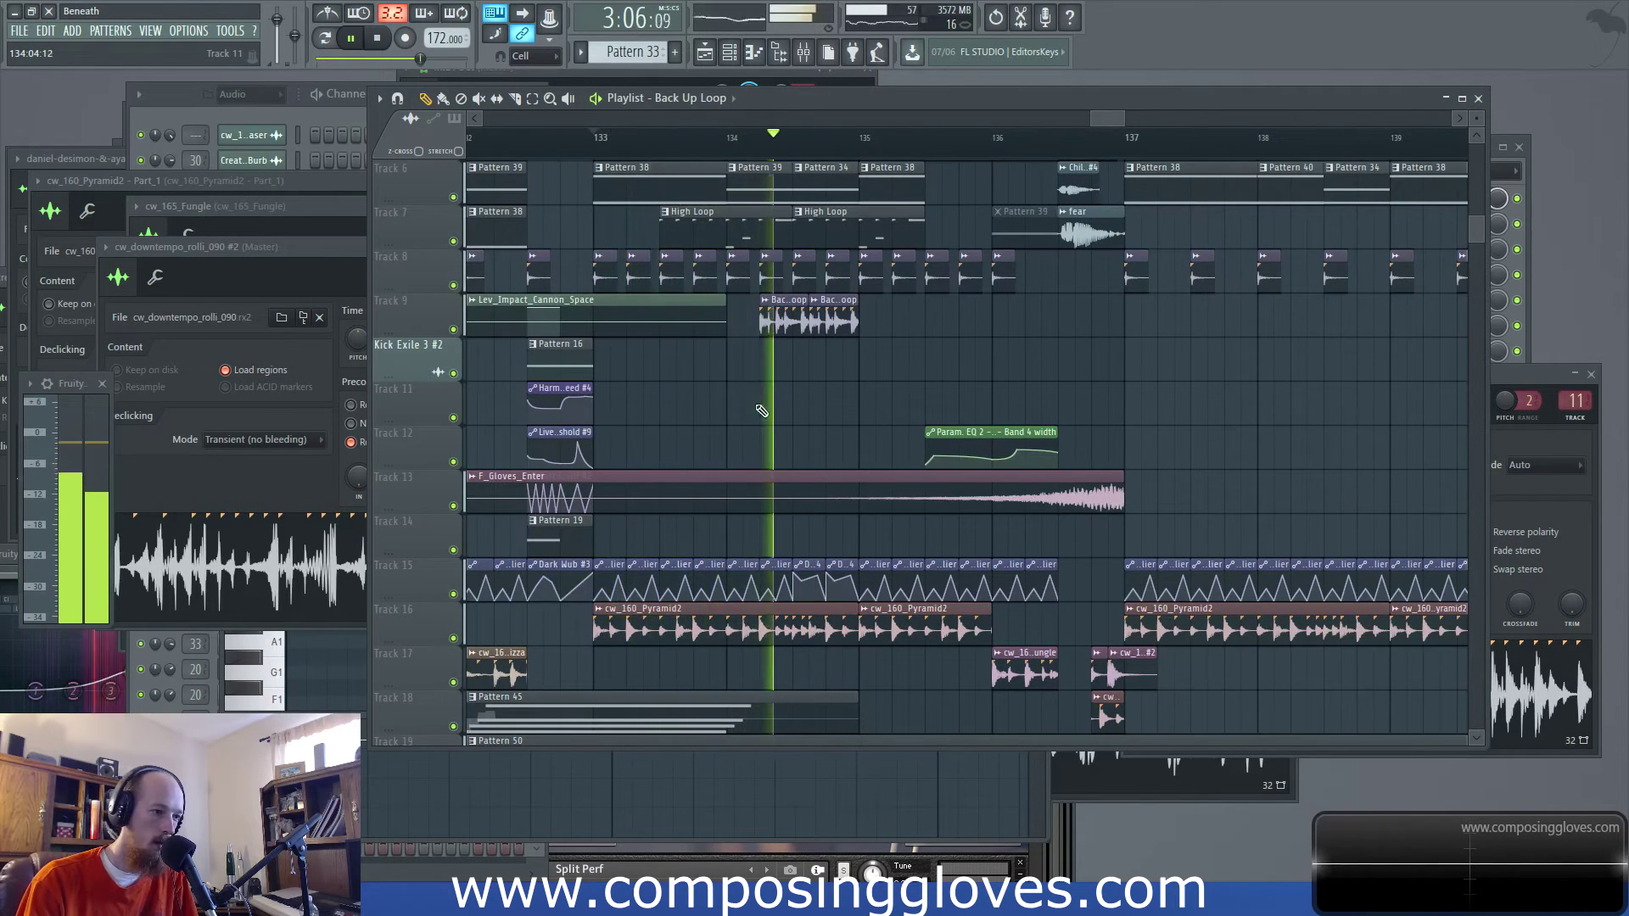
{"action": "key", "text": "space"}
Delete the Bongo Papua notes from the High Loop pattern and audition the section from bar 133
{"action": "scroll", "coordinate": [774, 417], "scroll_direction": "up", "scroll_amount": 4}
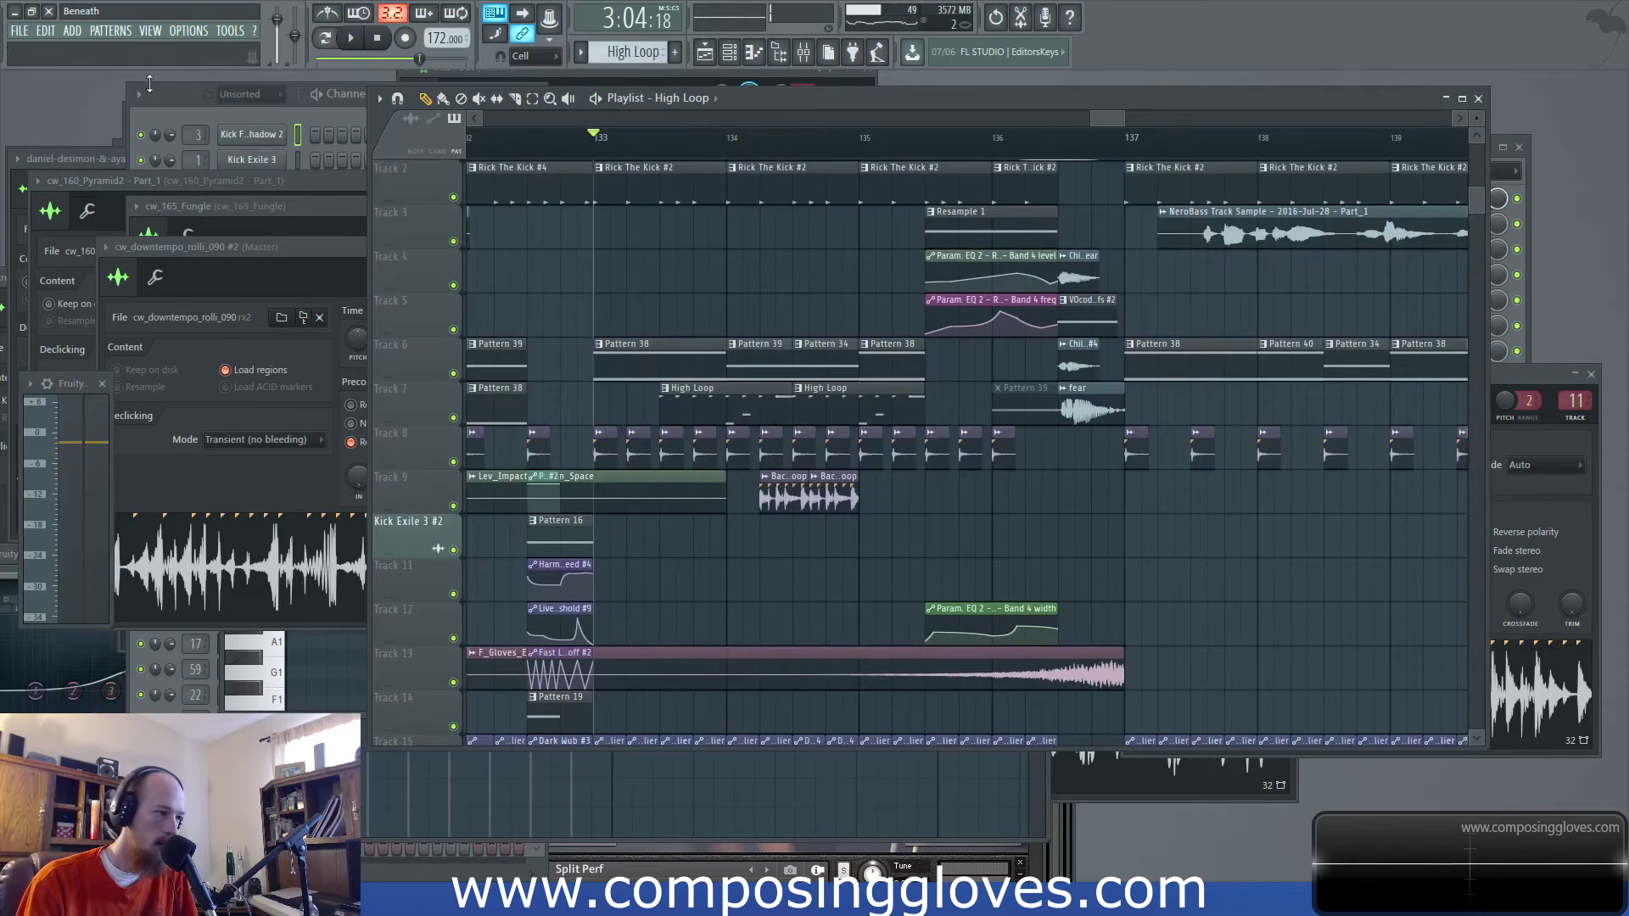
{"action": "left_click", "coordinate": [204, 120]}
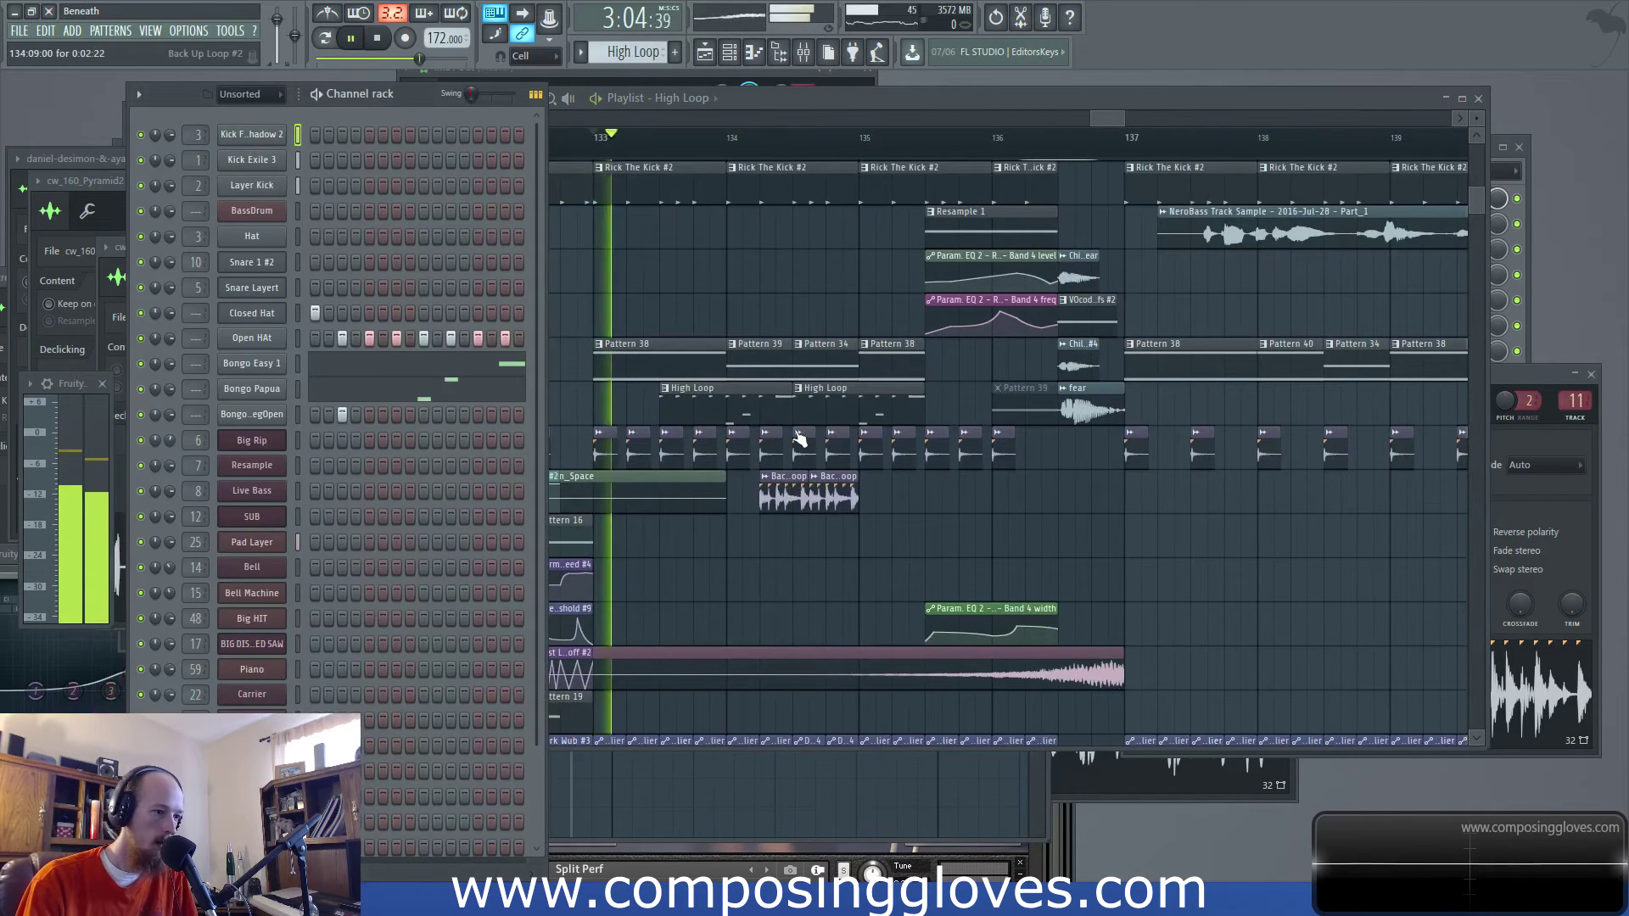
{"action": "left_click", "coordinate": [720, 396]}
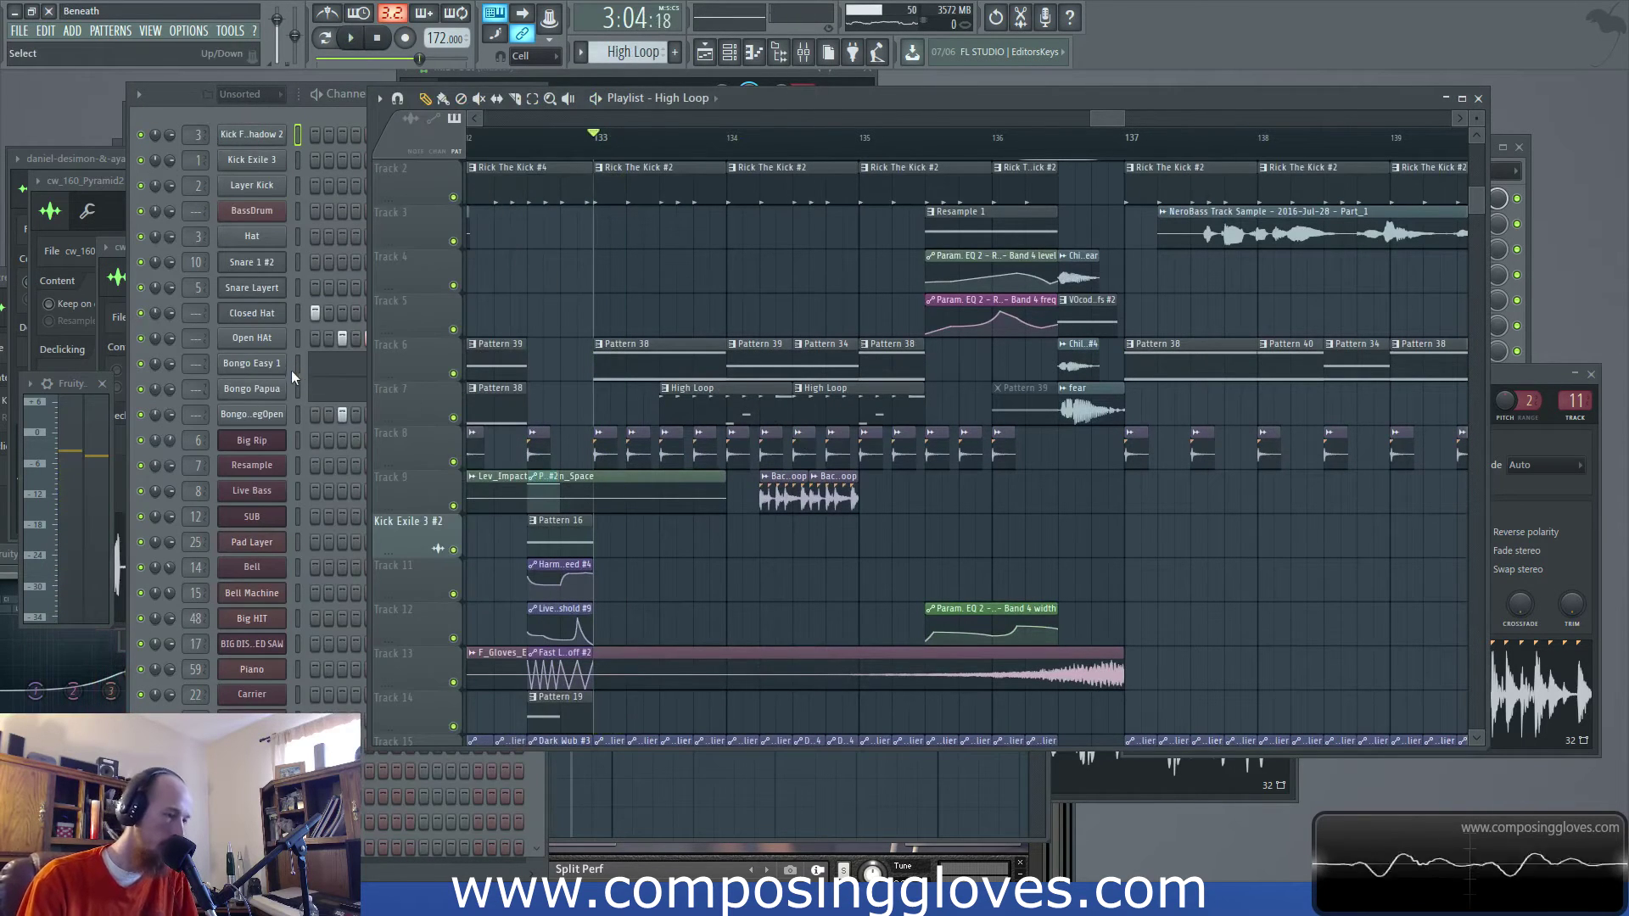
{"action": "left_click", "coordinate": [323, 388]}
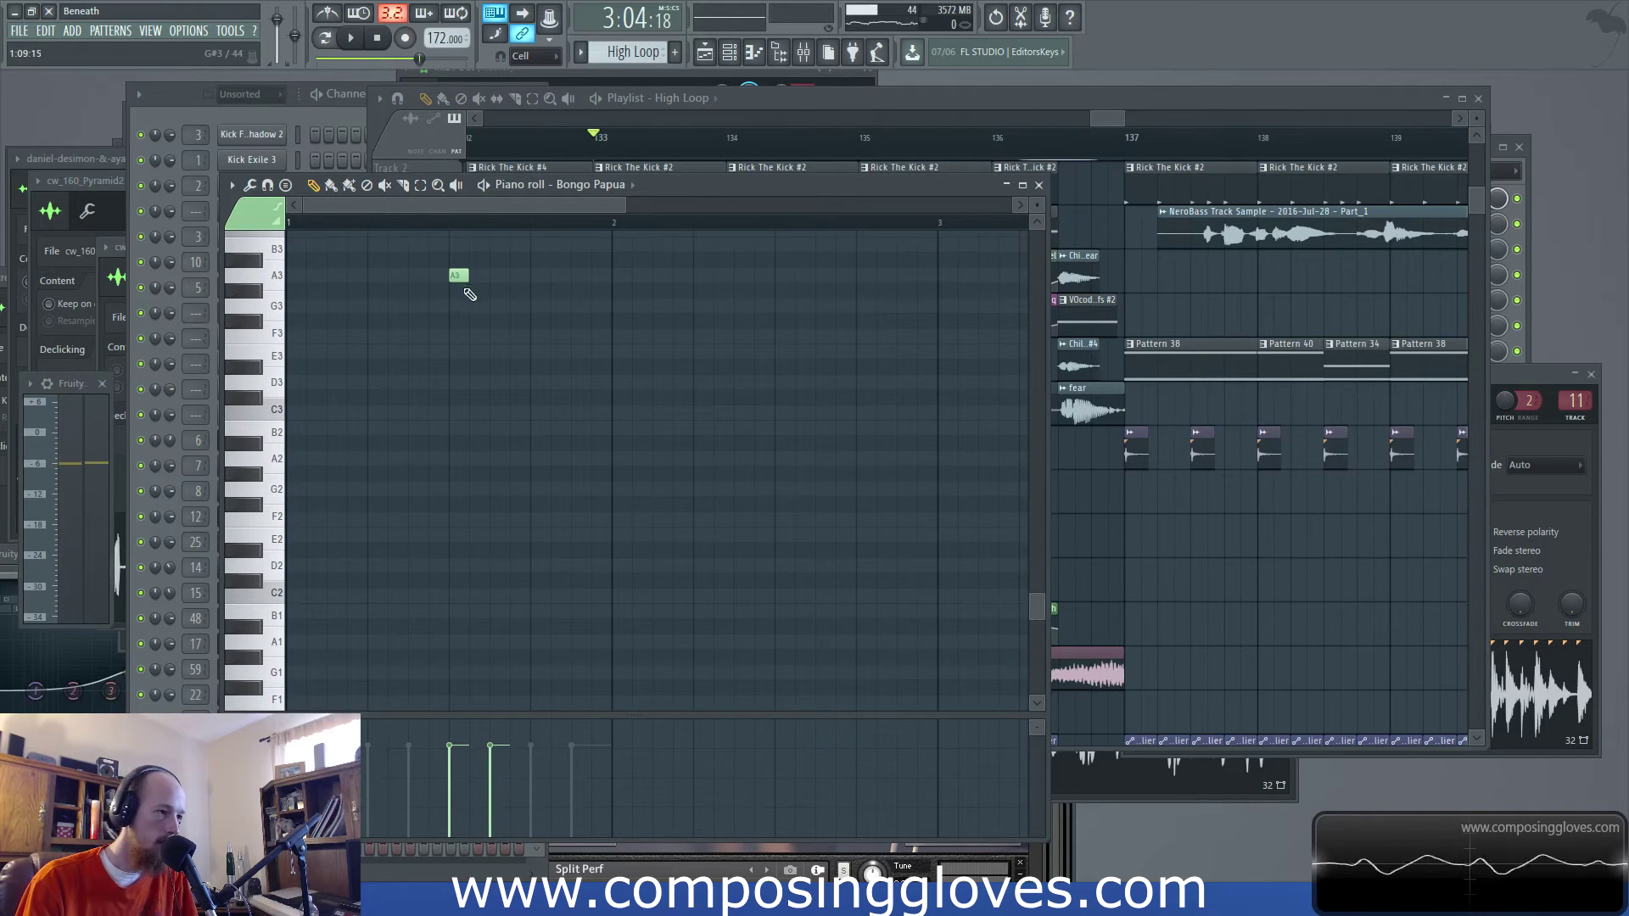
{"action": "scroll", "coordinate": [483, 357], "scroll_direction": "up", "scroll_amount": 5}
{"action": "left_click", "coordinate": [499, 425]}
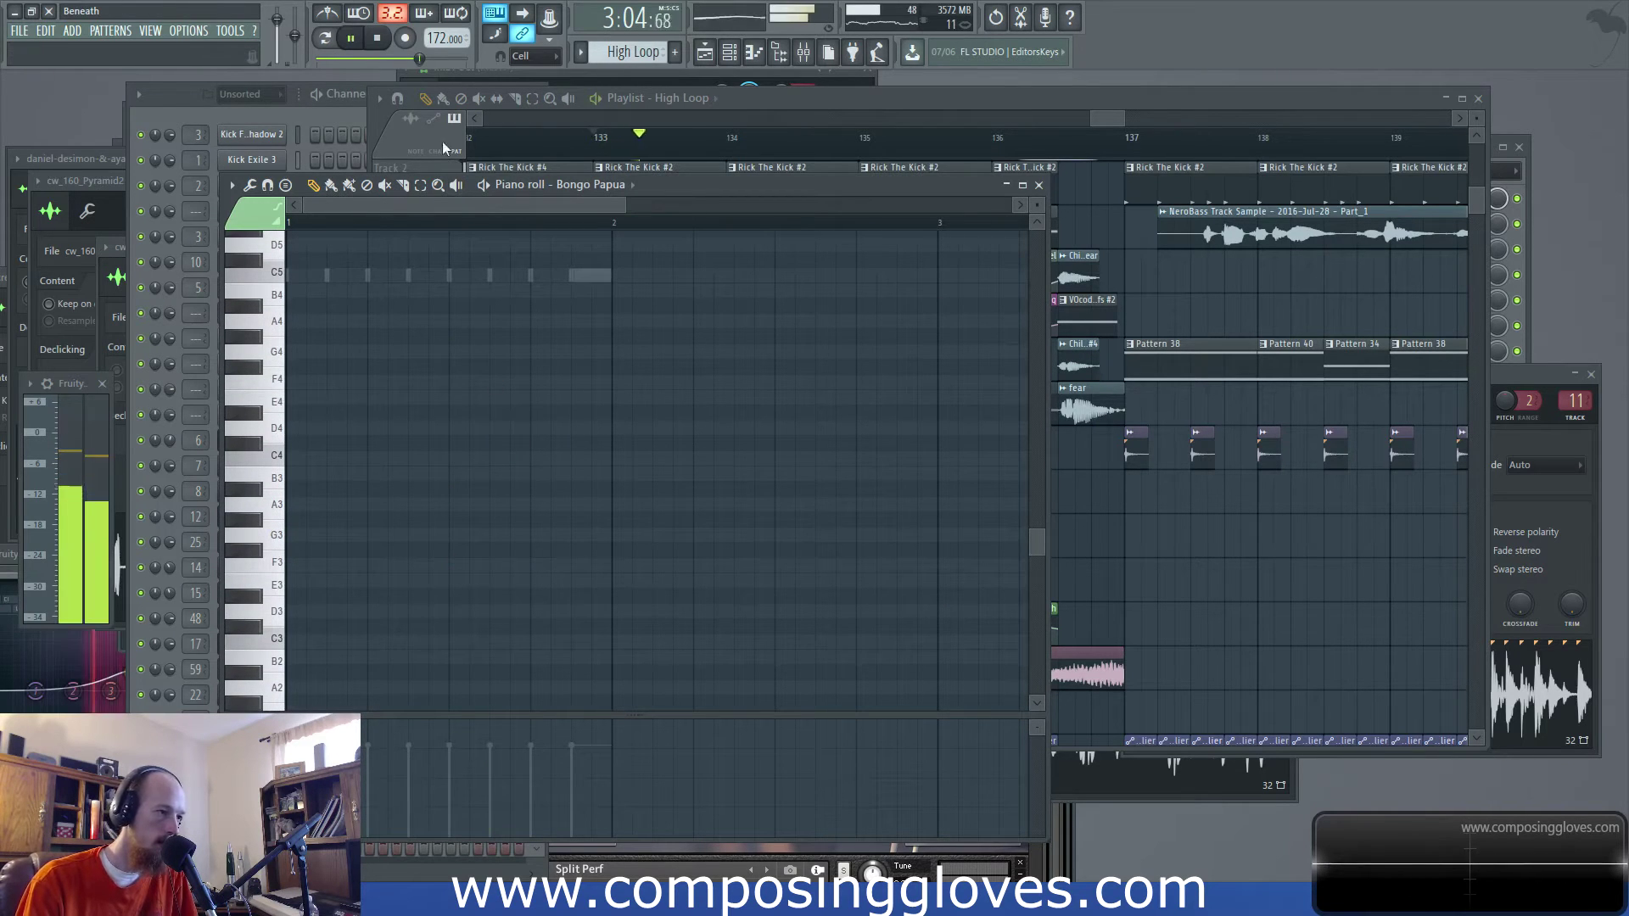
{"action": "left_click", "coordinate": [1115, 121]}
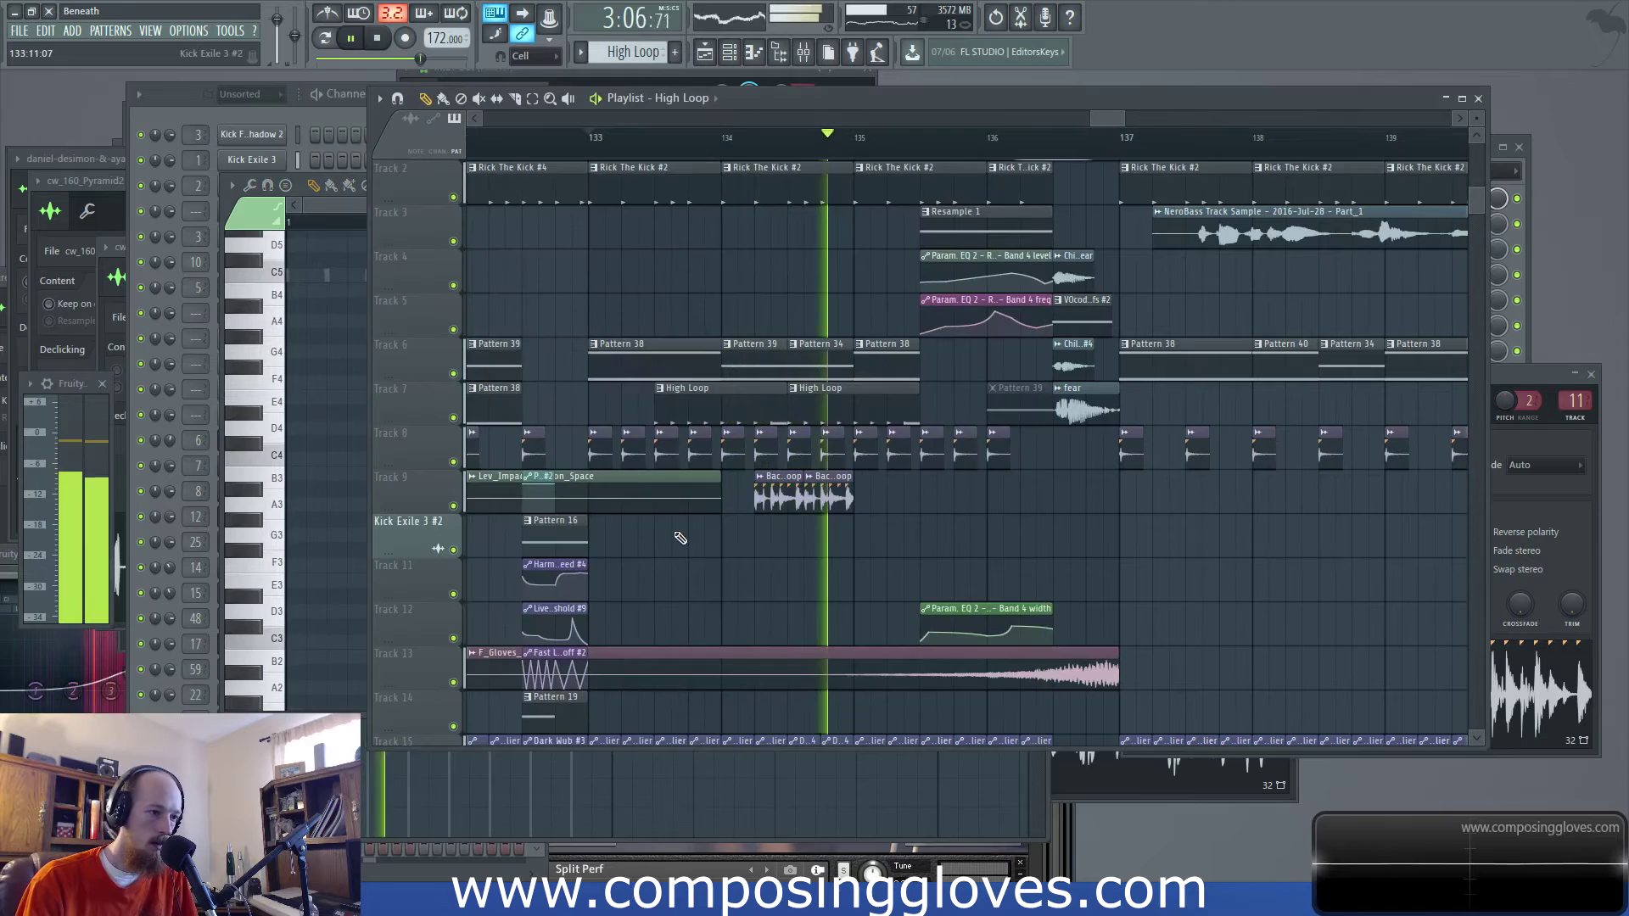
{"action": "key", "text": "space"}
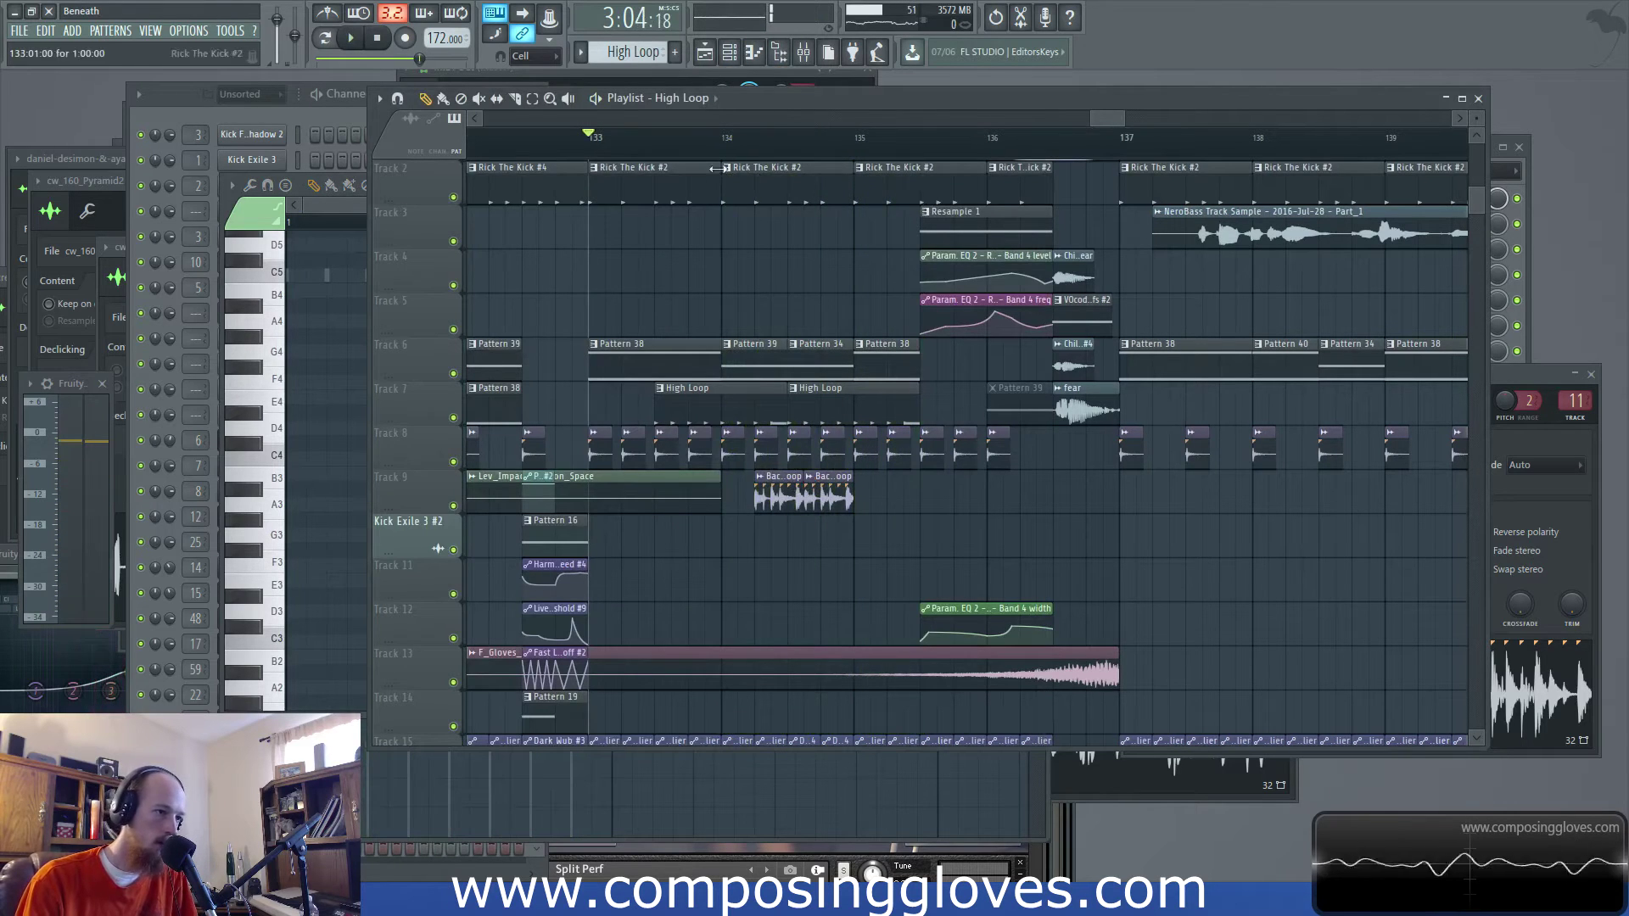
Create a channel panning automation clip for Back Up Loop over bar 134 and place it on the track below the loop clips
{"action": "left_click_drag", "start_coordinate": [717, 169], "coordinate": [904, 176]}
{"action": "double_click", "coordinate": [785, 488]}
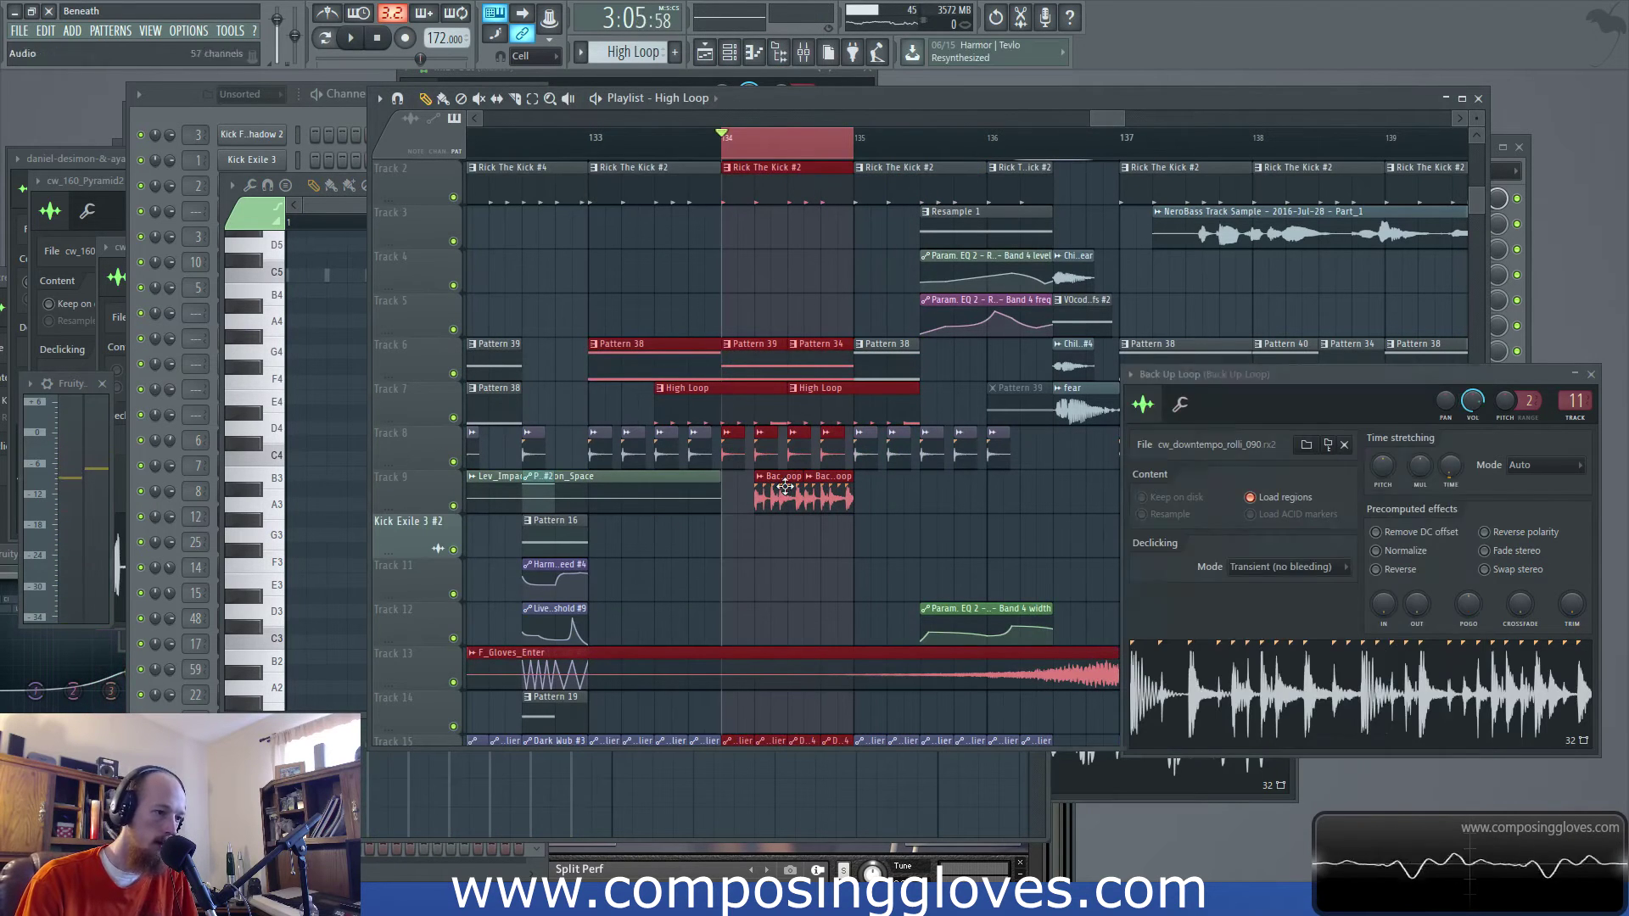
{"action": "right_click", "coordinate": [1453, 402]}
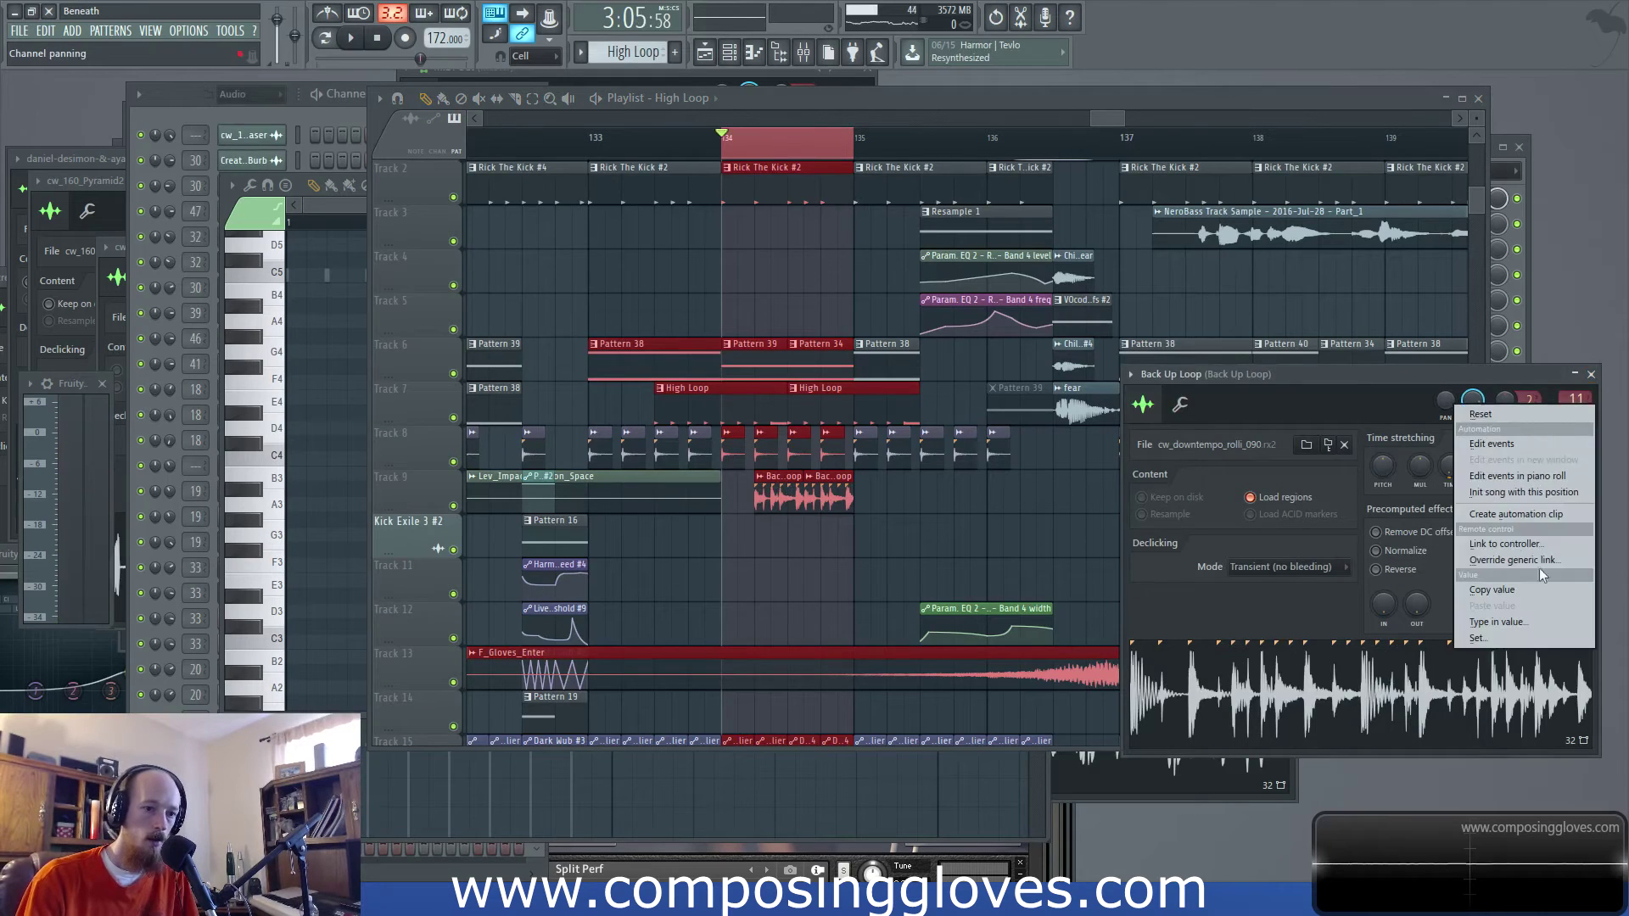
{"action": "left_click", "coordinate": [1536, 517]}
{"action": "left_click_drag", "start_coordinate": [775, 203], "coordinate": [776, 501]}
{"action": "key", "text": "ctrl+z"}
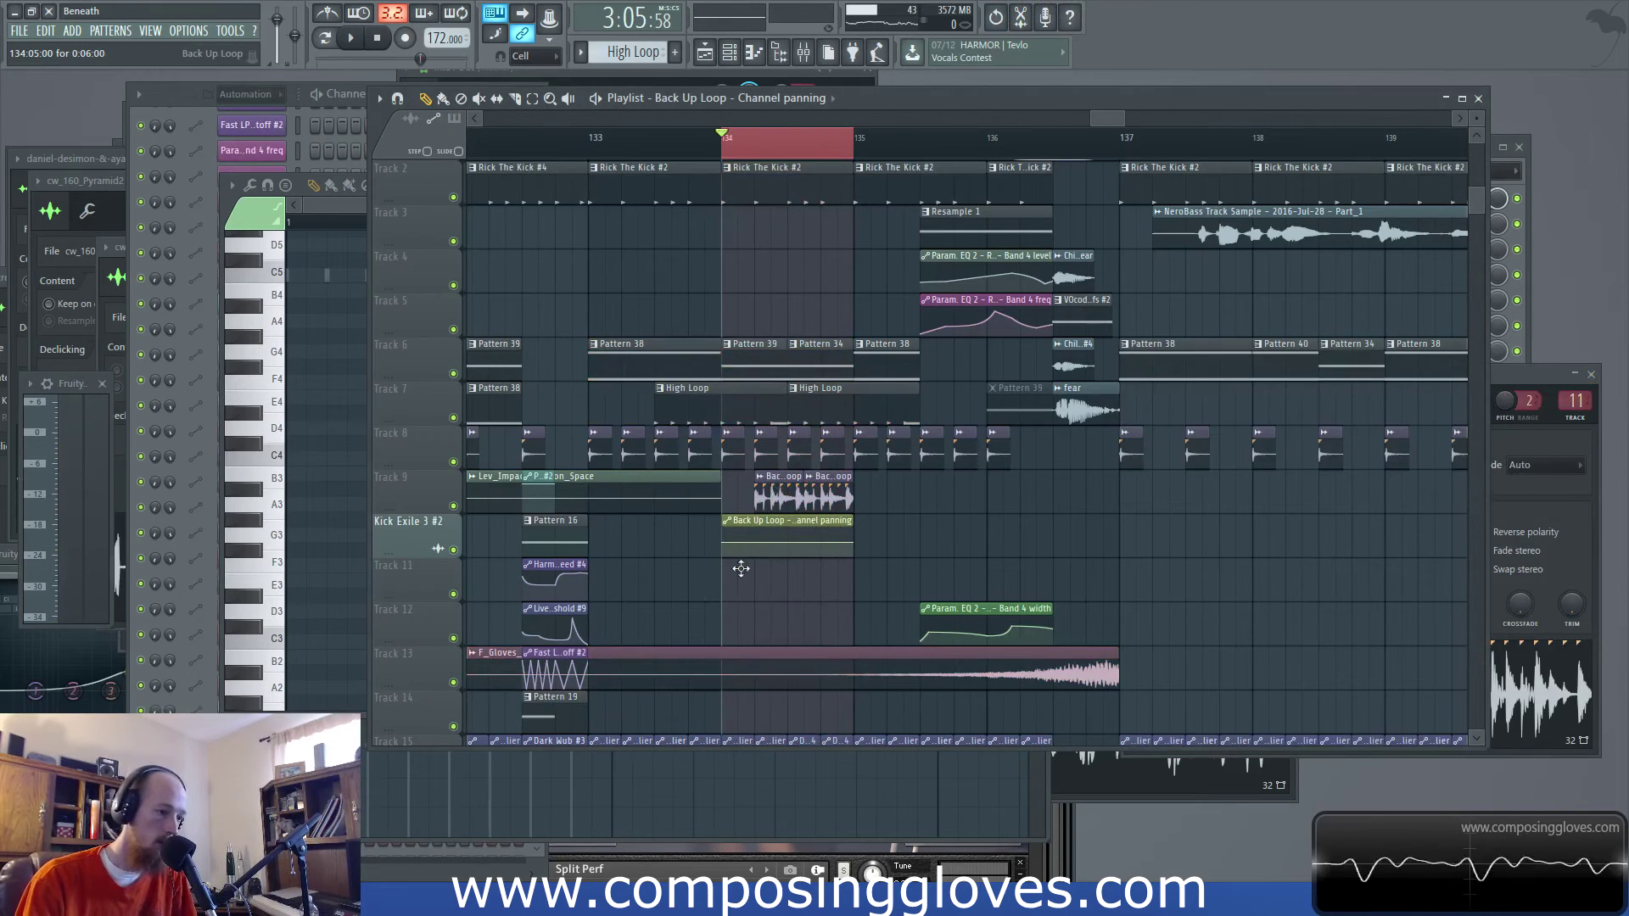
Shape the Back Up Loop panning automation into a curve across bar 134 during playback, with its third point at 74%
{"action": "key", "text": "space"}
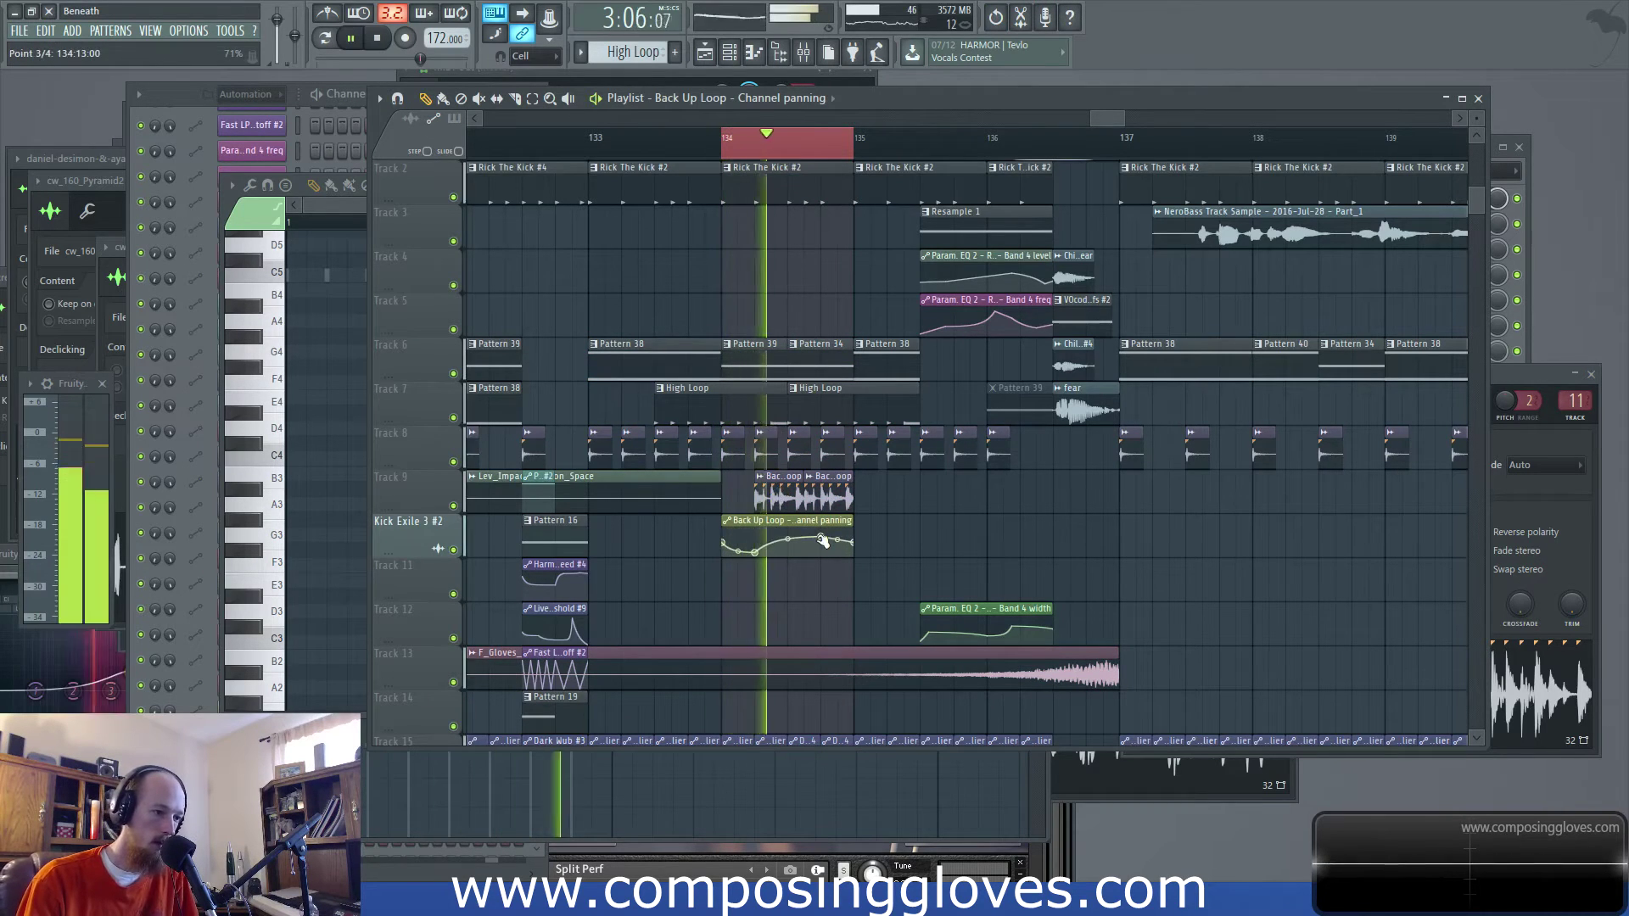
{"action": "left_click_drag", "start_coordinate": [821, 540], "coordinate": [829, 536]}
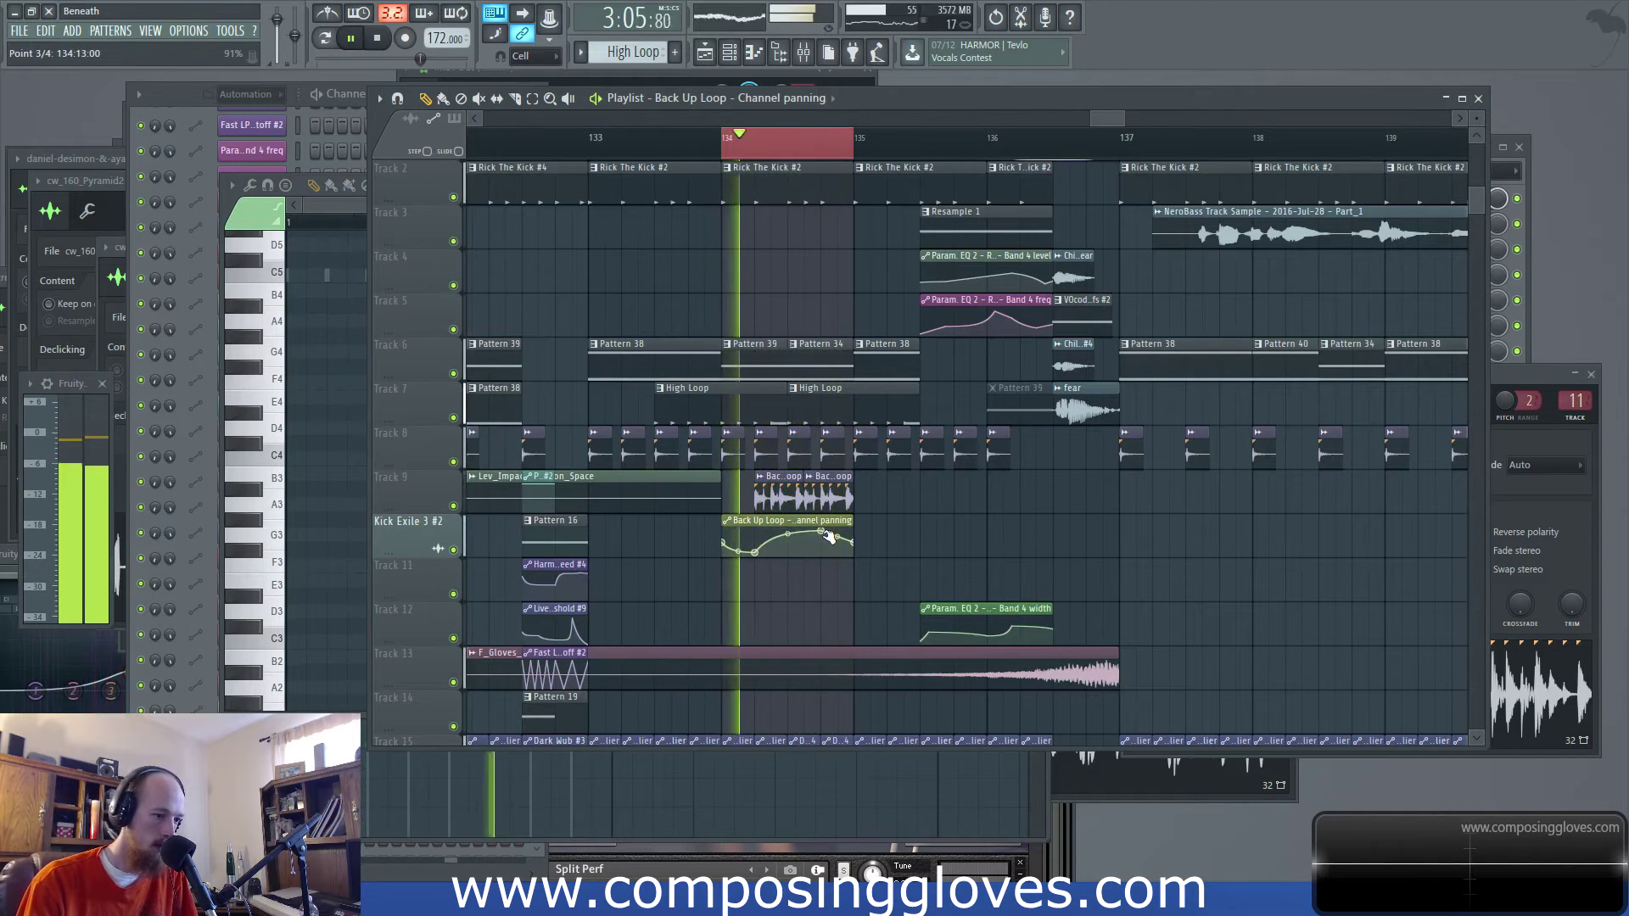
{"action": "left_click_drag", "start_coordinate": [829, 537], "coordinate": [829, 539]}
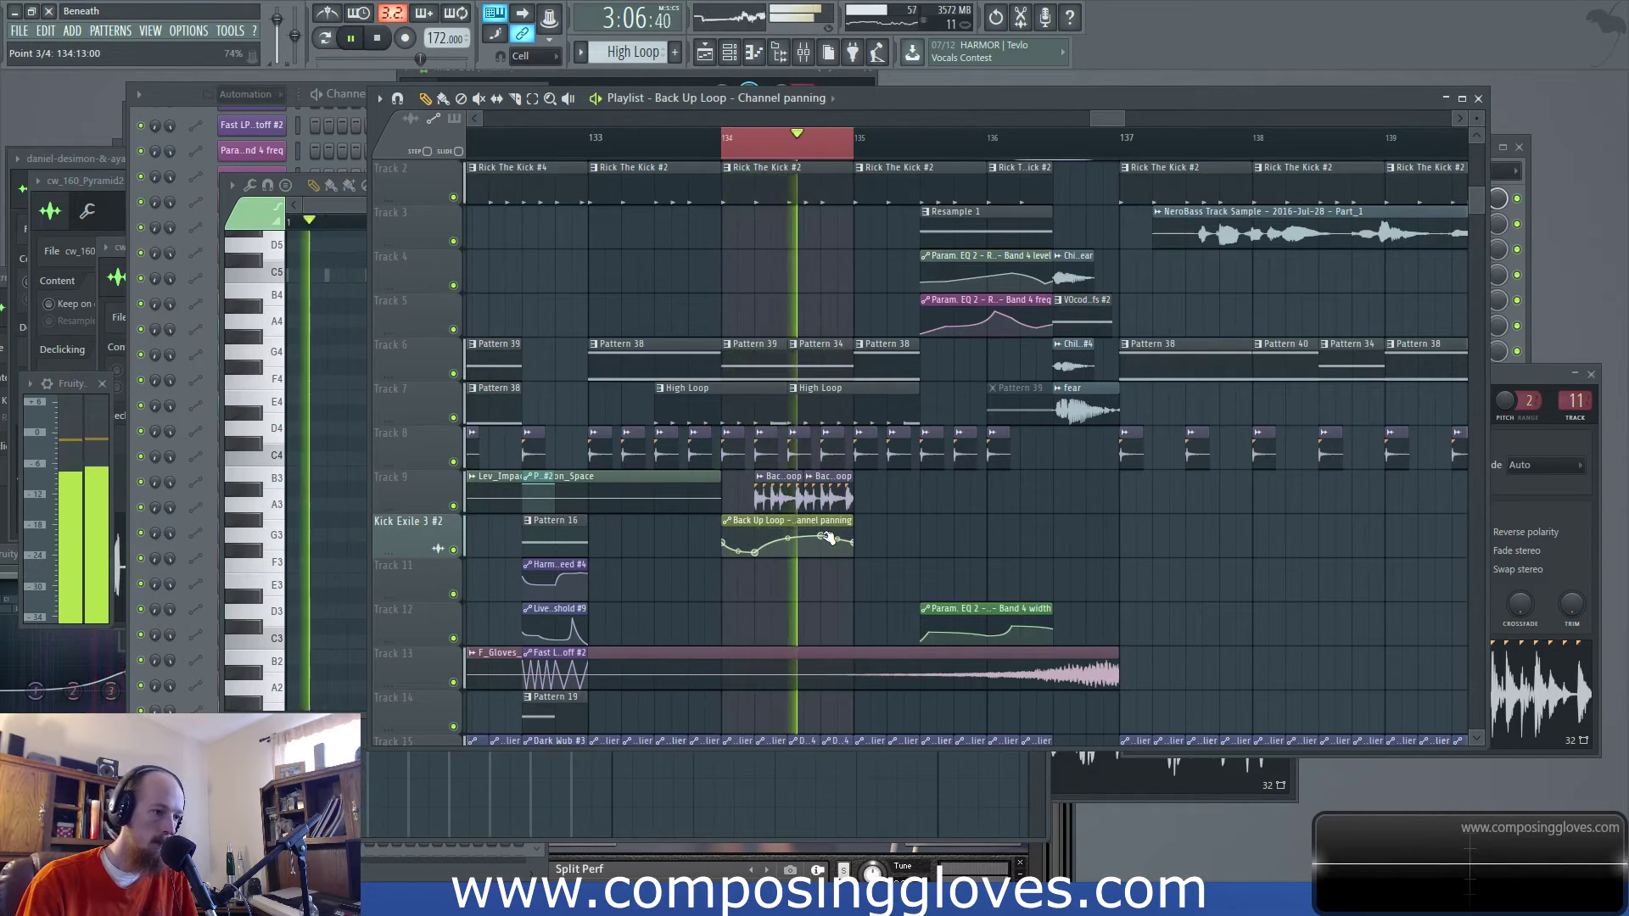
{"action": "scroll", "coordinate": [751, 250], "scroll_direction": "down", "scroll_amount": 3}
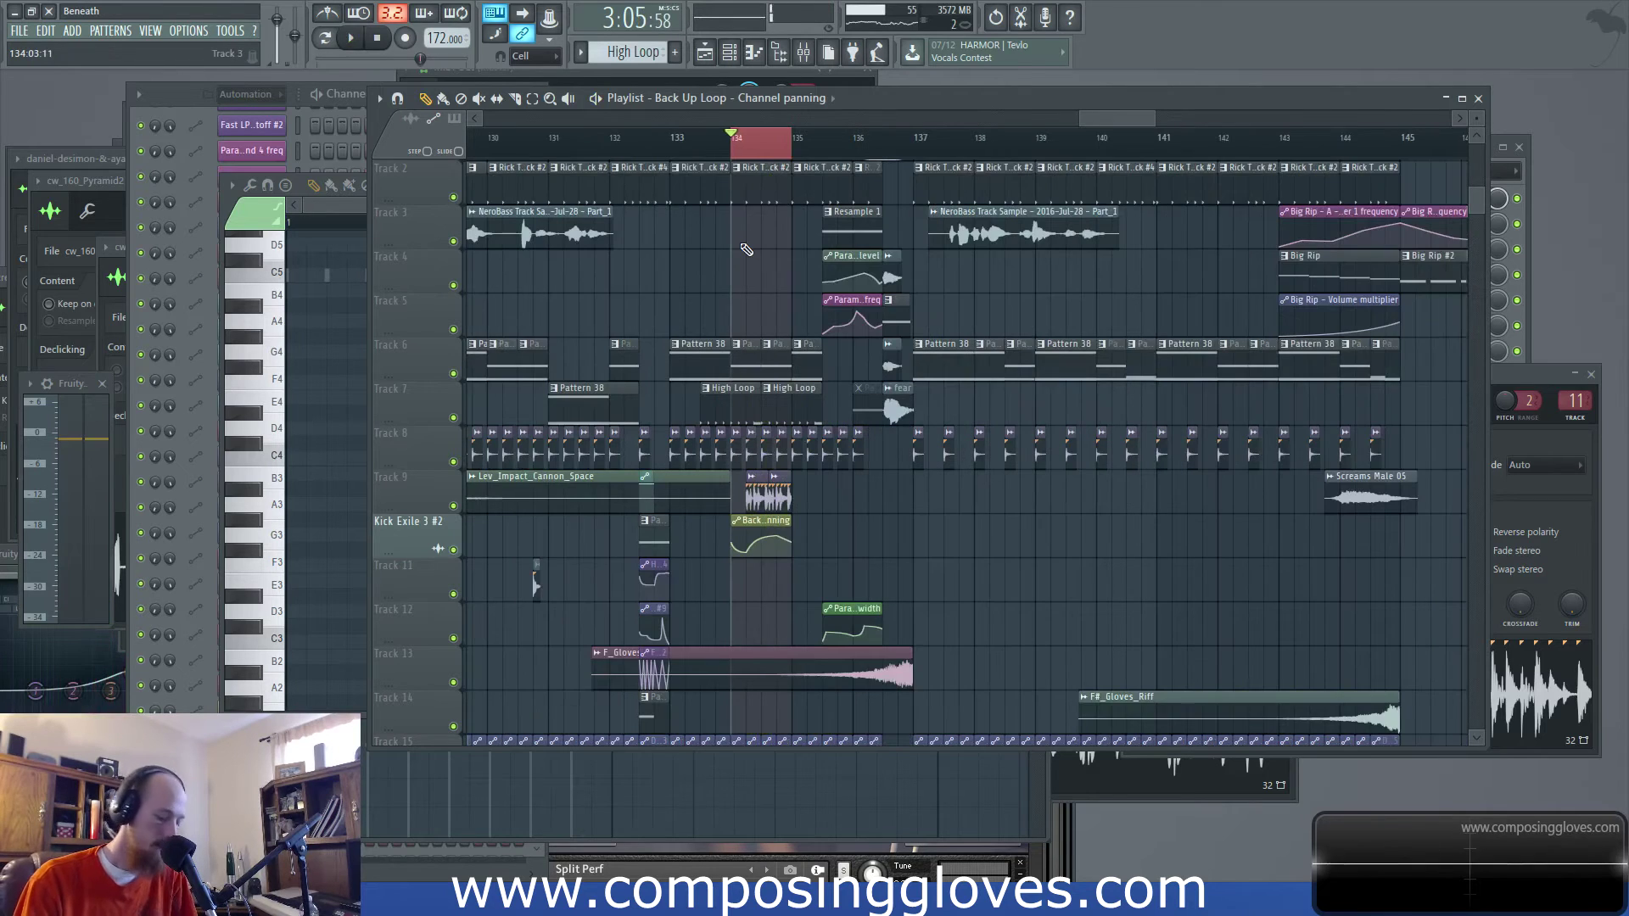
{"action": "scroll", "coordinate": [730, 239], "scroll_direction": "down", "scroll_amount": 2}
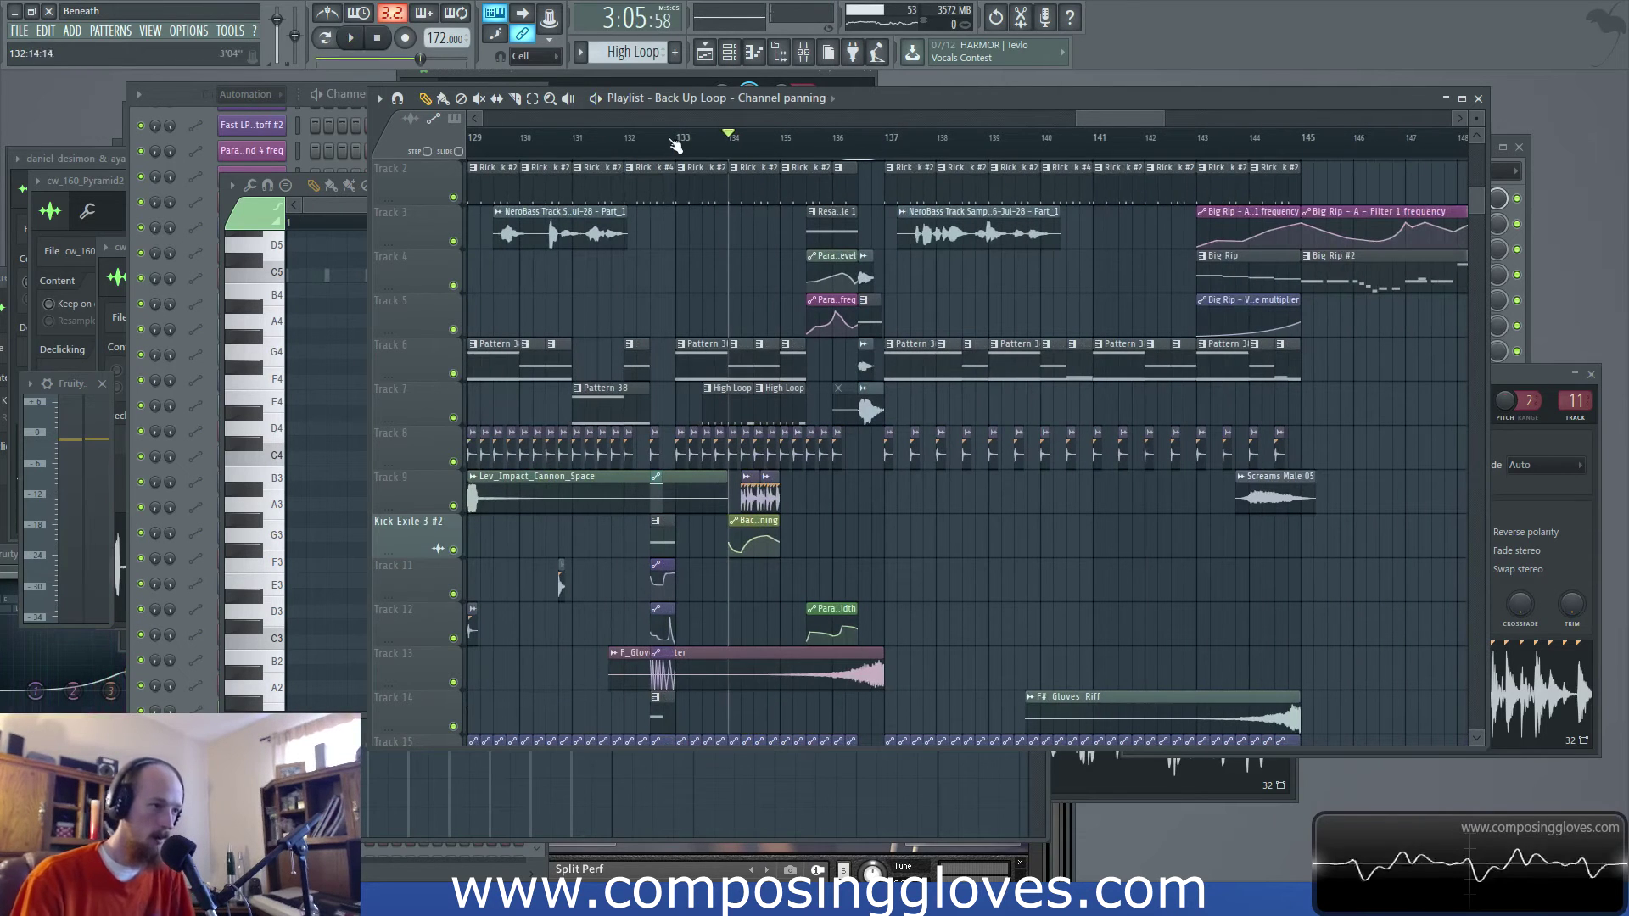
Play from about bar 132 and inspect the volume in the Back Up Loop channel settings
{"action": "double_click", "coordinate": [754, 499]}
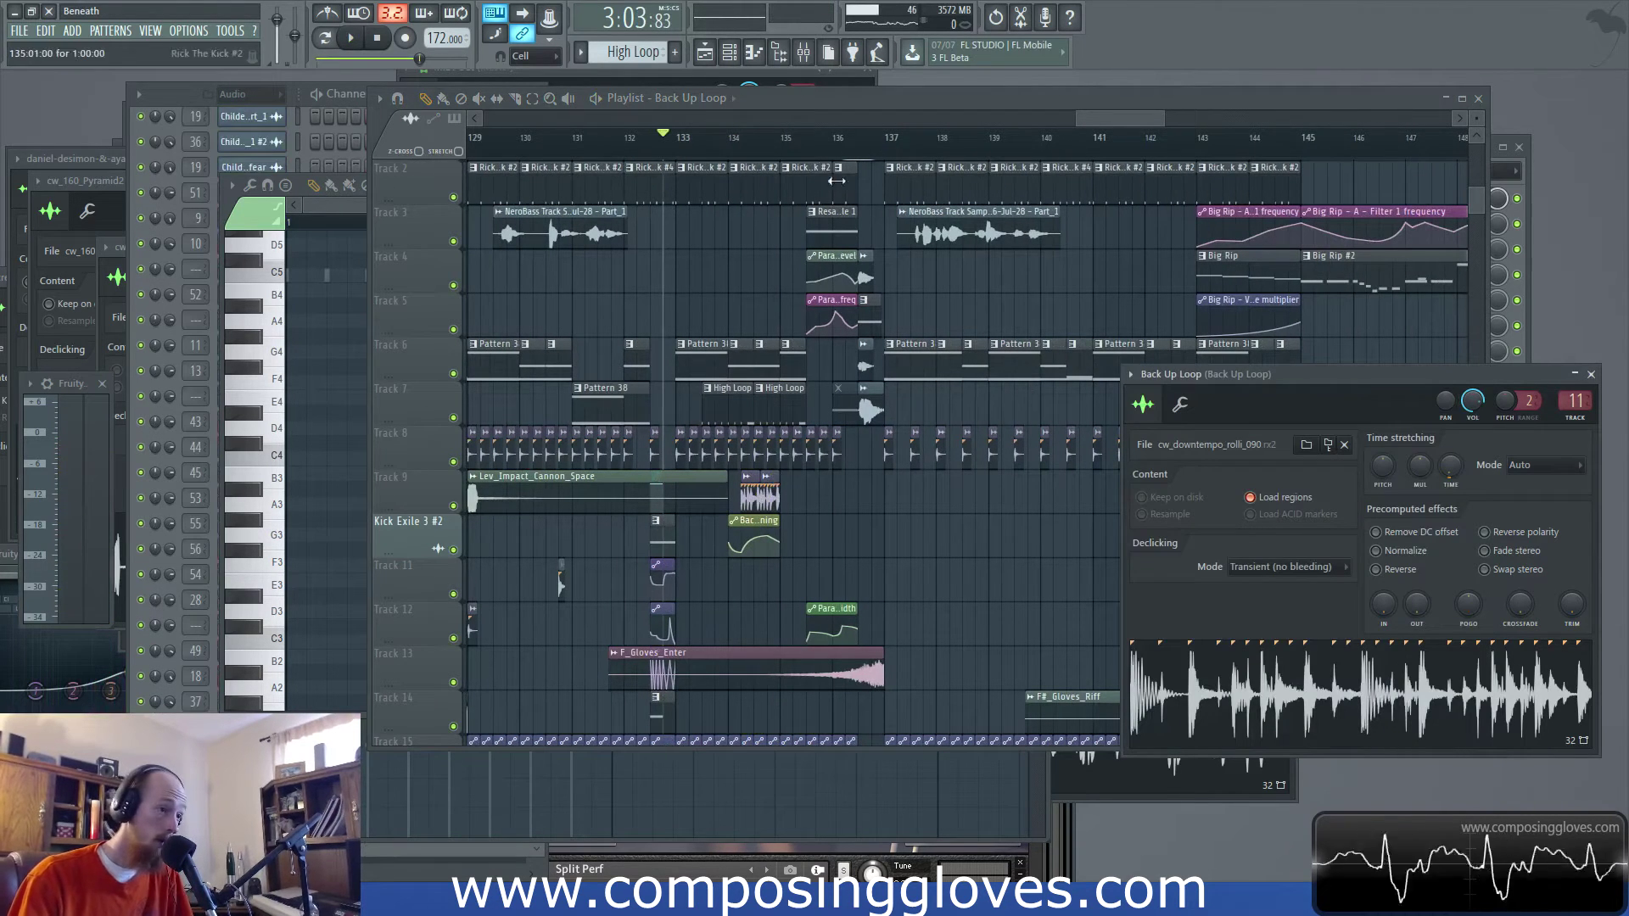
{"action": "left_click", "coordinate": [629, 140]}
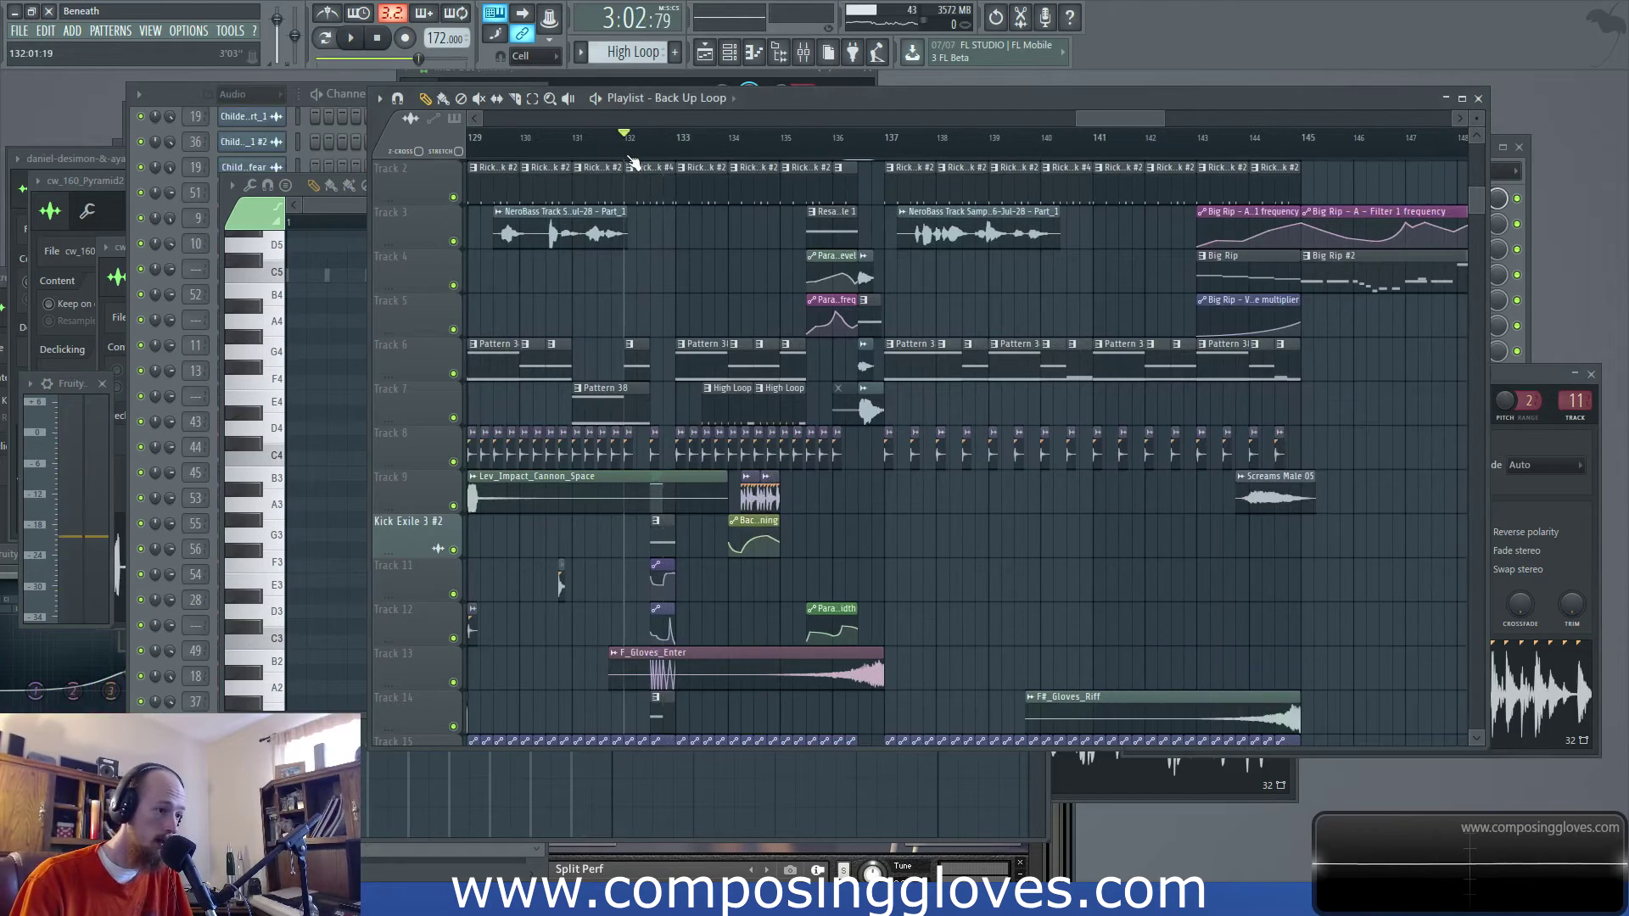
{"action": "scroll", "coordinate": [907, 518], "scroll_direction": "down", "scroll_amount": 2}
{"action": "scroll", "coordinate": [807, 502], "scroll_direction": "up", "scroll_amount": 5}
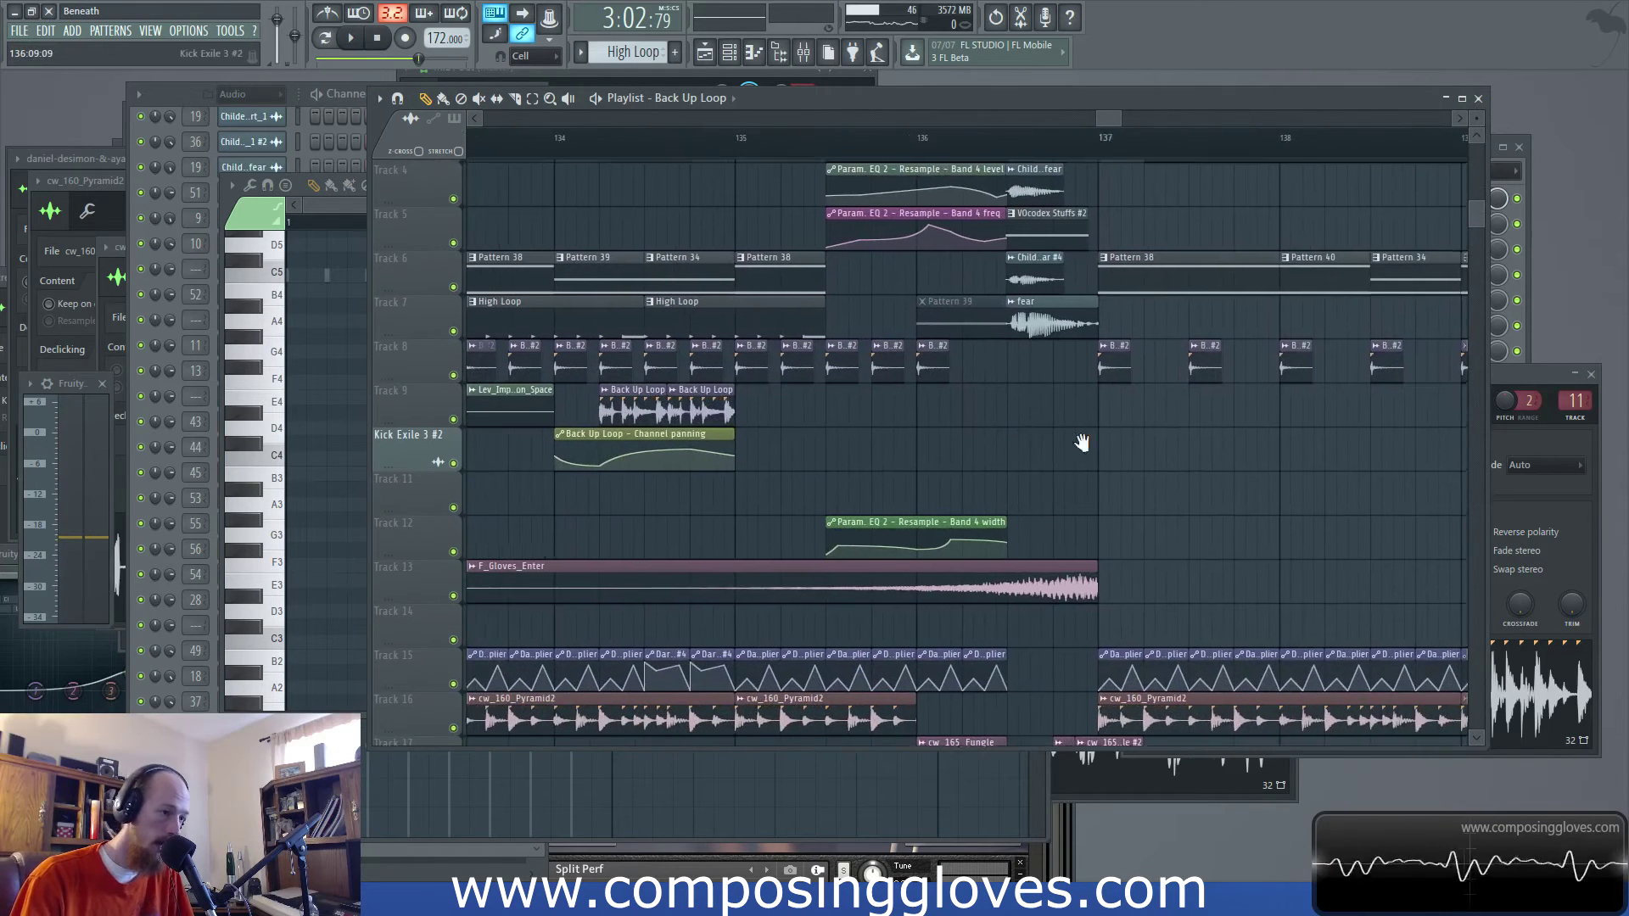
{"action": "double_click", "coordinate": [789, 427]}
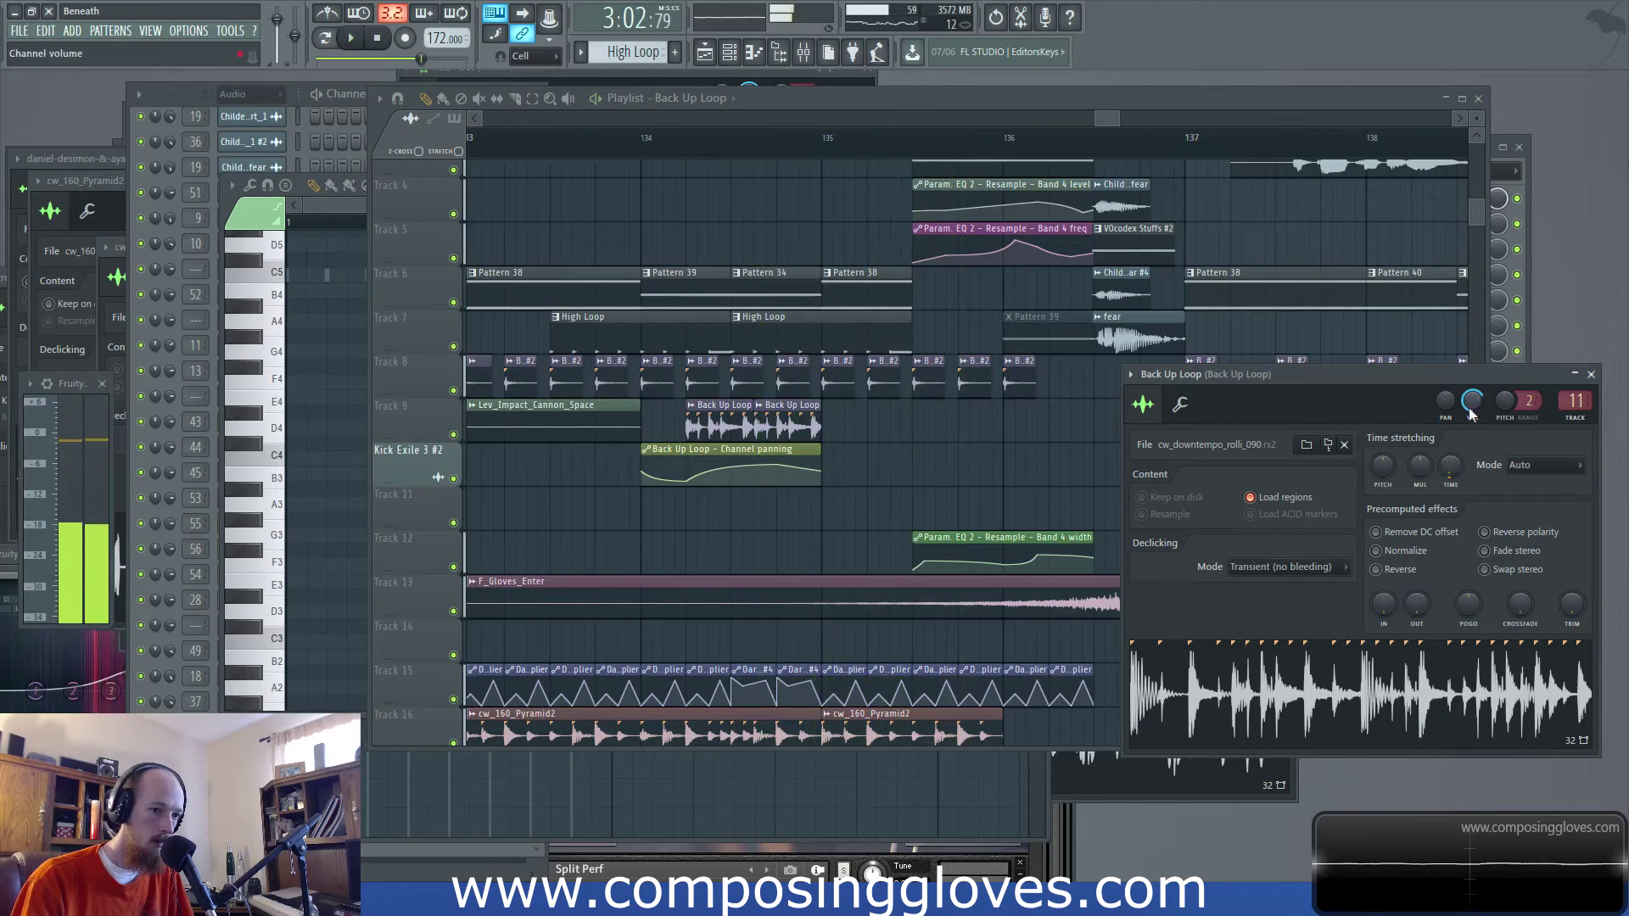
{"action": "key", "text": "space"}
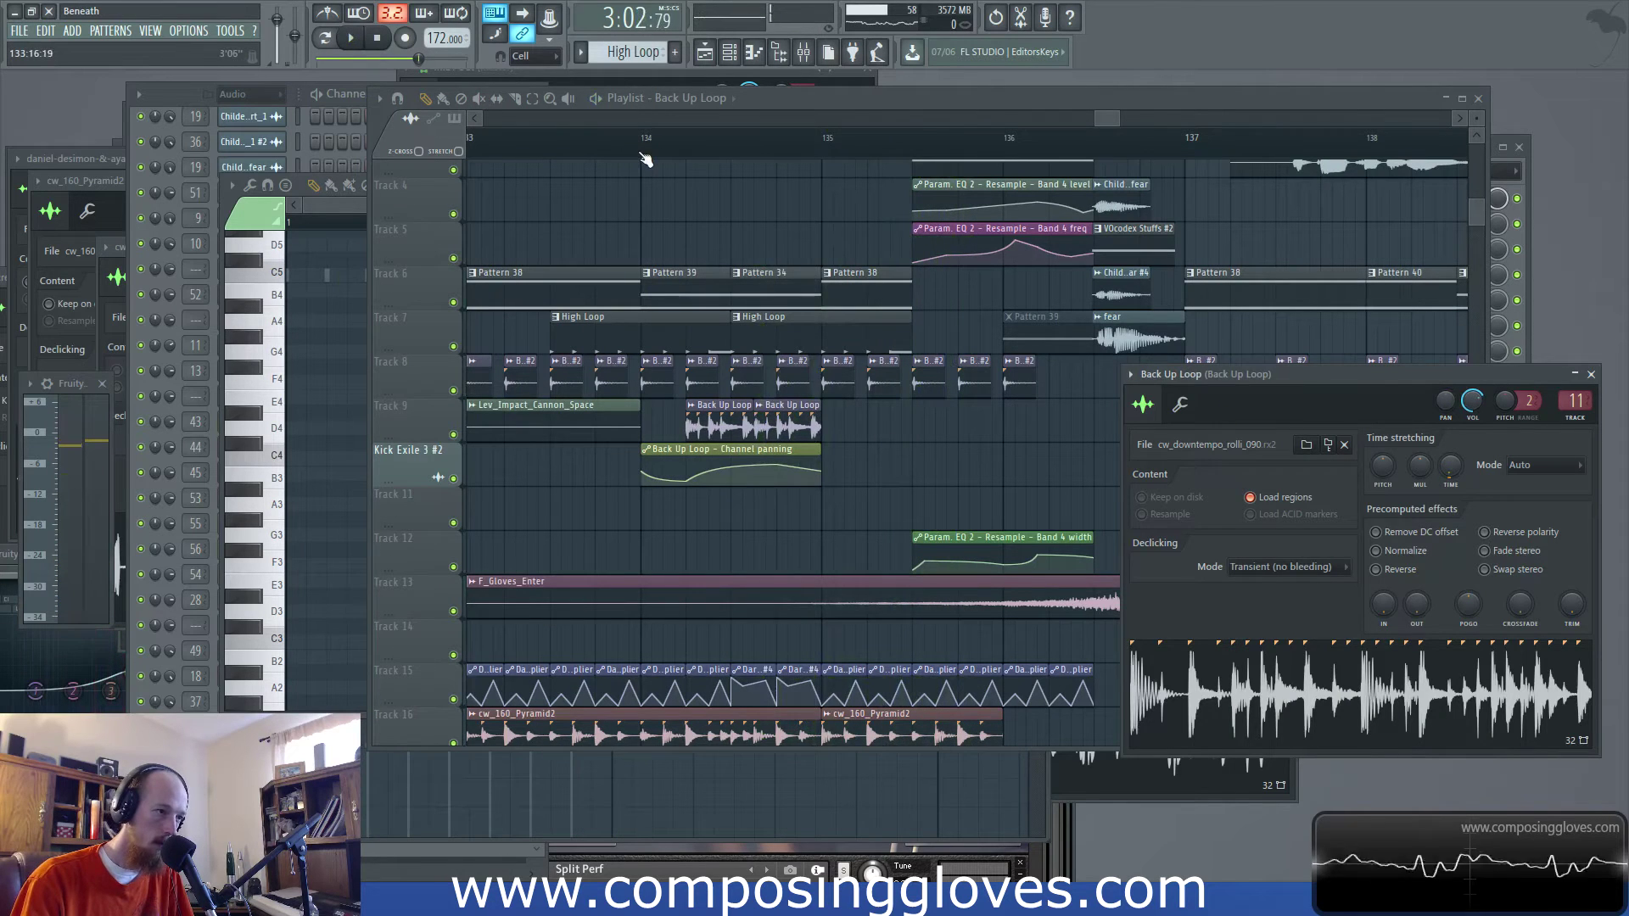
Audition the section from bar 134 to bar 137 and examine the Resample 1 clips at the end of bar 135
{"action": "left_click", "coordinate": [645, 159]}
{"action": "key", "text": "space"}
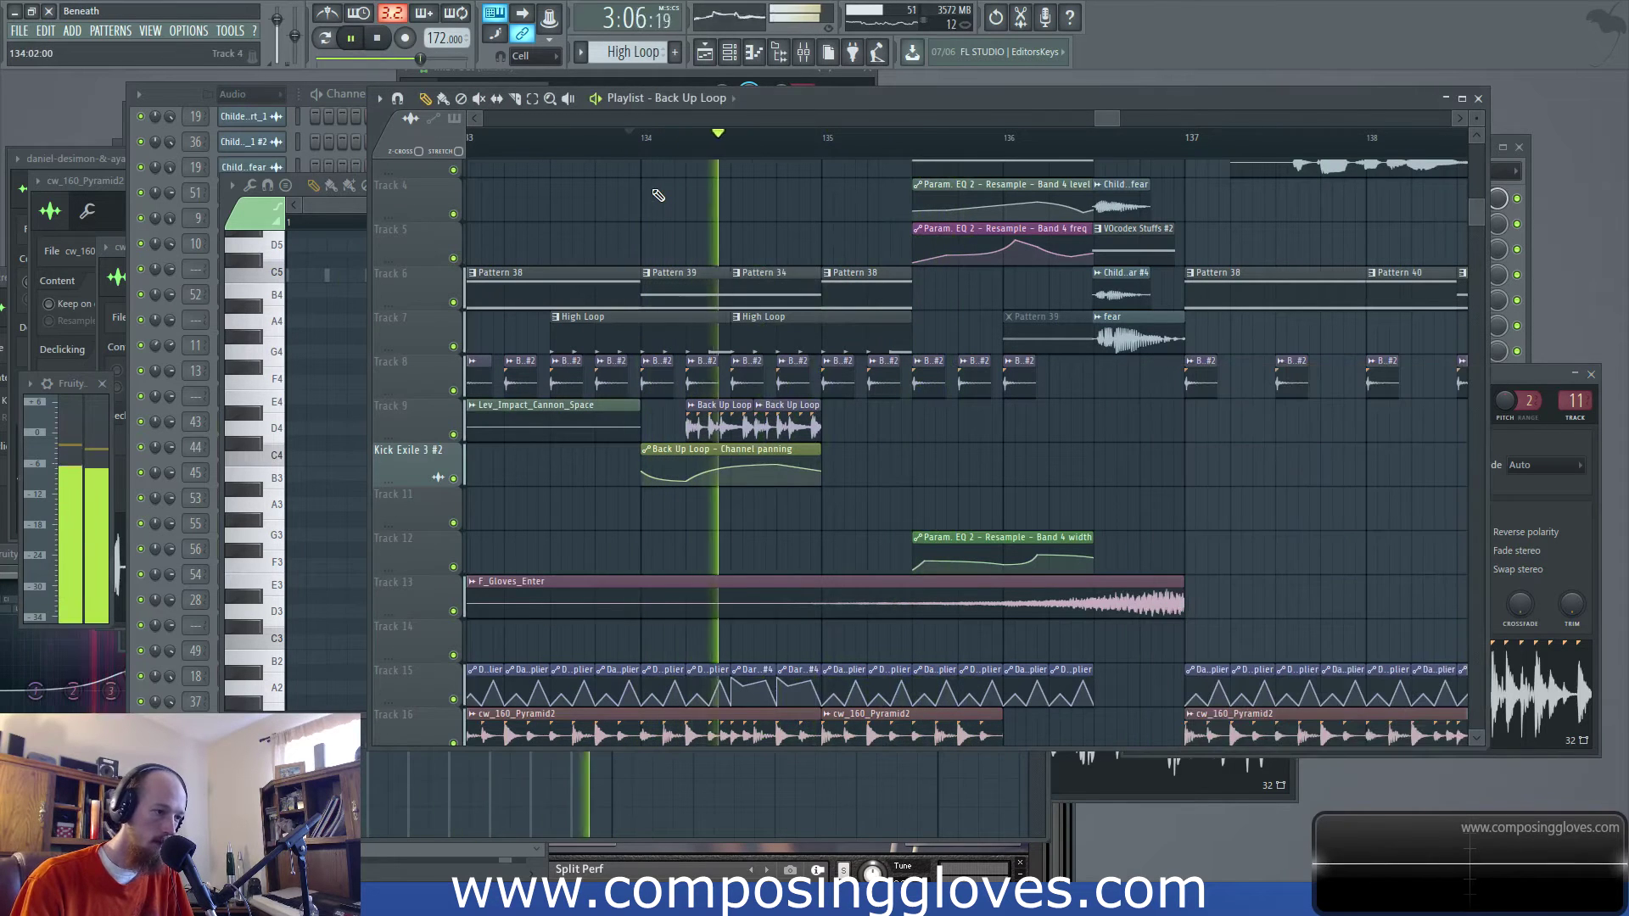
{"action": "scroll", "coordinate": [933, 382], "scroll_direction": "down", "scroll_amount": 3}
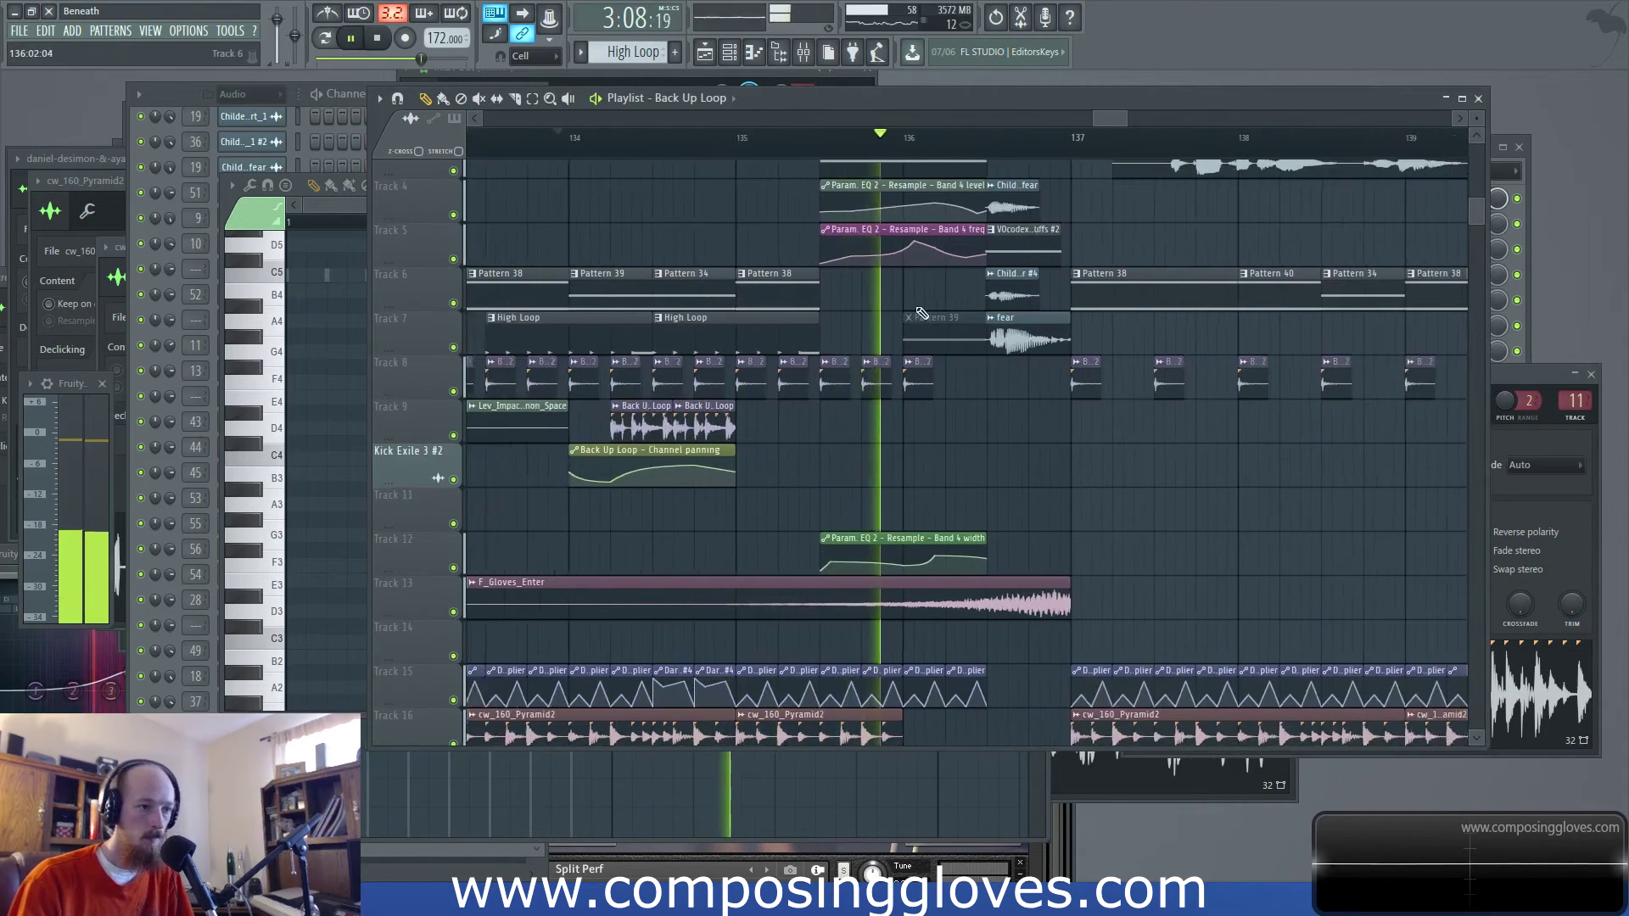
{"action": "scroll", "coordinate": [938, 429], "scroll_direction": "up", "scroll_amount": 5}
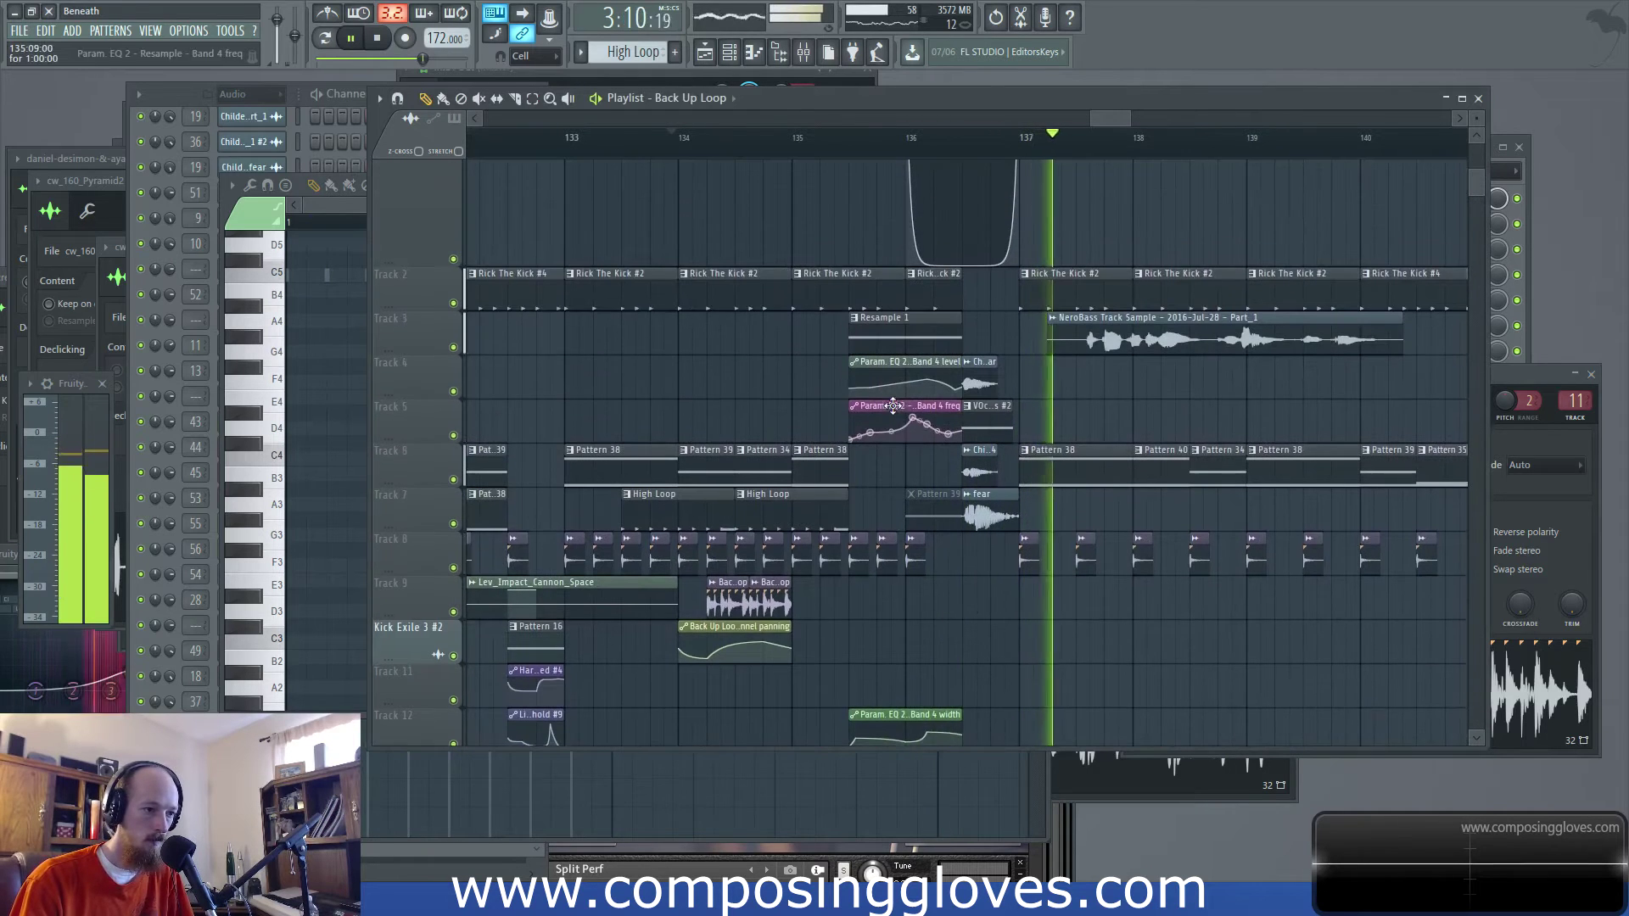
{"action": "key", "text": "space"}
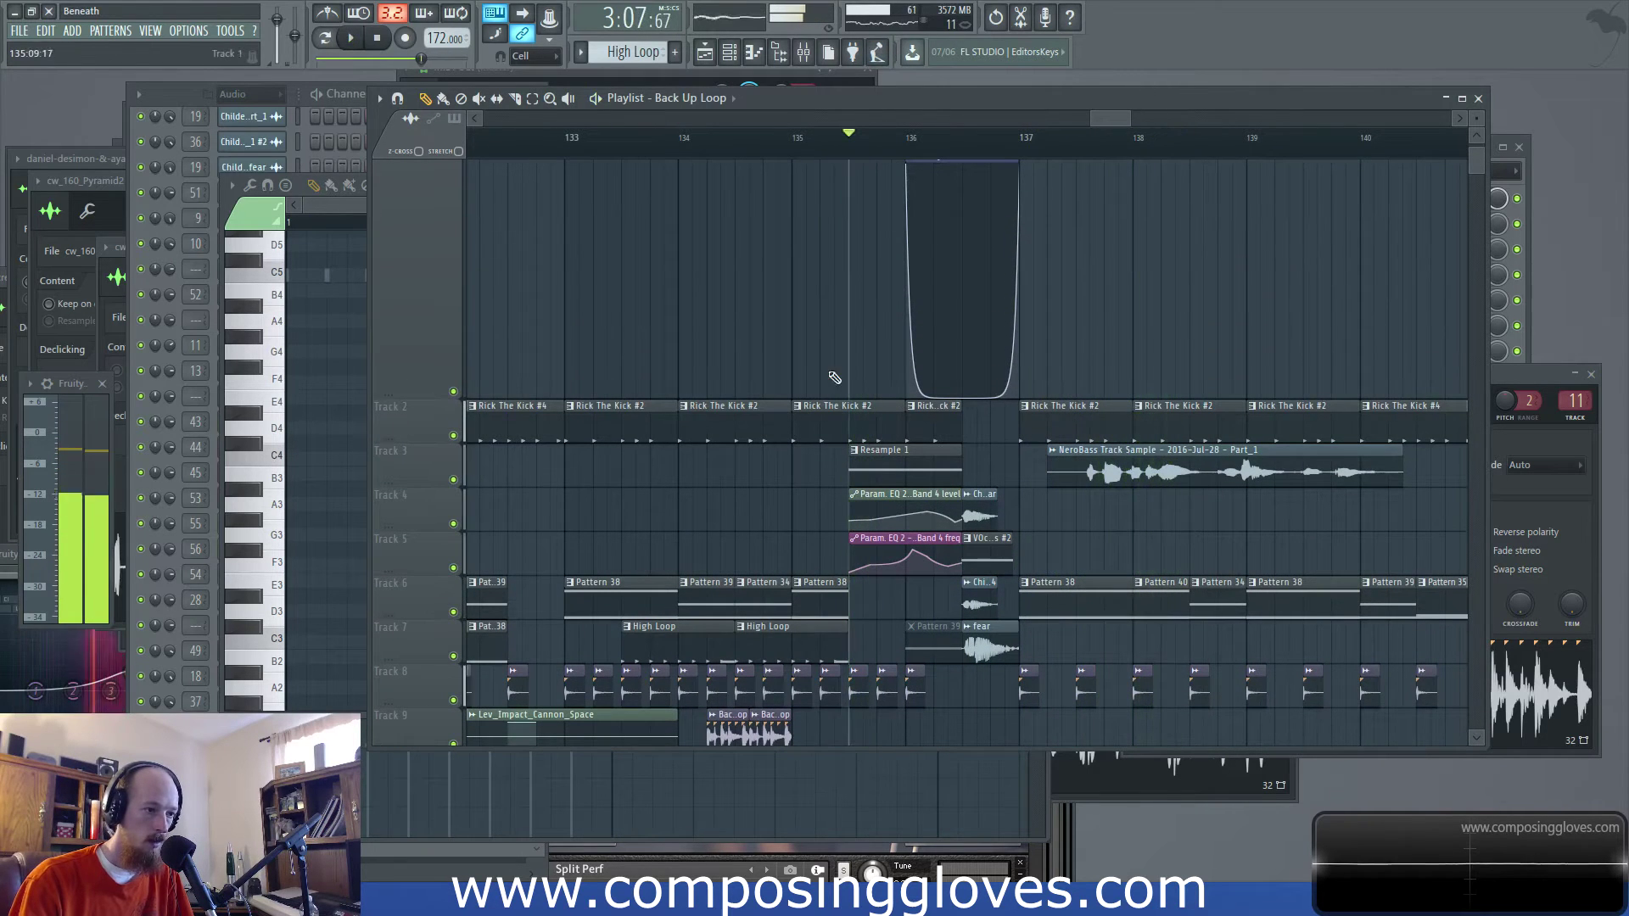
Raise the Resample mixer track's fader from its lowest position and check its Fruity Limiter compression during playback
{"action": "left_click", "coordinate": [803, 52]}
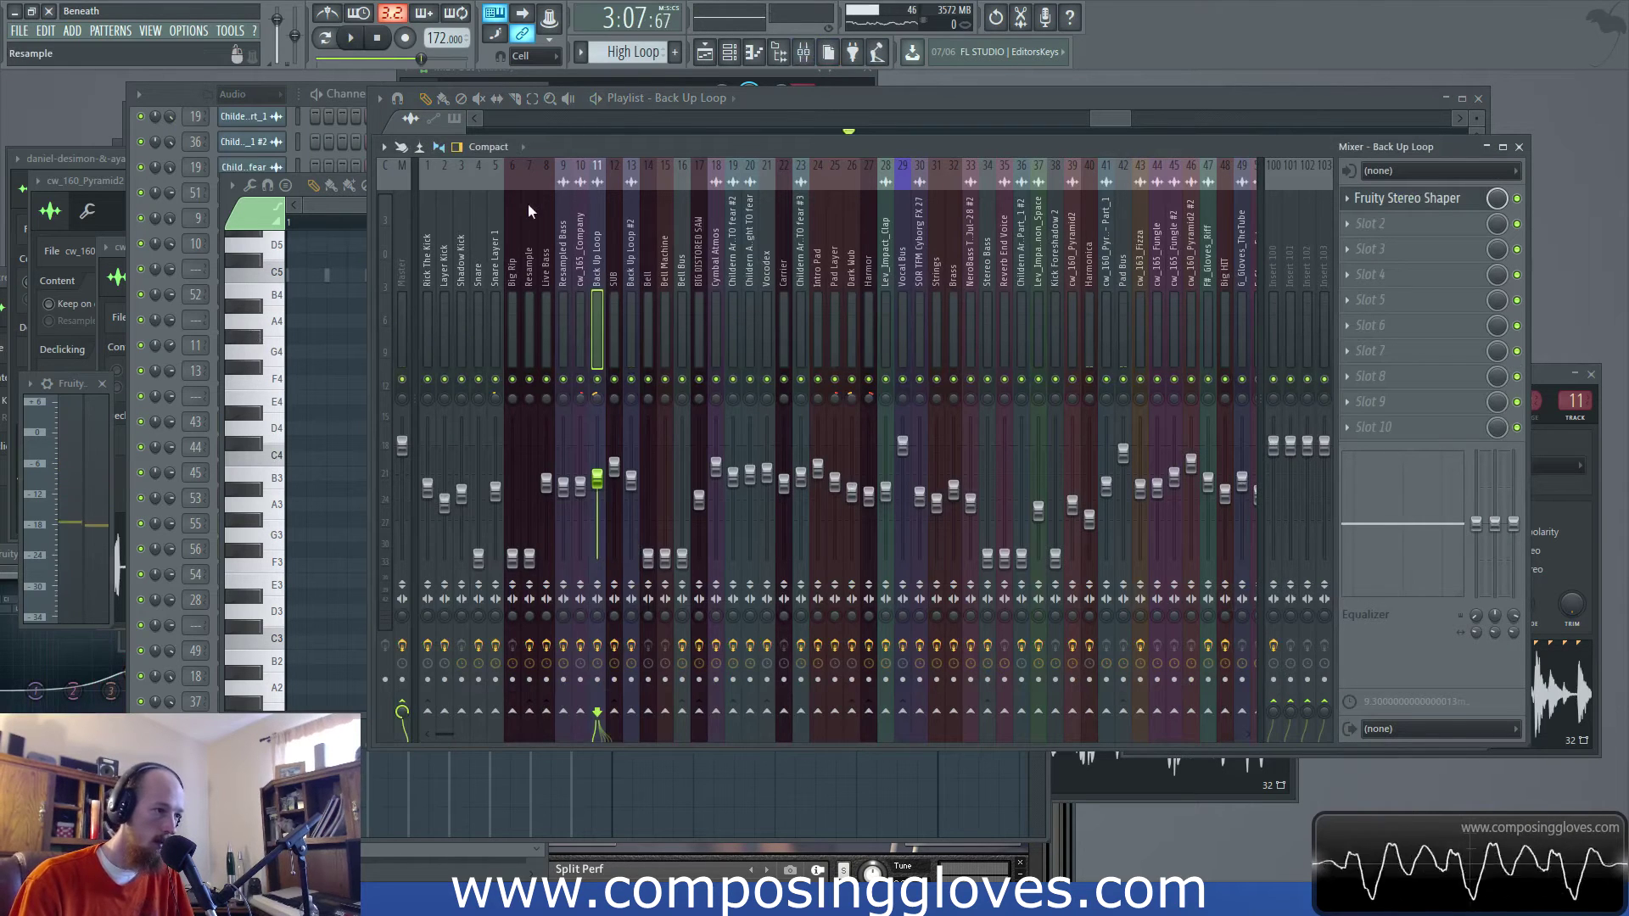
{"action": "left_click", "coordinate": [535, 275]}
{"action": "key", "text": "space"}
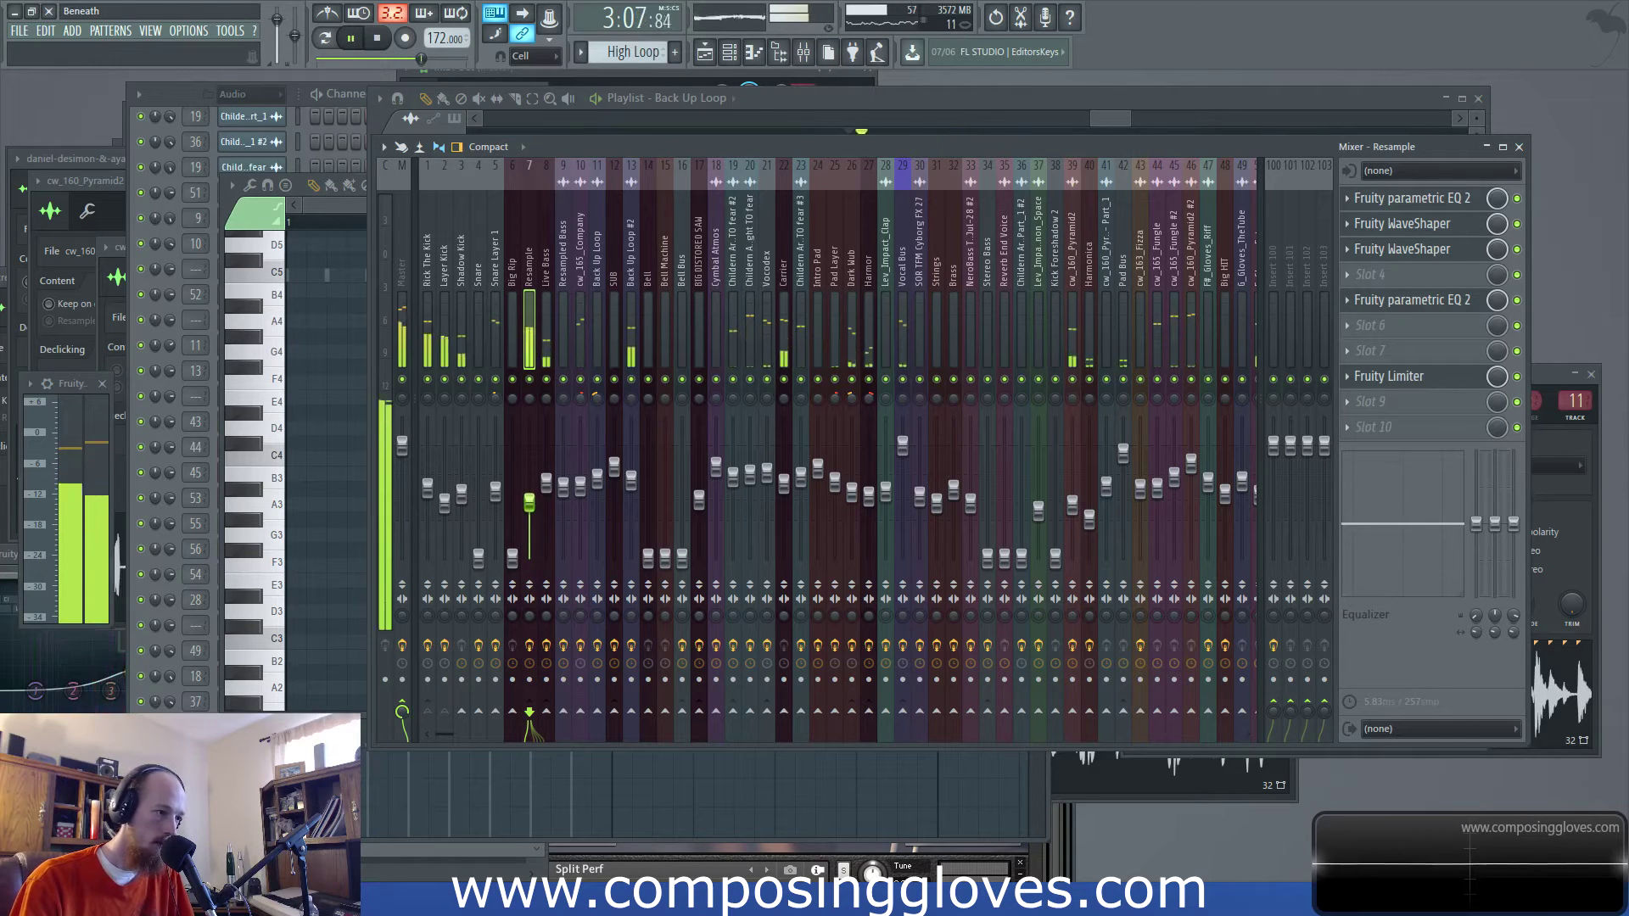
{"action": "key", "text": "space"}
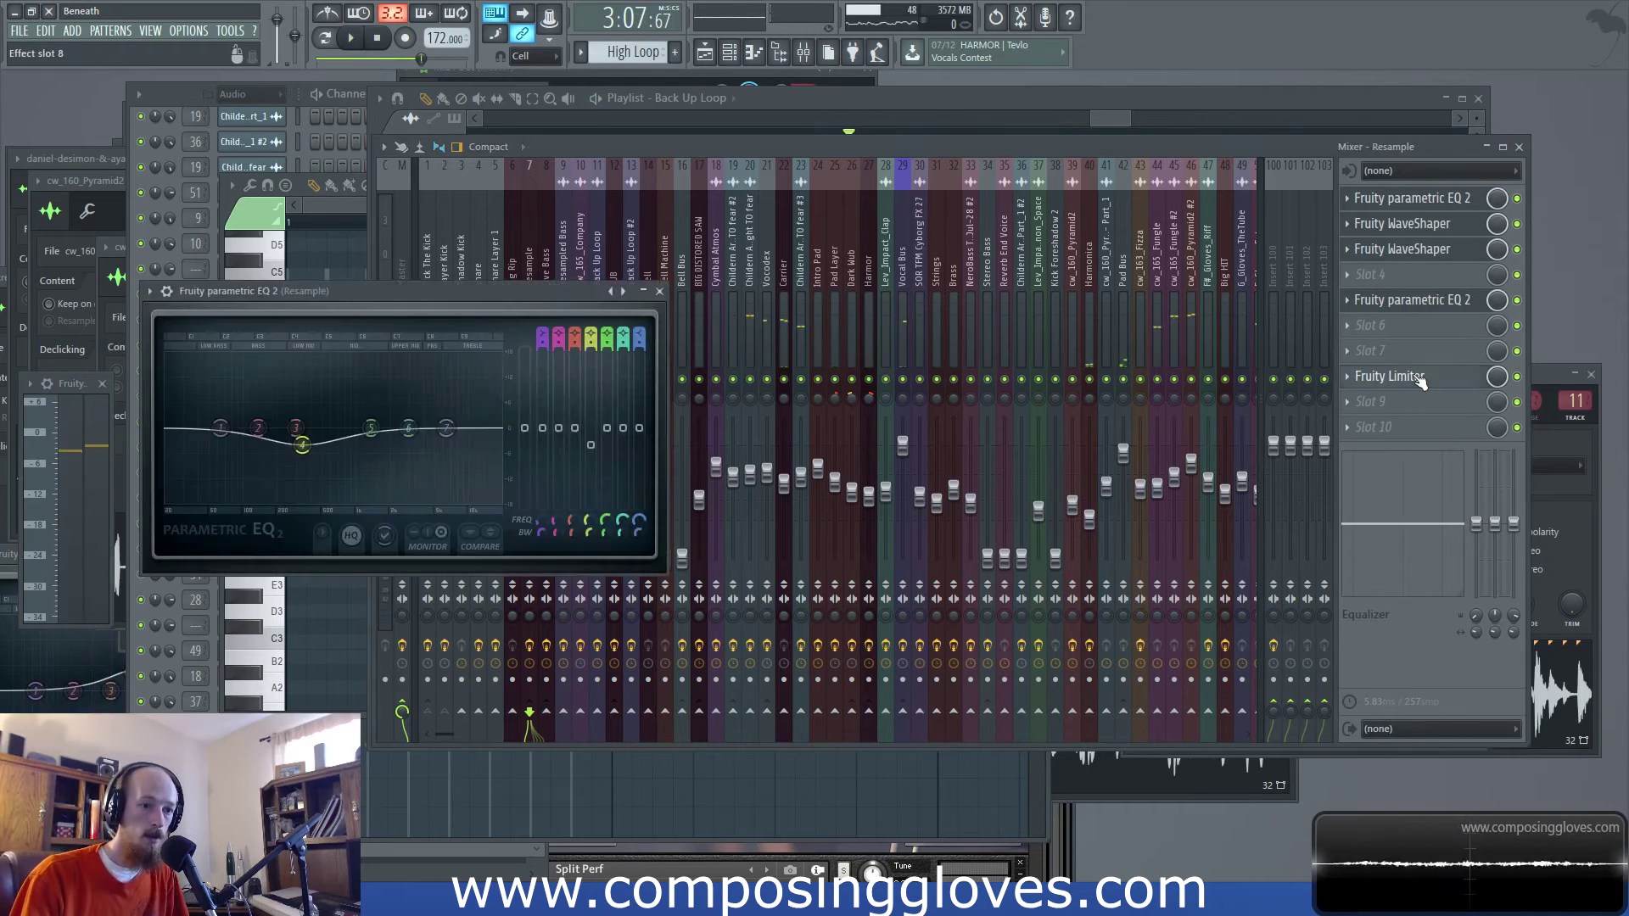
{"action": "left_click", "coordinate": [1409, 377]}
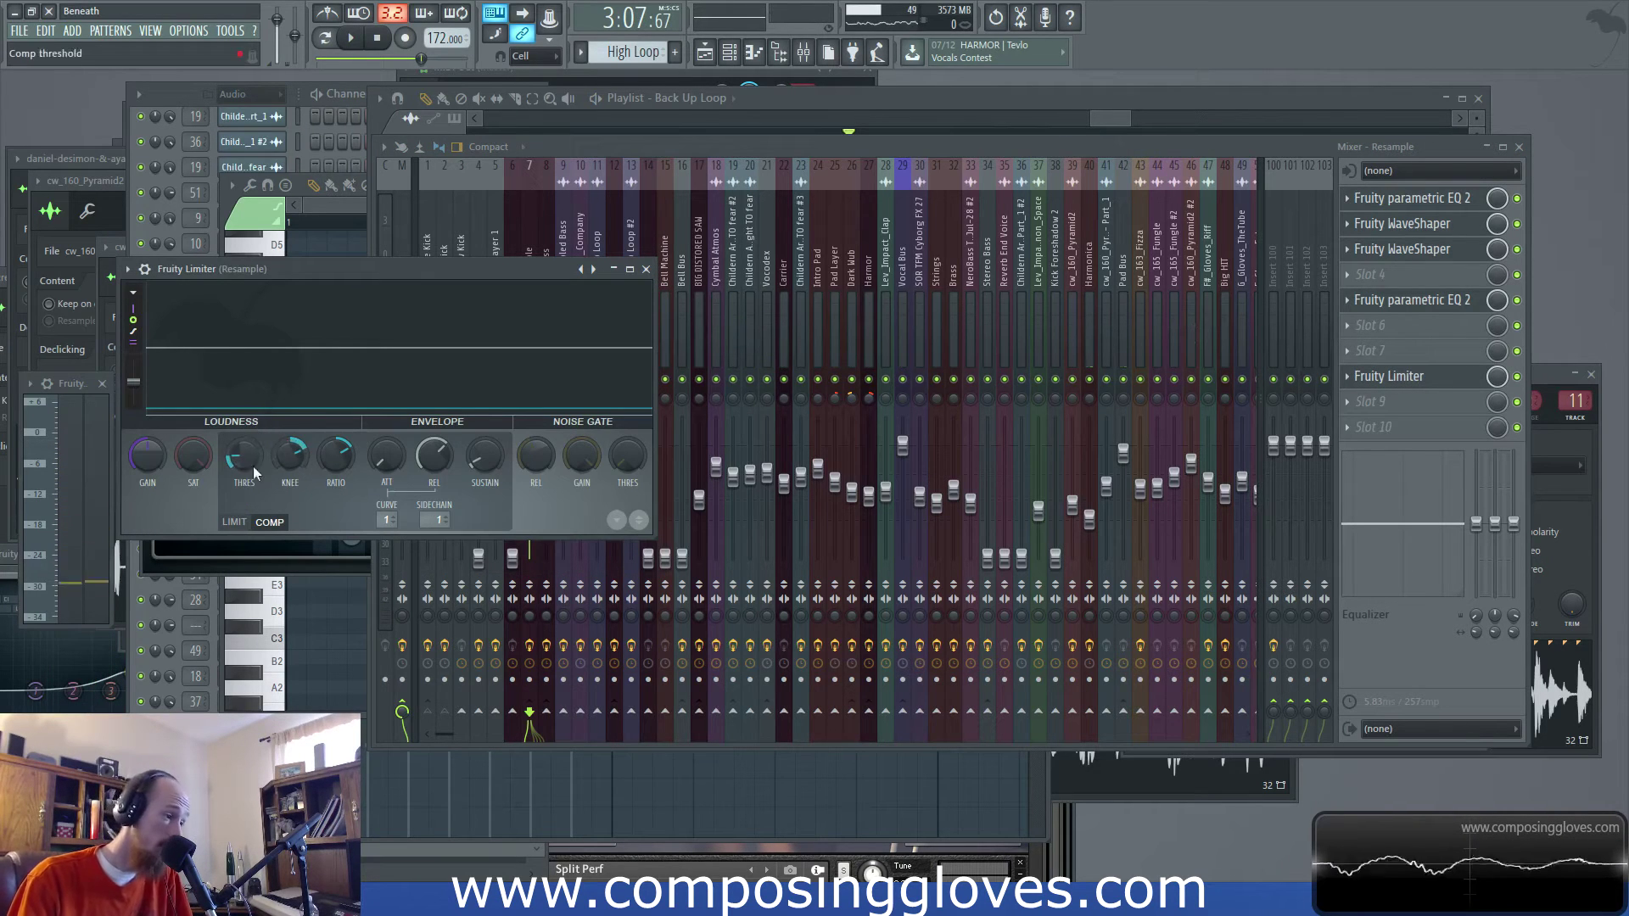
{"action": "key", "text": "space"}
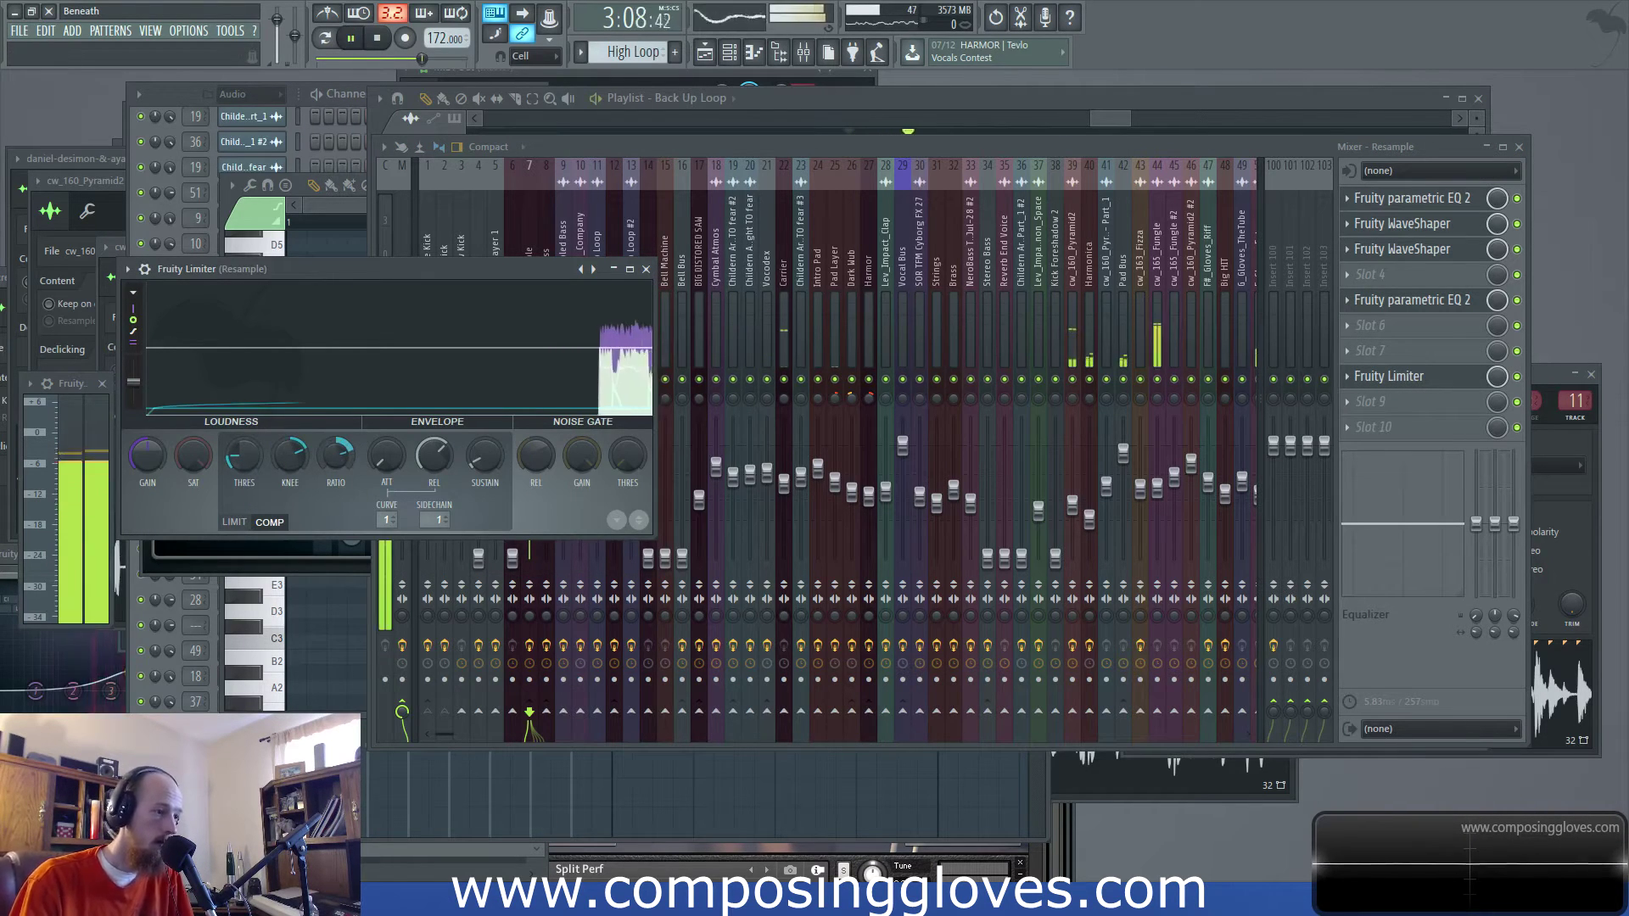
Listen through bars 137 to 144 in the playlist and inspect the Screams Male 05 clip's channel settings on track 9
{"action": "left_click", "coordinate": [1108, 115]}
{"action": "scroll", "coordinate": [855, 386], "scroll_direction": "down", "scroll_amount": 2}
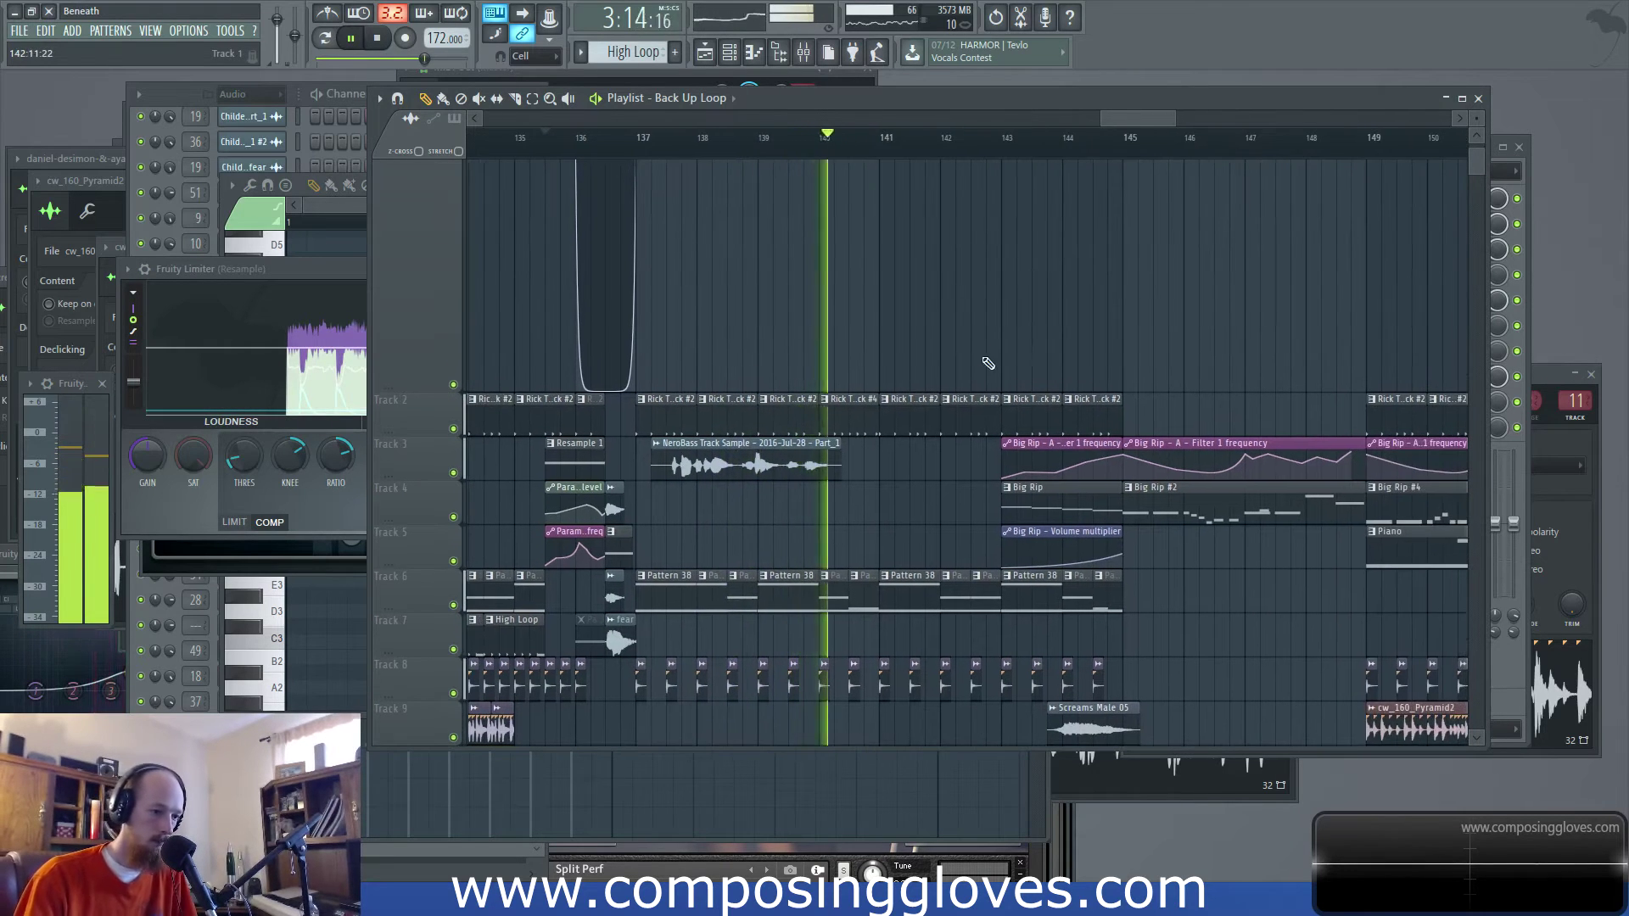
{"action": "scroll", "coordinate": [876, 358], "scroll_direction": "down", "scroll_amount": 4}
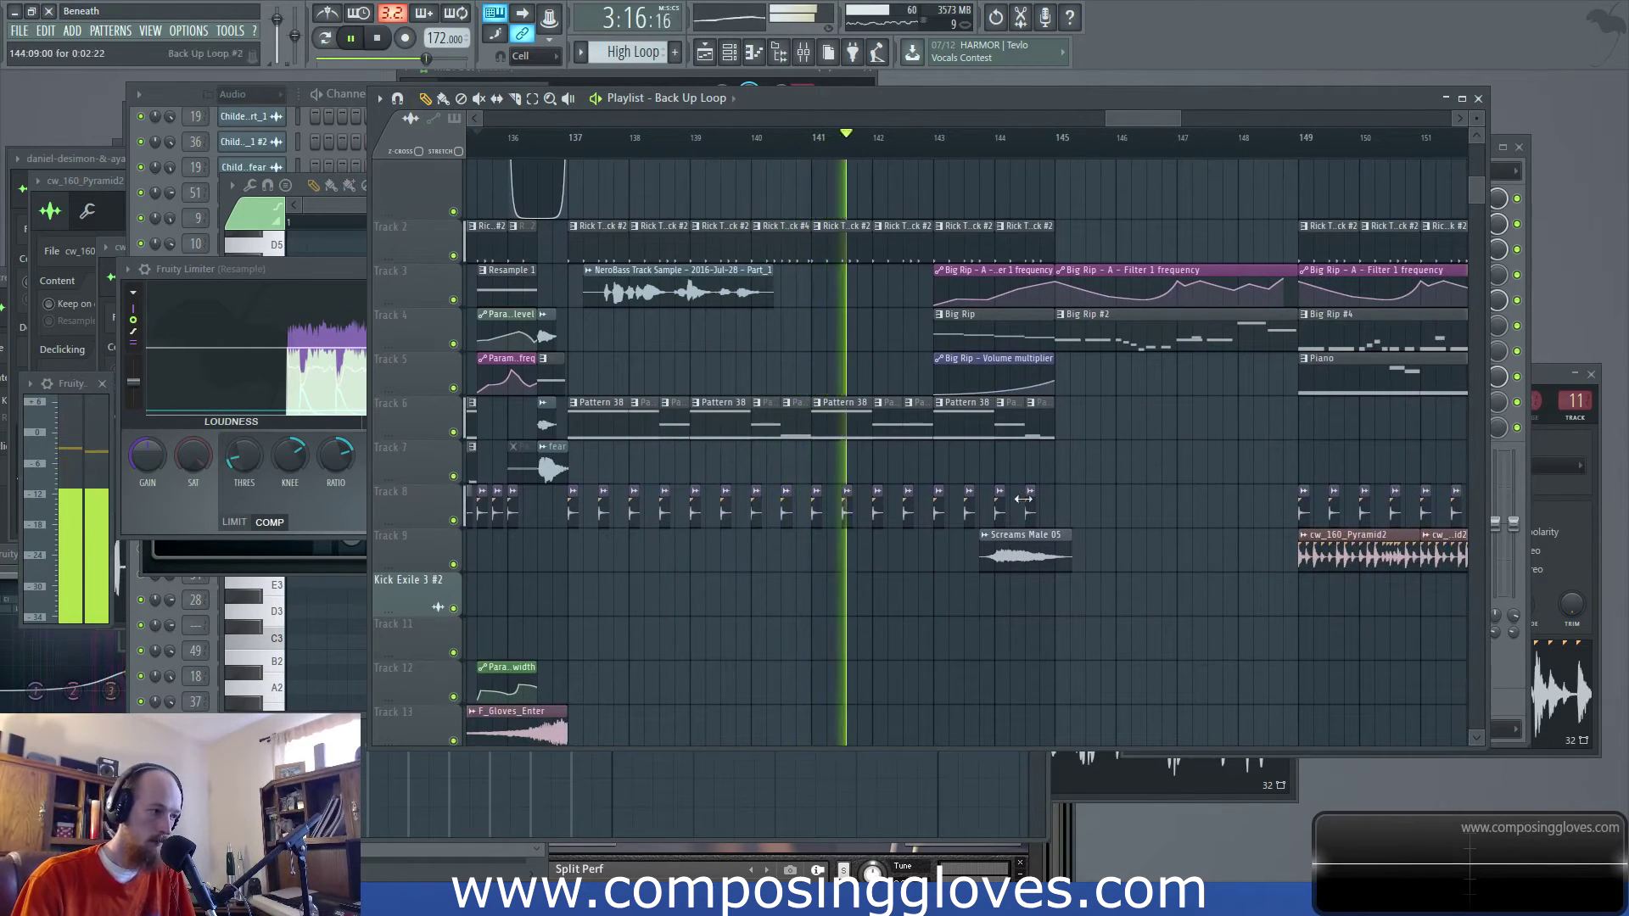
{"action": "double_click", "coordinate": [1030, 557]}
{"action": "left_click_drag", "start_coordinate": [1030, 557], "coordinate": [800, 669]}
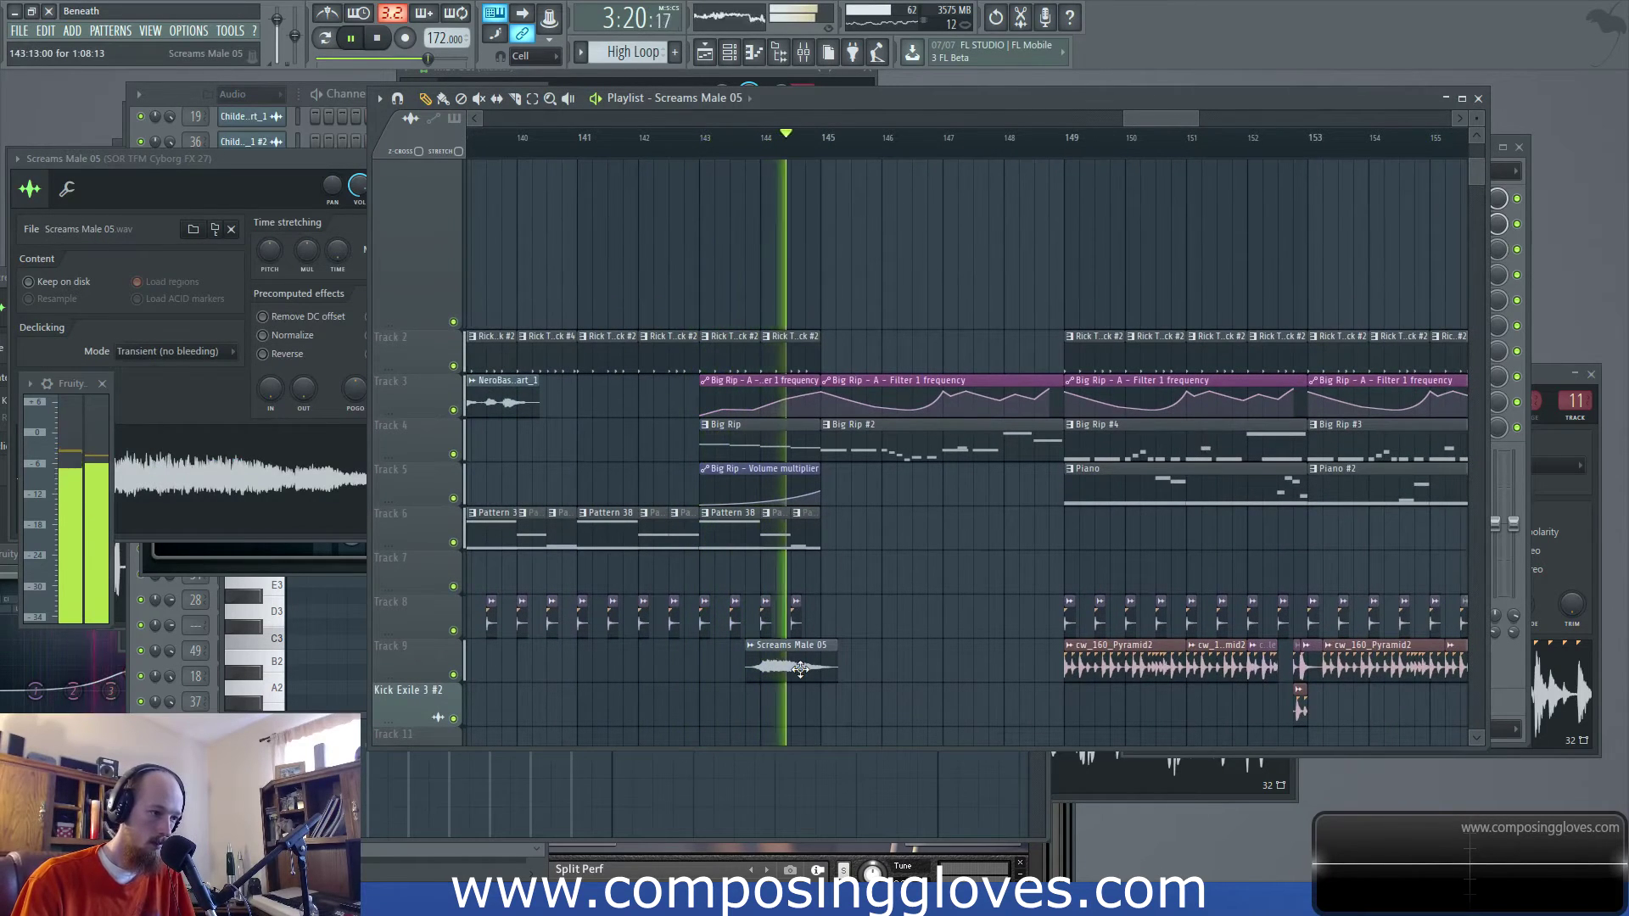
{"action": "key", "text": "space"}
Select bars 145 to 148, filter the channel rack to Unsorted, and open the Big Rip #2 pattern to locate its channel
{"action": "left_click_drag", "start_coordinate": [832, 138], "coordinate": [1036, 230]}
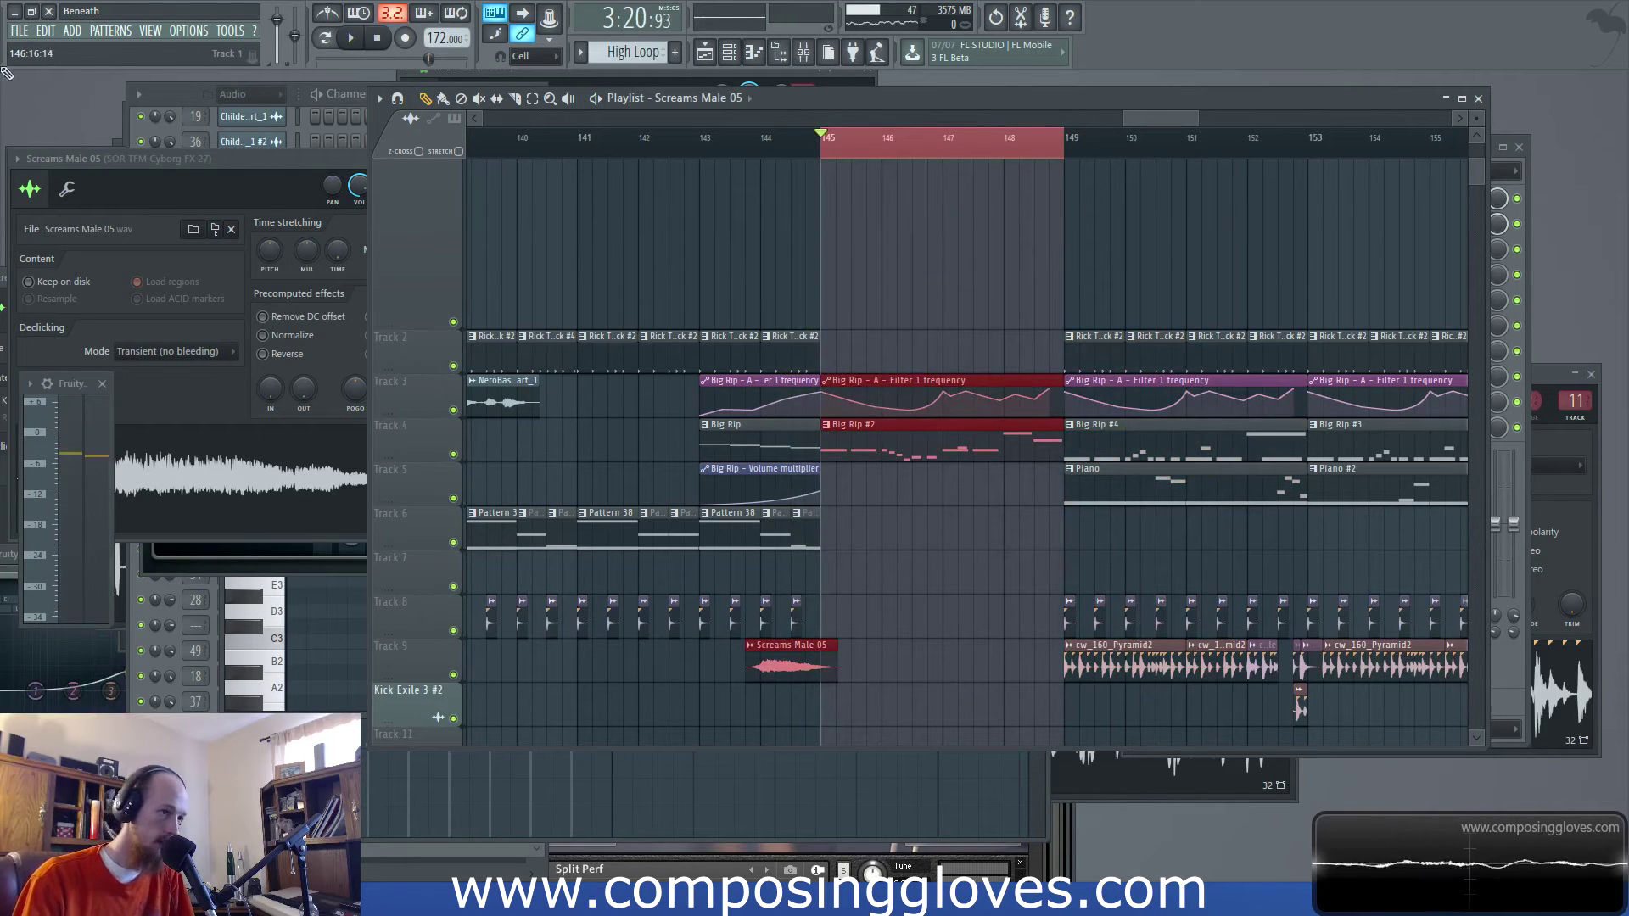
{"action": "left_click", "coordinate": [233, 94]}
{"action": "left_click", "coordinate": [248, 95]}
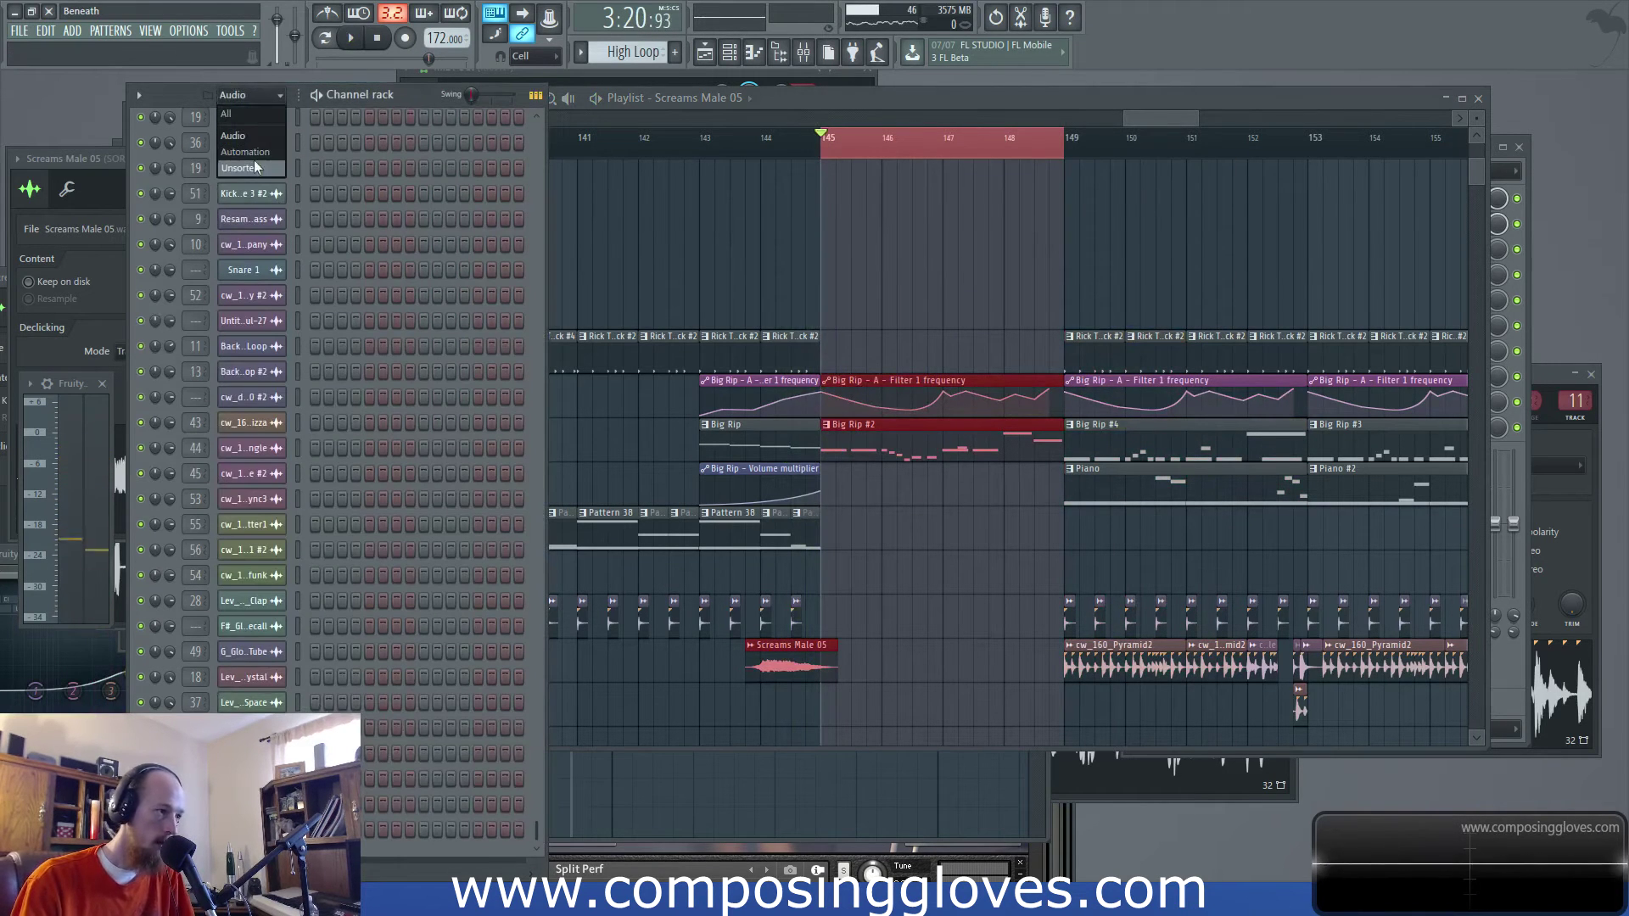
{"action": "left_click", "coordinate": [237, 167]}
{"action": "double_click", "coordinate": [929, 448]}
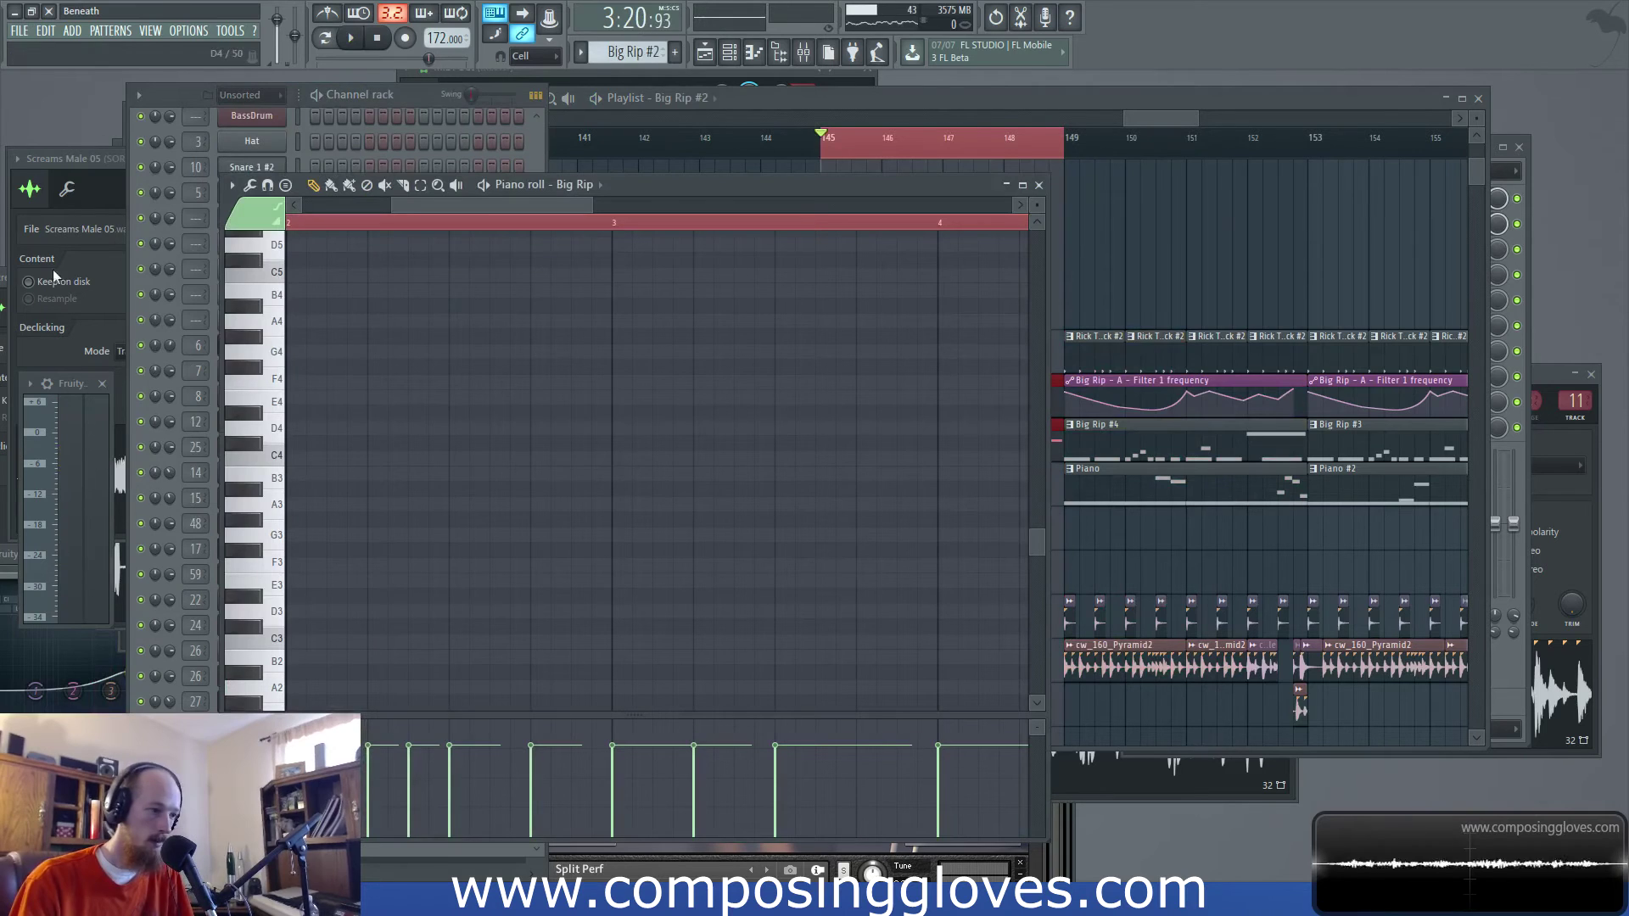
{"action": "left_click", "coordinate": [170, 107]}
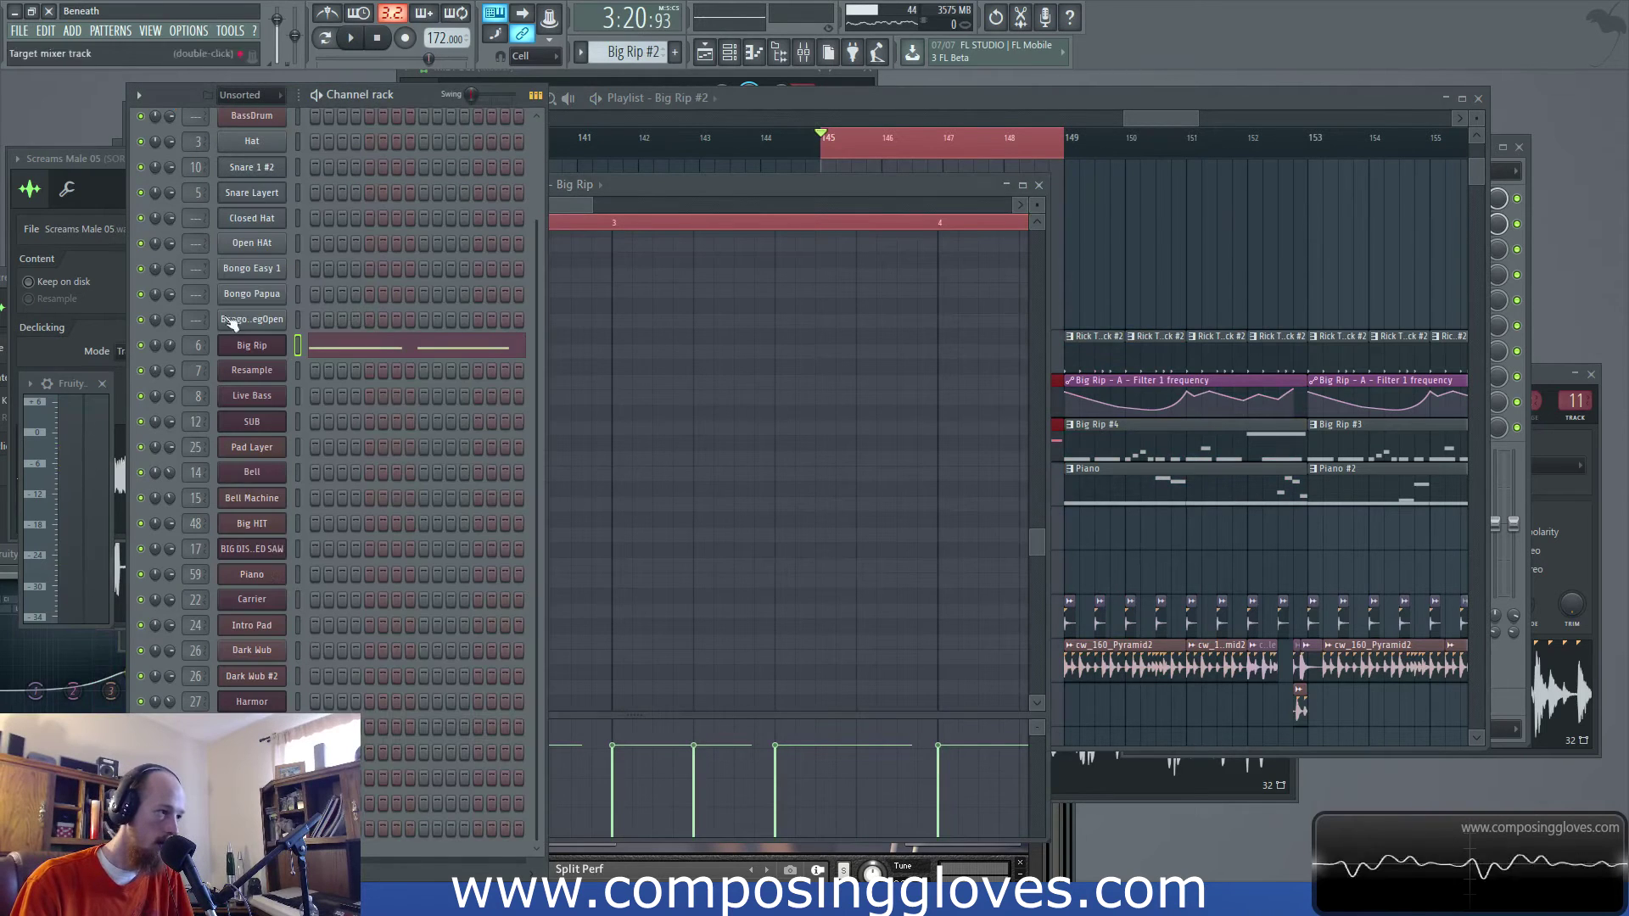
Raise the Big Rip mixer track's fader to roughly the level of the neighbouring tracks while playing bars 145 to 148
{"action": "left_click", "coordinate": [809, 61]}
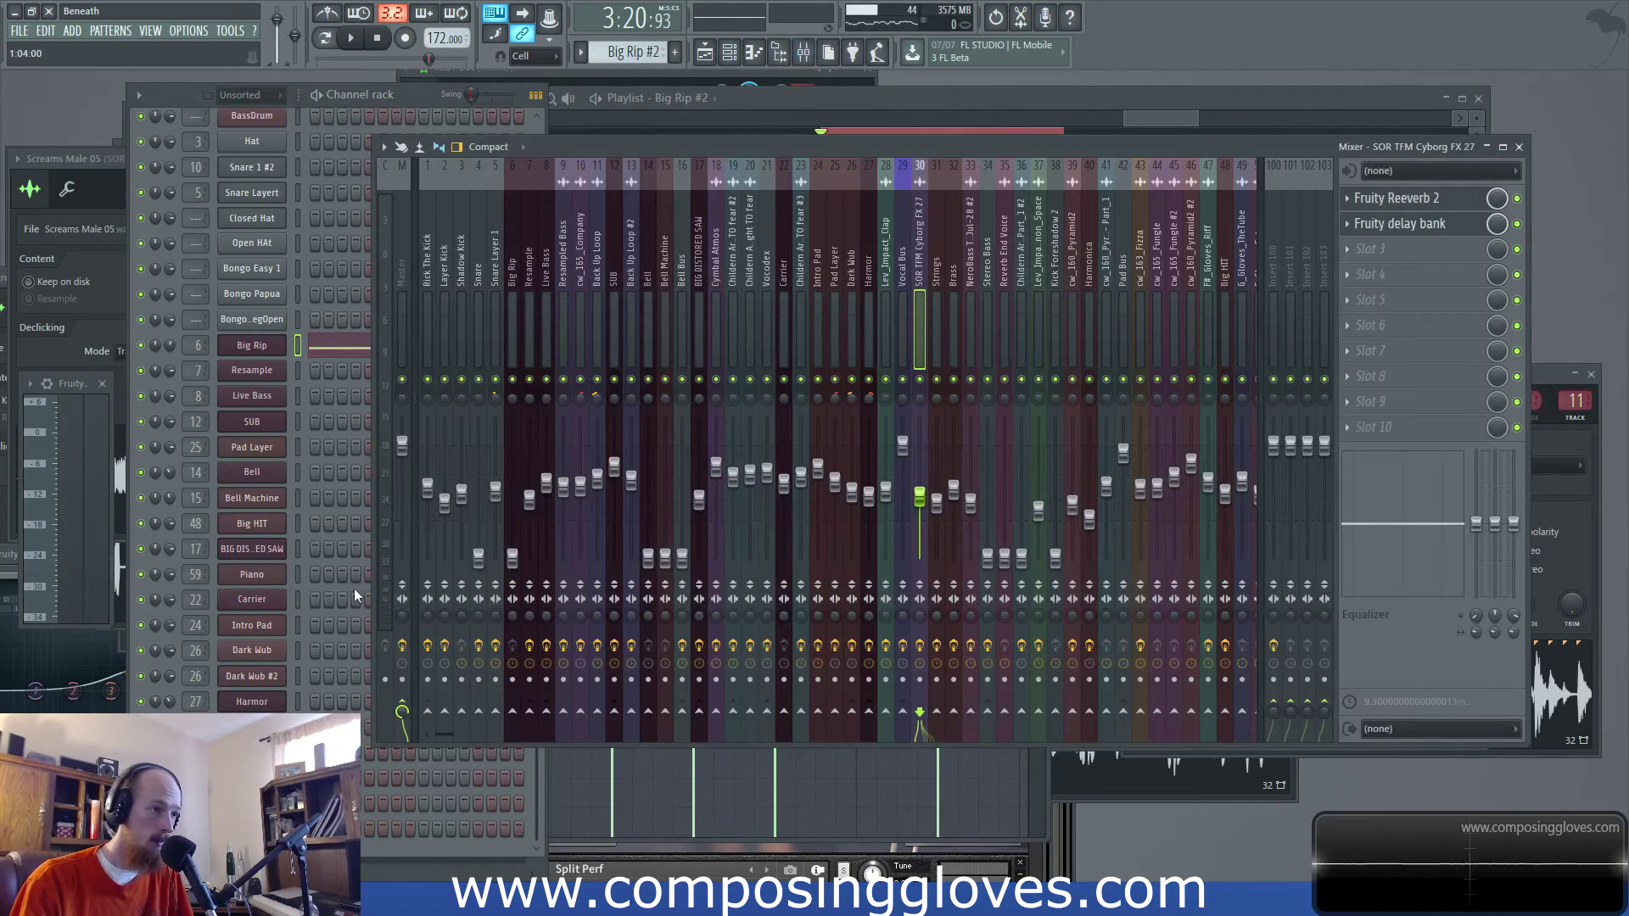
{"action": "left_click", "coordinate": [517, 280]}
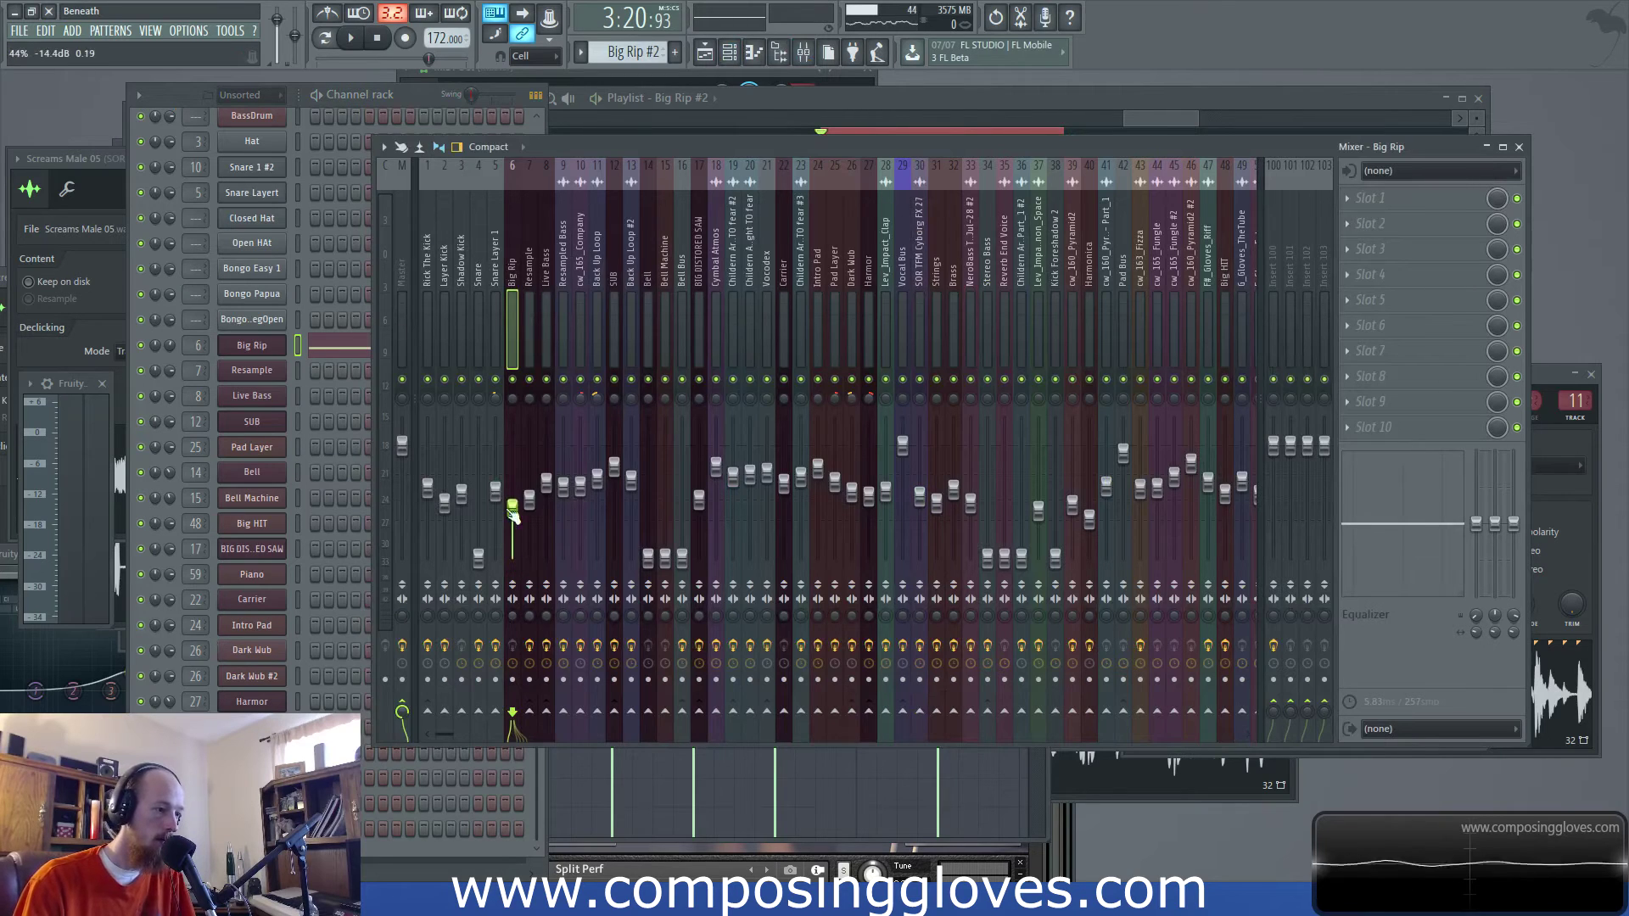
{"action": "key", "text": "space"}
{"action": "left_click_drag", "start_coordinate": [513, 515], "coordinate": [512, 502]}
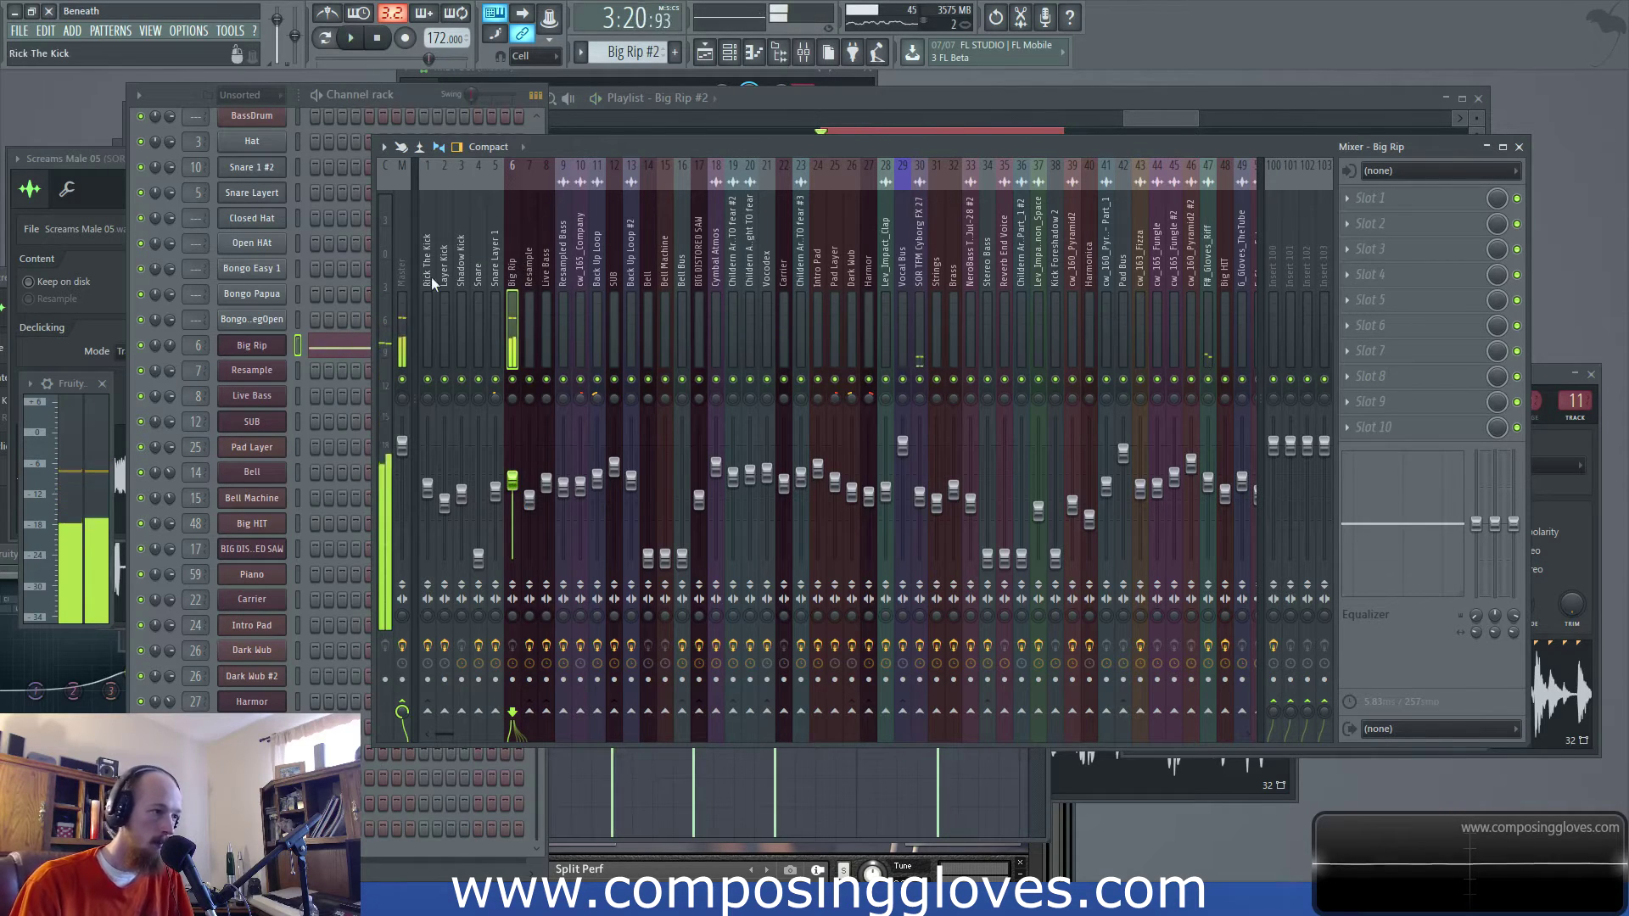
Select bars 149 to 152 in the playlist and audition that section
{"action": "left_click", "coordinate": [1196, 121]}
{"action": "mouse_move", "coordinate": [1197, 120]}
{"action": "left_mouse_down"}
{"action": "mouse_move", "coordinate": [1148, 138]}
{"action": "mouse_move", "coordinate": [1204, 138]}
{"action": "left_mouse_up"}
{"action": "left_click_drag", "start_coordinate": [622, 155], "coordinate": [837, 198]}
{"action": "key", "text": "space"}
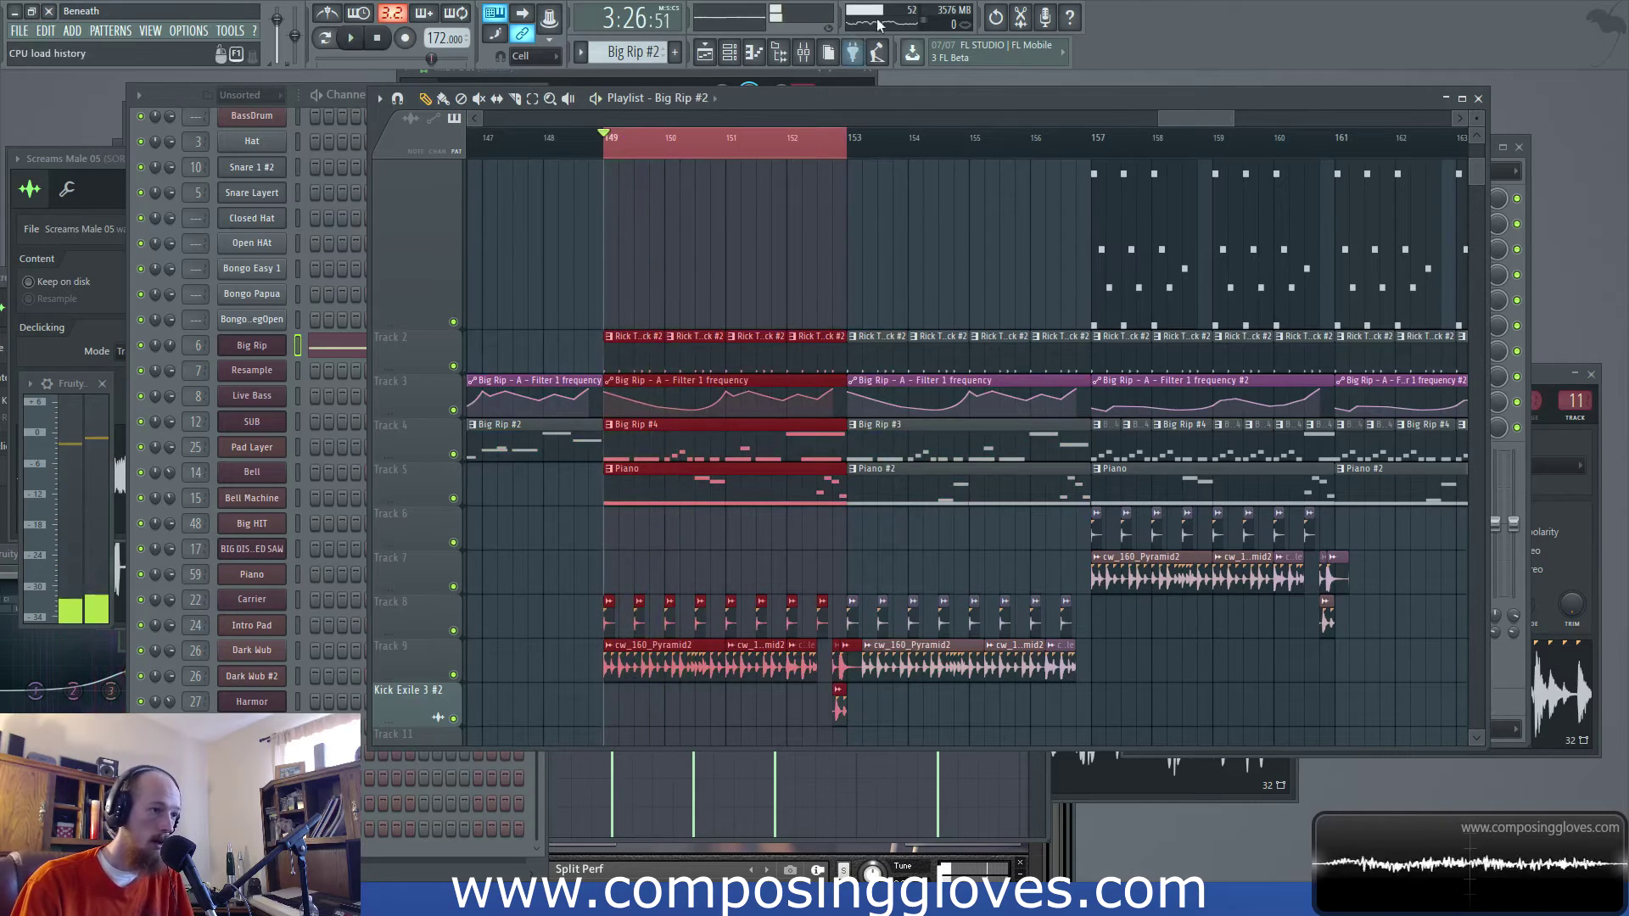
Route the Rick The Kick mixer track to the Big Rip track as a sidechain source
{"action": "left_click", "coordinate": [803, 53]}
{"action": "left_click", "coordinate": [428, 264]}
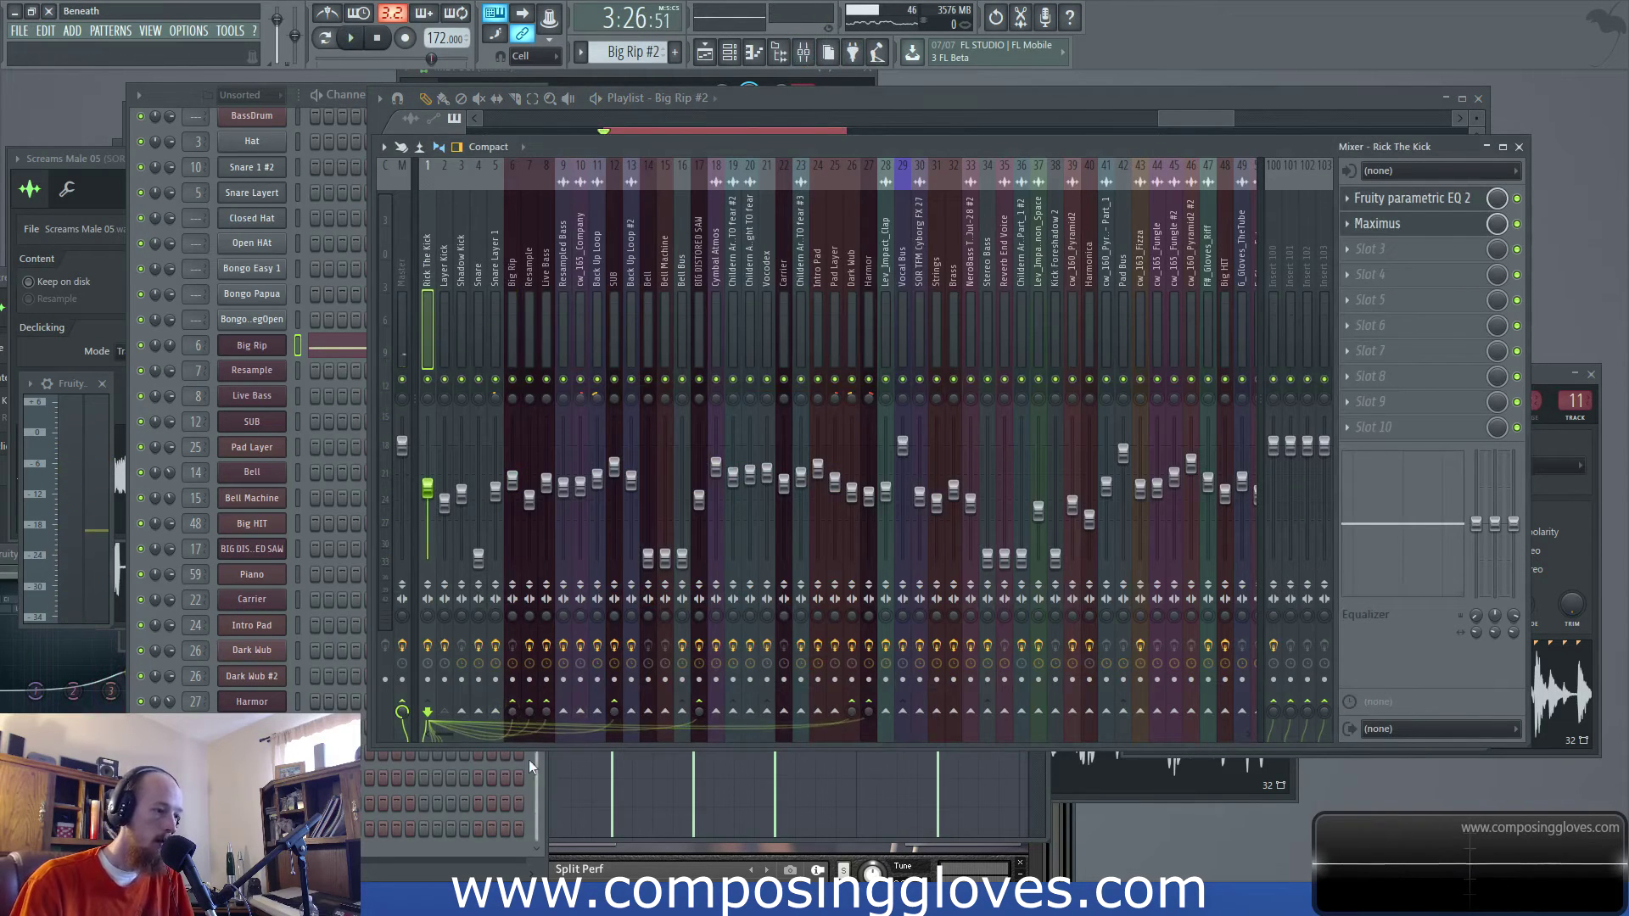
{"action": "left_click", "coordinate": [513, 282]}
Load Fruity Limiter in Big Rip's first effect slot and set it to compressor mode with Rick The Kick as sidechain source
{"action": "left_click", "coordinate": [1398, 199]}
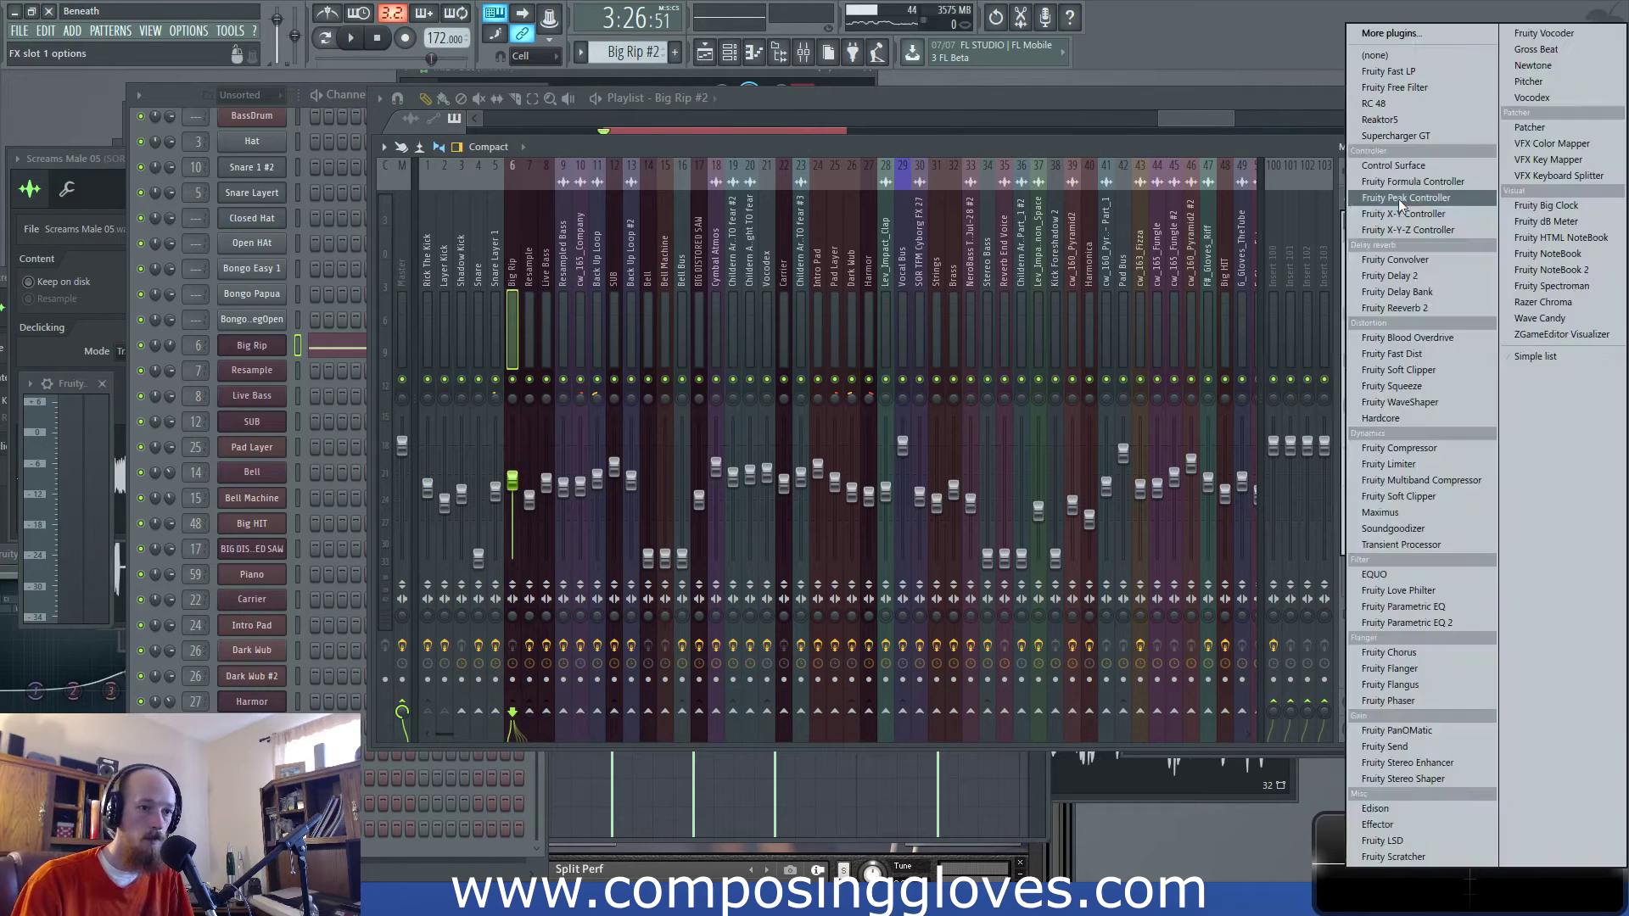
{"action": "left_click", "coordinate": [1399, 199]}
{"action": "left_click", "coordinate": [1357, 204]}
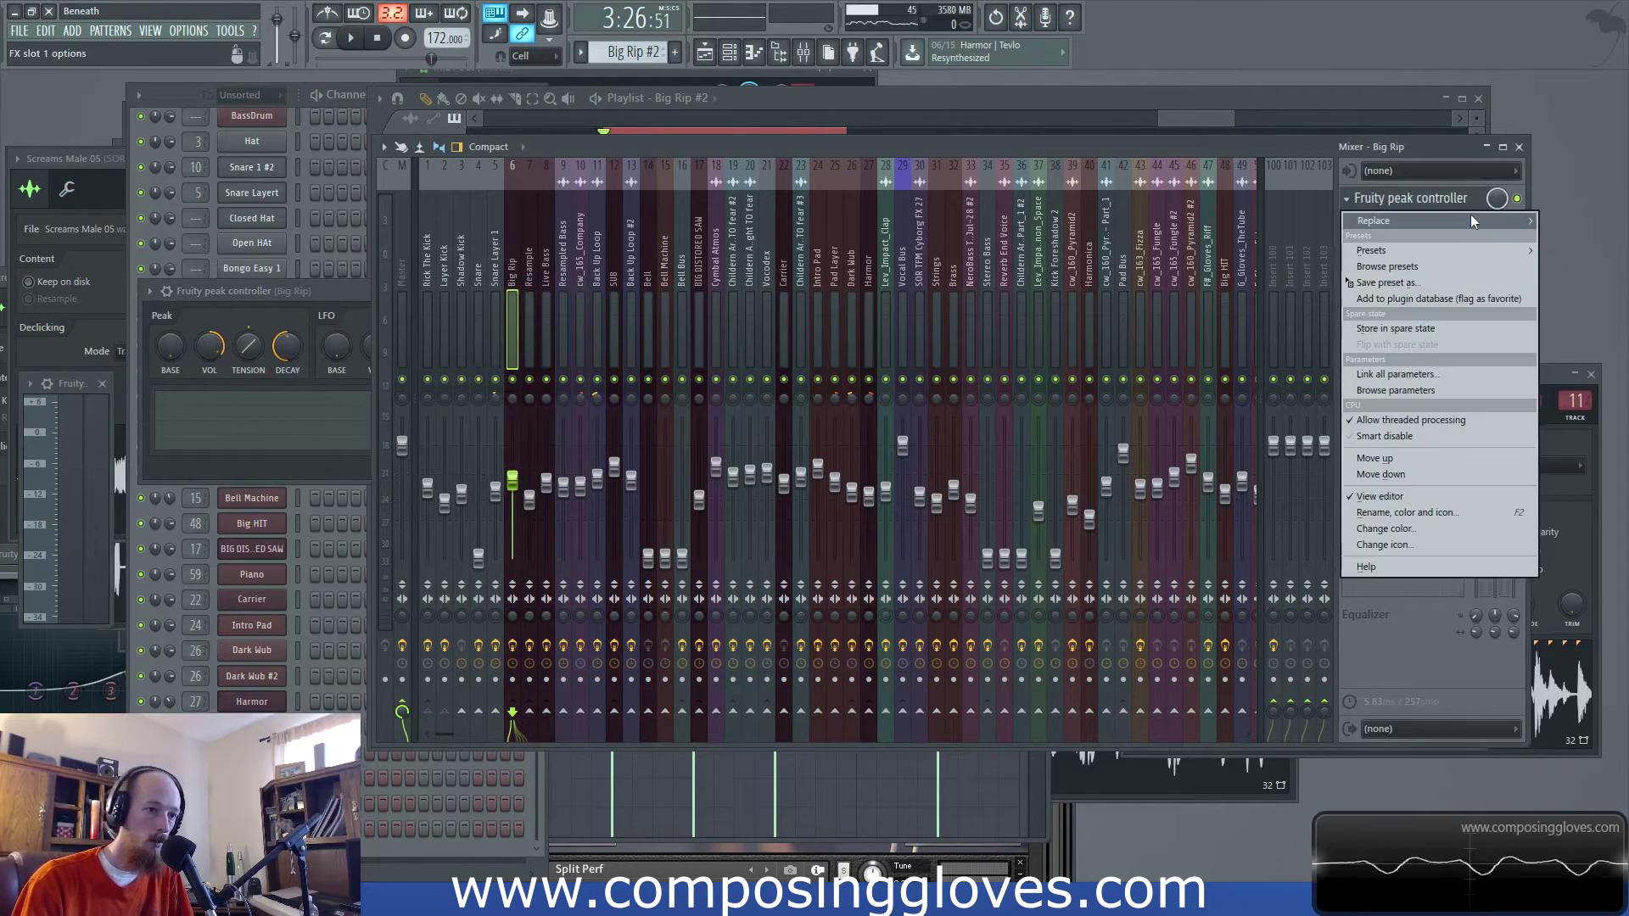
{"action": "mouse_move", "coordinate": [1470, 213]}
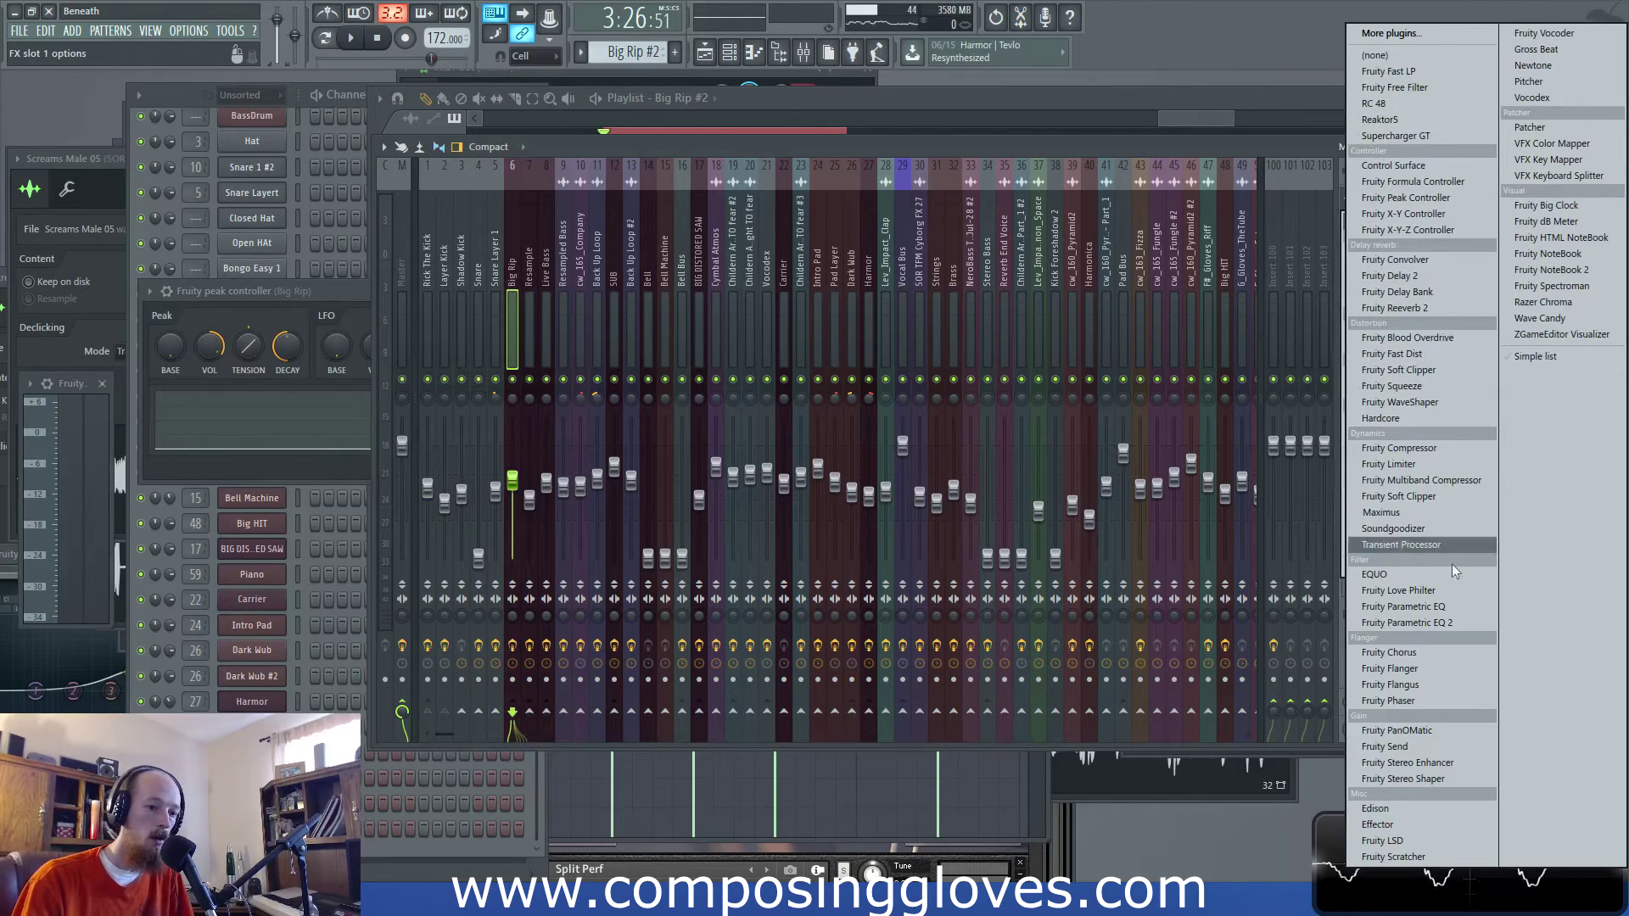
{"action": "left_click", "coordinate": [1419, 462]}
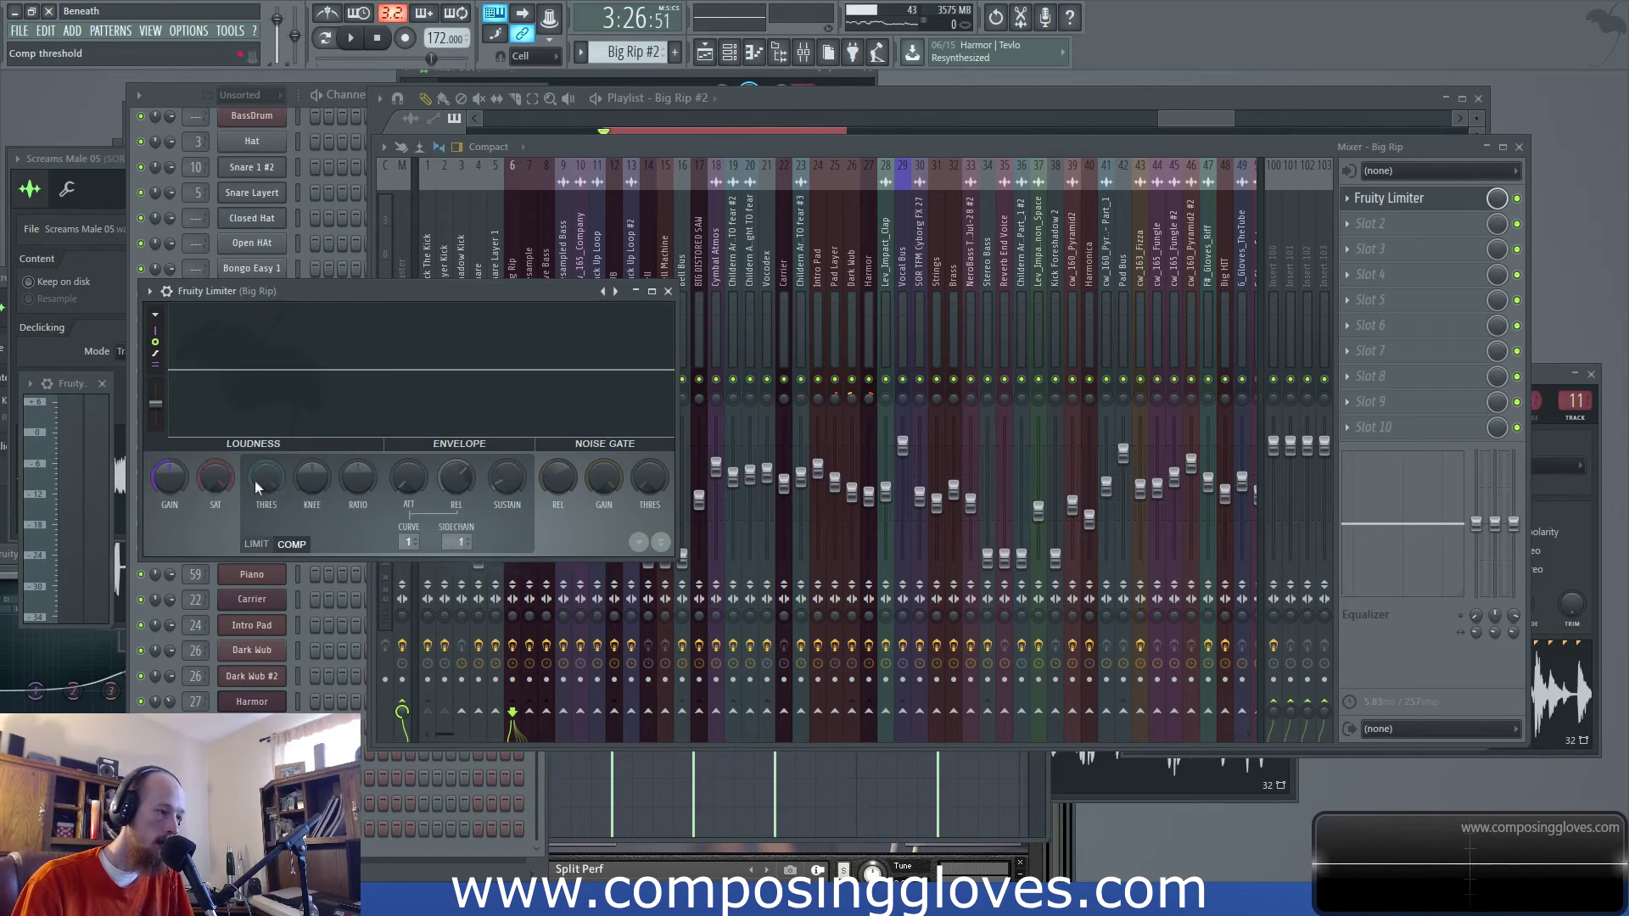
Adjust the limiter's threshold, knee and ratio so the kick ducks Big Rip while playing bars 149 to 152
{"action": "key", "text": "space"}
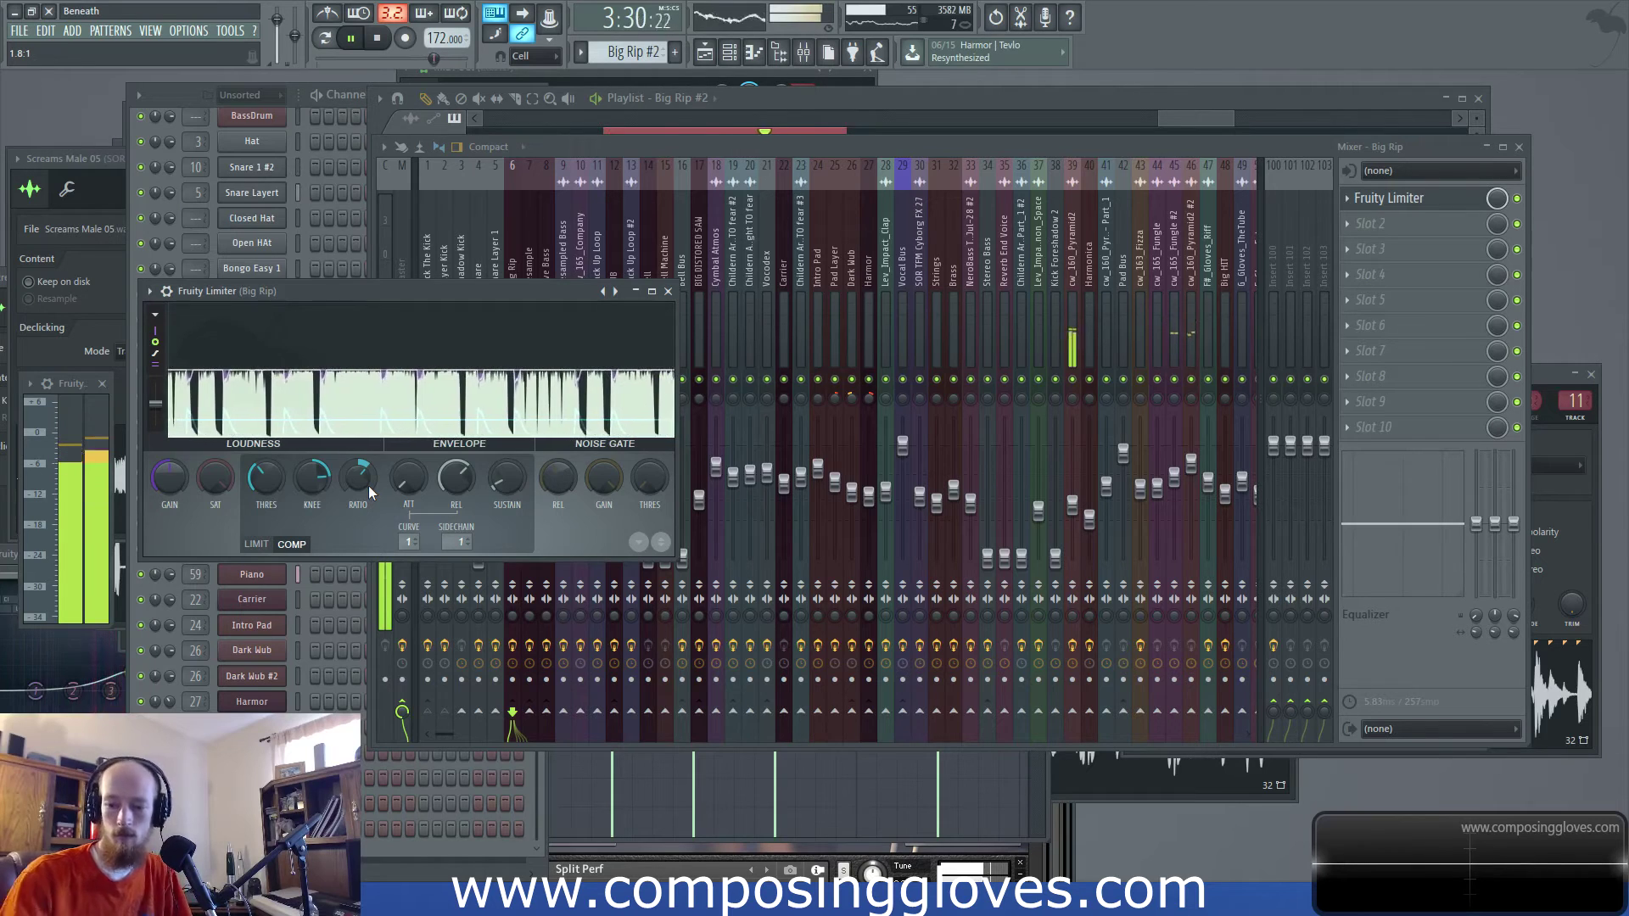
{"action": "left_click", "coordinate": [350, 37]}
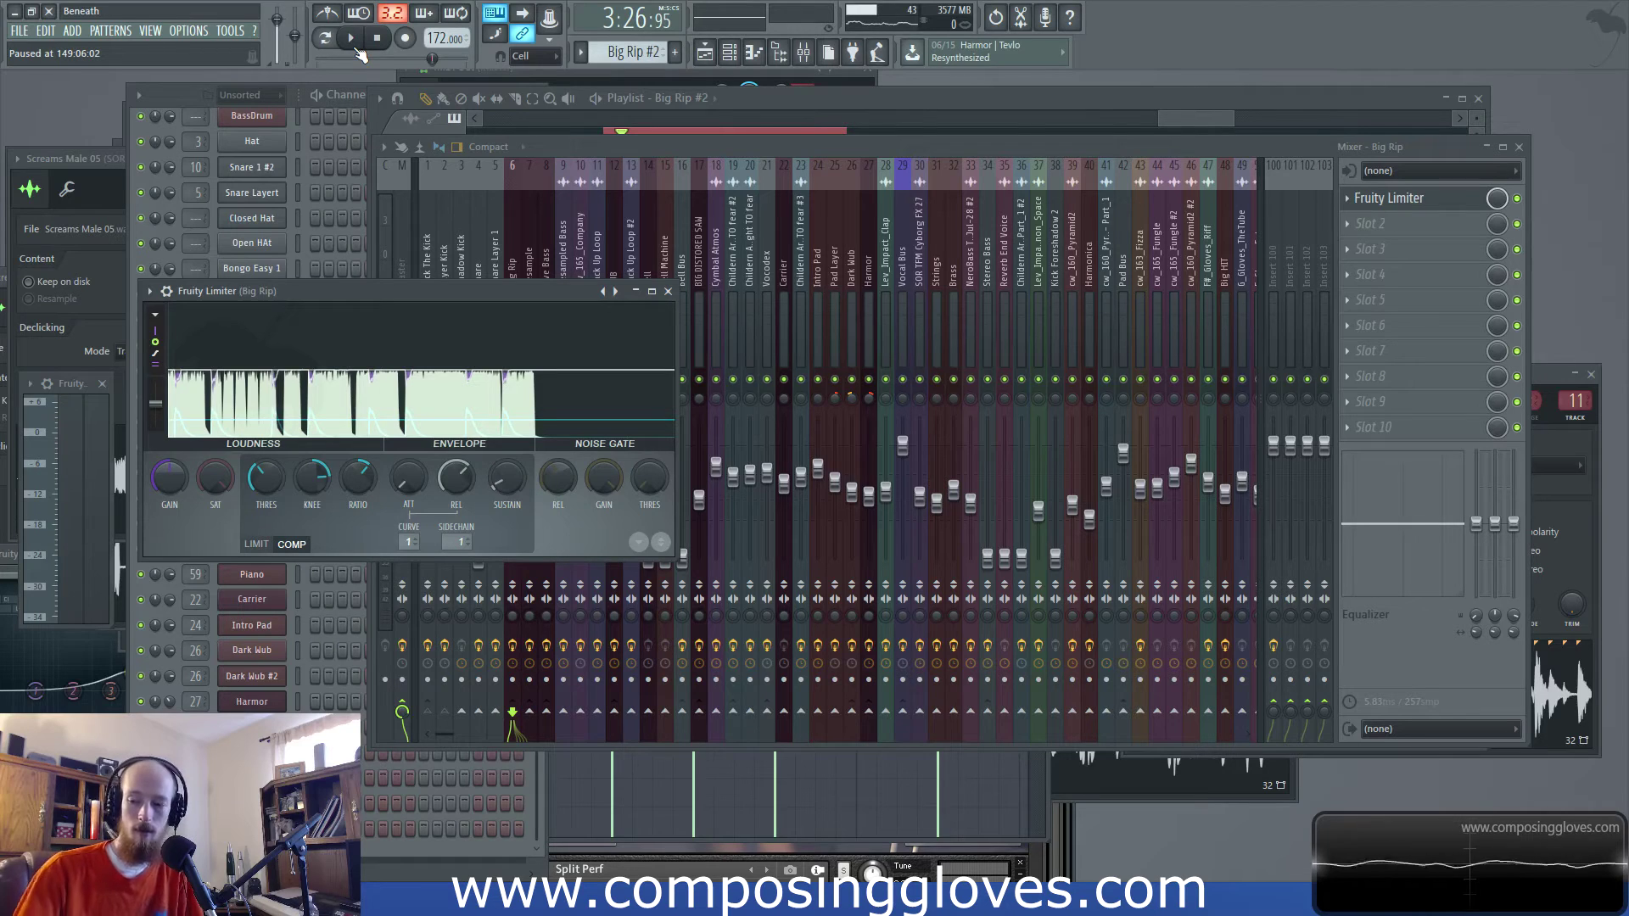
{"action": "key", "text": "F5"}
{"action": "key", "text": "space"}
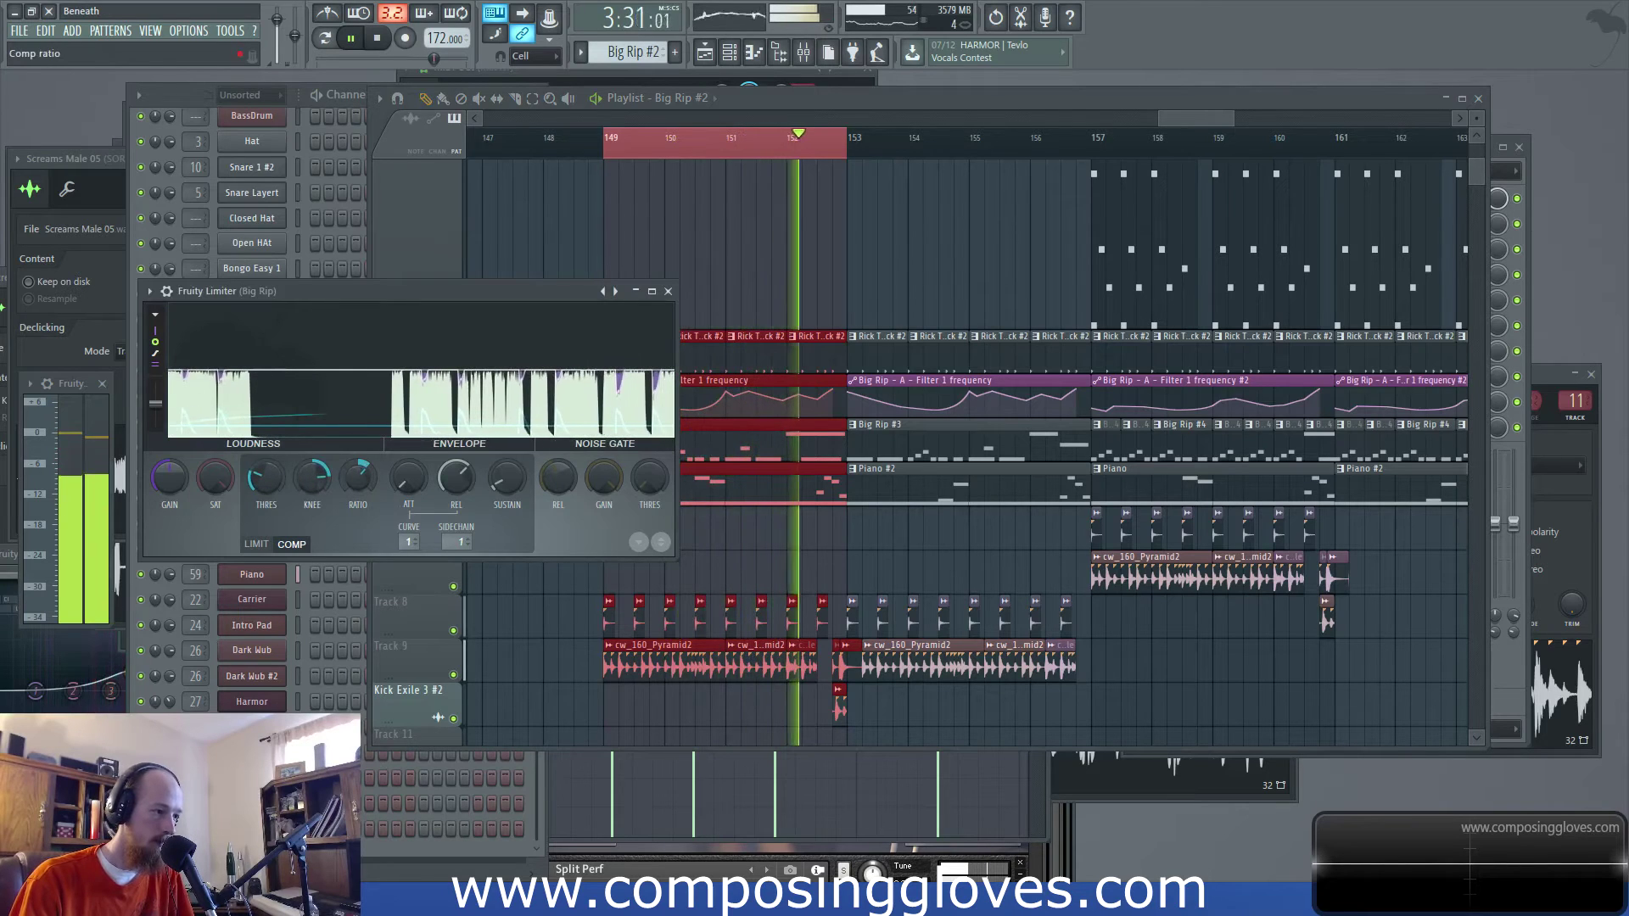
{"action": "left_click_drag", "start_coordinate": [358, 477], "coordinate": [366, 482]}
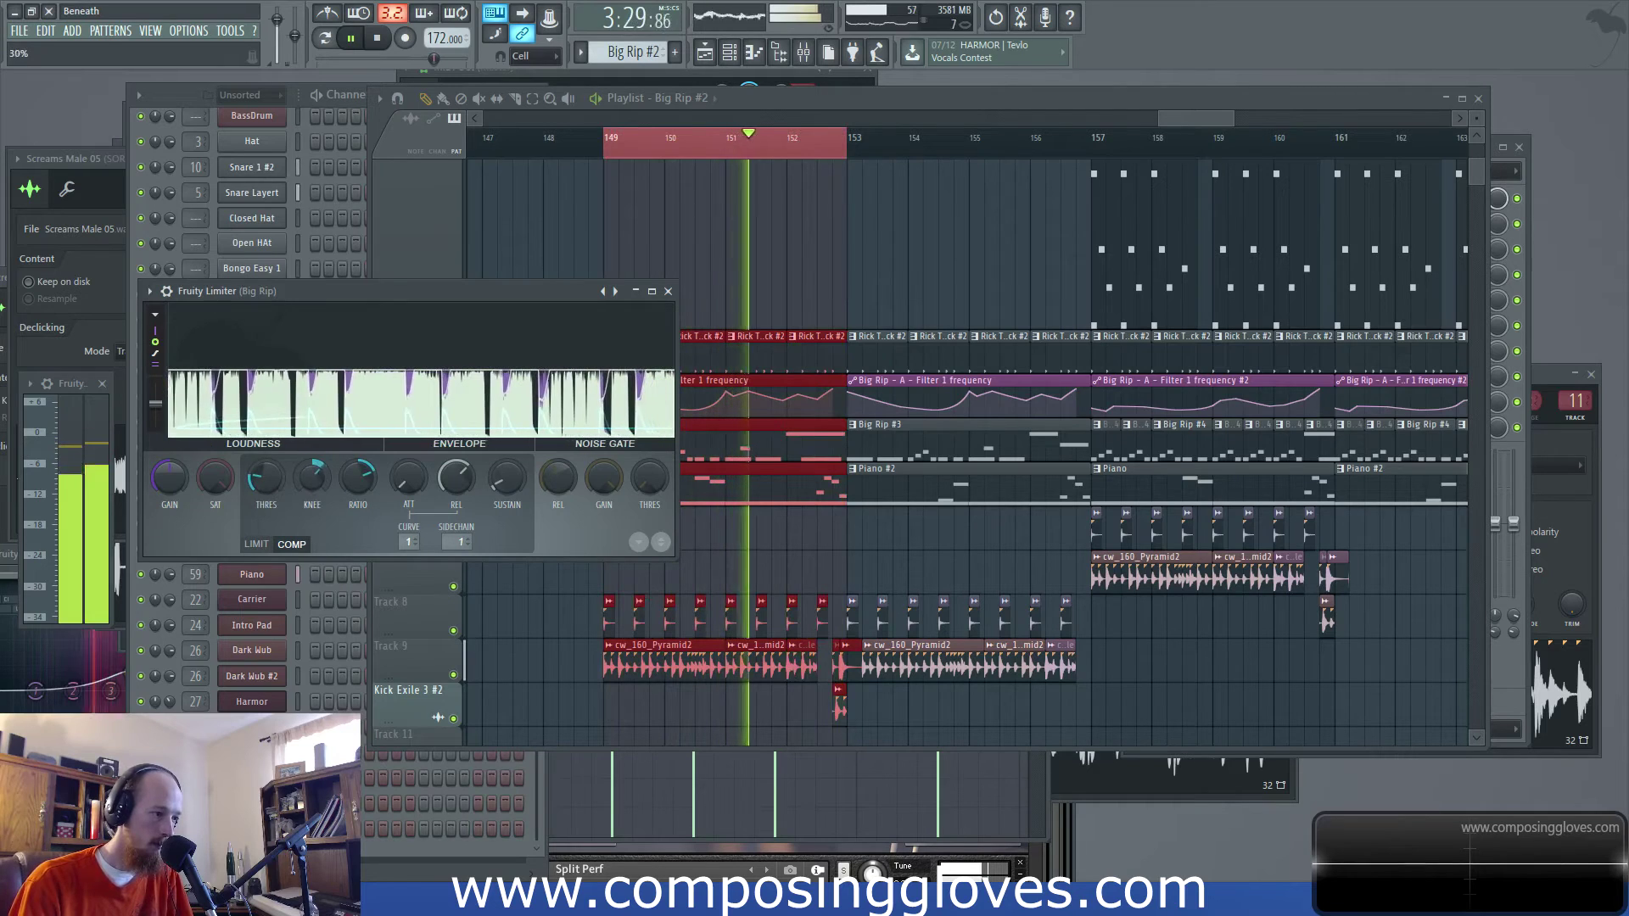
{"action": "left_click_drag", "start_coordinate": [272, 486], "coordinate": [271, 505]}
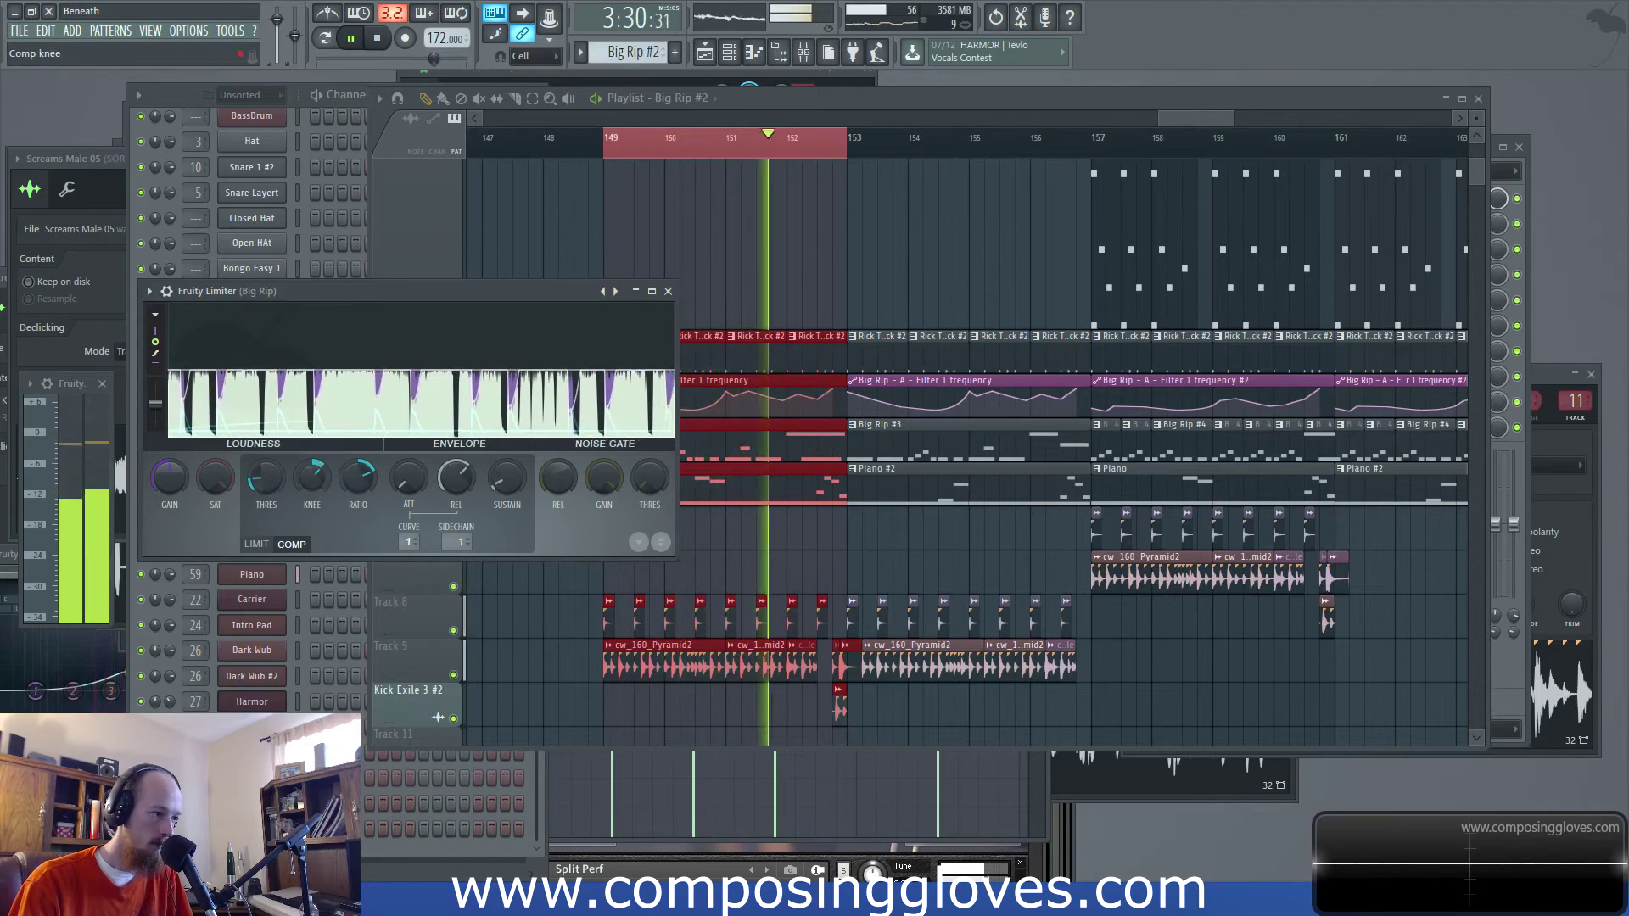
{"action": "key", "text": "space"}
Shift Big Rip's Fruity Limiter down to slot 2 and insert Fruity Parametric EQ 2 in slot 1 ahead of it
{"action": "left_click", "coordinate": [804, 54]}
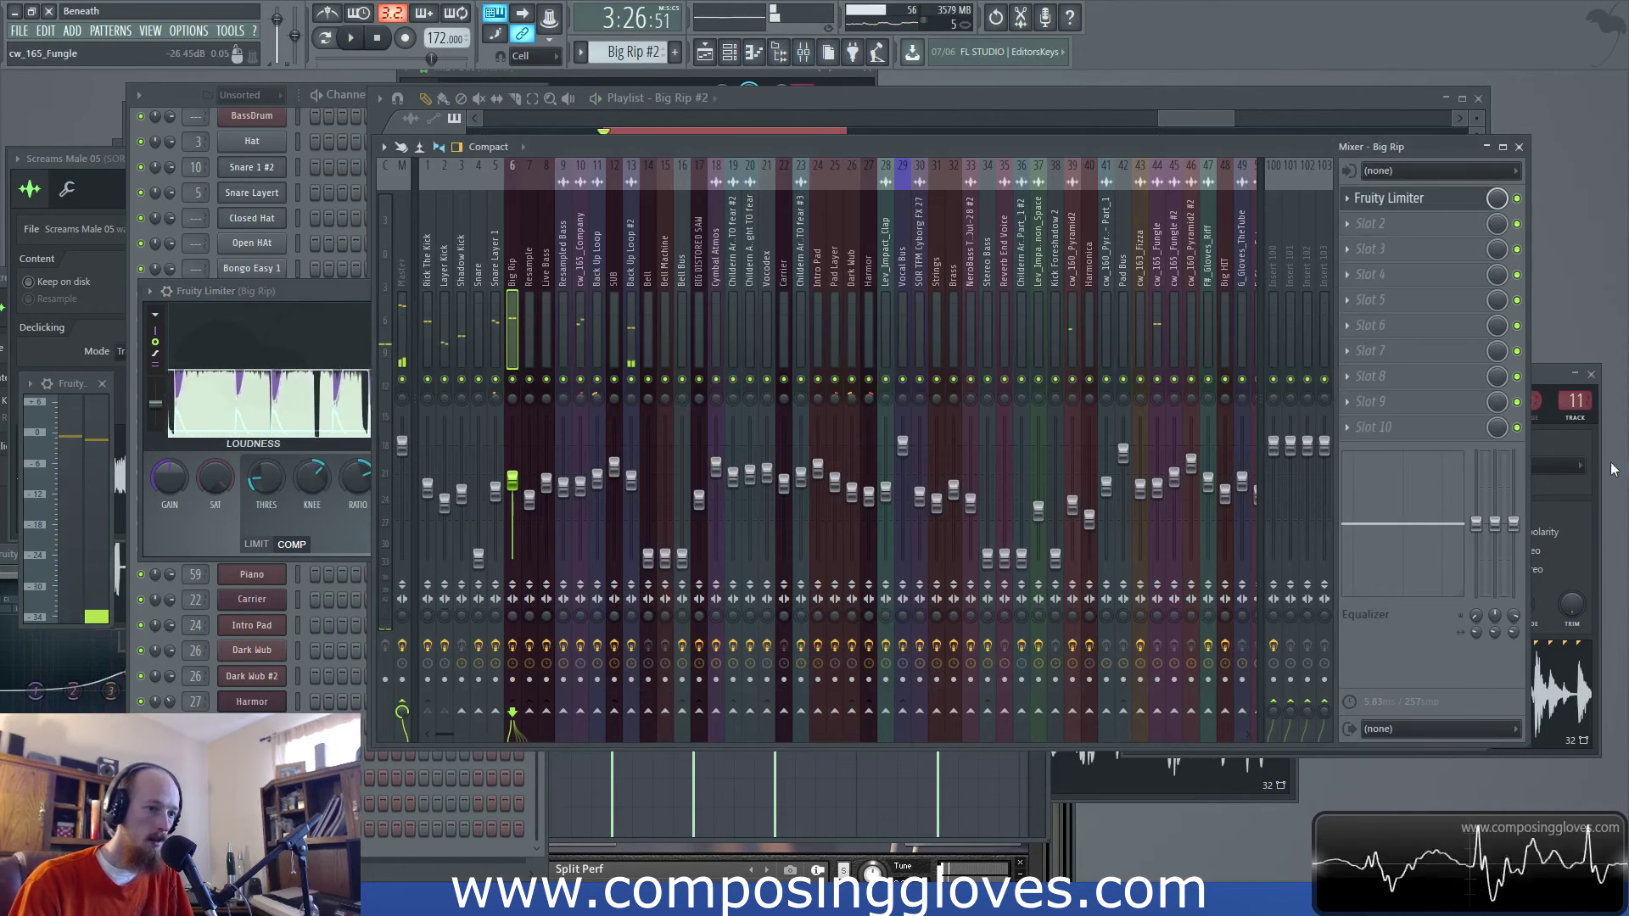
{"action": "left_click", "coordinate": [1364, 231]}
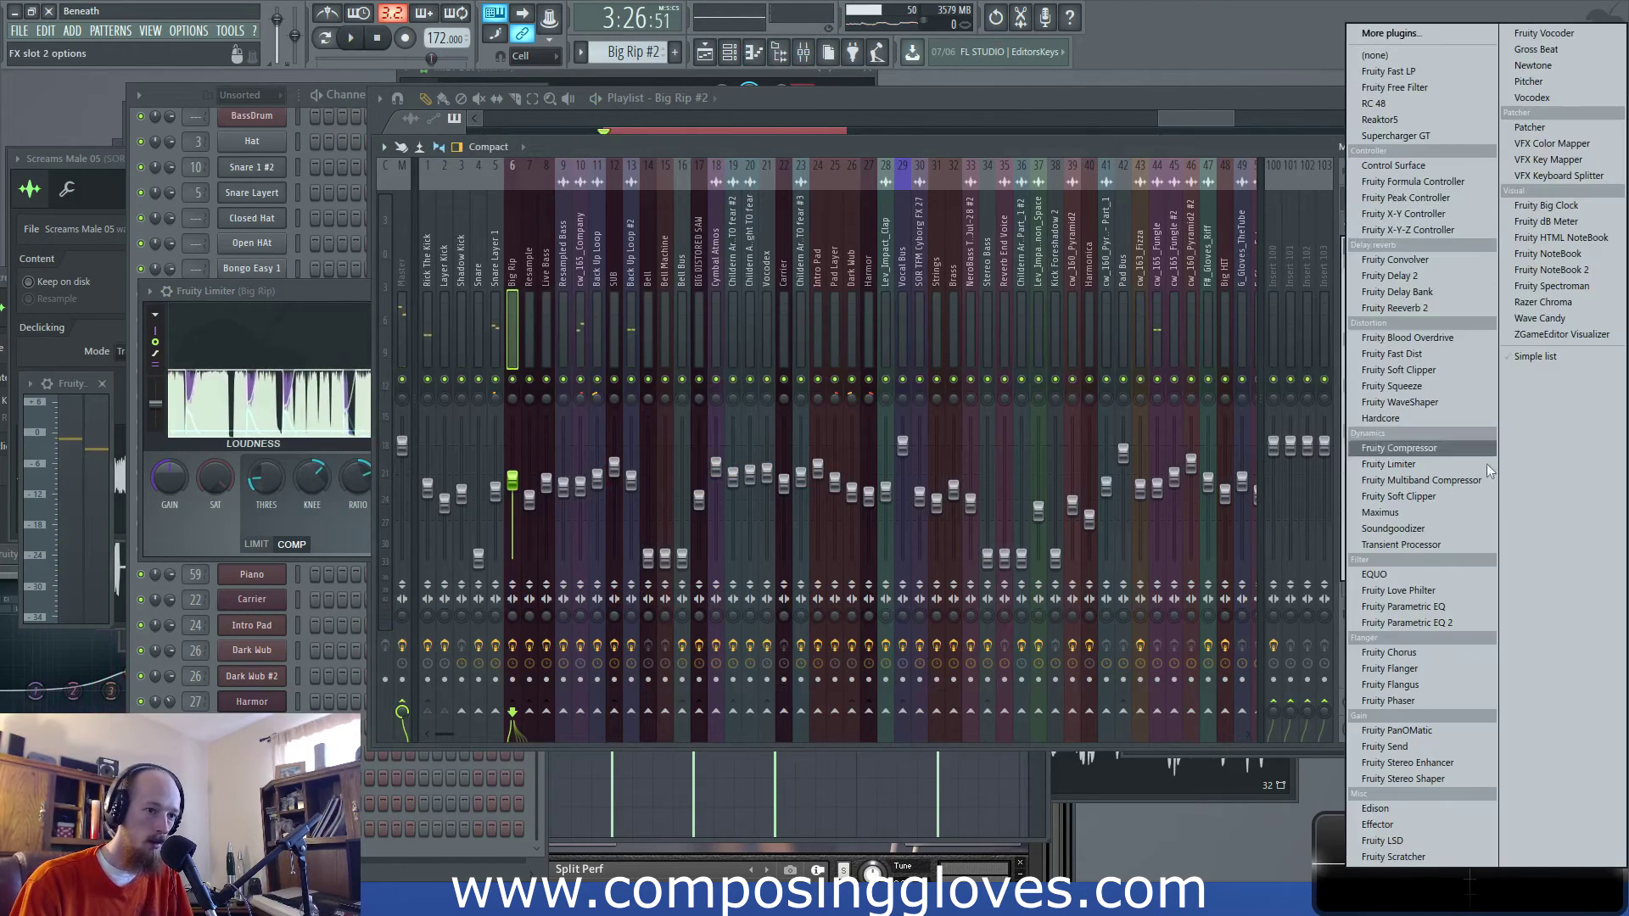
{"action": "left_click", "coordinate": [1265, 144]}
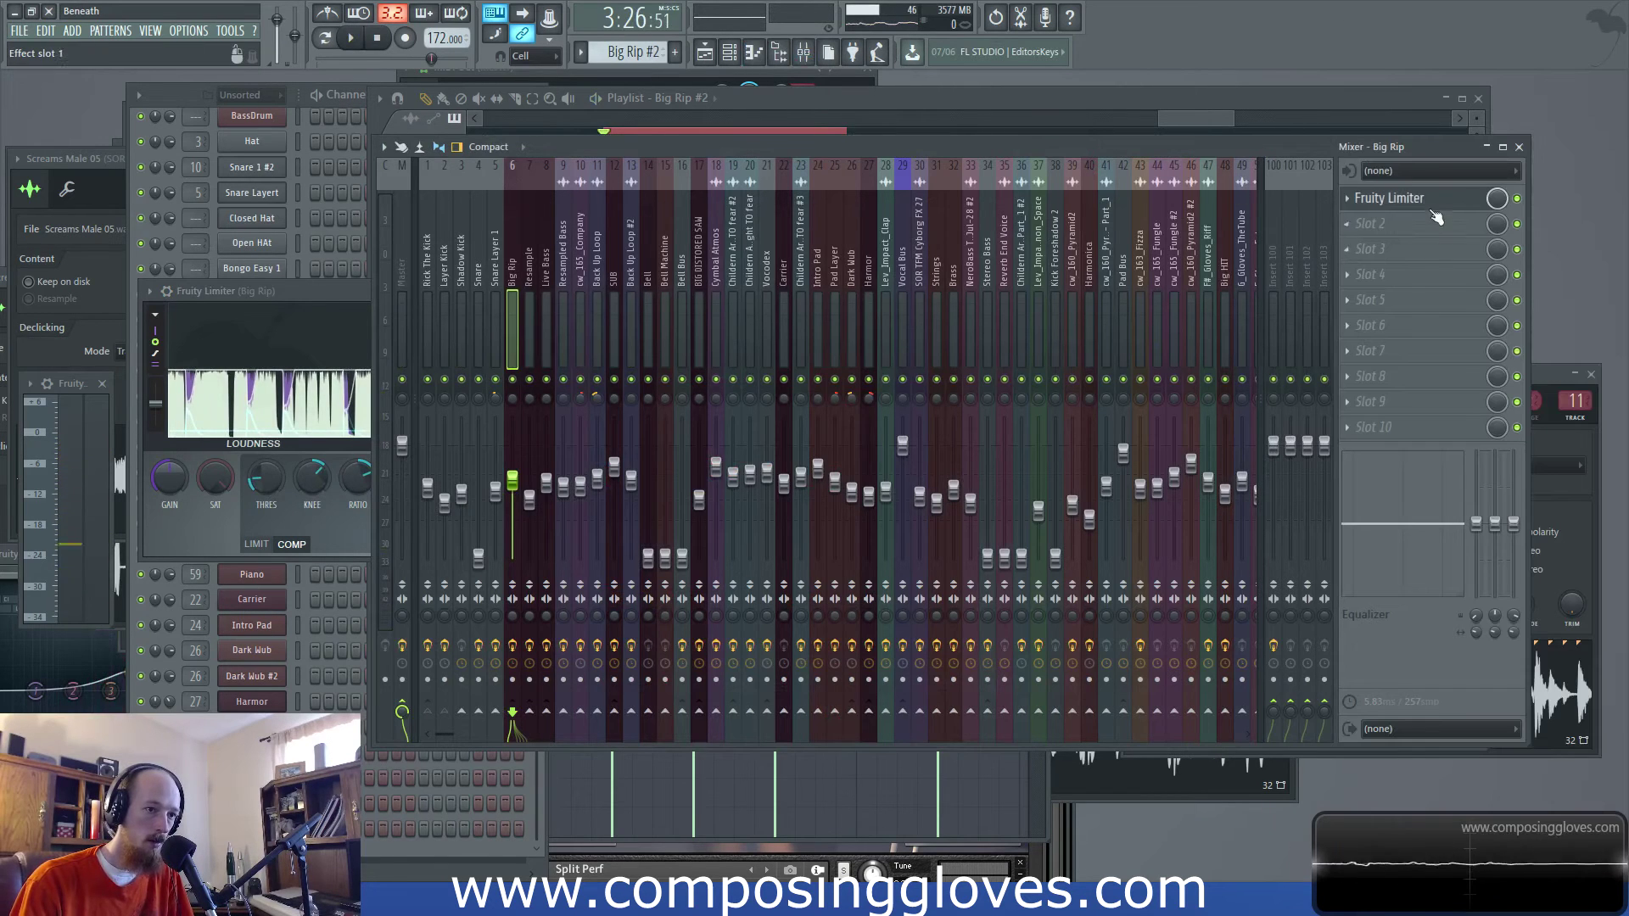
{"action": "left_click", "coordinate": [1380, 202]}
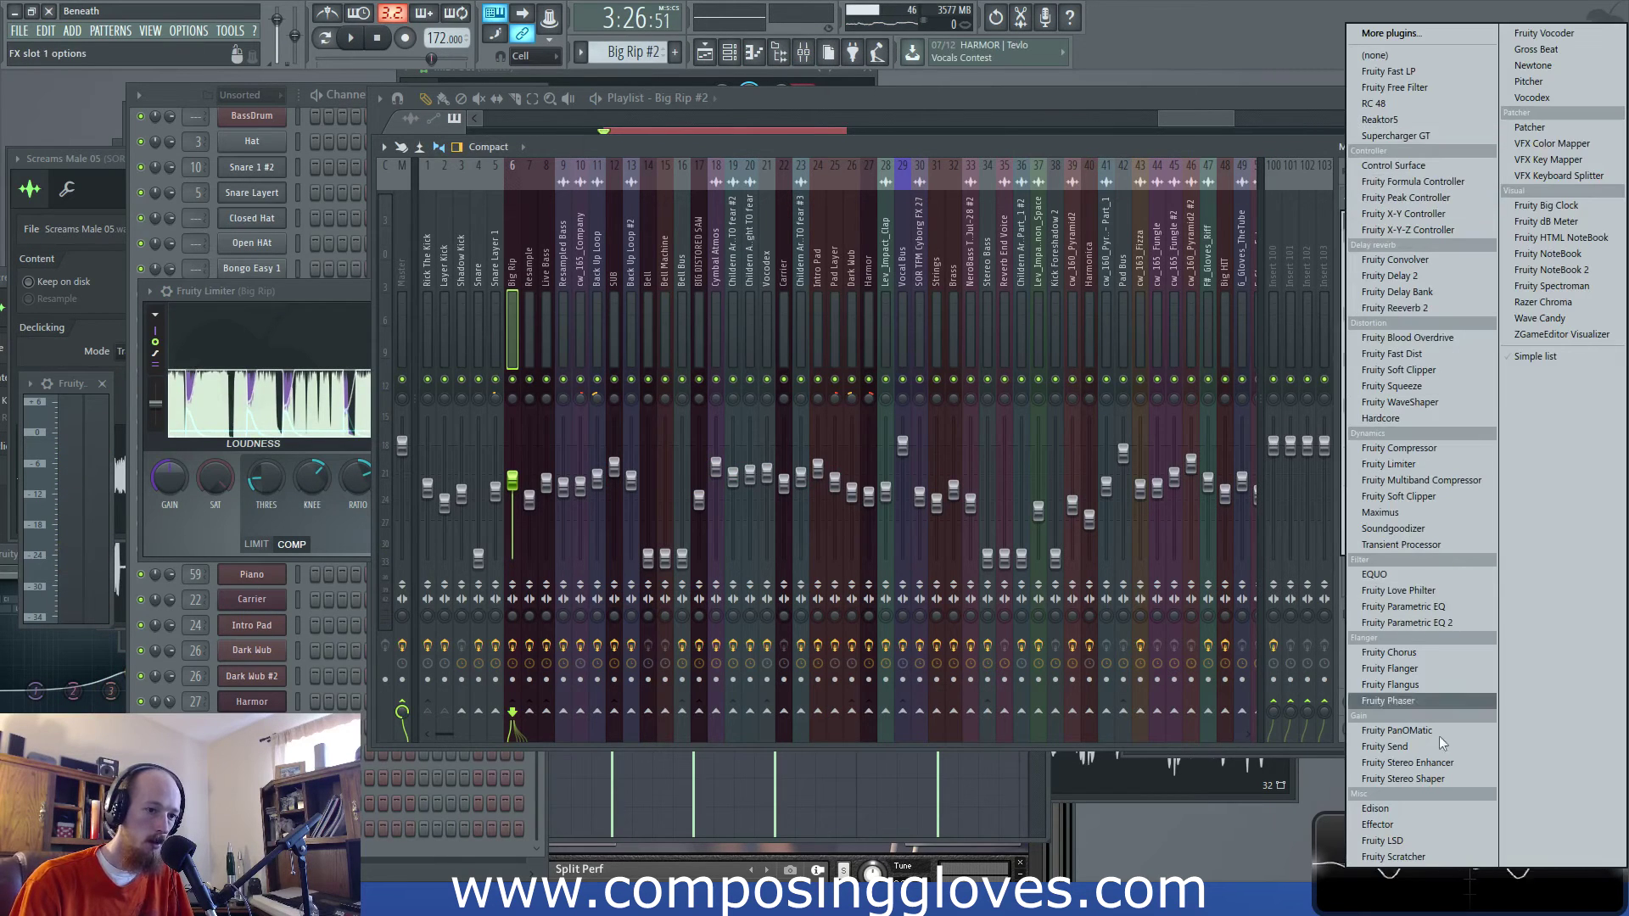
{"action": "left_click", "coordinate": [1461, 624]}
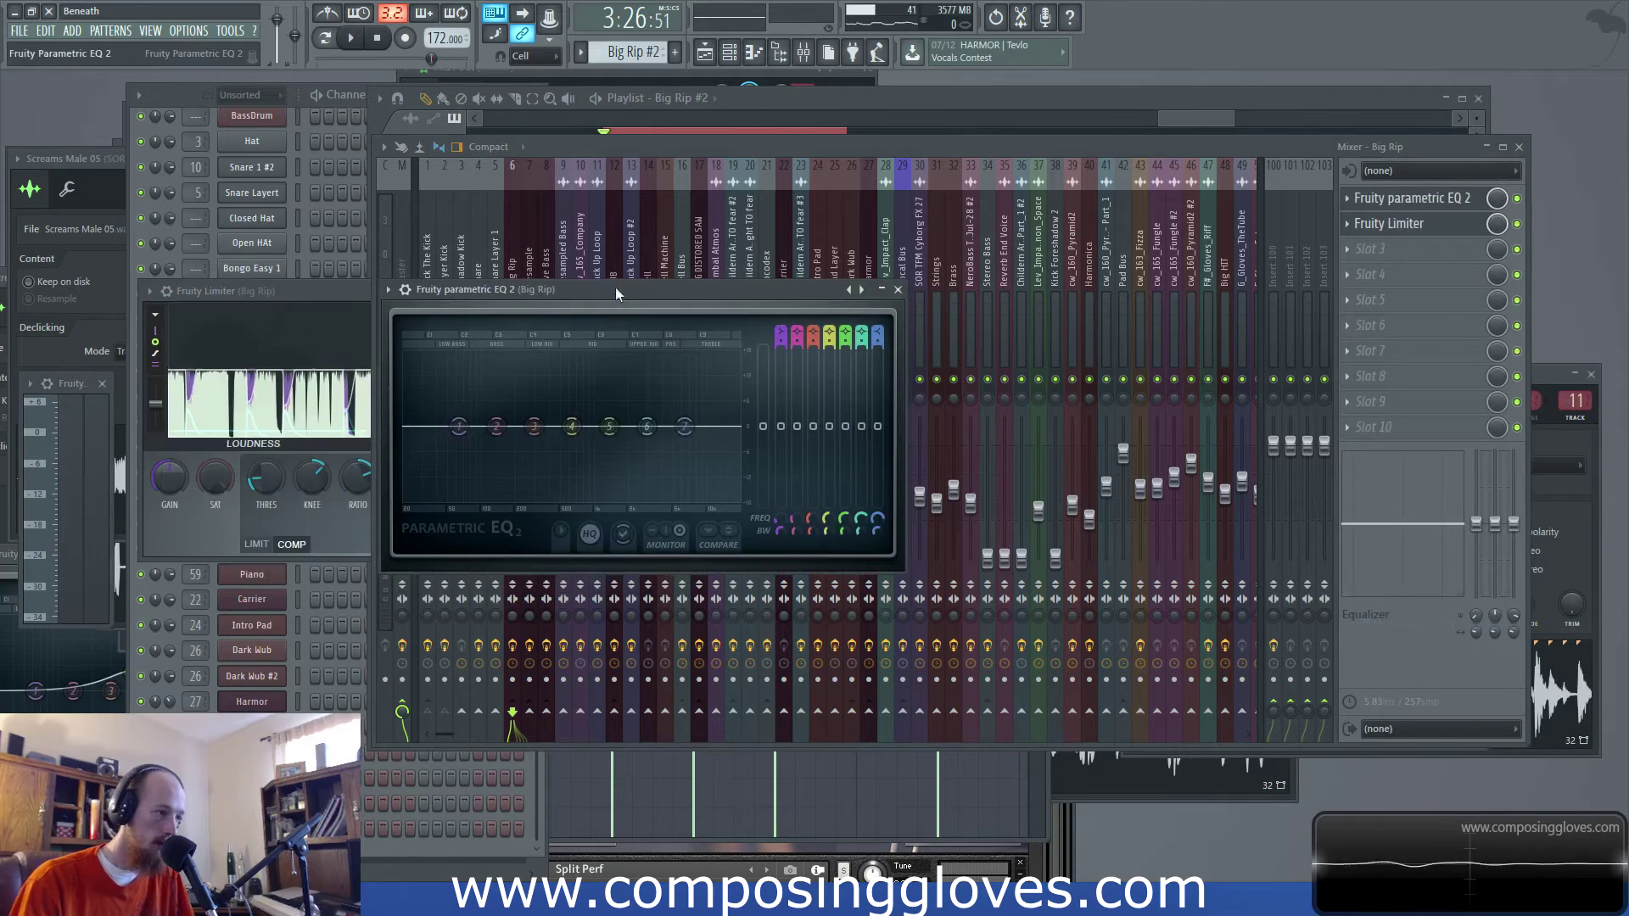
Cut EQ band 3 by about 1.6 dB near 282 Hz and slightly lower band 5 during playback
{"action": "key", "text": "space"}
{"action": "left_click_drag", "start_coordinate": [546, 437], "coordinate": [532, 435]}
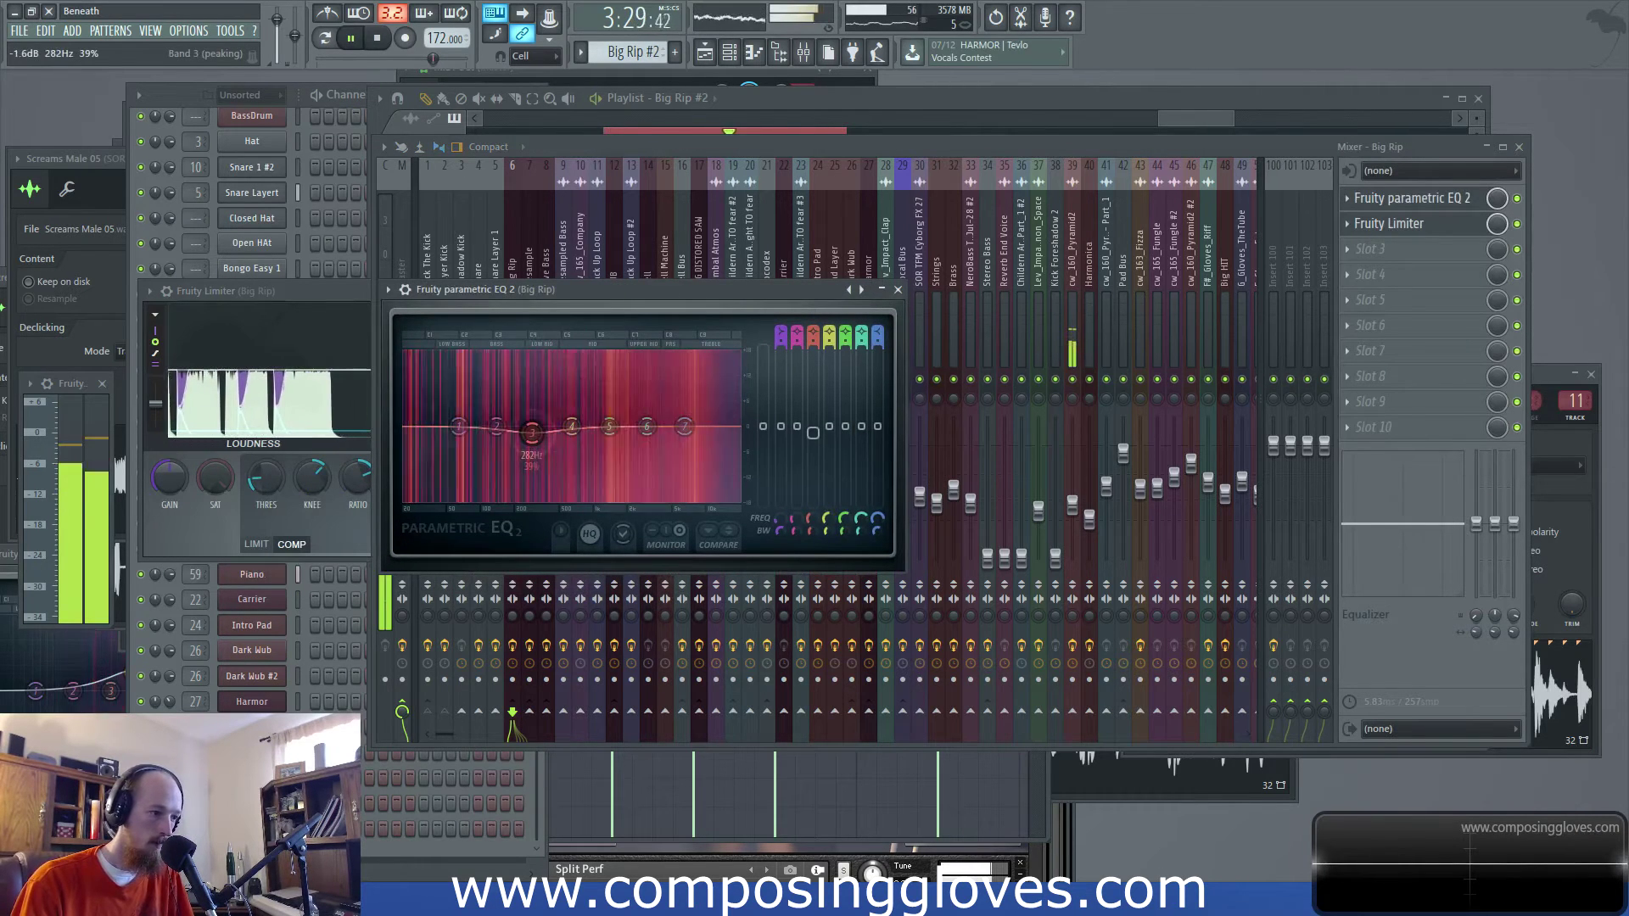
{"action": "left_click_drag", "start_coordinate": [647, 433], "coordinate": [601, 437]}
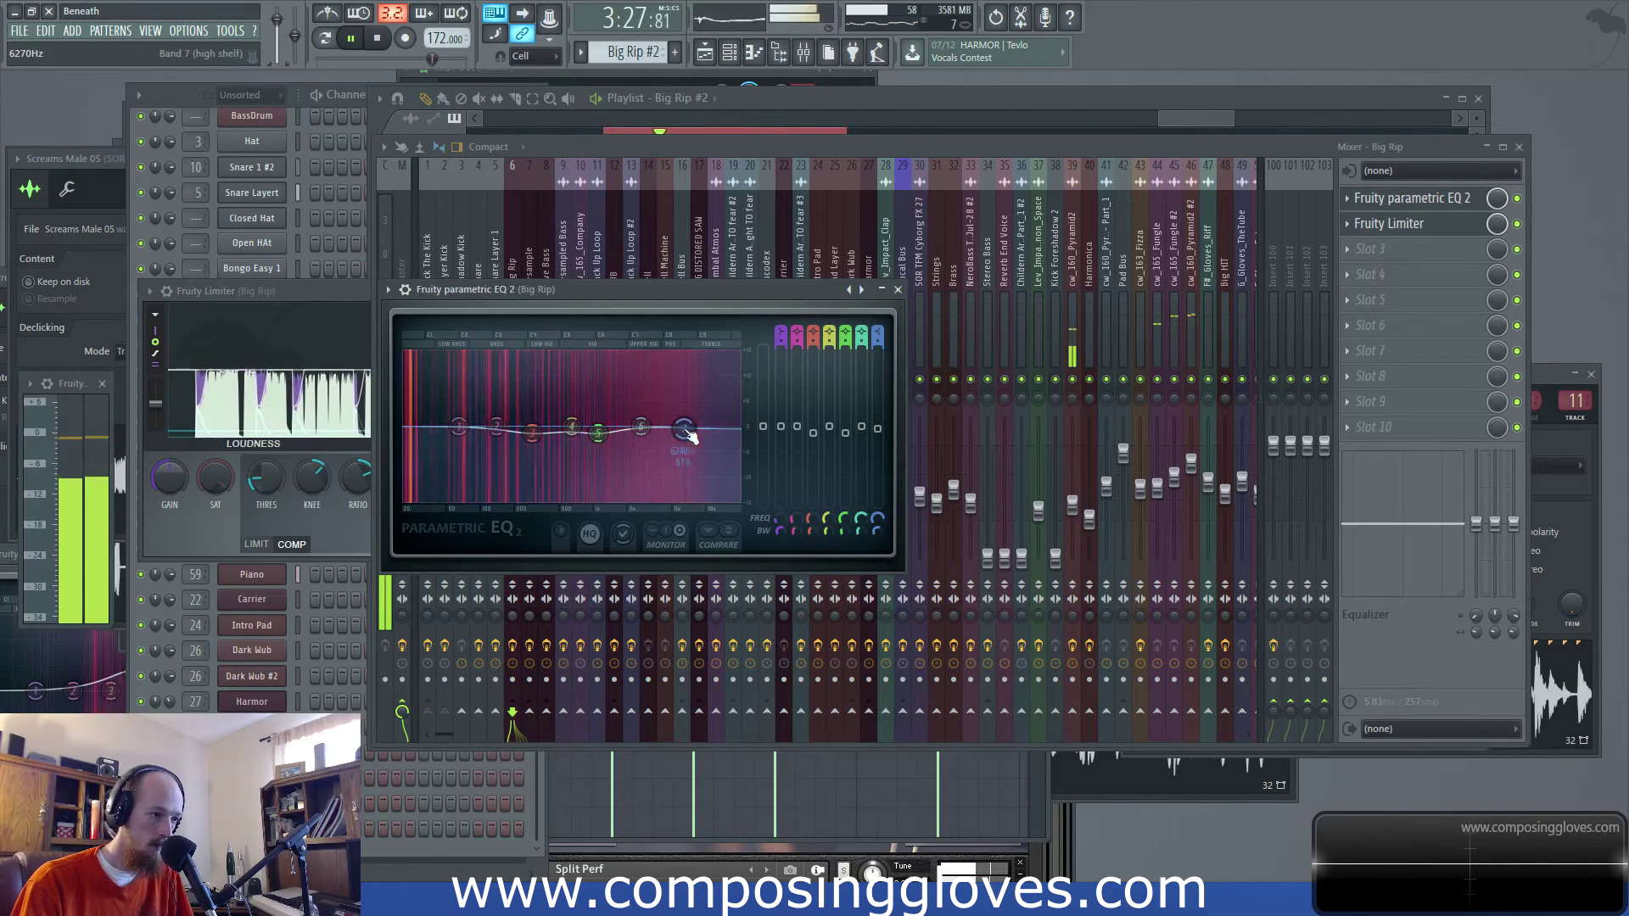
{"action": "key", "text": "space"}
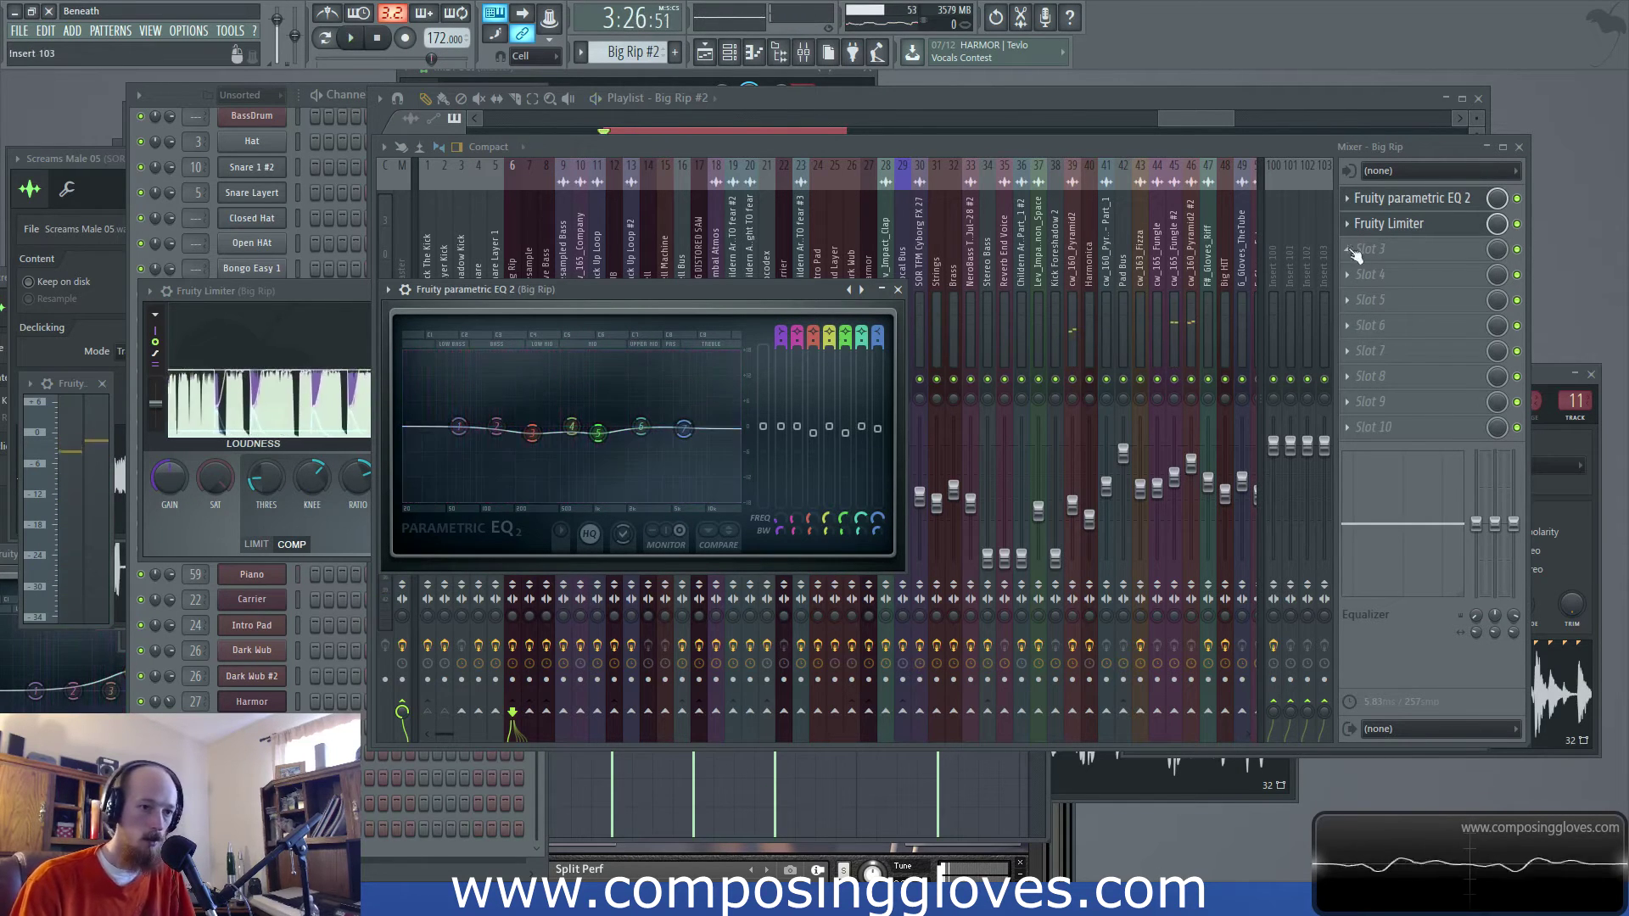
Insert a second Fruity Limiter in slot 3 of the Big Rip mixer track
{"action": "left_click", "coordinate": [1391, 249]}
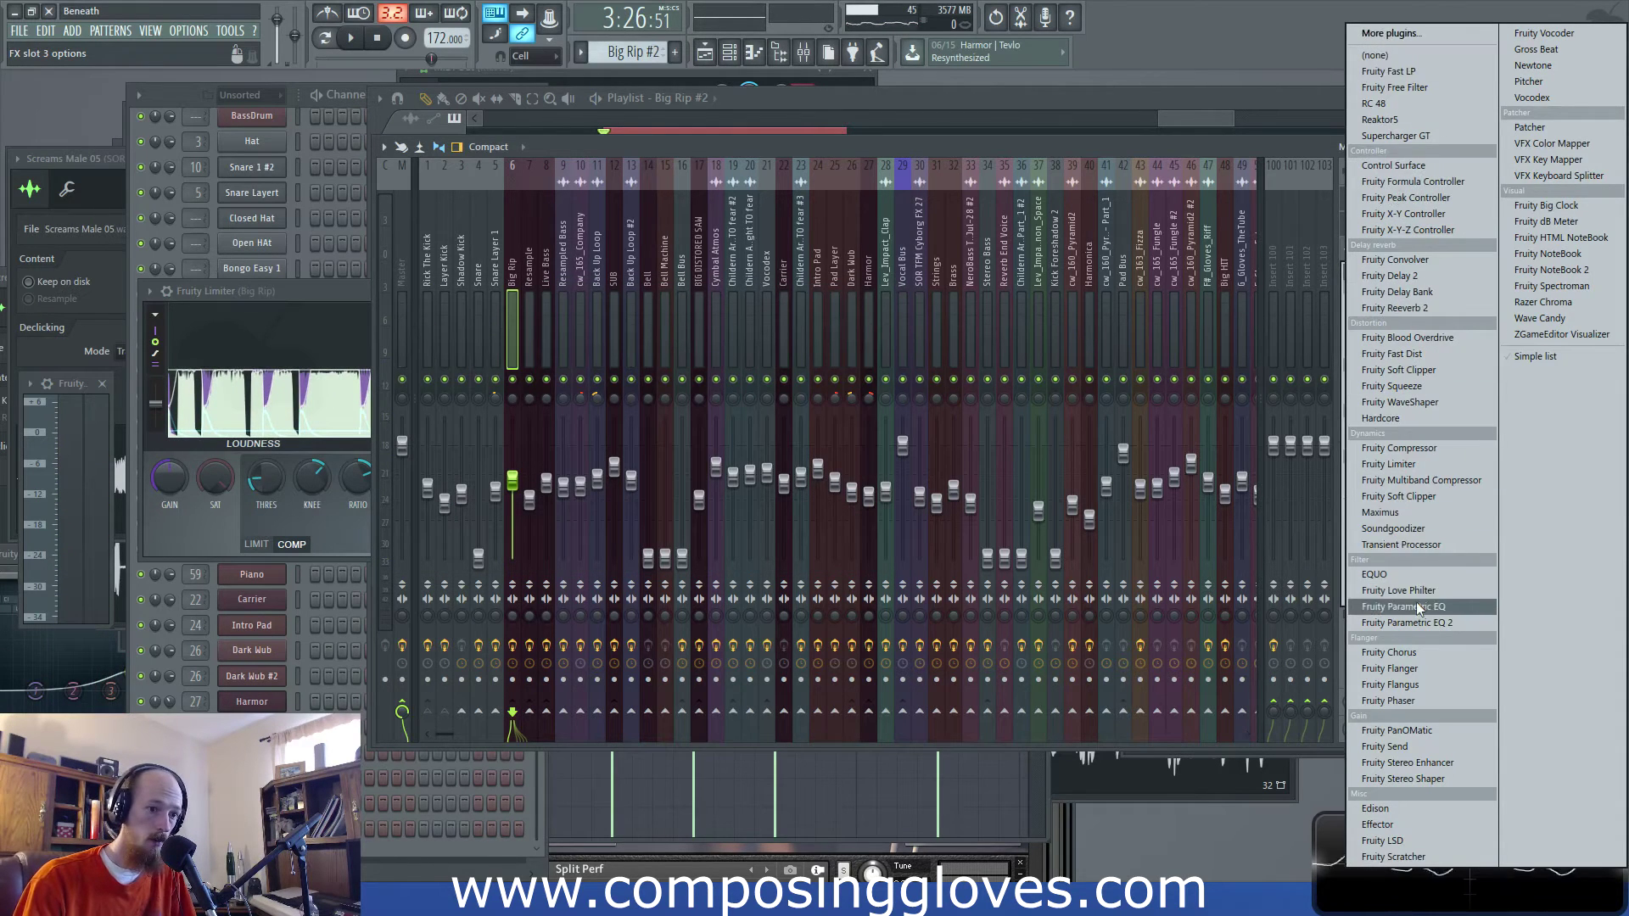
{"action": "left_click", "coordinate": [1426, 464]}
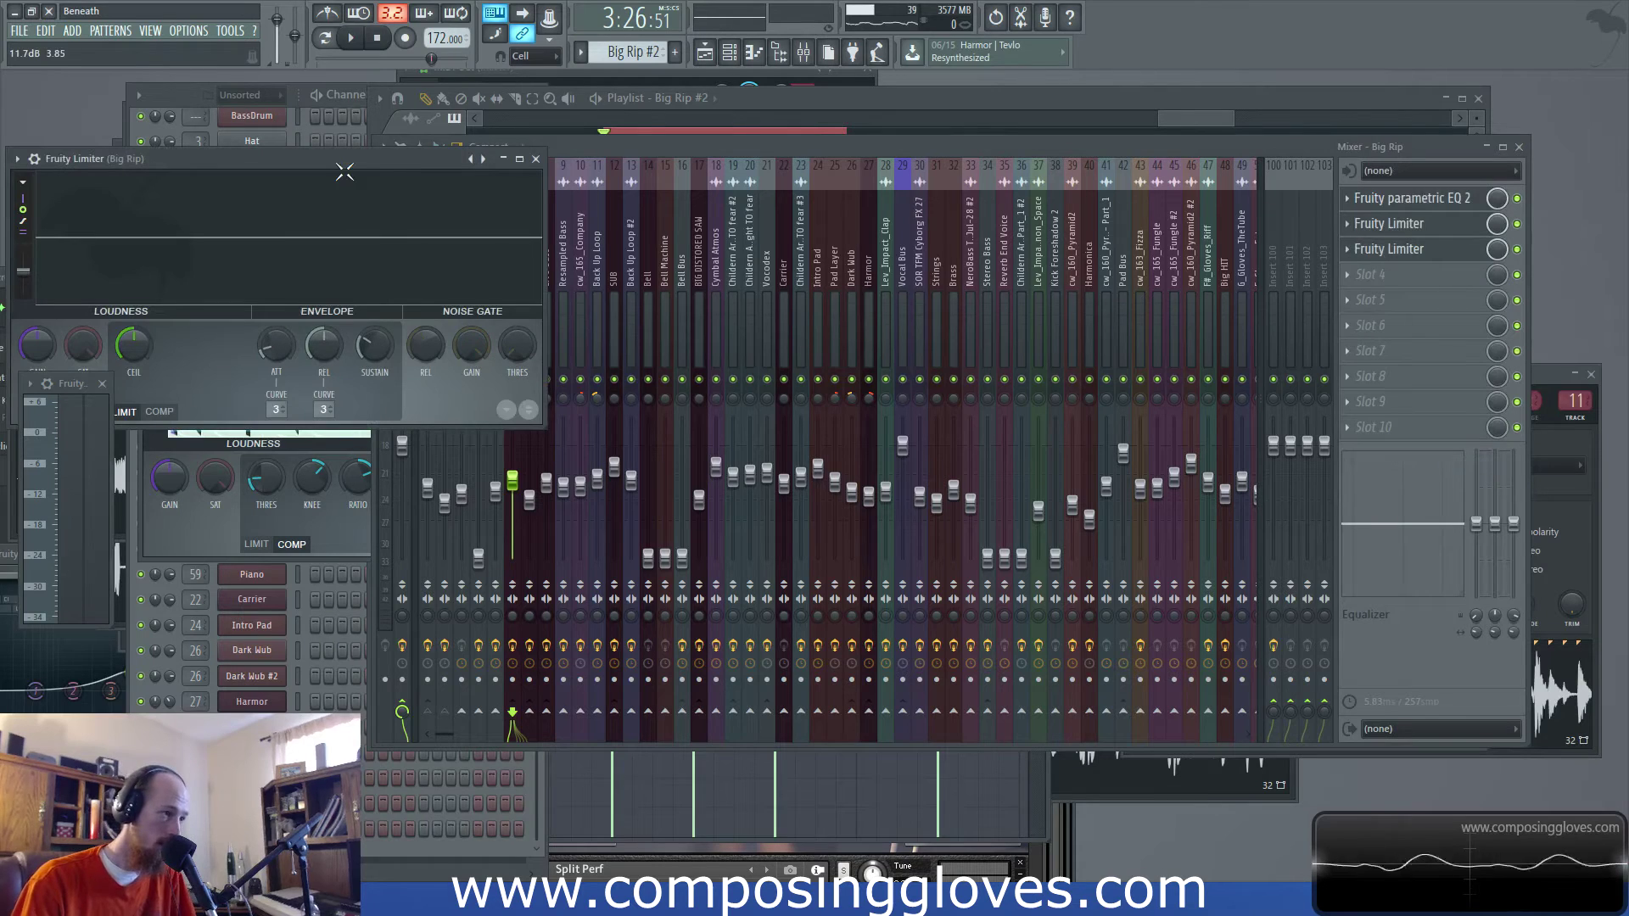
{"action": "left_click", "coordinate": [801, 142]}
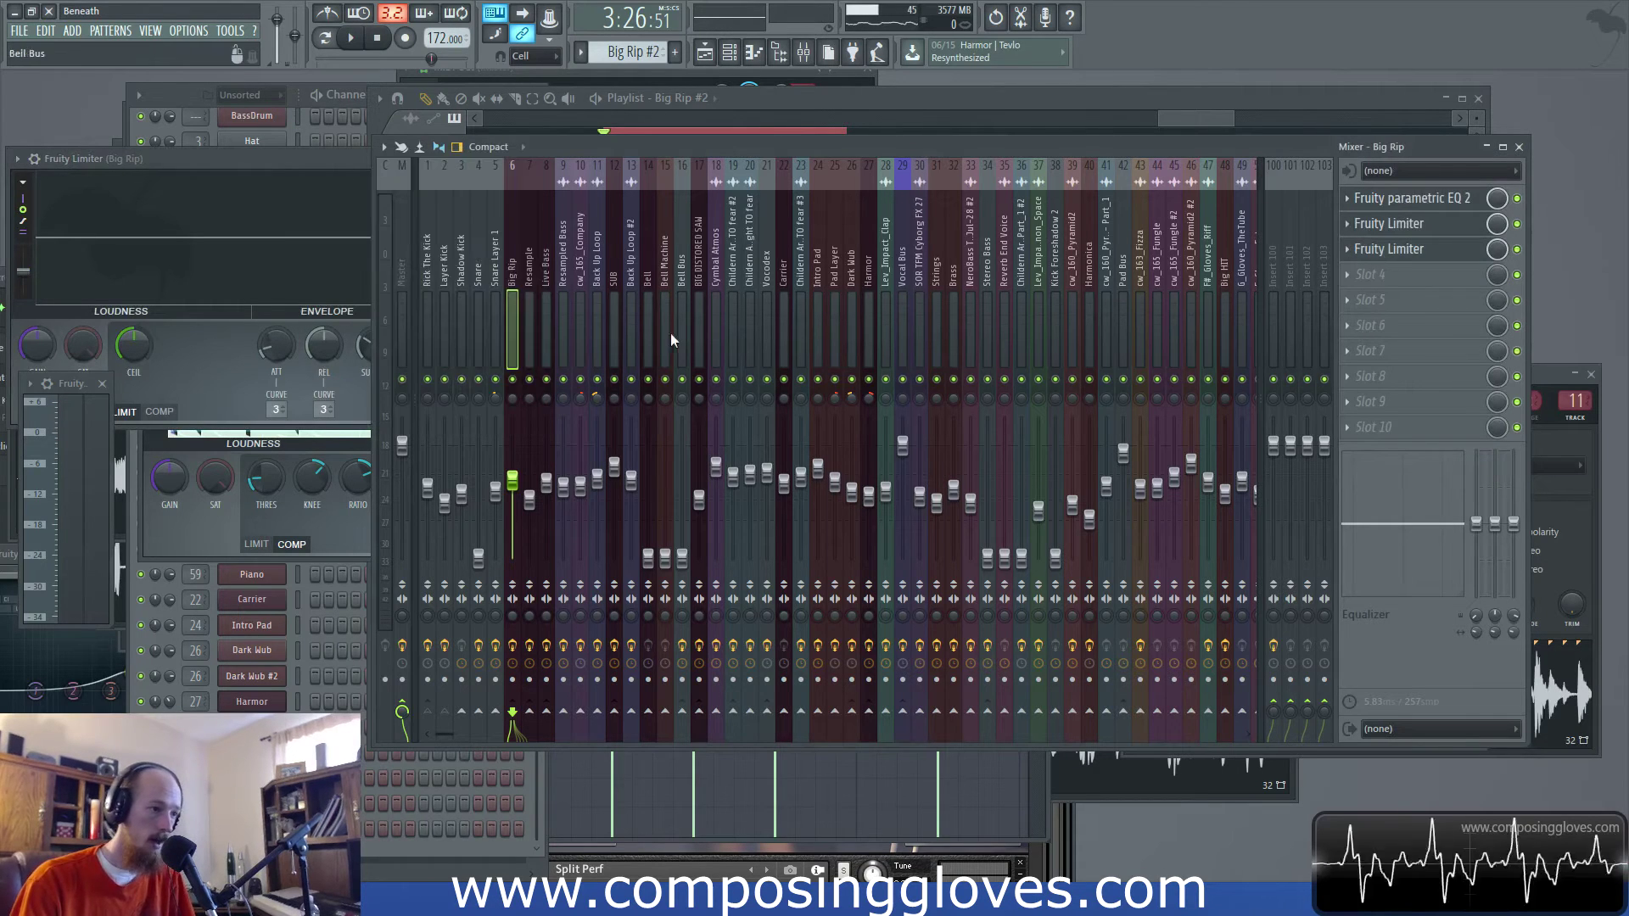
Route the Snare Layer 1 and cw_165_Company mixer tracks to Big Rip as sidechain sources
{"action": "left_click", "coordinate": [498, 283]}
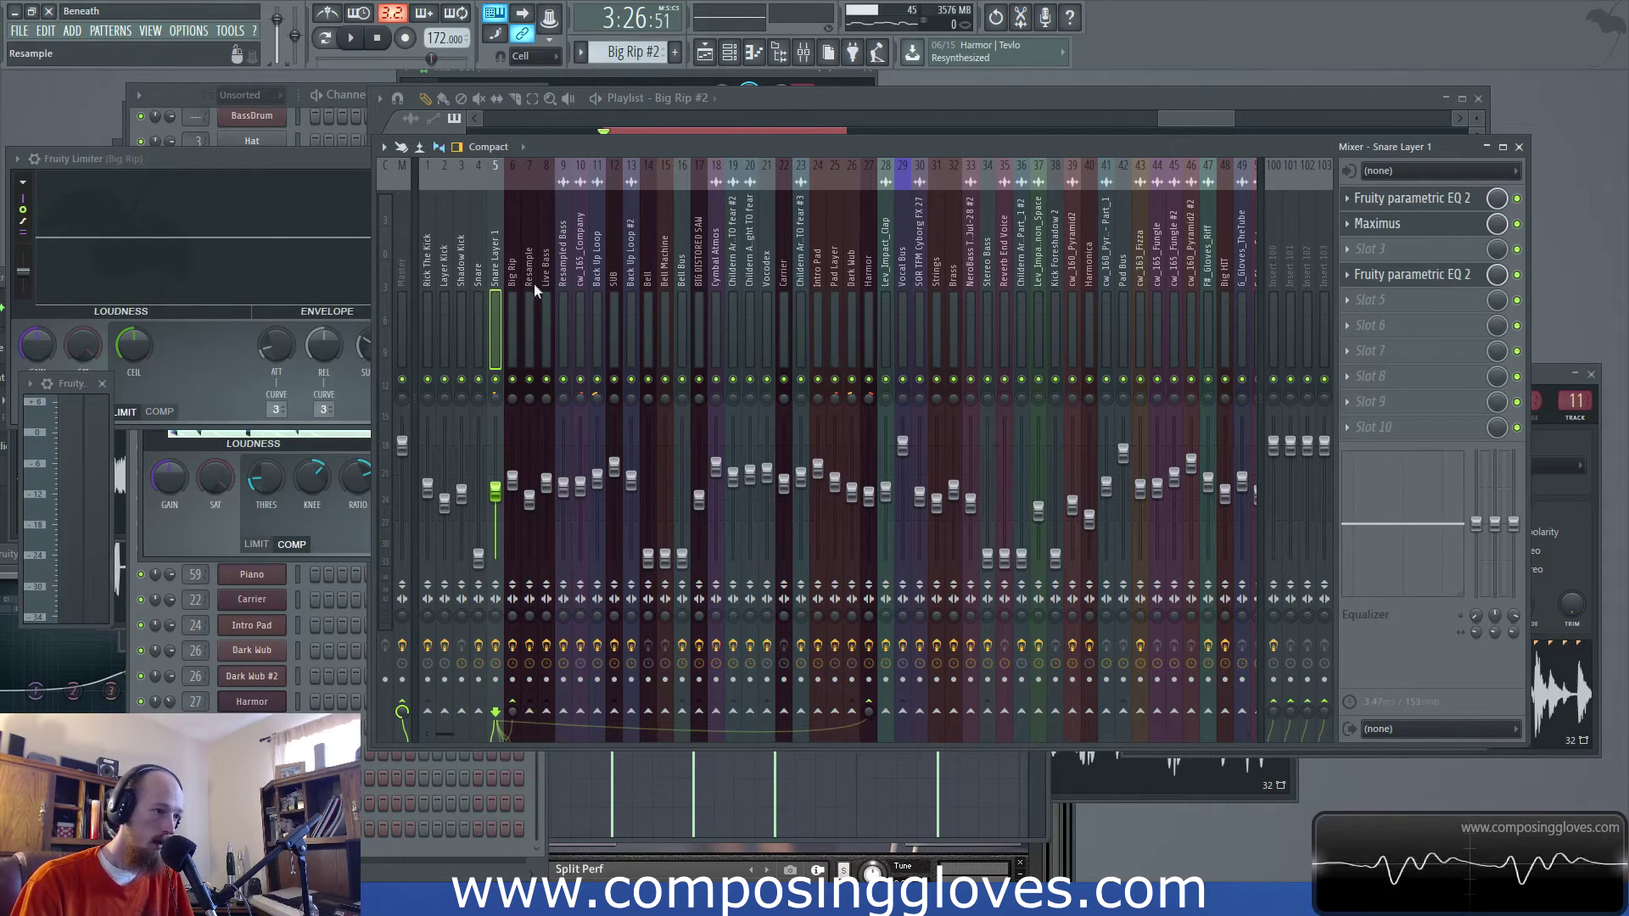
{"action": "left_click", "coordinate": [580, 282]}
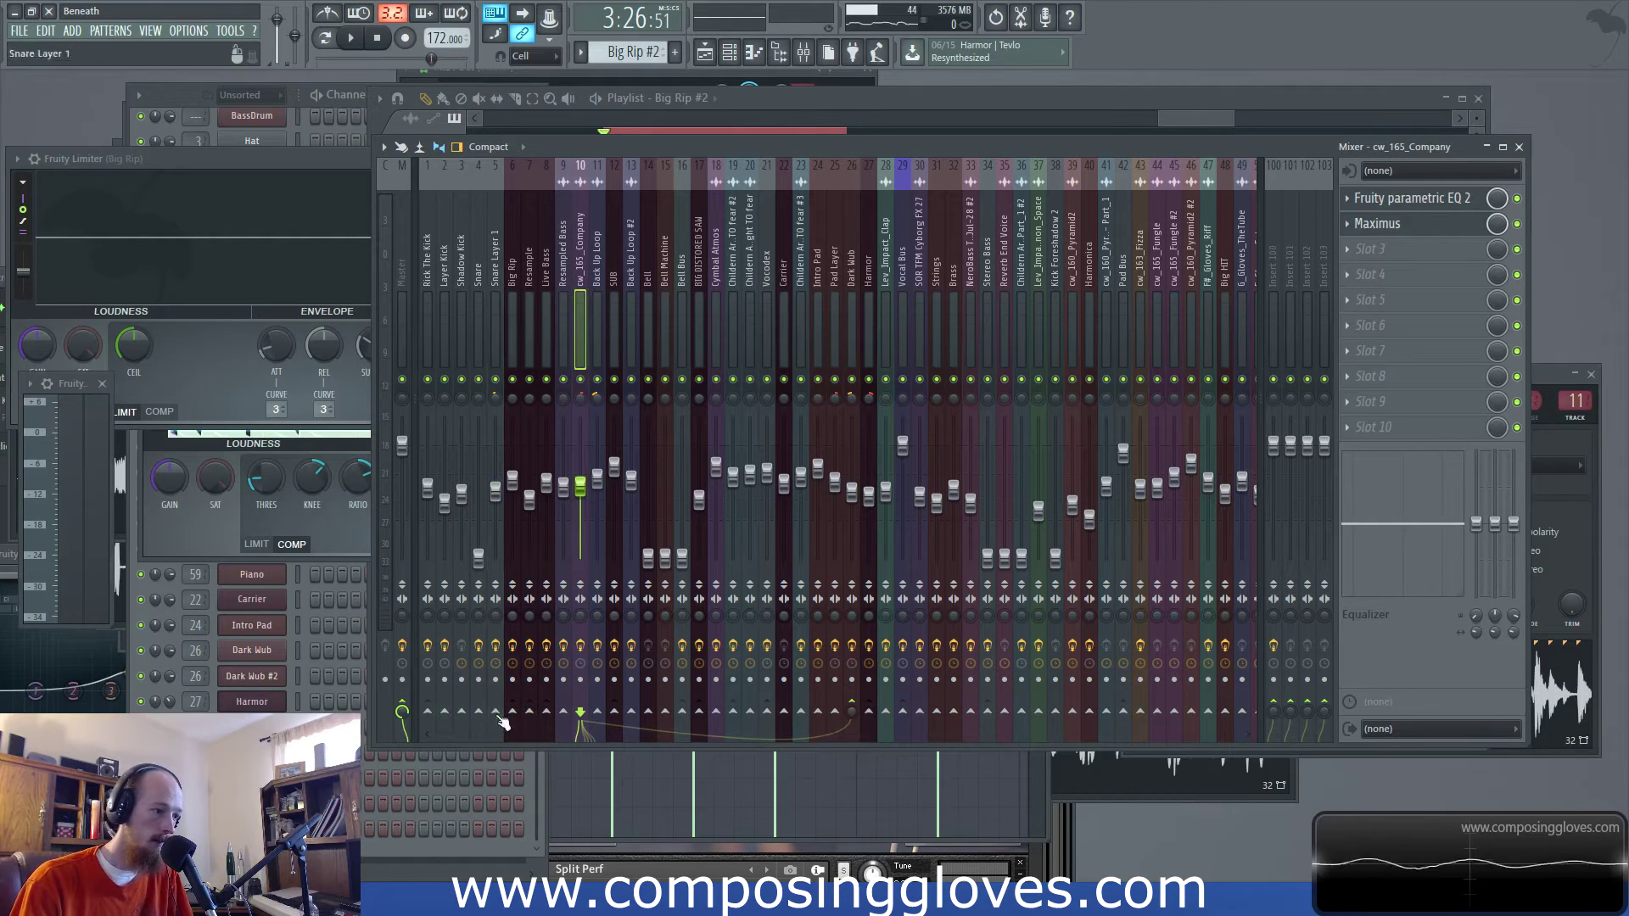
{"action": "left_click", "coordinate": [521, 270]}
Set the slot 3 limiter to compressor mode, sidechain it to Snare Layer 1, and adjust its threshold, knee and ratio during playback
{"action": "left_click", "coordinate": [1361, 229]}
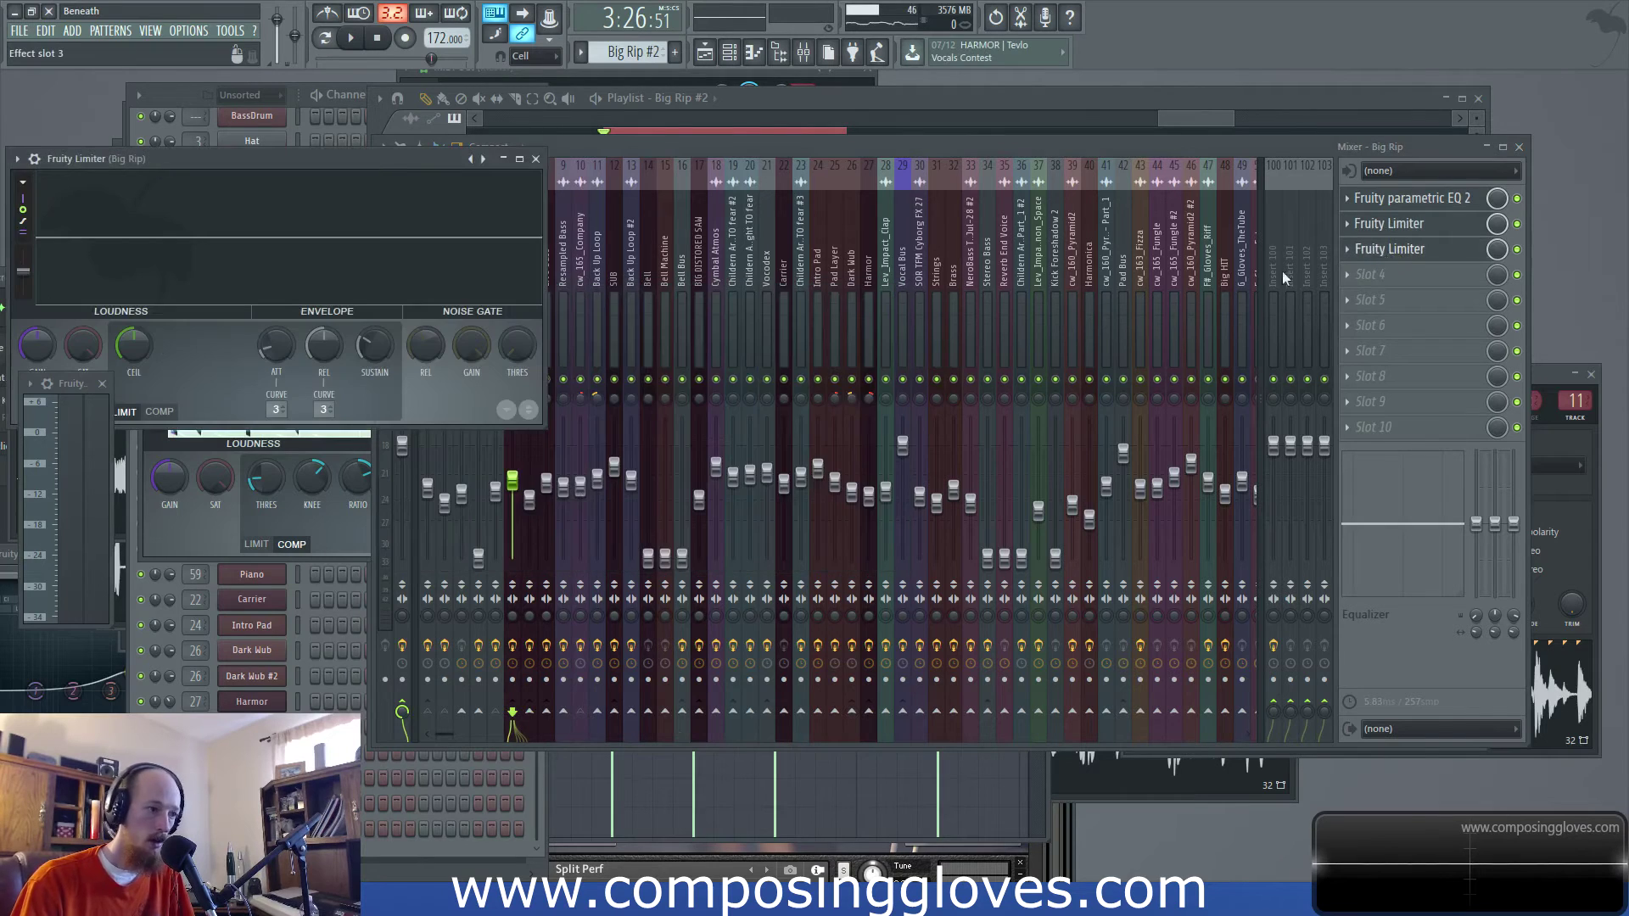
{"action": "left_click_drag", "start_coordinate": [383, 175], "coordinate": [568, 172]}
{"action": "key", "text": "space"}
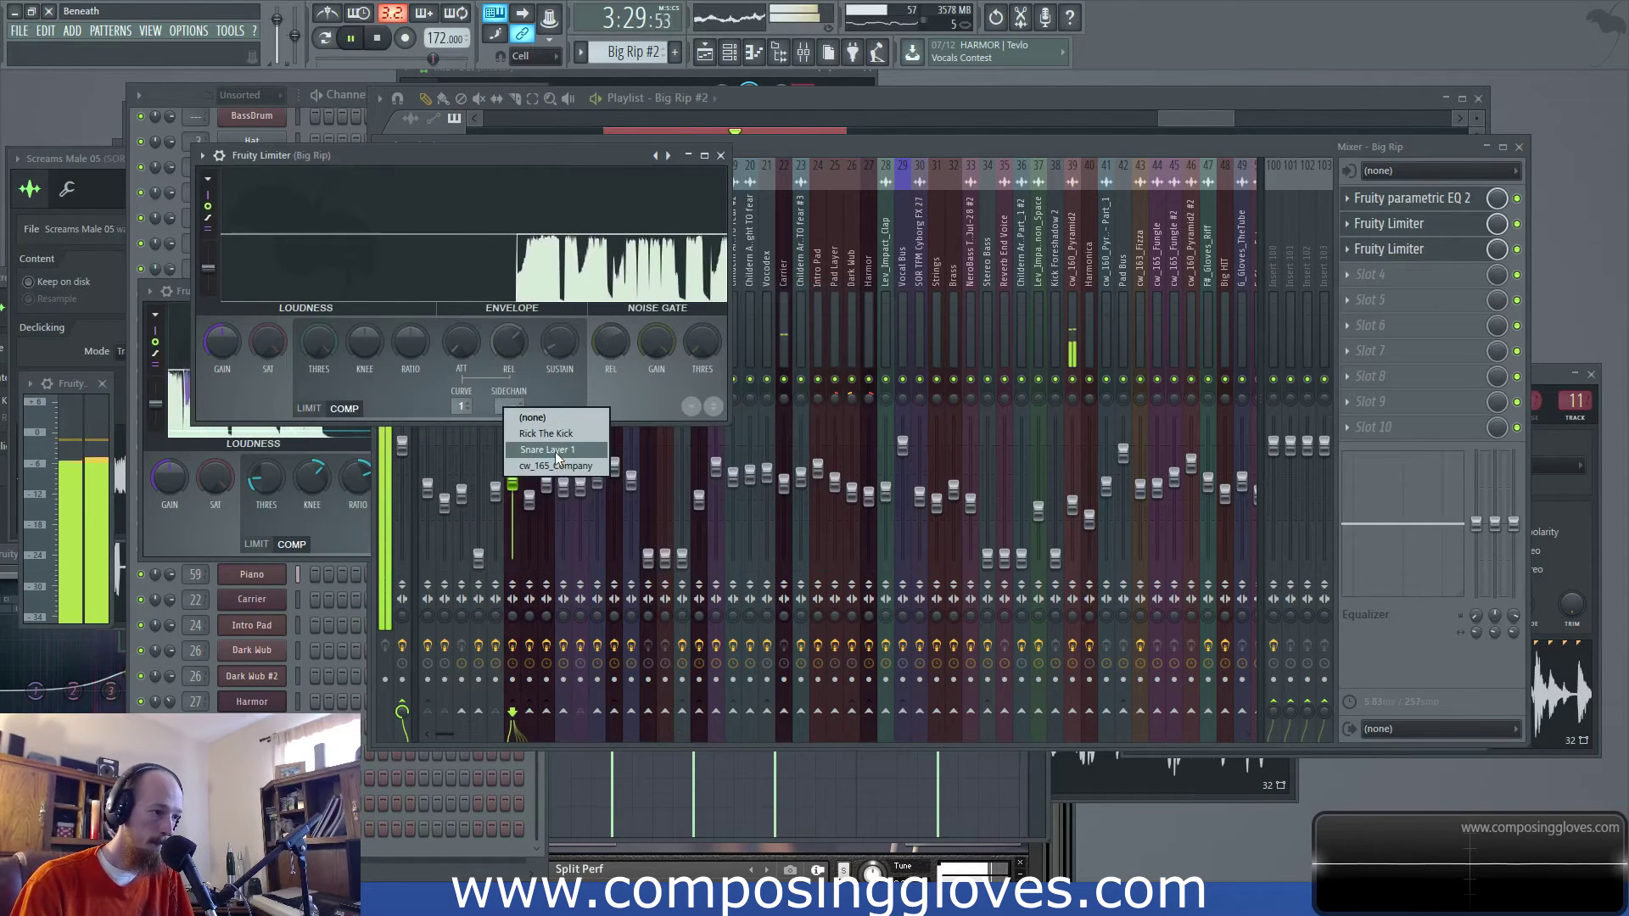
{"action": "left_click", "coordinate": [552, 465]}
{"action": "left_click_drag", "start_coordinate": [320, 342], "coordinate": [365, 322]}
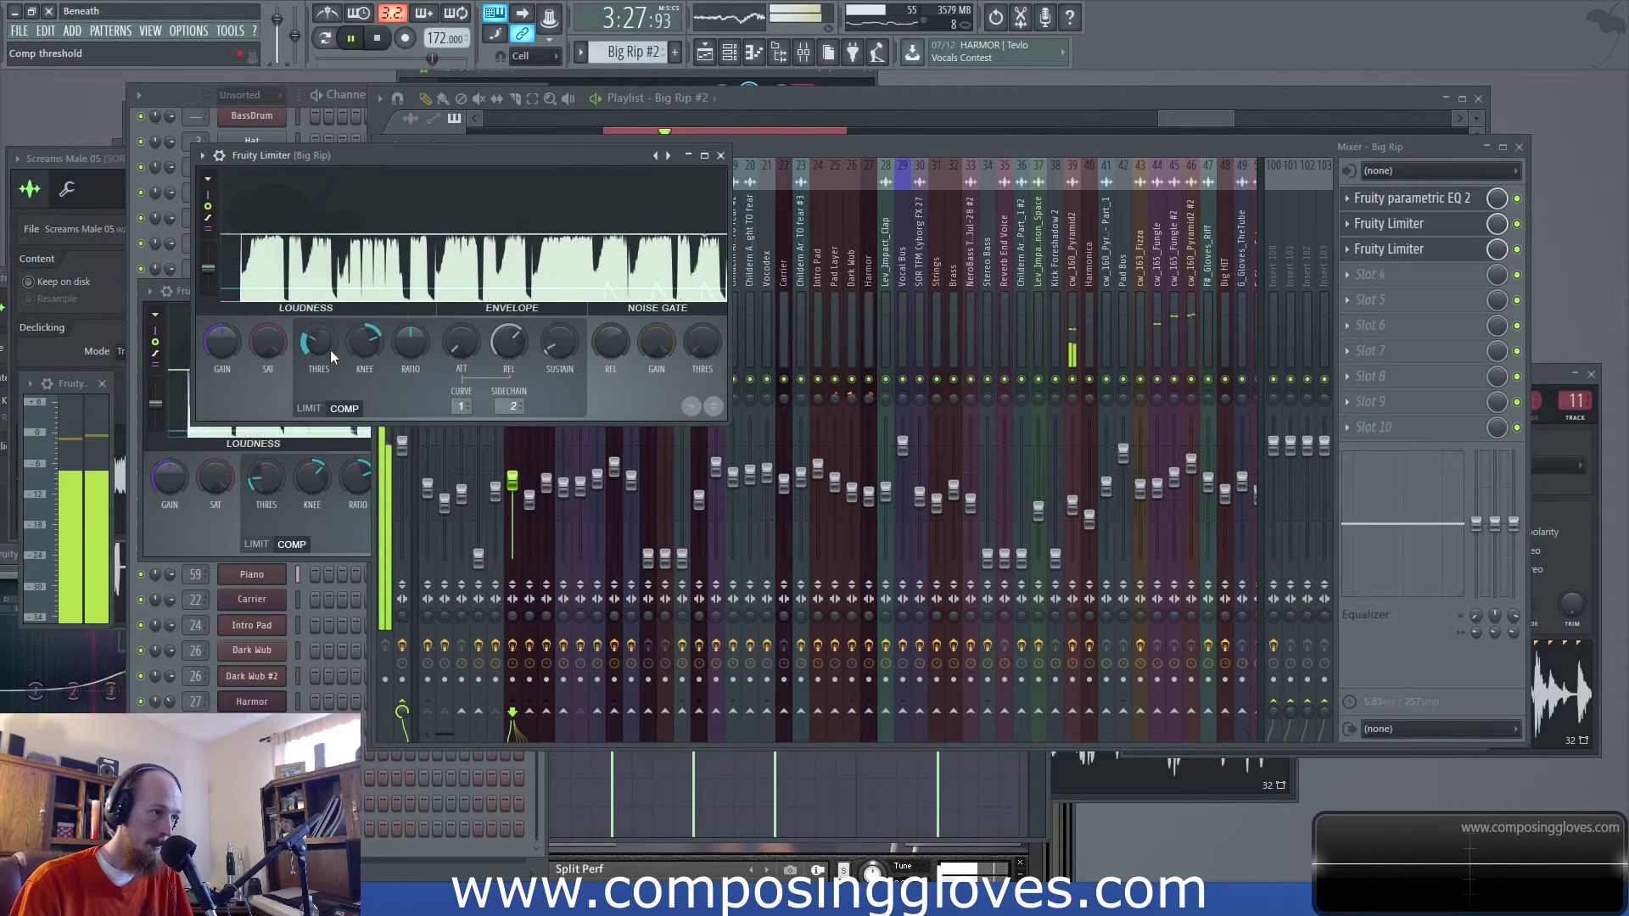
{"action": "left_click_drag", "start_coordinate": [410, 342], "coordinate": [323, 348]}
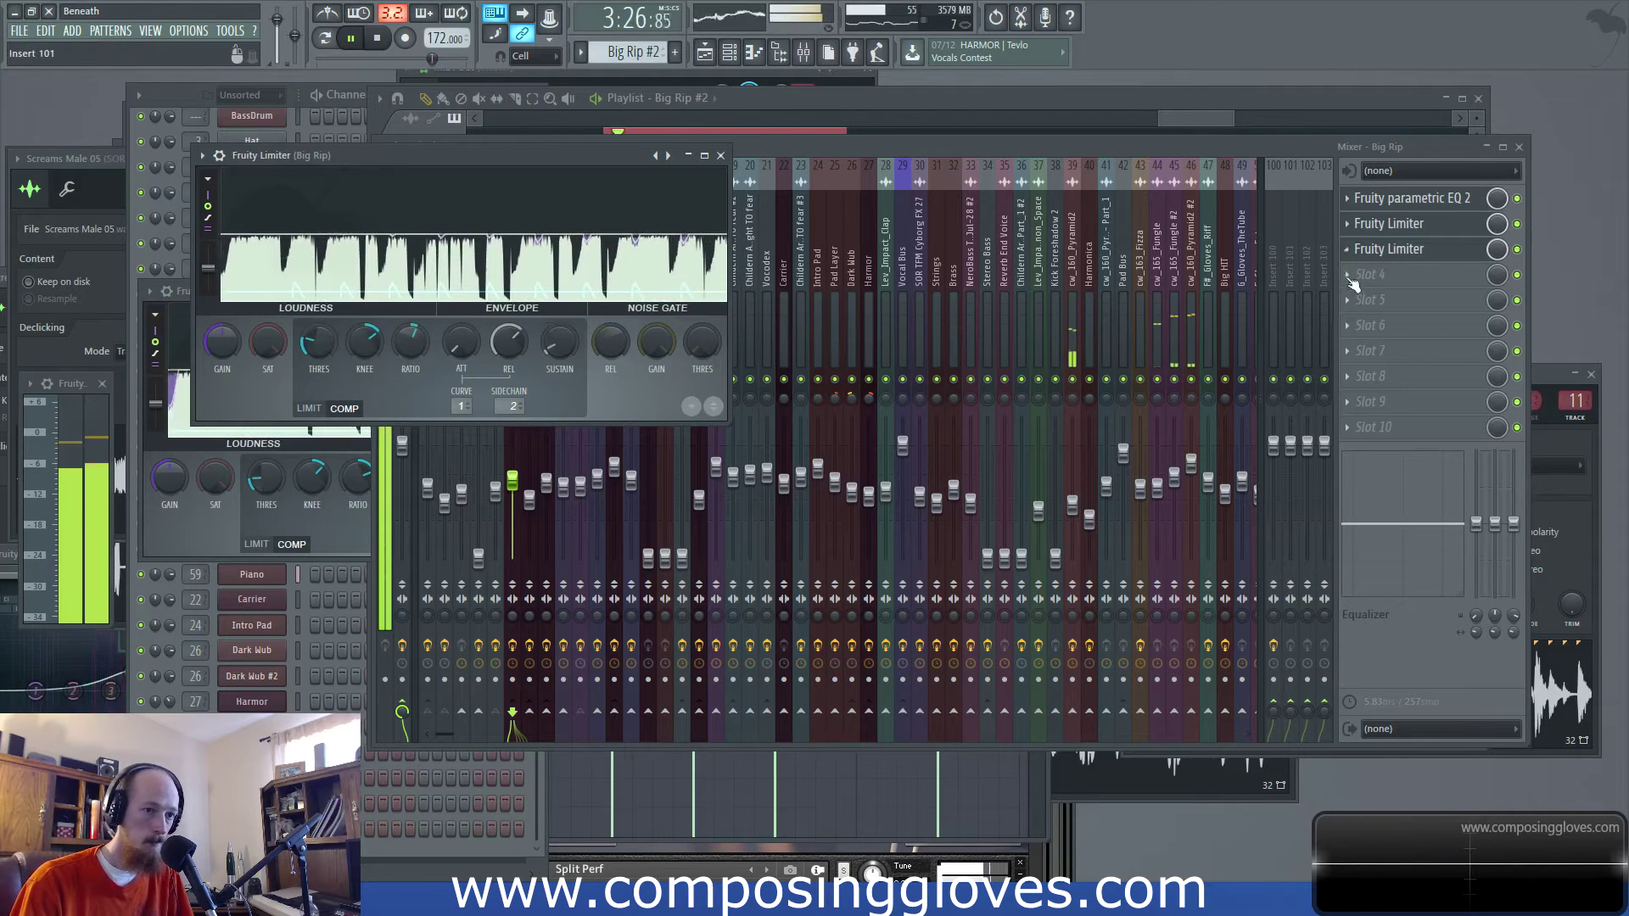
Add a third Fruity Limiter in Big Rip's slot 4 and check the slot 3 limiter's sidechain source
{"action": "left_click", "coordinate": [1368, 274]}
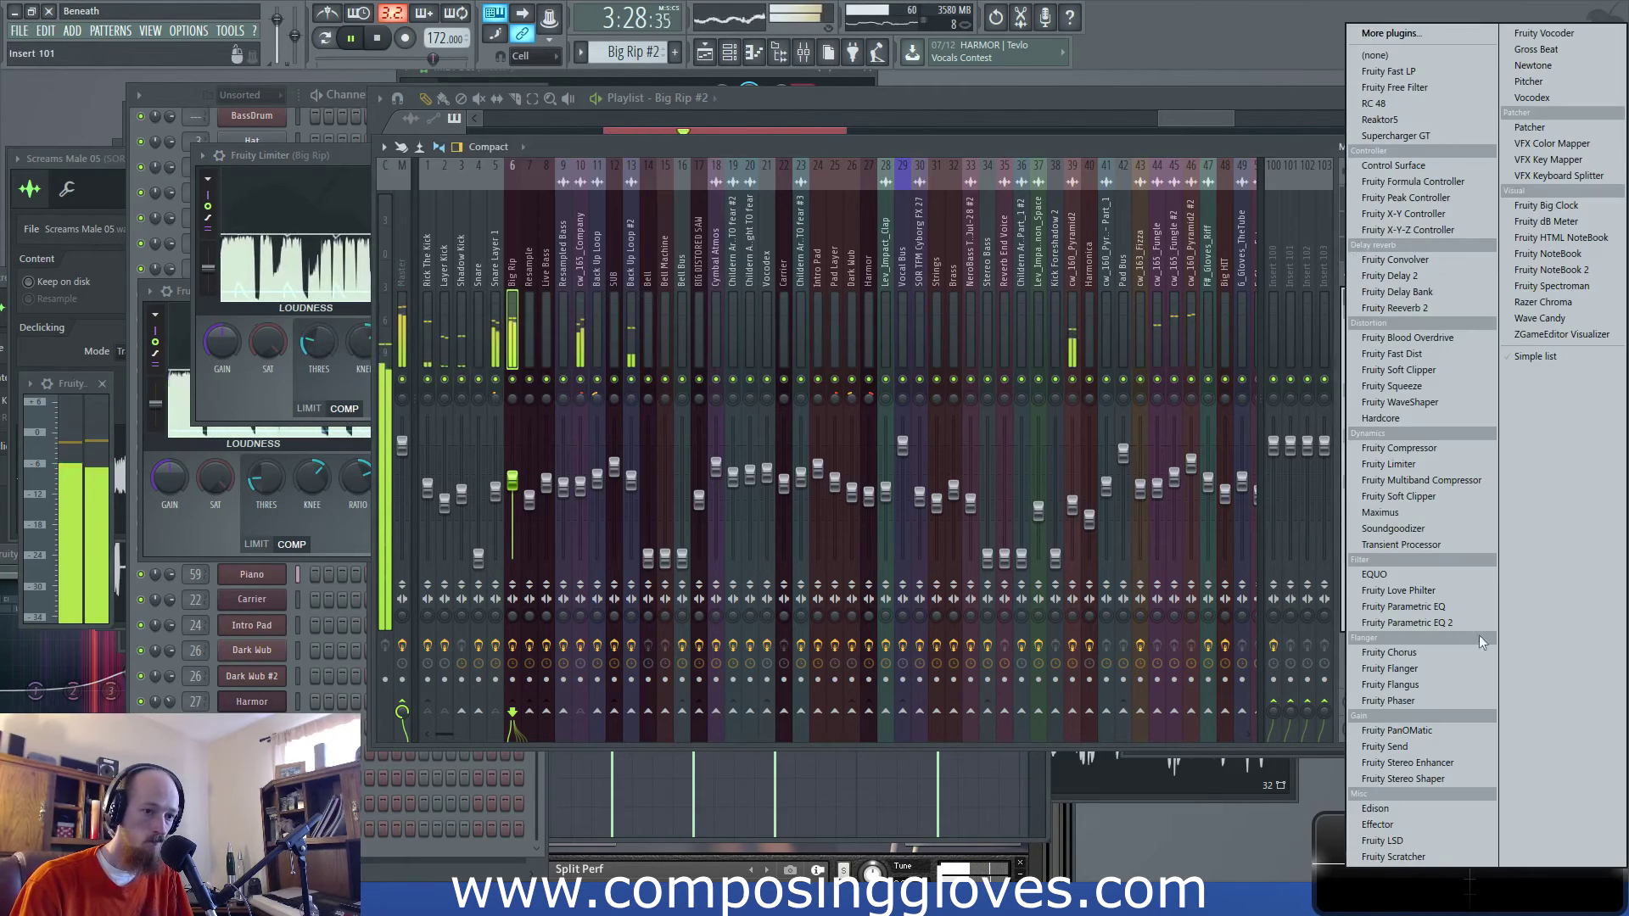
{"action": "left_click", "coordinate": [1389, 465]}
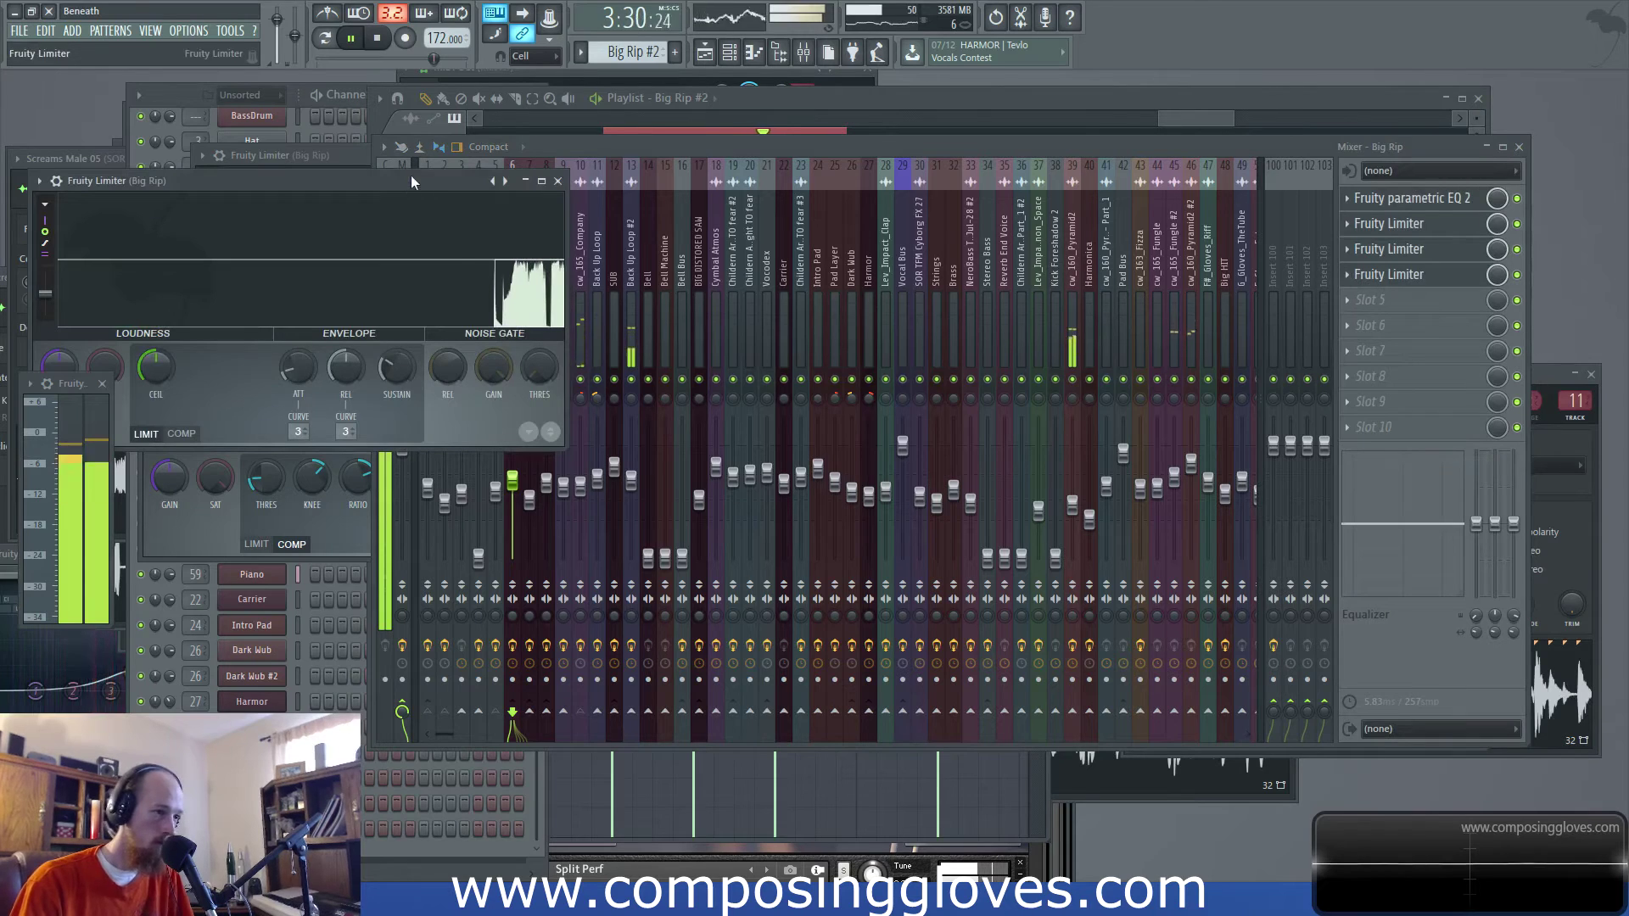
{"action": "left_click", "coordinate": [1411, 252]}
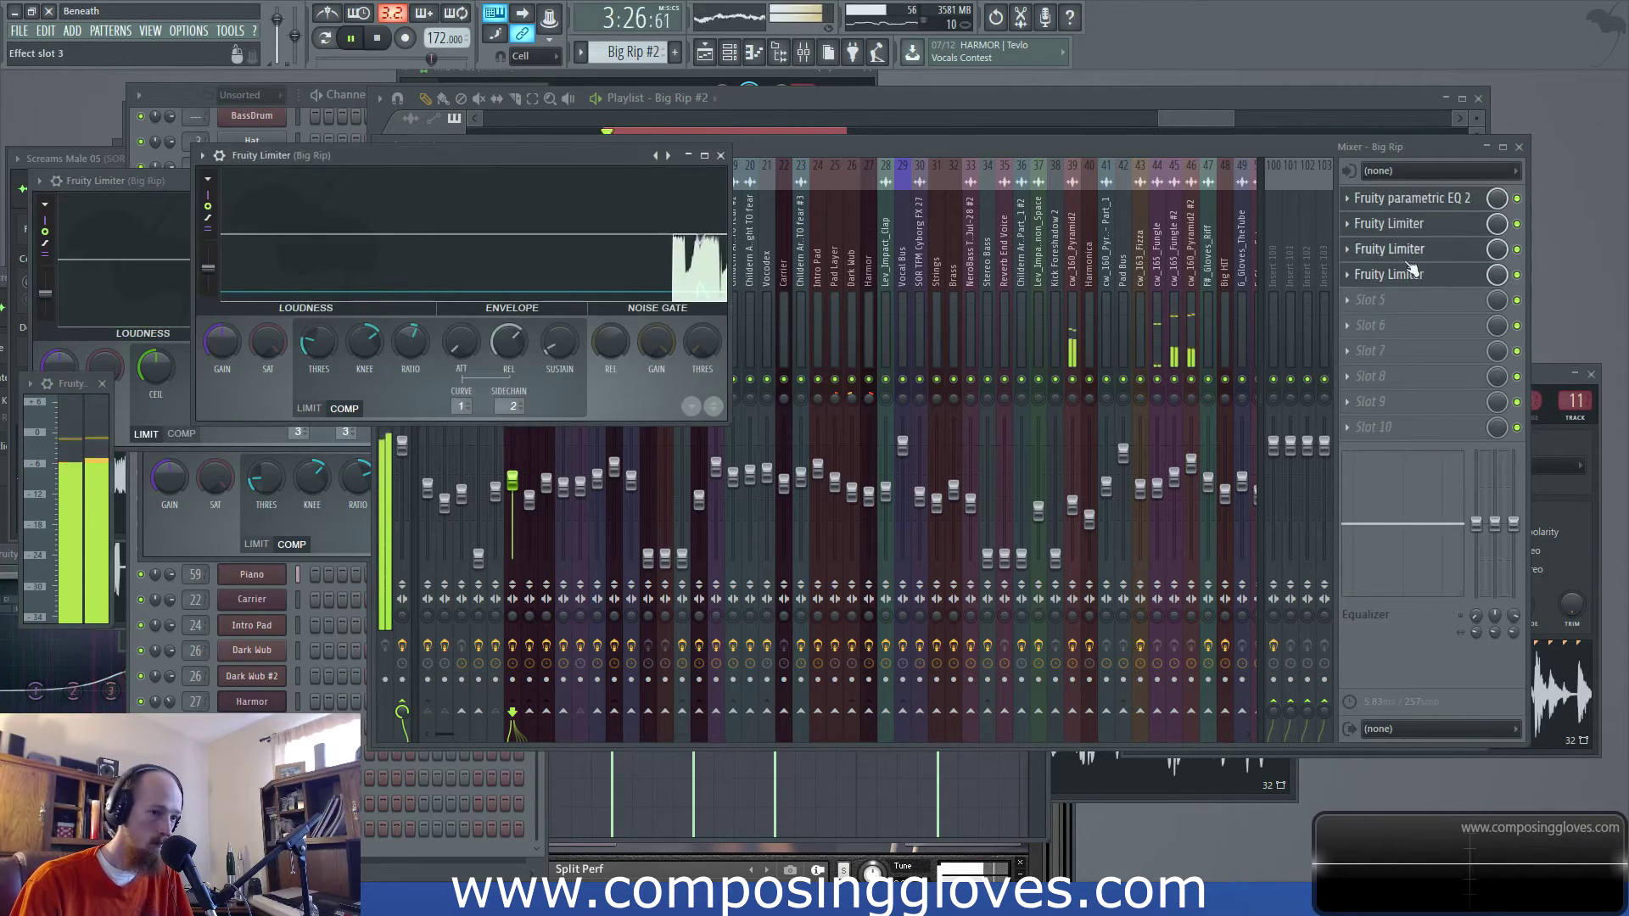
{"action": "left_click", "coordinate": [508, 404]}
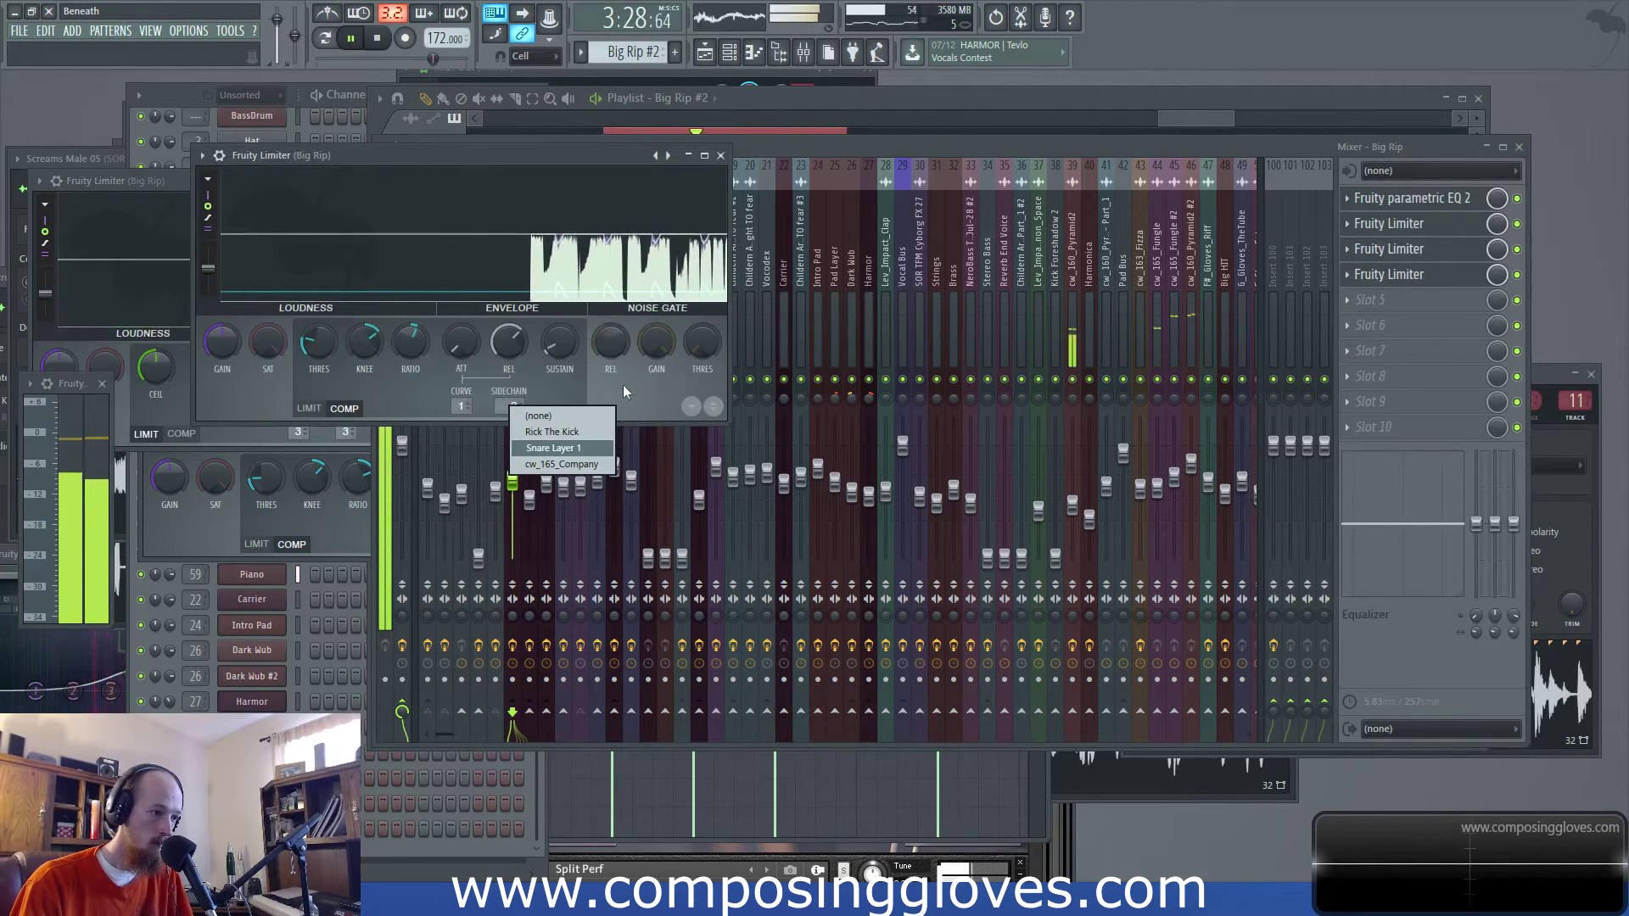
Set the slot 4 limiter to compressor mode, sidechain it to cw_165_Company, and adjust its threshold, knee and ratio
{"action": "left_click", "coordinate": [1417, 276]}
{"action": "left_click", "coordinate": [1417, 275]}
{"action": "left_click", "coordinate": [1418, 279]}
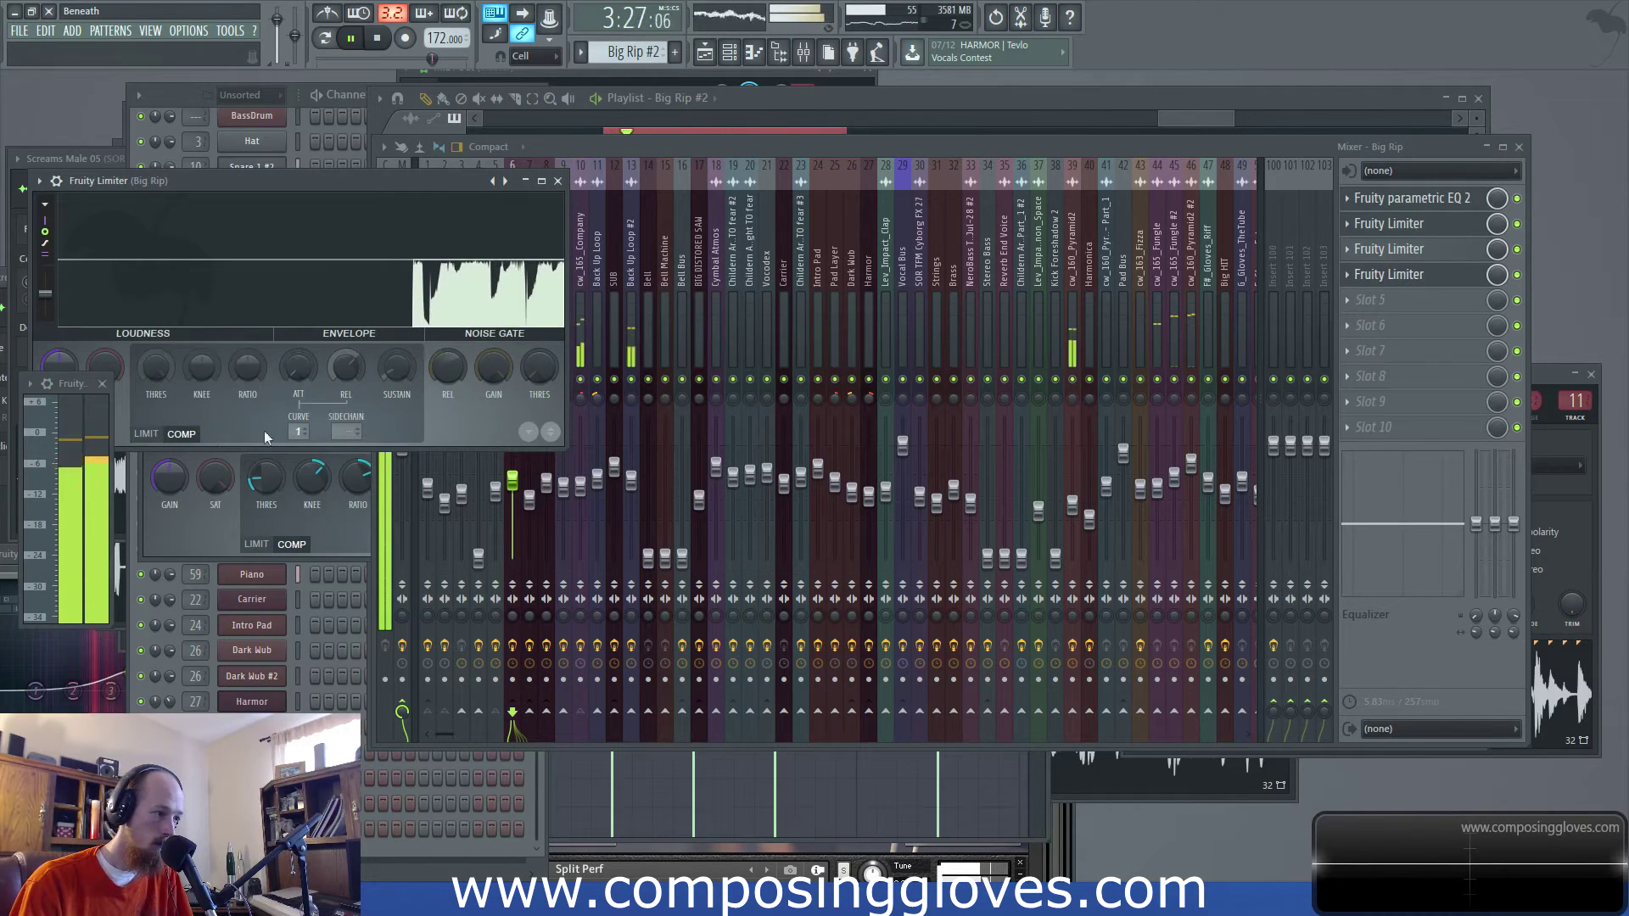
{"action": "left_click", "coordinate": [344, 433]}
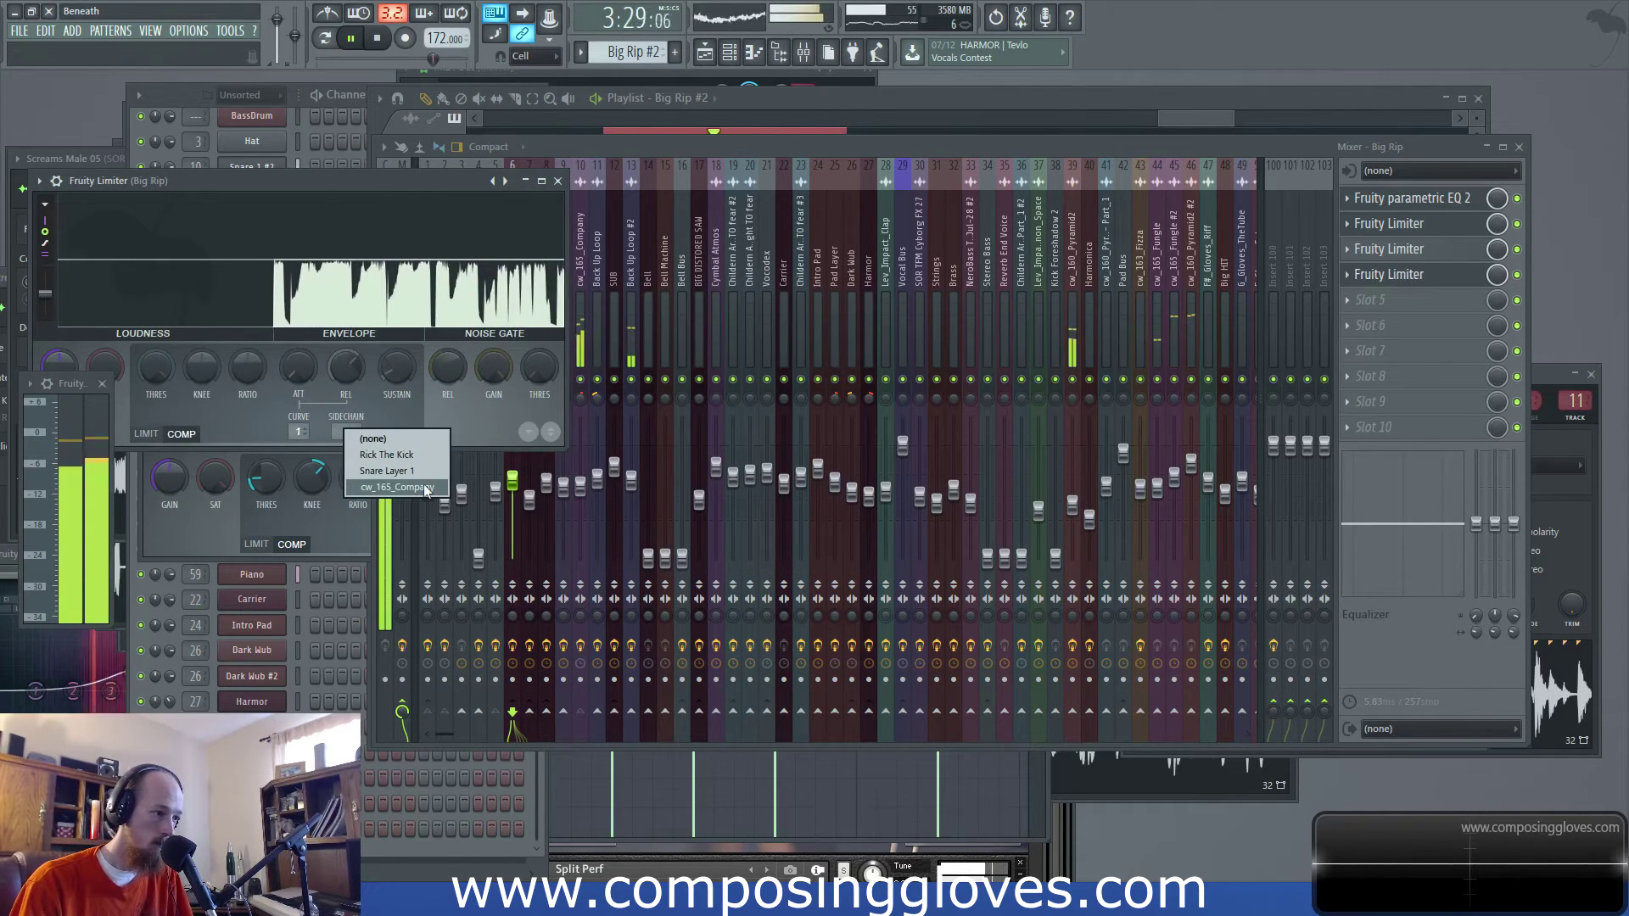
{"action": "left_click", "coordinate": [399, 487]}
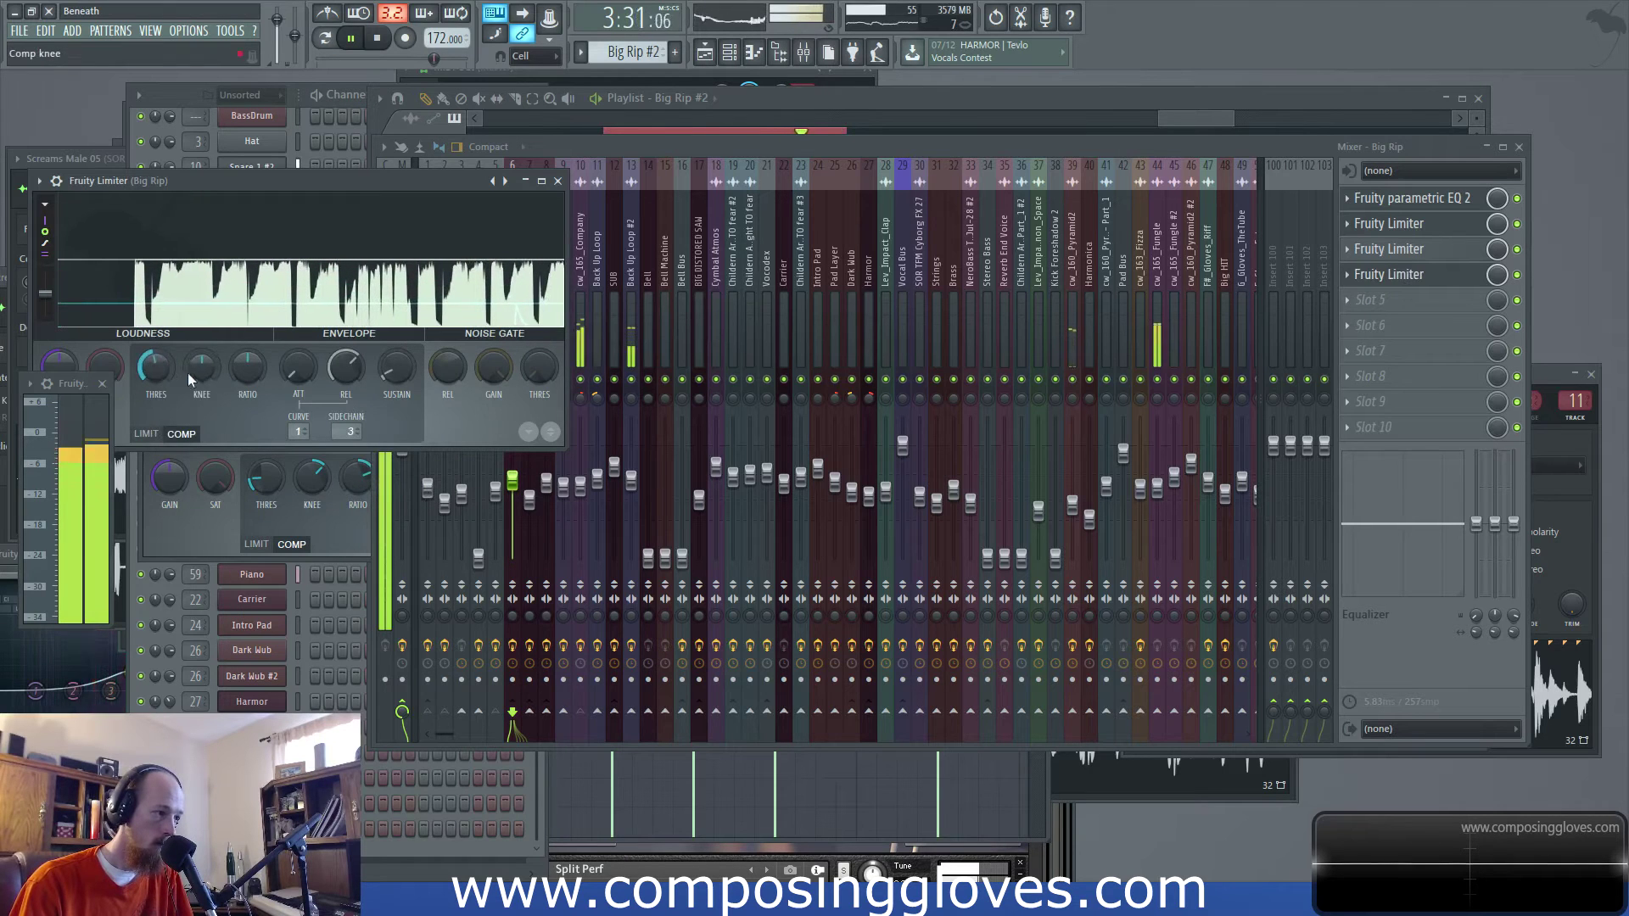
{"action": "left_click_drag", "start_coordinate": [252, 373], "coordinate": [252, 363]}
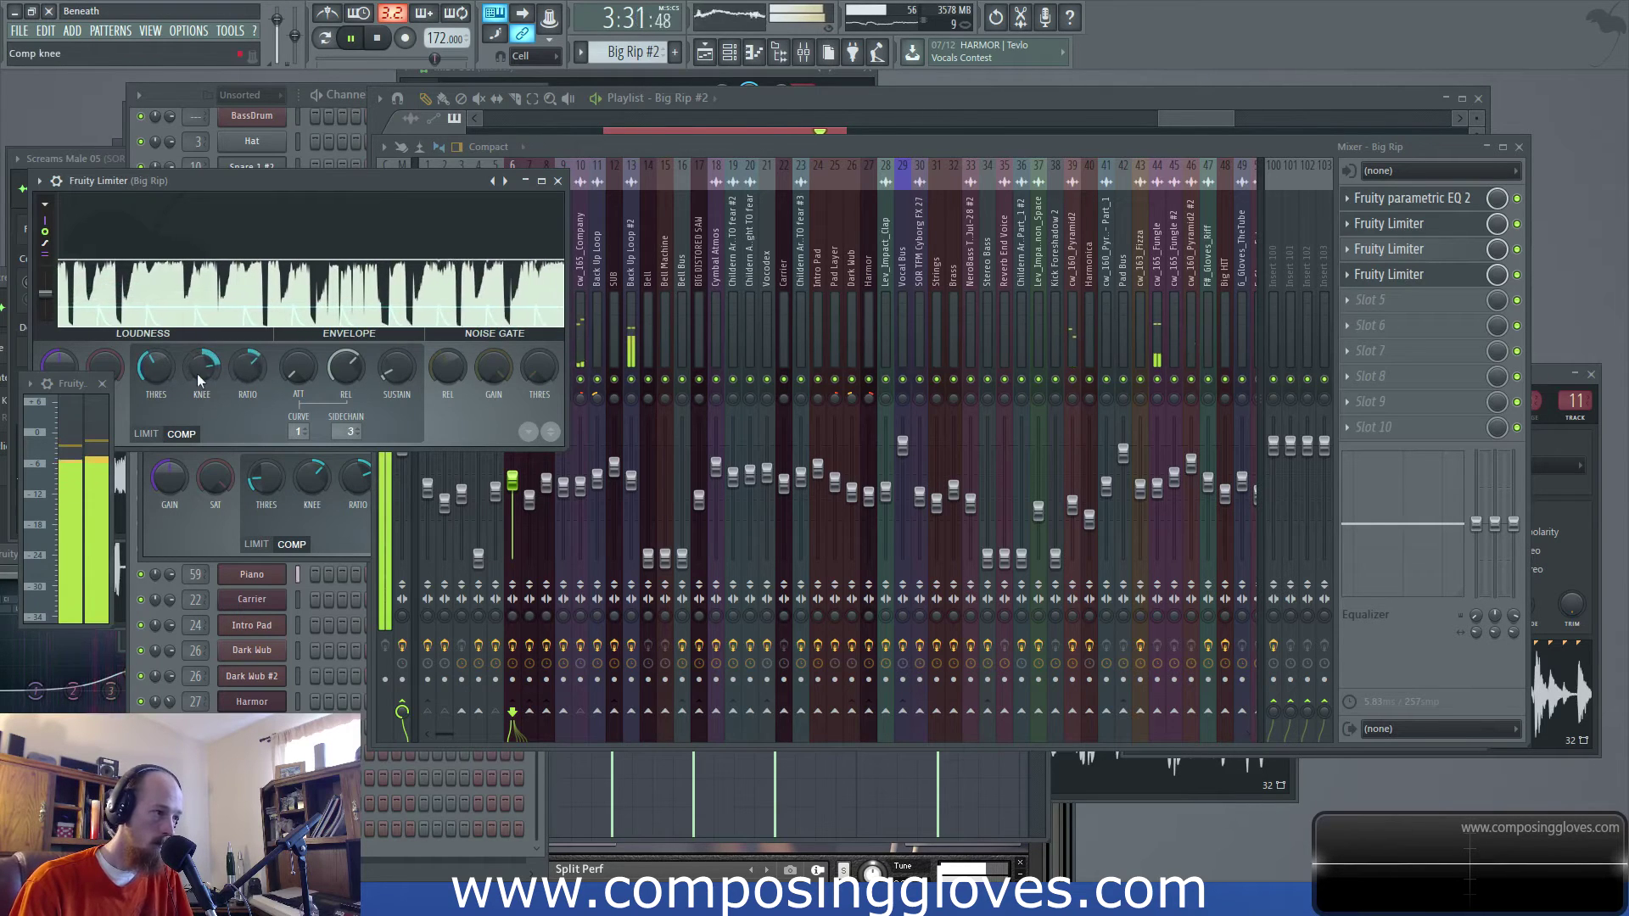
Fine-tune the threshold of Big Rip's slot 4 limiter and adjust the bands of its Fruity parametric EQ 2
{"action": "left_click_drag", "start_coordinate": [171, 378], "coordinate": [164, 384]}
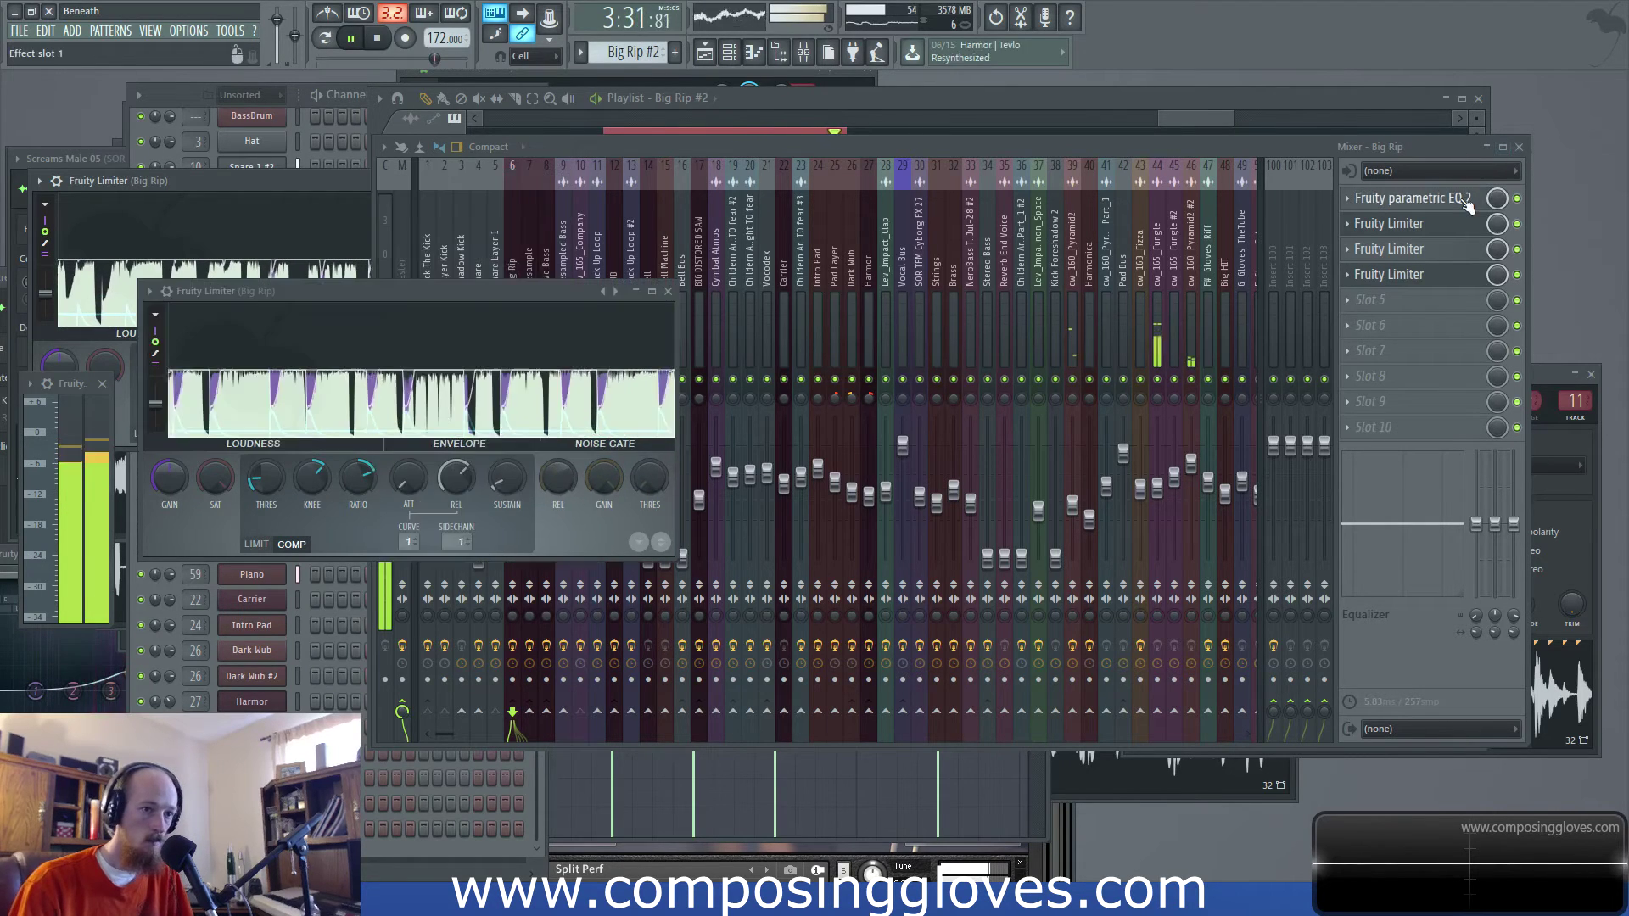
{"action": "left_click", "coordinate": [1409, 198]}
{"action": "left_click_drag", "start_coordinate": [598, 432], "coordinate": [673, 433]}
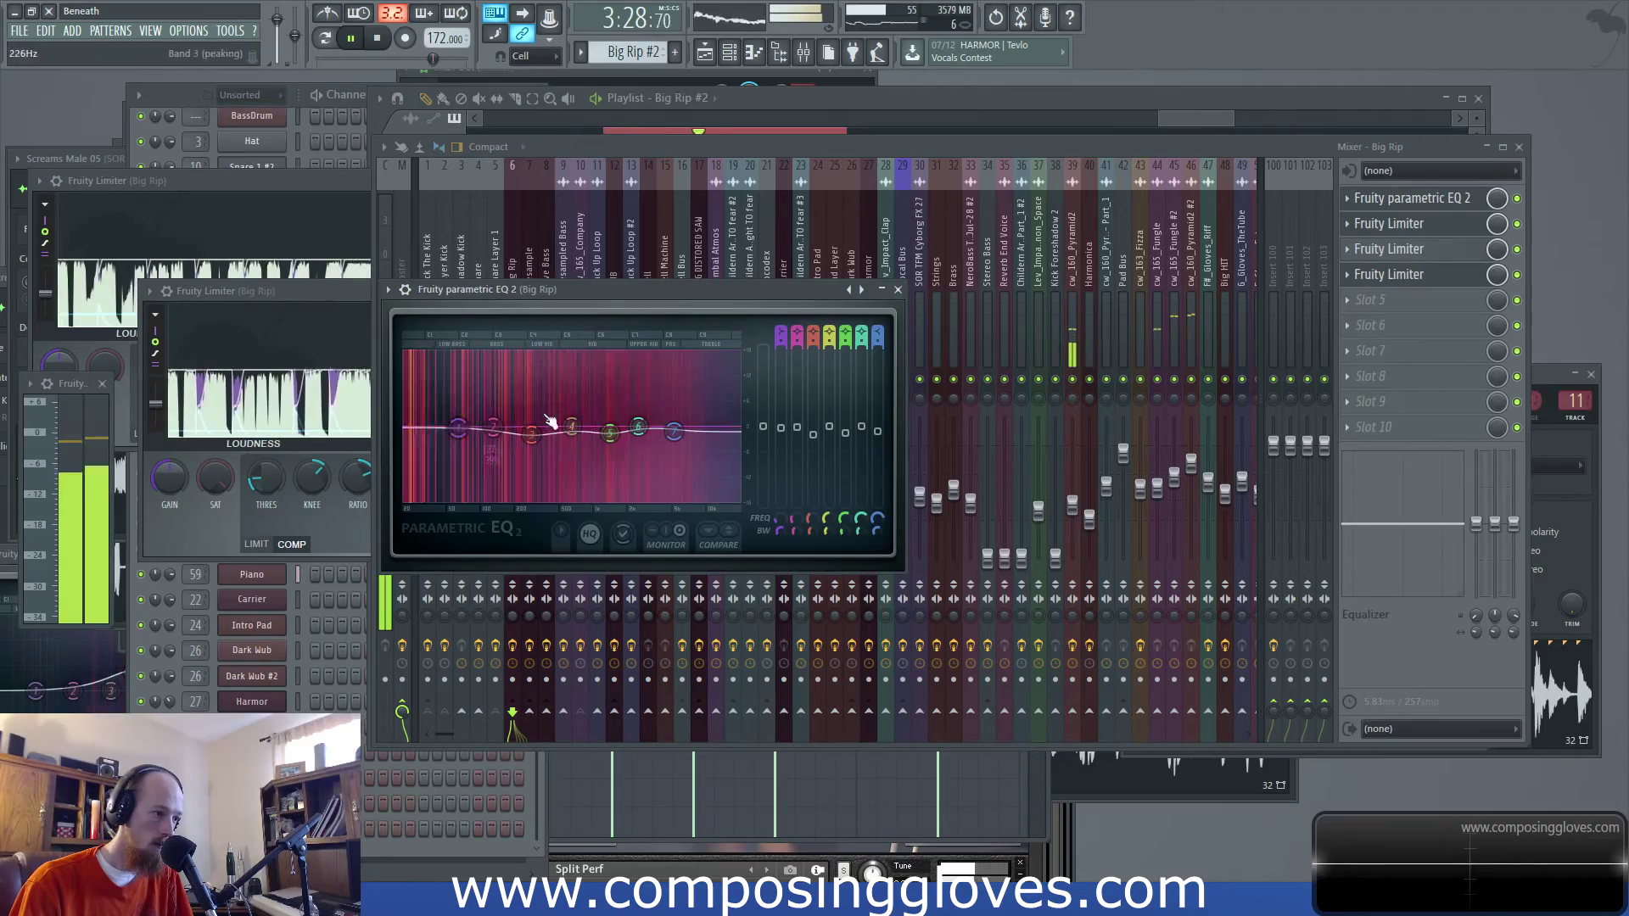
Slice the Piano - Panning automation clip at bar 93, place its four-bar section at bar 149 on Track 1, and play it
{"action": "key", "text": "F5"}
{"action": "scroll", "coordinate": [655, 367], "scroll_direction": "down", "scroll_amount": 5}
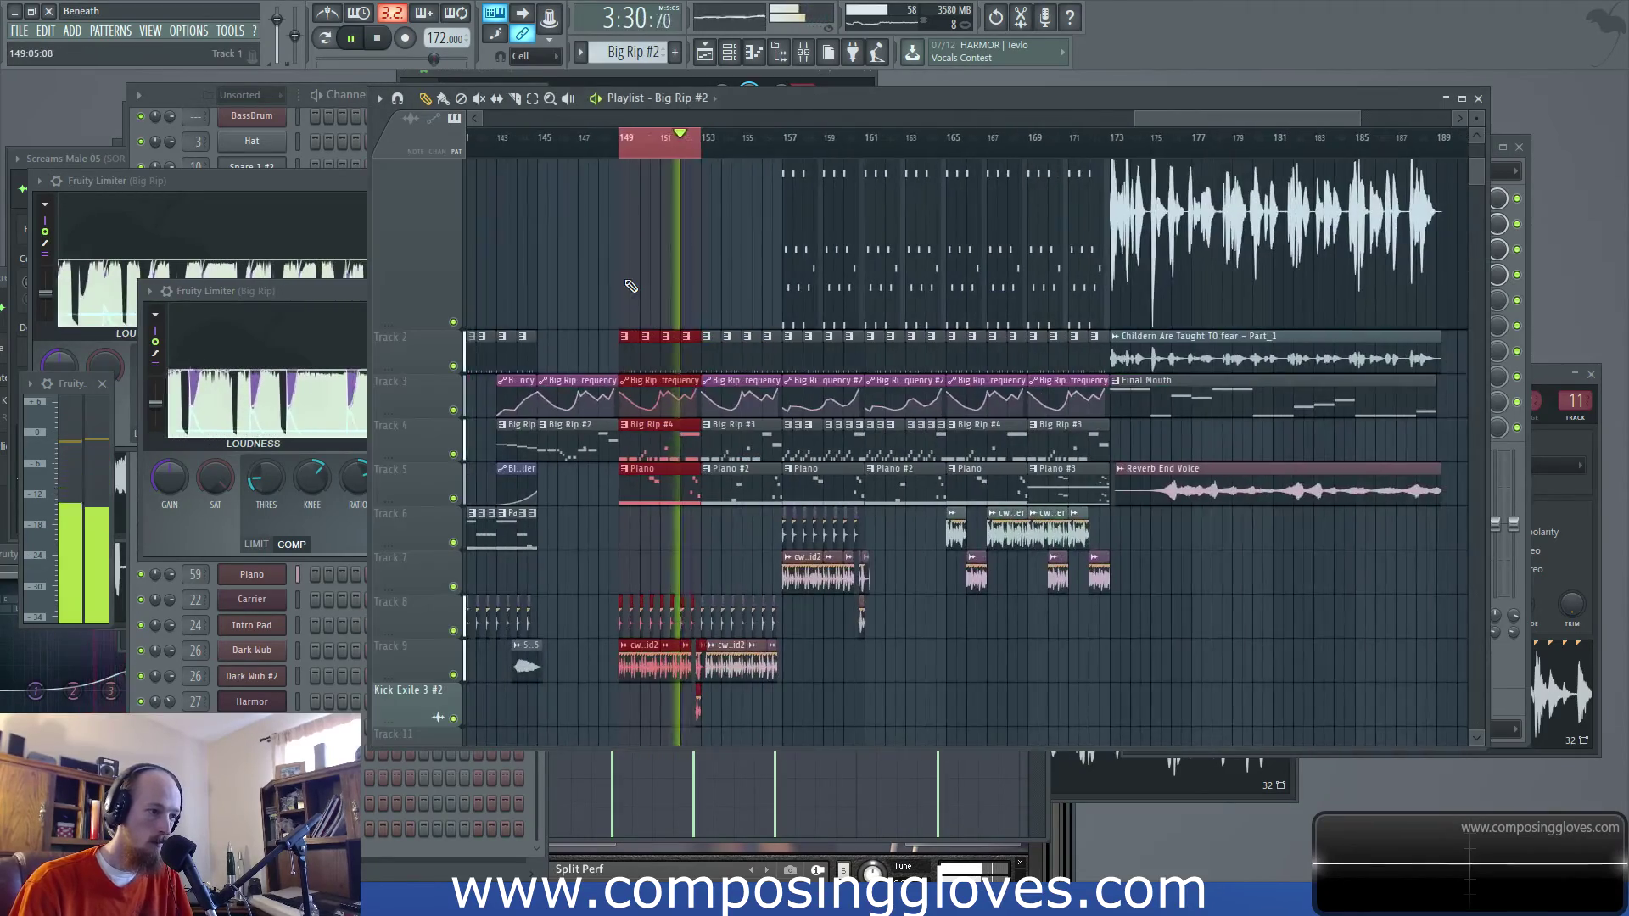
{"action": "key", "text": "space"}
{"action": "scroll", "coordinate": [595, 324], "scroll_direction": "up", "scroll_amount": 5}
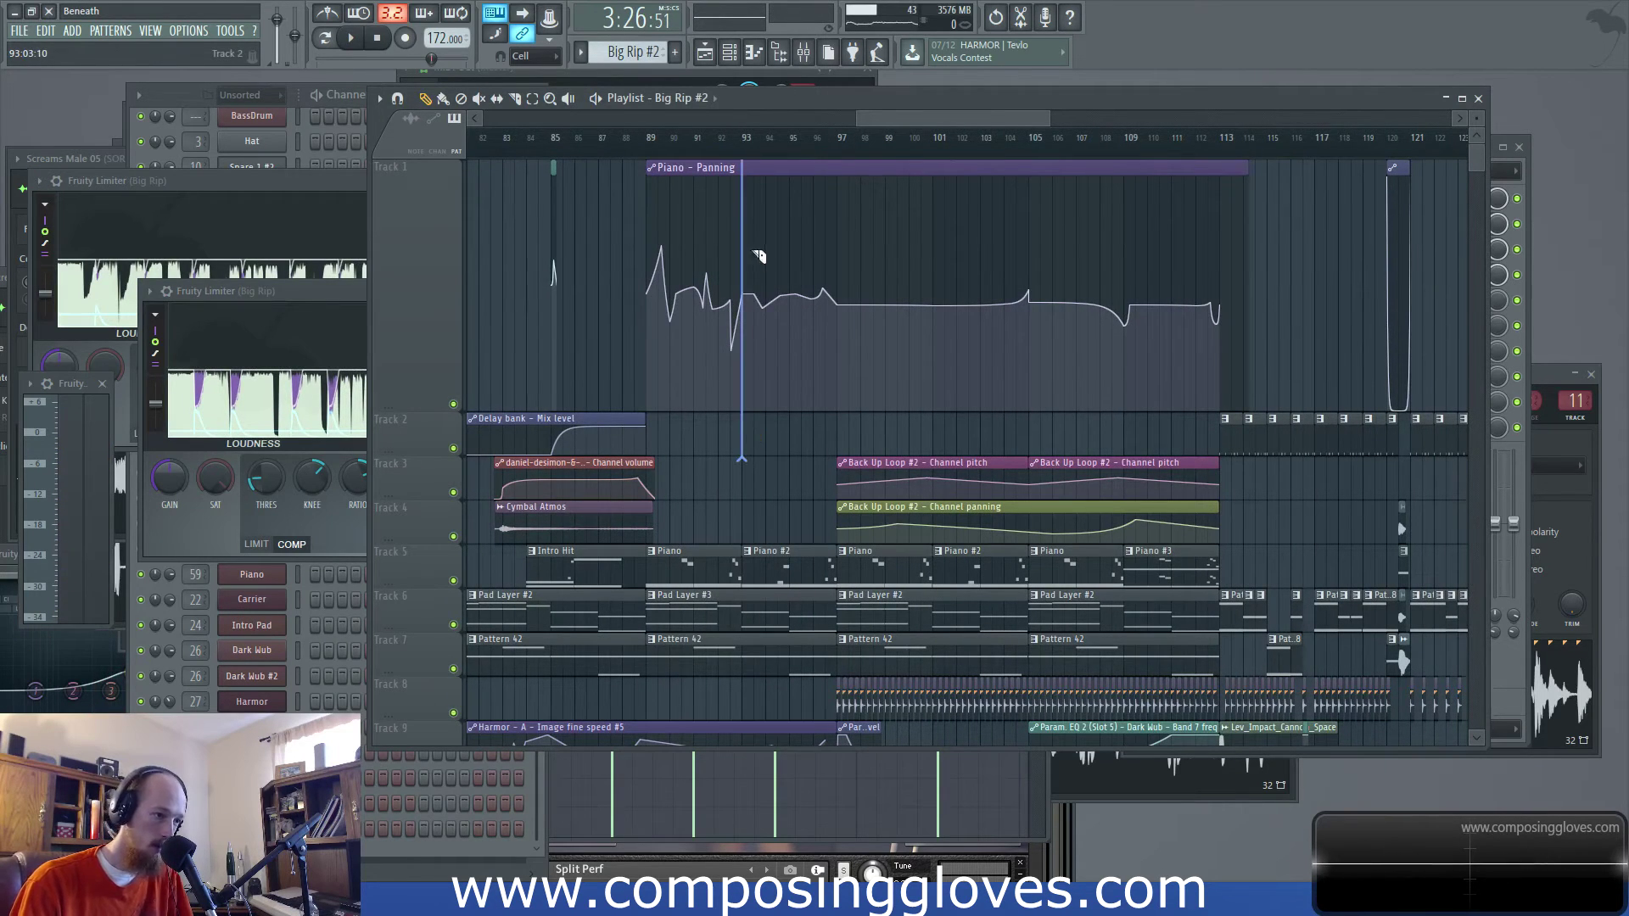
{"action": "scroll", "coordinate": [758, 256], "scroll_direction": "right", "scroll_amount": 5}
{"action": "left_click_drag", "start_coordinate": [1623, 216], "coordinate": [1134, 221]}
{"action": "key", "text": "space"}
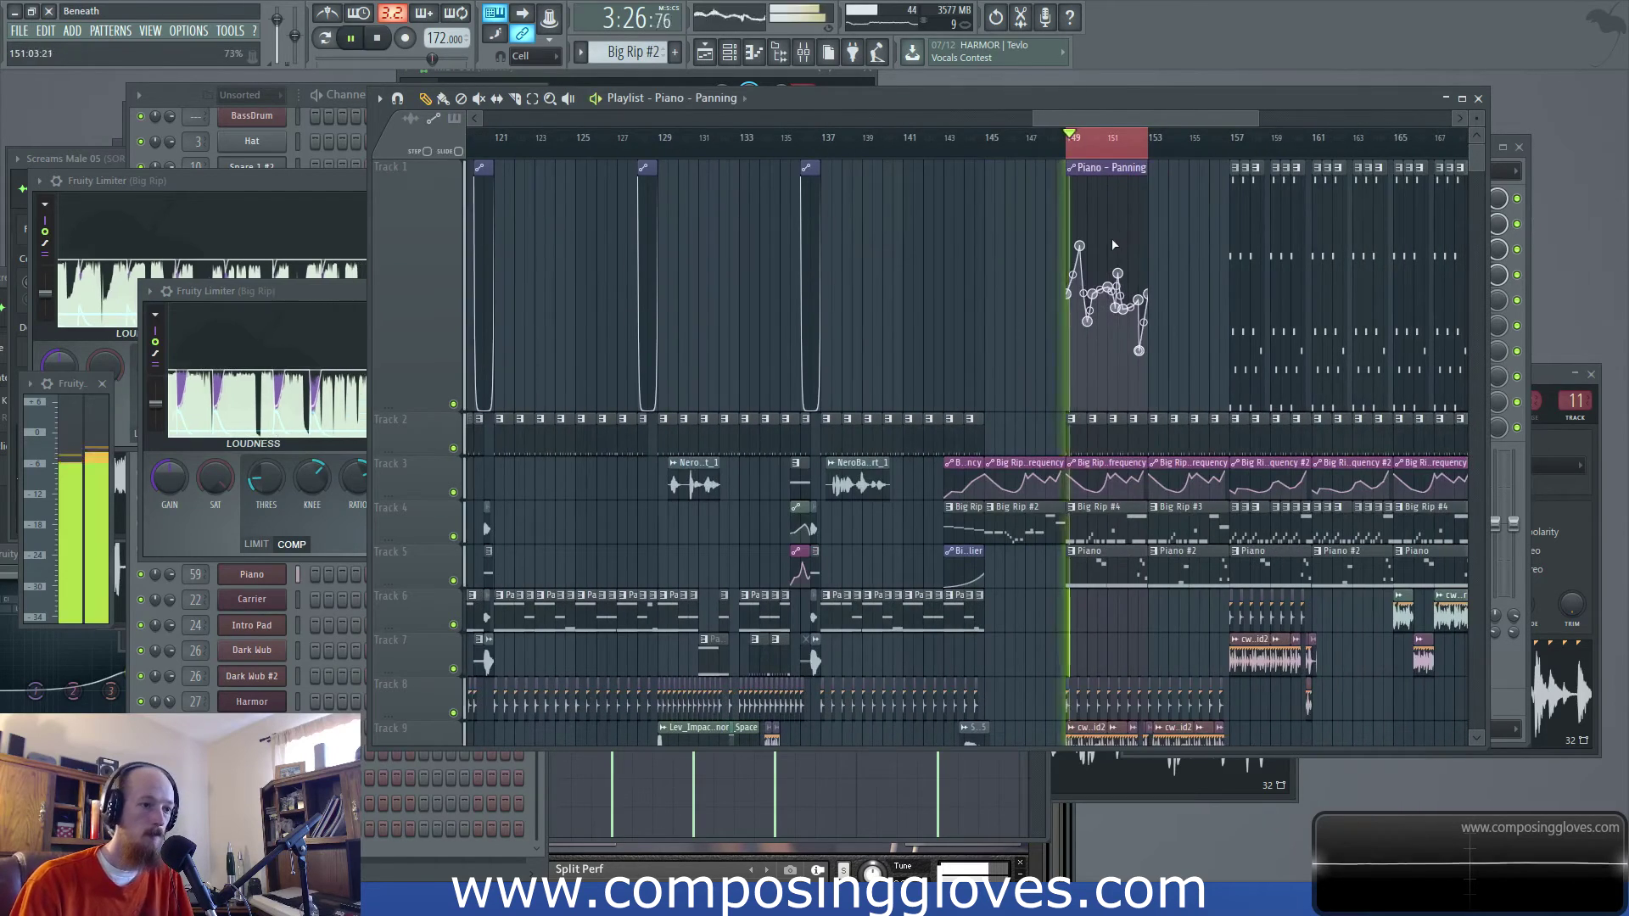
Inspect the sample settings of cw_160_Pyramid2 and Back Up Loop #2 around bar 149 and check Back Up Loop #2's mixer track
{"action": "scroll", "coordinate": [1119, 227], "scroll_direction": "up", "scroll_amount": 2}
{"action": "scroll", "coordinate": [438, 566], "scroll_direction": "down", "scroll_amount": 3}
{"action": "scroll", "coordinate": [438, 565], "scroll_direction": "up", "scroll_amount": 2}
{"action": "scroll", "coordinate": [938, 444], "scroll_direction": "right", "scroll_amount": 3}
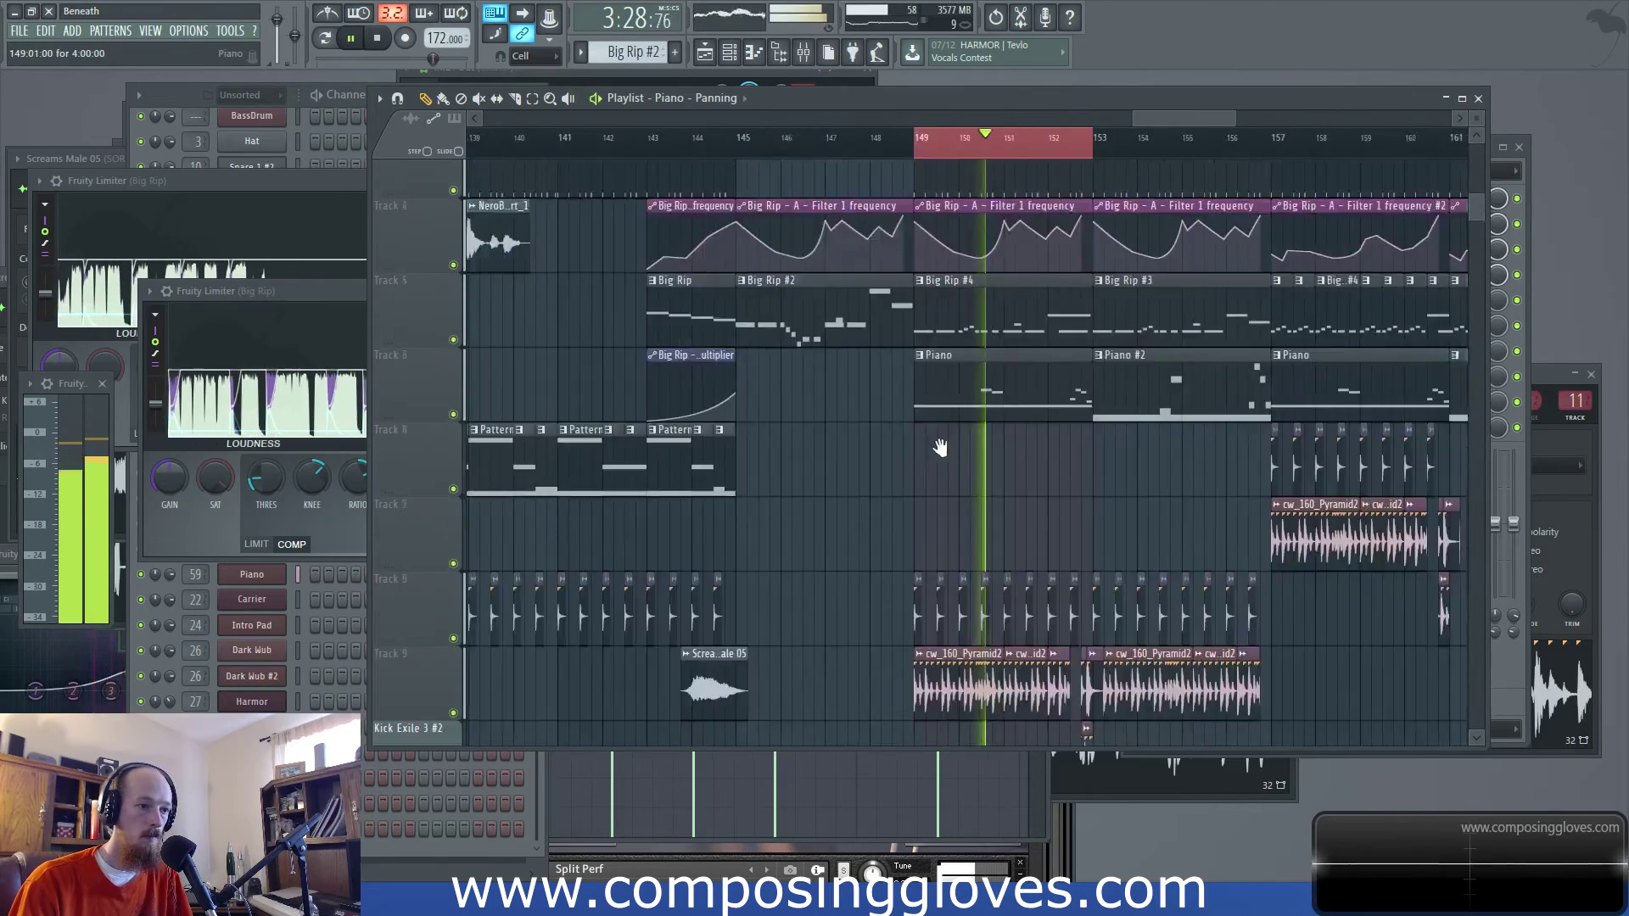
{"action": "scroll", "coordinate": [804, 538], "scroll_direction": "down", "scroll_amount": 3}
{"action": "double_click", "coordinate": [780, 506]}
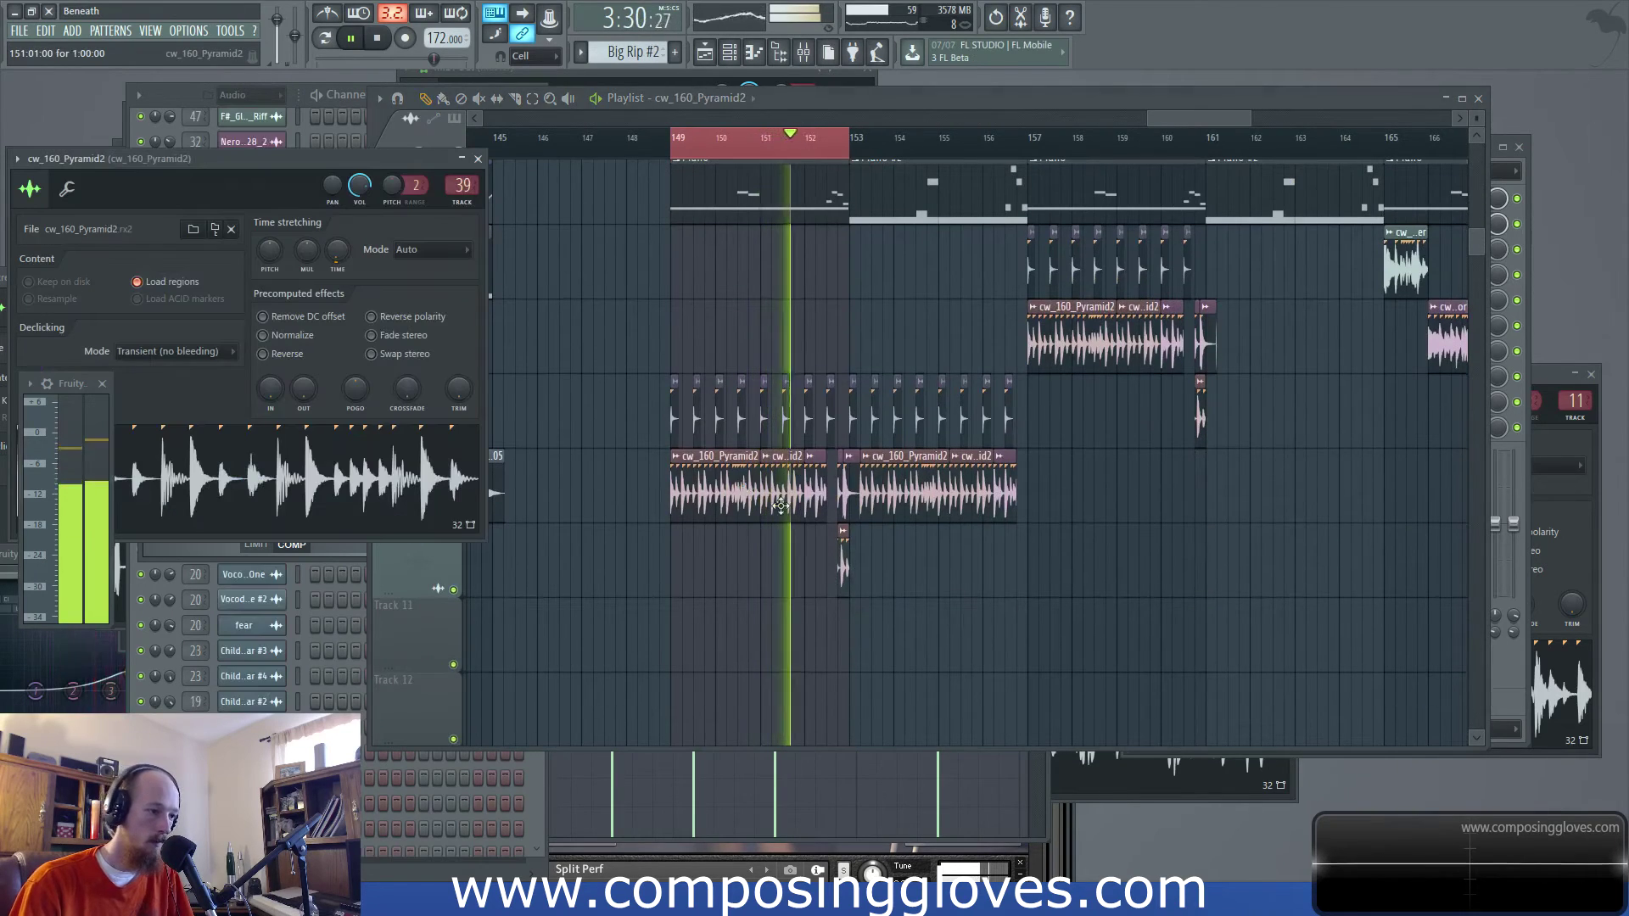
{"action": "scroll", "coordinate": [741, 416], "scroll_direction": "up", "scroll_amount": 3}
{"action": "double_click", "coordinate": [741, 416]}
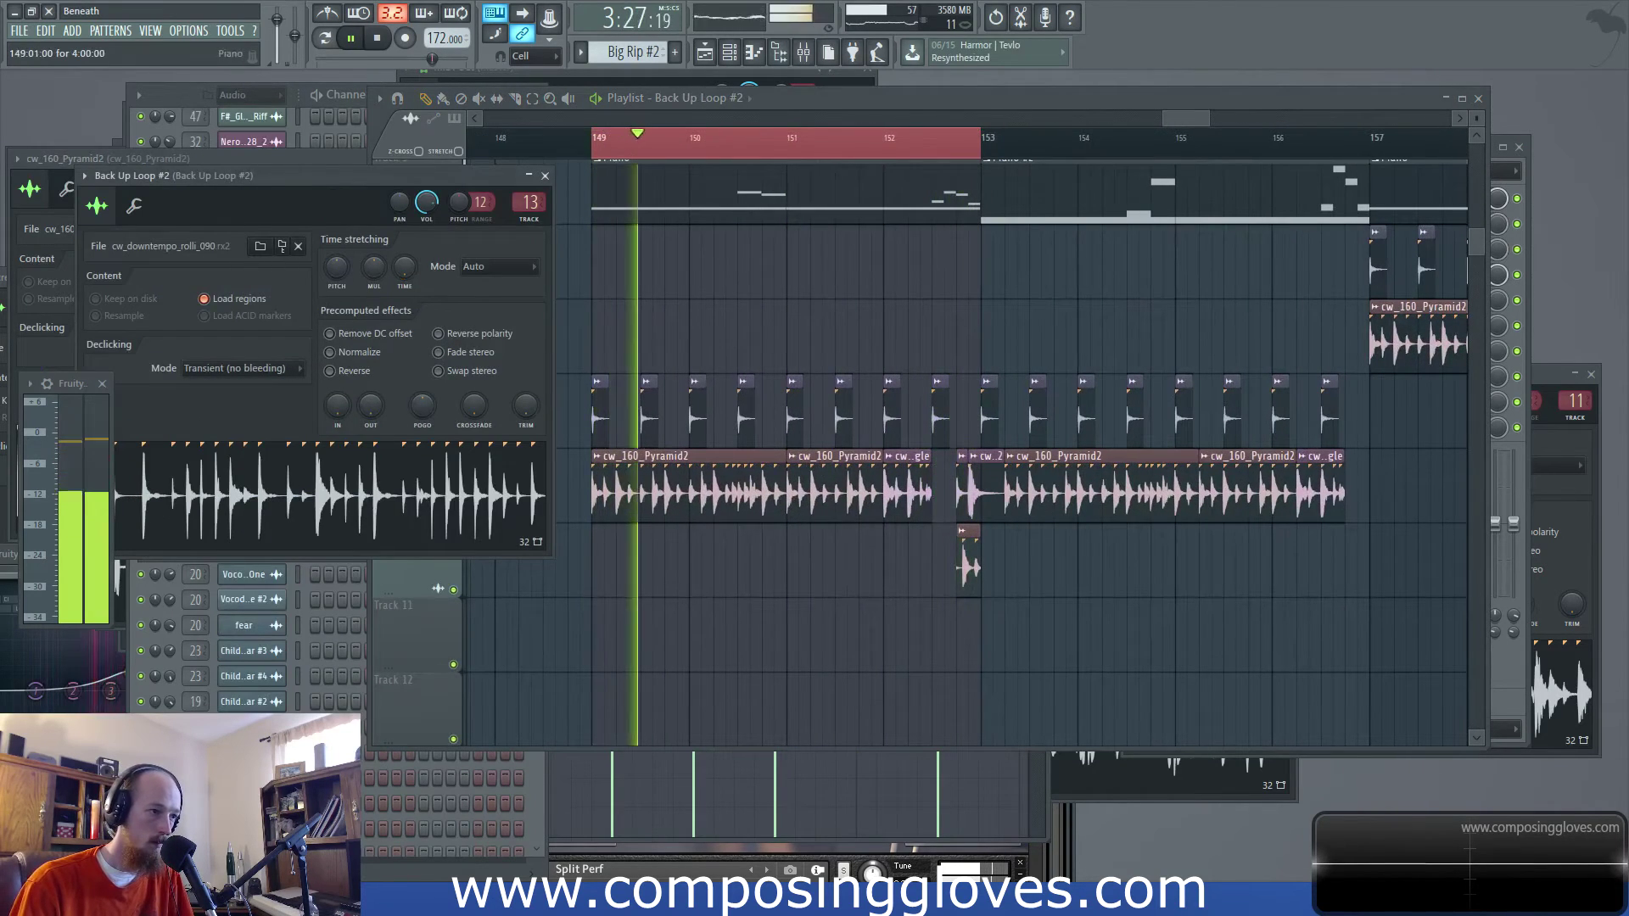
{"action": "key", "text": "F9"}
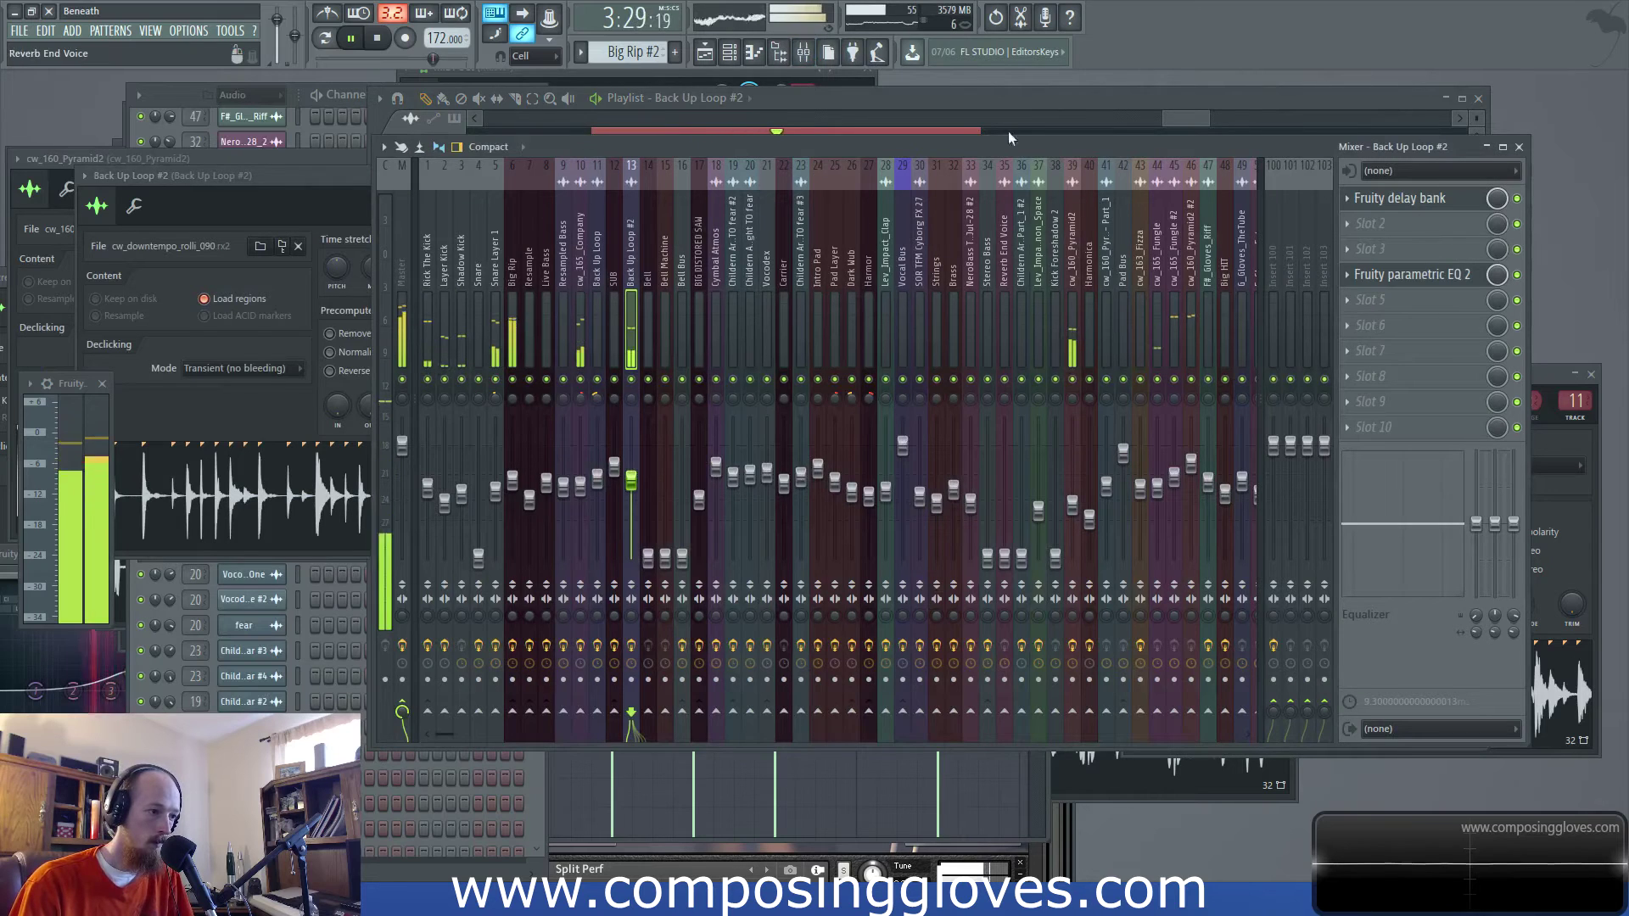
{"action": "key", "text": "F9"}
Extend the Piano - Panning automation clip on Track 1 from bar 153 to bar 157
{"action": "scroll", "coordinate": [781, 351], "scroll_direction": "up", "scroll_amount": 5}
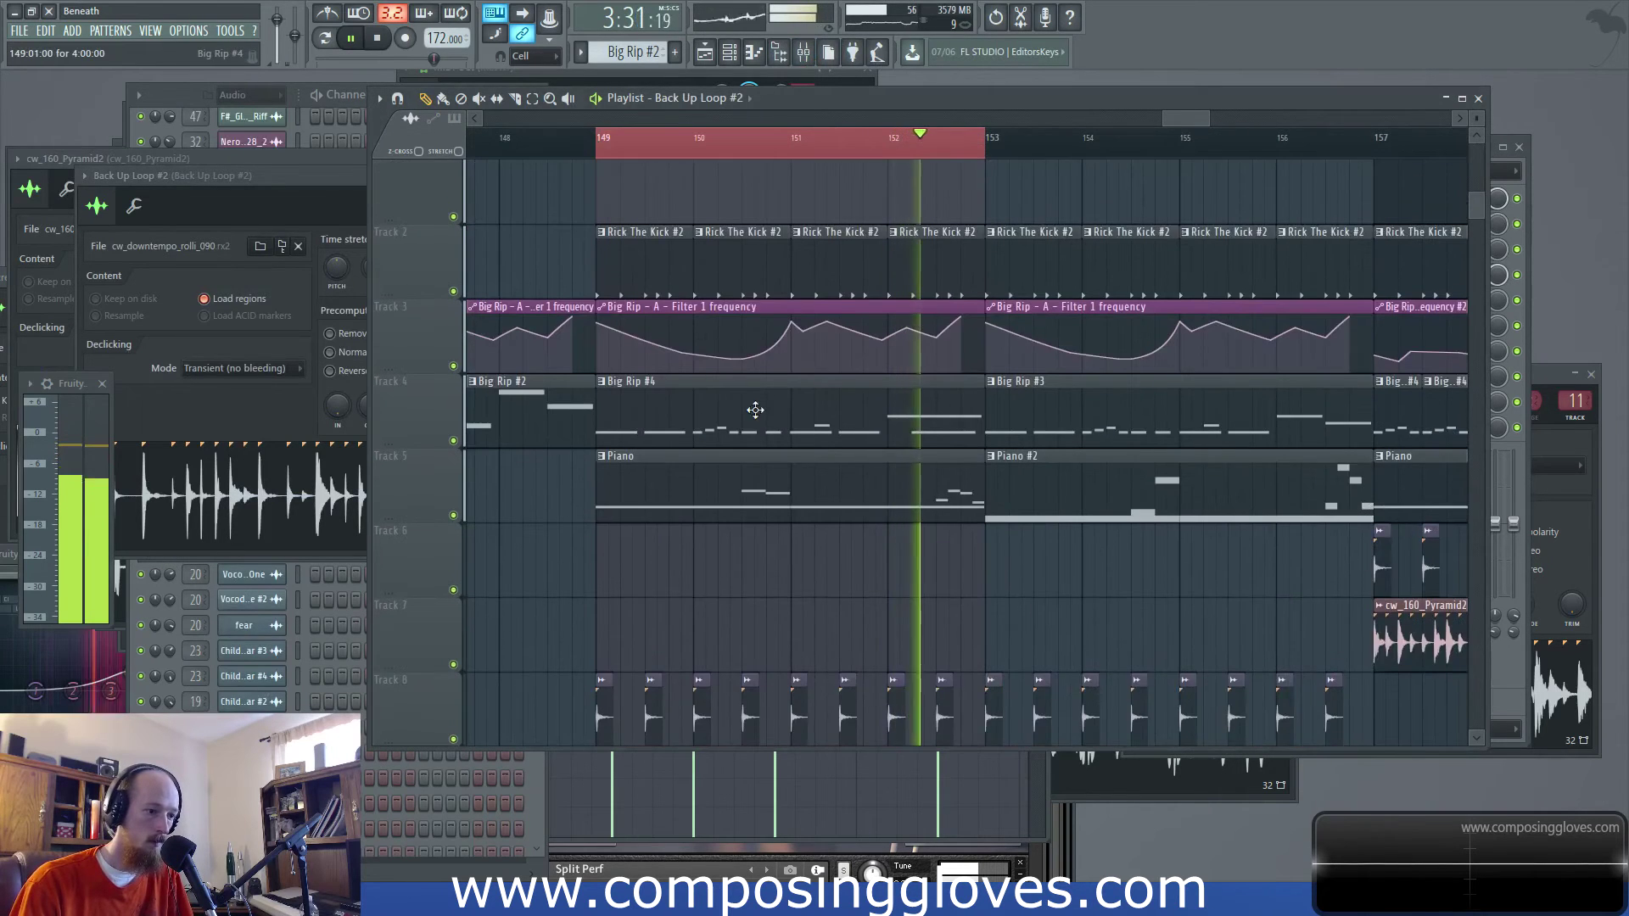
{"action": "scroll", "coordinate": [781, 352], "scroll_direction": "down", "scroll_amount": 2}
{"action": "scroll", "coordinate": [1077, 248], "scroll_direction": "up", "scroll_amount": 3}
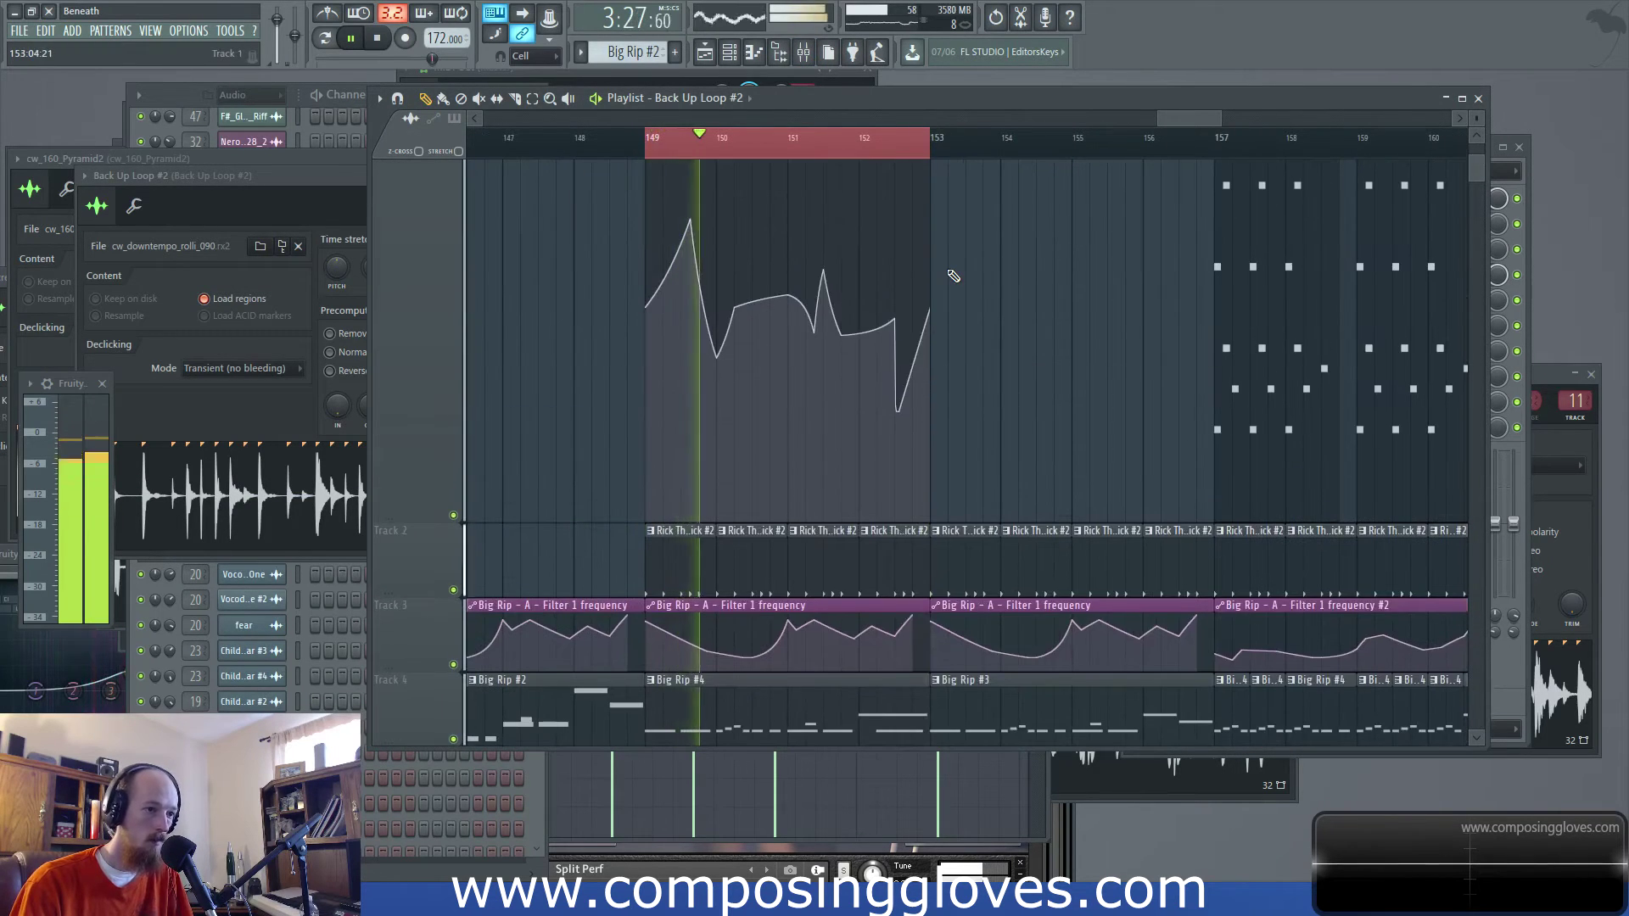
{"action": "scroll", "coordinate": [951, 277], "scroll_direction": "down", "scroll_amount": 1}
{"action": "scroll", "coordinate": [832, 174], "scroll_direction": "up", "scroll_amount": 2}
{"action": "scroll", "coordinate": [865, 255], "scroll_direction": "up", "scroll_amount": 1}
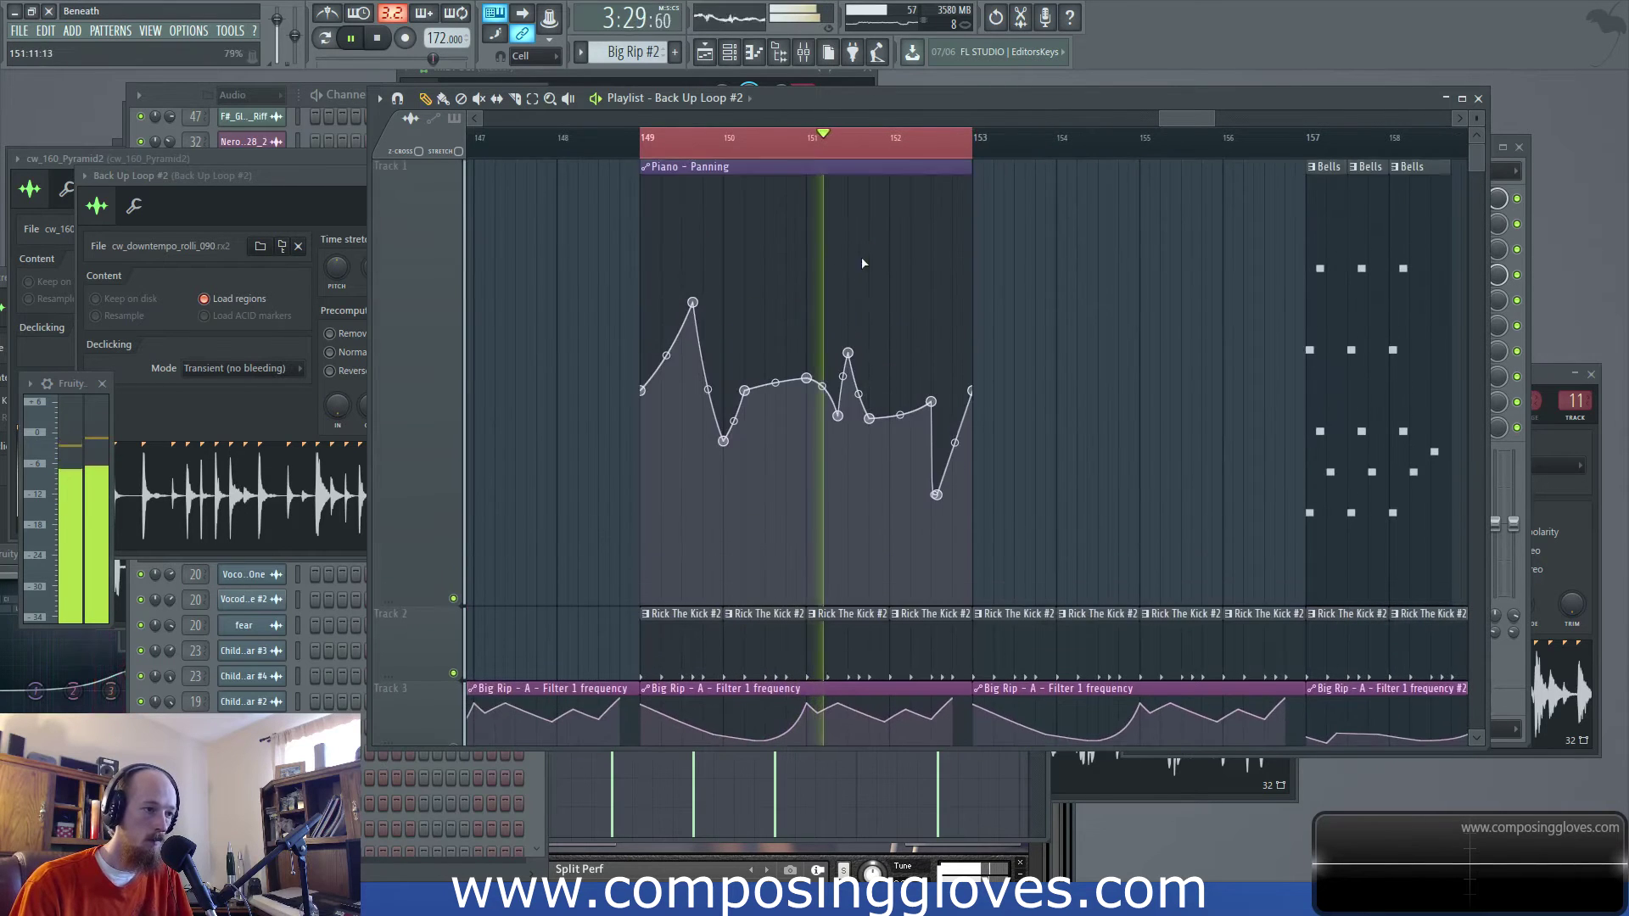
{"action": "scroll", "coordinate": [874, 255], "scroll_direction": "down", "scroll_amount": 1}
{"action": "left_click_drag", "start_coordinate": [938, 172], "coordinate": [1152, 172]}
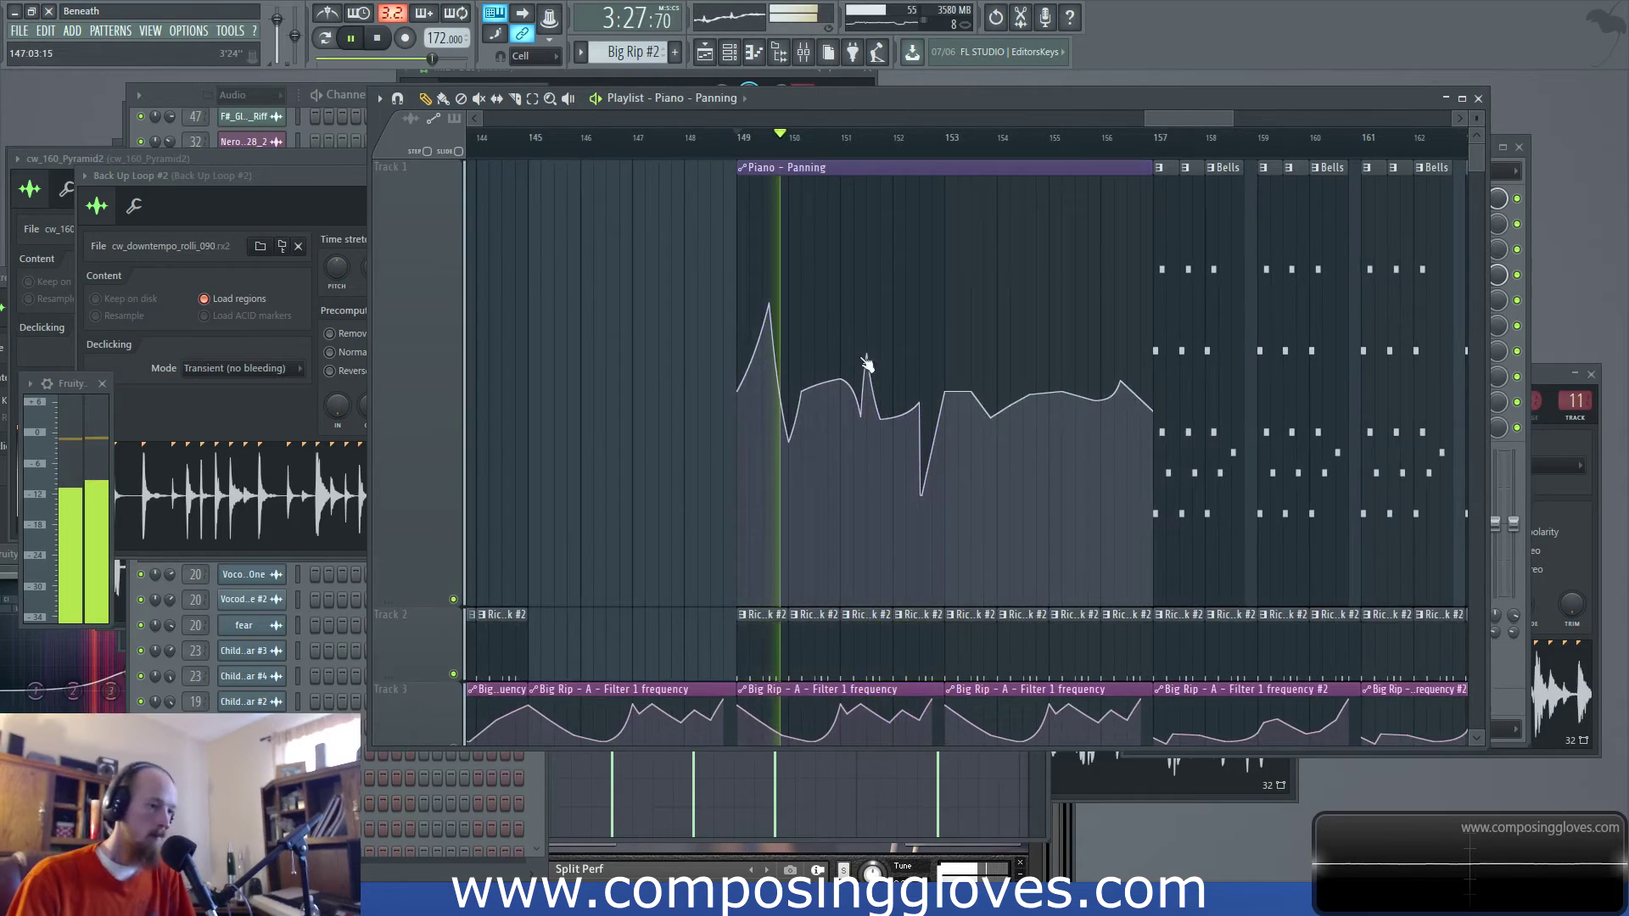
Reduce Track 1's height, select the Bells pattern, and check which channels and mixer tracks it uses
{"action": "scroll", "coordinate": [751, 290], "scroll_direction": "down", "scroll_amount": 3}
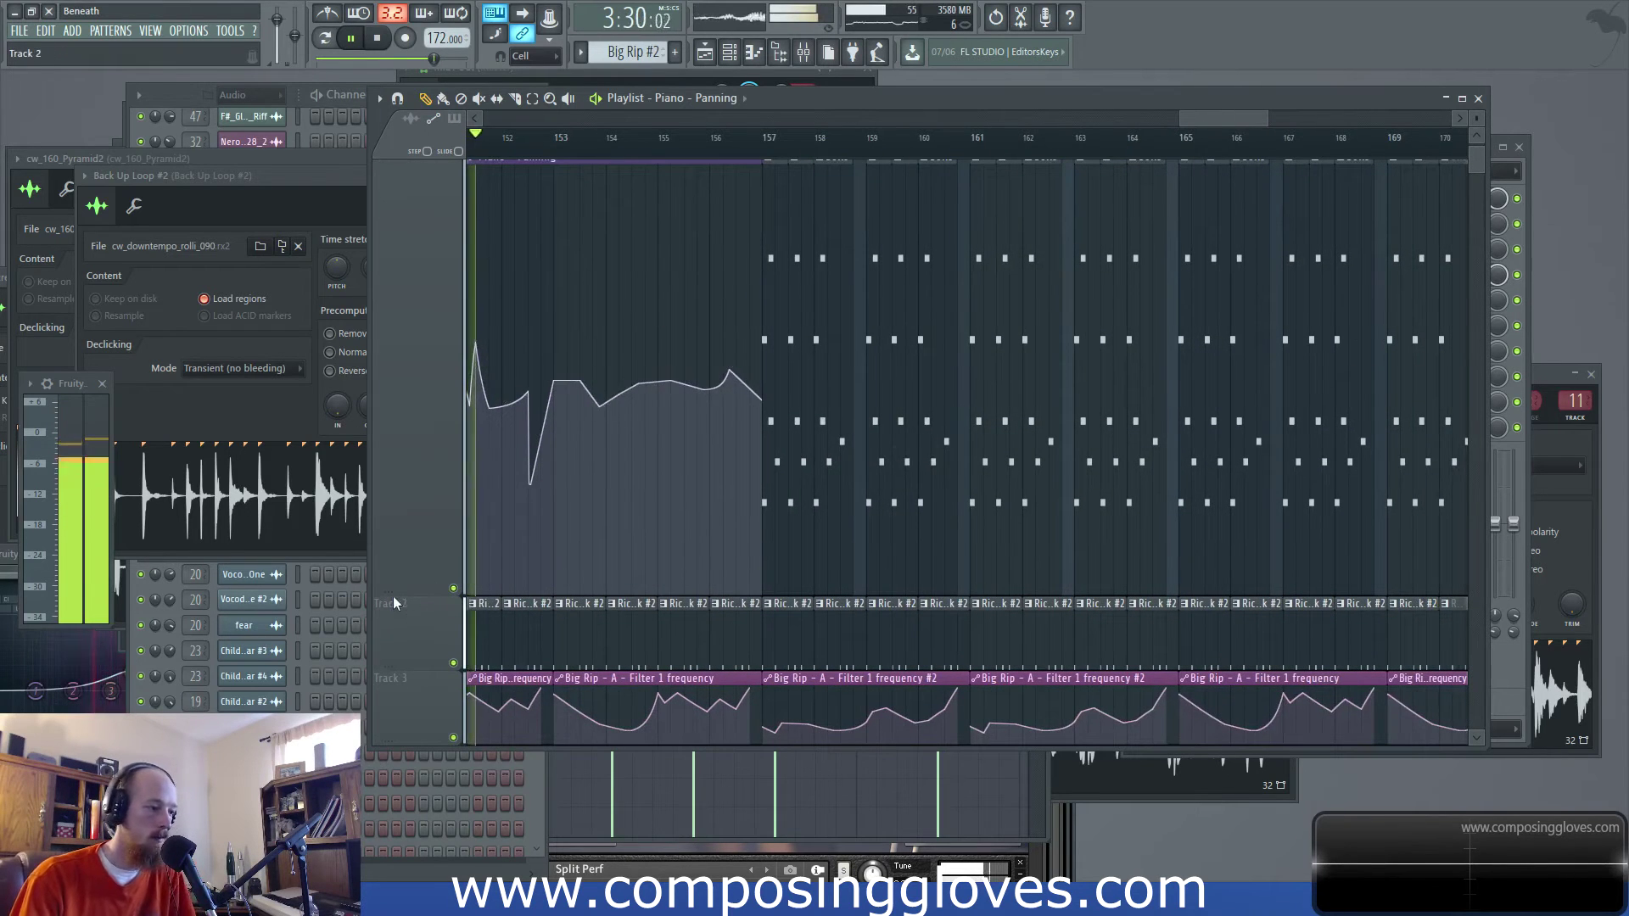
{"action": "scroll", "coordinate": [394, 596], "scroll_direction": "down", "scroll_amount": 4}
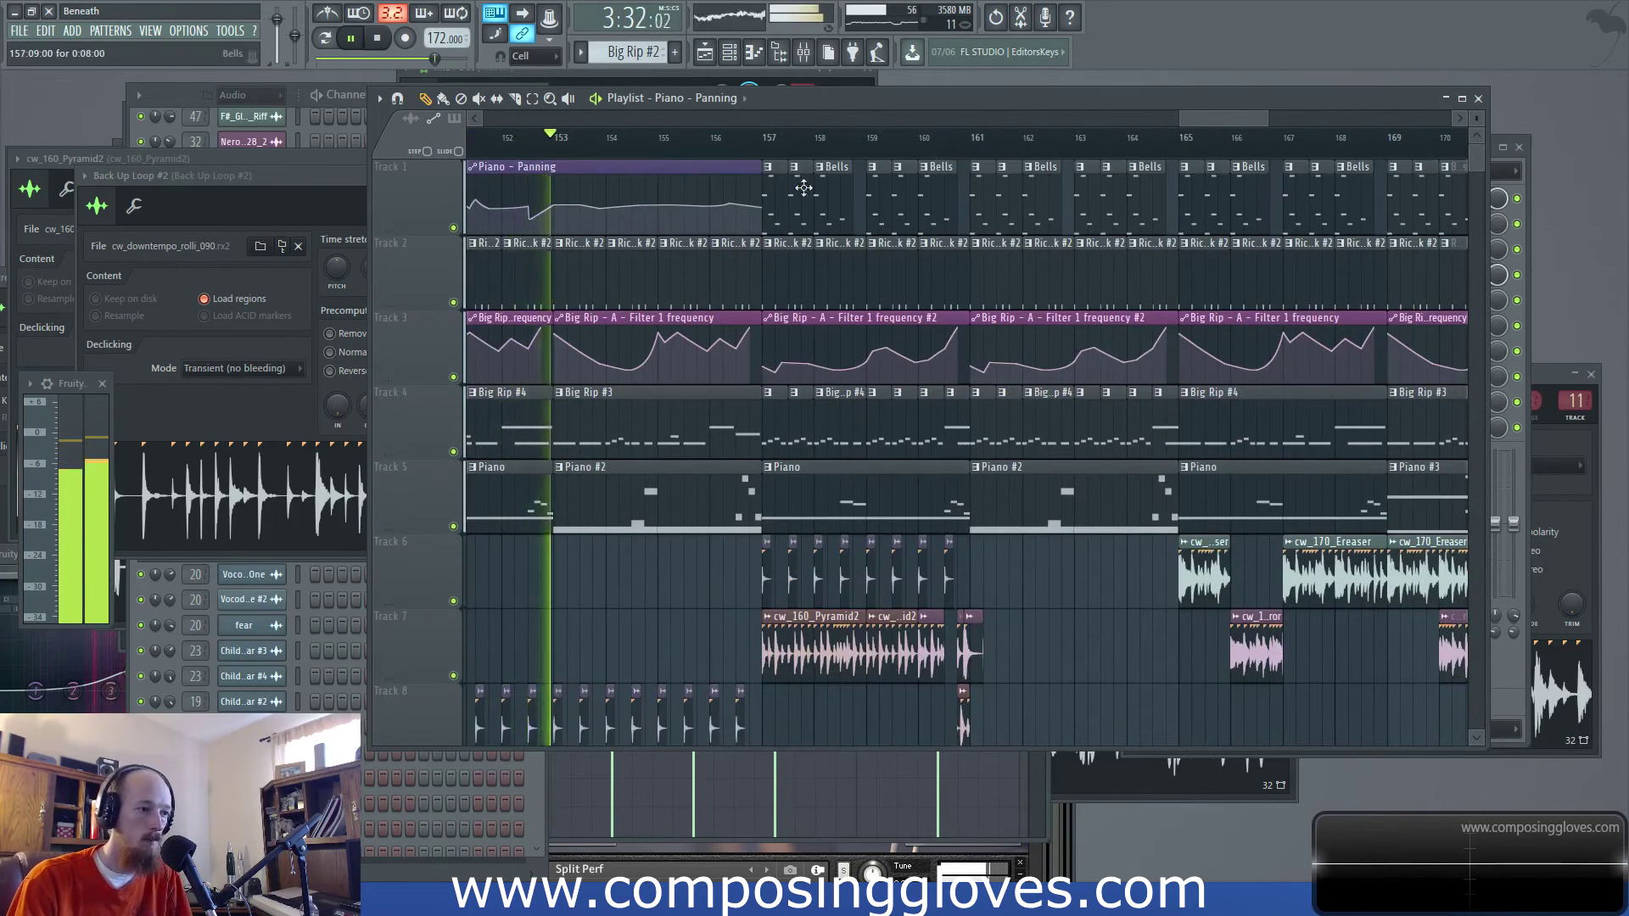
{"action": "scroll", "coordinate": [819, 188], "scroll_direction": "up", "scroll_amount": 2}
{"action": "left_click", "coordinate": [772, 202]}
{"action": "key", "text": "F6"}
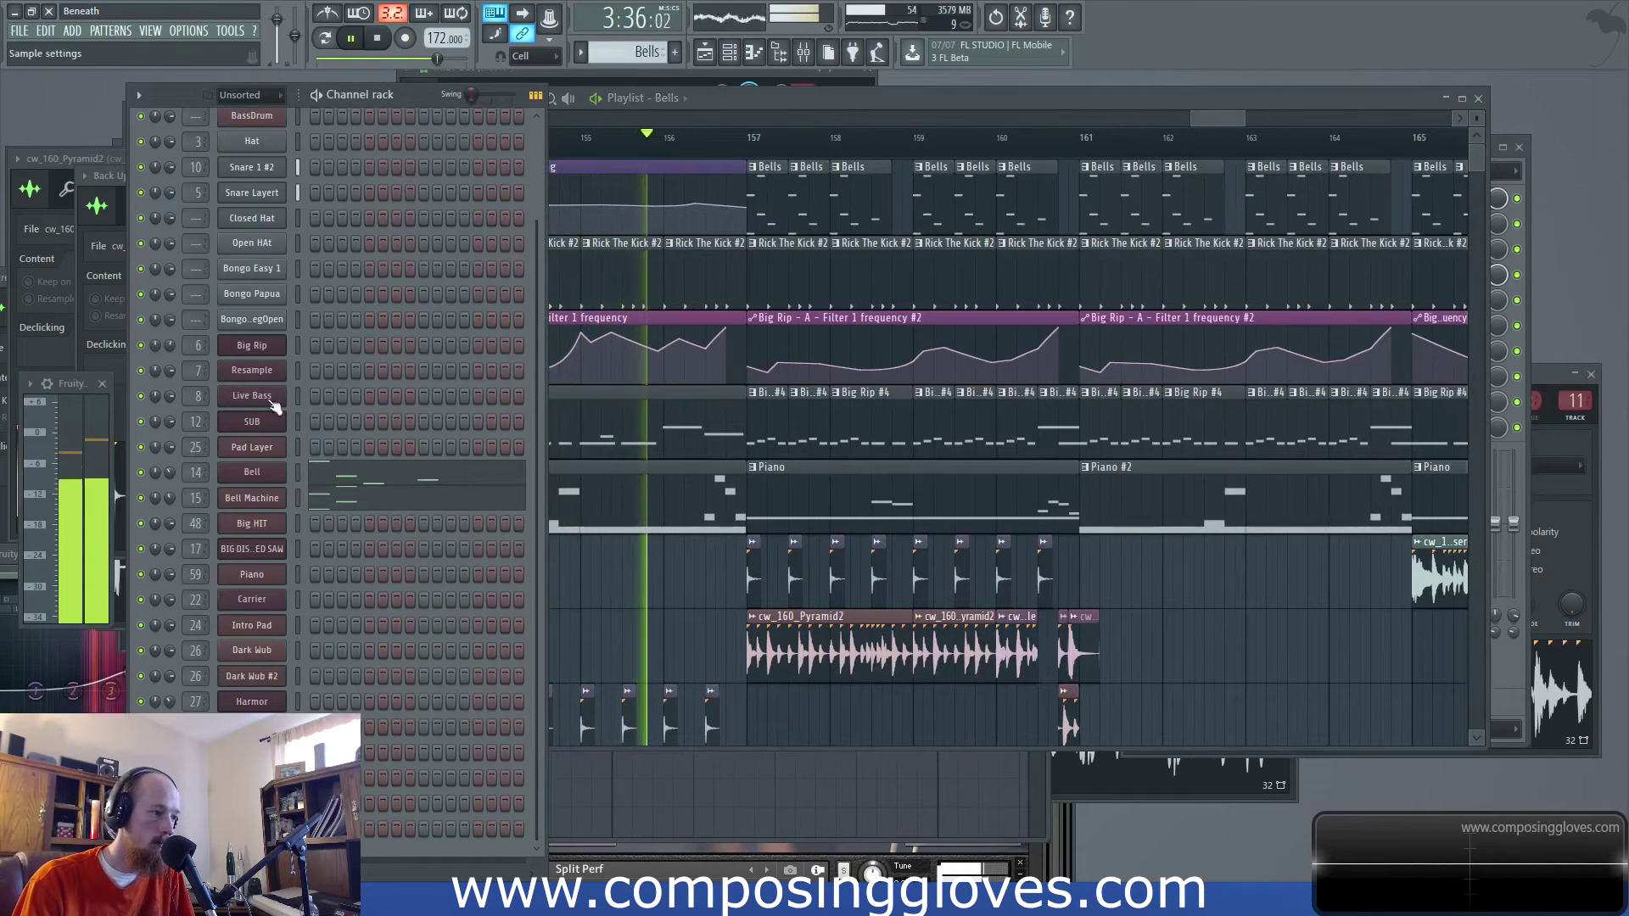
{"action": "key", "text": "space"}
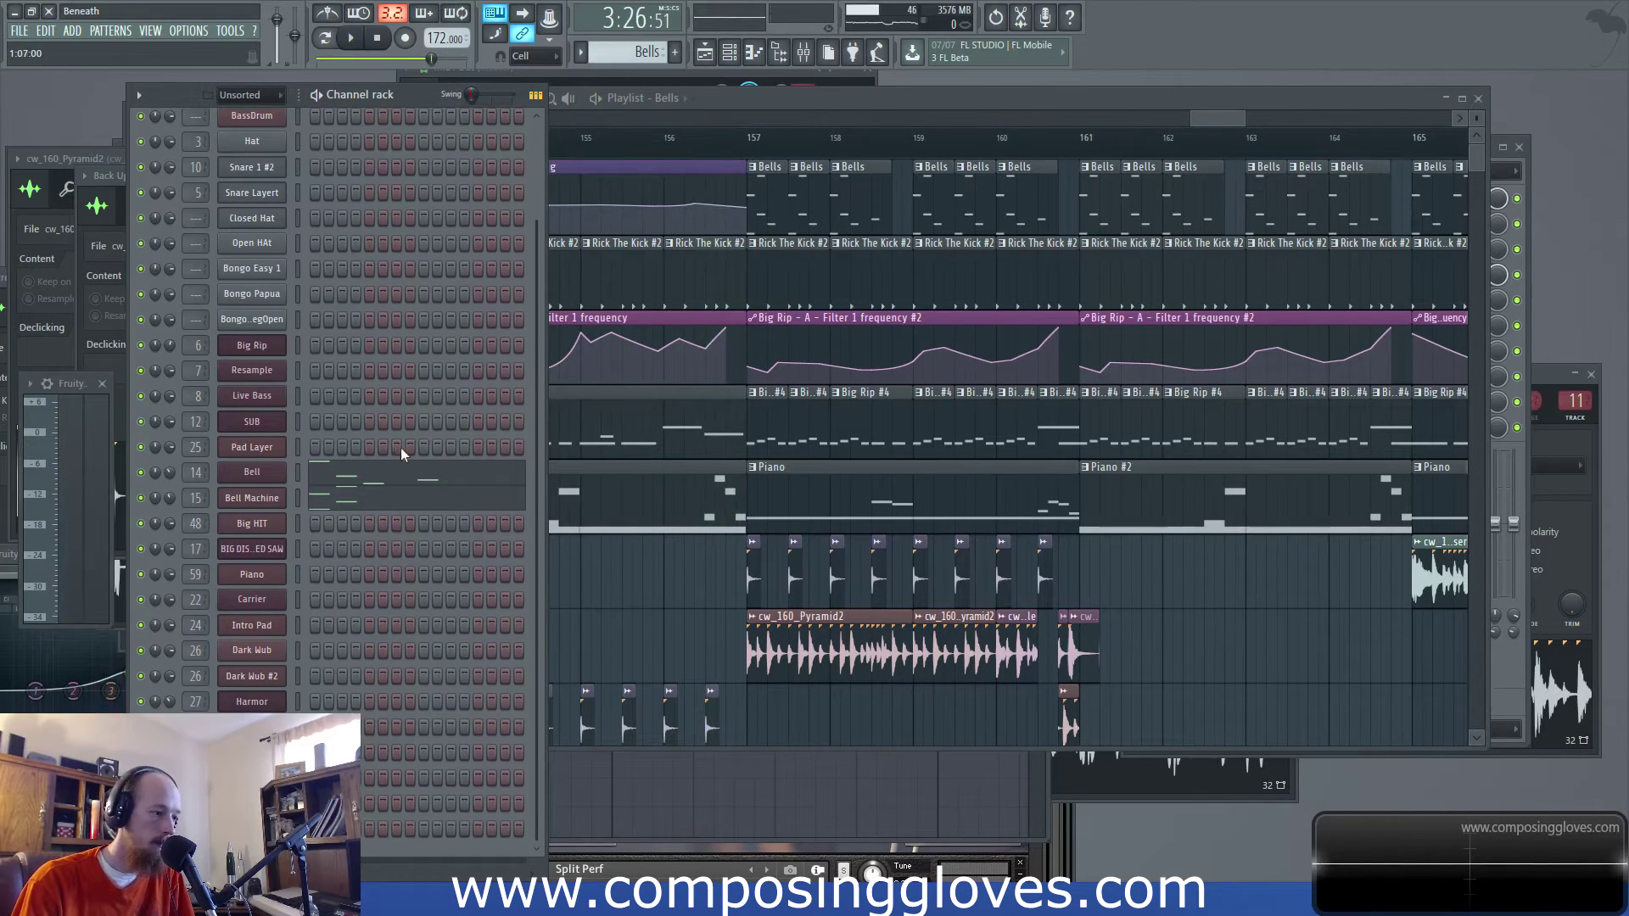
{"action": "scroll", "coordinate": [400, 446], "scroll_direction": "up", "scroll_amount": 3}
{"action": "left_click", "coordinate": [813, 53]}
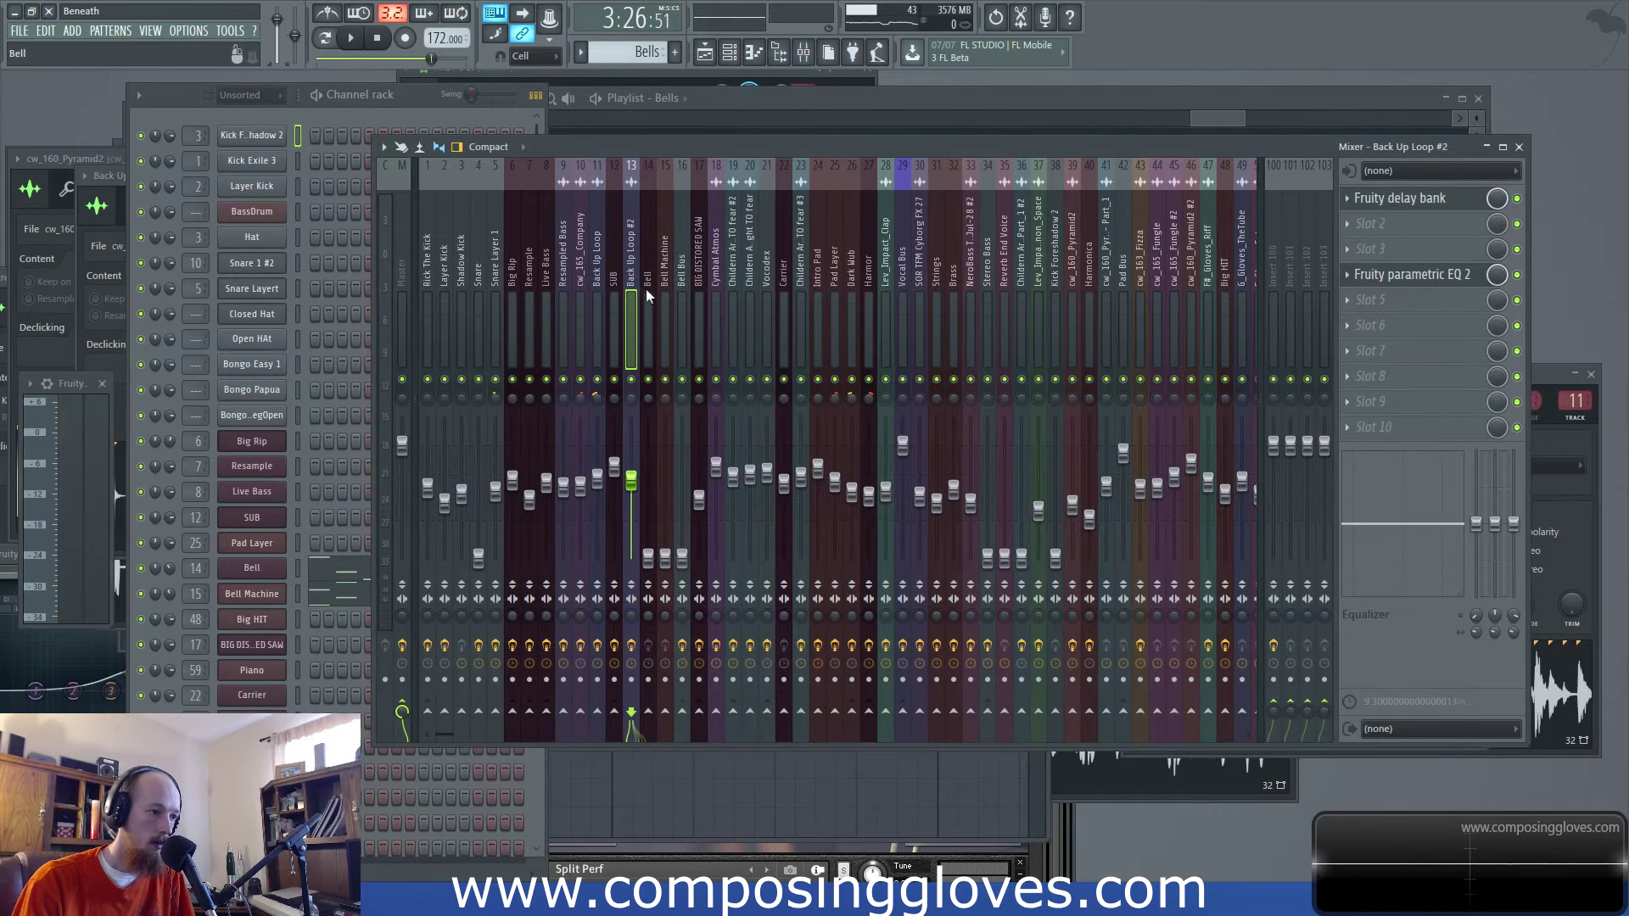
Loop the Bells section over bars 157 and 158, and raise the Bell and Bell Machine mixer faders during playback
{"action": "left_click", "coordinate": [1231, 121]}
{"action": "left_click_drag", "start_coordinate": [761, 156], "coordinate": [904, 145]}
{"action": "key", "text": "space"}
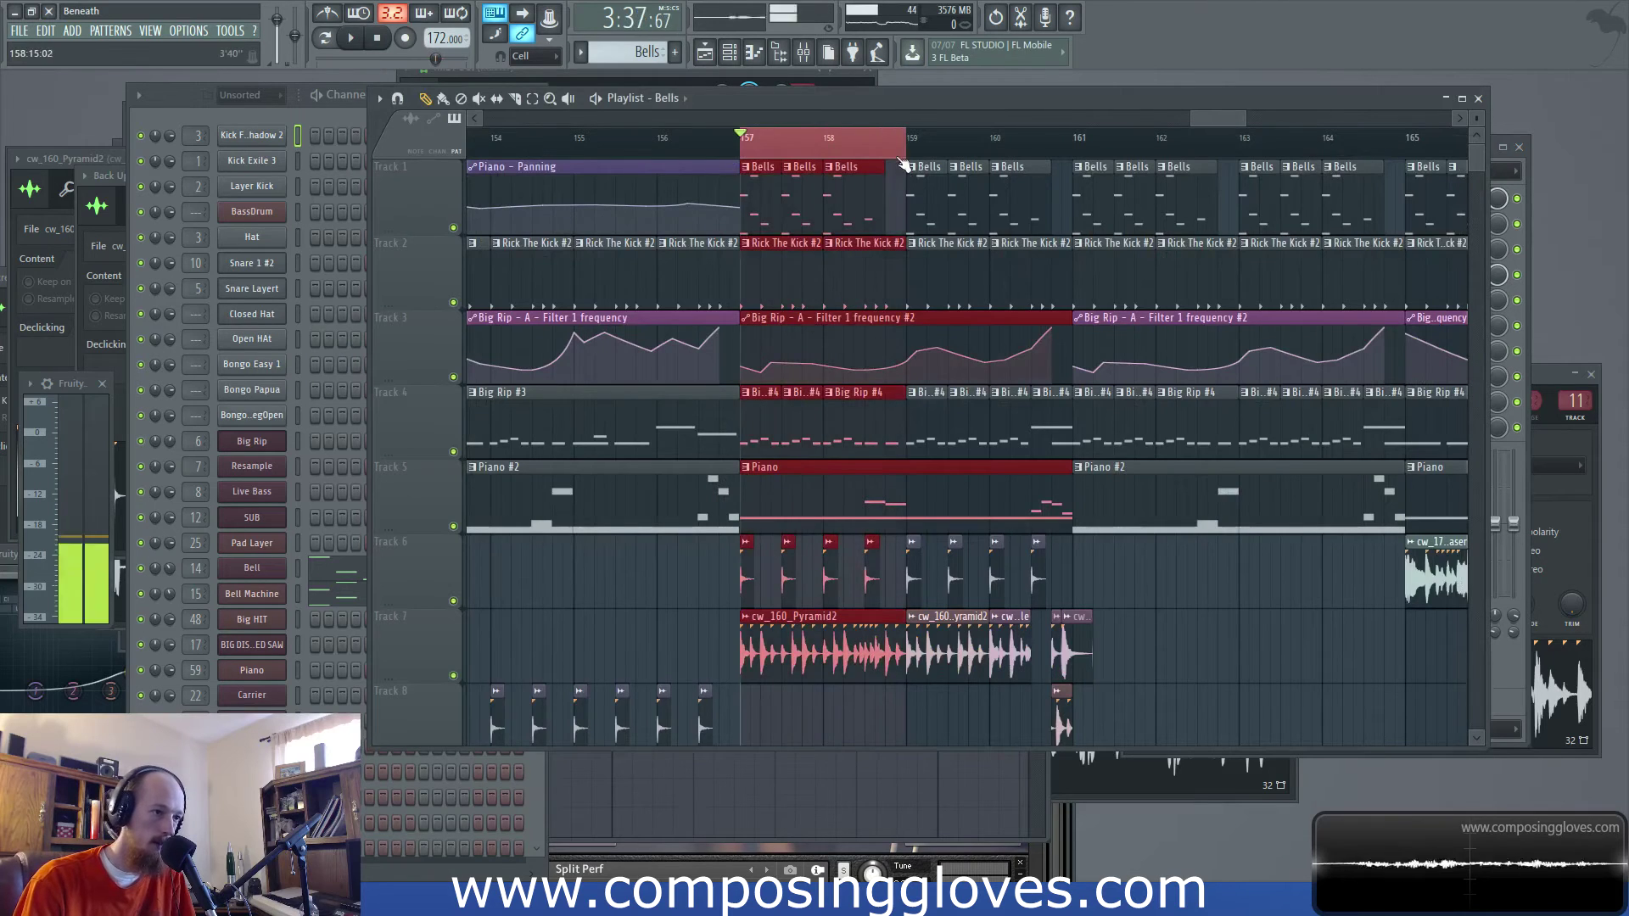
{"action": "key", "text": "F9"}
{"action": "left_click_drag", "start_coordinate": [648, 557], "coordinate": [662, 466]}
{"action": "left_click", "coordinate": [648, 465]}
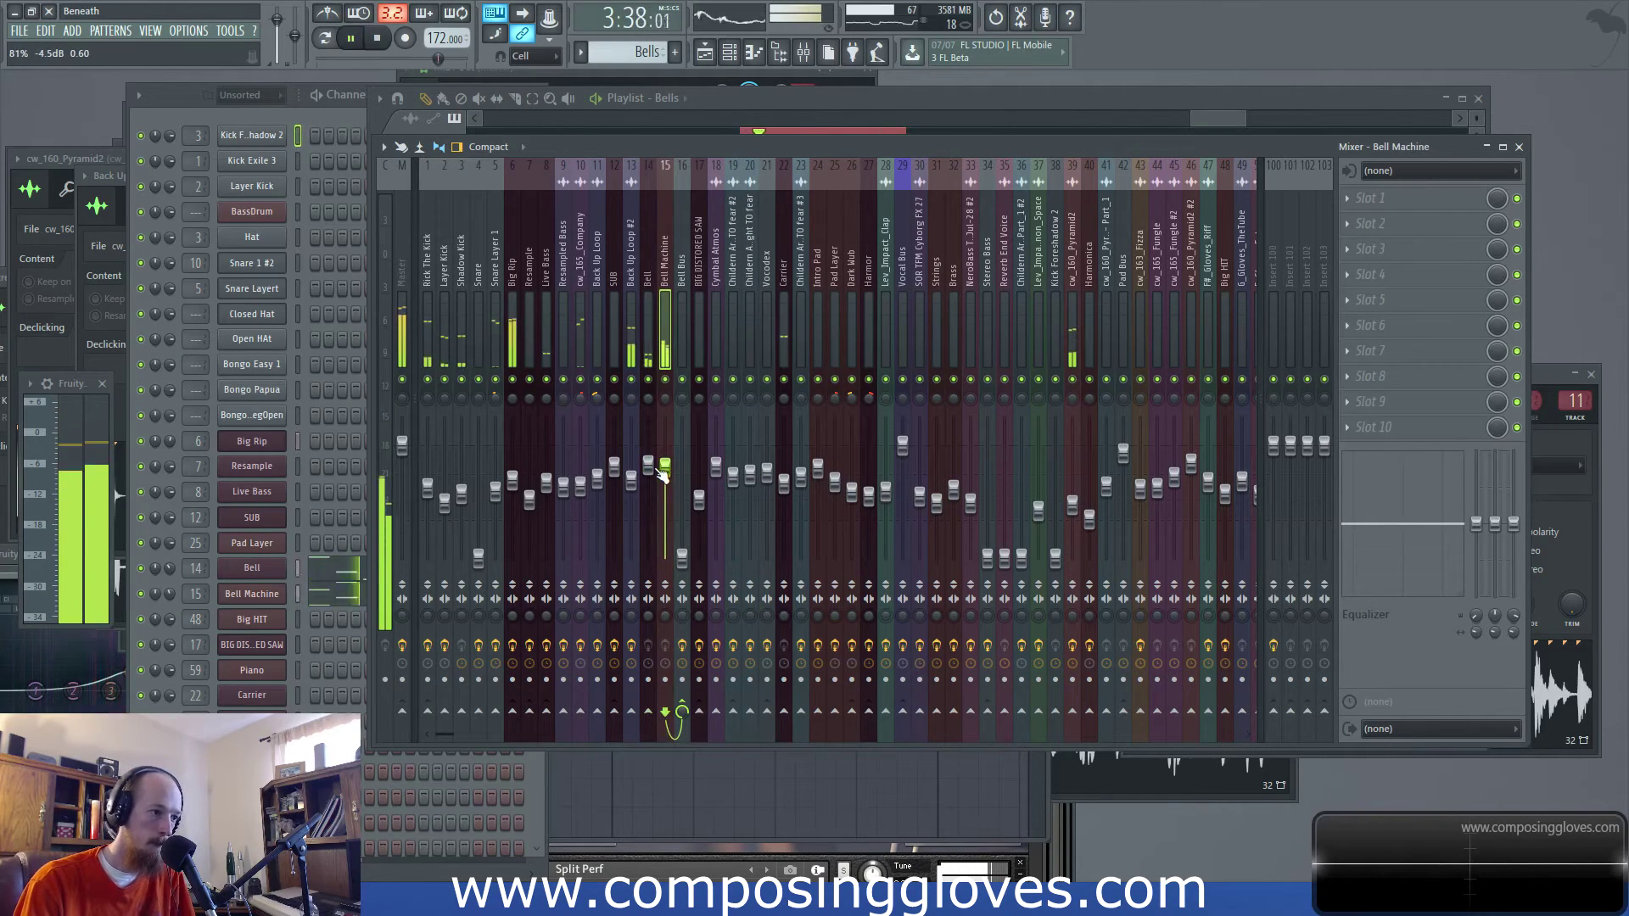
{"action": "left_click", "coordinate": [666, 466]}
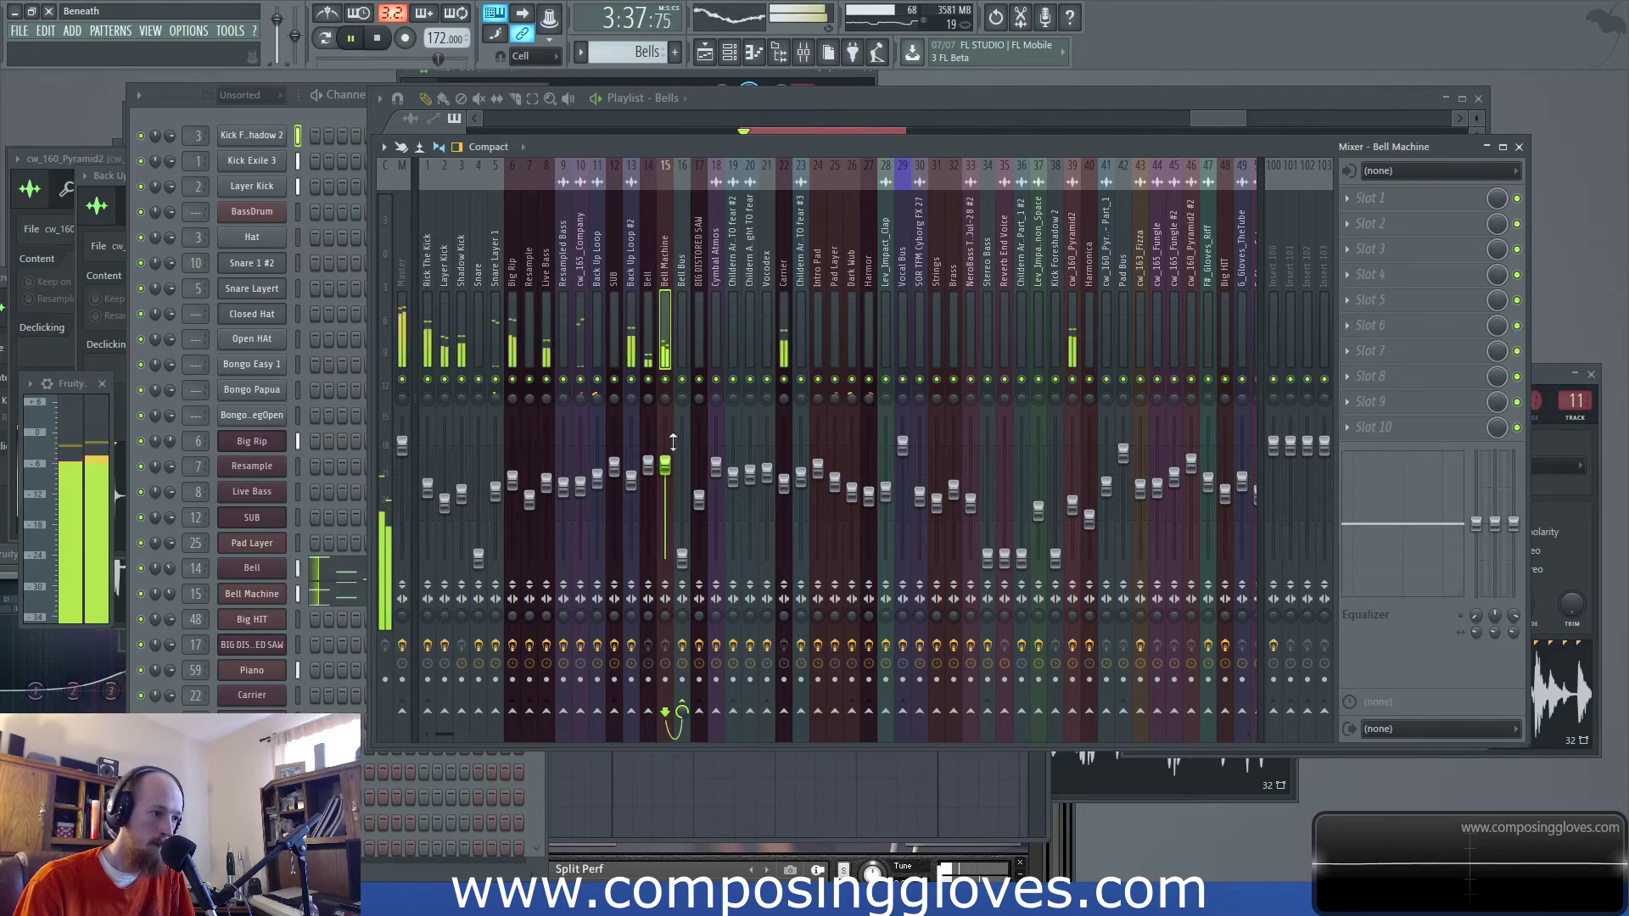
Solo Track 1 to hear only the bells, raise the Bell Bus fader, and unsolo the track
{"action": "left_click", "coordinate": [1216, 112]}
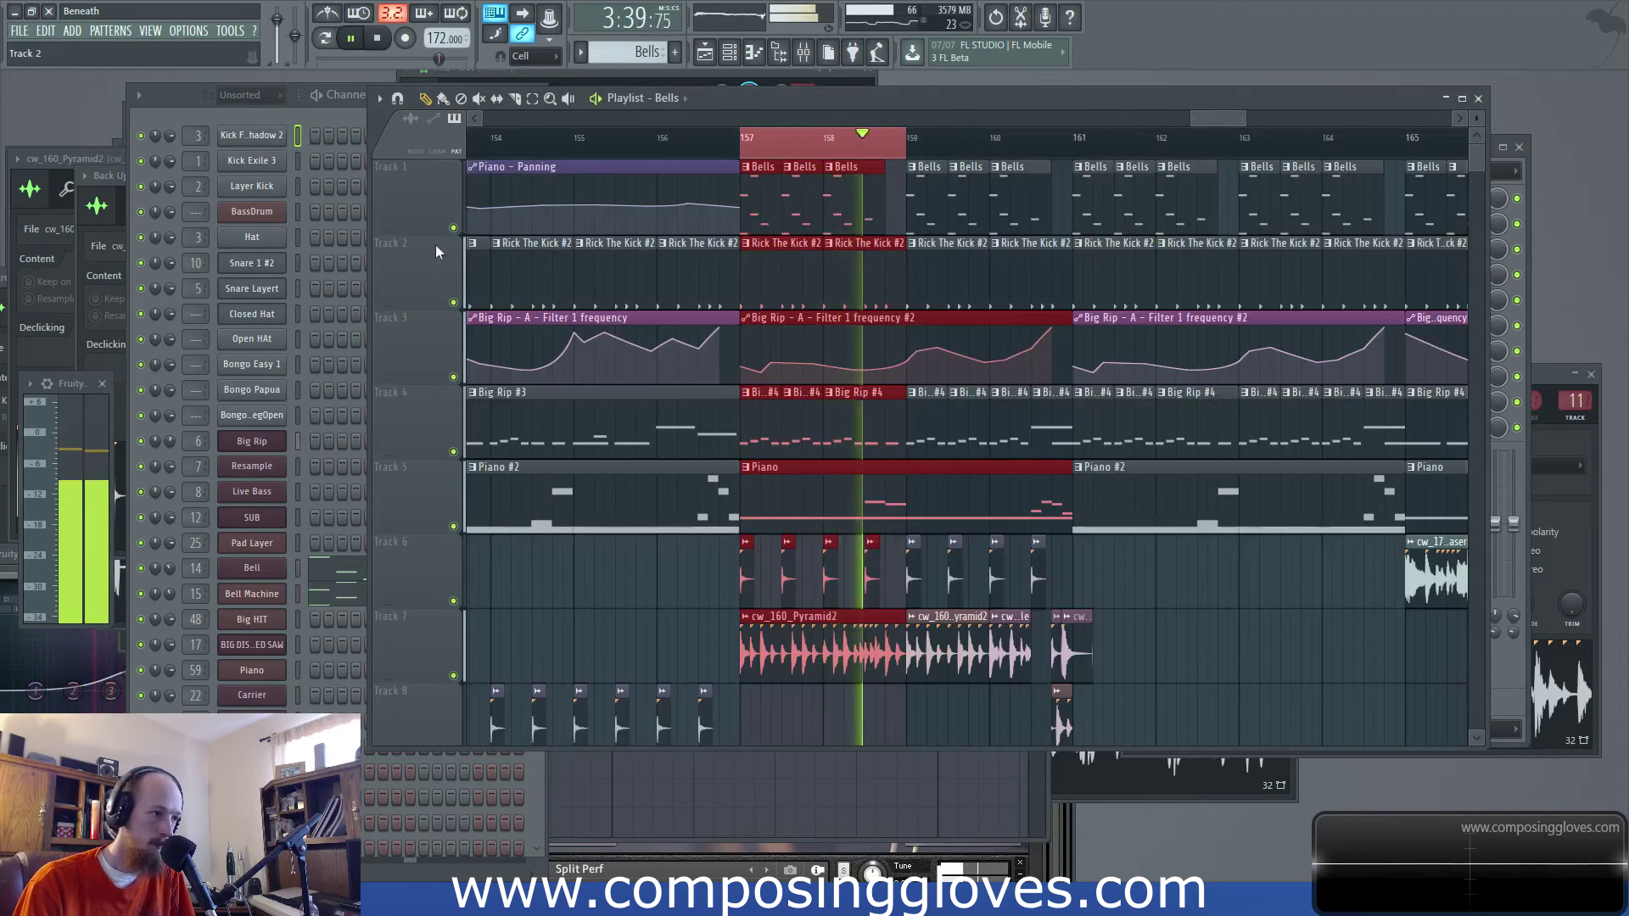
{"action": "key", "text": "space"}
{"action": "key", "text": "space"}
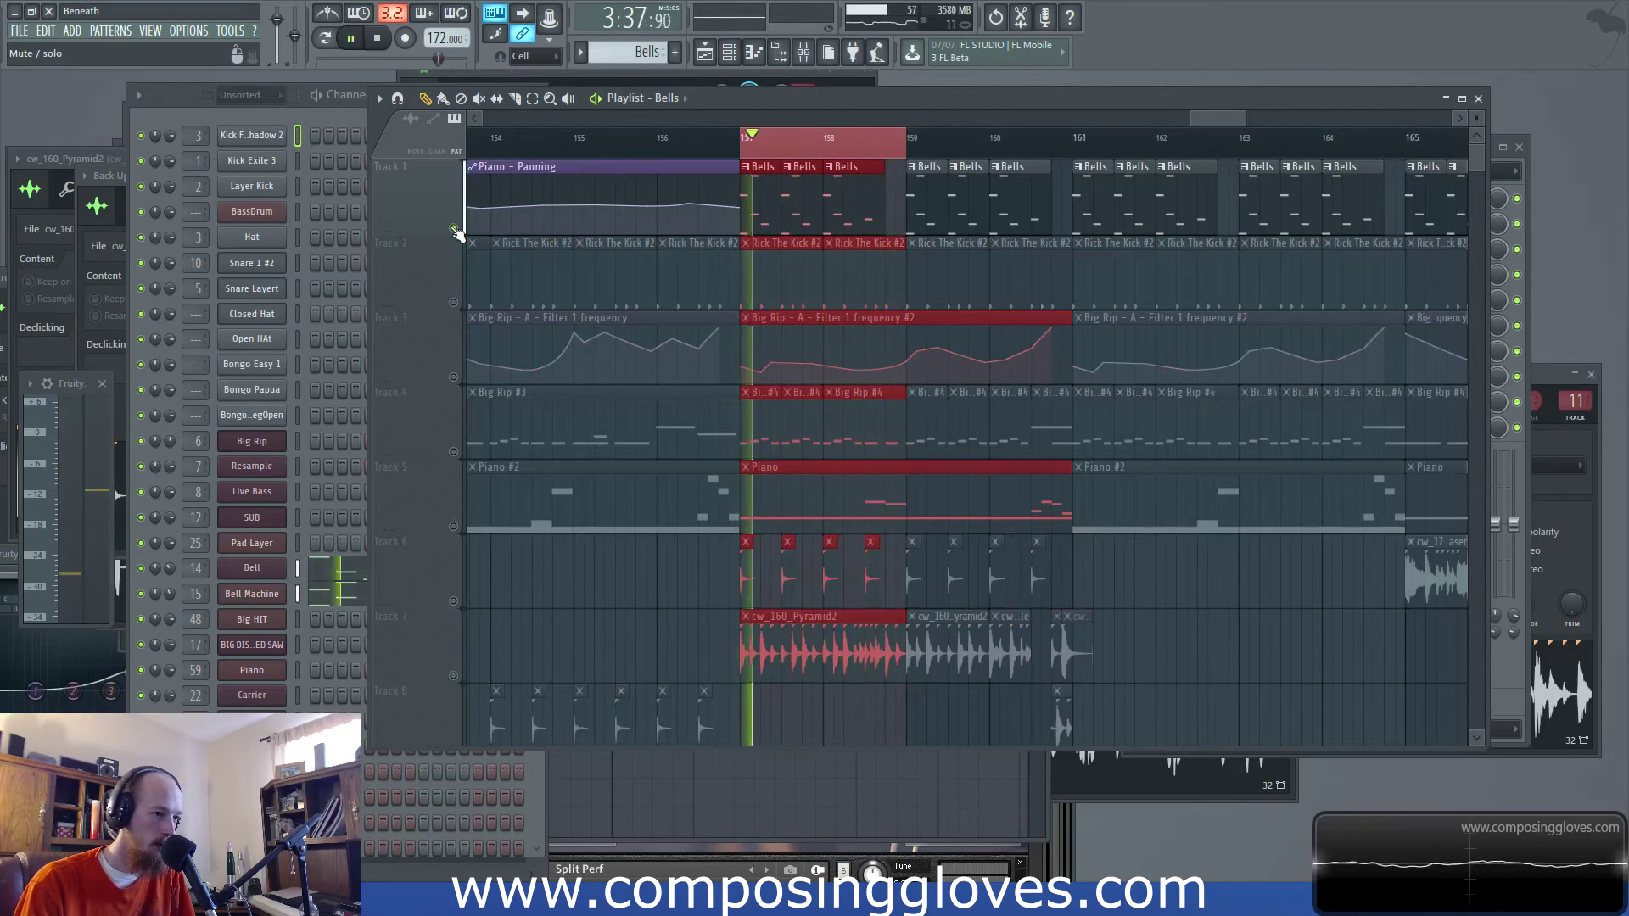
{"action": "left_click", "coordinate": [807, 51]}
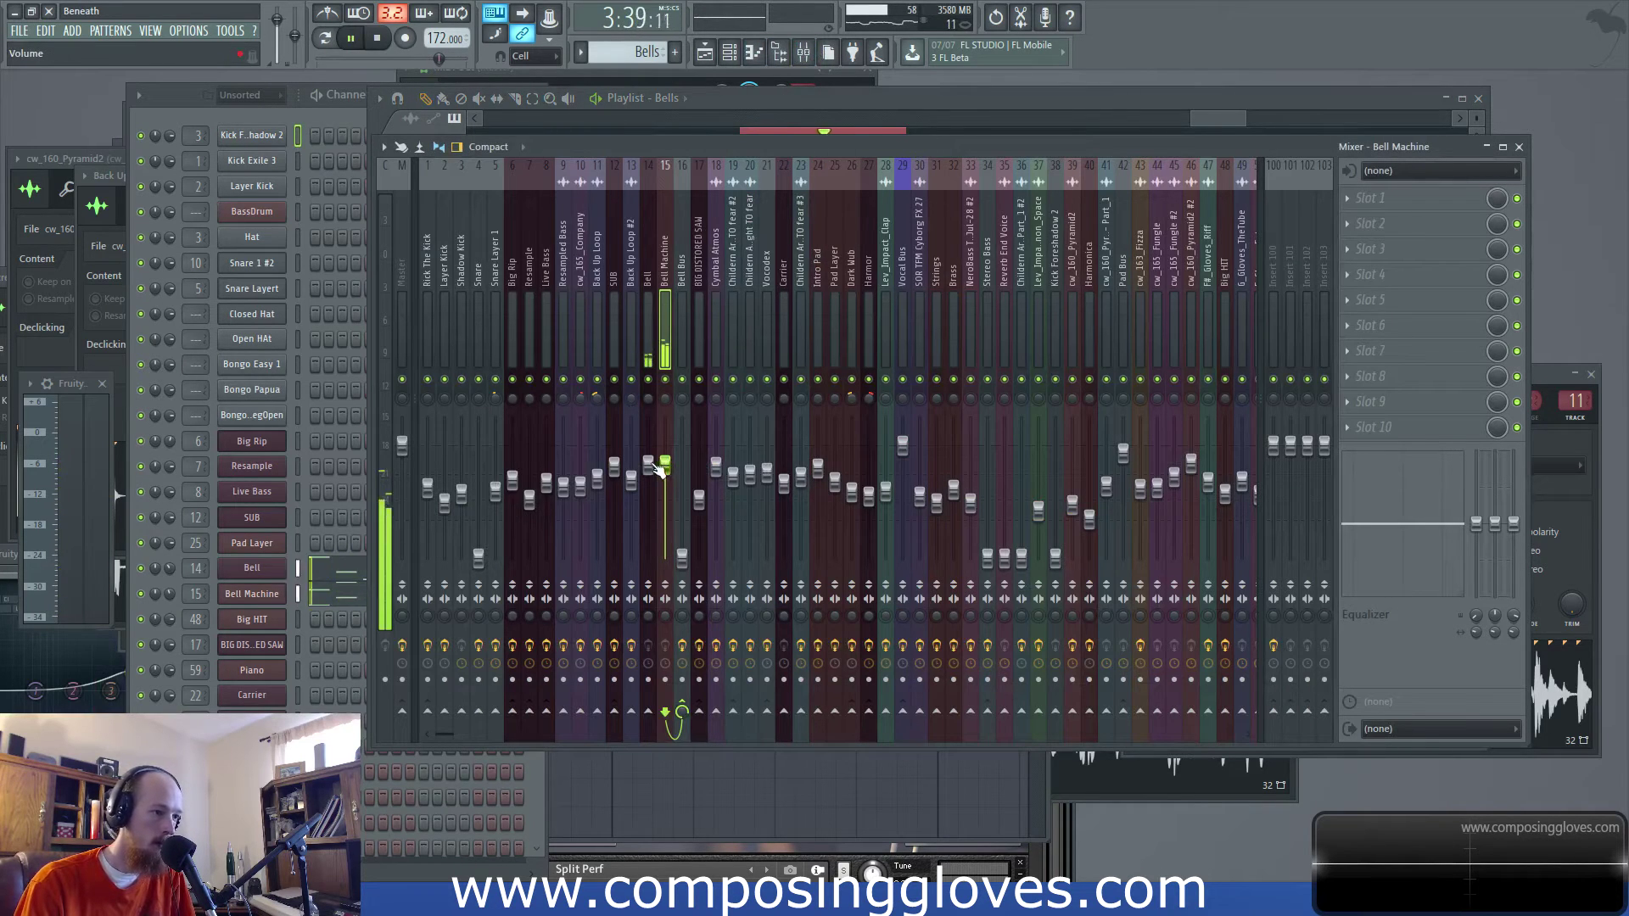
{"action": "left_click_drag", "start_coordinate": [683, 532], "coordinate": [691, 387]}
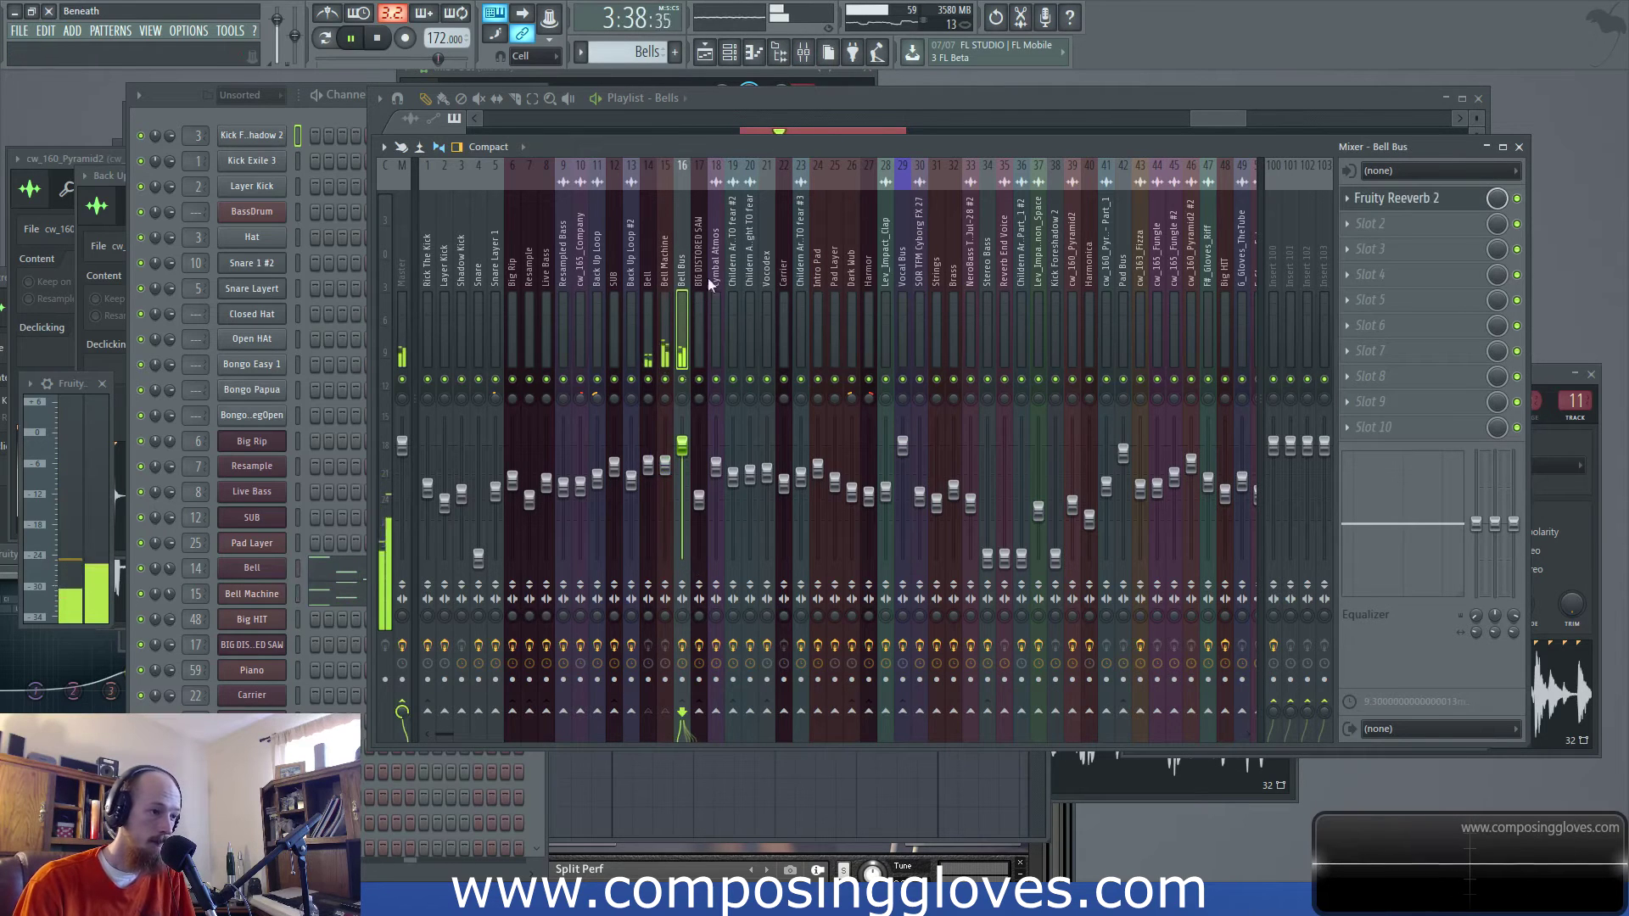
{"action": "left_click", "coordinate": [1210, 122]}
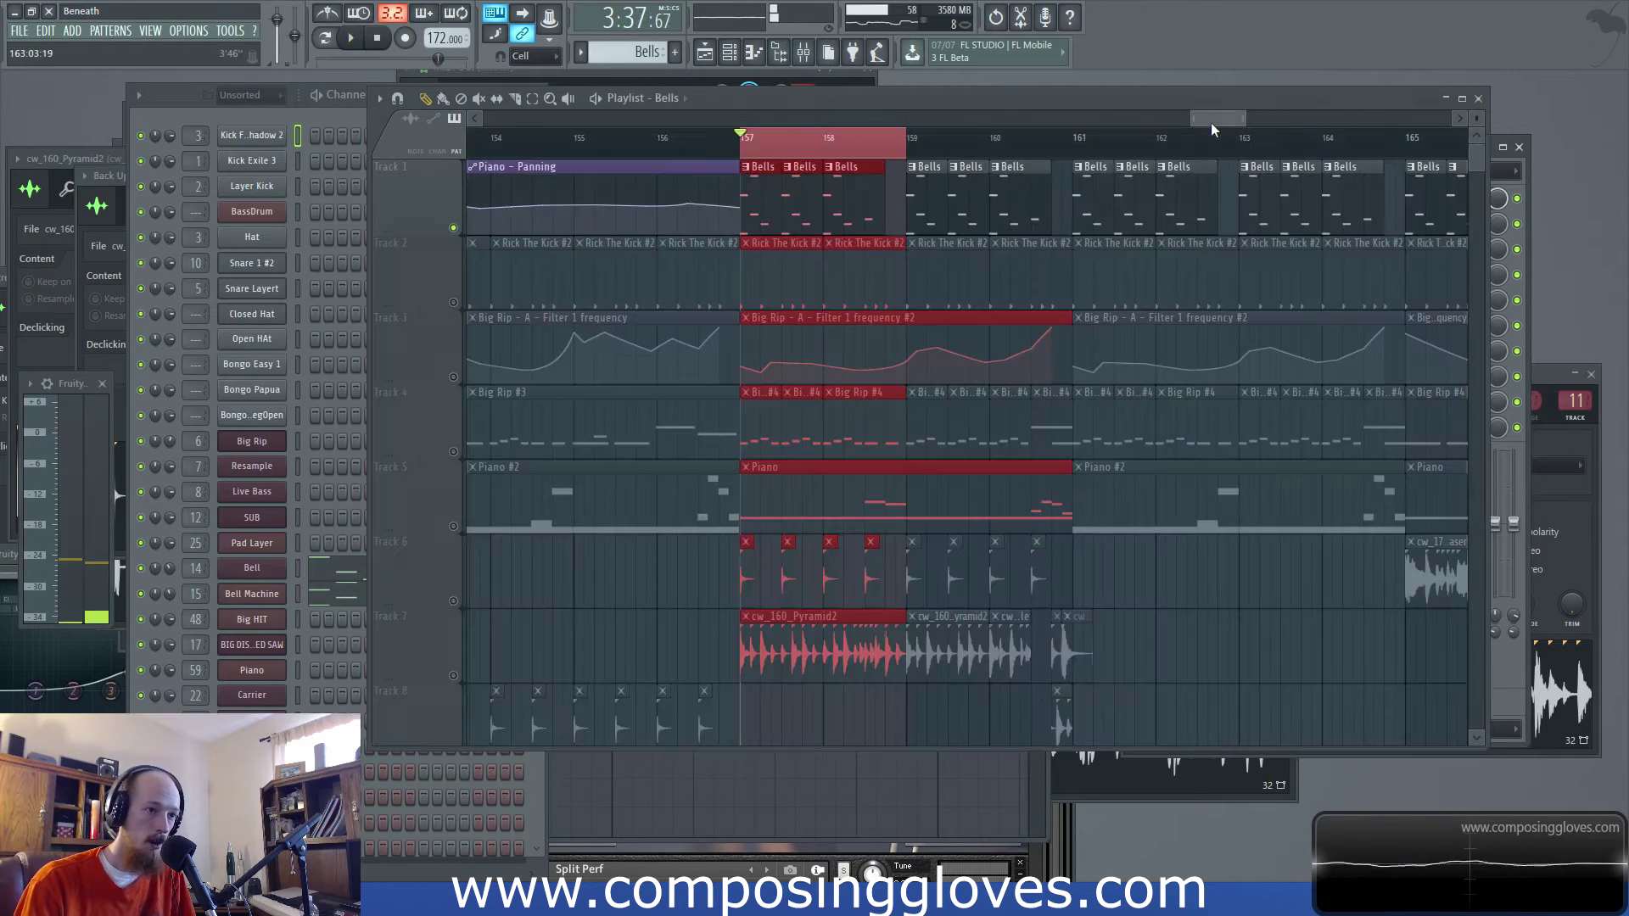
{"action": "right_click", "coordinate": [458, 233]}
Select the Bell Machine and Bell mixer tracks together and pull both faders all the way down
{"action": "left_click", "coordinate": [804, 52]}
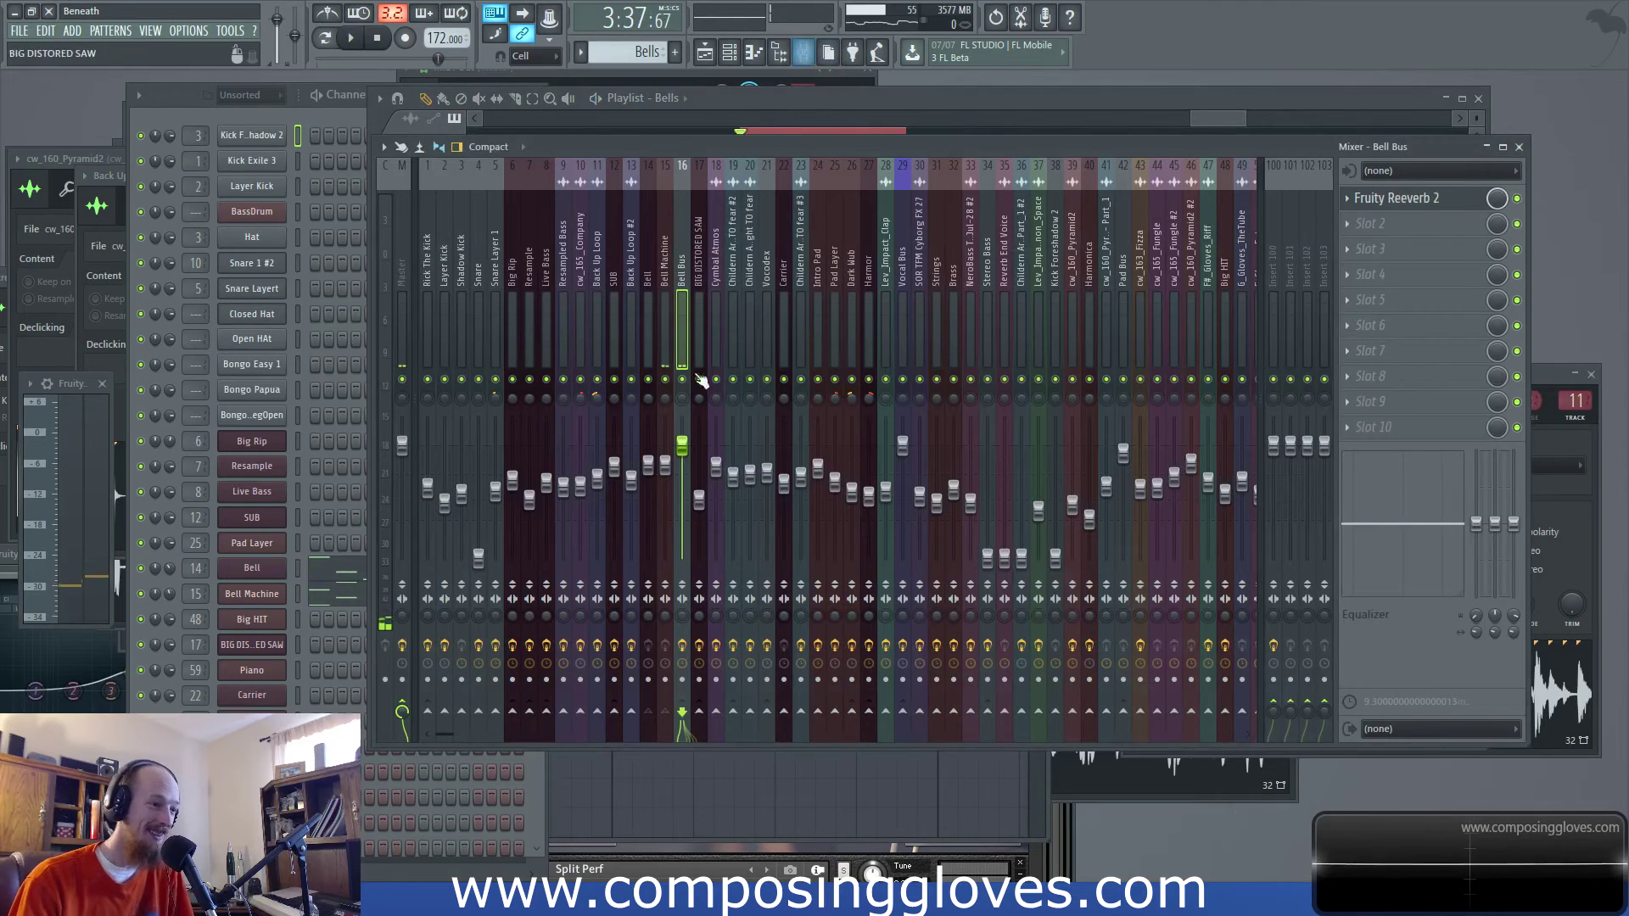
{"action": "left_click", "coordinate": [665, 333]}
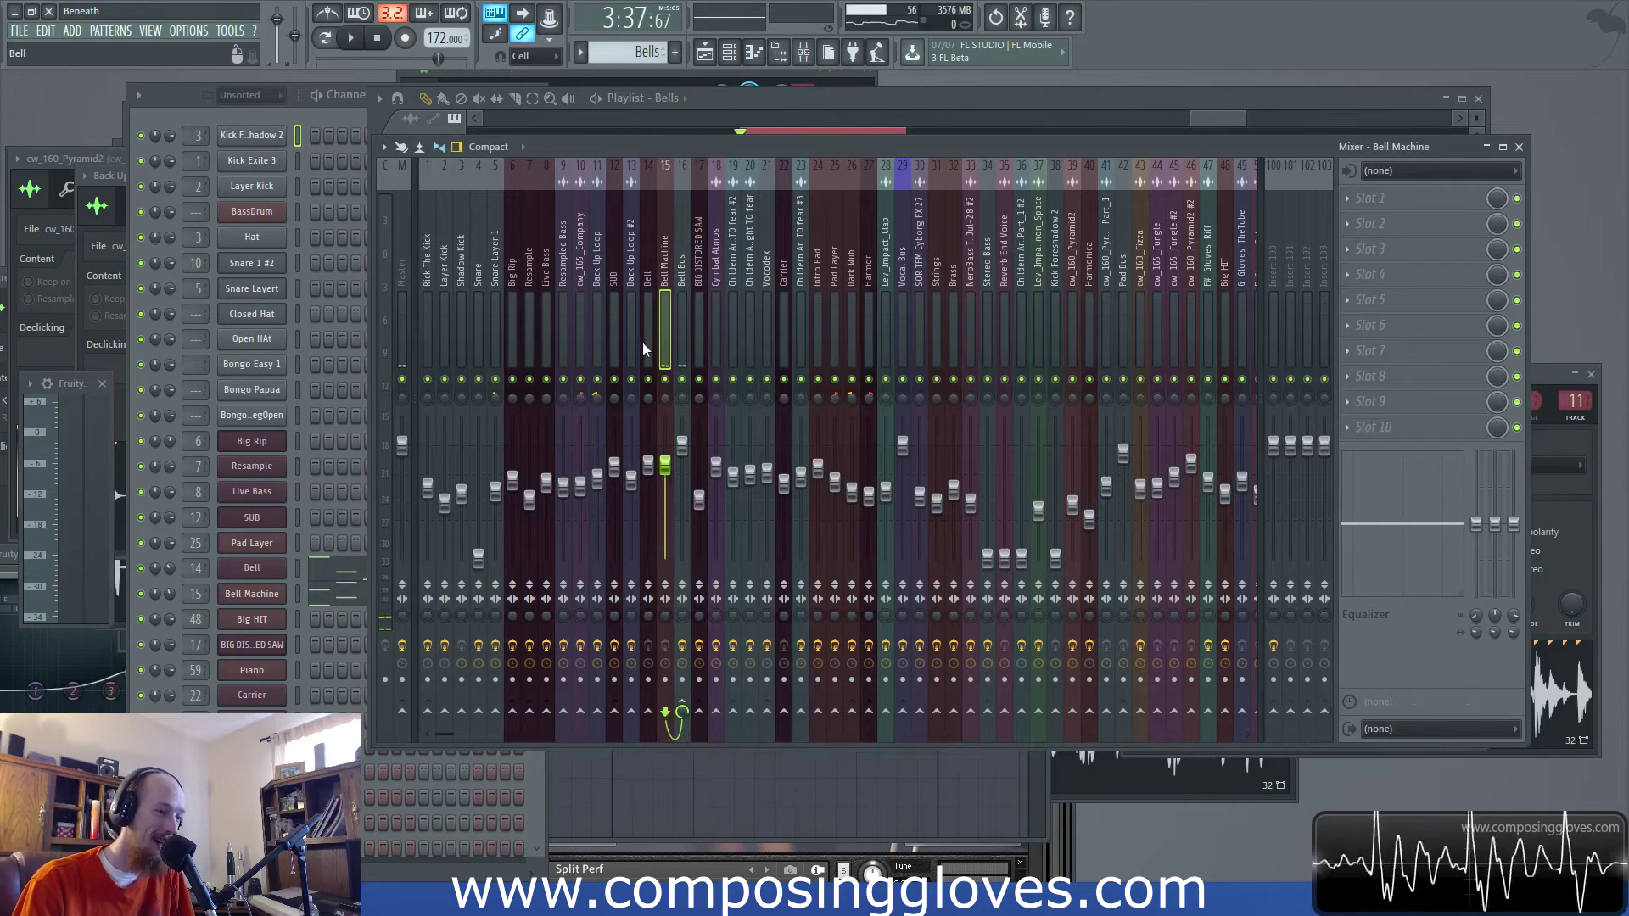
{"action": "left_click", "coordinate": [643, 343], "text": "ctrl"}
{"action": "left_click", "coordinate": [665, 487]}
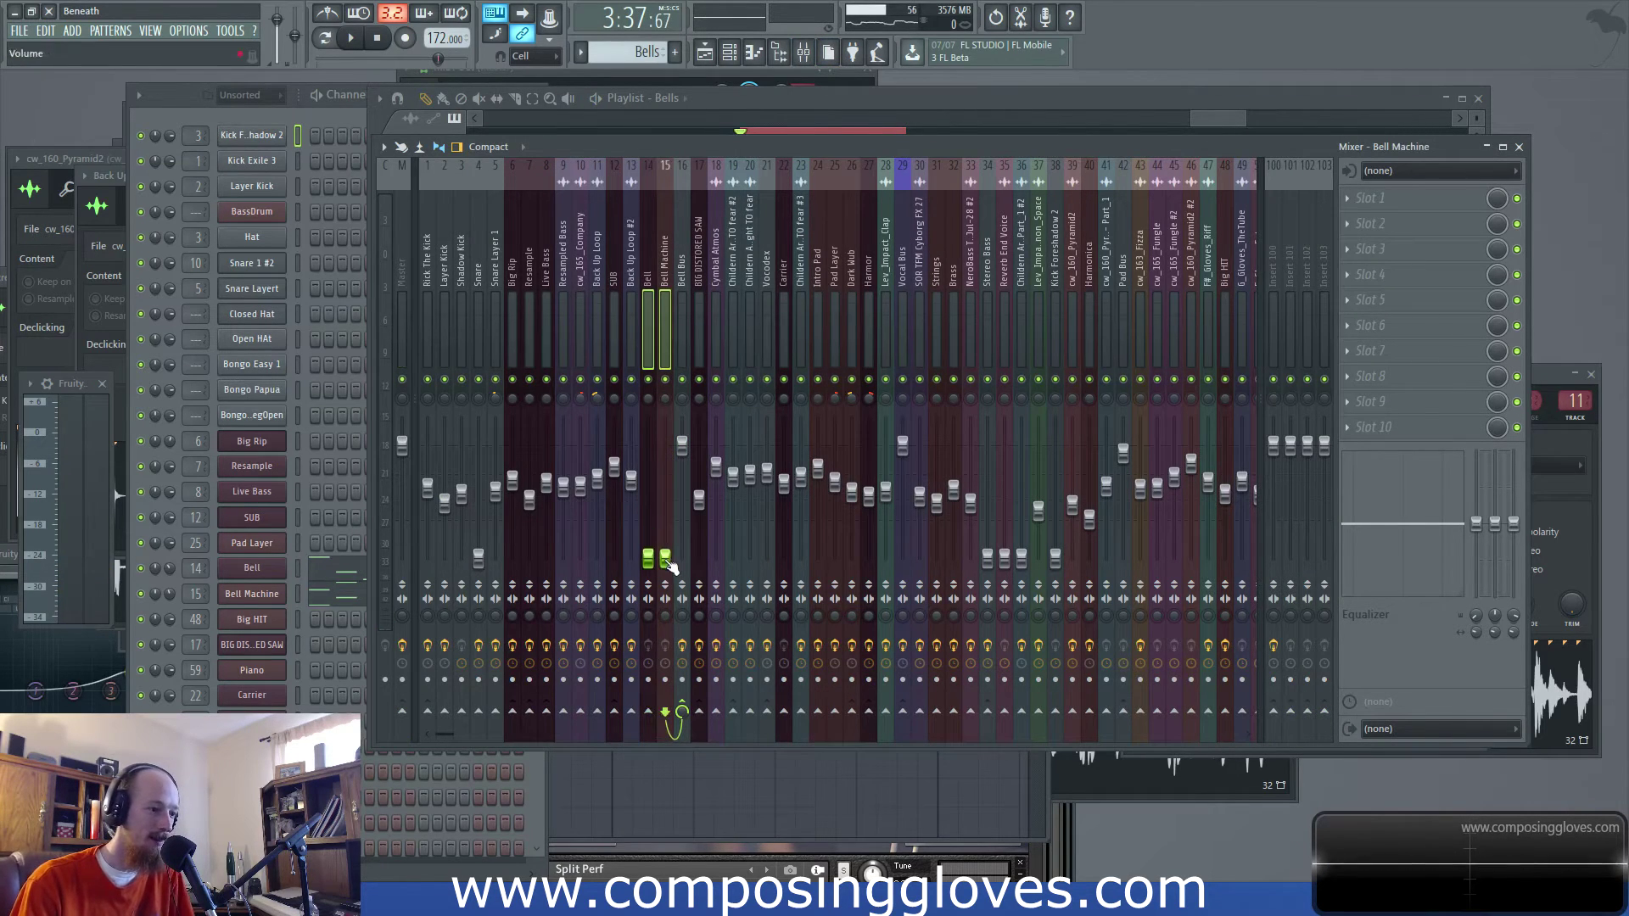
Bring the Bell Machine and Bell faders back up during playback and balance them against the rest of the mix
{"action": "key", "text": "space"}
{"action": "left_click_drag", "start_coordinate": [663, 495], "coordinate": [663, 452]}
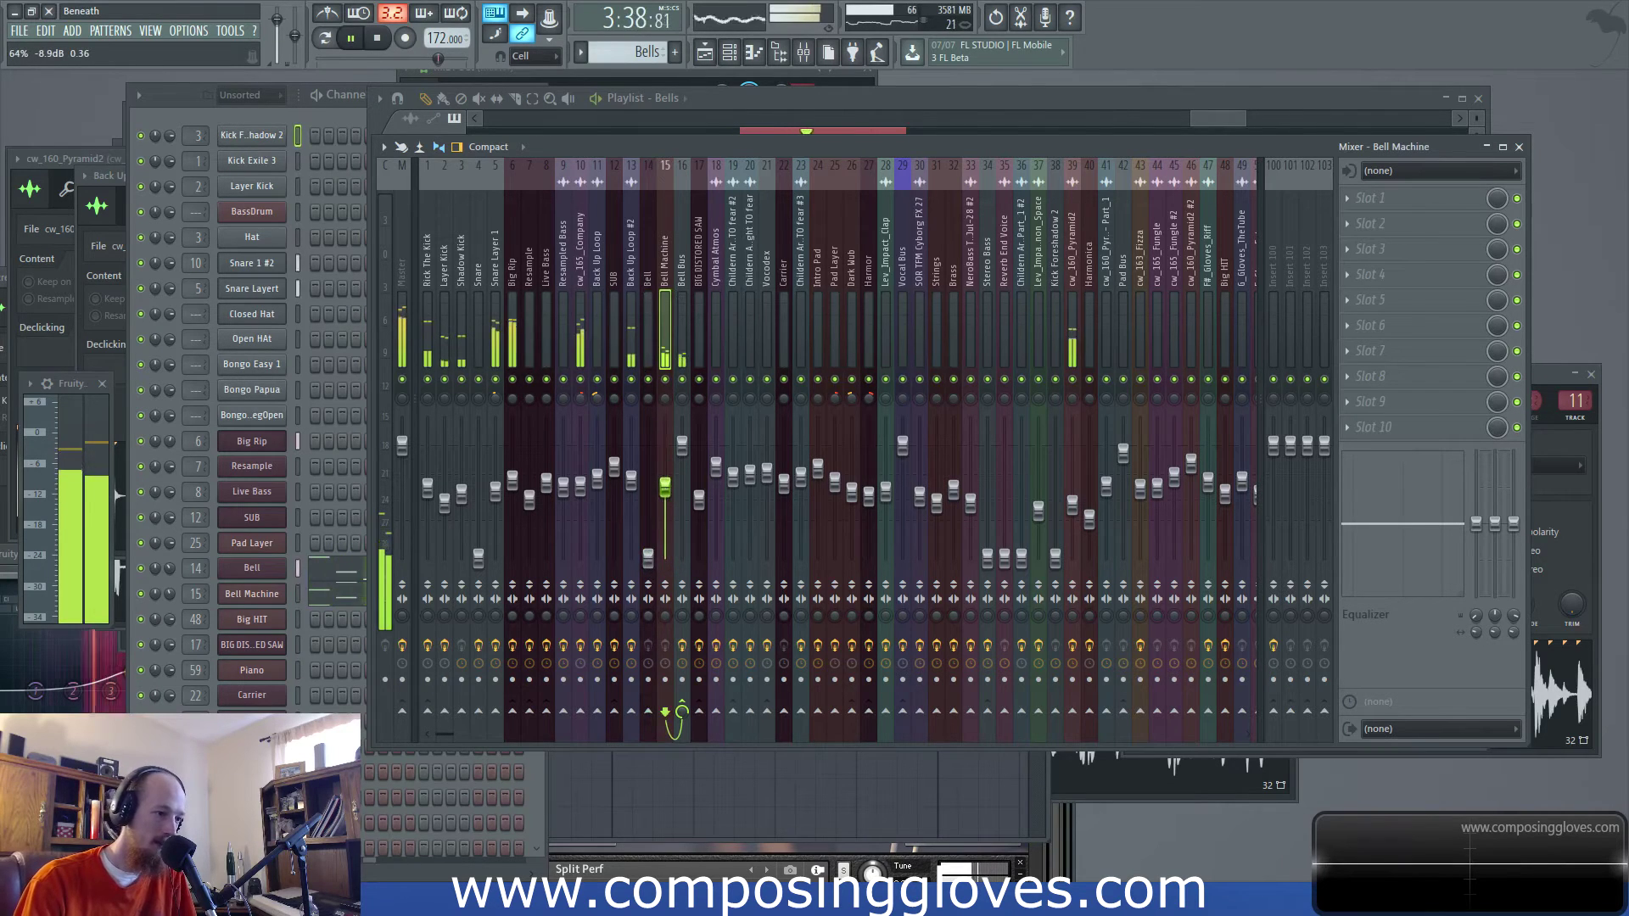
{"action": "left_click_drag", "start_coordinate": [648, 558], "coordinate": [649, 473]}
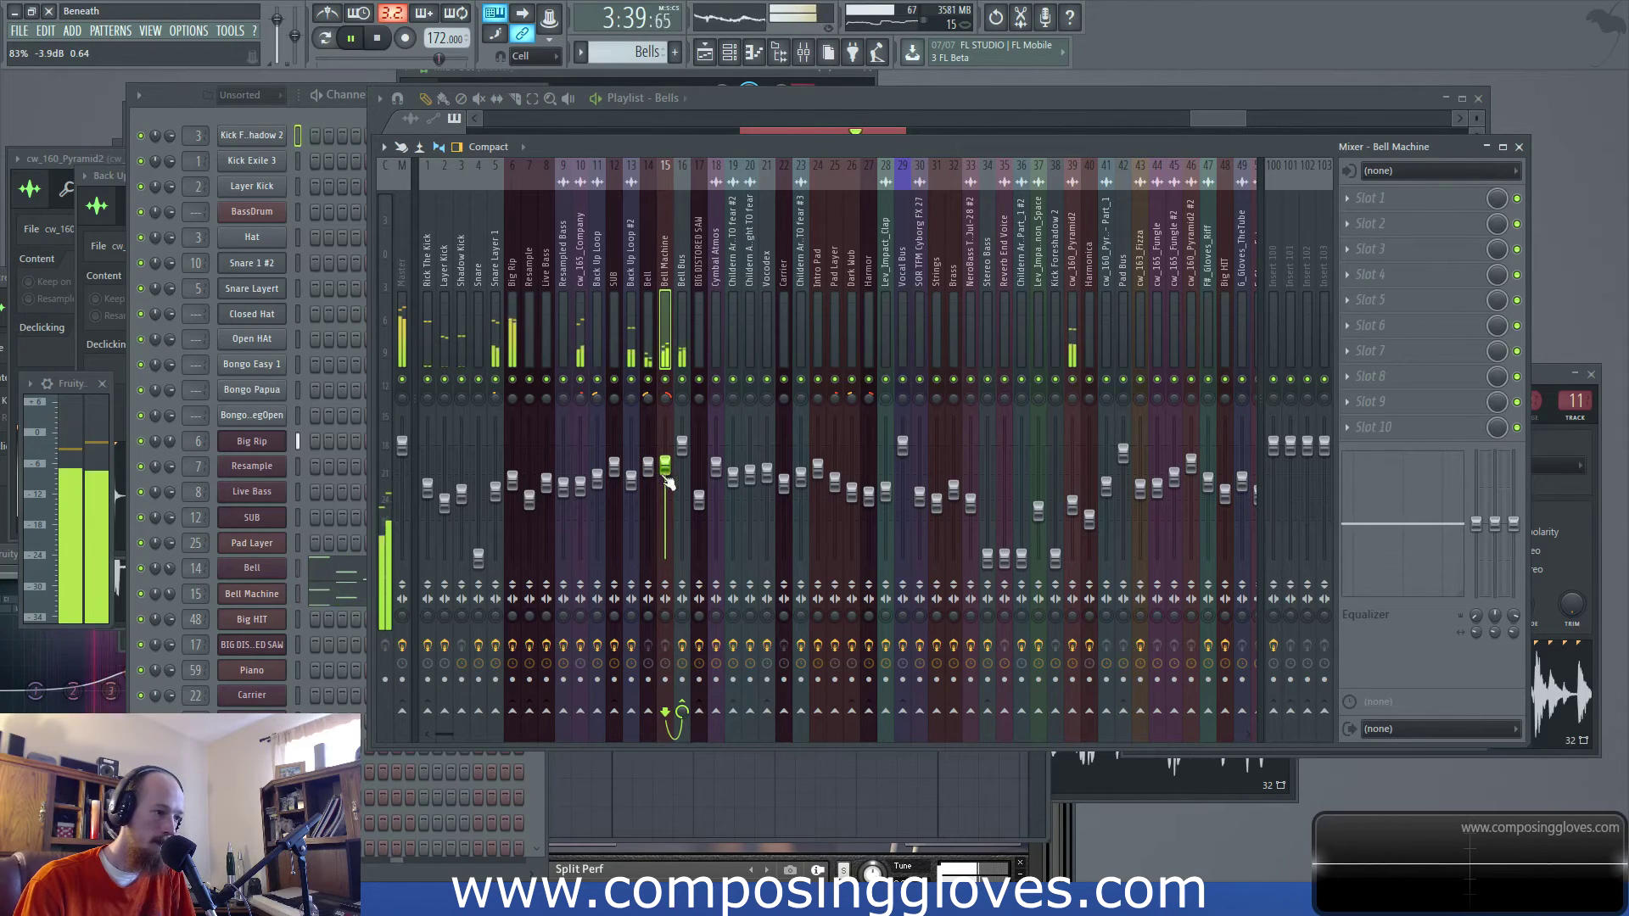
{"action": "left_click", "coordinate": [652, 467]}
{"action": "left_click", "coordinate": [664, 466]}
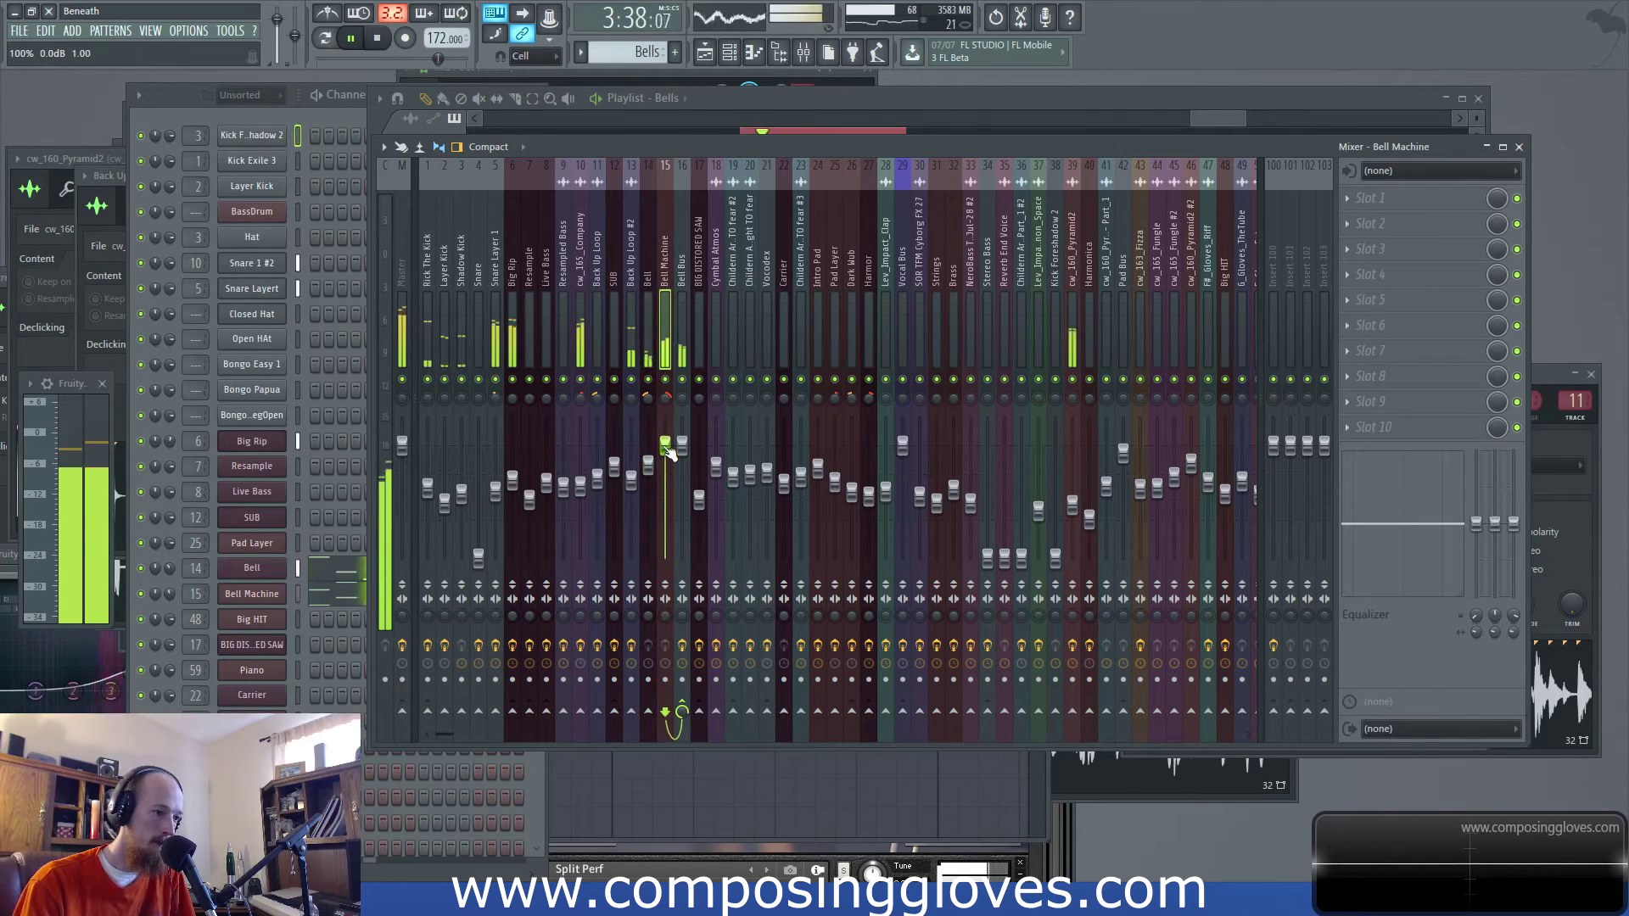
{"action": "left_click", "coordinate": [649, 475]}
{"action": "left_click", "coordinate": [665, 471]}
Adjust the level of Fruity Reeverb 2 on Bell Bus to 76% during playback and return to the playlist
{"action": "left_click", "coordinate": [679, 298]}
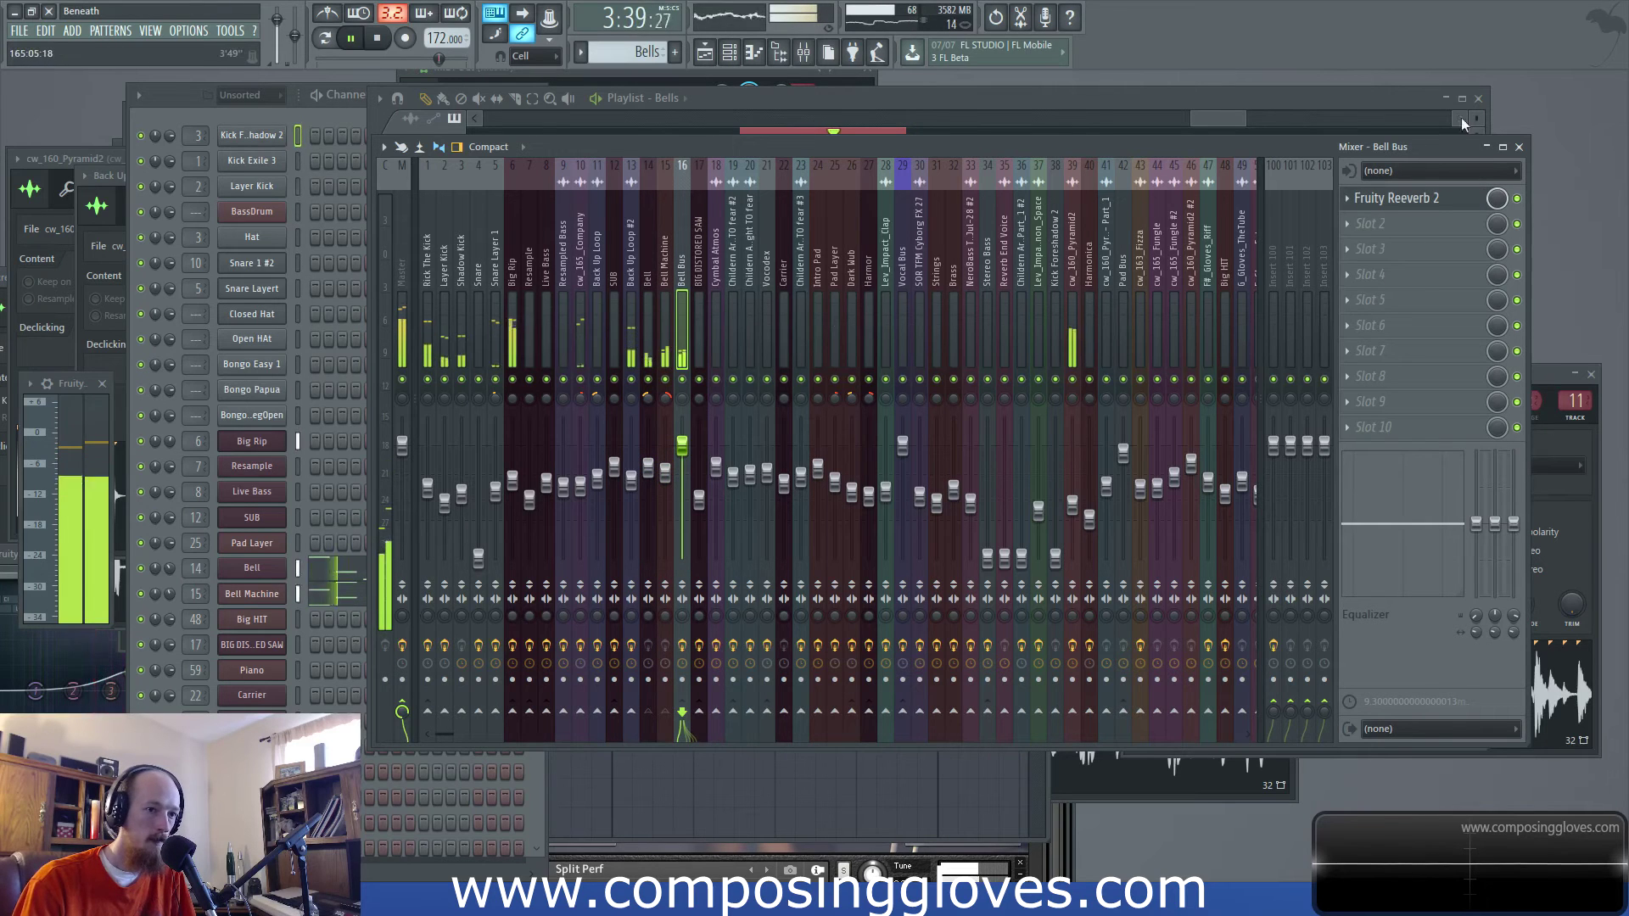
{"action": "left_click", "coordinate": [1429, 208]}
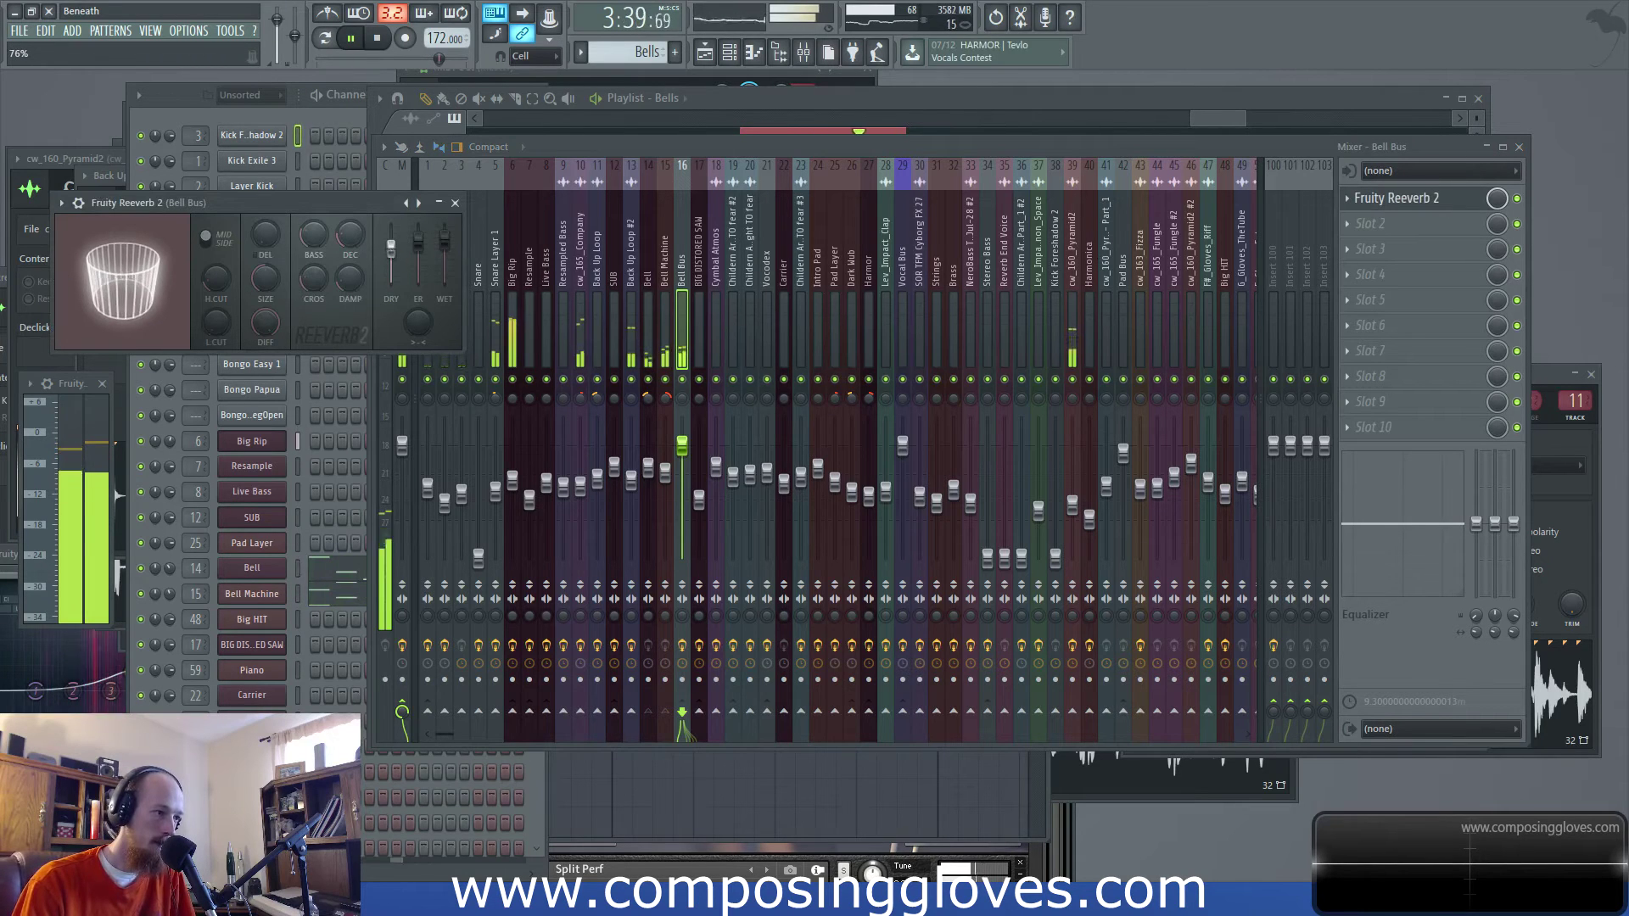
{"action": "left_click", "coordinate": [1215, 117]}
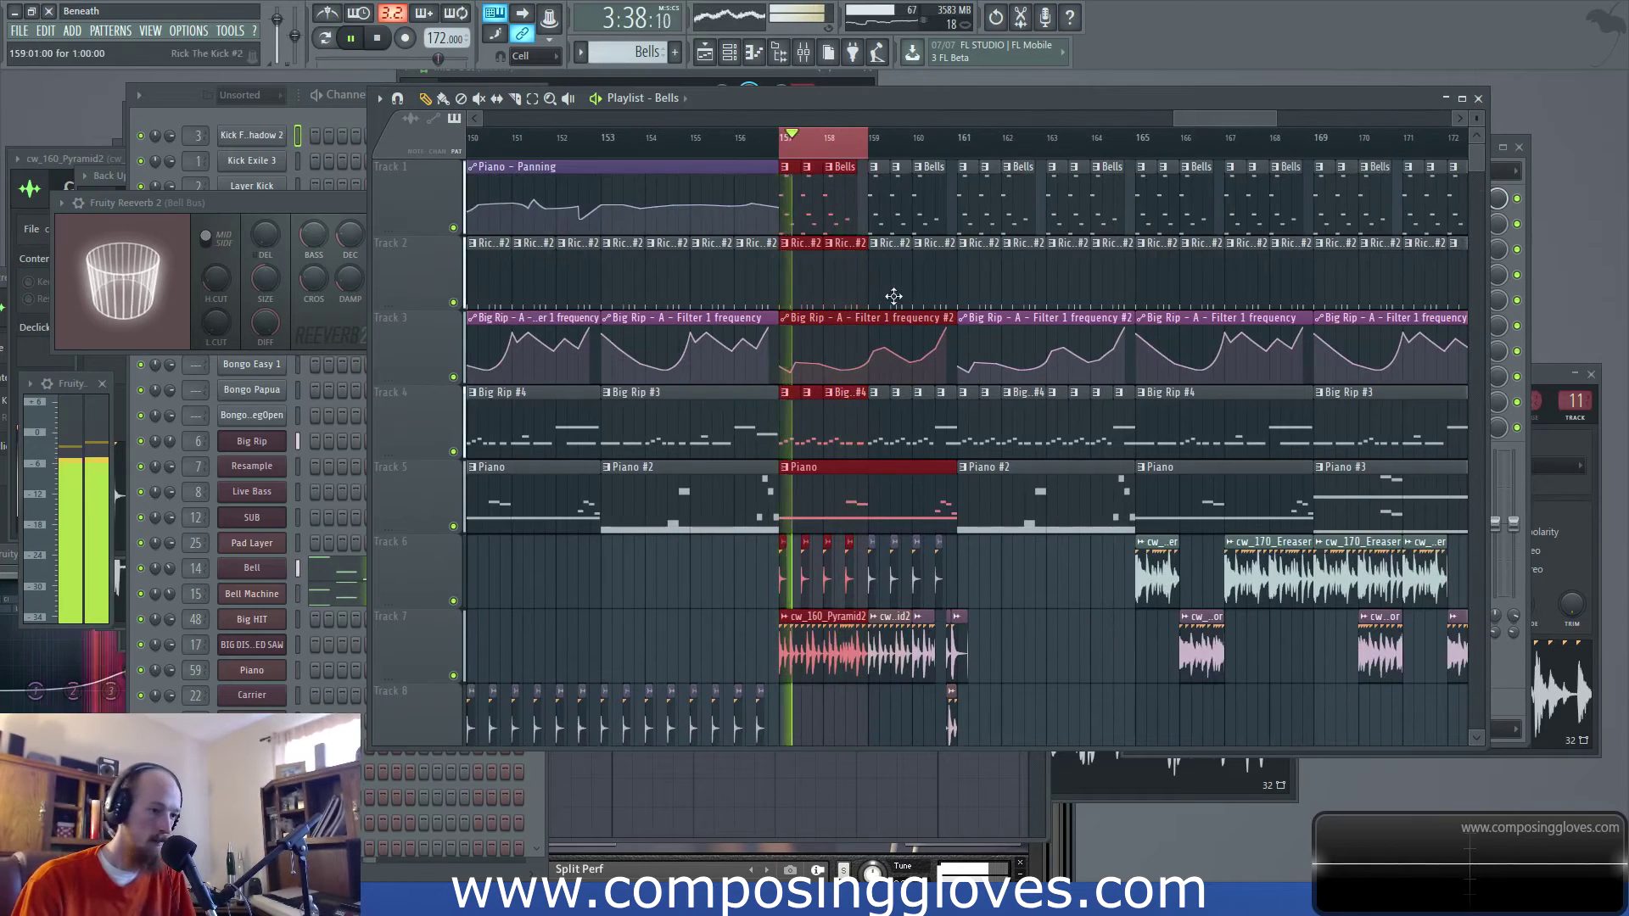
Adjust the compression threshold and knee of a Fruity Limiter on the Big Rip mixer track, setting the knee to 36%, and return to the playlist
{"action": "scroll", "coordinate": [891, 291], "scroll_direction": "down", "scroll_amount": 2}
{"action": "scroll", "coordinate": [848, 339], "scroll_direction": "down", "scroll_amount": 2, "text": "ctrl"}
{"action": "scroll", "coordinate": [844, 351], "scroll_direction": "up", "scroll_amount": 2}
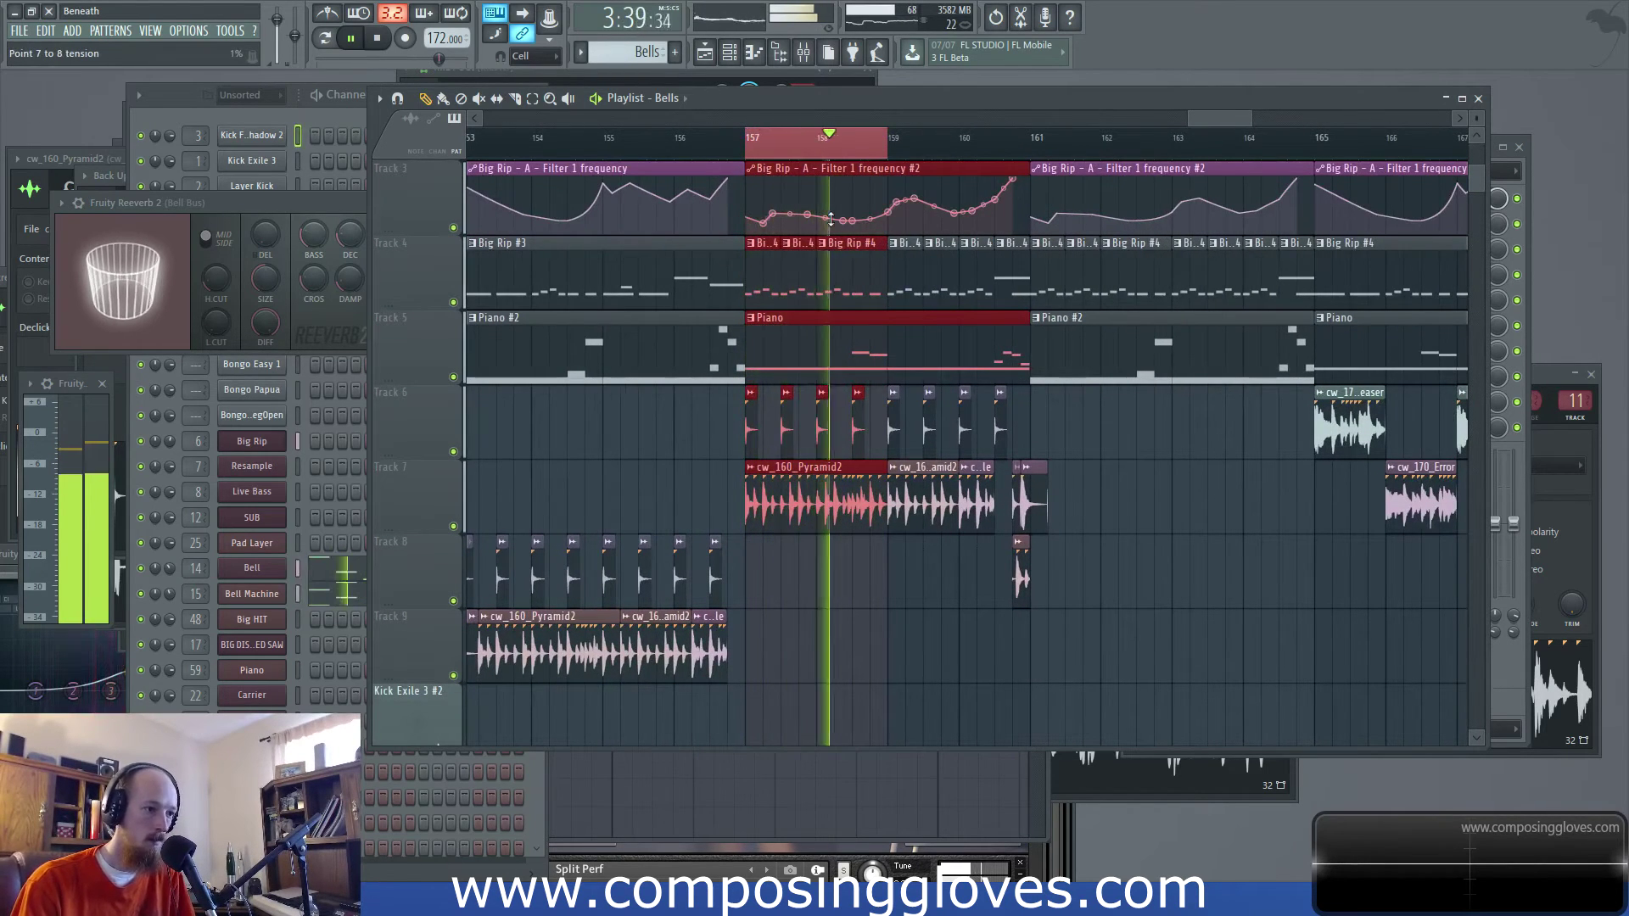
{"action": "scroll", "coordinate": [831, 219], "scroll_direction": "up", "scroll_amount": 2}
{"action": "key", "text": "F9"}
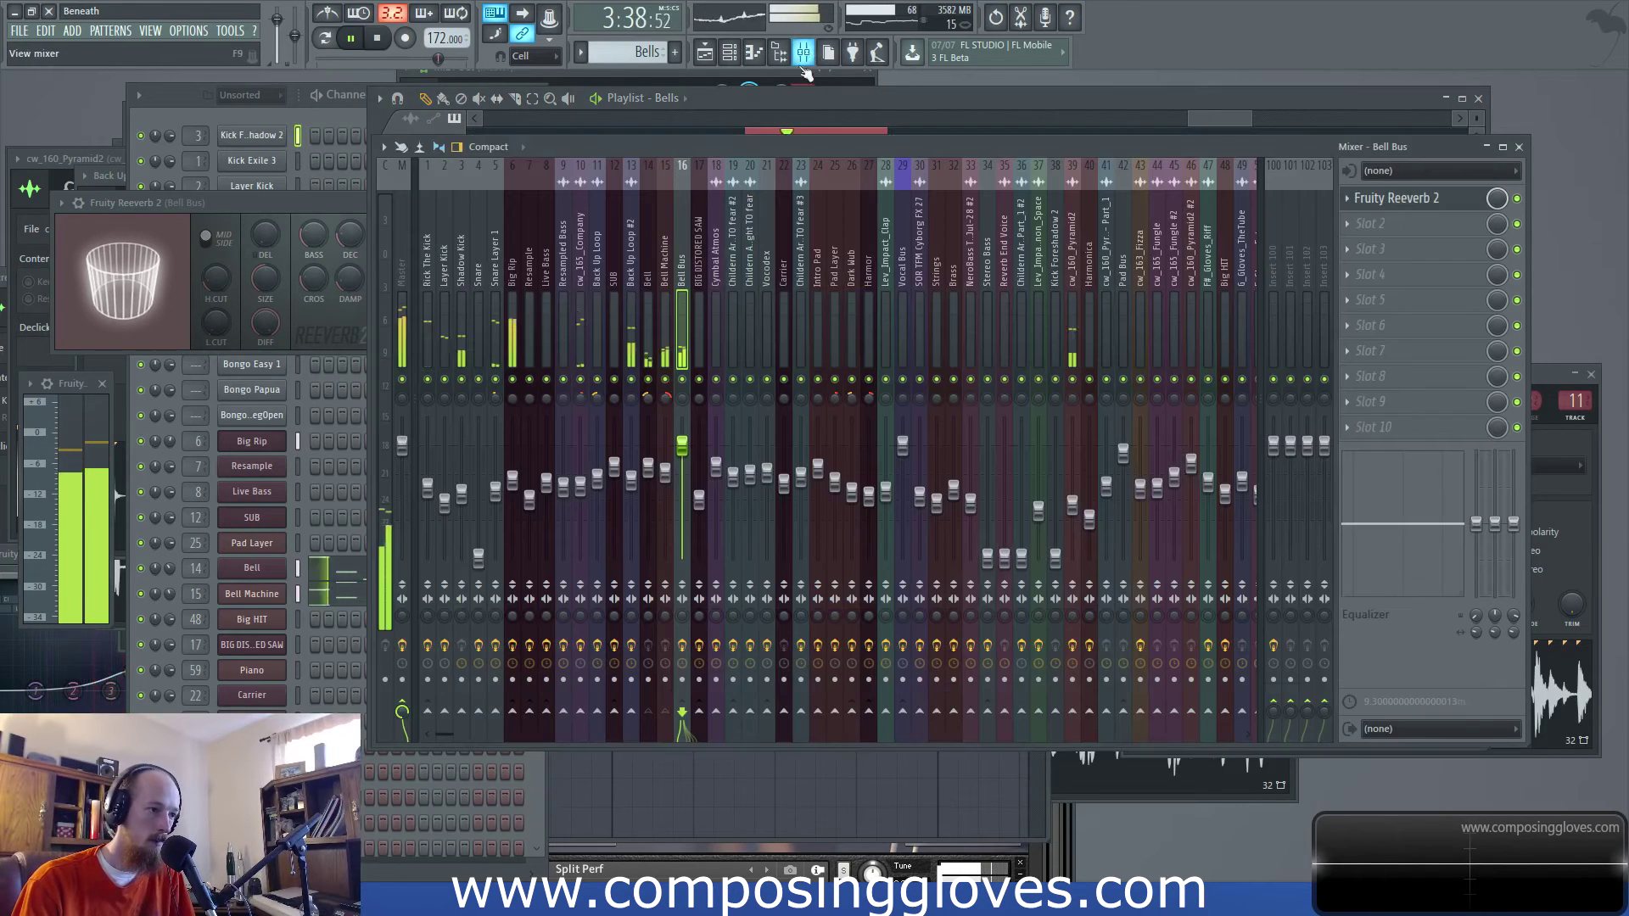
{"action": "left_click", "coordinate": [511, 293]}
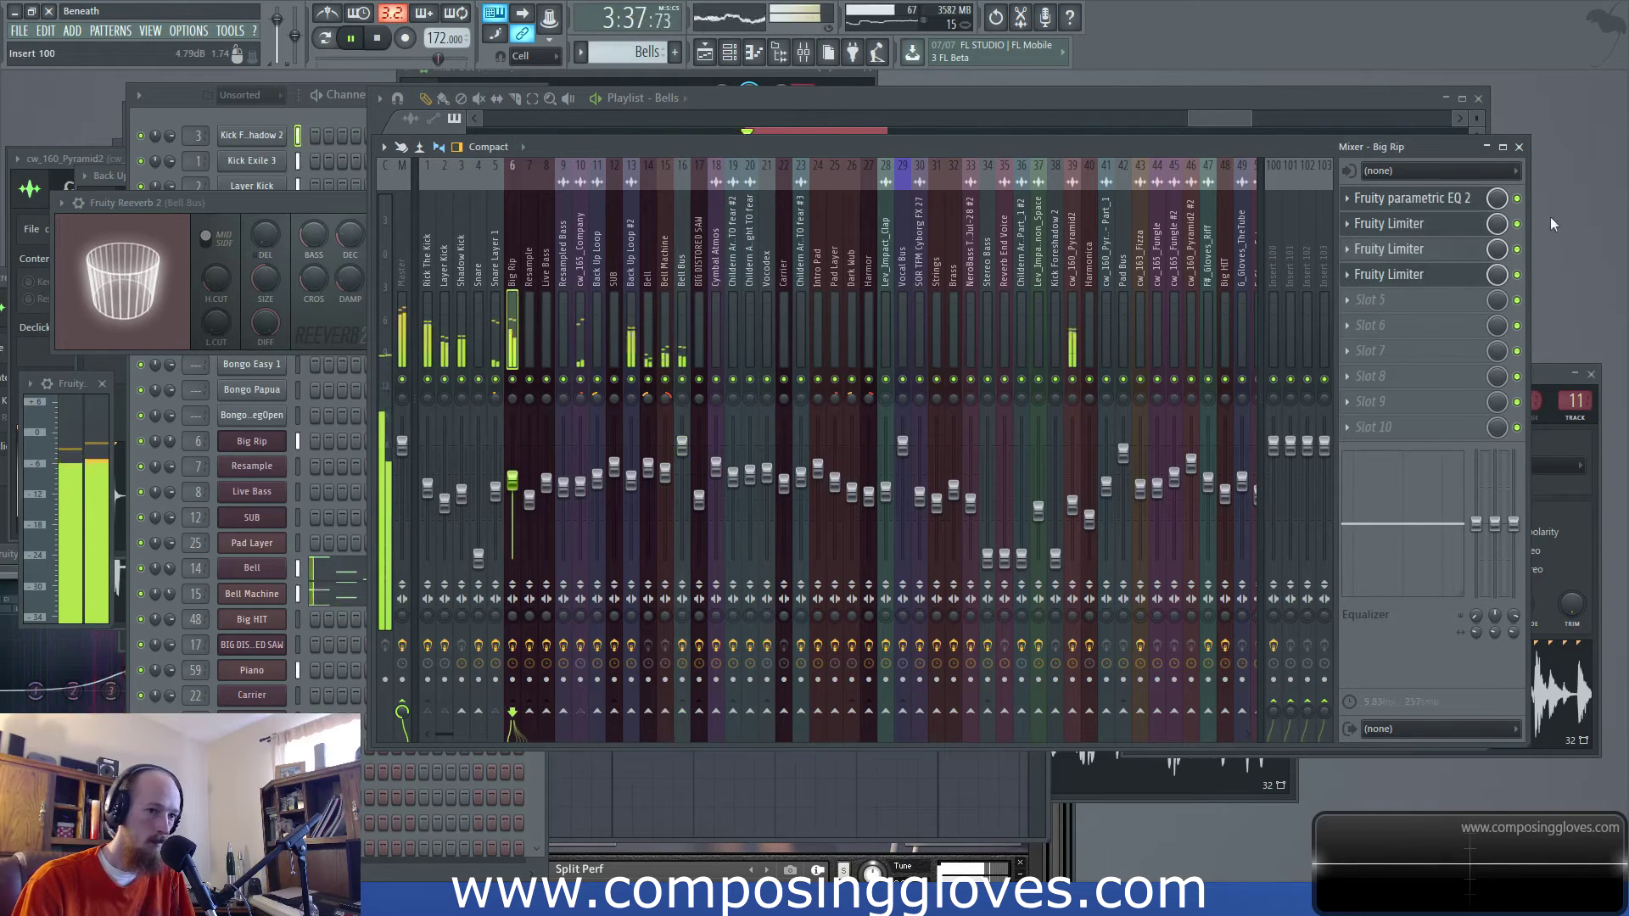
{"action": "left_click", "coordinate": [1423, 226]}
{"action": "left_click", "coordinate": [1424, 227]}
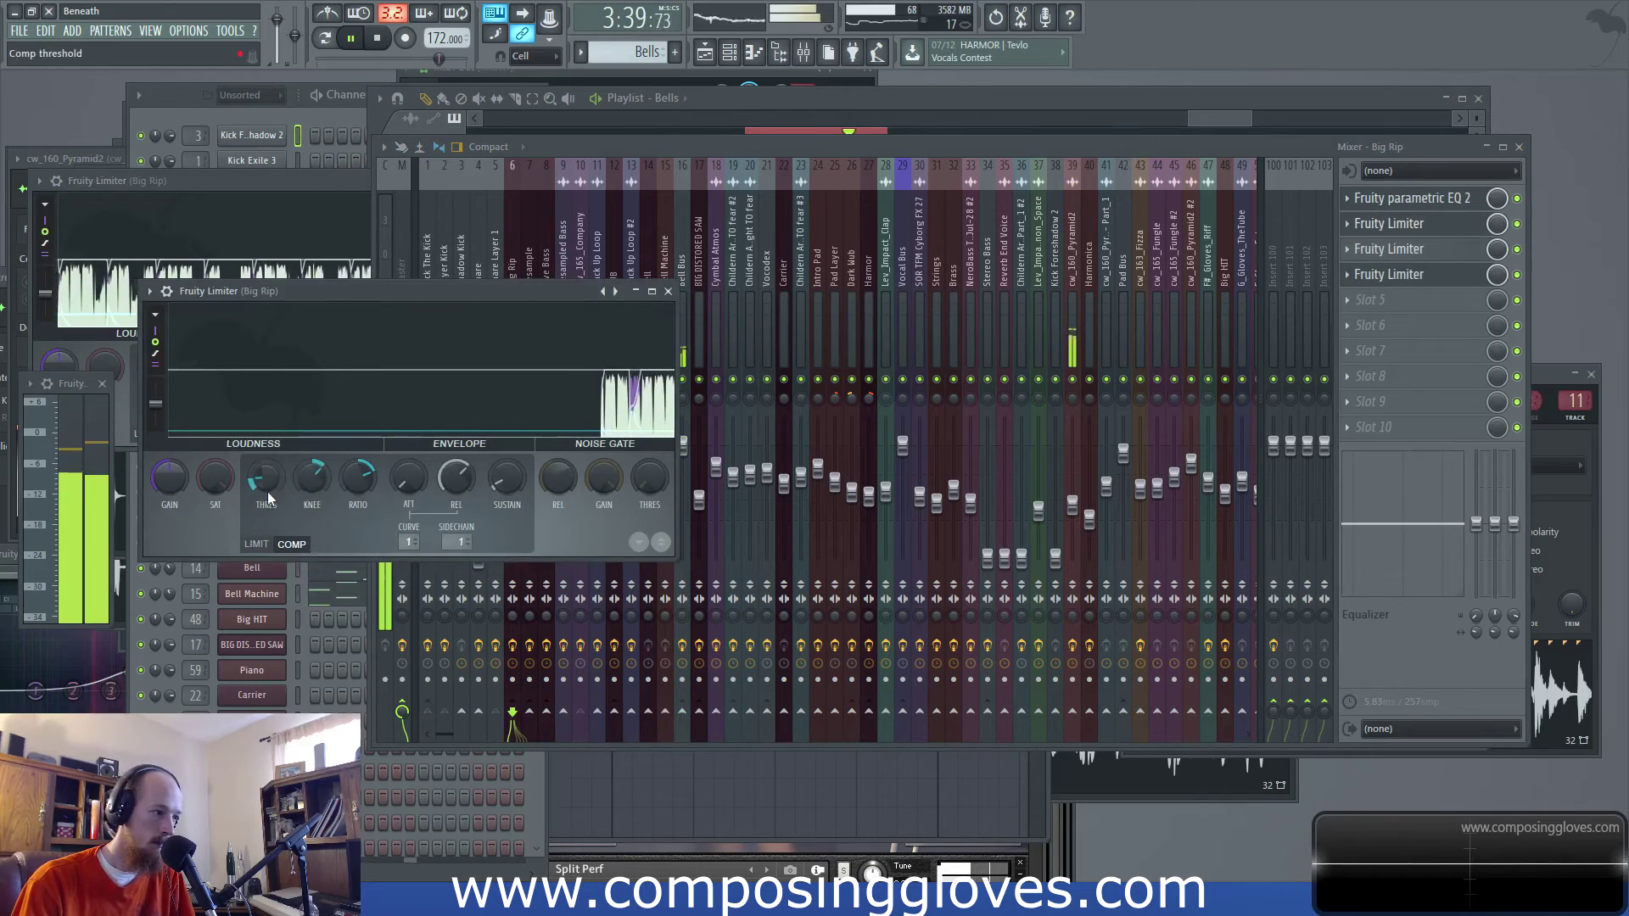
{"action": "left_click_drag", "start_coordinate": [263, 483], "coordinate": [314, 478]}
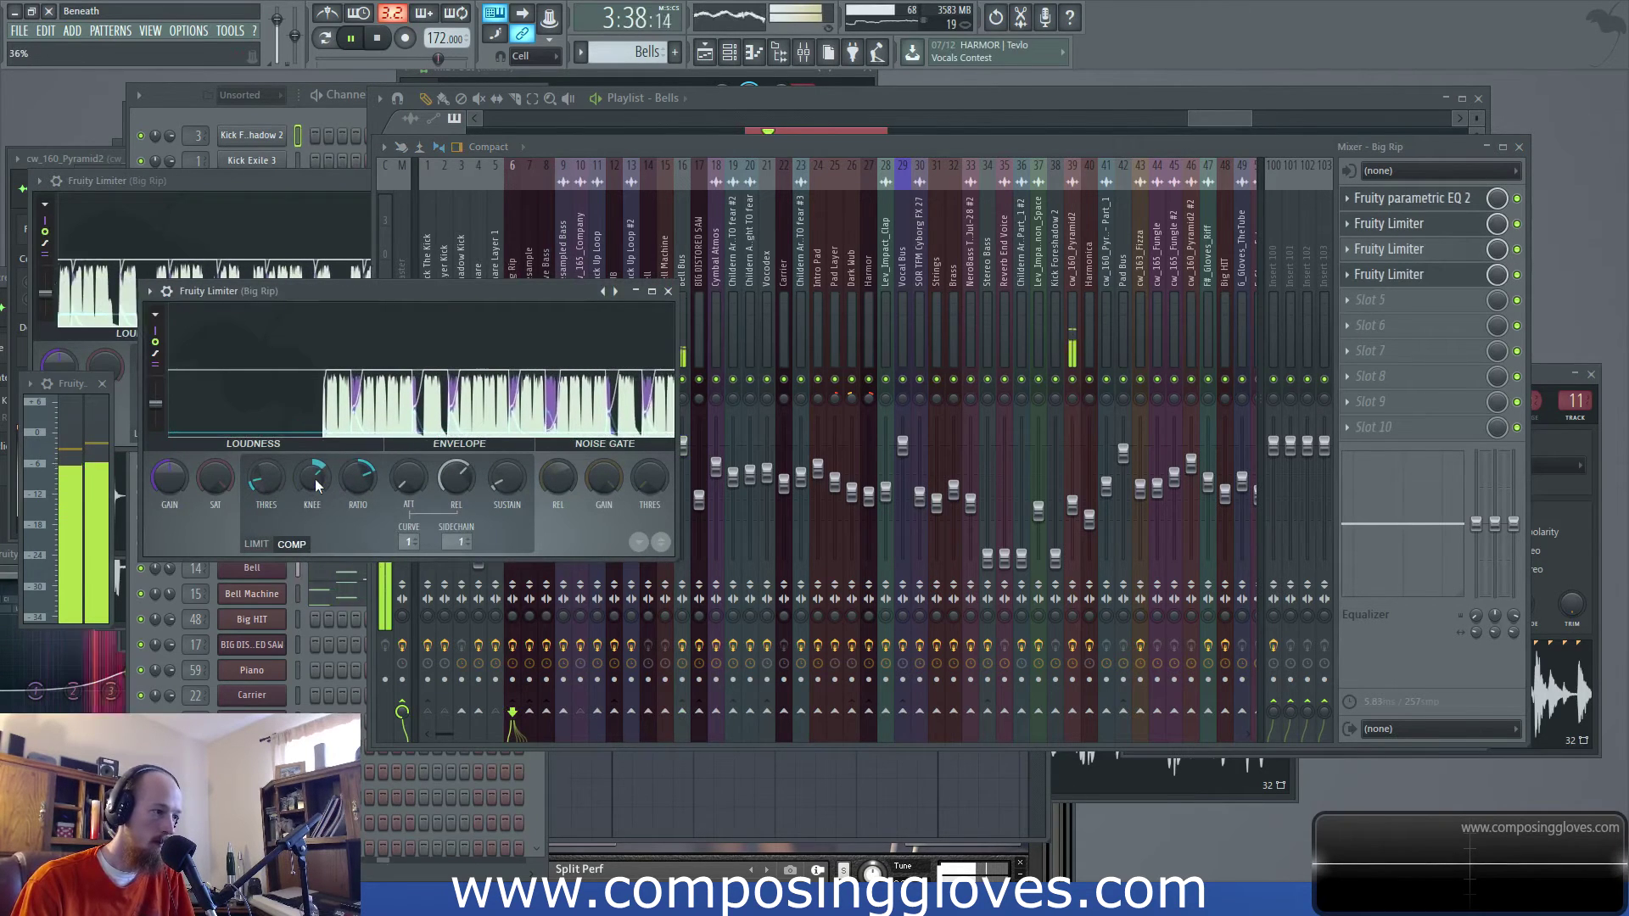
{"action": "left_click", "coordinate": [1218, 116]}
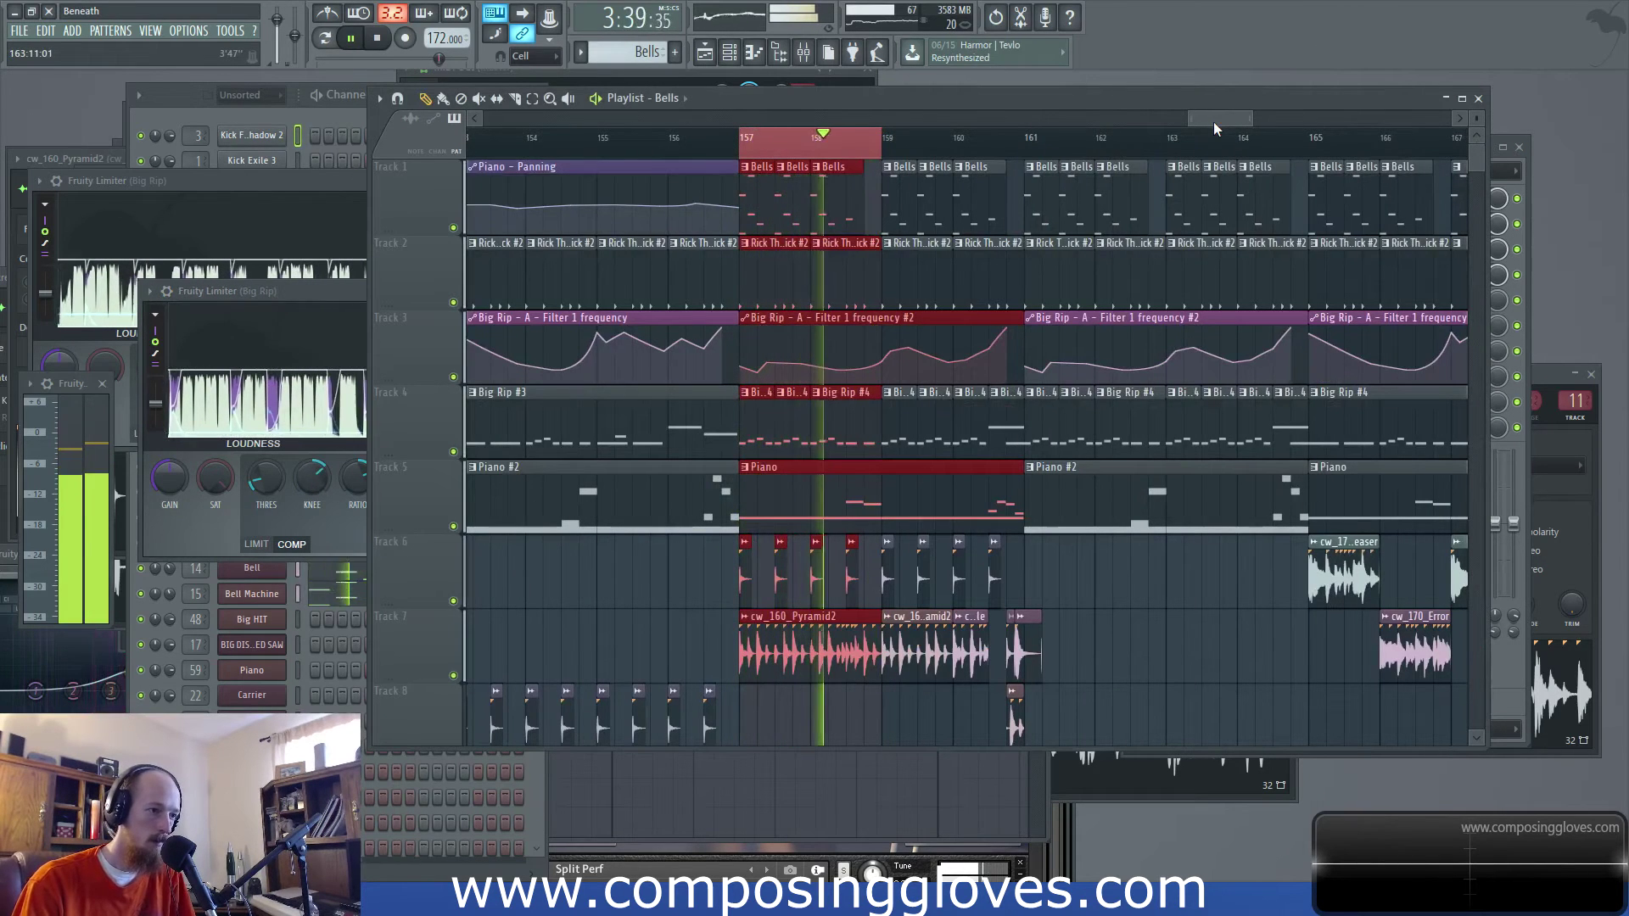
Solo the Rick The Kick mixer track, listen to it during playback with its routed tracks, and unsolo it
{"action": "left_click", "coordinate": [803, 52]}
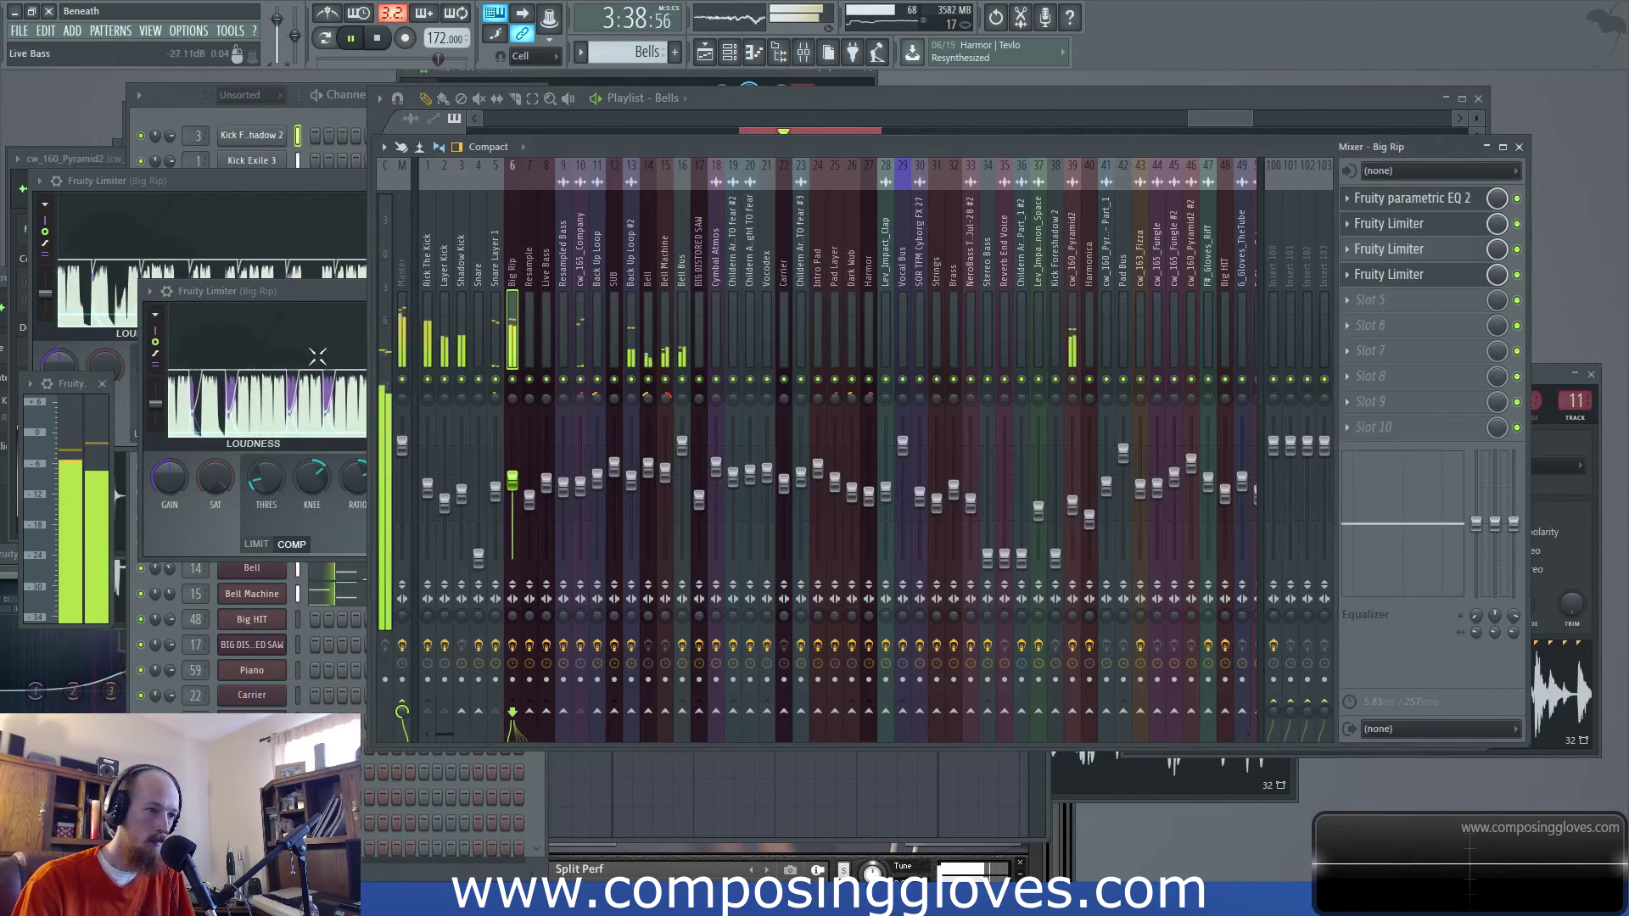
{"action": "left_click", "coordinate": [429, 323]}
{"action": "key", "text": "space"}
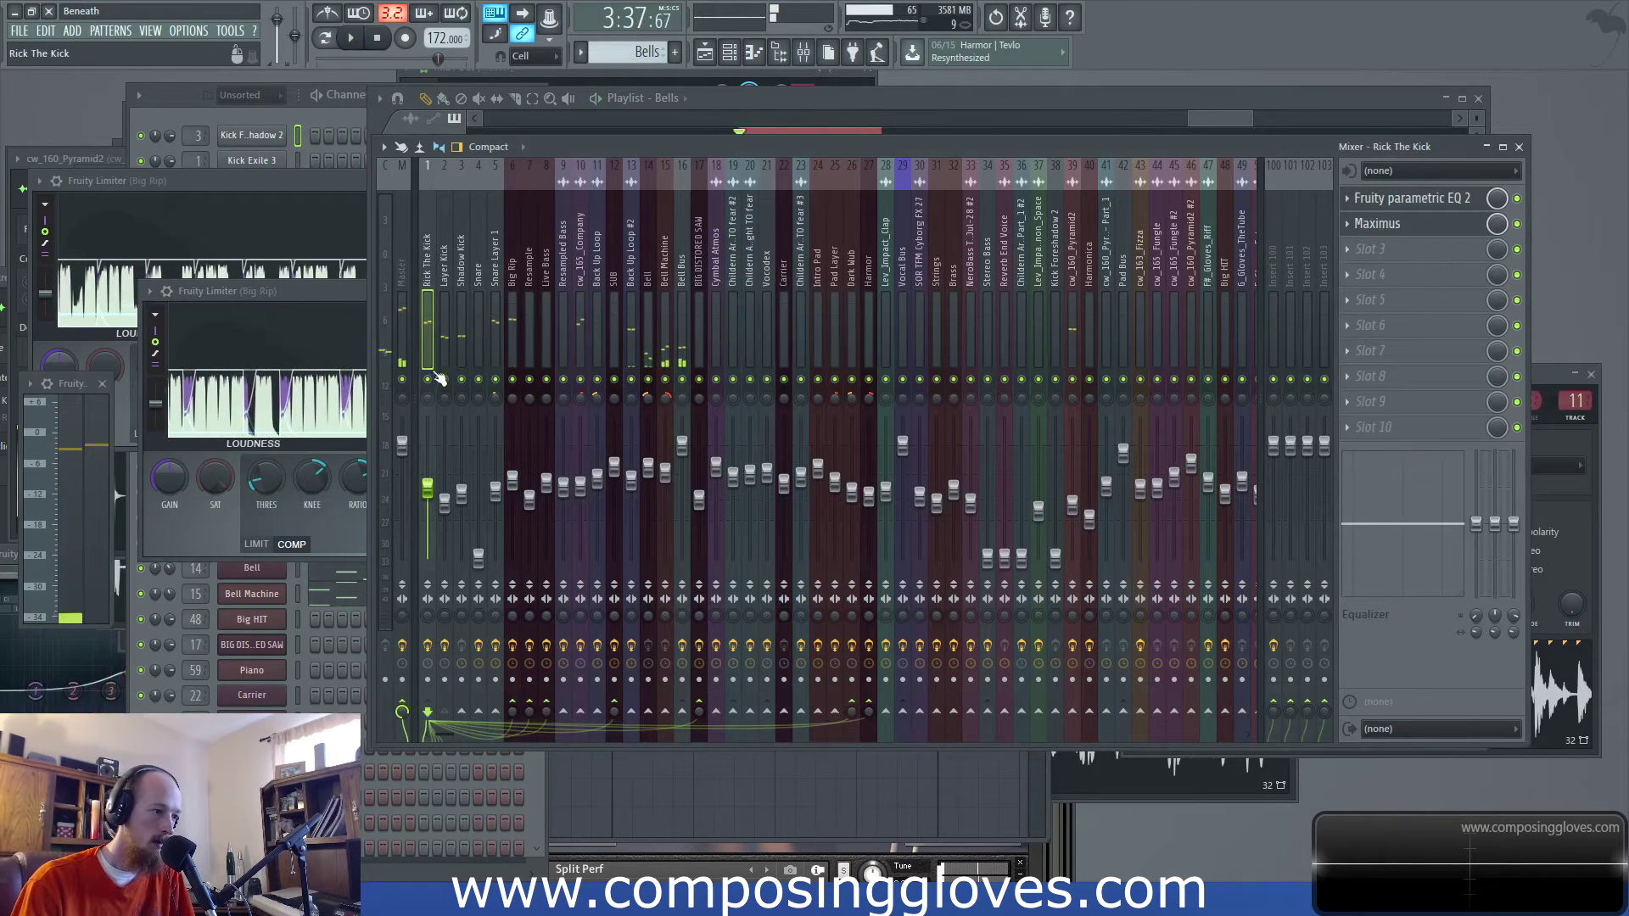
{"action": "right_click", "coordinate": [428, 380]}
{"action": "key", "text": "space"}
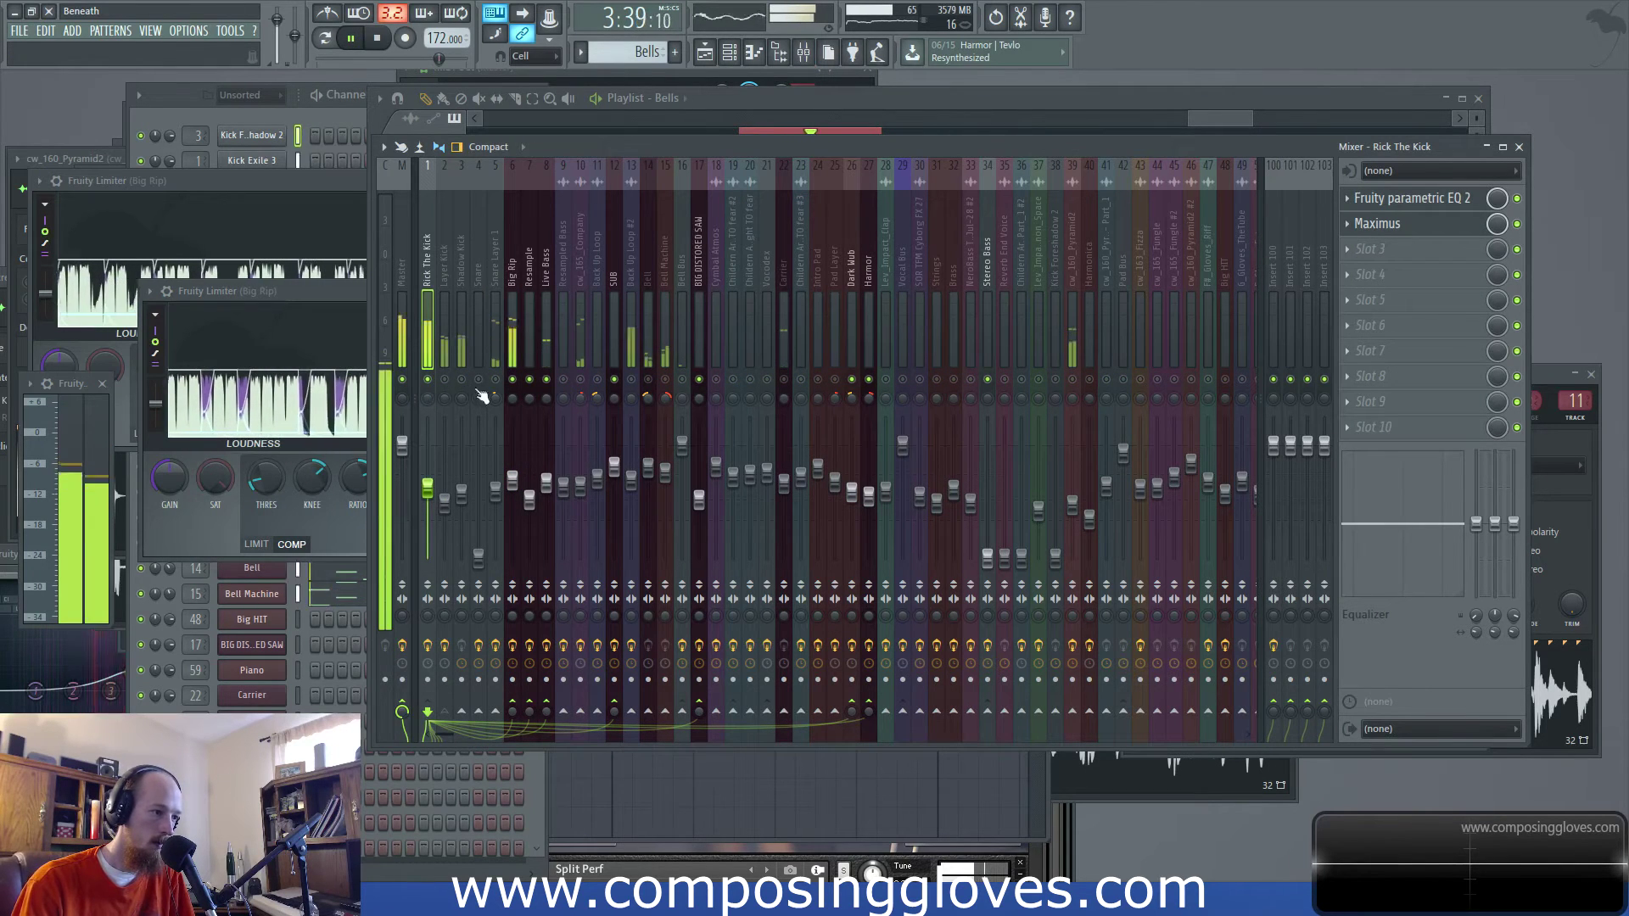
{"action": "right_click", "coordinate": [428, 379]}
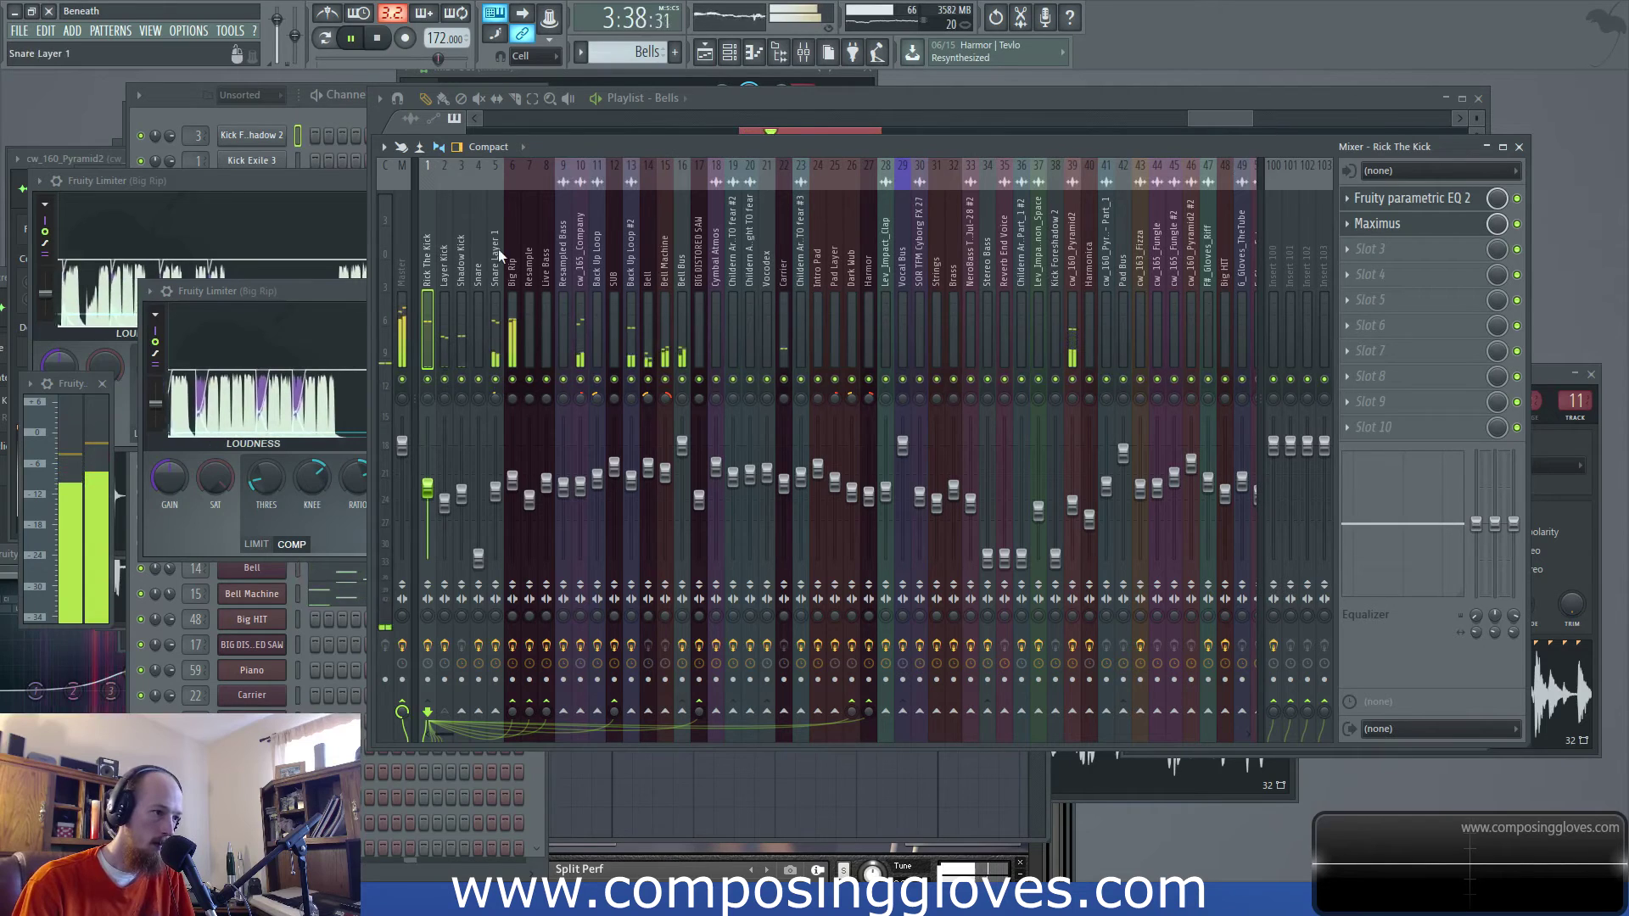
Stop playback, solo-check the Rick The Kick mixer track, and play the section with Layer Kick soloed
{"action": "key", "text": "space"}
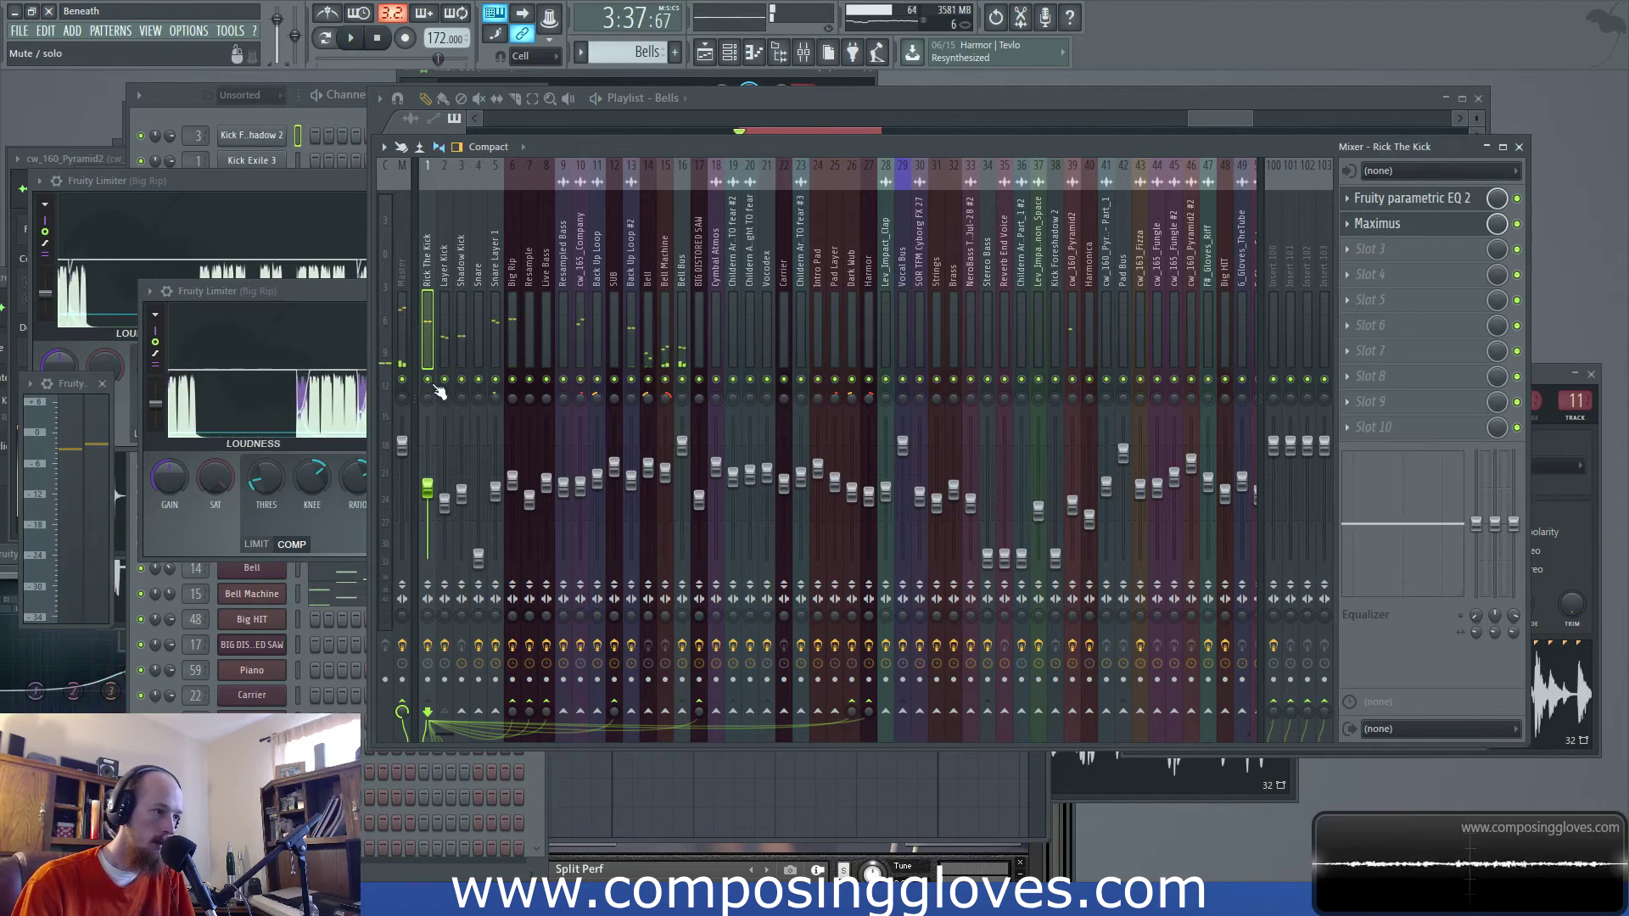
{"action": "right_click", "coordinate": [428, 380]}
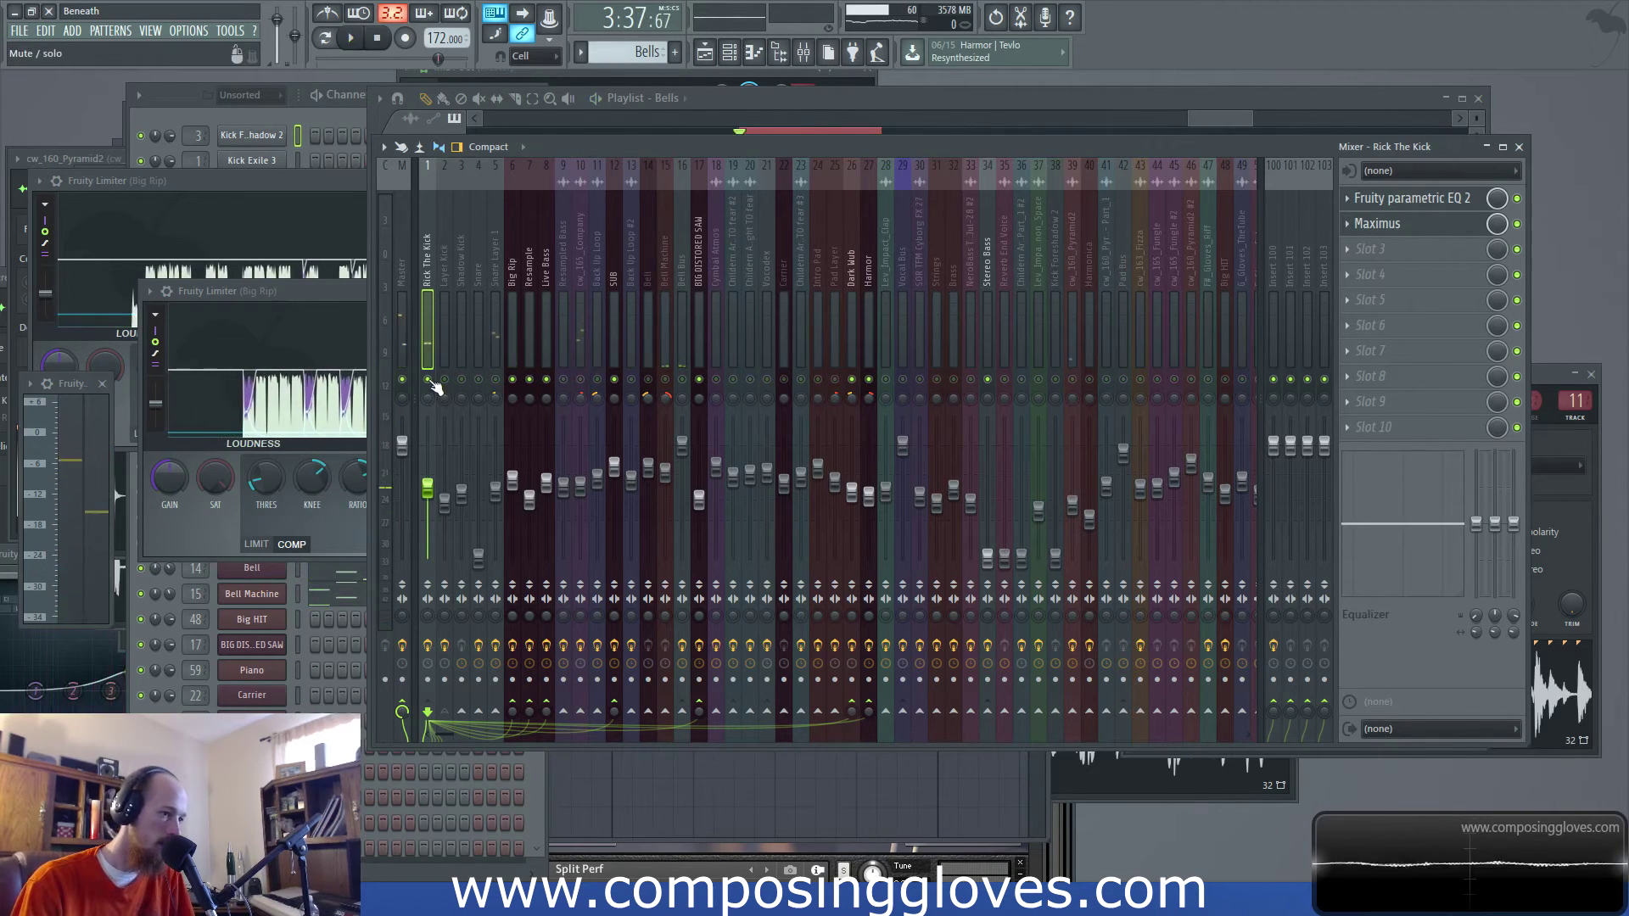
{"action": "right_click", "coordinate": [428, 379]}
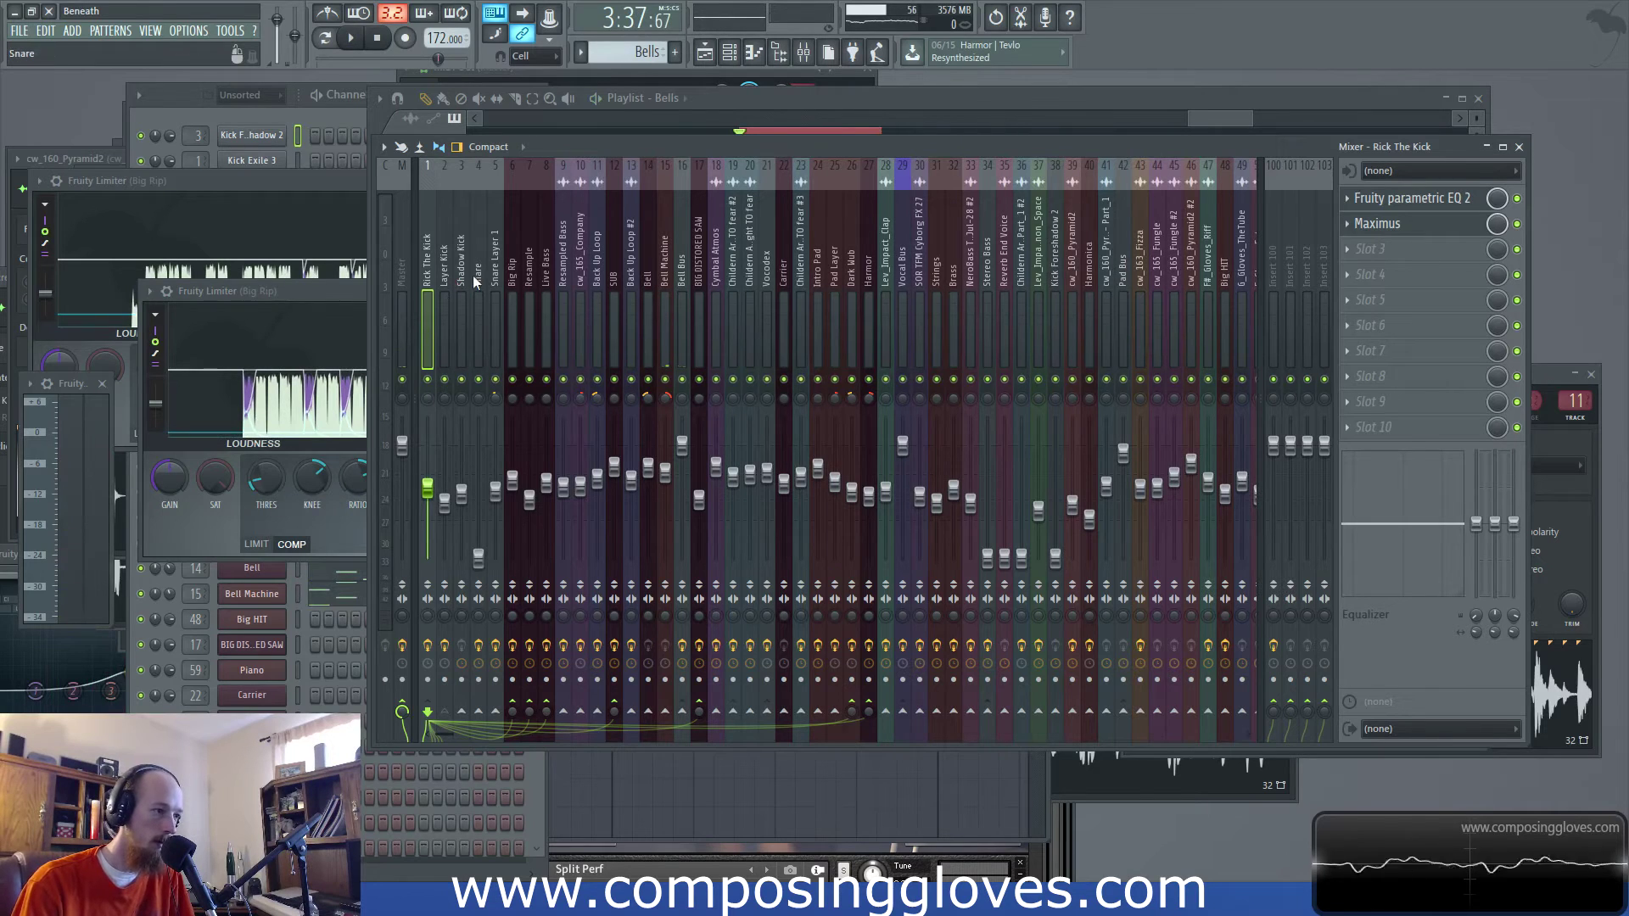
{"action": "left_click", "coordinate": [441, 284]}
{"action": "right_click", "coordinate": [445, 379]}
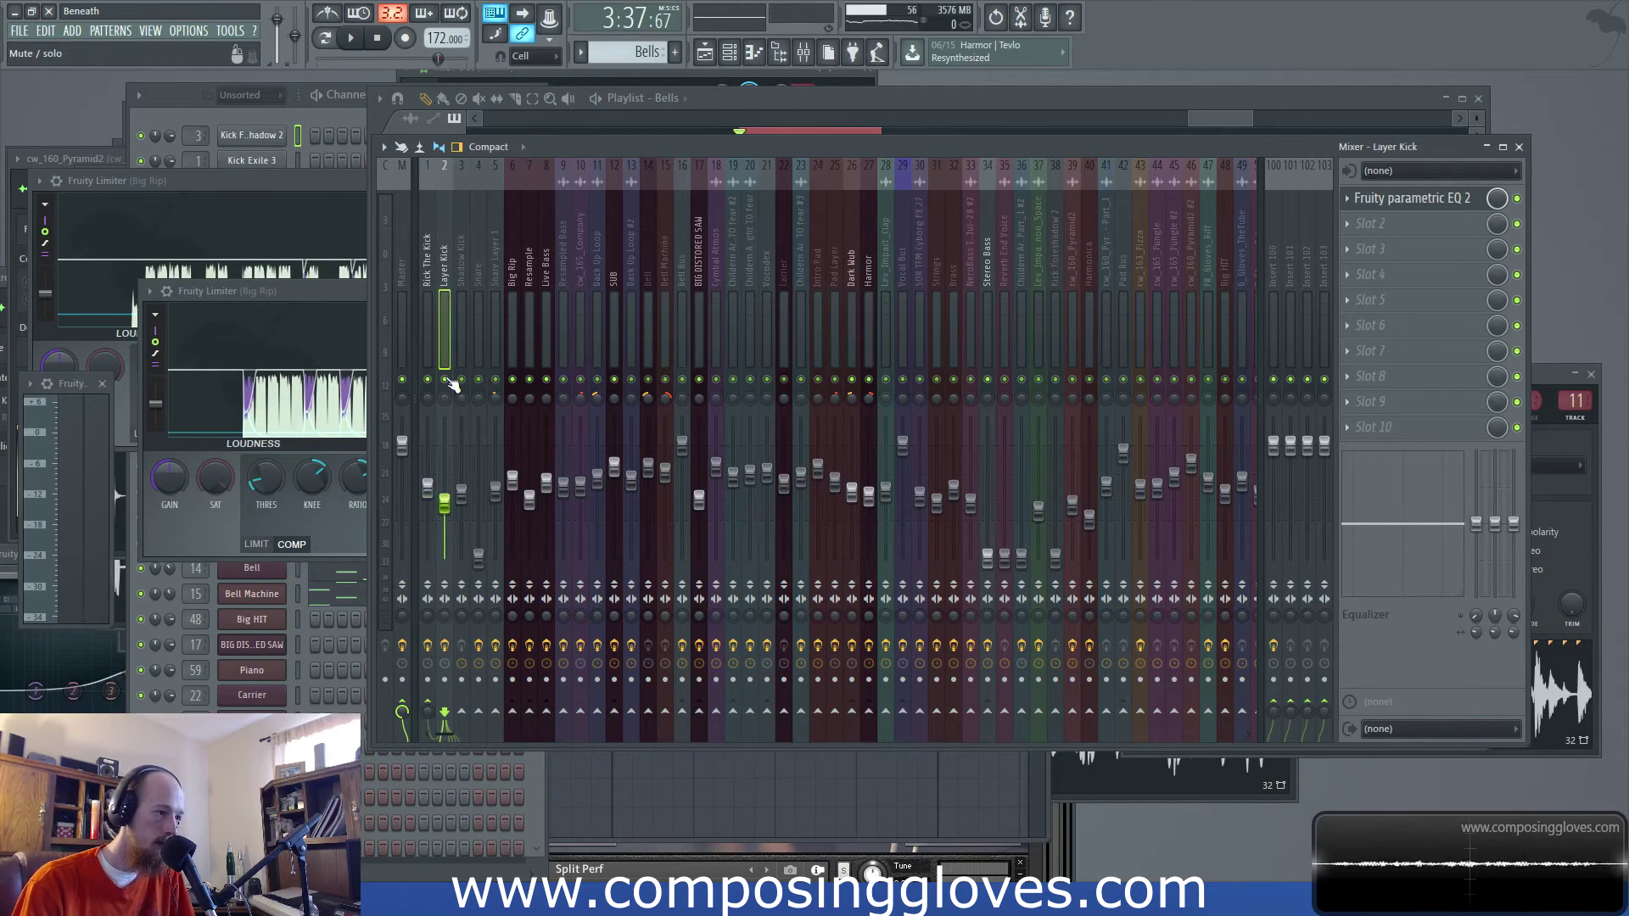
{"action": "key", "text": "space"}
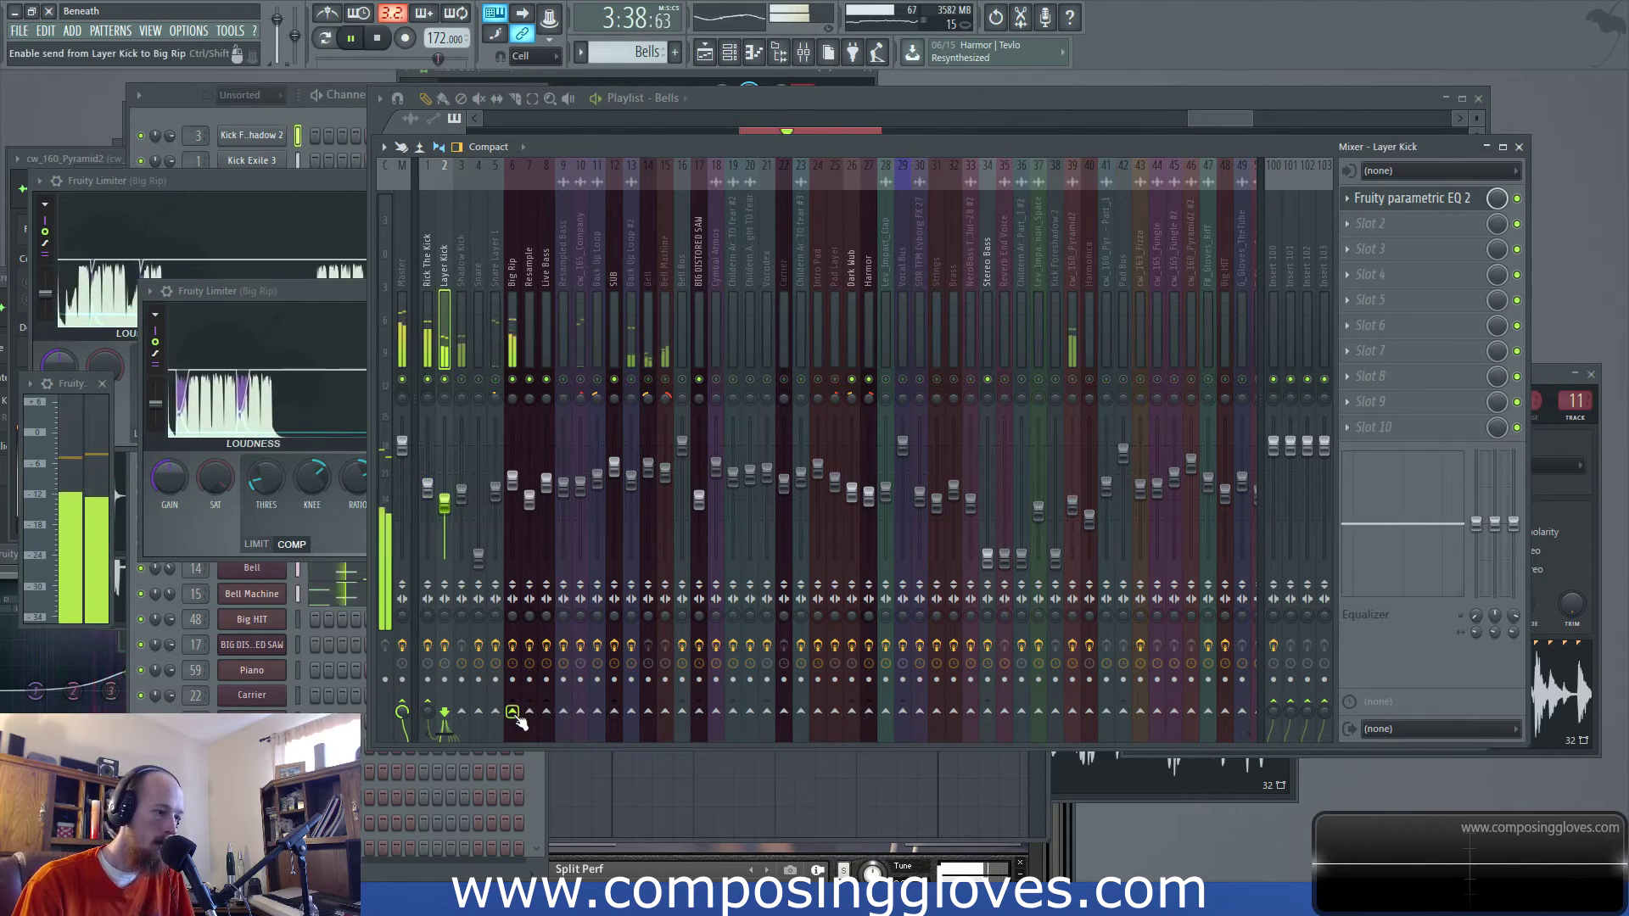
Audition the Rick The Kick and Shadow Kick mixer tracks, and solo Shadow Kick with a sidechain send to Big Rip
{"action": "left_click", "coordinate": [431, 336]}
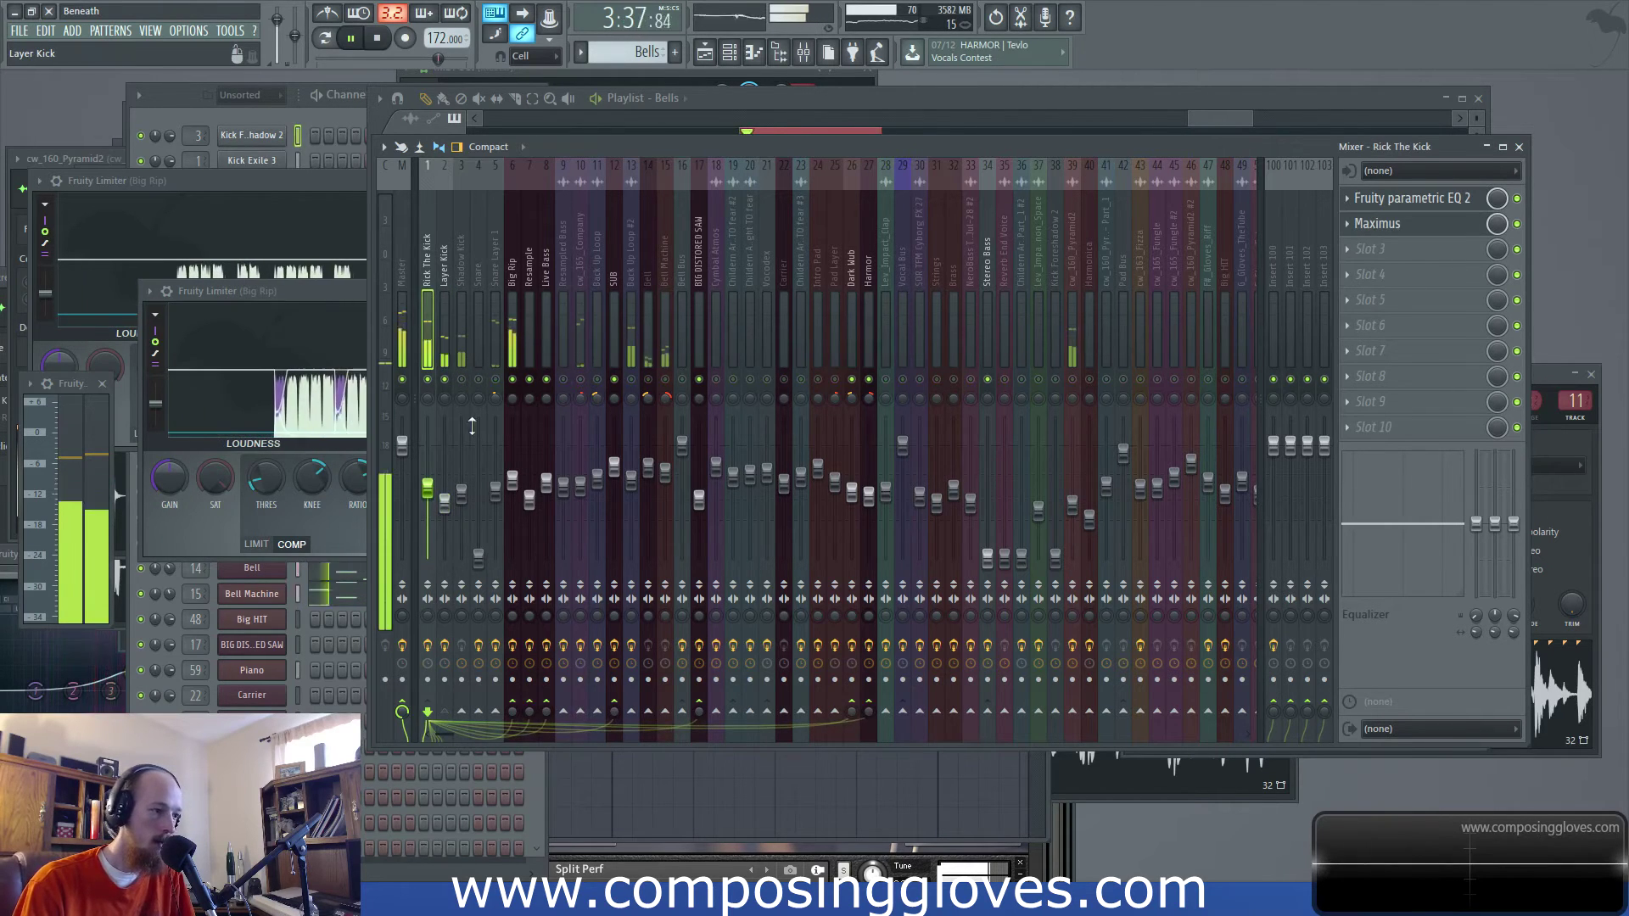
{"action": "left_click", "coordinate": [466, 353]}
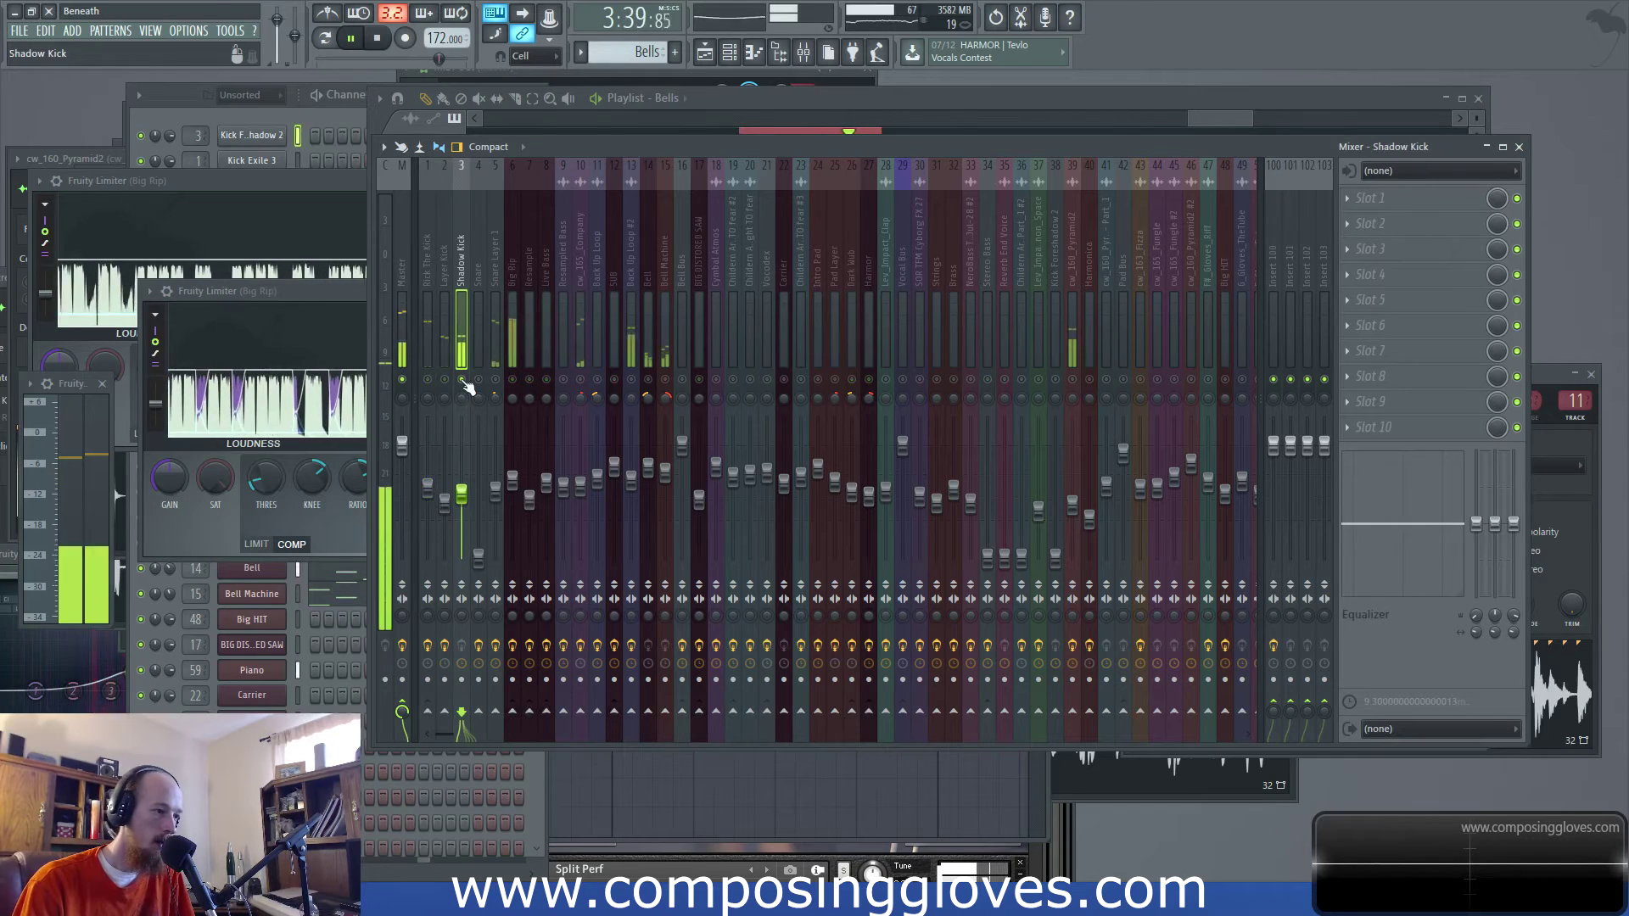
{"action": "right_click", "coordinate": [462, 380]}
{"action": "key", "text": "space"}
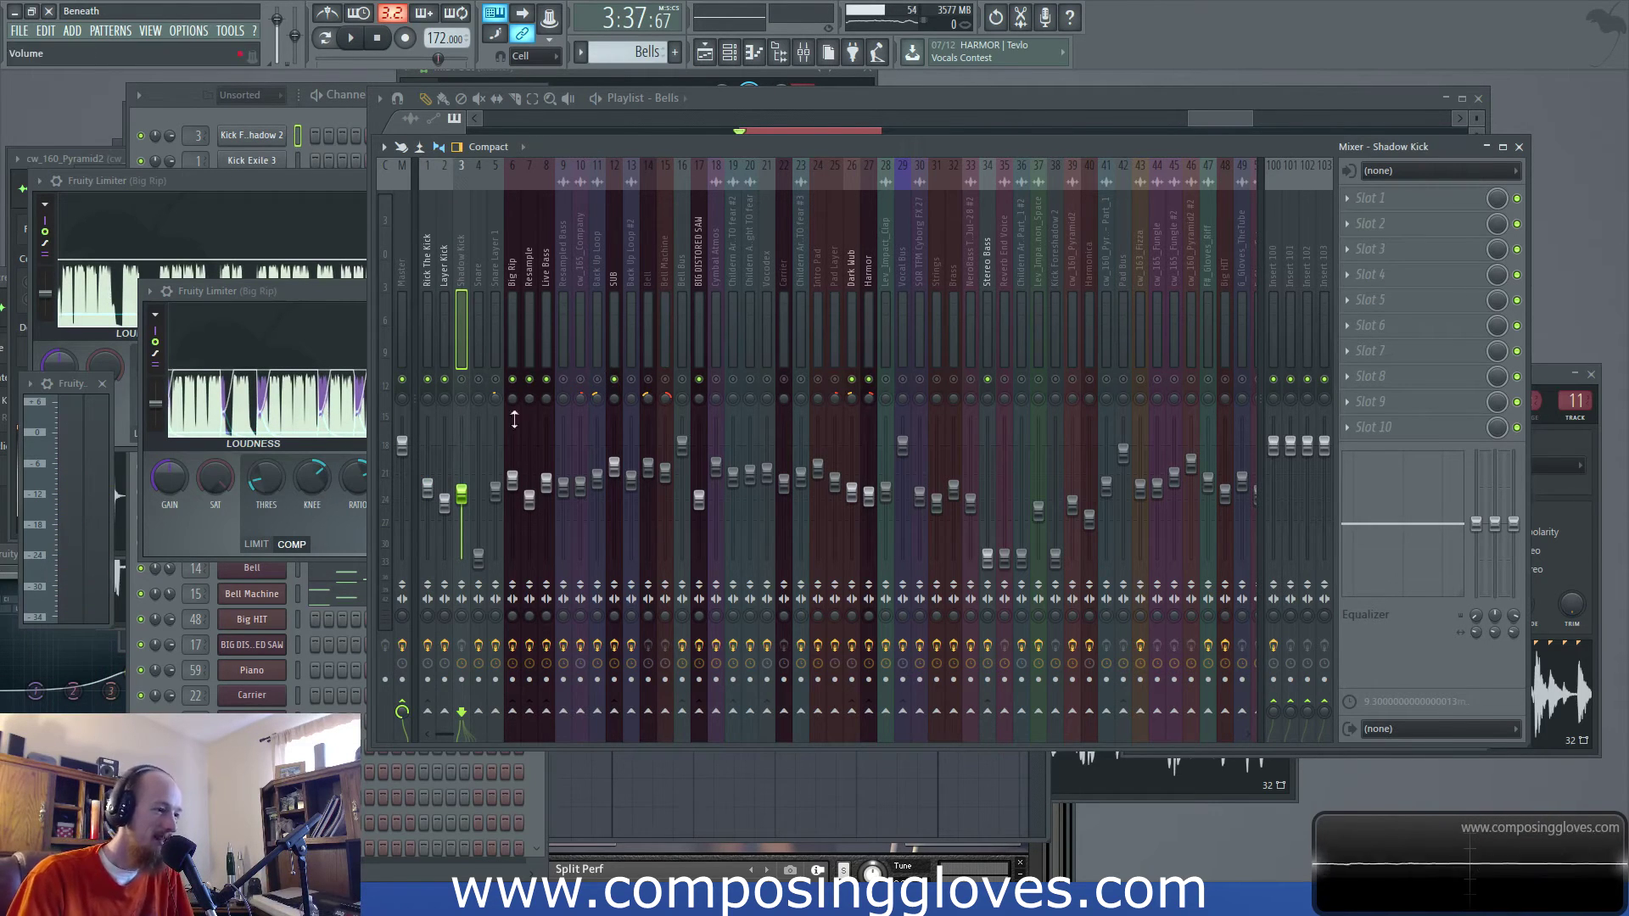
{"action": "right_click", "coordinate": [463, 381]}
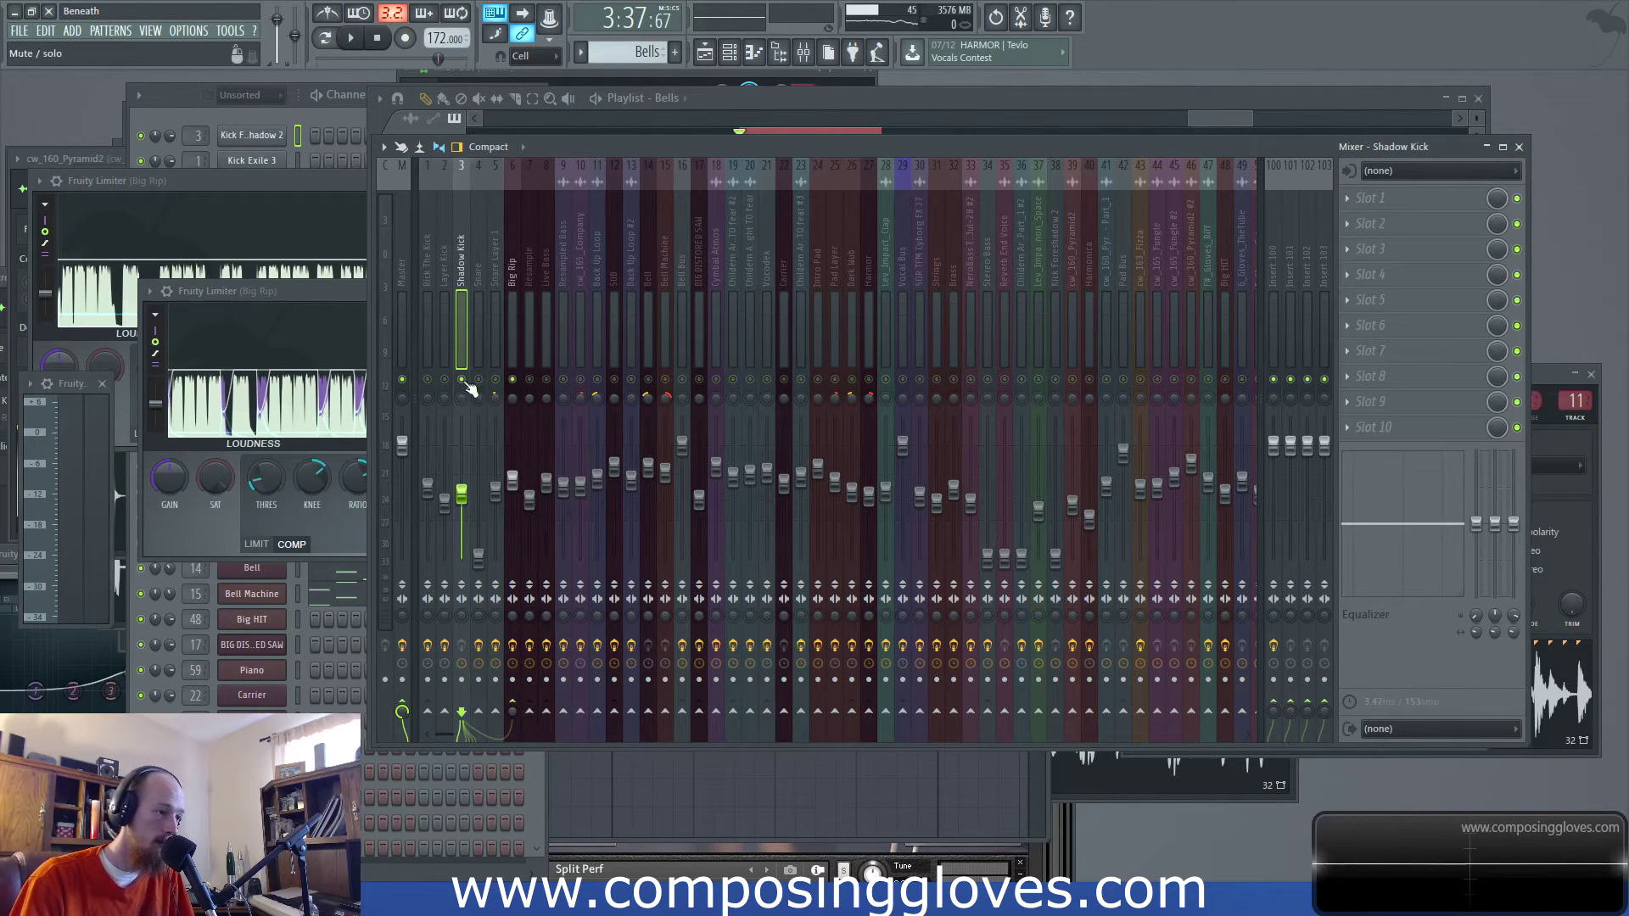
Add a Fruity Limiter to effect slot 6 of the Big Rip mixer track
{"action": "left_click", "coordinate": [515, 284]}
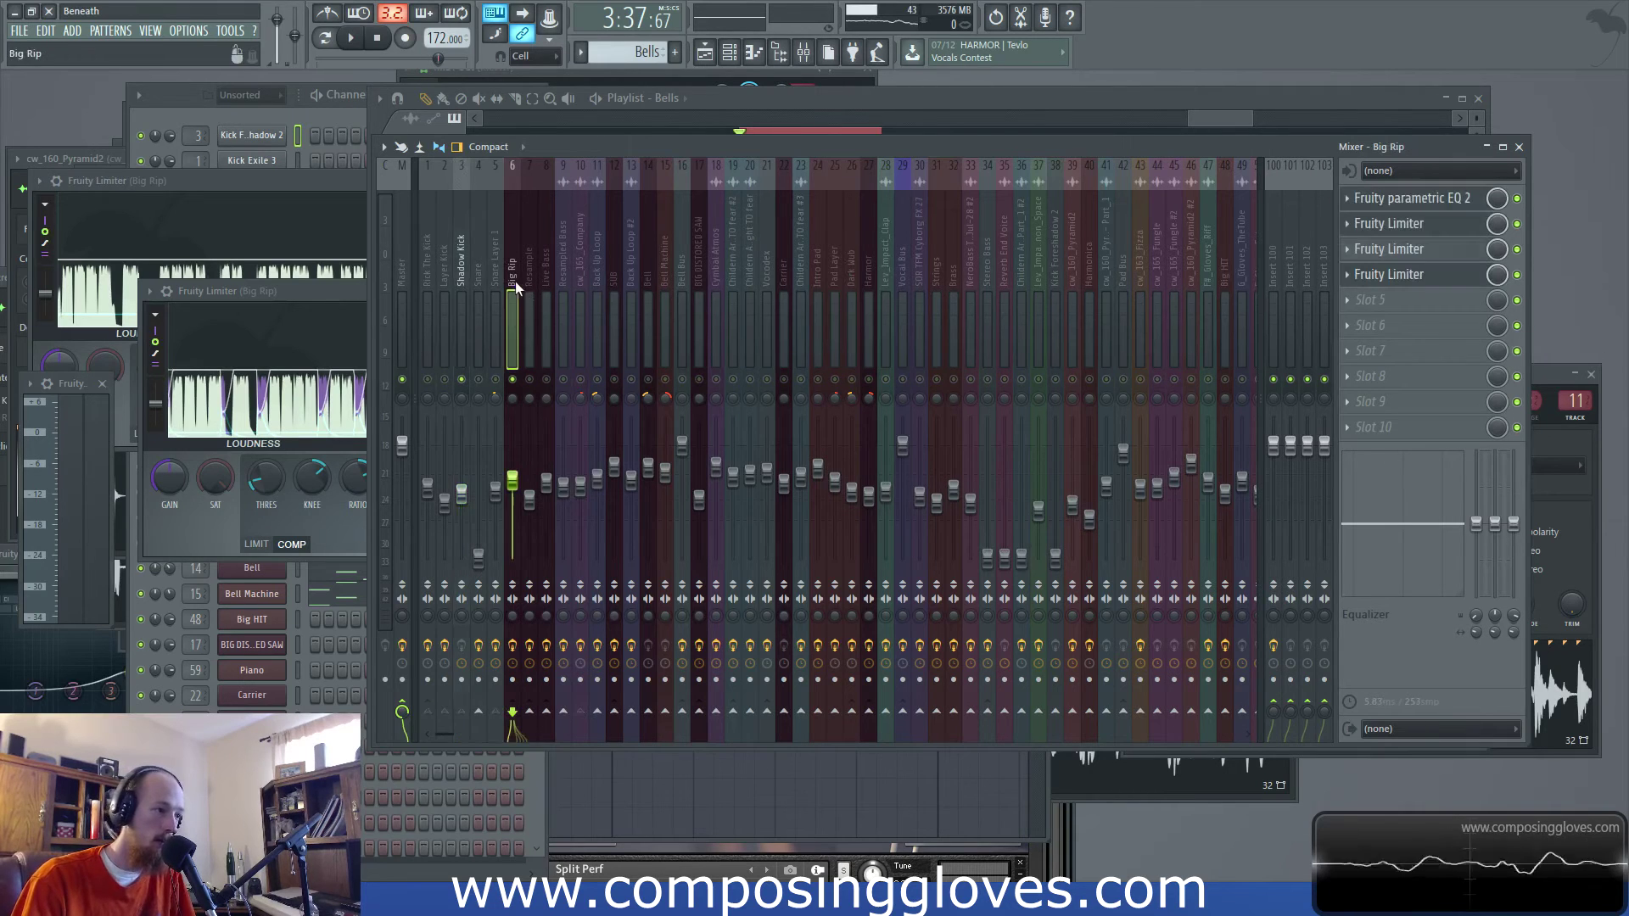
{"action": "left_click", "coordinate": [1362, 327]}
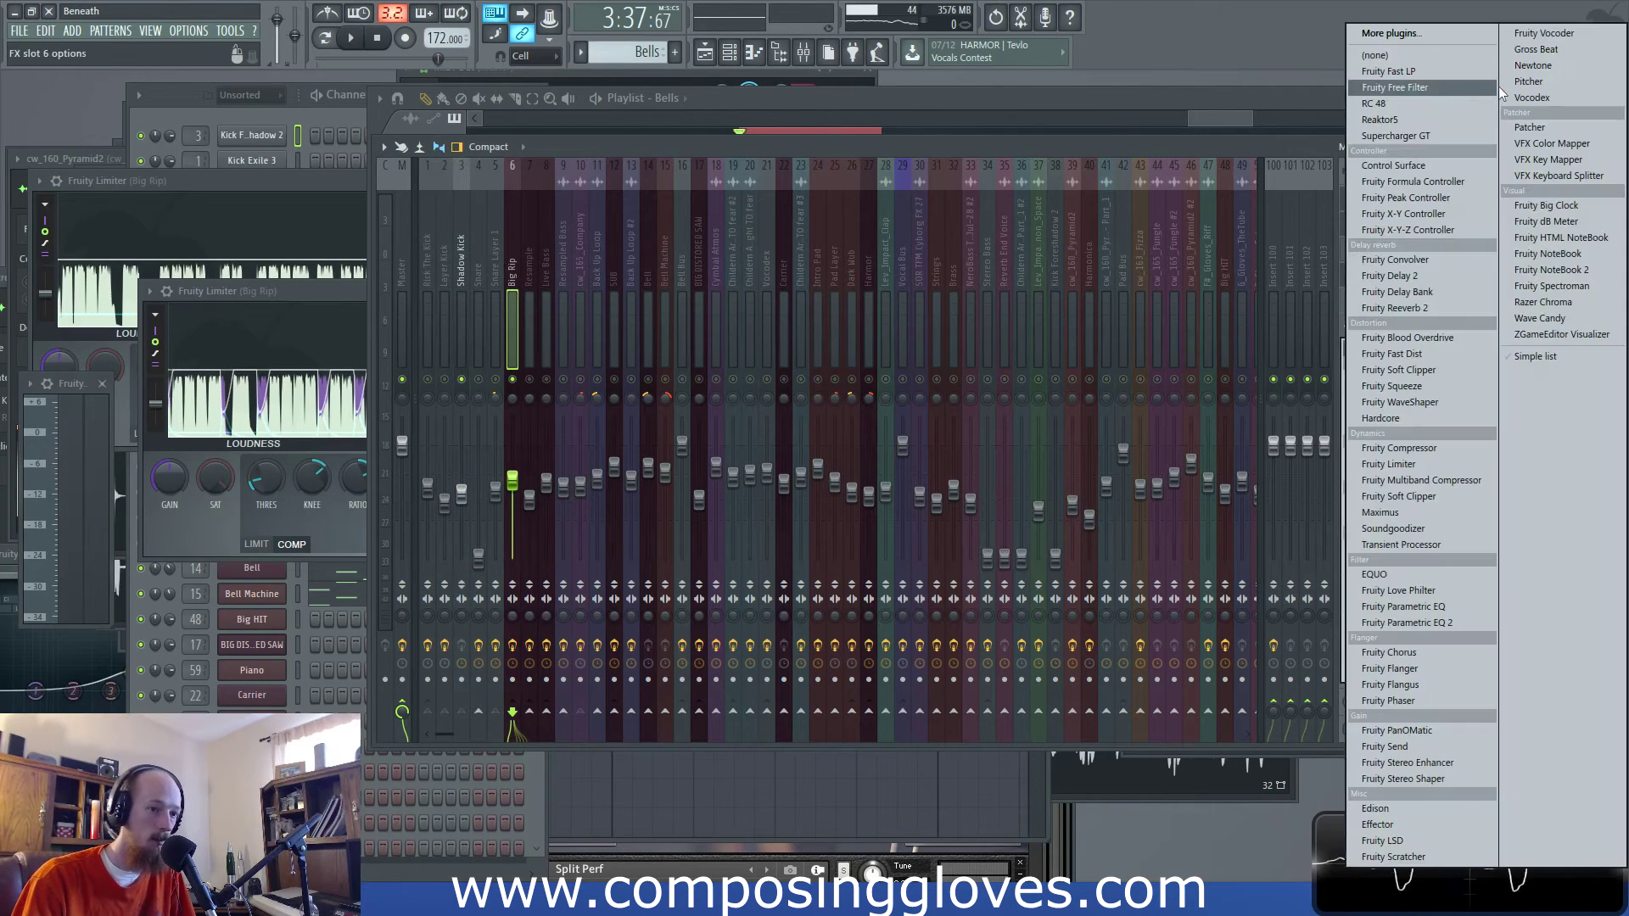
{"action": "left_click", "coordinate": [1440, 464]}
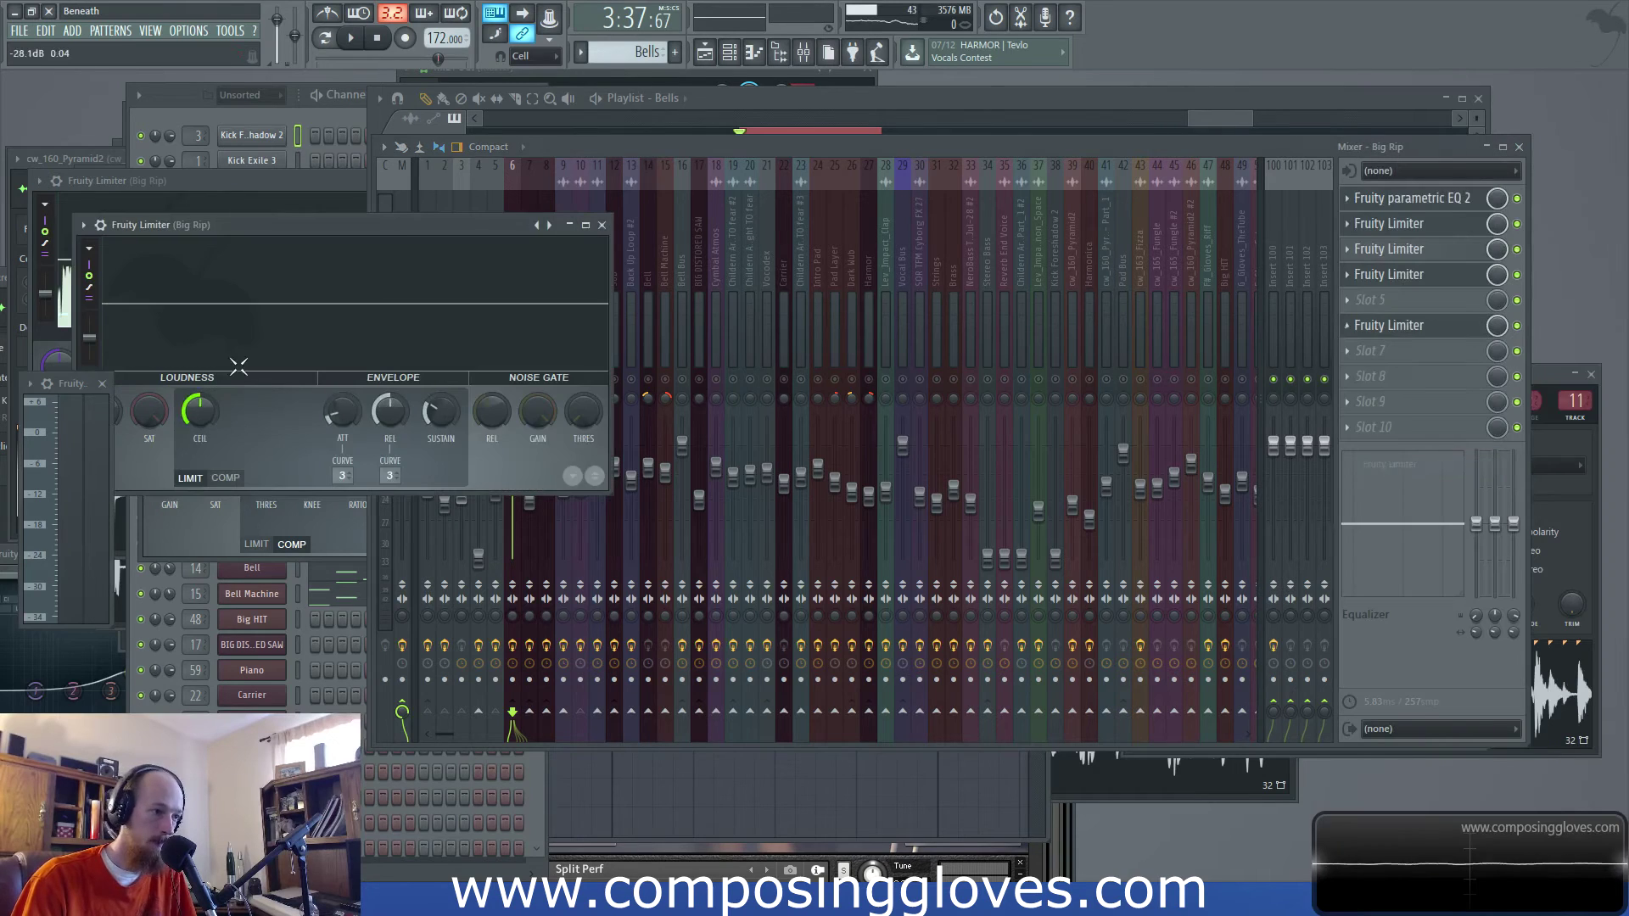
Switch the new Fruity Limiter to compressor mode and set its sidechain source to Shadow Kick
{"action": "right_click", "coordinate": [392, 475]}
{"action": "left_click", "coordinate": [275, 486]}
{"action": "left_click", "coordinate": [225, 478]}
{"action": "left_click_drag", "start_coordinate": [410, 240], "coordinate": [416, 177]}
{"action": "left_click", "coordinate": [402, 413]}
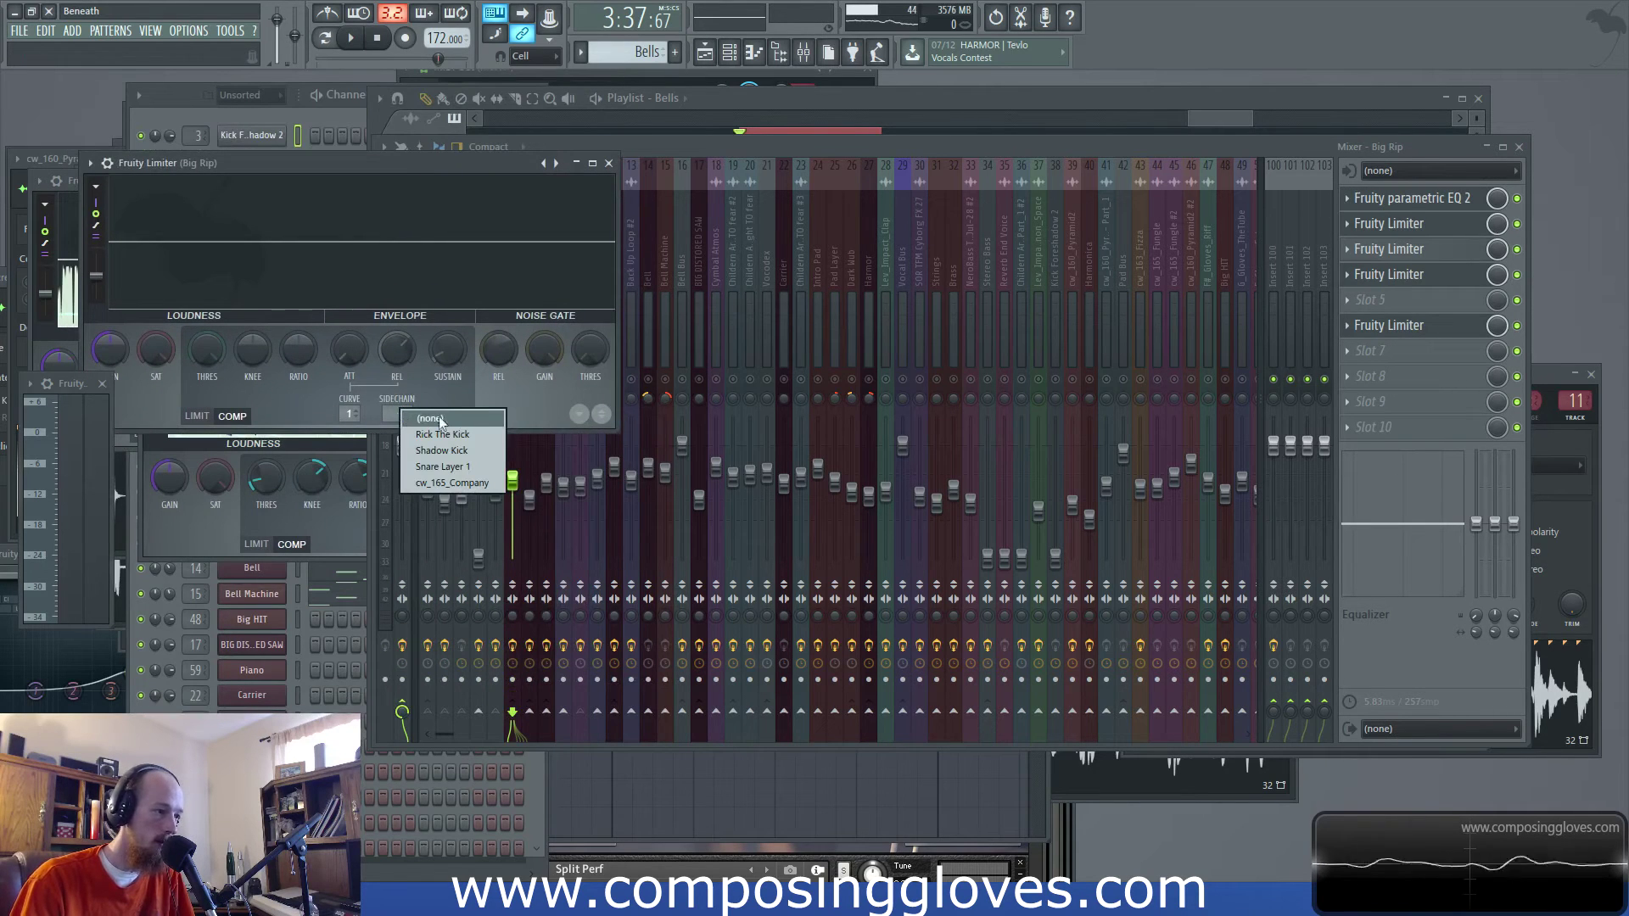
{"action": "left_click", "coordinate": [485, 453]}
During playback, adjust the new limiter's compressor threshold, knee and ratio so the Shadow Kick ducks Big Rip
{"action": "key", "text": "space"}
{"action": "mouse_move", "coordinate": [231, 350]}
{"action": "left_mouse_down"}
{"action": "mouse_move", "coordinate": [231, 373]}
{"action": "mouse_move", "coordinate": [253, 331]}
{"action": "mouse_move", "coordinate": [299, 327]}
{"action": "left_mouse_up"}
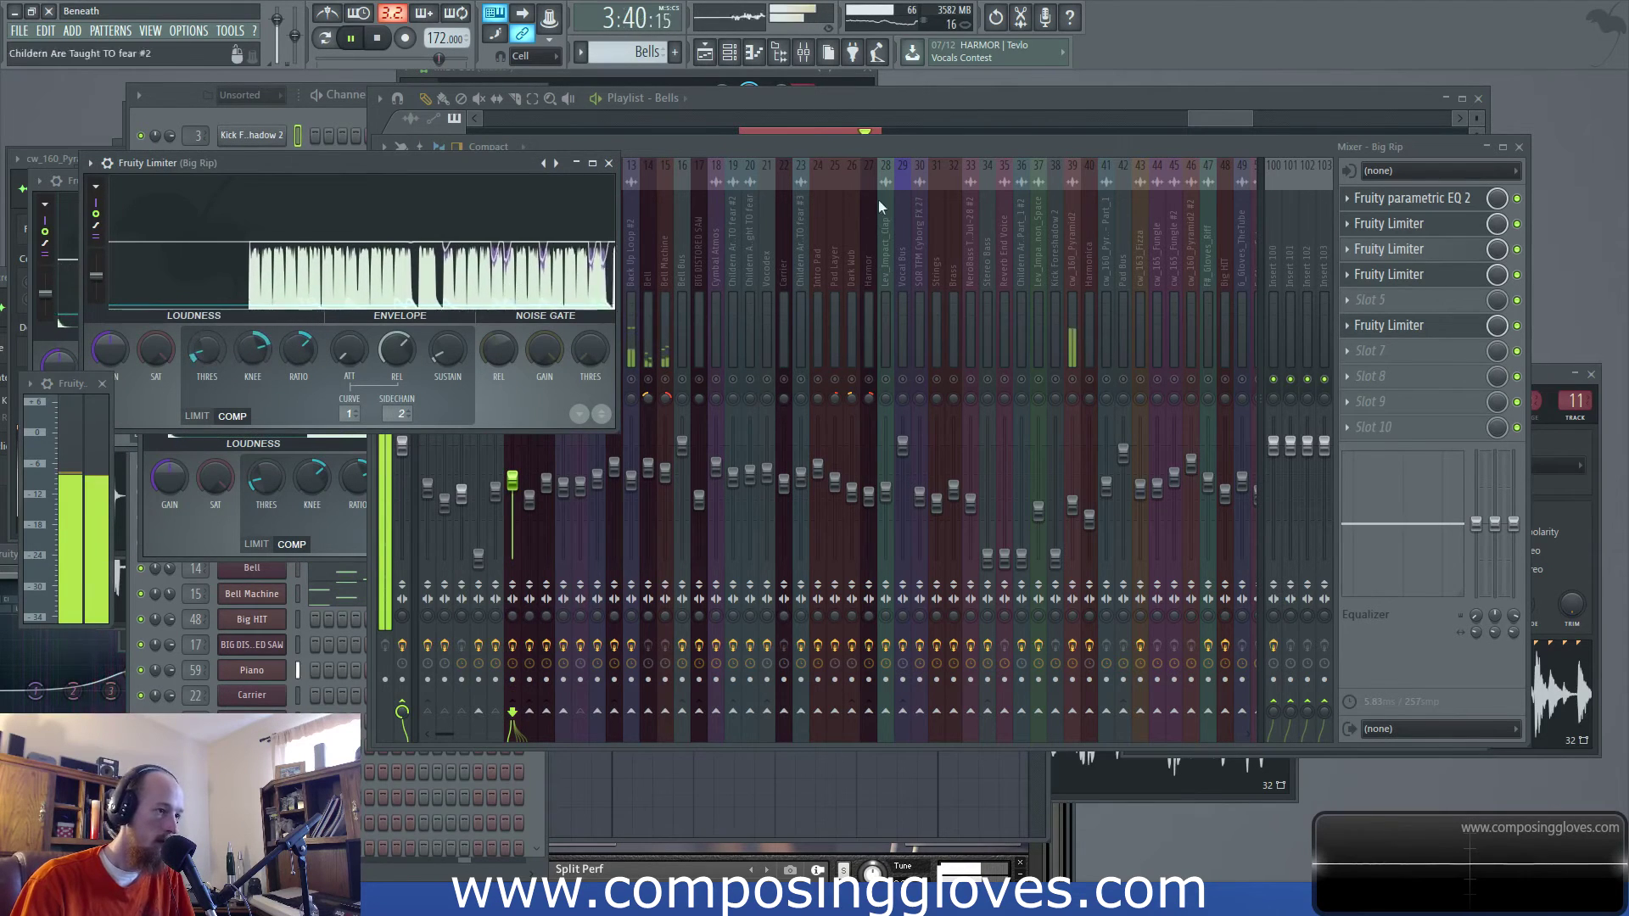
{"action": "key", "text": "space"}
Clear the playlist's time selection, play from bar 157 and restore all soloed-out mixer tracks
{"action": "left_click", "coordinate": [1223, 121]}
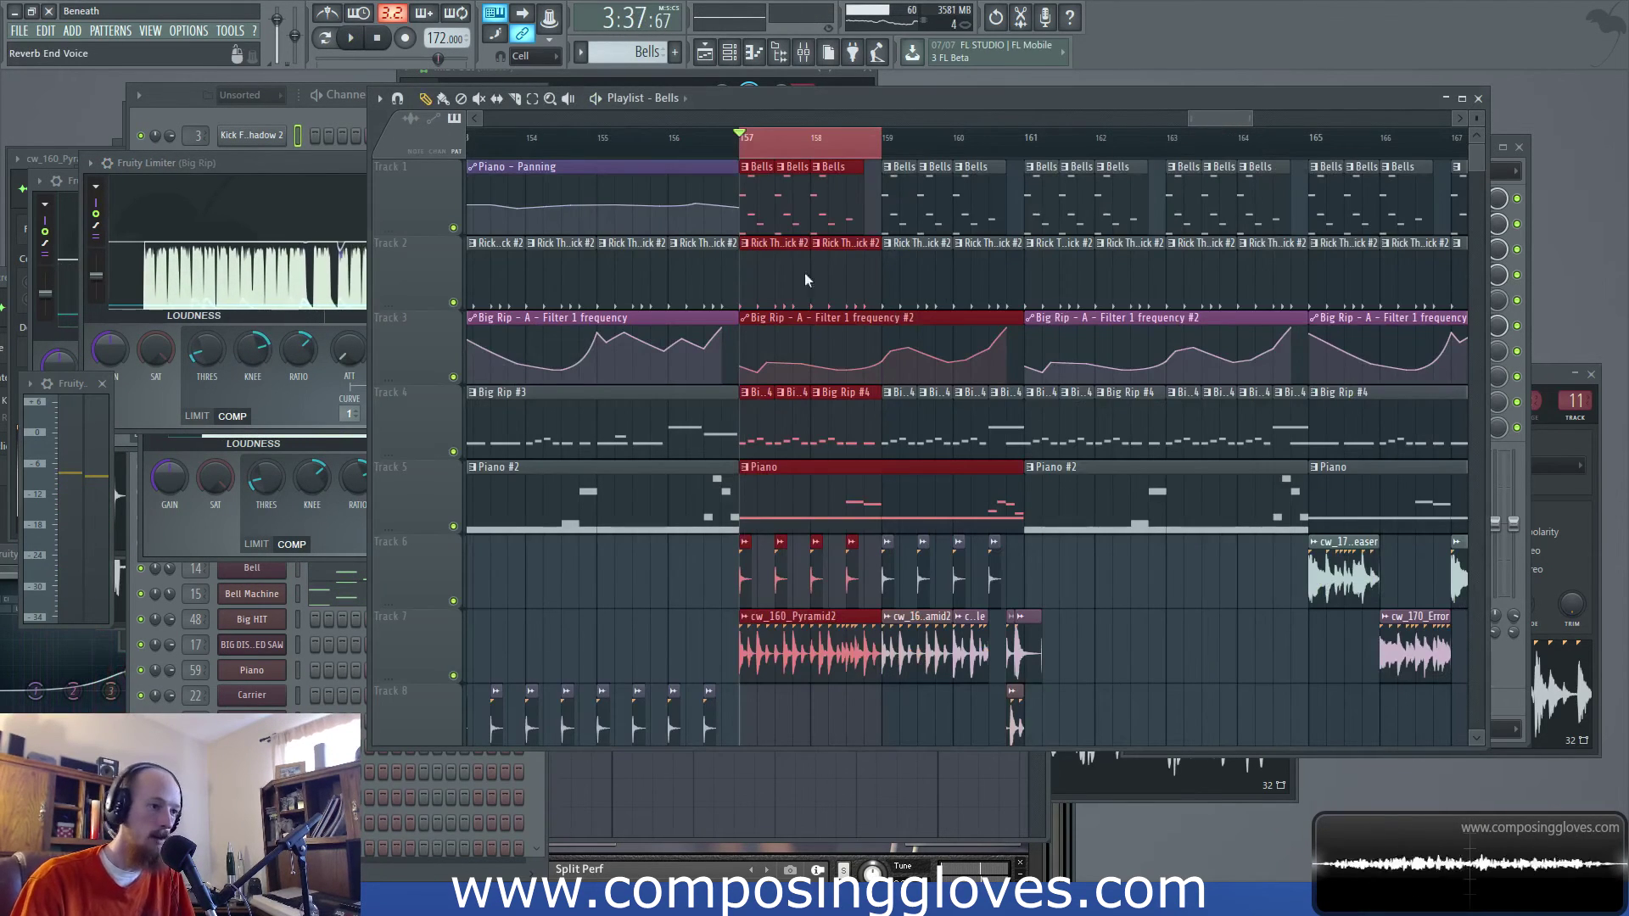
{"action": "left_click", "coordinate": [761, 159]}
{"action": "scroll", "coordinate": [761, 160], "scroll_direction": "down", "scroll_amount": 5}
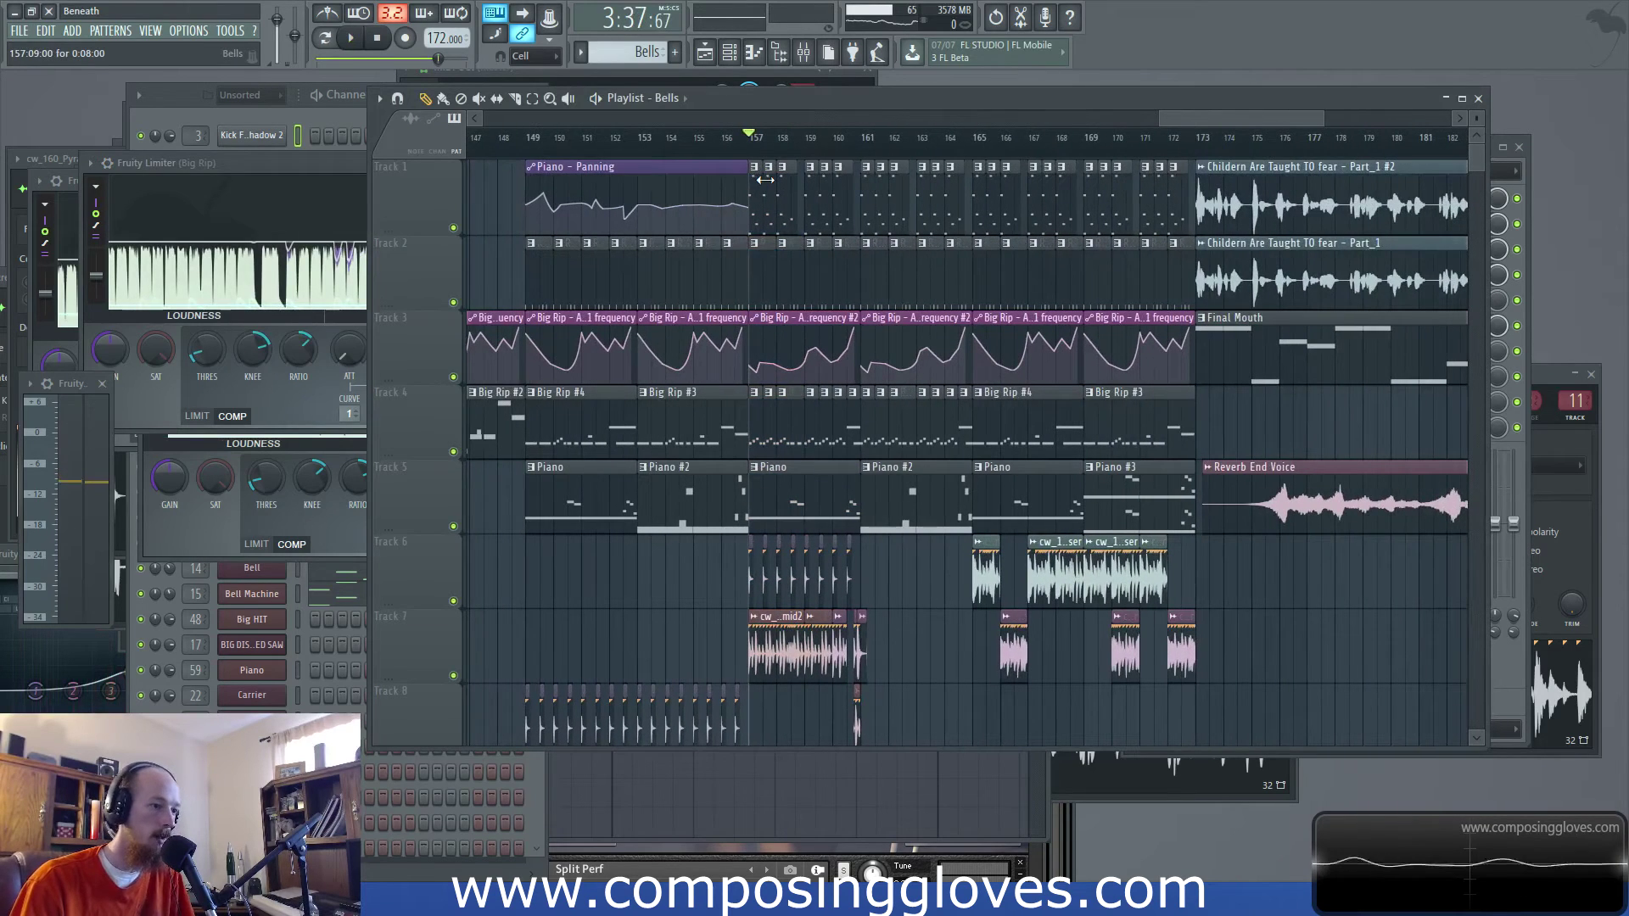
{"action": "key", "text": "space"}
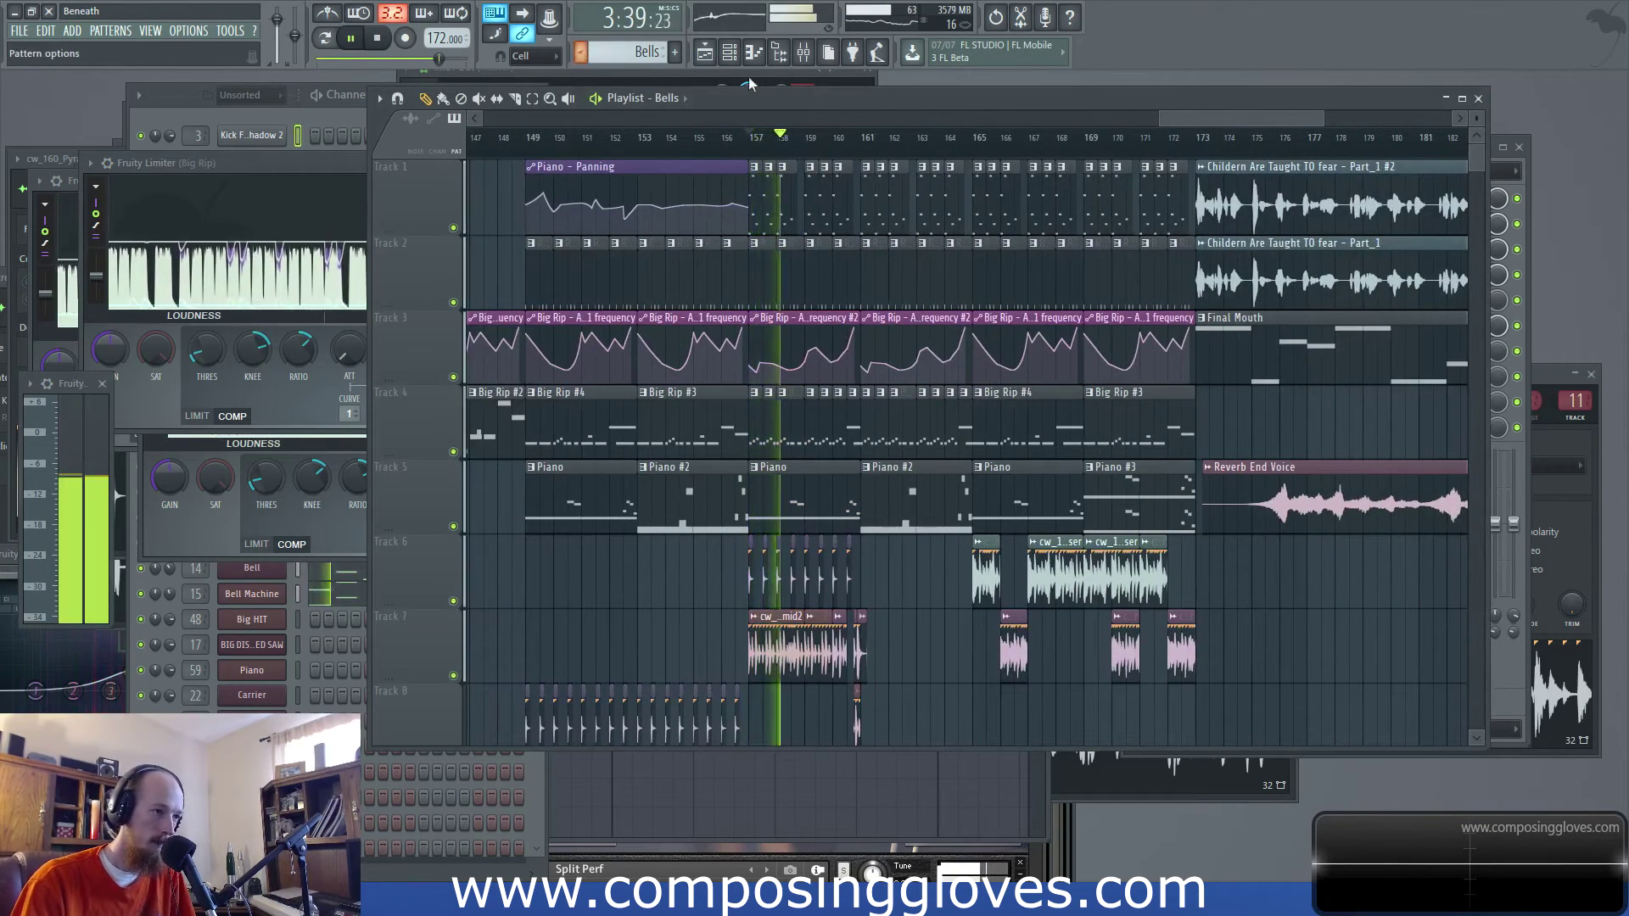
{"action": "key", "text": "F9"}
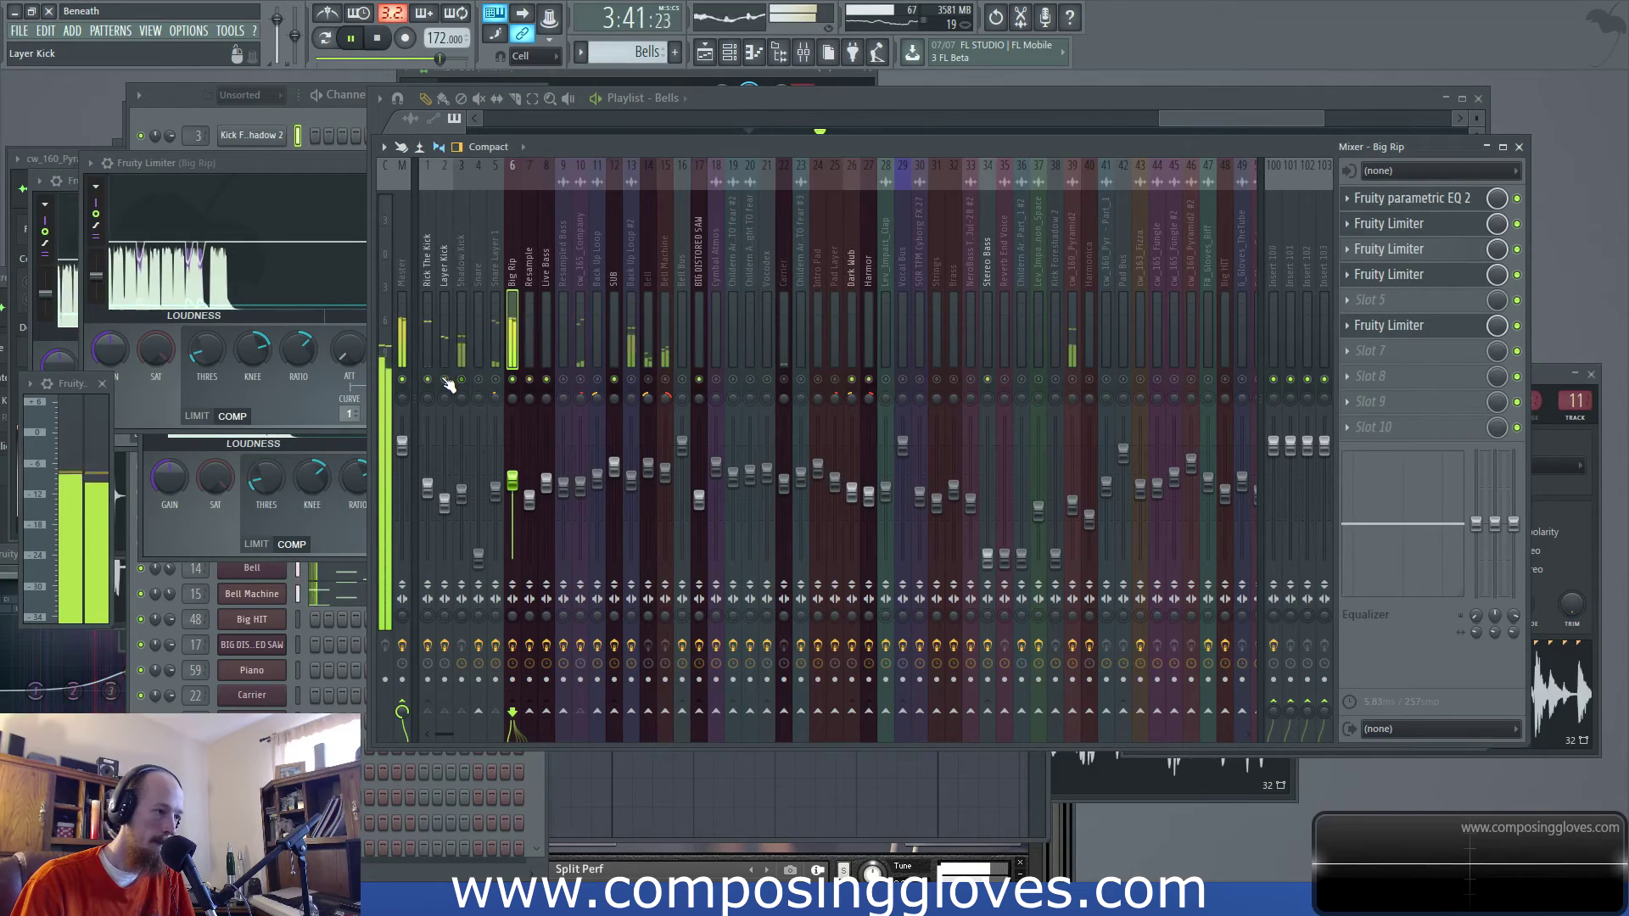
Listen to the arrangement up to the cw_170_Ereaser clips around bar 165 and stop playback
{"action": "left_click", "coordinate": [1167, 119]}
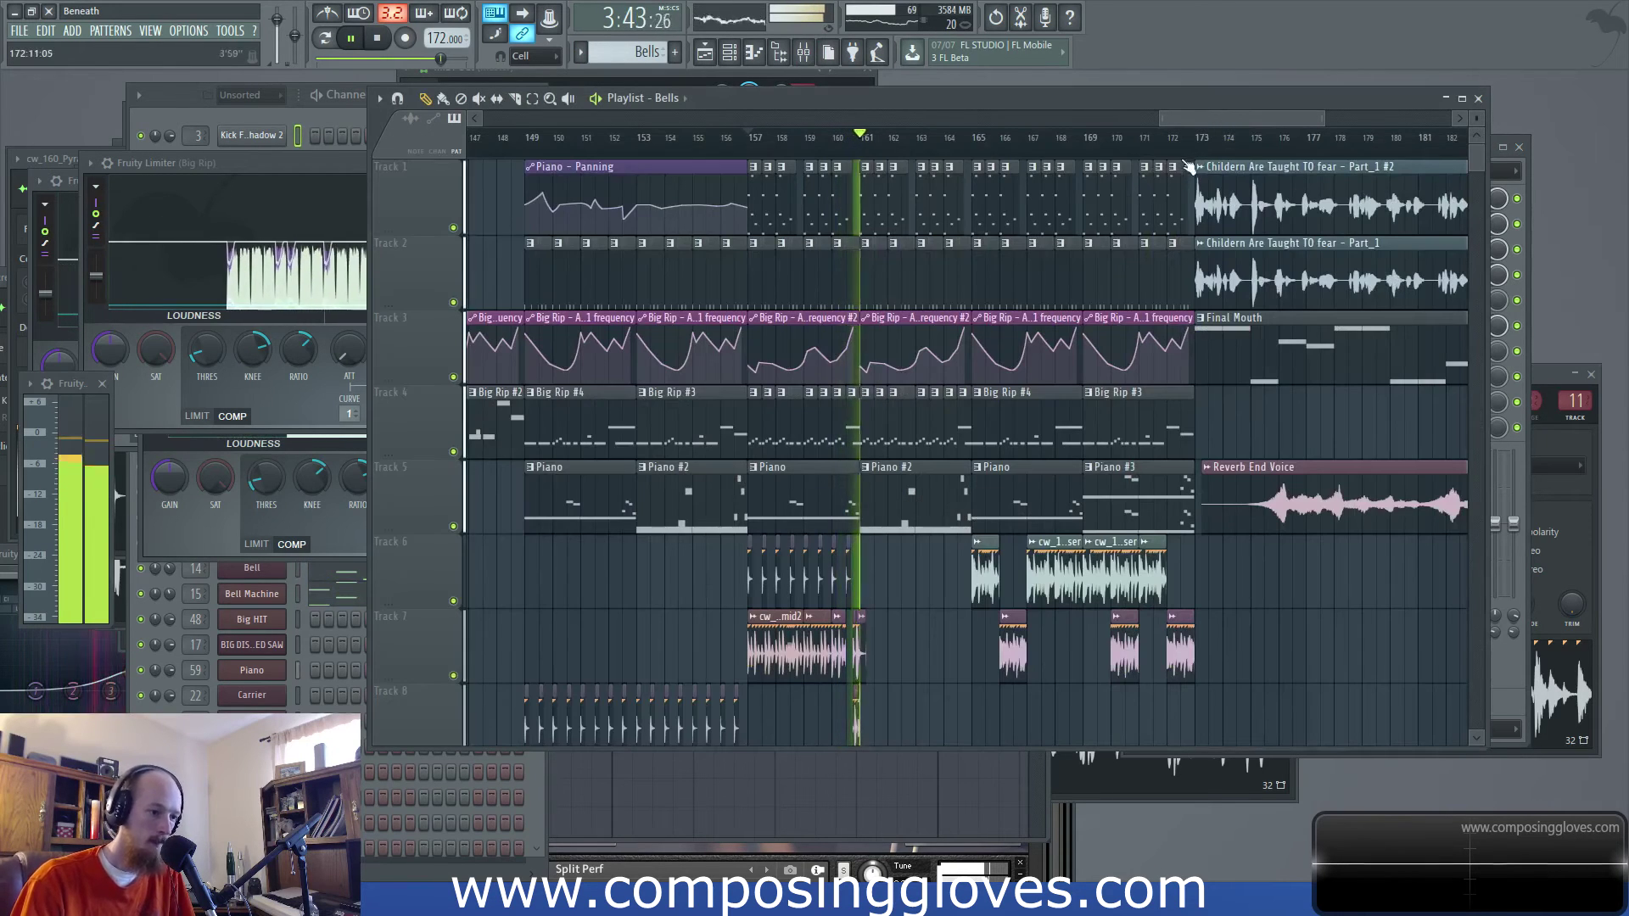
{"action": "scroll", "coordinate": [925, 363], "scroll_direction": "up", "scroll_amount": 2}
{"action": "scroll", "coordinate": [840, 327], "scroll_direction": "up", "scroll_amount": 2}
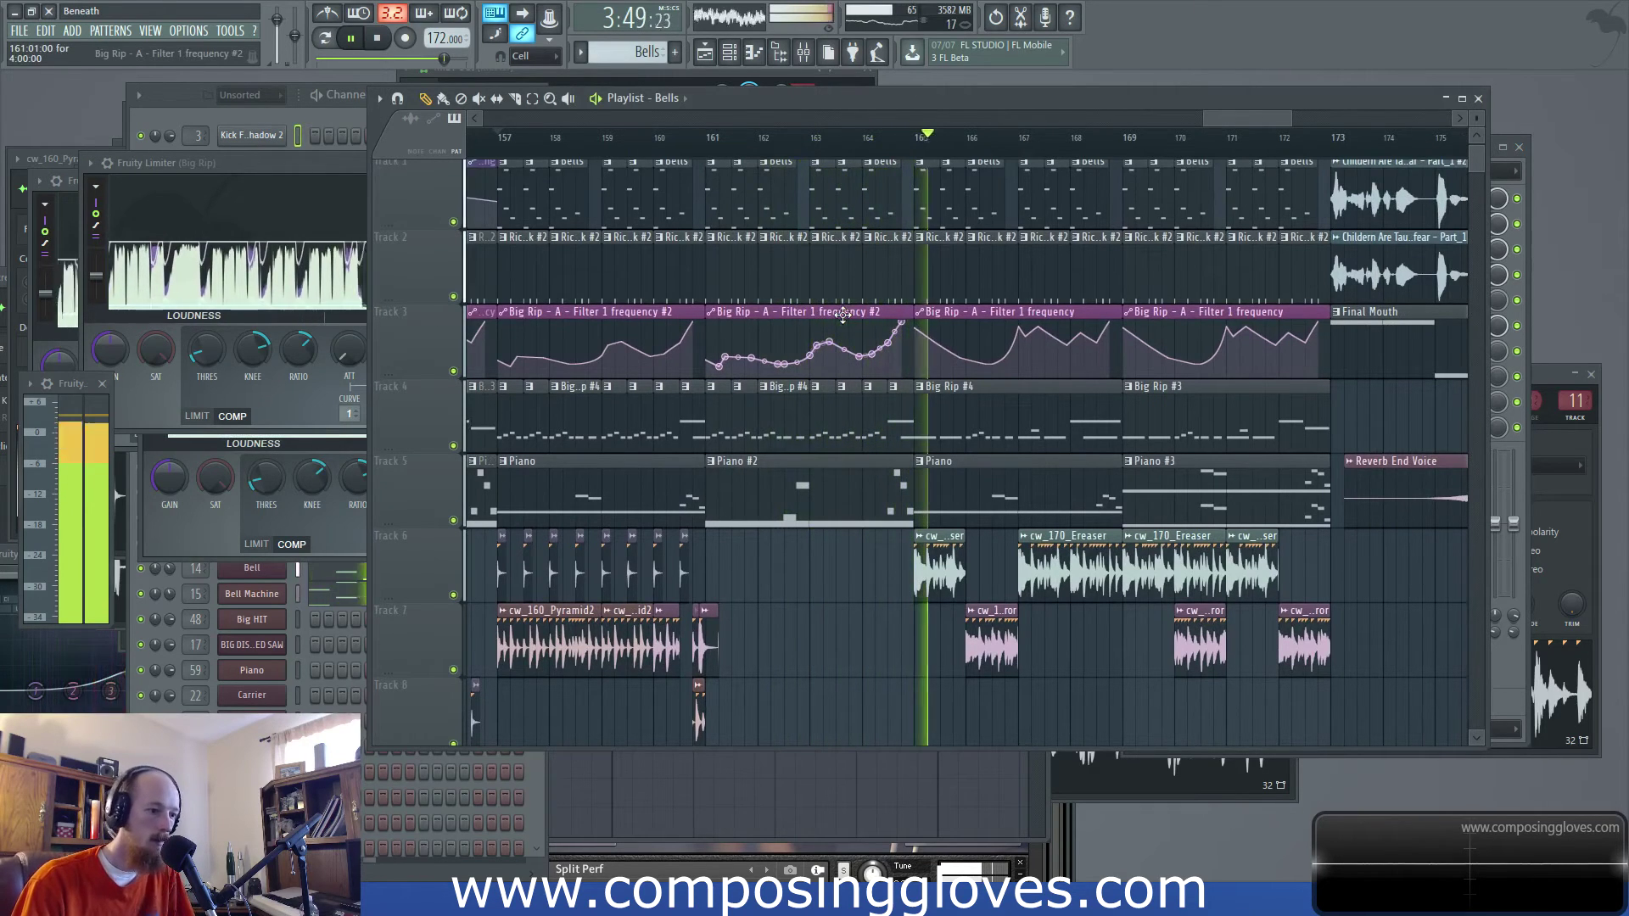
{"action": "scroll", "coordinate": [891, 365], "scroll_direction": "down", "scroll_amount": 1}
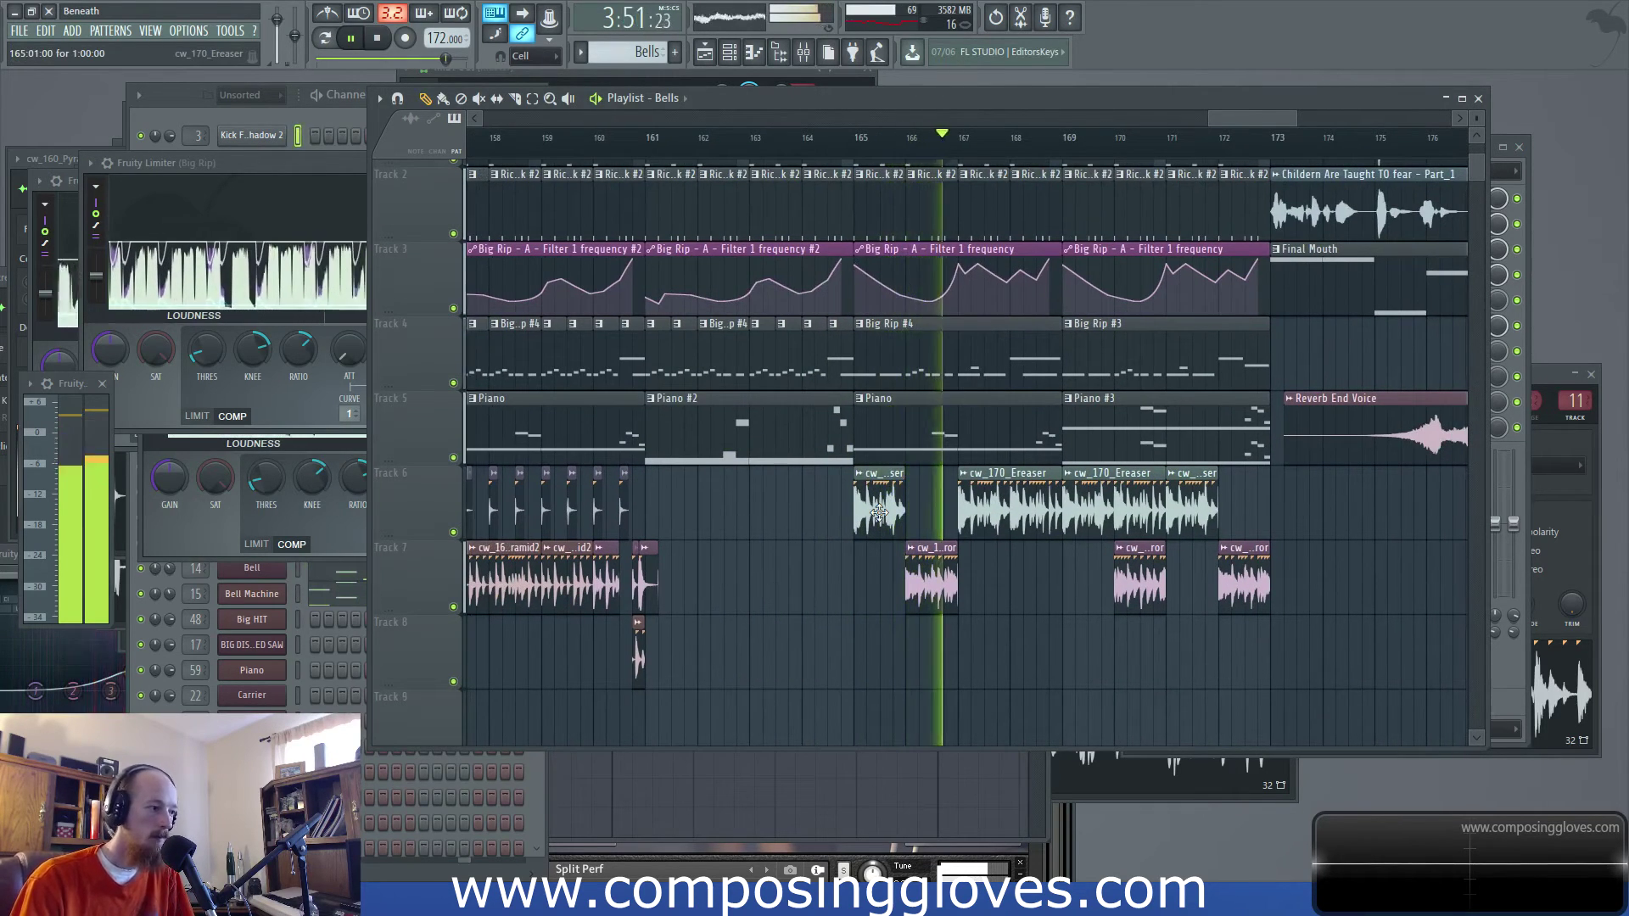
{"action": "key", "text": "space"}
Route the cw_170_Ereaser and cw_170_Error clips to mixer tracks 60 and 61, and select bars 165 to 166 for looping
{"action": "double_click", "coordinate": [857, 494]}
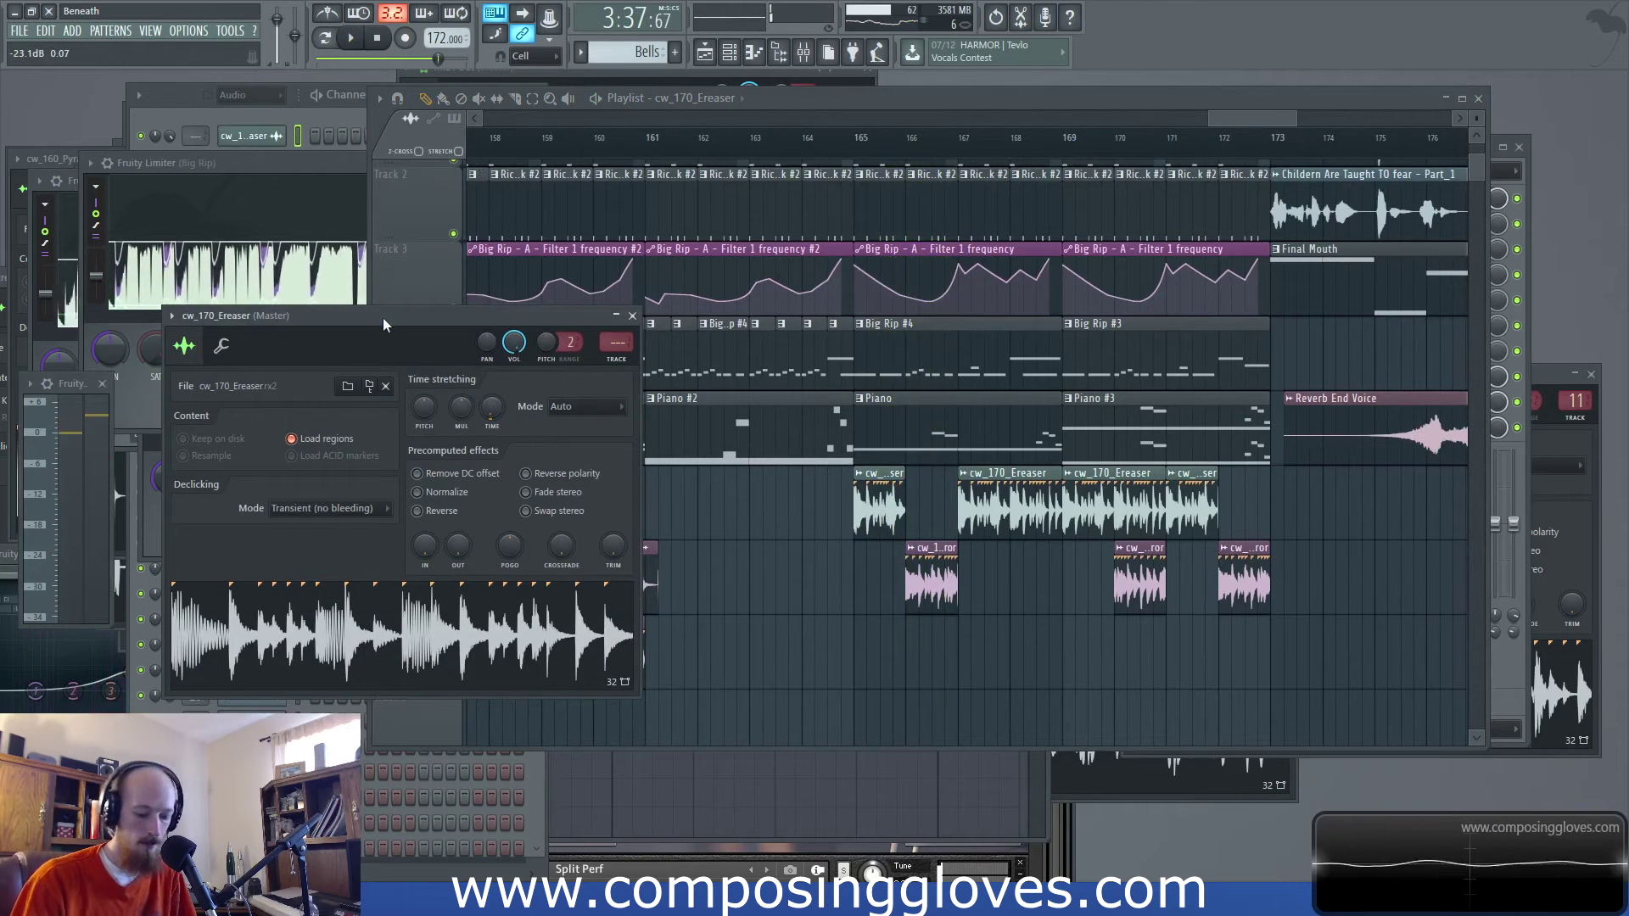
{"action": "key", "text": "ctrl+l"}
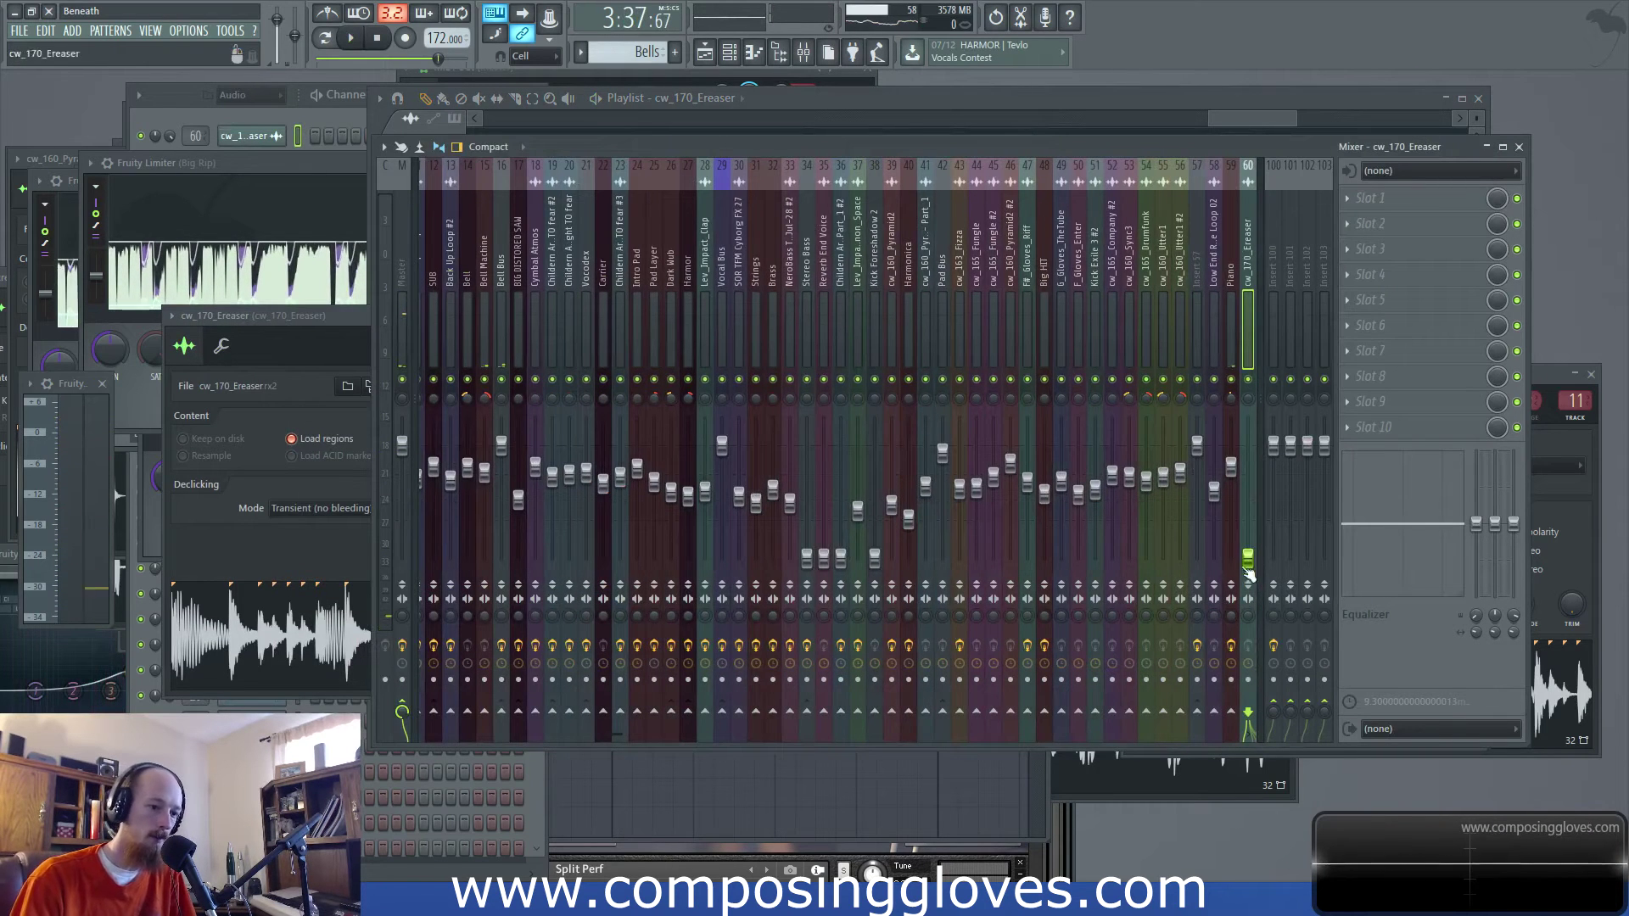
{"action": "left_click", "coordinate": [1236, 113]}
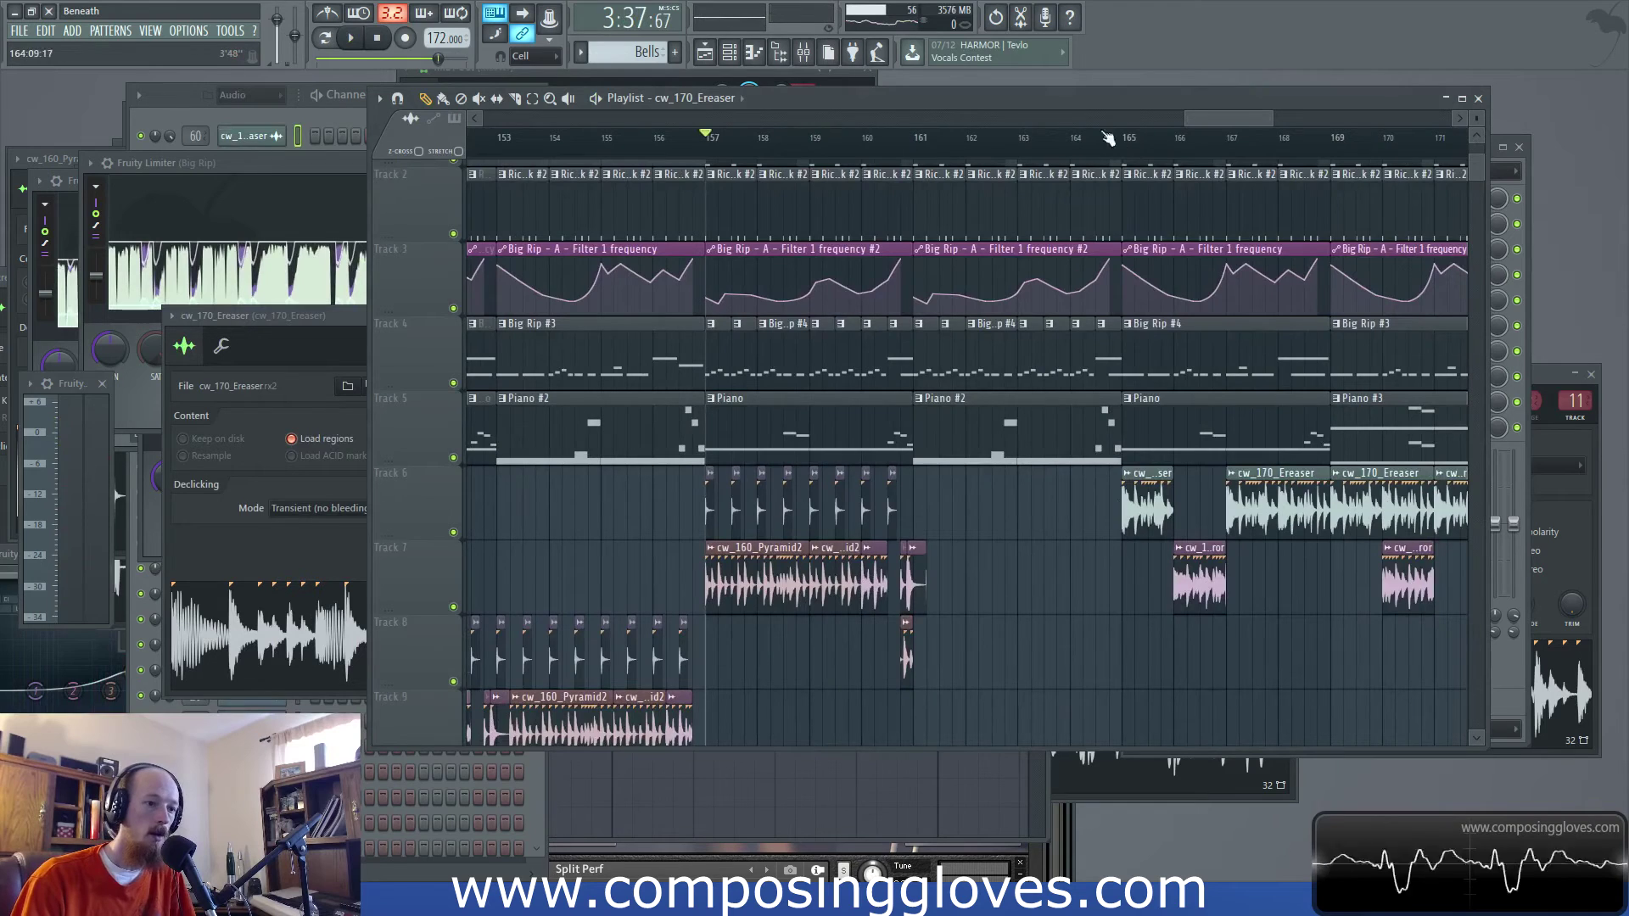
{"action": "left_click_drag", "start_coordinate": [1134, 148], "coordinate": [1226, 149]}
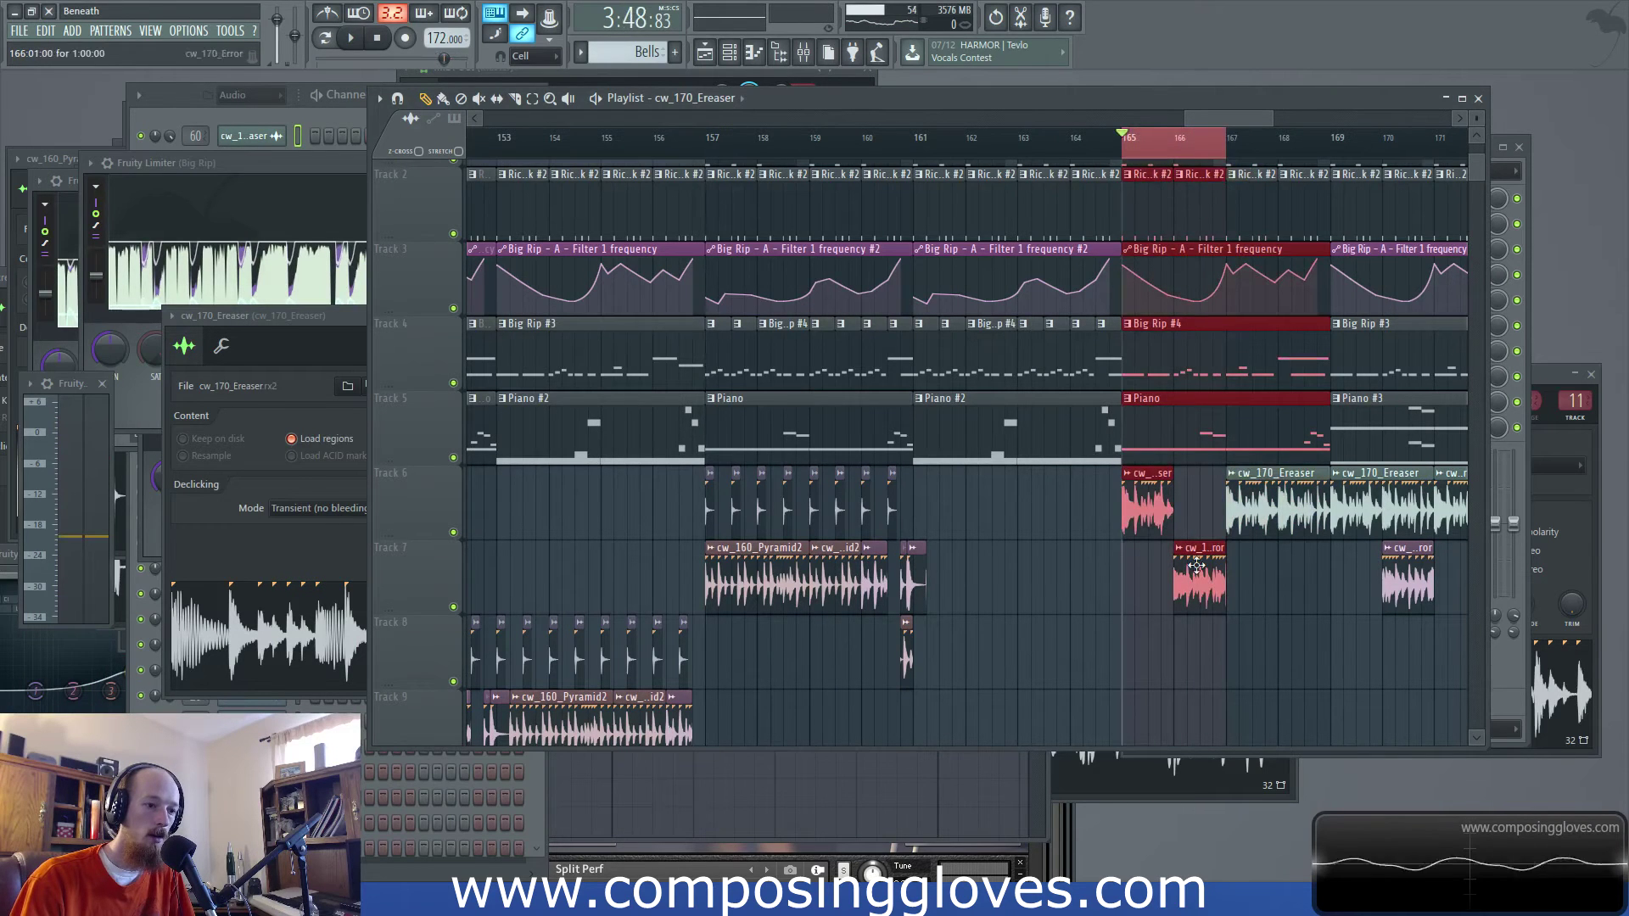
{"action": "double_click", "coordinate": [1196, 566]}
{"action": "key", "text": "ctrl+l"}
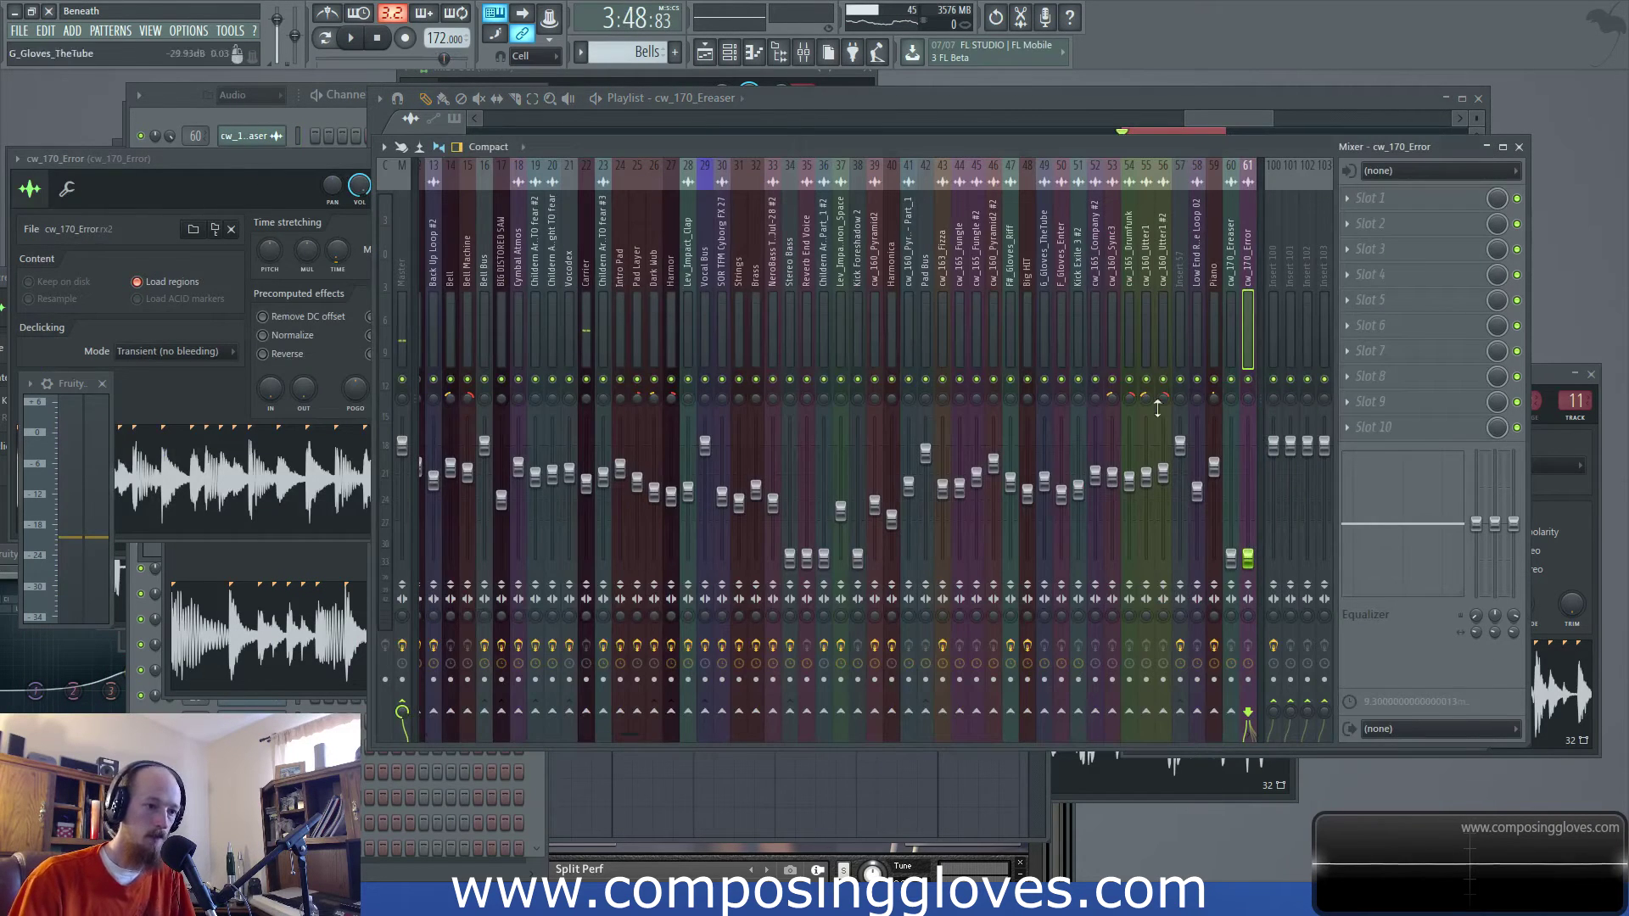
Play the loop and balance the cw_170_Ereaser and cw_170_Error mixer faders at about -11 dB against the Piano
{"action": "key", "text": "space"}
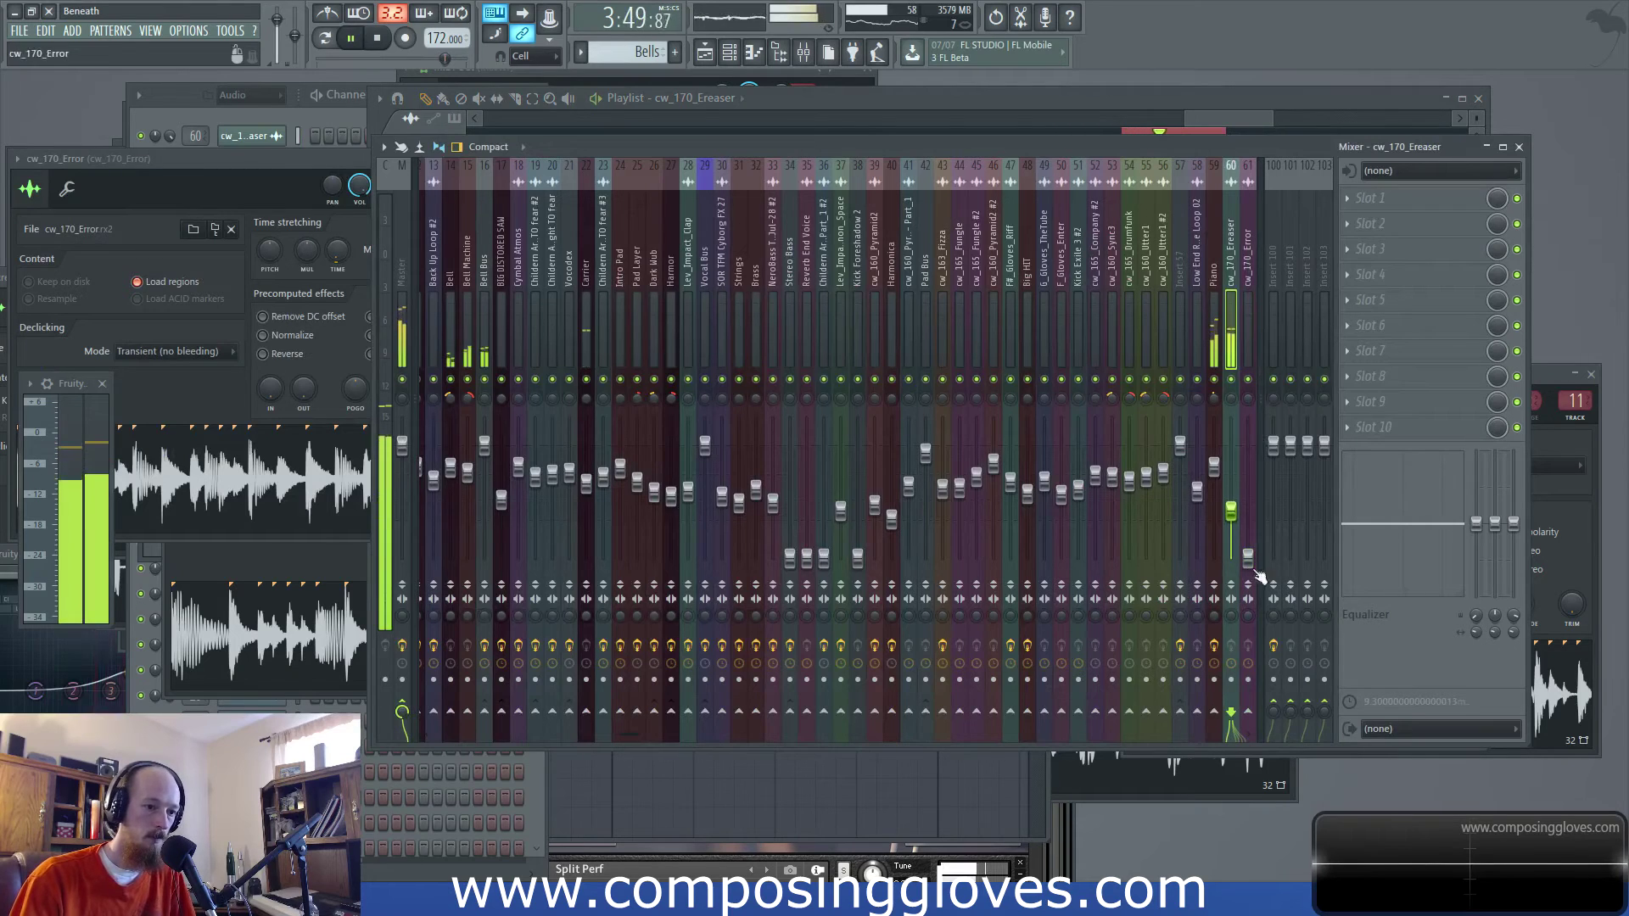
{"action": "left_click_drag", "start_coordinate": [1248, 558], "coordinate": [1248, 506]}
{"action": "left_click", "coordinate": [1220, 501]}
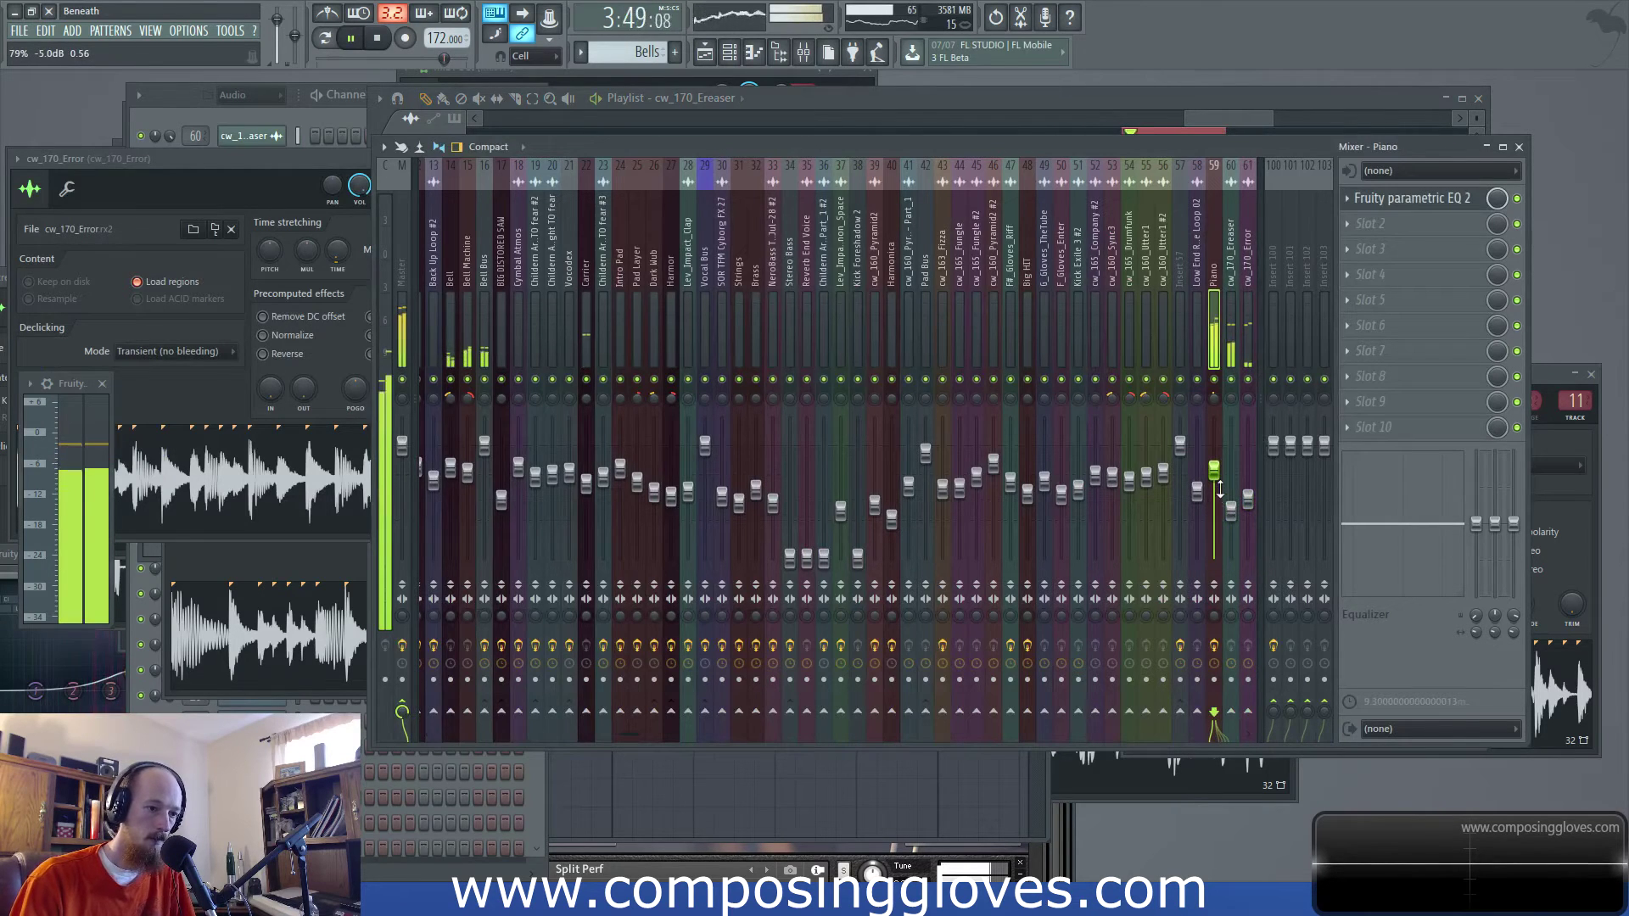
{"action": "left_click_drag", "start_coordinate": [1231, 507], "coordinate": [1230, 496]}
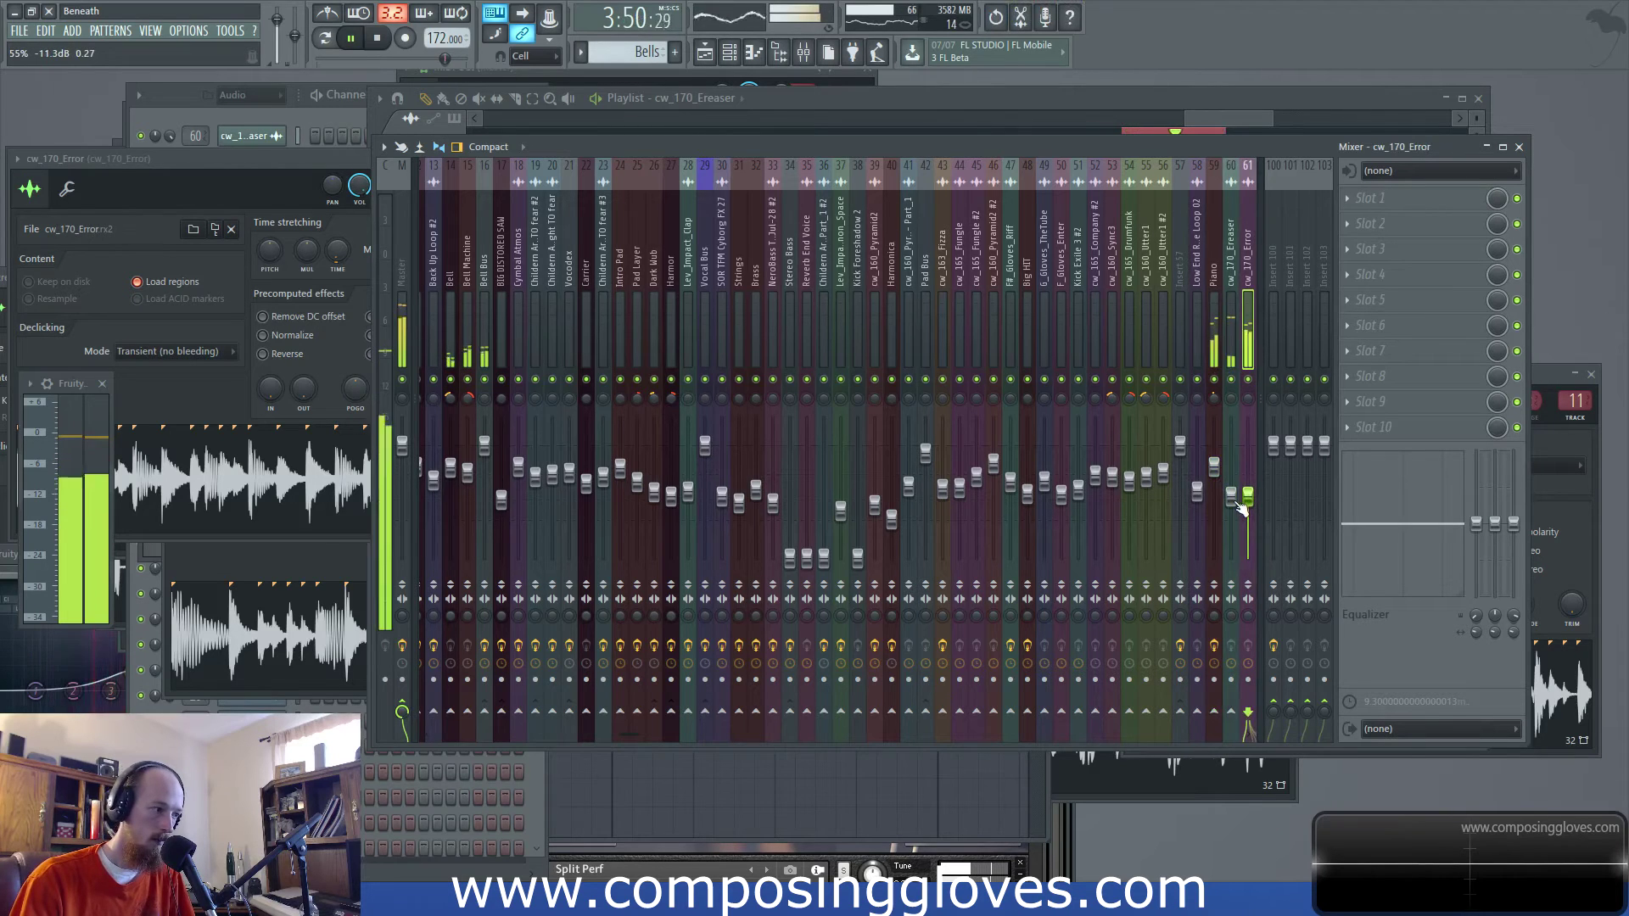
{"action": "left_click", "coordinate": [1248, 499]}
{"action": "left_click", "coordinate": [1231, 509]}
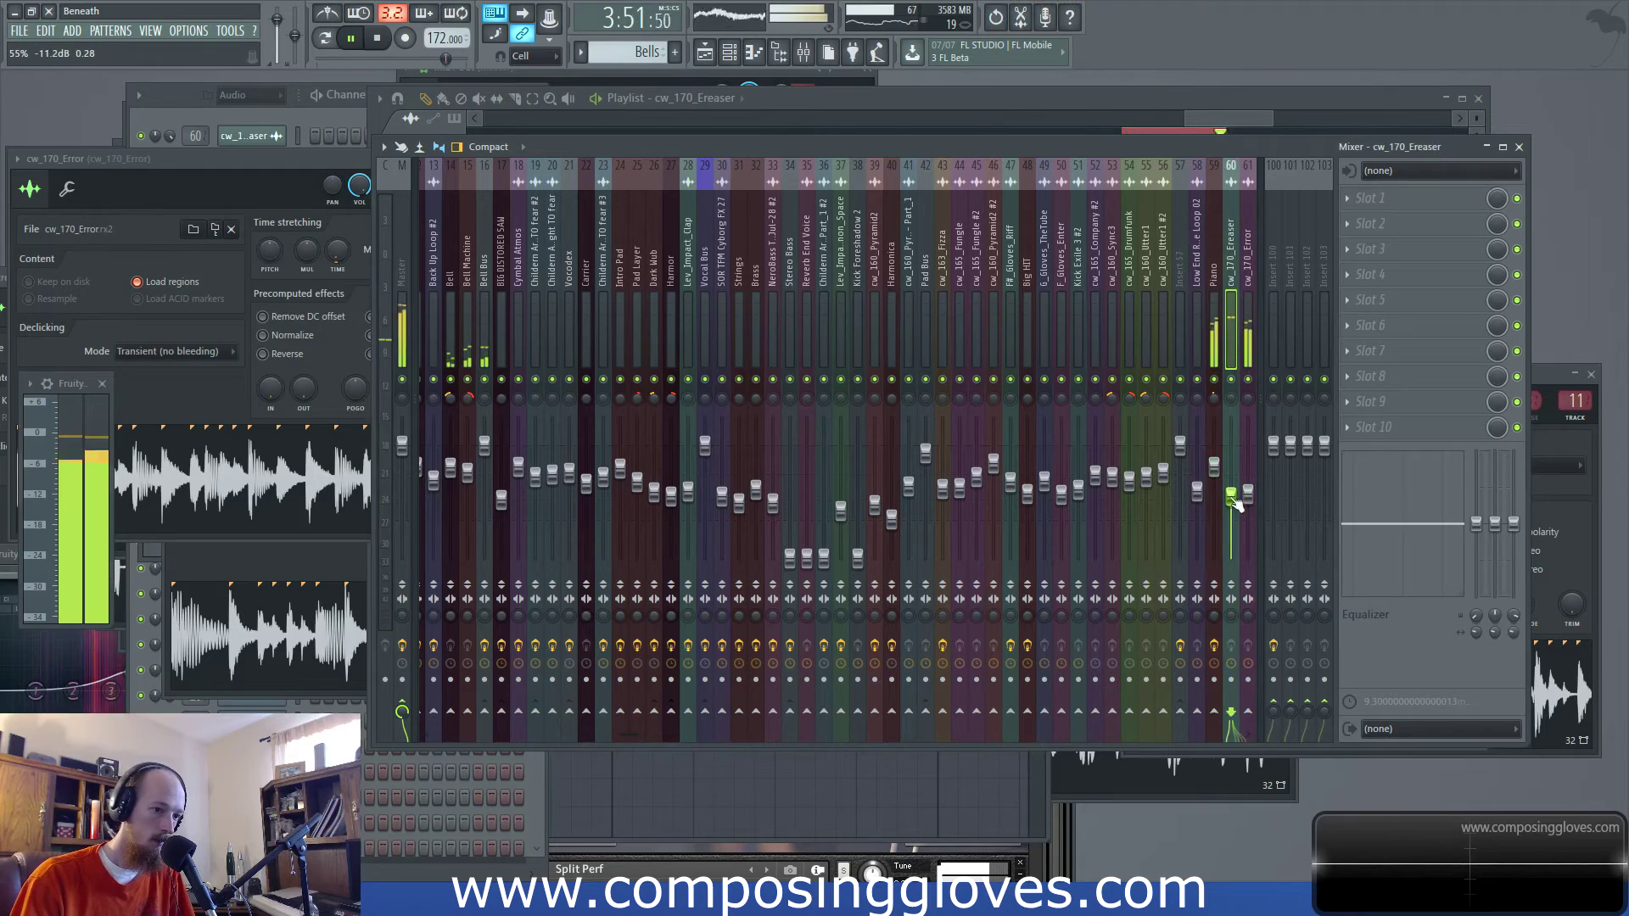
{"action": "left_click", "coordinate": [1247, 497]}
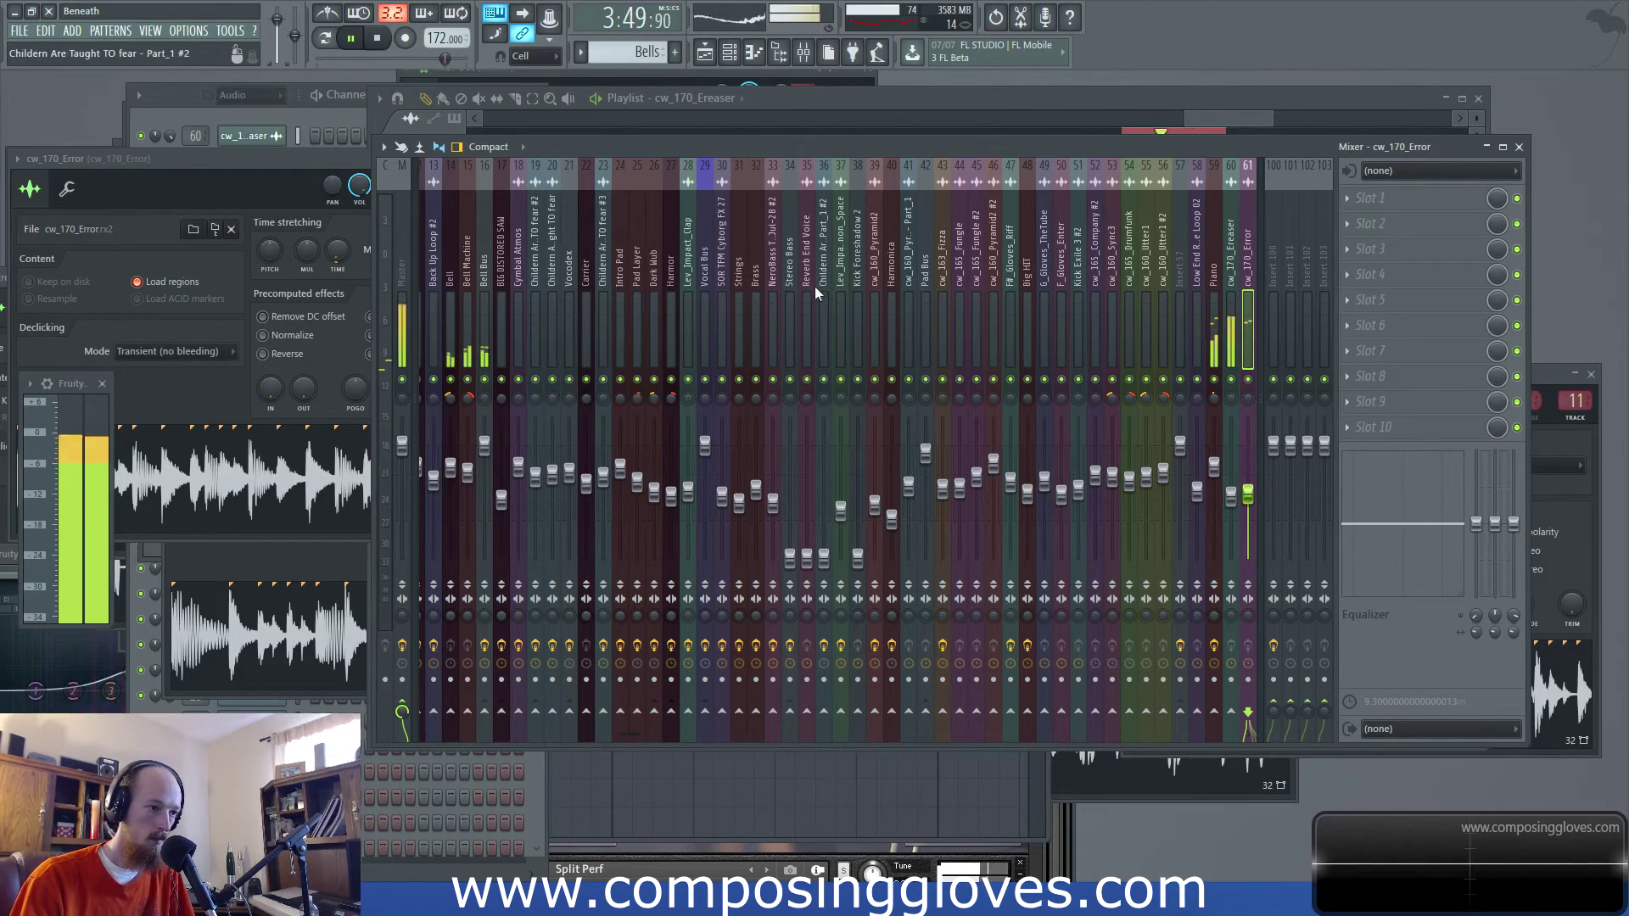
Stop playback, select the Stereo Bass mixer track and review the earlier playlist sections around bars 128 to 163
{"action": "left_click", "coordinate": [792, 275]}
{"action": "key", "text": "space"}
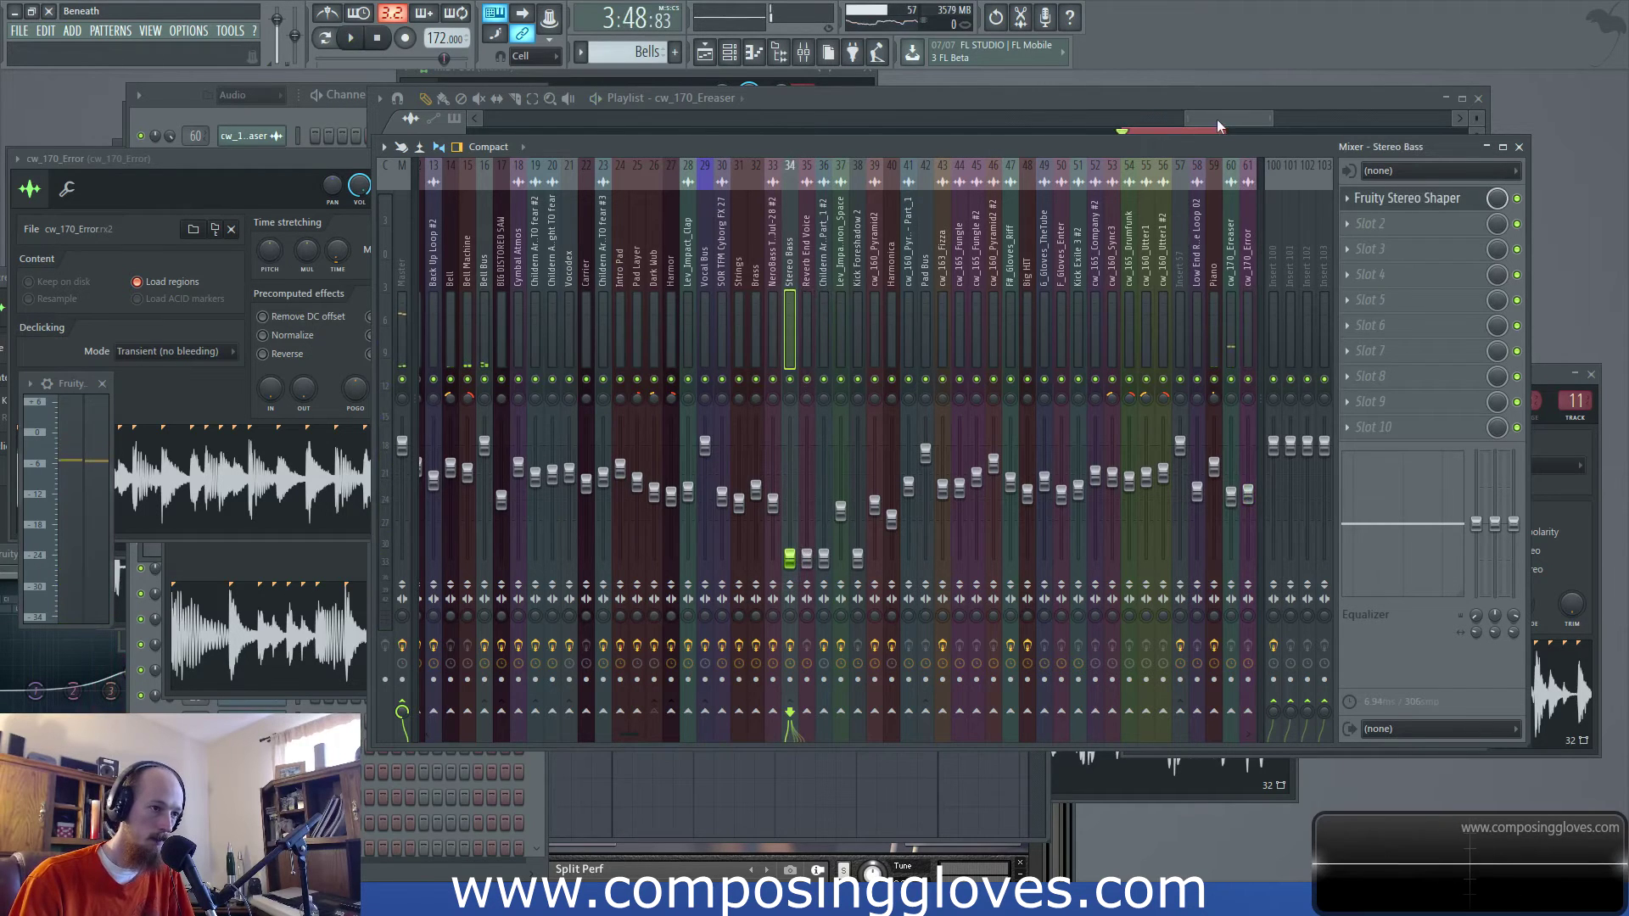
{"action": "left_click_drag", "start_coordinate": [1224, 115], "coordinate": [1262, 119]}
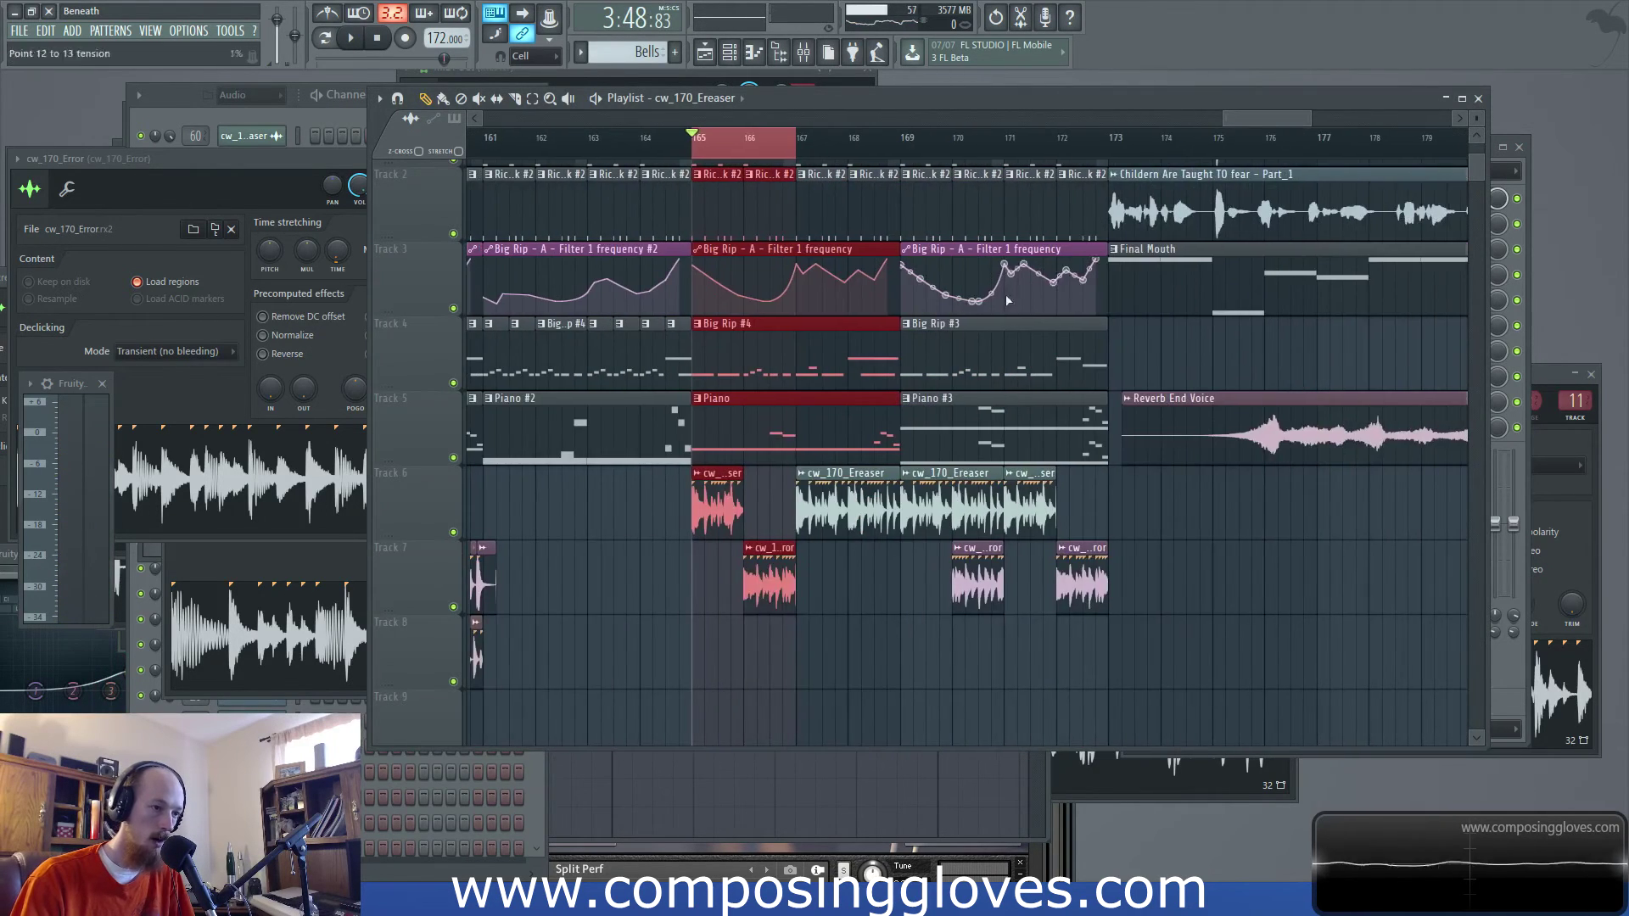
{"action": "scroll", "coordinate": [894, 413], "scroll_direction": "up", "scroll_amount": 1}
{"action": "scroll", "coordinate": [893, 414], "scroll_direction": "down", "scroll_amount": 3}
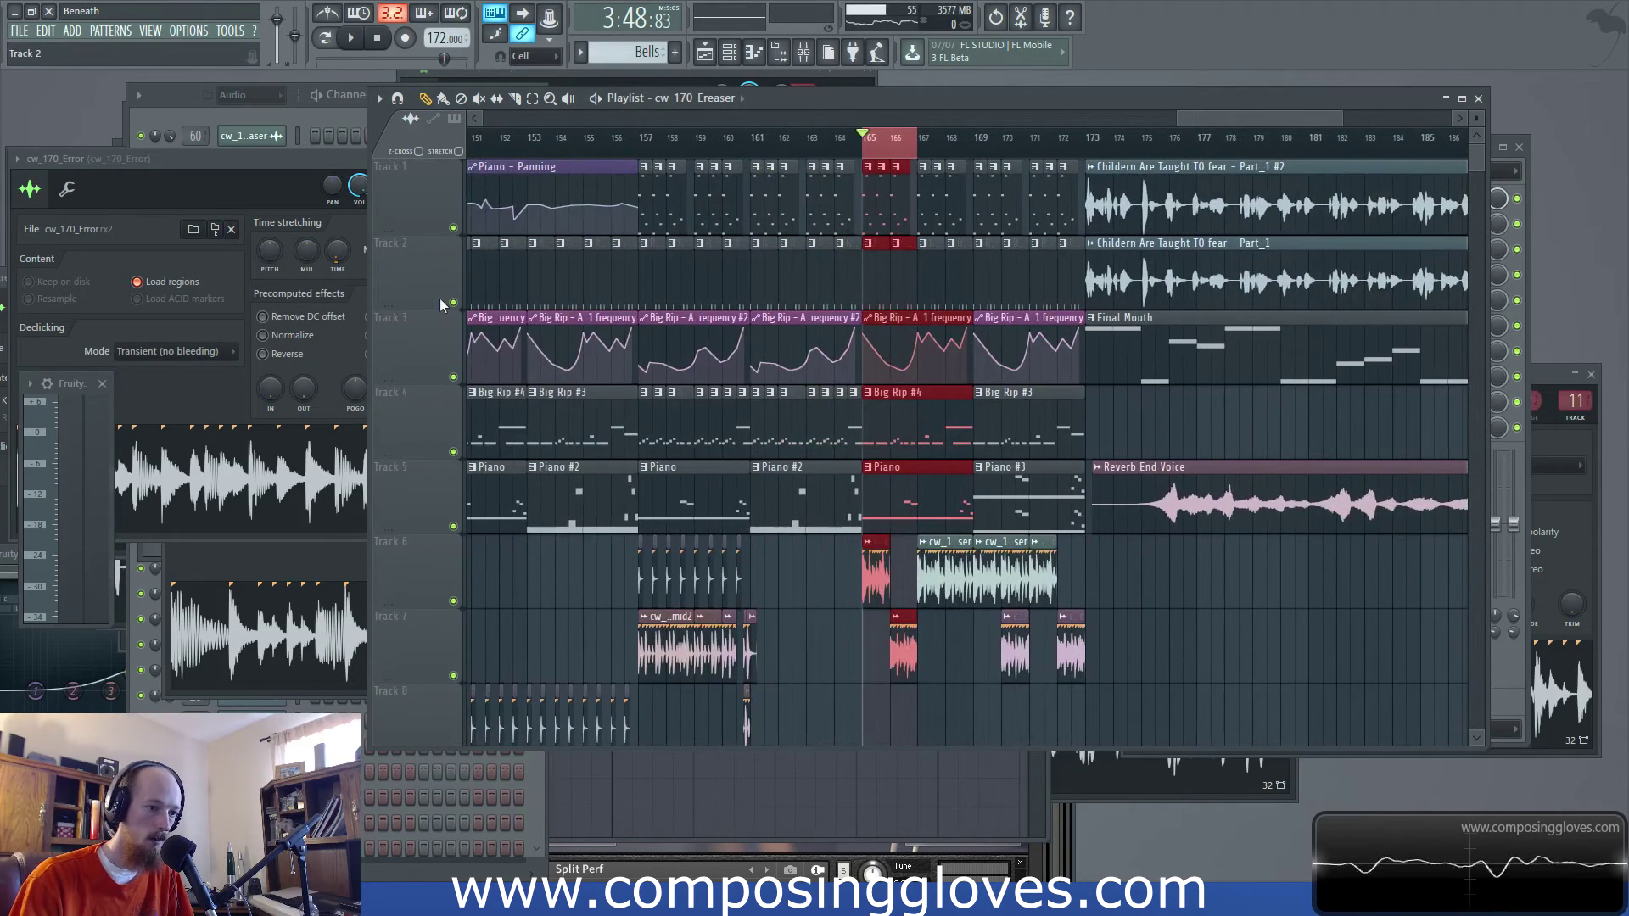
{"action": "scroll", "coordinate": [1369, 367], "scroll_direction": "left", "scroll_amount": 5}
{"action": "scroll", "coordinate": [1369, 367], "scroll_direction": "right", "scroll_amount": 1}
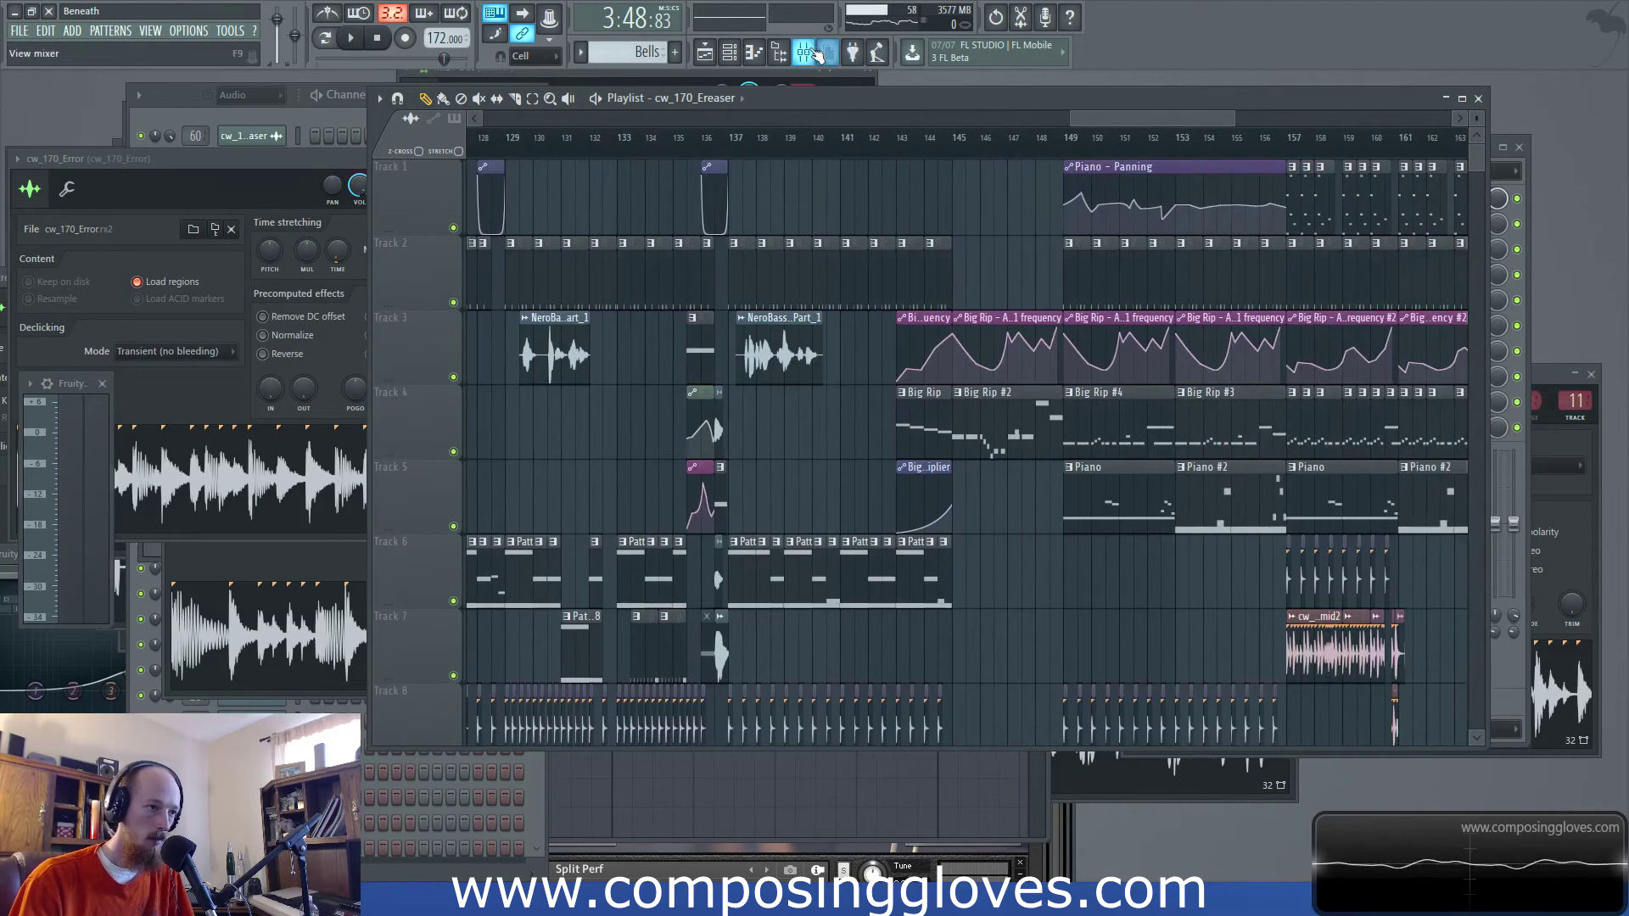
Inspect the mixer tracks from Intro Pad and Dark Wub through Brass to Reverb End Voice
{"action": "key", "text": "F9"}
{"action": "left_click", "coordinate": [756, 284]}
{"action": "left_click", "coordinate": [712, 283]}
{"action": "left_click", "coordinate": [621, 288]}
{"action": "left_click", "coordinate": [656, 284]}
{"action": "left_click", "coordinate": [638, 281]}
{"action": "left_click", "coordinate": [649, 287]}
{"action": "left_click", "coordinate": [807, 267]}
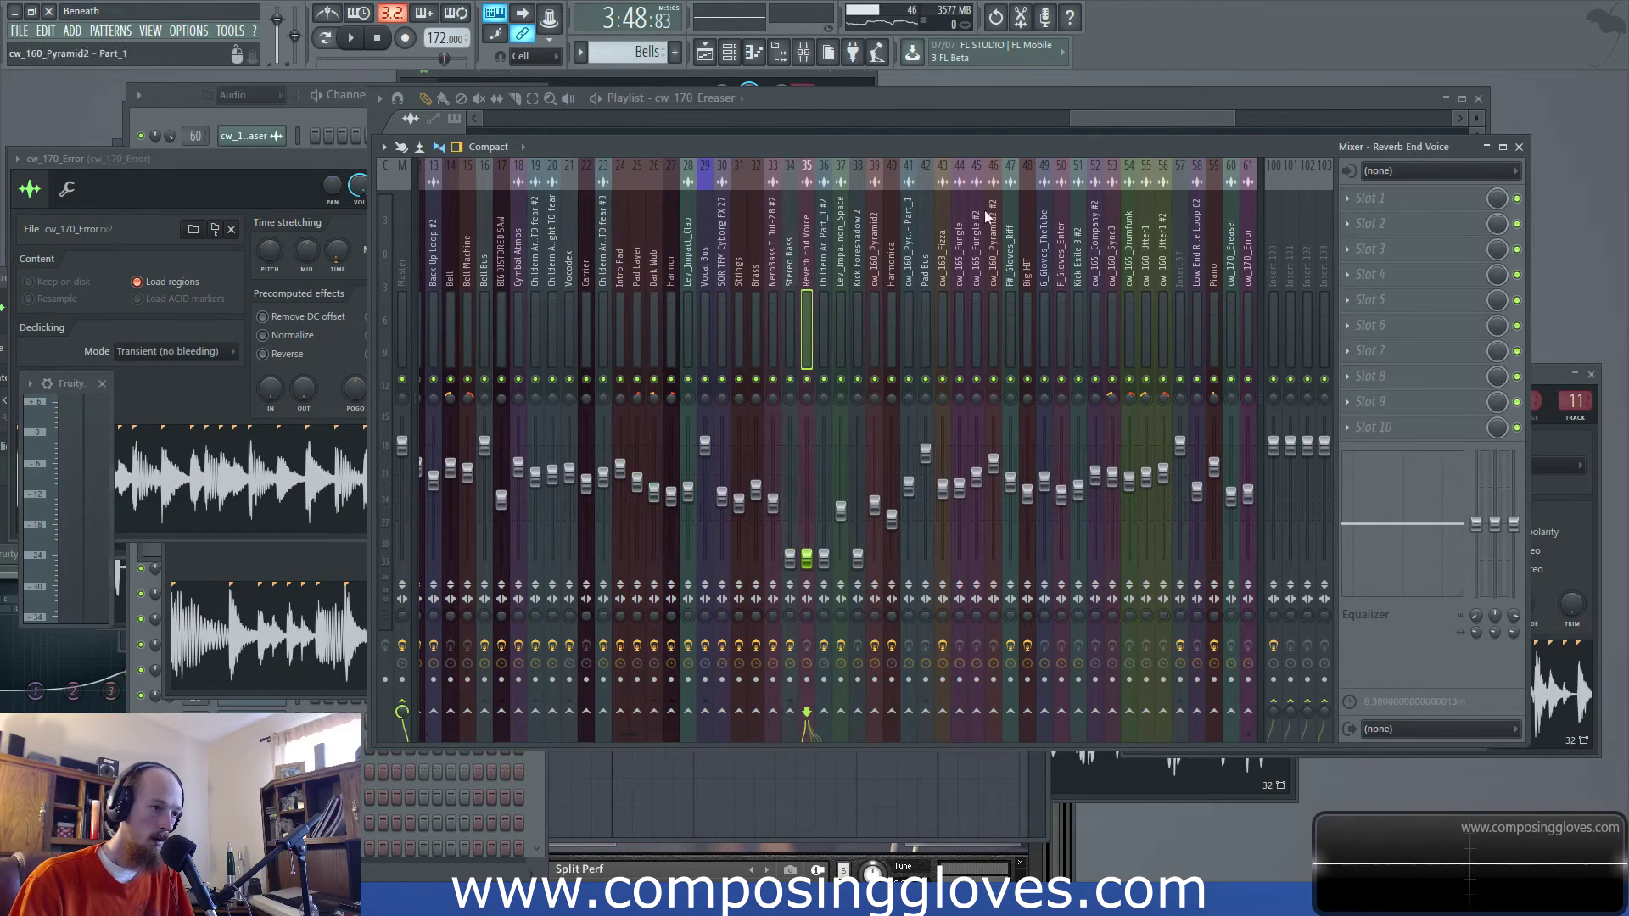
Move the playback position back to bar 33 in the playlist, where the first drum section starts
{"action": "left_click", "coordinate": [1189, 137]}
{"action": "scroll", "coordinate": [934, 144], "scroll_direction": "up", "scroll_amount": 4}
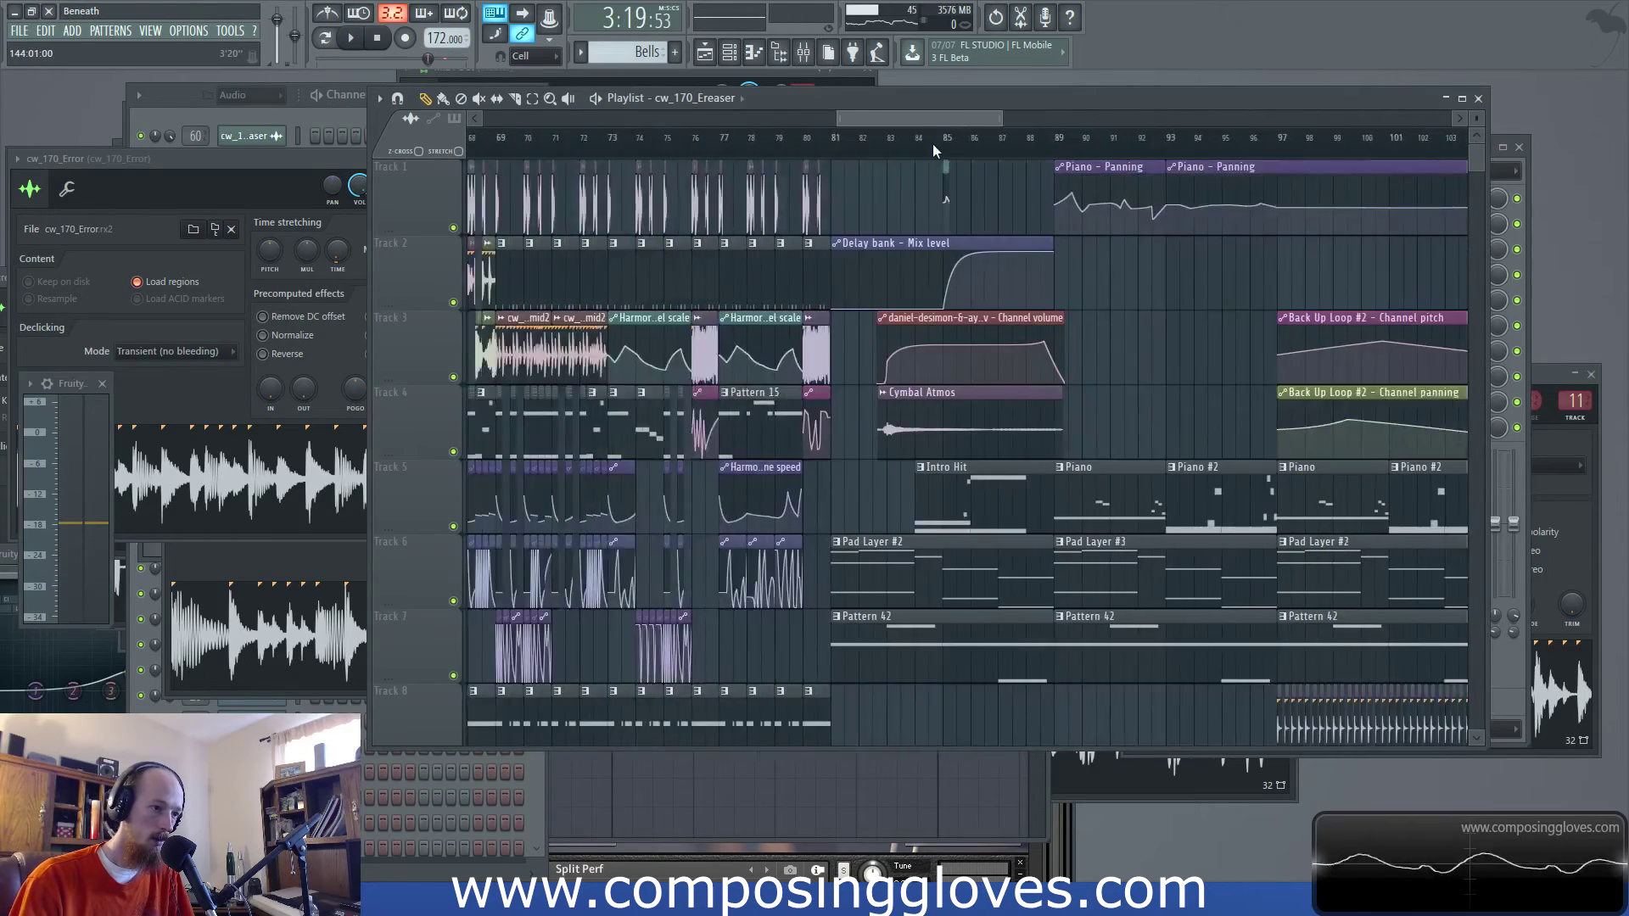
{"action": "scroll", "coordinate": [956, 140], "scroll_direction": "down", "scroll_amount": 3}
{"action": "left_click", "coordinate": [778, 142]}
{"action": "scroll", "coordinate": [924, 245], "scroll_direction": "left", "scroll_amount": 10}
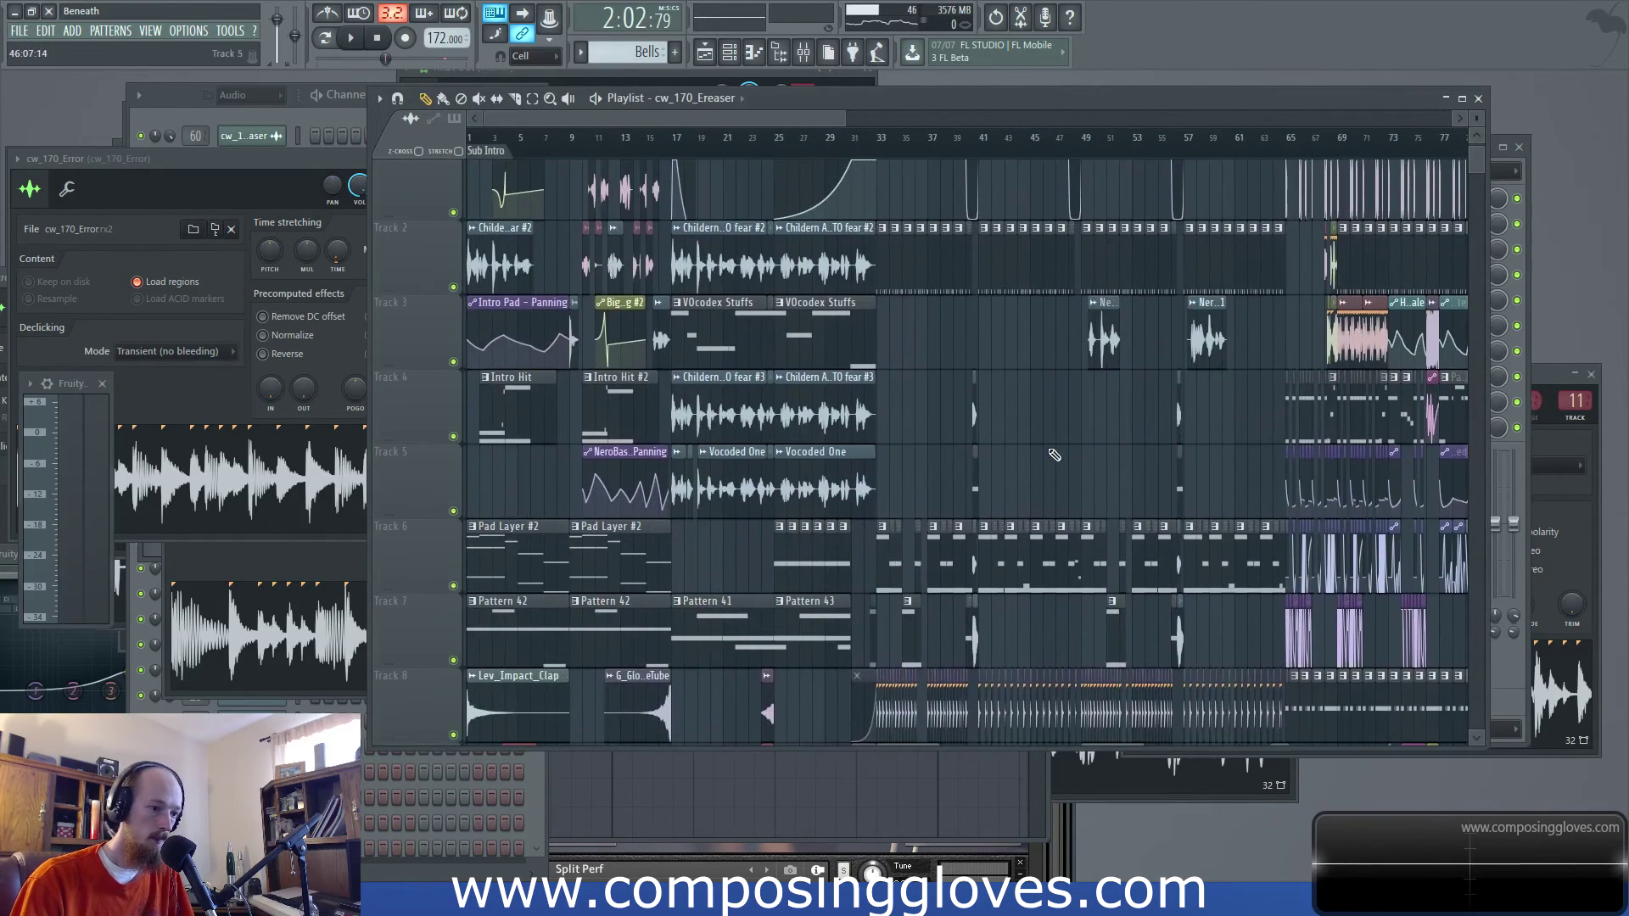
{"action": "left_click", "coordinate": [882, 142]}
Play from bar 33 and raise the Stereo Bass mixer fader to about -15 dB, then stop playback
{"action": "left_click", "coordinate": [803, 51]}
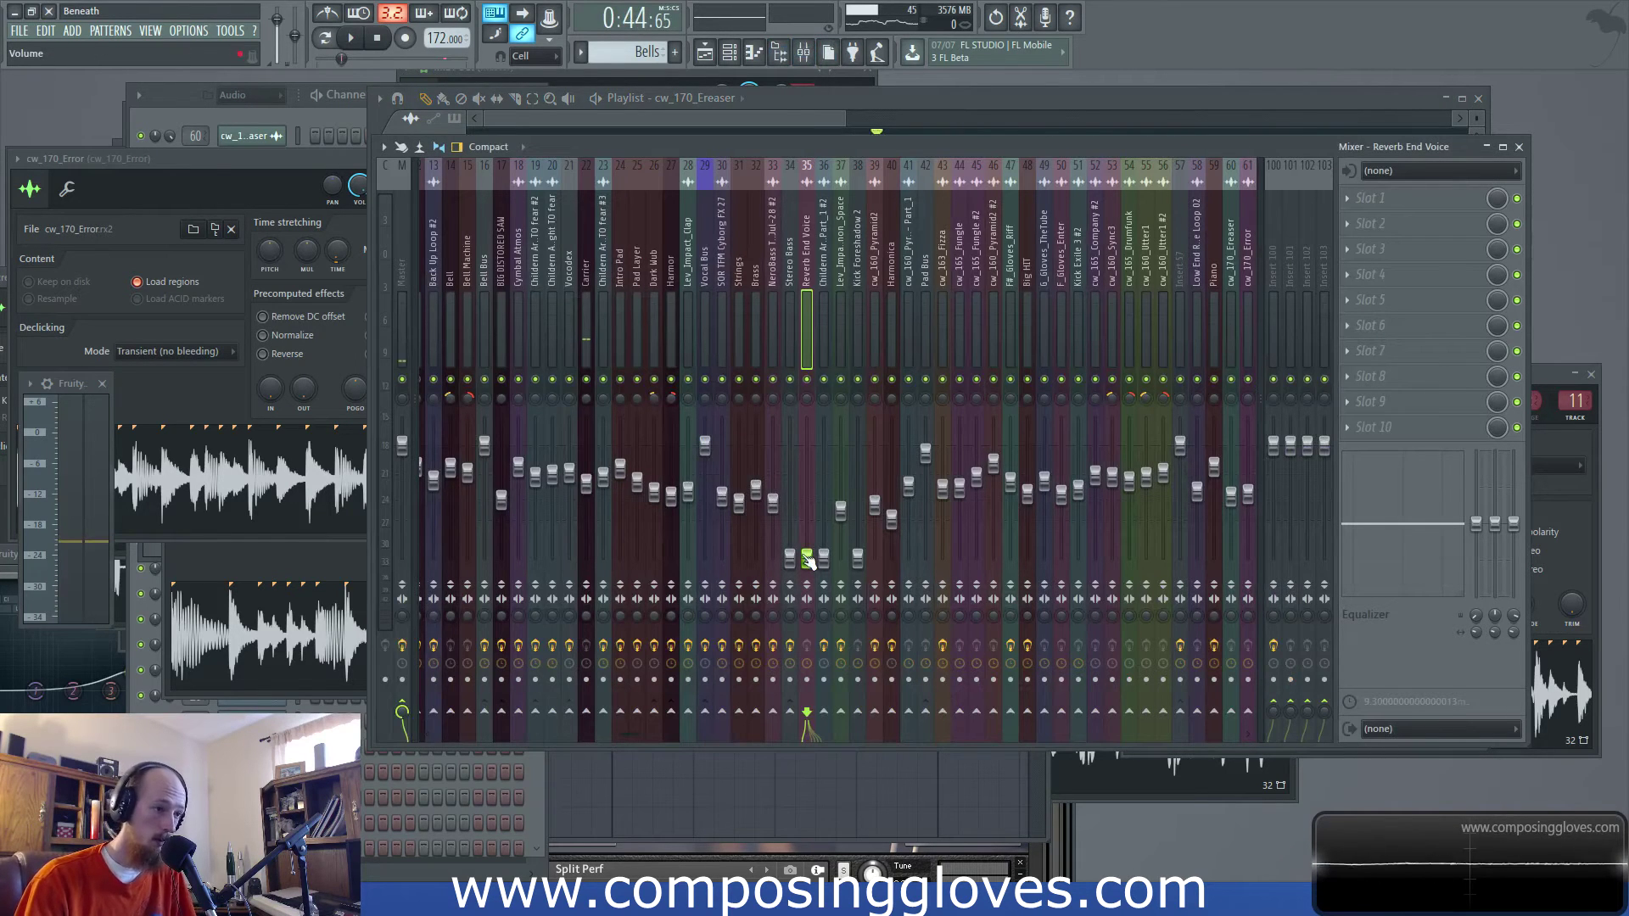
{"action": "left_click_drag", "start_coordinate": [808, 562], "coordinate": [812, 518]}
{"action": "key", "text": "space"}
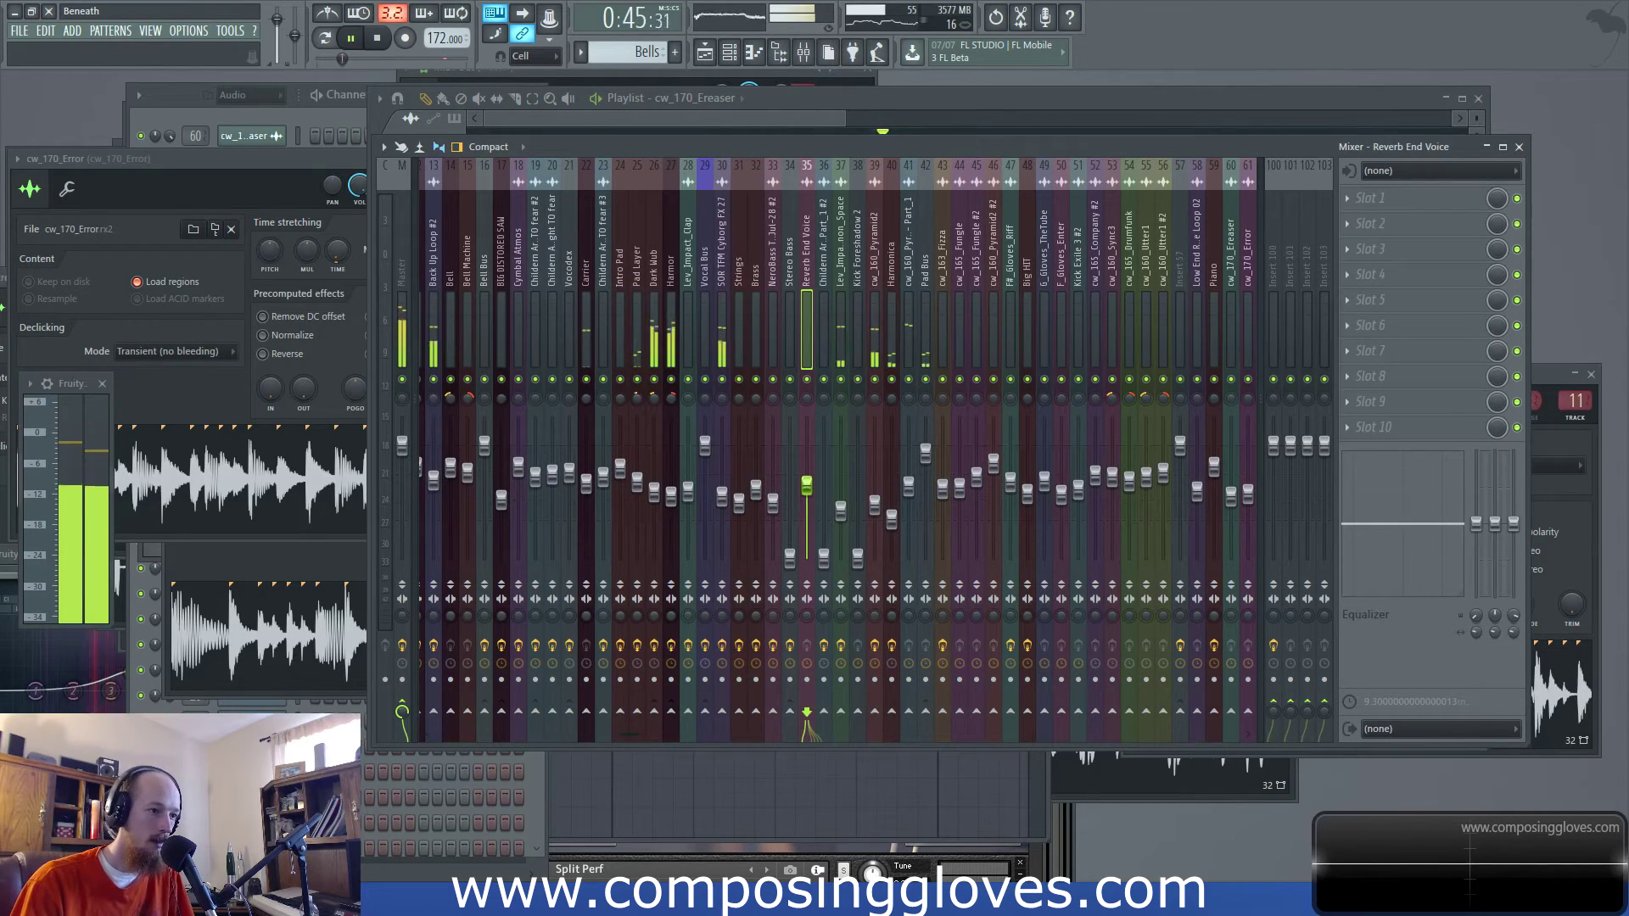
{"action": "left_click_drag", "start_coordinate": [778, 556], "coordinate": [777, 499]}
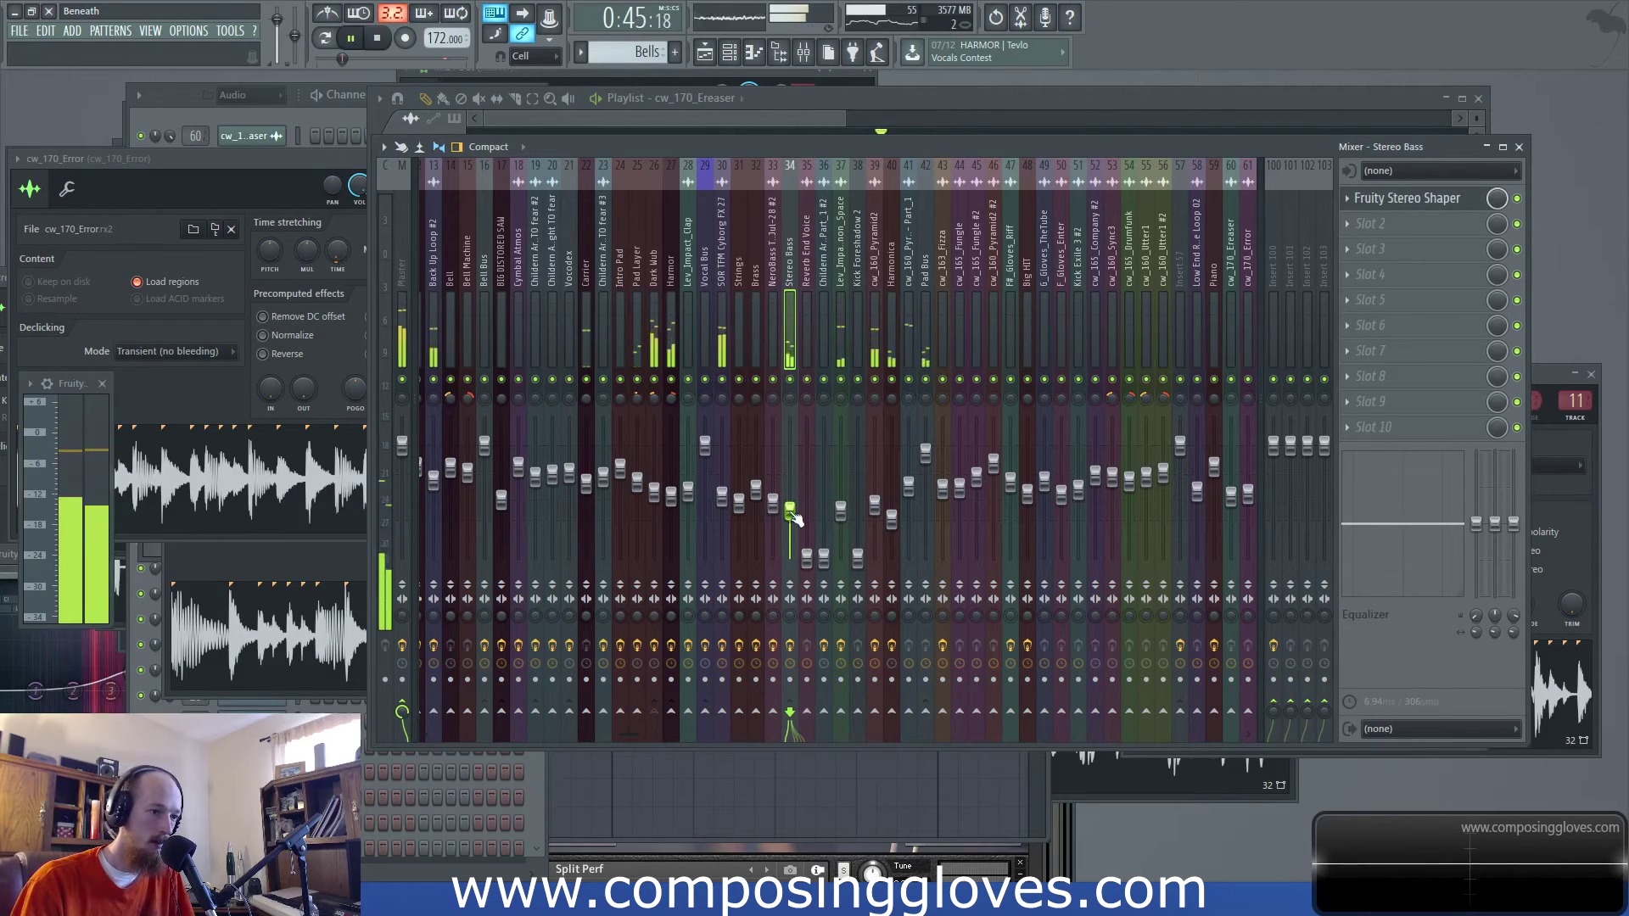
{"action": "mouse_move", "coordinate": [790, 512]}
{"action": "left_mouse_down"}
{"action": "mouse_move", "coordinate": [792, 445]}
{"action": "mouse_move", "coordinate": [794, 518]}
{"action": "left_mouse_up"}
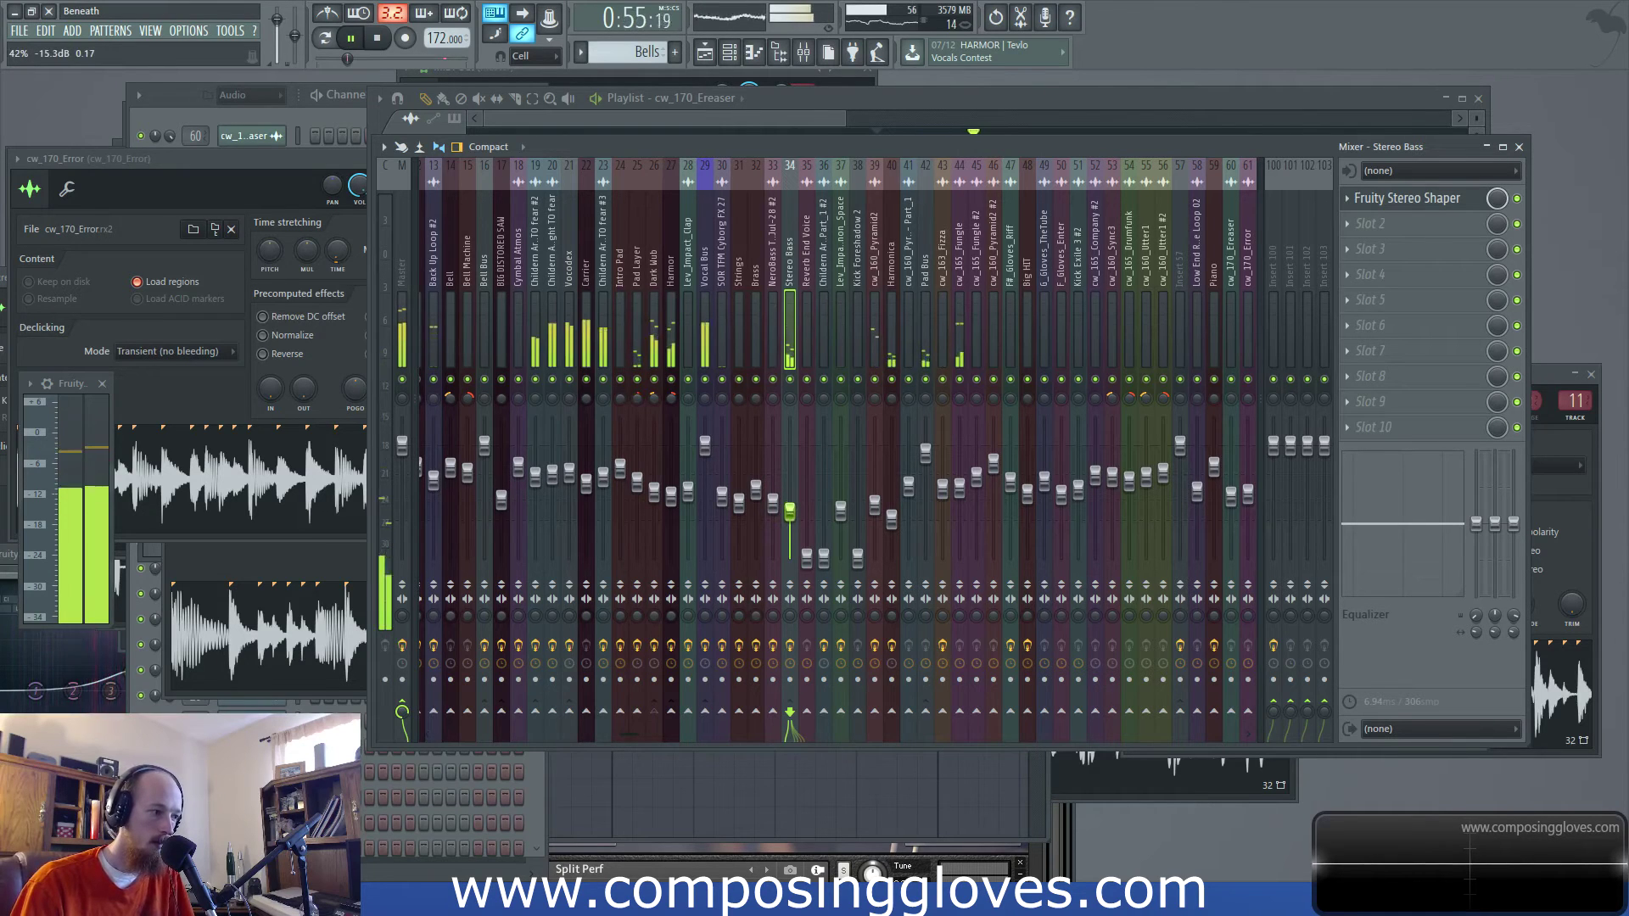
{"action": "left_click_drag", "start_coordinate": [789, 508], "coordinate": [787, 511]}
{"action": "key", "text": "space"}
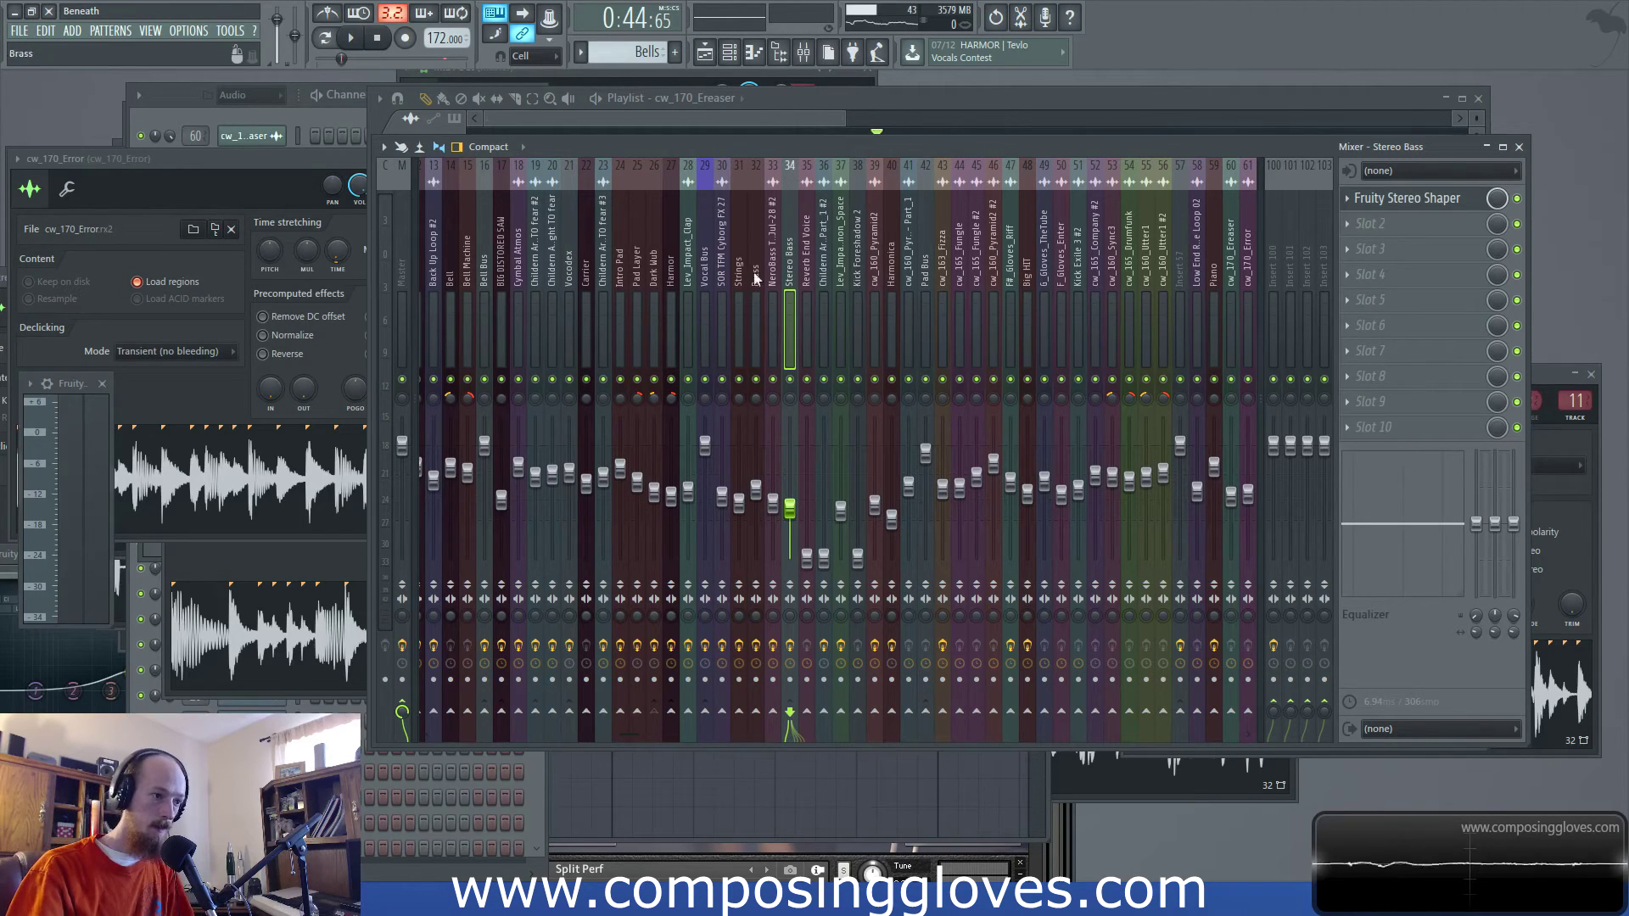
Insert Fruity Parametric EQ 2 in slot 4 of the Stereo Bass track and pull down bands 1 to 6
{"action": "left_click", "coordinate": [1364, 275]}
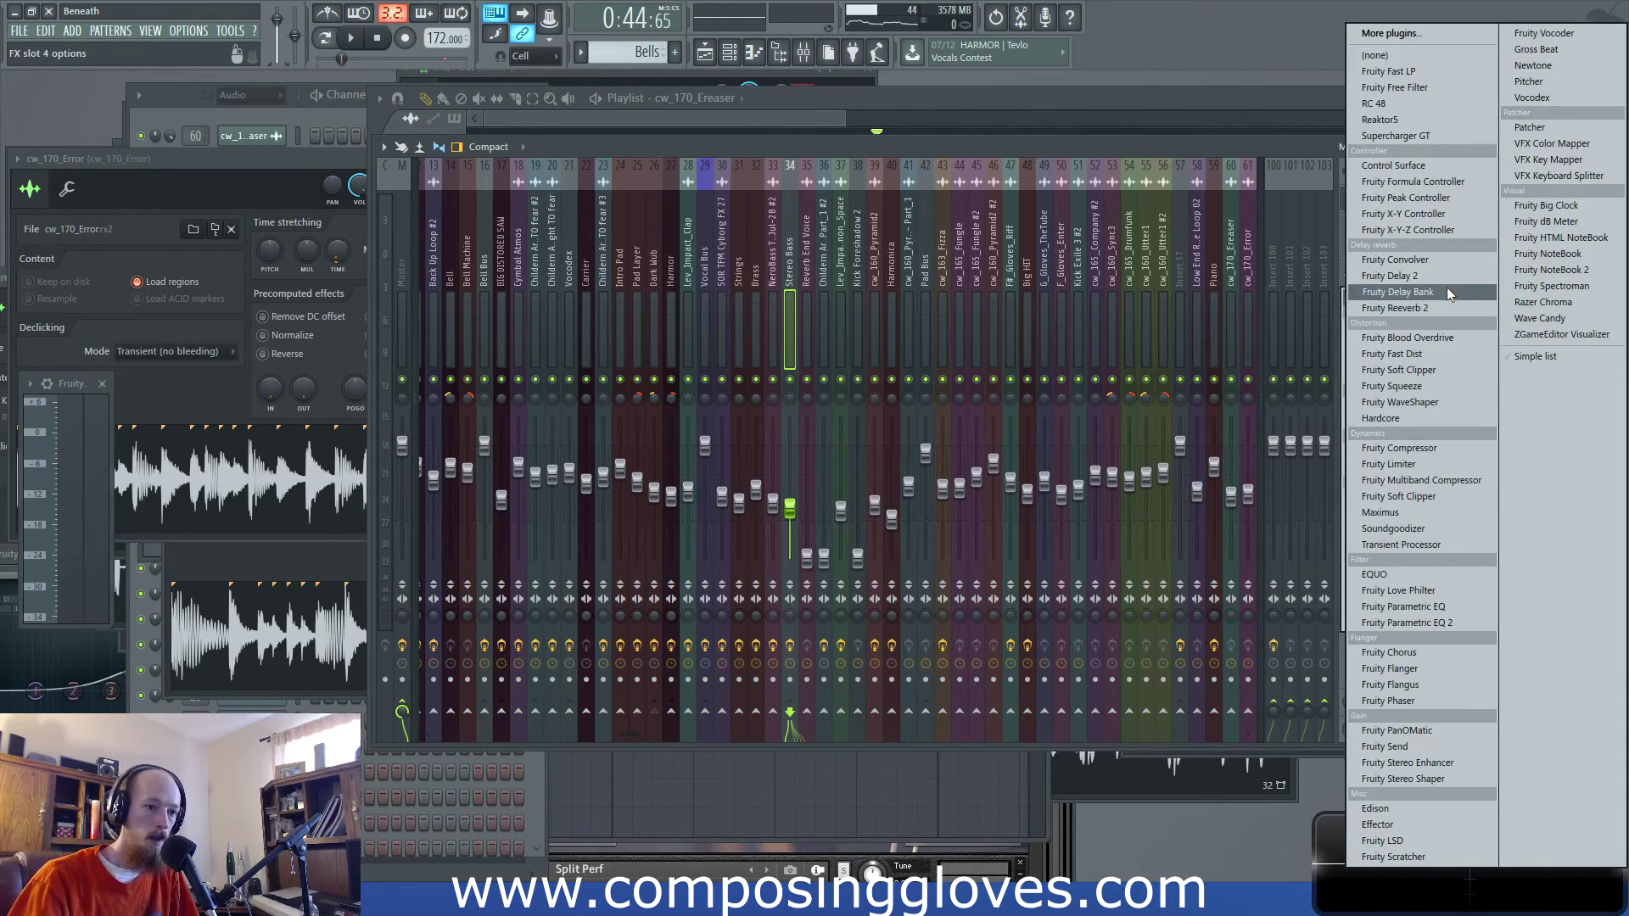
{"action": "left_click", "coordinate": [1470, 623]}
{"action": "left_click_drag", "start_coordinate": [401, 181], "coordinate": [746, 283]}
{"action": "mouse_move", "coordinate": [588, 357]}
{"action": "left_mouse_down"}
{"action": "mouse_move", "coordinate": [577, 382]}
{"action": "mouse_move", "coordinate": [542, 382]}
{"action": "mouse_move", "coordinate": [616, 386]}
{"action": "mouse_move", "coordinate": [637, 321]}
{"action": "mouse_move", "coordinate": [626, 378]}
{"action": "mouse_move", "coordinate": [604, 370]}
{"action": "left_mouse_up"}
{"action": "left_click_drag", "start_coordinate": [475, 356], "coordinate": [488, 377]}
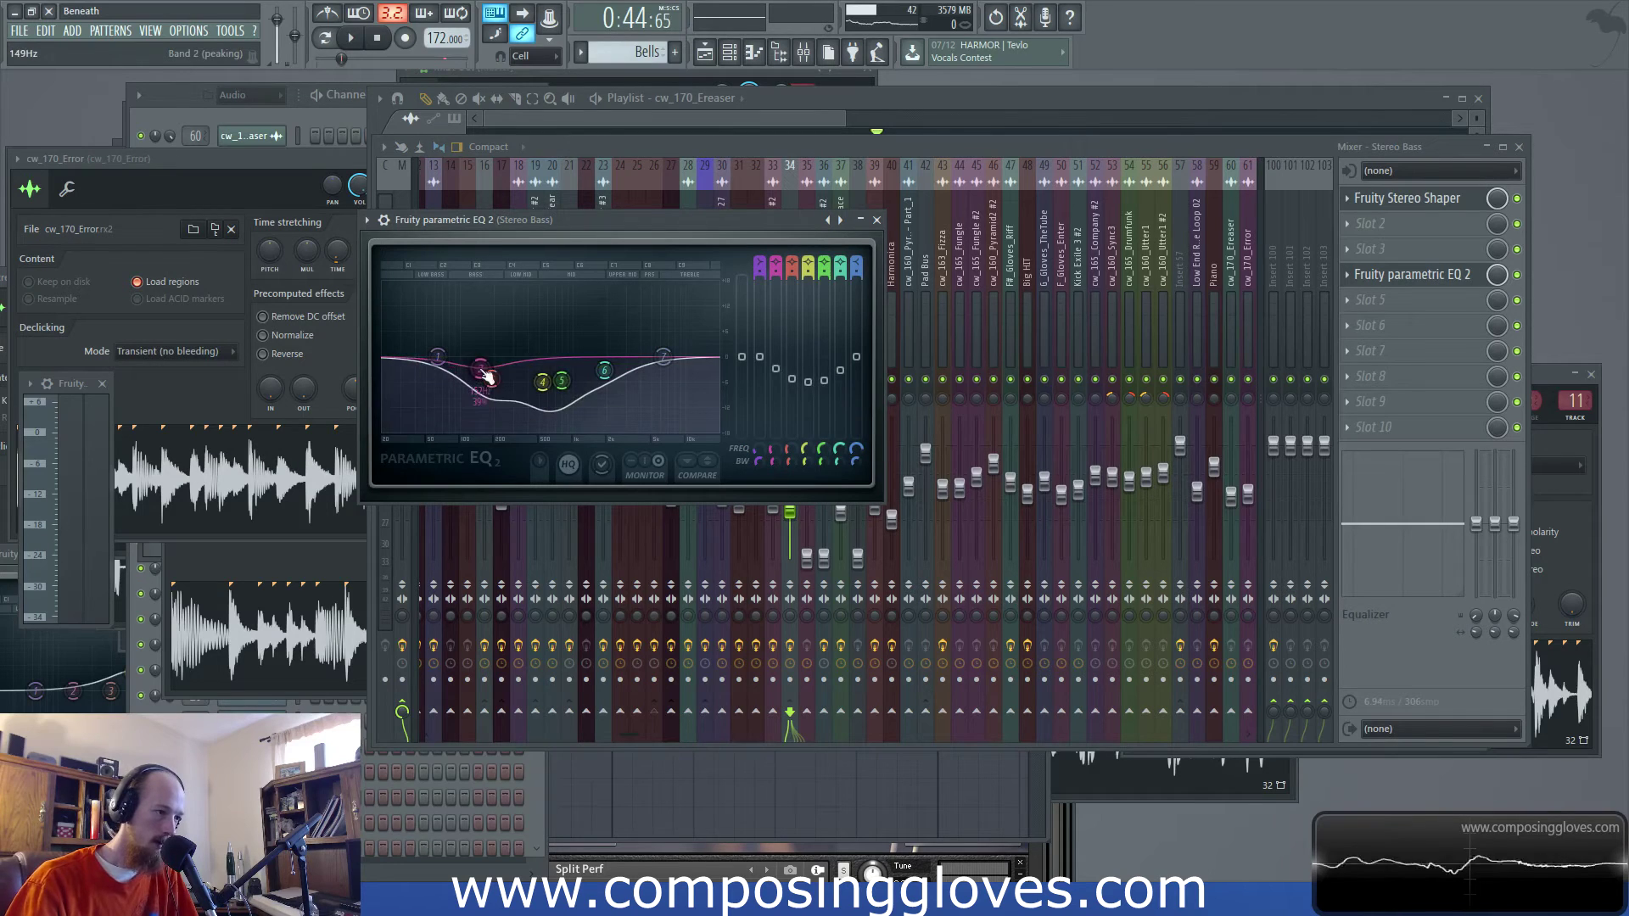
{"action": "left_click_drag", "start_coordinate": [480, 368], "coordinate": [544, 383]}
{"action": "left_click_drag", "start_coordinate": [561, 380], "coordinate": [572, 381]}
{"action": "left_click_drag", "start_coordinate": [604, 370], "coordinate": [605, 370]}
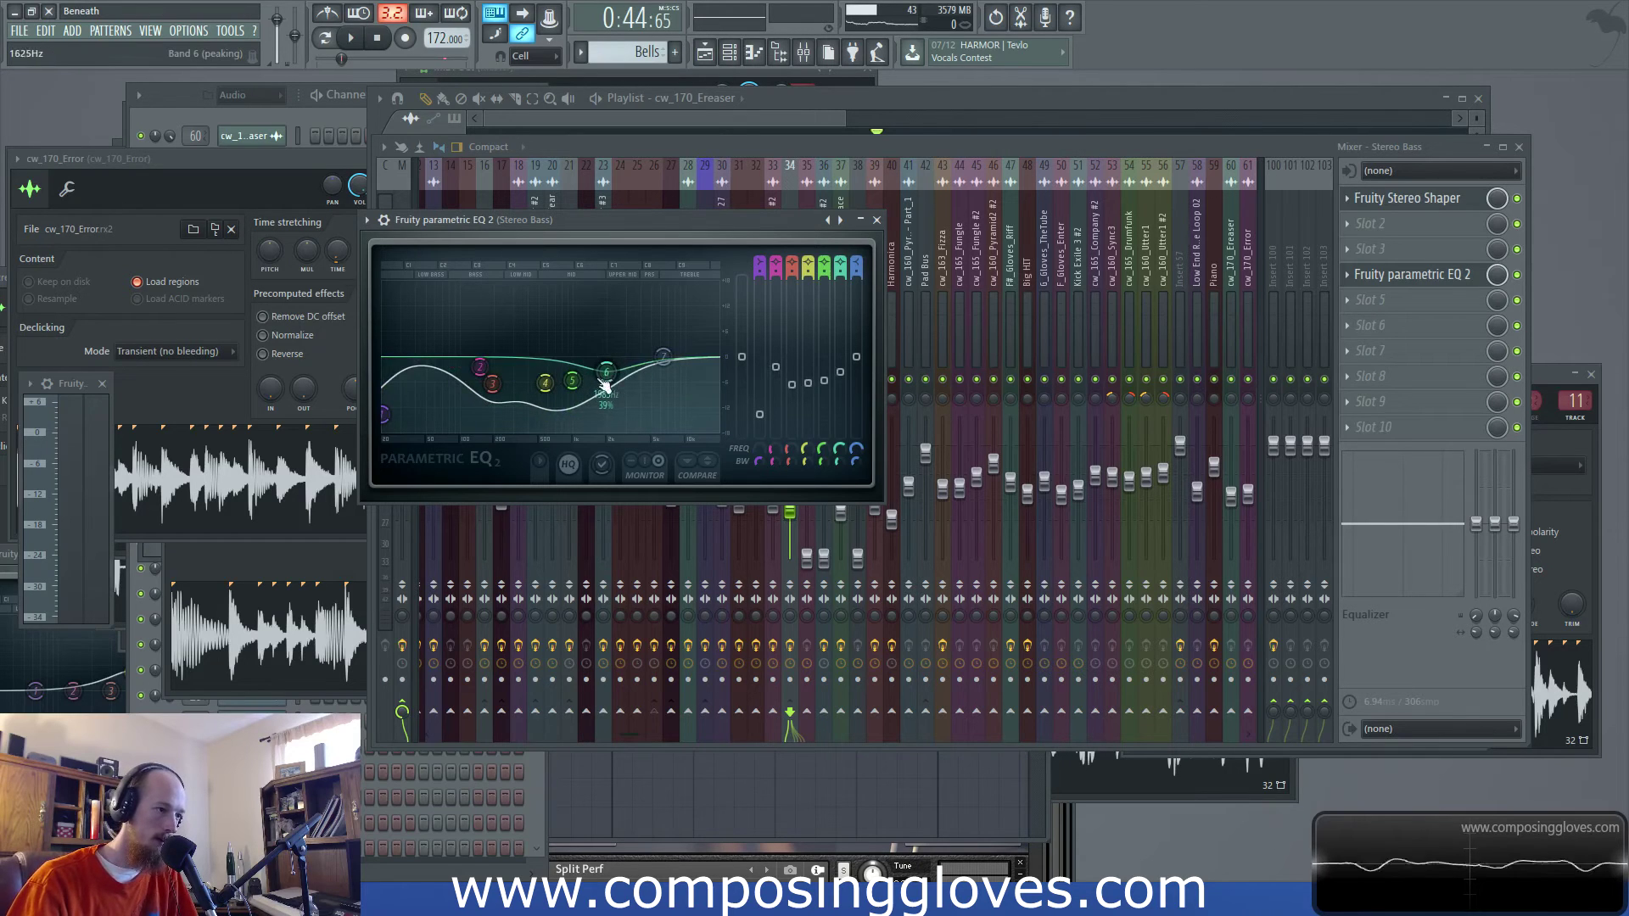
Play from bar 33, adjust the low-mid EQ cut on Stereo Bass and raise its mixer fader to -10.7 dB
{"action": "key", "text": "space"}
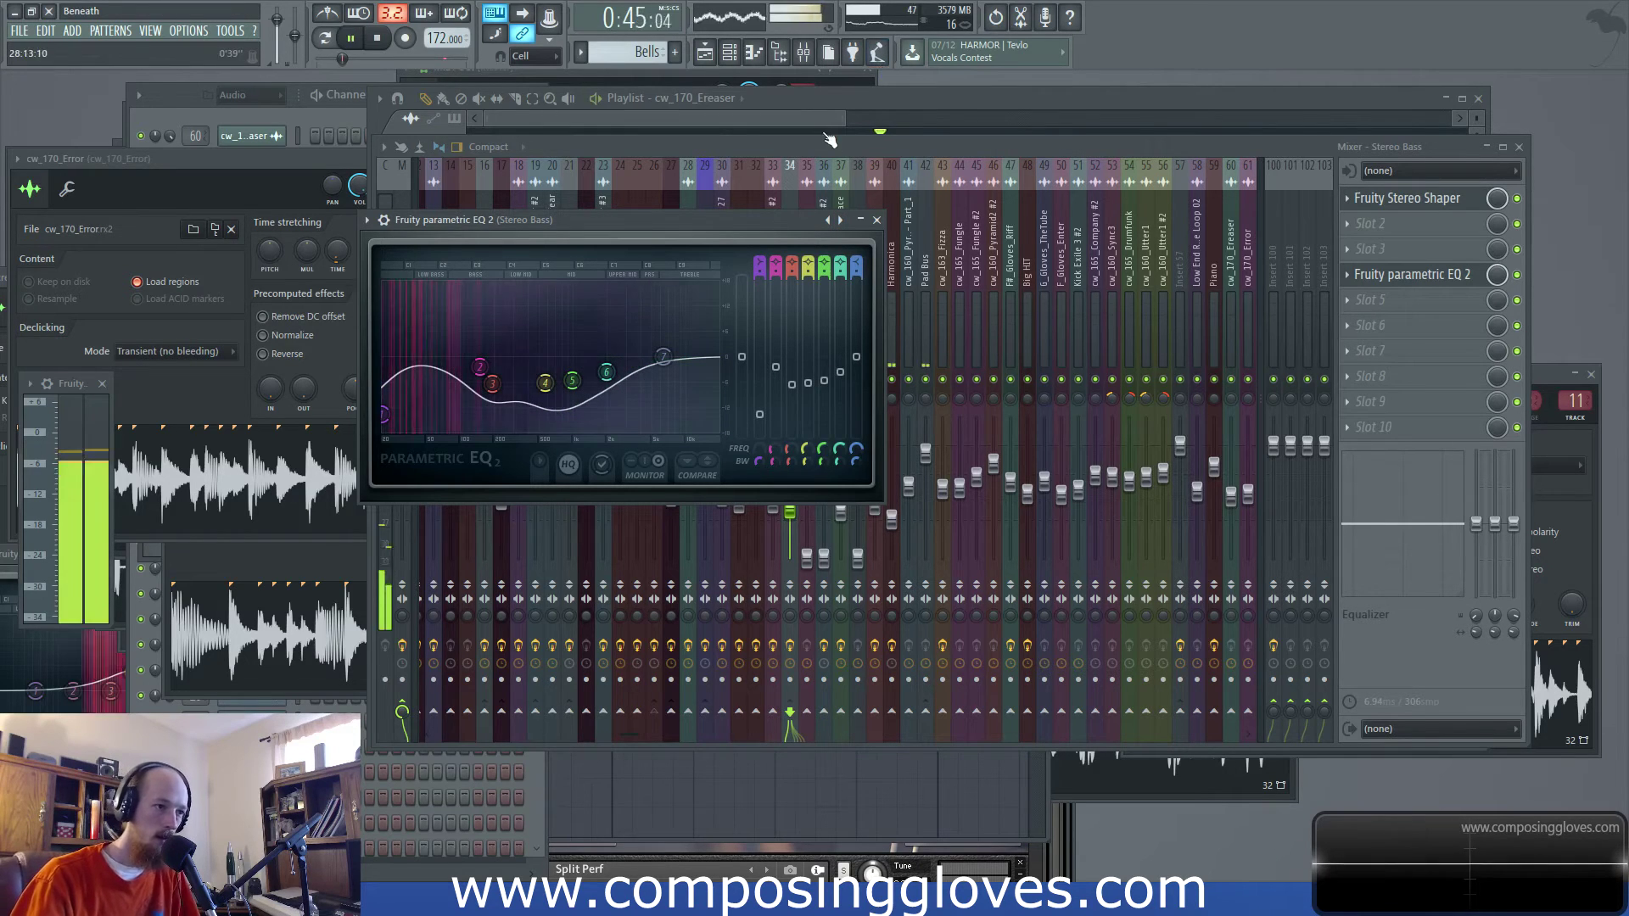
{"action": "left_click_drag", "start_coordinate": [495, 392], "coordinate": [512, 378]}
{"action": "left_click", "coordinate": [1011, 146]}
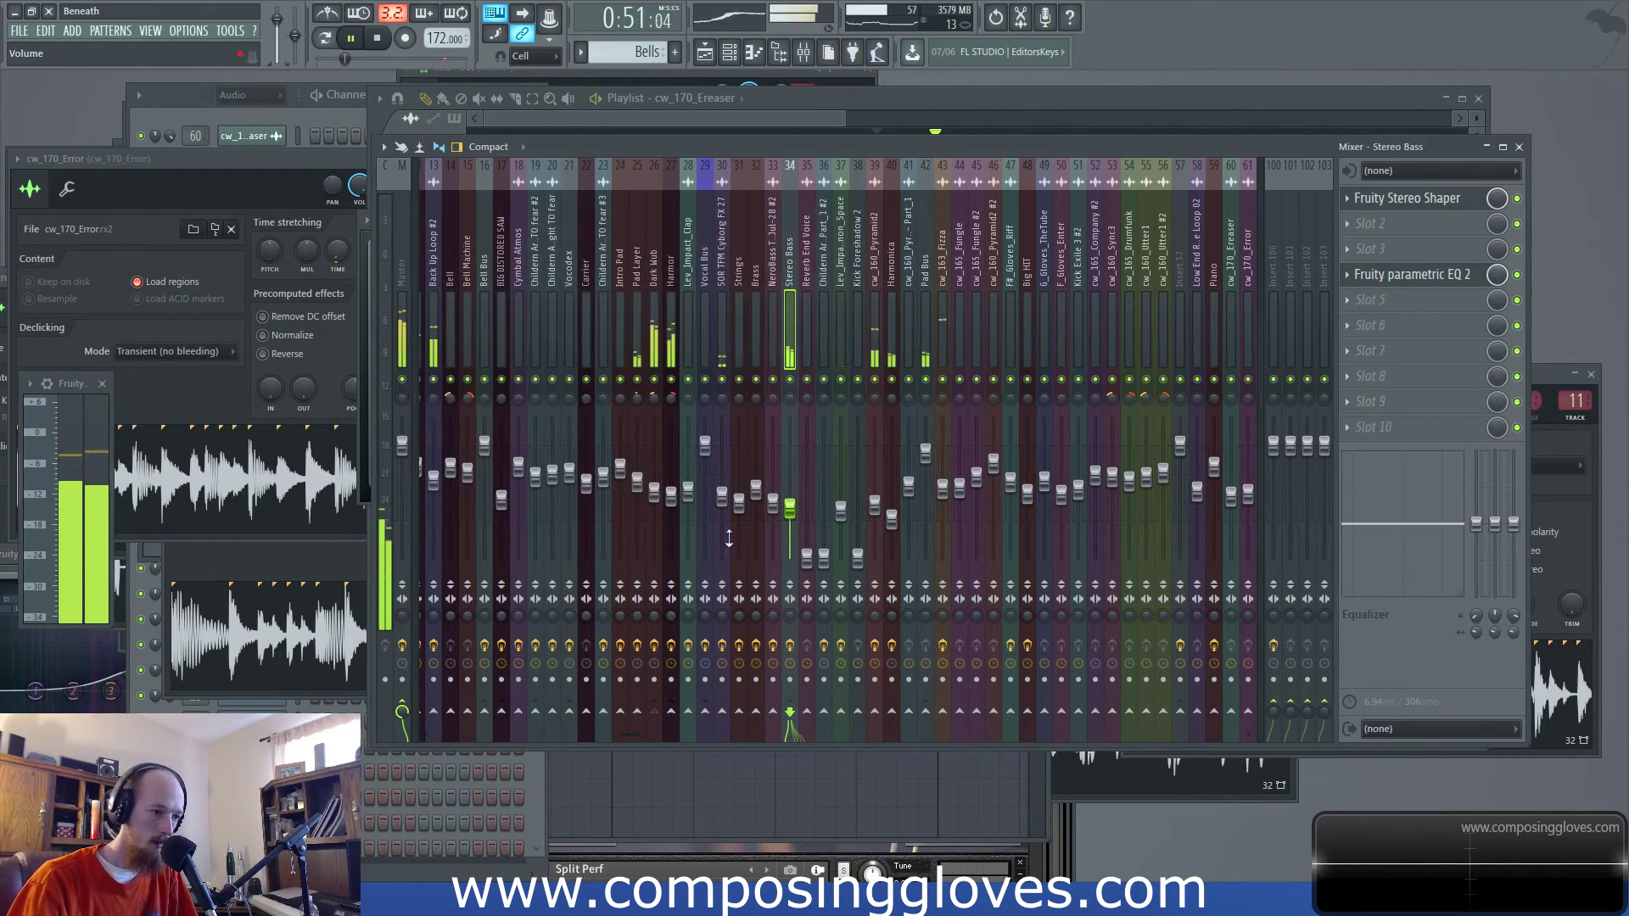
{"action": "left_click_drag", "start_coordinate": [789, 517], "coordinate": [789, 496]}
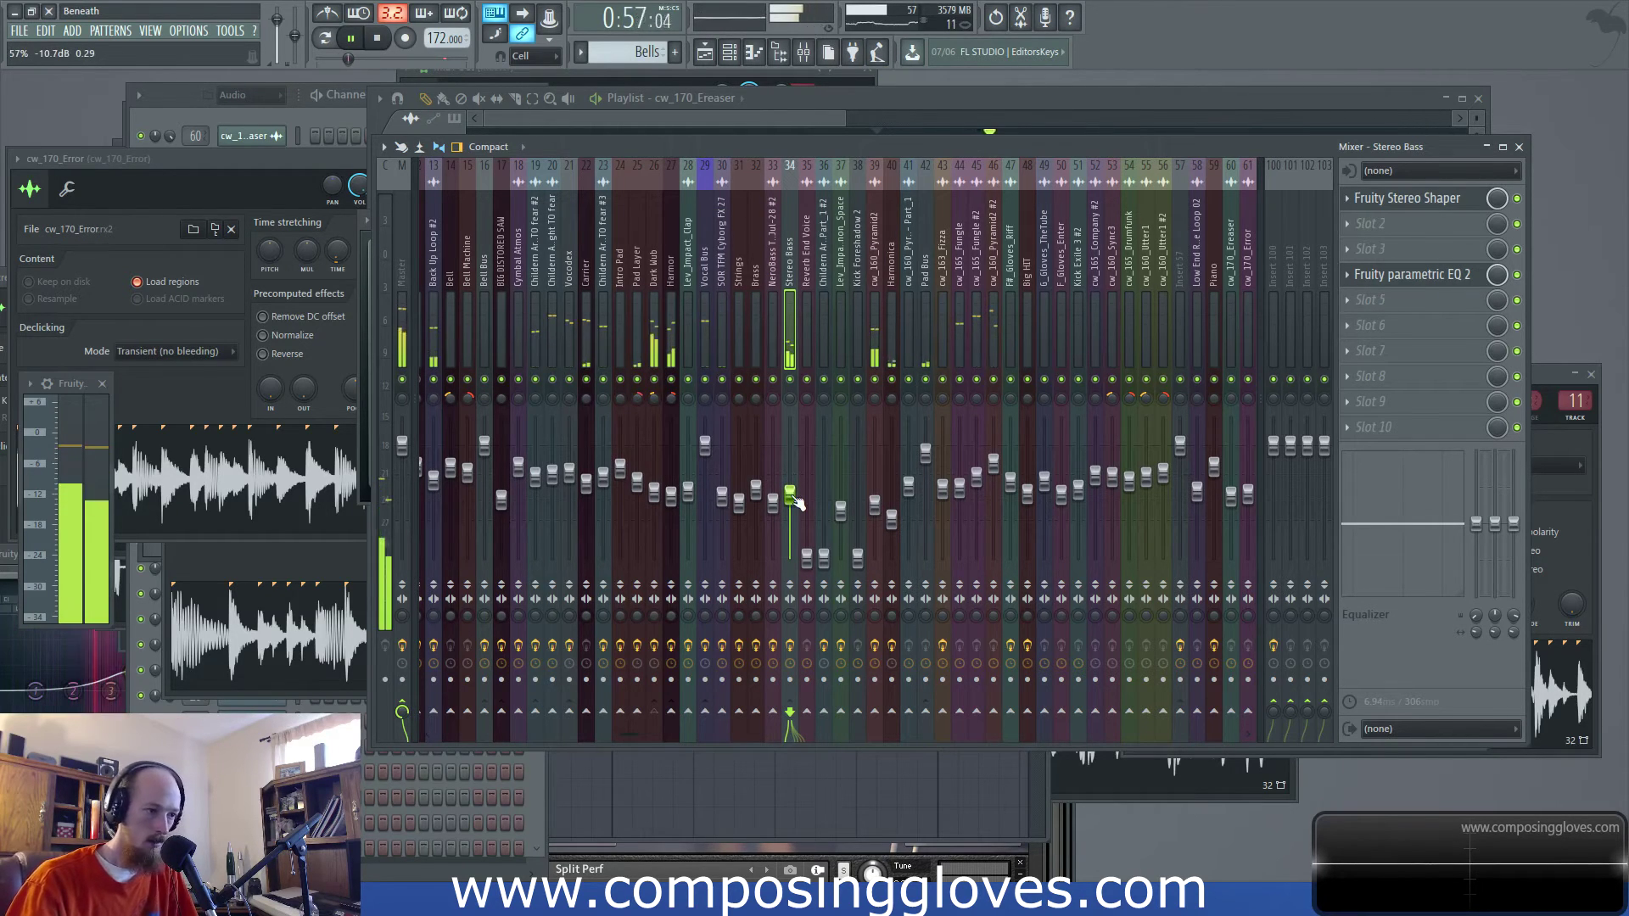
{"action": "key", "text": "space"}
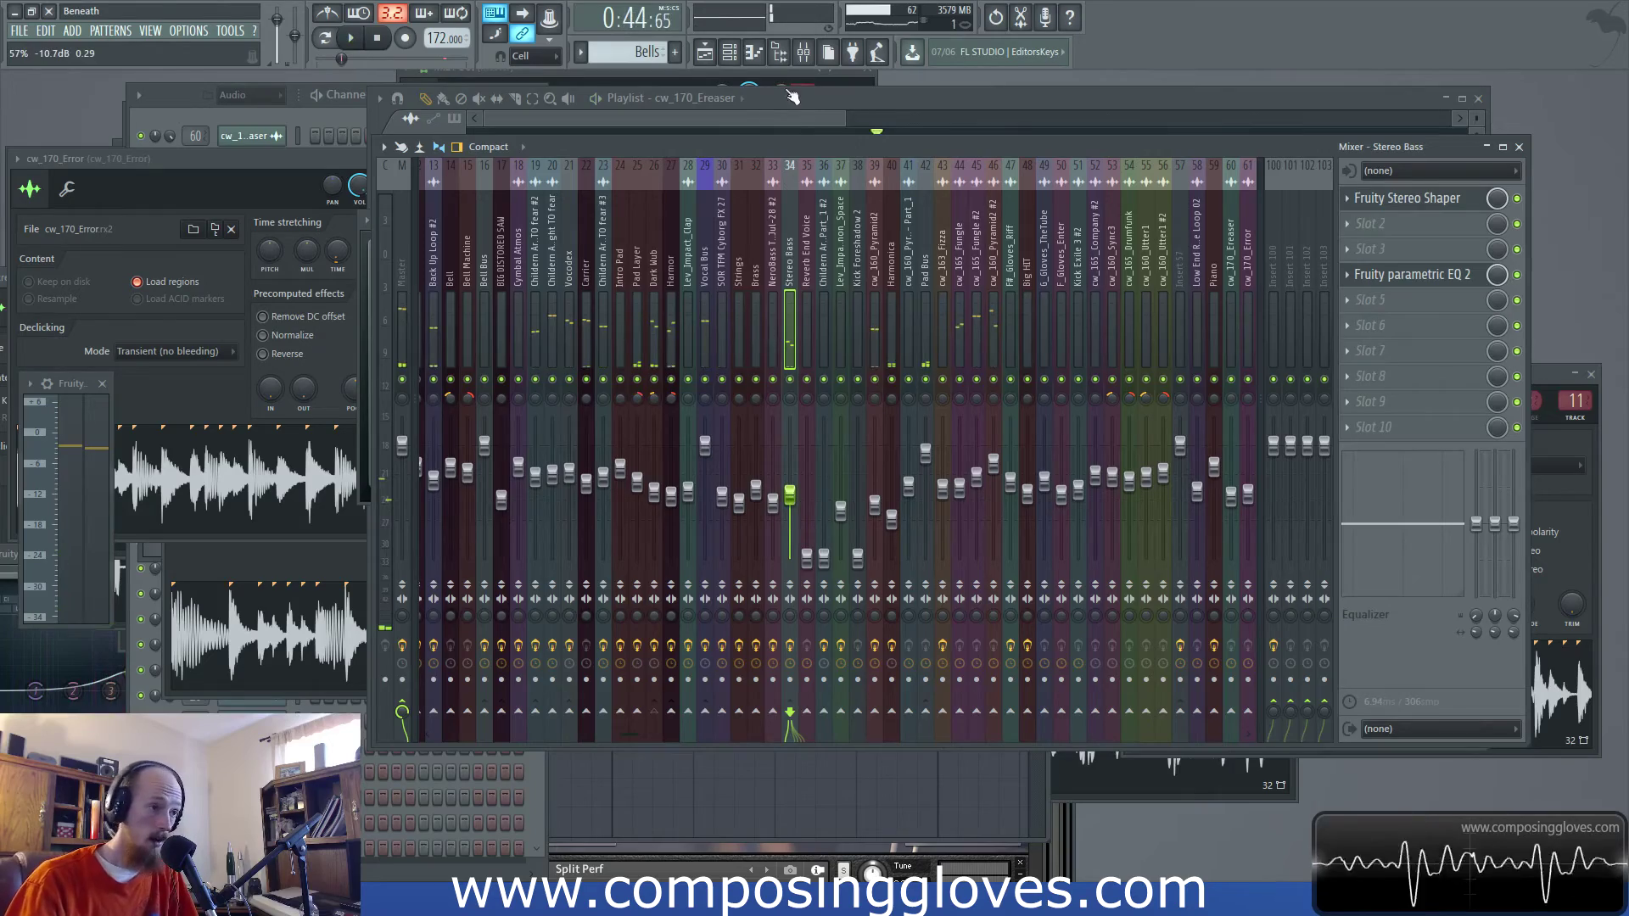
Return to the cw_170_Ereaser and cw_170_Error clips in the playlist and audition bars 165 to 166
{"action": "left_click", "coordinate": [792, 98]}
{"action": "scroll", "coordinate": [1138, 154], "scroll_direction": "right", "scroll_amount": 5}
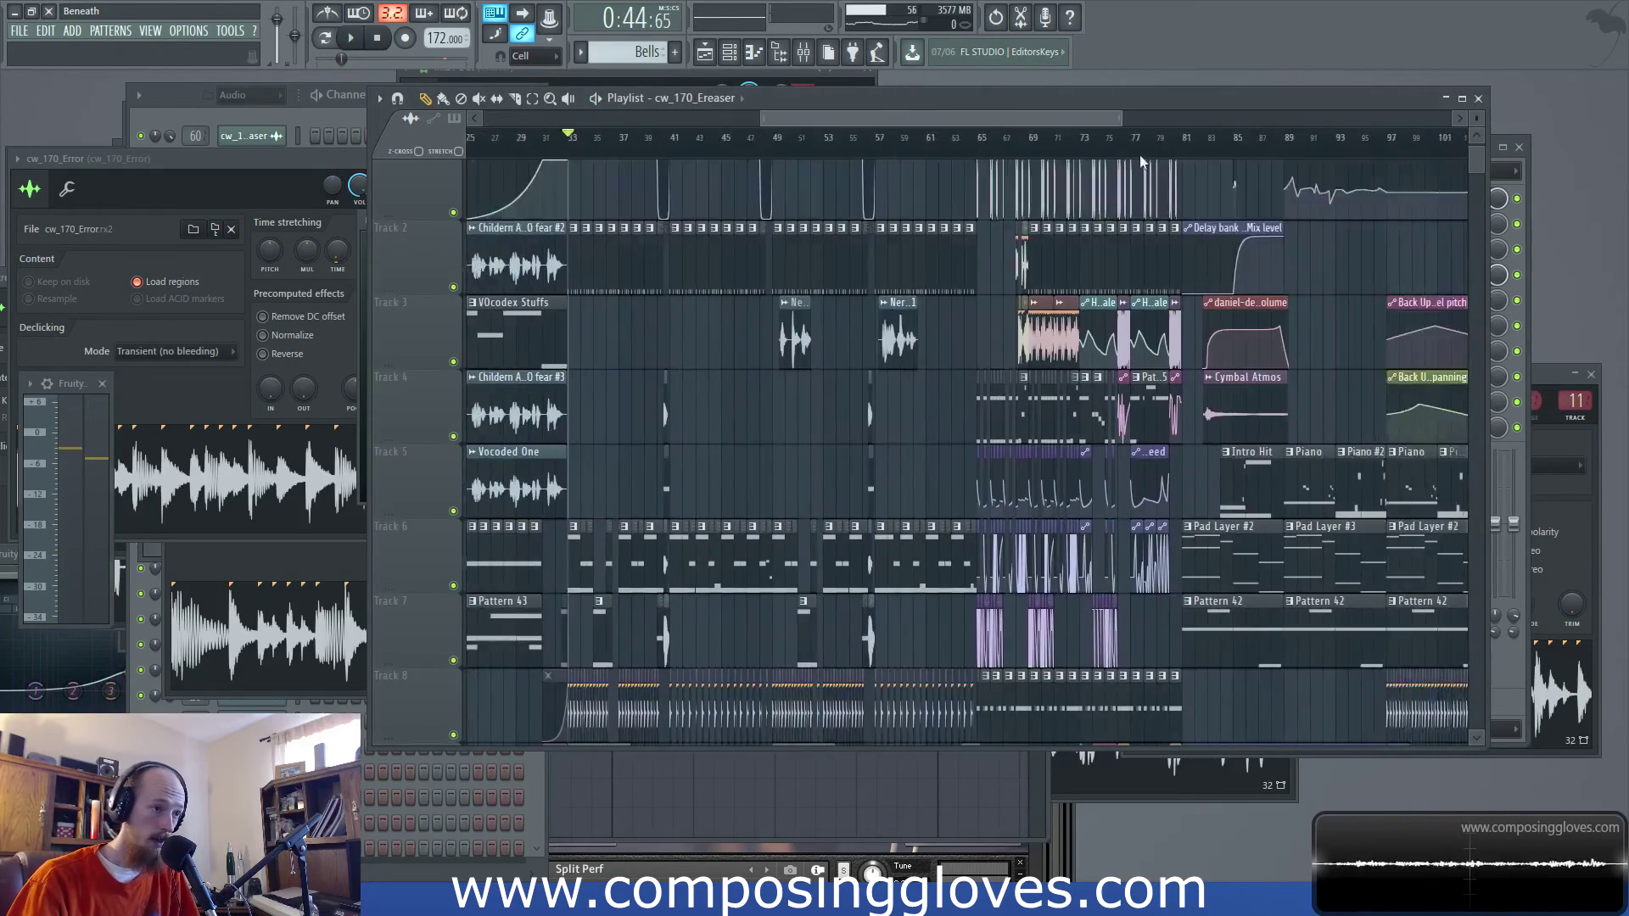
{"action": "scroll", "coordinate": [833, 185], "scroll_direction": "right", "scroll_amount": 8}
{"action": "left_click_drag", "start_coordinate": [1132, 138], "coordinate": [1155, 137]}
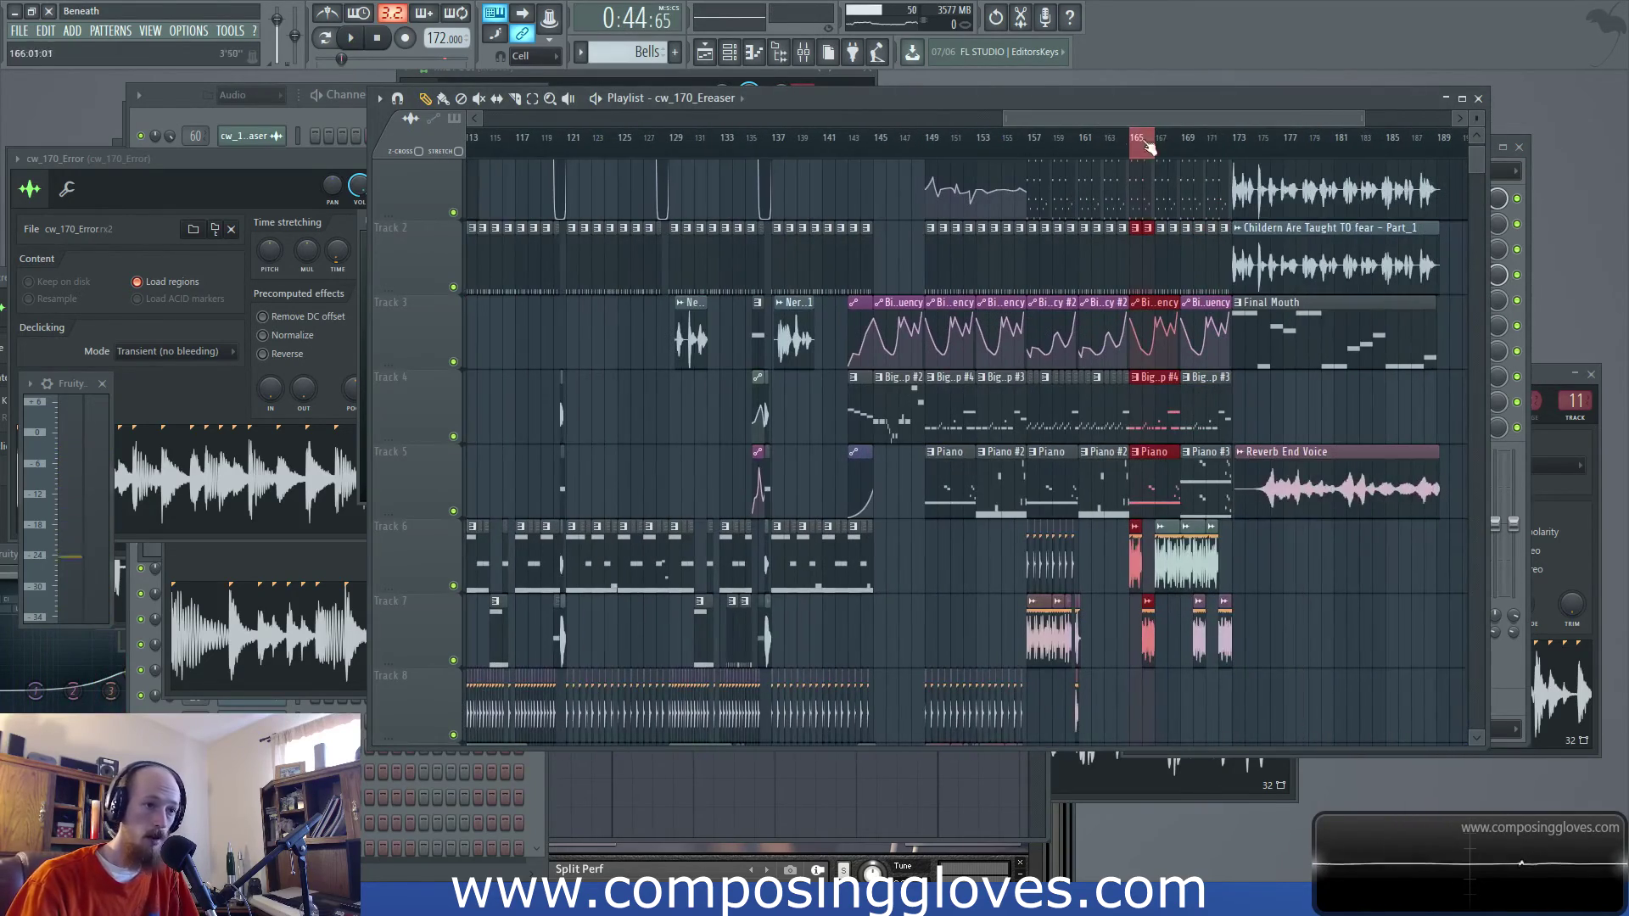
{"action": "scroll", "coordinate": [1138, 154], "scroll_direction": "up", "scroll_amount": 6}
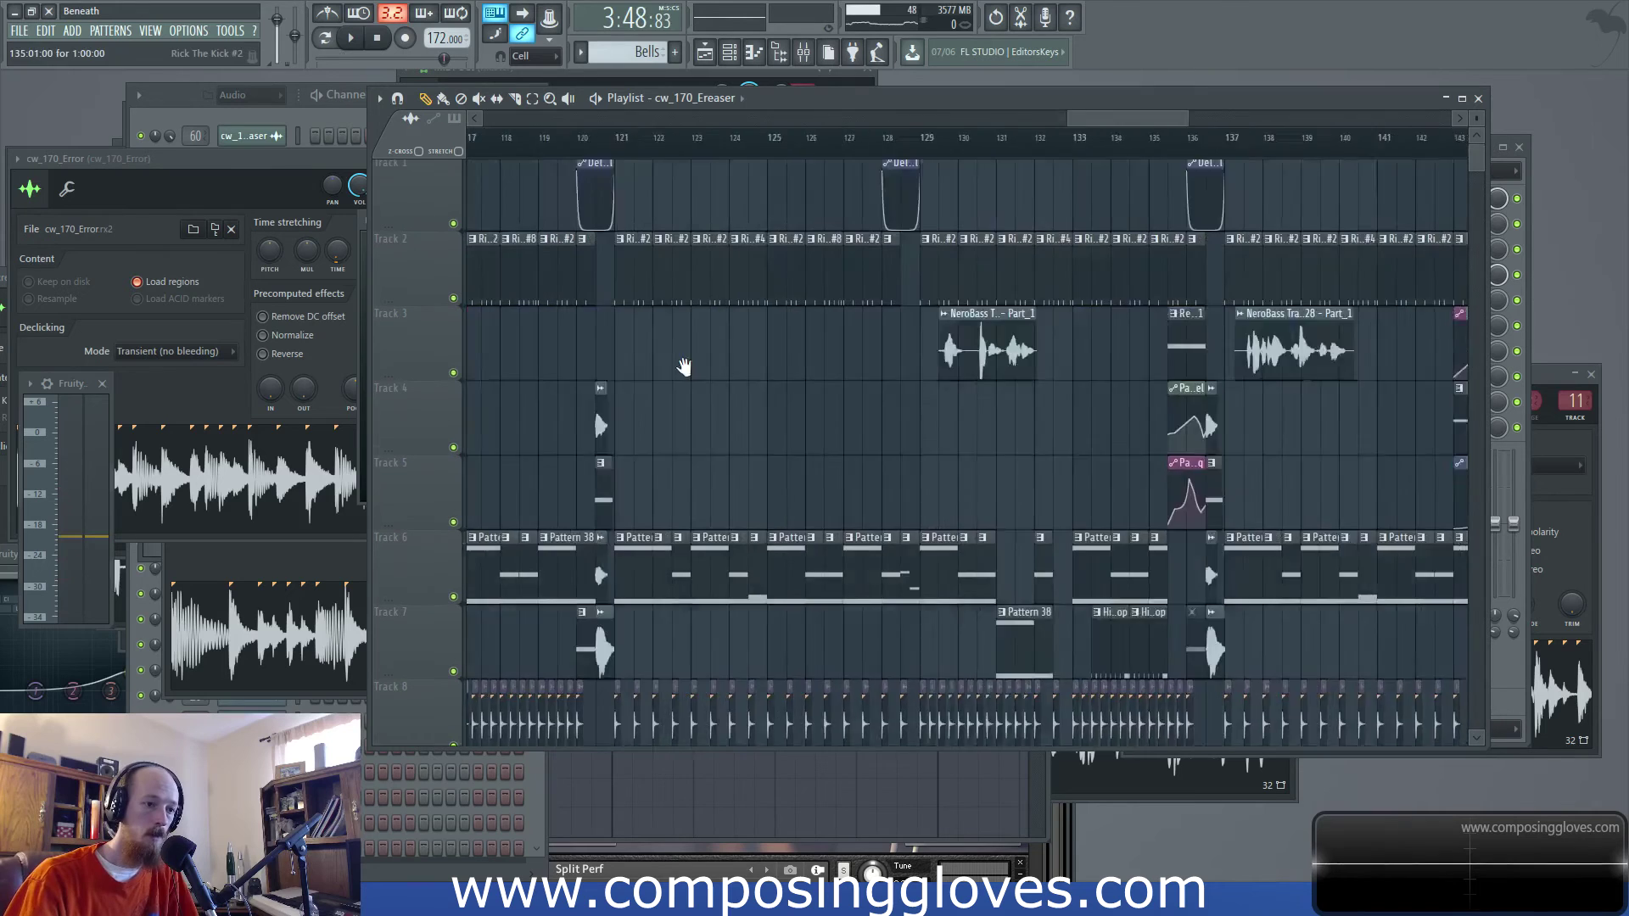
{"action": "key", "text": "space"}
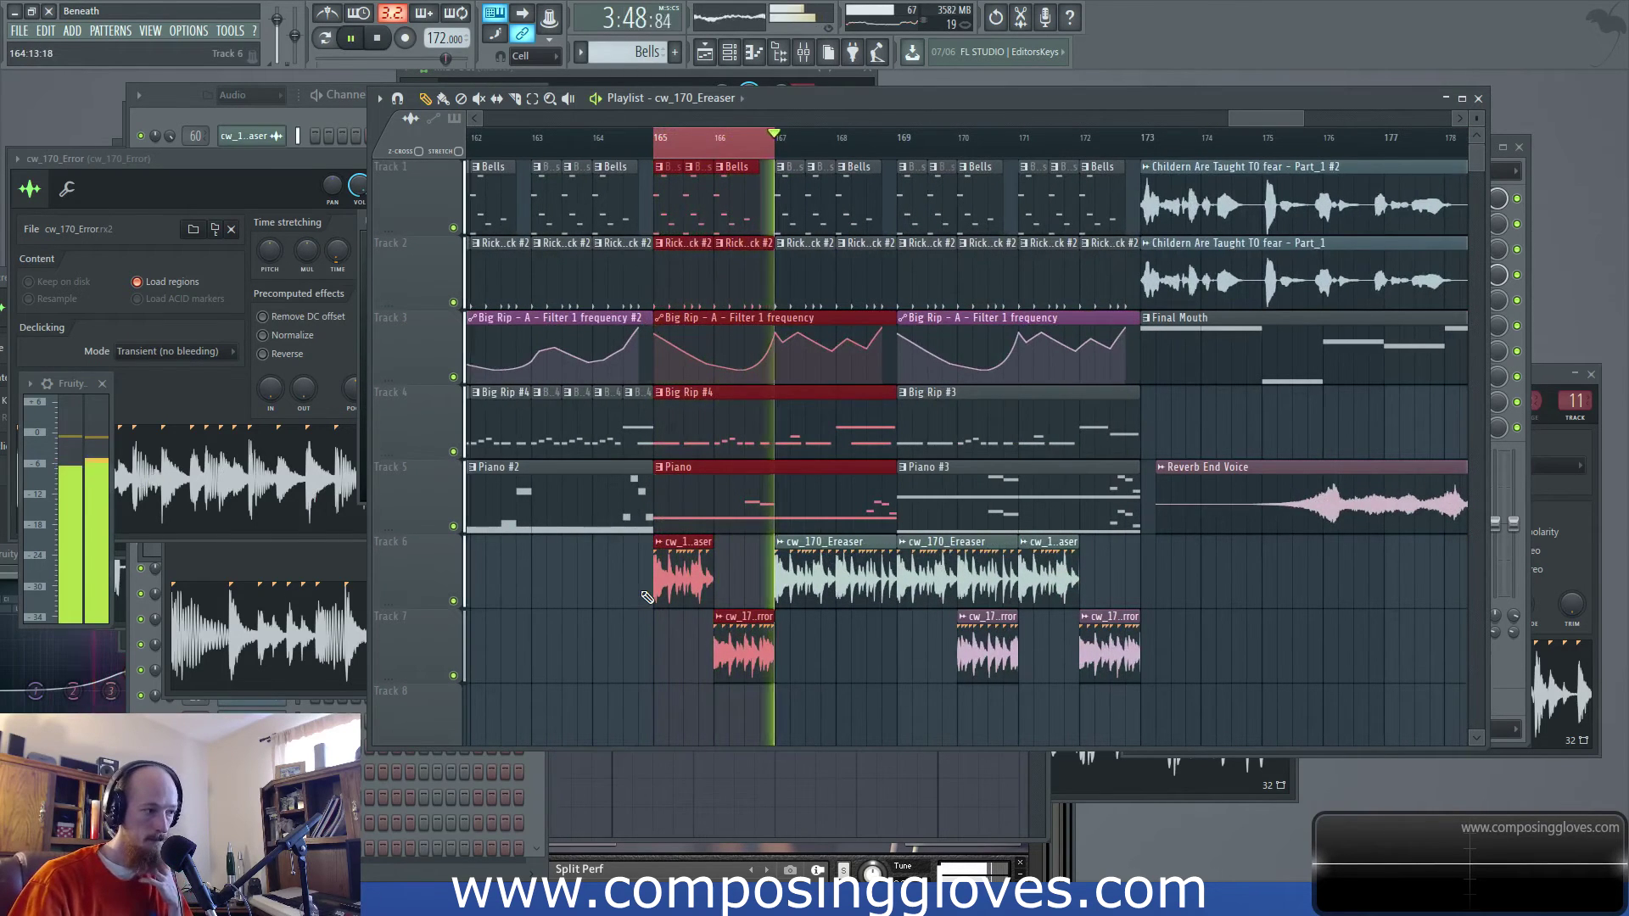
{"action": "key", "text": "space"}
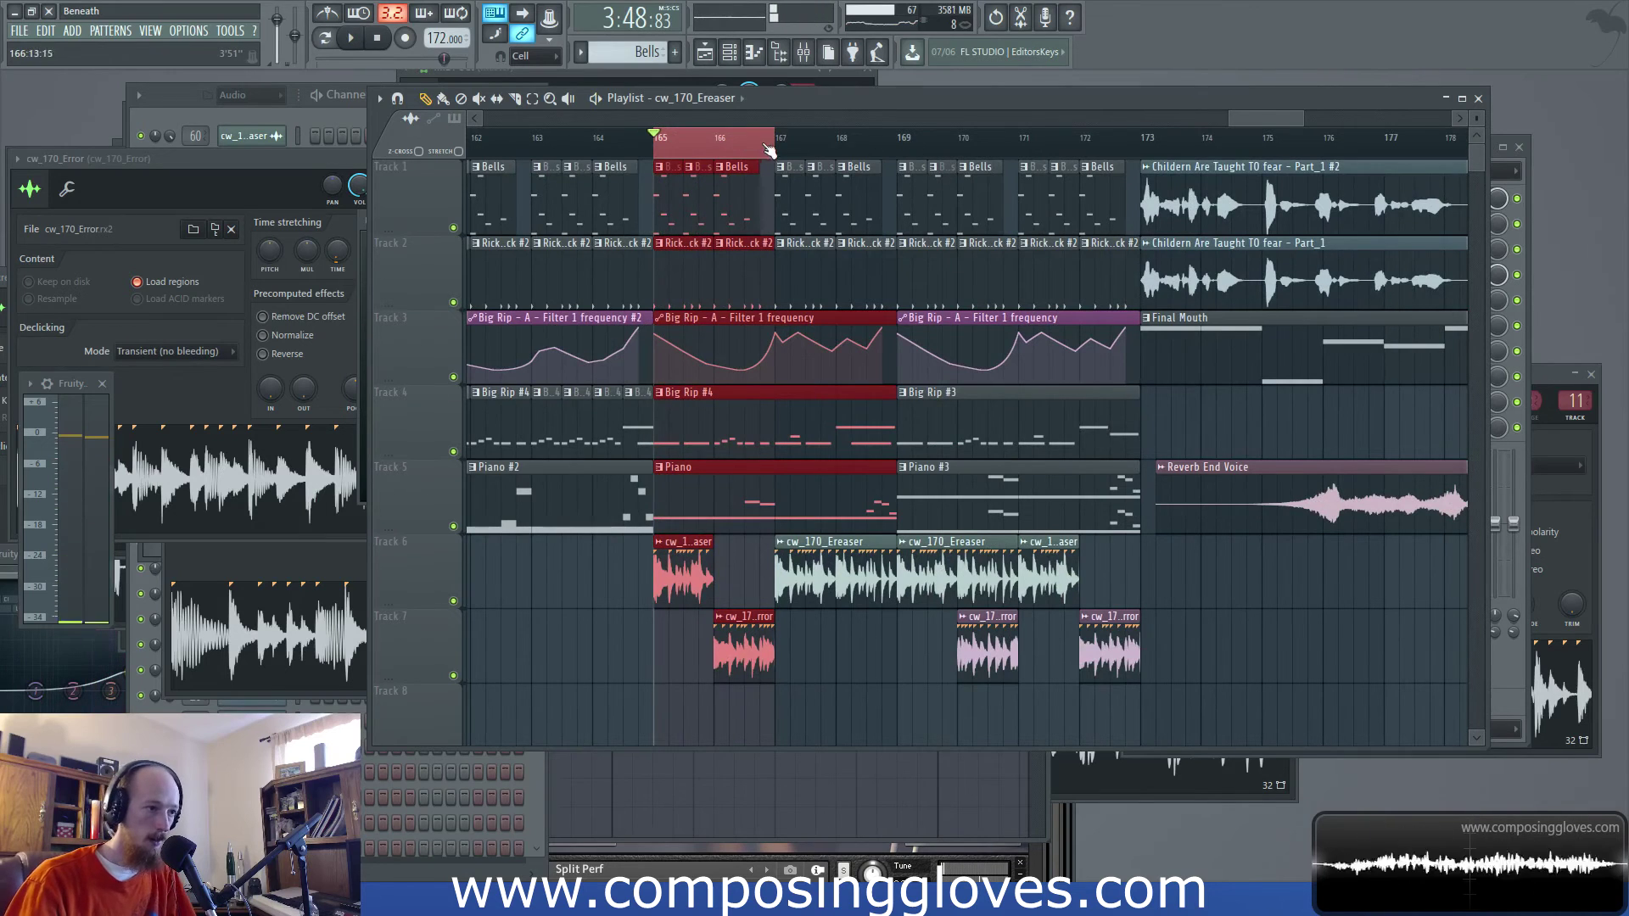
Open the cw_170_Ereaser channel settings, select bars 167 to 172 for looping and audition them
{"action": "double_click", "coordinate": [694, 578]}
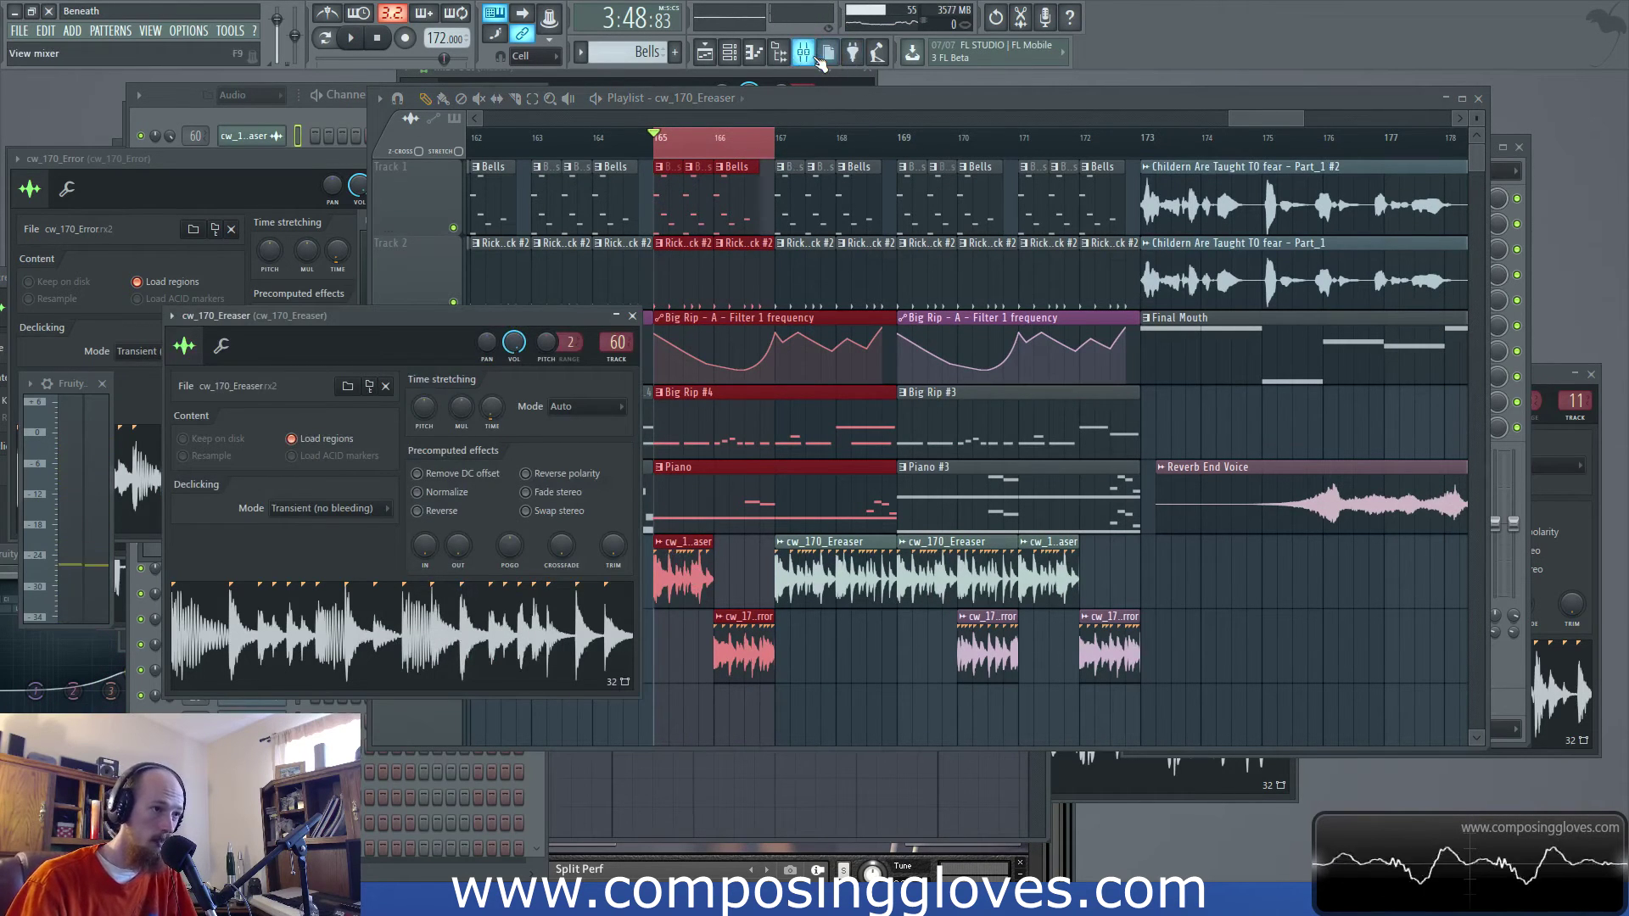
{"action": "left_click_drag", "start_coordinate": [782, 157], "coordinate": [1141, 140]}
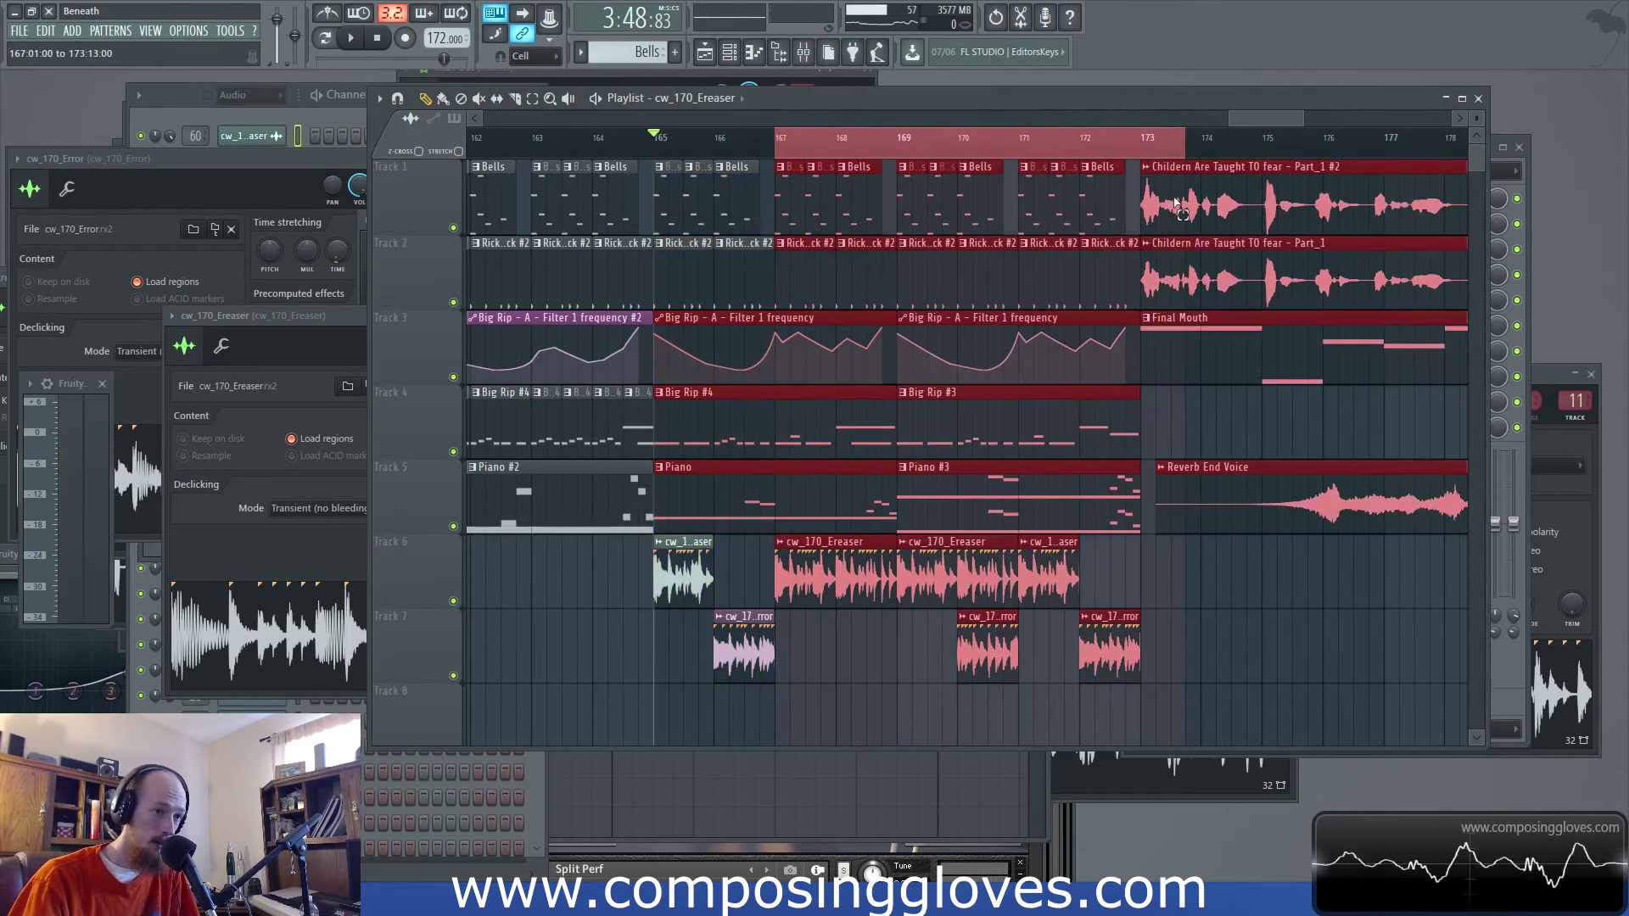
{"action": "key", "text": "space"}
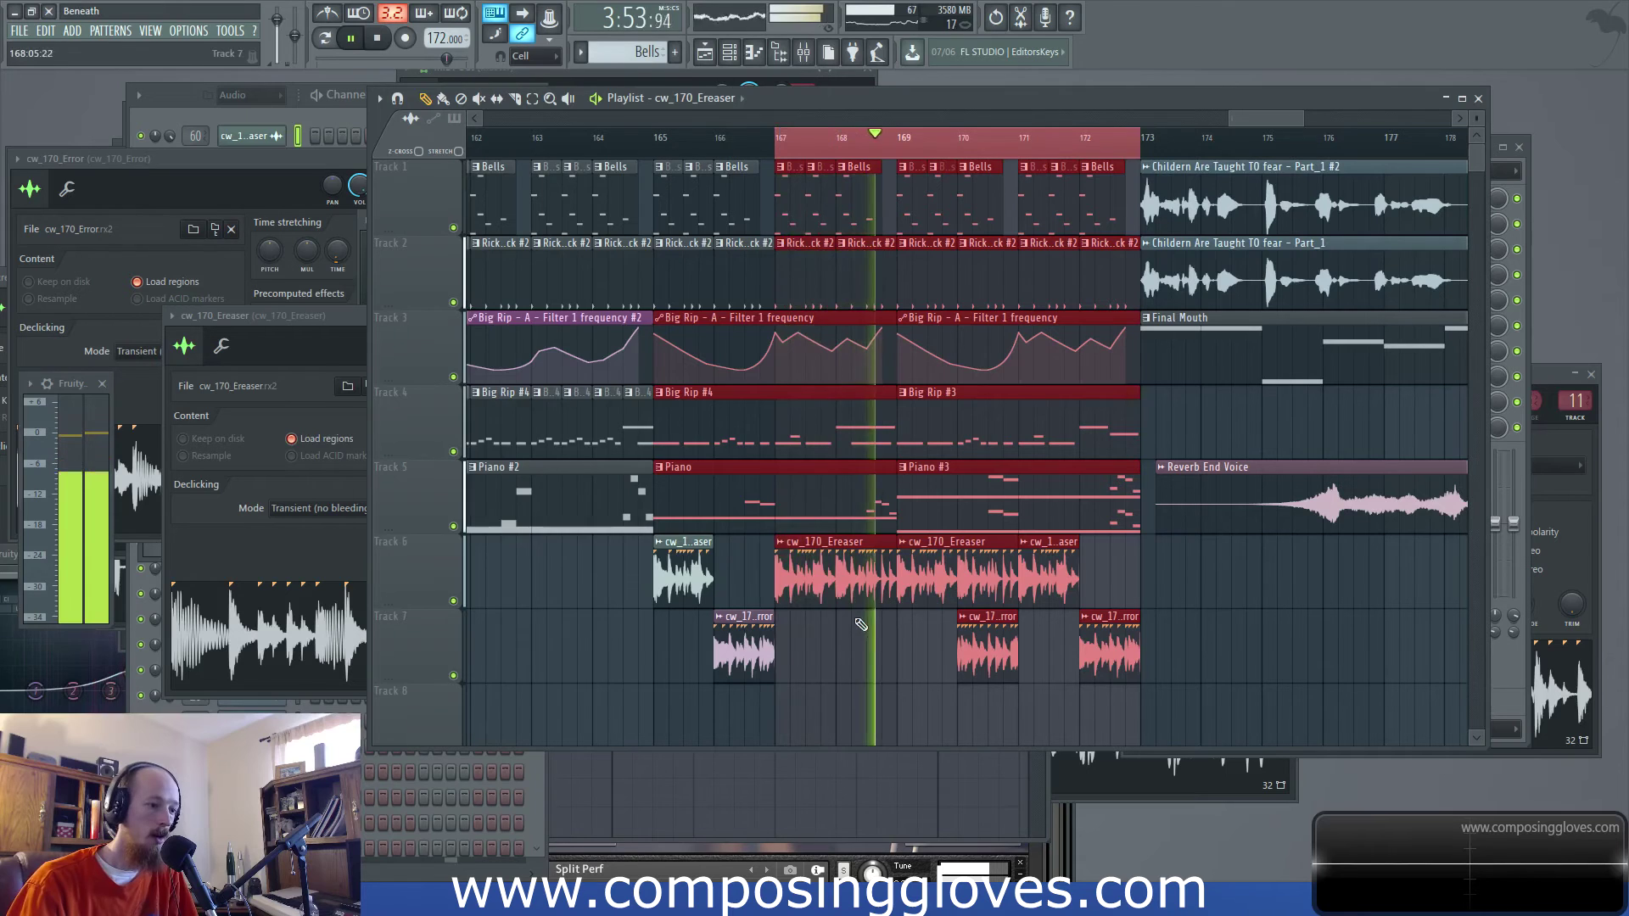
{"action": "key", "text": "space"}
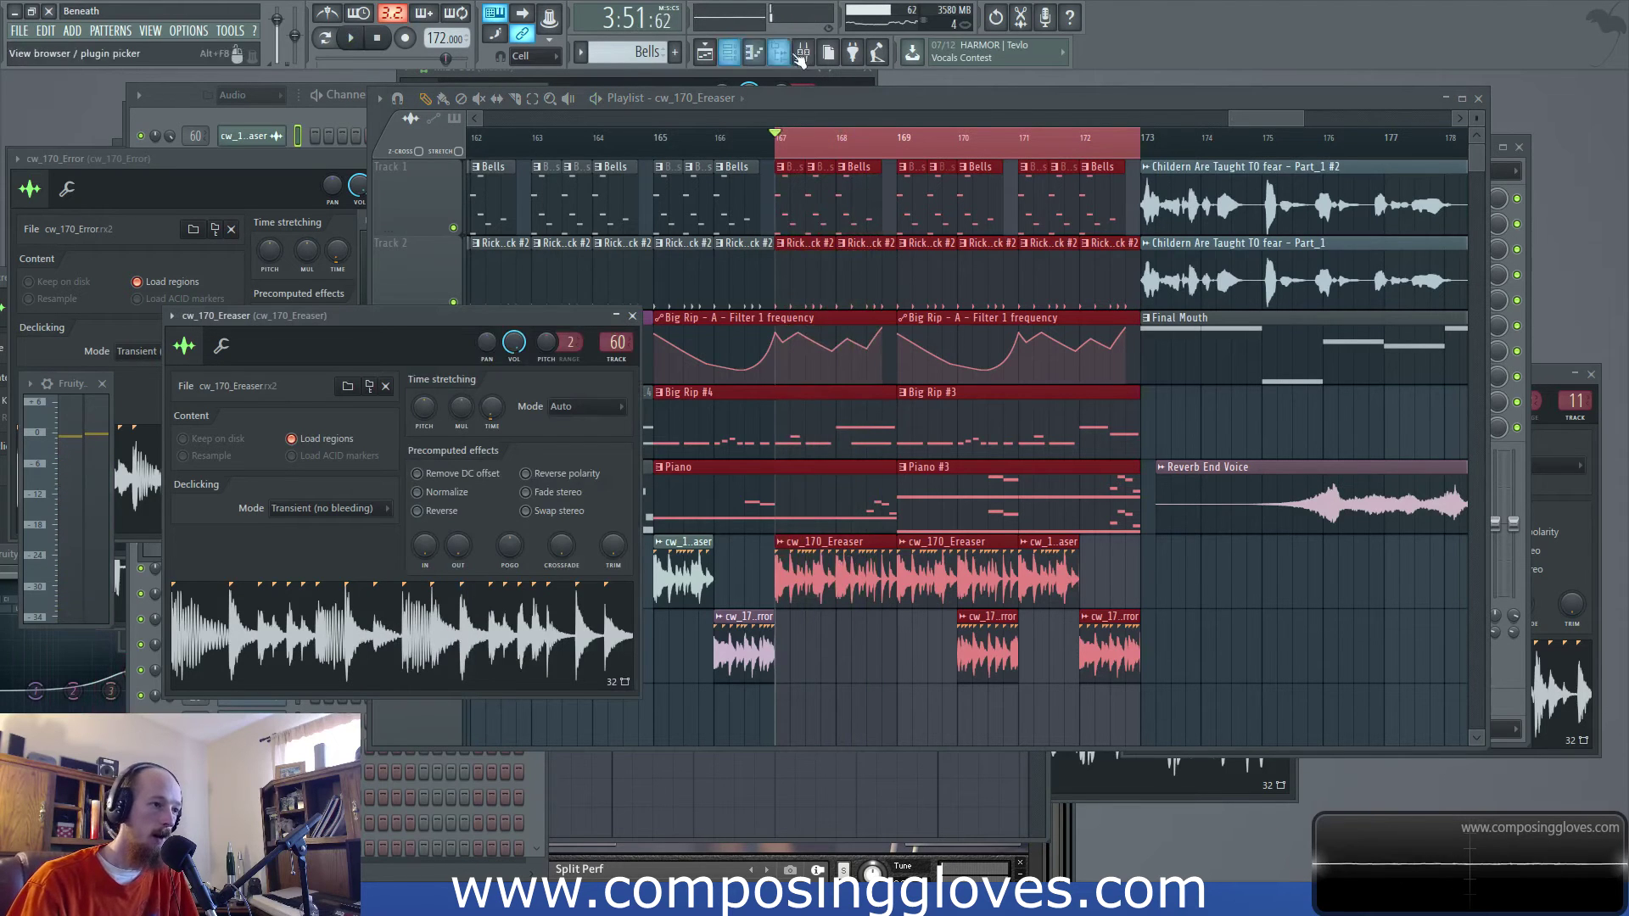
Play the loop and lower the cw_170_Ereaser mixer fader to about -12.9 dB, with cw_170_Error slightly below it
{"action": "key", "text": "F9"}
{"action": "left_click_drag", "start_coordinate": [1237, 501], "coordinate": [1238, 511]}
{"action": "key", "text": "space"}
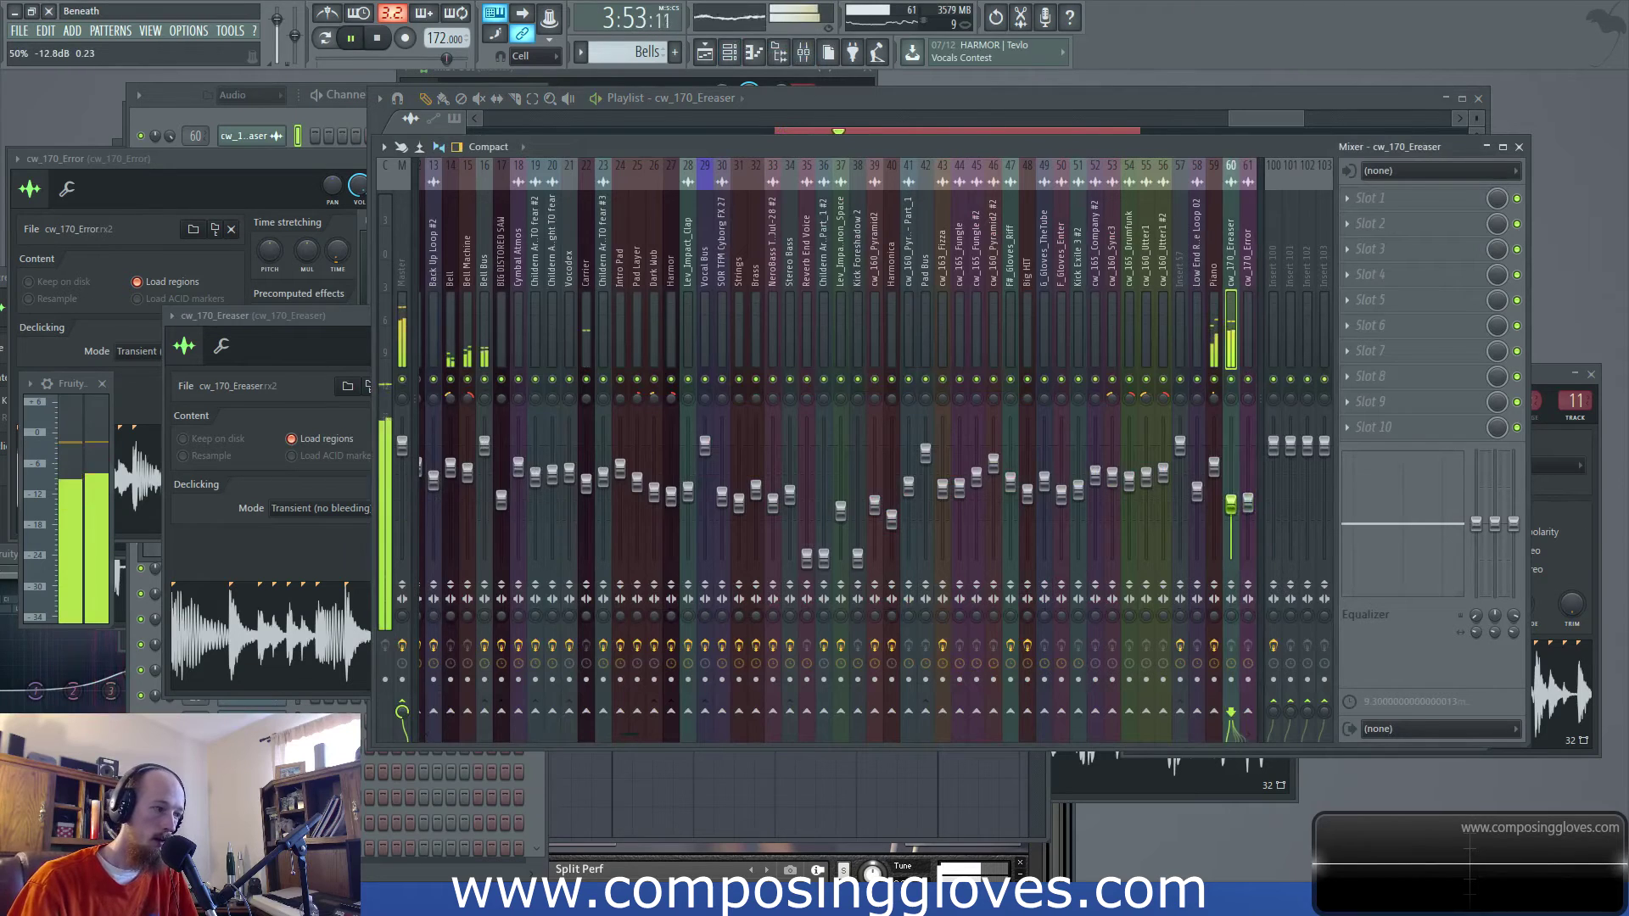
{"action": "left_click", "coordinate": [1248, 506]}
{"action": "key", "text": "Left"}
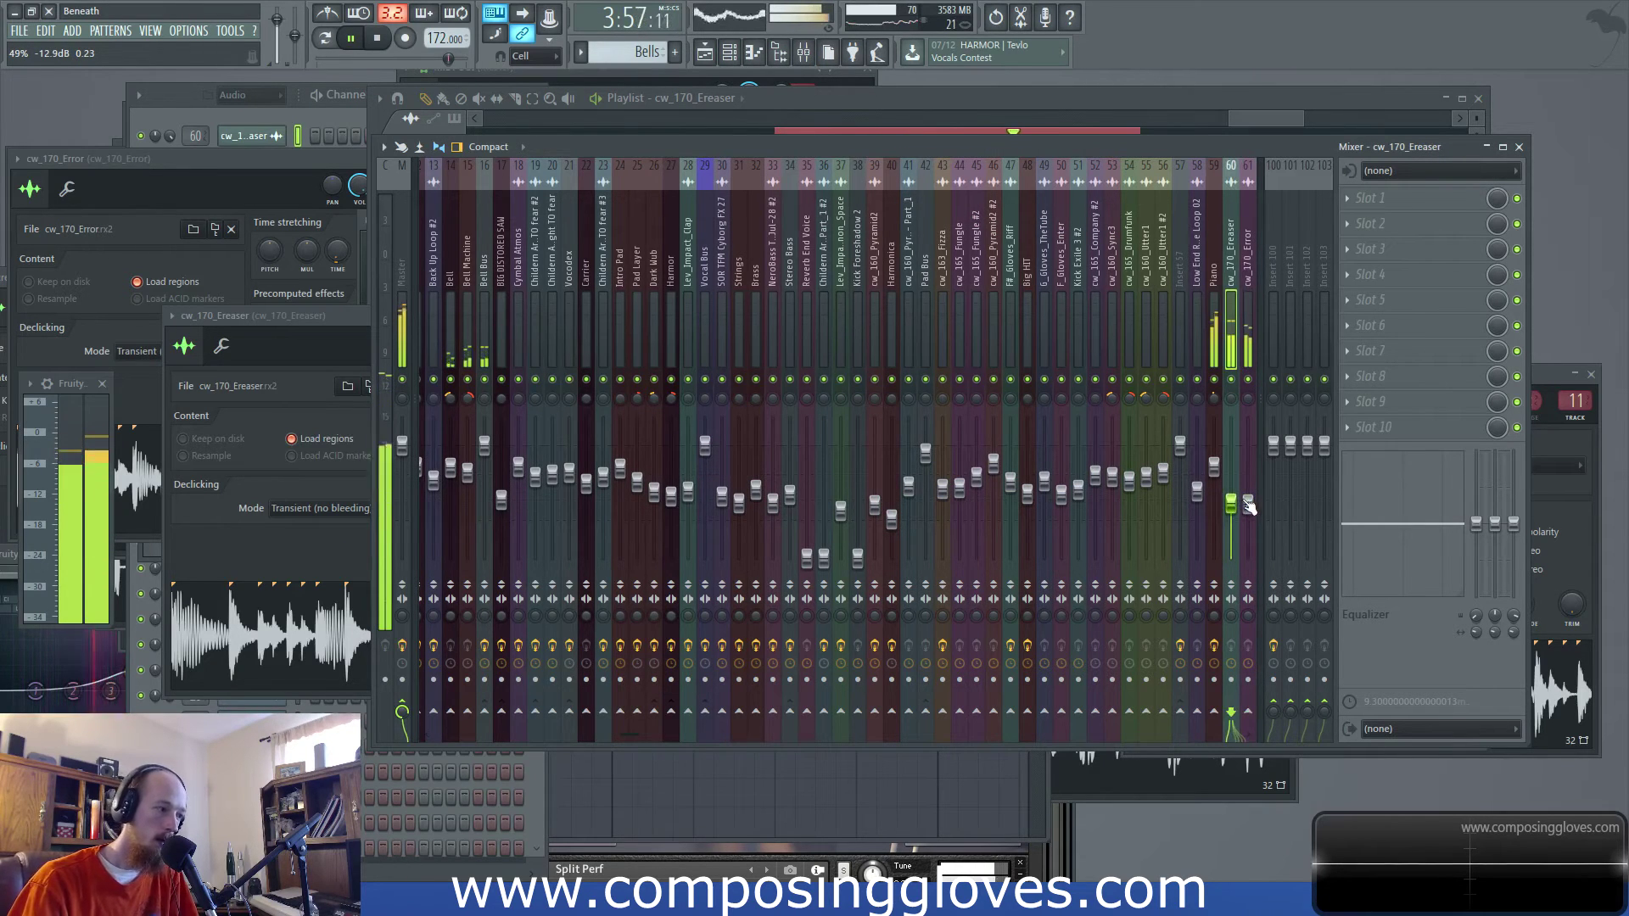
{"action": "left_click_drag", "start_coordinate": [1240, 507], "coordinate": [1242, 509]}
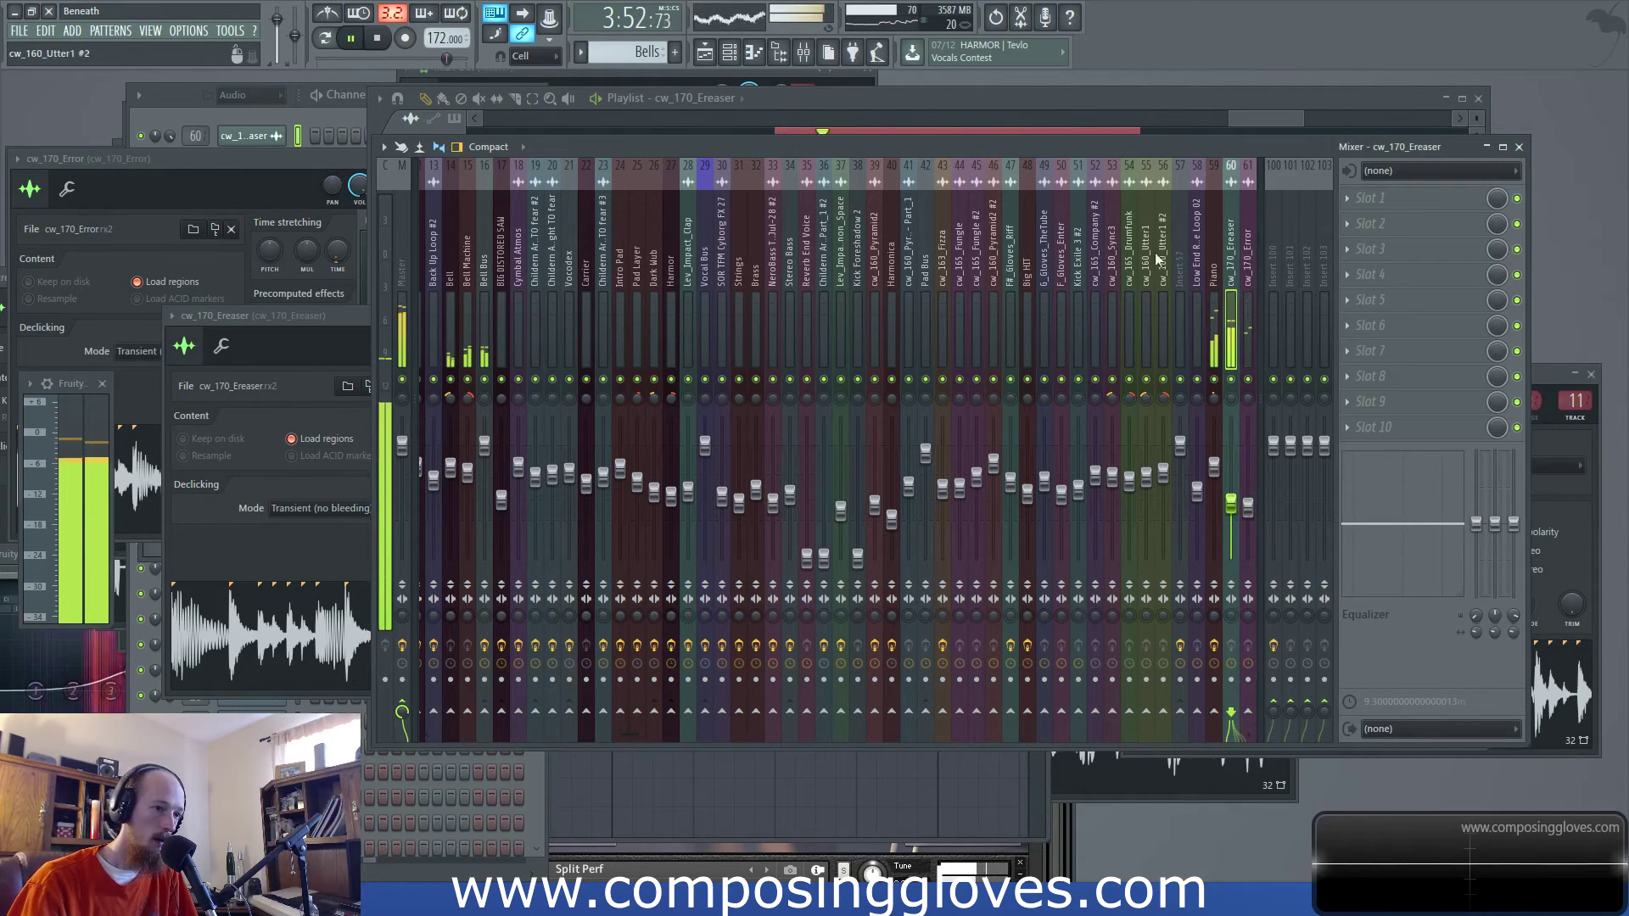
{"action": "left_click", "coordinate": [1285, 120]}
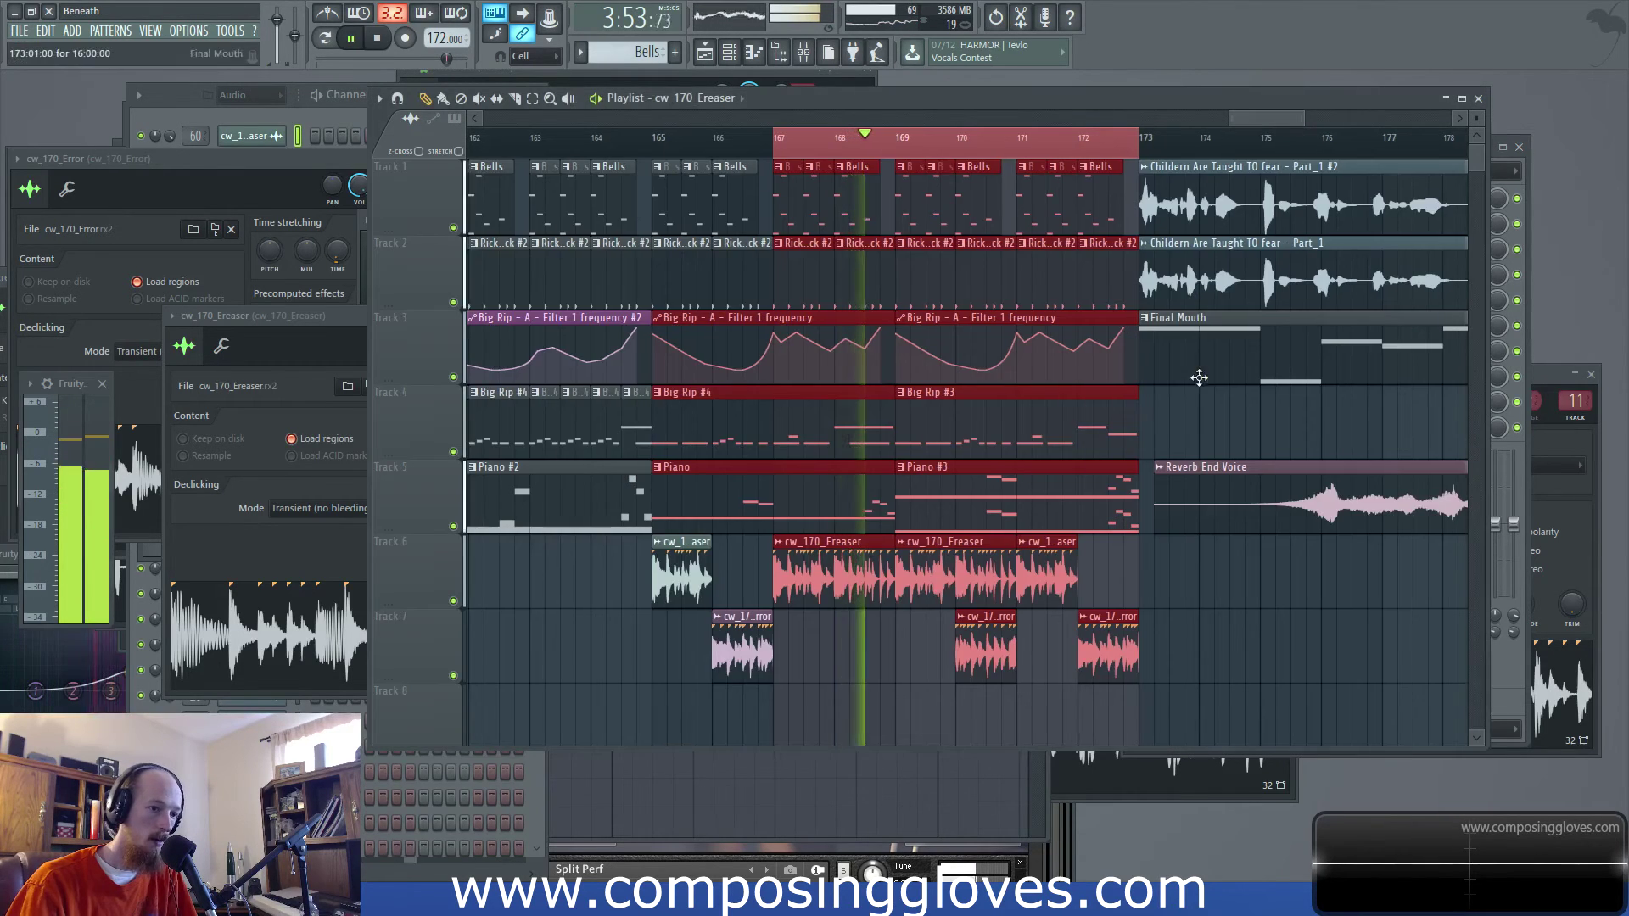
{"action": "left_click", "coordinate": [804, 53]}
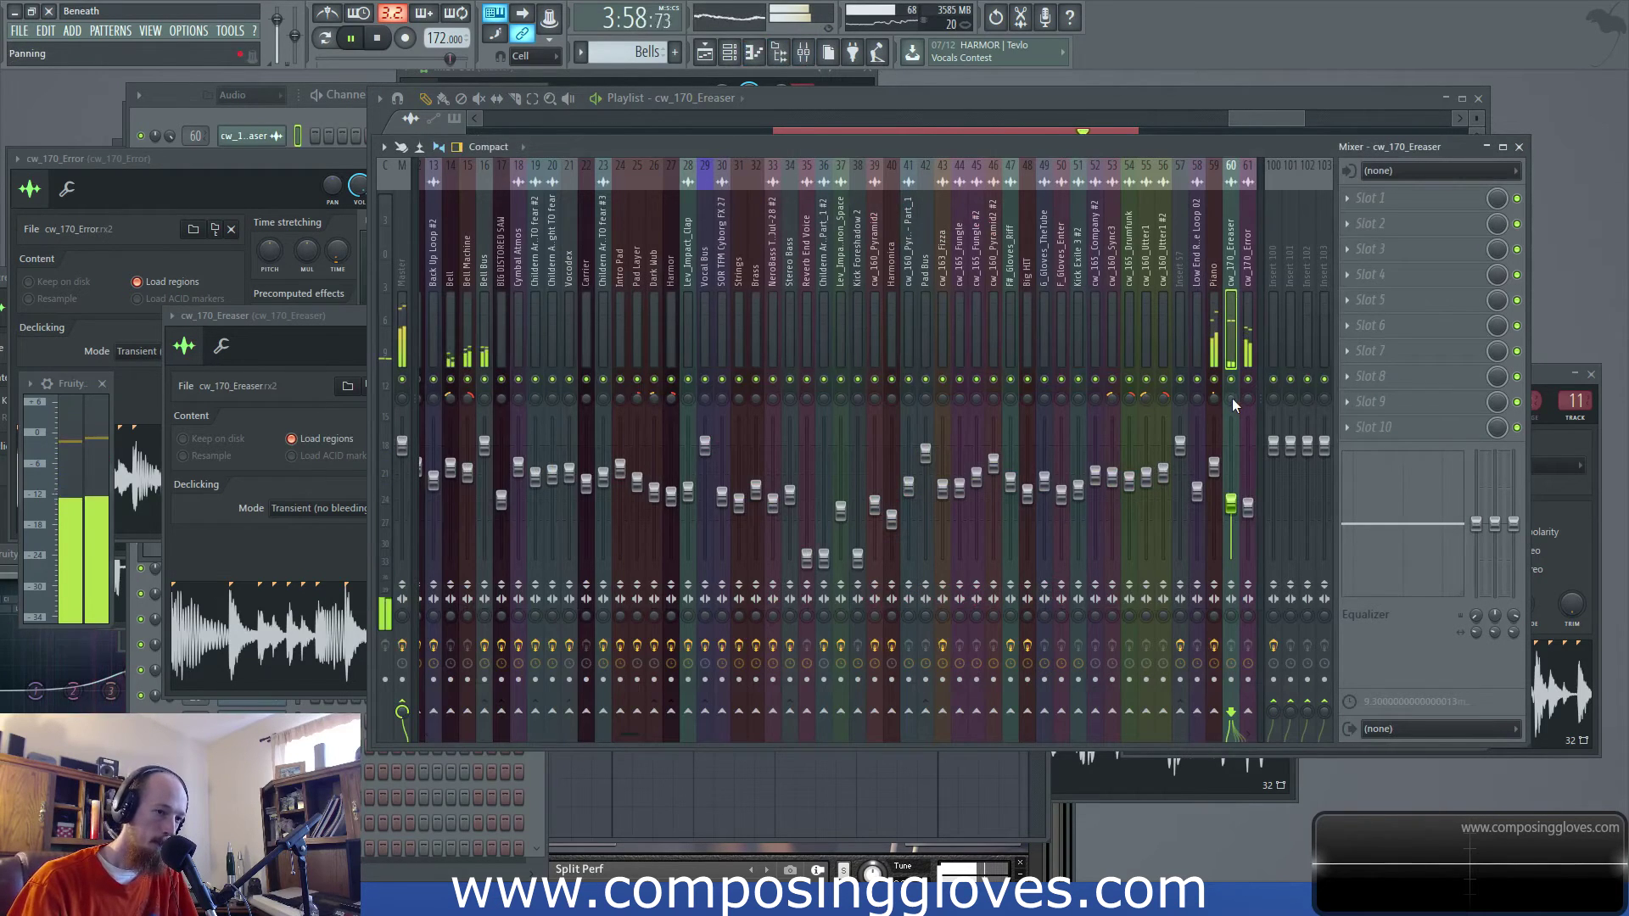
{"action": "key", "text": "space"}
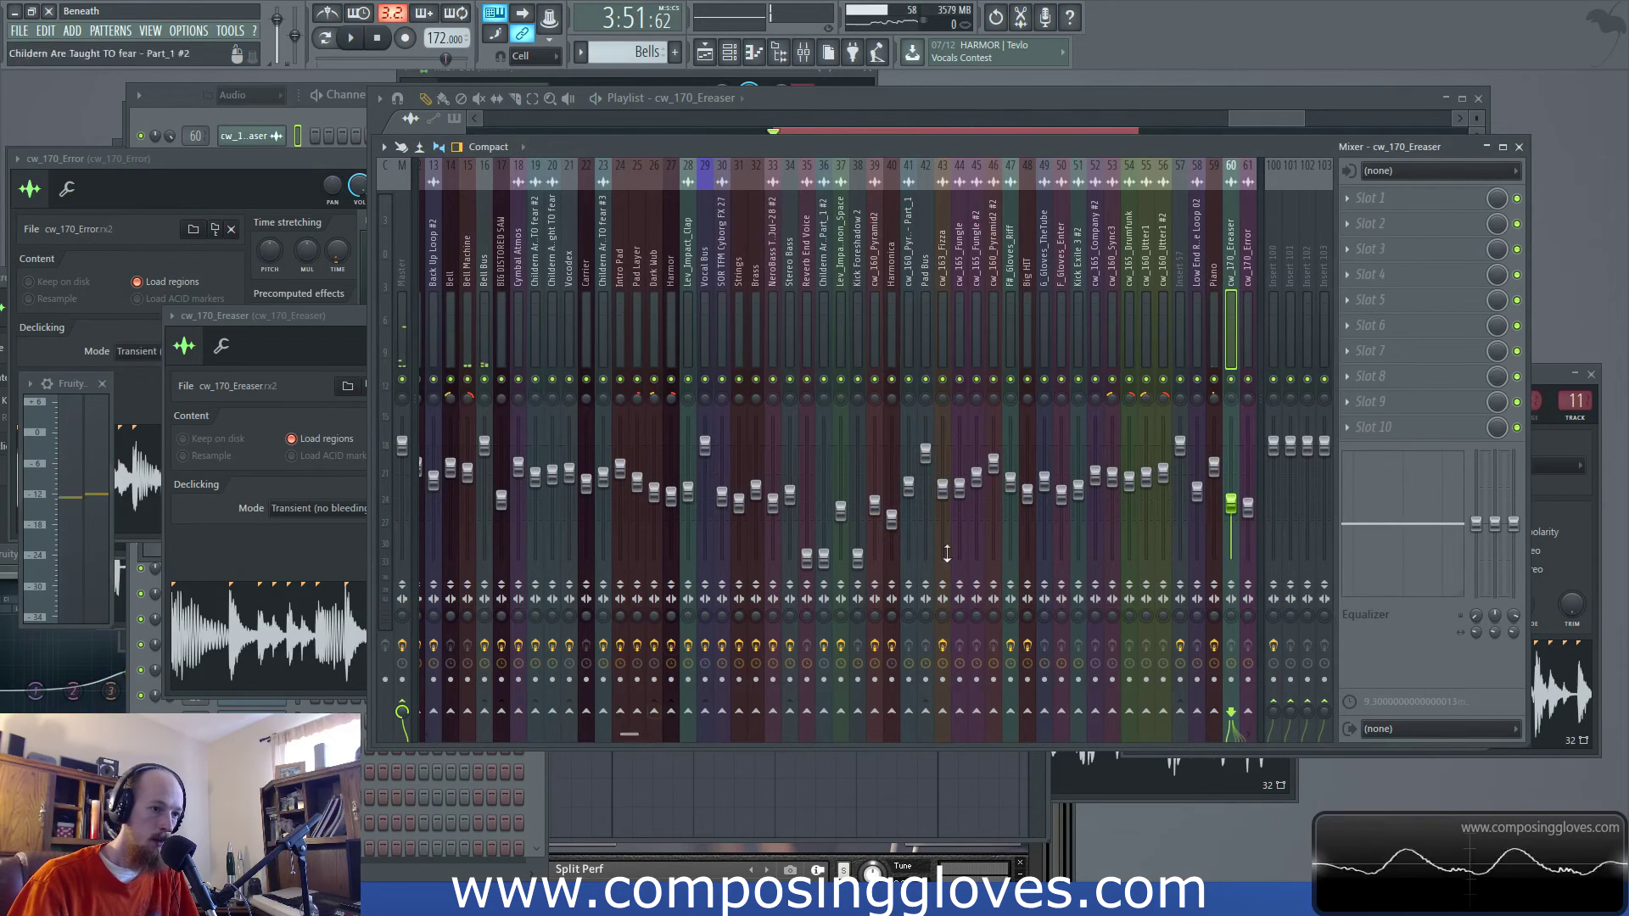
Select the cw_170_Ereaser and cw_170_Error mixer tracks together and route them to the Stereo Bass track
{"action": "left_click", "coordinate": [1251, 348], "text": "ctrl"}
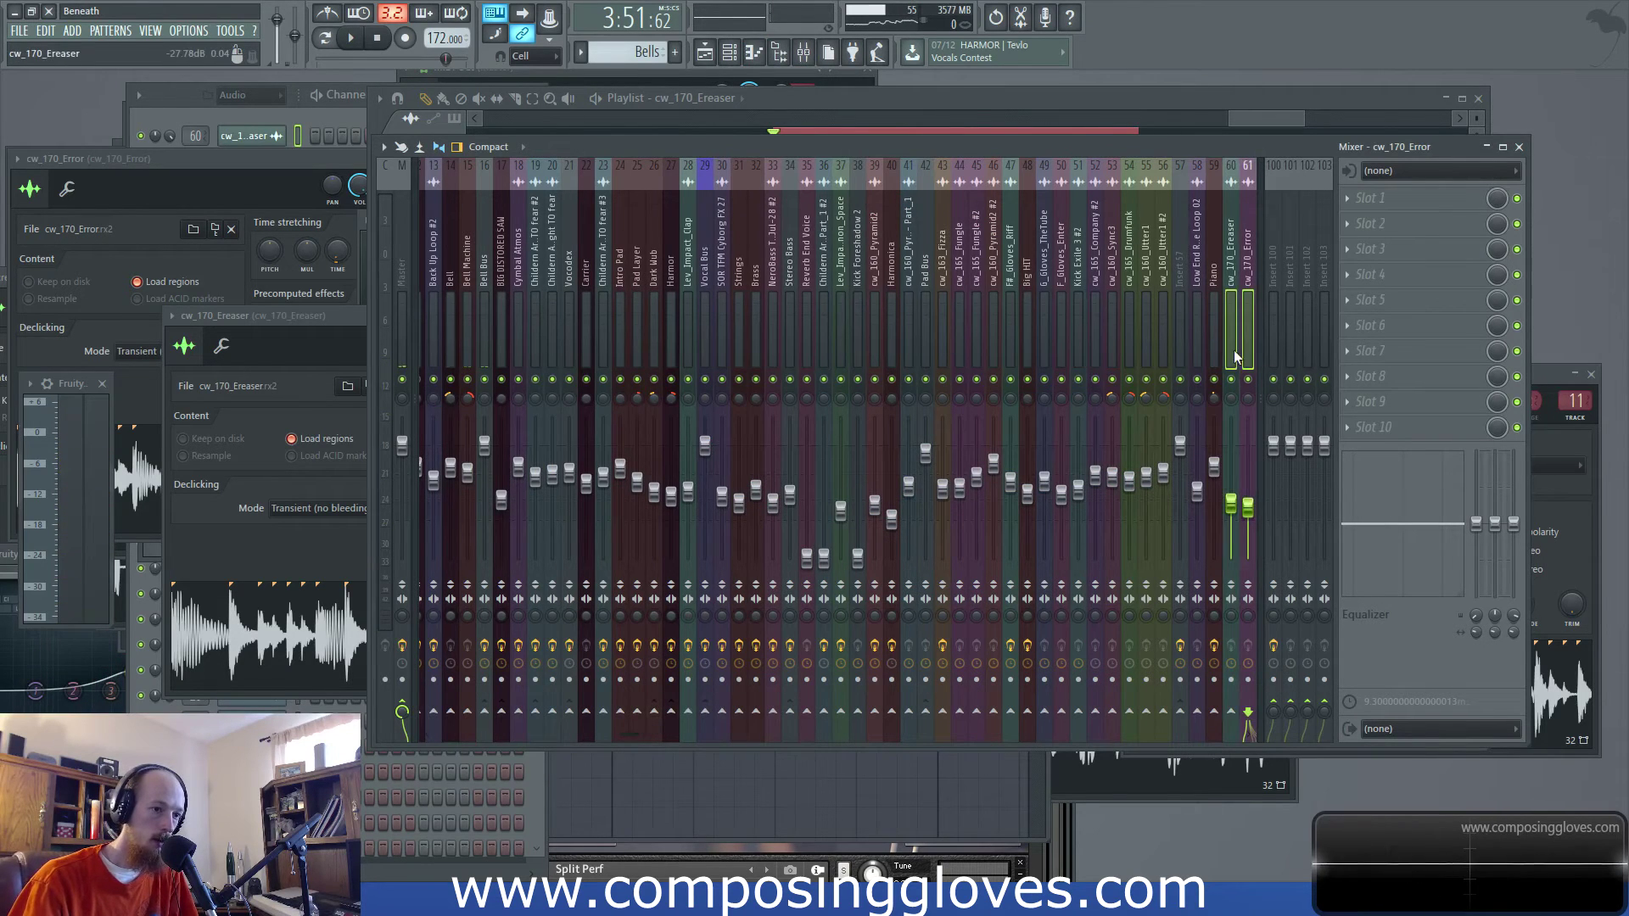
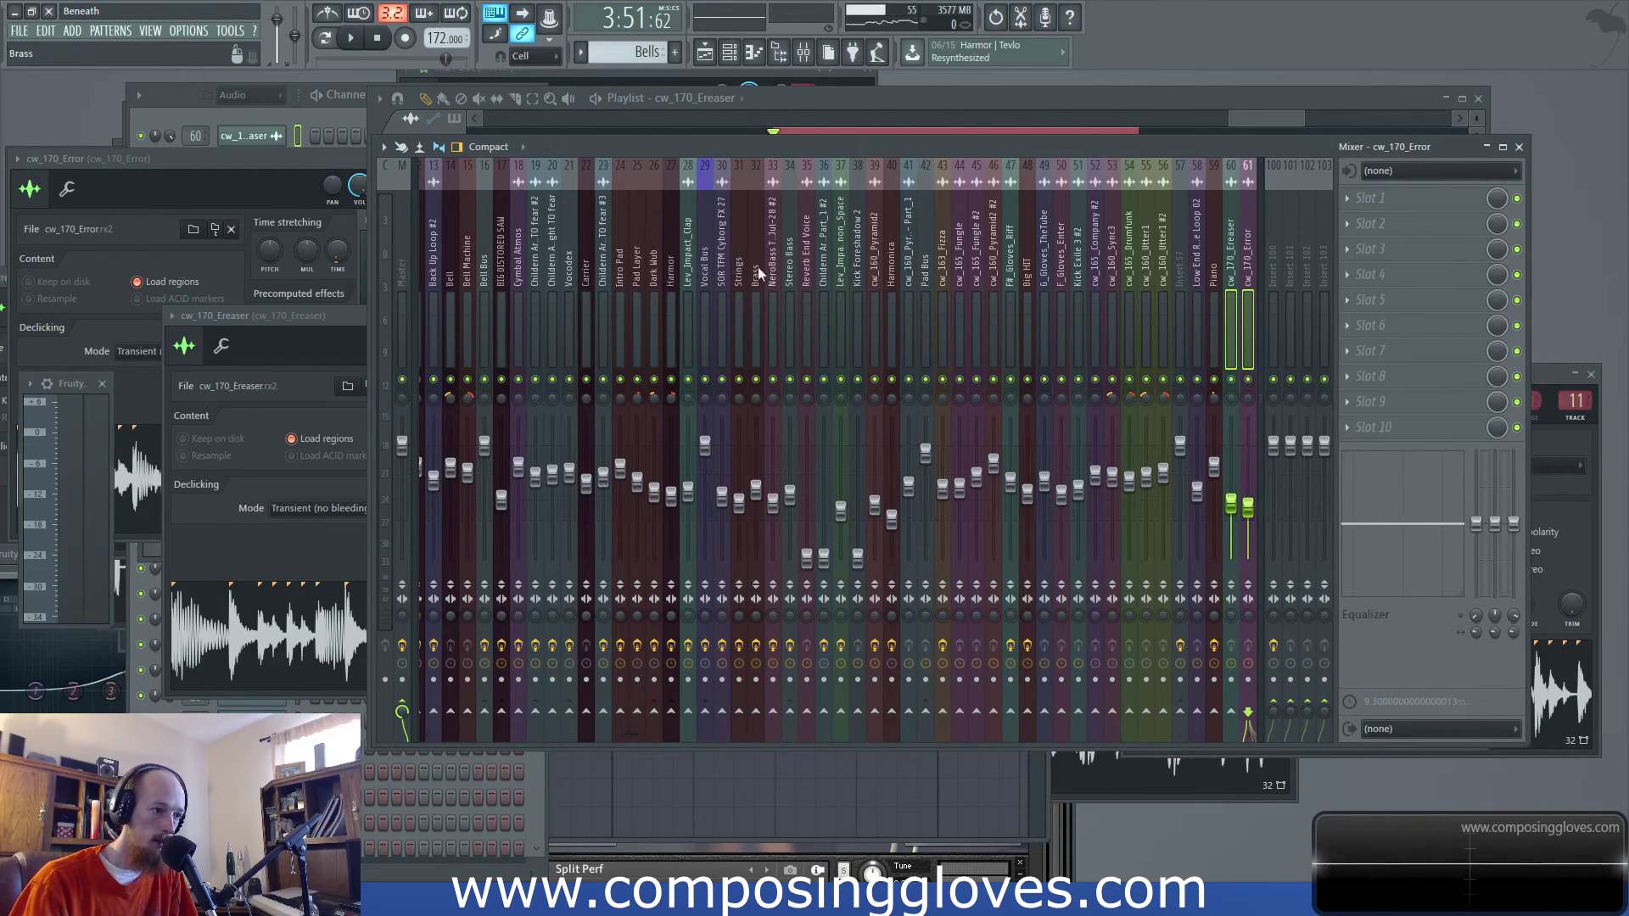
{"action": "left_click", "coordinate": [792, 704]}
{"action": "left_click", "coordinate": [792, 710]}
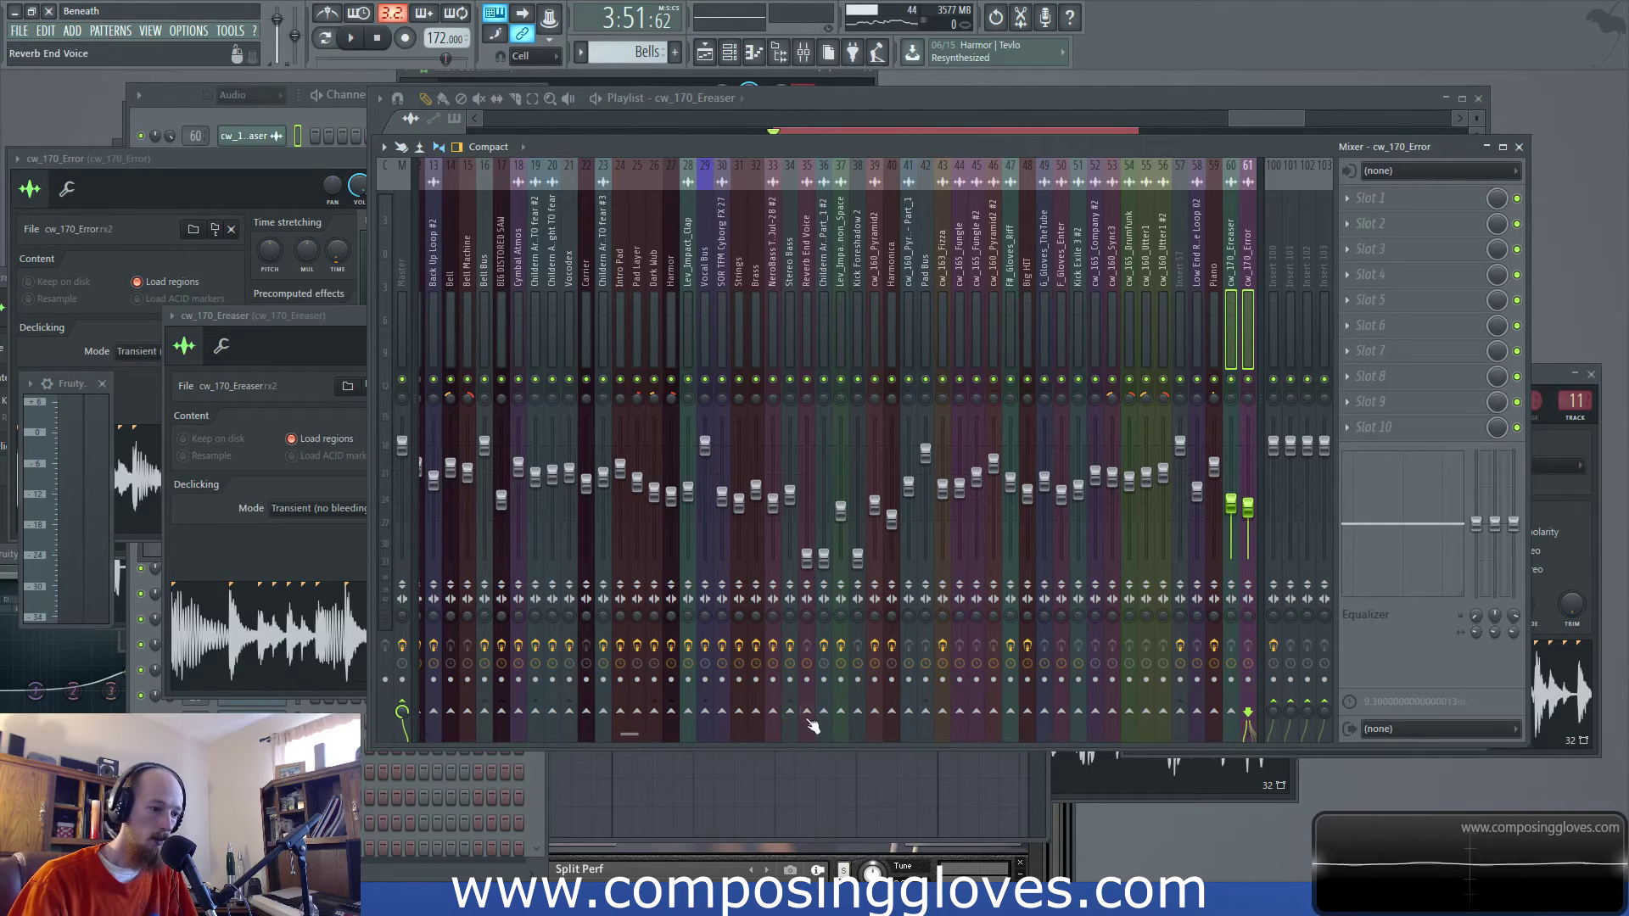
{"action": "left_click", "coordinate": [793, 712]}
{"action": "left_click", "coordinate": [794, 711]}
{"action": "right_click", "coordinate": [791, 713]}
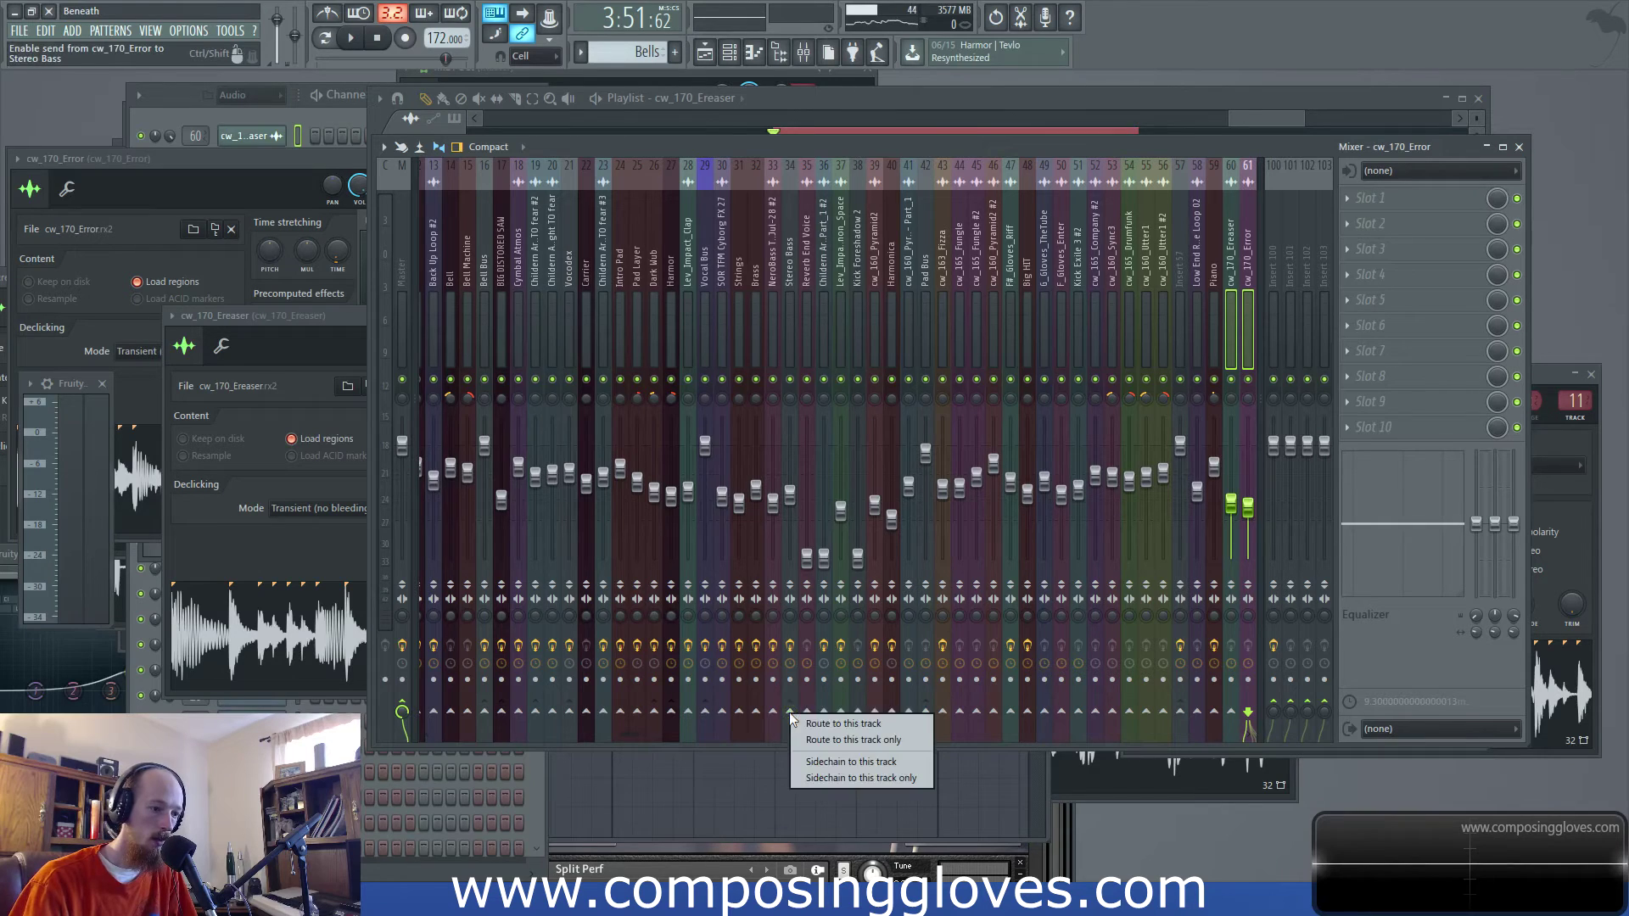
{"action": "left_click", "coordinate": [908, 727]}
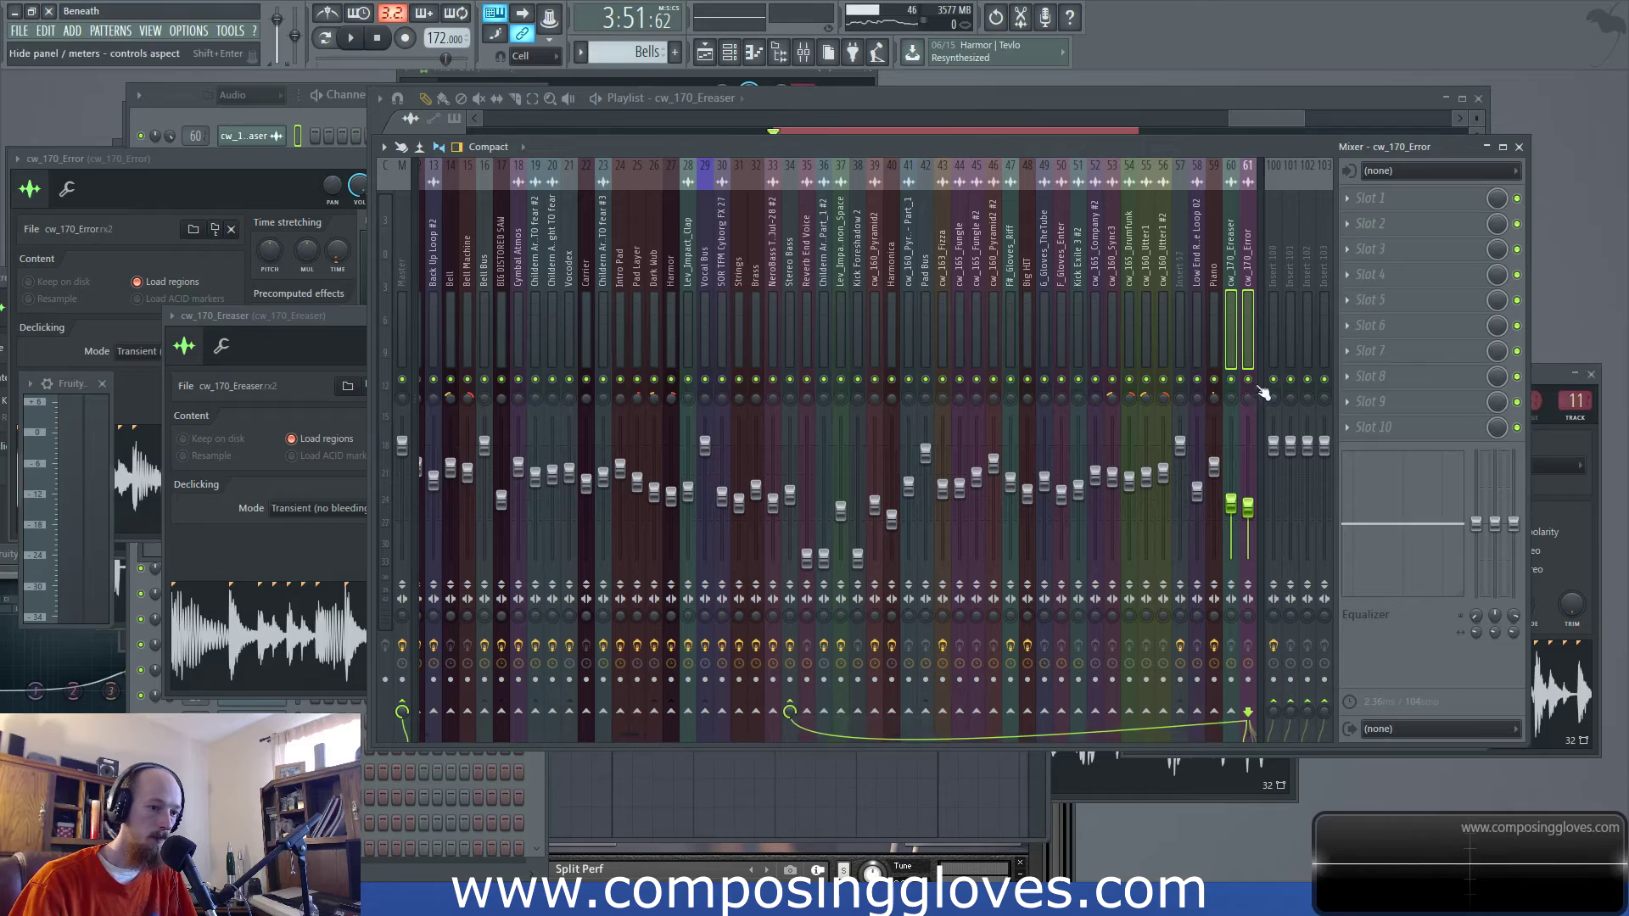
Play bars 167 to 172 to check the cw_170 loops through Stereo Bass, watching the mixer levels and the playlist clips
{"action": "left_click", "coordinate": [1244, 339]}
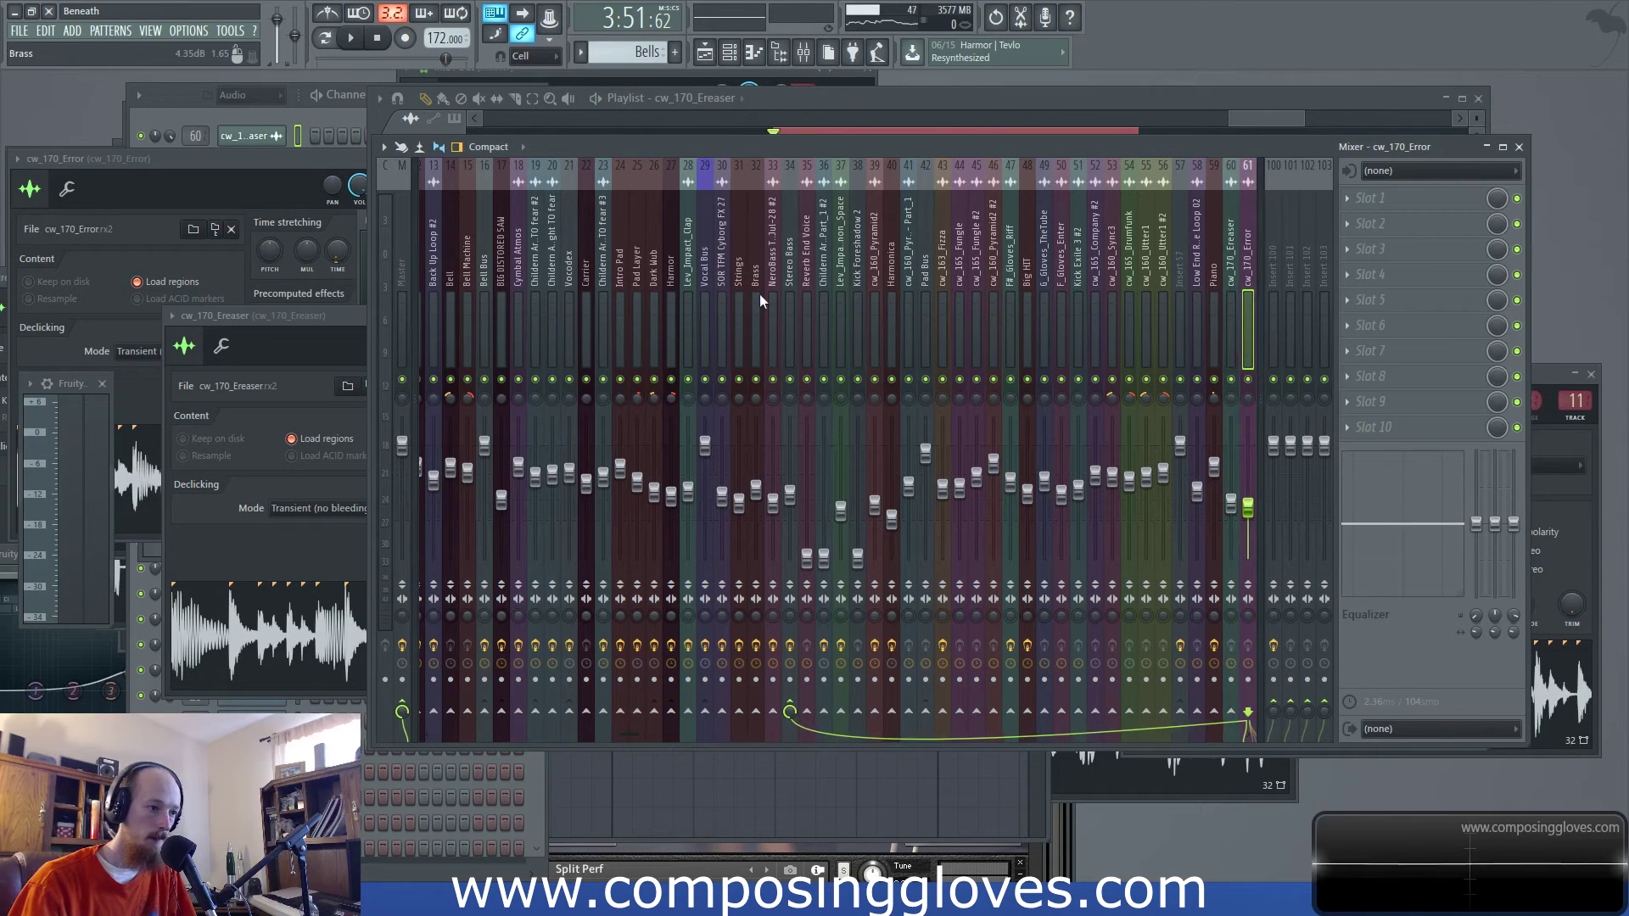
{"action": "key", "text": "space"}
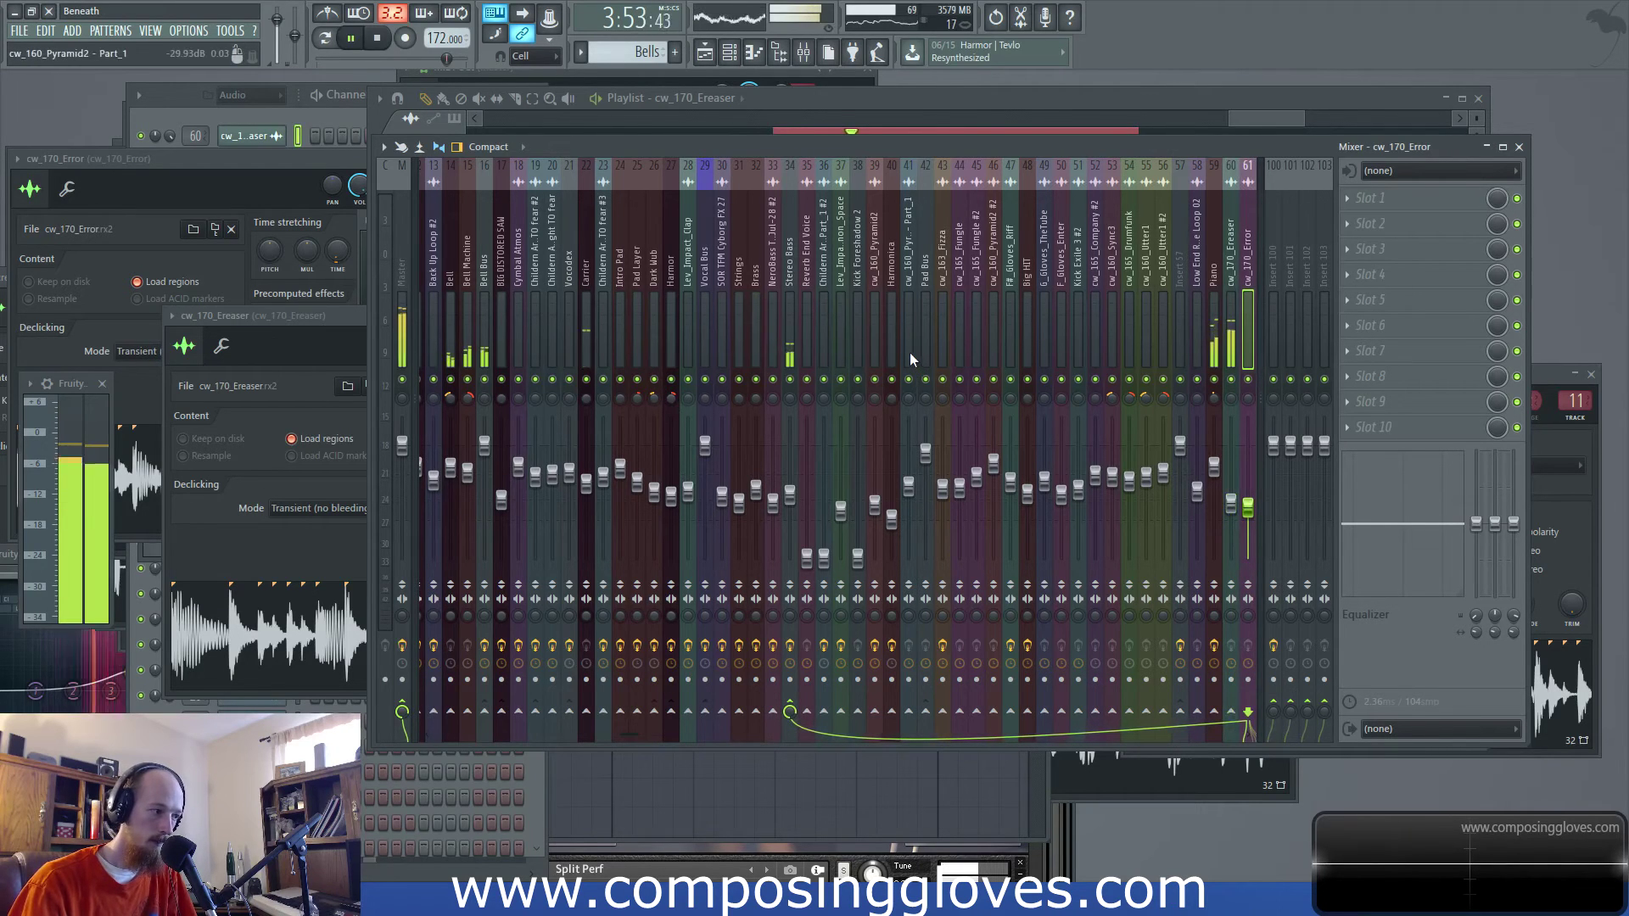
{"action": "left_click", "coordinate": [1282, 120]}
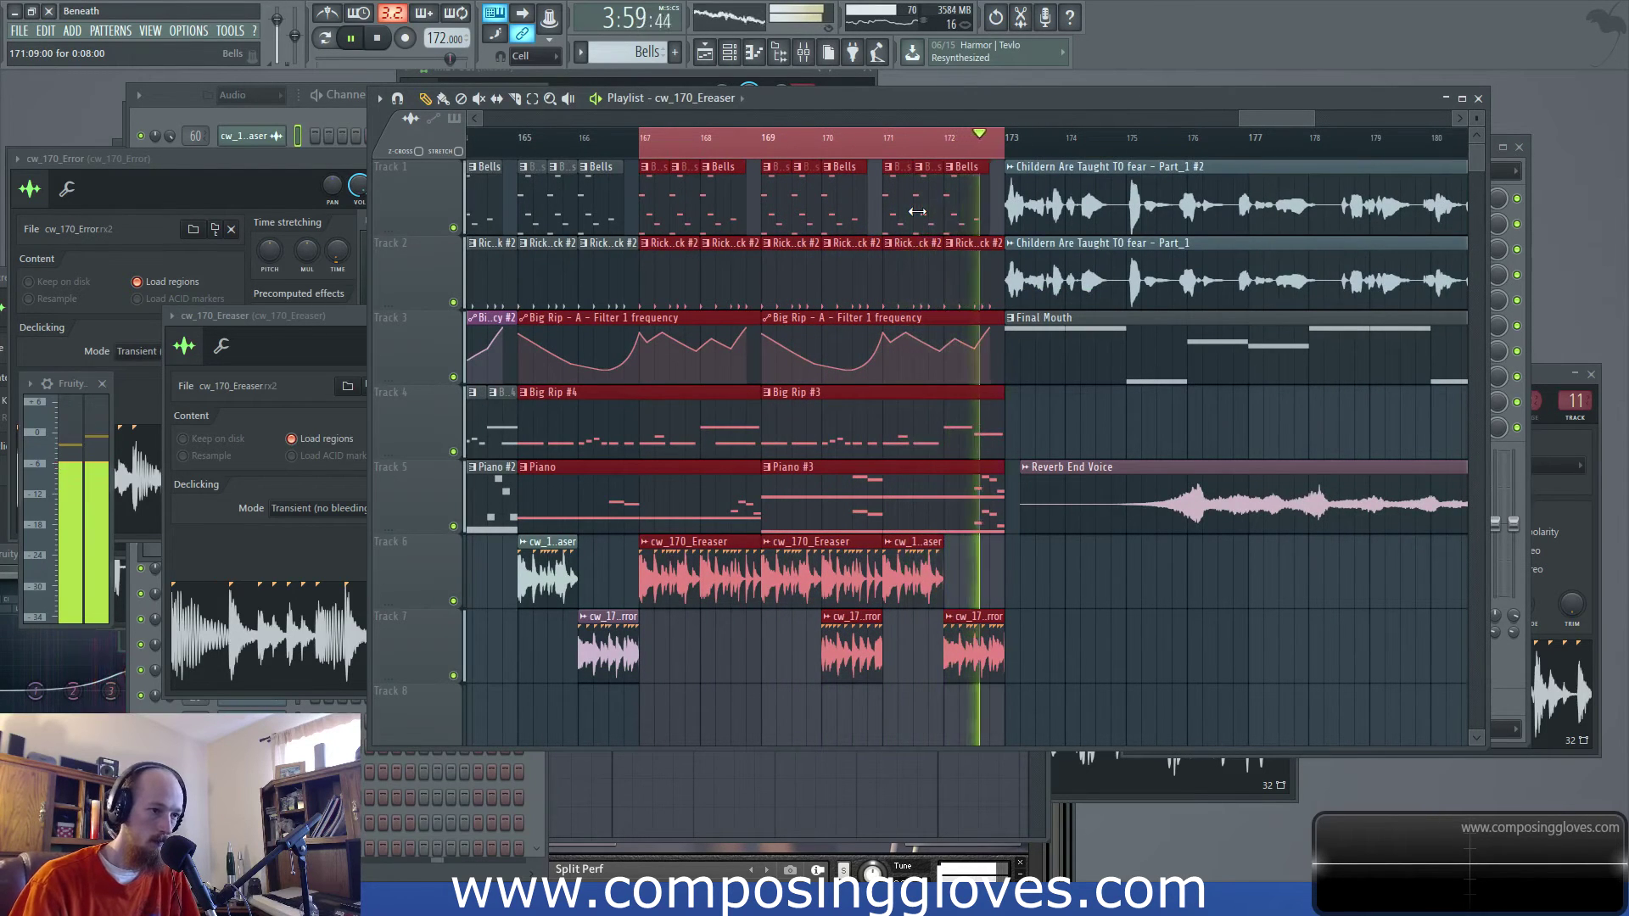
{"action": "key", "text": "space"}
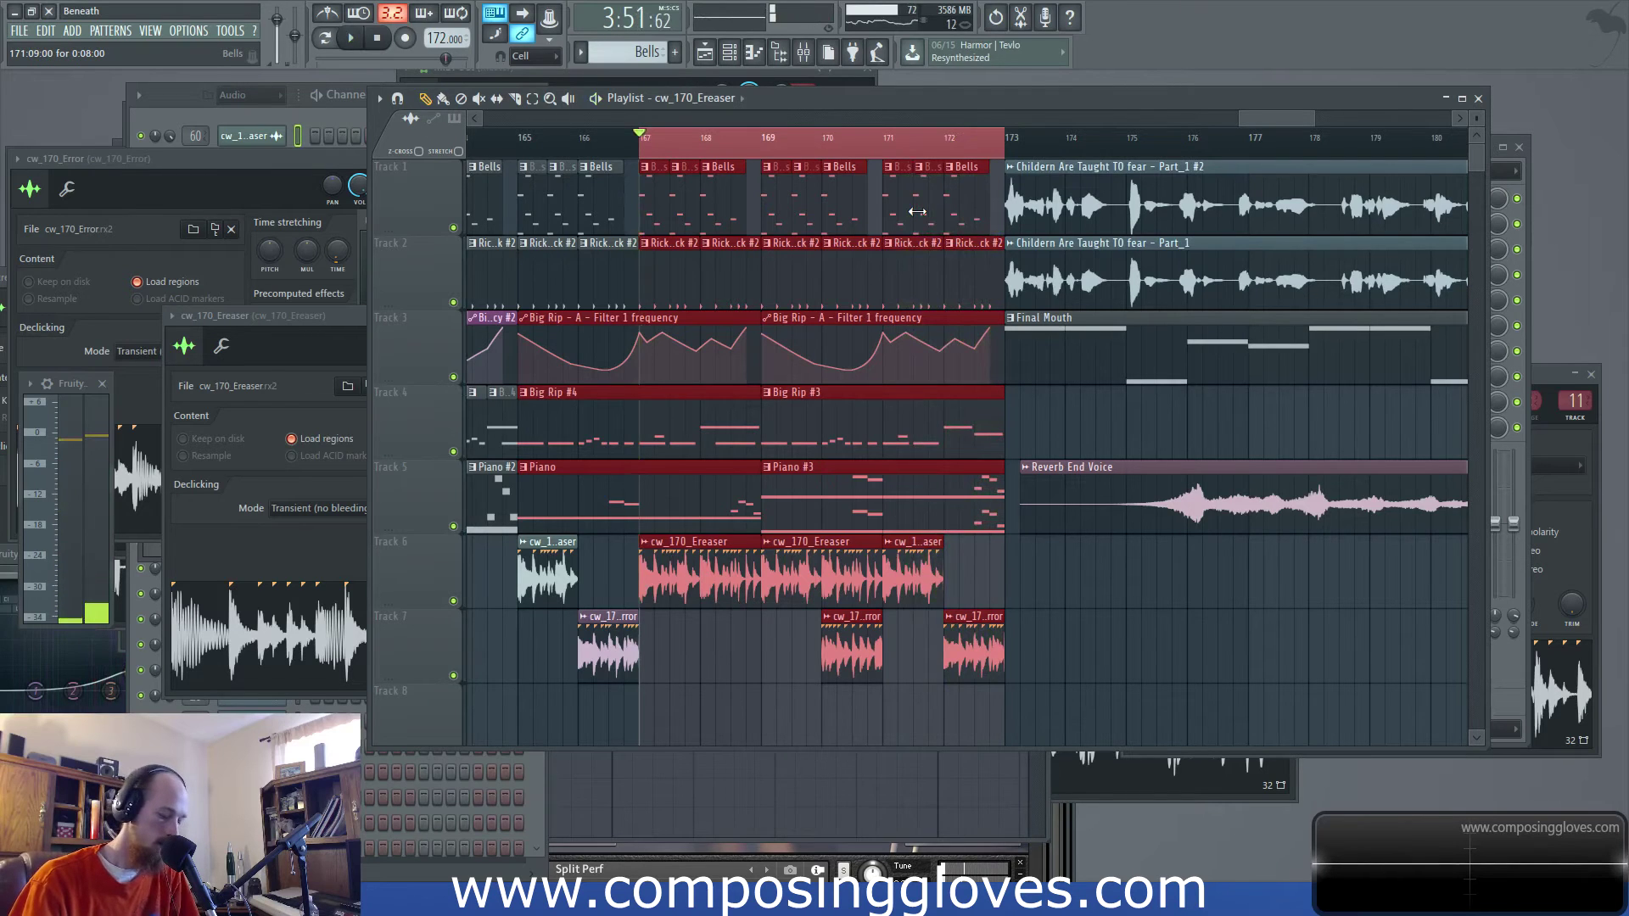
Clear the bar 167 to 172 selection and play the closing vocal section from bar 173
{"action": "key", "text": "ctrl+d"}
{"action": "scroll", "coordinate": [582, 151], "scroll_direction": "down", "scroll_amount": 3}
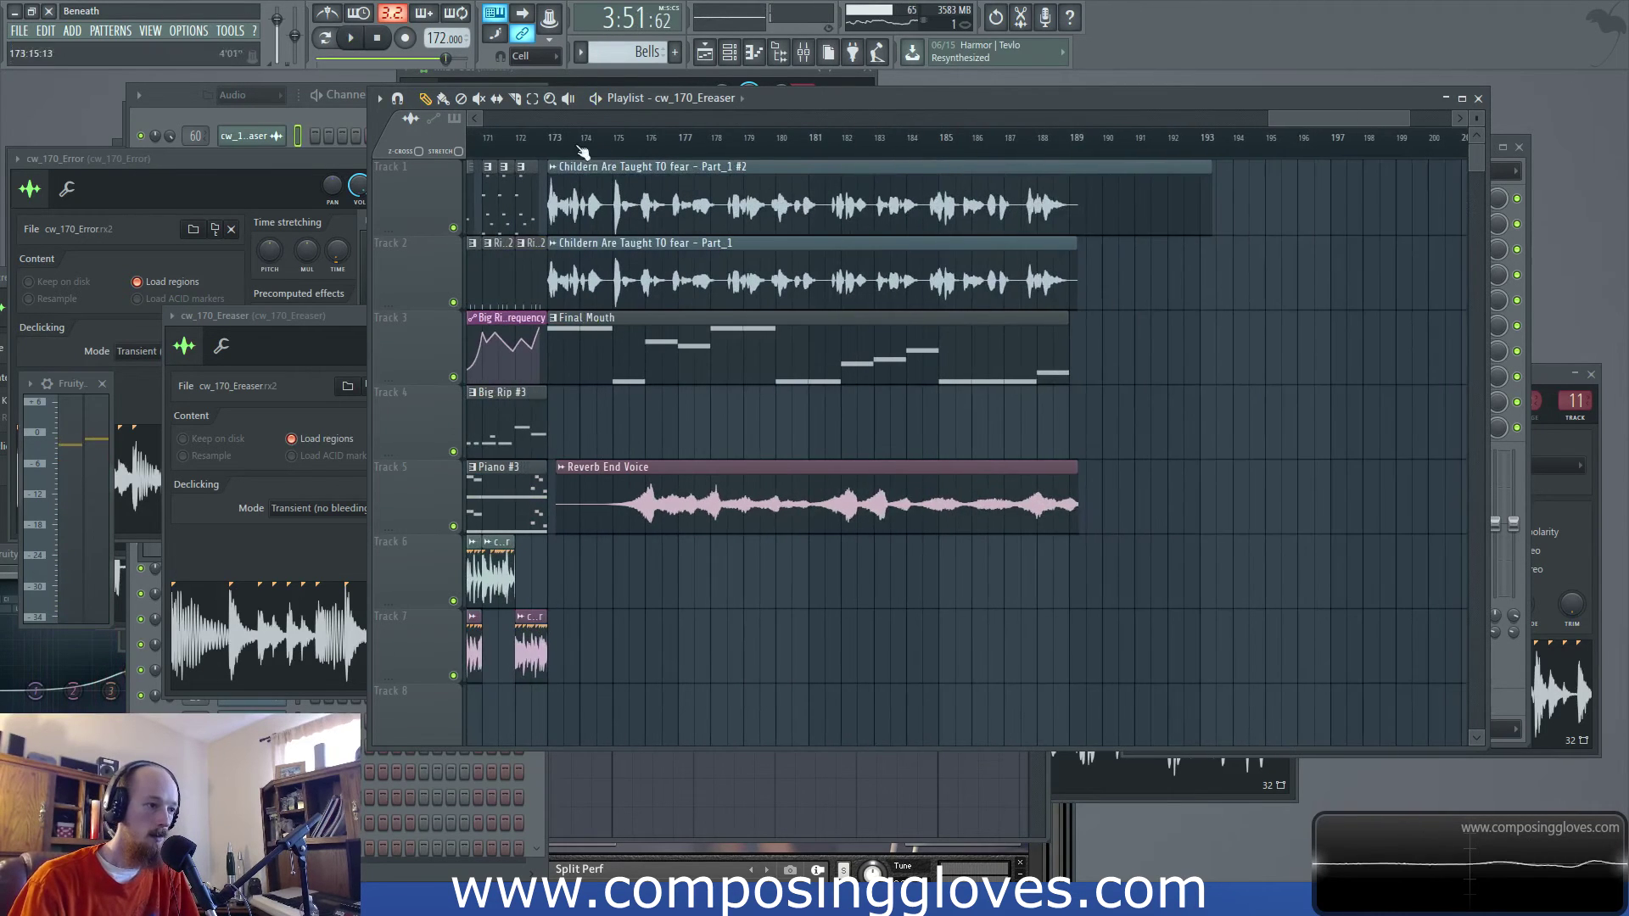
{"action": "left_click", "coordinate": [543, 146]}
{"action": "key", "text": "space"}
{"action": "scroll", "coordinate": [750, 426], "scroll_direction": "left", "scroll_amount": 4}
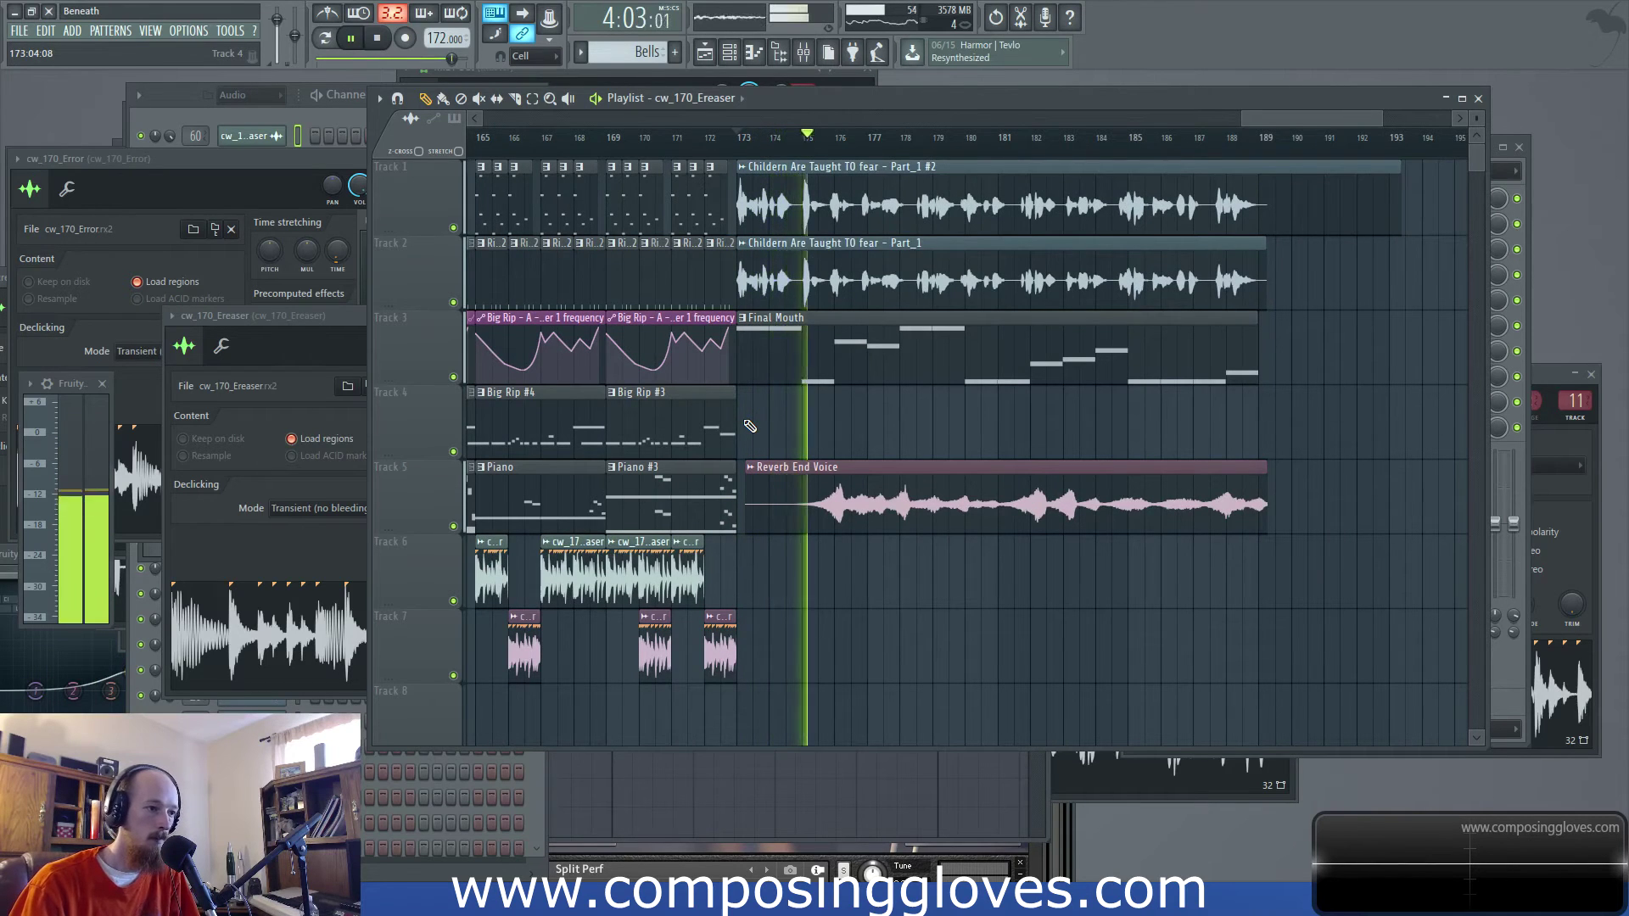
Open the Childern Are Taught TO fear - Part_1 #2 channel settings and briefly solo its playlist track while the ending plays
{"action": "left_click", "coordinate": [868, 214]}
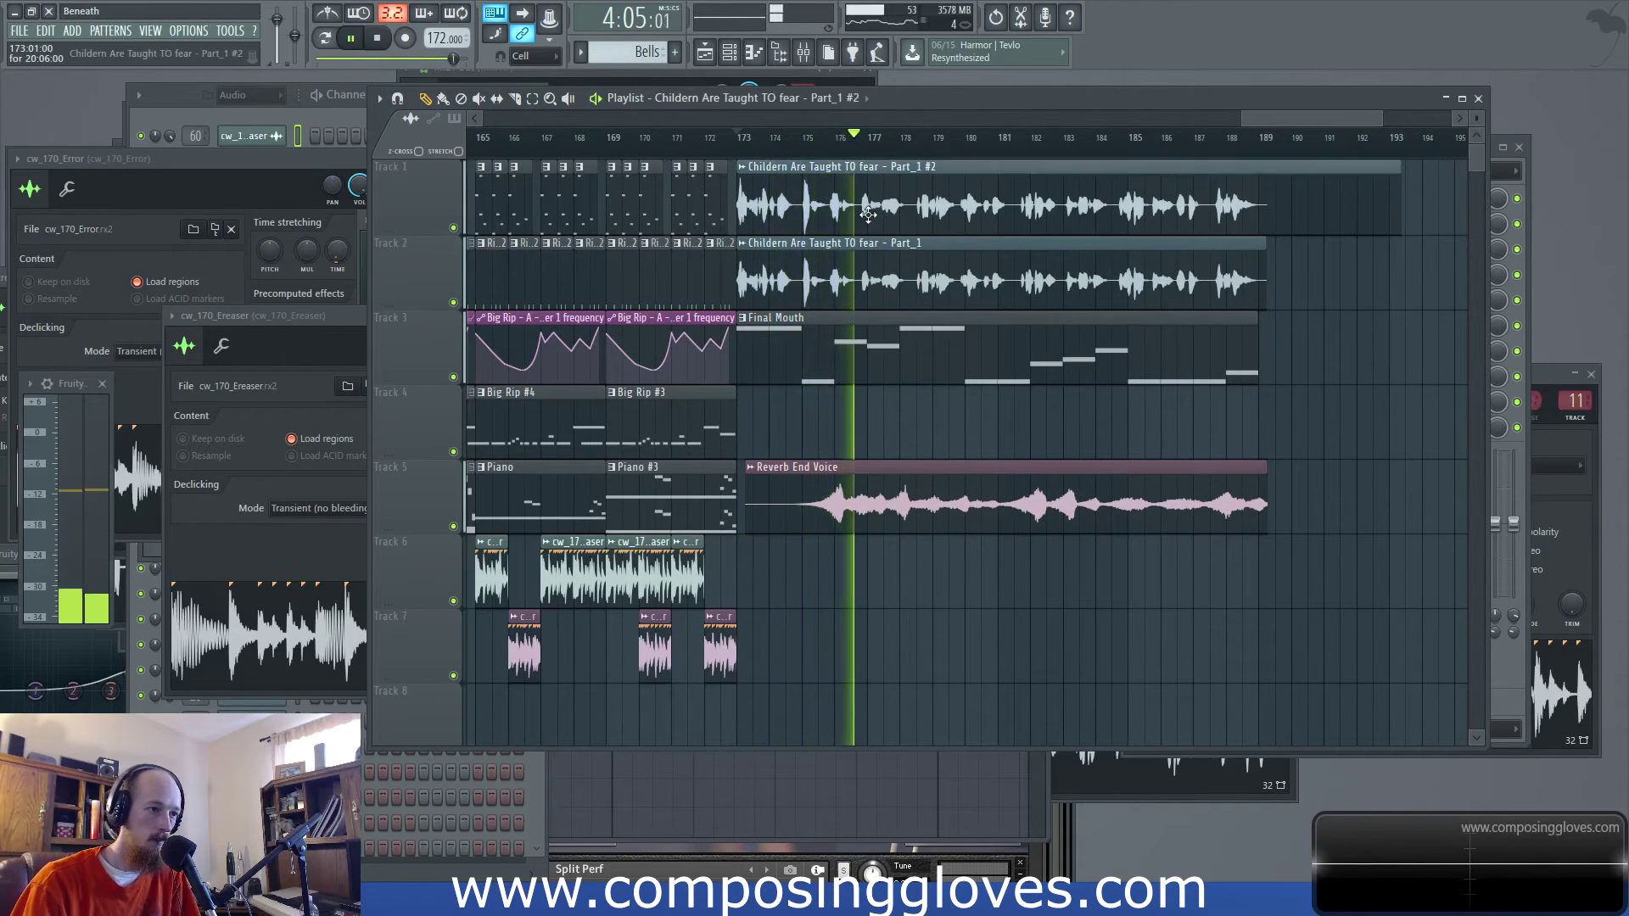
{"action": "double_click", "coordinate": [868, 215]}
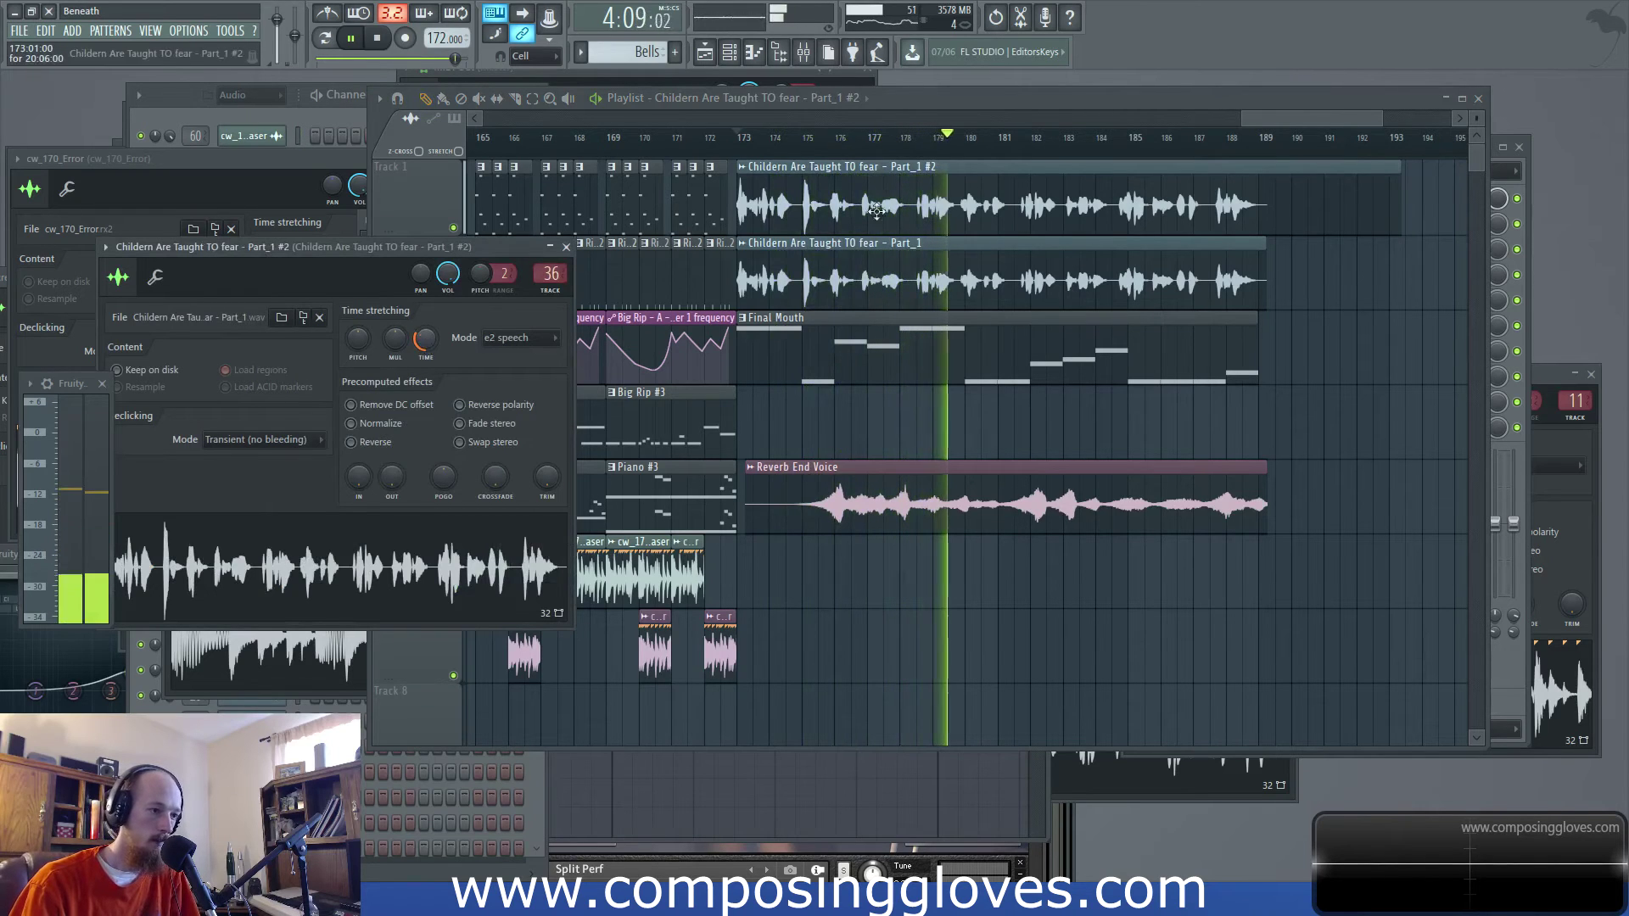
{"action": "right_click", "coordinate": [454, 229]}
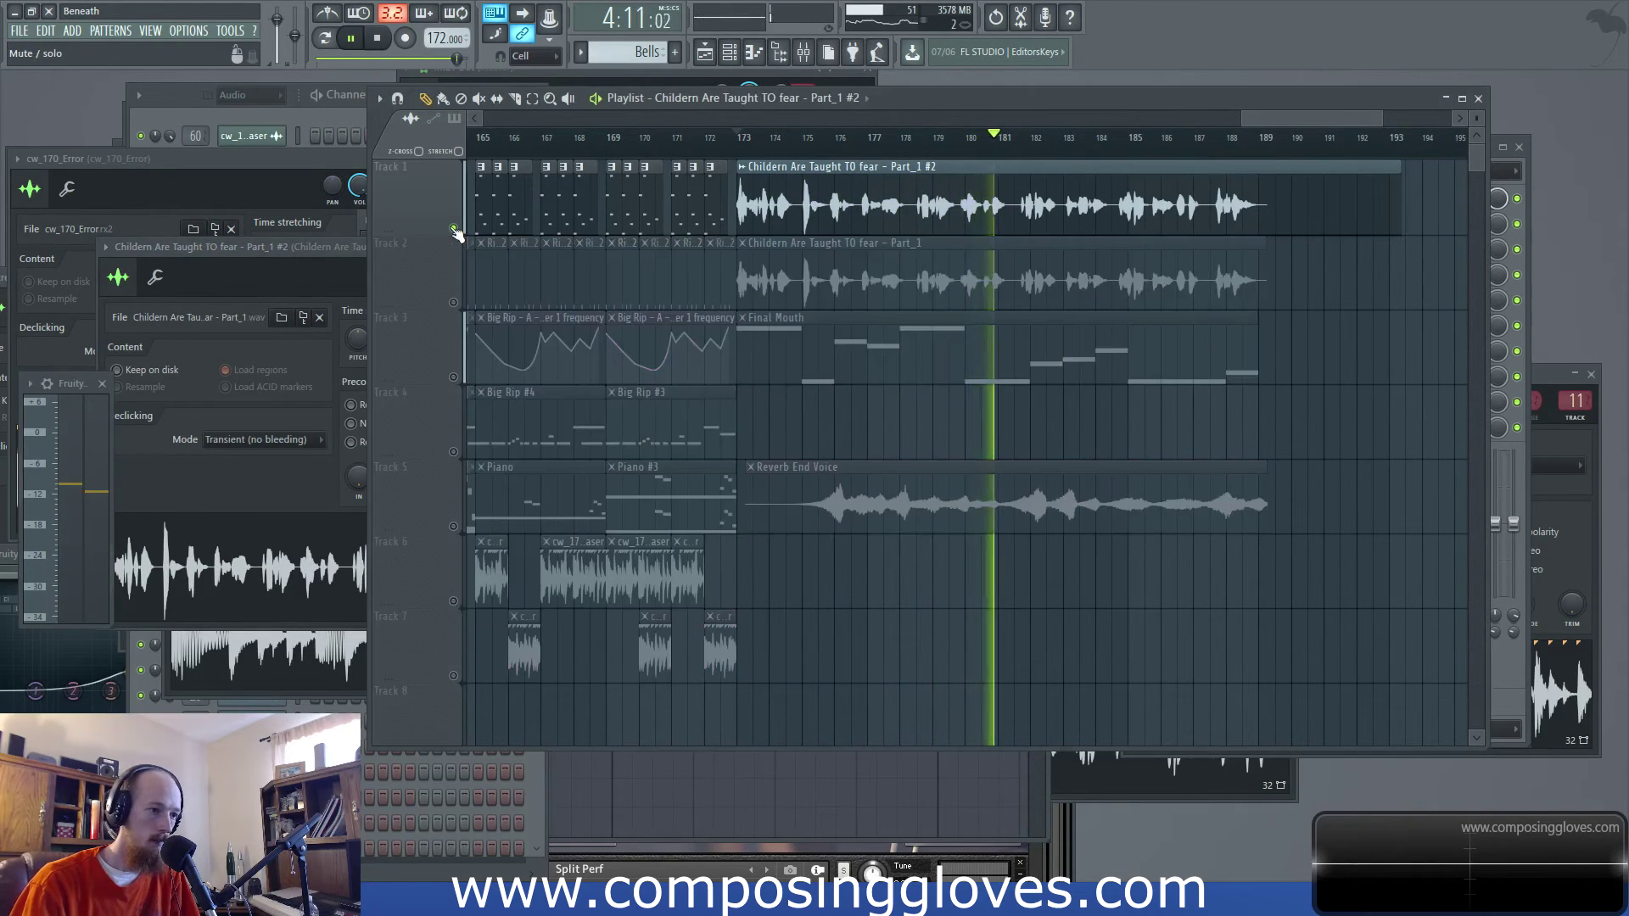
{"action": "right_click", "coordinate": [454, 229]}
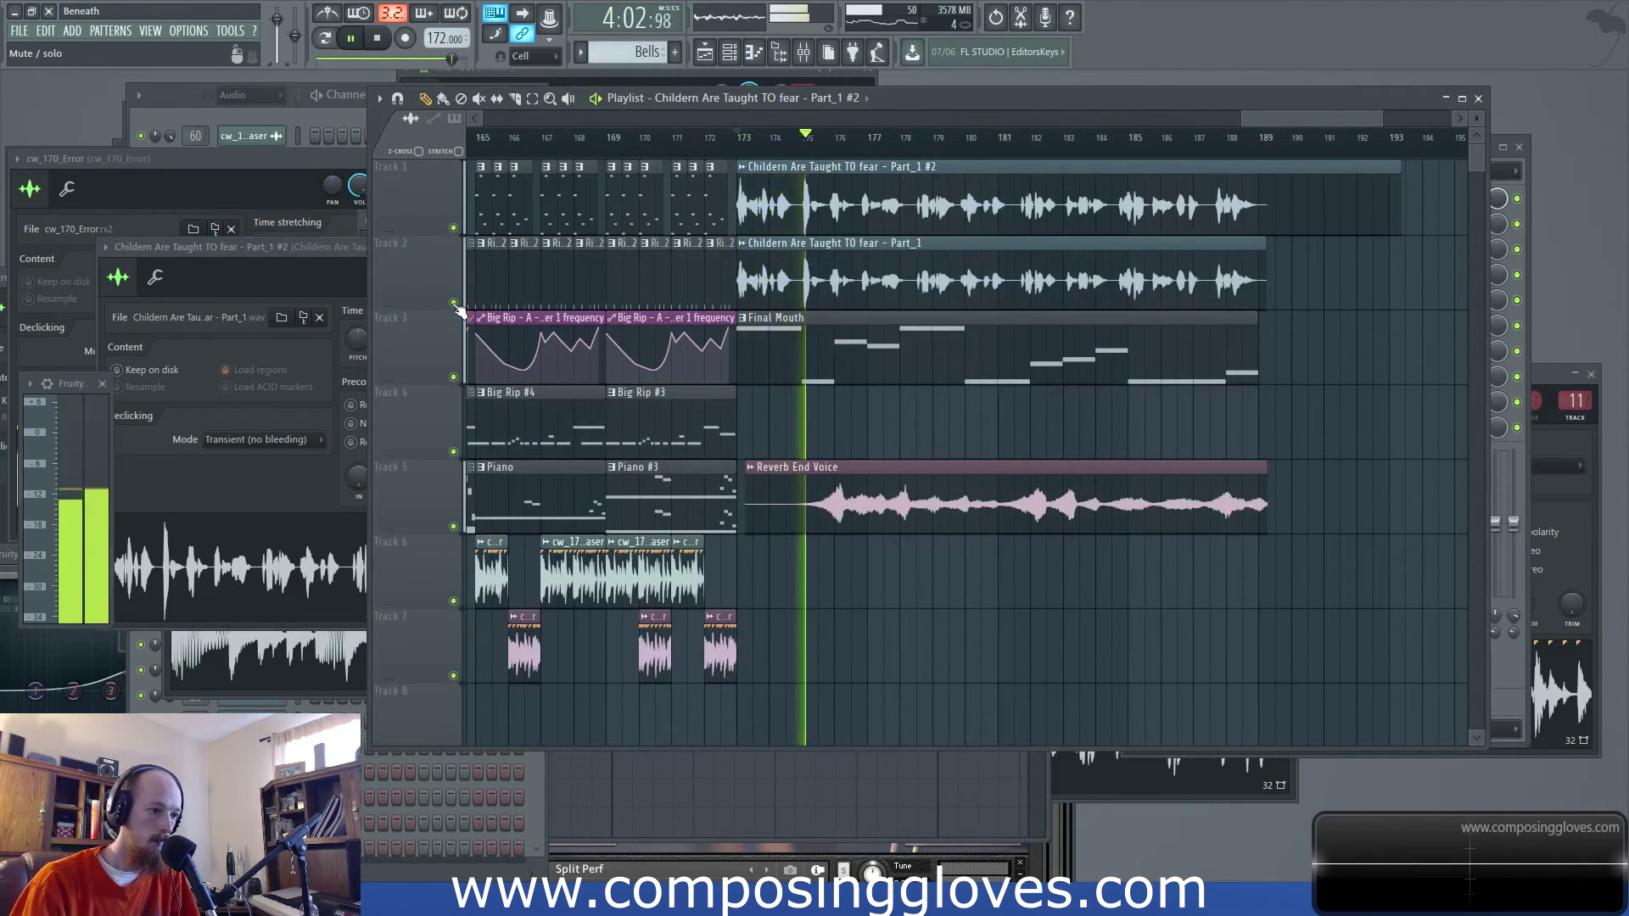
{"action": "key", "text": "space"}
Raise the Reverb End Voice mixer fader to about -5.9 dB and the Childern Are Taught TO fear - Part_1 #2 fader to about -3.5 dB
{"action": "double_click", "coordinate": [1041, 508]}
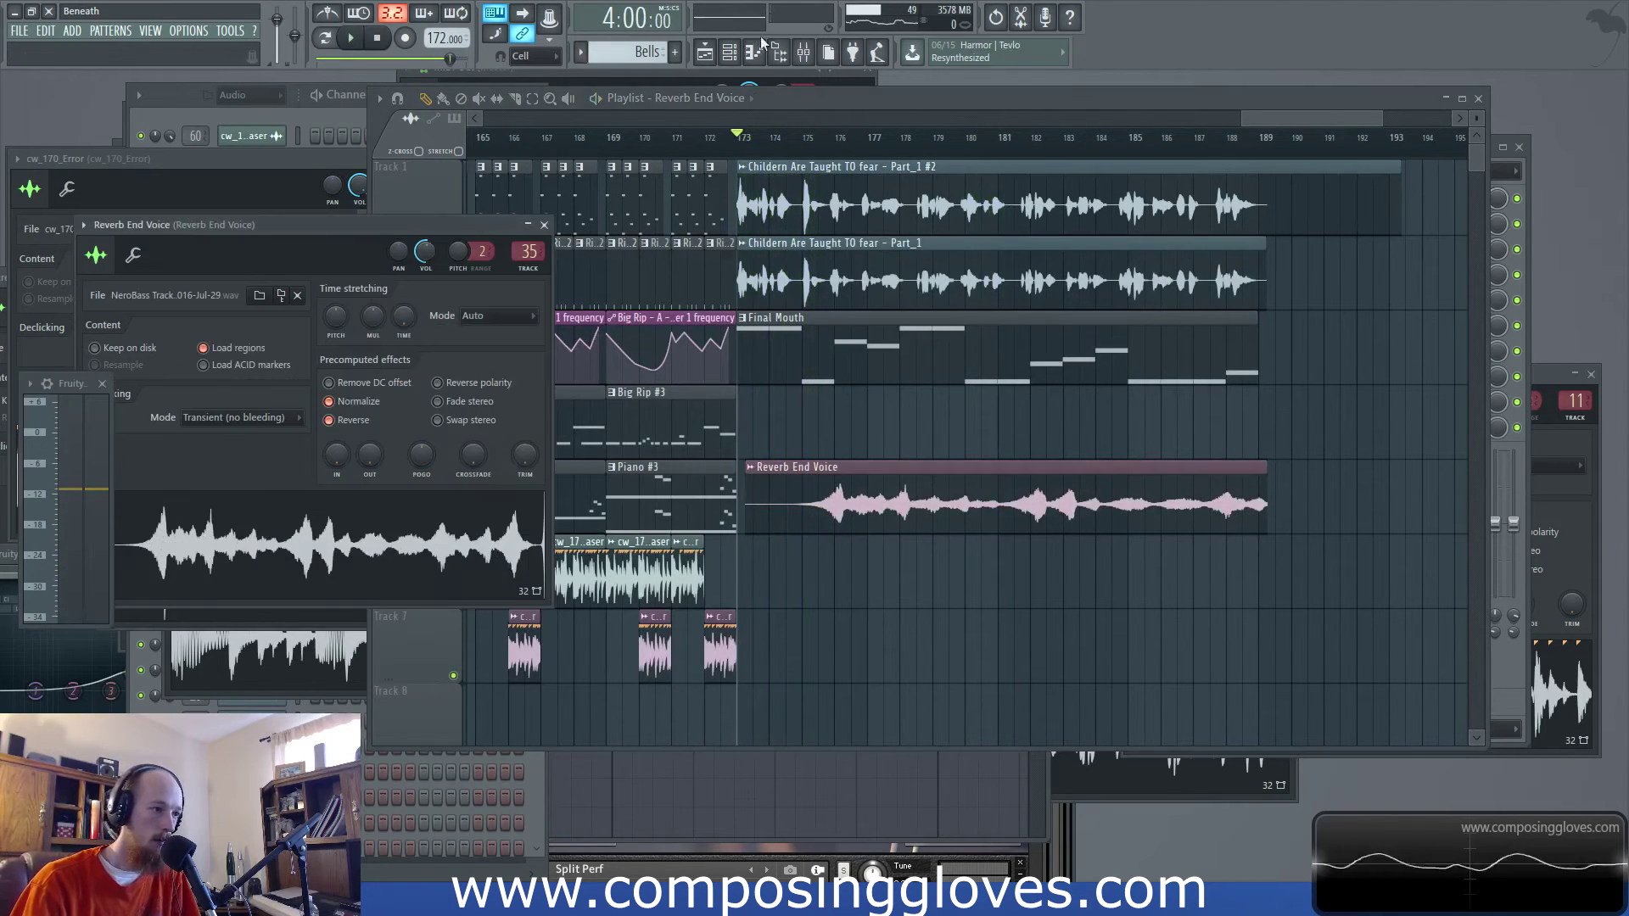
{"action": "left_click", "coordinate": [803, 52]}
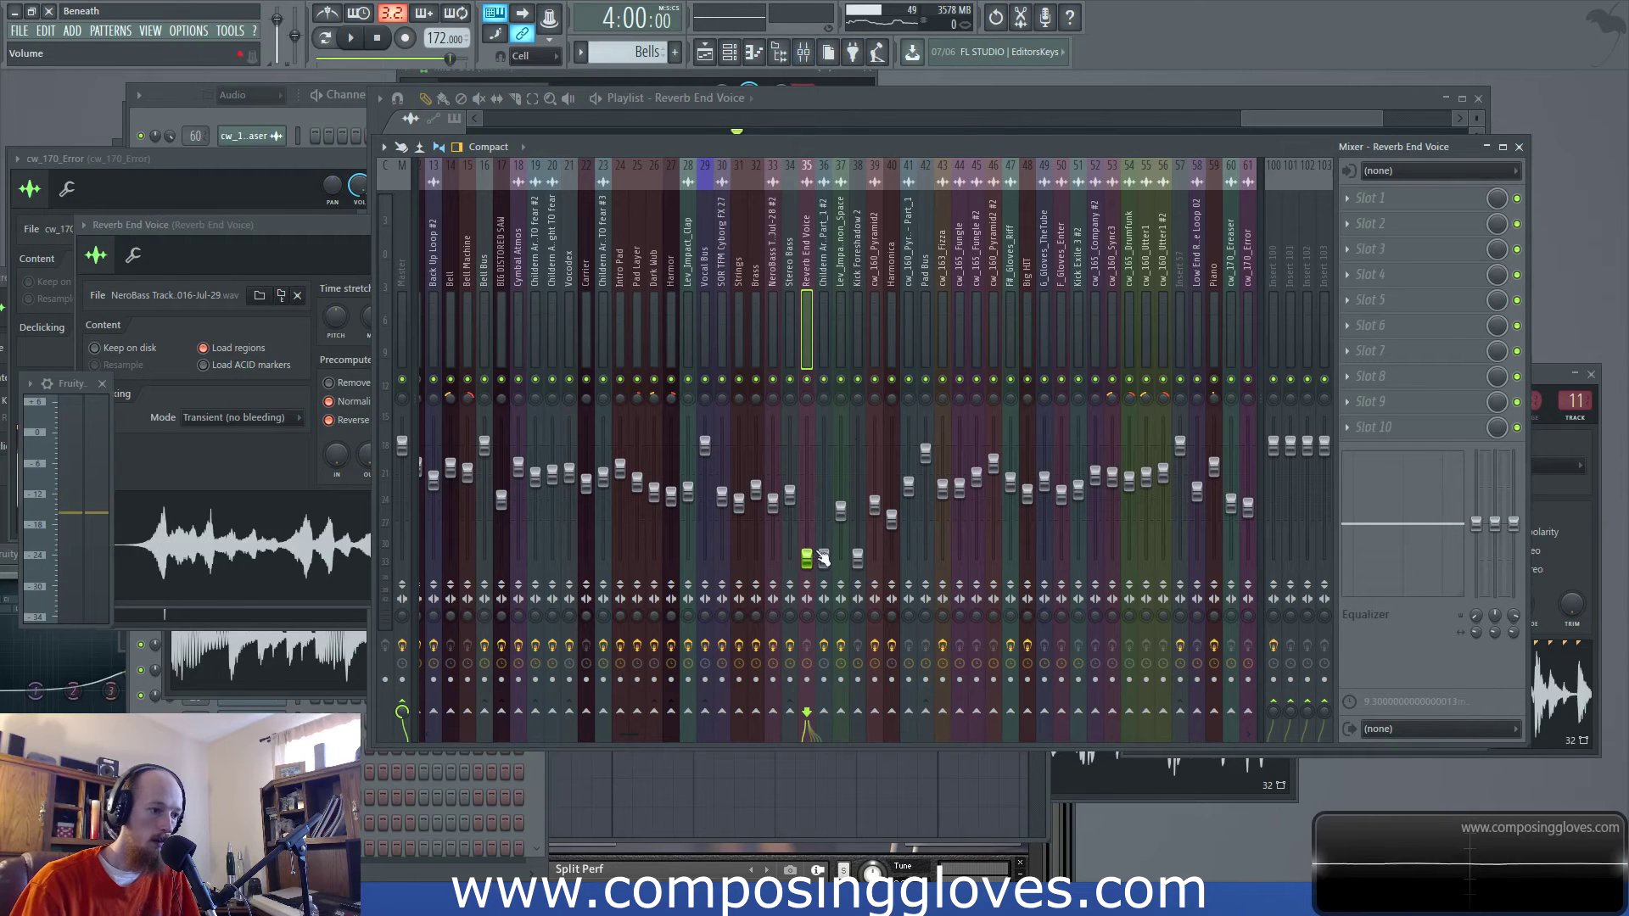
{"action": "left_click_drag", "start_coordinate": [824, 559], "coordinate": [811, 513]}
{"action": "key", "text": "space"}
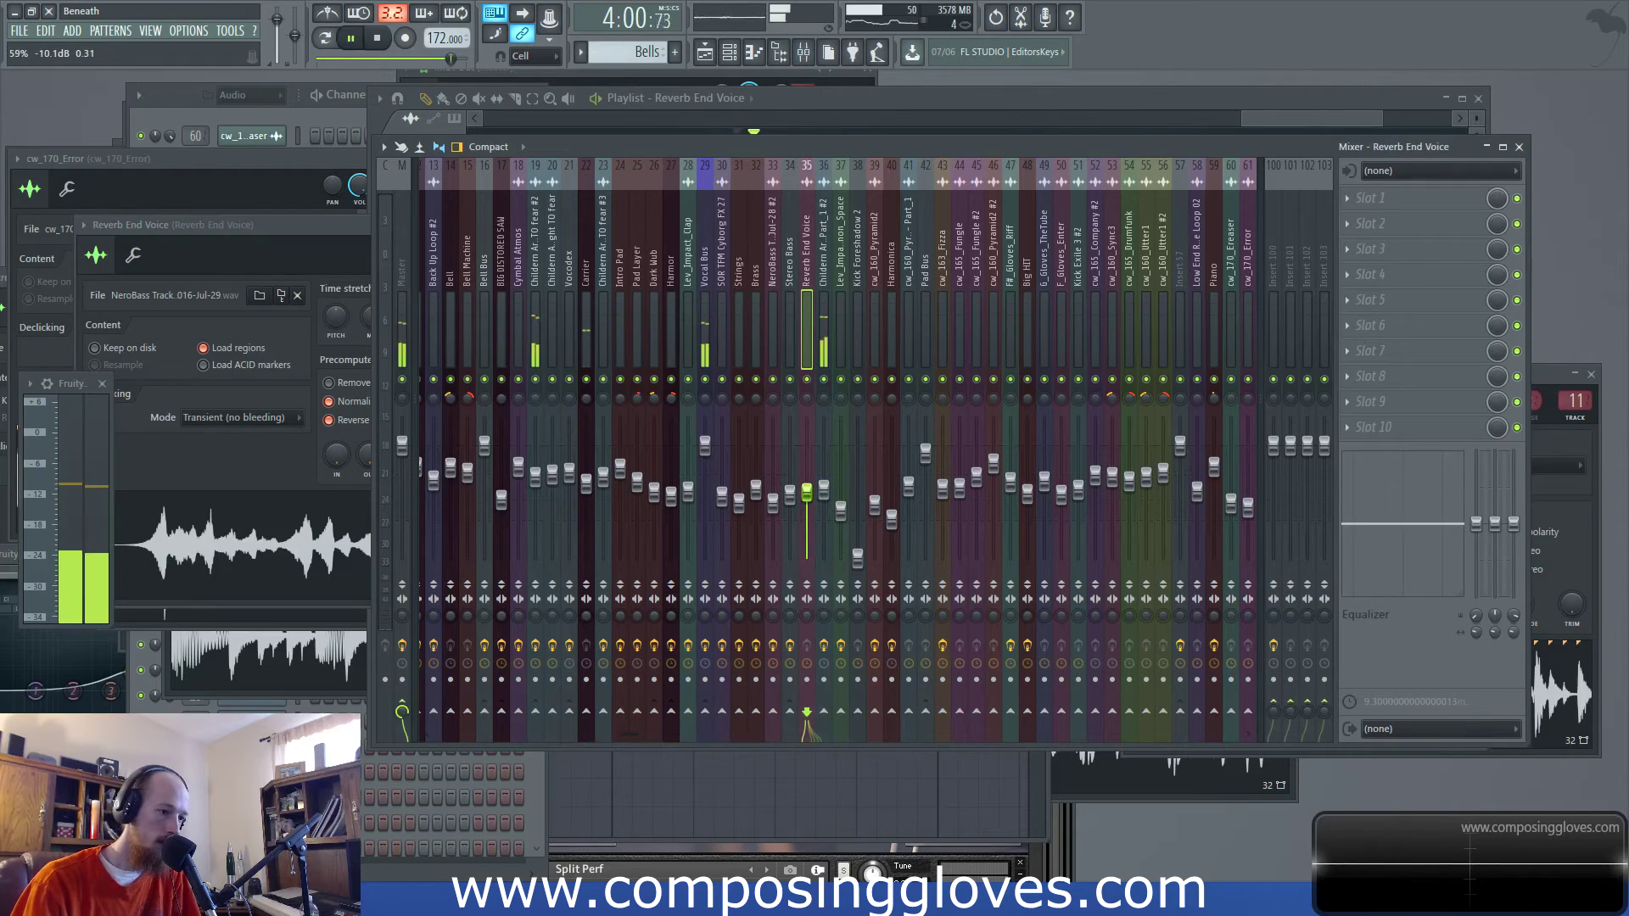
{"action": "left_click_drag", "start_coordinate": [830, 496], "coordinate": [831, 483]}
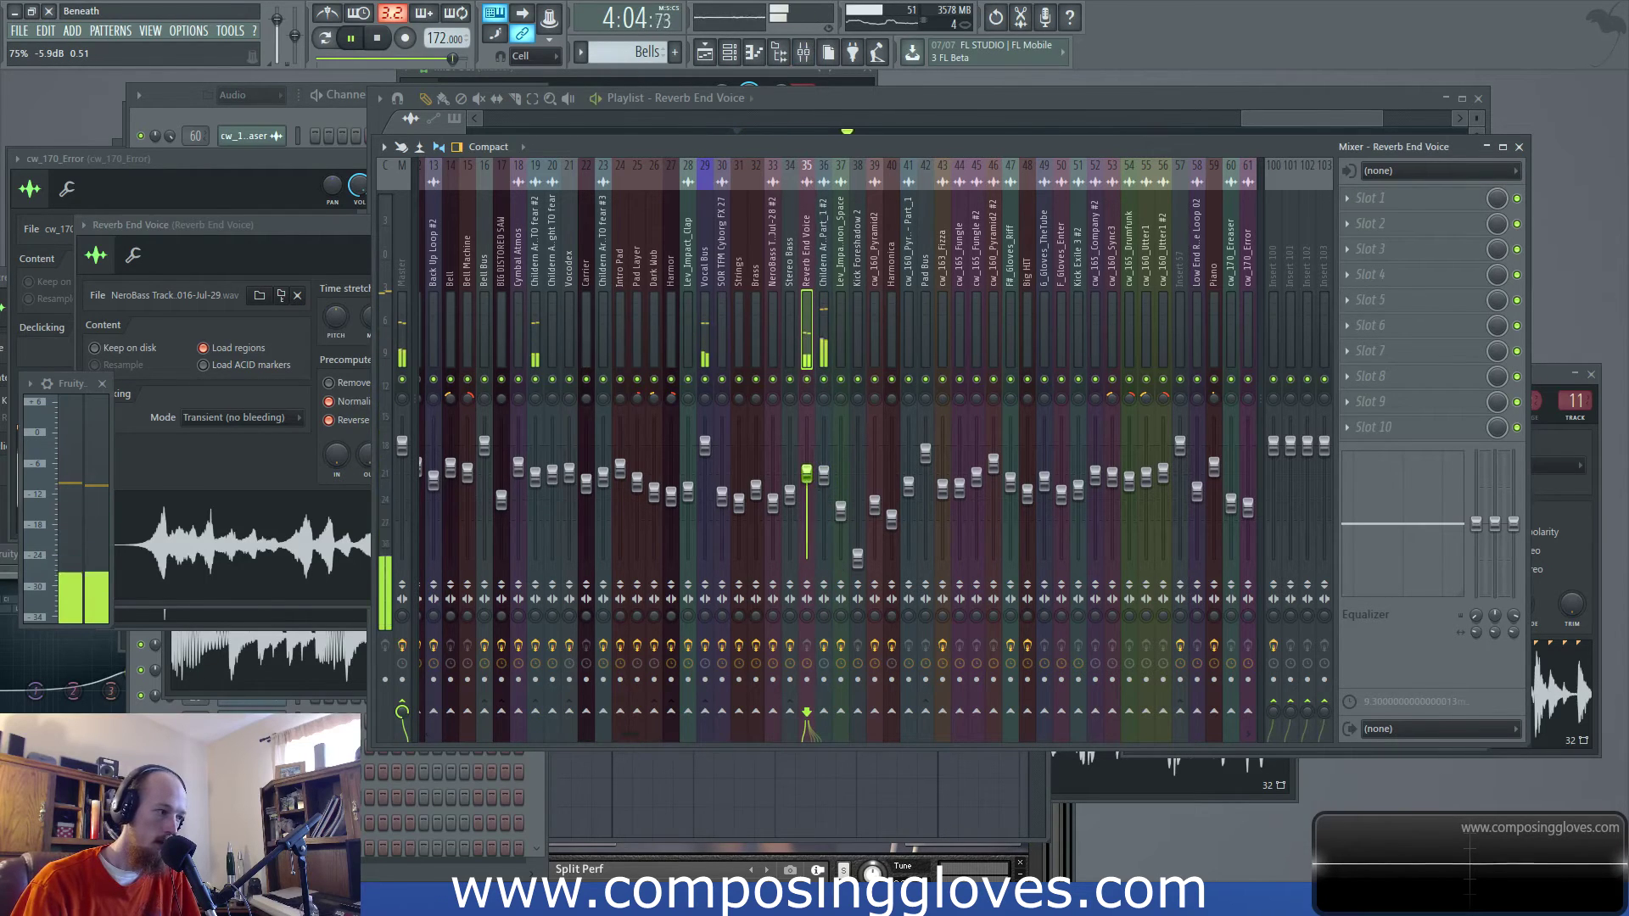
{"action": "left_click_drag", "start_coordinate": [823, 475], "coordinate": [823, 468]}
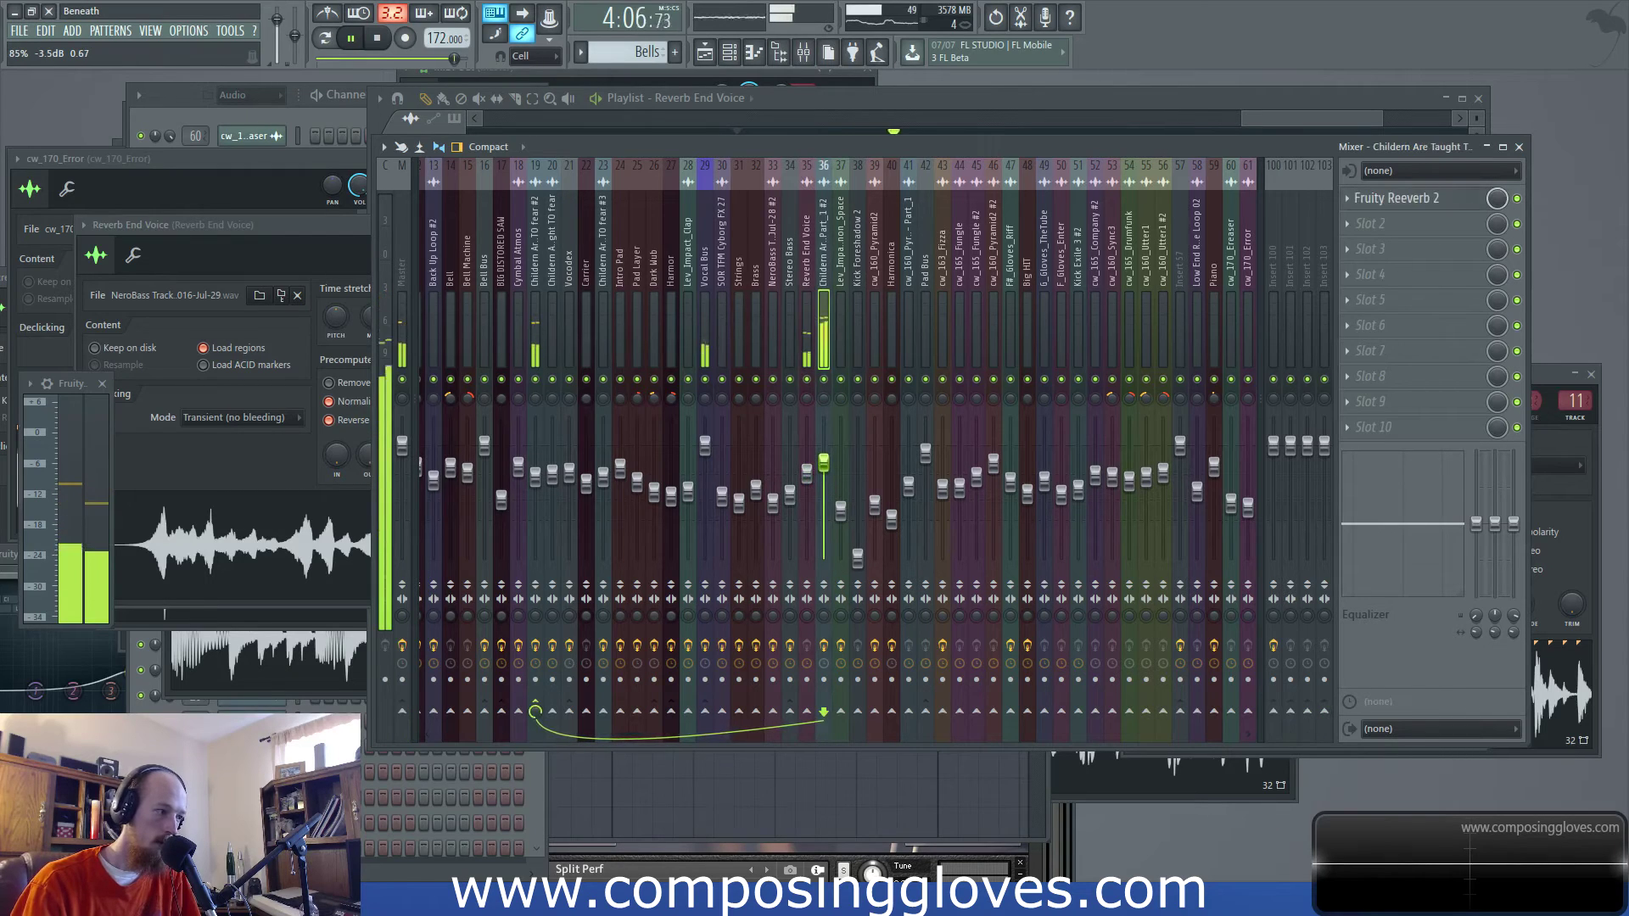
Fine-tune the Reverb End Voice fader against the vocal and set Childern Are Taught TO fear - Part_1 #2 to about -3.3 dB
{"action": "left_click", "coordinate": [807, 469]}
{"action": "scroll", "coordinate": [824, 477], "scroll_direction": "down", "scroll_amount": 1}
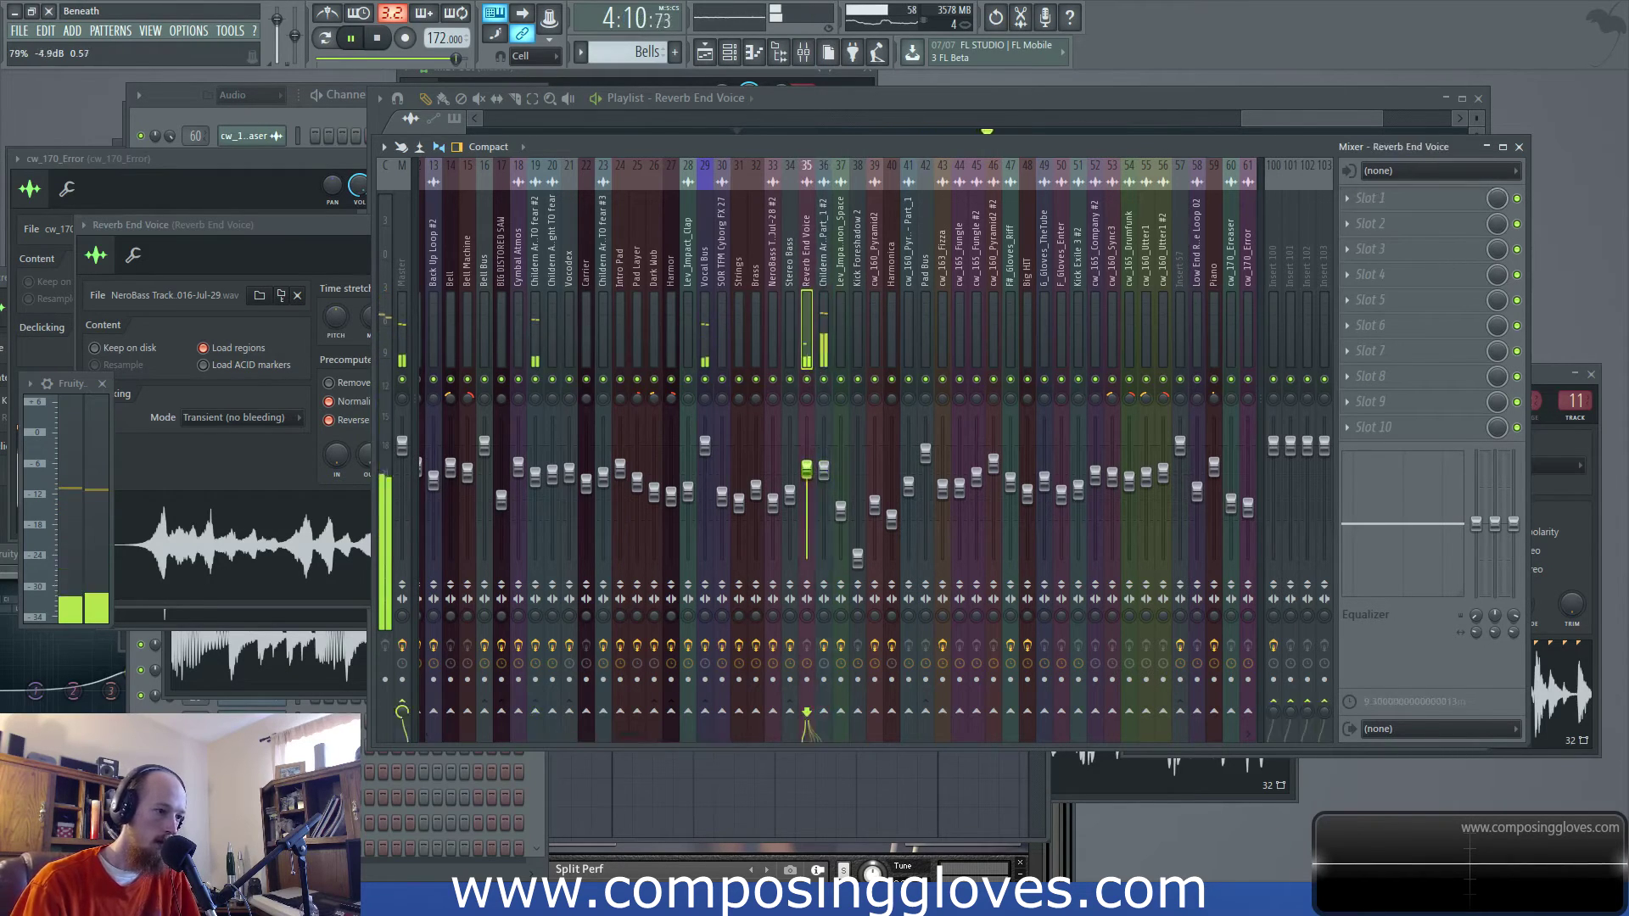
{"action": "left_click_drag", "start_coordinate": [825, 478], "coordinate": [824, 473]}
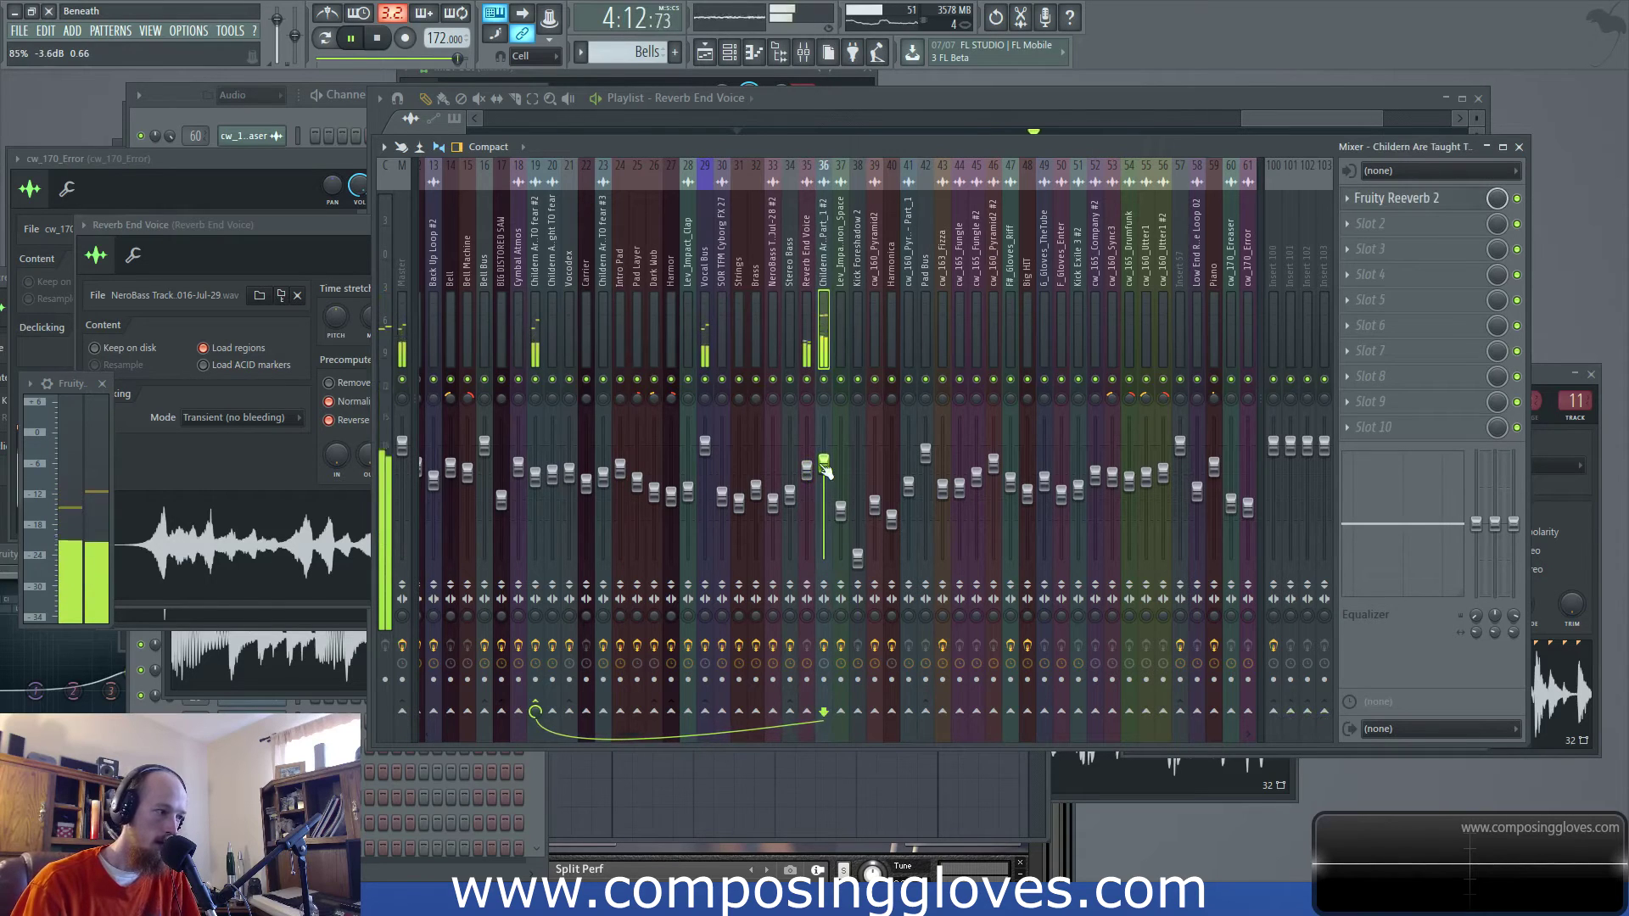
{"action": "left_click_drag", "start_coordinate": [807, 470], "coordinate": [807, 481]}
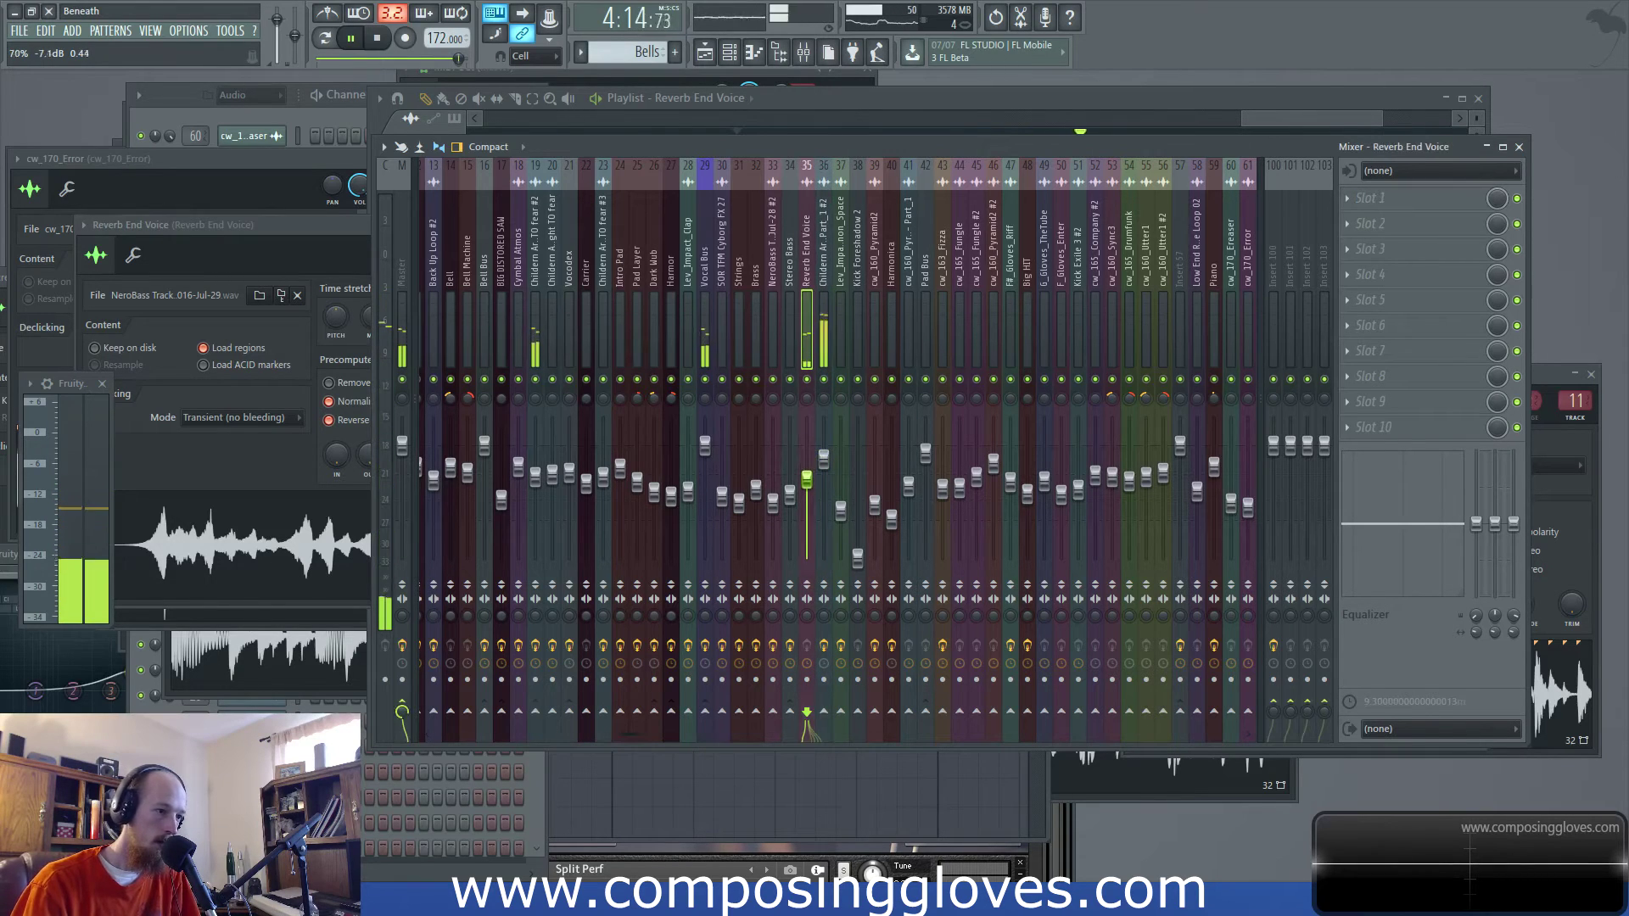
{"action": "left_click", "coordinate": [832, 466]}
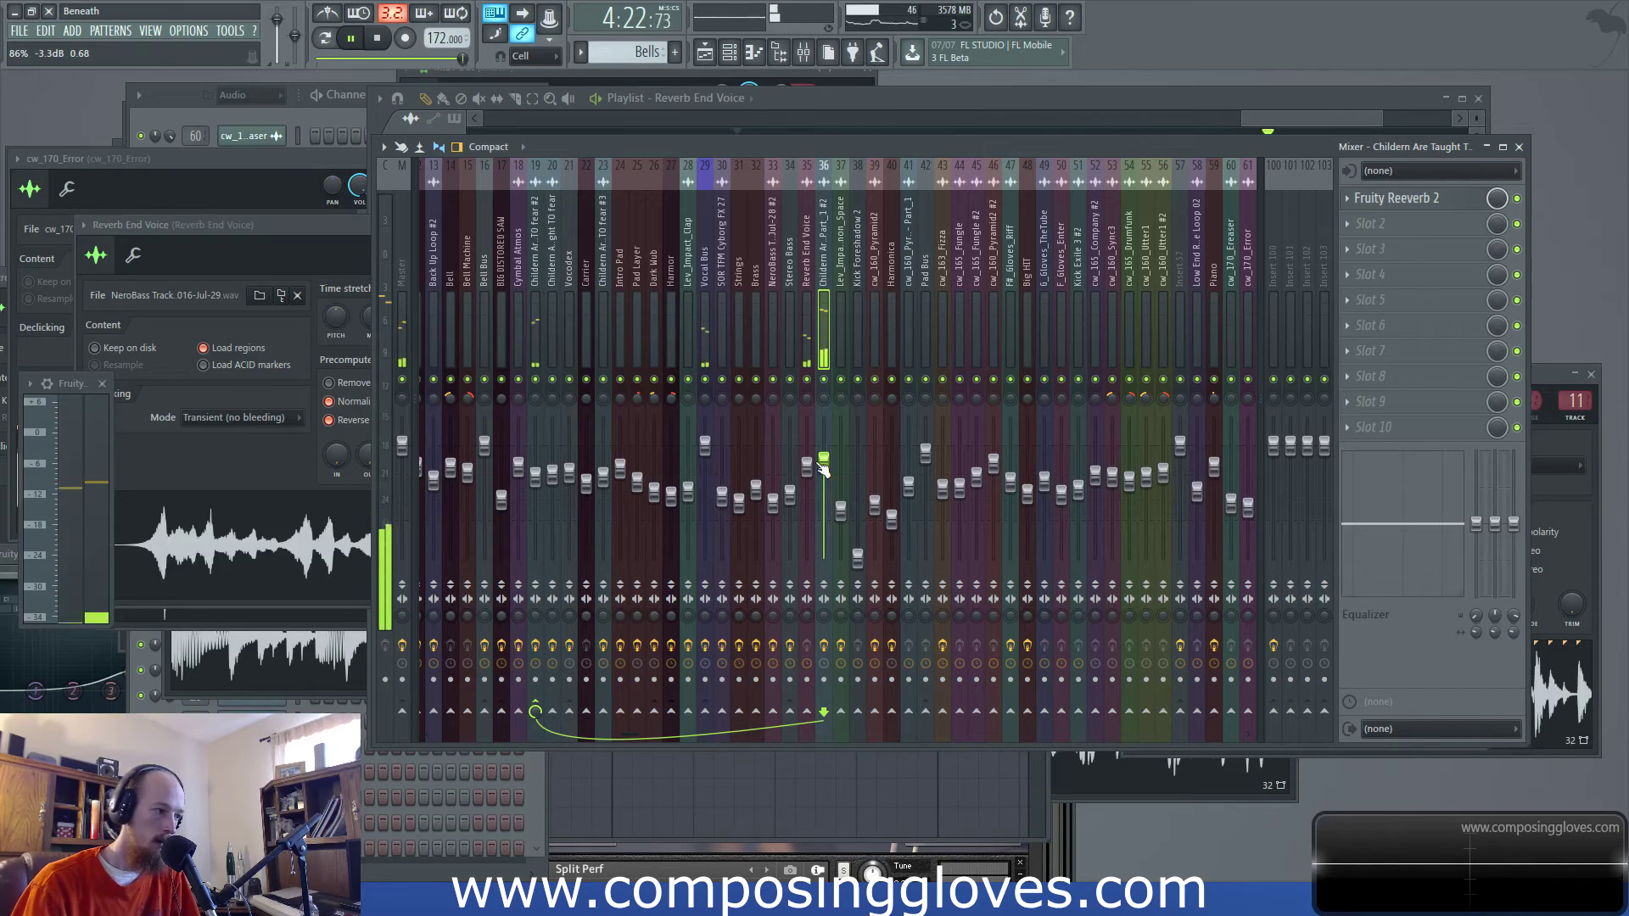
Select bars 188 and 189 in the playlist and create a master volume automation clip over them
{"action": "left_click", "coordinate": [1307, 134]}
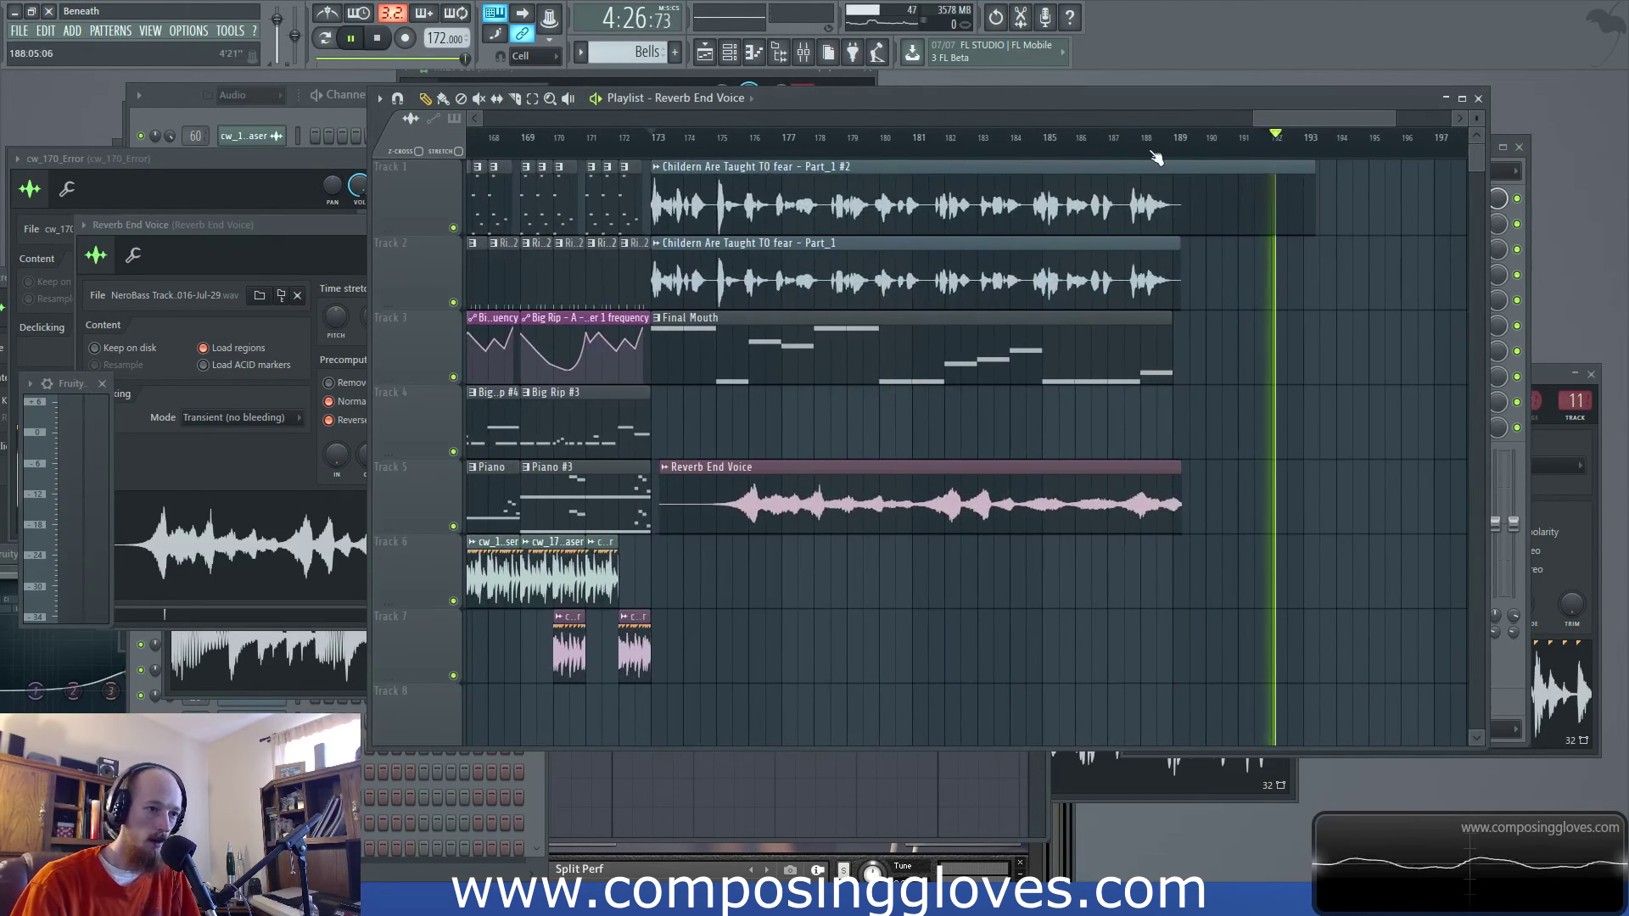
{"action": "left_click_drag", "start_coordinate": [1143, 136], "coordinate": [1205, 137]}
{"action": "key", "text": "space"}
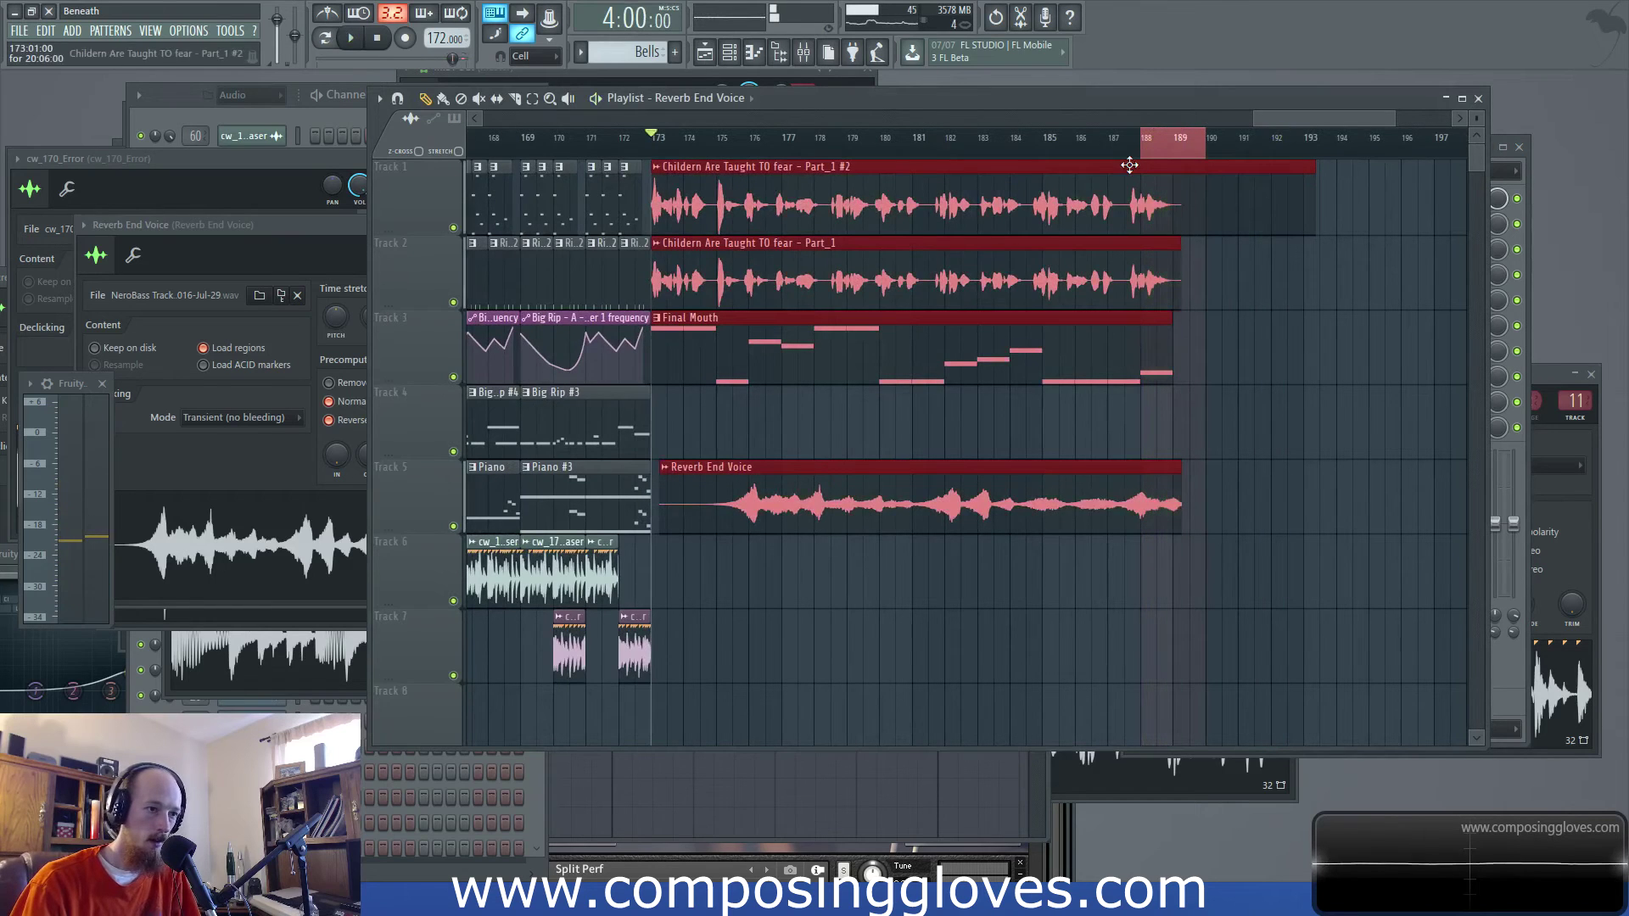
{"action": "left_click", "coordinate": [825, 54]}
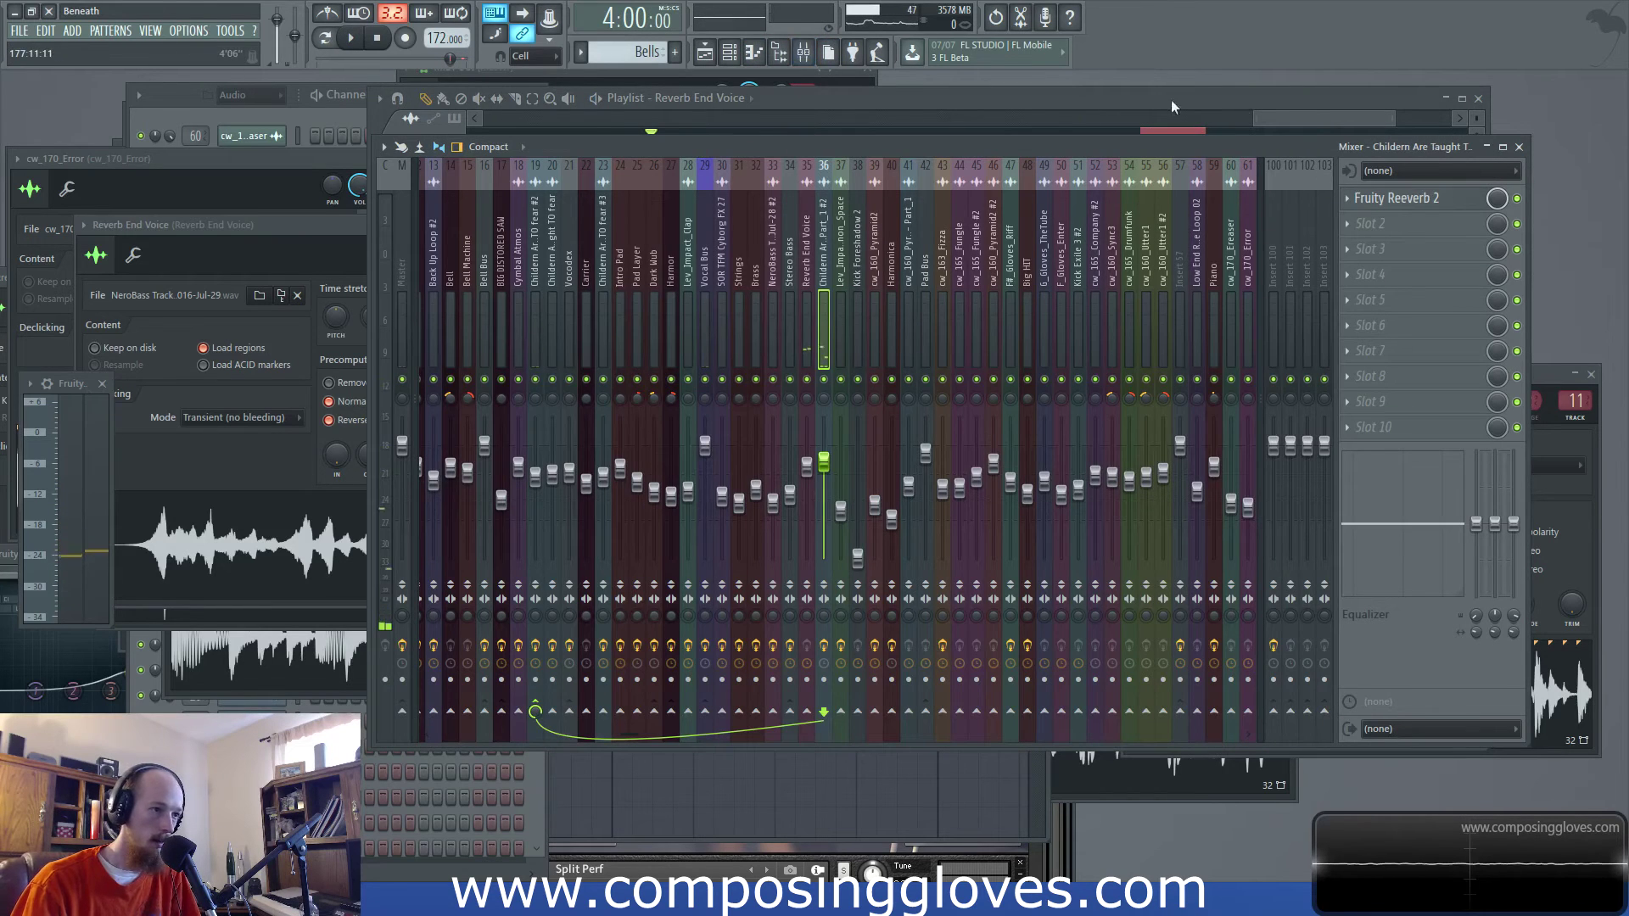
{"action": "left_click", "coordinate": [1317, 117]}
{"action": "right_click", "coordinate": [291, 28]}
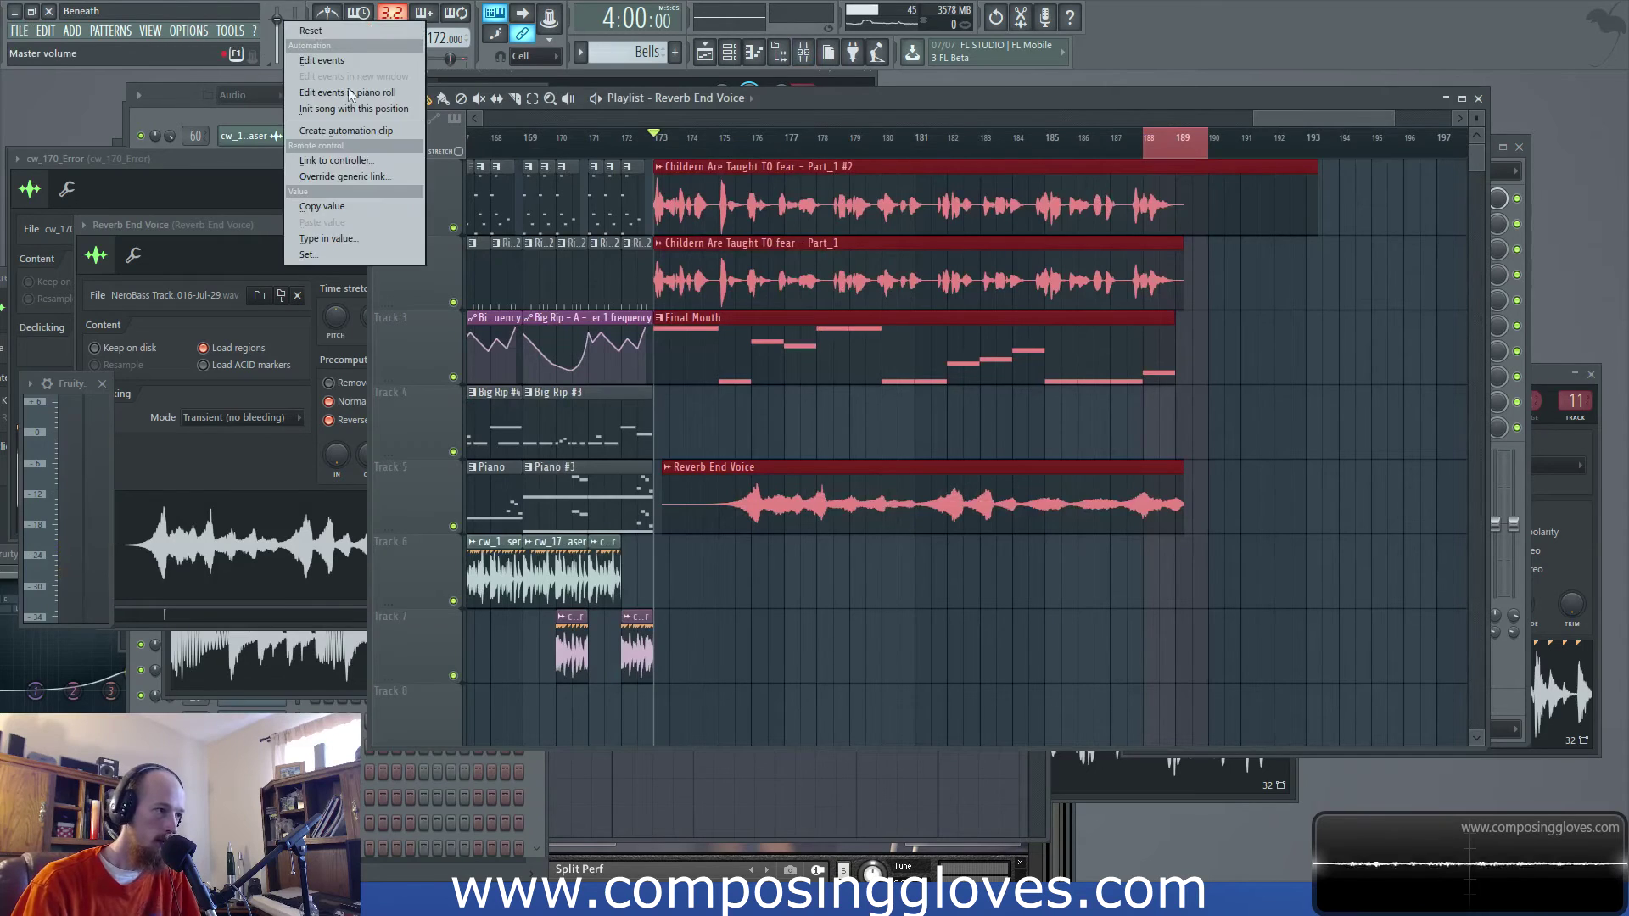
{"action": "left_click", "coordinate": [386, 124]}
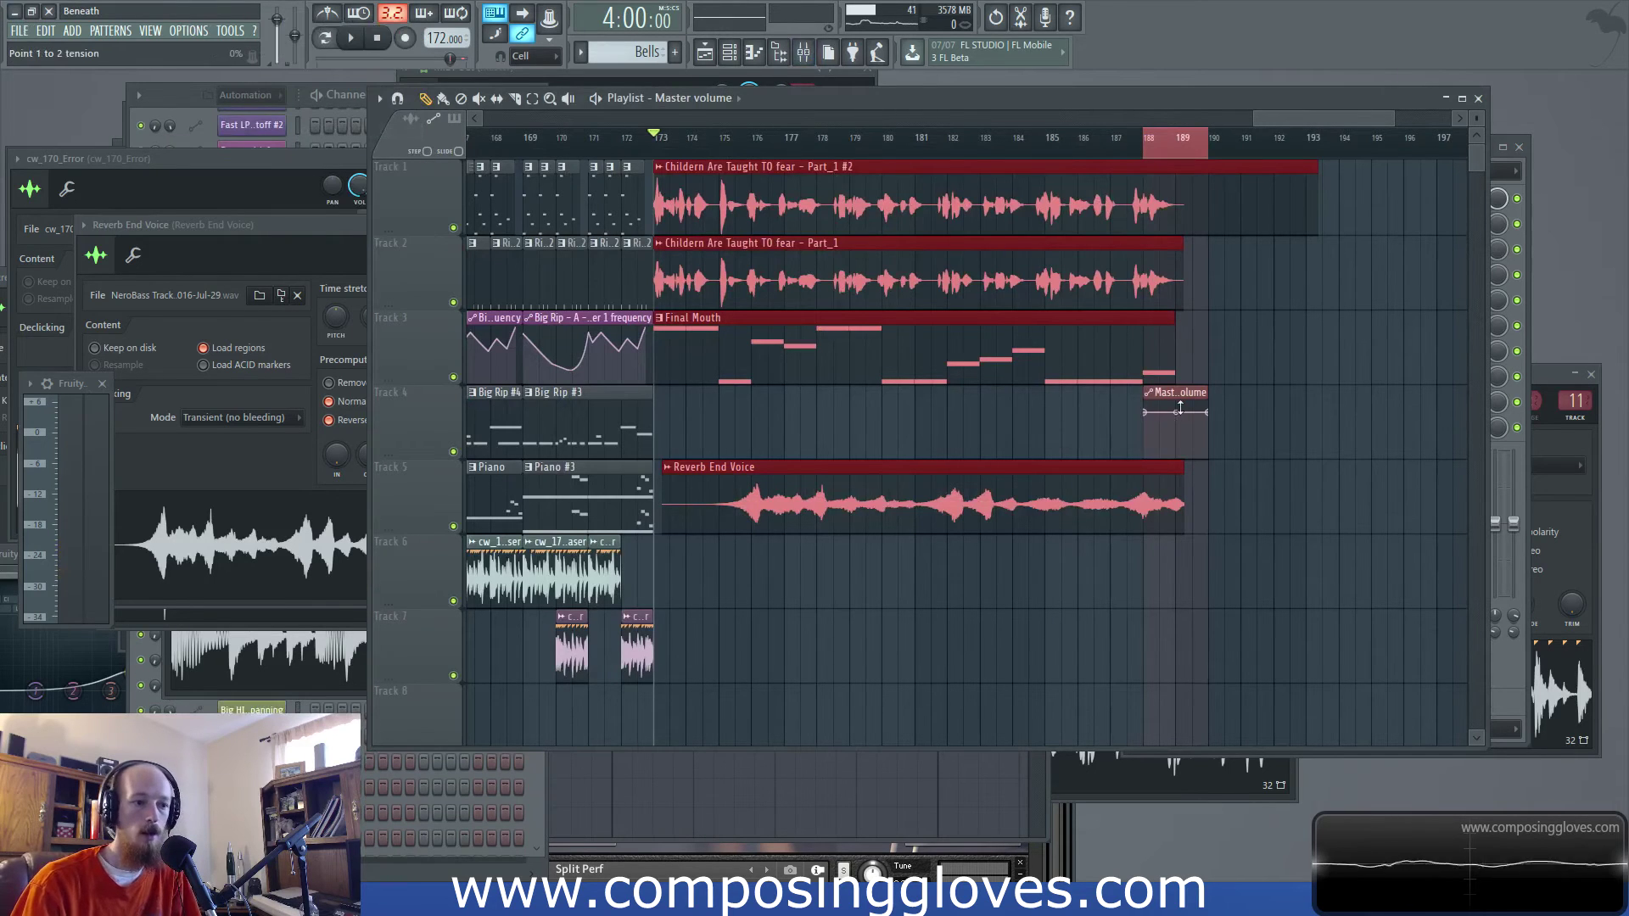
Shape the master volume automation to hold its level through bar 188 and cut to zero at bar 189, auditioning the ending
{"action": "left_click_drag", "start_coordinate": [1179, 408], "coordinate": [1191, 423]}
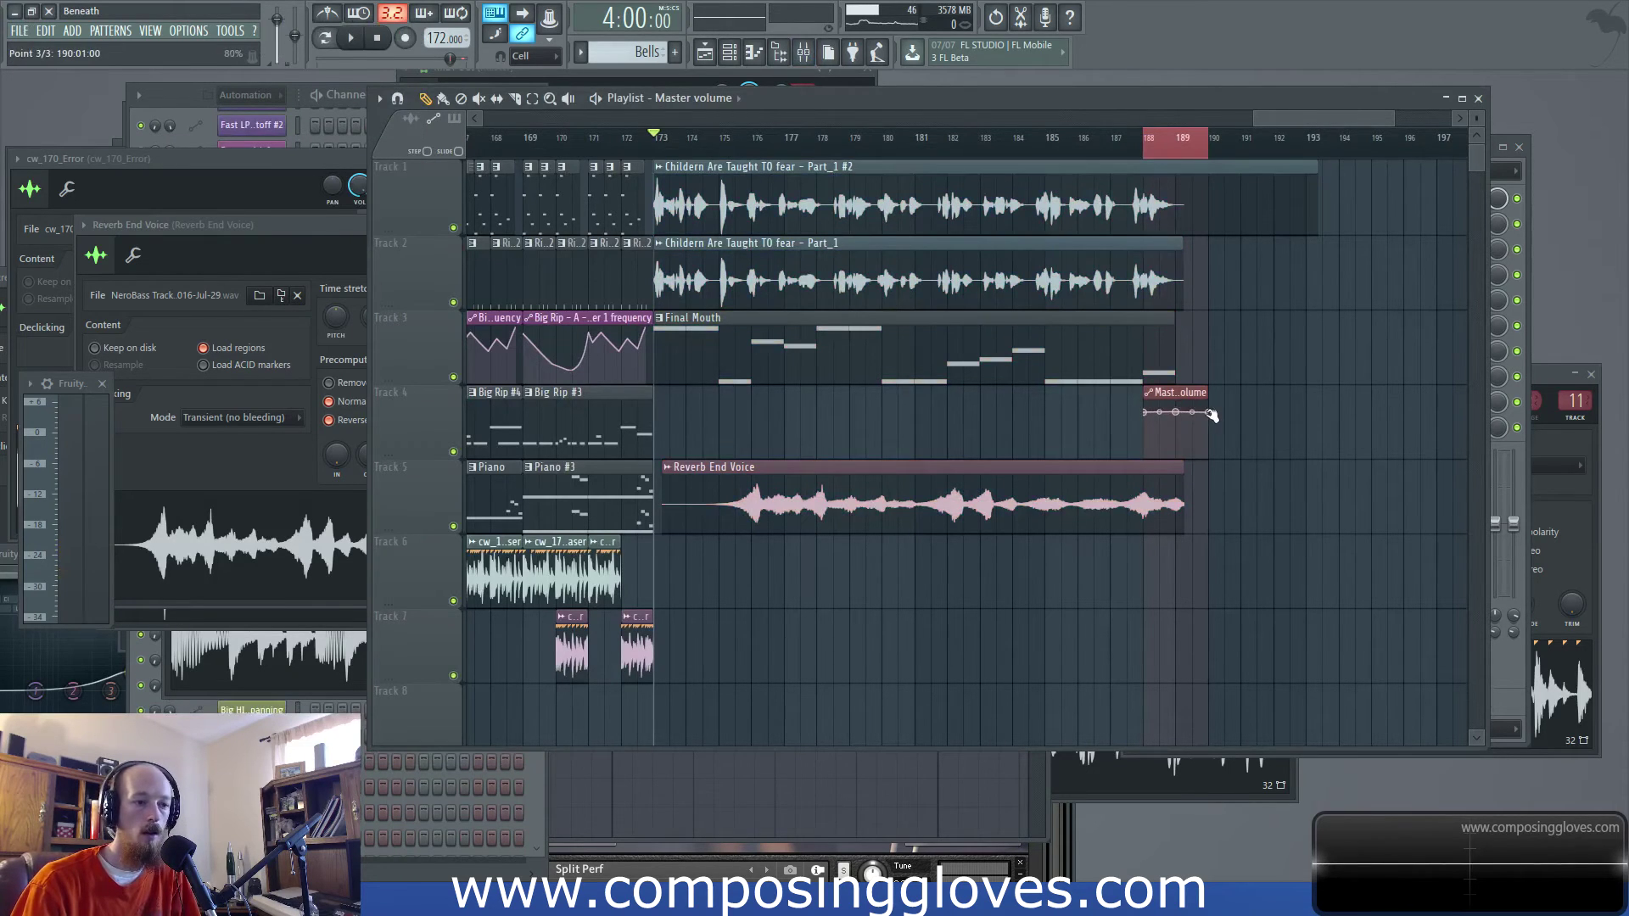
{"action": "key", "text": "space"}
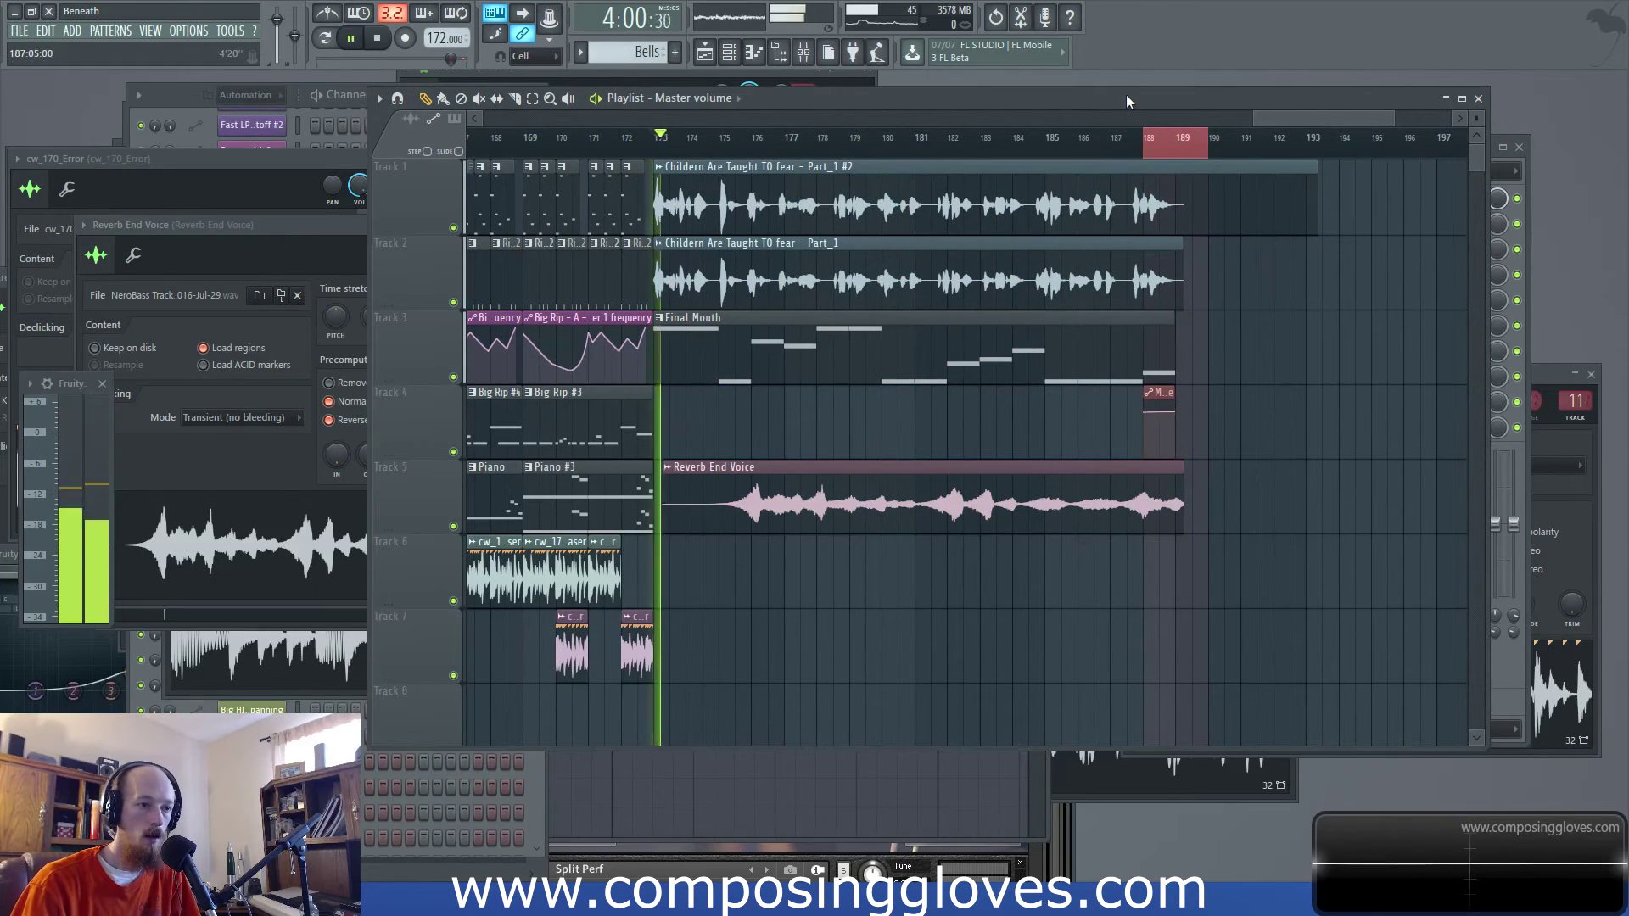
{"action": "left_click", "coordinate": [1149, 143]}
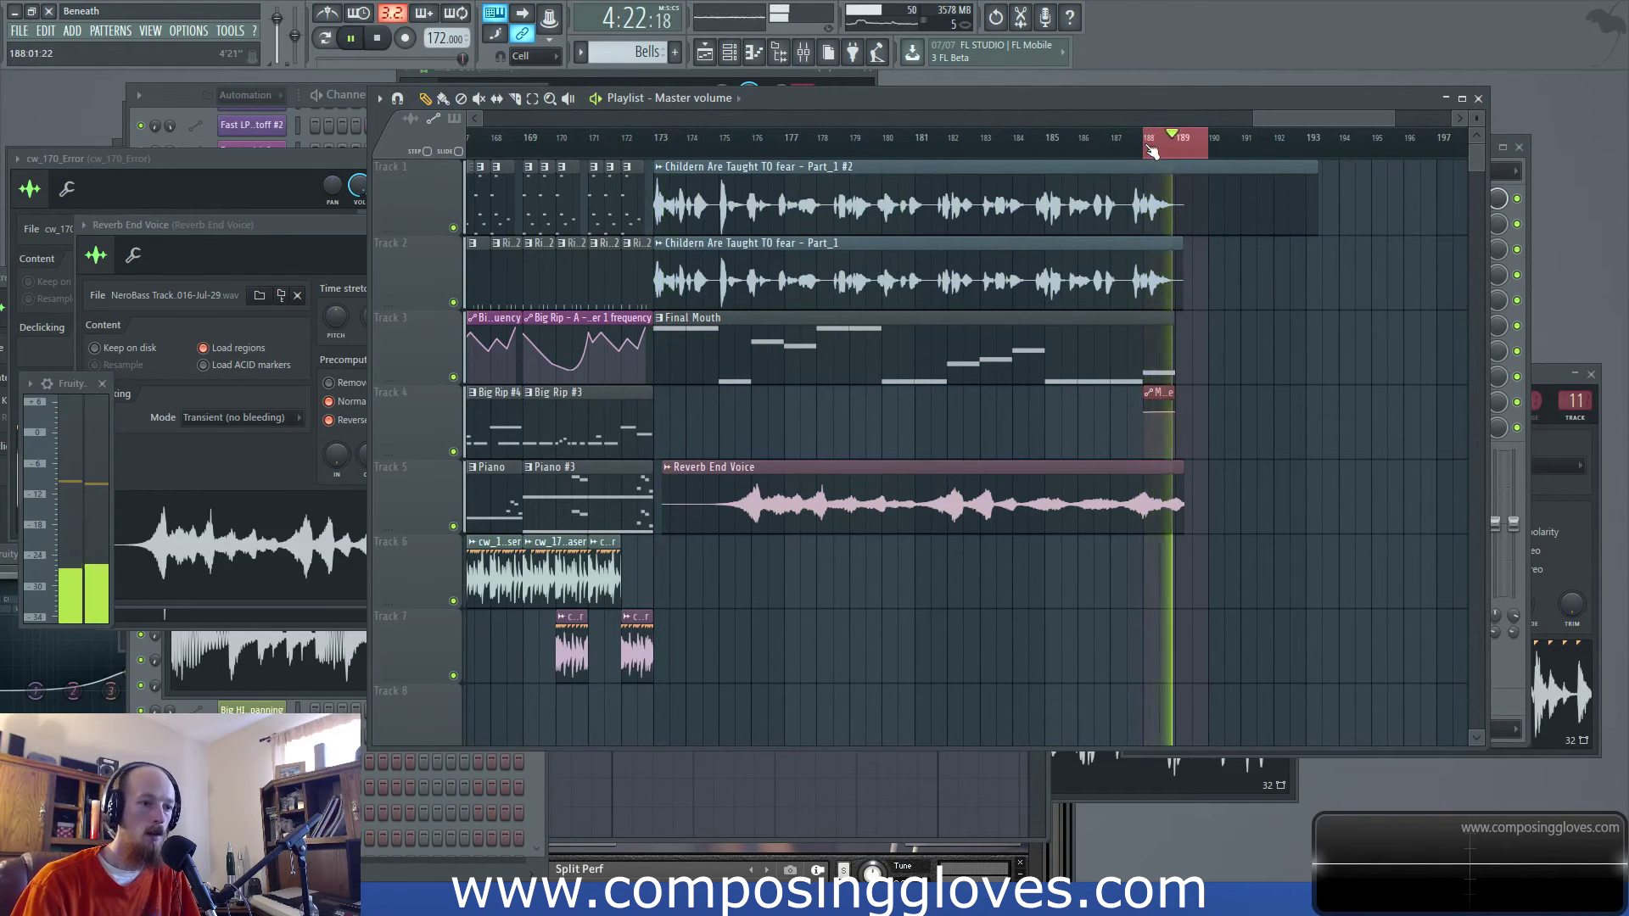
{"action": "left_click_drag", "start_coordinate": [1171, 397], "coordinate": [1208, 406]}
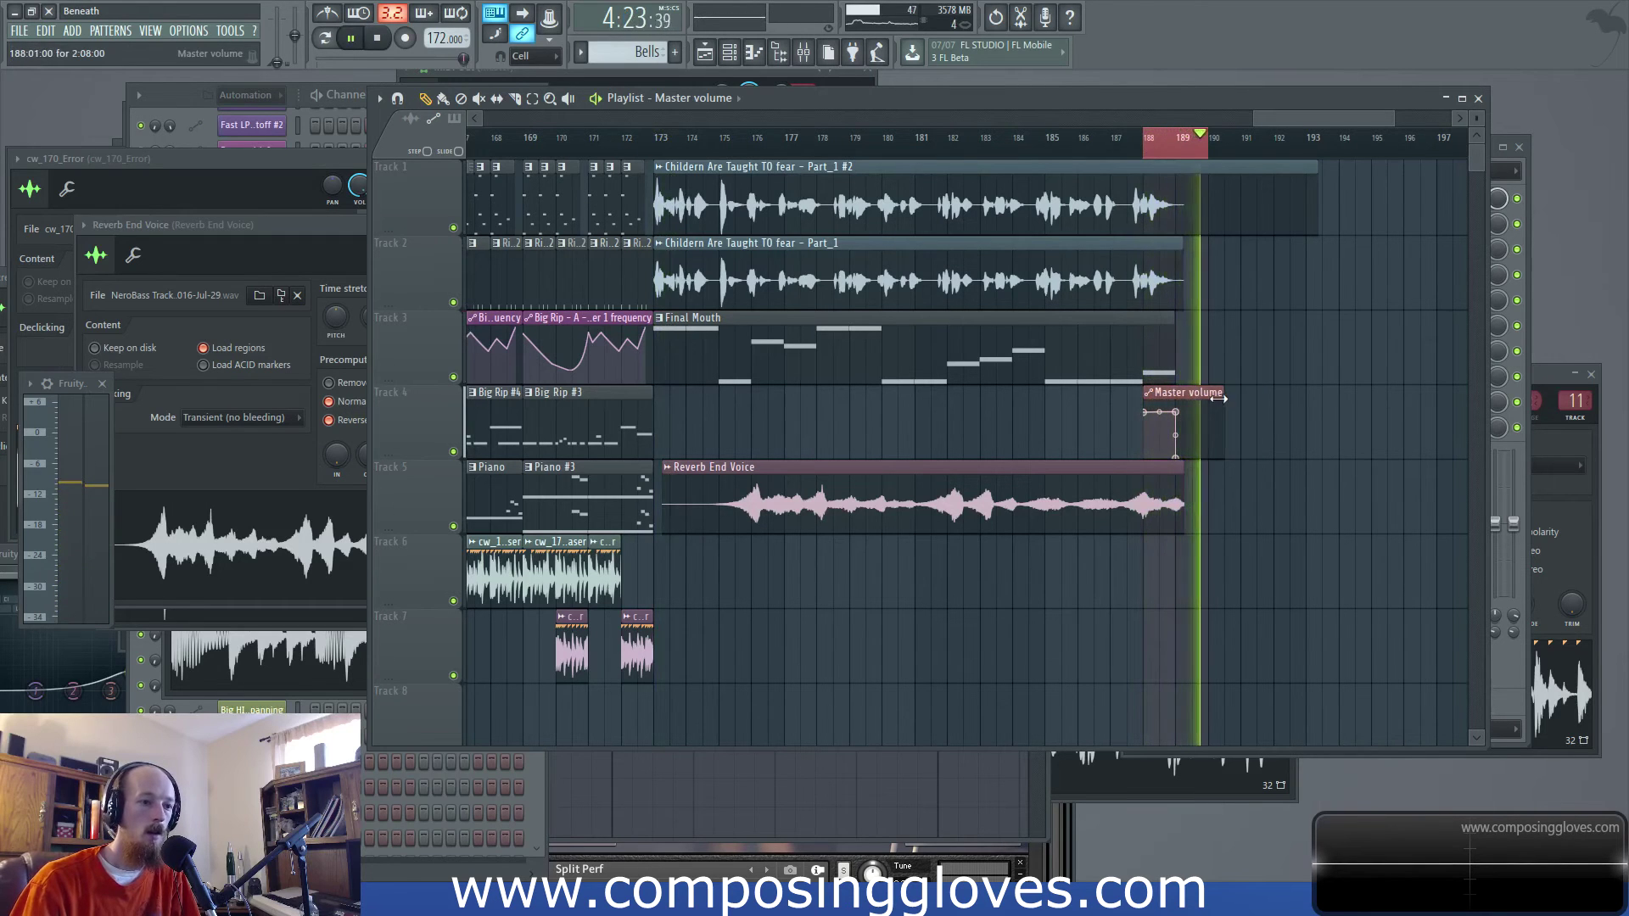
{"action": "key", "text": "space"}
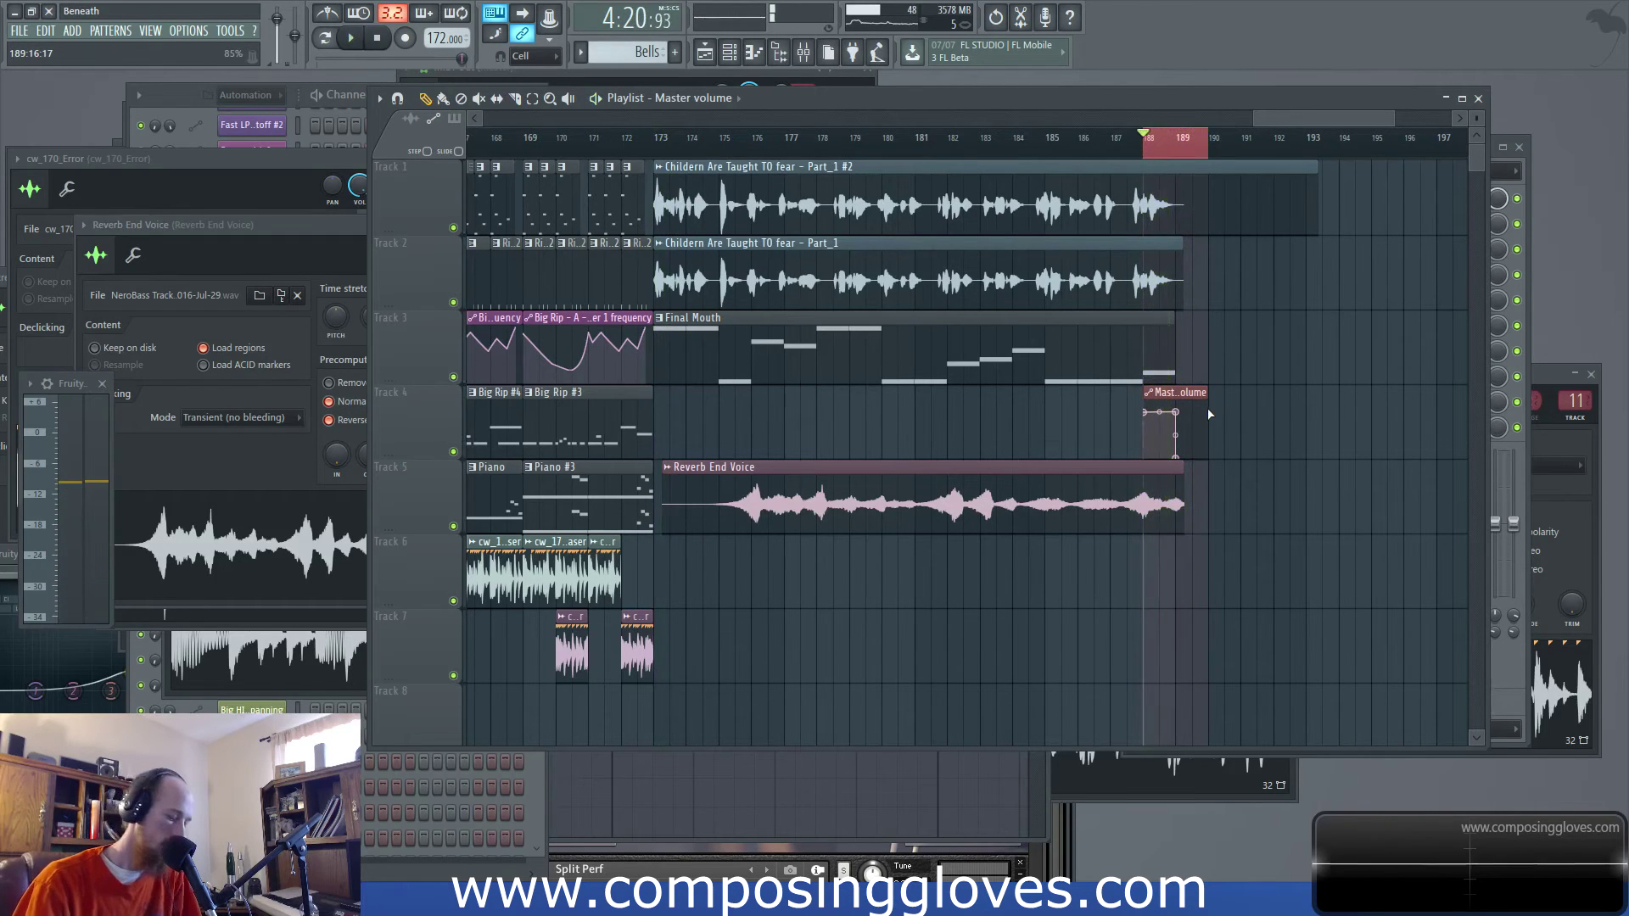
Review the end of the song and the full playlist arrangement, including the tracks around bars 97 to 113
{"action": "scroll", "coordinate": [1196, 381], "scroll_direction": "up", "scroll_amount": 3}
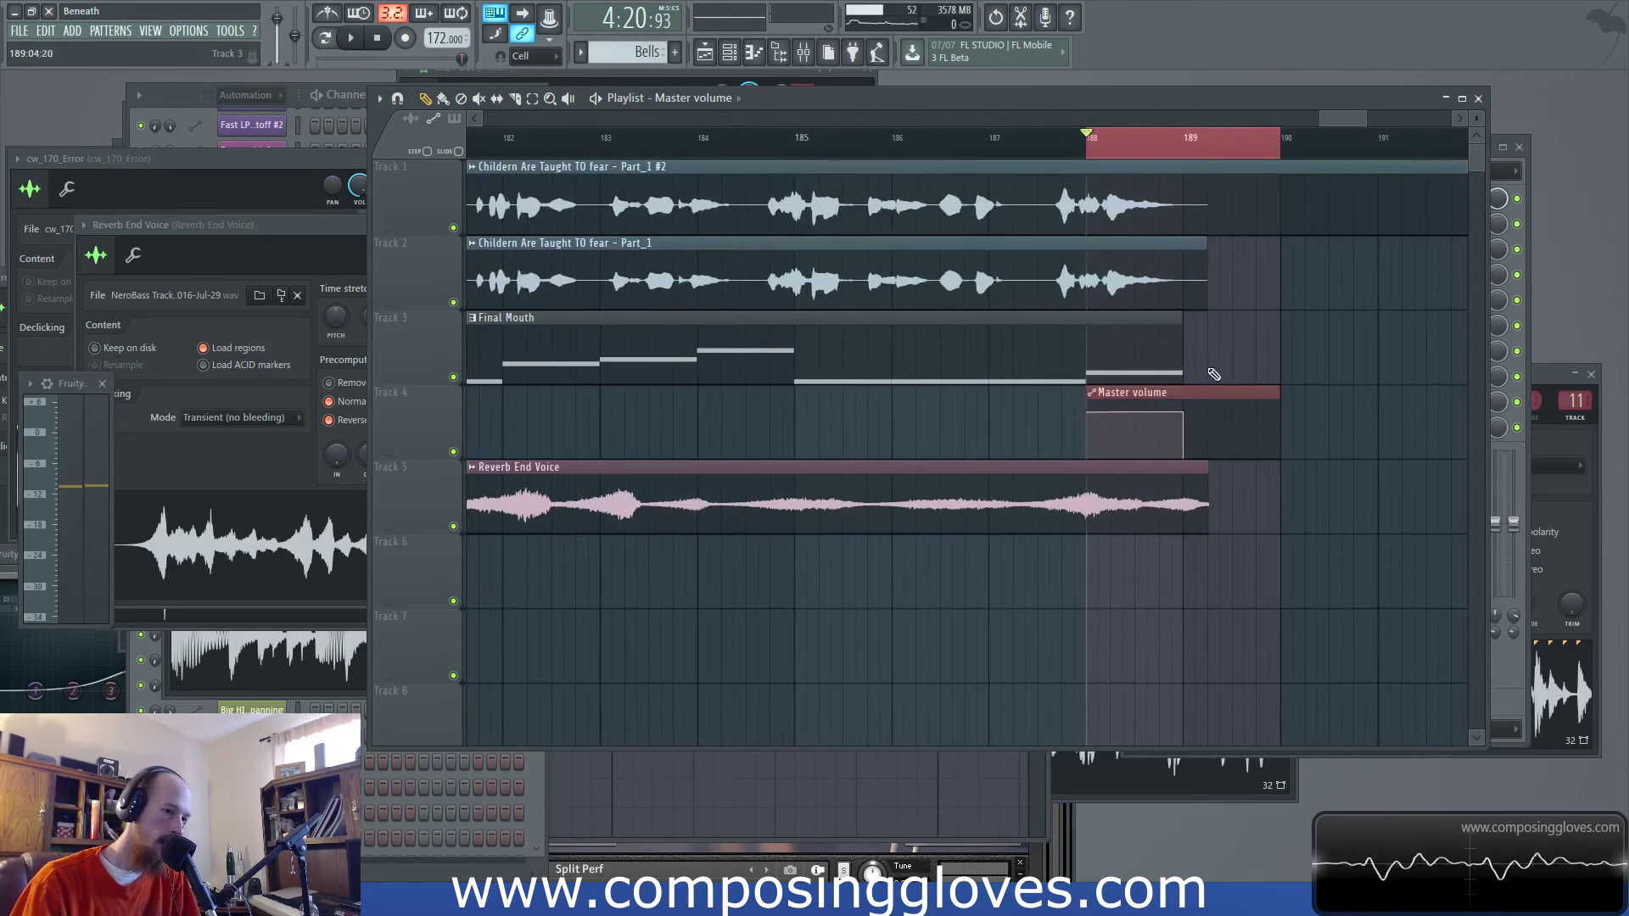
{"action": "scroll", "coordinate": [734, 347], "scroll_direction": "down", "scroll_amount": 4}
{"action": "scroll", "coordinate": [728, 347], "scroll_direction": "down", "scroll_amount": 4}
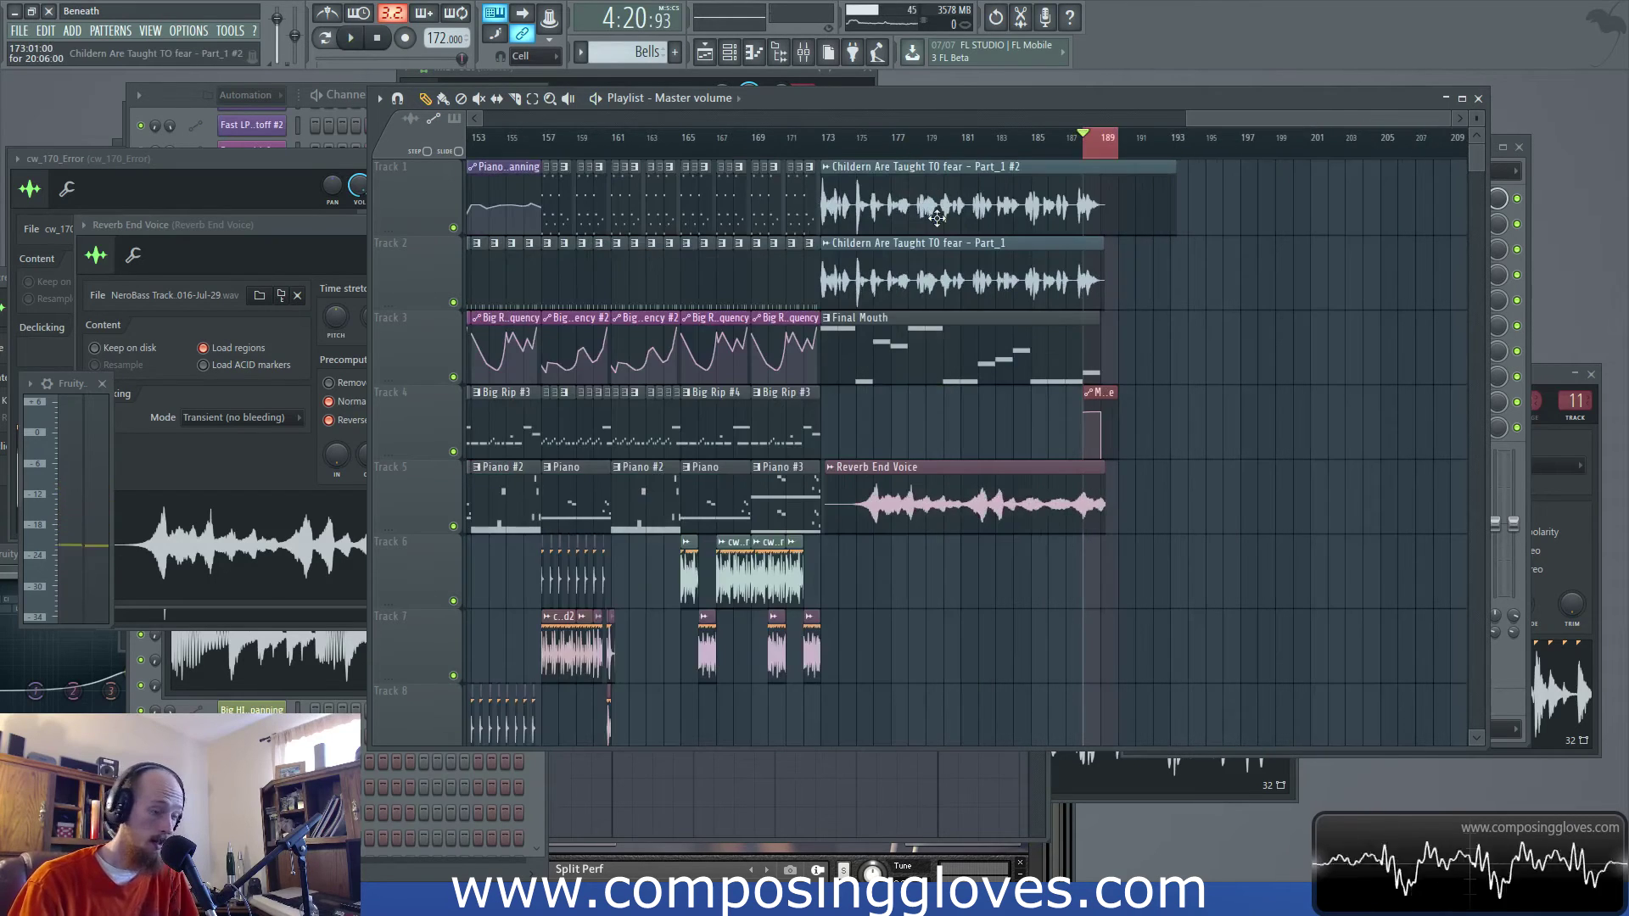
{"action": "scroll", "coordinate": [937, 218], "scroll_direction": "down", "scroll_amount": 5}
{"action": "scroll", "coordinate": [900, 238], "scroll_direction": "down", "scroll_amount": 5}
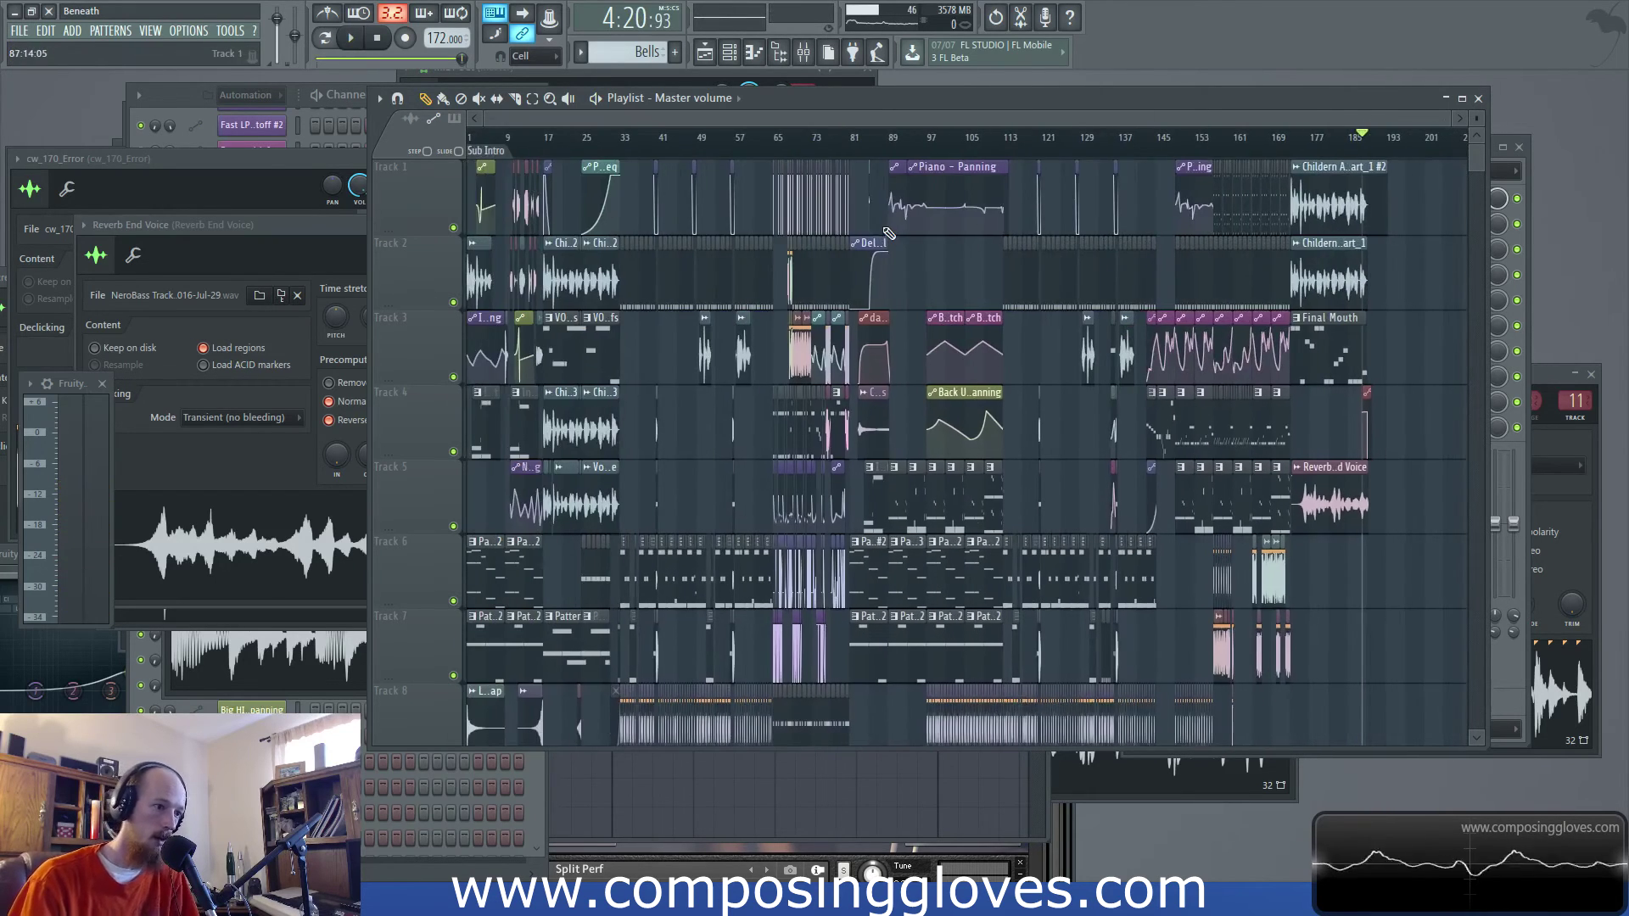
{"action": "scroll", "coordinate": [919, 450], "scroll_direction": "down", "scroll_amount": 3}
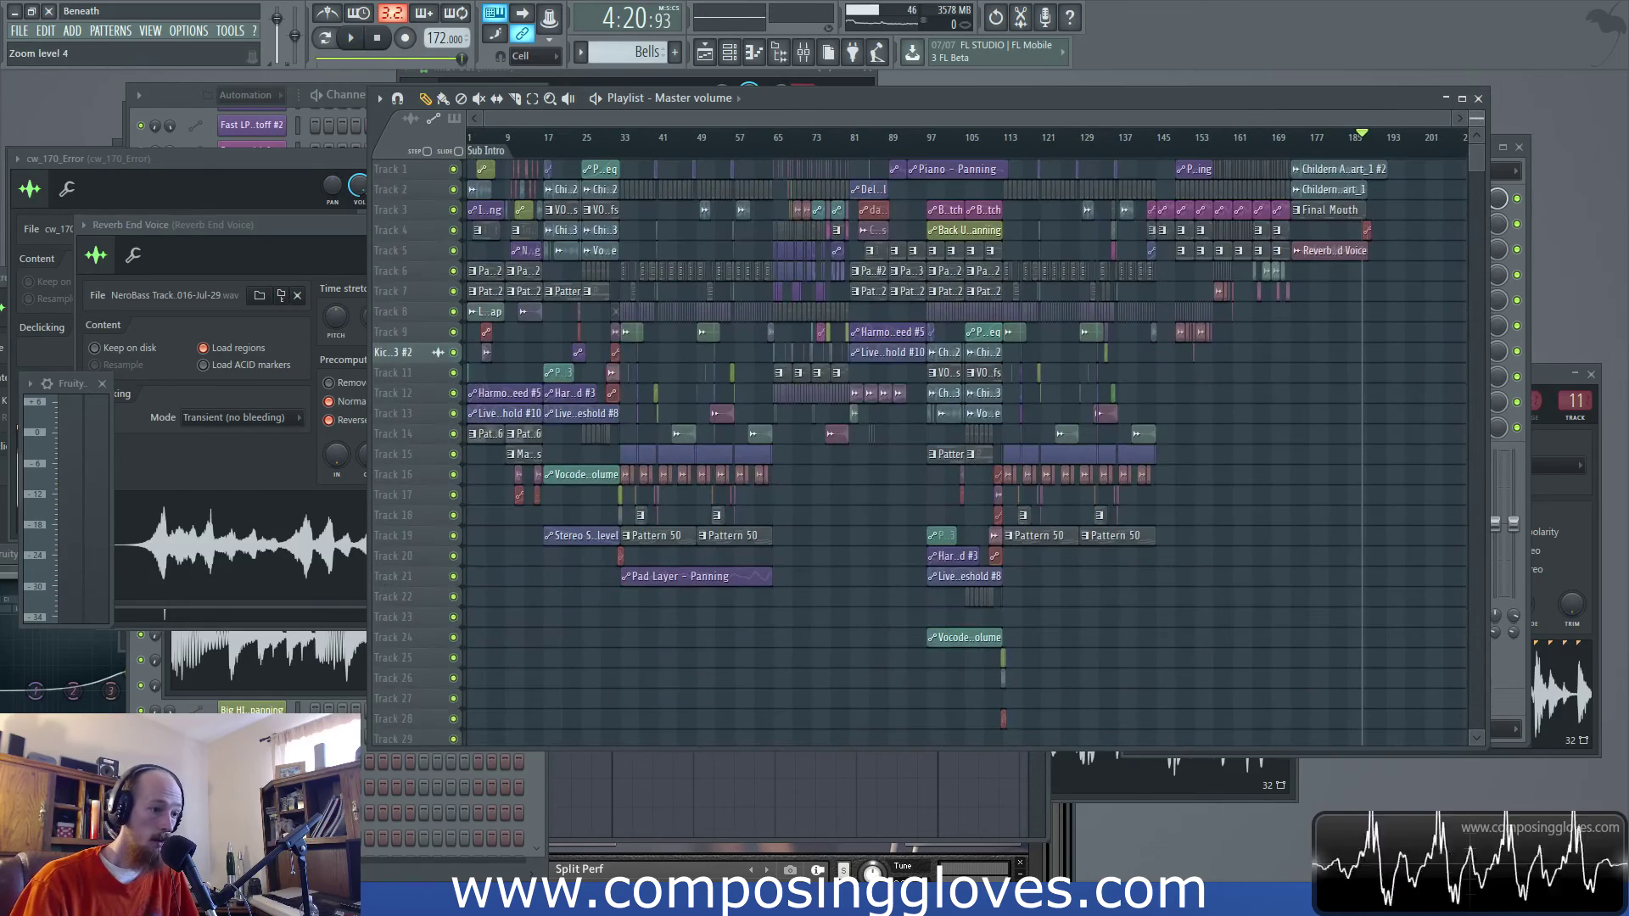
{"action": "scroll", "coordinate": [981, 617], "scroll_direction": "up", "scroll_amount": 8}
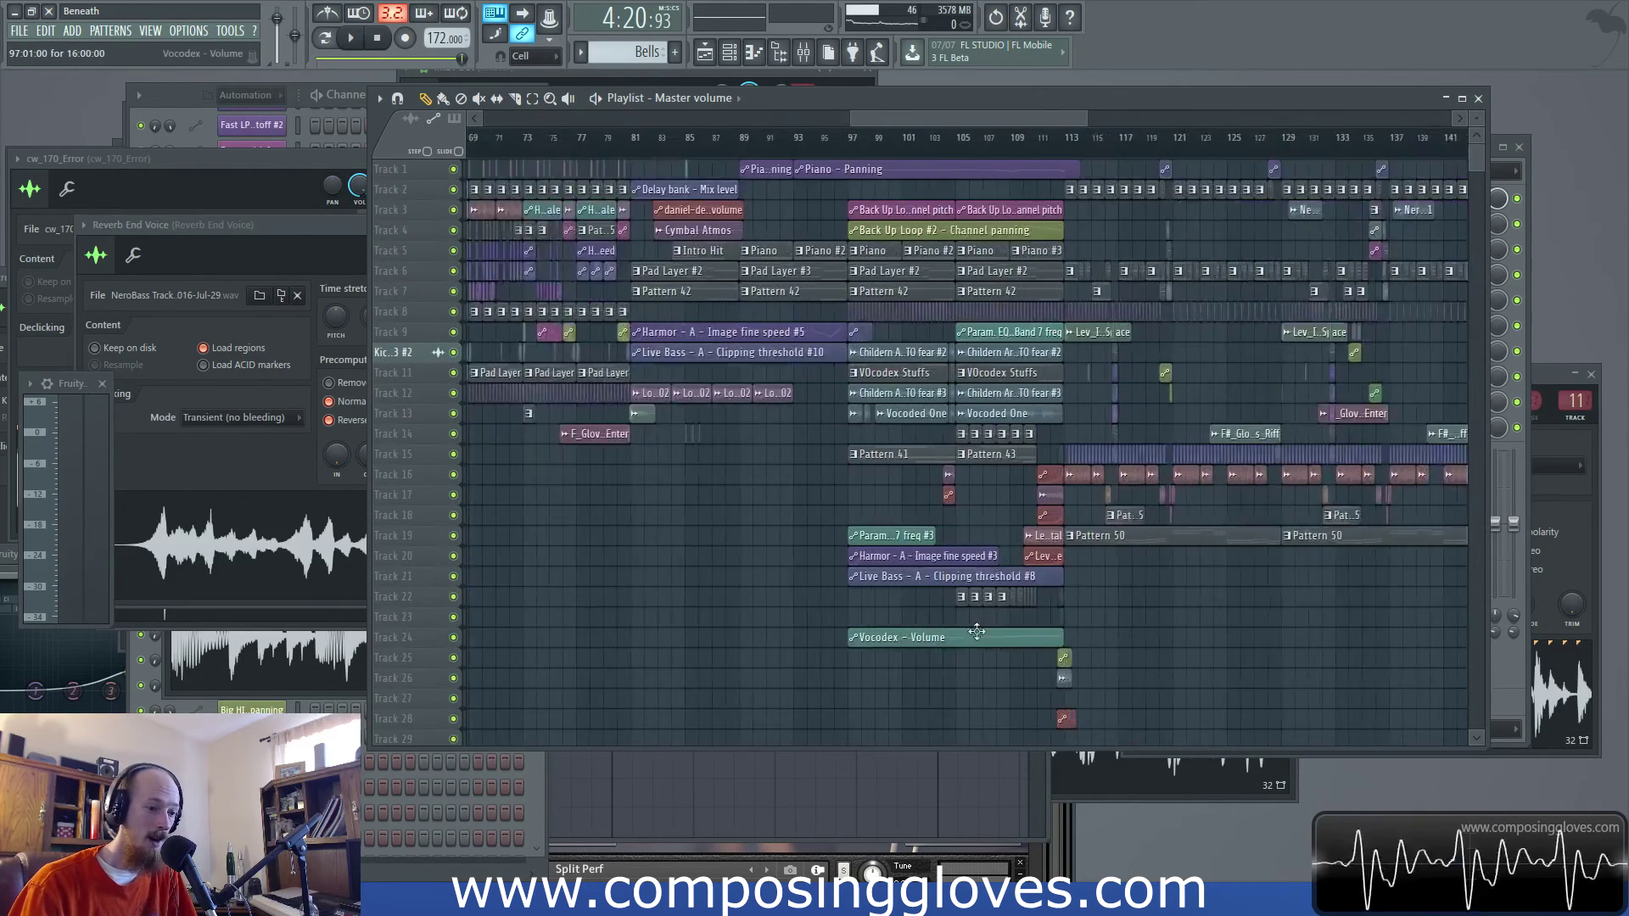
{"action": "scroll", "coordinate": [1074, 608], "scroll_direction": "up", "scroll_amount": 6}
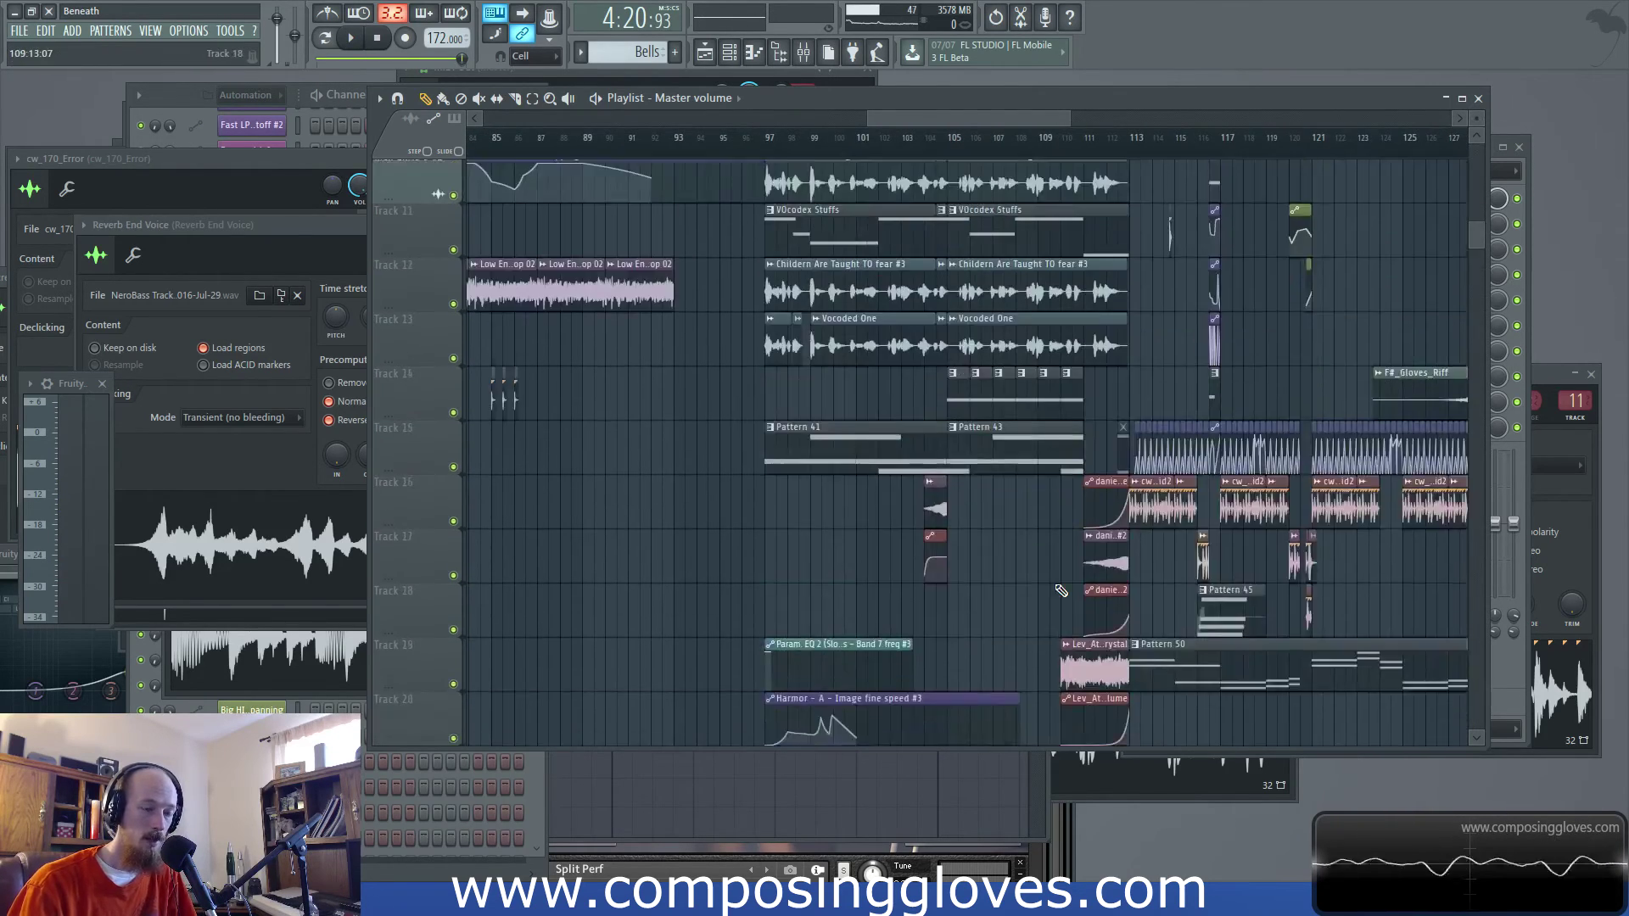
Look through the full mixer for the unusually low fader and select the Kick Foreshadow 2 track
{"action": "scroll", "coordinate": [632, 469], "scroll_direction": "down", "scroll_amount": 4}
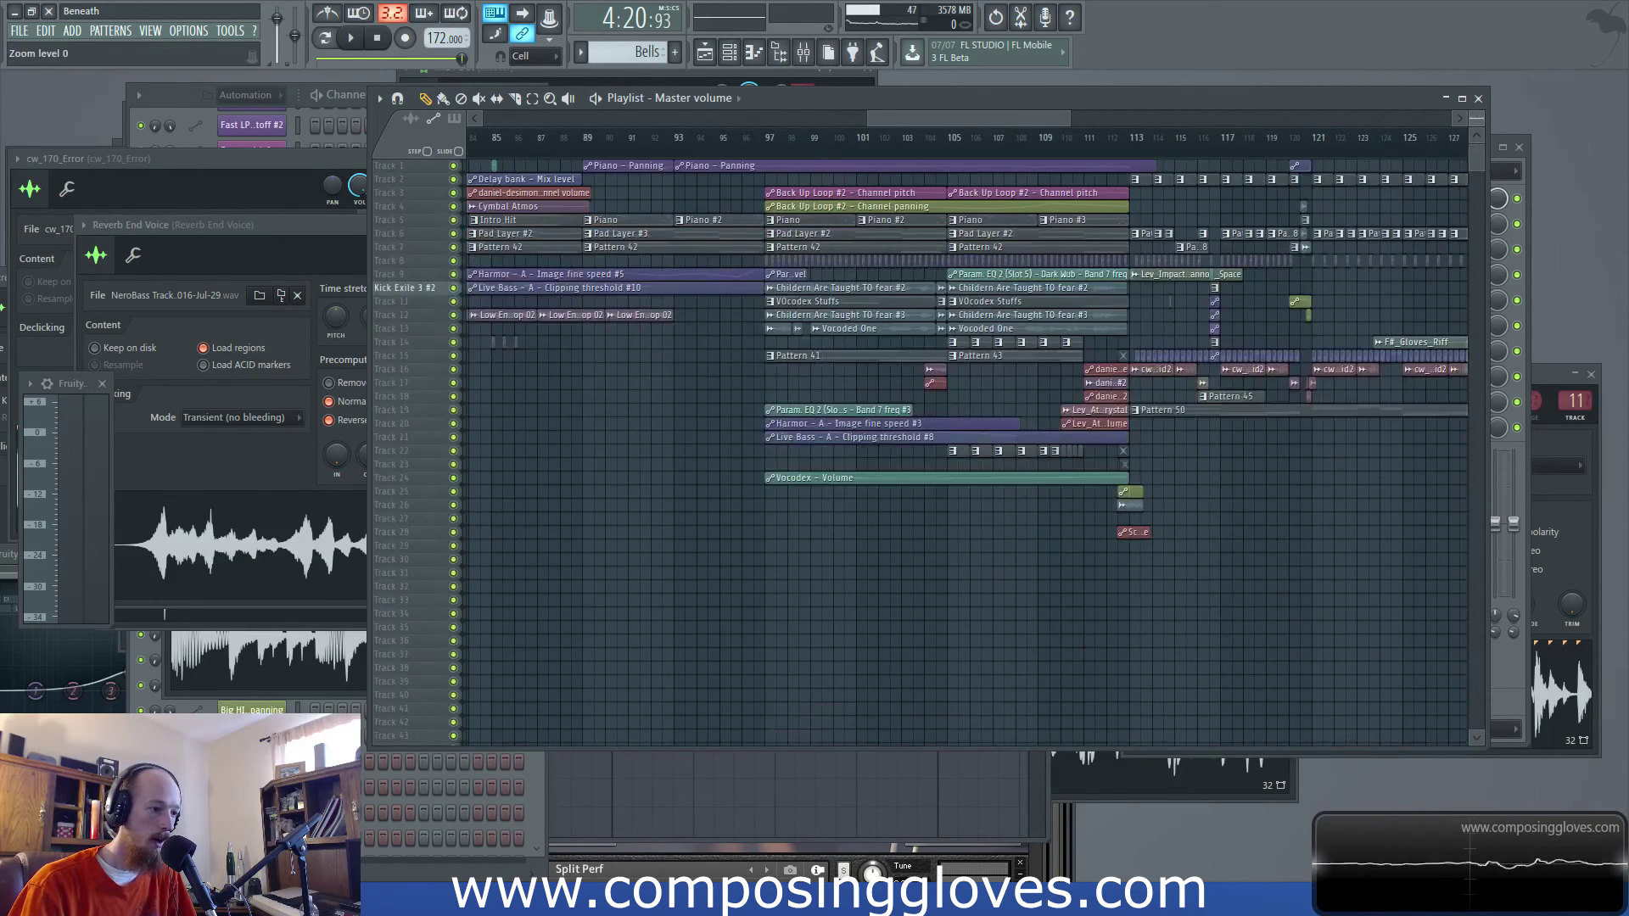
{"action": "scroll", "coordinate": [679, 420], "scroll_direction": "left", "scroll_amount": 2}
{"action": "left_click", "coordinate": [803, 52]}
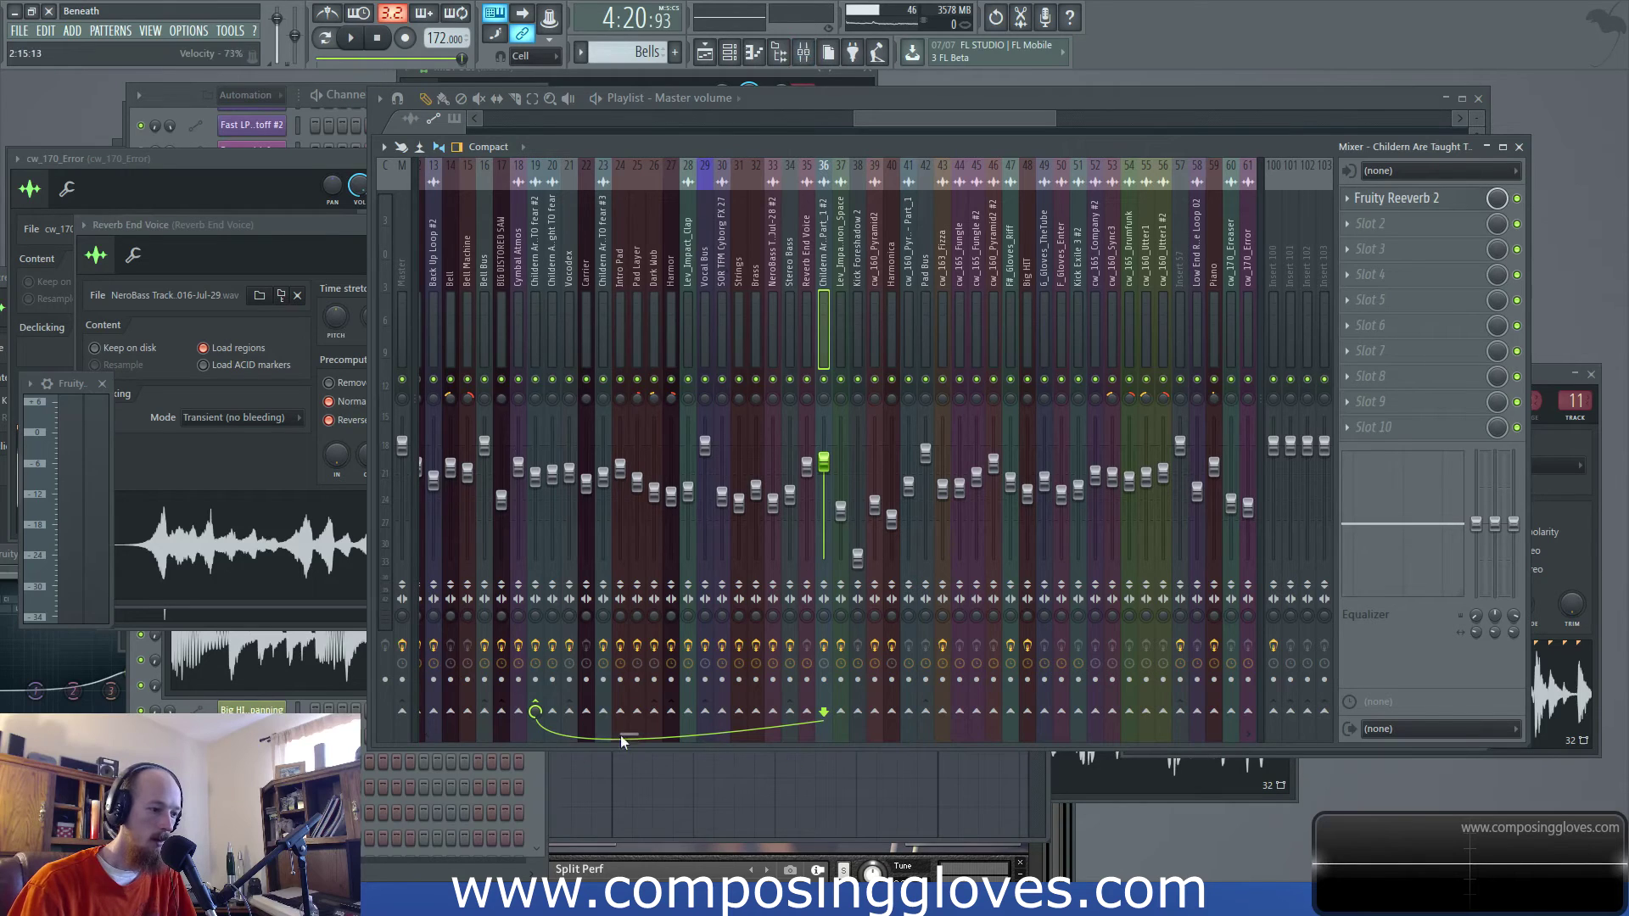
{"action": "scroll", "coordinate": [609, 731], "scroll_direction": "left", "scroll_amount": 2}
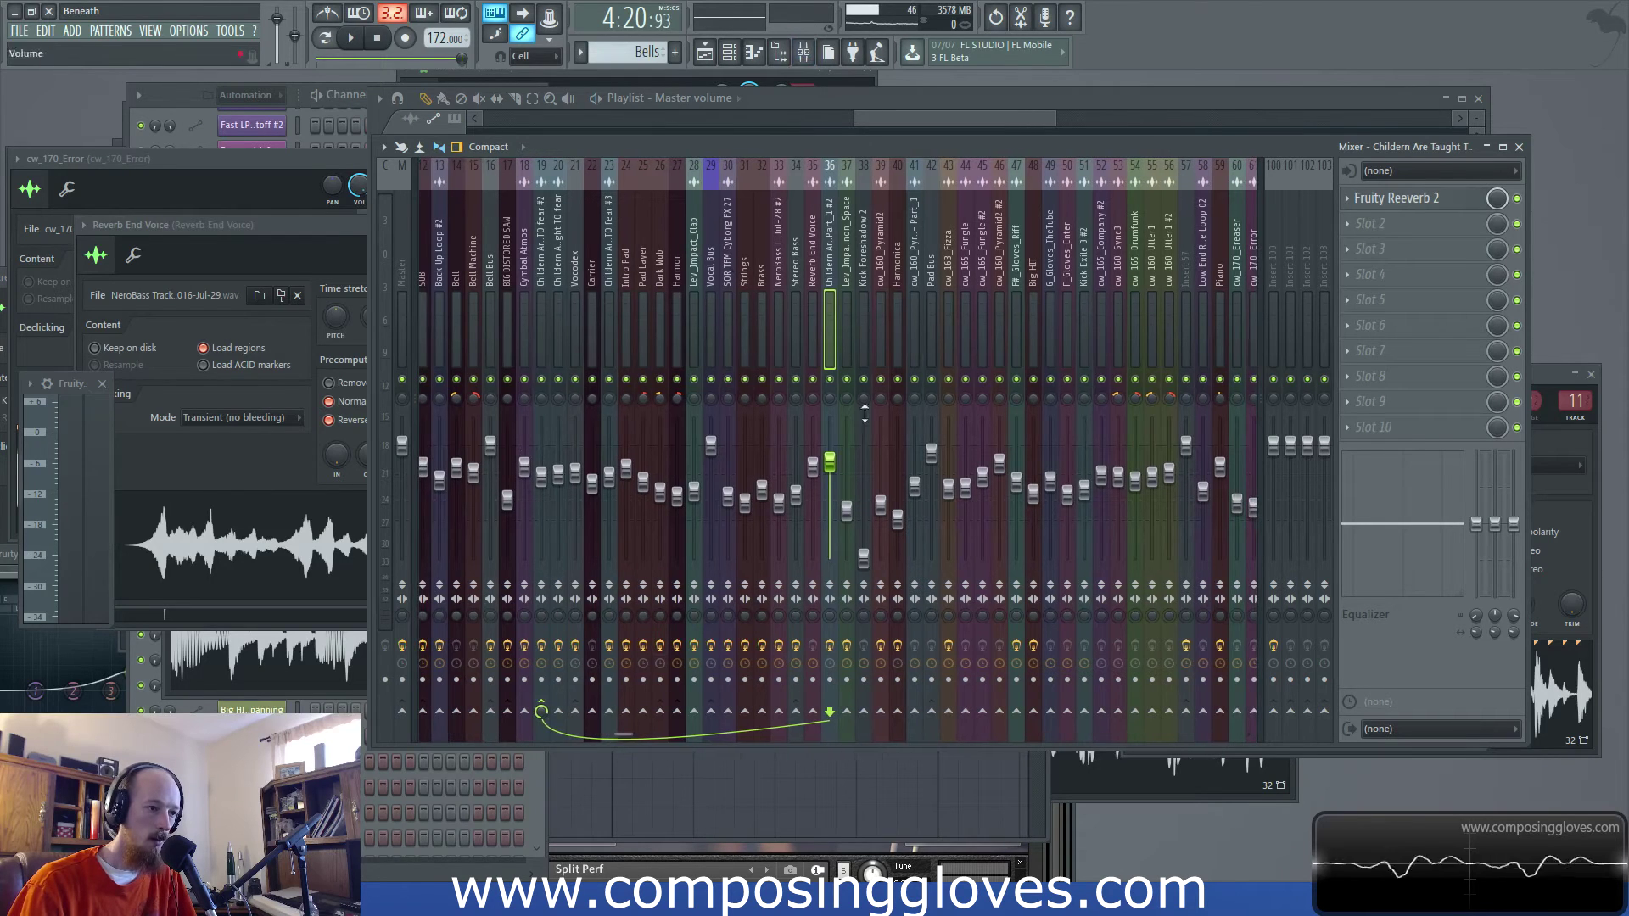
{"action": "left_click", "coordinate": [870, 285]}
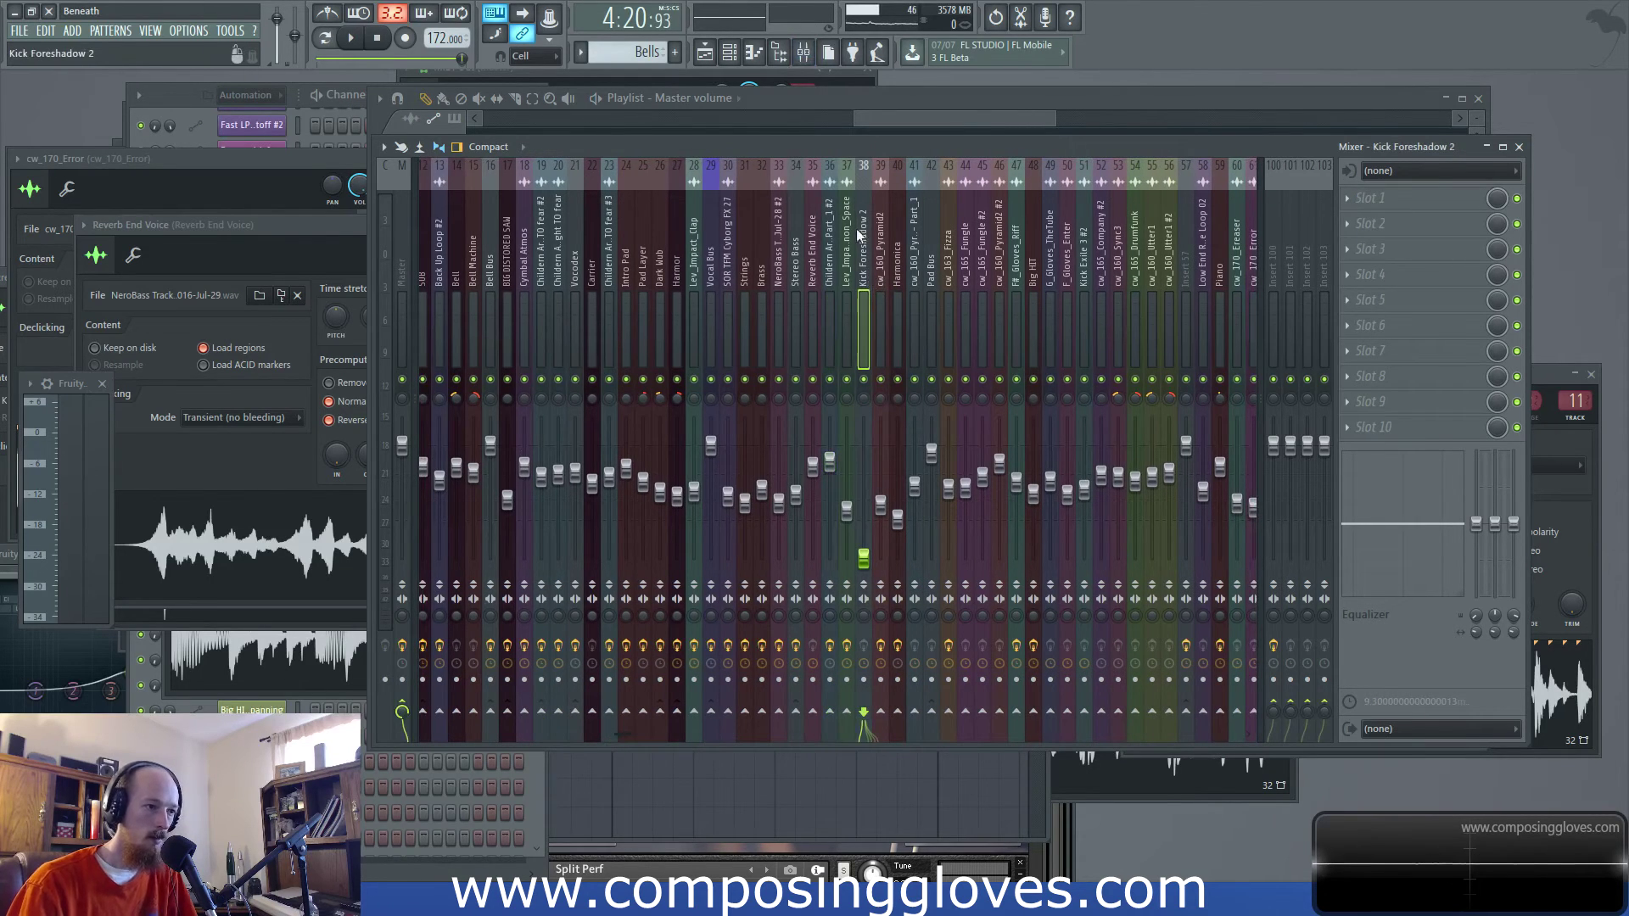
Go back to the earlier part of the playlist and play the song around bars 69 to 70
{"action": "left_click_drag", "start_coordinate": [975, 109], "coordinate": [1007, 110]}
{"action": "scroll", "coordinate": [1066, 314], "scroll_direction": "up", "scroll_amount": 3}
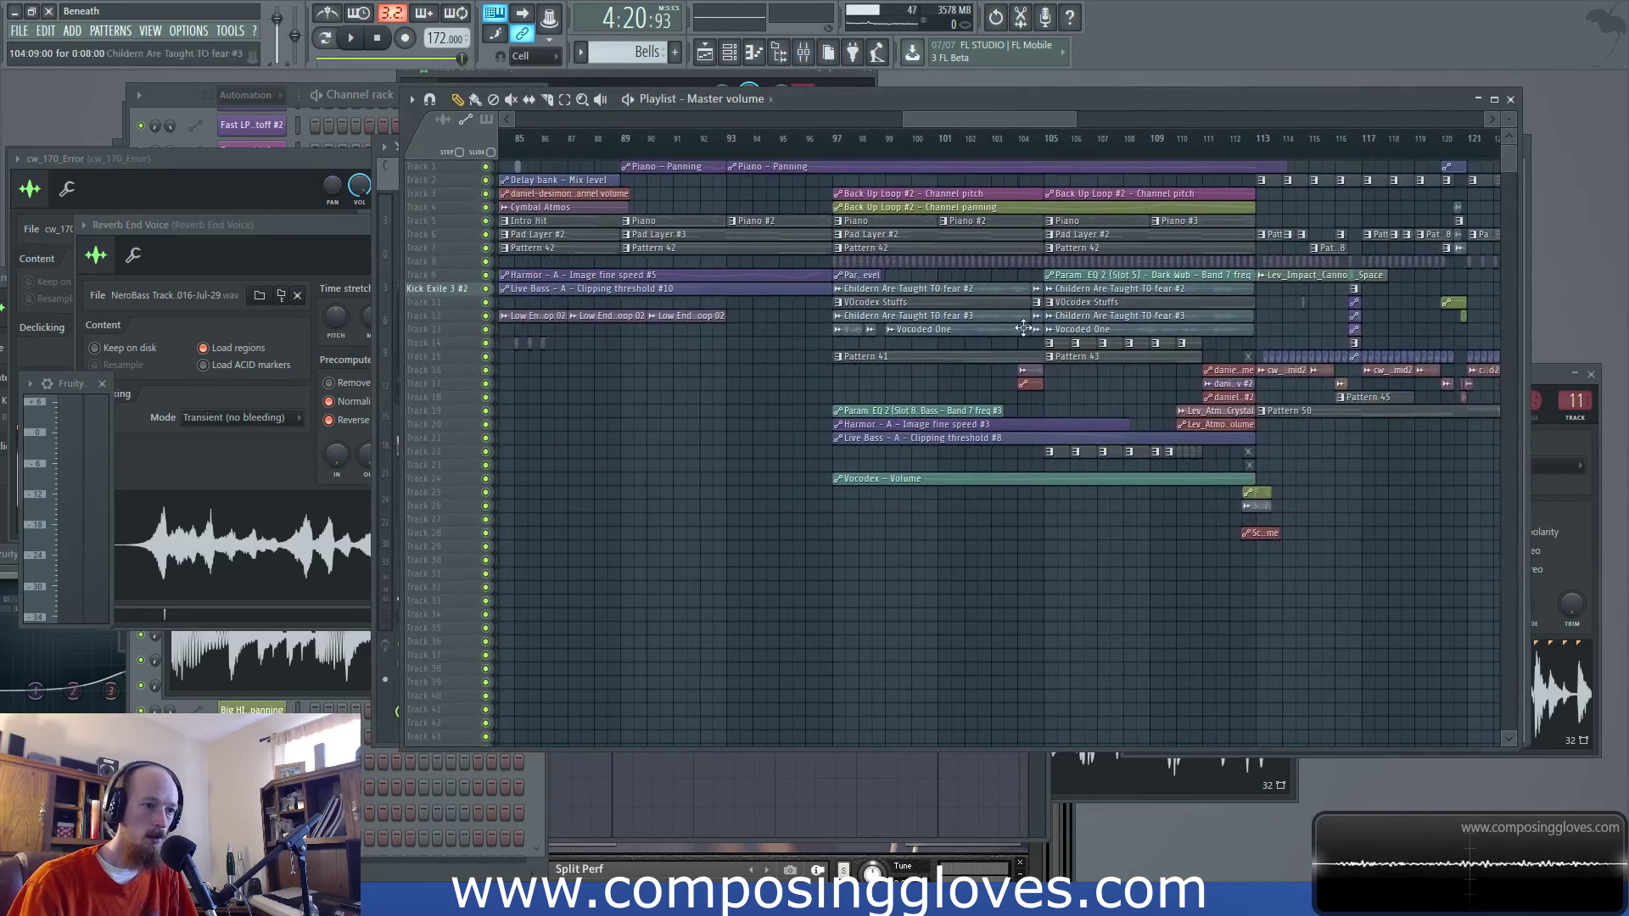
{"action": "left_click_drag", "start_coordinate": [1040, 335], "coordinate": [1523, 484]}
{"action": "scroll", "coordinate": [575, 161], "scroll_direction": "left", "scroll_amount": 4}
{"action": "key", "text": "space"}
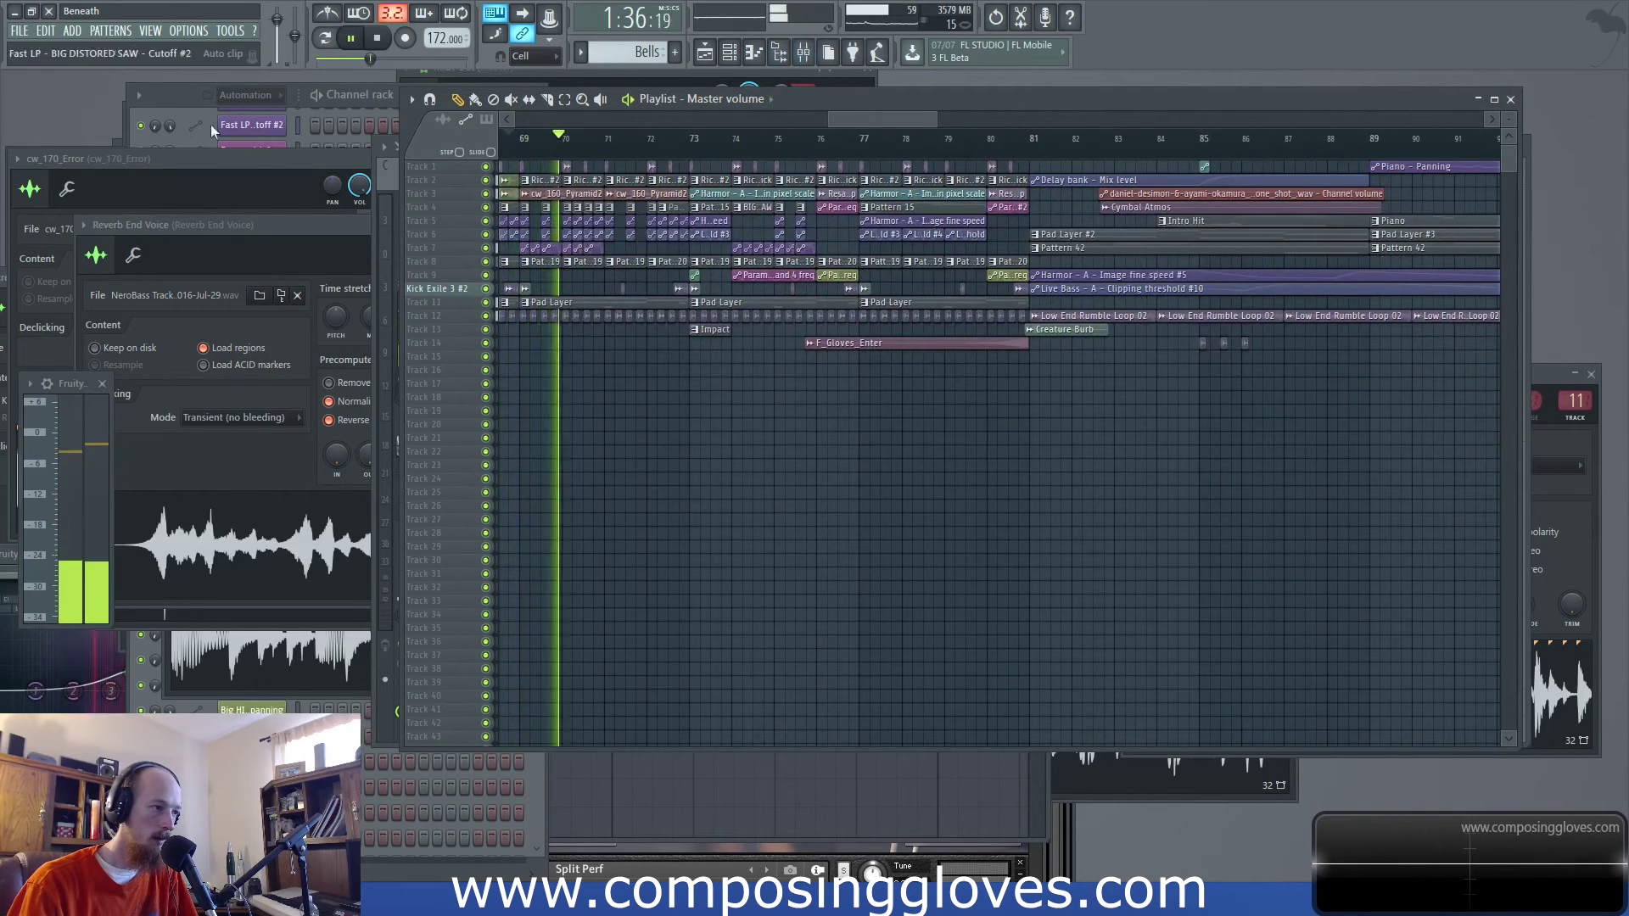
Stop playback, show the unsorted channels in the channel rack and look through them for the kick channels
{"action": "left_click", "coordinate": [211, 124]}
{"action": "key", "text": "space"}
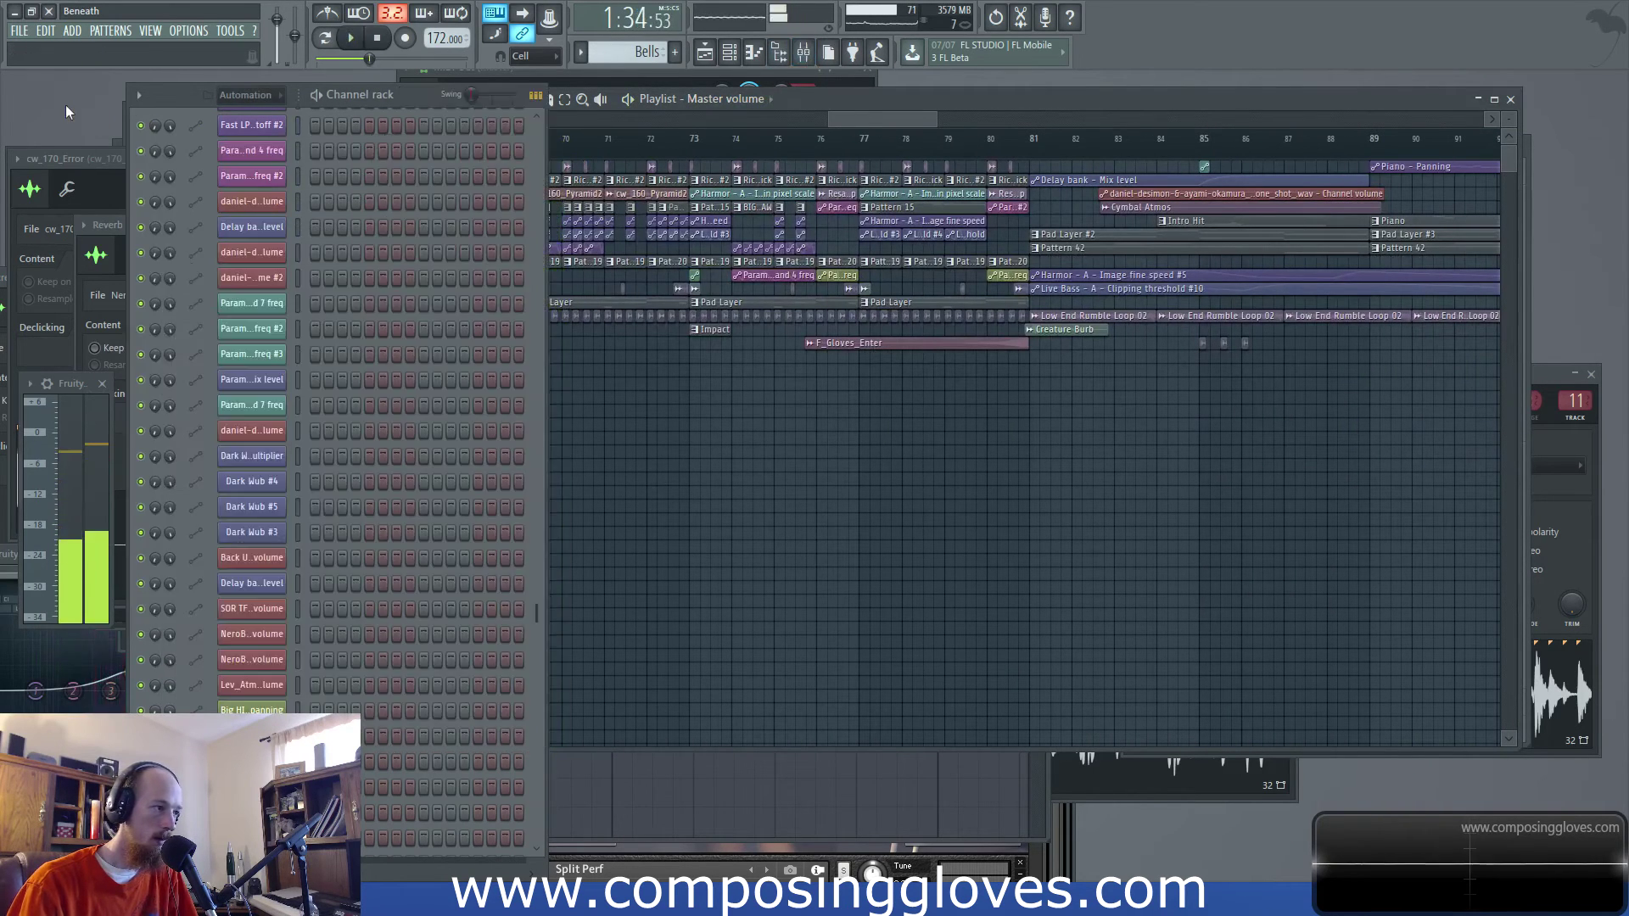
{"action": "left_click", "coordinate": [261, 95]}
{"action": "left_click", "coordinate": [242, 127]}
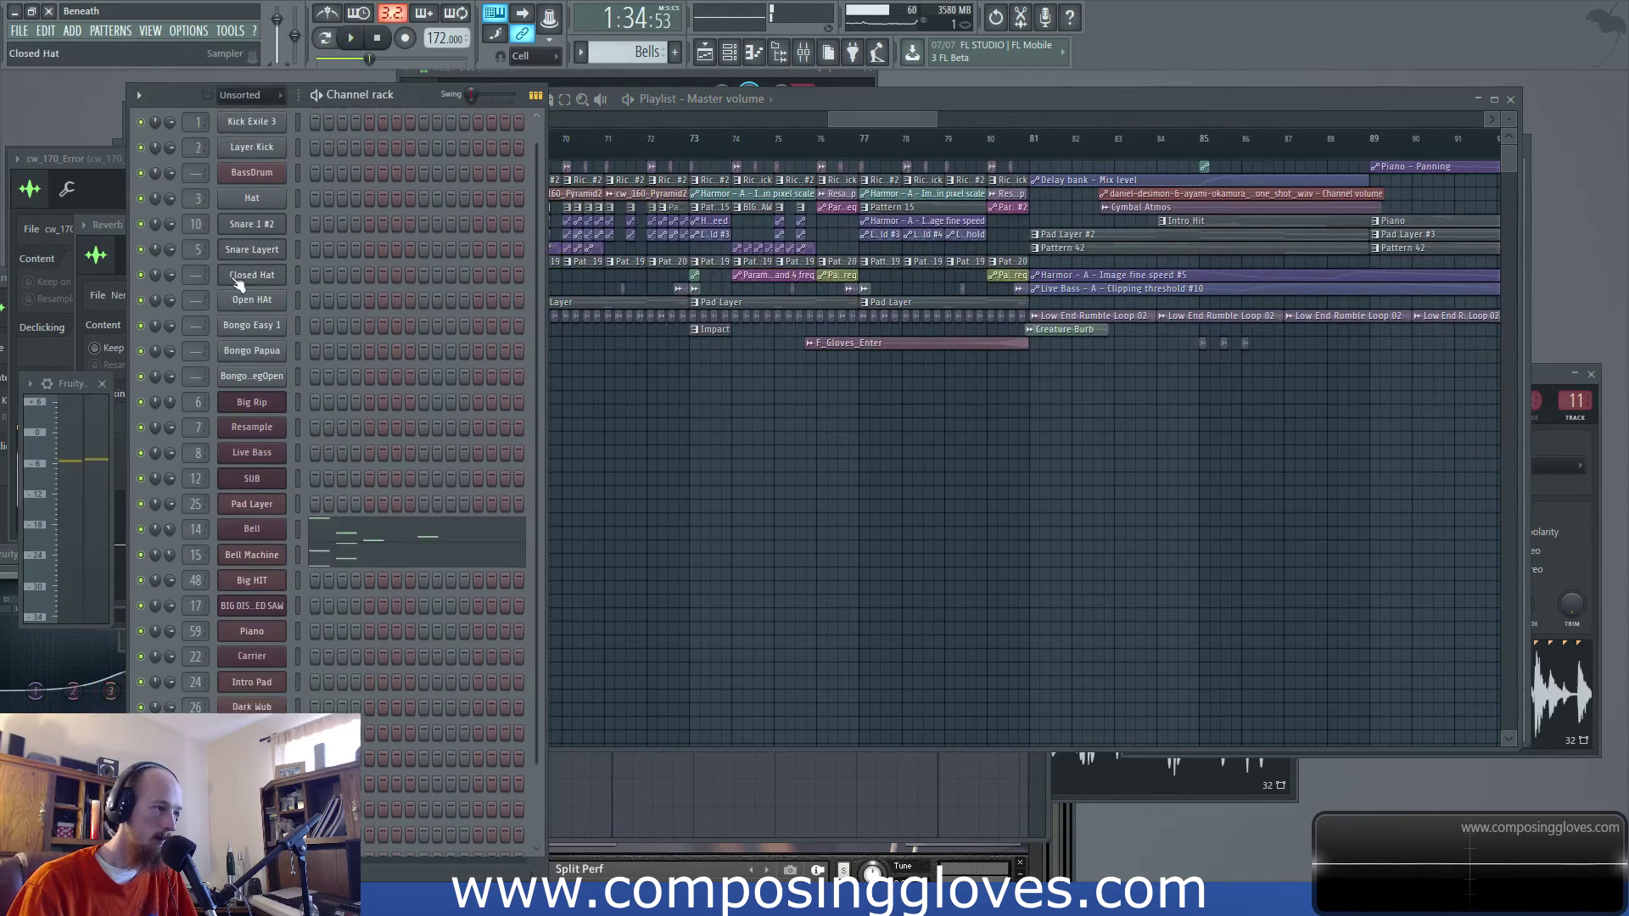
{"action": "scroll", "coordinate": [240, 283], "scroll_direction": "down", "scroll_amount": 4}
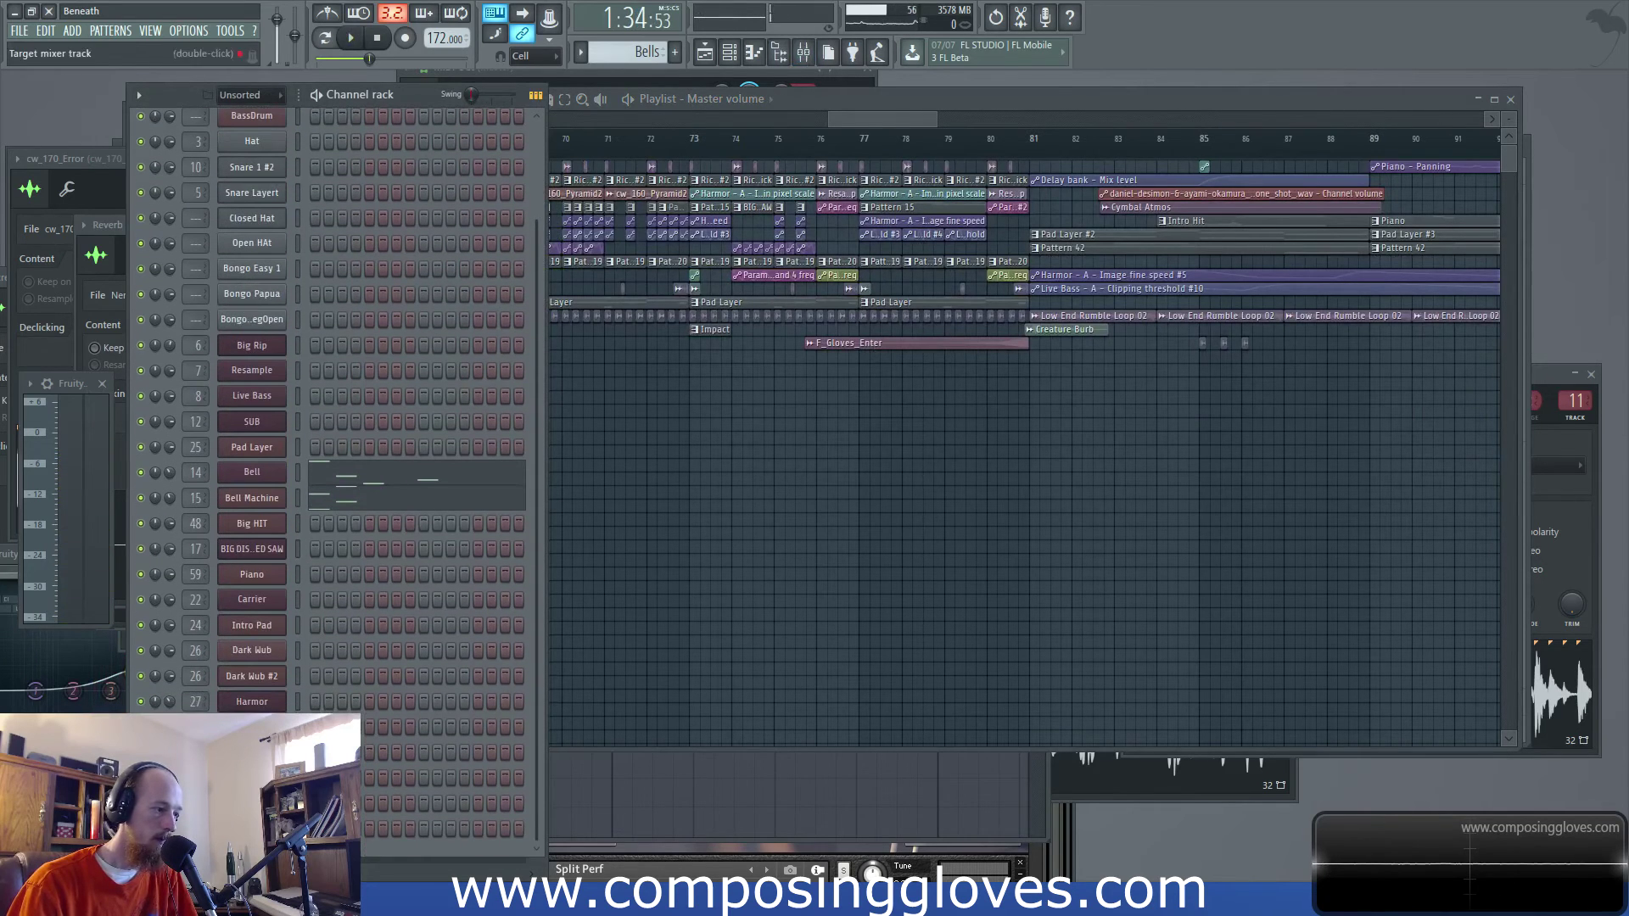
{"action": "scroll", "coordinate": [214, 342], "scroll_direction": "up", "scroll_amount": 4}
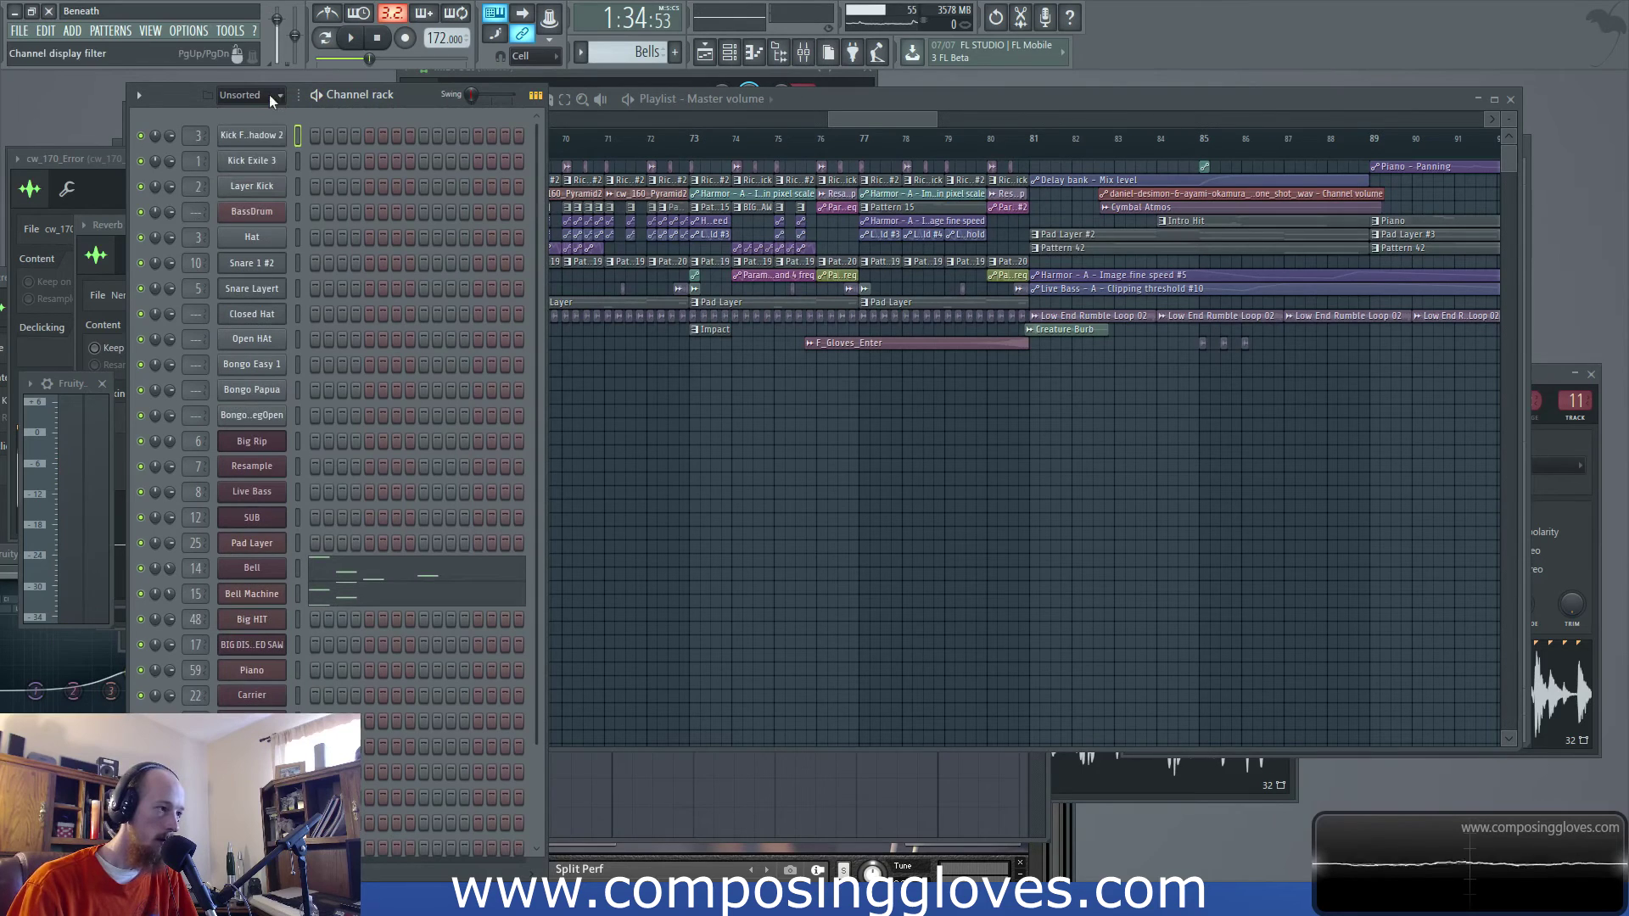
Show only the audio channels in the channel rack and open the cw_160_Pyramid2 clip's settings
{"action": "left_click", "coordinate": [270, 97]}
{"action": "left_click", "coordinate": [262, 138]}
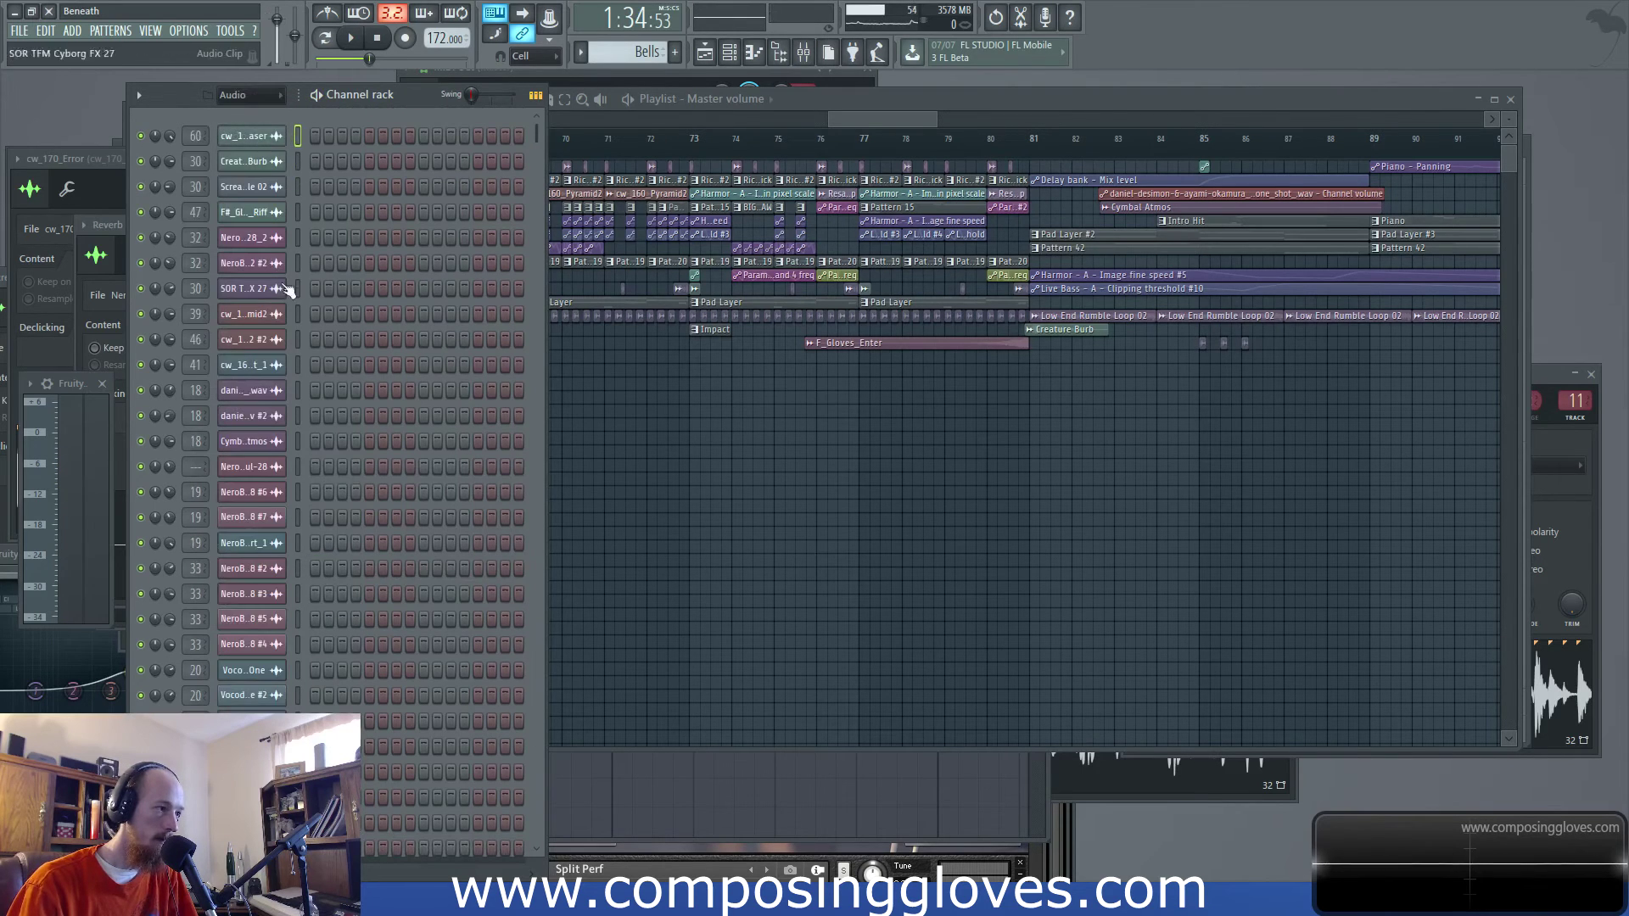
{"action": "scroll", "coordinate": [288, 320], "scroll_direction": "down", "scroll_amount": 3}
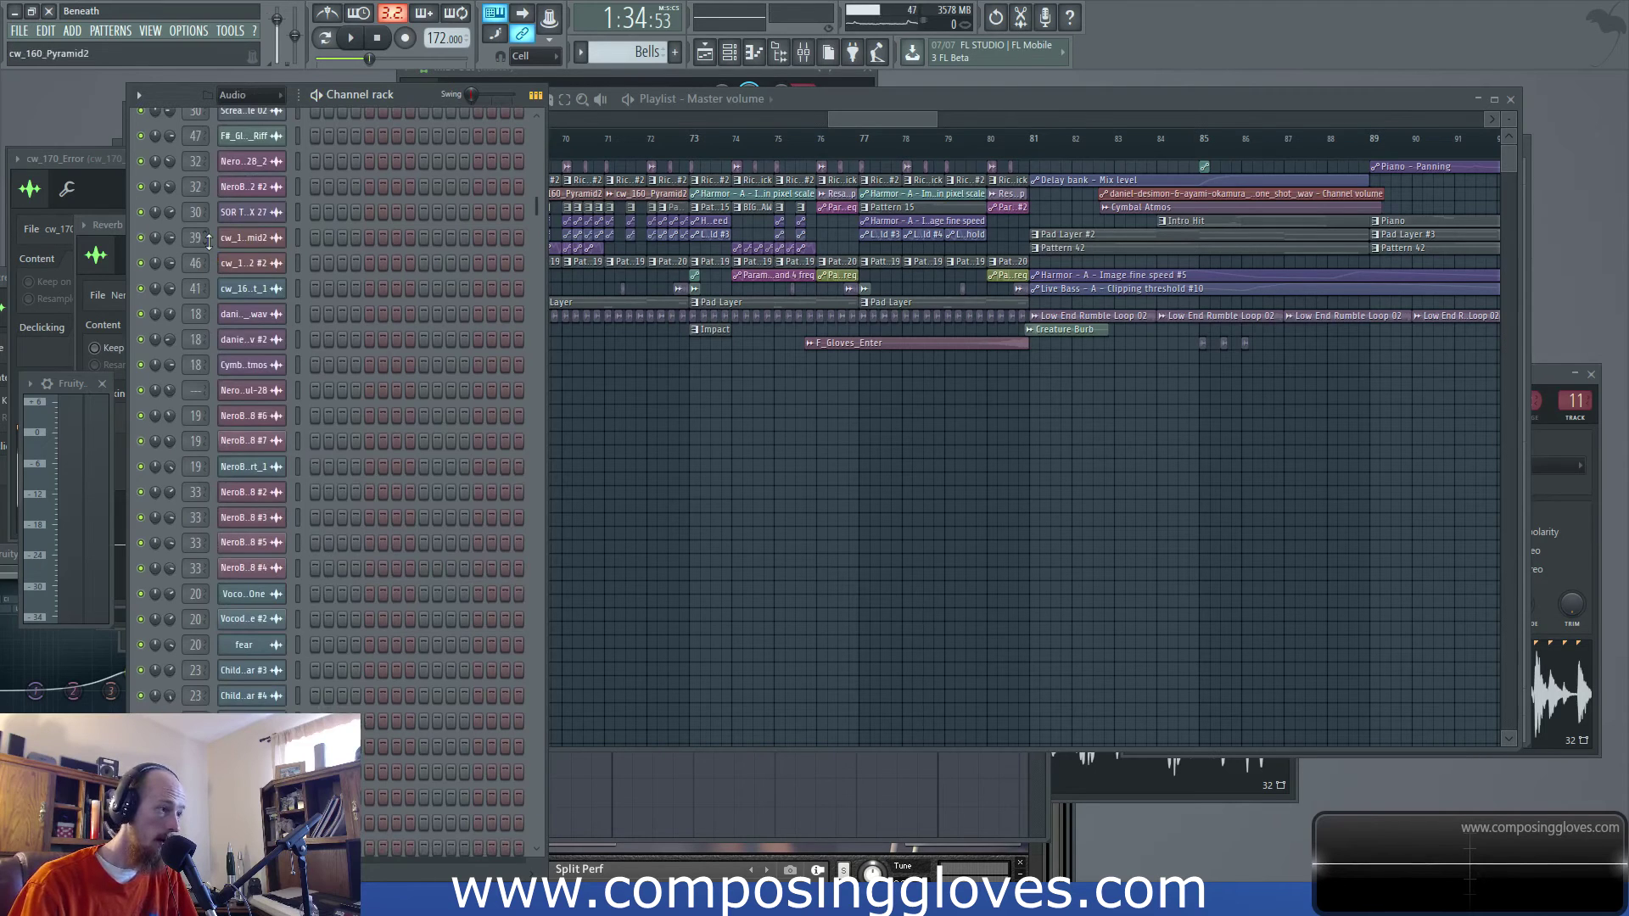
{"action": "left_click", "coordinate": [249, 238]}
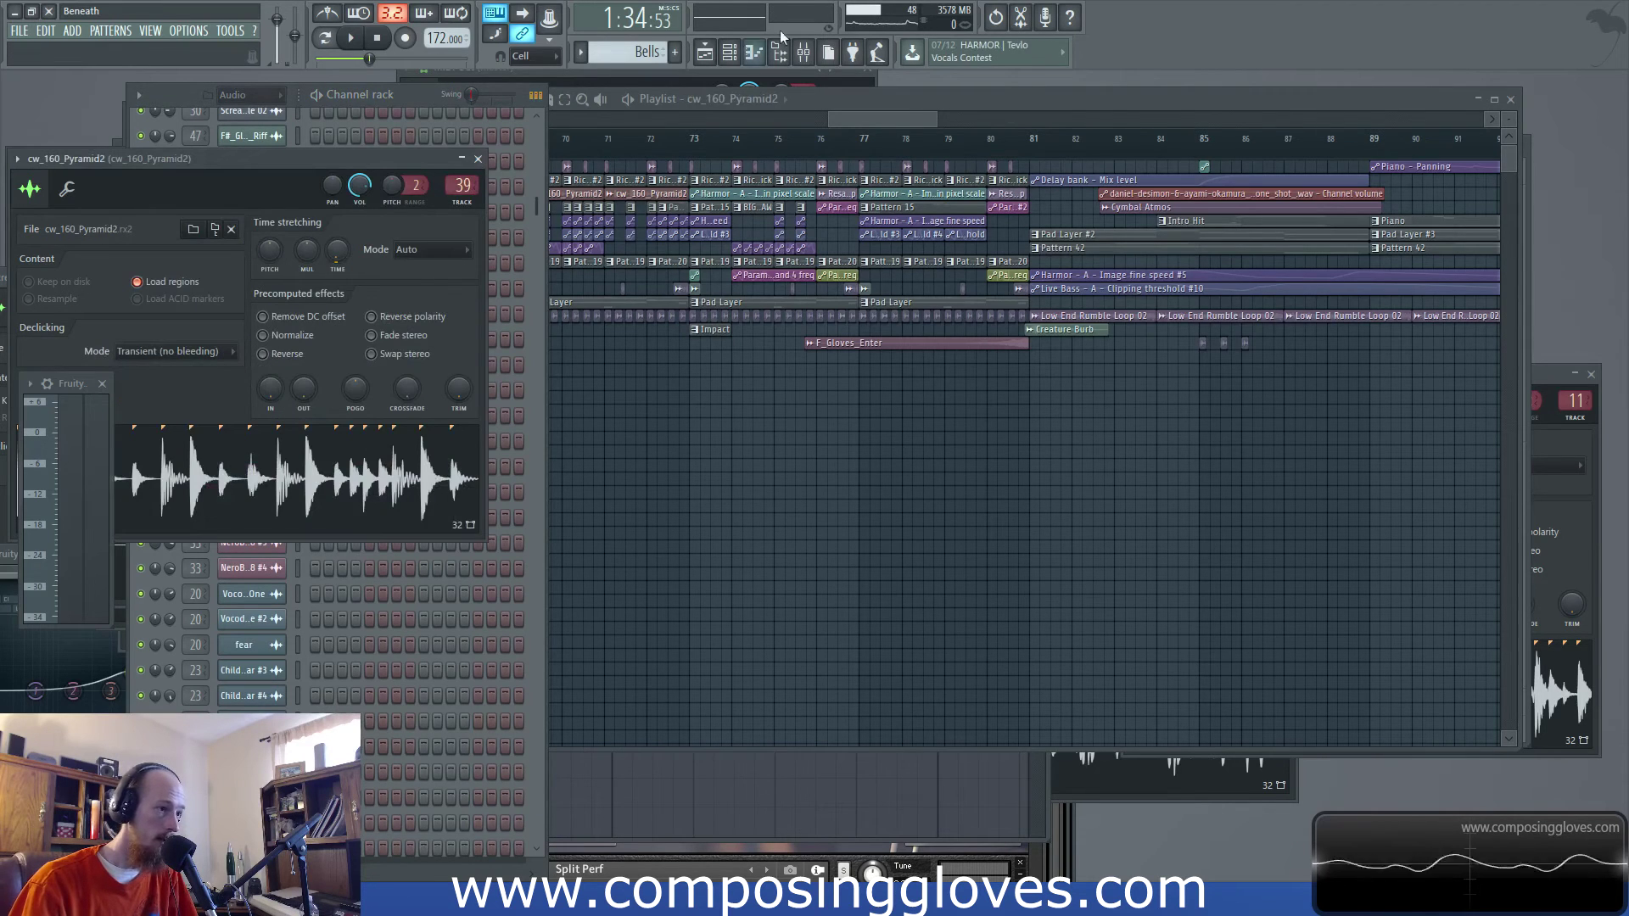
Check the cw_160_Pyramid2 mixer track during playback, stop, and save the project
{"action": "left_click", "coordinate": [804, 61]}
{"action": "key", "text": "space"}
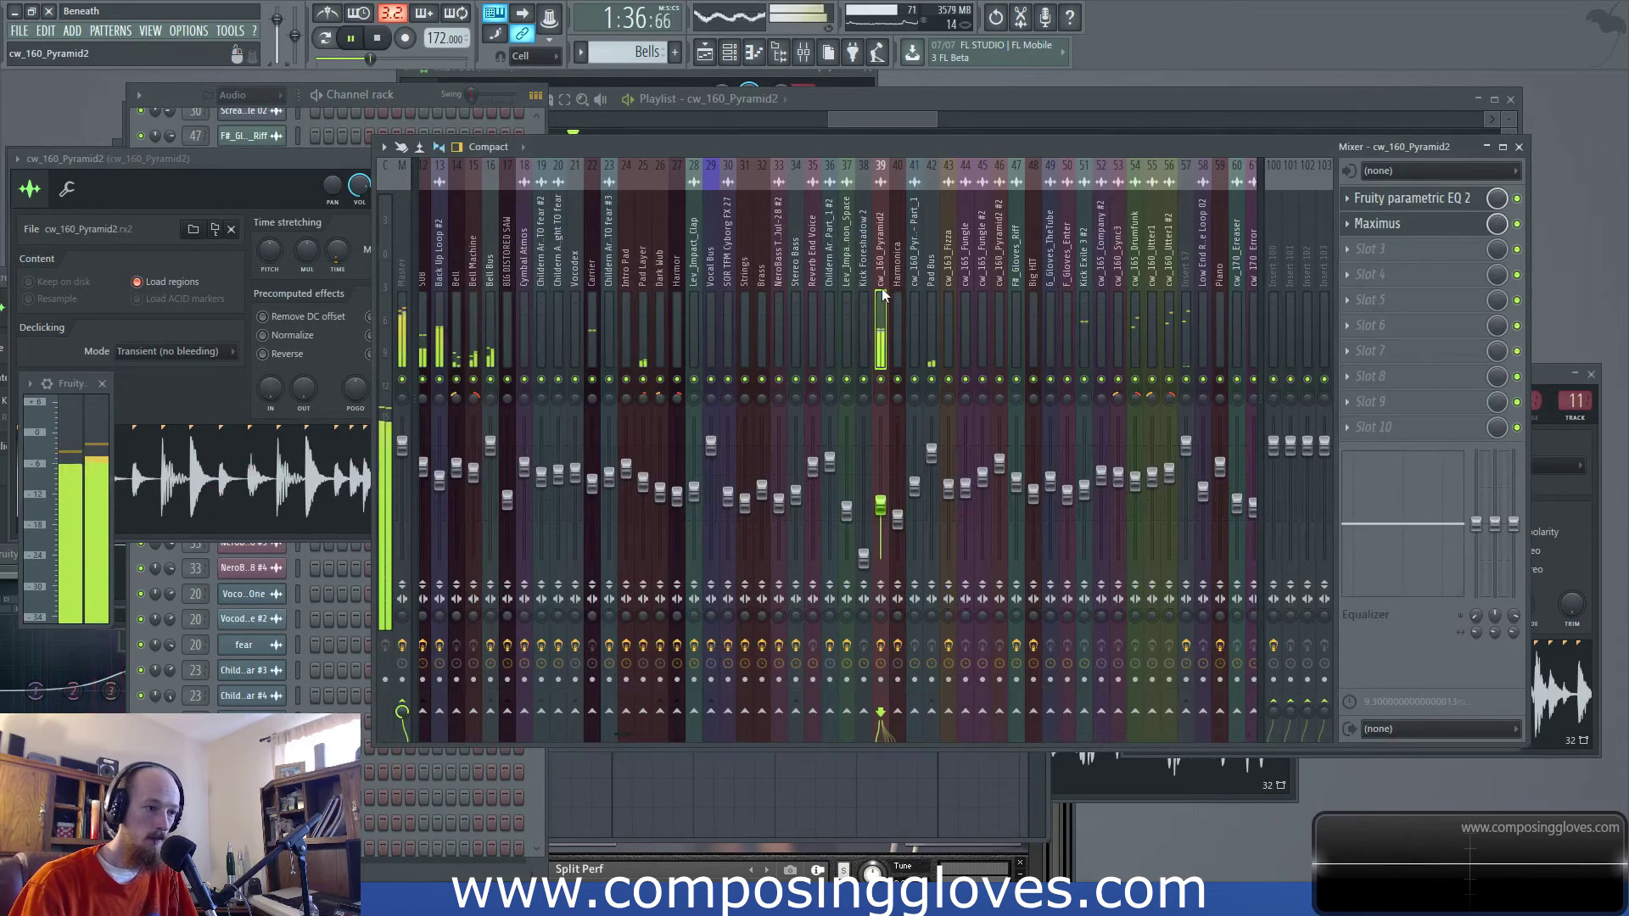
{"action": "key", "text": "space"}
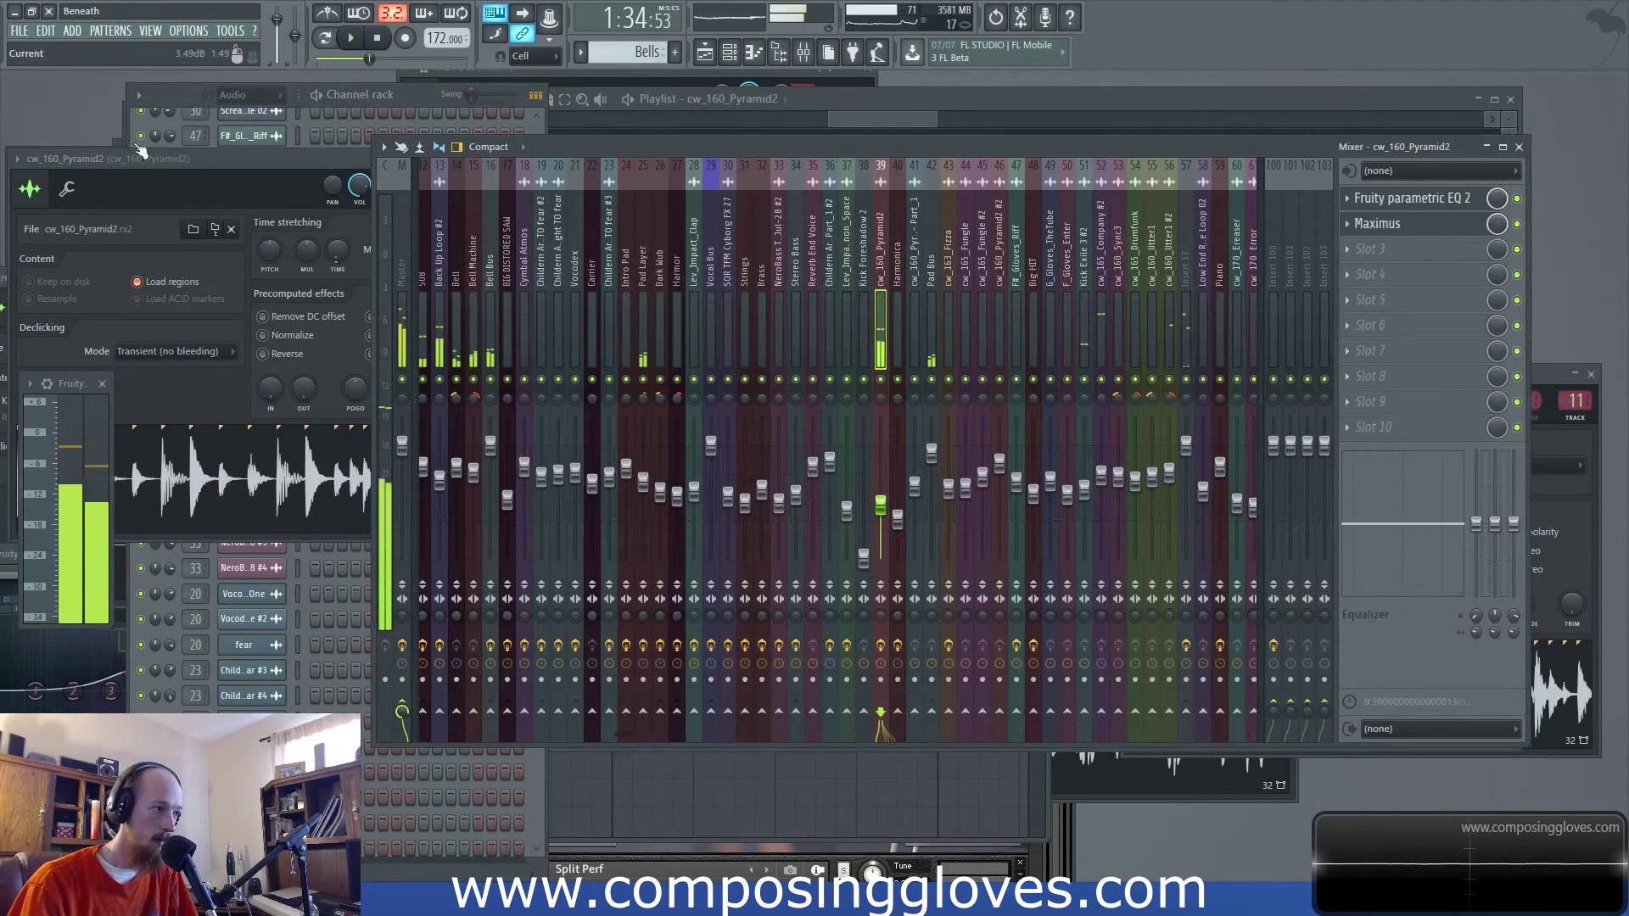
{"action": "key", "text": "F6"}
{"action": "key", "text": "ctrl+s"}
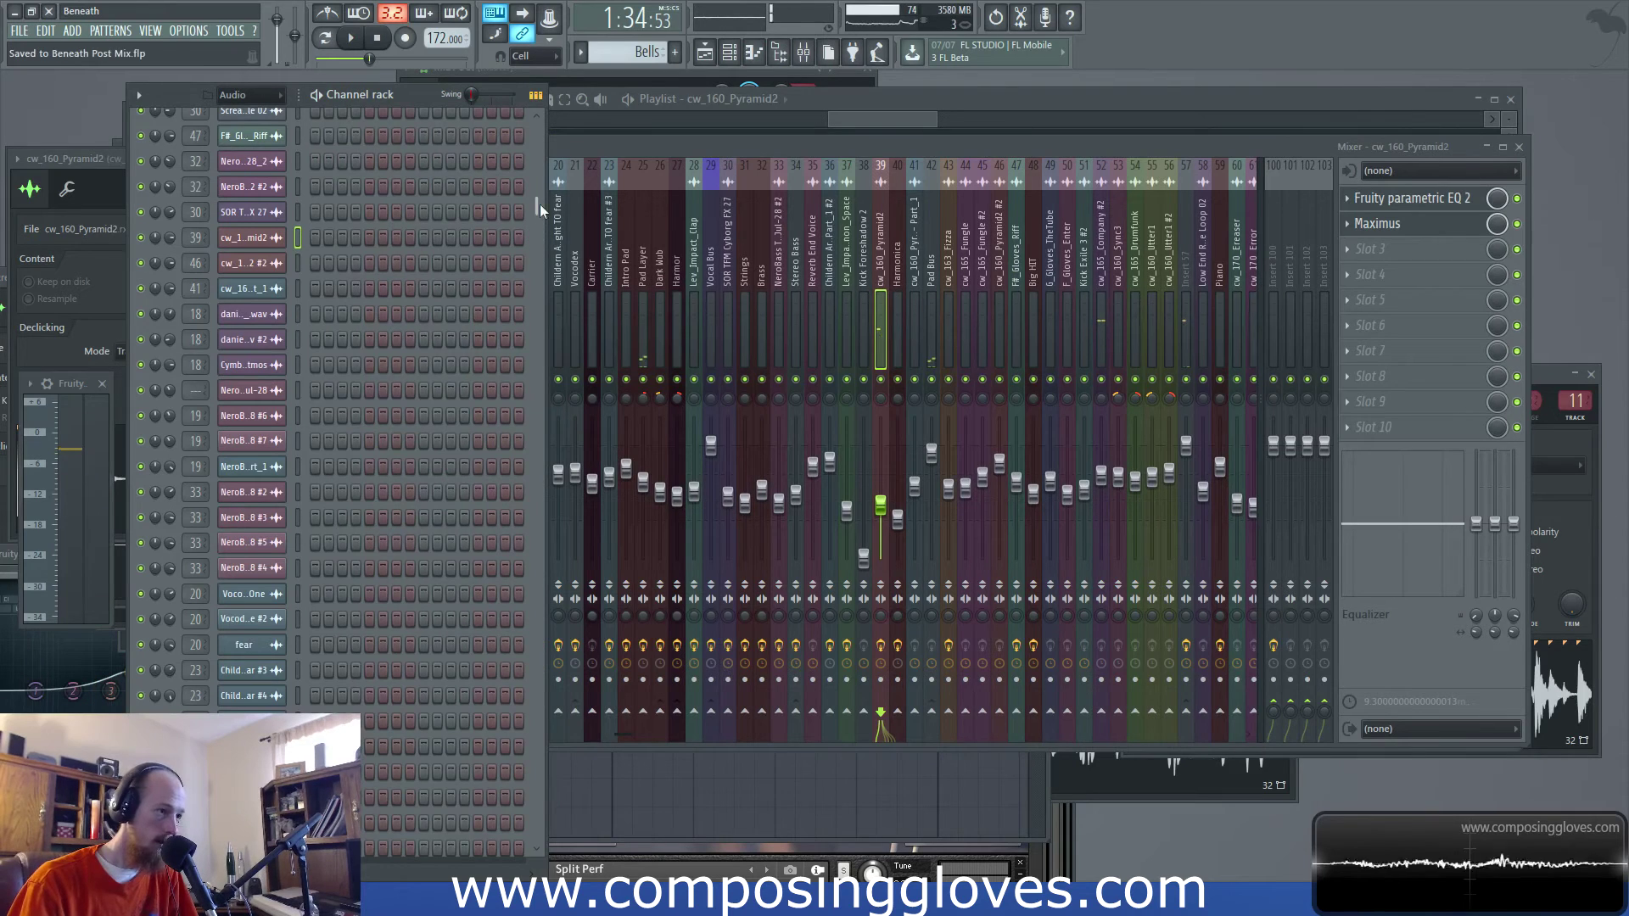
Solo the Kick Foreshadow 2 mixer track and raise its fader level with the master fader
{"action": "left_click_drag", "start_coordinate": [538, 207], "coordinate": [515, 129]}
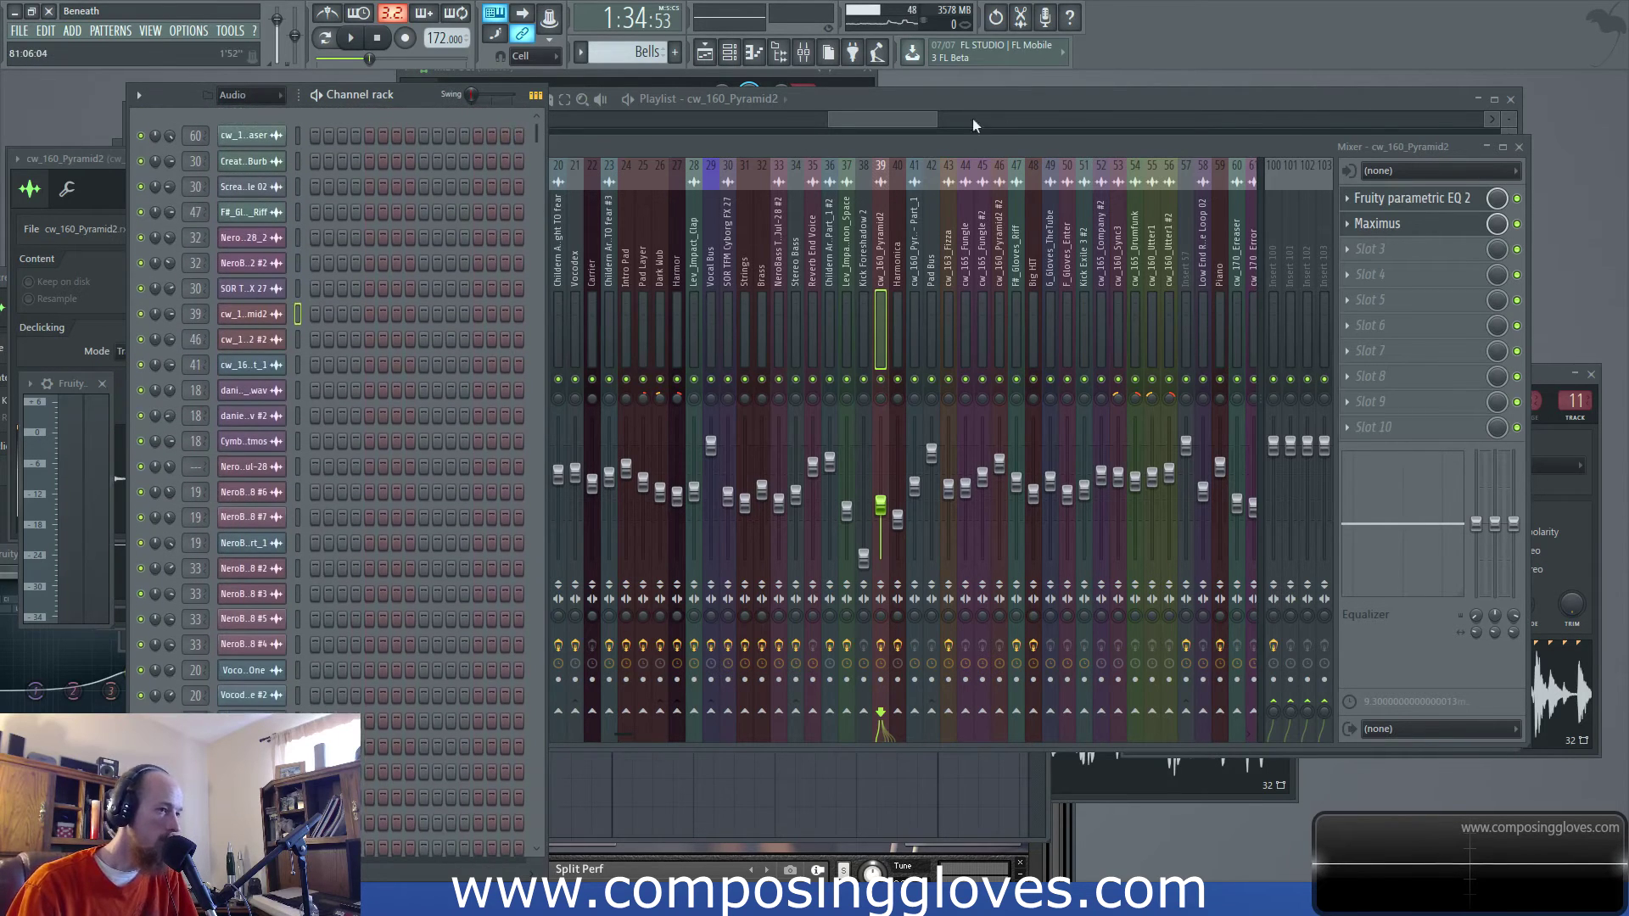
{"action": "left_click", "coordinate": [920, 120]}
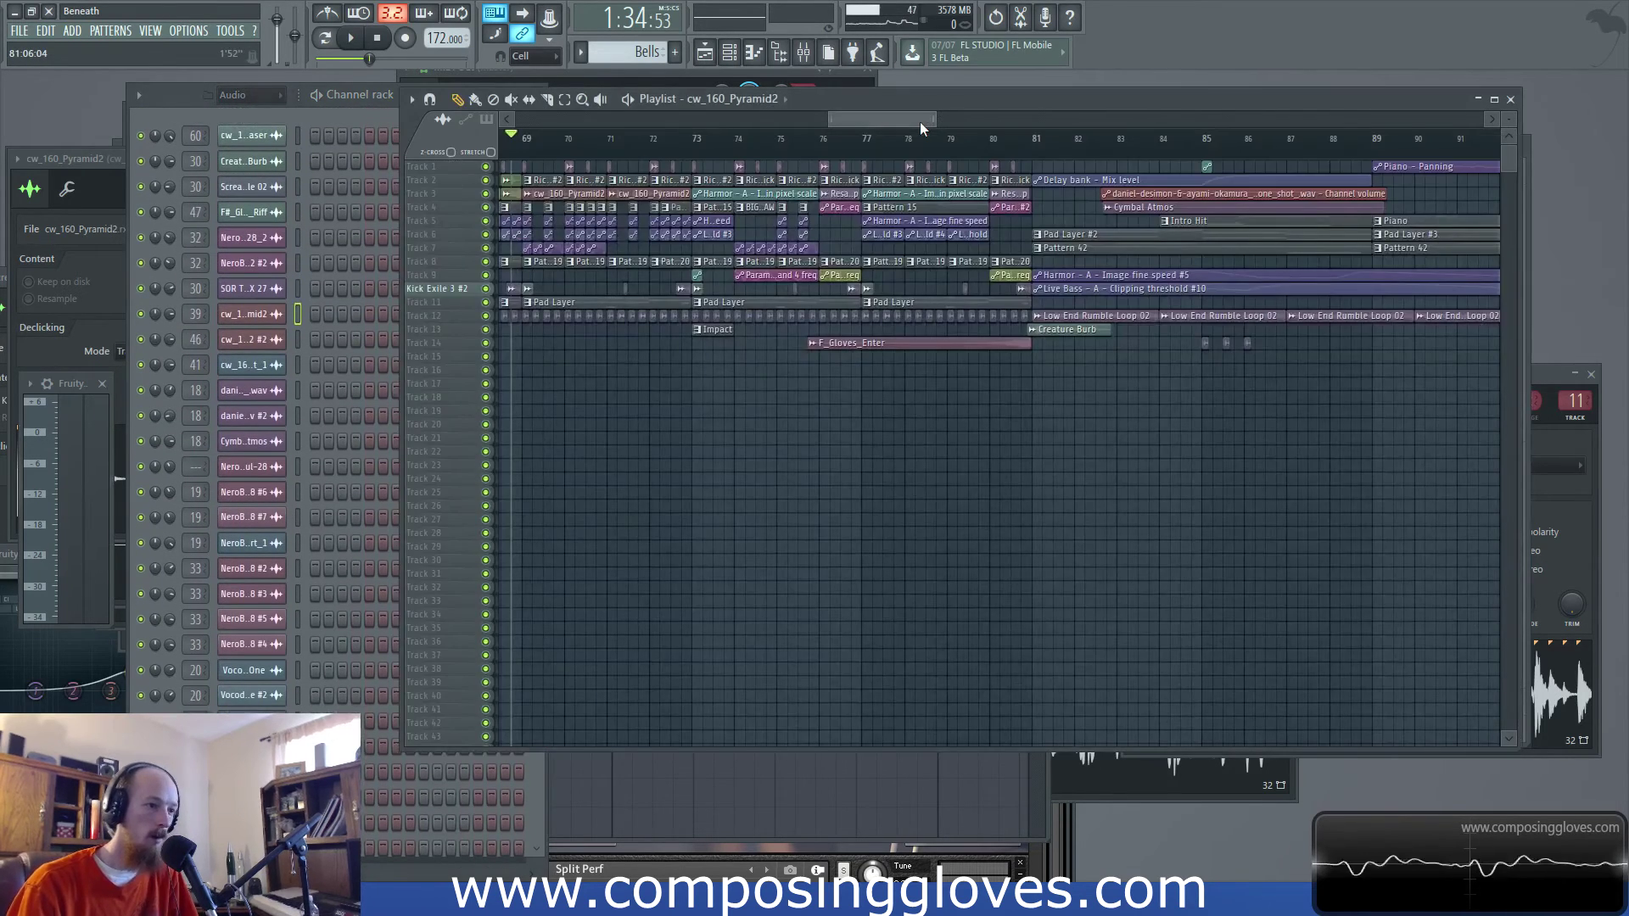
{"action": "left_click", "coordinate": [807, 56]}
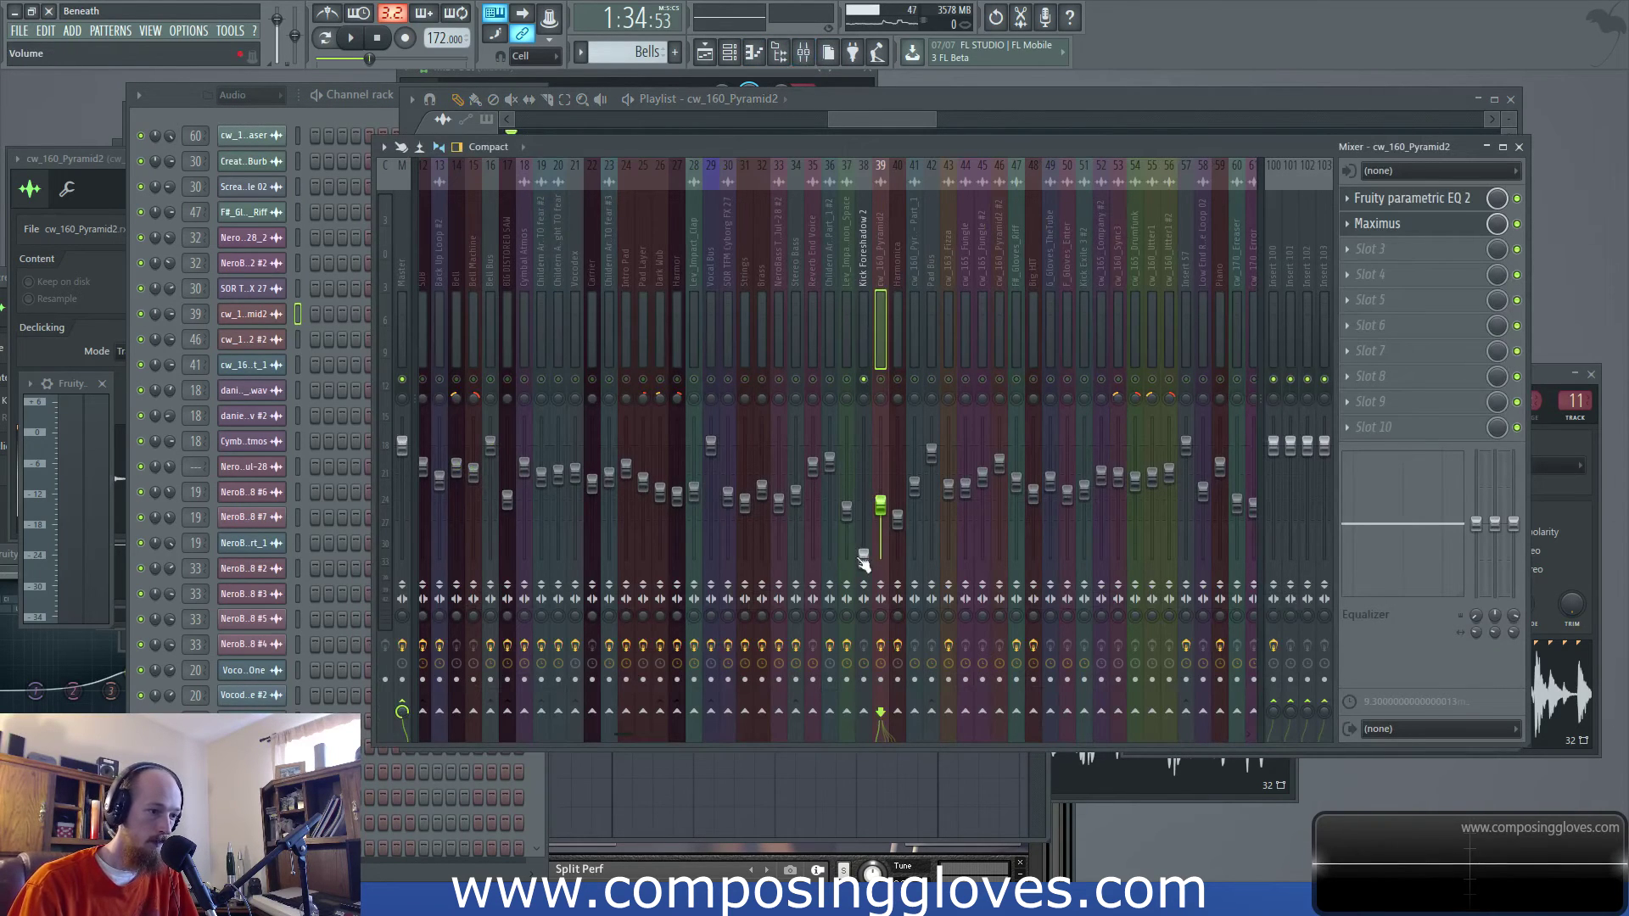
{"action": "left_click_drag", "start_coordinate": [863, 555], "coordinate": [864, 492]}
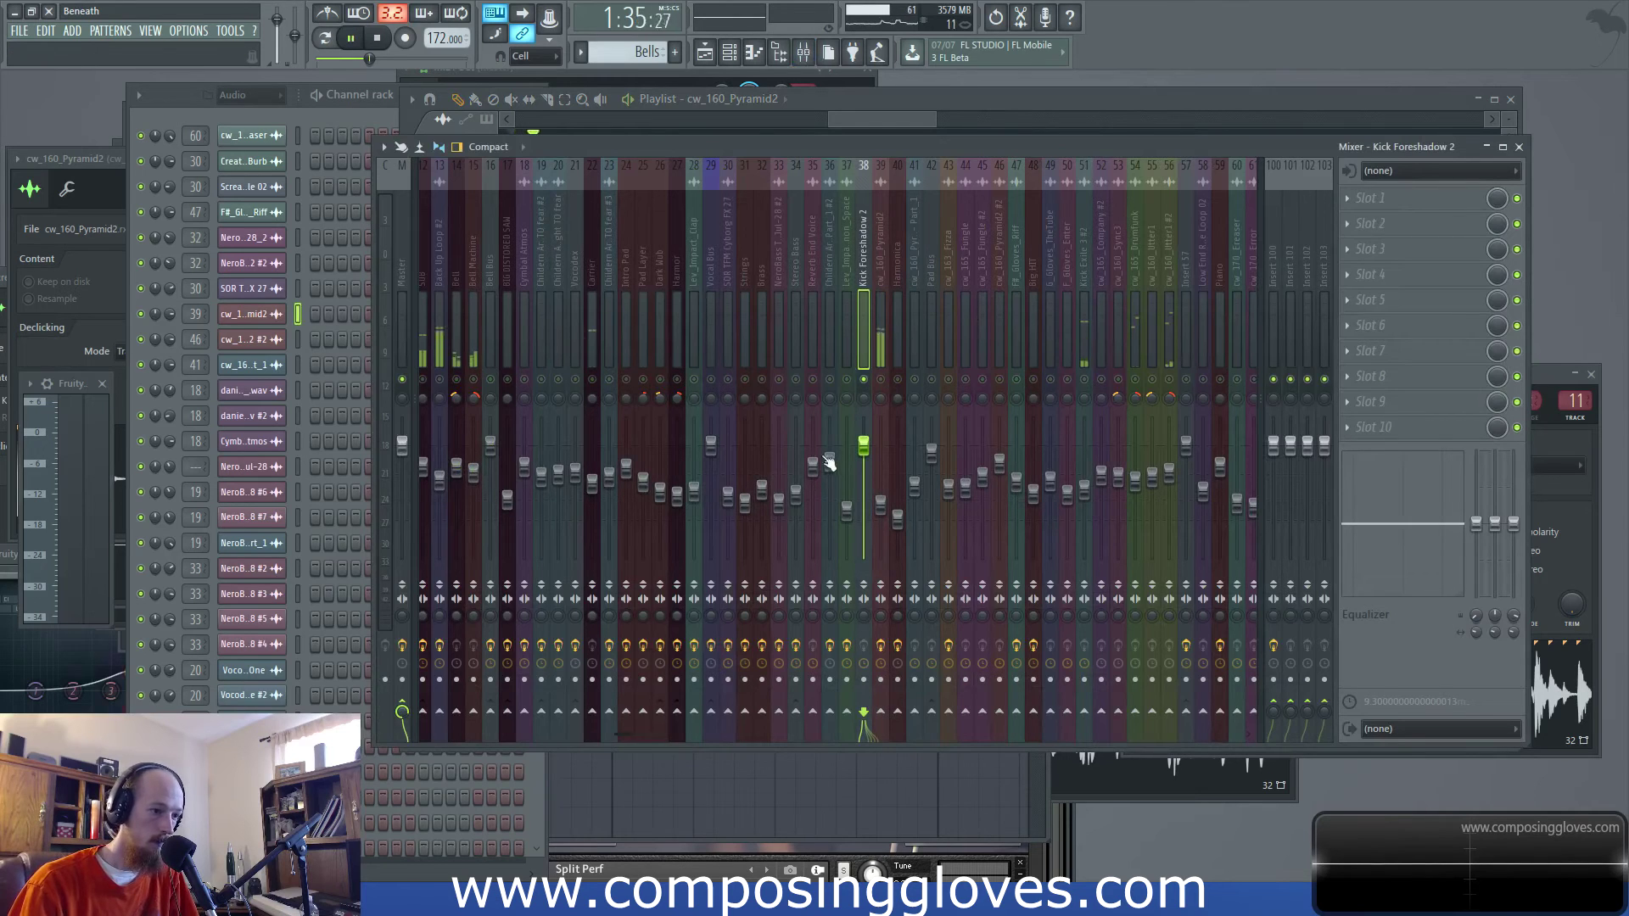
Audition the soloed Kick Foreshadow 2 track around bar 70 and from bars 113 and 117
{"action": "left_click", "coordinate": [877, 133]}
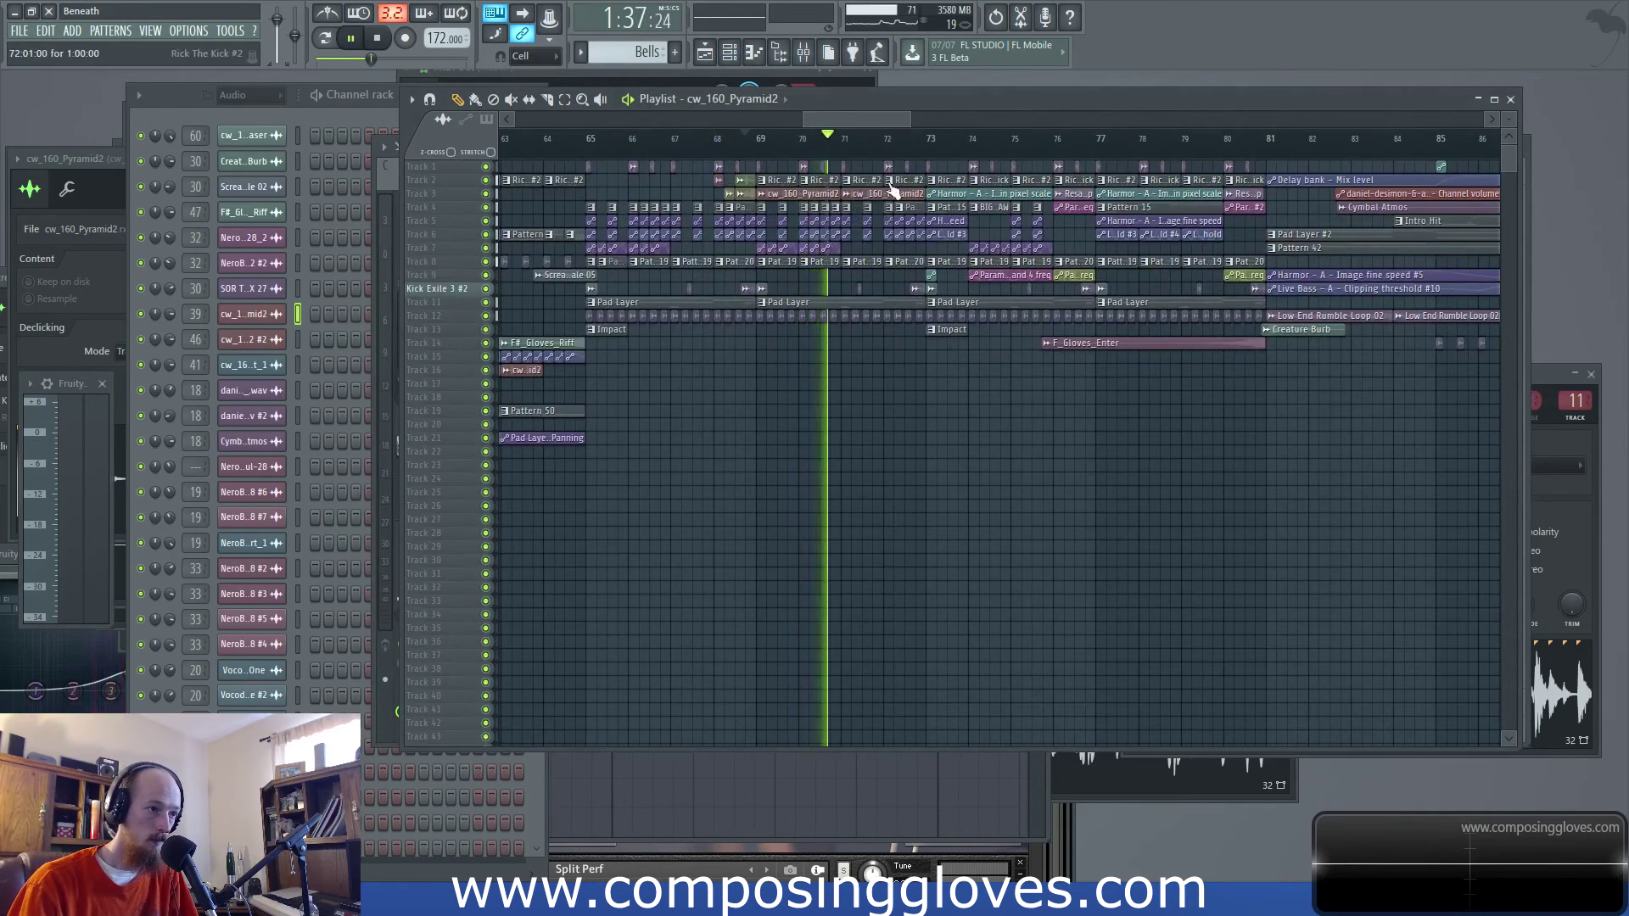
{"action": "scroll", "coordinate": [858, 286], "scroll_direction": "up", "scroll_amount": 3}
{"action": "scroll", "coordinate": [857, 286], "scroll_direction": "up", "scroll_amount": 4}
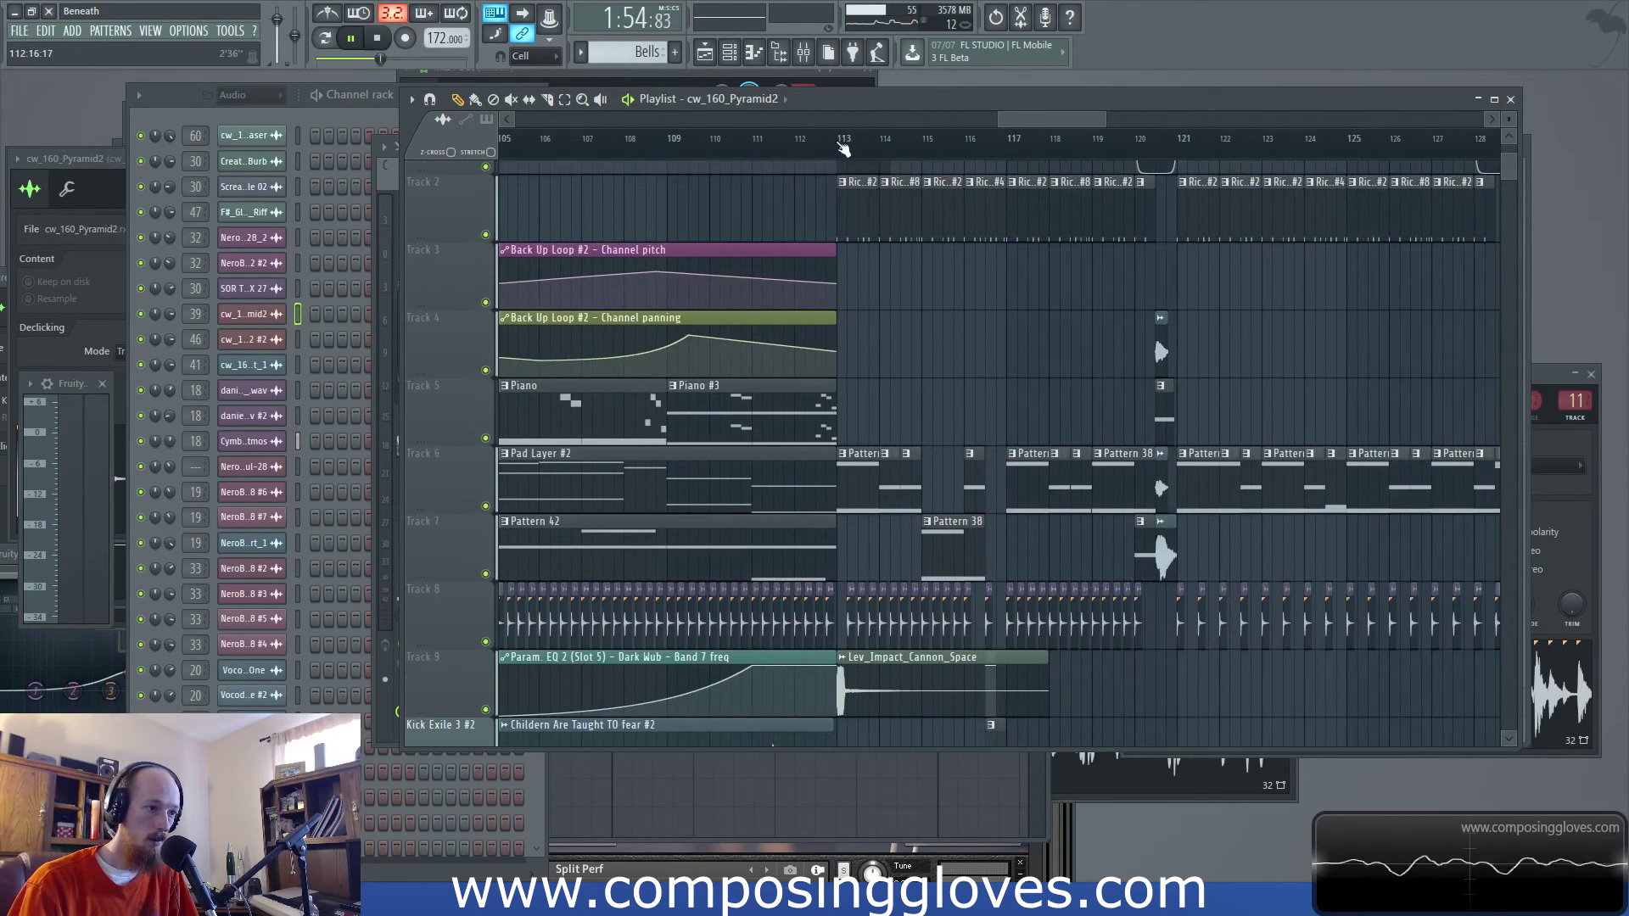
{"action": "left_click", "coordinate": [842, 144]}
{"action": "left_click", "coordinate": [1012, 144]}
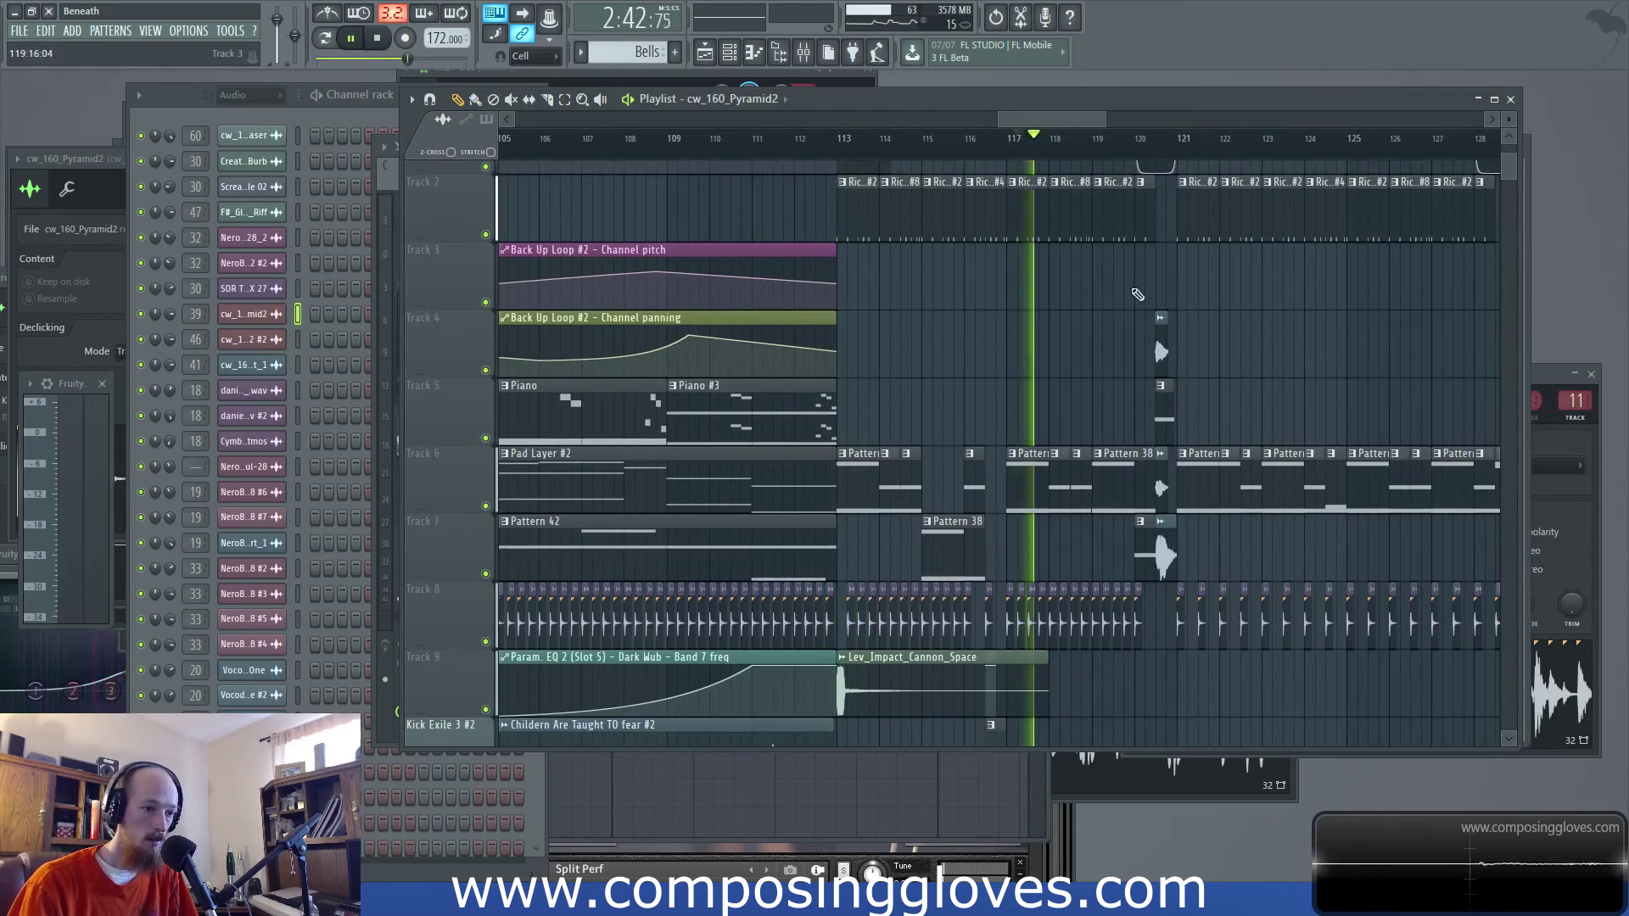
Audition the soloed track from bars 121 and 137, and play the passage around bar 134
{"action": "scroll", "coordinate": [1138, 287], "scroll_direction": "right", "scroll_amount": 5}
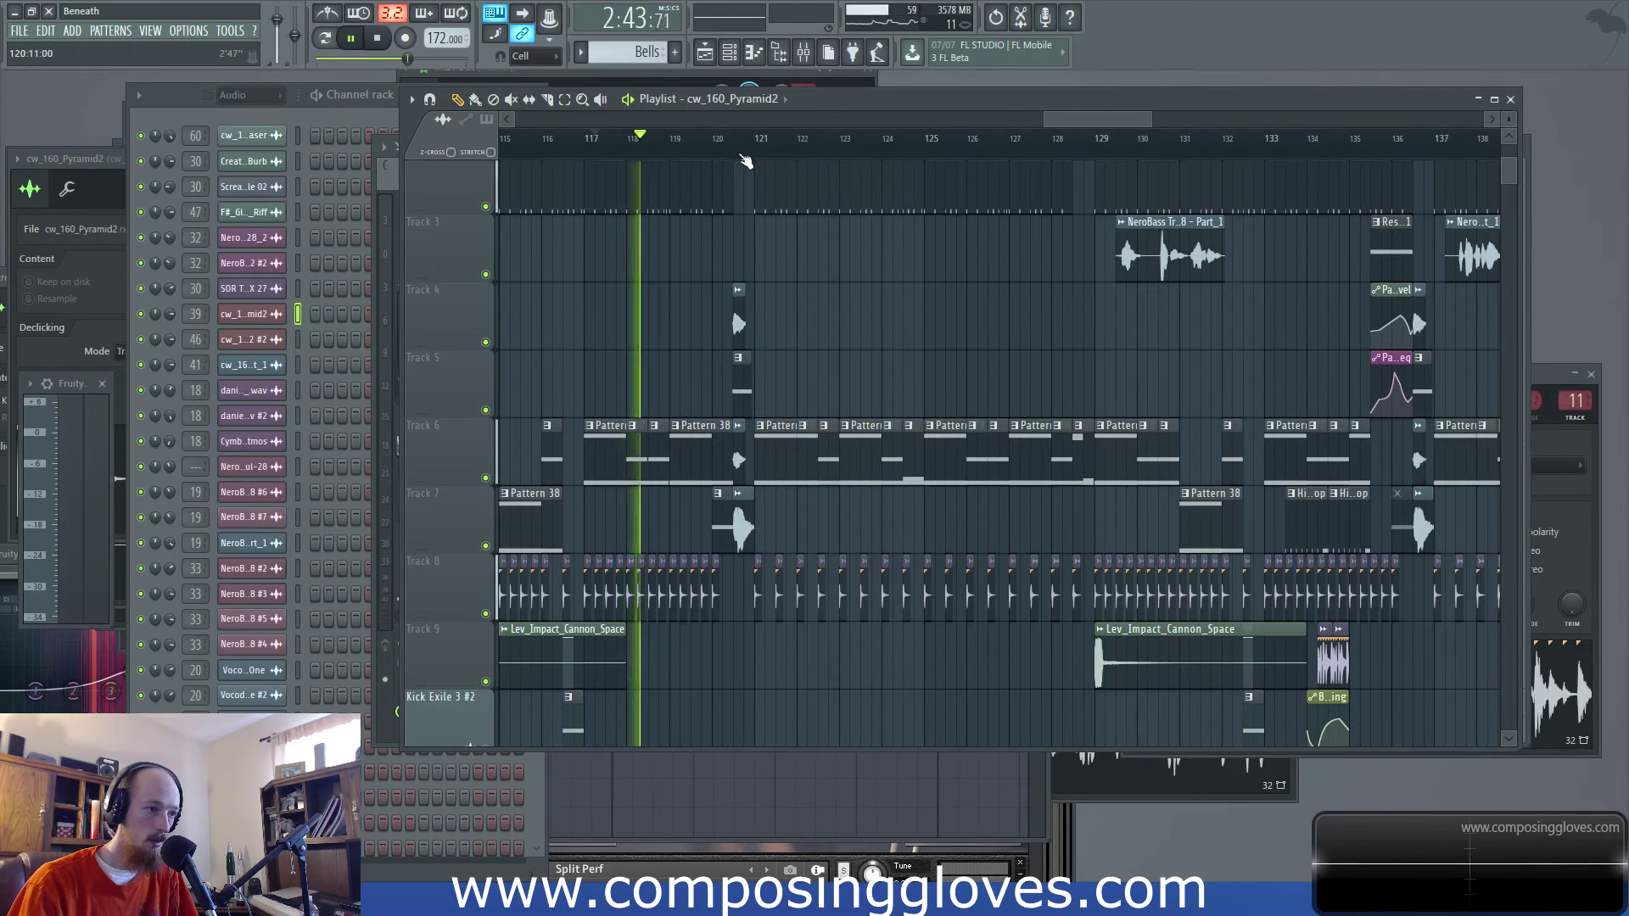
{"action": "left_click", "coordinate": [745, 138]}
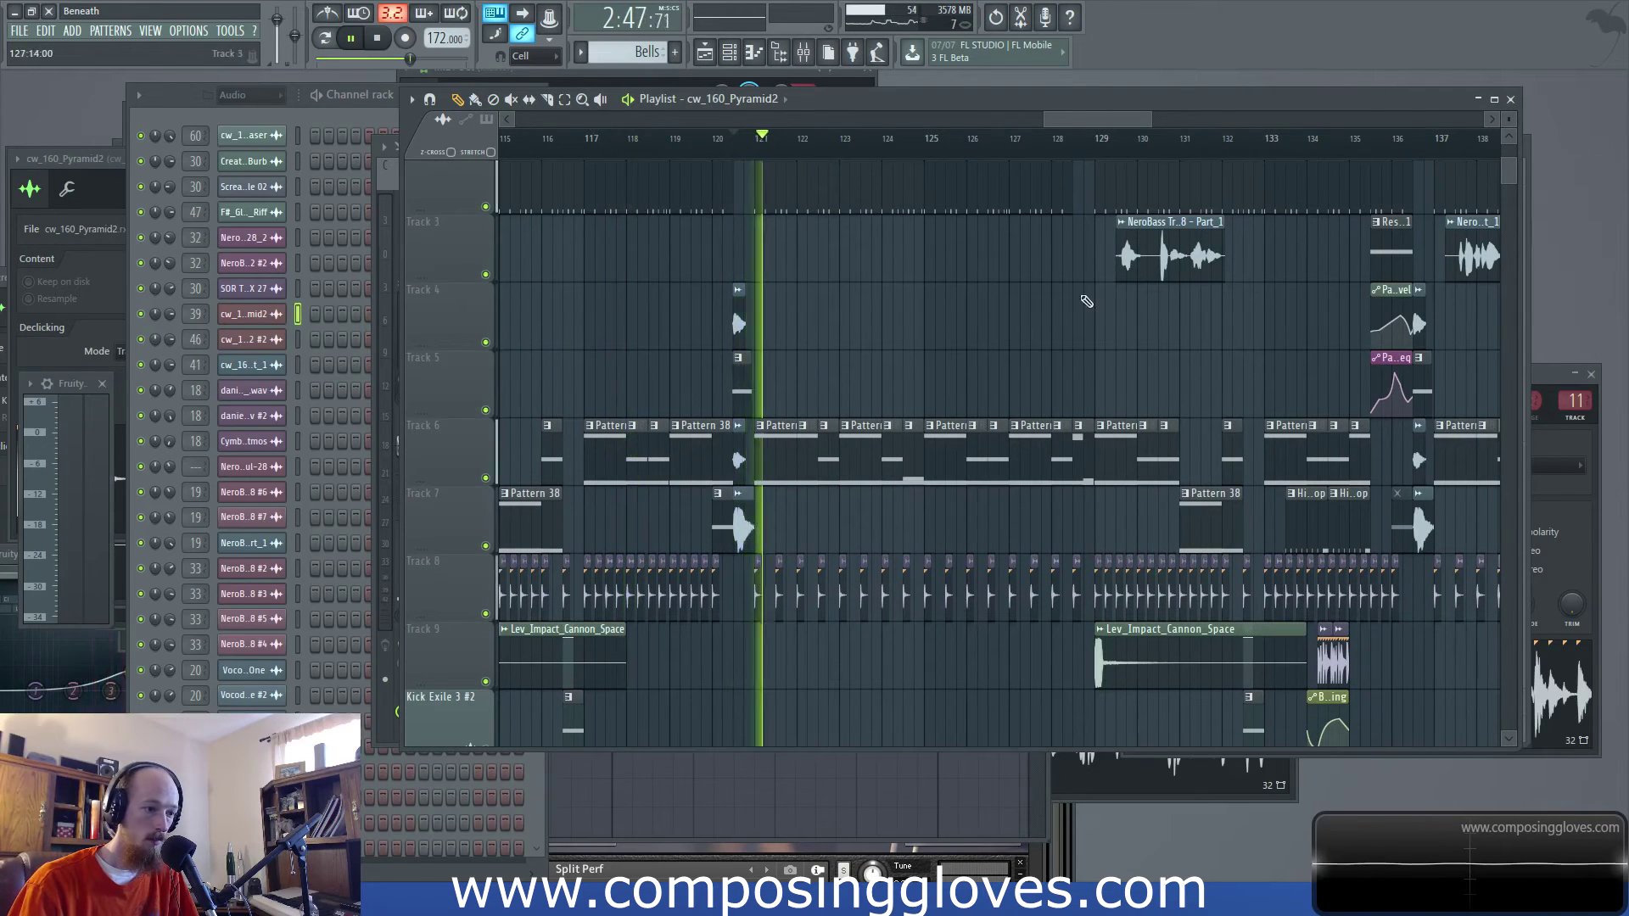
{"action": "scroll", "coordinate": [1085, 298], "scroll_direction": "right", "scroll_amount": 8}
{"action": "scroll", "coordinate": [1084, 298], "scroll_direction": "down", "scroll_amount": 3}
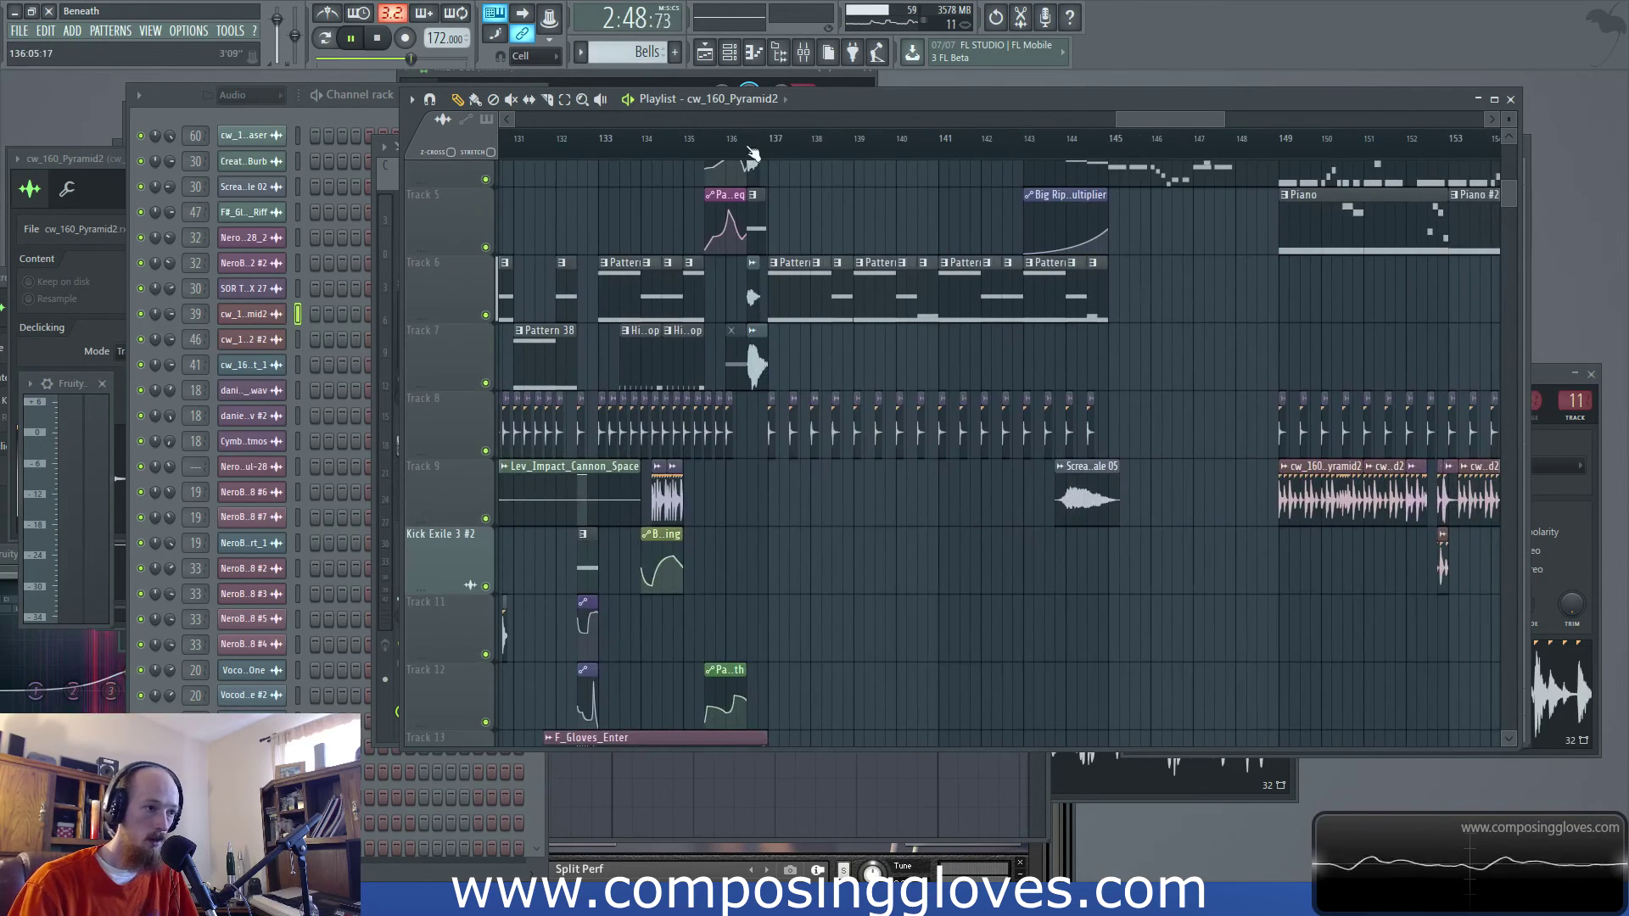
{"action": "left_click", "coordinate": [774, 140]}
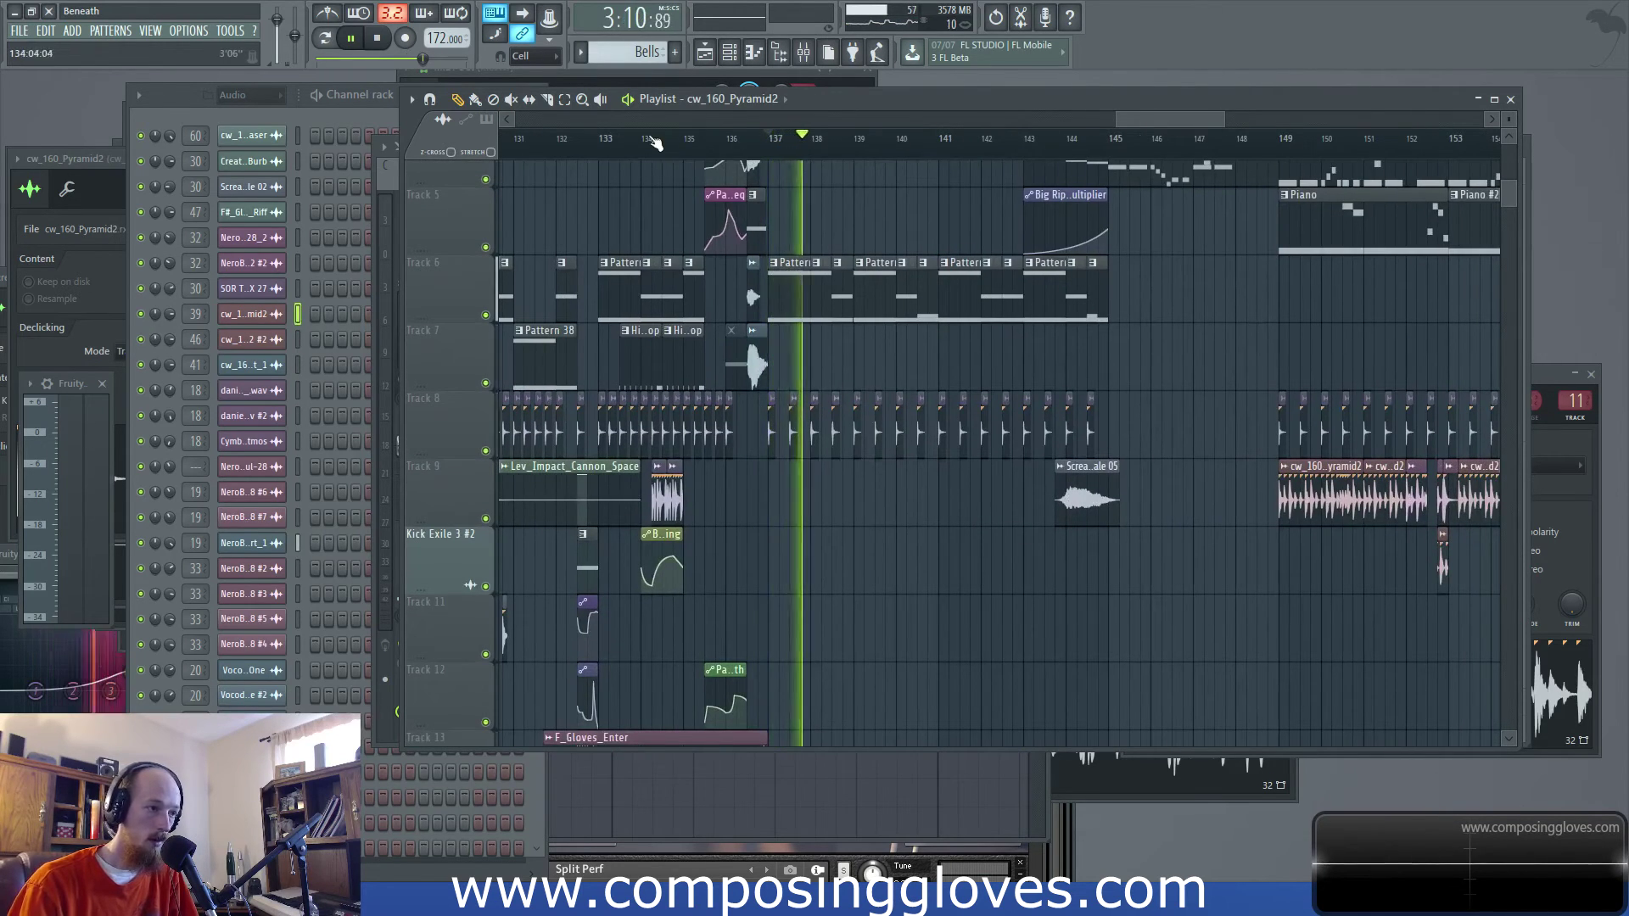
{"action": "left_click", "coordinate": [636, 140]}
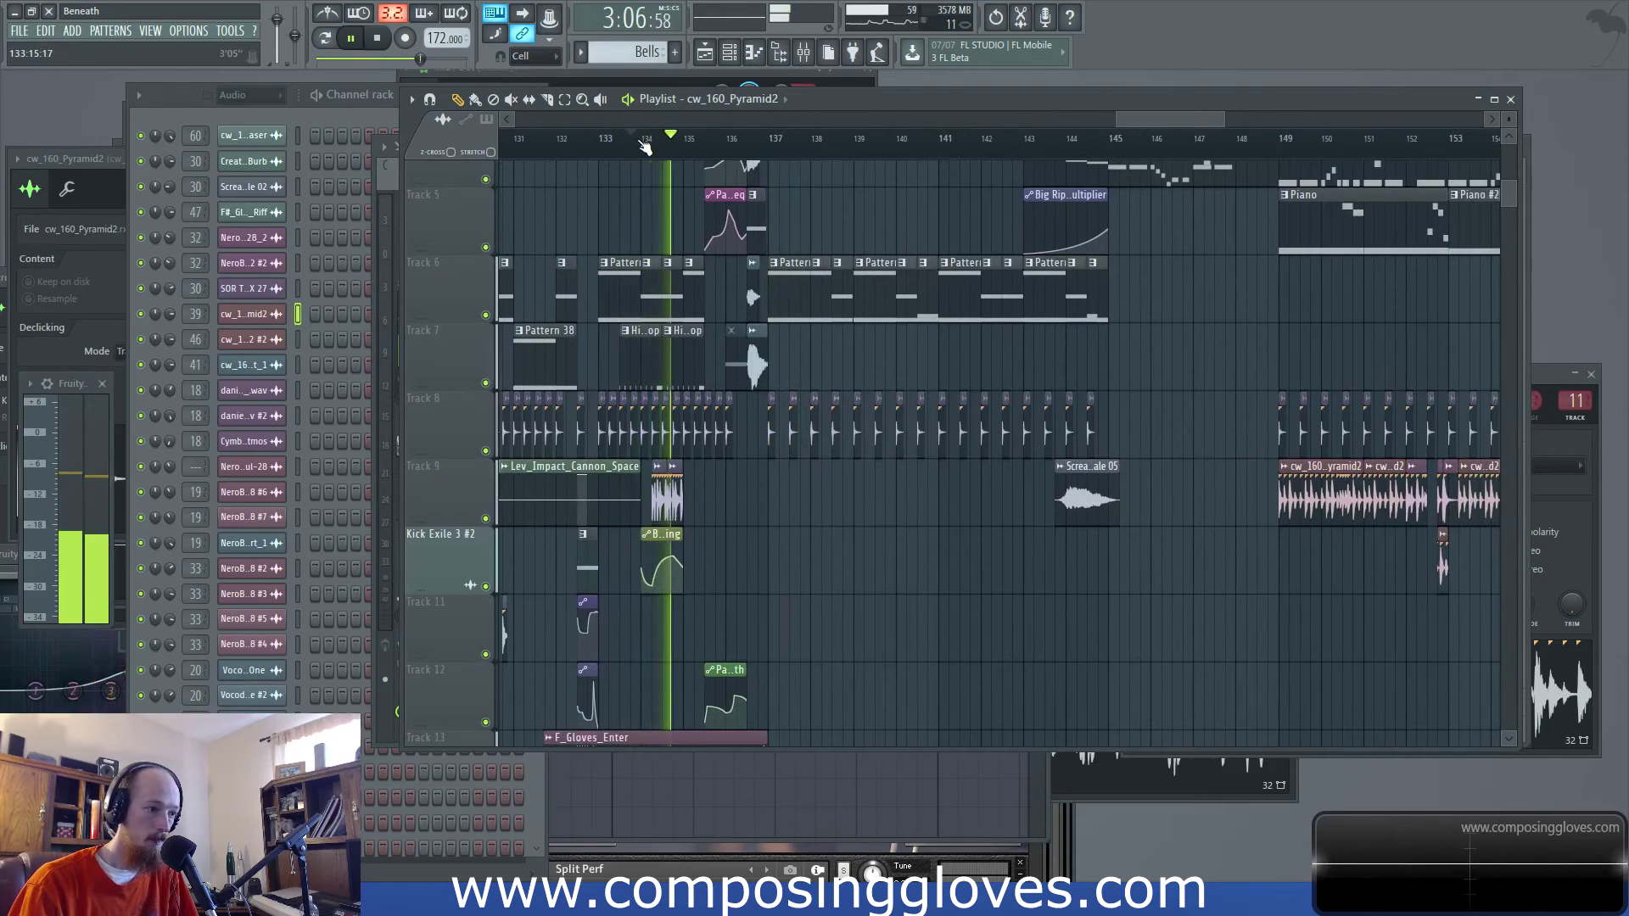
Check the mixer meters near bar 133, replay the passage, and continue listening around bar 141
{"action": "left_click", "coordinate": [804, 53]}
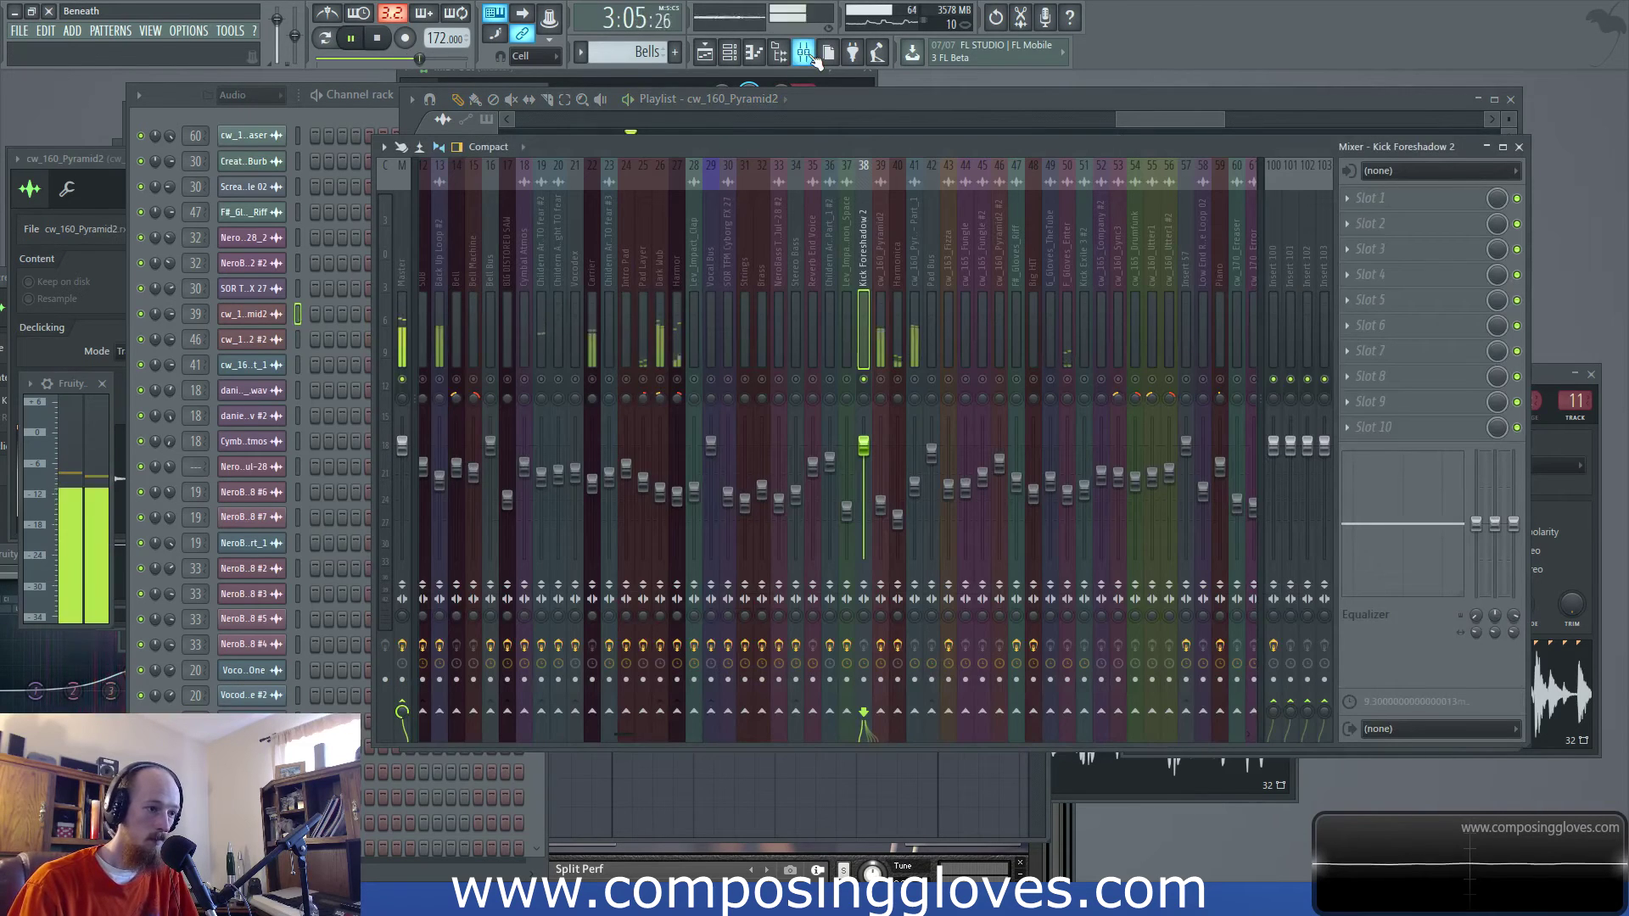
{"action": "key", "text": "space"}
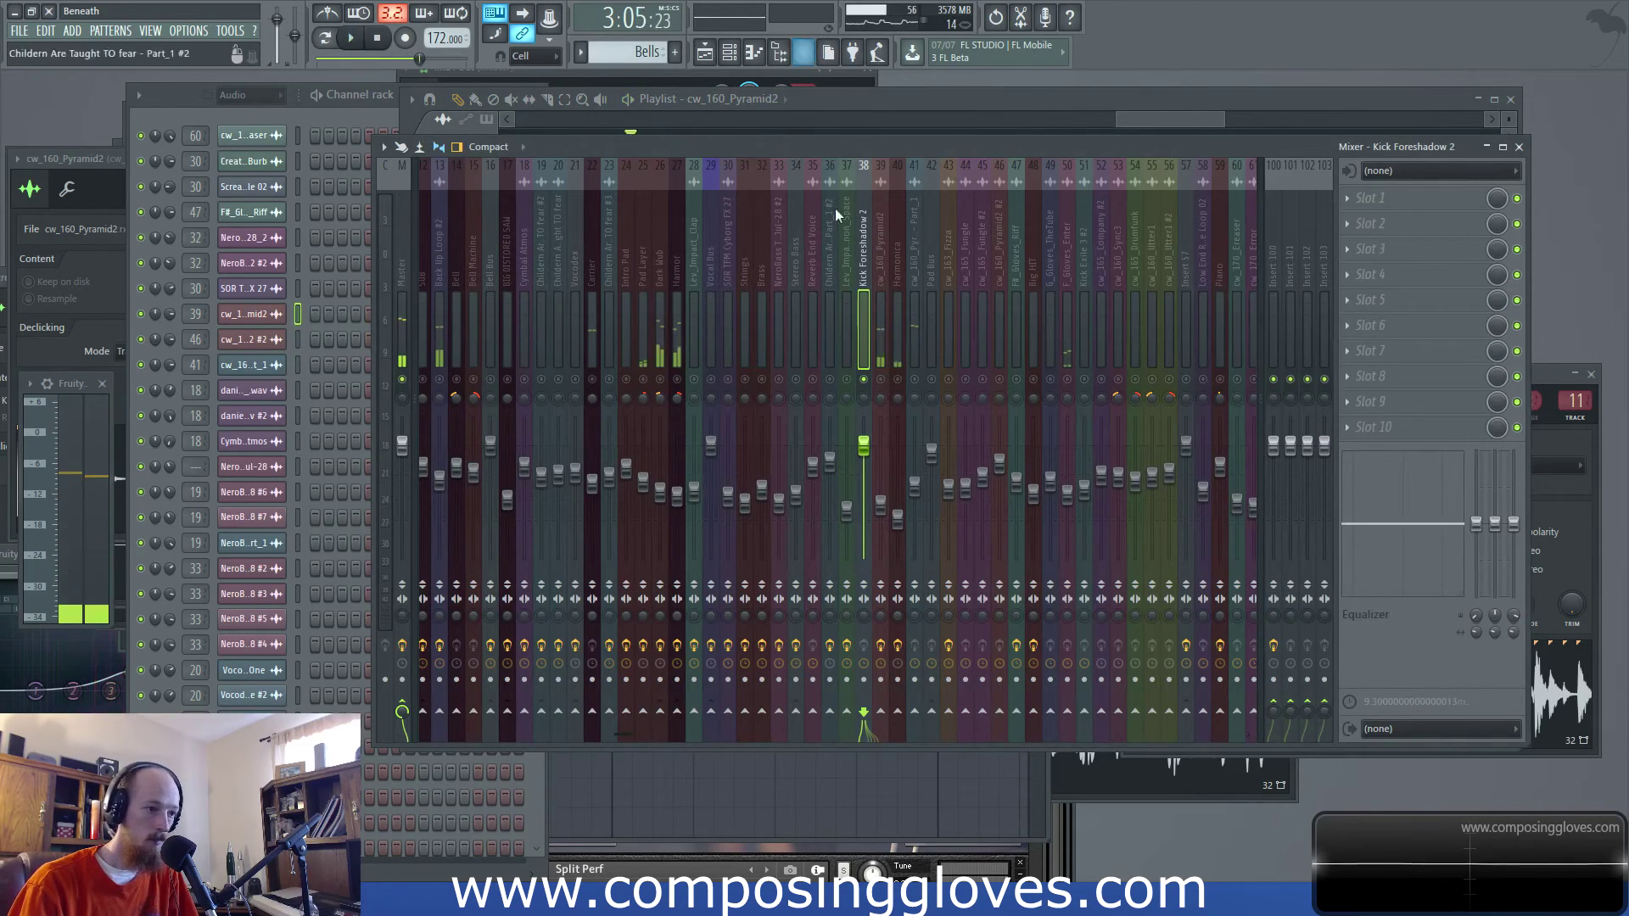
{"action": "left_click", "coordinate": [1158, 119]}
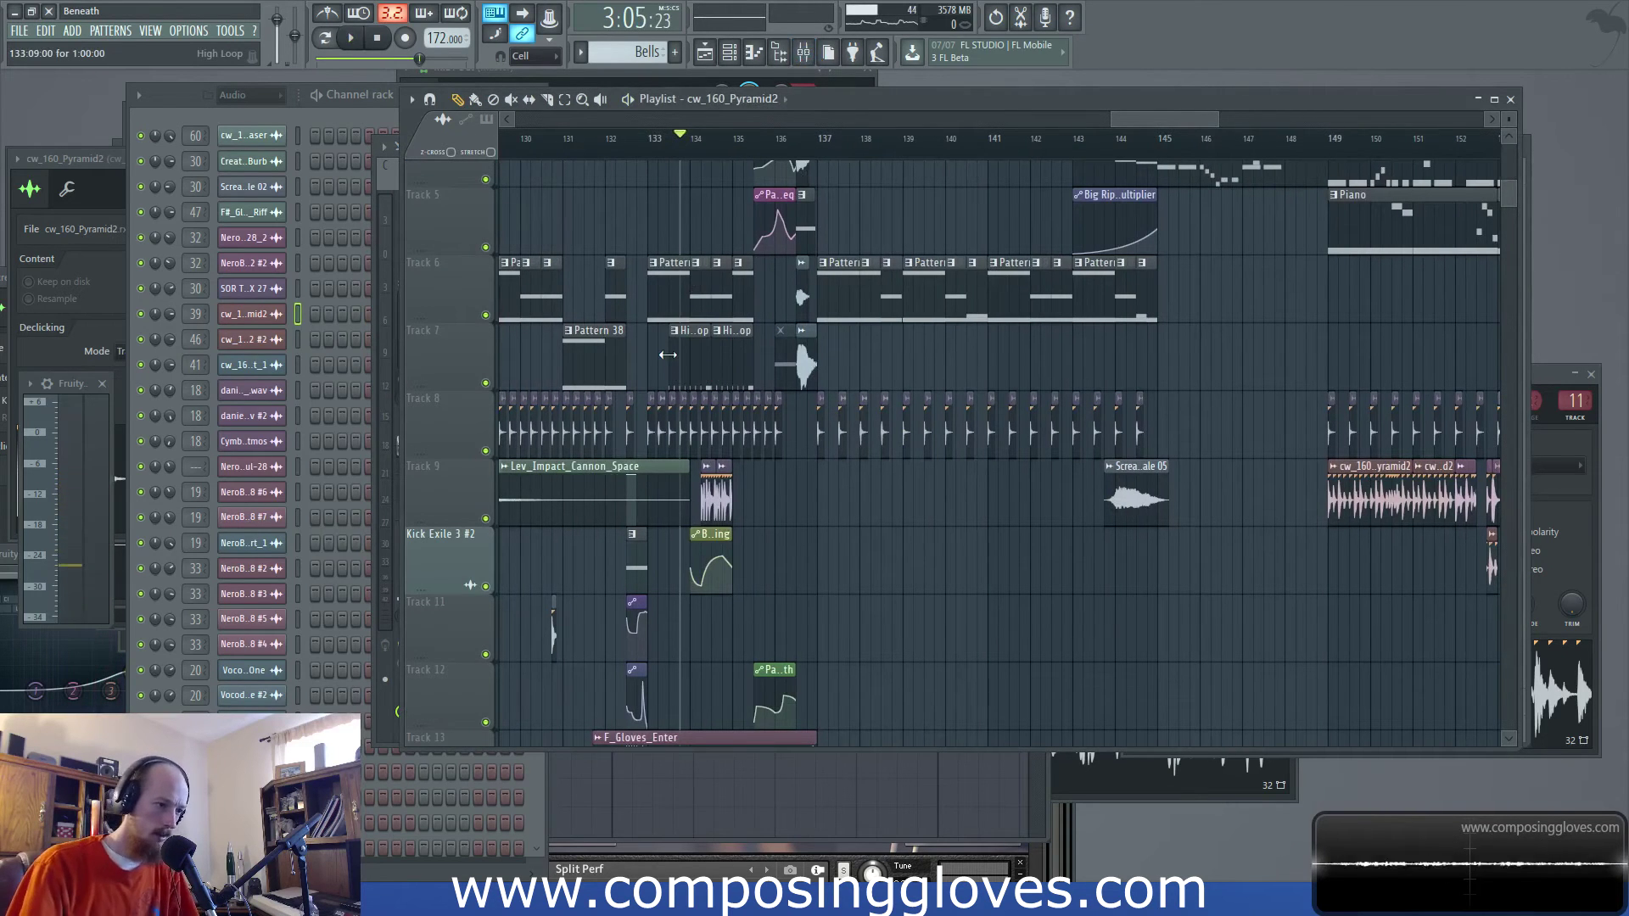
{"action": "key", "text": "space"}
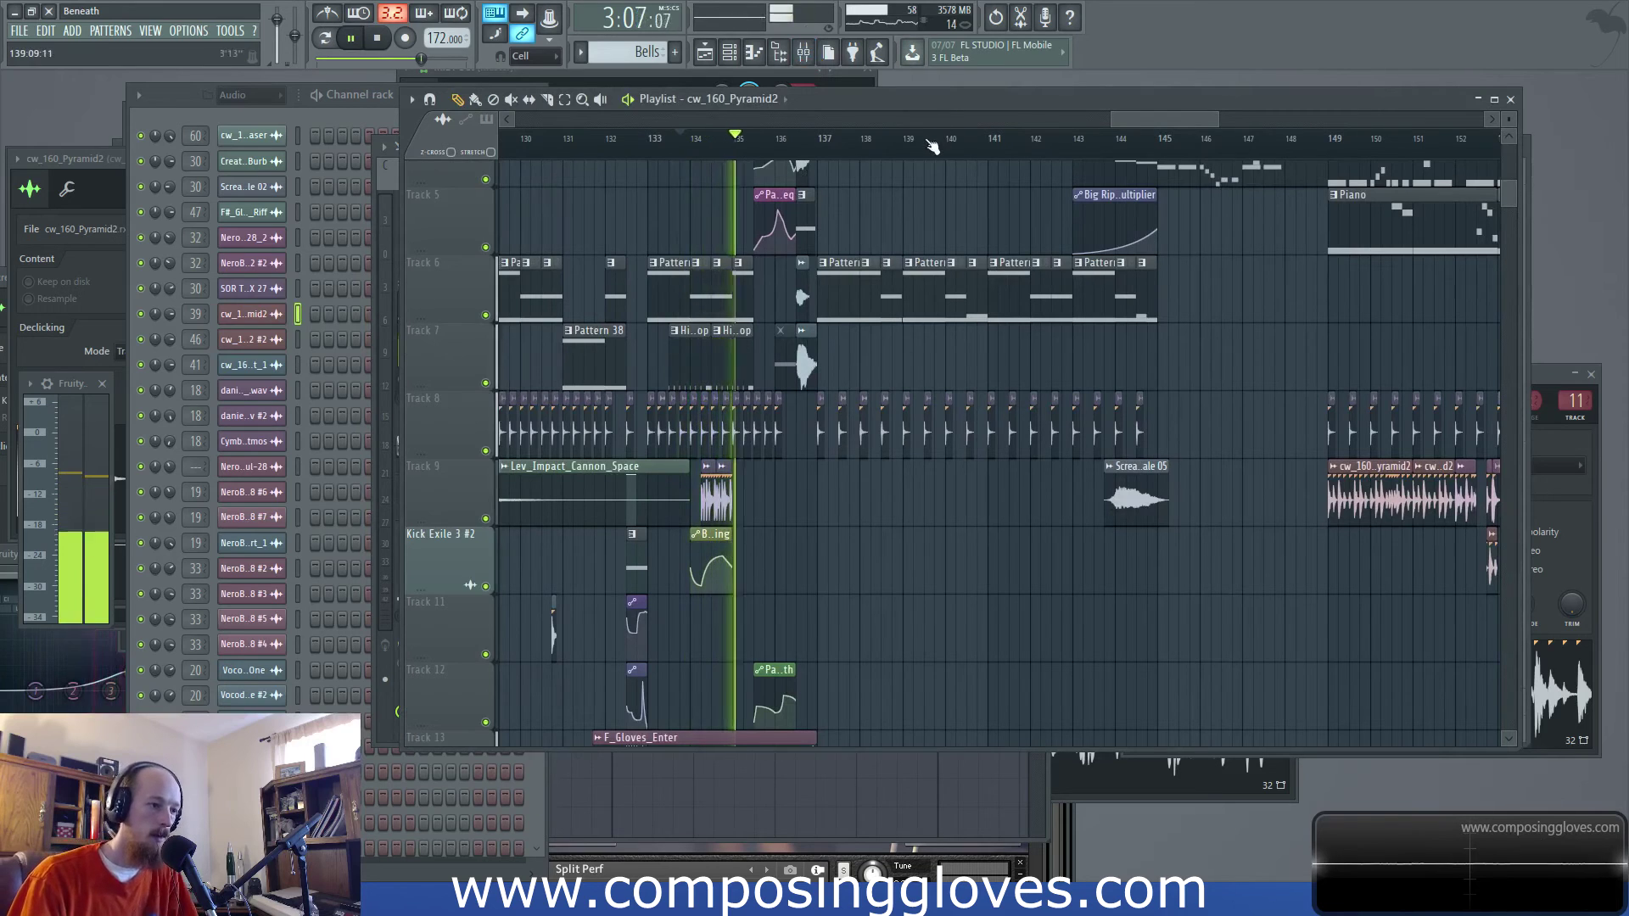
{"action": "key", "text": "space"}
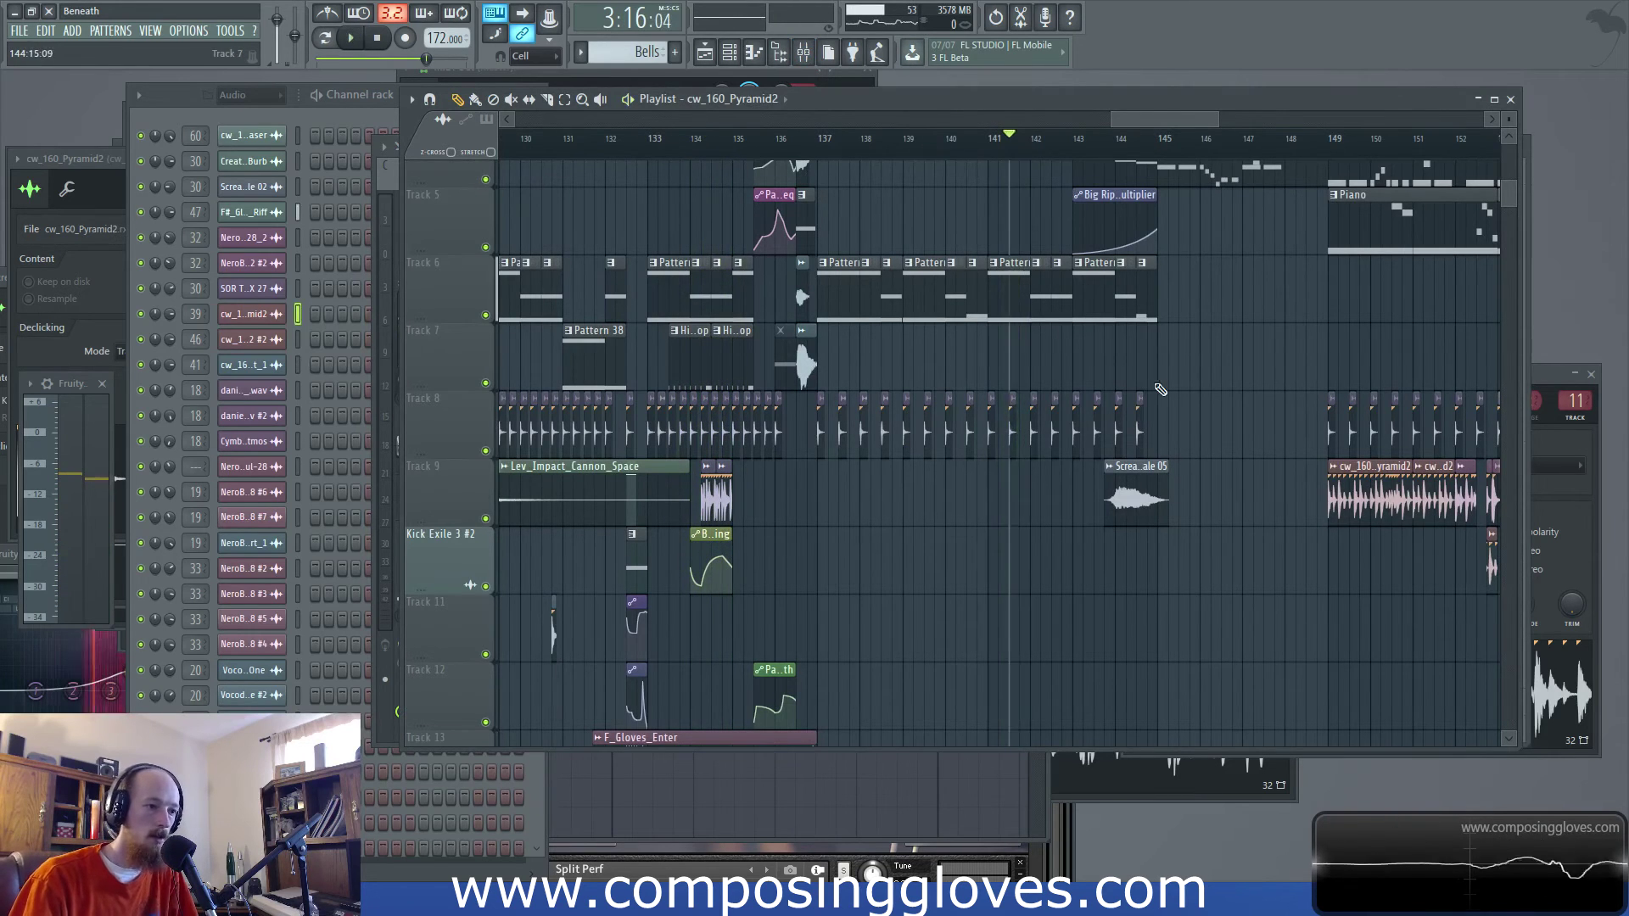
Audition the soloed track around bar 145 and from the Big Rip section at bar 149
{"action": "scroll", "coordinate": [1036, 263], "scroll_direction": "right", "scroll_amount": 3}
{"action": "scroll", "coordinate": [959, 335], "scroll_direction": "up", "scroll_amount": 4}
{"action": "key", "text": "space"}
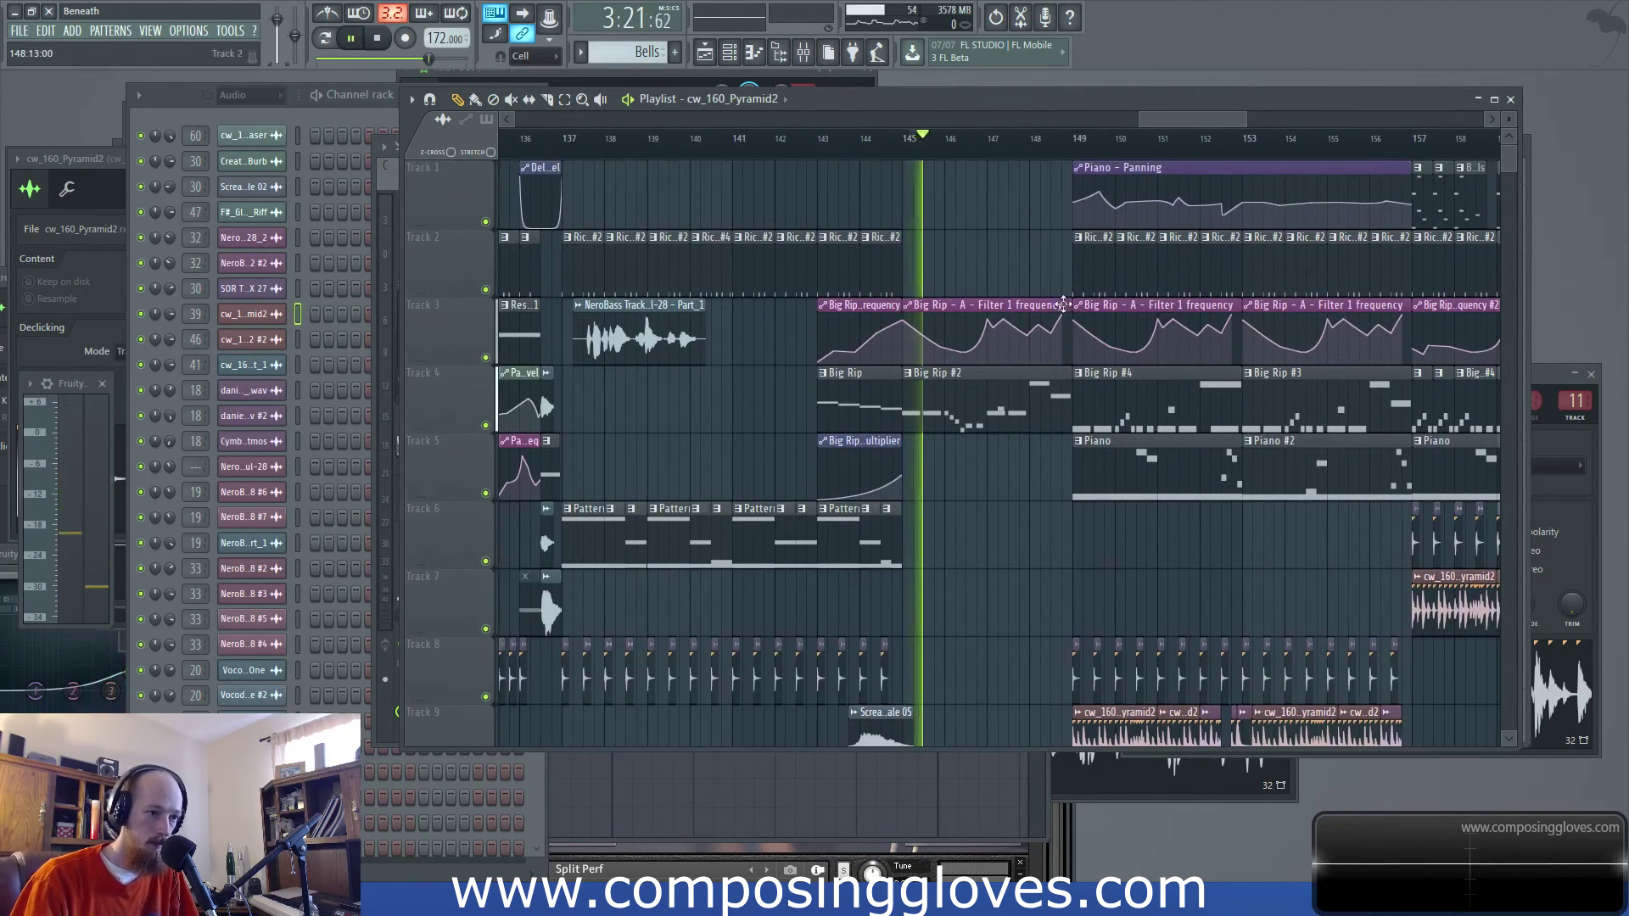
{"action": "scroll", "coordinate": [929, 339], "scroll_direction": "right", "scroll_amount": 3}
{"action": "scroll", "coordinate": [929, 339], "scroll_direction": "down", "scroll_amount": 1}
{"action": "left_click", "coordinate": [842, 139]}
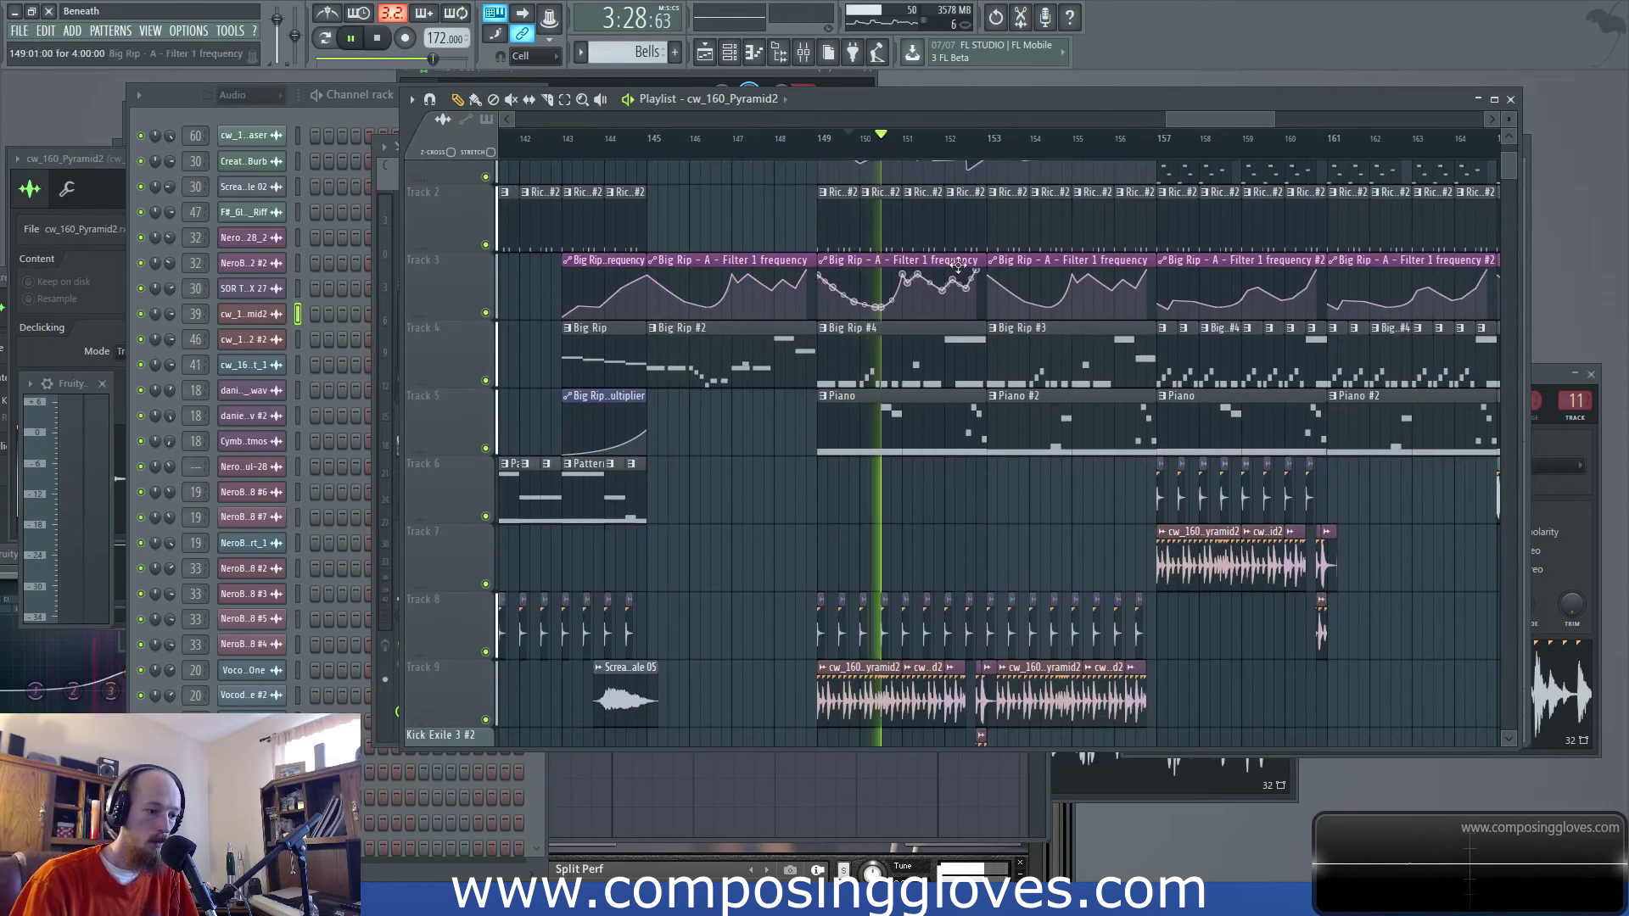
Audition the track from bars 157 and 162, then around bar 167 and at the final section at bar 173
{"action": "scroll", "coordinate": [840, 153], "scroll_direction": "right", "scroll_amount": 4}
{"action": "scroll", "coordinate": [840, 153], "scroll_direction": "up", "scroll_amount": 1}
{"action": "left_click", "coordinate": [813, 146]}
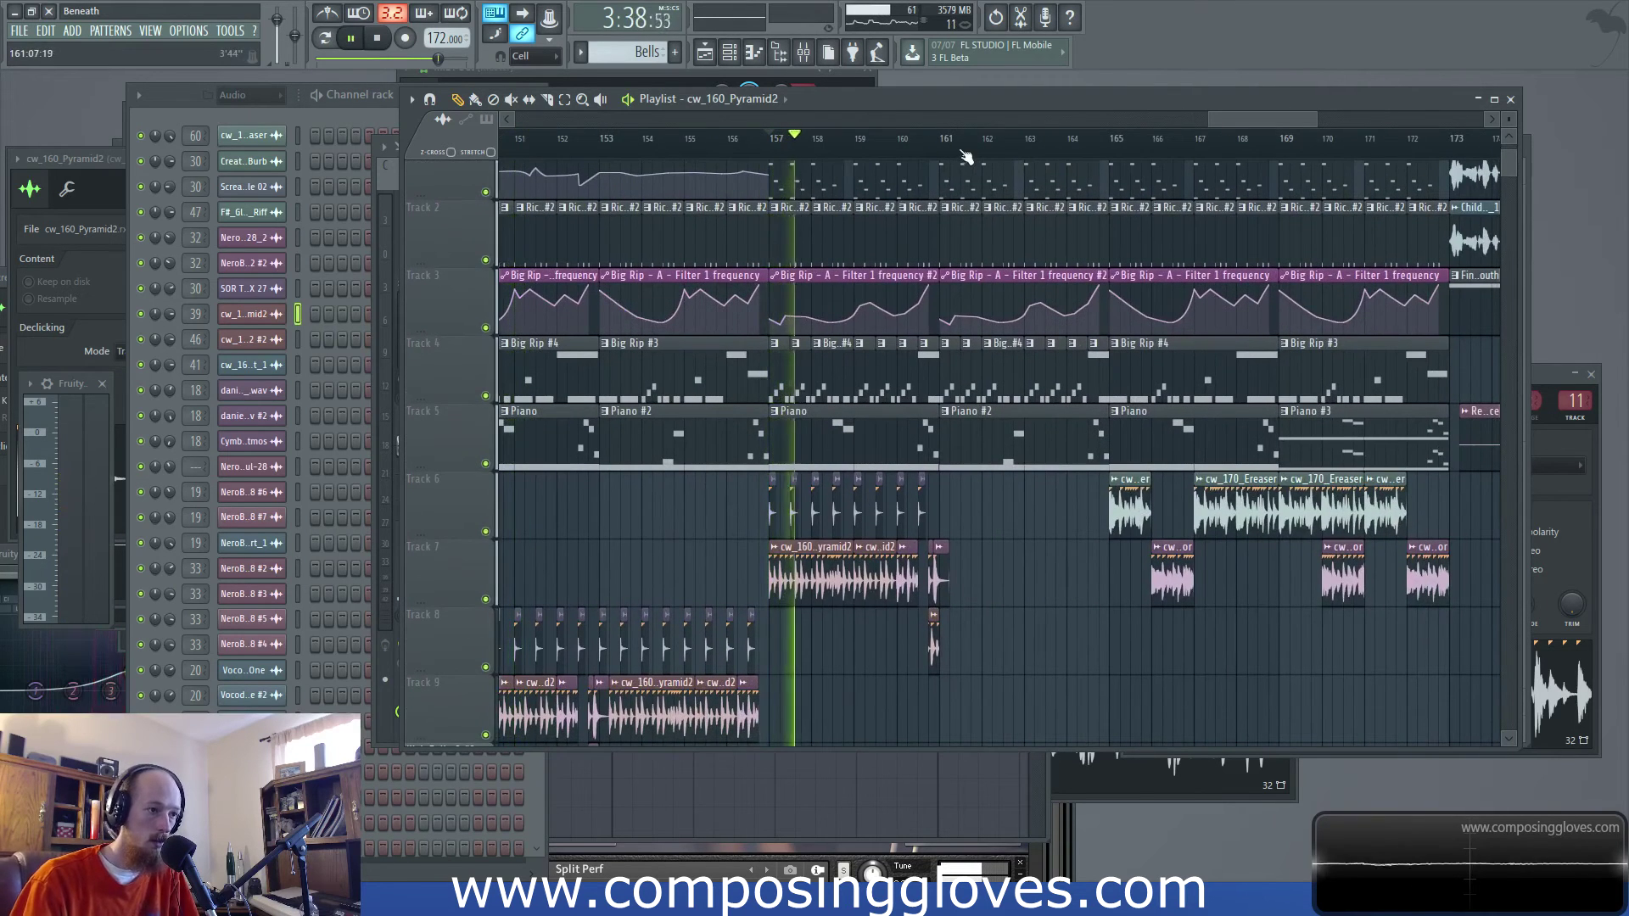
{"action": "left_click", "coordinate": [989, 143]}
{"action": "scroll", "coordinate": [900, 340], "scroll_direction": "up", "scroll_amount": 1}
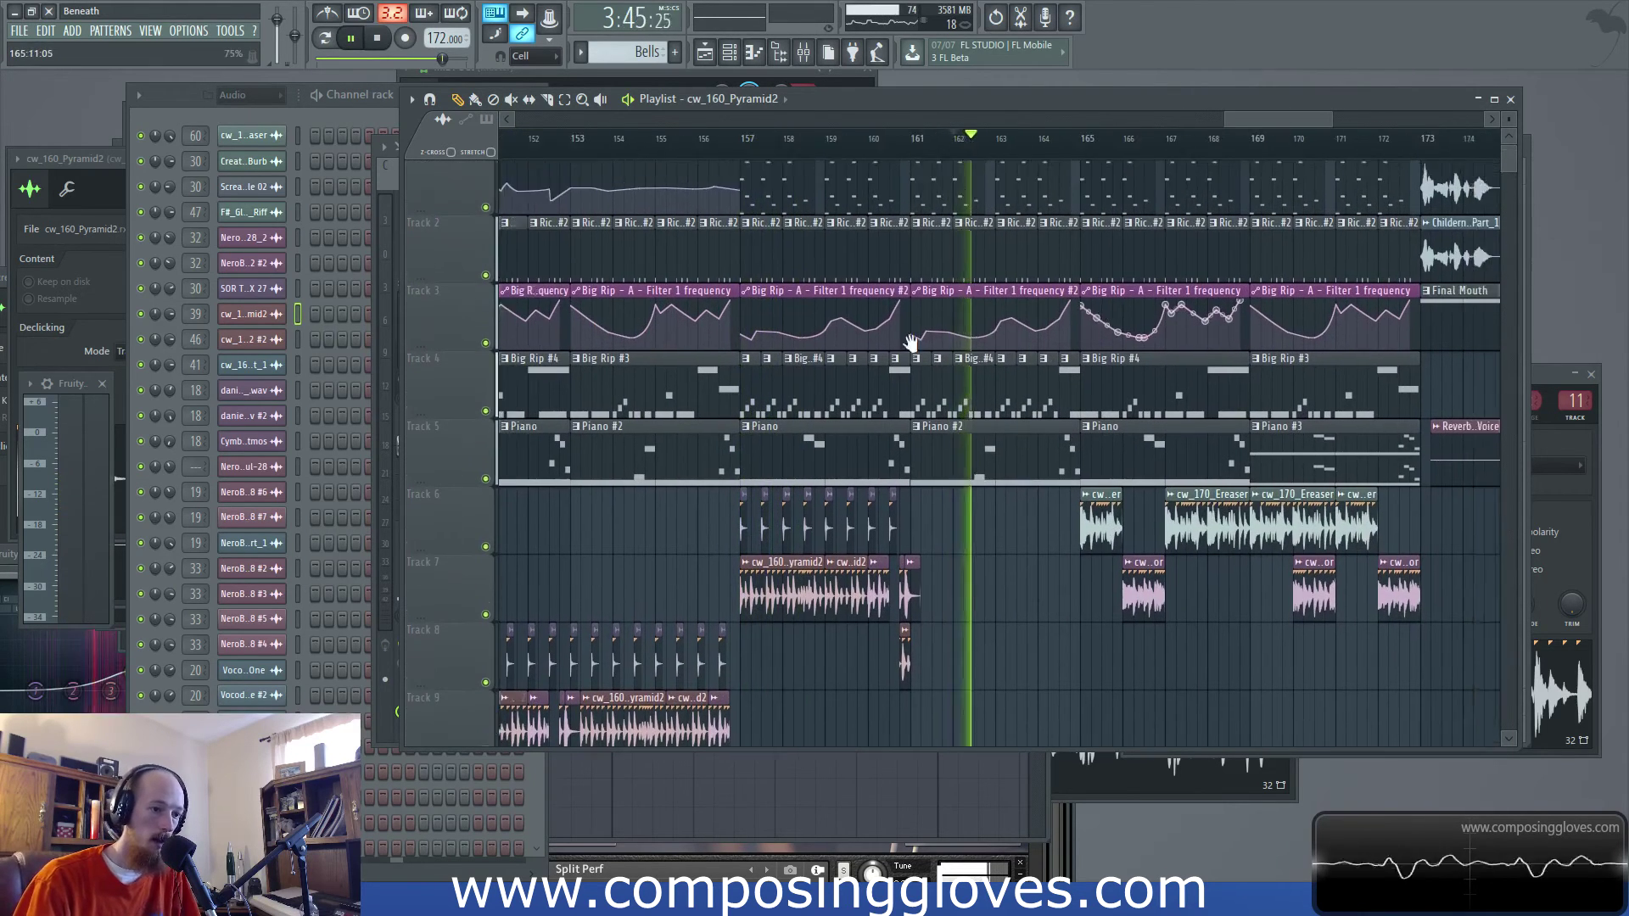
{"action": "scroll", "coordinate": [900, 340], "scroll_direction": "right", "scroll_amount": 3}
{"action": "left_click", "coordinate": [881, 142]}
{"action": "left_click", "coordinate": [1127, 143]}
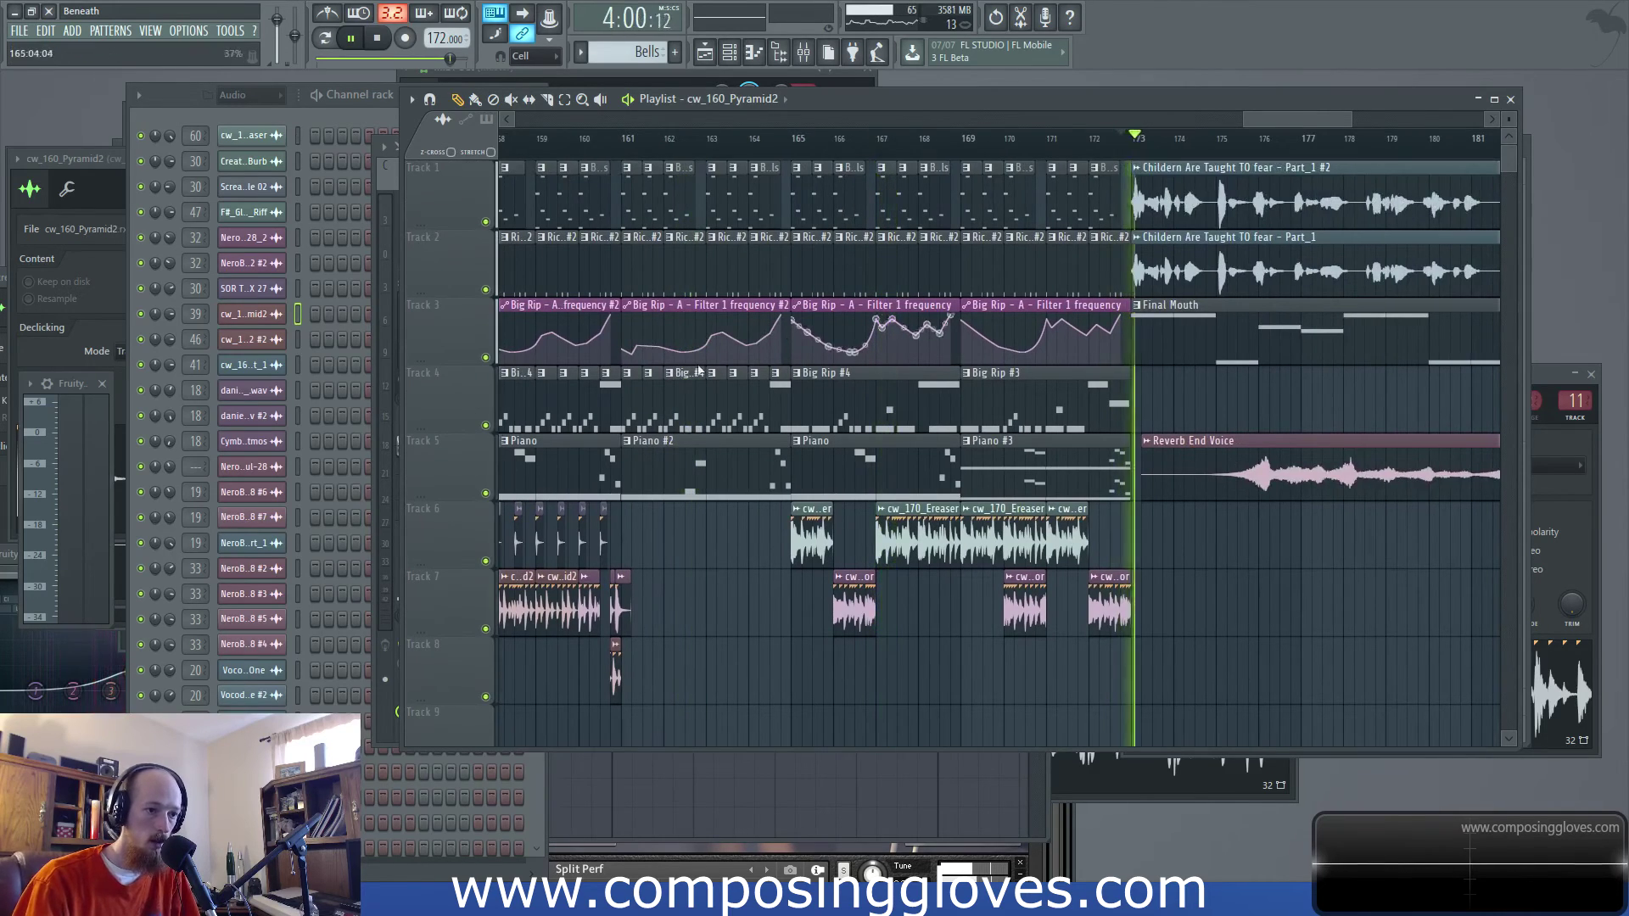
Return to the start of the arrangement, audition the intro from bar 1, and play the passage at bar 10
{"action": "scroll", "coordinate": [730, 338], "scroll_direction": "down", "scroll_amount": 3}
{"action": "scroll", "coordinate": [730, 338], "scroll_direction": "down", "scroll_amount": 4}
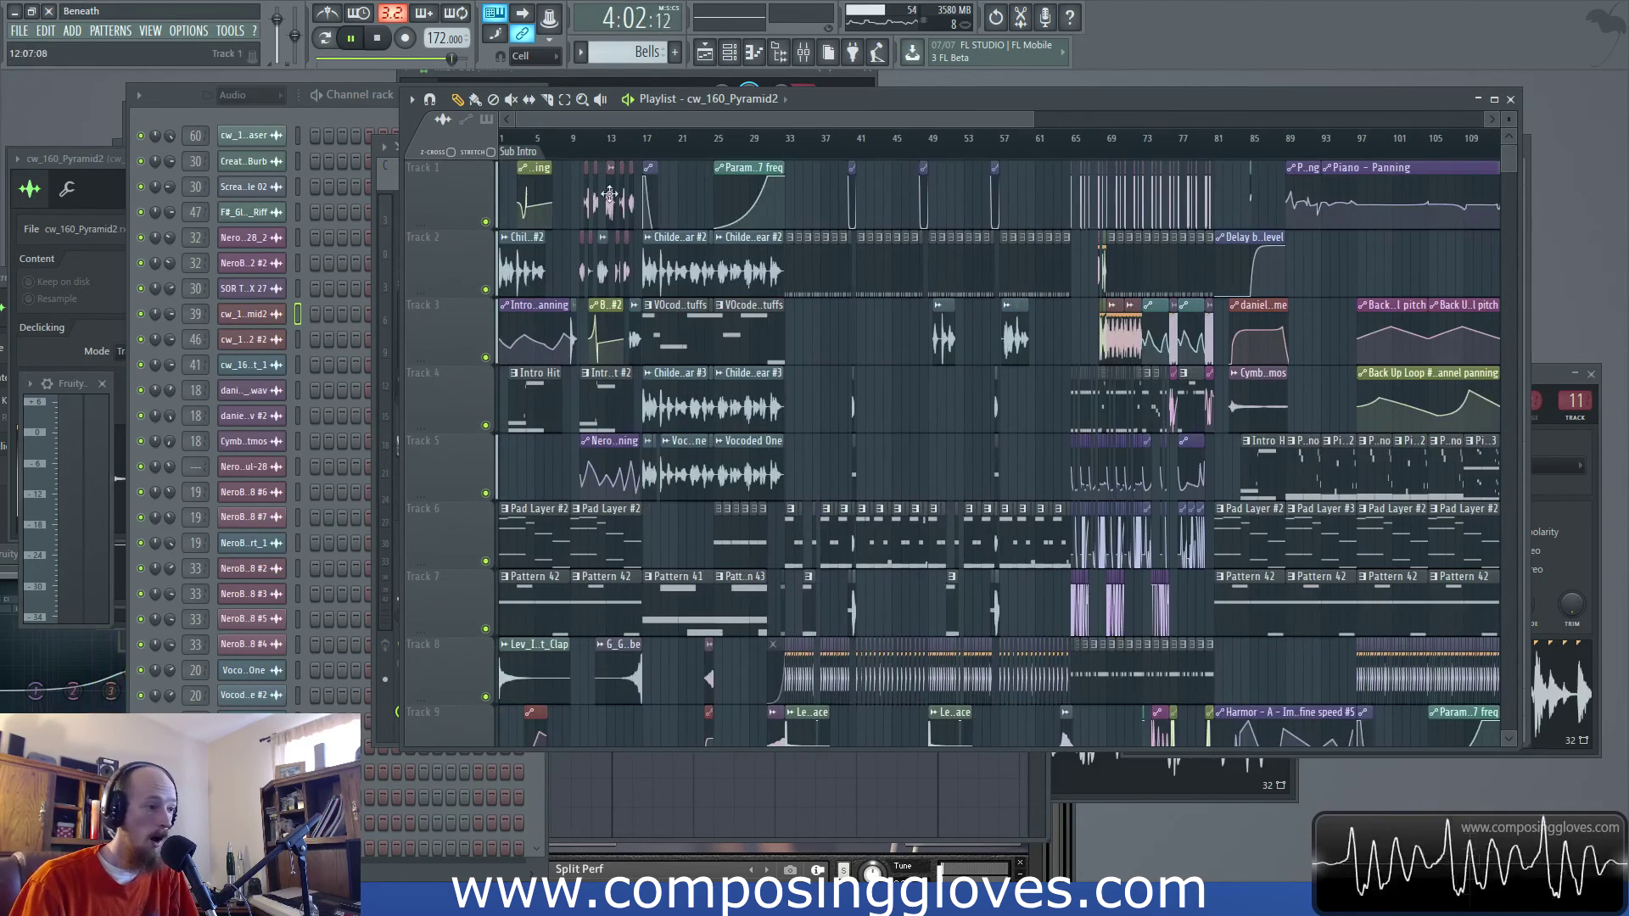
{"action": "left_click", "coordinate": [505, 142]}
{"action": "scroll", "coordinate": [907, 370], "scroll_direction": "up", "scroll_amount": 5}
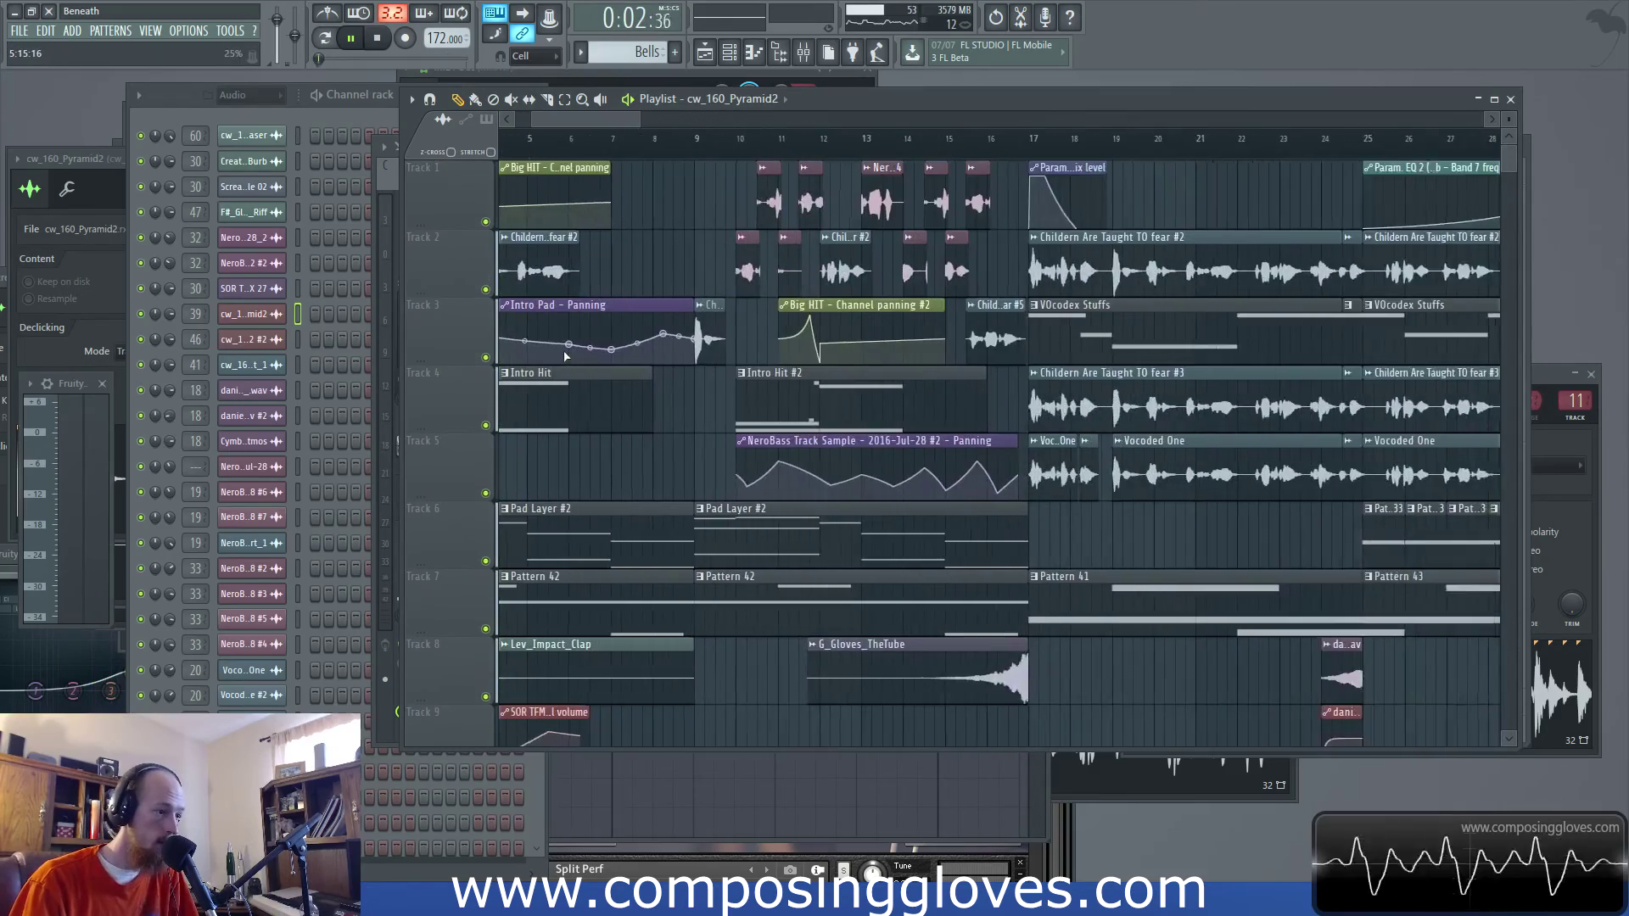
{"action": "scroll", "coordinate": [882, 373], "scroll_direction": "down", "scroll_amount": 10}
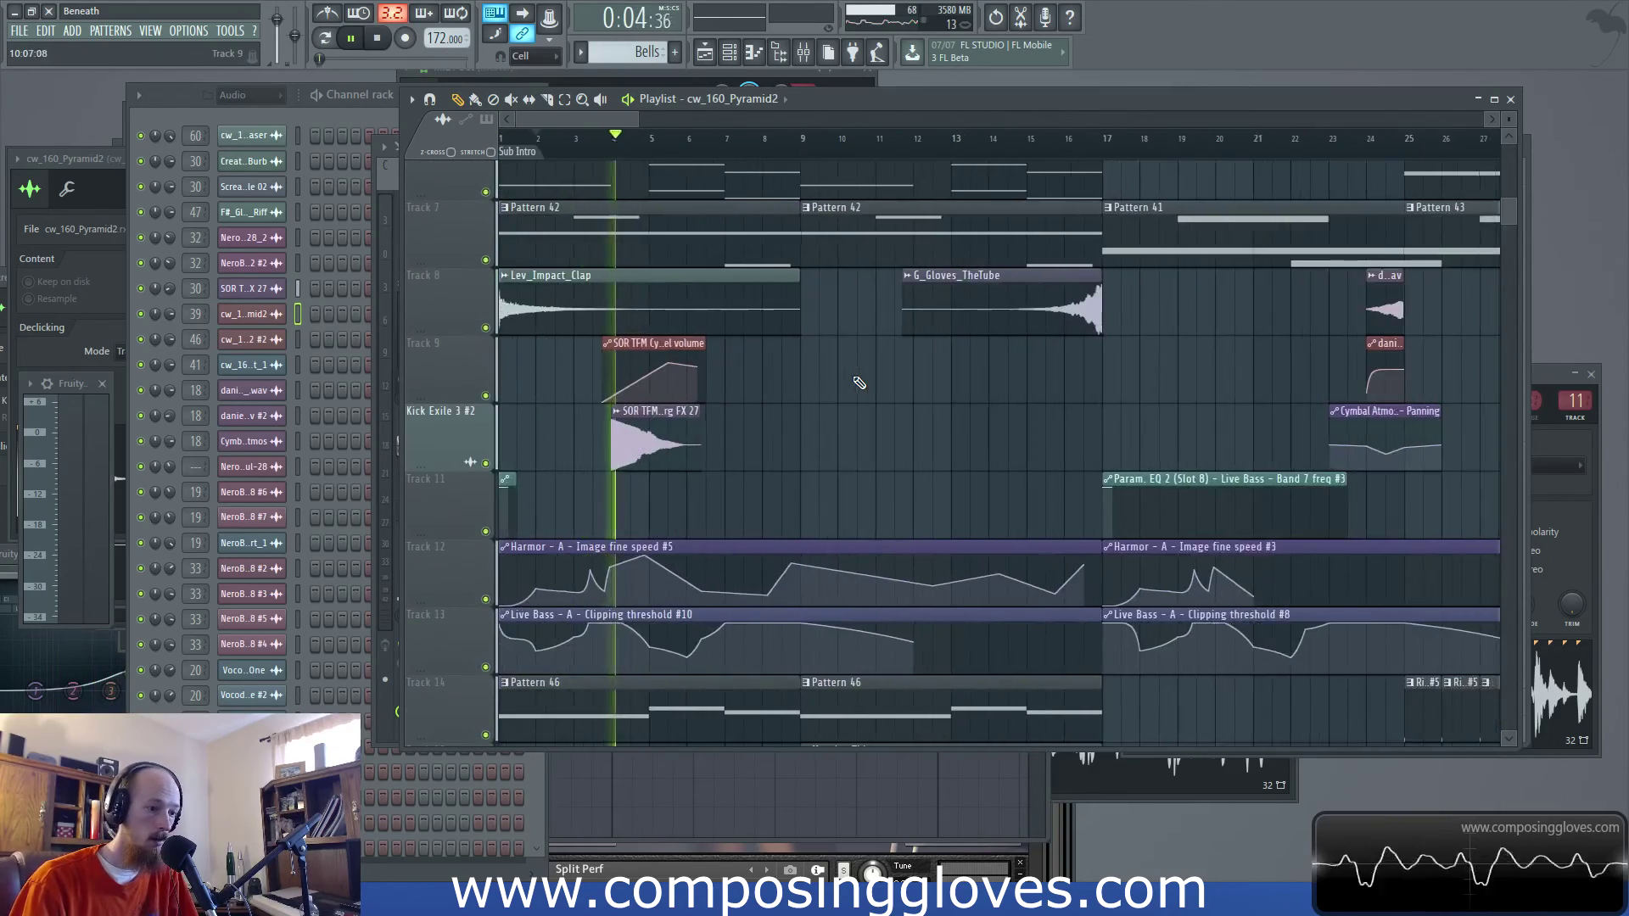
{"action": "scroll", "coordinate": [852, 376], "scroll_direction": "up", "scroll_amount": 10}
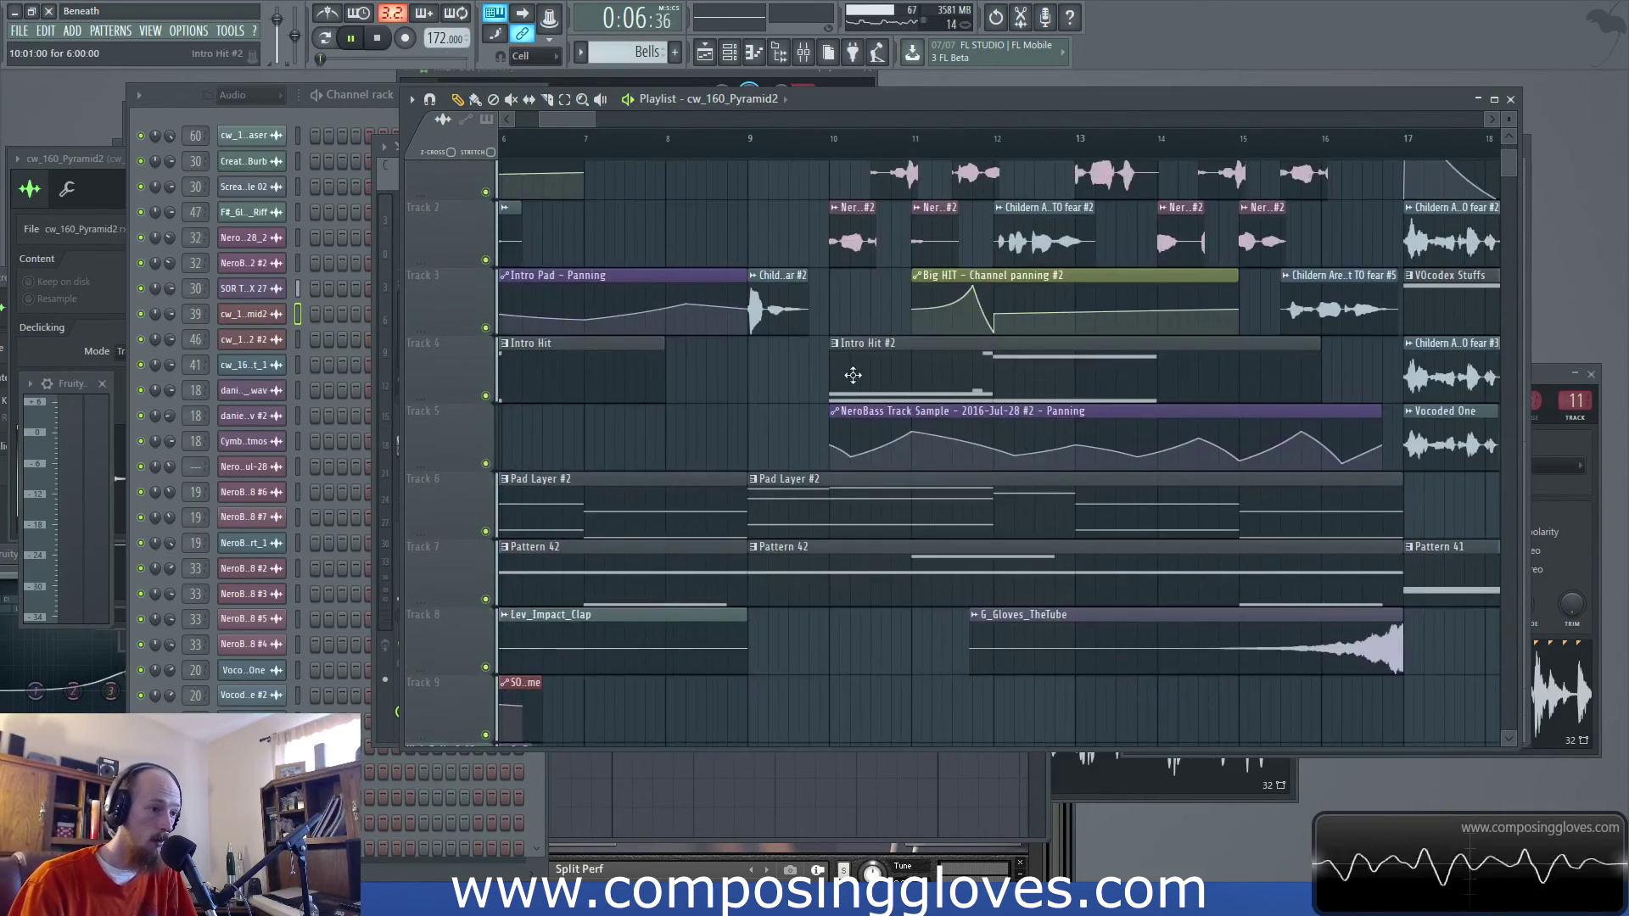
{"action": "left_click", "coordinate": [809, 138]}
{"action": "key", "text": "space"}
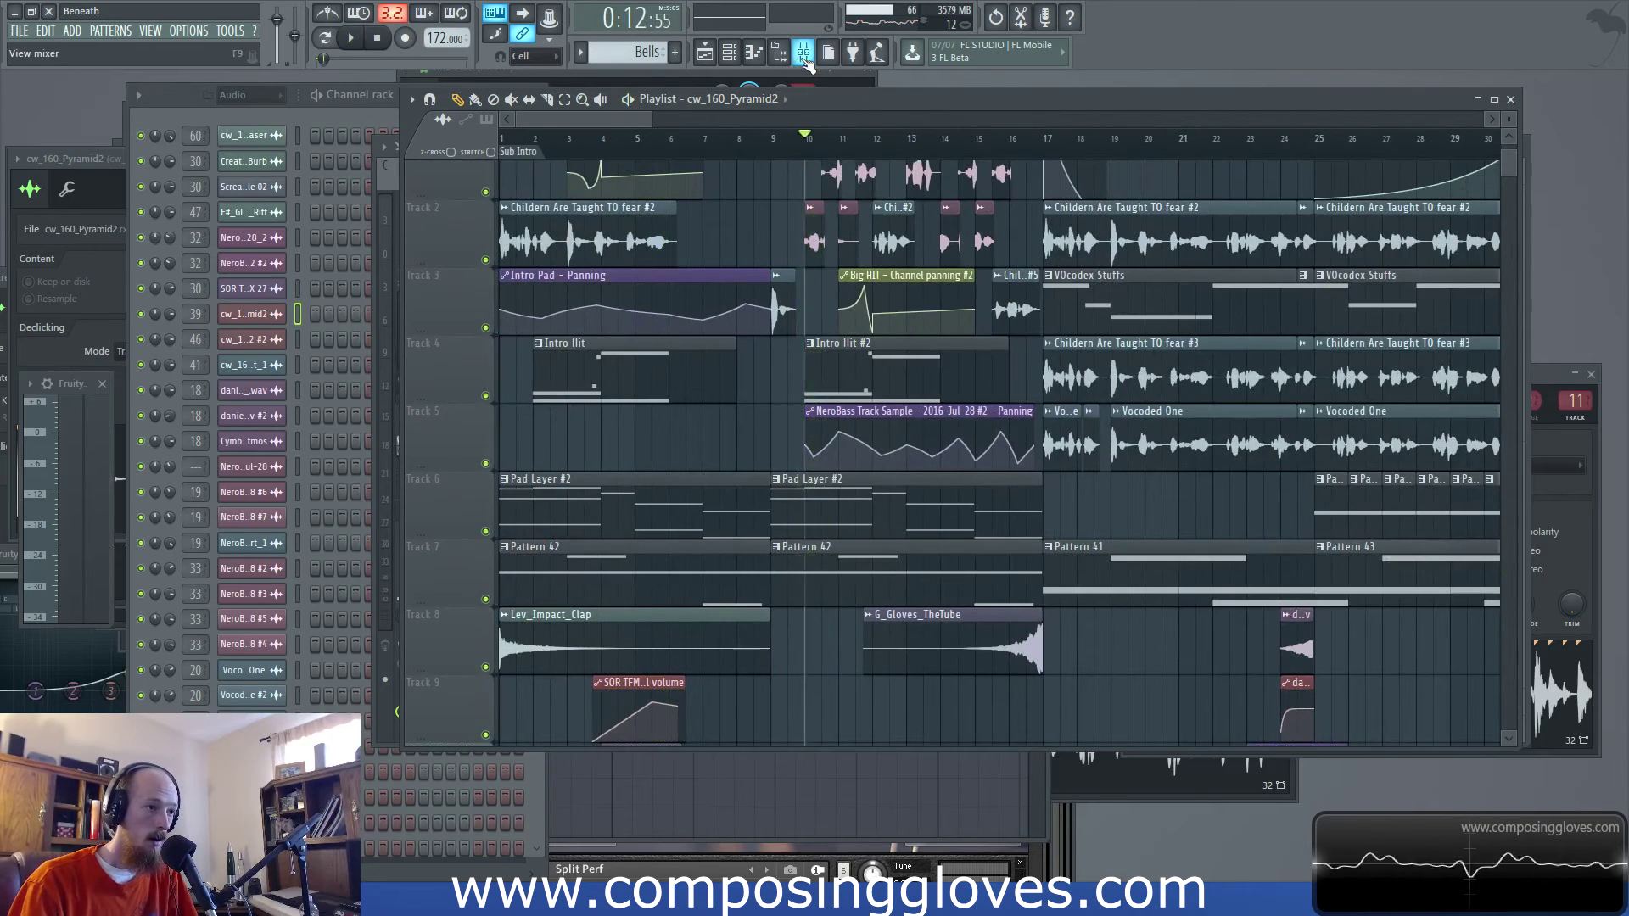
Play the intro from bar 10 with all mixer tracks audible and lower the Kick Foreshadow 2 fader well down
{"action": "key", "text": "F9"}
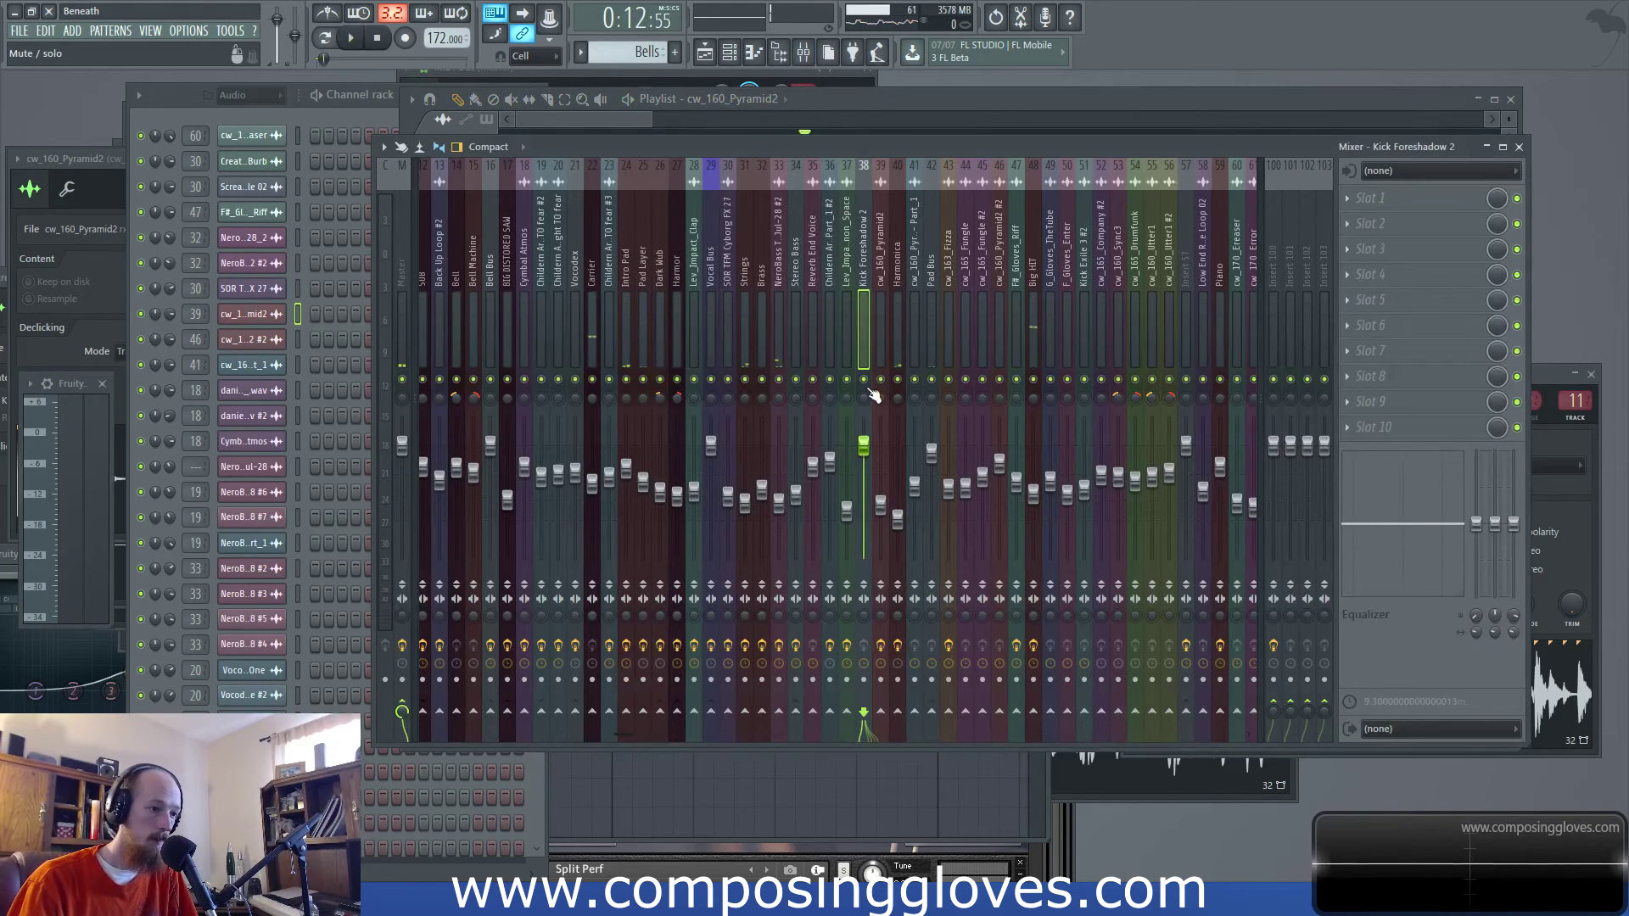
{"action": "key", "text": "space"}
{"action": "left_click_drag", "start_coordinate": [864, 444], "coordinate": [864, 557]}
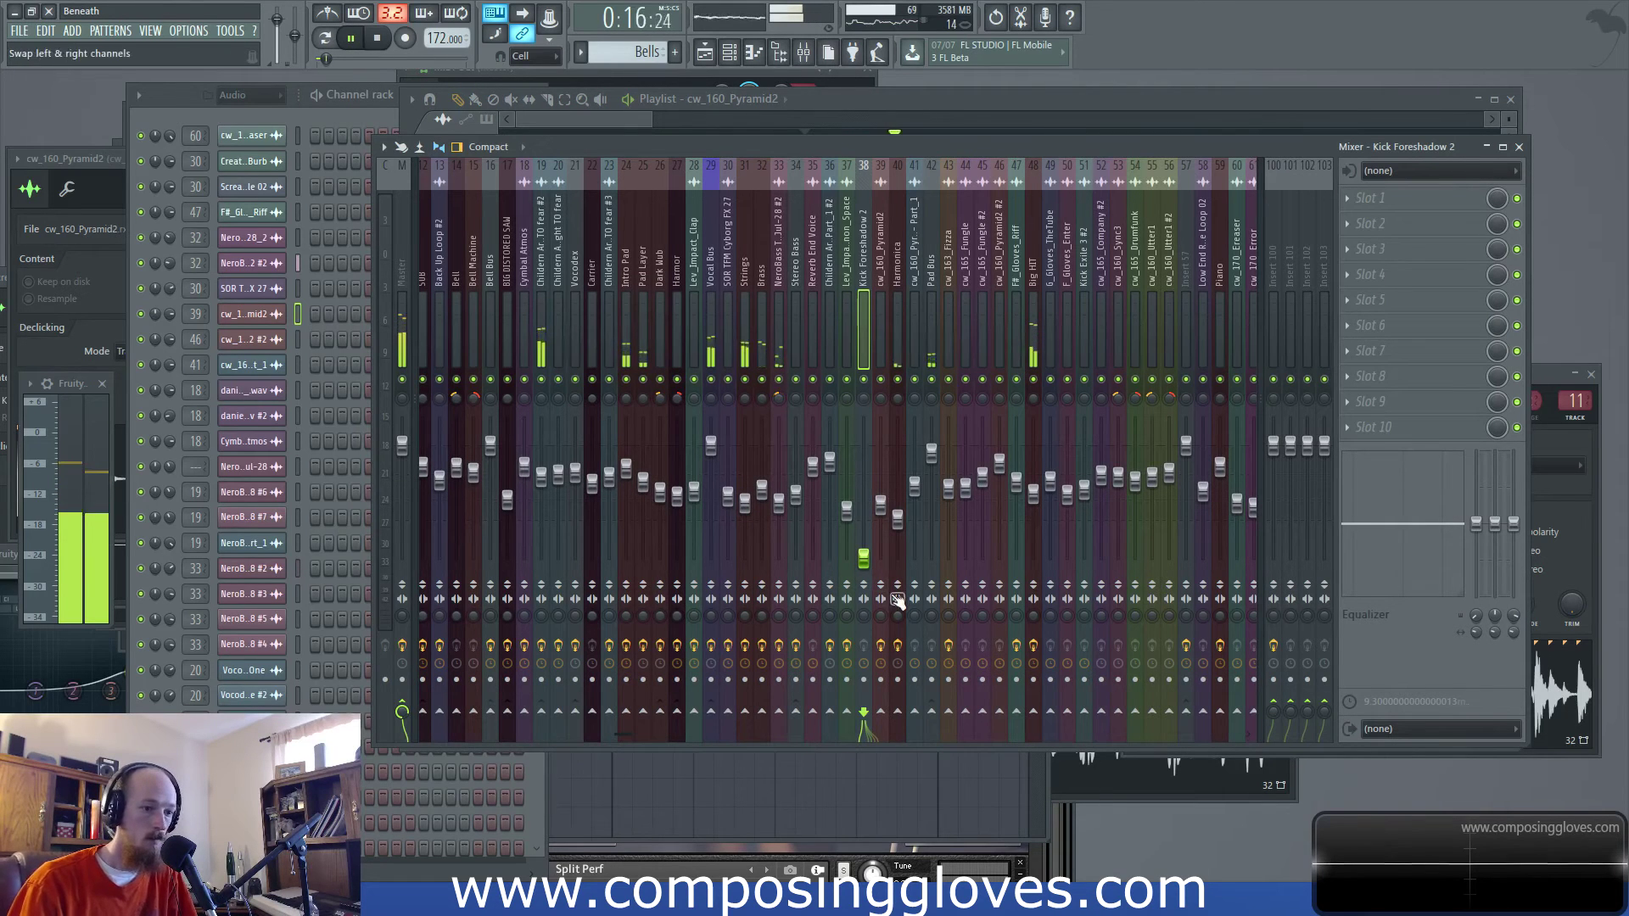
{"action": "key", "text": "space"}
Select the Snare mixer track and show the Unsorted channel group to examine the drum and synth channels
{"action": "left_click_drag", "start_coordinate": [618, 735], "coordinate": [292, 689]}
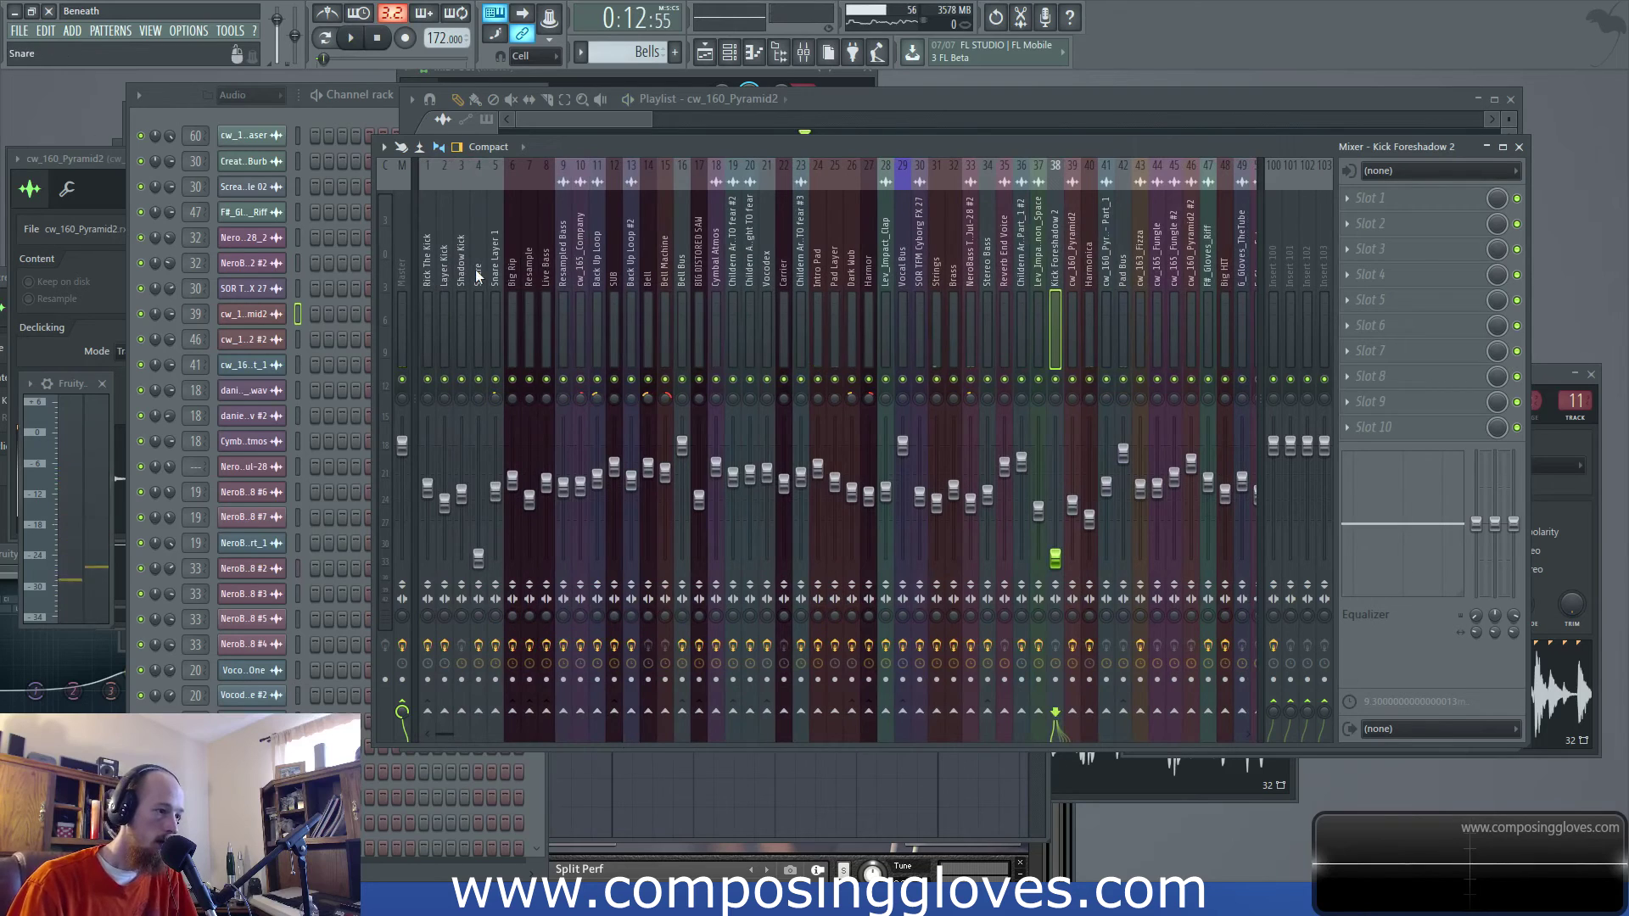
{"action": "left_click", "coordinate": [477, 394]}
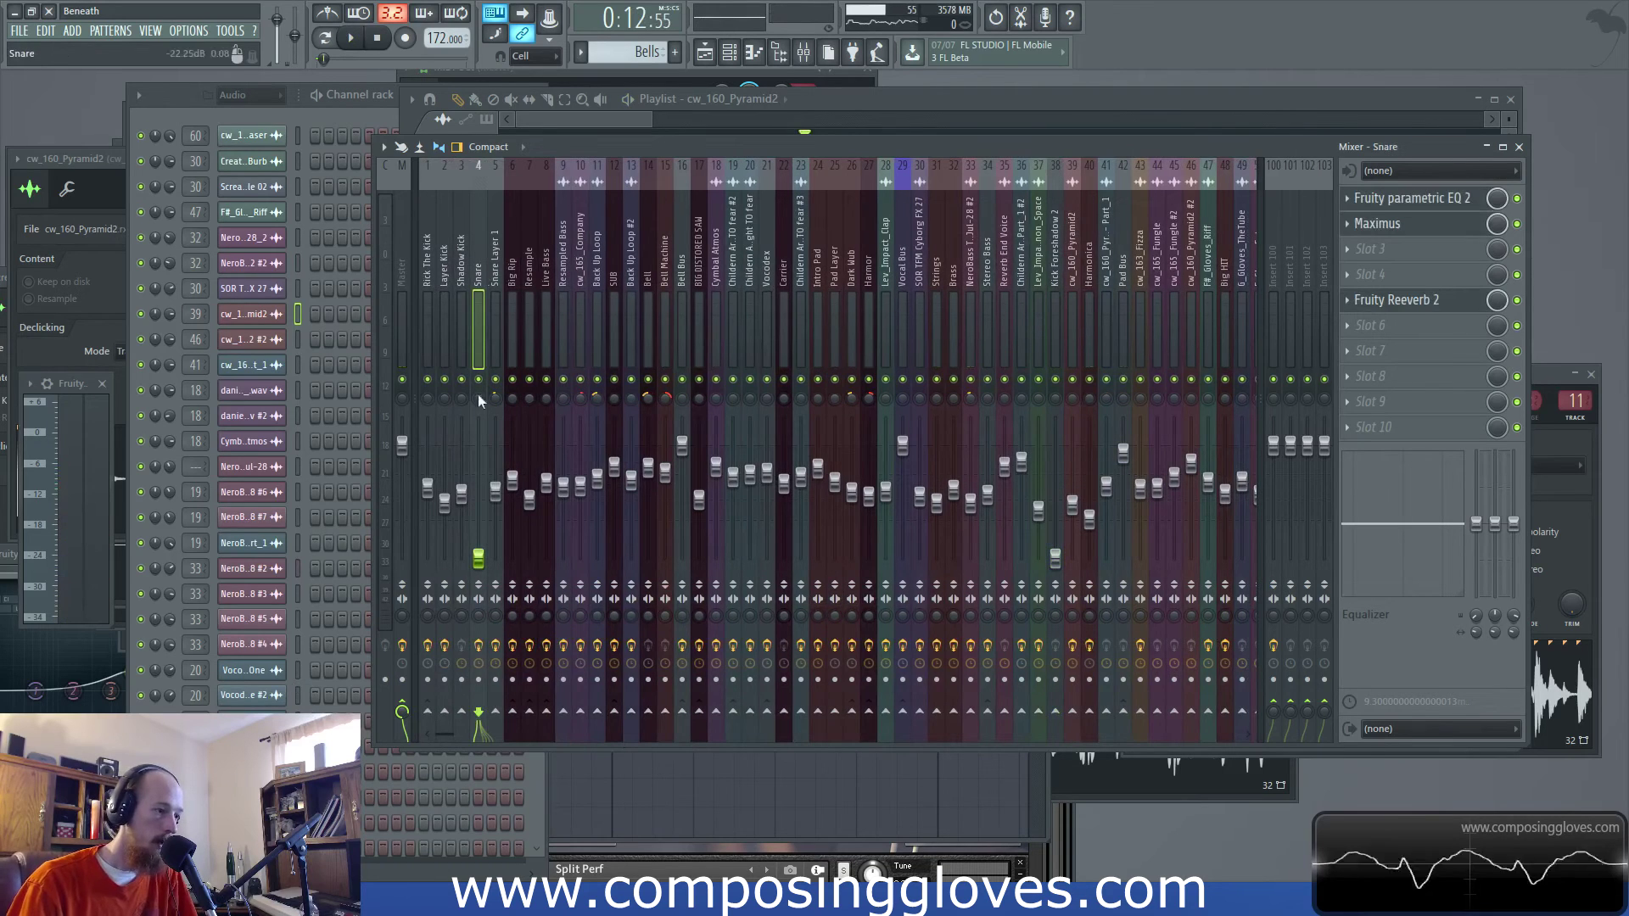
{"action": "left_click", "coordinate": [194, 100]}
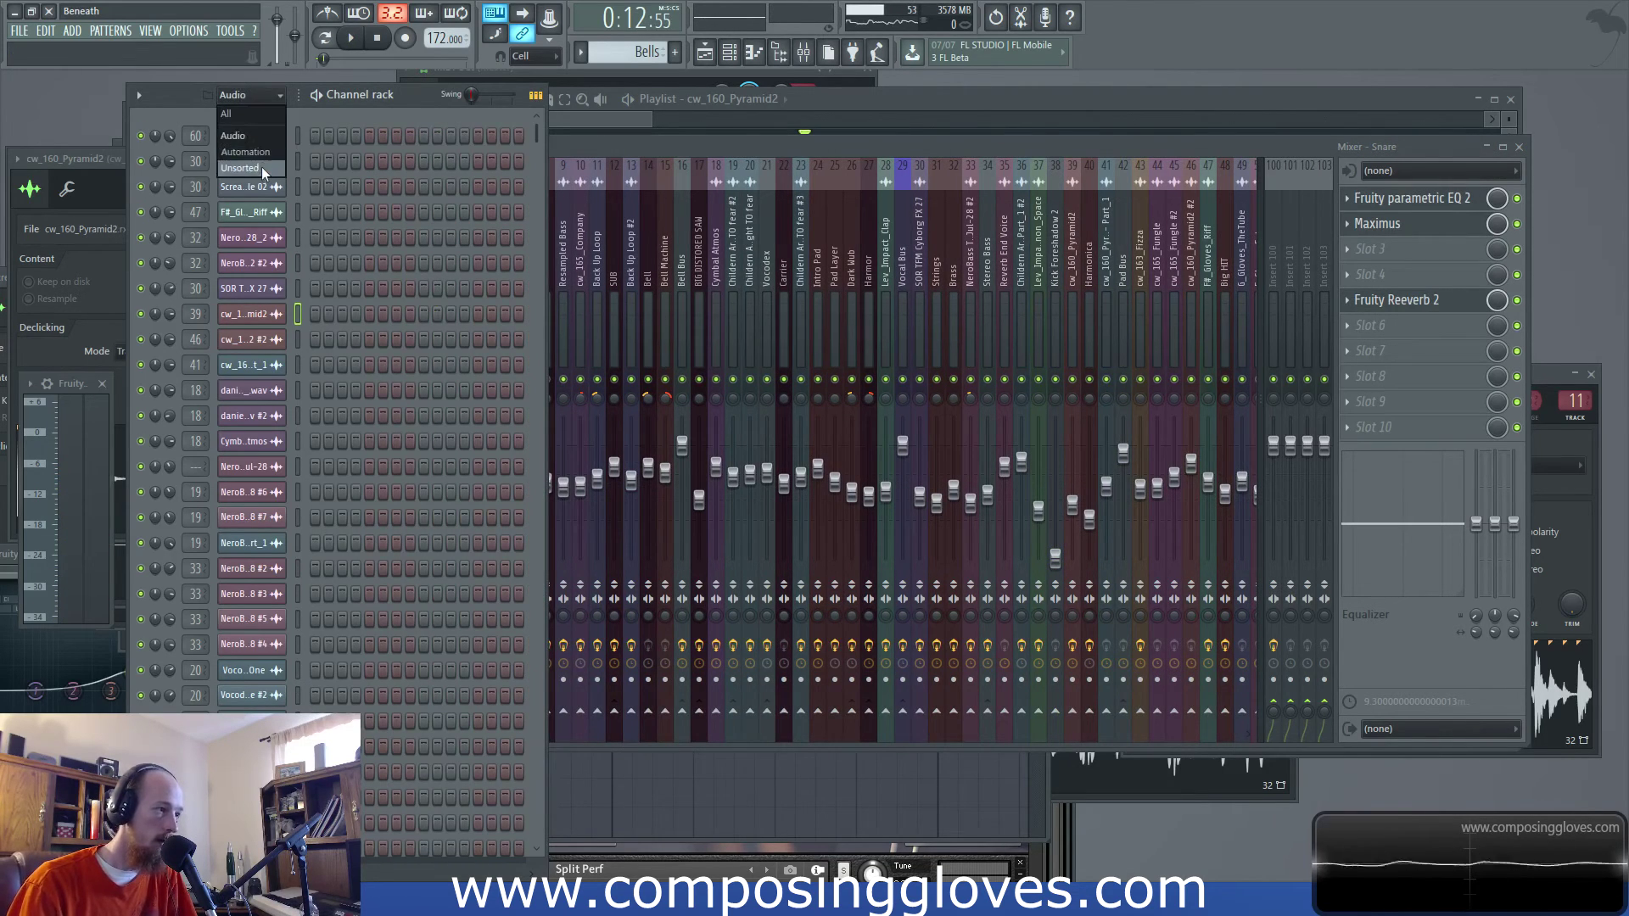
{"action": "left_click", "coordinate": [261, 166]}
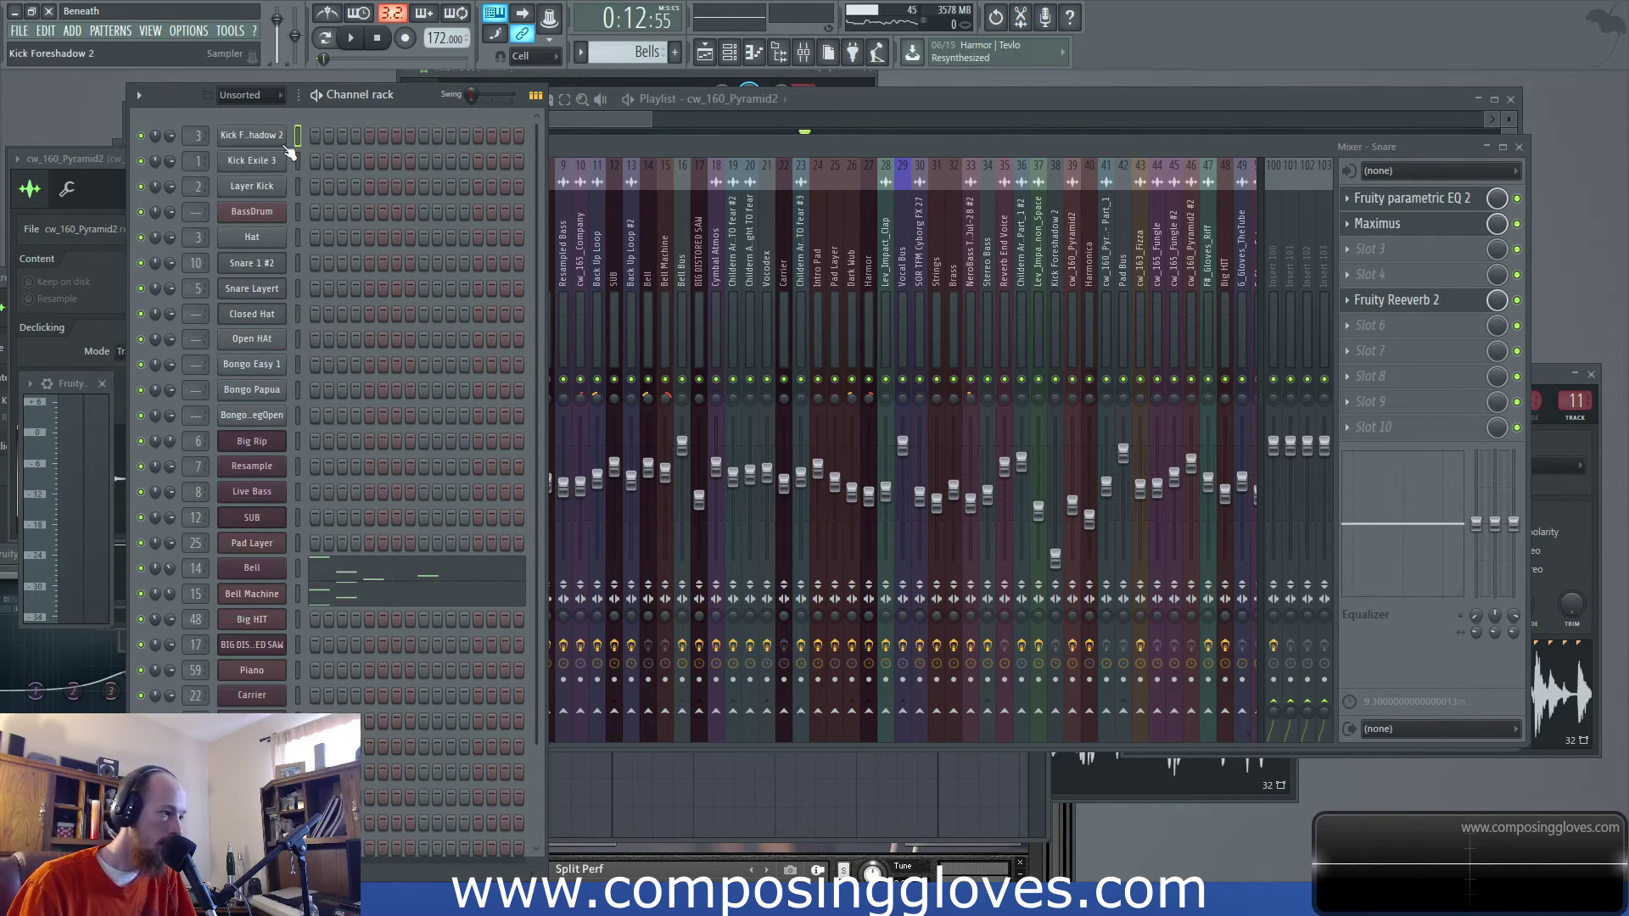
{"action": "scroll", "coordinate": [266, 389], "scroll_direction": "down", "scroll_amount": 3}
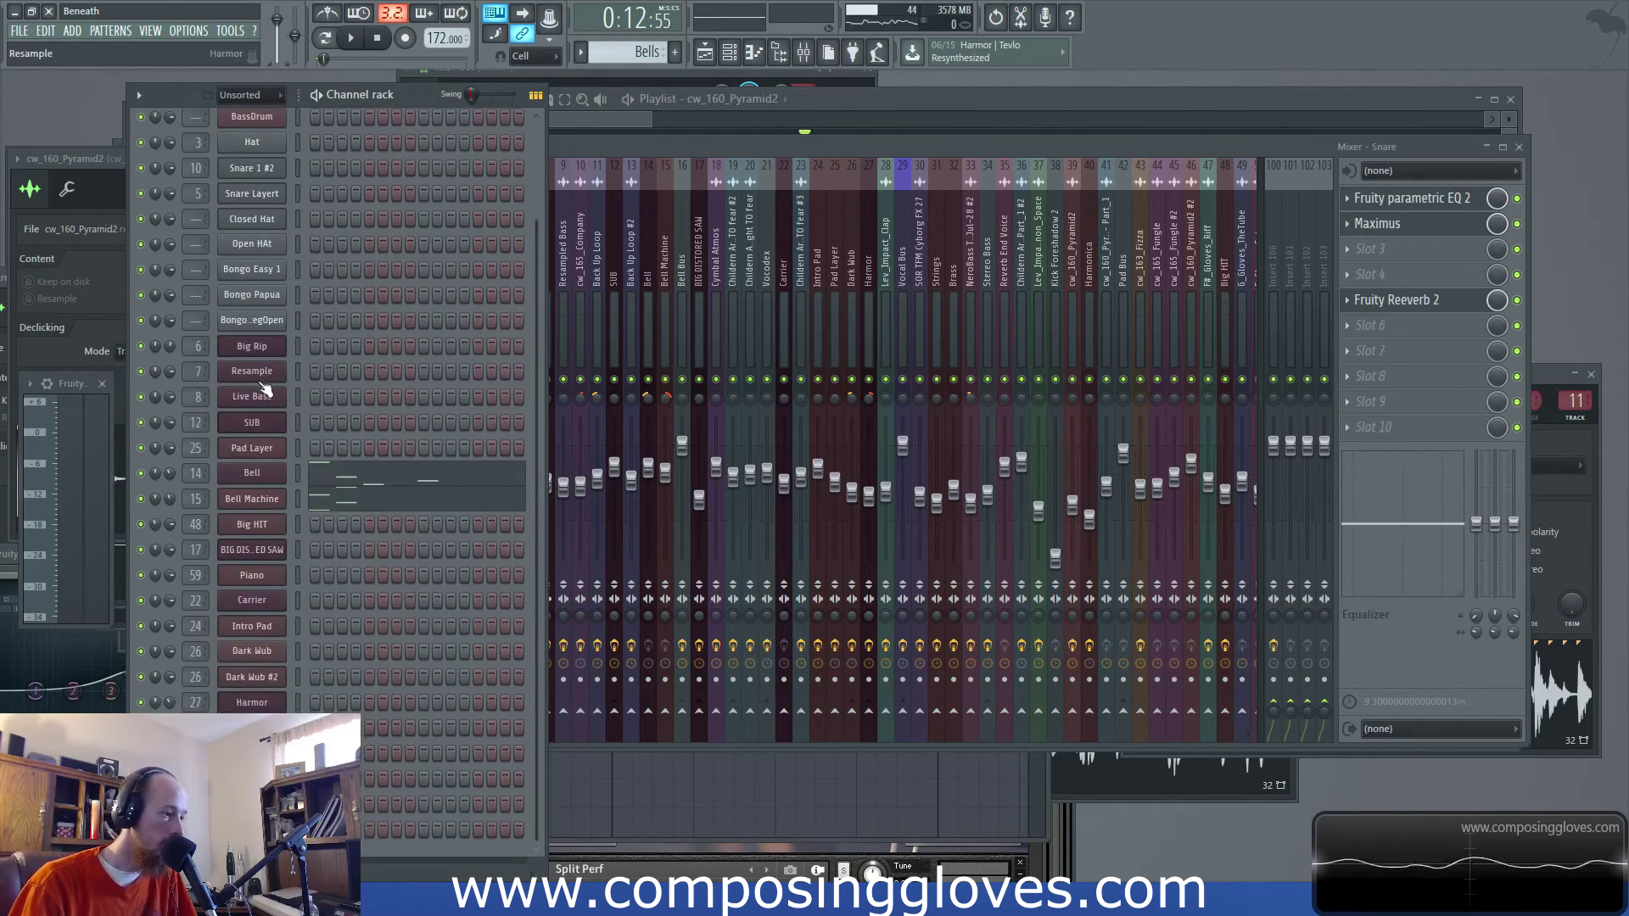
{"action": "scroll", "coordinate": [265, 390], "scroll_direction": "up", "scroll_amount": 3}
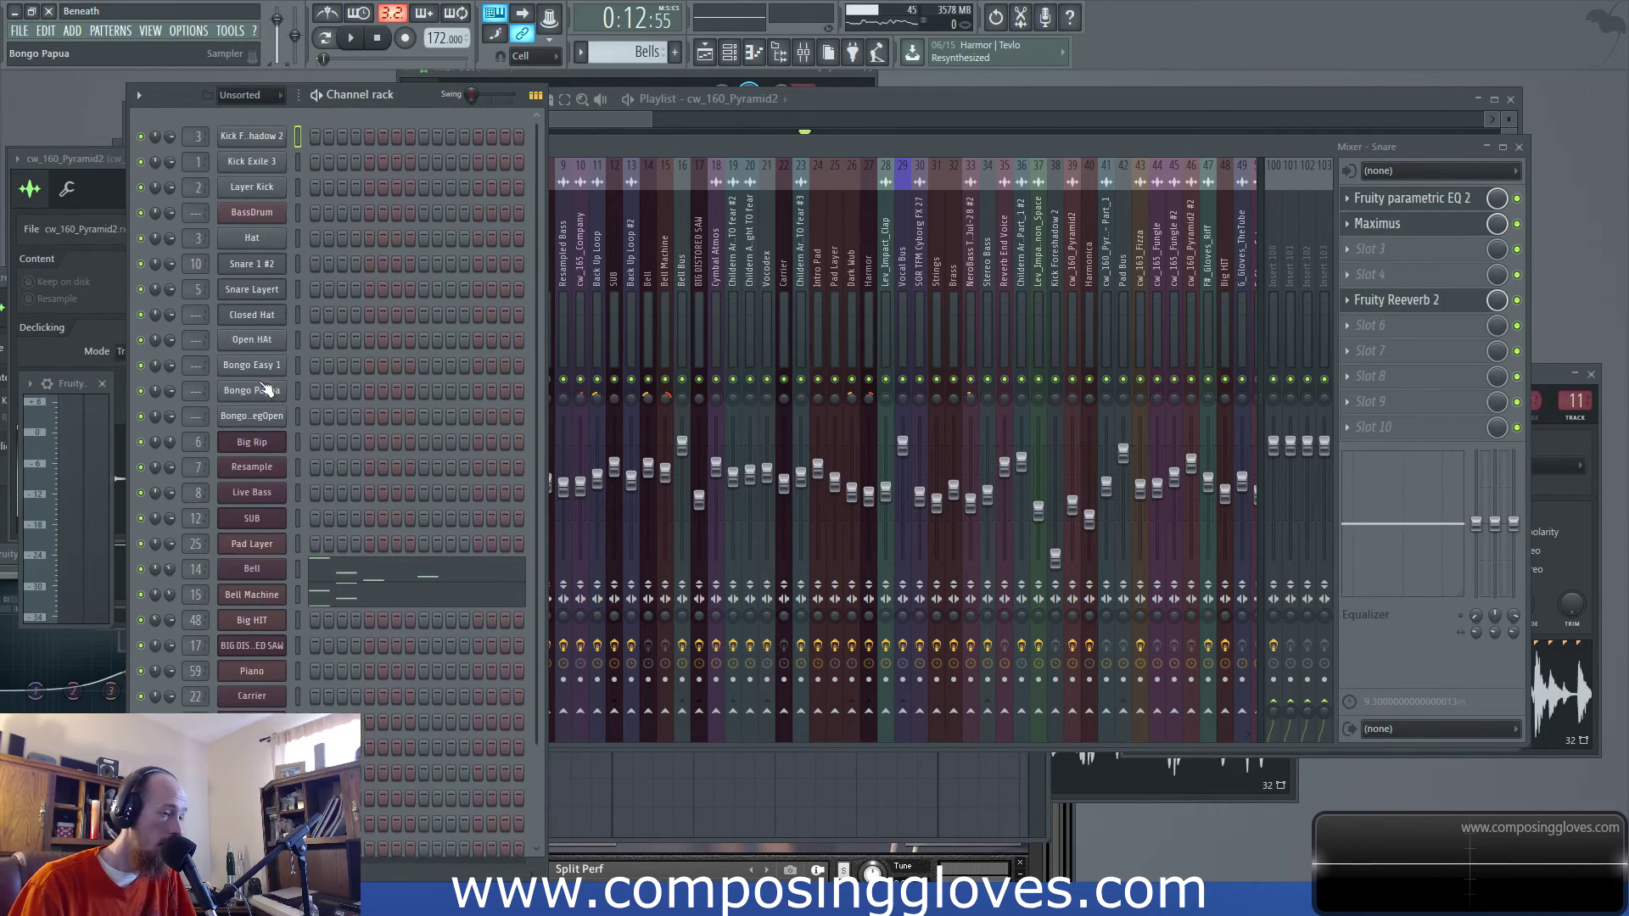
Return to the playlist and audition the full mix from around bar 128 and from the Resample clip near bar 135
{"action": "left_click", "coordinate": [594, 116]}
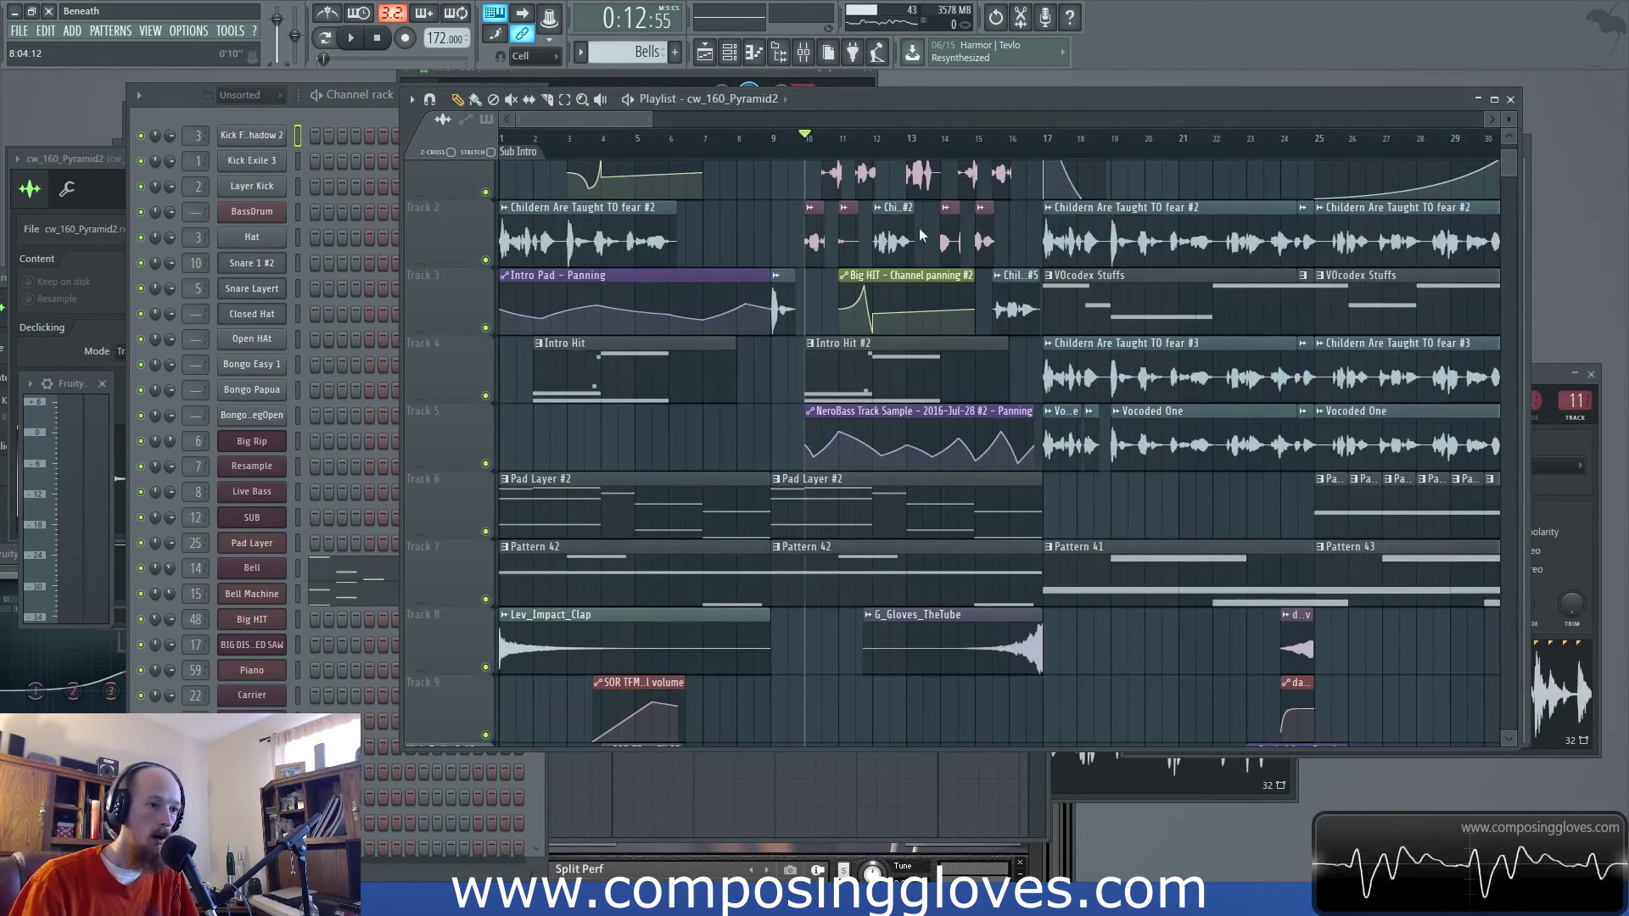
{"action": "scroll", "coordinate": [772, 329], "scroll_direction": "down", "scroll_amount": 10}
{"action": "scroll", "coordinate": [806, 331], "scroll_direction": "up", "scroll_amount": 3}
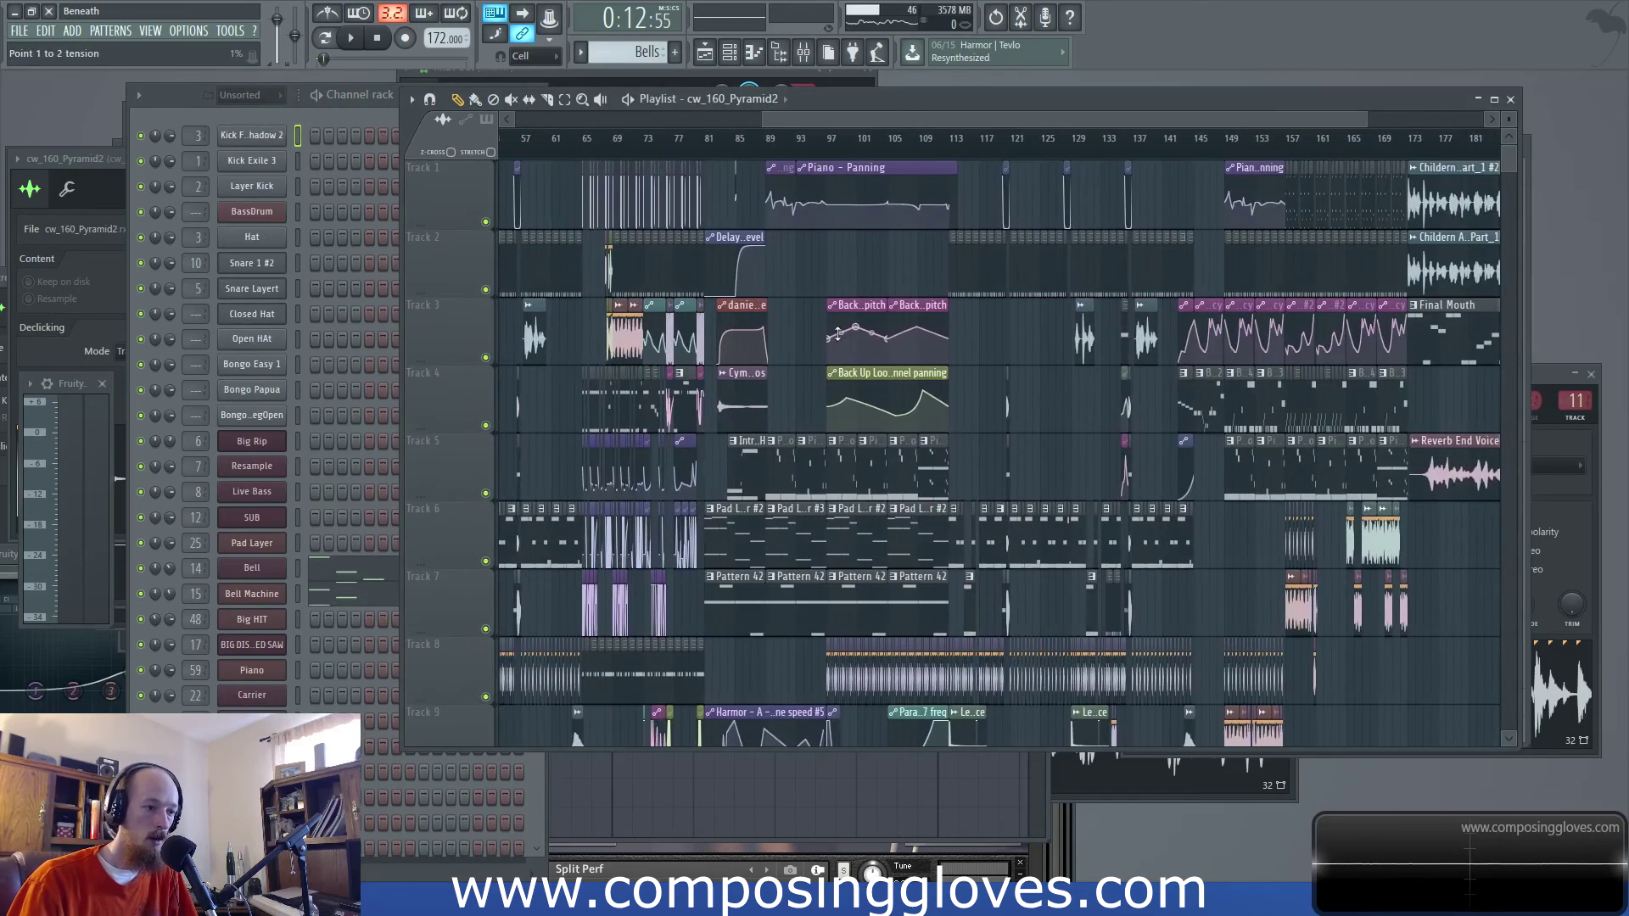
{"action": "scroll", "coordinate": [1205, 382], "scroll_direction": "up", "scroll_amount": 8}
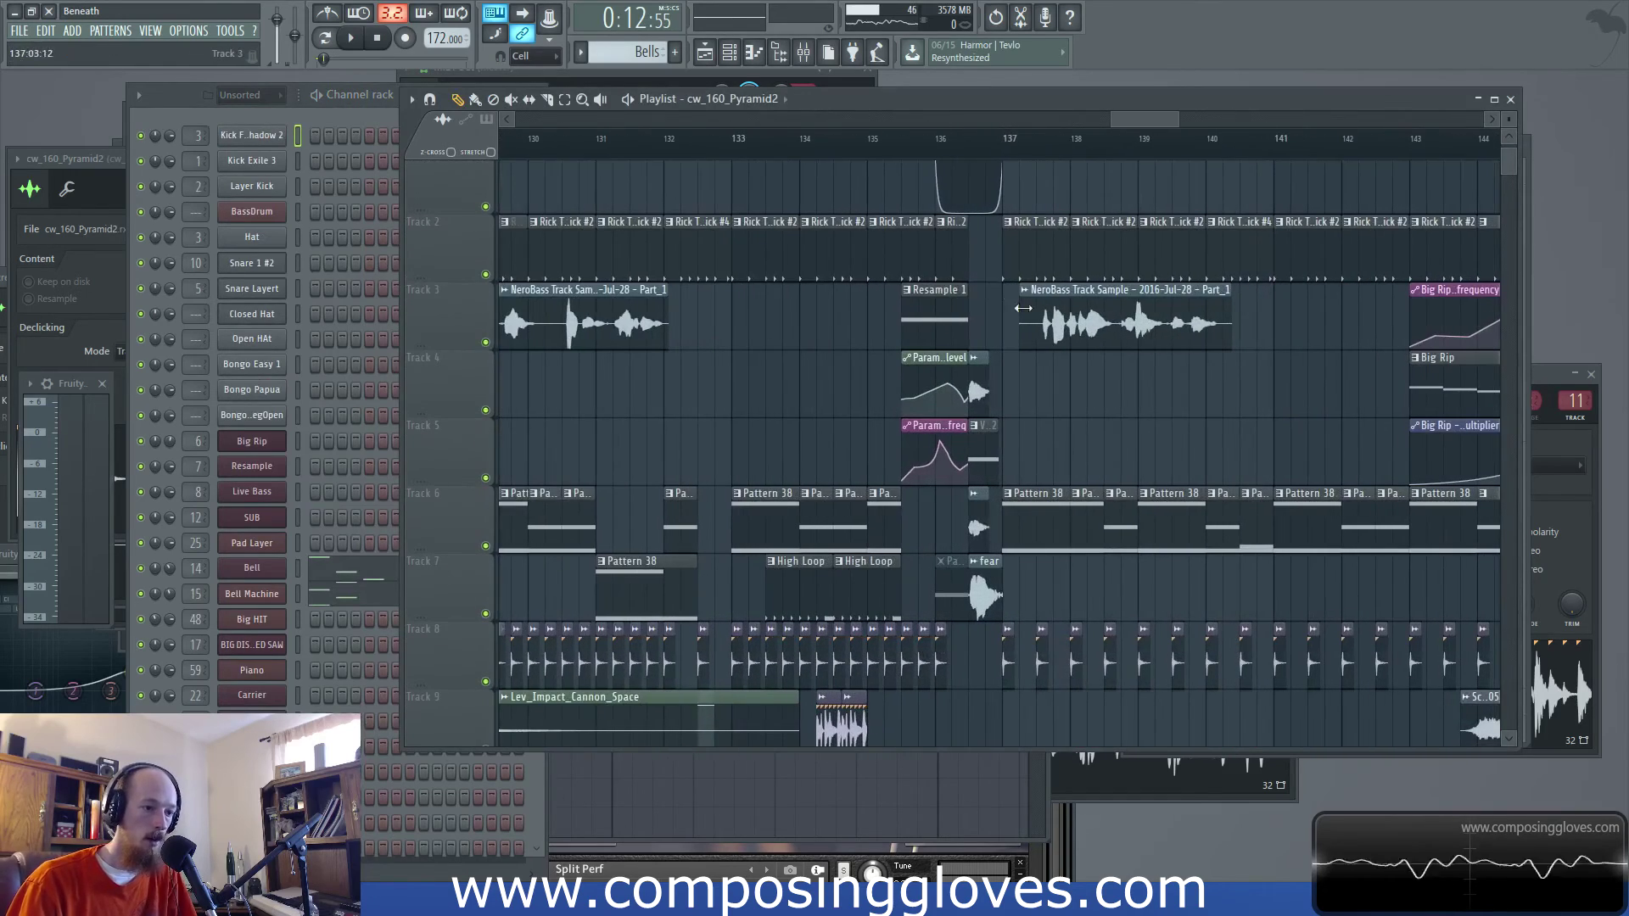
{"action": "scroll", "coordinate": [1025, 330], "scroll_direction": "left", "scroll_amount": 6}
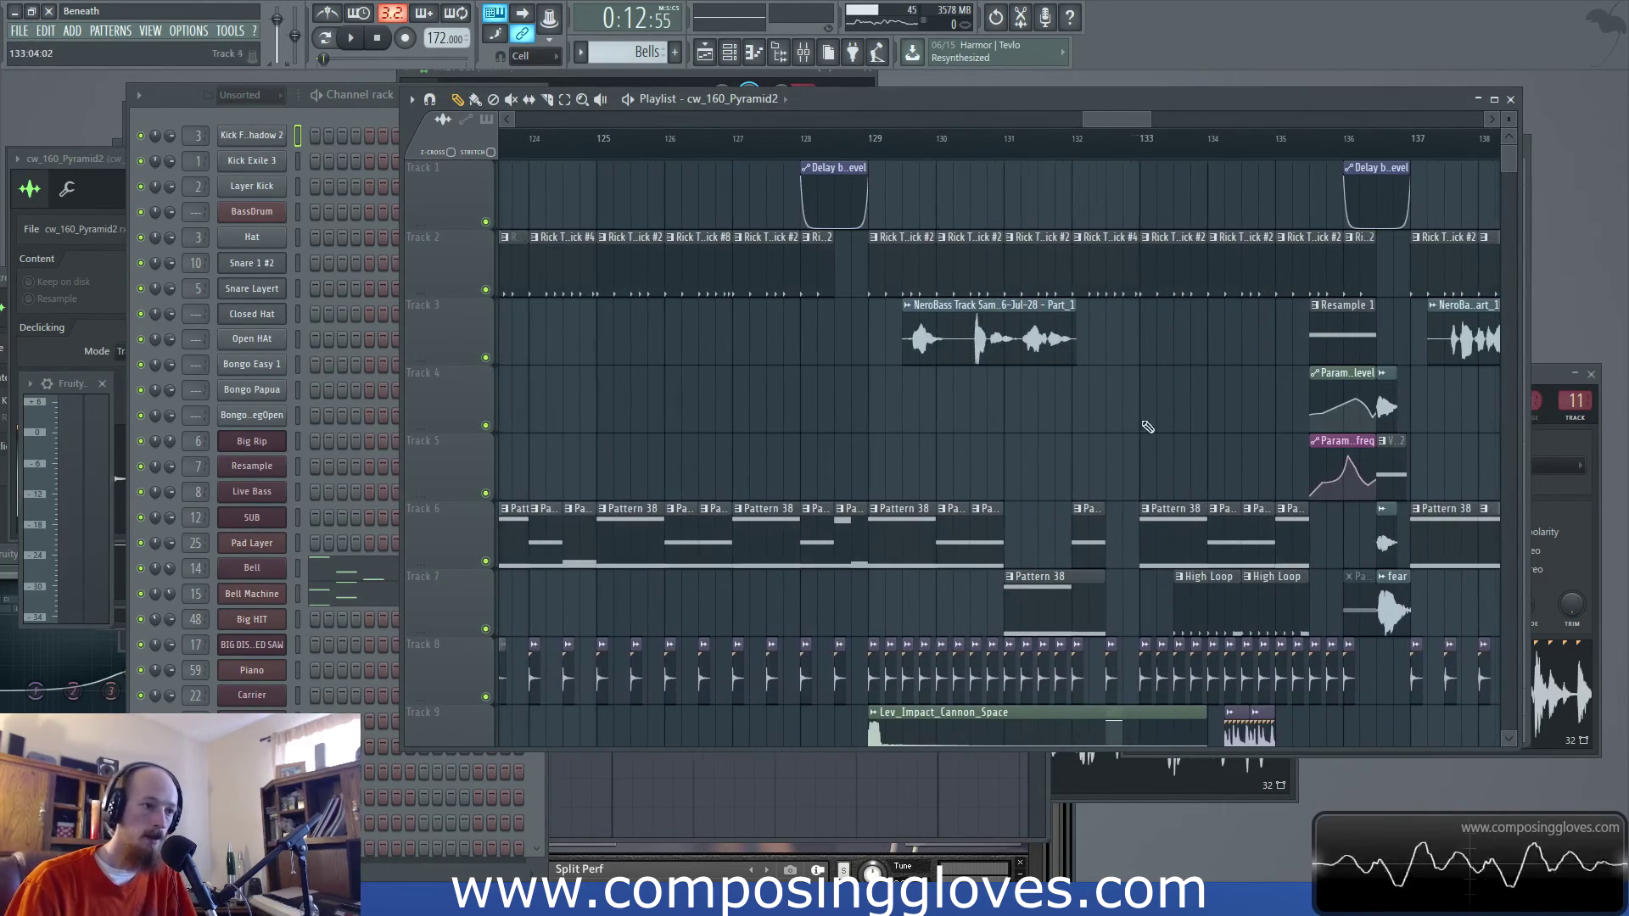
{"action": "key", "text": "space"}
{"action": "scroll", "coordinate": [906, 265], "scroll_direction": "right", "scroll_amount": 6}
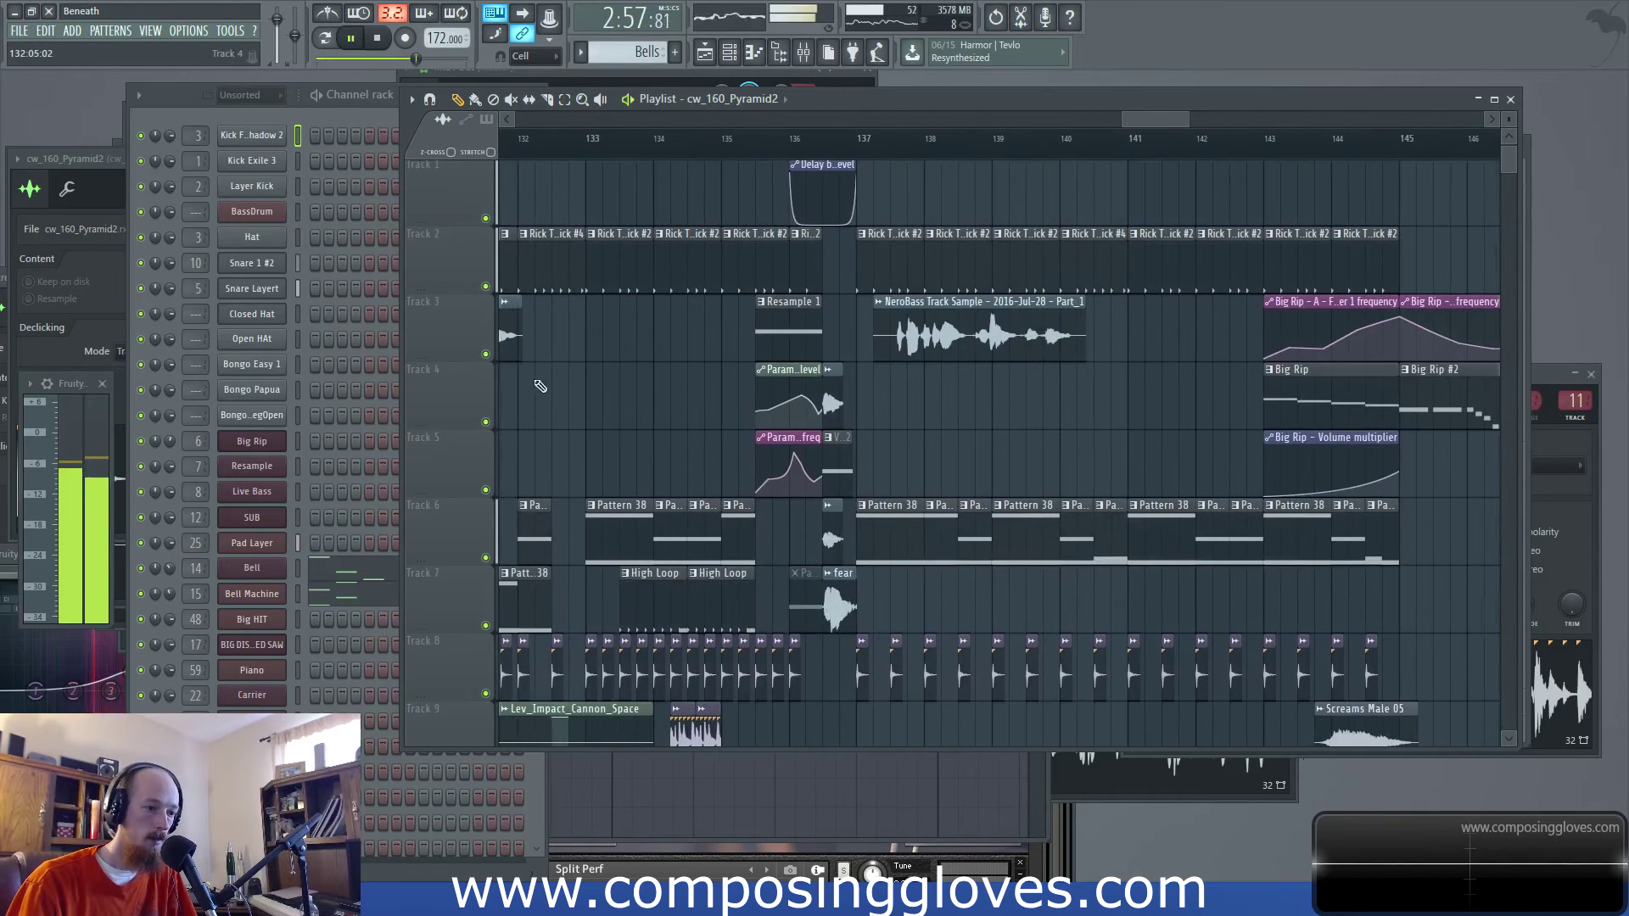
{"action": "left_click", "coordinate": [747, 139]}
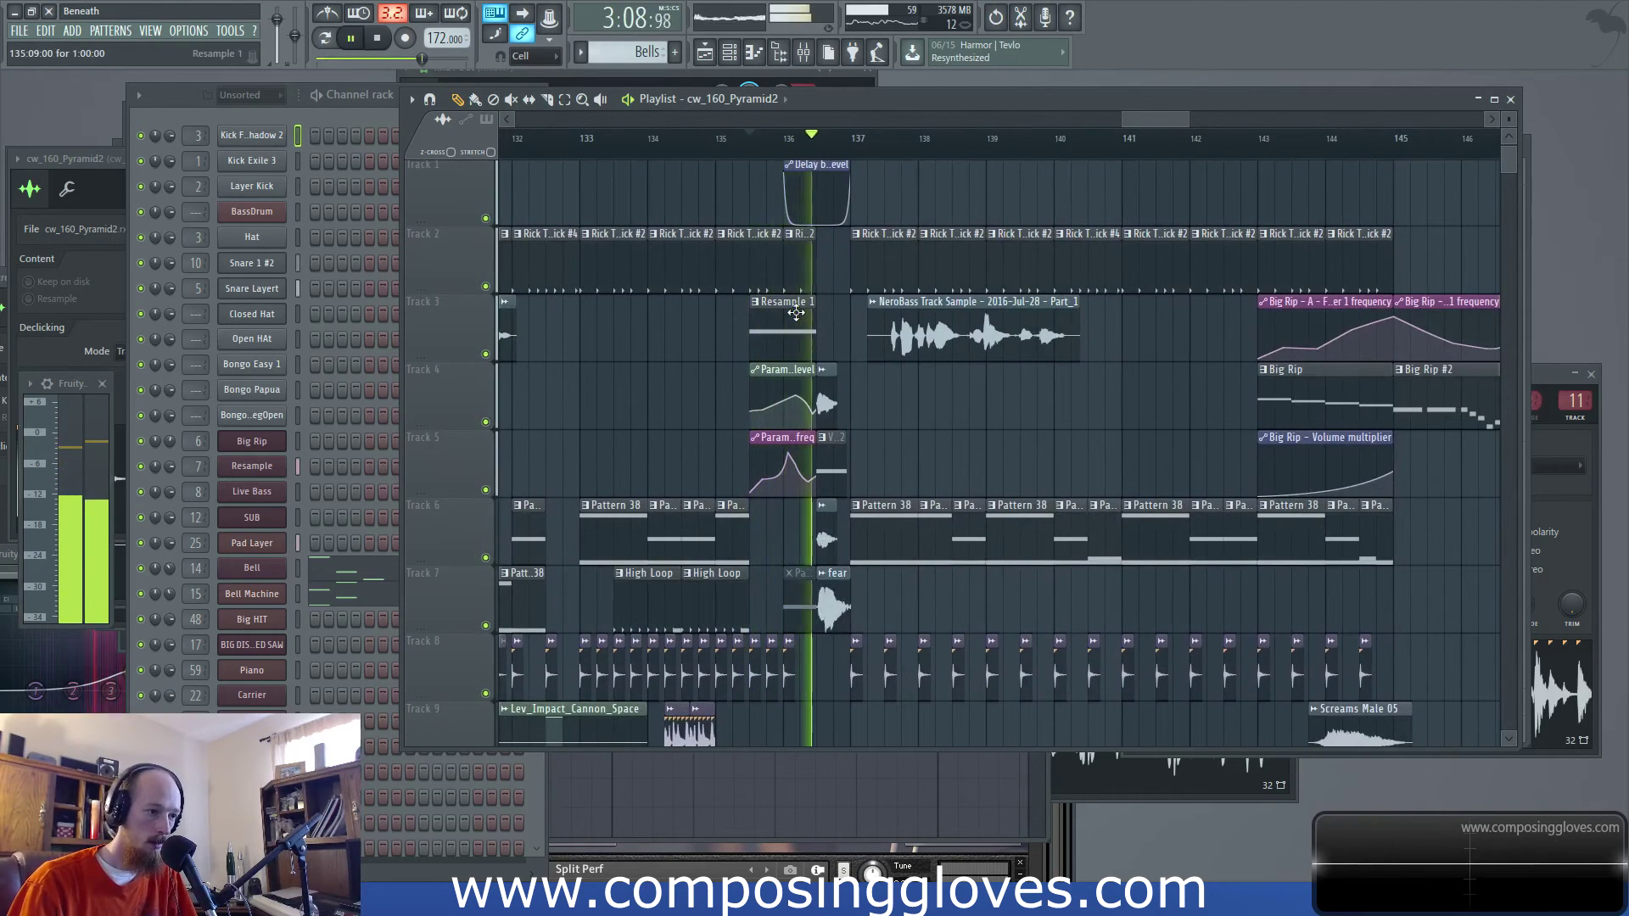
Continue listening past bar 137, replay the passage from just before bar 133, and stop playback
{"action": "scroll", "coordinate": [813, 331], "scroll_direction": "down", "scroll_amount": 3}
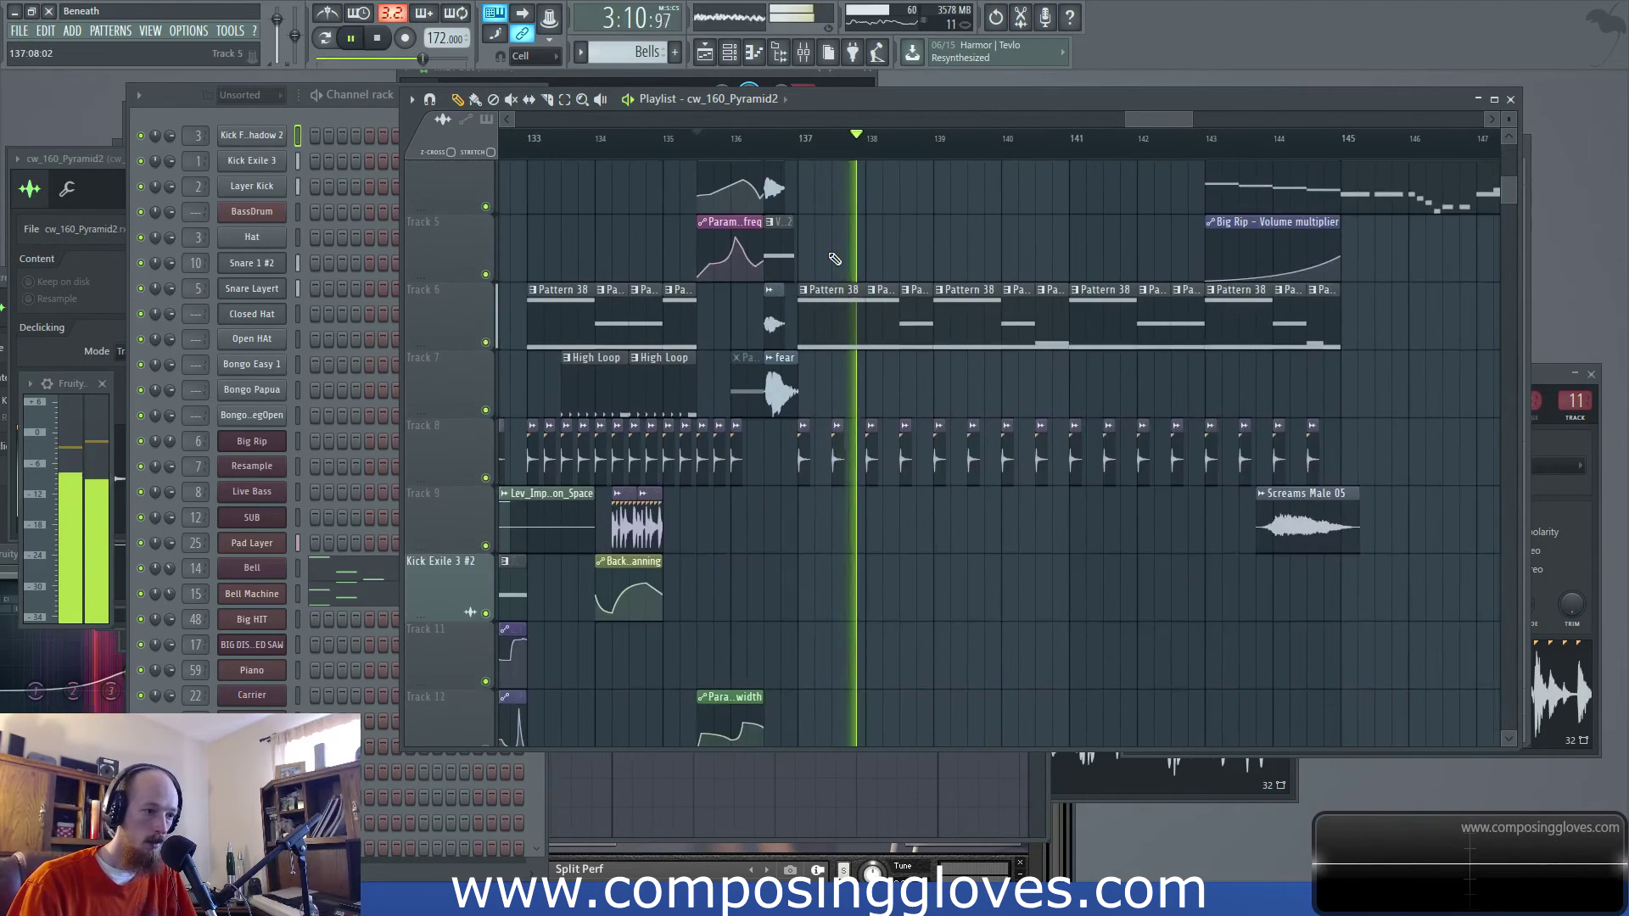
{"action": "scroll", "coordinate": [807, 238], "scroll_direction": "up", "scroll_amount": 1}
{"action": "scroll", "coordinate": [806, 238], "scroll_direction": "left", "scroll_amount": 2}
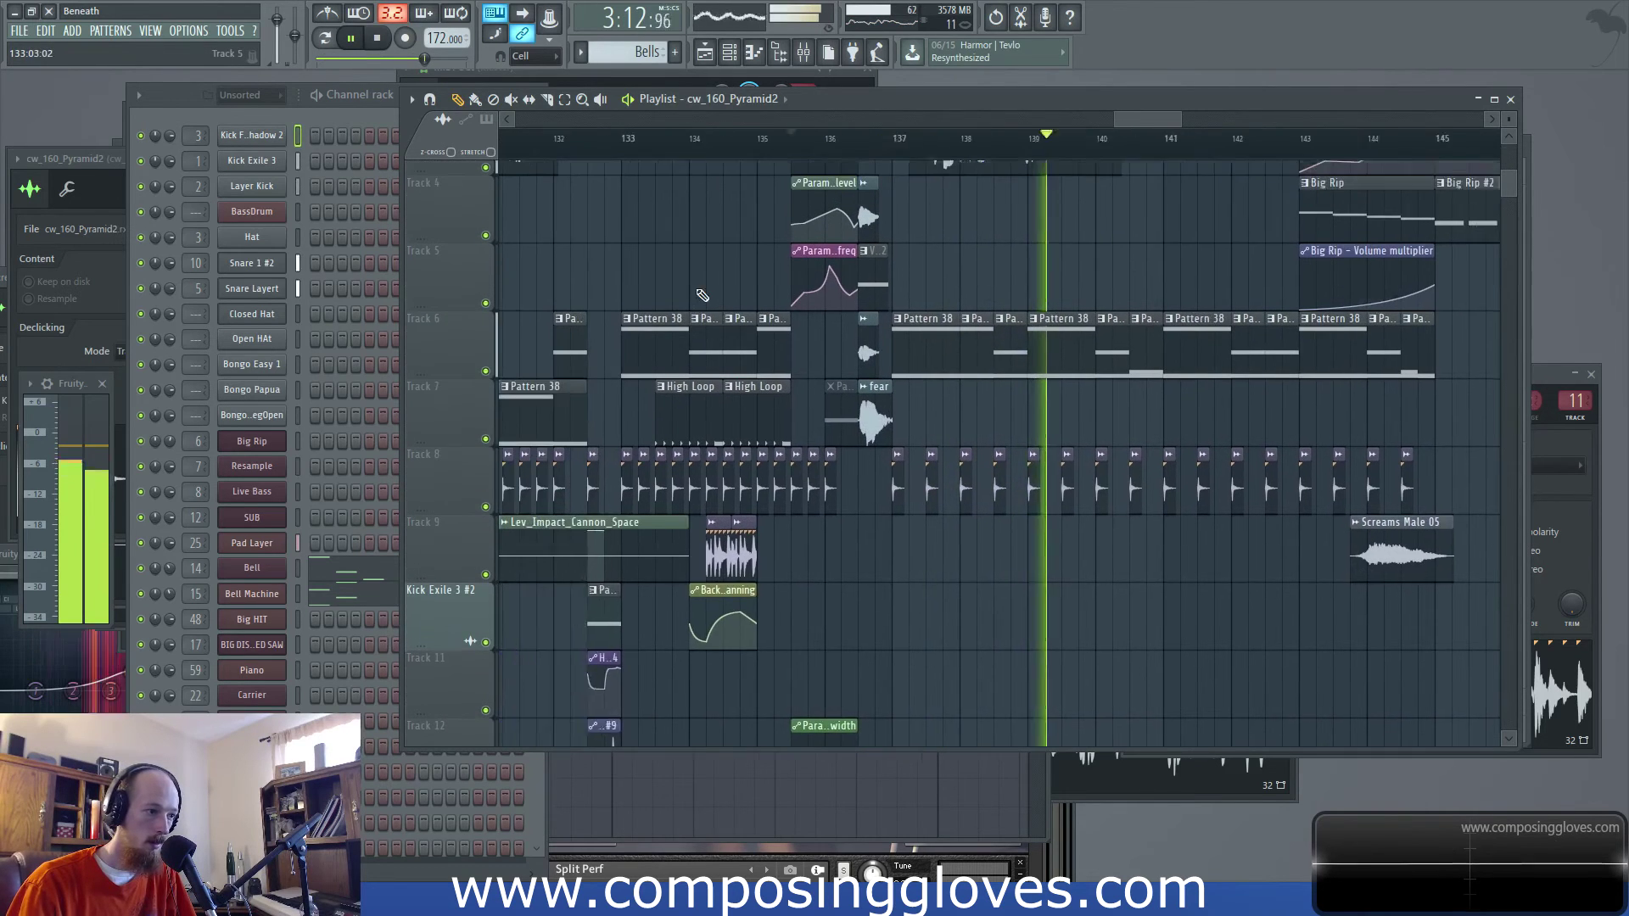
{"action": "left_click", "coordinate": [663, 139]}
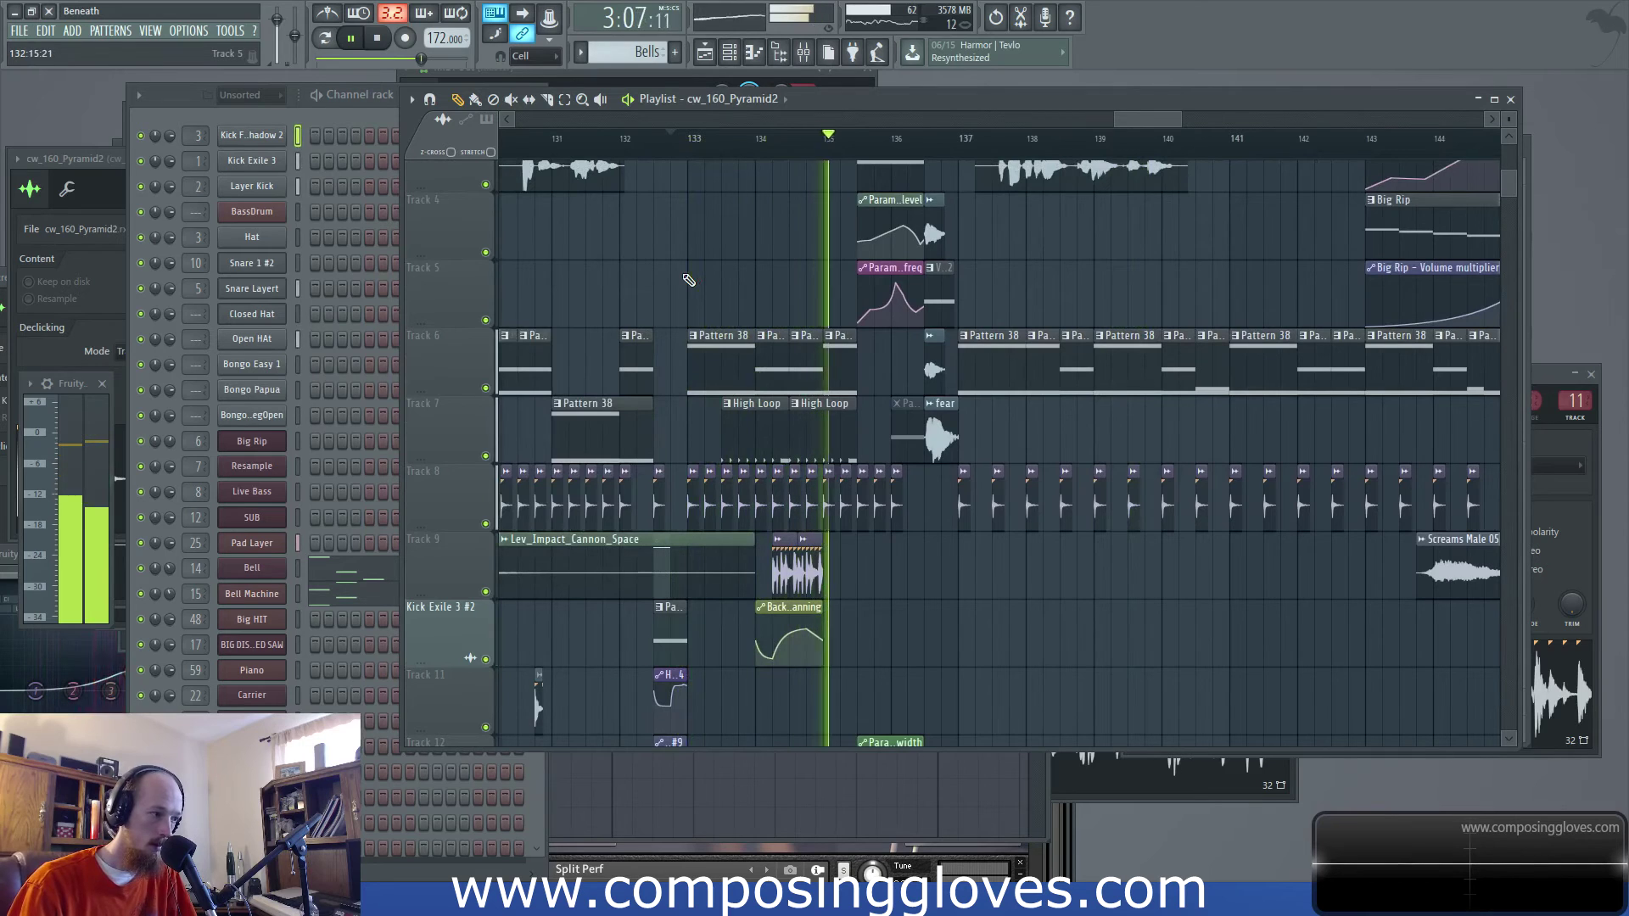
{"action": "scroll", "coordinate": [1078, 335], "scroll_direction": "down", "scroll_amount": 3}
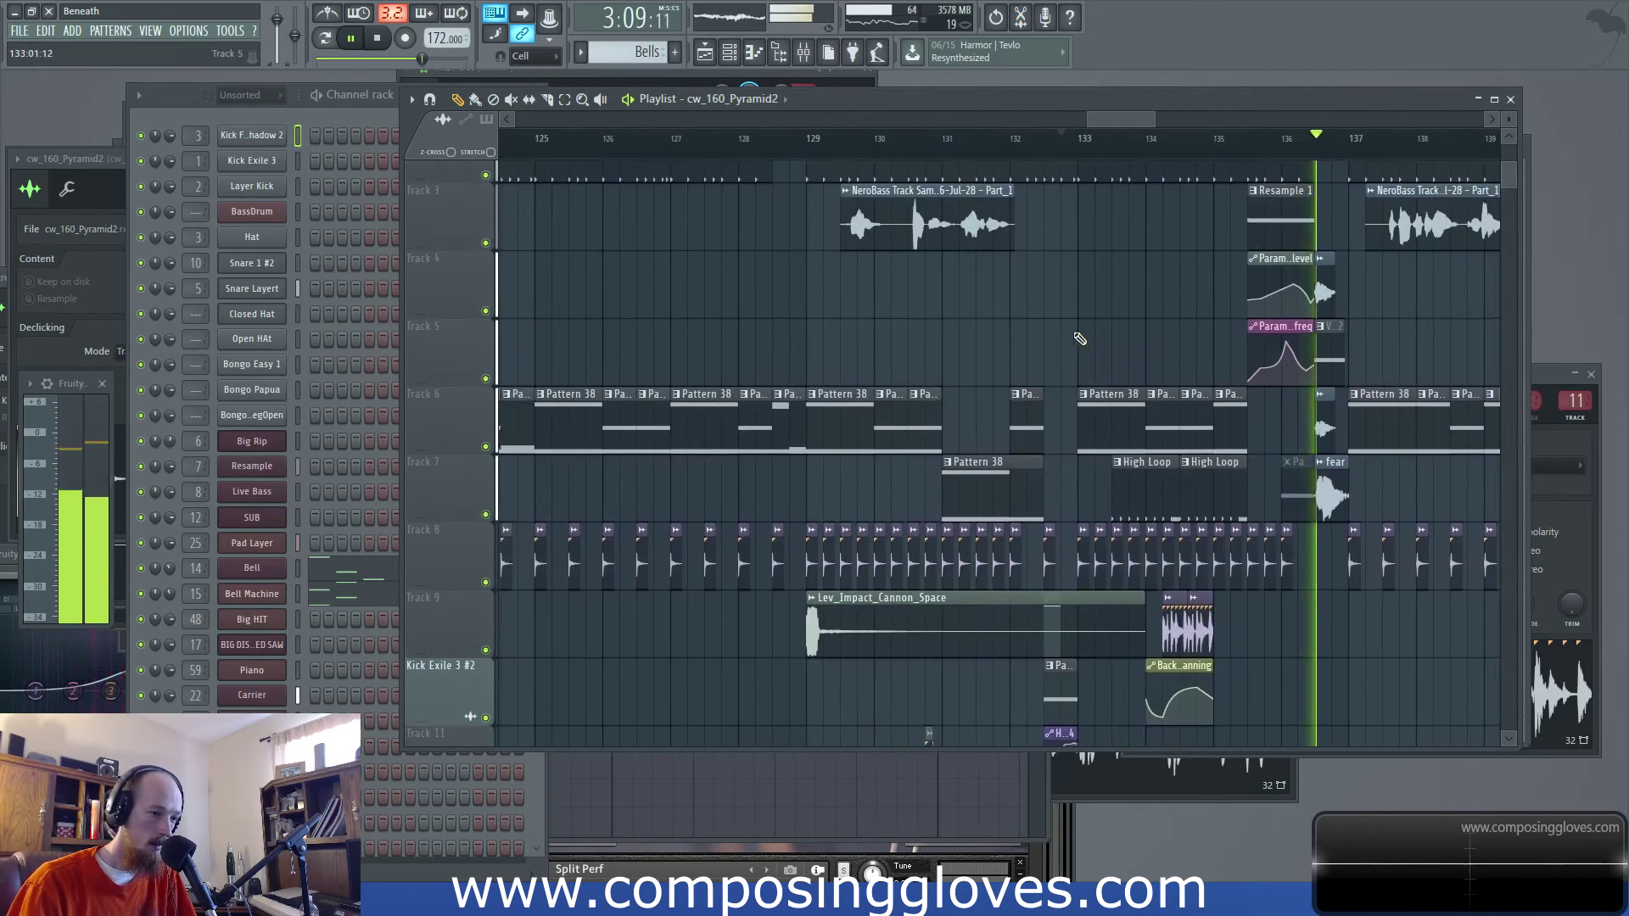
{"action": "scroll", "coordinate": [874, 297], "scroll_direction": "up", "scroll_amount": 1}
{"action": "key", "text": "space"}
Review the arrangement between bars 93 and 173 and check the transition clips at bar 120
{"action": "scroll", "coordinate": [775, 266], "scroll_direction": "up", "scroll_amount": 1}
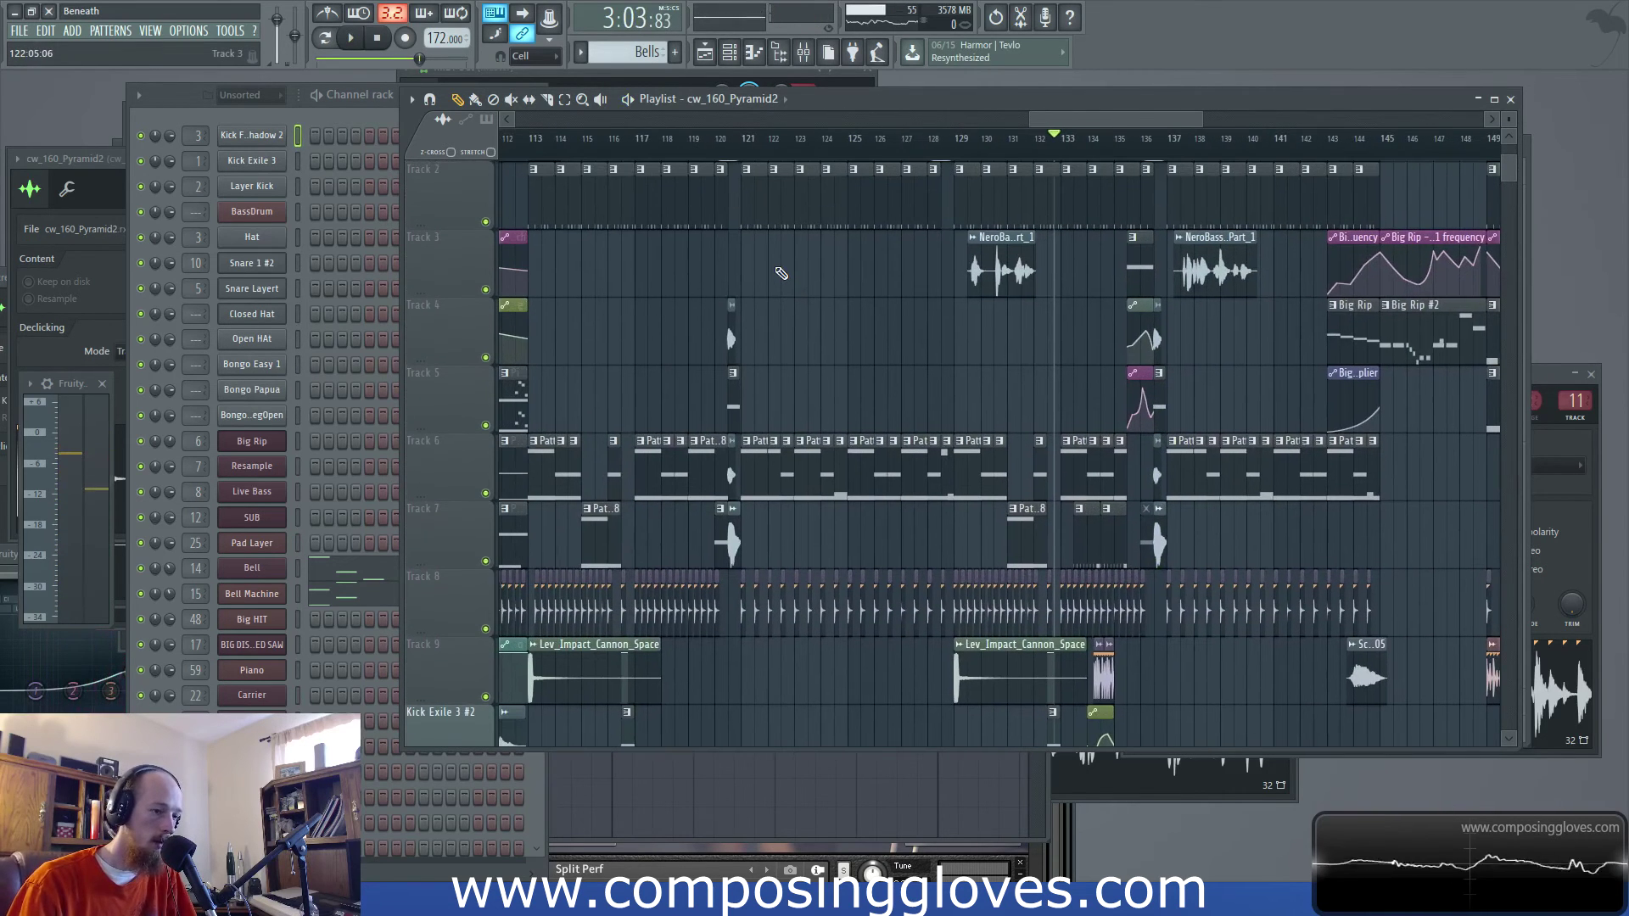
{"action": "scroll", "coordinate": [779, 269], "scroll_direction": "down", "scroll_amount": 2}
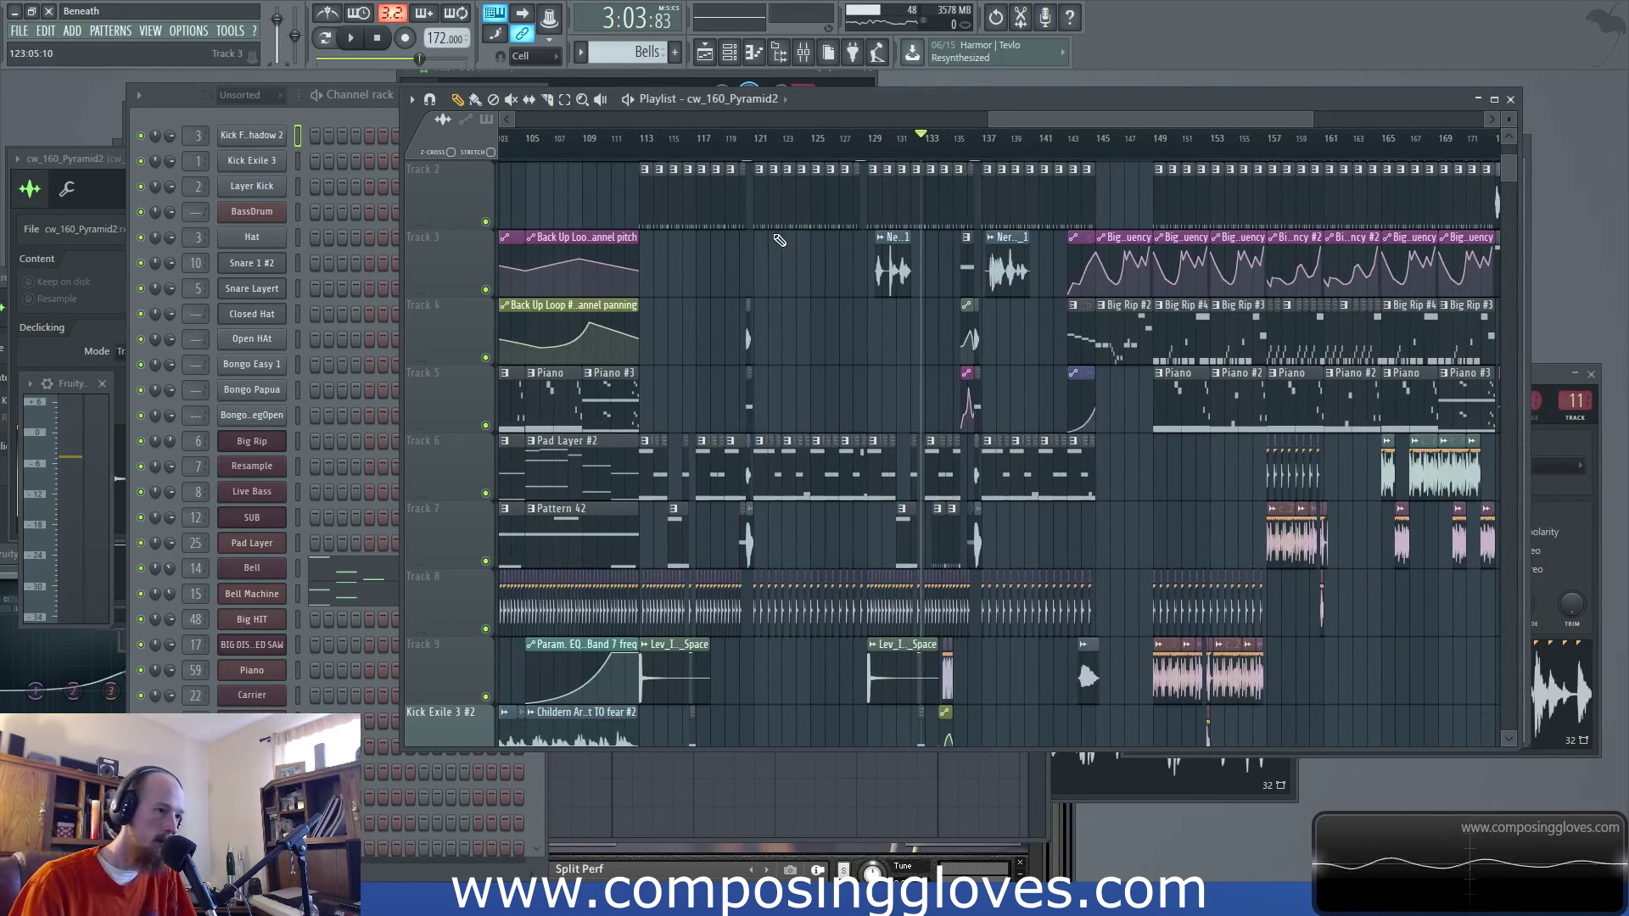
{"action": "scroll", "coordinate": [883, 161], "scroll_direction": "up", "scroll_amount": 4}
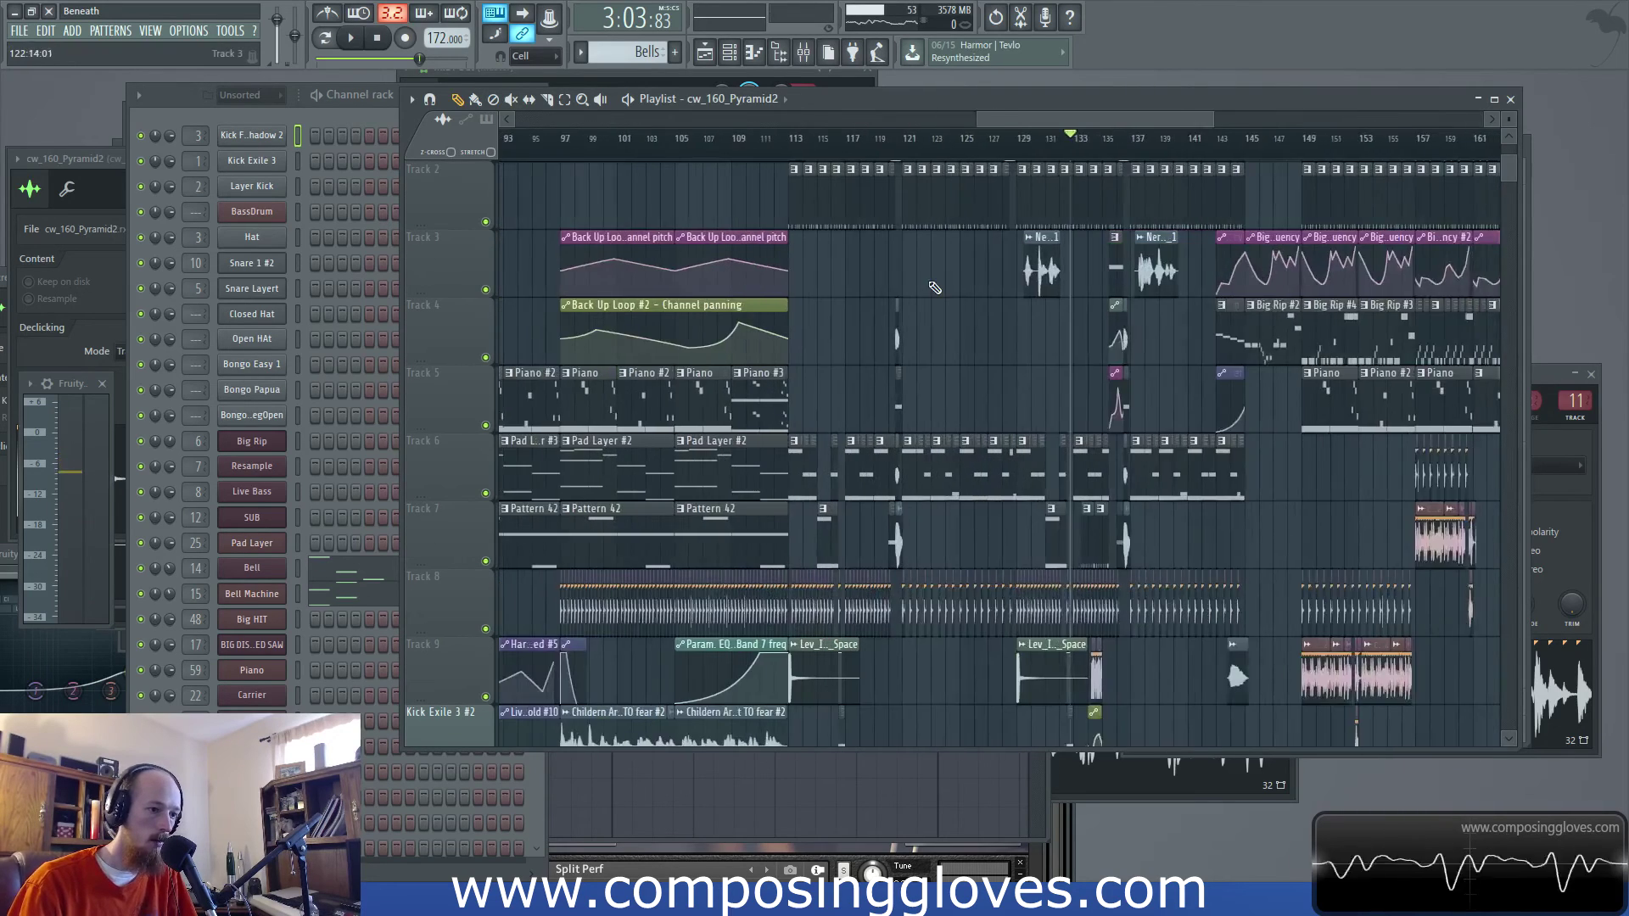
{"action": "left_click", "coordinate": [879, 140]}
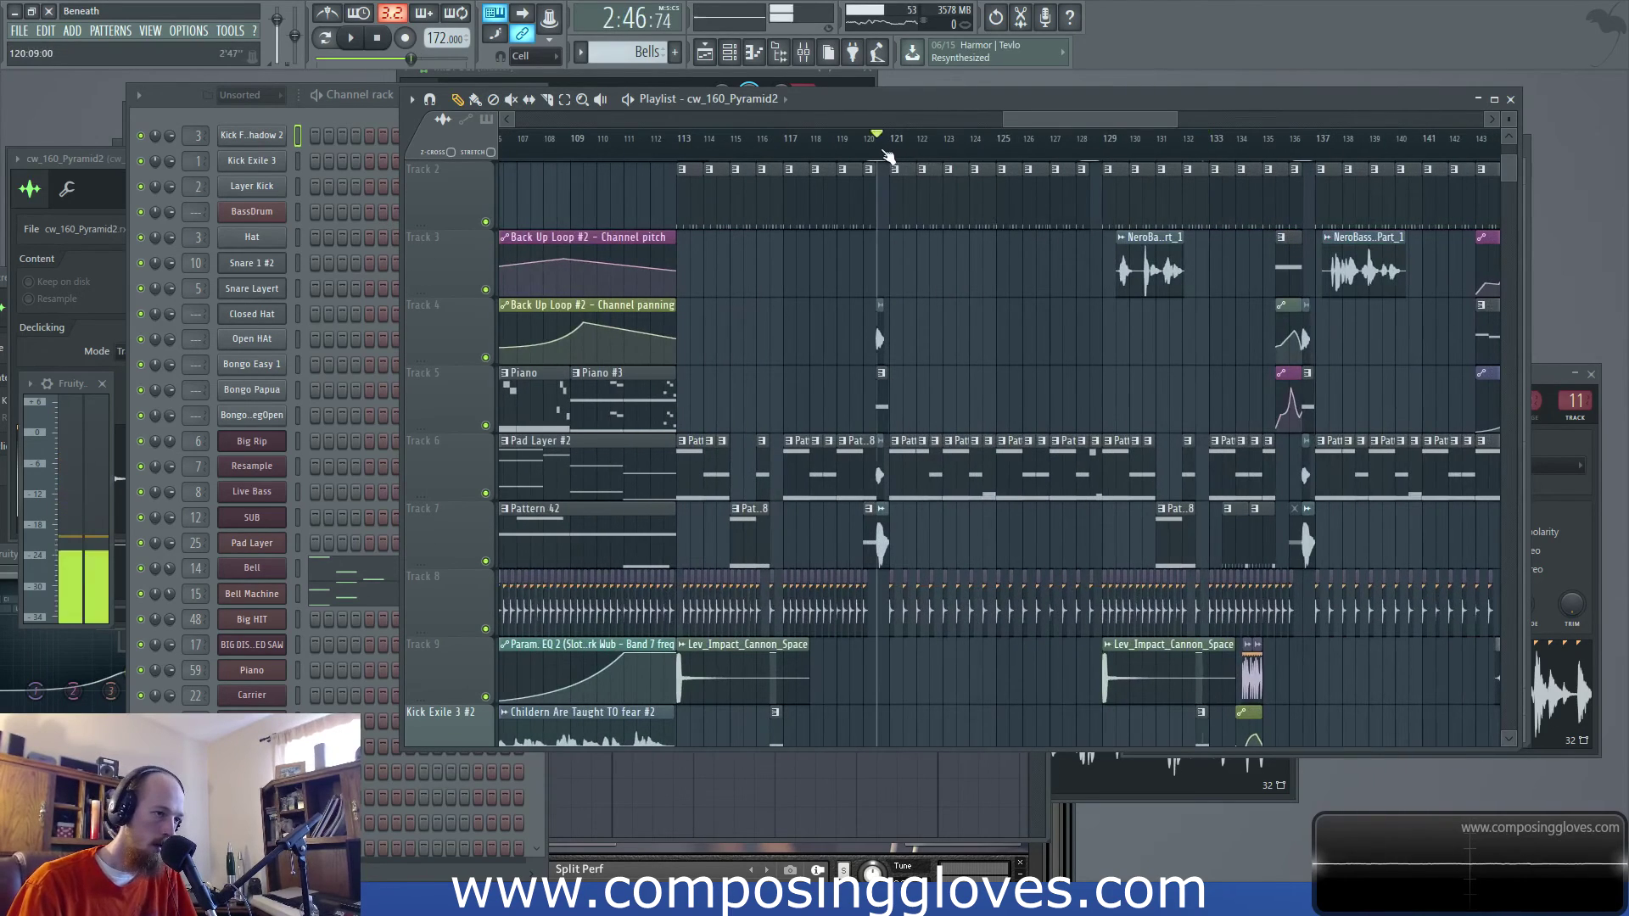
{"action": "scroll", "coordinate": [592, 211], "scroll_direction": "up", "scroll_amount": 1}
{"action": "scroll", "coordinate": [611, 154], "scroll_direction": "up", "scroll_amount": 3}
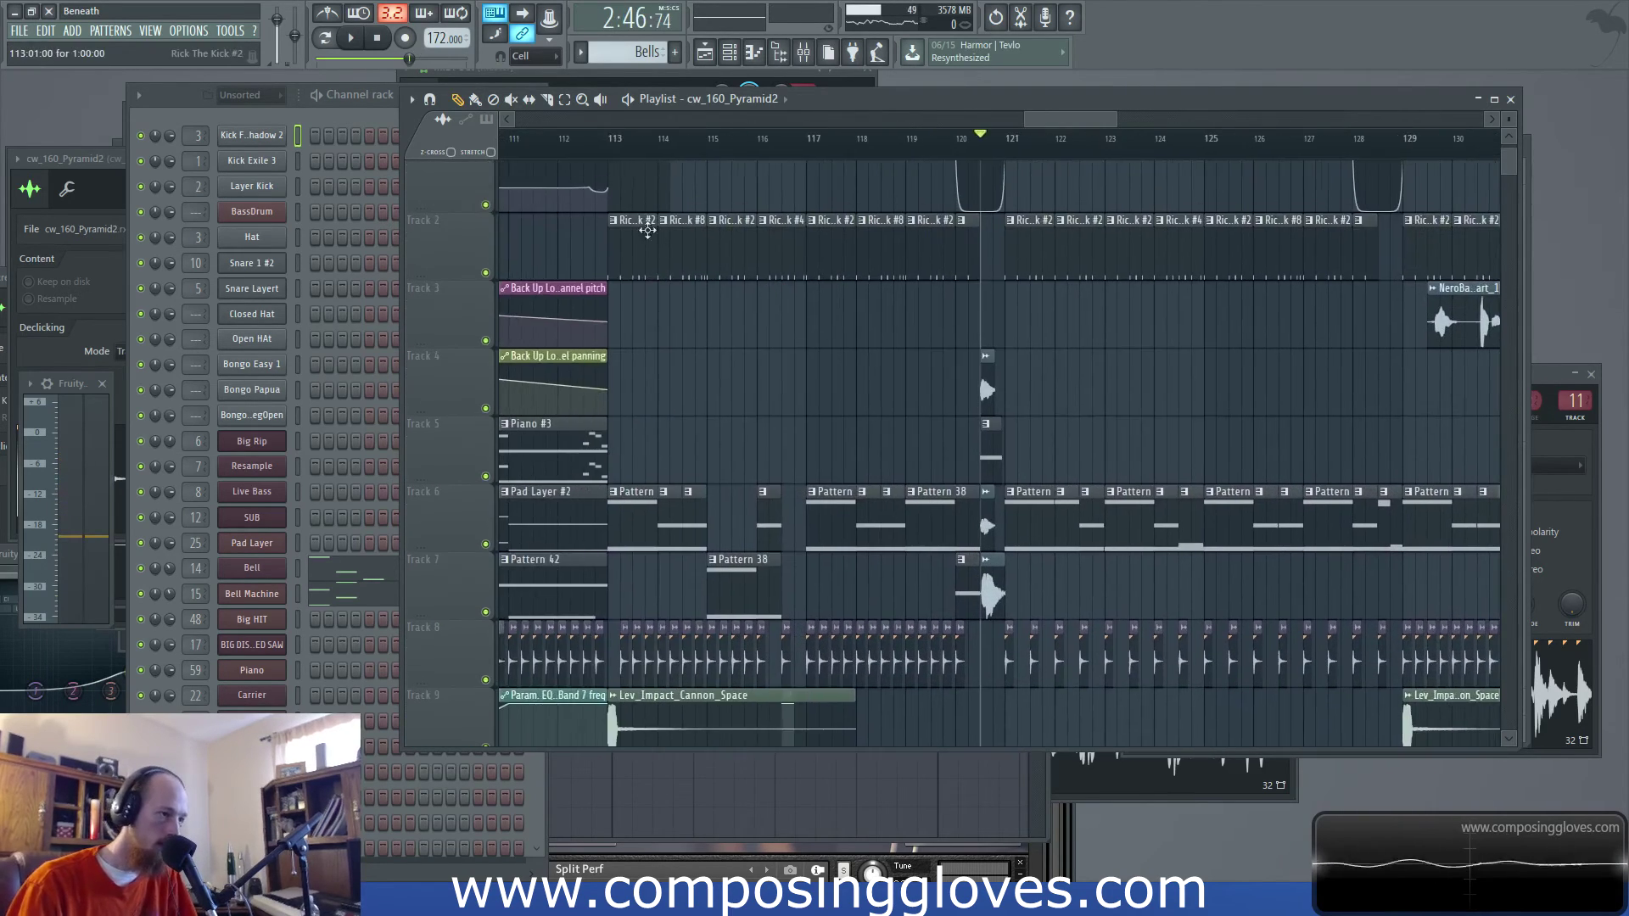
Audition the drop from bar 113 and follow the playlist through to about bar 136
{"action": "key", "text": "space"}
{"action": "scroll", "coordinate": [727, 262], "scroll_direction": "down", "scroll_amount": 2}
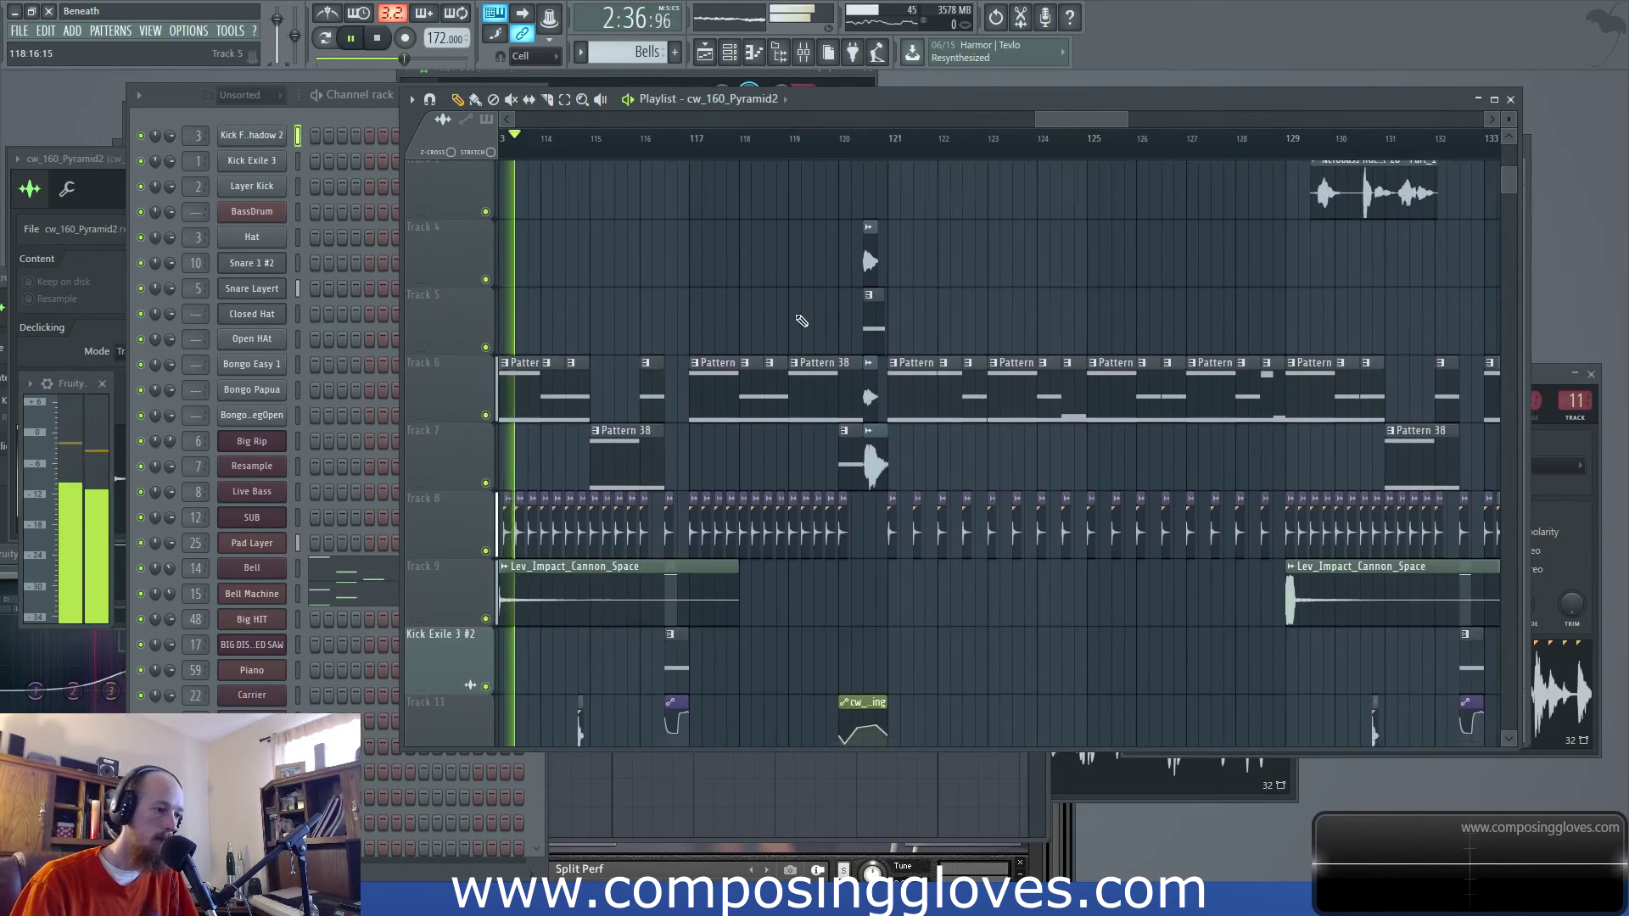
{"action": "scroll", "coordinate": [801, 320], "scroll_direction": "right", "scroll_amount": 3}
{"action": "scroll", "coordinate": [900, 318], "scroll_direction": "up", "scroll_amount": 1}
{"action": "scroll", "coordinate": [912, 325], "scroll_direction": "right", "scroll_amount": 1}
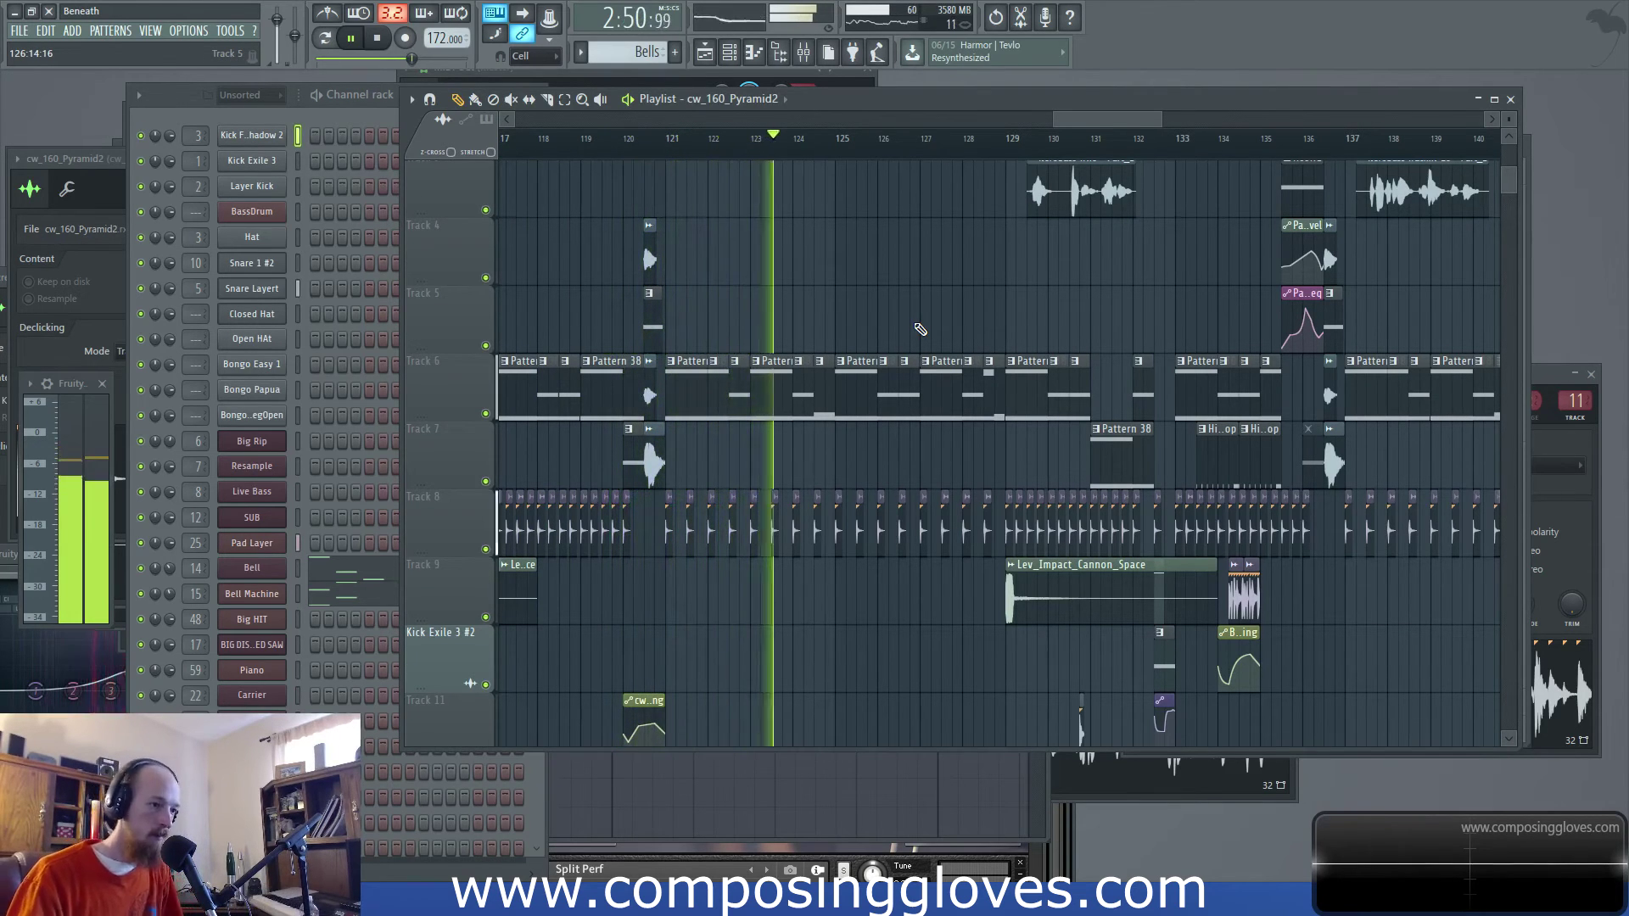
{"action": "left_click_drag", "start_coordinate": [938, 314], "coordinate": [832, 330]}
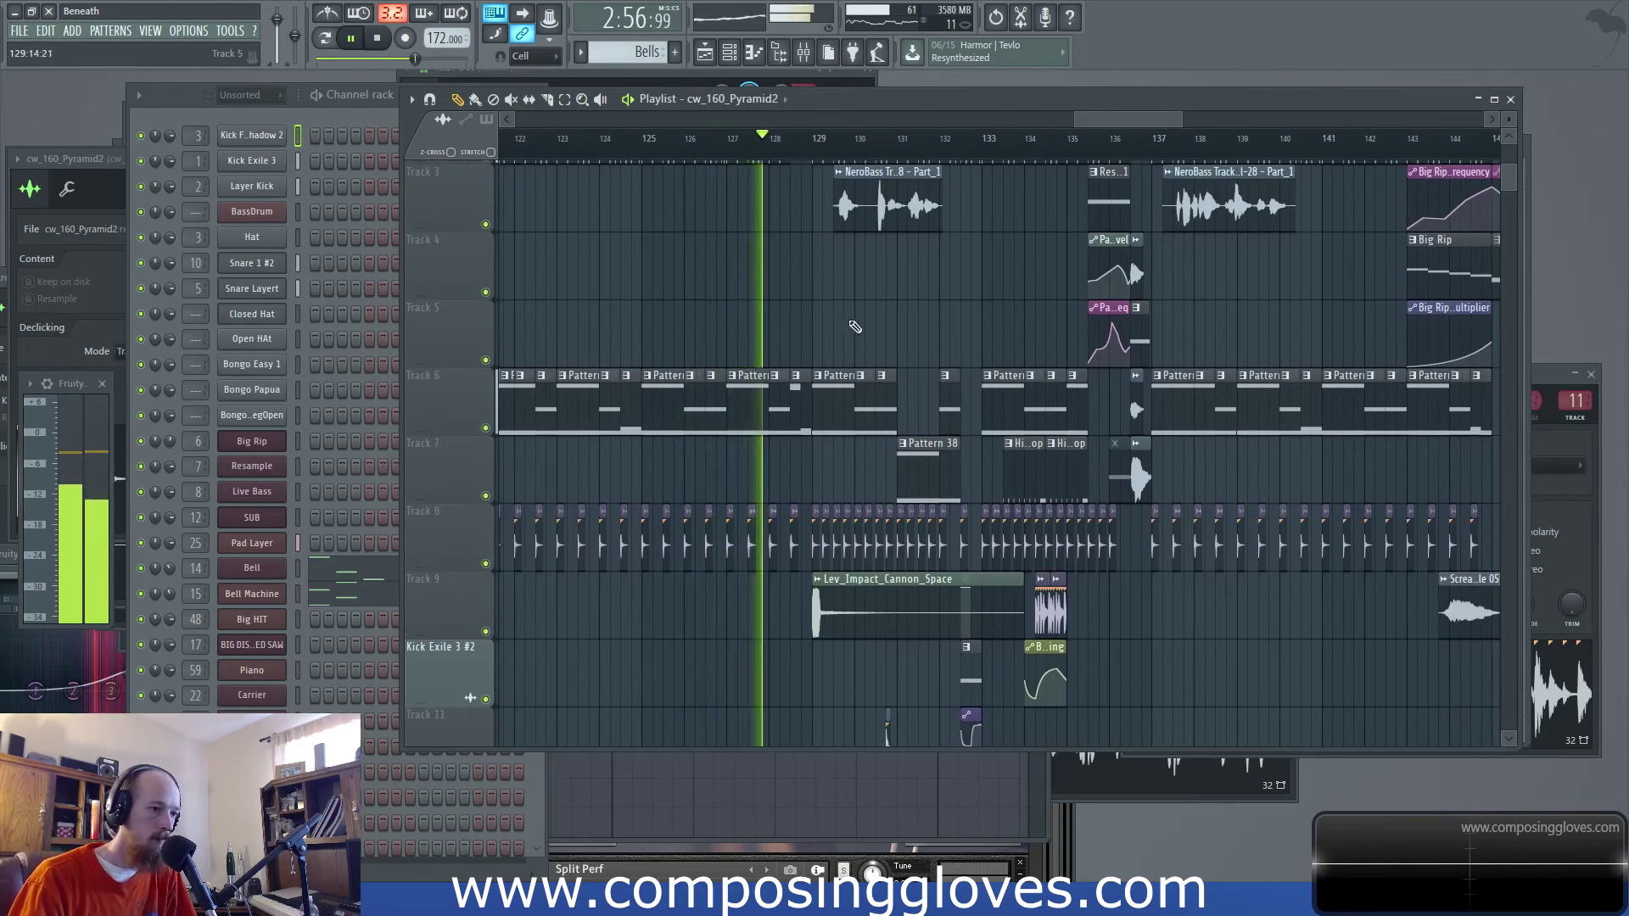
{"action": "left_click_drag", "start_coordinate": [858, 334], "coordinate": [760, 353]}
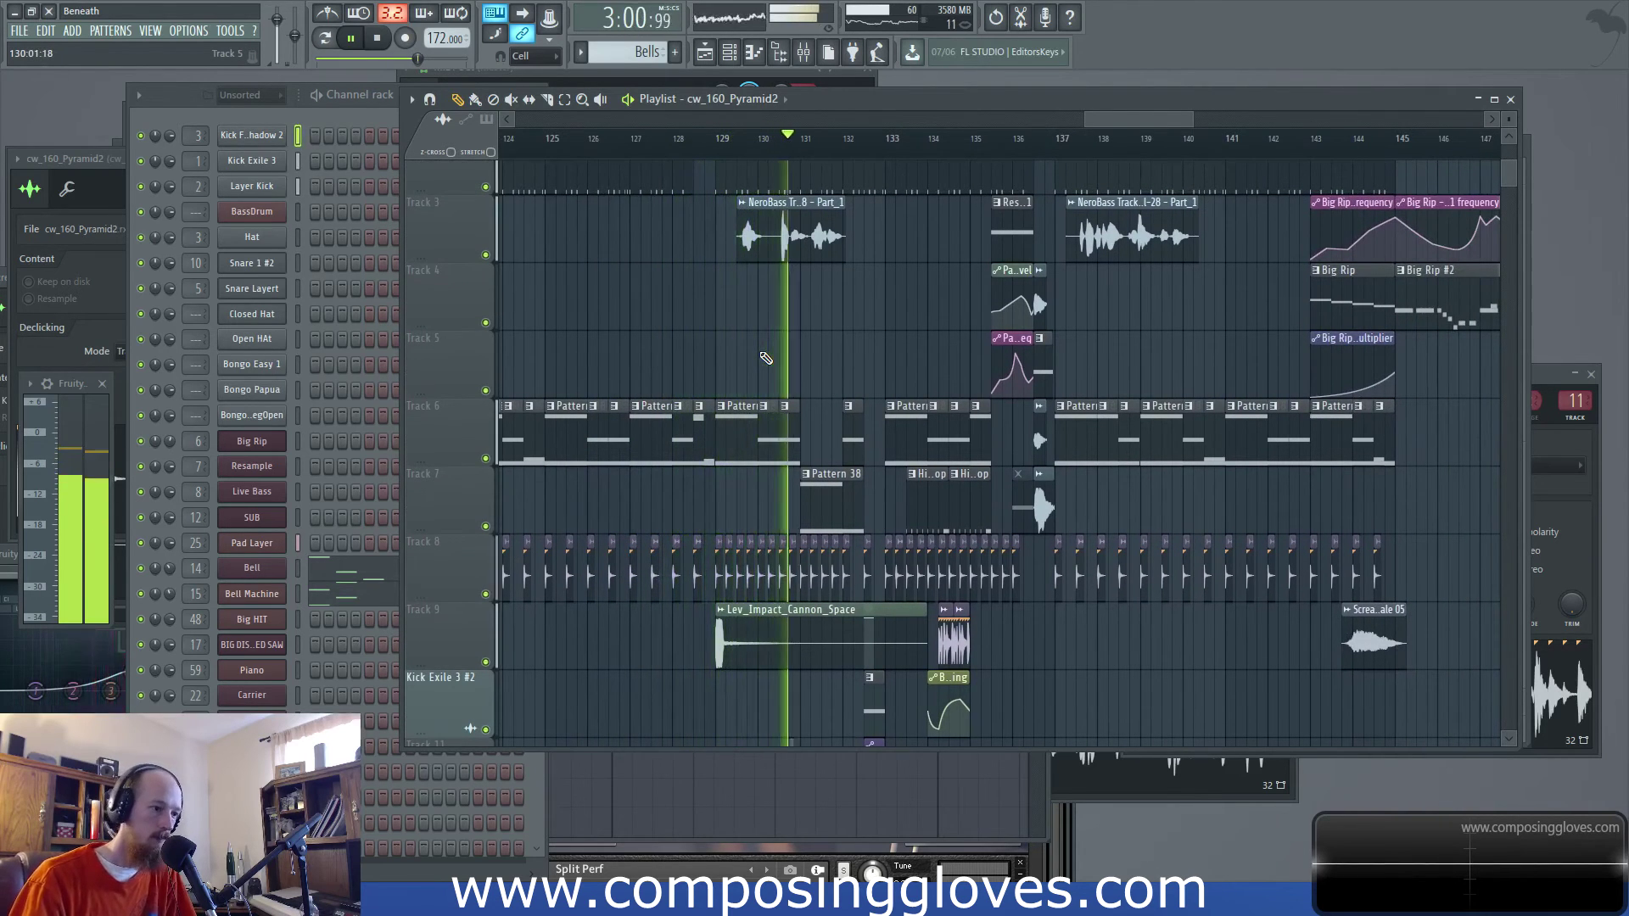
{"action": "scroll", "coordinate": [765, 356], "scroll_direction": "up", "scroll_amount": 3}
{"action": "scroll", "coordinate": [765, 354], "scroll_direction": "up", "scroll_amount": 2, "text": "ctrl"}
{"action": "scroll", "coordinate": [763, 379], "scroll_direction": "down", "scroll_amount": 4}
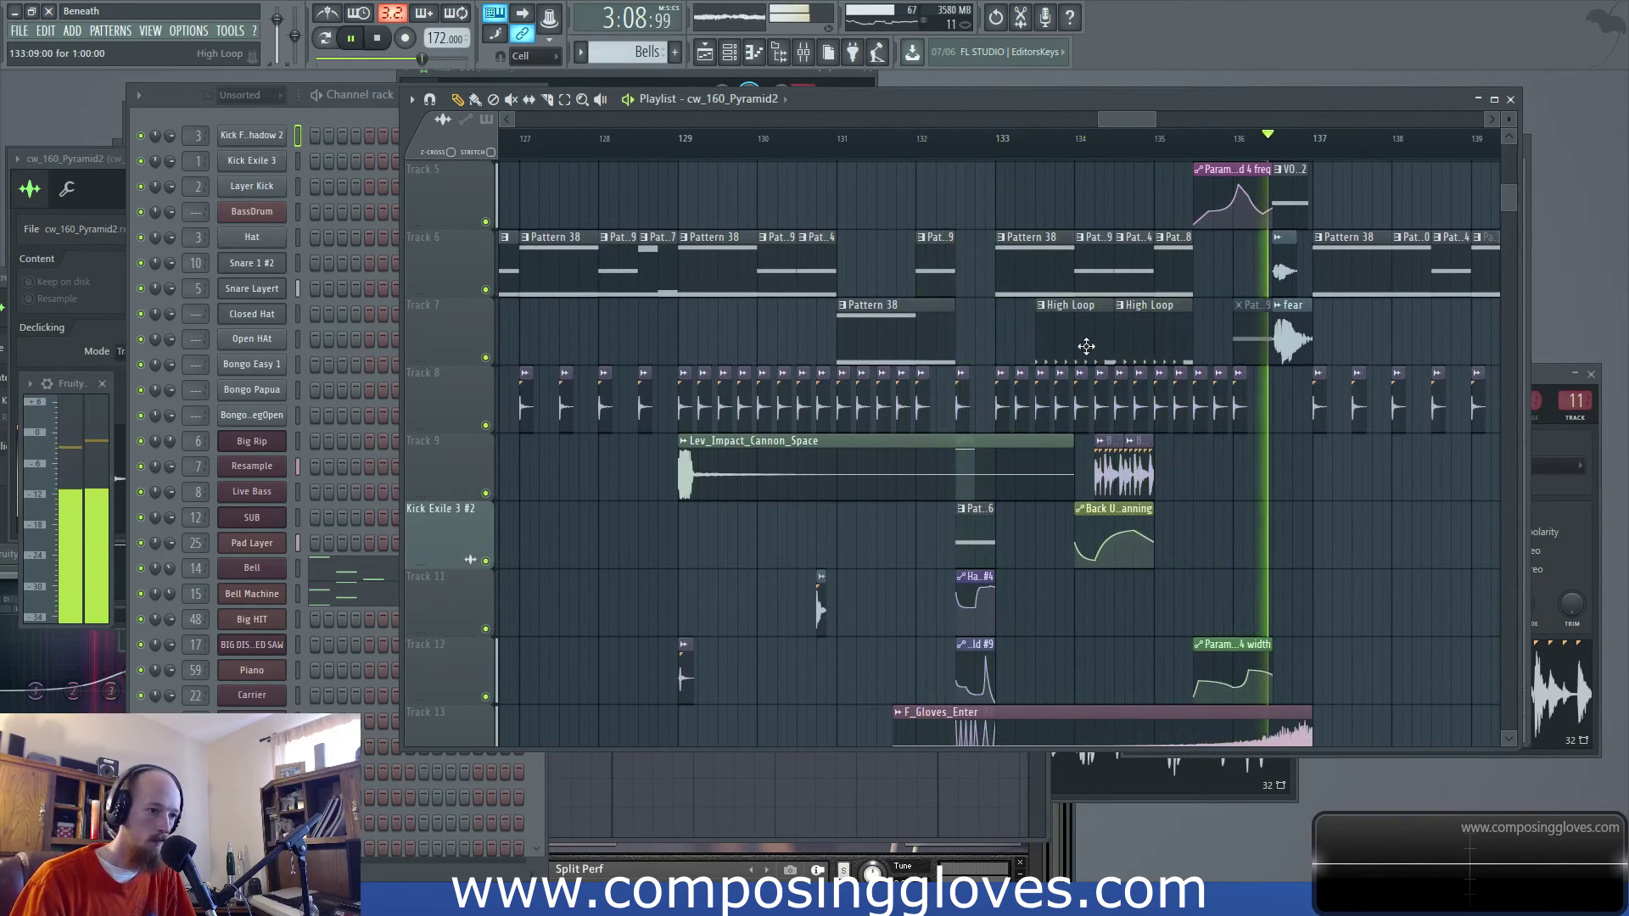
Stop playback, try deleting the two High Loop clips on Track 7 around bar 134, and undo the deletion
{"action": "key", "text": "space"}
{"action": "right_click", "coordinate": [1086, 346]}
{"action": "right_click", "coordinate": [1154, 348]}
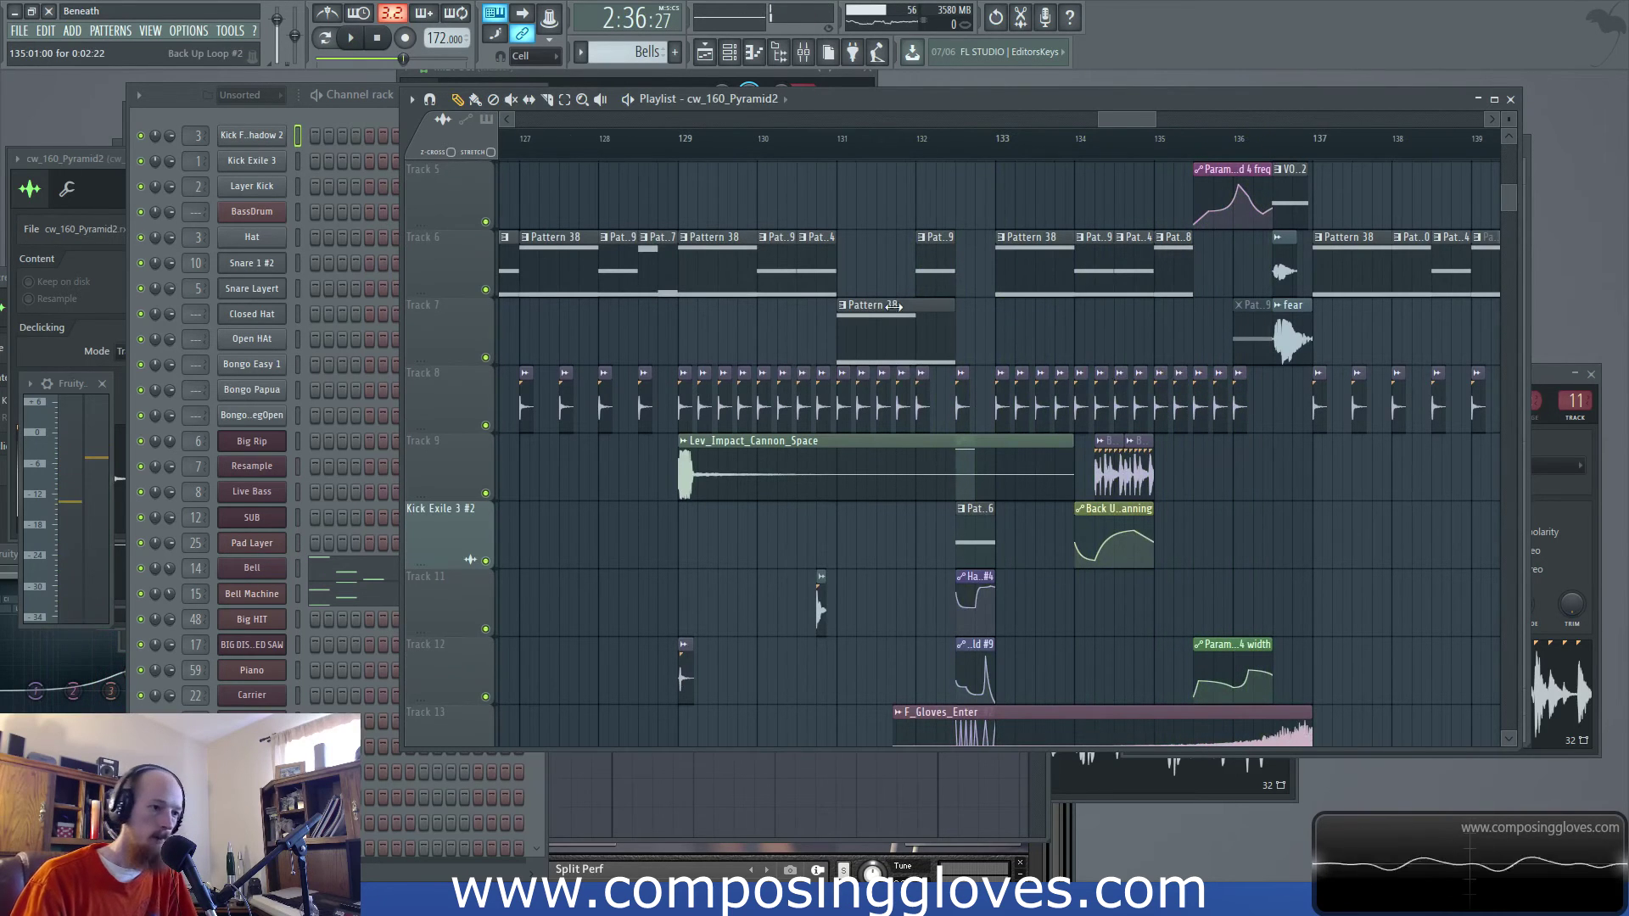
{"action": "scroll", "coordinate": [894, 307], "scroll_direction": "down", "scroll_amount": 2}
{"action": "key", "text": "ctrl+z"}
{"action": "scroll", "coordinate": [1119, 376], "scroll_direction": "up", "scroll_amount": 3}
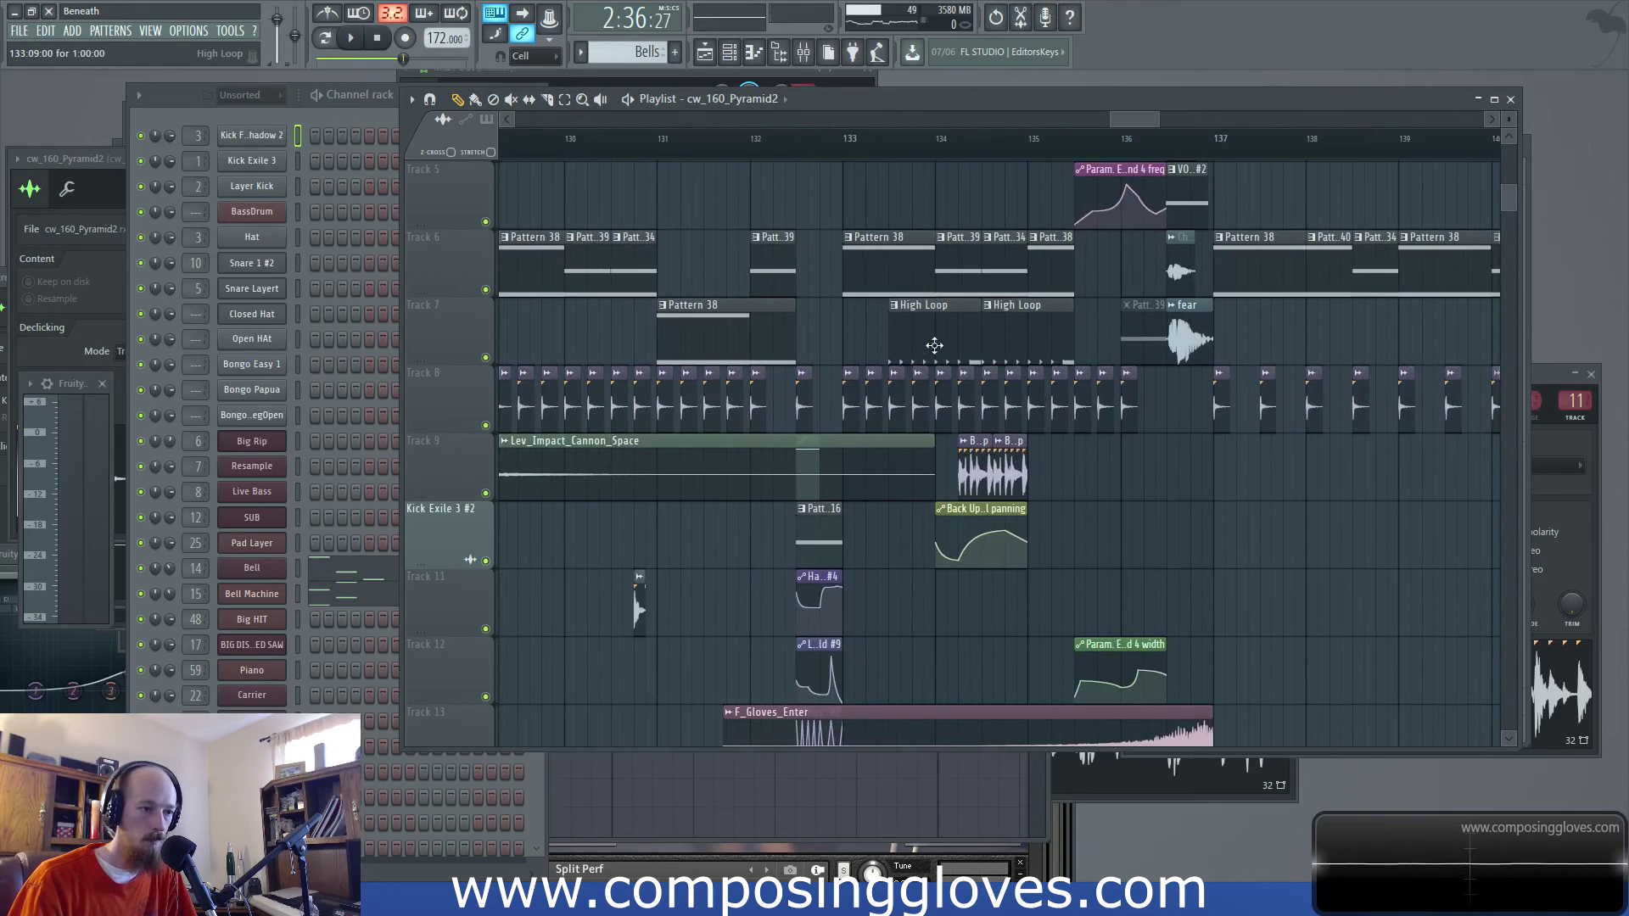
Try trimming the starts of both High Loop clips, audition them from just before bar 133, and restore their full length
{"action": "left_click", "coordinate": [897, 338], "text": "ctrl"}
{"action": "left_click_drag", "start_coordinate": [901, 338], "coordinate": [923, 339]}
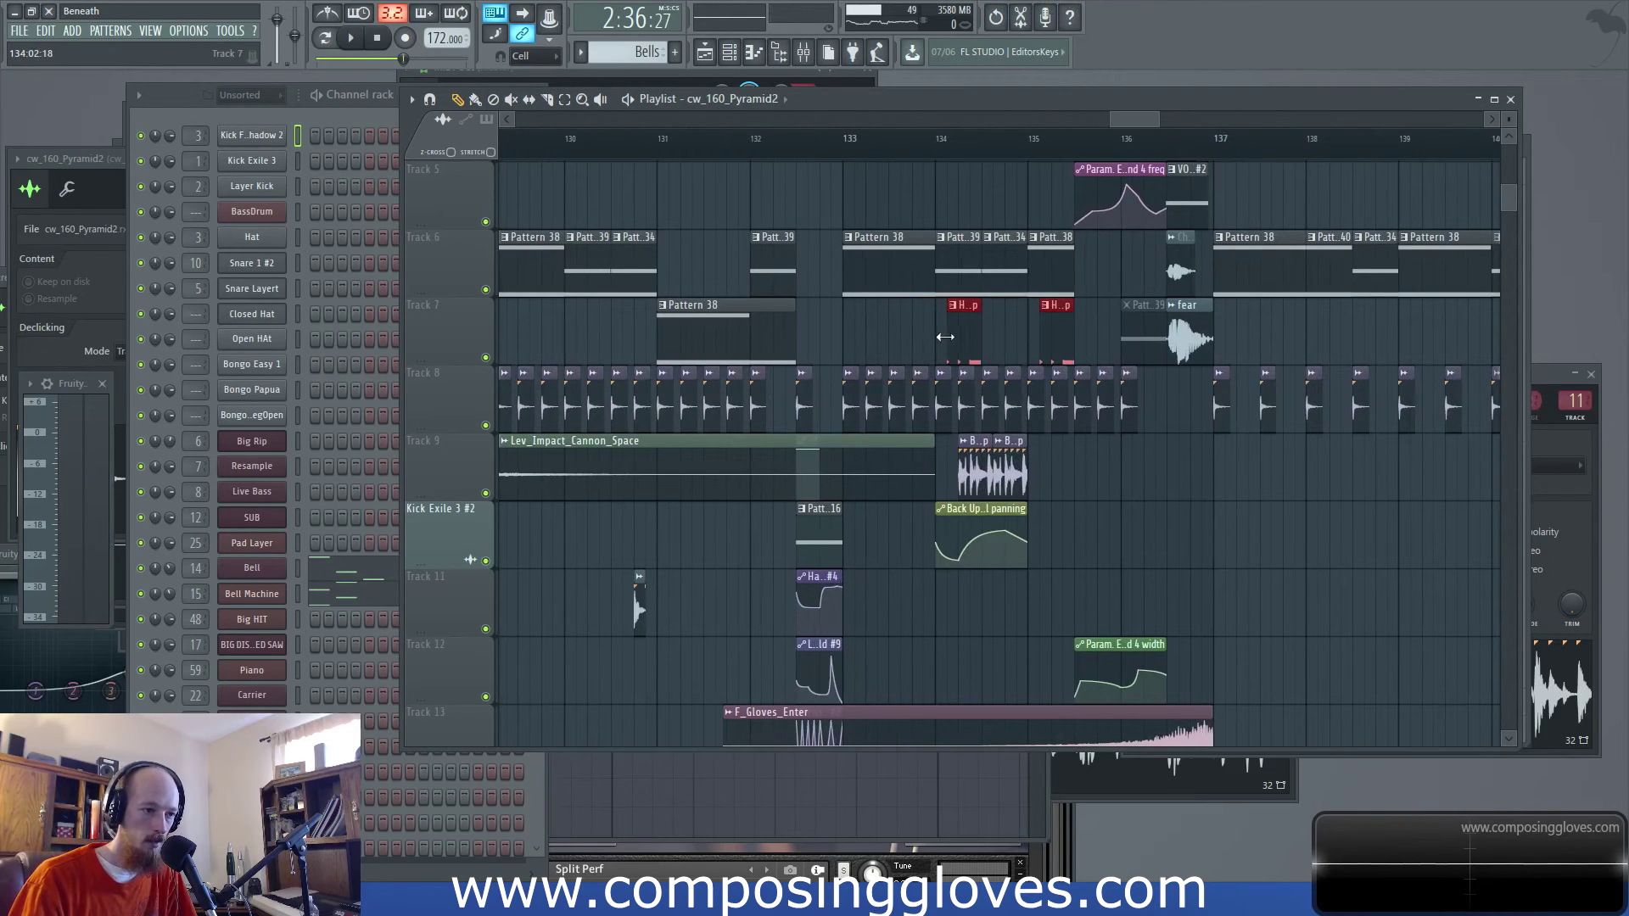
{"action": "left_click", "coordinate": [846, 142]}
{"action": "key", "text": "space"}
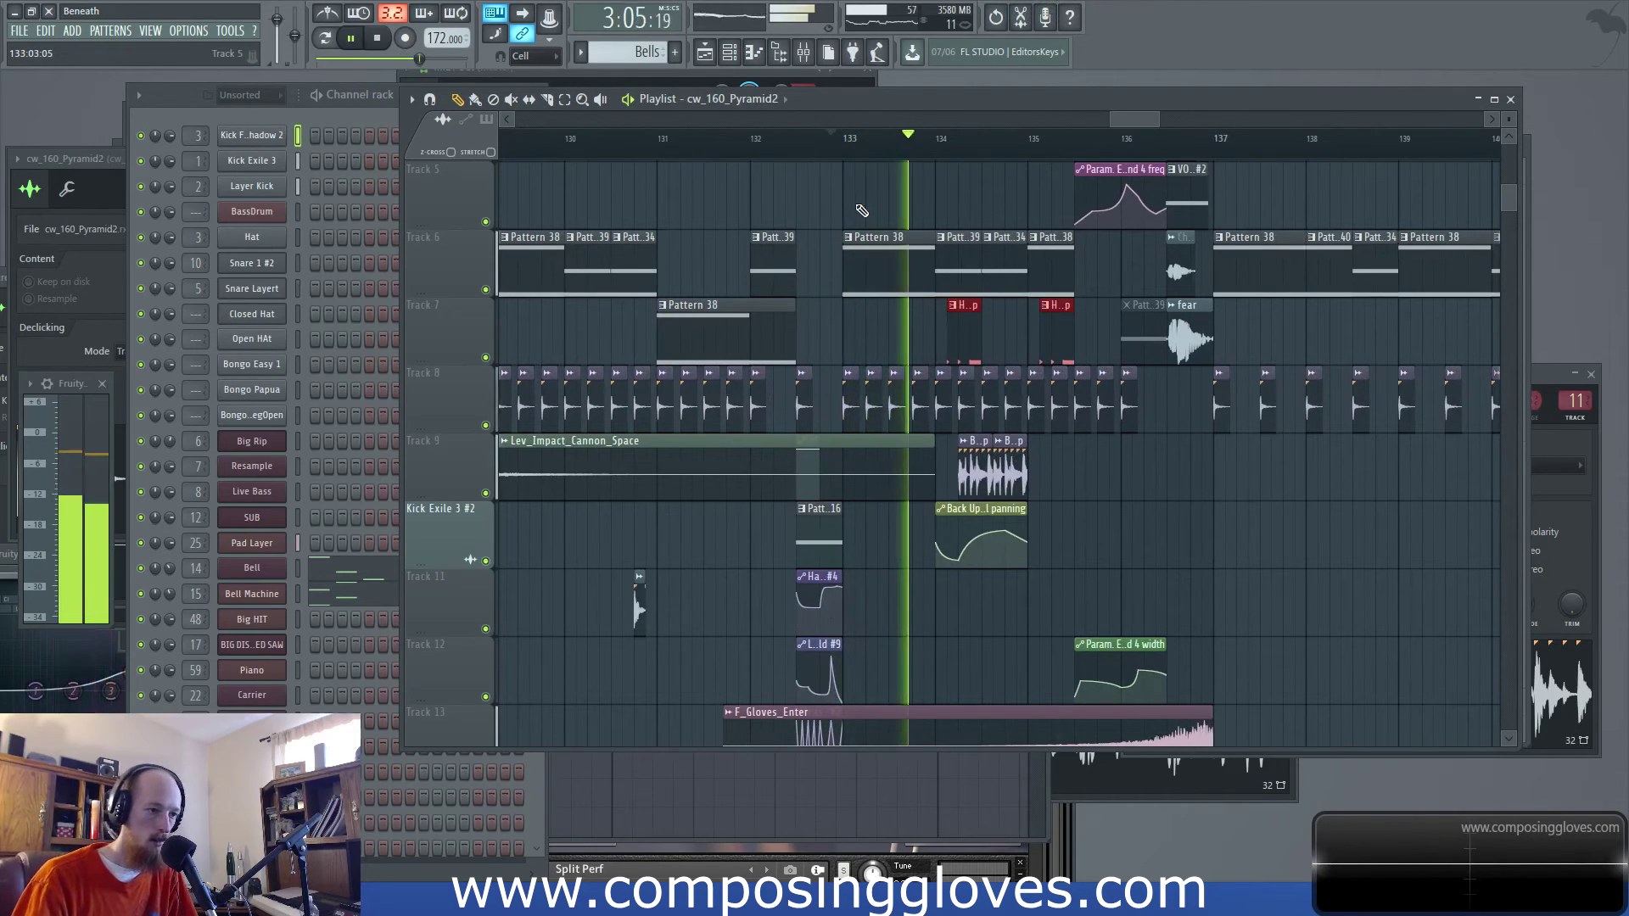
{"action": "key", "text": "space"}
{"action": "left_click_drag", "start_coordinate": [981, 329], "coordinate": [987, 329]}
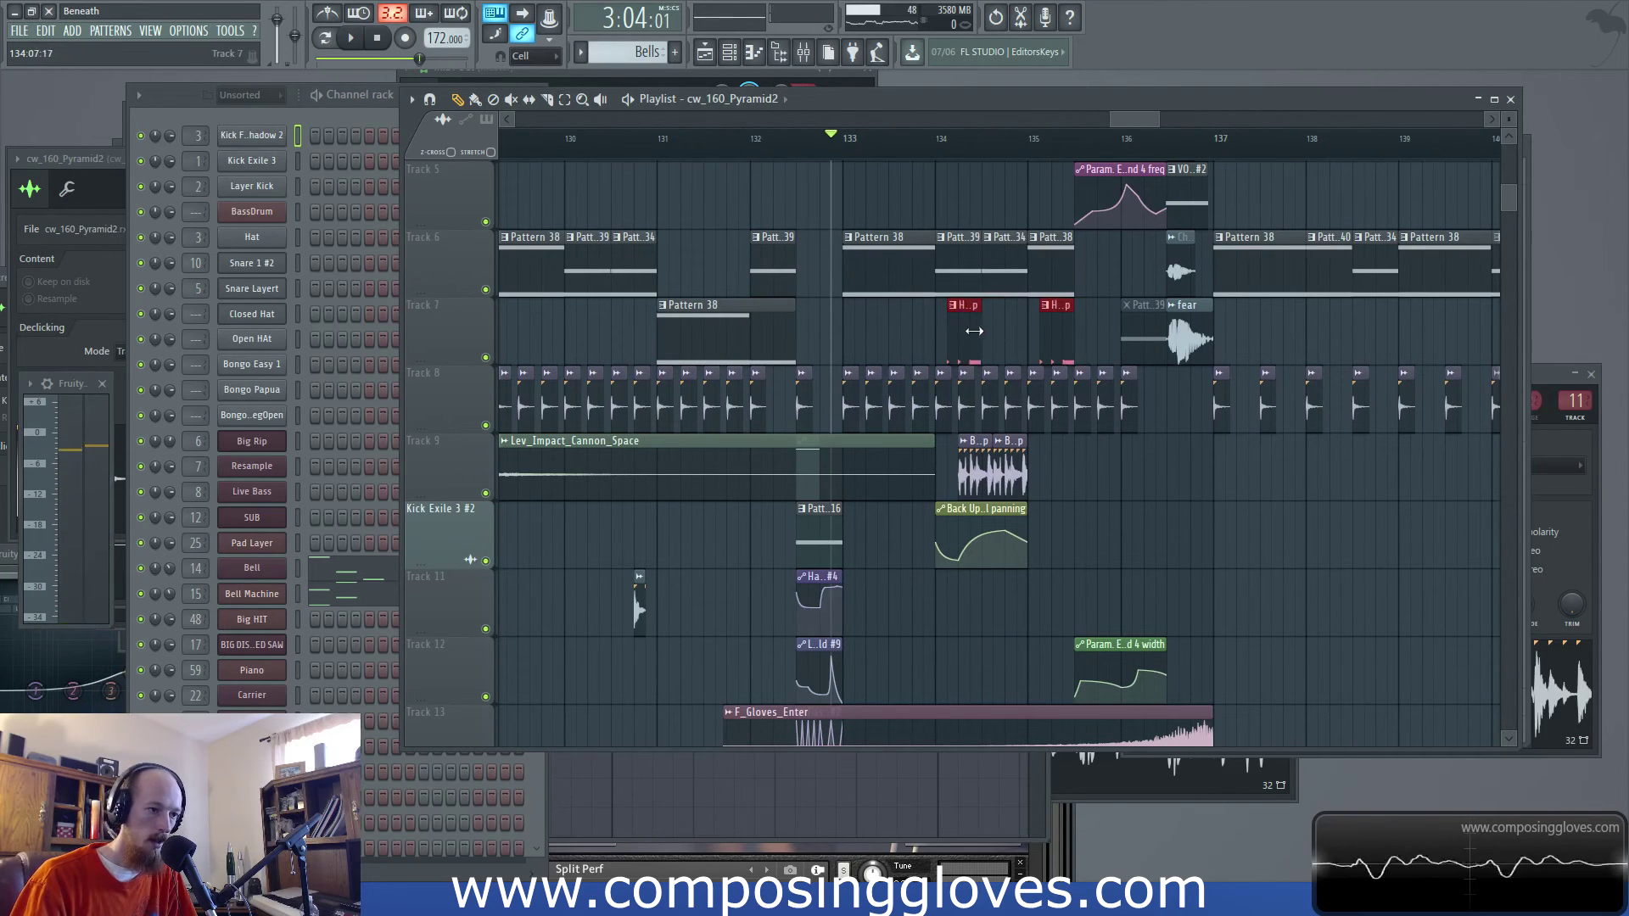
{"action": "left_click_drag", "start_coordinate": [953, 344], "coordinate": [853, 332]}
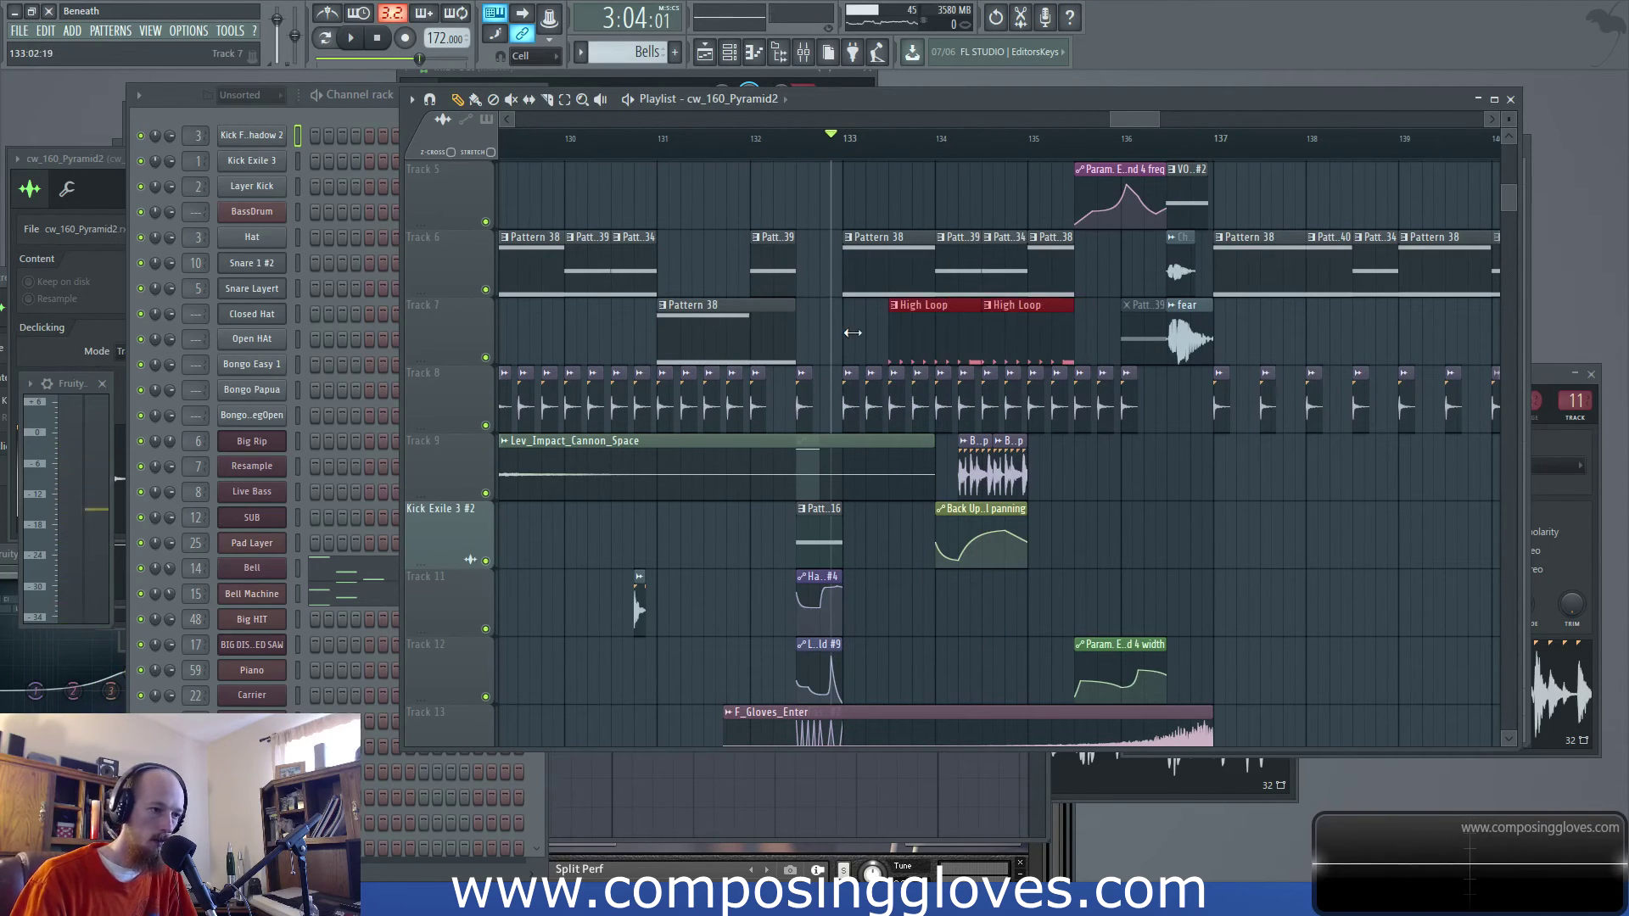
Open the High Loop pattern and set the Open HAt channel's volume to 39% while auditioning the passage
{"action": "double_click", "coordinate": [910, 334]}
{"action": "left_click", "coordinate": [237, 123]}
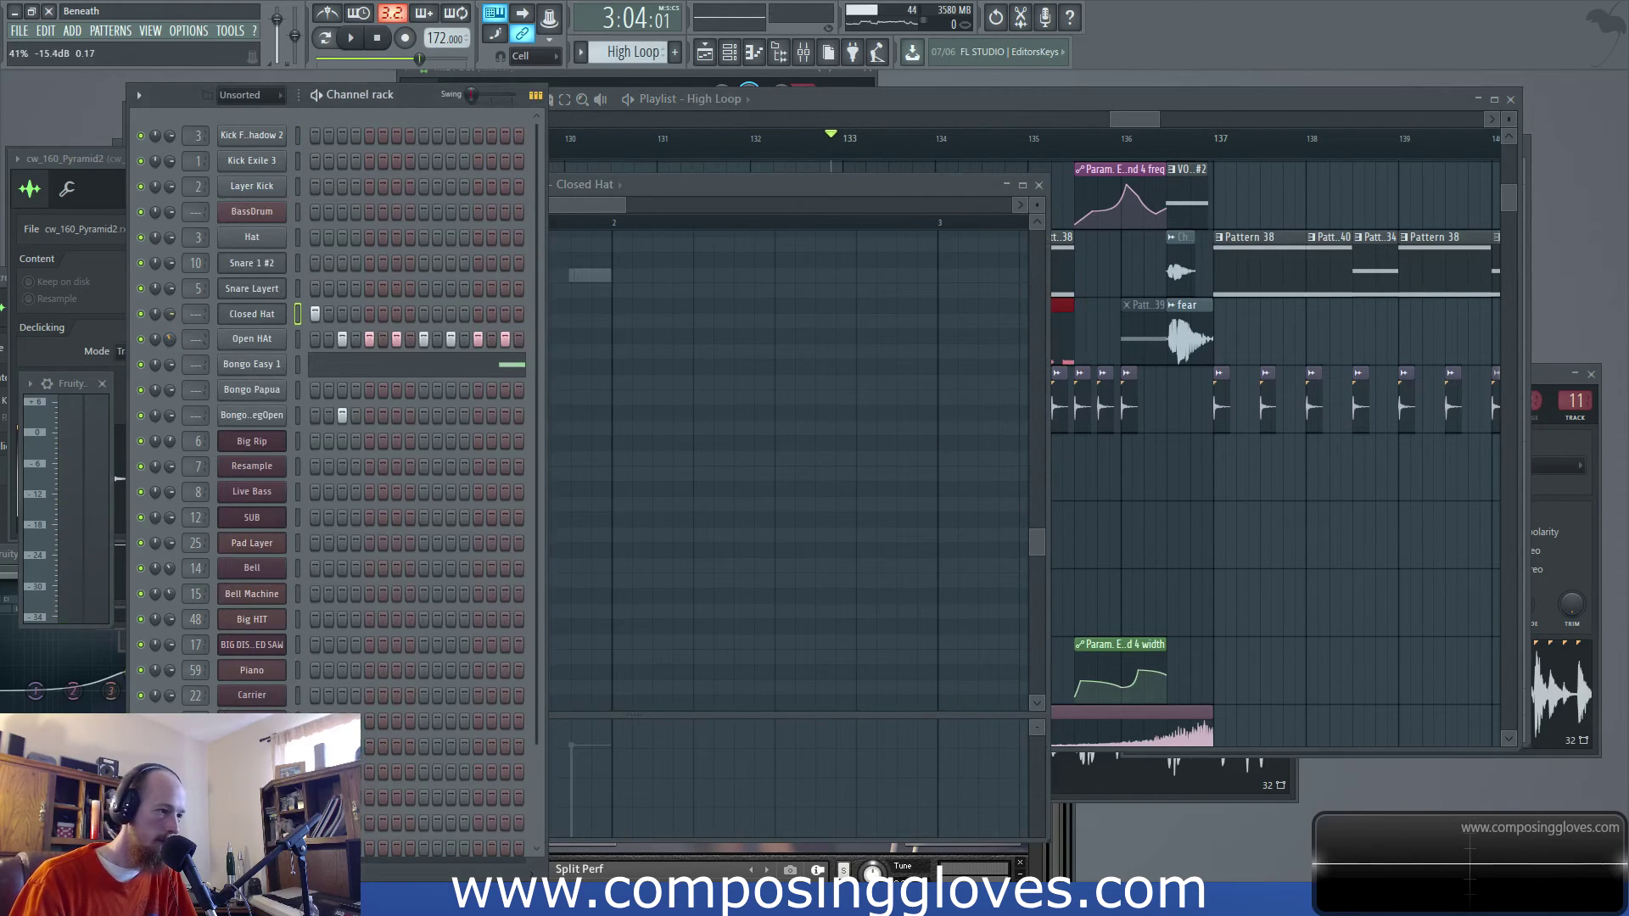
{"action": "key", "text": "space"}
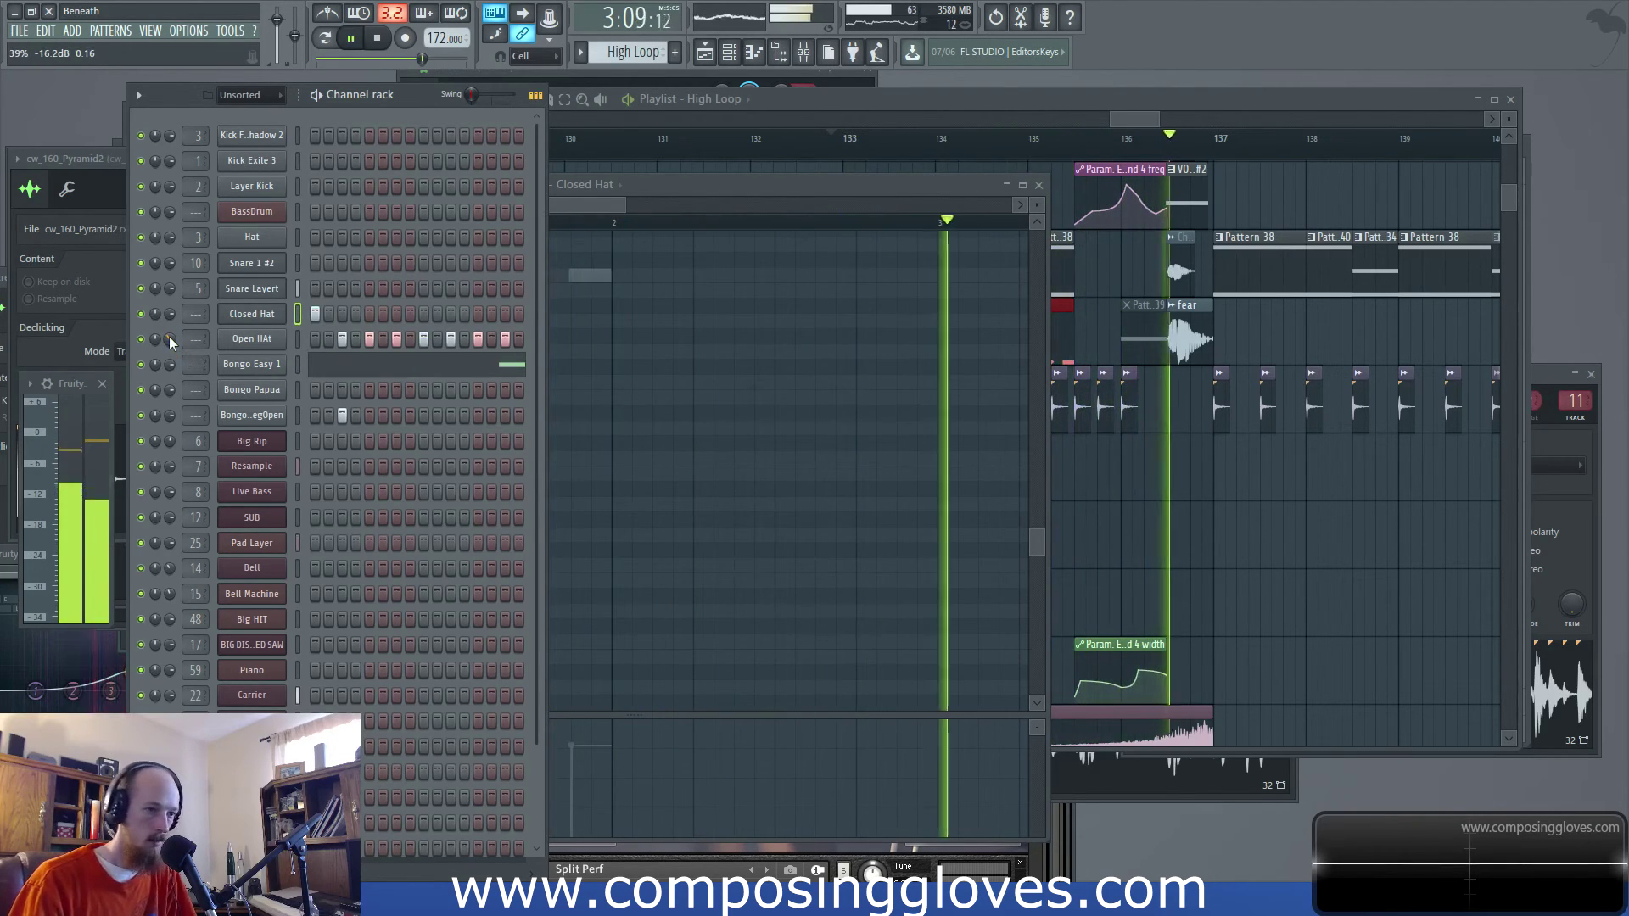
{"action": "key", "text": "space"}
Audition the transition into the second drop from just before bar 112 and stop playback
{"action": "left_click_drag", "start_coordinate": [1139, 143], "coordinate": [957, 164]}
{"action": "left_click", "coordinate": [934, 146]}
{"action": "key", "text": "space"}
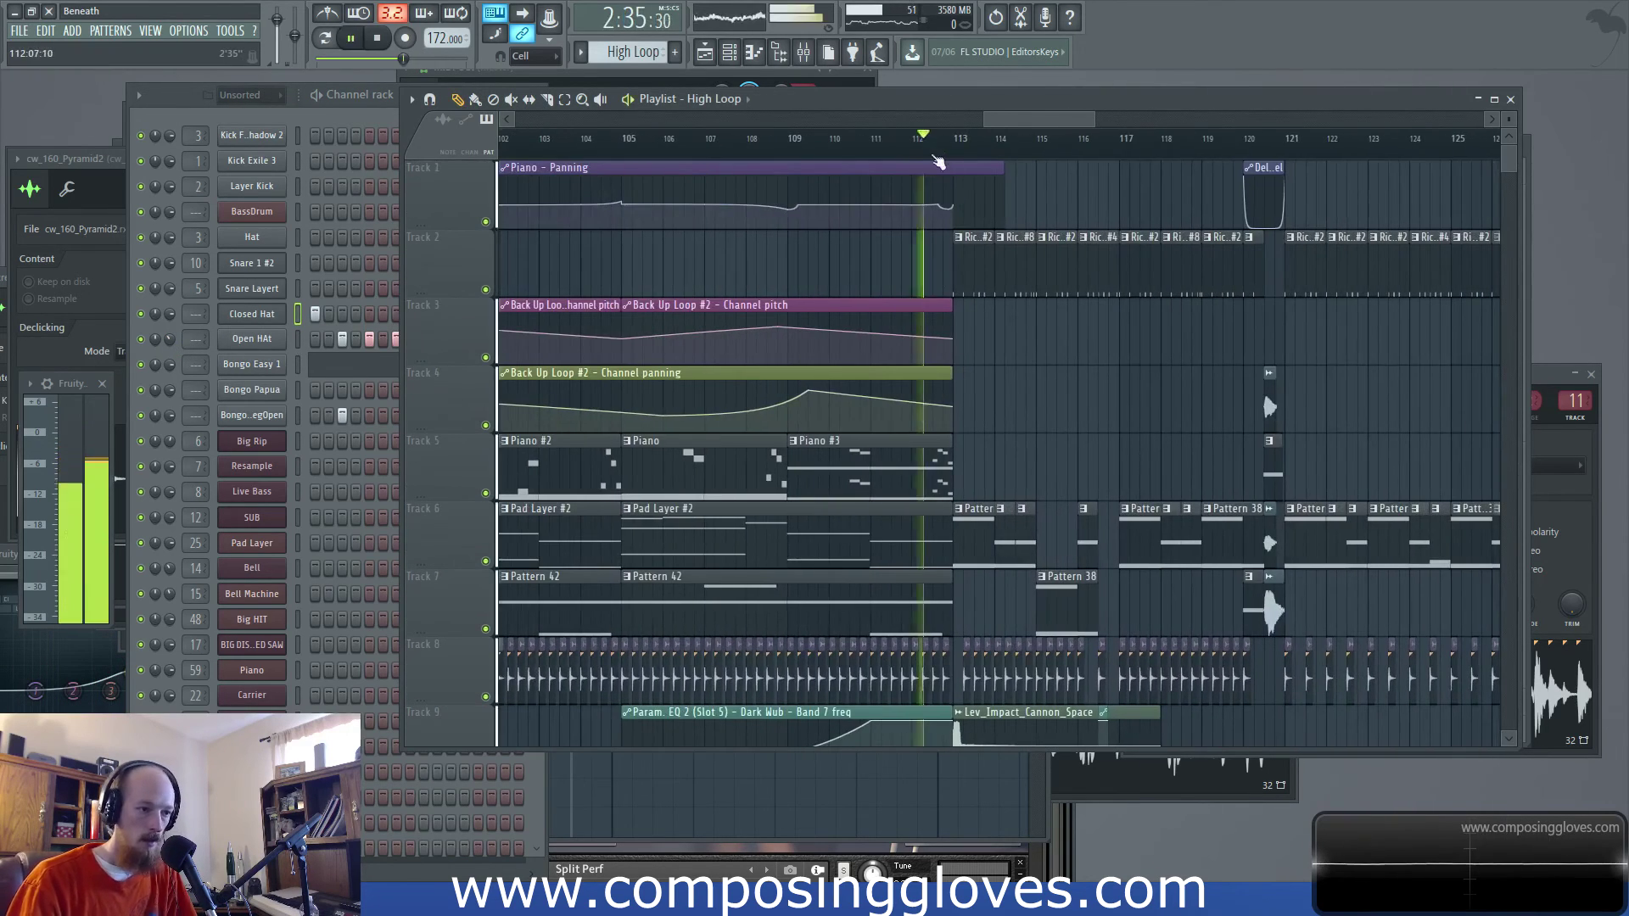
{"action": "left_click_drag", "start_coordinate": [1044, 441], "coordinate": [705, 385]}
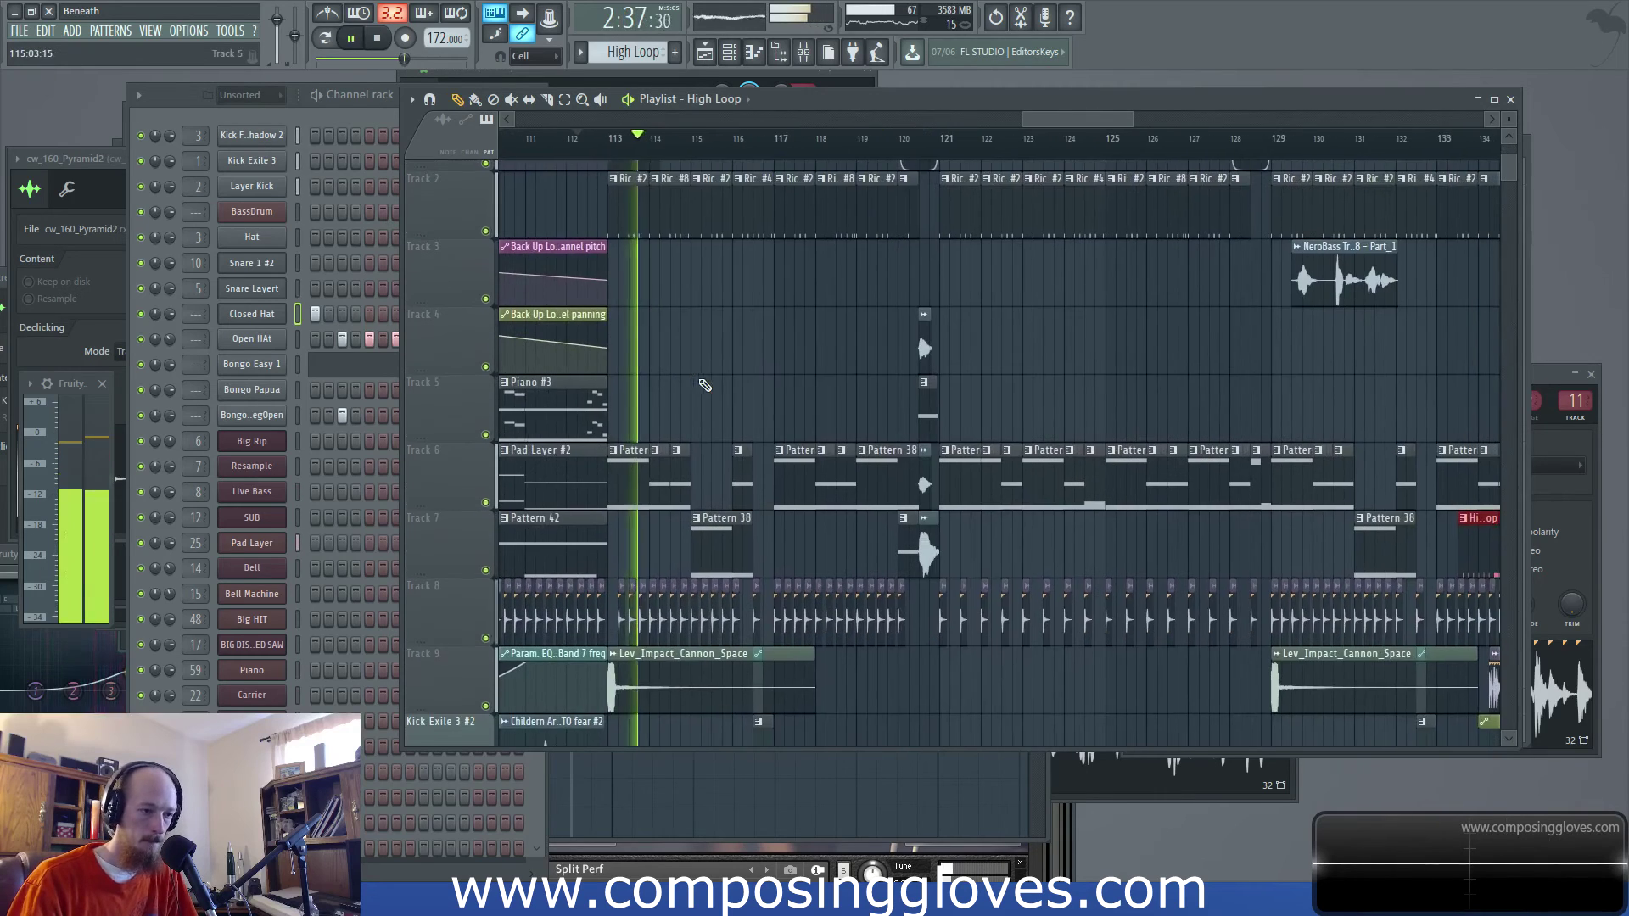
{"action": "key", "text": "space"}
Return the song position to the start and examine the whole arrangement across all playlist tracks
{"action": "scroll", "coordinate": [770, 375], "scroll_direction": "down", "scroll_amount": 6}
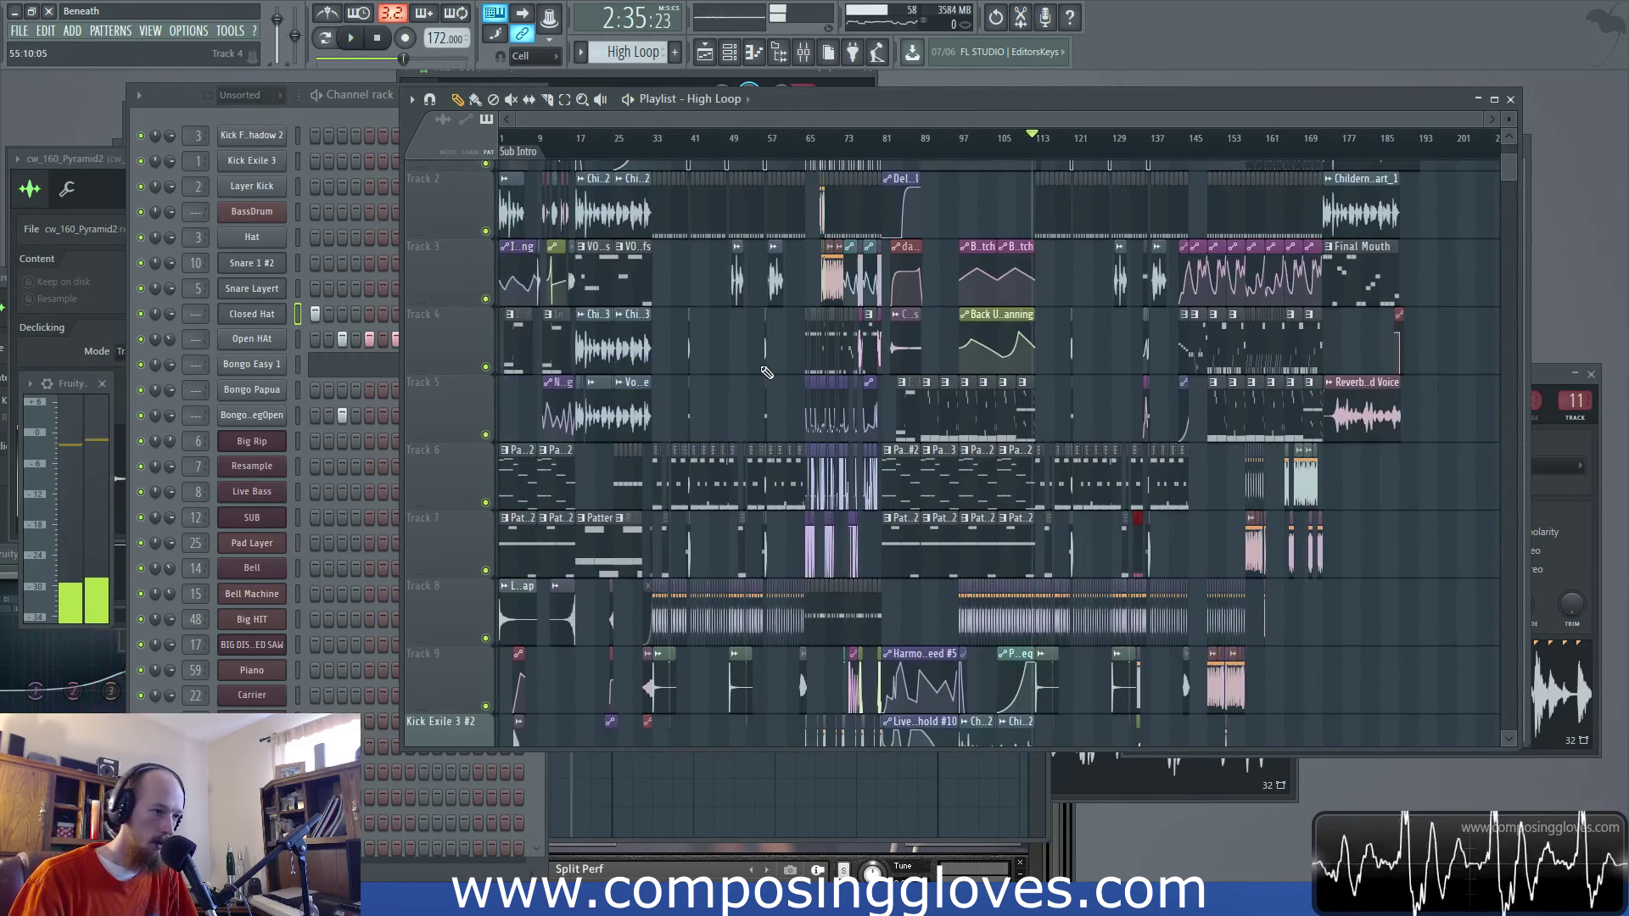
{"action": "scroll", "coordinate": [747, 356], "scroll_direction": "up", "scroll_amount": 2}
{"action": "key", "text": "Home"}
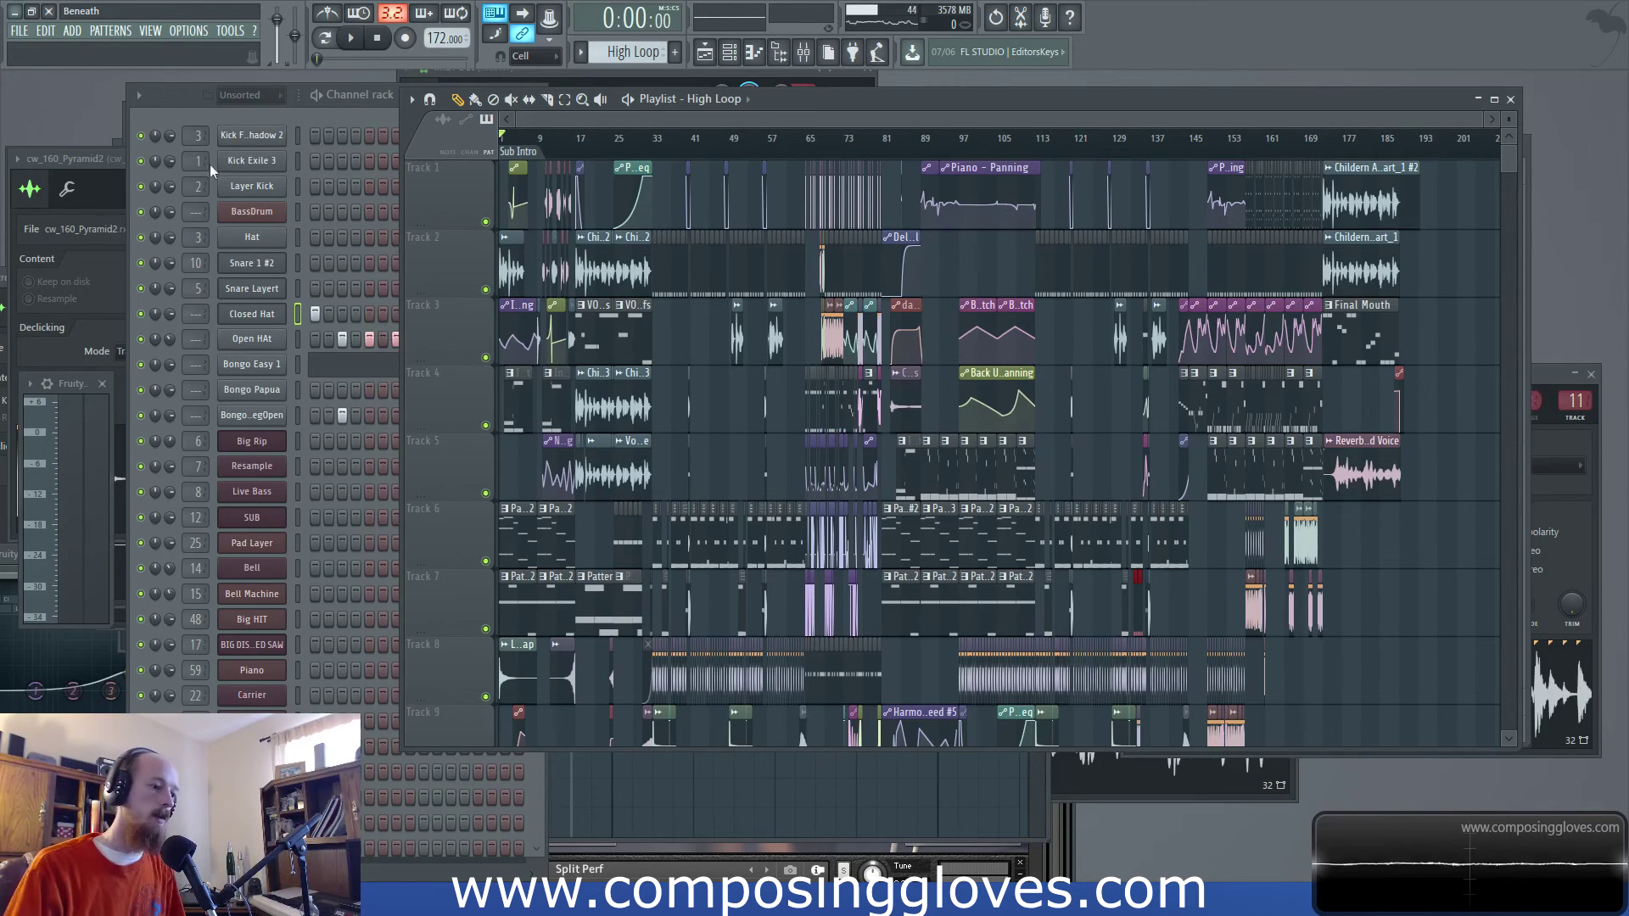
{"action": "scroll", "coordinate": [745, 473], "scroll_direction": "down", "scroll_amount": 13}
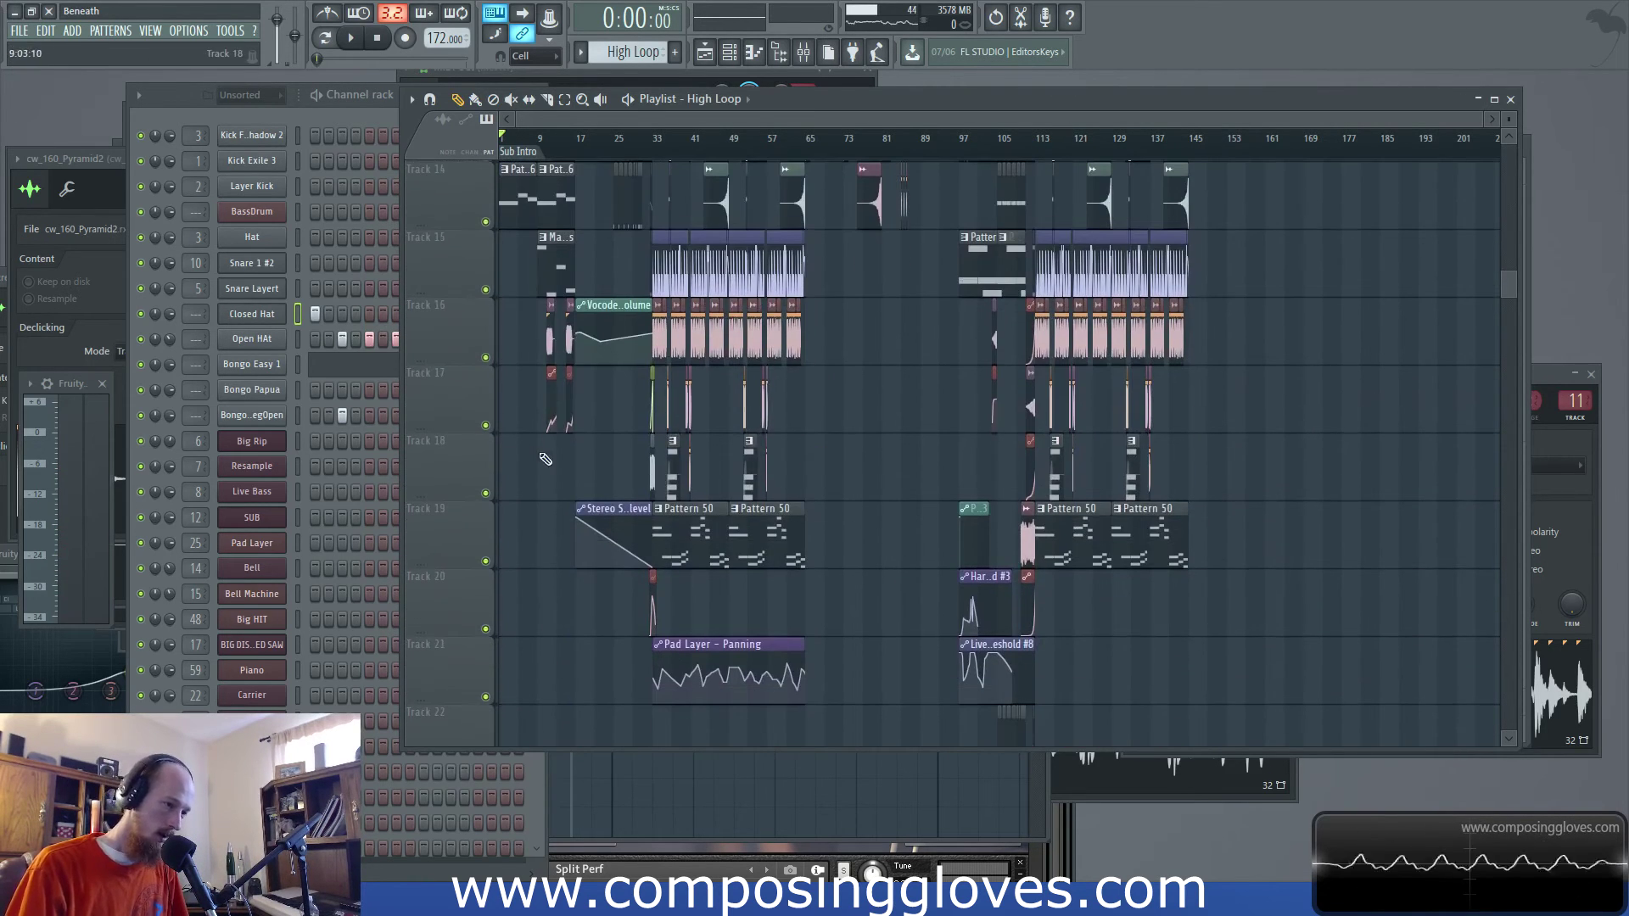
{"action": "scroll", "coordinate": [545, 460], "scroll_direction": "down", "scroll_amount": 6}
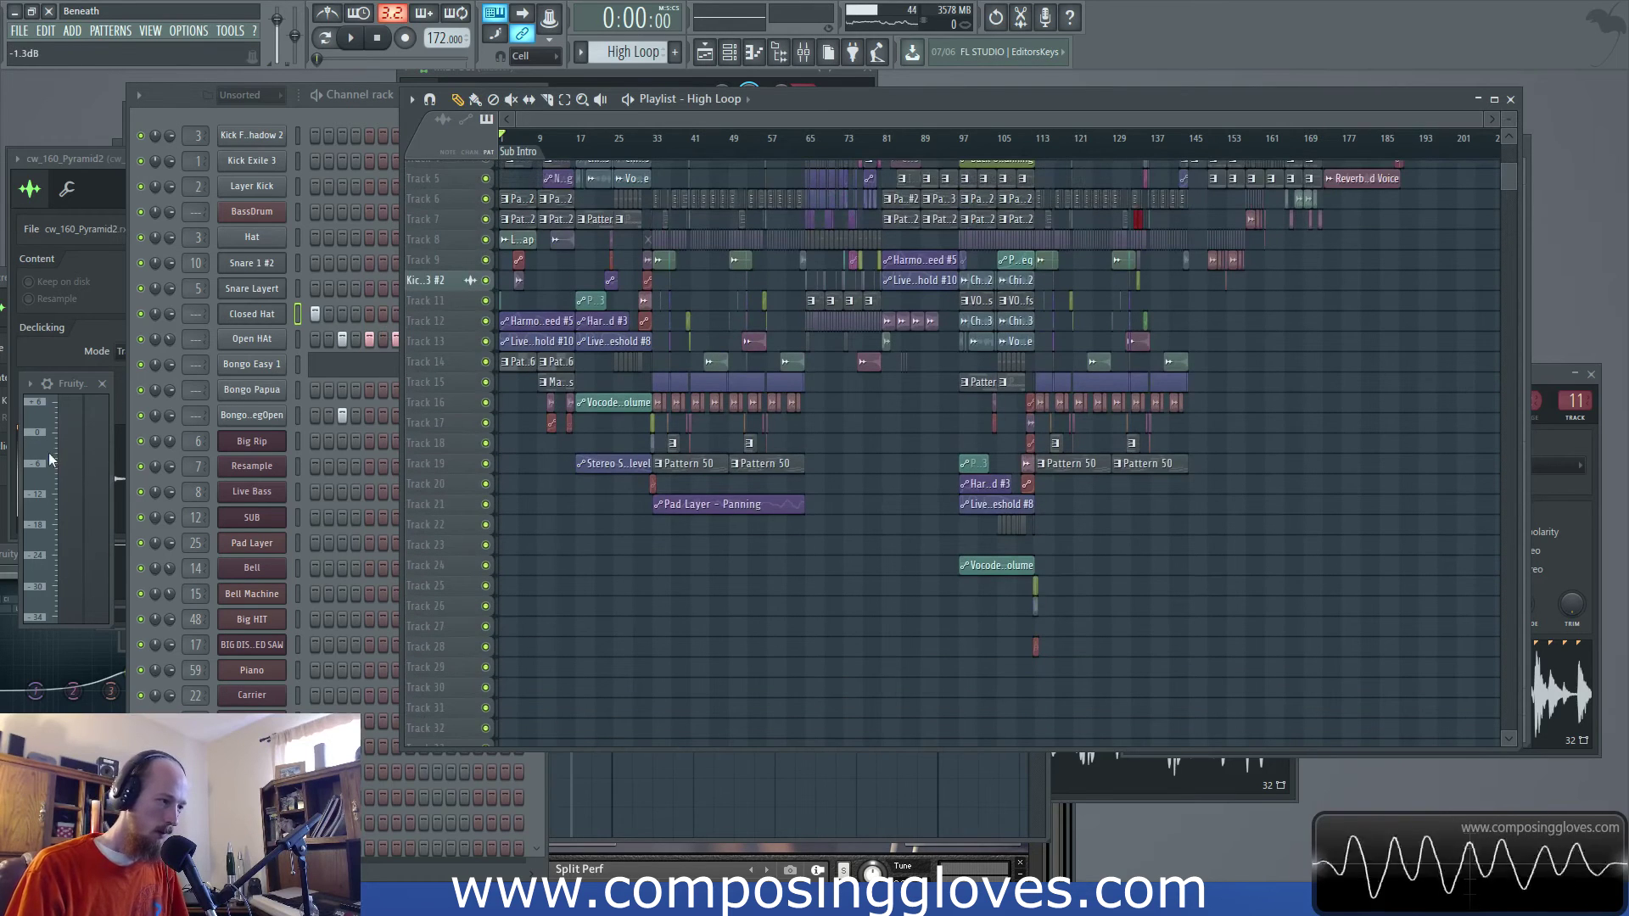
{"action": "scroll", "coordinate": [796, 374], "scroll_direction": "up", "scroll_amount": 4}
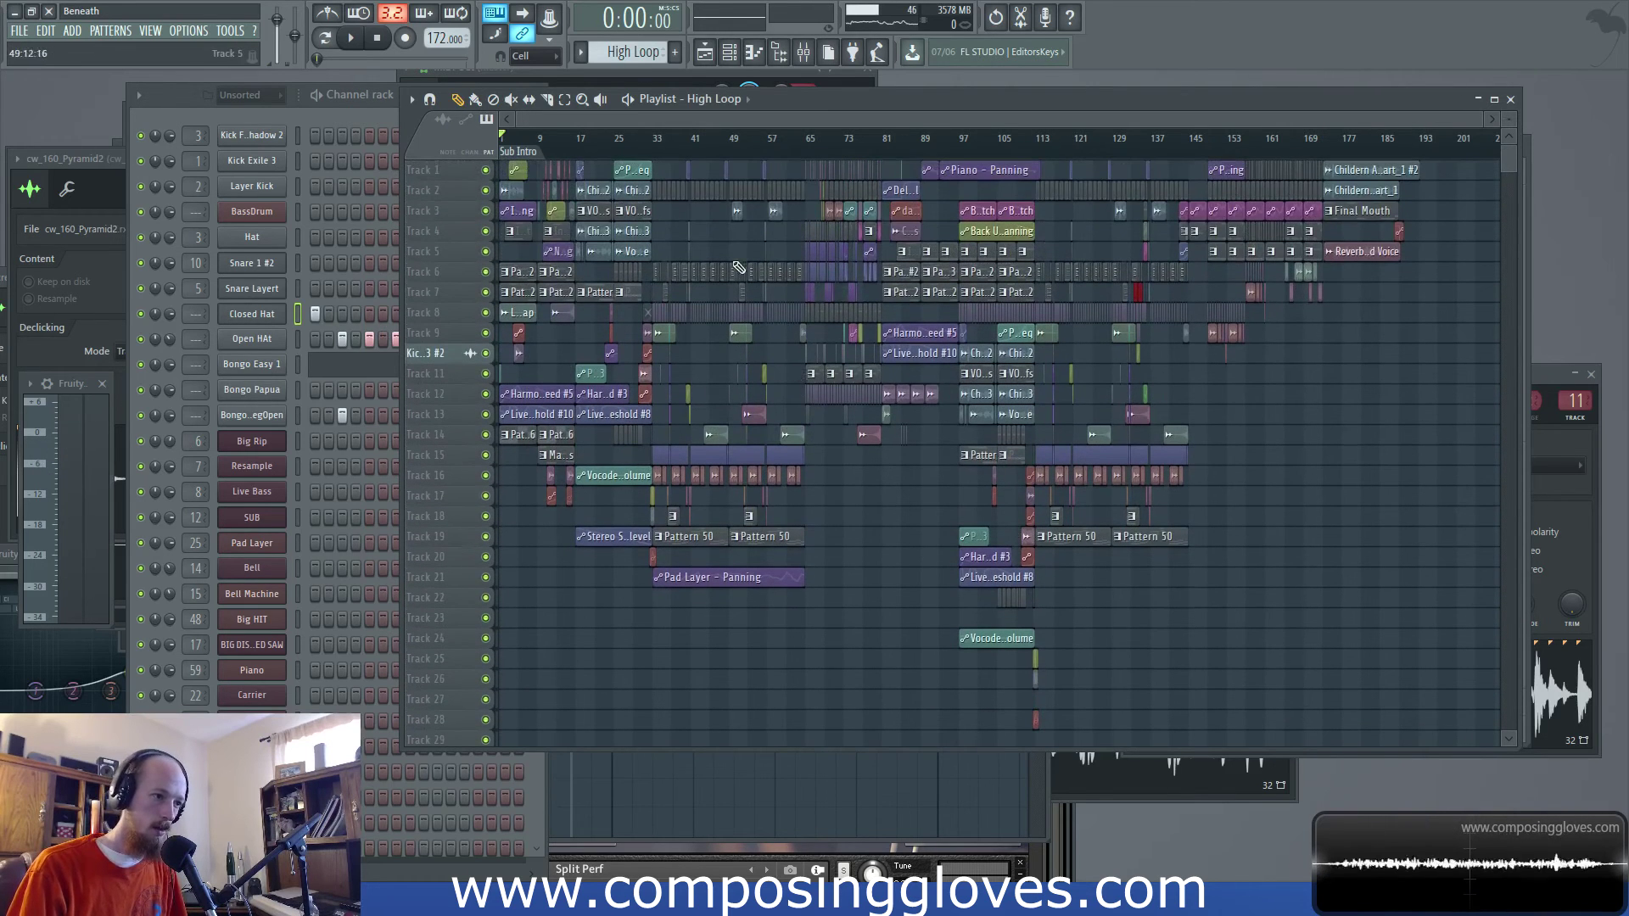
{"action": "scroll", "coordinate": [750, 247], "scroll_direction": "up", "scroll_amount": 5}
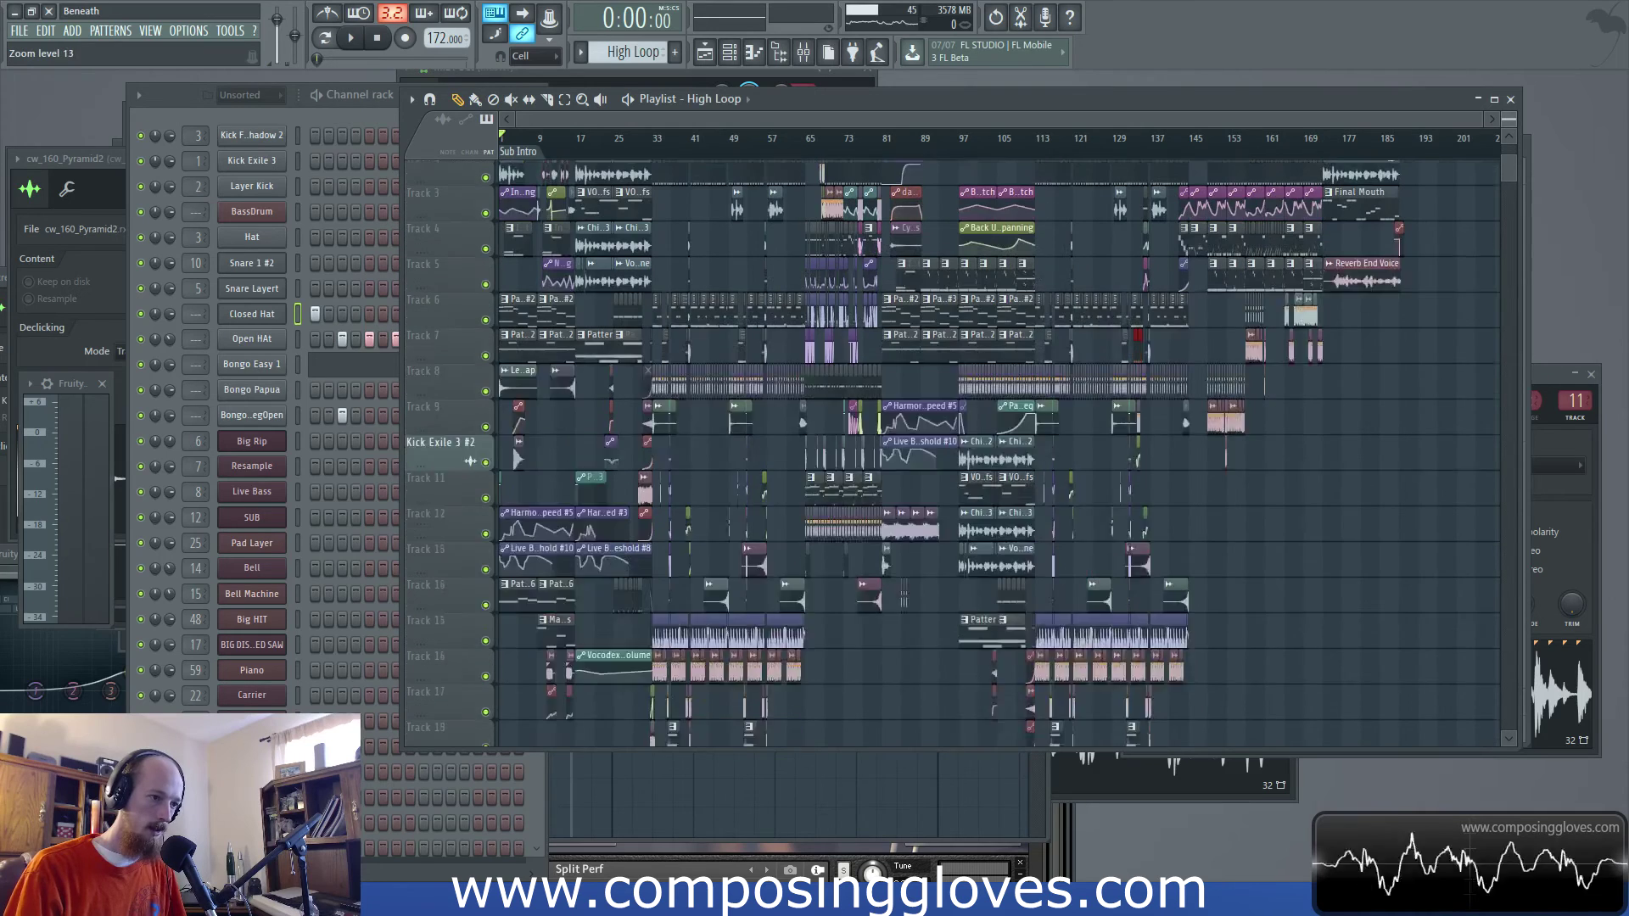
{"action": "scroll", "coordinate": [700, 311], "scroll_direction": "up", "scroll_amount": 2}
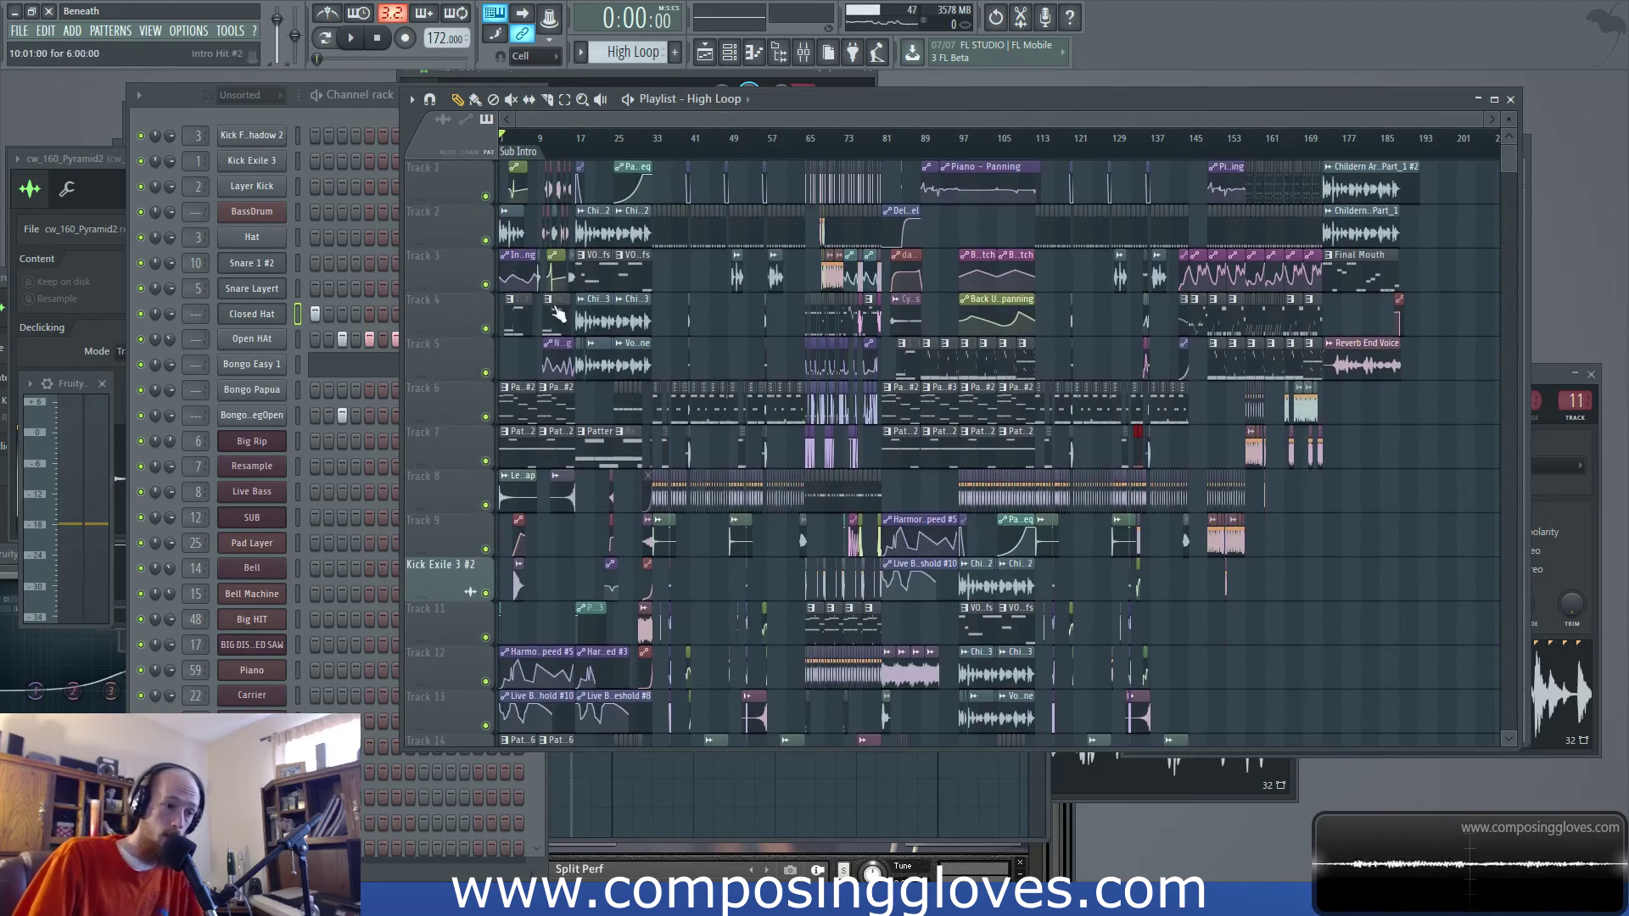
{"action": "scroll", "coordinate": [556, 314], "scroll_direction": "down", "scroll_amount": 4}
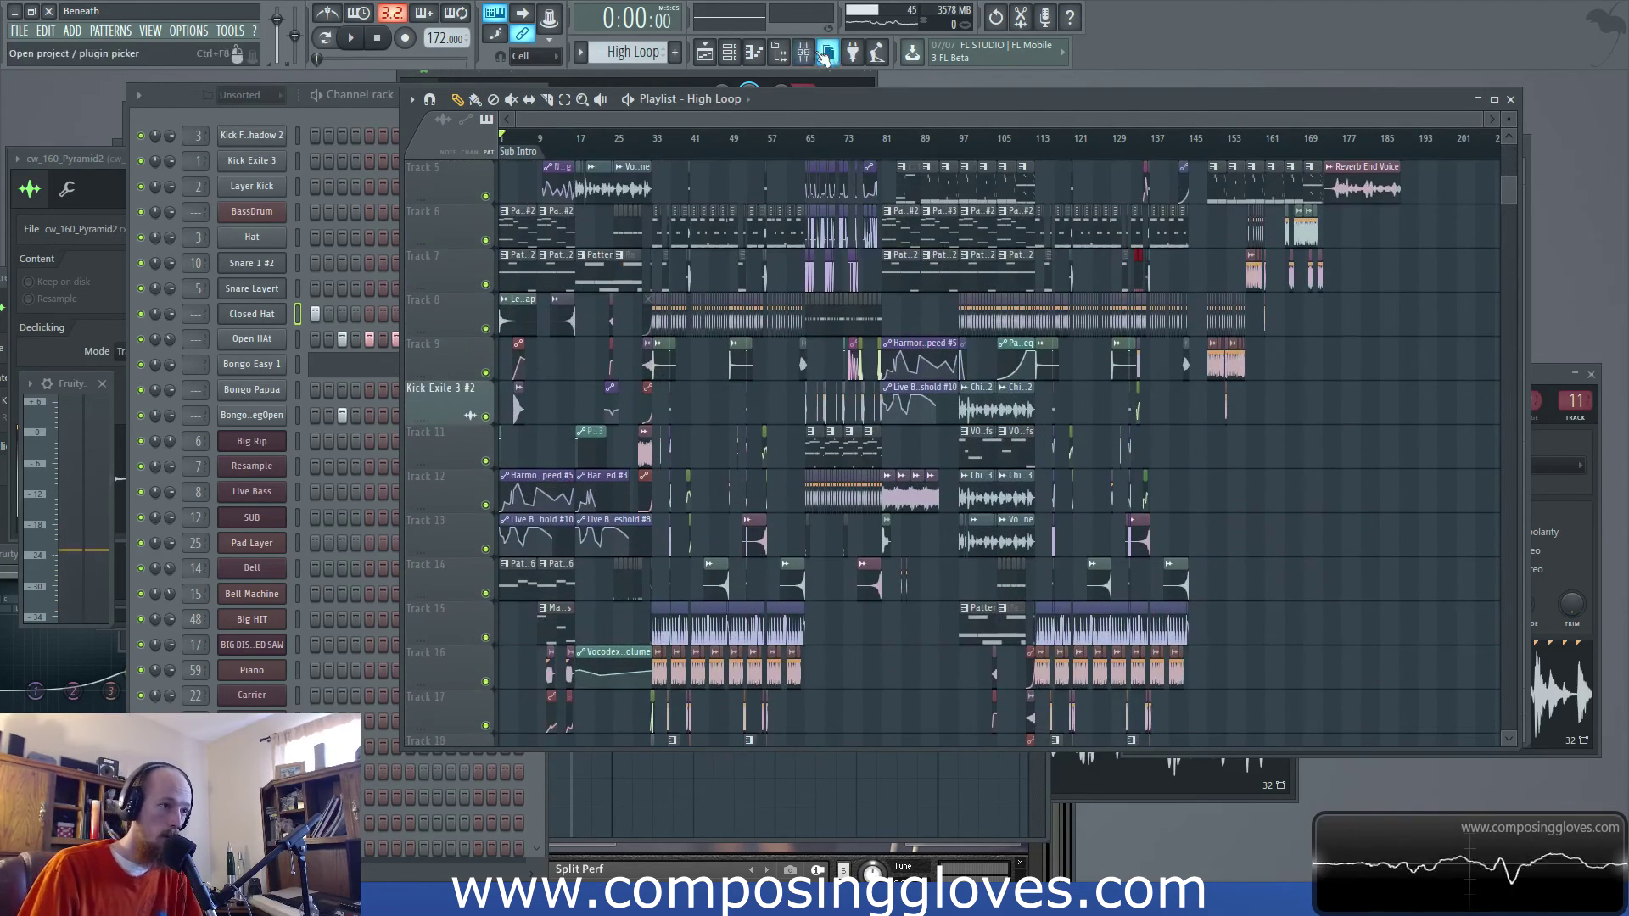
Check the track levels in the mixer, and return to the playlist to survey the full arrangement
{"action": "left_click", "coordinate": [805, 53]}
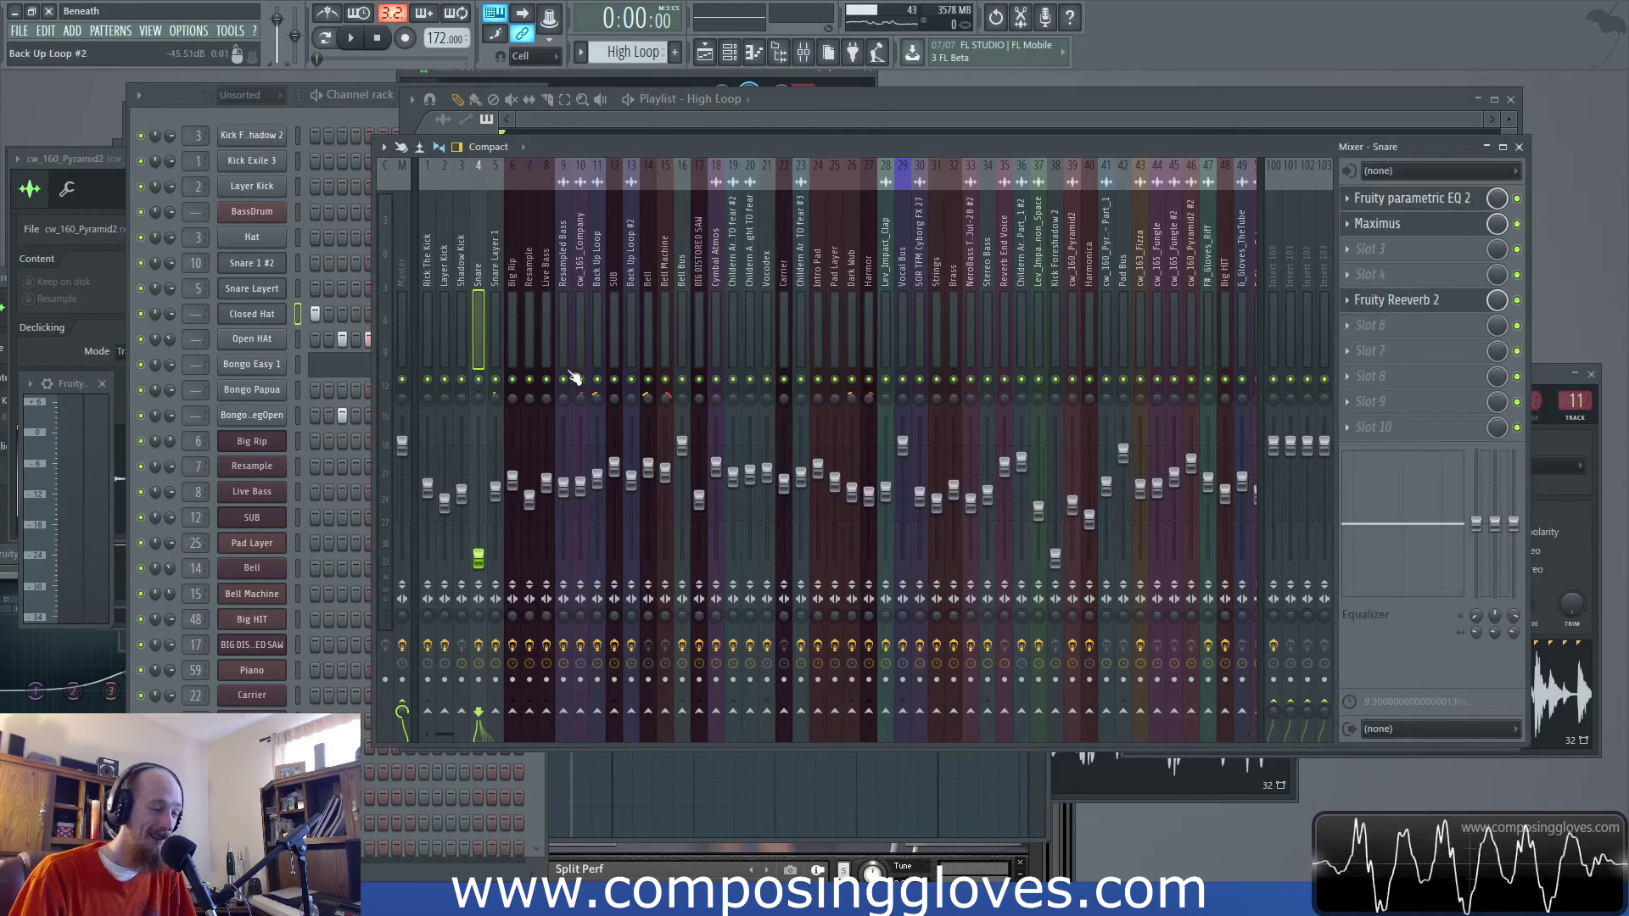
{"action": "left_click", "coordinate": [776, 115]}
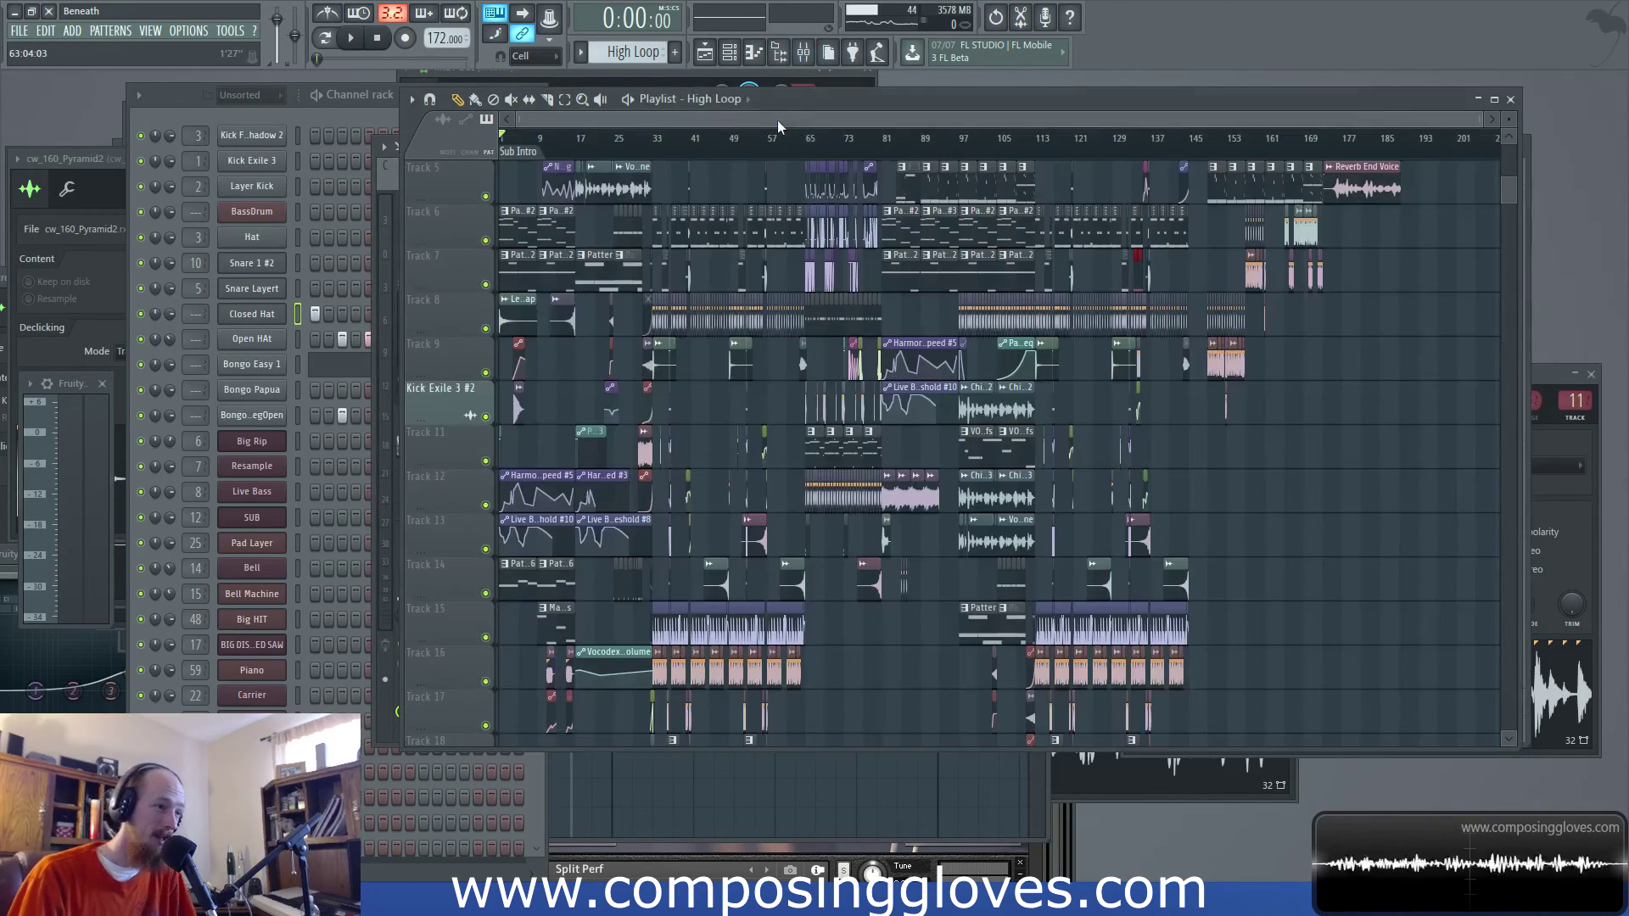
{"action": "scroll", "coordinate": [1074, 356], "scroll_direction": "up", "scroll_amount": 5}
{"action": "scroll", "coordinate": [1074, 356], "scroll_direction": "up", "scroll_amount": 3}
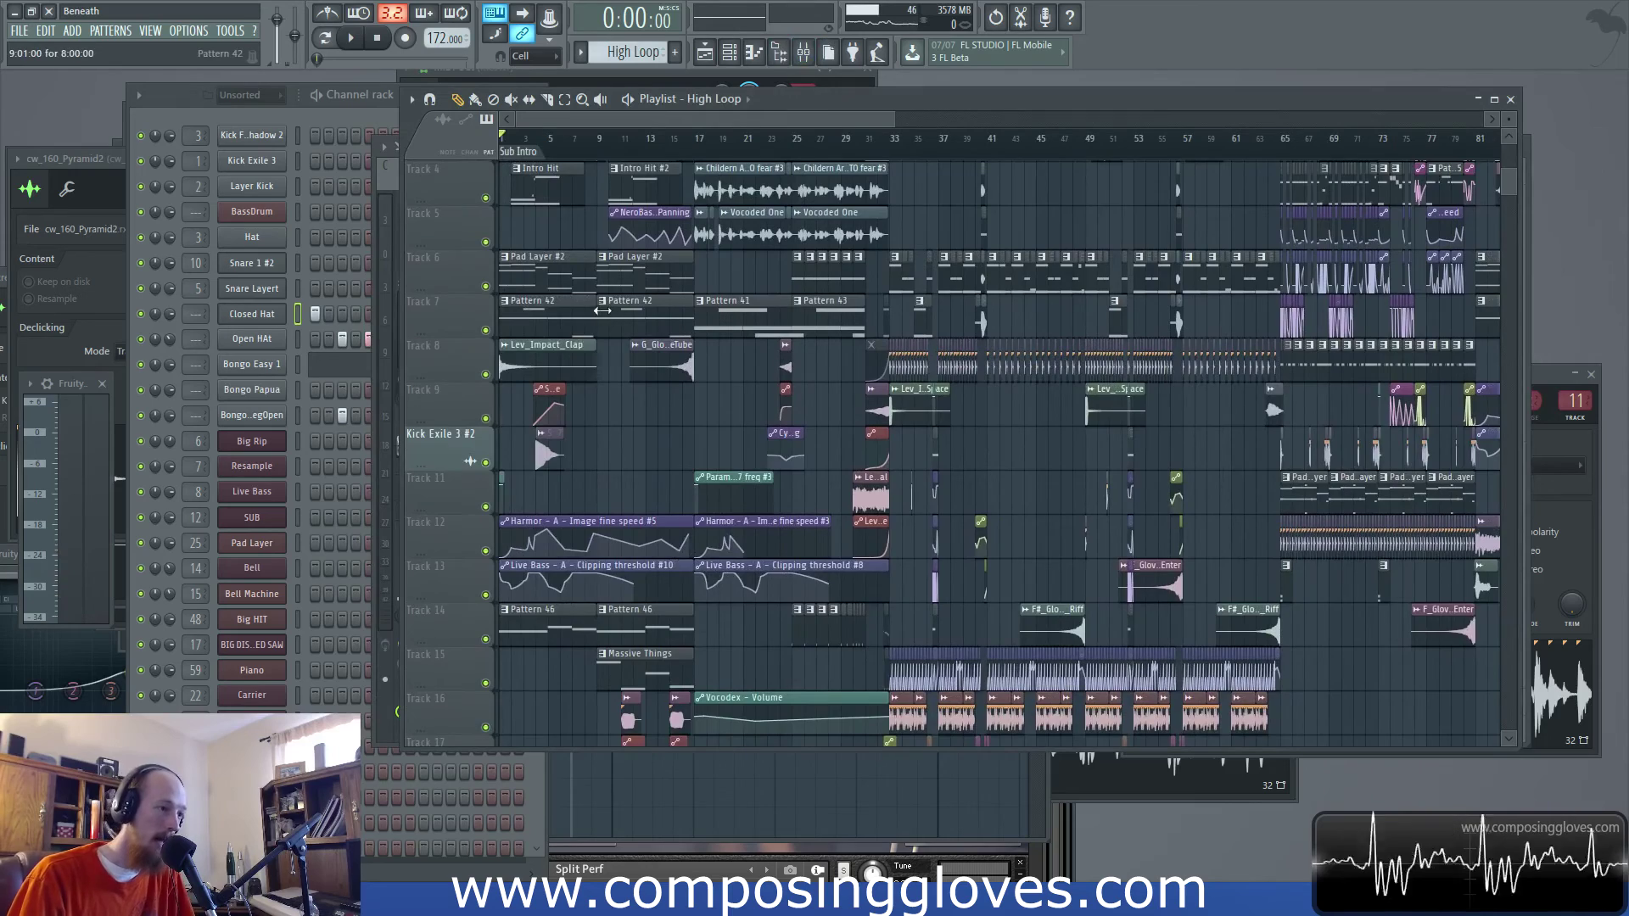
{"action": "scroll", "coordinate": [780, 325], "scroll_direction": "down", "scroll_amount": 5}
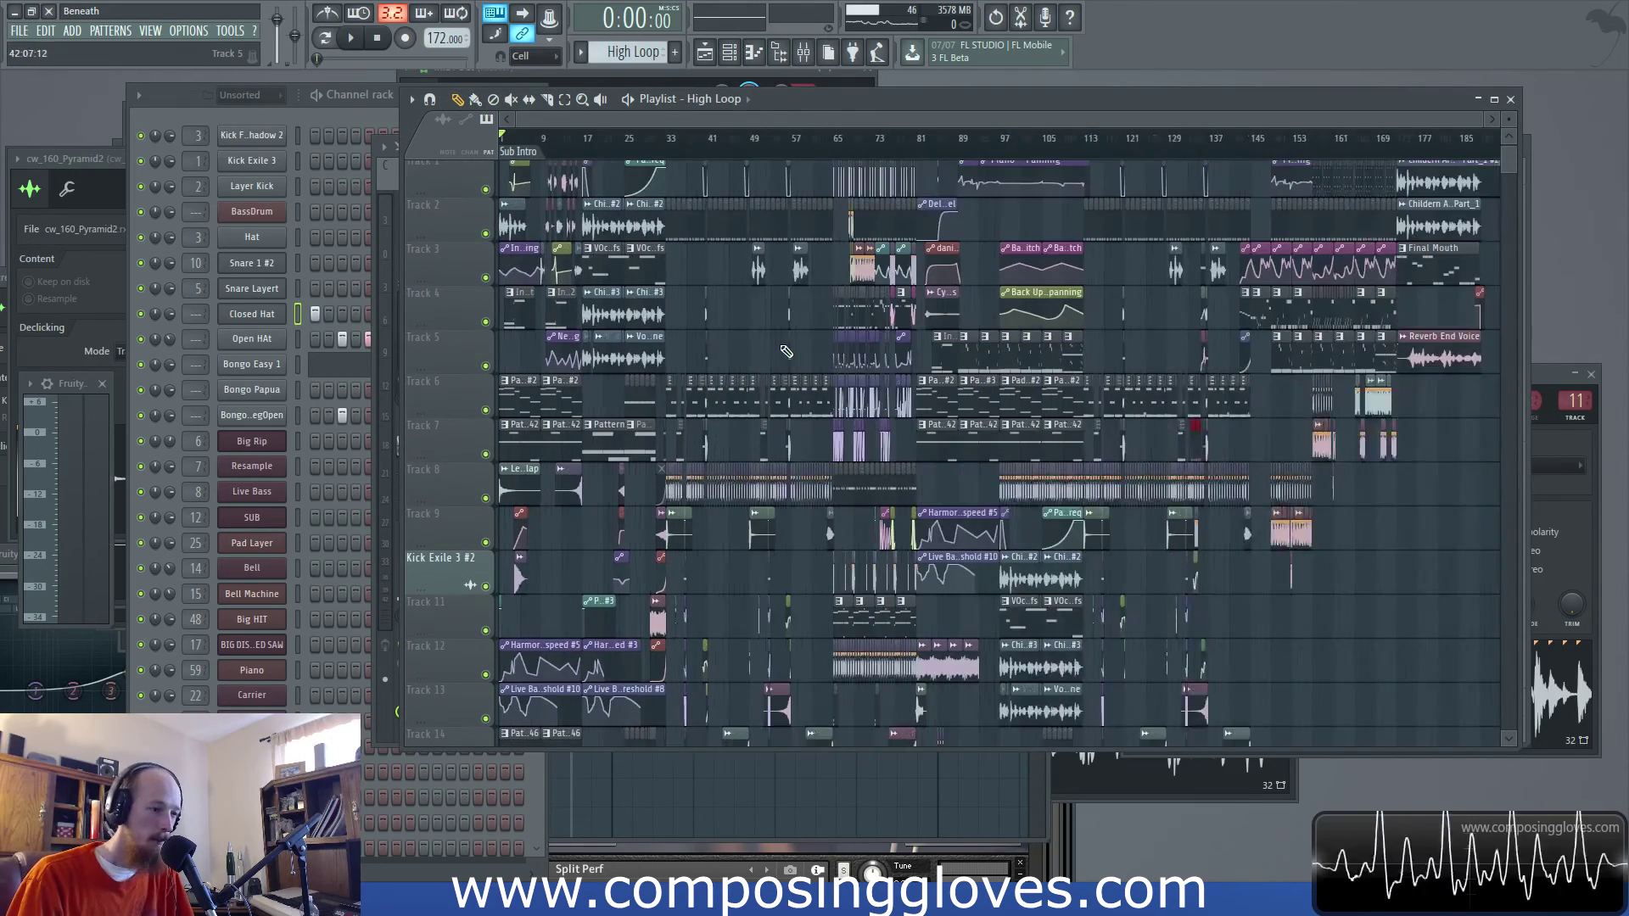
{"action": "scroll", "coordinate": [846, 361], "scroll_direction": "left", "scroll_amount": 2}
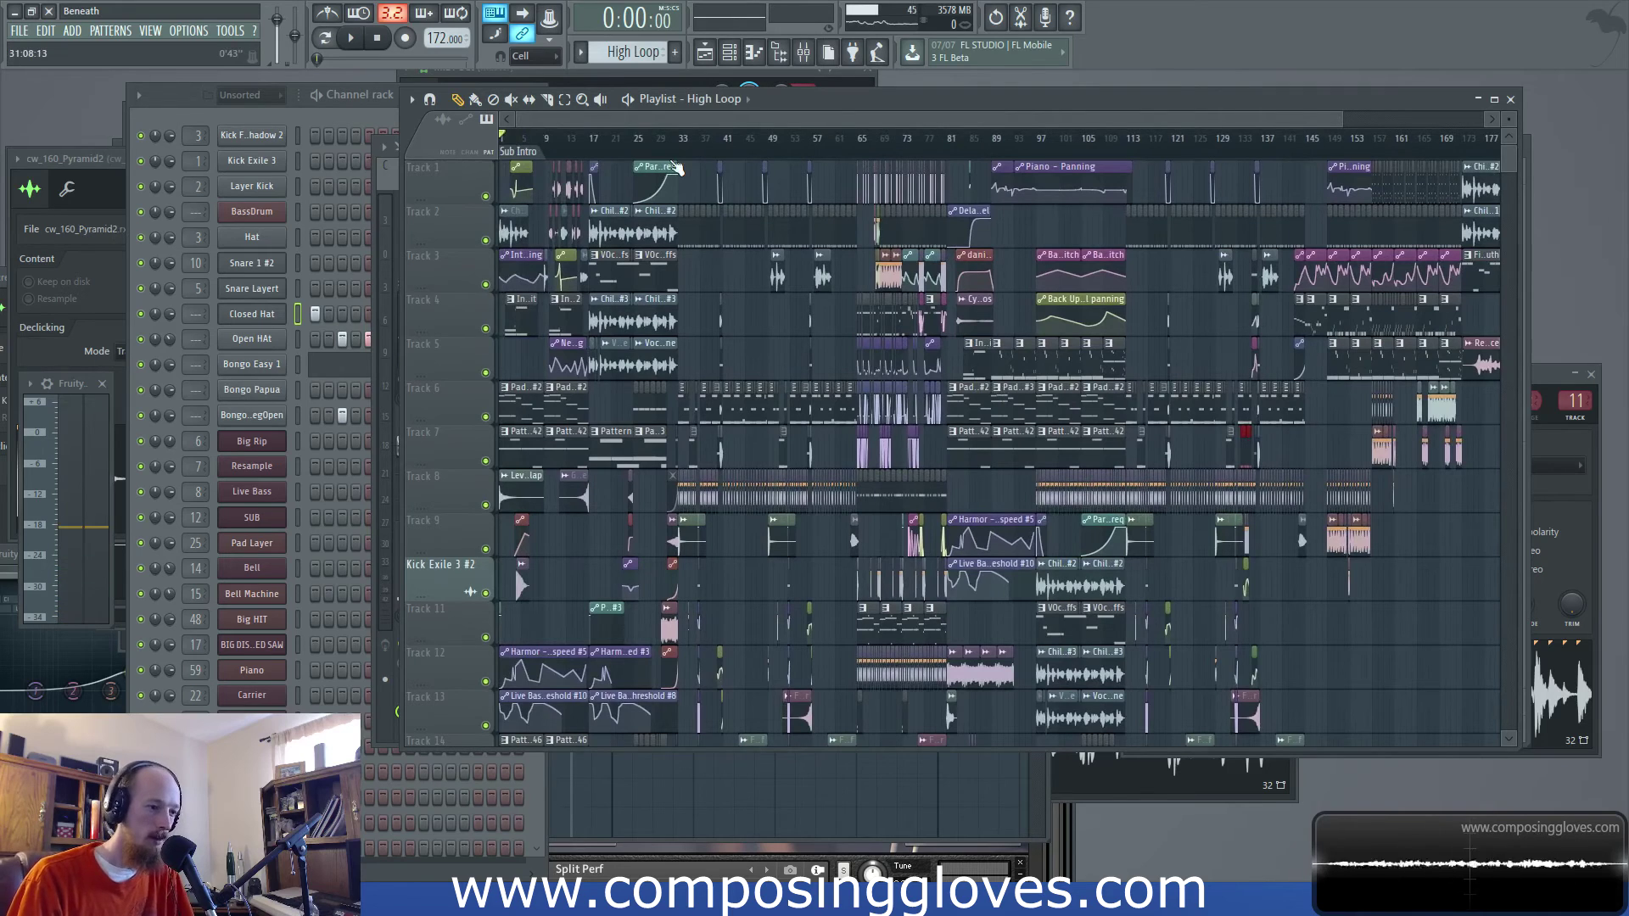
Play the song from the start and check the intro and vocal build-up tracks up to the first drop at bar 33
{"action": "key", "text": "space"}
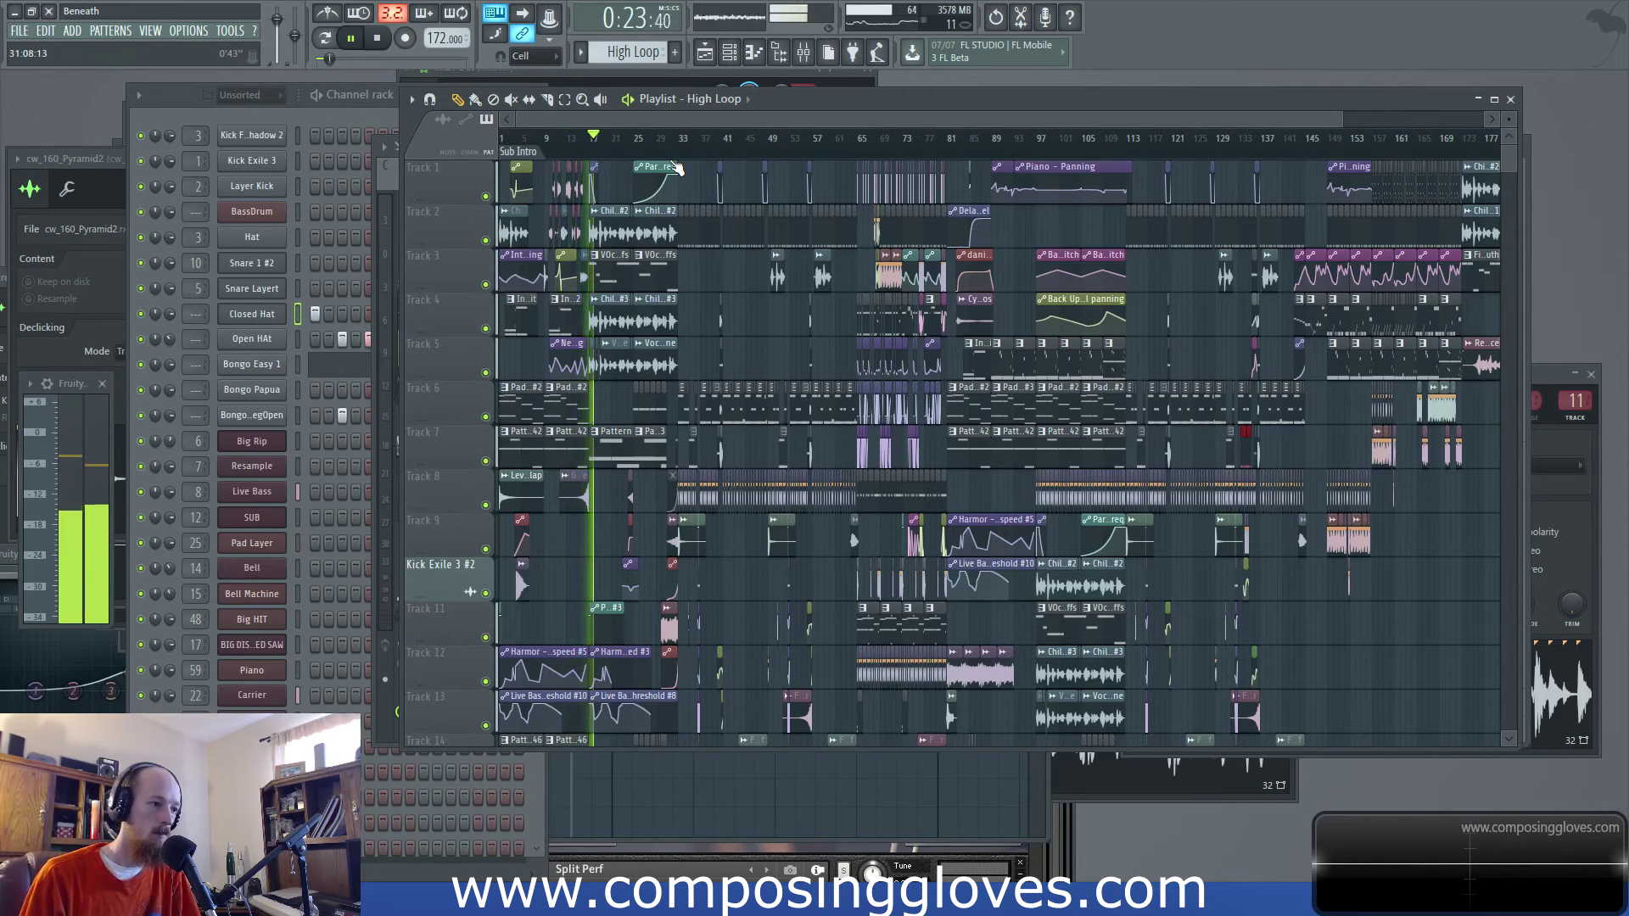
{"action": "scroll", "coordinate": [585, 339], "scroll_direction": "up", "scroll_amount": 5}
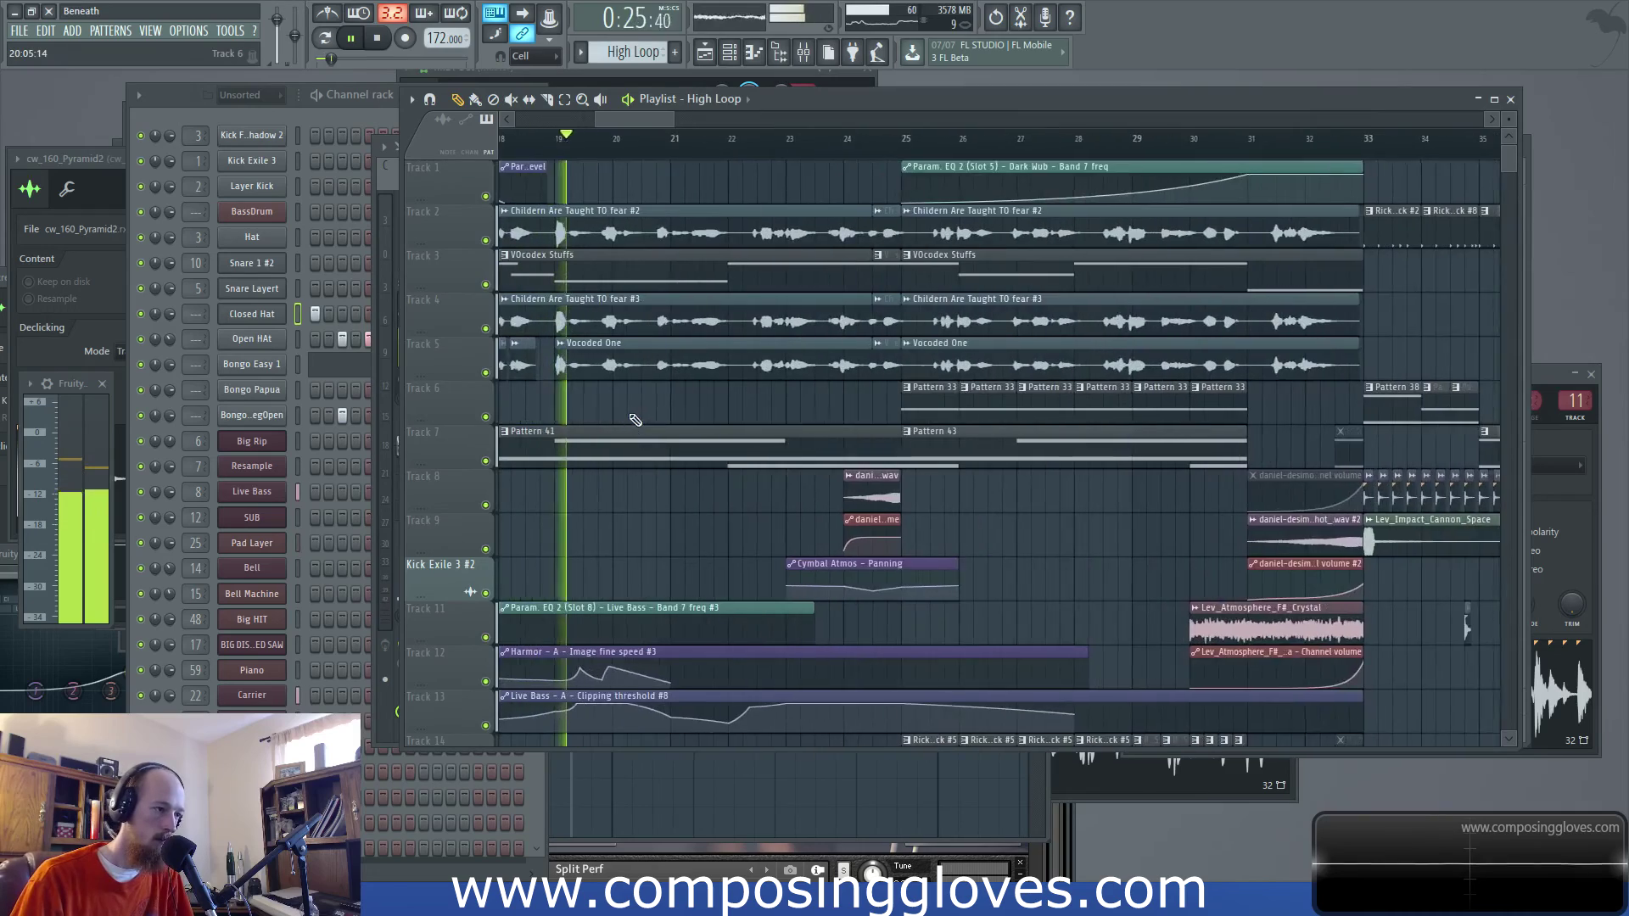
{"action": "scroll", "coordinate": [886, 355], "scroll_direction": "down", "scroll_amount": 6}
{"action": "scroll", "coordinate": [883, 352], "scroll_direction": "down", "scroll_amount": 5}
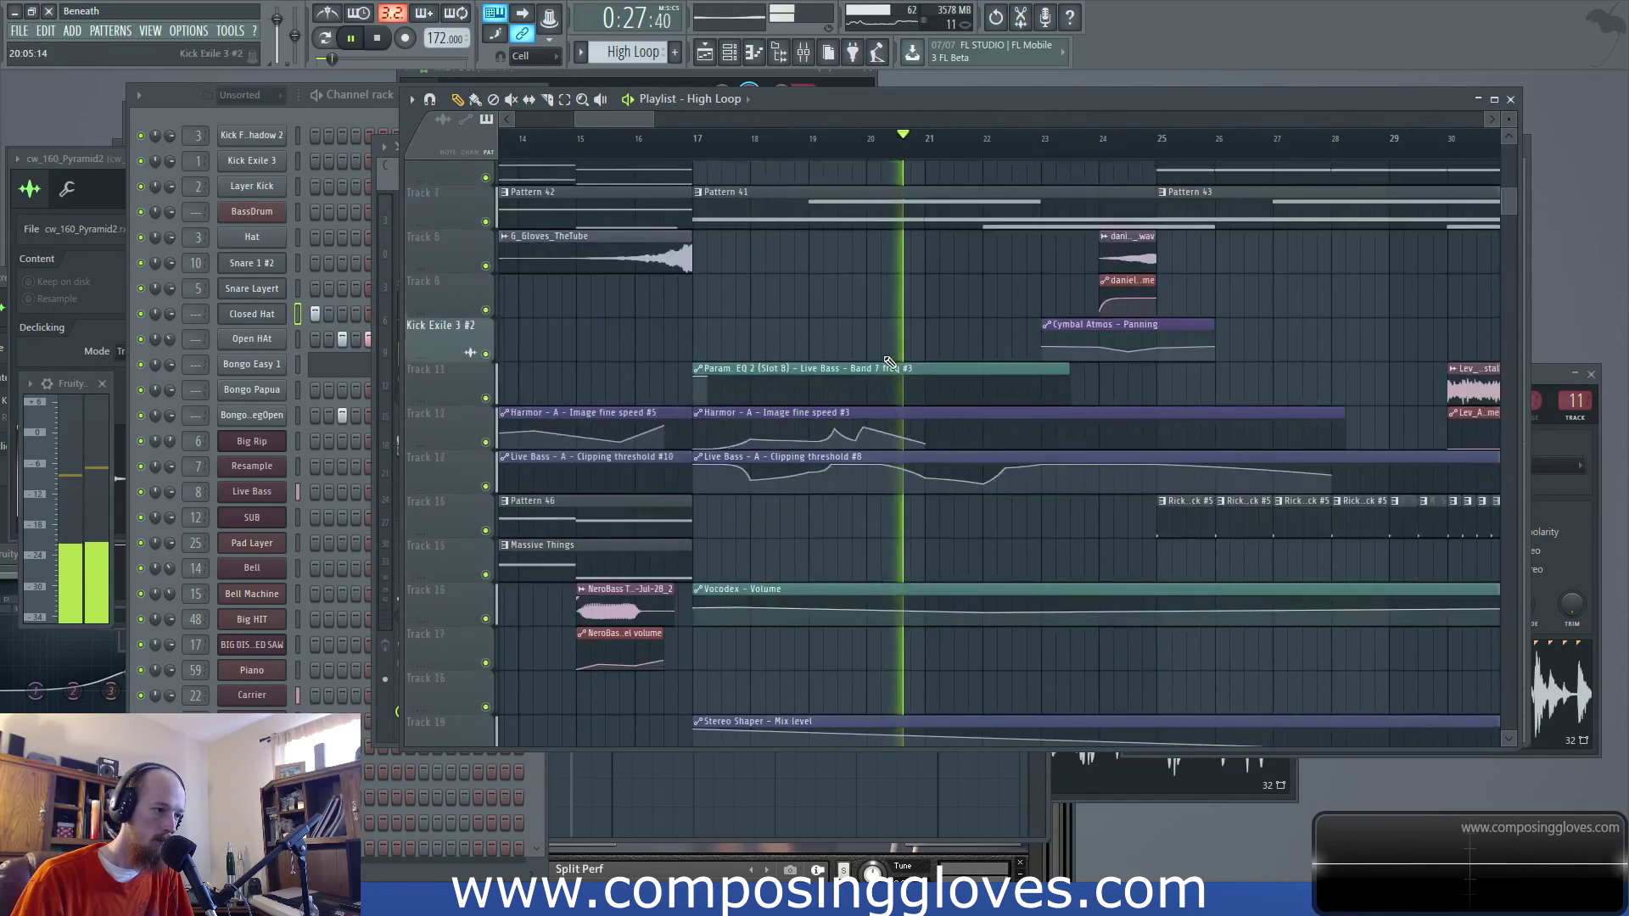
{"action": "scroll", "coordinate": [917, 340], "scroll_direction": "up", "scroll_amount": 6}
{"action": "scroll", "coordinate": [946, 322], "scroll_direction": "down", "scroll_amount": 4}
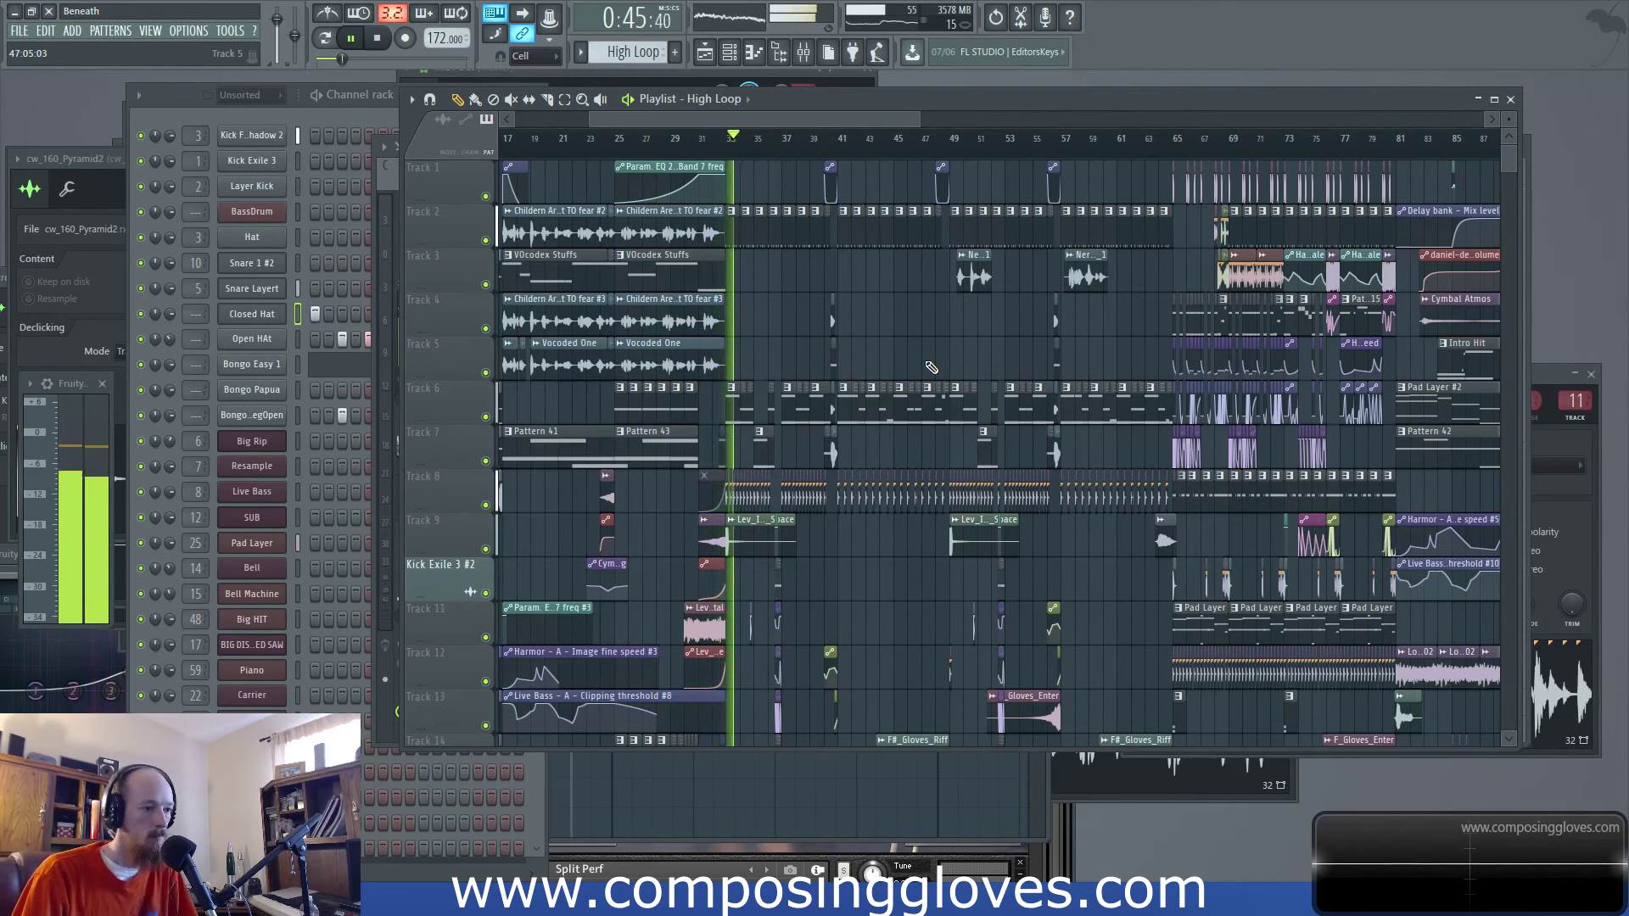
Follow the playback through the first drop and into the breakdown, and stop it around bar 90
{"action": "scroll", "coordinate": [883, 374], "scroll_direction": "right", "scroll_amount": 3}
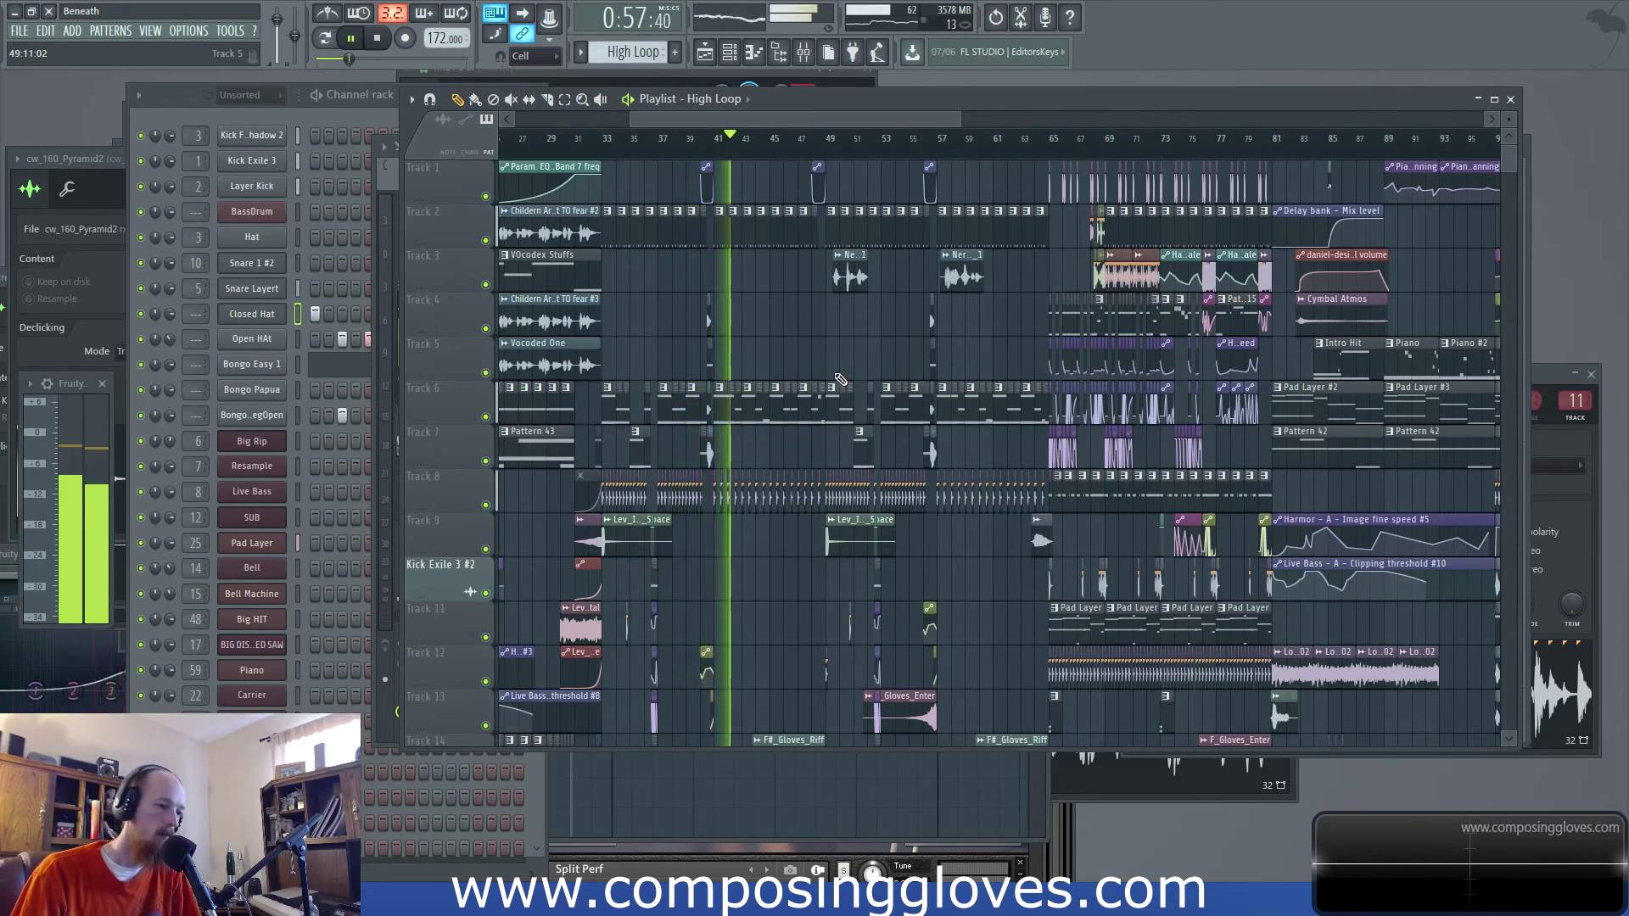
{"action": "left_click_drag", "start_coordinate": [847, 333], "coordinate": [720, 308]}
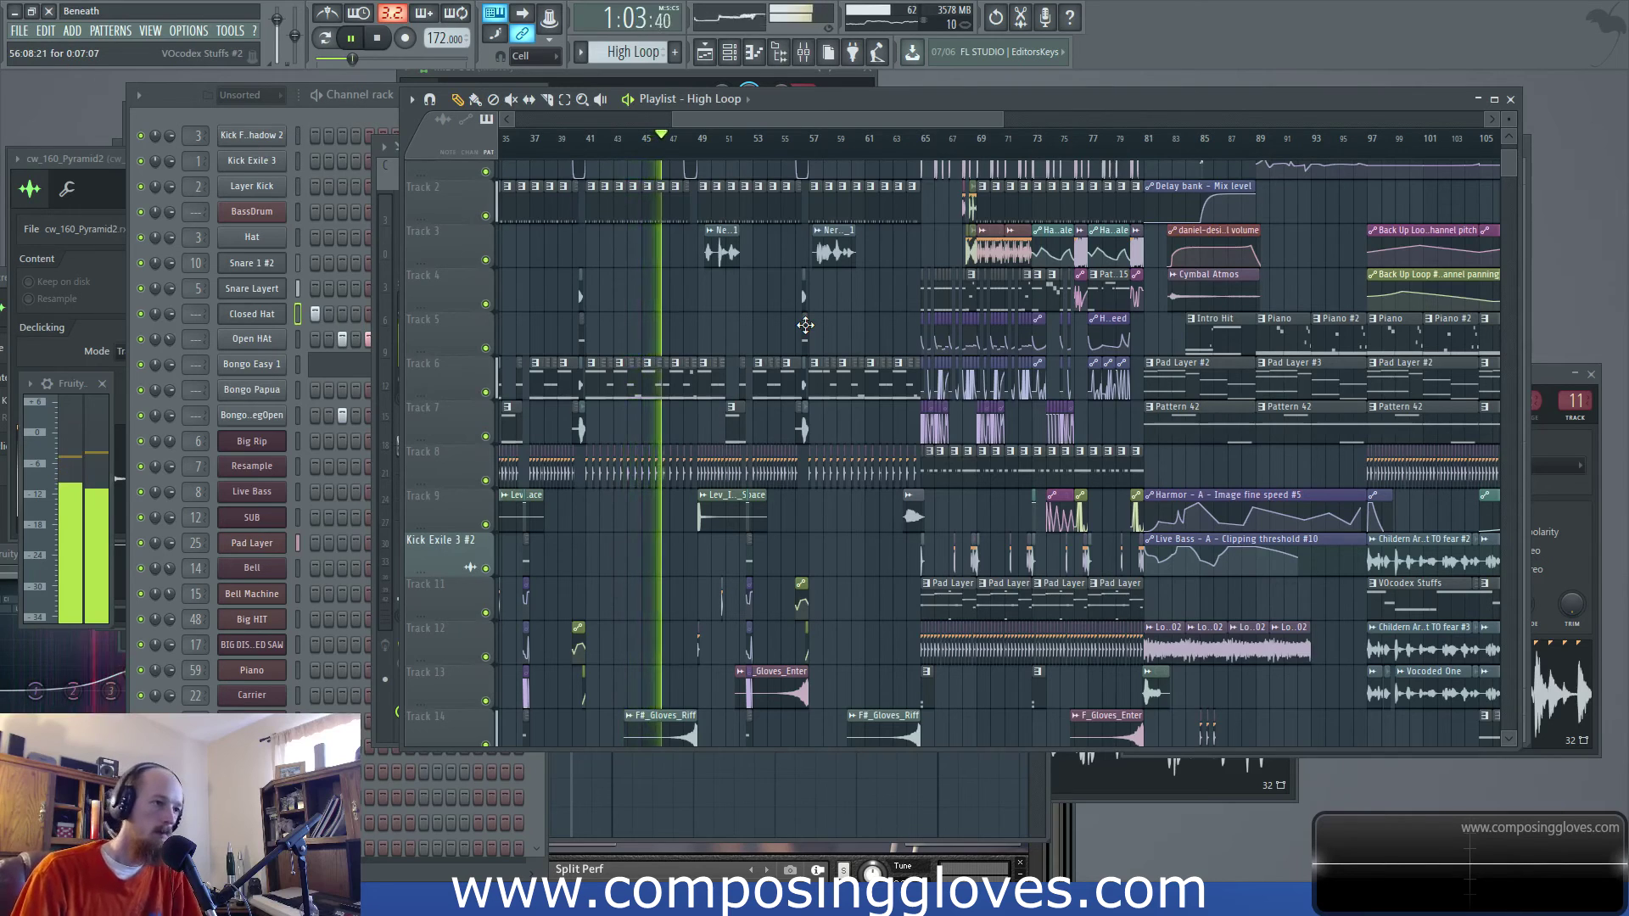
{"action": "left_click_drag", "start_coordinate": [805, 325], "coordinate": [809, 317]}
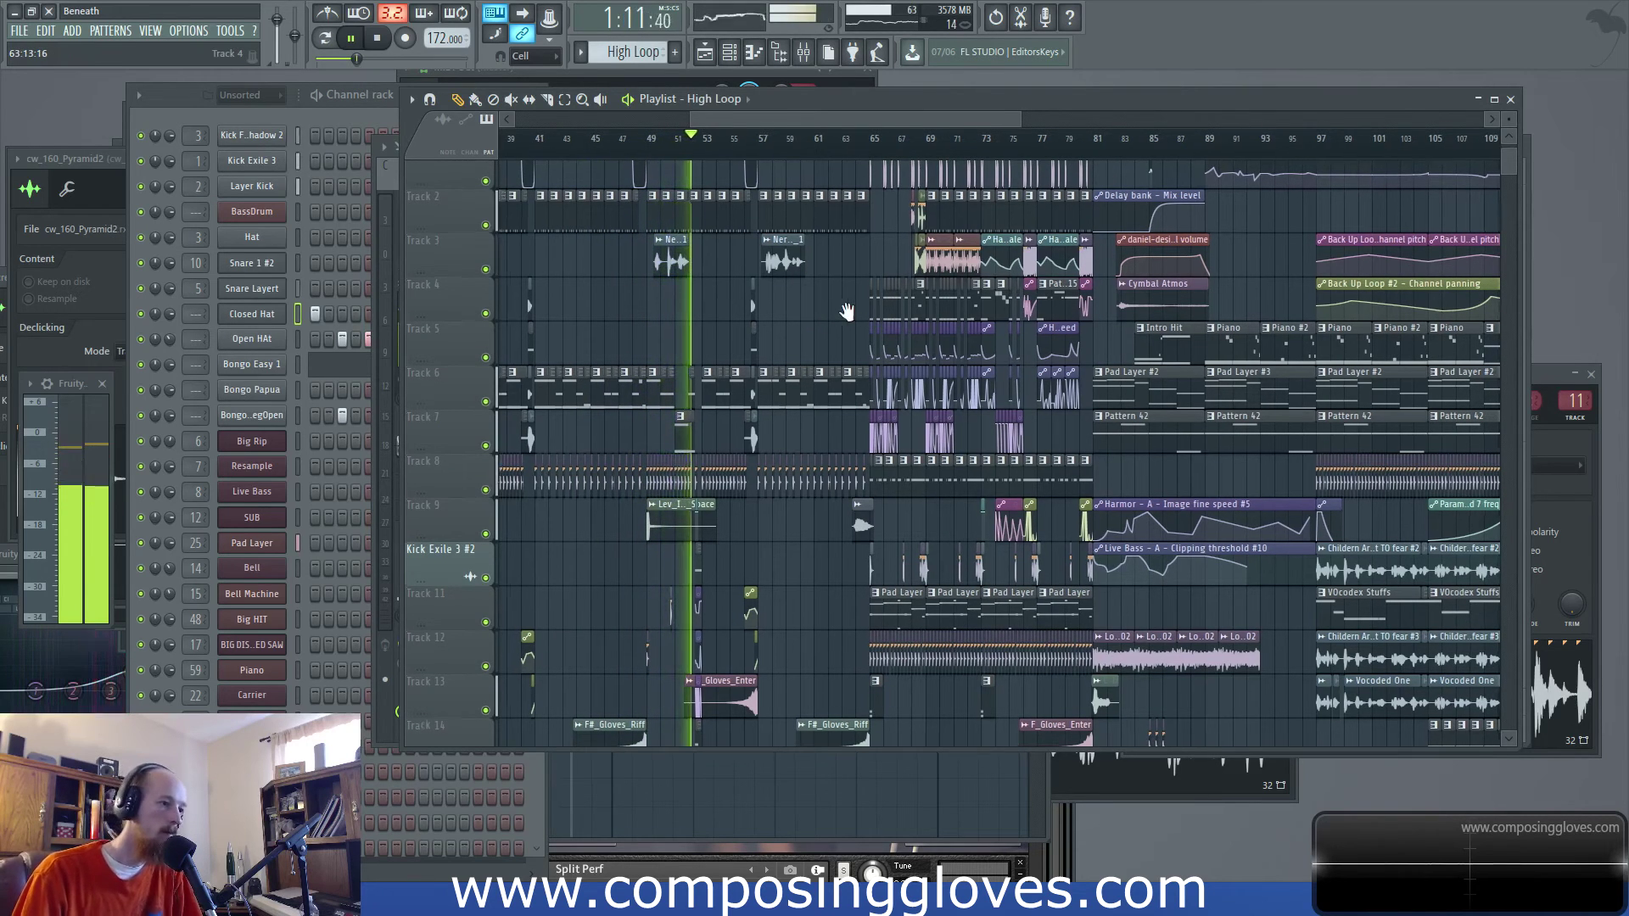
{"action": "left_click_drag", "start_coordinate": [871, 302], "coordinate": [817, 311]}
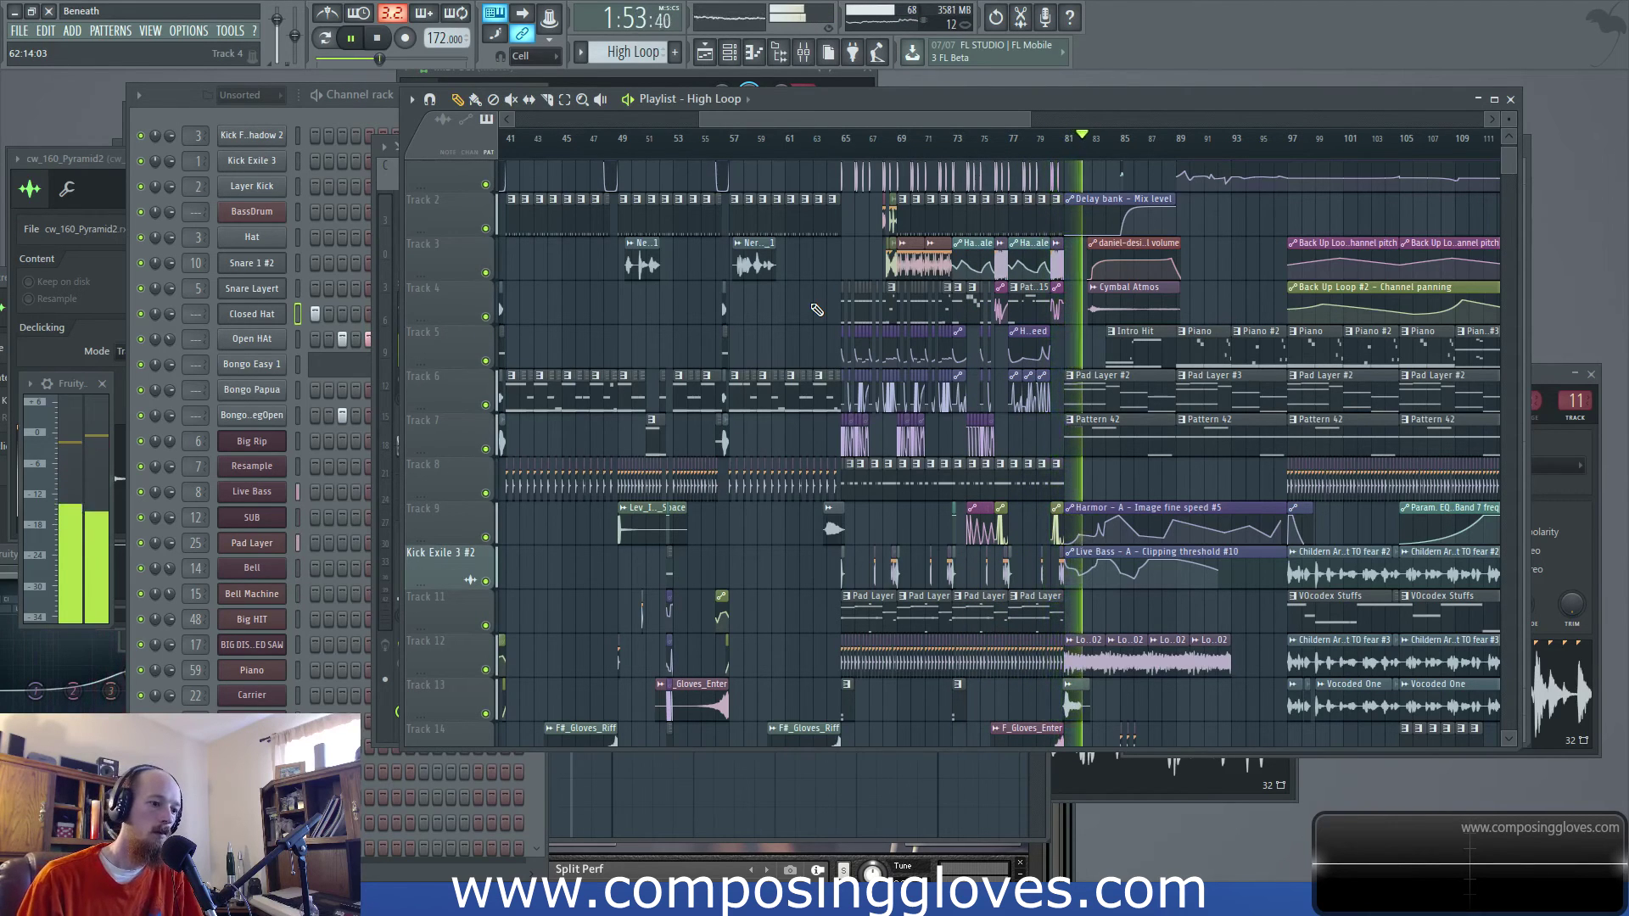
{"action": "scroll", "coordinate": [1063, 437], "scroll_direction": "up", "scroll_amount": 4}
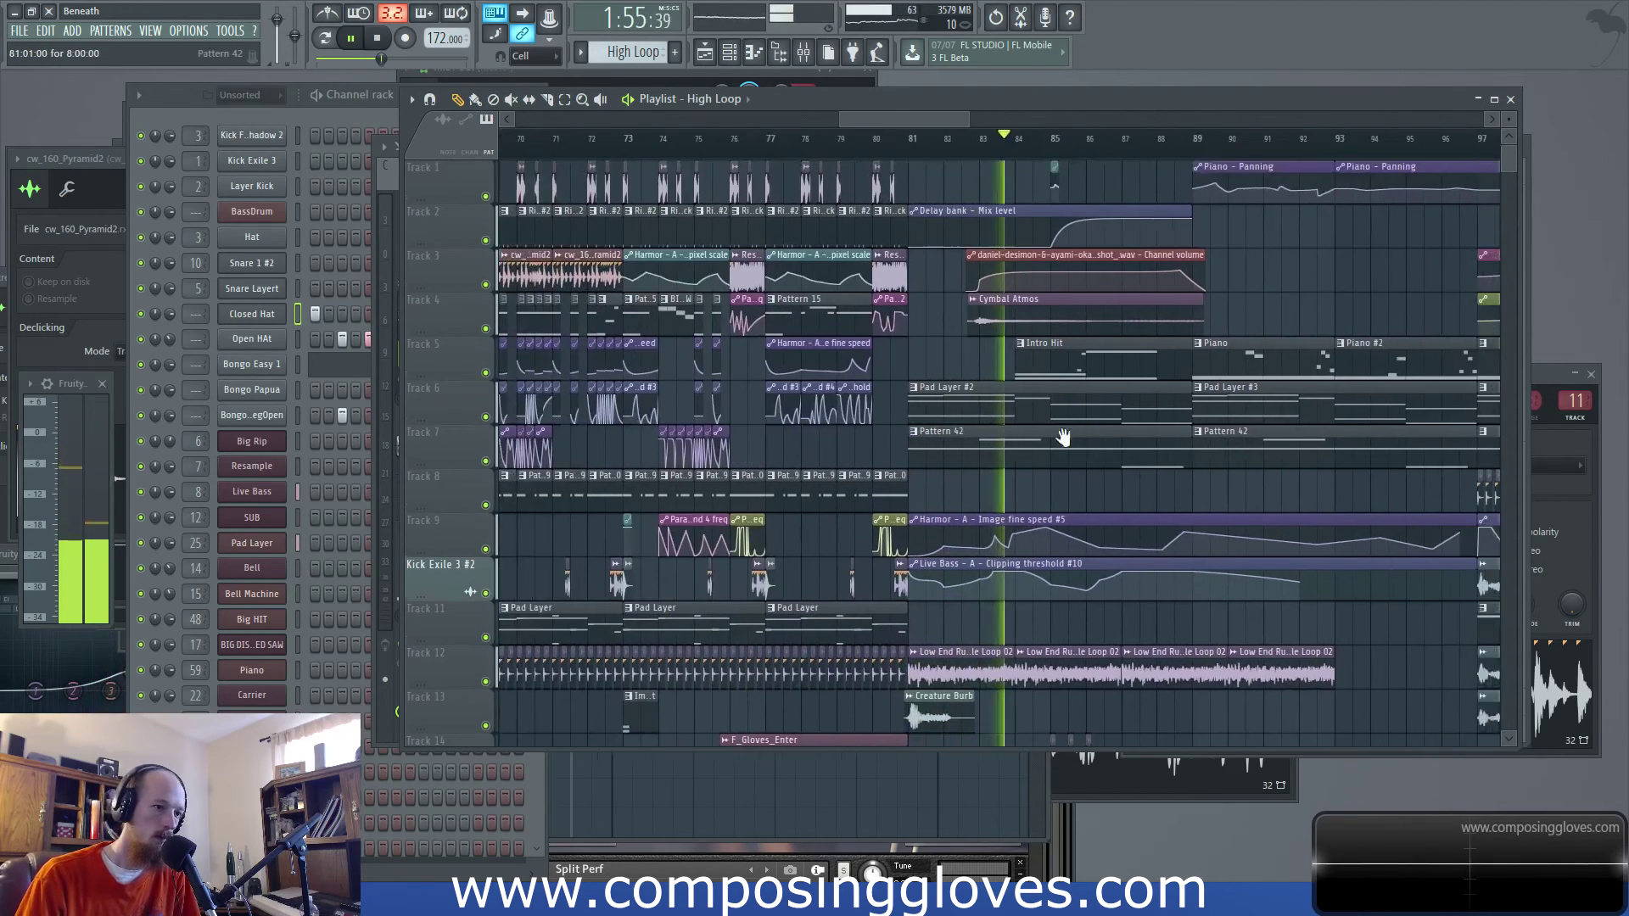
{"action": "scroll", "coordinate": [1063, 437], "scroll_direction": "down", "scroll_amount": 3}
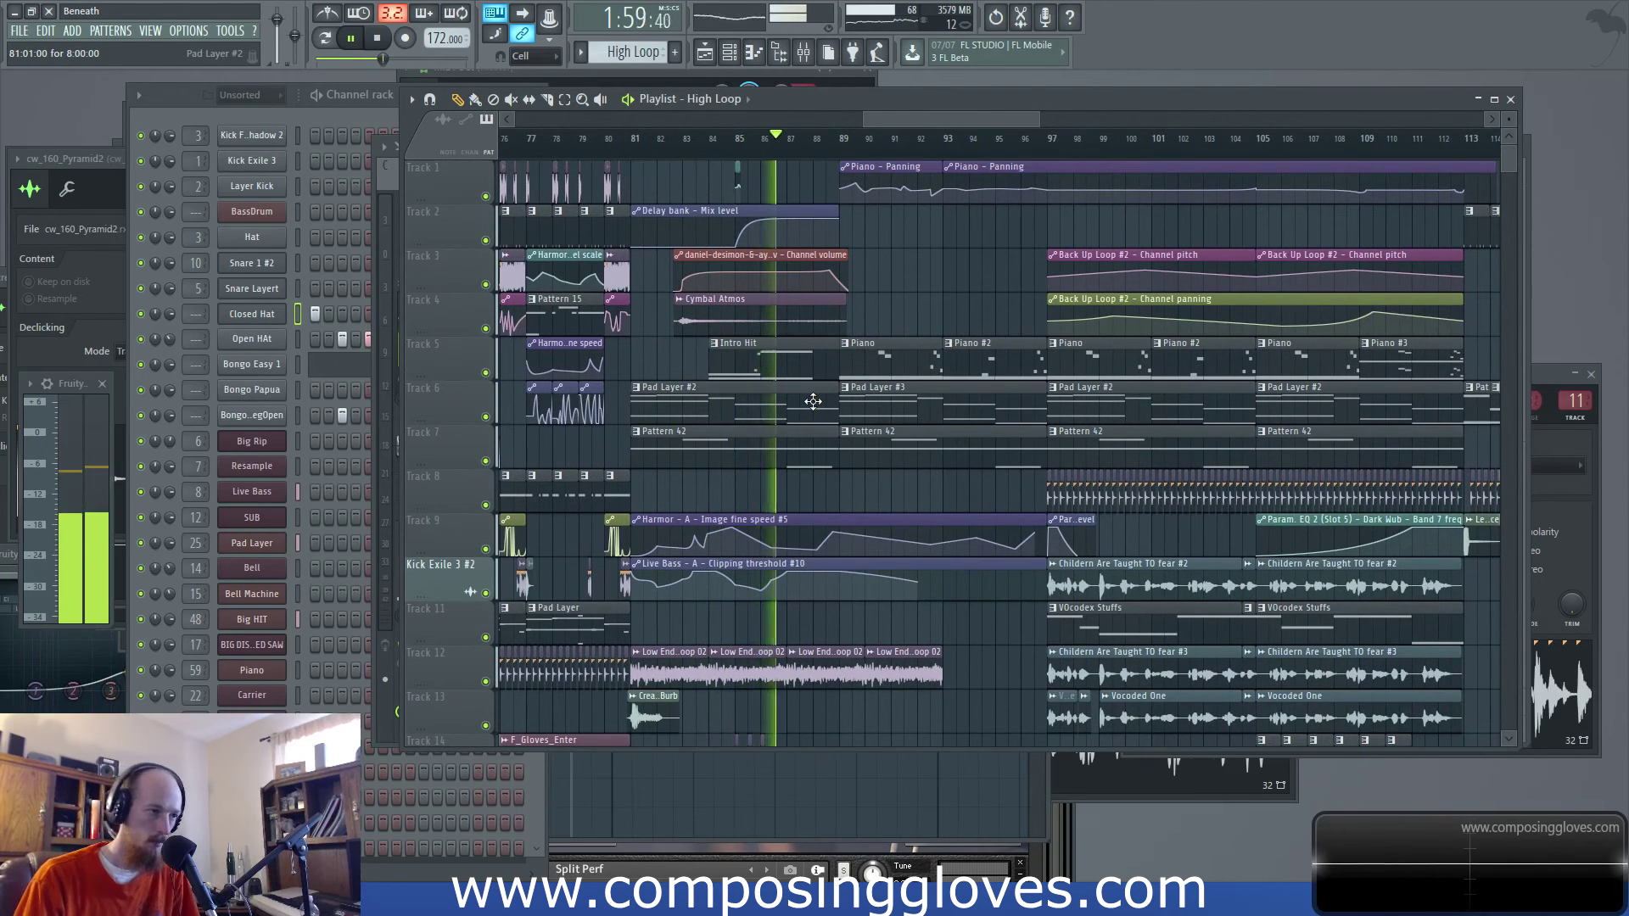
{"action": "scroll", "coordinate": [770, 335], "scroll_direction": "right", "scroll_amount": 3}
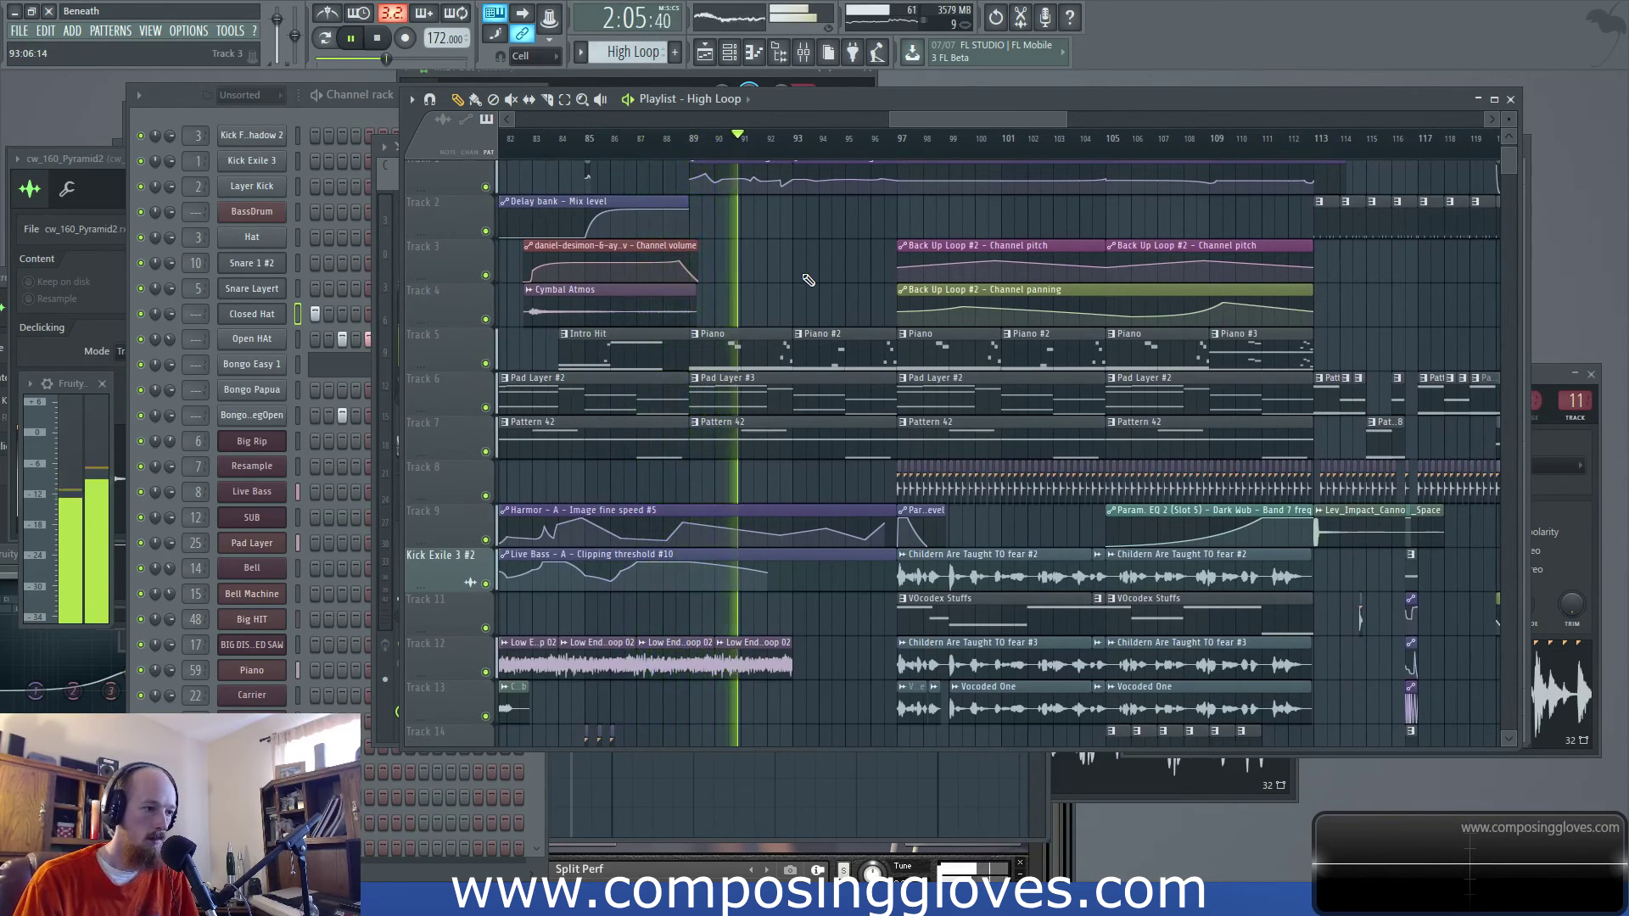
{"action": "key", "text": "space"}
Open the Cymbal Atmos clip's channel settings, check its shared mixer track 18, and give it its own mixer track 62
{"action": "scroll", "coordinate": [794, 296], "scroll_direction": "left", "scroll_amount": 2}
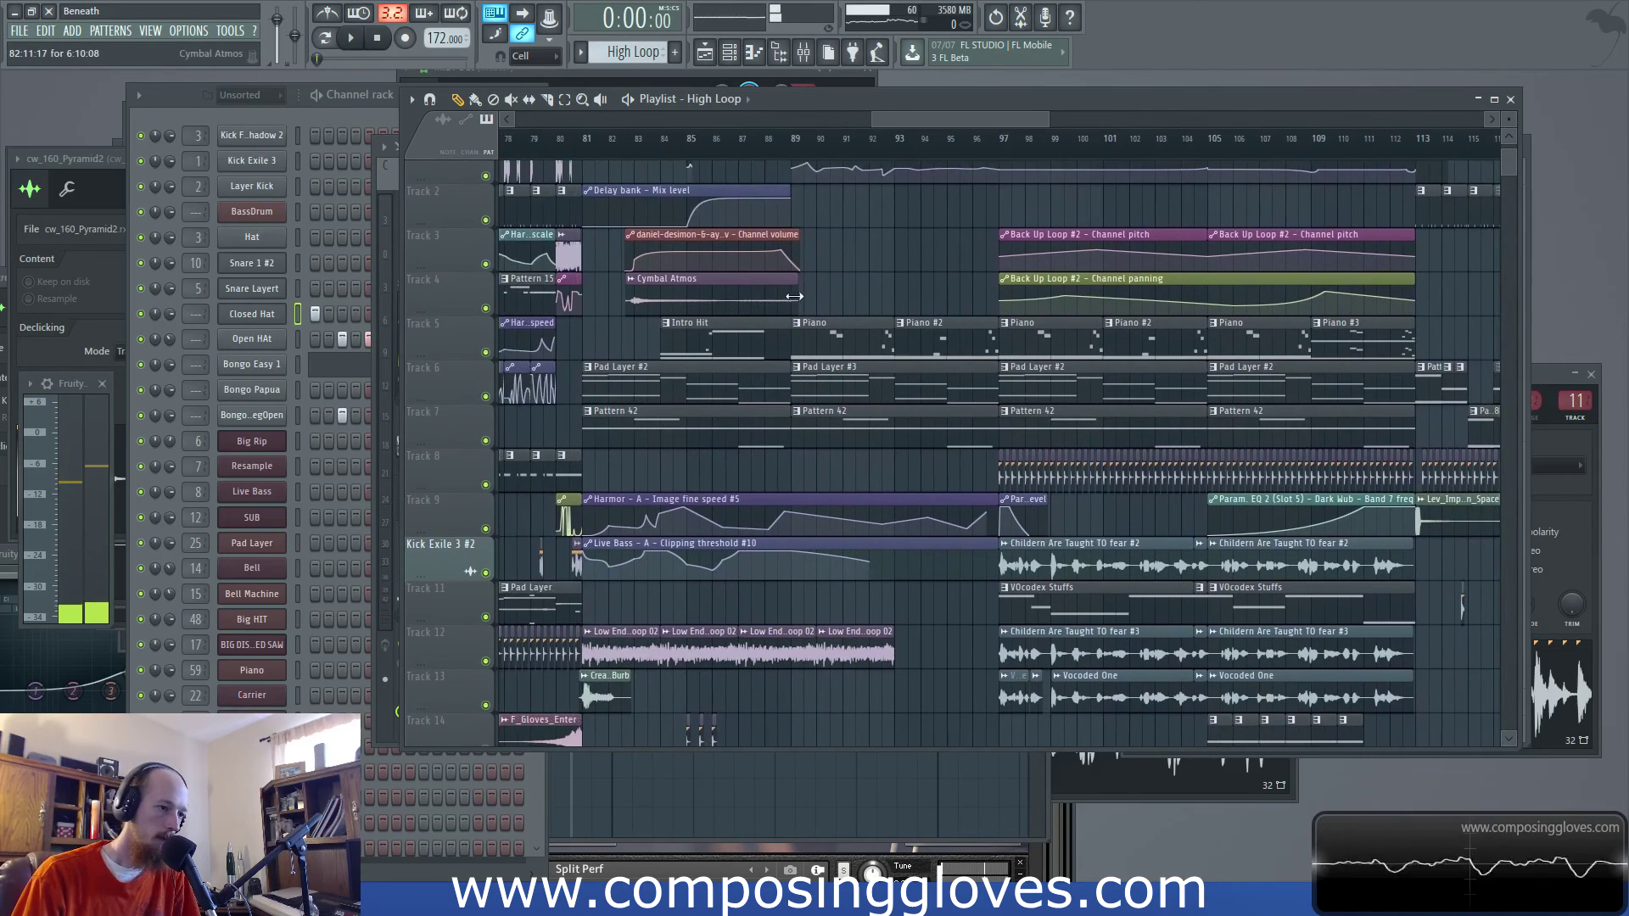
{"action": "scroll", "coordinate": [794, 296], "scroll_direction": "down", "scroll_amount": 2}
{"action": "left_click_drag", "start_coordinate": [782, 193], "coordinate": [901, 183]}
{"action": "double_click", "coordinate": [815, 296]}
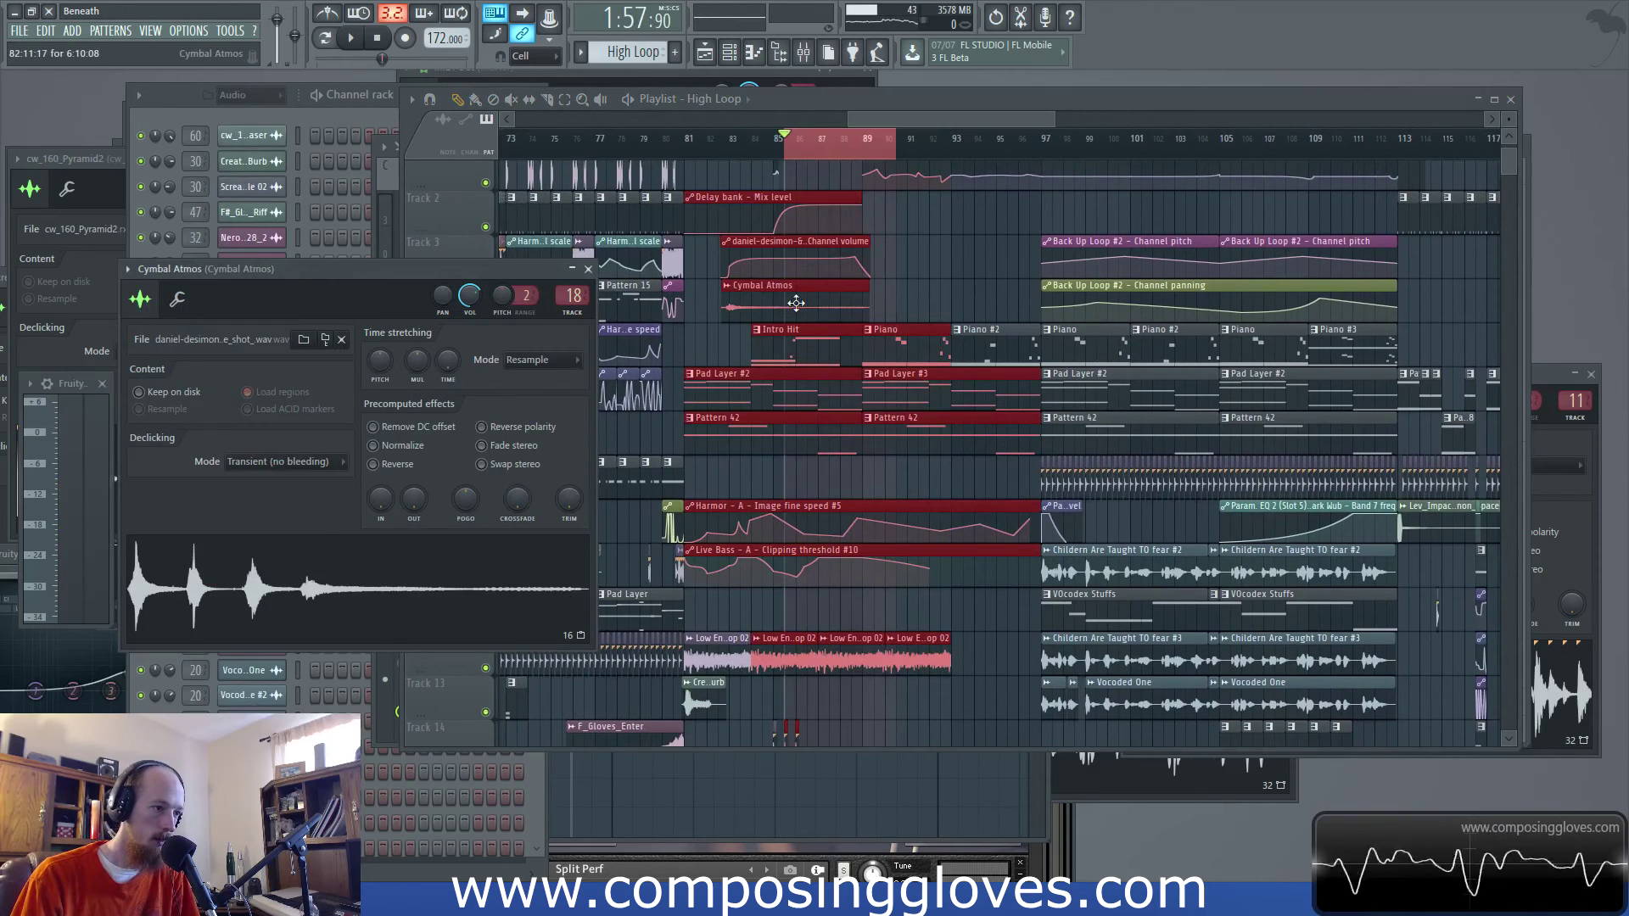
{"action": "left_click", "coordinate": [805, 53]}
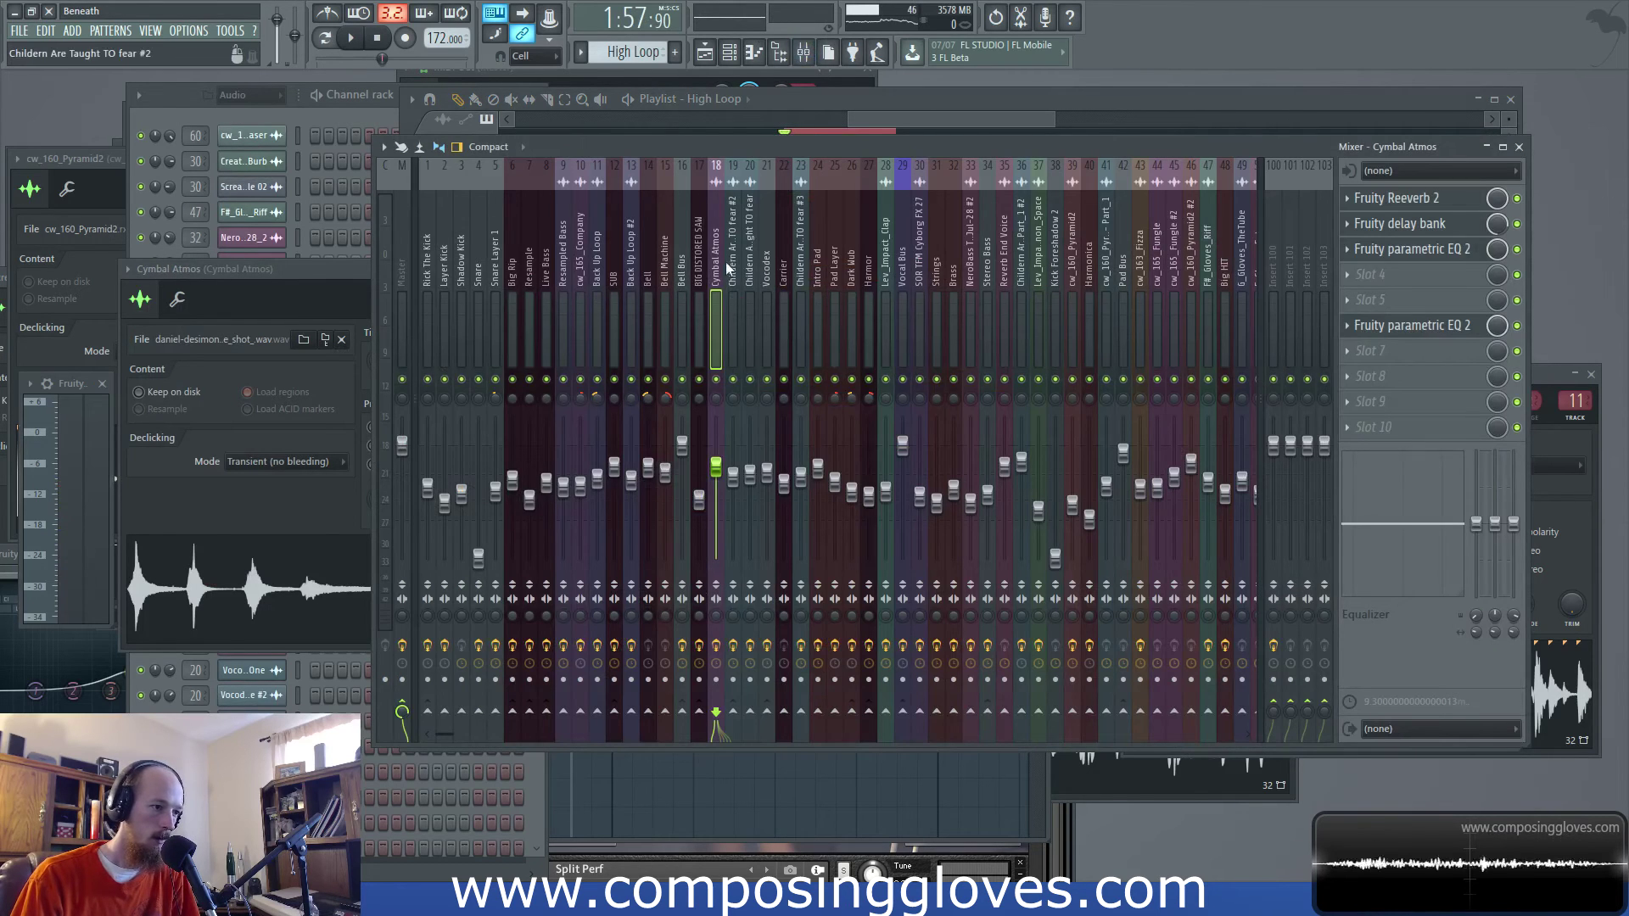
{"action": "left_click", "coordinate": [990, 108]}
{"action": "double_click", "coordinate": [801, 303]}
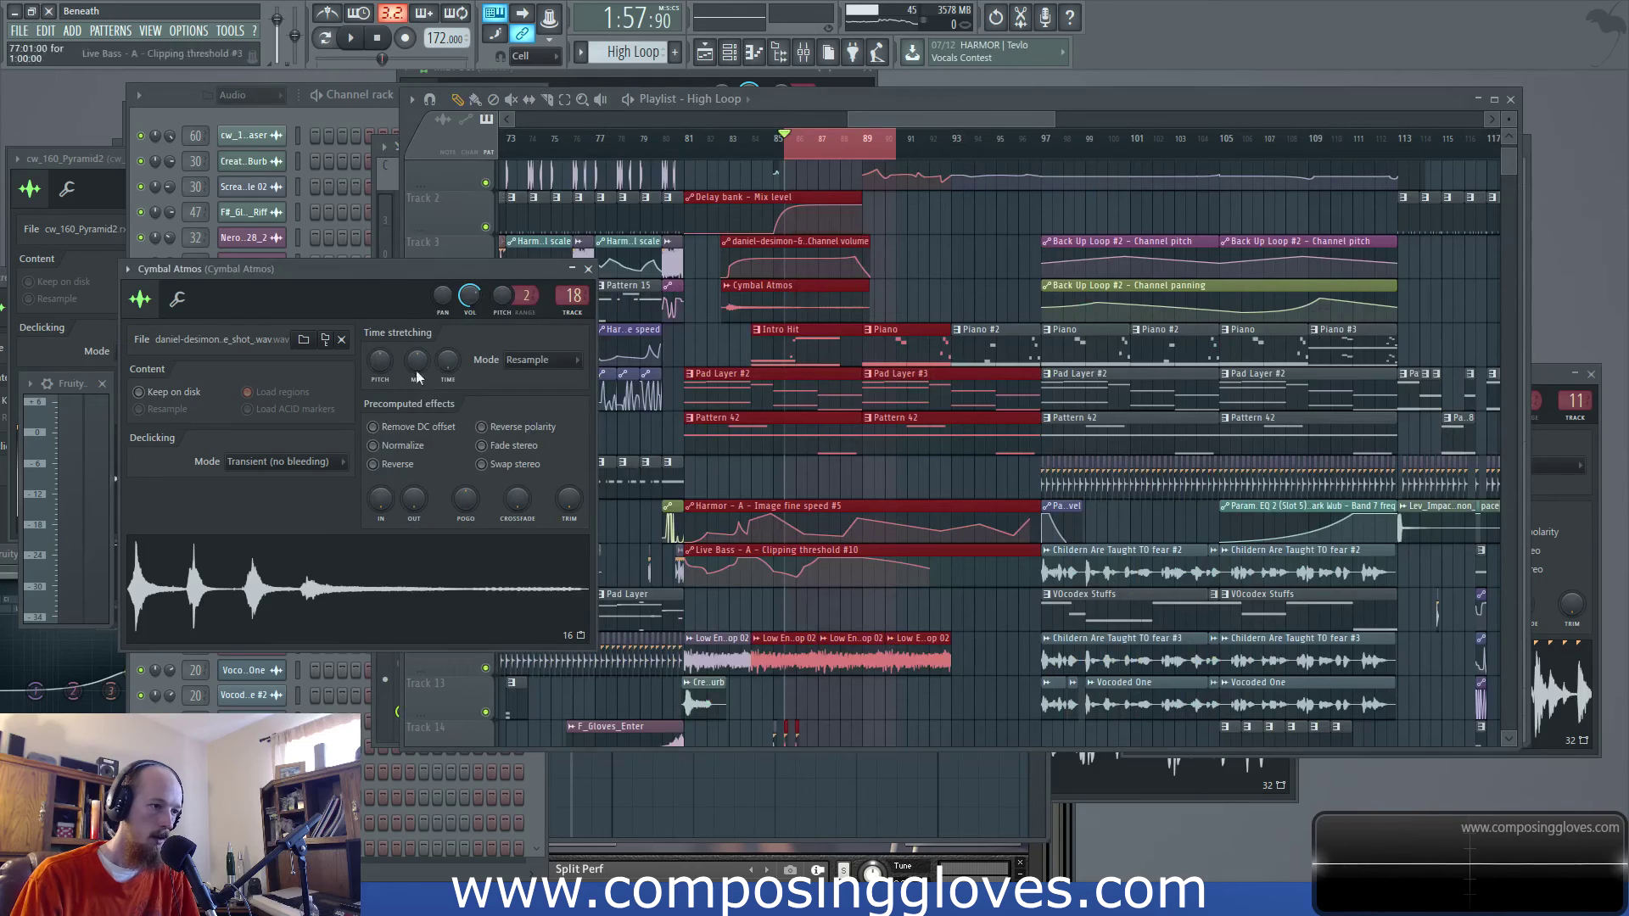
{"action": "key", "text": "F9"}
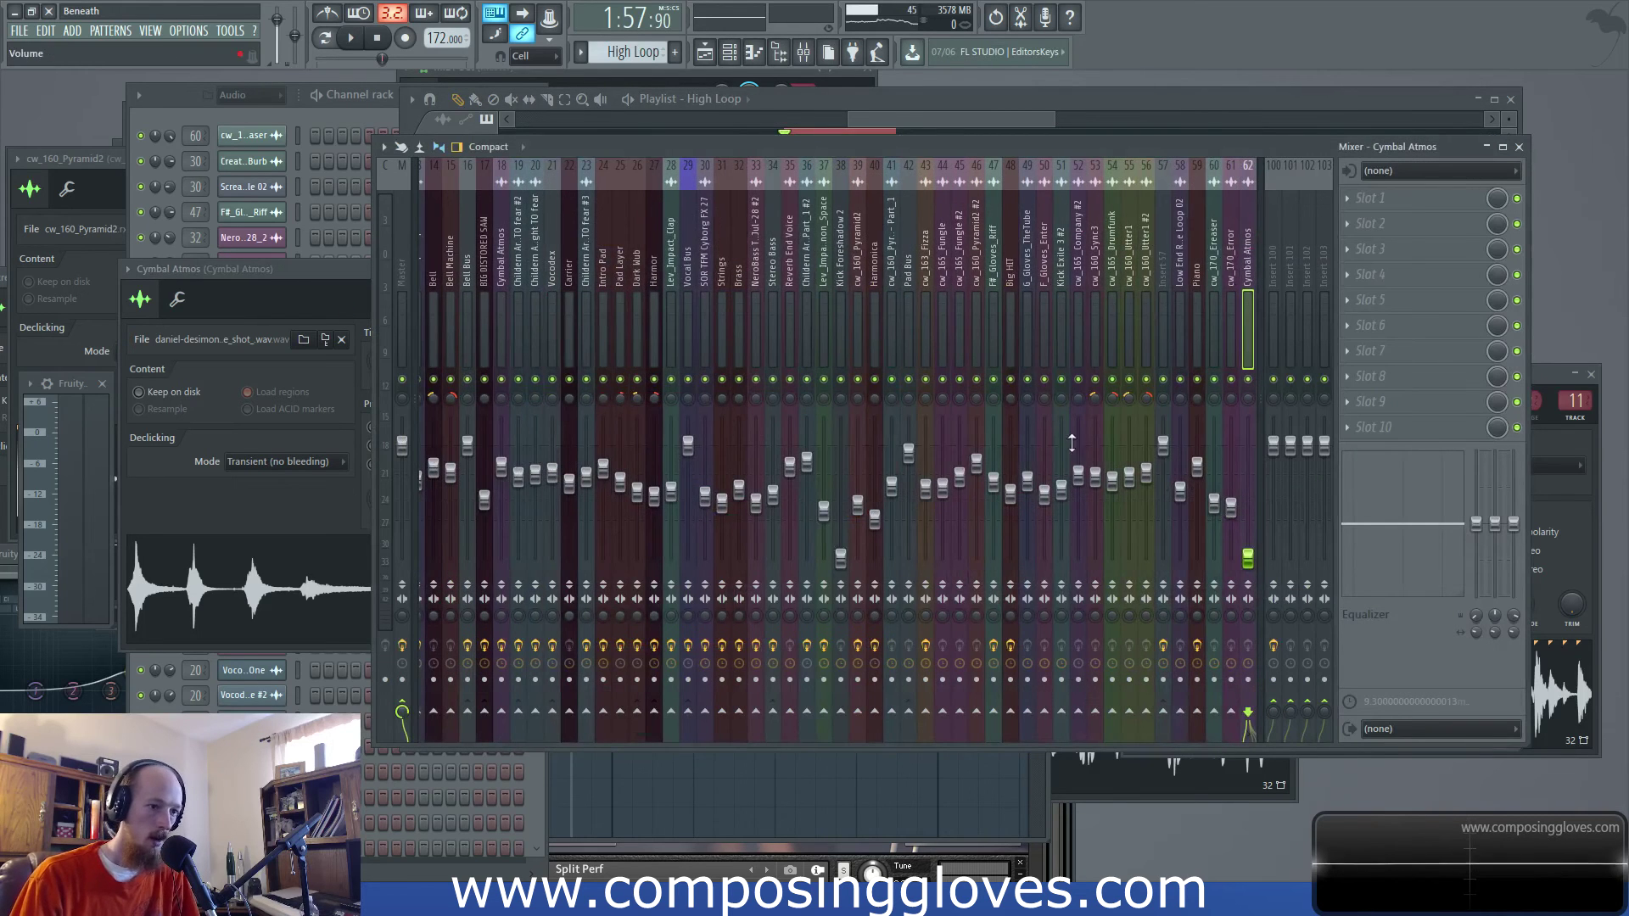
Route the Cymbal Atmos mixer track 62 only into the existing Cymbal Atmos track 18
{"action": "left_click_drag", "start_coordinate": [653, 737], "coordinate": [548, 731]}
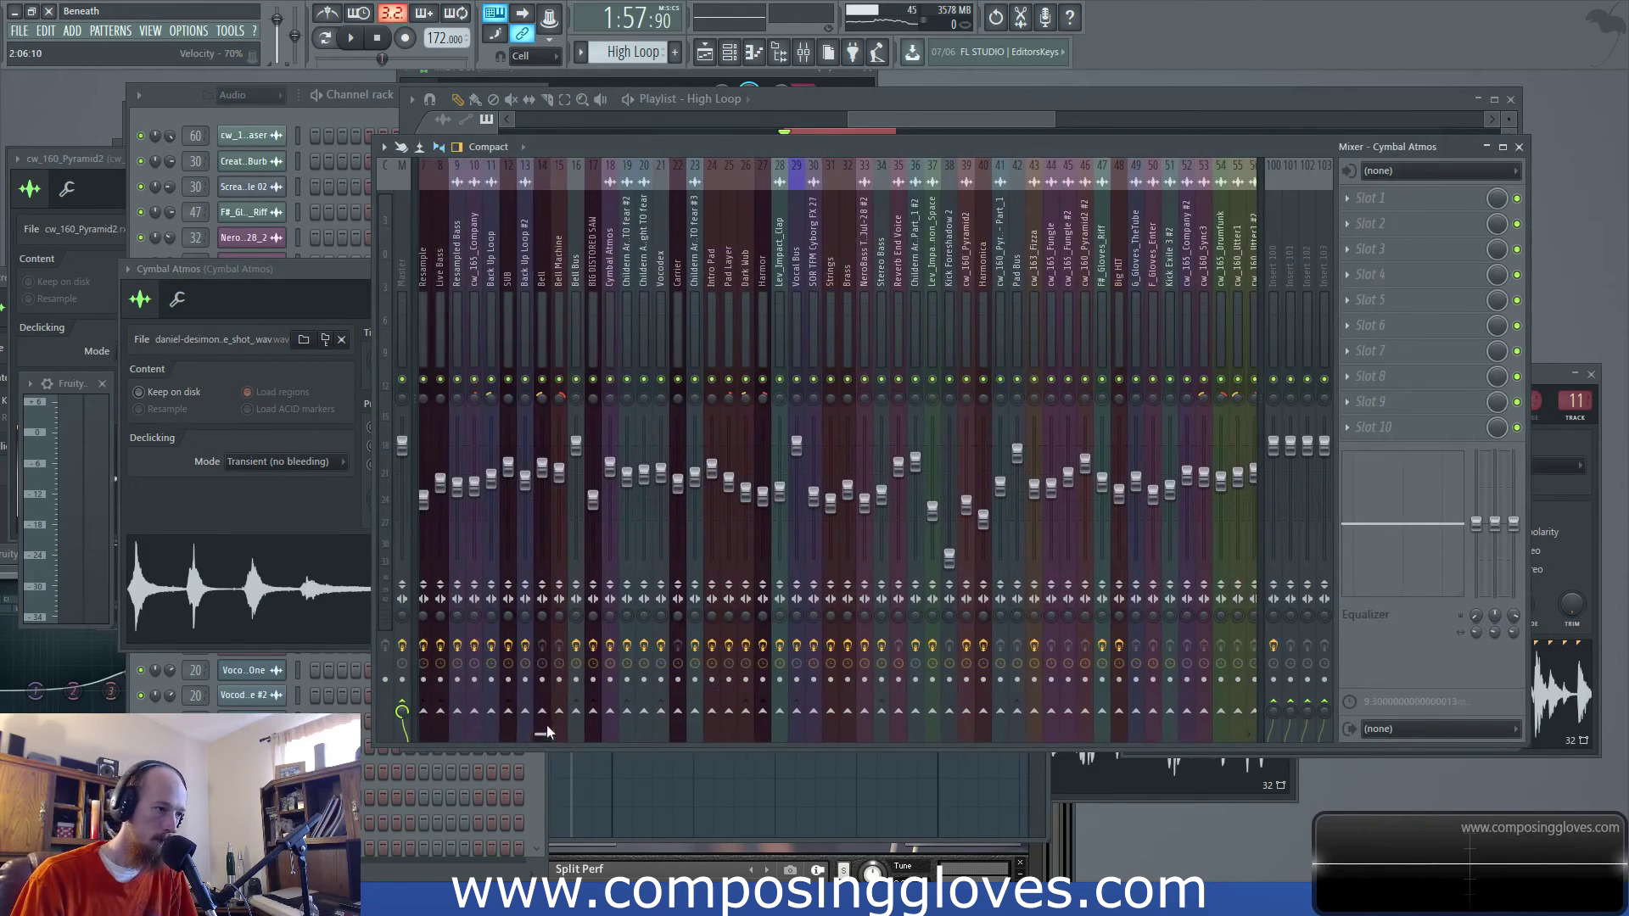
{"action": "left_click", "coordinate": [610, 712]}
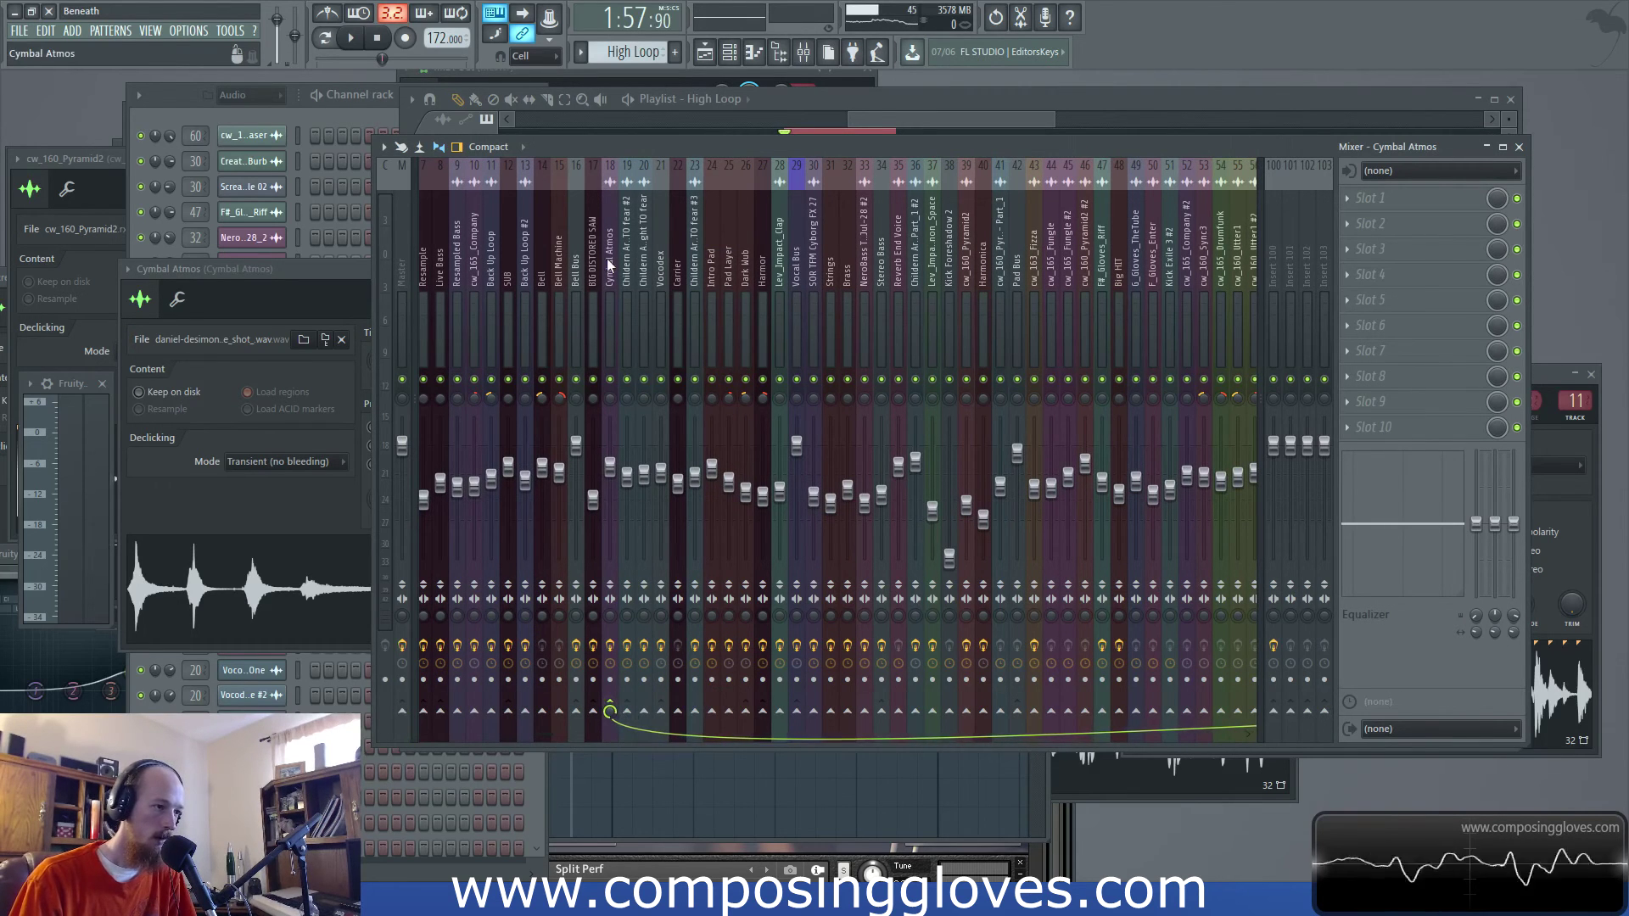
{"action": "left_click_drag", "start_coordinate": [538, 735], "coordinate": [925, 735]}
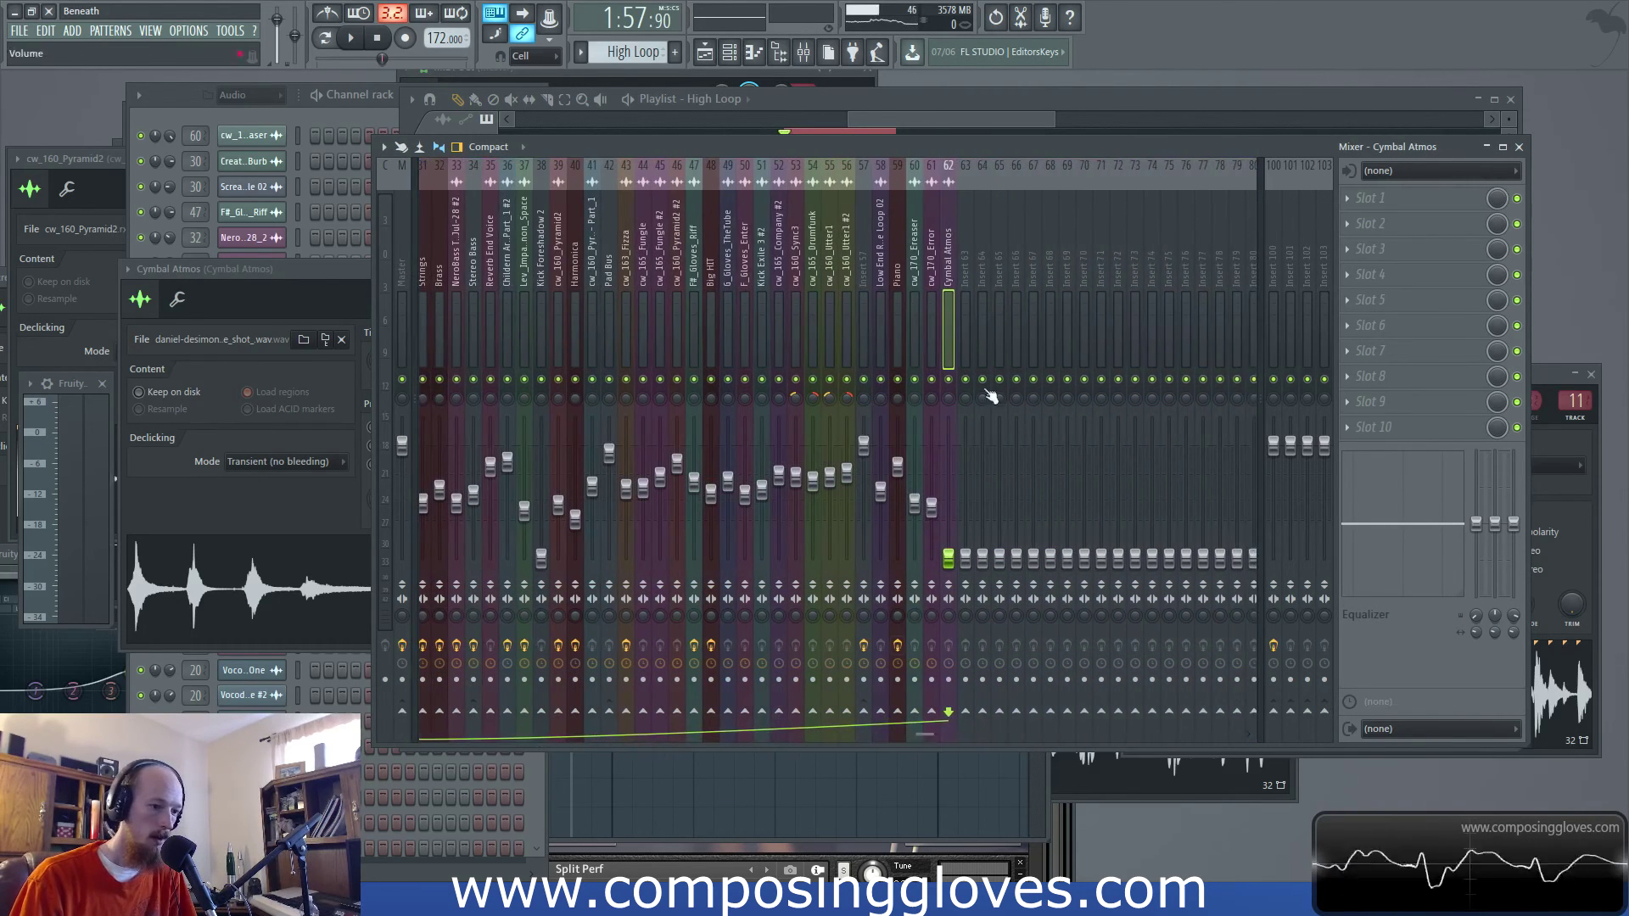
Insert Fruity Delay 2 in the first effect slot of mixer track 62 and raise its feedback volume
{"action": "left_click", "coordinate": [1401, 198]}
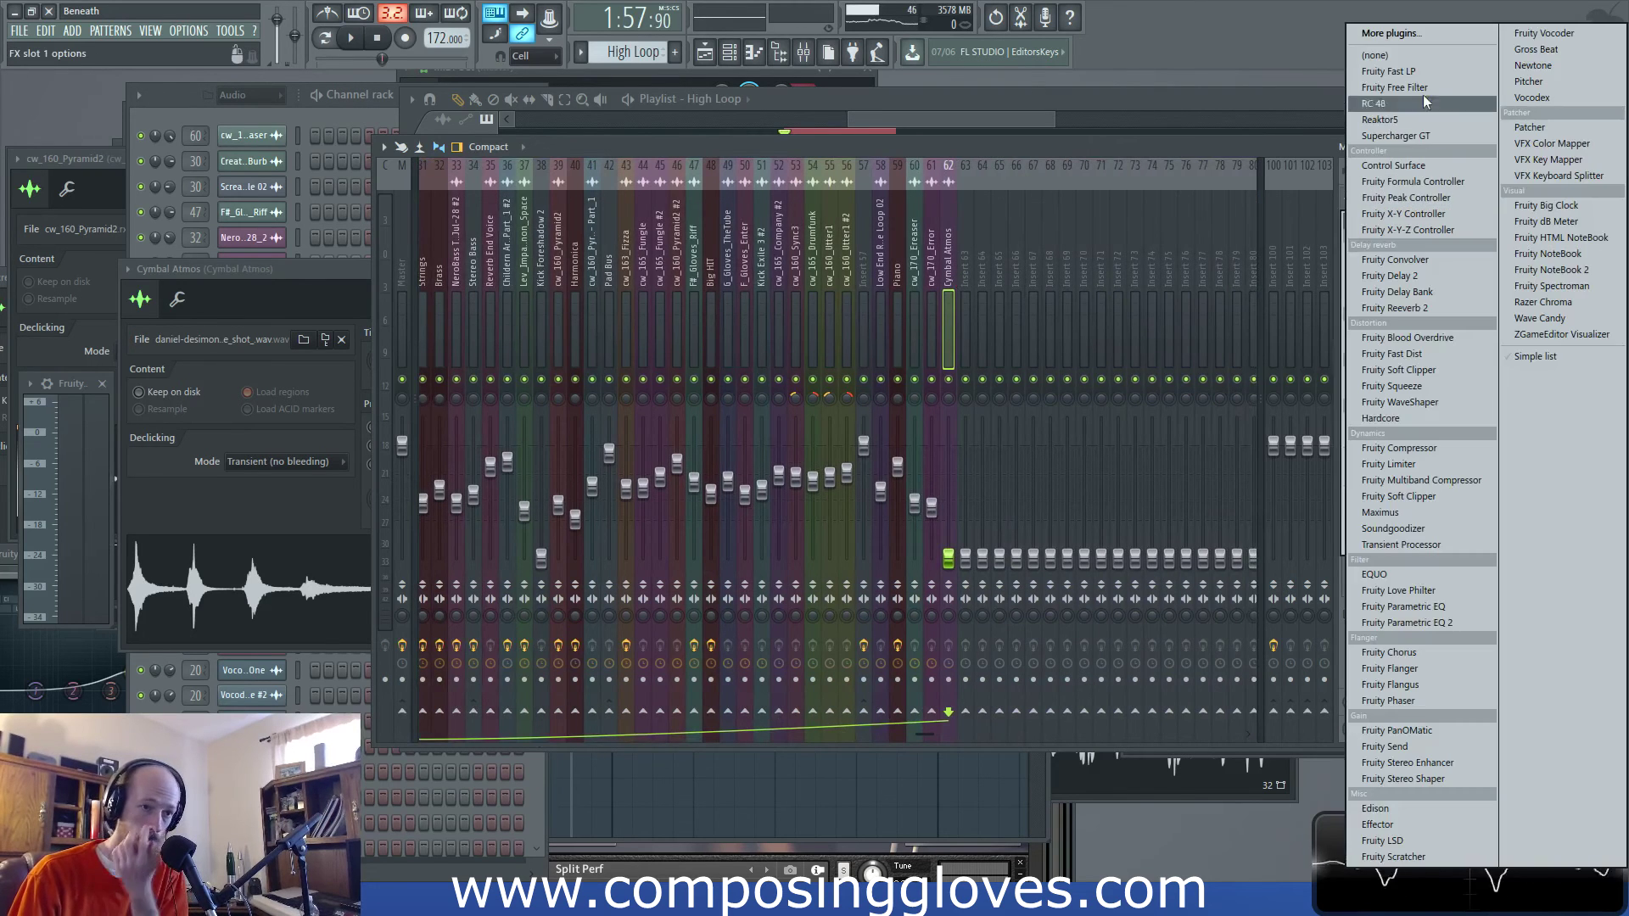
{"action": "left_click", "coordinate": [1468, 278]}
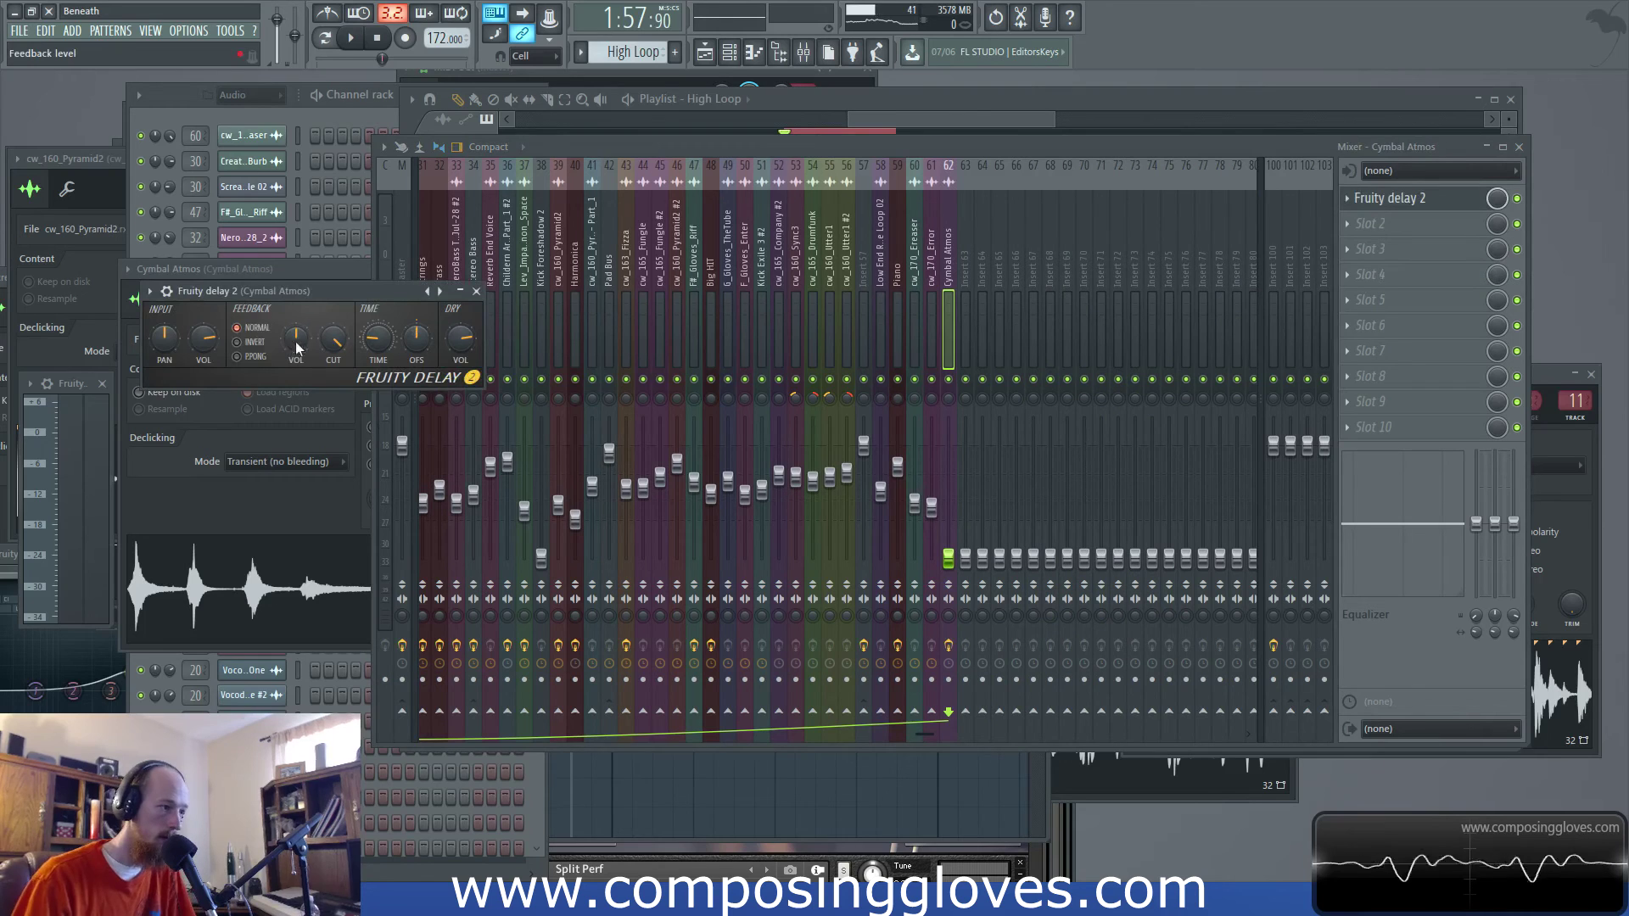
{"action": "left_click", "coordinate": [924, 120]}
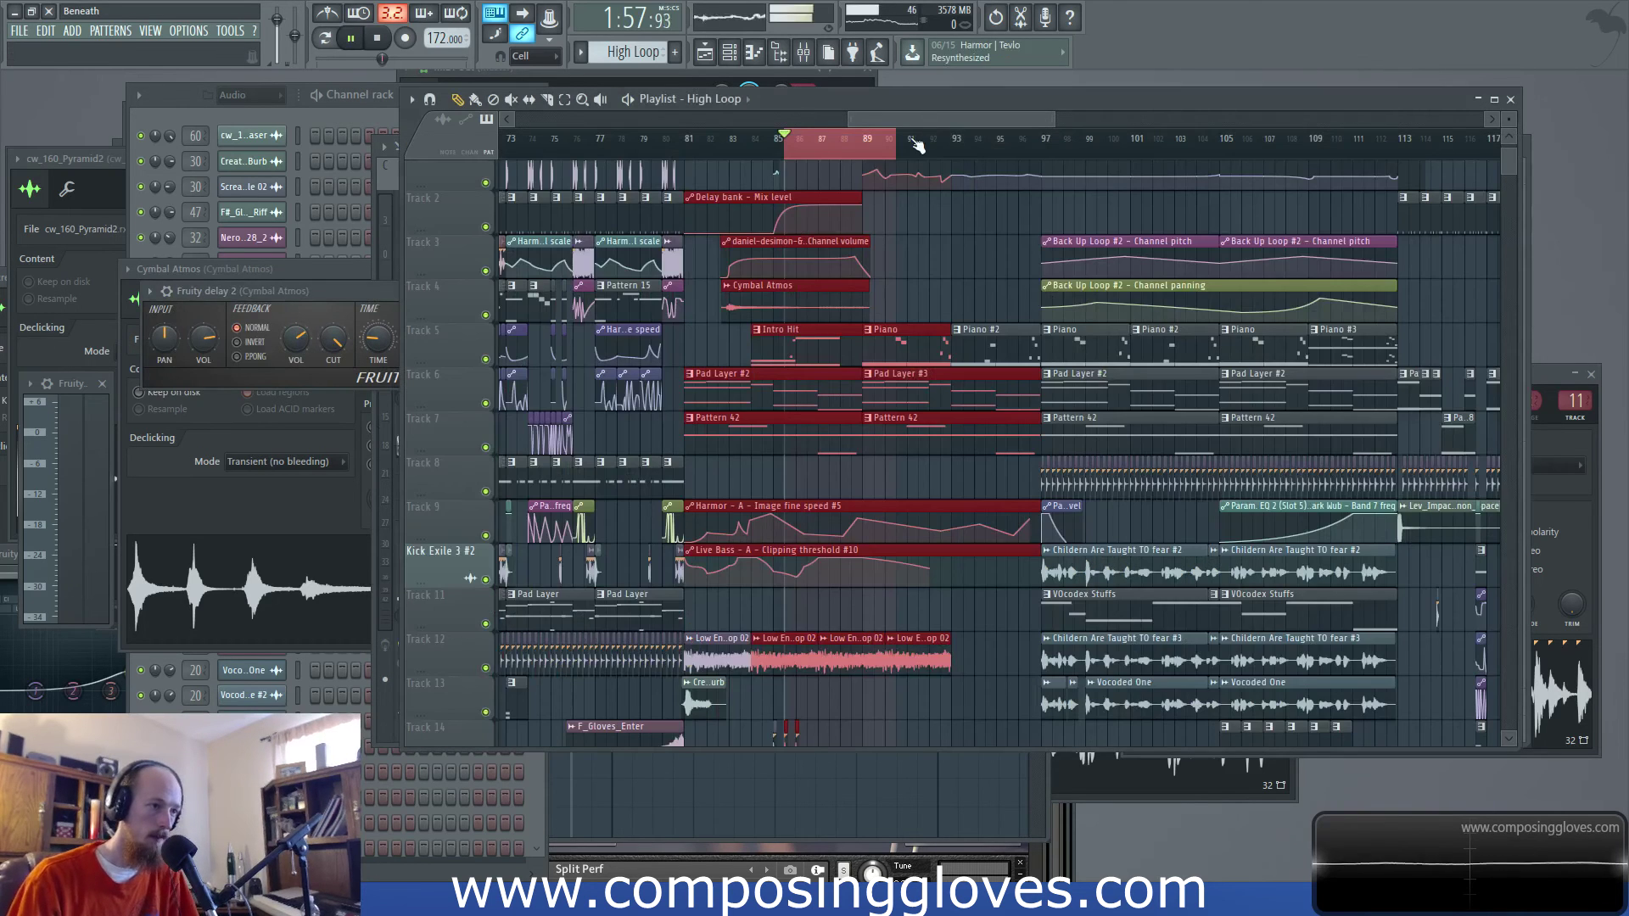
Audition the Cymbal Atmos delay in the breakdown, restarting playback from about bar 82
{"action": "key", "text": "space"}
{"action": "scroll", "coordinate": [856, 217], "scroll_direction": "up", "scroll_amount": 3, "text": "ctrl"}
{"action": "scroll", "coordinate": [883, 208], "scroll_direction": "up", "scroll_amount": 1}
{"action": "left_click", "coordinate": [926, 193]}
{"action": "key", "text": "space"}
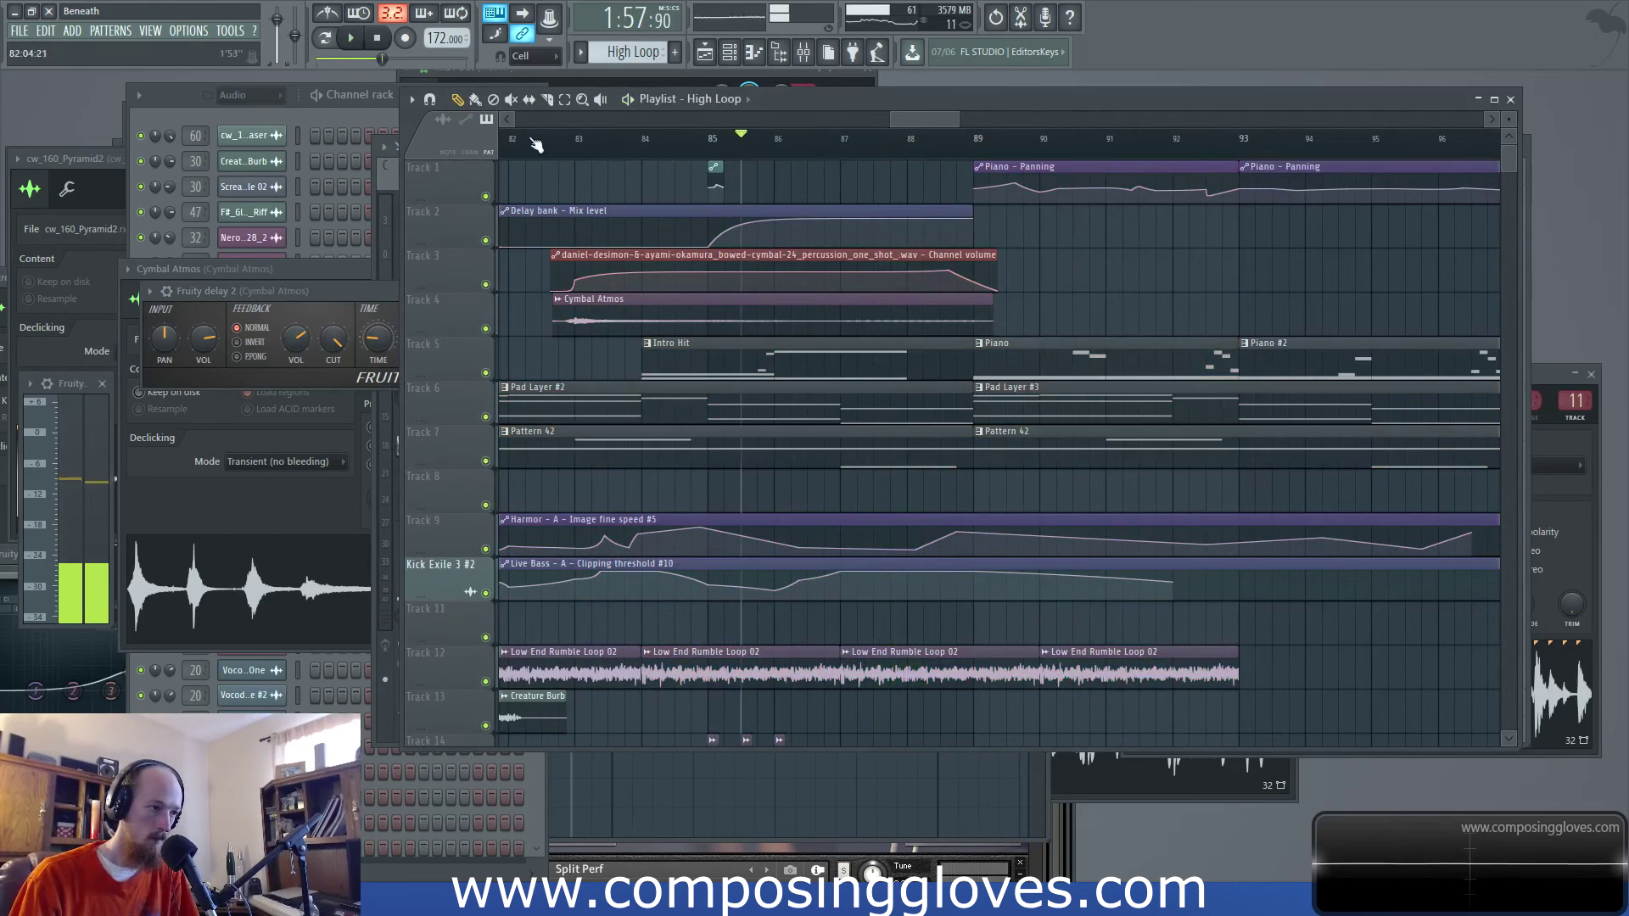
{"action": "key", "text": "space"}
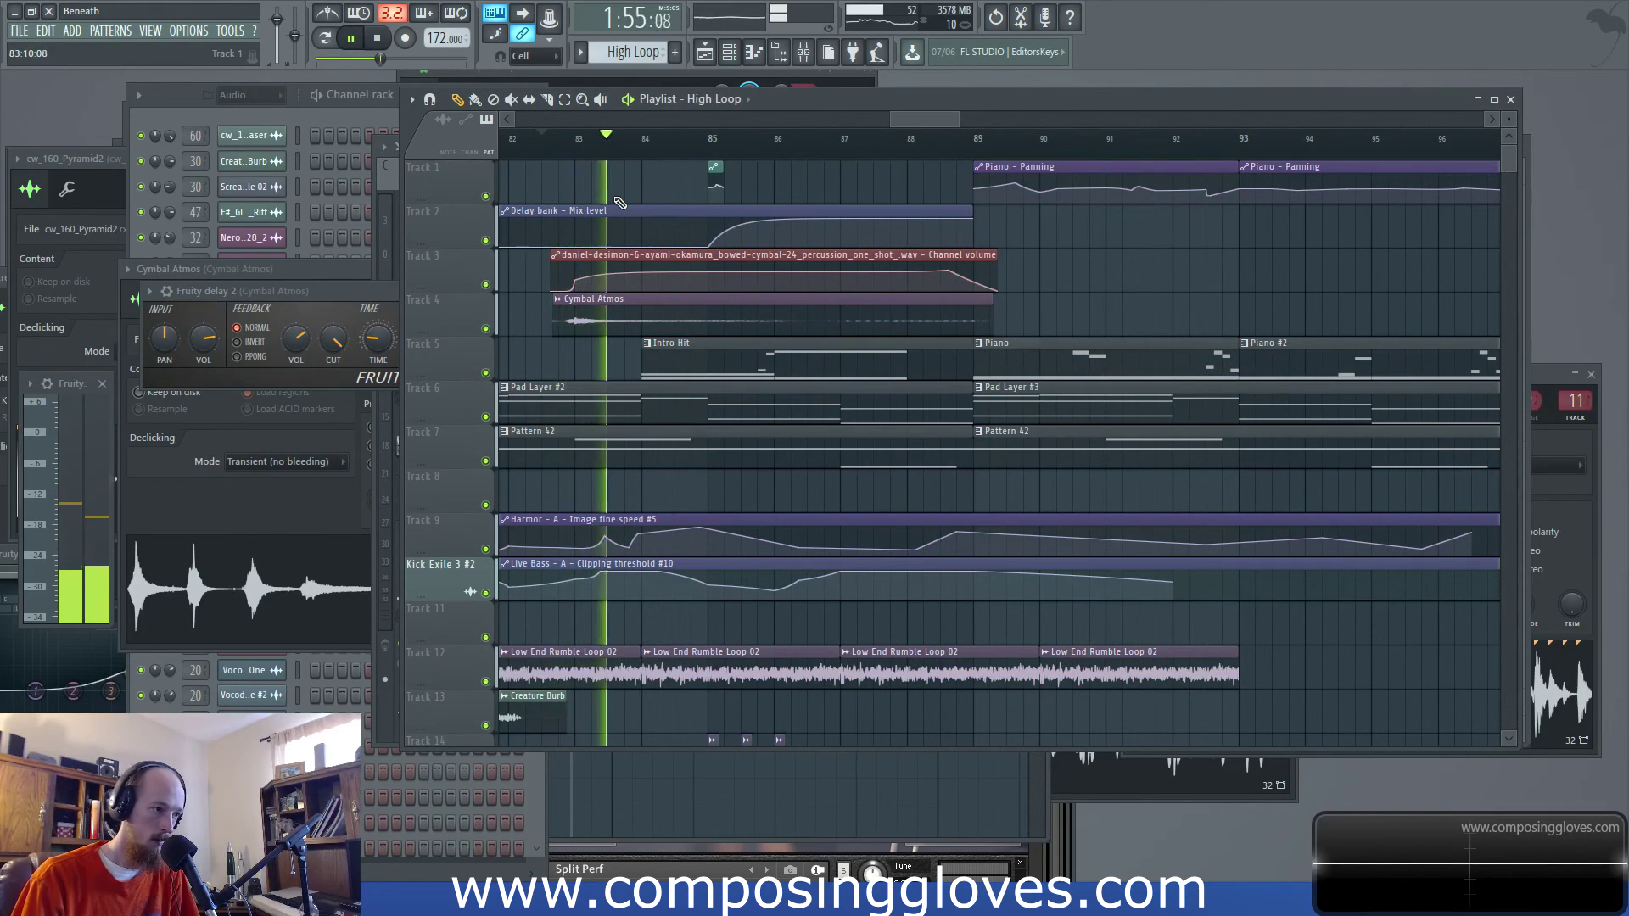
Raise the fader of mixer track 62 to the master fader's height and replay the breakdown from about bar 82
{"action": "key", "text": "F9"}
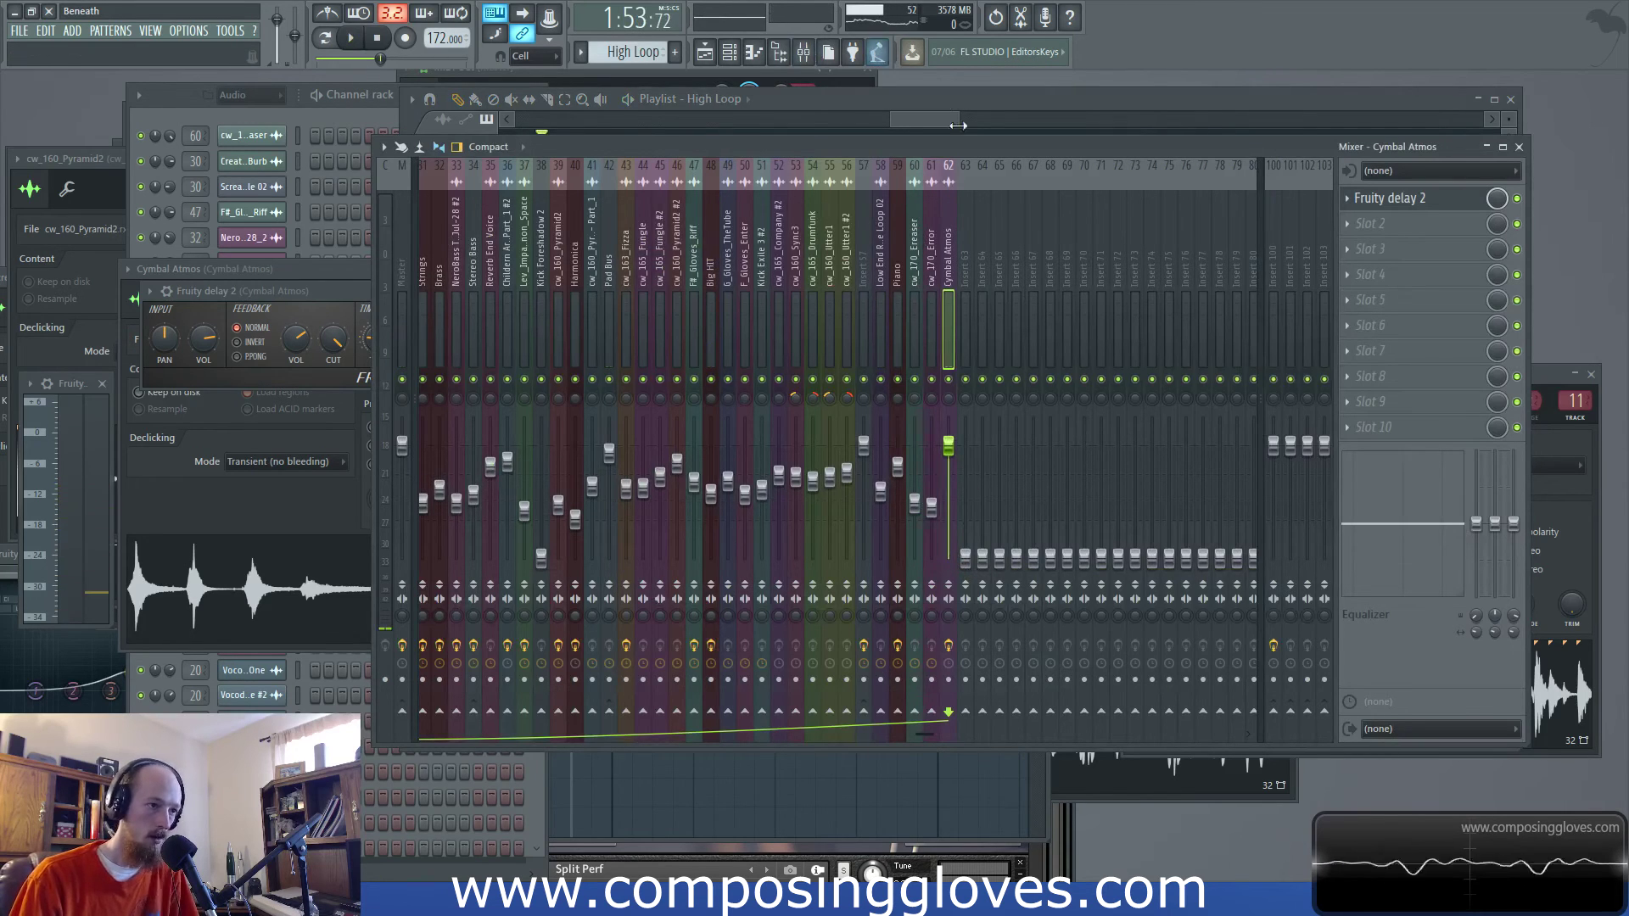
{"action": "left_click", "coordinate": [934, 119]}
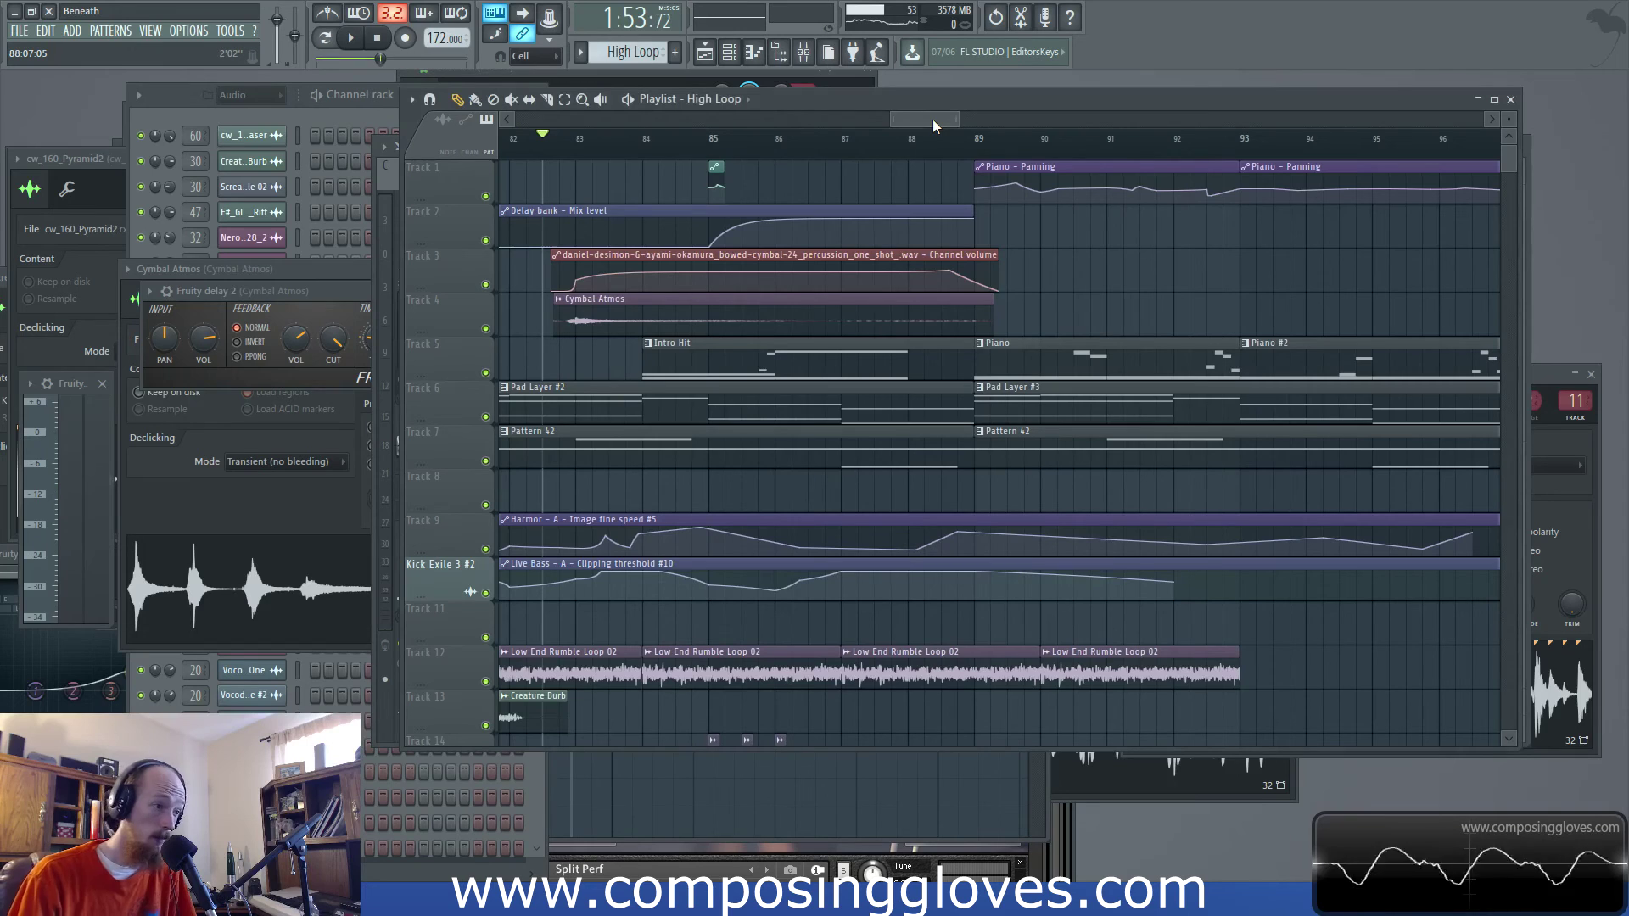
{"action": "key", "text": "space"}
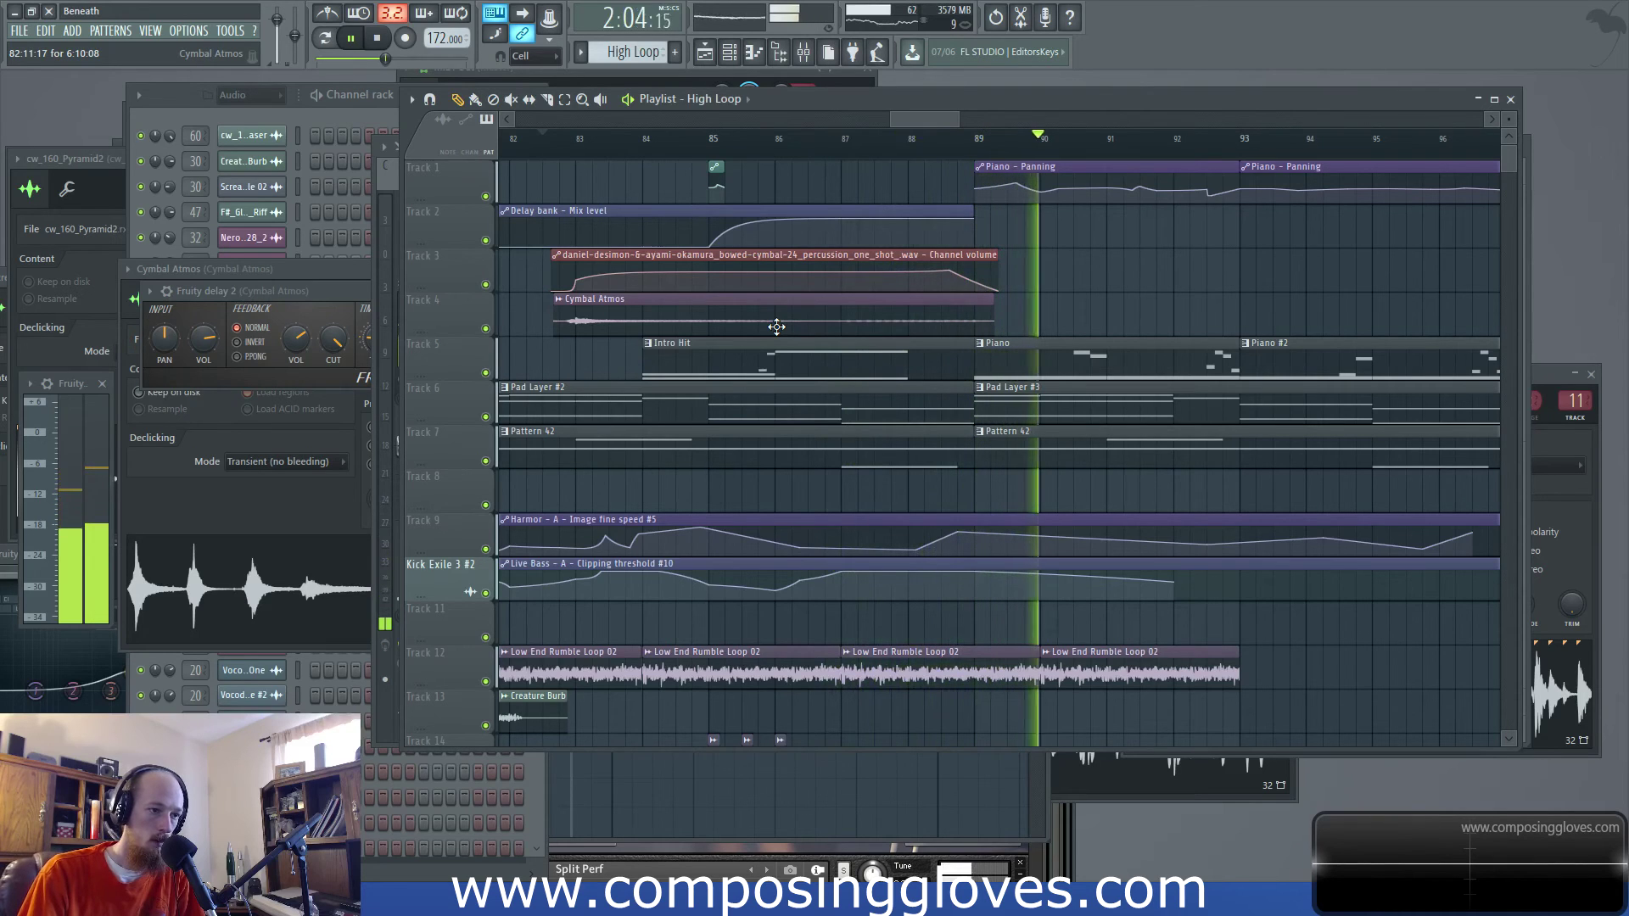
{"action": "key", "text": "space"}
Create a Fruity Delay 2 mix level automation clip curving upward from about bar 82 to bar 86, and save the project
{"action": "left_click_drag", "start_coordinate": [543, 138], "coordinate": [774, 138]}
{"action": "left_click", "coordinate": [804, 54]}
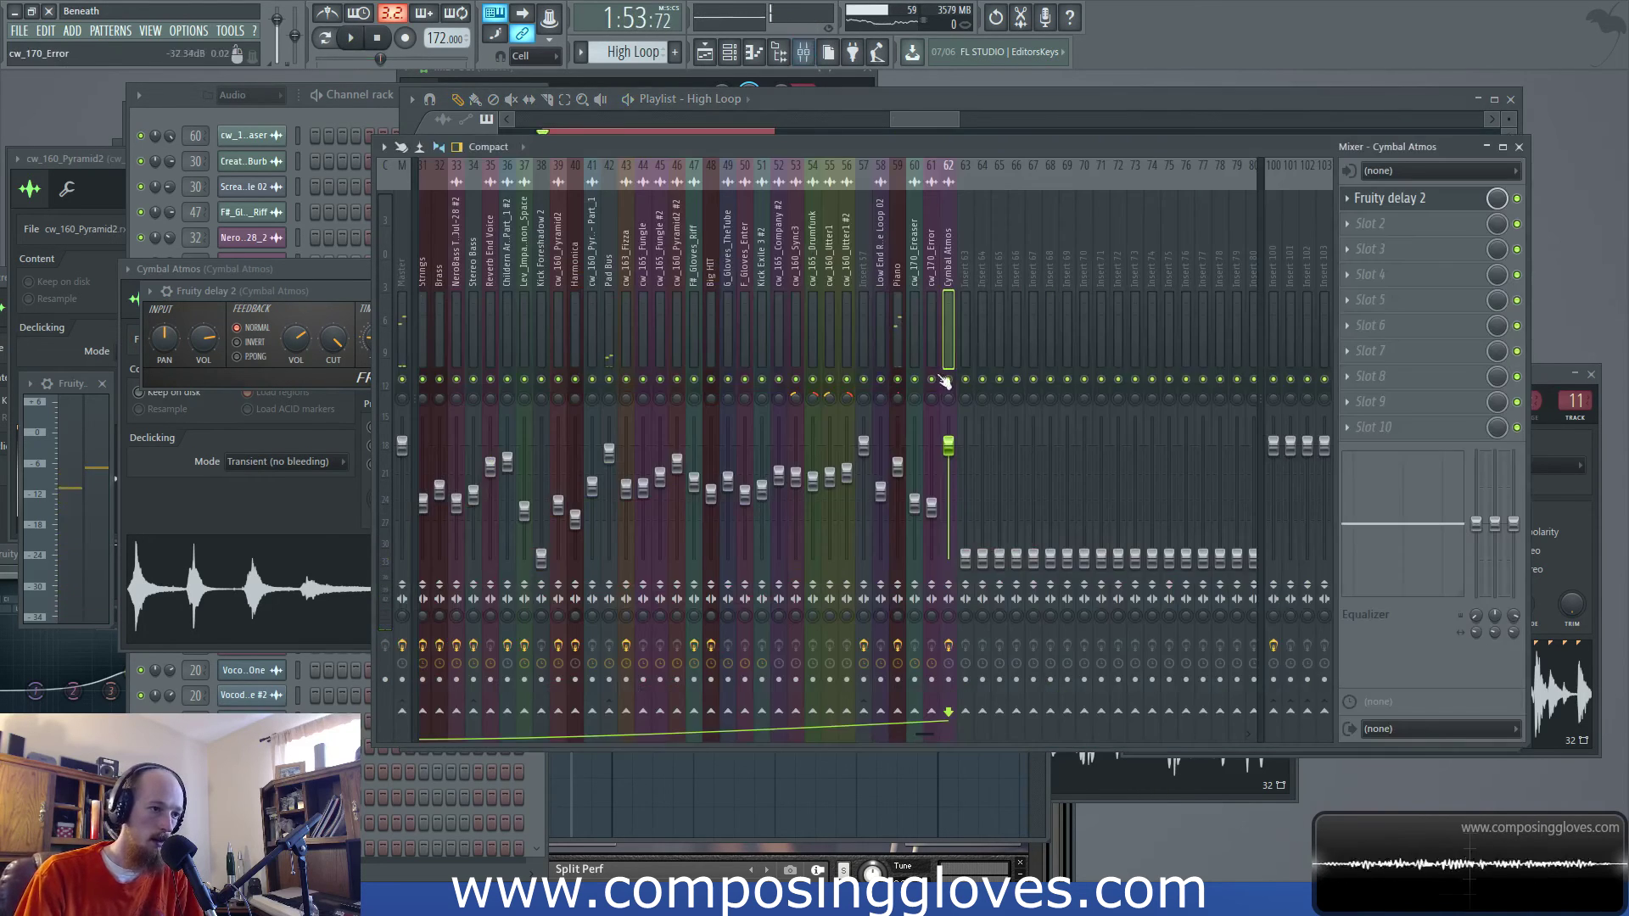
{"action": "right_click", "coordinate": [1498, 198]}
{"action": "left_click", "coordinate": [1536, 308]}
{"action": "left_click", "coordinate": [884, 108]}
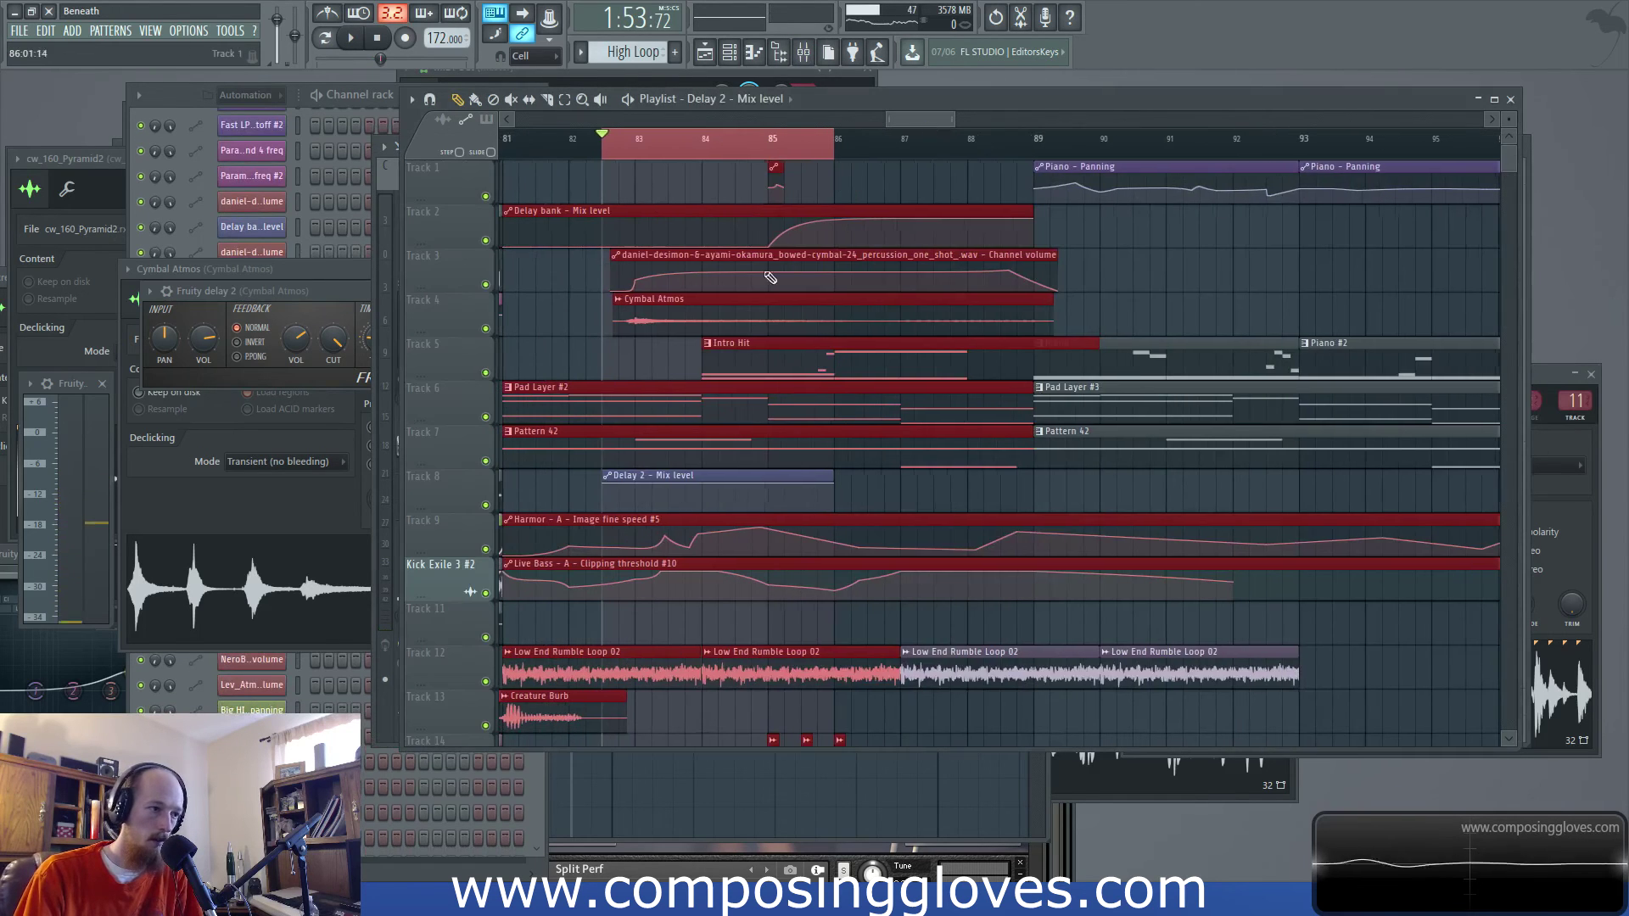
{"action": "left_click", "coordinate": [609, 486]}
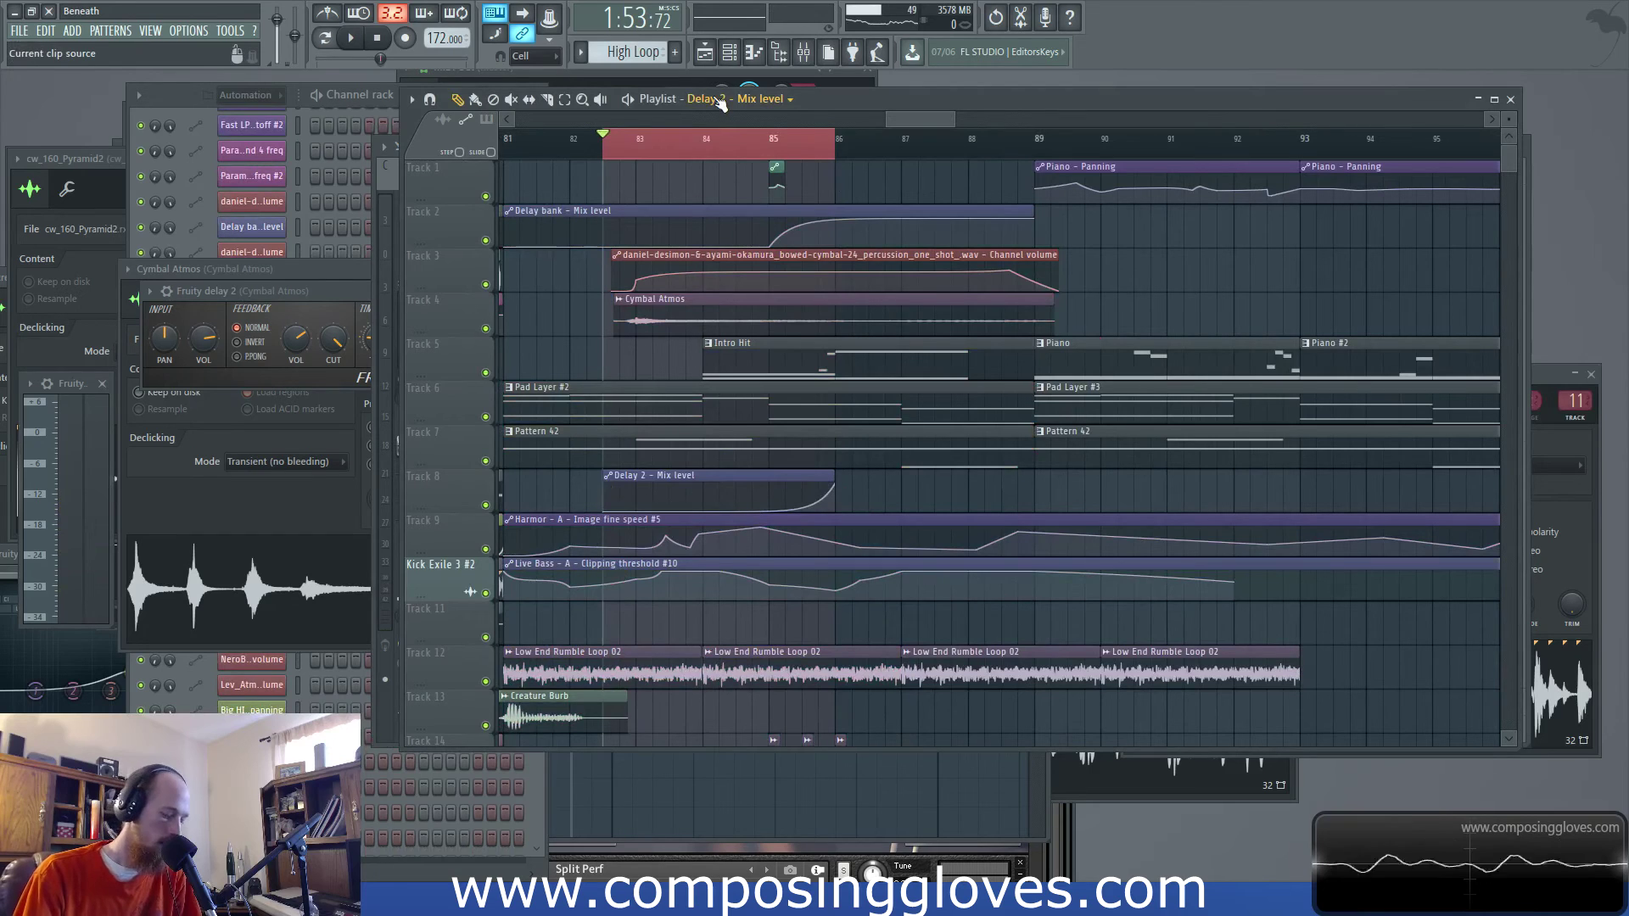
{"action": "key", "text": "ctrl+d"}
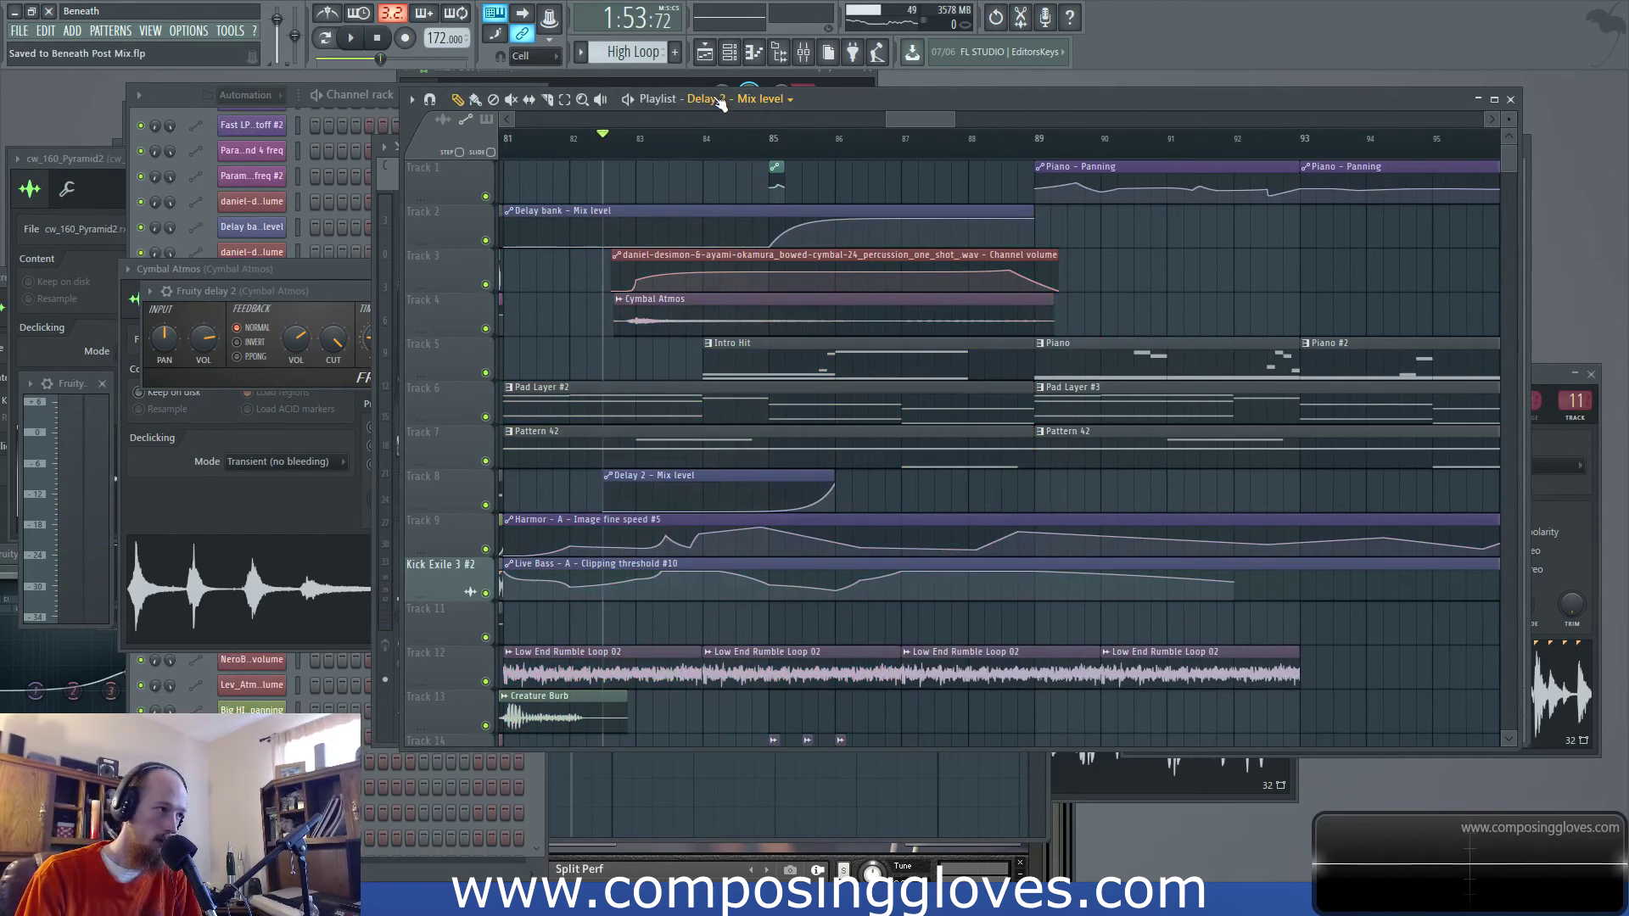
Play the breakdown from about bar 82 to bar 90 to check the automated cymbal delay
{"action": "key", "text": "space"}
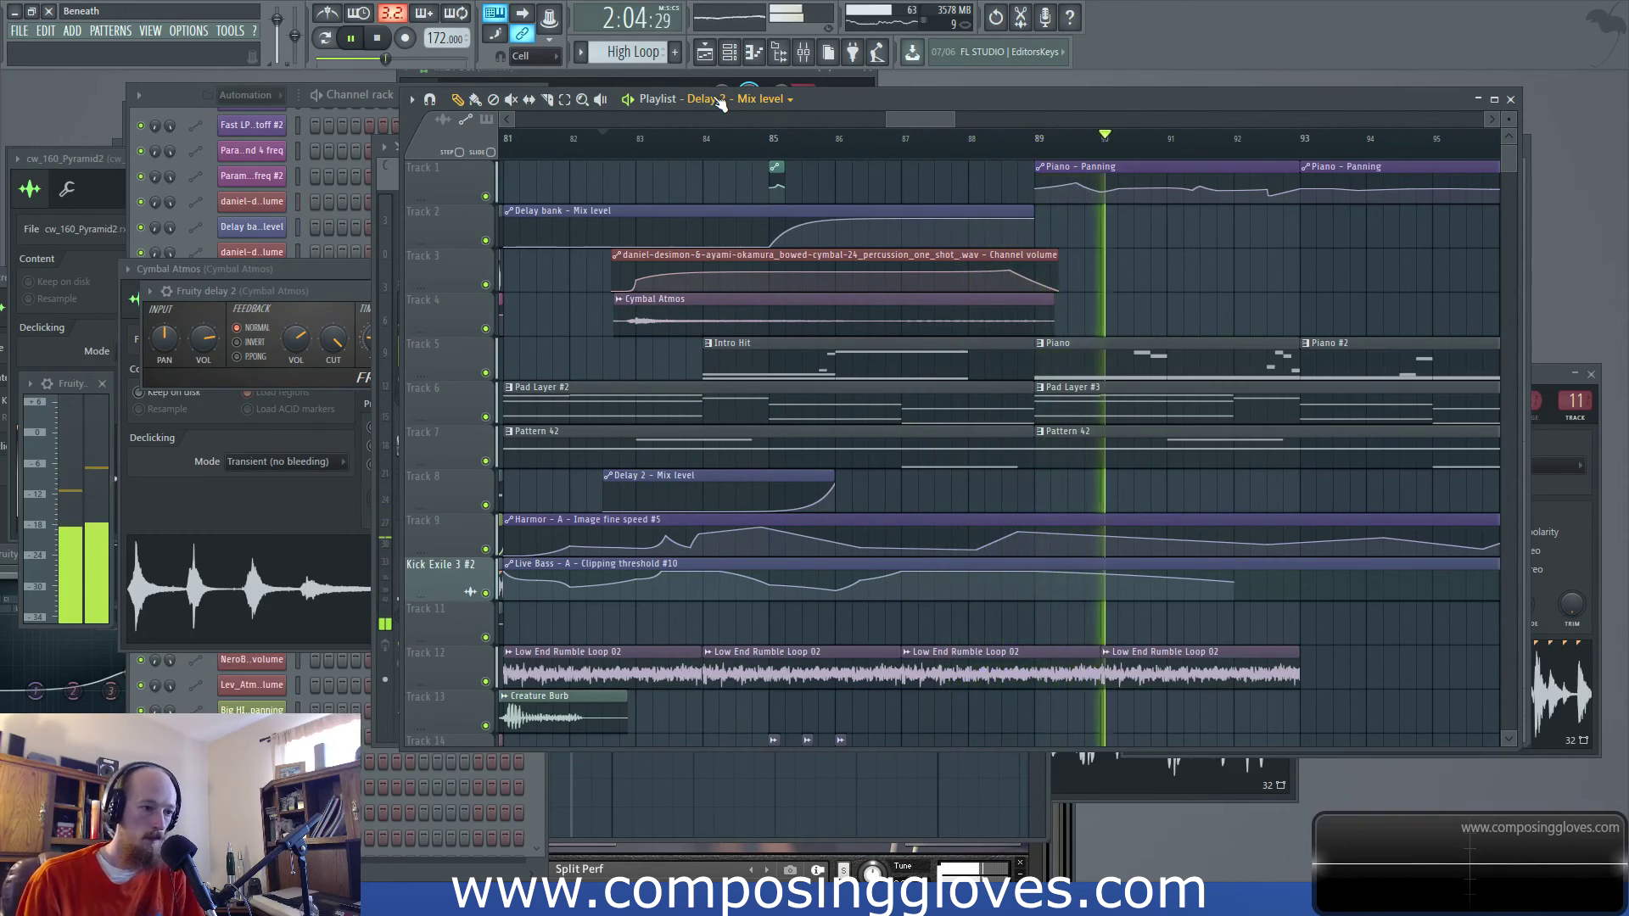
{"action": "key", "text": "space"}
Copy the Lev_Atmosphere_F#_Crystal clip and the channel volume automation above it from before bar 33 to tracks 16 and 15, ending at bar 85
{"action": "scroll", "coordinate": [1019, 352], "scroll_direction": "down", "scroll_amount": 3}
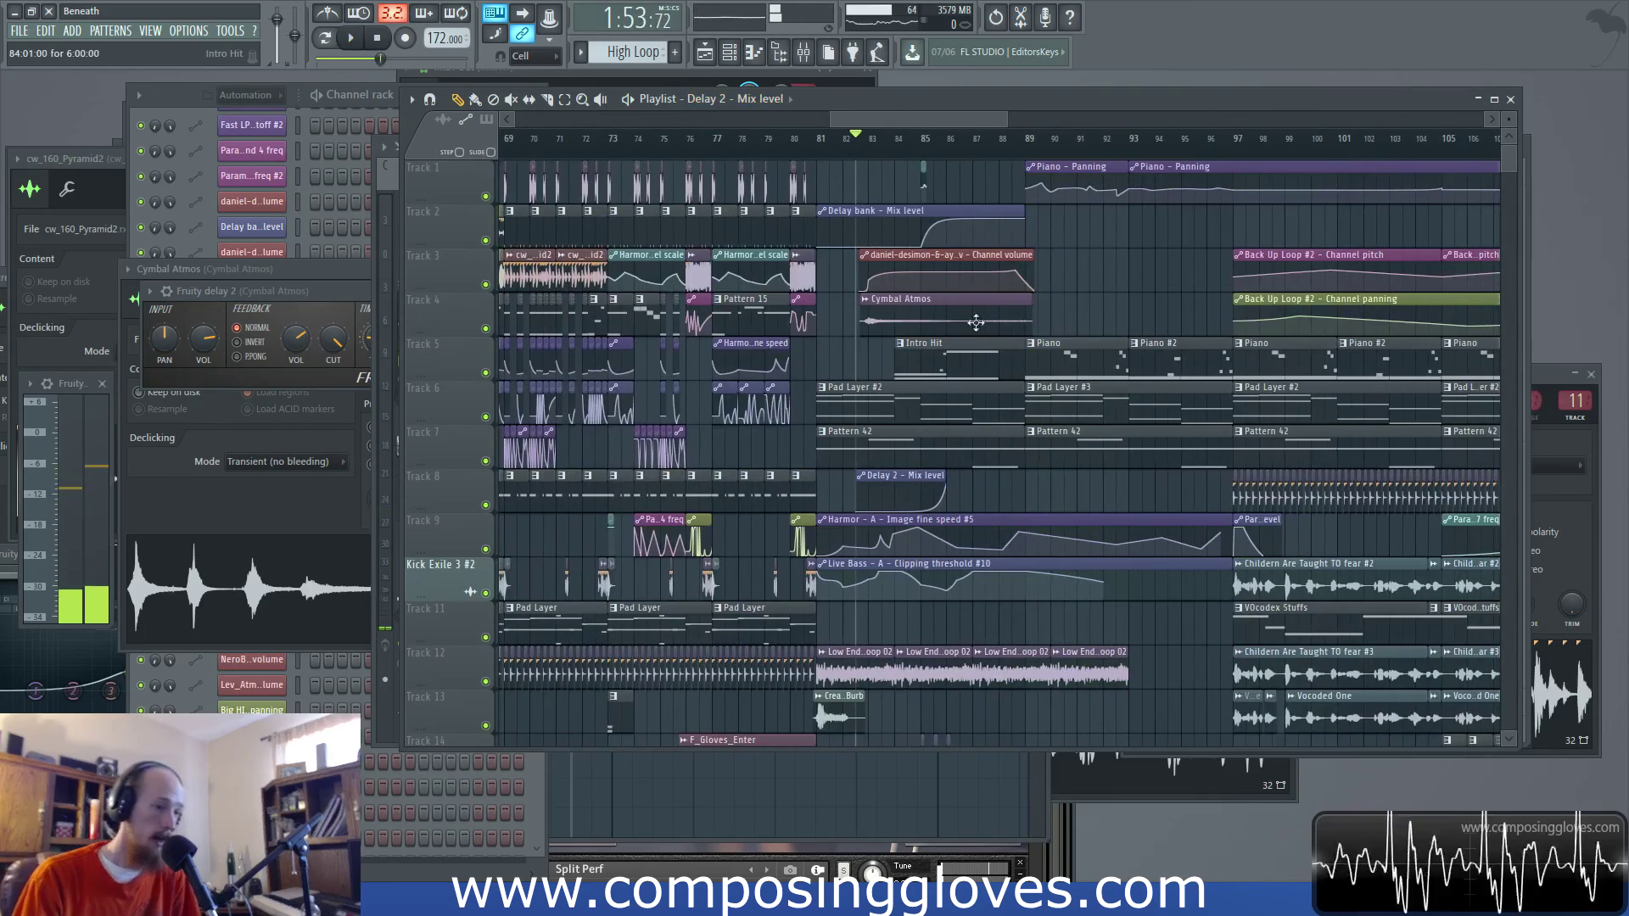
{"action": "scroll", "coordinate": [958, 307], "scroll_direction": "left", "scroll_amount": 4}
{"action": "scroll", "coordinate": [848, 356], "scroll_direction": "down", "scroll_amount": 5}
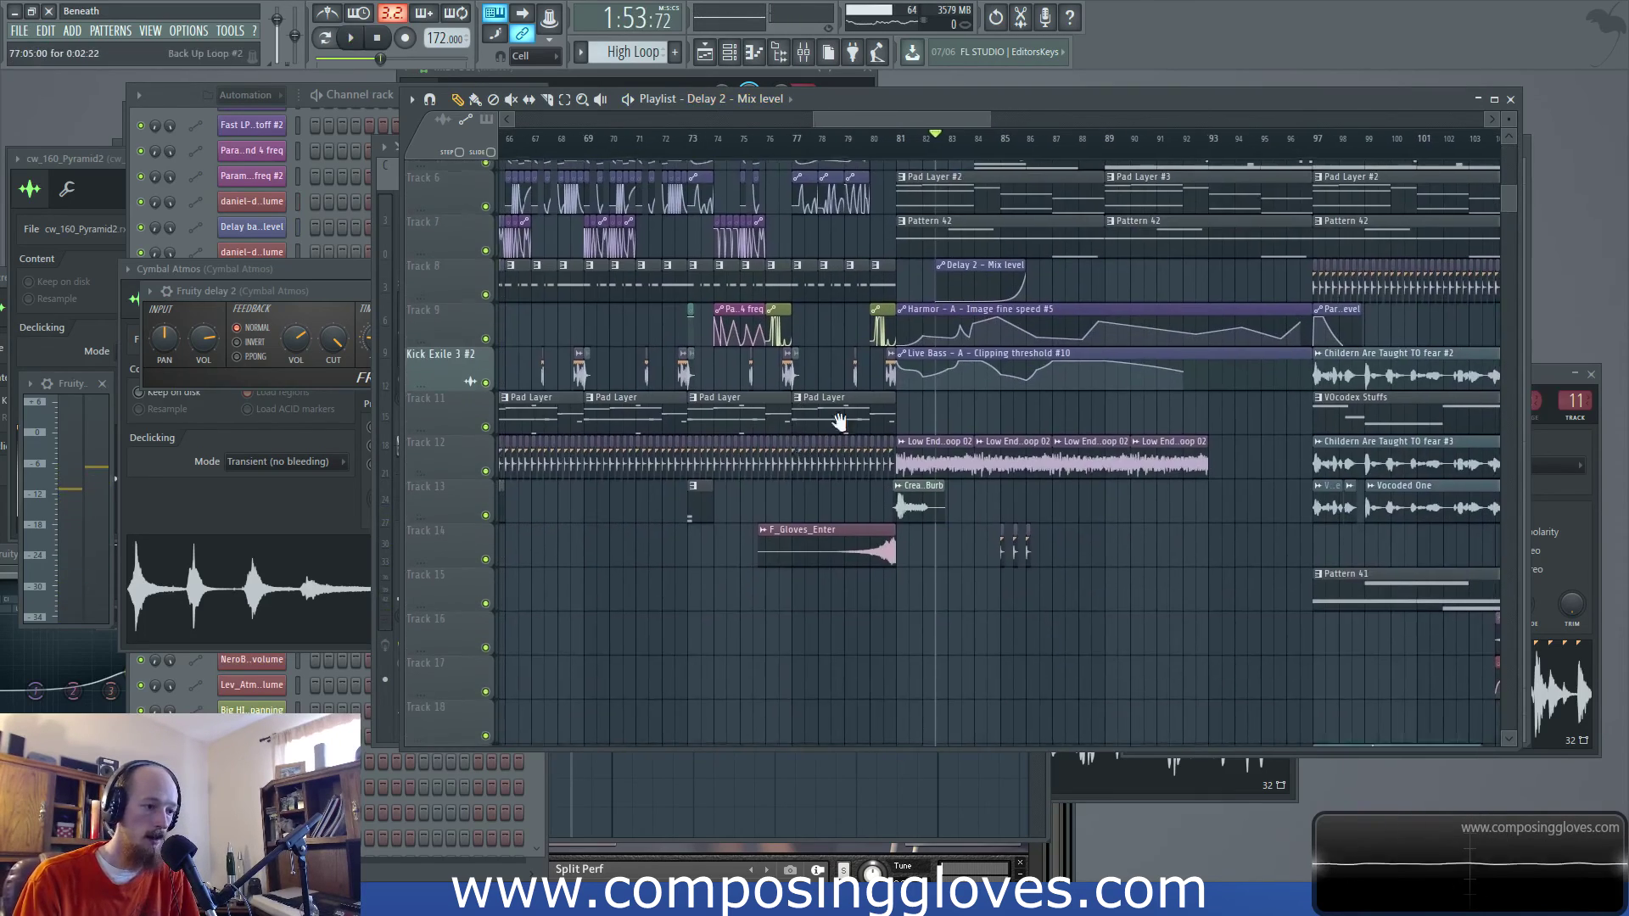
{"action": "scroll", "coordinate": [934, 382], "scroll_direction": "left", "scroll_amount": 15}
{"action": "scroll", "coordinate": [1018, 399], "scroll_direction": "up", "scroll_amount": 2}
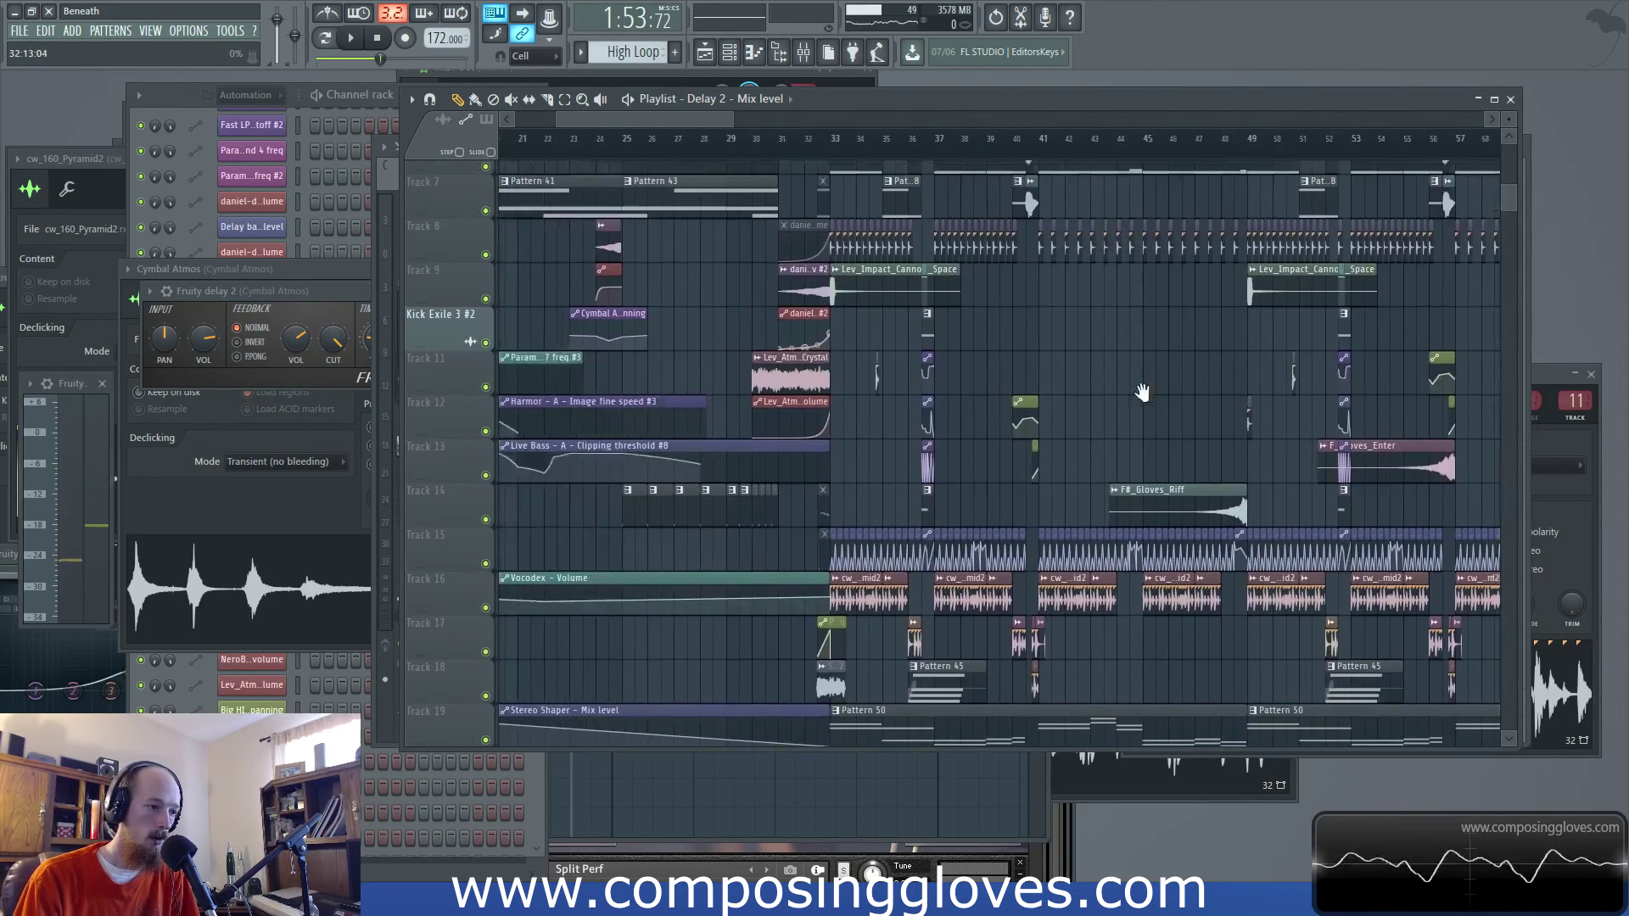
{"action": "scroll", "coordinate": [1020, 402], "scroll_direction": "right", "scroll_amount": 4}
{"action": "scroll", "coordinate": [1018, 407], "scroll_direction": "down", "scroll_amount": 1}
{"action": "left_click_drag", "start_coordinate": [855, 307], "coordinate": [892, 389]}
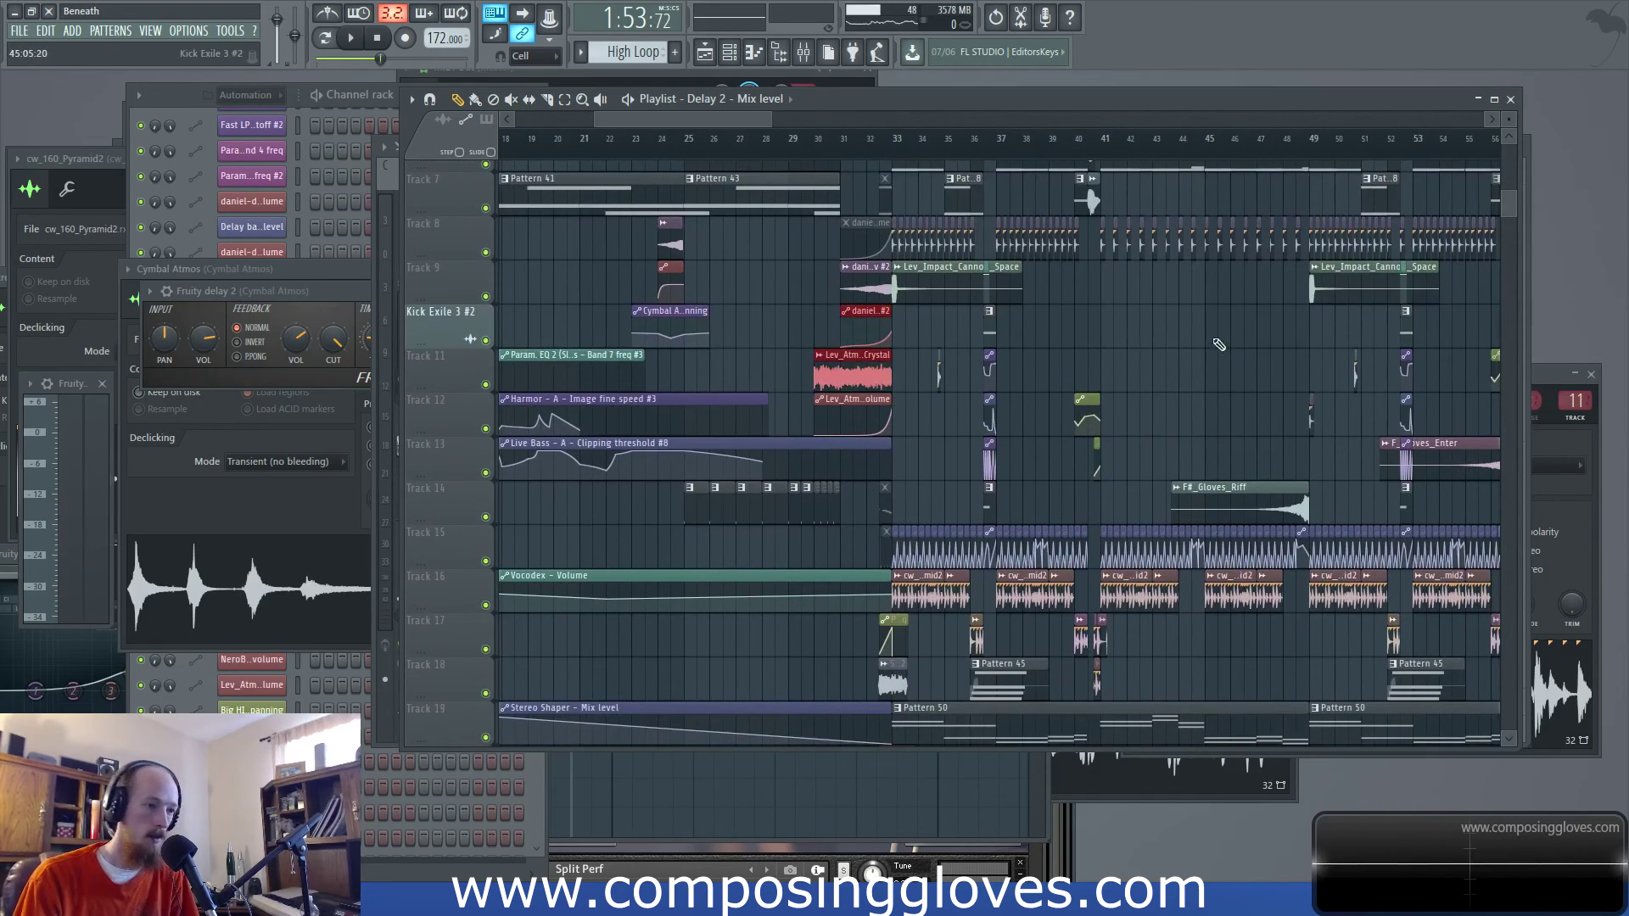
{"action": "scroll", "coordinate": [876, 375], "scroll_direction": "right", "scroll_amount": 12}
{"action": "scroll", "coordinate": [683, 328], "scroll_direction": "up", "scroll_amount": 3}
{"action": "scroll", "coordinate": [683, 328], "scroll_direction": "left", "scroll_amount": 4}
{"action": "scroll", "coordinate": [683, 328], "scroll_direction": "up", "scroll_amount": 5}
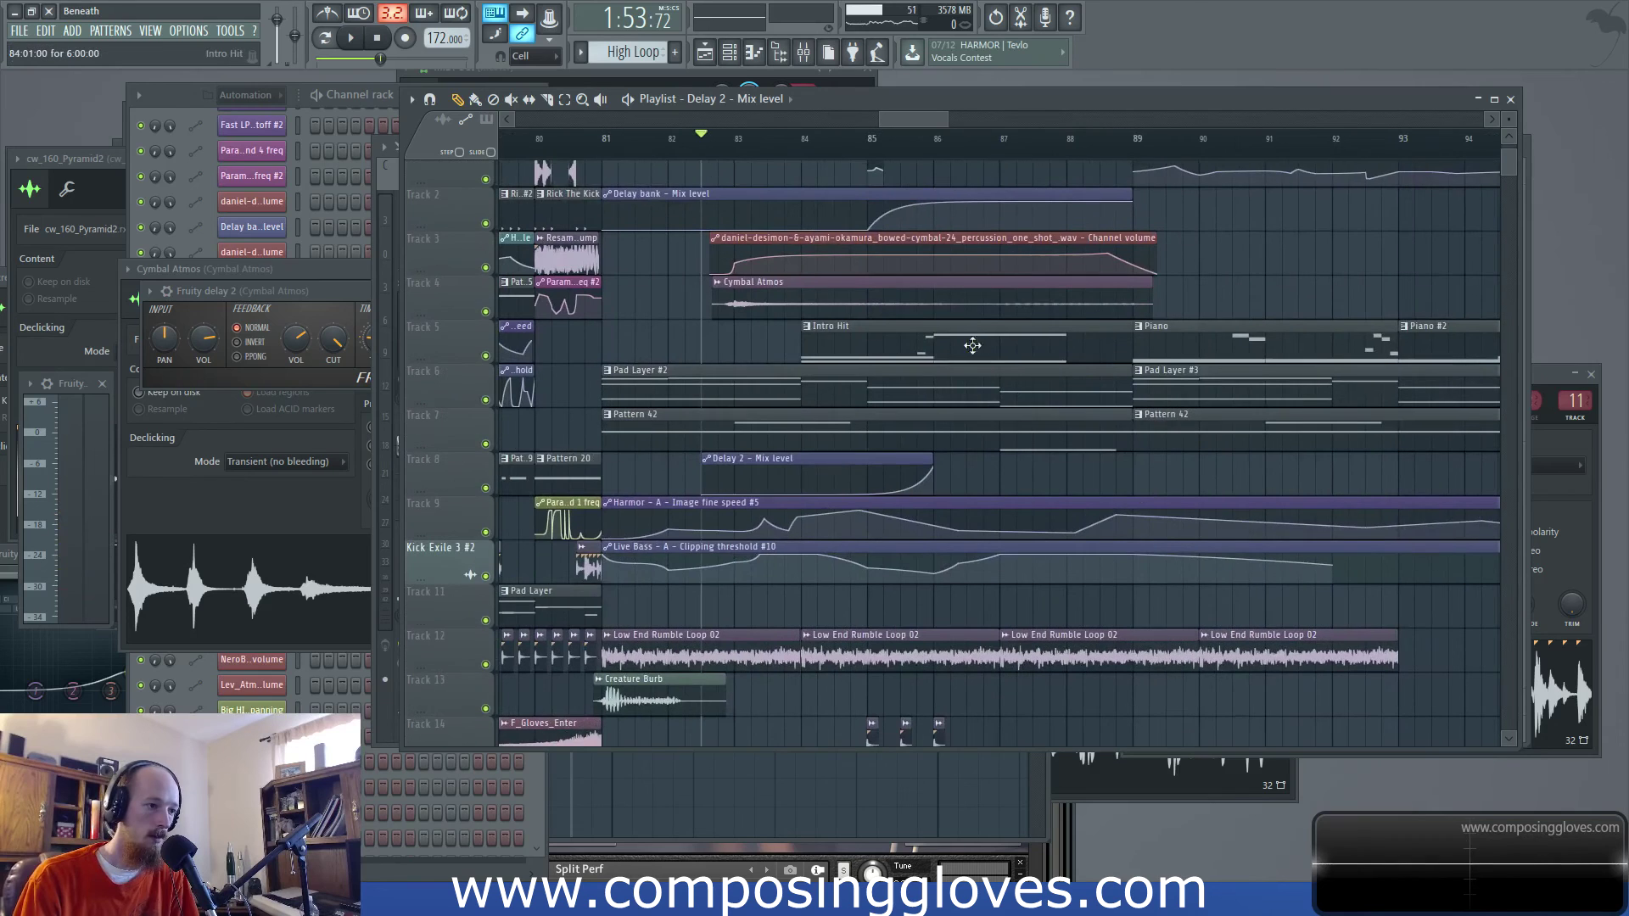
{"action": "left_click", "coordinate": [683, 608]}
{"action": "left_click_drag", "start_coordinate": [683, 608], "coordinate": [820, 524]}
{"action": "scroll", "coordinate": [857, 360], "scroll_direction": "up", "scroll_amount": 4}
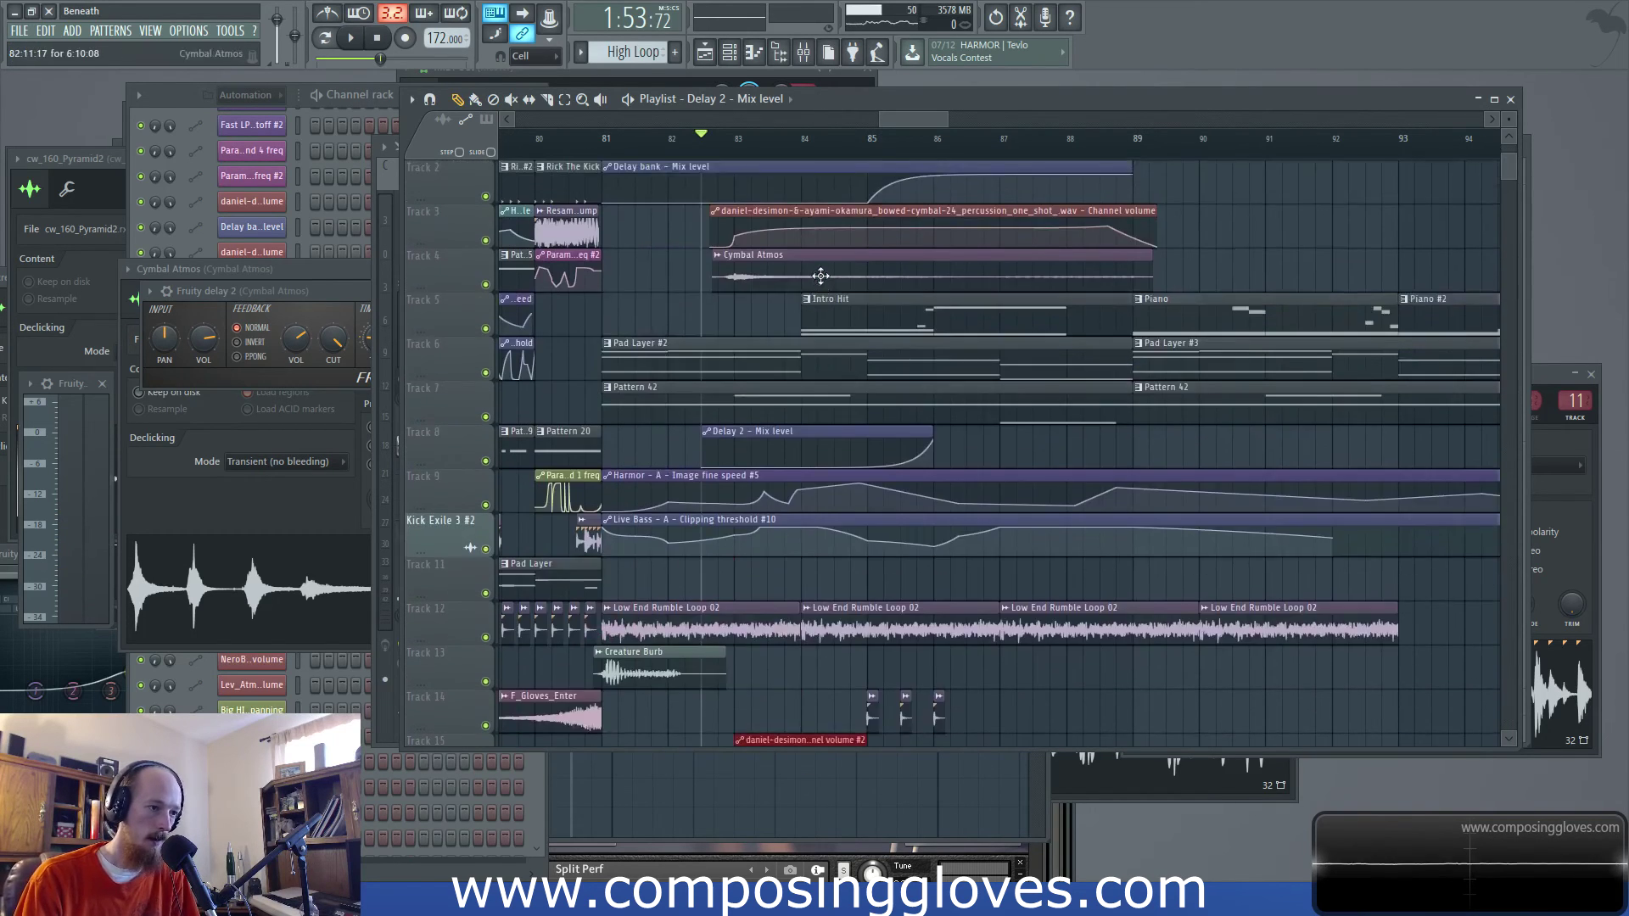
{"action": "scroll", "coordinate": [862, 363], "scroll_direction": "down", "scroll_amount": 2}
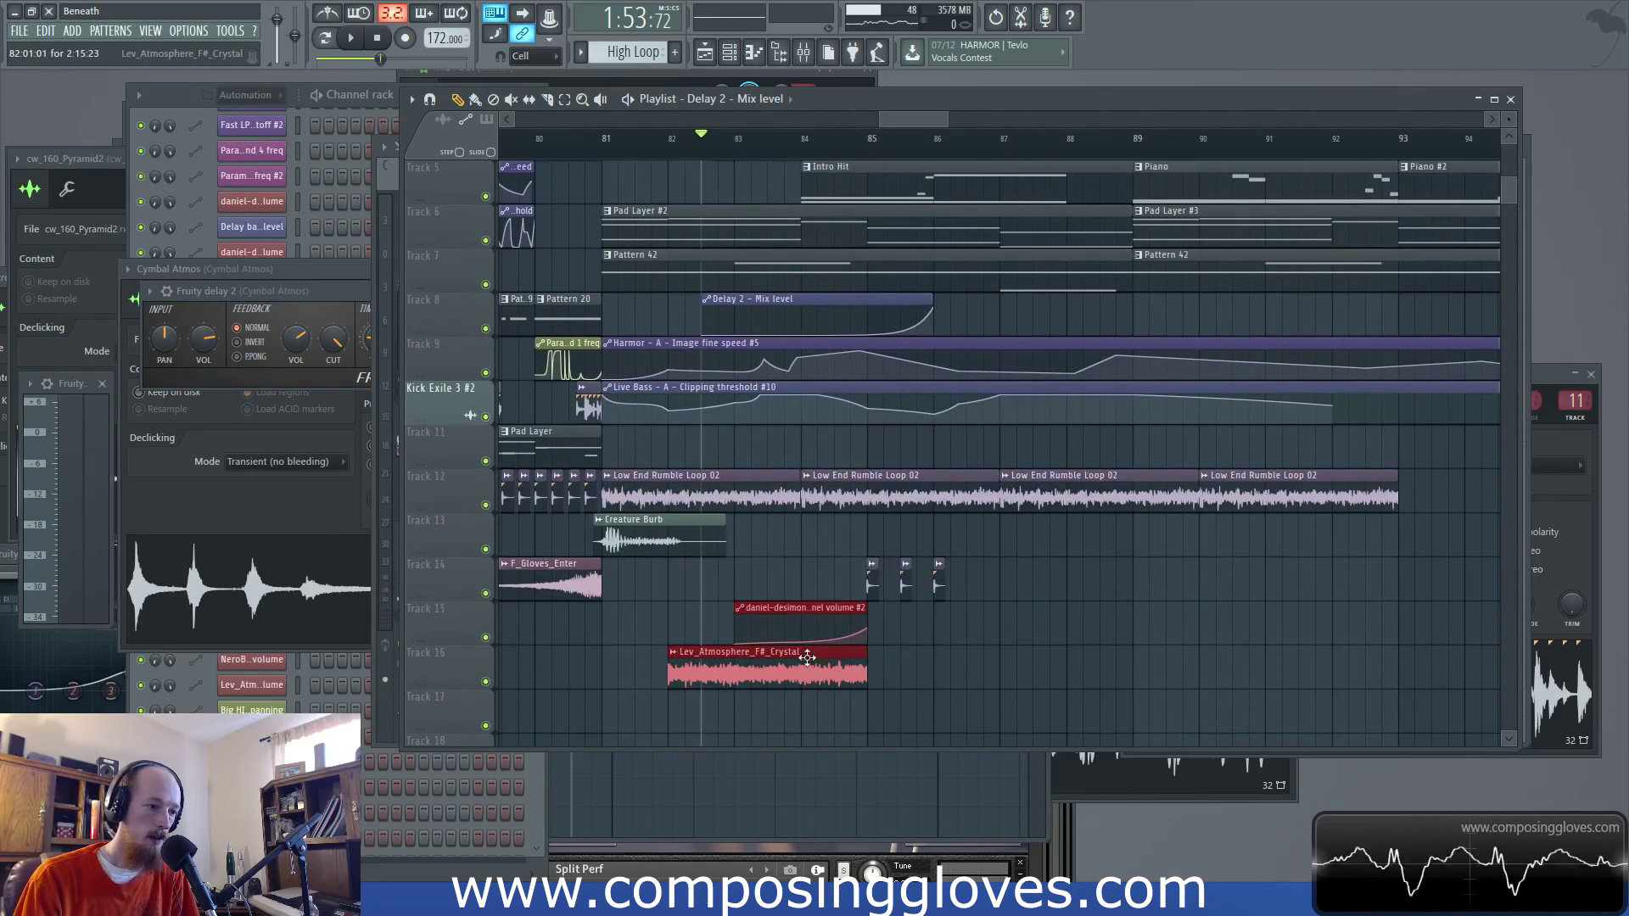
Move the Lev_Atmosphere_F#_Crystal clip and its channel volume automation on tracks 16 and 15 so both end at bar 89
{"action": "left_click_drag", "start_coordinate": [813, 675], "coordinate": [1080, 696]}
{"action": "scroll", "coordinate": [1095, 589], "scroll_direction": "up", "scroll_amount": 3}
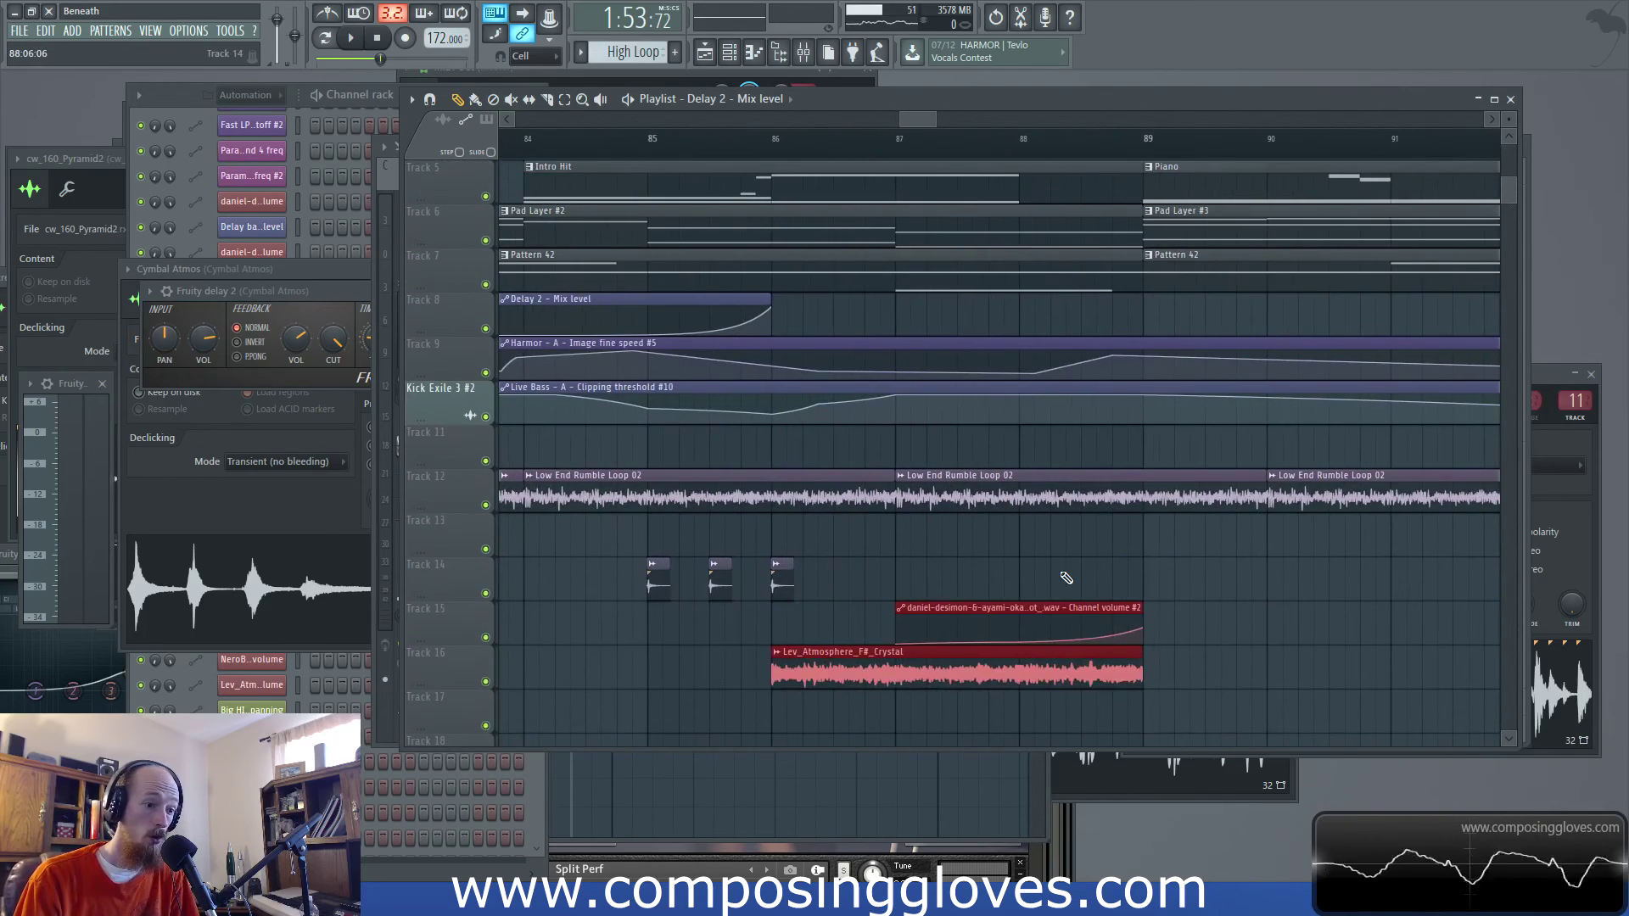
{"action": "key", "text": "Delete"}
{"action": "scroll", "coordinate": [1150, 374], "scroll_direction": "up", "scroll_amount": 3}
{"action": "scroll", "coordinate": [1150, 375], "scroll_direction": "down", "scroll_amount": 10}
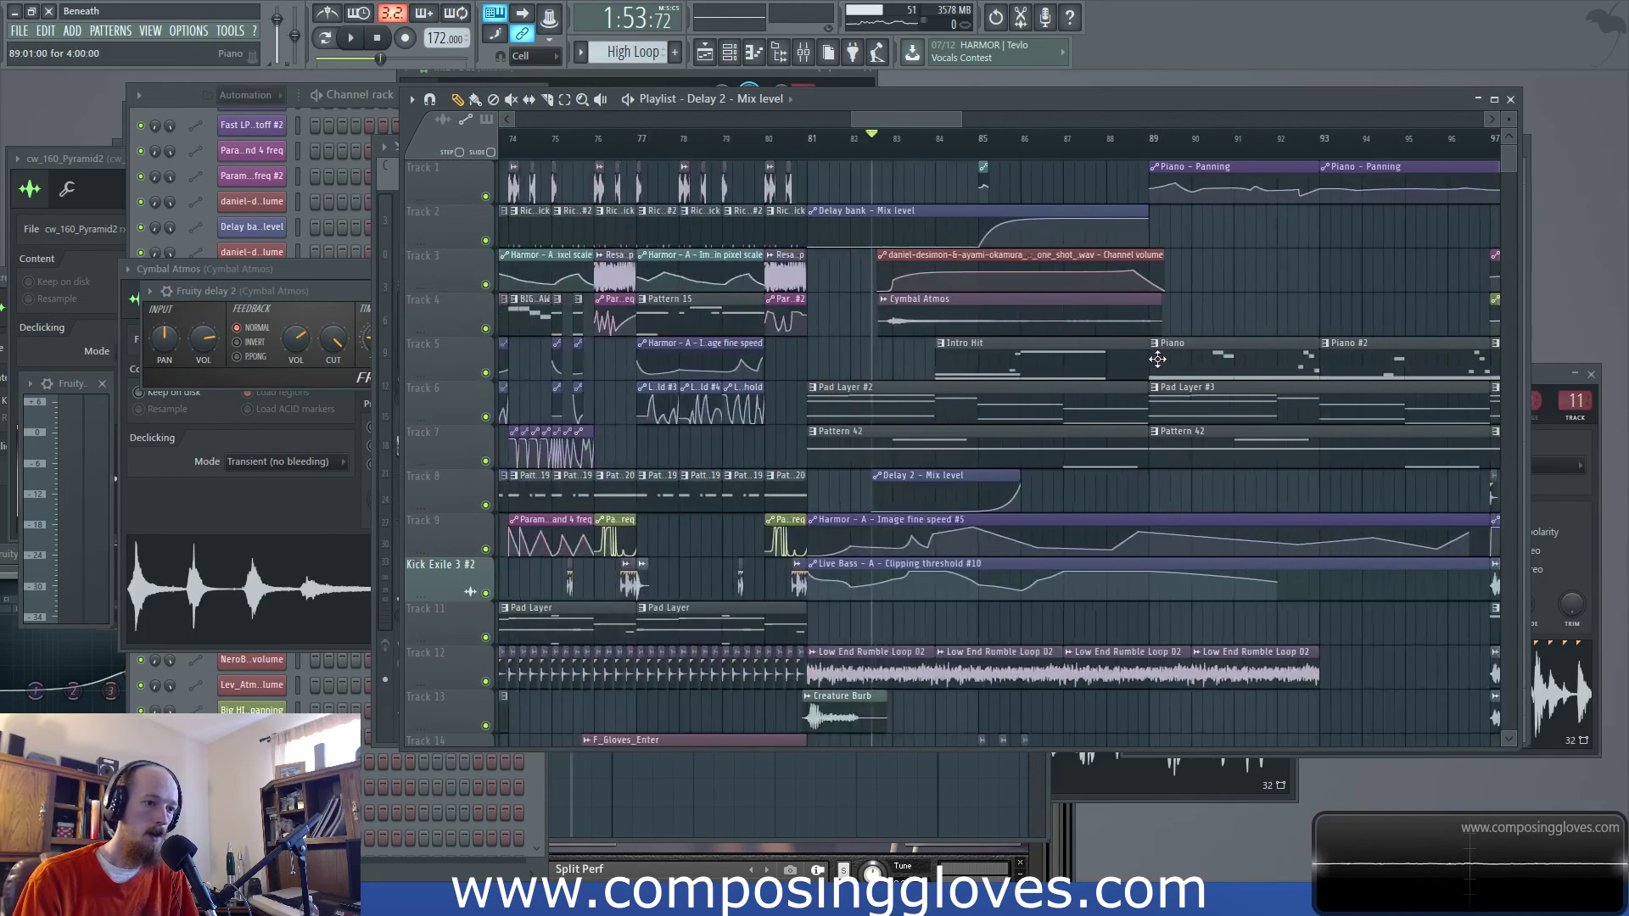
Show the unsorted channels in the channel rack and load Fruity Reeverb 2 into slot 3 of the Piano mixer track
{"action": "left_click", "coordinate": [266, 98]}
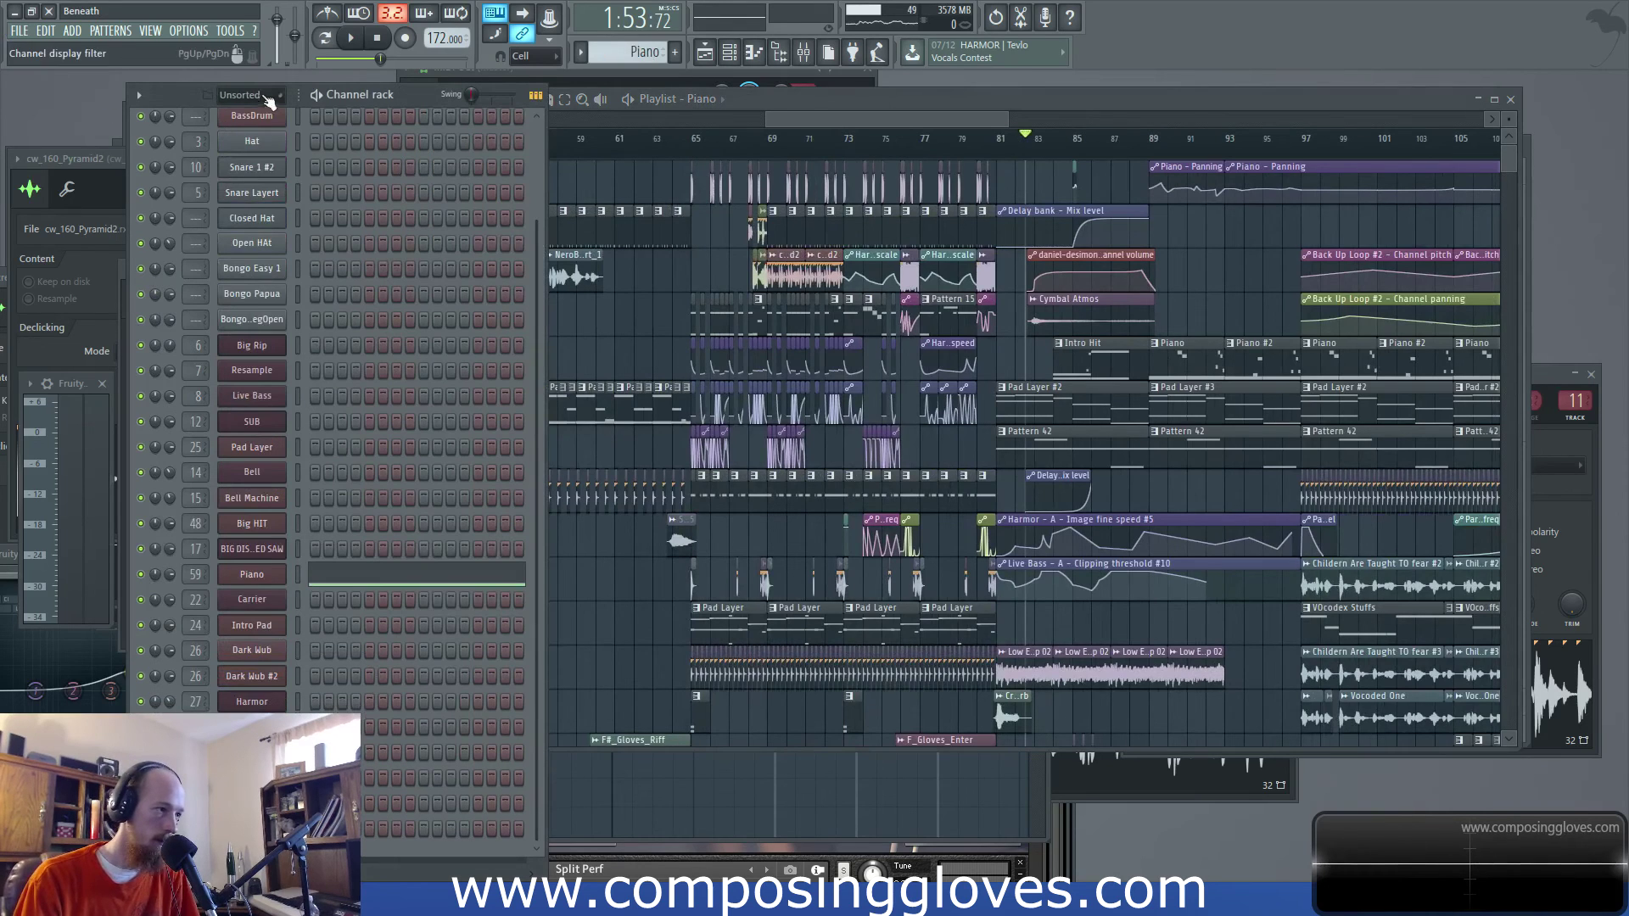
{"action": "left_click", "coordinate": [266, 97]}
{"action": "left_click", "coordinate": [266, 170]}
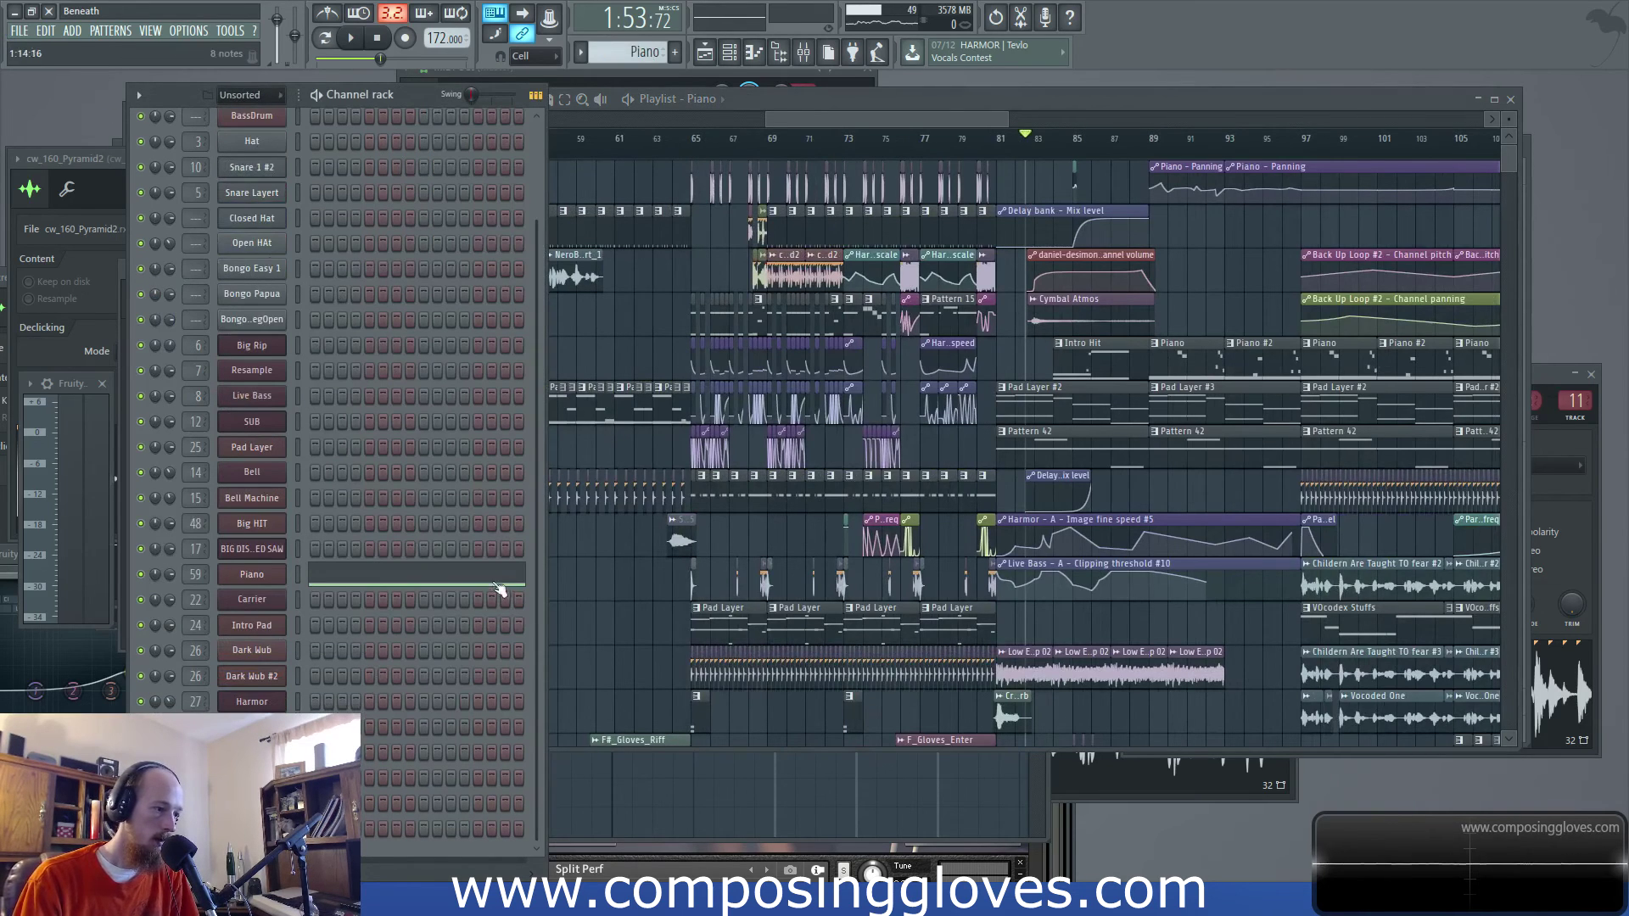
{"action": "left_click", "coordinate": [803, 53]}
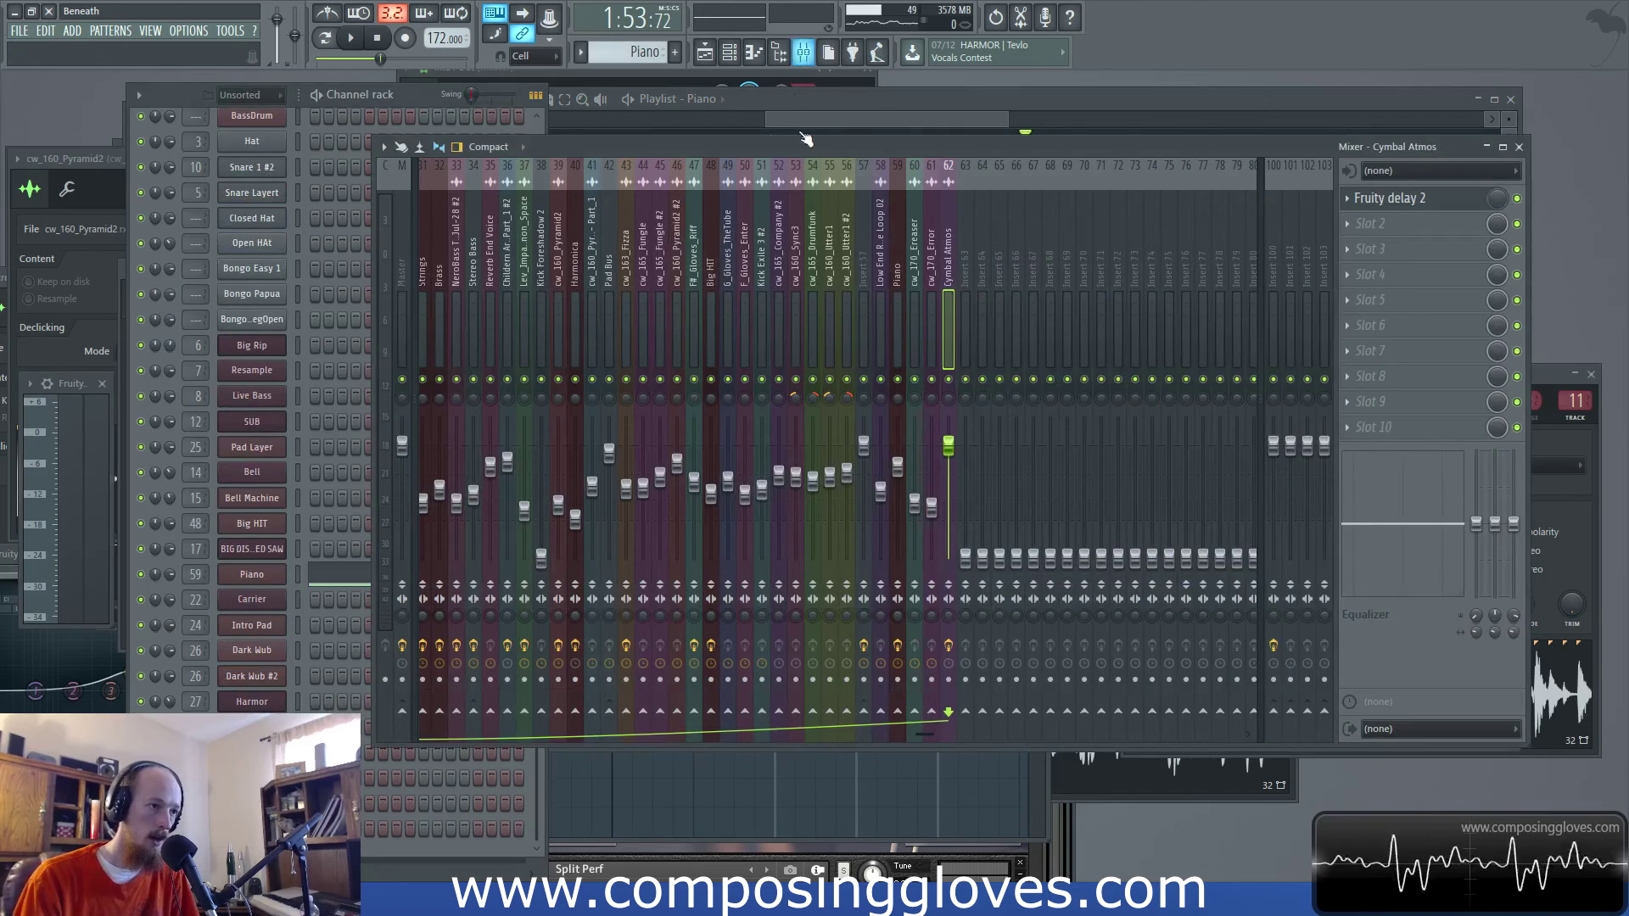
{"action": "left_click", "coordinate": [900, 282]}
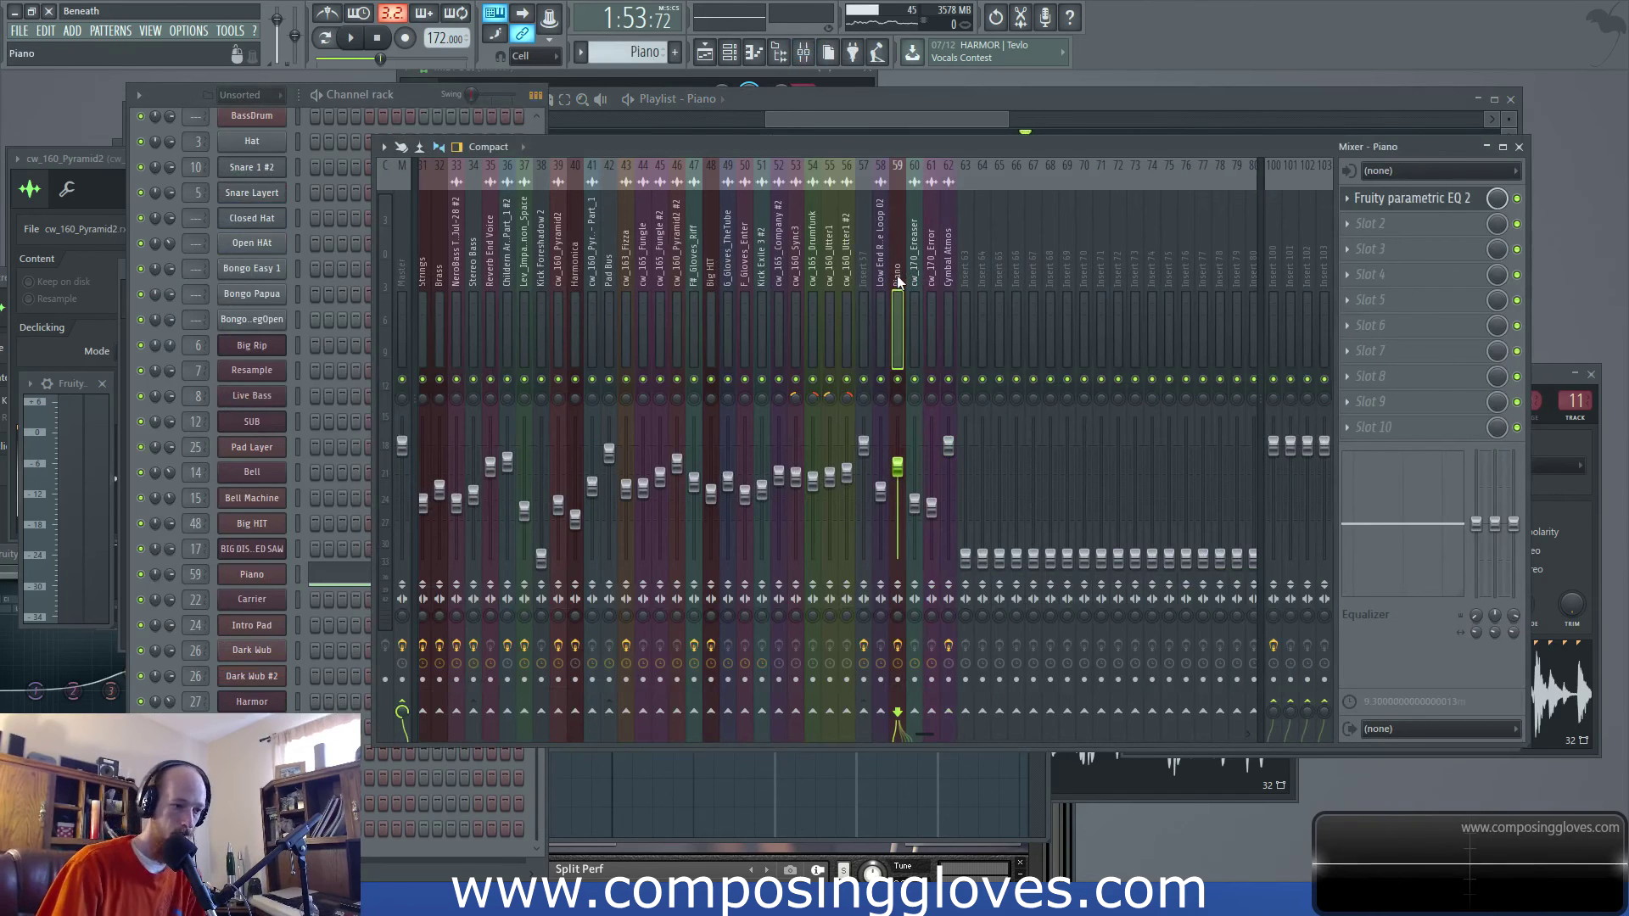
{"action": "left_click", "coordinate": [1376, 258]}
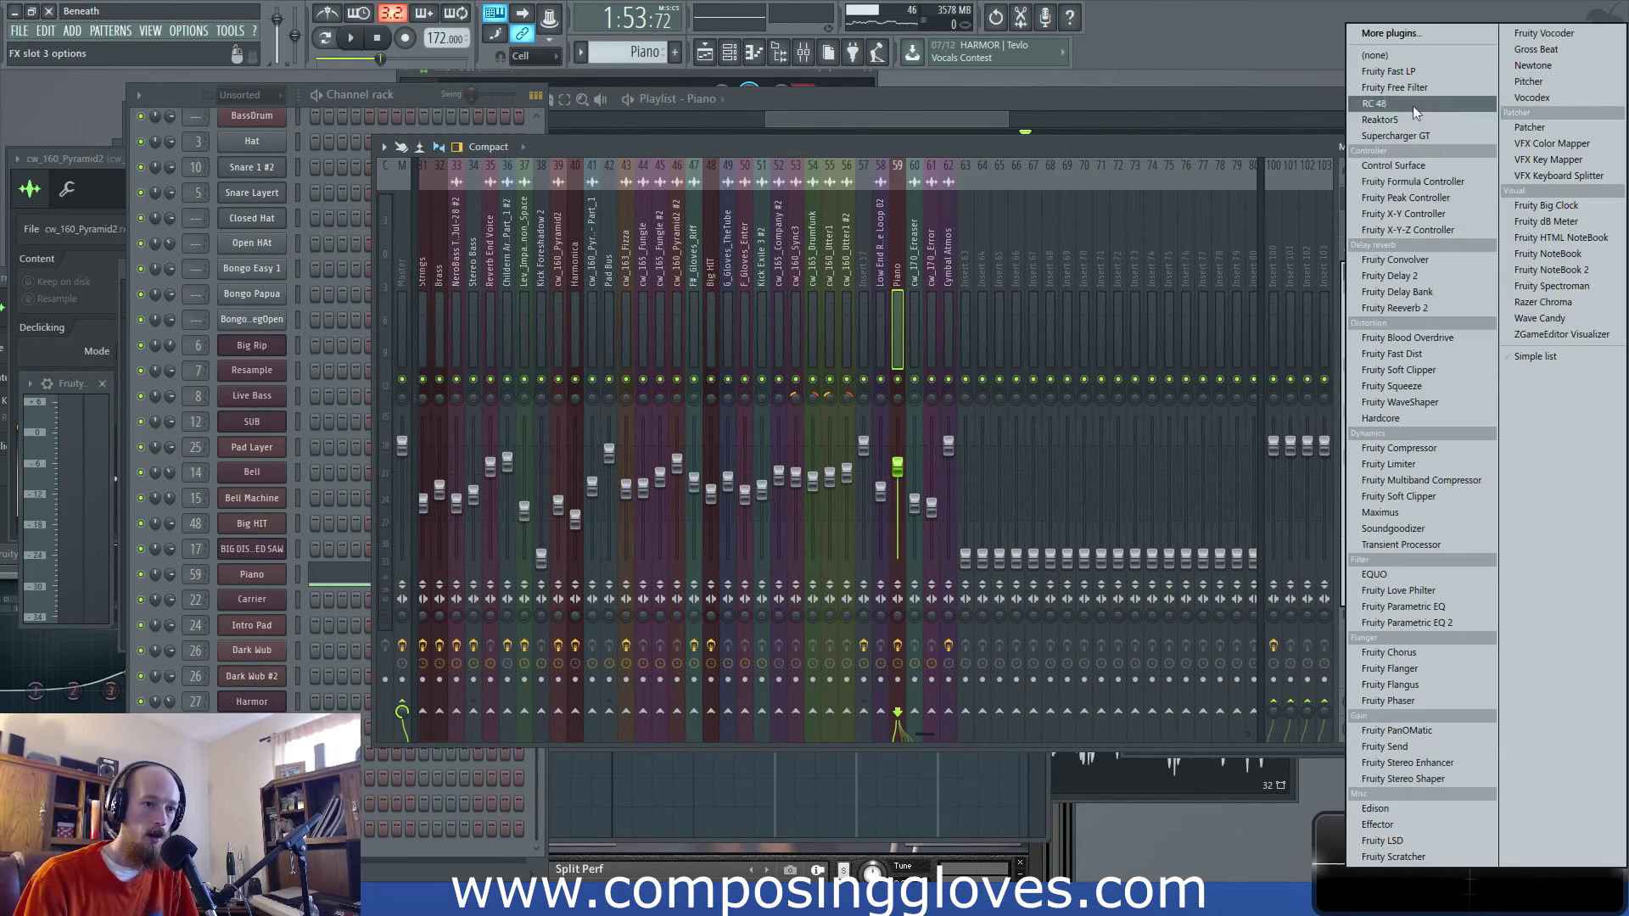
{"action": "left_click", "coordinate": [1434, 308]}
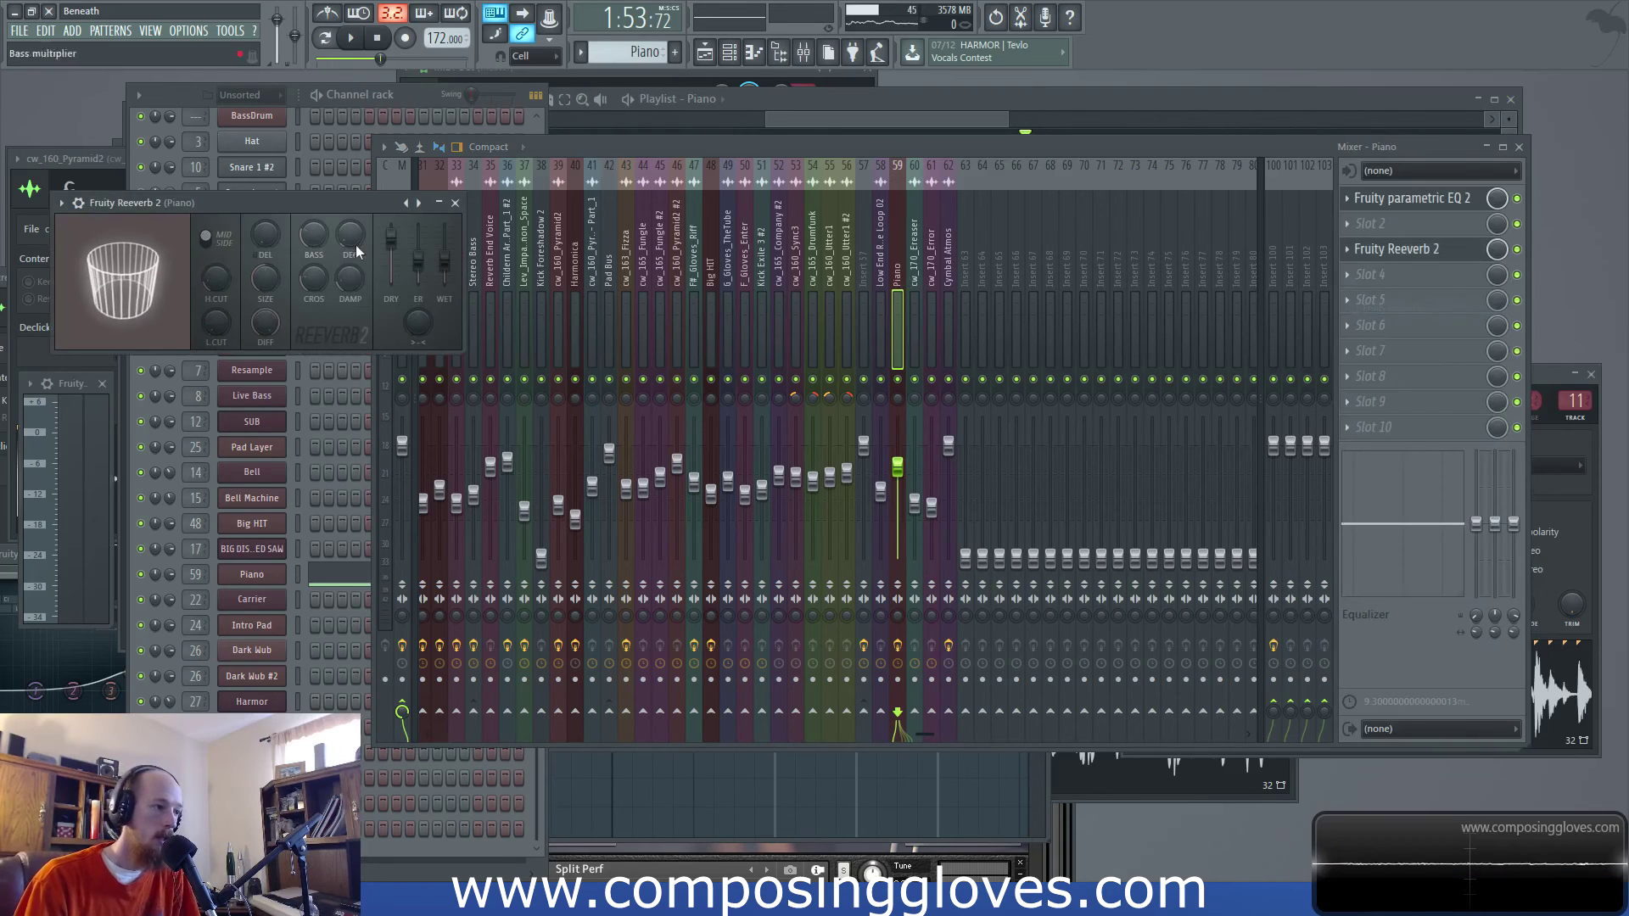
Copy the Piano channel's notes from the Piano pattern and paste them into the Piano channel of a new Pattern 53
{"action": "left_click", "coordinate": [251, 581]}
{"action": "right_click", "coordinate": [344, 577]}
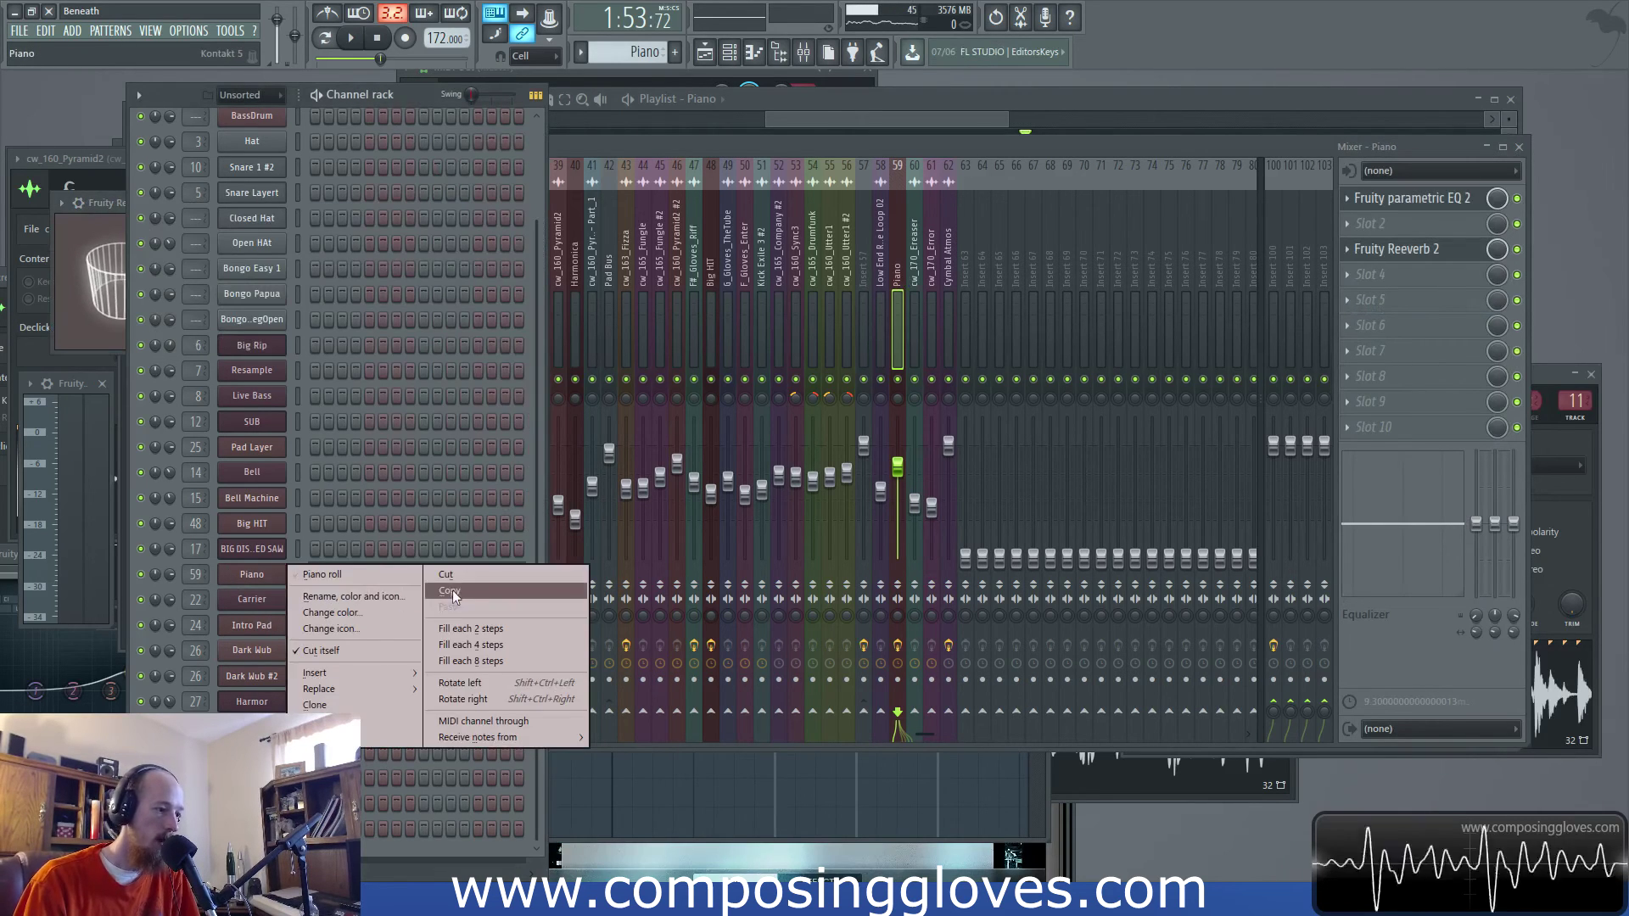
{"action": "left_click", "coordinate": [675, 53]}
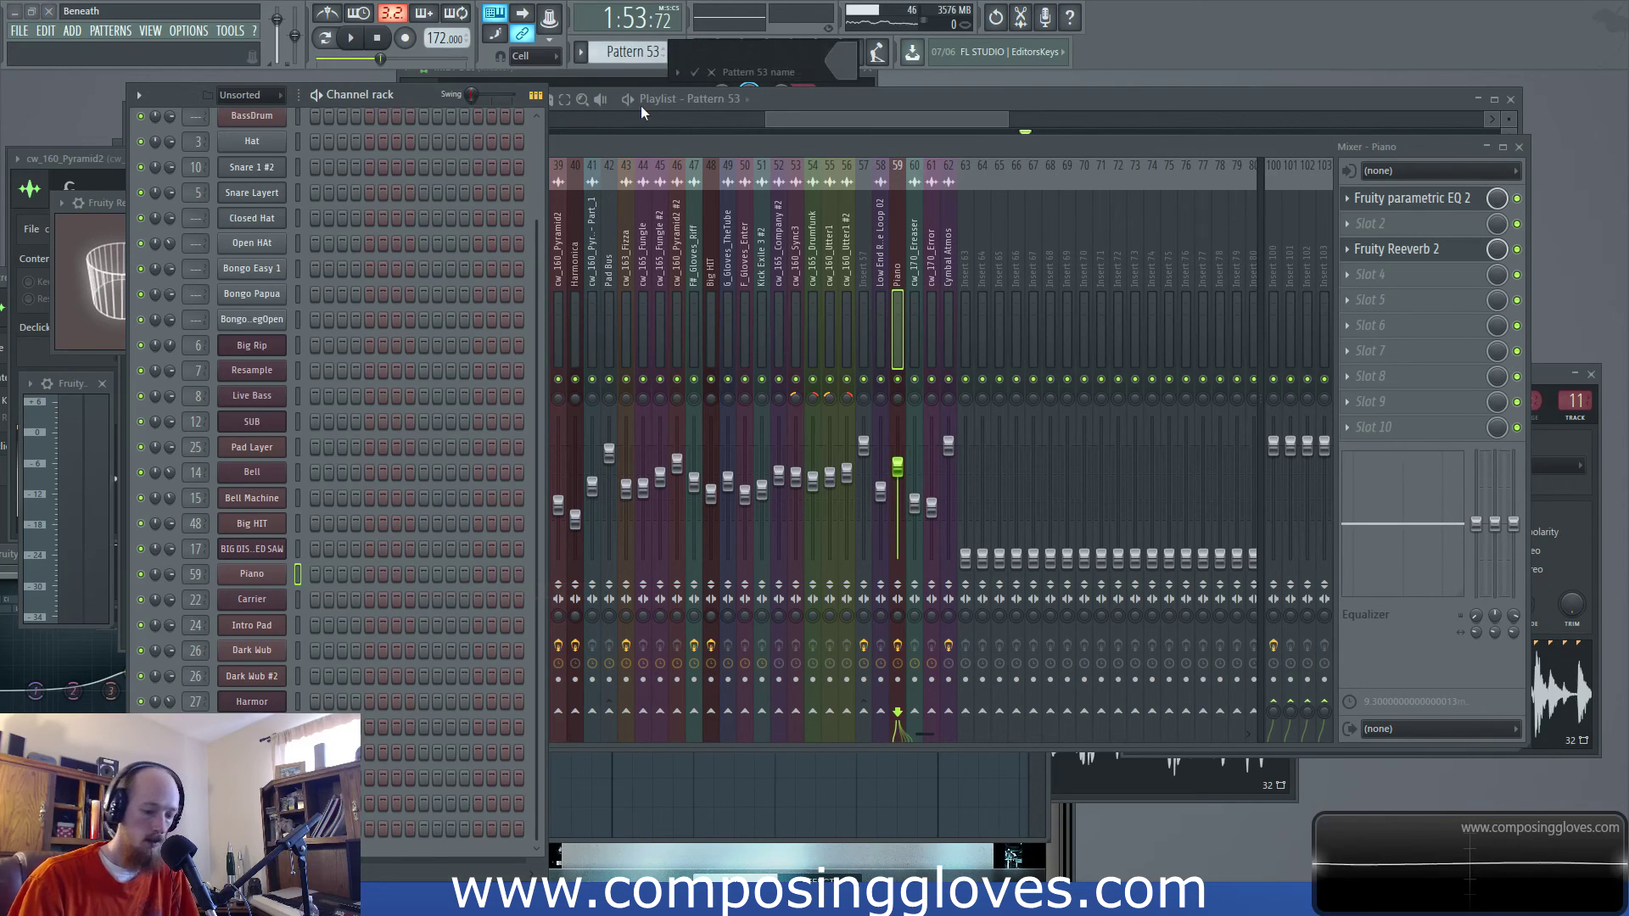
{"action": "right_click", "coordinate": [252, 584]}
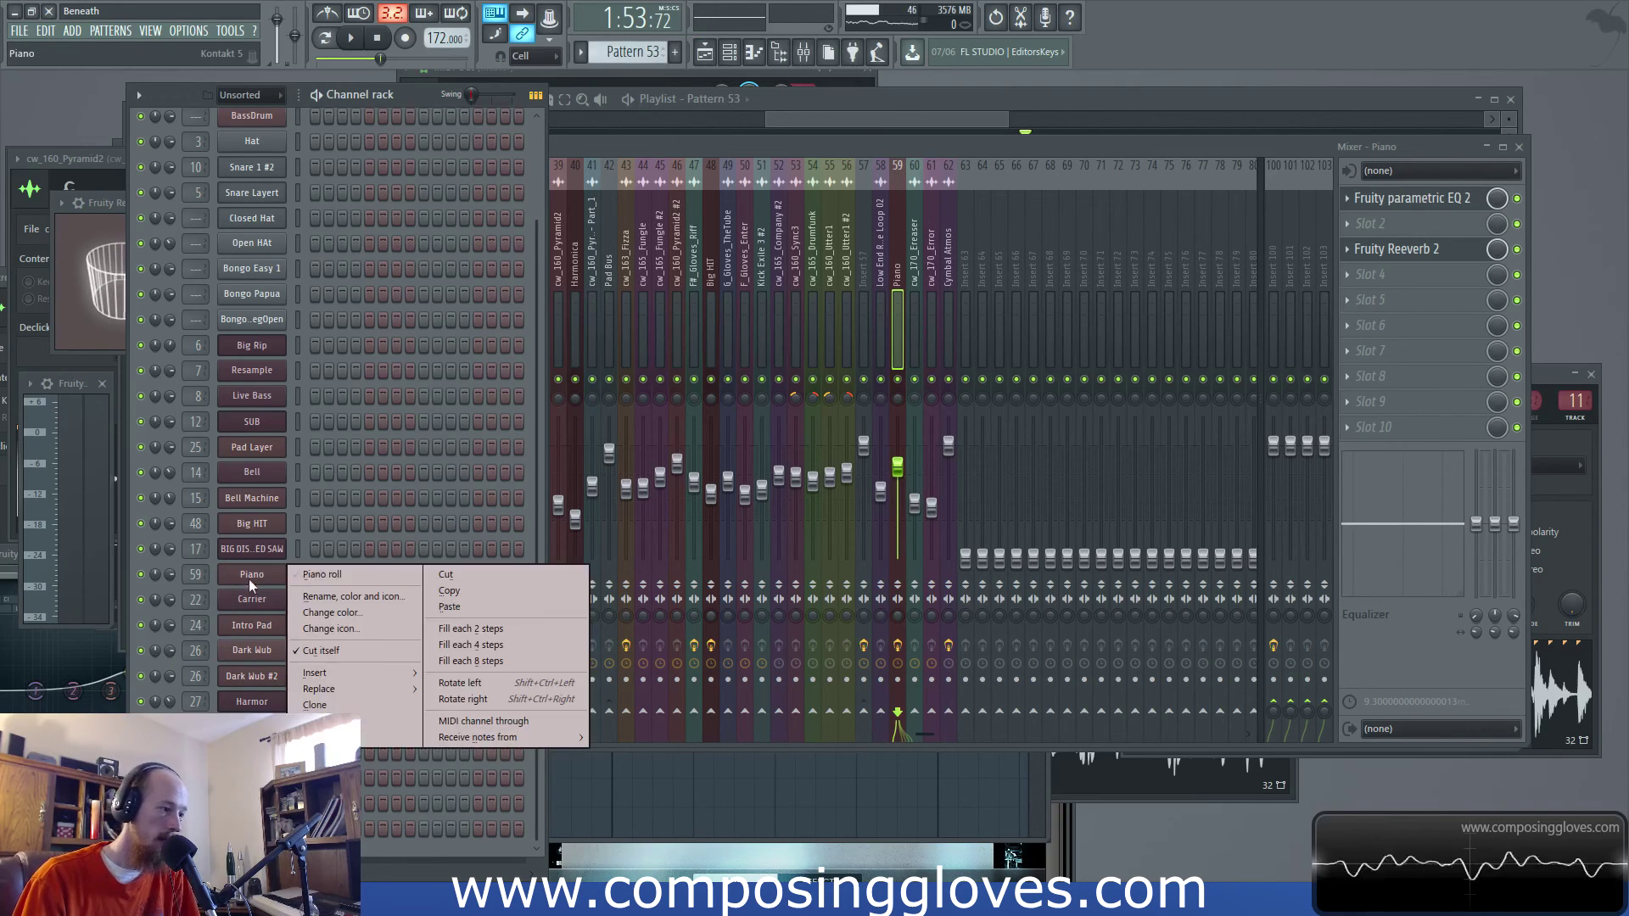
{"action": "left_click", "coordinate": [497, 605]}
Select bars 201 to 209 of the playlist and place Pattern 53 on track 2 at bar 201
{"action": "left_click", "coordinate": [949, 138]}
{"action": "scroll", "coordinate": [976, 140], "scroll_direction": "up", "scroll_amount": 5}
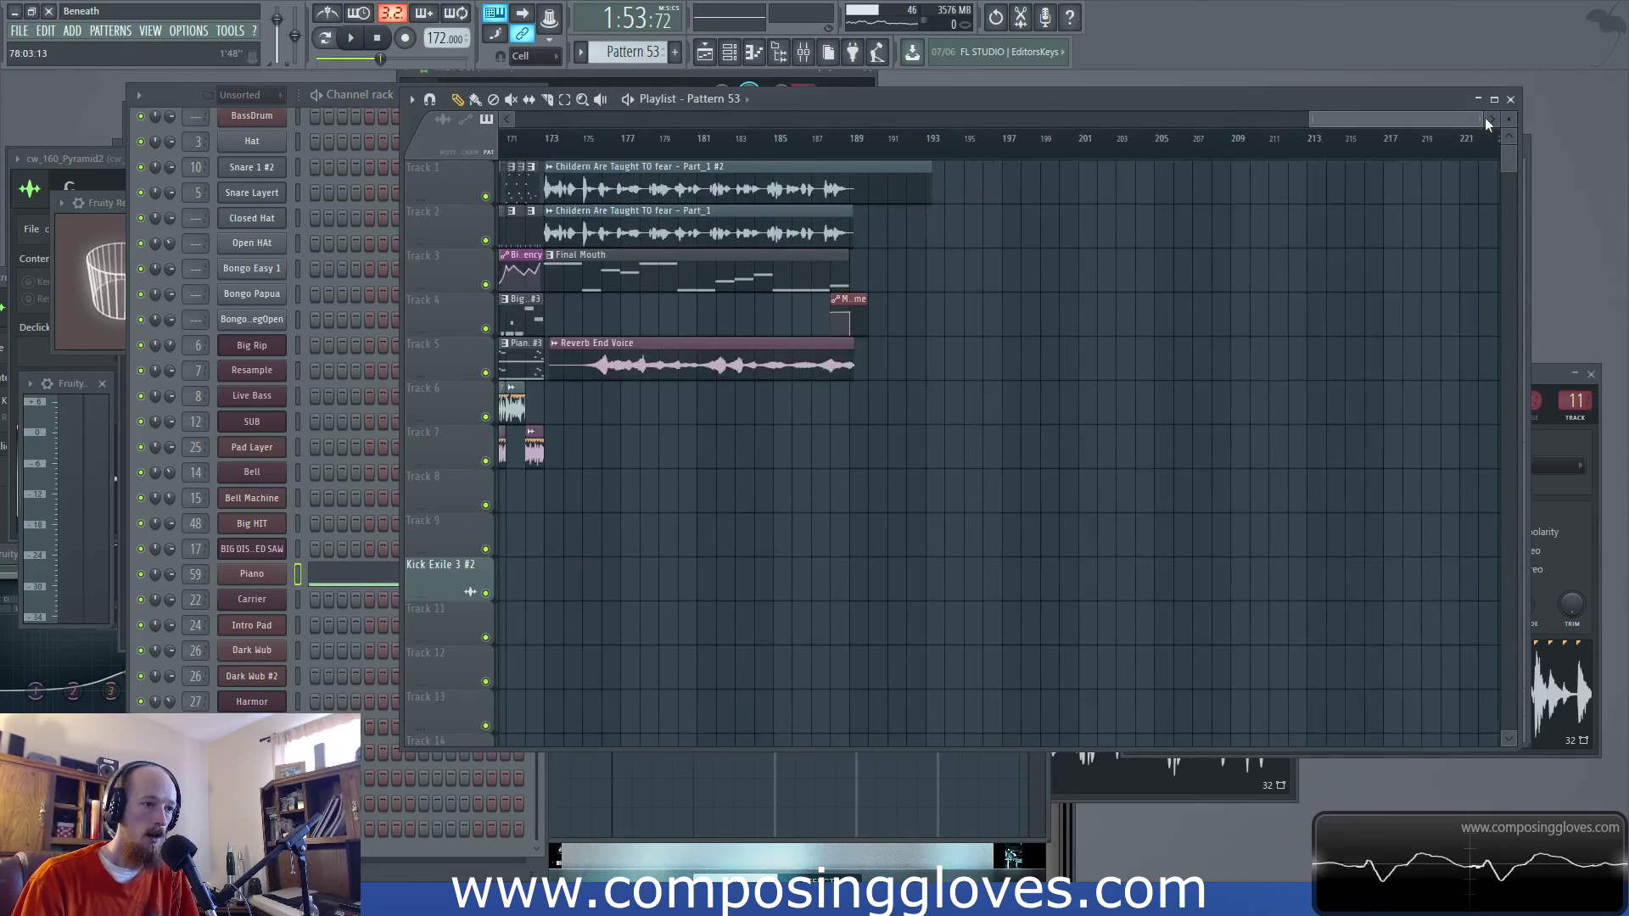
{"action": "left_click_drag", "start_coordinate": [1029, 163], "coordinate": [1209, 175]}
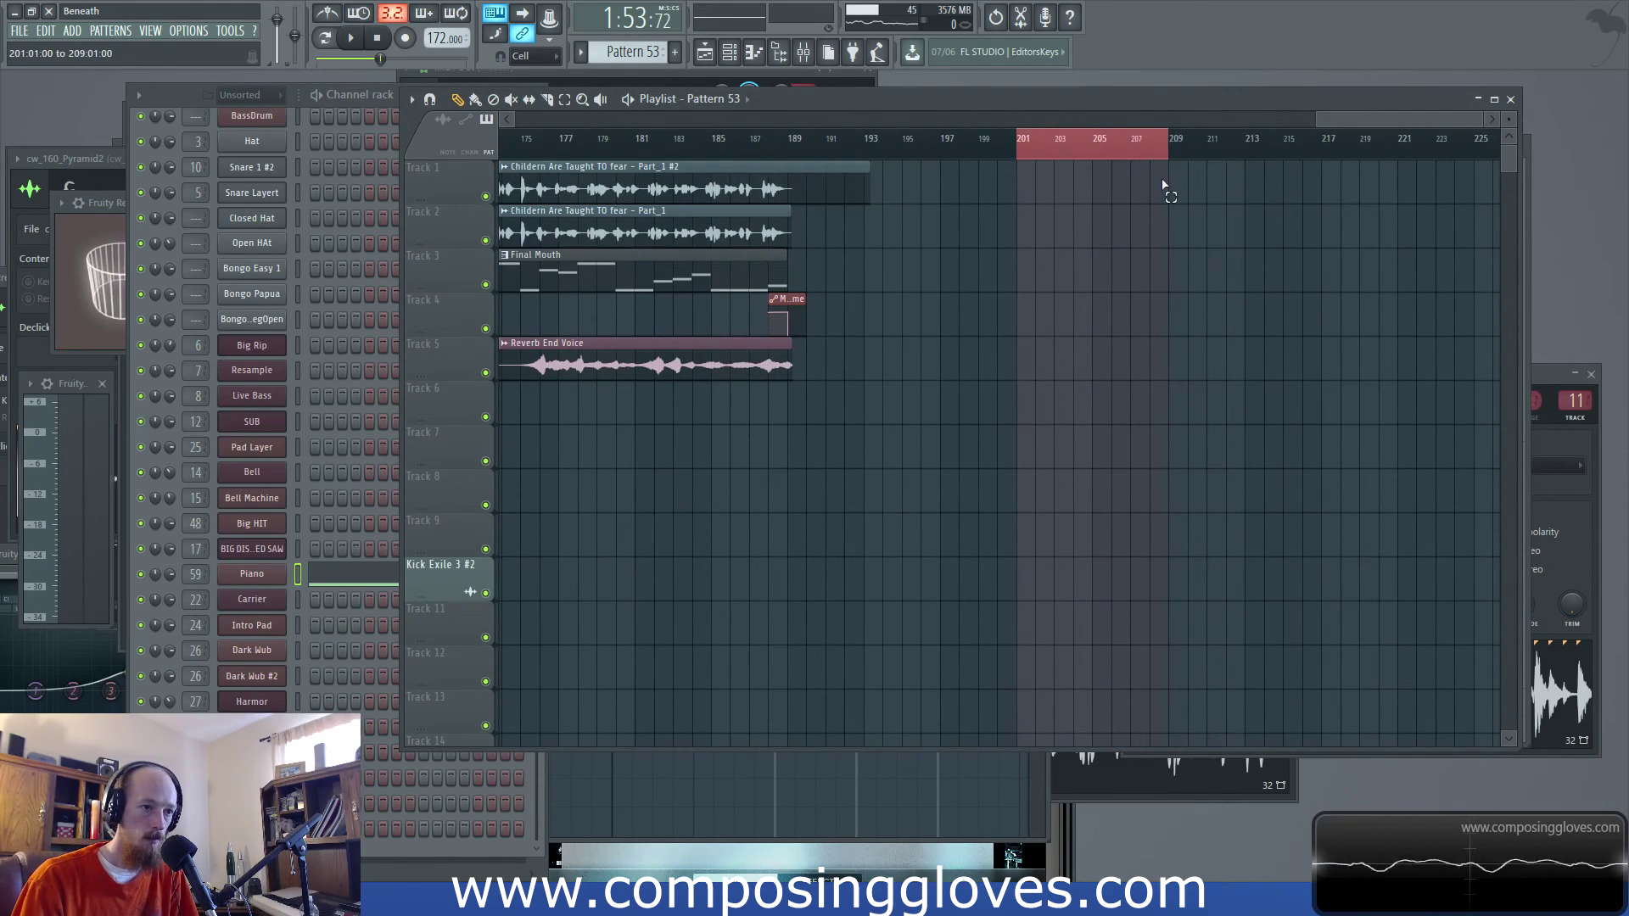
{"action": "key", "text": "space"}
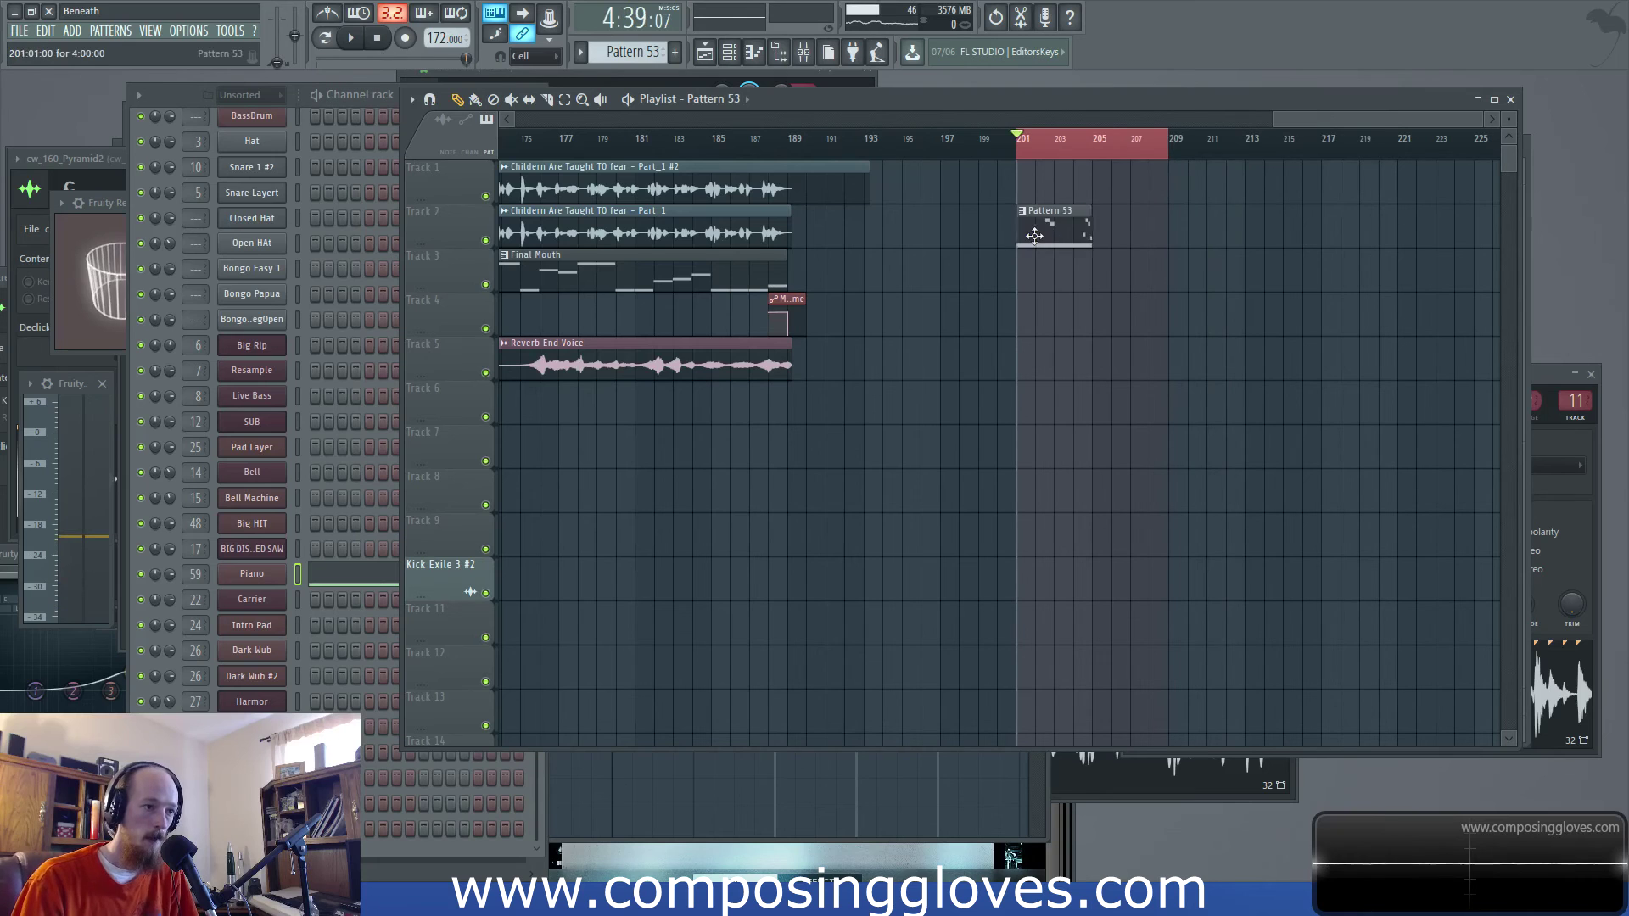
Delete all of Pattern 53's piano notes except the first two-bar F#2 note
{"action": "double_click", "coordinate": [1061, 237]}
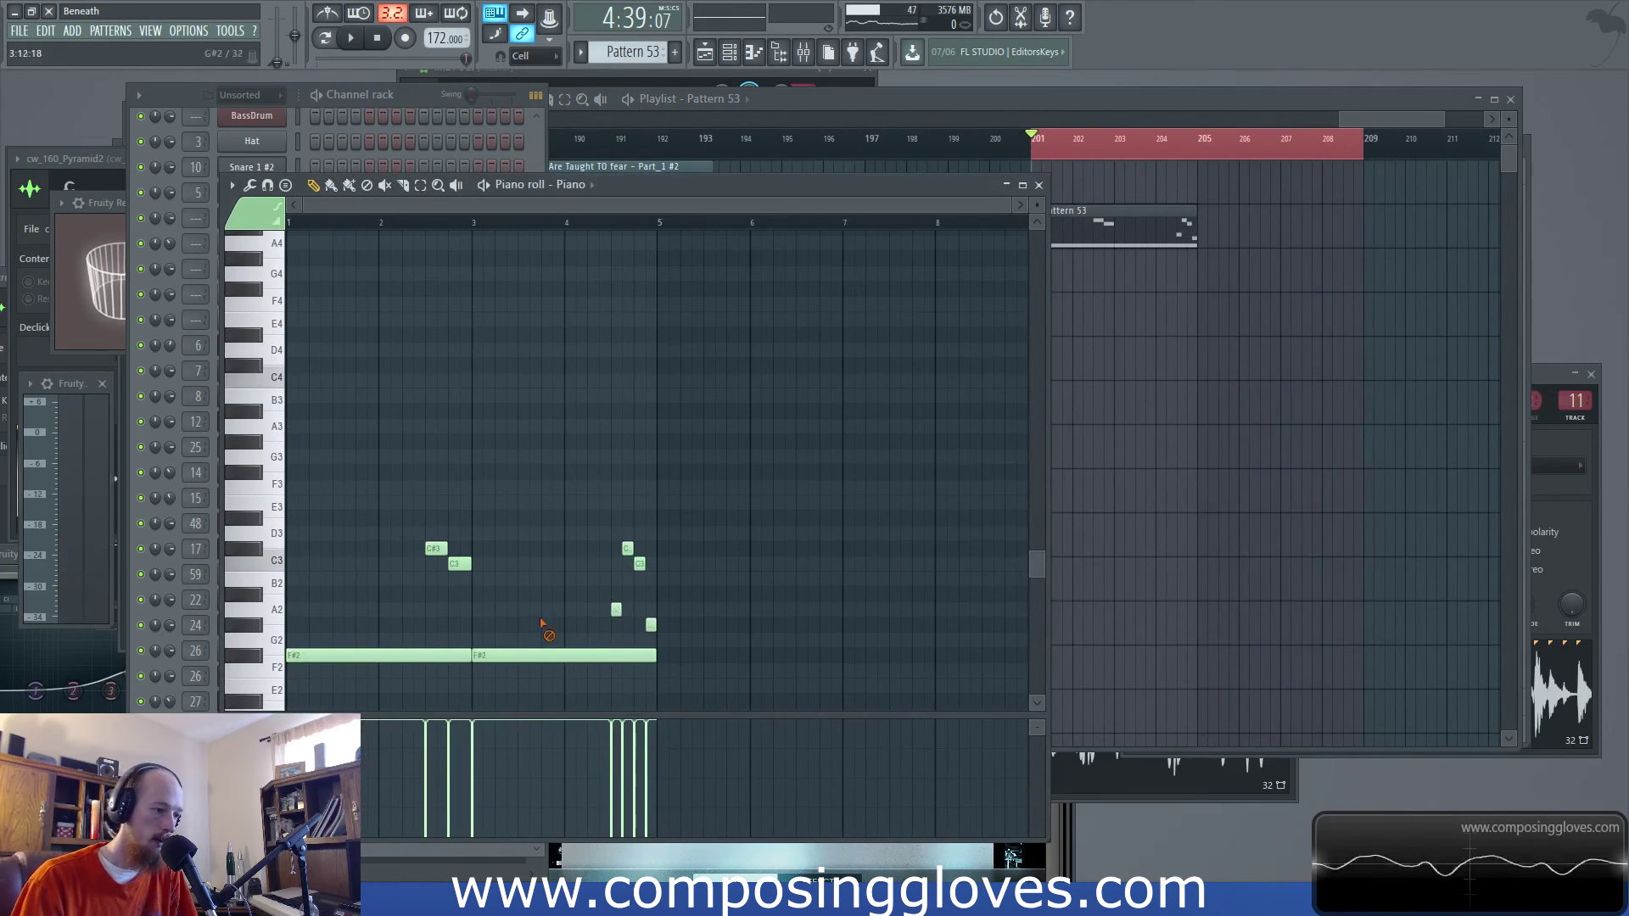
{"action": "right_click", "coordinate": [594, 655]}
{"action": "right_click", "coordinate": [651, 625]}
{"action": "right_click", "coordinate": [616, 608]}
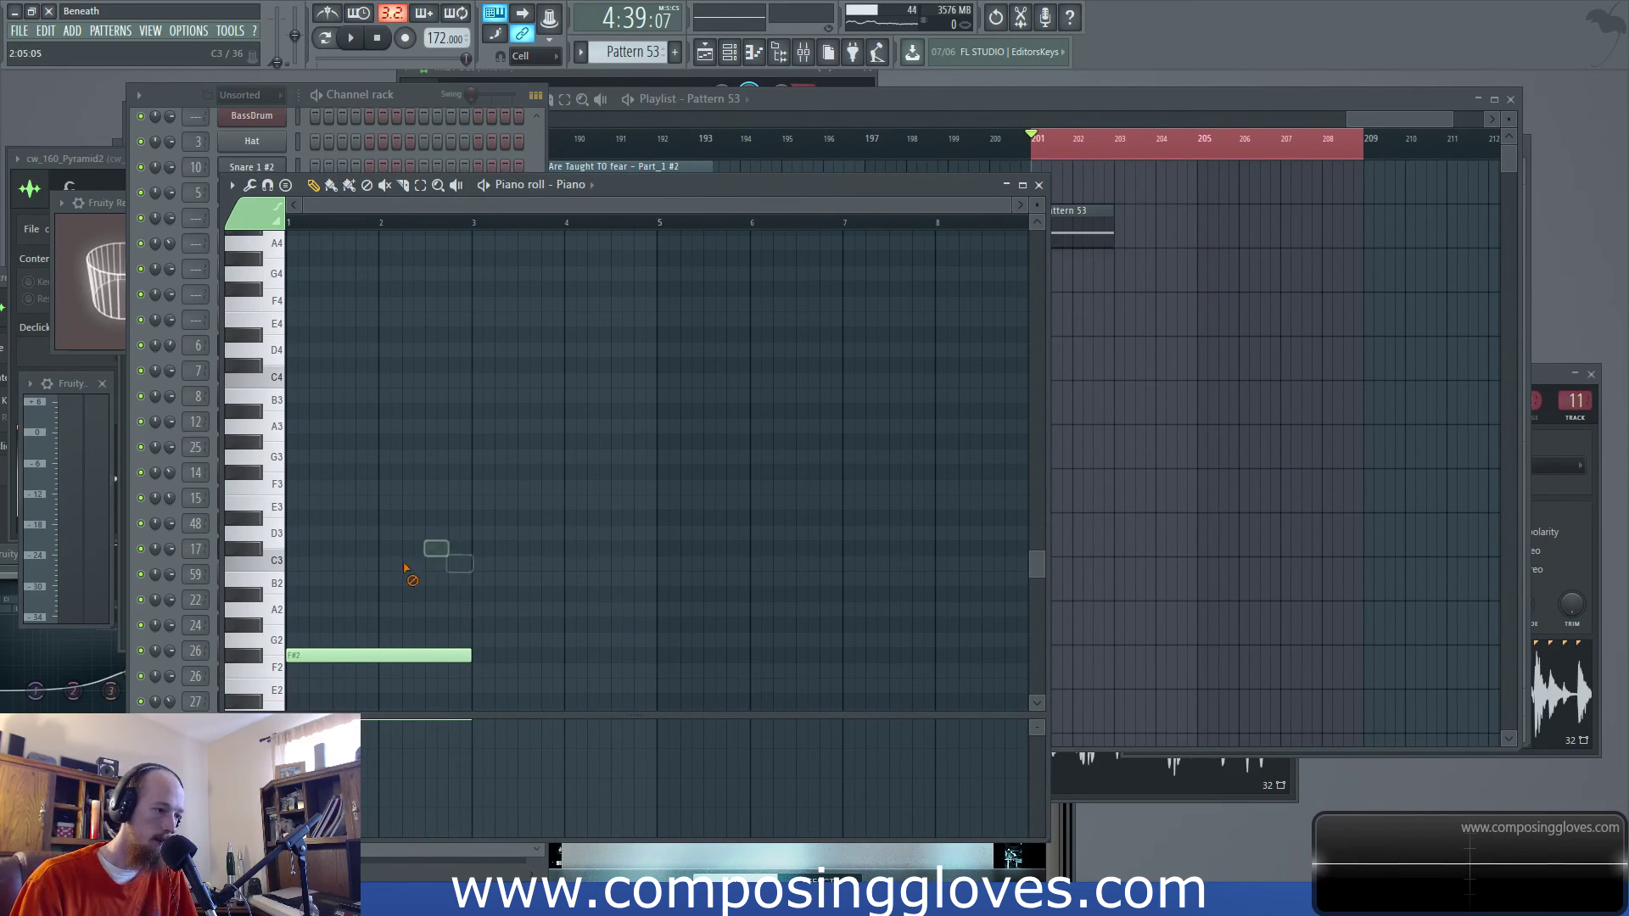
Open the Piano track's Fruity Reeverb 2 and play the single piano note from bar 201 to hear the reverb
{"action": "left_click", "coordinate": [802, 51]}
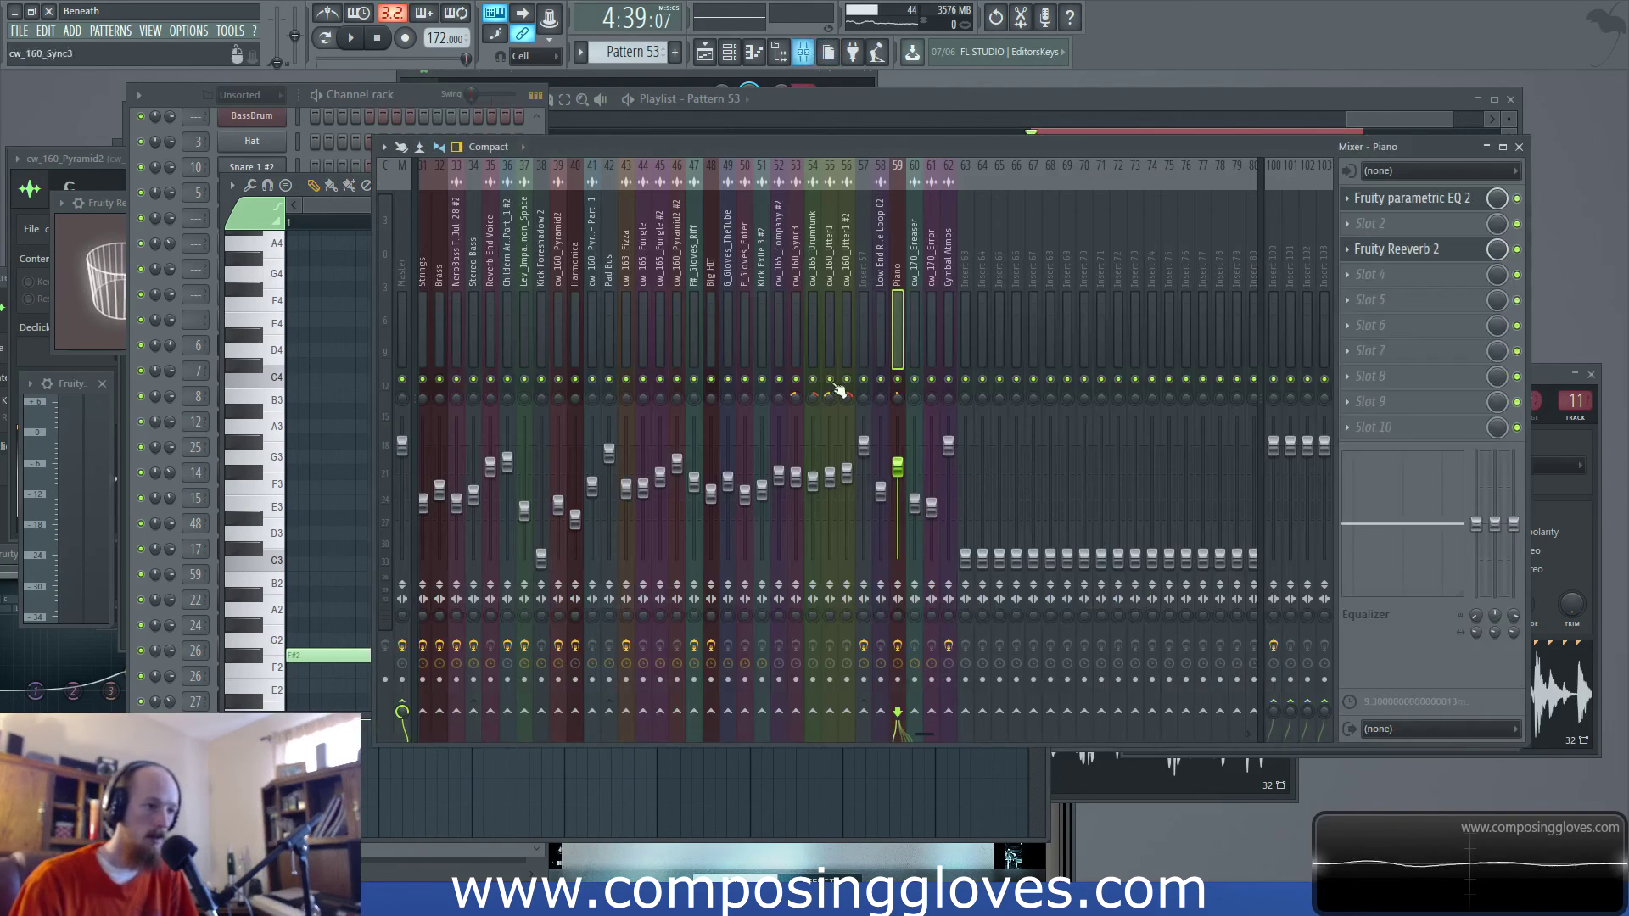
{"action": "left_click", "coordinate": [1437, 251]}
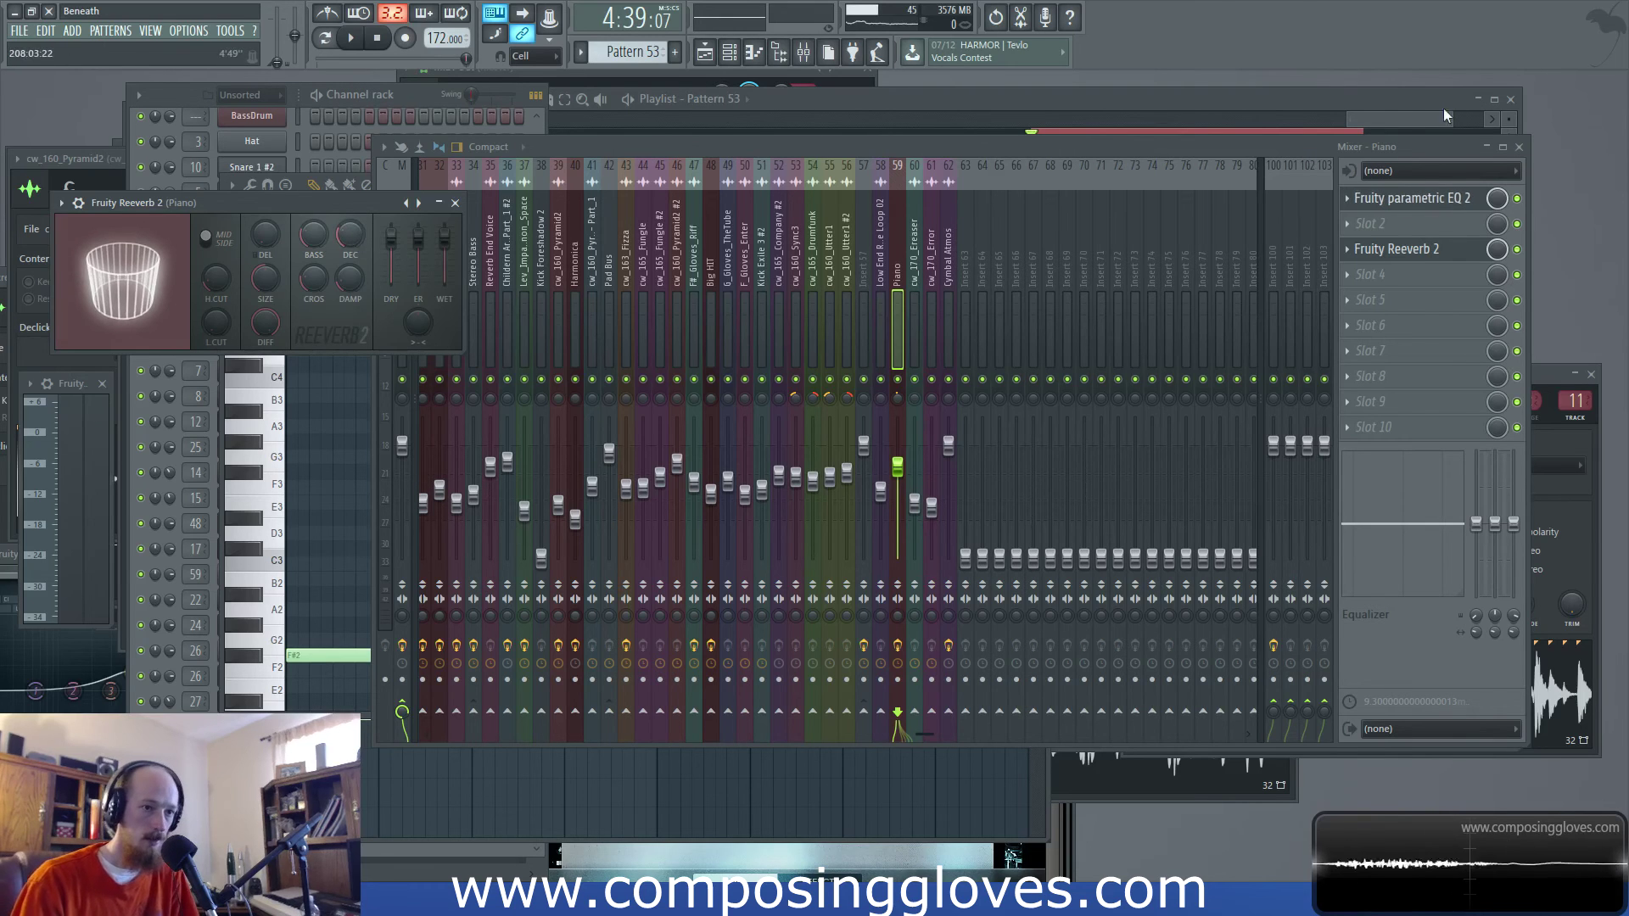
{"action": "left_click", "coordinate": [1402, 120]}
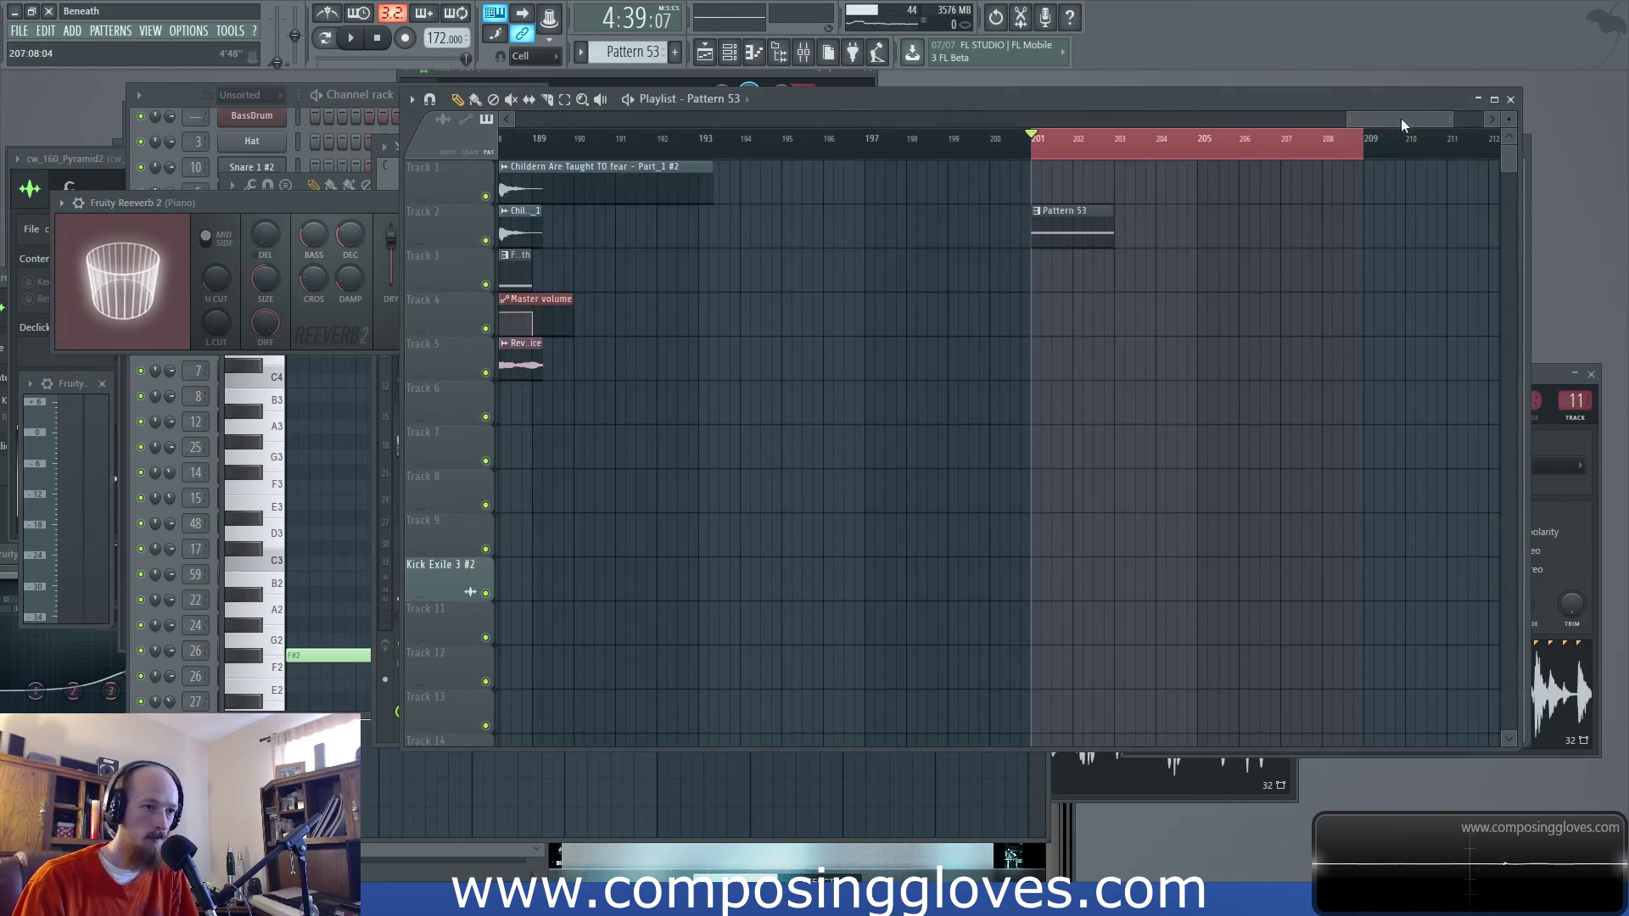
{"action": "key", "text": "space"}
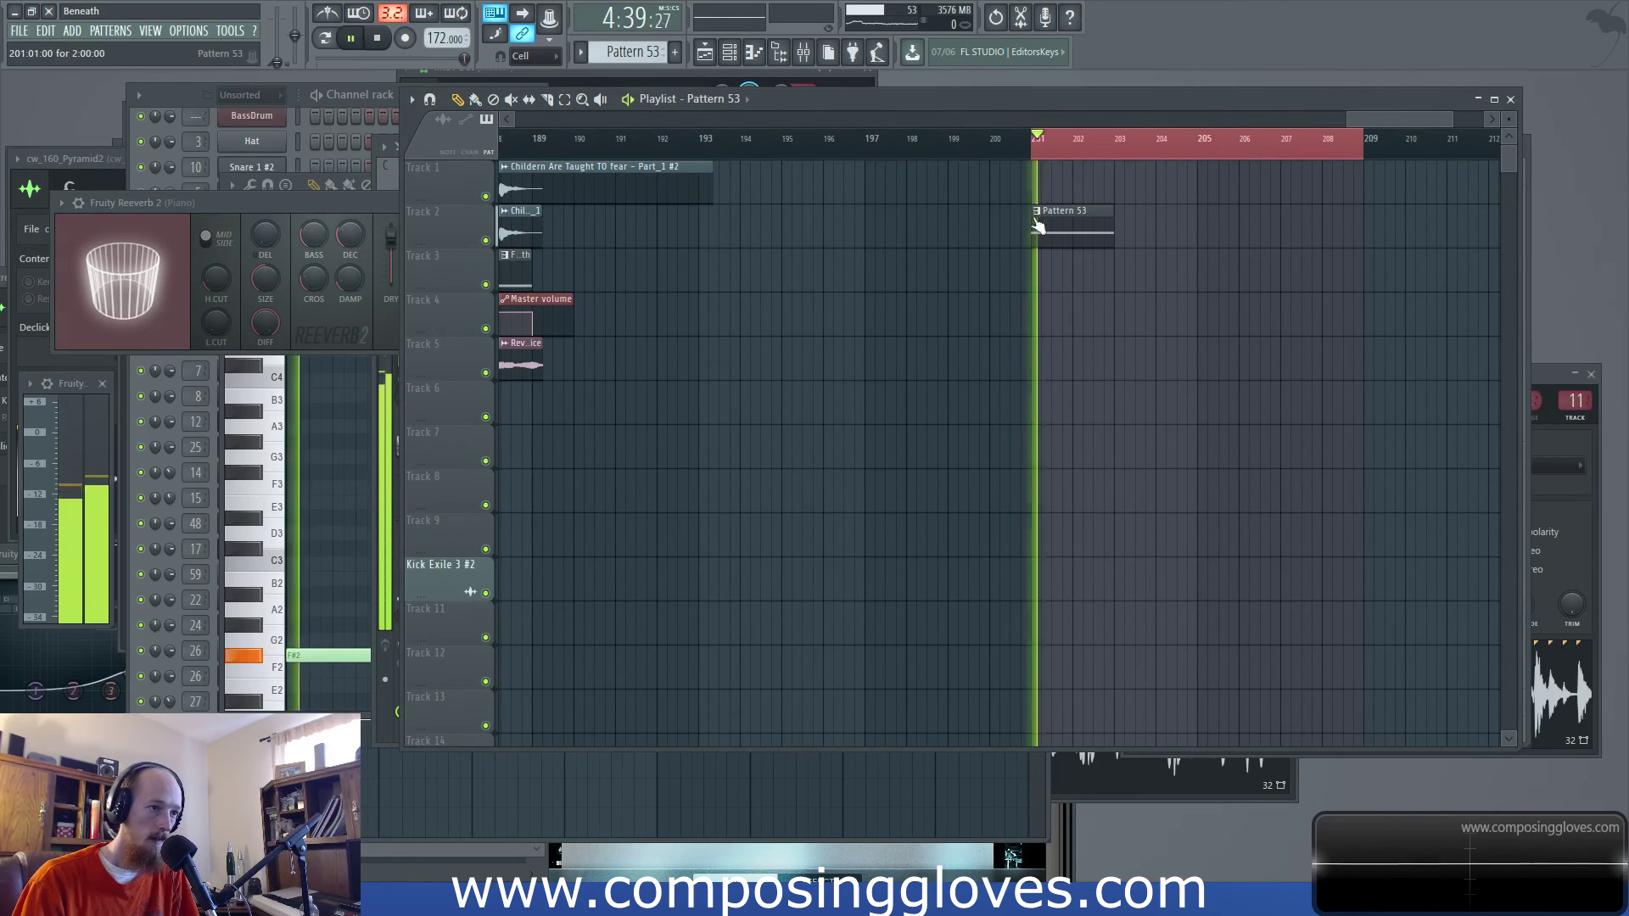
{"action": "key", "text": "space"}
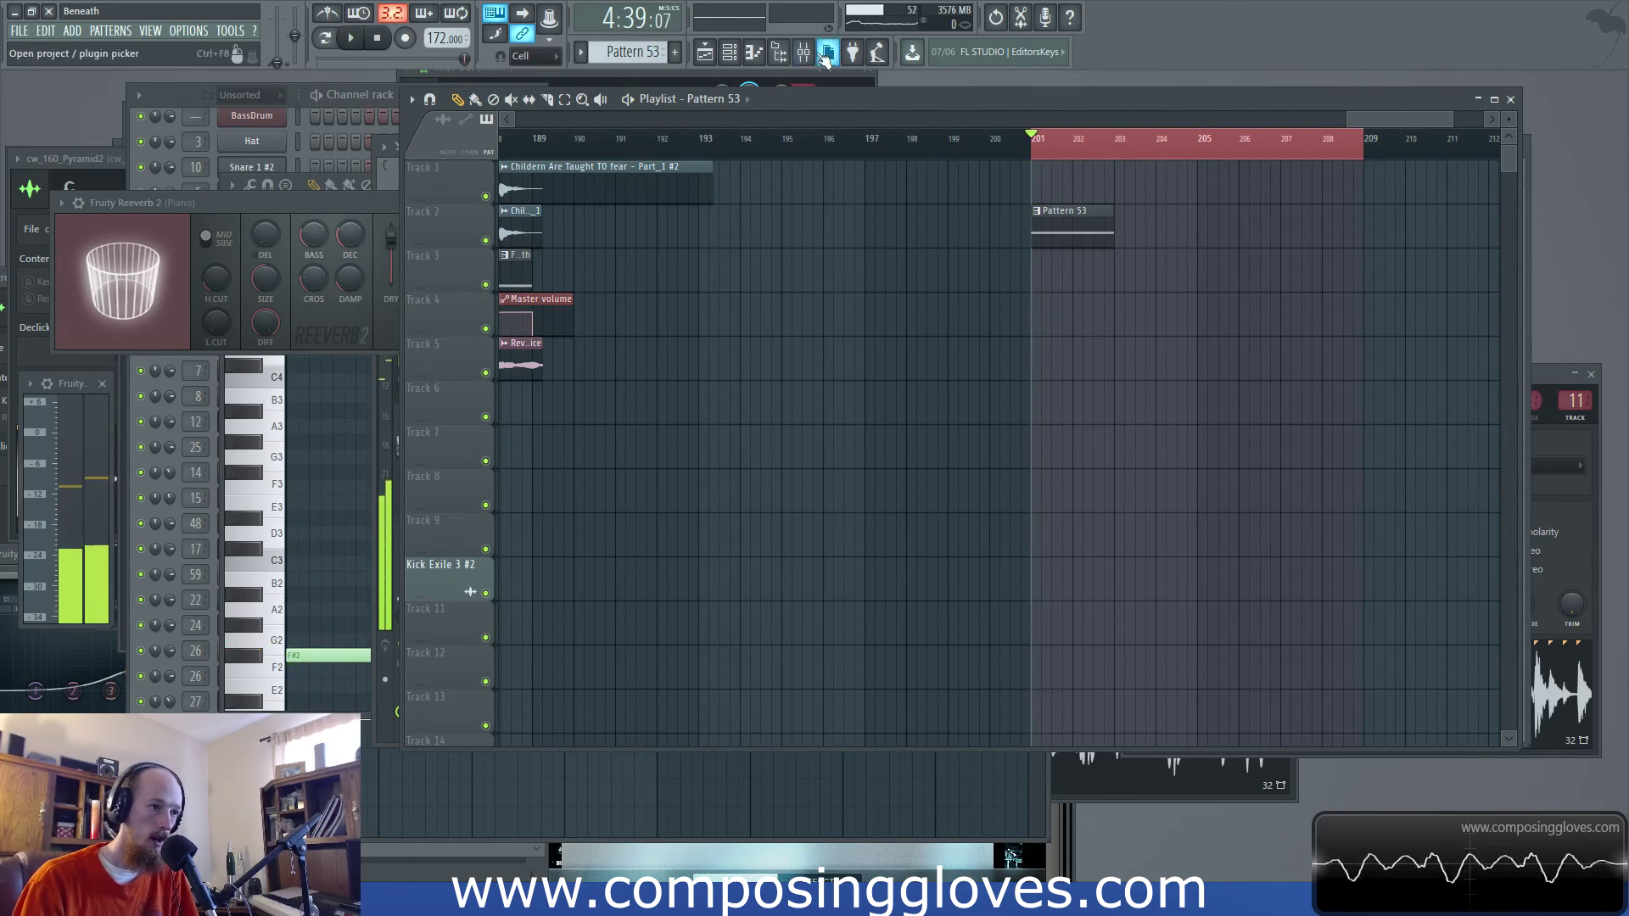
Bring up the mixer and briefly replay the piano note from bar 201 to check the reverb's effect on the Piano track
{"action": "key", "text": "F9"}
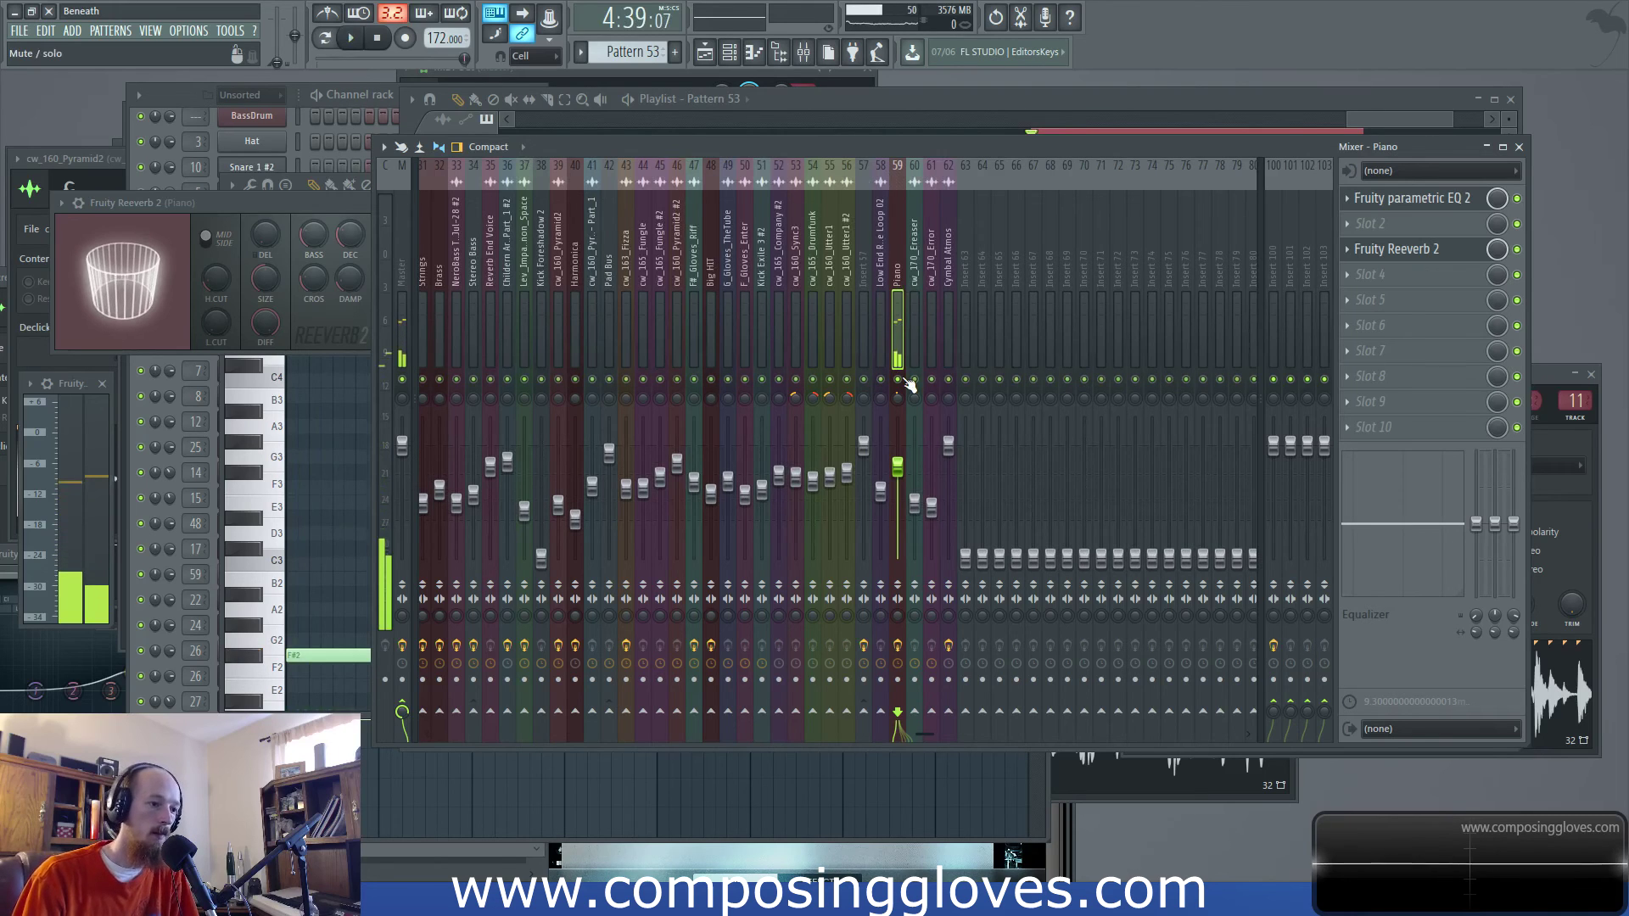
{"action": "key", "text": "space"}
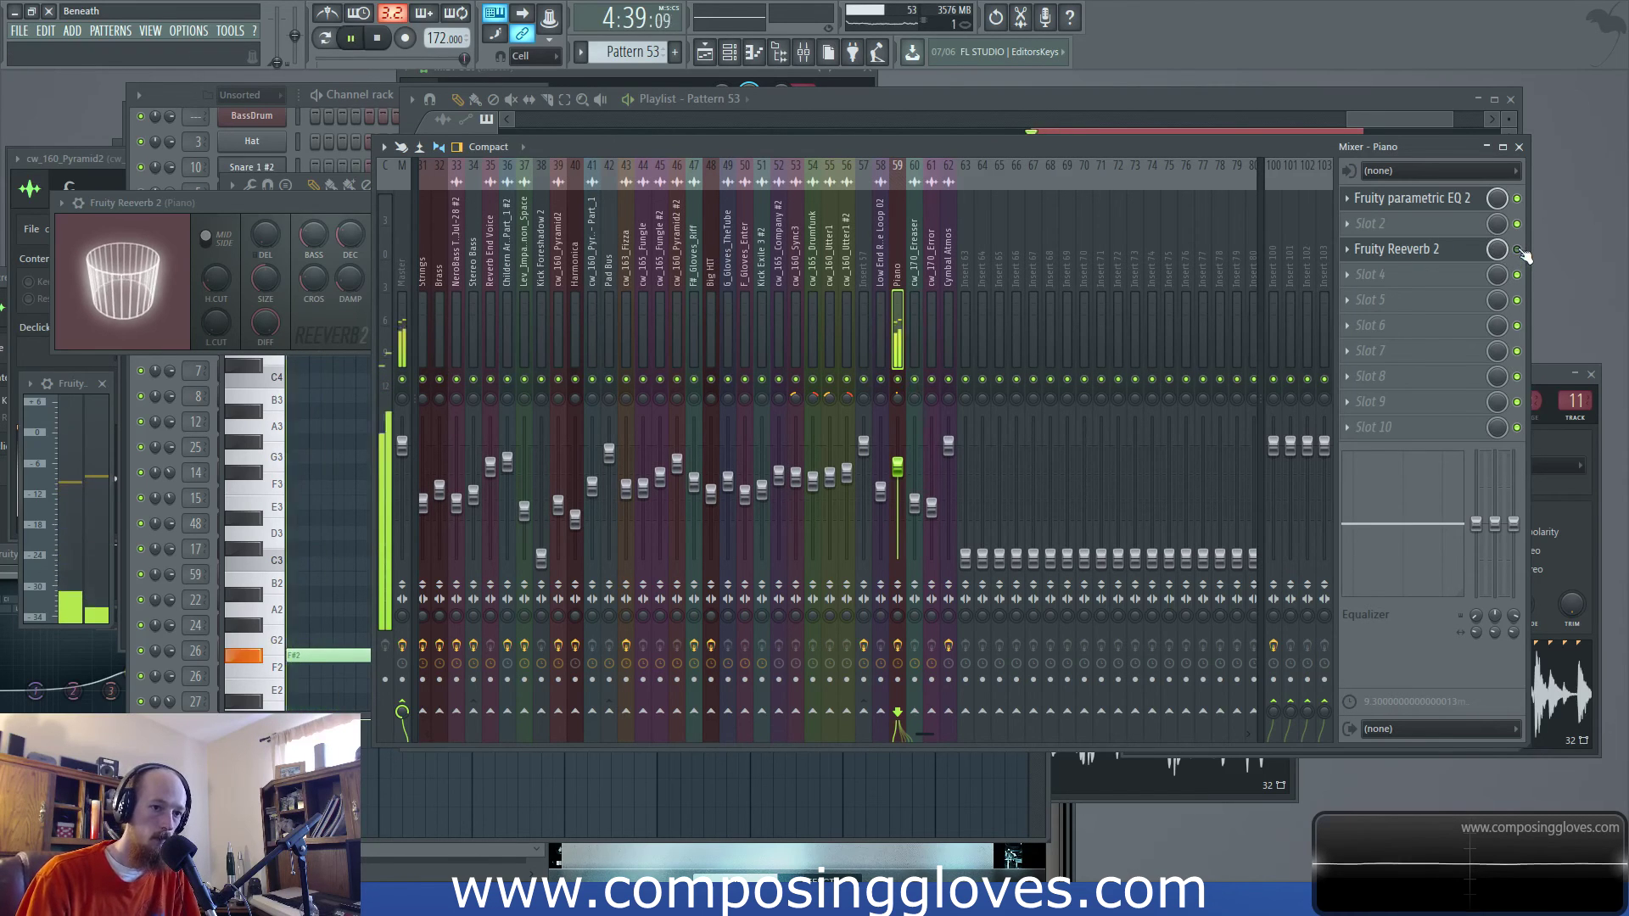
{"action": "key", "text": "space"}
Play Pattern 53 on its own in pattern mode and examine the note's decay on the mixer meters
{"action": "key", "text": "F6"}
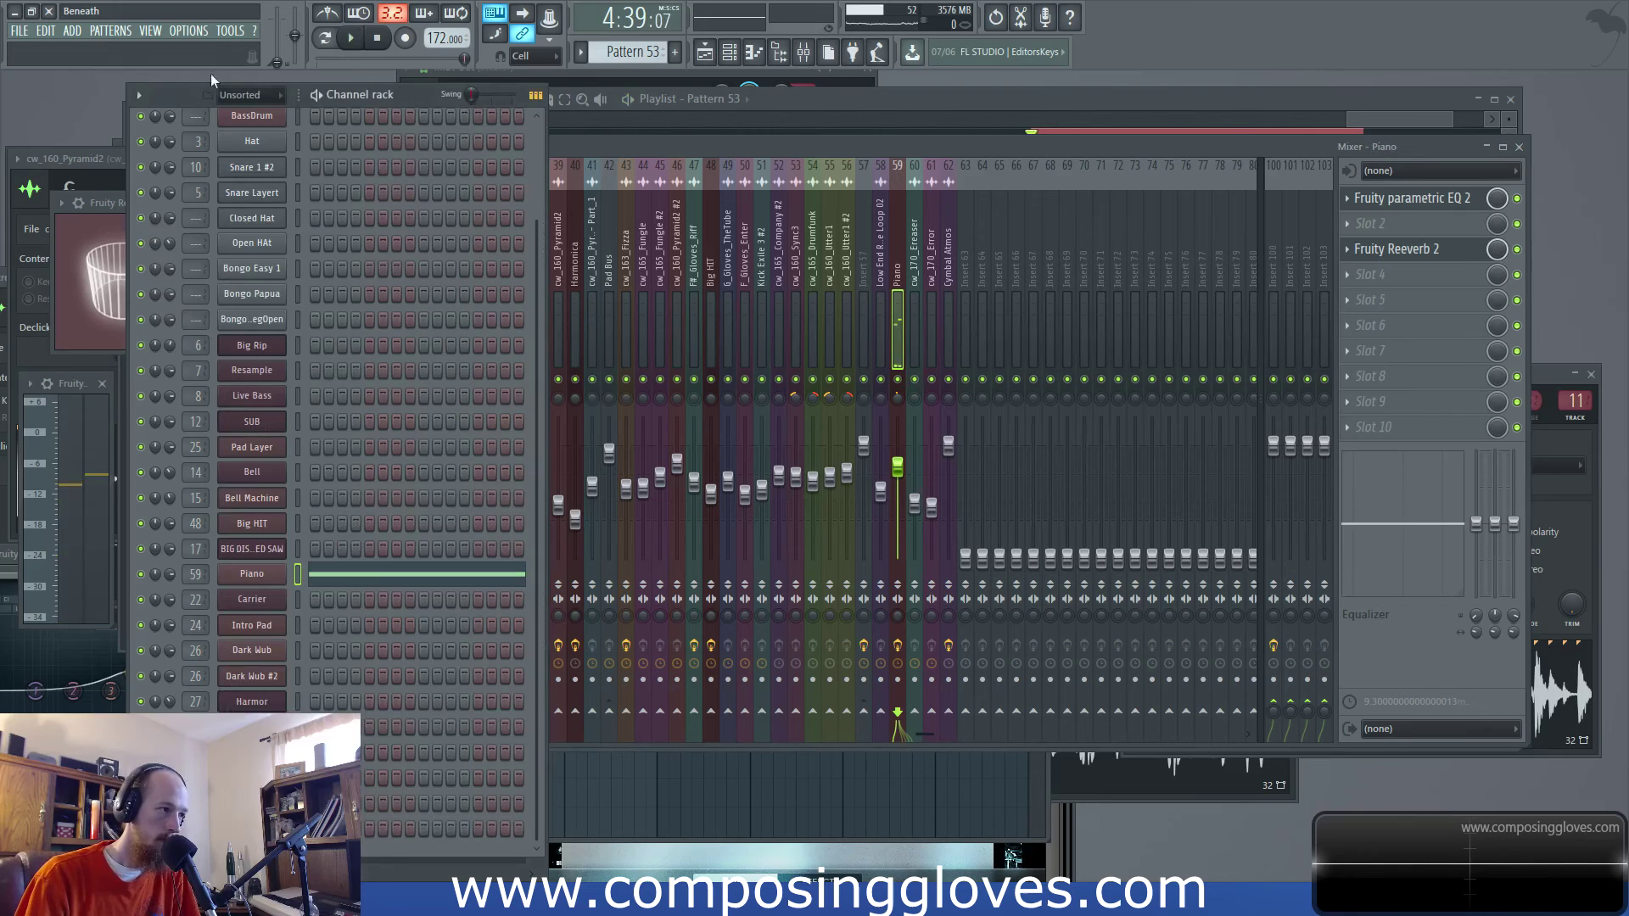
{"action": "left_click", "coordinate": [338, 40]}
{"action": "left_click", "coordinate": [351, 39]}
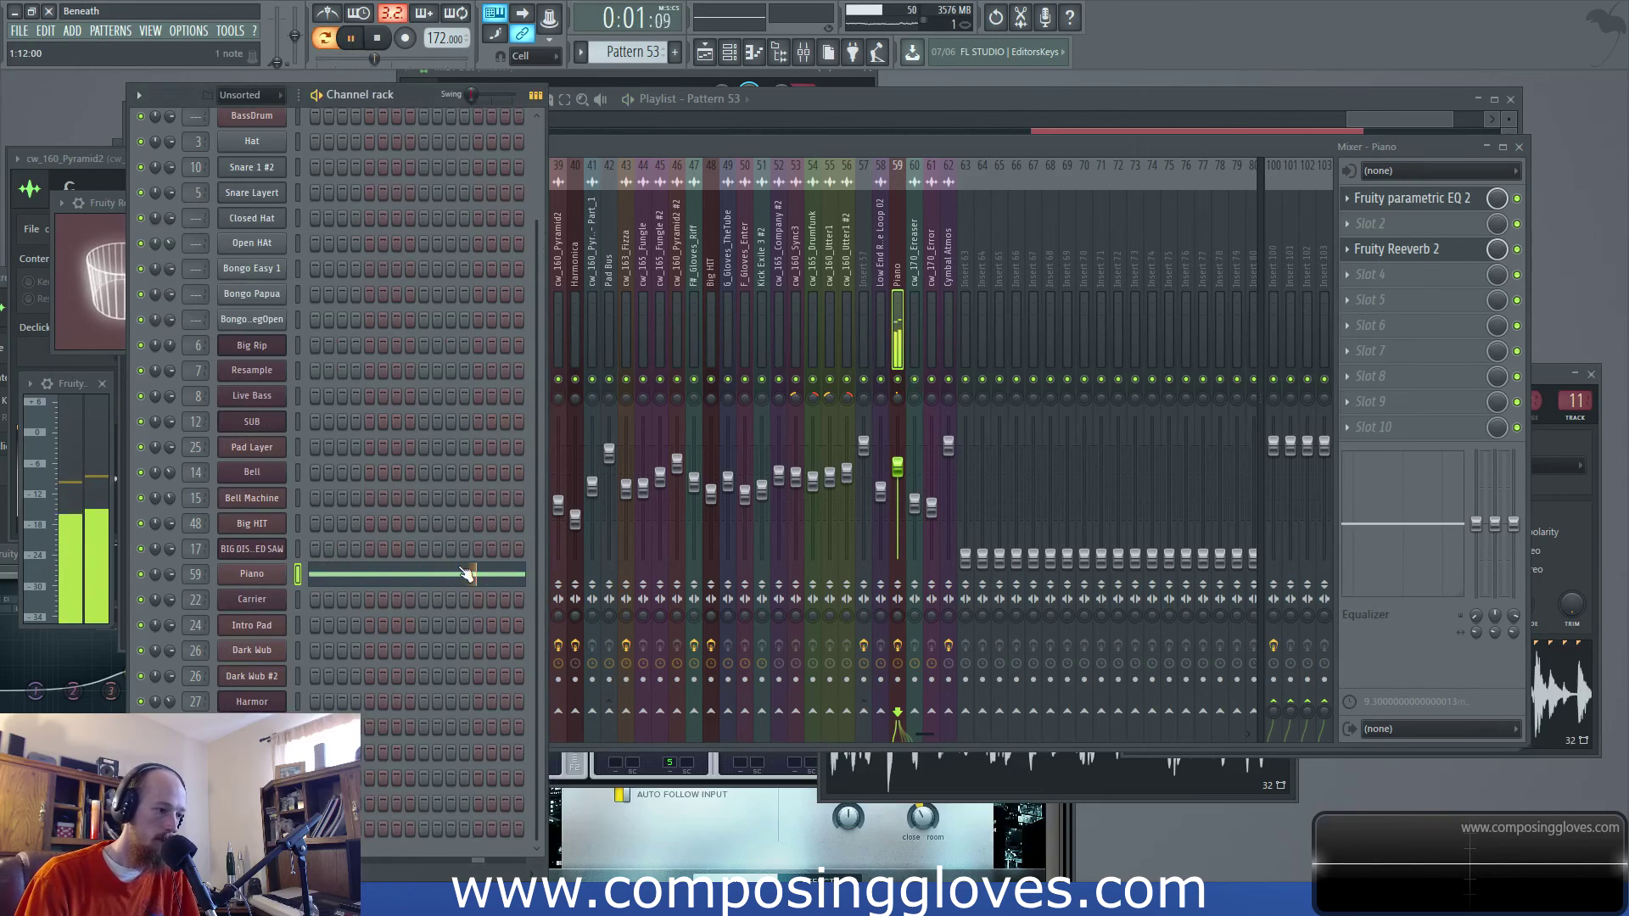
{"action": "left_click", "coordinate": [466, 573]}
{"action": "key", "text": "space"}
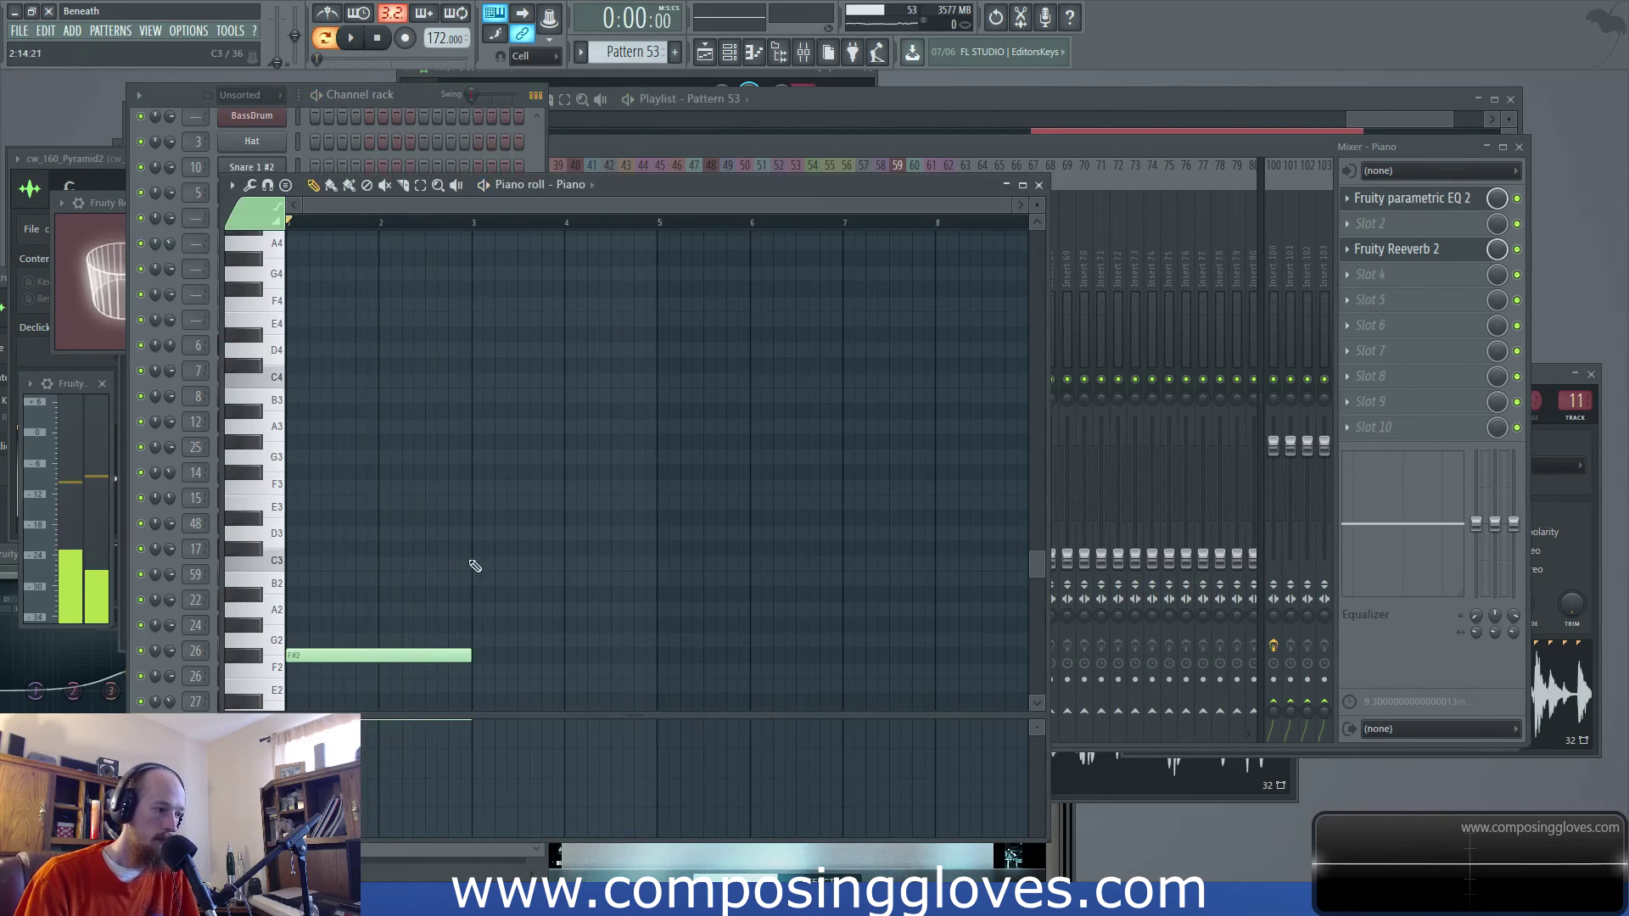
{"action": "left_click", "coordinate": [1223, 167]}
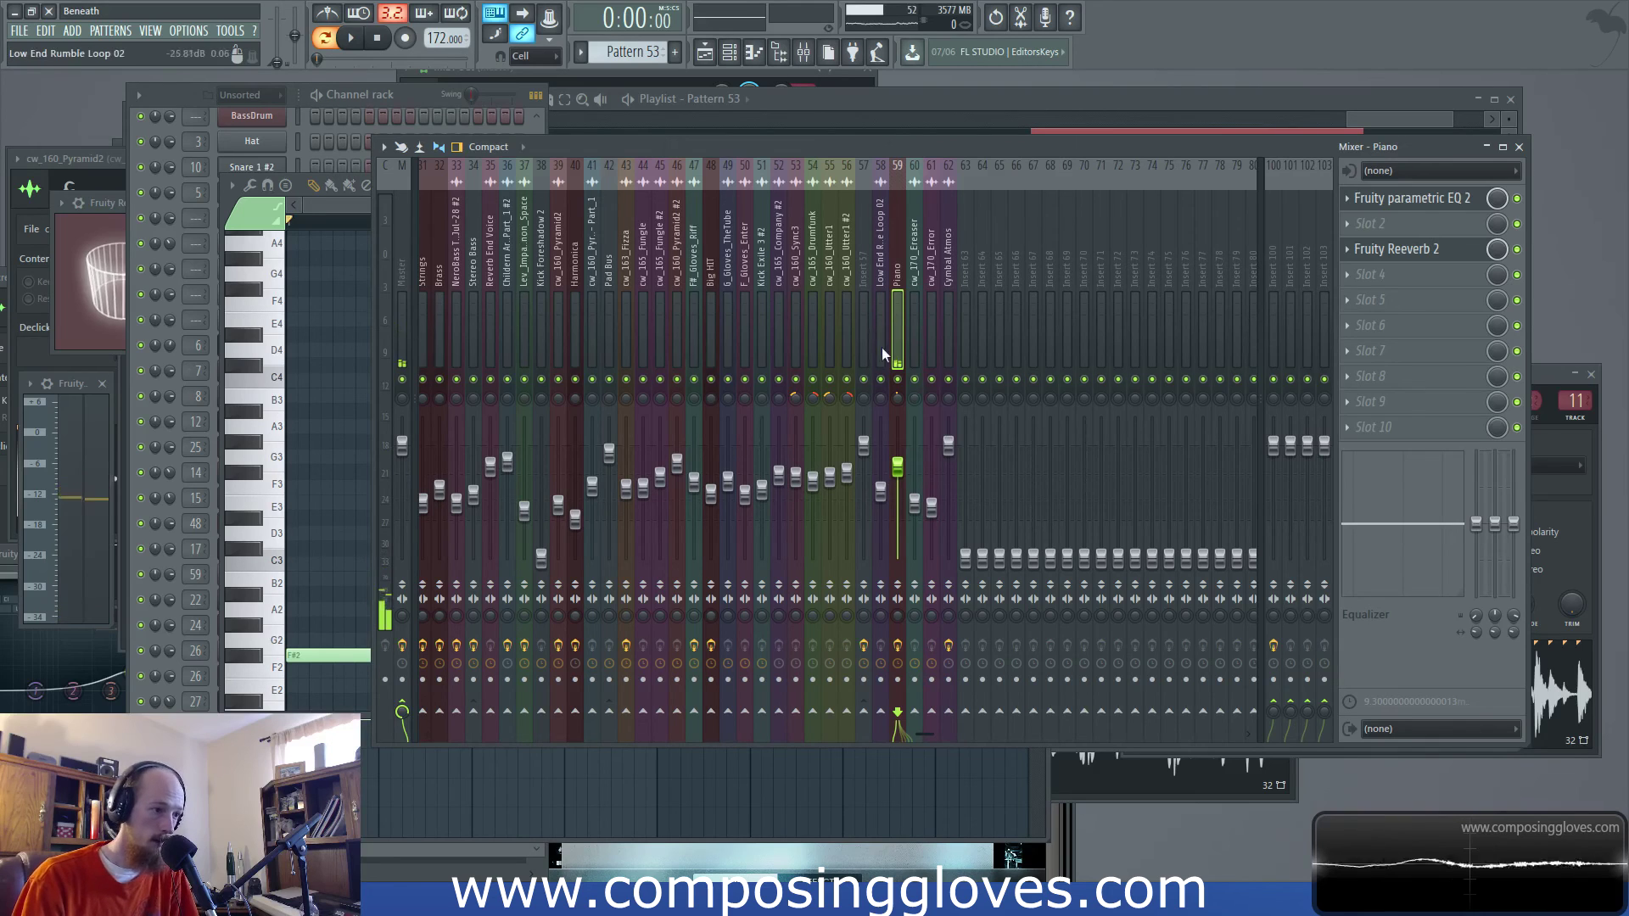
{"action": "left_click", "coordinate": [407, 329]}
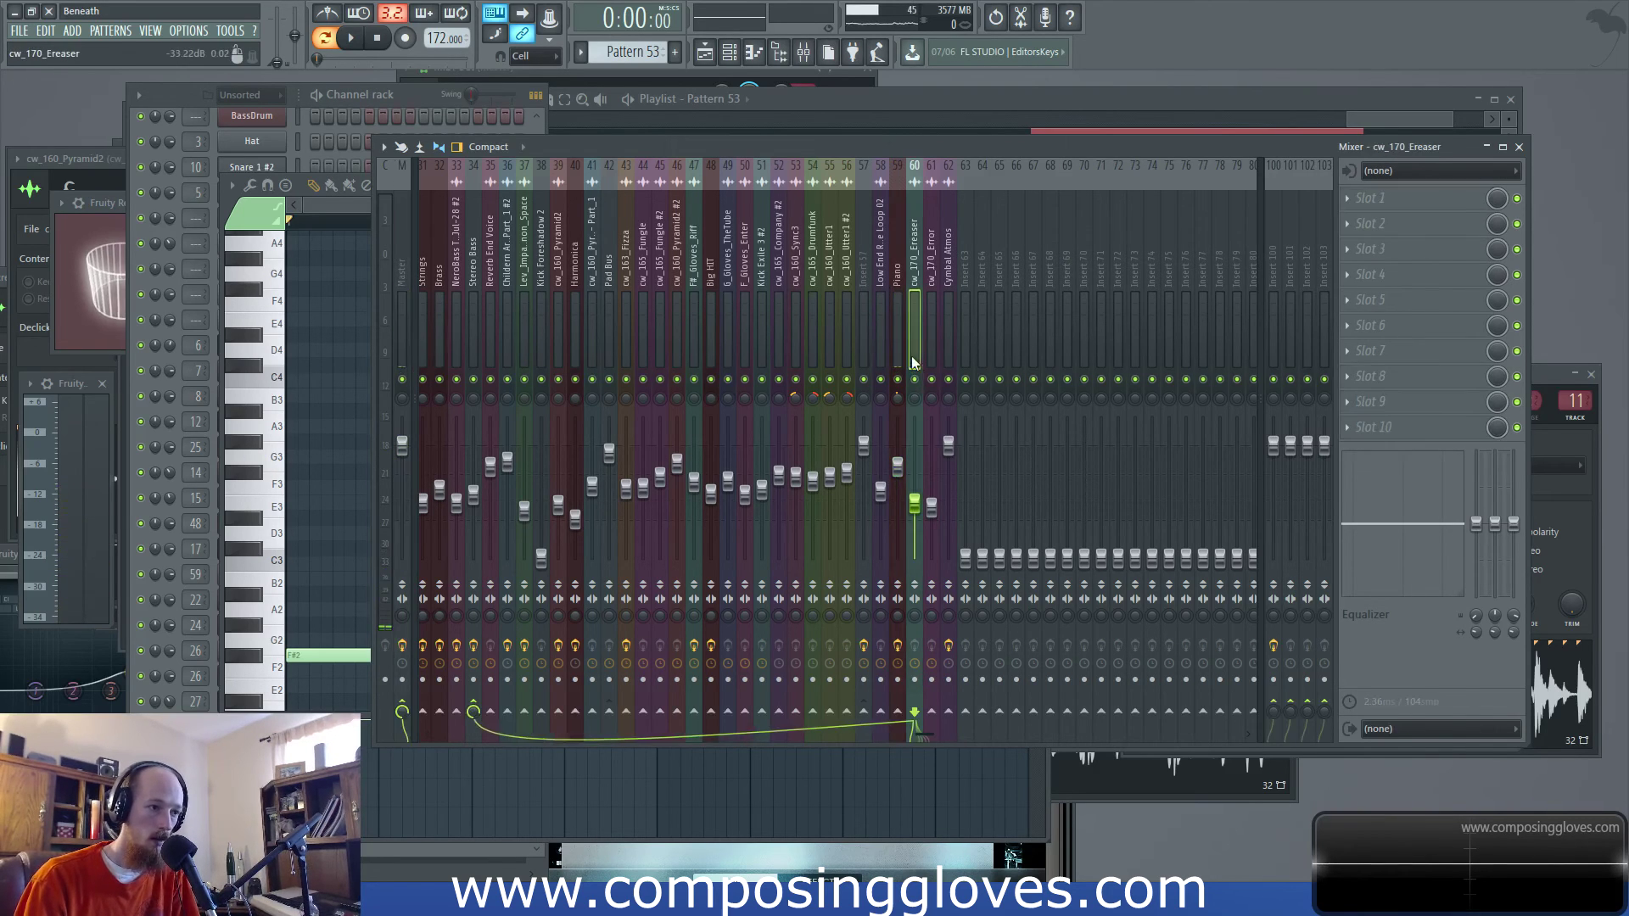
Return the playlist to song mode and play briefly from bar 149, where the piano clips start
{"action": "left_click", "coordinate": [1267, 122]}
{"action": "left_click", "coordinate": [1047, 153]}
{"action": "left_click_drag", "start_coordinate": [1418, 119], "coordinate": [1175, 135]}
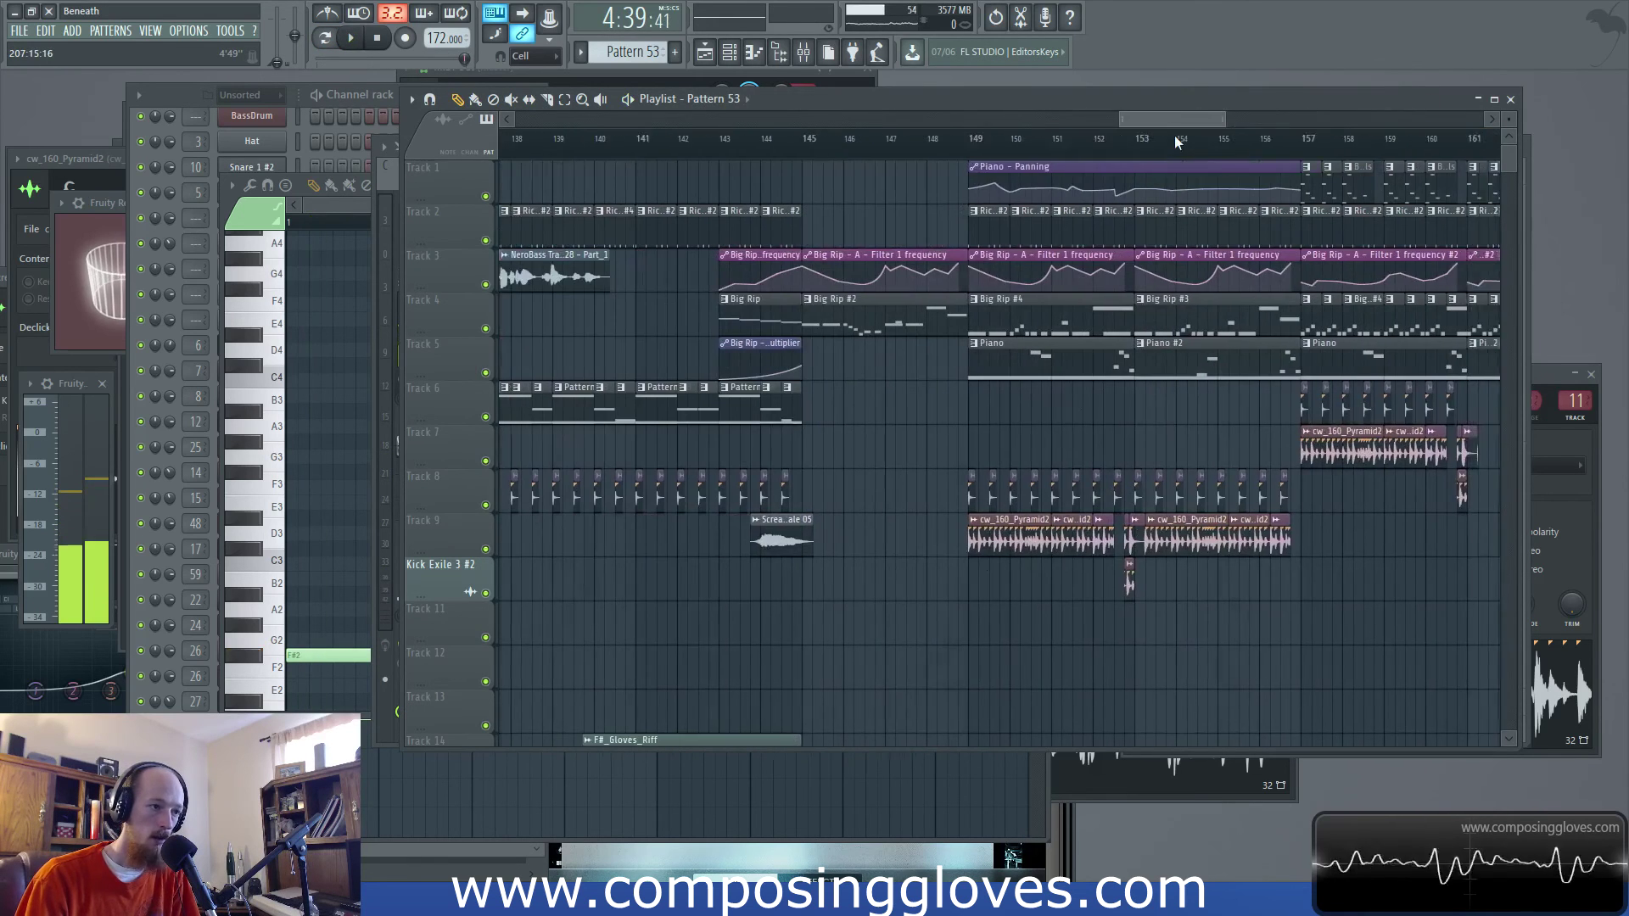
{"action": "left_click_drag", "start_coordinate": [1021, 139], "coordinate": [1032, 160]}
{"action": "left_click", "coordinate": [1026, 161]}
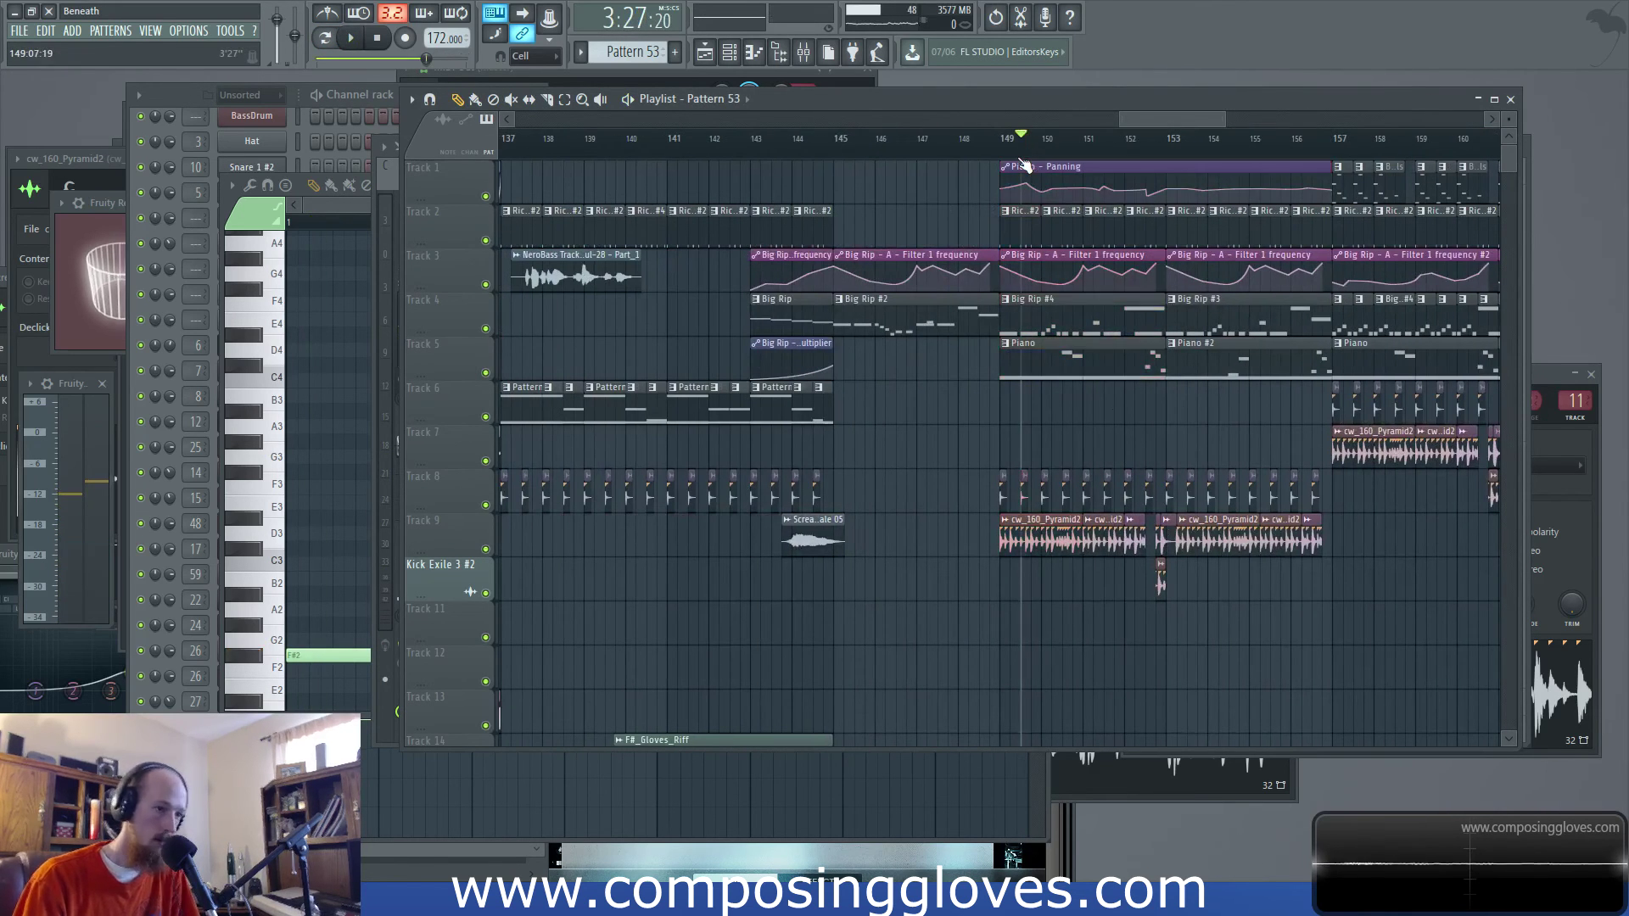
{"action": "key", "text": "space"}
{"action": "key", "text": "space"}
Place a copy of the song-end Master volume automation clip on track 3 beneath Pattern 53, starting just before bar 201
{"action": "scroll", "coordinate": [1183, 328], "scroll_direction": "up", "scroll_amount": 3}
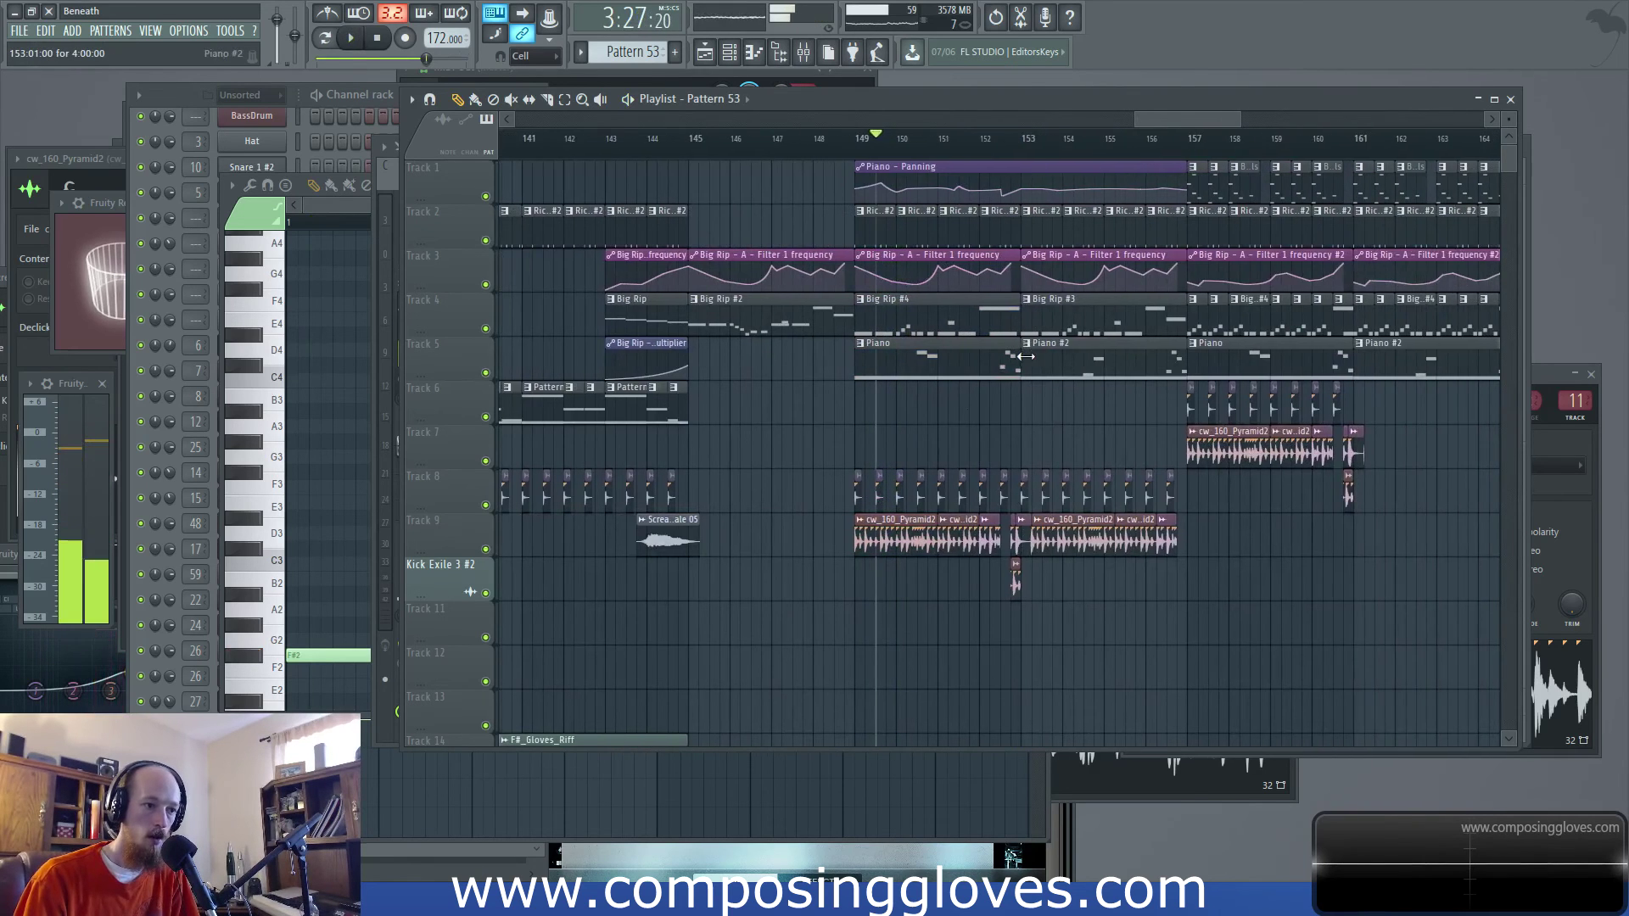
{"action": "scroll", "coordinate": [821, 287], "scroll_direction": "down", "scroll_amount": 5}
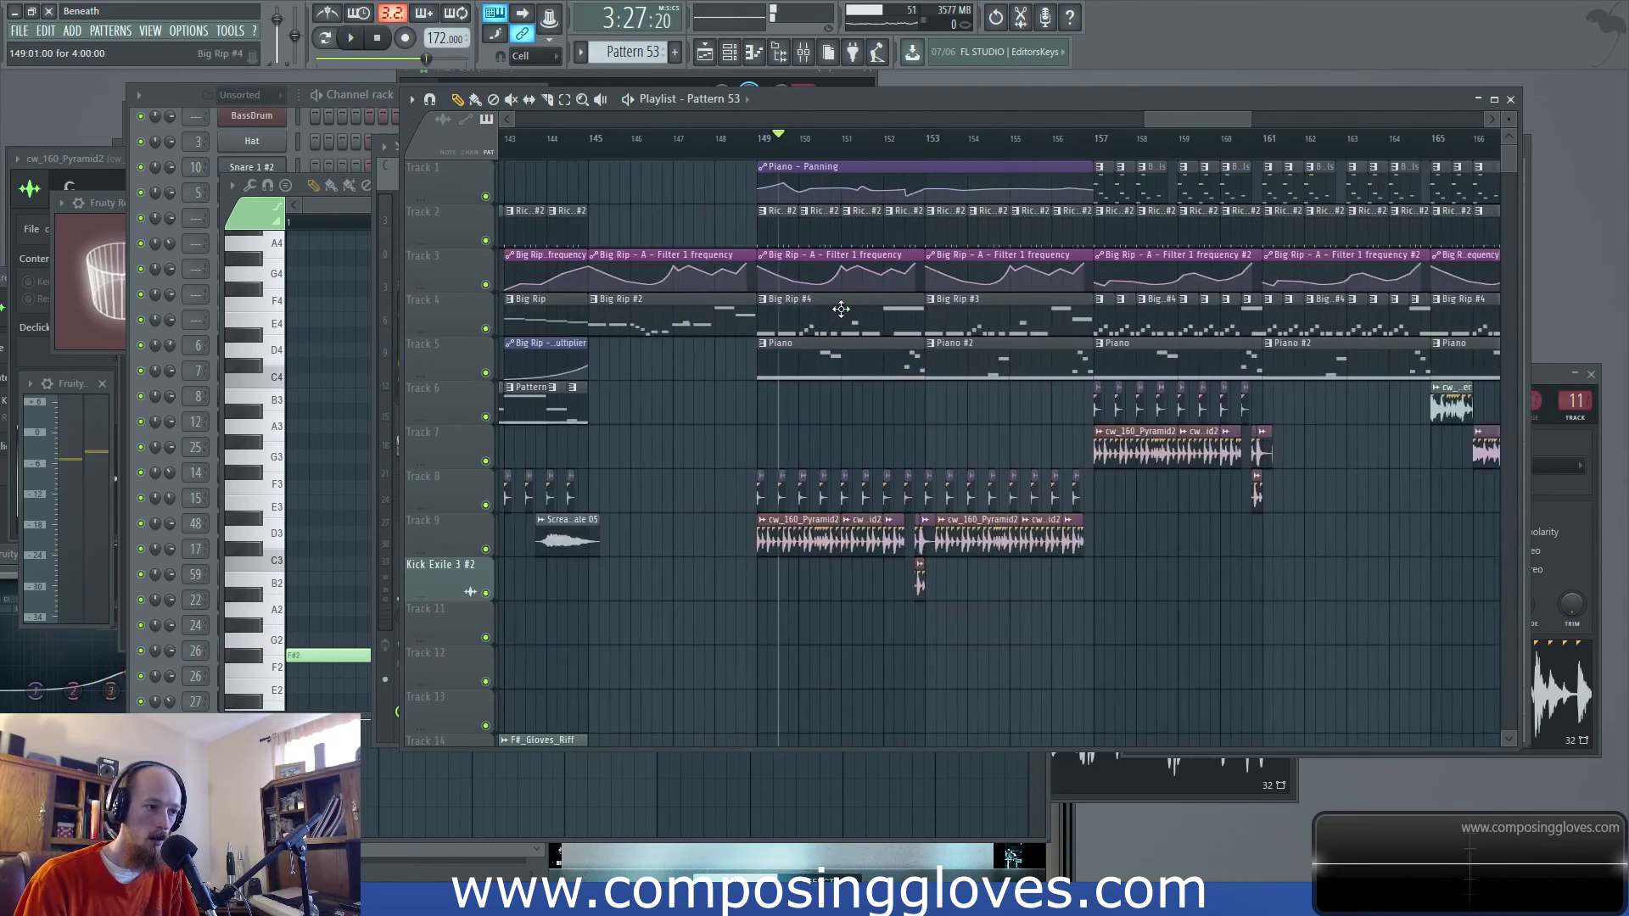
{"action": "scroll", "coordinate": [1179, 309], "scroll_direction": "up", "scroll_amount": 6}
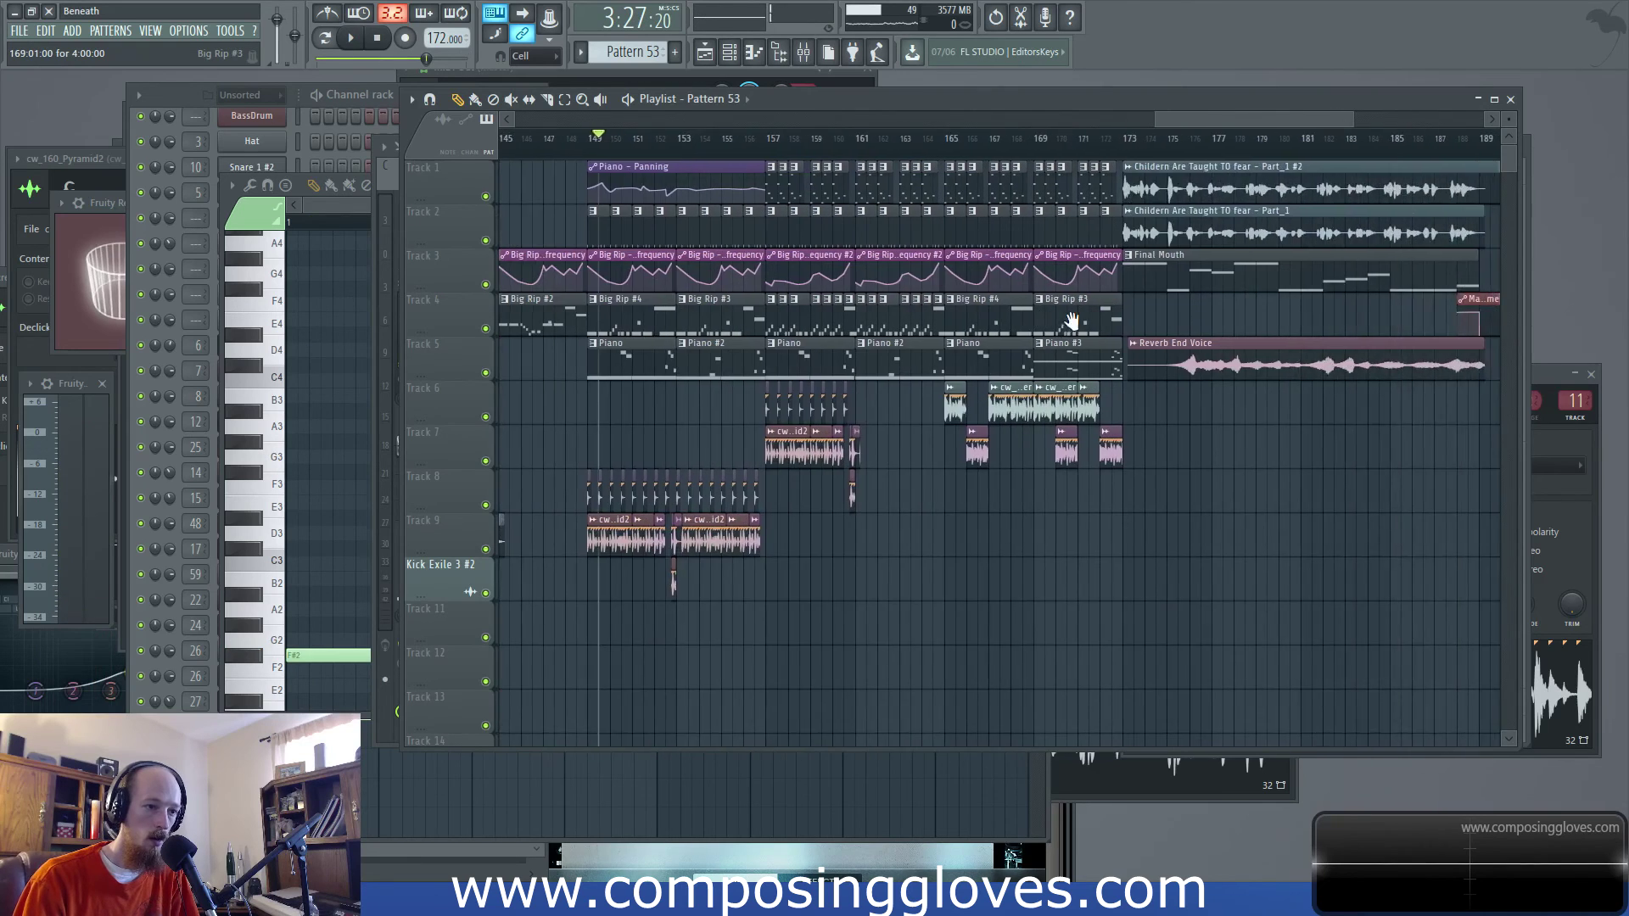
{"action": "left_click_drag", "start_coordinate": [831, 294], "coordinate": [1284, 247]}
{"action": "scroll", "coordinate": [1018, 271], "scroll_direction": "down", "scroll_amount": 3}
{"action": "scroll", "coordinate": [1351, 313], "scroll_direction": "up", "scroll_amount": 3}
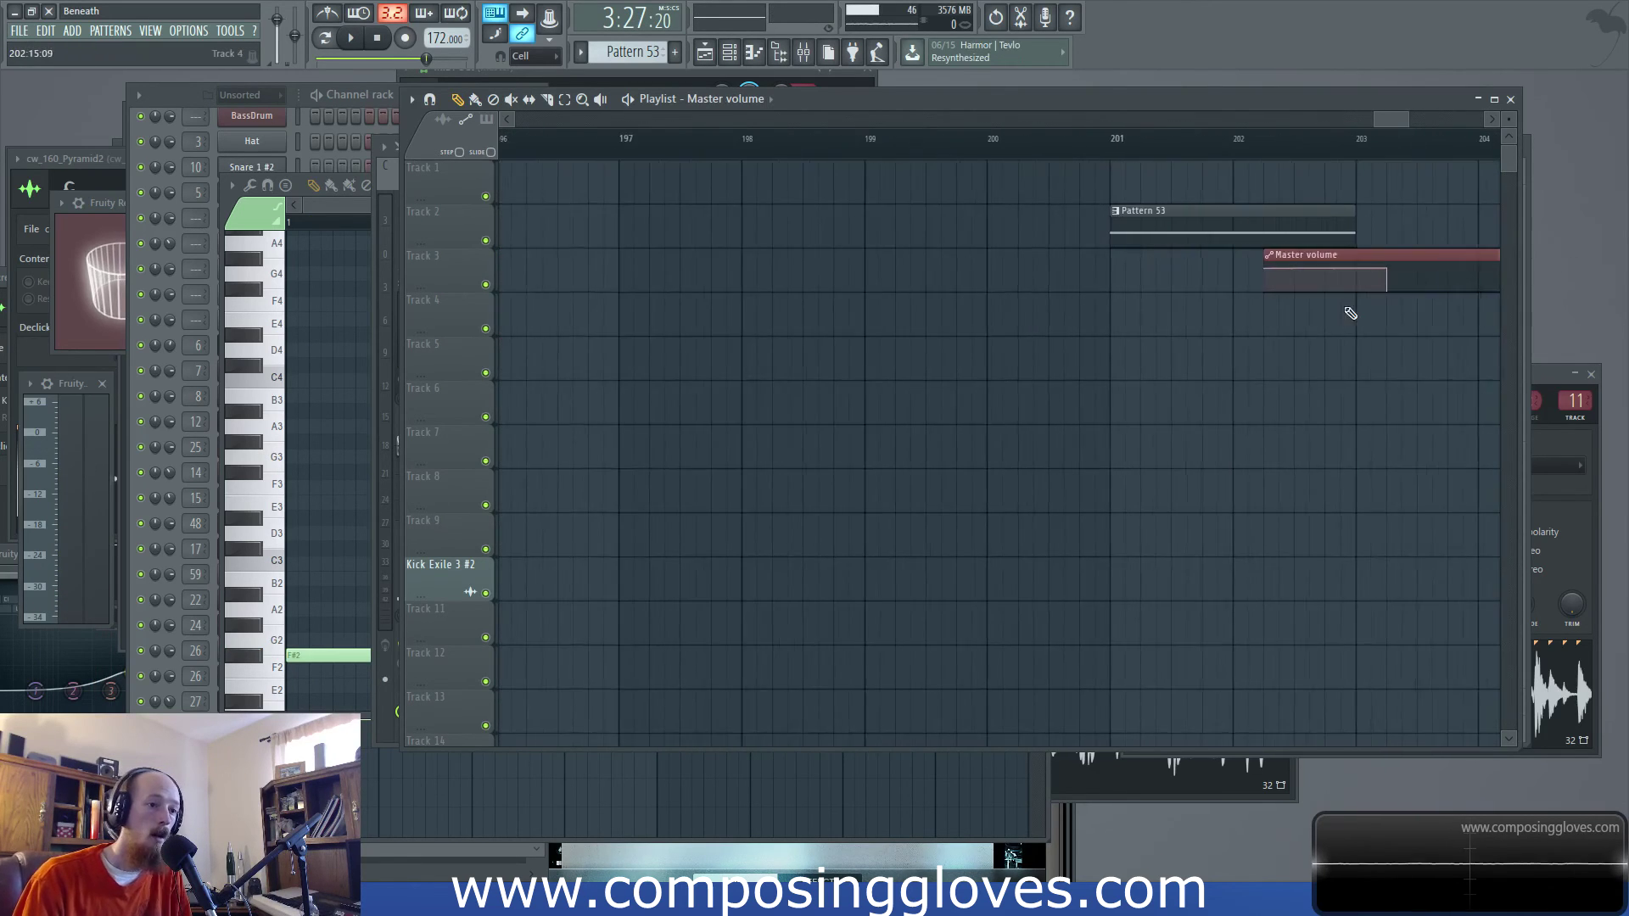
{"action": "scroll", "coordinate": [1018, 230], "scroll_direction": "right", "scroll_amount": 3}
{"action": "left_click", "coordinate": [773, 154]}
{"action": "left_click_drag", "start_coordinate": [1019, 254], "coordinate": [848, 257]}
{"action": "scroll", "coordinate": [848, 263], "scroll_direction": "down", "scroll_amount": 2}
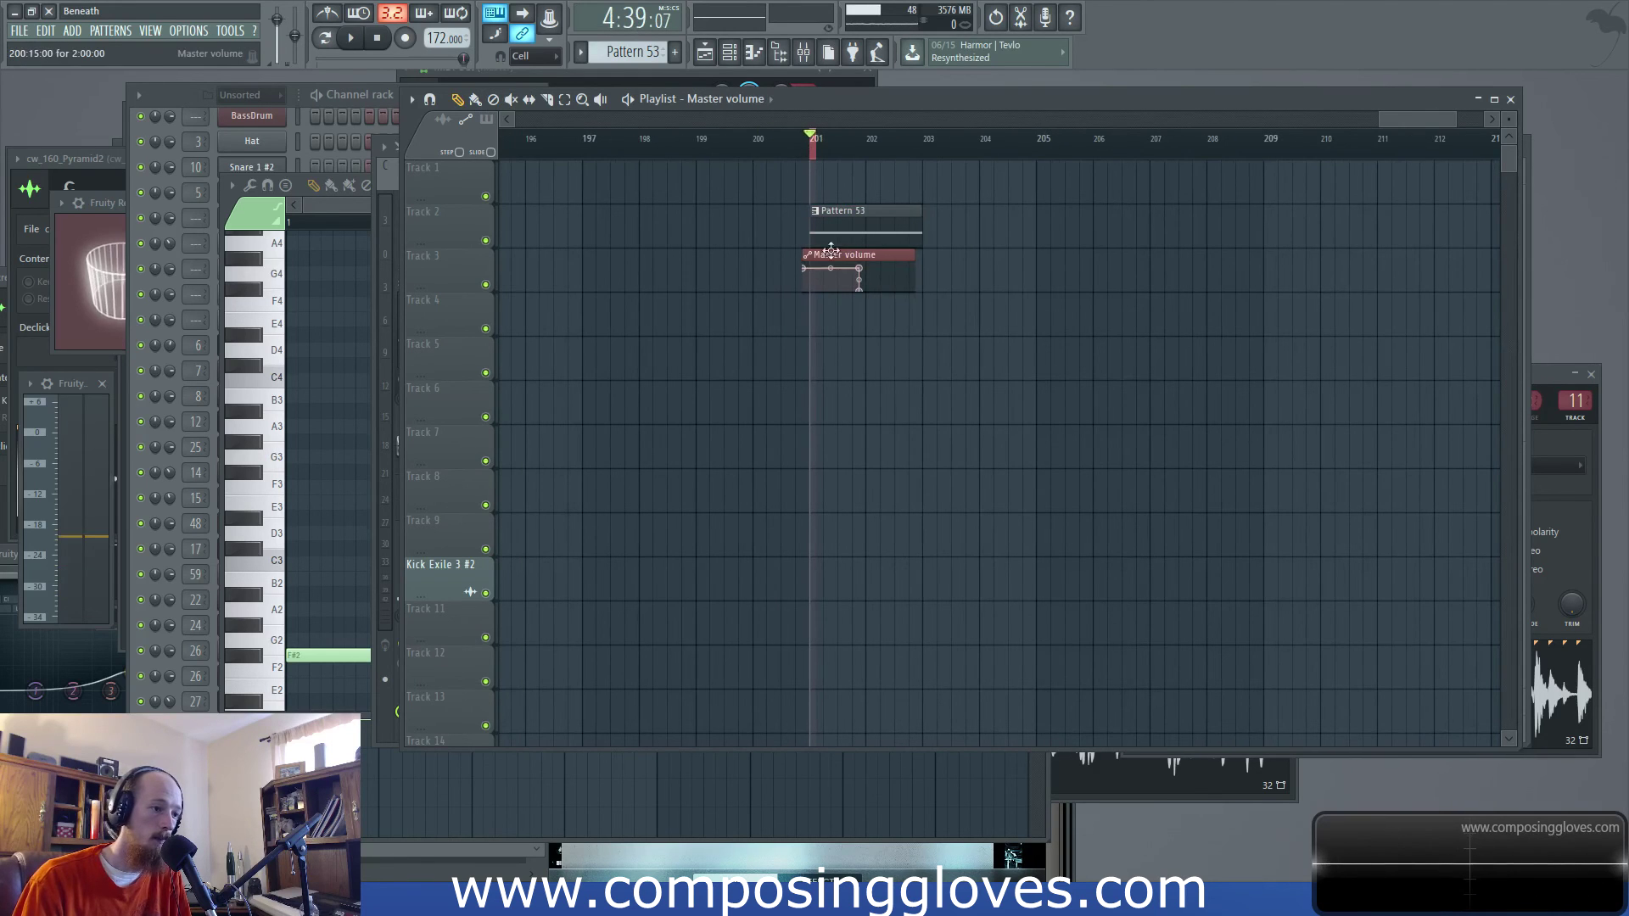
Make the Master volume clip on track 3 unique and delete its final drop-to-zero point, checking the result with brief playback
{"action": "left_click", "coordinate": [831, 252]}
{"action": "left_click", "coordinate": [873, 381]}
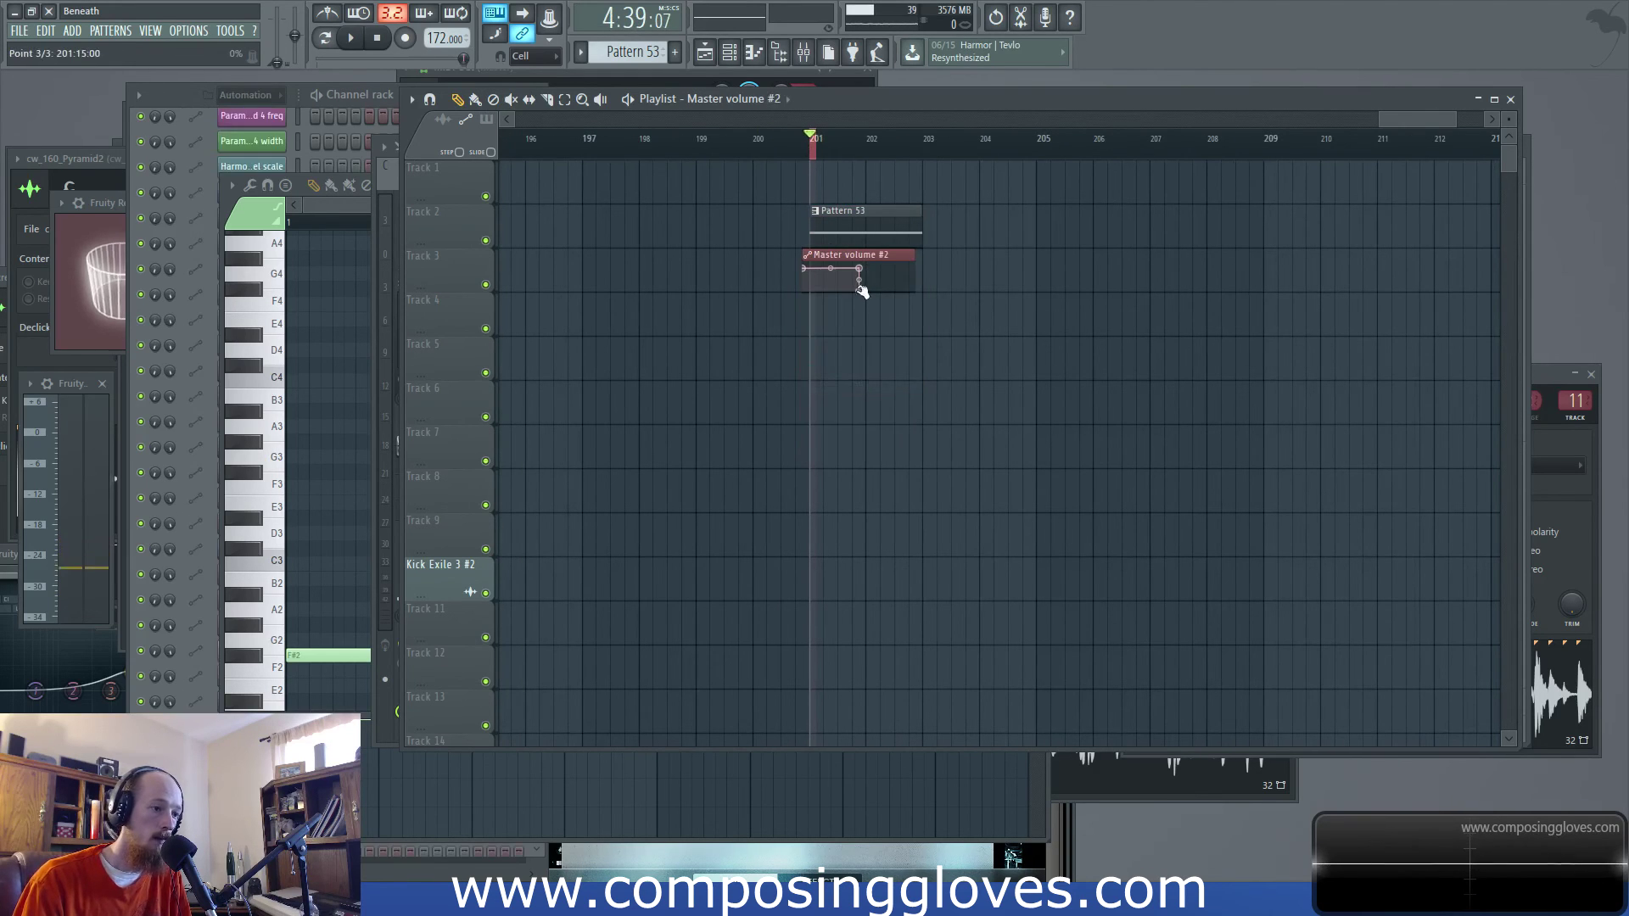
{"action": "right_click", "coordinate": [888, 272]}
{"action": "left_click", "coordinate": [905, 286]}
{"action": "scroll", "coordinate": [876, 181], "scroll_direction": "up", "scroll_amount": 2}
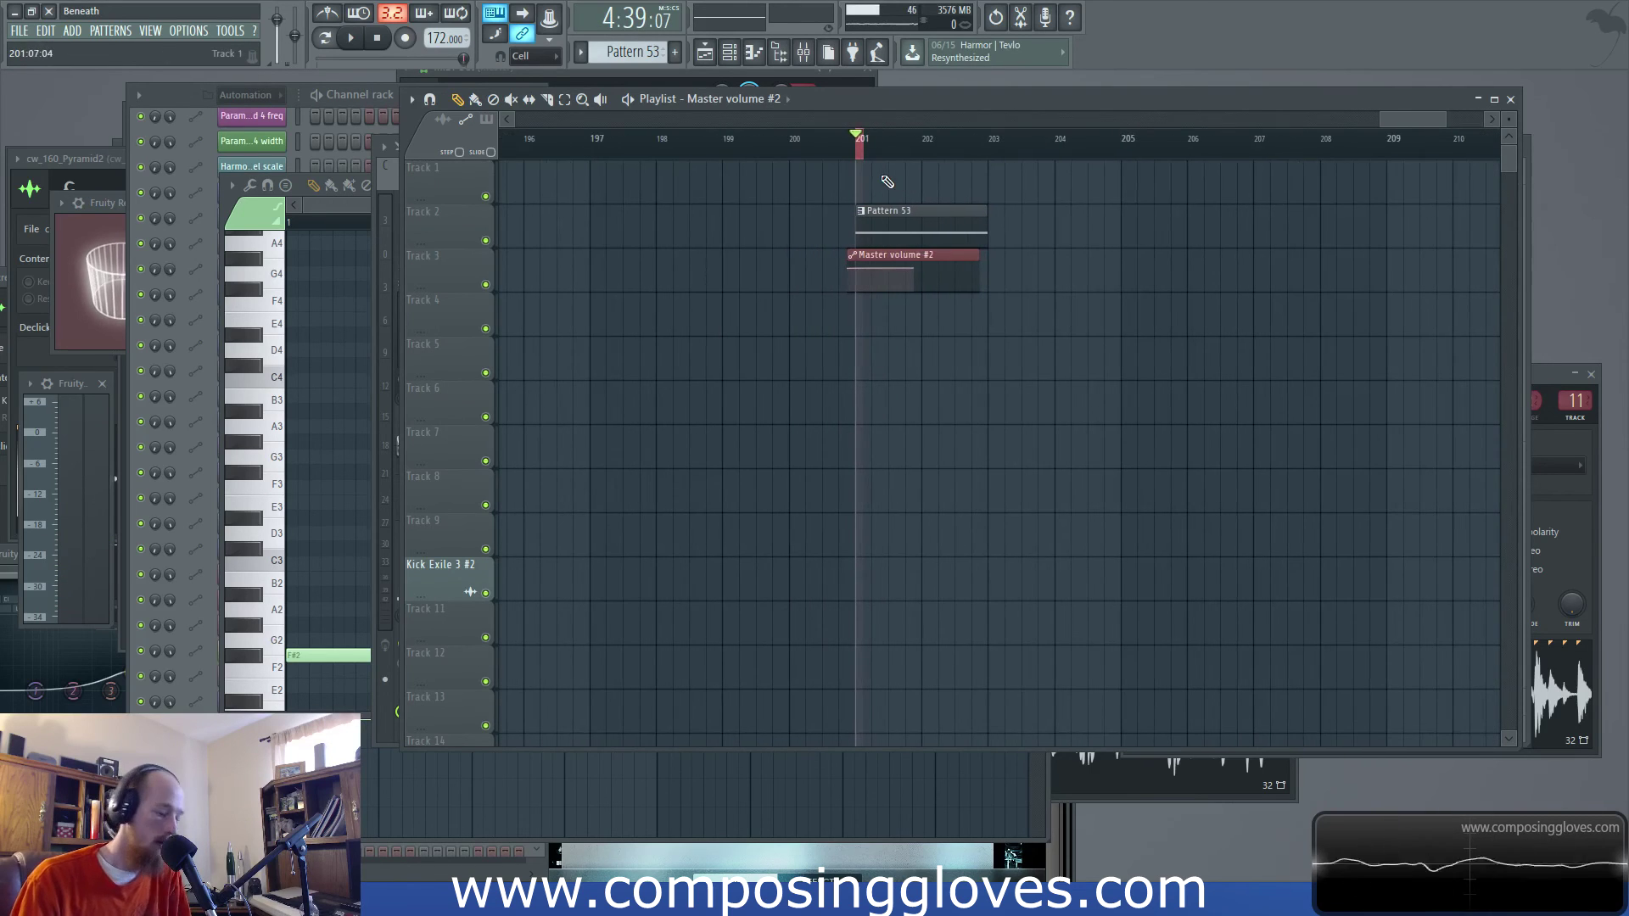
{"action": "key", "text": "space"}
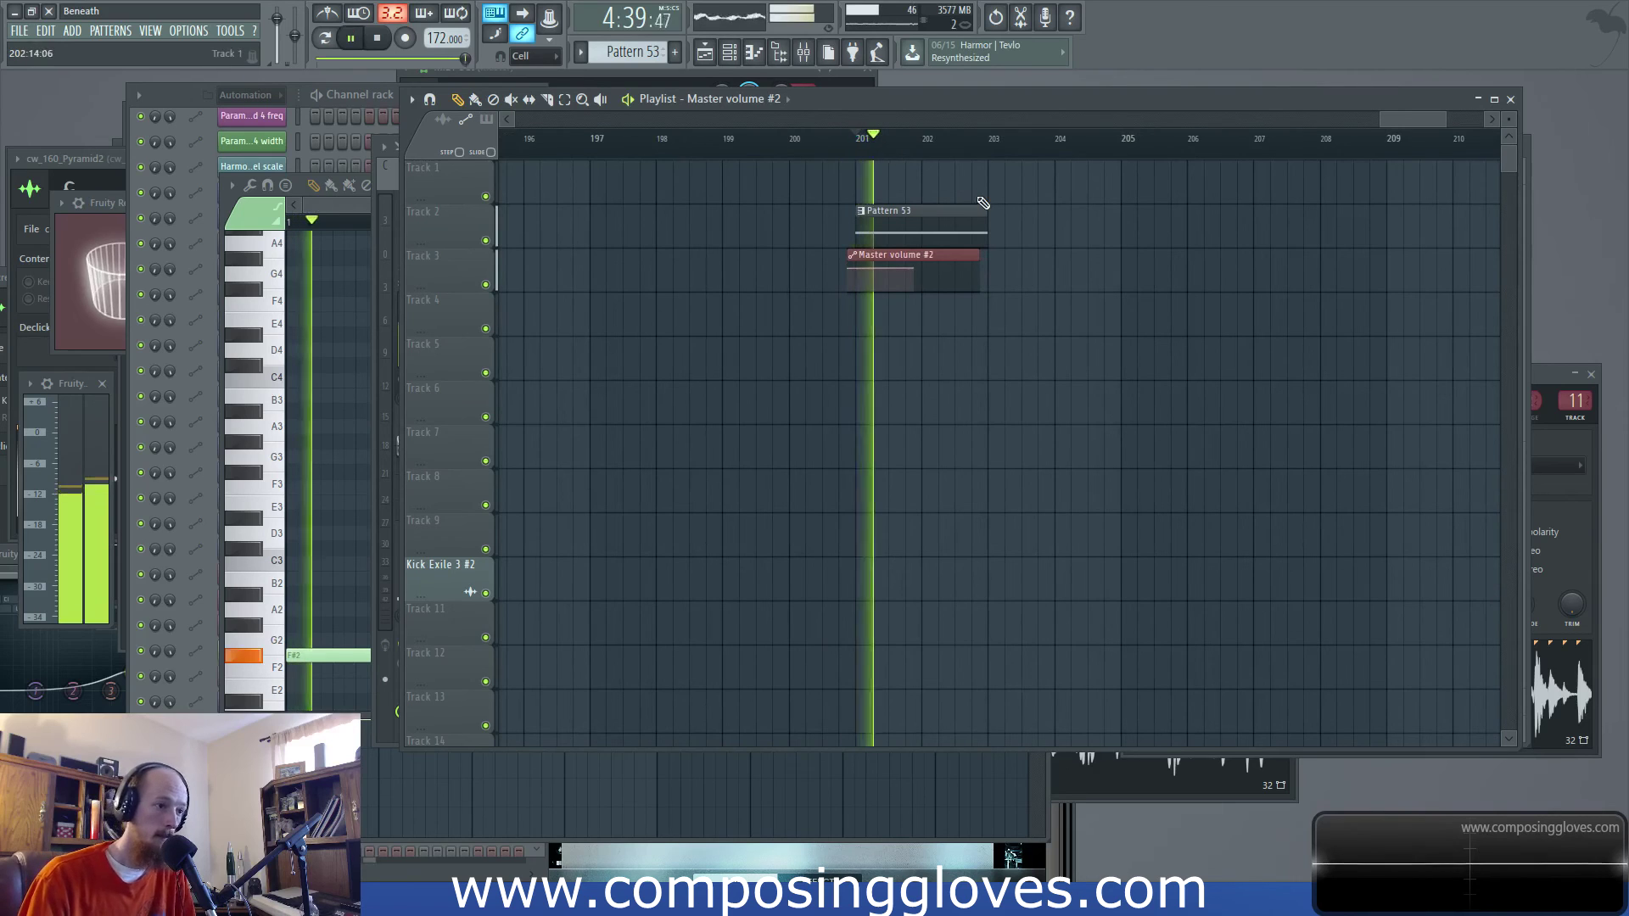
{"action": "key", "text": "space"}
Select the playlist range from bar 201 to bar 209, then empty and arm Edison on the Master track for recording
{"action": "left_click_drag", "start_coordinate": [863, 151], "coordinate": [1139, 212]}
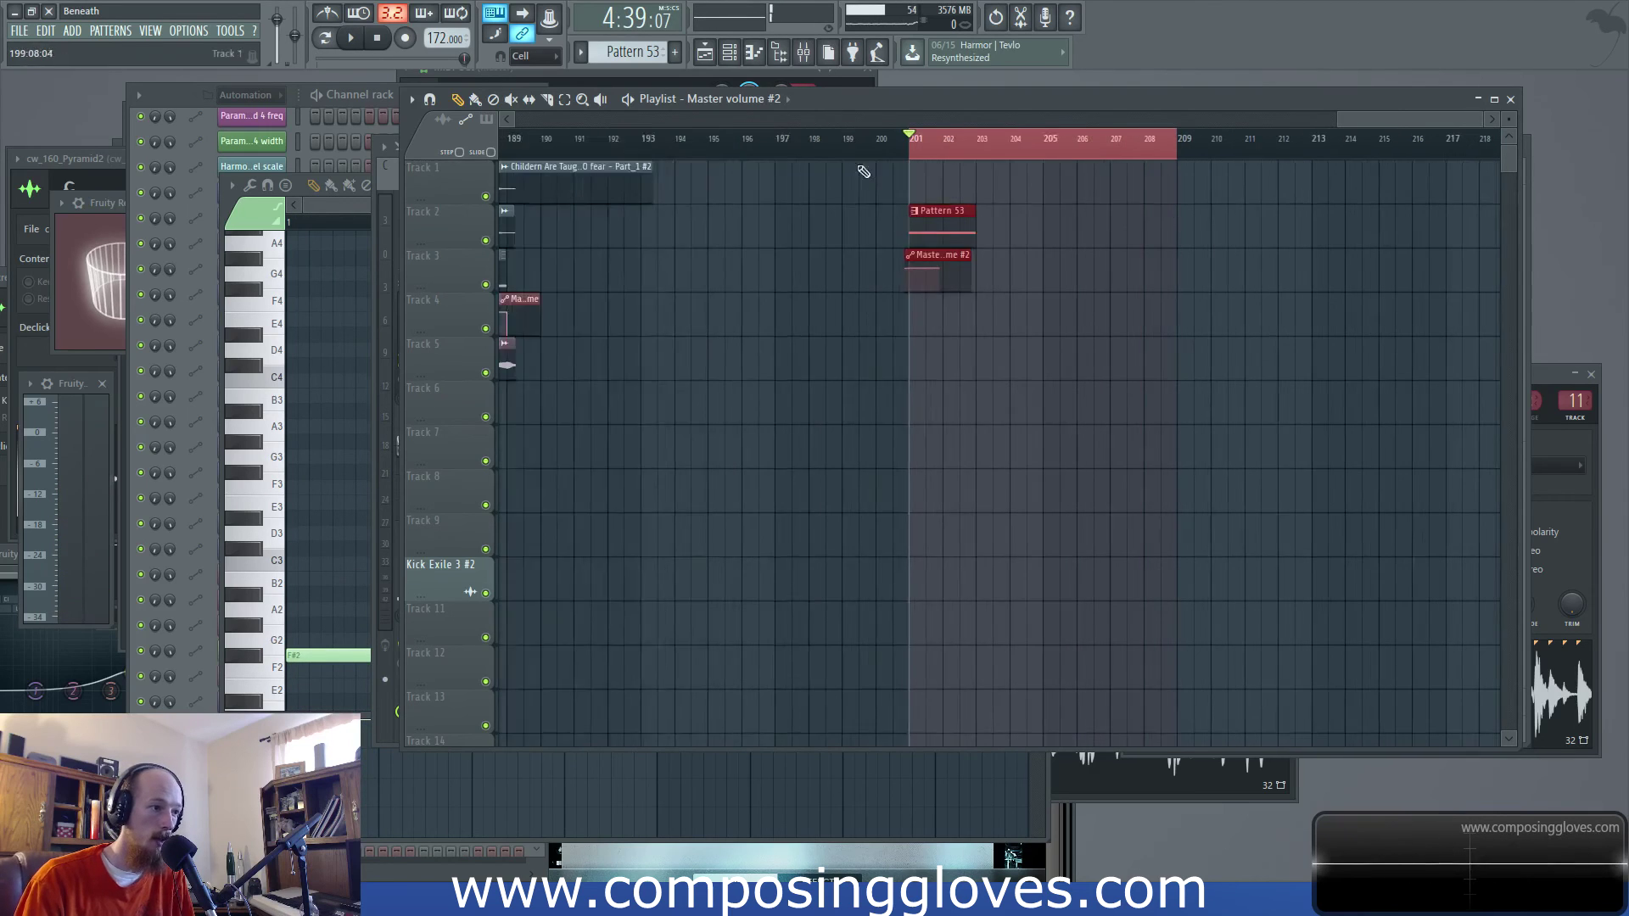
{"action": "left_click", "coordinate": [806, 53]}
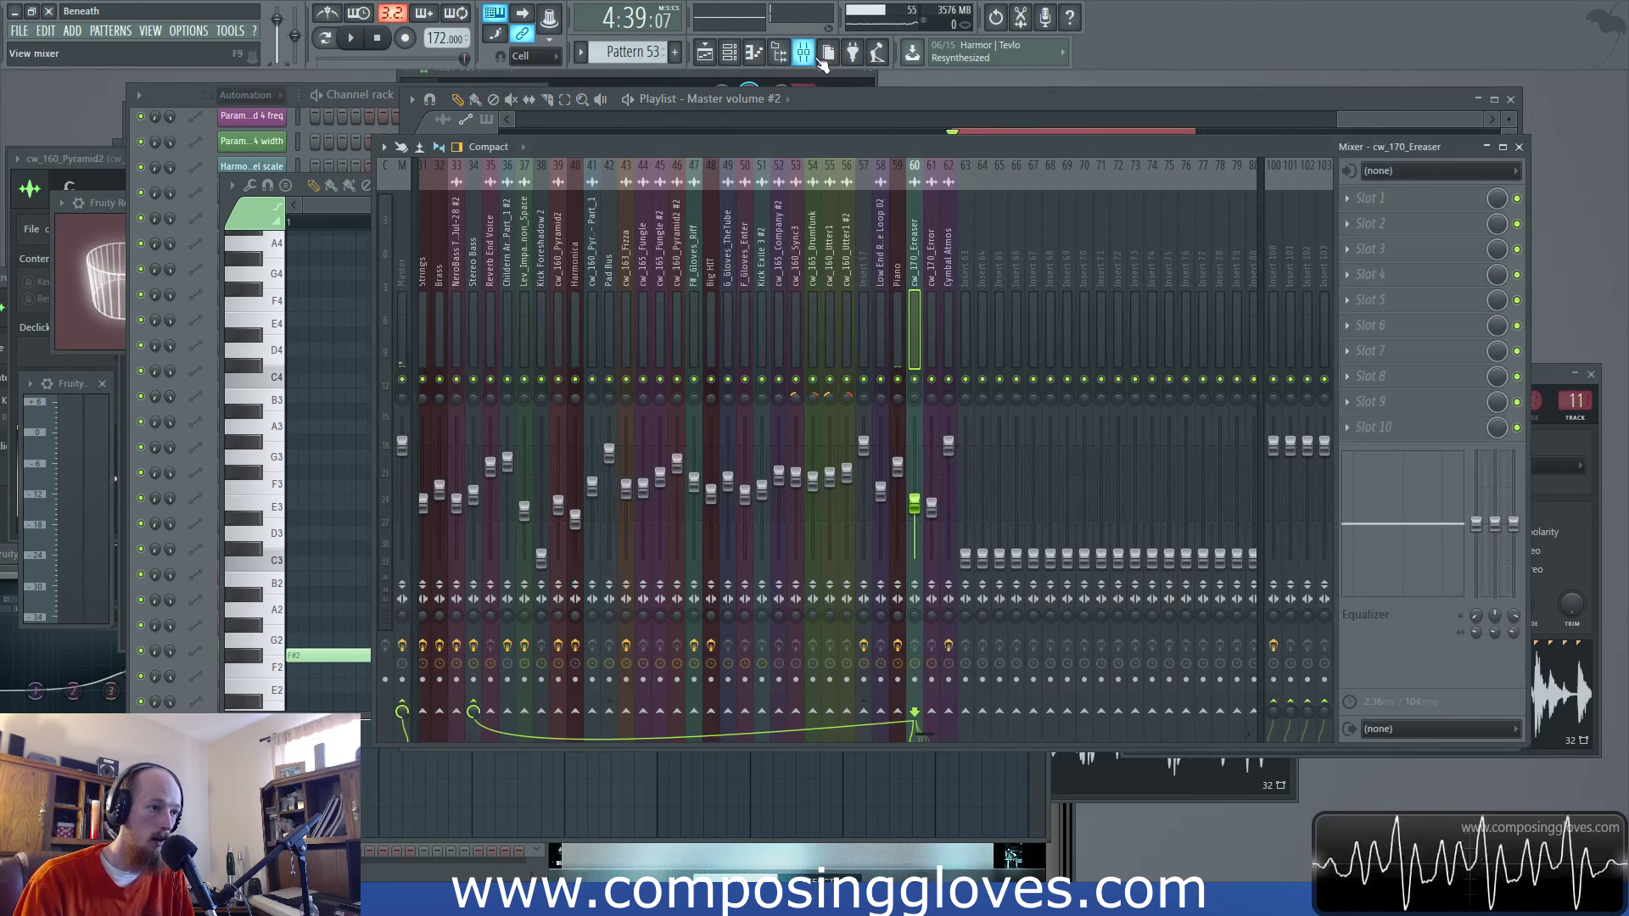
{"action": "left_click", "coordinate": [401, 258]}
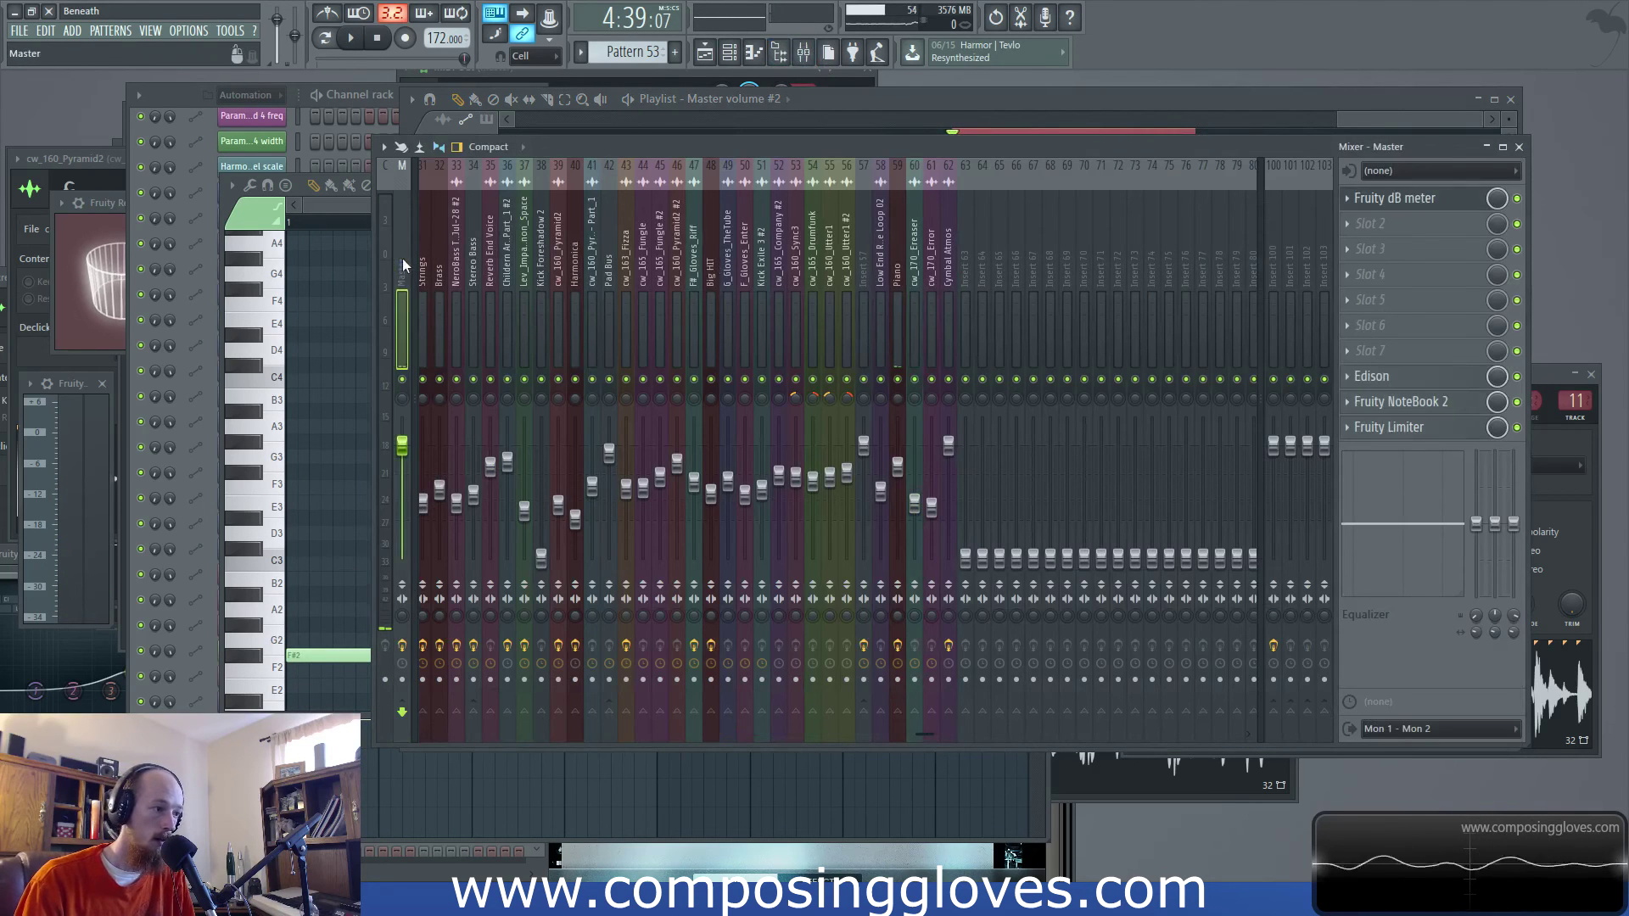
{"action": "left_click", "coordinate": [1430, 378]}
{"action": "key", "text": "Delete"}
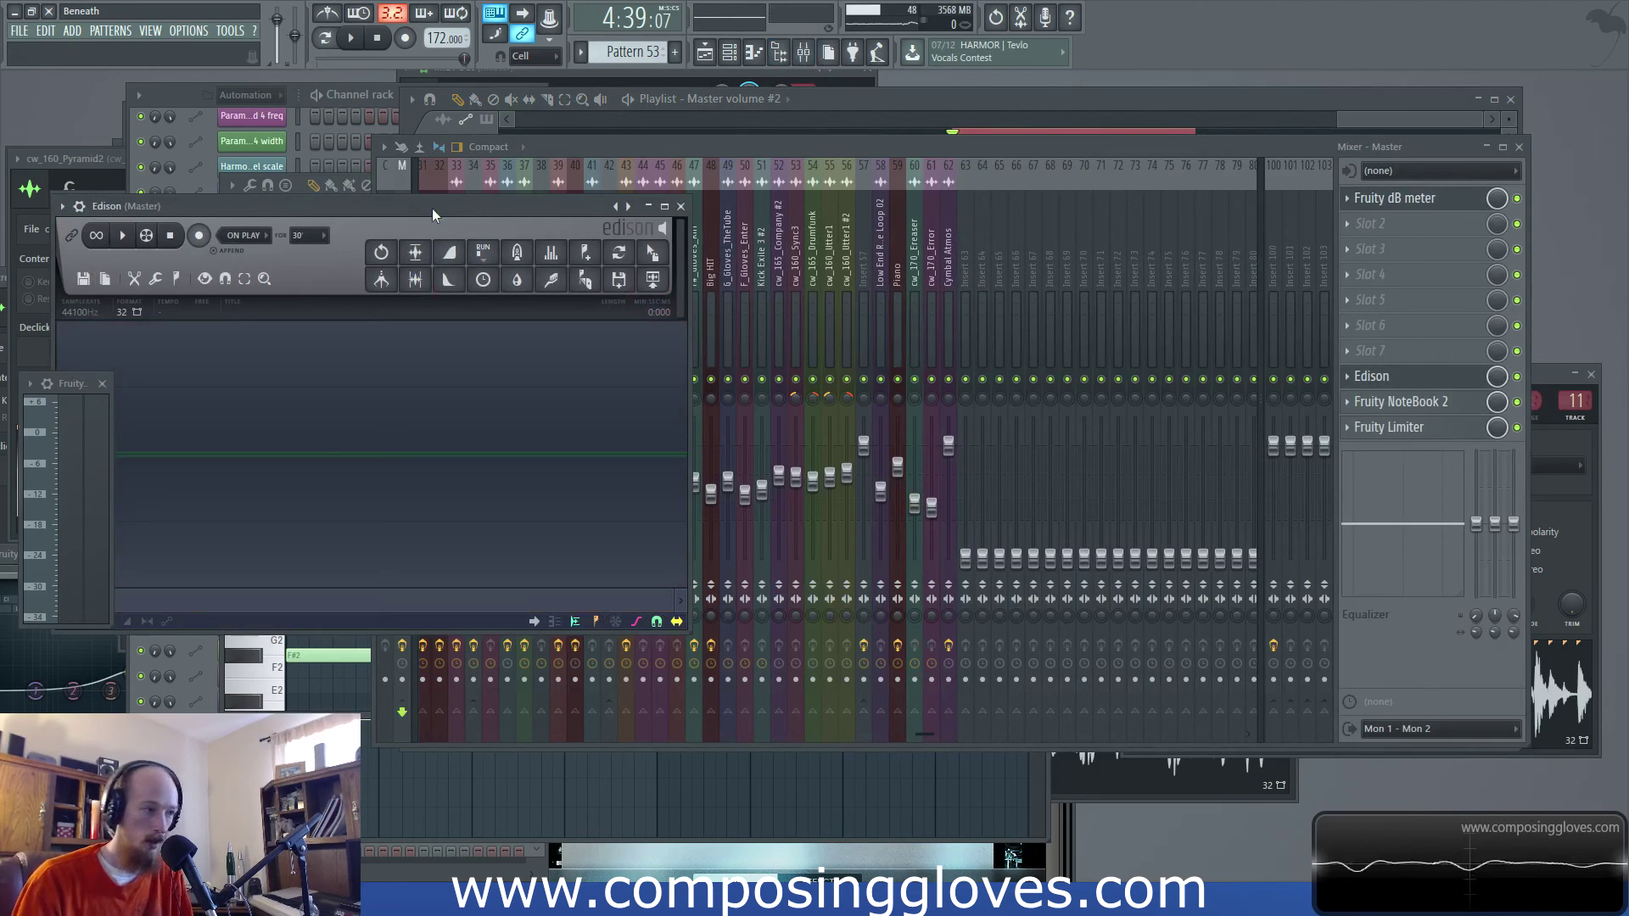
{"action": "left_click", "coordinate": [261, 232]}
{"action": "left_click", "coordinate": [930, 125]}
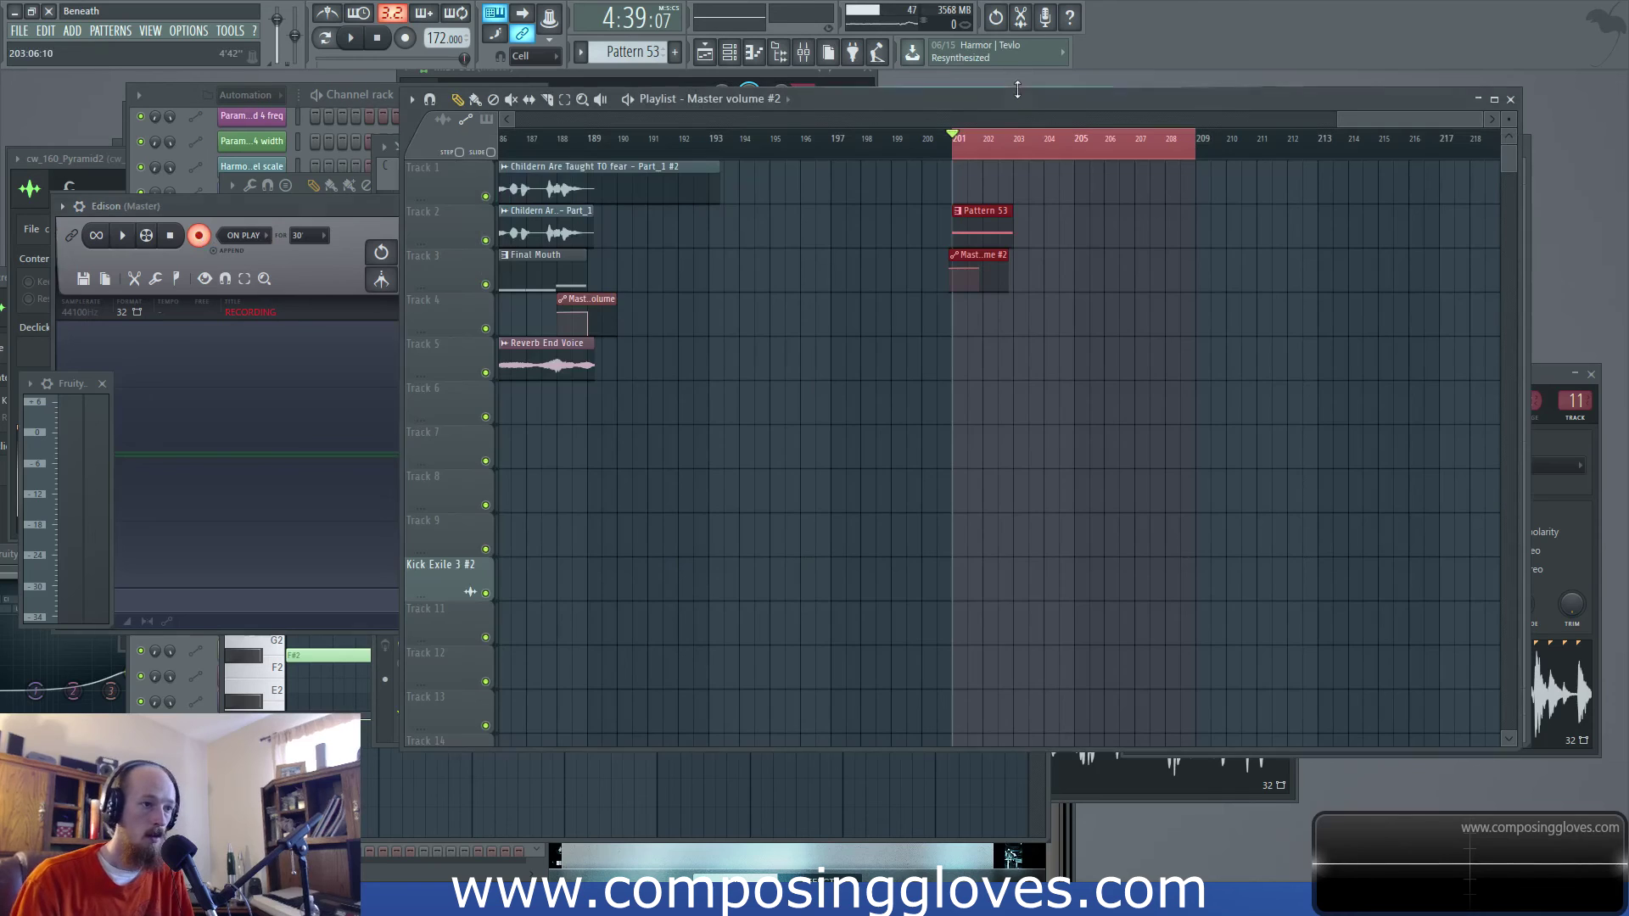
Record the piano note into Edison, audition the take on track 2 at bar 205, and remove that clip
{"action": "left_click", "coordinate": [352, 38]}
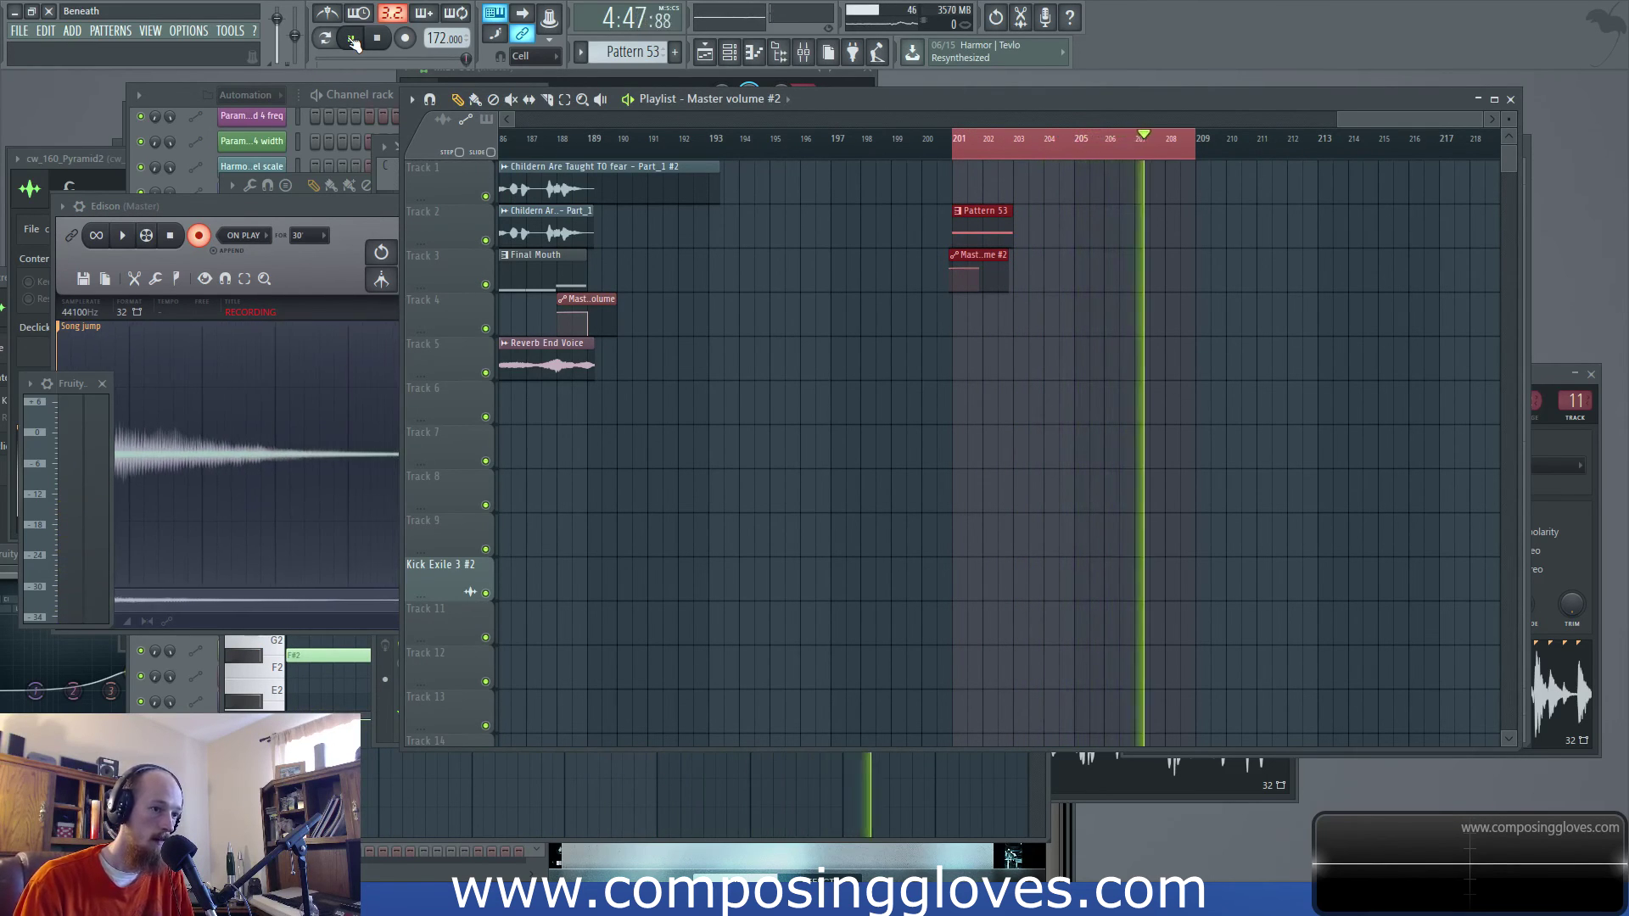
{"action": "left_click", "coordinate": [353, 40]}
{"action": "left_click", "coordinate": [268, 185]}
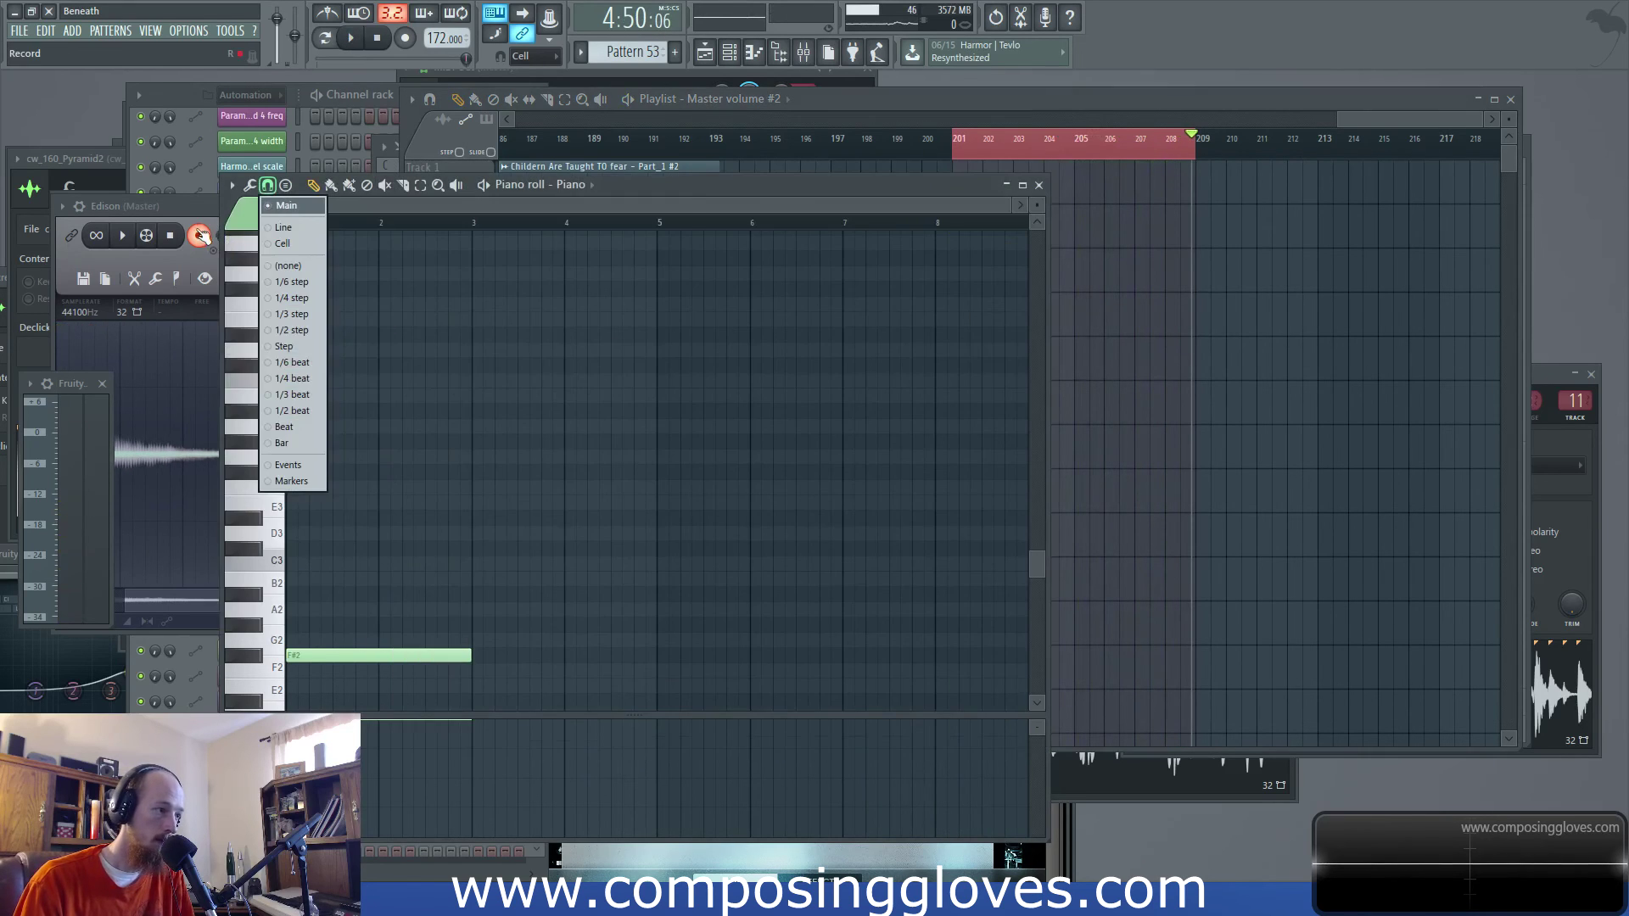
{"action": "left_click", "coordinate": [201, 236]}
{"action": "left_click_drag", "start_coordinate": [614, 263], "coordinate": [1096, 240]}
{"action": "key", "text": "space"}
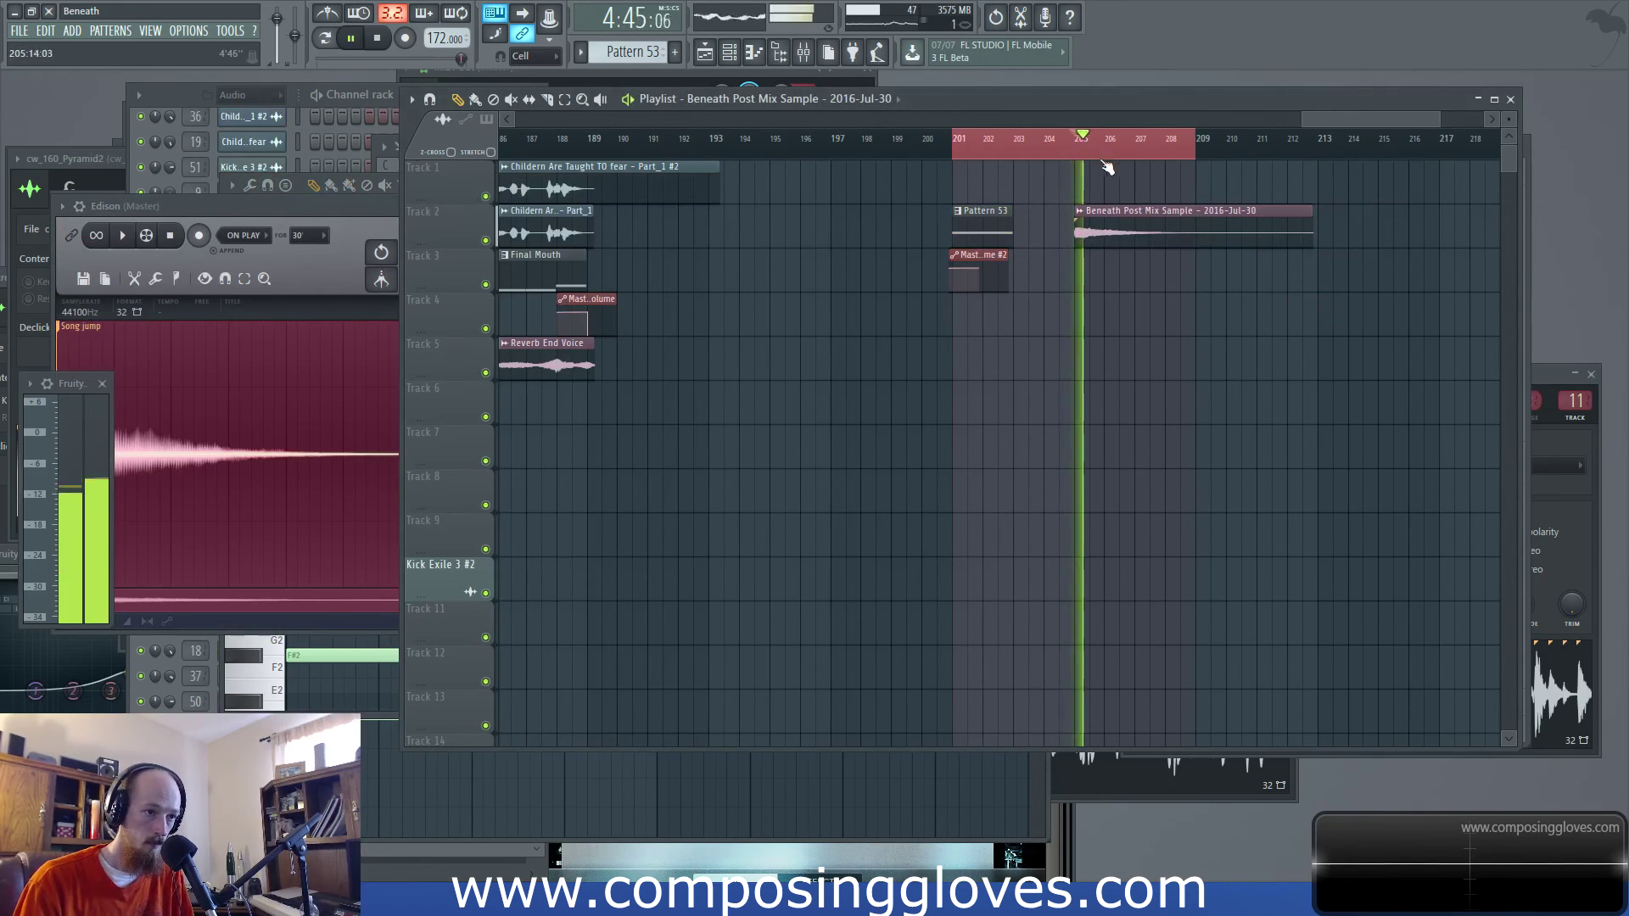
{"action": "key", "text": "space"}
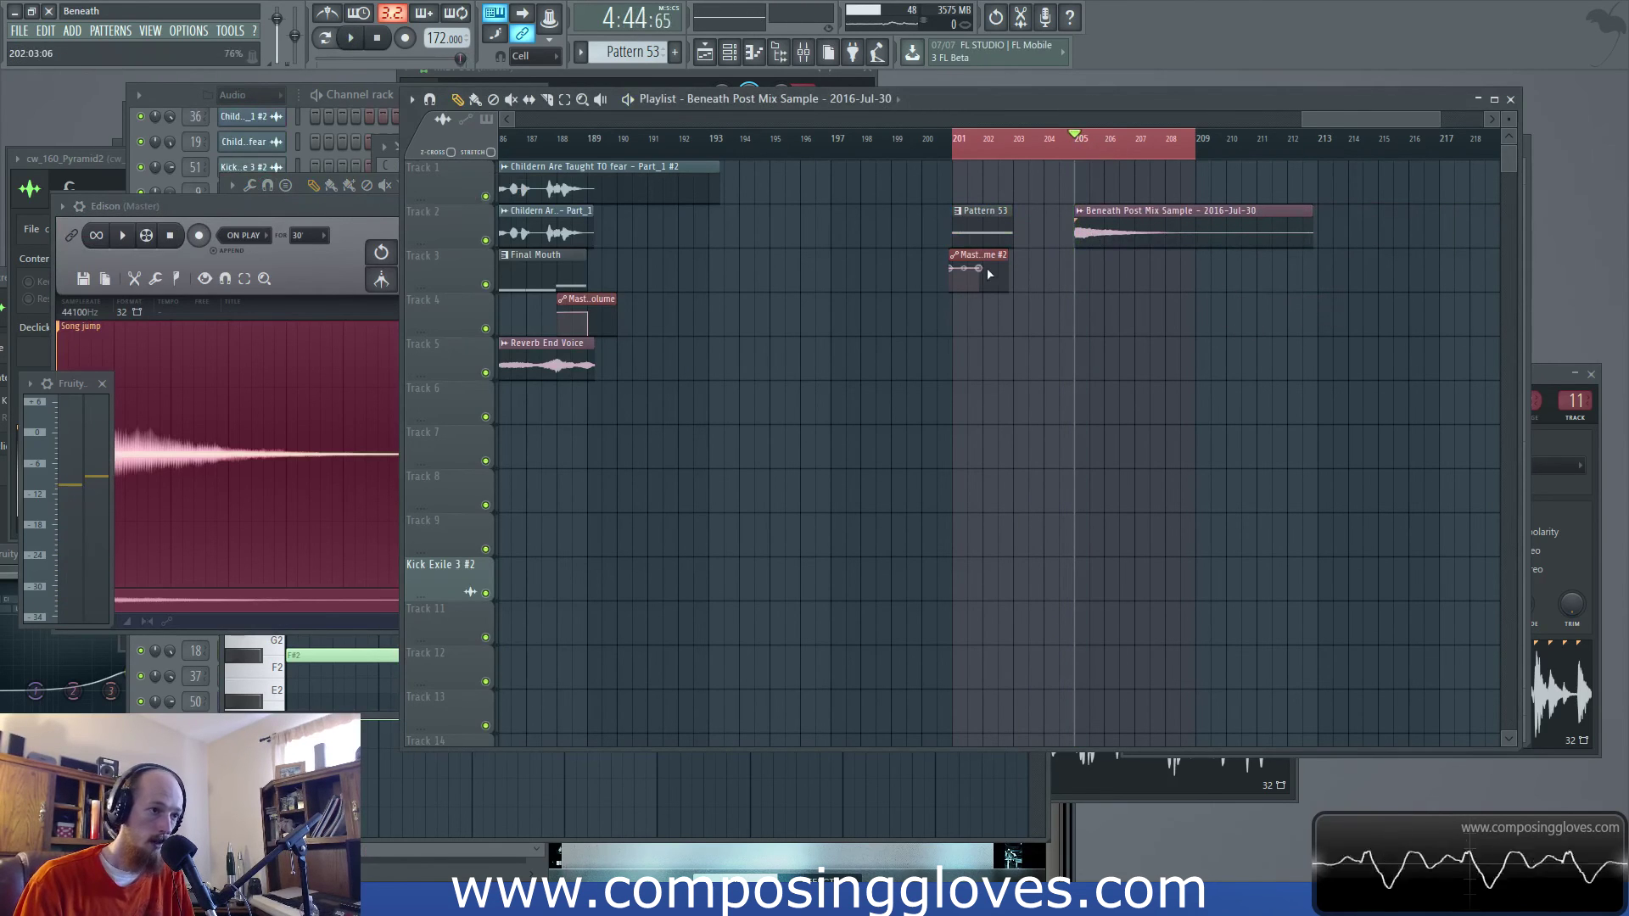
{"action": "right_click", "coordinate": [1141, 241]}
Select the playlist range from bar 200 to bar 209 and clear the previous take from Edison, rearming it for recording
{"action": "left_click_drag", "start_coordinate": [930, 153], "coordinate": [1196, 174]}
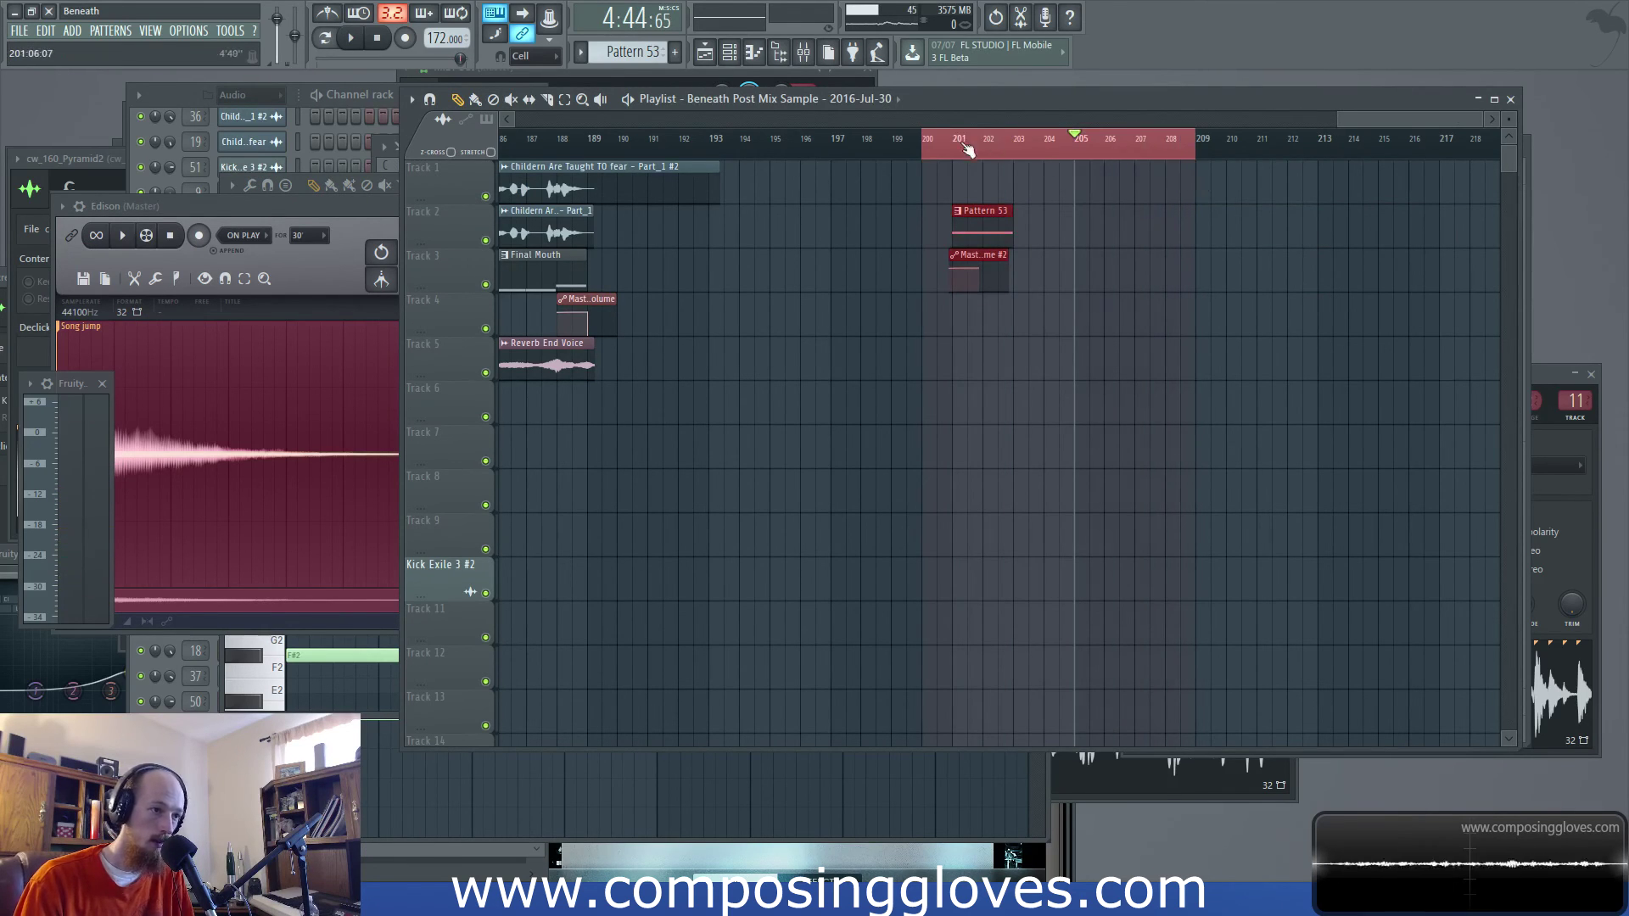
{"action": "key", "text": "space"}
{"action": "left_click", "coordinate": [370, 209]}
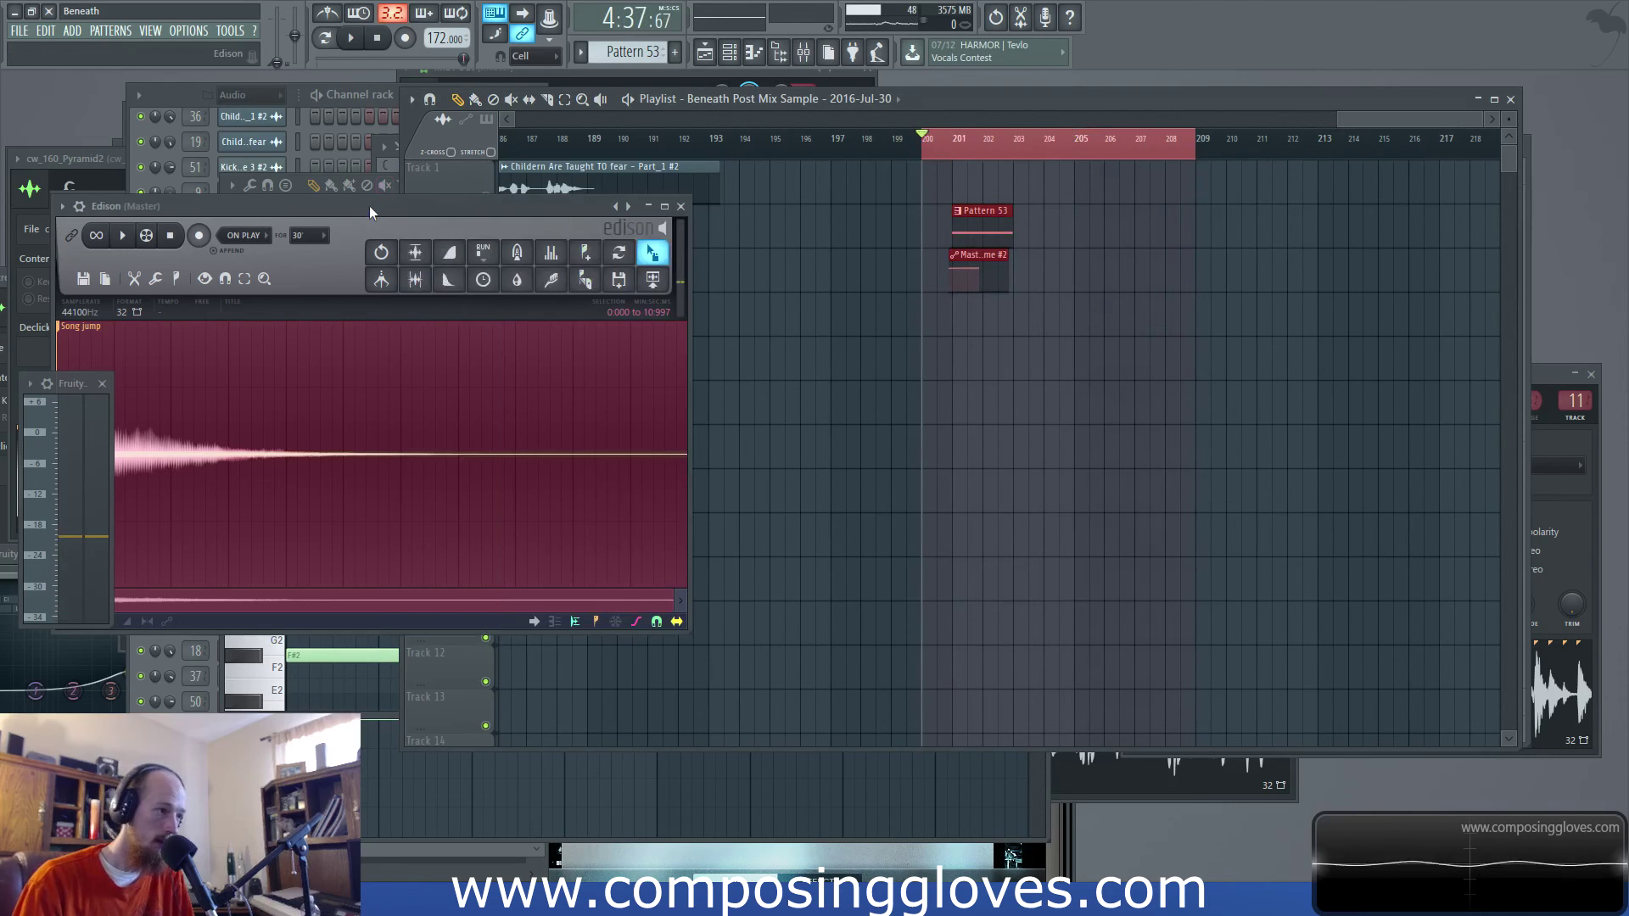
{"action": "key", "text": "Delete"}
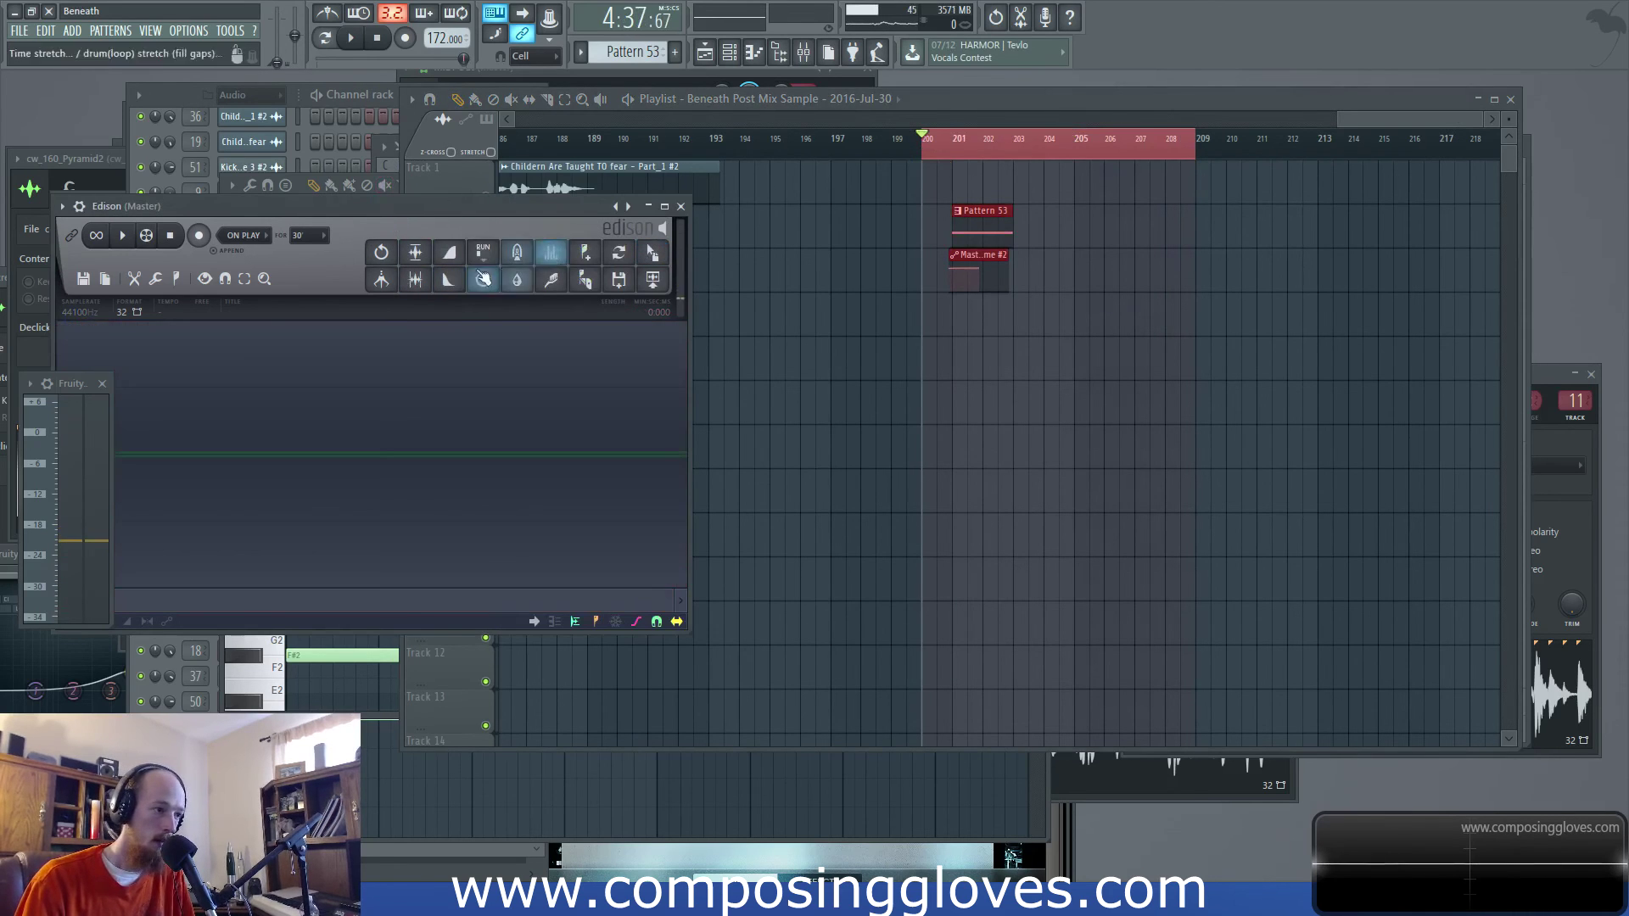
{"action": "left_click", "coordinate": [202, 238]}
Record the piano note into Edison and place the take as an audio clip on track 5 near bar 201
{"action": "left_click", "coordinate": [350, 37]}
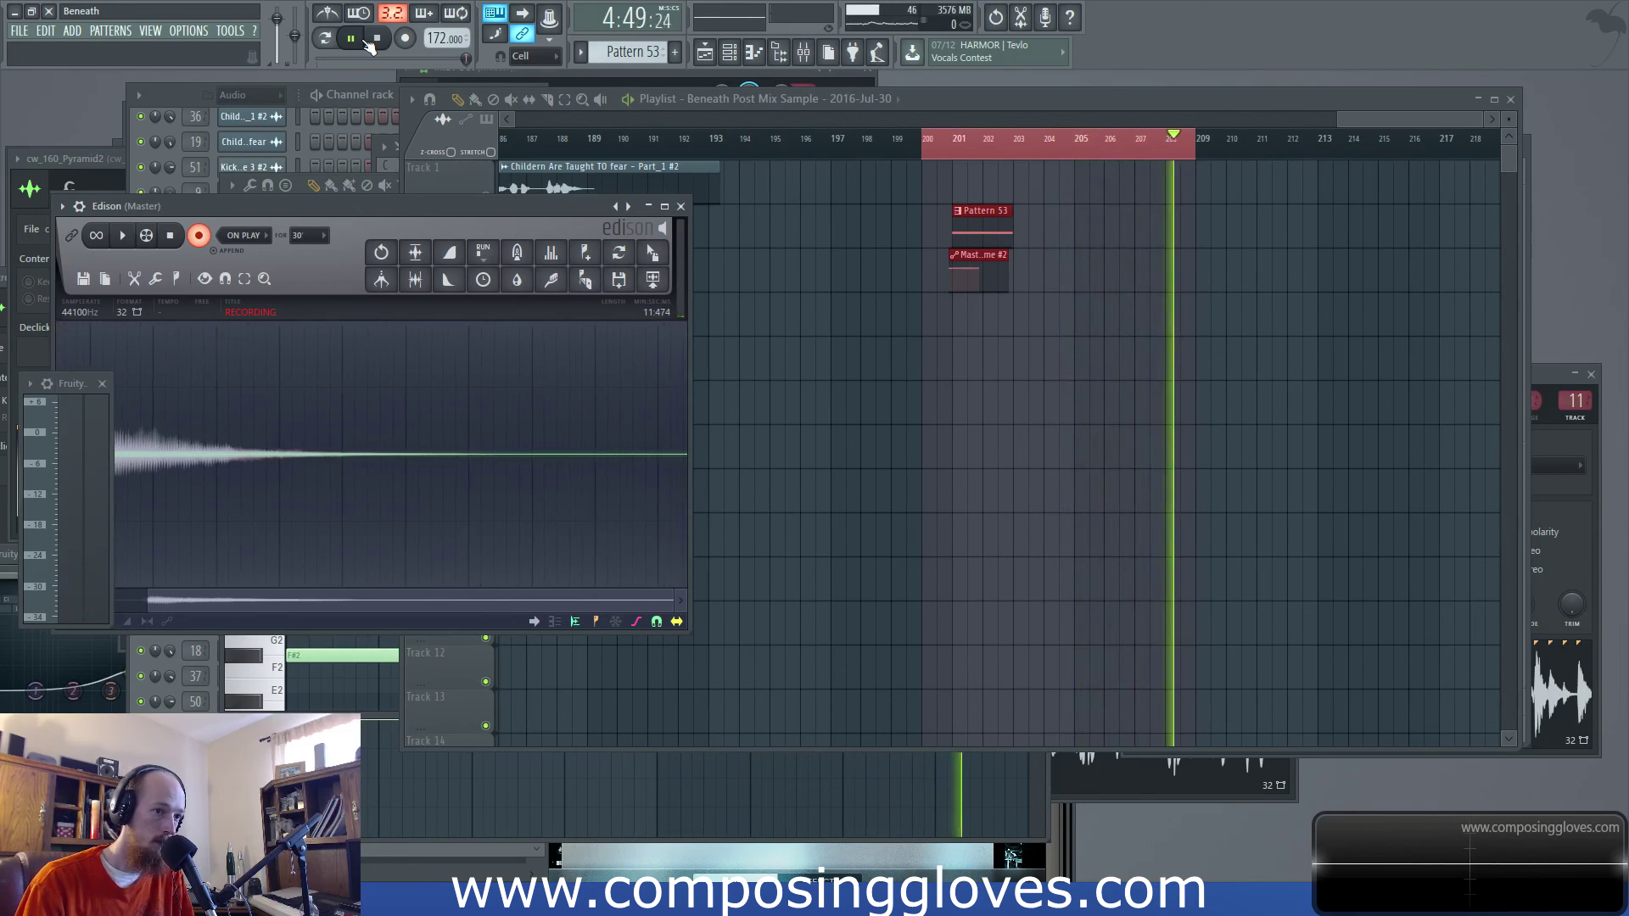
{"action": "key", "text": "space"}
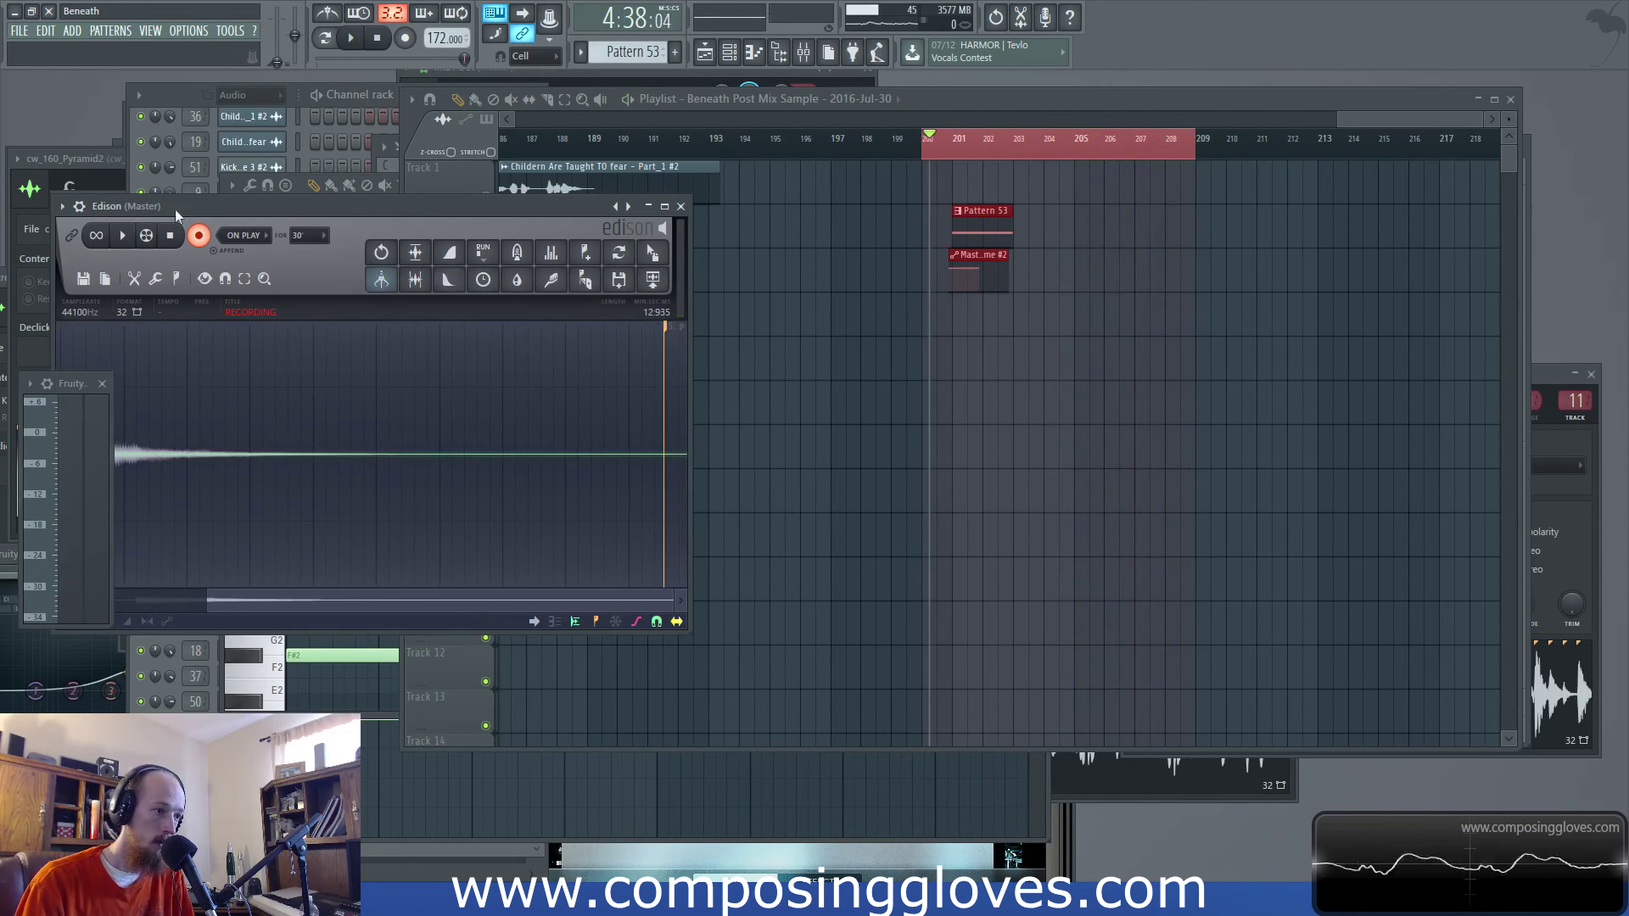
{"action": "left_click_drag", "start_coordinate": [377, 206], "coordinate": [630, 219]}
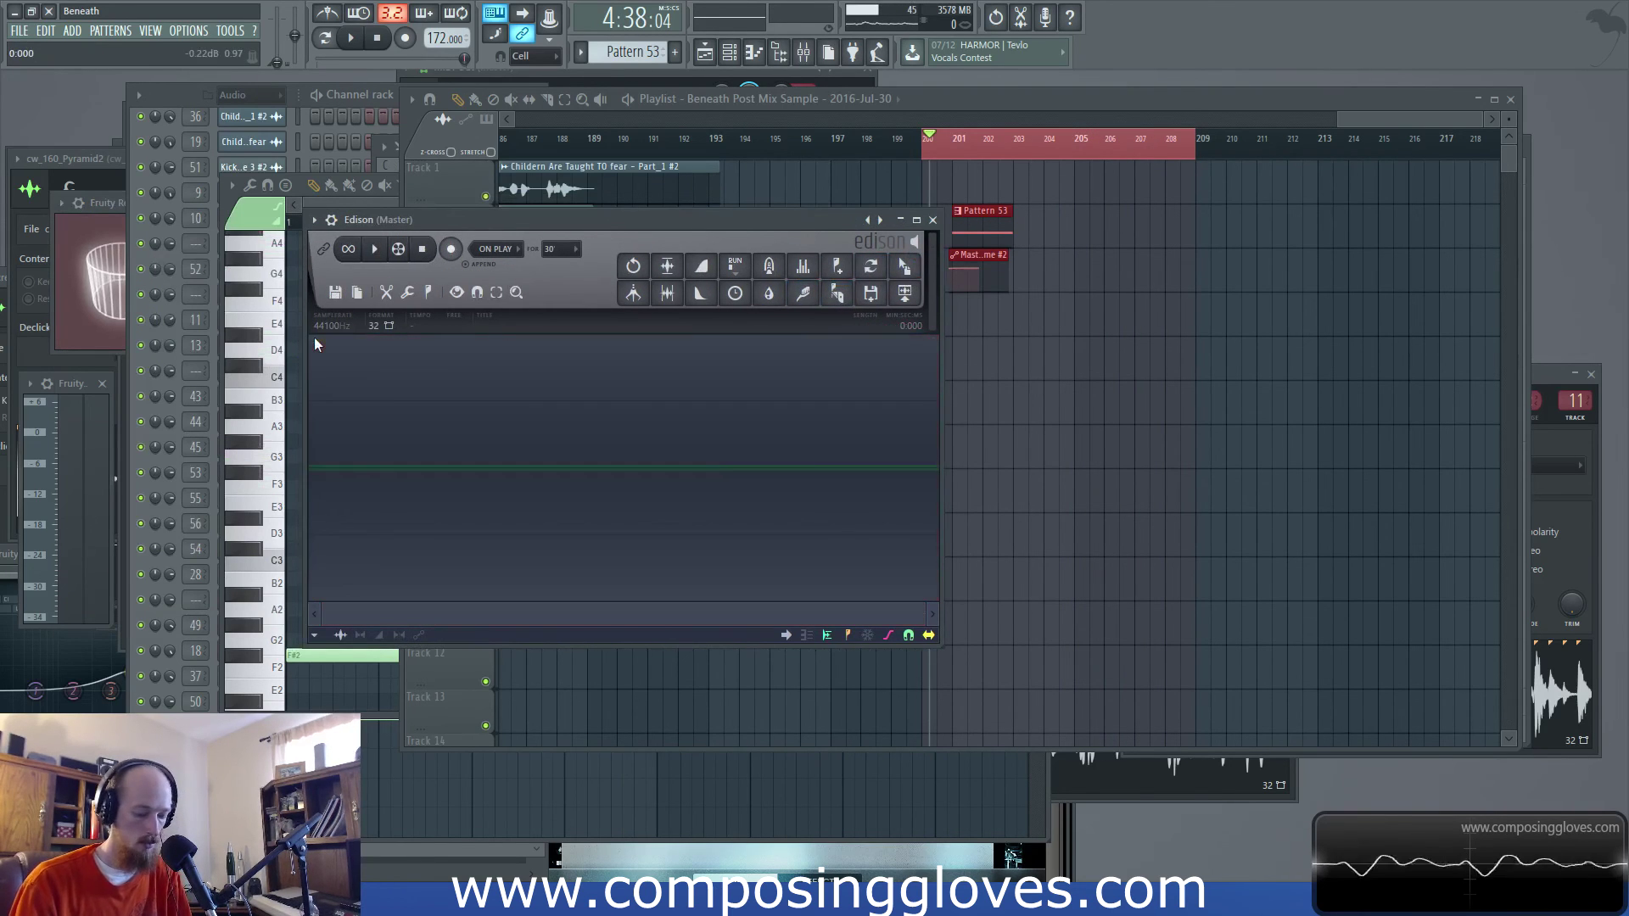
{"action": "left_click_drag", "start_coordinate": [904, 266], "coordinate": [978, 352]}
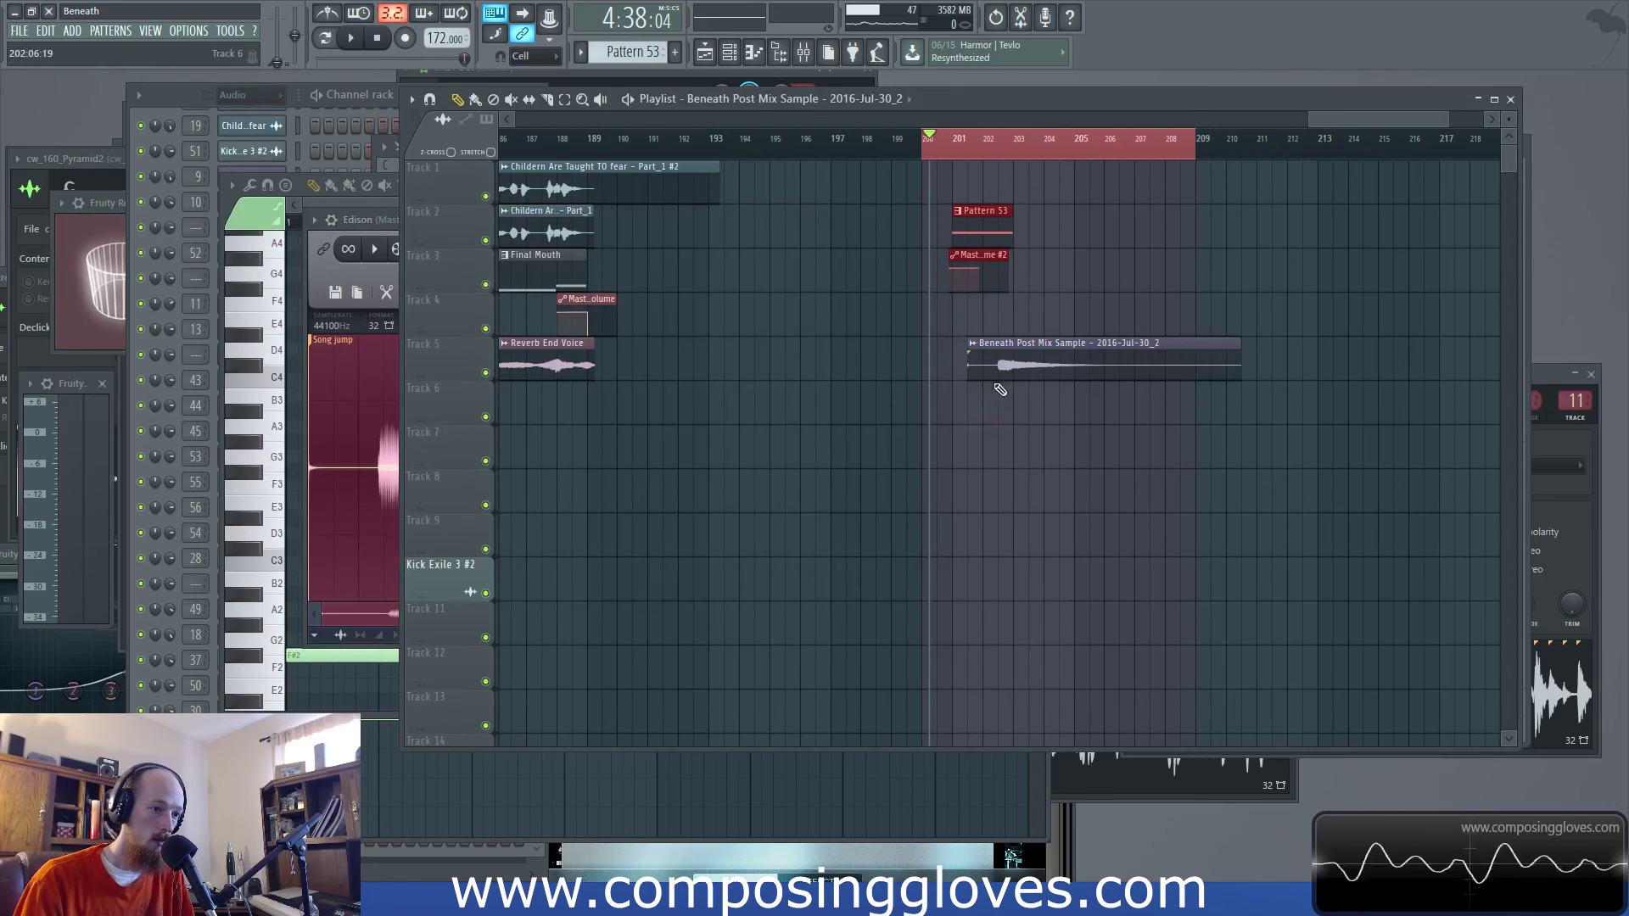
Examine the Piano mixer track's effect slots and the recorded sample's alignment with Pattern 53
{"action": "left_click", "coordinate": [806, 54]}
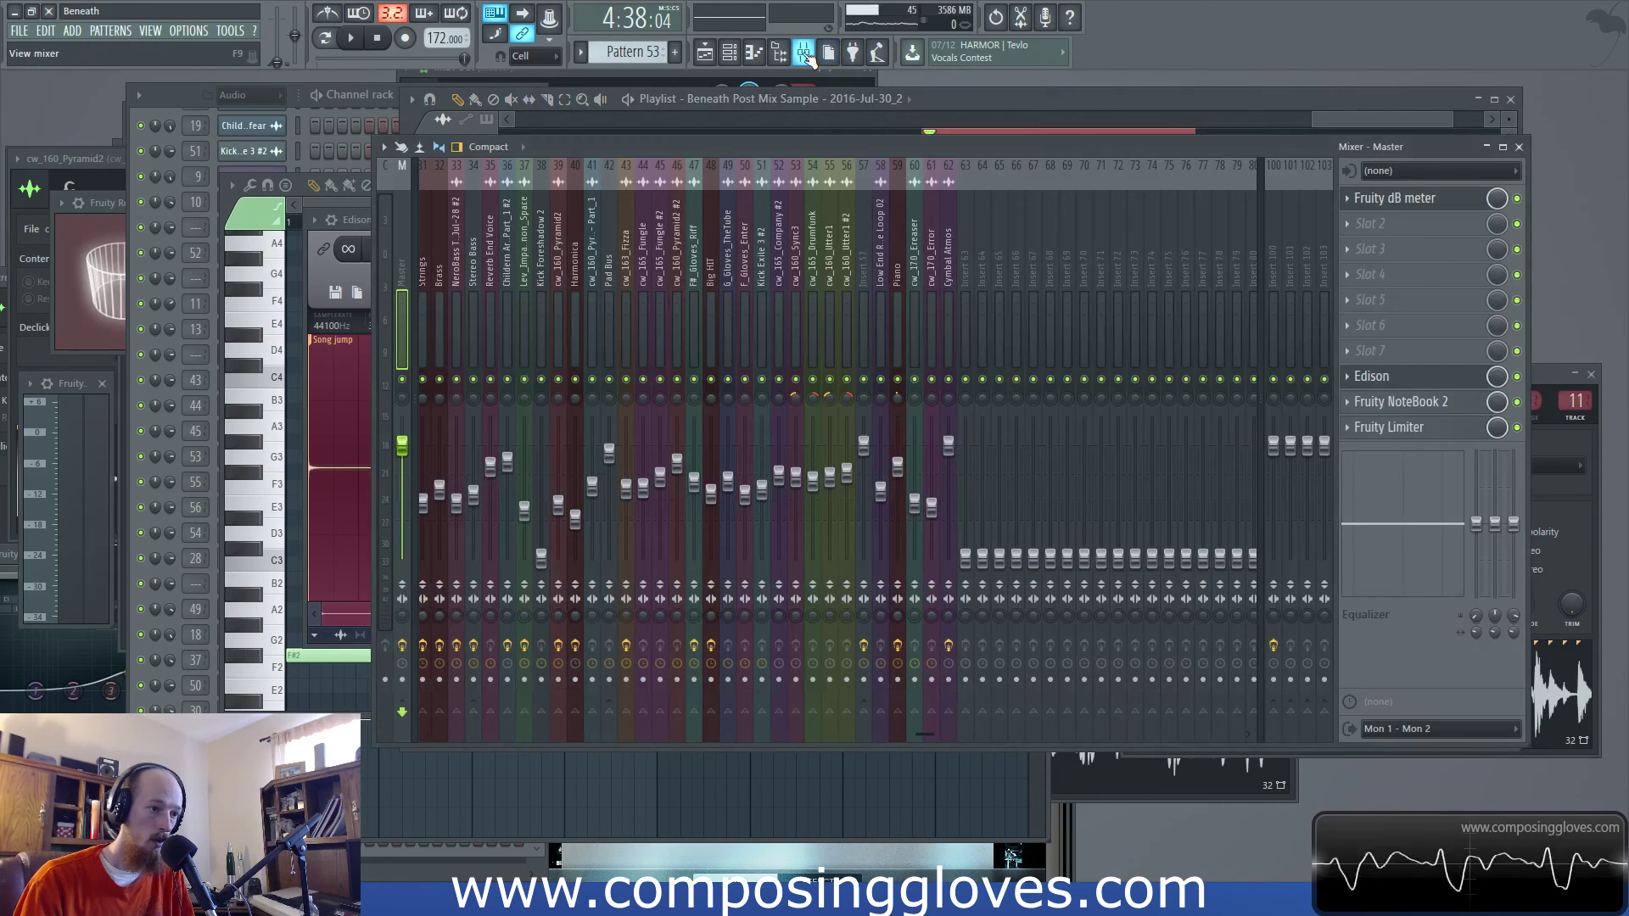
{"action": "left_click", "coordinate": [879, 270]}
{"action": "left_click", "coordinate": [900, 277]}
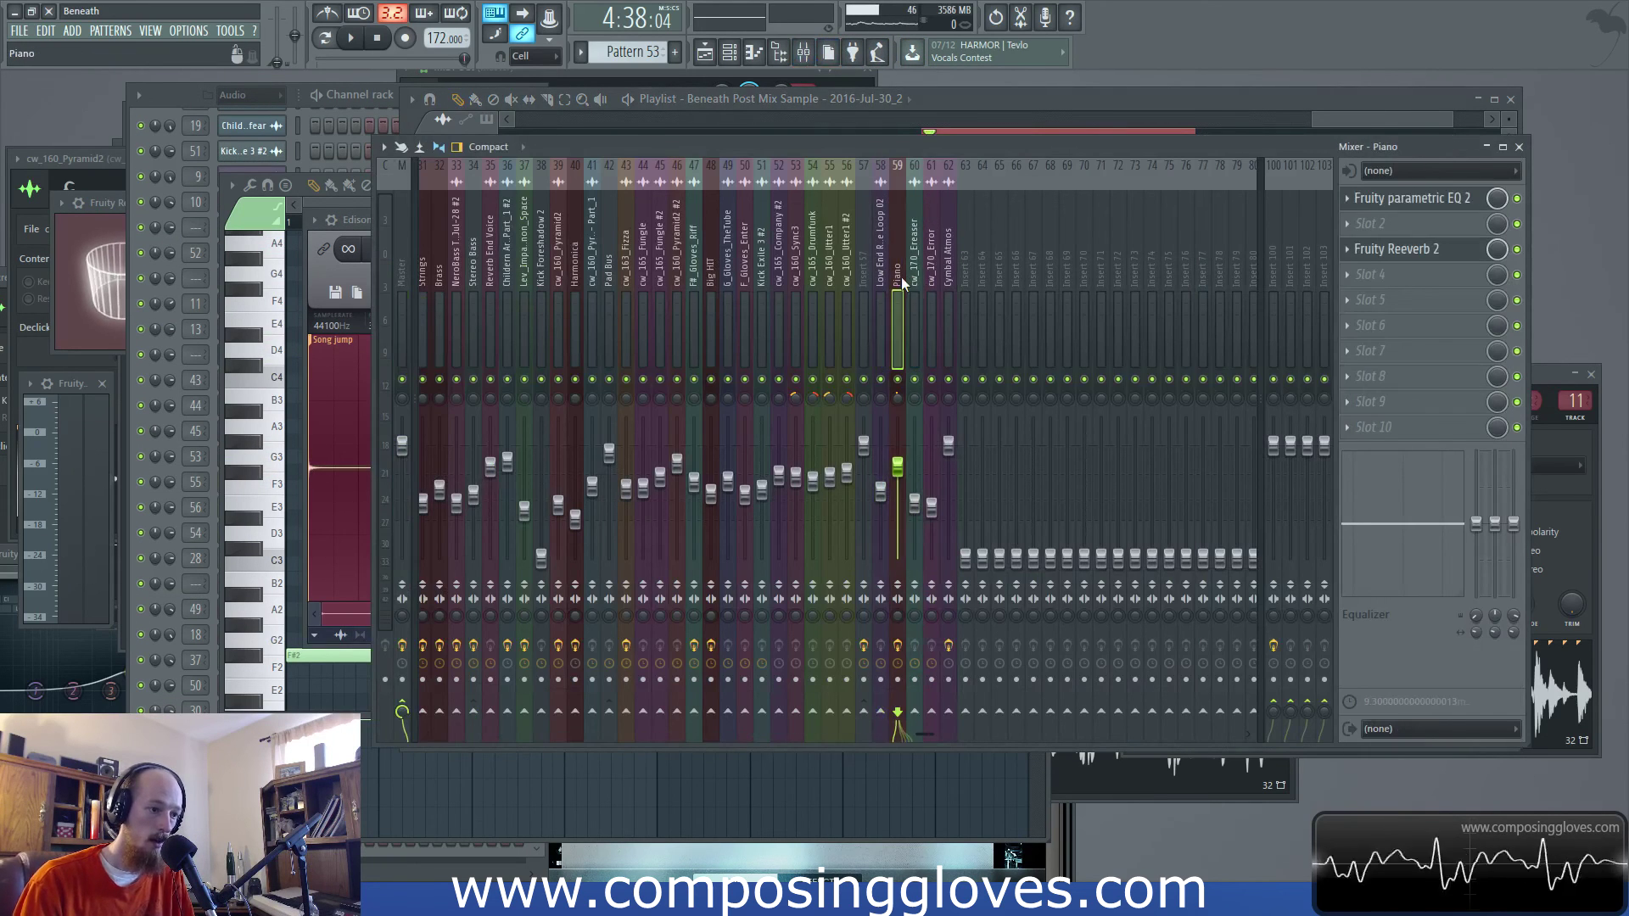
{"action": "left_click", "coordinate": [1414, 115]}
{"action": "scroll", "coordinate": [956, 425], "scroll_direction": "up", "scroll_amount": 5}
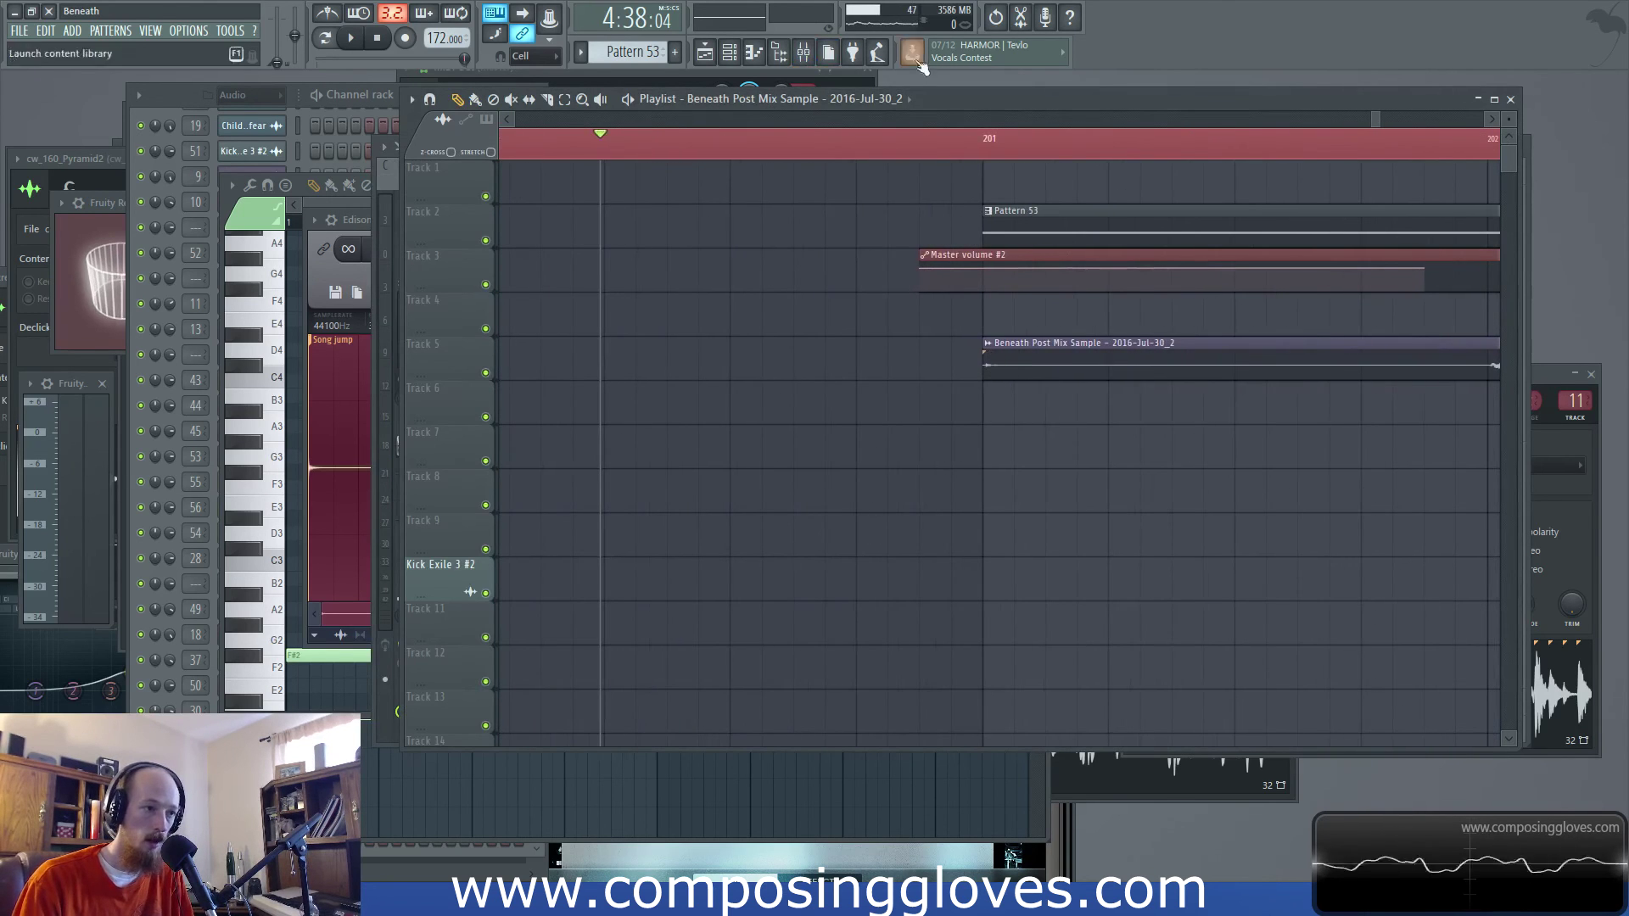
{"action": "key", "text": "F9"}
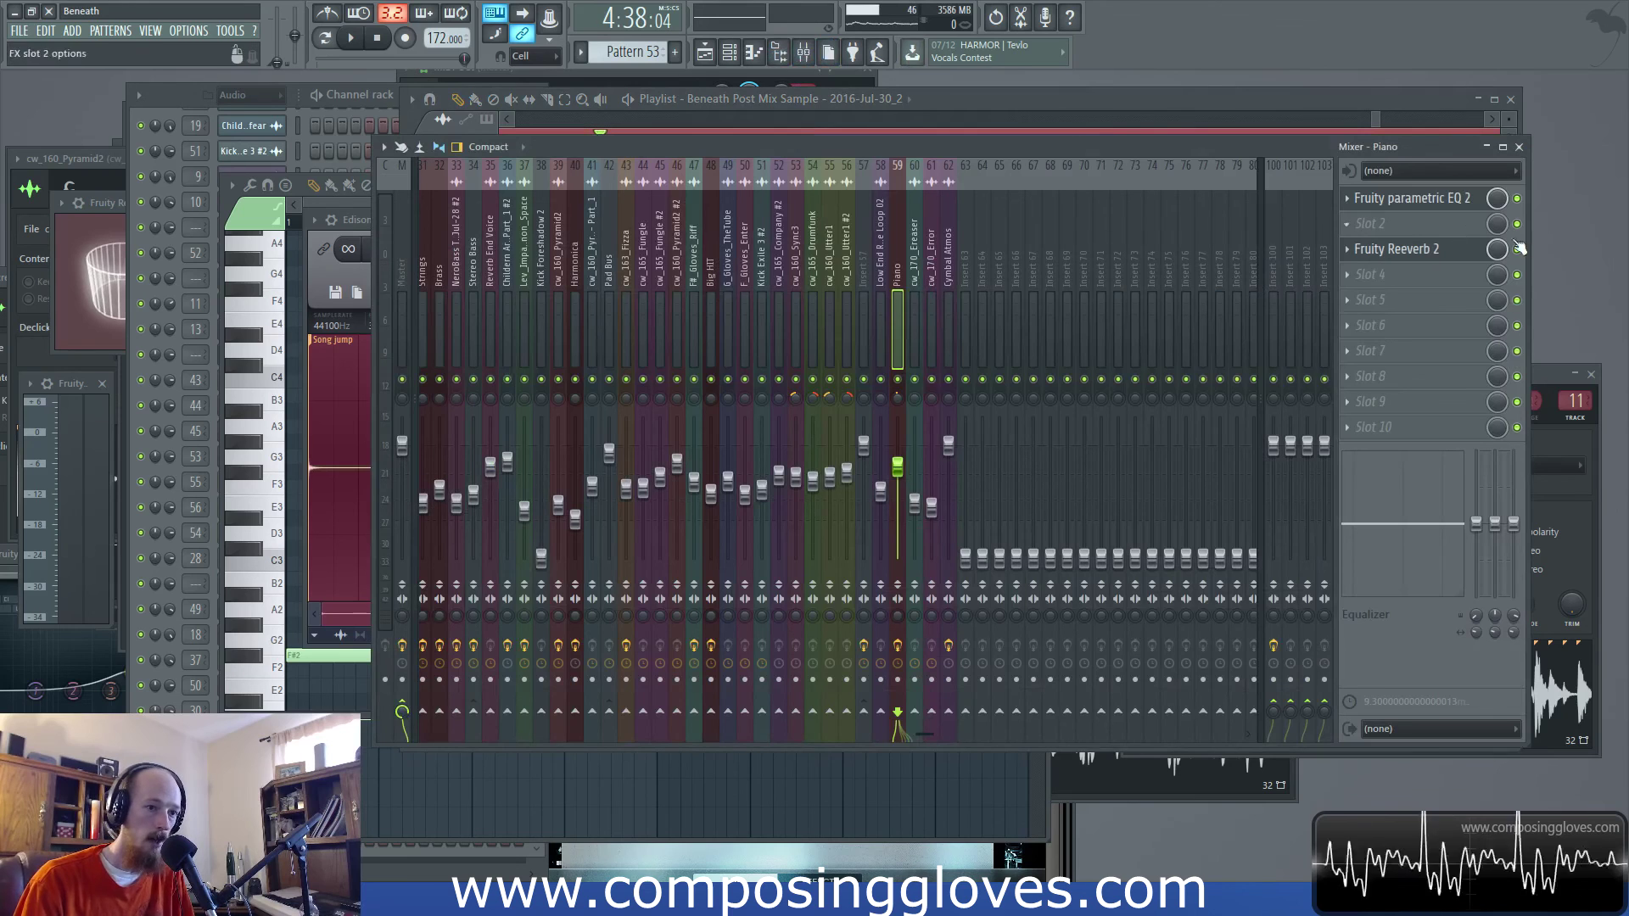
{"action": "left_click", "coordinate": [985, 104]}
{"action": "scroll", "coordinate": [1048, 348], "scroll_direction": "down", "scroll_amount": 6}
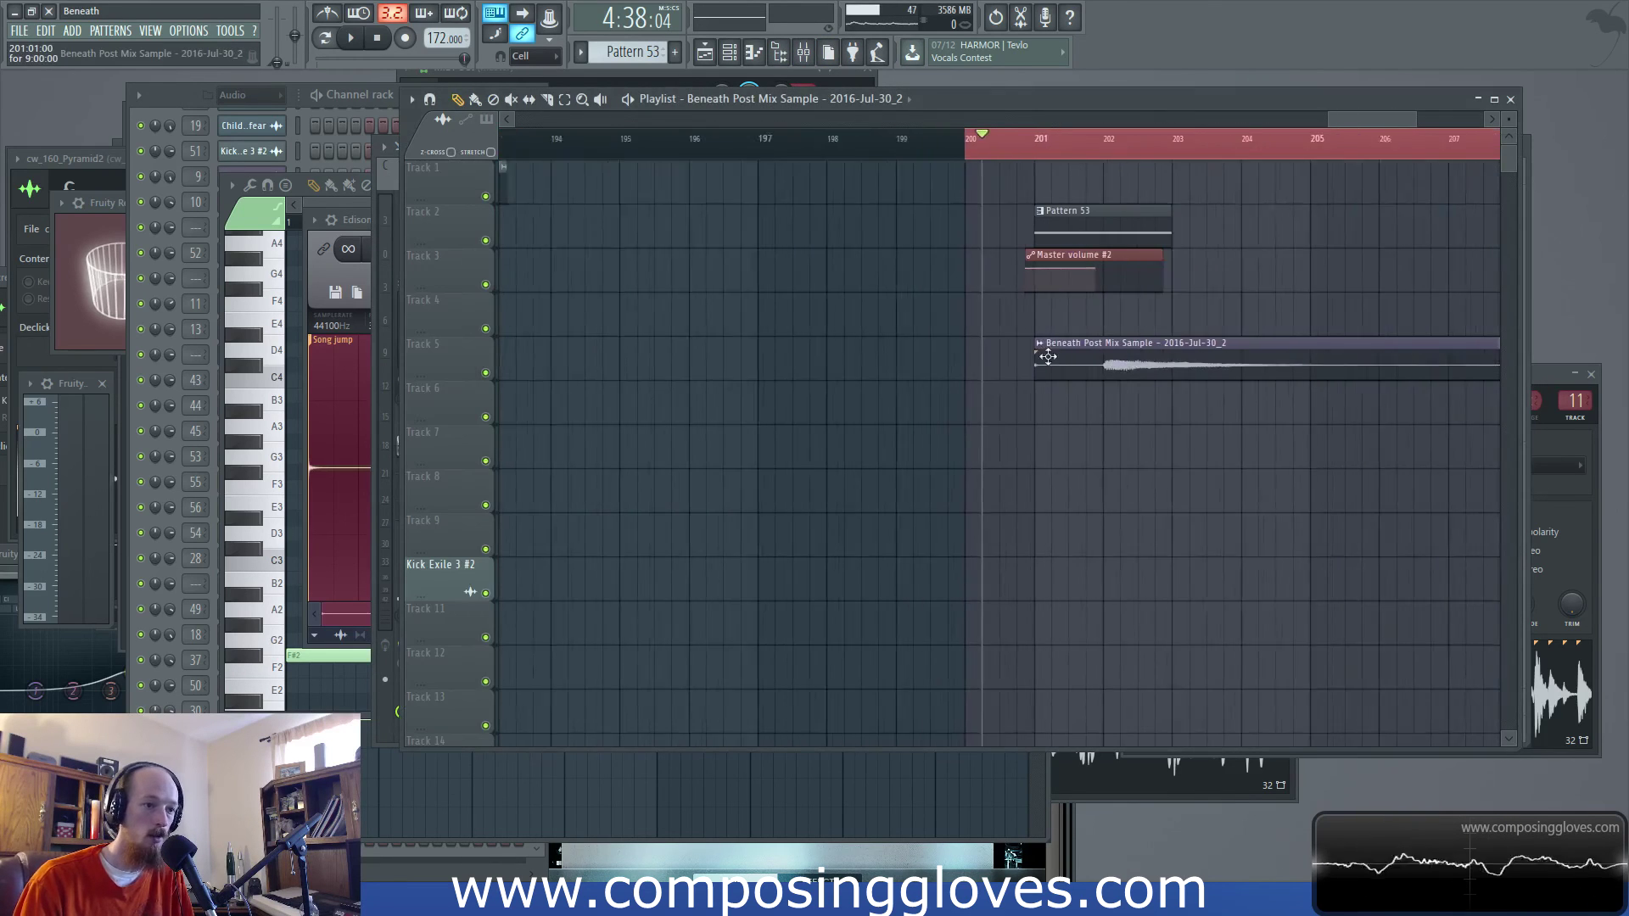
Move the Beneath Post Mix Sample clip back to track 11 in the breakdown, near bar 82
{"action": "scroll", "coordinate": [1166, 282], "scroll_direction": "down", "scroll_amount": 3}
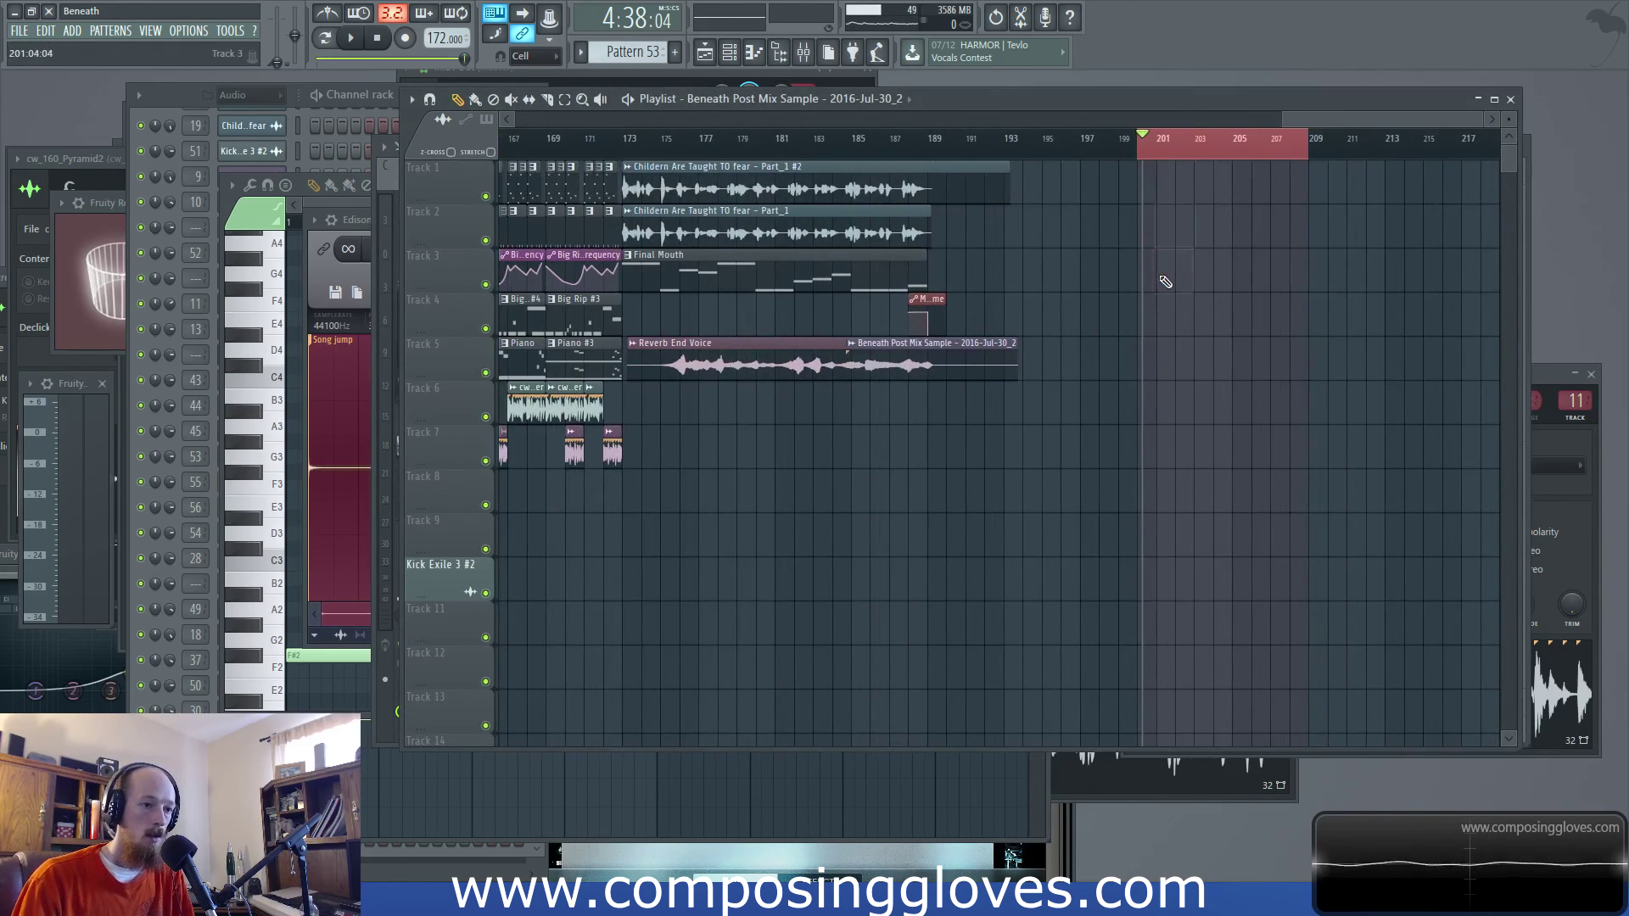
{"action": "scroll", "coordinate": [942, 369], "scroll_direction": "left", "scroll_amount": 8}
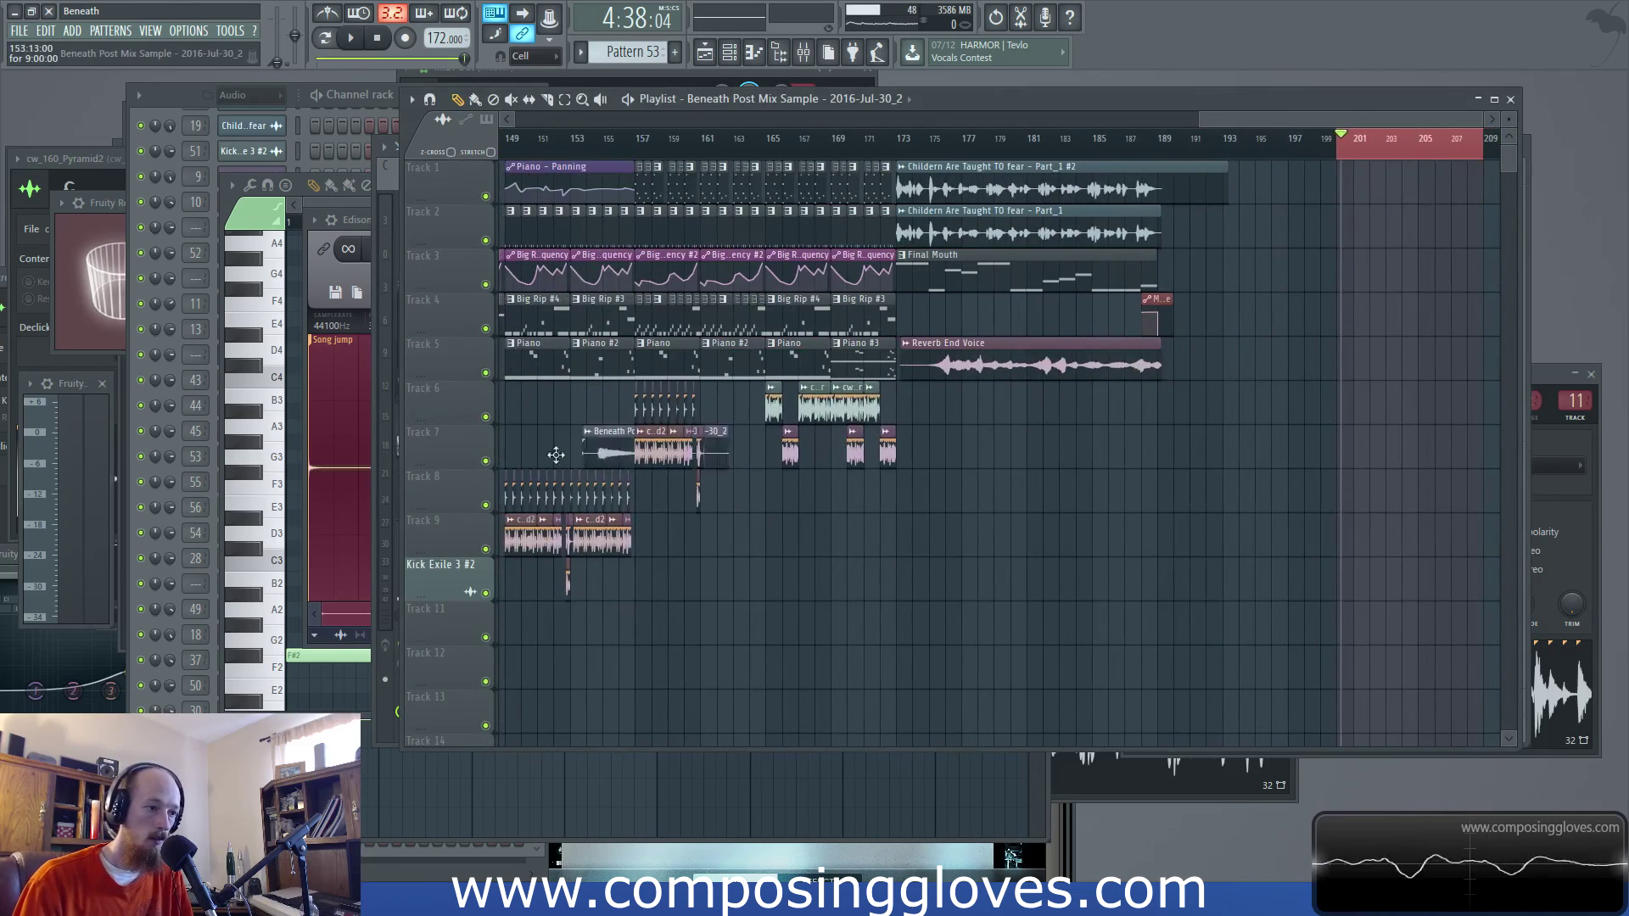
{"action": "scroll", "coordinate": [1153, 591], "scroll_direction": "left", "scroll_amount": 8}
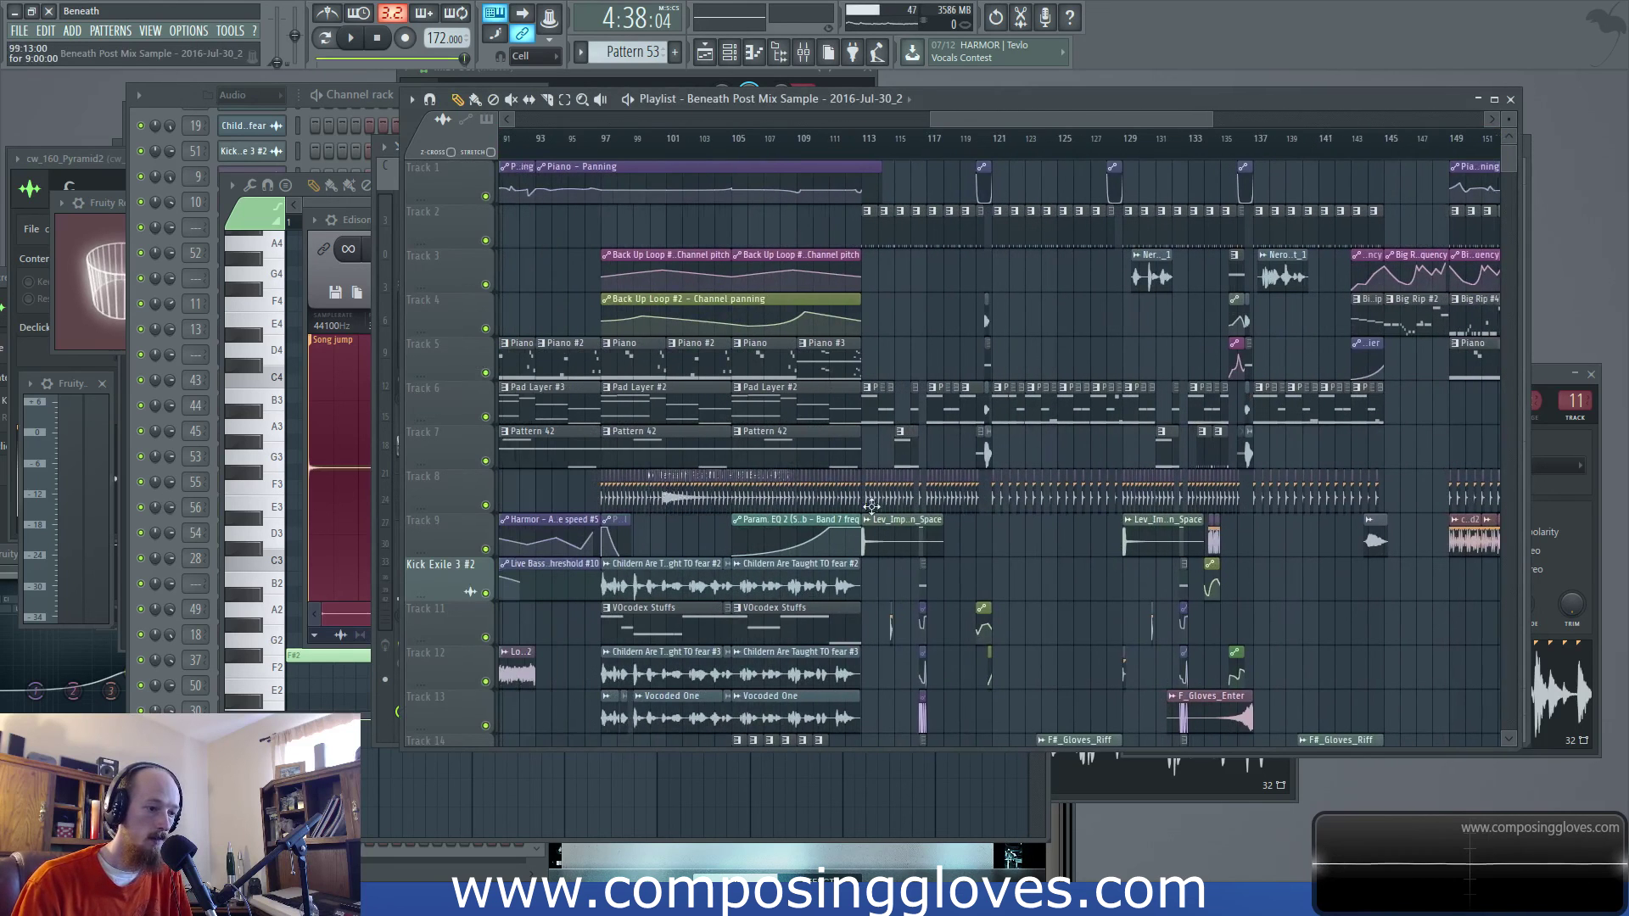
{"action": "left_click_drag", "start_coordinate": [1153, 591], "coordinate": [735, 391]}
{"action": "scroll", "coordinate": [1164, 578], "scroll_direction": "right", "scroll_amount": 6}
{"action": "scroll", "coordinate": [1163, 579], "scroll_direction": "left", "scroll_amount": 10}
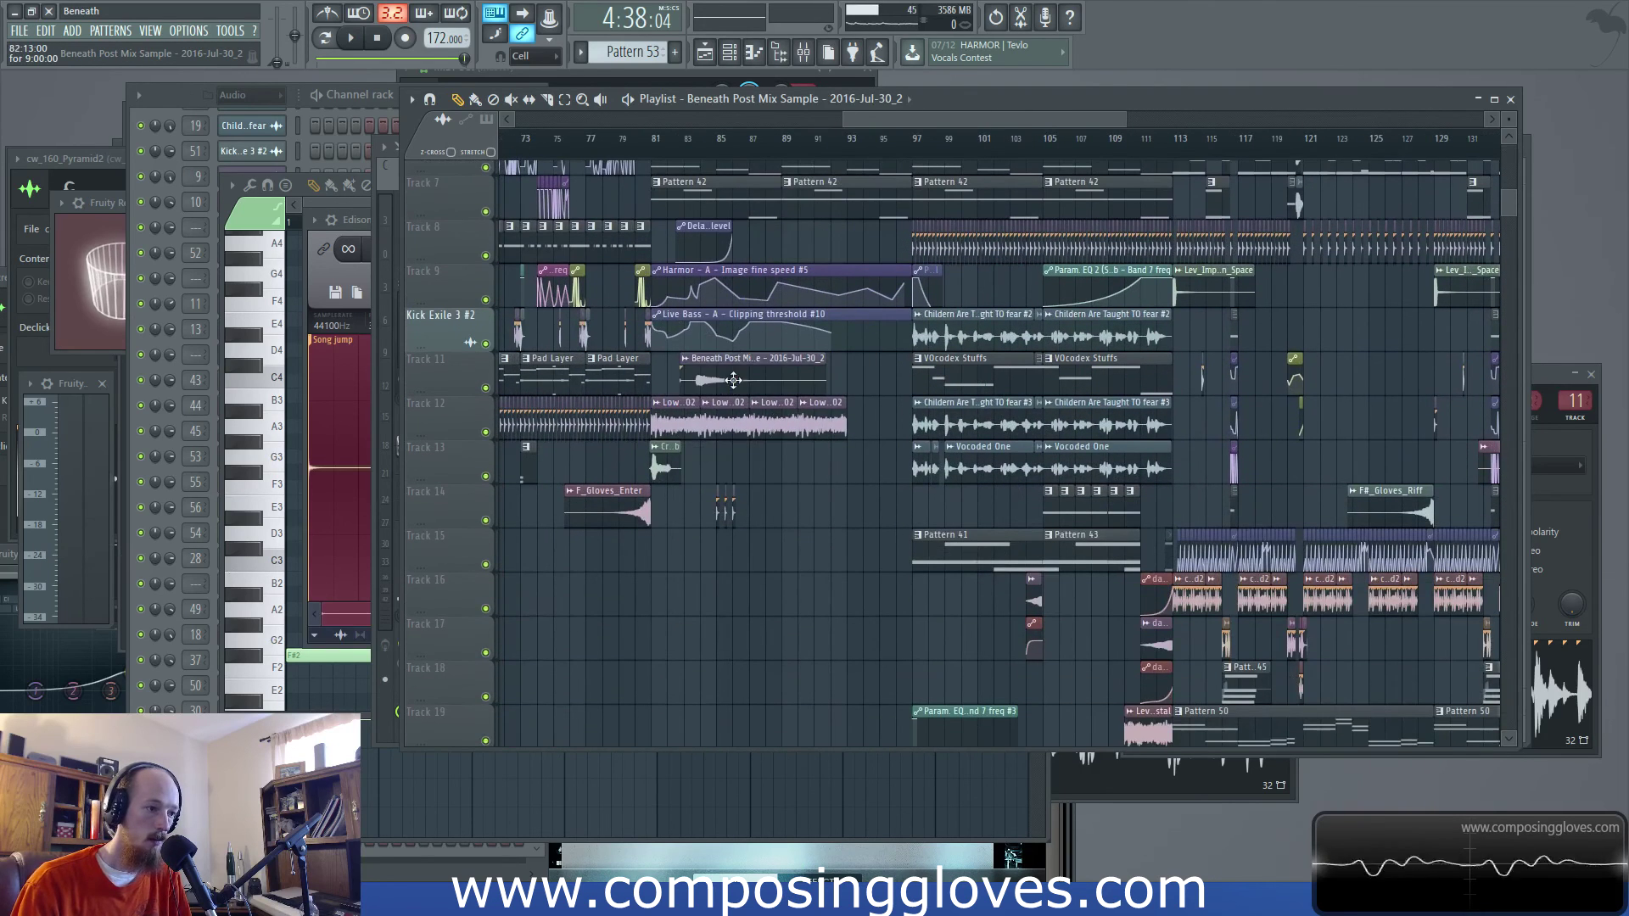
Reverse the recorded piano sample in its channel settings and adjust its clip to start at bar 84 with an 8-bar length
{"action": "double_click", "coordinate": [735, 389]}
{"action": "scroll", "coordinate": [694, 376], "scroll_direction": "up", "scroll_amount": 5}
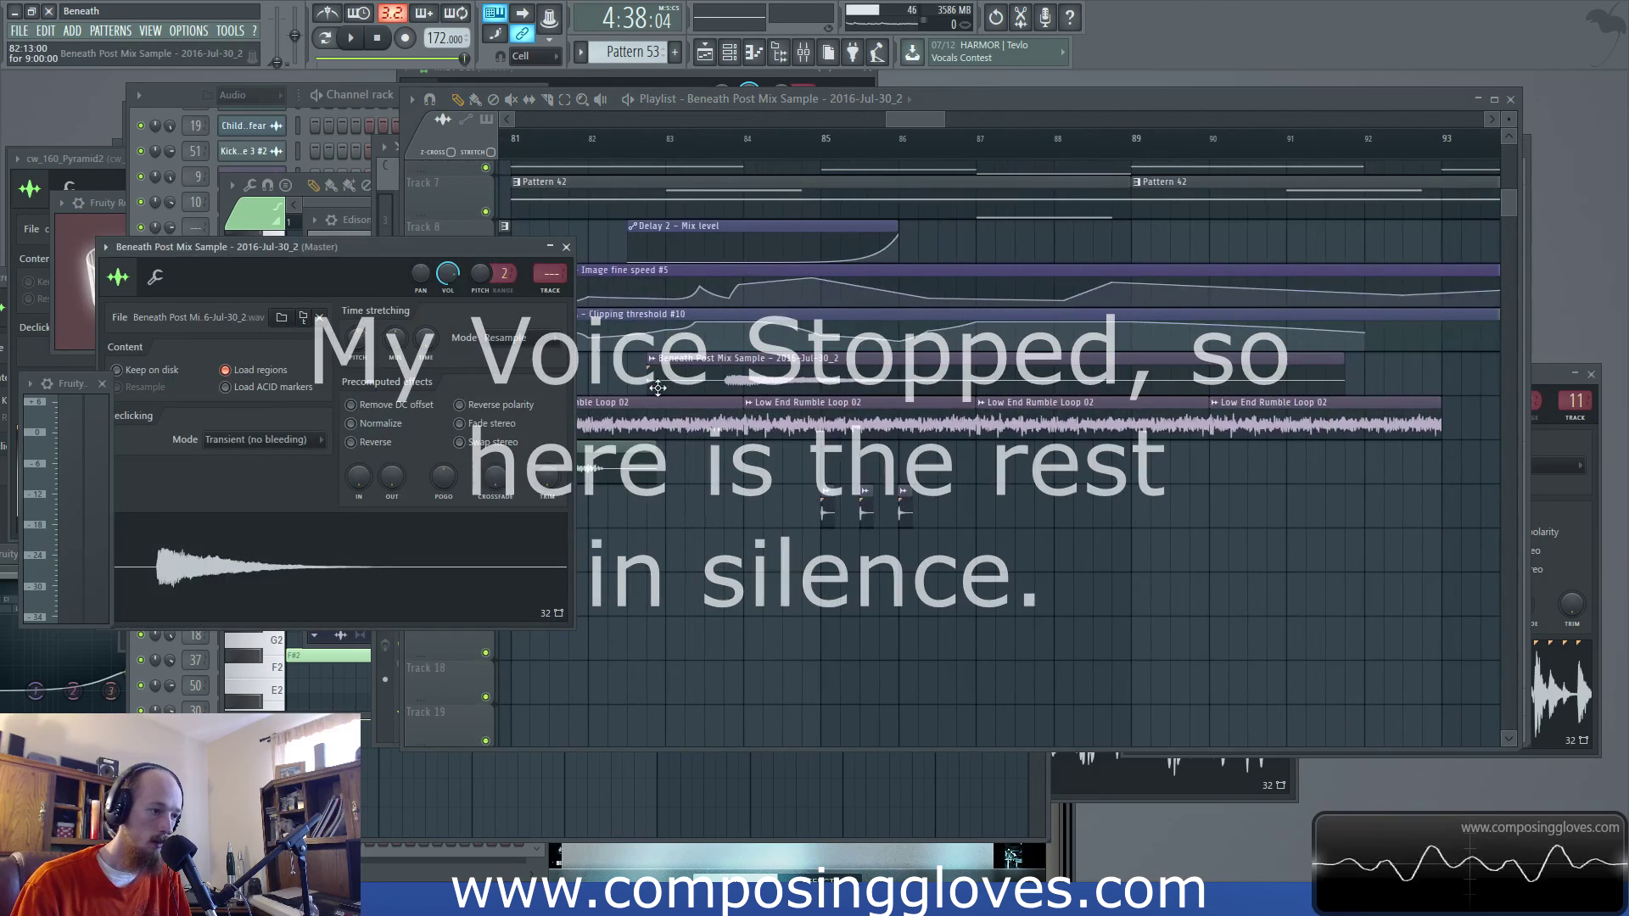
{"action": "left_click", "coordinate": [689, 384]}
{"action": "left_click_drag", "start_coordinate": [689, 383], "coordinate": [743, 388]}
{"action": "left_click", "coordinate": [350, 423]}
{"action": "left_click", "coordinate": [351, 423]}
{"action": "left_click", "coordinate": [351, 442]}
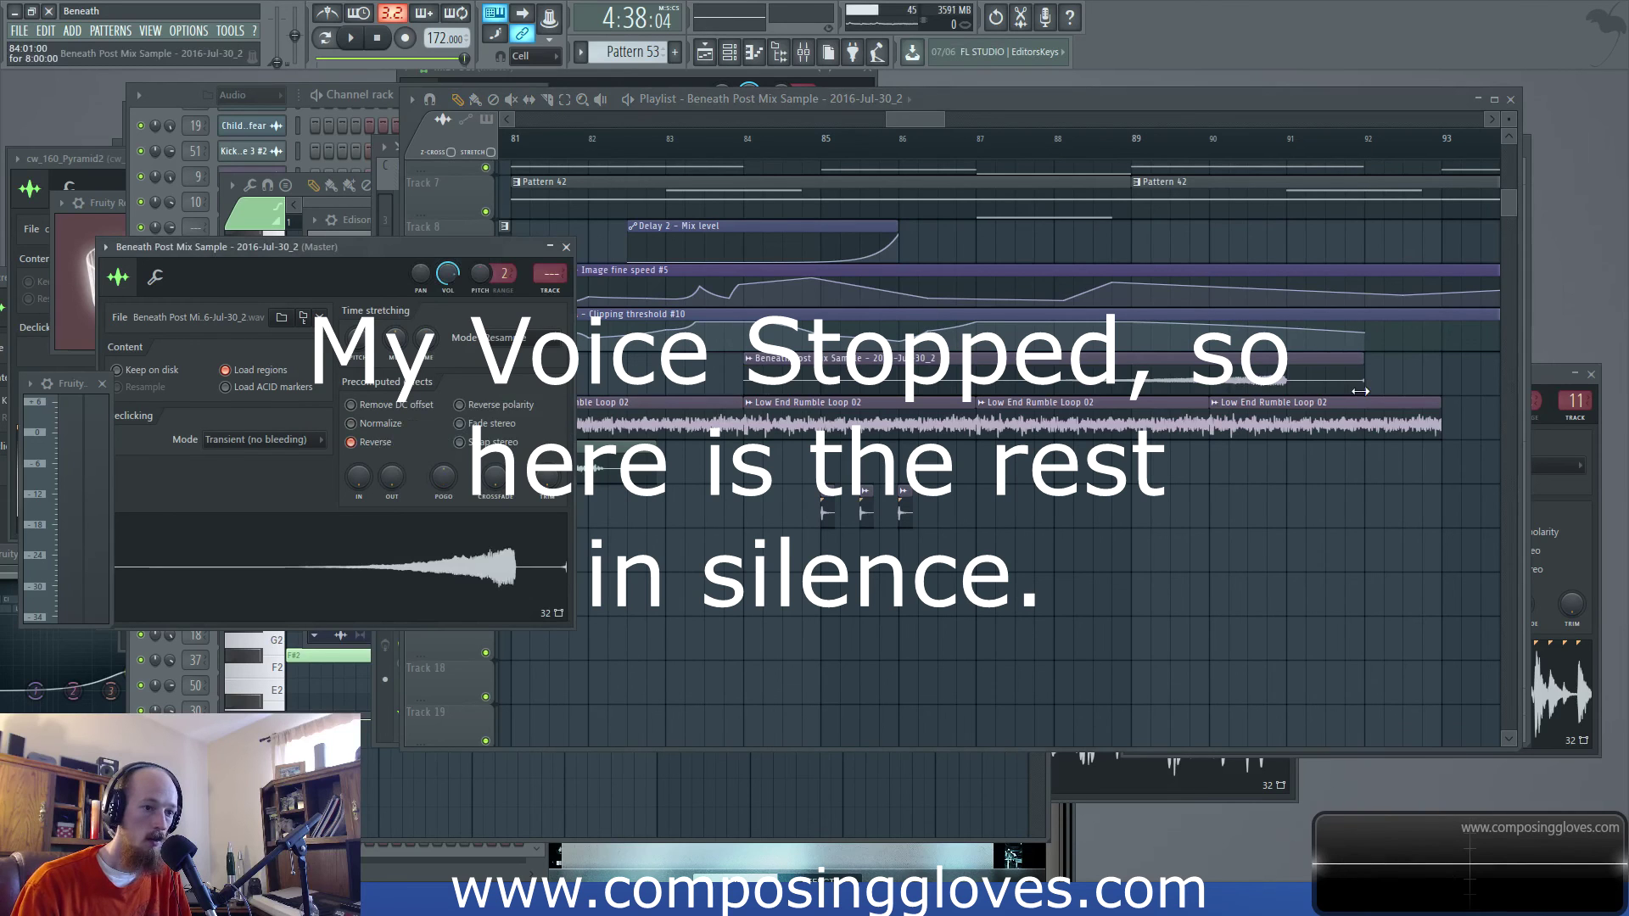
Move the reversed sample clip on track 11 earlier so it starts at bar 81 and ends at bar 89
{"action": "left_click_drag", "start_coordinate": [1361, 391], "coordinate": [1291, 394]}
{"action": "left_click_drag", "start_coordinate": [747, 382], "coordinate": [623, 393]}
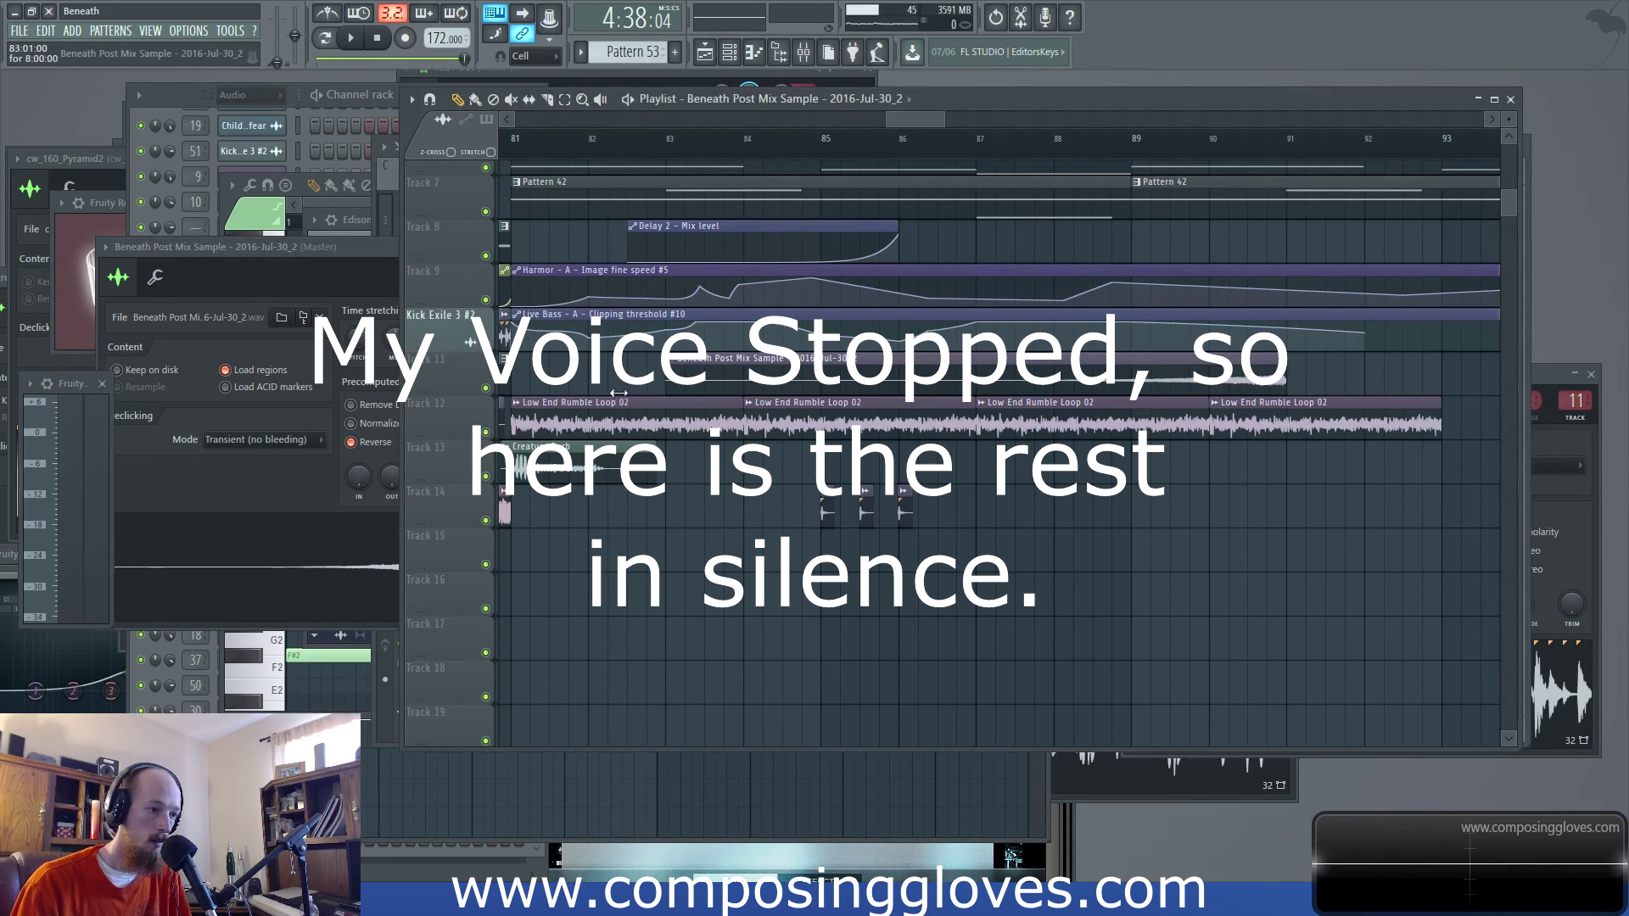
{"action": "scroll", "coordinate": [823, 396], "scroll_direction": "down", "scroll_amount": 4}
{"action": "scroll", "coordinate": [956, 346], "scroll_direction": "up", "scroll_amount": 2}
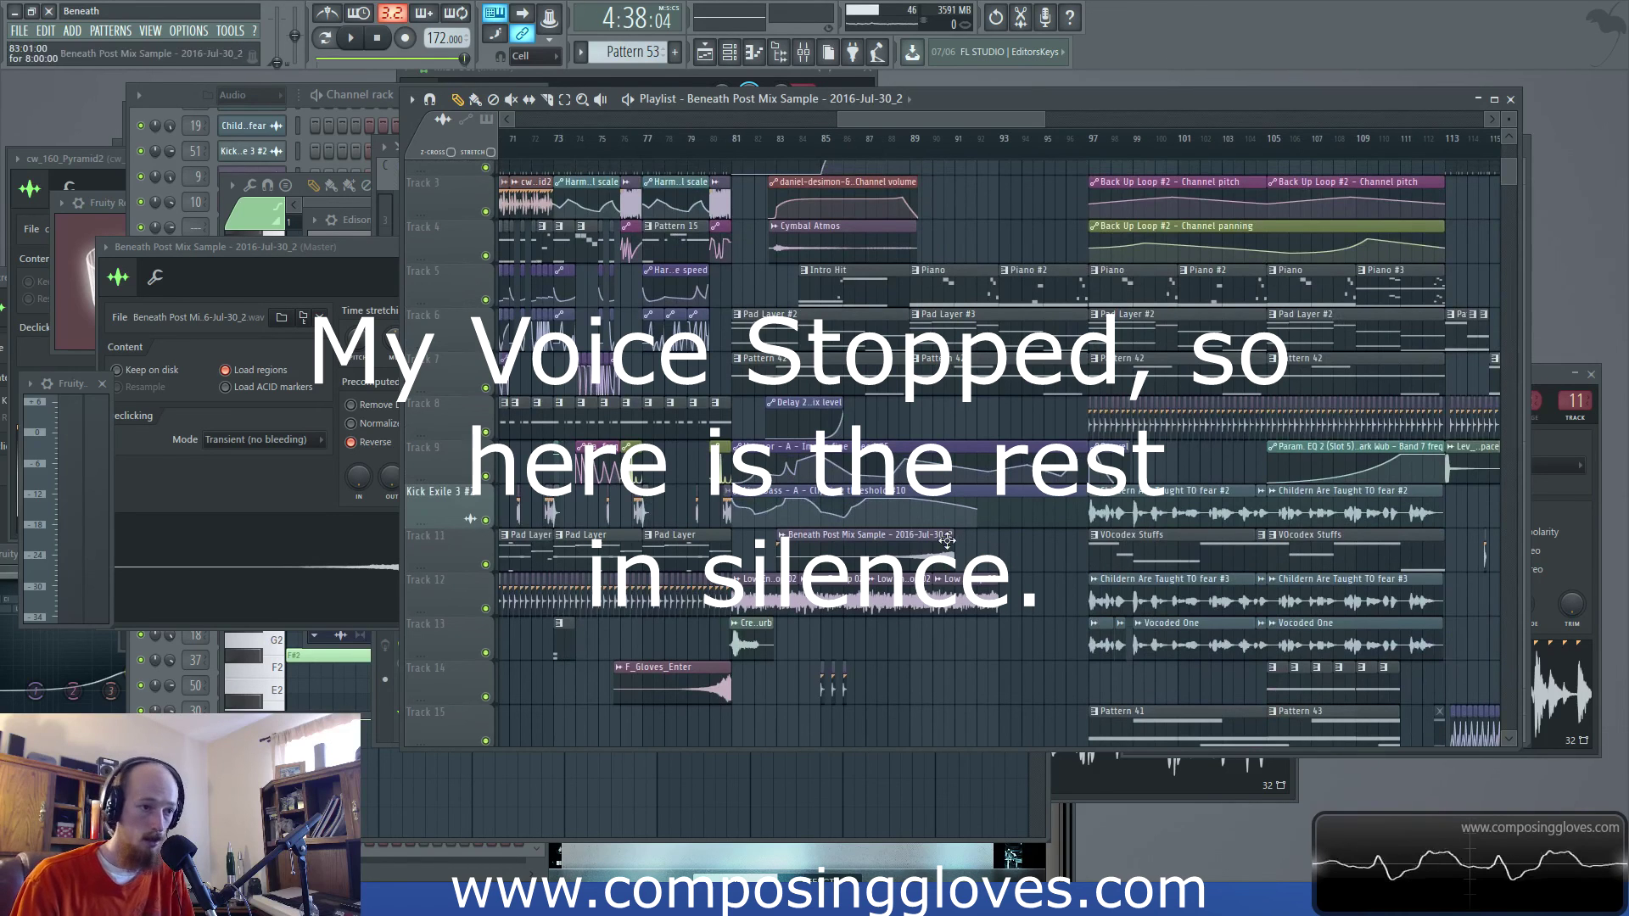
{"action": "left_click_drag", "start_coordinate": [919, 553], "coordinate": [874, 552]}
Play the breakdown from bar 81 to audition the reversed piano swell and open the sample's channel settings
{"action": "scroll", "coordinate": [880, 552], "scroll_direction": "up", "scroll_amount": 3}
{"action": "left_click", "coordinate": [596, 138]}
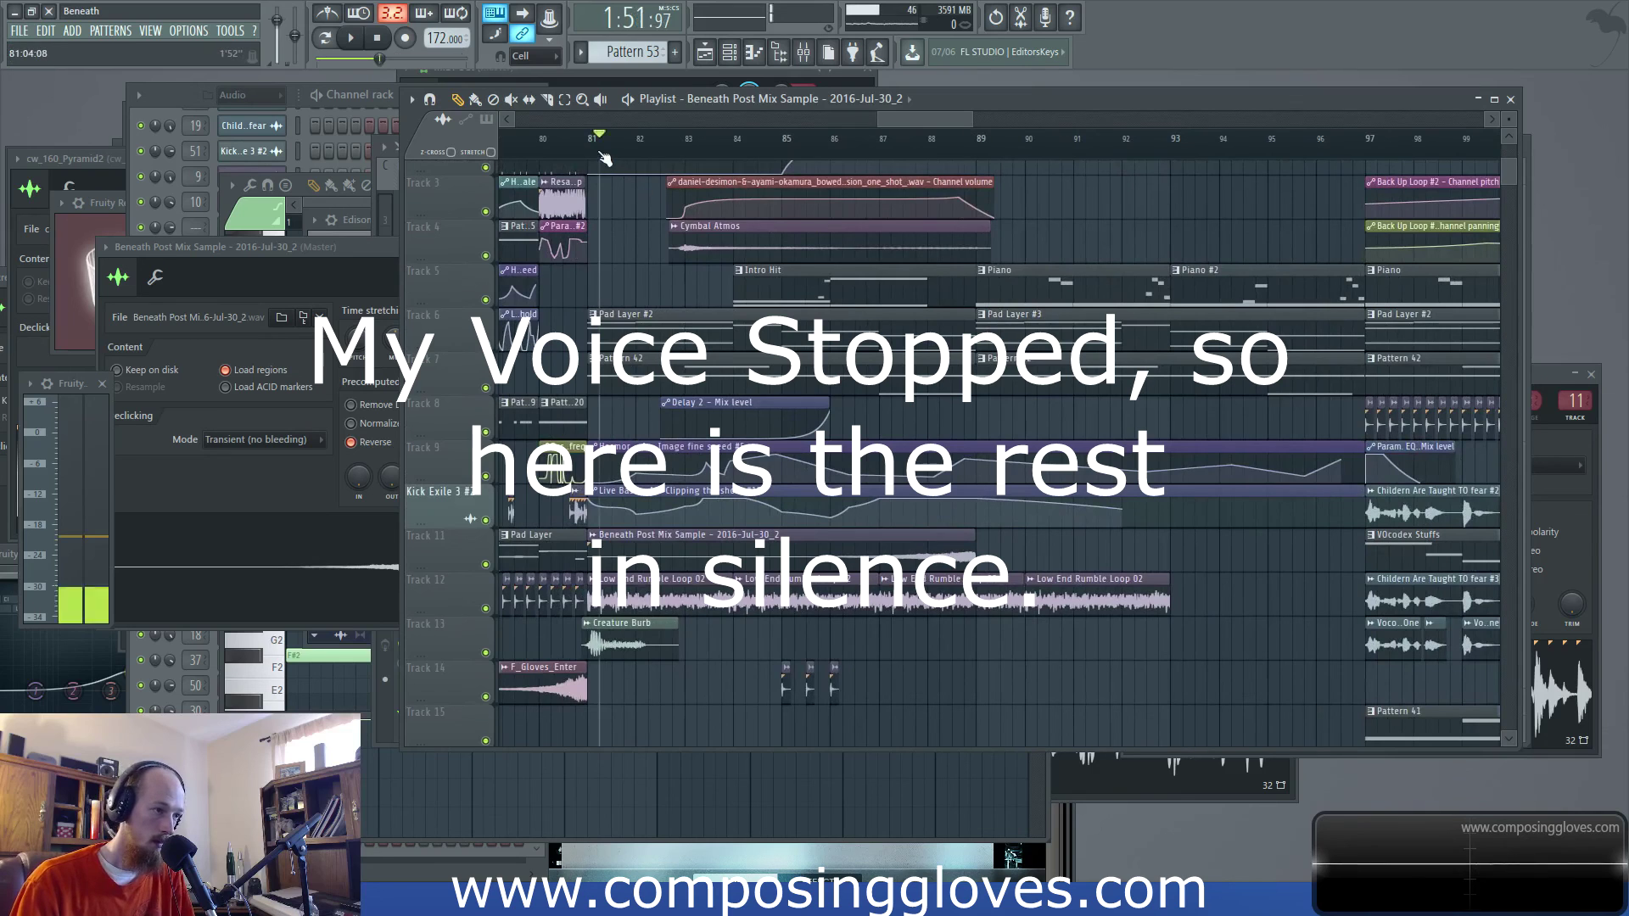
{"action": "key", "text": "space"}
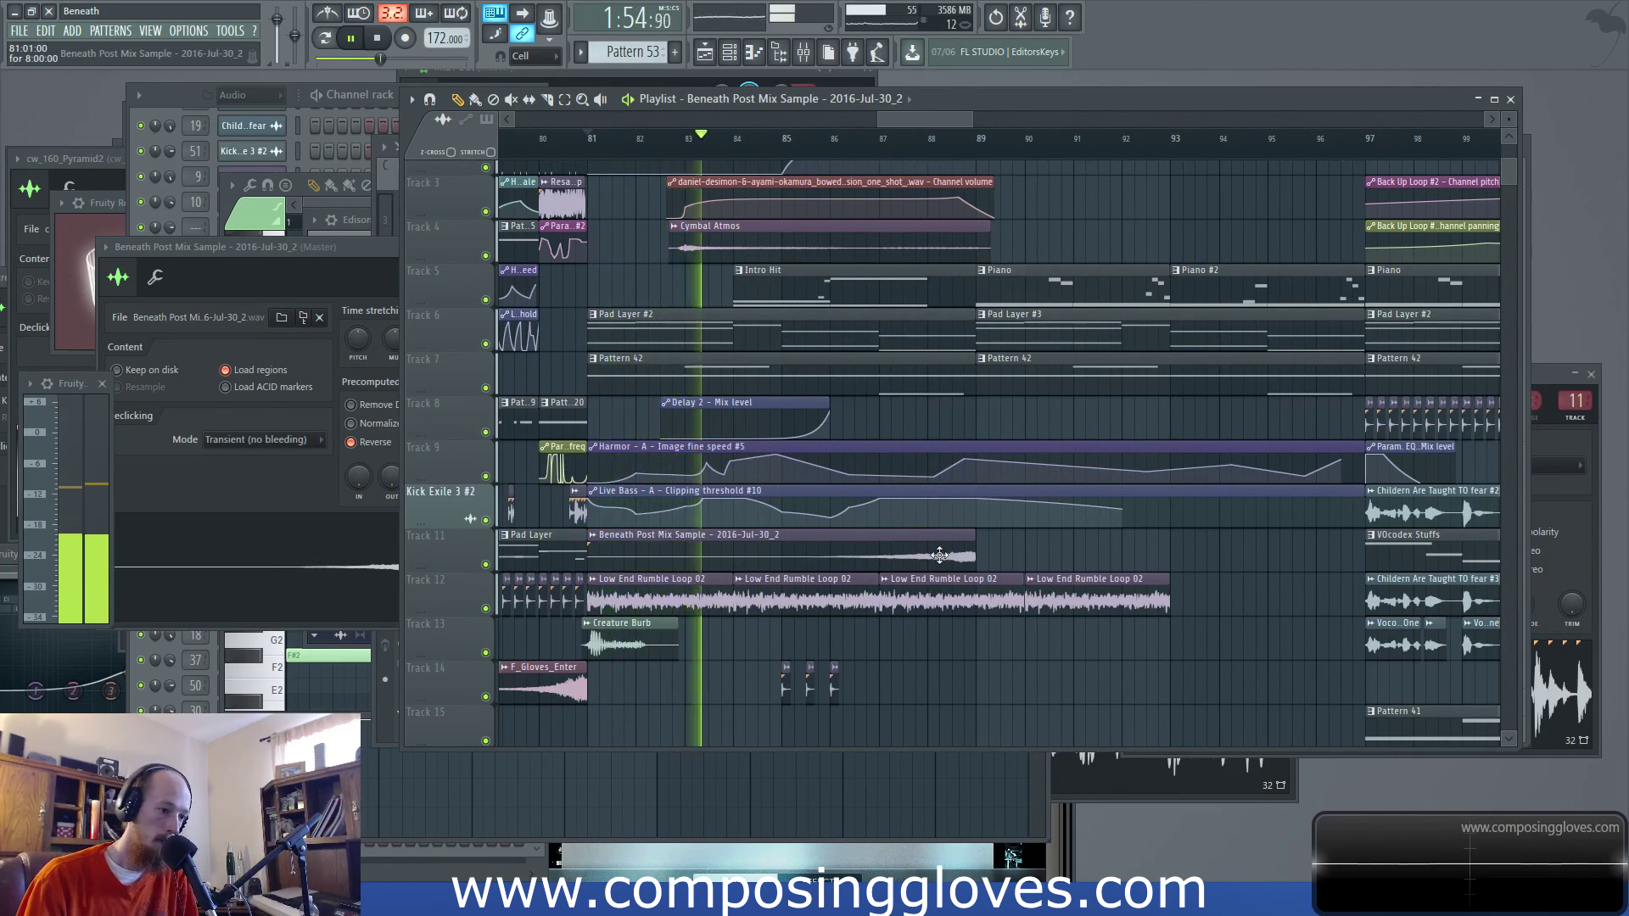
{"action": "double_click", "coordinate": [935, 558]}
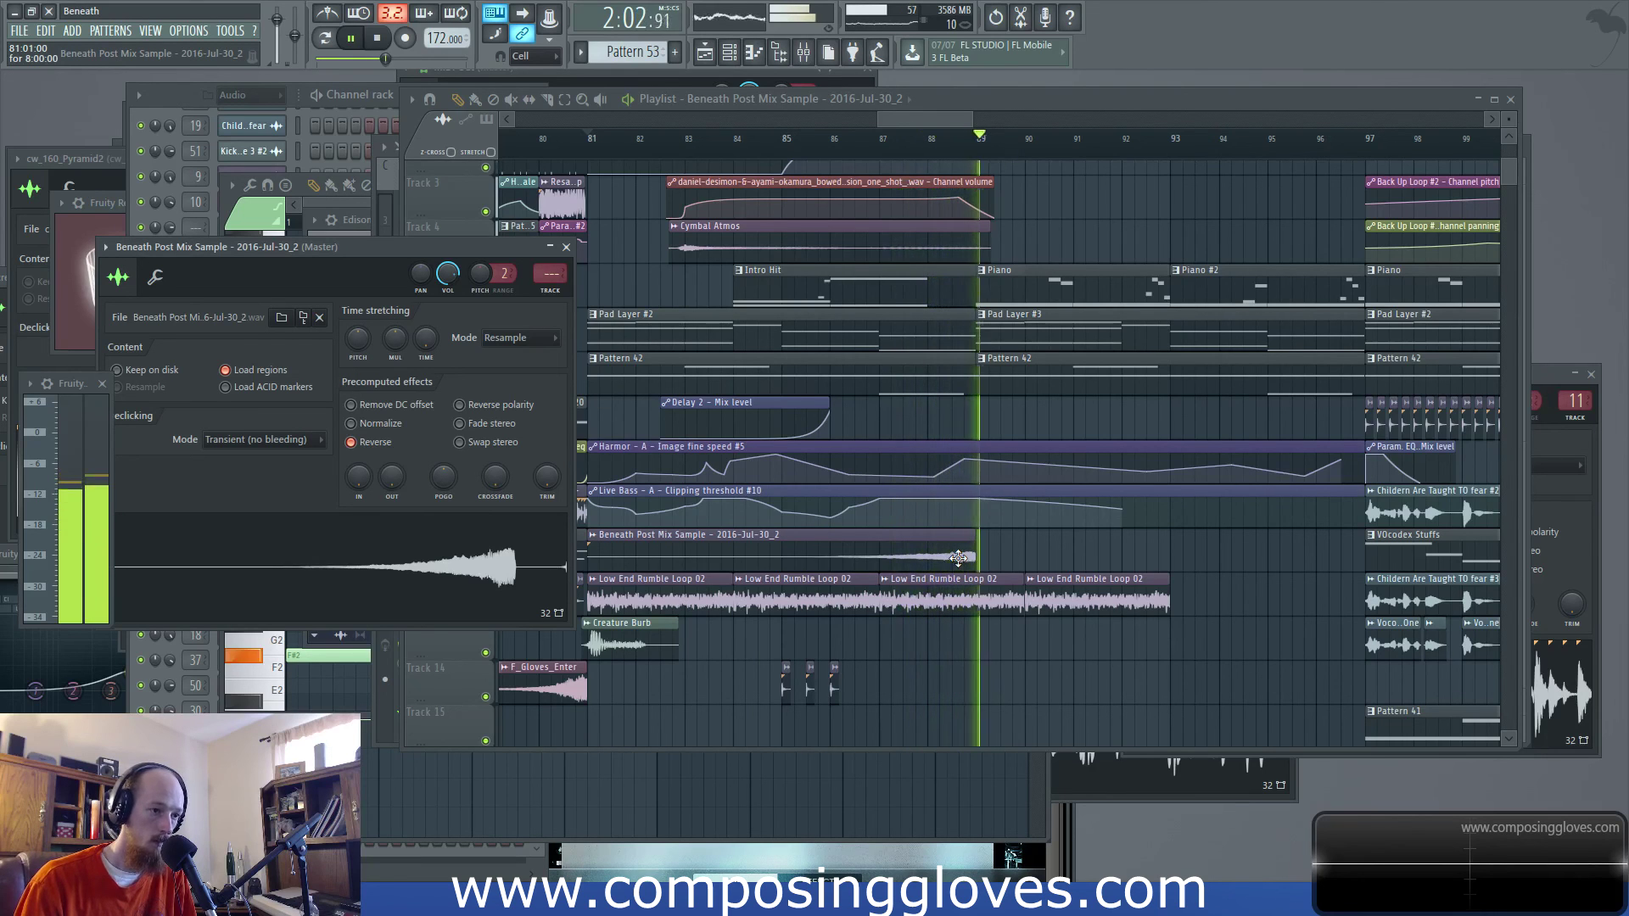
Nudge the reversed sample clip on track 11 to start at 81:01:23 with a 7:15:05 length, auditioning the transition at bar 89
{"action": "key", "text": "space"}
{"action": "scroll", "coordinate": [958, 558], "scroll_direction": "up", "scroll_amount": 6}
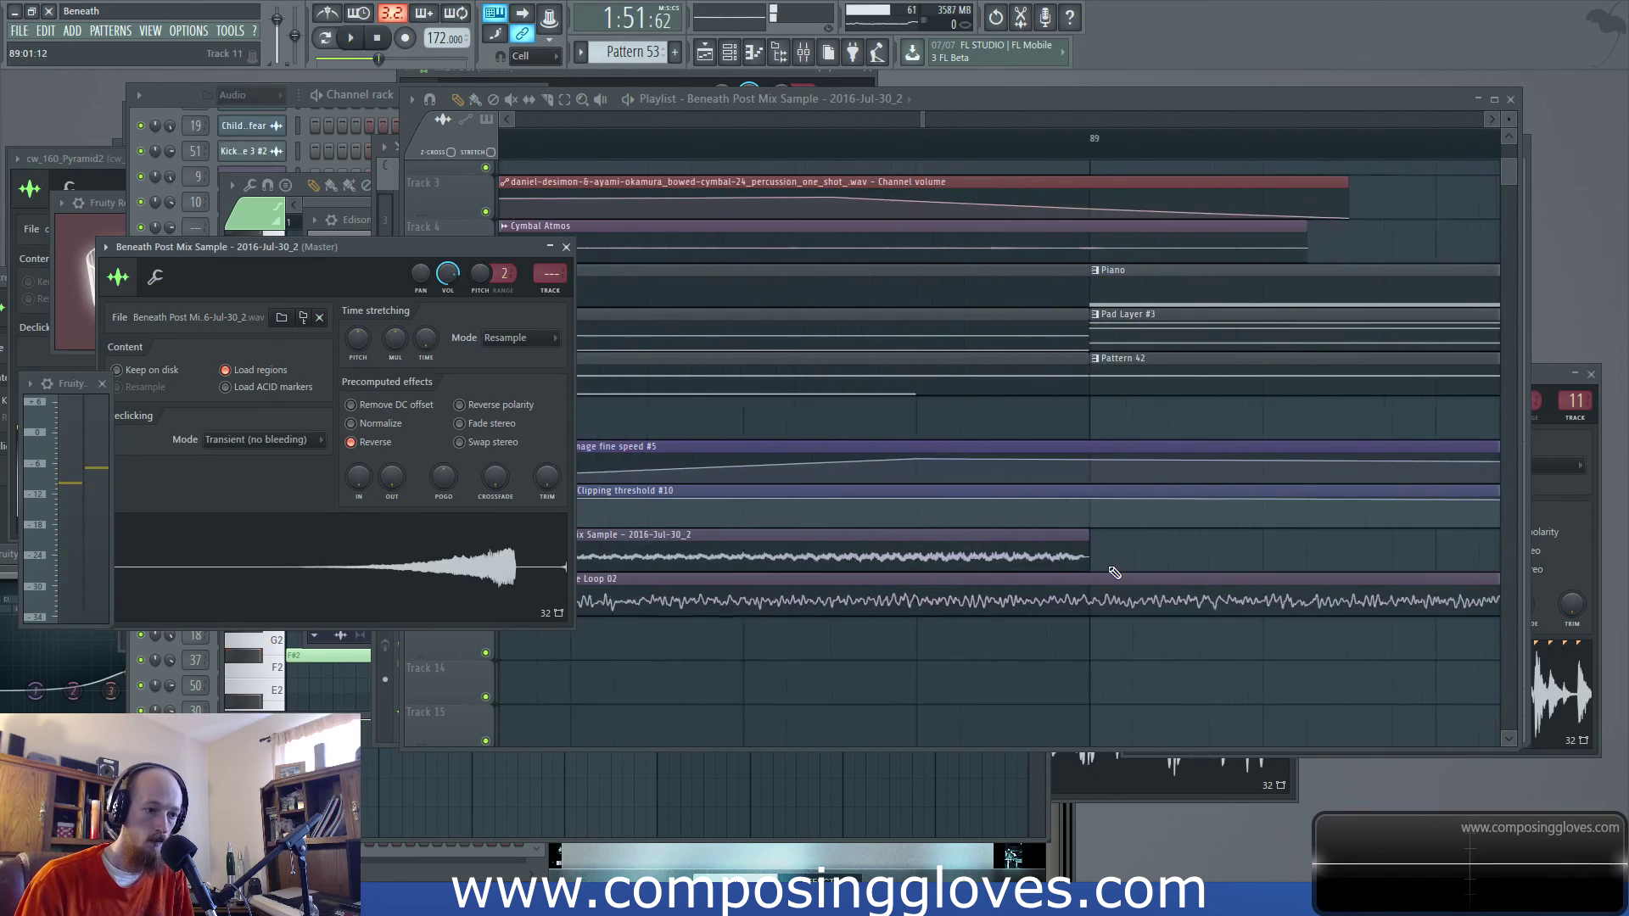
{"action": "left_click_drag", "start_coordinate": [1058, 562], "coordinate": [1124, 554]}
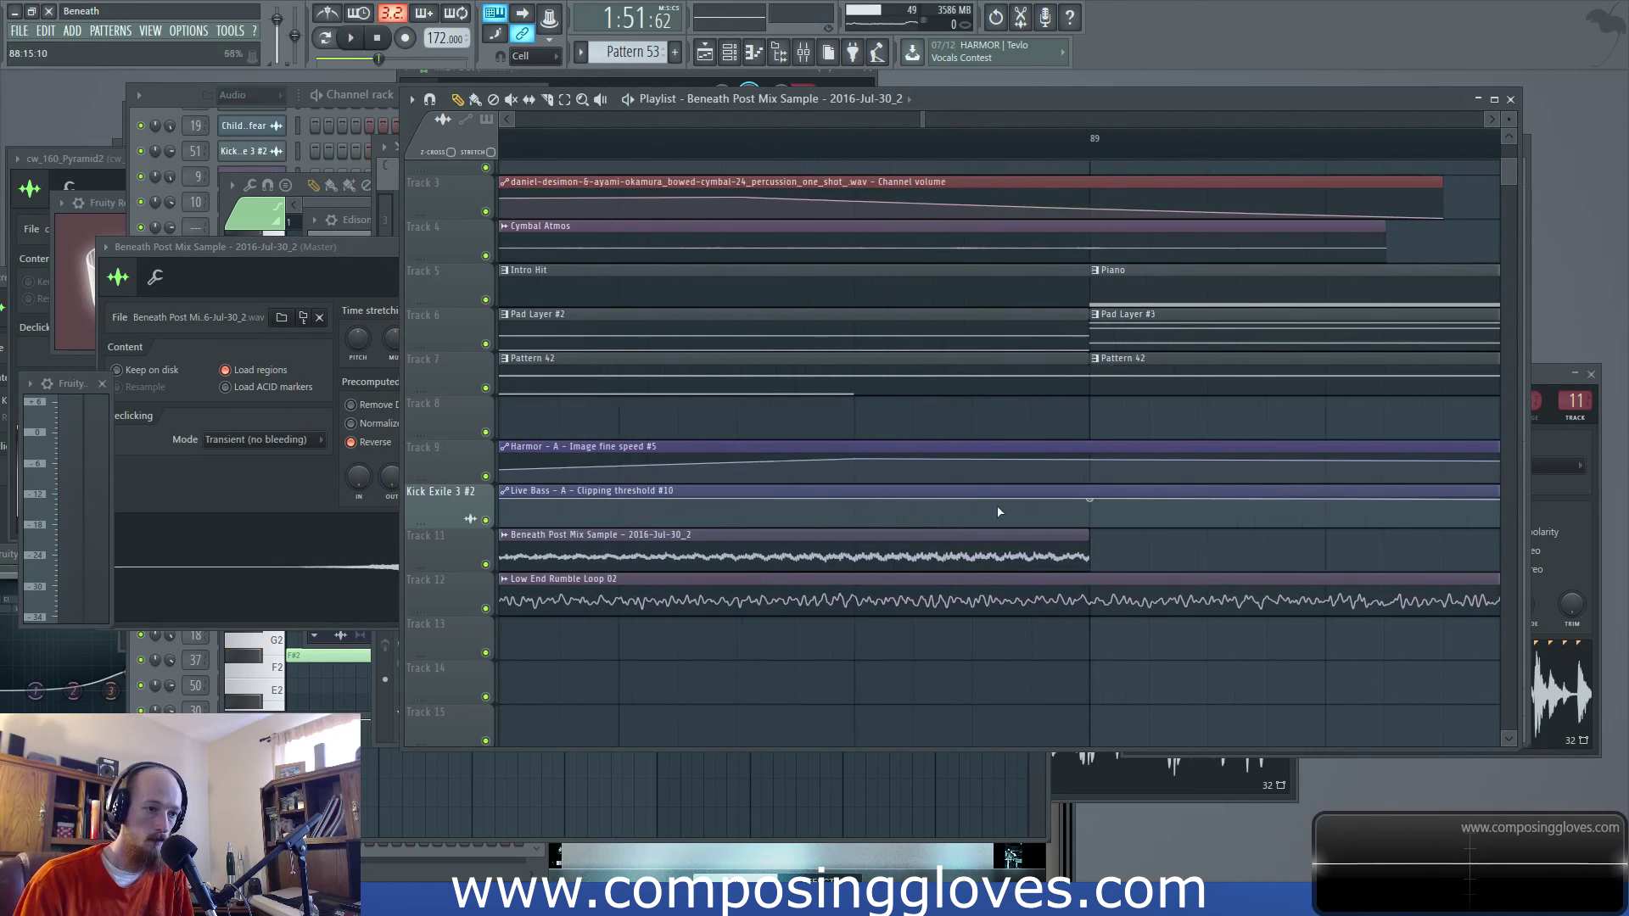
{"action": "scroll", "coordinate": [999, 512], "scroll_direction": "down", "scroll_amount": 4}
{"action": "key", "text": "space"}
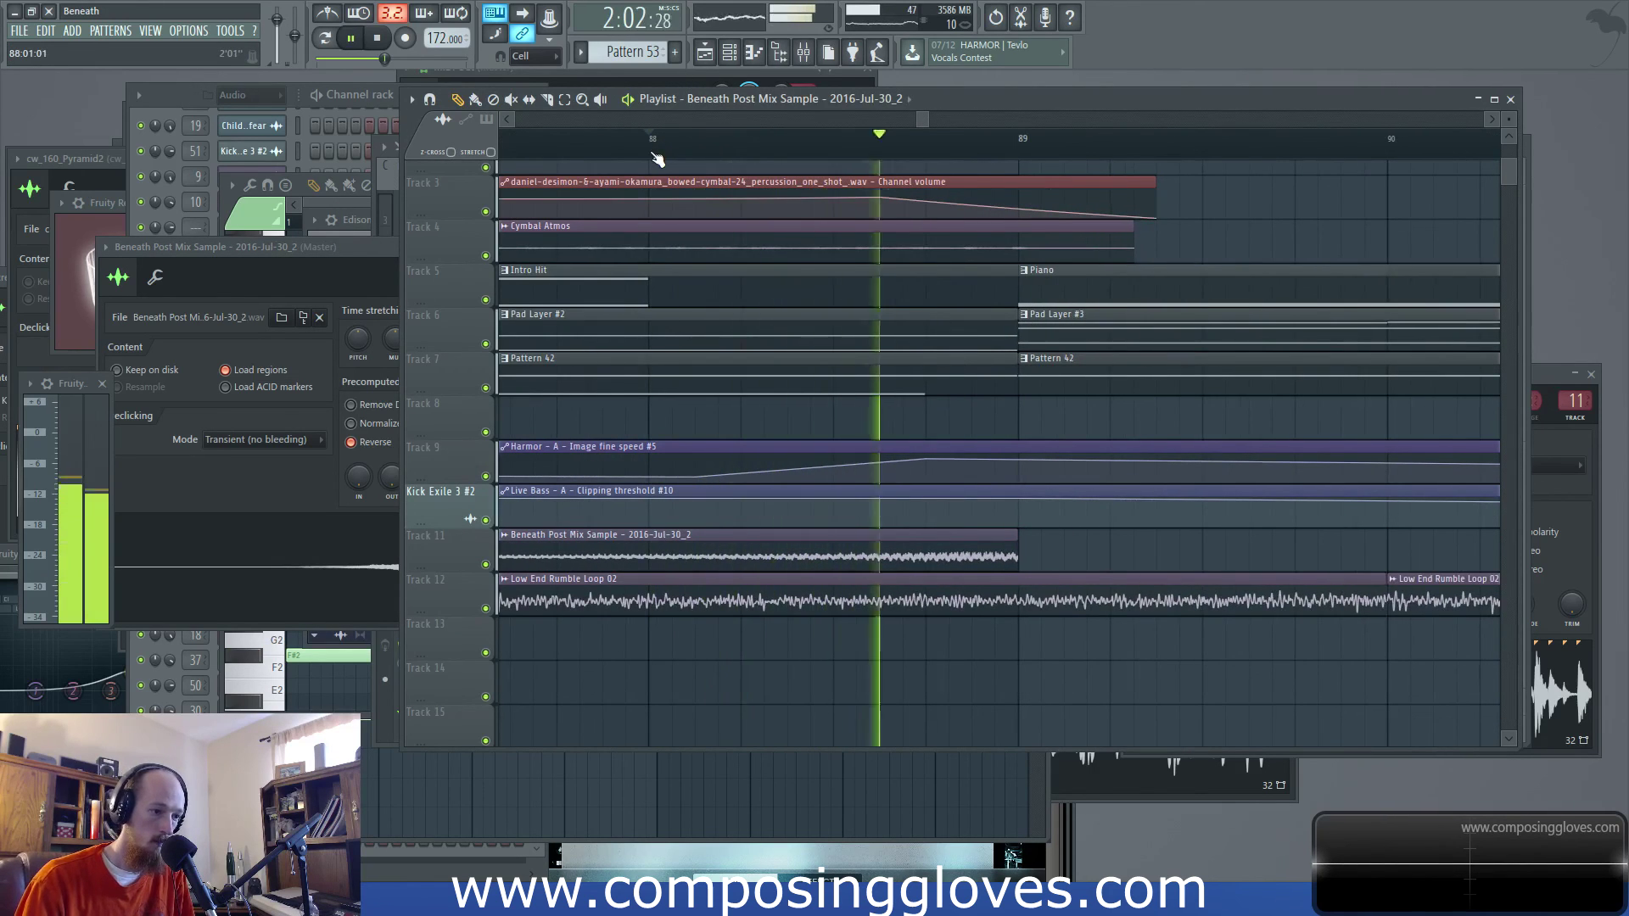
{"action": "key", "text": "space"}
{"action": "scroll", "coordinate": [1018, 560], "scroll_direction": "up", "scroll_amount": 4}
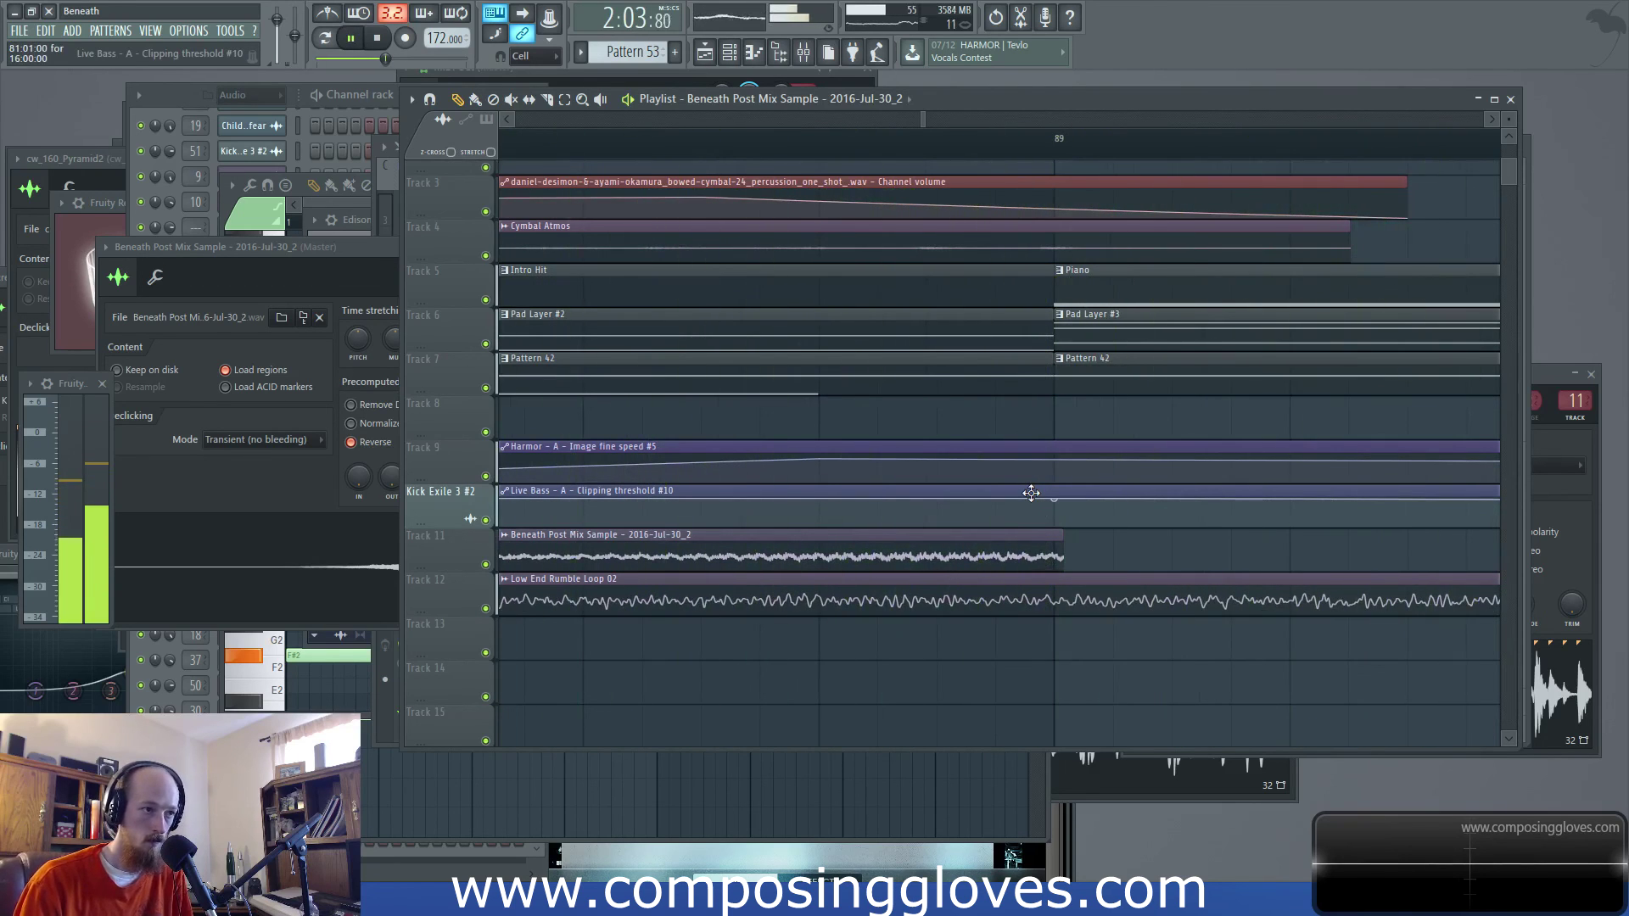
{"action": "scroll", "coordinate": [1031, 493], "scroll_direction": "down", "scroll_amount": 5}
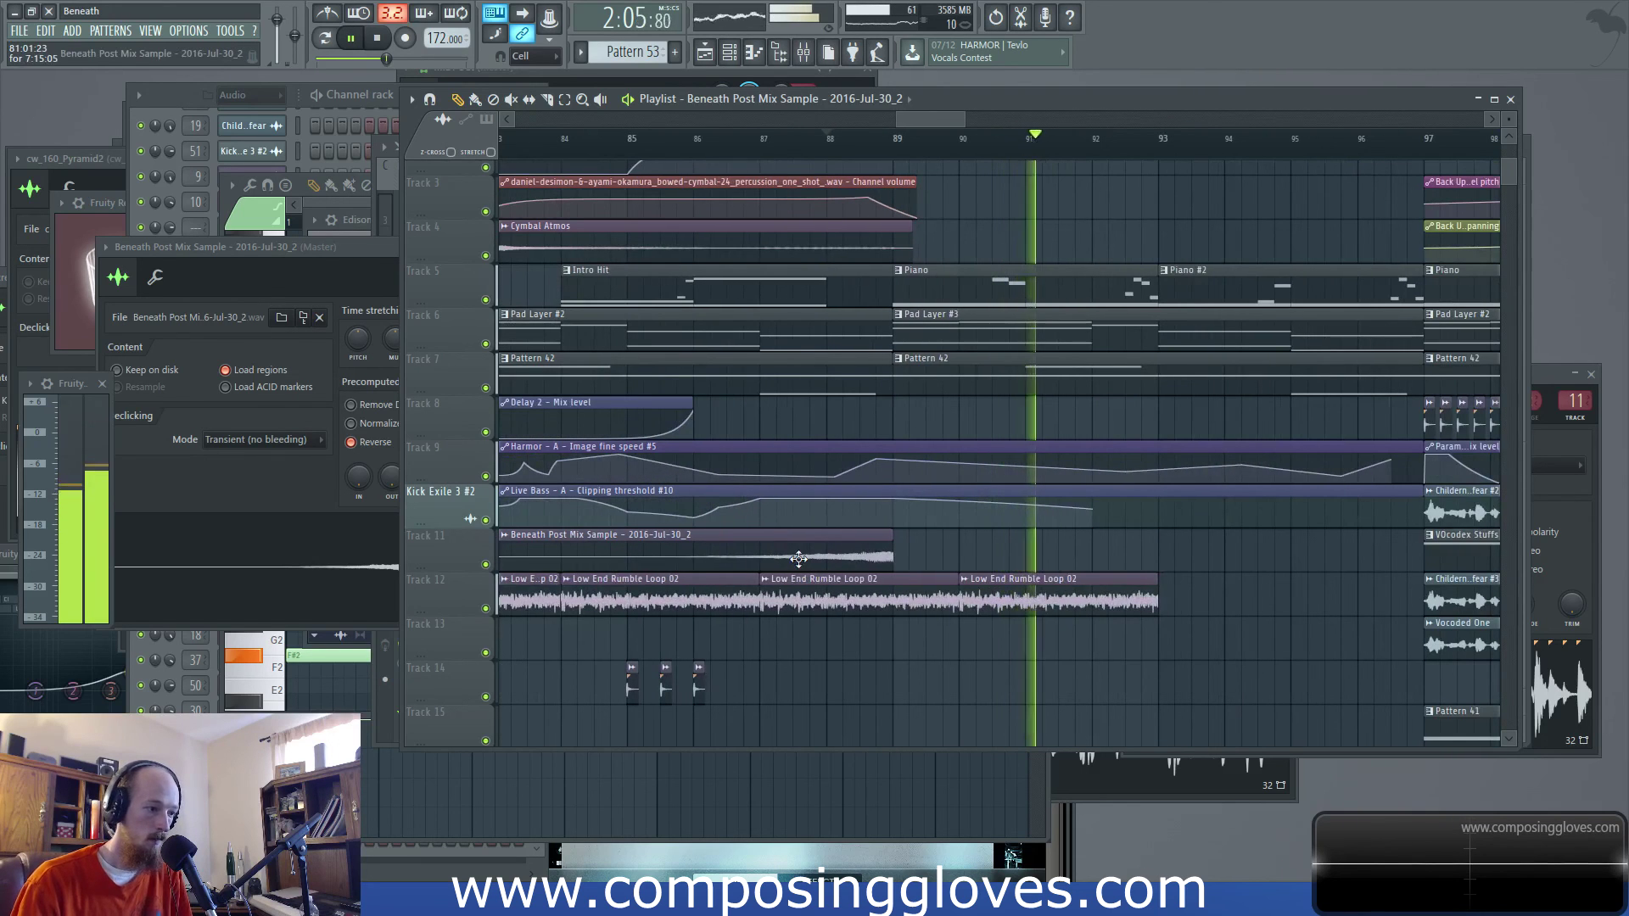
Route the reversed piano sample to mixer track 18 (Cymbal Atmos) and play the breakdown to audition it
{"action": "key", "text": "space"}
{"action": "double_click", "coordinate": [799, 558]}
{"action": "double_click", "coordinate": [551, 287]}
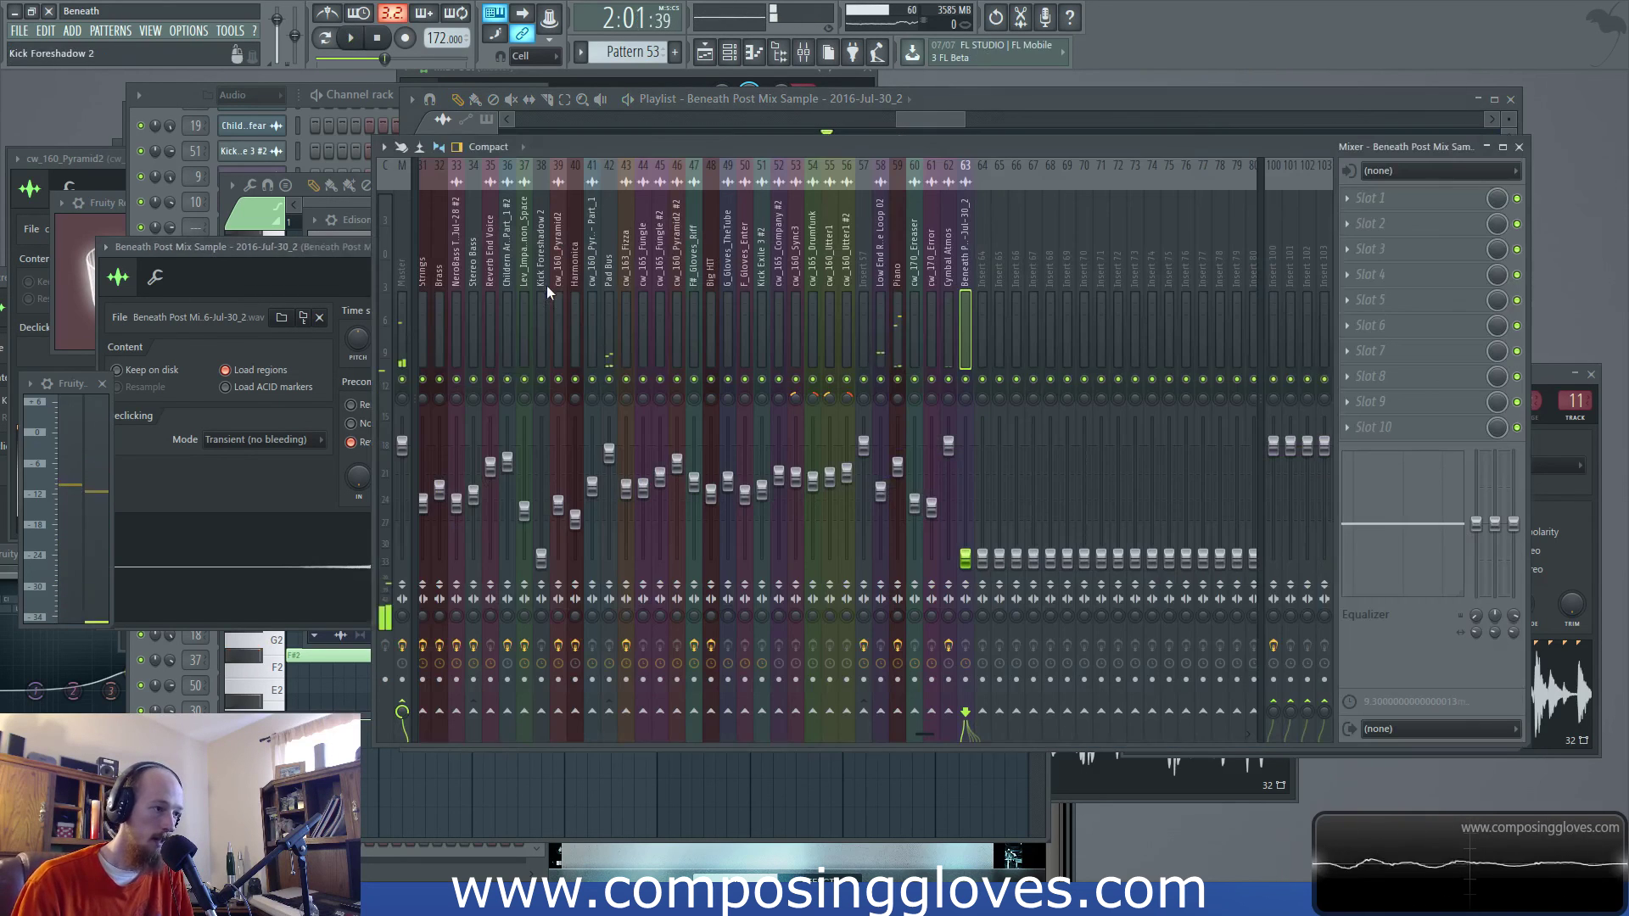
{"action": "left_click", "coordinate": [317, 270]}
{"action": "left_click_drag", "start_coordinate": [550, 273], "coordinate": [551, 335]}
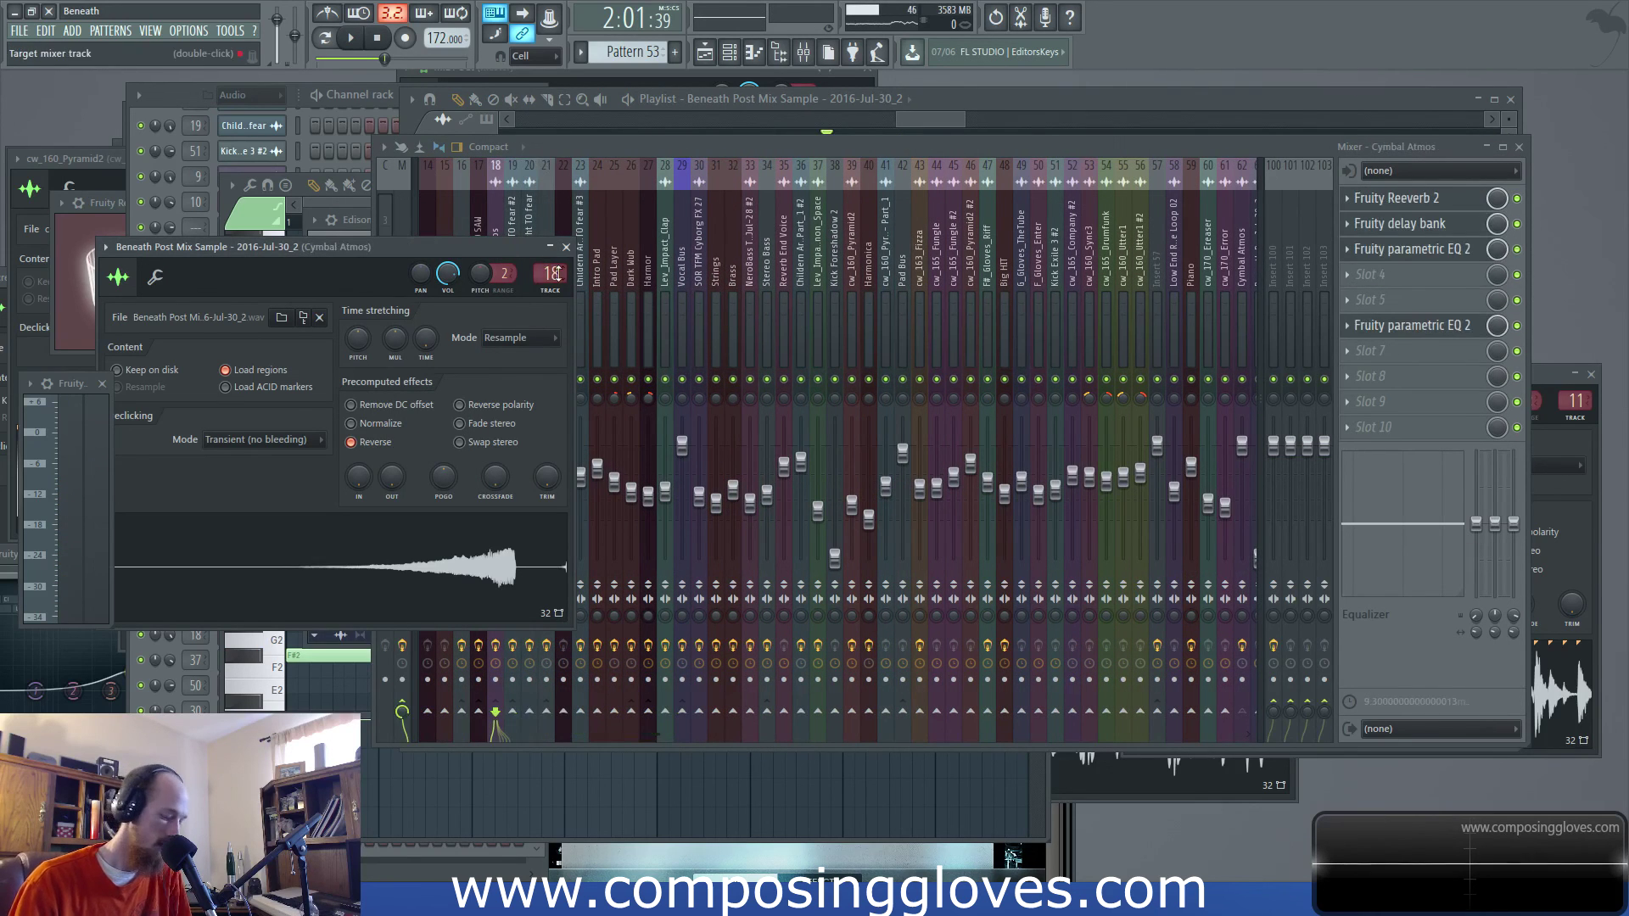
{"action": "left_click", "coordinate": [948, 130]}
{"action": "key", "text": "space"}
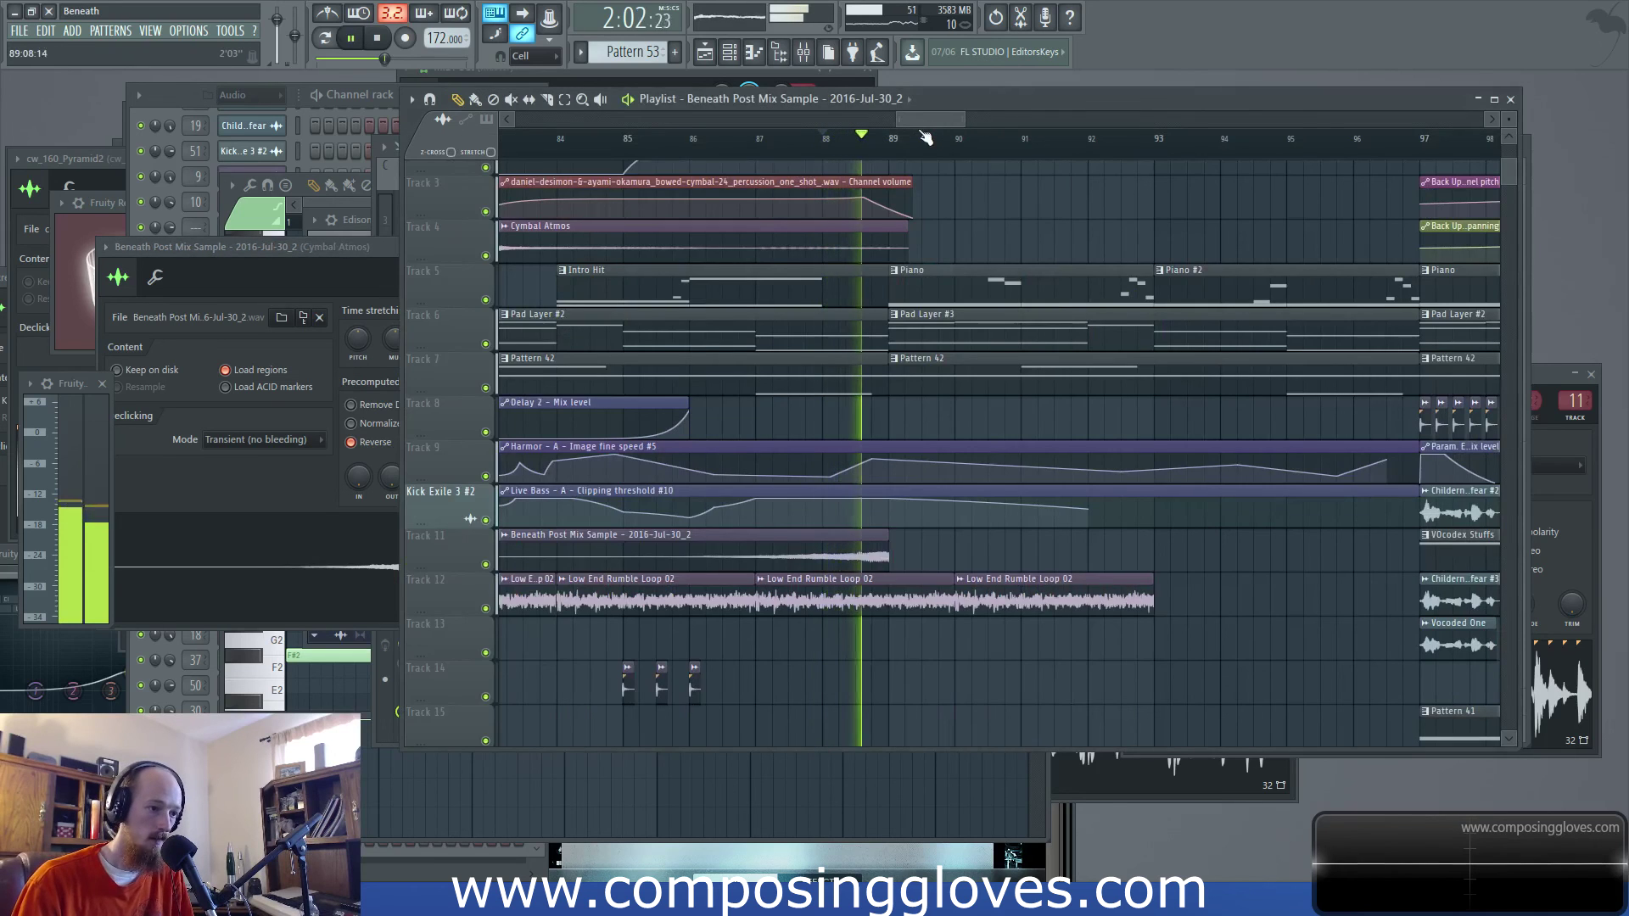
{"action": "scroll", "coordinate": [645, 509], "scroll_direction": "down", "scroll_amount": 3}
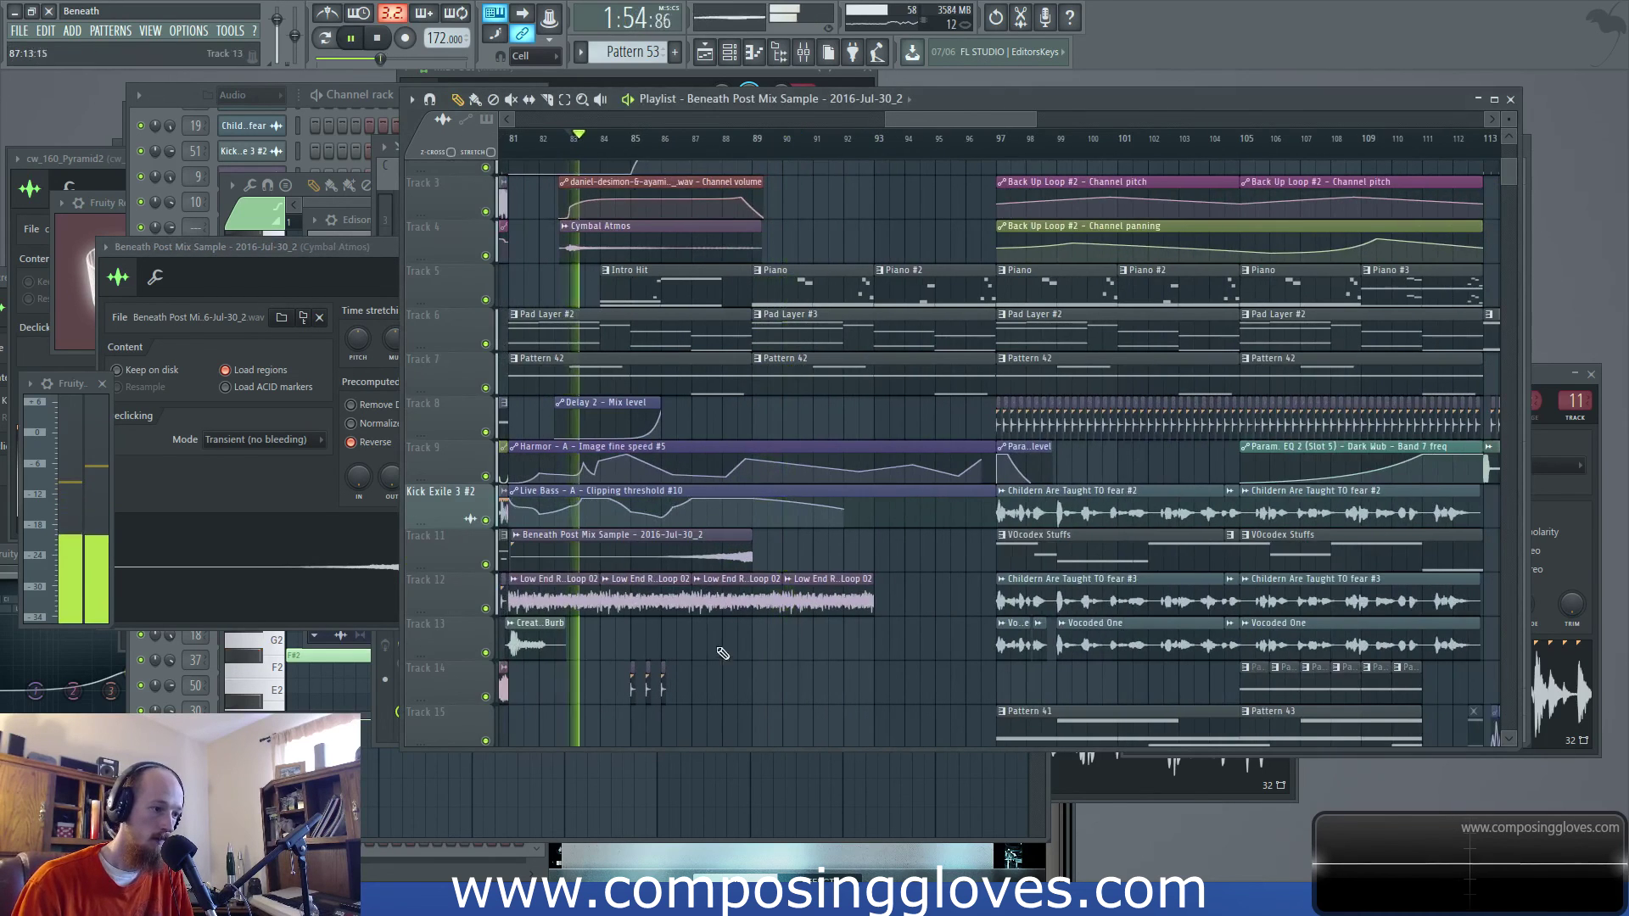
{"action": "scroll", "coordinate": [700, 602], "scroll_direction": "up", "scroll_amount": 3}
Create a channel volume automation clip for the reversed sample across the selected breakdown bars and lower its first point into a gradual rise
{"action": "double_click", "coordinate": [676, 551]}
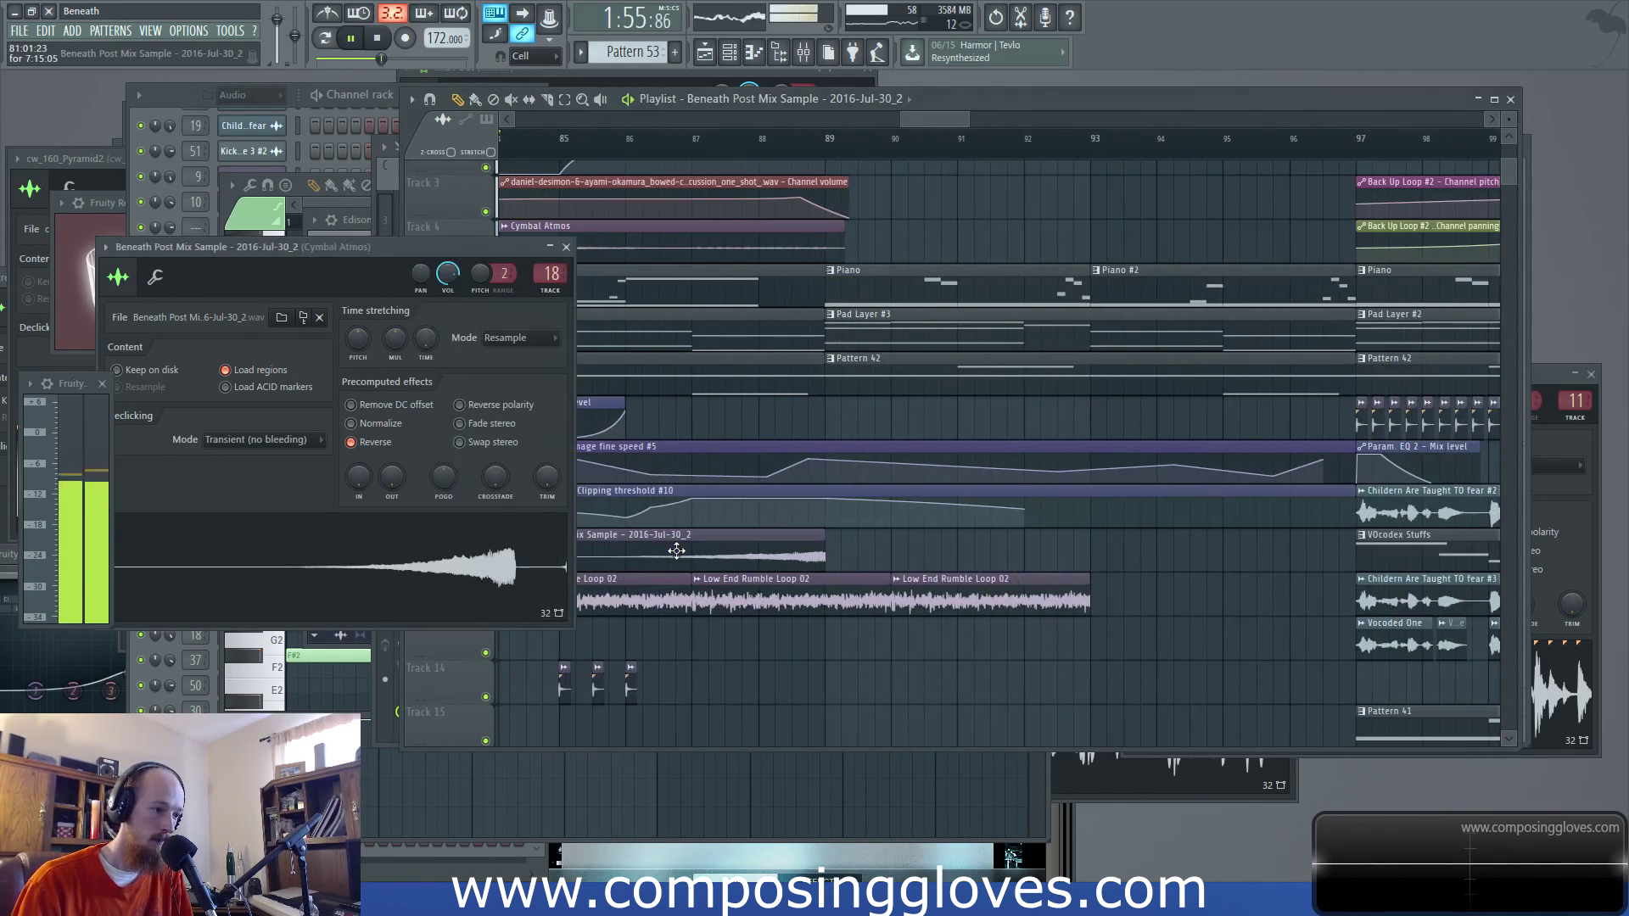
{"action": "left_click_drag", "start_coordinate": [832, 161], "coordinate": [509, 163]}
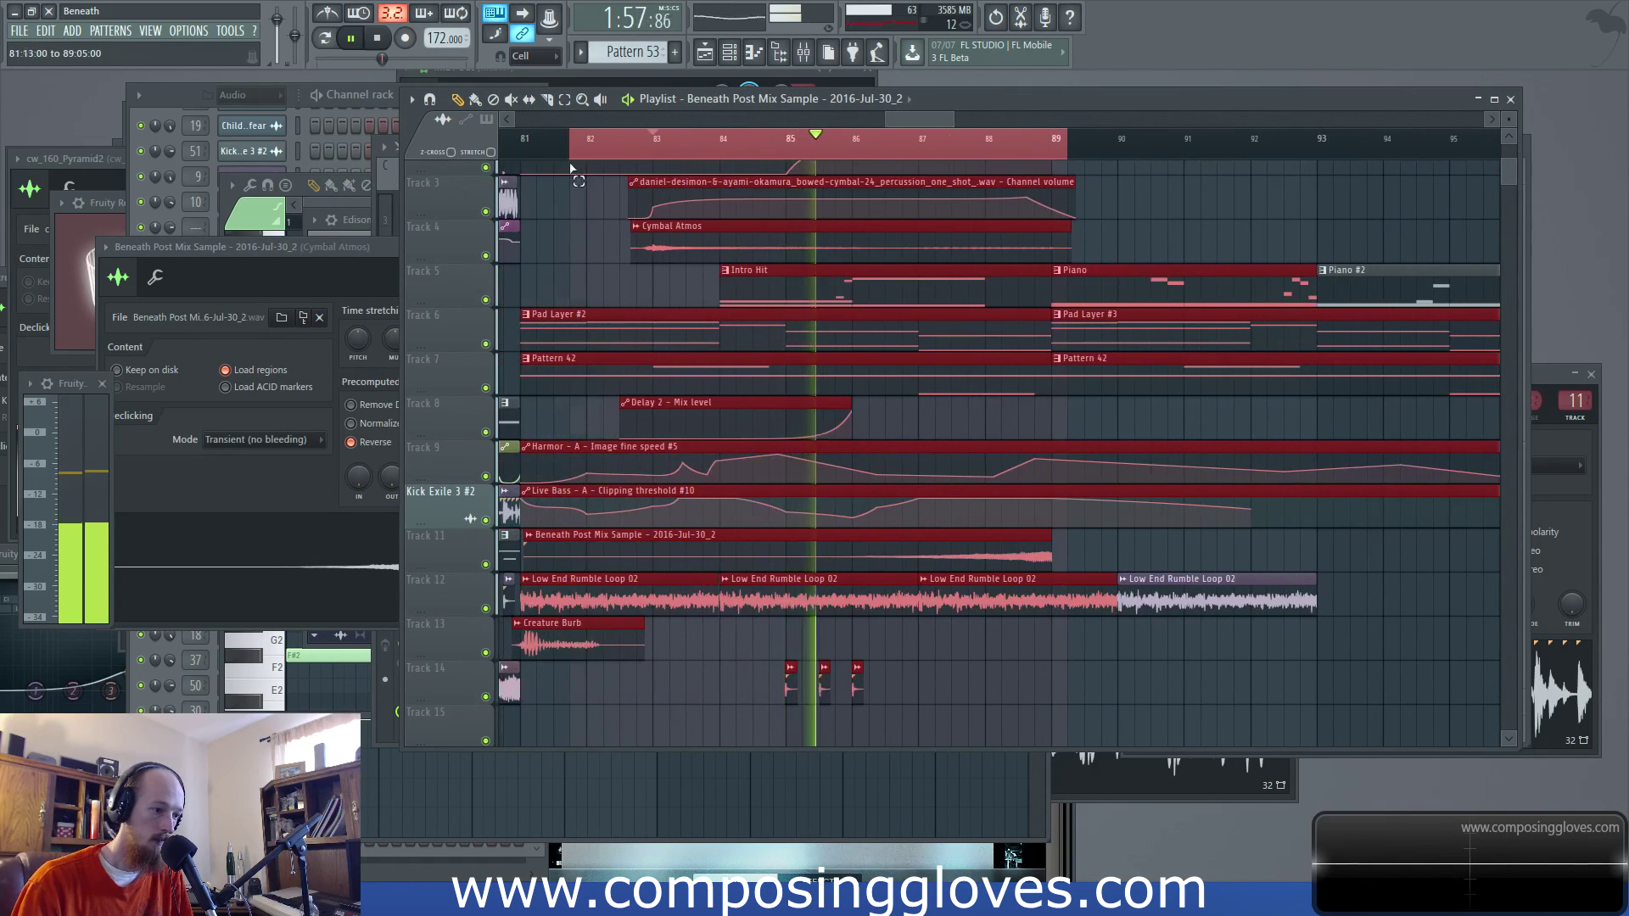
{"action": "left_click", "coordinate": [307, 312]}
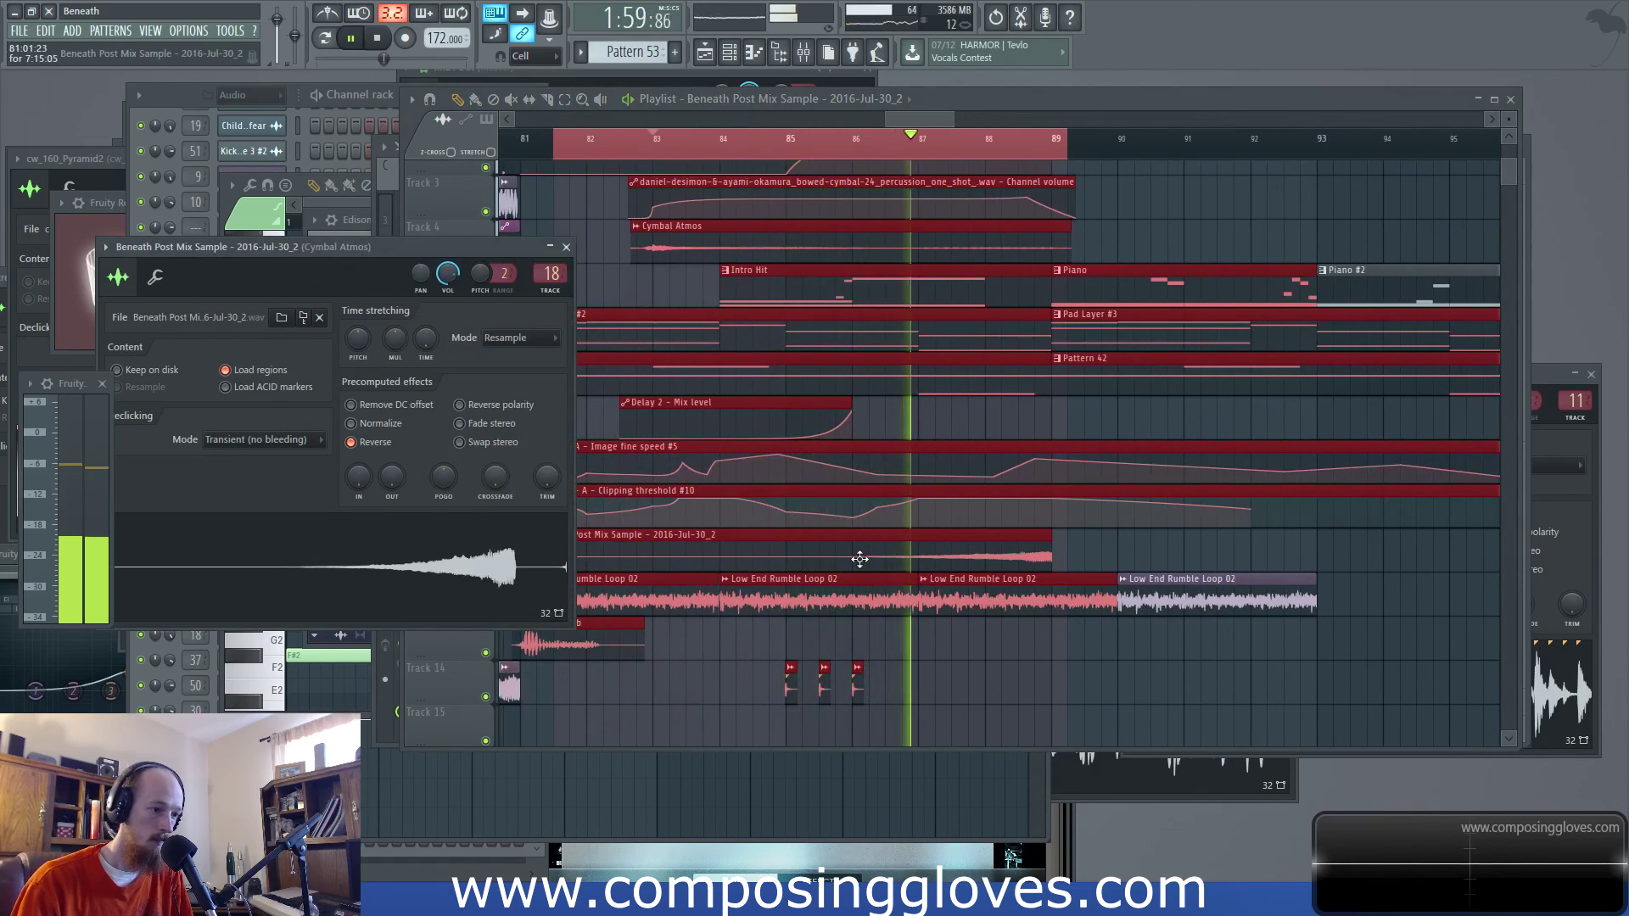
{"action": "right_click", "coordinate": [448, 274]}
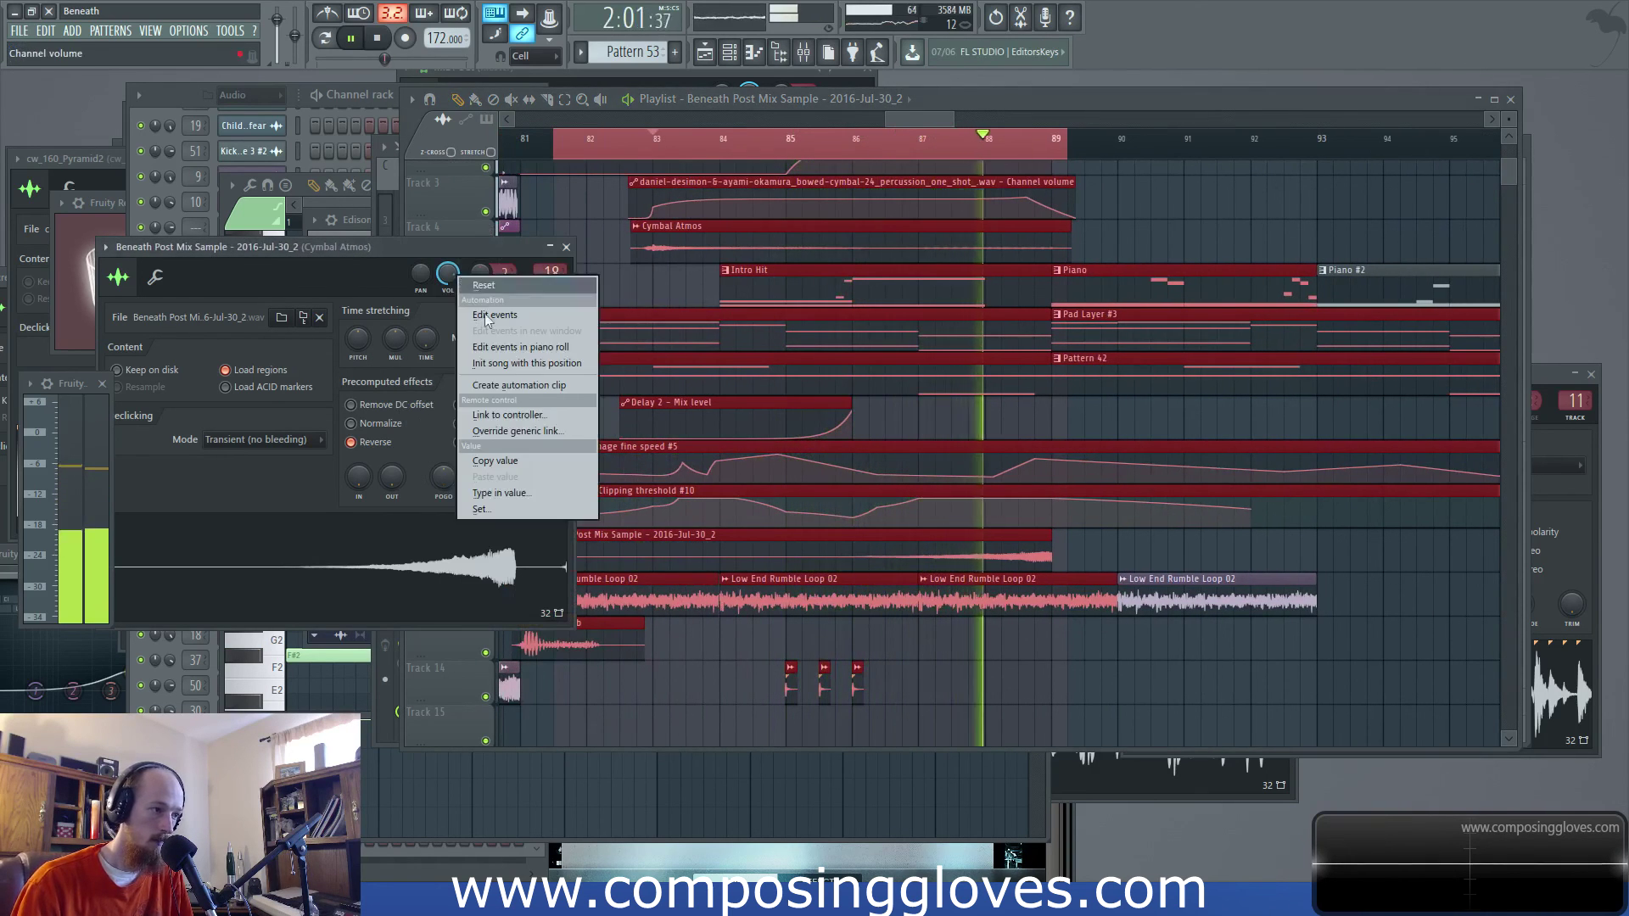
{"action": "left_click", "coordinate": [520, 385]}
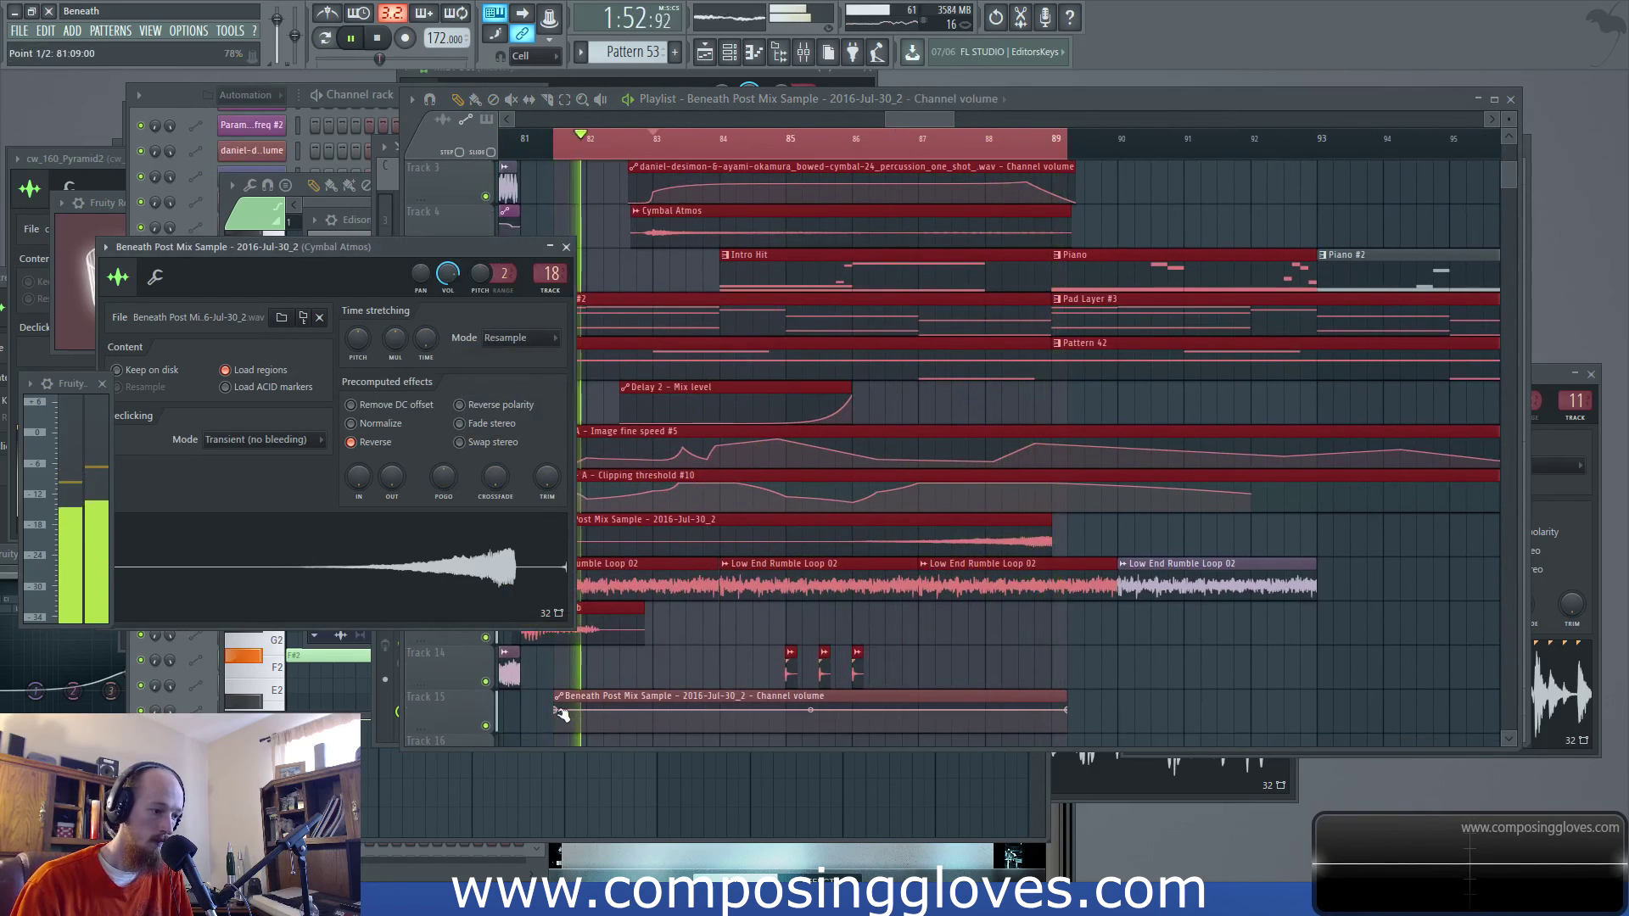
{"action": "left_click", "coordinate": [560, 713]}
{"action": "left_click_drag", "start_coordinate": [560, 713], "coordinate": [556, 731]}
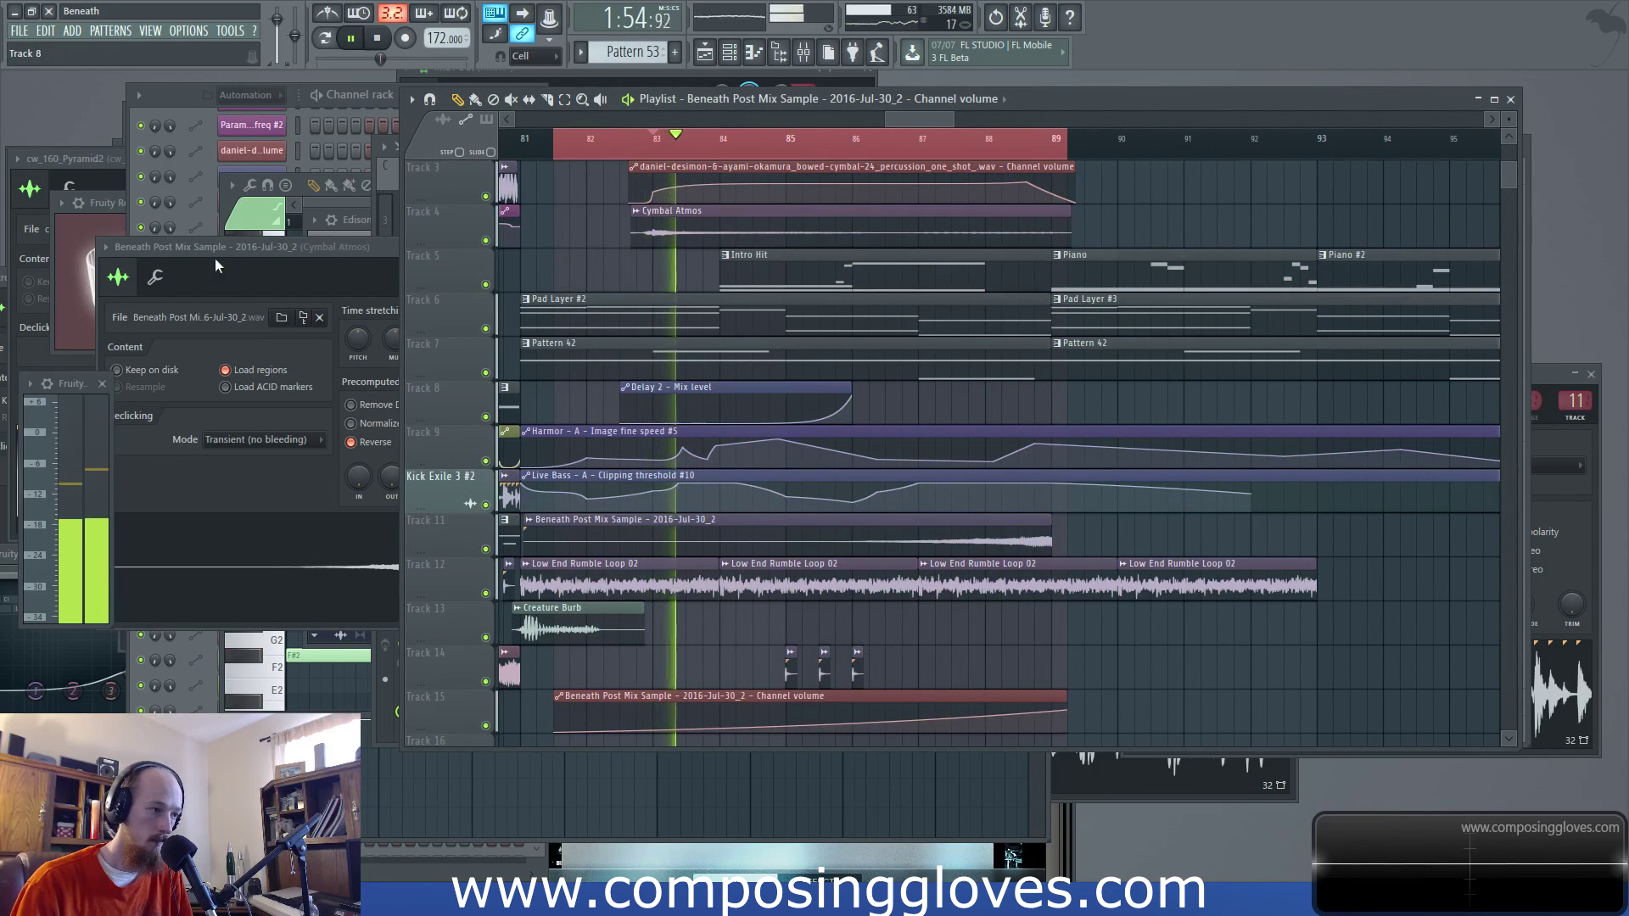
Create a channel panning automation clip for the reversed sample and shape it with points near bars 87, 88 and 88.5
{"action": "left_click", "coordinate": [371, 247]}
{"action": "right_click", "coordinate": [447, 273]}
{"action": "left_click", "coordinate": [492, 387]}
{"action": "left_click", "coordinate": [912, 717]}
{"action": "left_click", "coordinate": [970, 724]}
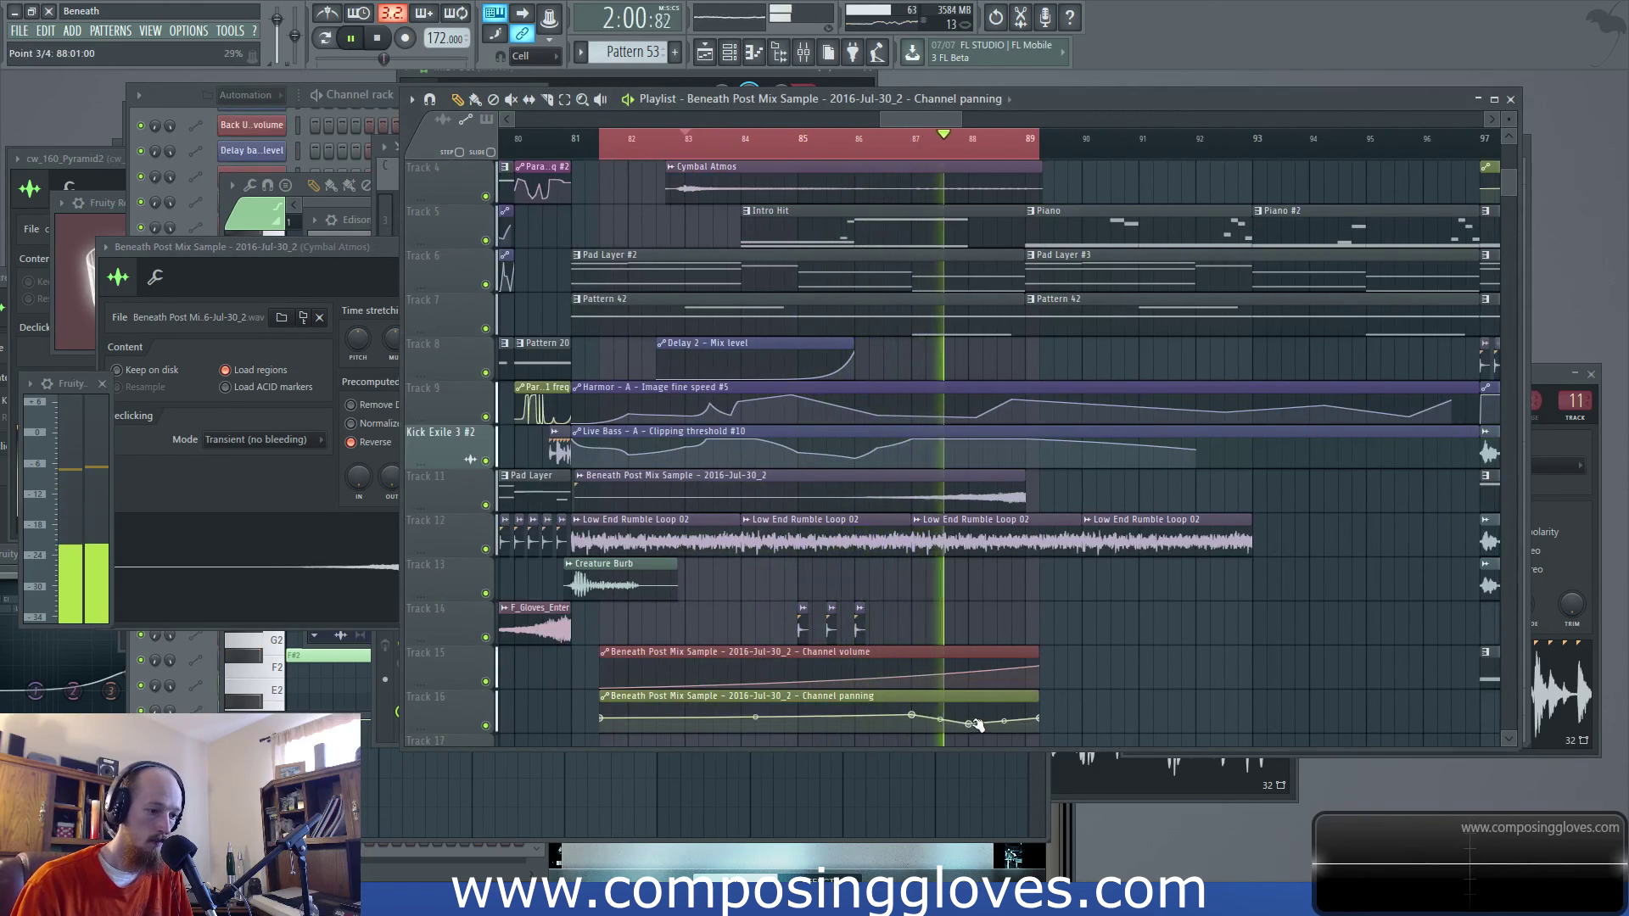
{"action": "left_click", "coordinate": [998, 715]}
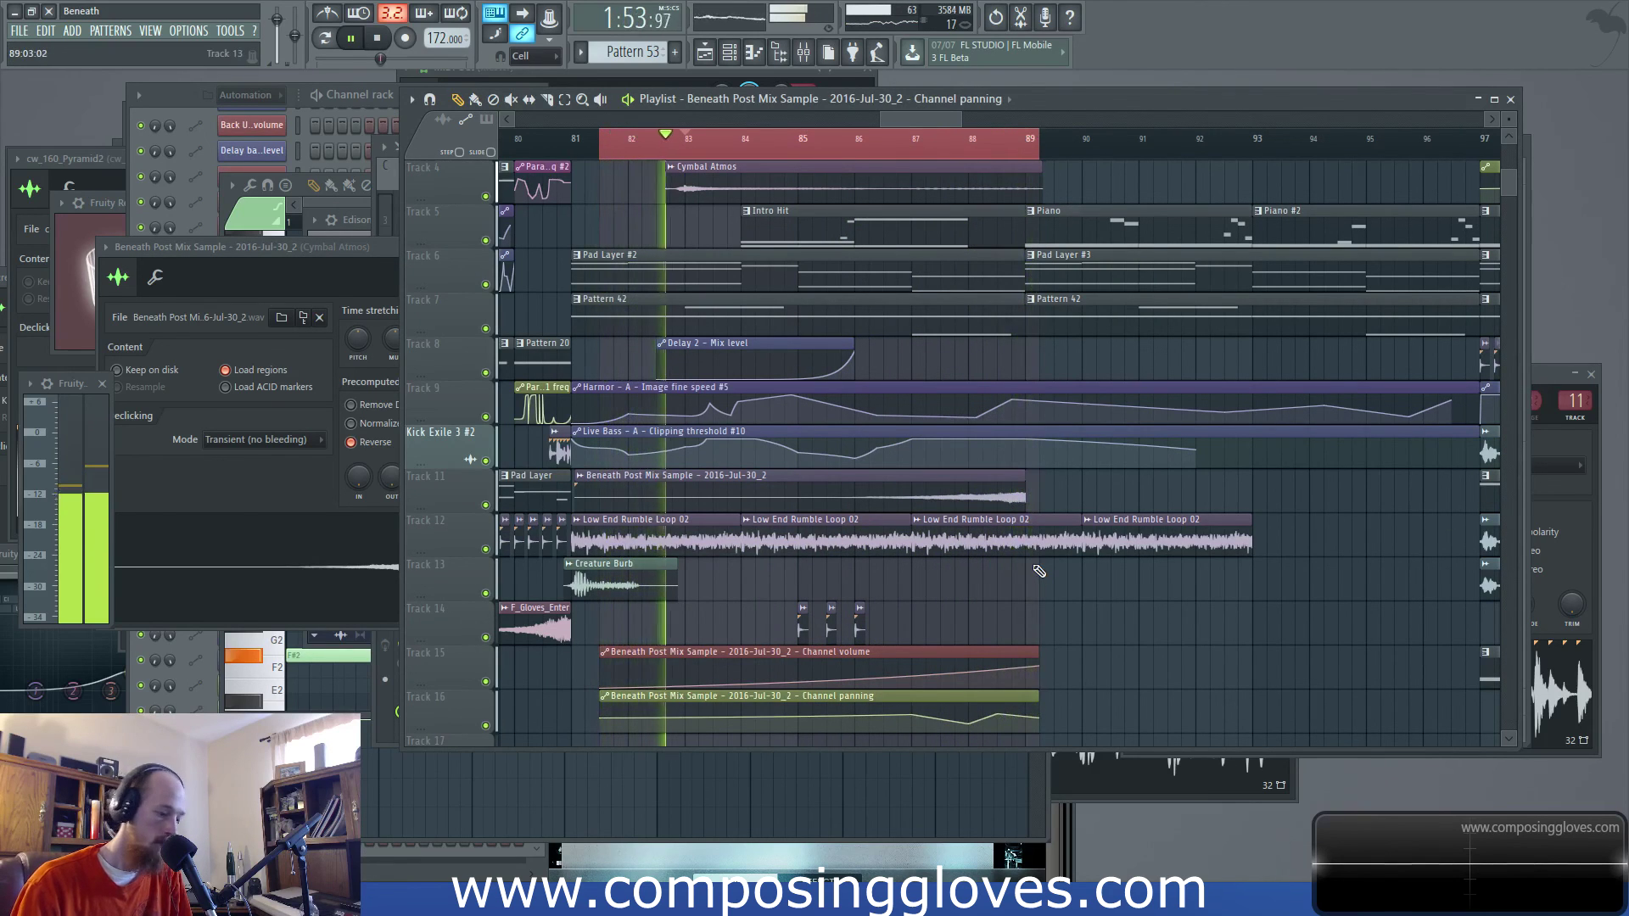
{"action": "scroll", "coordinate": [872, 290], "scroll_direction": "up", "scroll_amount": 4}
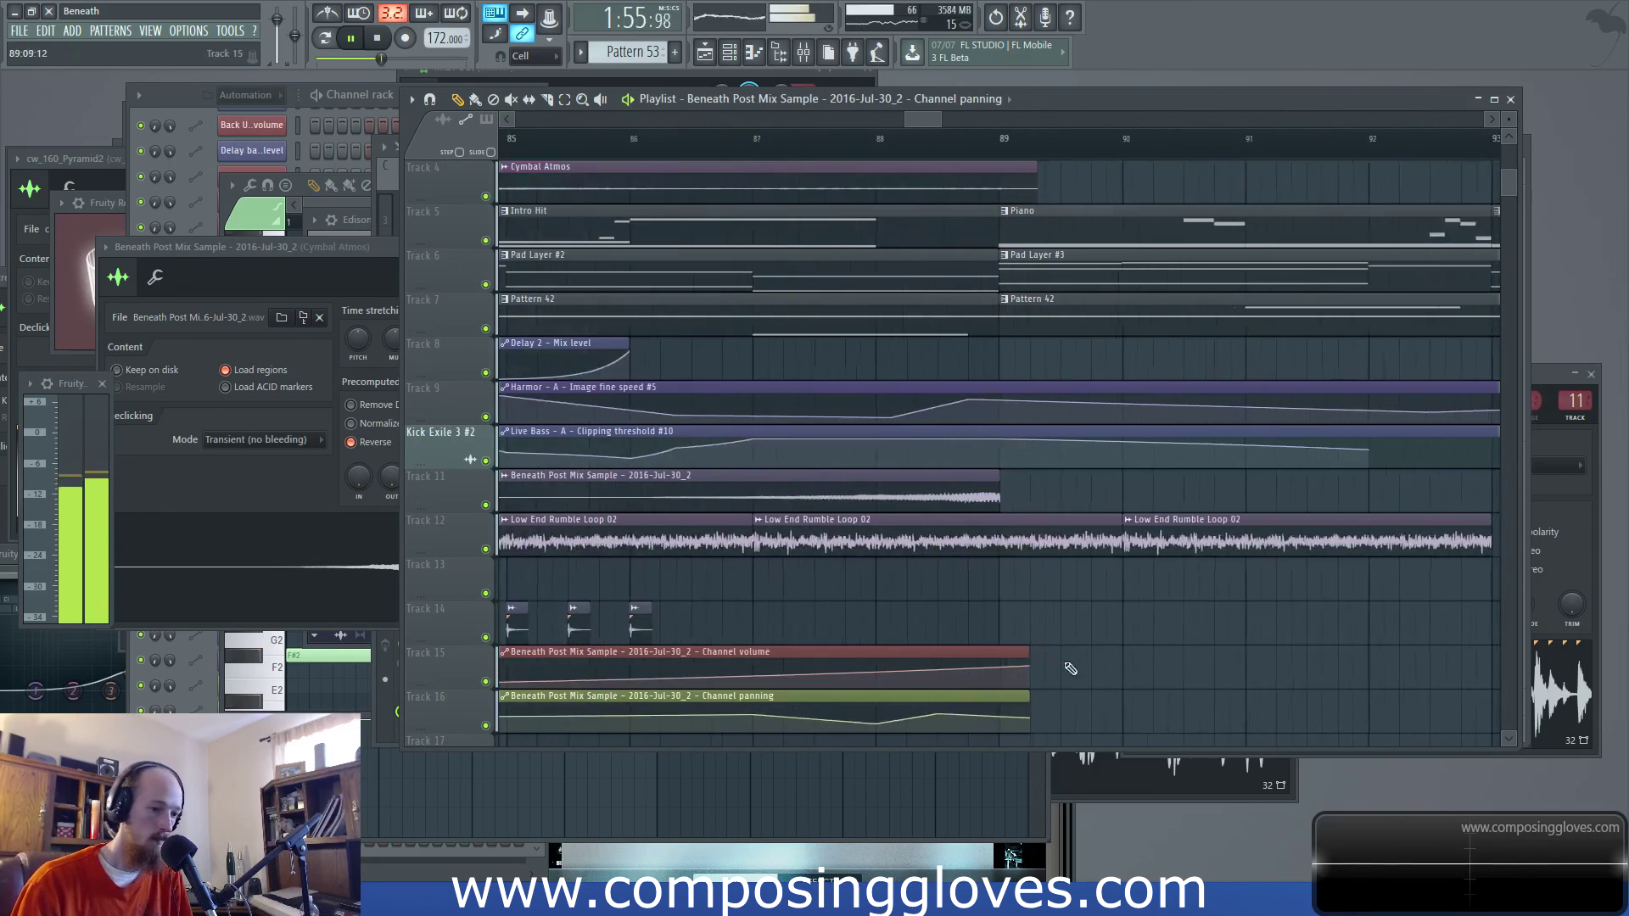
{"action": "scroll", "coordinate": [1058, 553], "scroll_direction": "down", "scroll_amount": 3}
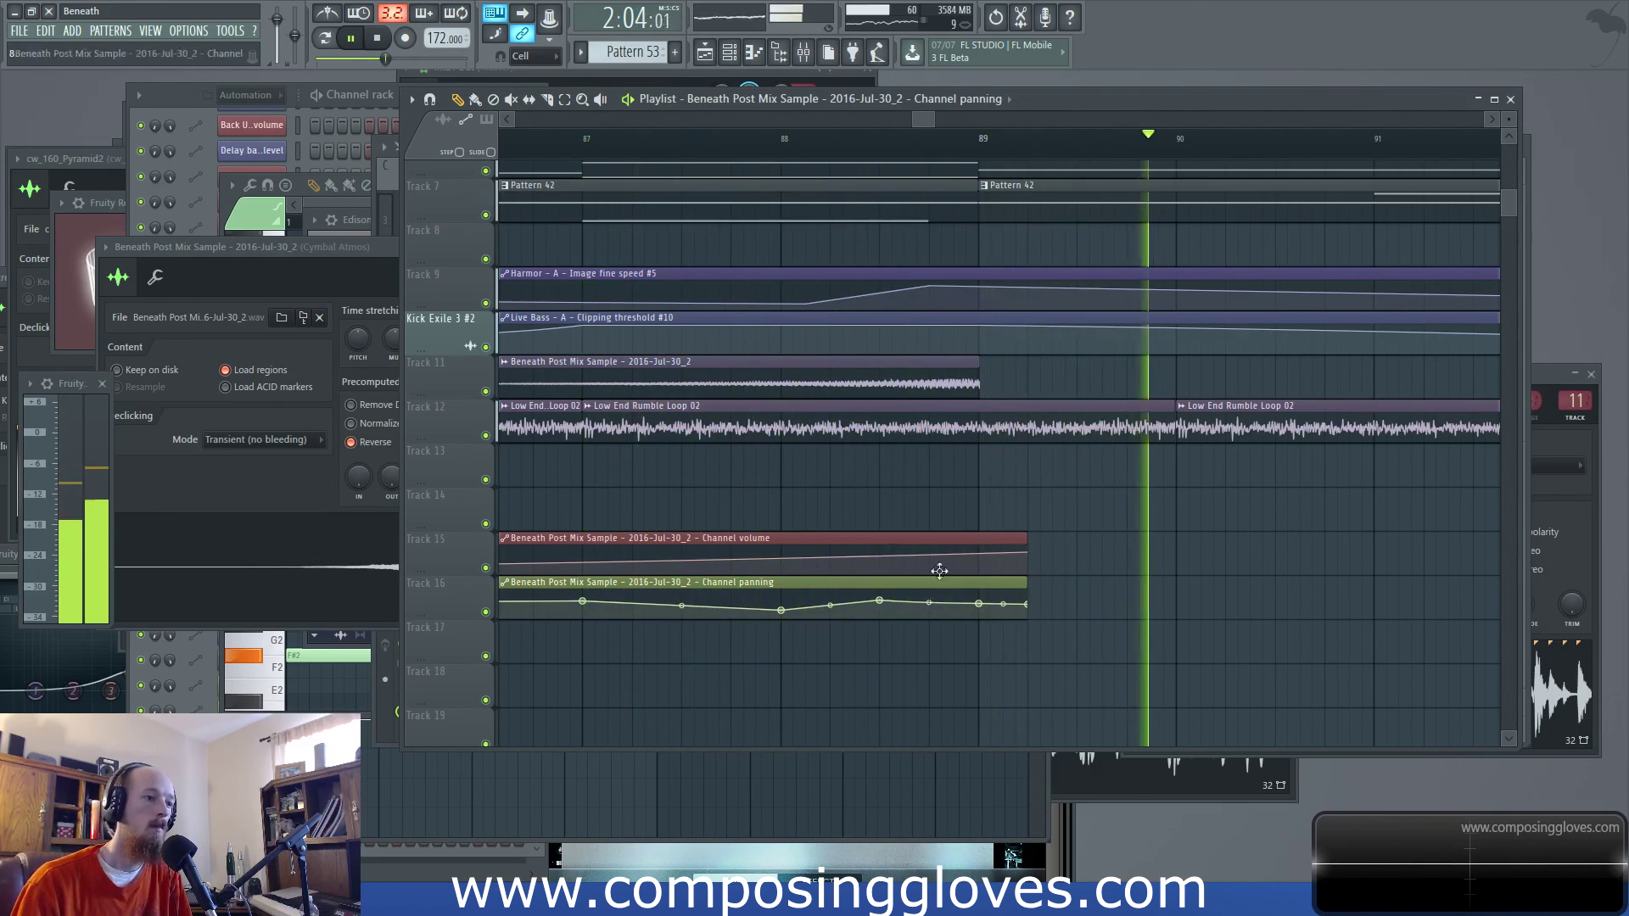
Adjust the early point between bars 89 and 90 in the Piano - Panning clip and audition the piano entry around bar 89
{"action": "scroll", "coordinate": [1015, 439], "scroll_direction": "up", "scroll_amount": 3}
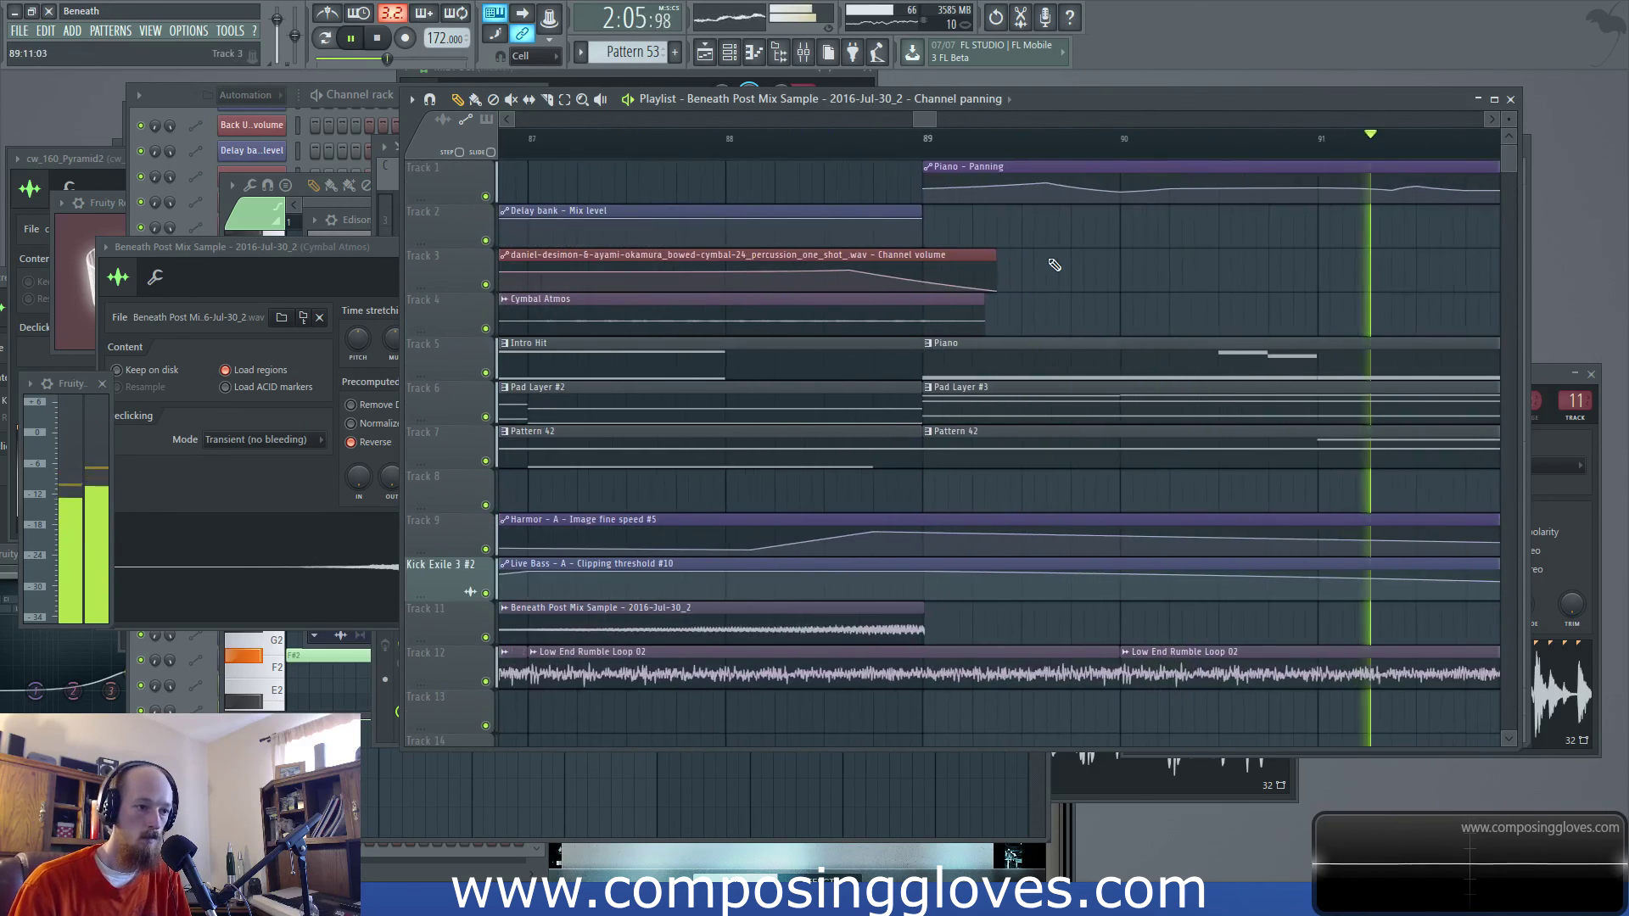
{"action": "left_click", "coordinate": [927, 151]}
{"action": "left_click", "coordinate": [927, 150]}
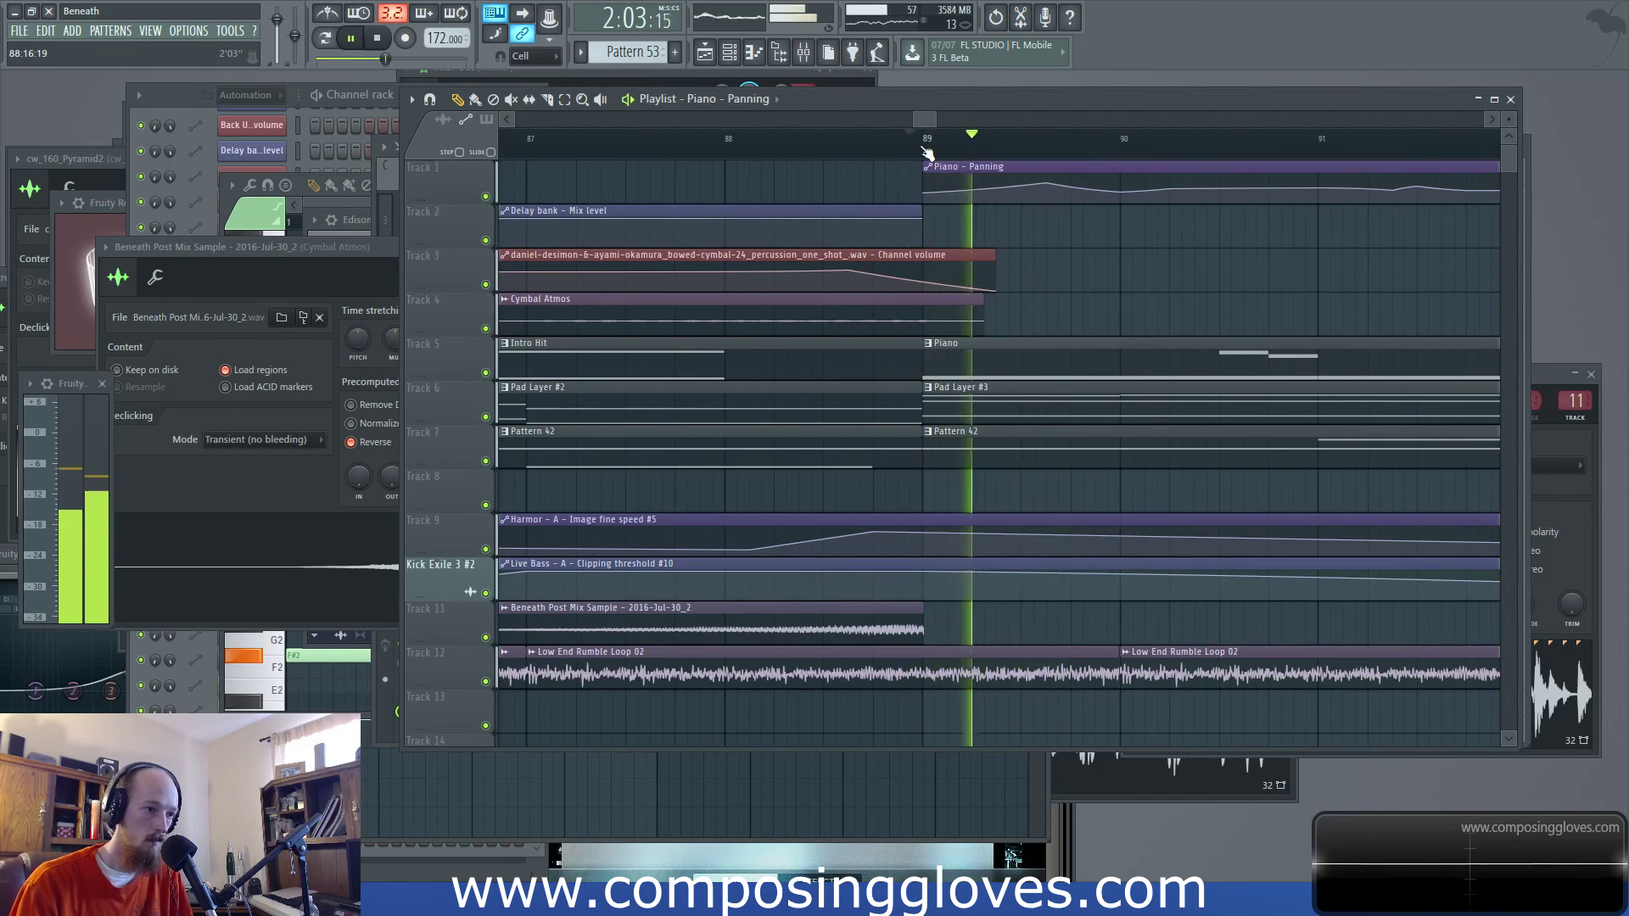
{"action": "left_click", "coordinate": [928, 150]}
{"action": "left_click_drag", "start_coordinate": [1049, 191], "coordinate": [1048, 191]}
{"action": "key", "text": "space"}
{"action": "key", "text": "space"}
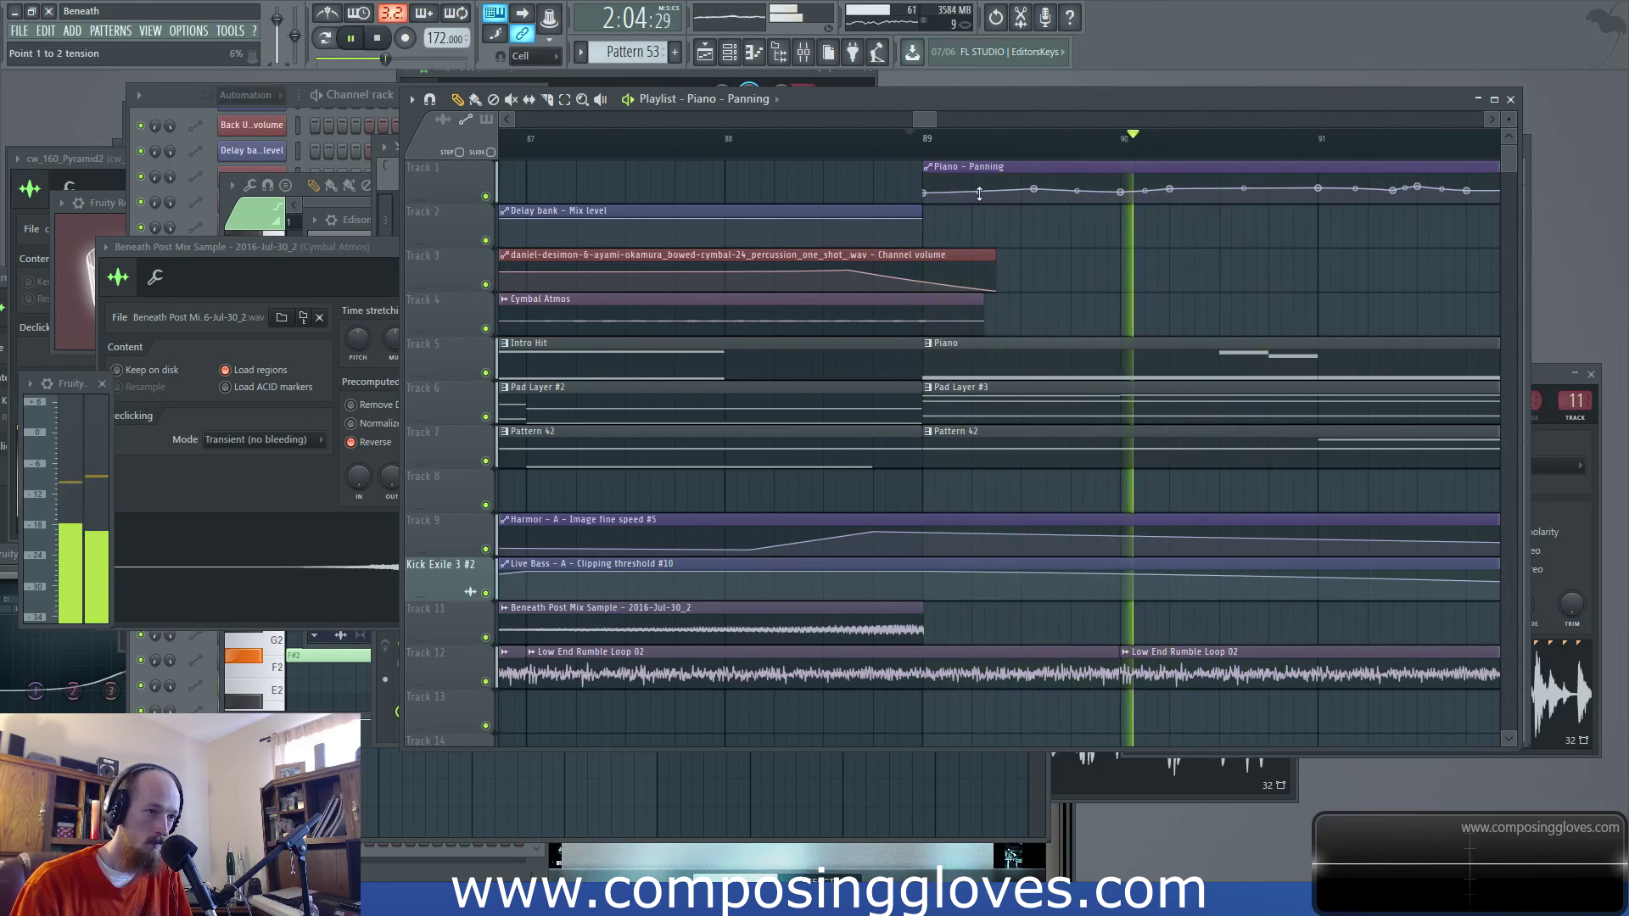
{"action": "left_click", "coordinate": [747, 151]}
{"action": "scroll", "coordinate": [818, 273], "scroll_direction": "down", "scroll_amount": 1}
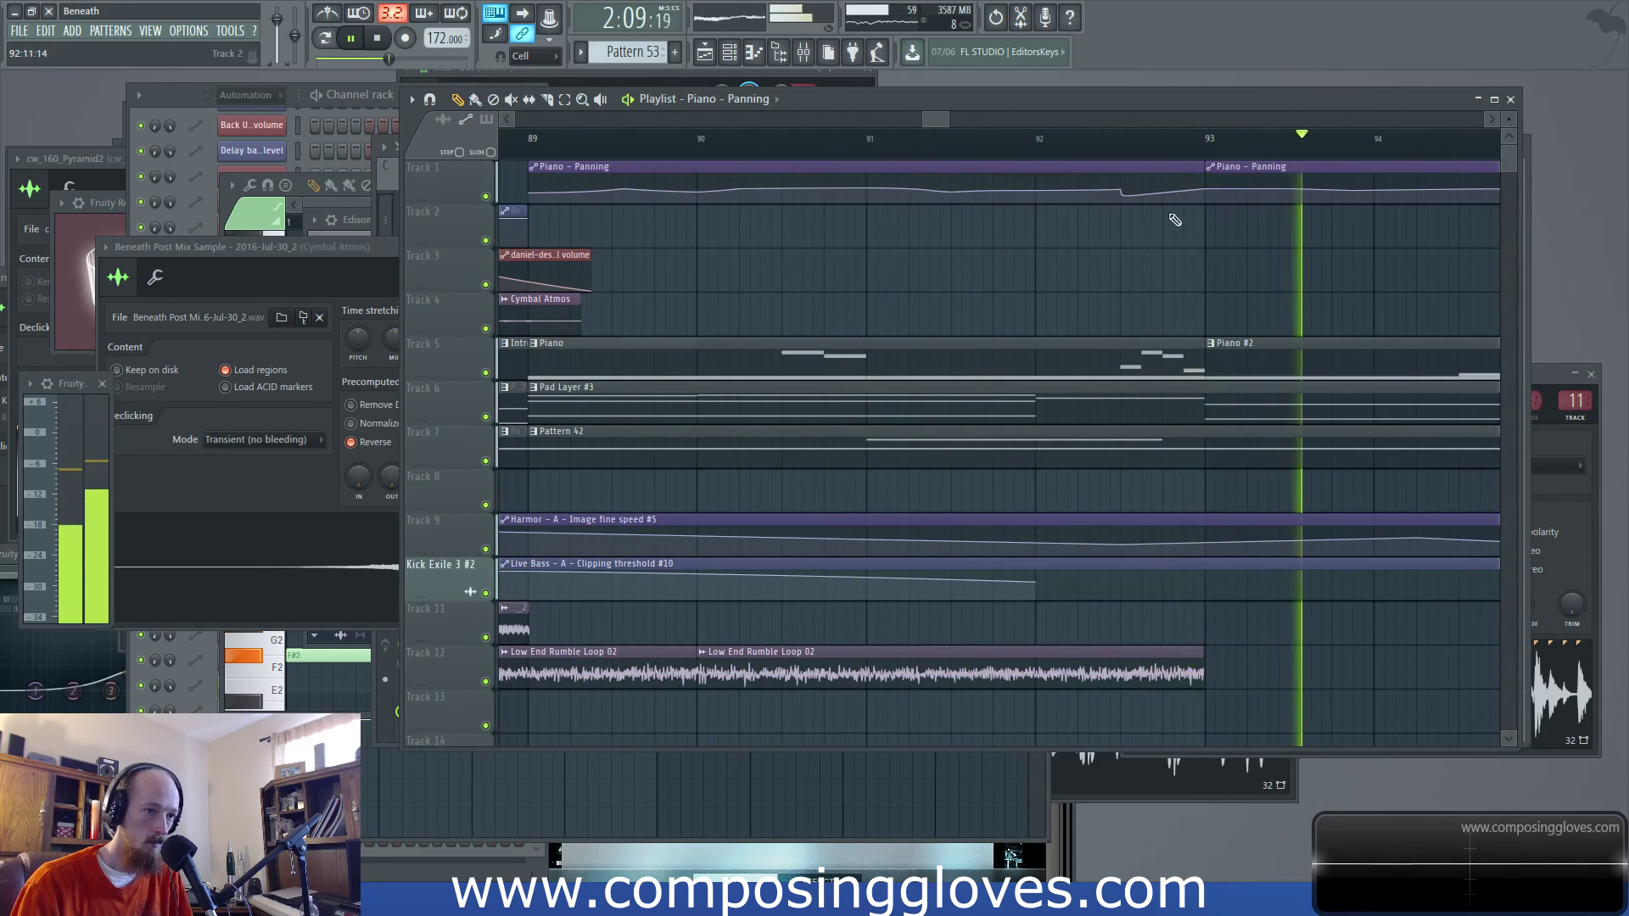
{"action": "scroll", "coordinate": [1141, 211], "scroll_direction": "down", "scroll_amount": 1}
Open the Piano channel from the Unsorted group, fine-tune The Giant's pan in Kontakt, and save the project
{"action": "left_click", "coordinate": [170, 172]}
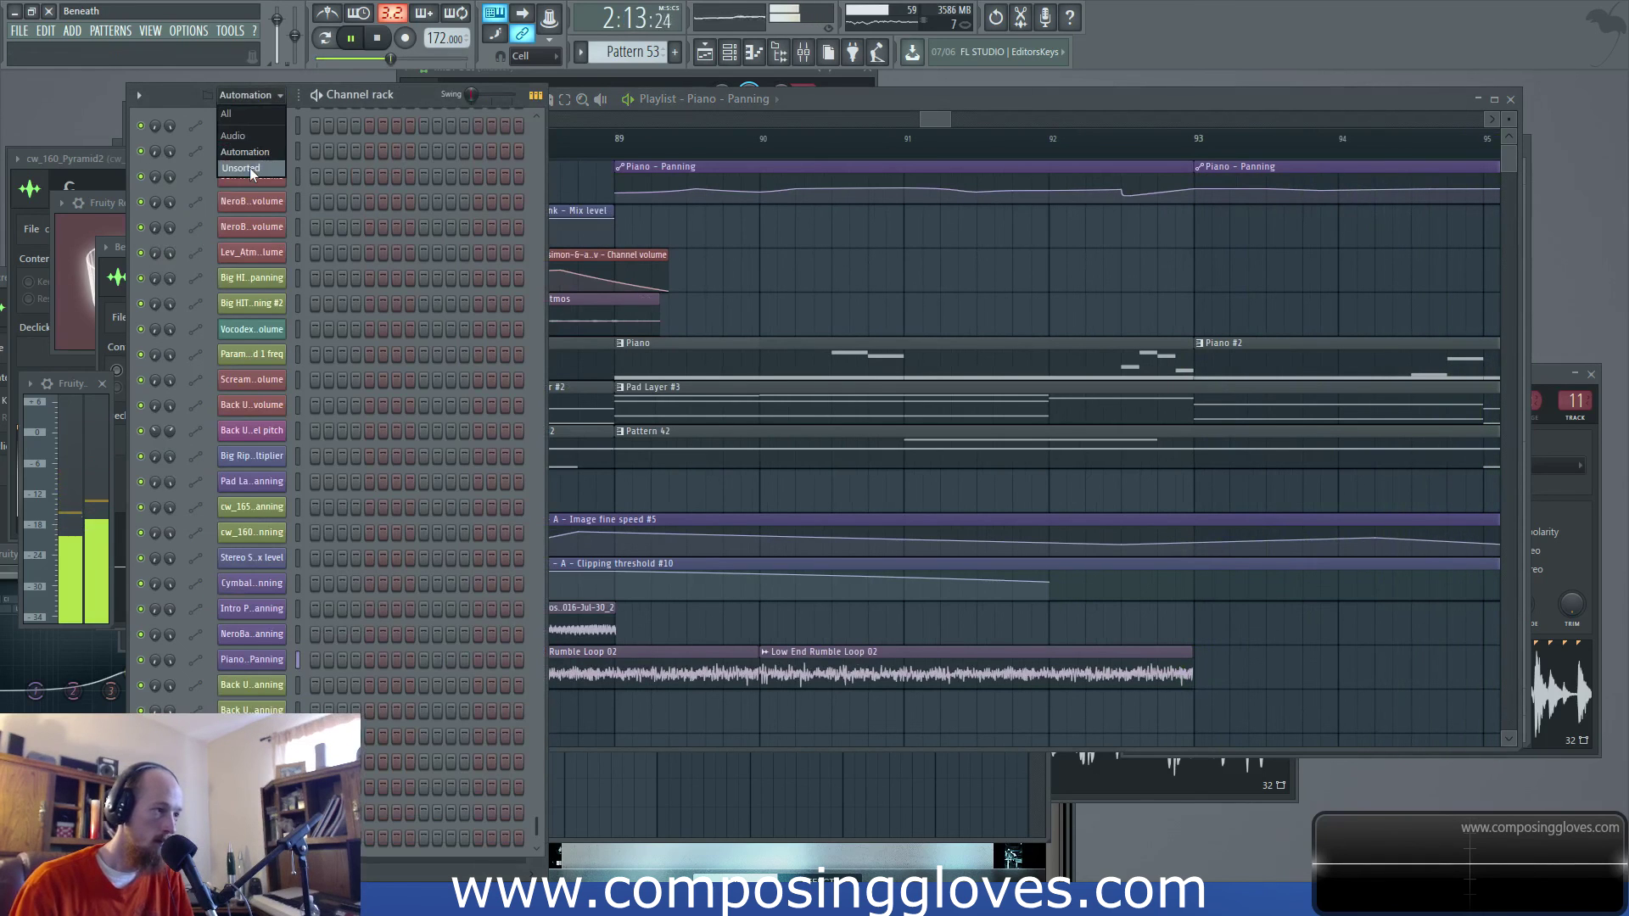
{"action": "left_click", "coordinate": [247, 169]}
{"action": "left_click", "coordinate": [268, 579]}
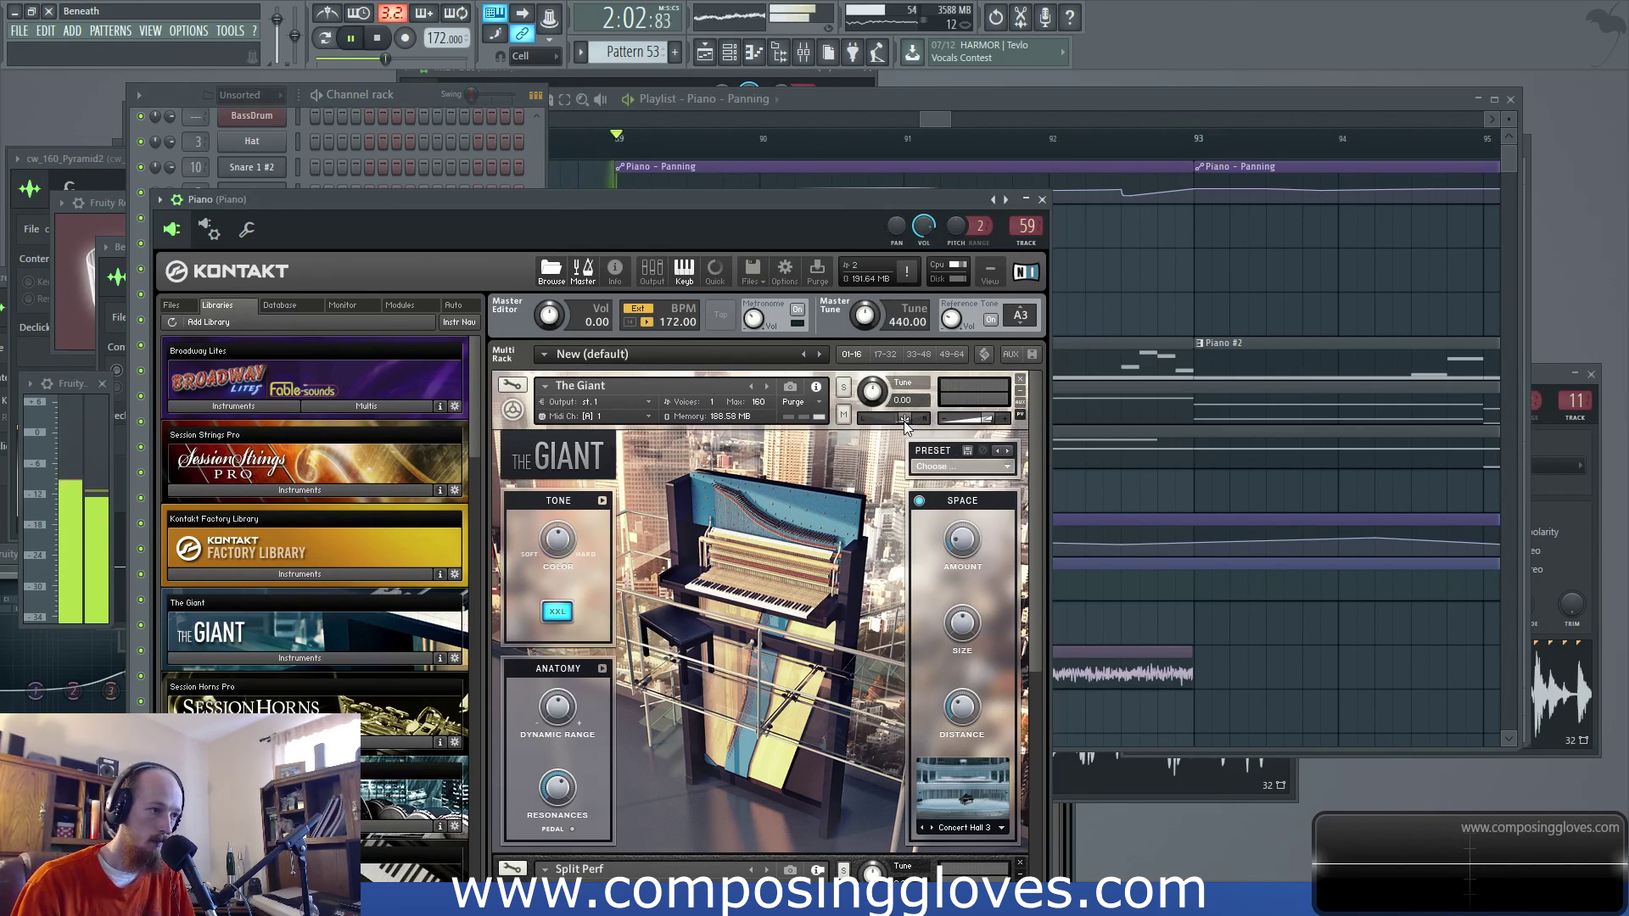
{"action": "left_click_drag", "start_coordinate": [904, 421], "coordinate": [900, 426]}
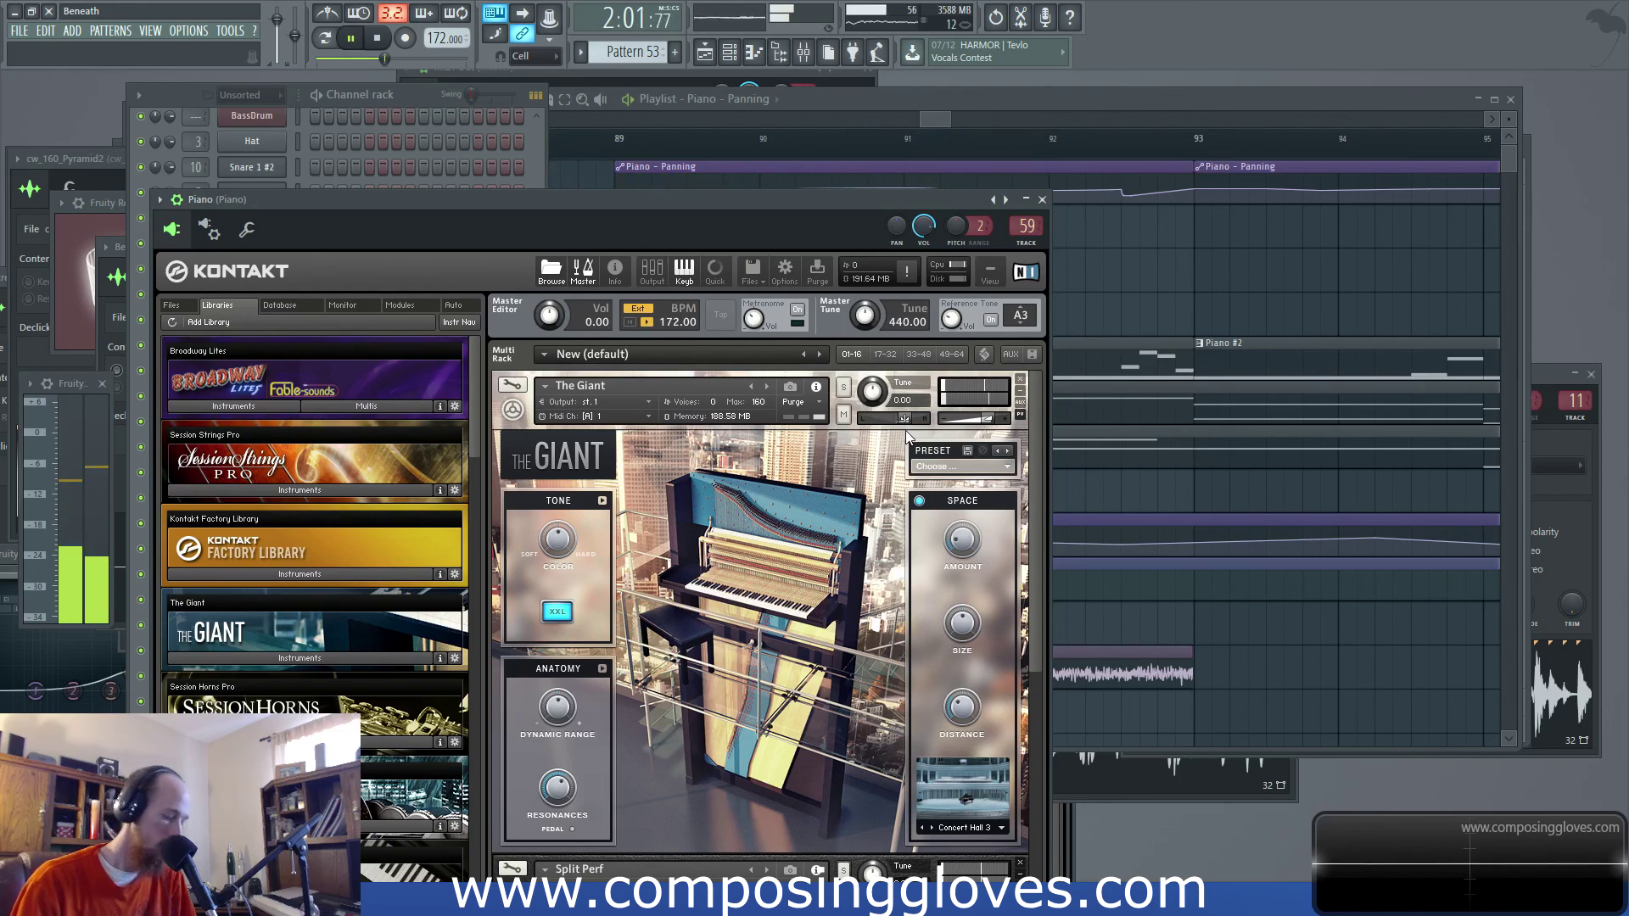
{"action": "key", "text": "ctrl+s"}
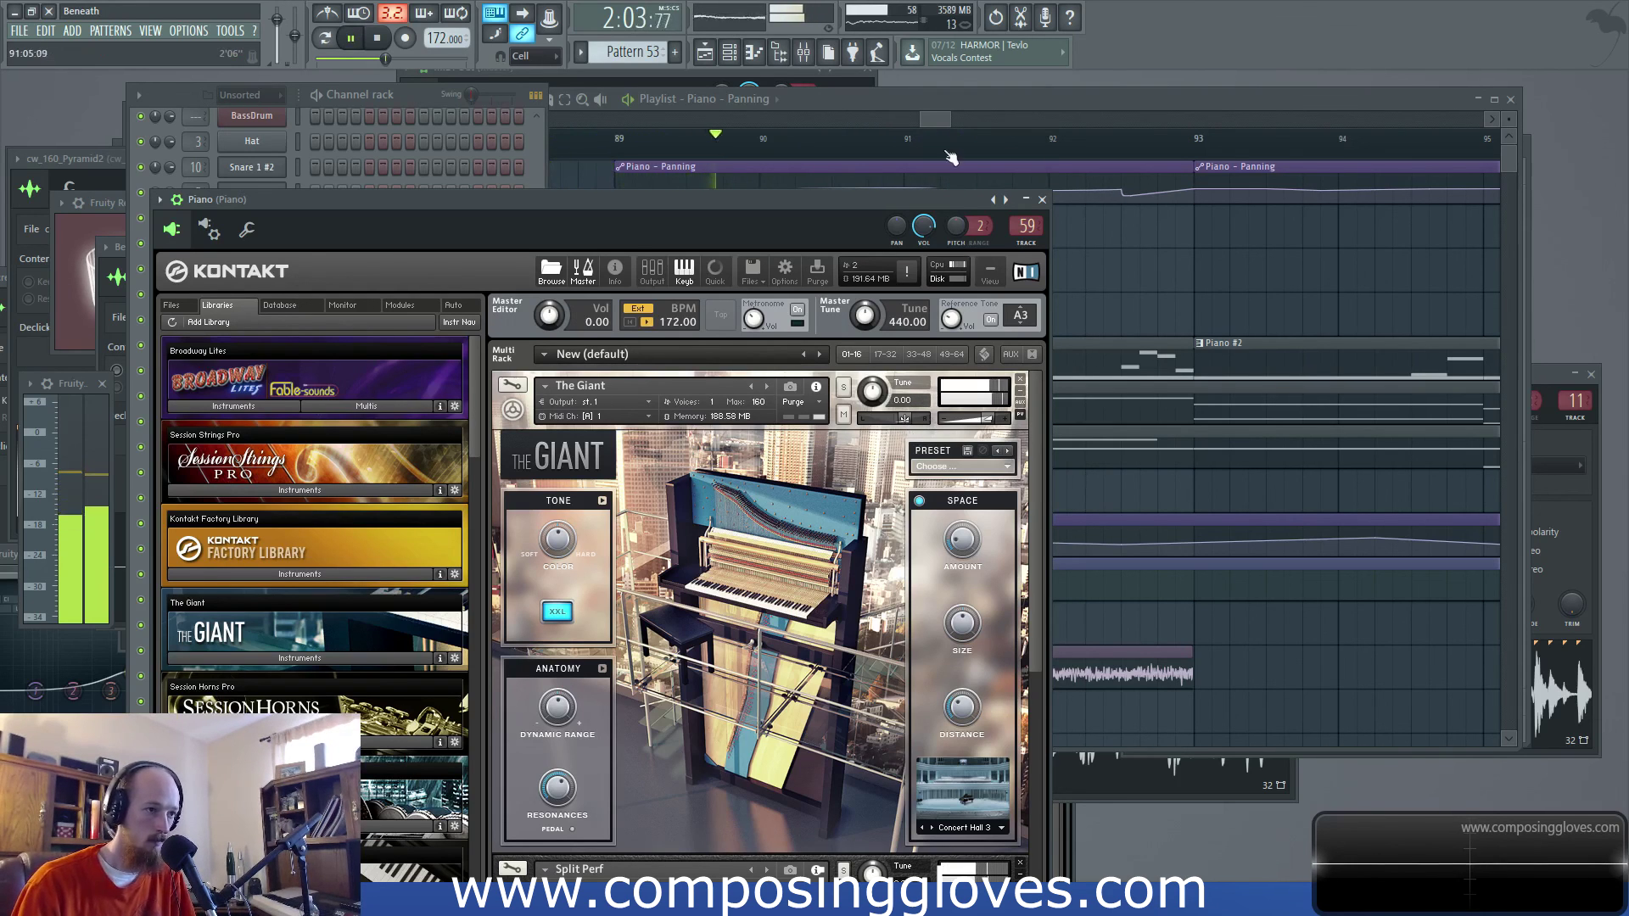
Play on from the breakdown past bar 113 and examine how the arrangement carries through the following sections
{"action": "left_click", "coordinate": [941, 124]}
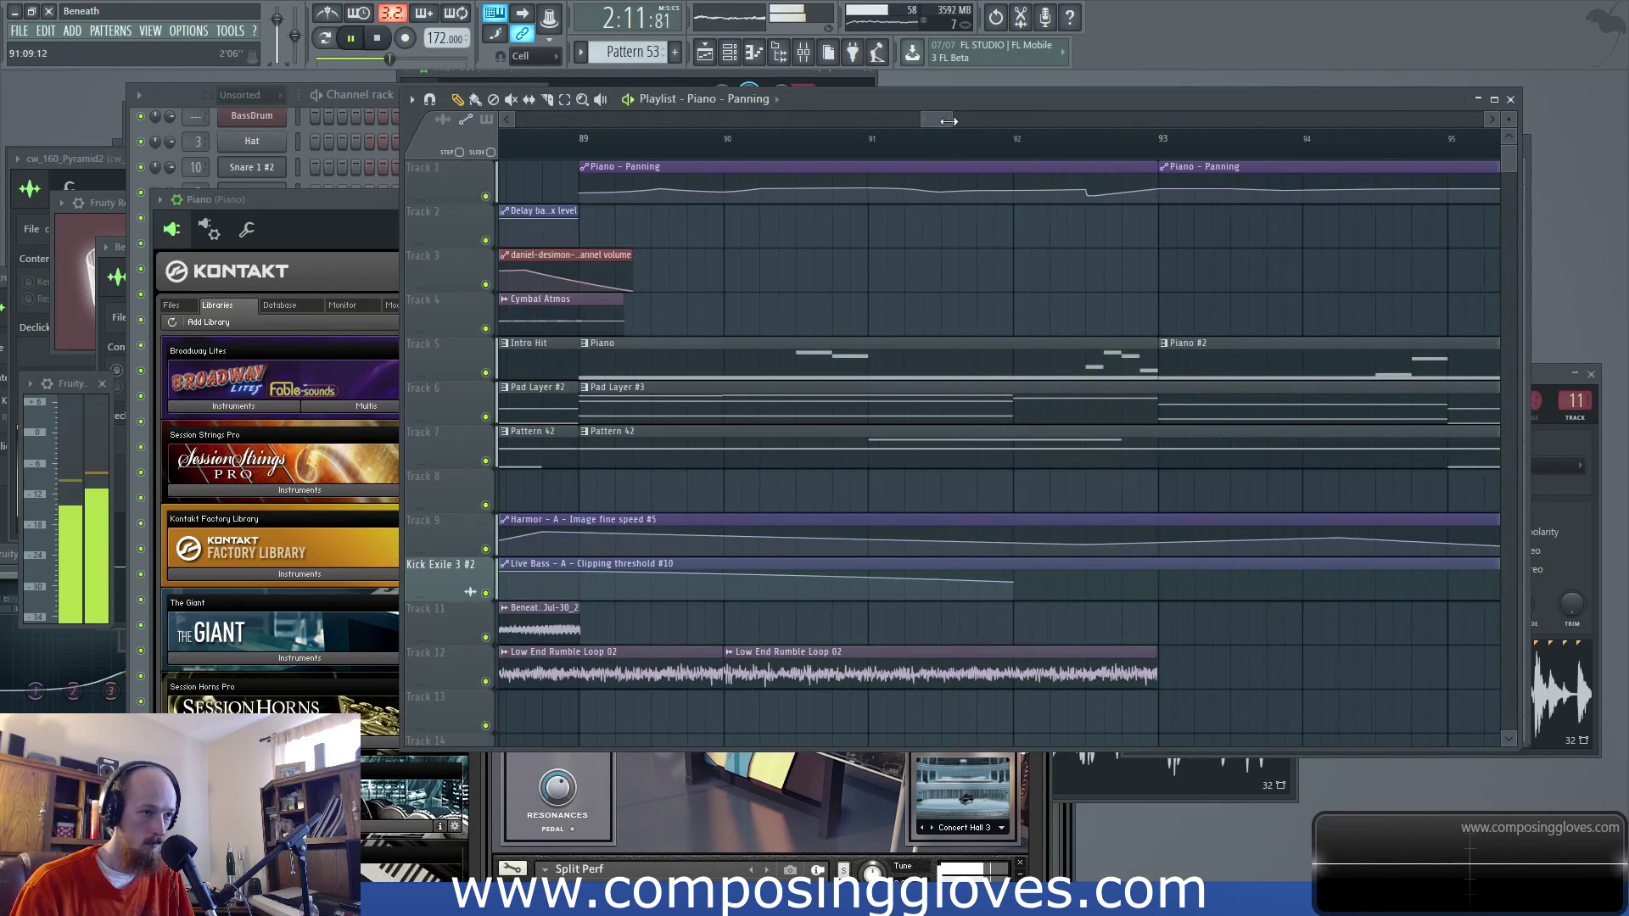
{"action": "left_click_drag", "start_coordinate": [950, 121], "coordinate": [969, 122]}
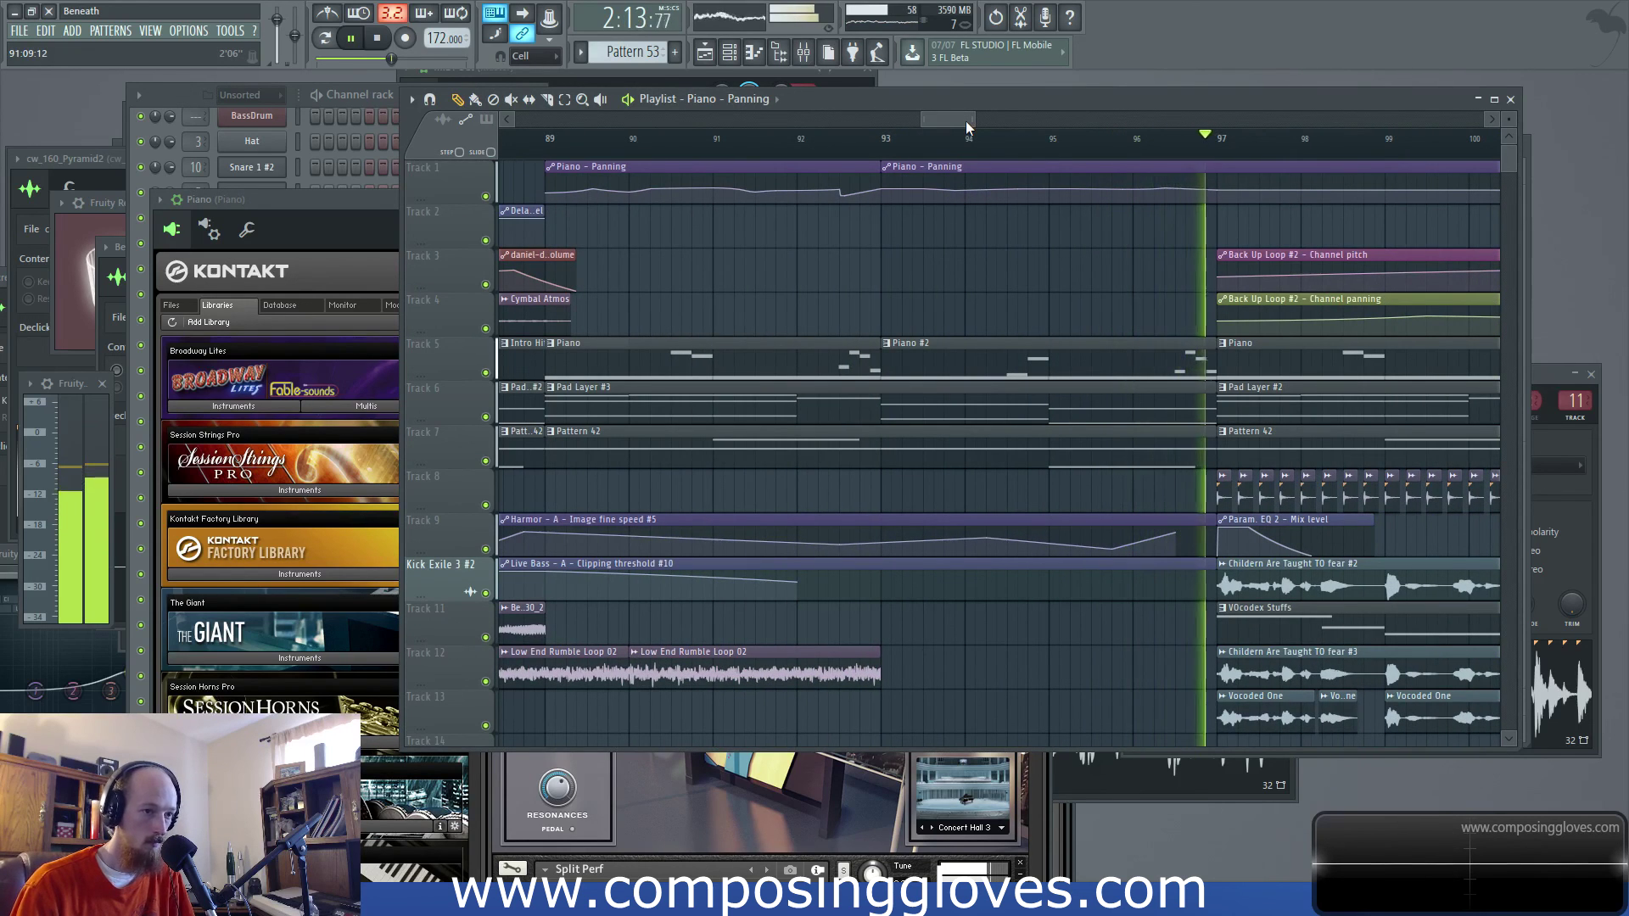
{"action": "scroll", "coordinate": [855, 273], "scroll_direction": "down", "scroll_amount": 5}
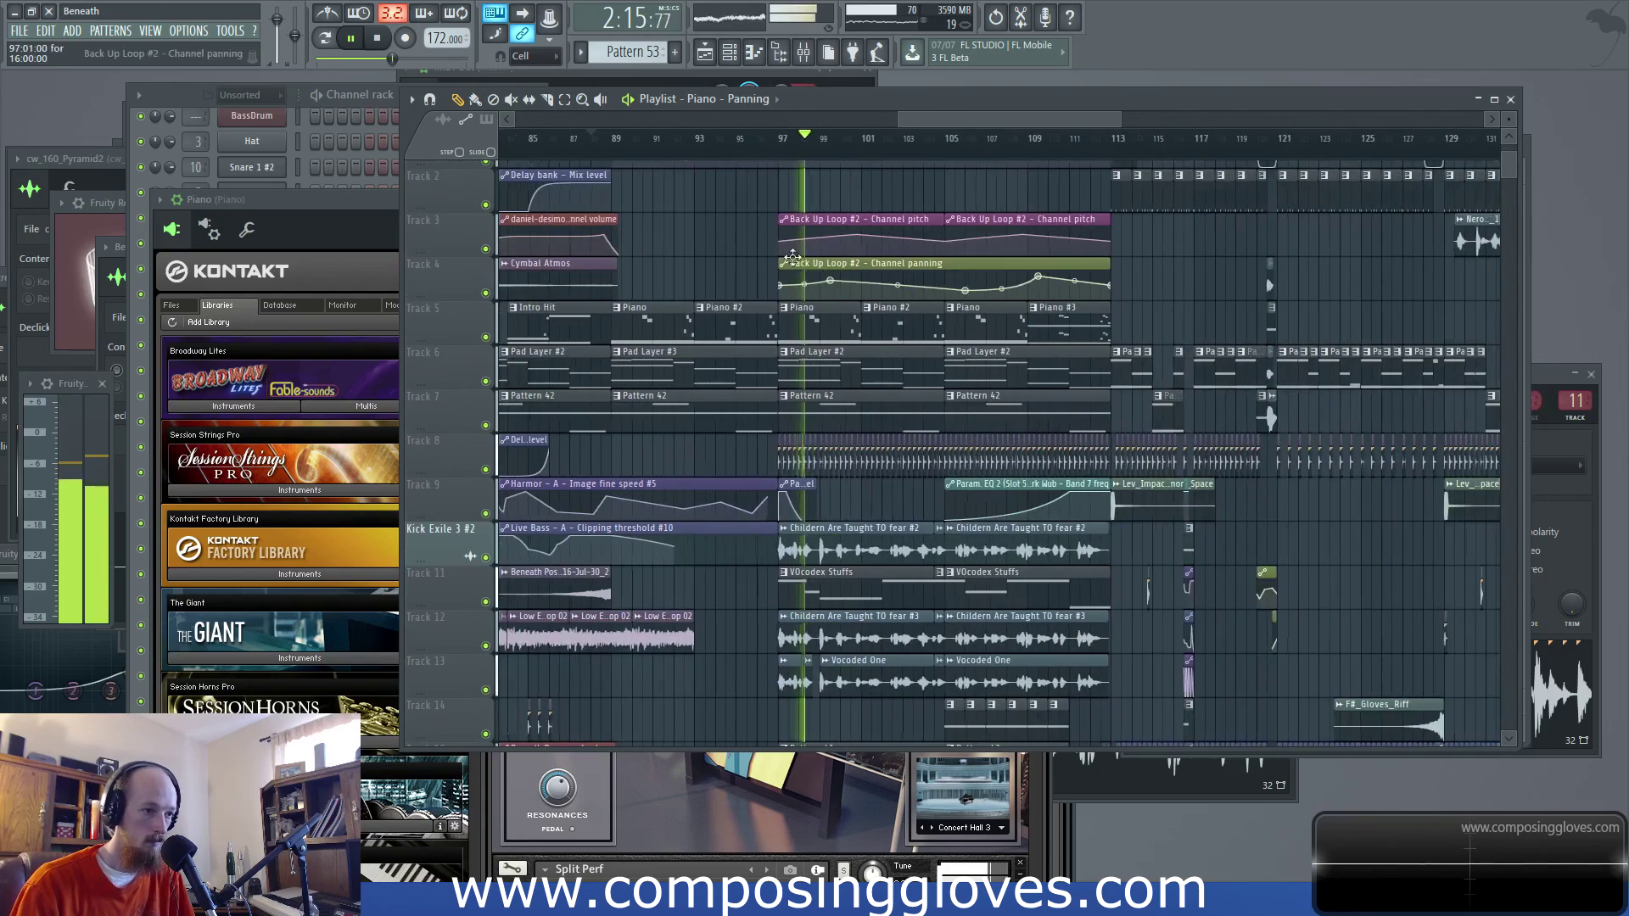
{"action": "scroll", "coordinate": [962, 249], "scroll_direction": "down", "scroll_amount": 2}
{"action": "scroll", "coordinate": [855, 363], "scroll_direction": "down", "scroll_amount": 3}
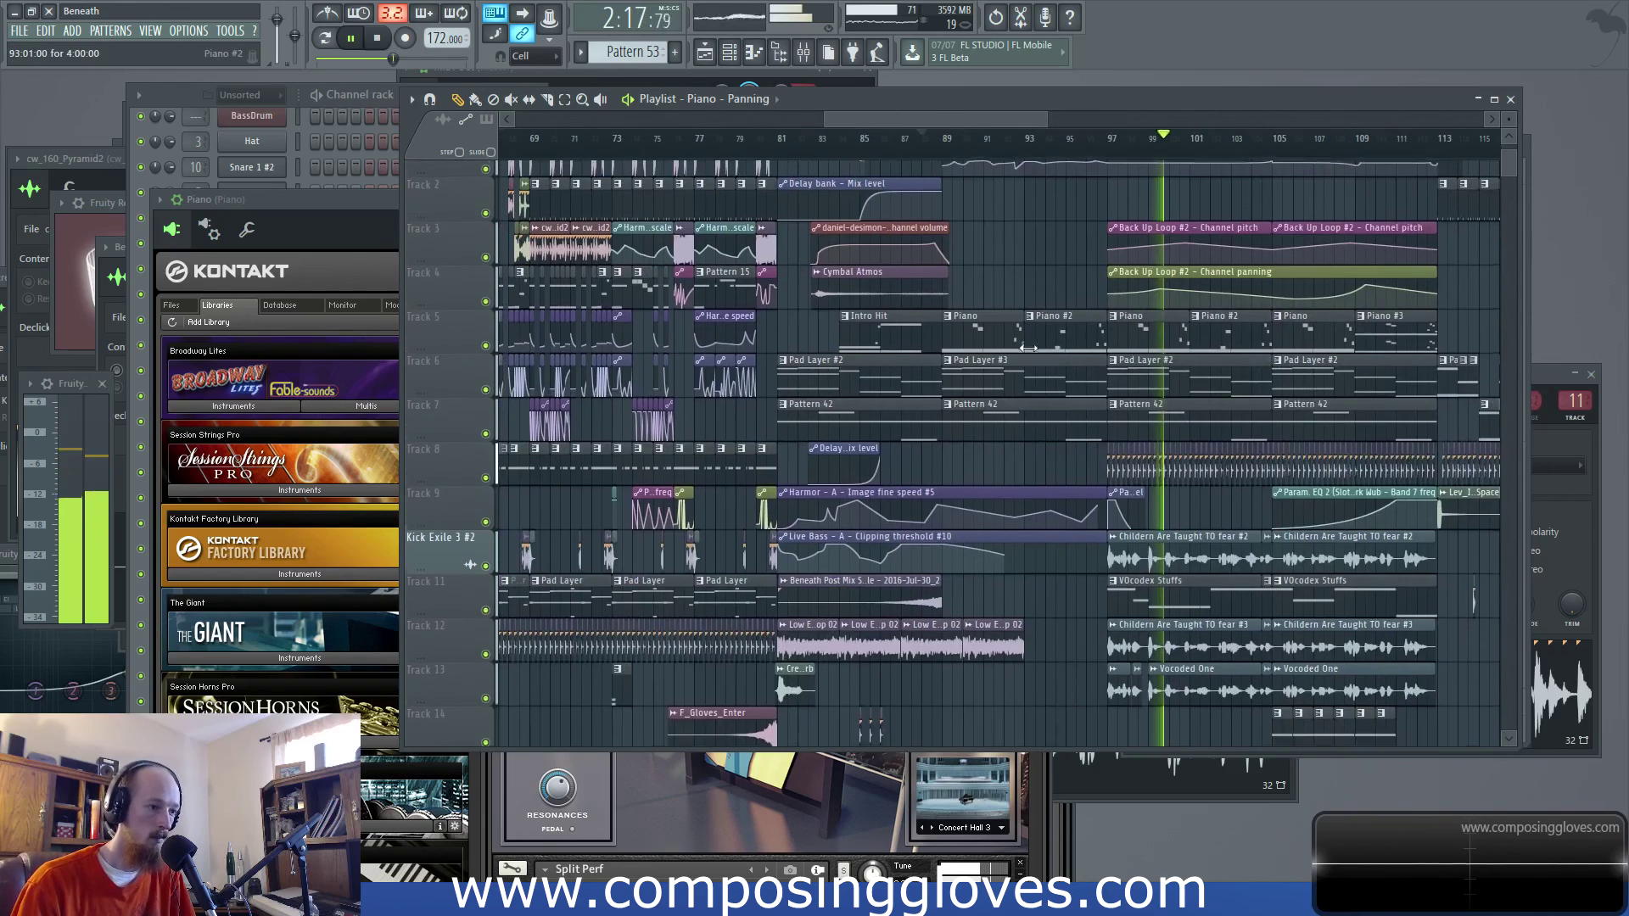
{"action": "scroll", "coordinate": [856, 362], "scroll_direction": "down", "scroll_amount": 1}
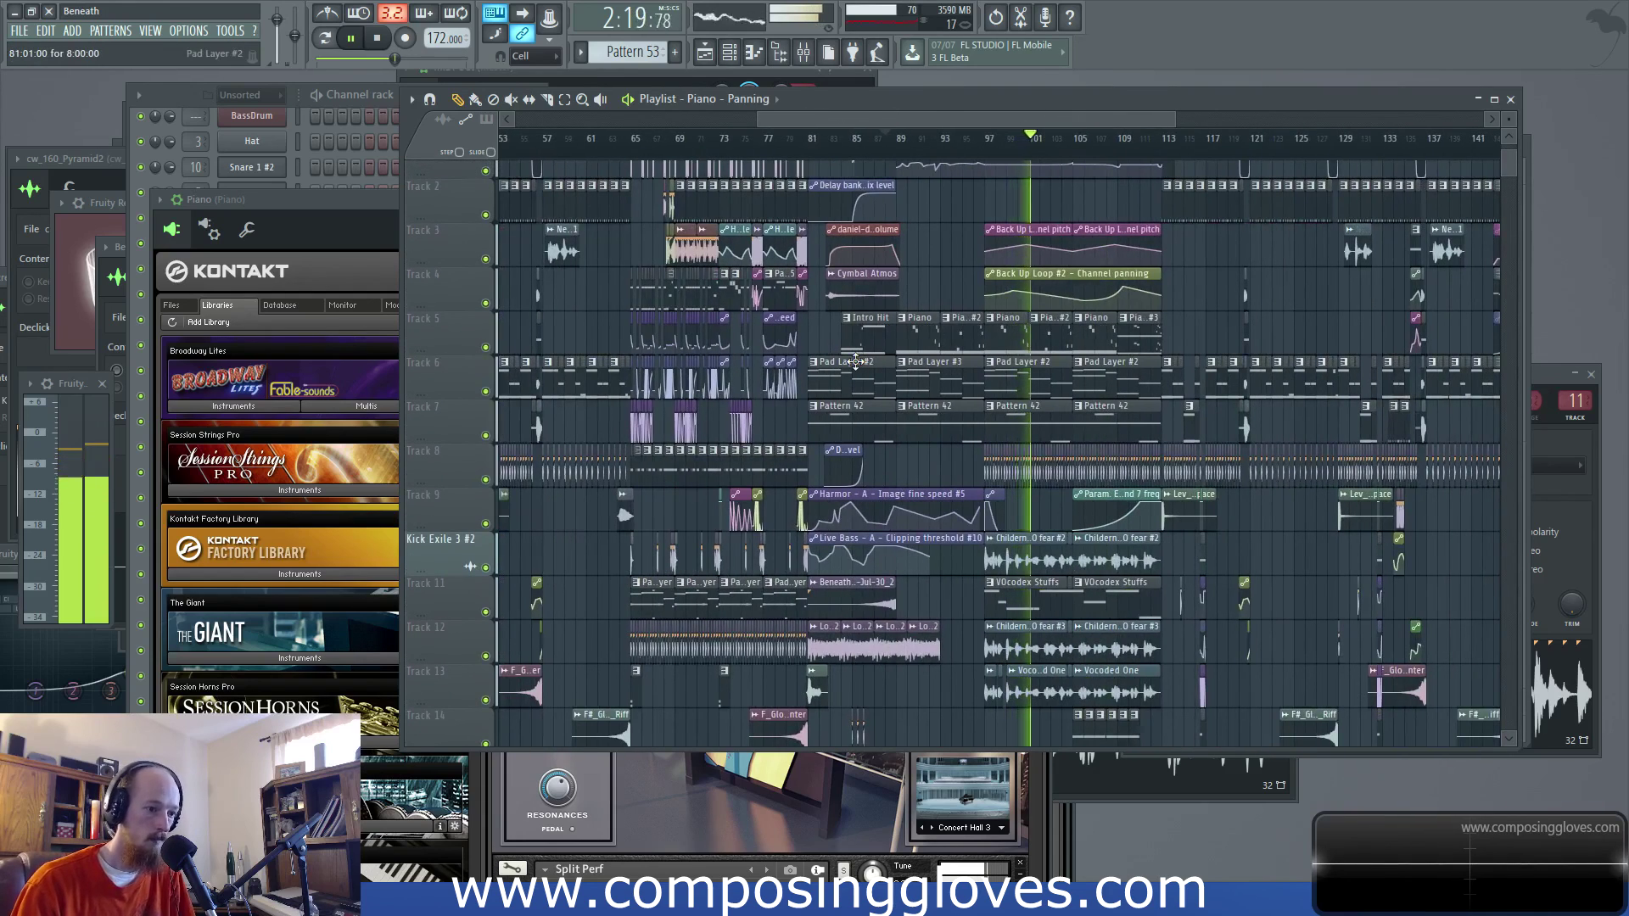
{"action": "scroll", "coordinate": [1122, 381], "scroll_direction": "up", "scroll_amount": 3}
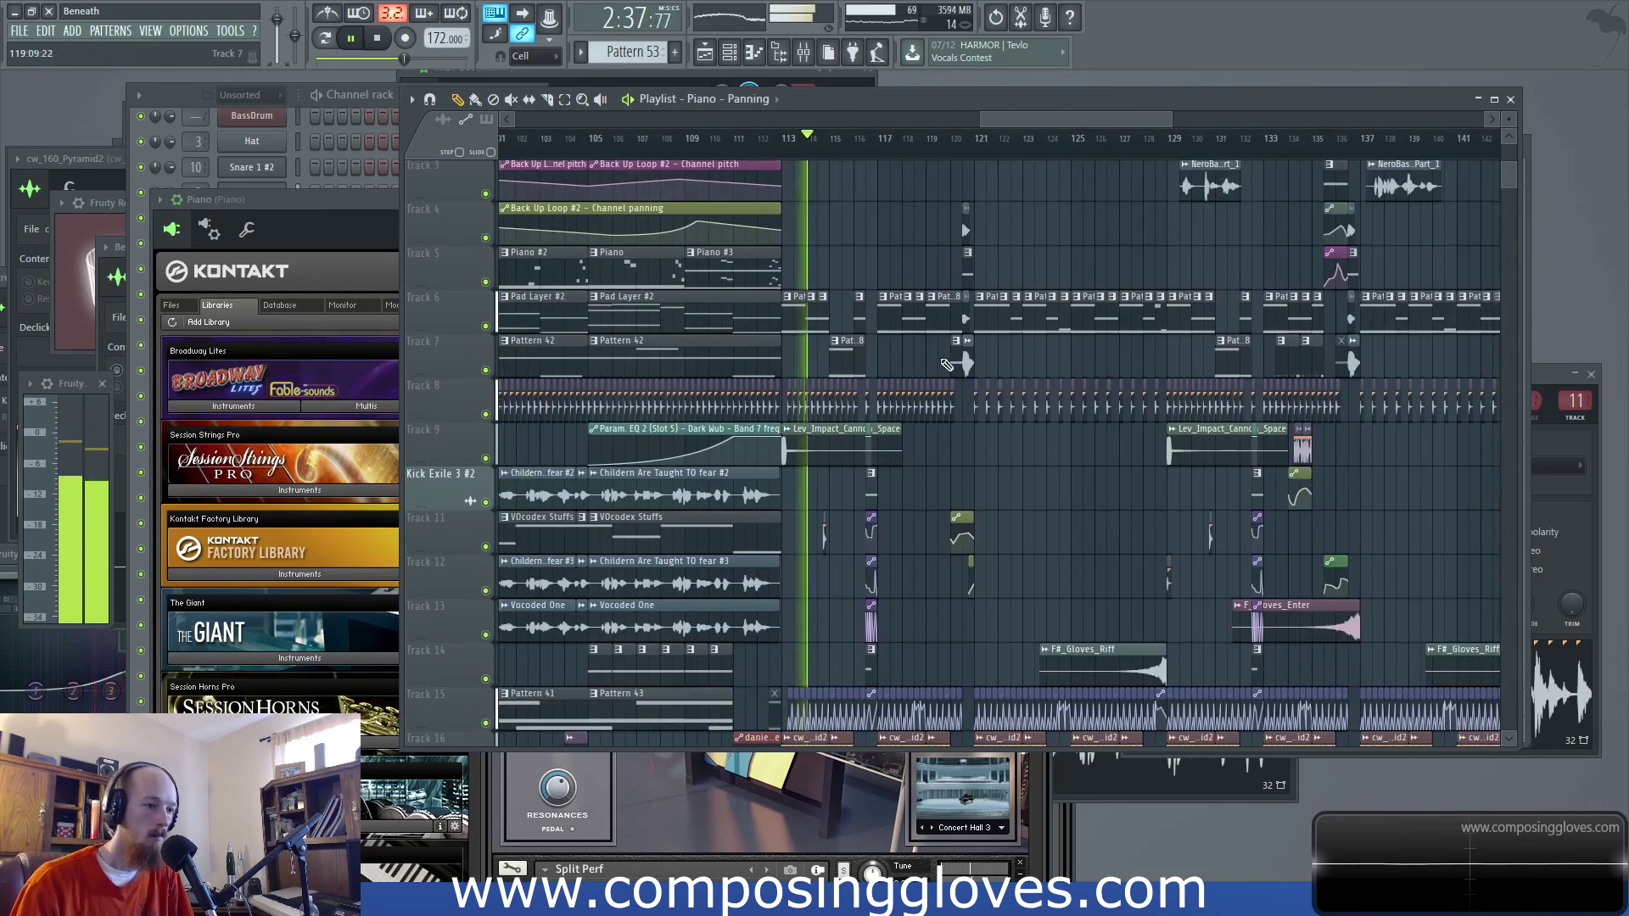
{"action": "scroll", "coordinate": [975, 356], "scroll_direction": "up", "scroll_amount": 3}
{"action": "scroll", "coordinate": [947, 363], "scroll_direction": "down", "scroll_amount": 5}
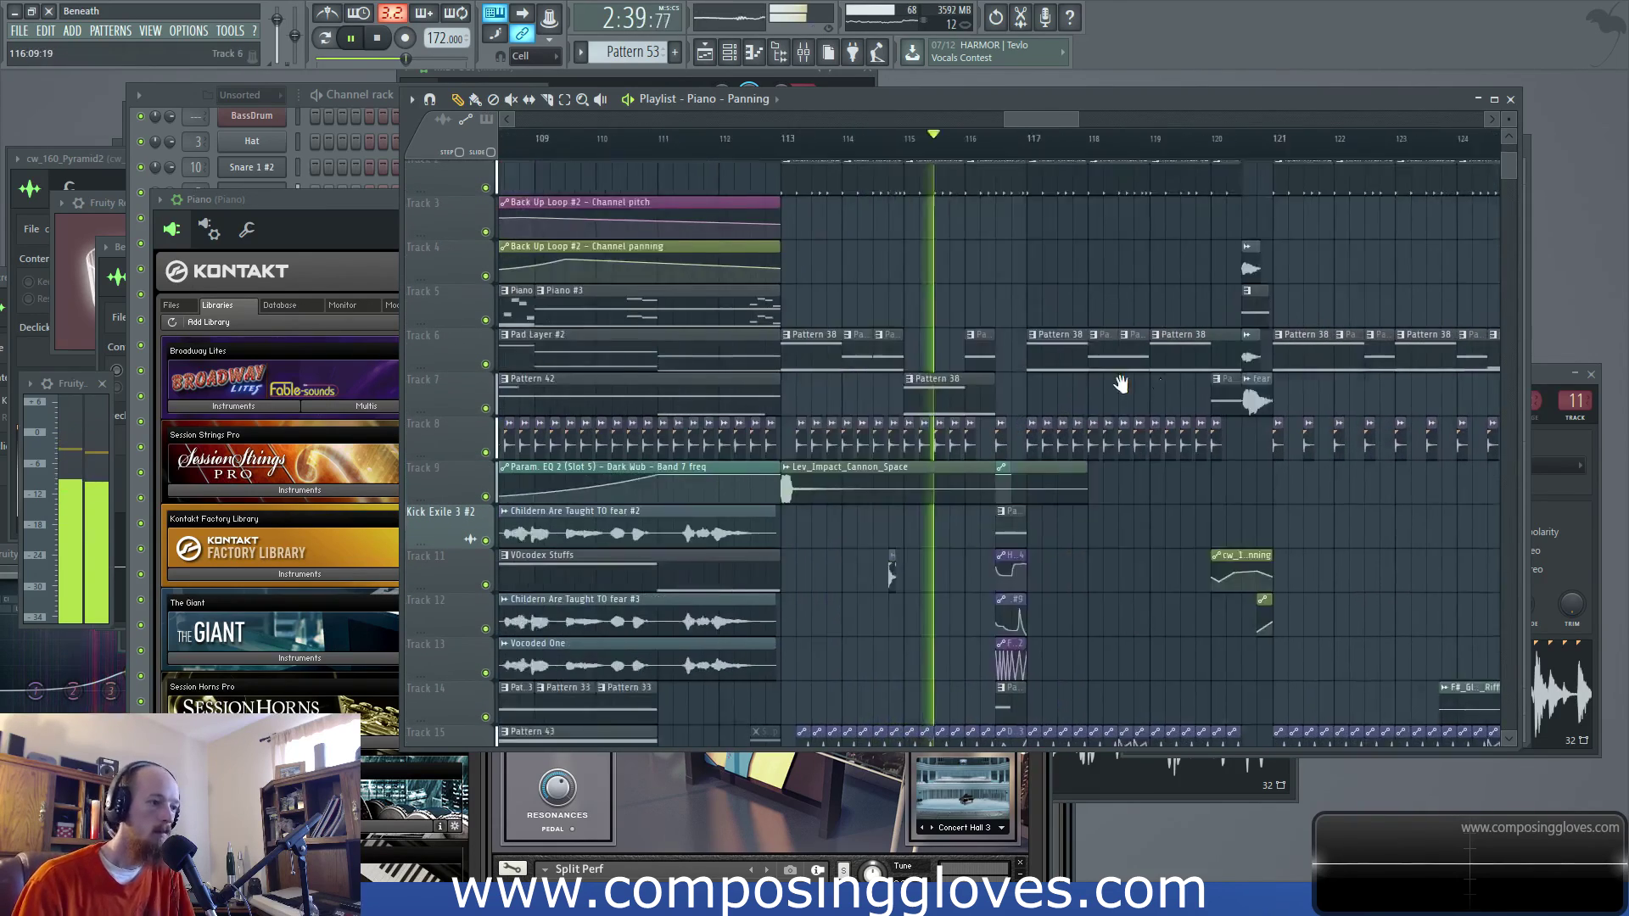
{"action": "scroll", "coordinate": [1238, 358], "scroll_direction": "down", "scroll_amount": 3}
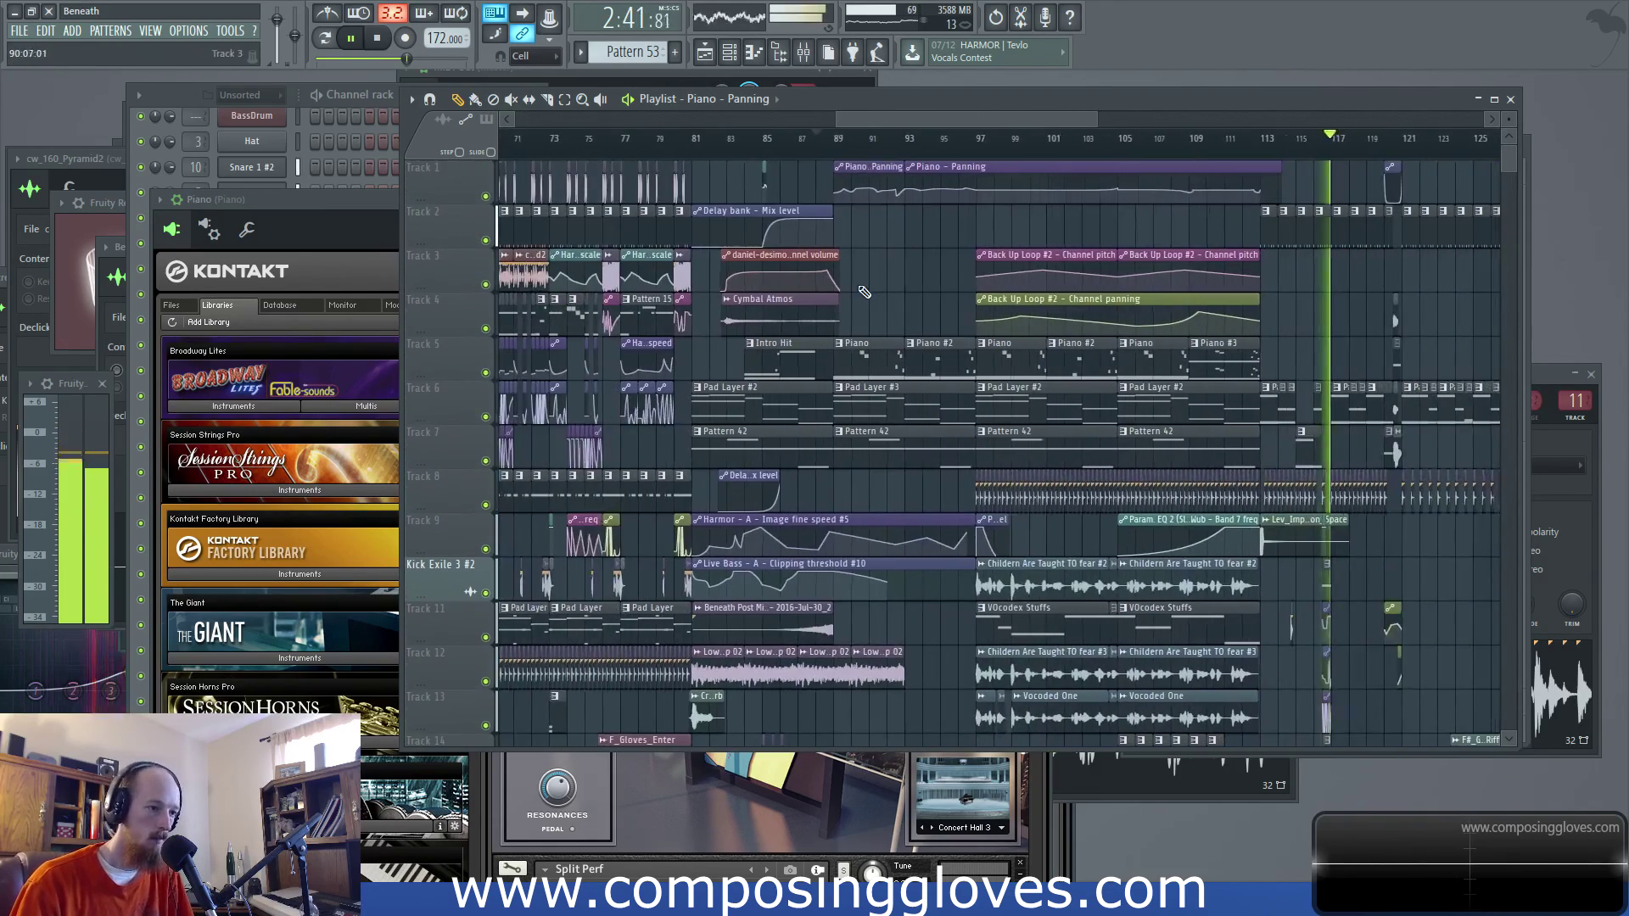
Replay the piano entry from bar 89 and reshape the low-frequency bands in the Piano mixer track's Fruity parametric EQ 2
{"action": "left_click", "coordinate": [838, 138]}
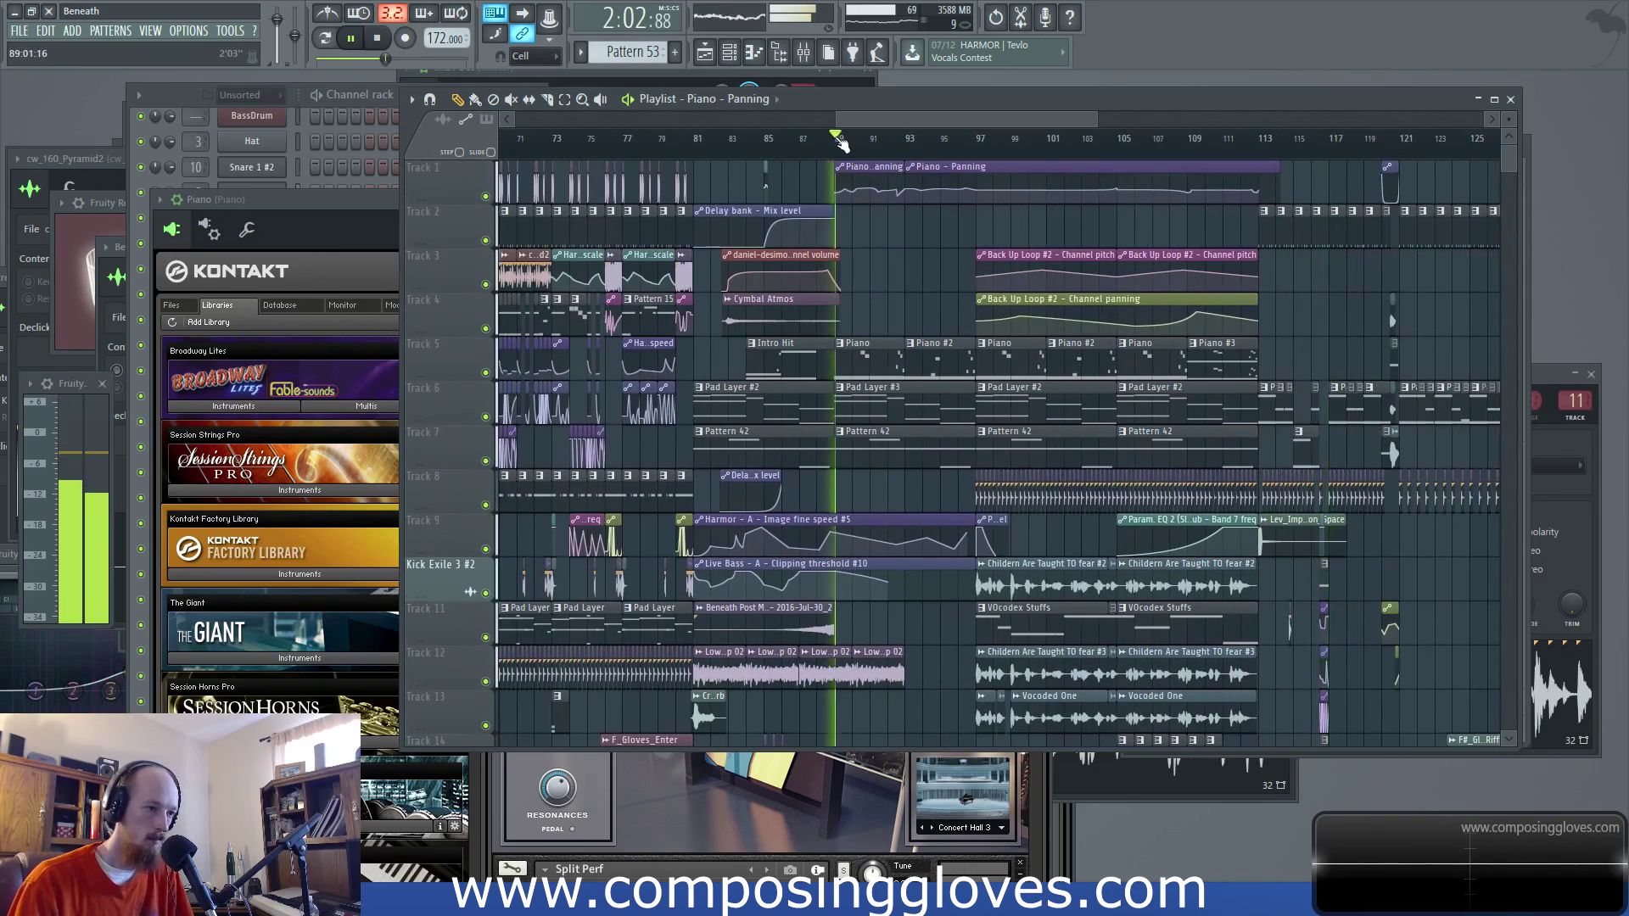
{"action": "left_click", "coordinate": [806, 59]}
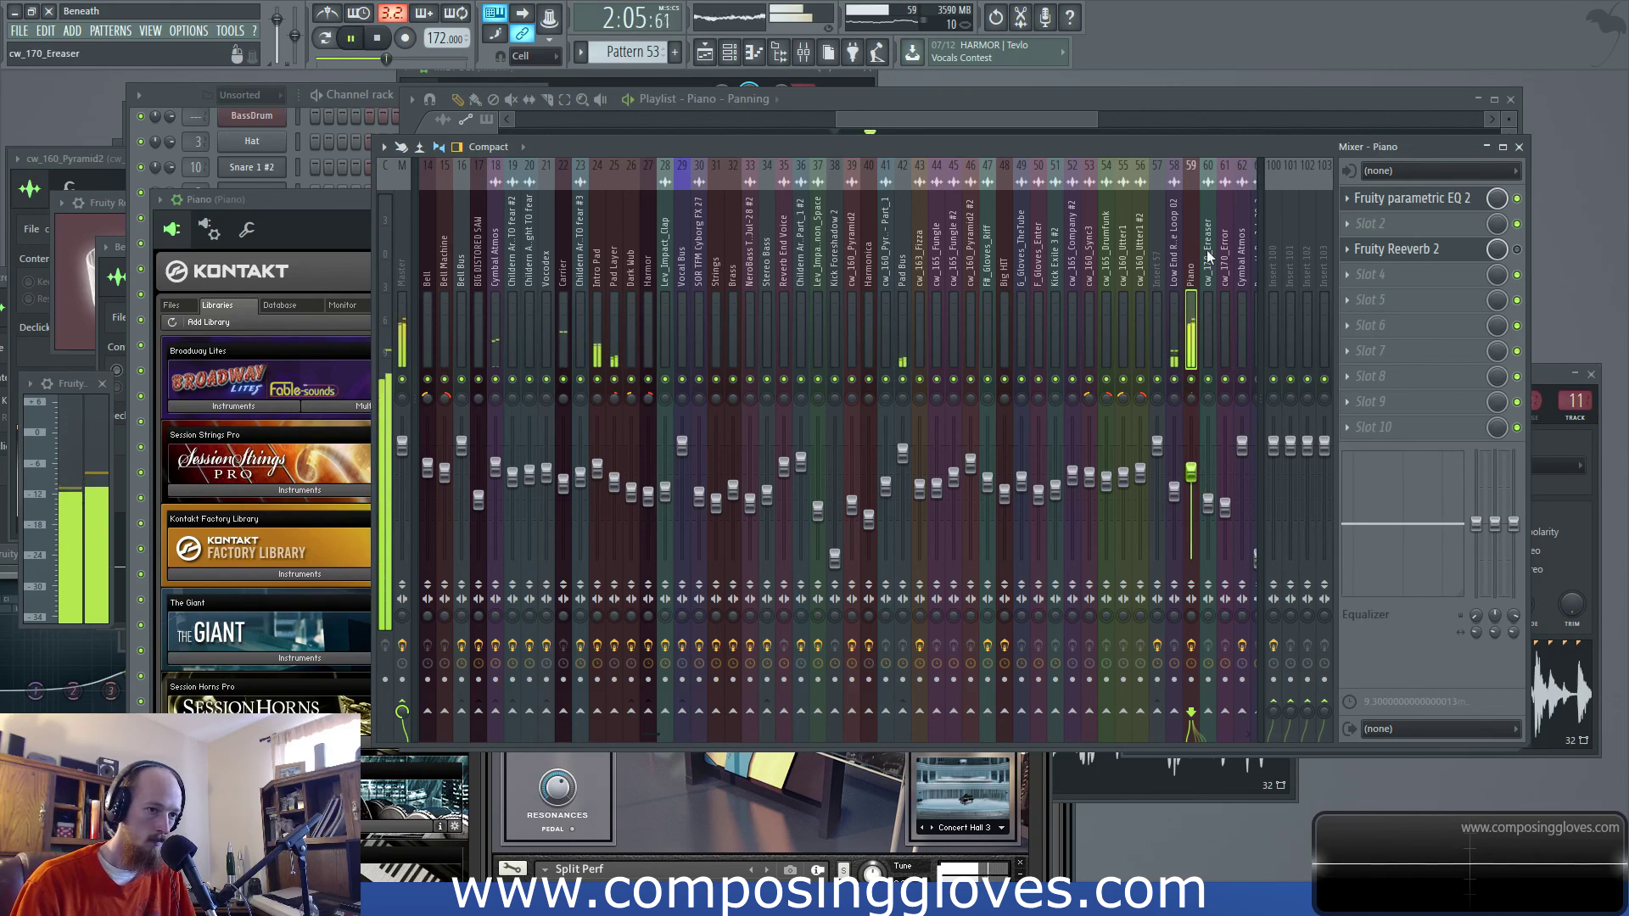
{"action": "left_click", "coordinate": [1430, 198]}
{"action": "left_click_drag", "start_coordinate": [492, 362], "coordinate": [440, 365]}
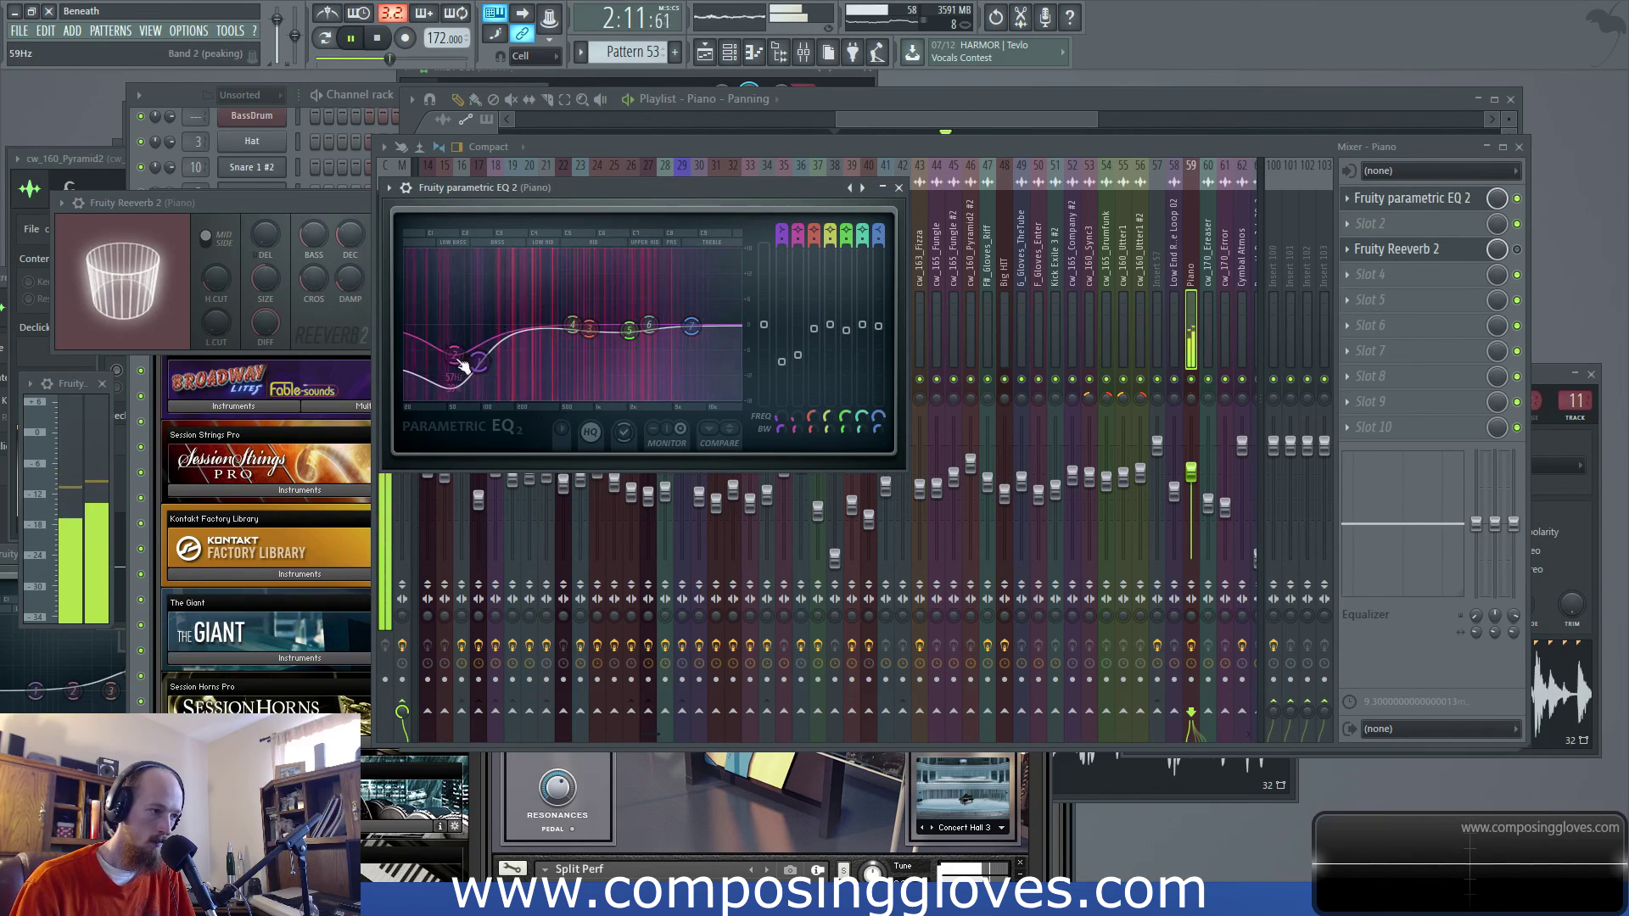
{"action": "left_click_drag", "start_coordinate": [484, 361], "coordinate": [499, 366]}
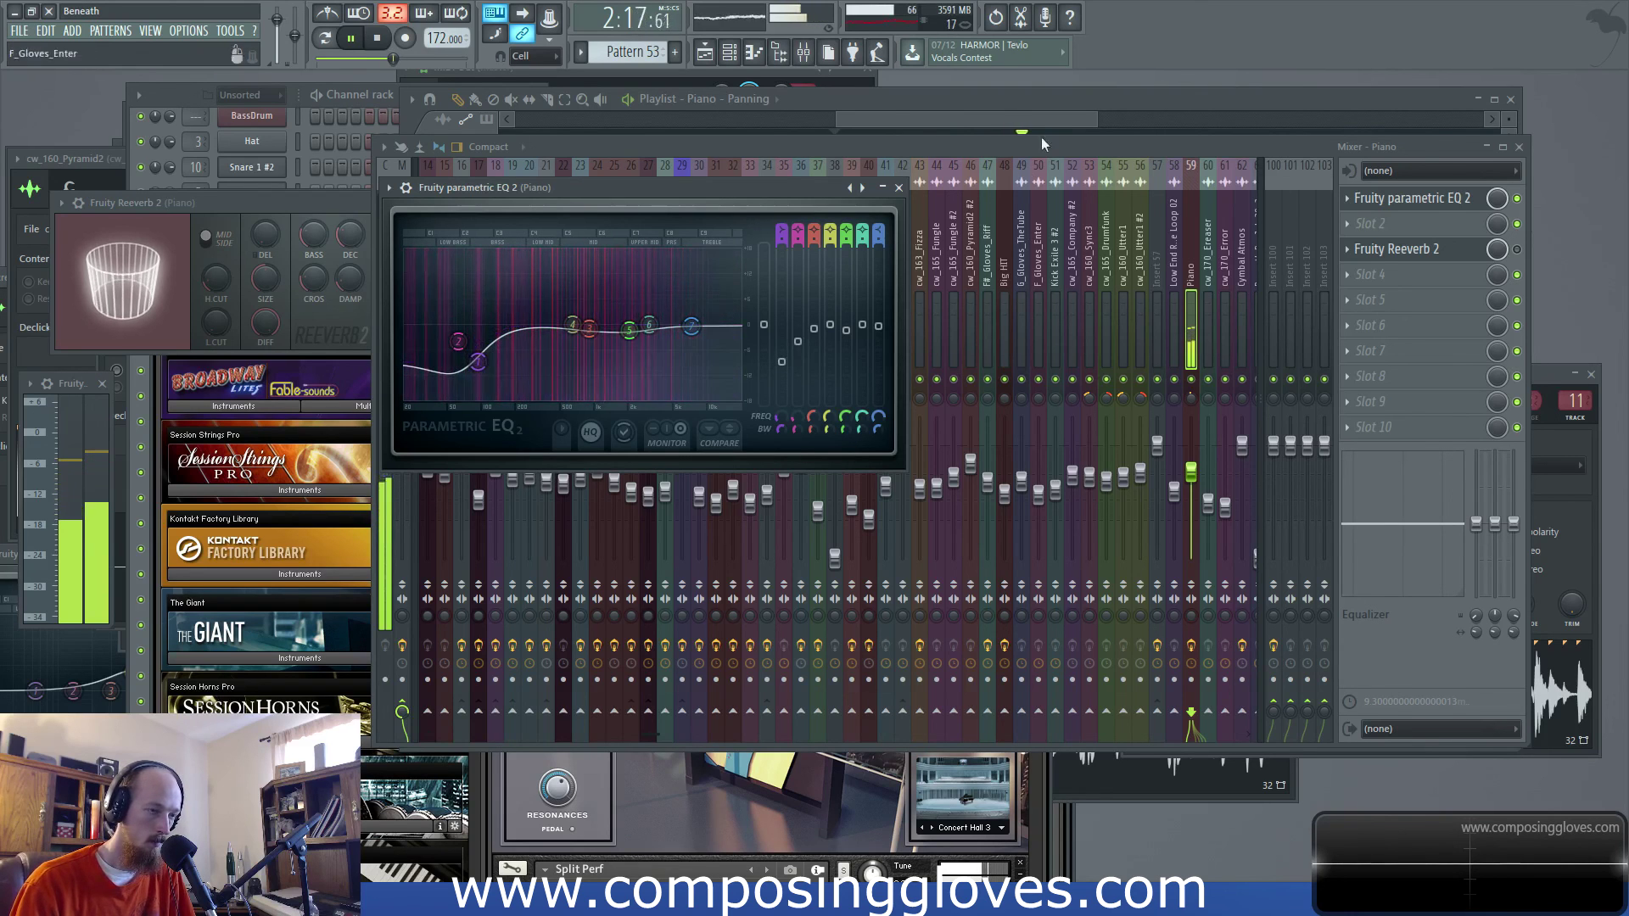
Audition the playlist from about bar 111 into the following section, stop playback, and examine the remaining arrangement through to the closing Master volume clip
{"action": "left_click_drag", "start_coordinate": [930, 123], "coordinate": [994, 157]}
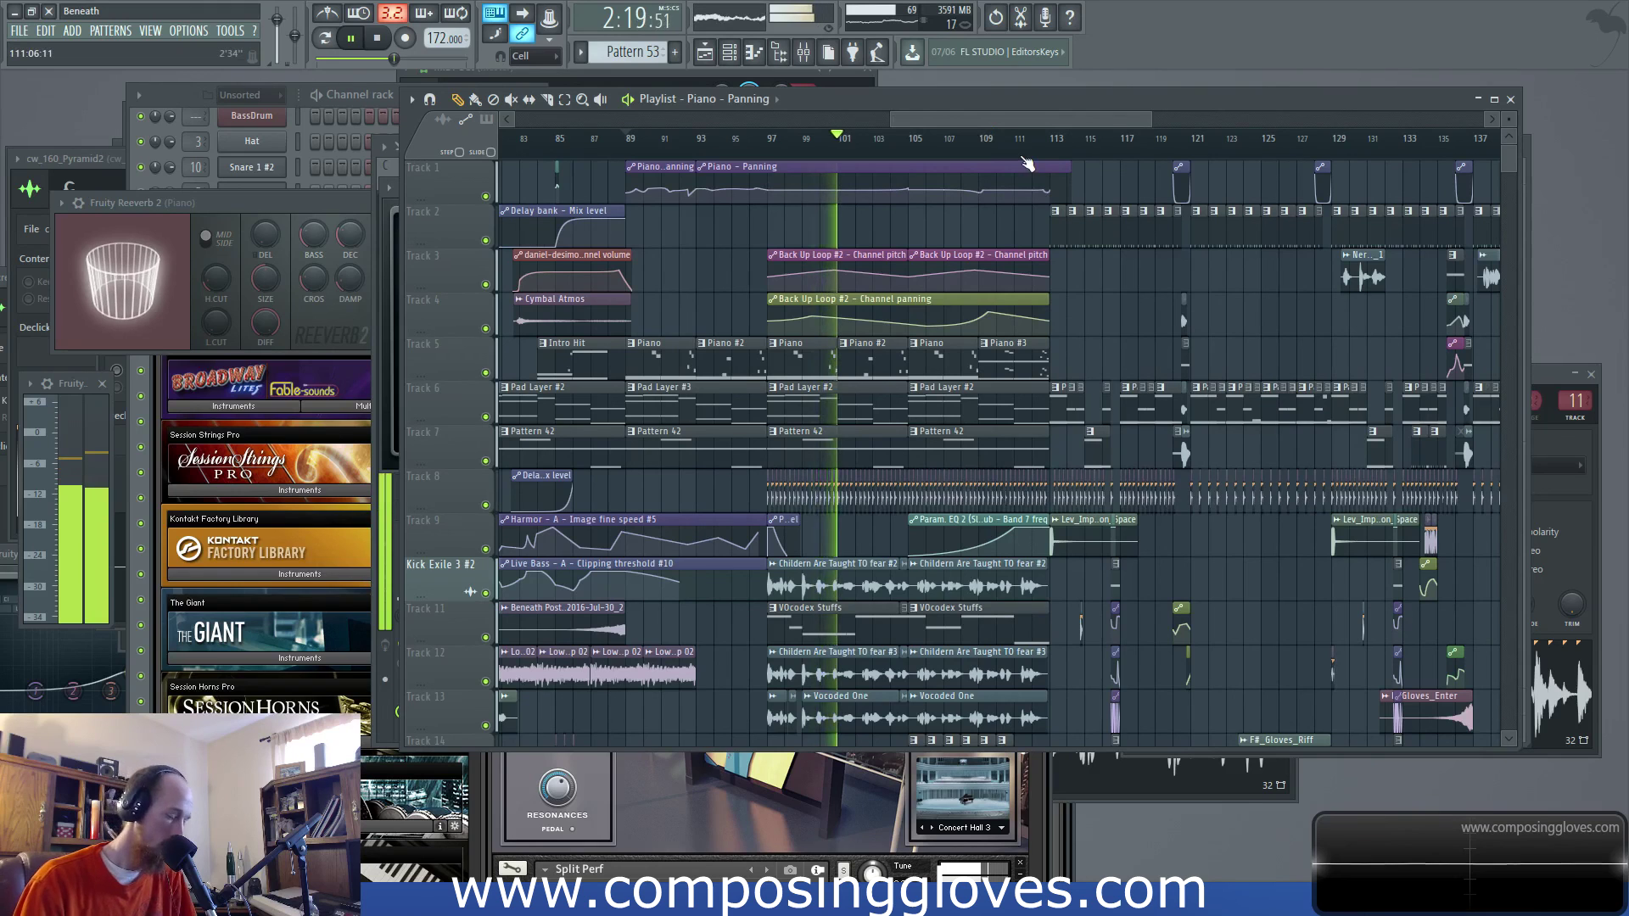
{"action": "left_click", "coordinate": [1015, 140]}
{"action": "scroll", "coordinate": [1080, 314], "scroll_direction": "up", "scroll_amount": 3}
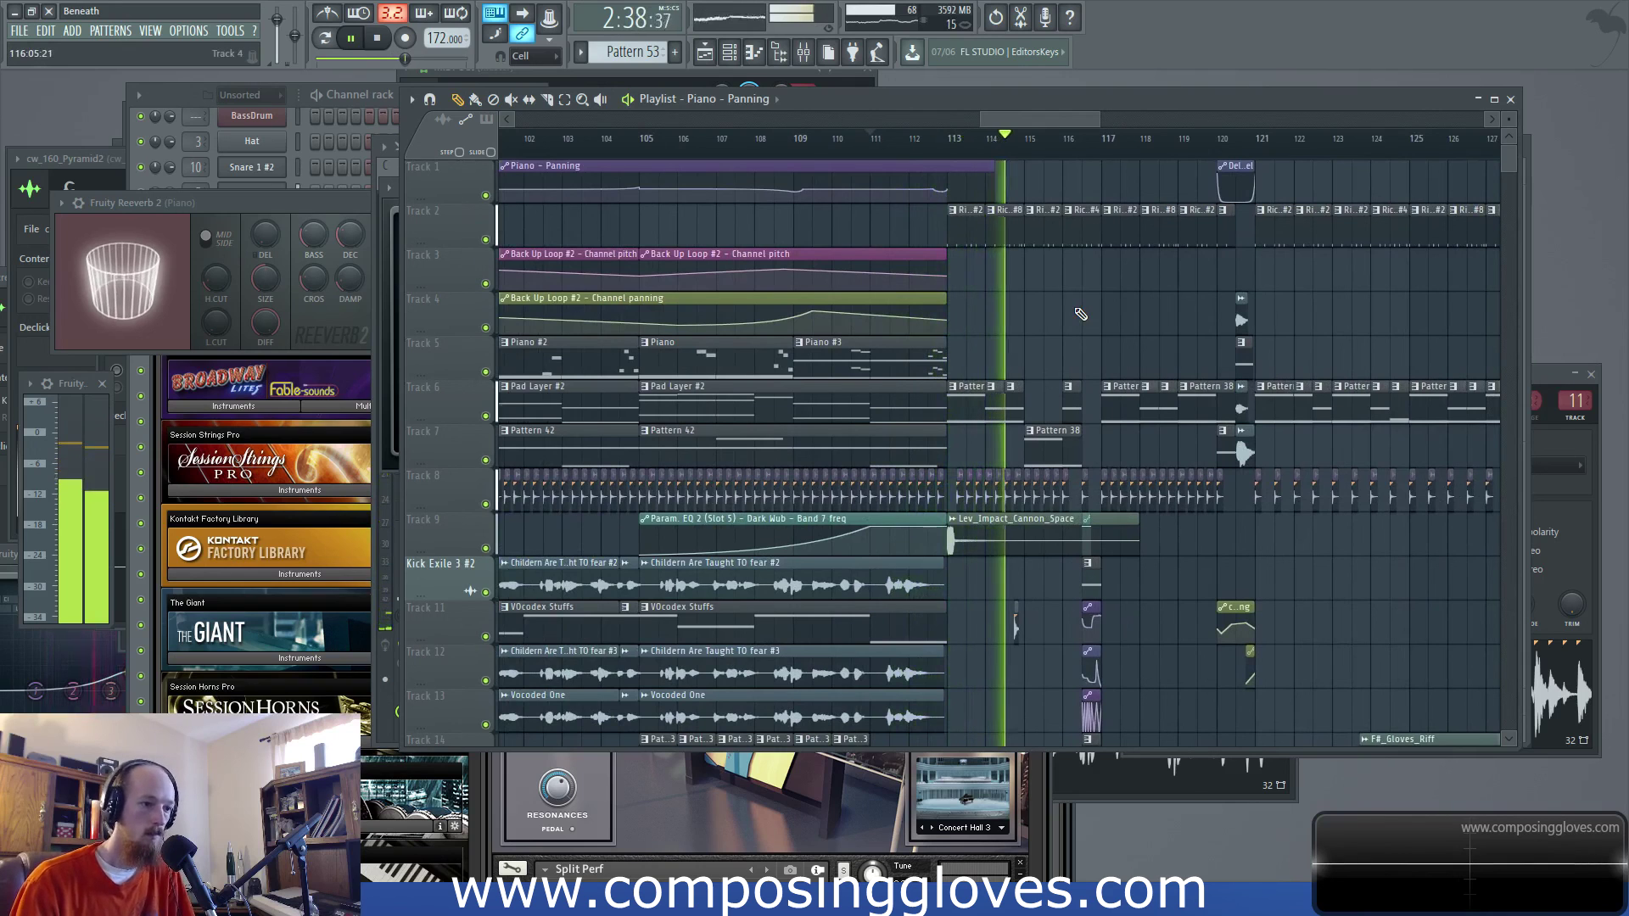
{"action": "left_click_drag", "start_coordinate": [1012, 343], "coordinate": [931, 344]}
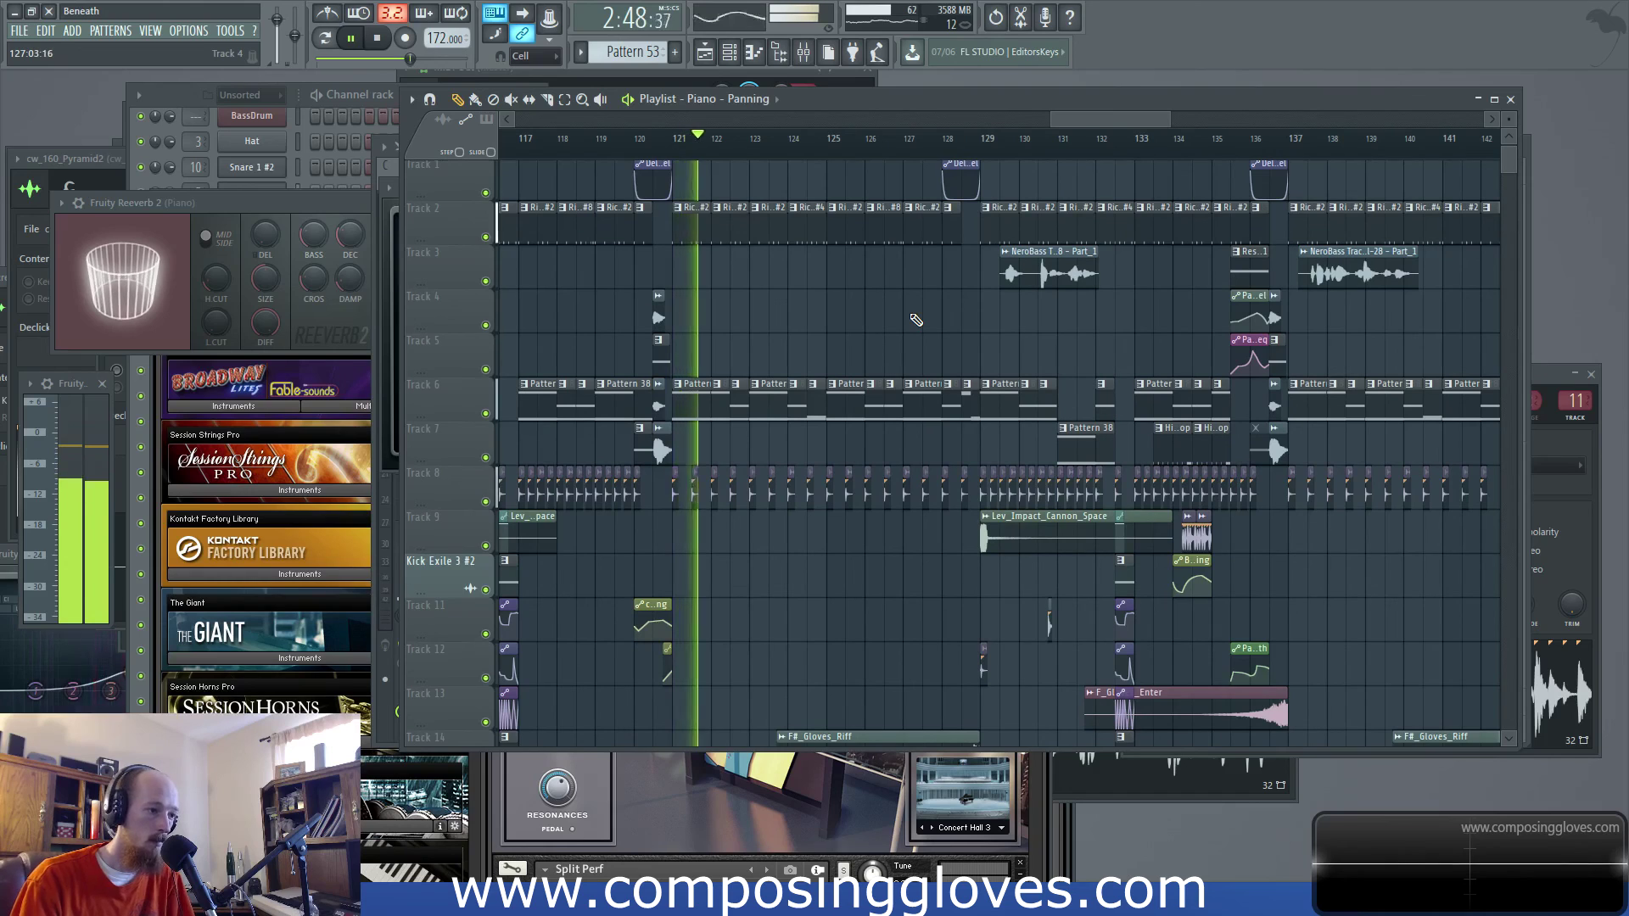
{"action": "scroll", "coordinate": [738, 324], "scroll_direction": "down", "scroll_amount": 4}
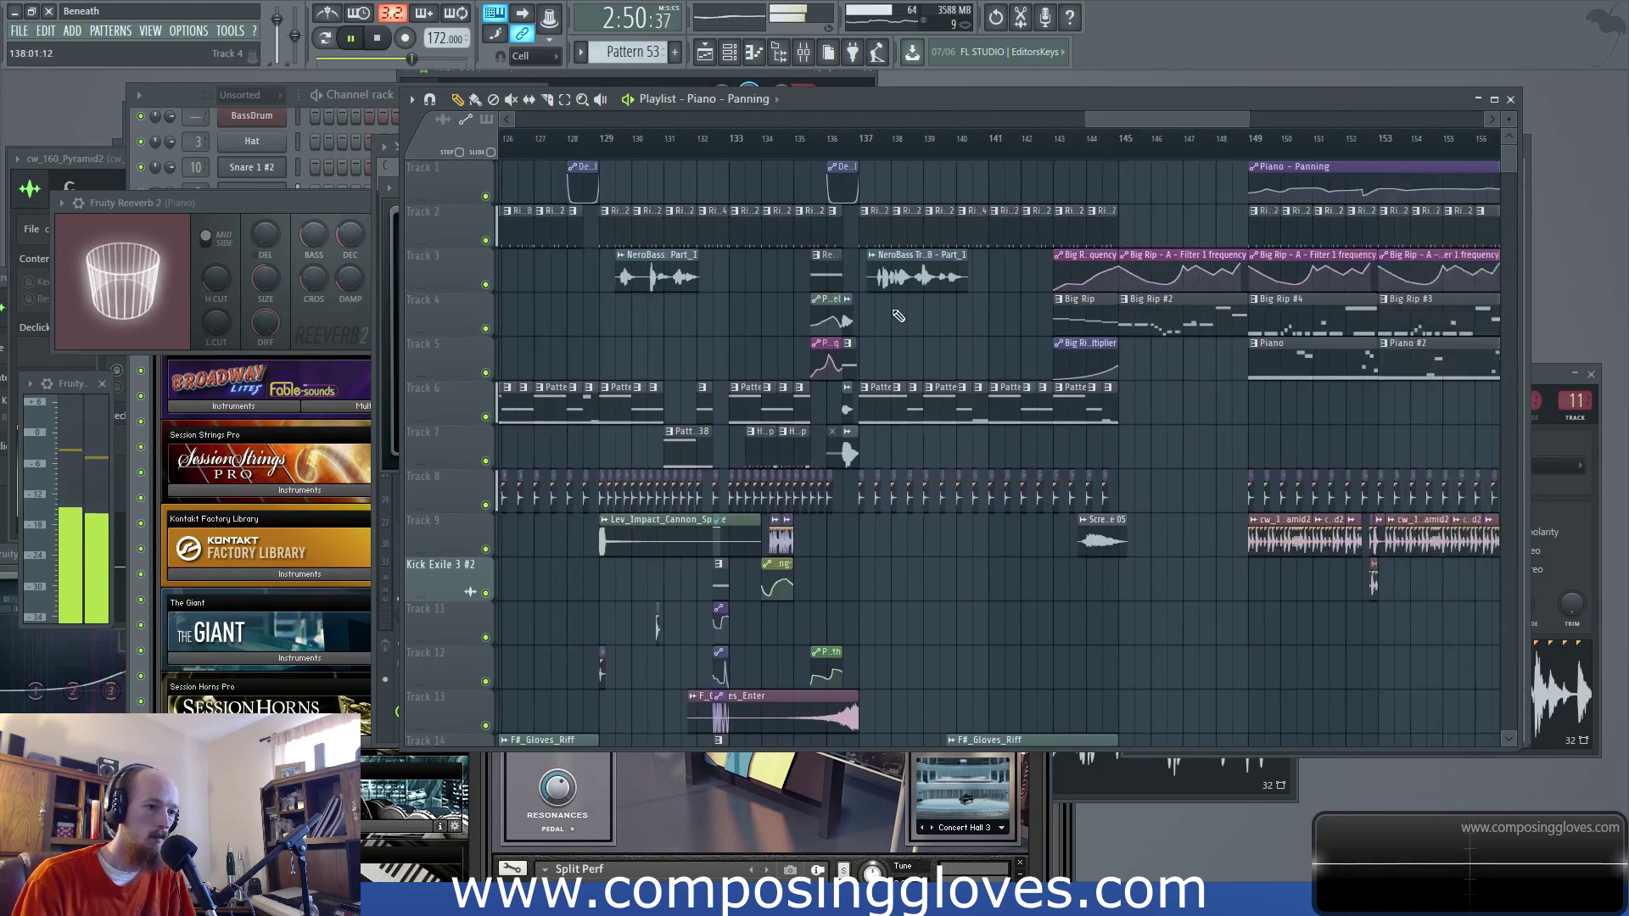
{"action": "key", "text": "space"}
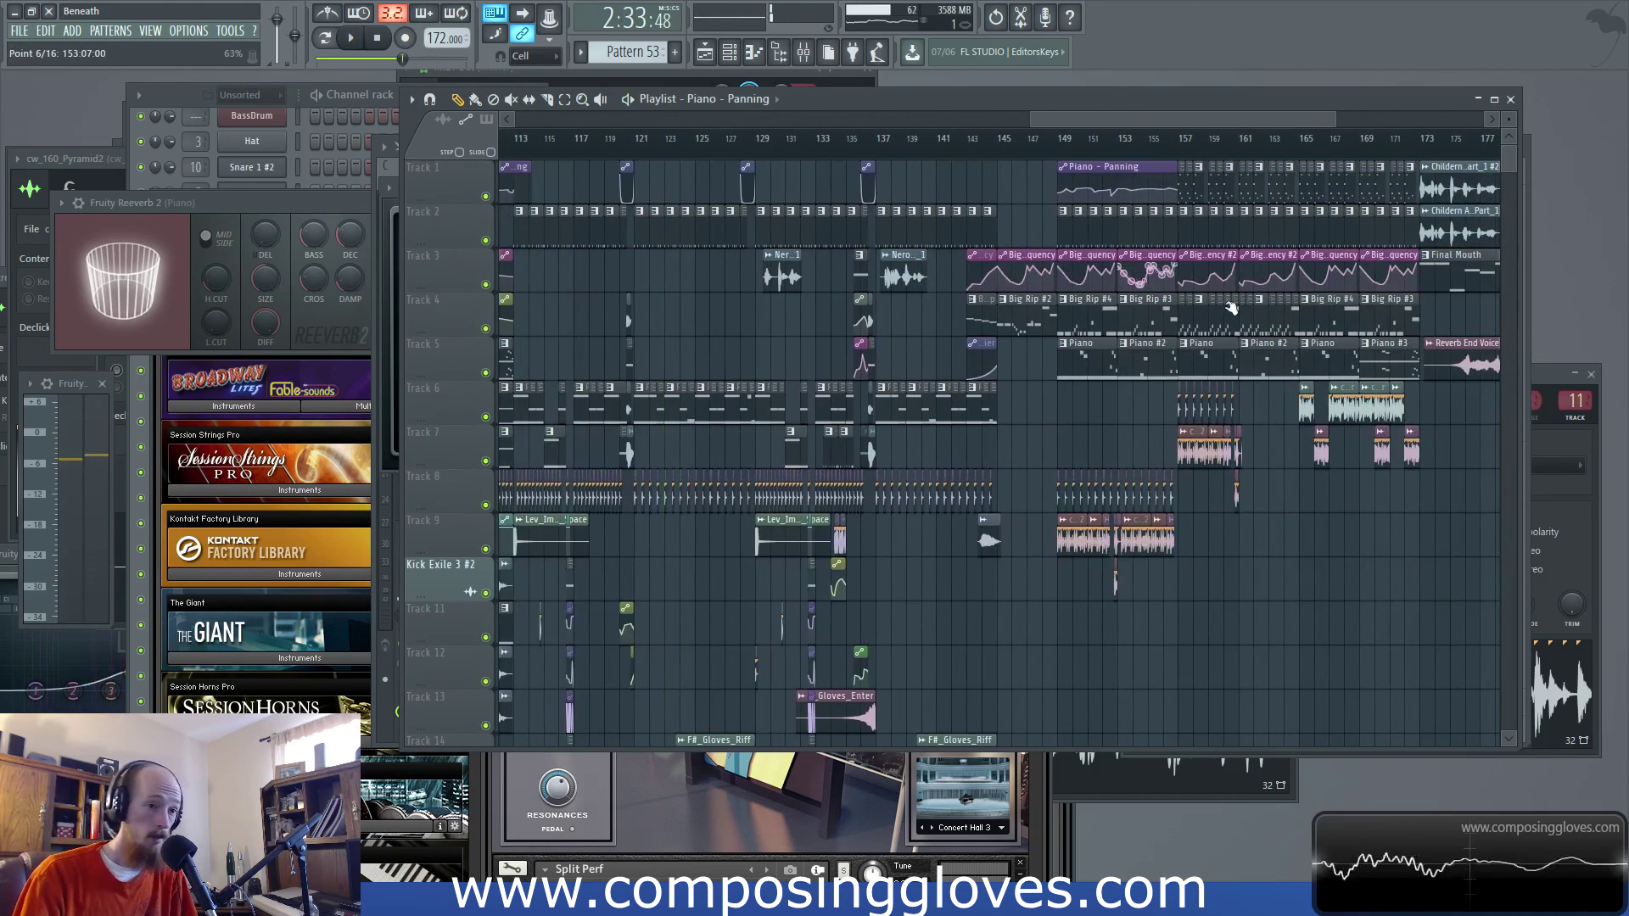
{"action": "scroll", "coordinate": [1232, 308], "scroll_direction": "up", "scroll_amount": 8}
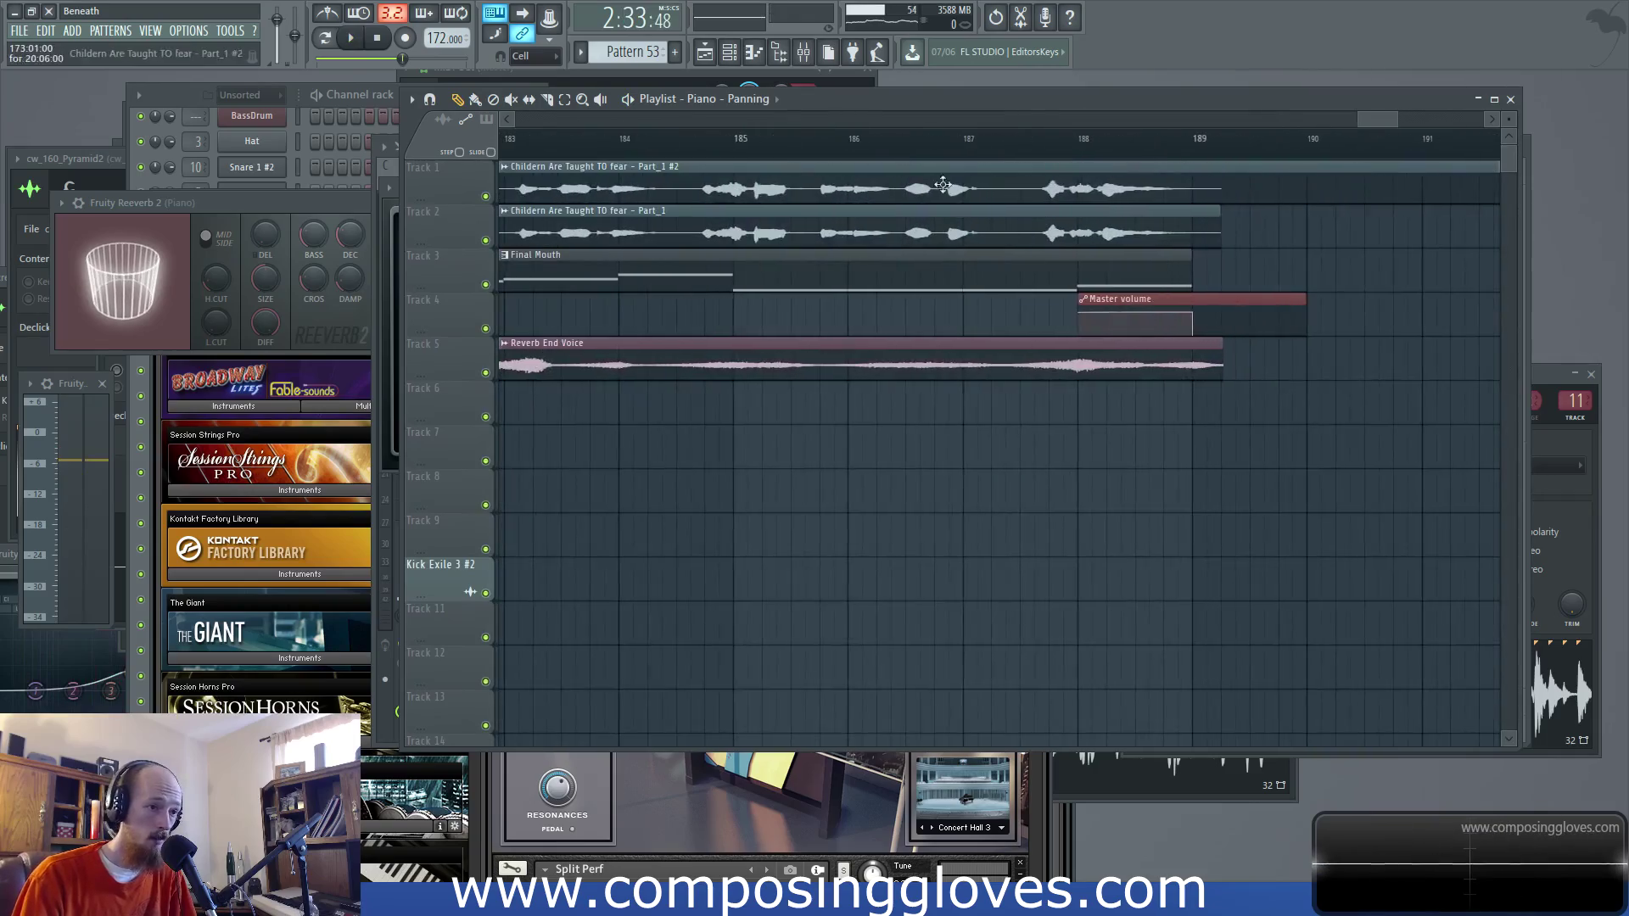
{"action": "scroll", "coordinate": [849, 255], "scroll_direction": "down", "scroll_amount": 8}
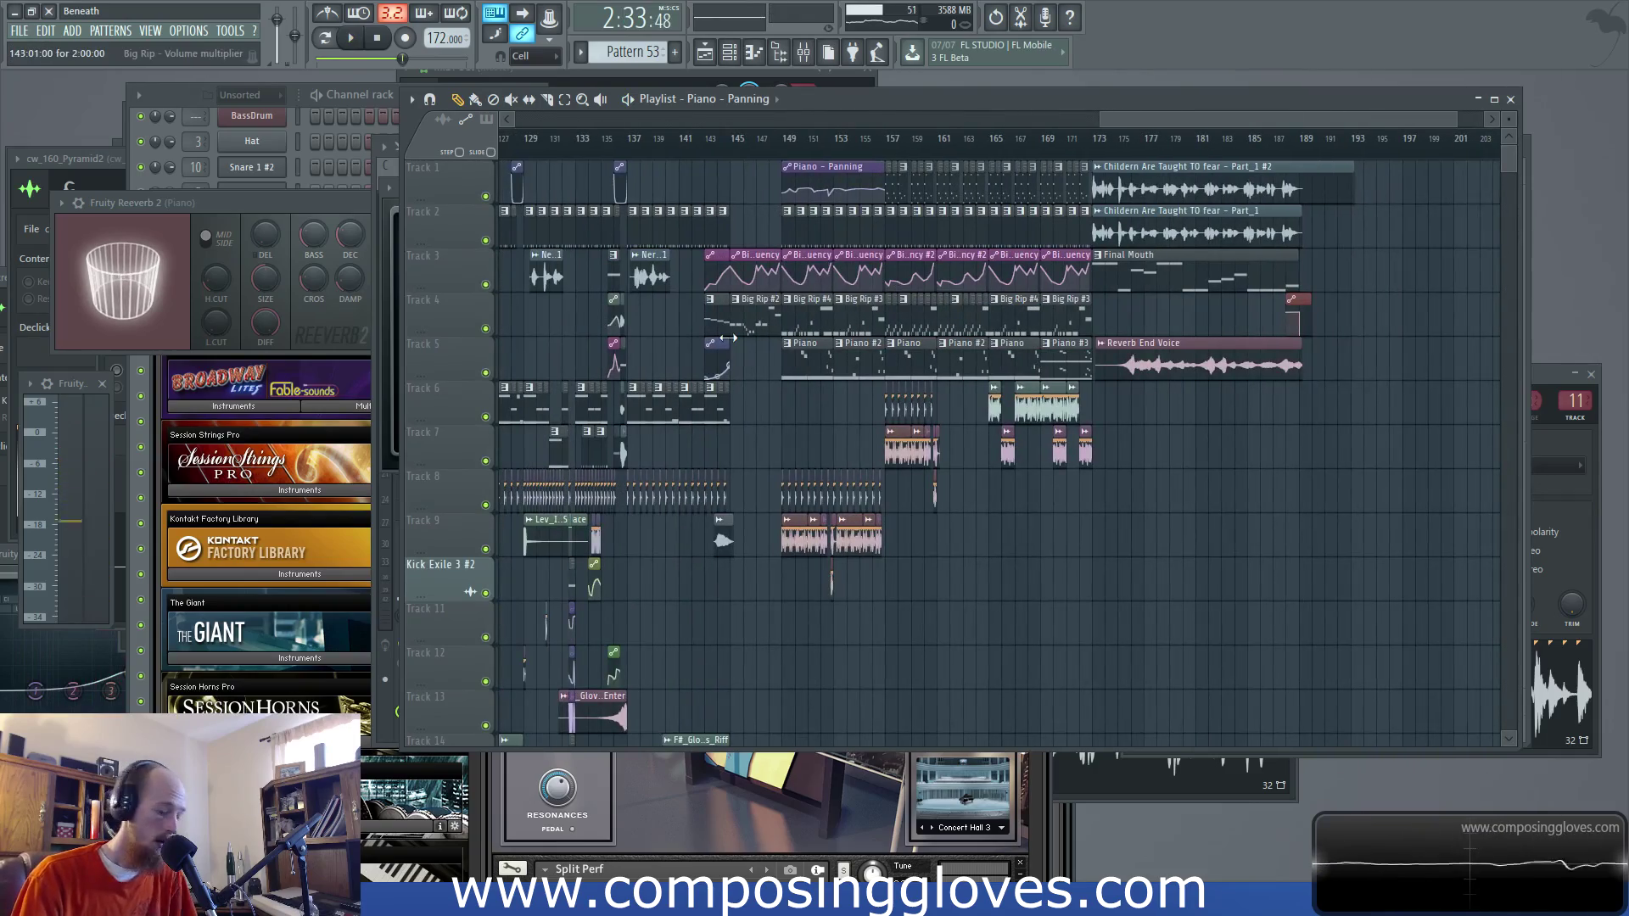